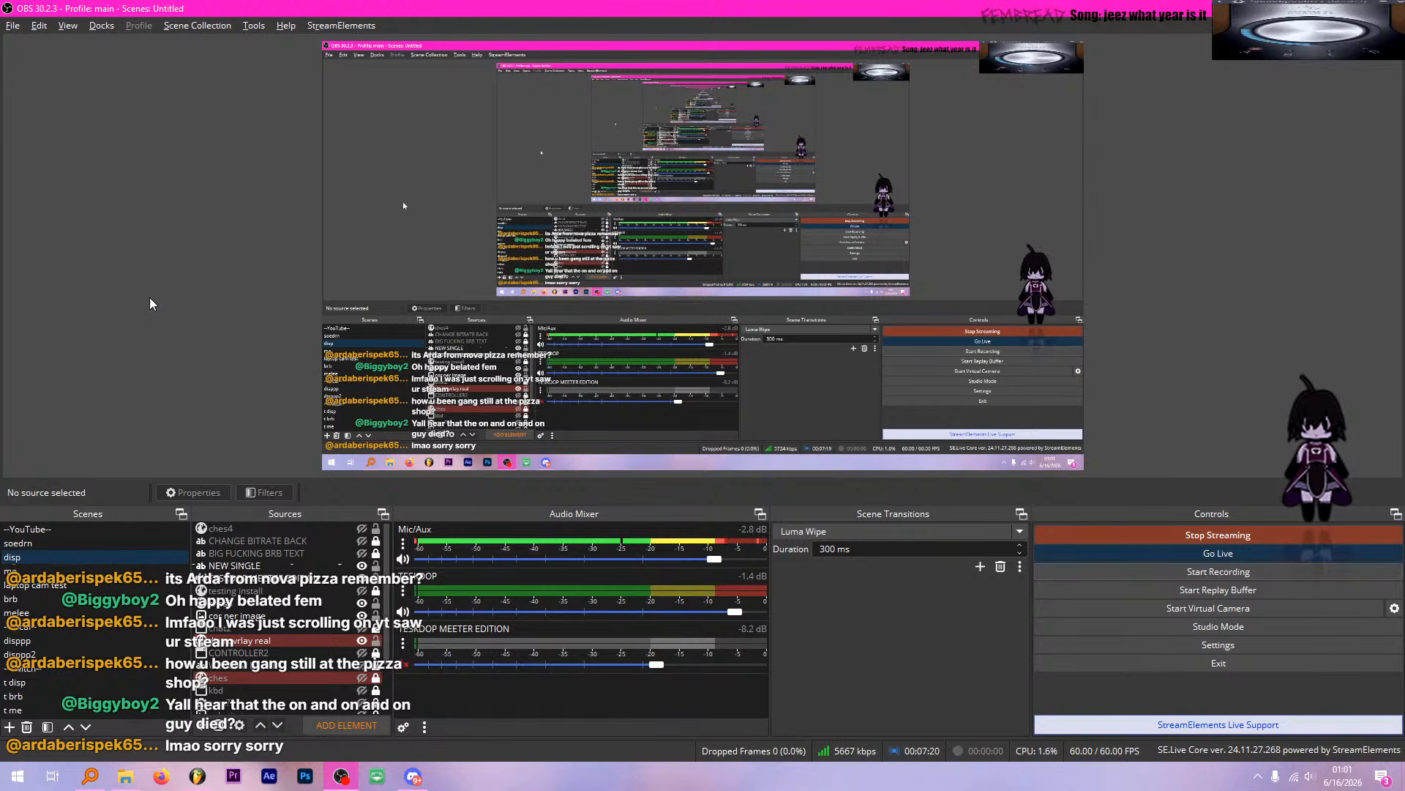
Switch to the FL Studio project and move the playhead back to the start of the song
{"action": "left_click", "coordinate": [196, 775]}
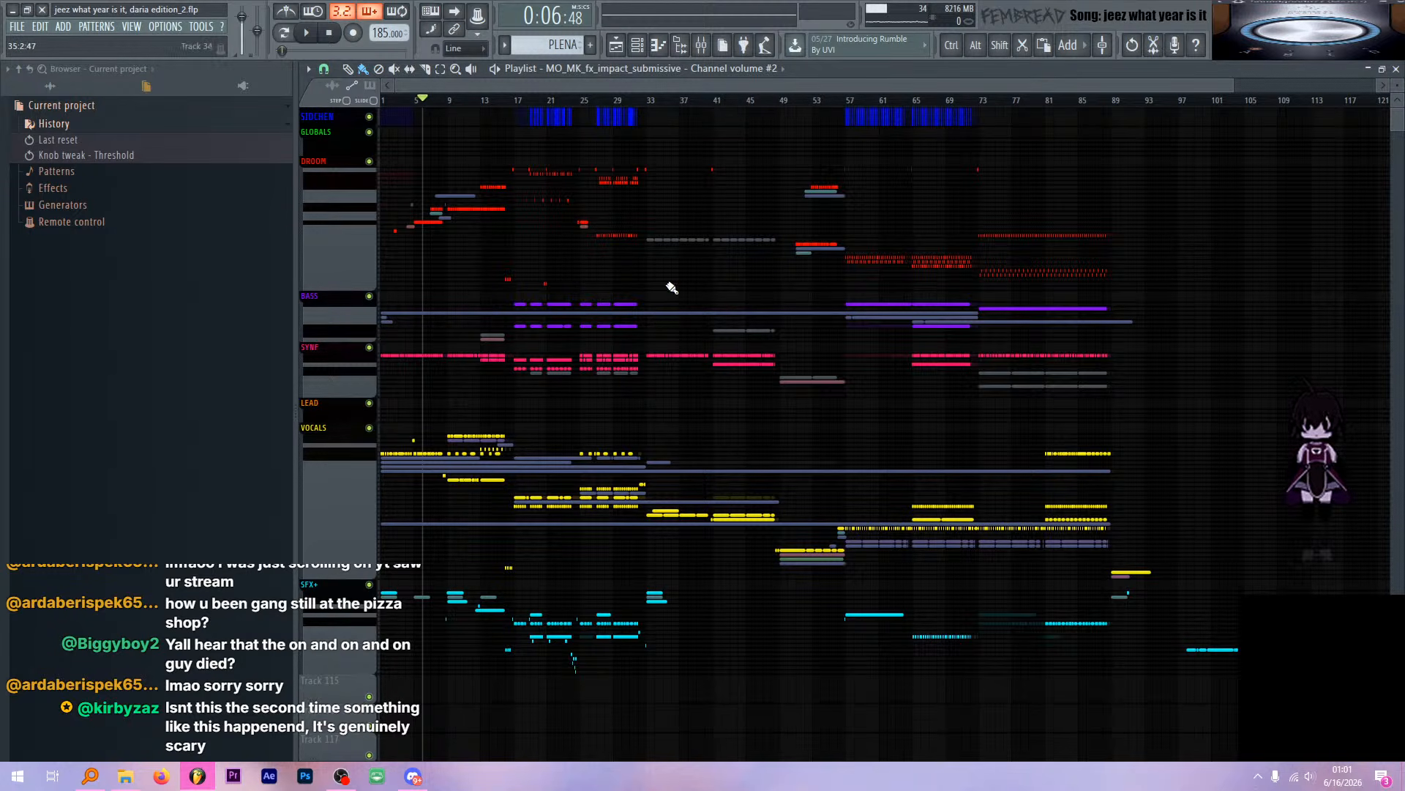
{"action": "left_click", "coordinate": [779, 100]}
{"action": "left_click_drag", "start_coordinate": [768, 118], "coordinate": [353, 210]}
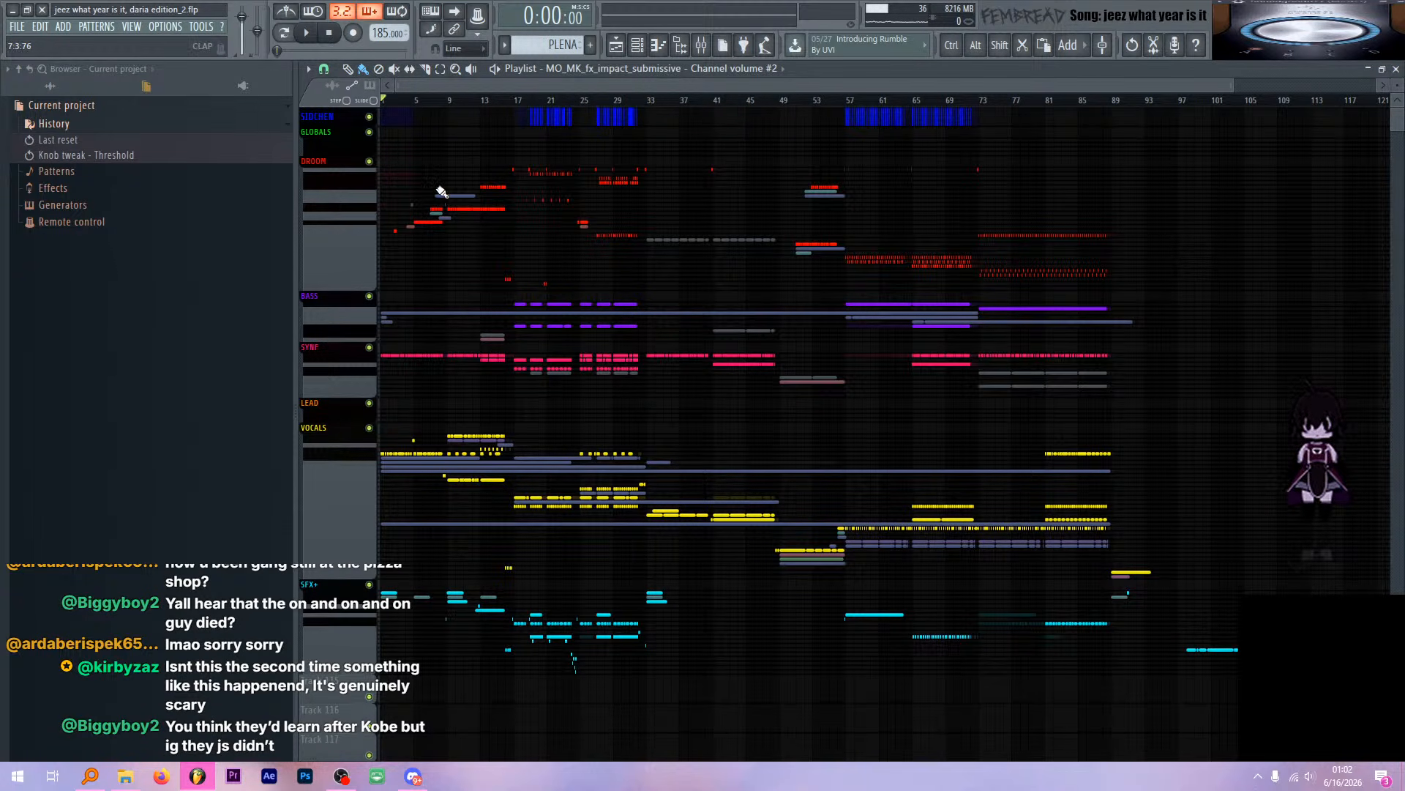
Open the mixer and look through its insert tracks to see how many channels the project uses
{"action": "left_click", "coordinate": [701, 45]}
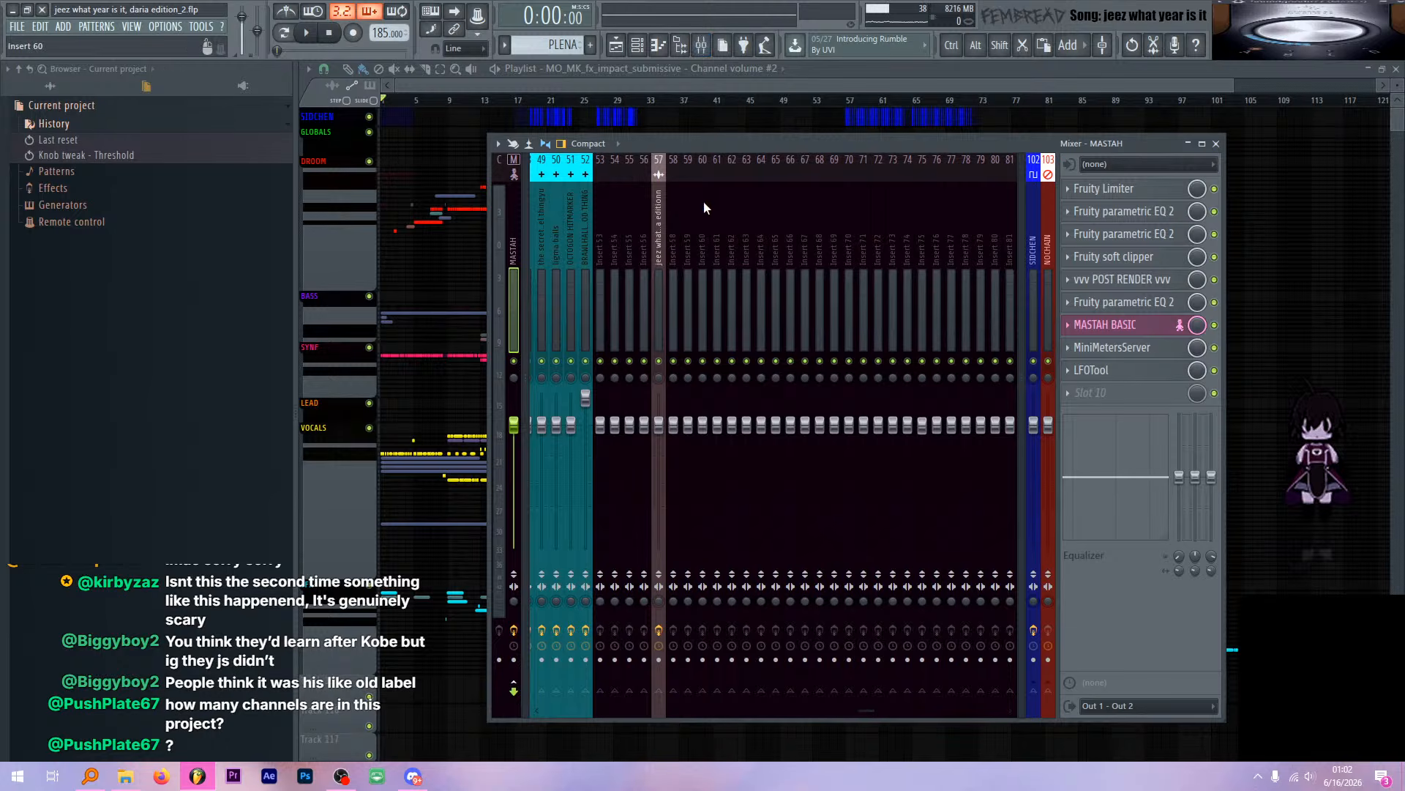
{"action": "left_click", "coordinate": [575, 221]}
{"action": "scroll", "coordinate": [657, 225], "scroll_direction": "left", "scroll_amount": 10}
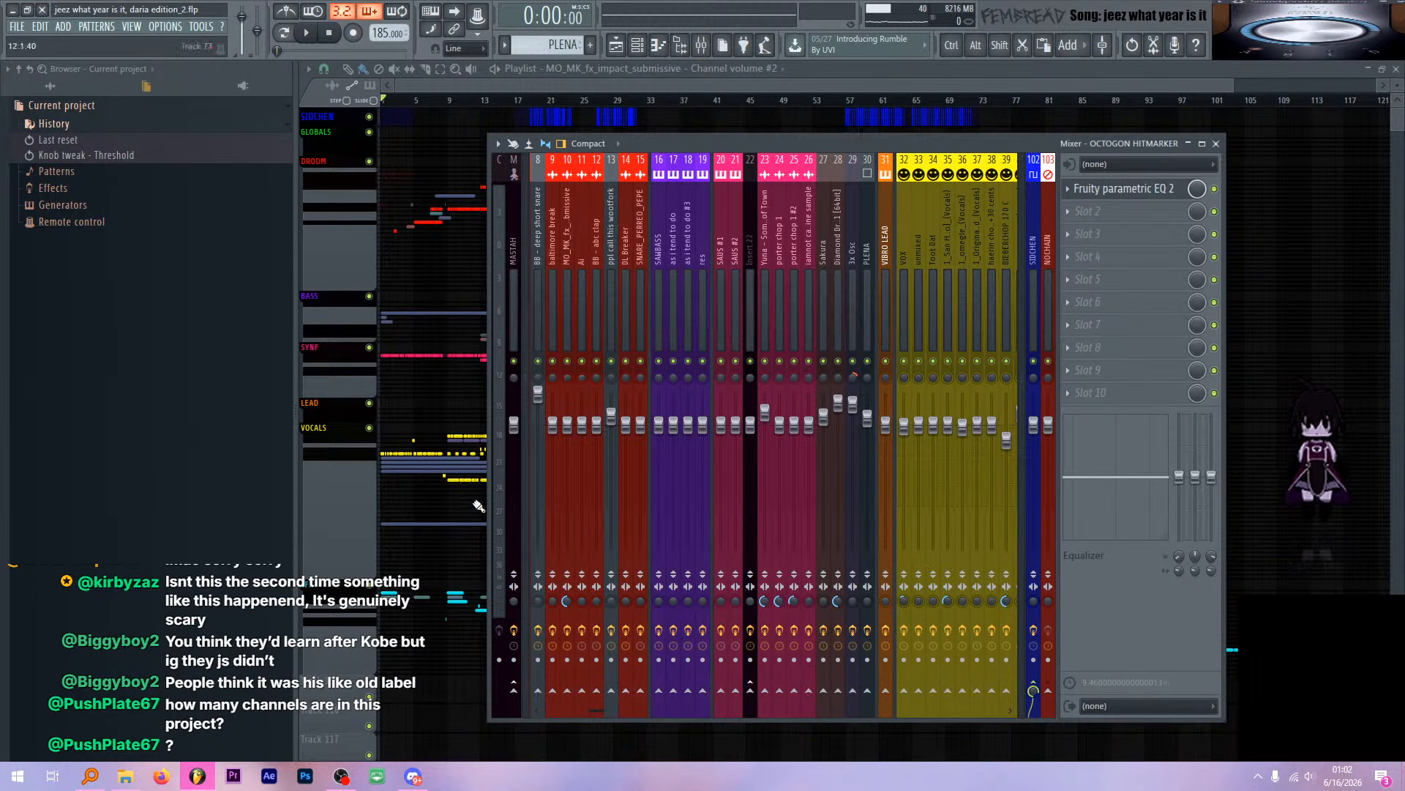
{"action": "scroll", "coordinate": [719, 296], "scroll_direction": "right", "scroll_amount": 1}
{"action": "scroll", "coordinate": [719, 296], "scroll_direction": "right", "scroll_amount": 4}
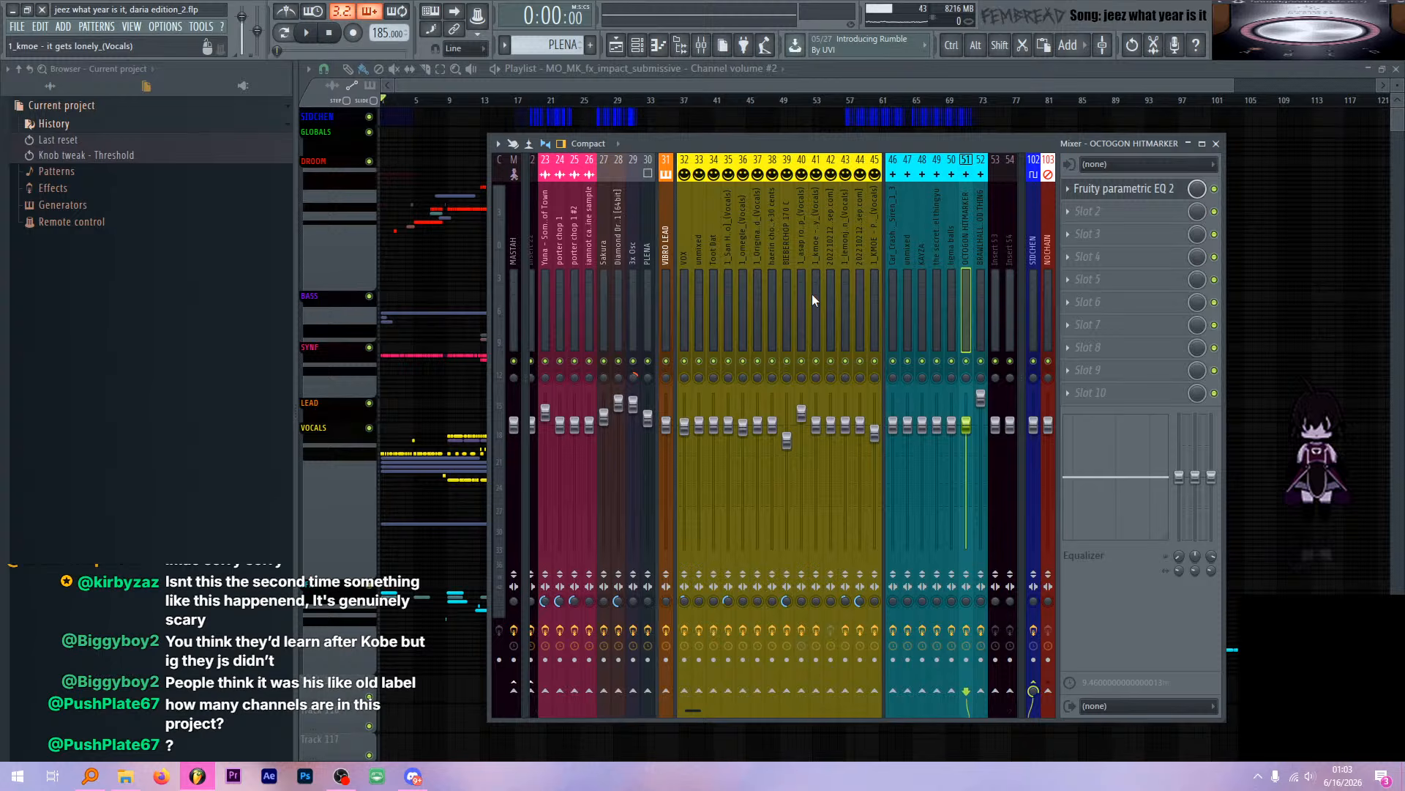
{"action": "left_click", "coordinate": [979, 230]}
{"action": "scroll", "coordinate": [940, 228], "scroll_direction": "right", "scroll_amount": 9}
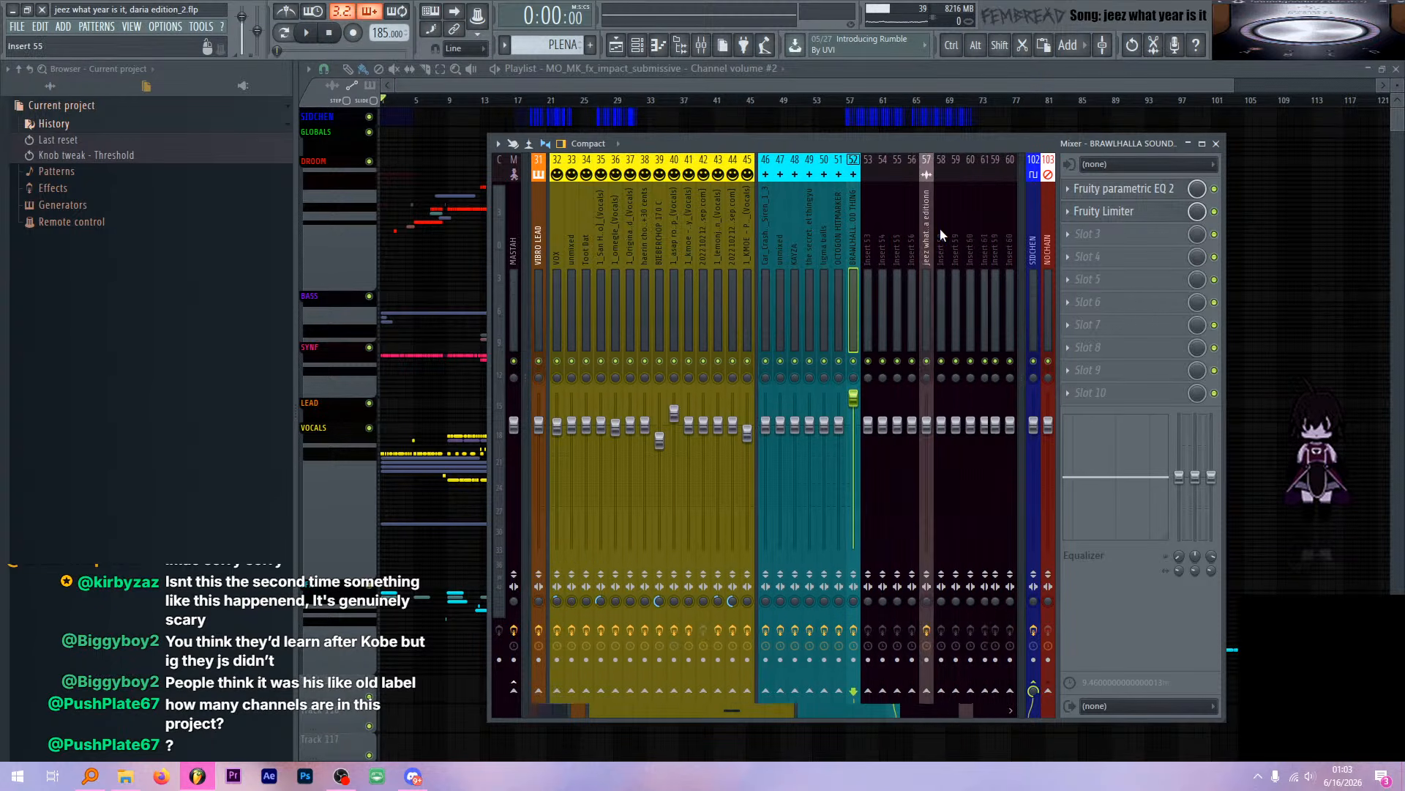
{"action": "scroll", "coordinate": [759, 216], "scroll_direction": "right", "scroll_amount": 7}
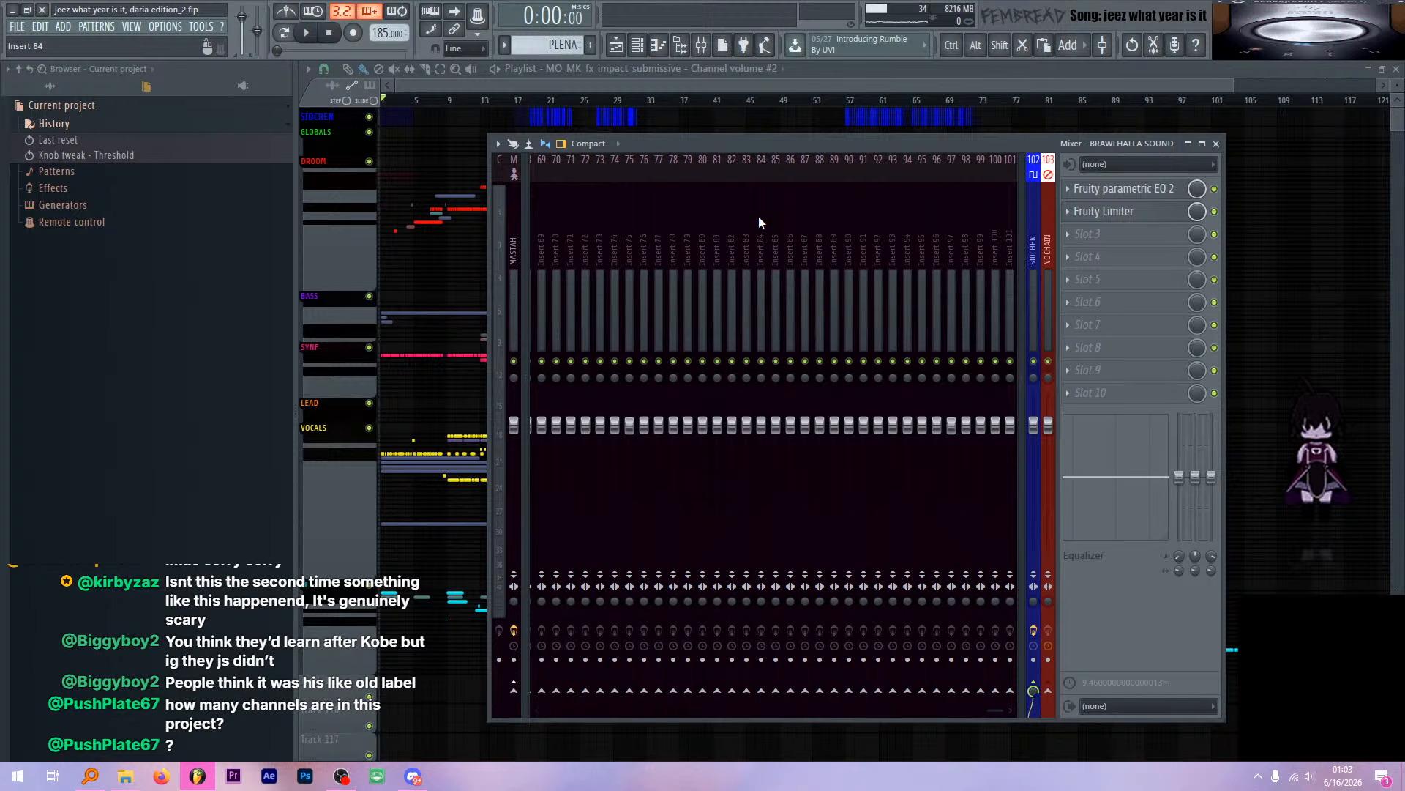
{"action": "left_click", "coordinate": [876, 225]}
{"action": "scroll", "coordinate": [872, 210], "scroll_direction": "left", "scroll_amount": 5}
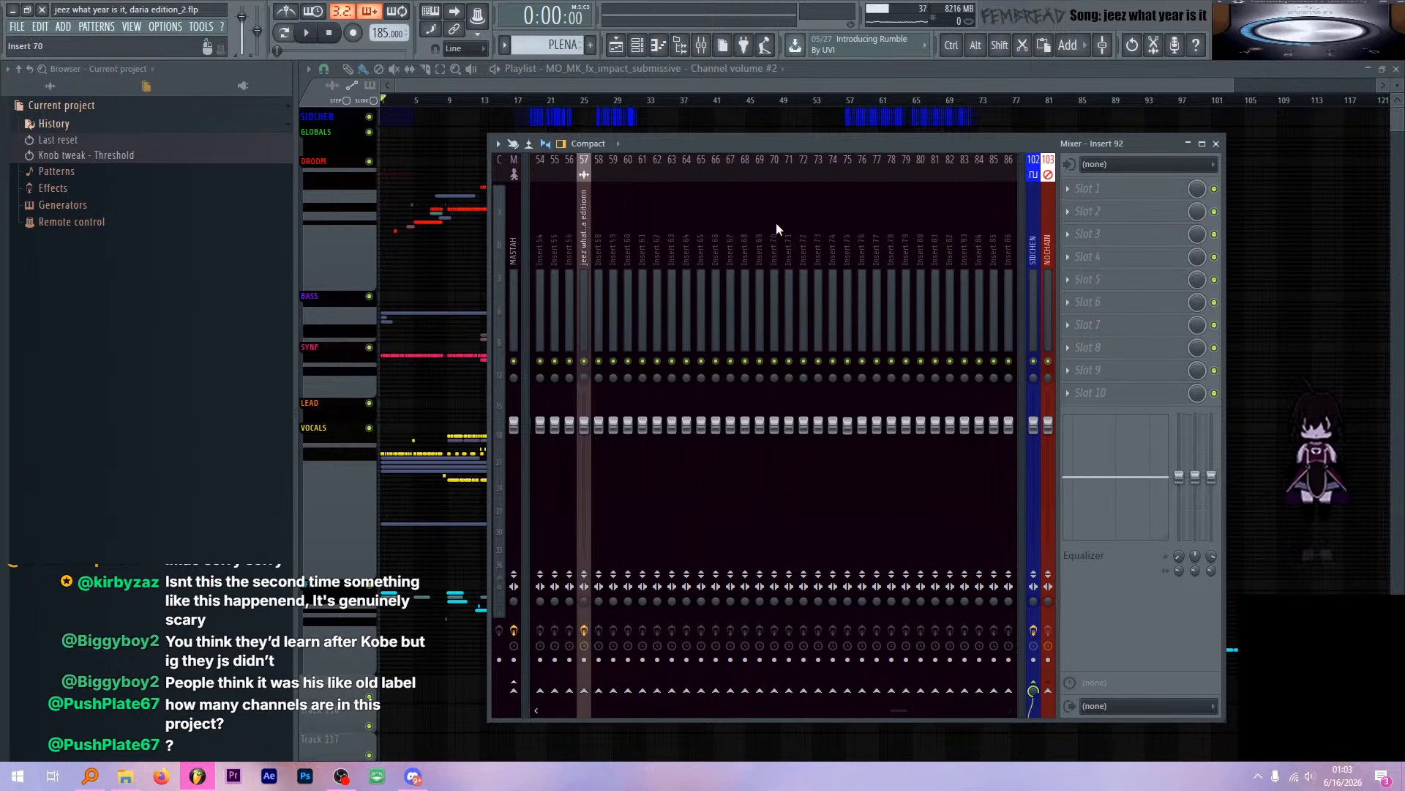
{"action": "scroll", "coordinate": [724, 218], "scroll_direction": "left", "scroll_amount": 15}
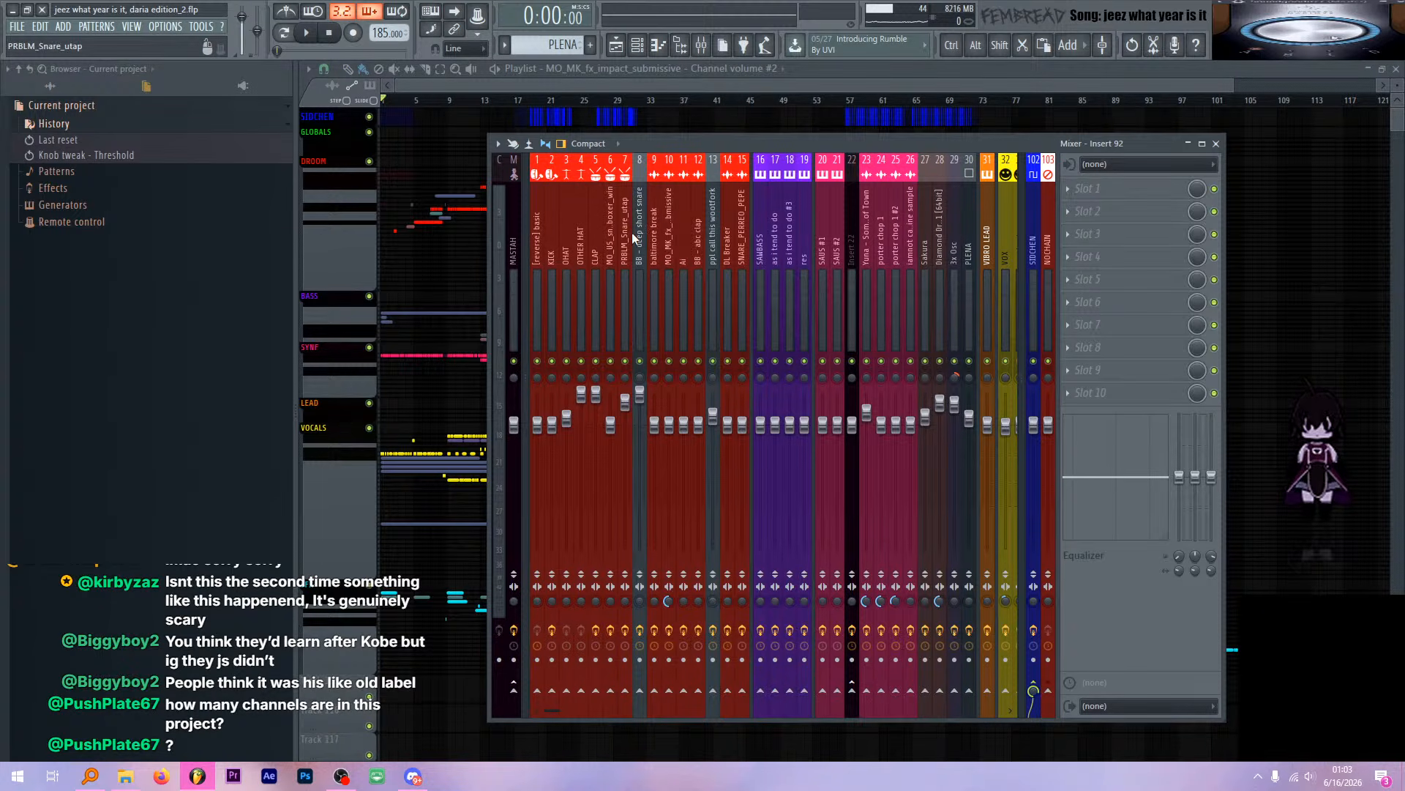
{"action": "scroll", "coordinate": [631, 231], "scroll_direction": "right", "scroll_amount": 7}
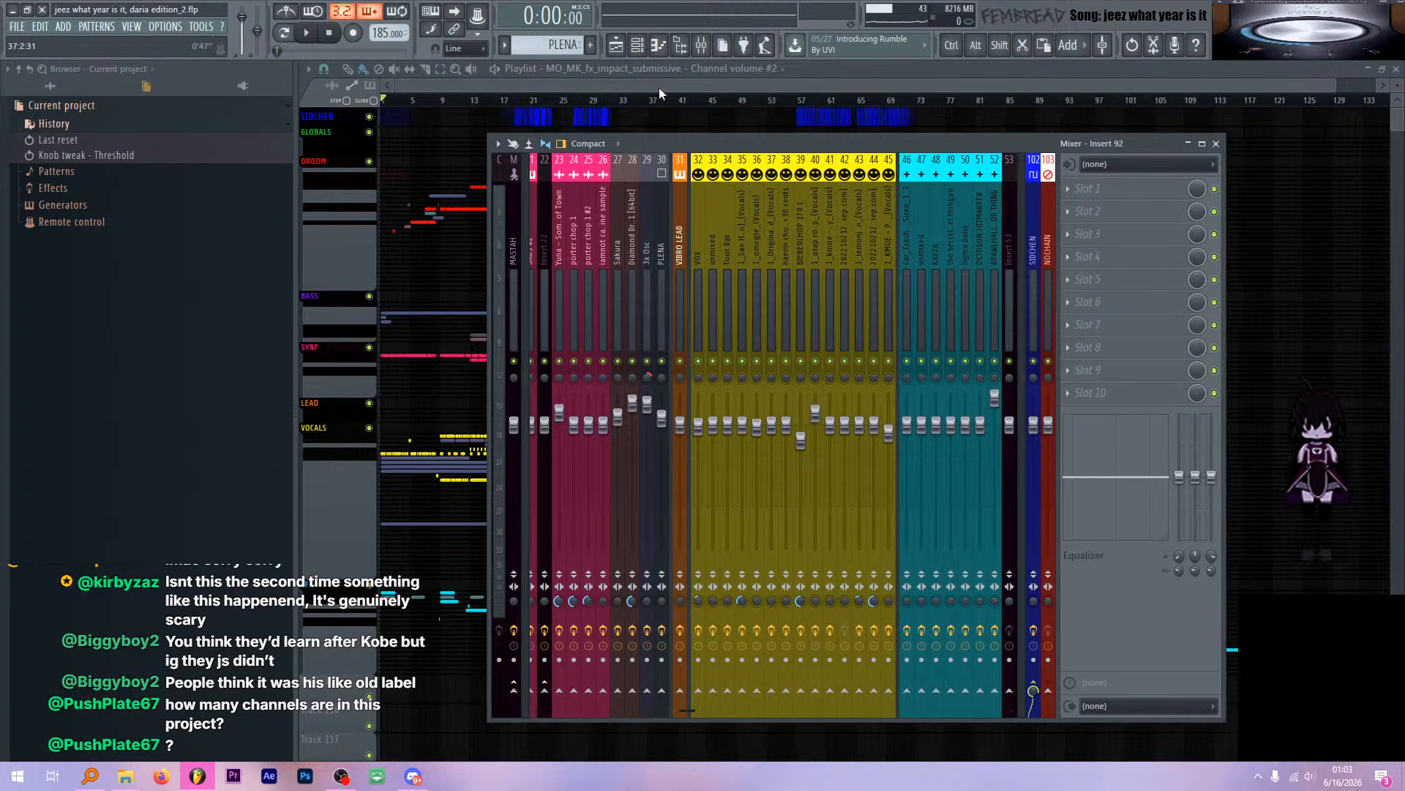
{"action": "key", "text": "F9"}
{"action": "scroll", "coordinate": [731, 173], "scroll_direction": "down", "scroll_amount": 1}
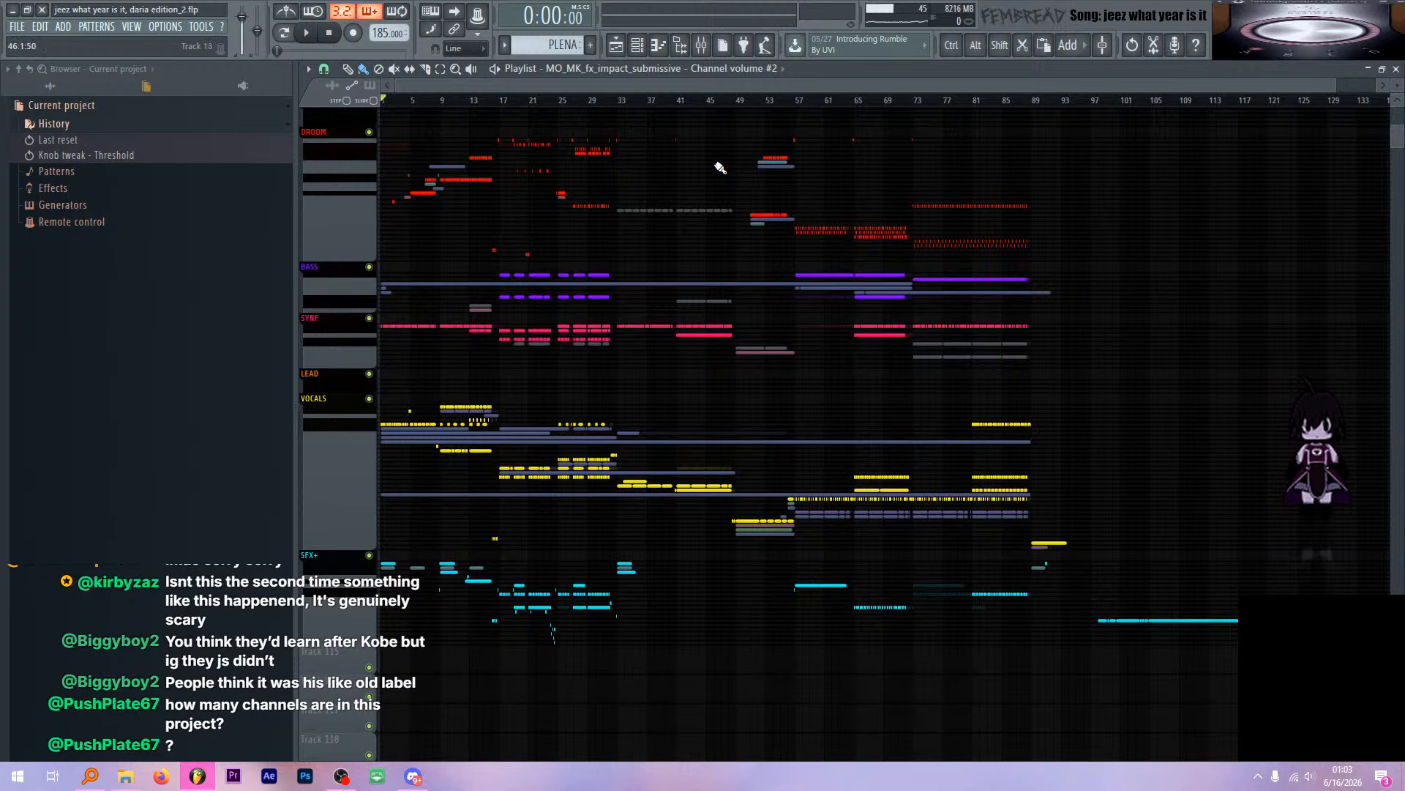
{"action": "scroll", "coordinate": [720, 168], "scroll_direction": "up", "scroll_amount": 1}
{"action": "left_click", "coordinate": [796, 101]}
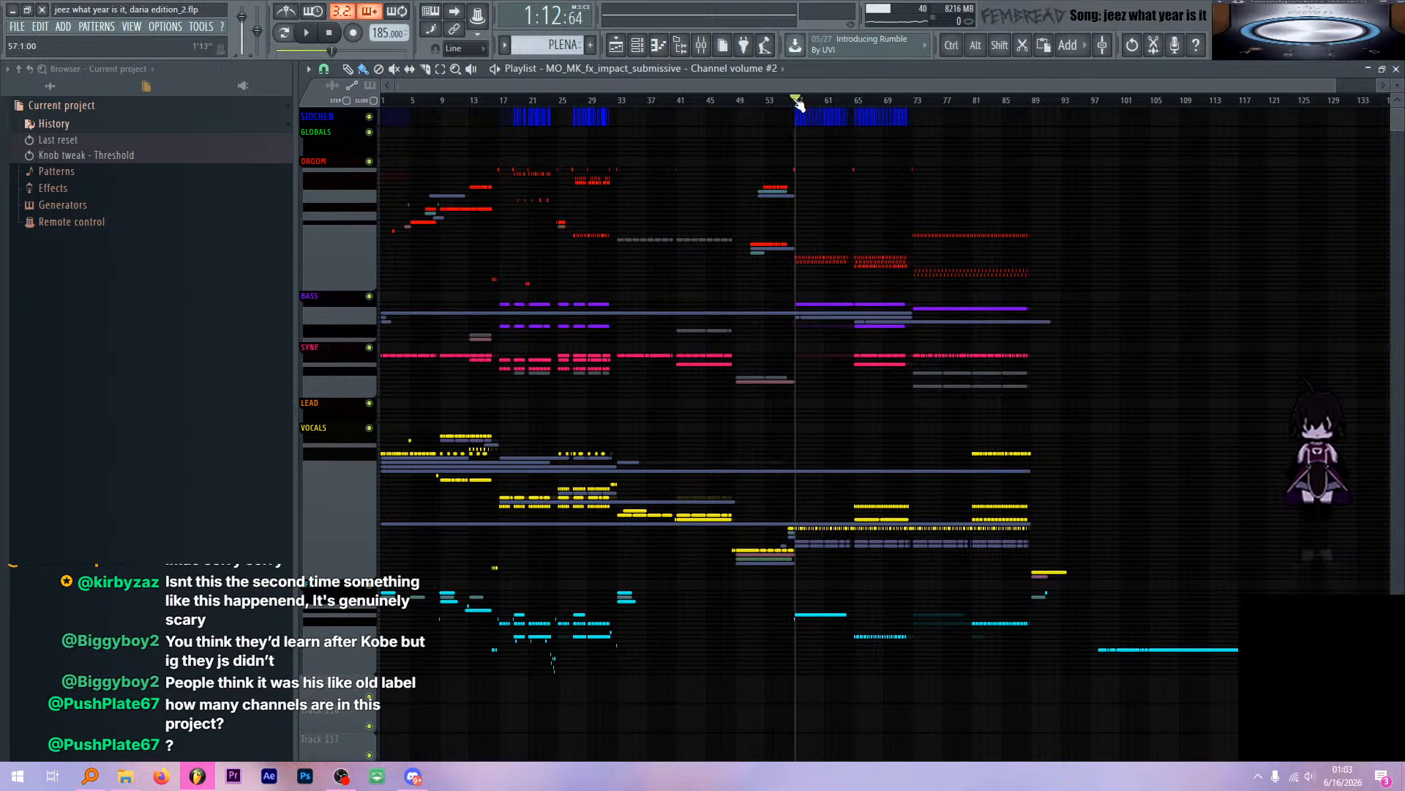
{"action": "mouse_move", "coordinate": [800, 104]}
{"action": "left_mouse_down"}
{"action": "mouse_move", "coordinate": [925, 103]}
{"action": "mouse_move", "coordinate": [569, 110]}
{"action": "mouse_move", "coordinate": [331, 143]}
{"action": "left_mouse_up"}
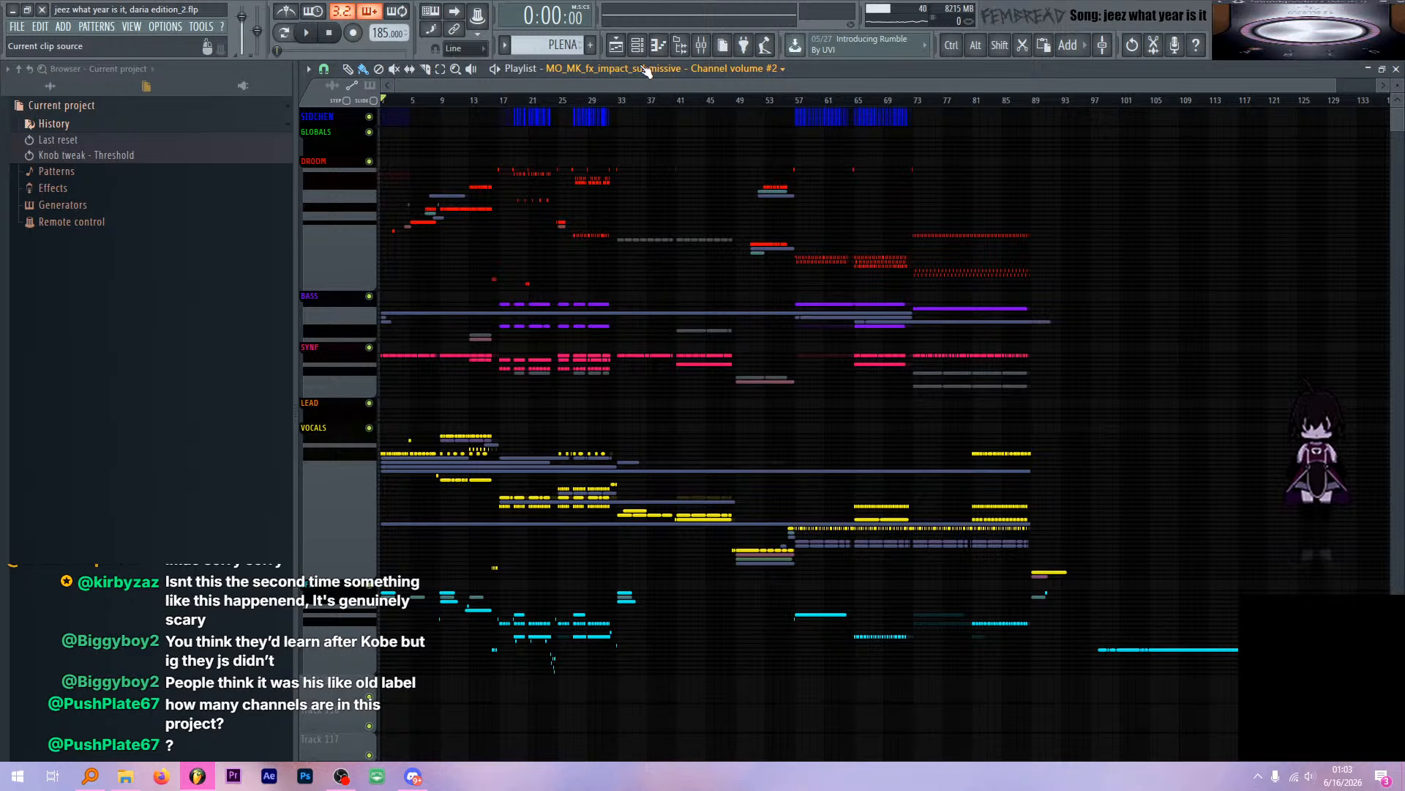
Launch MiniMeters and decline its update so the meters show above the playlist
{"action": "key", "text": "super"}
{"action": "type", "text": "mini"}
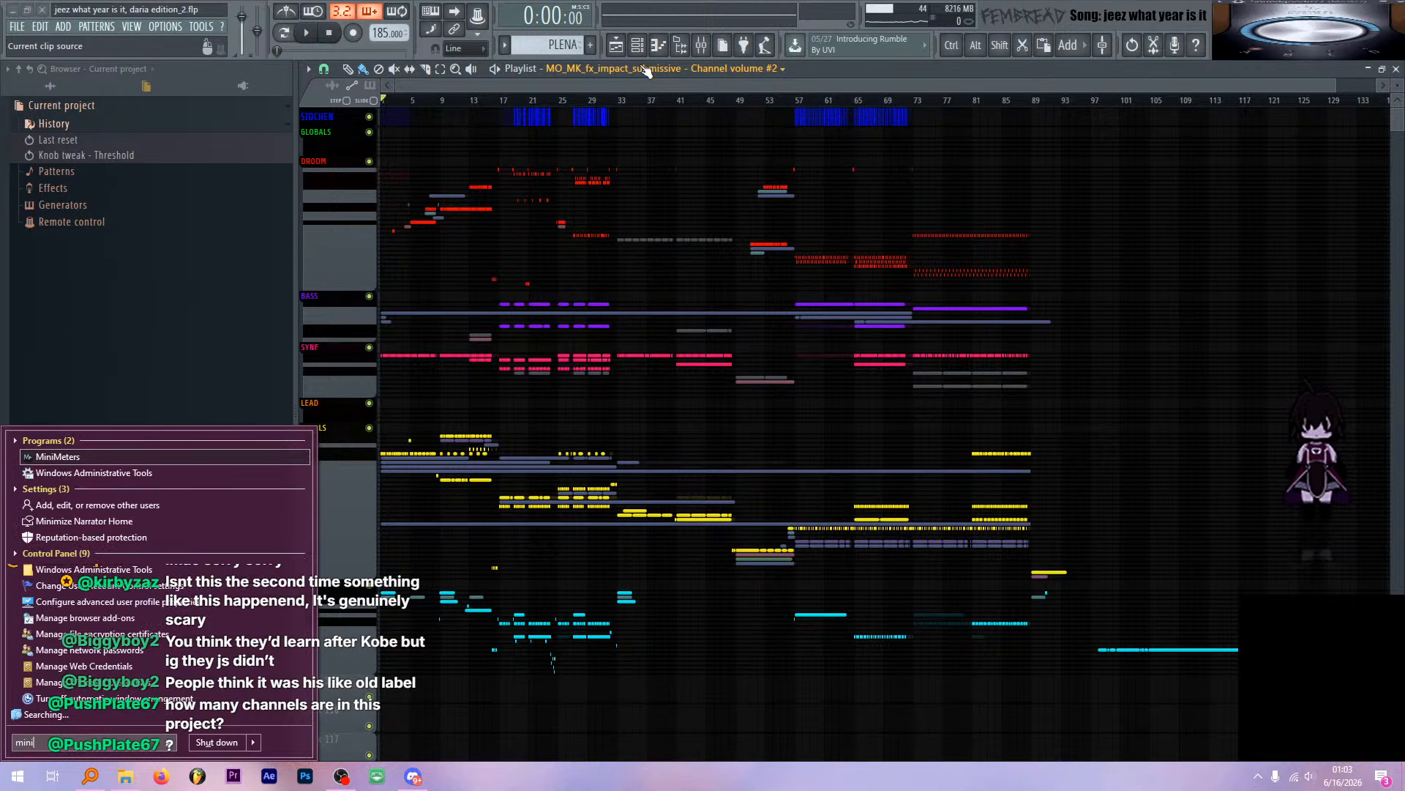
{"action": "key", "text": "Return"}
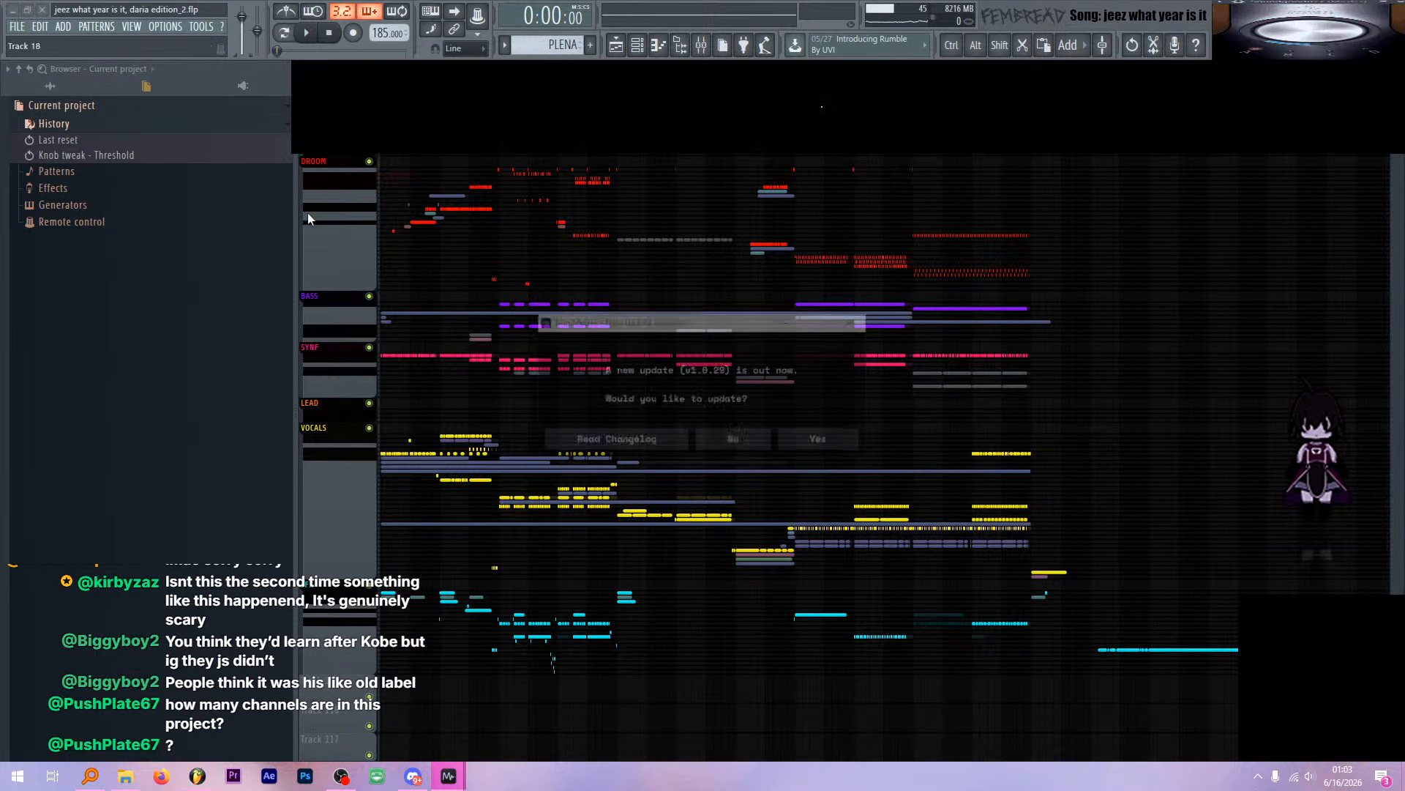
{"action": "left_click", "coordinate": [196, 129]}
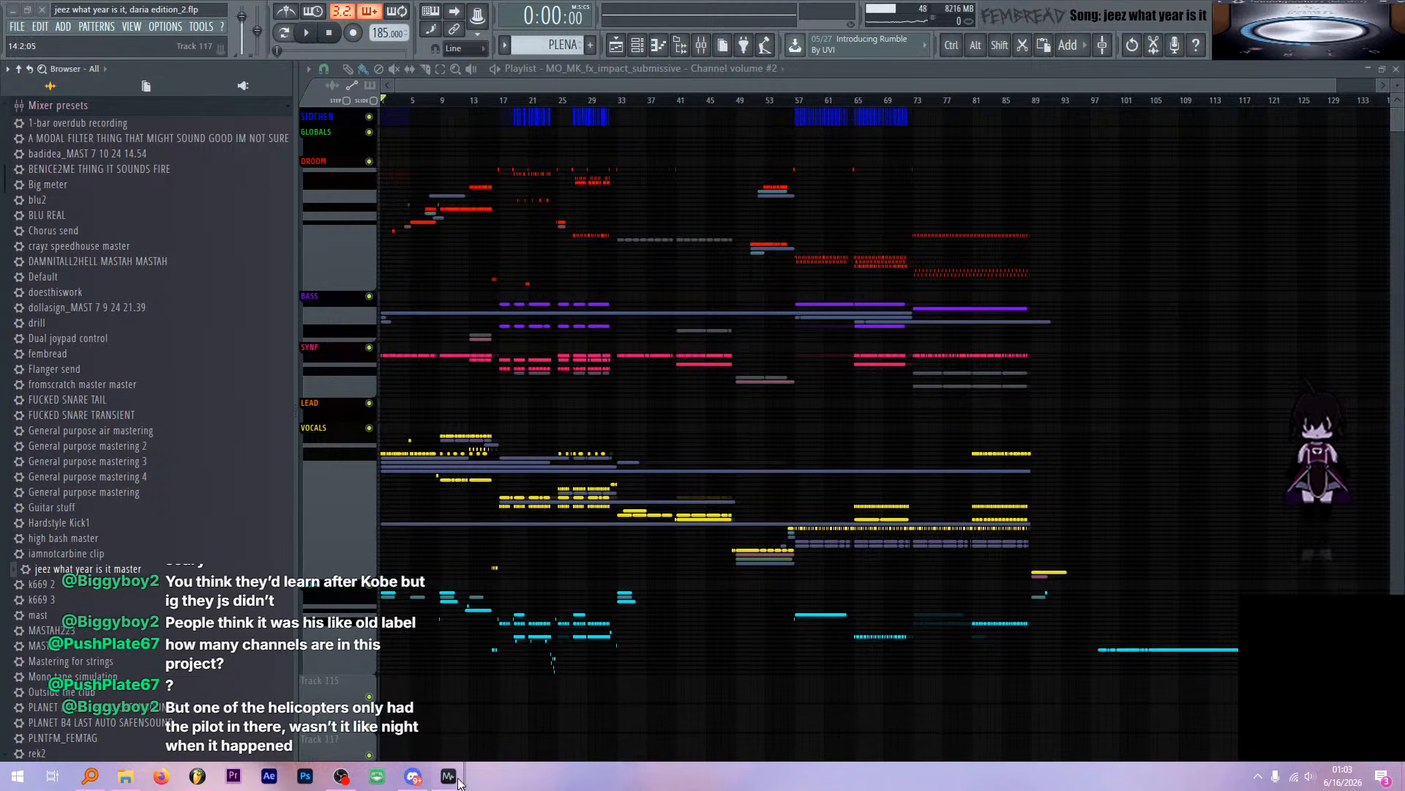
{"action": "mouse_move", "coordinate": [451, 776]}
{"action": "left_click", "coordinate": [513, 715]}
{"action": "left_click", "coordinate": [731, 442]}
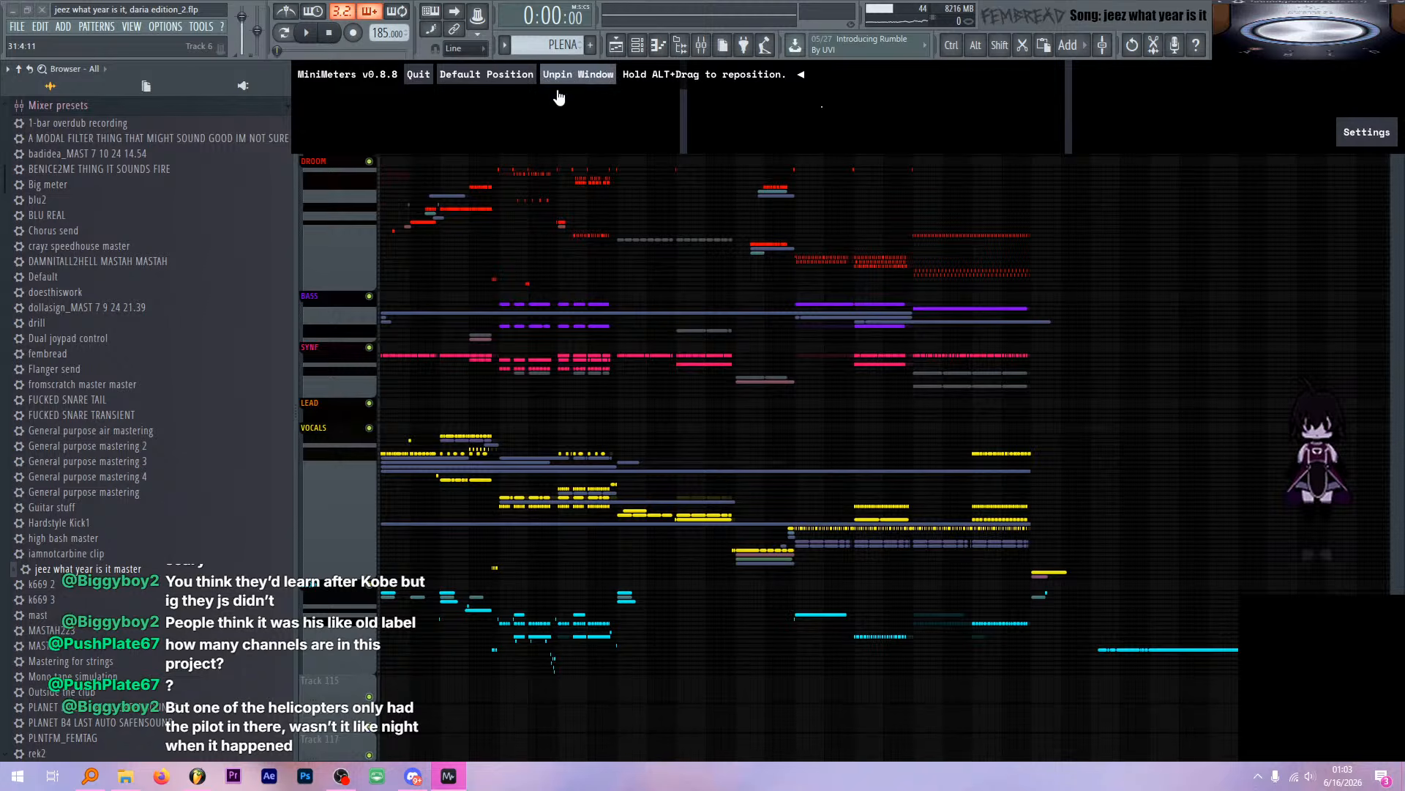
Restore the playlist window to its smaller size below the meters and clear the timeline selection
{"action": "left_click", "coordinate": [319, 226]}
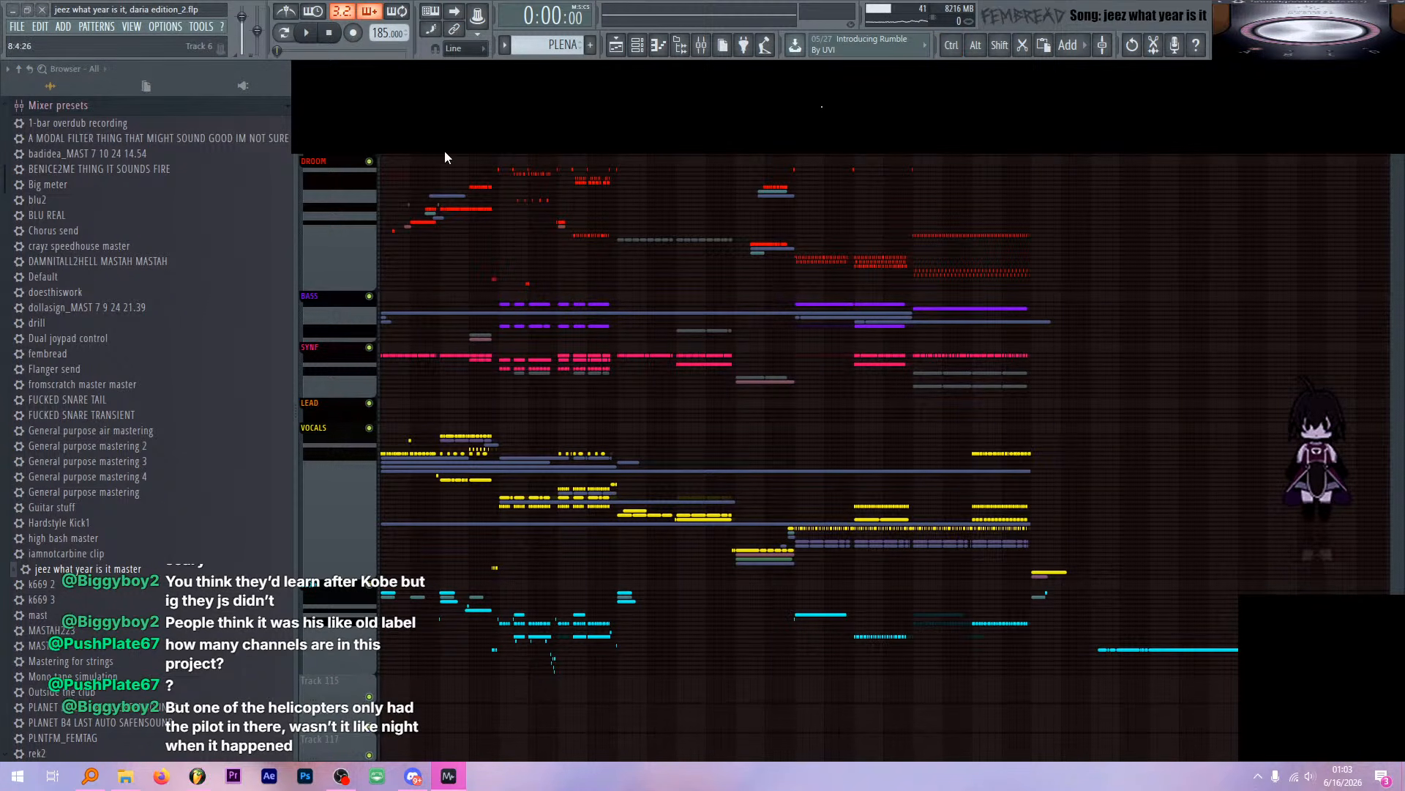
{"action": "key", "text": "Return"}
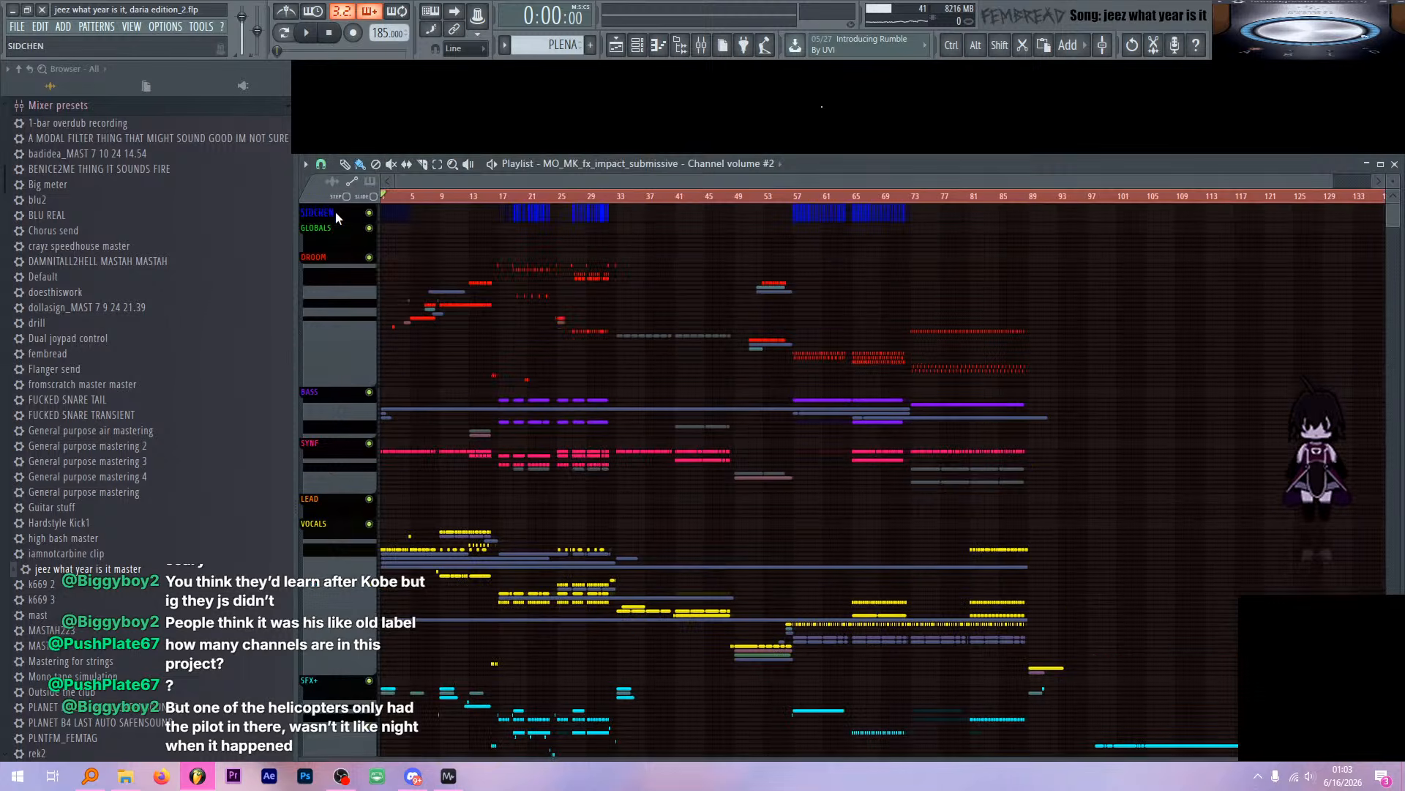
{"action": "left_click", "coordinate": [438, 198], "text": "ctrl"}
{"action": "scroll", "coordinate": [356, 279], "scroll_direction": "up", "scroll_amount": 4}
{"action": "scroll", "coordinate": [356, 278], "scroll_direction": "up", "scroll_amount": 2}
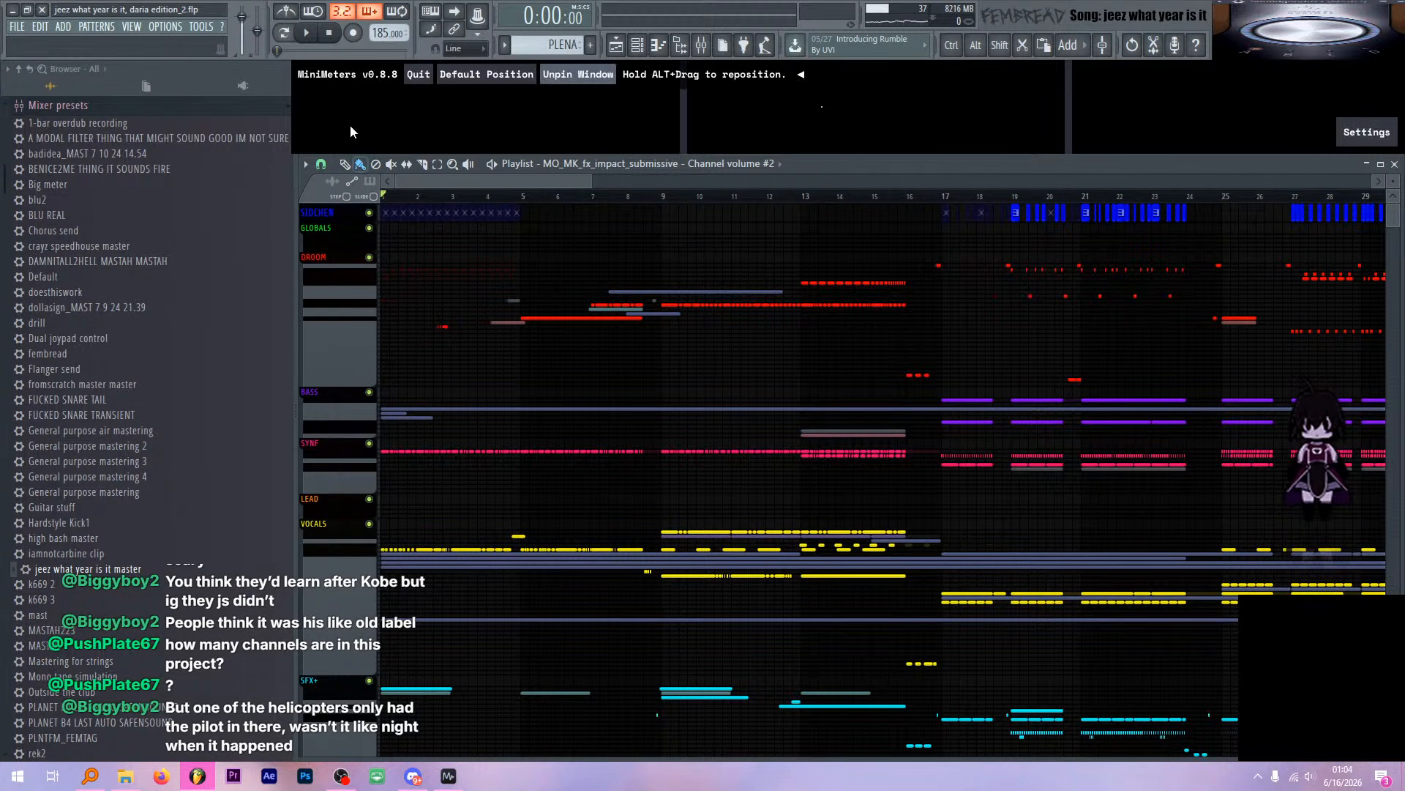
{"action": "scroll", "coordinate": [345, 257], "scroll_direction": "up", "scroll_amount": 5}
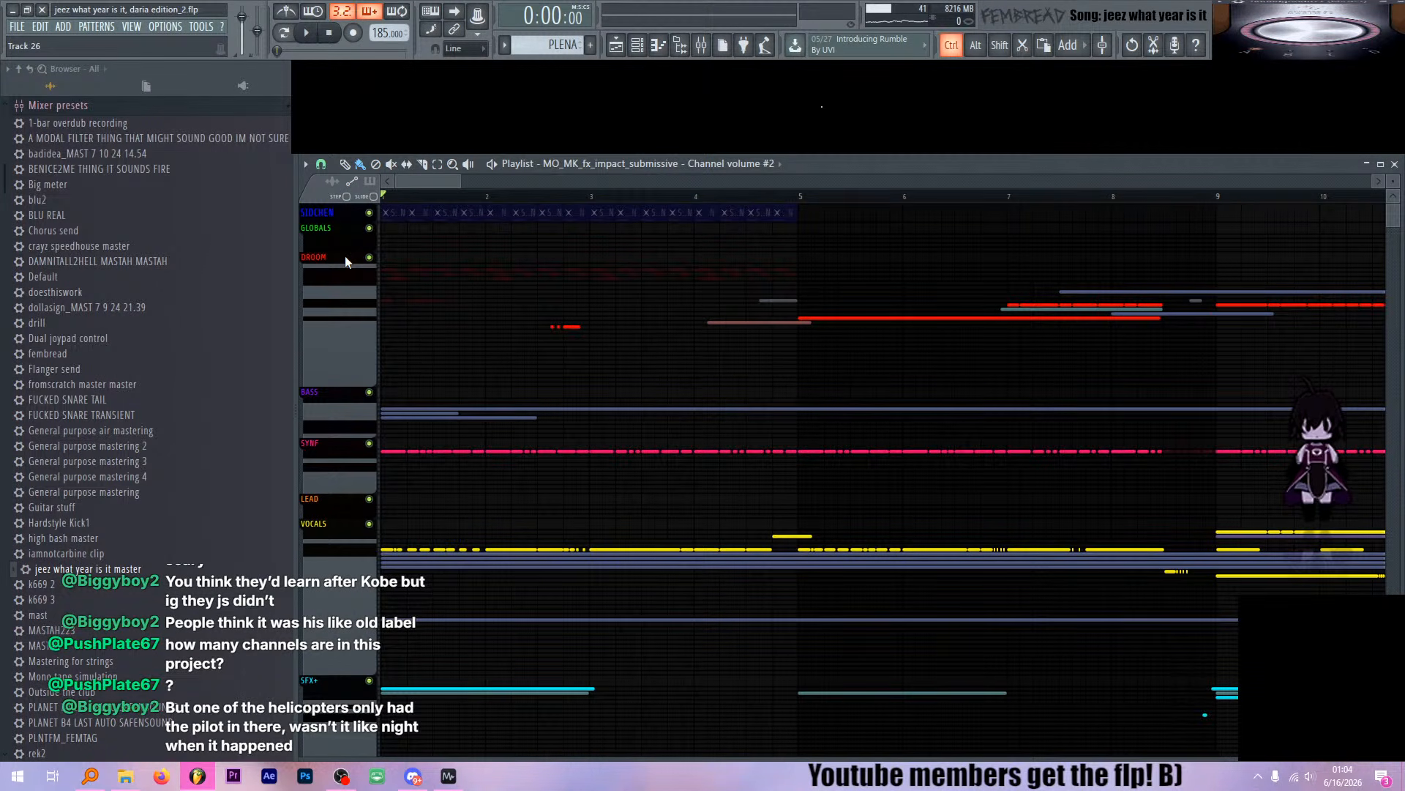
Turn on auto-scrolling for the playlist and return the playhead to the start of the song
{"action": "left_click", "coordinate": [592, 197]}
{"action": "left_click", "coordinate": [455, 10]}
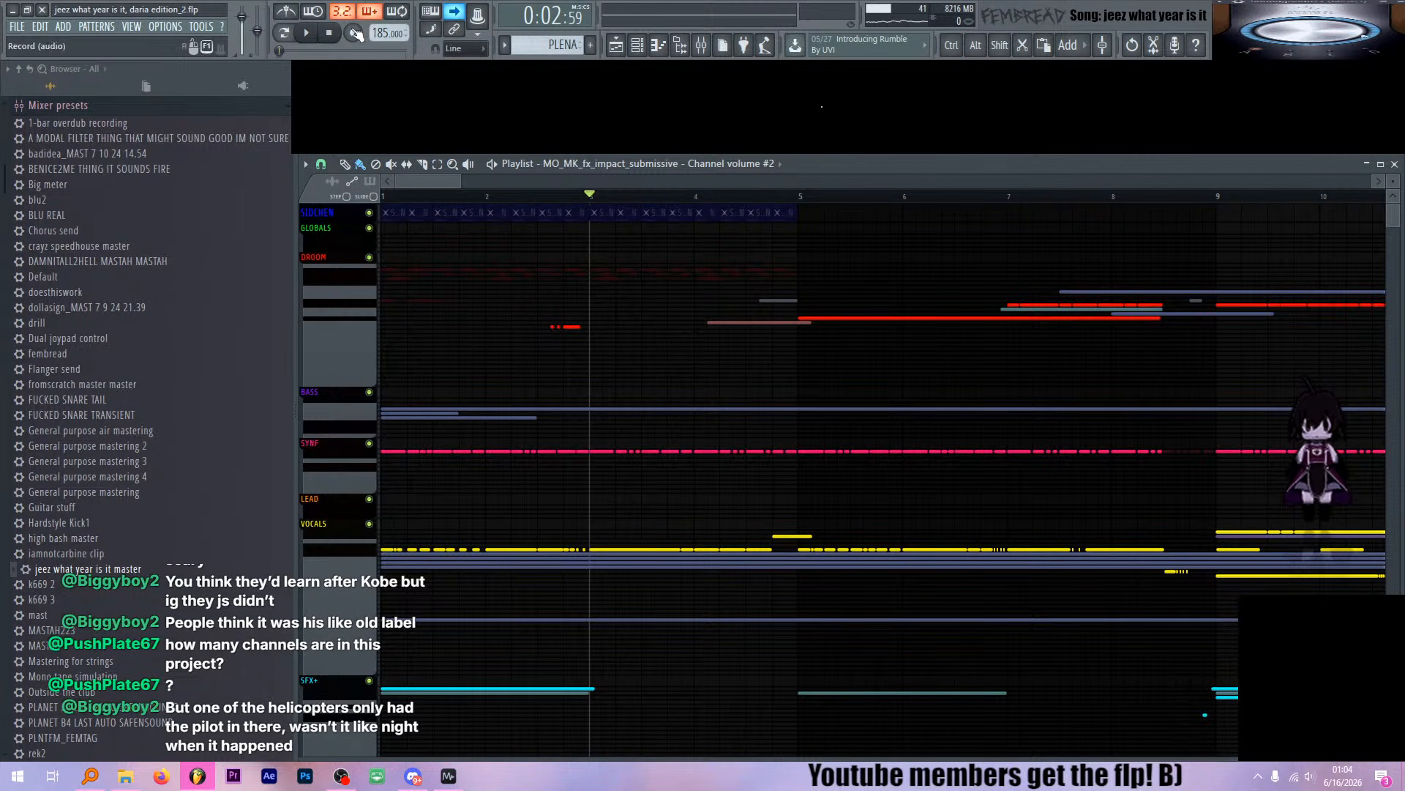
{"action": "left_click", "coordinate": [331, 33]}
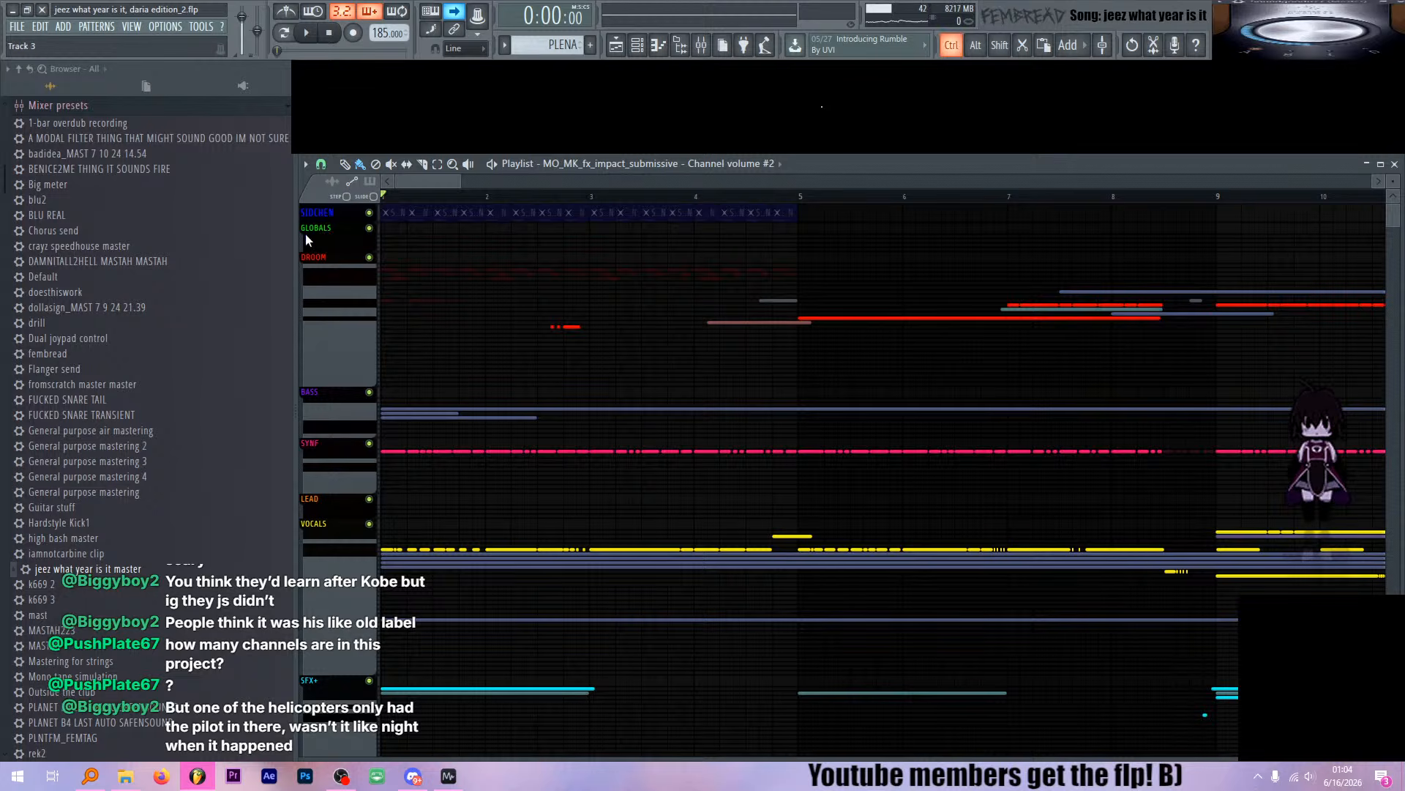
Play the whole song from the beginning and stop playback after the ending
{"action": "mouse_move", "coordinate": [333, 120]}
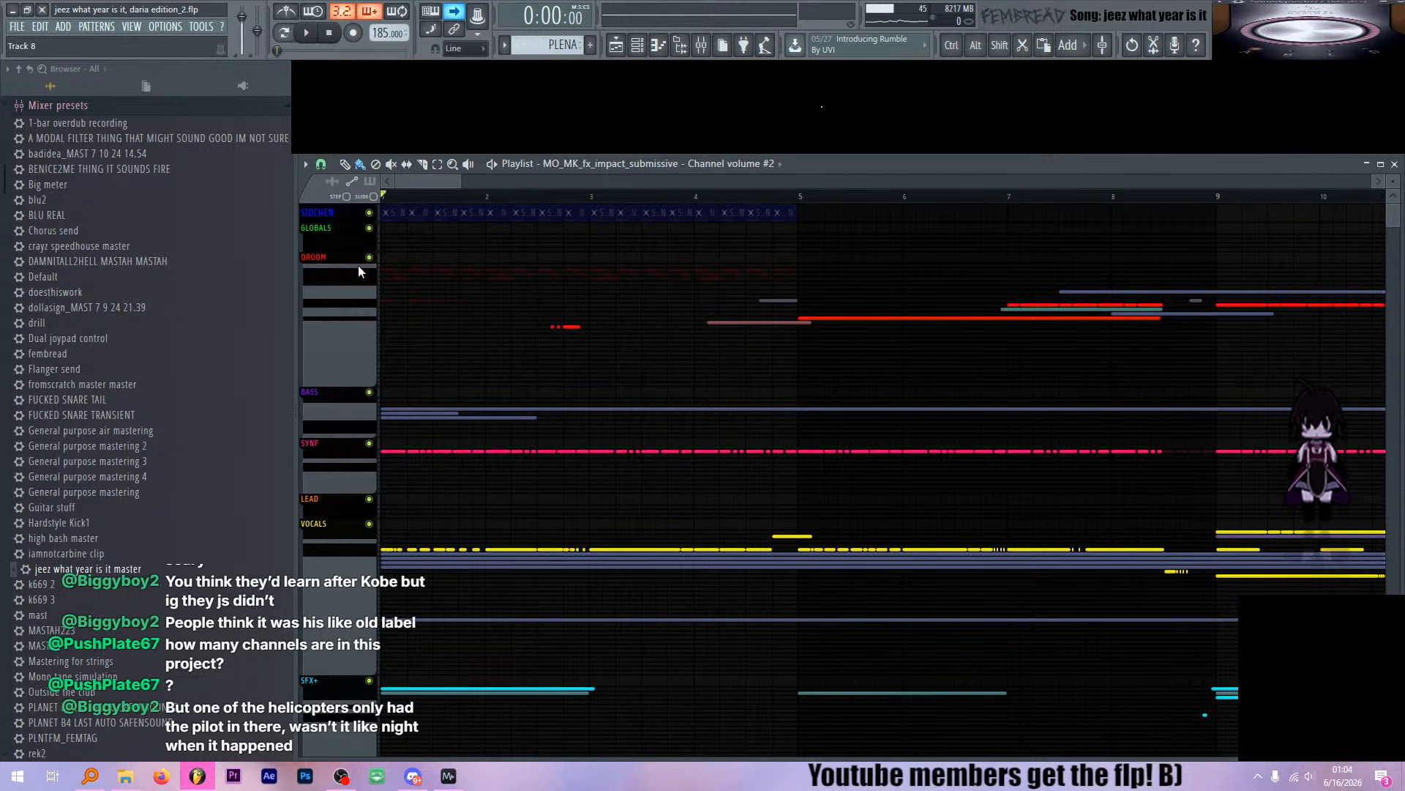
{"action": "key", "text": "space"}
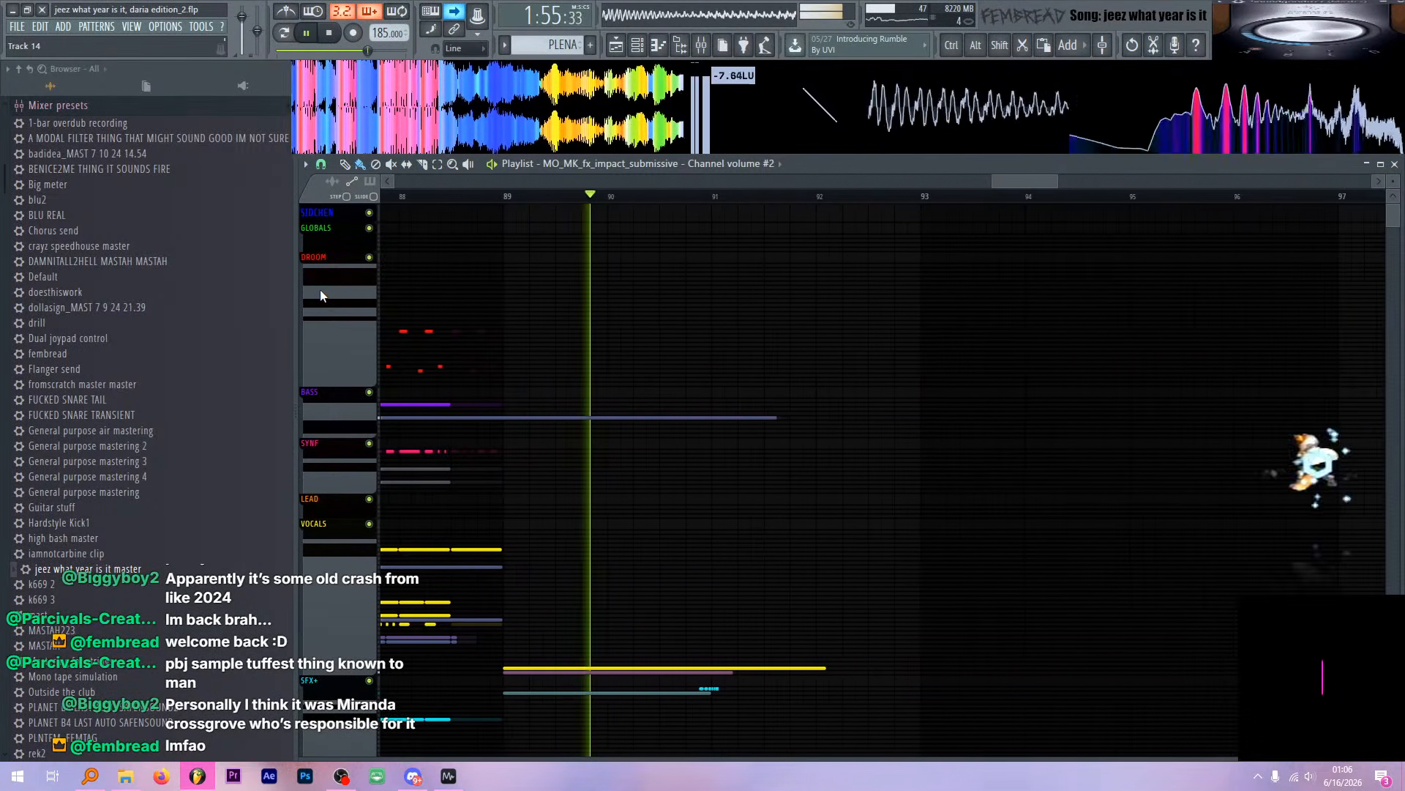
{"action": "key", "text": "space"}
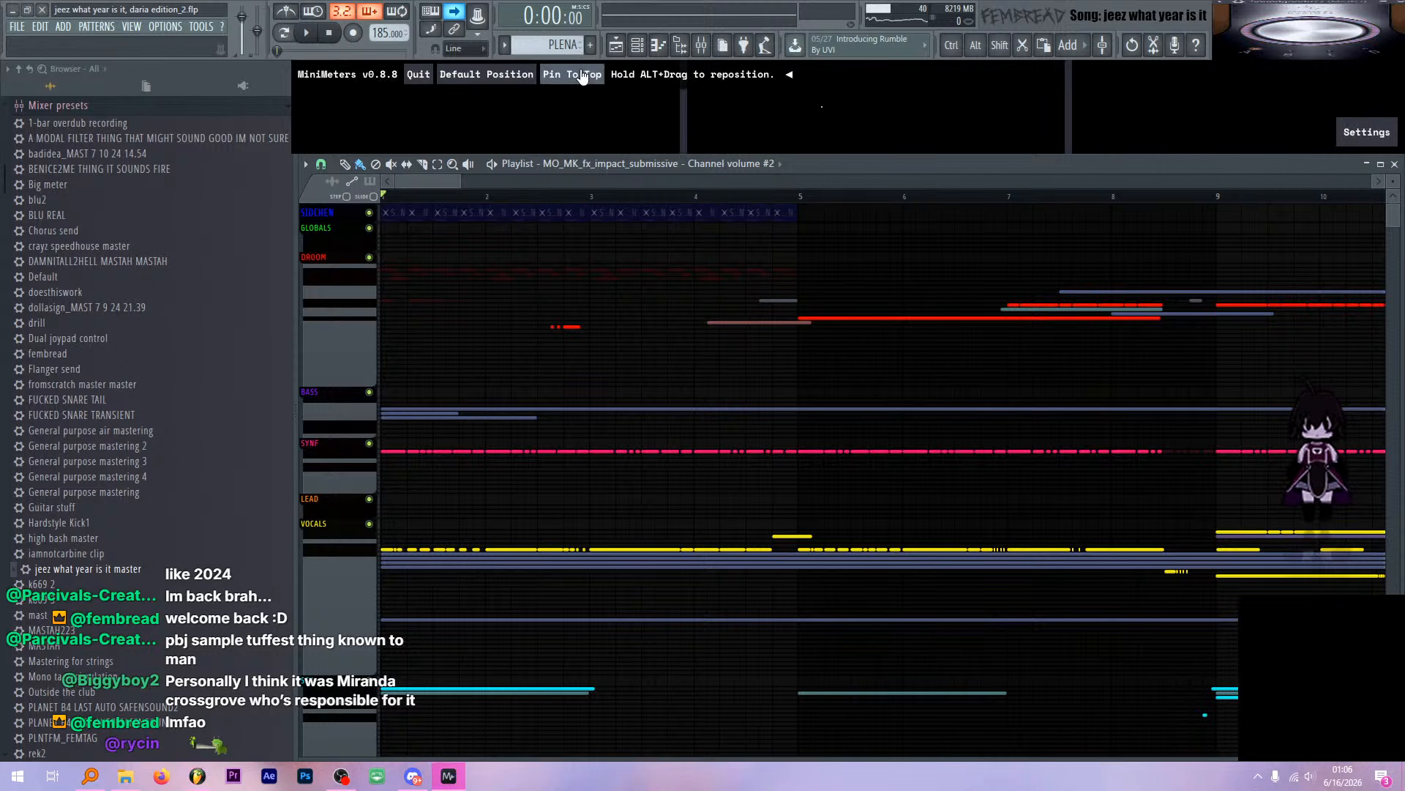
Bring the playlist to the front and maximize it over the meters
{"action": "left_click", "coordinate": [432, 183]}
{"action": "key", "text": "Return"}
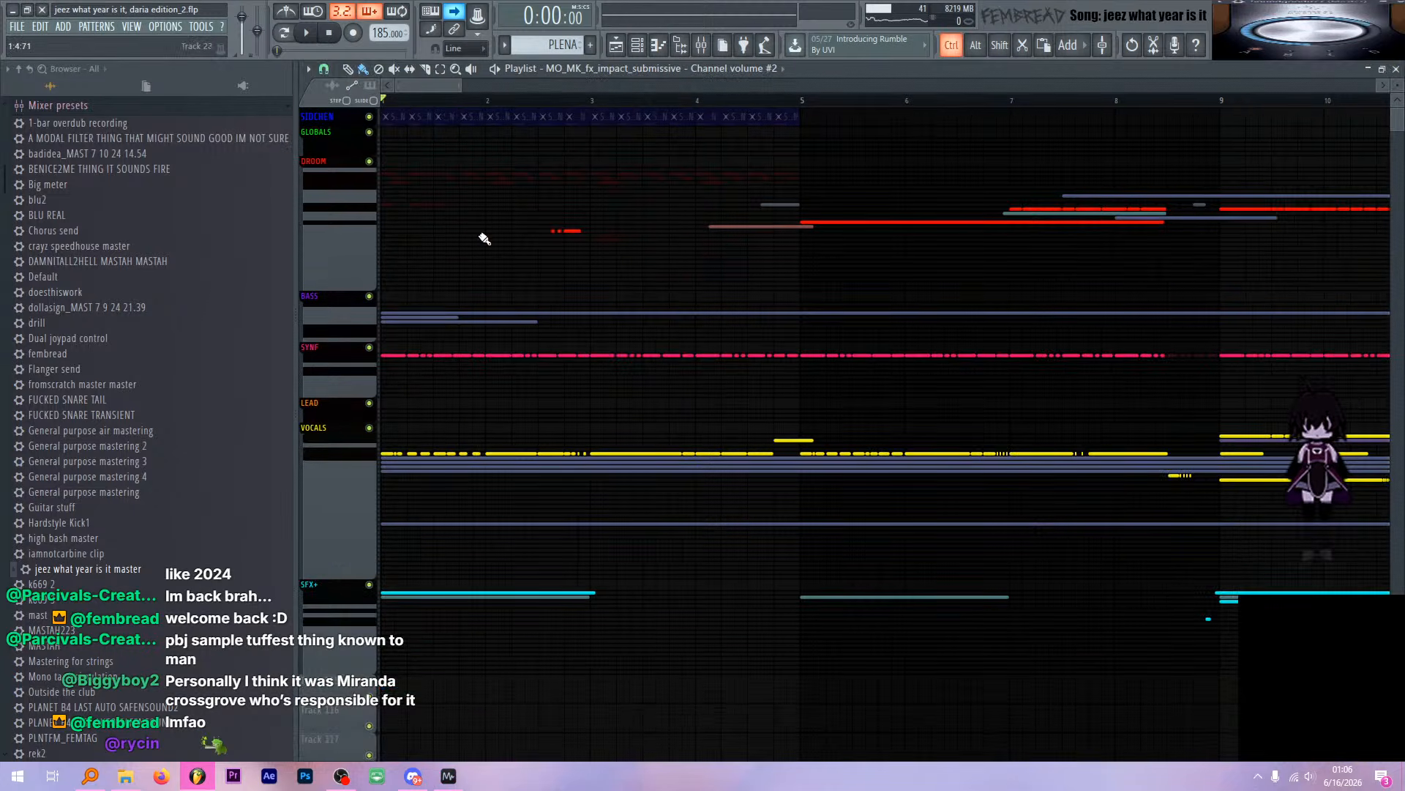
Mark the second half of the arrangement from bar 49, then the first half up to bar 49, and clear the selection
{"action": "scroll", "coordinate": [564, 214], "scroll_direction": "down", "scroll_amount": 8}
{"action": "scroll", "coordinate": [842, 183], "scroll_direction": "up", "scroll_amount": 4}
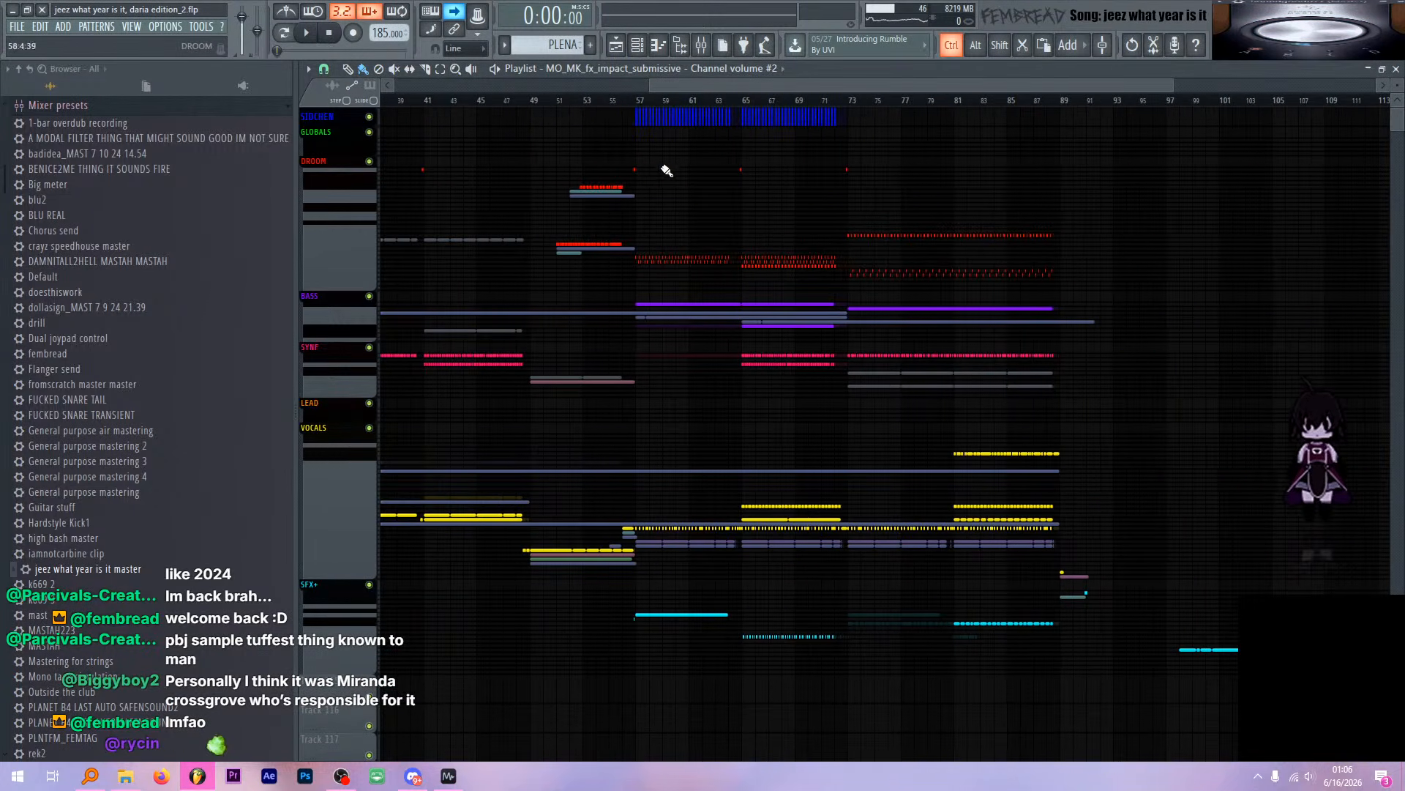
{"action": "left_click_drag", "start_coordinate": [537, 101], "coordinate": [1065, 141]}
{"action": "scroll", "coordinate": [1065, 141], "scroll_direction": "down", "scroll_amount": 4}
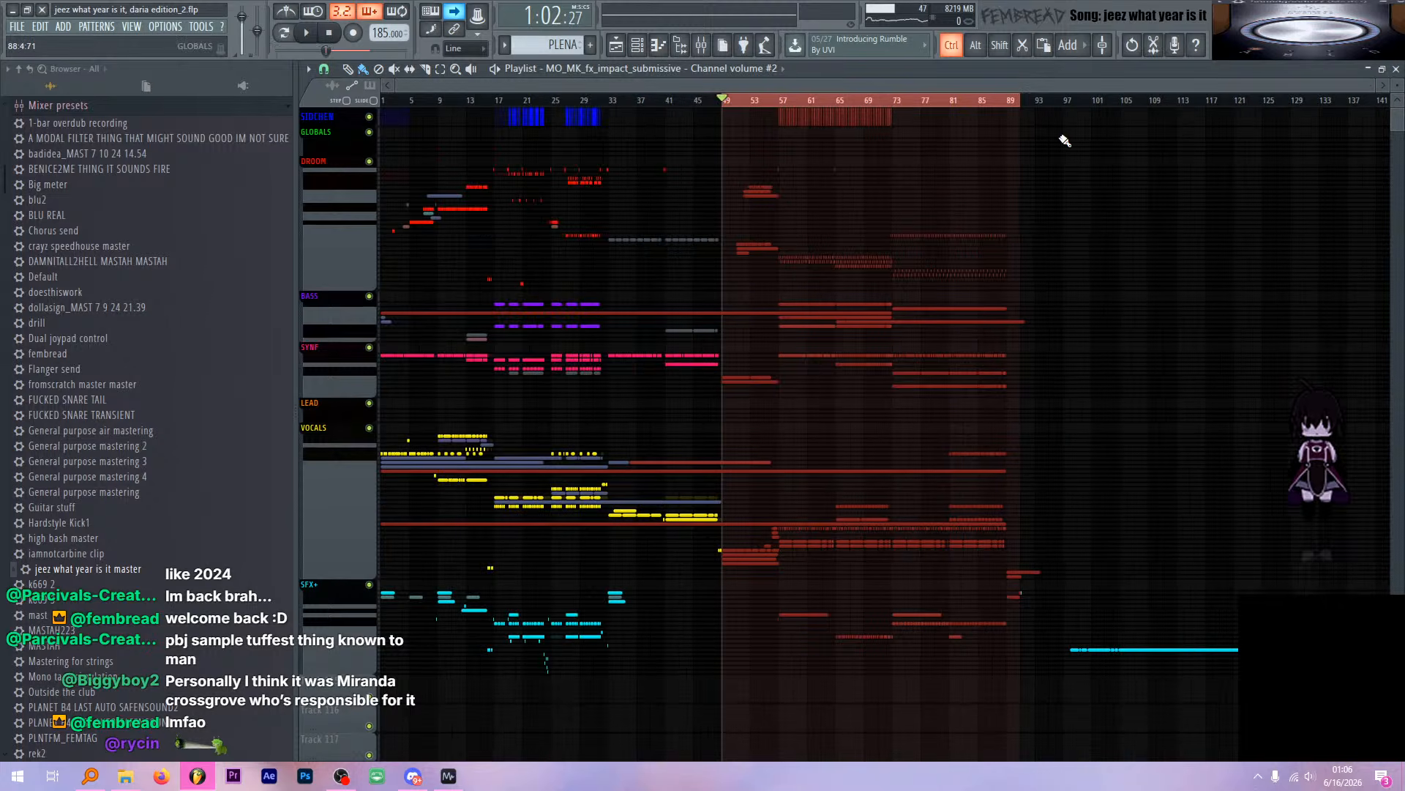
{"action": "left_click_drag", "start_coordinate": [726, 107], "coordinate": [265, 161]}
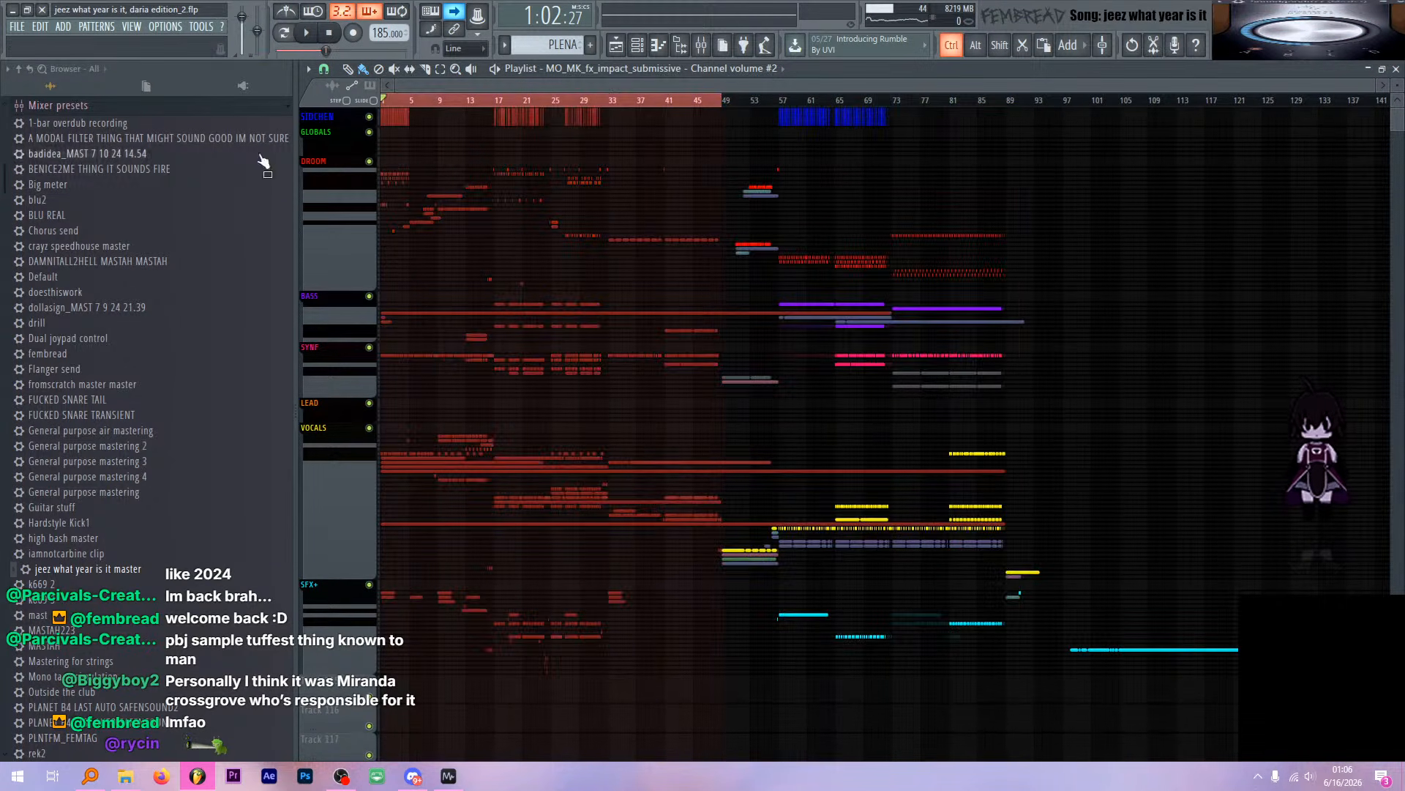
{"action": "scroll", "coordinate": [318, 239], "scroll_direction": "up", "scroll_amount": 4}
{"action": "left_click", "coordinate": [464, 100], "text": "ctrl"}
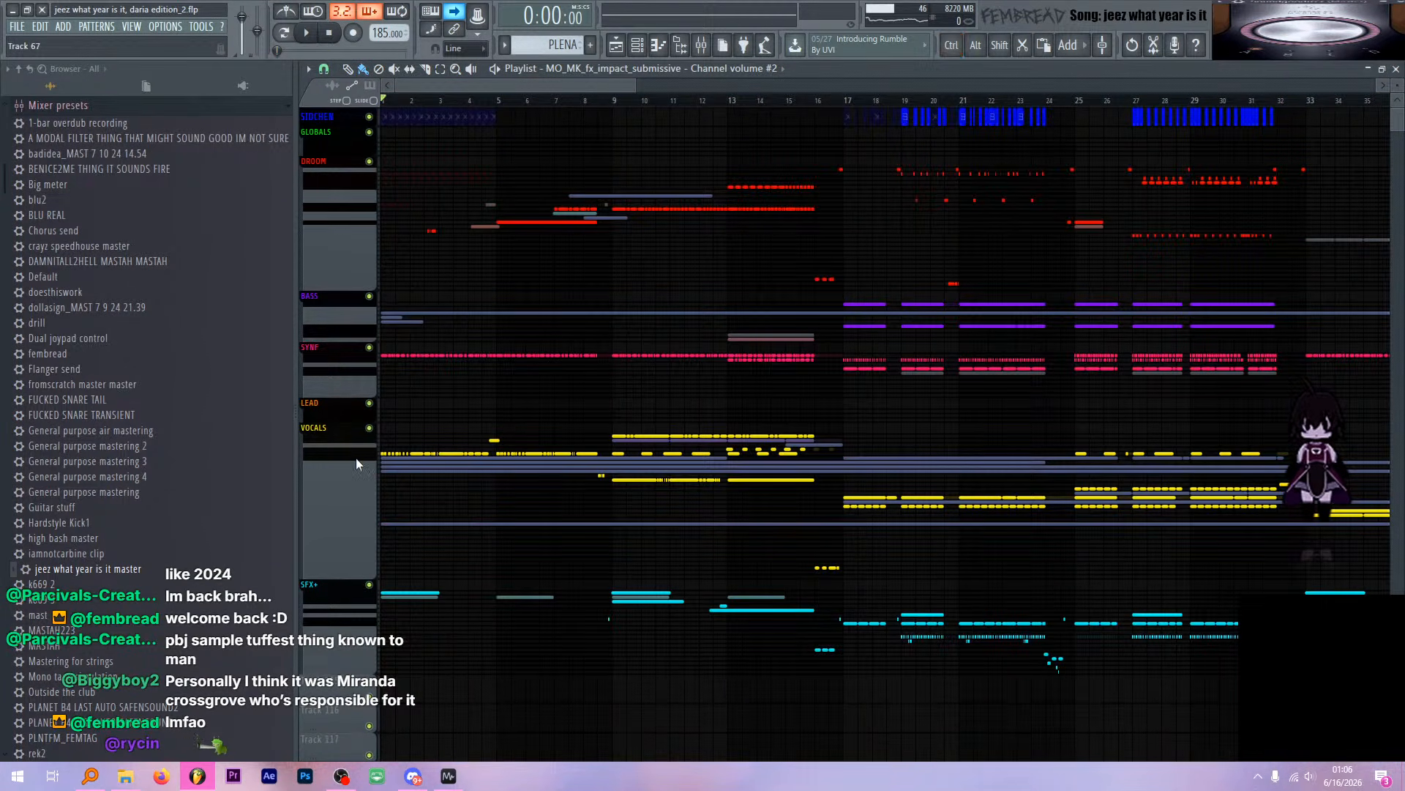
Expand the VOCALS, DROOM, BASS, SYNF and SFX+ track groups to full track height in the playlist
{"action": "left_click", "coordinate": [356, 459]}
{"action": "left_click", "coordinate": [337, 195]}
{"action": "scroll", "coordinate": [337, 246], "scroll_direction": "down", "scroll_amount": 6}
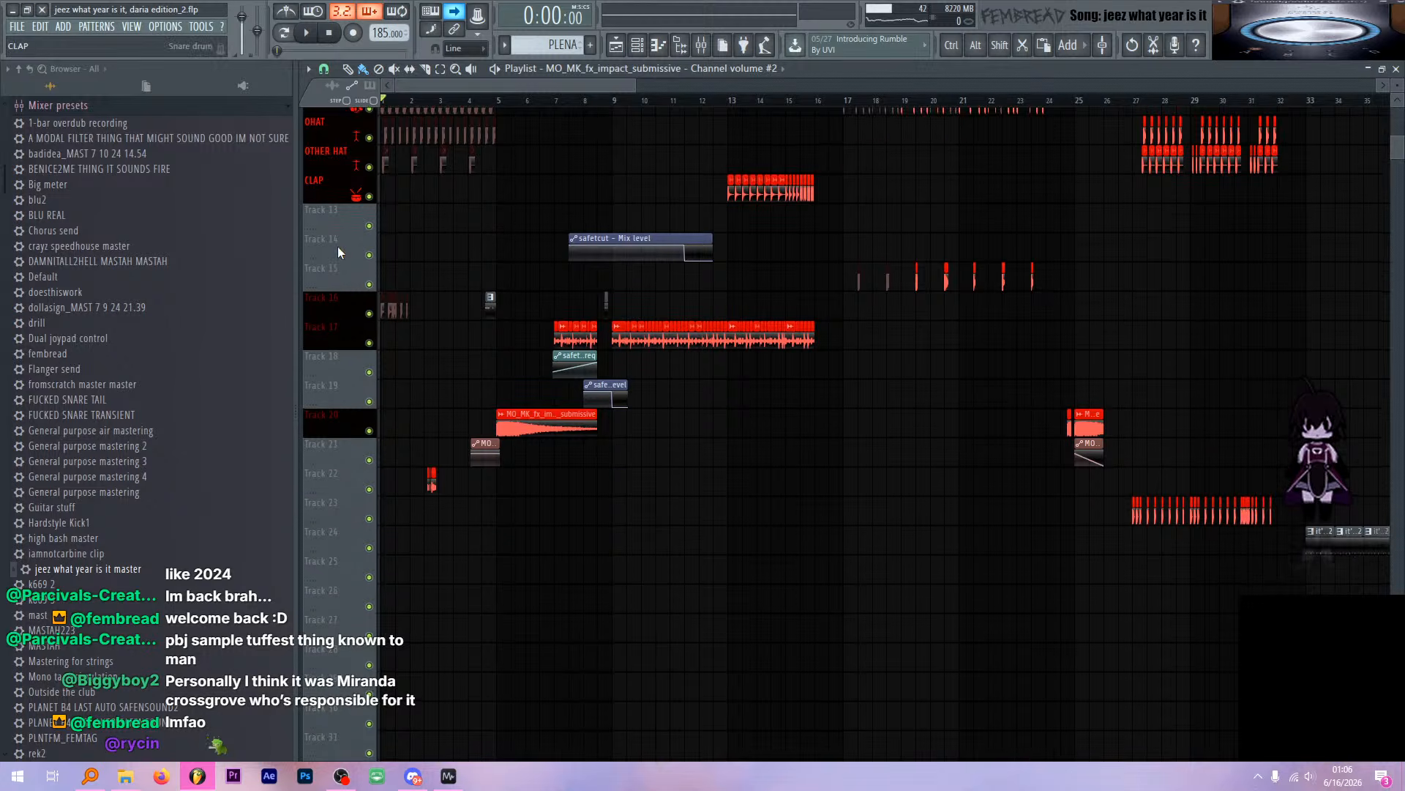
{"action": "left_click", "coordinate": [334, 274]}
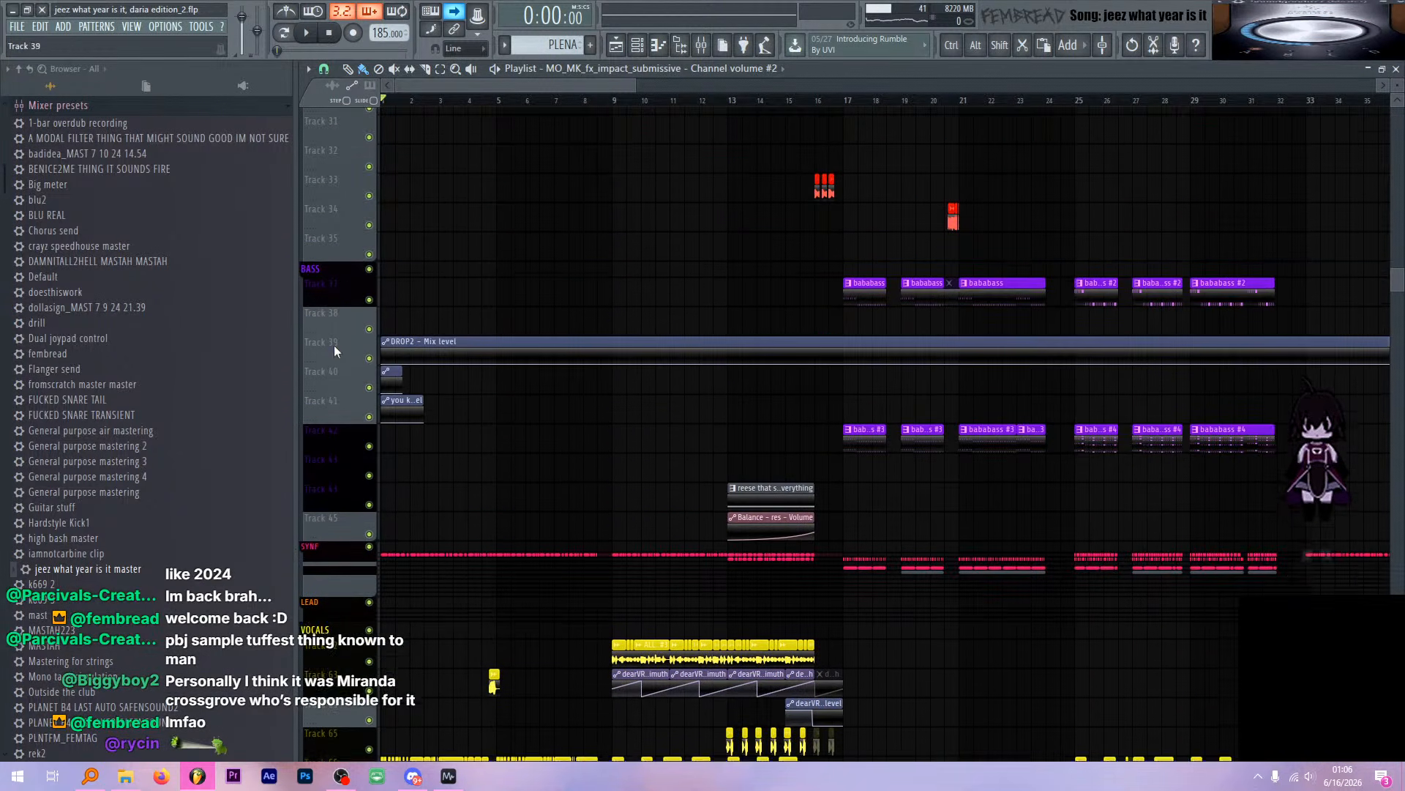
{"action": "scroll", "coordinate": [334, 345], "scroll_direction": "down", "scroll_amount": 3}
{"action": "left_click", "coordinate": [322, 404]}
{"action": "scroll", "coordinate": [322, 404], "scroll_direction": "down", "scroll_amount": 2}
{"action": "scroll", "coordinate": [329, 402], "scroll_direction": "down", "scroll_amount": 10}
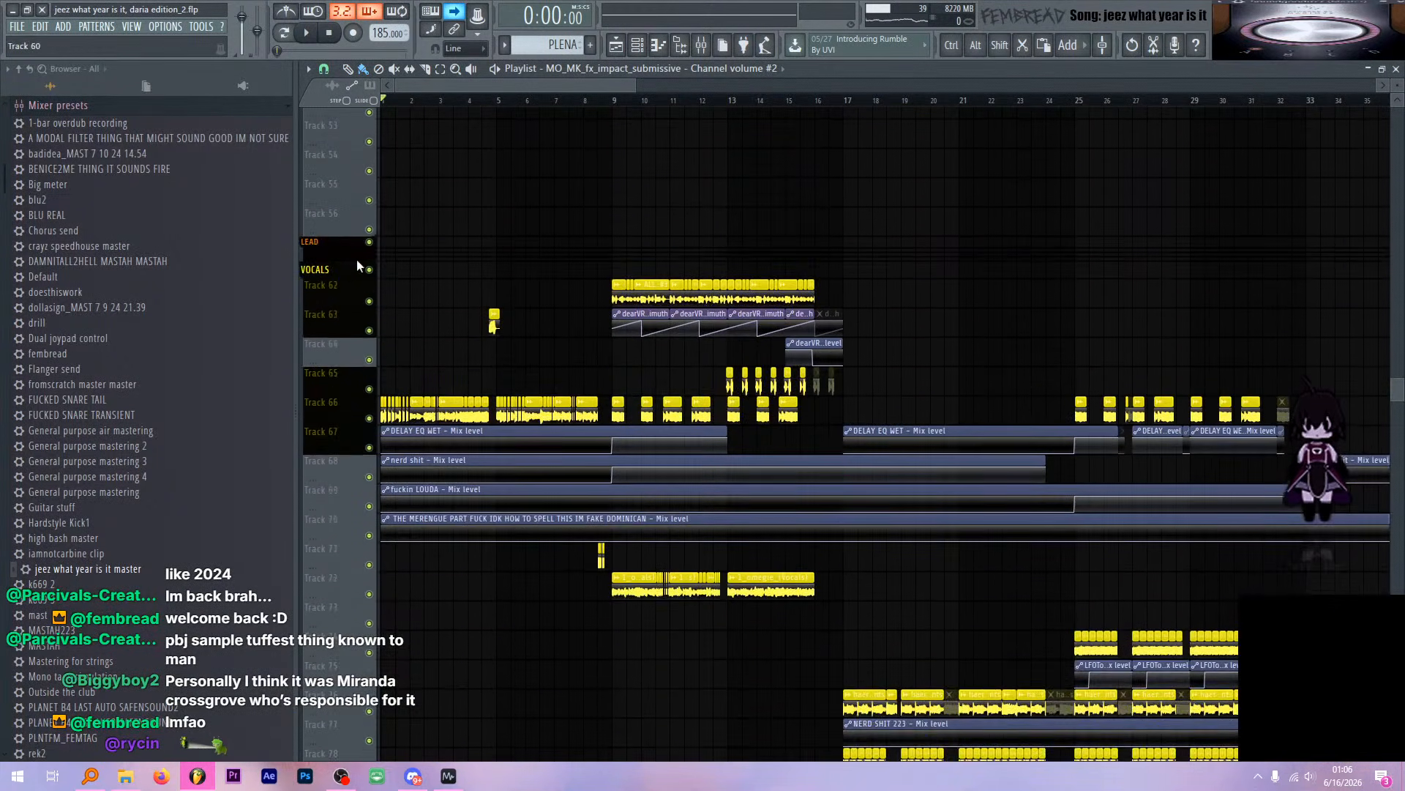
{"action": "scroll", "coordinate": [337, 357], "scroll_direction": "down", "scroll_amount": 4}
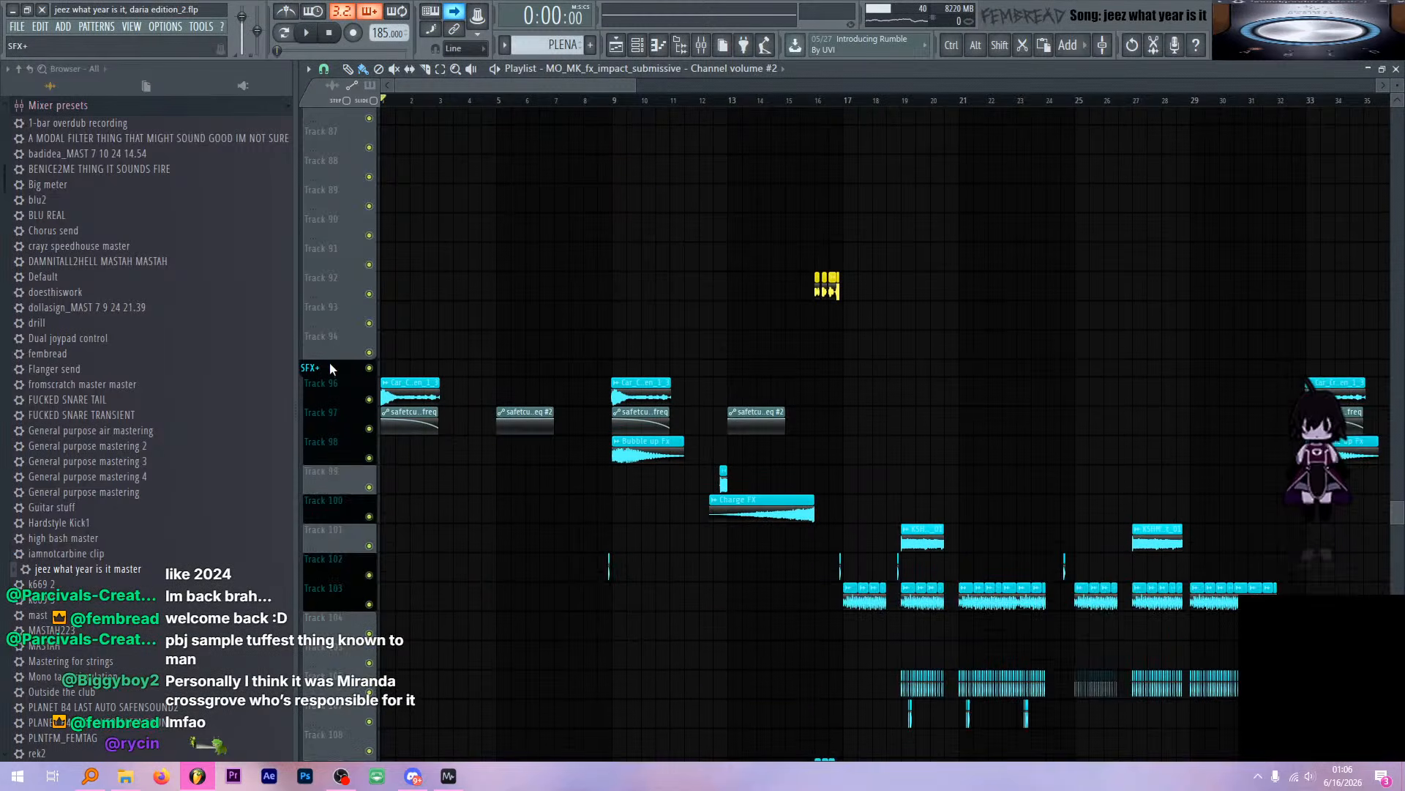
Look over the playlist's track groups from SFX+ through VOCALS and SYNF up to DROOM across the whole arrangement
{"action": "scroll", "coordinate": [327, 362], "scroll_direction": "up", "scroll_amount": 6}
{"action": "scroll", "coordinate": [327, 357], "scroll_direction": "up", "scroll_amount": 3}
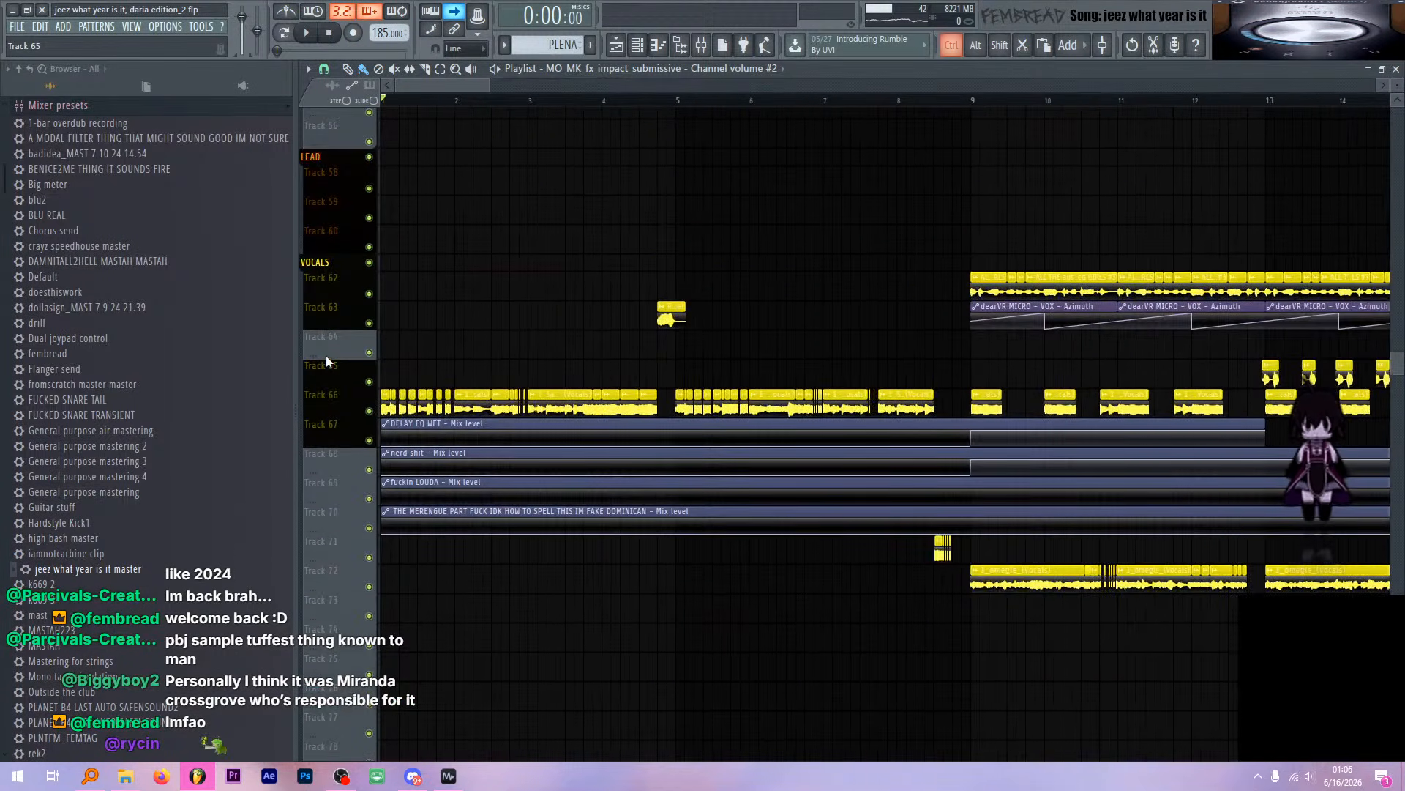
{"action": "scroll", "coordinate": [326, 354], "scroll_direction": "up", "scroll_amount": 2}
{"action": "scroll", "coordinate": [326, 354], "scroll_direction": "down", "scroll_amount": 3}
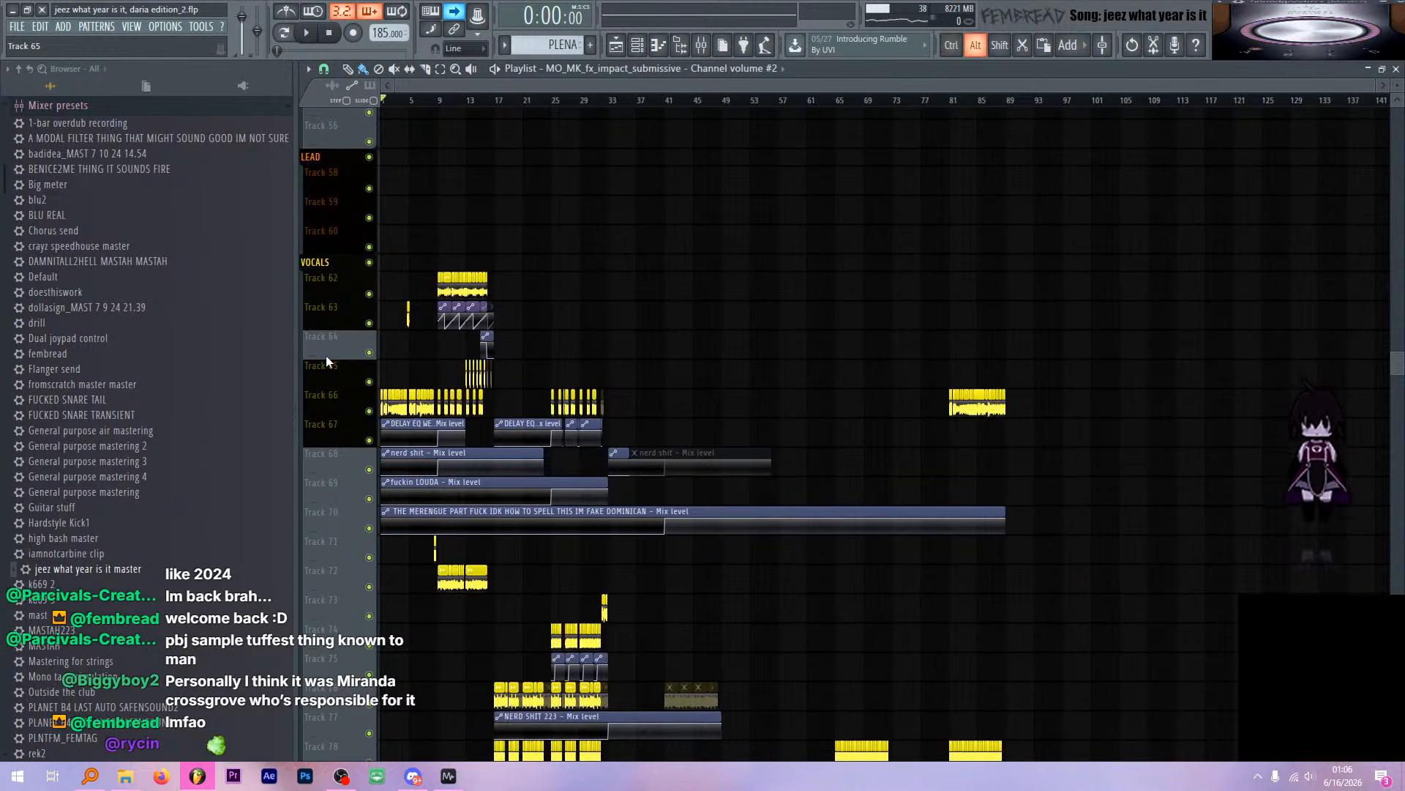
{"action": "scroll", "coordinate": [326, 354], "scroll_direction": "down", "scroll_amount": 3}
{"action": "scroll", "coordinate": [325, 356], "scroll_direction": "up", "scroll_amount": 8}
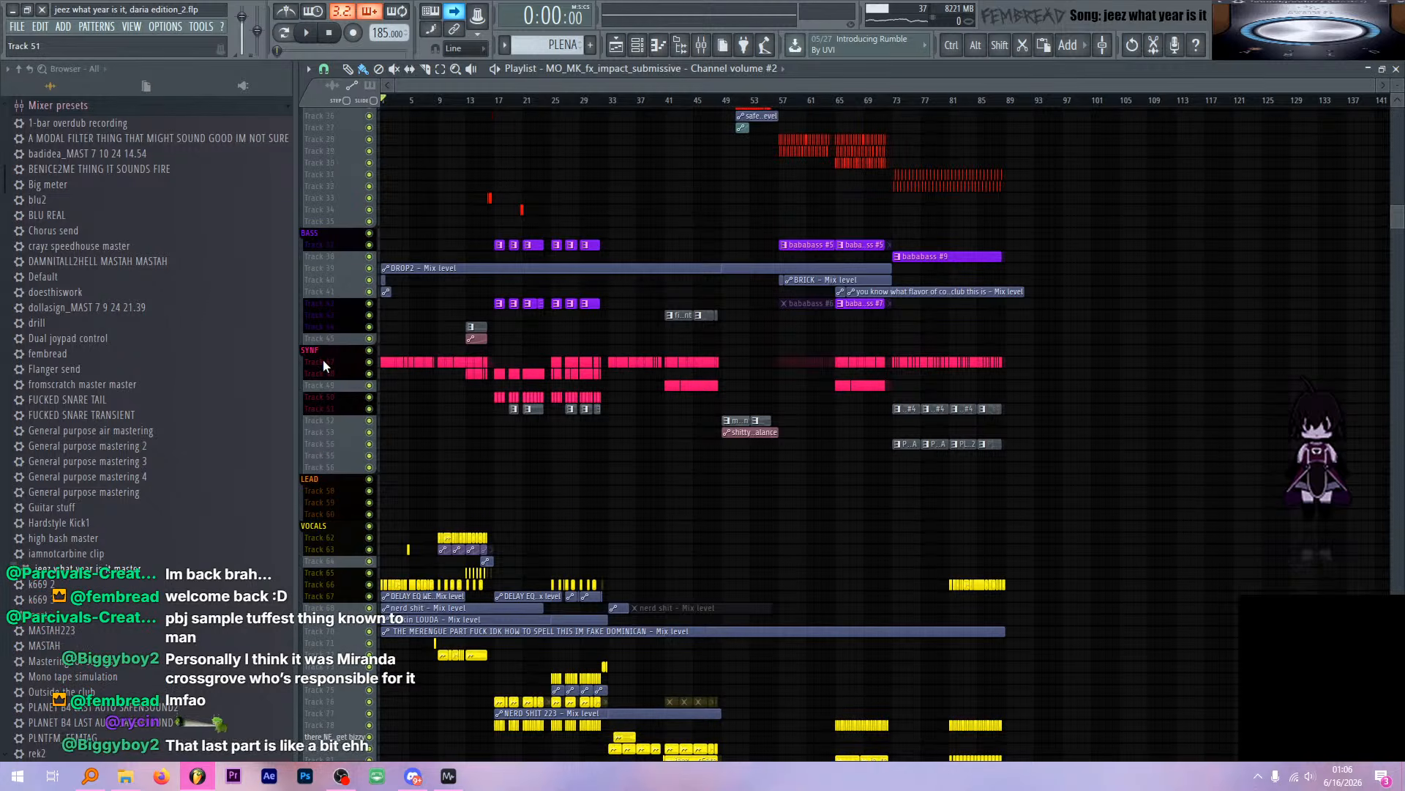
{"action": "scroll", "coordinate": [322, 363], "scroll_direction": "up", "scroll_amount": 4}
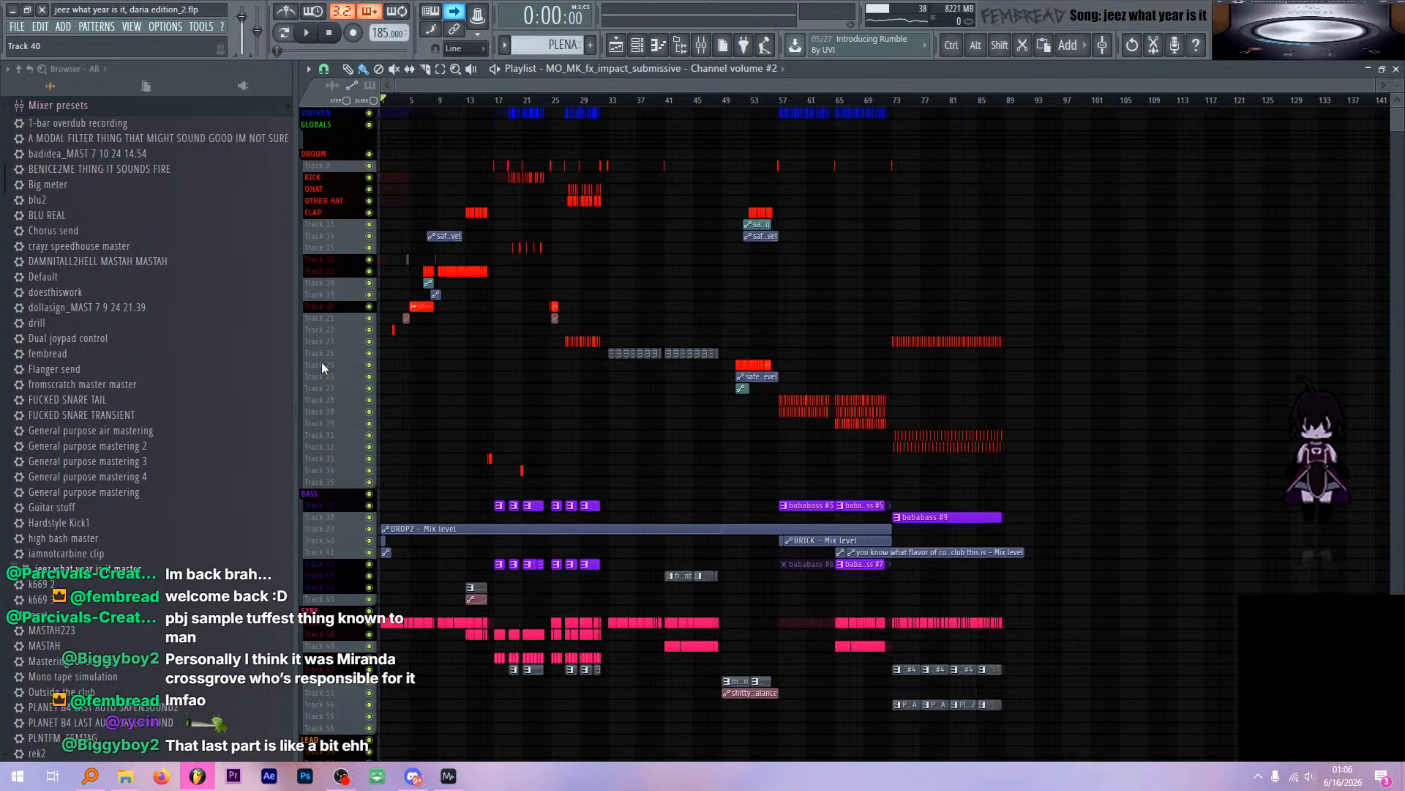
Mark the arrangement from the start up to bar 57 in the playlist, then clear the selection
{"action": "scroll", "coordinate": [322, 363], "scroll_direction": "down", "scroll_amount": 3}
{"action": "scroll", "coordinate": [322, 361], "scroll_direction": "up", "scroll_amount": 3}
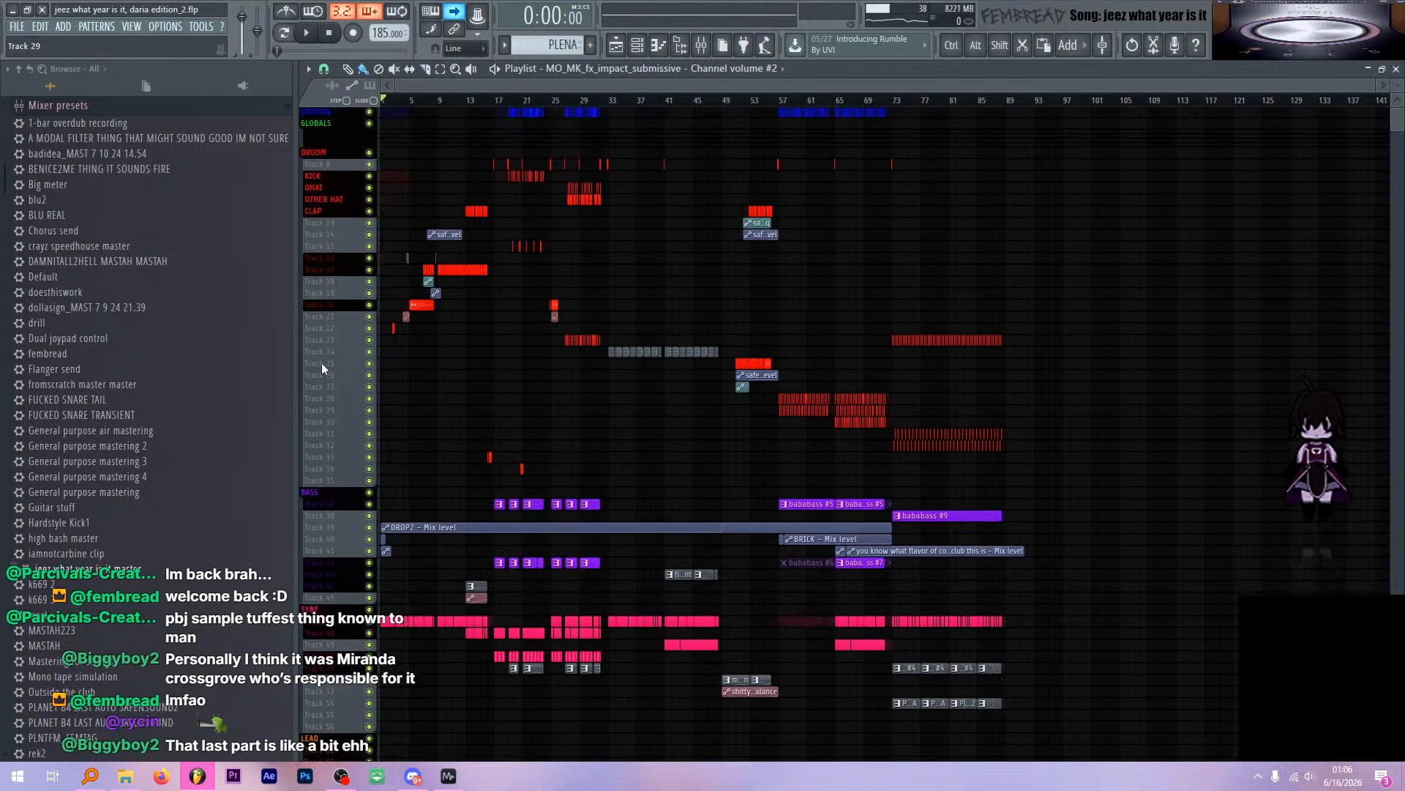
{"action": "left_click_drag", "start_coordinate": [786, 103], "coordinate": [411, 107]}
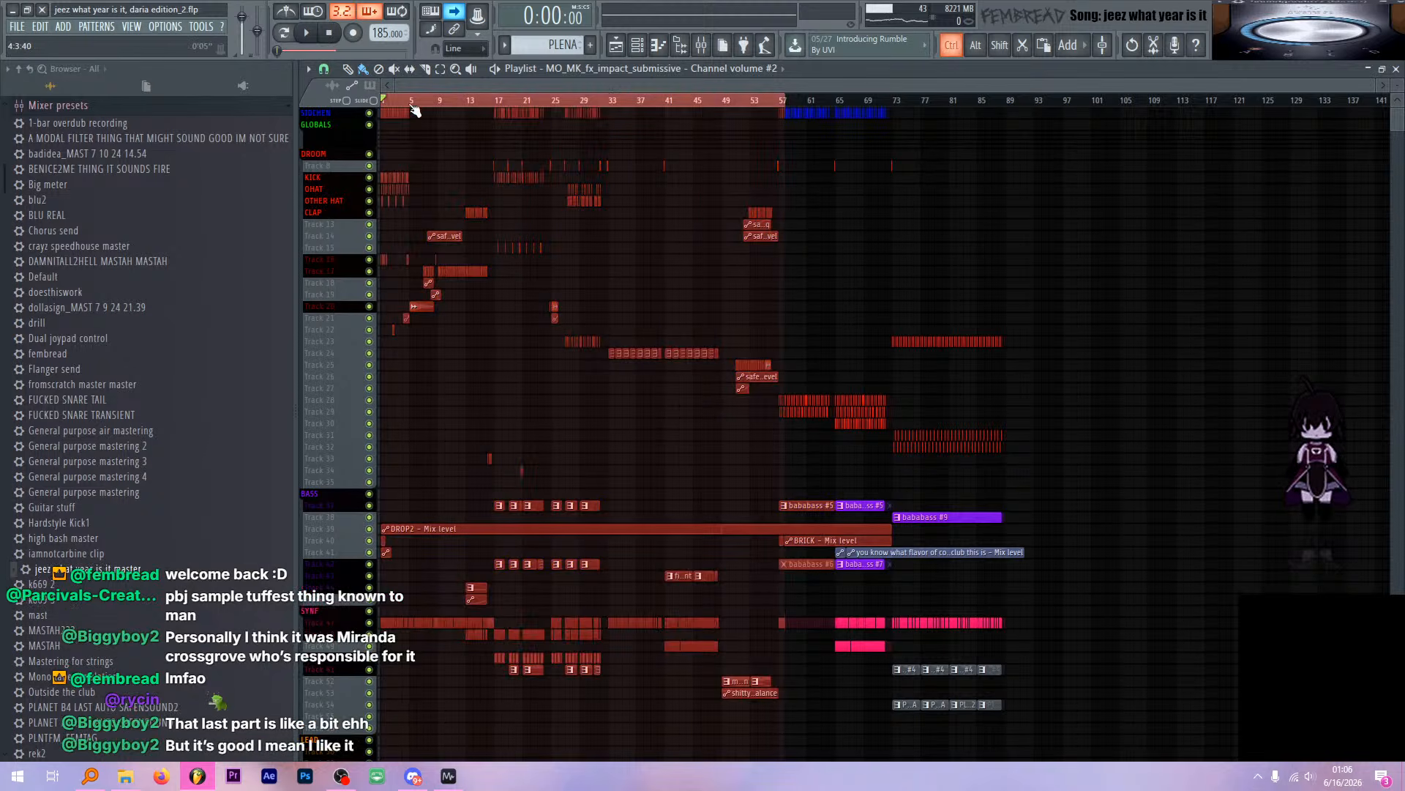
{"action": "left_click", "coordinate": [412, 107], "text": "ctrl"}
Solo the VOCALS track group in the playlist and bring its opening bars into close view
{"action": "scroll", "coordinate": [349, 222], "scroll_direction": "up", "scroll_amount": 3}
{"action": "scroll", "coordinate": [349, 221], "scroll_direction": "up", "scroll_amount": 4}
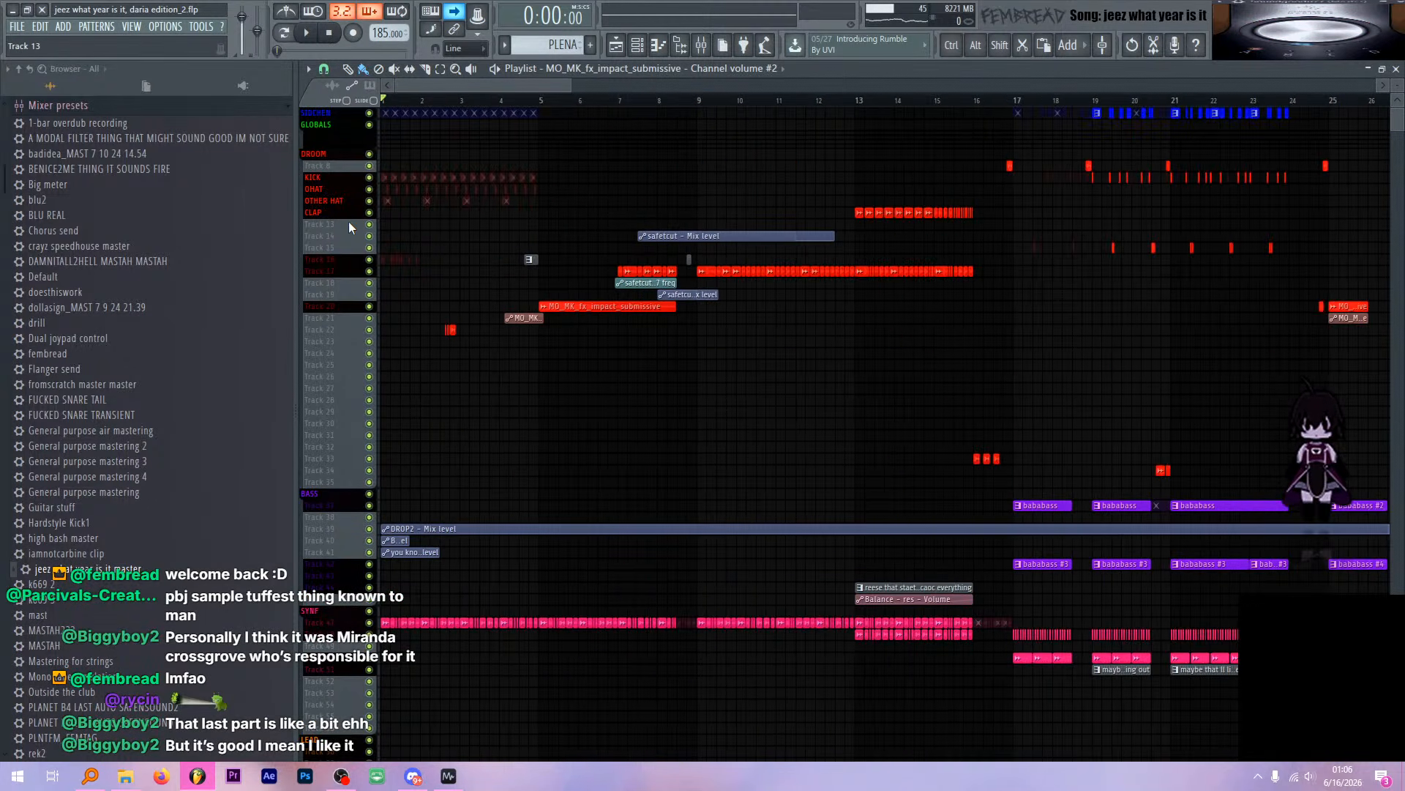
{"action": "scroll", "coordinate": [345, 224], "scroll_direction": "up", "scroll_amount": 4}
{"action": "scroll", "coordinate": [344, 224], "scroll_direction": "down", "scroll_amount": 10}
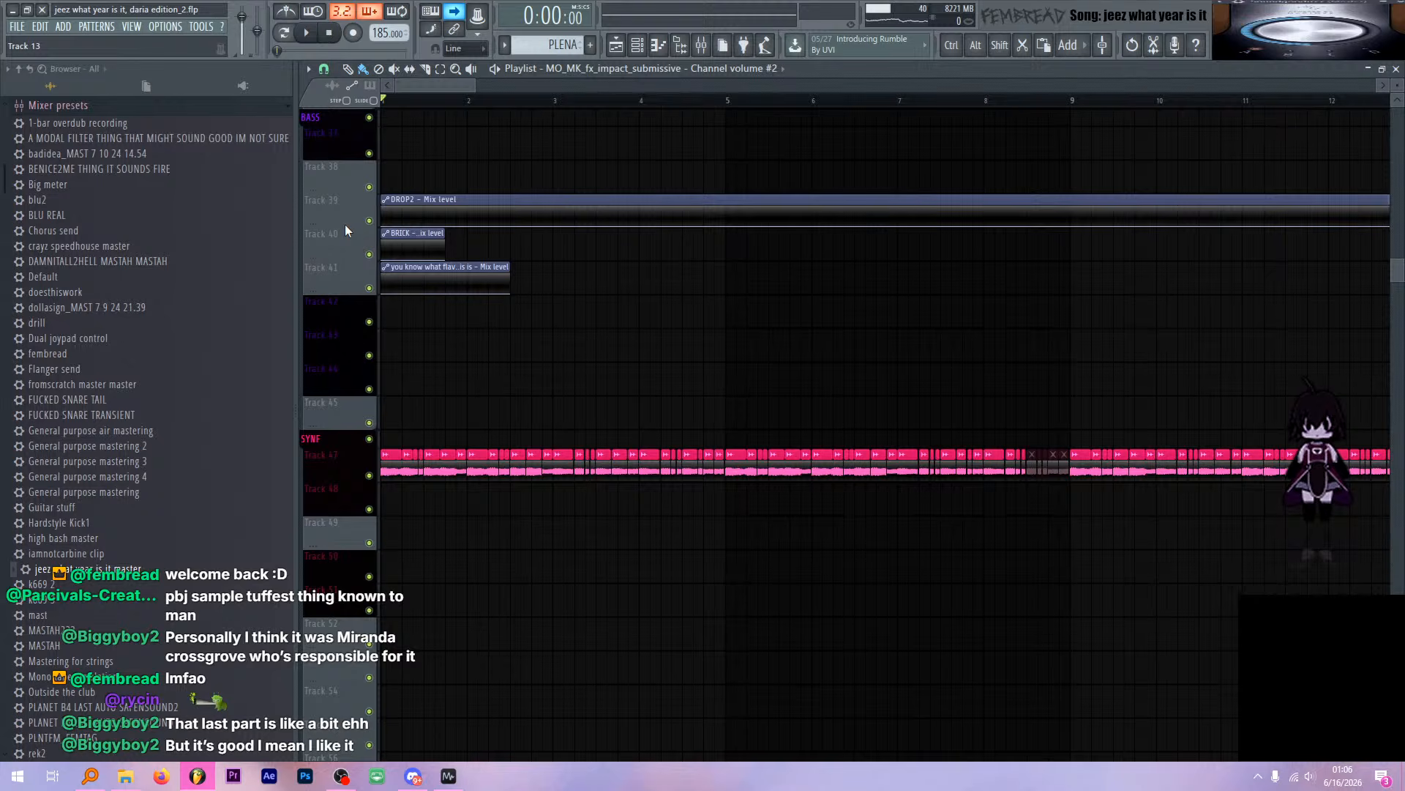
{"action": "scroll", "coordinate": [349, 223], "scroll_direction": "down", "scroll_amount": 2}
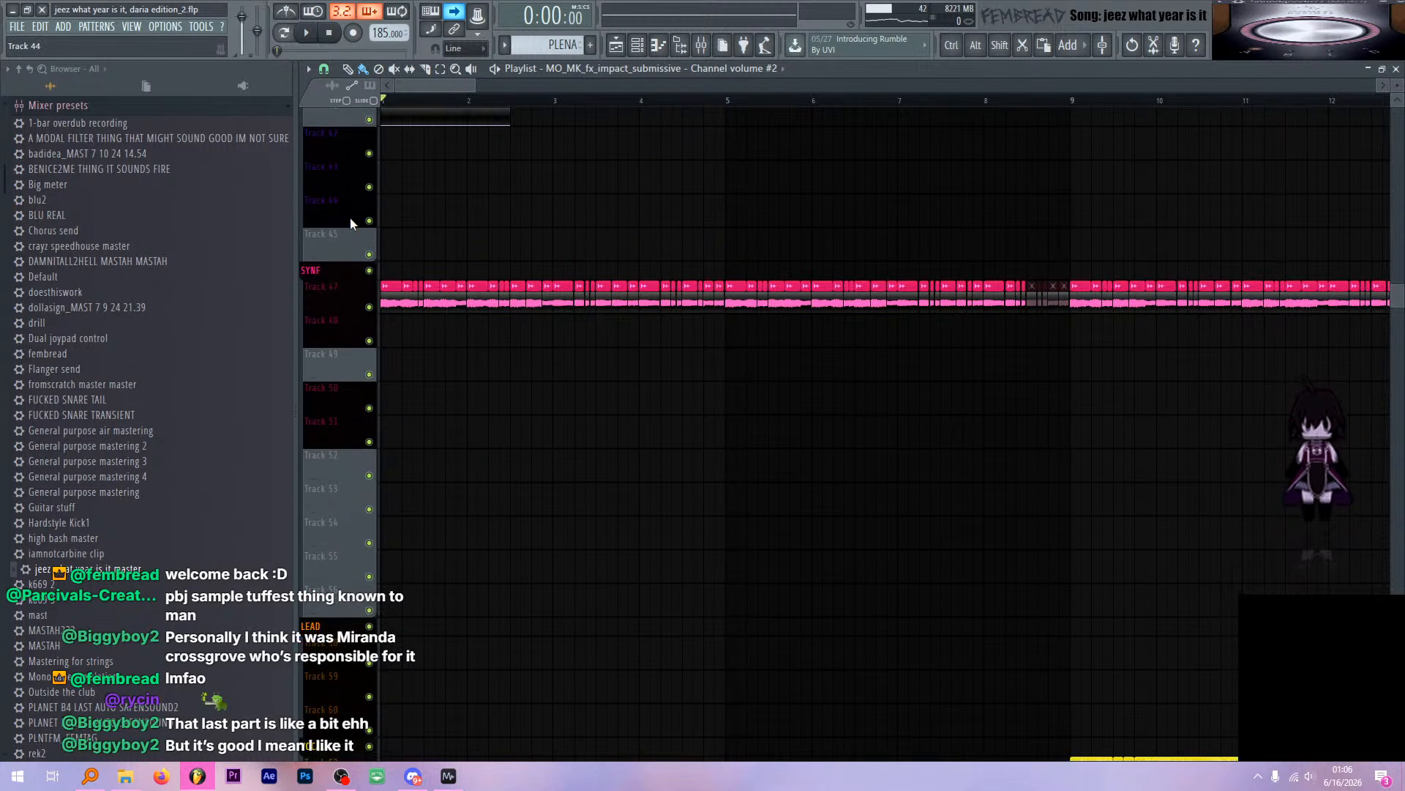
{"action": "scroll", "coordinate": [355, 209], "scroll_direction": "down", "scroll_amount": 4}
{"action": "scroll", "coordinate": [356, 212], "scroll_direction": "down", "scroll_amount": 3}
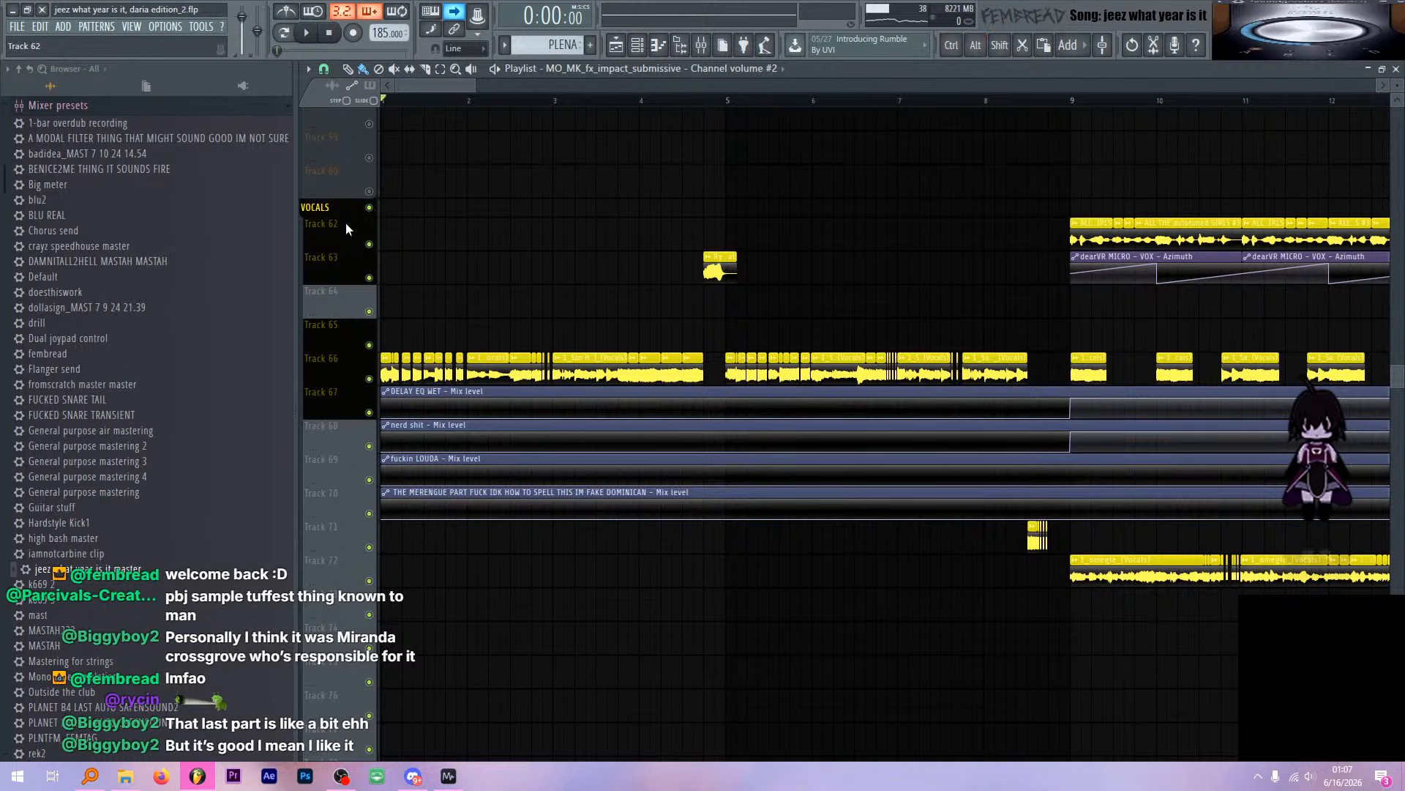
{"action": "scroll", "coordinate": [344, 227], "scroll_direction": "up", "scroll_amount": 4}
{"action": "scroll", "coordinate": [344, 252], "scroll_direction": "up", "scroll_amount": 2}
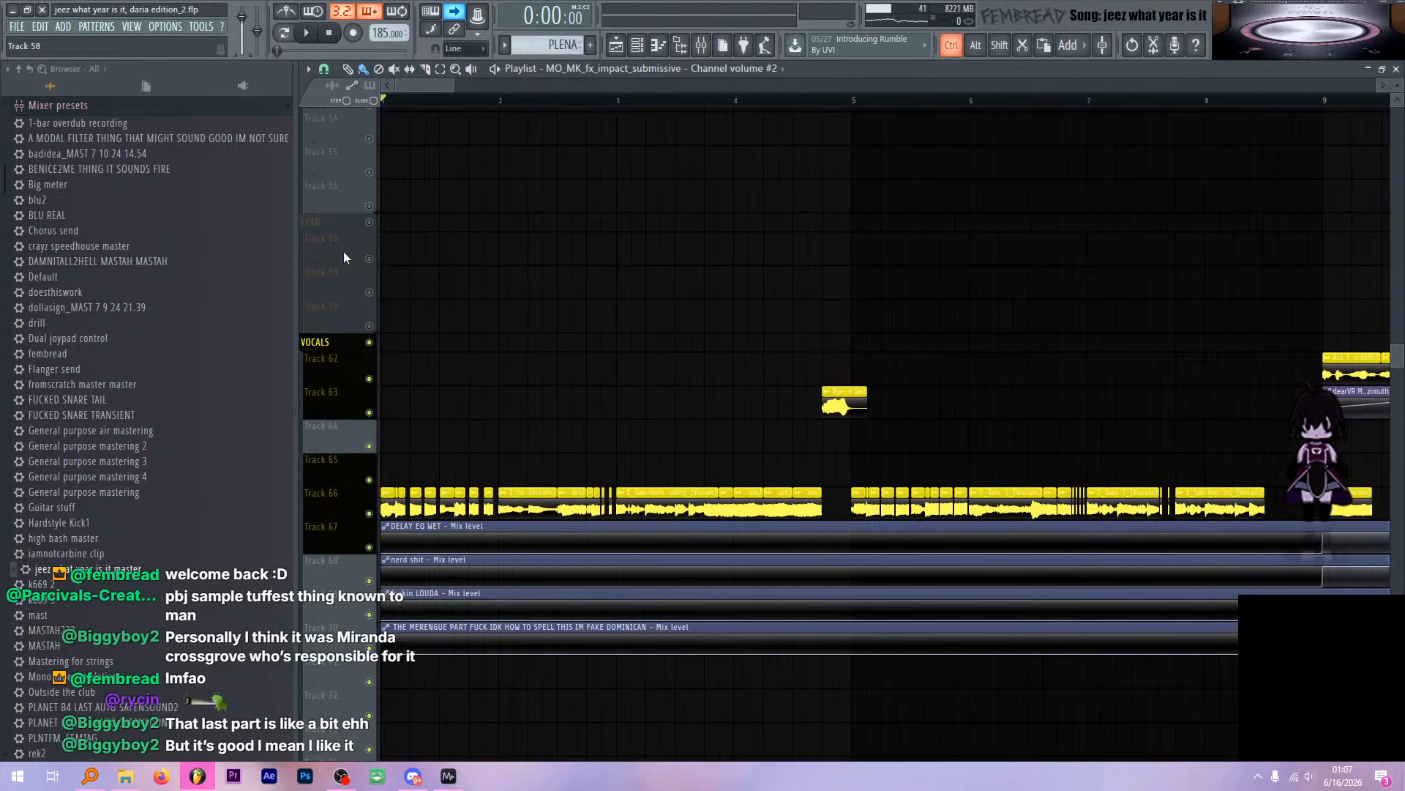
Play the soloed vocals from the beginning with playlist auto-scrolling turned off, and stop after a few bars
{"action": "key", "text": "space"}
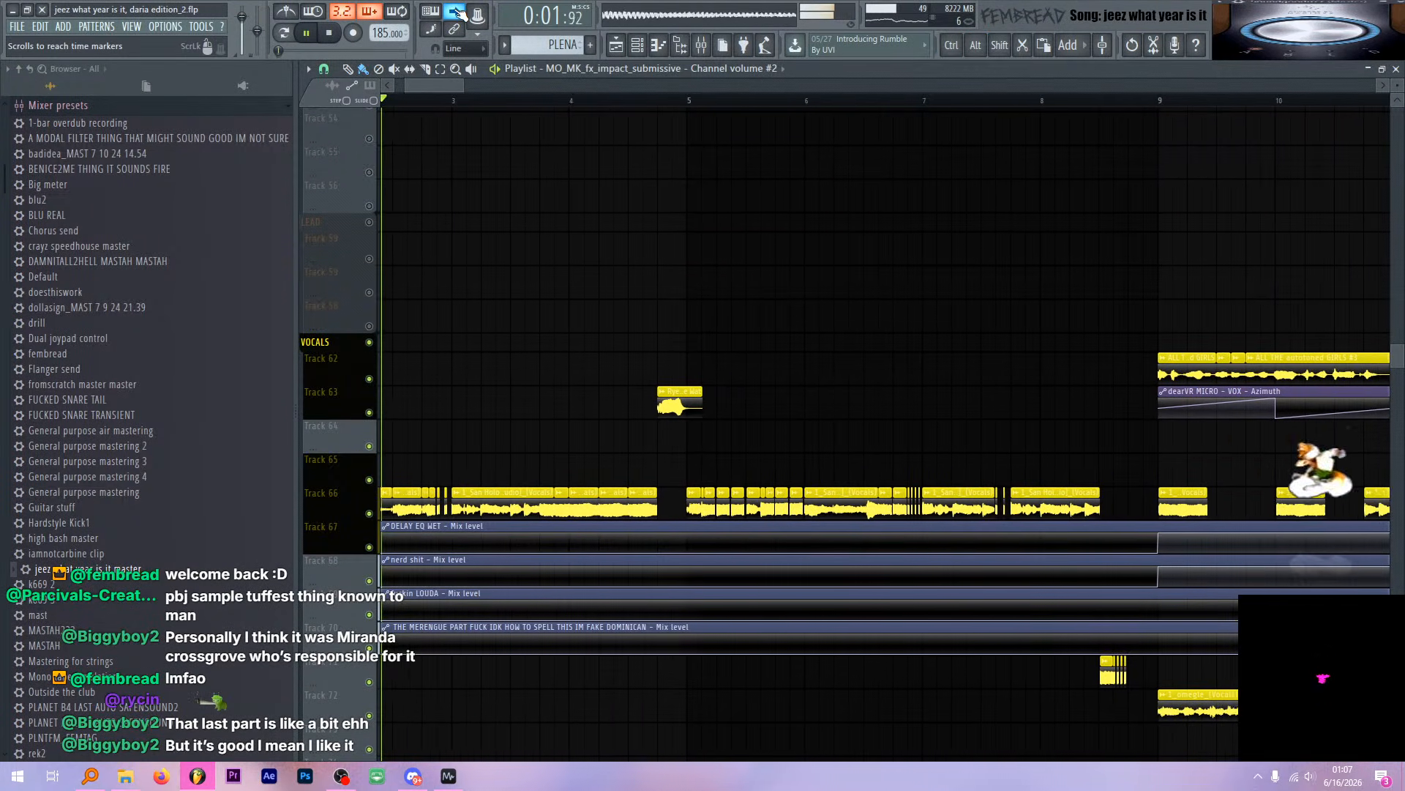
{"action": "left_click", "coordinate": [455, 14]}
{"action": "scroll", "coordinate": [586, 238], "scroll_direction": "down", "scroll_amount": 4}
{"action": "scroll", "coordinate": [361, 382], "scroll_direction": "up", "scroll_amount": 3}
{"action": "scroll", "coordinate": [361, 381], "scroll_direction": "up", "scroll_amount": 3}
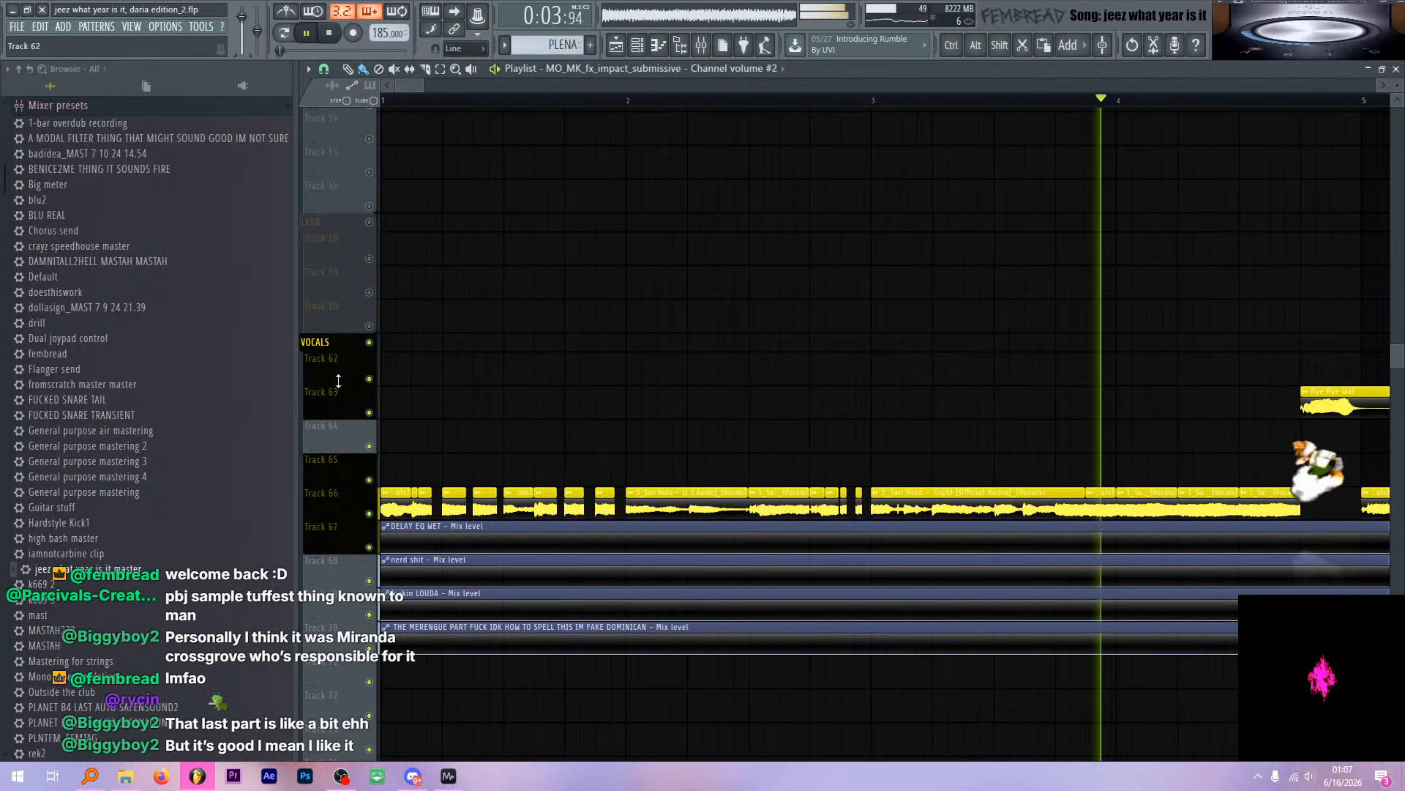
{"action": "key", "text": "space"}
{"action": "scroll", "coordinate": [337, 381], "scroll_direction": "down", "scroll_amount": 2}
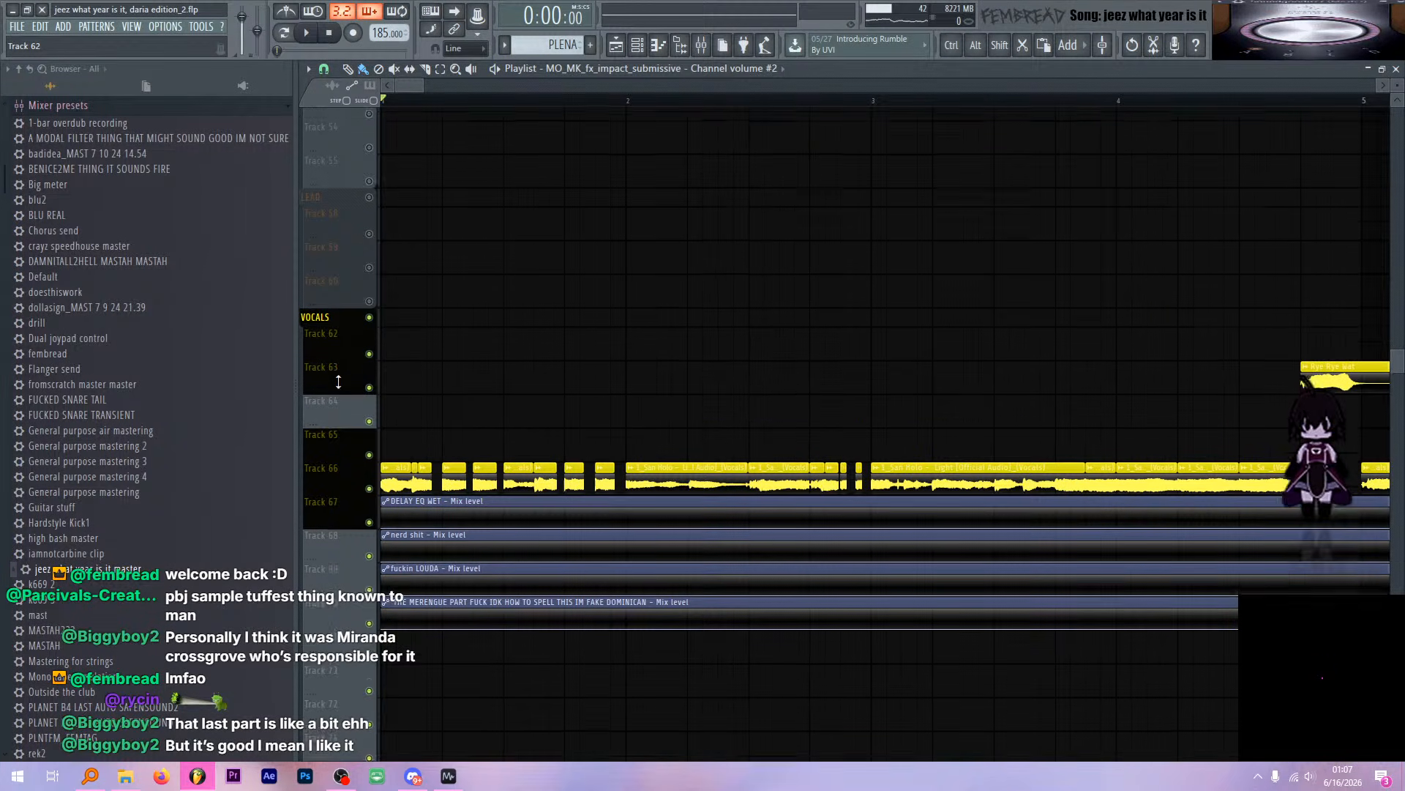
Solo the SYNF track group in the playlist instead of the vocals
{"action": "scroll", "coordinate": [354, 321], "scroll_direction": "up", "scroll_amount": 1}
{"action": "scroll", "coordinate": [344, 384], "scroll_direction": "up", "scroll_amount": 15}
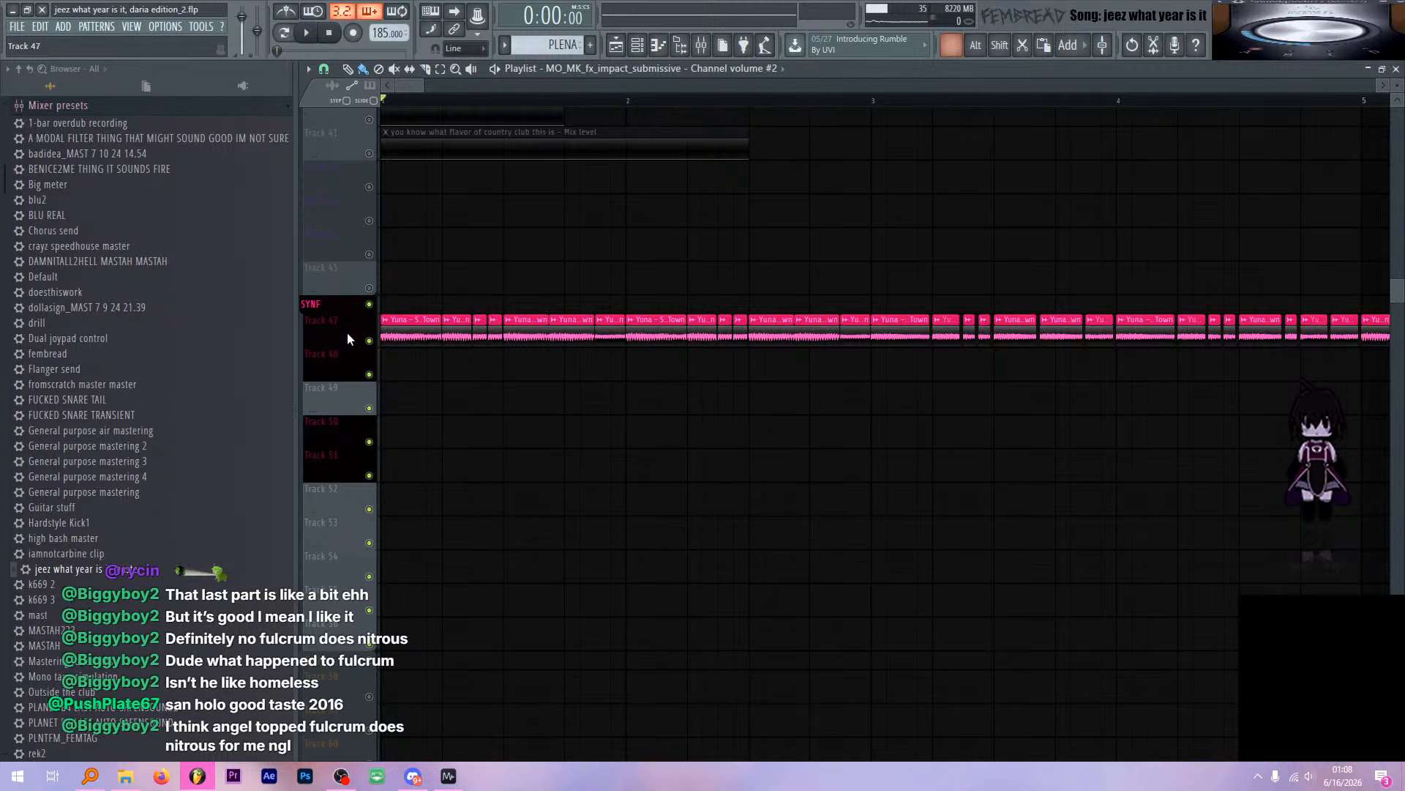
{"action": "scroll", "coordinate": [347, 333], "scroll_direction": "up", "scroll_amount": 2}
{"action": "scroll", "coordinate": [353, 326], "scroll_direction": "up", "scroll_amount": 3}
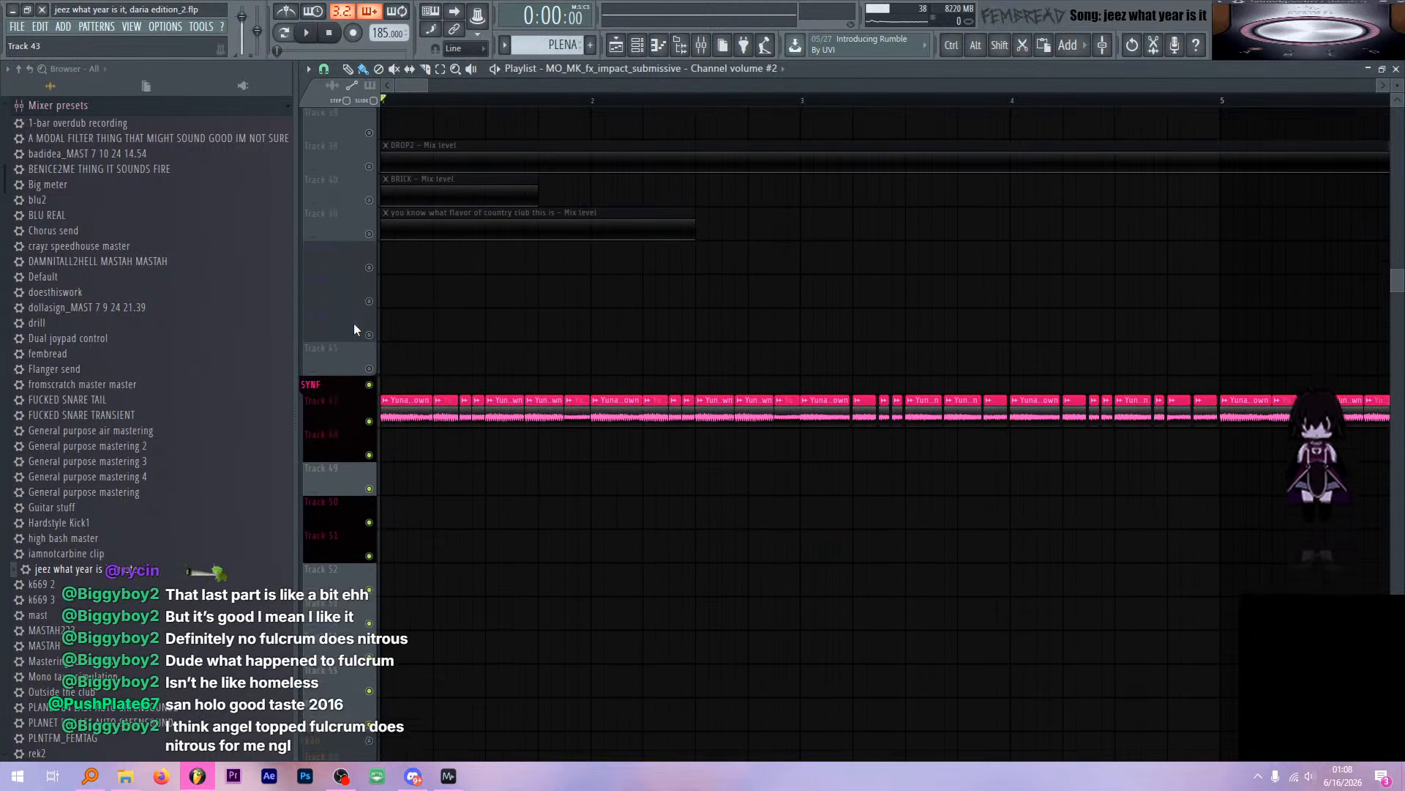
Play the soloed SYNF sample, bypass all effects on its mixer track 23 during playback, and stop
{"action": "key", "text": "space"}
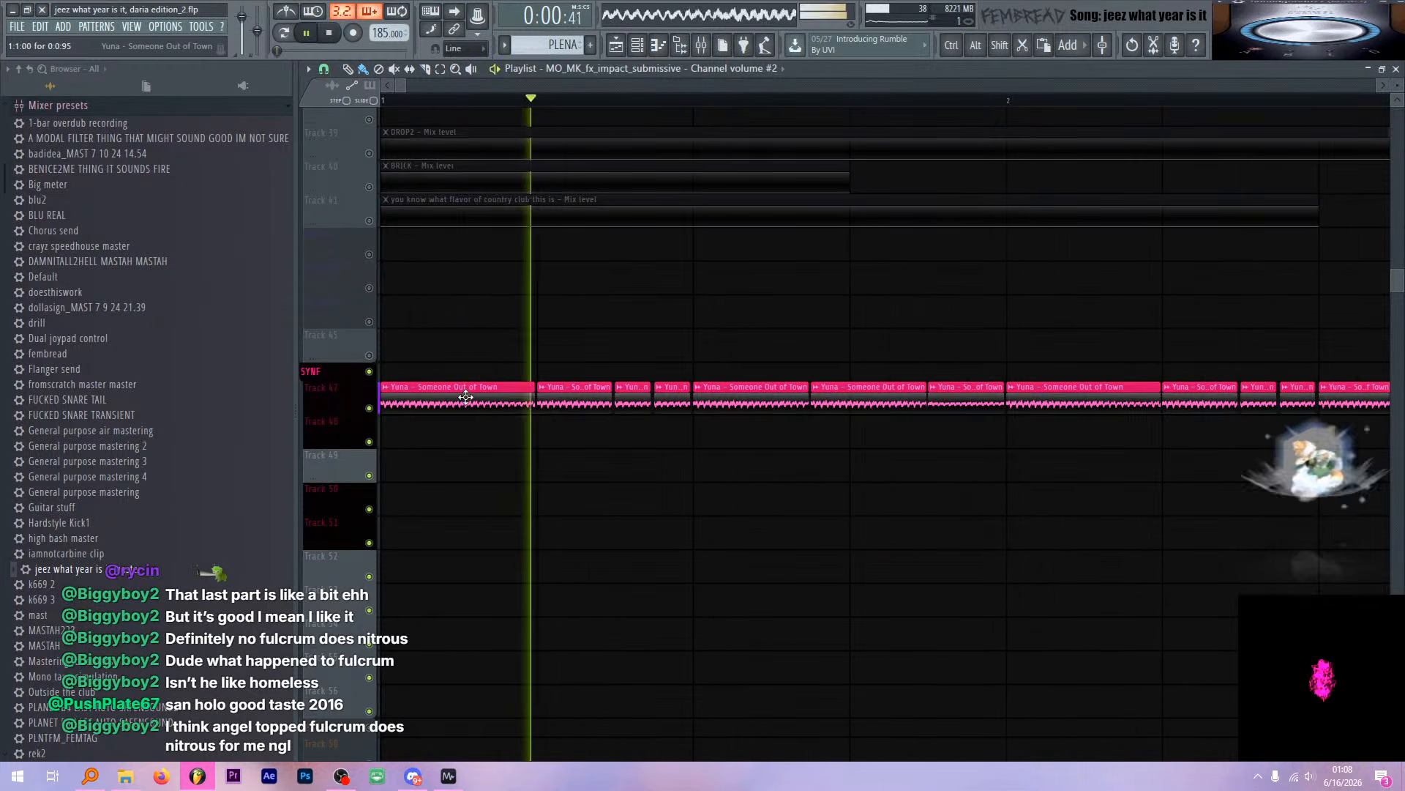
{"action": "scroll", "coordinate": [468, 395], "scroll_direction": "down", "scroll_amount": 3}
{"action": "scroll", "coordinate": [620, 376], "scroll_direction": "down", "scroll_amount": 2}
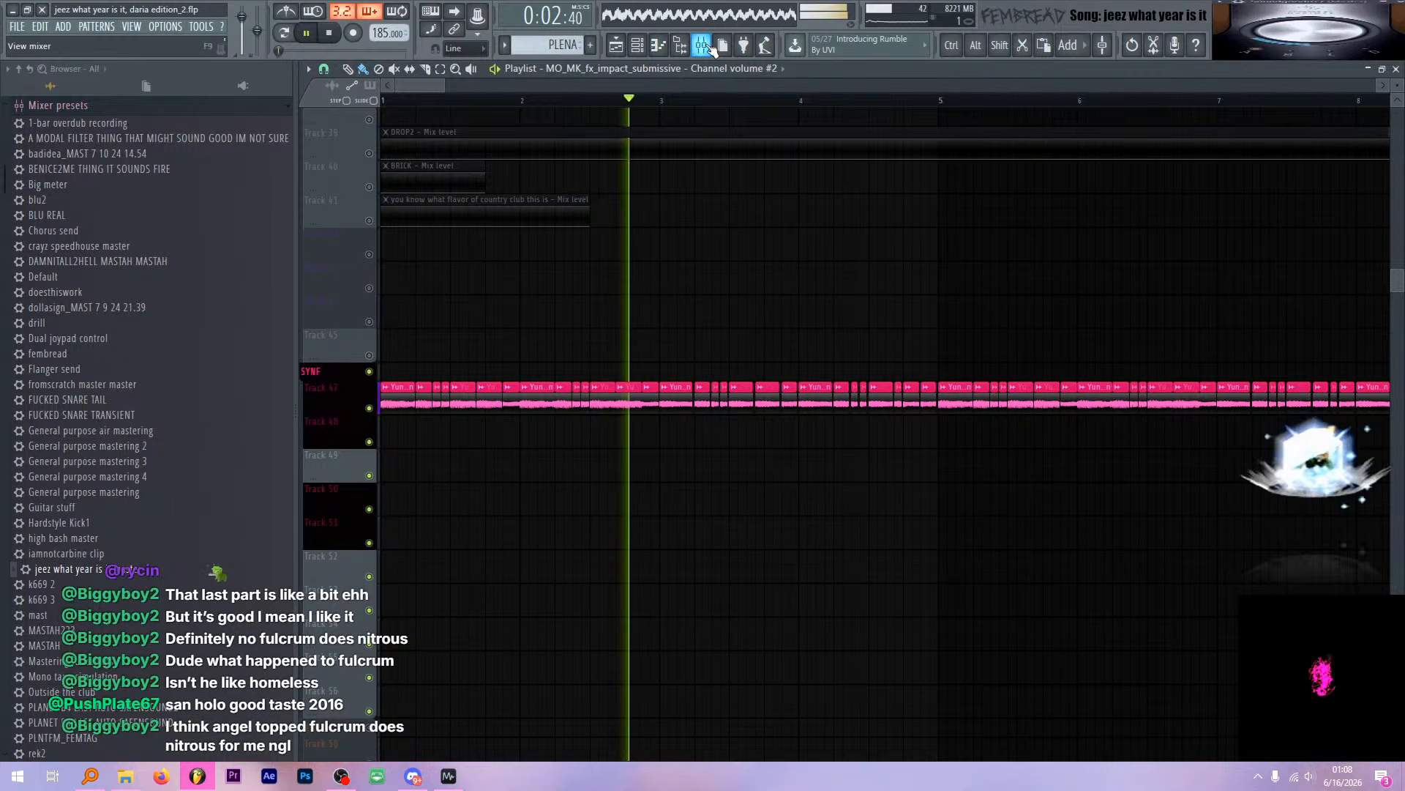
{"action": "key", "text": "F9"}
{"action": "left_click", "coordinate": [605, 292]}
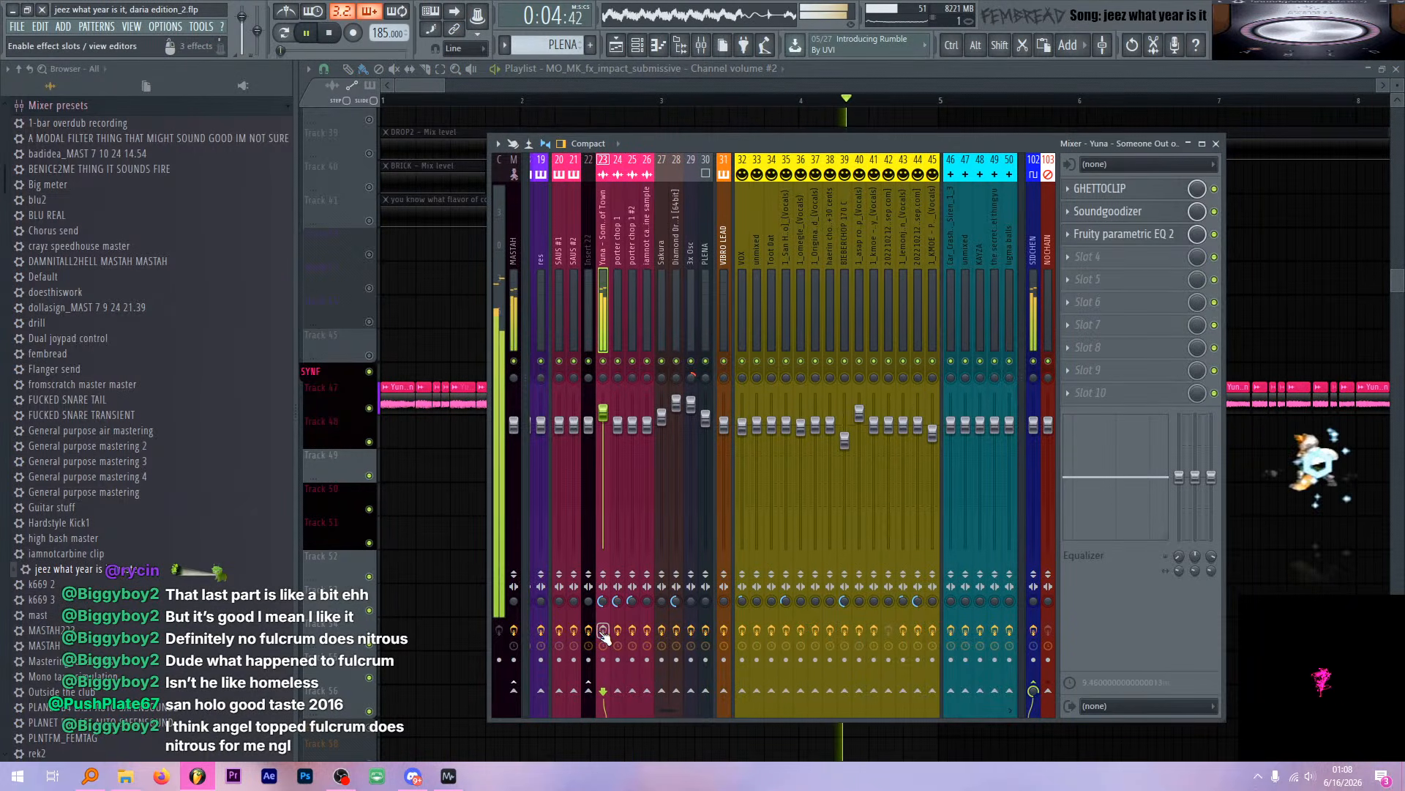
{"action": "key", "text": "F9"}
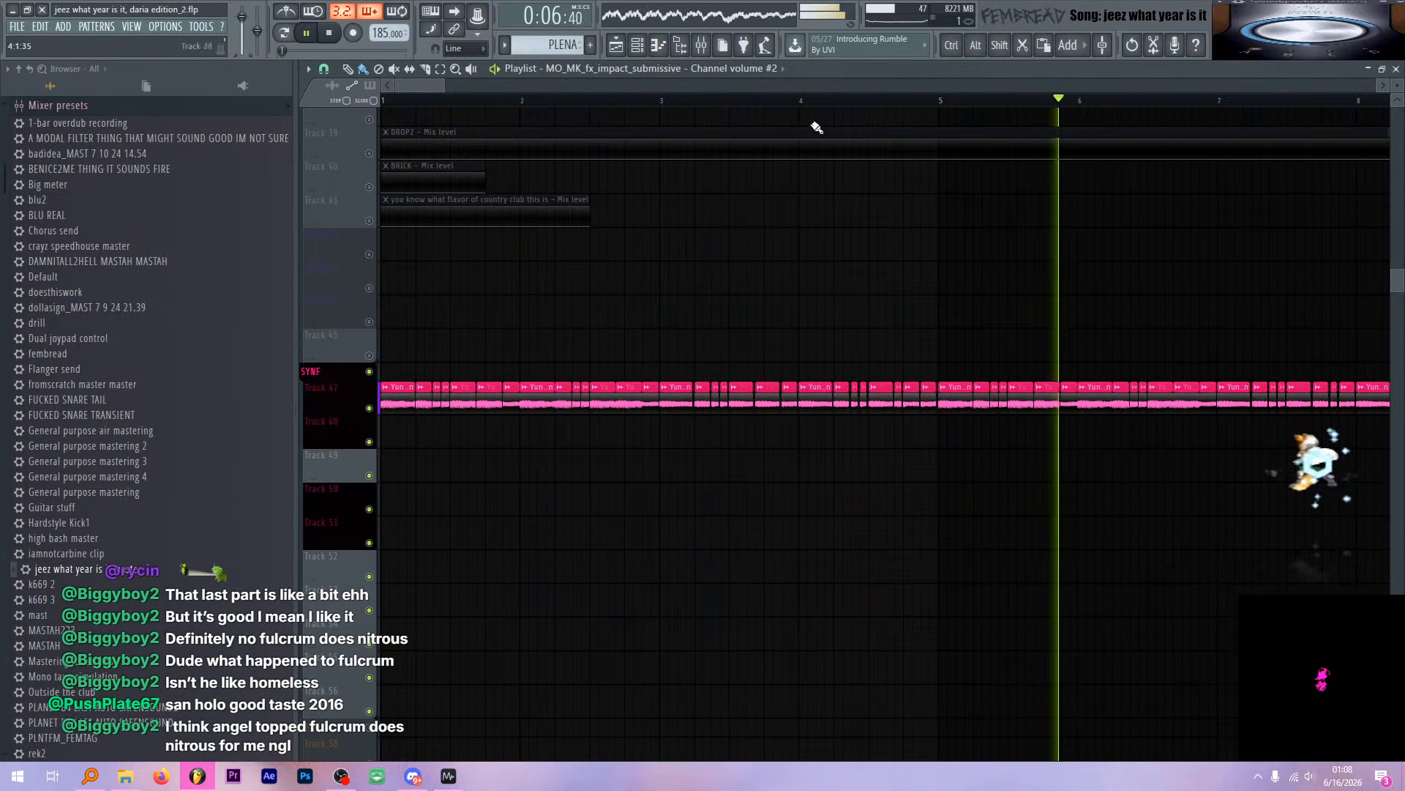
{"action": "key", "text": "space"}
{"action": "scroll", "coordinate": [359, 399], "scroll_direction": "up", "scroll_amount": 3}
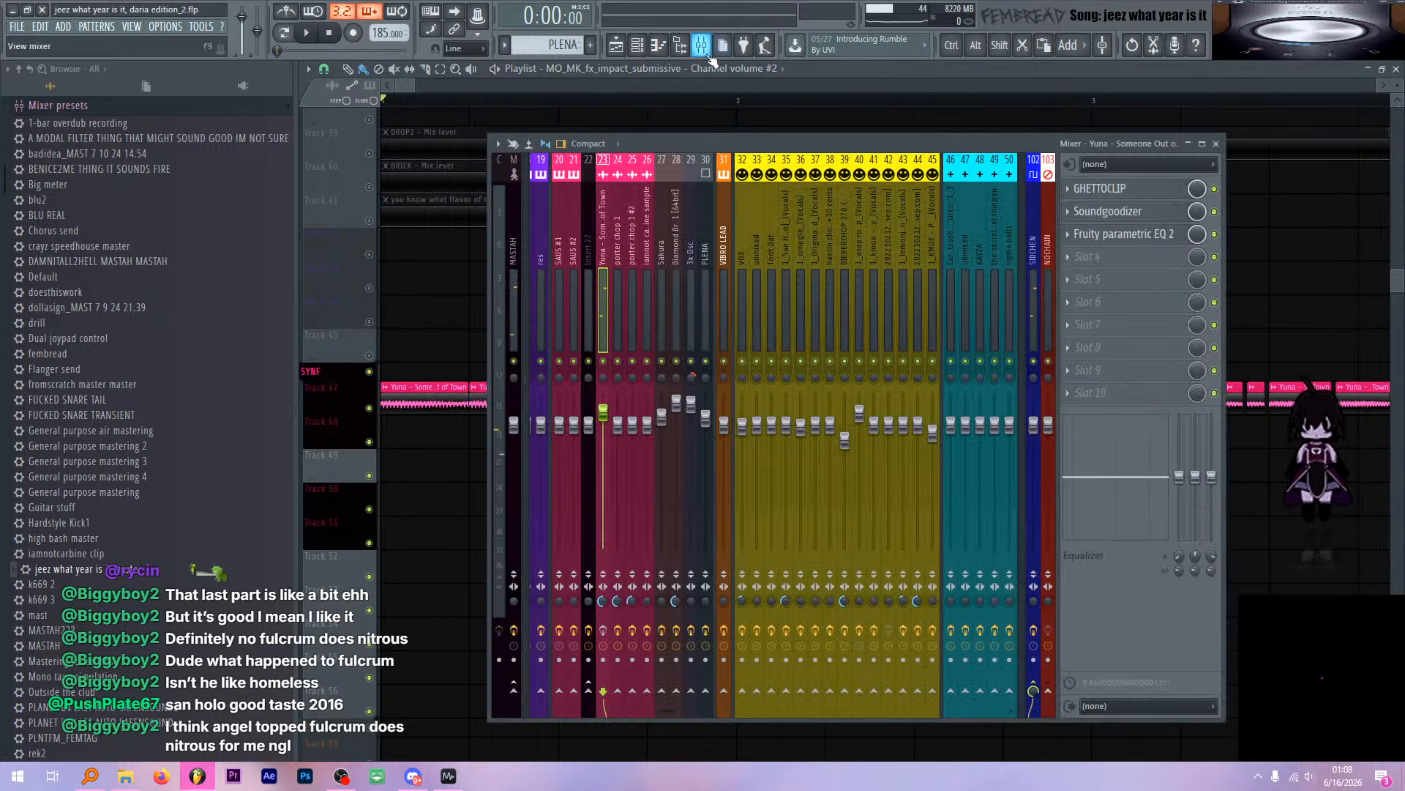
Re-enable the effects on mixer track 23 and audition its GHETTOCLIP limiter alone with the other slots switched off
{"action": "left_click", "coordinate": [701, 44]}
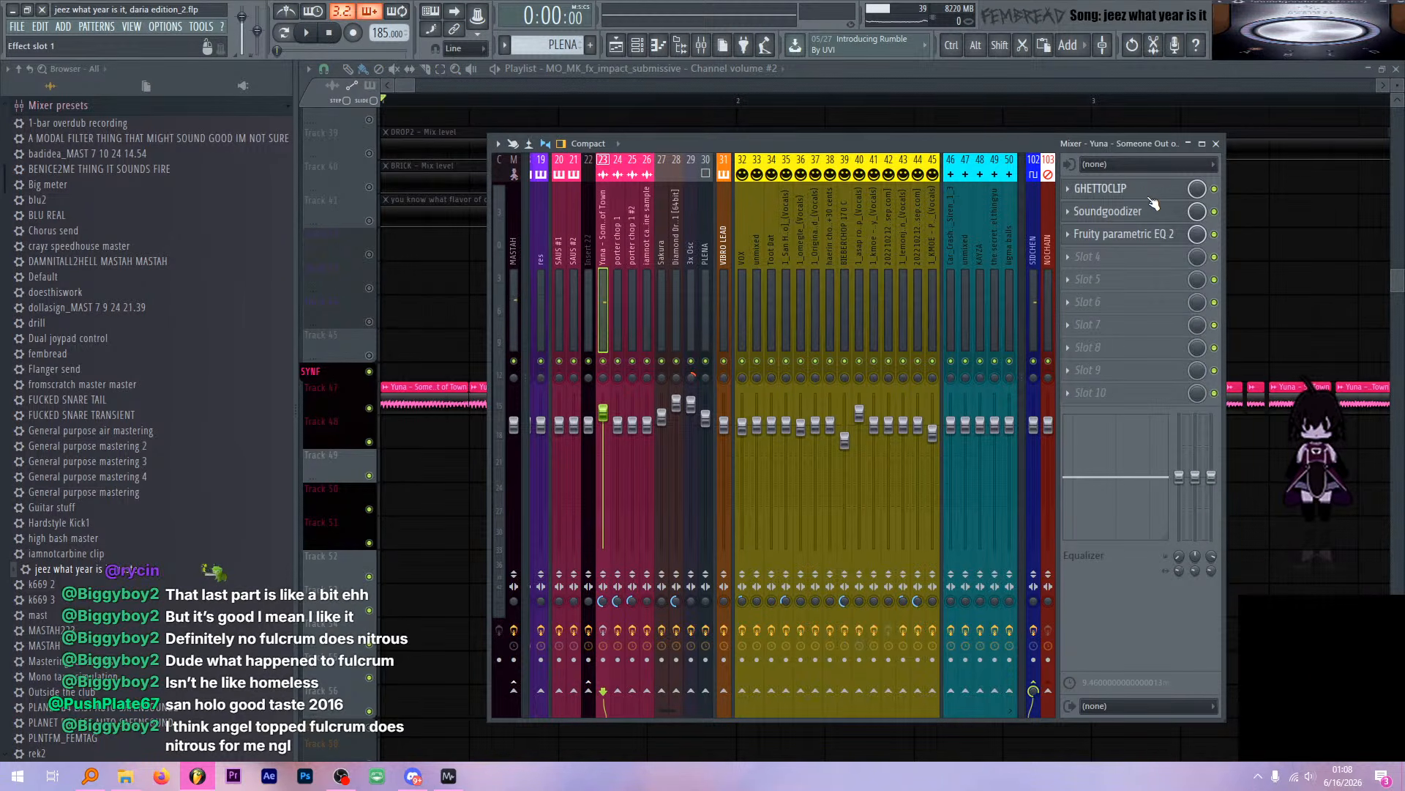
{"action": "left_click", "coordinate": [603, 629]}
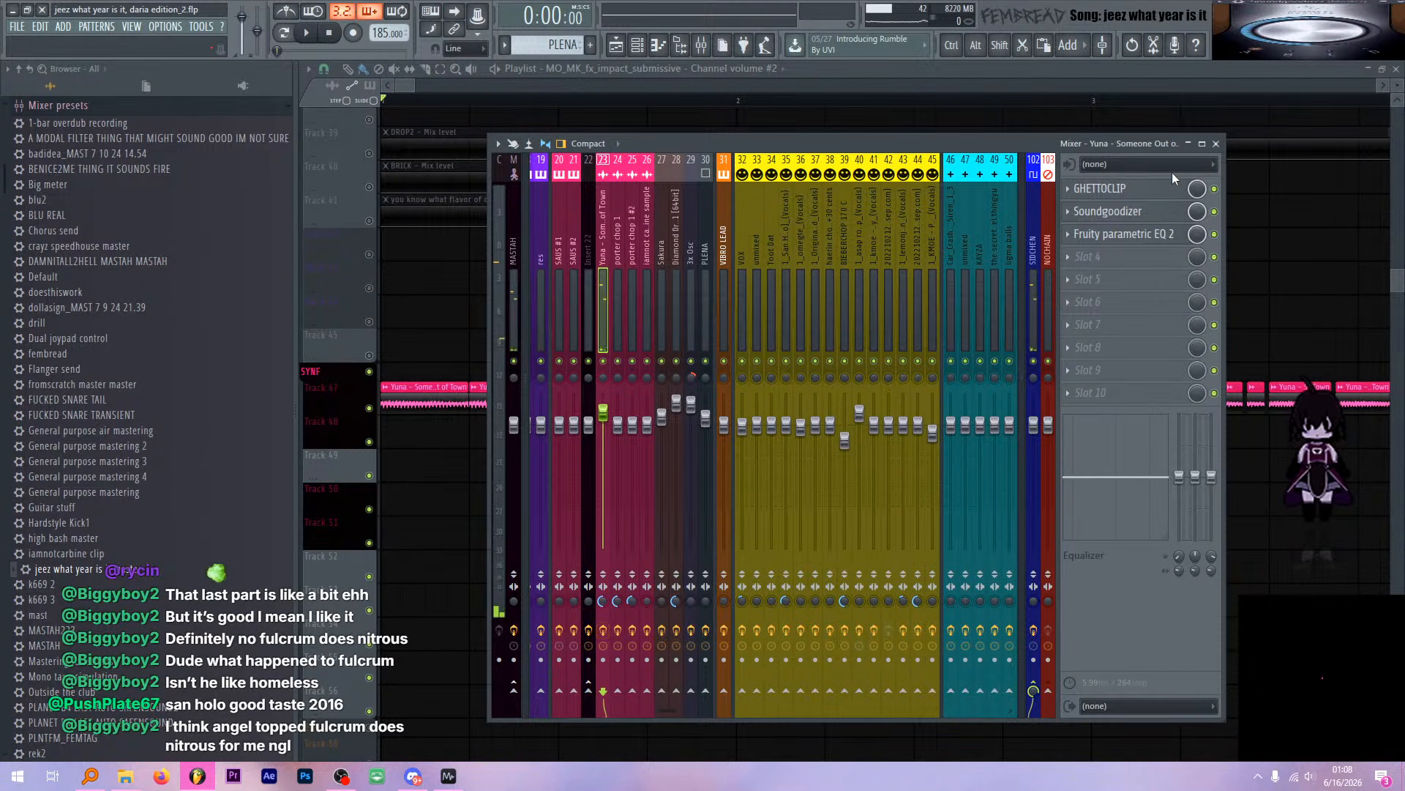
{"action": "left_click", "coordinate": [1100, 188]}
{"action": "left_click_drag", "start_coordinate": [658, 263], "coordinate": [754, 240]}
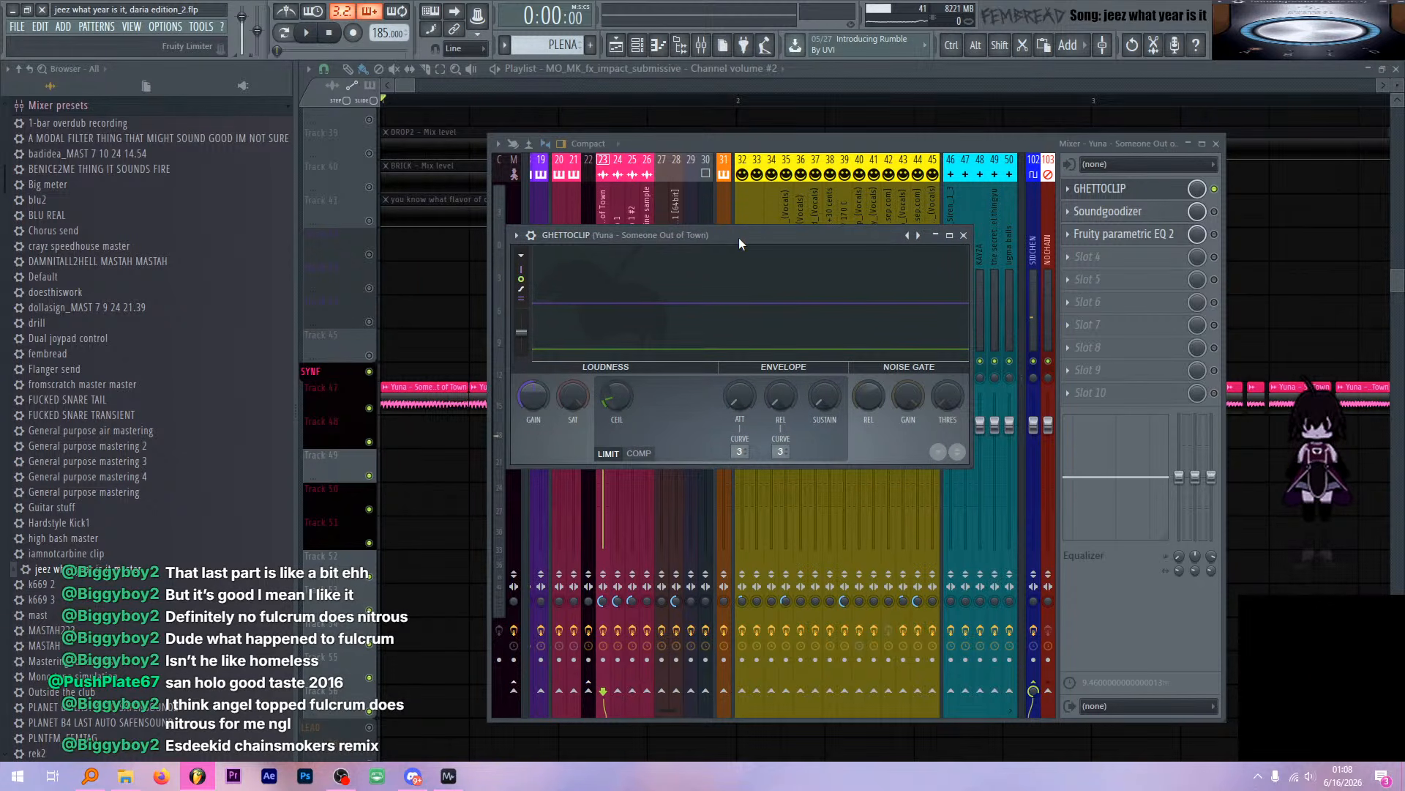
{"action": "key", "text": "space"}
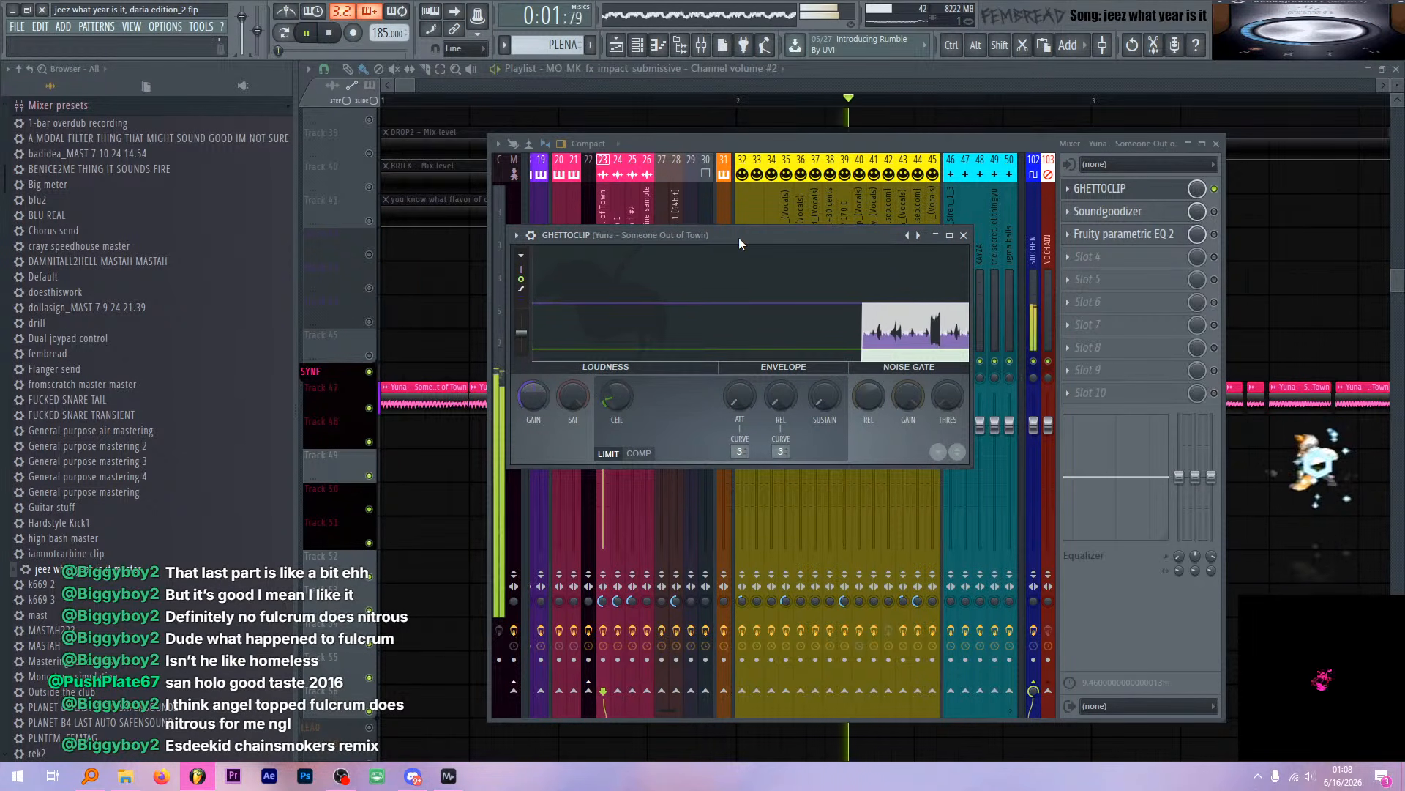
{"action": "key", "text": "space"}
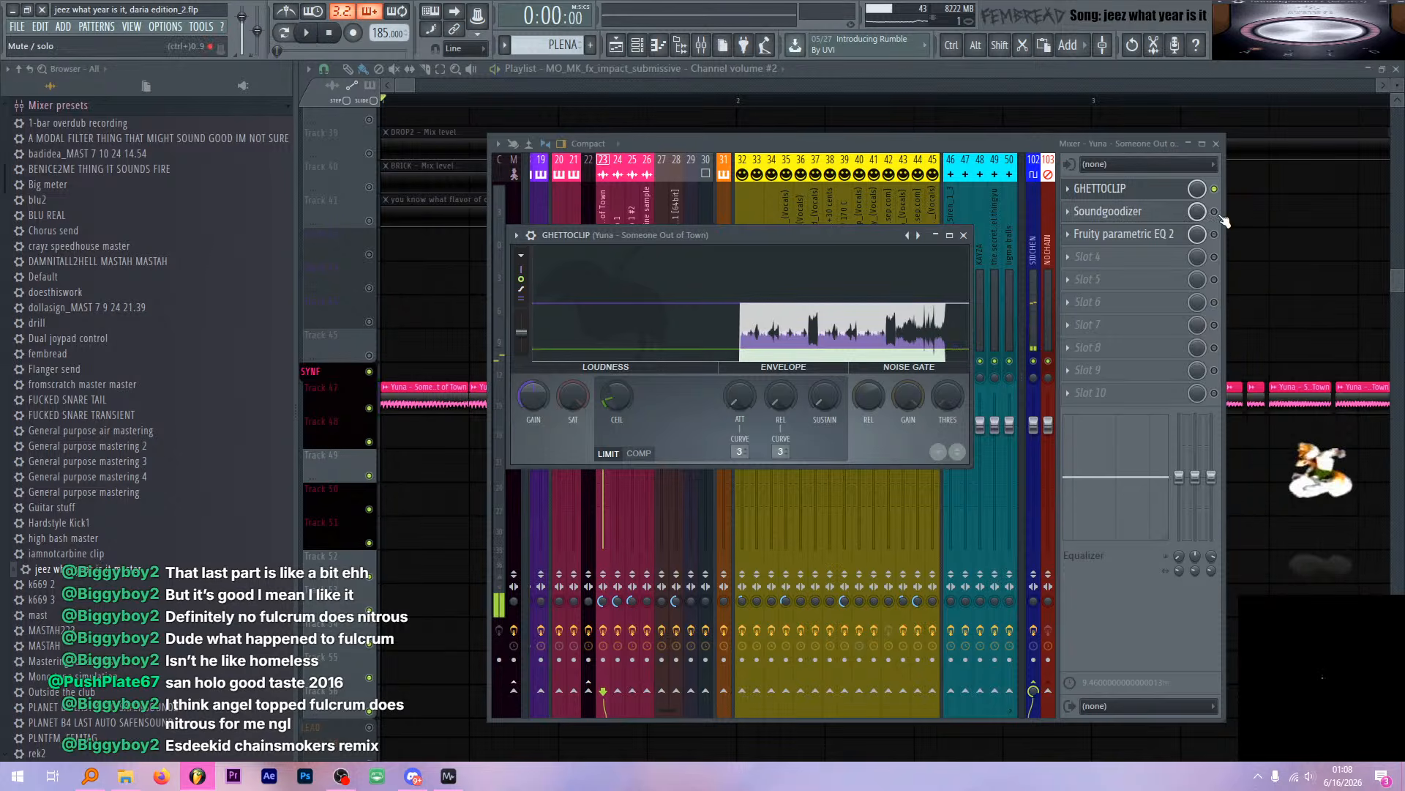
Switch on Soundgoodizer on mixer track 23, show its settings, and audition it together with GHETTOCLIP
{"action": "left_click", "coordinate": [1216, 213]}
{"action": "left_click", "coordinate": [1171, 215]}
{"action": "left_click", "coordinate": [1151, 214]}
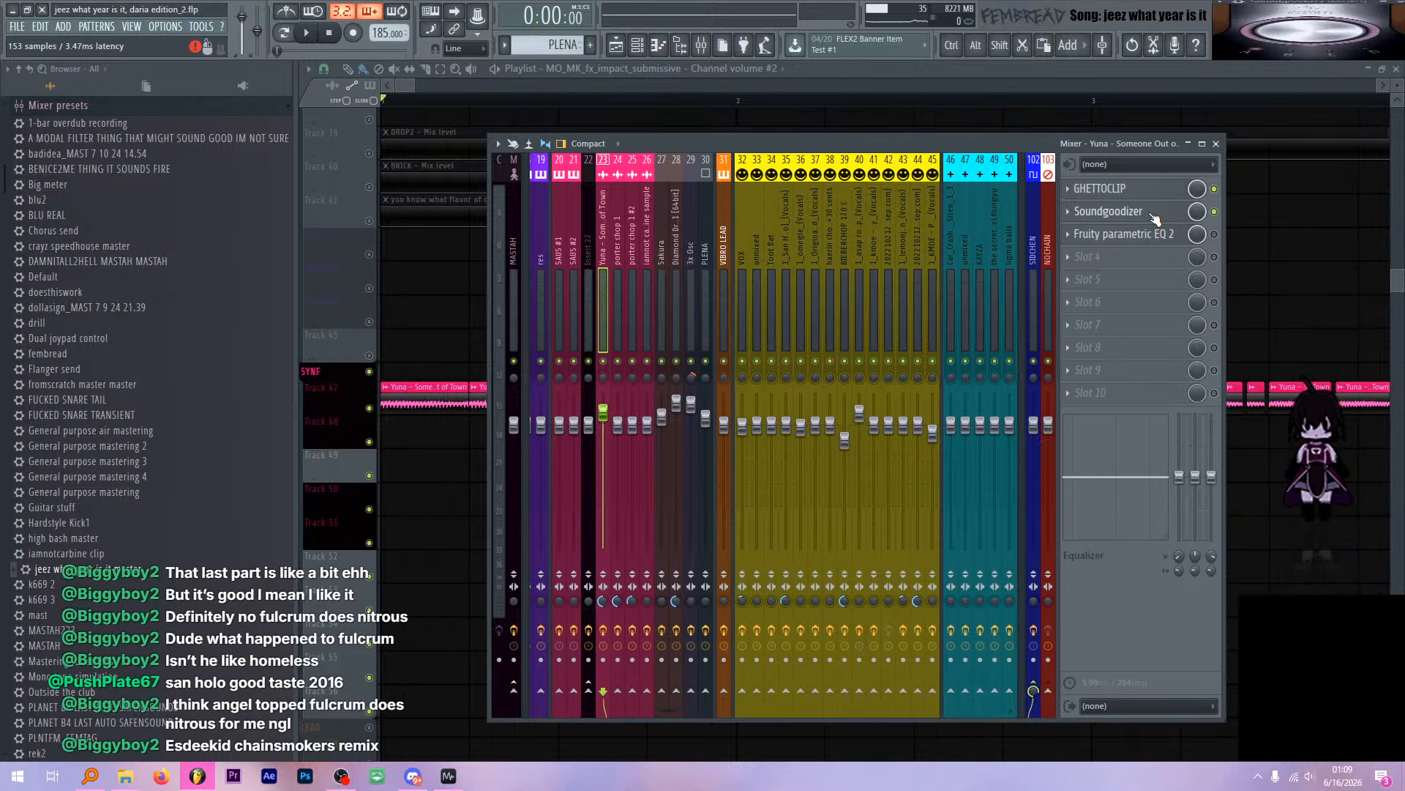
{"action": "left_click", "coordinate": [1154, 219]}
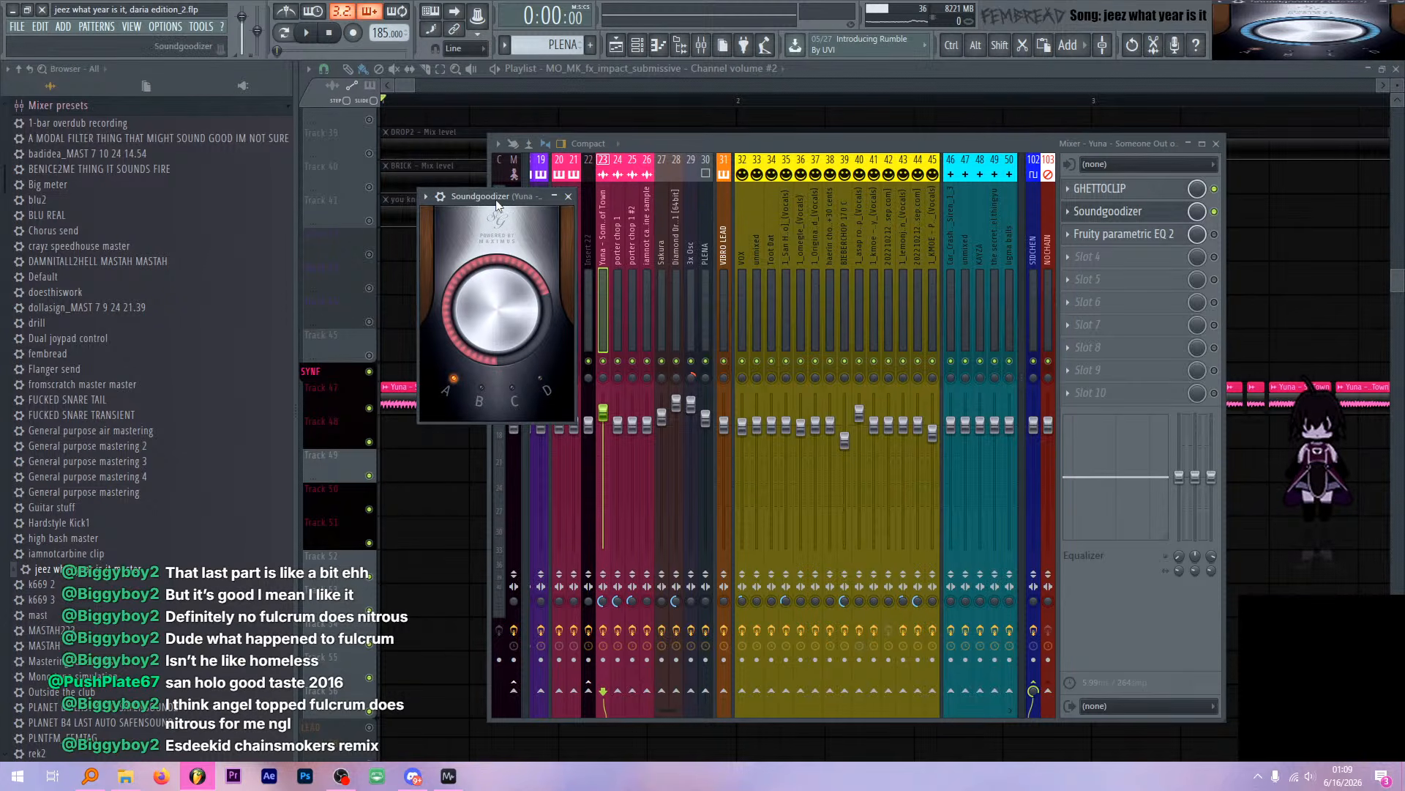
{"action": "left_click_drag", "start_coordinate": [497, 204], "coordinate": [680, 196]}
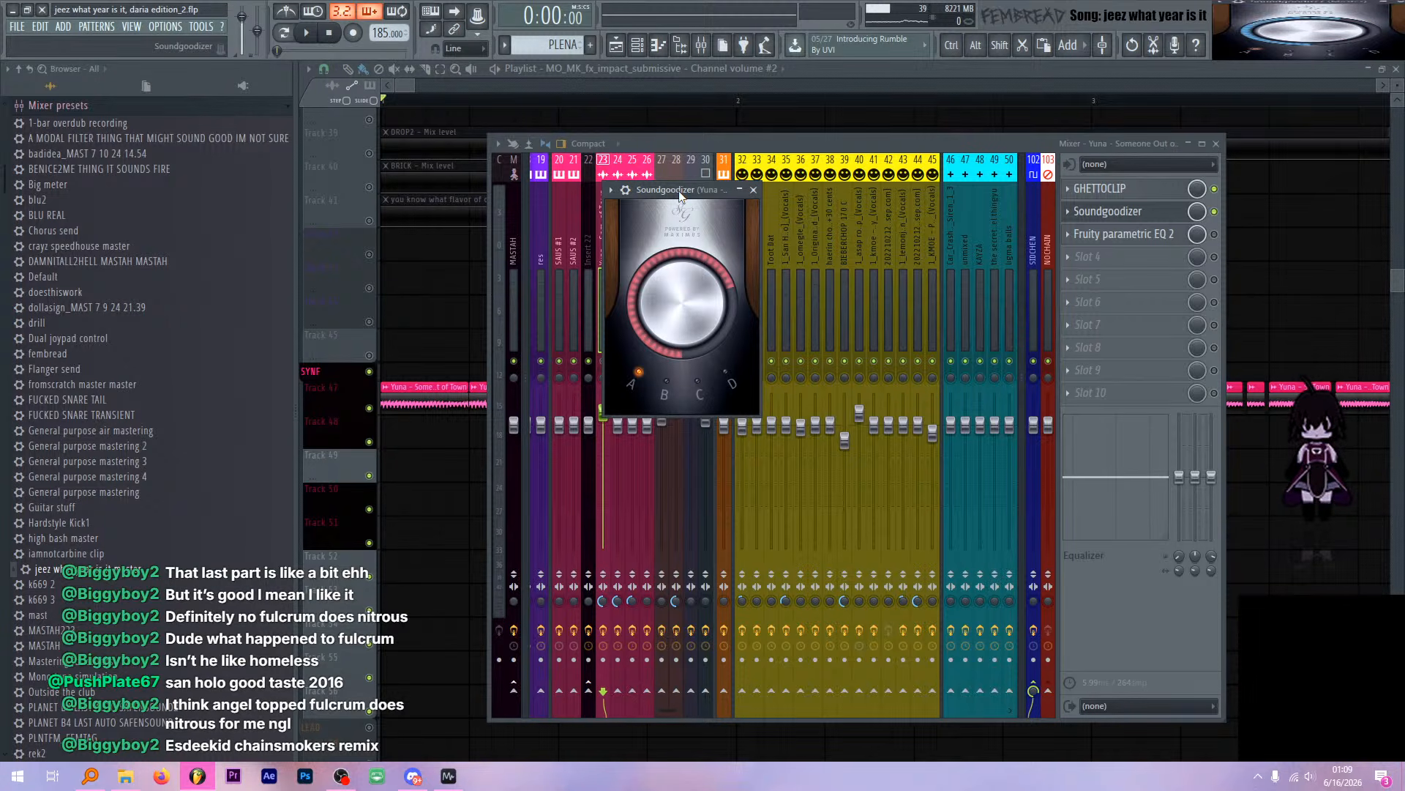
{"action": "left_click_drag", "start_coordinate": [679, 192], "coordinate": [739, 197]}
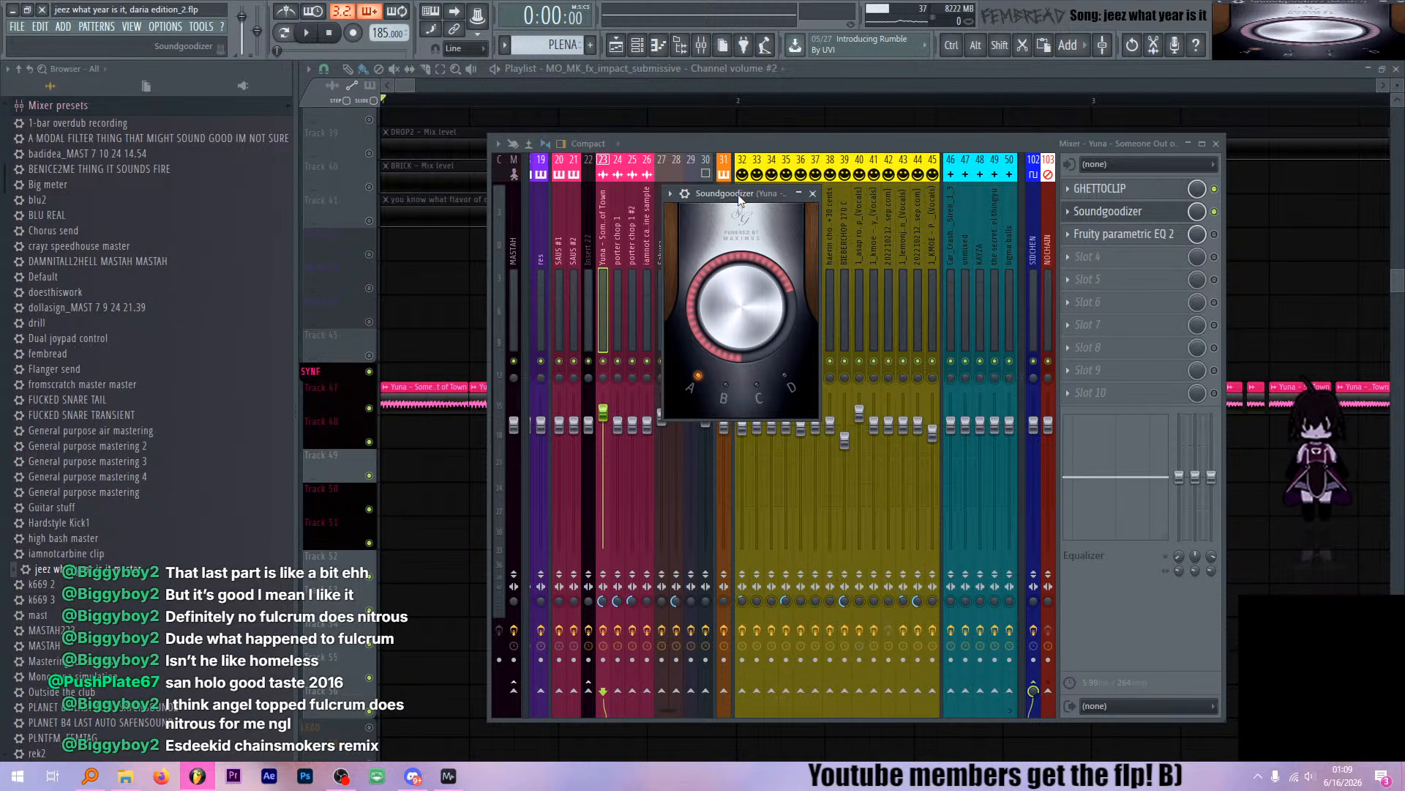
{"action": "key", "text": "space"}
{"action": "left_click", "coordinate": [1171, 210]}
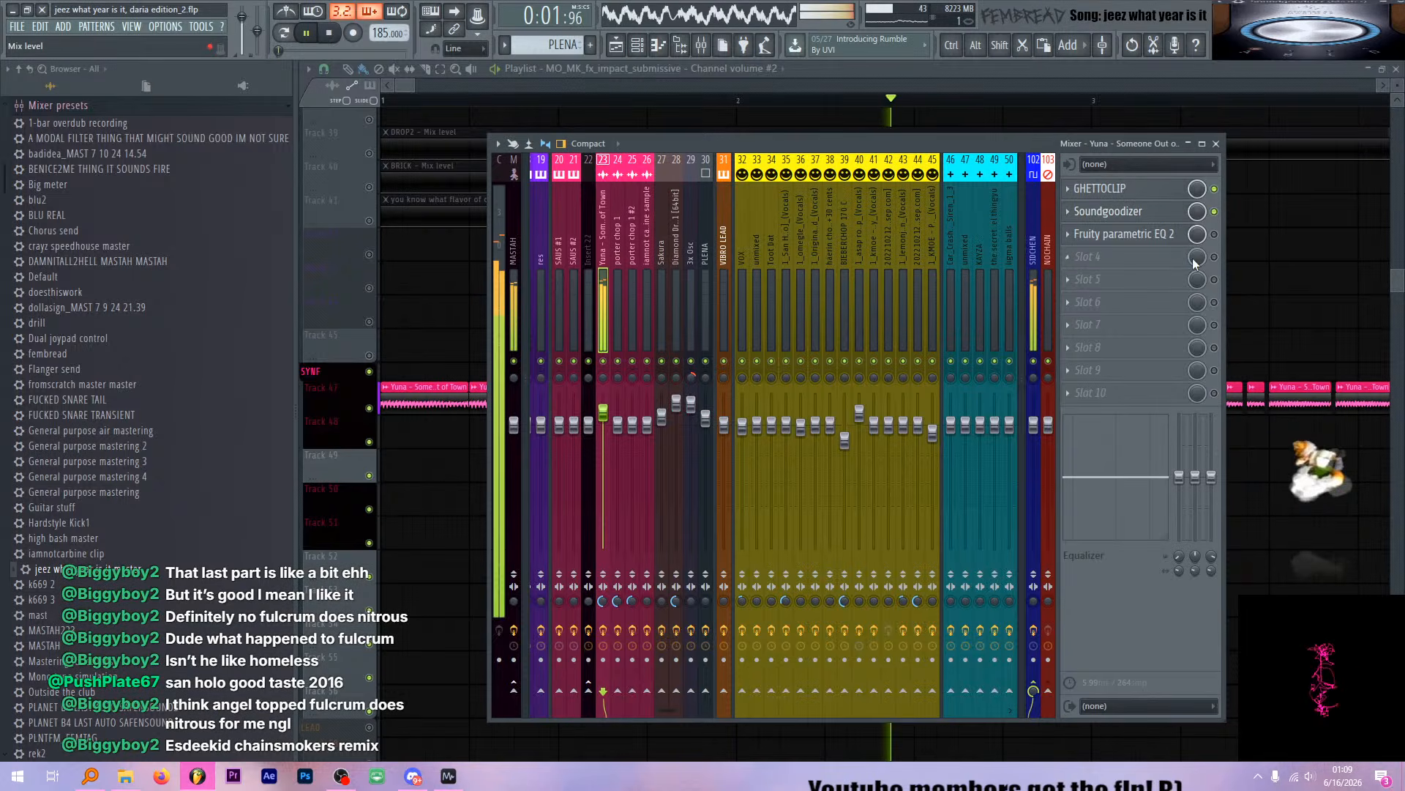
{"action": "left_click", "coordinate": [1171, 238]}
{"action": "key", "text": "space"}
Show the track's Fruity parametric EQ 2, switch on all remaining effect slots during playback, then stop and close the EQ
{"action": "left_click", "coordinate": [1181, 235]}
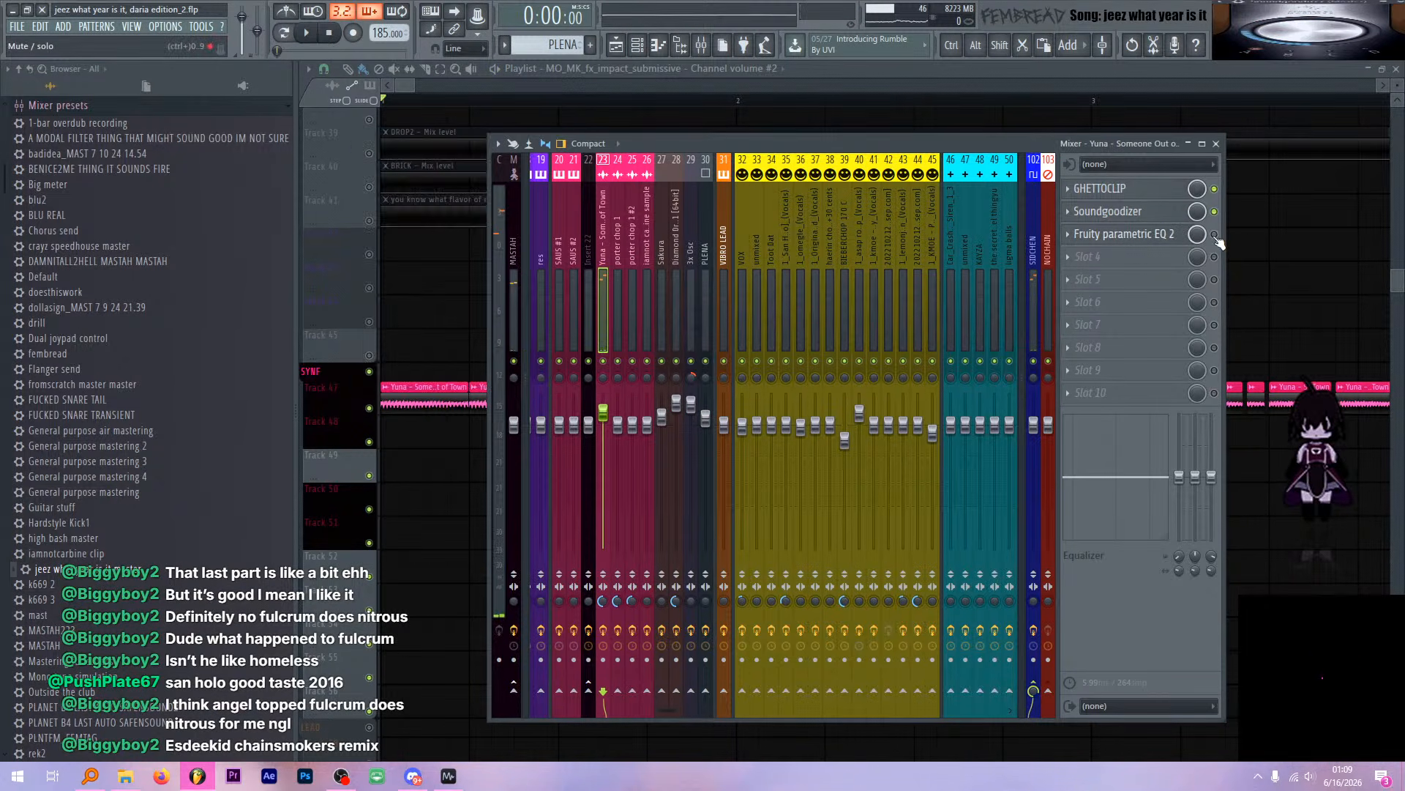
{"action": "left_click", "coordinate": [1164, 235]}
{"action": "key", "text": "space"}
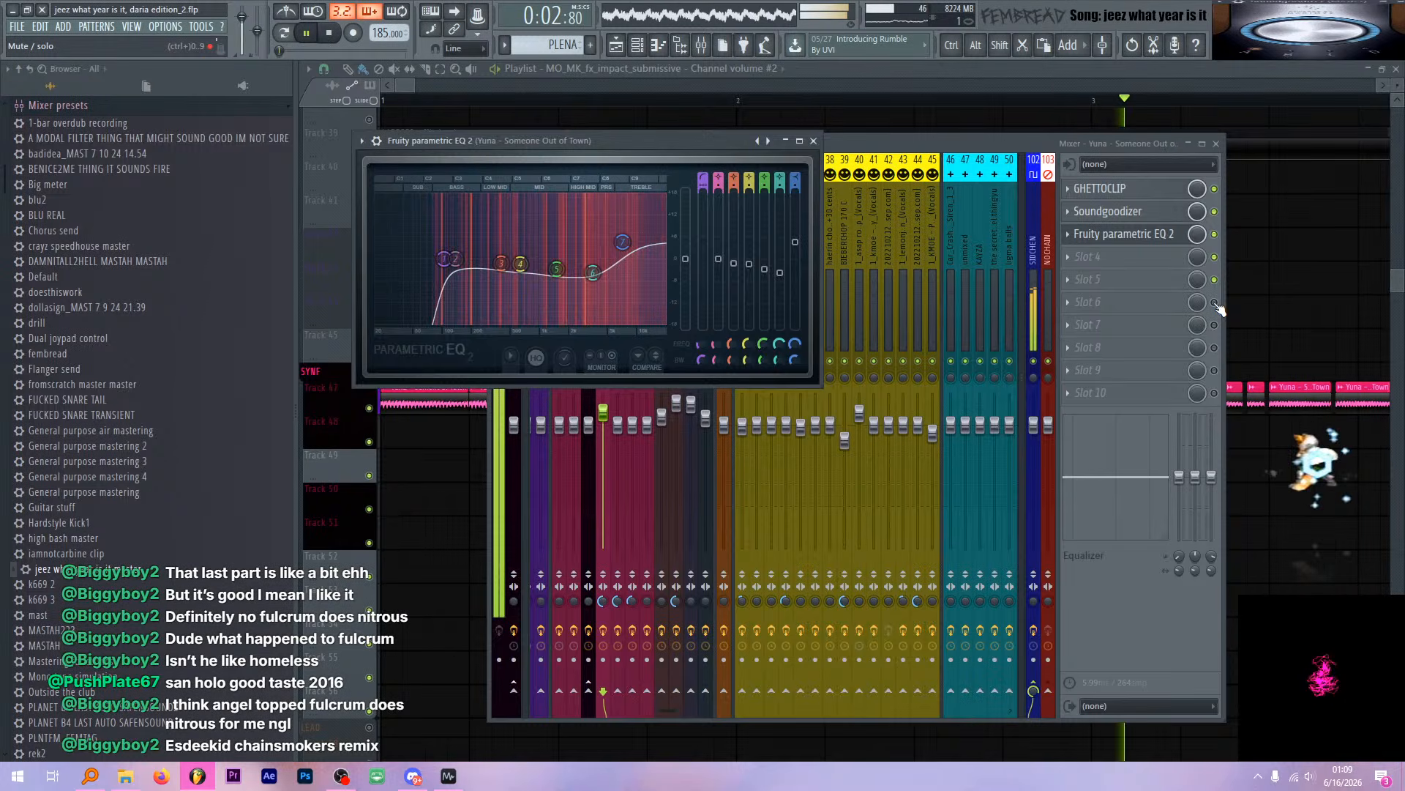
{"action": "left_click_drag", "start_coordinate": [1215, 303], "coordinate": [1217, 393]}
{"action": "left_click", "coordinate": [1133, 234]}
{"action": "left_click", "coordinate": [1133, 234]}
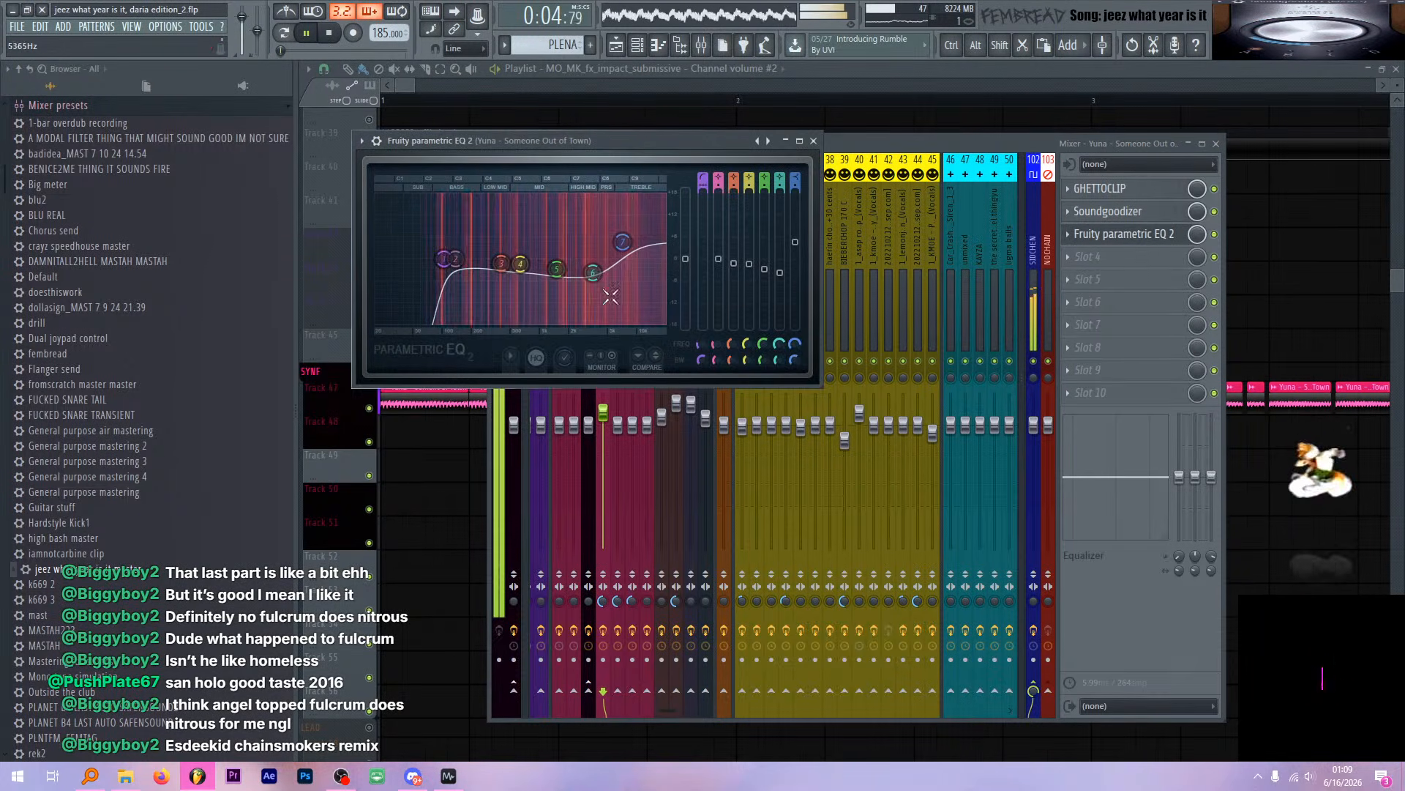
{"action": "key", "text": "space"}
{"action": "left_click", "coordinate": [813, 140]}
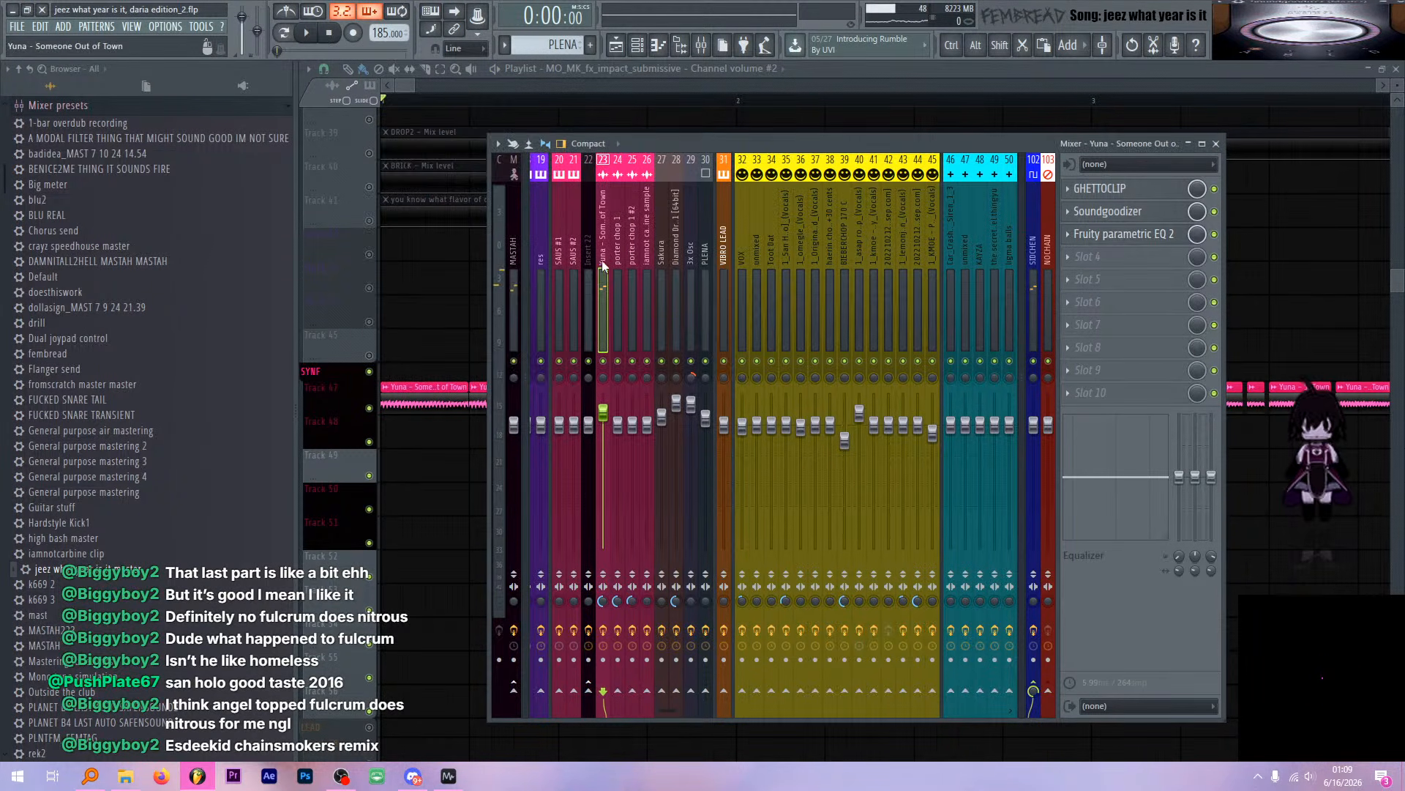
Unmute the VOCALS group in the playlist alongside the SYNF group
{"action": "scroll", "coordinate": [345, 397], "scroll_direction": "down", "scroll_amount": 4}
{"action": "key", "text": "F9"}
{"action": "scroll", "coordinate": [344, 383], "scroll_direction": "down", "scroll_amount": 6}
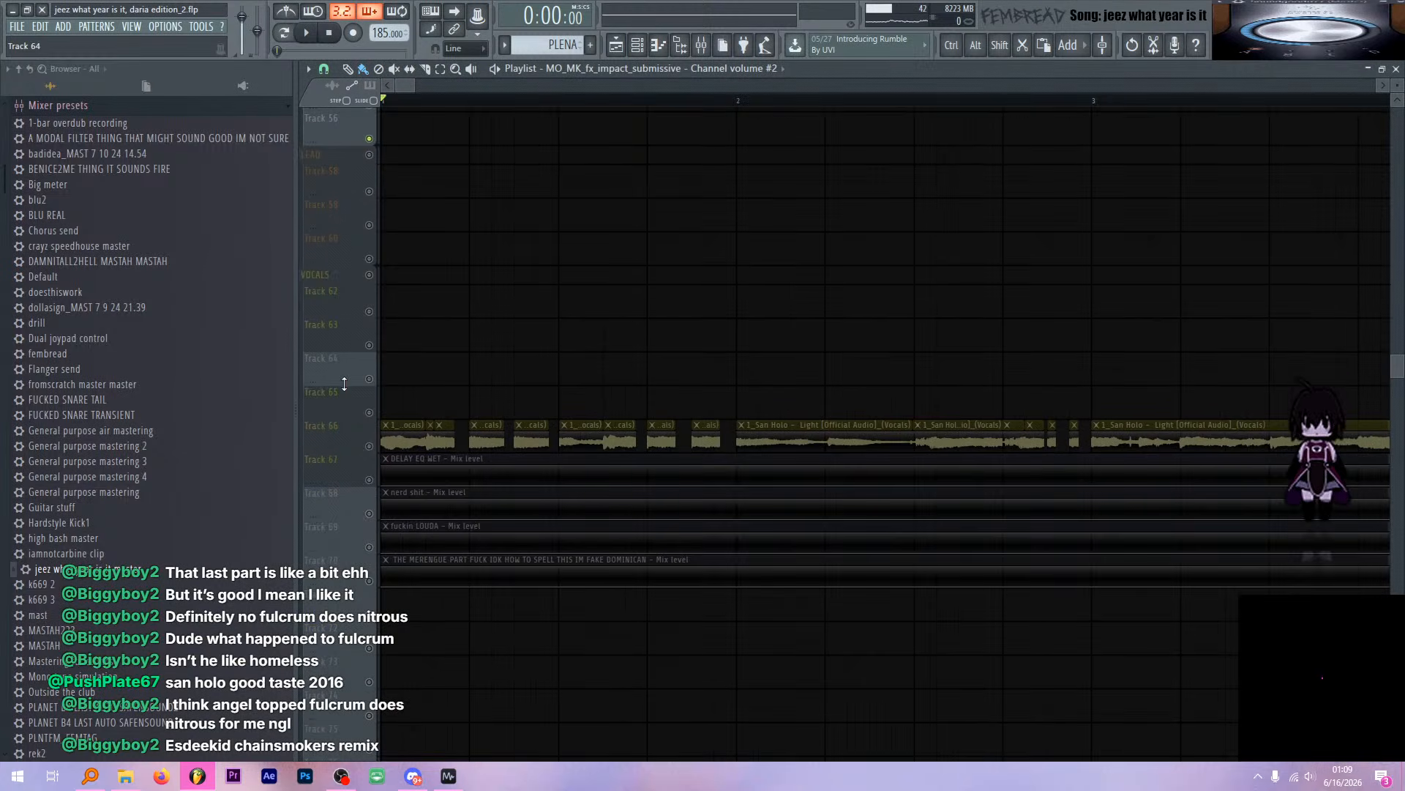
{"action": "scroll", "coordinate": [345, 309], "scroll_direction": "up", "scroll_amount": 6}
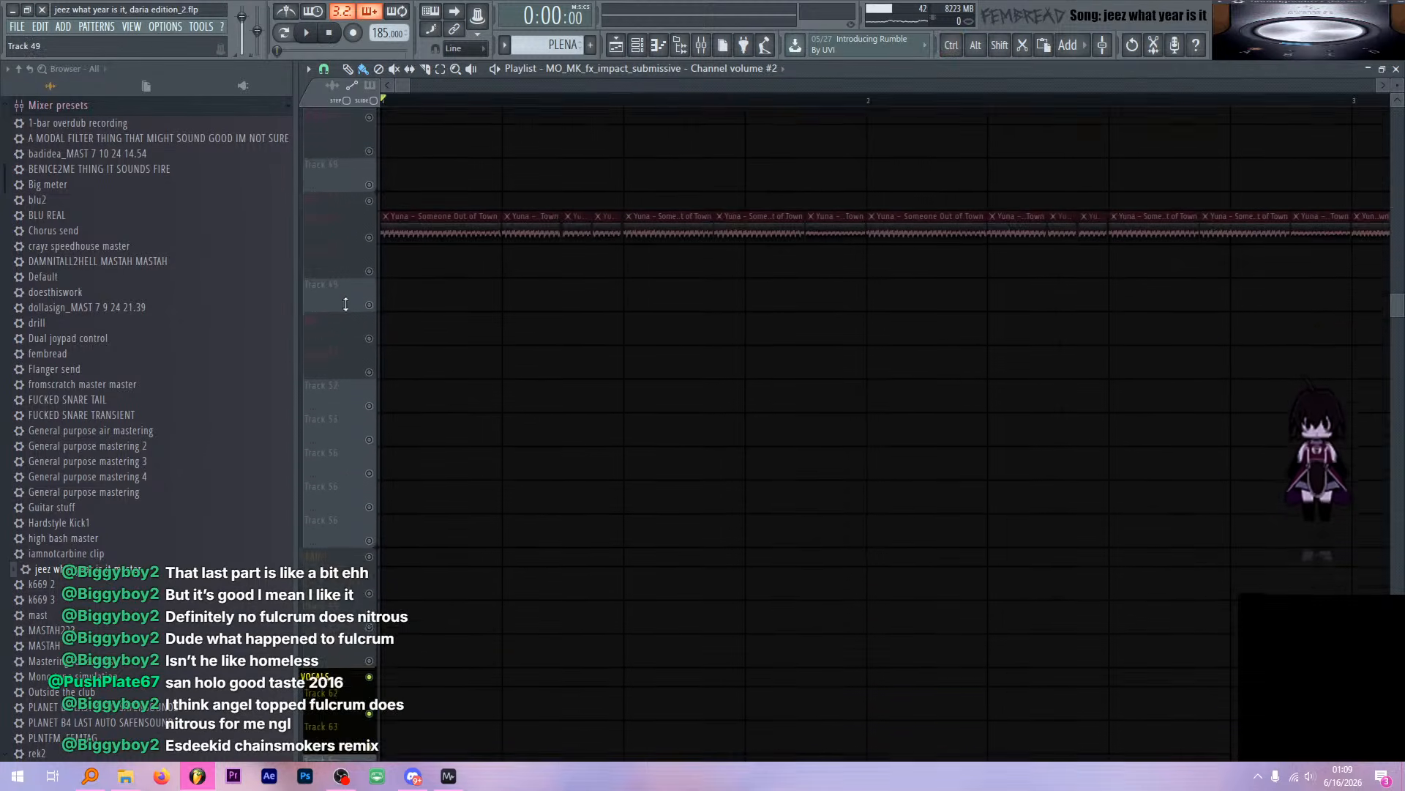
{"action": "scroll", "coordinate": [344, 309], "scroll_direction": "up", "scroll_amount": 4}
Play the vocals with the synths, select the San Holo vocal's mixer track 35, stop, and briefly open its nerd shit patch
{"action": "key", "text": "space"}
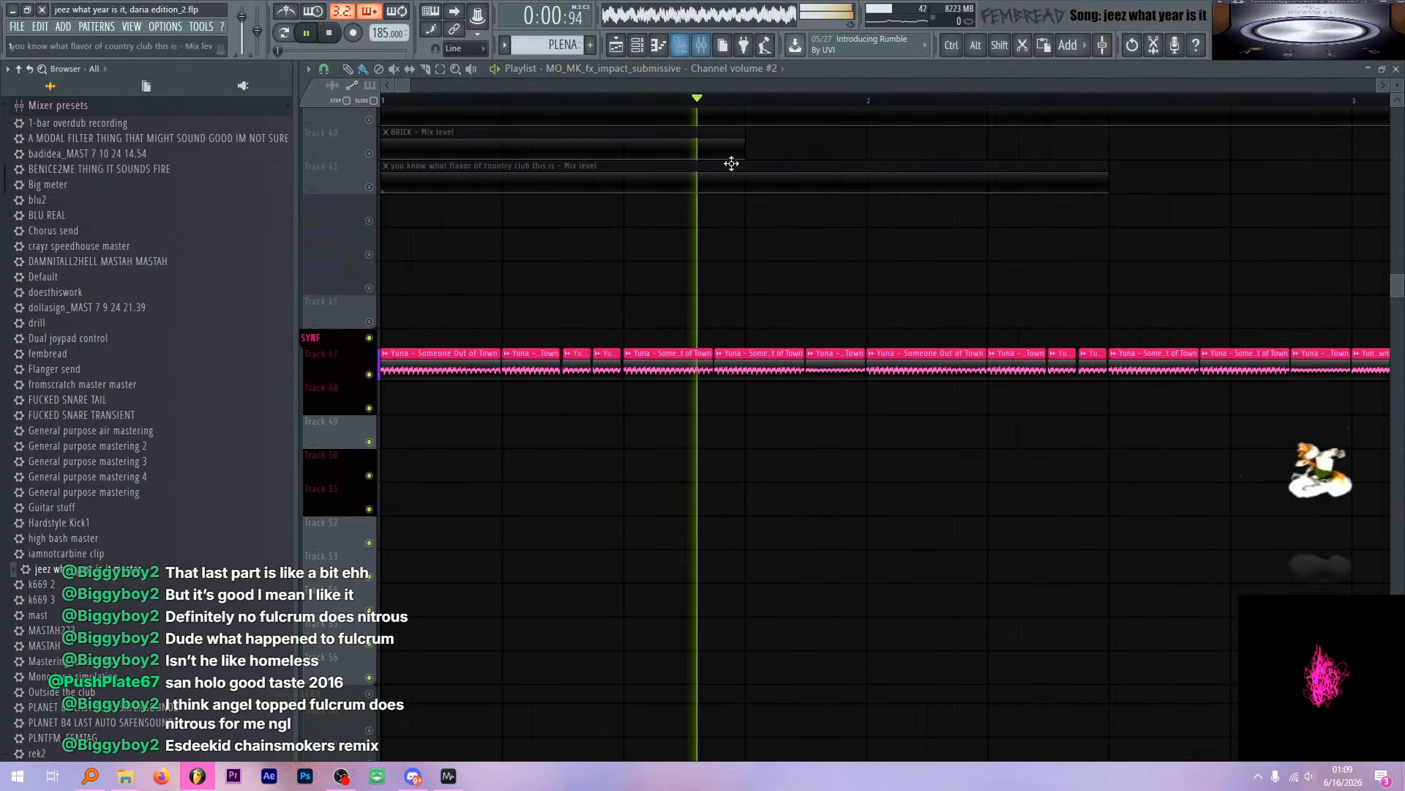
{"action": "key", "text": "F9"}
{"action": "left_click", "coordinate": [784, 284]}
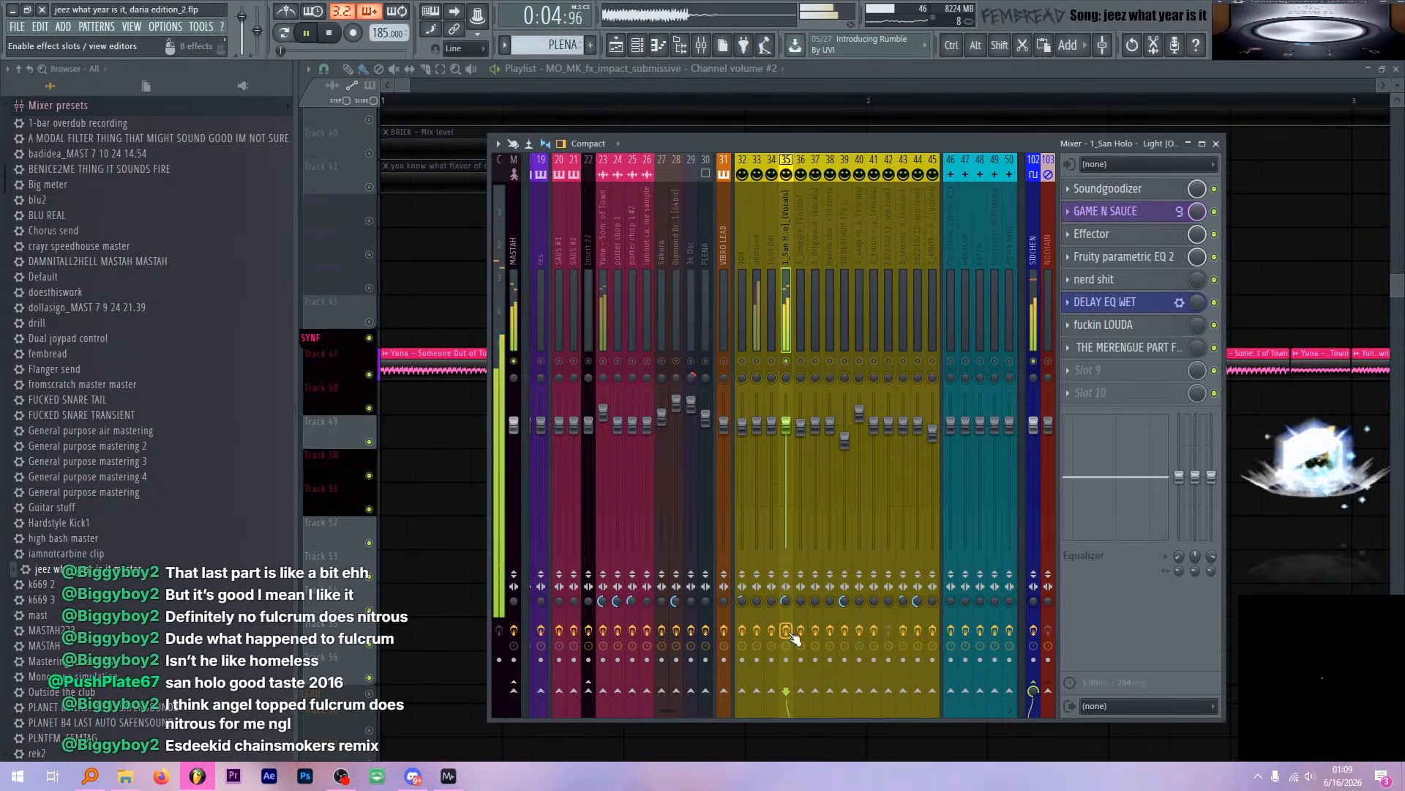
{"action": "key", "text": "space"}
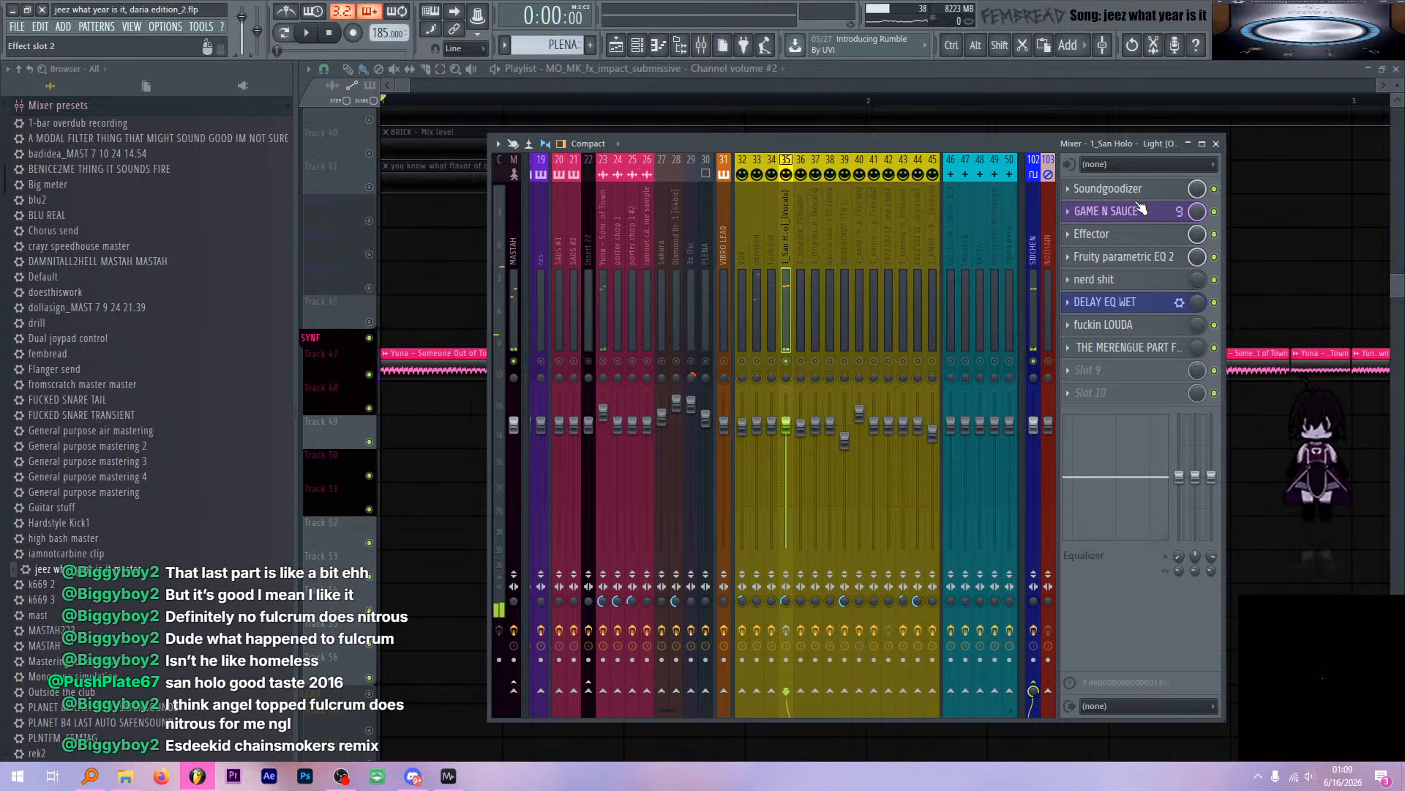
{"action": "left_click", "coordinate": [1145, 280]}
{"action": "left_click", "coordinate": [1146, 280]}
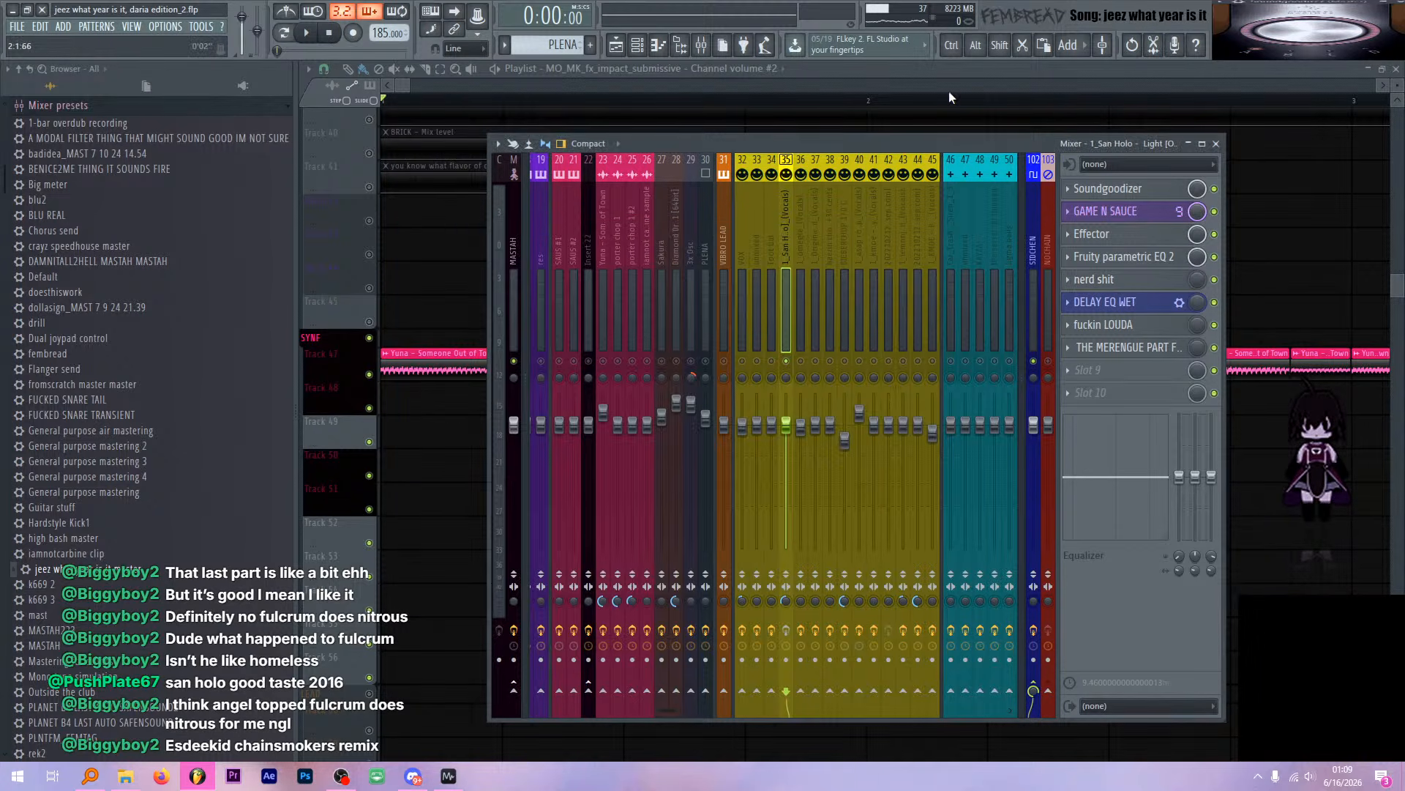
Review the vocal clips, leave only Soundgoodizer active on mixer track 35, show its settings, and audition the vocal
{"action": "key", "text": "F9"}
{"action": "scroll", "coordinate": [834, 243], "scroll_direction": "down", "scroll_amount": 9}
{"action": "scroll", "coordinate": [811, 241], "scroll_direction": "down", "scroll_amount": 5}
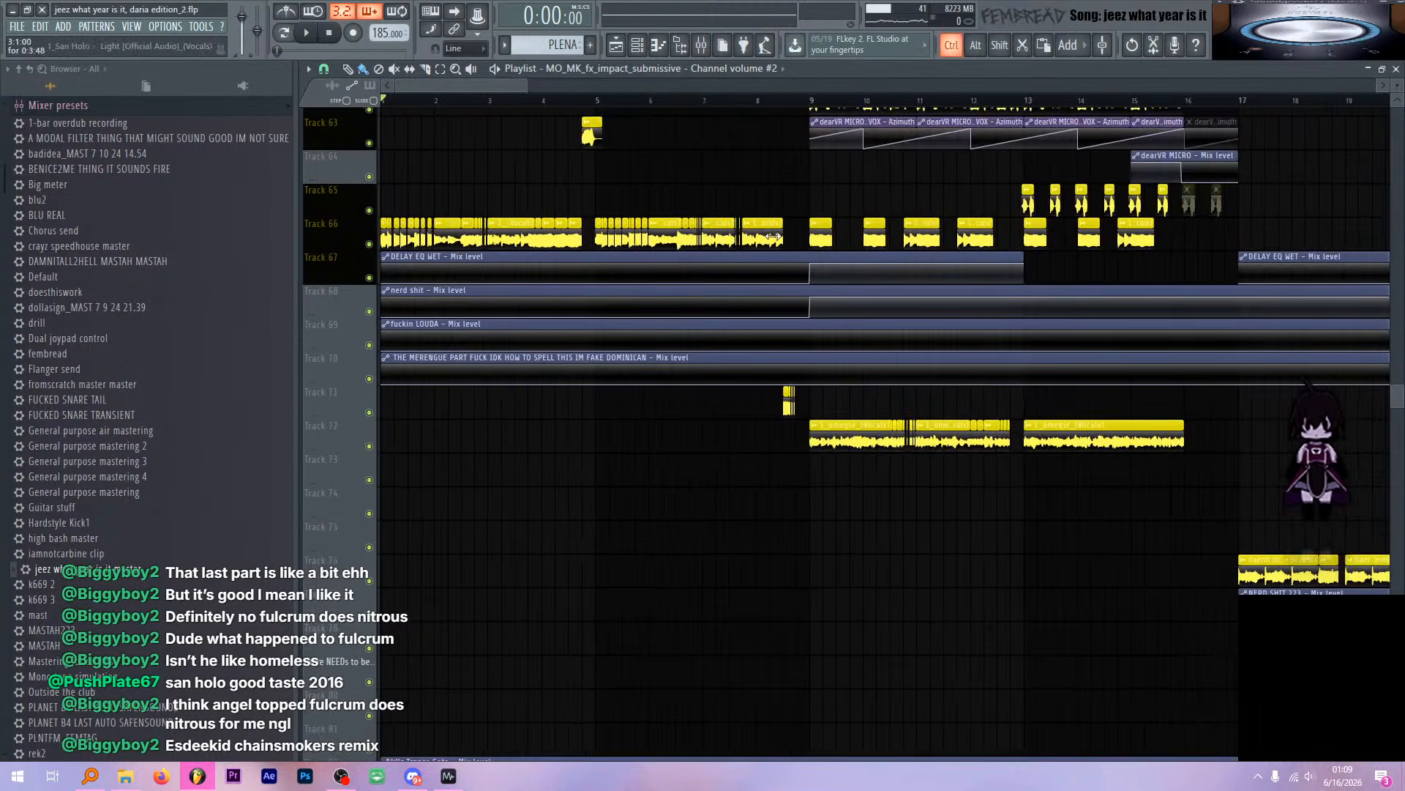
{"action": "scroll", "coordinate": [618, 305], "scroll_direction": "up", "scroll_amount": 2}
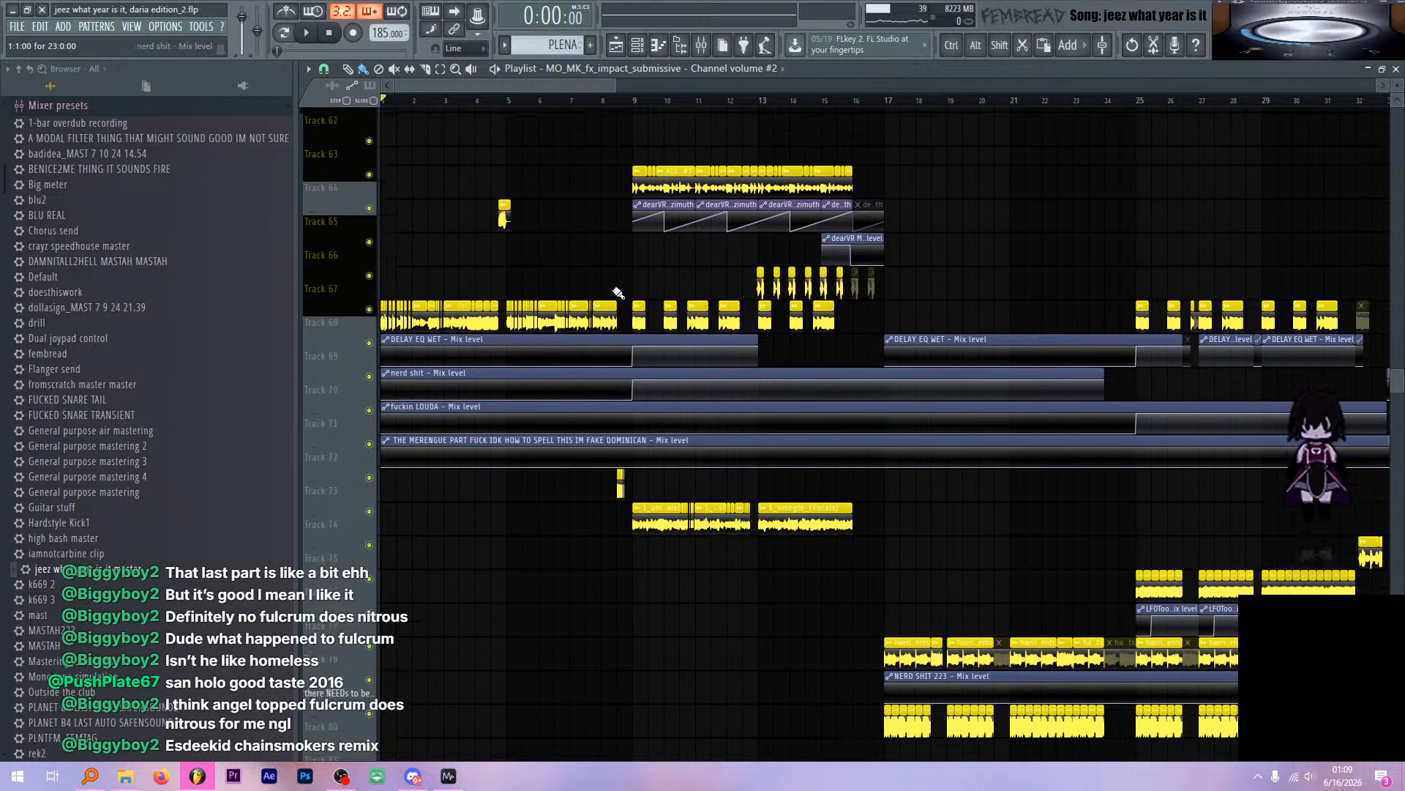
{"action": "scroll", "coordinate": [399, 288], "scroll_direction": "up", "scroll_amount": 8}
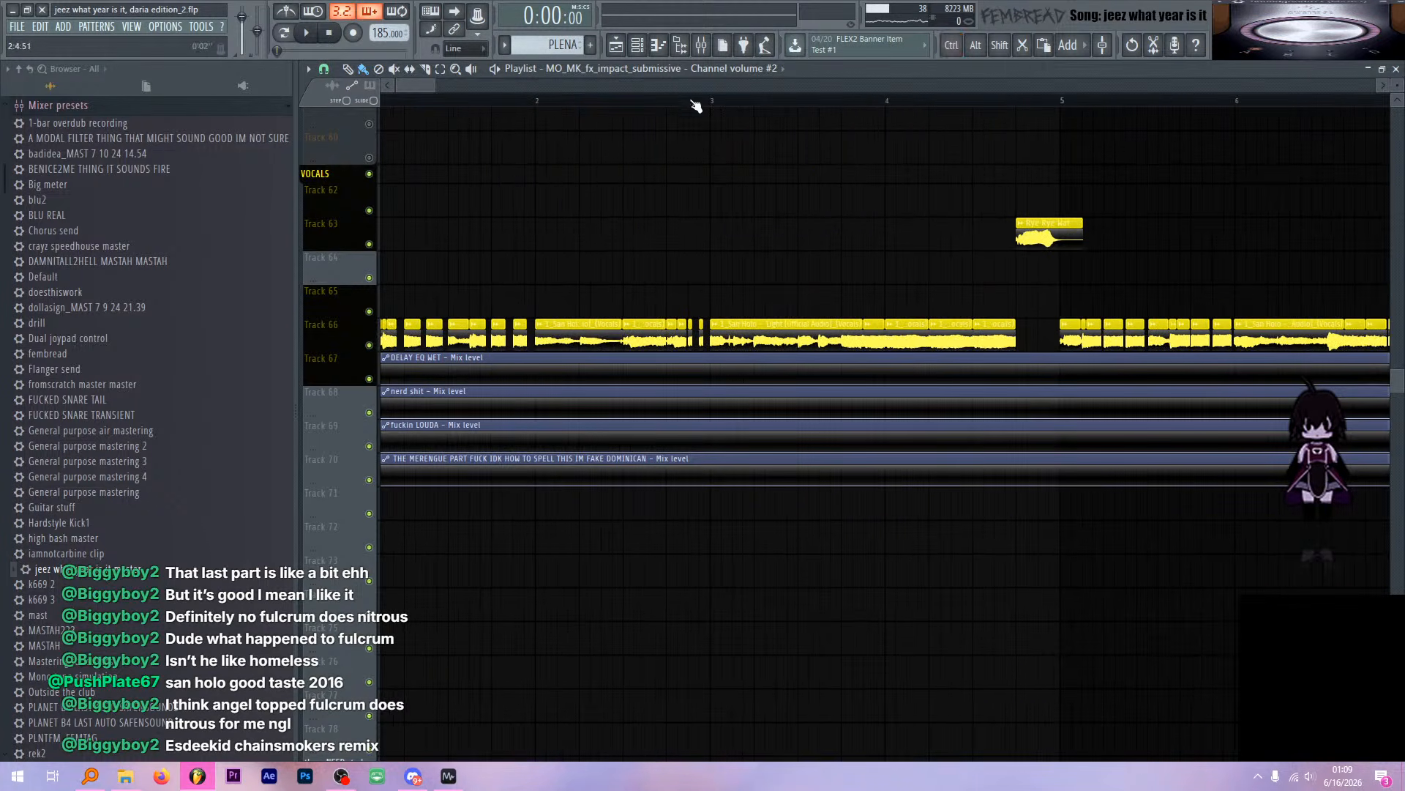
{"action": "left_click", "coordinate": [702, 44]}
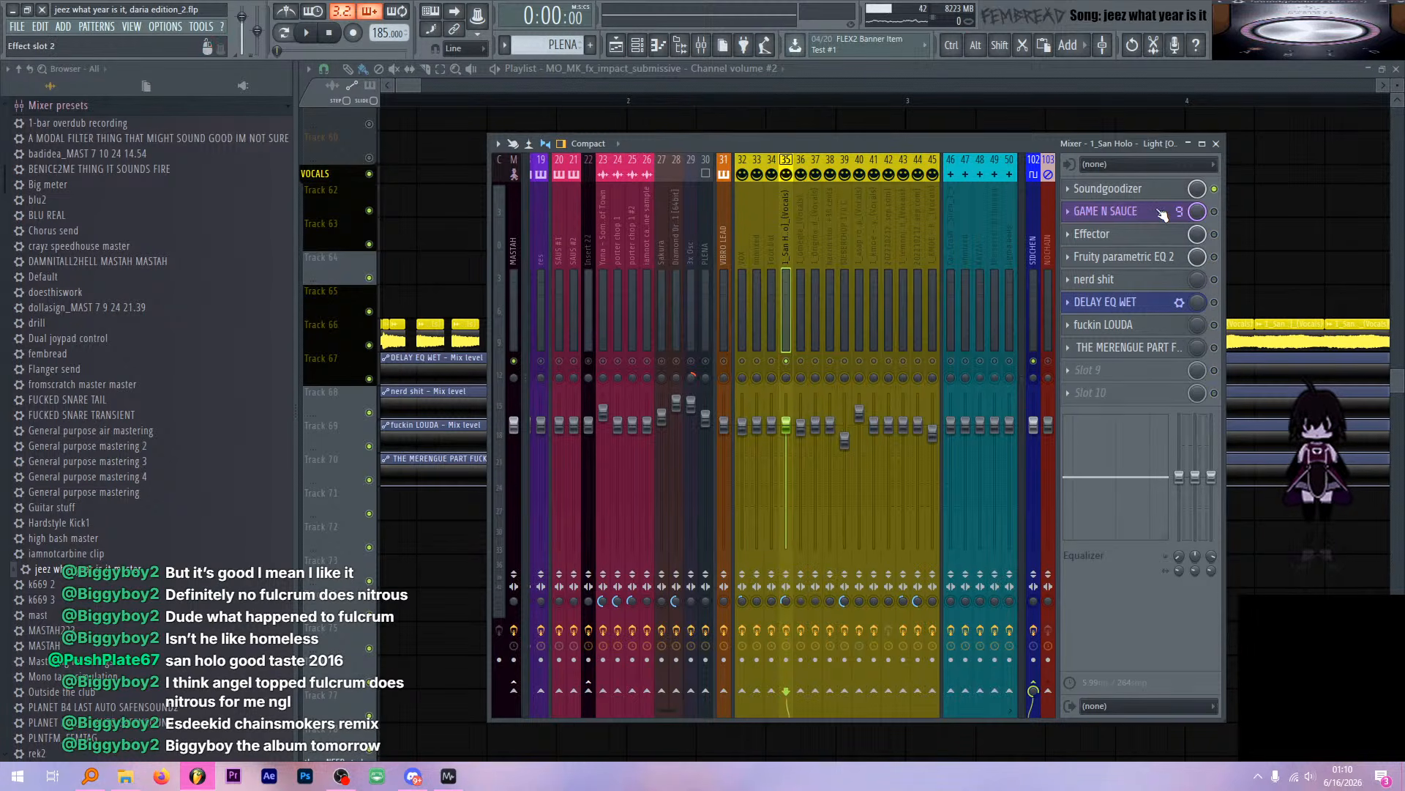
{"action": "left_click", "coordinate": [1107, 188]}
{"action": "key", "text": "space"}
{"action": "left_click_drag", "start_coordinate": [485, 242], "coordinate": [516, 244]}
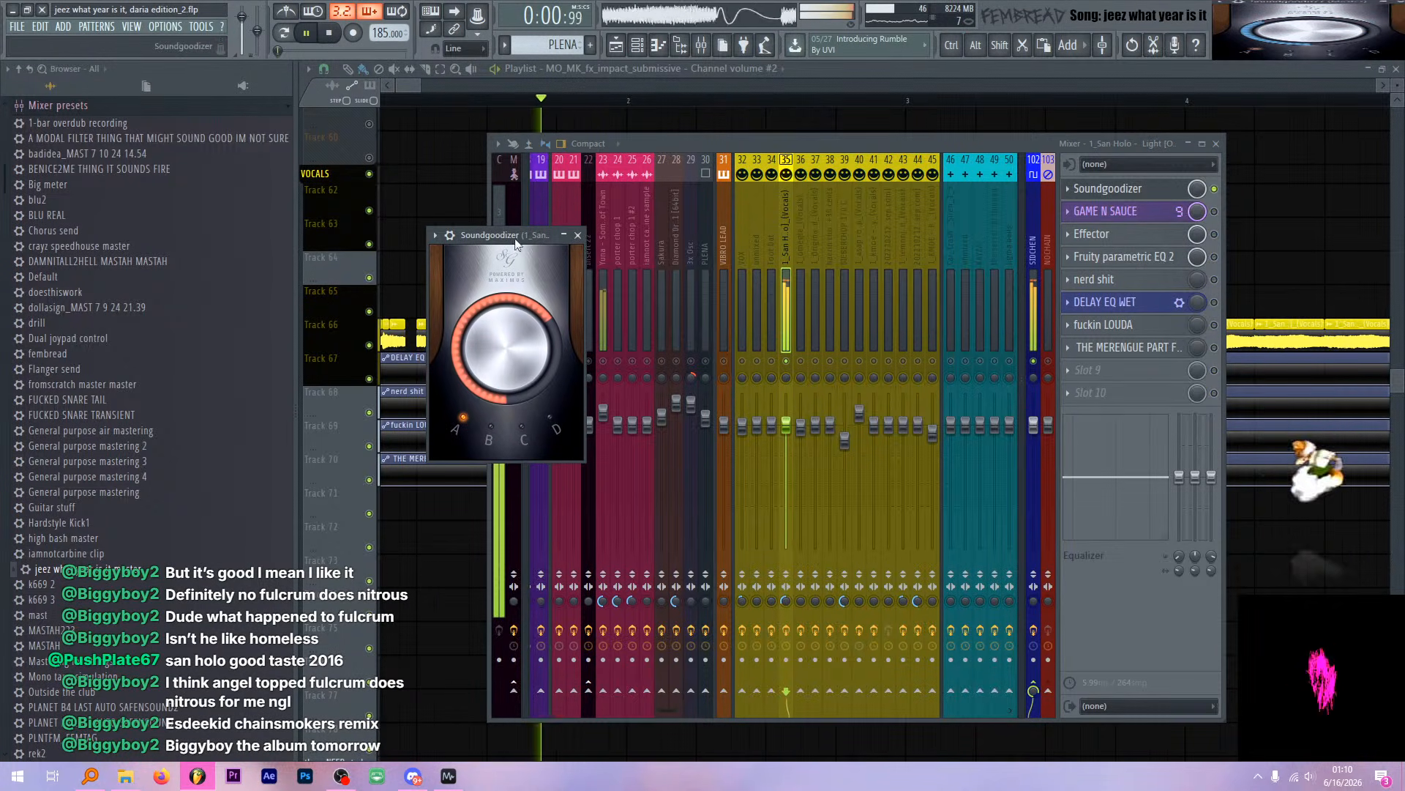
{"action": "left_click", "coordinate": [578, 235]}
{"action": "key", "text": "space"}
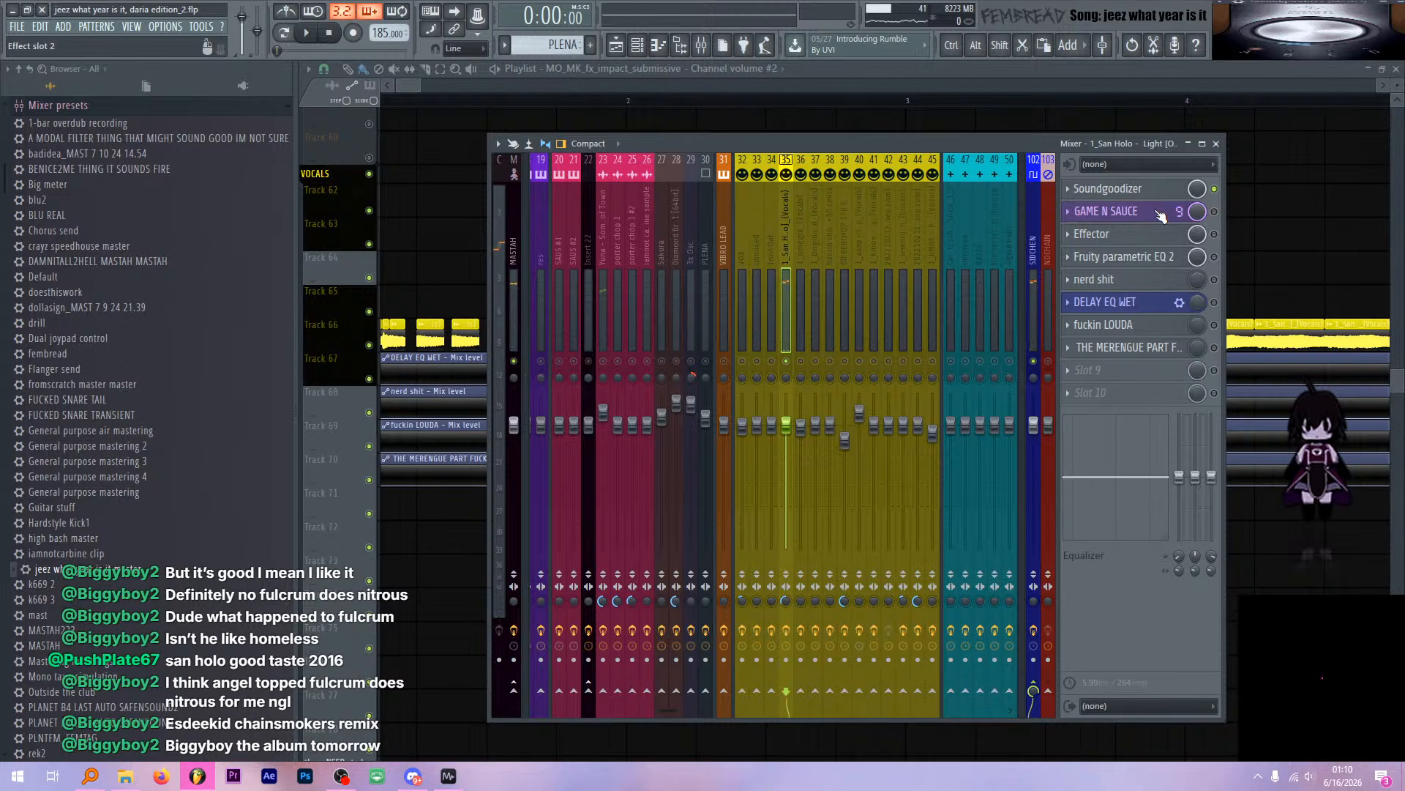
Add Patcher to slot 9 of mixer track 35 and load THE FEMBREAD preset
{"action": "left_click", "coordinate": [1113, 369]}
{"action": "left_click", "coordinate": [878, 239]}
{"action": "left_click", "coordinate": [691, 138]}
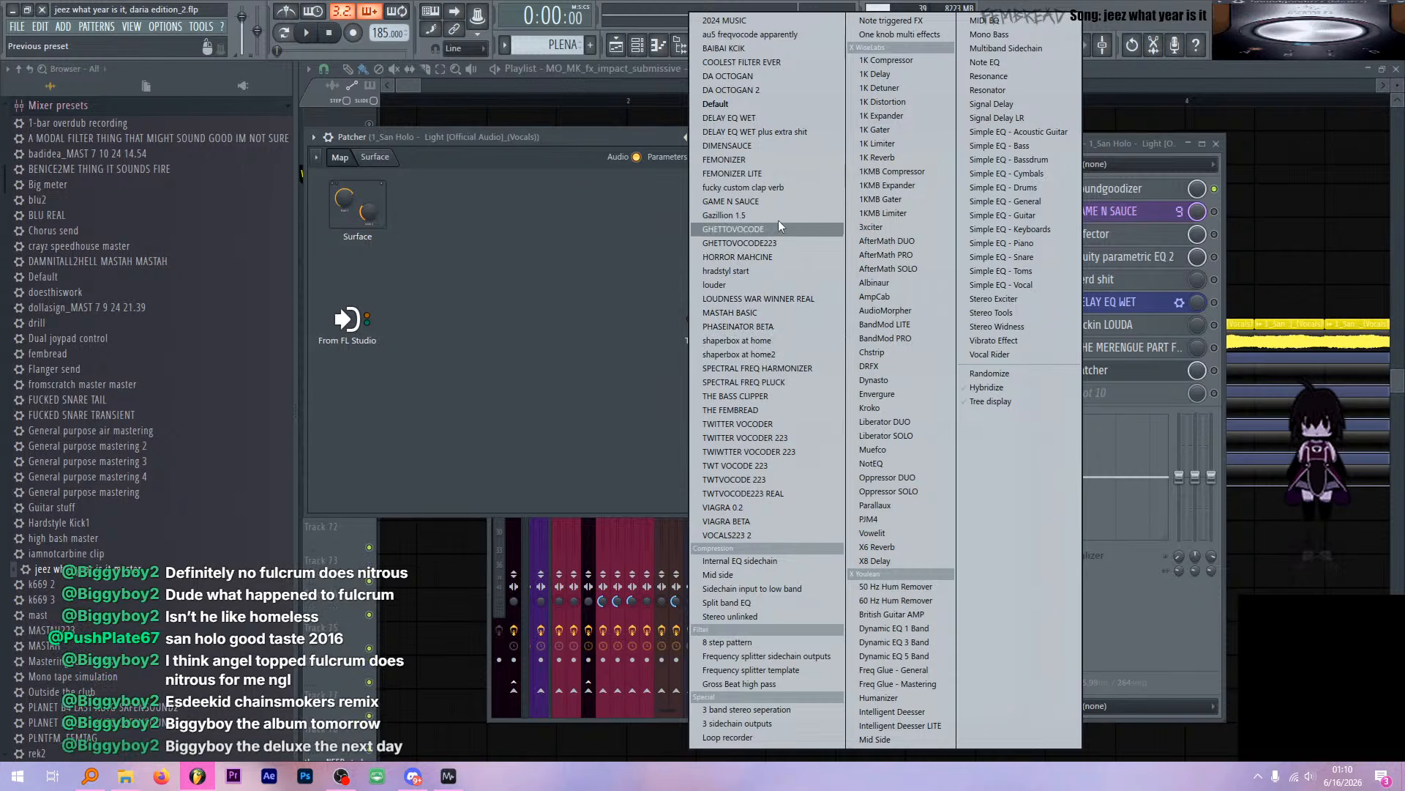
{"action": "left_click", "coordinate": [758, 410]}
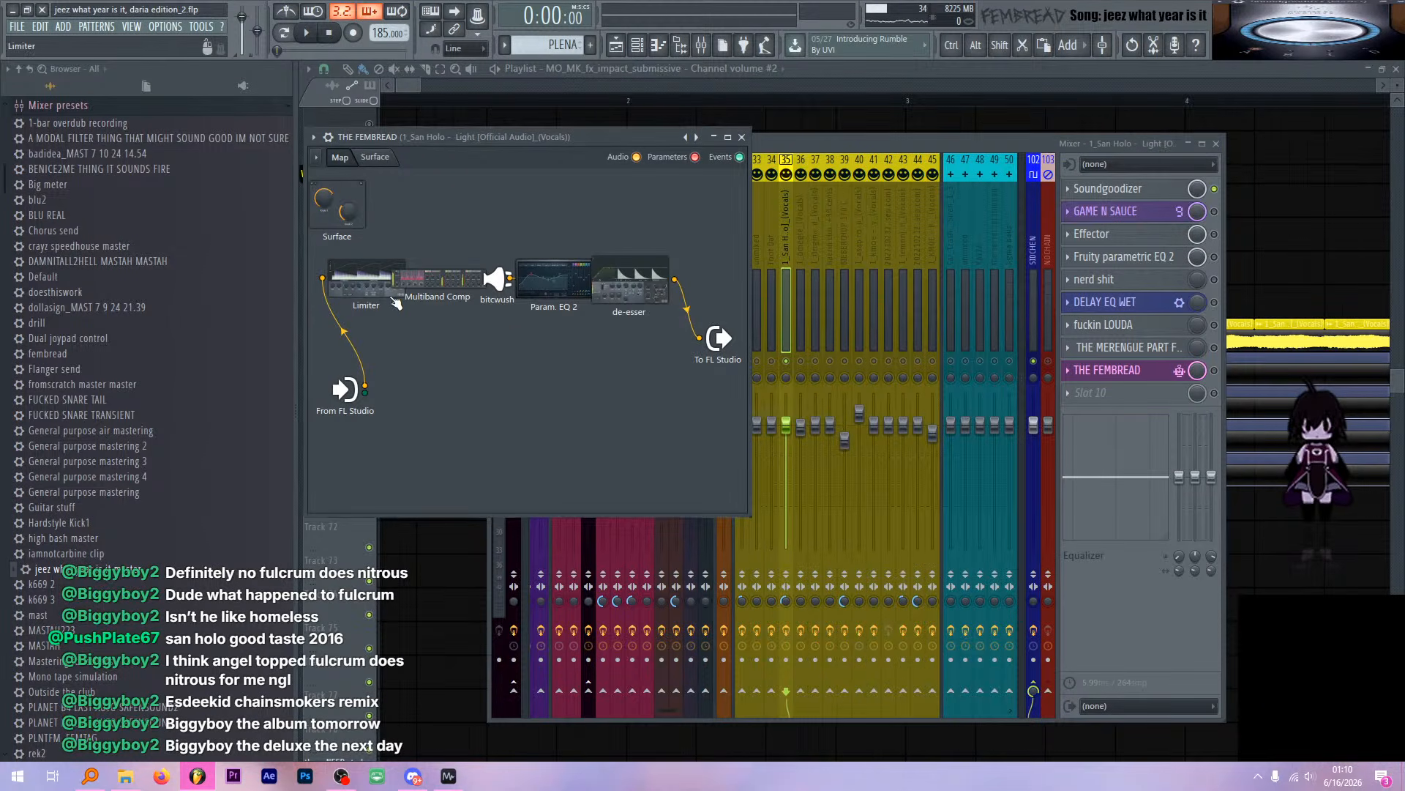
Show the Multiband Comp, bitcwush, Param. EQ 2 and de-esser inside THE FEMBREAD patch, and close all its windows
{"action": "left_click_drag", "start_coordinate": [366, 278], "coordinate": [367, 251]}
{"action": "double_click", "coordinate": [454, 279]}
{"action": "double_click", "coordinate": [499, 283]}
{"action": "double_click", "coordinate": [562, 280]}
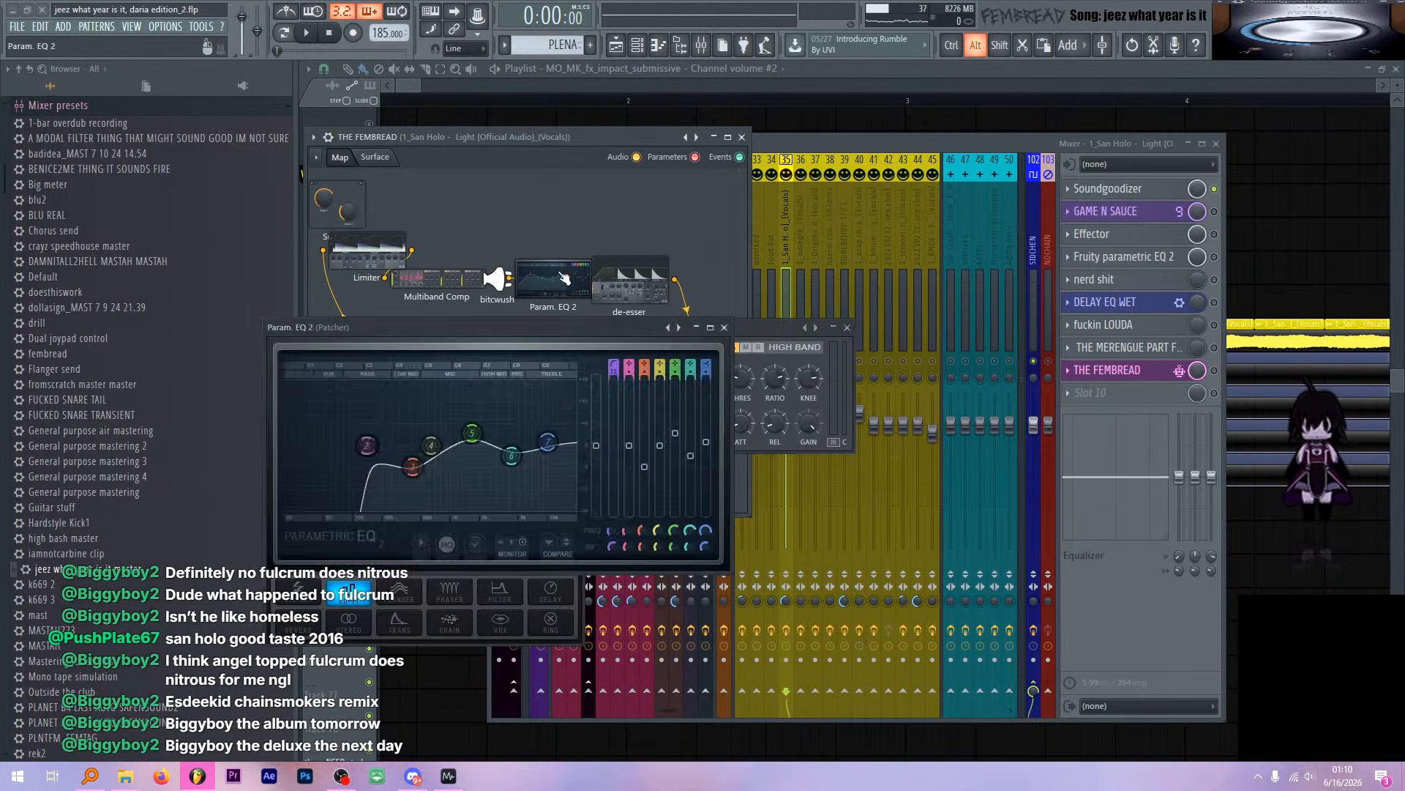
{"action": "double_click", "coordinate": [629, 281]}
{"action": "left_click", "coordinate": [722, 328]}
{"action": "left_click", "coordinate": [847, 328]}
{"action": "left_click", "coordinate": [723, 328]}
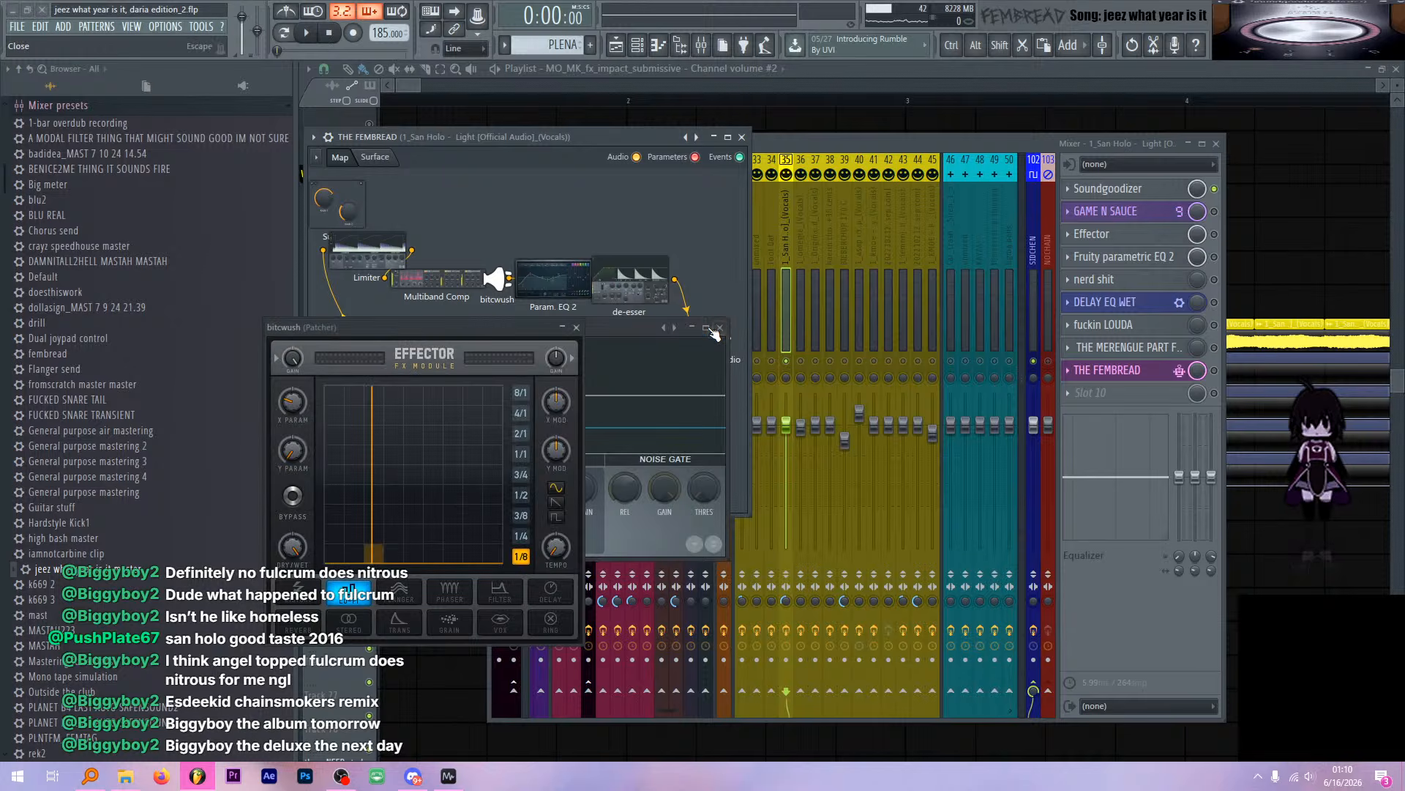
{"action": "left_click", "coordinate": [589, 327]}
{"action": "left_click", "coordinate": [741, 136]}
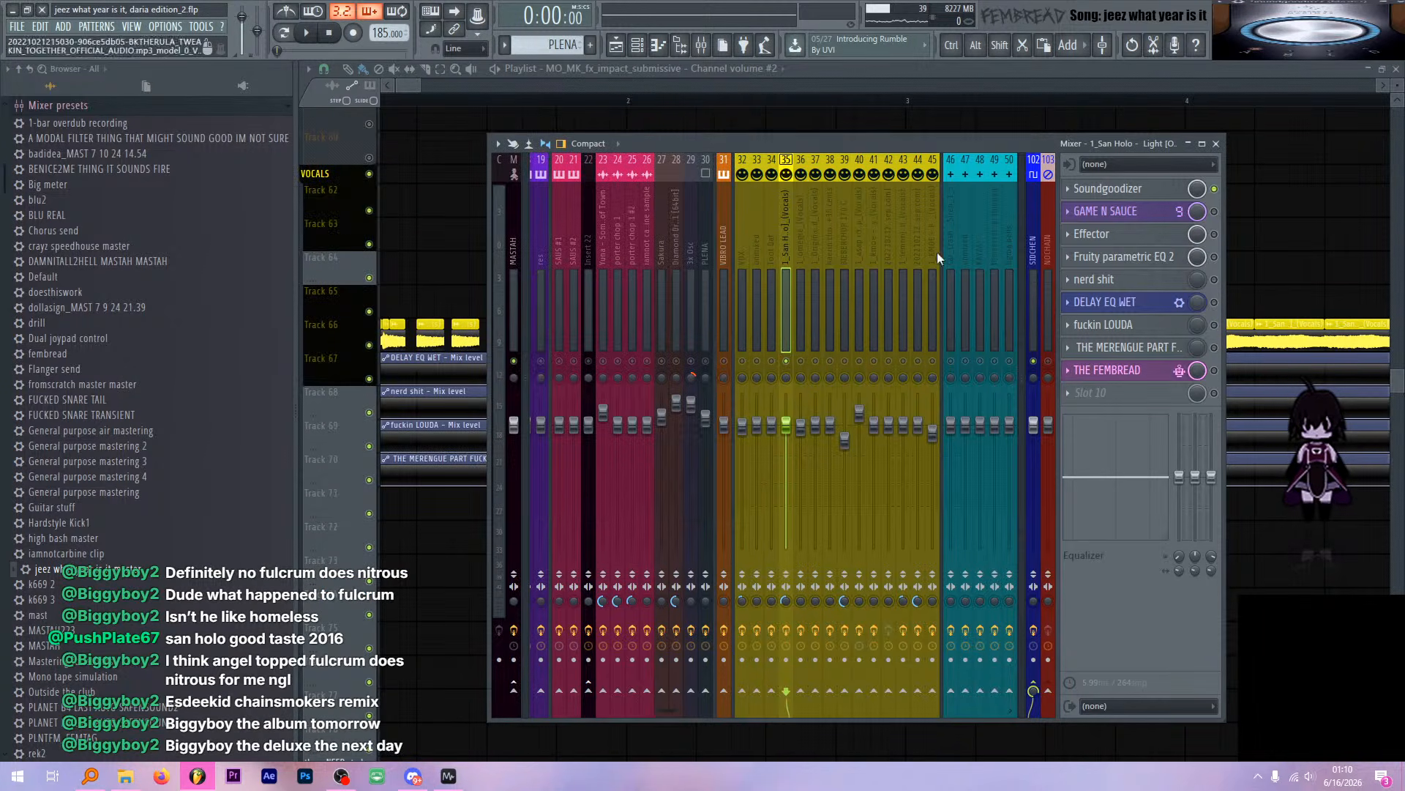
Remove THE FEMBREAD from slot 9 of mixer track 35
{"action": "left_click", "coordinate": [1068, 370]}
{"action": "mouse_move", "coordinate": [1090, 390]}
{"action": "left_click", "coordinate": [937, 42]}
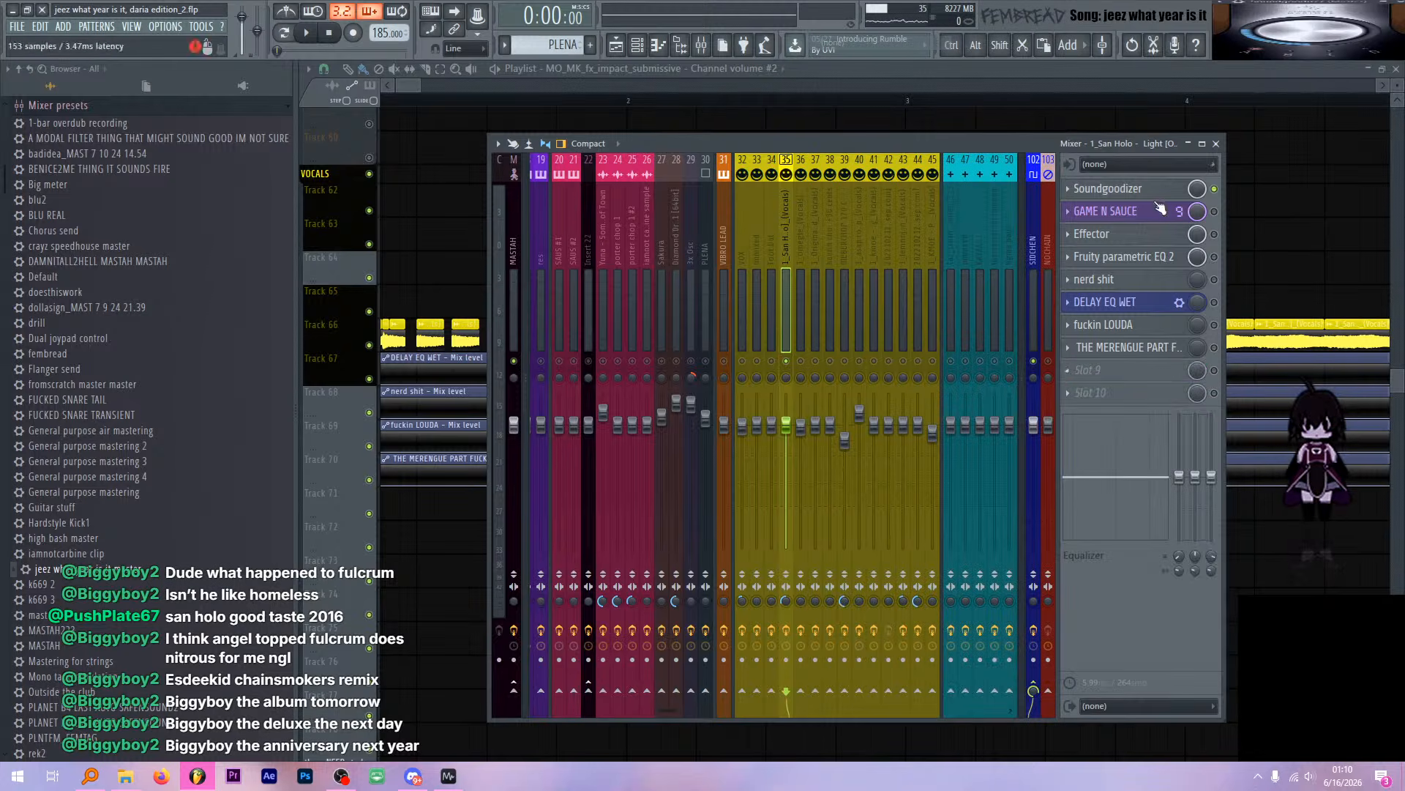
Briefly show the Soundgoodizer settings and the GAME N SAUCE patch on mixer track 35
{"action": "left_click", "coordinate": [1147, 192]}
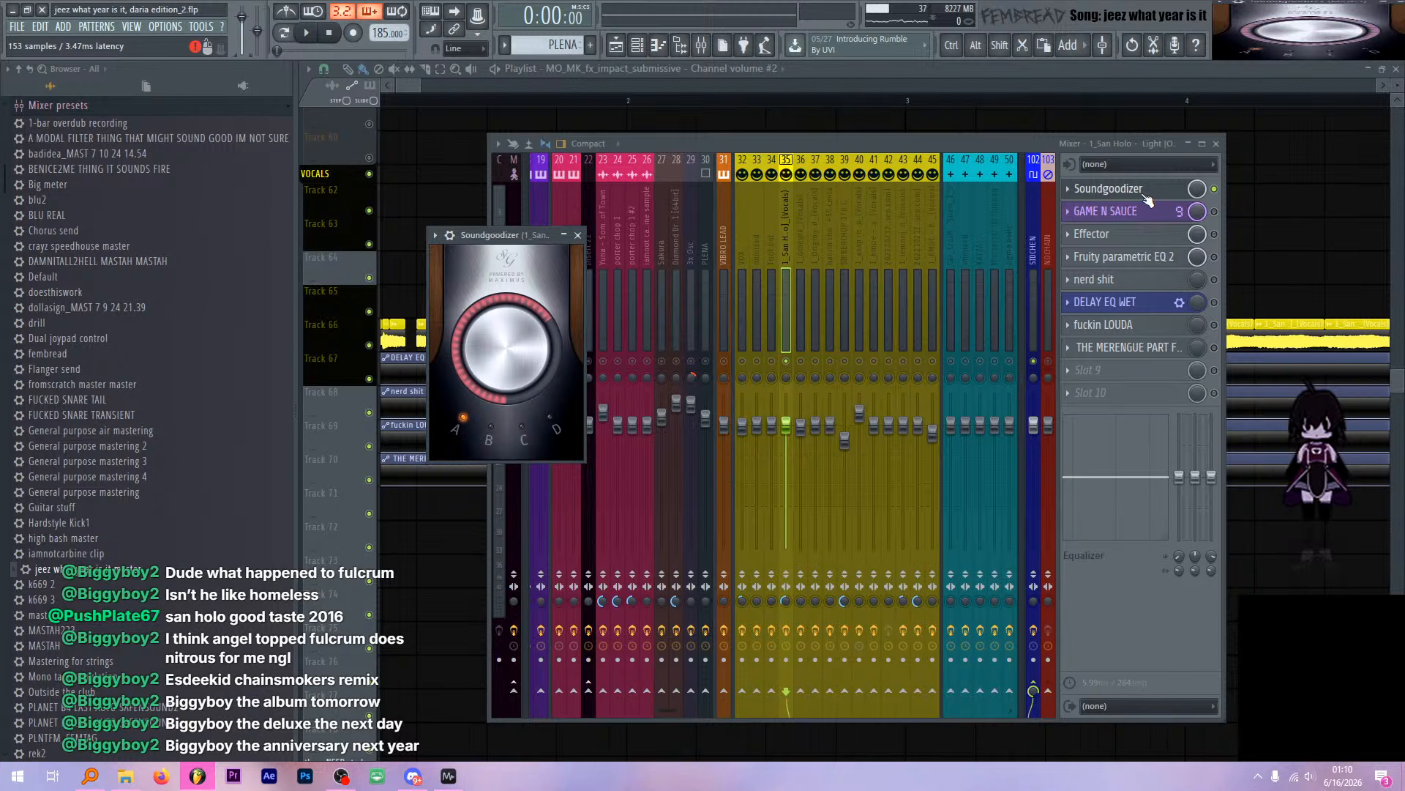
{"action": "left_click", "coordinate": [1148, 192]}
{"action": "left_click", "coordinate": [1120, 211]}
{"action": "left_click", "coordinate": [1120, 210]}
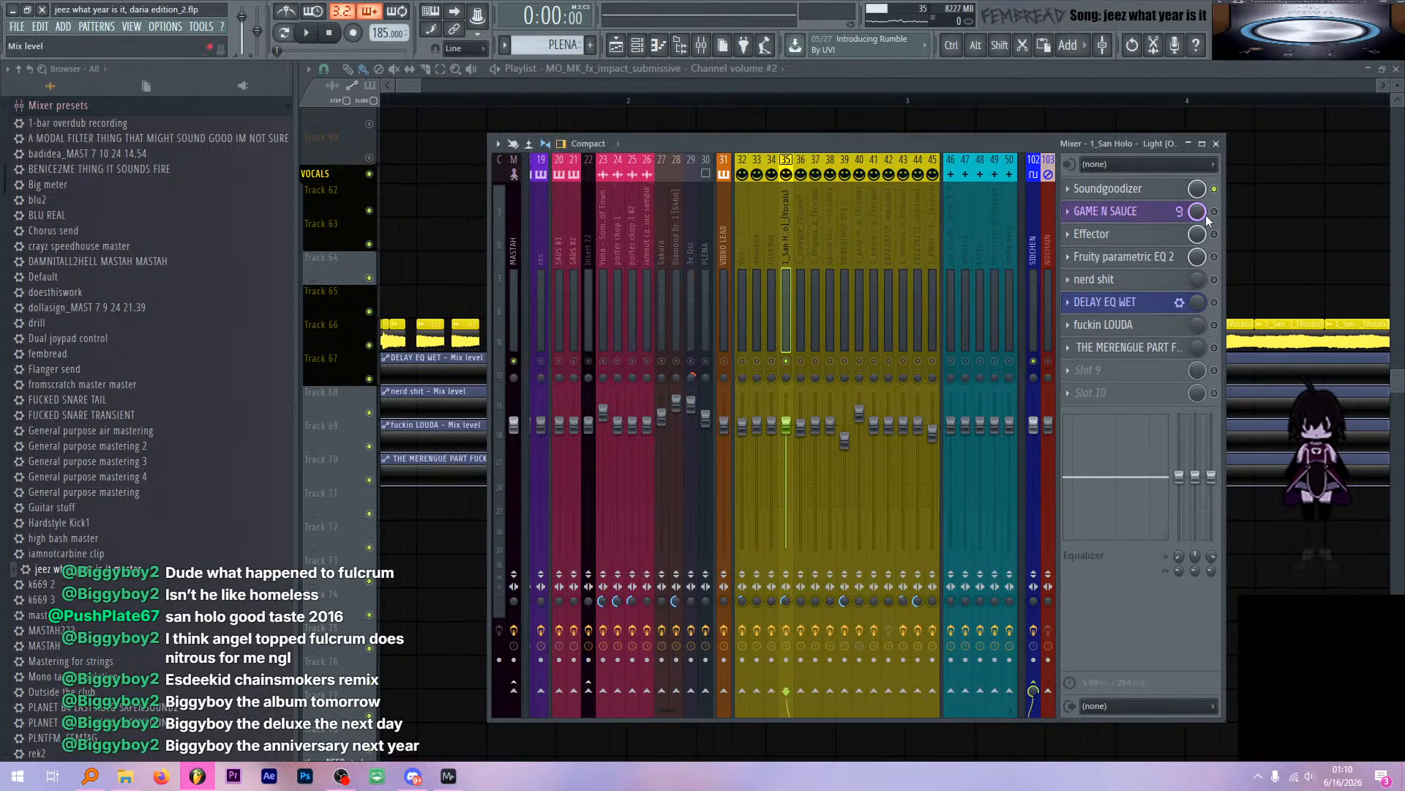
Switch on GAME N SAUCE and show its SAUCE distortion and GAME2 soft clipper together
{"action": "left_click", "coordinate": [1170, 210]}
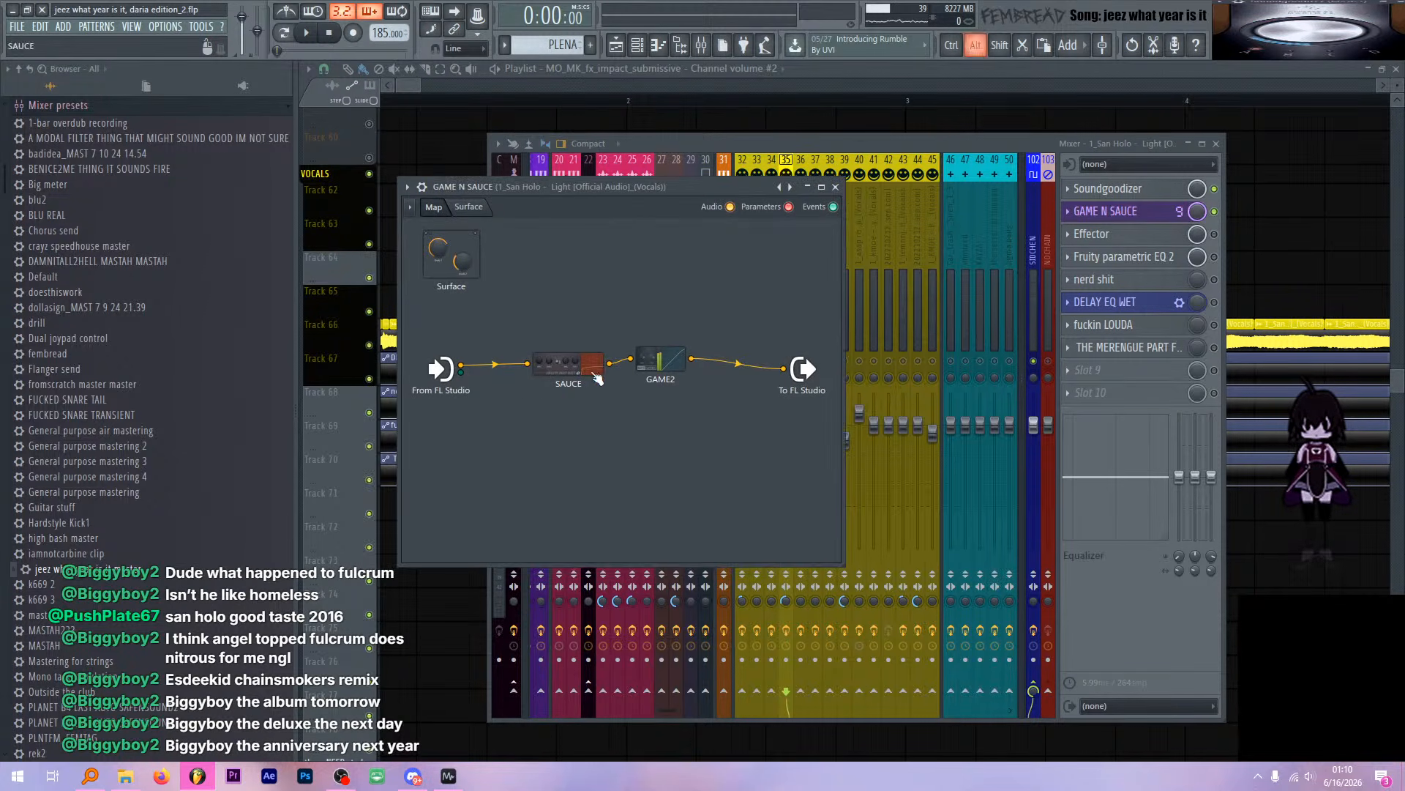
{"action": "left_click", "coordinate": [596, 363]}
{"action": "left_click", "coordinate": [661, 359]}
{"action": "left_click_drag", "start_coordinate": [342, 332], "coordinate": [374, 455]}
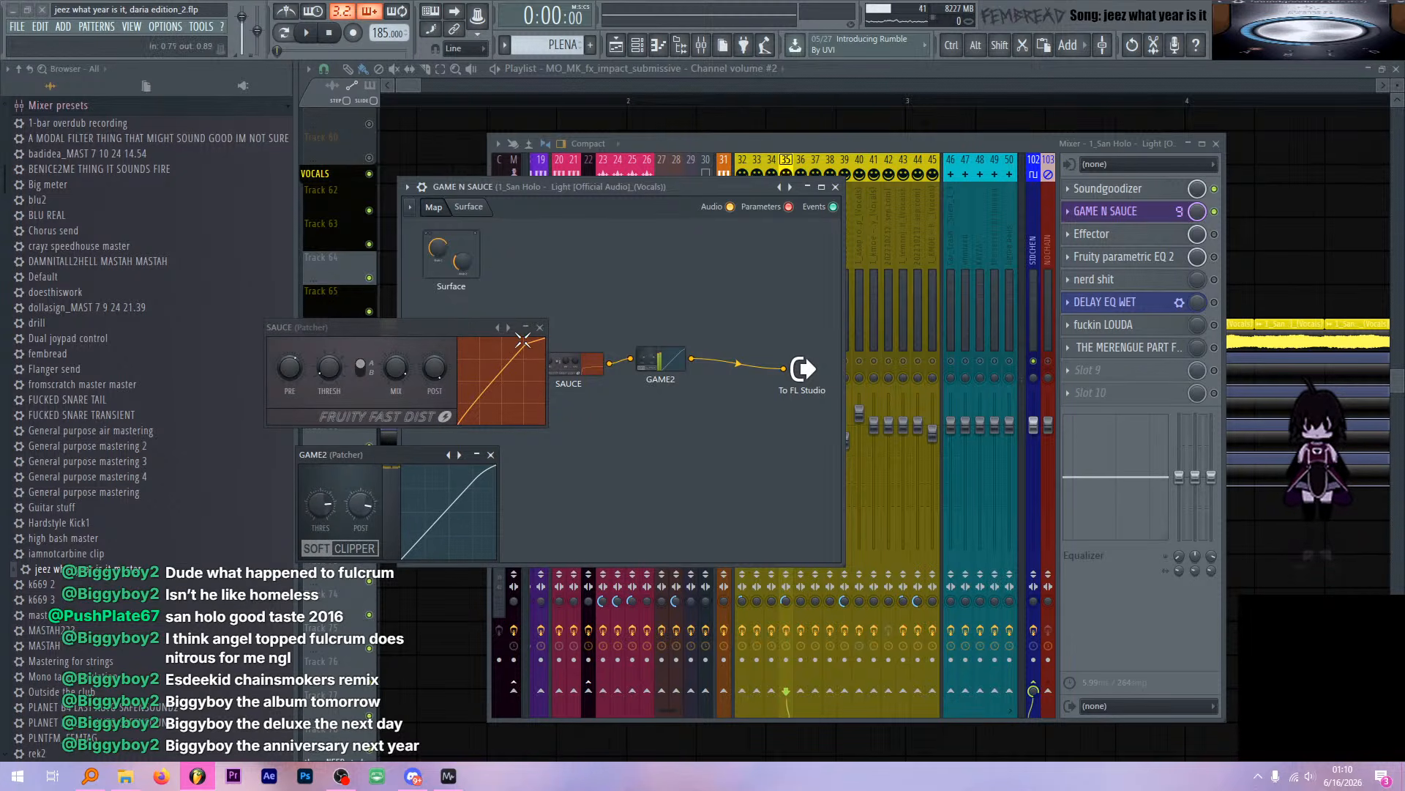
Audition the vocal through Soundgoodizer and GAME N SAUCE, close the patch windows, and stop playback
{"action": "key", "text": "space"}
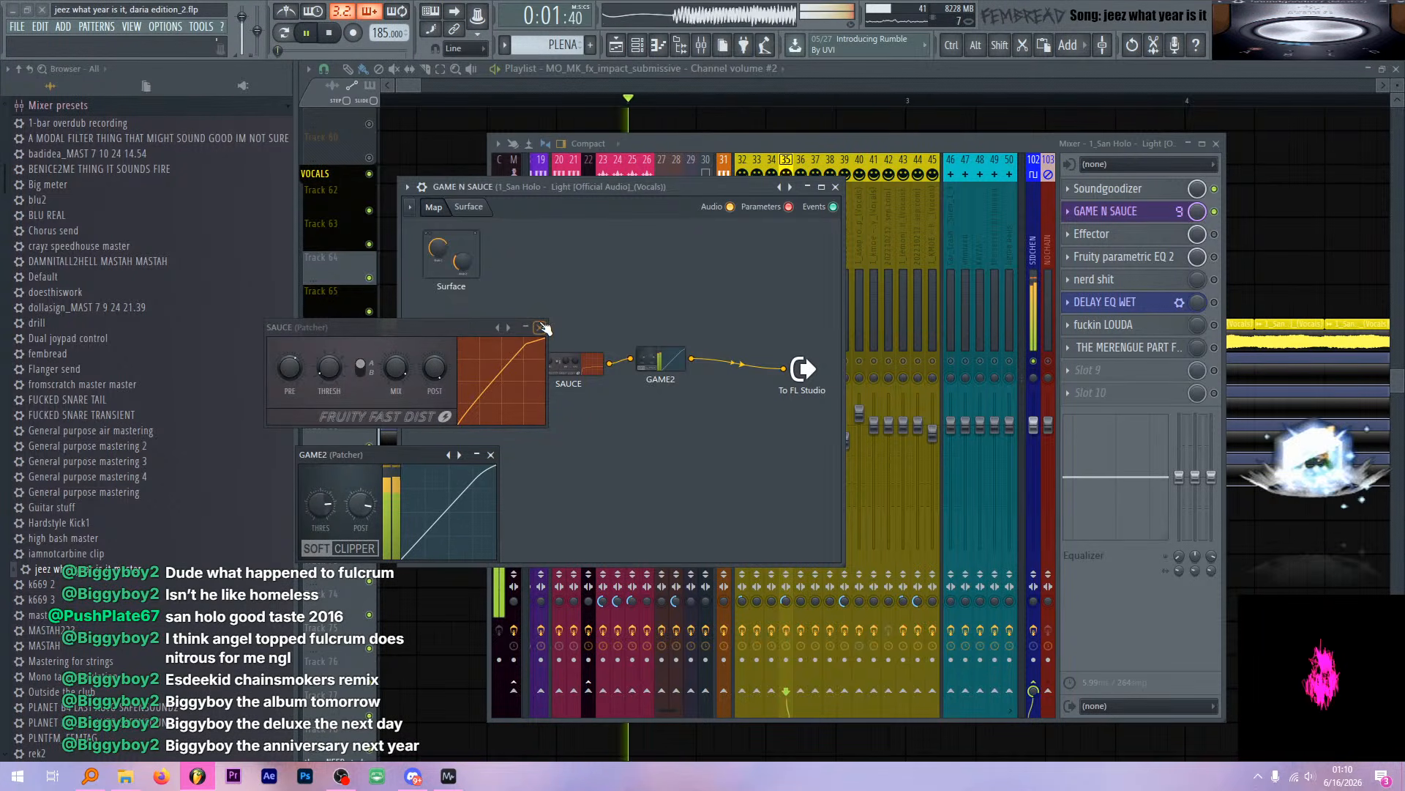
{"action": "left_click", "coordinate": [541, 328]}
{"action": "left_click", "coordinate": [490, 455]}
{"action": "left_click", "coordinate": [835, 186]}
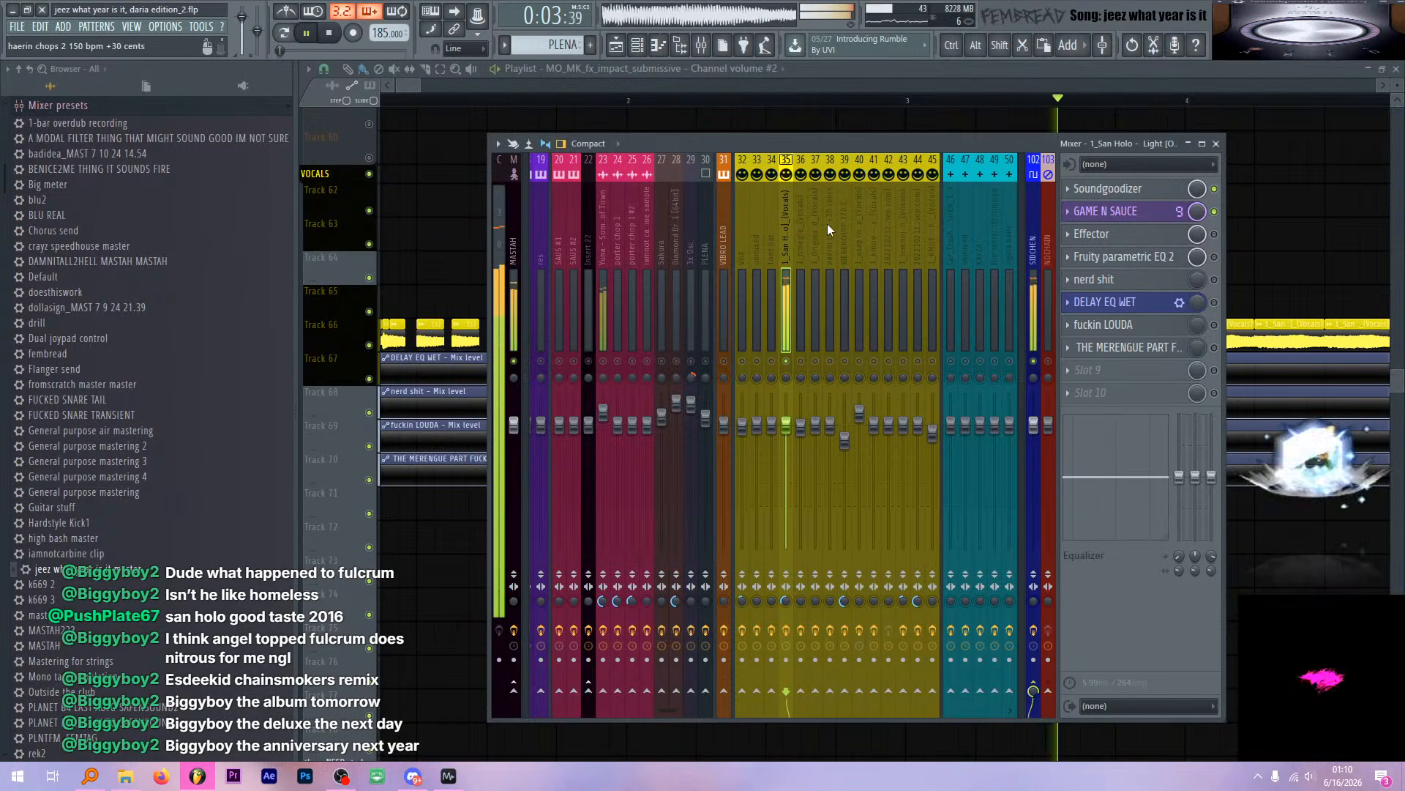
{"action": "key", "text": "space"}
Switch on Effector on mixer track 35, show its settings, and audition it on the vocal
{"action": "key", "text": "F9"}
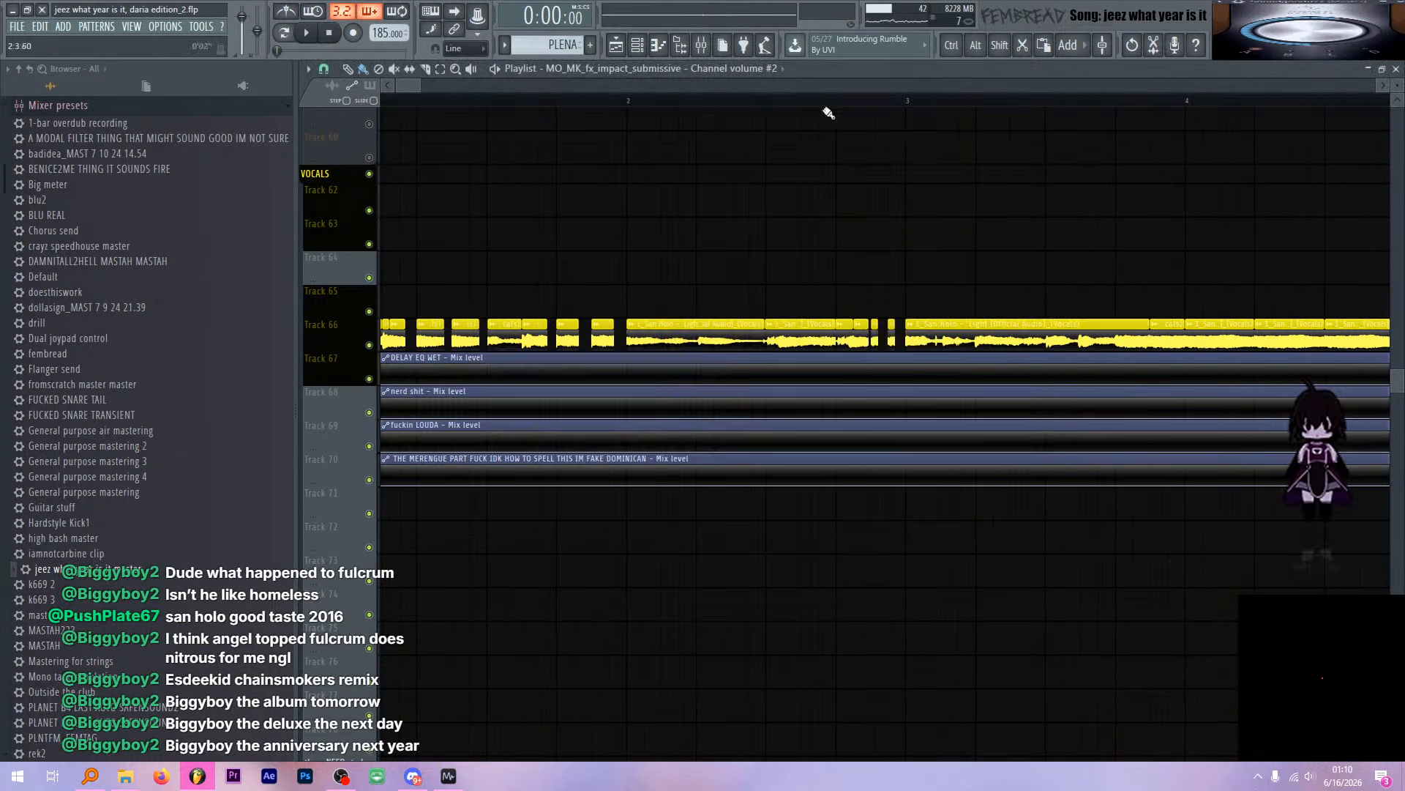
{"action": "scroll", "coordinate": [582, 303], "scroll_direction": "up", "scroll_amount": 8}
{"action": "scroll", "coordinate": [692, 282], "scroll_direction": "down", "scroll_amount": 7}
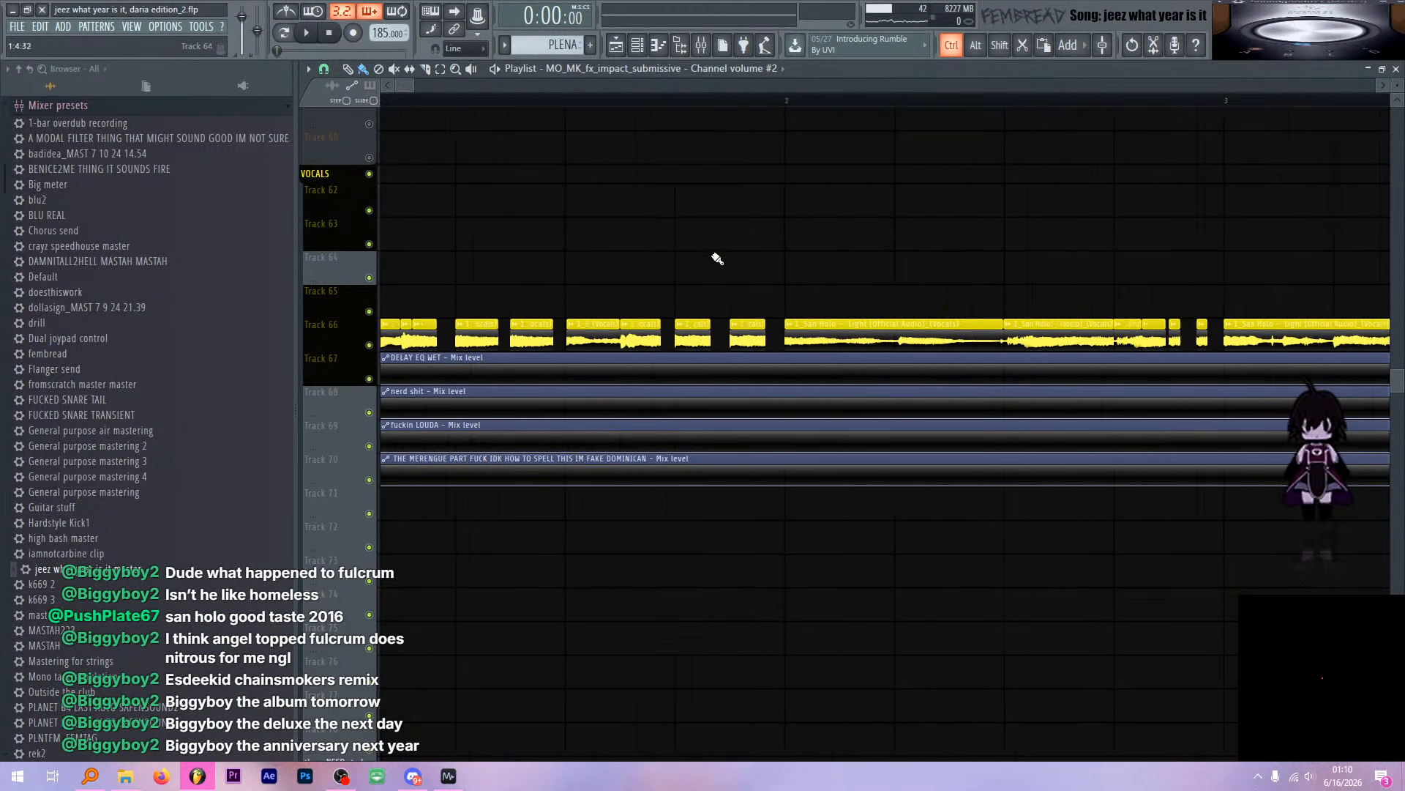
{"action": "key", "text": "F9"}
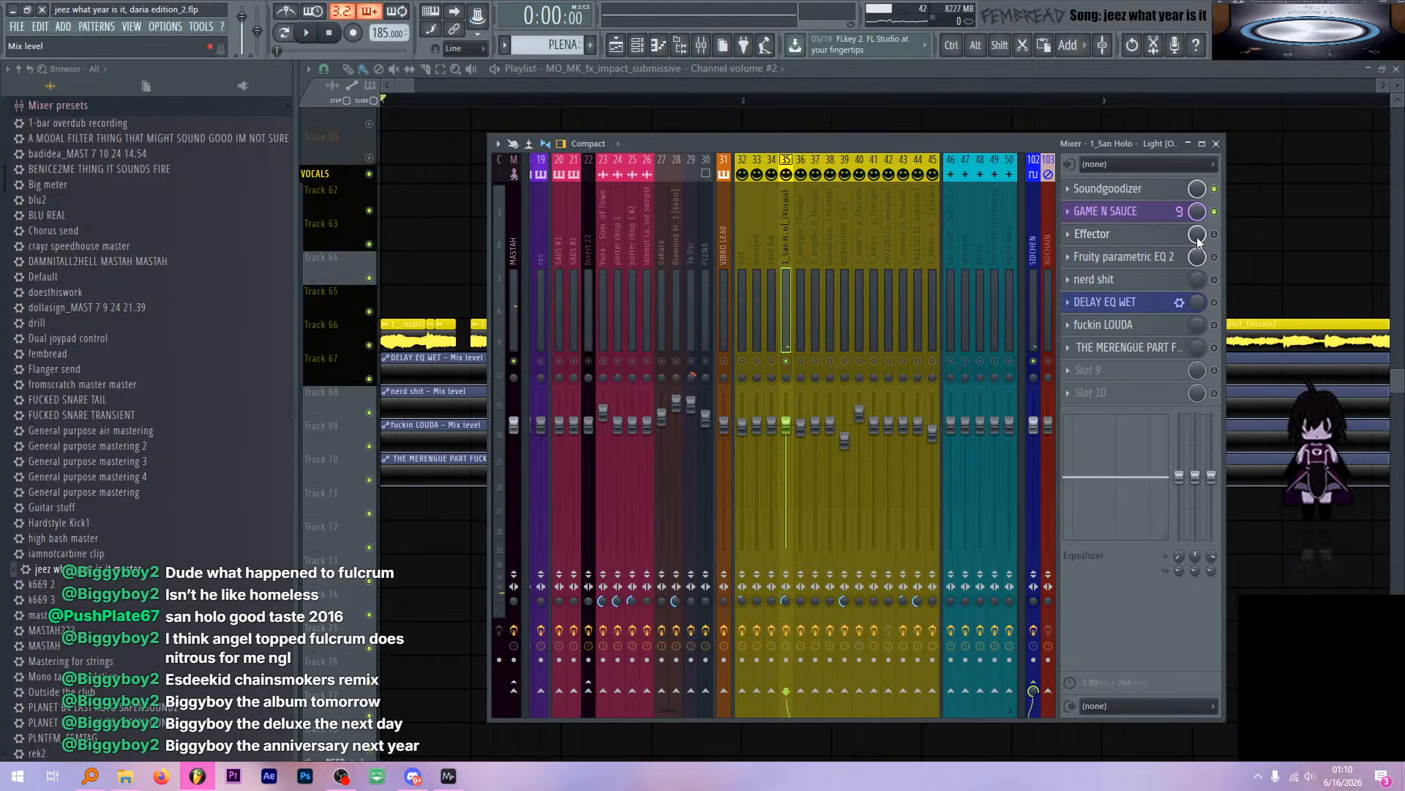
{"action": "left_click", "coordinate": [1127, 233]}
{"action": "left_click_drag", "start_coordinate": [495, 182], "coordinate": [748, 182]}
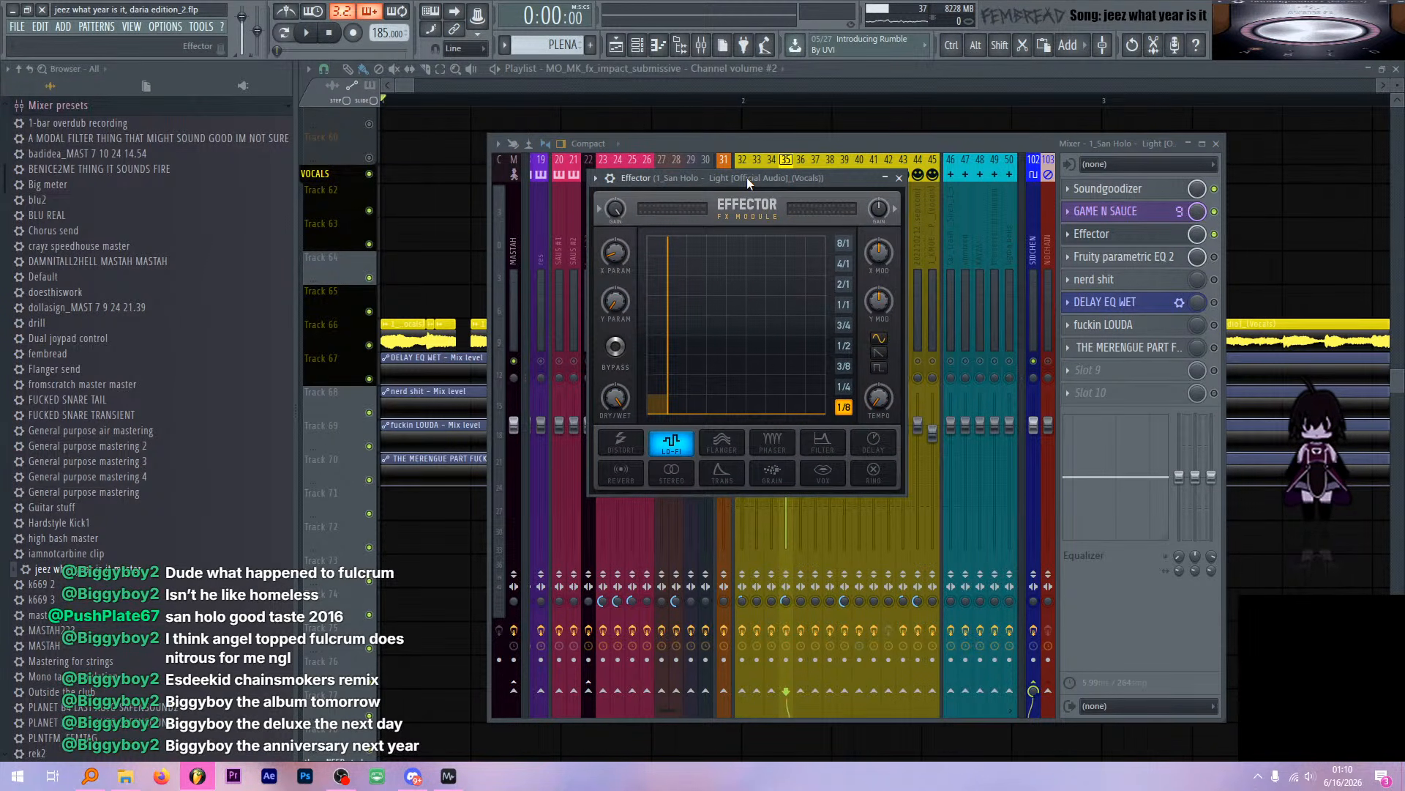
{"action": "key", "text": "space"}
{"action": "left_click", "coordinate": [1131, 236]}
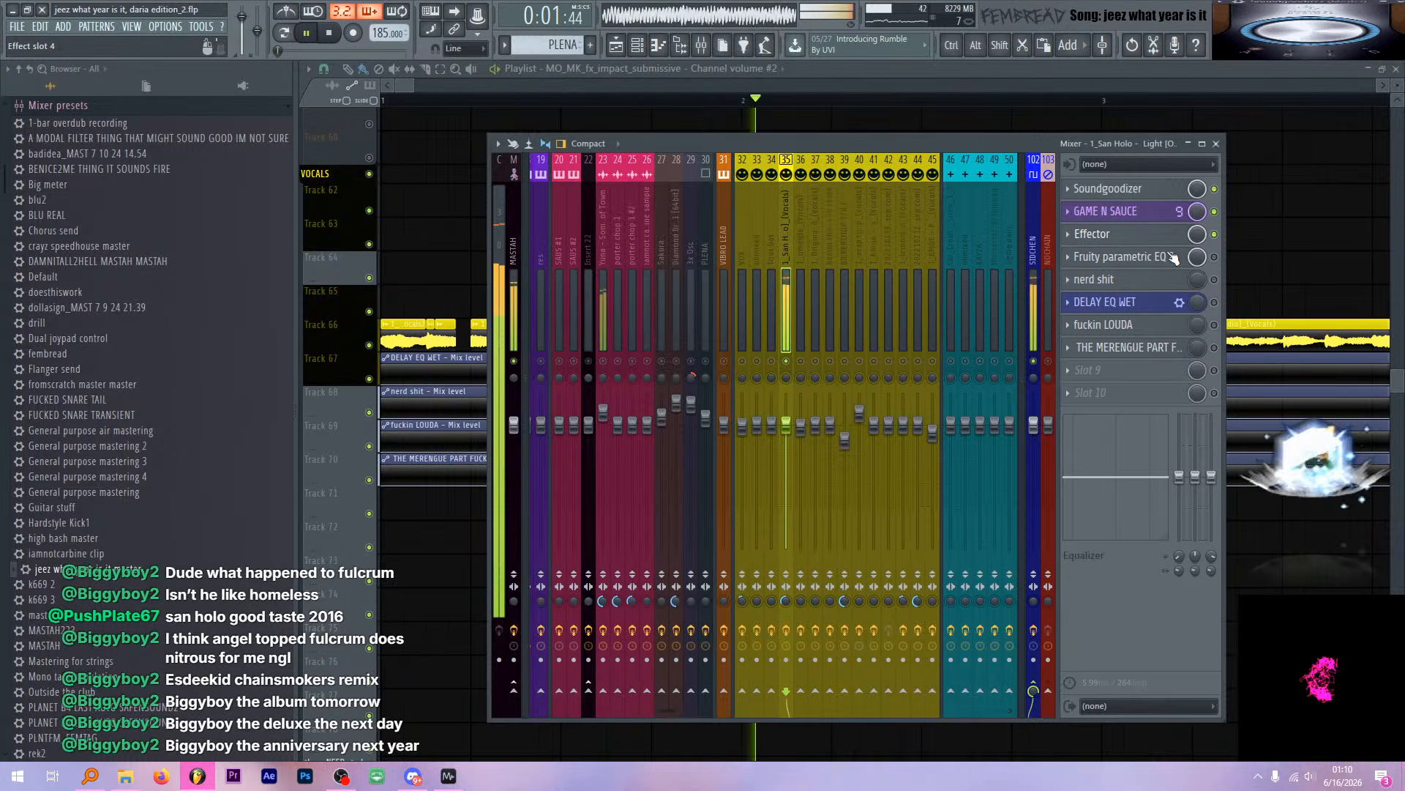
Show Fruity parametric EQ 2, switch it on during playback, point out its bands, stop, close it, and enable the remaining effect slots
{"action": "left_click", "coordinate": [1172, 257]}
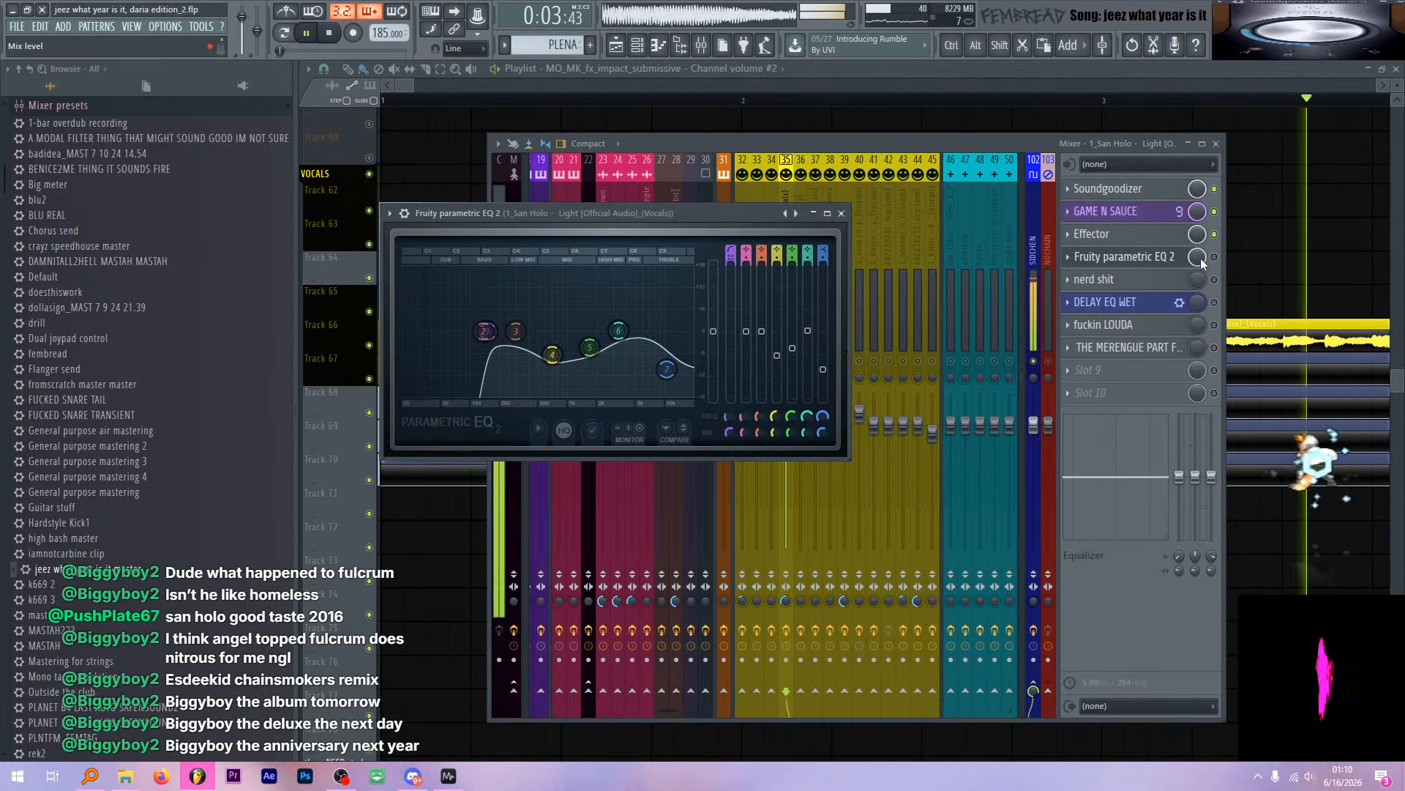
{"action": "left_click", "coordinate": [1214, 257]}
{"action": "key", "text": "space"}
{"action": "key", "text": "space"}
{"action": "left_click", "coordinate": [1151, 258]}
{"action": "left_click", "coordinate": [1149, 258]}
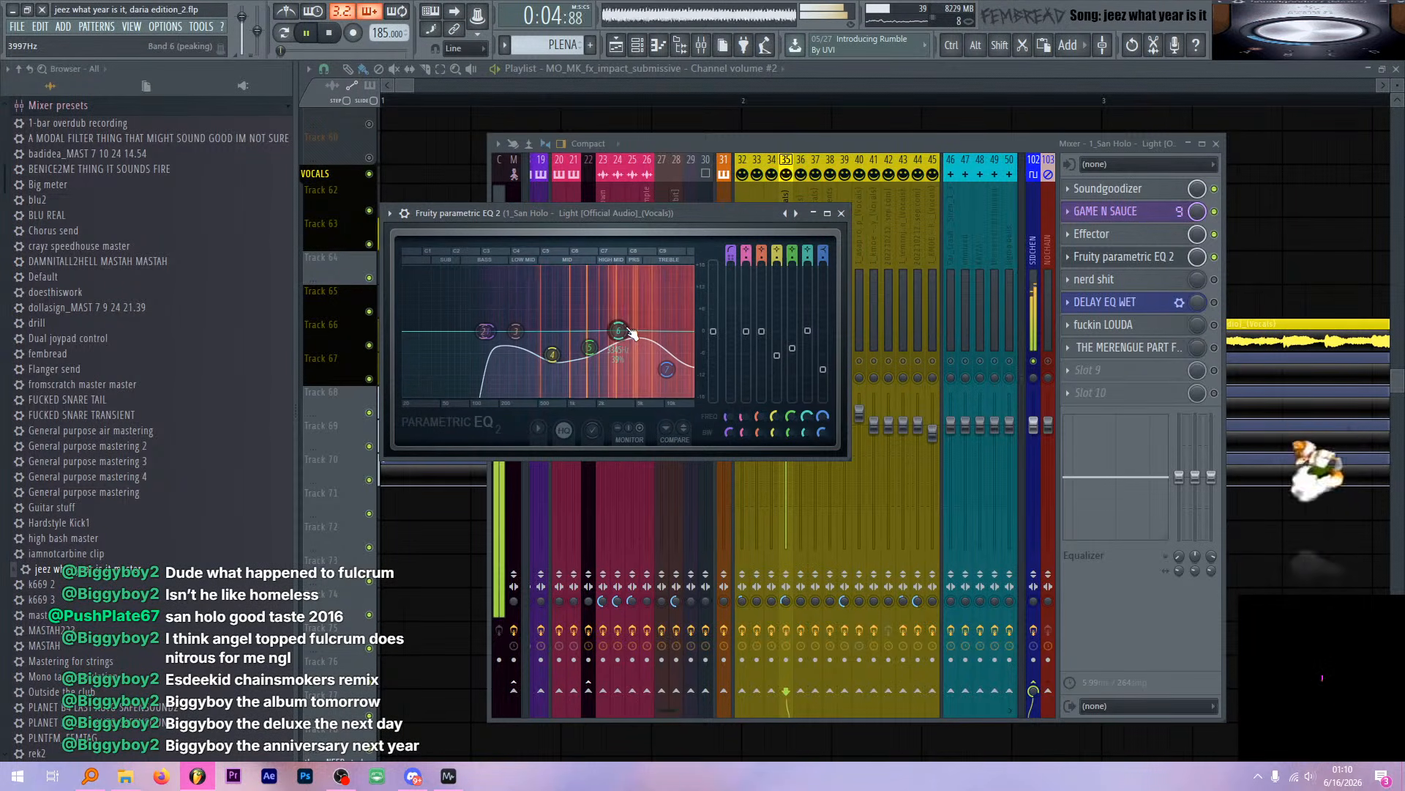
{"action": "key", "text": "space"}
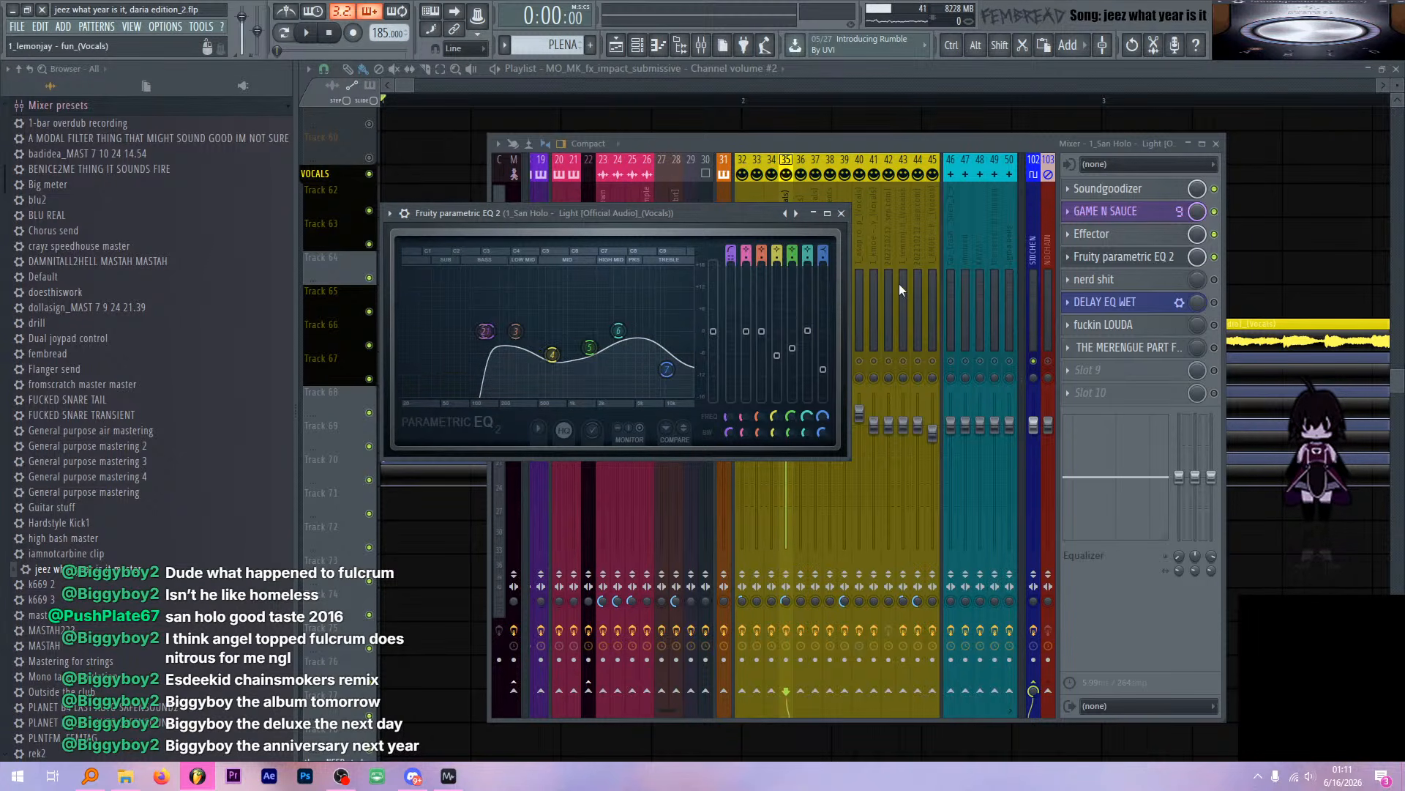
{"action": "left_click", "coordinate": [1164, 262]}
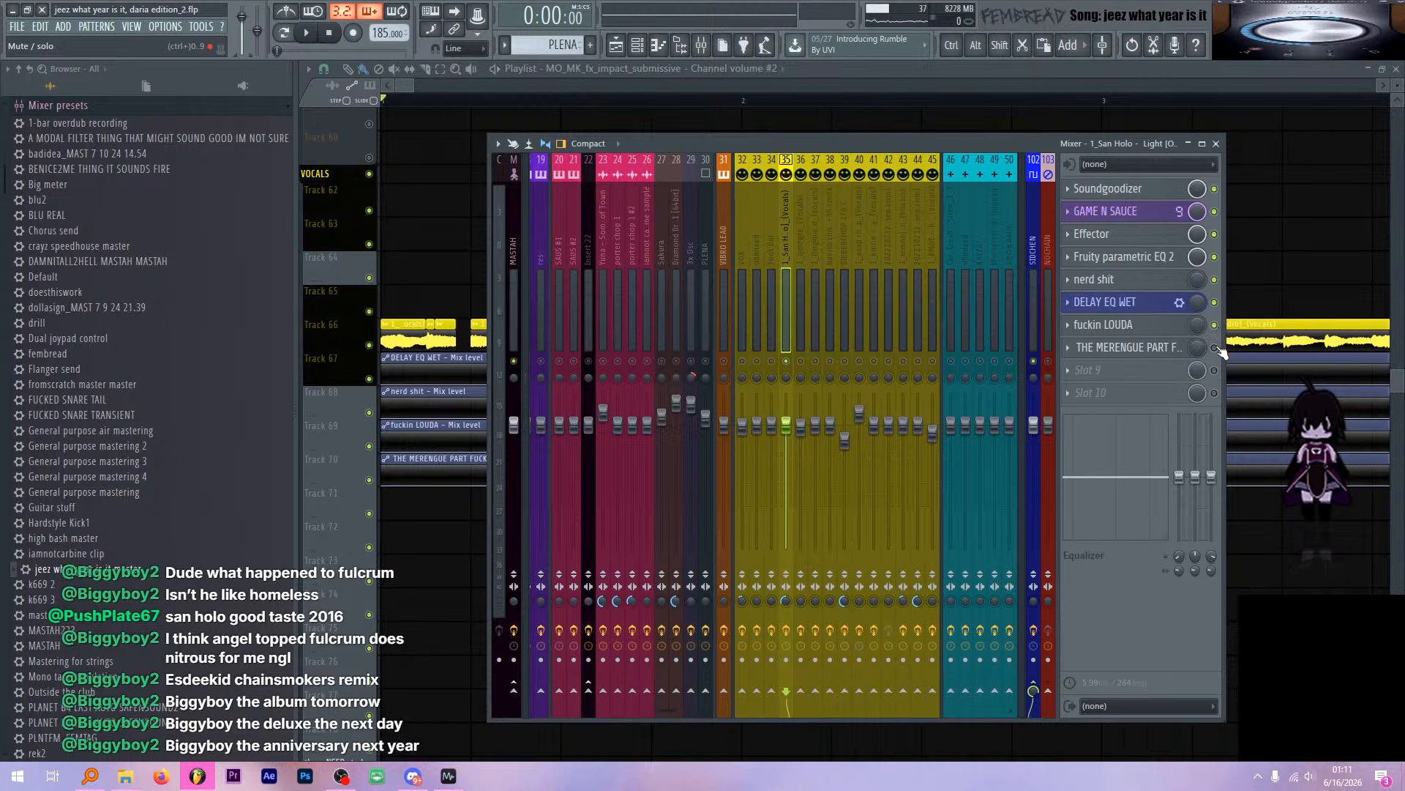
Show the nerd shit patch on mixer track 35 and look at its Param. EQ 2
{"action": "left_click", "coordinate": [1146, 282]}
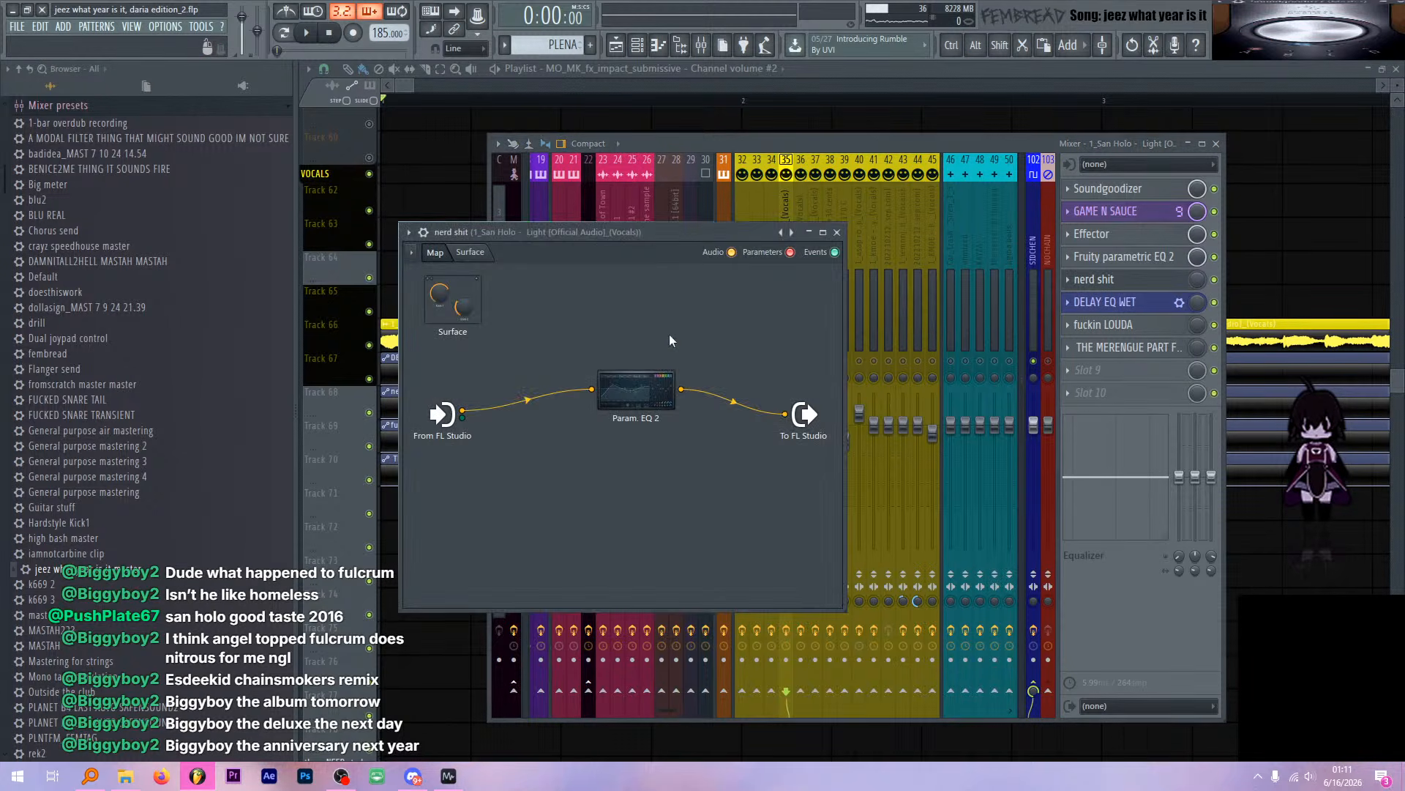
{"action": "double_click", "coordinate": [644, 388]}
{"action": "left_click", "coordinate": [725, 328]}
Show the fuckin LOUDA patch with its Param. EQ 2 and Limiter settings, and close the patch windows
{"action": "left_click", "coordinate": [1142, 324]}
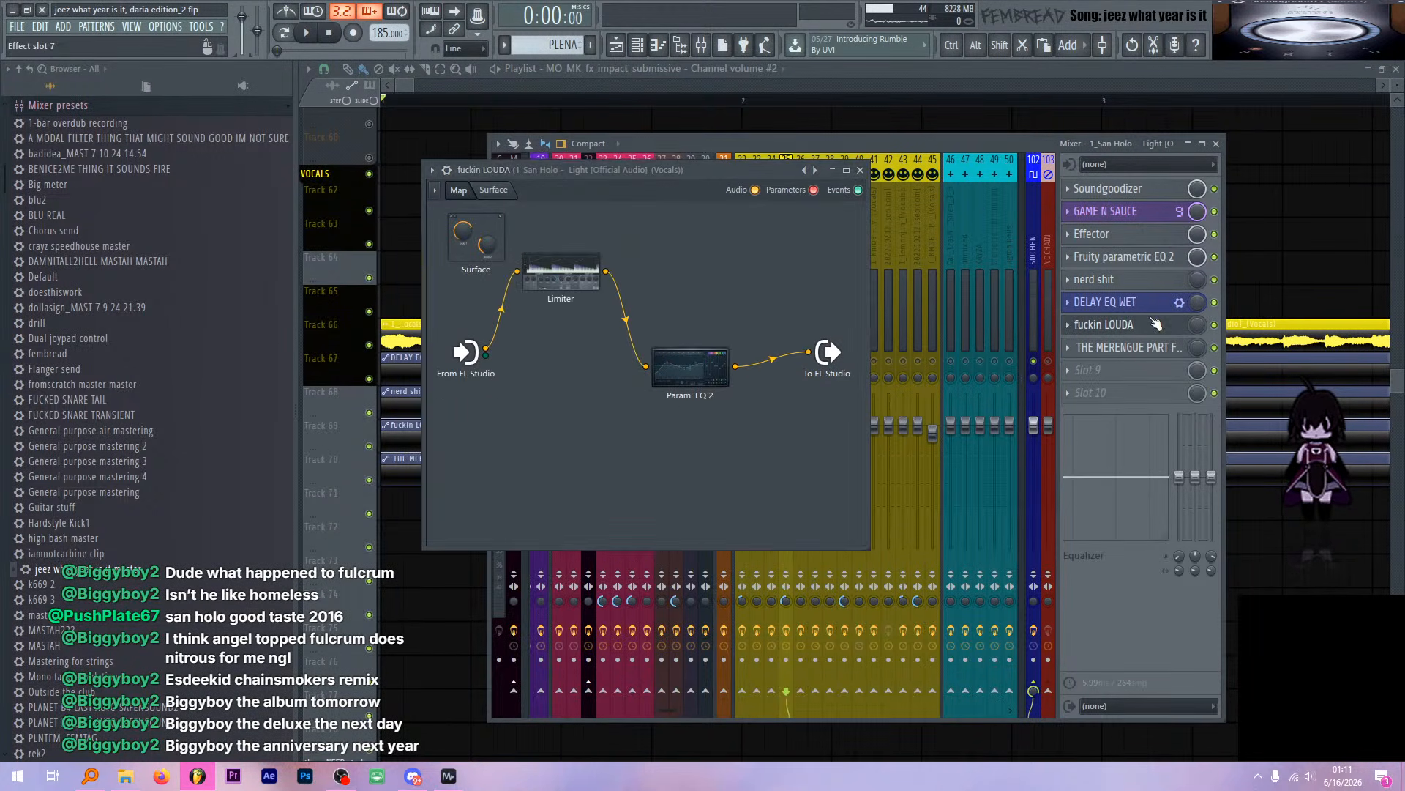
{"action": "double_click", "coordinate": [684, 366]}
{"action": "left_click", "coordinate": [725, 328]}
{"action": "double_click", "coordinate": [586, 277]}
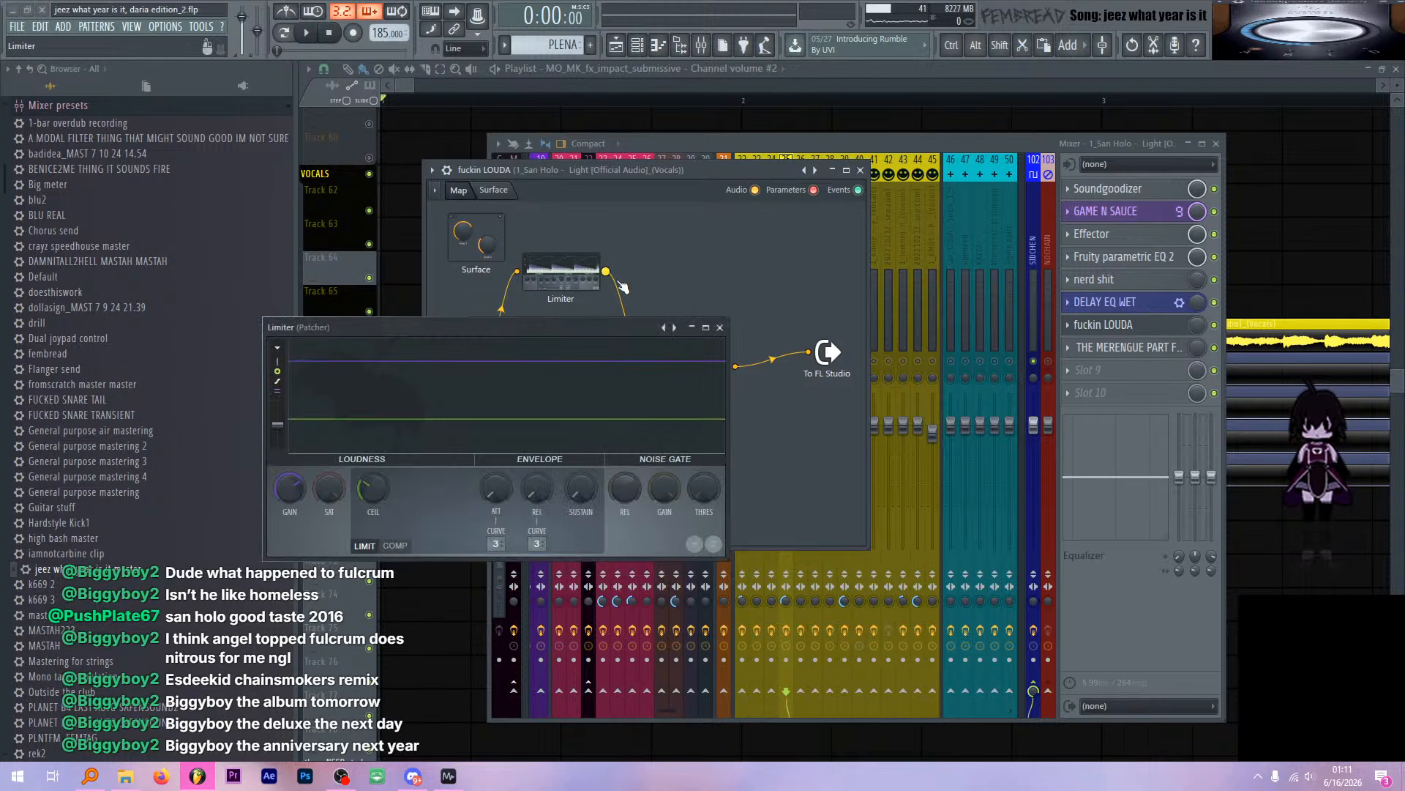
{"action": "left_click", "coordinate": [722, 327]}
{"action": "left_click", "coordinate": [861, 171]}
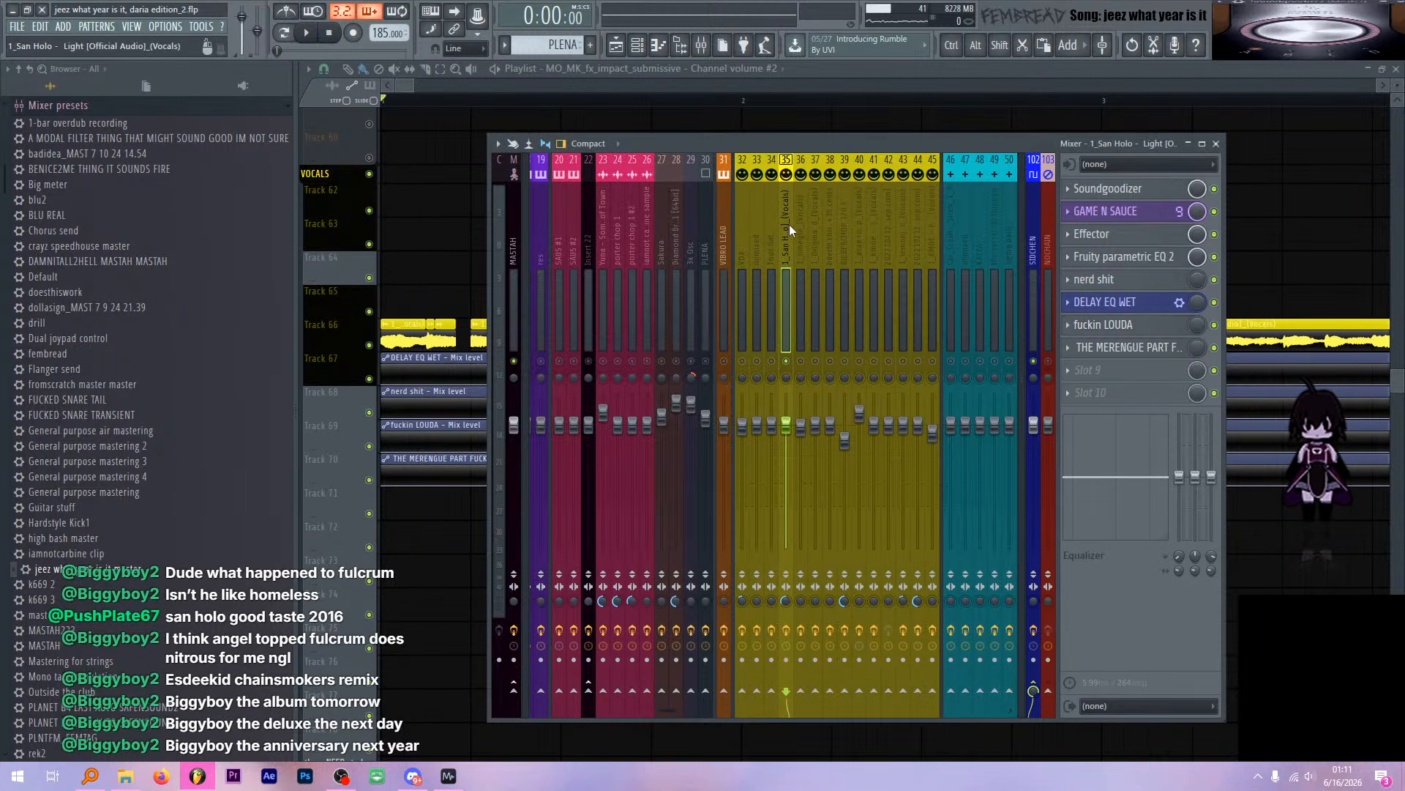
Return to the playlist, solo the SFX+ track group, and audition the Car_Crash_And_Siren_1_3 clip from the song's start
{"action": "left_click", "coordinate": [885, 88]}
{"action": "scroll", "coordinate": [705, 288], "scroll_direction": "down", "scroll_amount": 1}
{"action": "scroll", "coordinate": [706, 294], "scroll_direction": "down", "scroll_amount": 3}
{"action": "scroll", "coordinate": [615, 348], "scroll_direction": "down", "scroll_amount": 1}
{"action": "scroll", "coordinate": [527, 357], "scroll_direction": "up", "scroll_amount": 5}
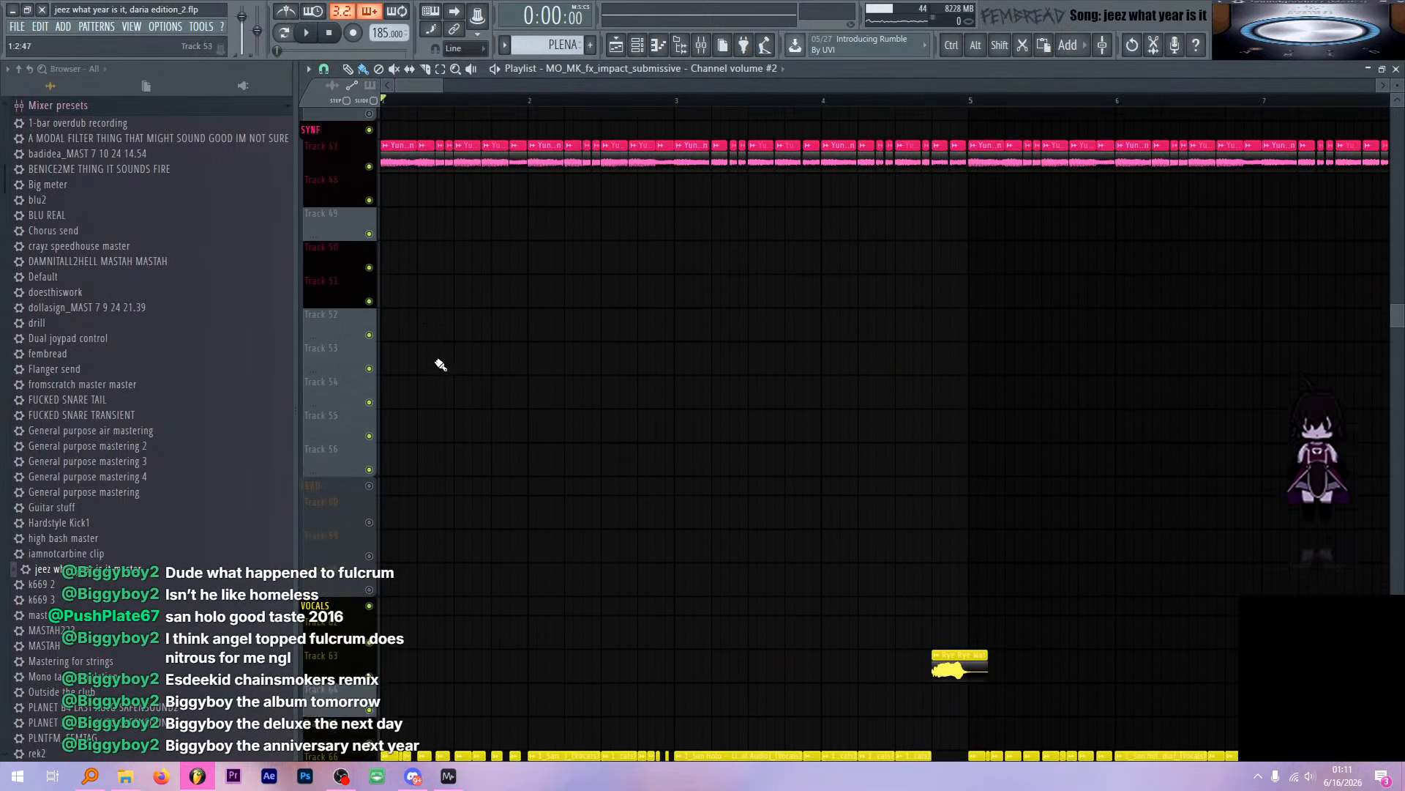
{"action": "scroll", "coordinate": [425, 351], "scroll_direction": "down", "scroll_amount": 10}
{"action": "scroll", "coordinate": [380, 343], "scroll_direction": "down", "scroll_amount": 4}
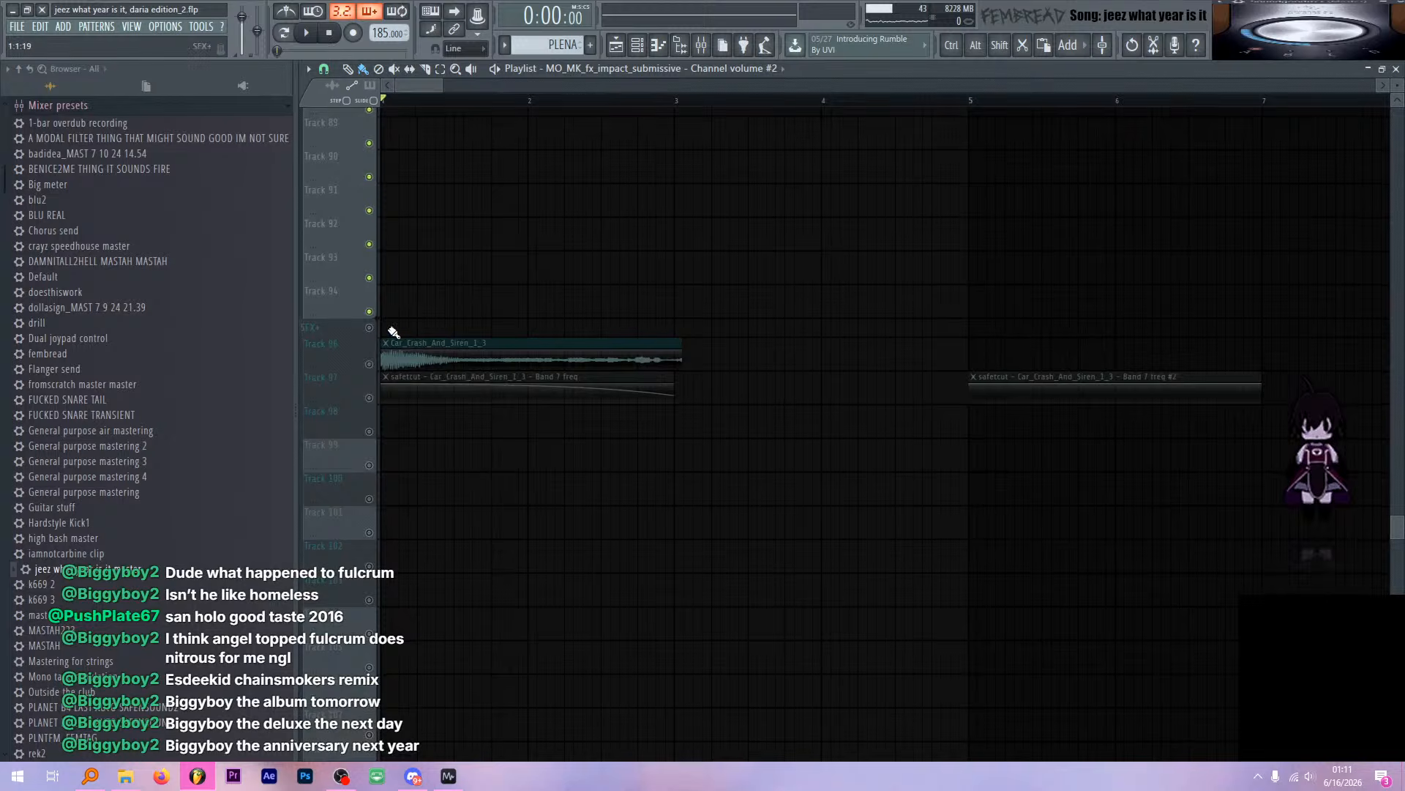
{"action": "key", "text": "alt"}
{"action": "scroll", "coordinate": [371, 345], "scroll_direction": "up", "scroll_amount": 3}
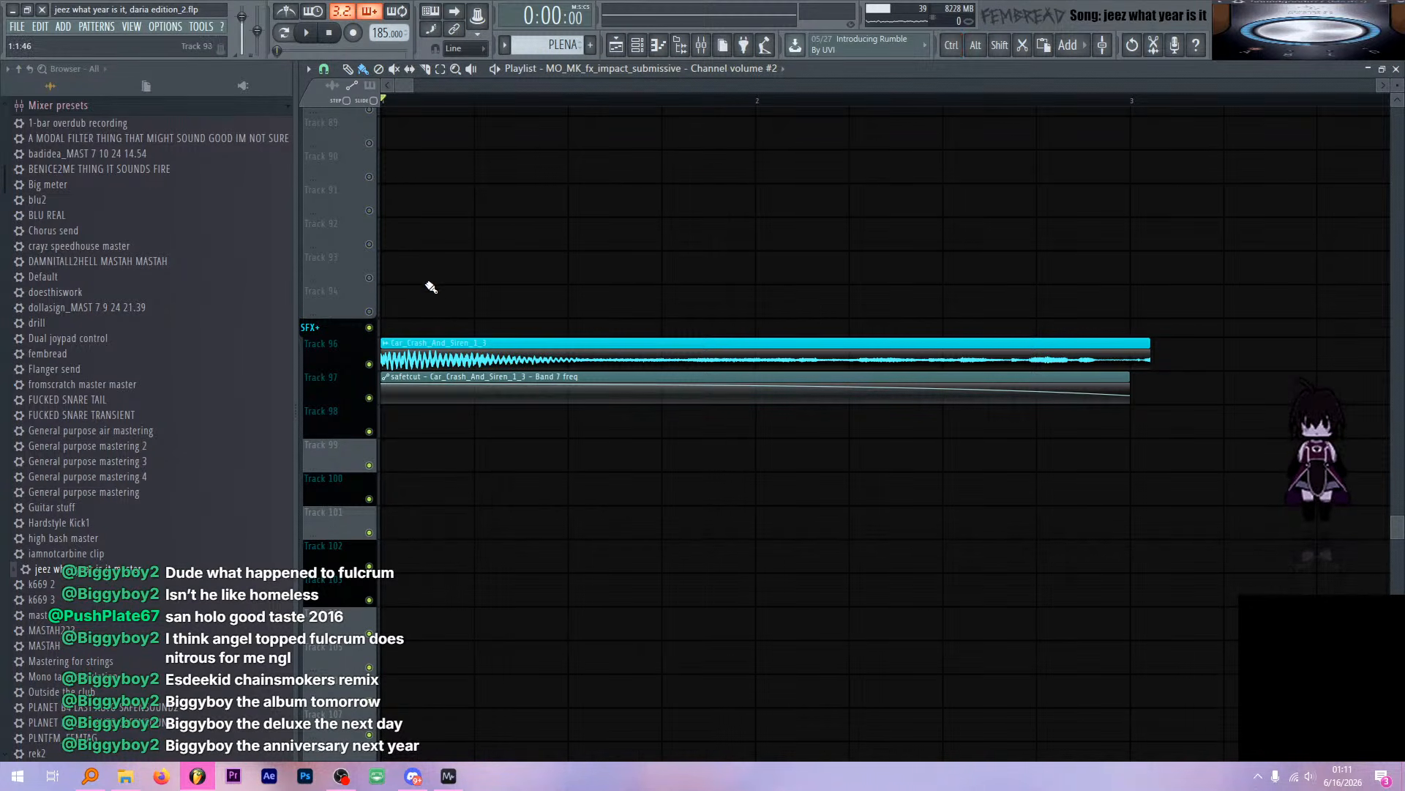
{"action": "key", "text": "space"}
{"action": "scroll", "coordinate": [353, 328], "scroll_direction": "up", "scroll_amount": 1}
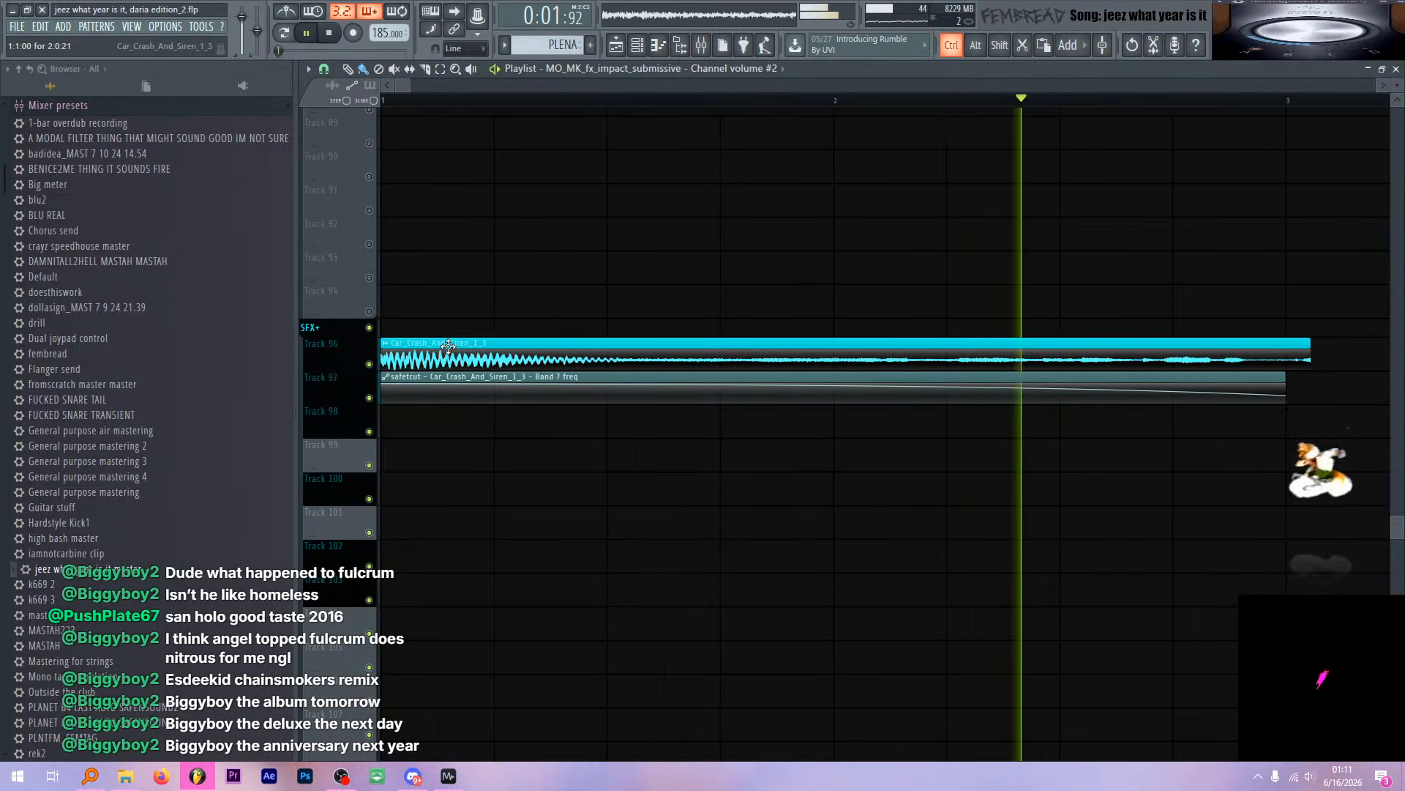
{"action": "scroll", "coordinate": [448, 344], "scroll_direction": "down", "scroll_amount": 2}
{"action": "key", "text": "space"}
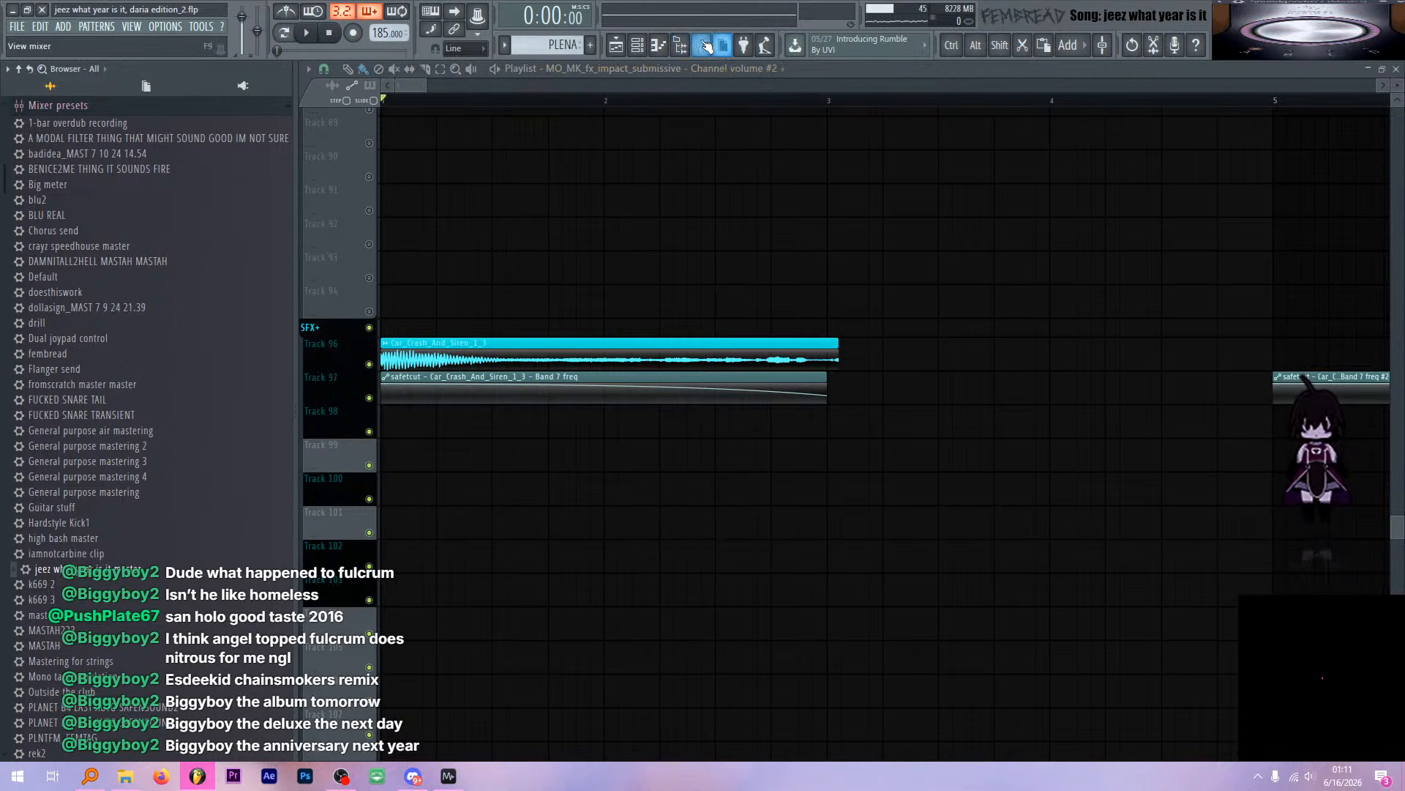
Show the safetcut EQ's low-pass band on the Car_Crash_And_Siren_1_3 mixer track during playback, return to the playlist, and stop
{"action": "left_click", "coordinate": [710, 52]}
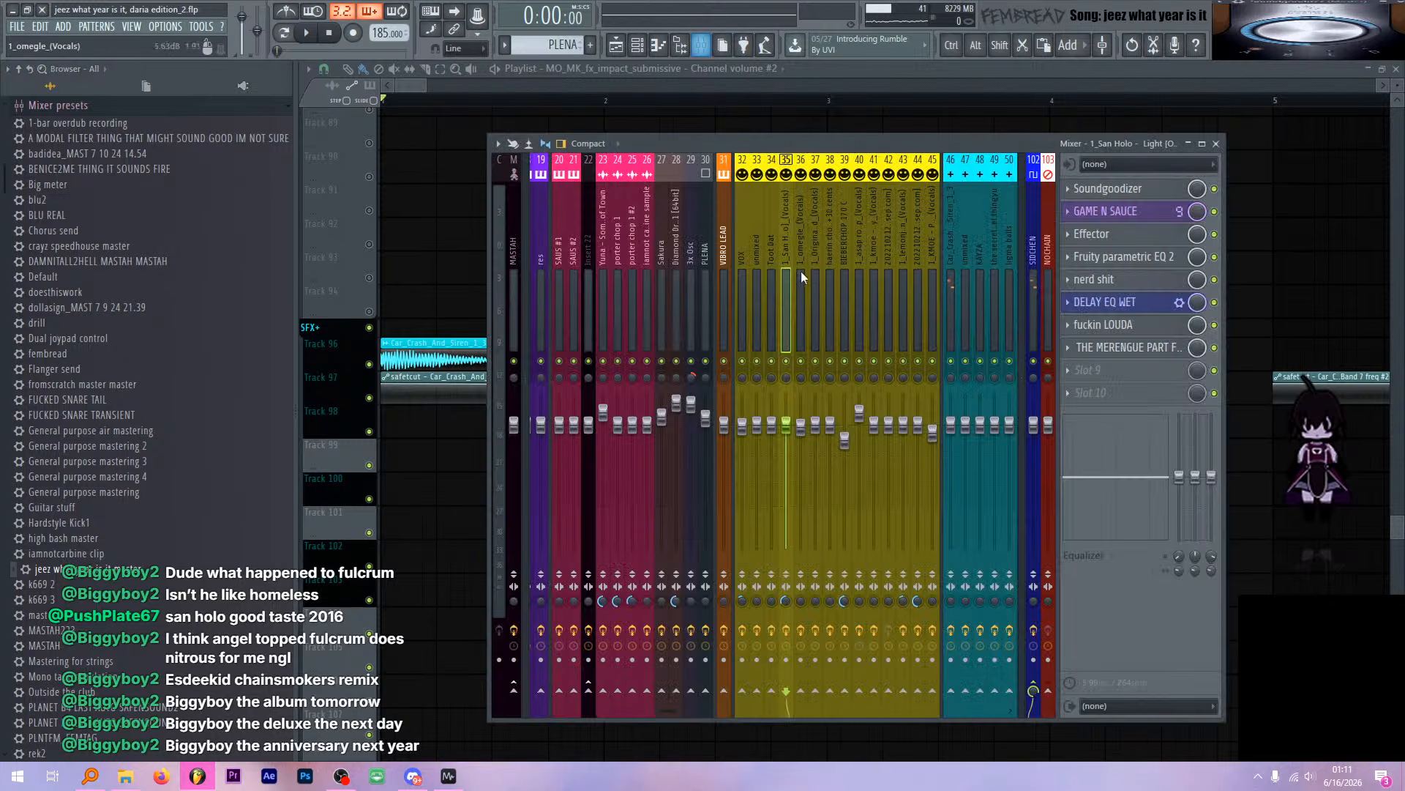
{"action": "left_click", "coordinate": [1109, 189]}
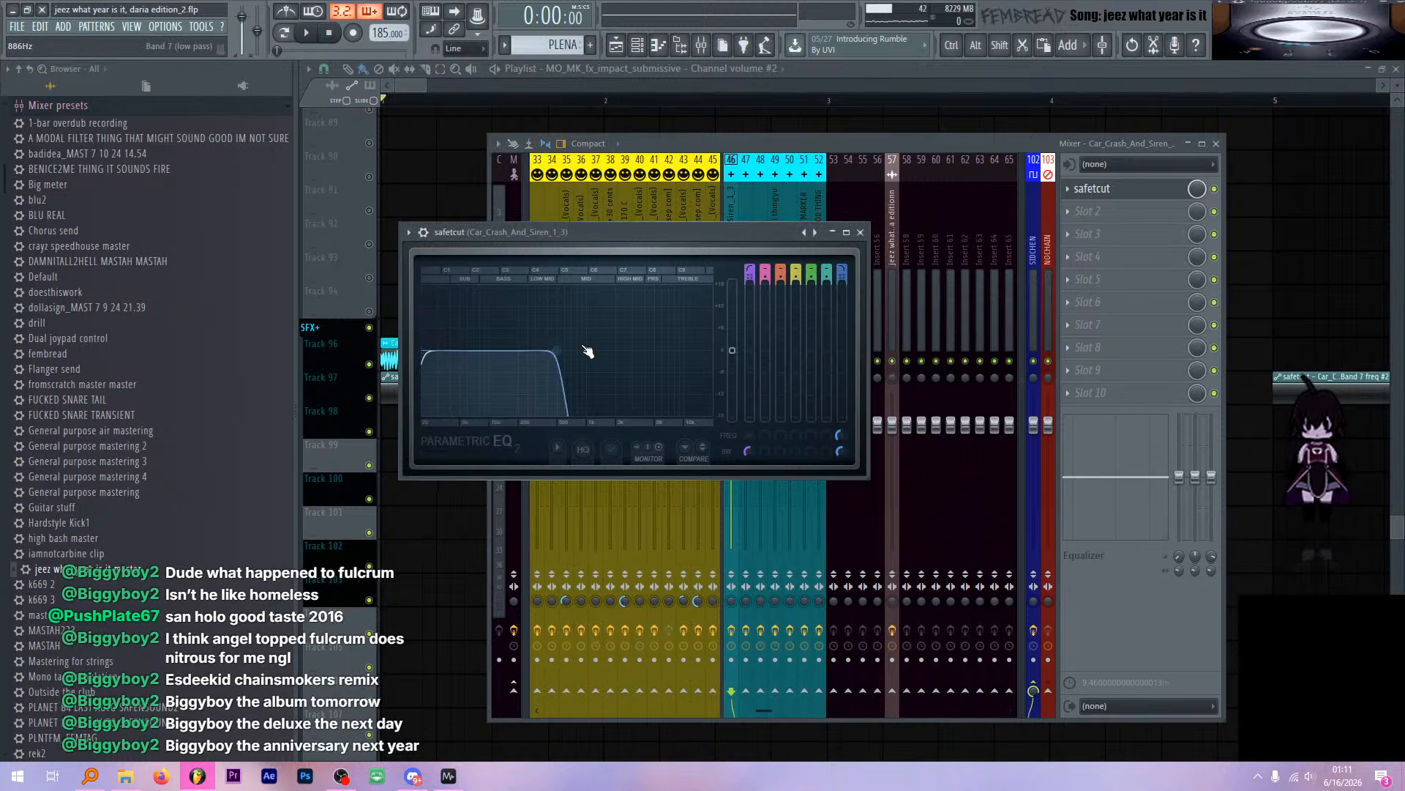
{"action": "key", "text": "space"}
{"action": "left_click_drag", "start_coordinate": [556, 350], "coordinate": [699, 358]}
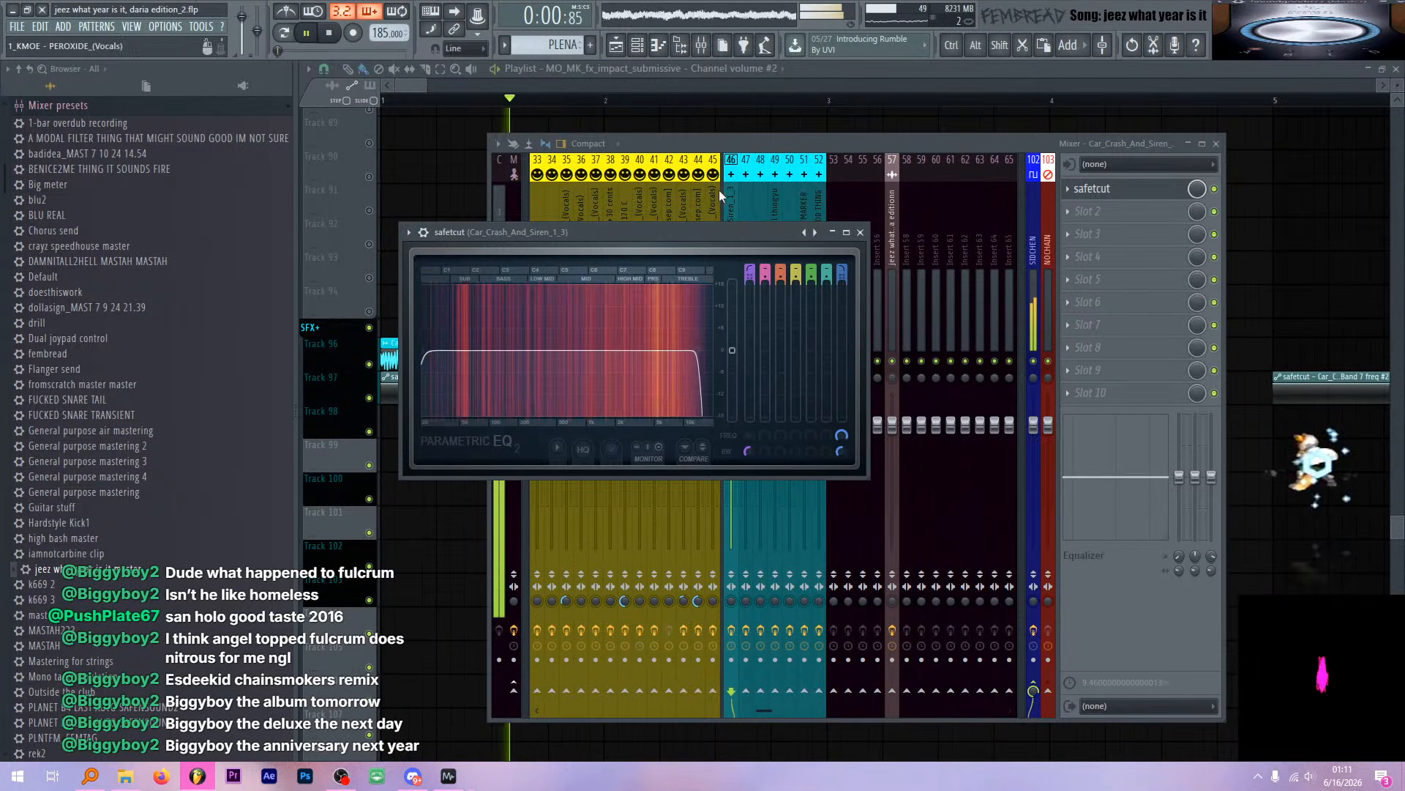
{"action": "left_click", "coordinate": [802, 68]}
{"action": "scroll", "coordinate": [340, 212], "scroll_direction": "down", "scroll_amount": 4}
{"action": "key", "text": "space"}
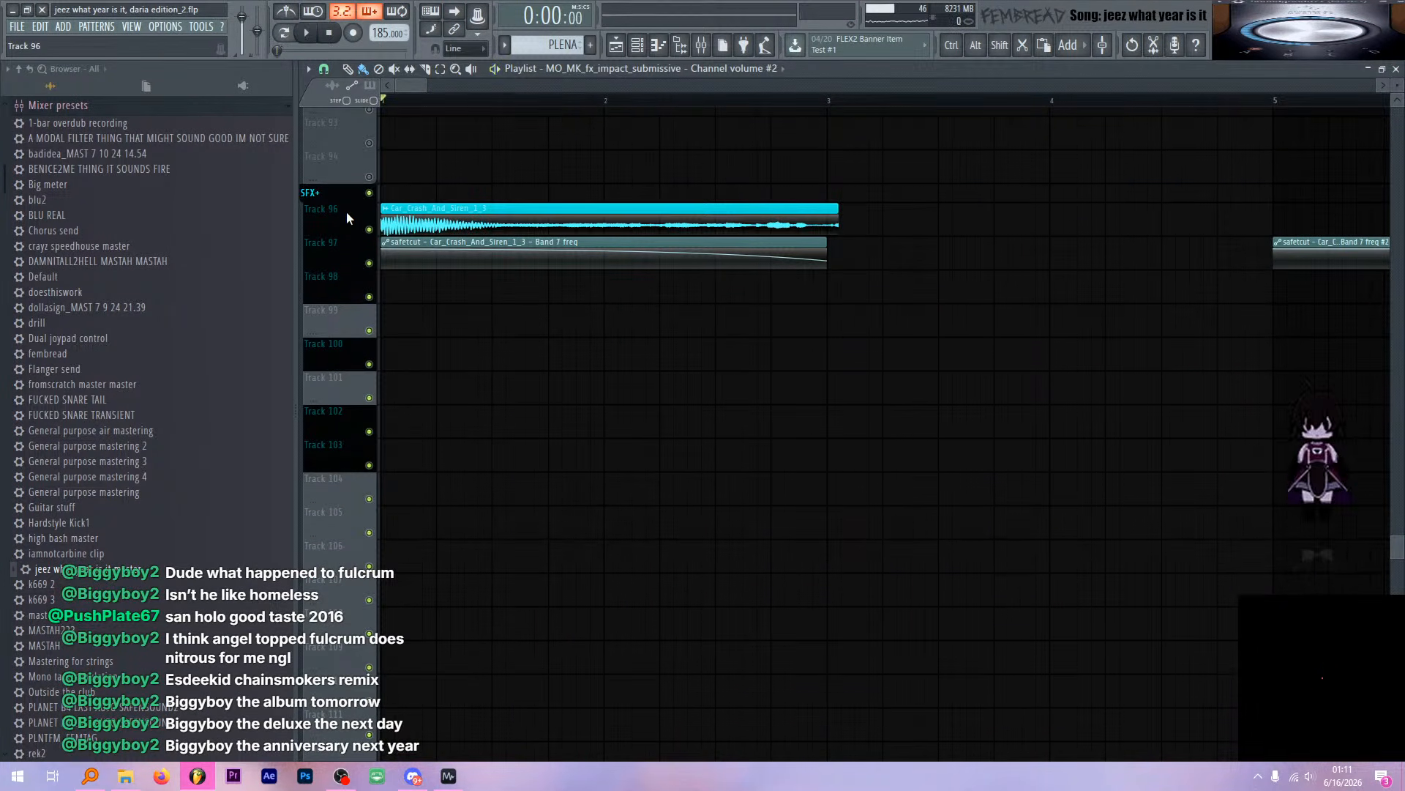
Unsolo the SFX+ group and play the song's opening with all tracks active
{"action": "scroll", "coordinate": [380, 208], "scroll_direction": "up", "scroll_amount": 3}
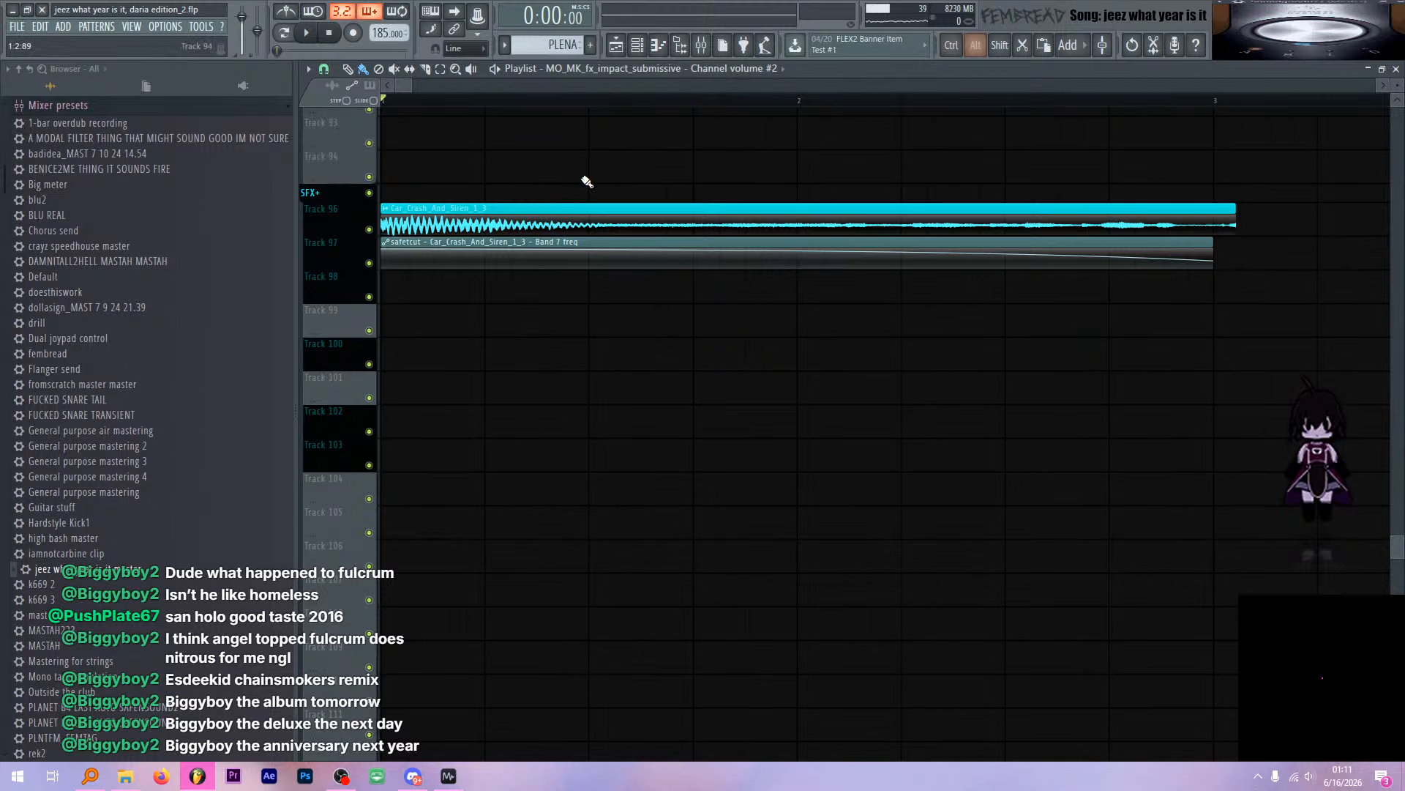
{"action": "key", "text": "space"}
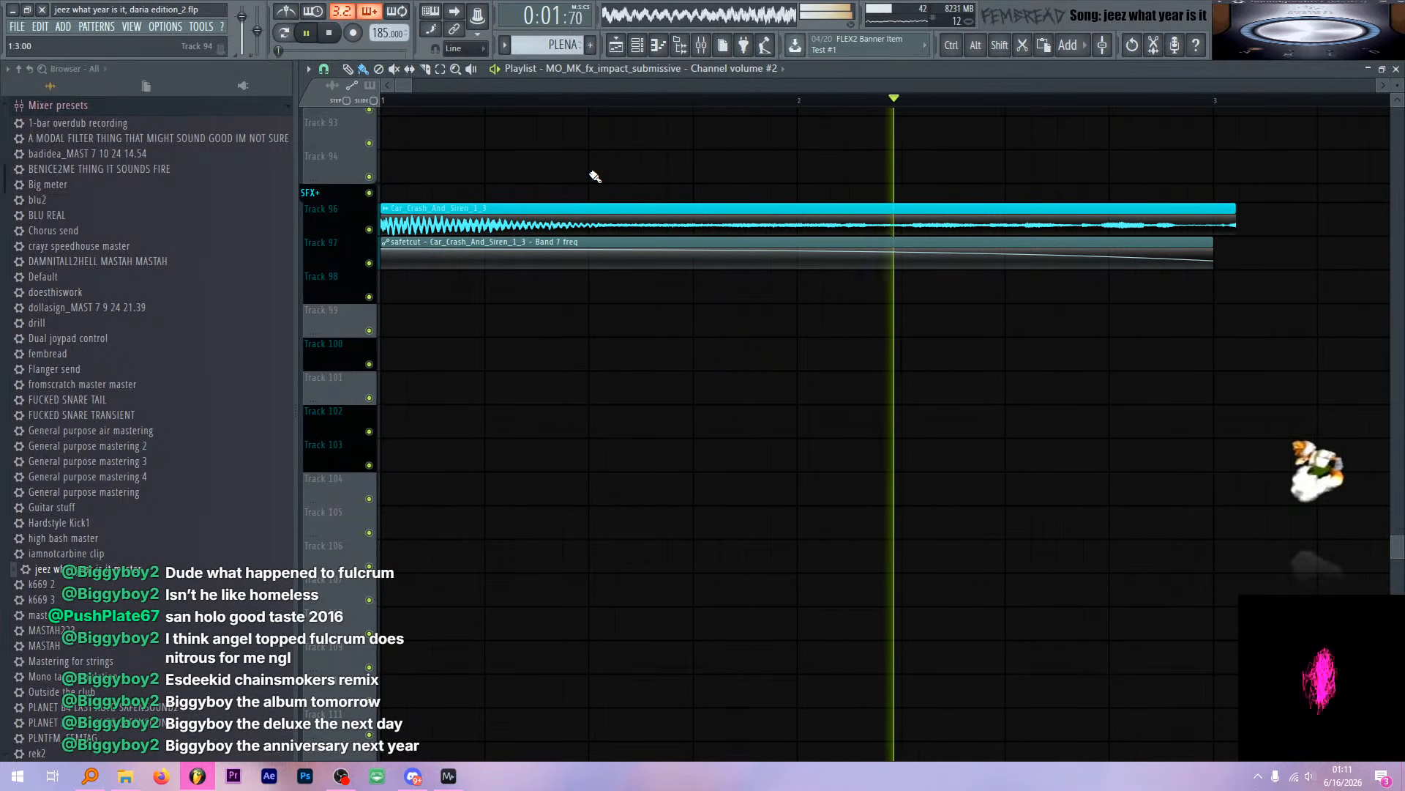
{"action": "key", "text": "space"}
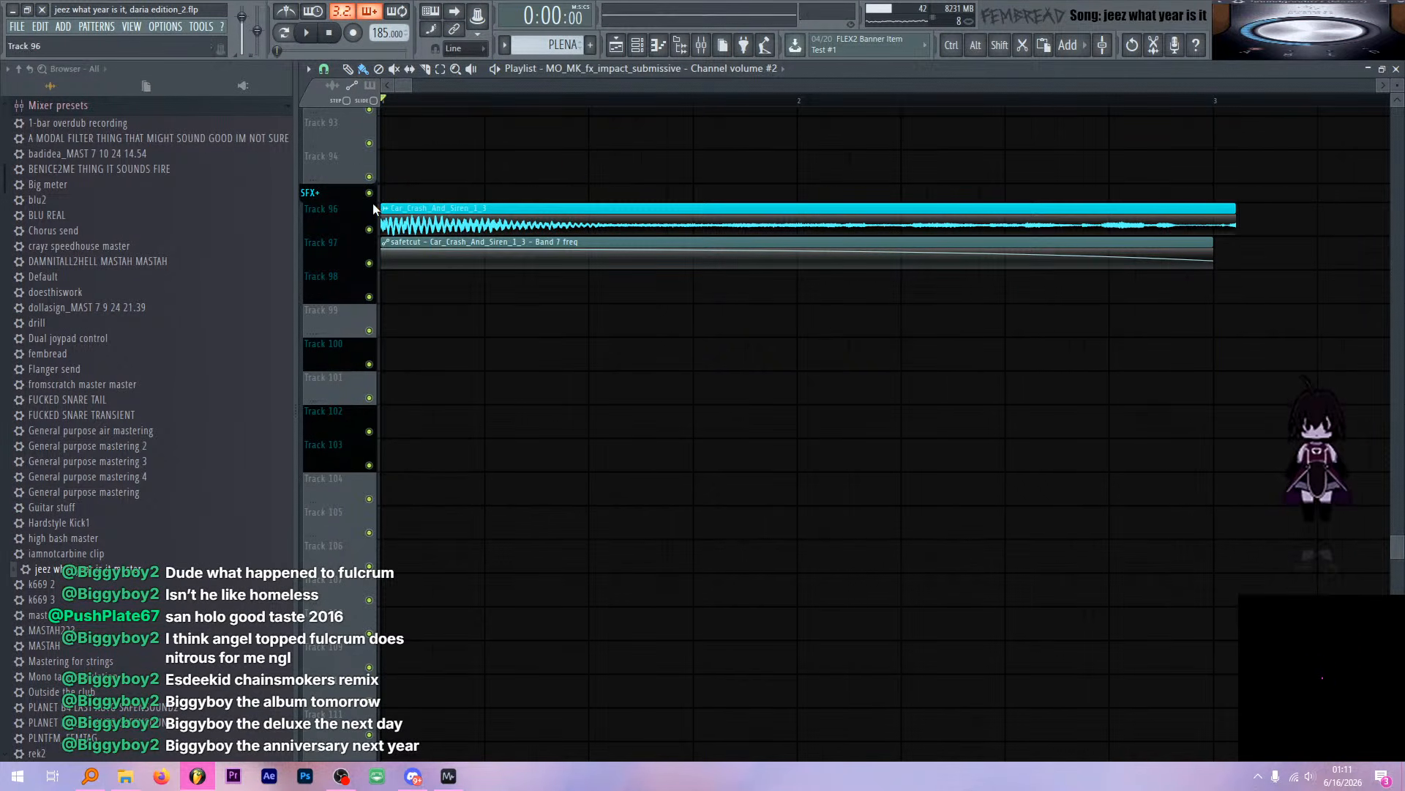
Try placing an extra Car_Crash_And_Siren_1_3 clip on Track 98 around bar 3, and remove it
{"action": "left_click", "coordinate": [442, 217]}
{"action": "scroll", "coordinate": [741, 295], "scroll_direction": "down", "scroll_amount": 1}
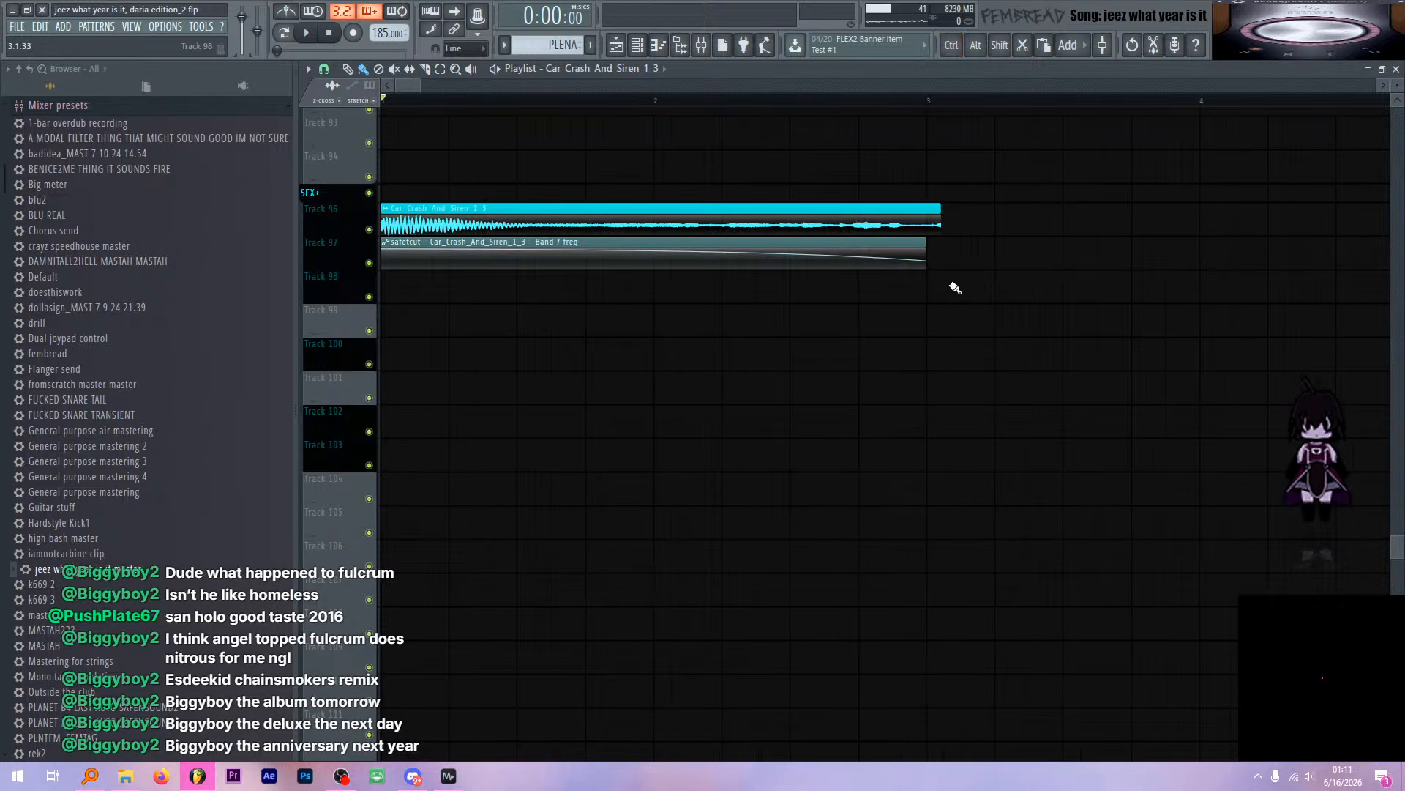
{"action": "left_click", "coordinate": [941, 290]}
{"action": "scroll", "coordinate": [942, 290], "scroll_direction": "up", "scroll_amount": 4}
{"action": "mouse_move", "coordinate": [866, 291]}
{"action": "left_mouse_down"}
{"action": "mouse_move", "coordinate": [731, 300]}
{"action": "mouse_move", "coordinate": [880, 290]}
{"action": "left_mouse_up"}
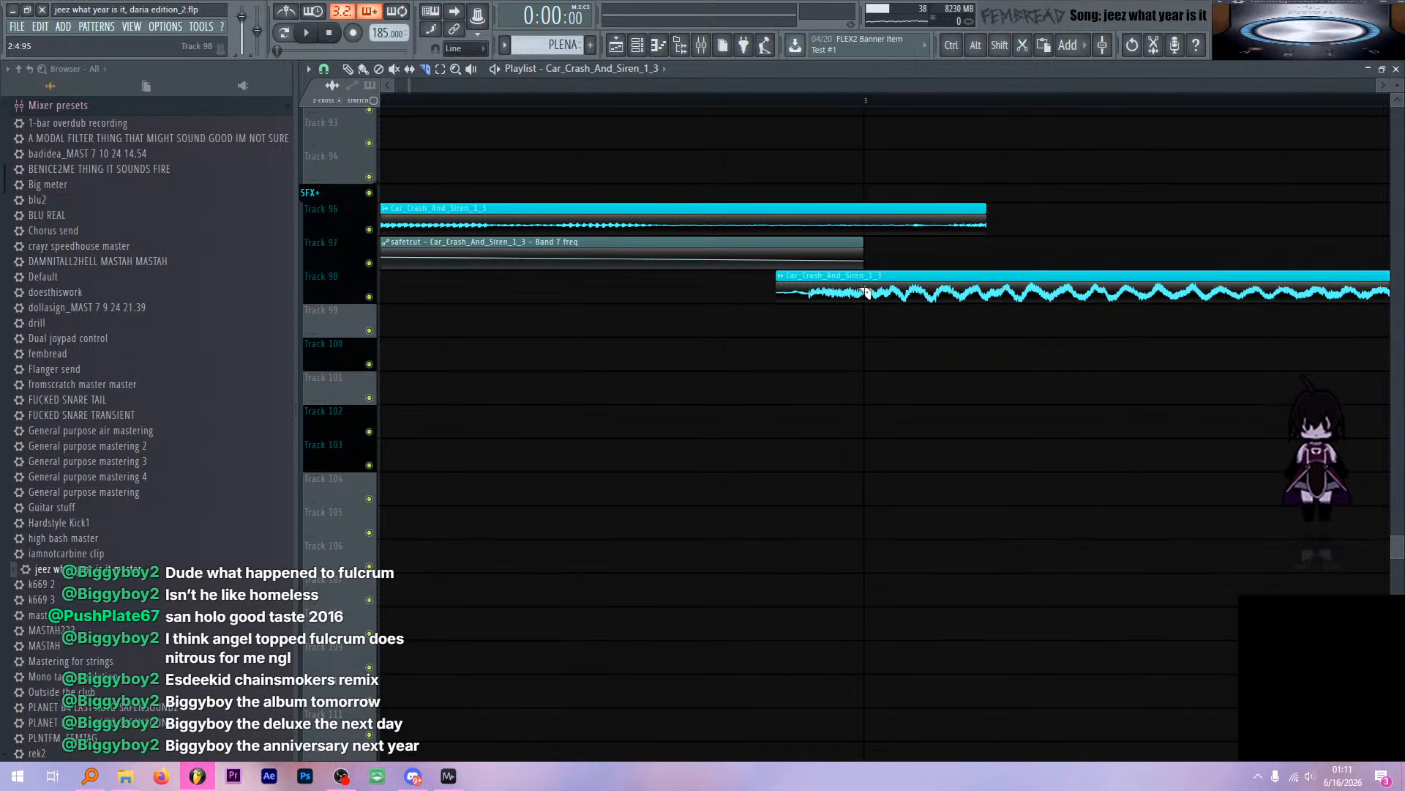
{"action": "right_click", "coordinate": [858, 300]}
Find the Rye Rye Wat vocal clip on Track 63 just before bar 5, open its channel settings, and preview the sample
{"action": "scroll", "coordinate": [840, 385], "scroll_direction": "down", "scroll_amount": 6}
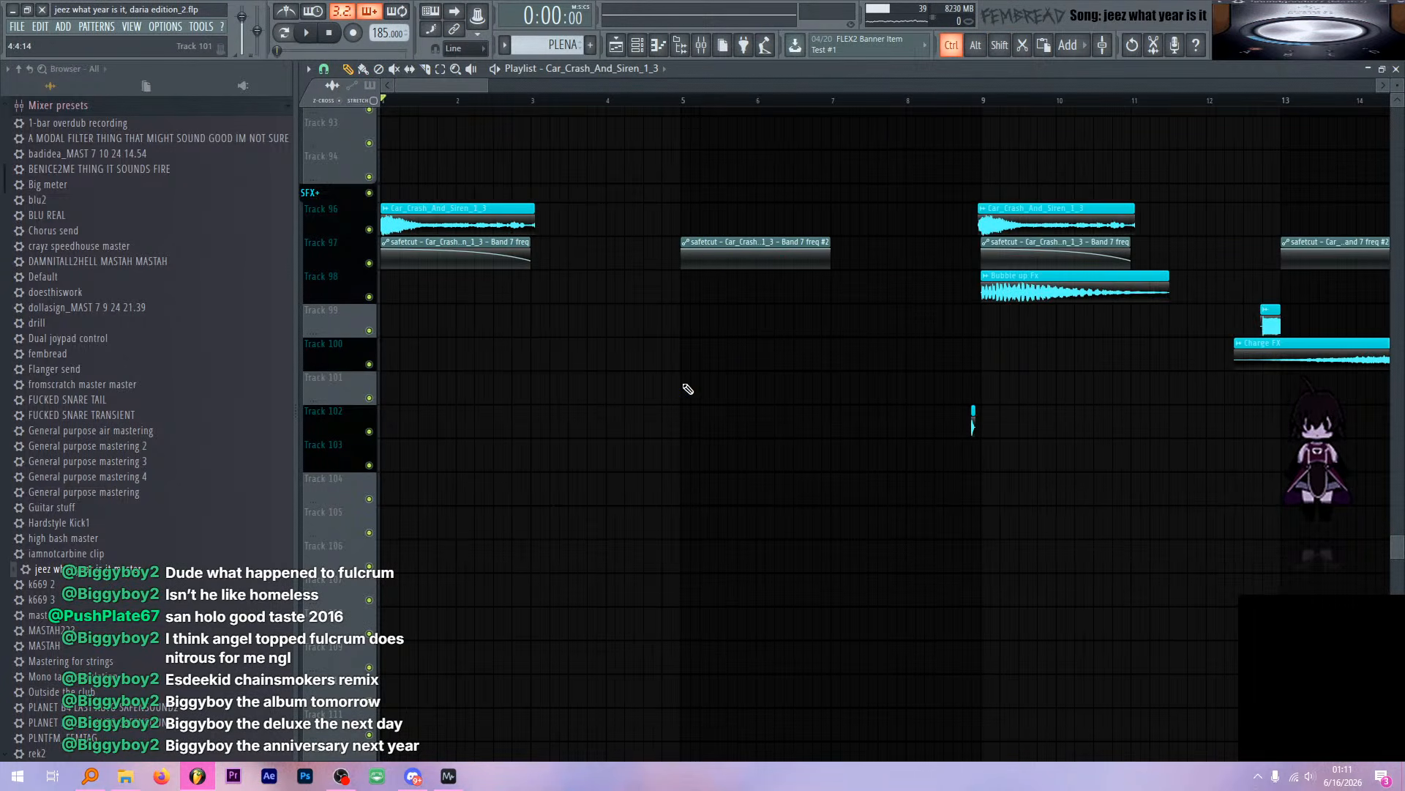
{"action": "scroll", "coordinate": [394, 315], "scroll_direction": "up", "scroll_amount": 3}
{"action": "scroll", "coordinate": [394, 315], "scroll_direction": "up", "scroll_amount": 12}
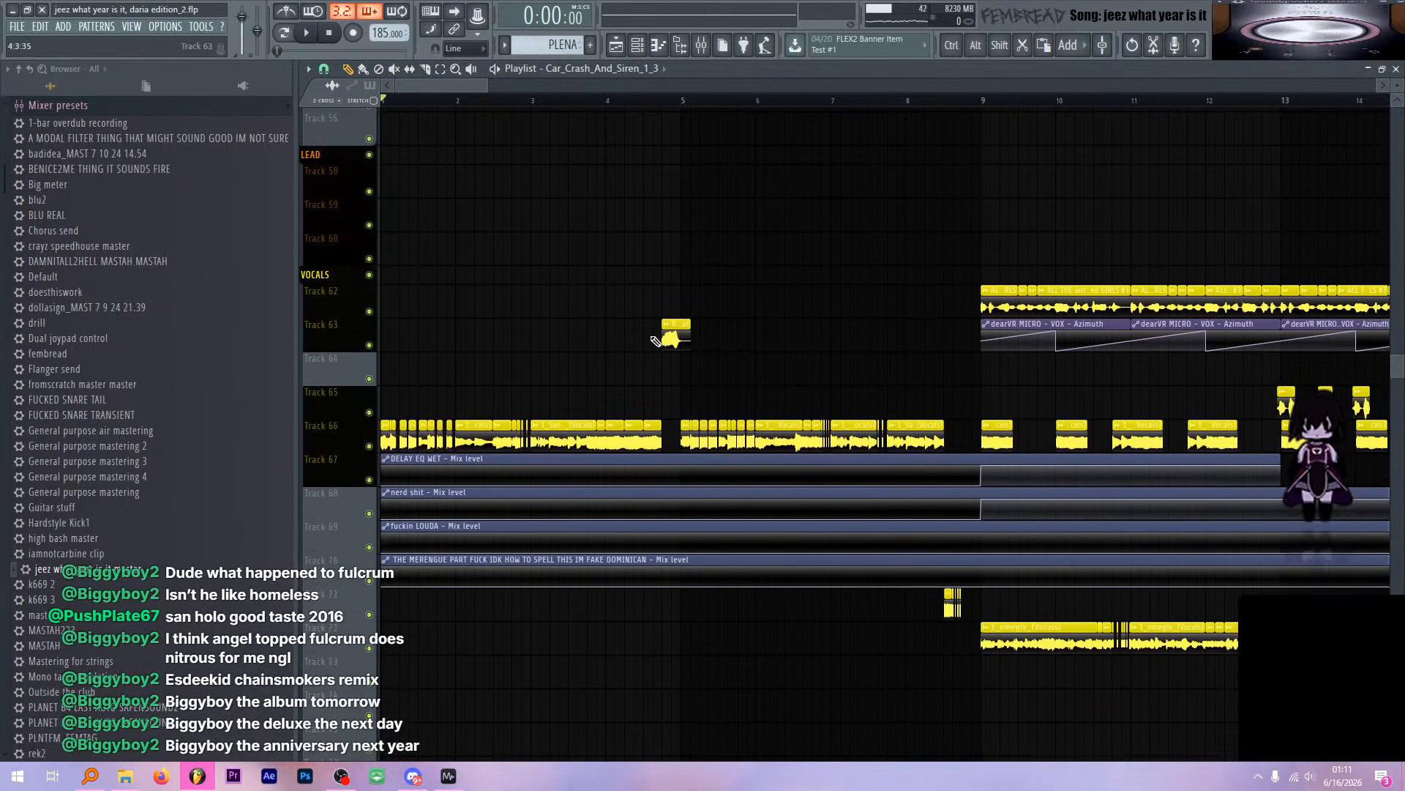
{"action": "scroll", "coordinate": [653, 320], "scroll_direction": "up", "scroll_amount": 3}
{"action": "scroll", "coordinate": [662, 311], "scroll_direction": "down", "scroll_amount": 3}
{"action": "scroll", "coordinate": [707, 268], "scroll_direction": "down", "scroll_amount": 2}
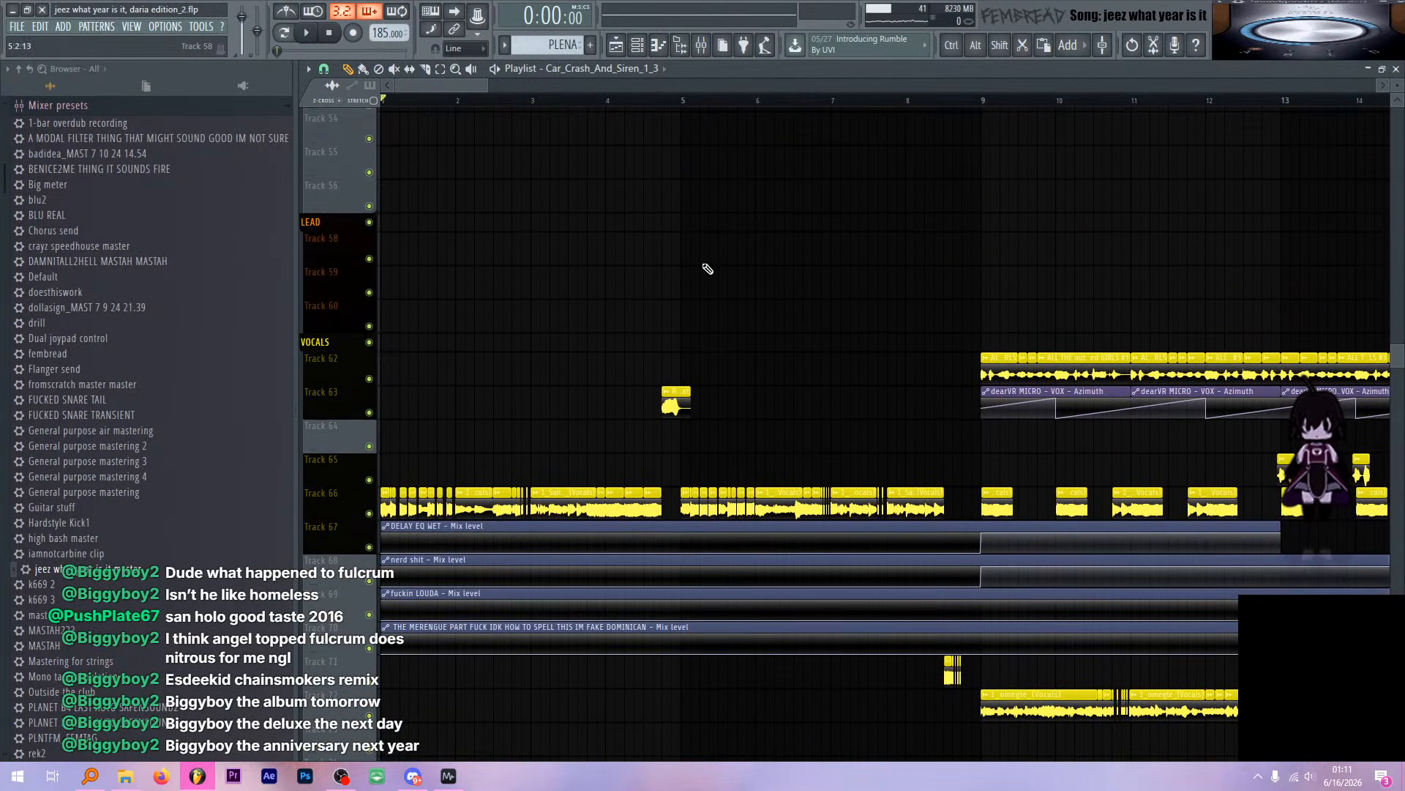
{"action": "scroll", "coordinate": [672, 251], "scroll_direction": "up", "scroll_amount": 4}
{"action": "left_click", "coordinate": [680, 101]}
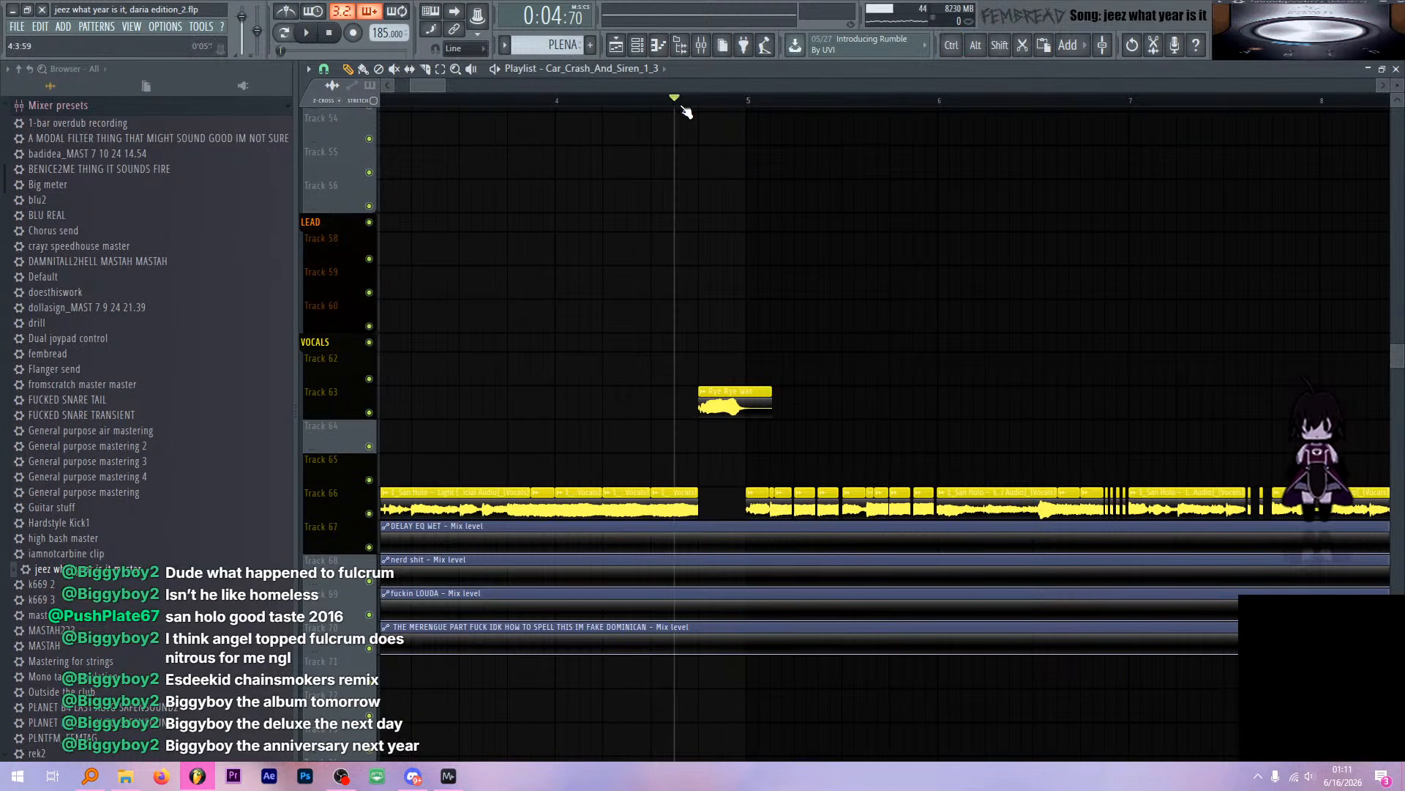
{"action": "scroll", "coordinate": [709, 307], "scroll_direction": "up", "scroll_amount": 3}
{"action": "double_click", "coordinate": [728, 399]}
{"action": "left_click", "coordinate": [680, 496]}
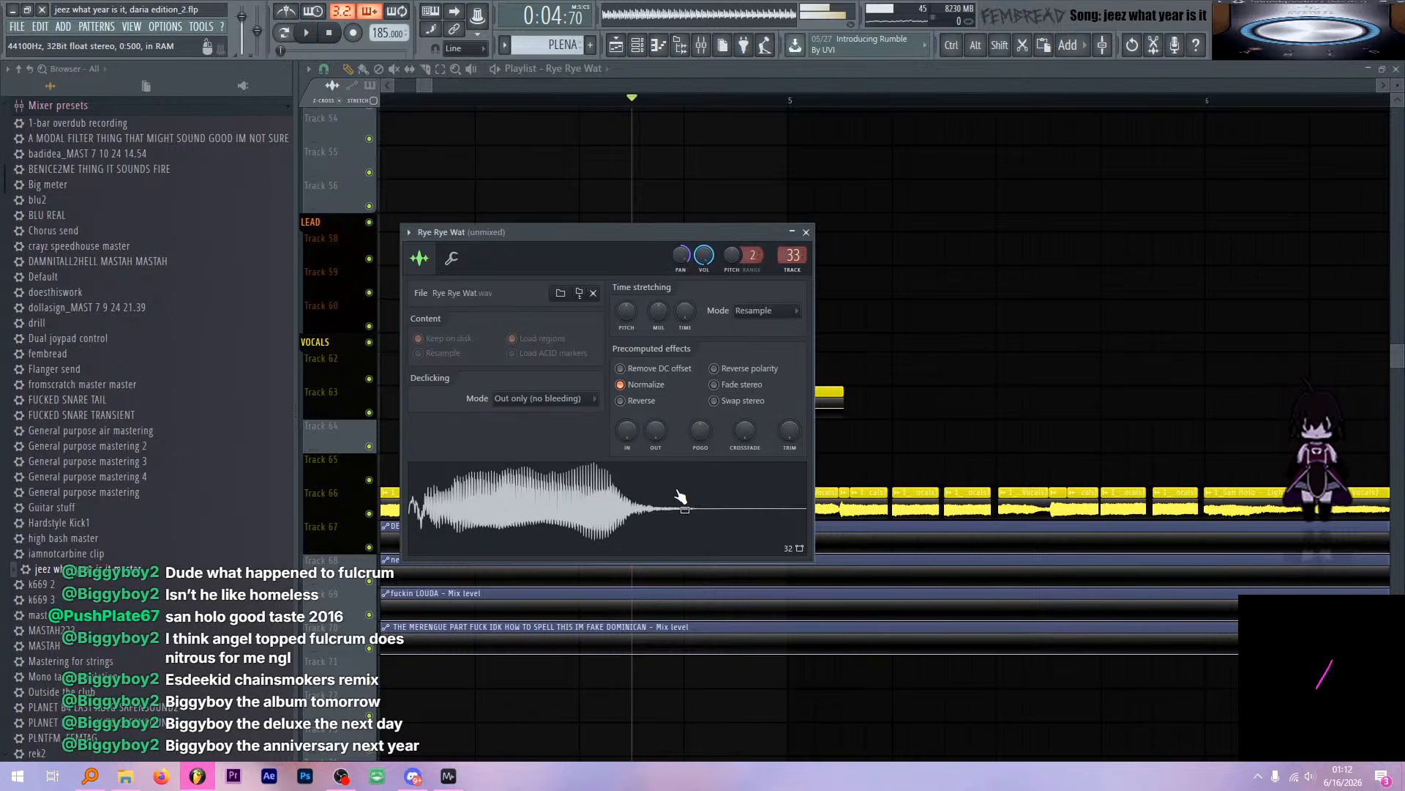
Reopen the Rye Rye Wat channel settings, point out the channel panning, and close them
{"action": "double_click", "coordinate": [809, 229]}
{"action": "right_click", "coordinate": [821, 224]}
{"action": "double_click", "coordinate": [787, 390]}
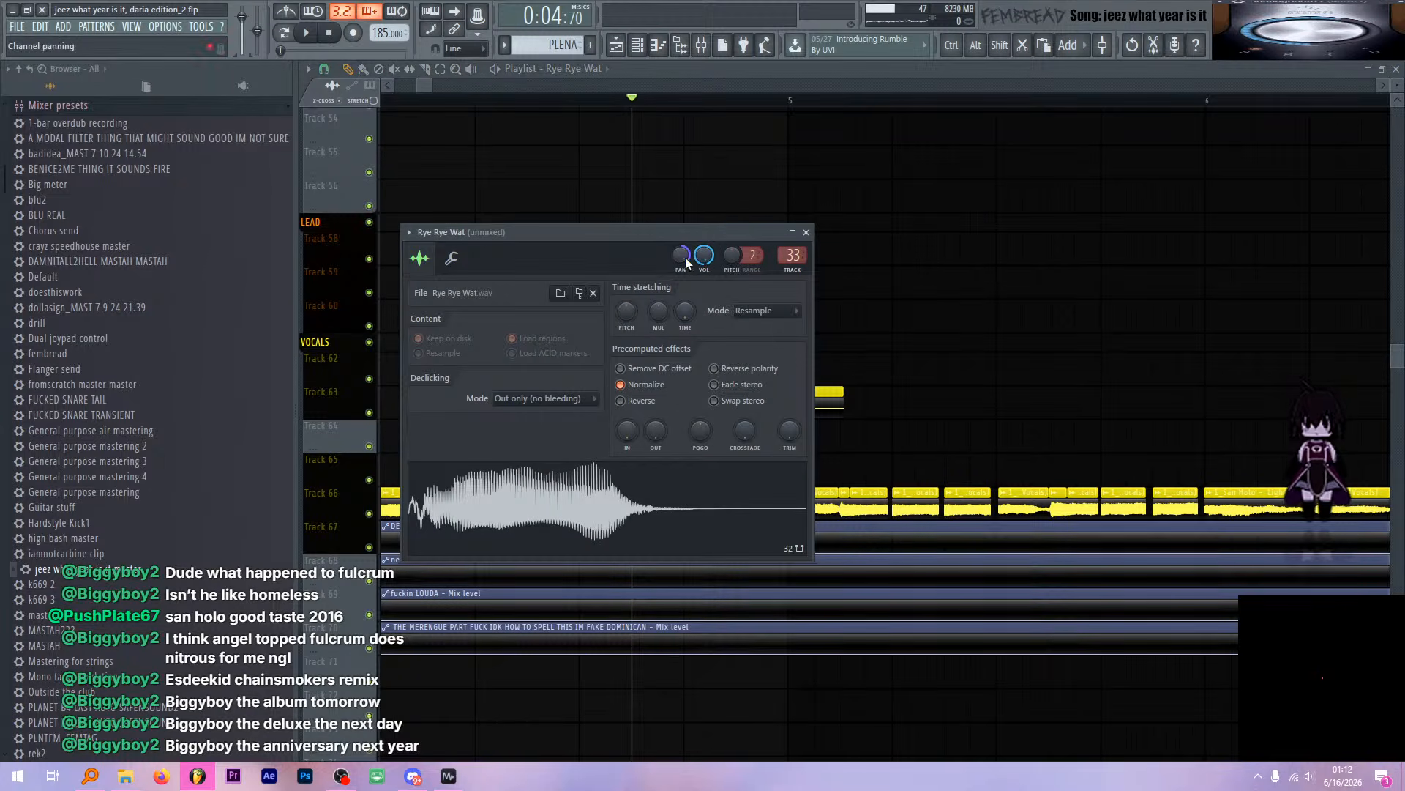
{"action": "left_click", "coordinate": [808, 232]}
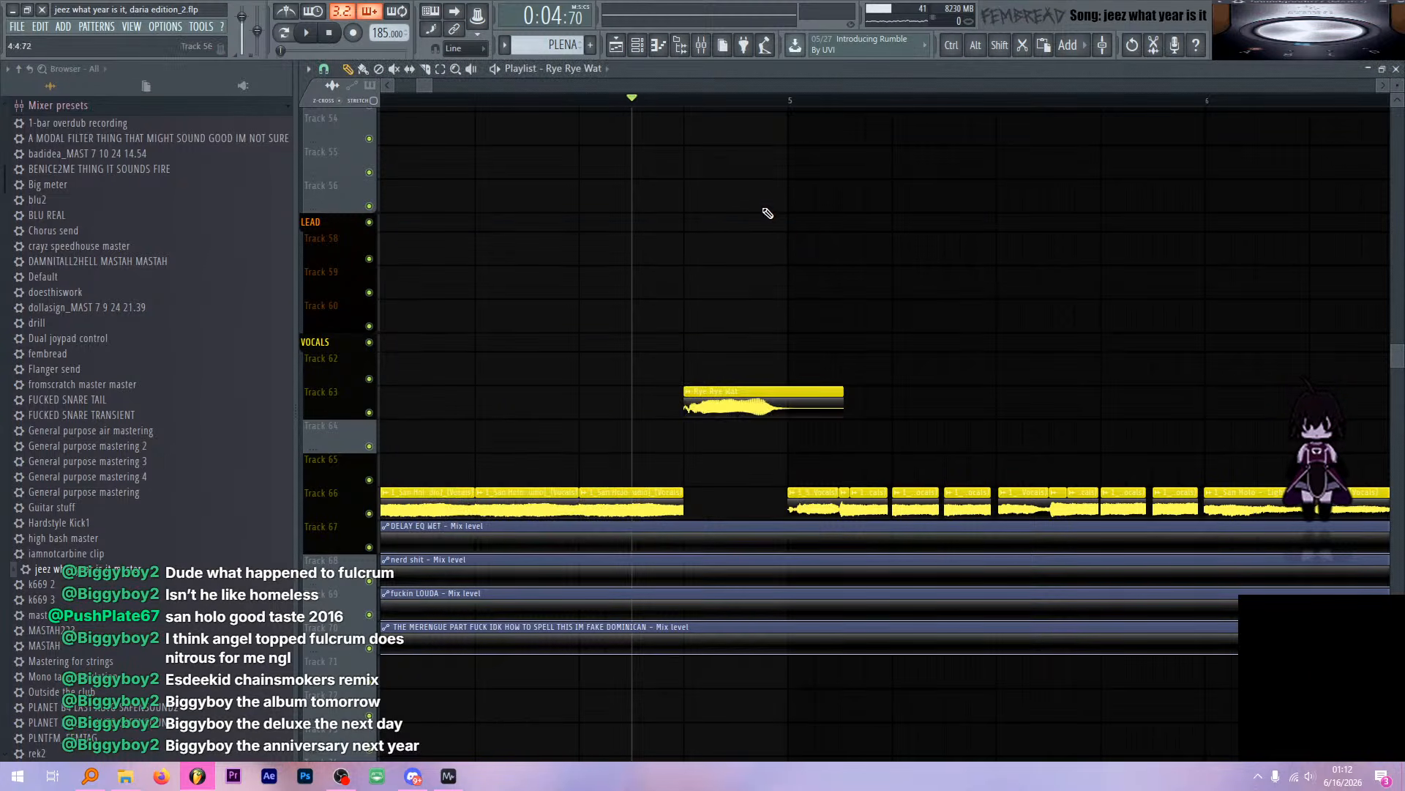
Try placing a Rye Rye Wat clip on Track 53 at bar 4
{"action": "left_click_drag", "start_coordinate": [681, 108], "coordinate": [449, 113]}
{"action": "scroll", "coordinate": [564, 139], "scroll_direction": "down", "scroll_amount": 5}
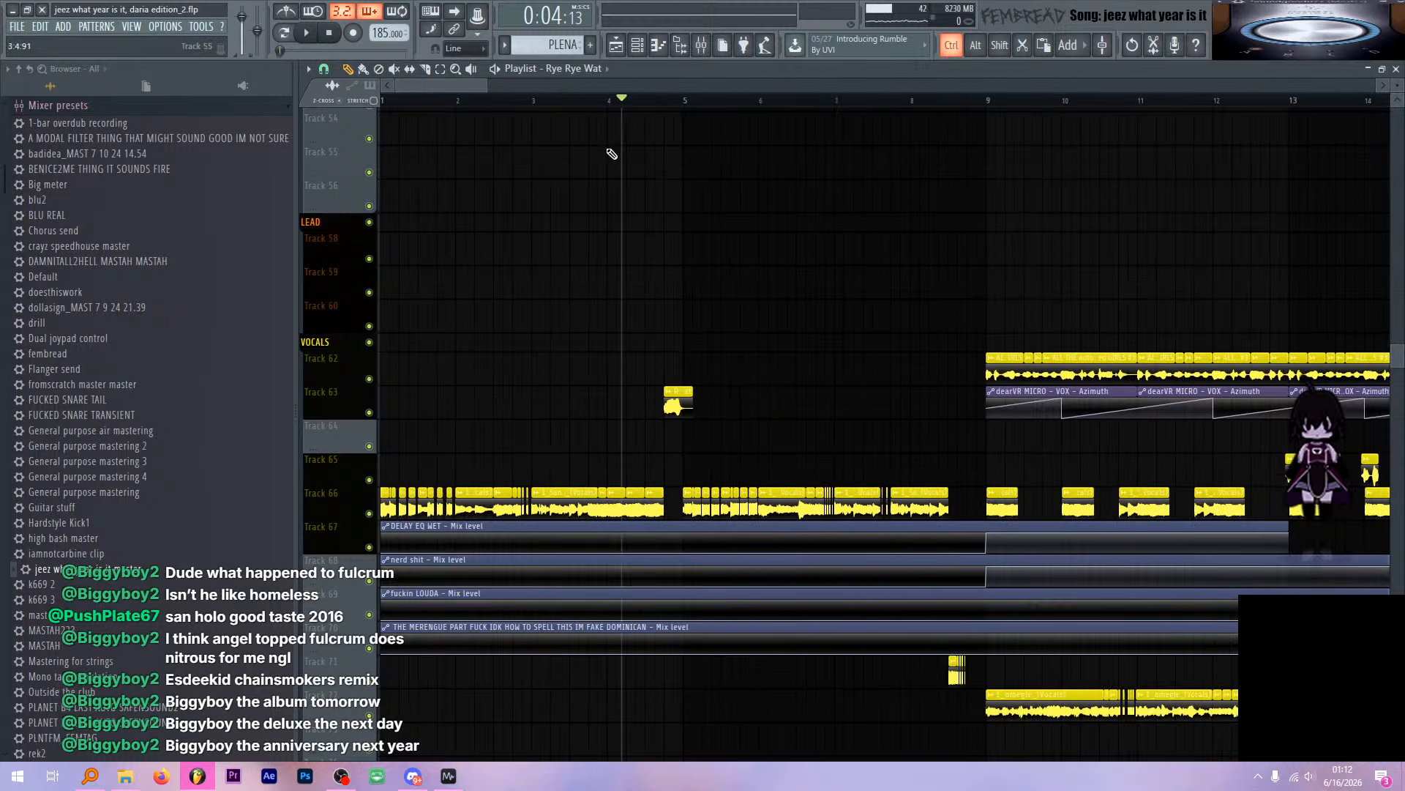
{"action": "left_click", "coordinate": [612, 110]}
{"action": "scroll", "coordinate": [615, 146], "scroll_direction": "up", "scroll_amount": 2}
{"action": "left_click", "coordinate": [618, 162]}
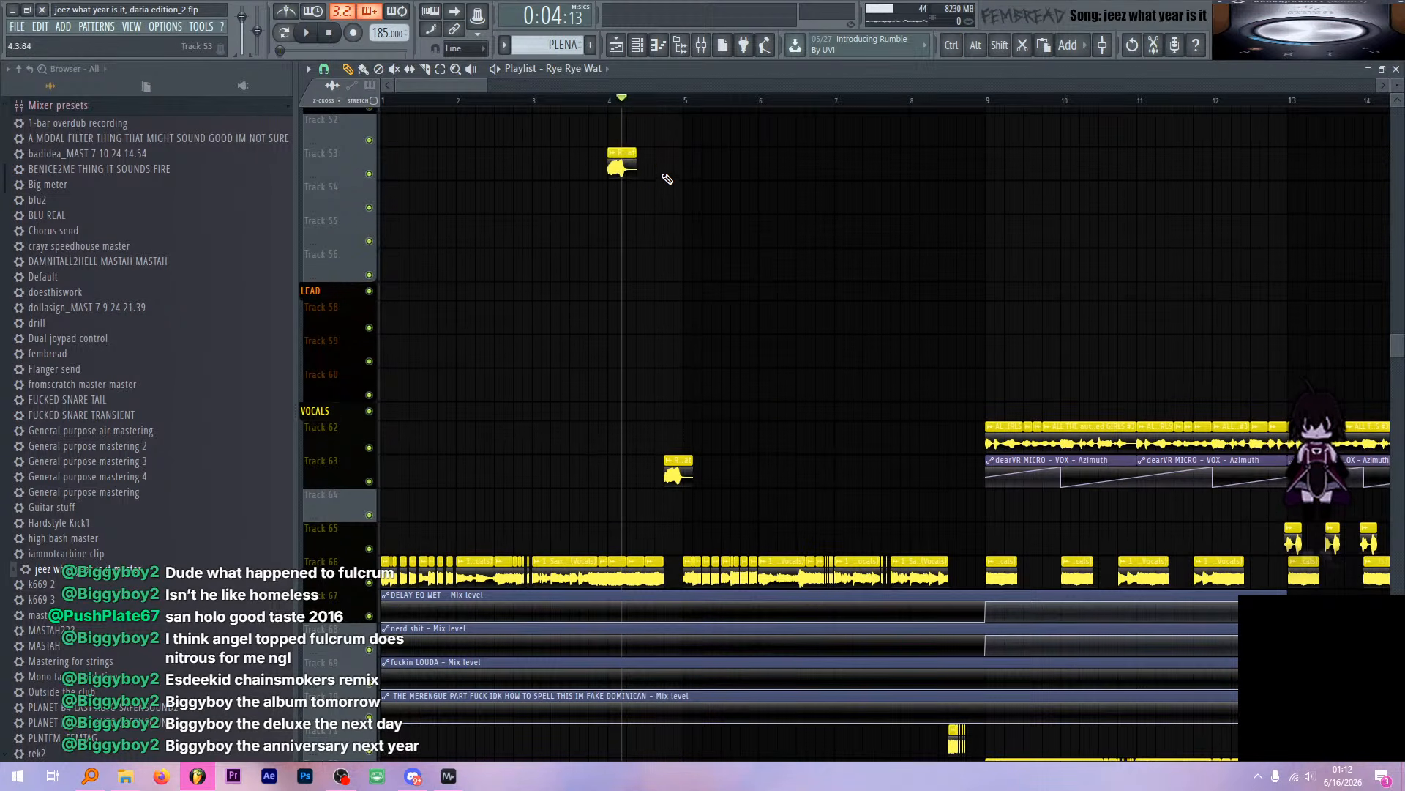
Play the vocals from bar 4, show Fruity parametric EQ 2 on mixer track 33, and close the plugin and mixer
{"action": "left_click", "coordinate": [610, 104]}
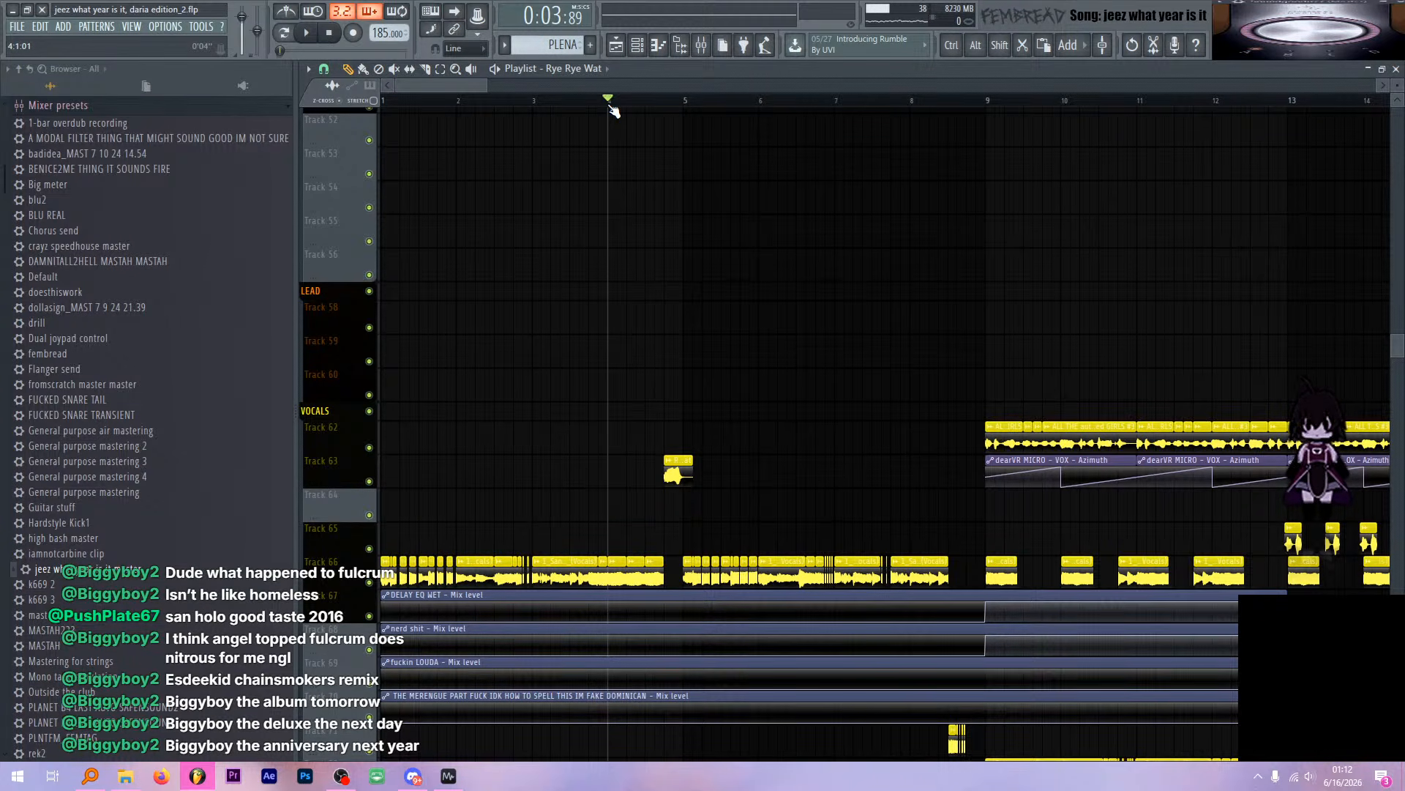
{"action": "key", "text": "space"}
{"action": "left_click", "coordinate": [701, 47]}
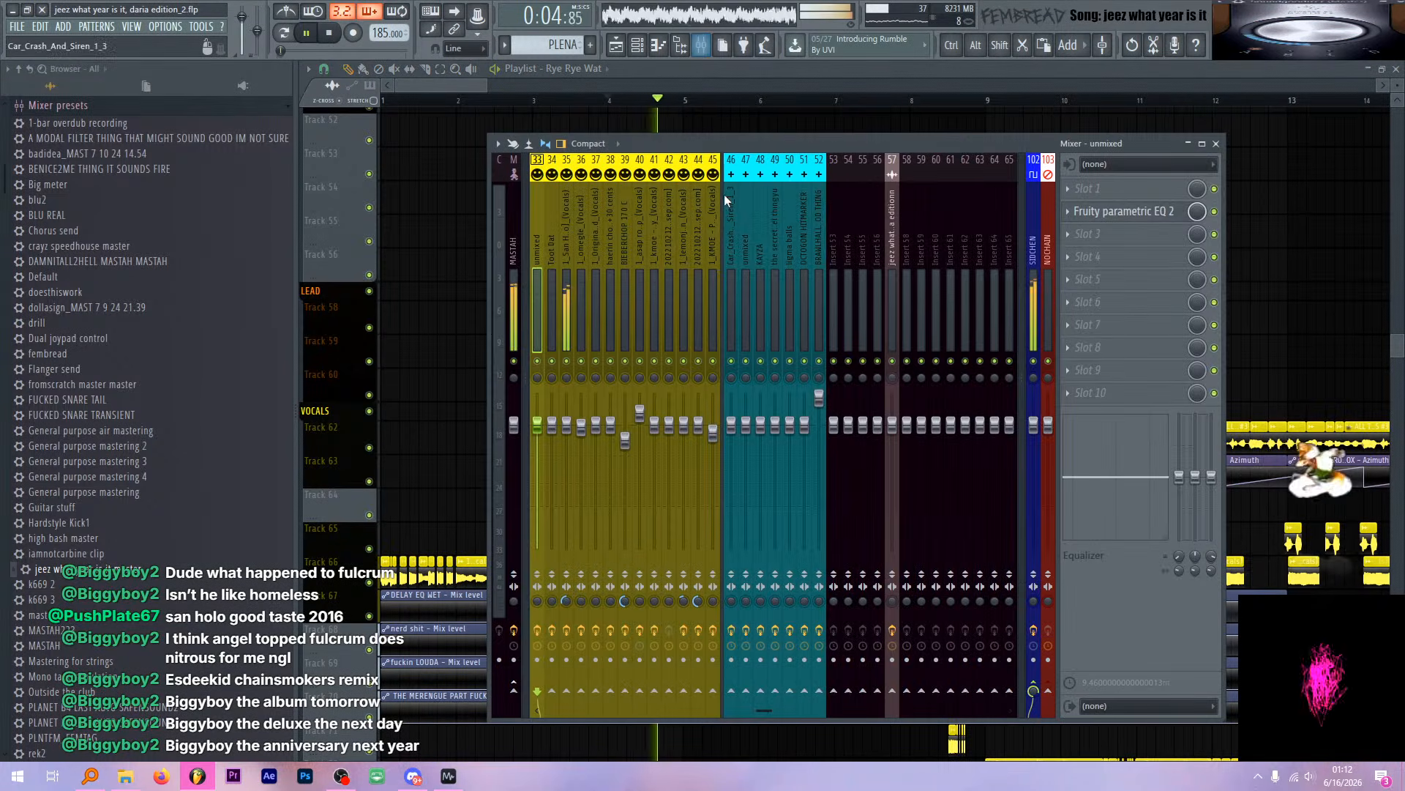
{"action": "key", "text": "space"}
{"action": "left_click", "coordinate": [1124, 211]}
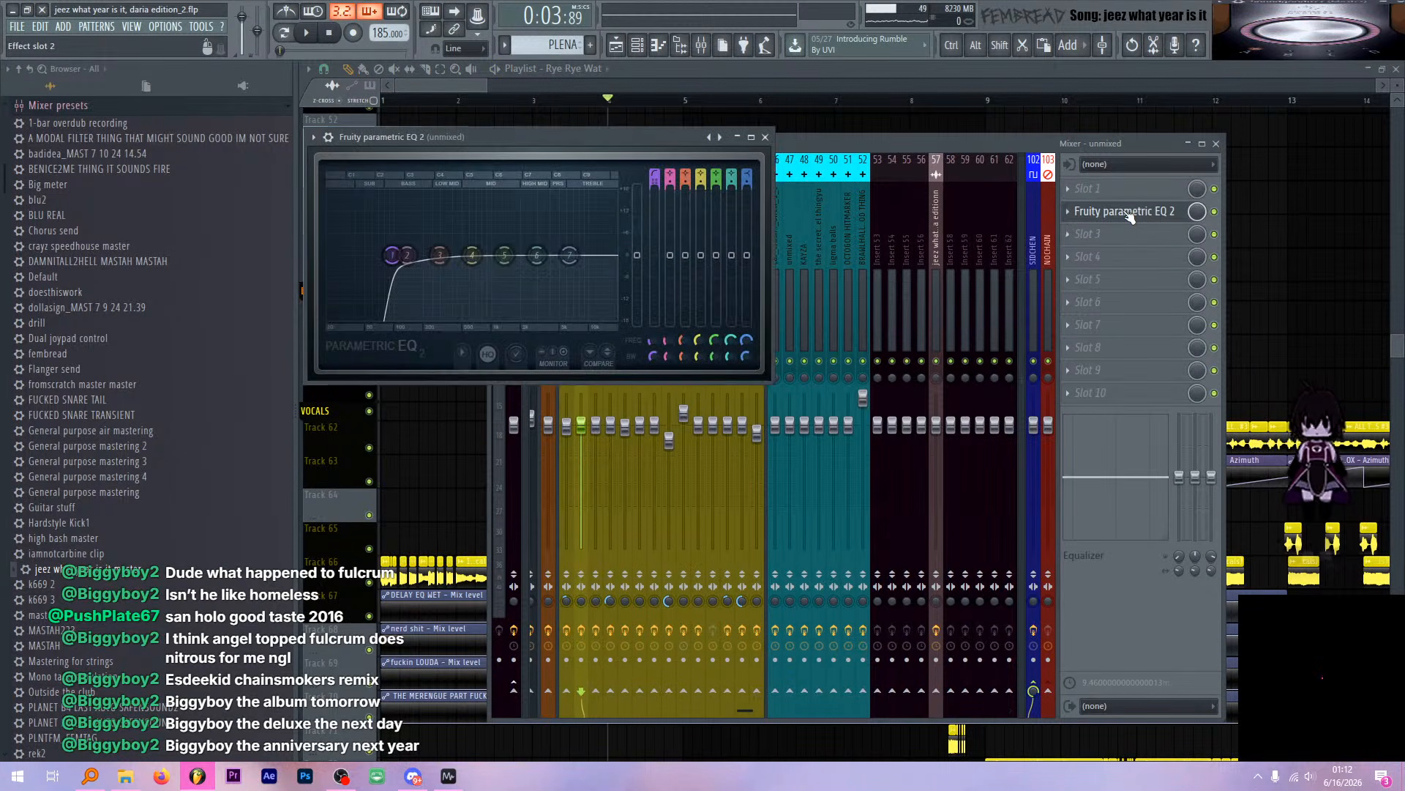
{"action": "left_click", "coordinate": [765, 137]}
{"action": "key", "text": "Escape"}
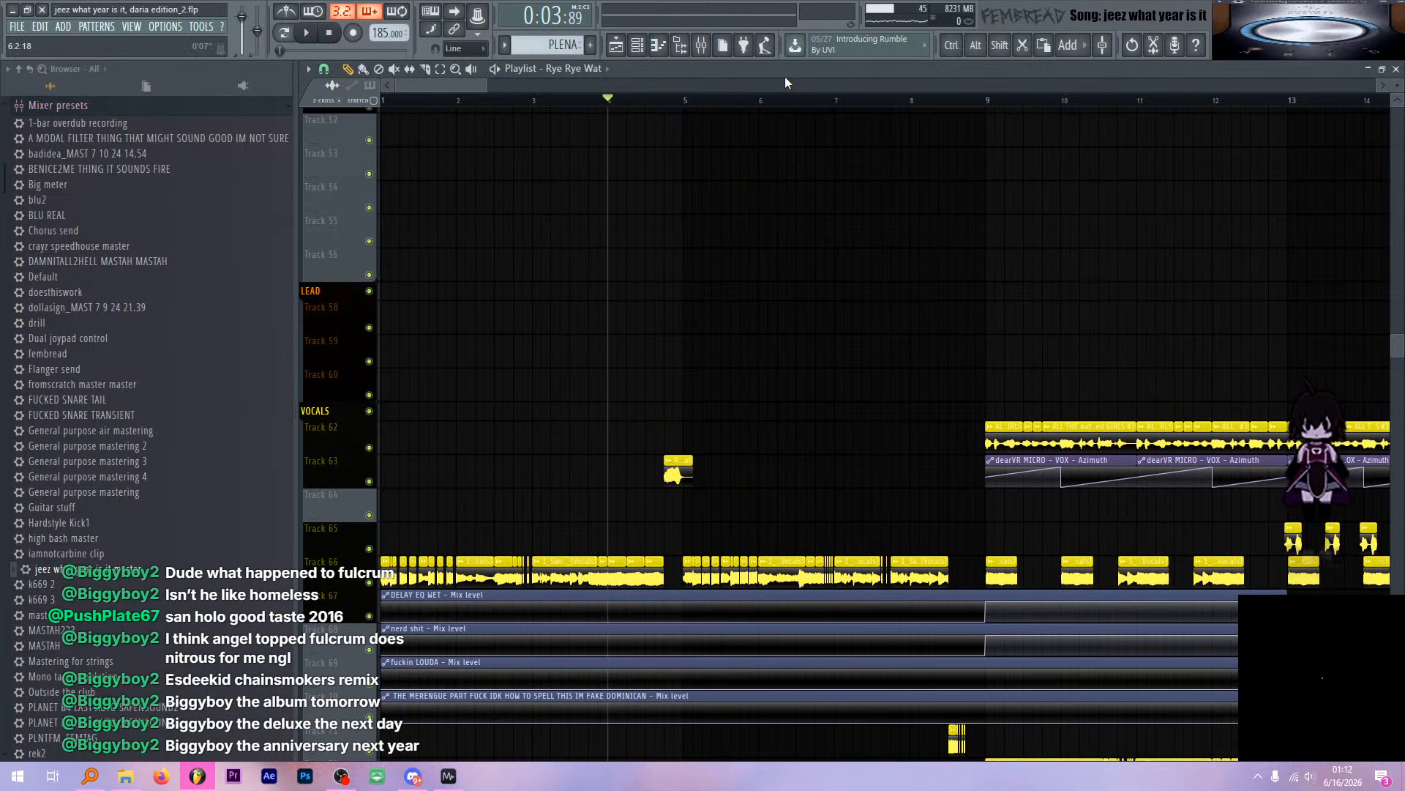
Find the Ai clips on Track 22 between bars 2 and 3, audition them in the song, and open their sample settings
{"action": "left_click", "coordinate": [691, 104]}
{"action": "scroll", "coordinate": [701, 278], "scroll_direction": "up", "scroll_amount": 12}
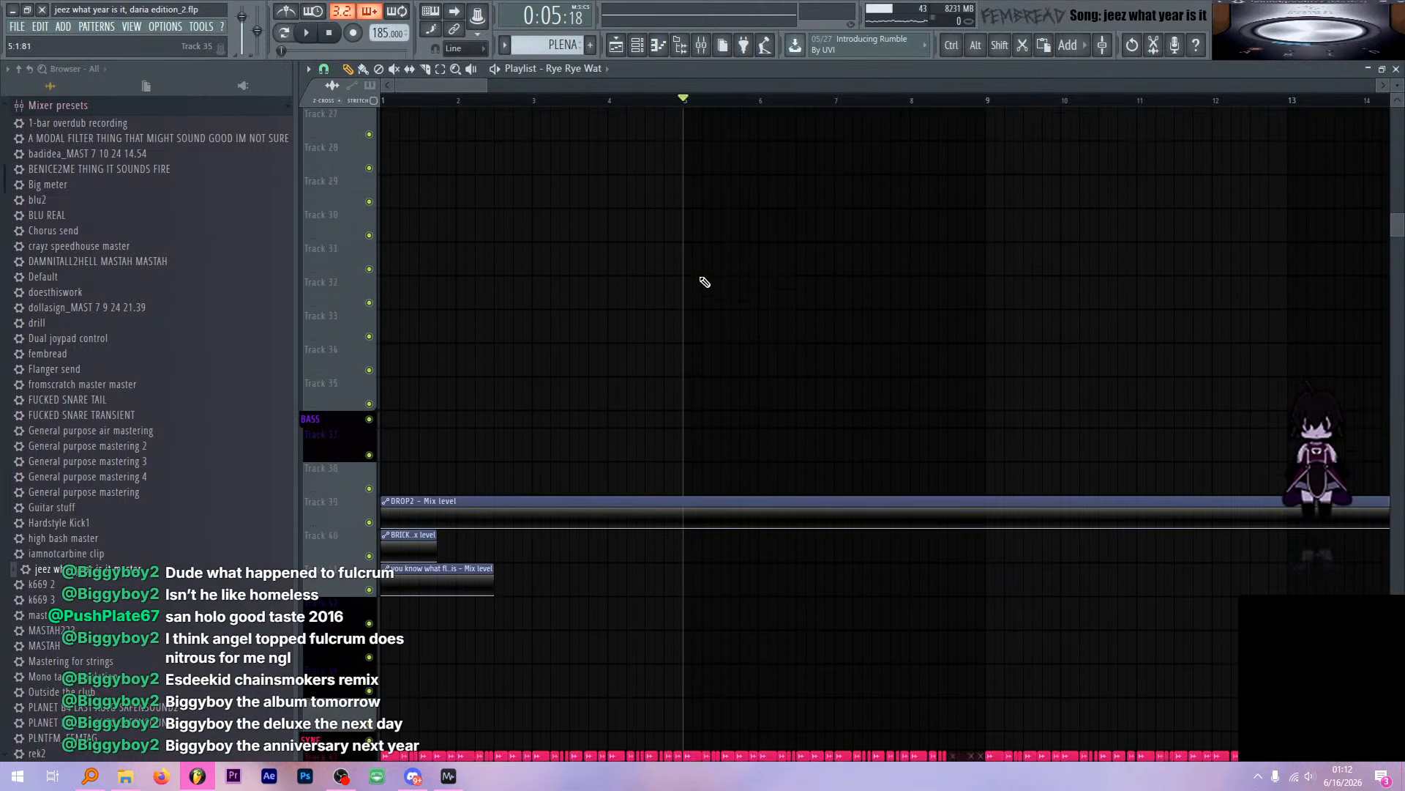
{"action": "scroll", "coordinate": [513, 299], "scroll_direction": "up", "scroll_amount": 4}
{"action": "scroll", "coordinate": [526, 300], "scroll_direction": "up", "scroll_amount": 2}
{"action": "scroll", "coordinate": [527, 300], "scroll_direction": "down", "scroll_amount": 1}
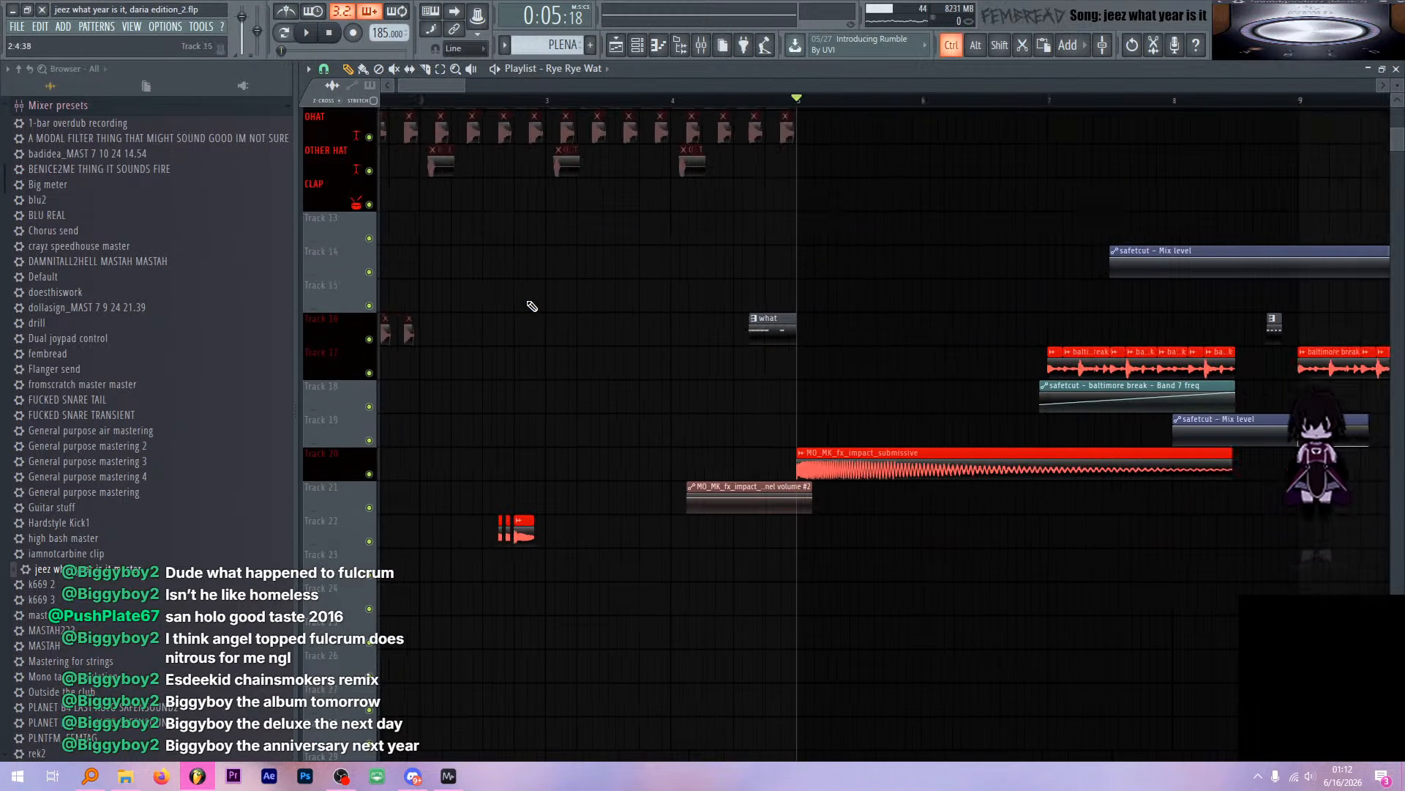
{"action": "scroll", "coordinate": [483, 315], "scroll_direction": "up", "scroll_amount": 3}
{"action": "scroll", "coordinate": [475, 324], "scroll_direction": "up", "scroll_amount": 3}
{"action": "left_click", "coordinate": [514, 102]}
{"action": "scroll", "coordinate": [573, 308], "scroll_direction": "up", "scroll_amount": 3}
{"action": "key", "text": "space"}
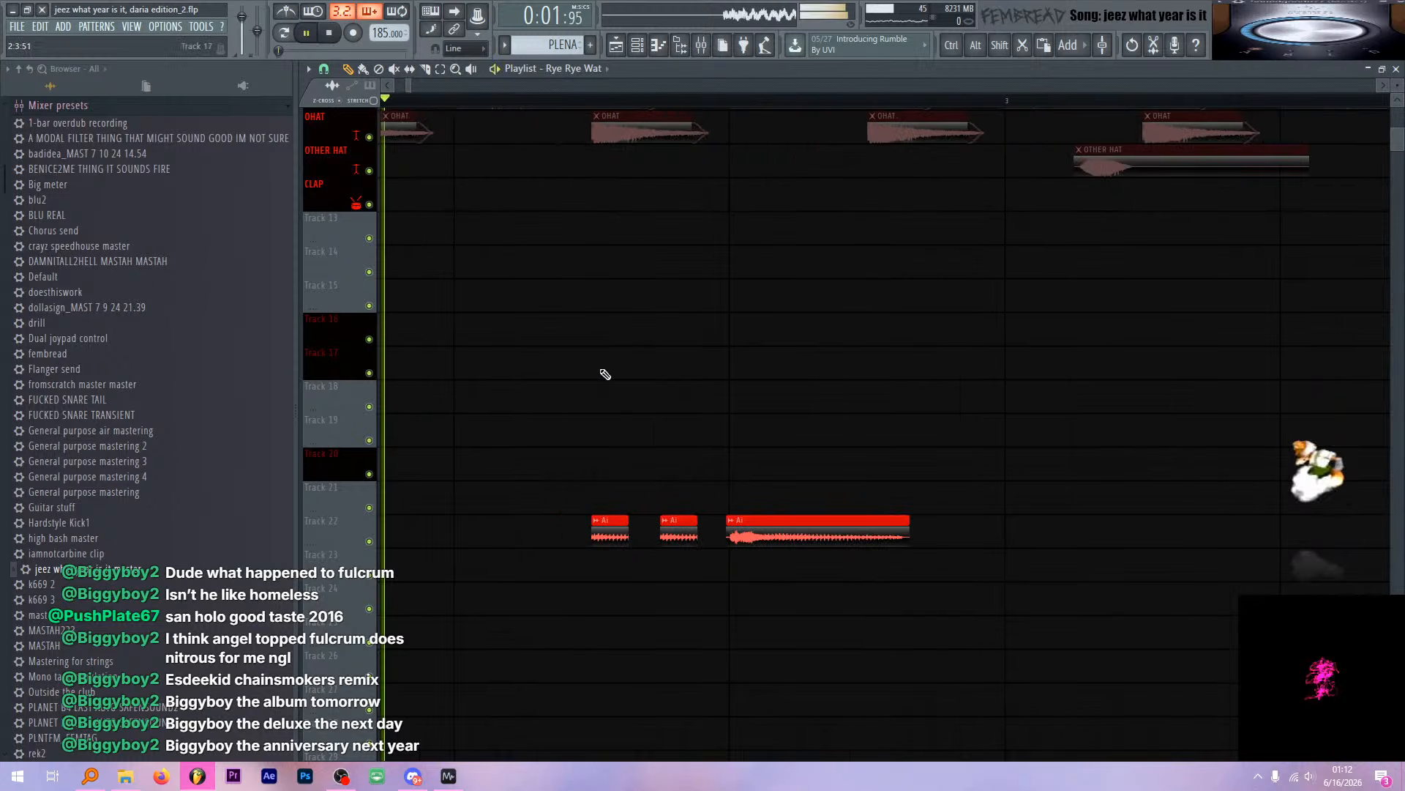
{"action": "key", "text": "space"}
{"action": "double_click", "coordinate": [616, 525]}
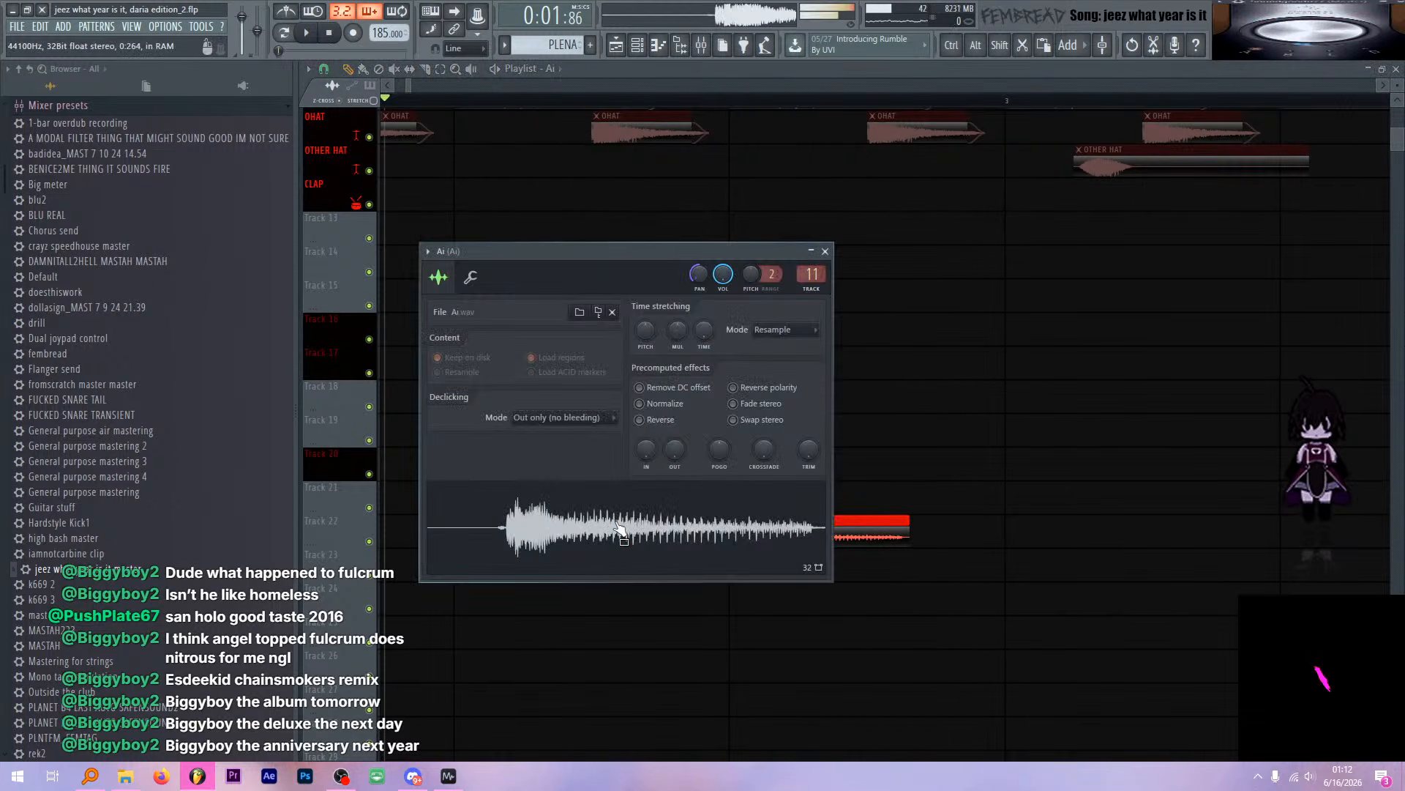
Close the Ai sample settings and show Fruity parametric EQ 2 on the Ai mixer track 11
{"action": "left_click", "coordinate": [824, 249]}
{"action": "left_click", "coordinate": [704, 46]}
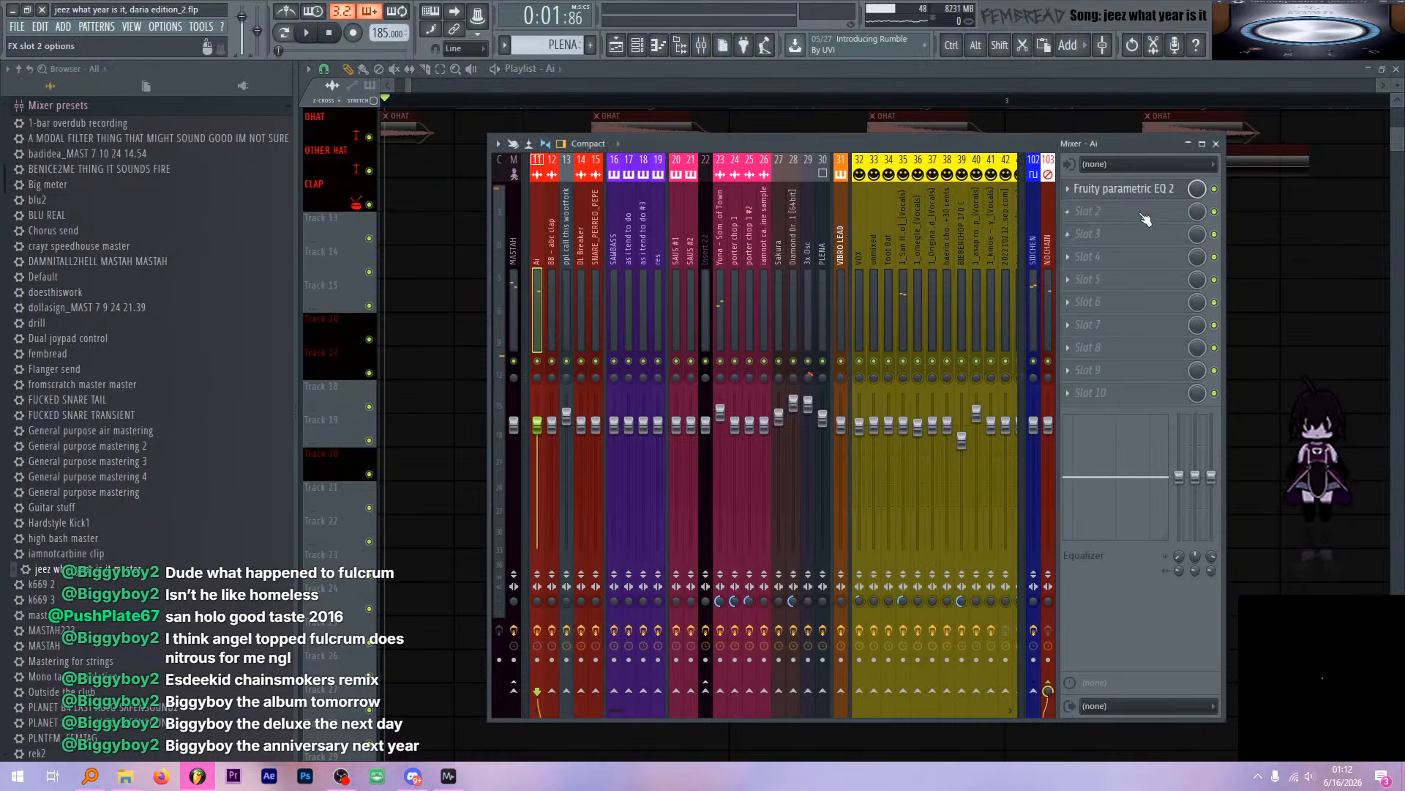
{"action": "left_click", "coordinate": [1167, 194]}
{"action": "left_click", "coordinate": [1164, 195]}
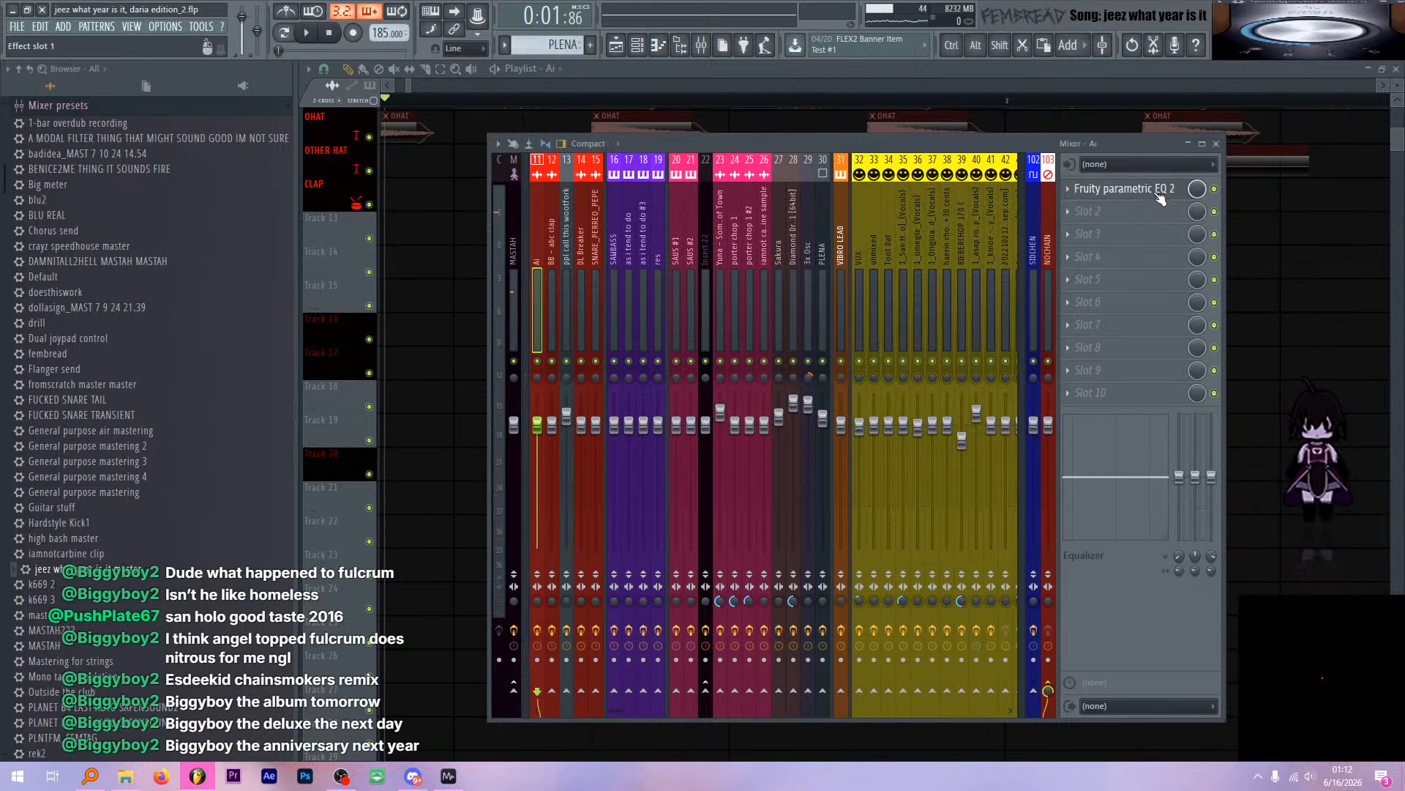
Leave the mixer and play the three Ai clips on Track 22 in the song
{"action": "left_click", "coordinate": [842, 82]}
{"action": "scroll", "coordinate": [688, 396], "scroll_direction": "down", "scroll_amount": 3}
{"action": "key", "text": "space"}
{"action": "scroll", "coordinate": [686, 483], "scroll_direction": "up", "scroll_amount": 2}
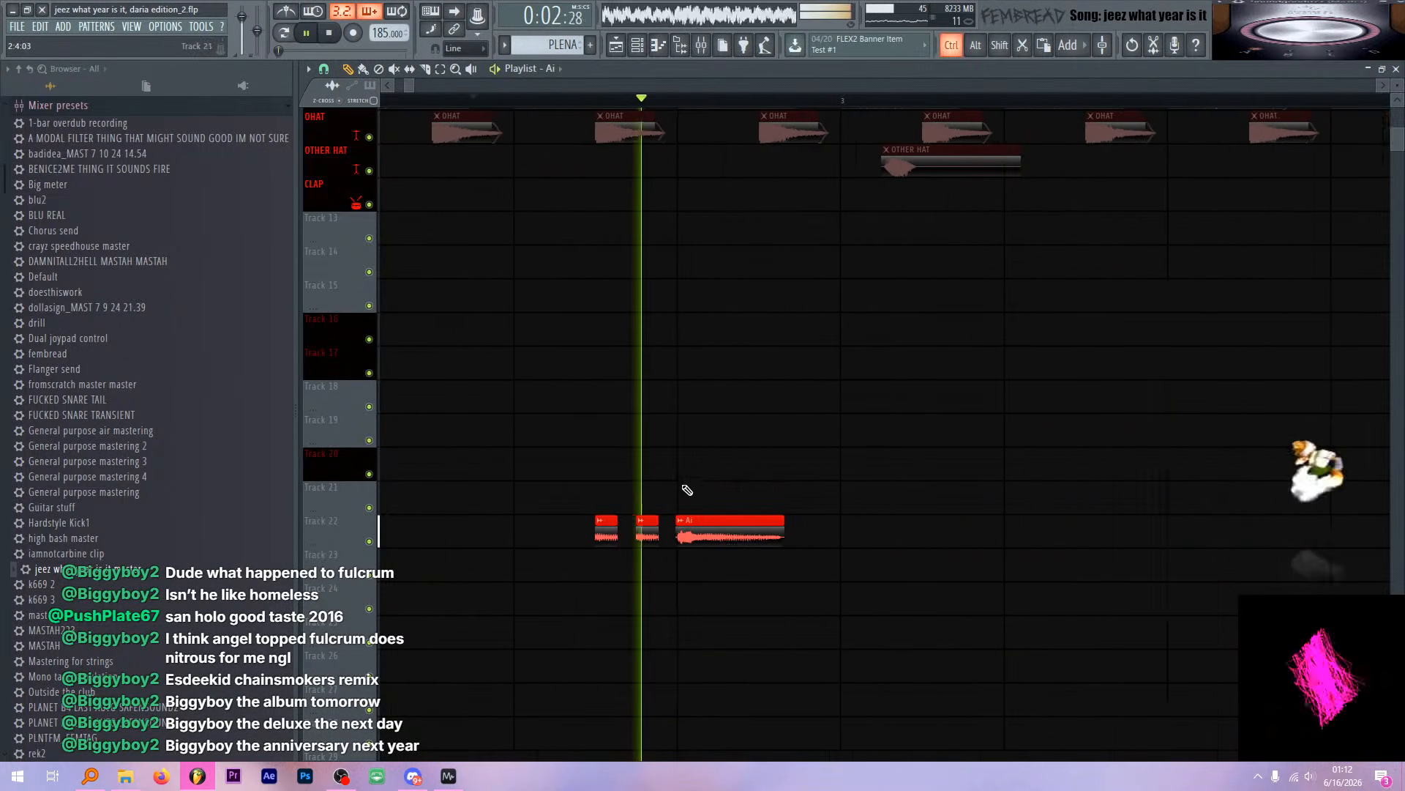
{"action": "key", "text": "space"}
Find the what pattern clip on Track 16 before bar 5, view its snare notes in the piano roll, and return to the playlist
{"action": "scroll", "coordinate": [635, 245], "scroll_direction": "down", "scroll_amount": 5}
{"action": "scroll", "coordinate": [793, 302], "scroll_direction": "right", "scroll_amount": 2}
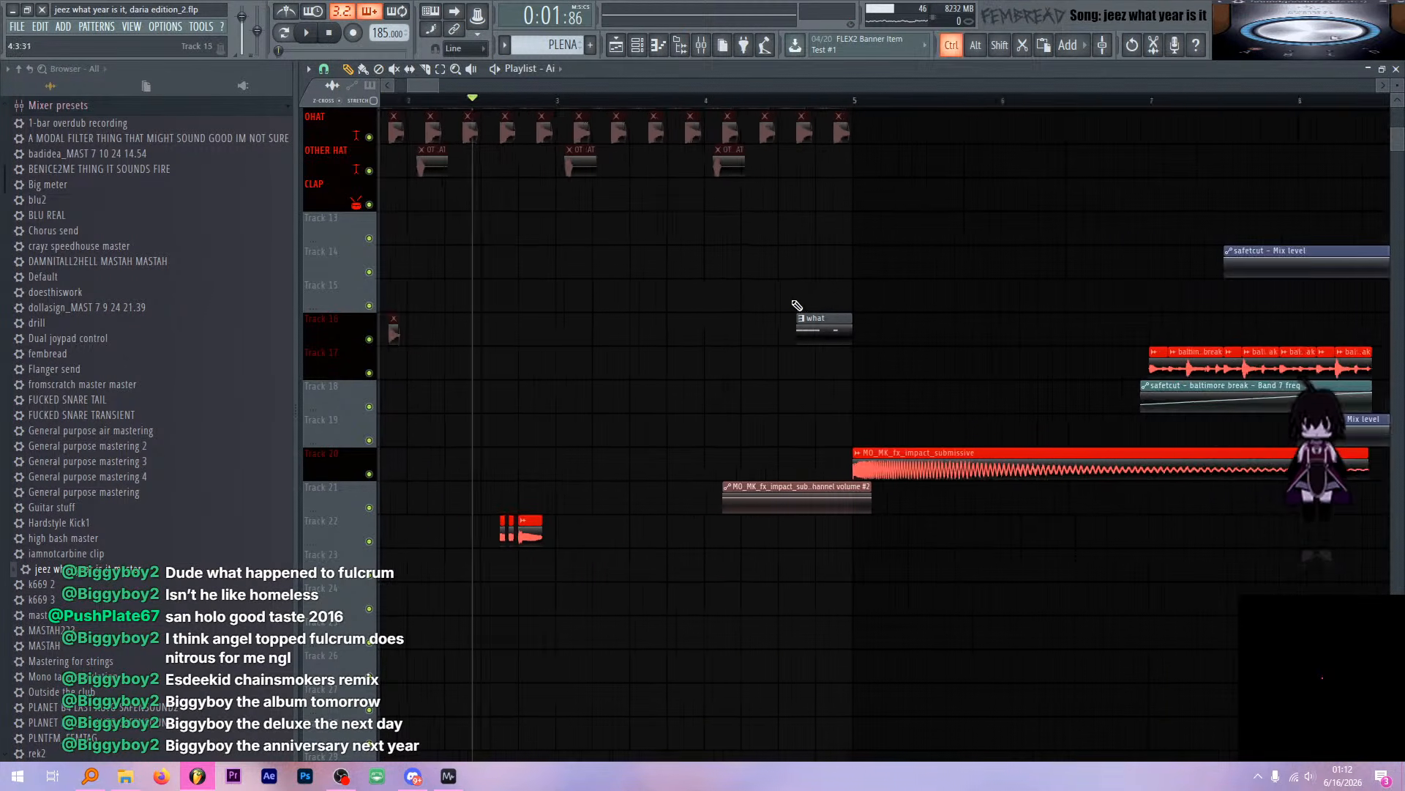
{"action": "scroll", "coordinate": [820, 267], "scroll_direction": "up", "scroll_amount": 4}
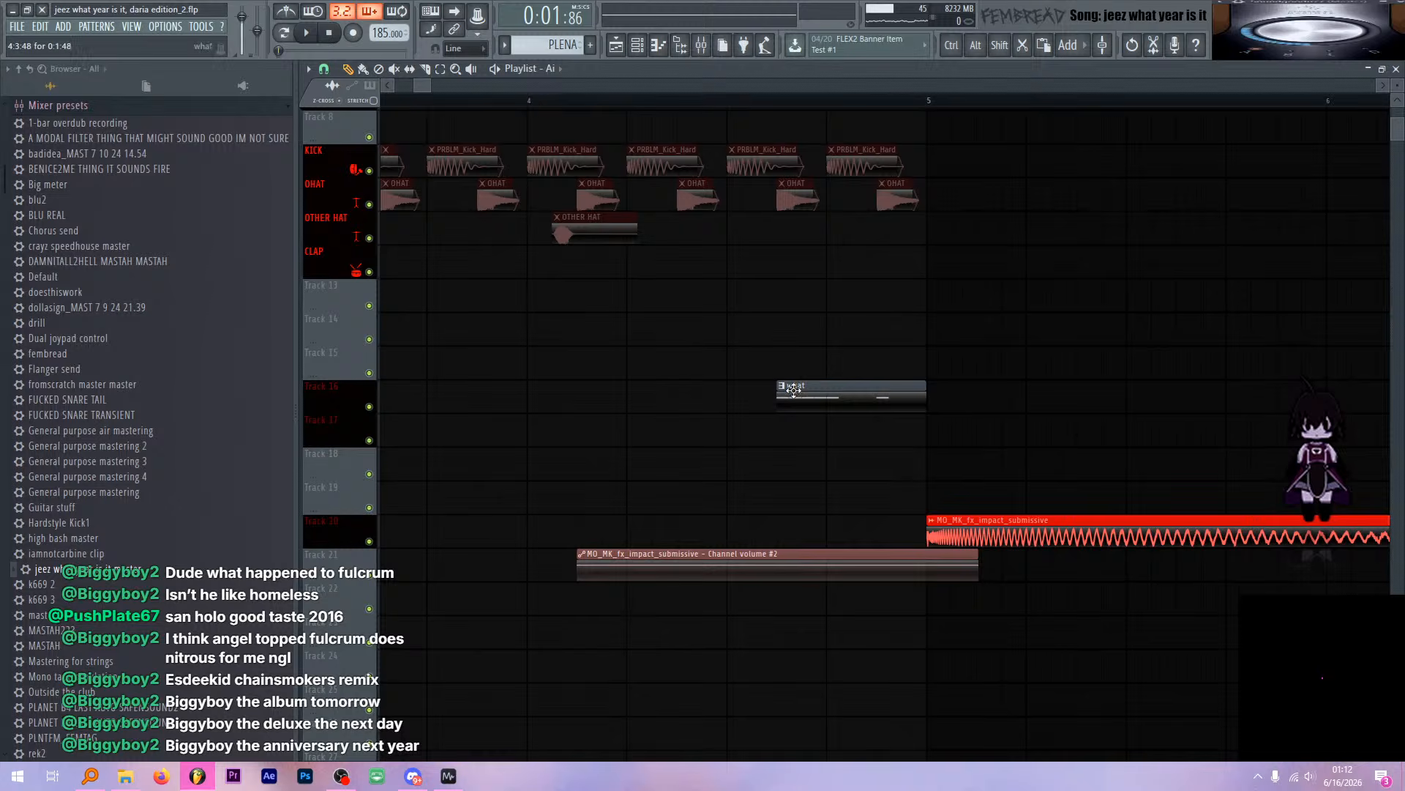
{"action": "double_click", "coordinate": [794, 393]}
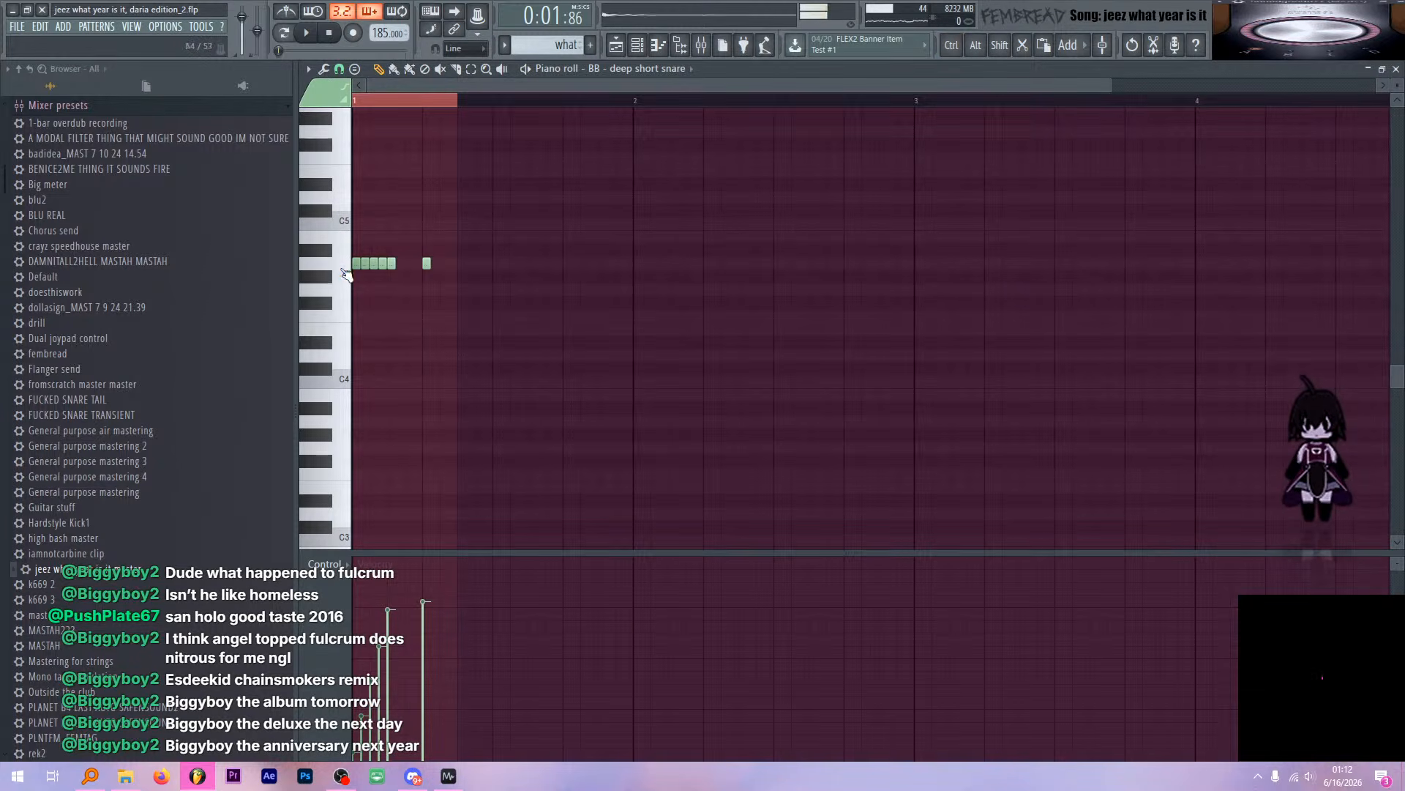
{"action": "left_click", "coordinate": [617, 53]}
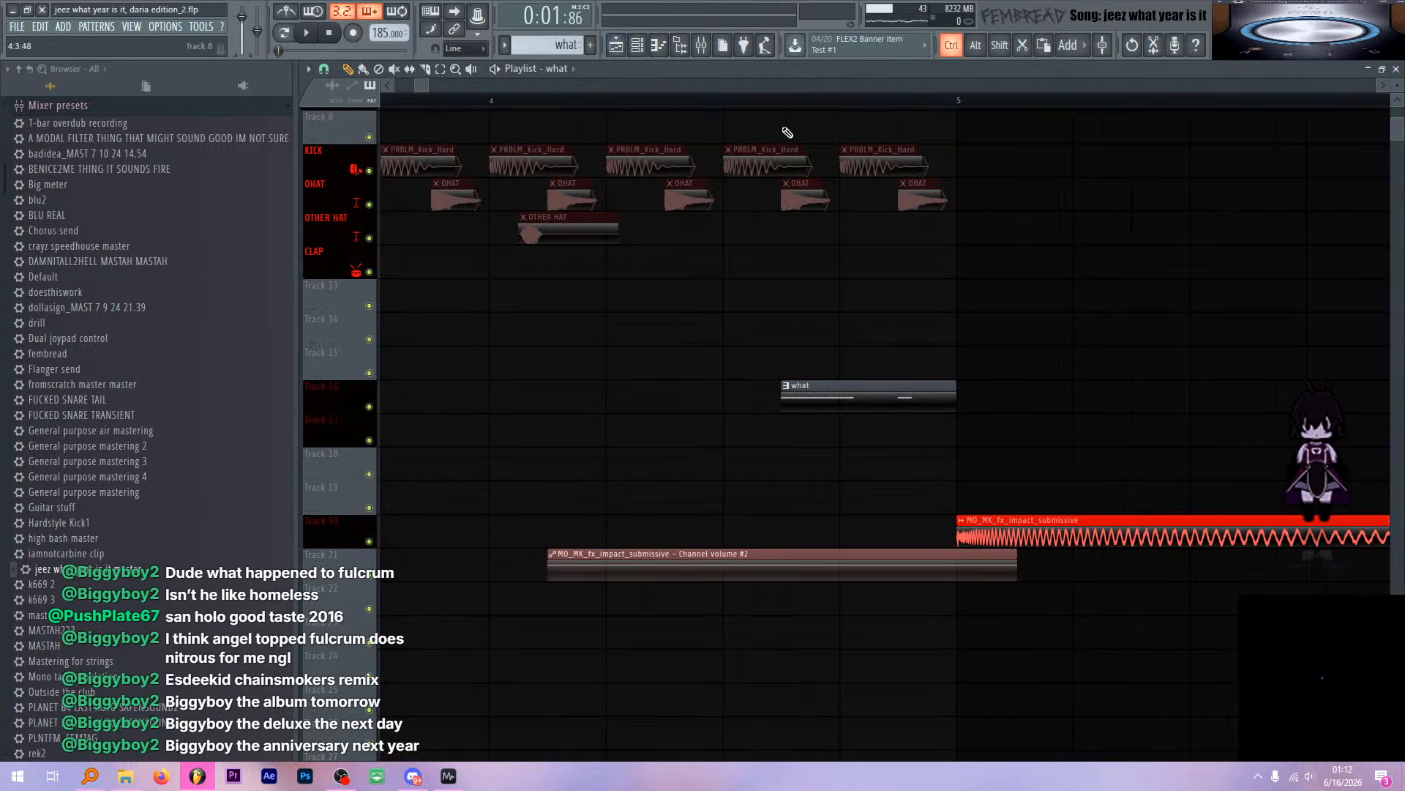
Play the song from just before the what clip through the start of the impact sample on Track 20
{"action": "left_click_drag", "start_coordinate": [767, 104], "coordinate": [734, 103]}
{"action": "scroll", "coordinate": [713, 205], "scroll_direction": "down", "scroll_amount": 5}
{"action": "key", "text": "space"}
{"action": "scroll", "coordinate": [704, 205], "scroll_direction": "down", "scroll_amount": 3}
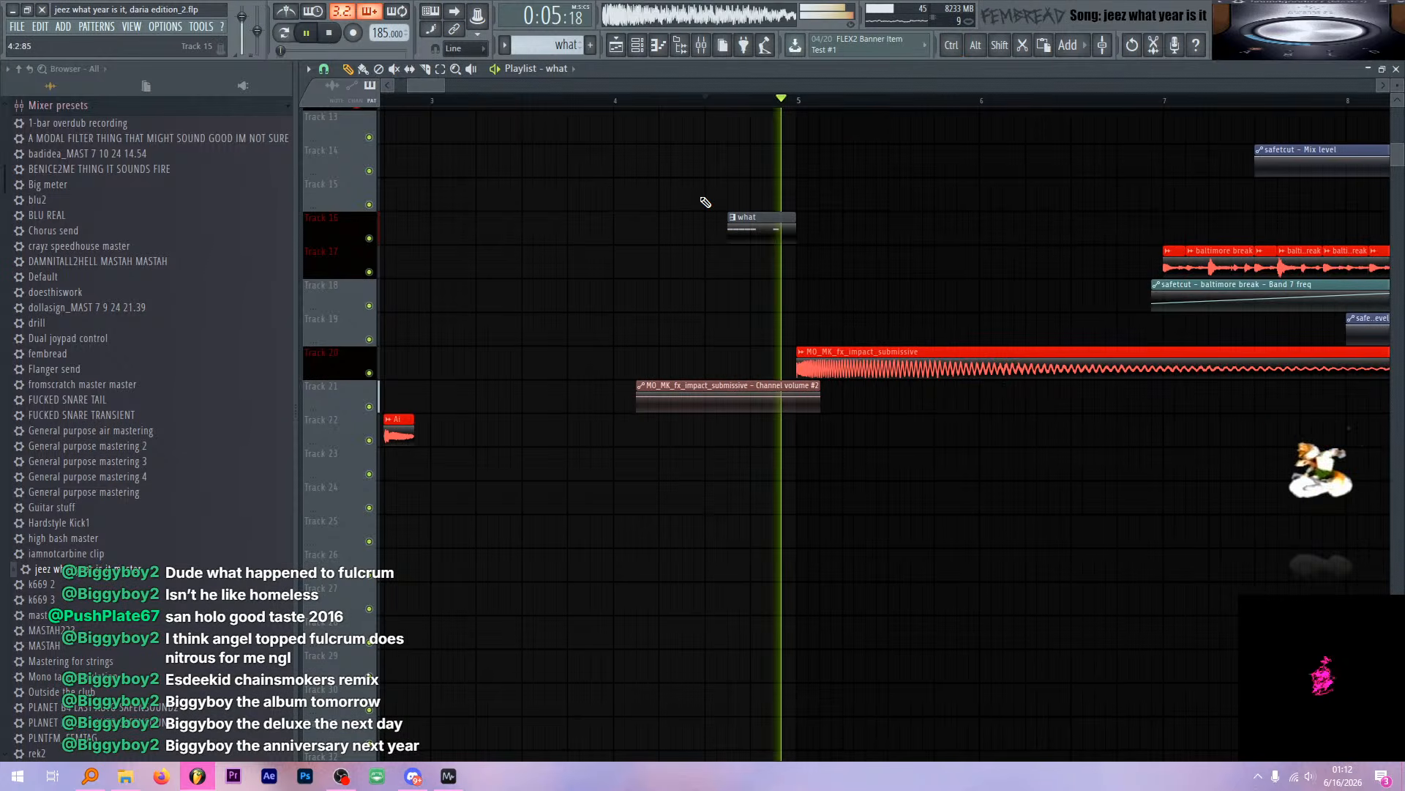
{"action": "scroll", "coordinate": [705, 206], "scroll_direction": "down", "scroll_amount": 2}
{"action": "scroll", "coordinate": [842, 241], "scroll_direction": "up", "scroll_amount": 3}
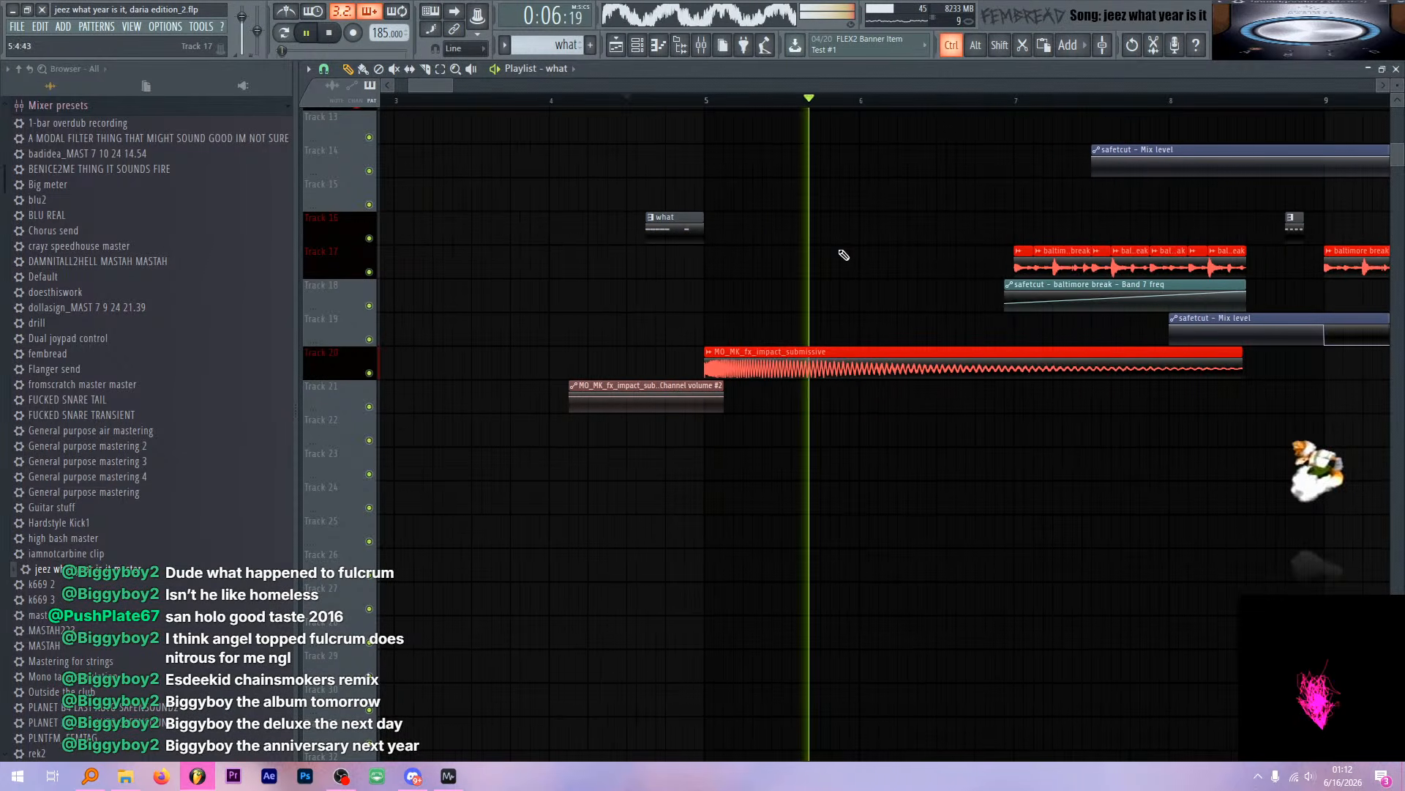
{"action": "key", "text": "space"}
Open the MO_MK_fx_impact_submissive sample settings, find its source folder in the browser, and close the settings
{"action": "double_click", "coordinate": [824, 367]}
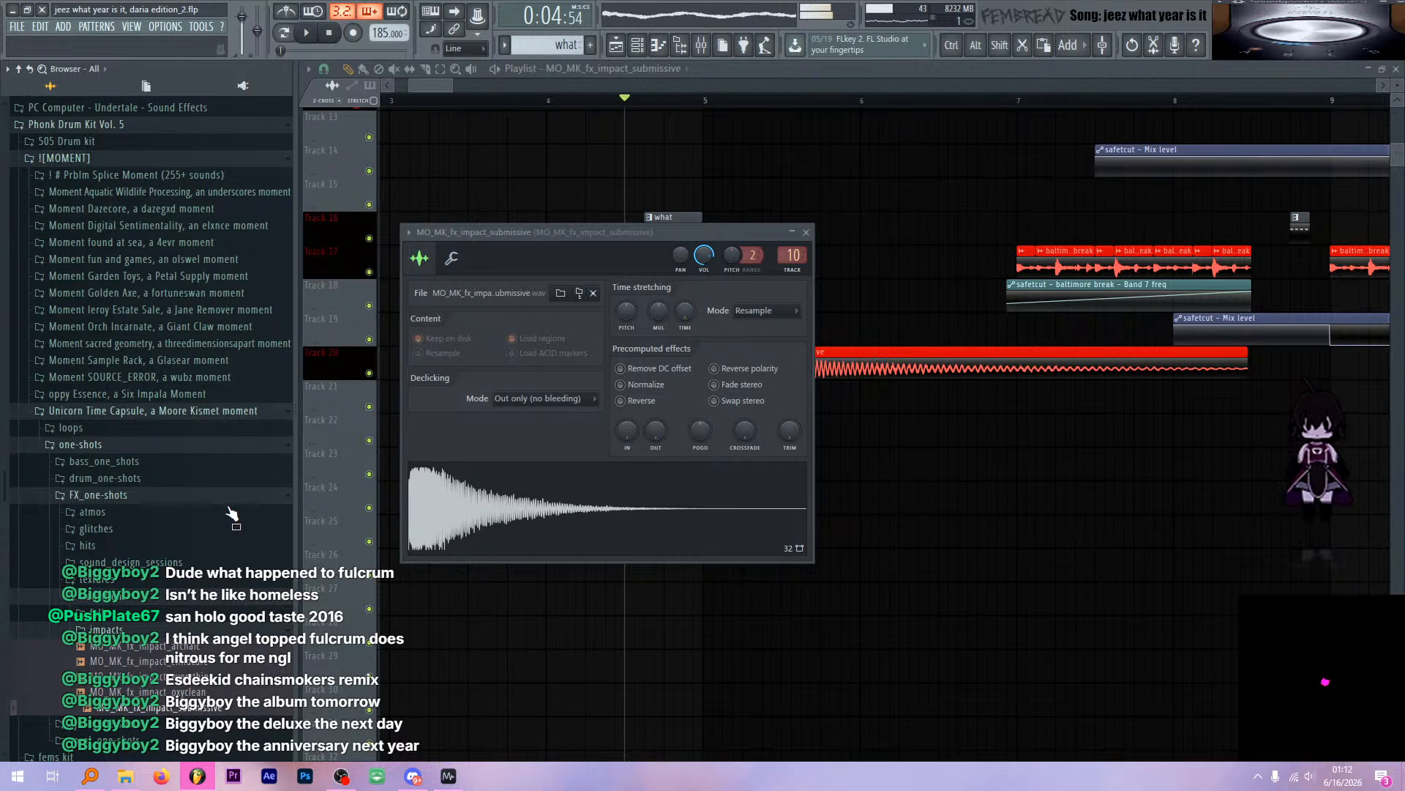
{"action": "scroll", "coordinate": [229, 540], "scroll_direction": "down", "scroll_amount": 2}
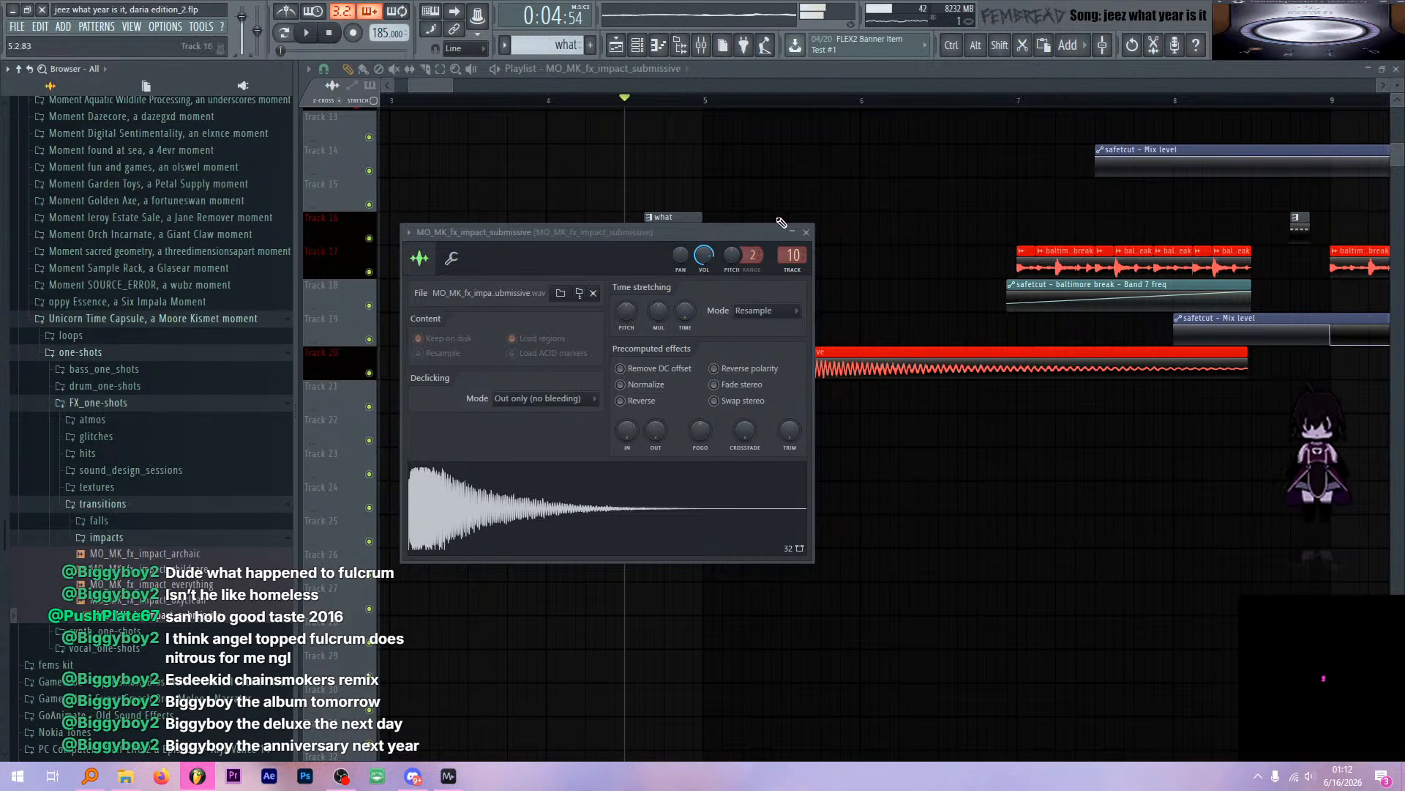
{"action": "left_click", "coordinate": [807, 232]}
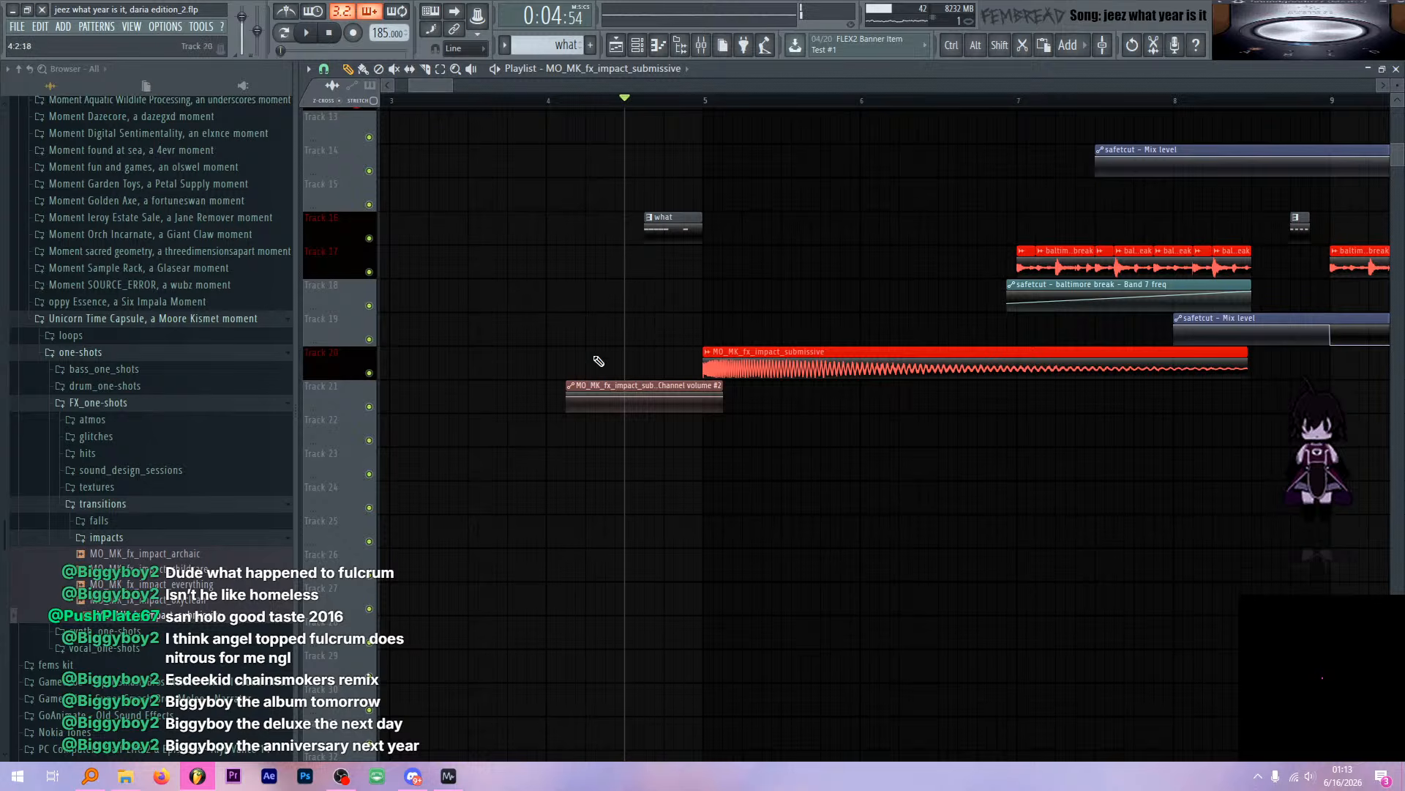
Collapse the ![MOMENT] and Phonk Drum Kit Vol. 5 folders in the browser
{"action": "scroll", "coordinate": [216, 401], "scroll_direction": "up", "scroll_amount": 5}
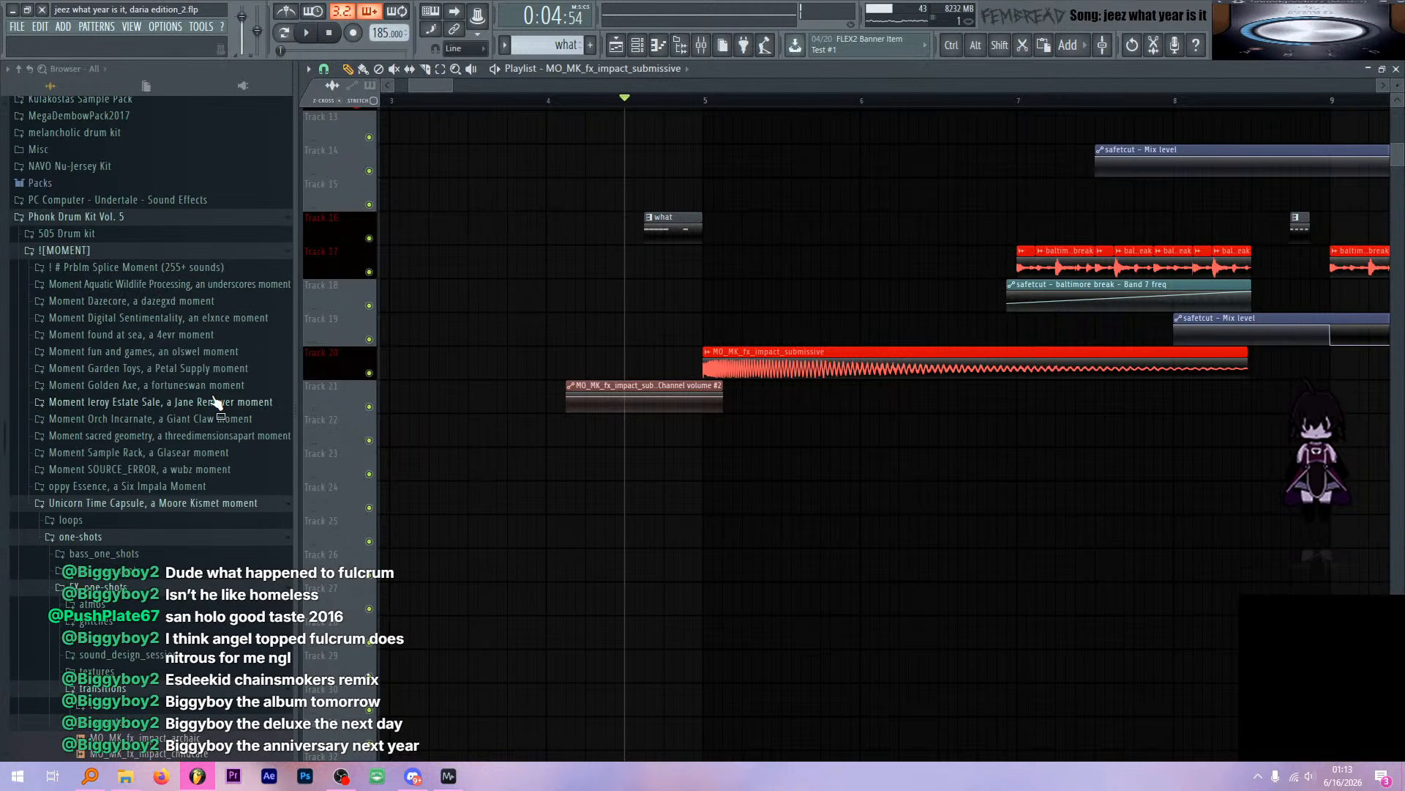
{"action": "left_click", "coordinate": [103, 252]}
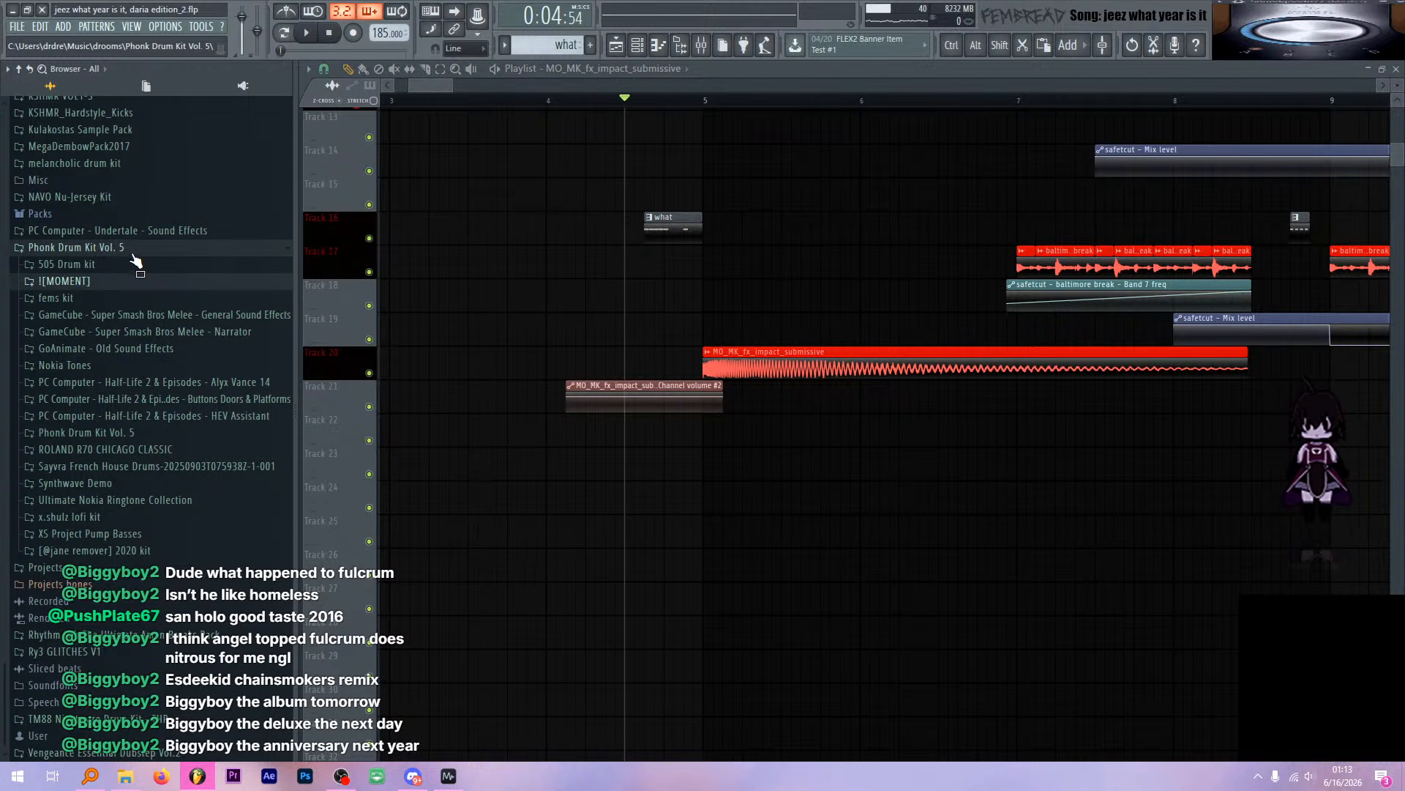
{"action": "left_click", "coordinate": [131, 253]}
Look through the playlist's drum, bass, synth and vocal tracks for the next clips to present around bar 7
{"action": "scroll", "coordinate": [771, 427], "scroll_direction": "down", "scroll_amount": 8}
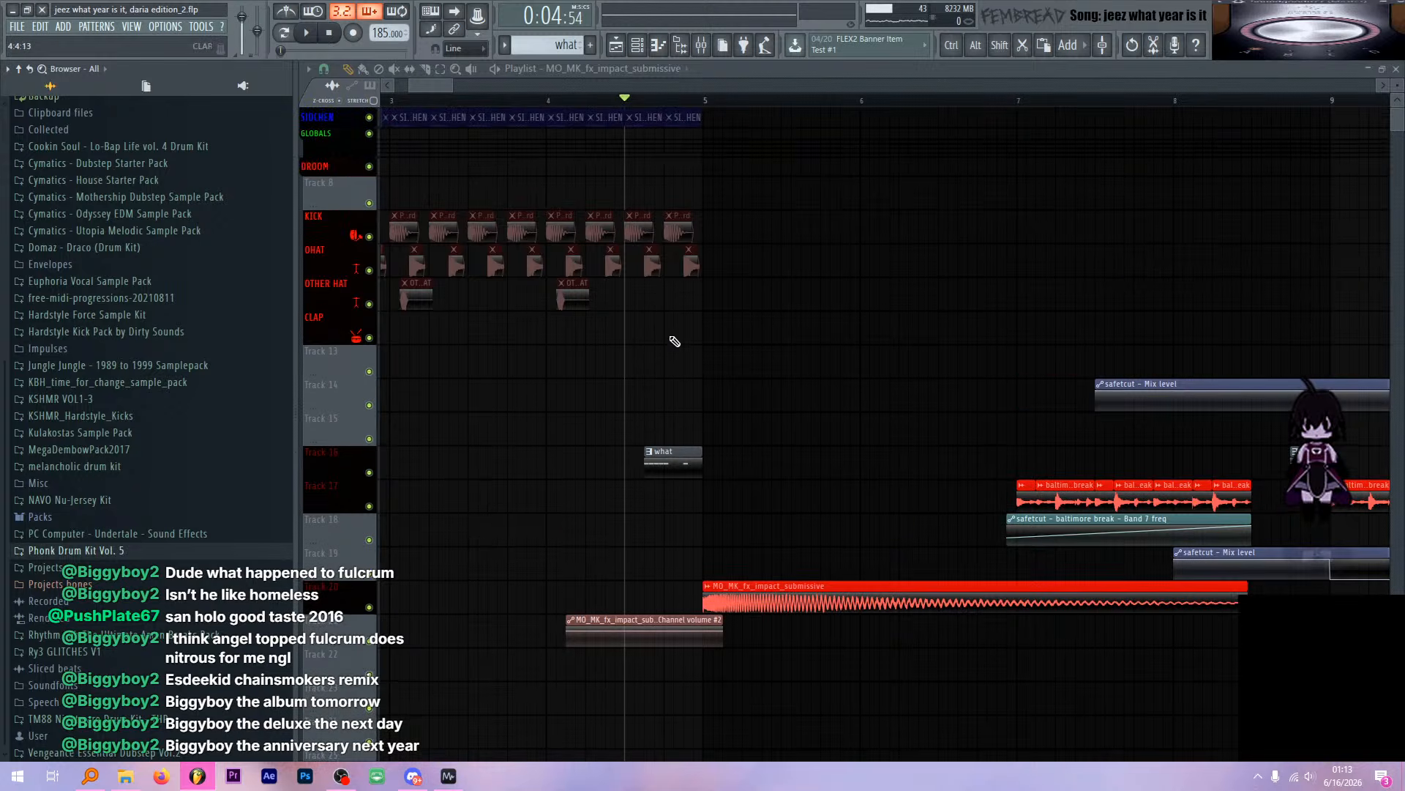
{"action": "scroll", "coordinate": [713, 289], "scroll_direction": "down", "scroll_amount": 6}
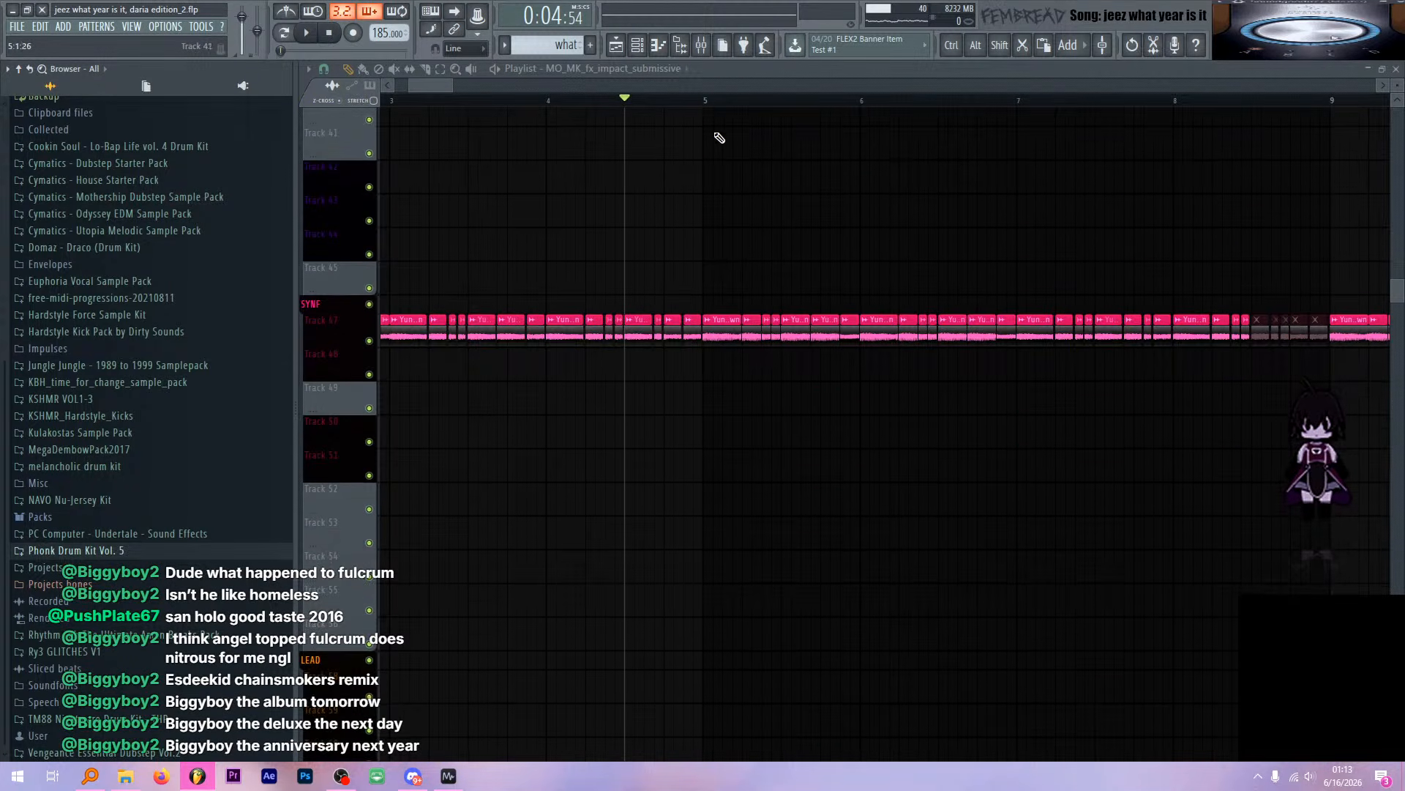
{"action": "scroll", "coordinate": [703, 103], "scroll_direction": "down", "scroll_amount": 4}
{"action": "scroll", "coordinate": [553, 243], "scroll_direction": "down", "scroll_amount": 12}
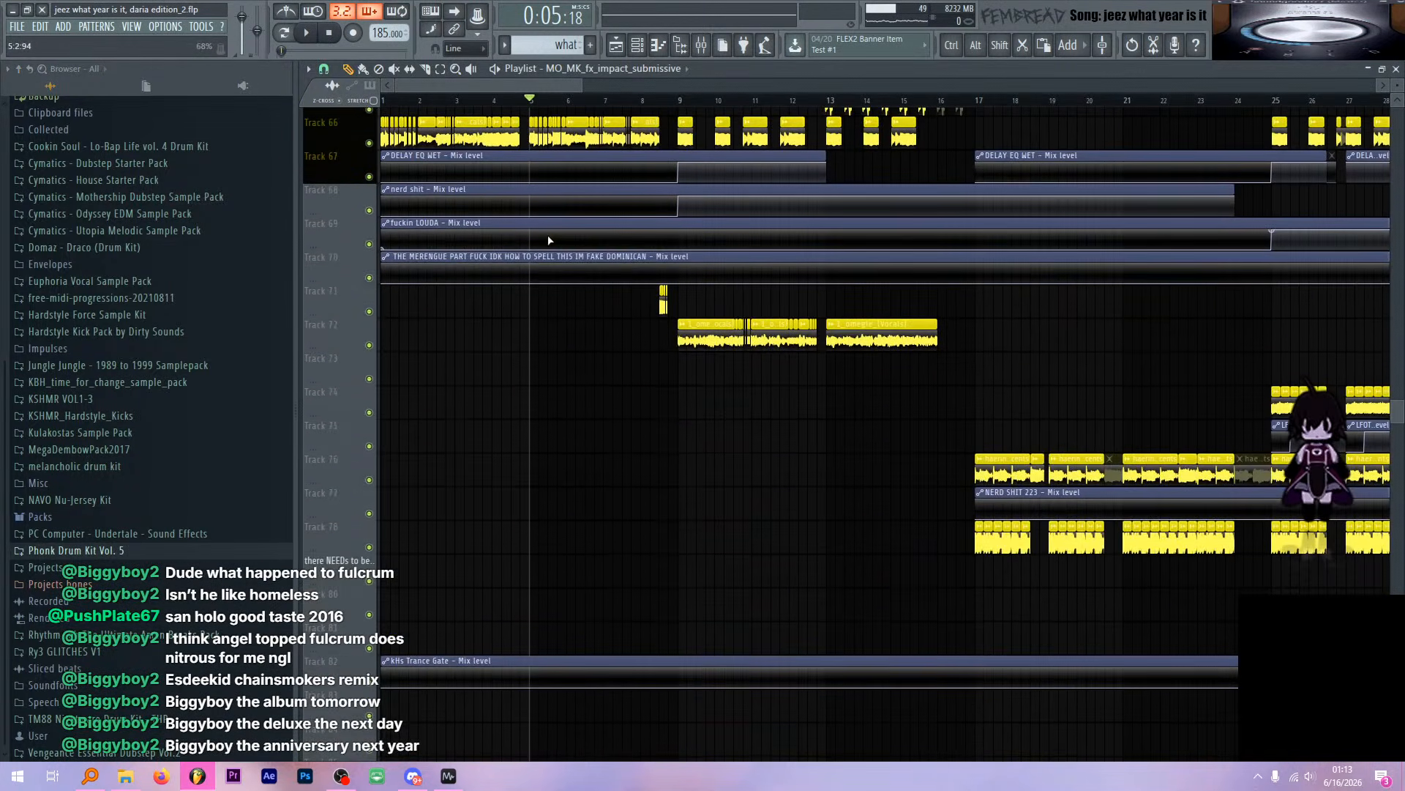
{"action": "scroll", "coordinate": [566, 303], "scroll_direction": "up", "scroll_amount": 8}
{"action": "scroll", "coordinate": [578, 302], "scroll_direction": "up", "scroll_amount": 13}
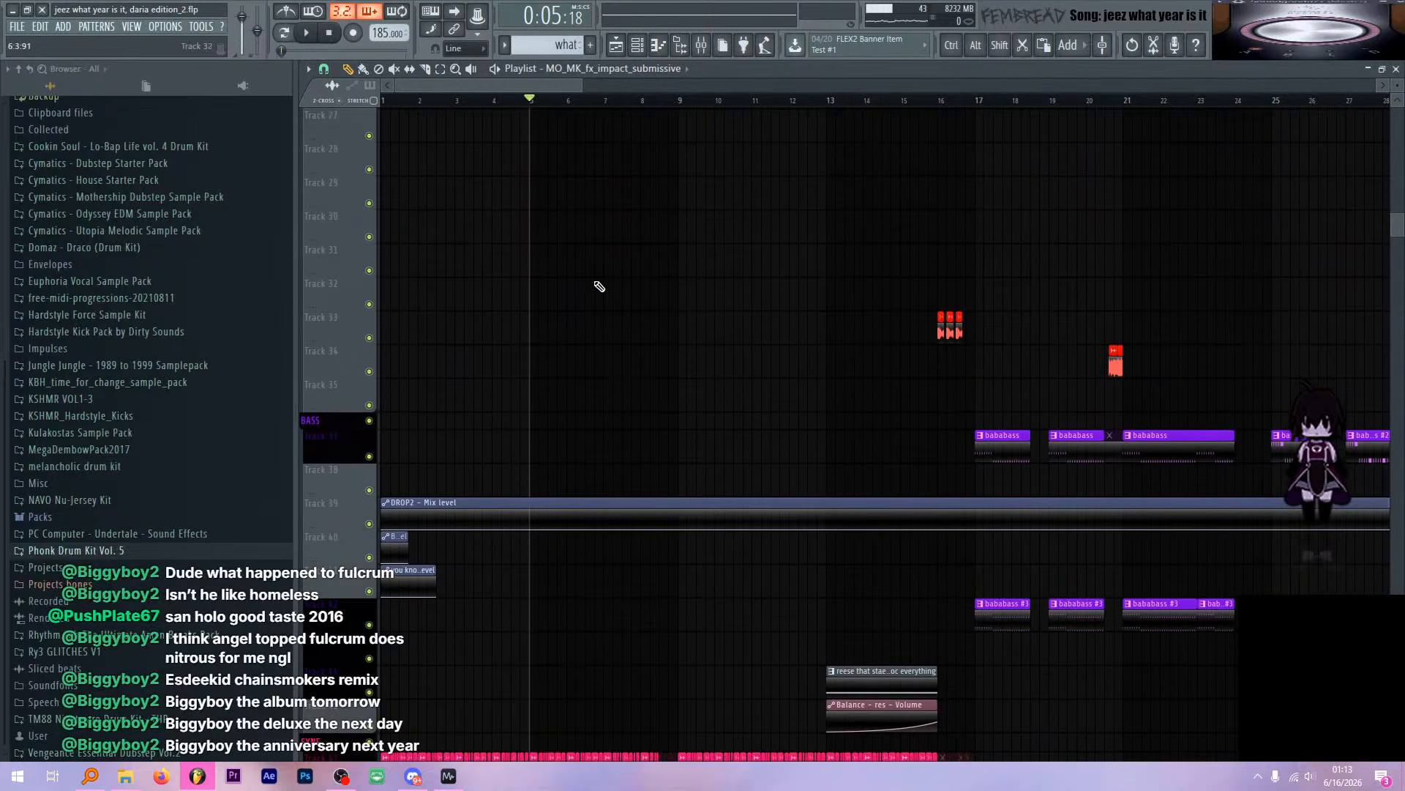
{"action": "scroll", "coordinate": [600, 287], "scroll_direction": "down", "scroll_amount": 10}
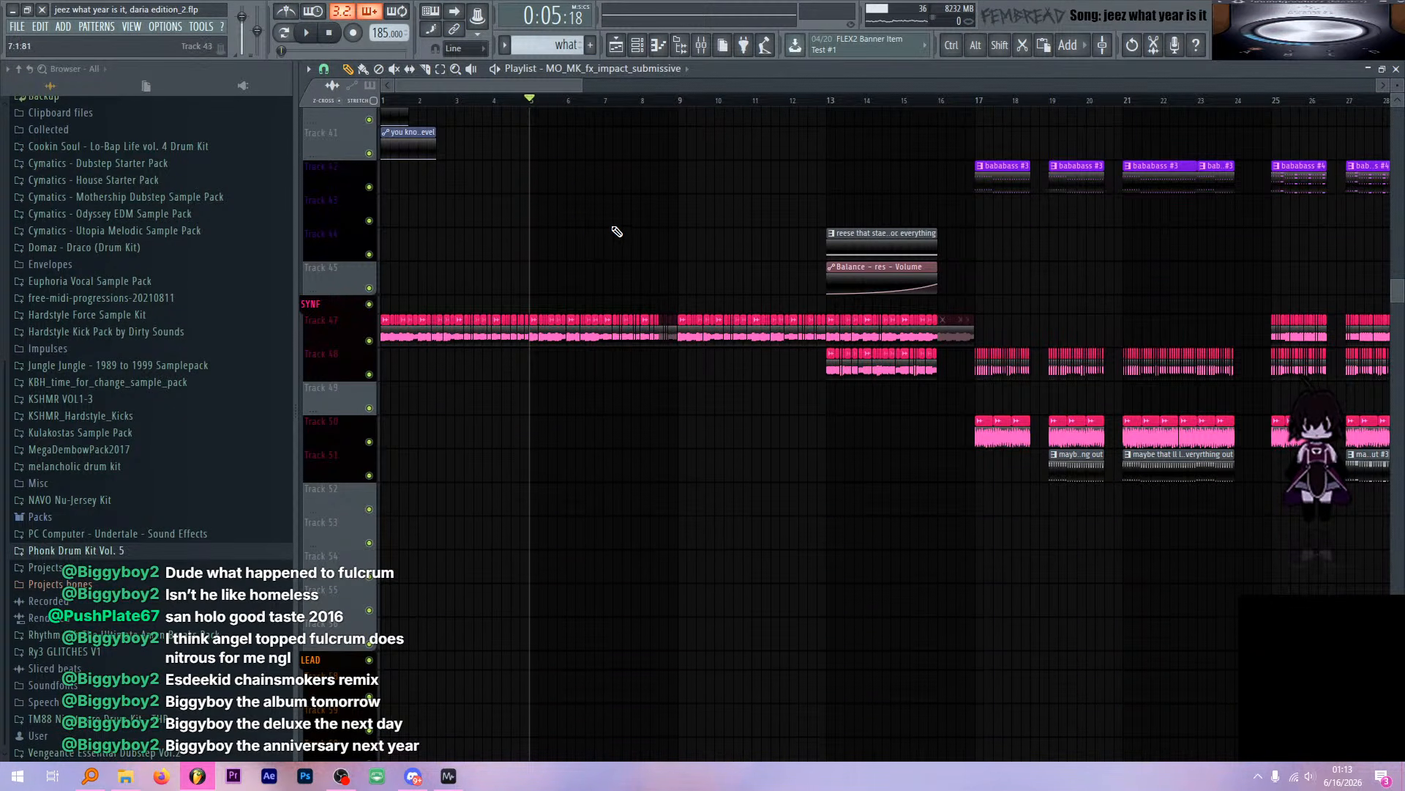
{"action": "scroll", "coordinate": [684, 229], "scroll_direction": "up", "scroll_amount": 5}
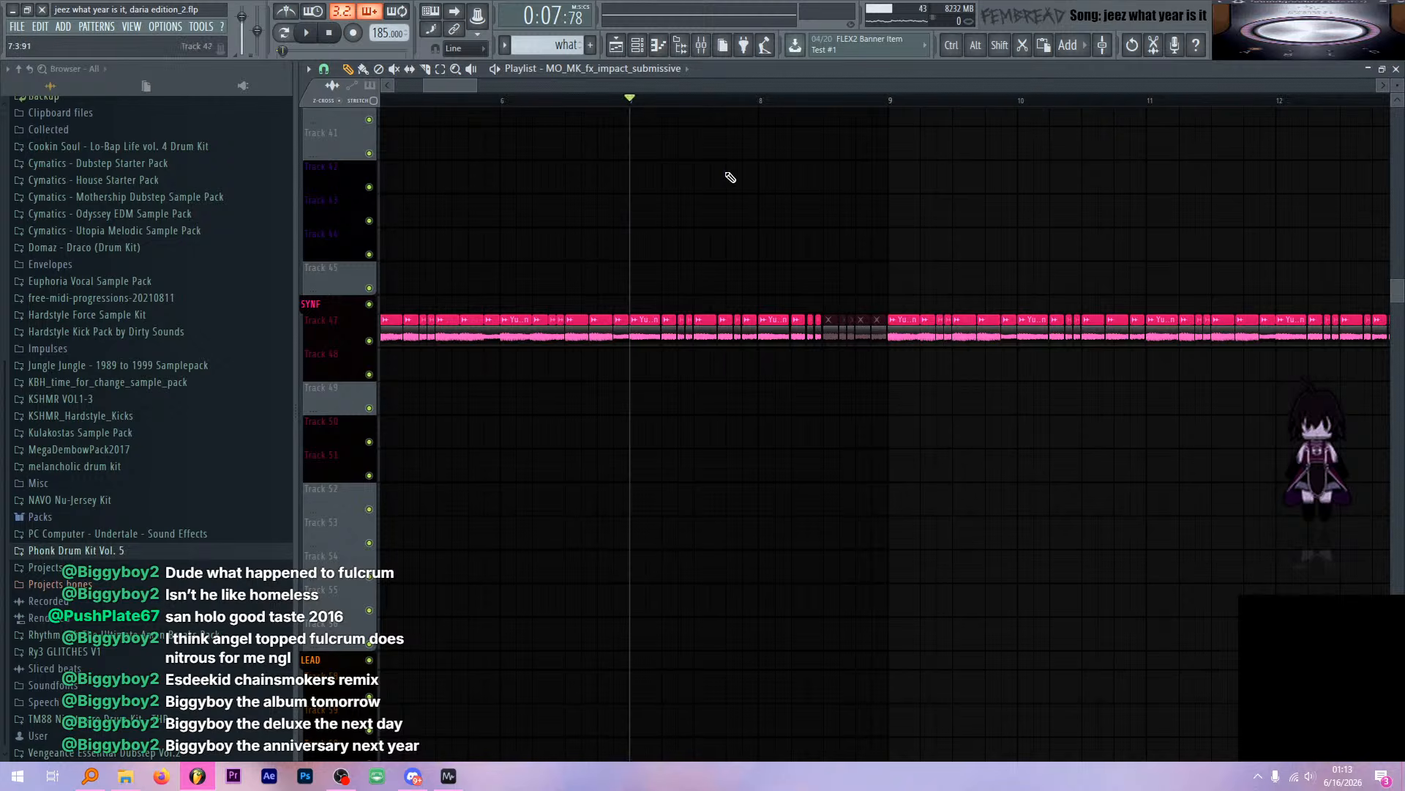
{"action": "scroll", "coordinate": [724, 174], "scroll_direction": "down", "scroll_amount": 5}
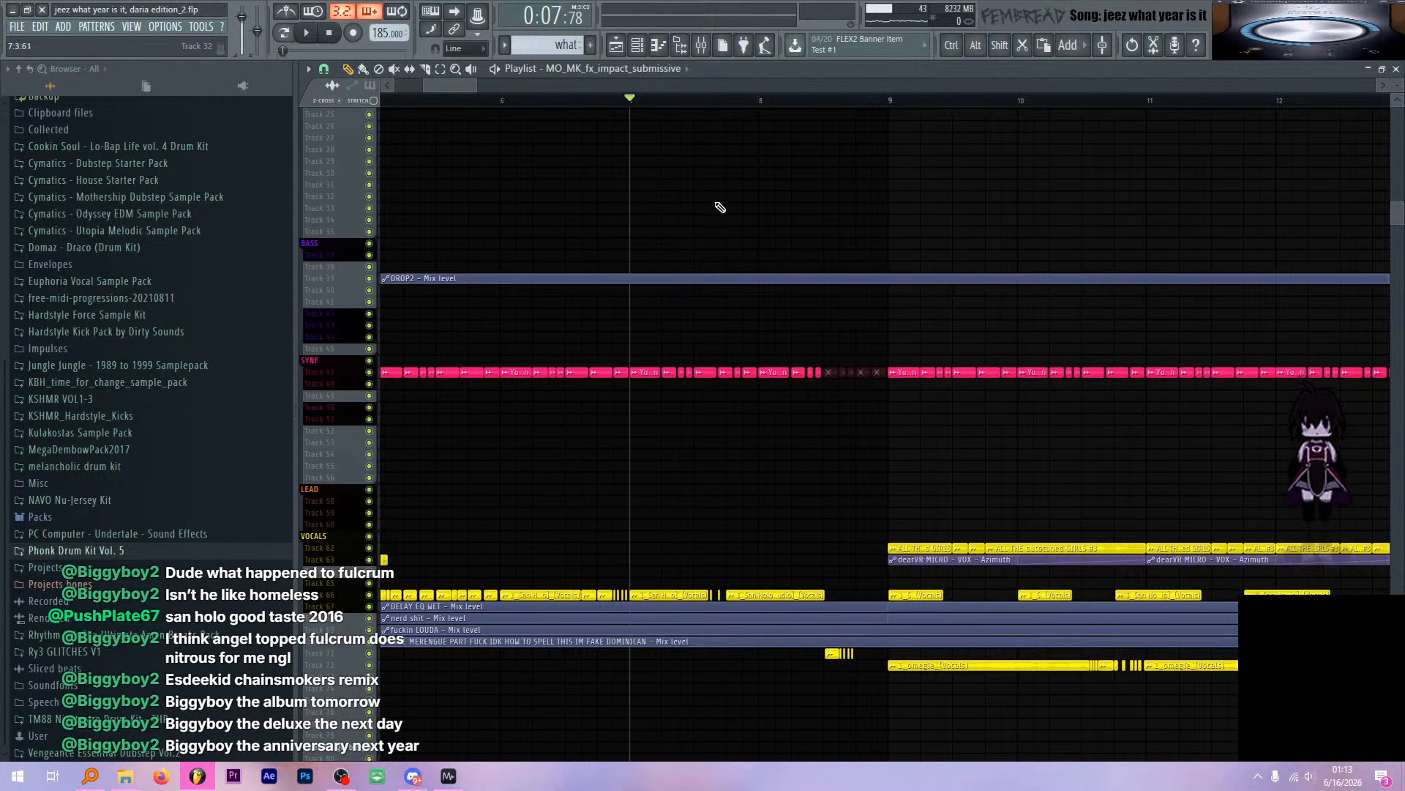
{"action": "scroll", "coordinate": [756, 240], "scroll_direction": "up", "scroll_amount": 2}
{"action": "scroll", "coordinate": [871, 298], "scroll_direction": "down", "scroll_amount": 3}
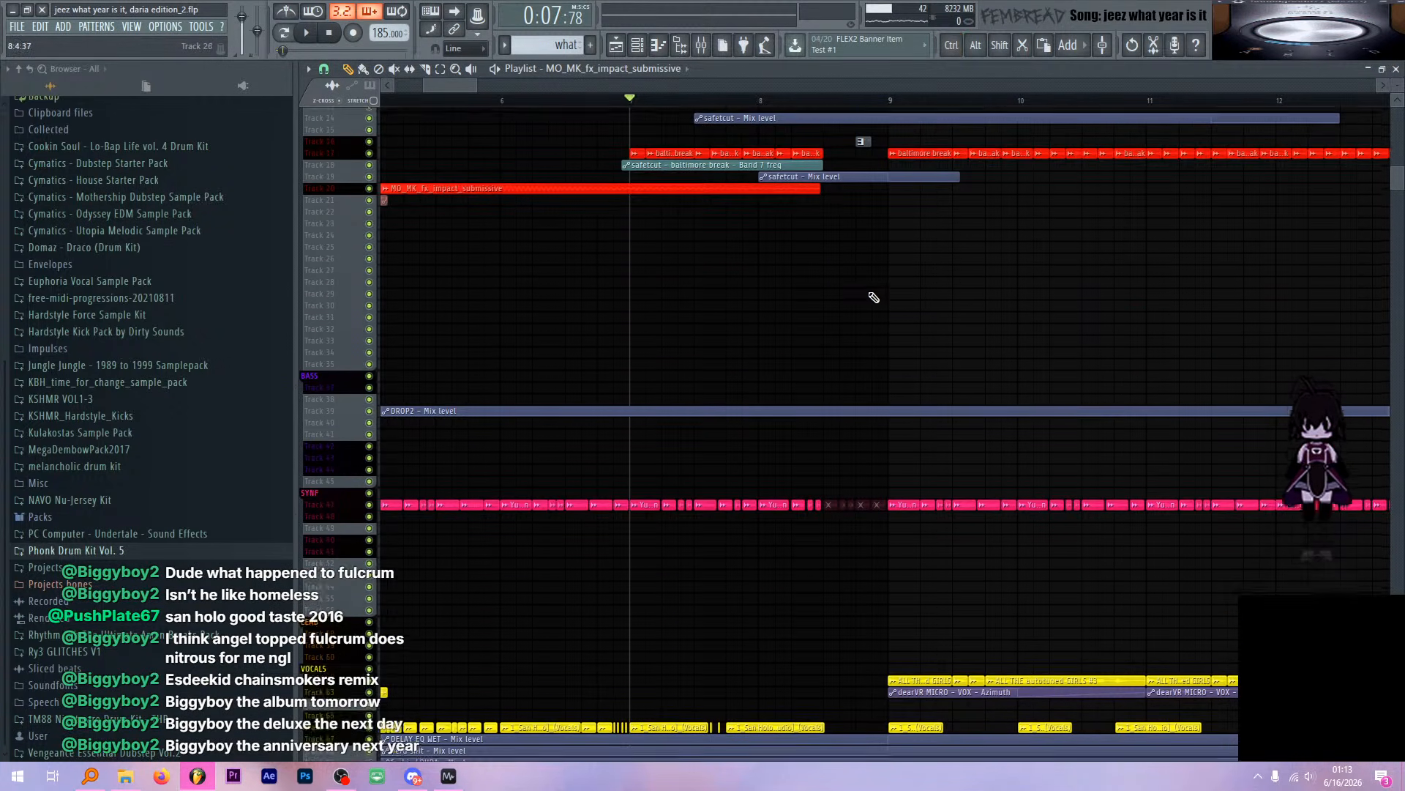
Play the song from bar 7 to demonstrate the baltimore break clips on Track 17
{"action": "key", "text": "space"}
{"action": "scroll", "coordinate": [800, 305], "scroll_direction": "up", "scroll_amount": 3}
{"action": "scroll", "coordinate": [739, 281], "scroll_direction": "up", "scroll_amount": 2}
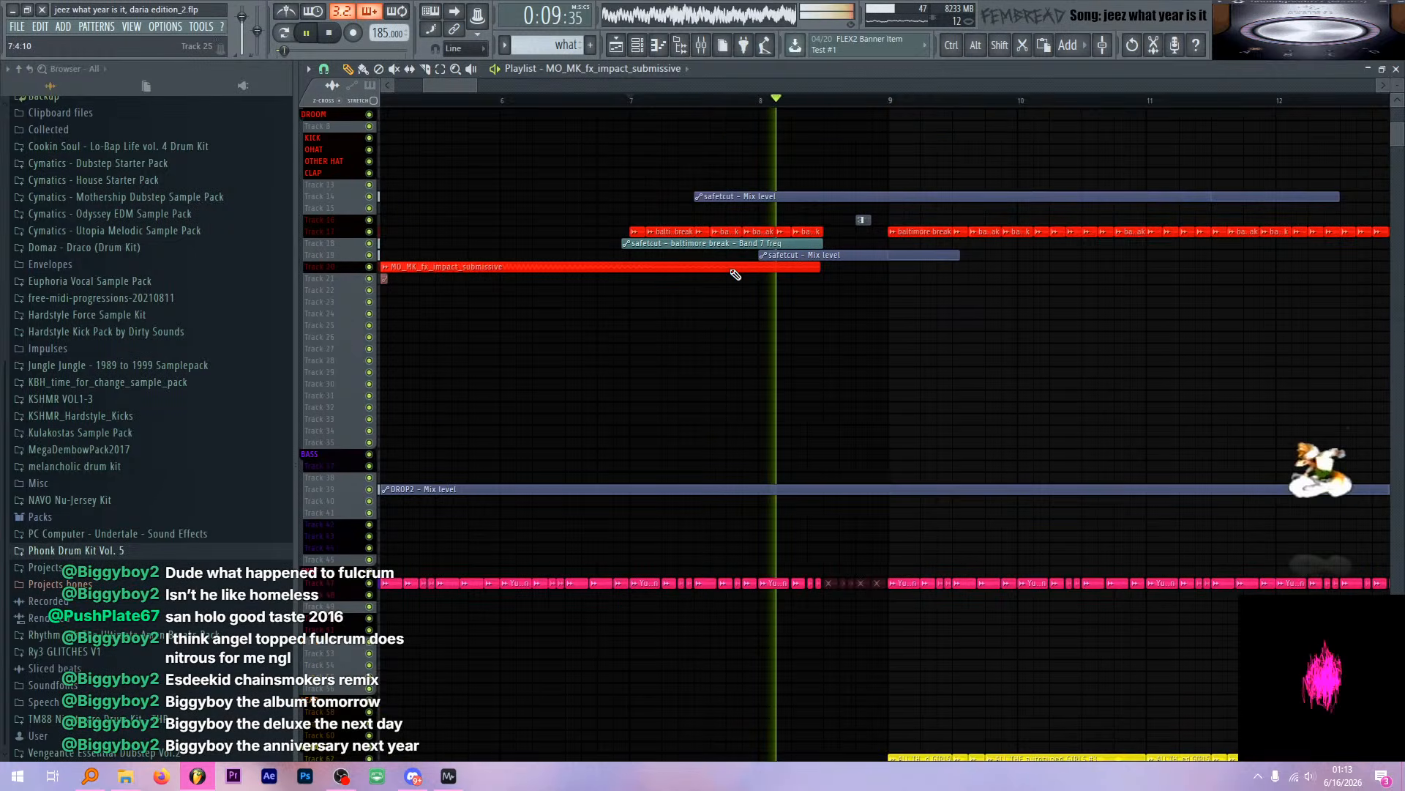
{"action": "key", "text": "space"}
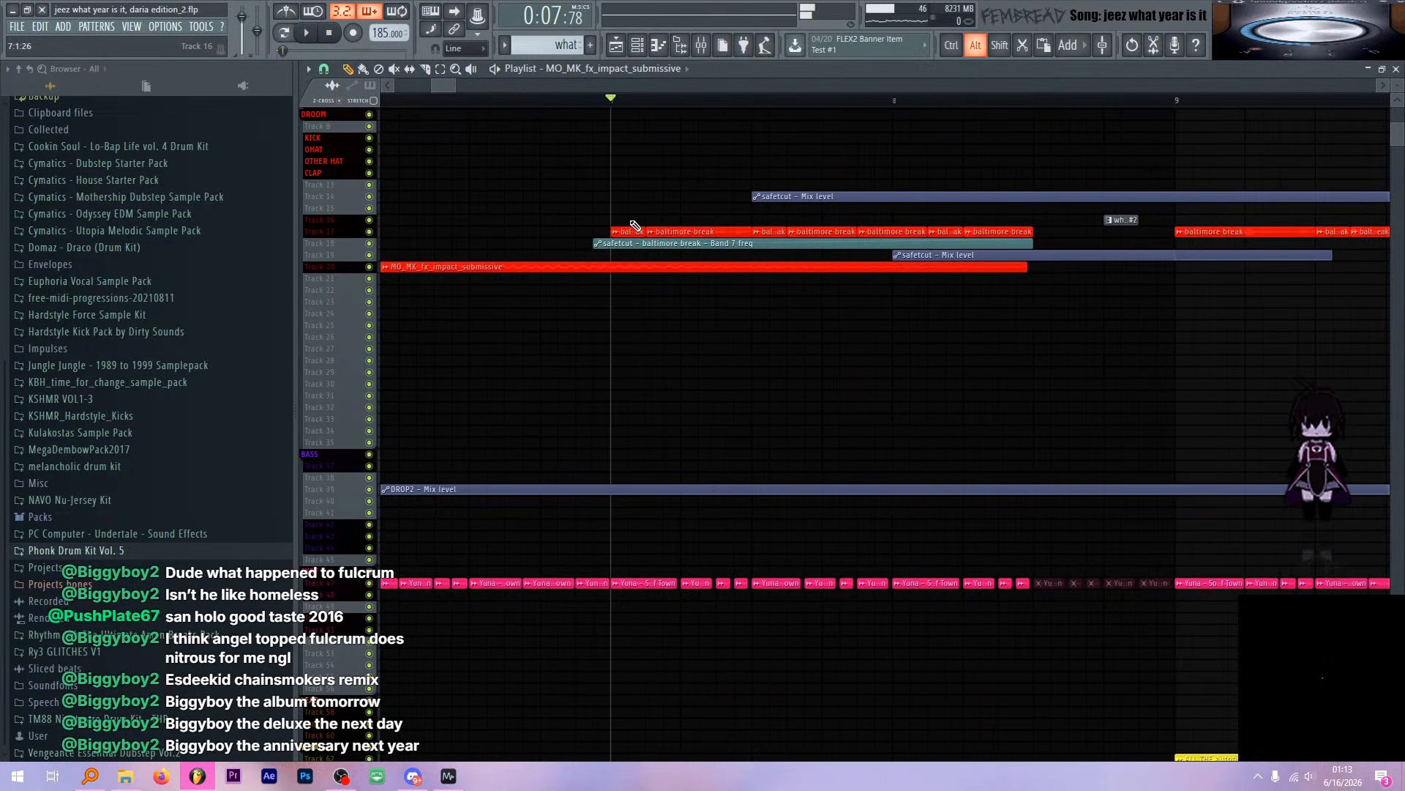
Solo the baltimore break on mixer track 9, bypass its effect slots, and play it from bar 7
{"action": "scroll", "coordinate": [655, 265], "scroll_direction": "up", "scroll_amount": 6}
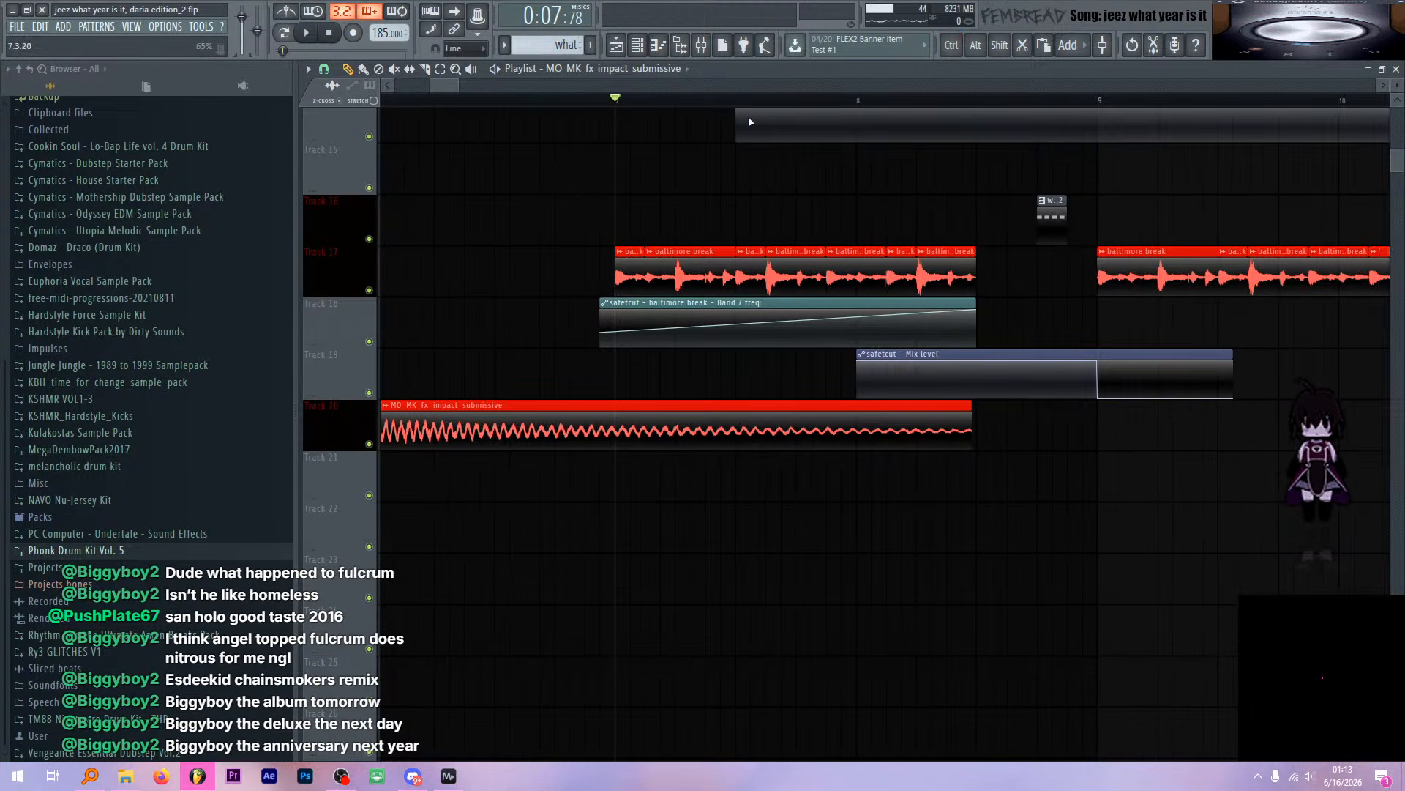
{"action": "left_click", "coordinate": [701, 45]}
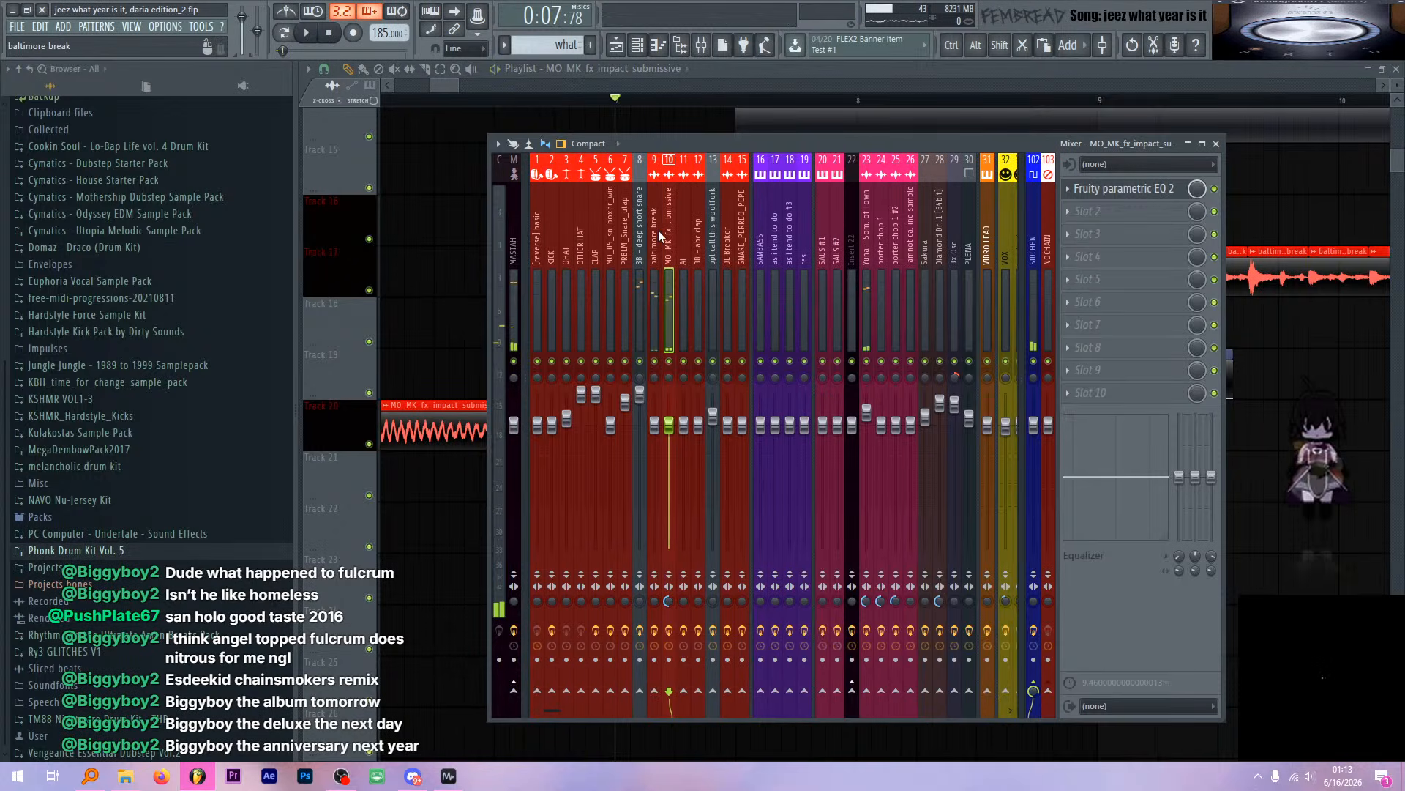
{"action": "left_click", "coordinate": [656, 256]}
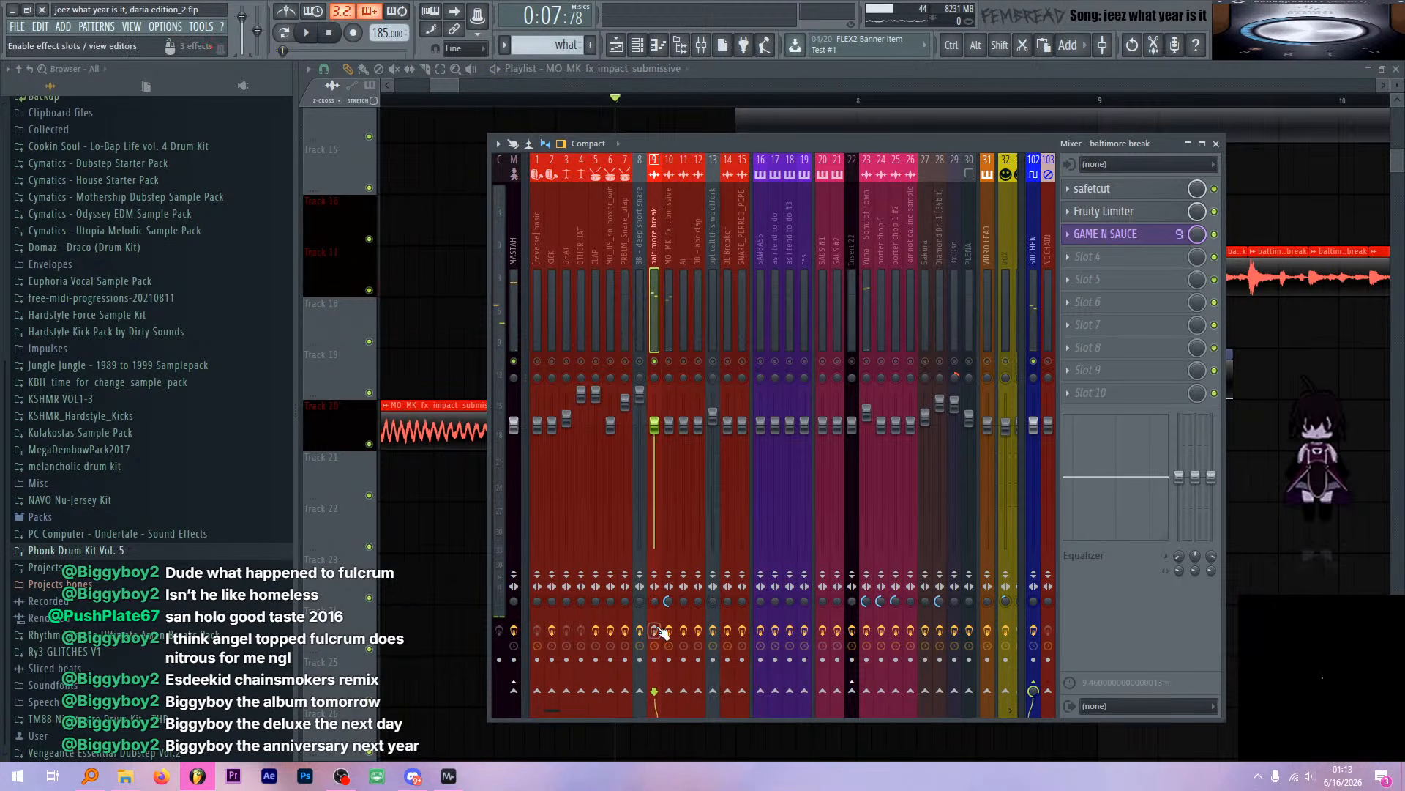
{"action": "left_click", "coordinate": [766, 67]}
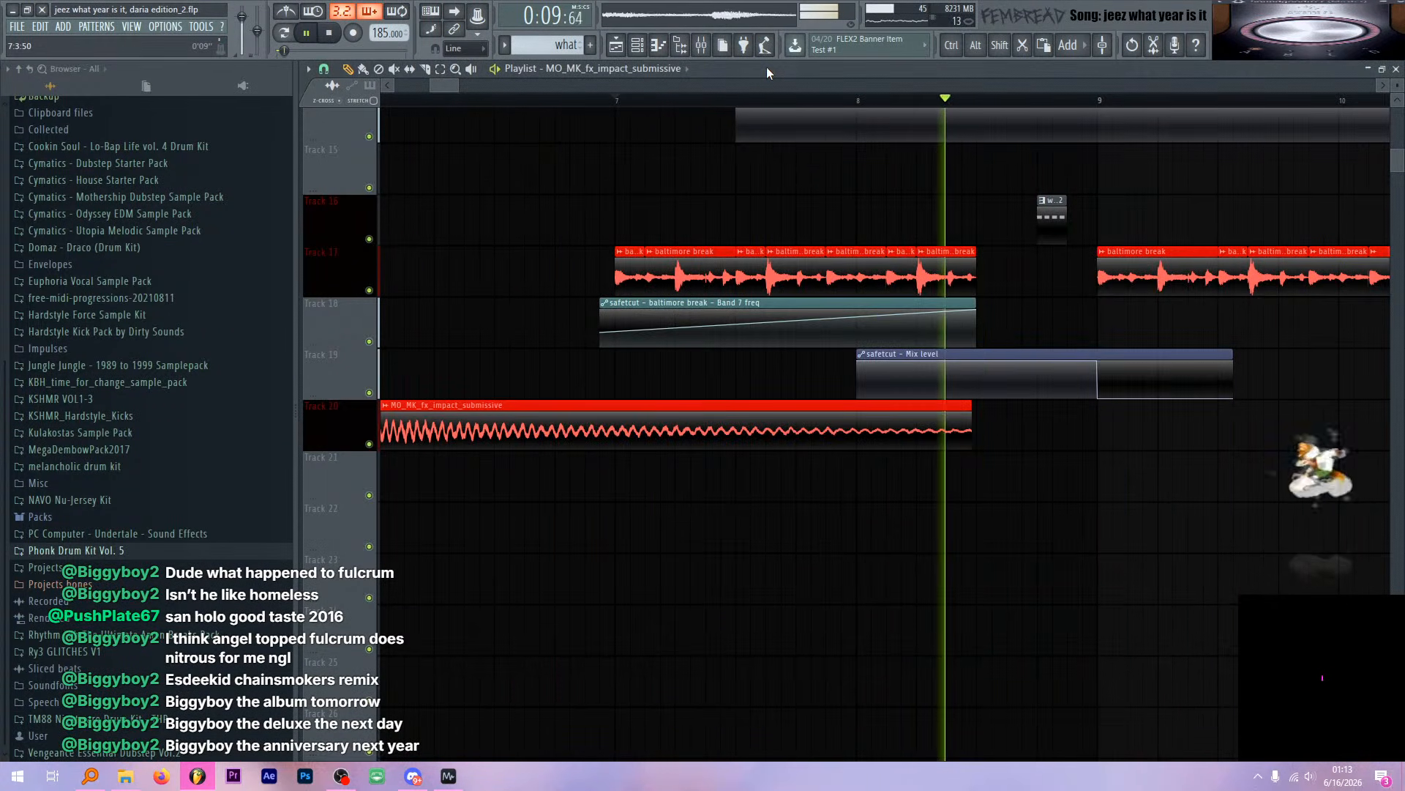
{"action": "key", "text": "space"}
Play the soloed baltimore break clips from bar 9 to bar 13
{"action": "scroll", "coordinate": [977, 169], "scroll_direction": "down", "scroll_amount": 3}
{"action": "scroll", "coordinate": [1224, 213], "scroll_direction": "up", "scroll_amount": 2}
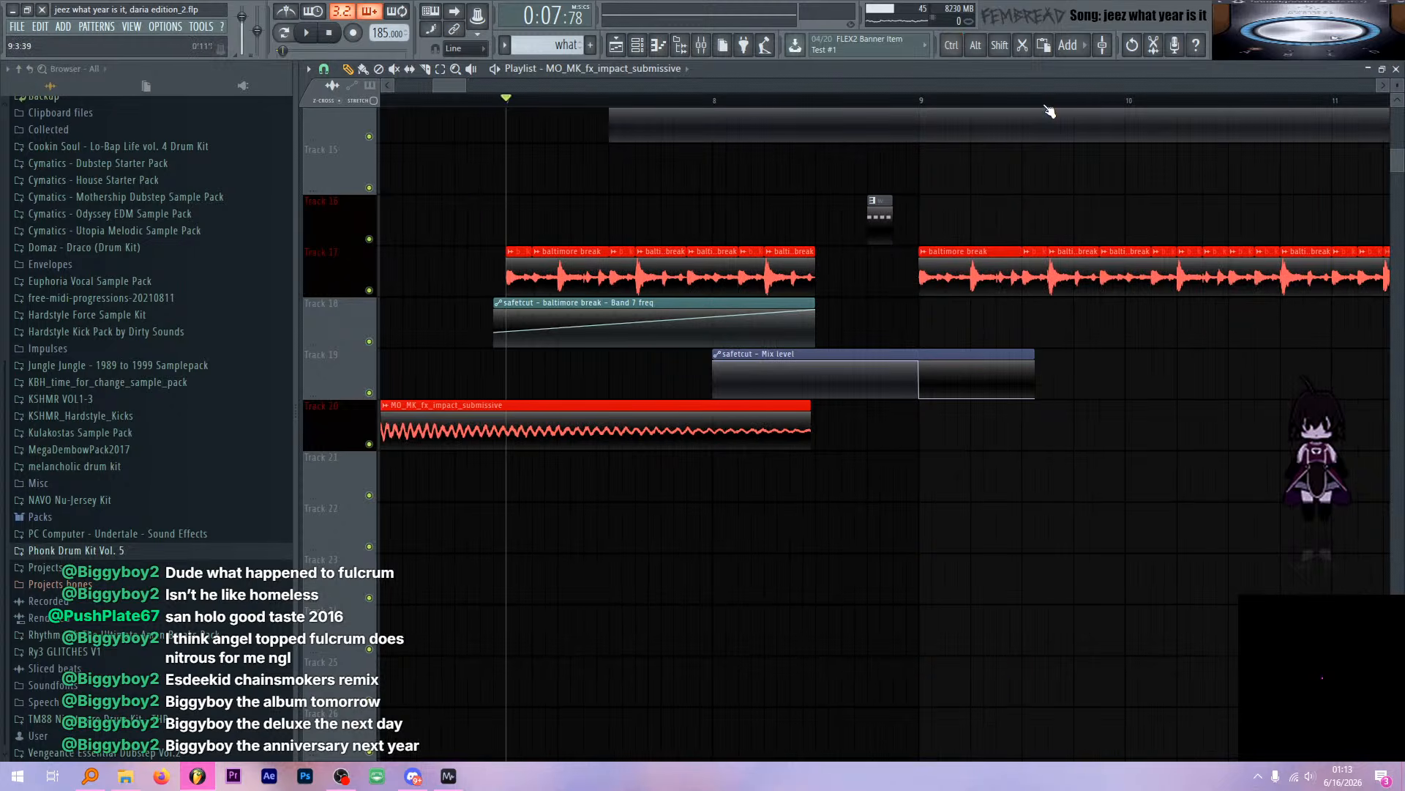
{"action": "left_click", "coordinate": [925, 98]}
{"action": "key", "text": "space"}
{"action": "scroll", "coordinate": [903, 175], "scroll_direction": "down", "scroll_amount": 3}
{"action": "scroll", "coordinate": [1098, 226], "scroll_direction": "up", "scroll_amount": 2}
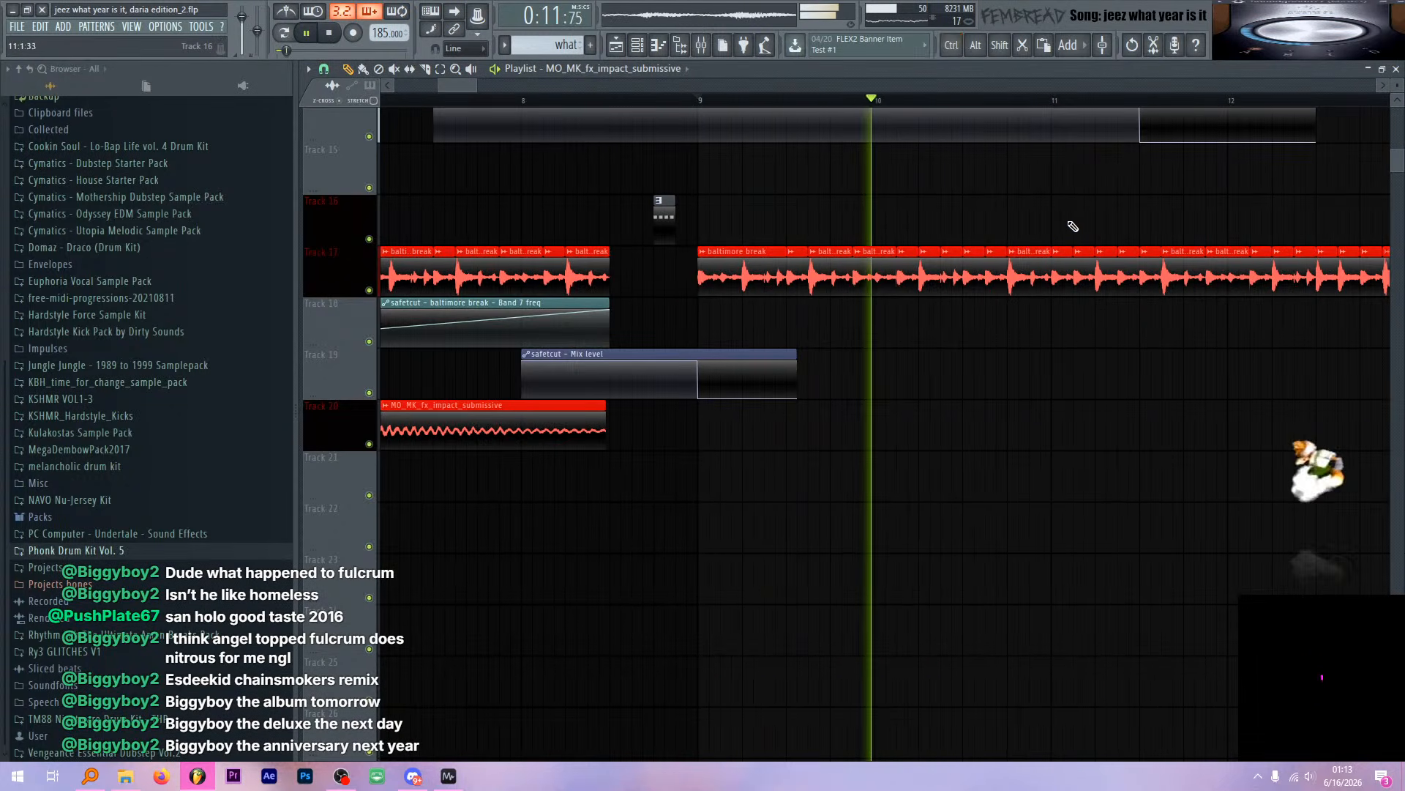
{"action": "scroll", "coordinate": [1073, 226], "scroll_direction": "down", "scroll_amount": 3}
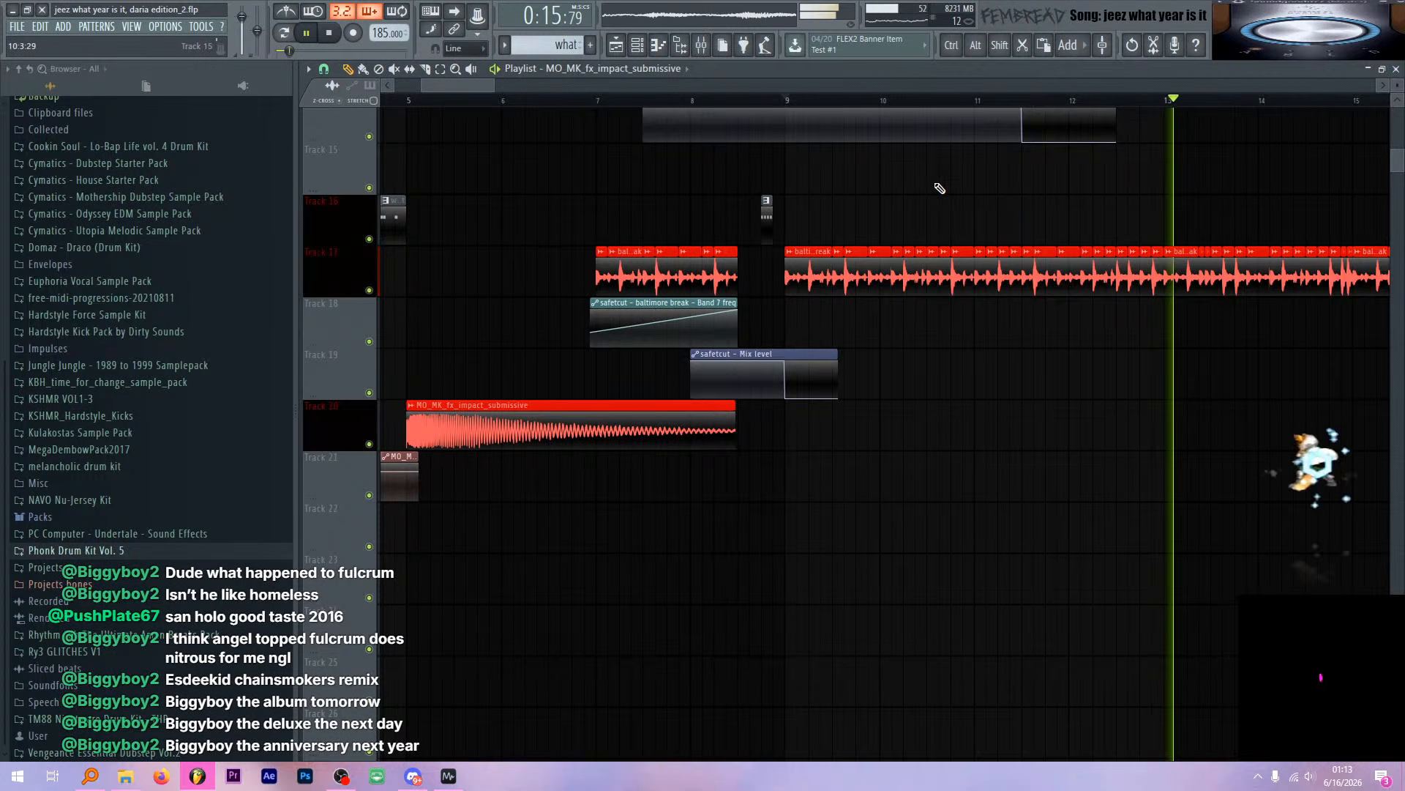
{"action": "key", "text": "space"}
Return to bar 7, open the baltimore break sample settings, point out its #TWERKNATION28 DRUM KIT folder, and close the settings
{"action": "scroll", "coordinate": [631, 112], "scroll_direction": "up", "scroll_amount": 3}
{"action": "left_click", "coordinate": [632, 99]}
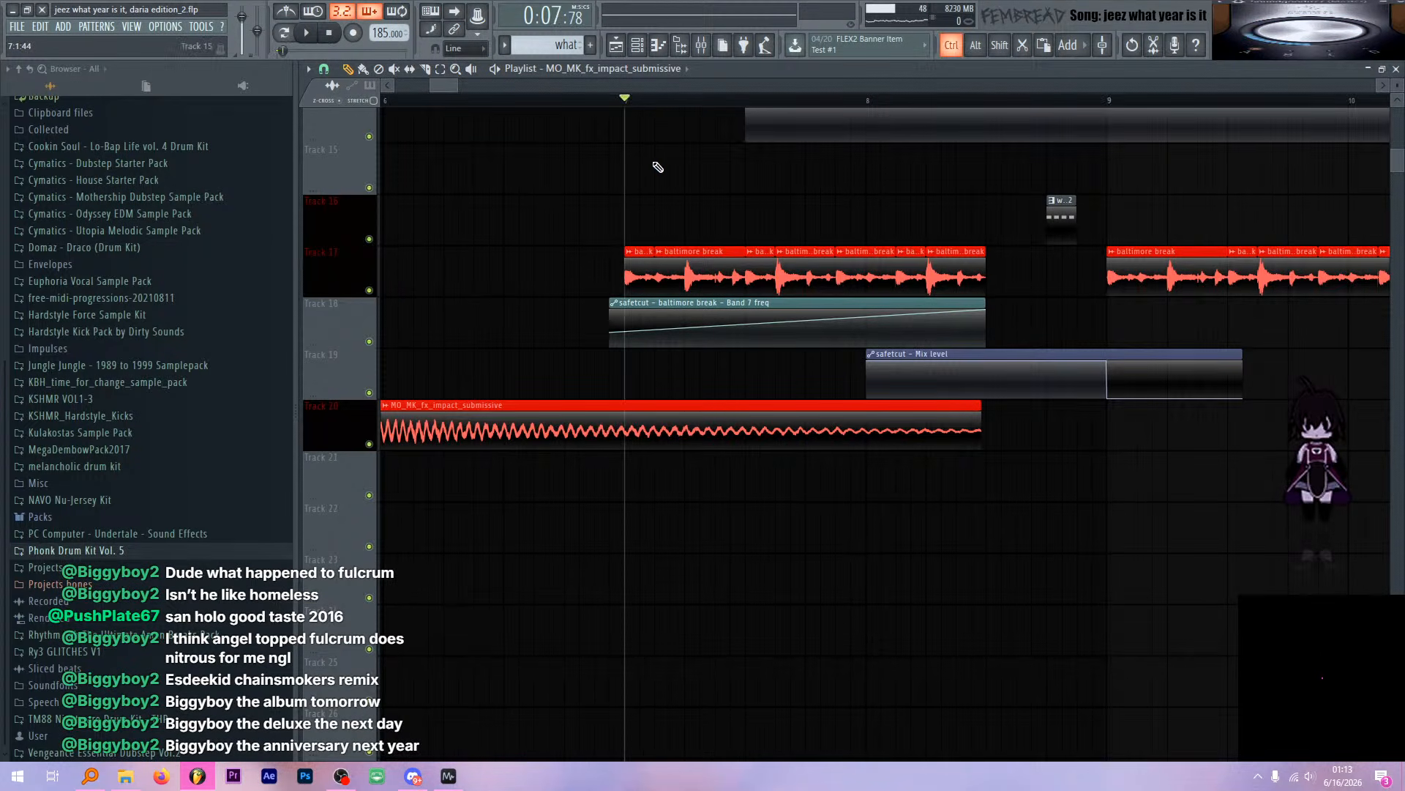
{"action": "scroll", "coordinate": [655, 172], "scroll_direction": "up", "scroll_amount": 2}
{"action": "double_click", "coordinate": [617, 253]}
{"action": "left_click_drag", "start_coordinate": [600, 478], "coordinate": [170, 257]}
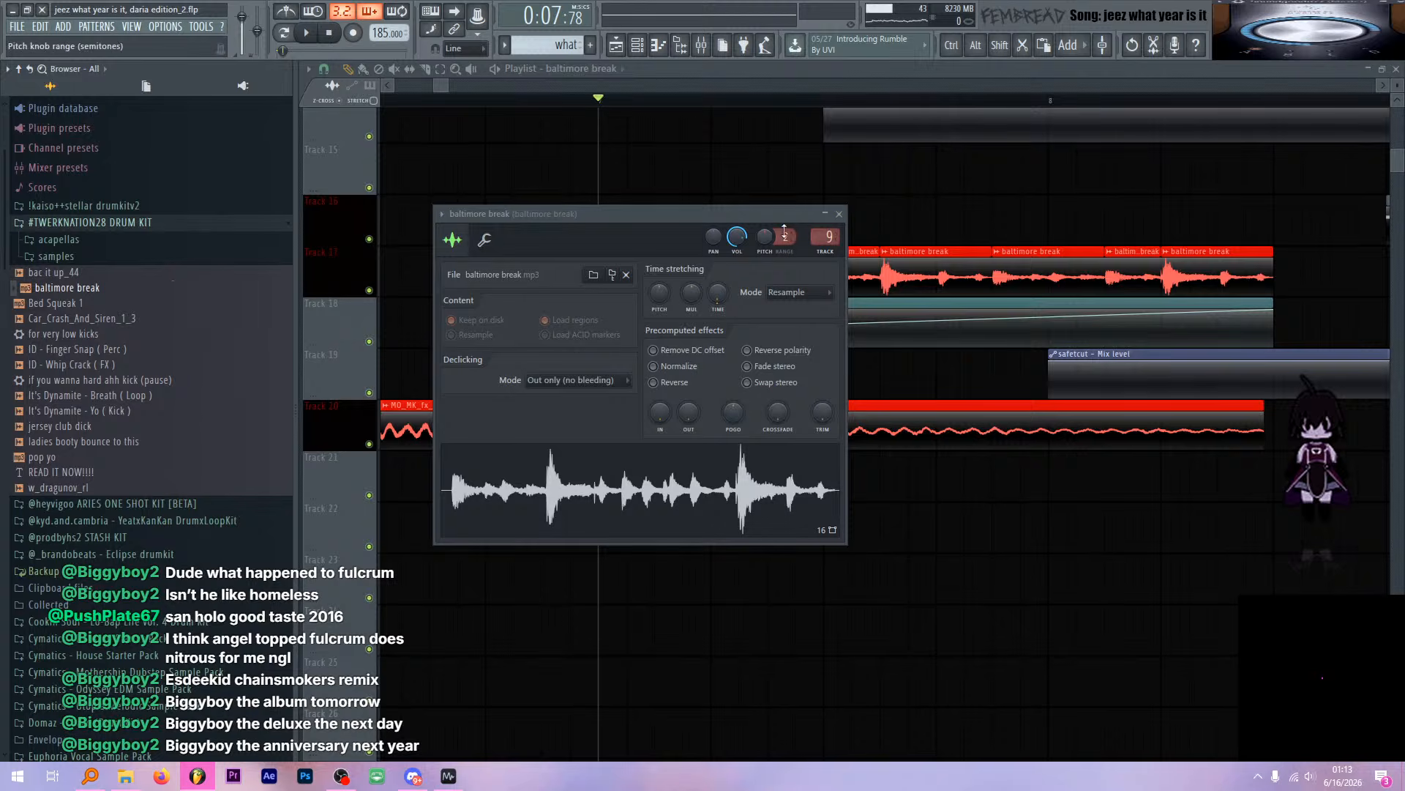
{"action": "left_click", "coordinate": [839, 213]}
Inspect the Fruity Limiter on the baltimore break mixer track, reposition its window, and return to the playlist
{"action": "left_click", "coordinate": [702, 43]}
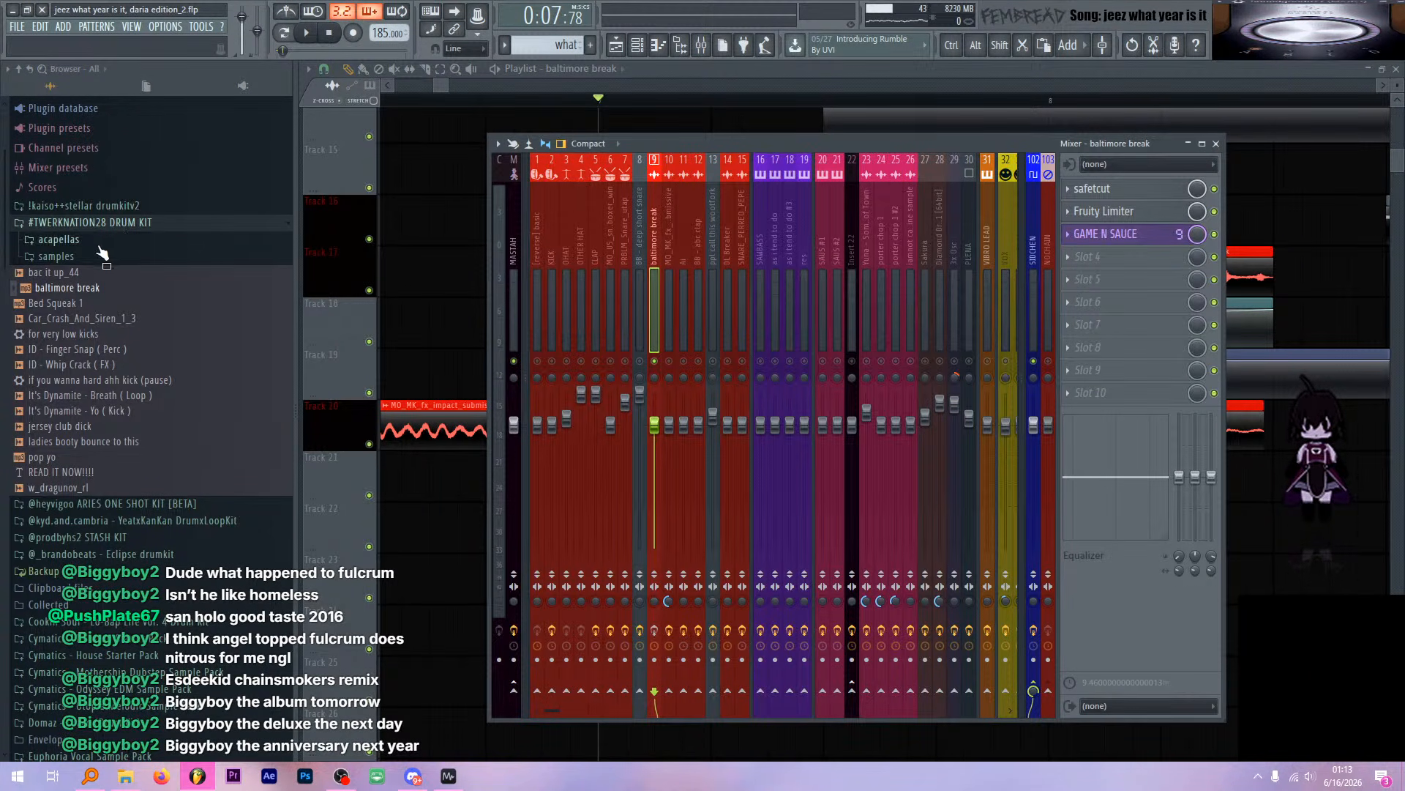
{"action": "scroll", "coordinate": [110, 265], "scroll_direction": "up", "scroll_amount": 2}
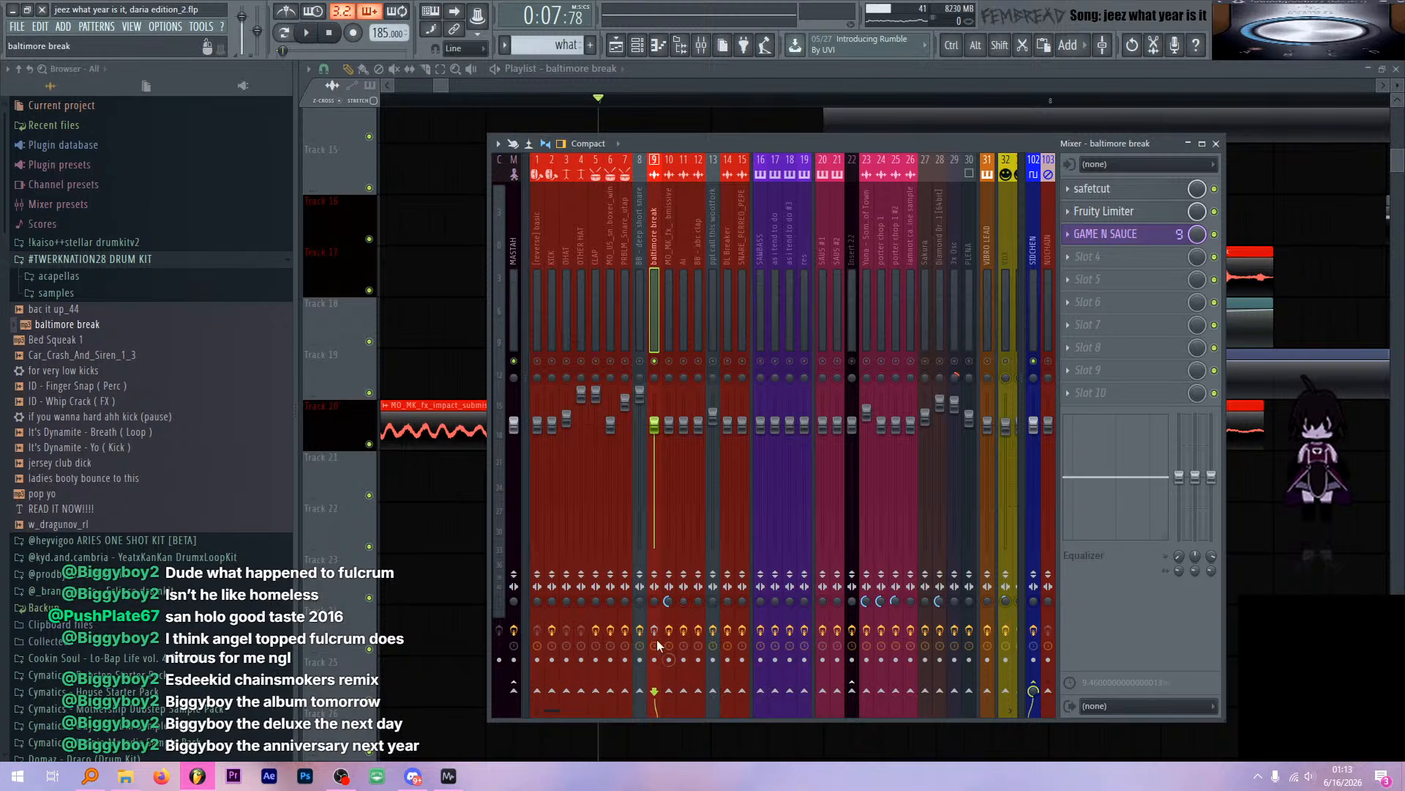
{"action": "left_click", "coordinate": [1138, 212]}
{"action": "left_click", "coordinate": [1138, 212]}
{"action": "left_click", "coordinate": [1139, 212]}
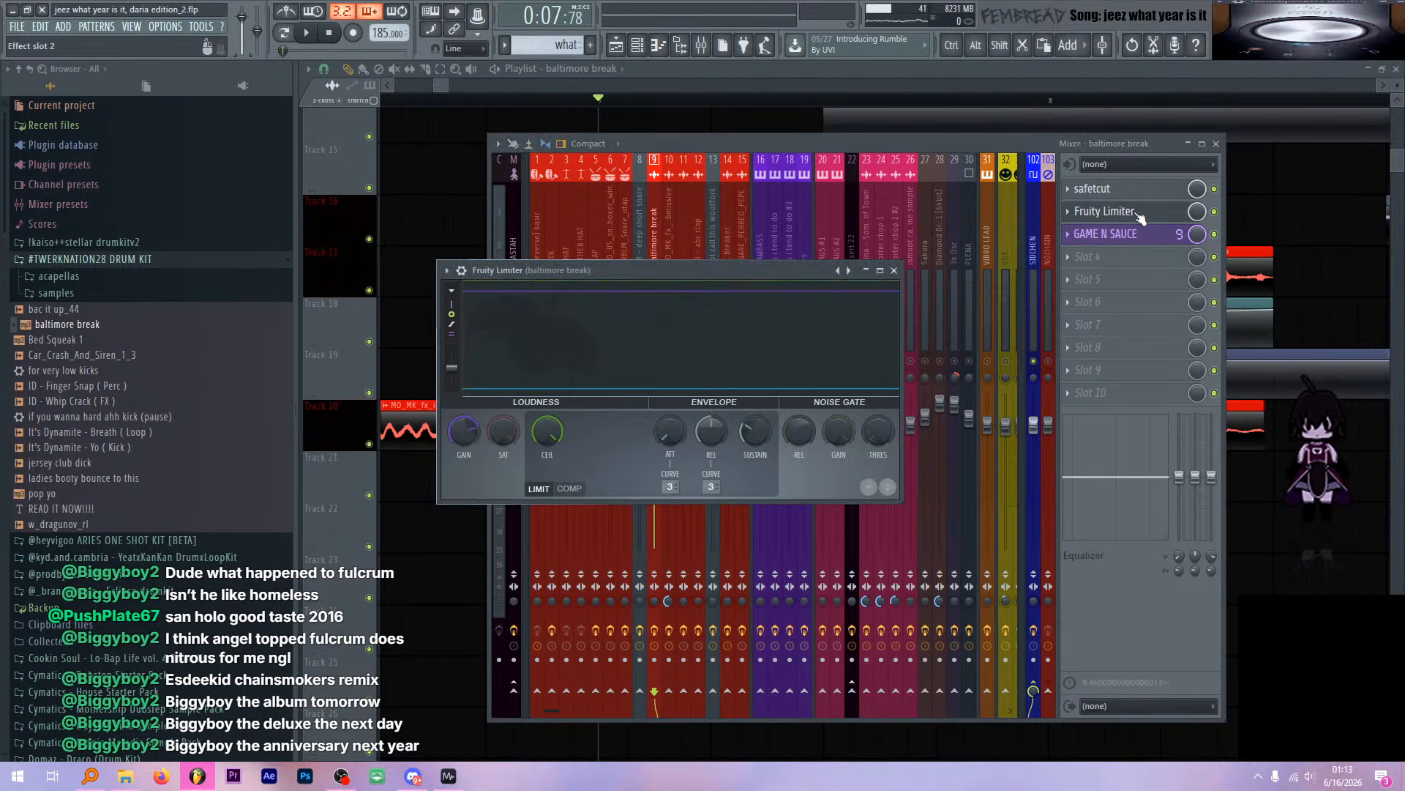
{"action": "left_click_drag", "start_coordinate": [760, 277], "coordinate": [772, 335]}
{"action": "left_click", "coordinate": [841, 79]}
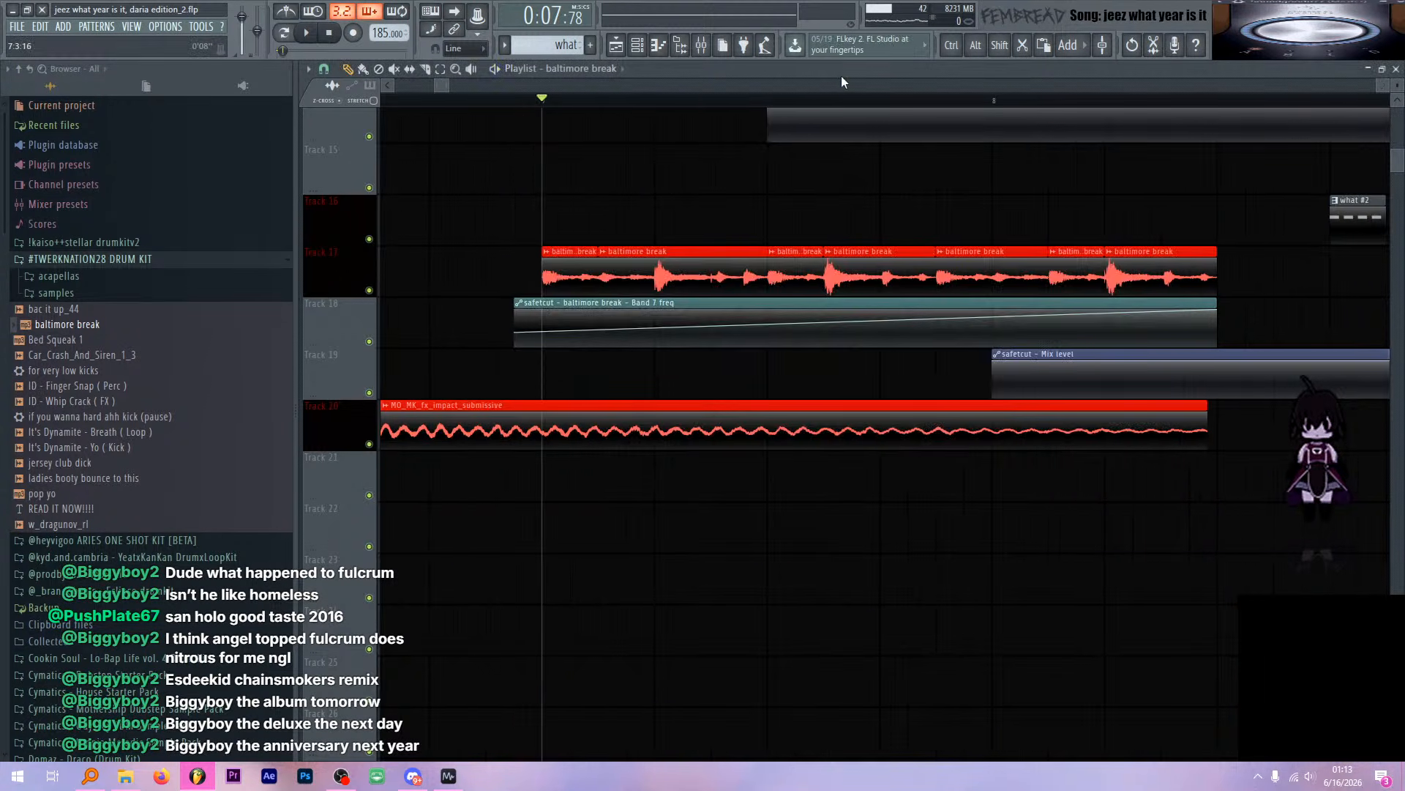
Play the song from bar 7 with the baltimore break track's Fruity Limiter open to watch its level display
{"action": "key", "text": "space"}
{"action": "left_click", "coordinate": [699, 46]}
{"action": "left_click", "coordinate": [1146, 213]}
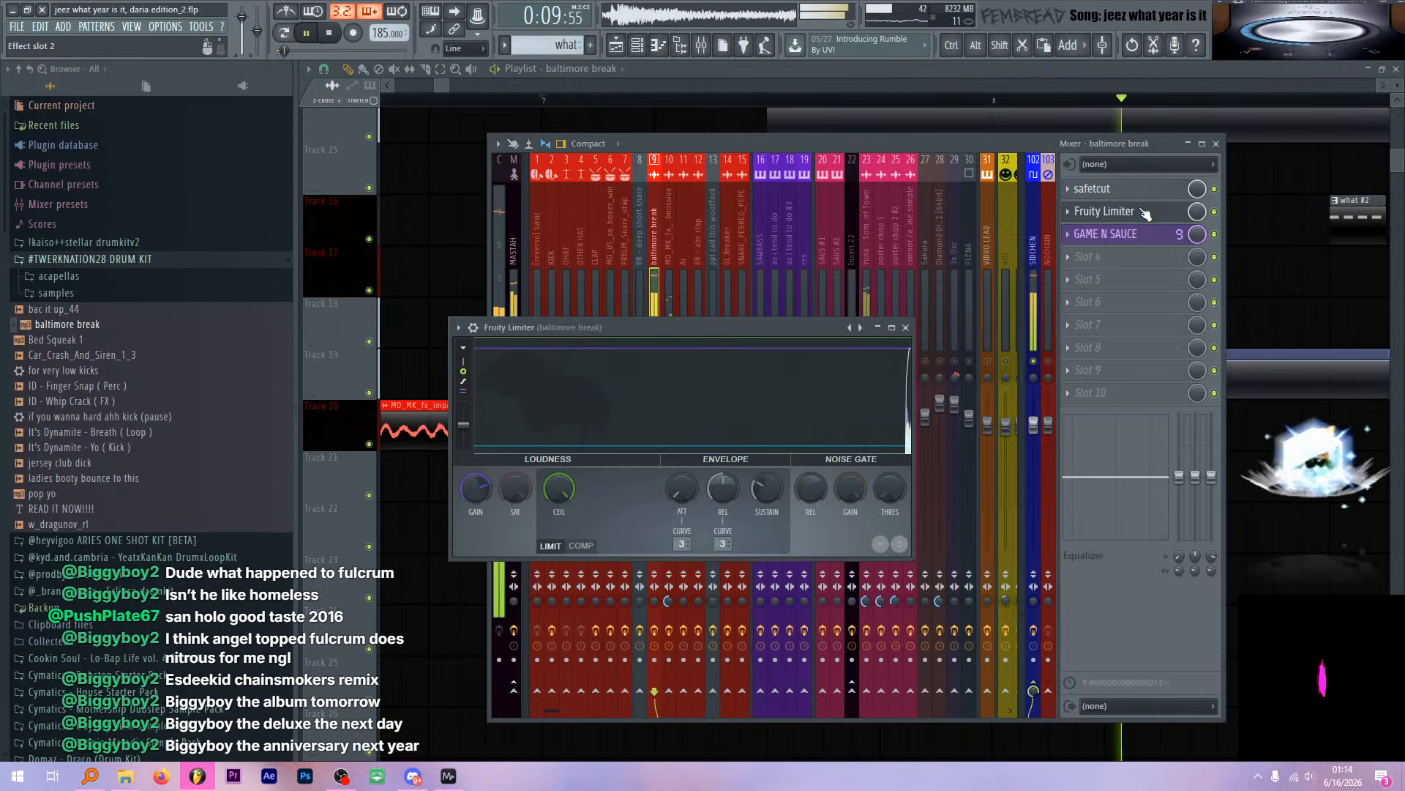
{"action": "key", "text": "space"}
Bypass GAME N SAUCE on the baltimore break track, replay from bar 7 while watching the Fruity Limiter, and close the limiter
{"action": "left_click", "coordinate": [1214, 213]}
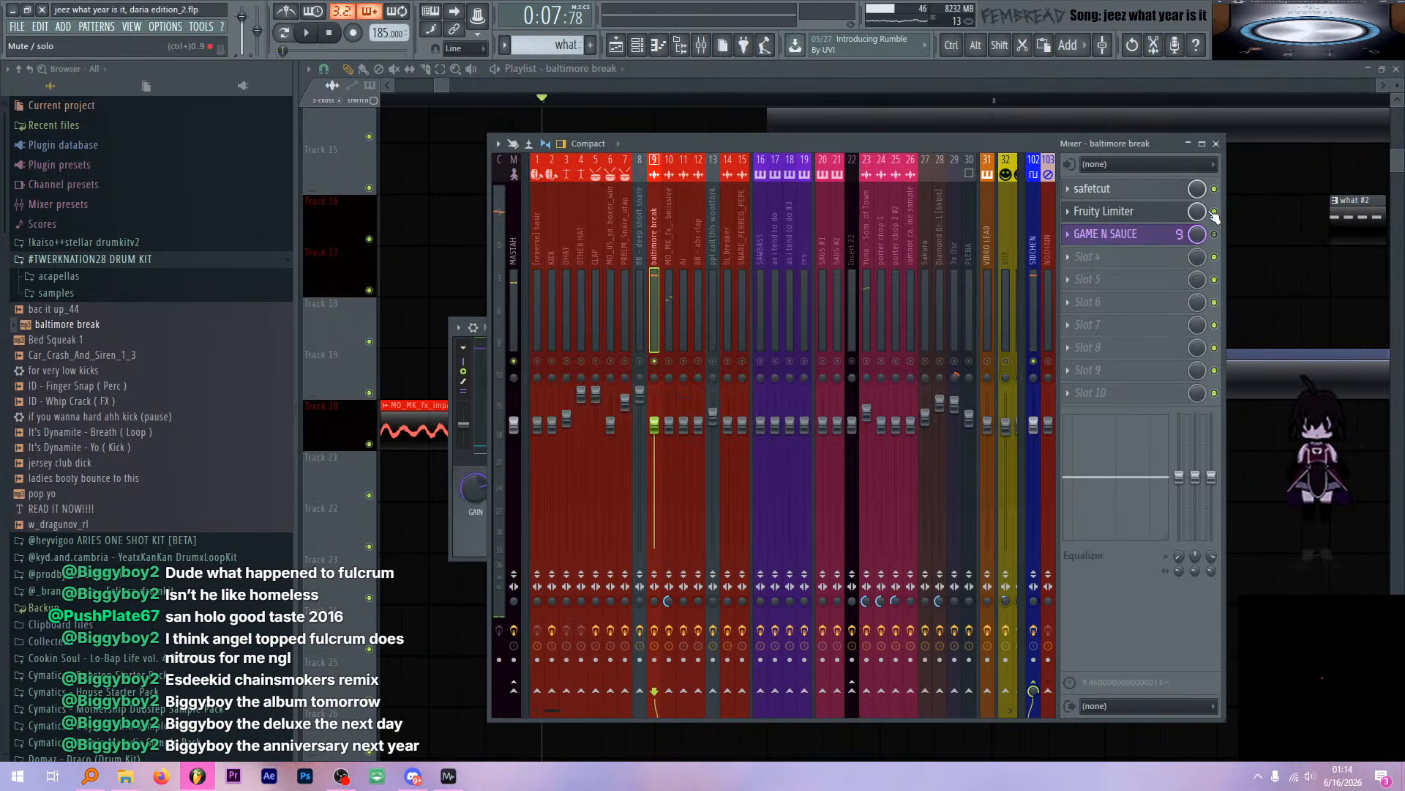
{"action": "left_click", "coordinate": [1171, 212]}
{"action": "left_click", "coordinate": [1171, 213]}
{"action": "key", "text": "space"}
{"action": "left_click", "coordinate": [1172, 212]}
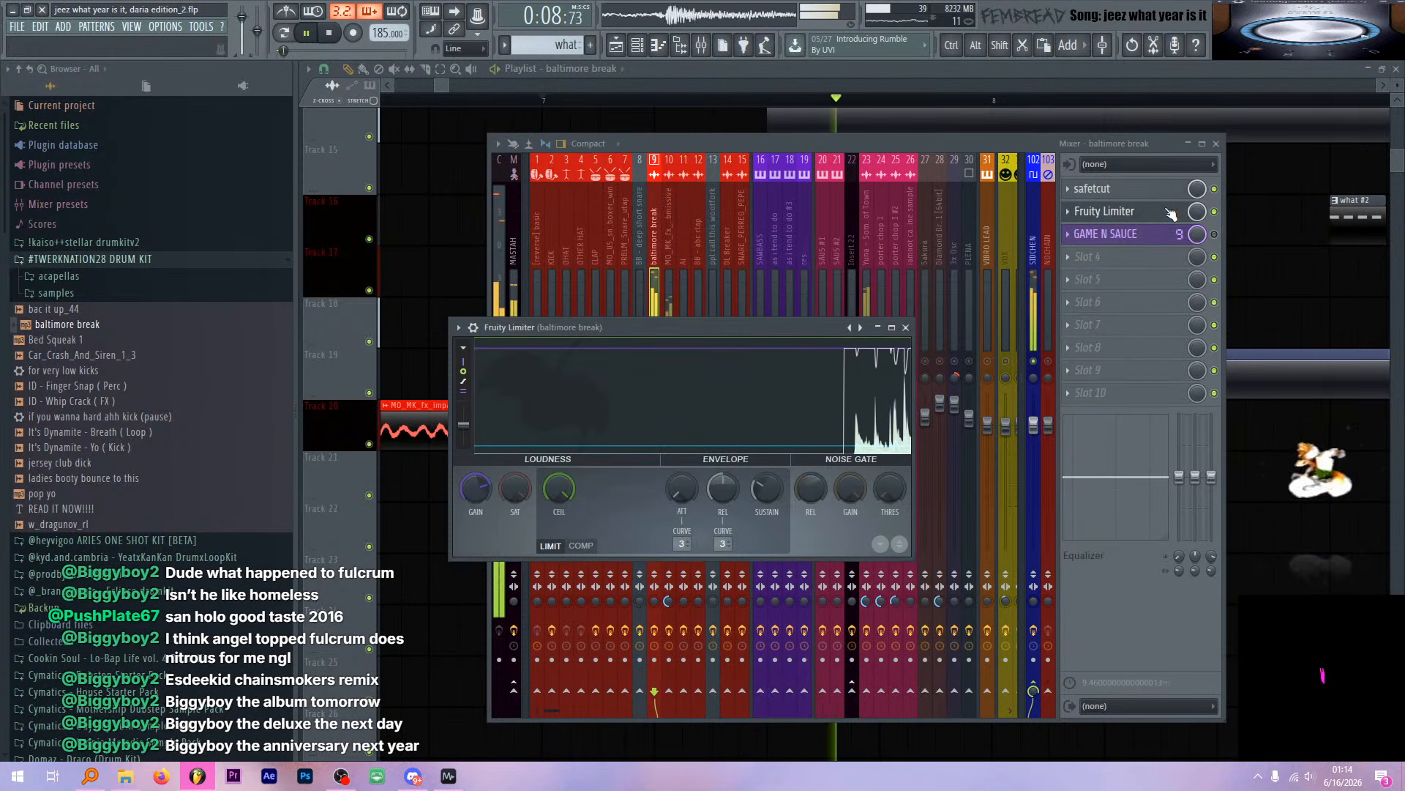
{"action": "key", "text": "space"}
{"action": "left_click", "coordinate": [1169, 213]}
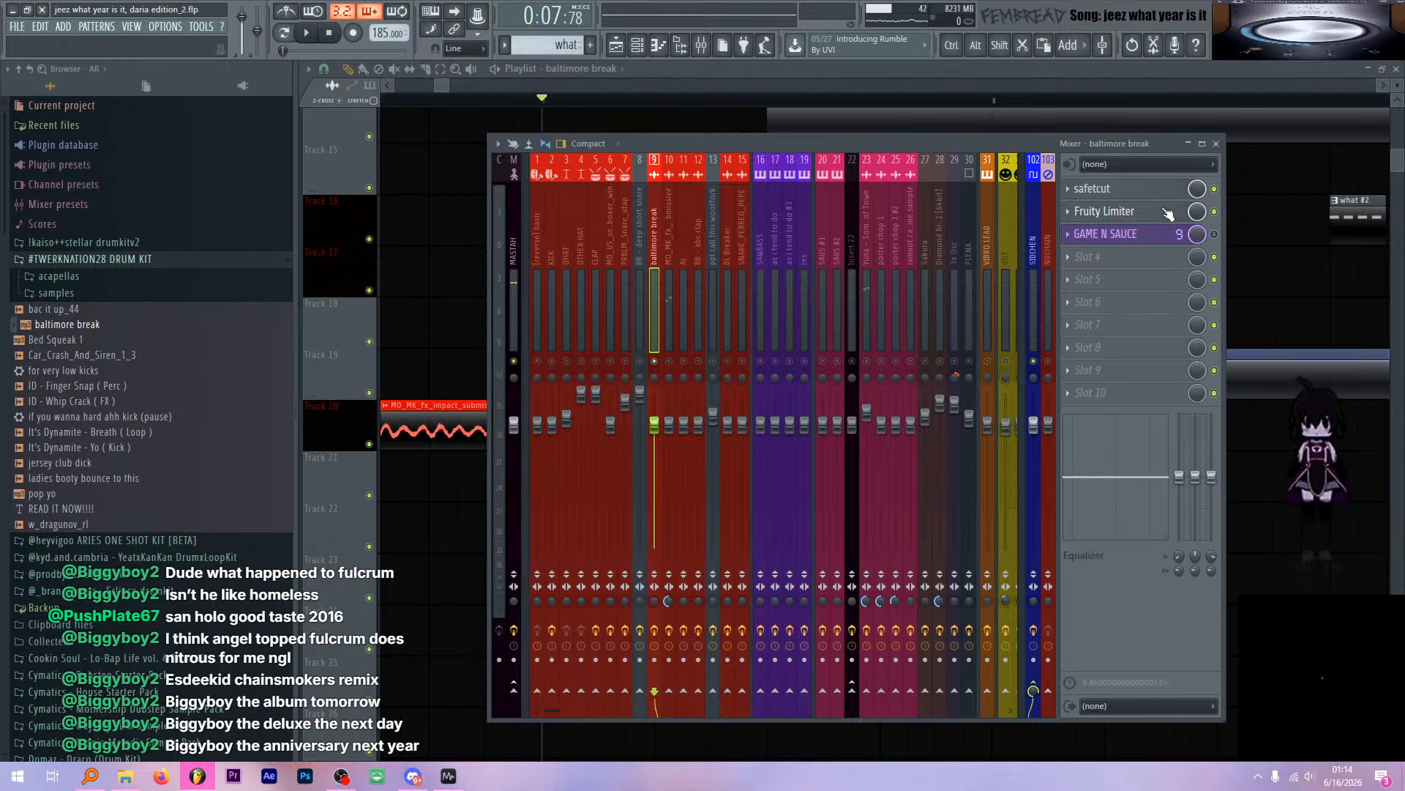
Inspect the GAME N SAUCE patch, spread out its SAUCE and GAME2 modules, and play from bar 7 with Param. EQ 2 open
{"action": "left_click", "coordinate": [1127, 234]}
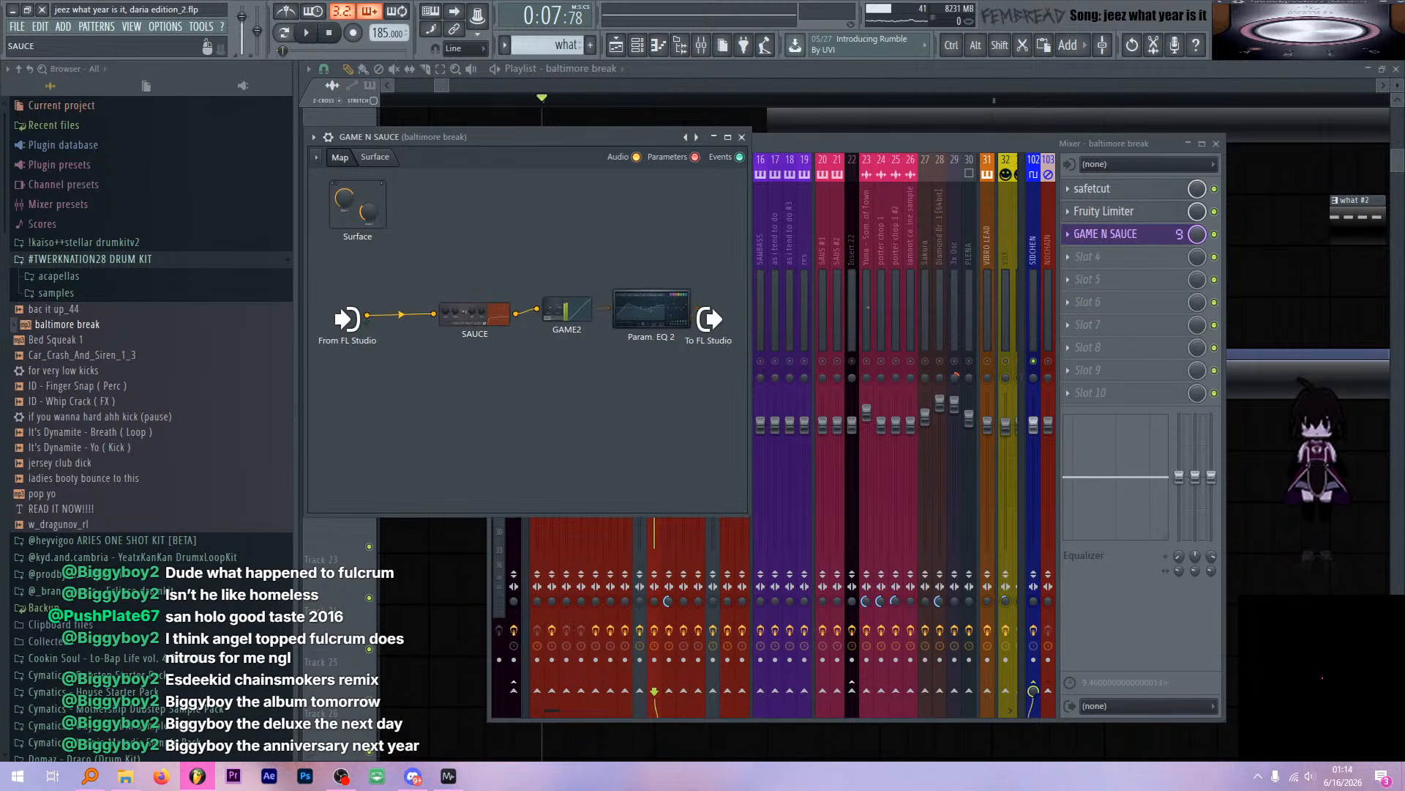
{"action": "left_click_drag", "start_coordinate": [474, 315], "coordinate": [460, 287]}
{"action": "left_click_drag", "start_coordinate": [567, 310], "coordinate": [562, 284]}
{"action": "double_click", "coordinate": [637, 313]}
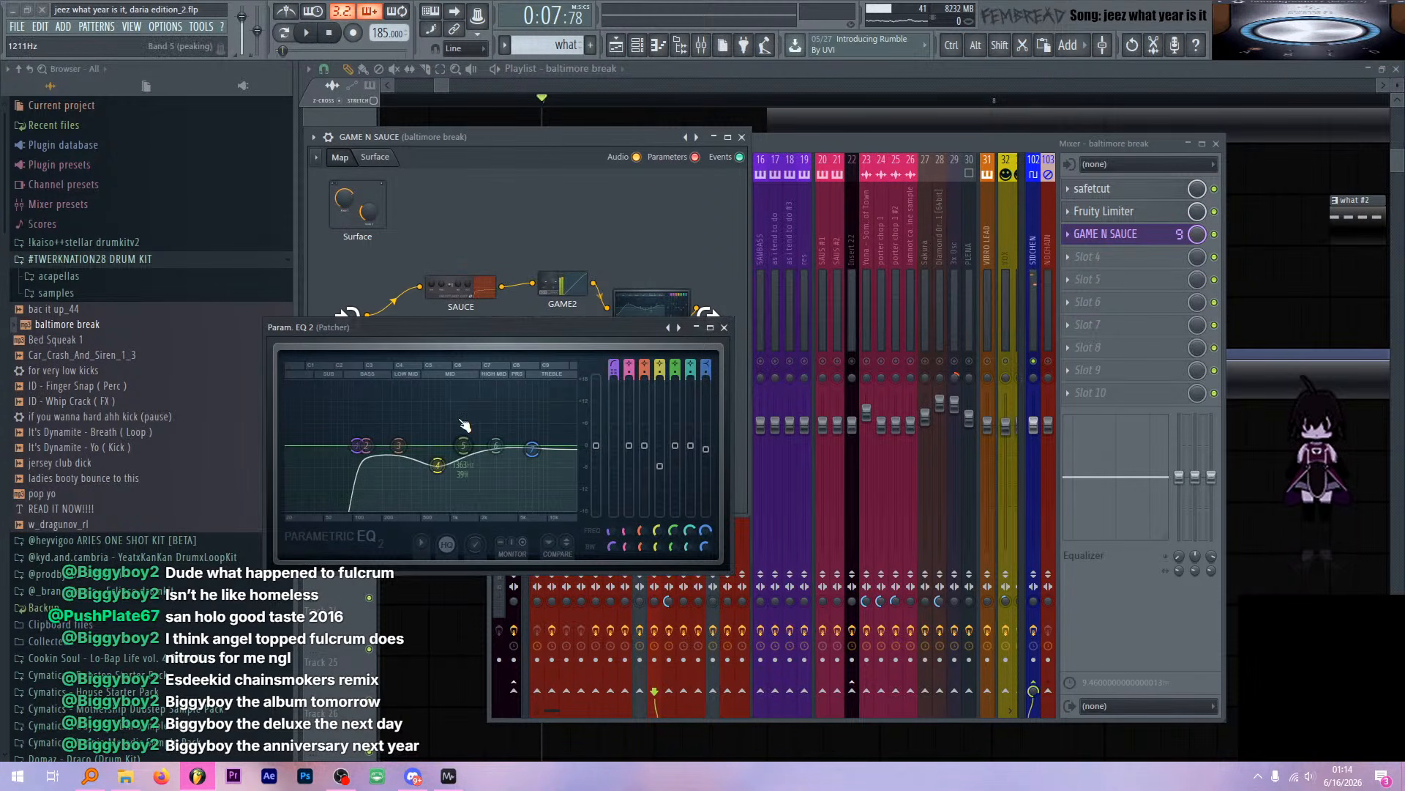
{"action": "key", "text": "space"}
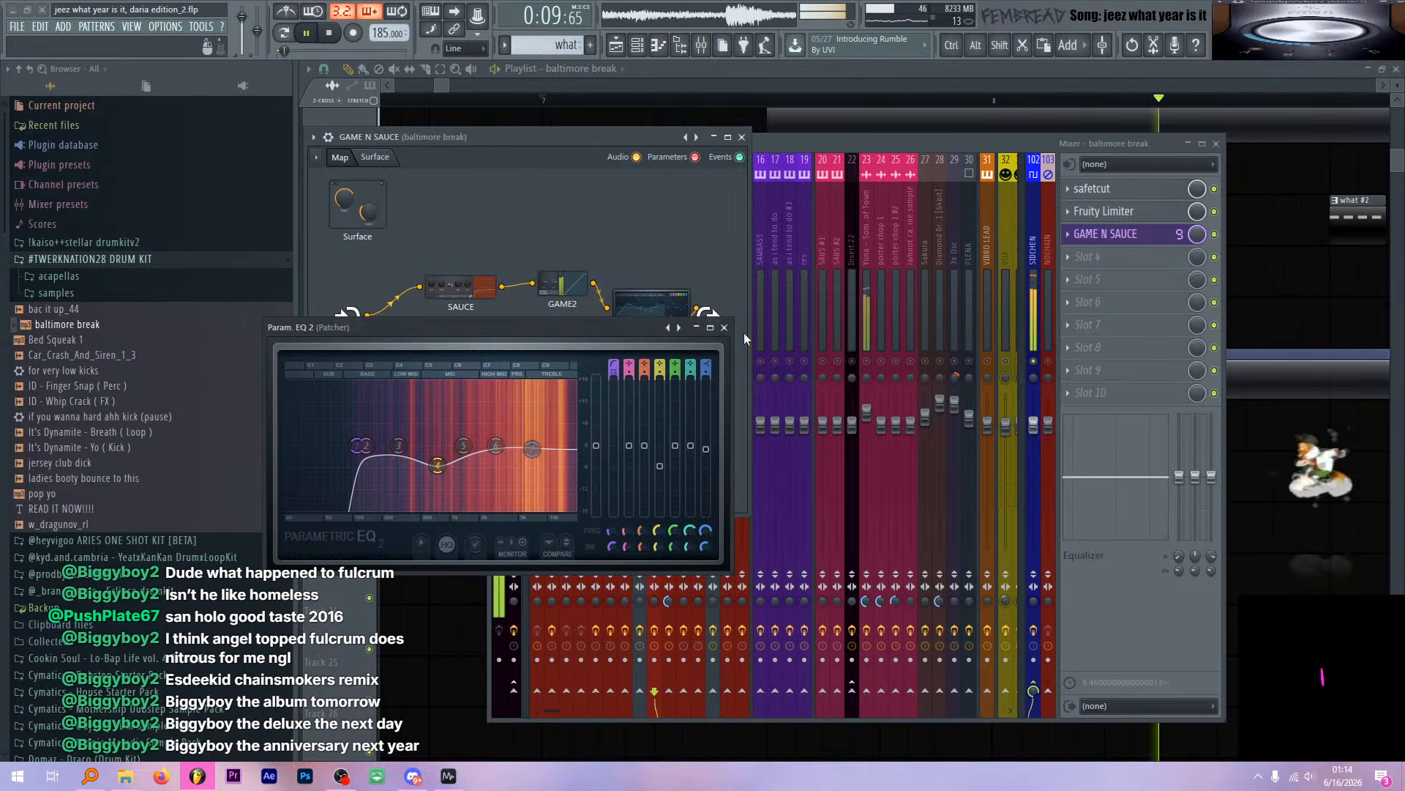
{"action": "key", "text": "space"}
{"action": "left_click", "coordinate": [724, 327]}
{"action": "left_click", "coordinate": [742, 137]}
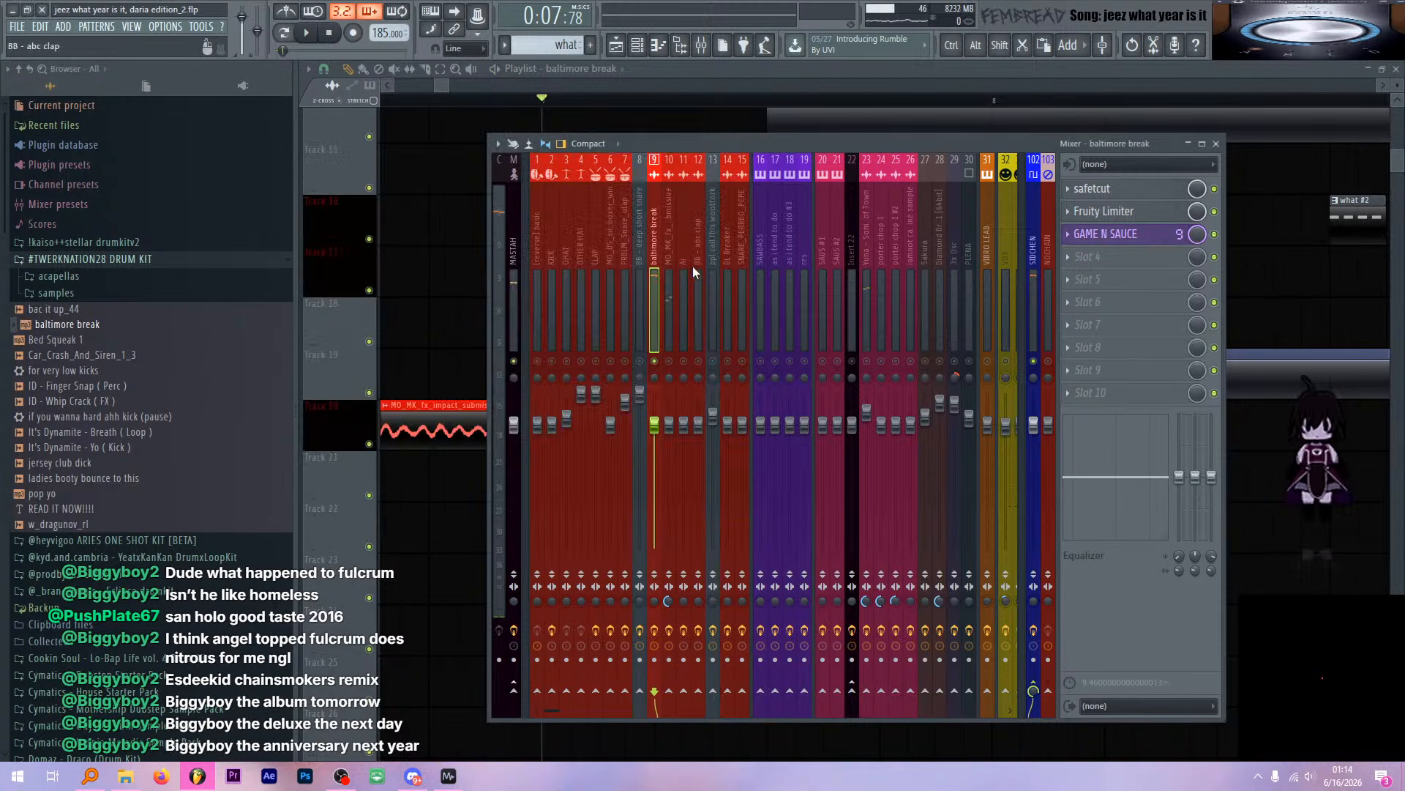
Play the song from the end of the first baltimore break section midway through bar 8
{"action": "left_click", "coordinate": [902, 69]}
{"action": "scroll", "coordinate": [714, 226], "scroll_direction": "down", "scroll_amount": 2}
{"action": "scroll", "coordinate": [804, 262], "scroll_direction": "up", "scroll_amount": 2}
{"action": "scroll", "coordinate": [761, 292], "scroll_direction": "up", "scroll_amount": 1}
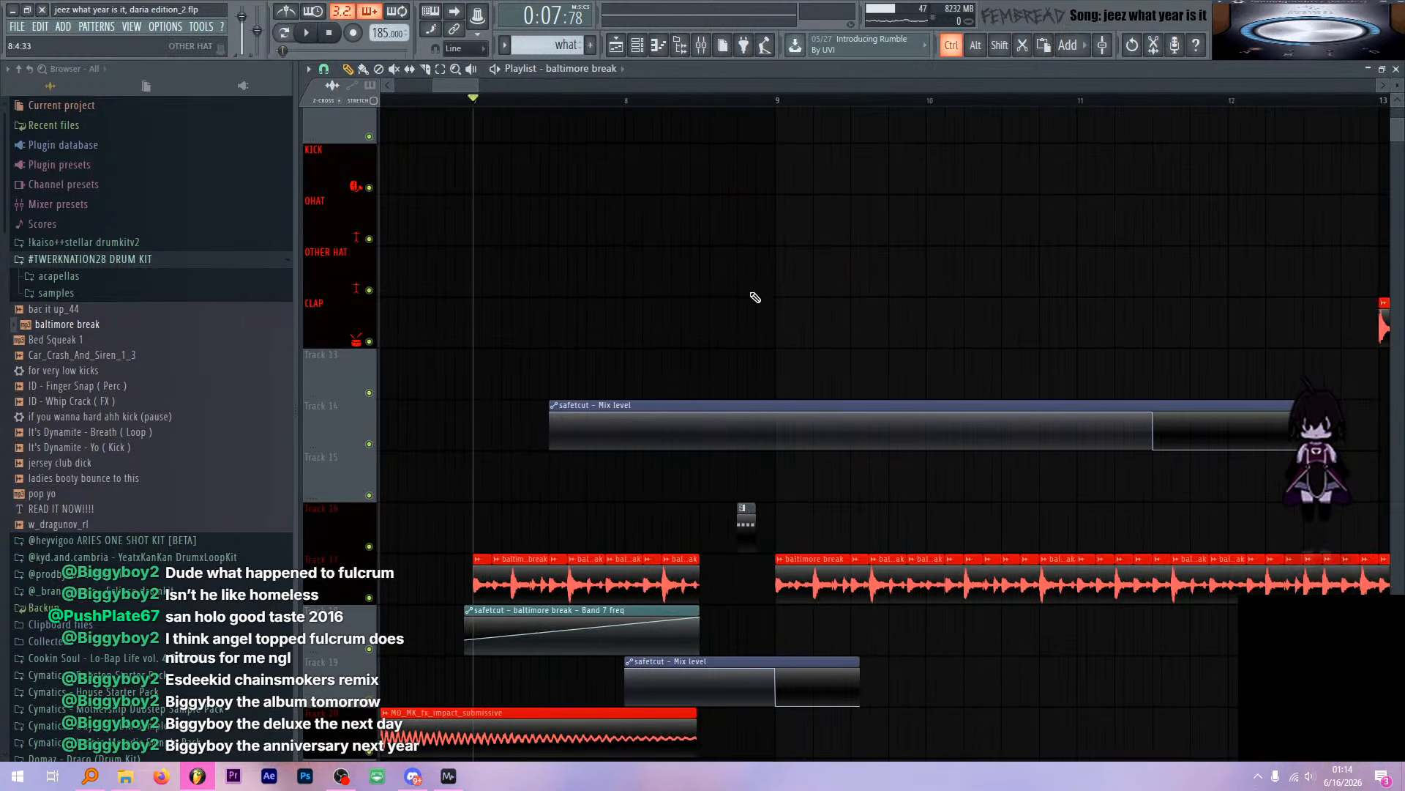
{"action": "scroll", "coordinate": [755, 297], "scroll_direction": "up", "scroll_amount": 3}
{"action": "left_click", "coordinate": [634, 104]}
{"action": "key", "text": "space"}
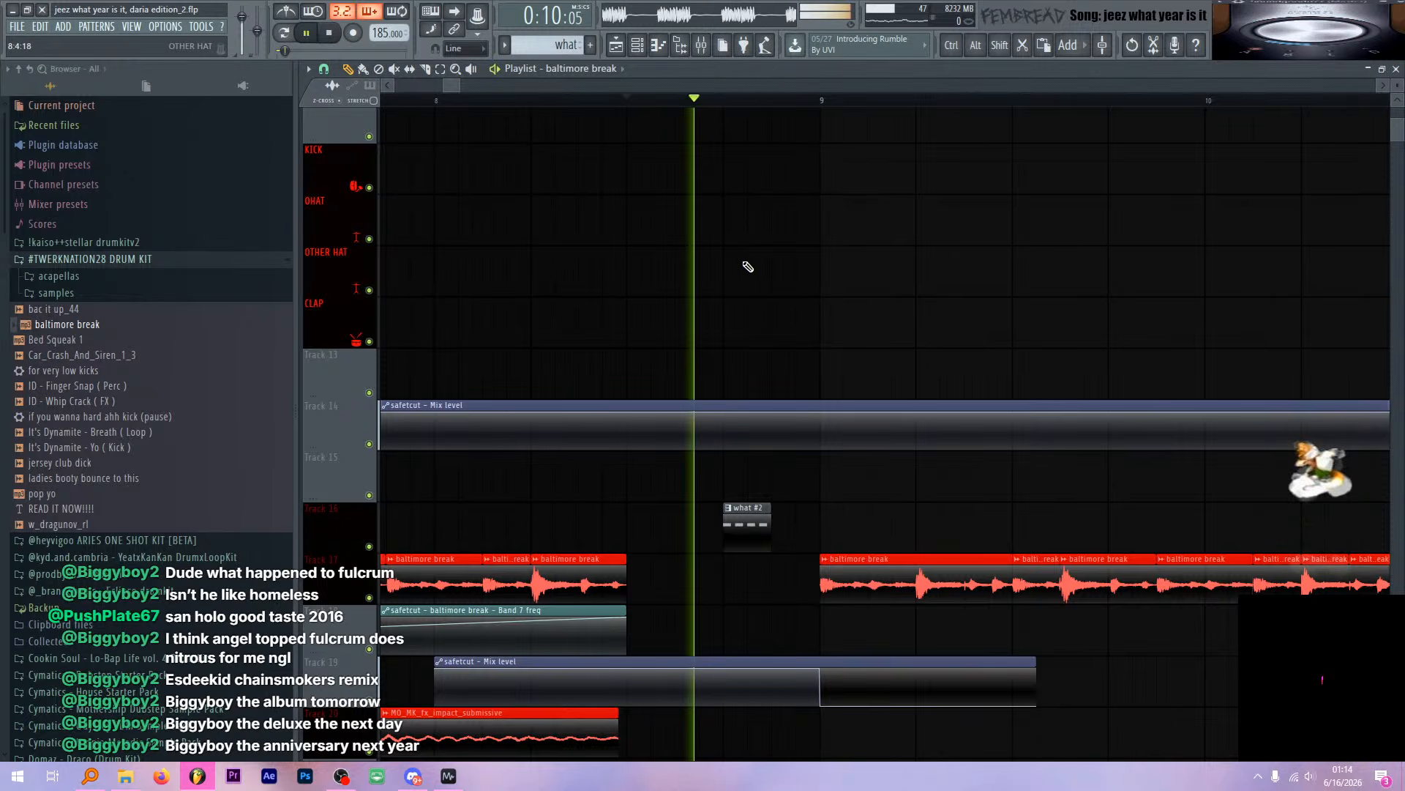
{"action": "key", "text": "space"}
Find the HBOX PASSOUT vocal clip on Track 71 and open its sample settings
{"action": "scroll", "coordinate": [740, 374], "scroll_direction": "down", "scroll_amount": 10}
{"action": "scroll", "coordinate": [732, 402], "scroll_direction": "down", "scroll_amount": 6}
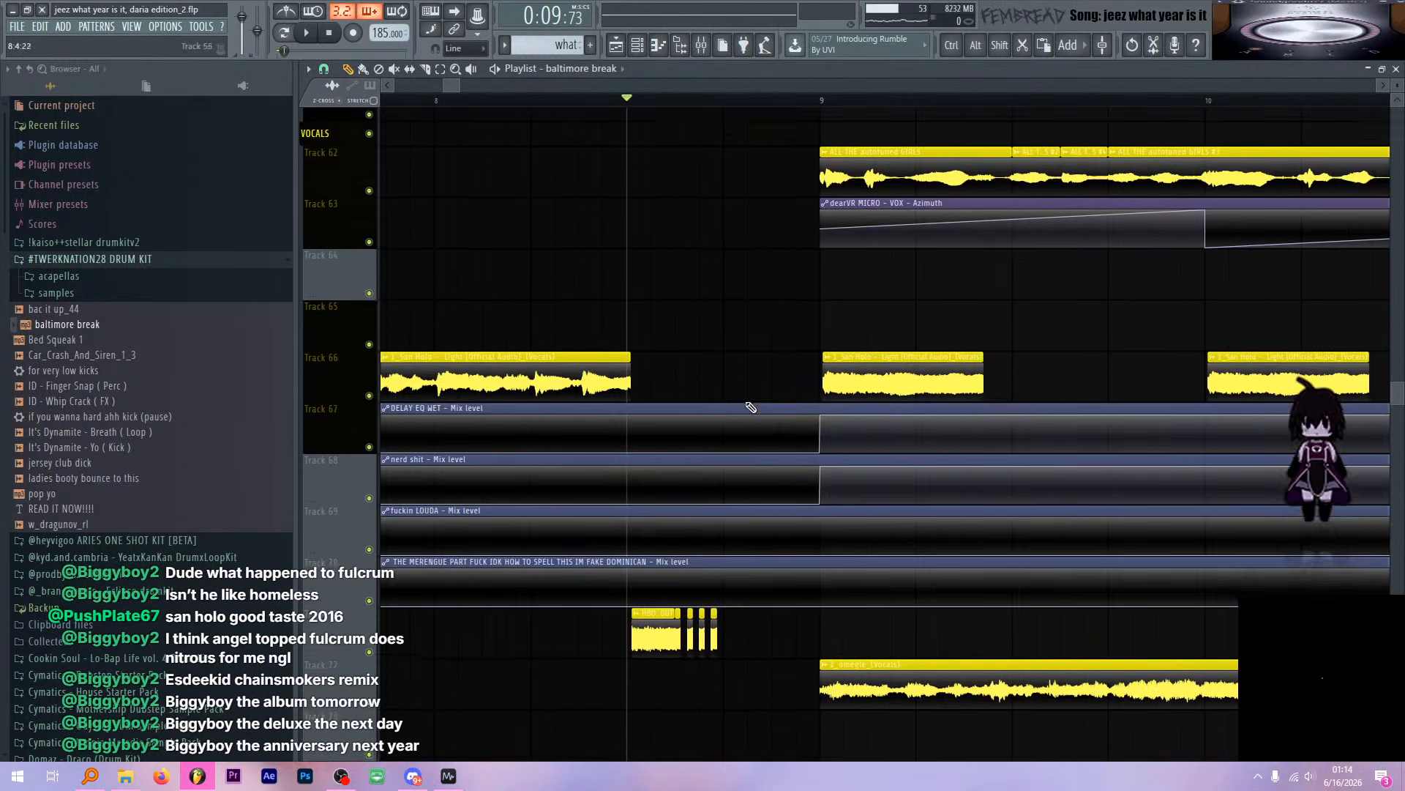
{"action": "scroll", "coordinate": [673, 381], "scroll_direction": "up", "scroll_amount": 3}
{"action": "double_click", "coordinate": [657, 373]}
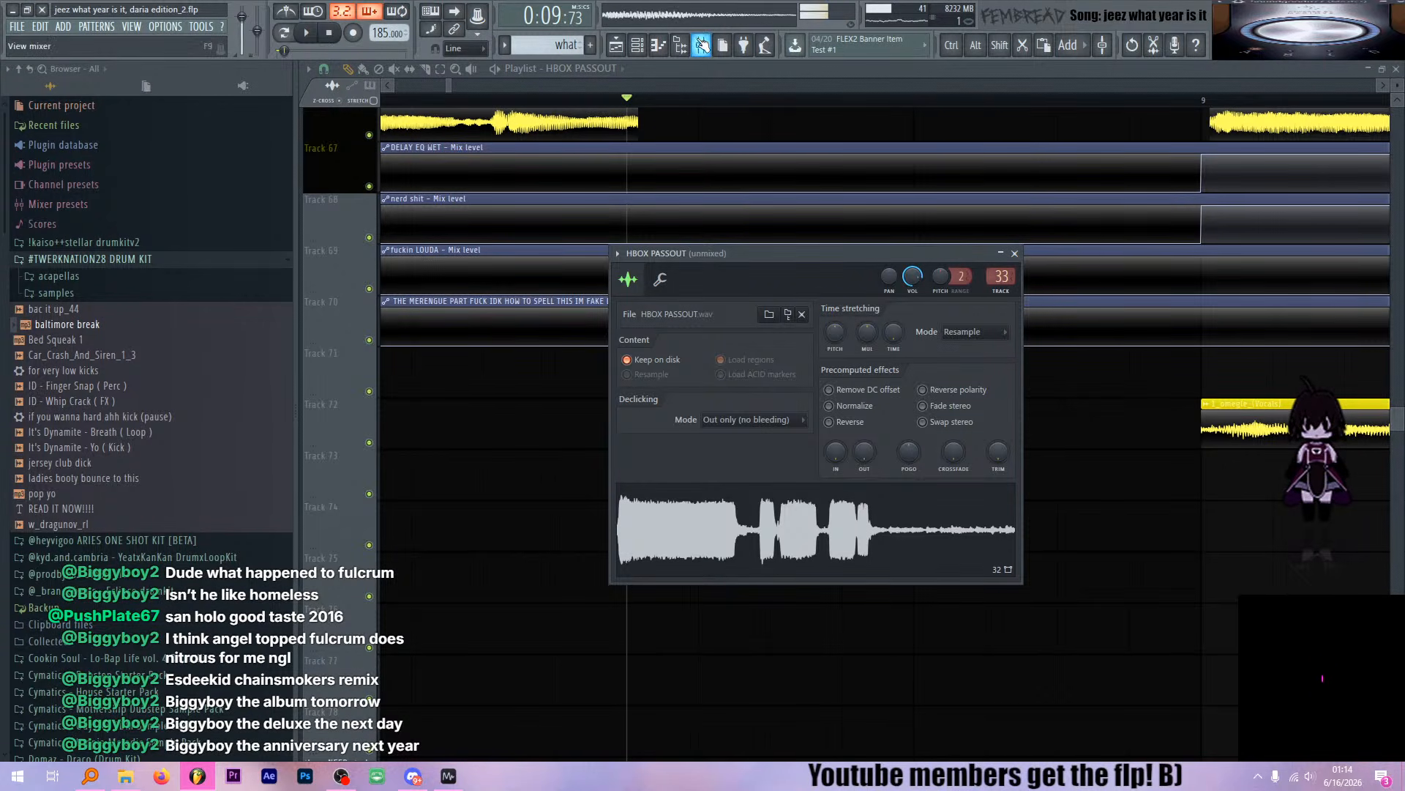
Inspect the Fruity parametric EQ 2 on the unmixed mixer track 33, close it, and return to the playlist
{"action": "left_click", "coordinate": [701, 45]}
{"action": "left_click", "coordinate": [1152, 215]}
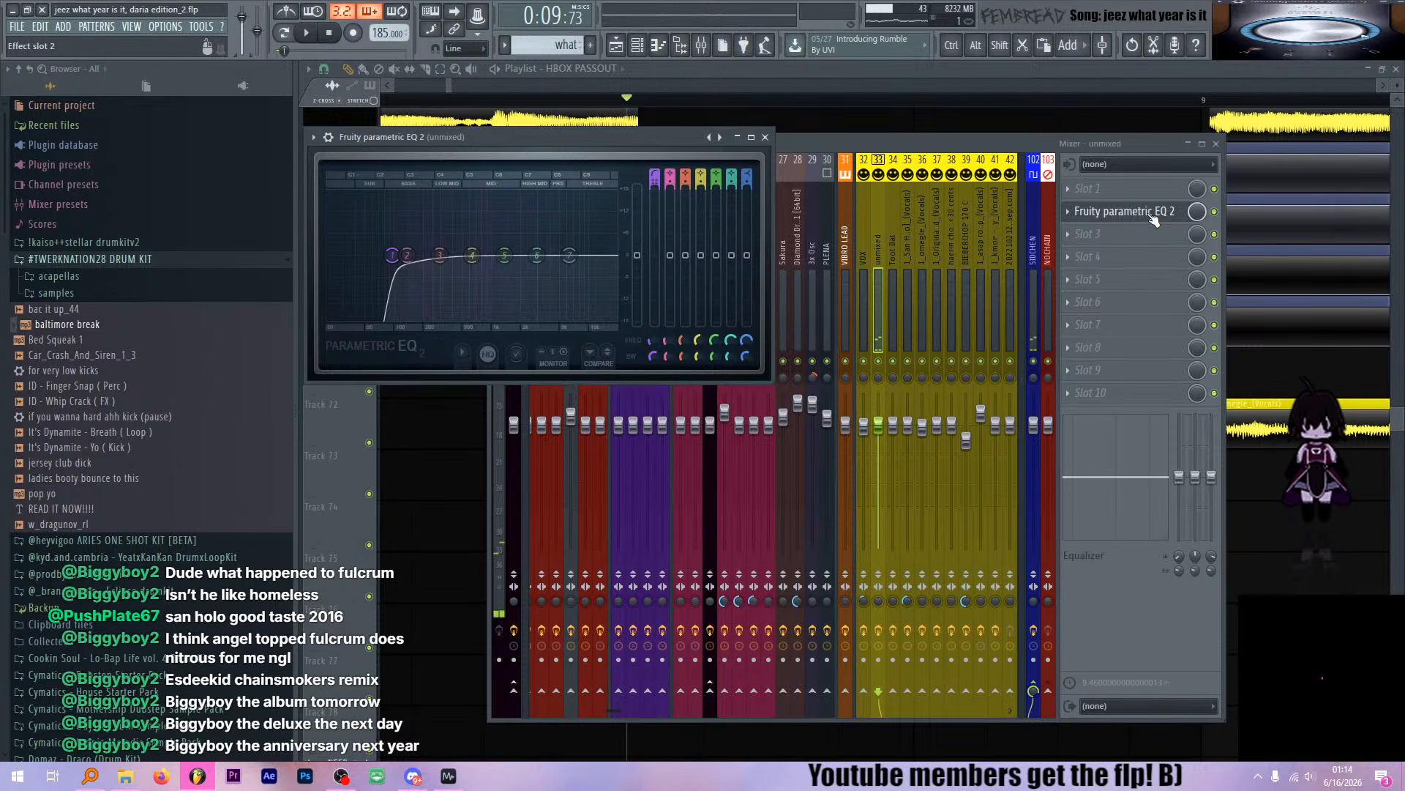
{"action": "left_click", "coordinate": [1150, 215]}
{"action": "left_click", "coordinate": [844, 72]}
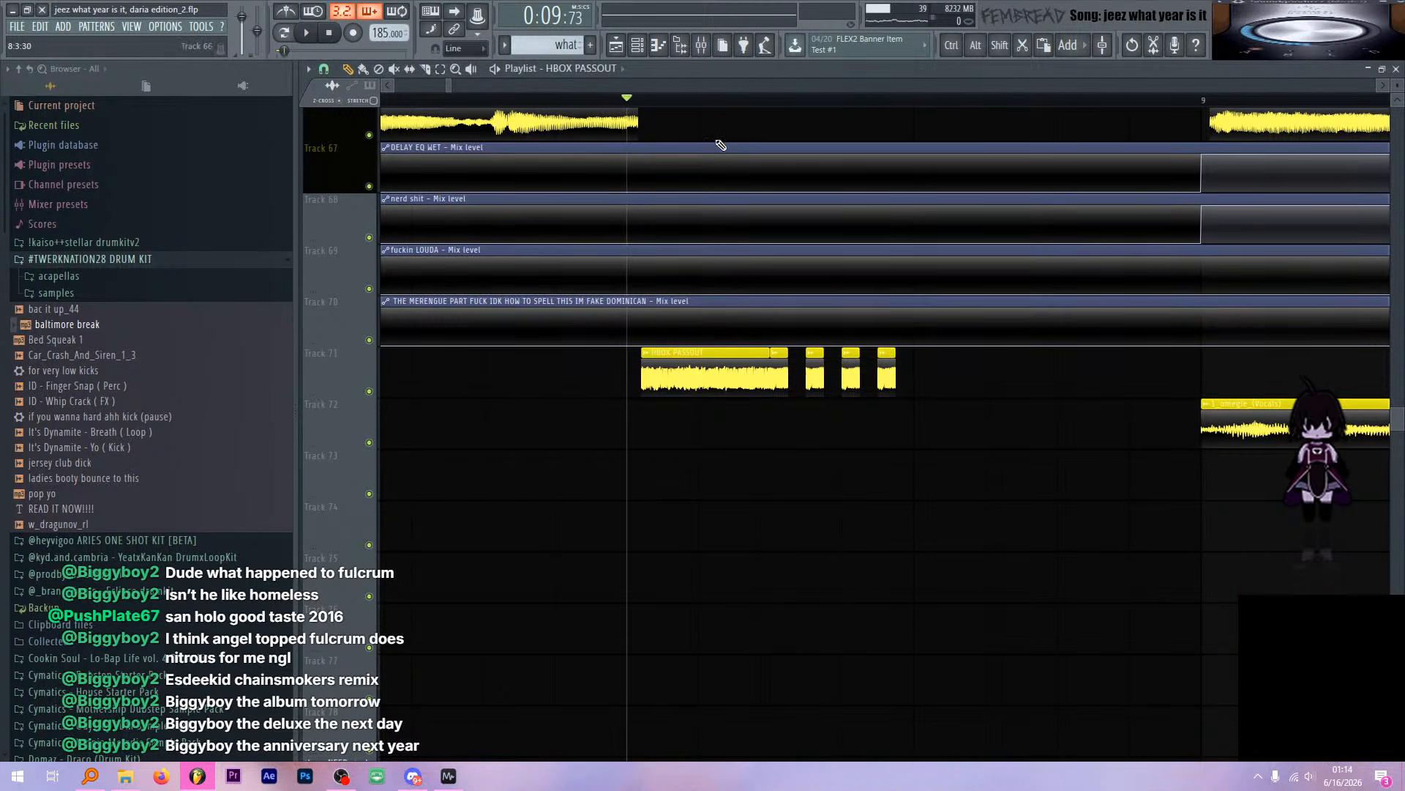
Play the HBOX PASSOUT clips and the following vocals from the middle of bar 8 into bar 9
{"action": "scroll", "coordinate": [732, 154], "scroll_direction": "down", "scroll_amount": 5}
{"action": "key", "text": "space"}
{"action": "scroll", "coordinate": [822, 194], "scroll_direction": "up", "scroll_amount": 4}
{"action": "scroll", "coordinate": [827, 197], "scroll_direction": "down", "scroll_amount": 3}
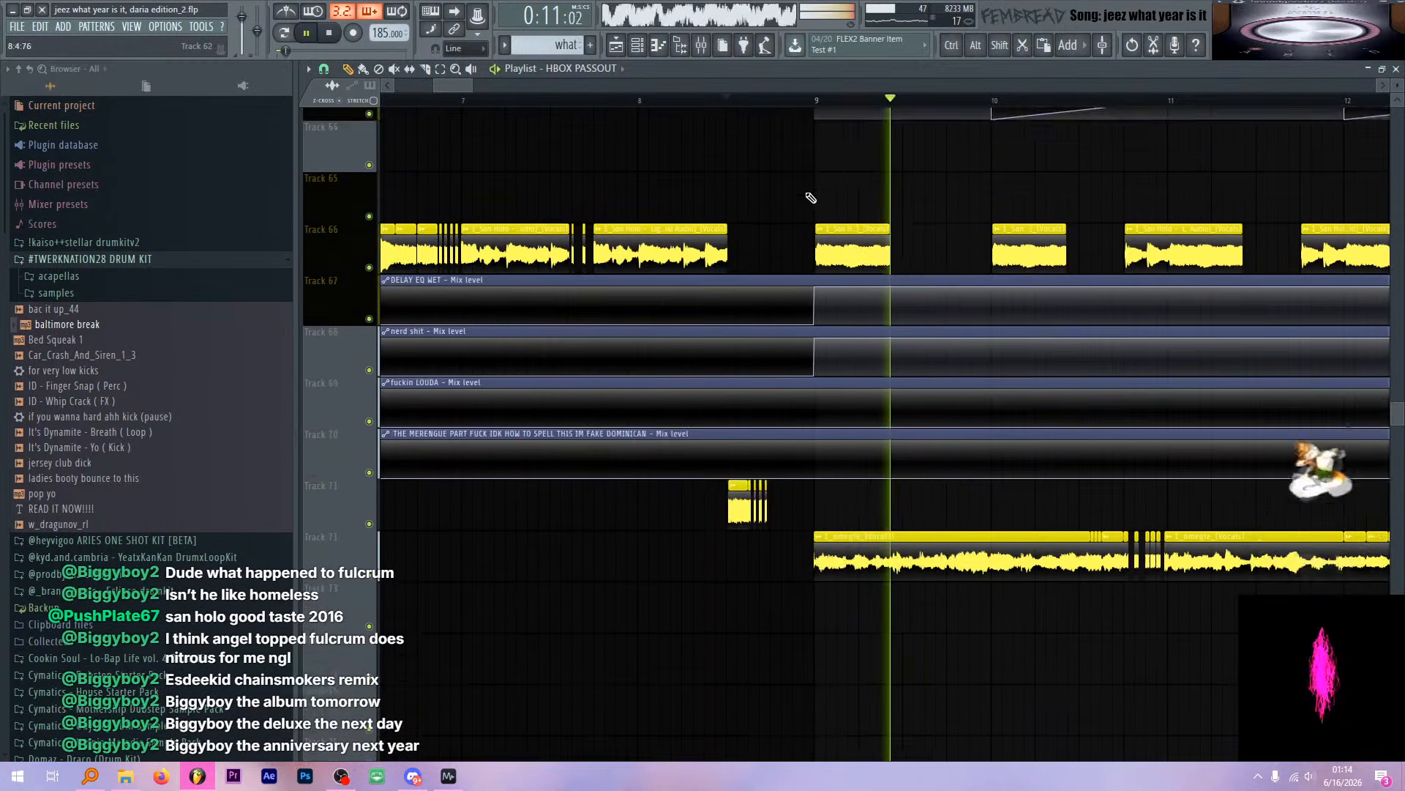
{"action": "scroll", "coordinate": [813, 201], "scroll_direction": "down", "scroll_amount": 10}
{"action": "key", "text": "space"}
Open the sample settings of the KAYZA clip on Track 102 in the SFX+ group, and close them after viewing
{"action": "scroll", "coordinate": [813, 283], "scroll_direction": "up", "scroll_amount": 5}
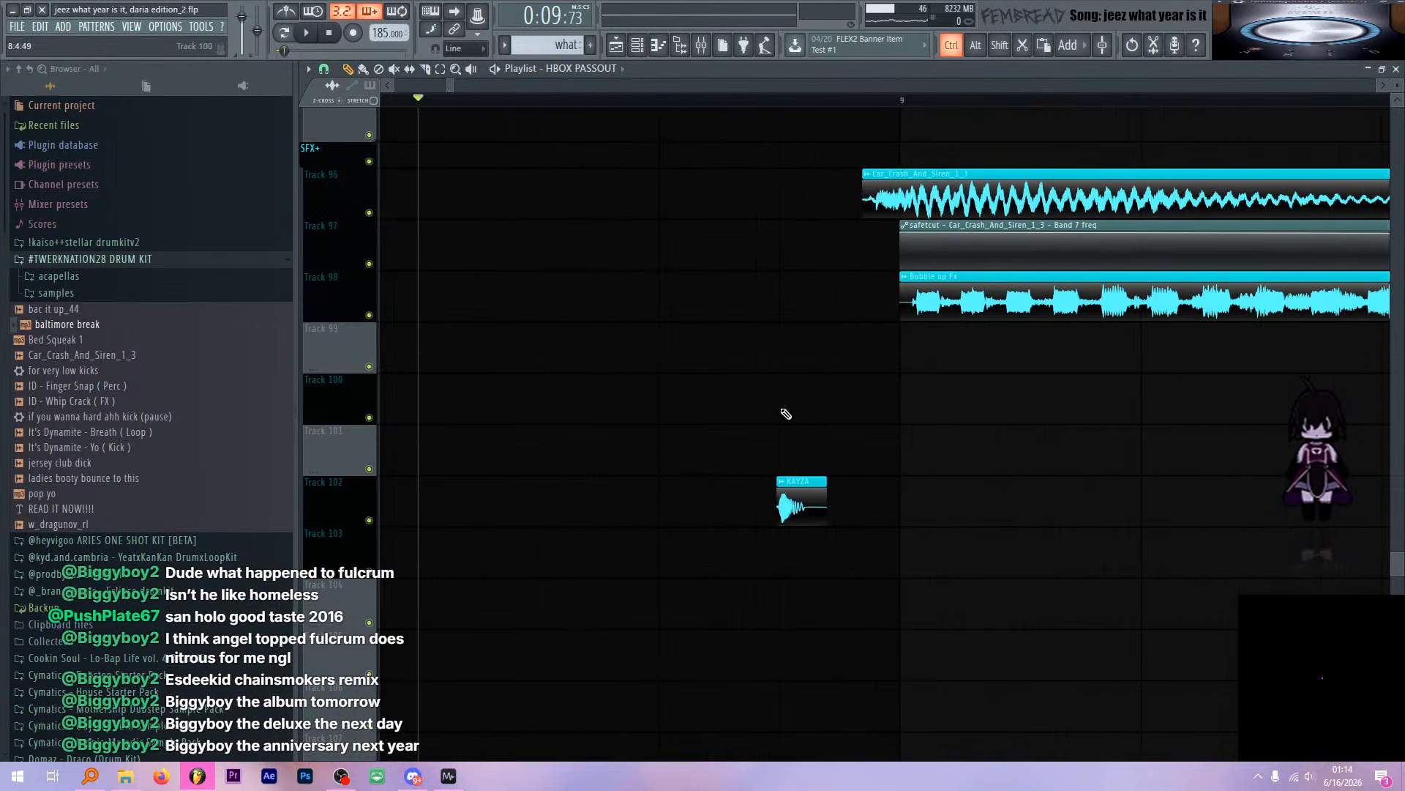
{"action": "scroll", "coordinate": [786, 413], "scroll_direction": "up", "scroll_amount": 3}
{"action": "double_click", "coordinate": [803, 481]}
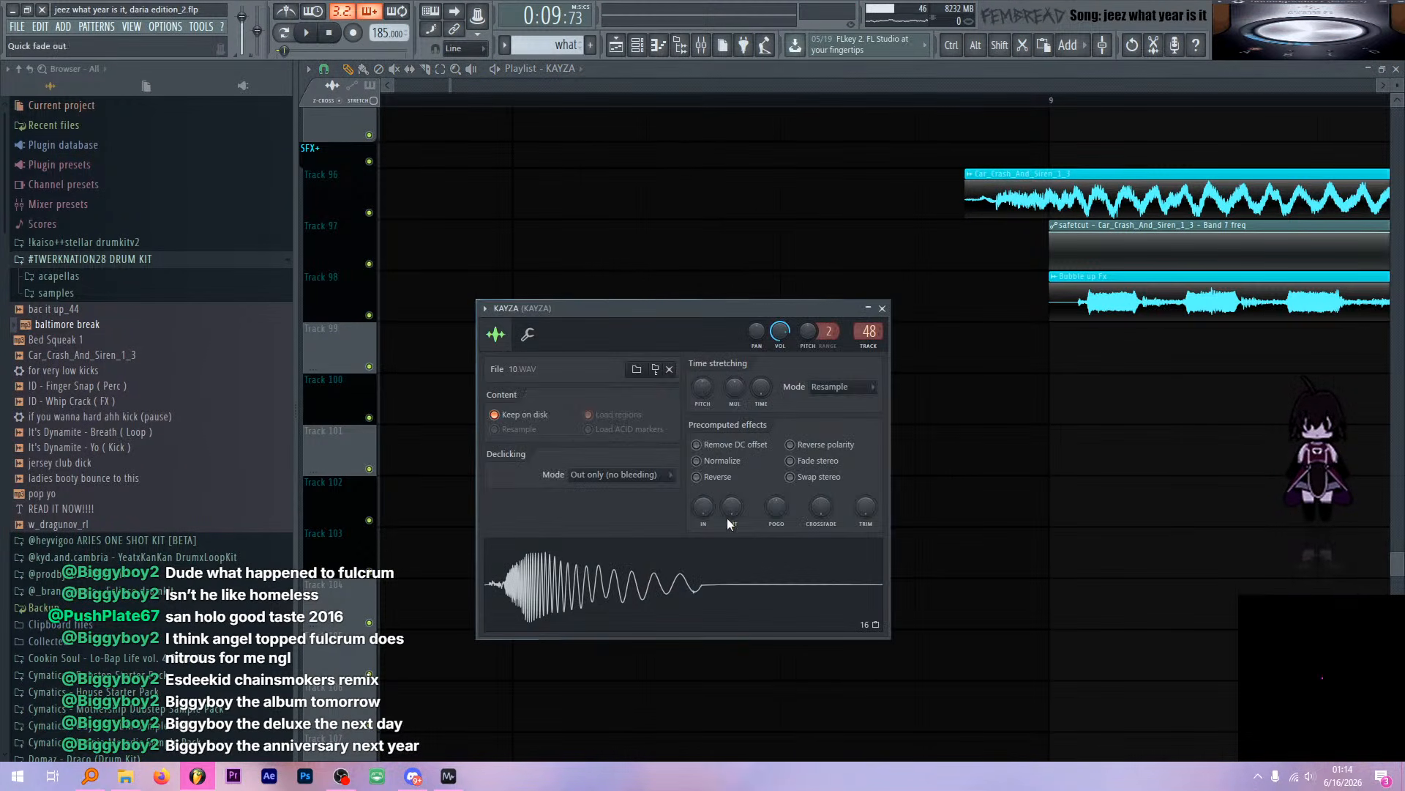
{"action": "left_click", "coordinate": [883, 309]}
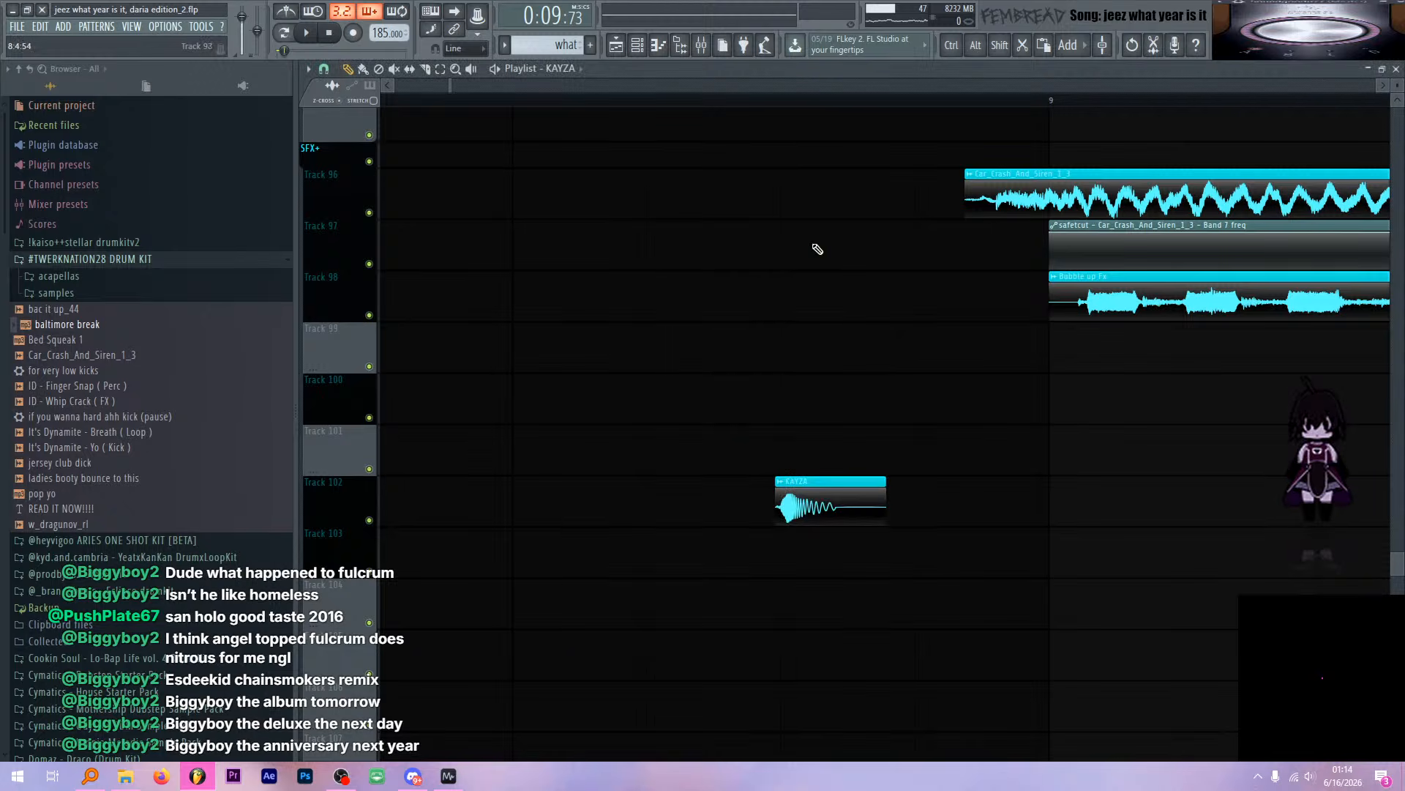
Inspect the Fruity parametric EQ 2 on the KAYZA mixer track 48, and play the clip with that track soloed
{"action": "left_click", "coordinate": [702, 44]}
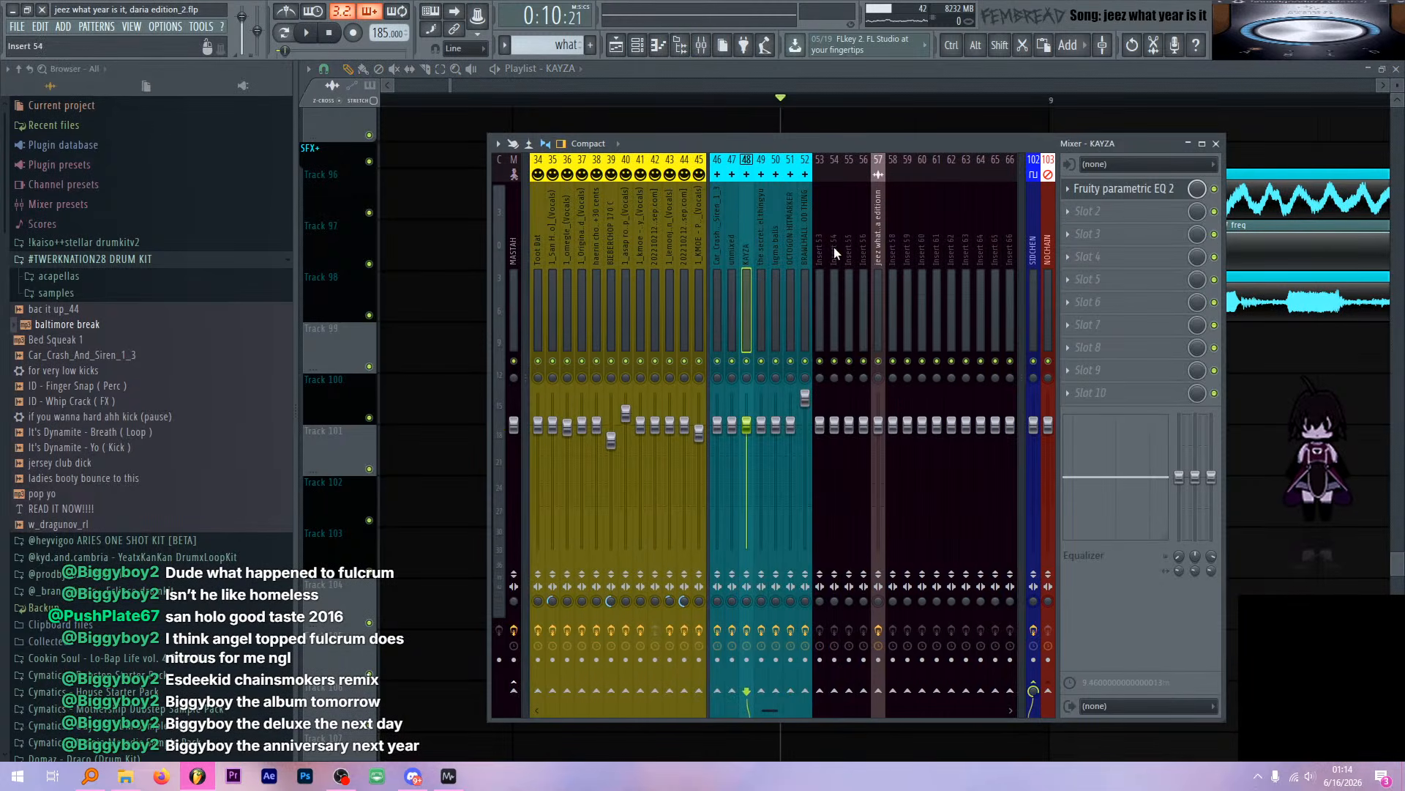
{"action": "left_click", "coordinate": [1117, 188]}
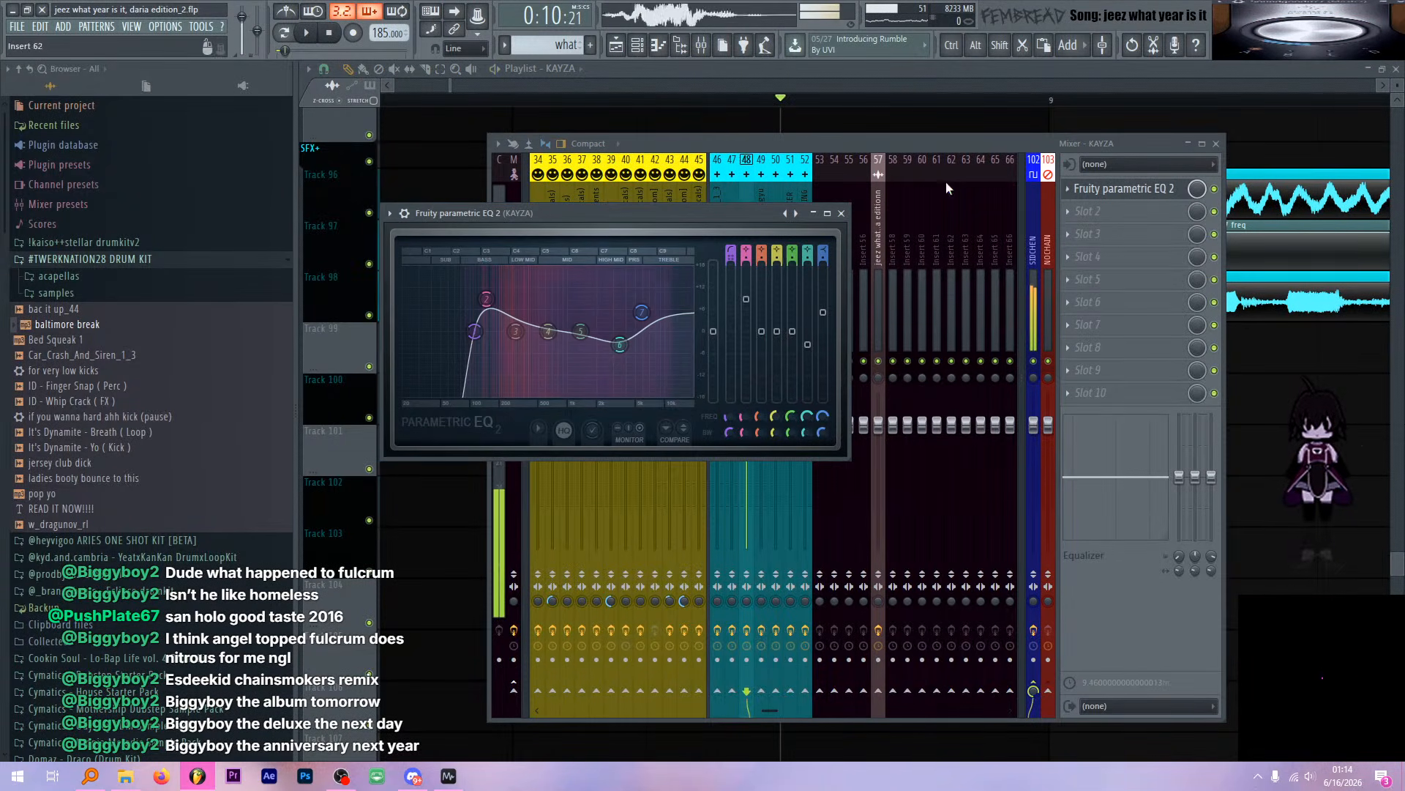
{"action": "left_click", "coordinate": [842, 214]}
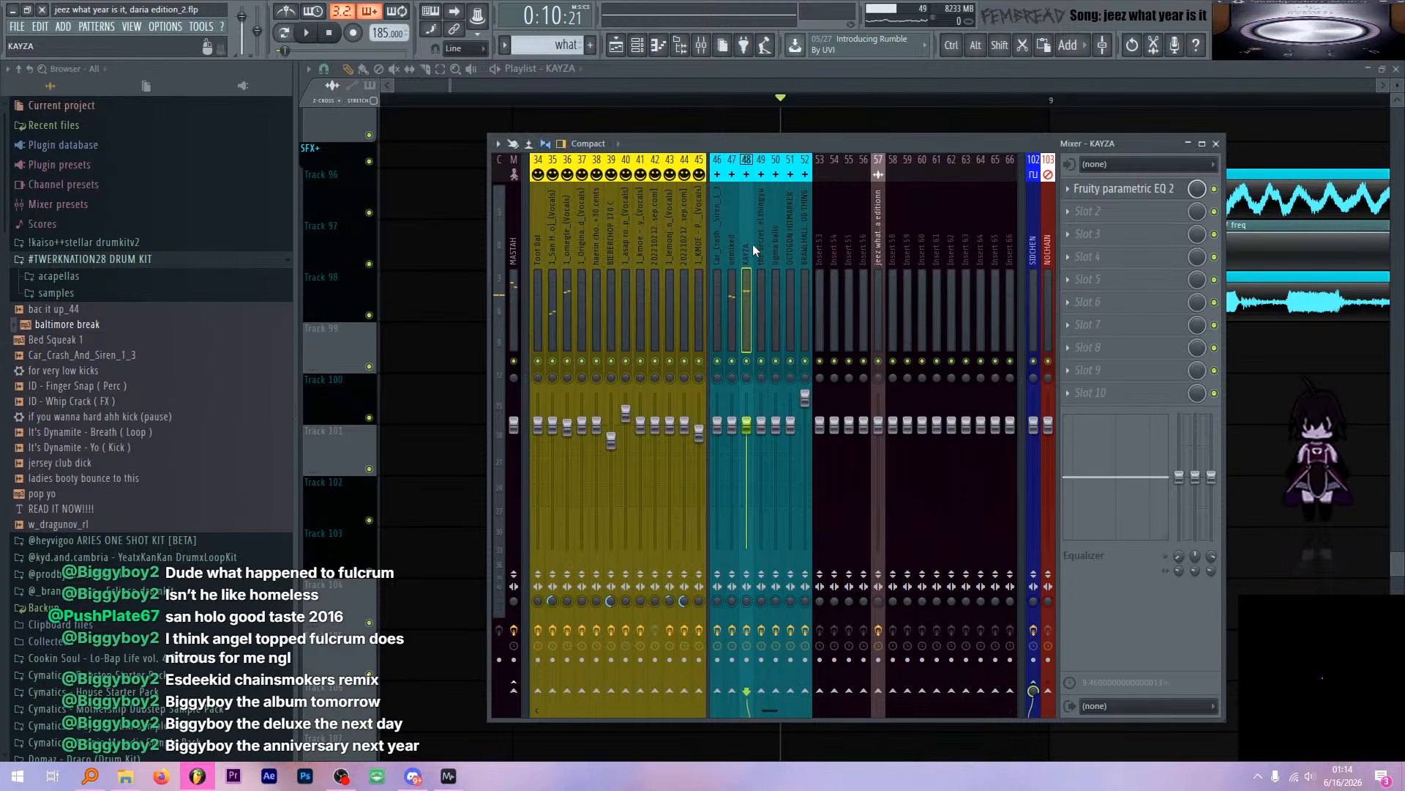
{"action": "key", "text": "space"}
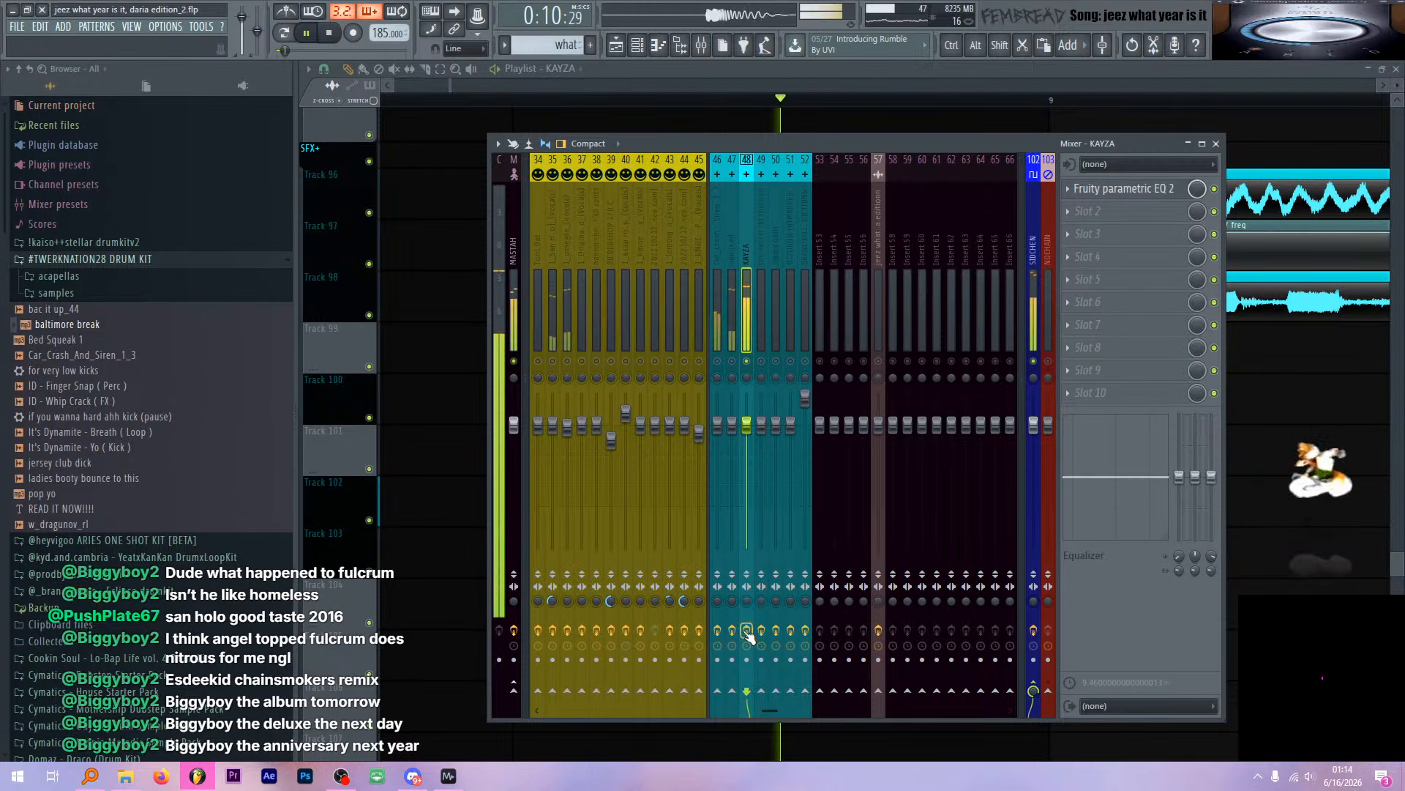
{"action": "key", "text": "space"}
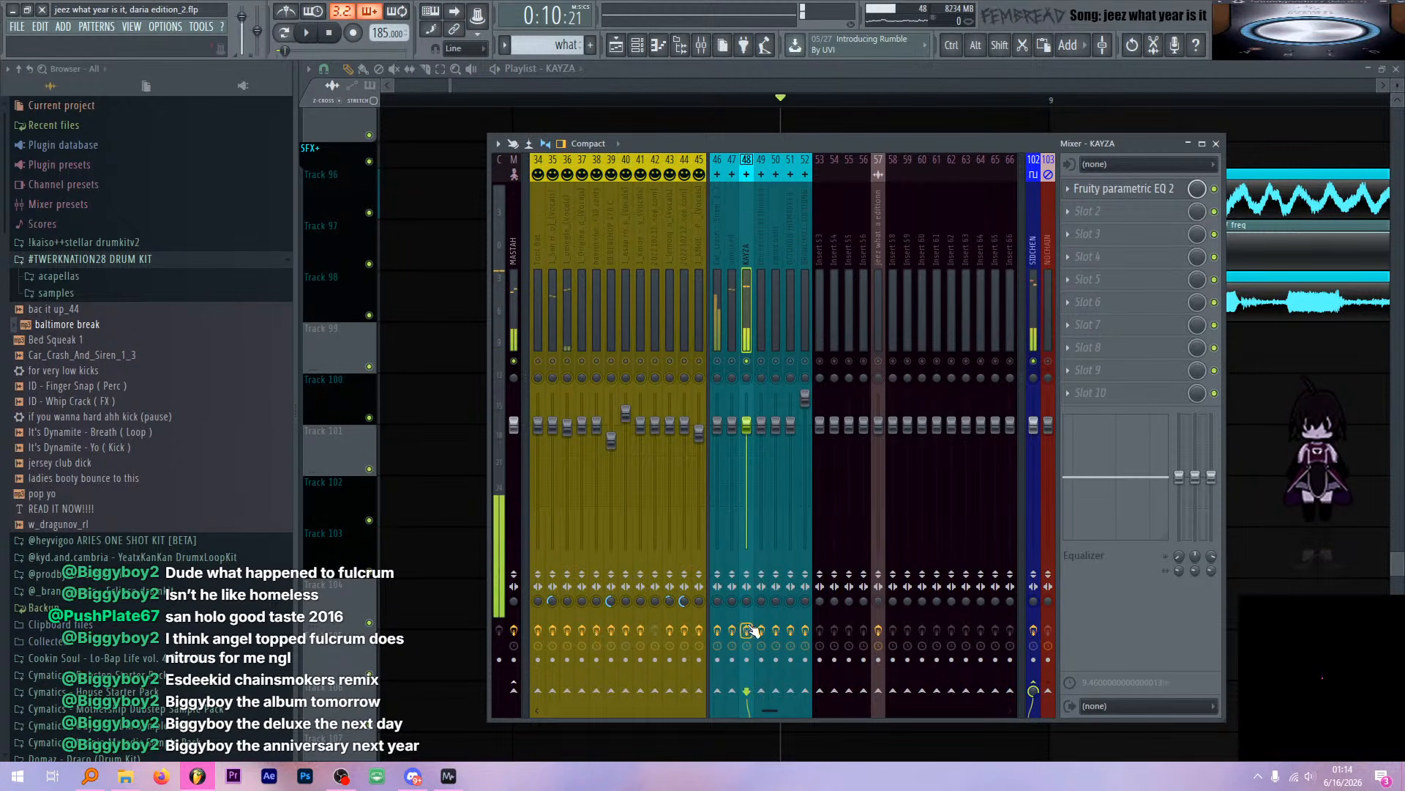
{"action": "left_click", "coordinate": [831, 81]}
Examine the SFX+ clips around bar 9 on Tracks 96 to 98, and move the playback position to bar 9
{"action": "scroll", "coordinate": [766, 179], "scroll_direction": "down", "scroll_amount": 6}
{"action": "scroll", "coordinate": [765, 180], "scroll_direction": "up", "scroll_amount": 3}
{"action": "scroll", "coordinate": [784, 343], "scroll_direction": "up", "scroll_amount": 1}
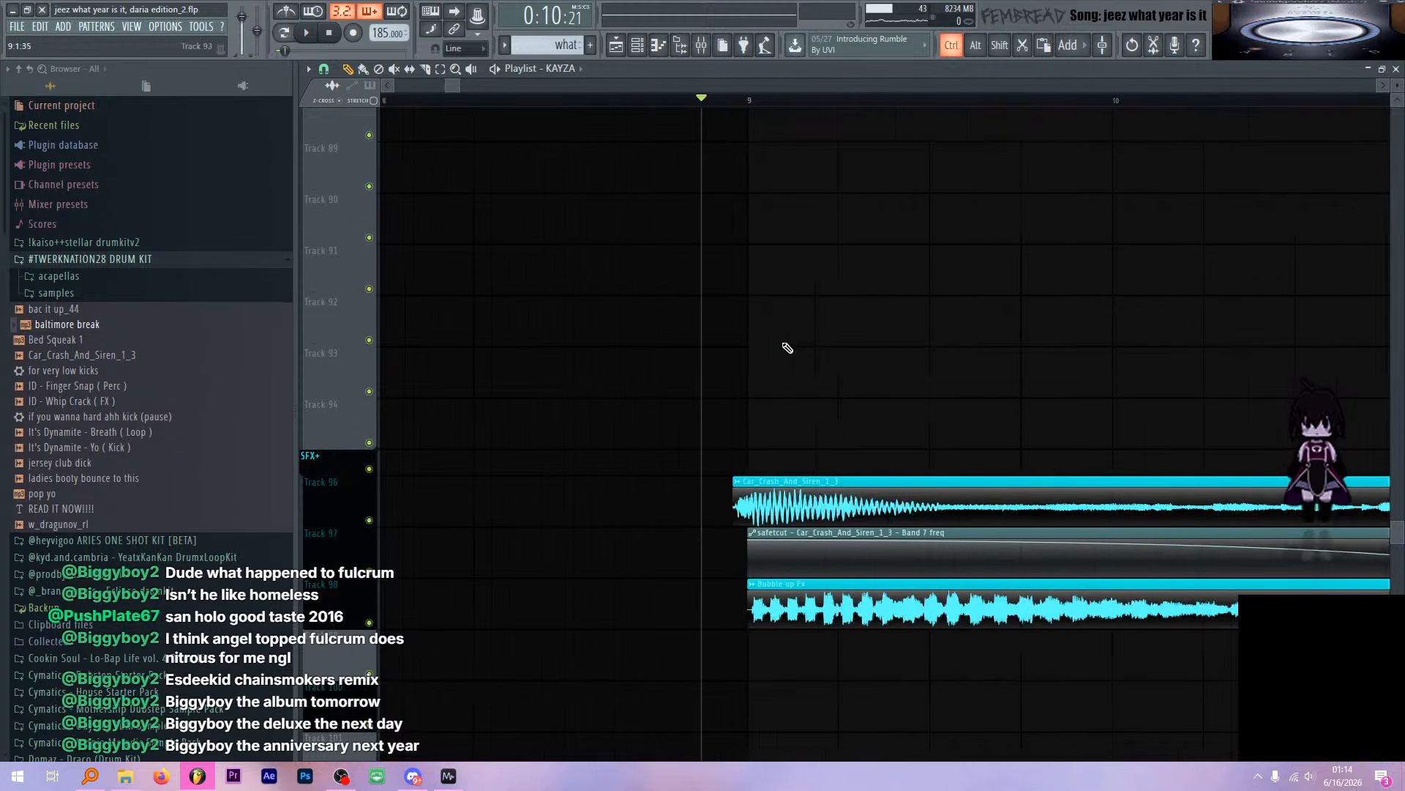
{"action": "scroll", "coordinate": [788, 348], "scroll_direction": "down", "scroll_amount": 8}
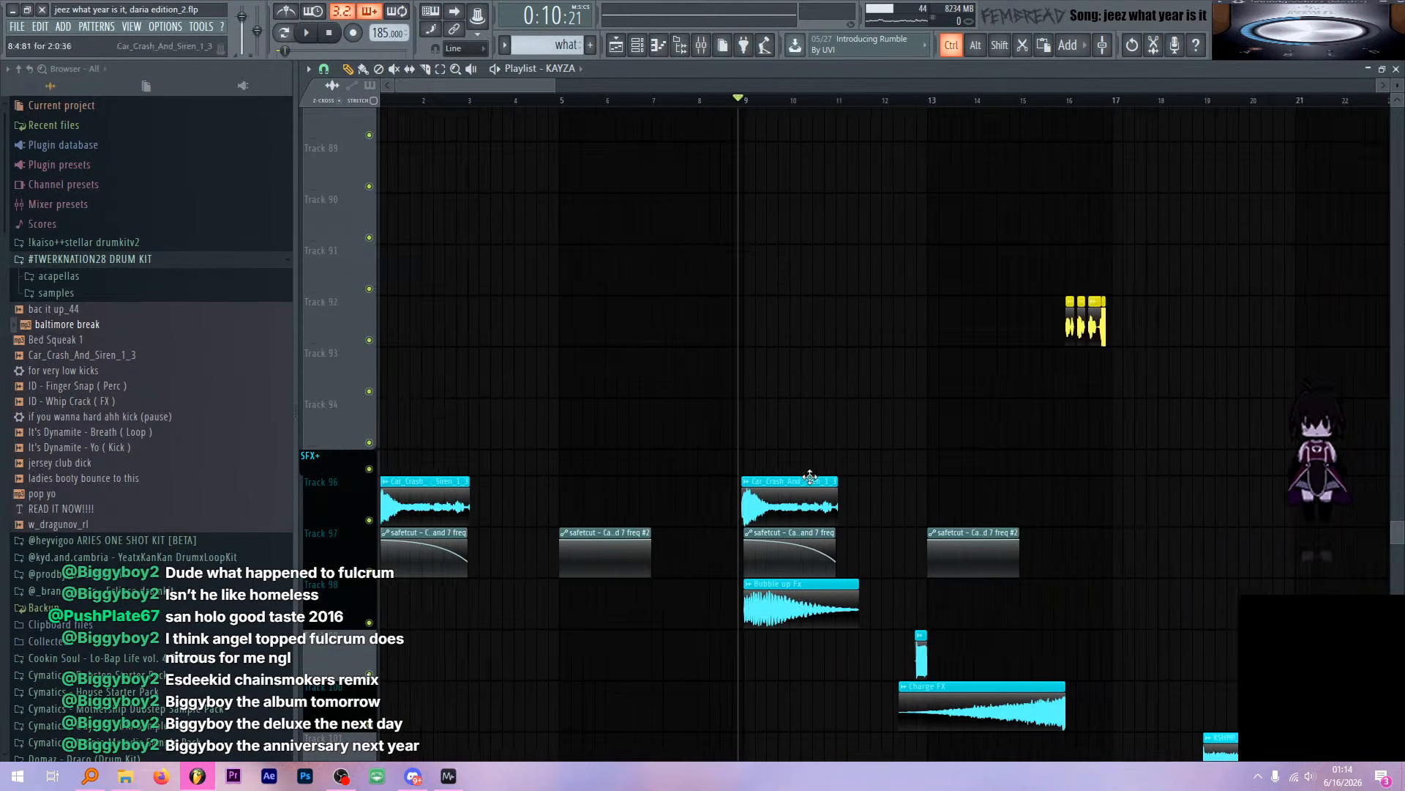
{"action": "scroll", "coordinate": [761, 458], "scroll_direction": "down", "scroll_amount": 1}
{"action": "scroll", "coordinate": [715, 439], "scroll_direction": "up", "scroll_amount": 8}
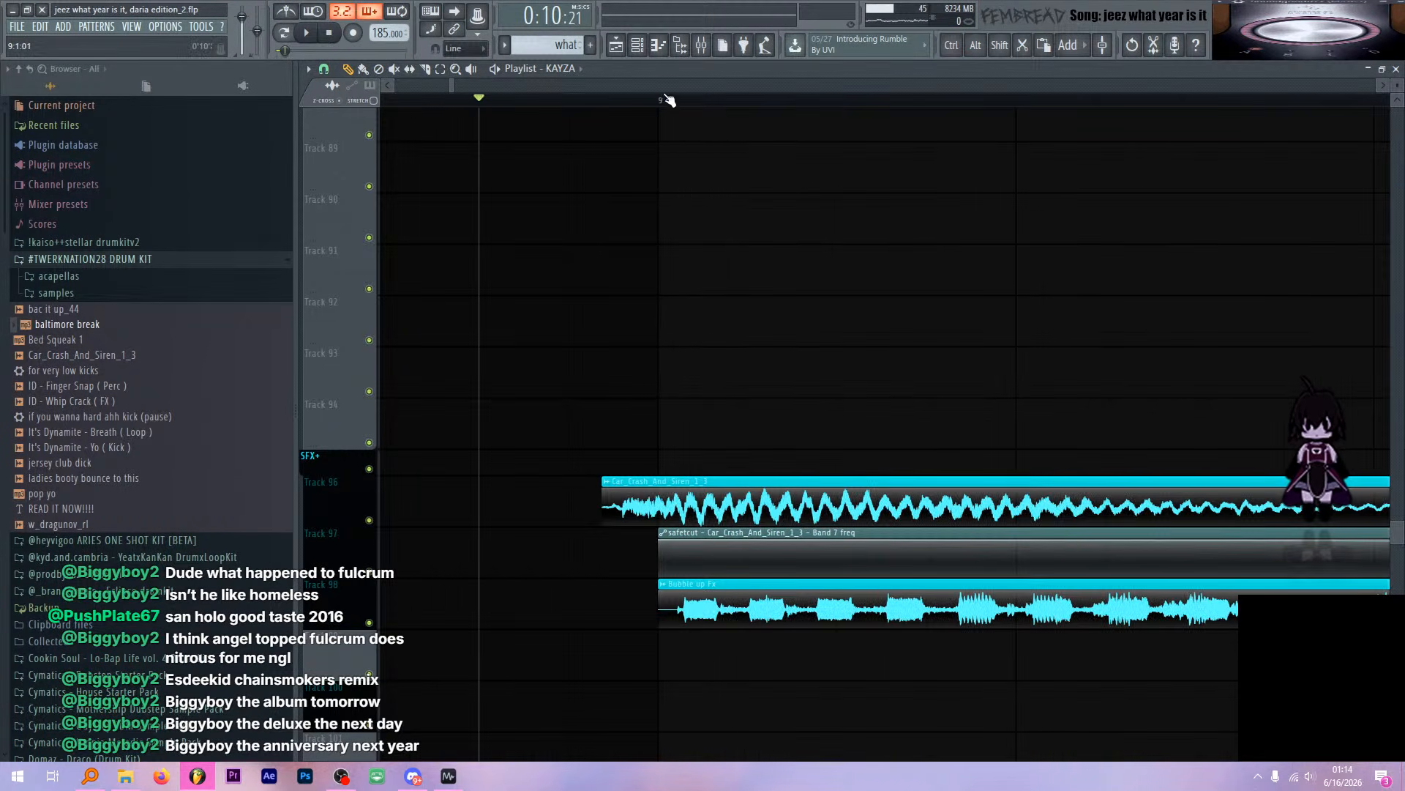
{"action": "scroll", "coordinate": [674, 317], "scroll_direction": "down", "scroll_amount": 6}
{"action": "scroll", "coordinate": [705, 345], "scroll_direction": "down", "scroll_amount": 5}
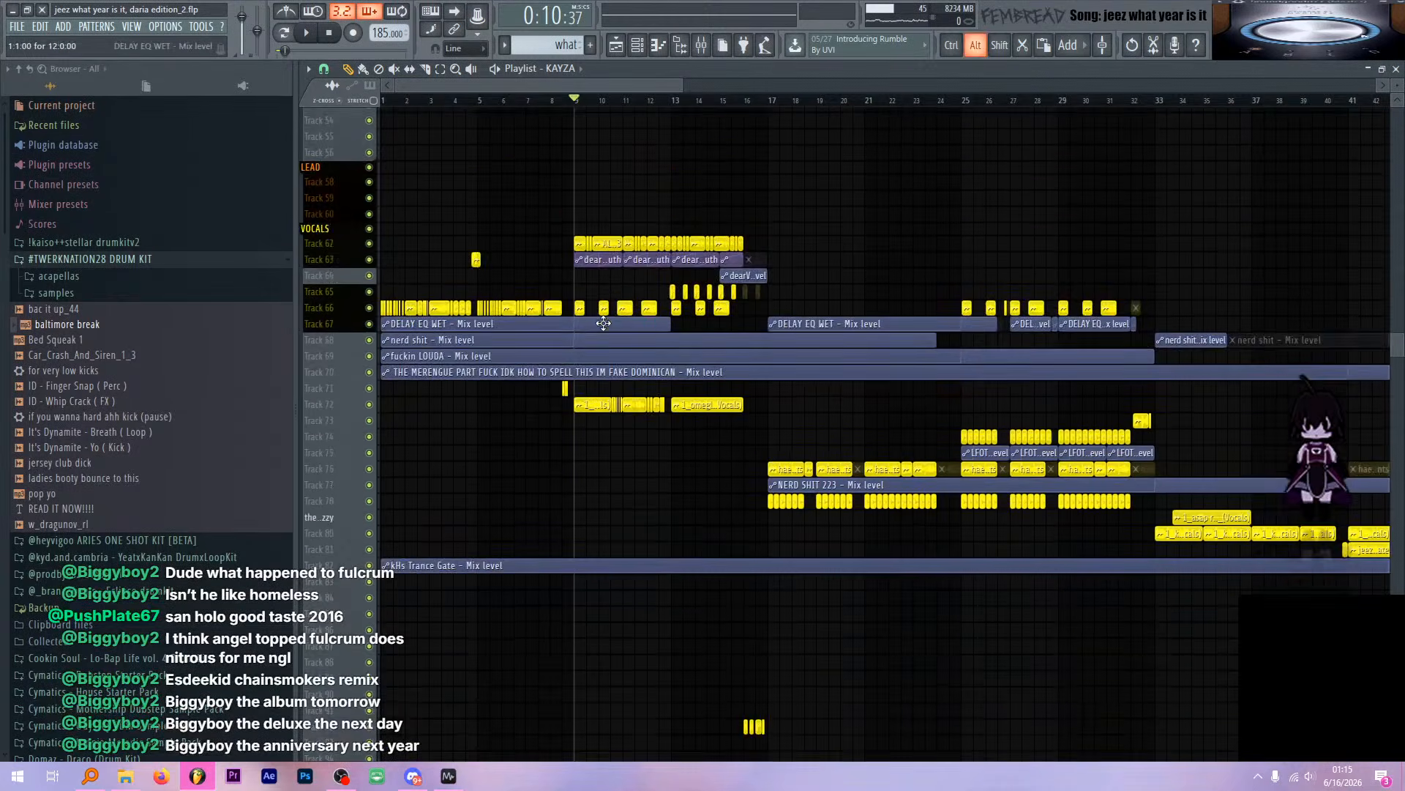
Play the song from bar 9 through bar 12 to demonstrate the continuous baltimore break section
{"action": "scroll", "coordinate": [603, 323], "scroll_direction": "up", "scroll_amount": 15}
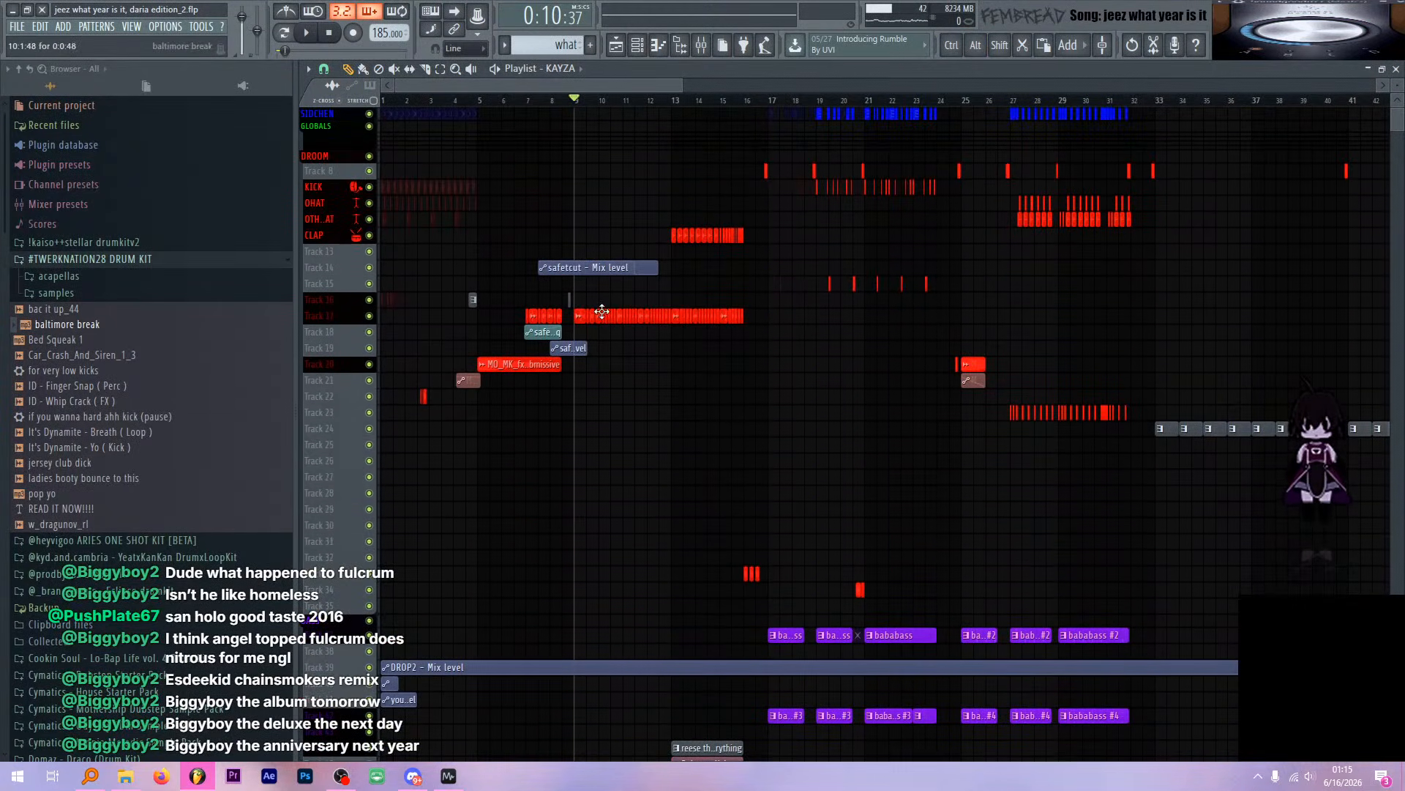
{"action": "scroll", "coordinate": [609, 223], "scroll_direction": "up", "scroll_amount": 4}
{"action": "key", "text": "space"}
{"action": "scroll", "coordinate": [730, 228], "scroll_direction": "down", "scroll_amount": 2}
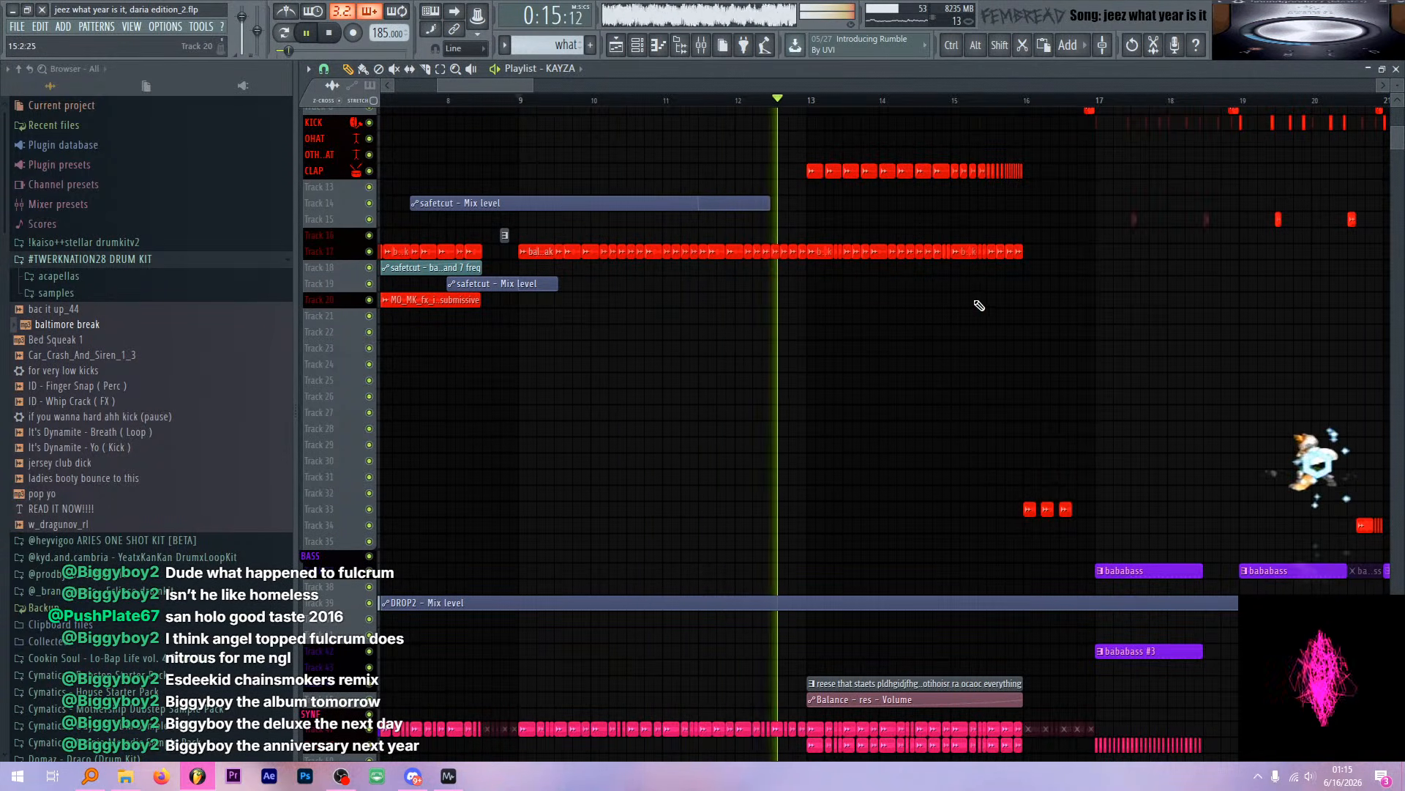
{"action": "key", "text": "space"}
Solo the SYNF group in the playlist to isolate its chop clips on Tracks 47 and 48
{"action": "scroll", "coordinate": [1133, 235], "scroll_direction": "up", "scroll_amount": 2}
{"action": "scroll", "coordinate": [1089, 220], "scroll_direction": "up", "scroll_amount": 2}
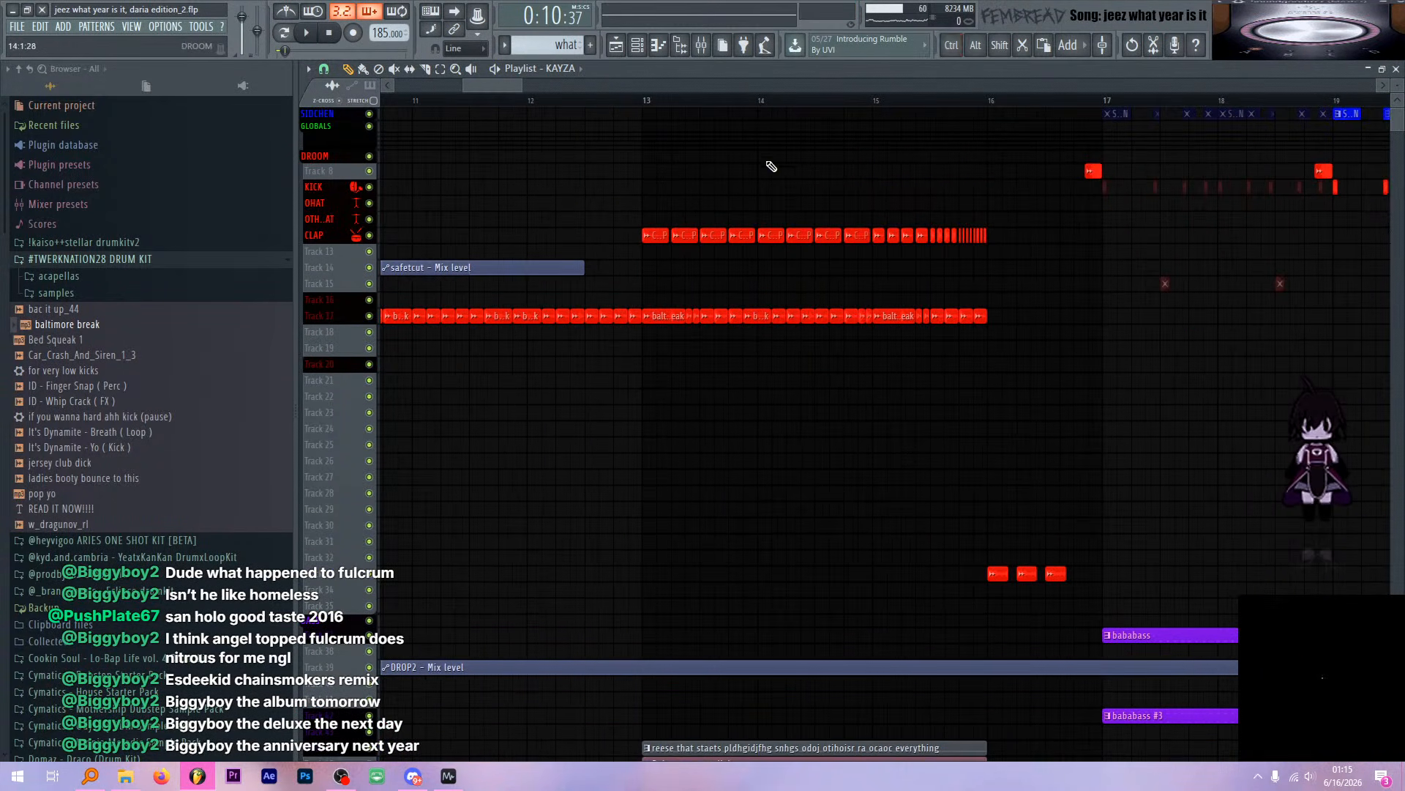
{"action": "scroll", "coordinate": [753, 176], "scroll_direction": "down", "scroll_amount": 2}
{"action": "scroll", "coordinate": [715, 211], "scroll_direction": "down", "scroll_amount": 2}
{"action": "scroll", "coordinate": [629, 267], "scroll_direction": "down", "scroll_amount": 4}
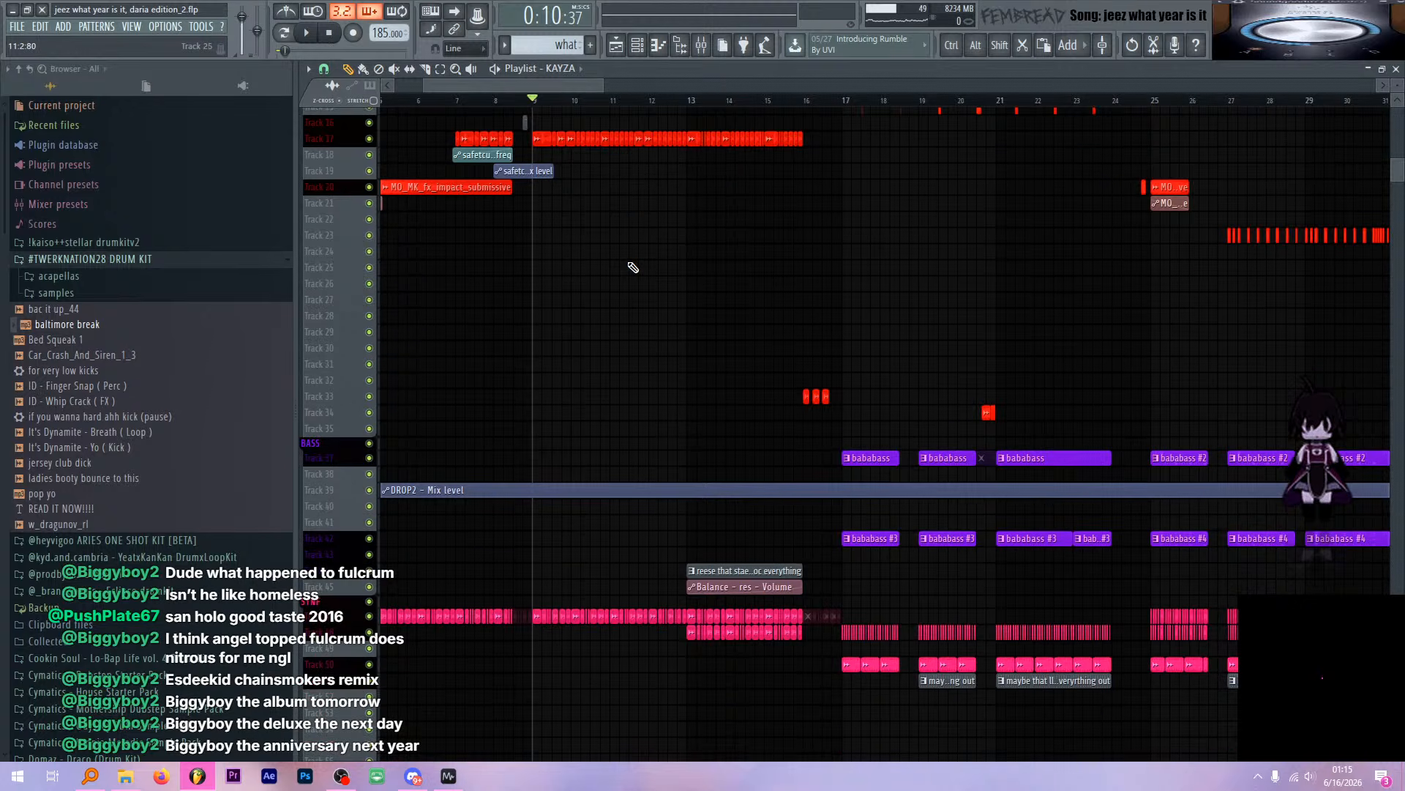
{"action": "scroll", "coordinate": [694, 293], "scroll_direction": "down", "scroll_amount": 2}
{"action": "scroll", "coordinate": [534, 471], "scroll_direction": "up", "scroll_amount": 5}
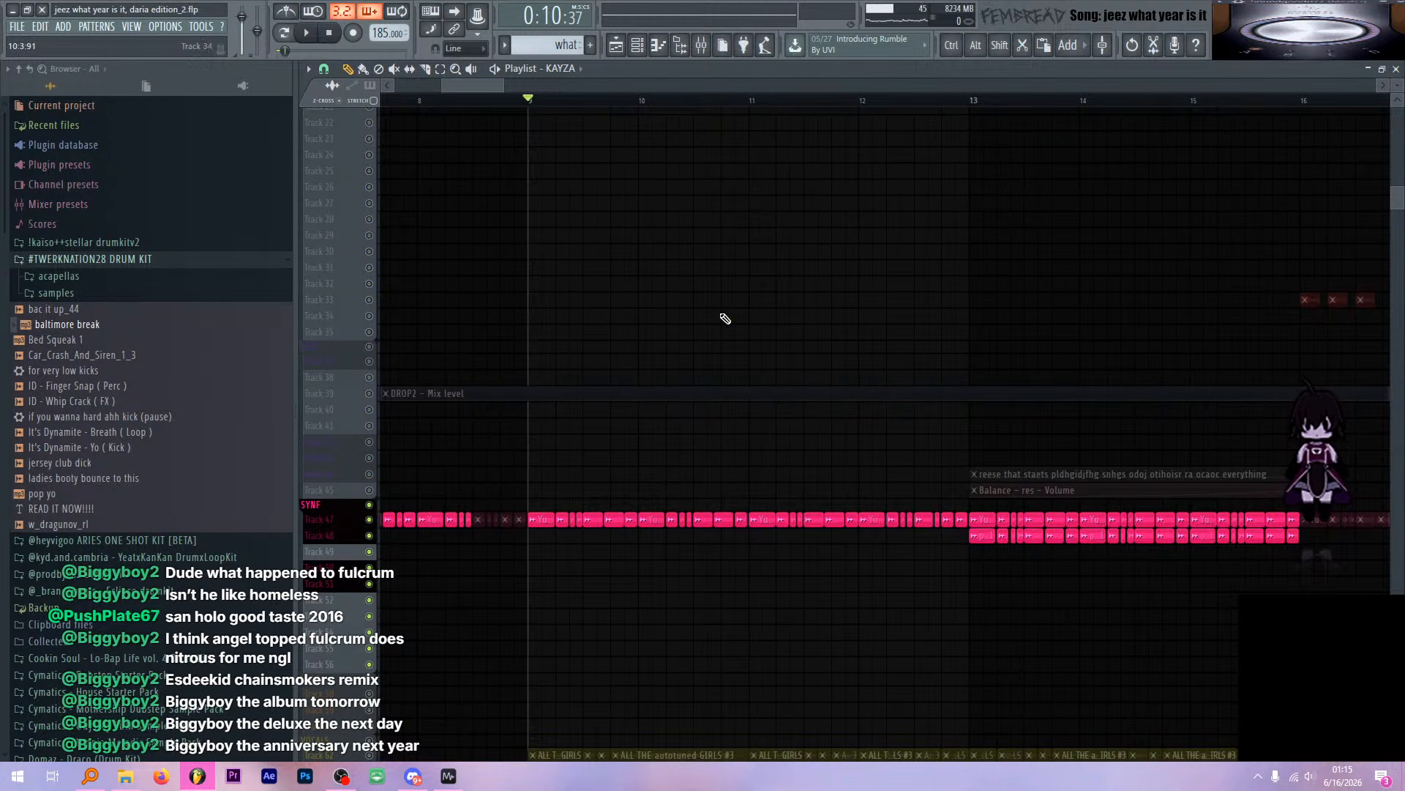
{"action": "scroll", "coordinate": [659, 318], "scroll_direction": "down", "scroll_amount": 1}
{"action": "scroll", "coordinate": [621, 327], "scroll_direction": "down", "scroll_amount": 2}
Play the soloed SYNF group from bar 9 through bar 15, following its chop clips on Tracks 47 and 48
{"action": "key", "text": "space"}
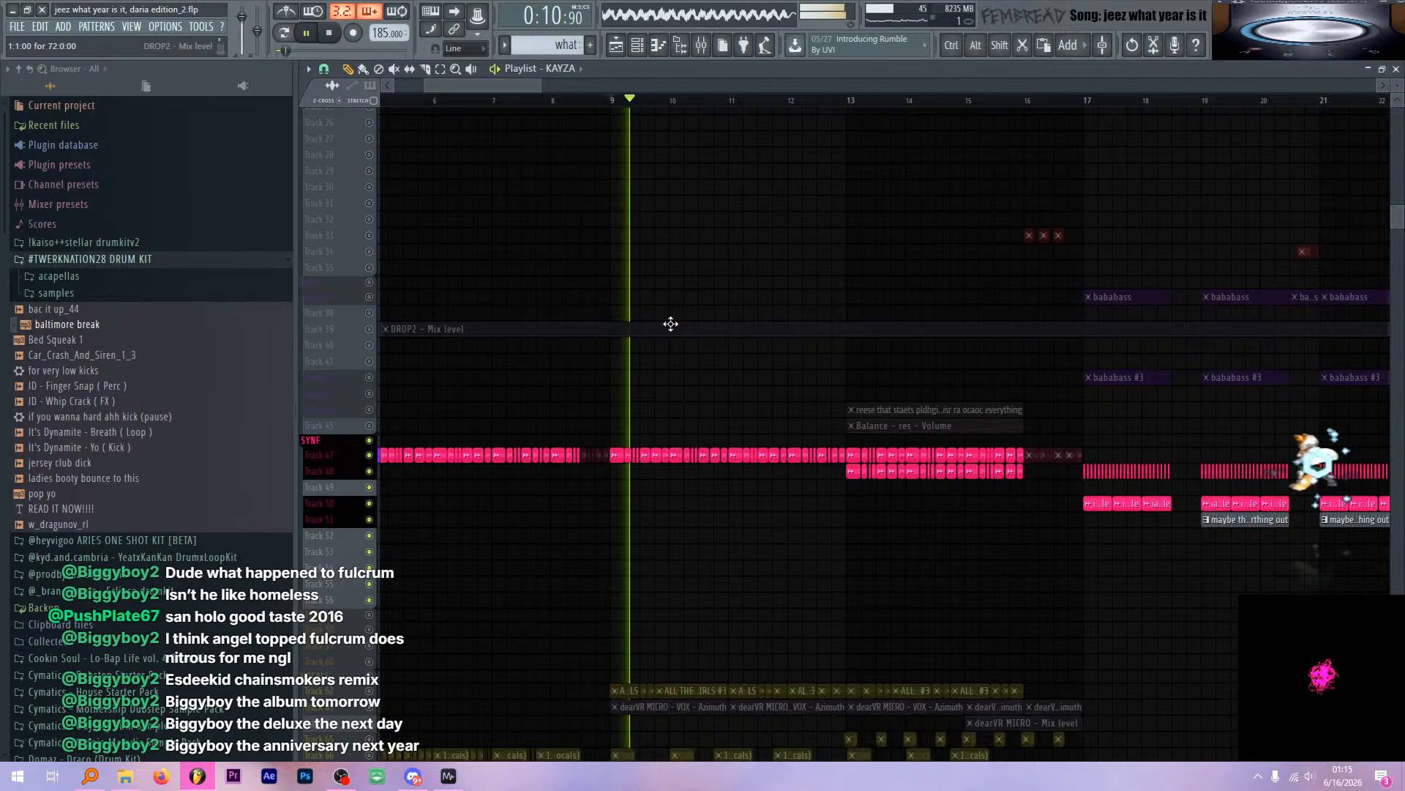
{"action": "scroll", "coordinate": [1013, 353], "scroll_direction": "up", "scroll_amount": 2}
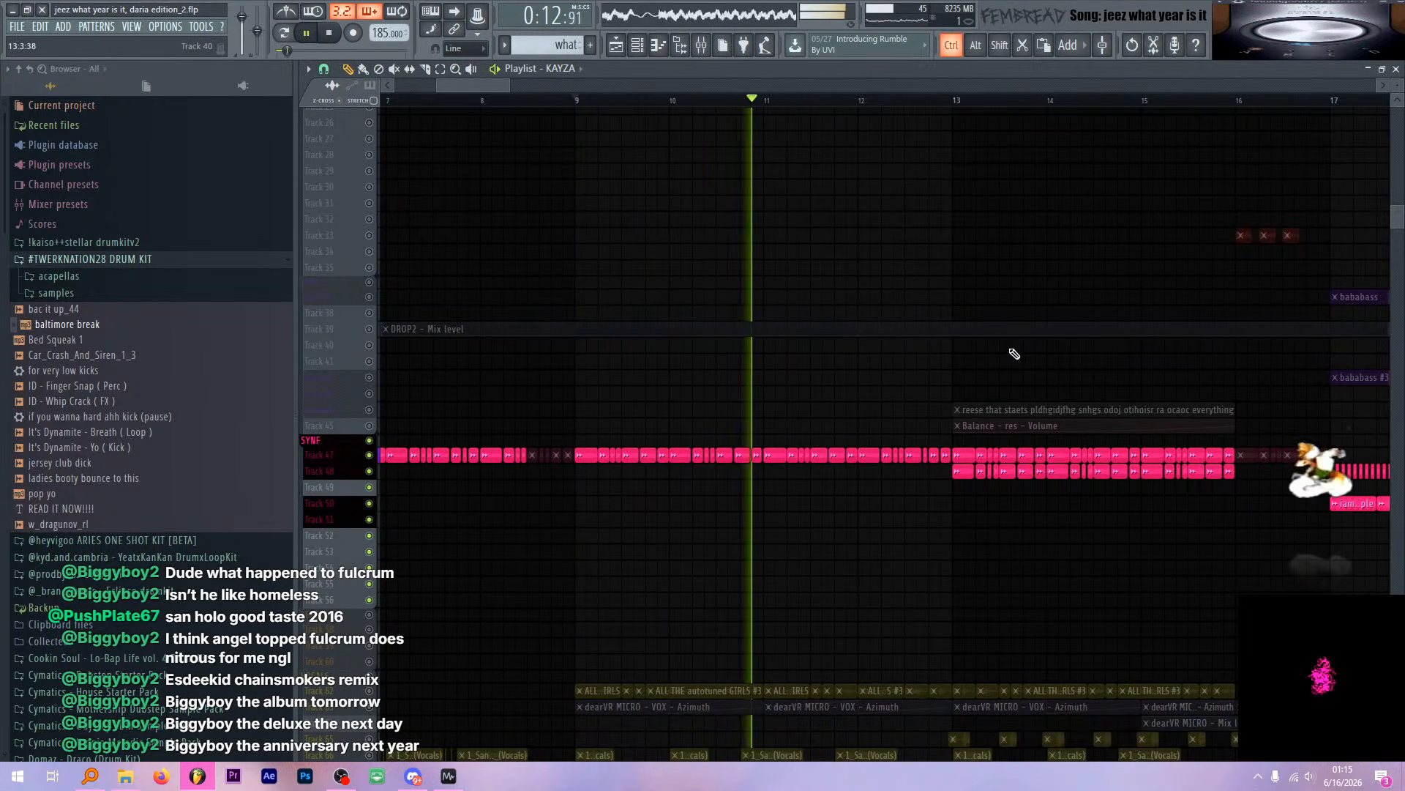
{"action": "scroll", "coordinate": [1259, 355], "scroll_direction": "up", "scroll_amount": 2}
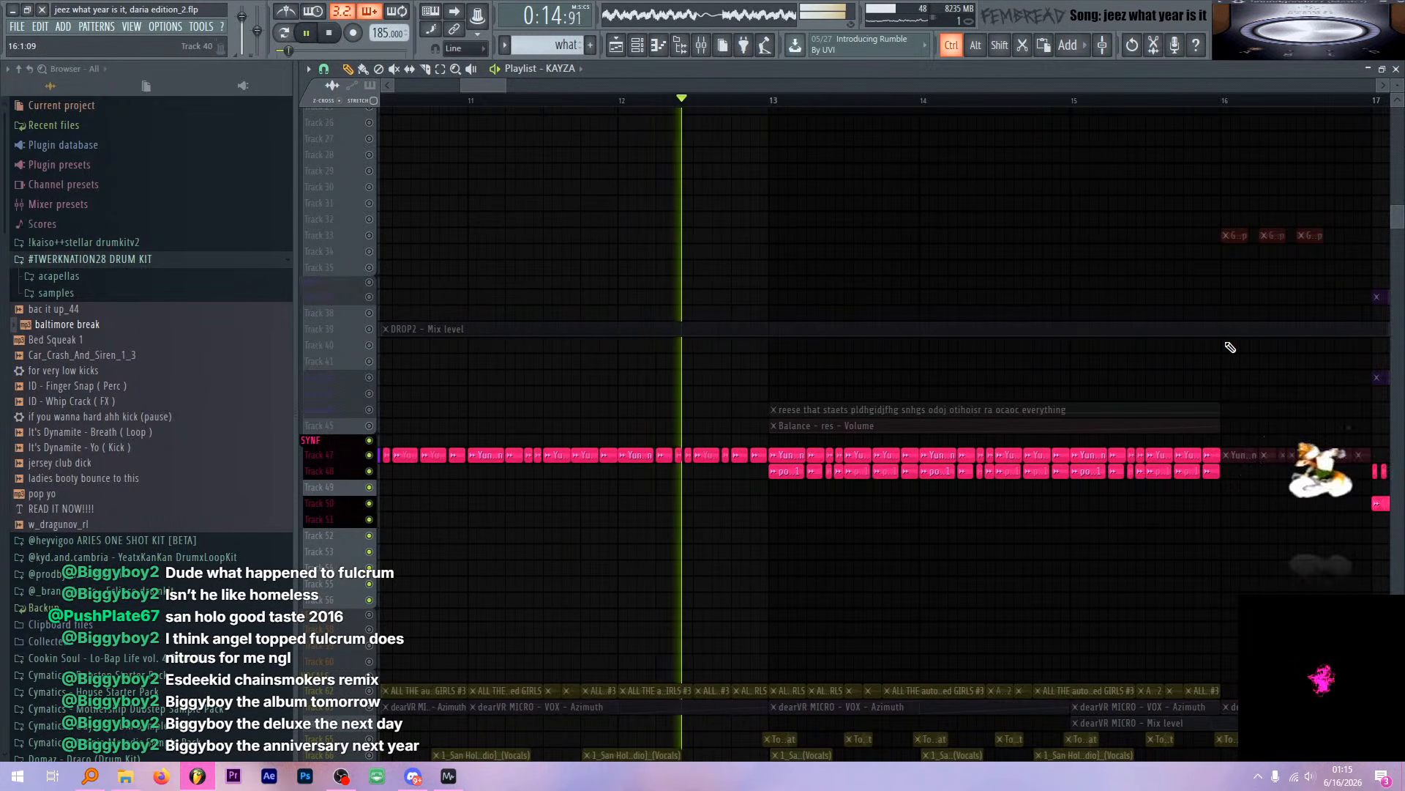
{"action": "scroll", "coordinate": [1231, 347], "scroll_direction": "up", "scroll_amount": 1}
{"action": "scroll", "coordinate": [895, 329], "scroll_direction": "up", "scroll_amount": 1}
{"action": "scroll", "coordinate": [816, 312], "scroll_direction": "down", "scroll_amount": 1}
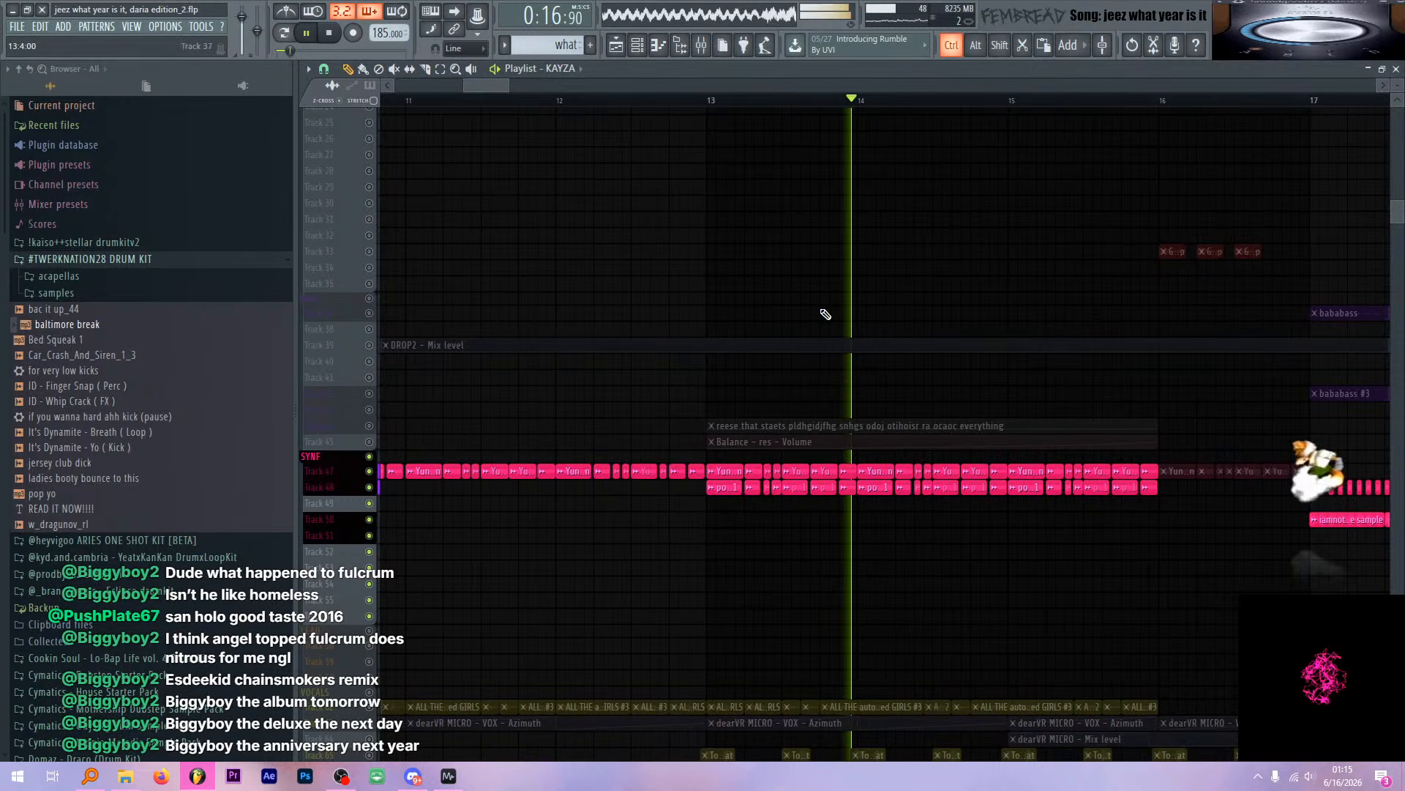
{"action": "scroll", "coordinate": [801, 336], "scroll_direction": "up", "scroll_amount": 3}
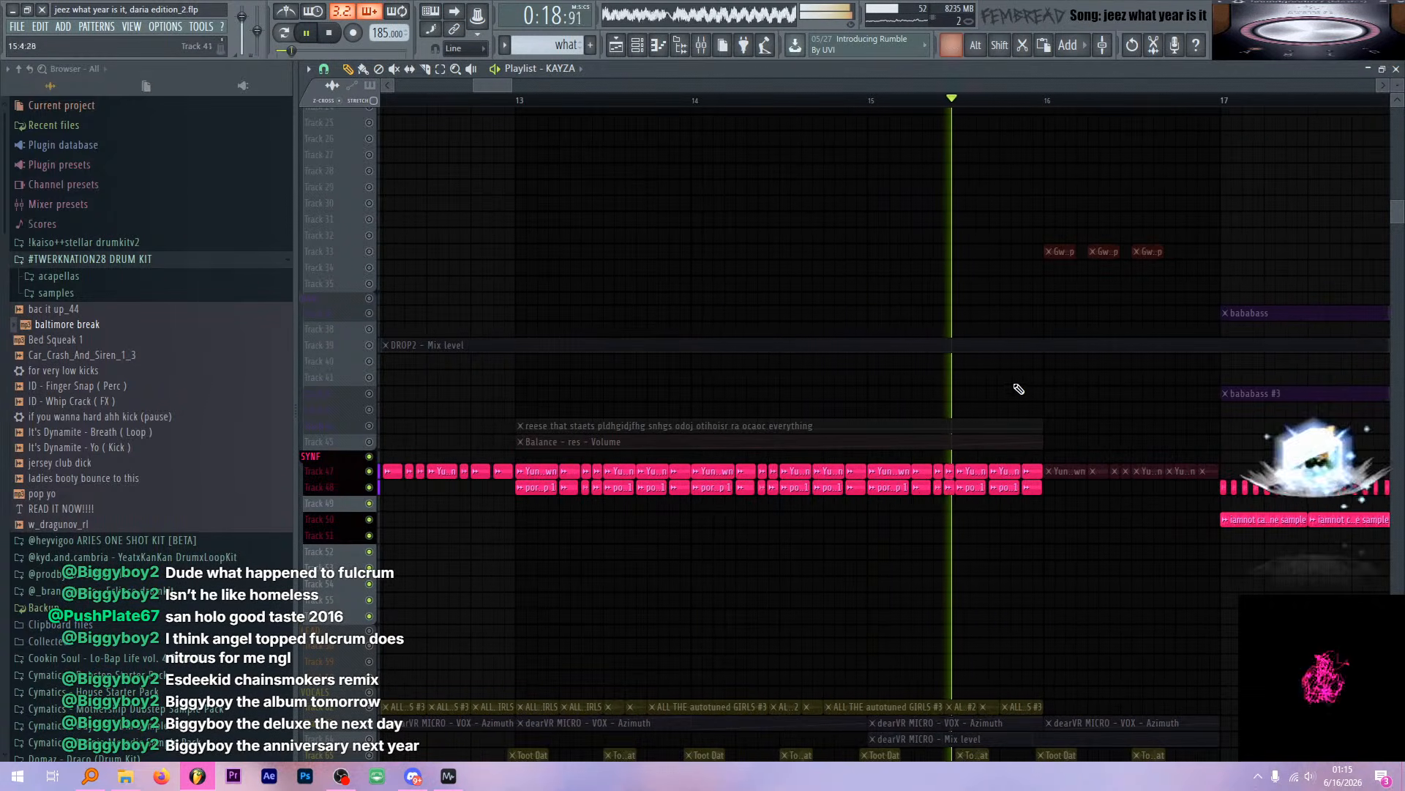
{"action": "scroll", "coordinate": [1013, 390], "scroll_direction": "down", "scroll_amount": 2}
{"action": "key", "text": "space"}
Open the sample settings of the porter chop 1 clip on Track 48, and close them after viewing
{"action": "scroll", "coordinate": [803, 497], "scroll_direction": "up", "scroll_amount": 4}
{"action": "double_click", "coordinate": [769, 487]}
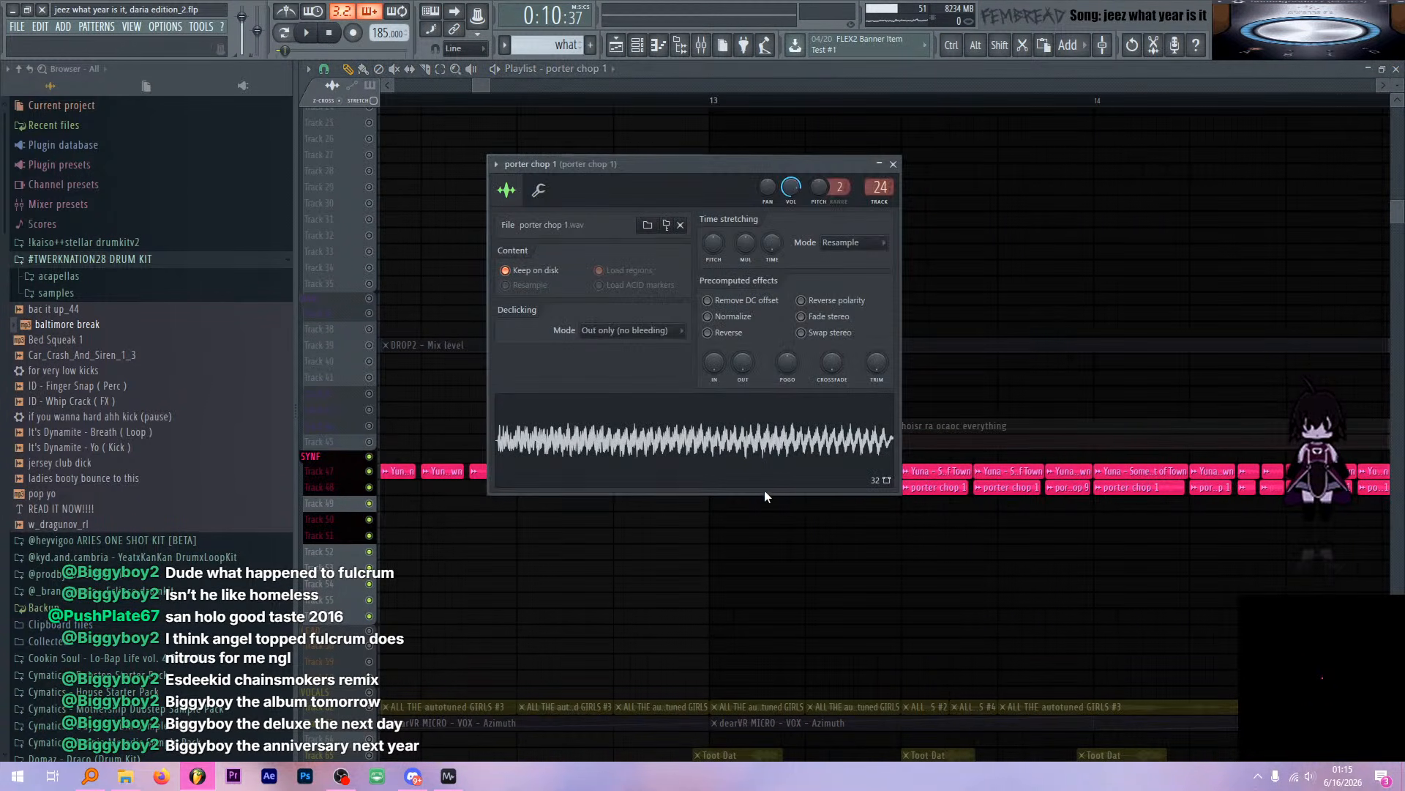
{"action": "key", "text": "Escape"}
Expand the Sliced beats folder in the browser and find the porter chop samples
{"action": "scroll", "coordinate": [205, 540], "scroll_direction": "down", "scroll_amount": 10}
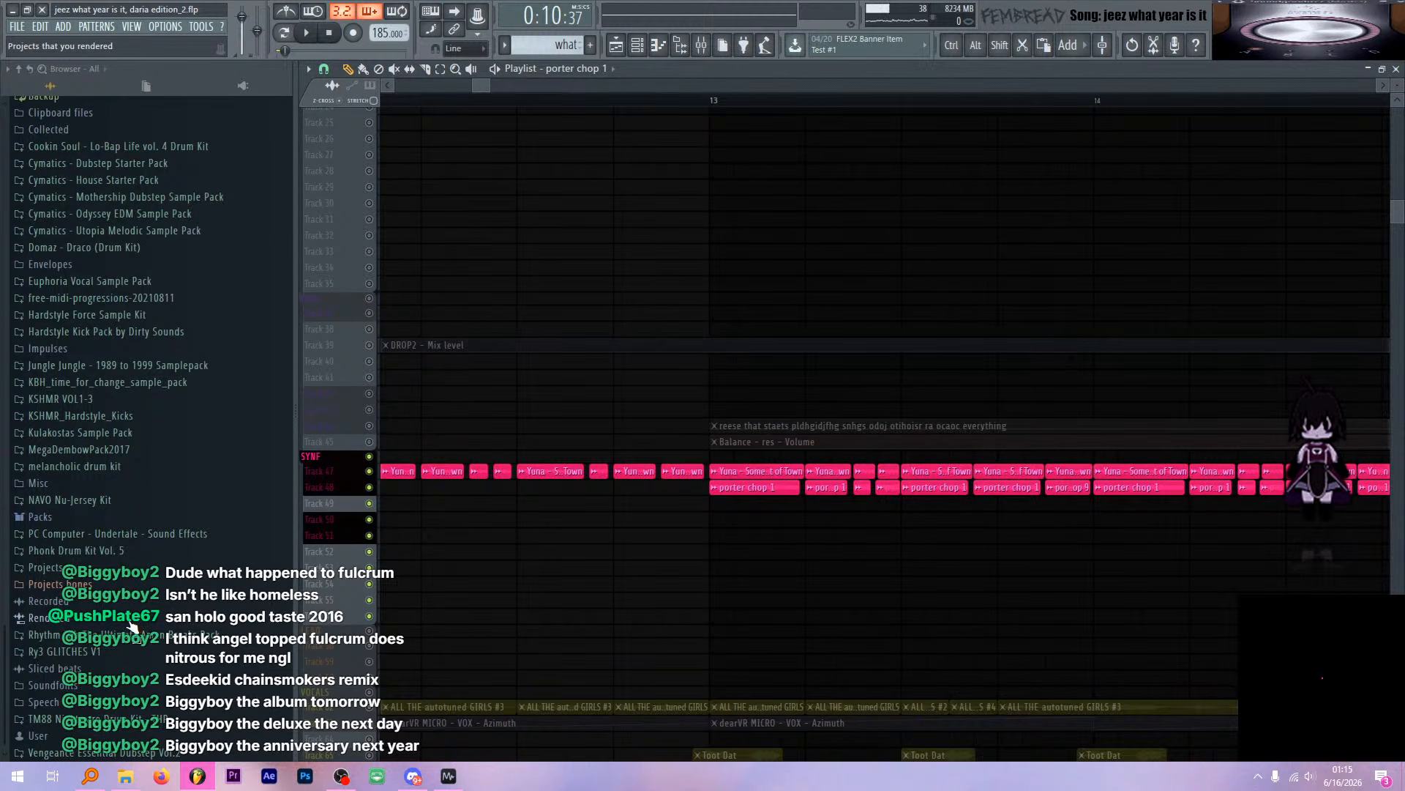
{"action": "left_click", "coordinate": [157, 668]}
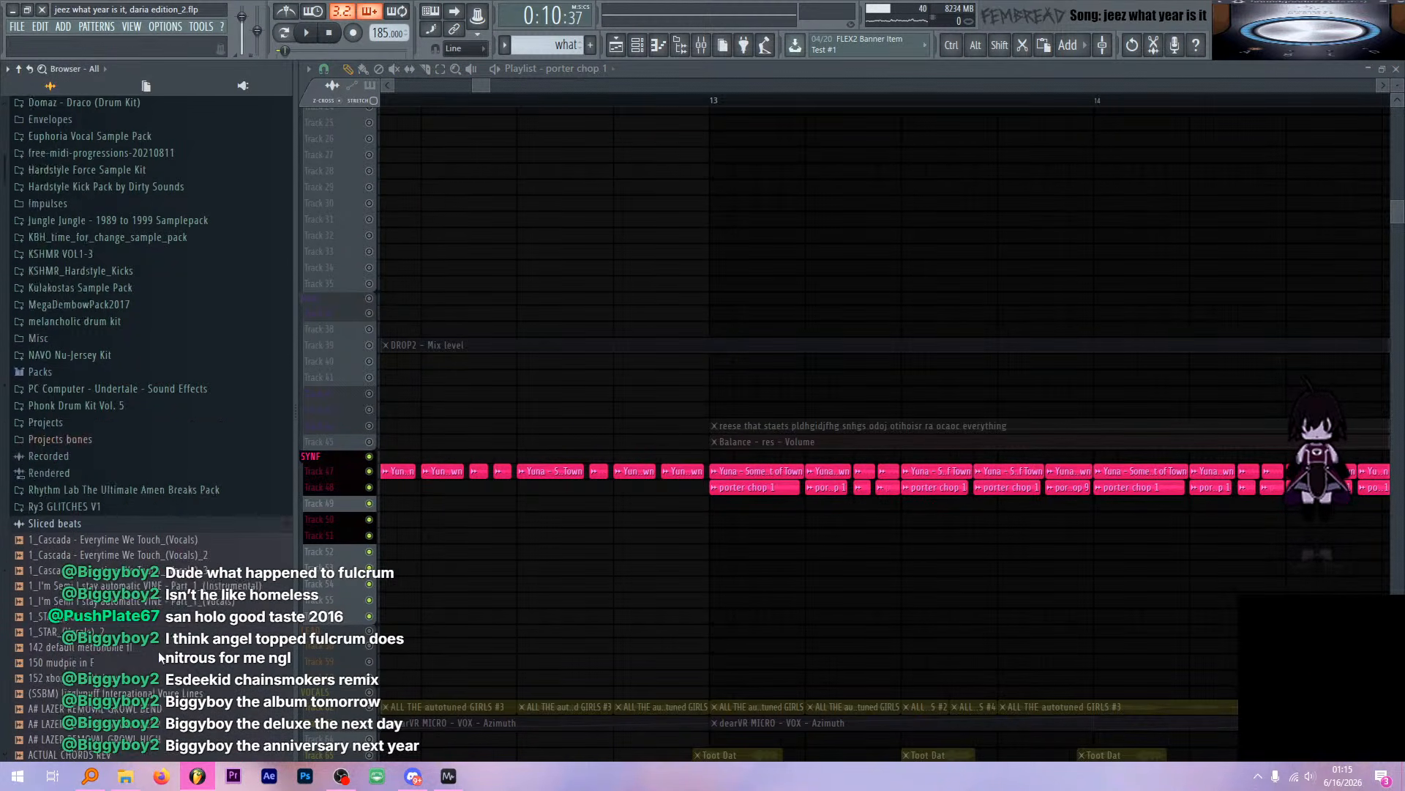
{"action": "scroll", "coordinate": [159, 657], "scroll_direction": "down", "scroll_amount": 15}
{"action": "scroll", "coordinate": [189, 541], "scroll_direction": "down", "scroll_amount": 20}
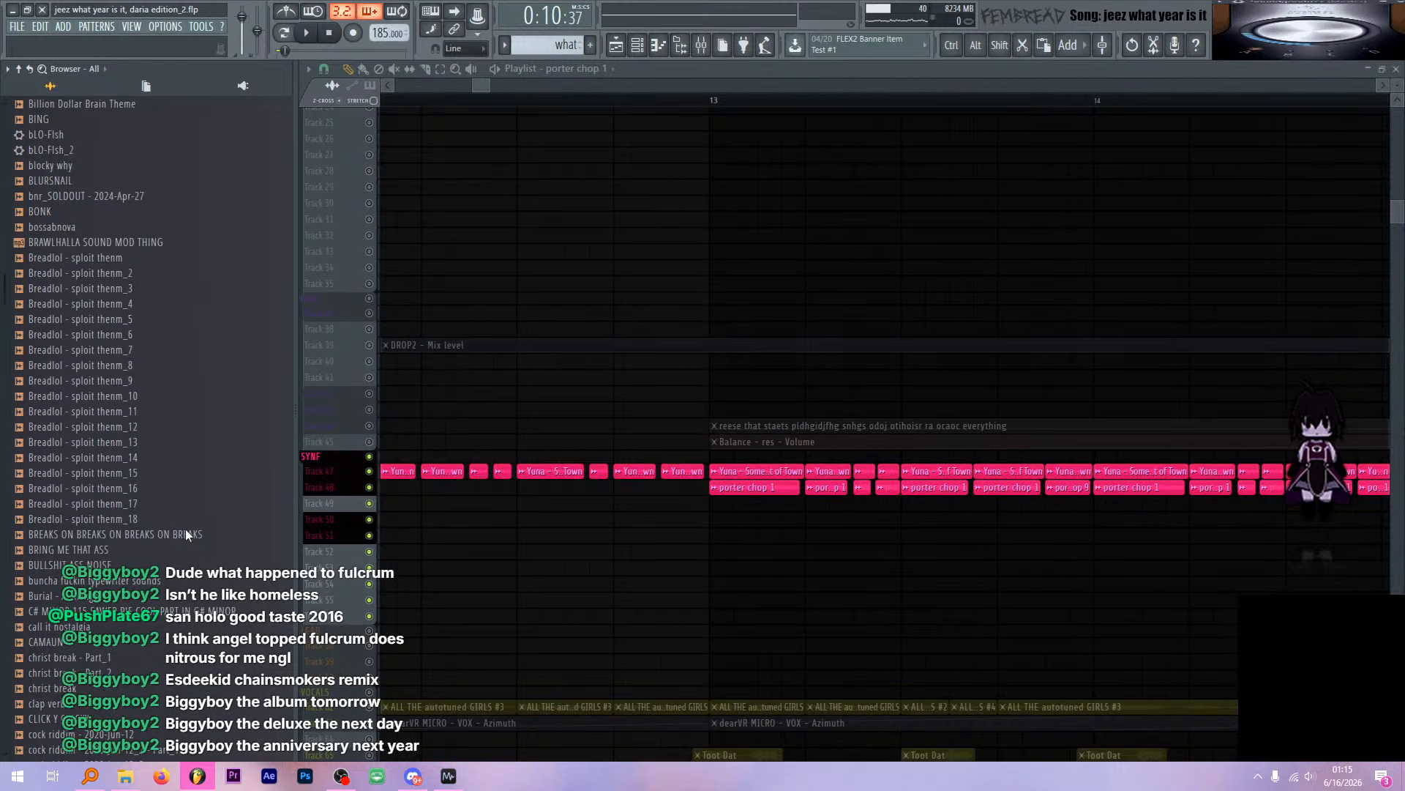
{"action": "scroll", "coordinate": [167, 523], "scroll_direction": "down", "scroll_amount": 20}
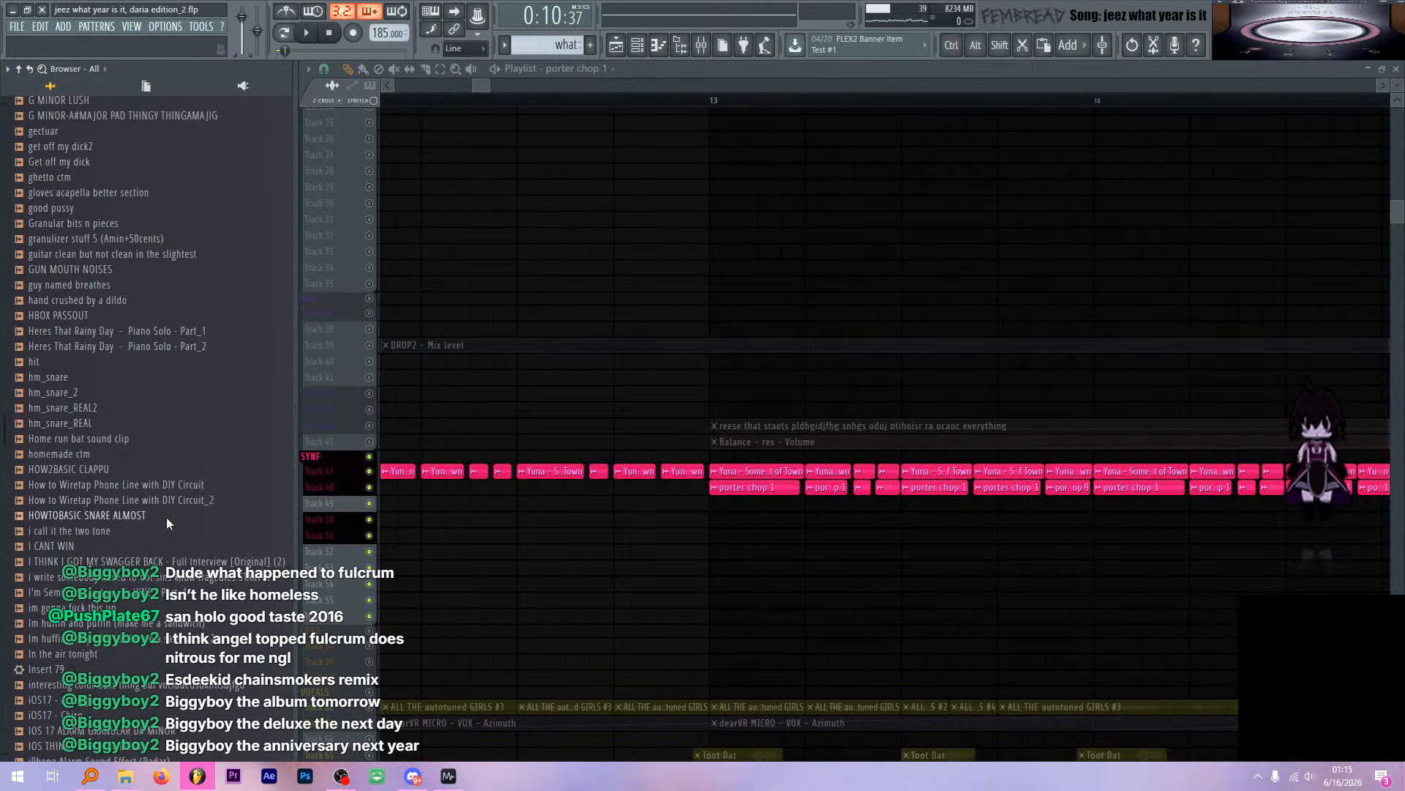
{"action": "scroll", "coordinate": [167, 523], "scroll_direction": "down", "scroll_amount": 20}
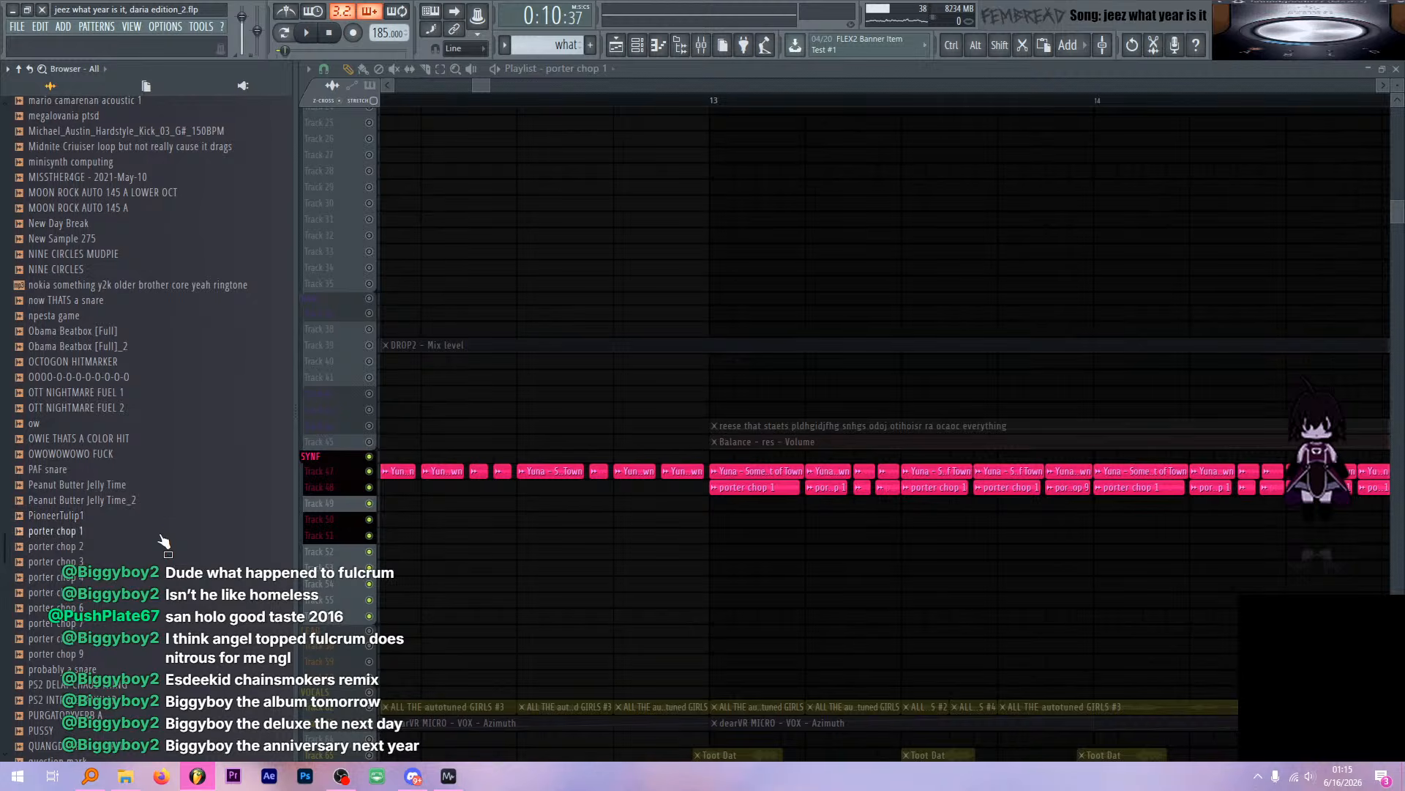
Audition the porter chop samples in the browser, from porter chop 1 to porter chop 5
{"action": "left_click_drag", "start_coordinate": [162, 530], "coordinate": [144, 542]}
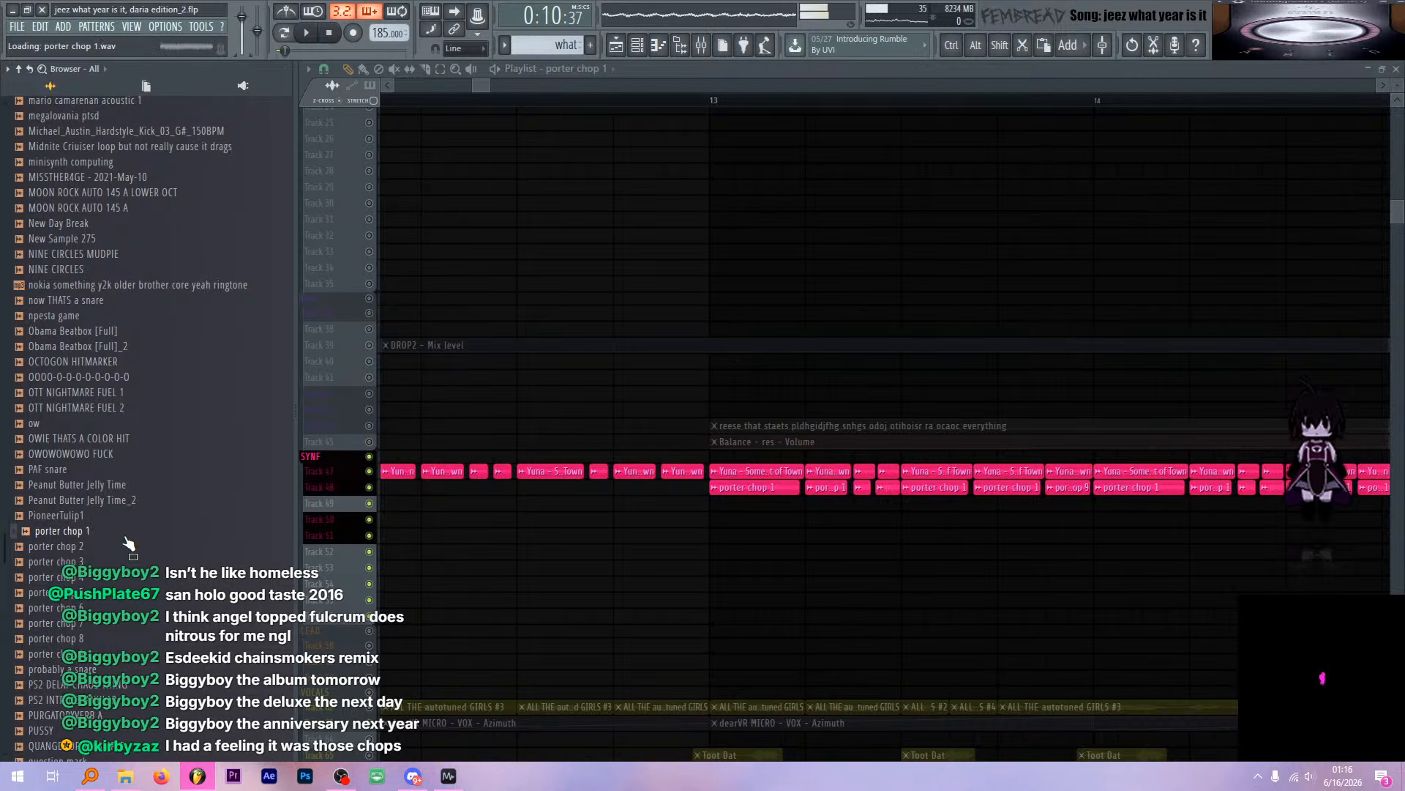
{"action": "left_click", "coordinate": [93, 530]}
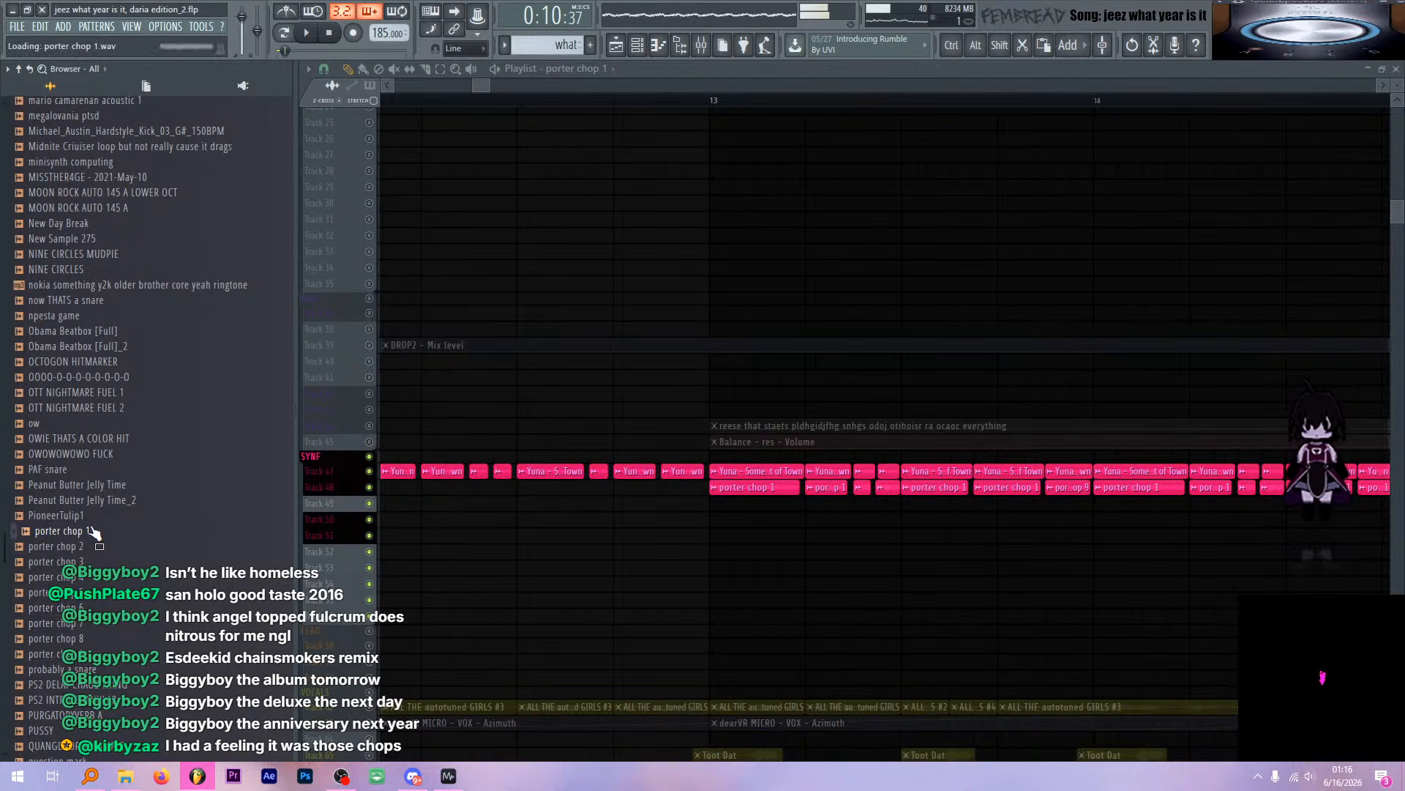
{"action": "key", "text": "Down"}
{"action": "key", "text": "Down"}
{"action": "key", "text": "Down"}
{"action": "key", "text": "Down"}
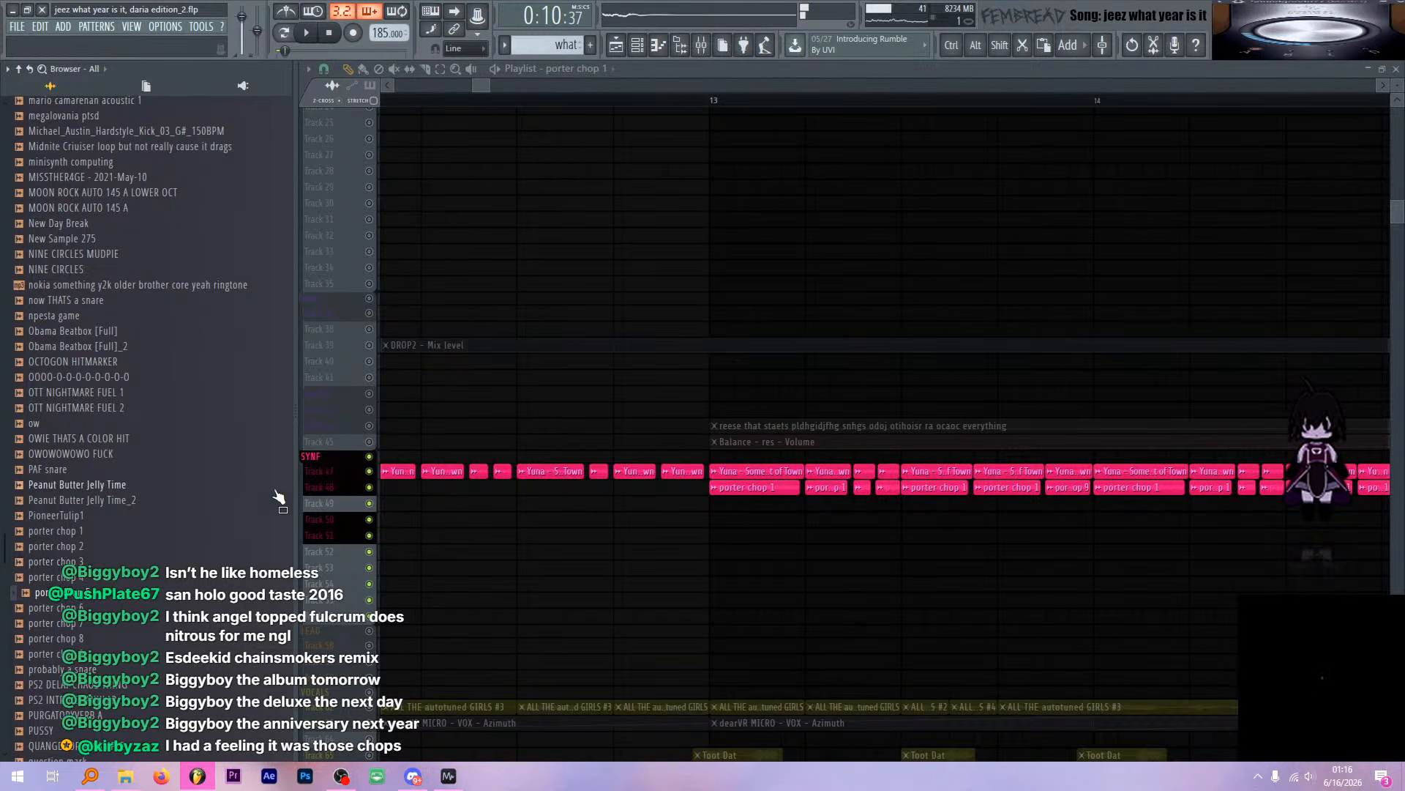
Inspect the Fruity parametric EQ 2 on the porter chop 1 mixer track 24 while playing that track soloed from bar 13, and restore all tracks
{"action": "left_click", "coordinate": [710, 99]}
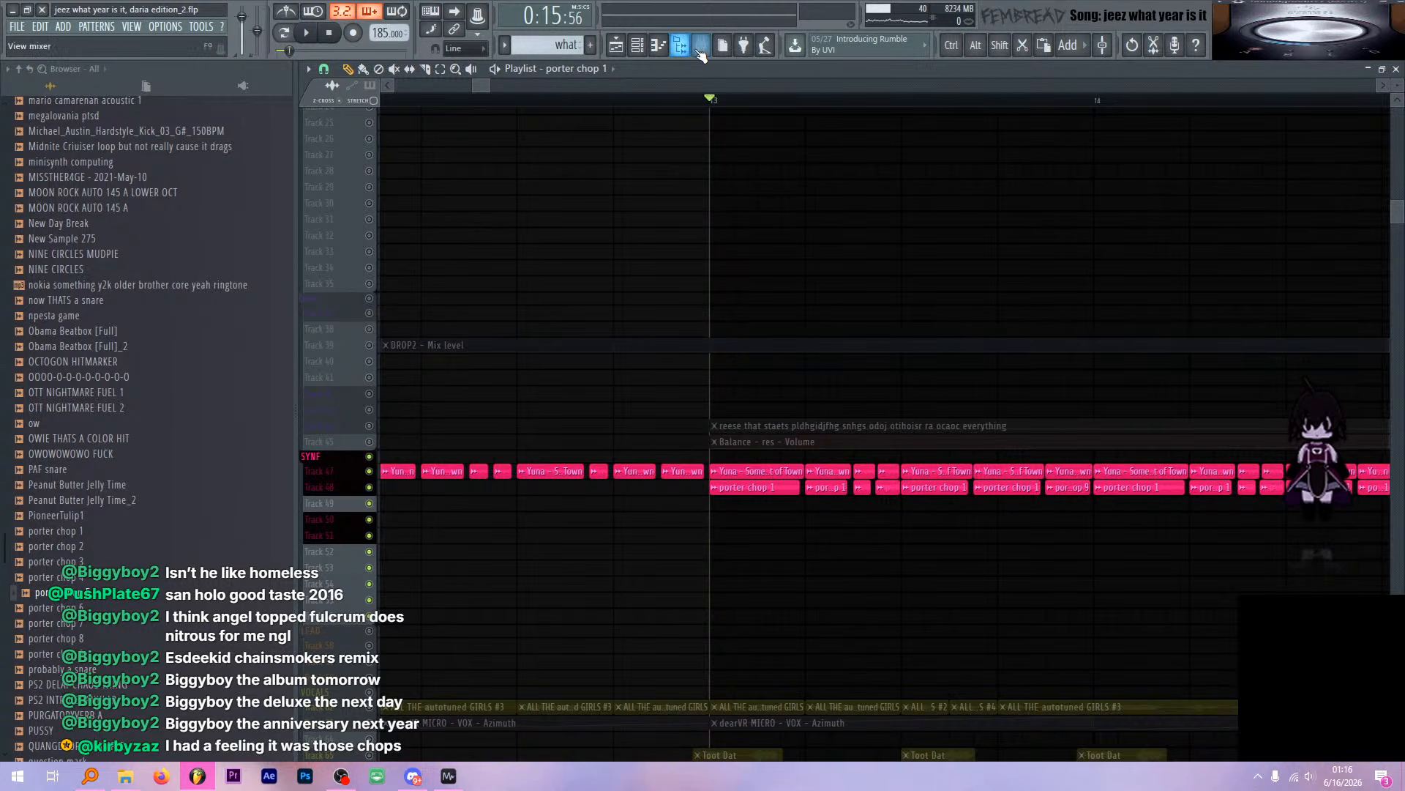
{"action": "key", "text": "F9"}
{"action": "left_click", "coordinate": [667, 254]}
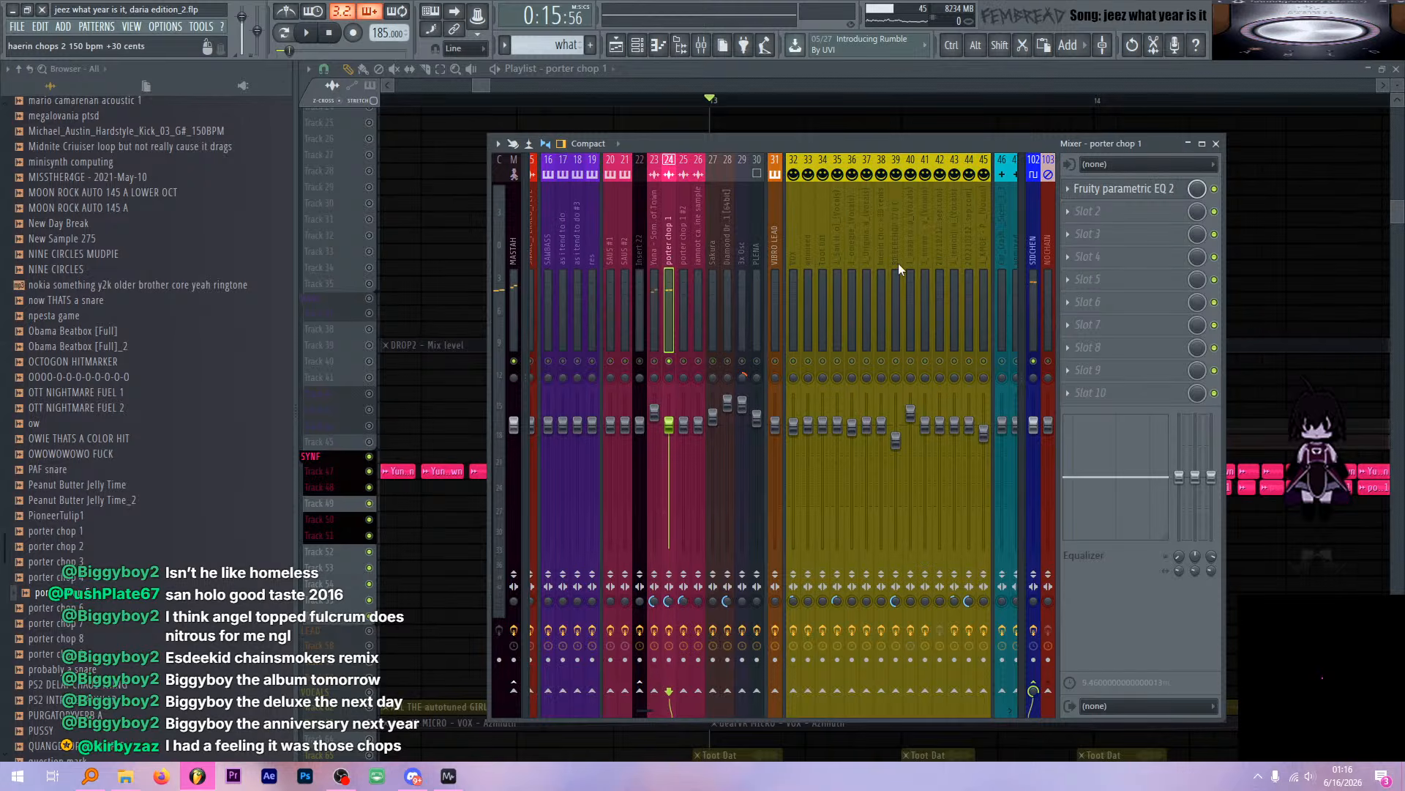
{"action": "left_click", "coordinate": [1153, 187]}
{"action": "key", "text": "space"}
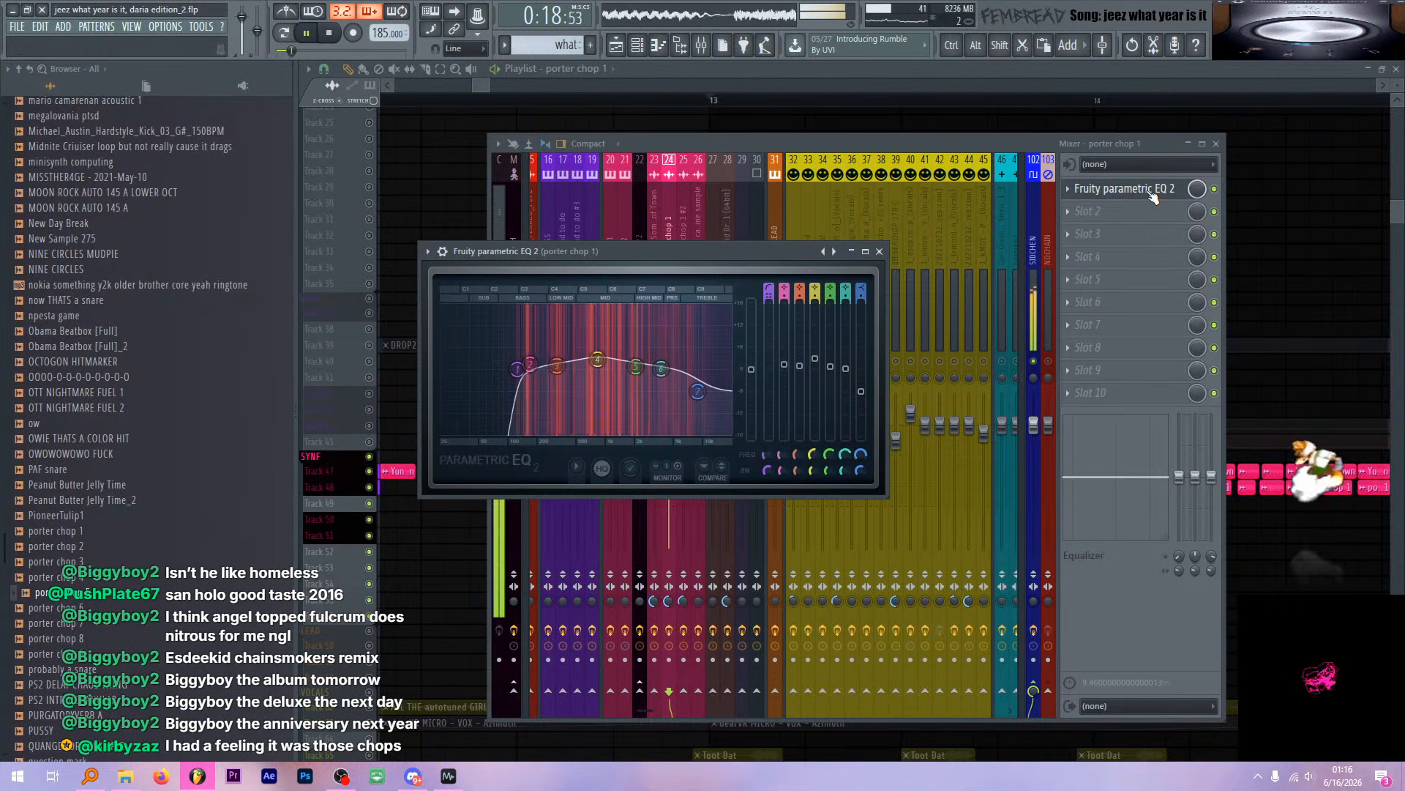
{"action": "key", "text": "space"}
{"action": "left_click", "coordinate": [1152, 192]}
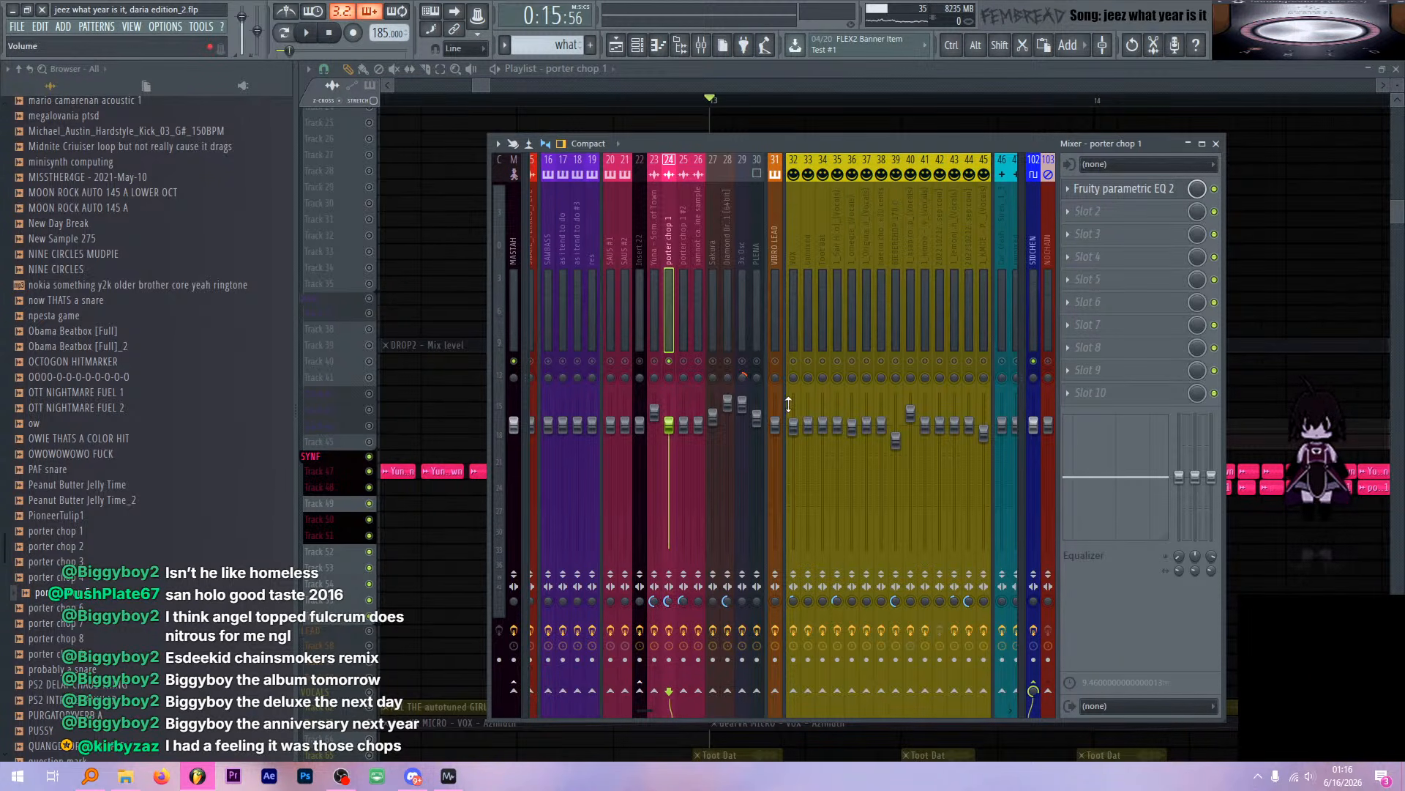
{"action": "left_click", "coordinate": [765, 177]}
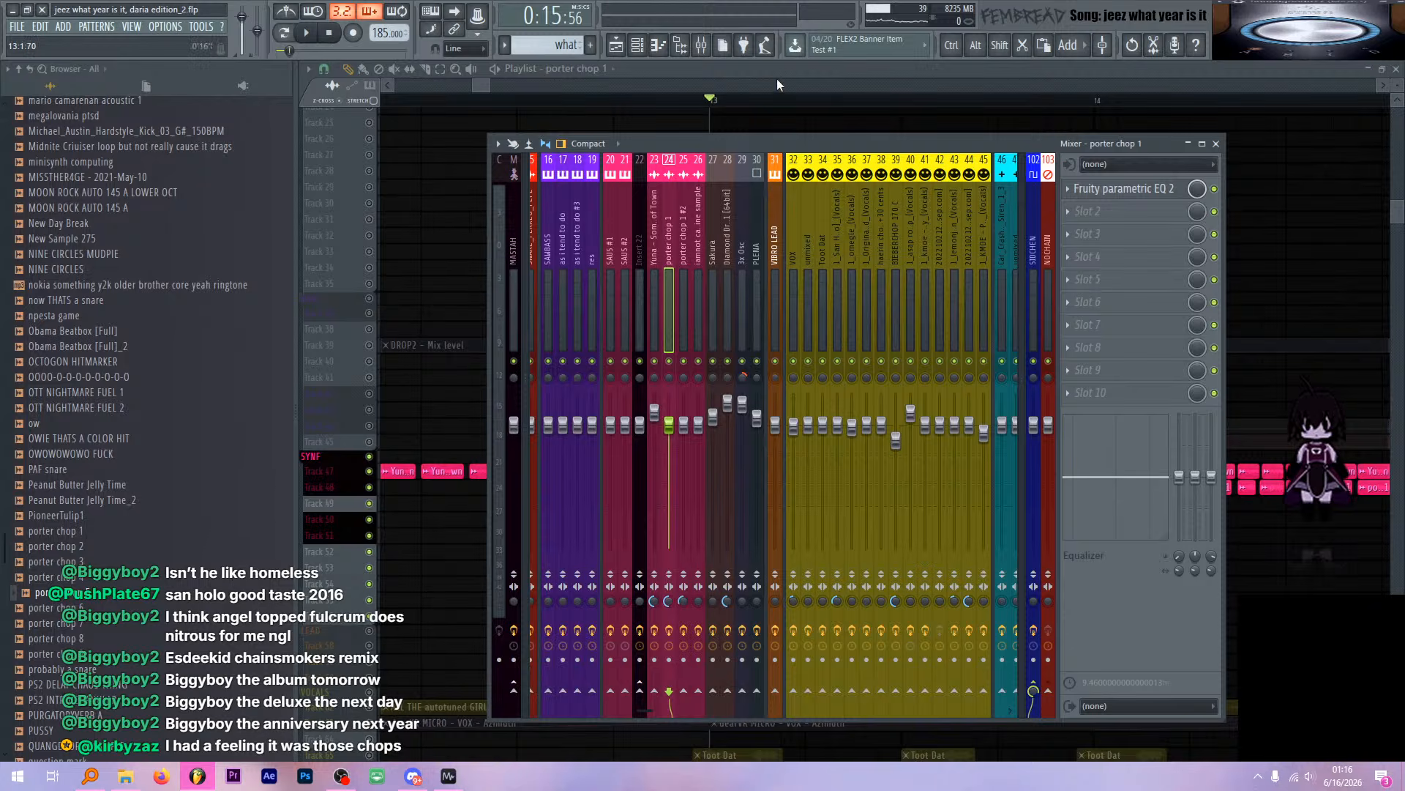
{"action": "left_click", "coordinate": [765, 72]}
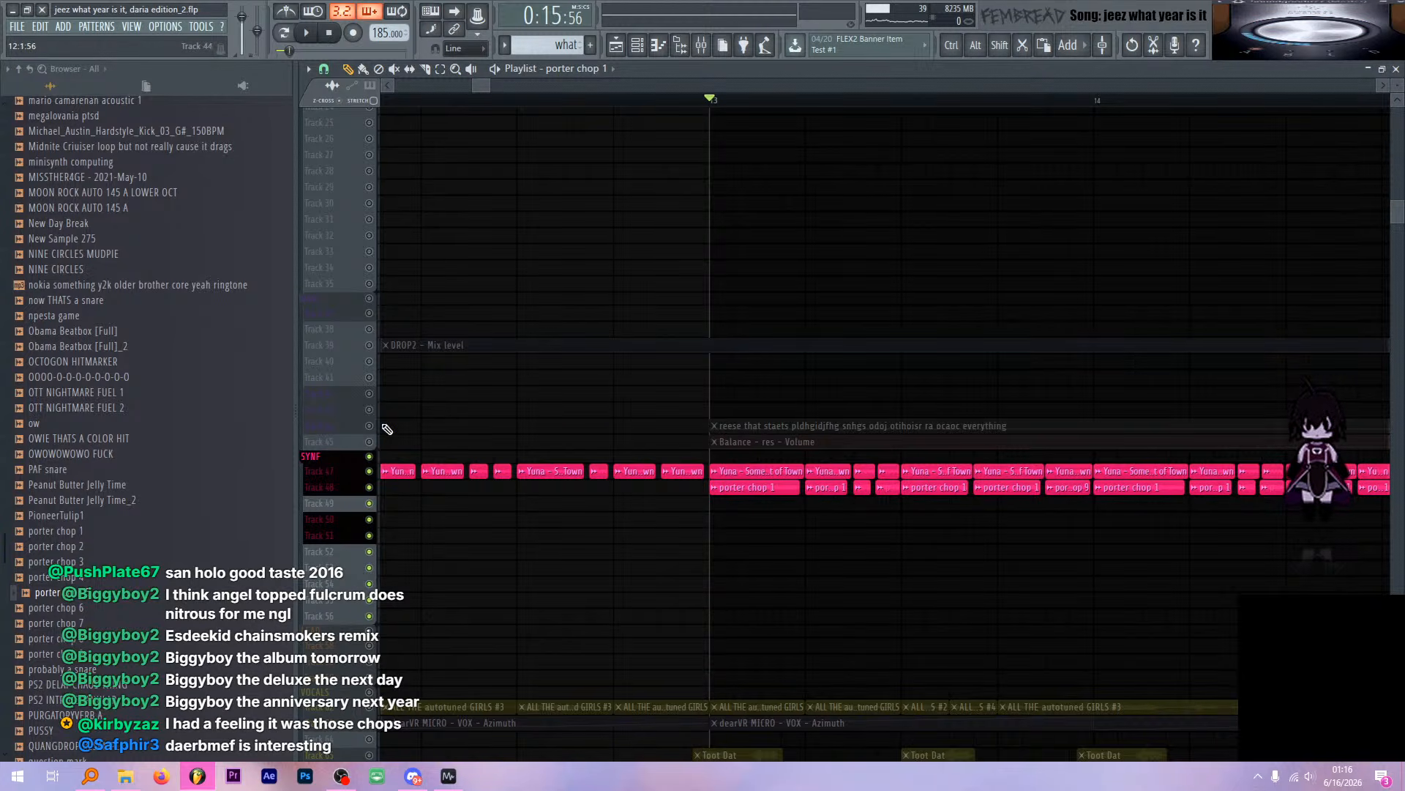
Solo the DROOM group and play its CLAP and baltimore break clips from bar 13
{"action": "scroll", "coordinate": [664, 382], "scroll_direction": "up", "scroll_amount": 6}
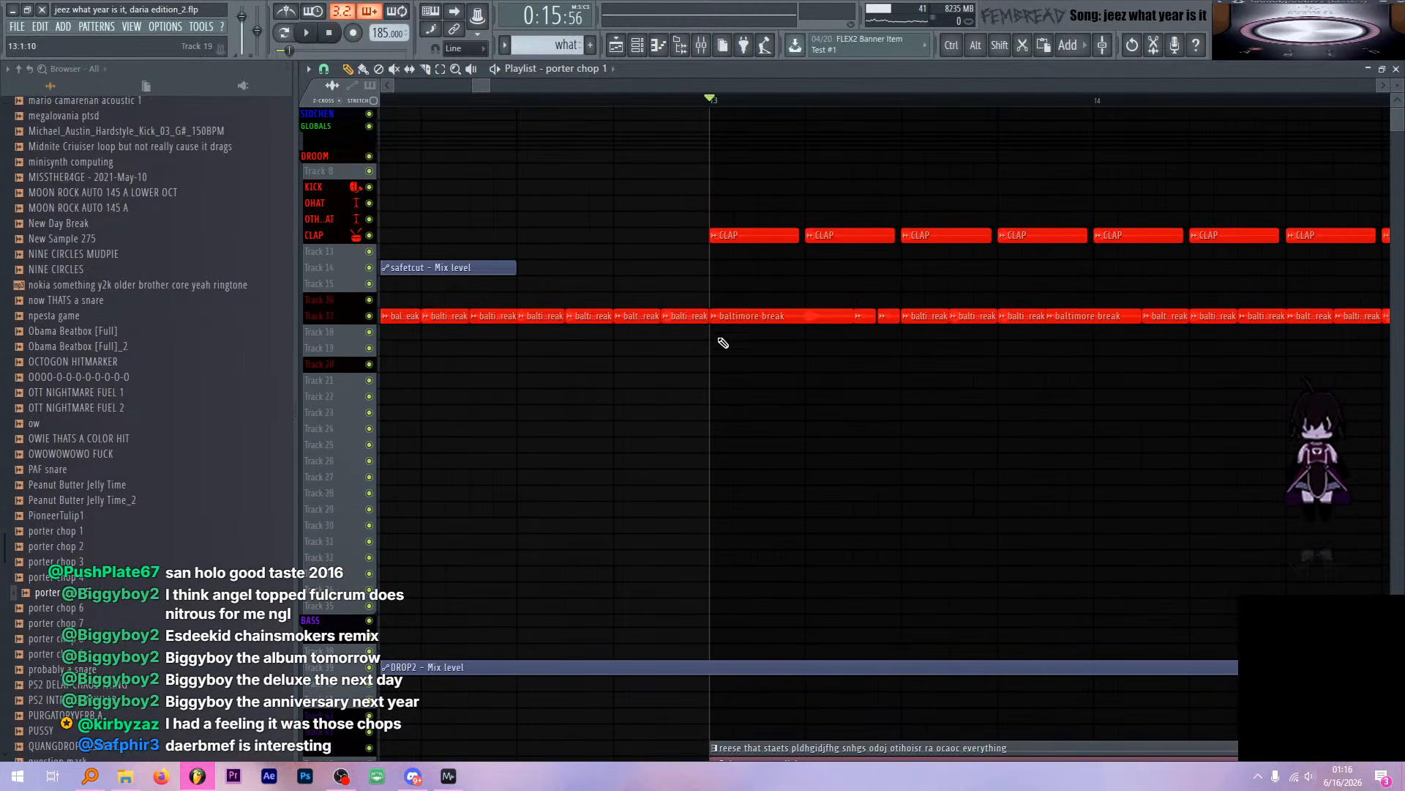
{"action": "scroll", "coordinate": [737, 266], "scroll_direction": "down", "scroll_amount": 6, "text": "ctrl"}
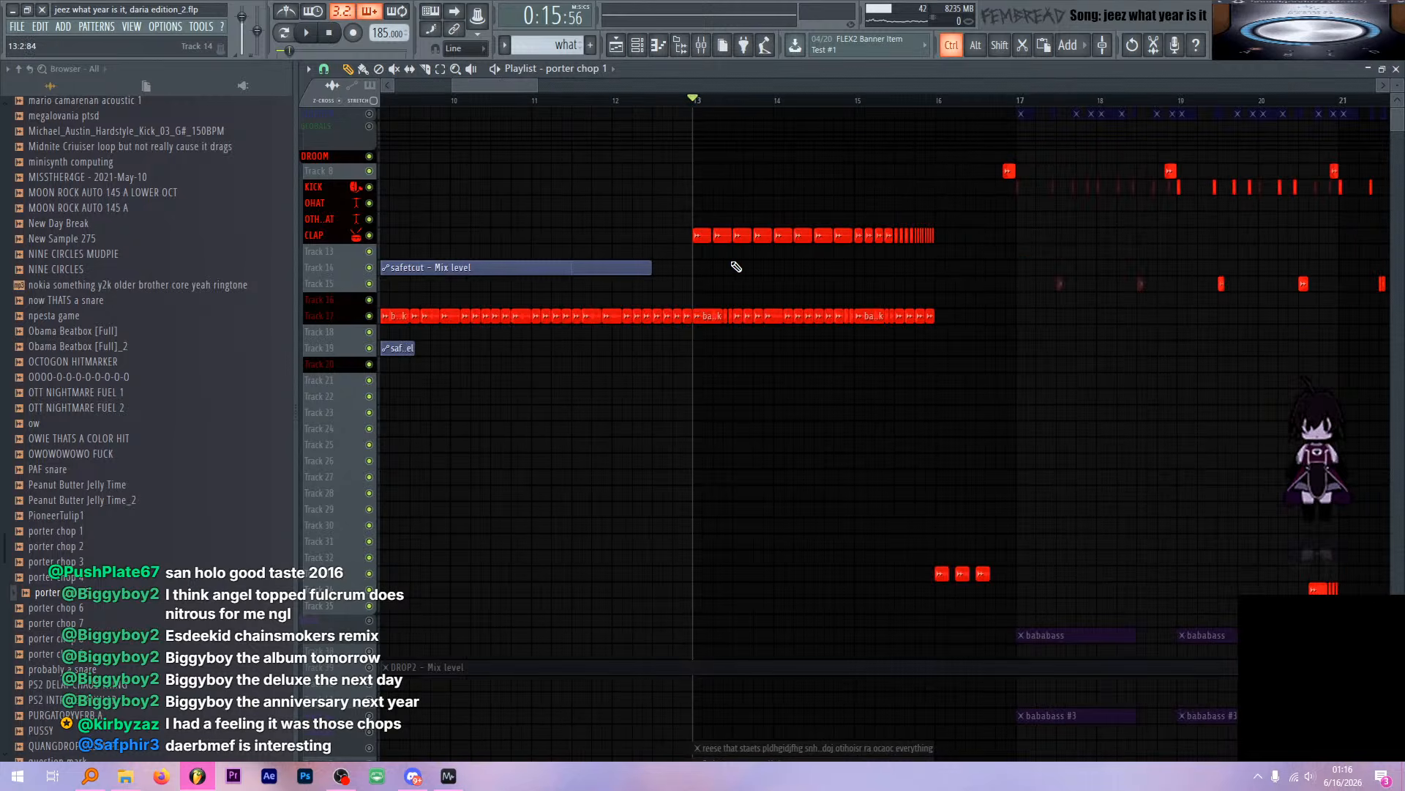
{"action": "scroll", "coordinate": [740, 265], "scroll_direction": "up", "scroll_amount": 8, "text": "ctrl"}
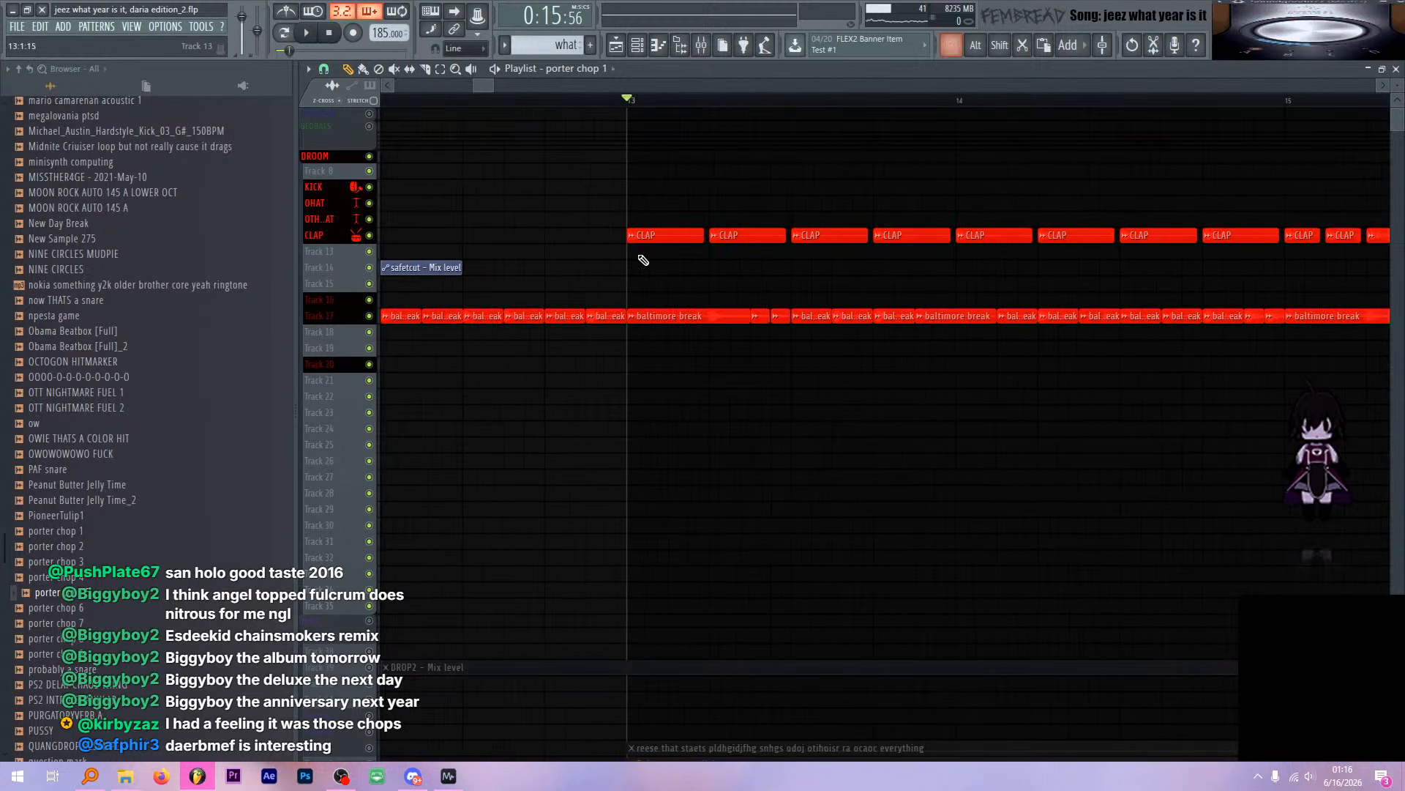
{"action": "key", "text": "space"}
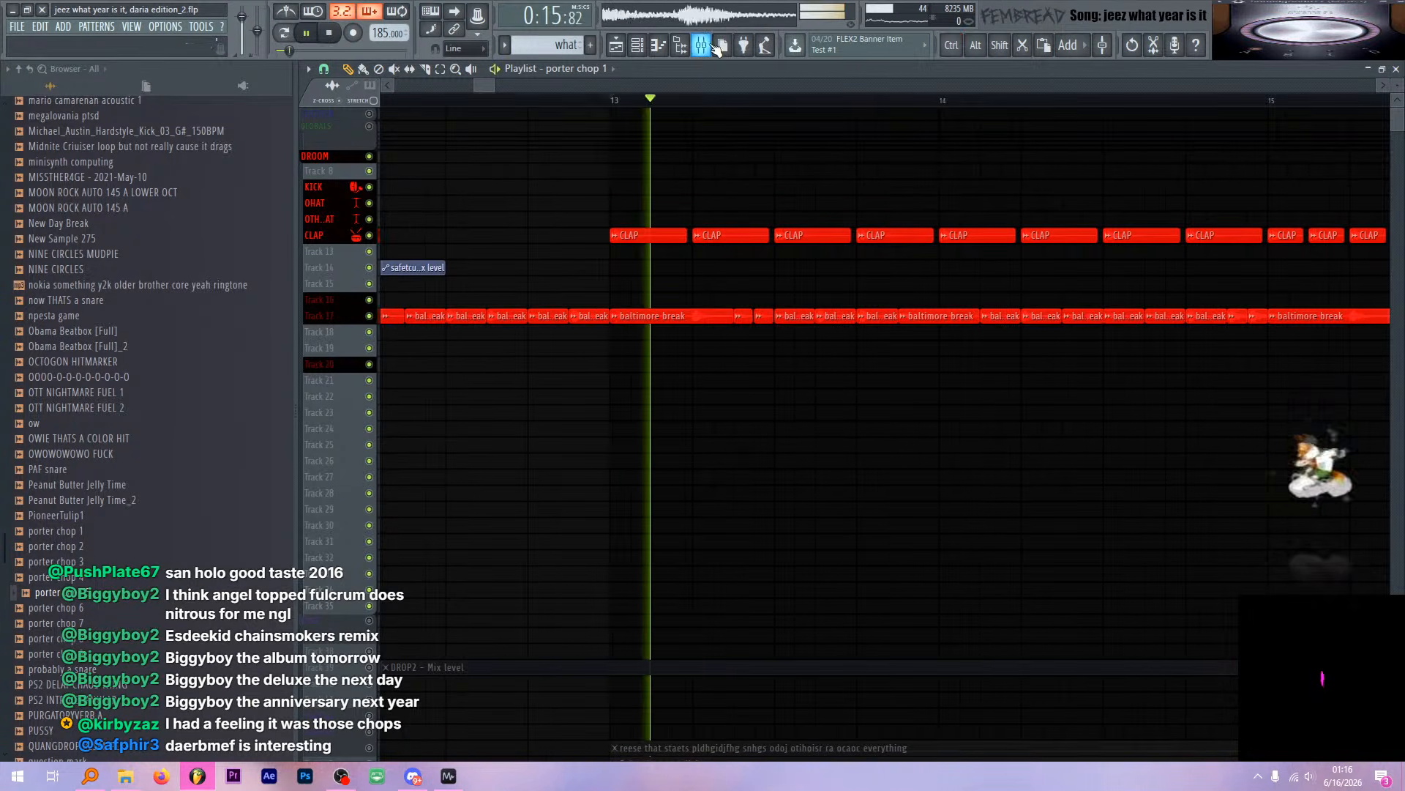
{"action": "scroll", "coordinate": [721, 130], "scroll_direction": "down", "scroll_amount": 6, "text": "ctrl"}
{"action": "scroll", "coordinate": [1024, 240], "scroll_direction": "up", "scroll_amount": 7, "text": "ctrl"}
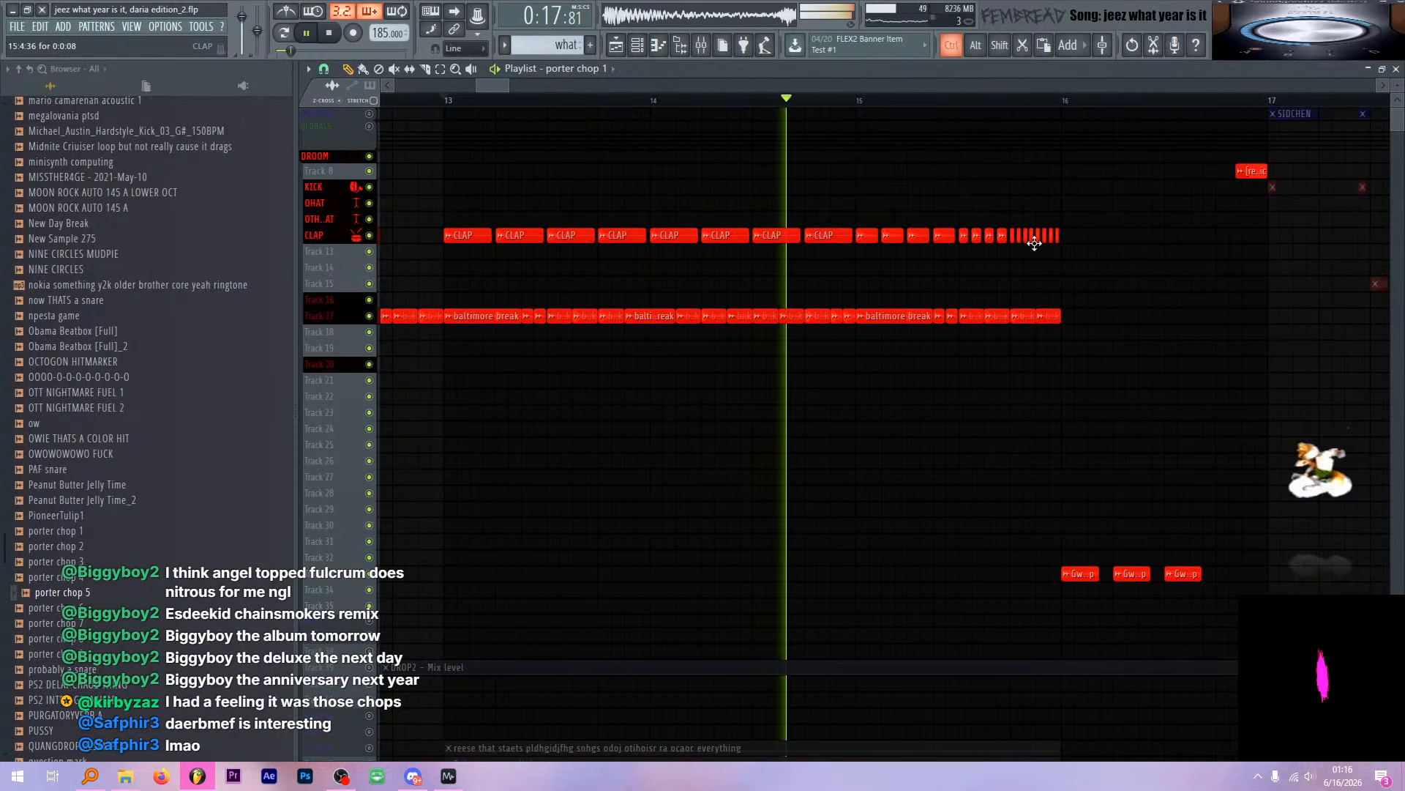
{"action": "key", "text": "space"}
Open the CLAP clip's sample settings and locate its Clap20 sample in the Hardstyle Force Sample Kit, closing the settings after viewing
{"action": "scroll", "coordinate": [1091, 298], "scroll_direction": "down", "scroll_amount": 6, "text": "ctrl"}
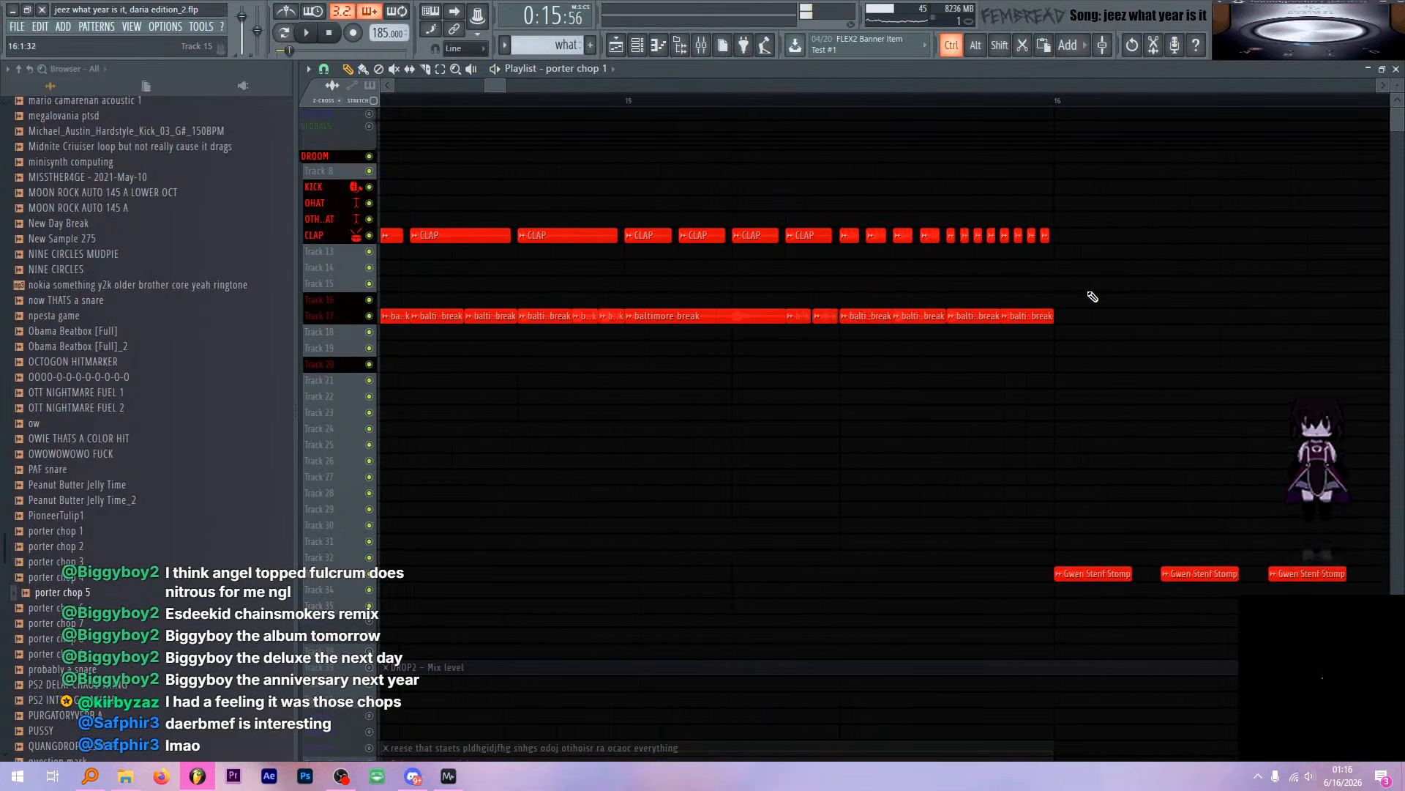
{"action": "scroll", "coordinate": [893, 254], "scroll_direction": "up", "scroll_amount": 3, "text": "ctrl"}
{"action": "double_click", "coordinate": [778, 237]}
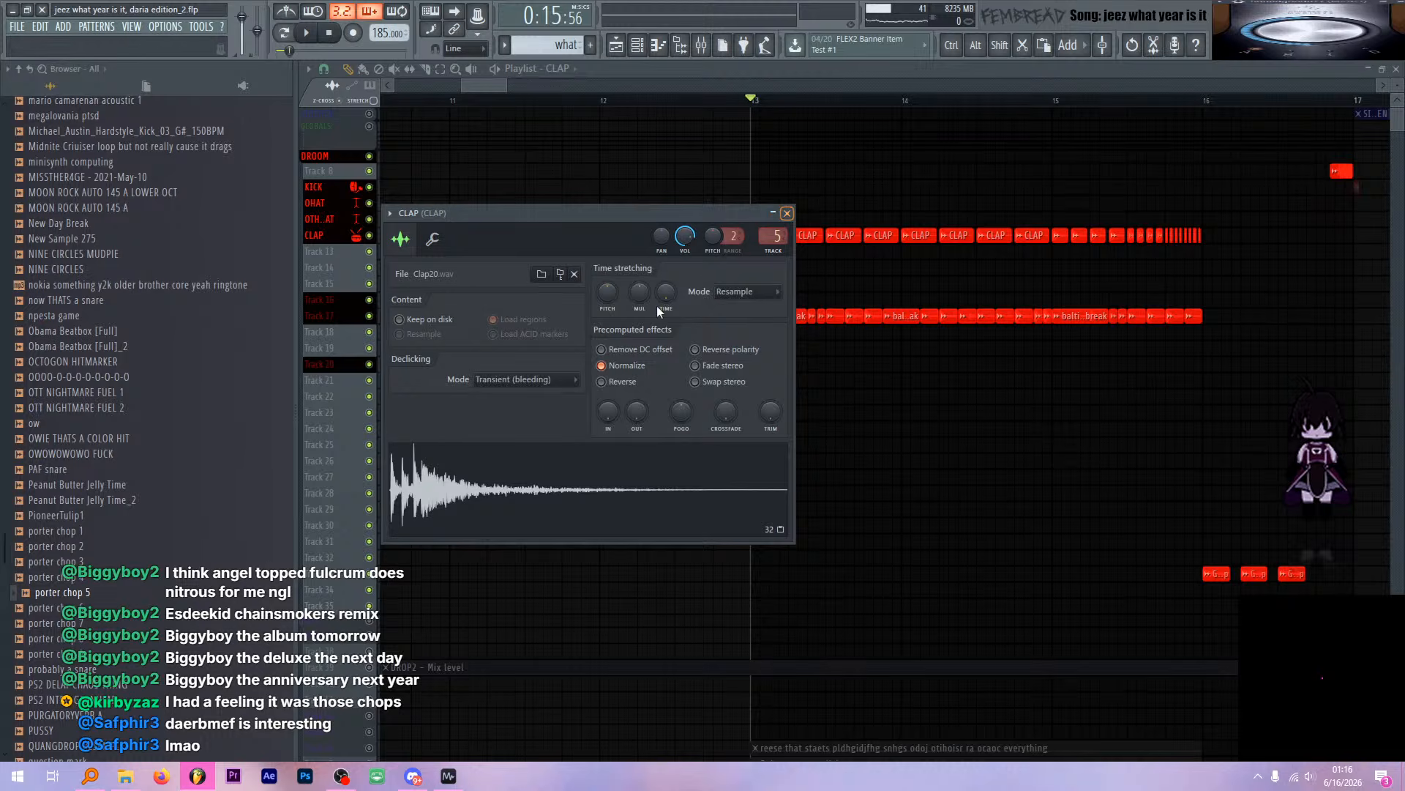
{"action": "left_click_drag", "start_coordinate": [554, 491], "coordinate": [179, 435]}
{"action": "scroll", "coordinate": [170, 449], "scroll_direction": "up", "scroll_amount": 6}
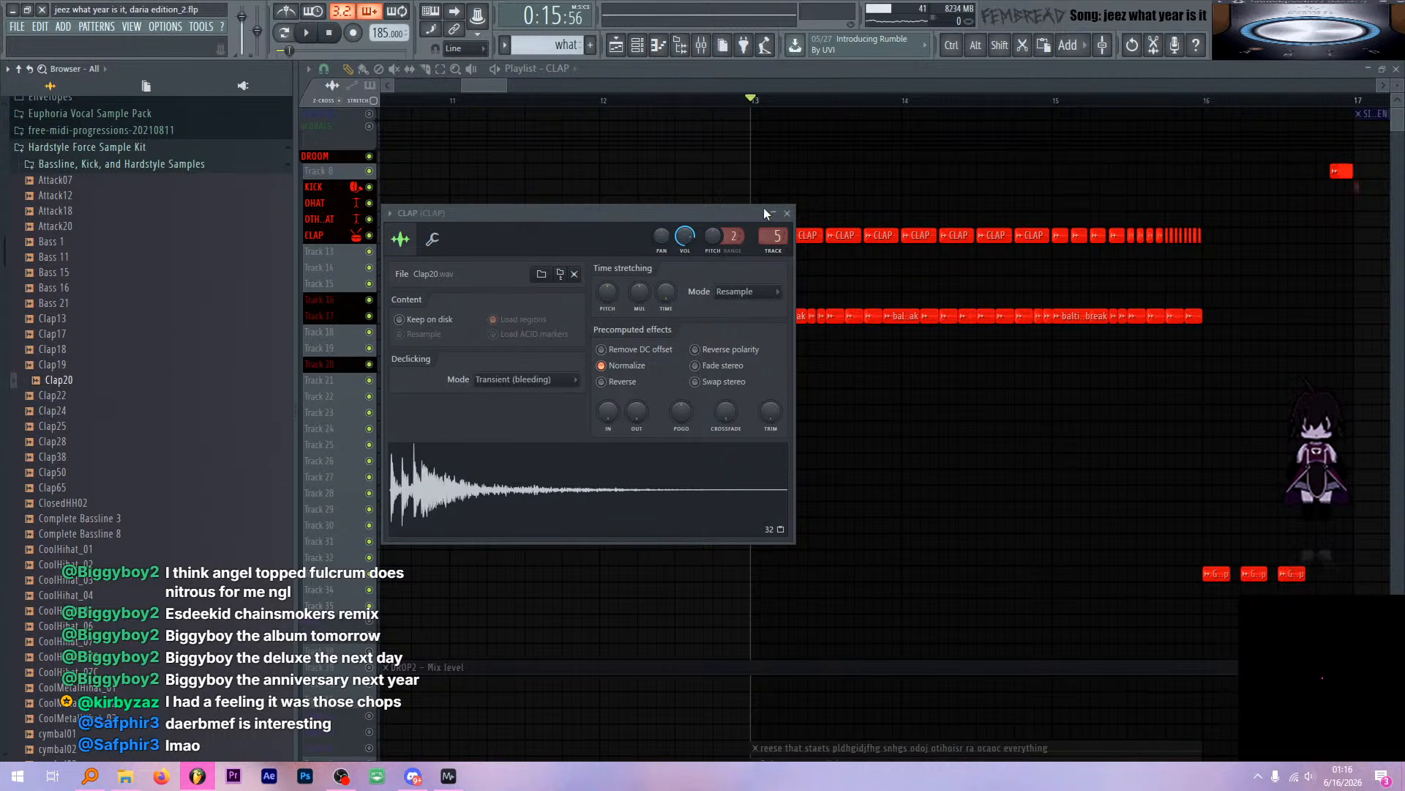
{"action": "left_click", "coordinate": [787, 214]}
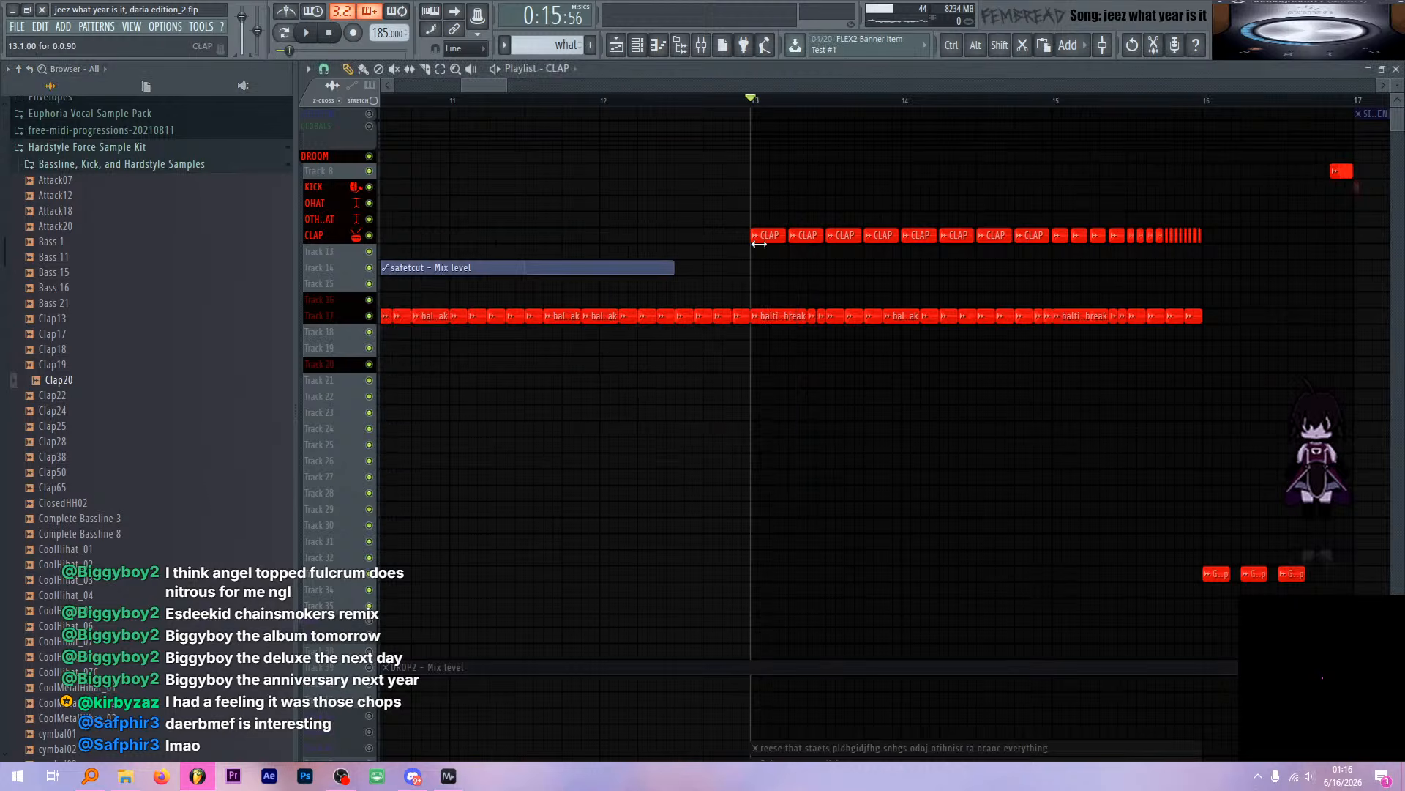
Solo the BASS group and play its reese clip with the Balance - res - Volume automation from bar 13
{"action": "scroll", "coordinate": [725, 289], "scroll_direction": "down", "scroll_amount": 6, "text": "ctrl"}
{"action": "scroll", "coordinate": [586, 289], "scroll_direction": "up", "scroll_amount": 6, "text": "ctrl"}
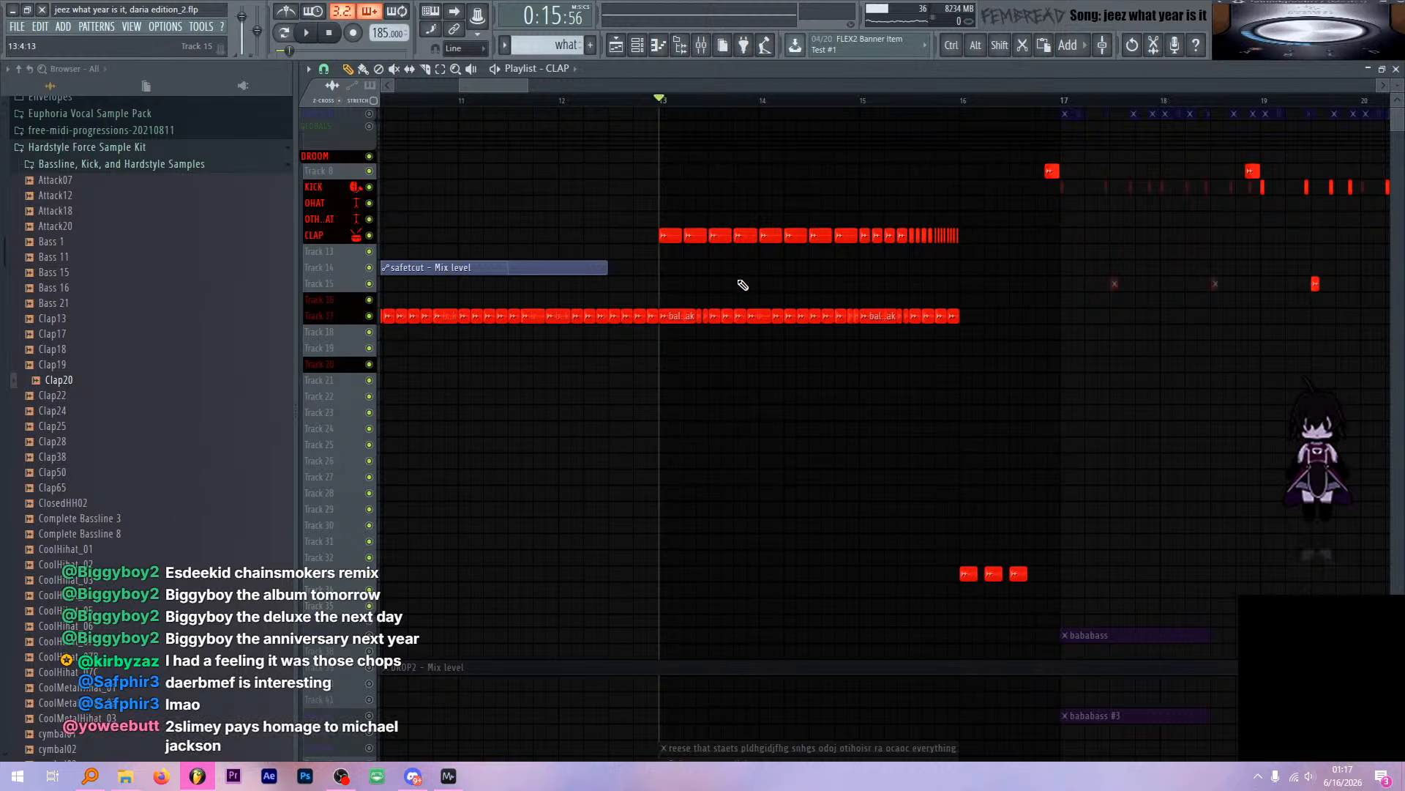
{"action": "scroll", "coordinate": [718, 320], "scroll_direction": "down", "scroll_amount": 4}
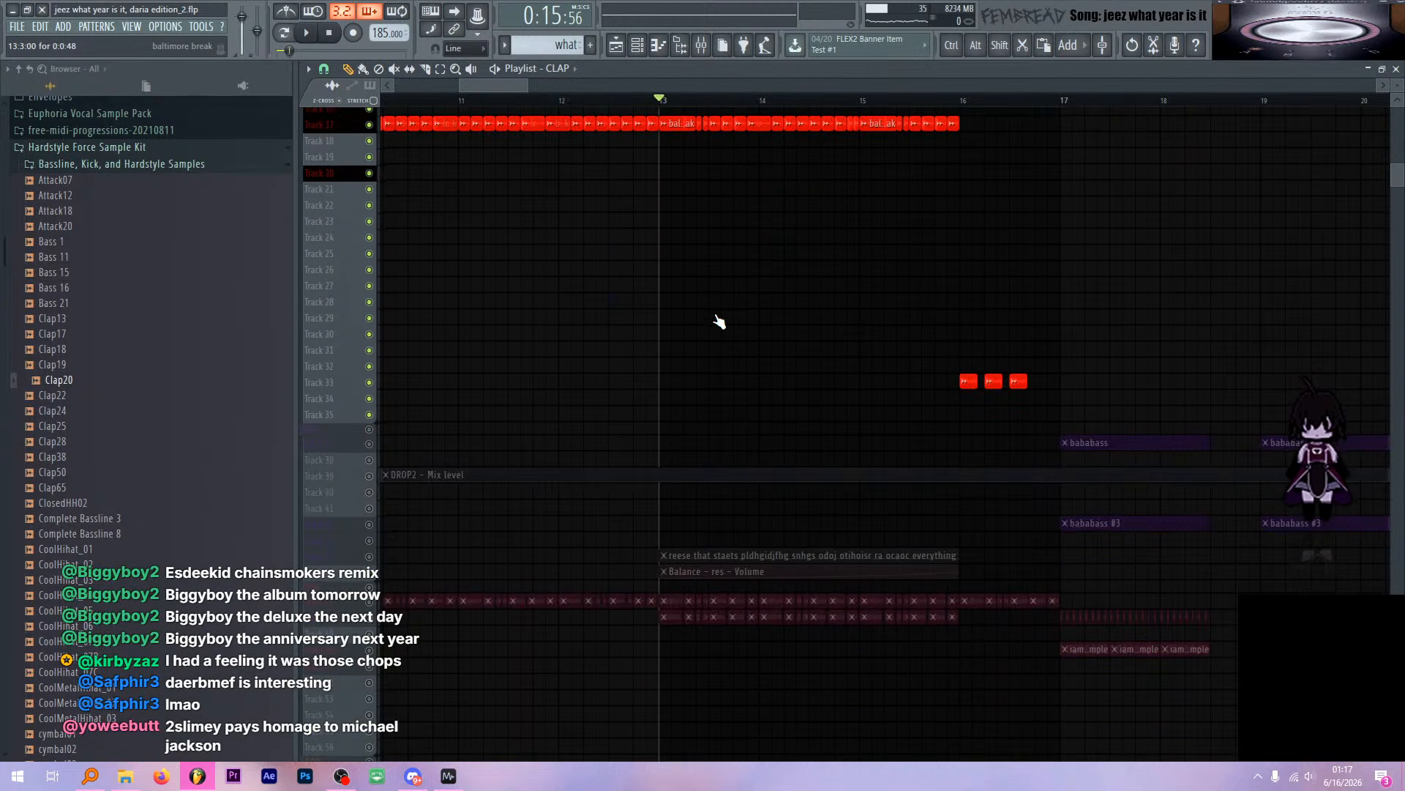
{"action": "scroll", "coordinate": [725, 318], "scroll_direction": "down", "scroll_amount": 4}
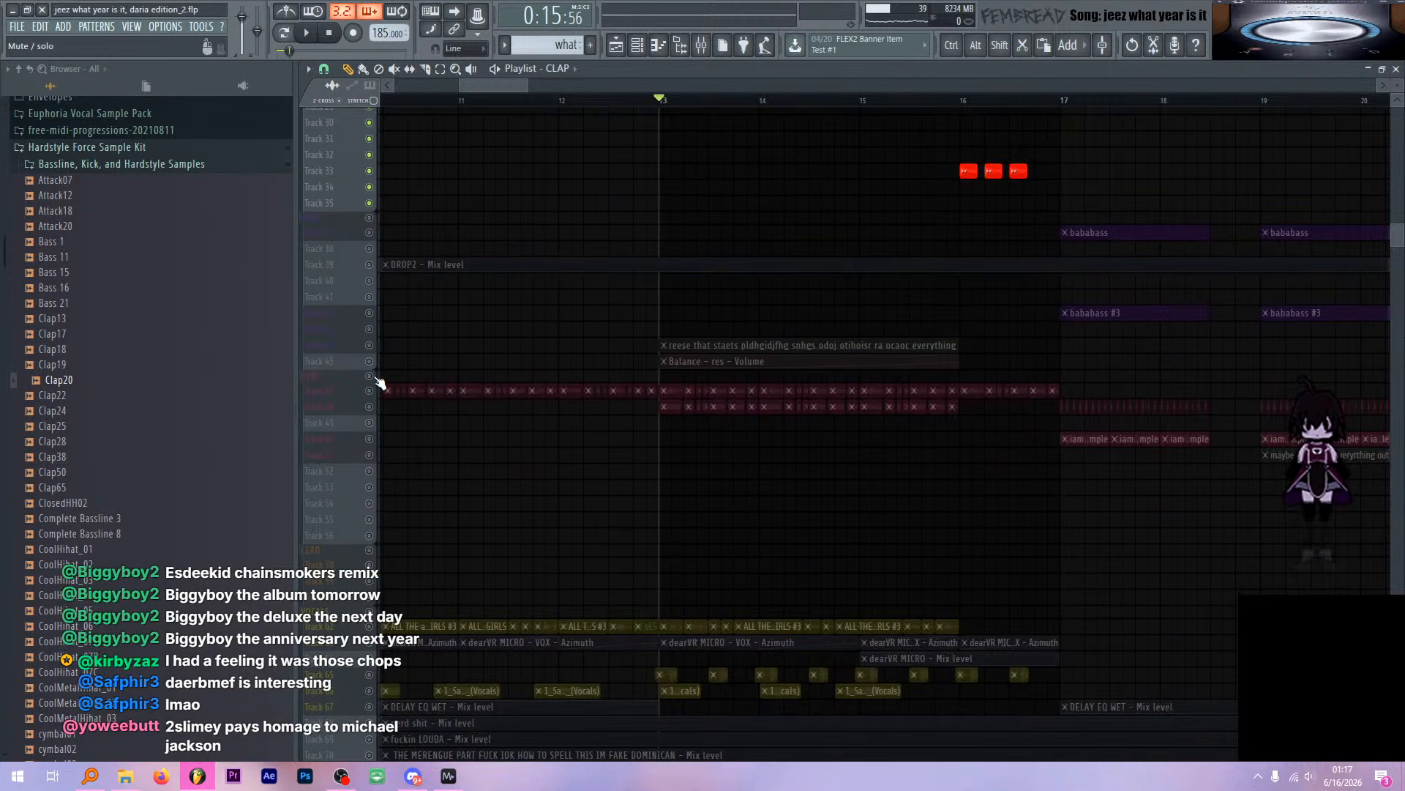
{"action": "scroll", "coordinate": [435, 337], "scroll_direction": "up", "scroll_amount": 1}
{"action": "right_click", "coordinate": [370, 250]}
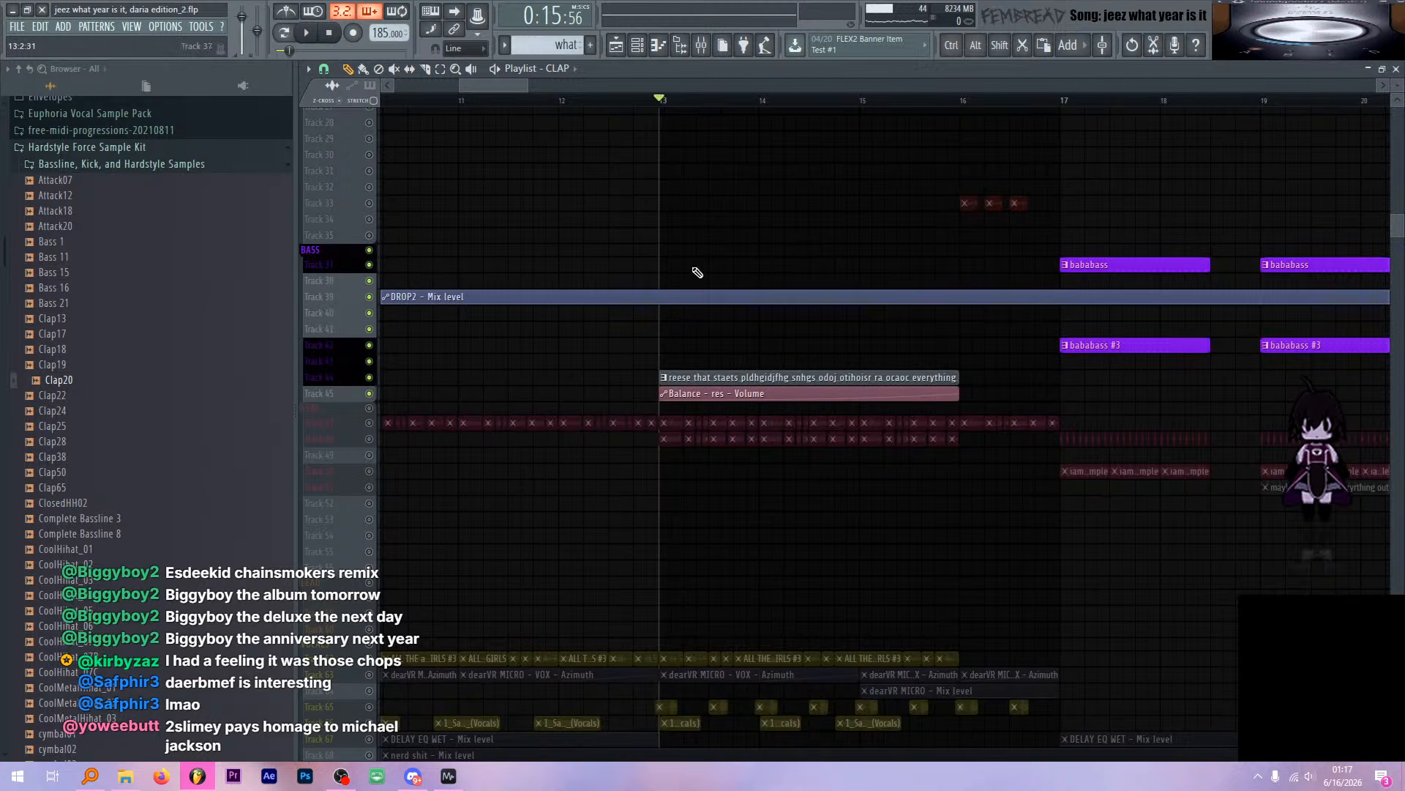
{"action": "scroll", "coordinate": [837, 339], "scroll_direction": "up", "scroll_amount": 2}
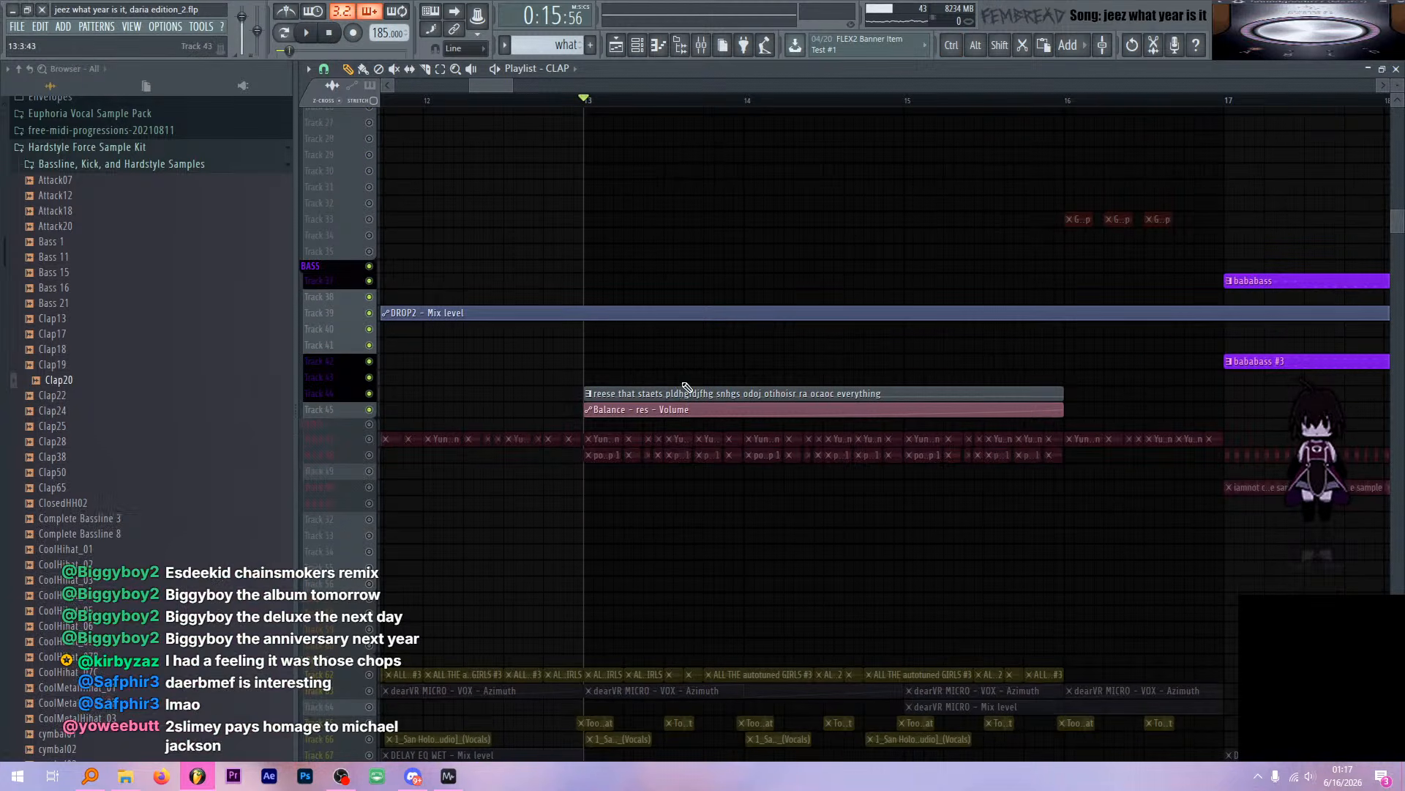
{"action": "scroll", "coordinate": [687, 387], "scroll_direction": "up", "scroll_amount": 2}
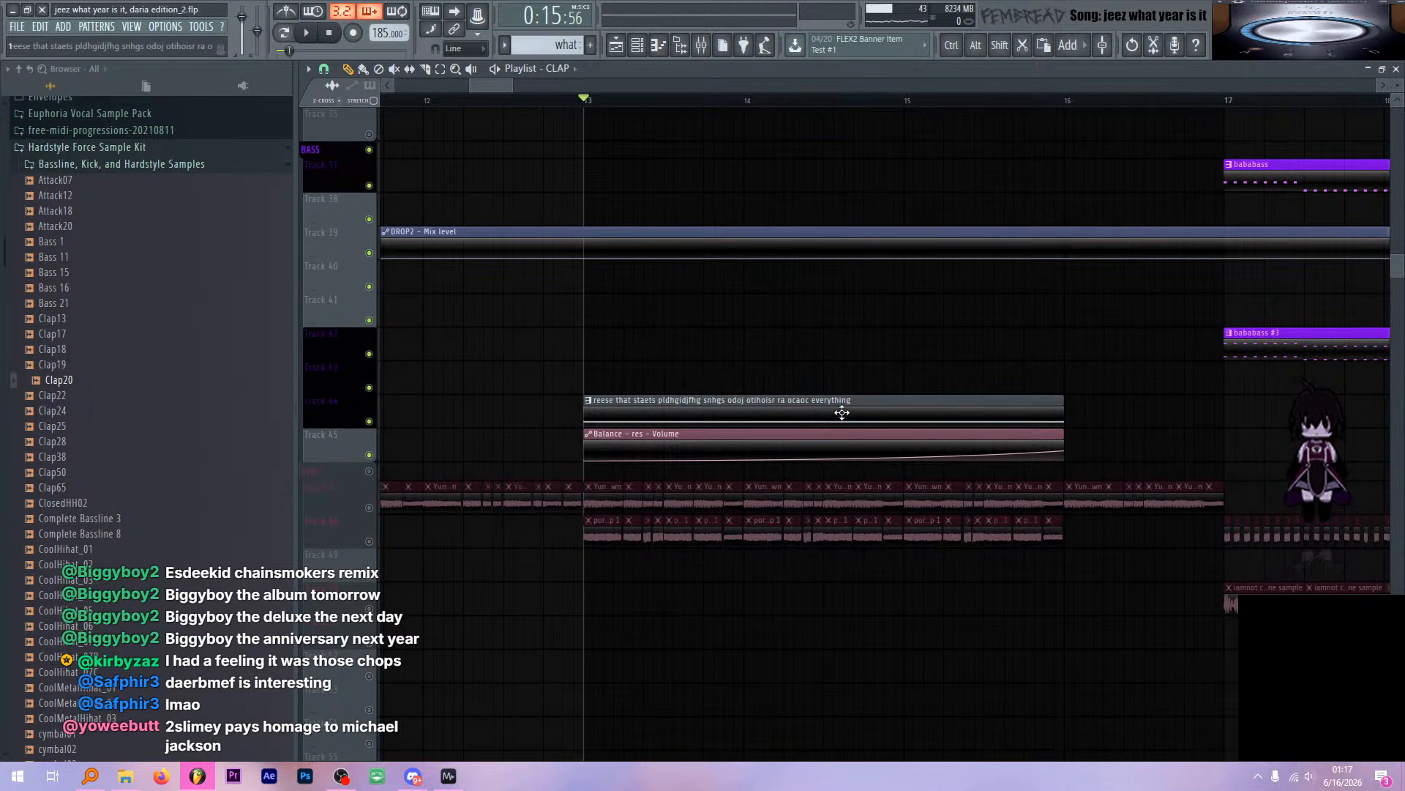
{"action": "key", "text": "space"}
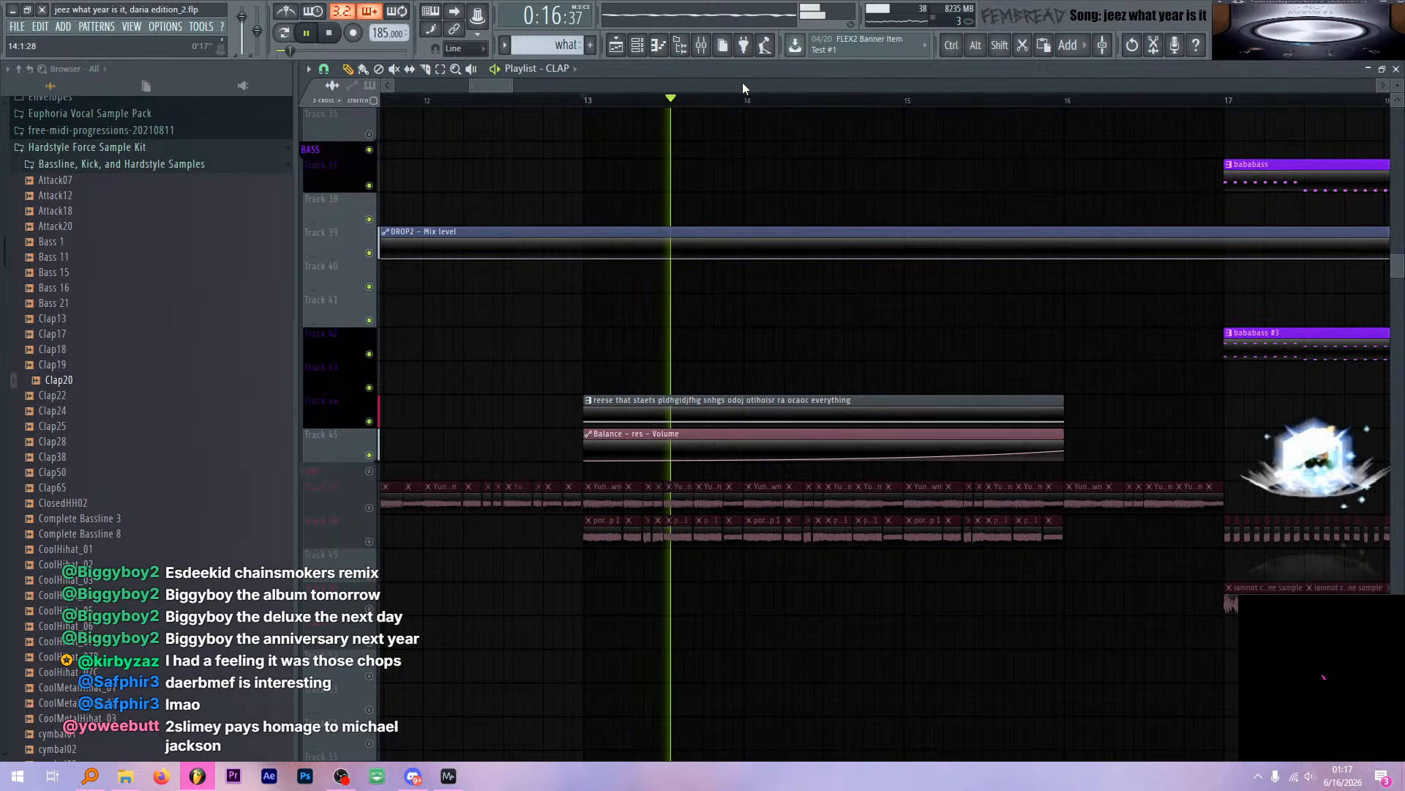
Inspect the Fruity parametric EQ 2 on the res mixer track 19, stopping playback and moving the playhead to bar 16
{"action": "left_click", "coordinate": [702, 45]}
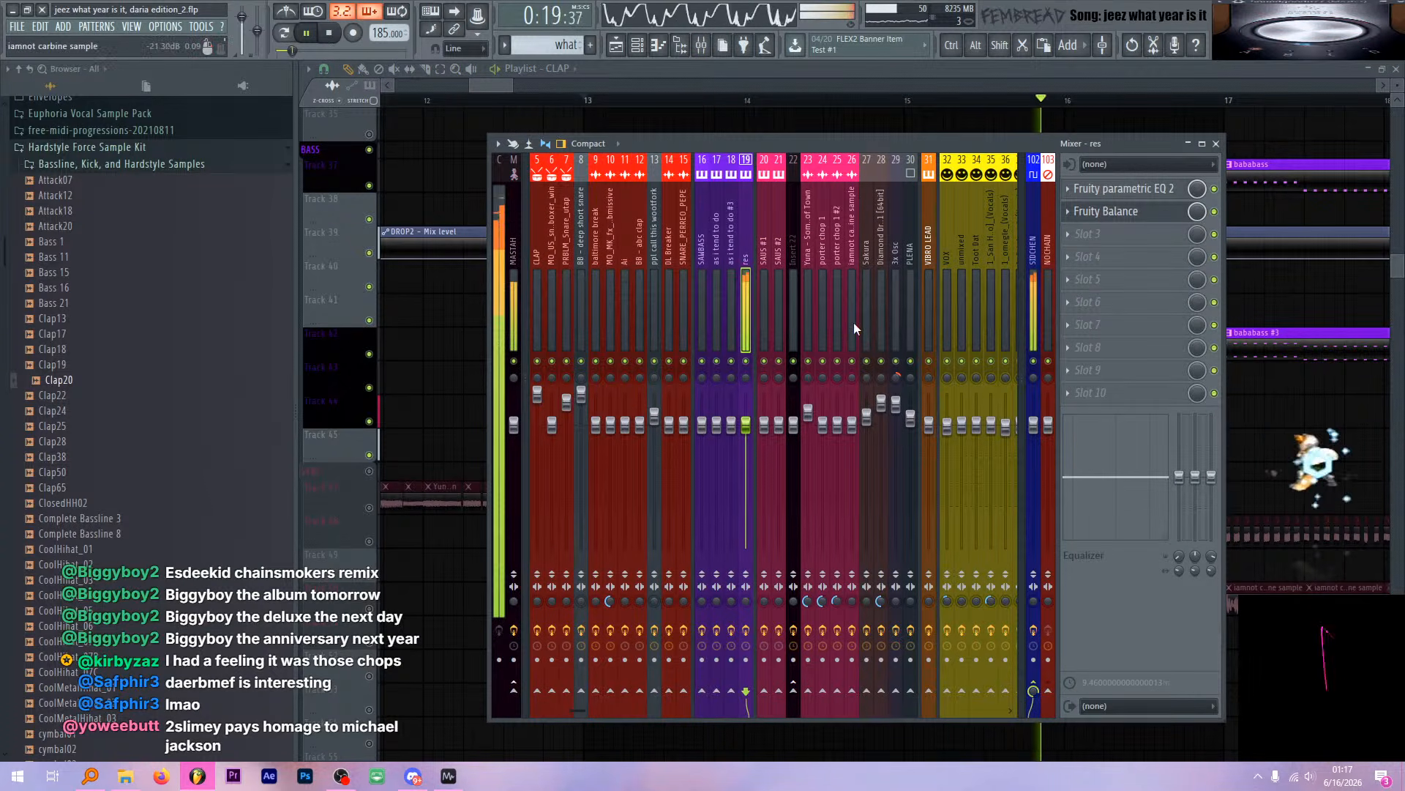
{"action": "key", "text": "space"}
{"action": "left_click", "coordinate": [1126, 191]}
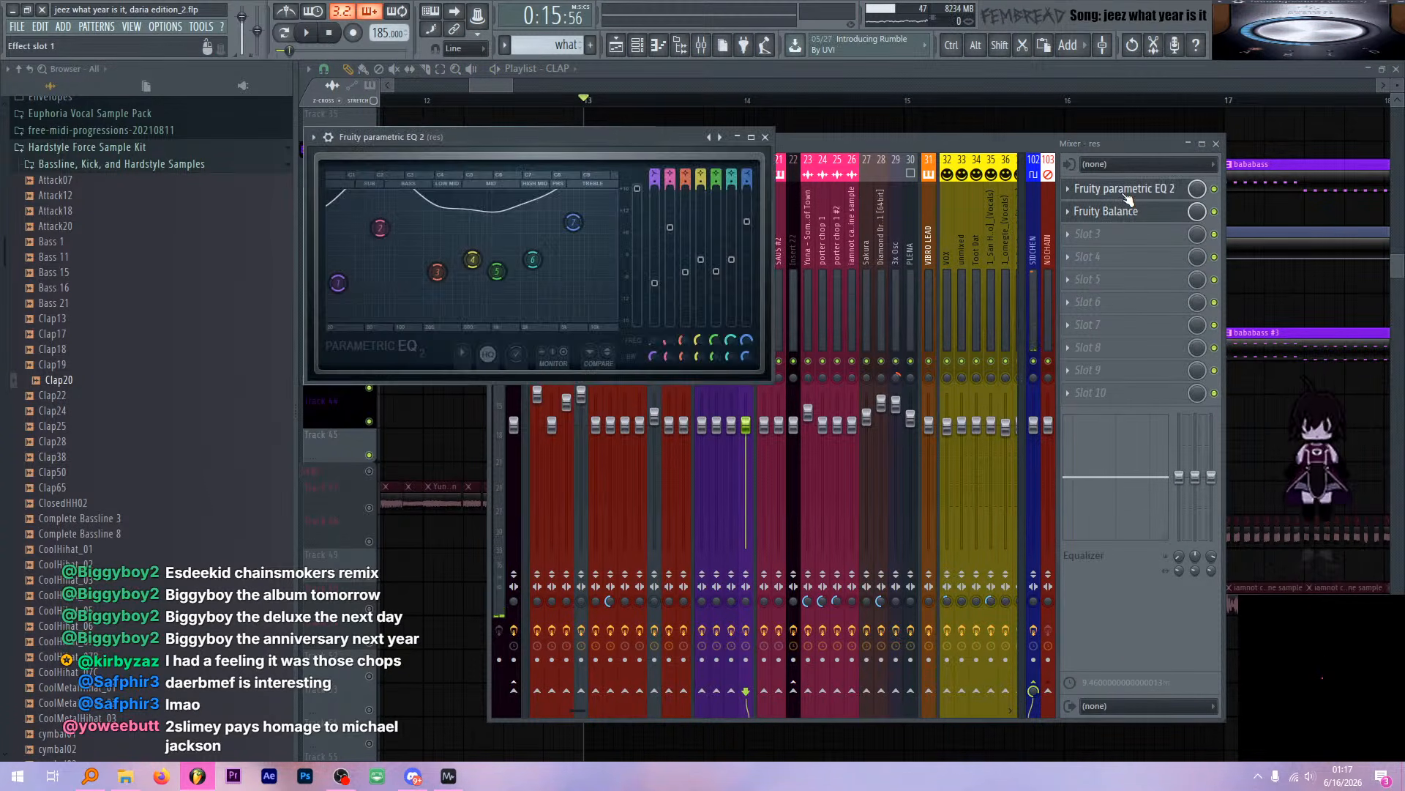
{"action": "left_click", "coordinate": [1134, 195]}
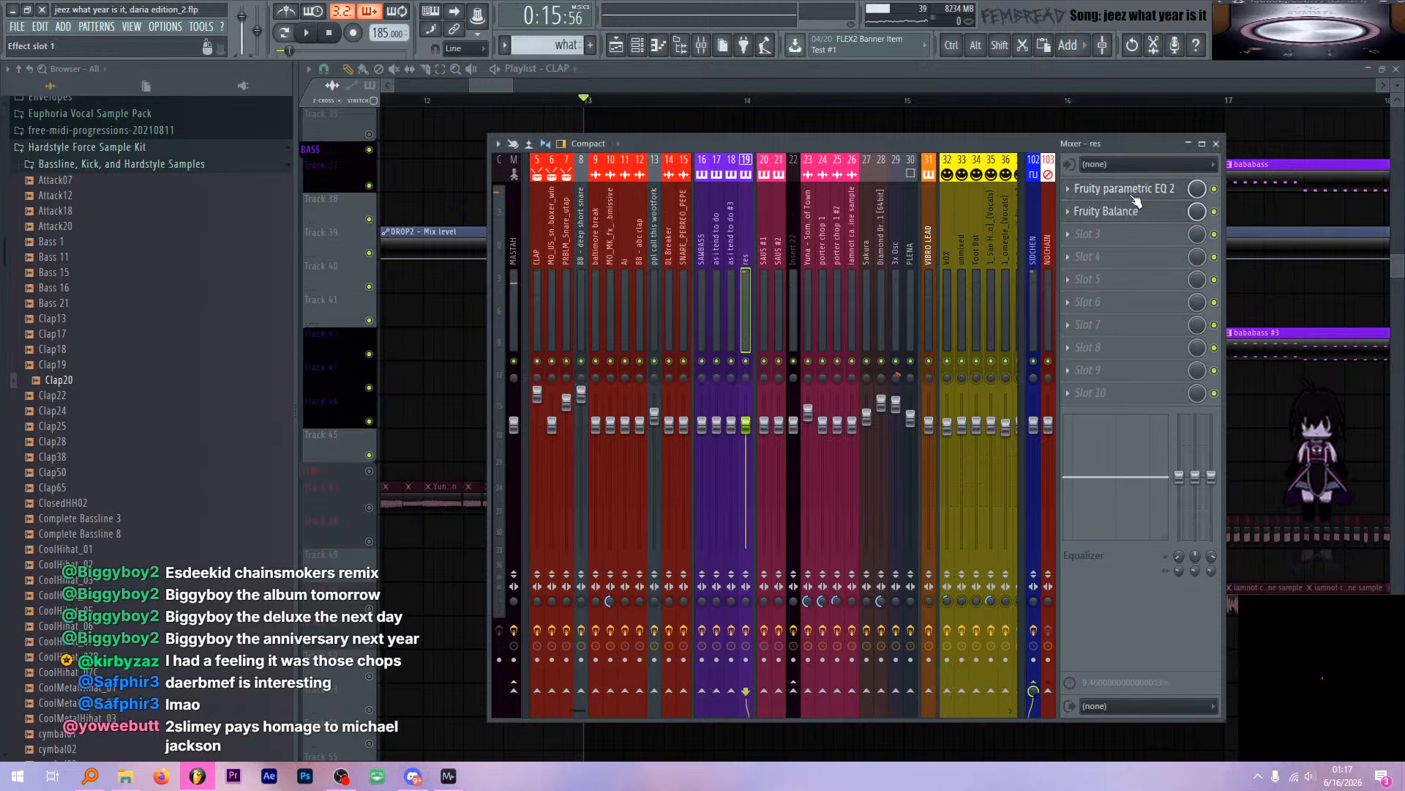
{"action": "left_click", "coordinate": [1135, 195]}
{"action": "left_click", "coordinate": [915, 115], "text": "ctrl"}
{"action": "scroll", "coordinate": [1054, 257], "scroll_direction": "up", "scroll_amount": 3}
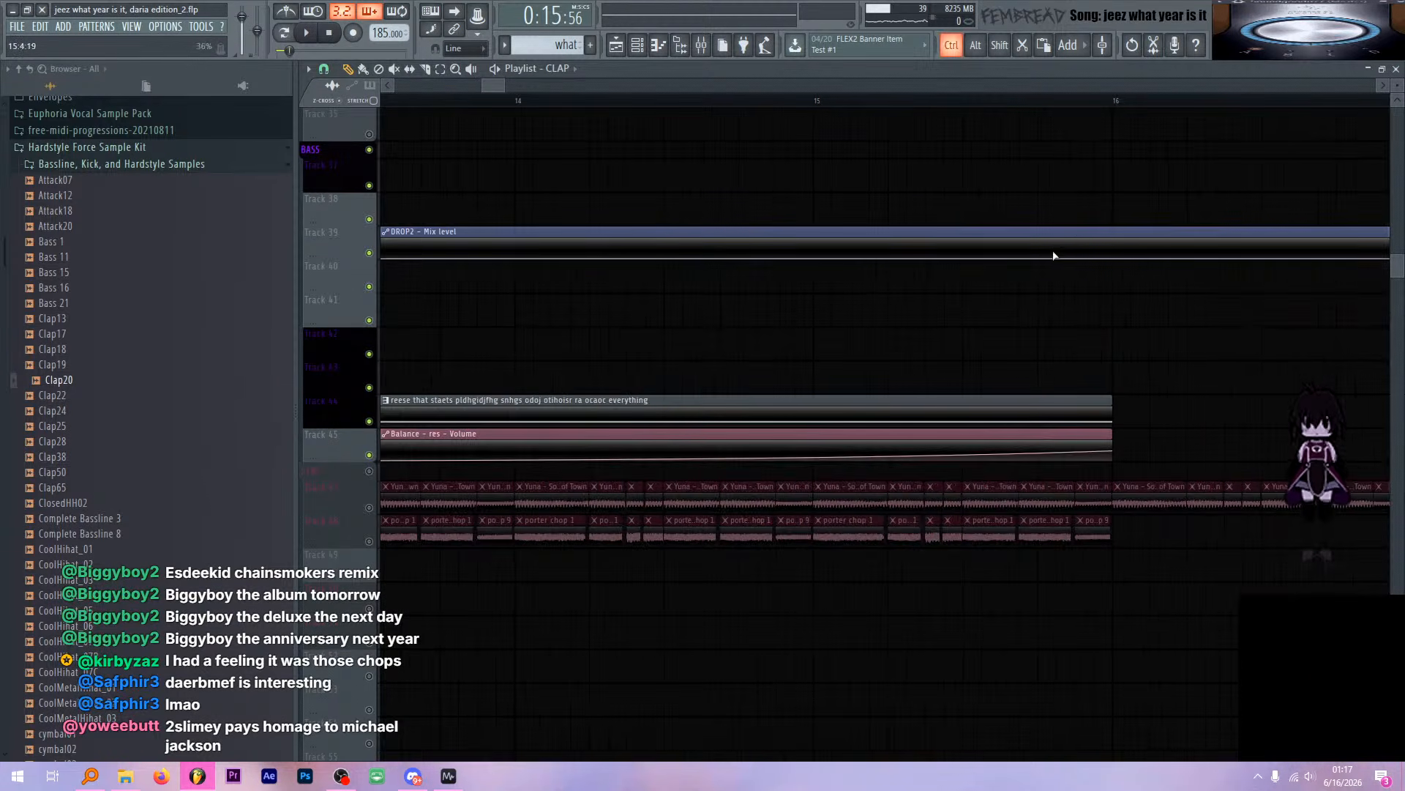
{"action": "left_click_drag", "start_coordinate": [922, 97], "coordinate": [1081, 110]}
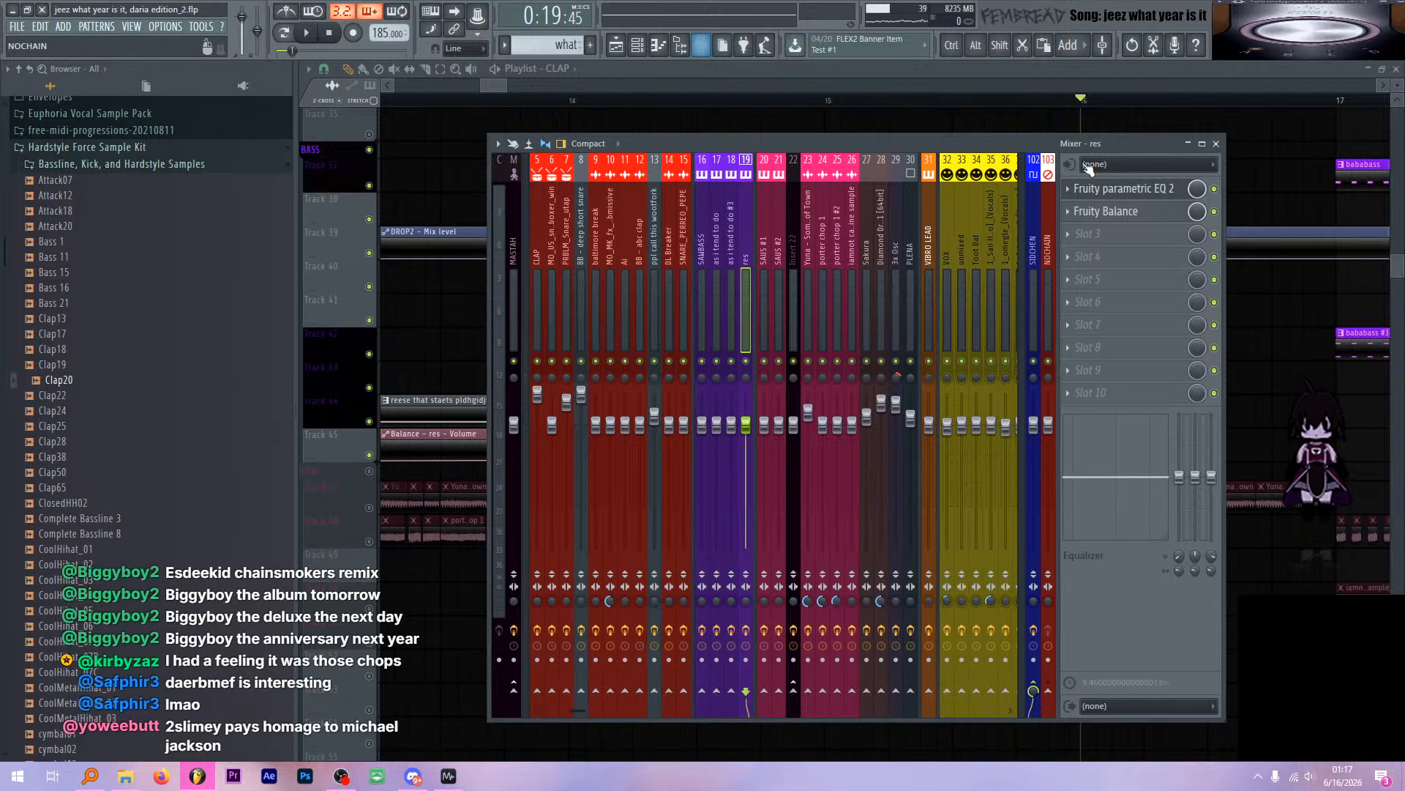
{"action": "left_click", "coordinate": [702, 45]}
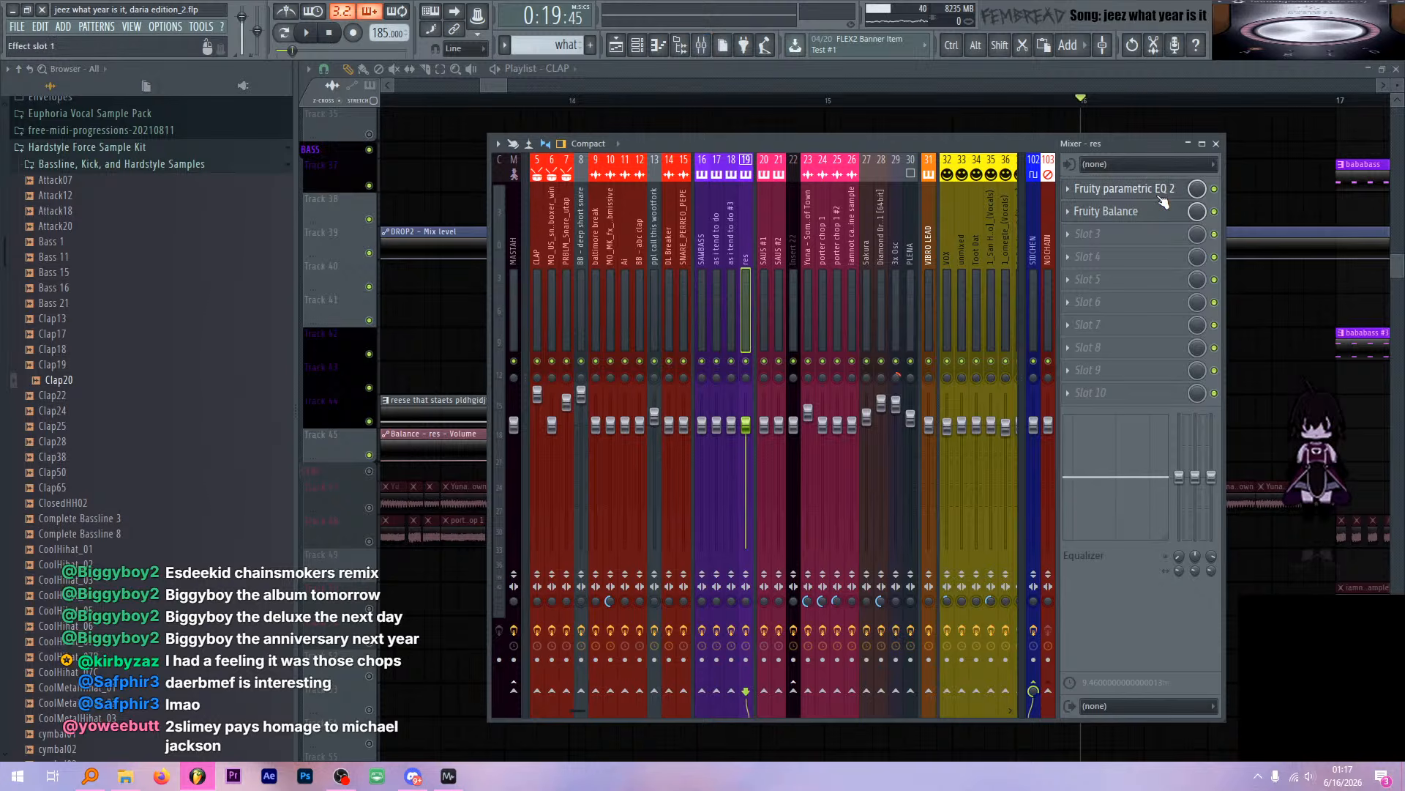
{"action": "left_click", "coordinate": [1124, 191]}
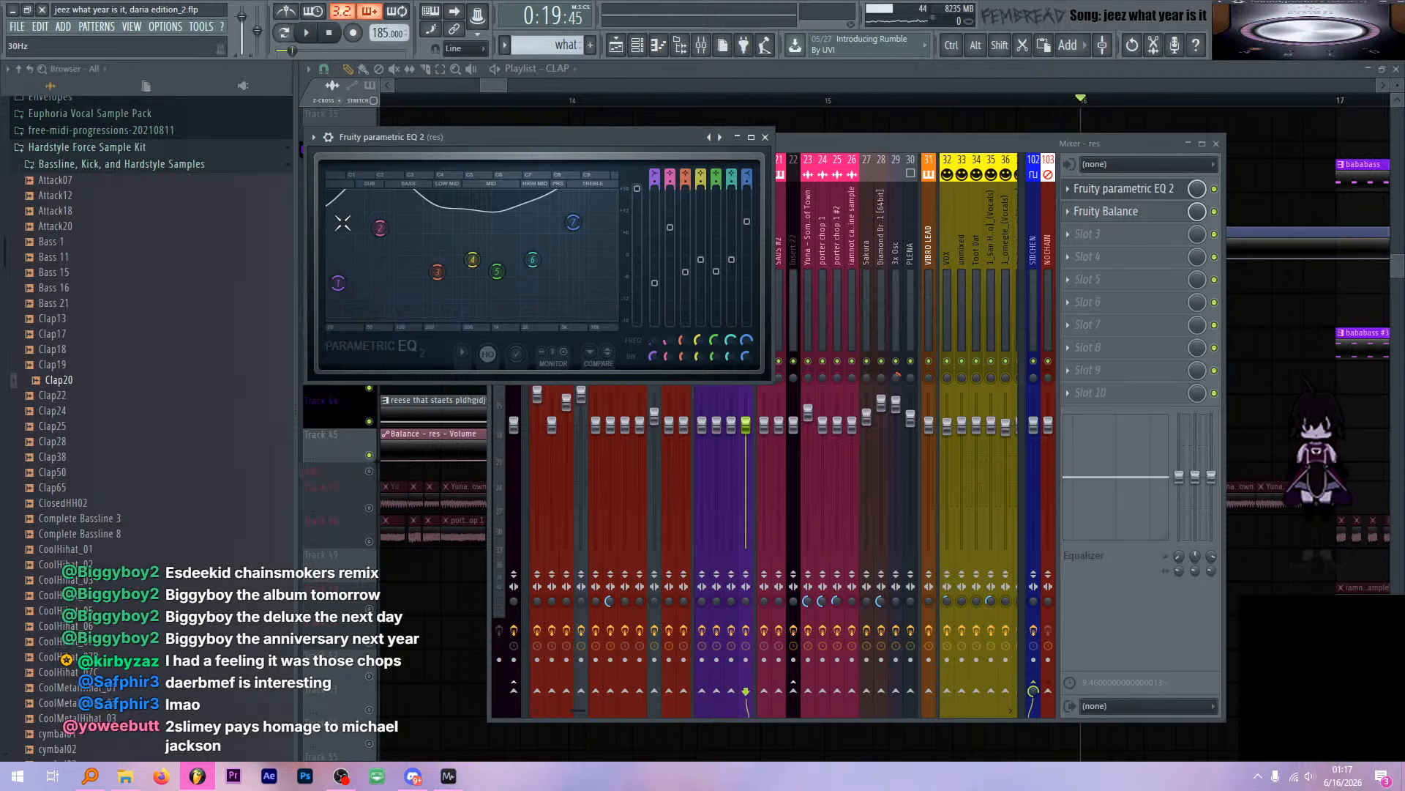
{"action": "left_click", "coordinate": [850, 66]}
Move the playhead to the reese clip's start and end, and make the clip's pattern the active one
{"action": "scroll", "coordinate": [868, 131], "scroll_direction": "down", "scroll_amount": 3}
{"action": "left_click", "coordinate": [665, 101]}
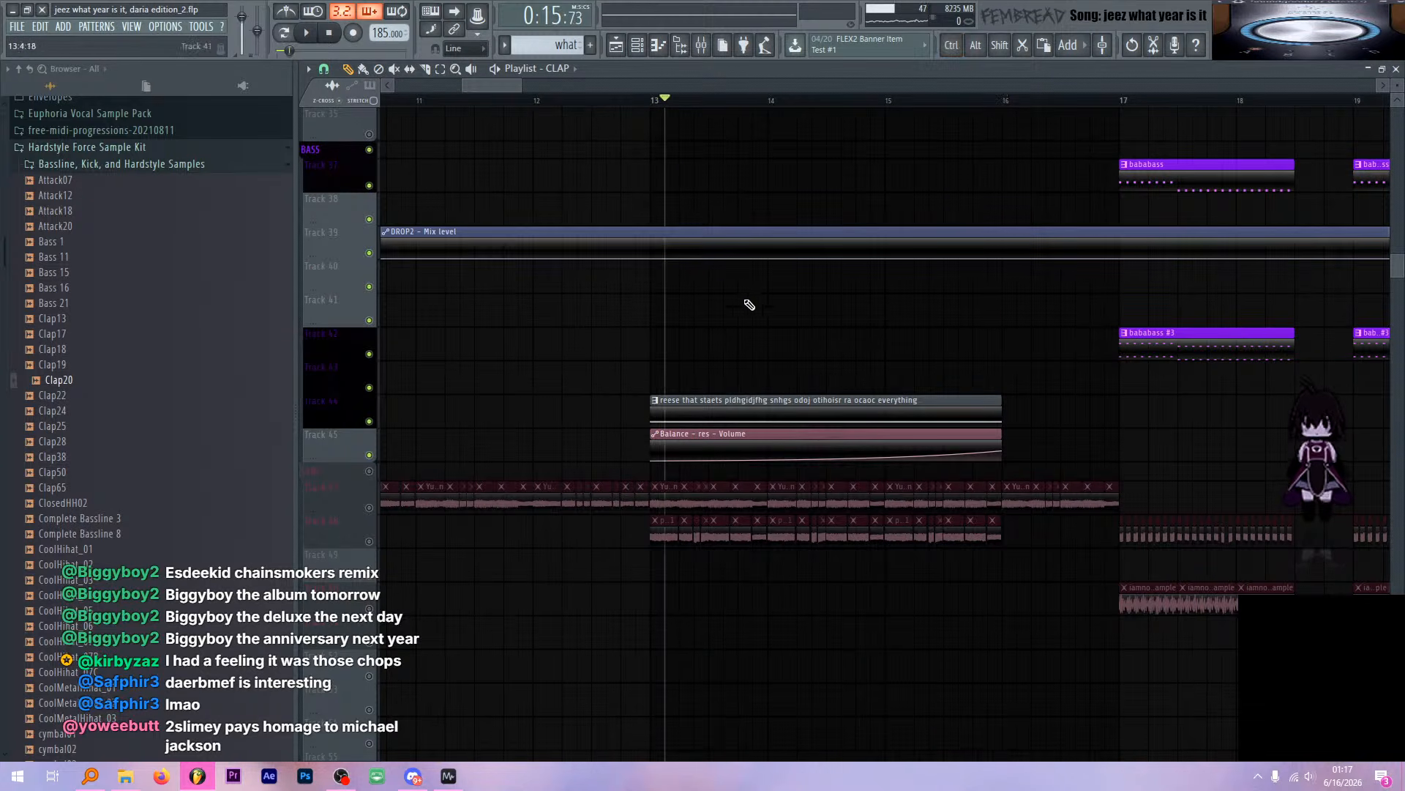
{"action": "scroll", "coordinate": [660, 100], "scroll_direction": "right", "scroll_amount": 1}
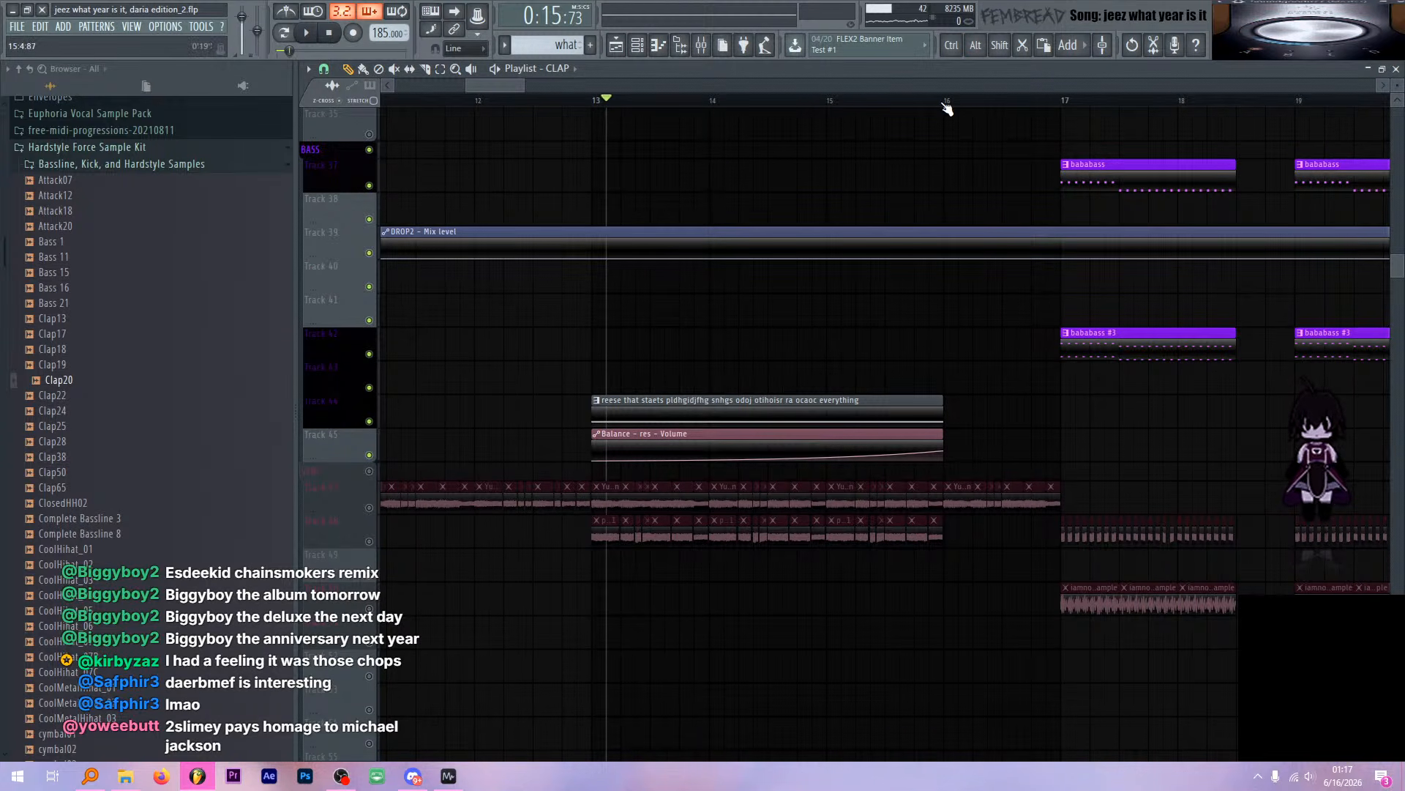
{"action": "left_click", "coordinate": [945, 102]}
{"action": "left_click", "coordinate": [816, 400]}
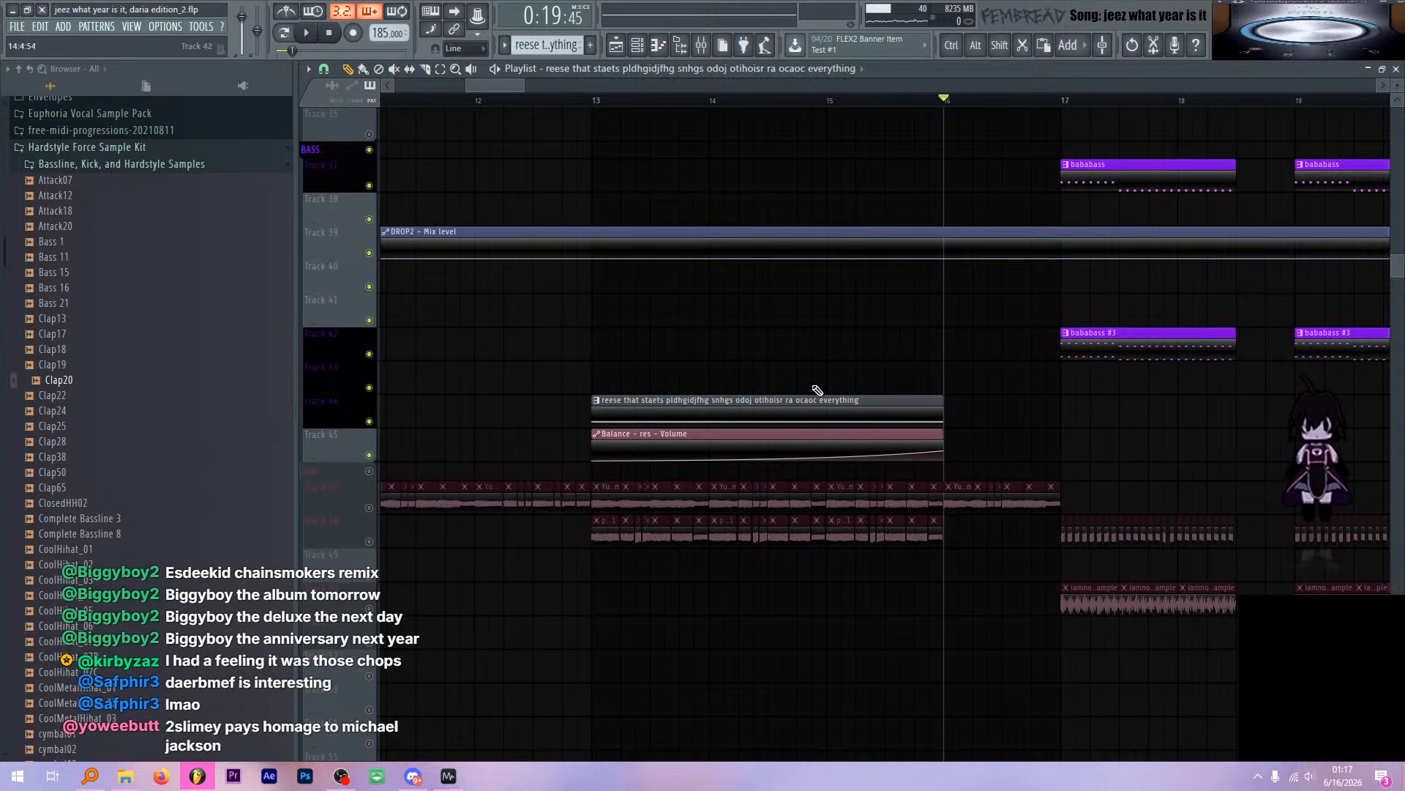
Switch to pattern mode and open the piano roll of the res channel in the BASS channel group
{"action": "left_click", "coordinate": [283, 32]}
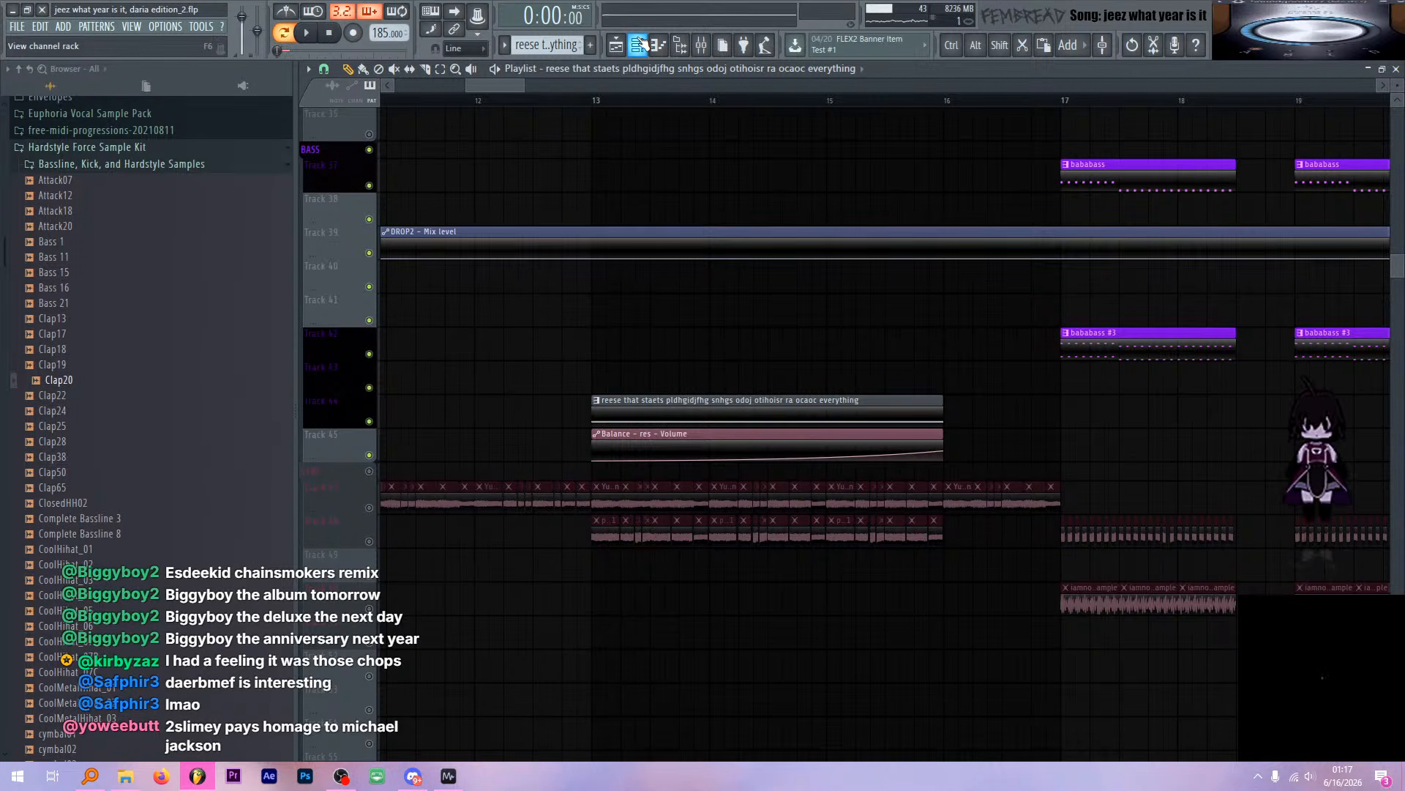
{"action": "scroll", "coordinate": [801, 103], "scroll_direction": "right", "scroll_amount": 1}
{"action": "left_click", "coordinate": [818, 96]}
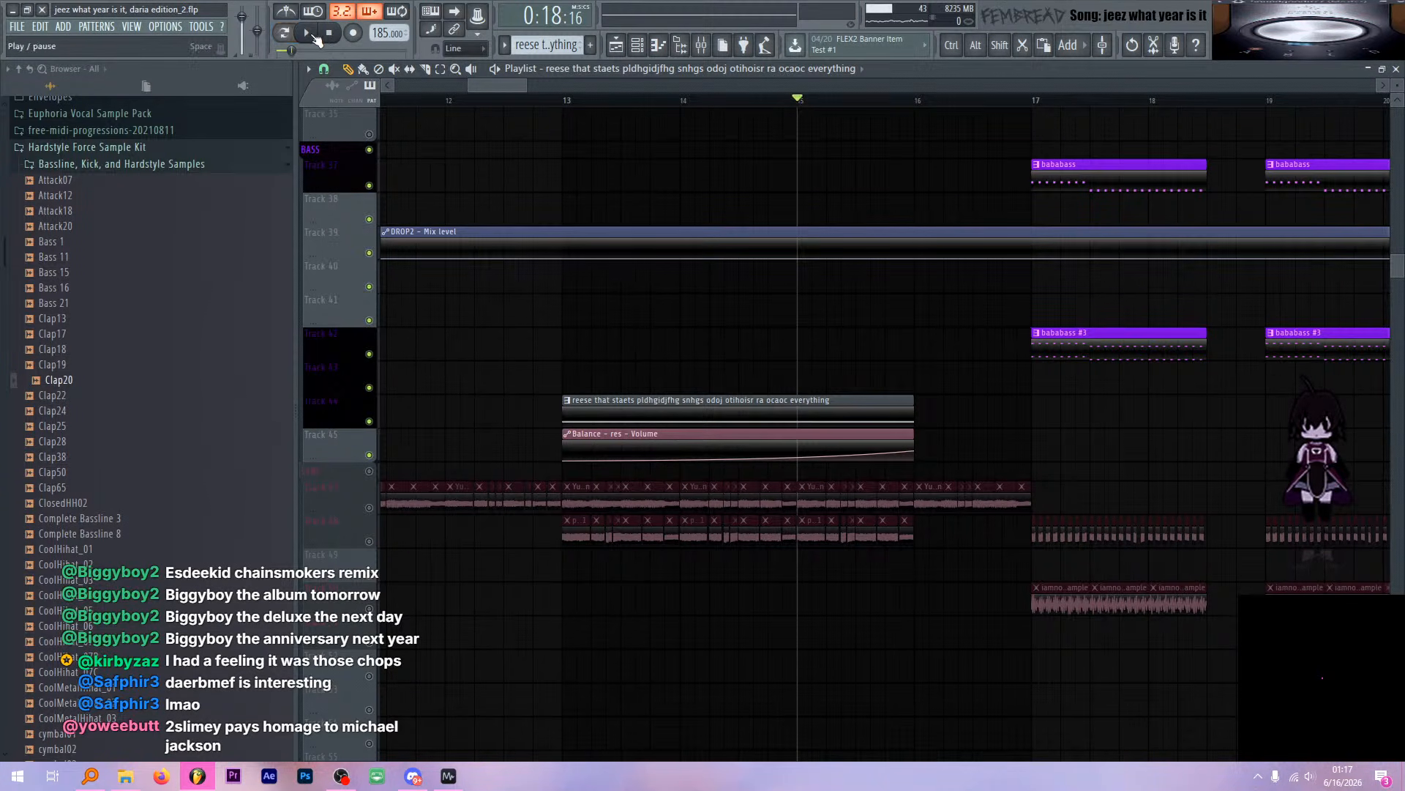
{"action": "key", "text": "space"}
{"action": "left_click", "coordinate": [638, 45]}
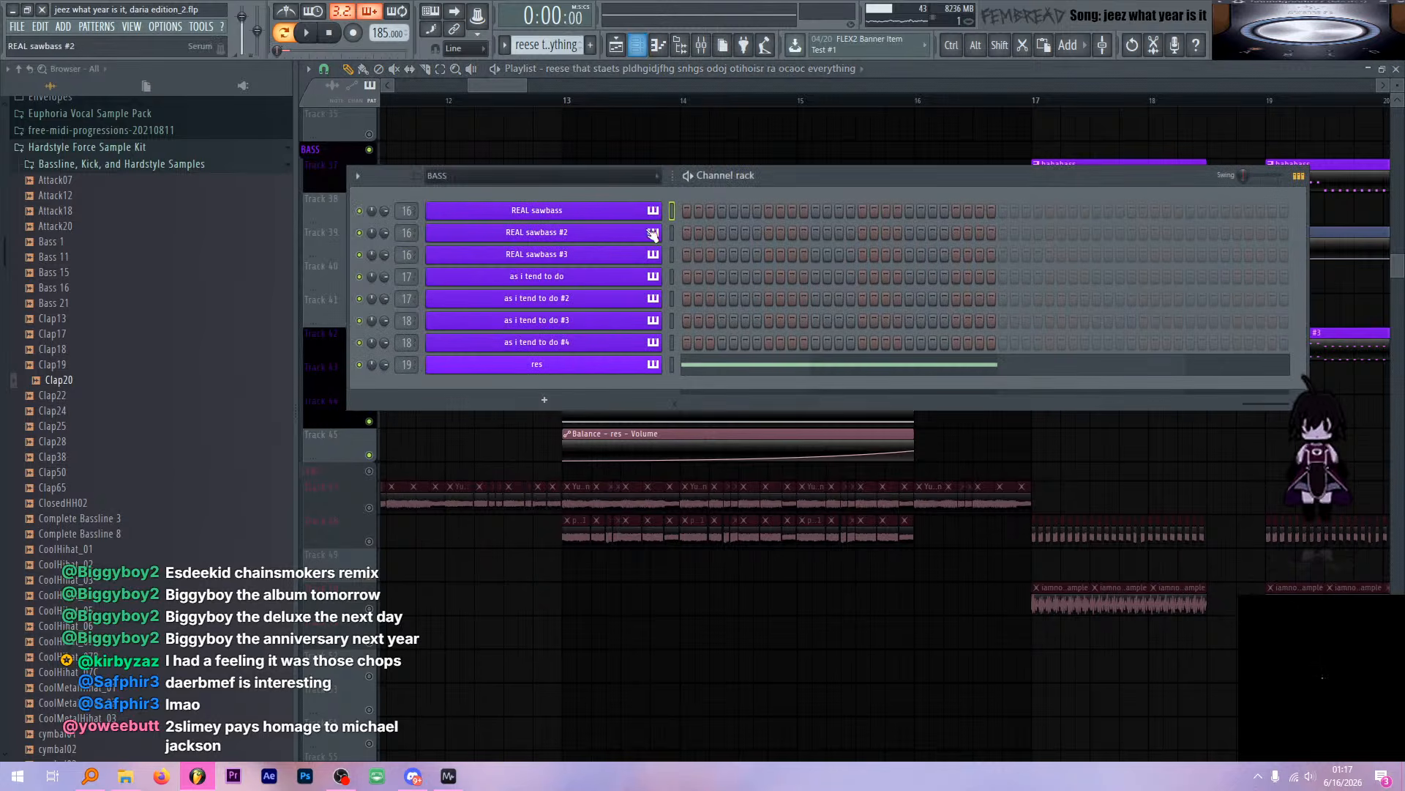
{"action": "right_click", "coordinate": [636, 359]}
{"action": "left_click", "coordinate": [685, 368]}
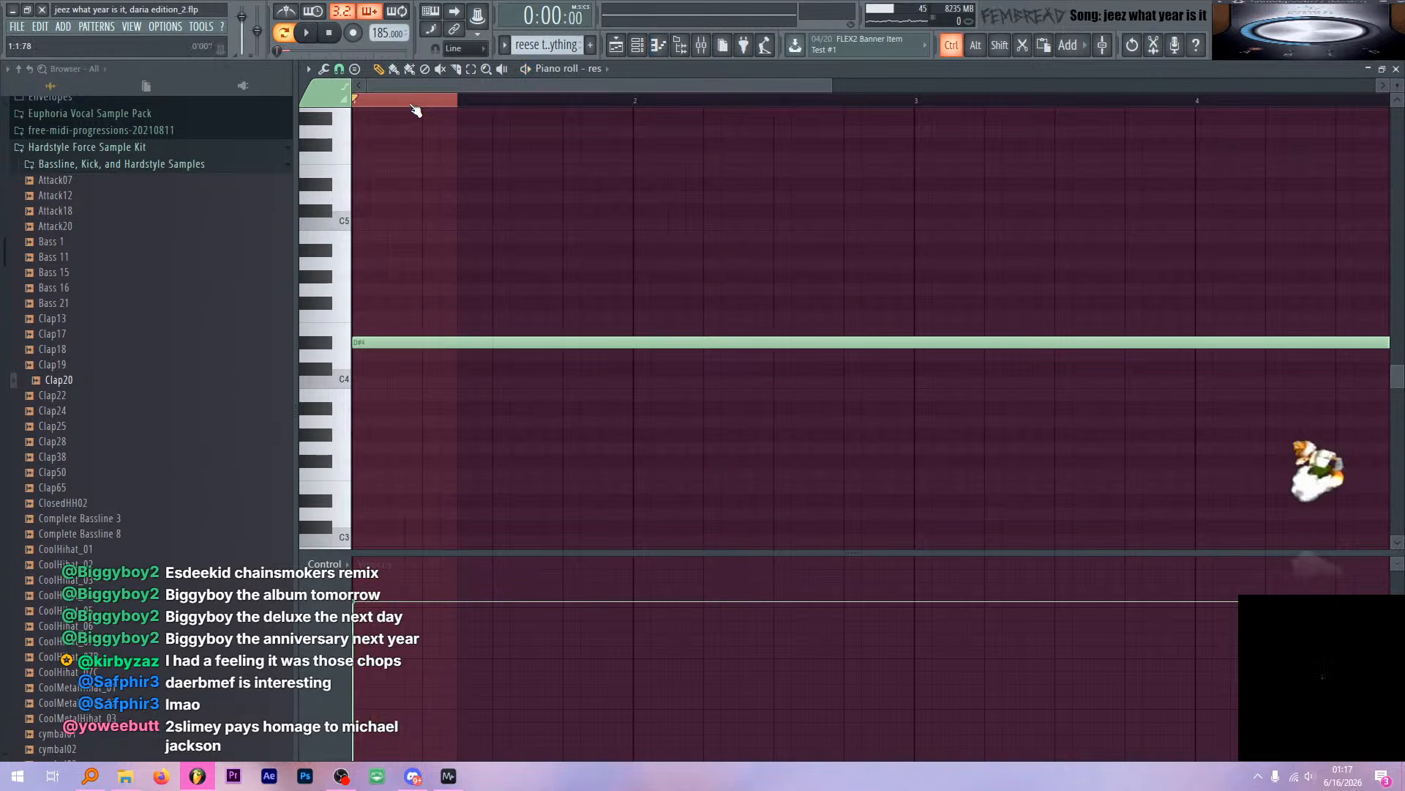
Examine the res channel's Serum oscillator and FX settings, stopping playback and closing the synth after viewing
{"action": "left_click", "coordinate": [638, 45]}
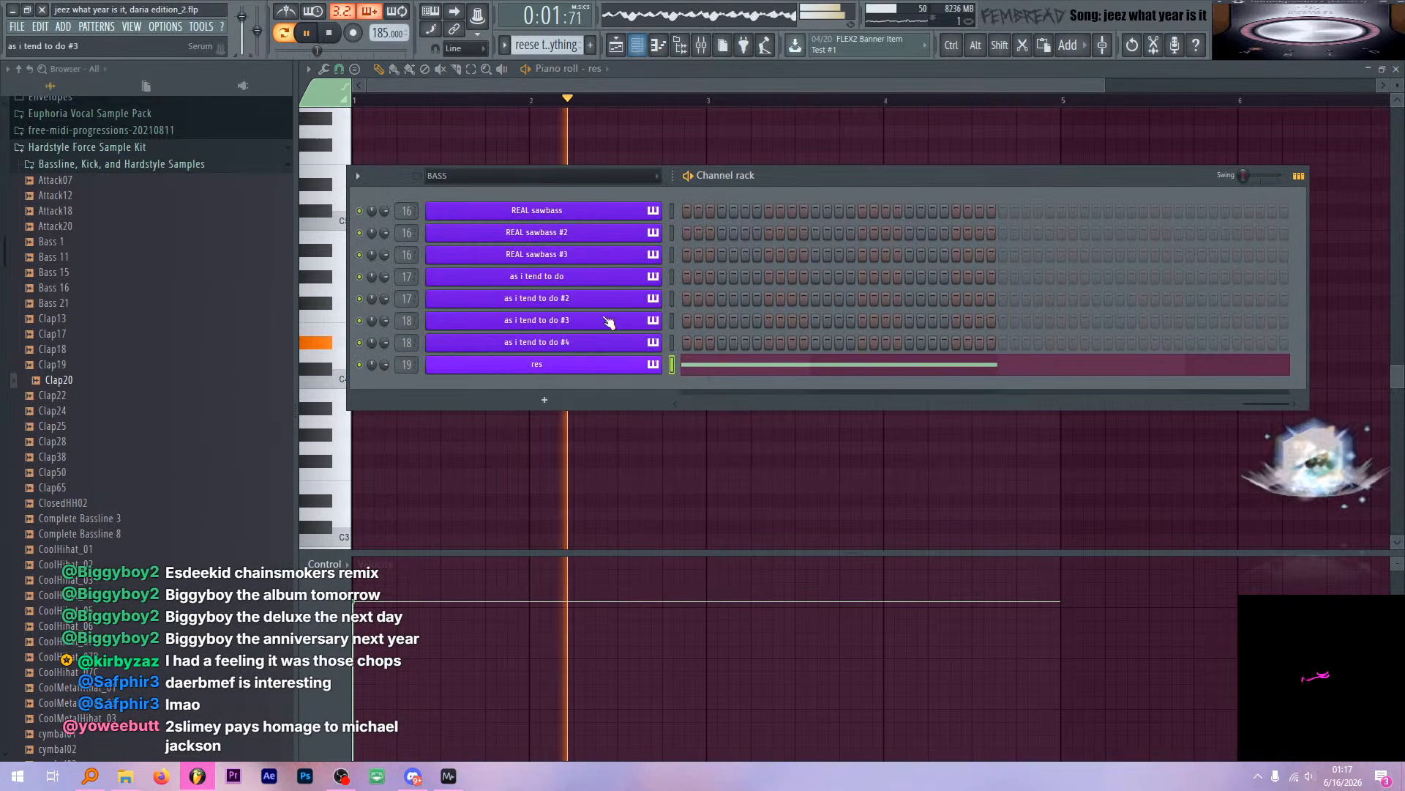
{"action": "left_click", "coordinate": [620, 364]}
{"action": "left_click_drag", "start_coordinate": [743, 187], "coordinate": [783, 183]}
{"action": "key", "text": "space"}
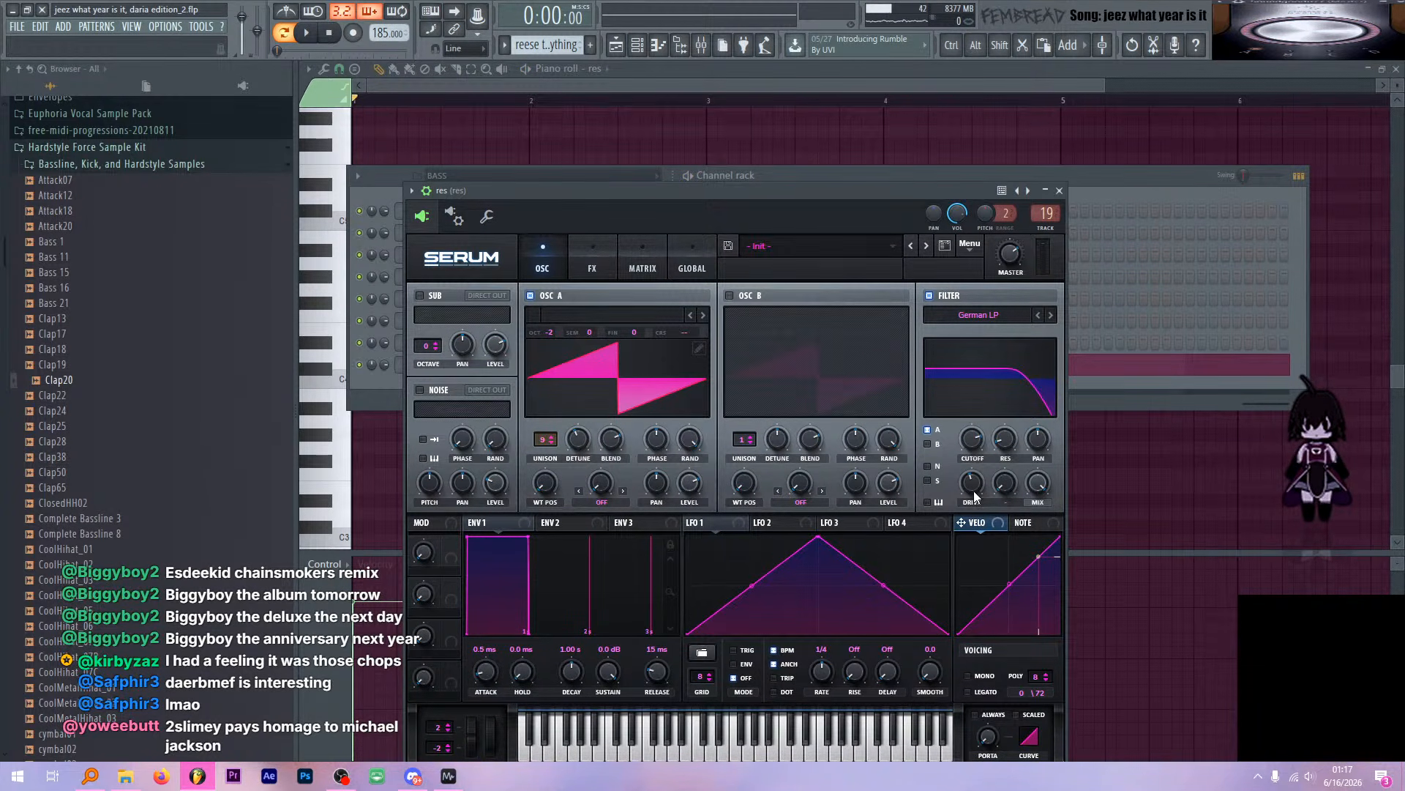
{"action": "left_click", "coordinate": [639, 262]}
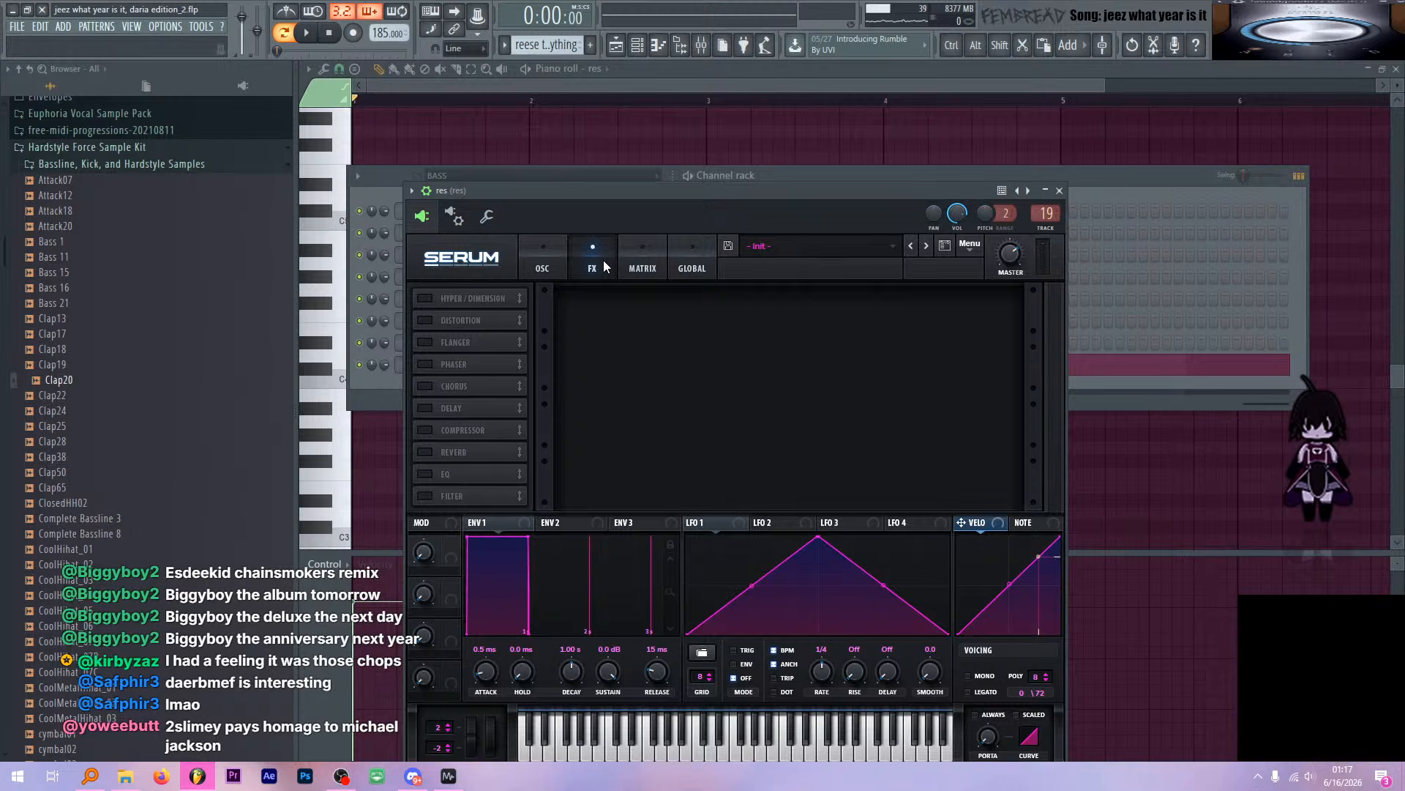
{"action": "left_click", "coordinate": [542, 256]}
{"action": "left_click", "coordinate": [1059, 190]}
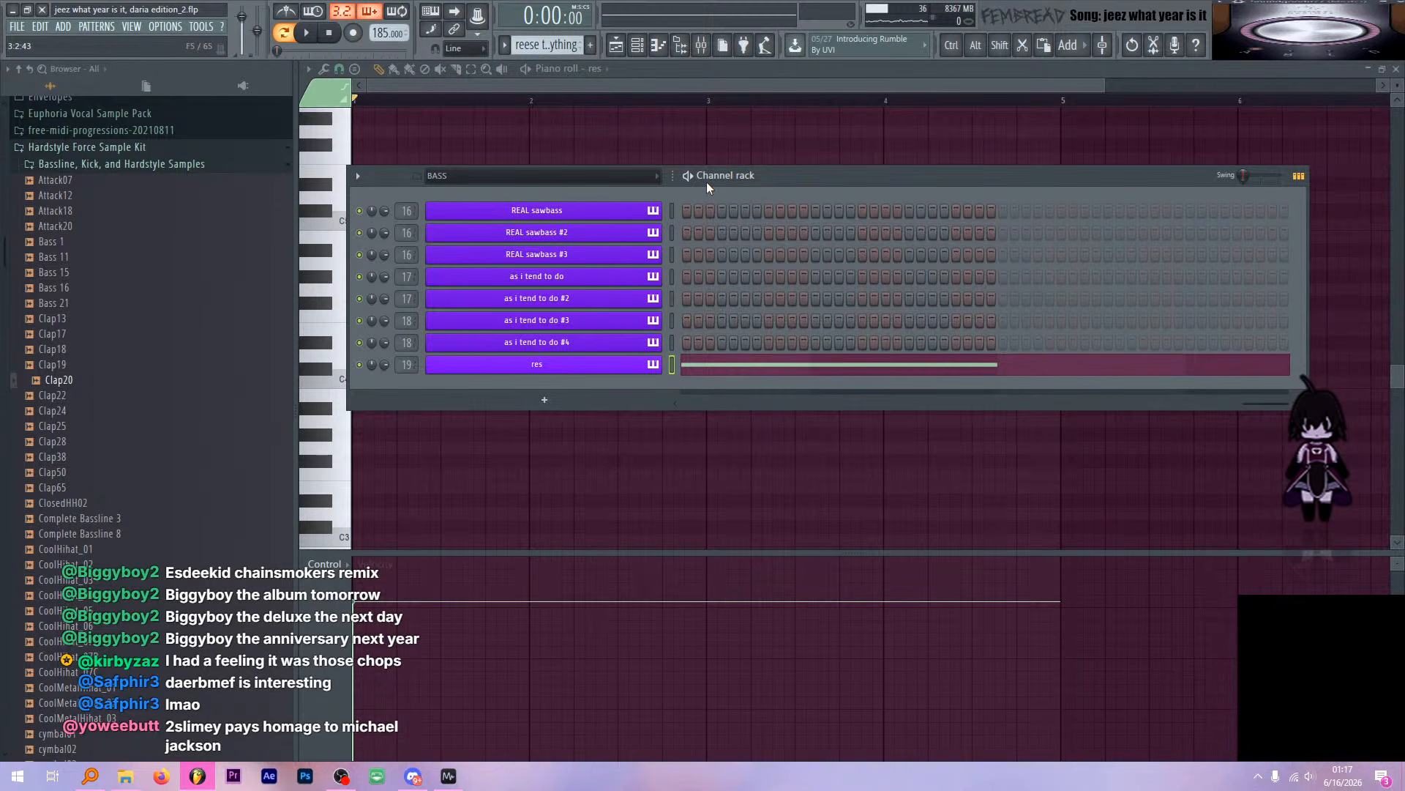
Play the soloed reese clip in the playlist from bar 13 and from just before bar 15
{"action": "left_click", "coordinate": [617, 53]}
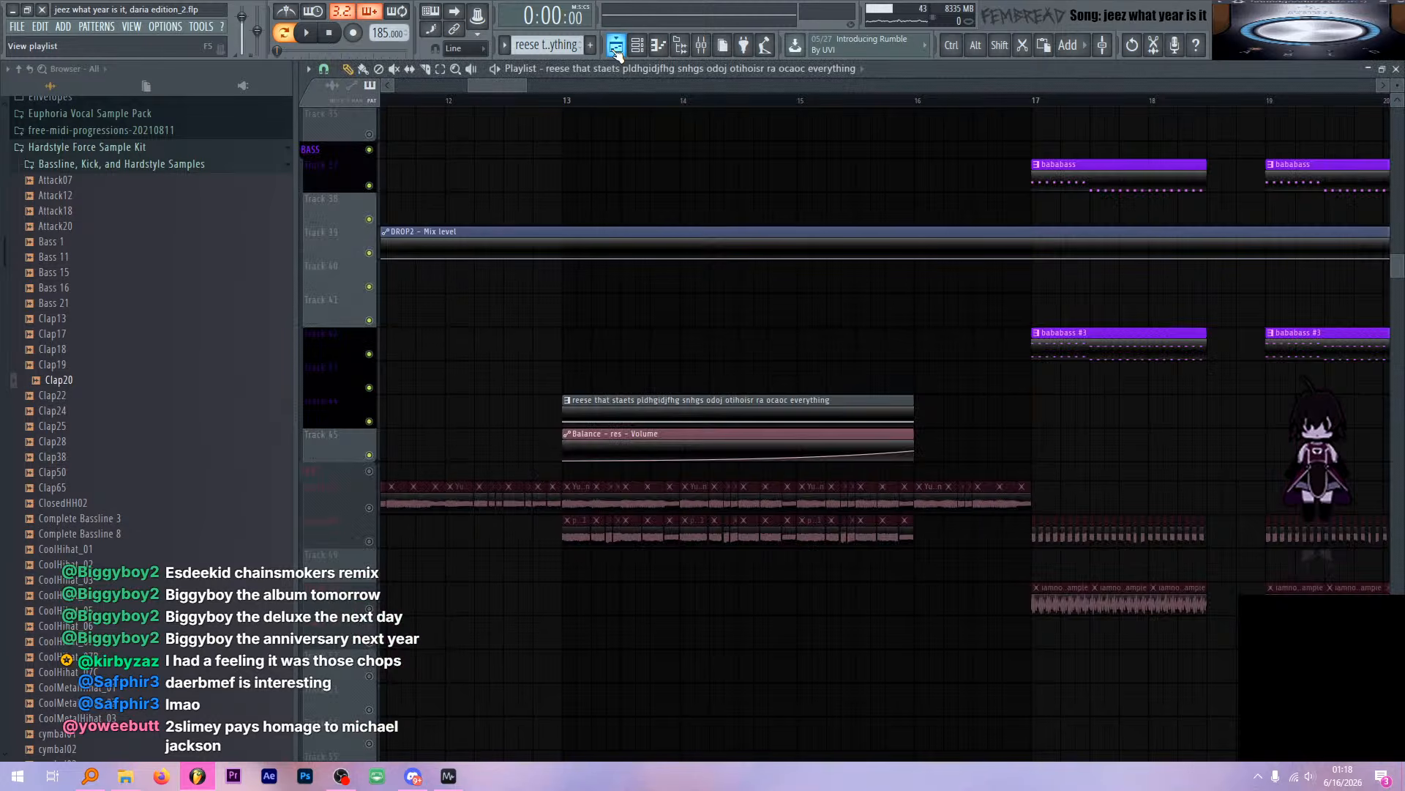
{"action": "left_click", "coordinate": [569, 103]}
{"action": "key", "text": "space"}
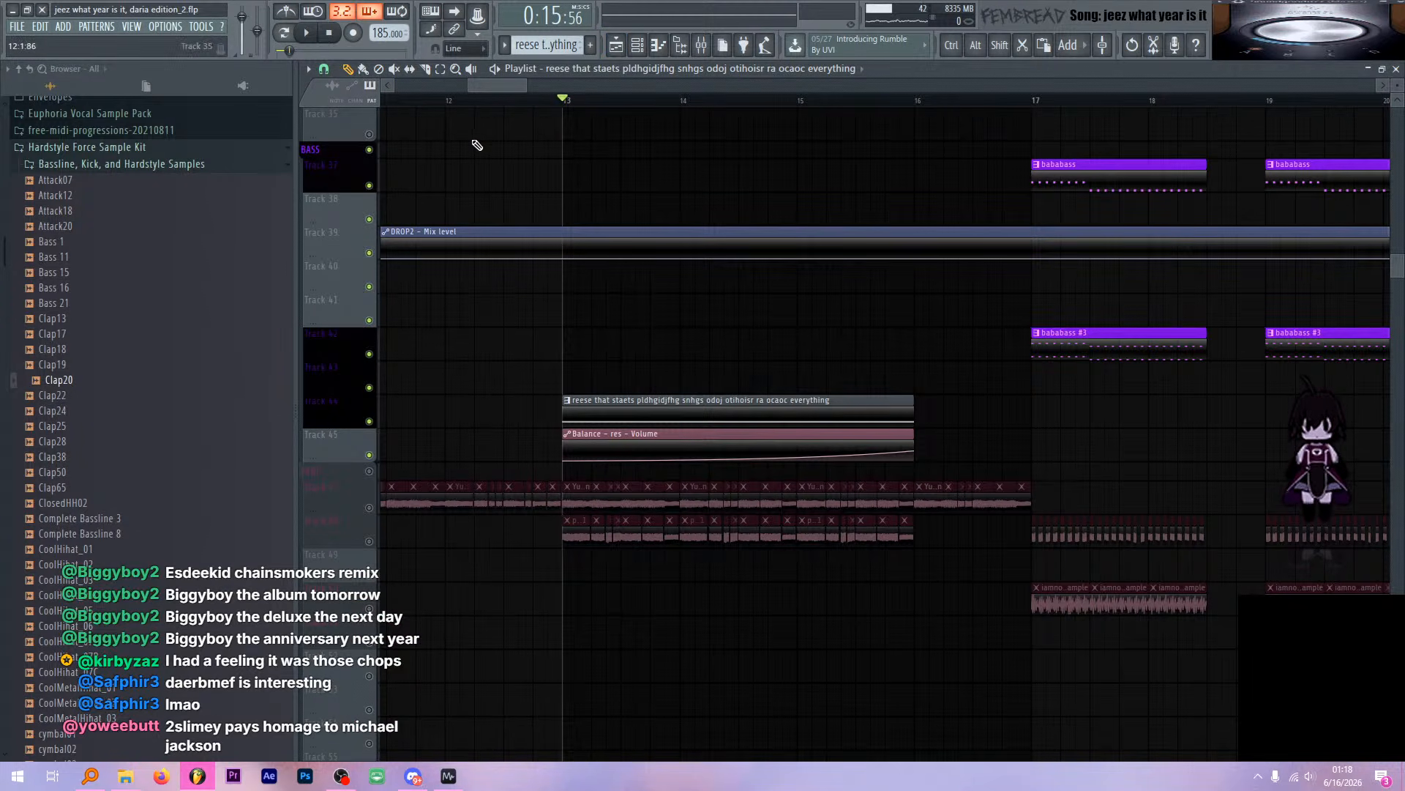
{"action": "left_click", "coordinate": [784, 103]}
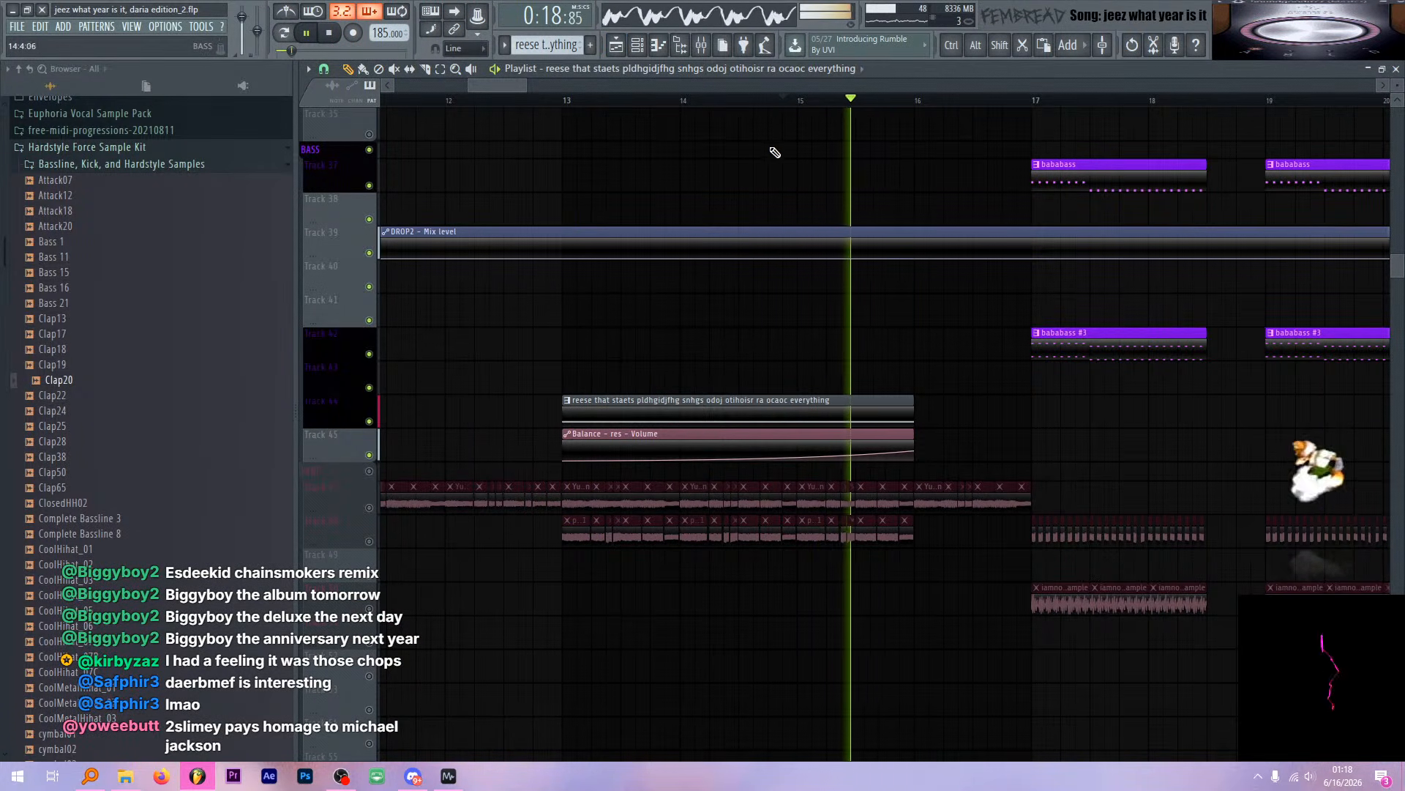
{"action": "key", "text": "space"}
{"action": "left_click", "coordinate": [754, 102]}
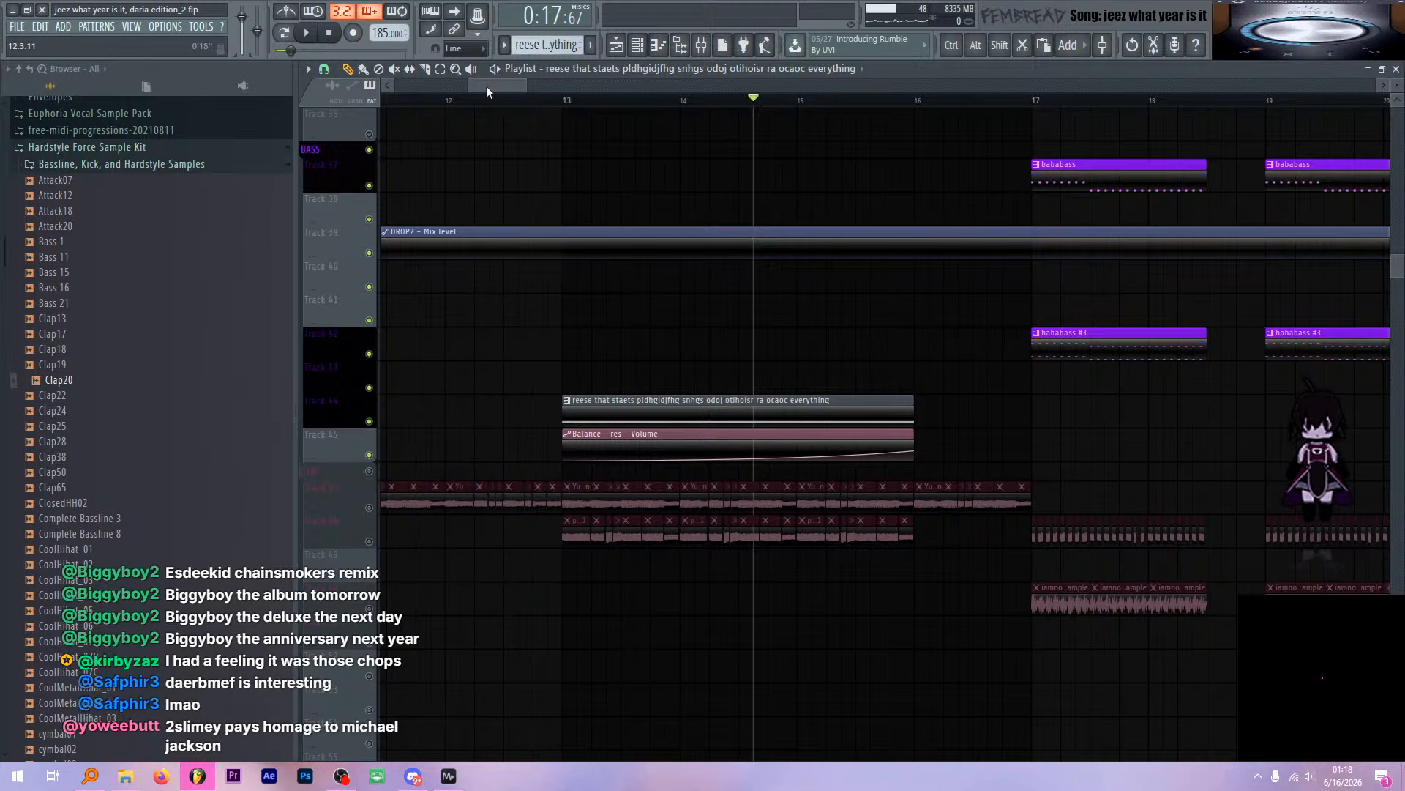
Play the reese pattern in pattern mode while viewing the res mixer track and its Fruity parametric EQ 2
{"action": "left_click", "coordinate": [285, 34]}
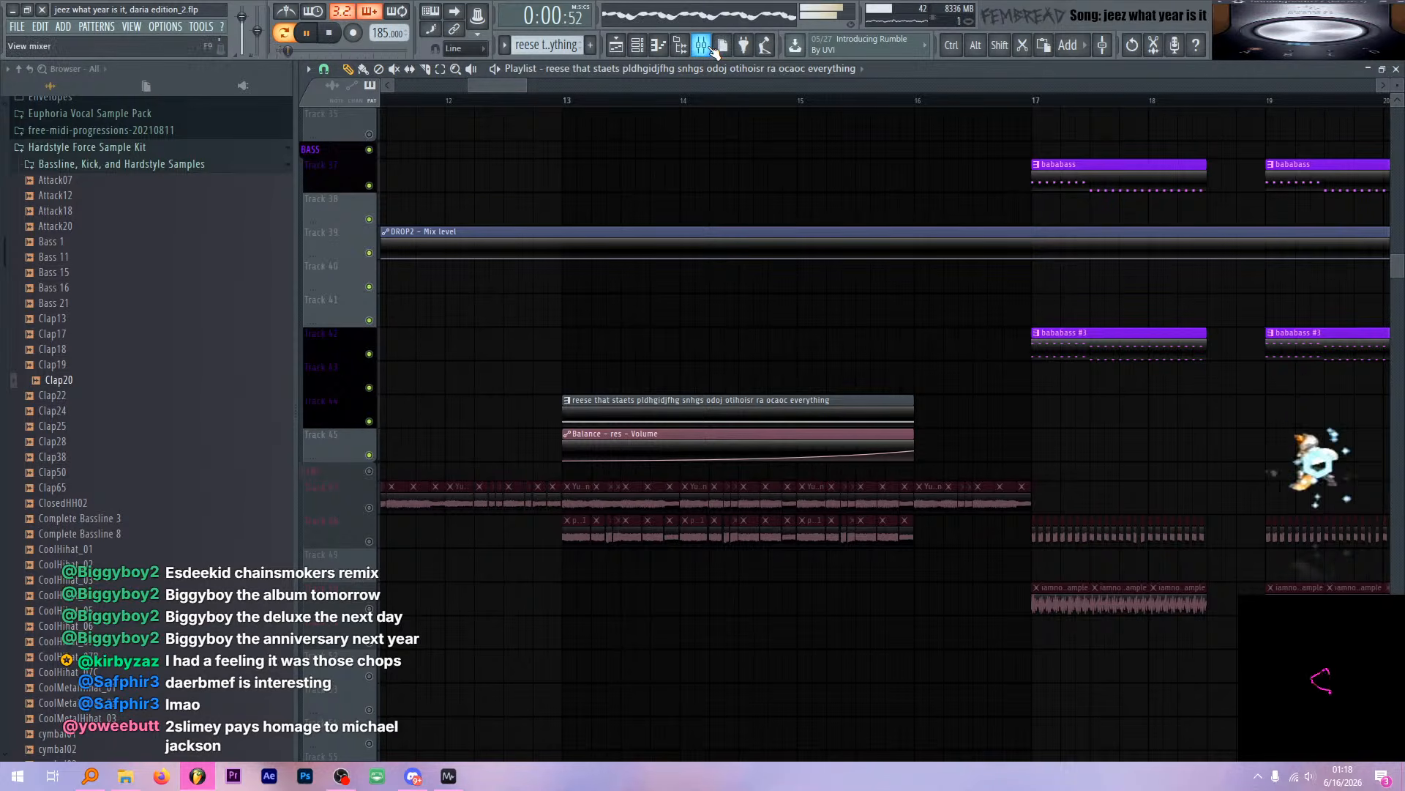
{"action": "left_click", "coordinate": [701, 45]}
{"action": "key", "text": "space"}
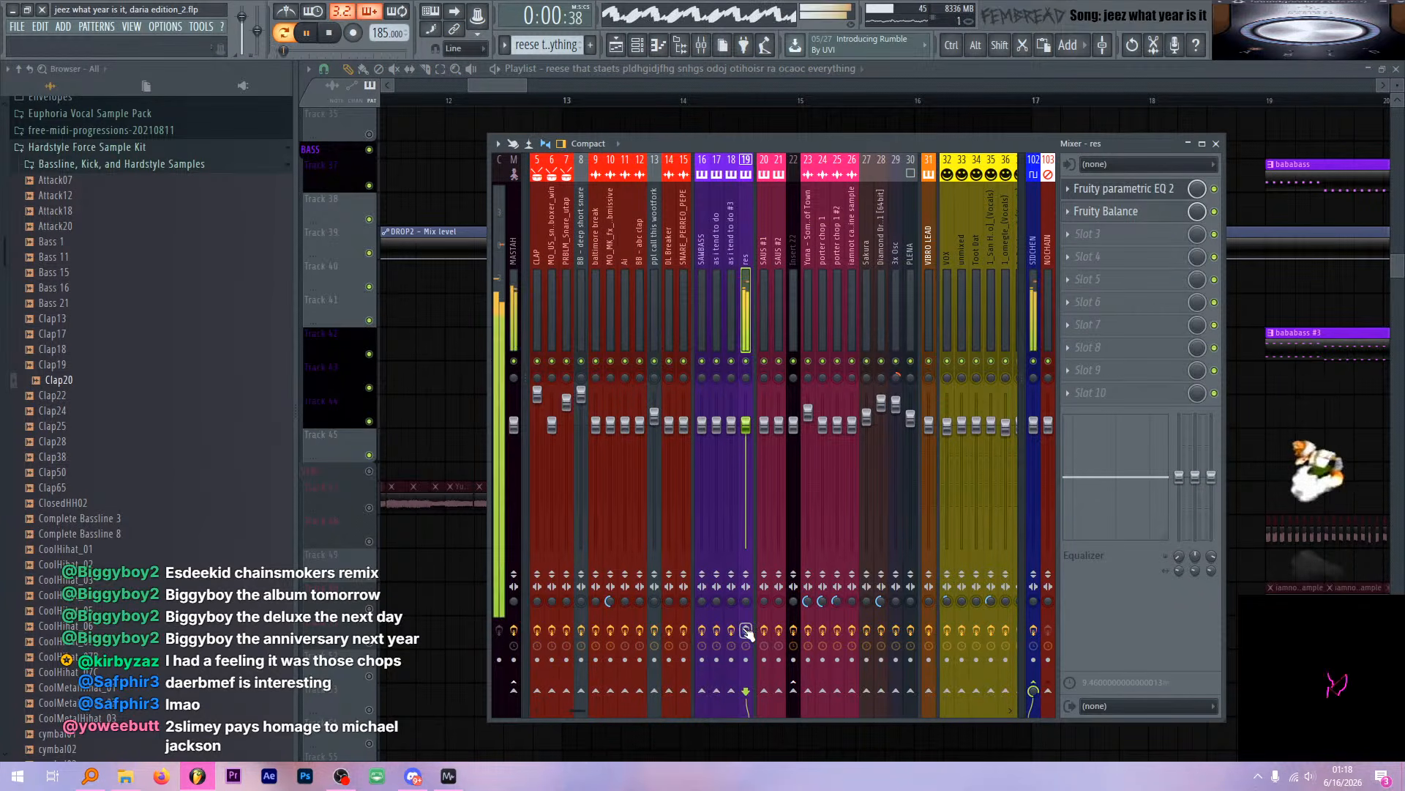
{"action": "key", "text": "space"}
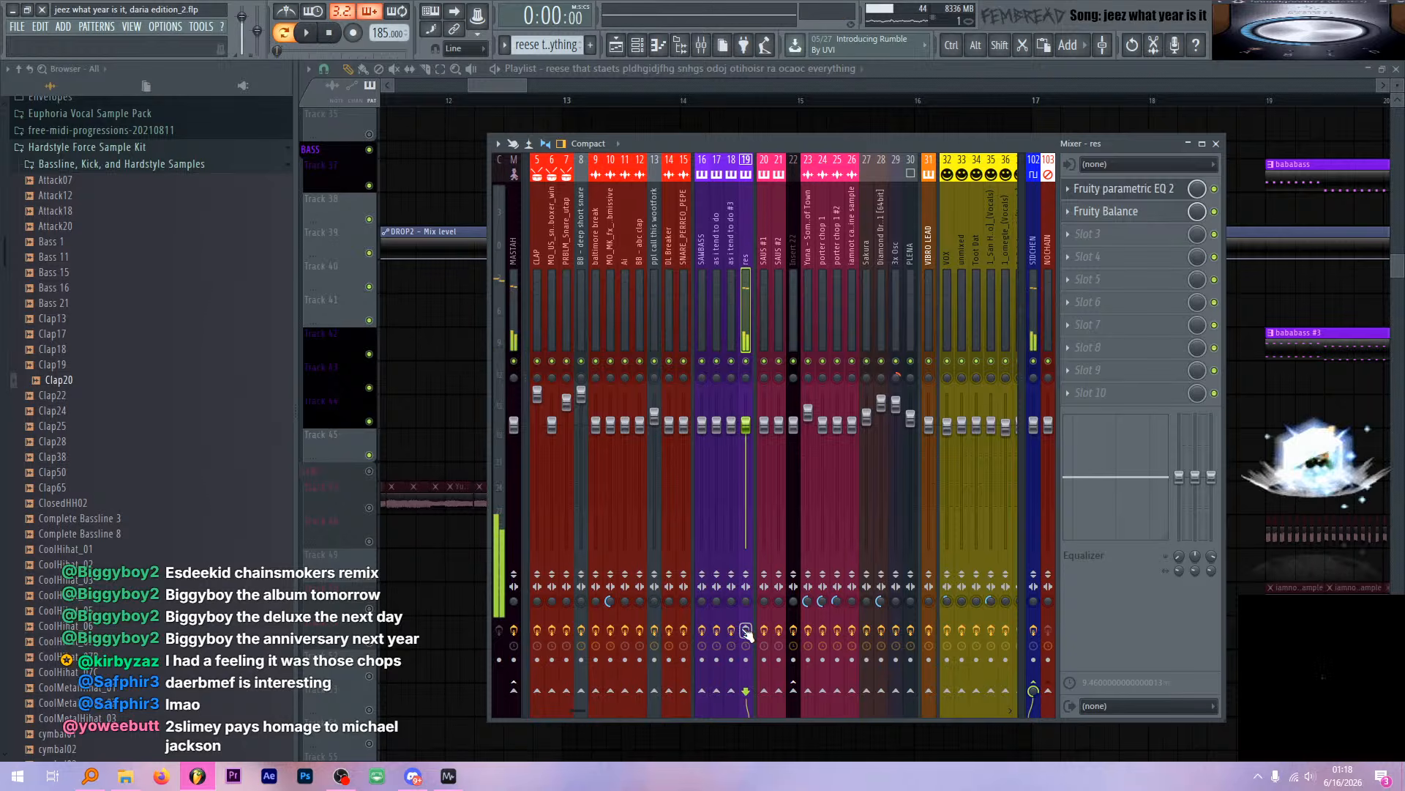
{"action": "left_click", "coordinate": [1125, 195]}
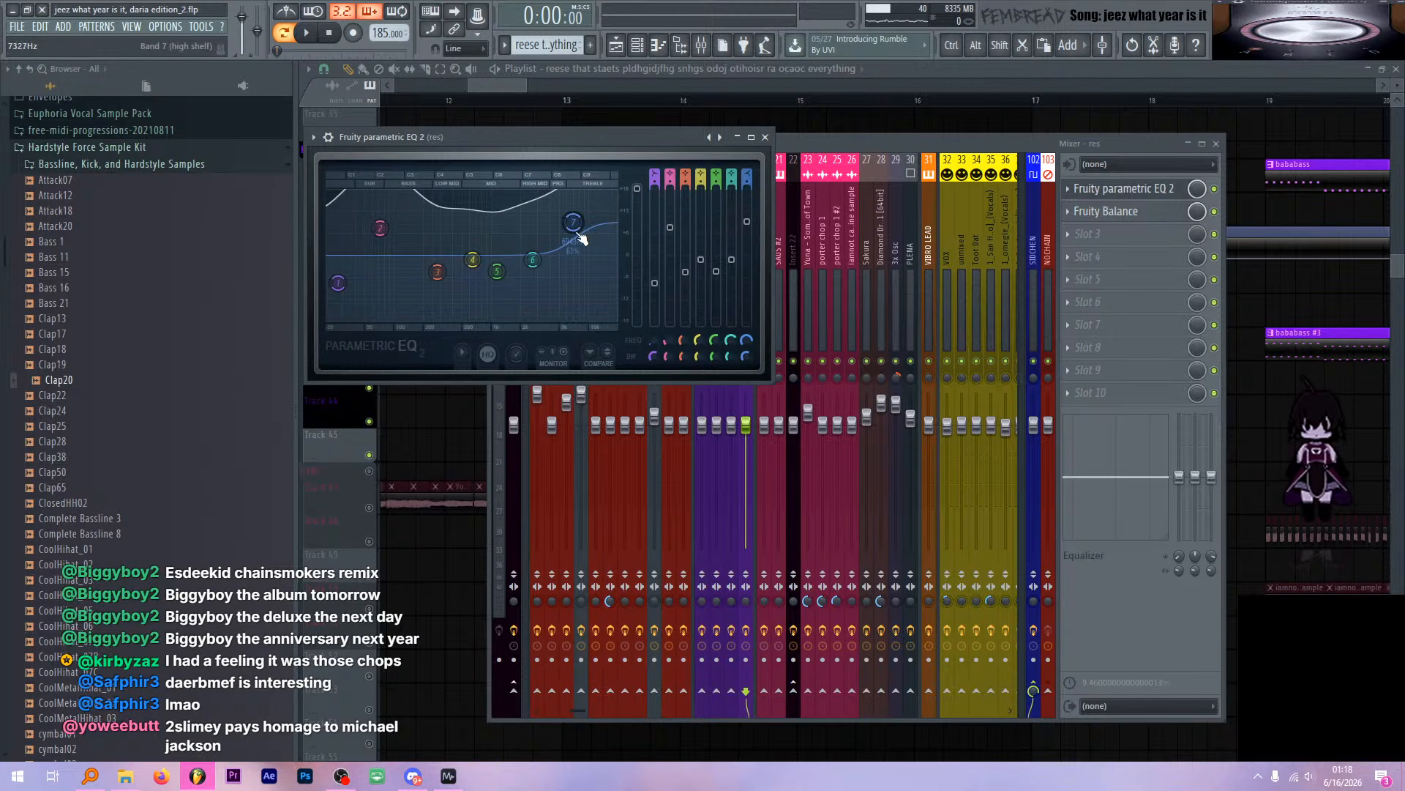
{"action": "key", "text": "space"}
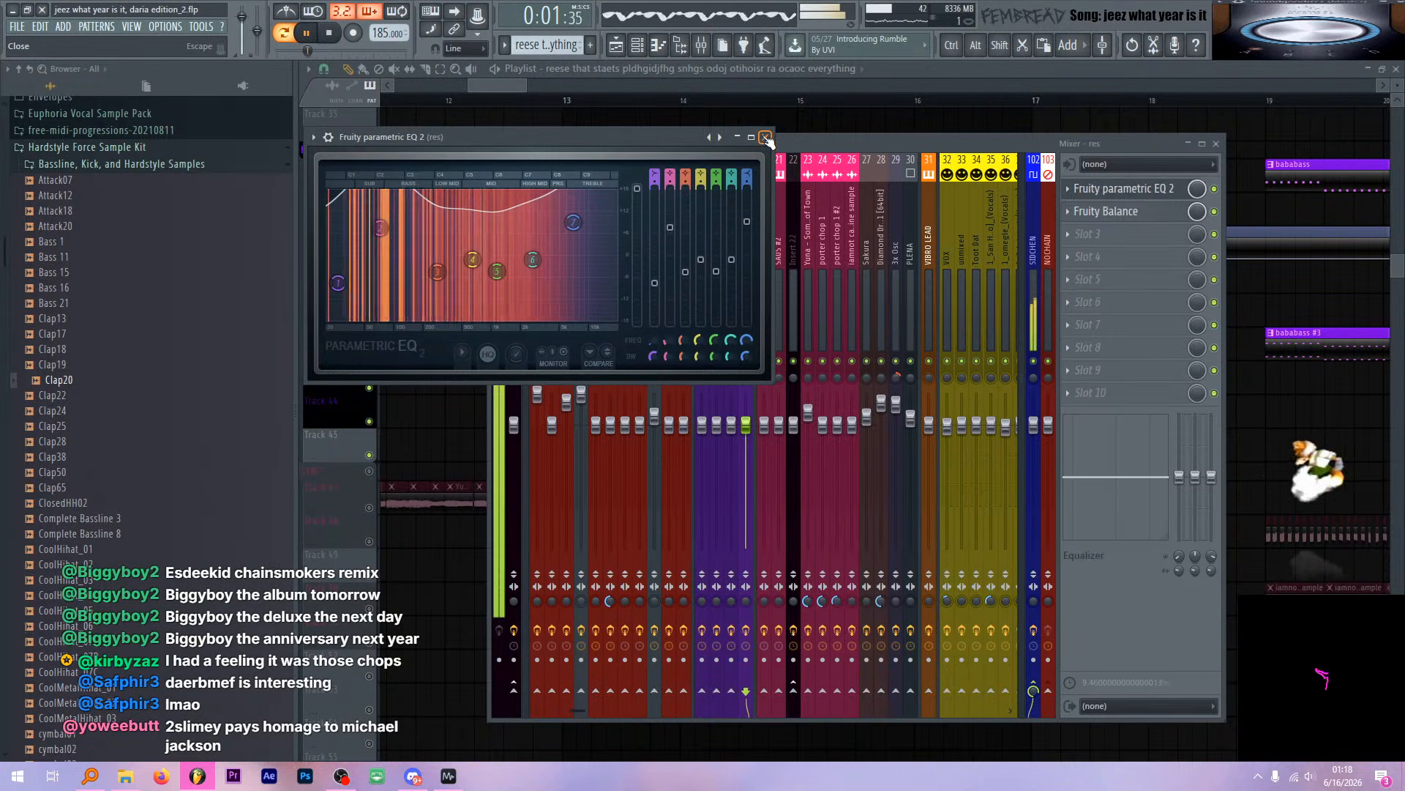
{"action": "key", "text": "space"}
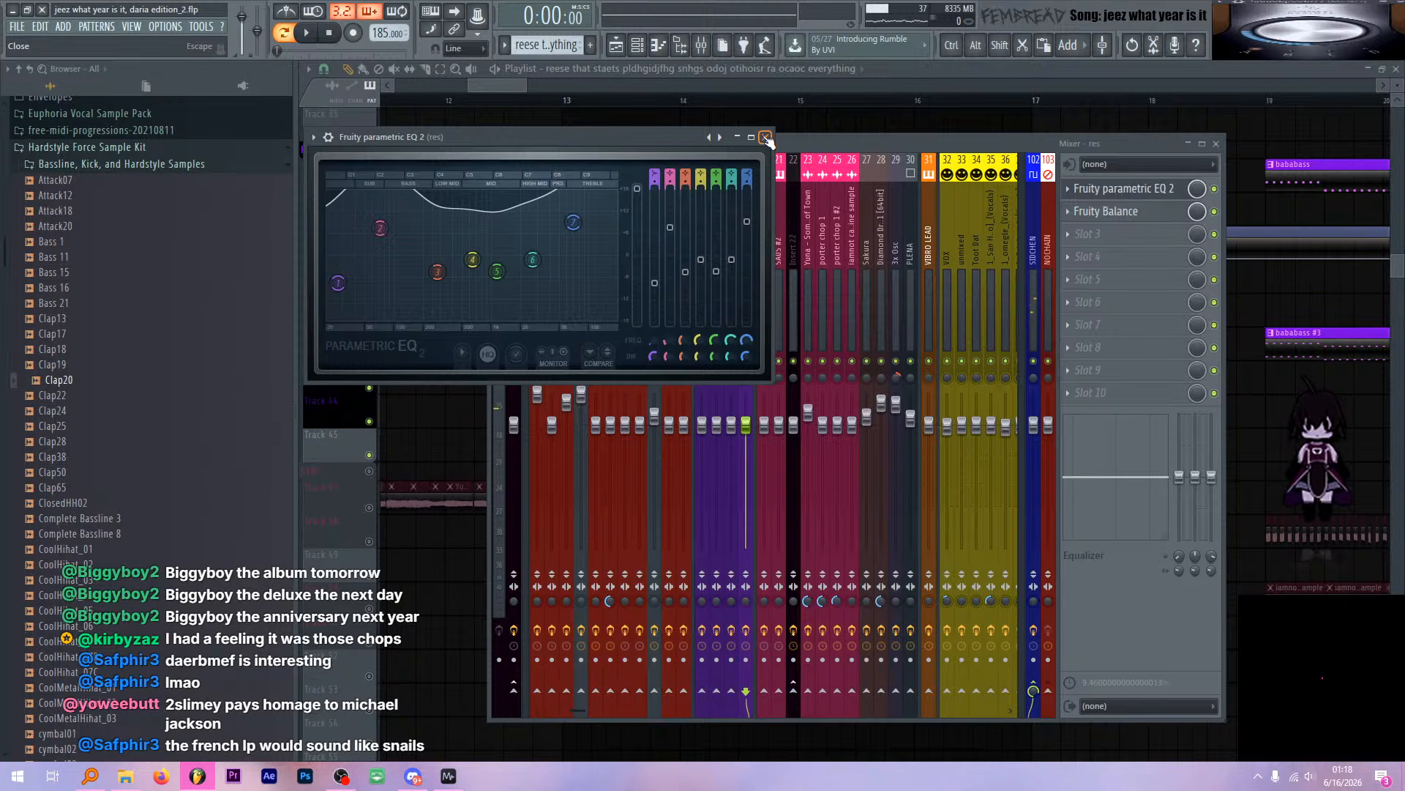
Close the EQ and mixer, solo the VOCALS track group in the playlist and play it from bar 9
{"action": "left_click", "coordinate": [765, 137]}
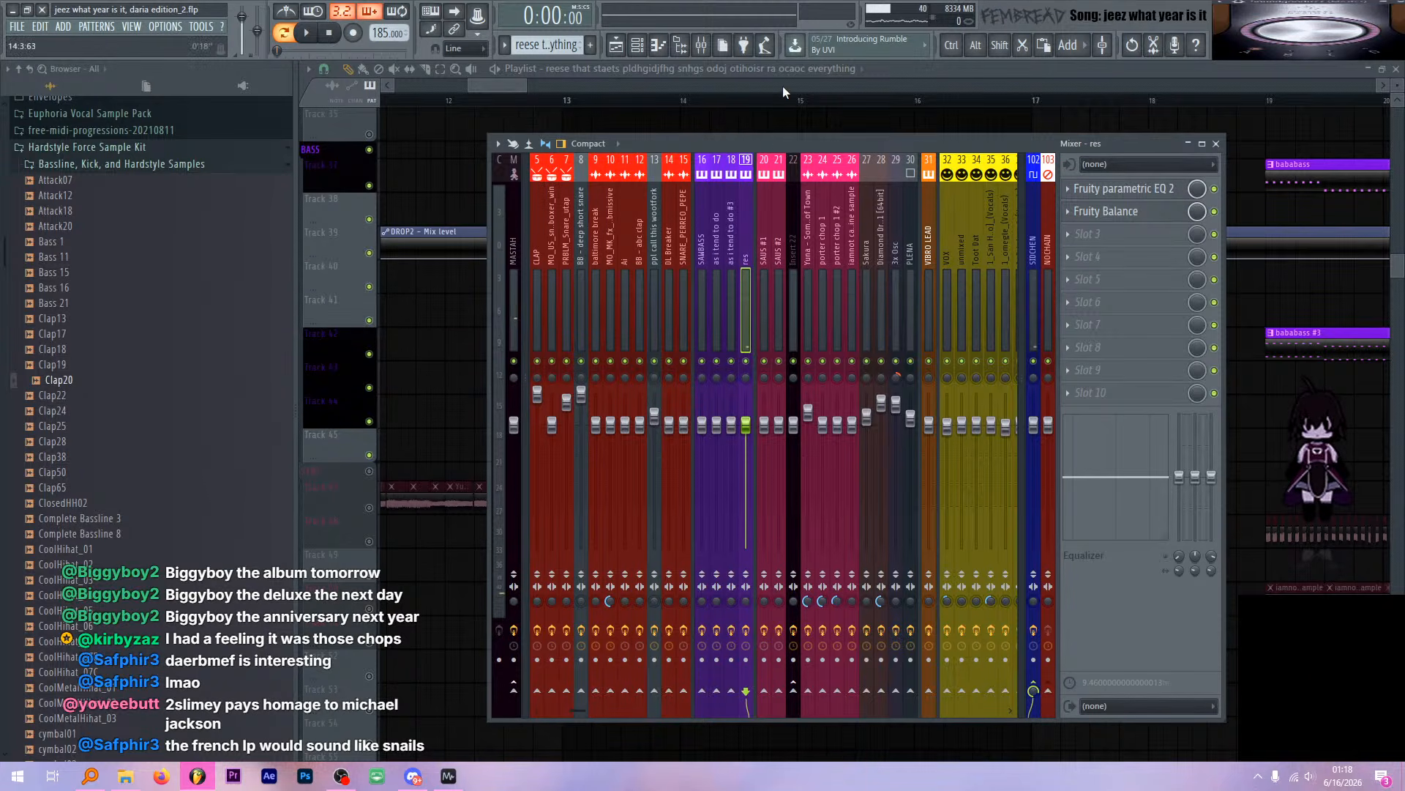
{"action": "key", "text": "F9"}
{"action": "scroll", "coordinate": [703, 326], "scroll_direction": "down", "scroll_amount": 8}
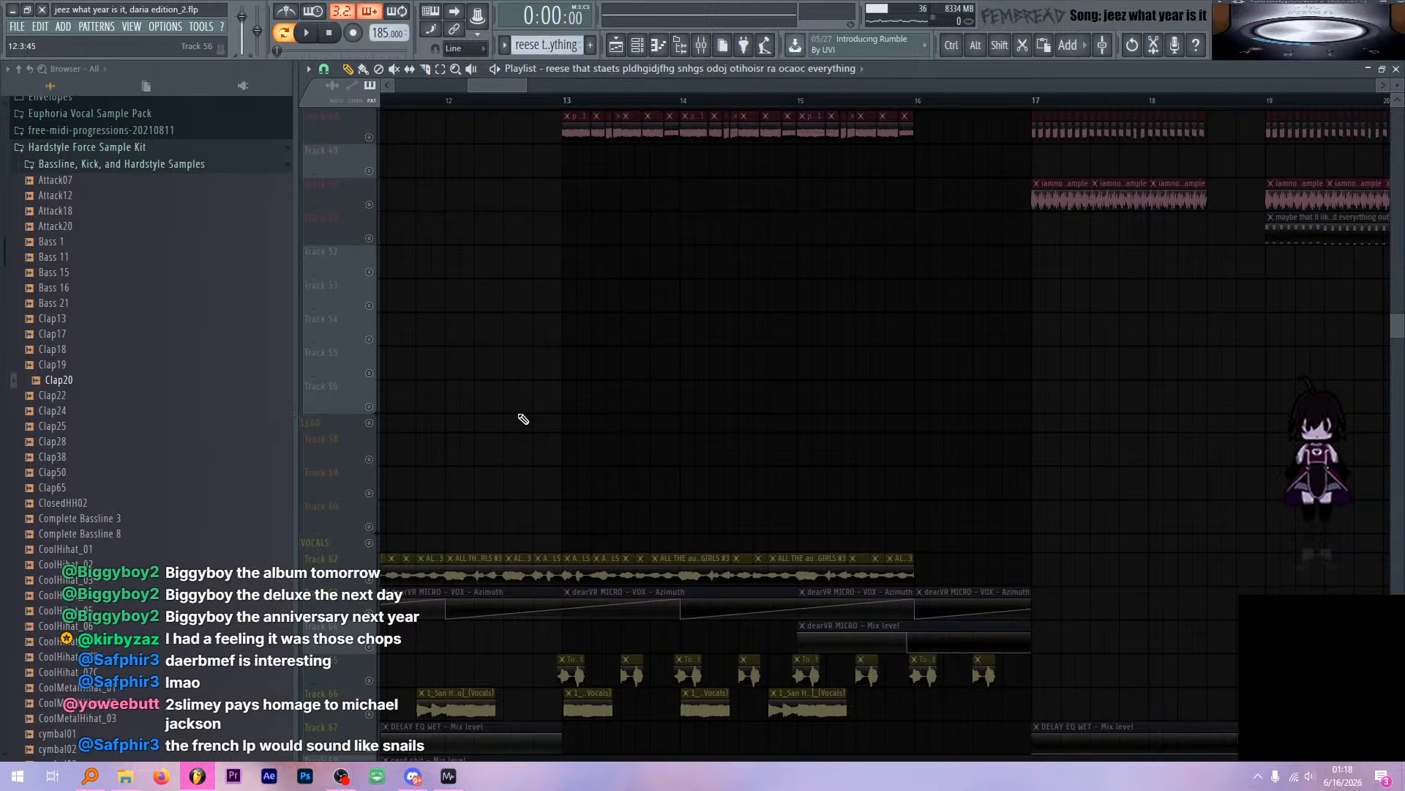
{"action": "scroll", "coordinate": [524, 418], "scroll_direction": "down", "scroll_amount": 4}
{"action": "scroll", "coordinate": [778, 351], "scroll_direction": "down", "scroll_amount": 5}
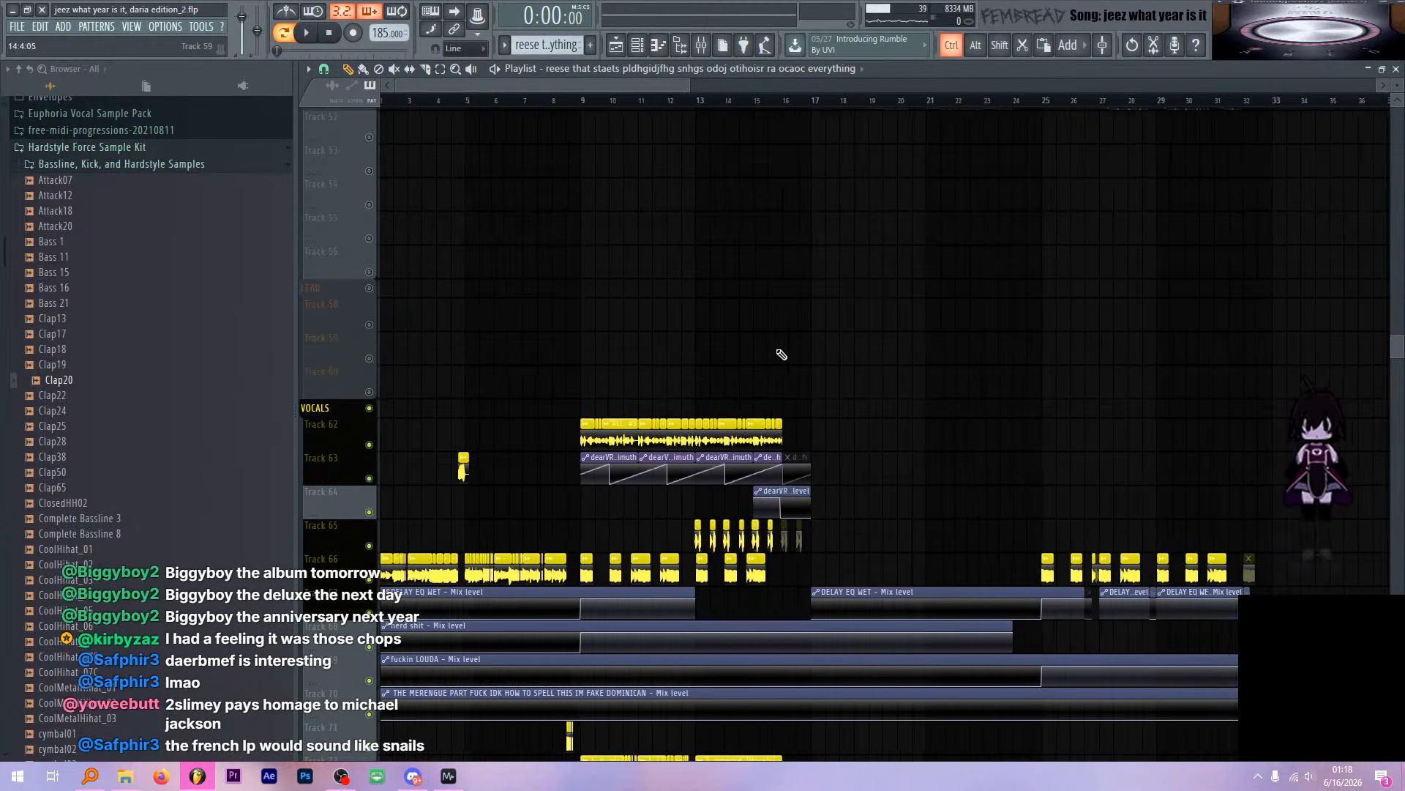
{"action": "scroll", "coordinate": [594, 342], "scroll_direction": "down", "scroll_amount": 4}
{"action": "scroll", "coordinate": [594, 343], "scroll_direction": "up", "scroll_amount": 6}
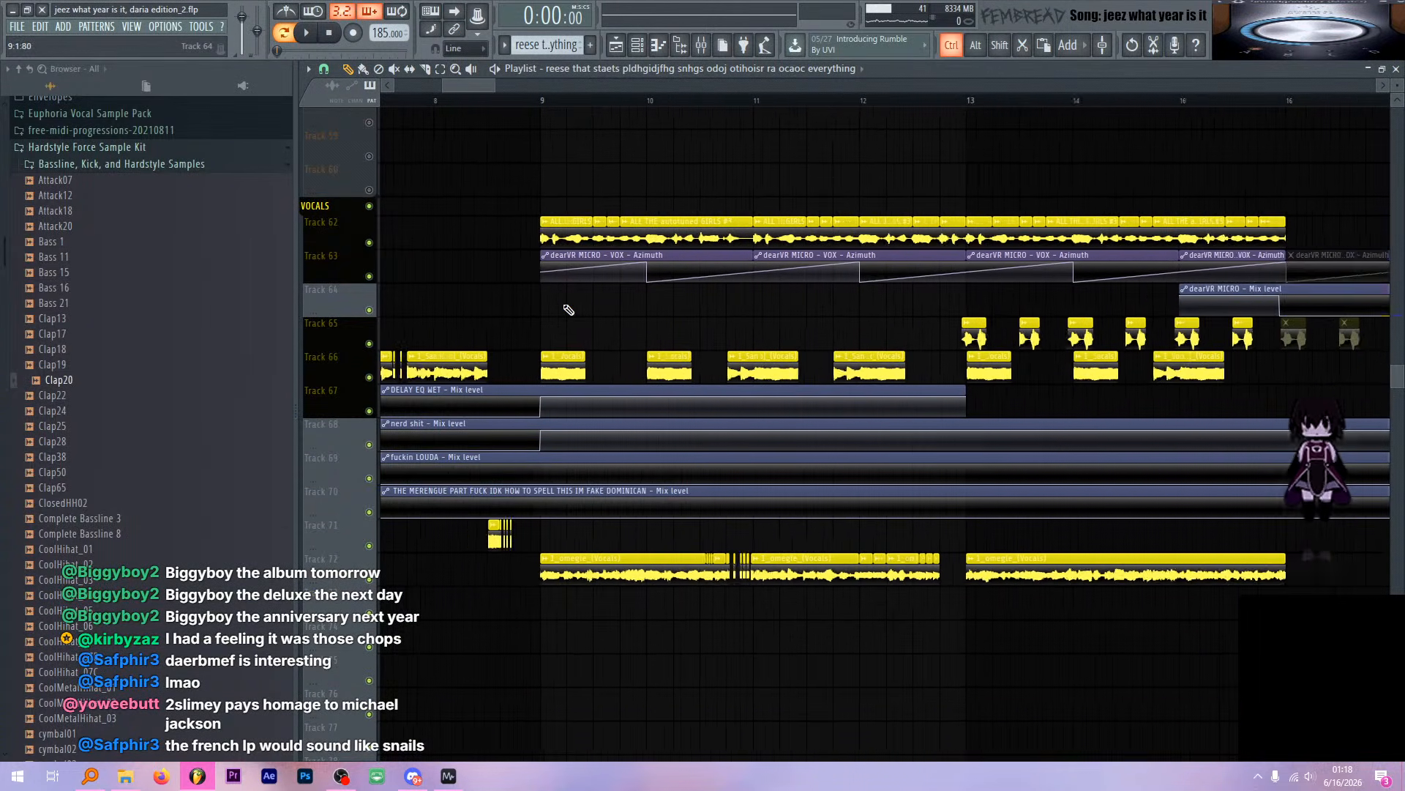
{"action": "left_click", "coordinate": [534, 104]}
{"action": "key", "text": "space"}
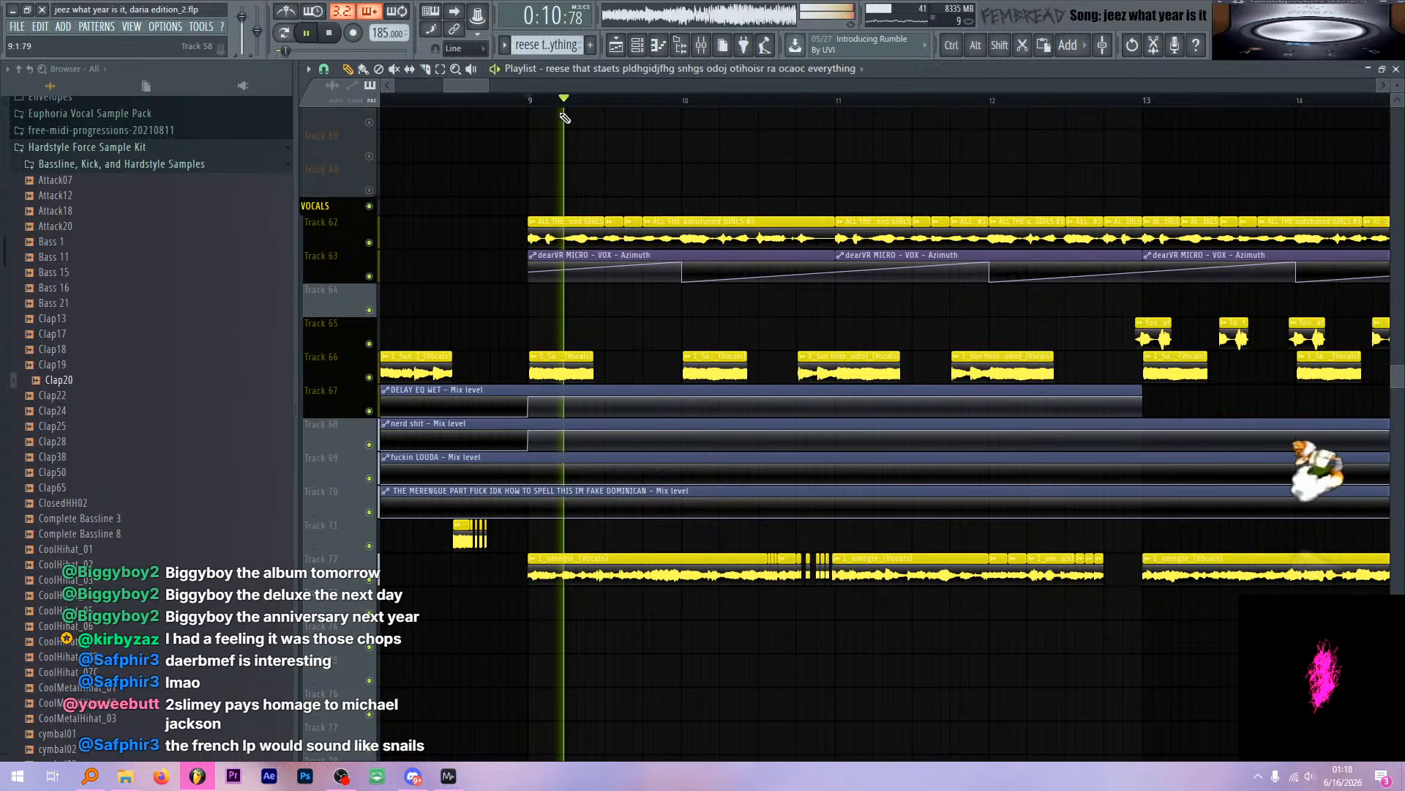
Solo the VOX track in the mixer and play it to hear the vocal alone
{"action": "left_click", "coordinate": [708, 47]}
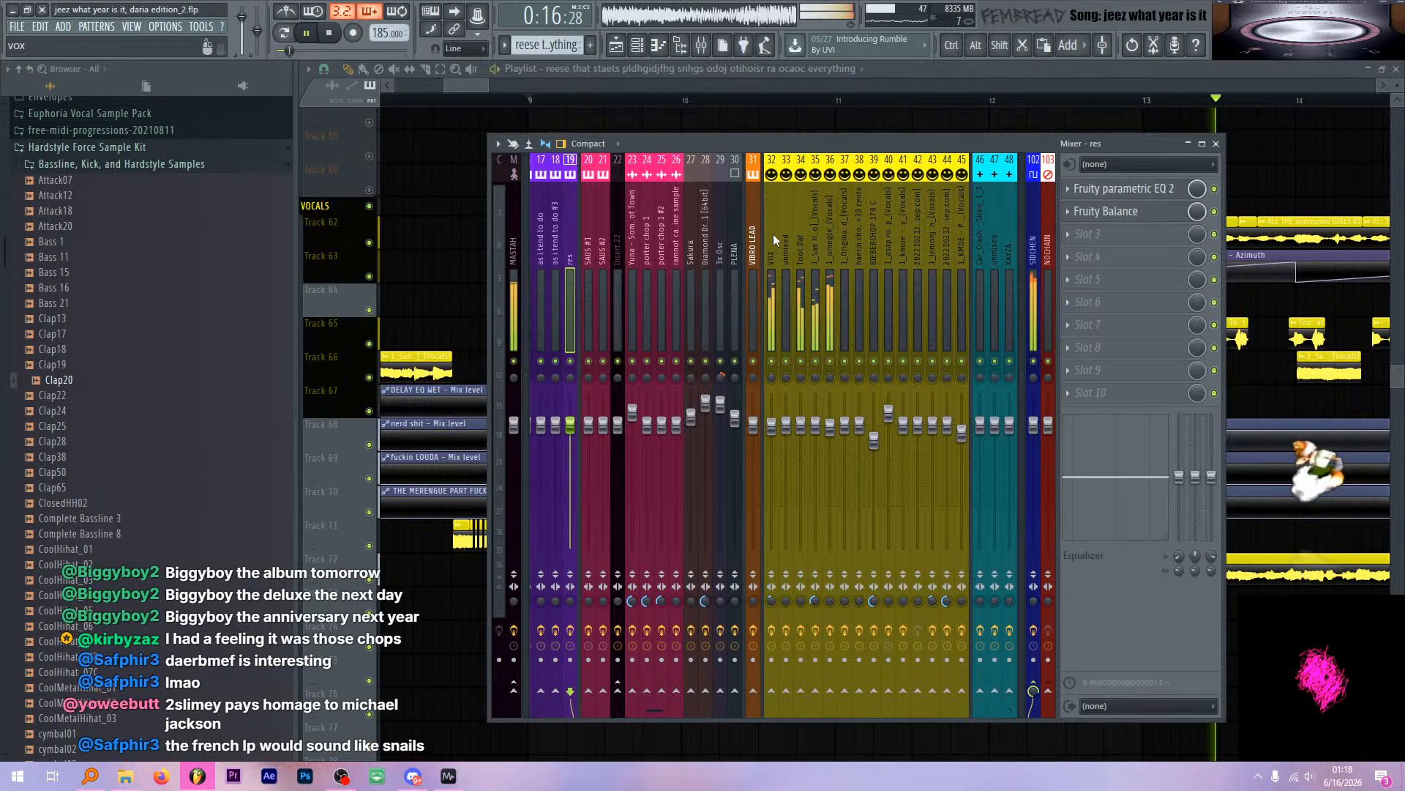
{"action": "key", "text": "space"}
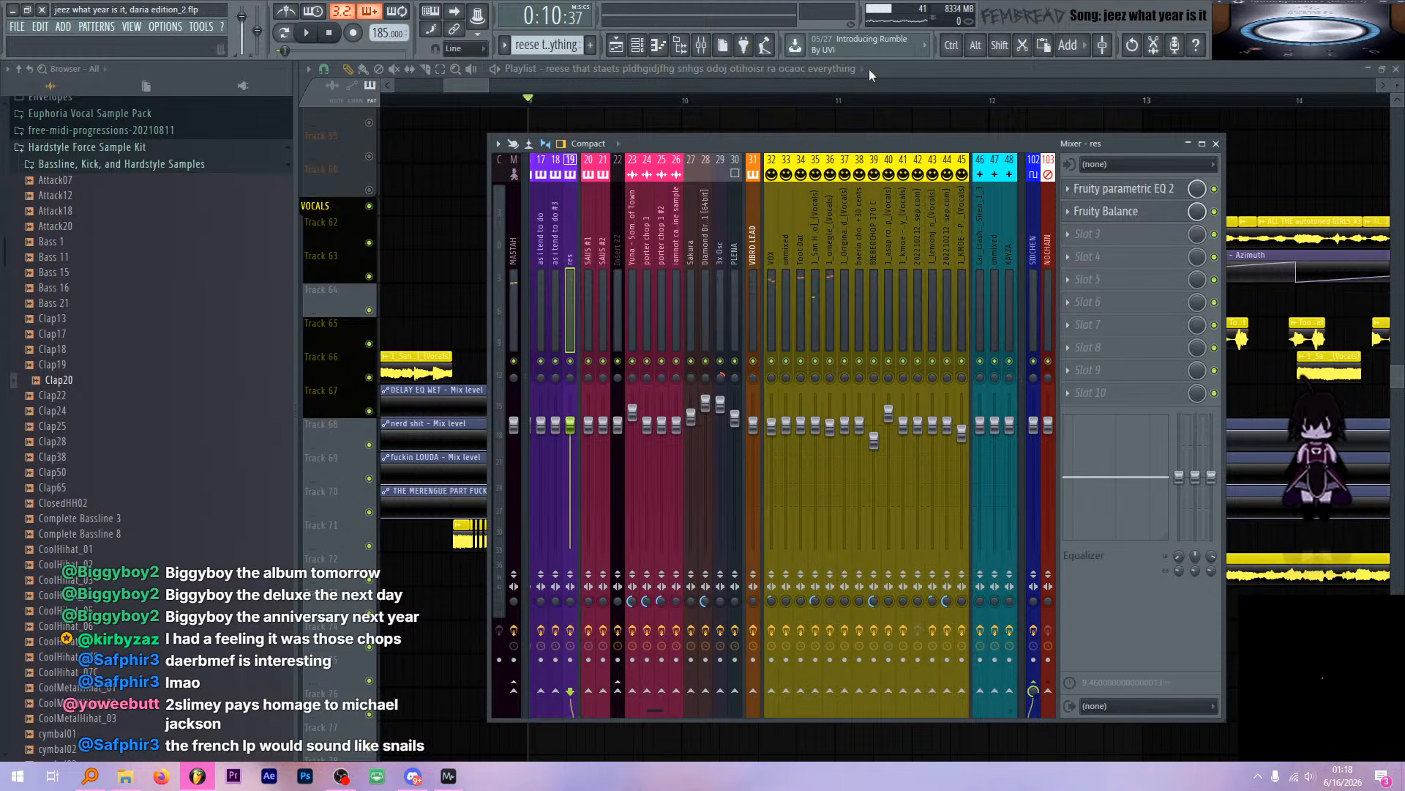
{"action": "left_click", "coordinate": [770, 239]}
{"action": "key", "text": "space"}
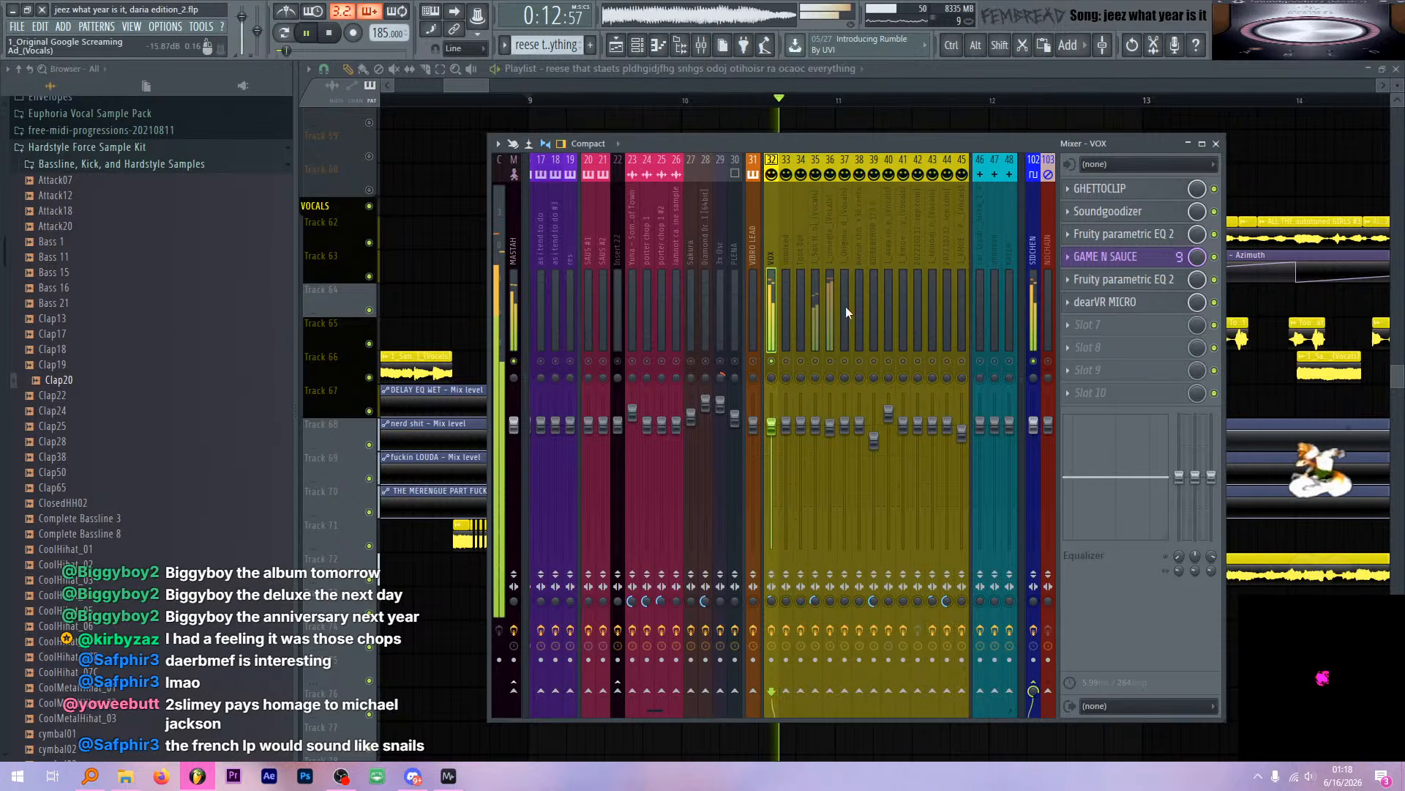
{"action": "key", "text": "space"}
Open the sampler settings of the first ALL THE autotuned GIRLS clip on Track 62
{"action": "left_click", "coordinate": [889, 68]}
{"action": "scroll", "coordinate": [525, 186], "scroll_direction": "up", "scroll_amount": 4}
{"action": "double_click", "coordinate": [564, 224]}
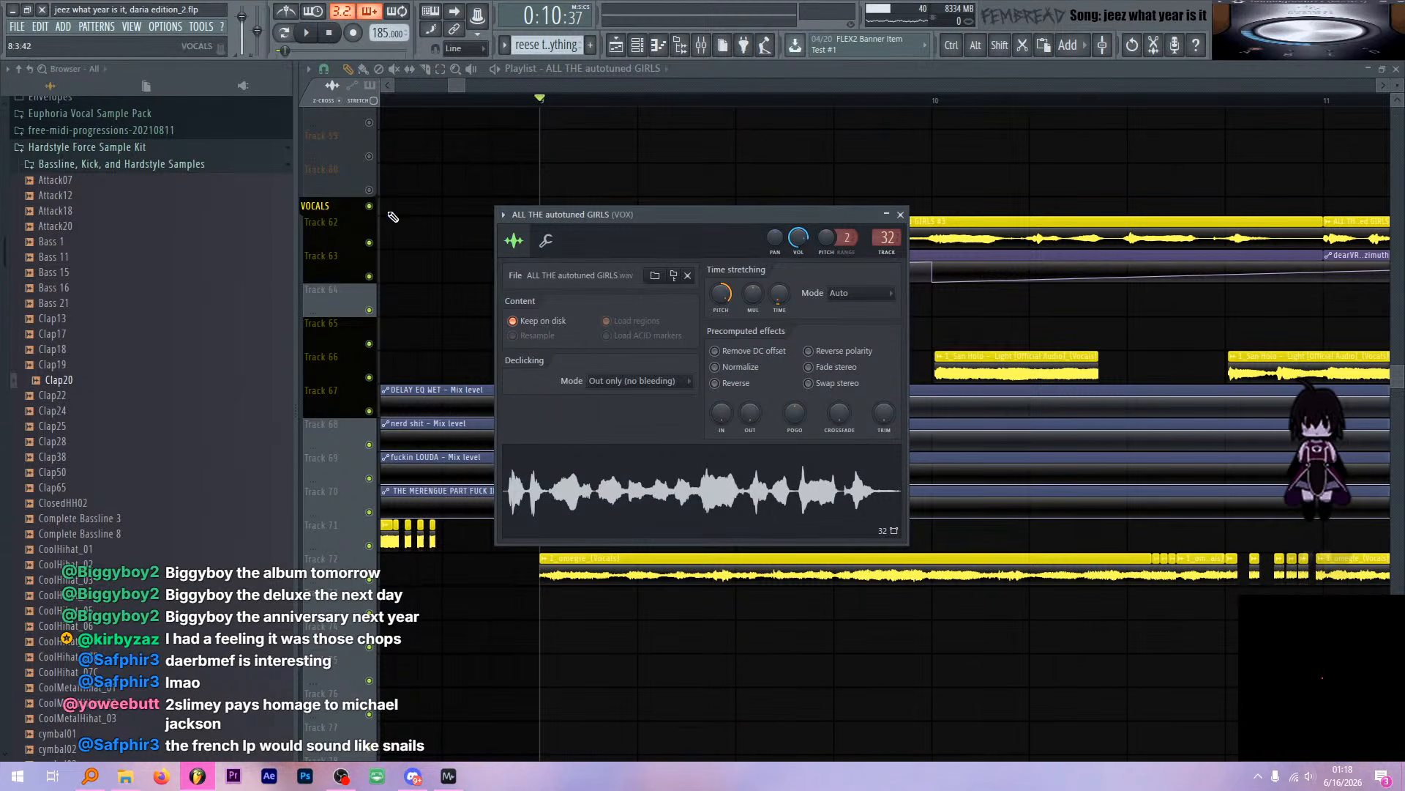
{"action": "scroll", "coordinate": [180, 183], "scroll_direction": "up", "scroll_amount": 10}
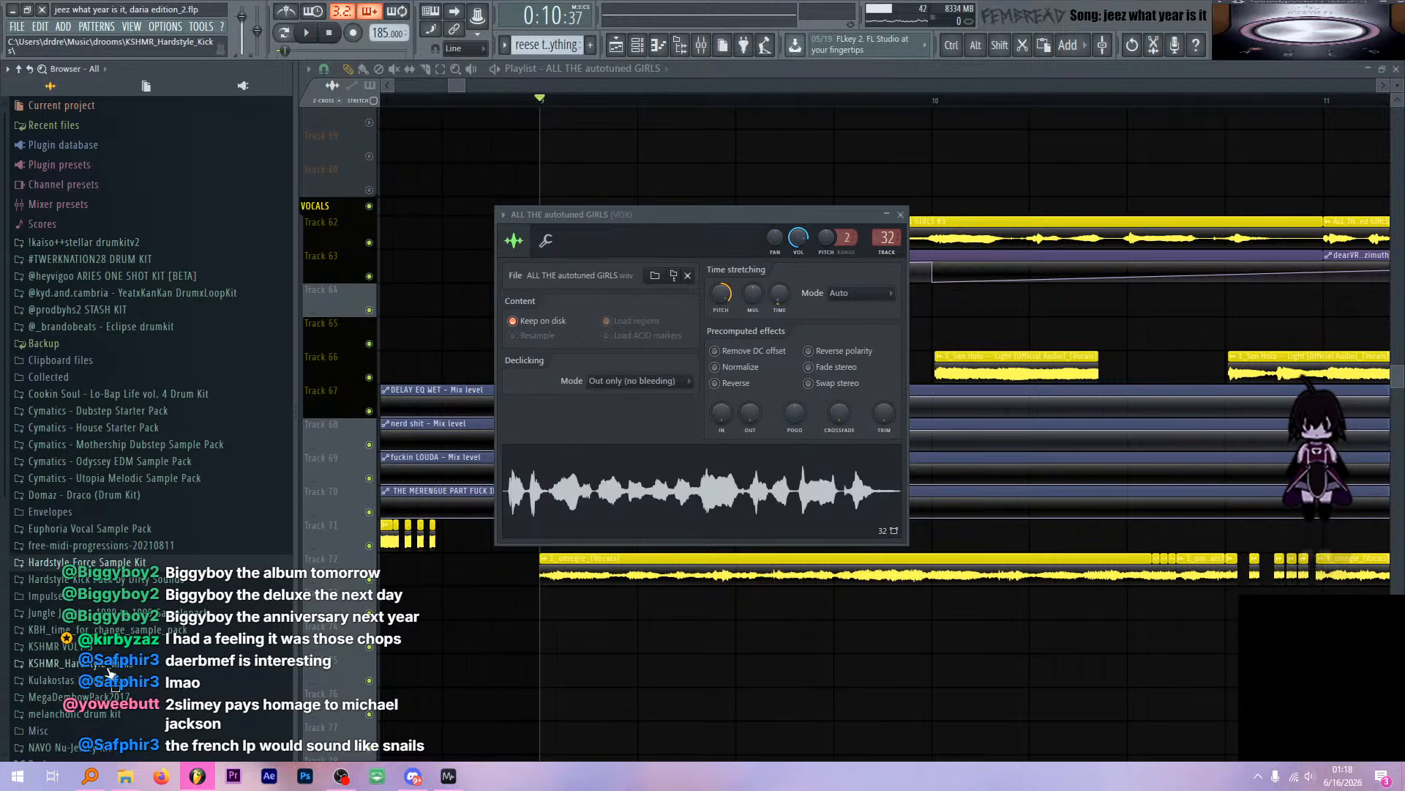
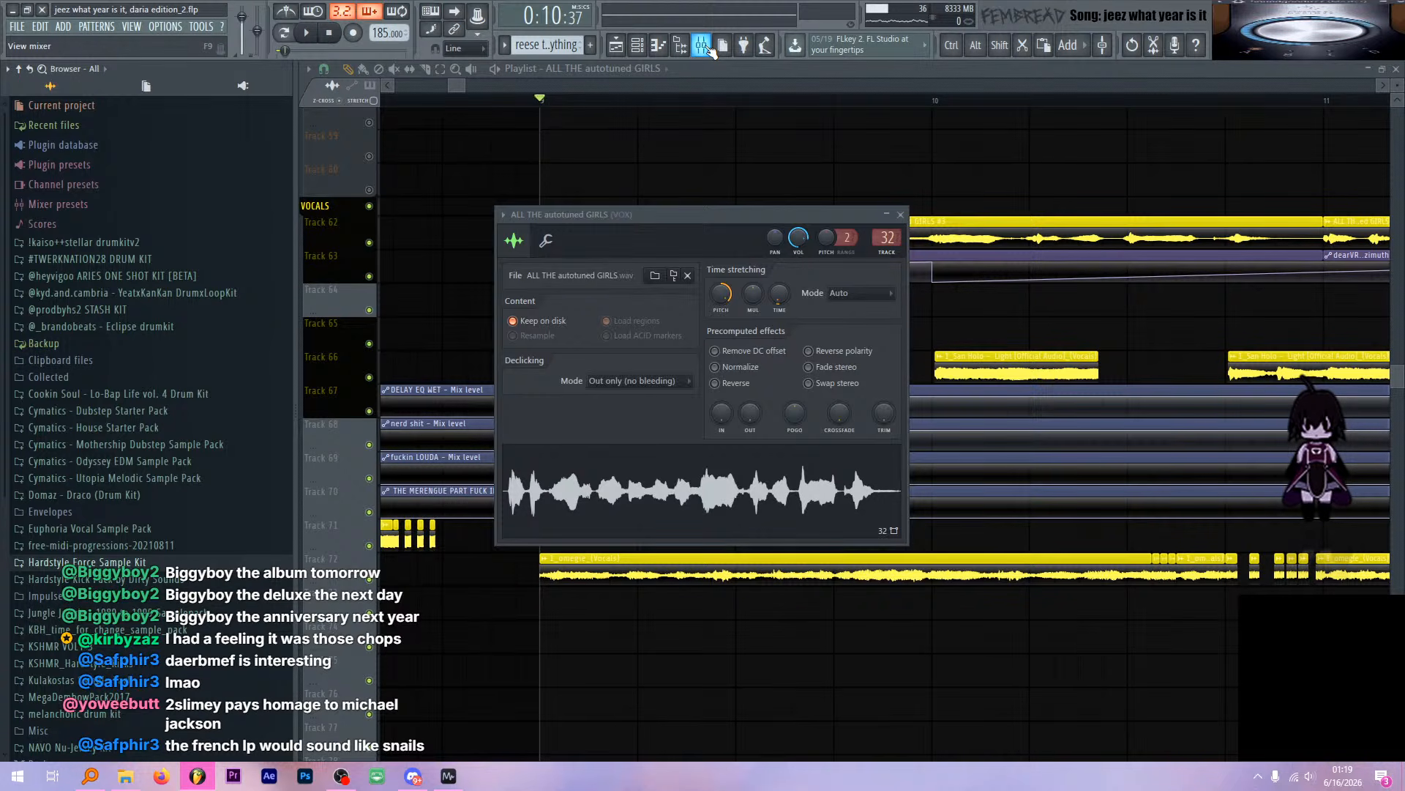
Check the VOX effect chain in the mixer and play the soloed vocal clips from bar 9 in the playlist
{"action": "left_click", "coordinate": [705, 46]}
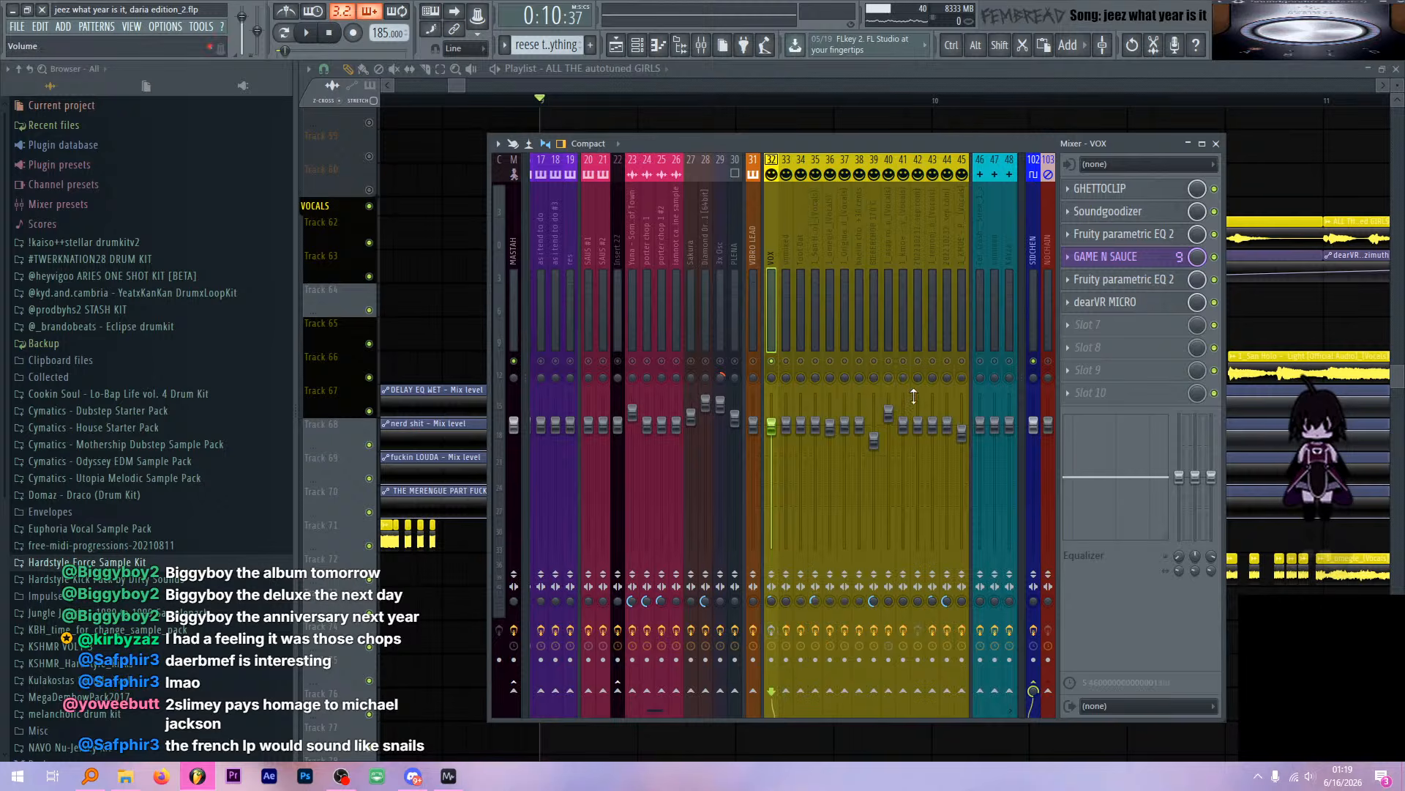
{"action": "left_click", "coordinate": [845, 79]}
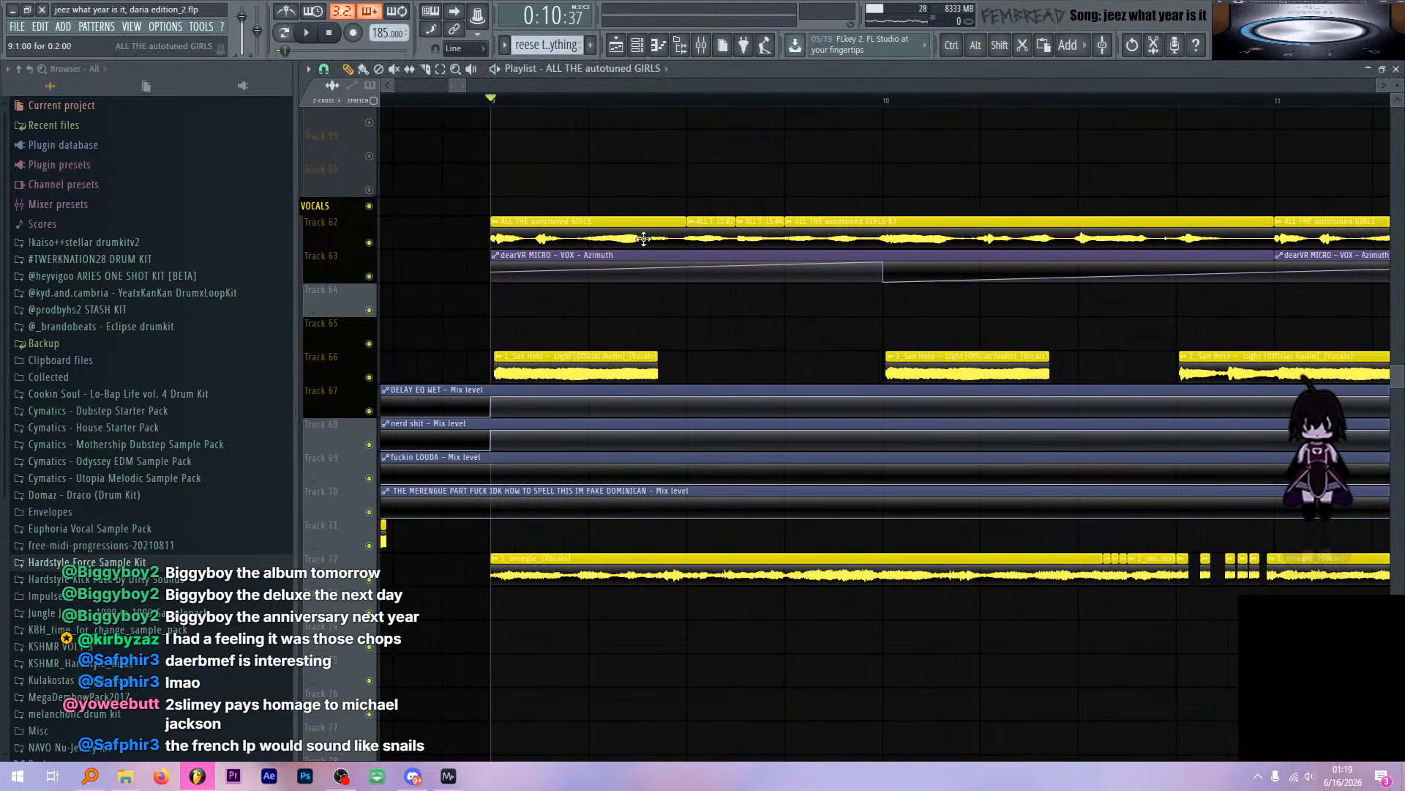
{"action": "key", "text": "space"}
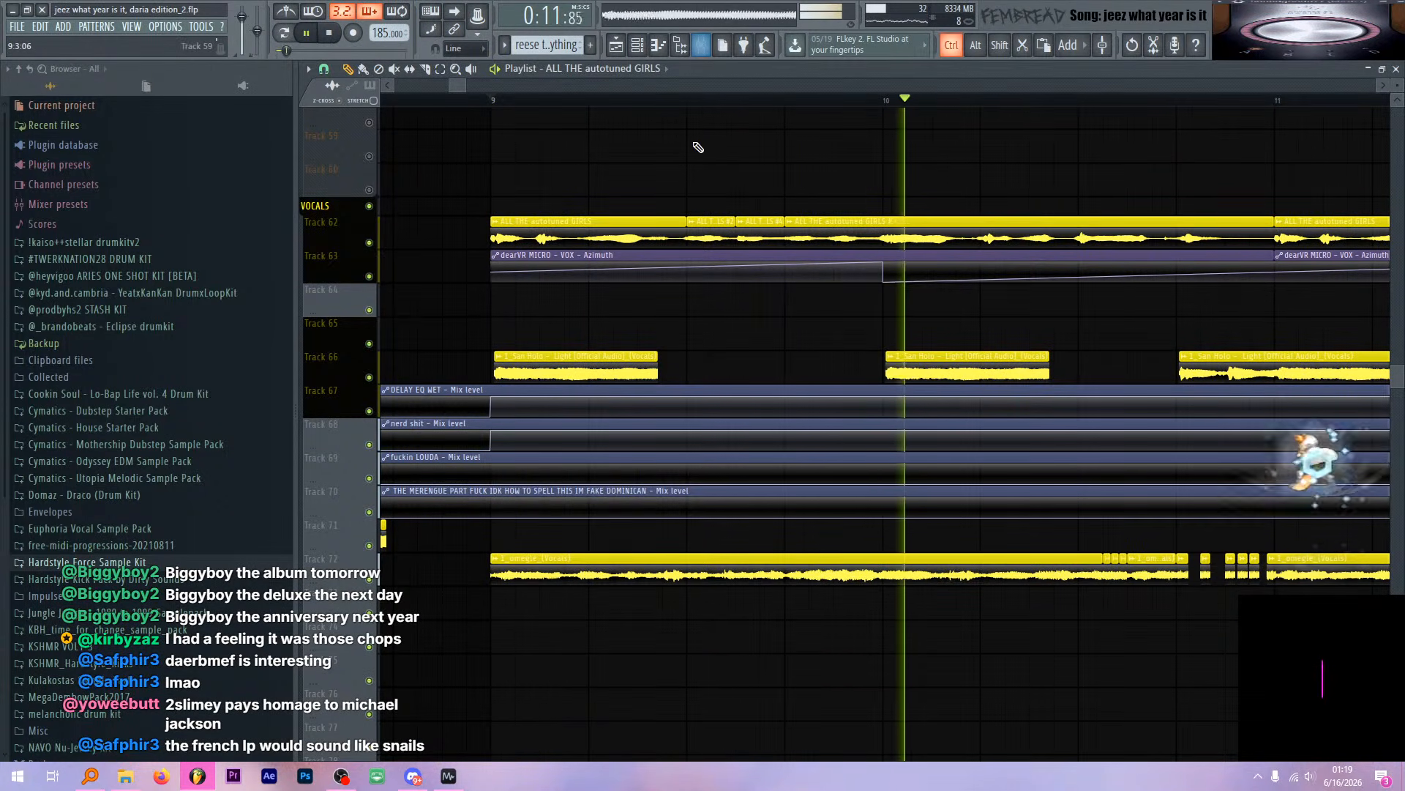
{"action": "key", "text": "space"}
Play the VOX vocal while viewing GHETTOCLIP and Soundgoodizer, enabling the effects one after the other
{"action": "left_click", "coordinate": [701, 45]}
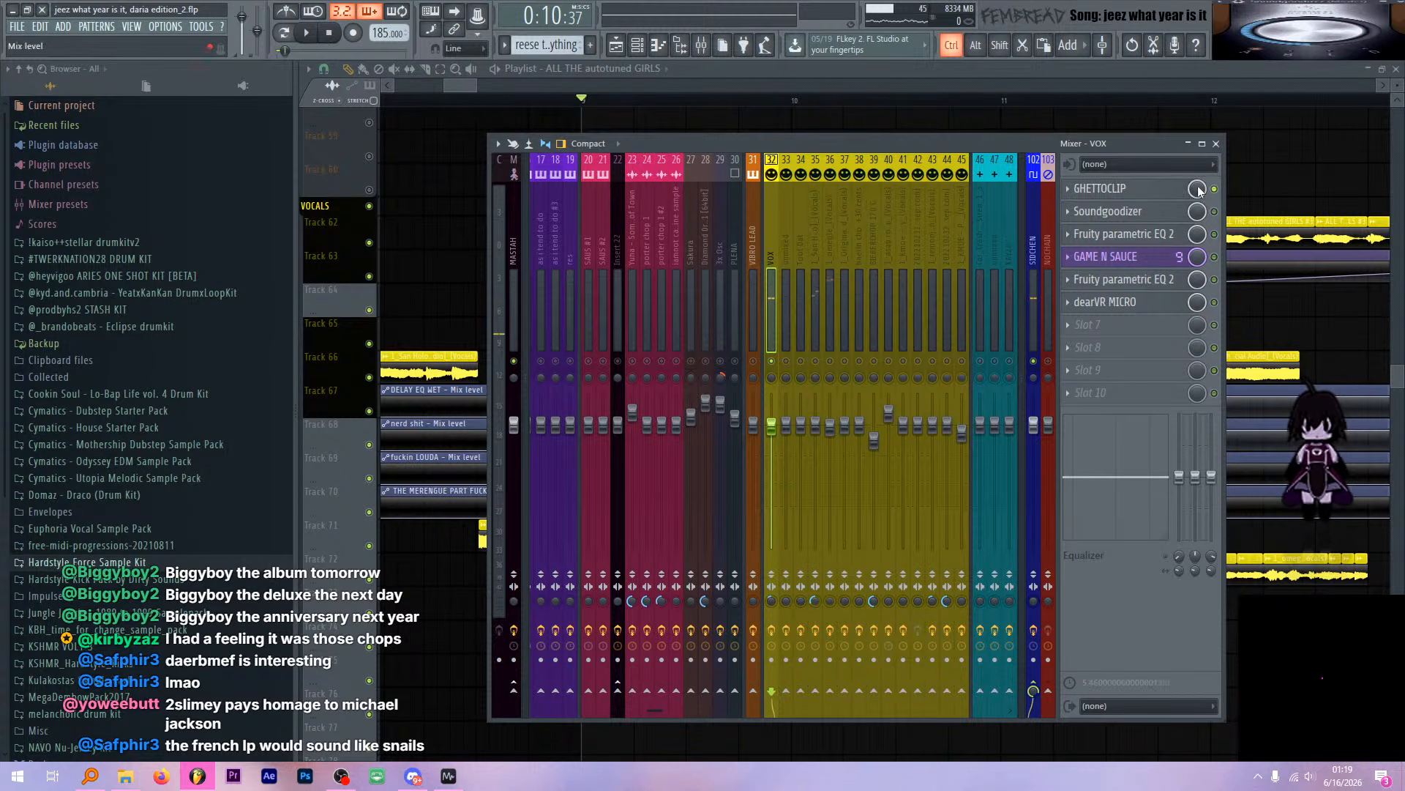
{"action": "left_click", "coordinate": [1155, 190]}
{"action": "key", "text": "space"}
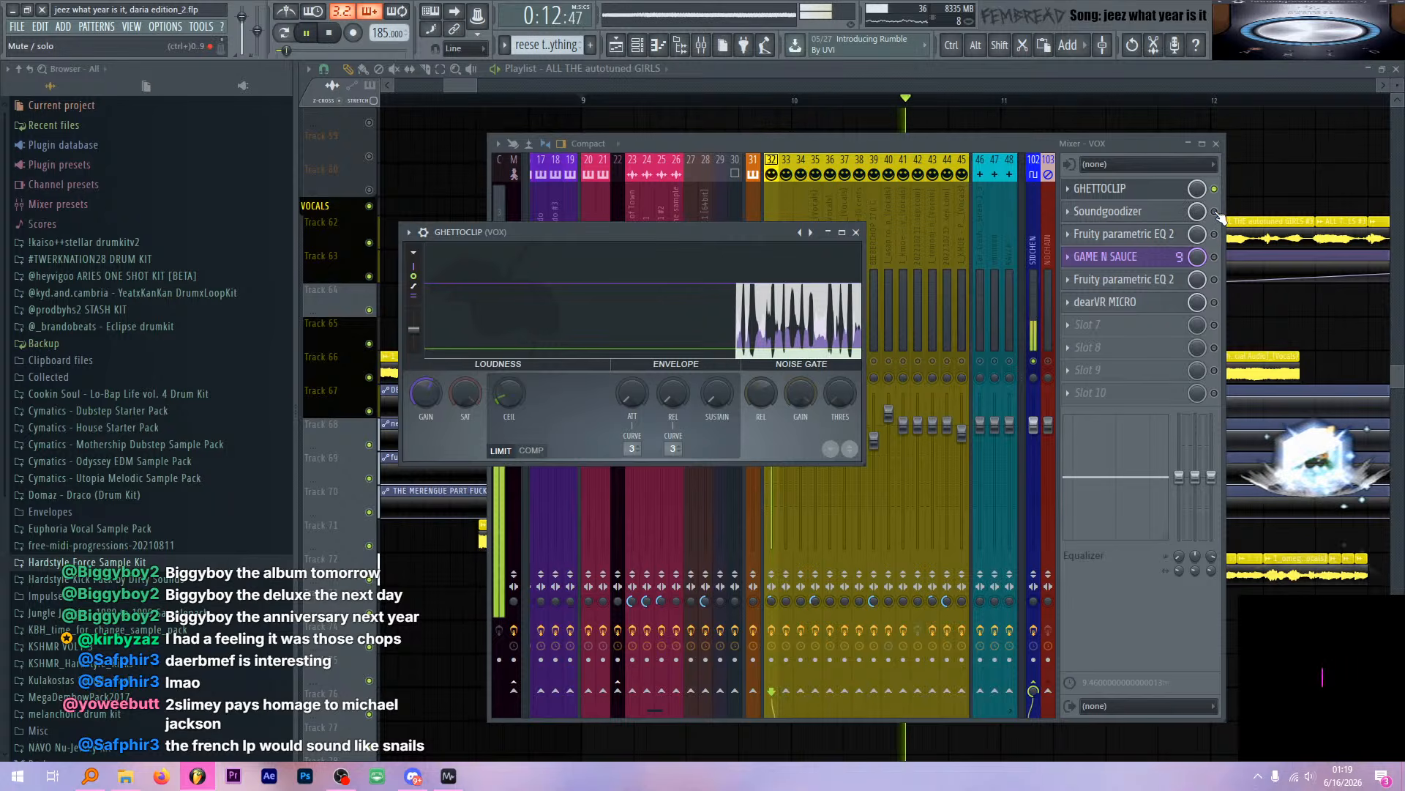
{"action": "left_click", "coordinate": [1127, 211]}
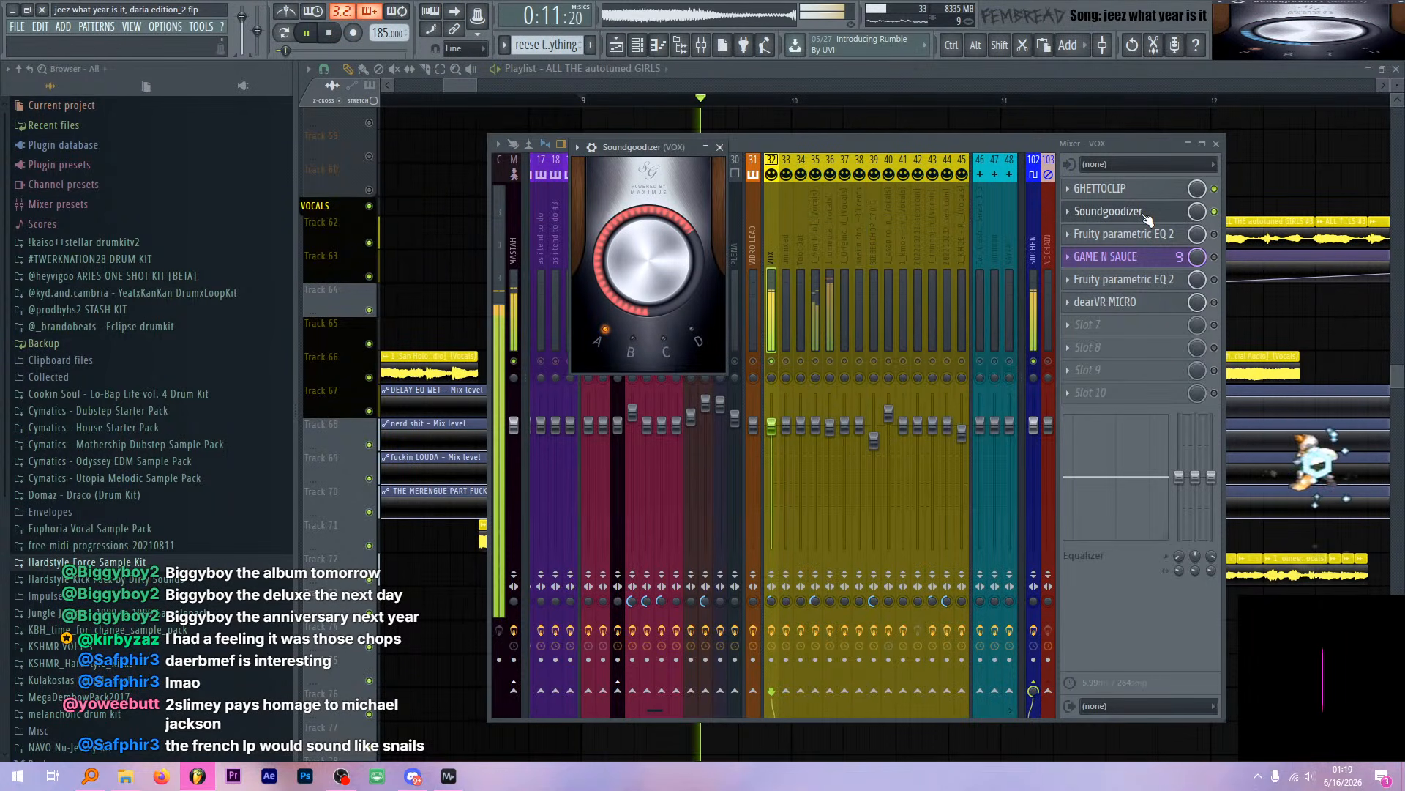
{"action": "left_click", "coordinate": [1142, 213]}
{"action": "key", "text": "space"}
Enable the first Fruity parametric EQ 2 on the VOX track, view its curve and play the vocal through it
{"action": "left_click", "coordinate": [1142, 234]}
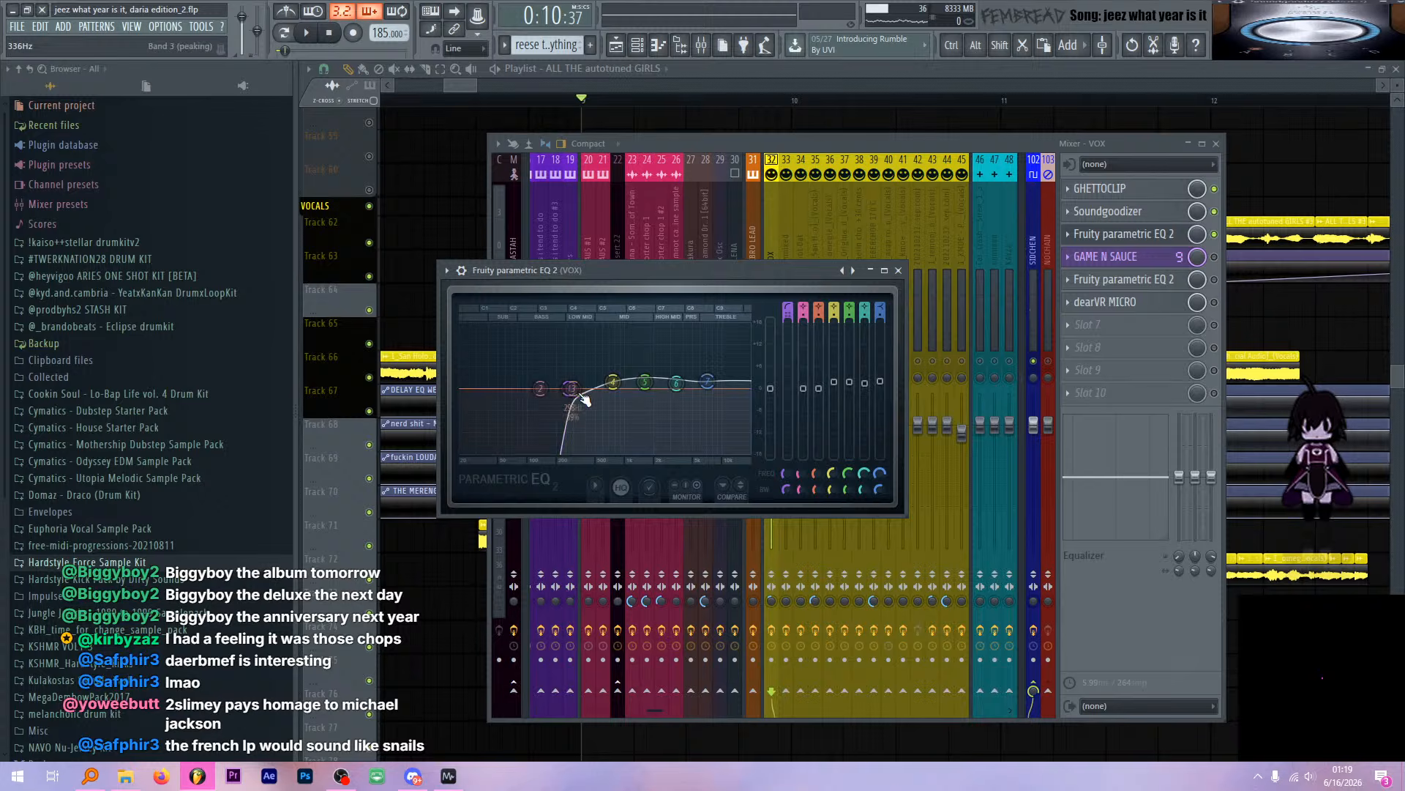
{"action": "key", "text": "space"}
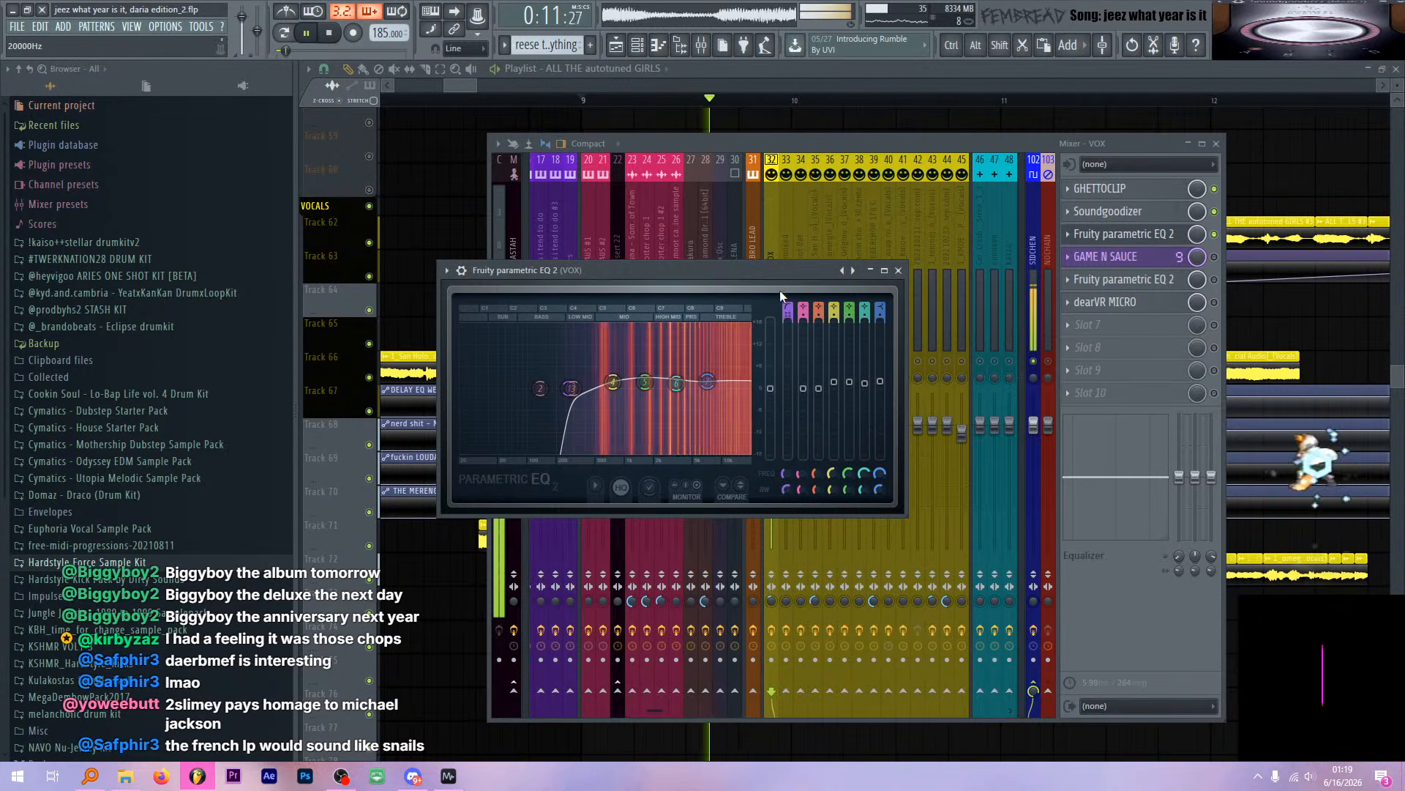
{"action": "left_click", "coordinate": [899, 271]}
{"action": "key", "text": "space"}
Enable the GAME N SAUCE patcher on VOX and inspect its SAUCE and GAME2 modules while playing the vocal
{"action": "left_click", "coordinate": [1171, 258]}
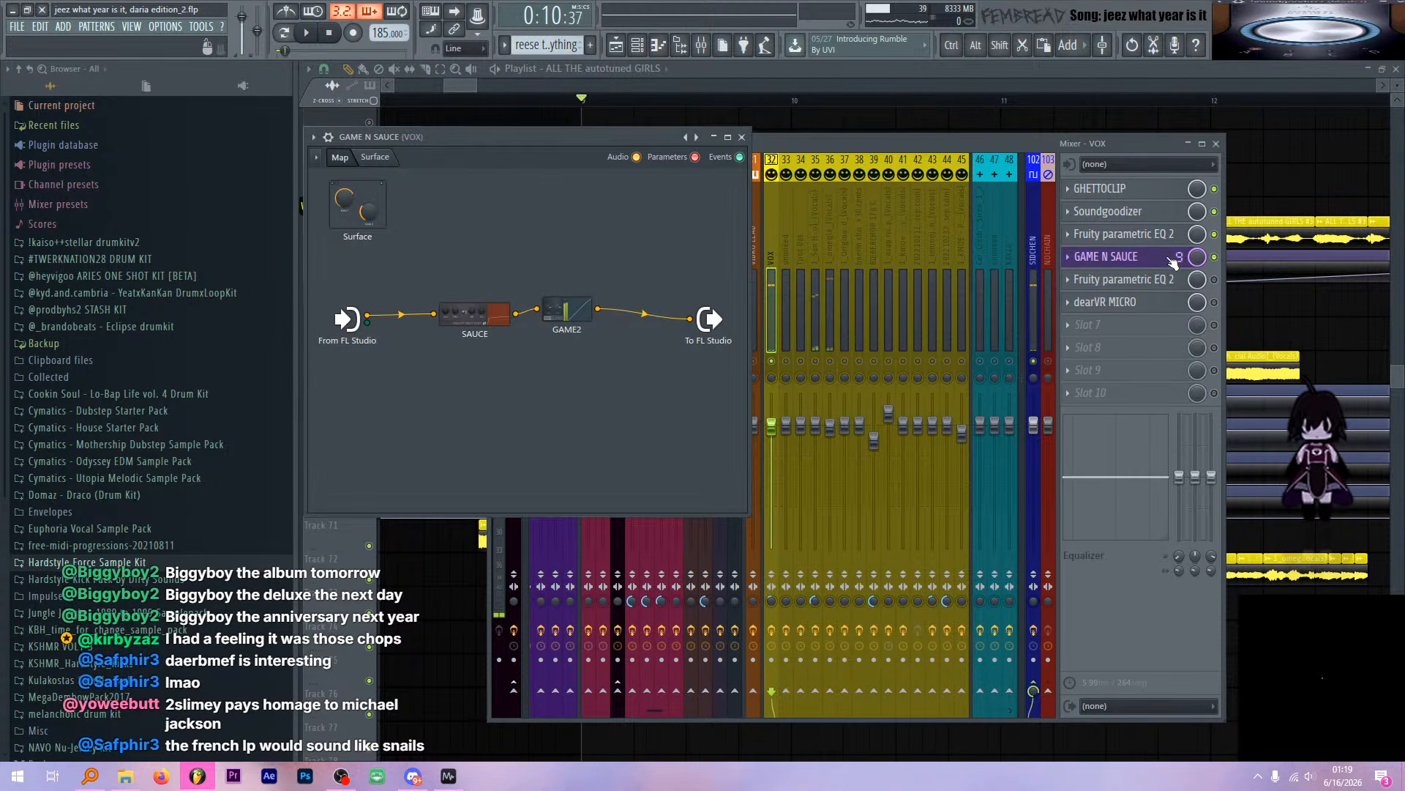
{"action": "double_click", "coordinate": [481, 314]}
{"action": "double_click", "coordinate": [568, 307]}
{"action": "key", "text": "space"}
{"action": "left_click", "coordinate": [462, 328]}
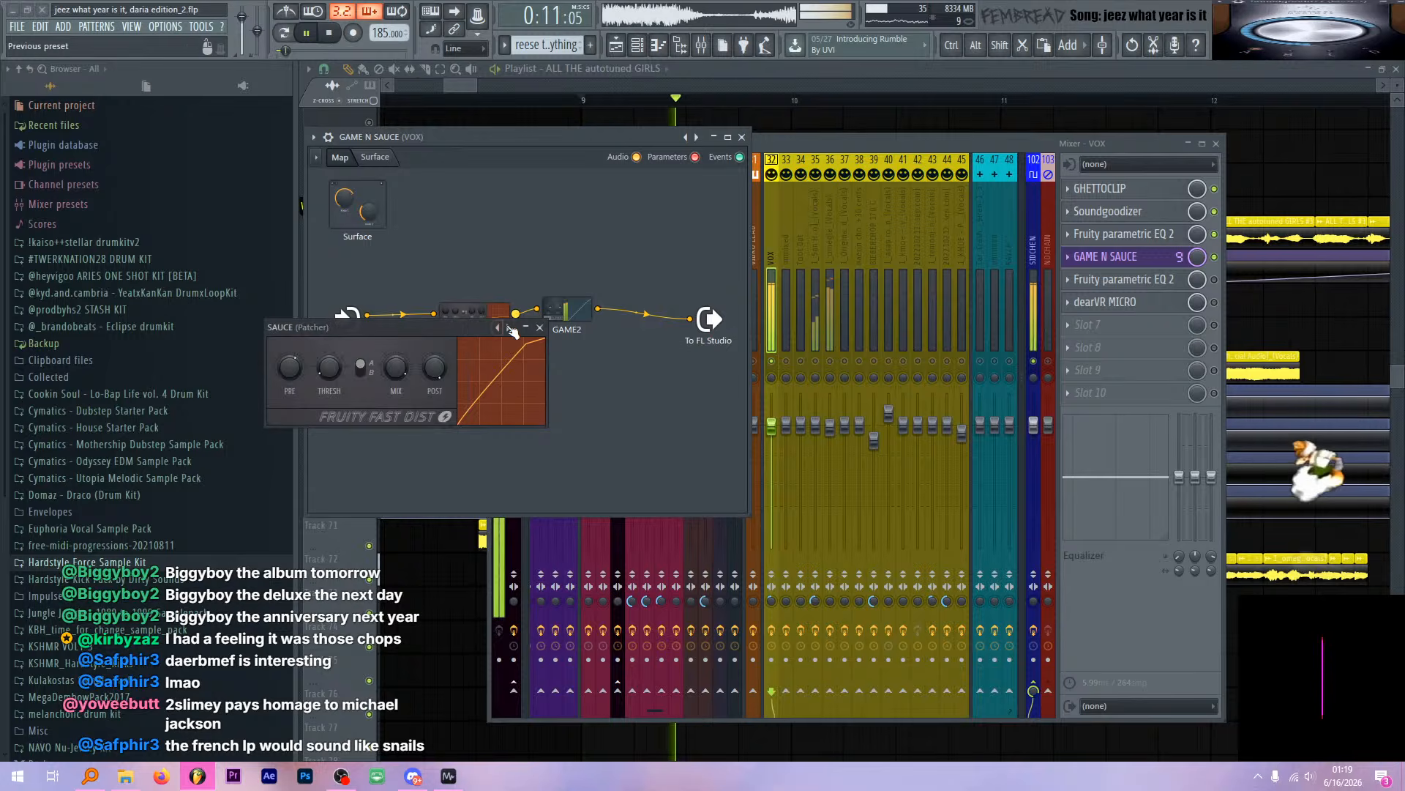
{"action": "left_click", "coordinate": [539, 327]}
{"action": "left_click", "coordinate": [1120, 256]}
{"action": "key", "text": "space"}
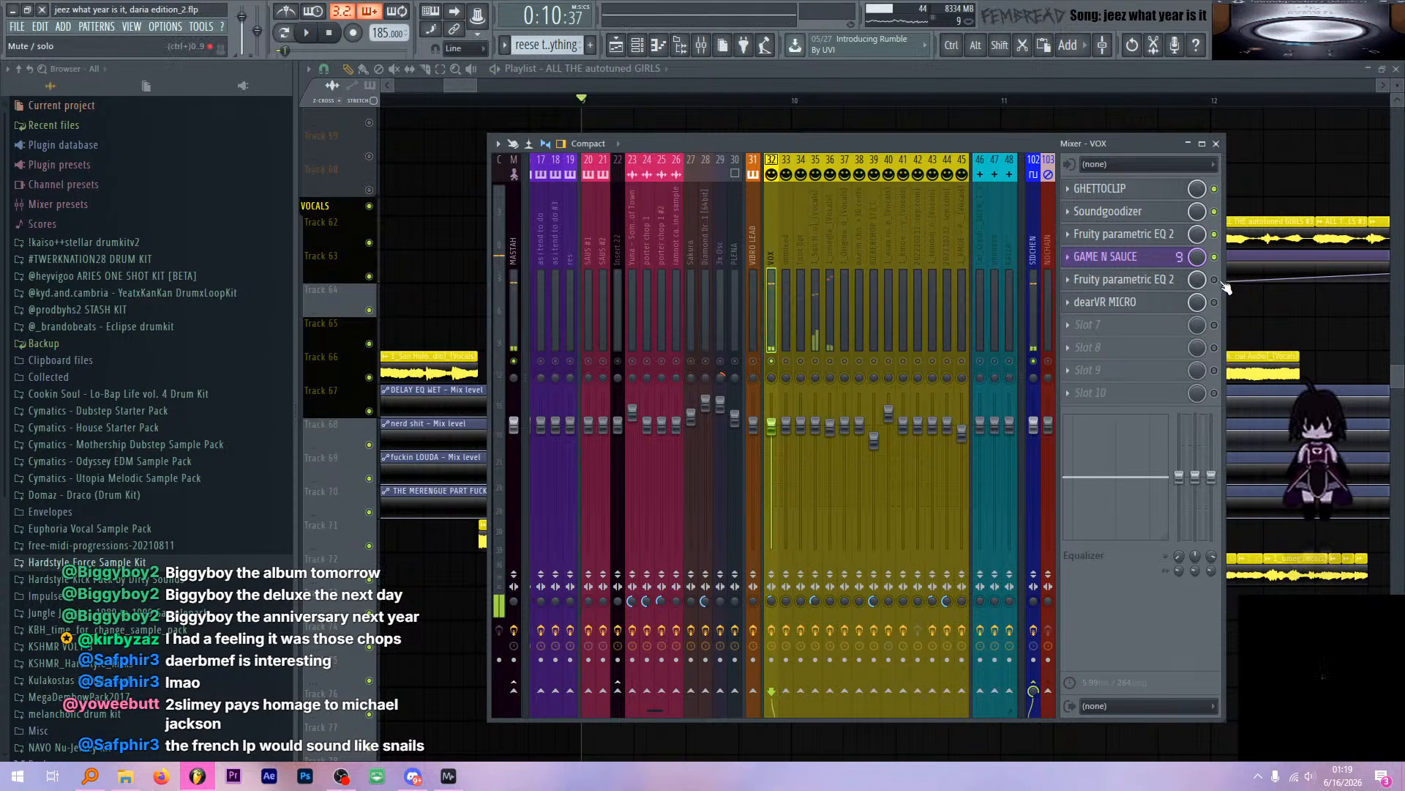
Enable the second Fruity parametric EQ 2 on VOX and play the vocal while examining its band curve
{"action": "left_click", "coordinate": [1123, 280]}
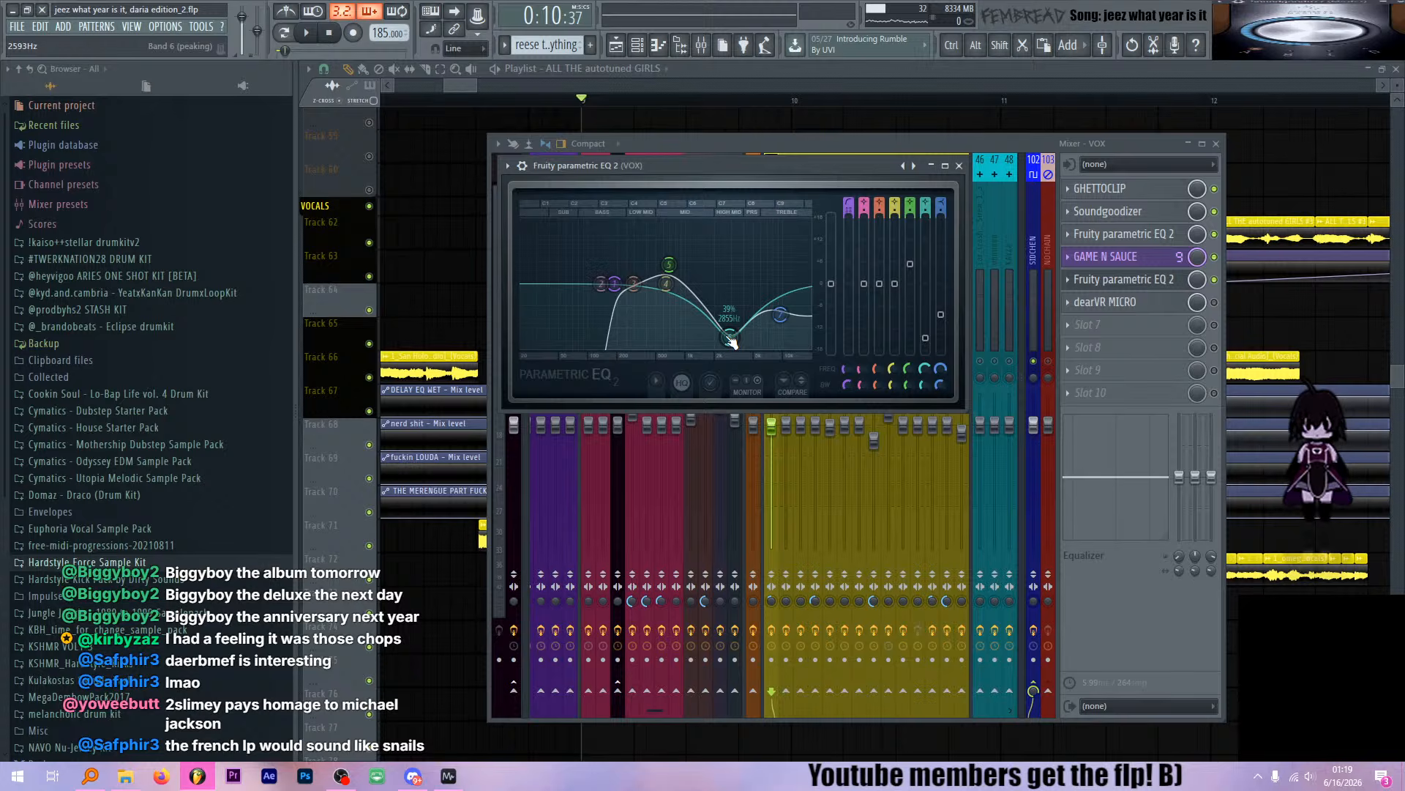
{"action": "key", "text": "space"}
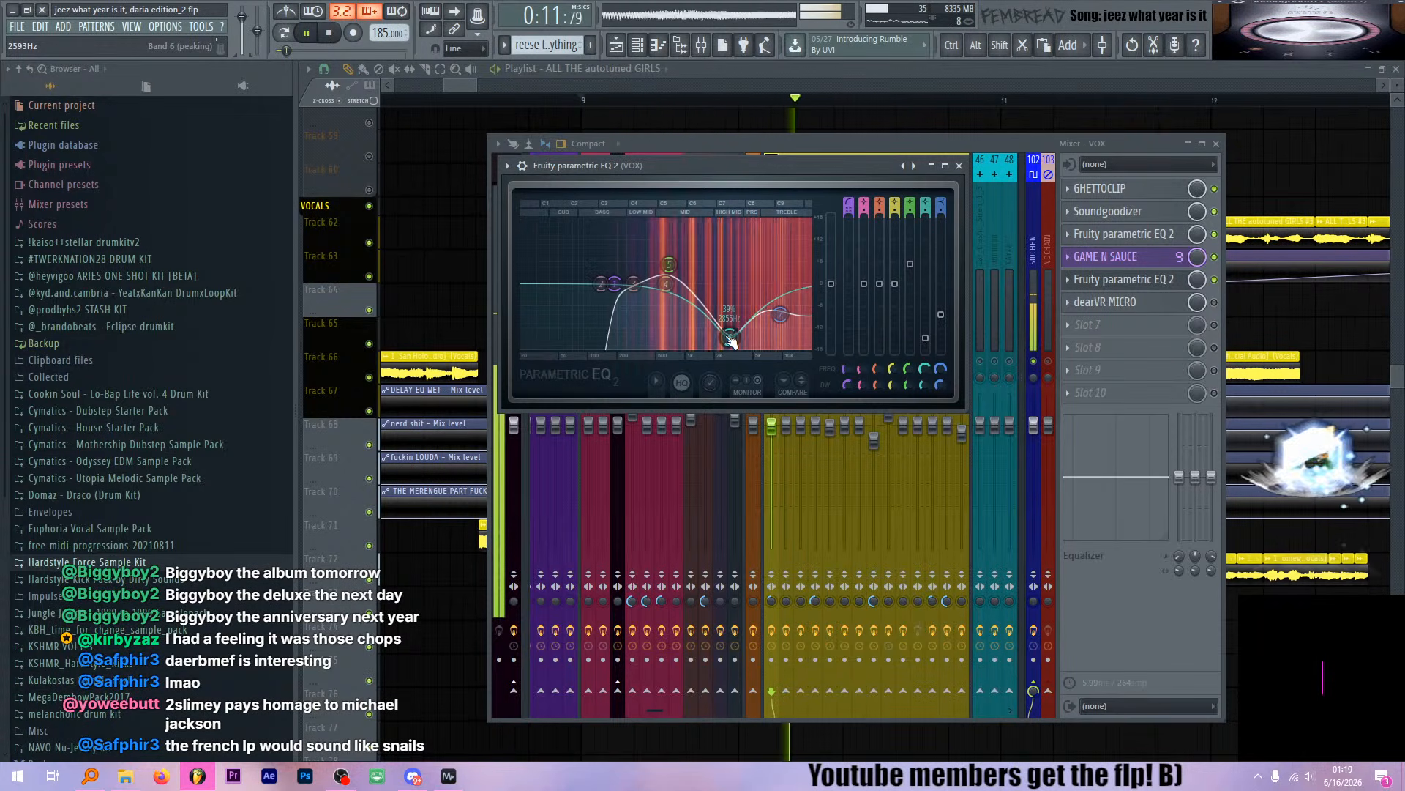
{"action": "key", "text": "space"}
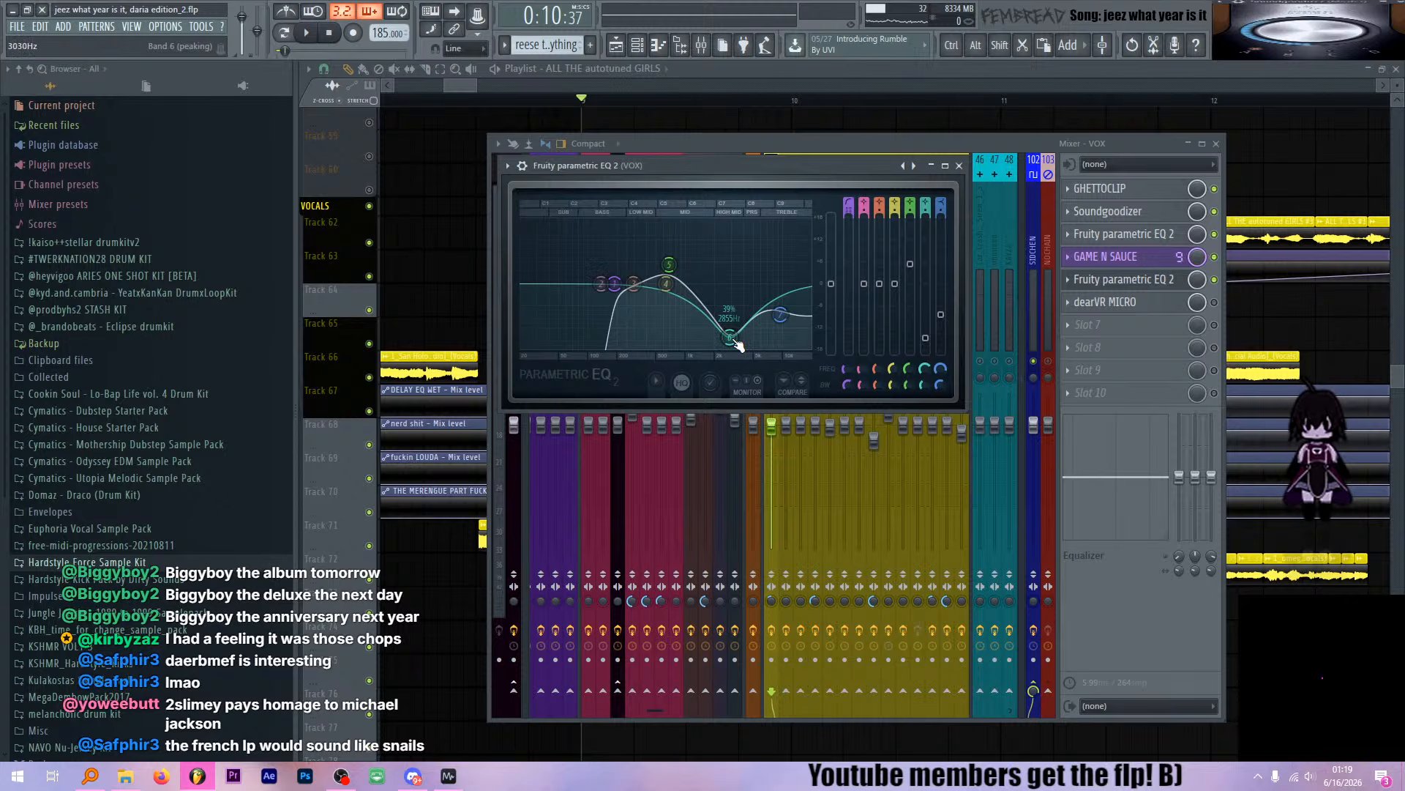
{"action": "left_click", "coordinate": [1161, 283]}
{"action": "left_click", "coordinate": [1157, 288]}
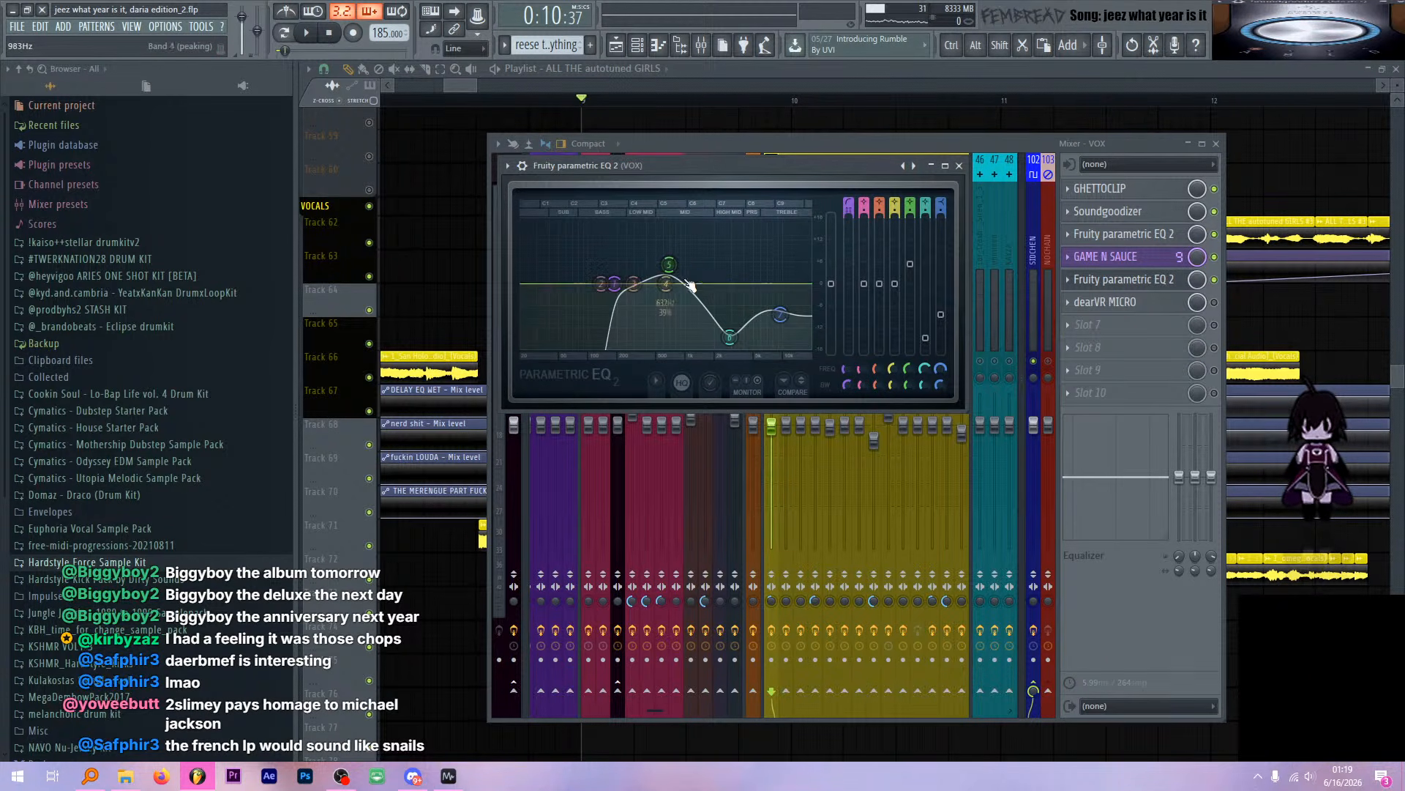
{"action": "left_click", "coordinate": [1152, 284]}
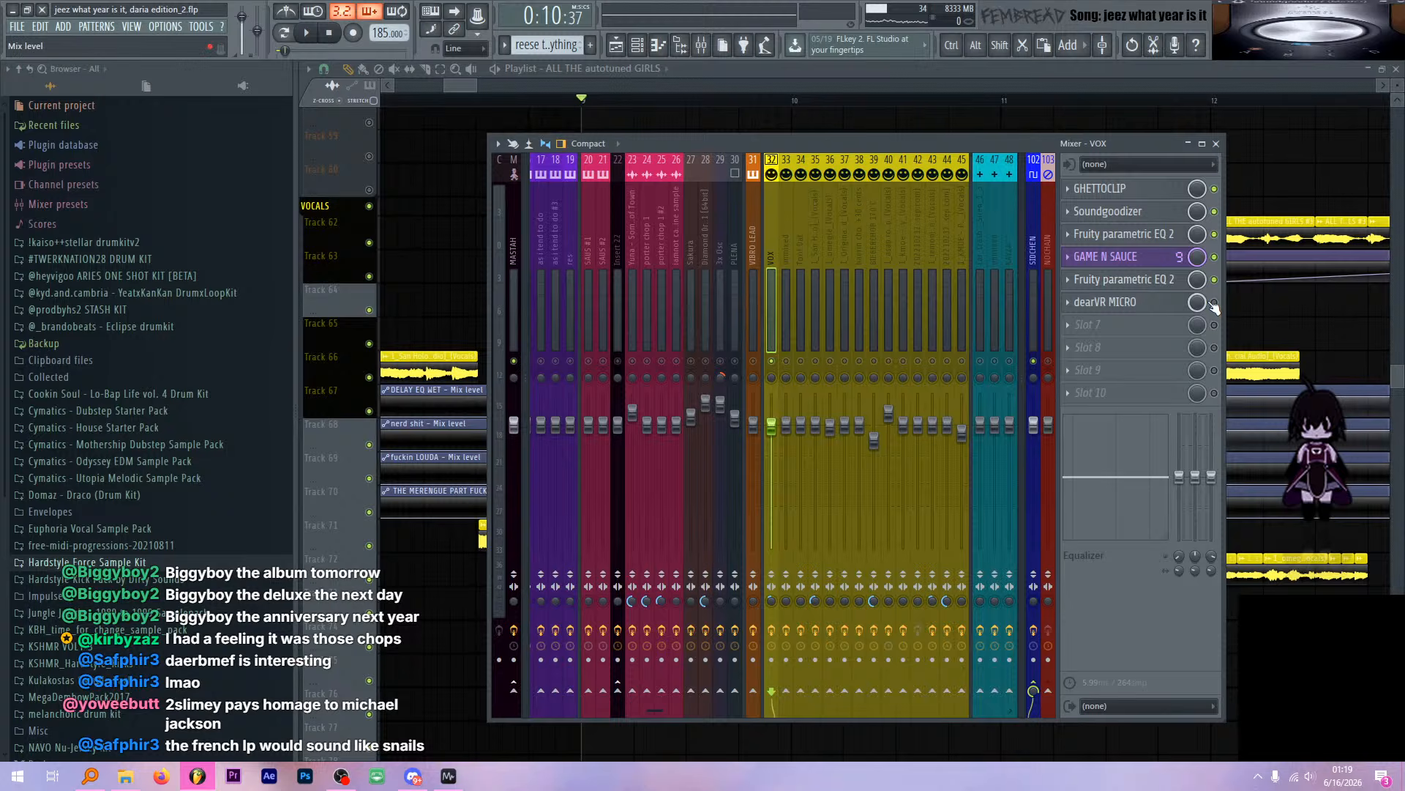
Inspect dearVR MICRO on VOX with the remaining slots enabled, and play the vocal with its azimuth automation from bar 9
{"action": "left_click", "coordinate": [1164, 302]}
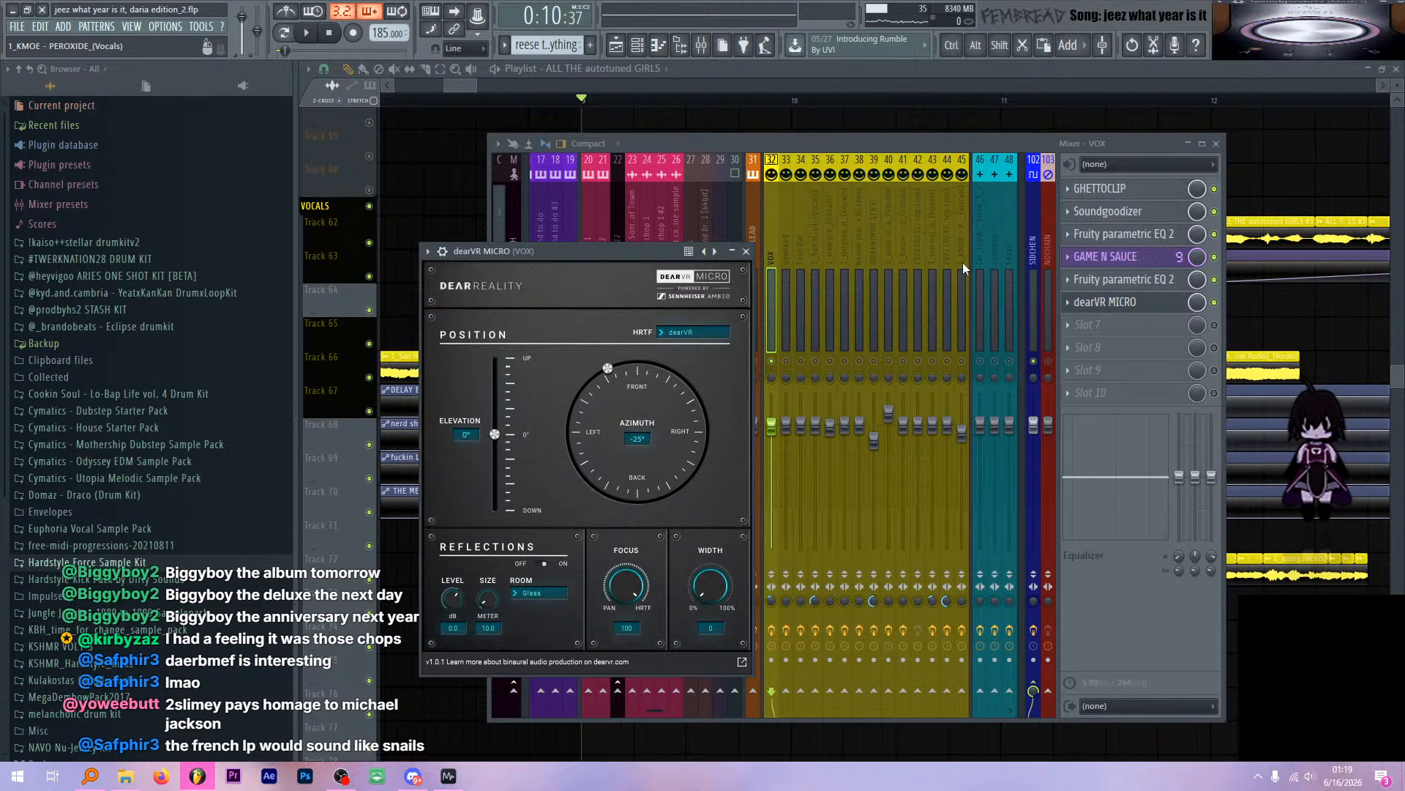
{"action": "left_click", "coordinate": [1215, 325]}
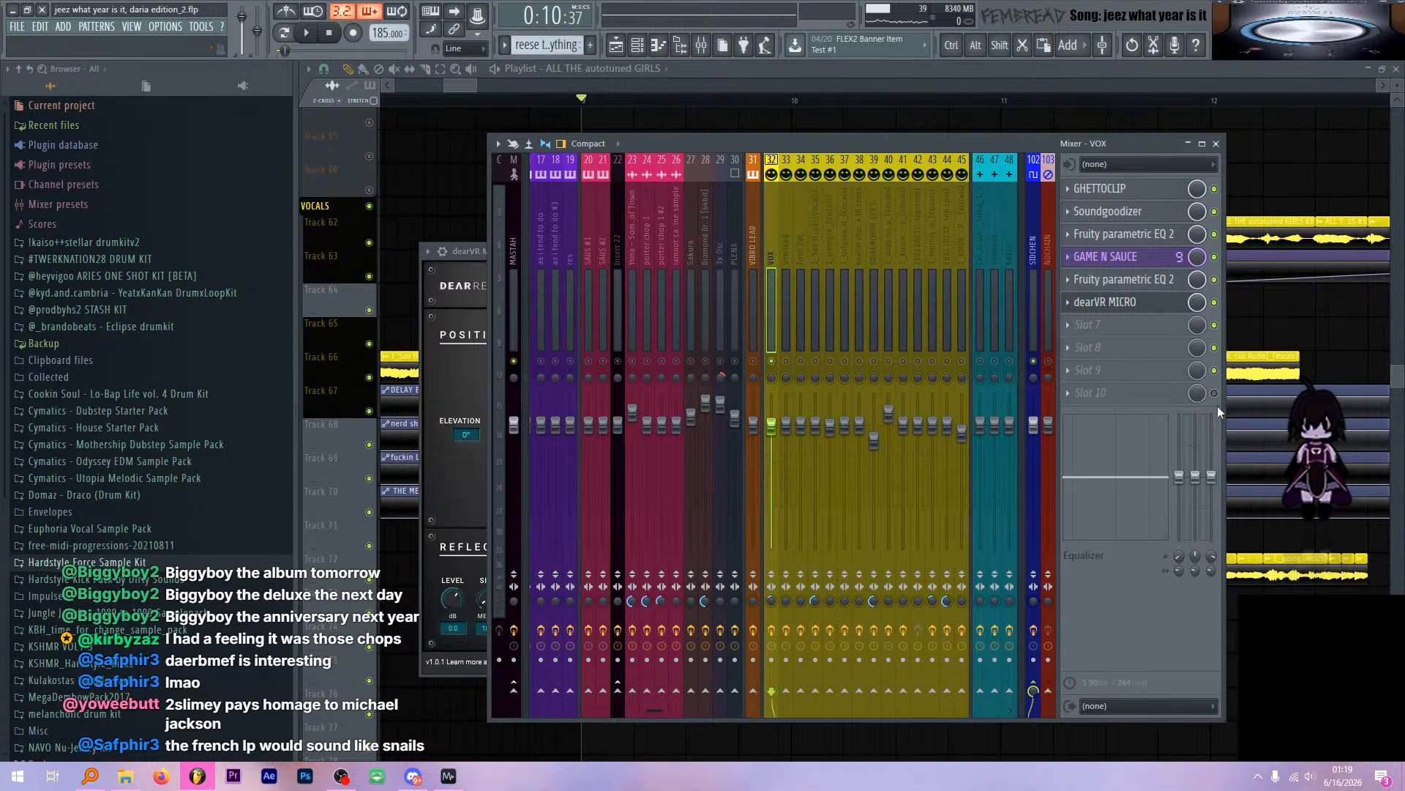
{"action": "key", "text": "F12"}
{"action": "key", "text": "space"}
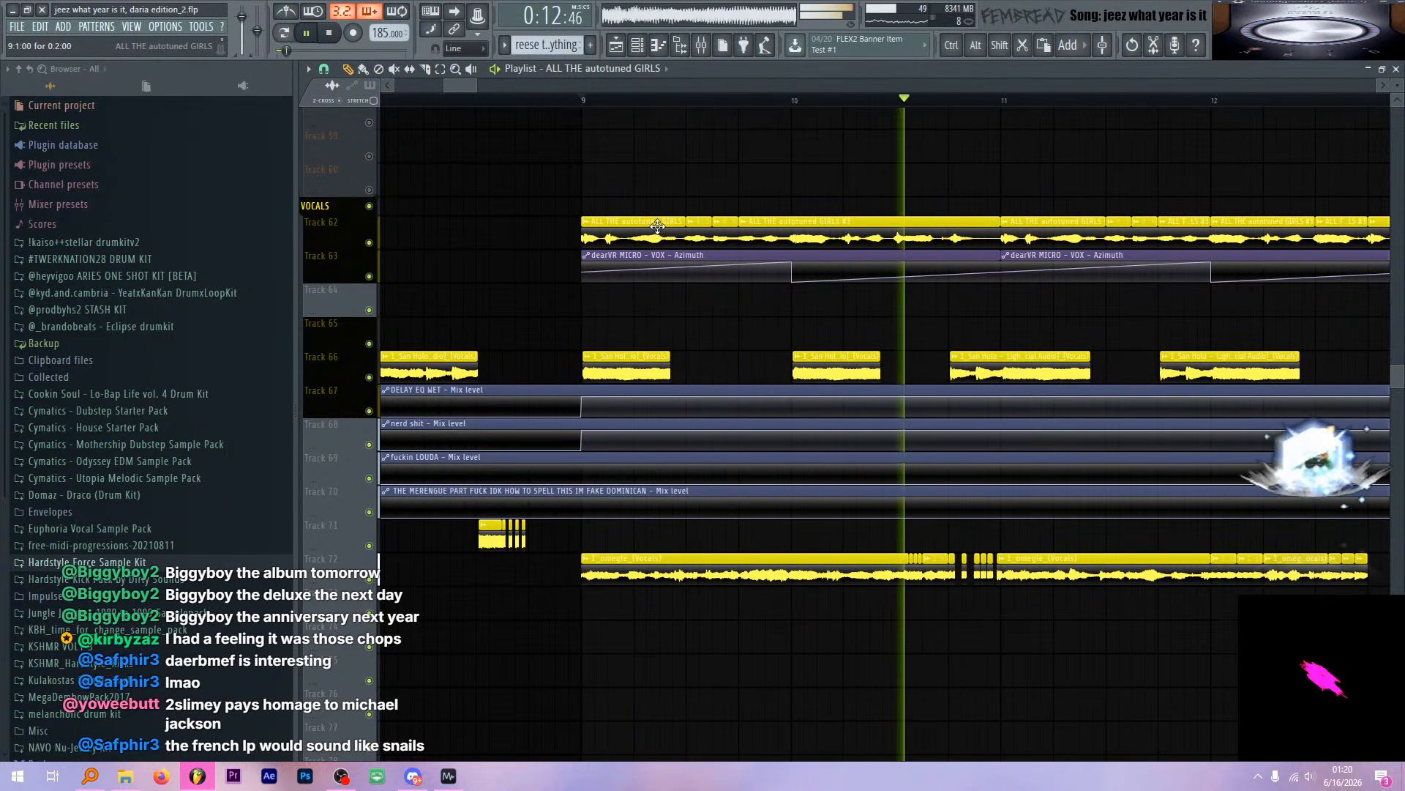
{"action": "scroll", "coordinate": [930, 270], "scroll_direction": "down", "scroll_amount": 3}
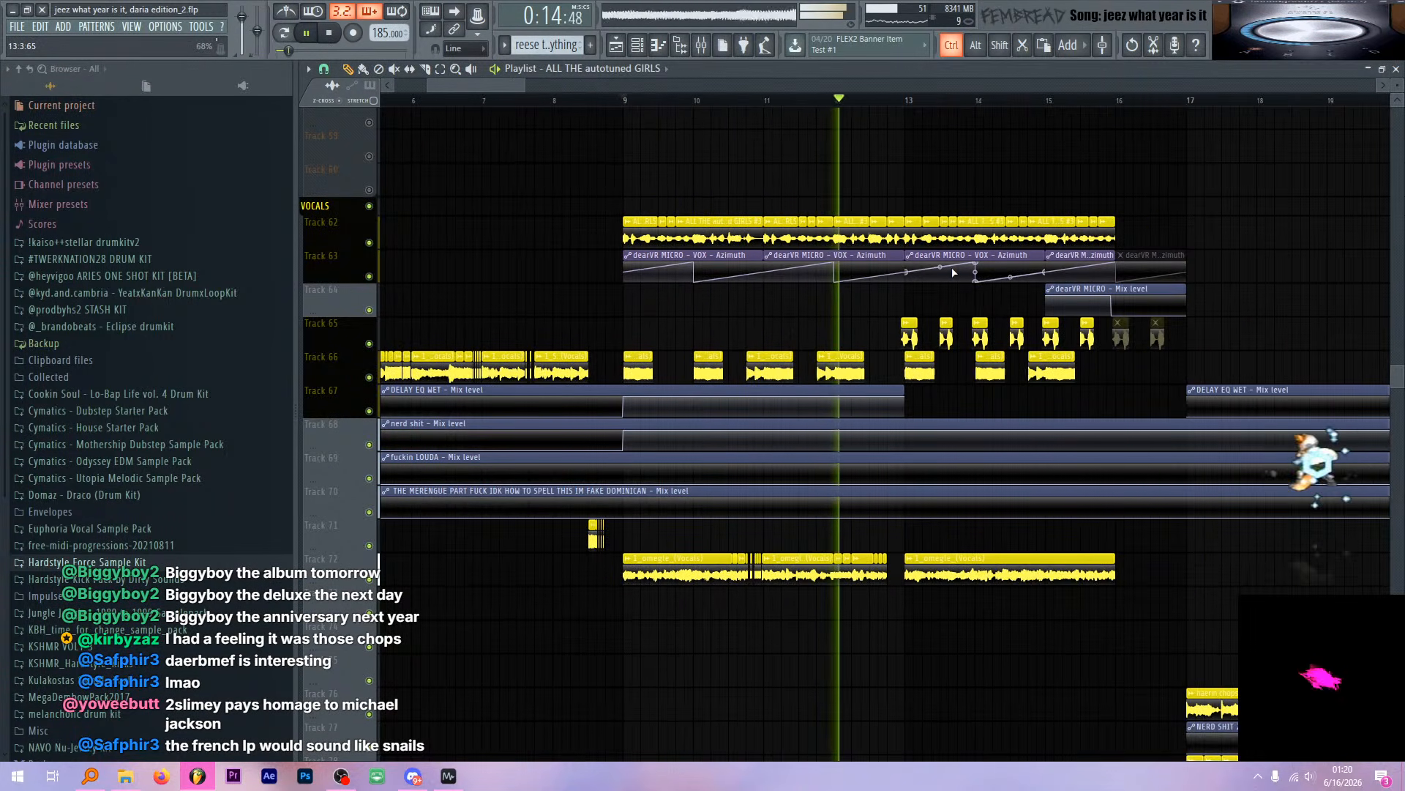
{"action": "scroll", "coordinate": [609, 190], "scroll_direction": "up", "scroll_amount": 2}
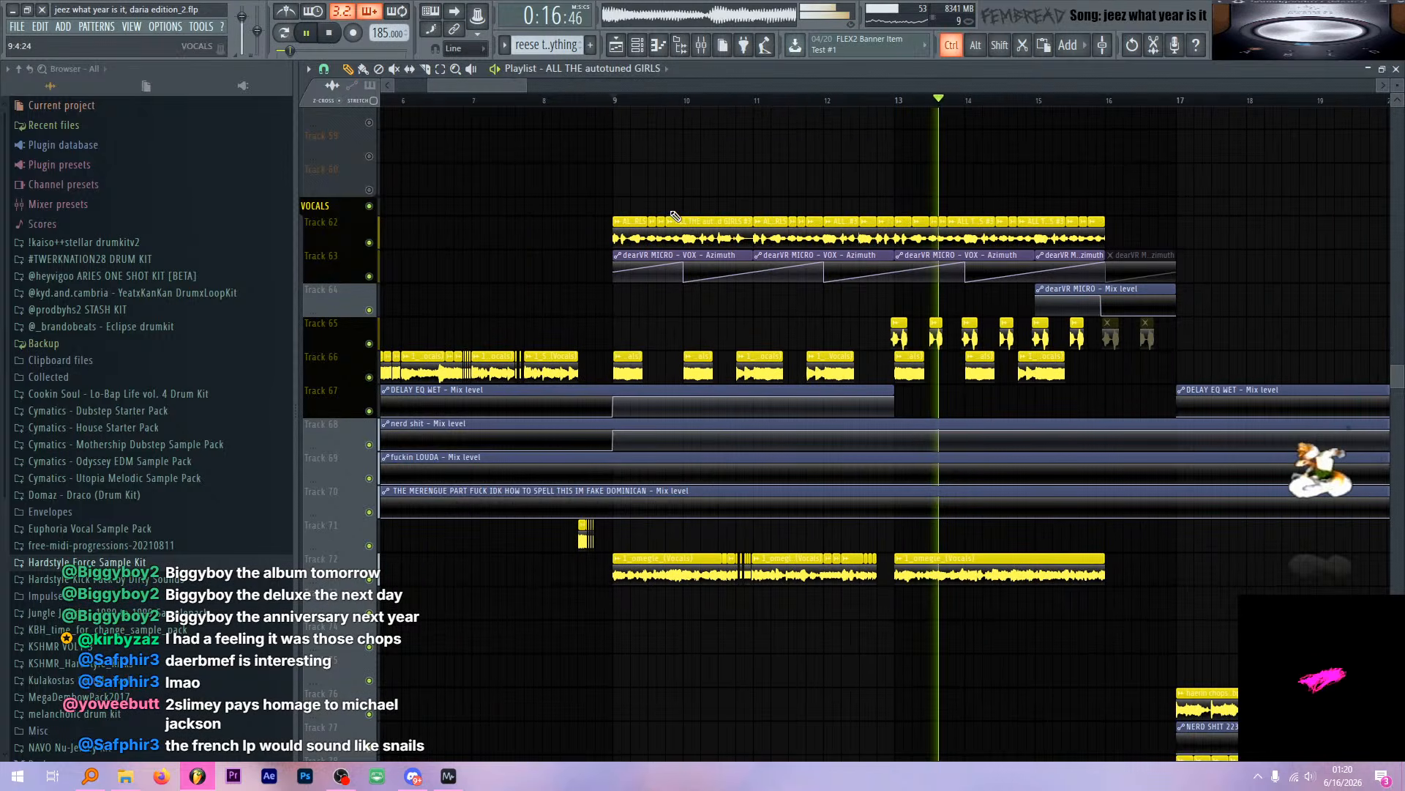
{"action": "key", "text": "space"}
View the soloed VOX track's full effect chain in the mixer again
{"action": "left_click", "coordinate": [701, 44]}
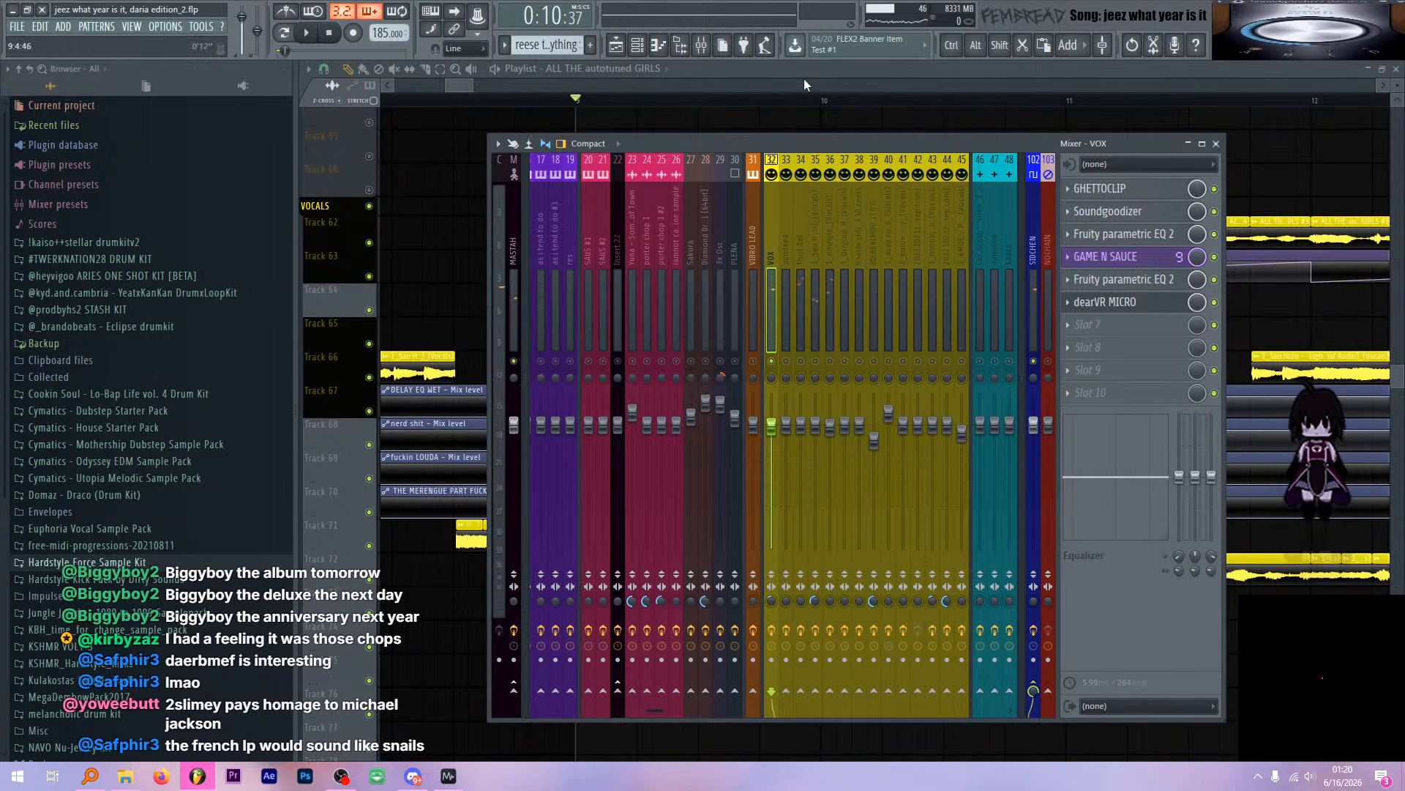
{"action": "key", "text": "F9"}
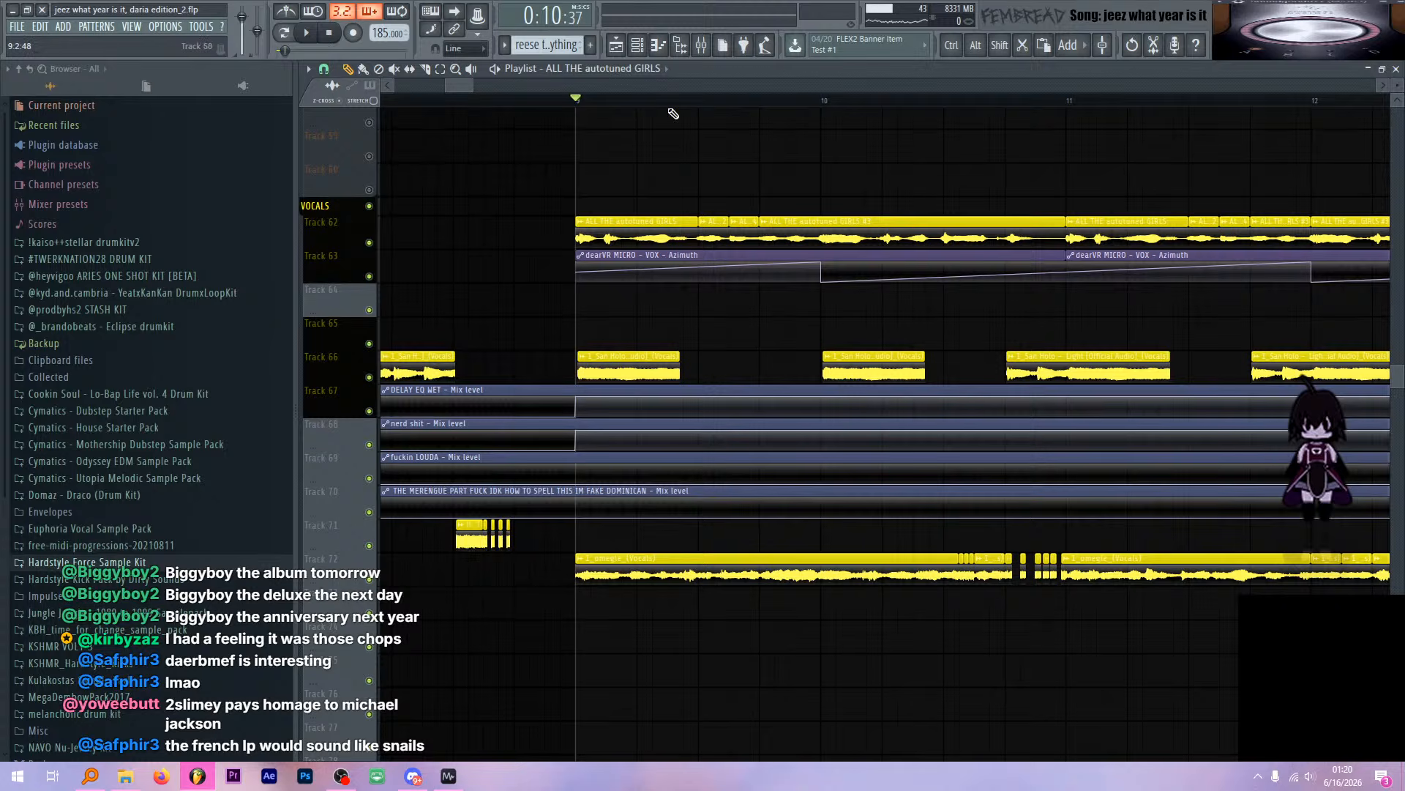
{"action": "left_click", "coordinate": [698, 53]}
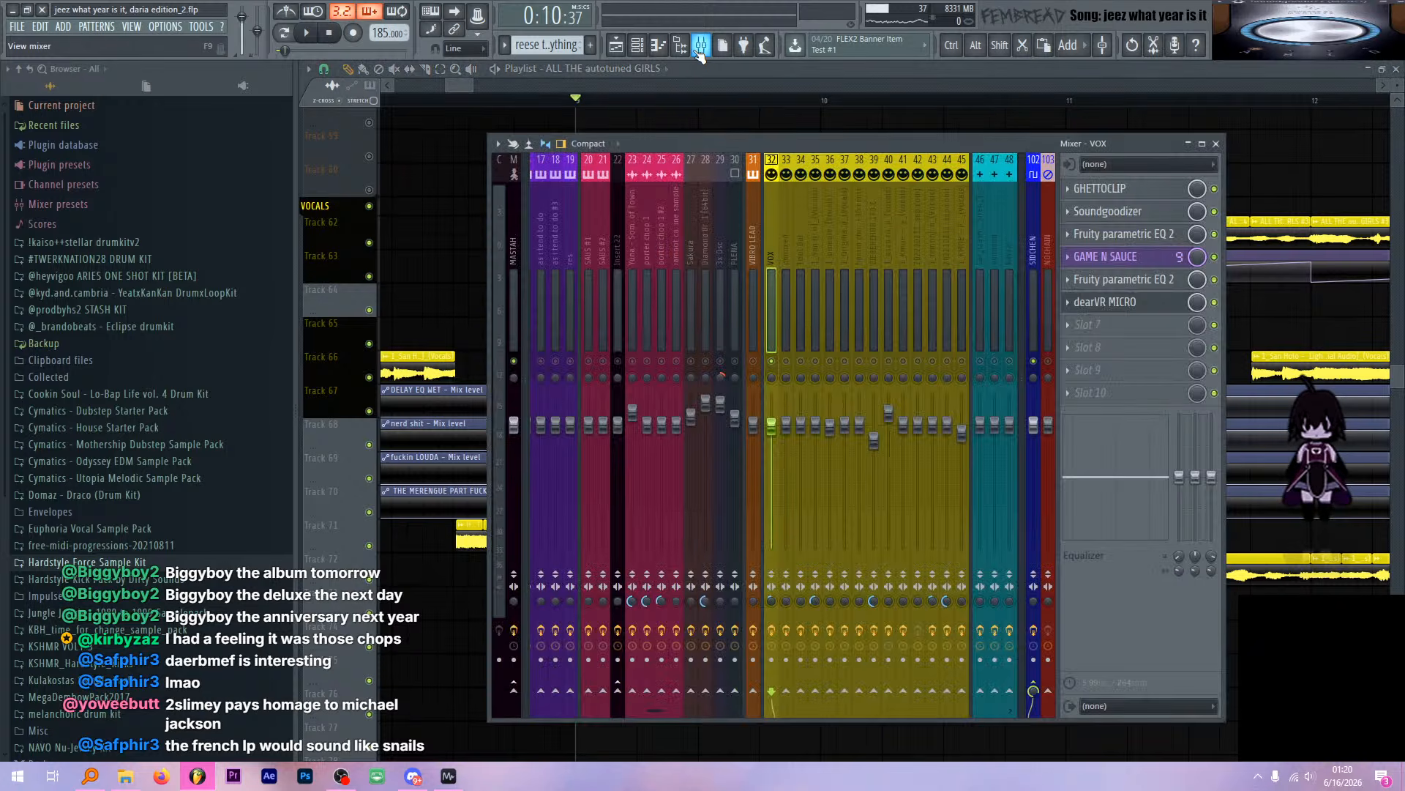
Play the vocals and select the San Holo - Light vocal track in the mixer to view its effect chain
{"action": "left_click", "coordinate": [698, 53]}
{"action": "left_click", "coordinate": [700, 52]}
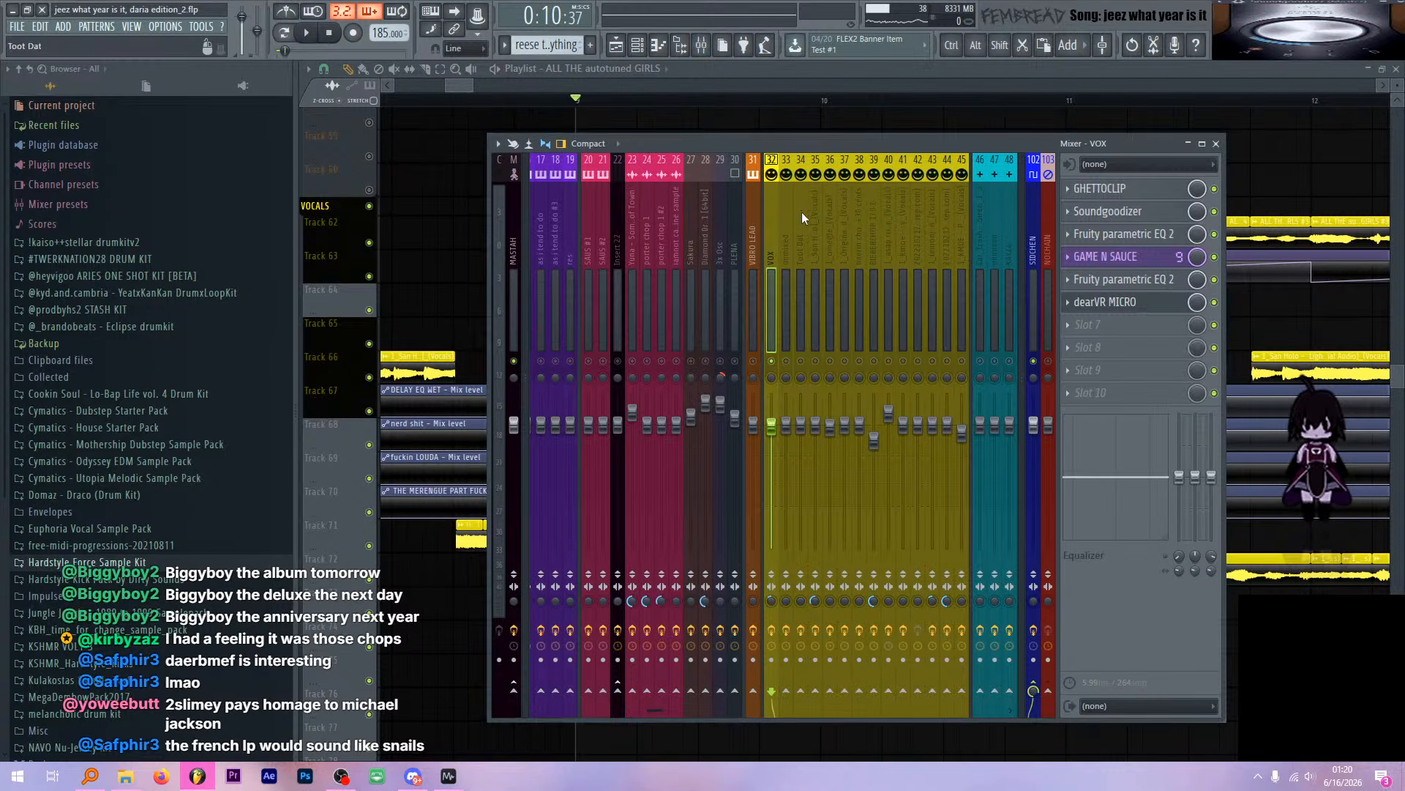
{"action": "key", "text": "space"}
{"action": "left_click", "coordinate": [814, 287]}
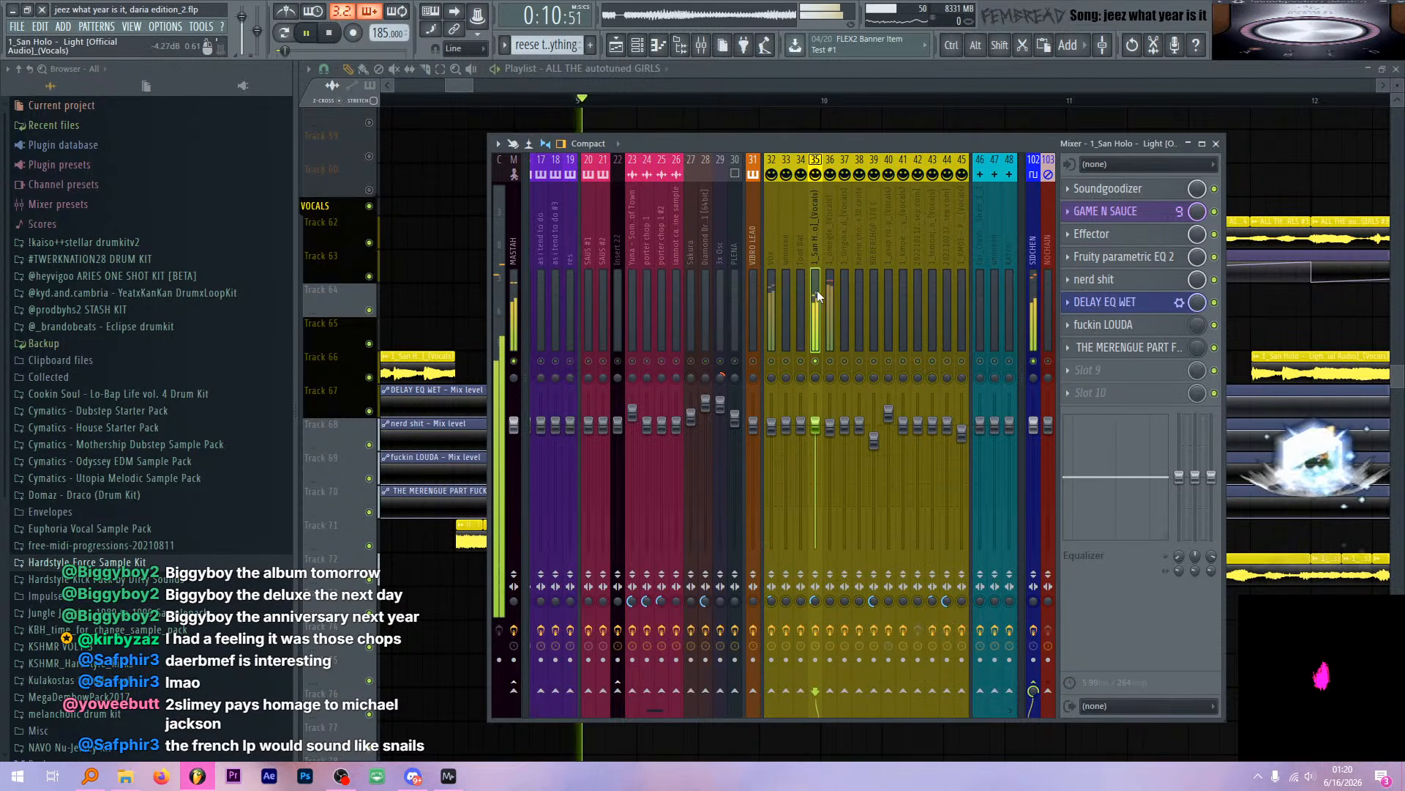
{"action": "key", "text": "space"}
Play the vocals from shortly before bar 8 into bar 9, and bring the San Holo track's effect chain back into view
{"action": "left_click", "coordinate": [914, 73]}
{"action": "scroll", "coordinate": [915, 241], "scroll_direction": "down", "scroll_amount": 7}
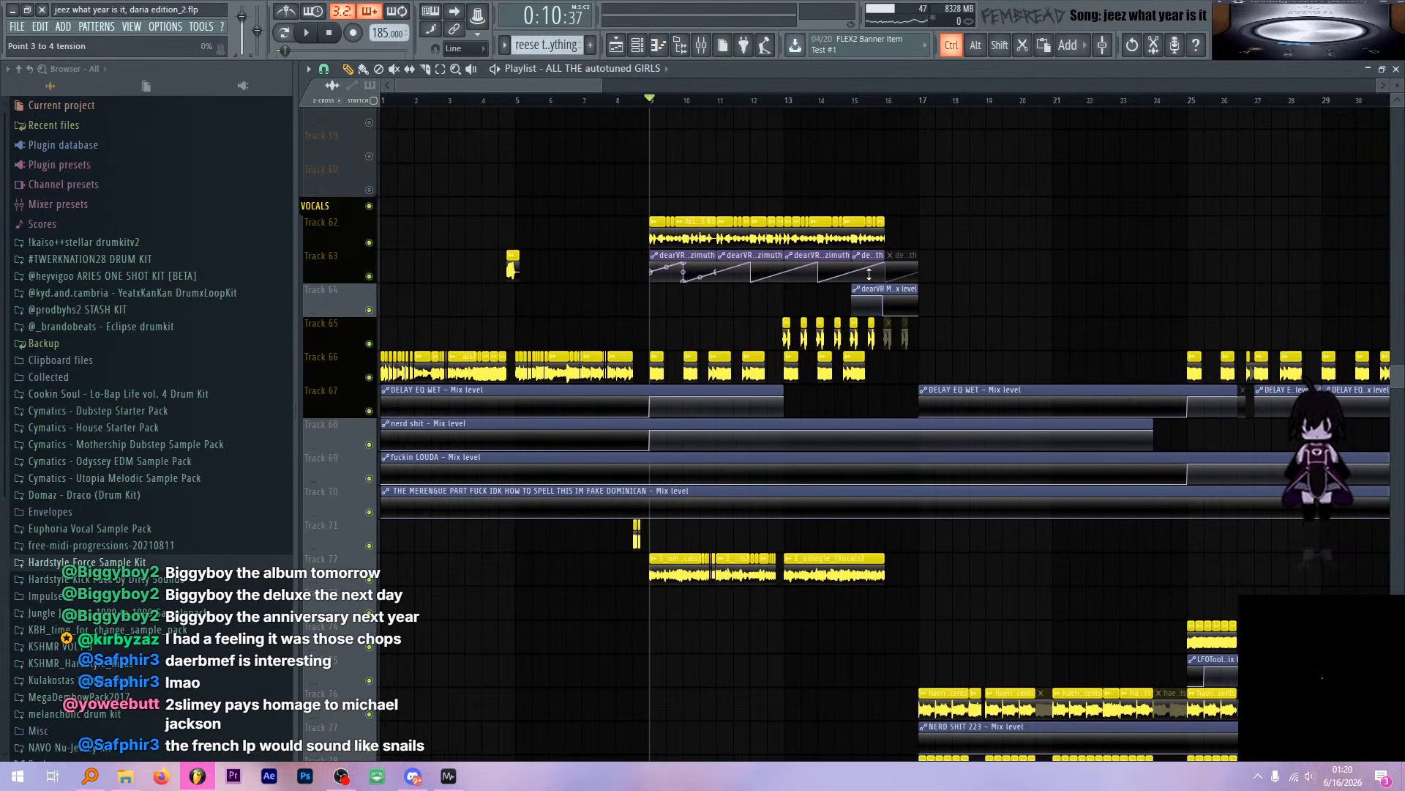
{"action": "scroll", "coordinate": [615, 97], "scroll_direction": "up", "scroll_amount": 7}
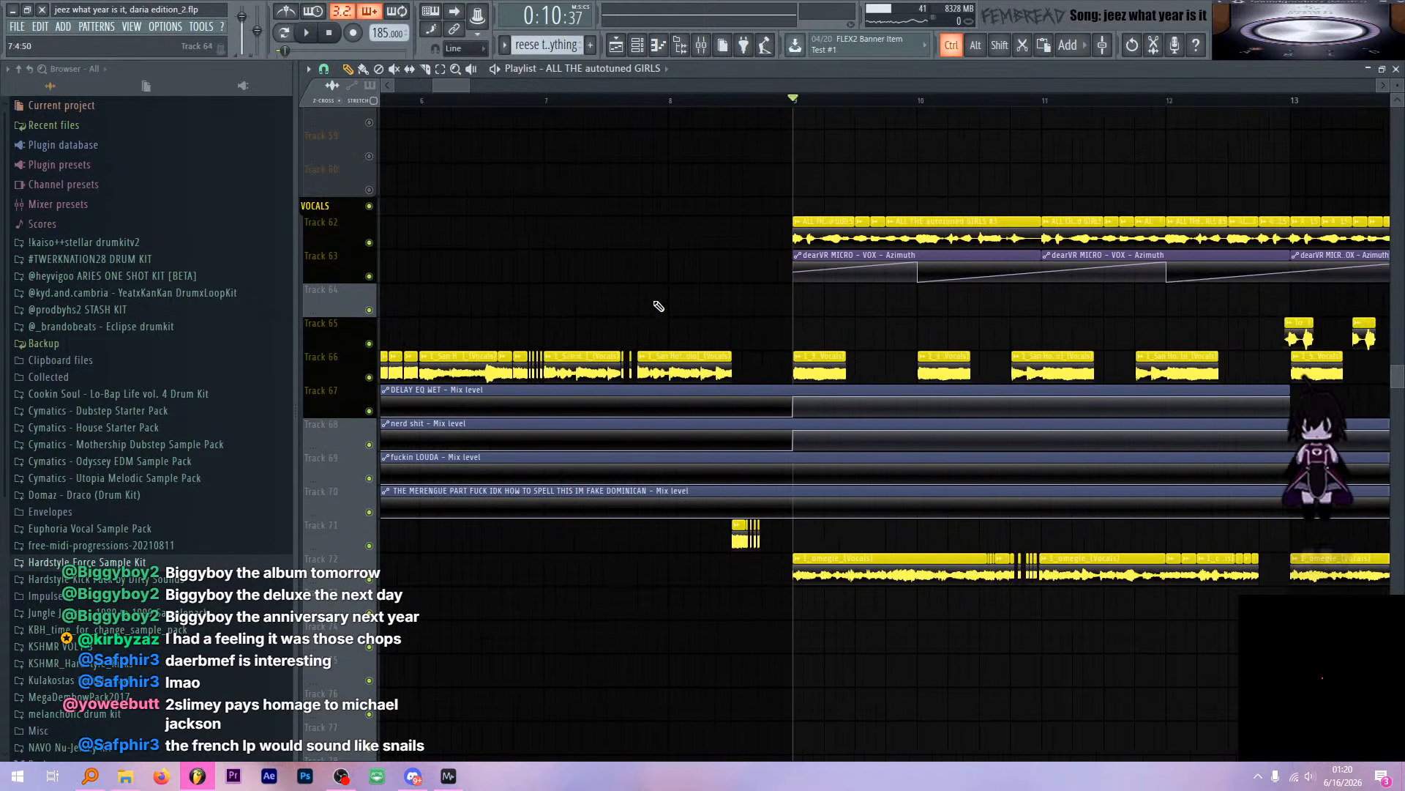
{"action": "left_click", "coordinate": [615, 97]}
{"action": "key", "text": "space"}
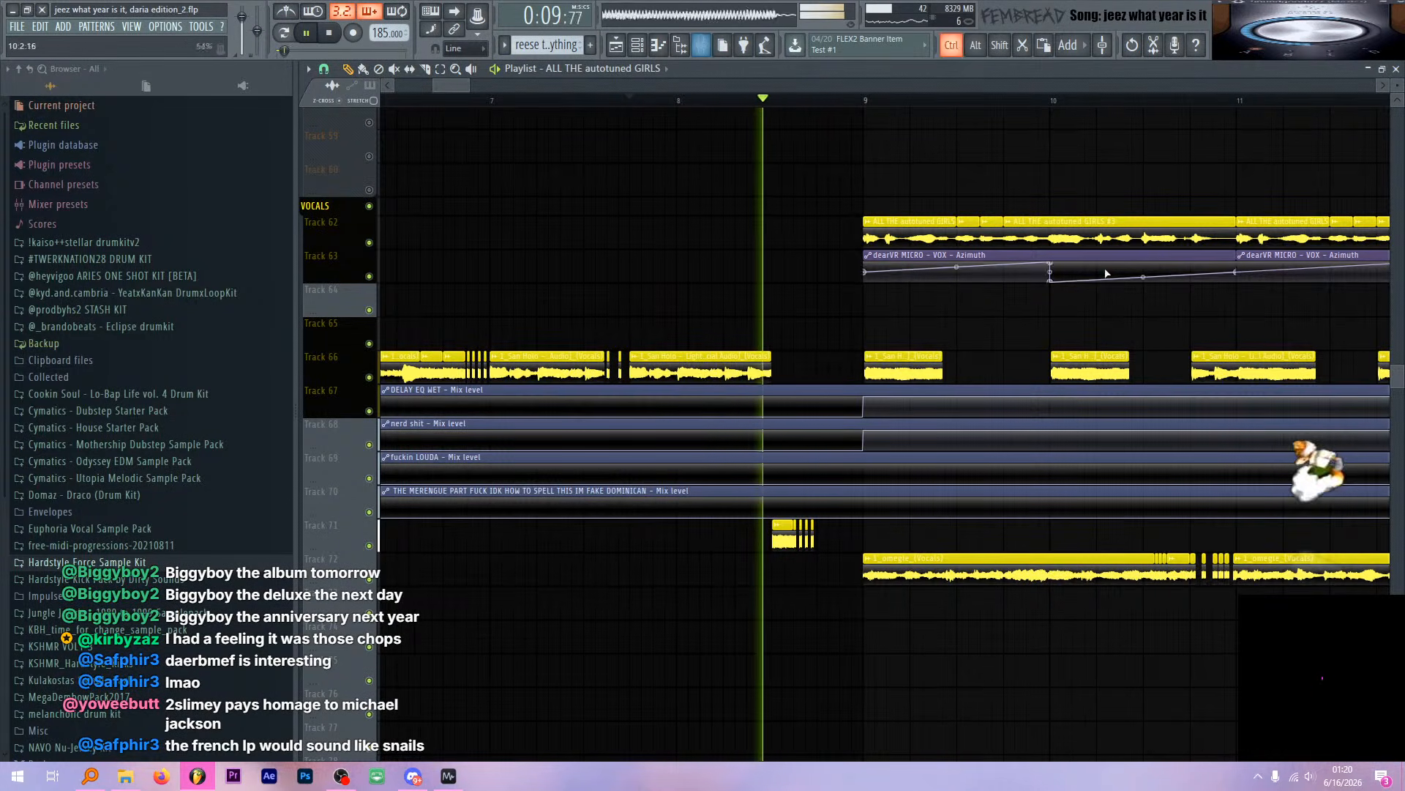
{"action": "scroll", "coordinate": [995, 295], "scroll_direction": "up", "scroll_amount": 2}
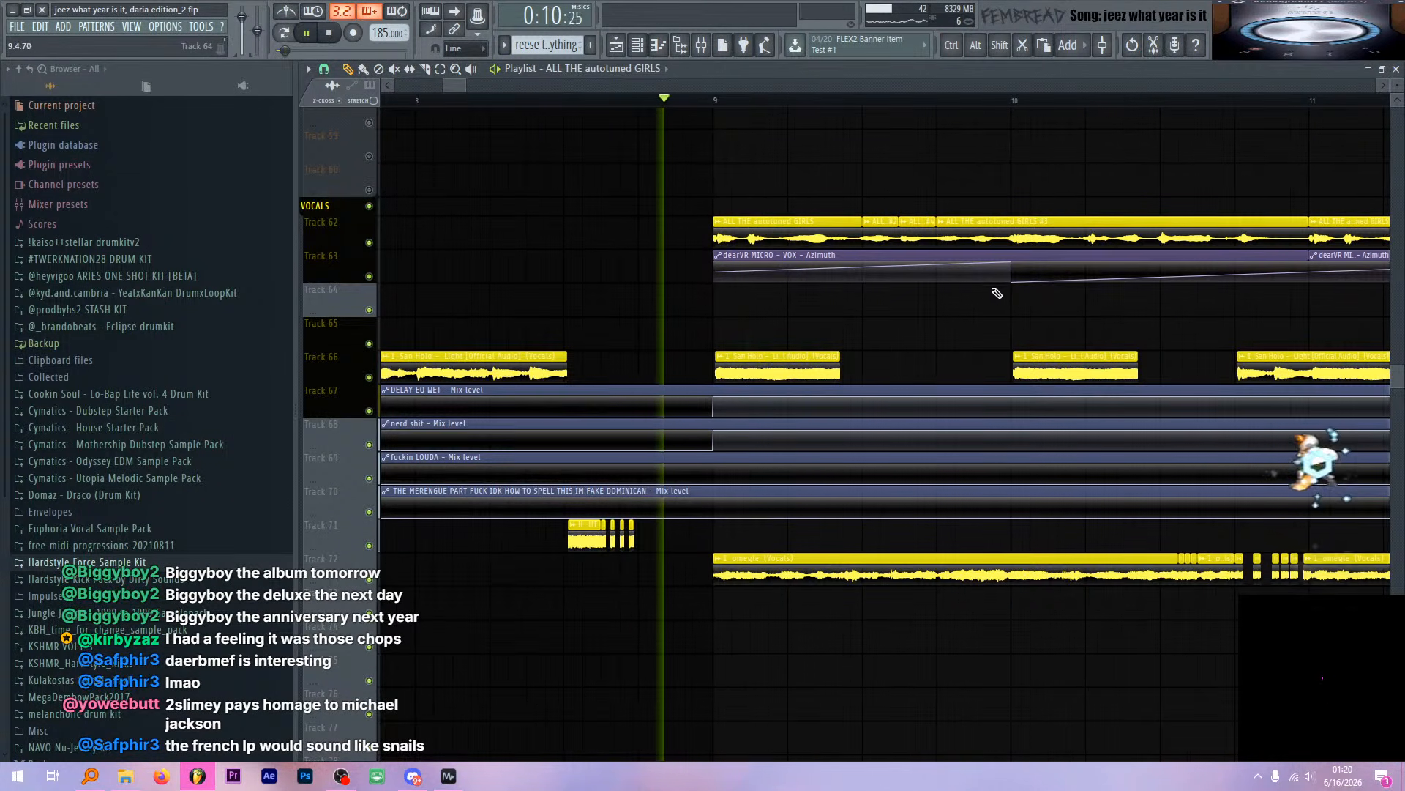
{"action": "left_click", "coordinate": [702, 45]}
{"action": "key", "text": "space"}
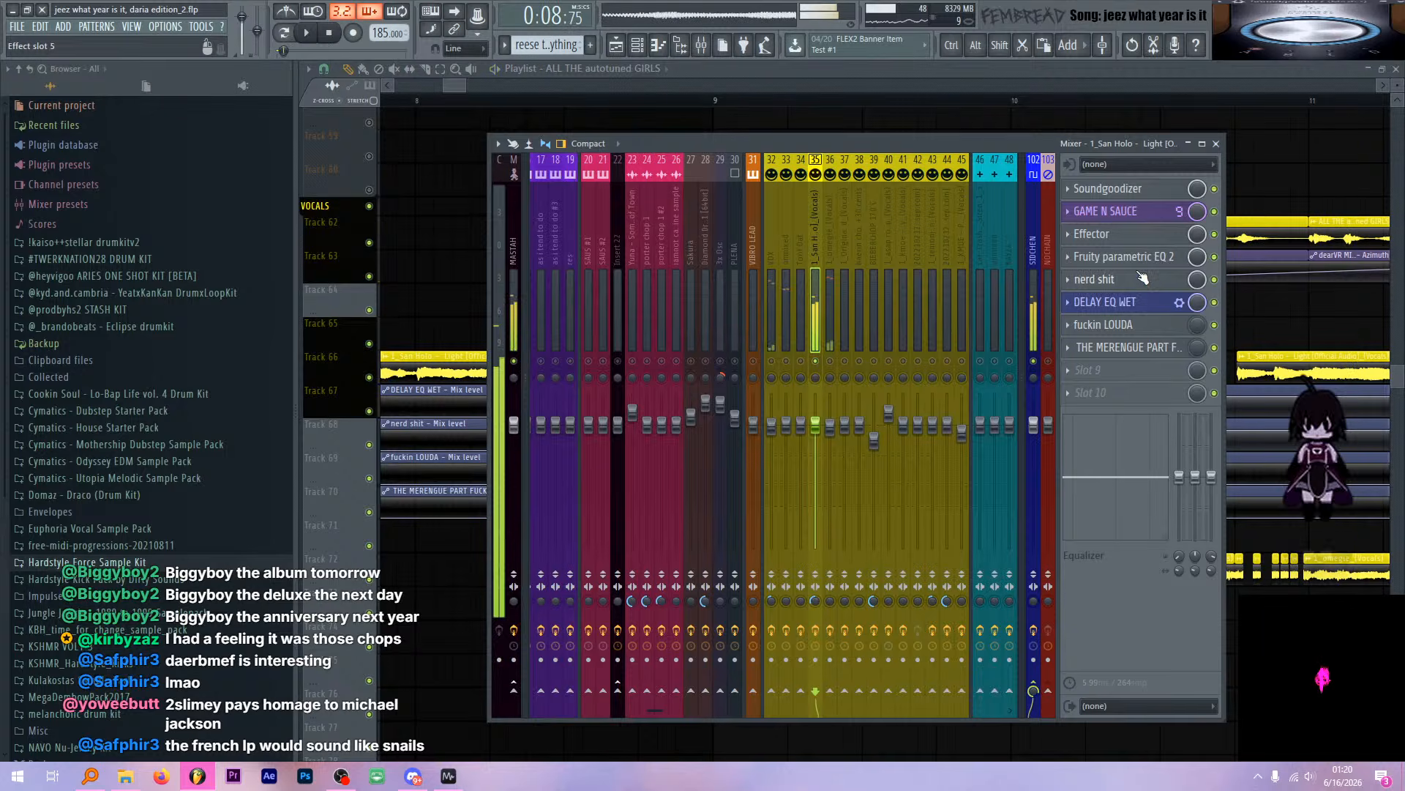
Inspect the Param. EQ 2 curve and its band 6 dip inside the nerd shit patcher, and close both windows
{"action": "left_click", "coordinate": [1095, 279]}
{"action": "double_click", "coordinate": [636, 390]}
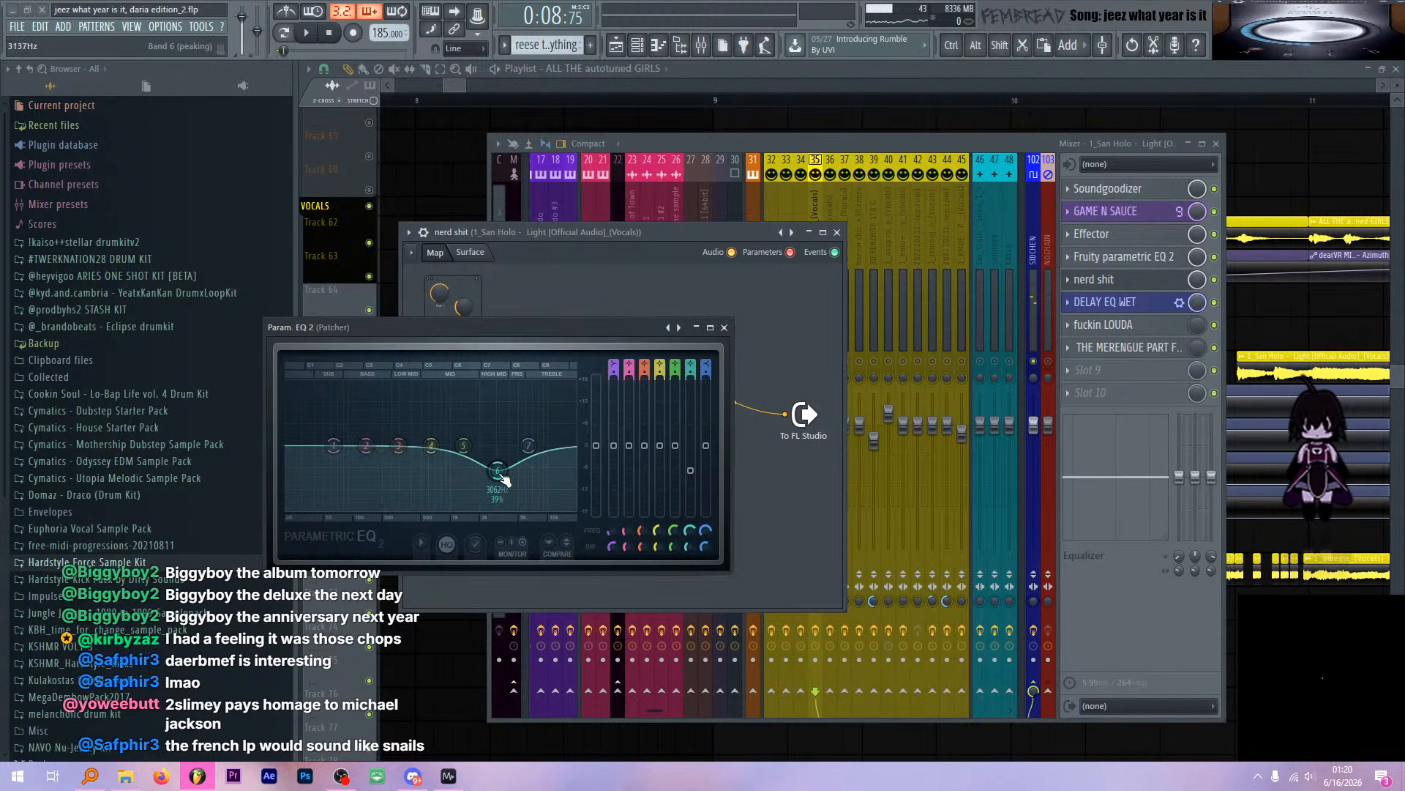
{"action": "left_click_drag", "start_coordinate": [585, 331], "coordinate": [706, 283]}
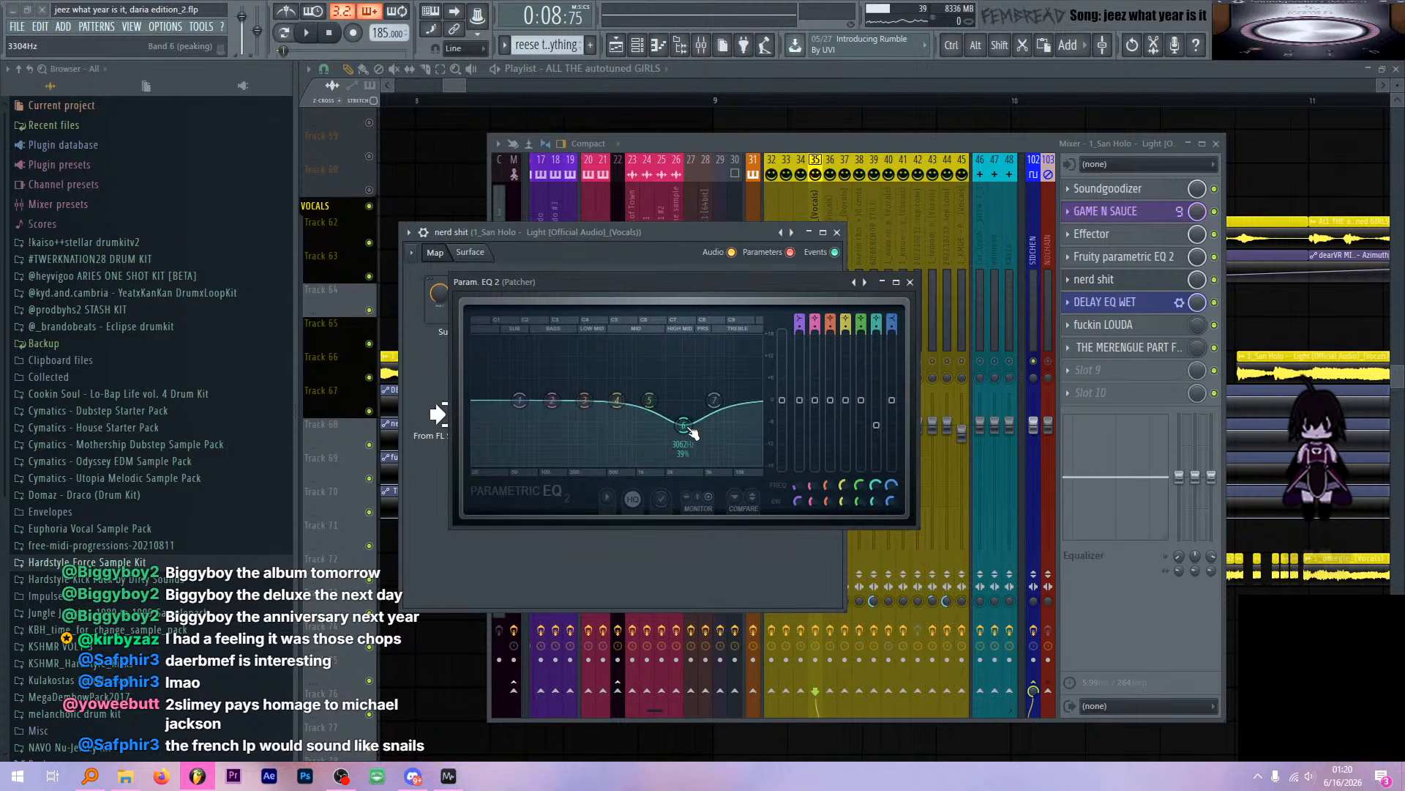
{"action": "left_click", "coordinate": [911, 281]}
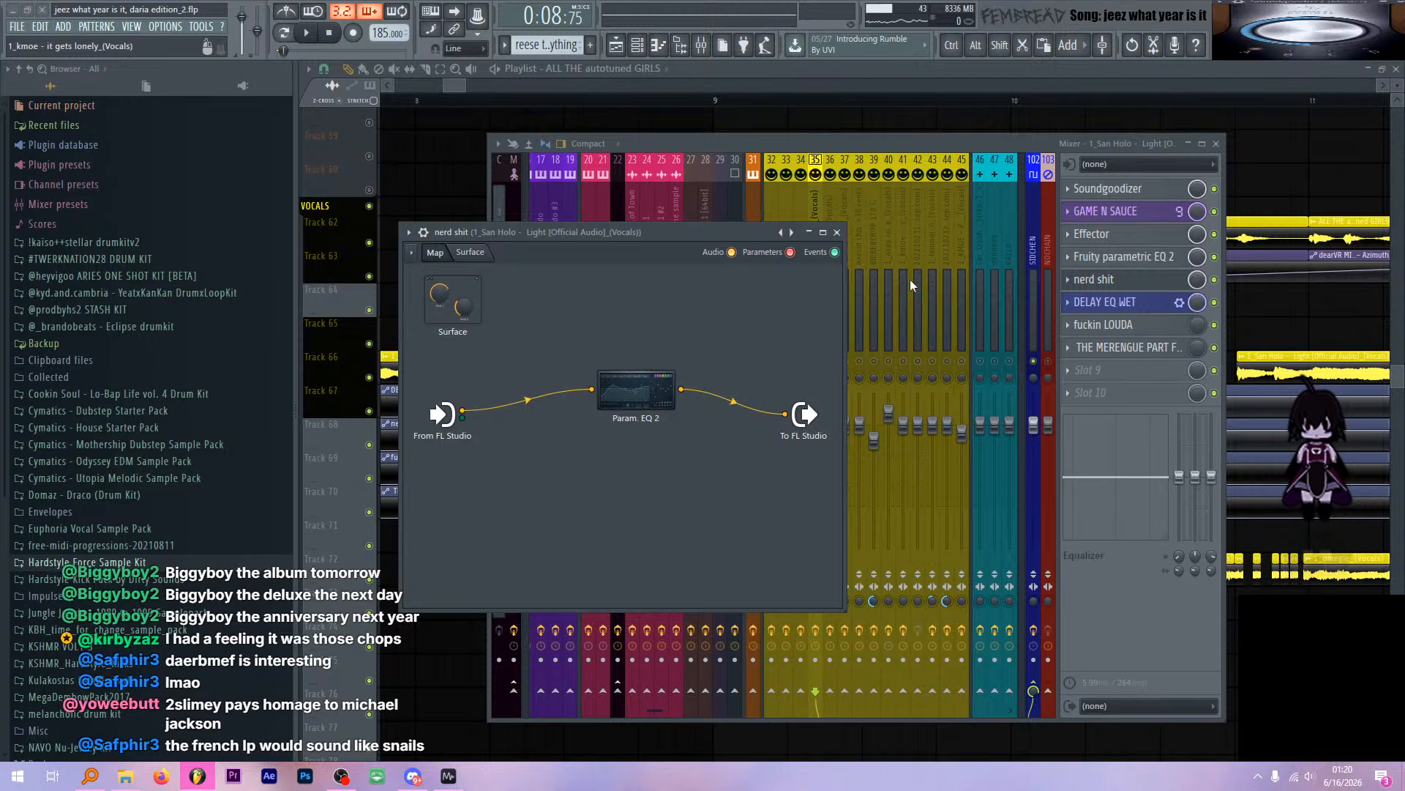
{"action": "left_click", "coordinate": [836, 233]}
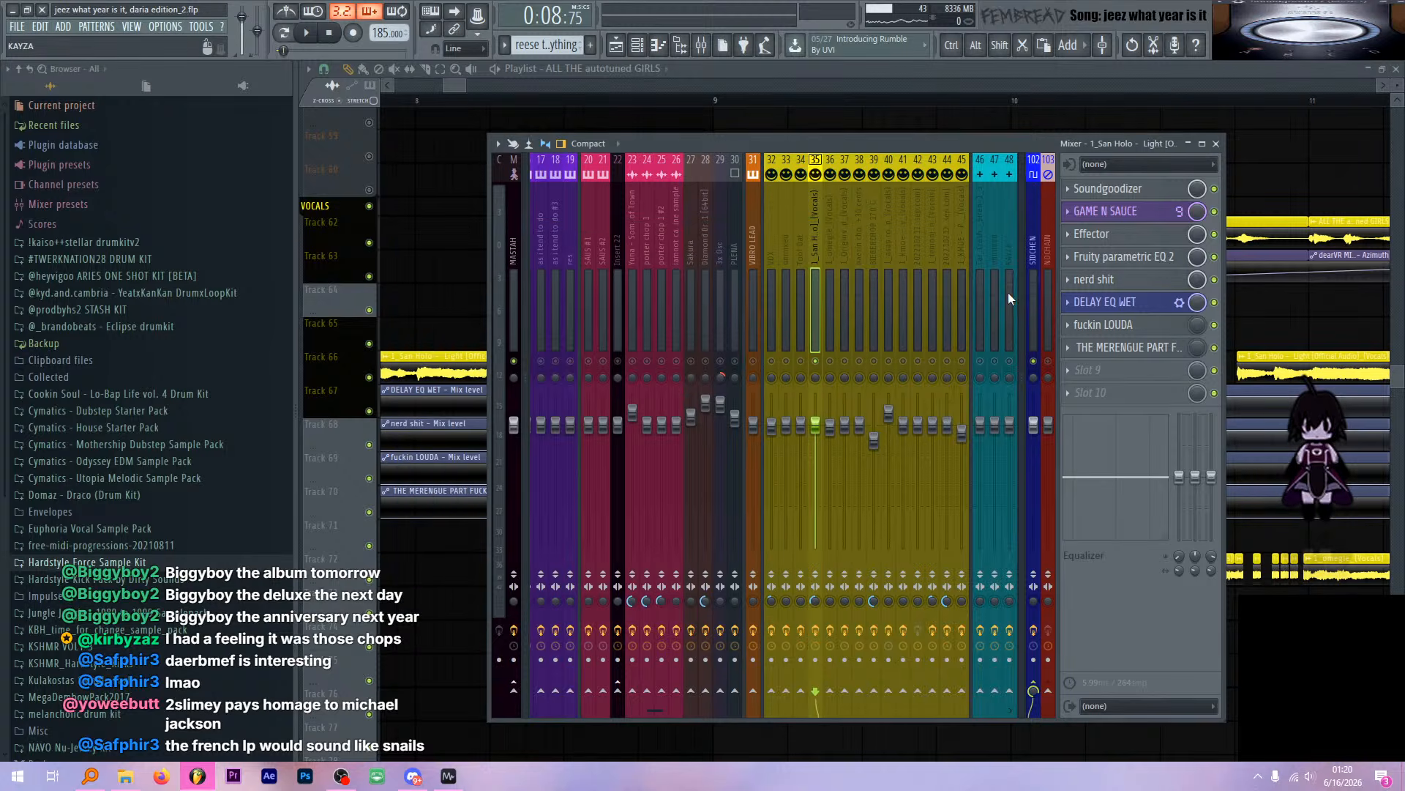
Open the DELAY EQ WET patcher and widen its window to examine the full module routing
{"action": "left_click", "coordinate": [1154, 304]}
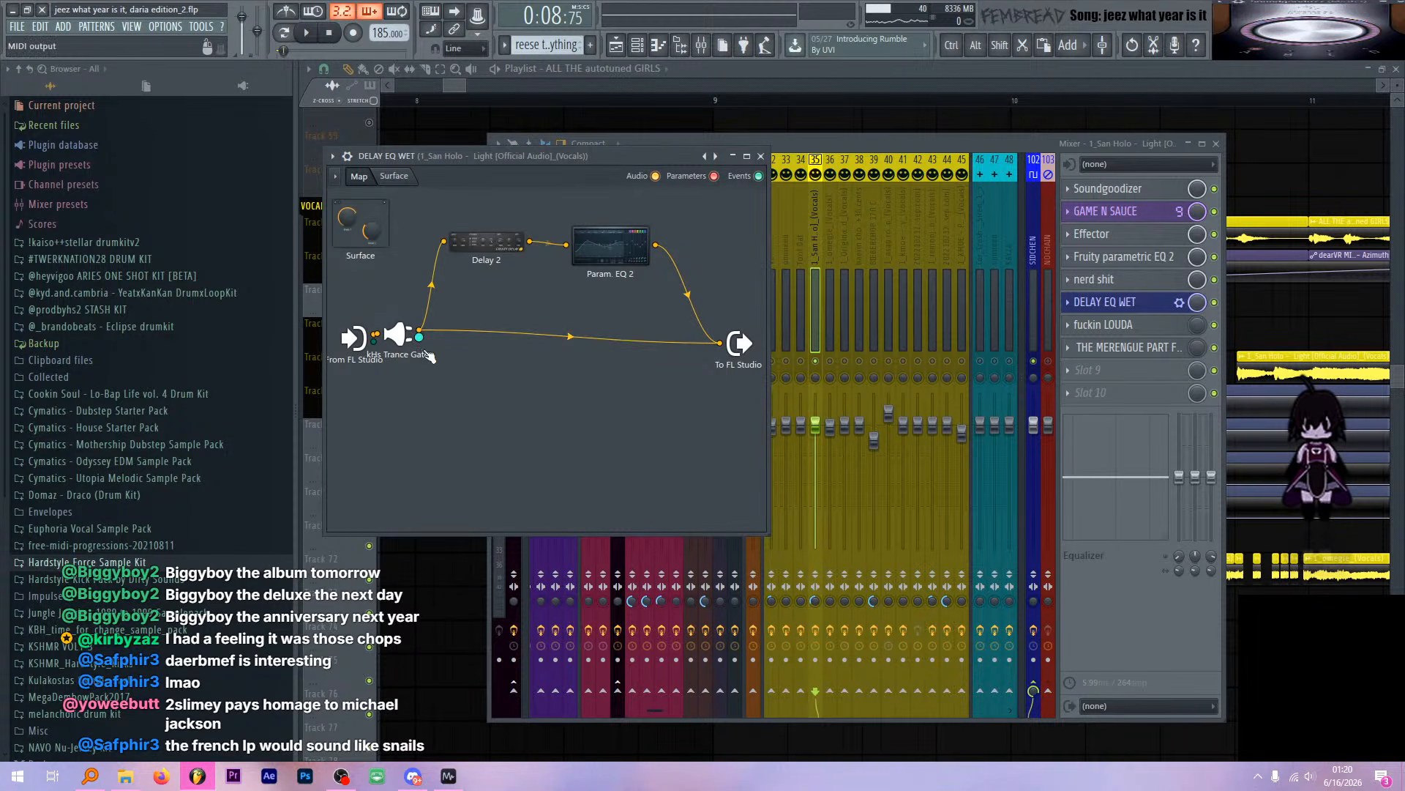
{"action": "left_click_drag", "start_coordinate": [770, 532], "coordinate": [1145, 540]}
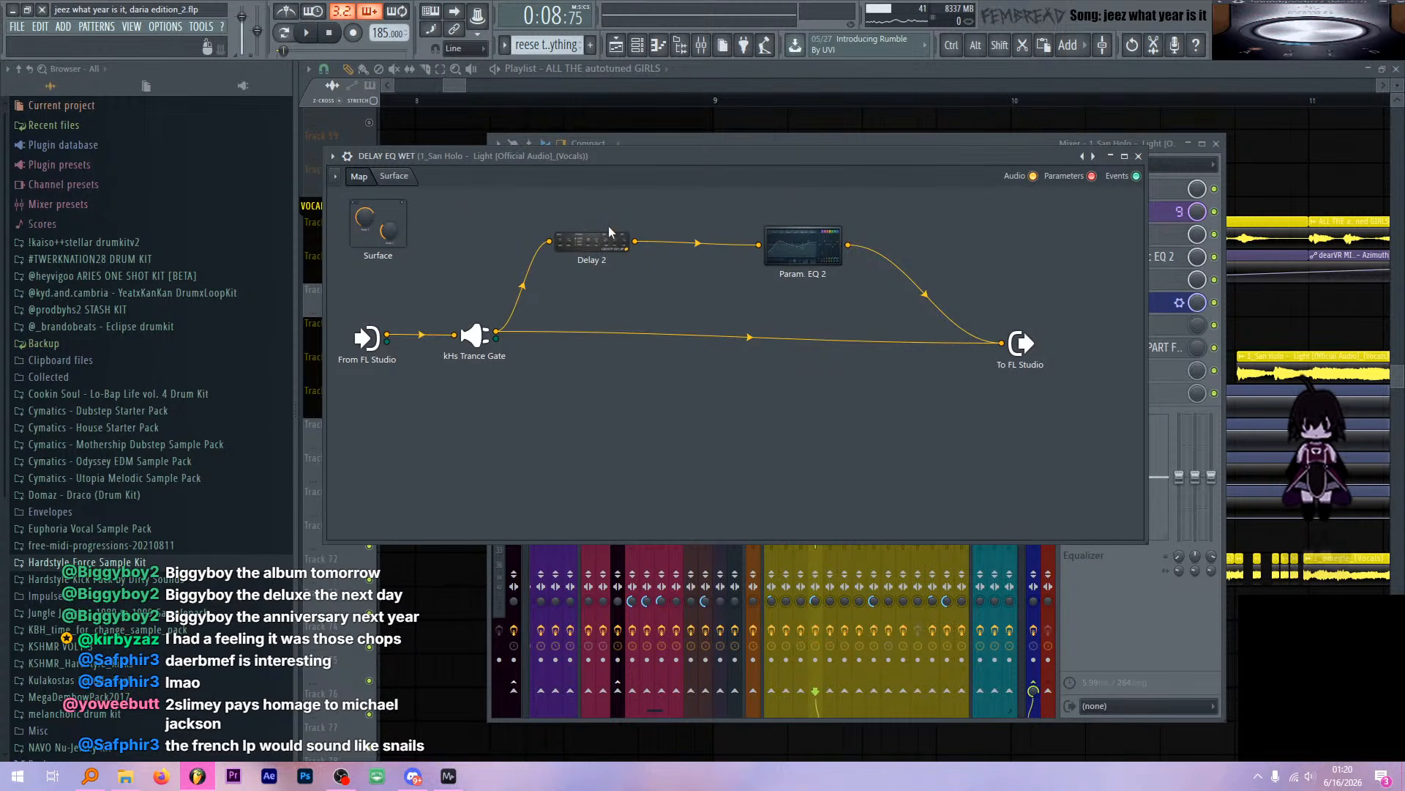
{"action": "left_click", "coordinate": [615, 252], "text": "alt"}
{"action": "left_click", "coordinate": [554, 327]}
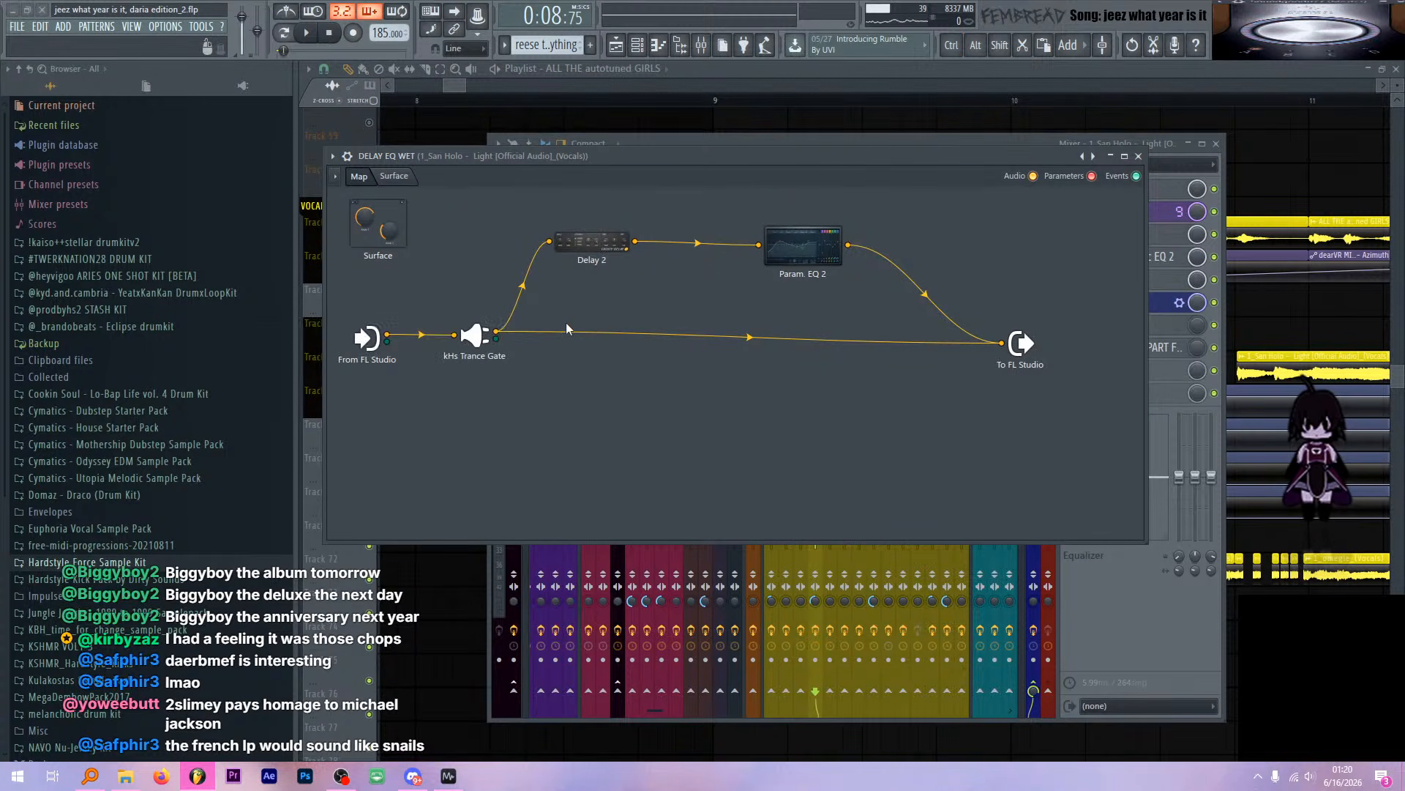
Set the playhead to bar 9, inspect the Delay 2 module inside DELAY EQ WET, and play the vocals
{"action": "left_click", "coordinate": [765, 68]}
{"action": "scroll", "coordinate": [605, 340], "scroll_direction": "down", "scroll_amount": 6}
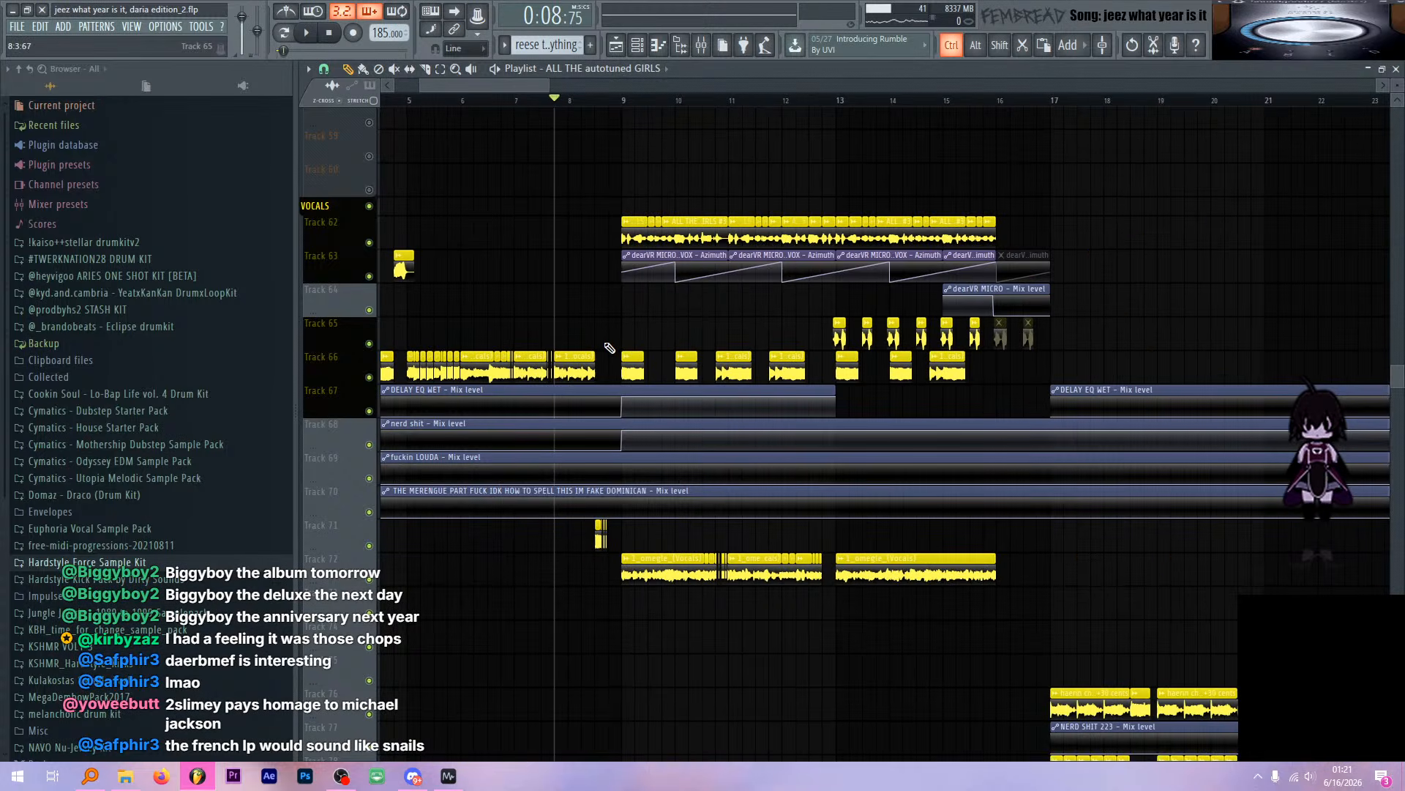
{"action": "scroll", "coordinate": [612, 340], "scroll_direction": "up", "scroll_amount": 3}
{"action": "left_click", "coordinate": [702, 44]}
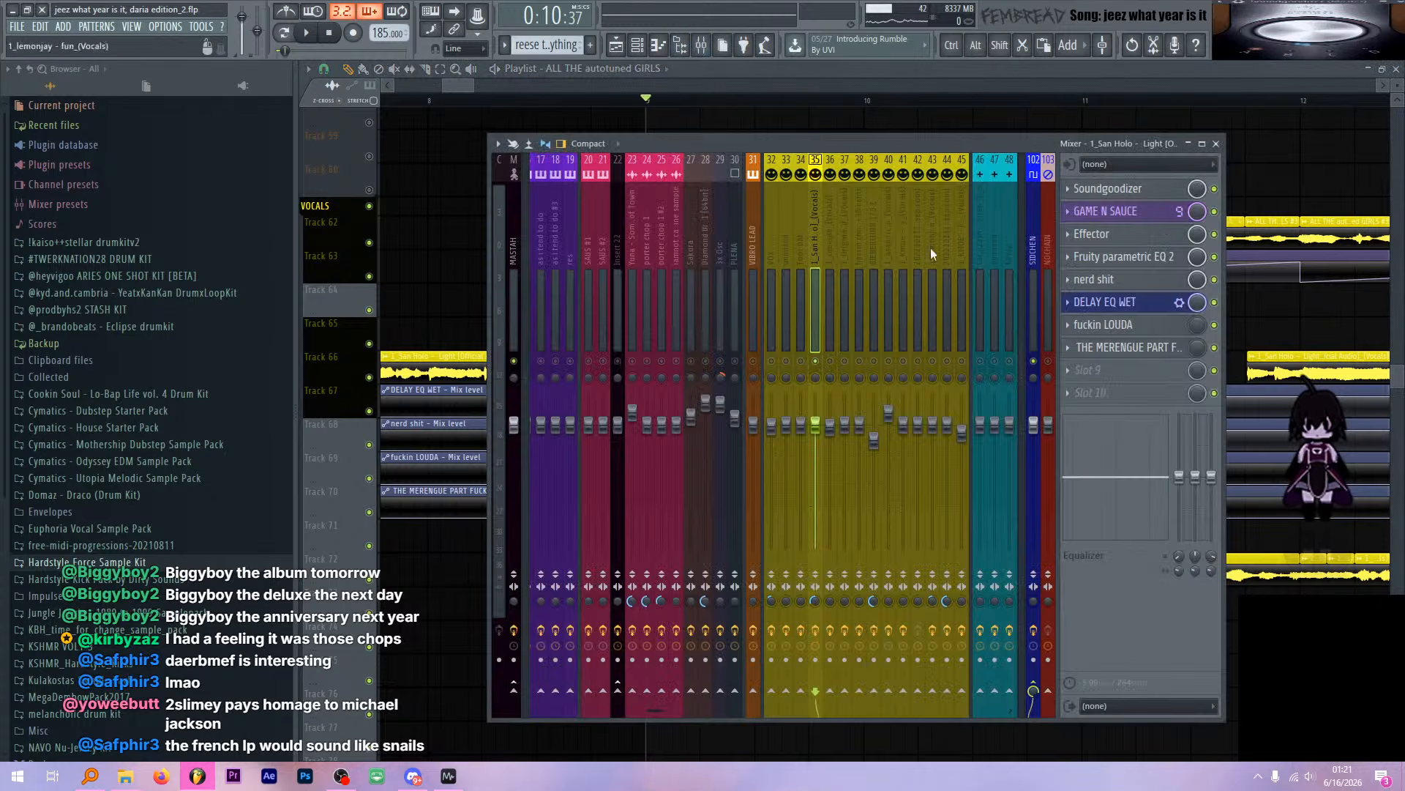
{"action": "left_click", "coordinate": [1156, 302]}
{"action": "left_click", "coordinate": [592, 241]}
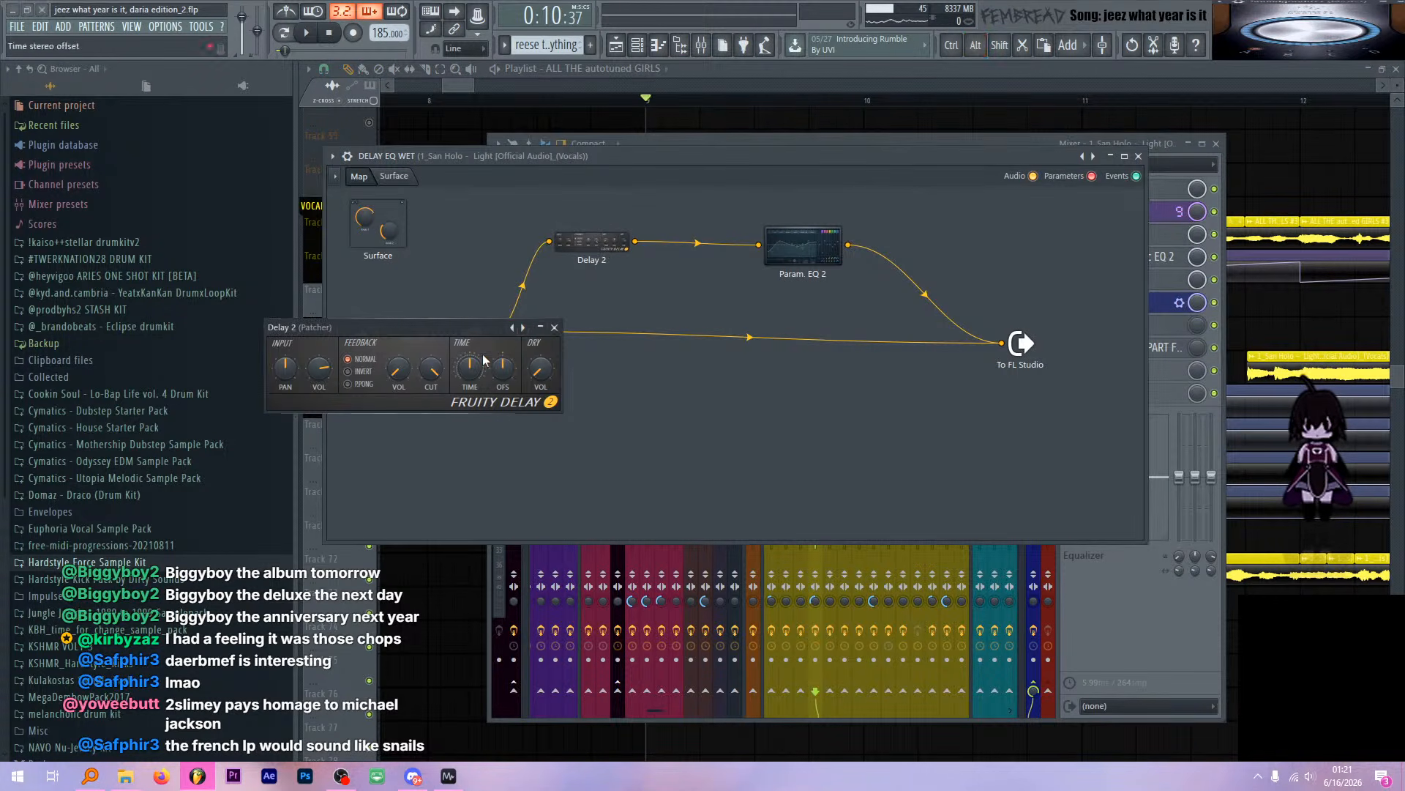
{"action": "left_click", "coordinate": [554, 328]}
{"action": "left_click_drag", "start_coordinate": [677, 158], "coordinate": [686, 157]}
{"action": "key", "text": "space"}
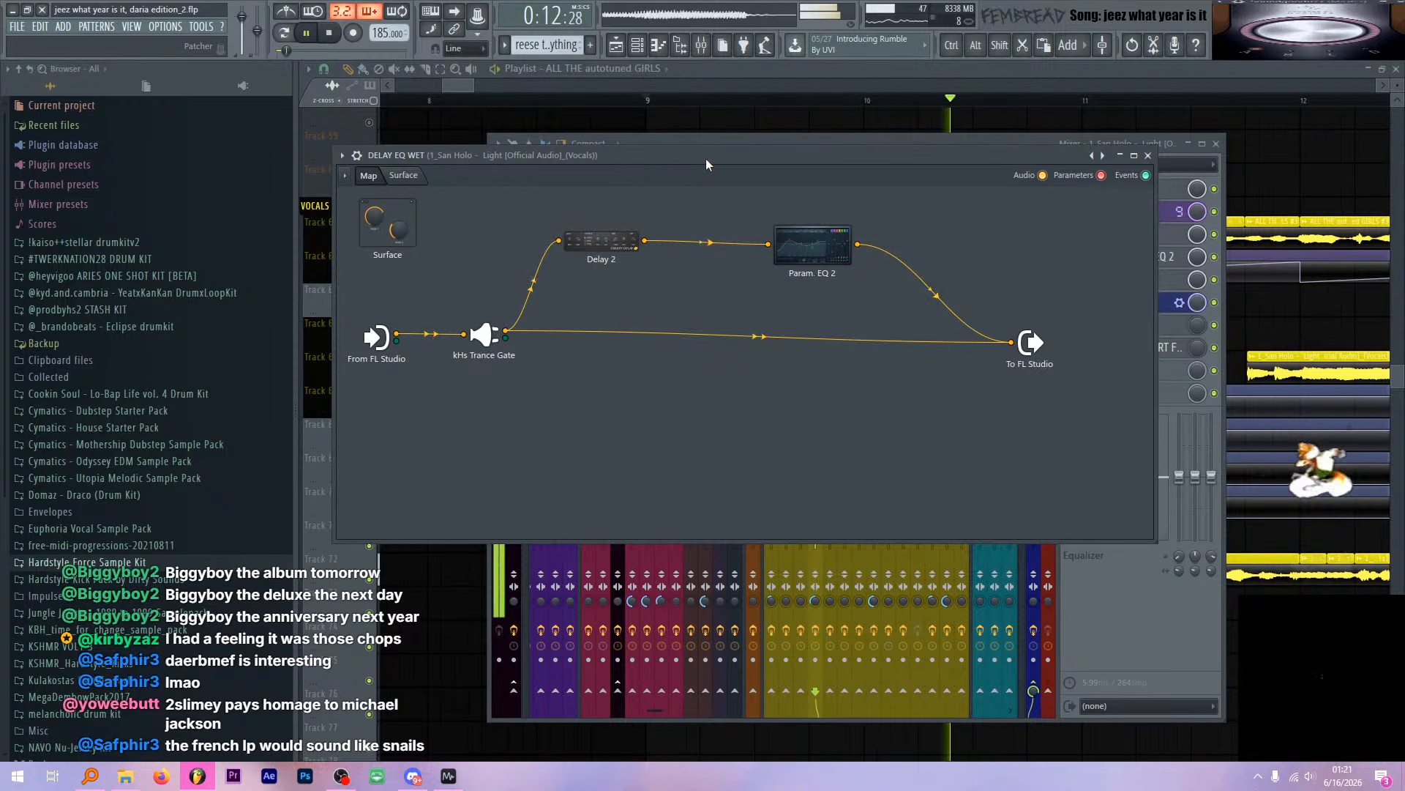
Inspect the kHs Trance Gate pattern and mix in DELAY EQ WET during playback, and close the patcher
{"action": "left_click", "coordinate": [484, 335]}
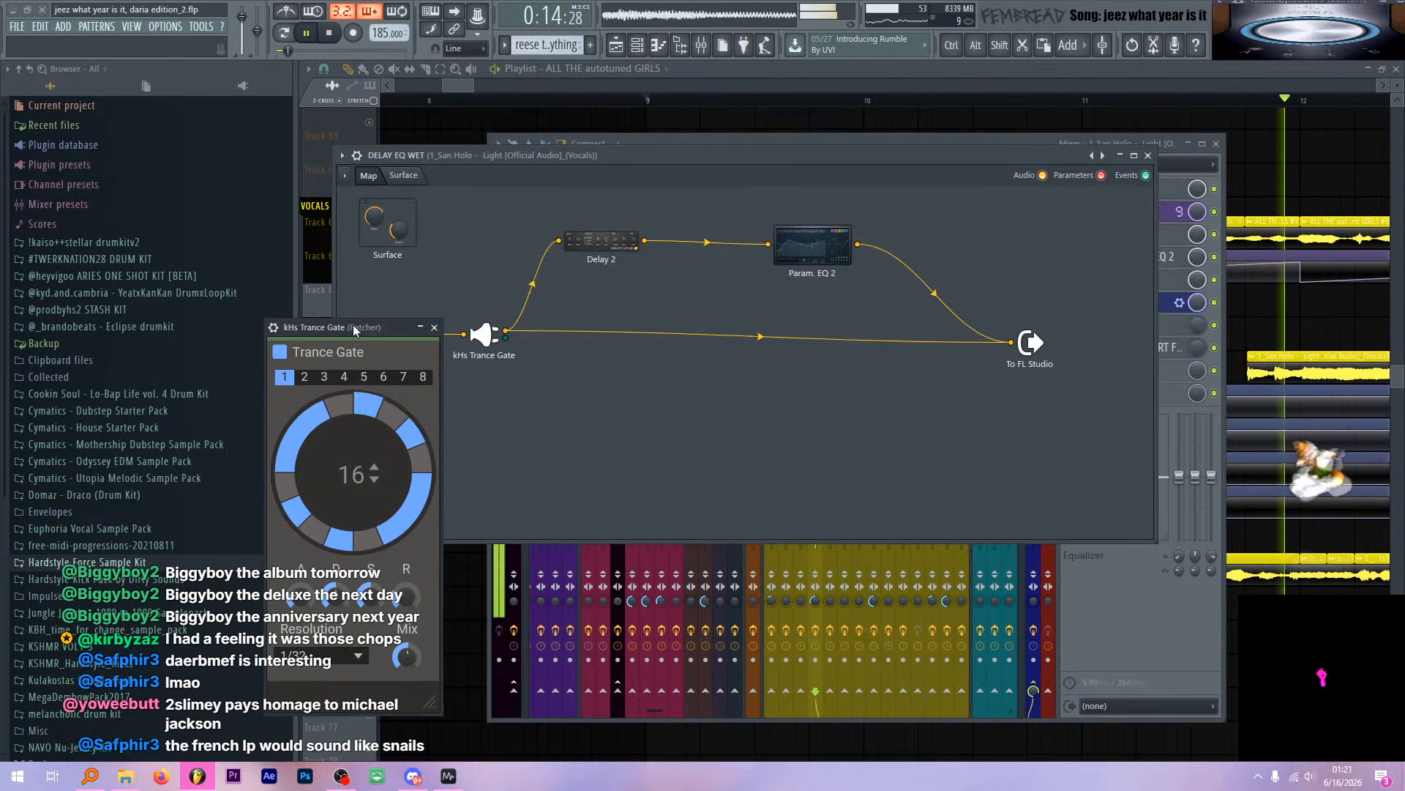
{"action": "left_click_drag", "start_coordinate": [353, 323], "coordinate": [389, 319]}
{"action": "key", "text": "space"}
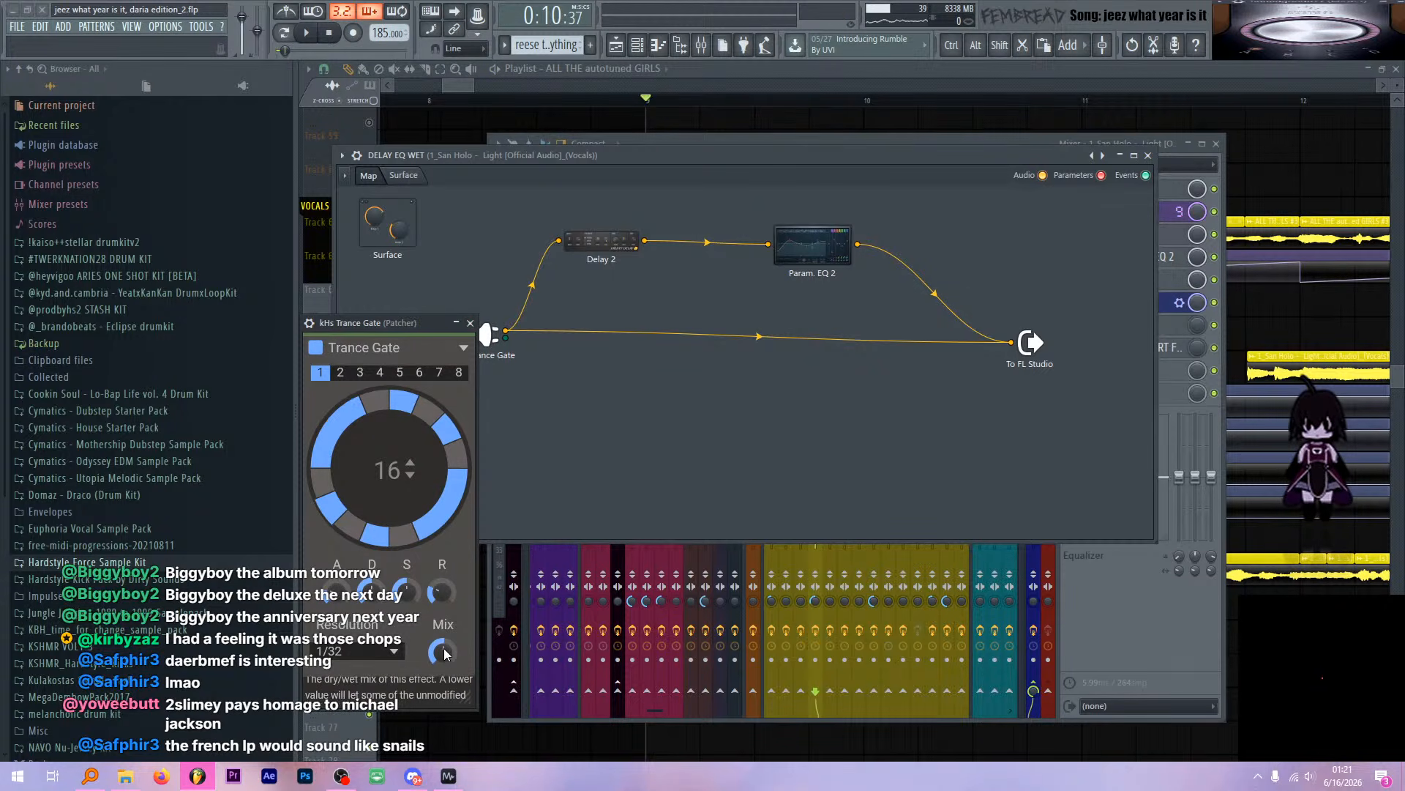
{"action": "left_click", "coordinate": [470, 323]}
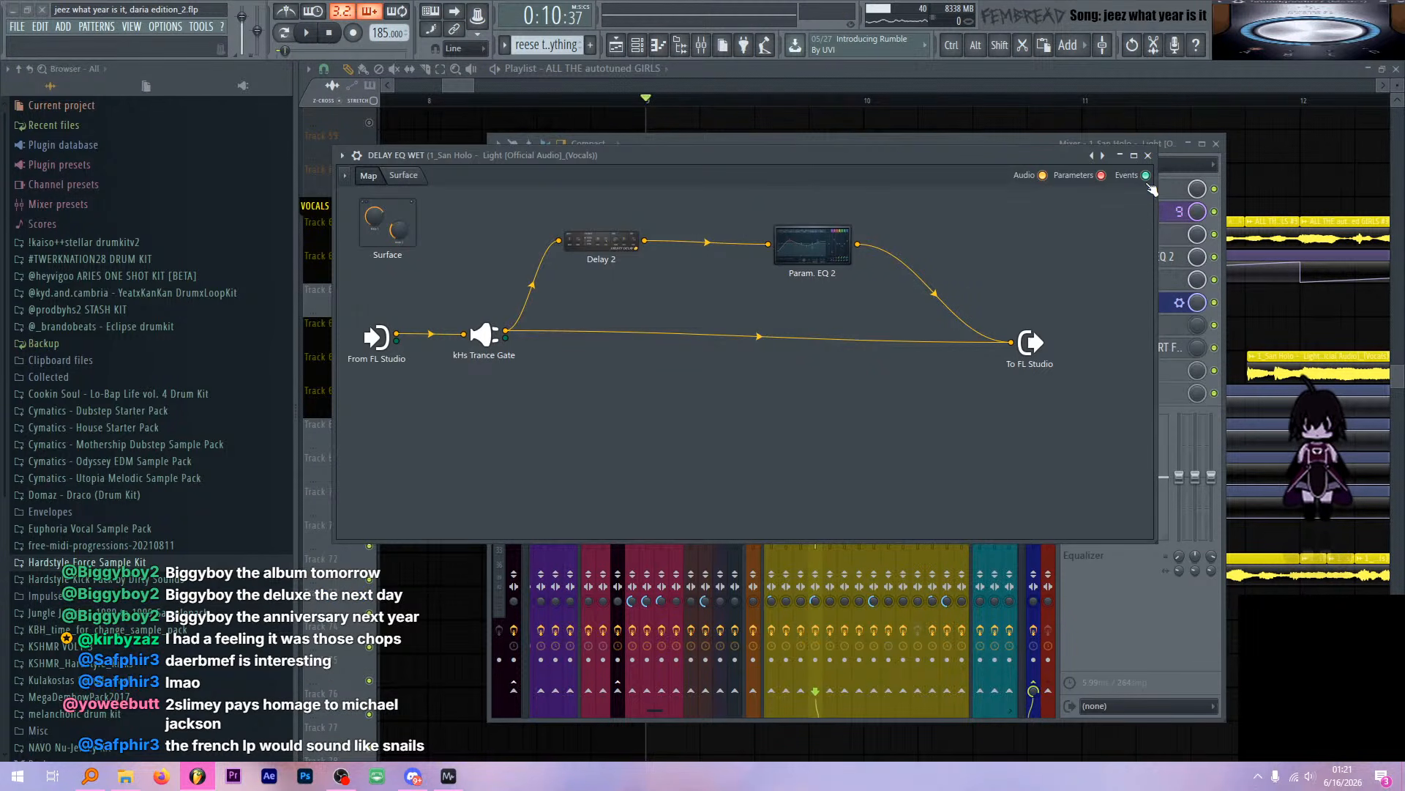
{"action": "left_click", "coordinate": [1148, 155]}
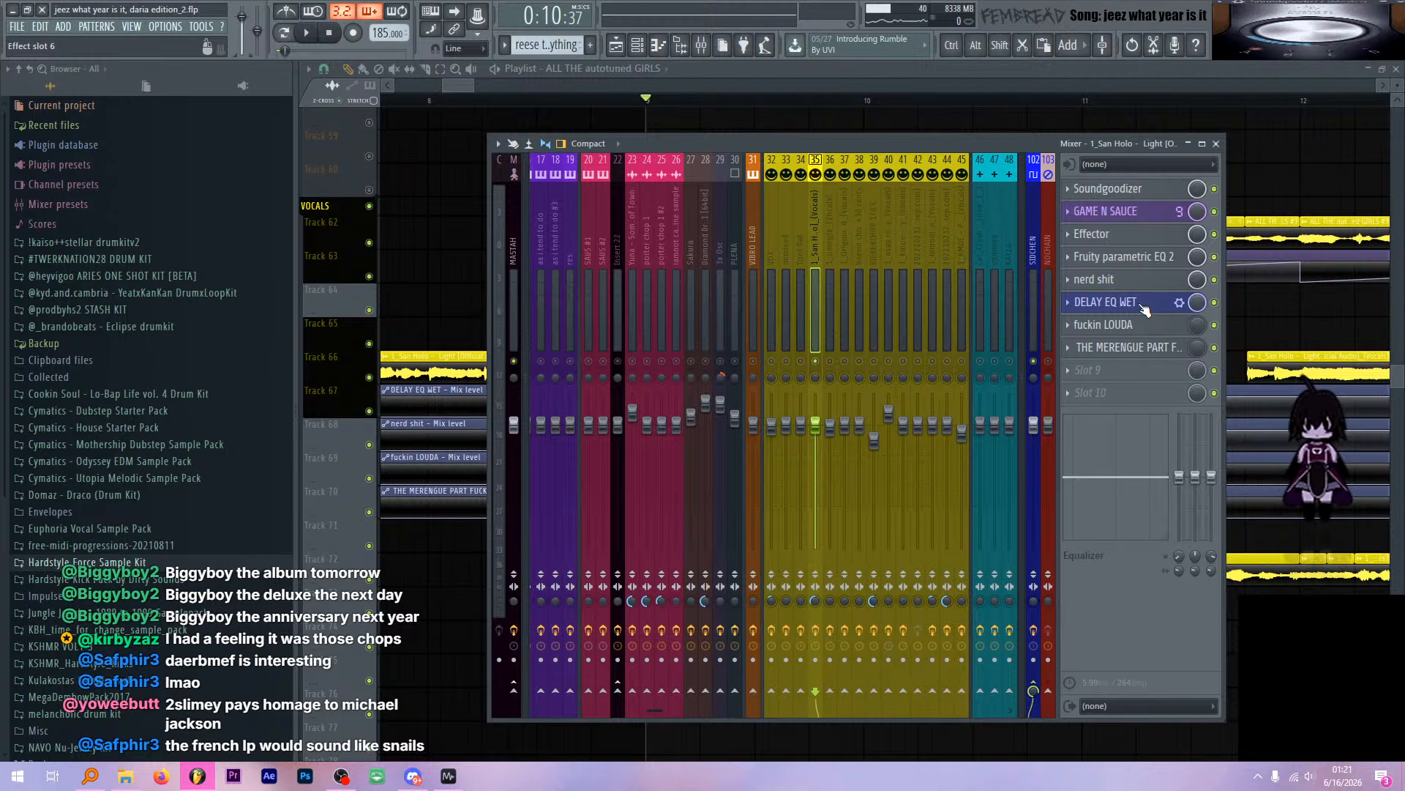
Play the vocals from bar 9 and bypass the effects on the 1_omegle_(Vocals) mixer track
{"action": "key", "text": "F9"}
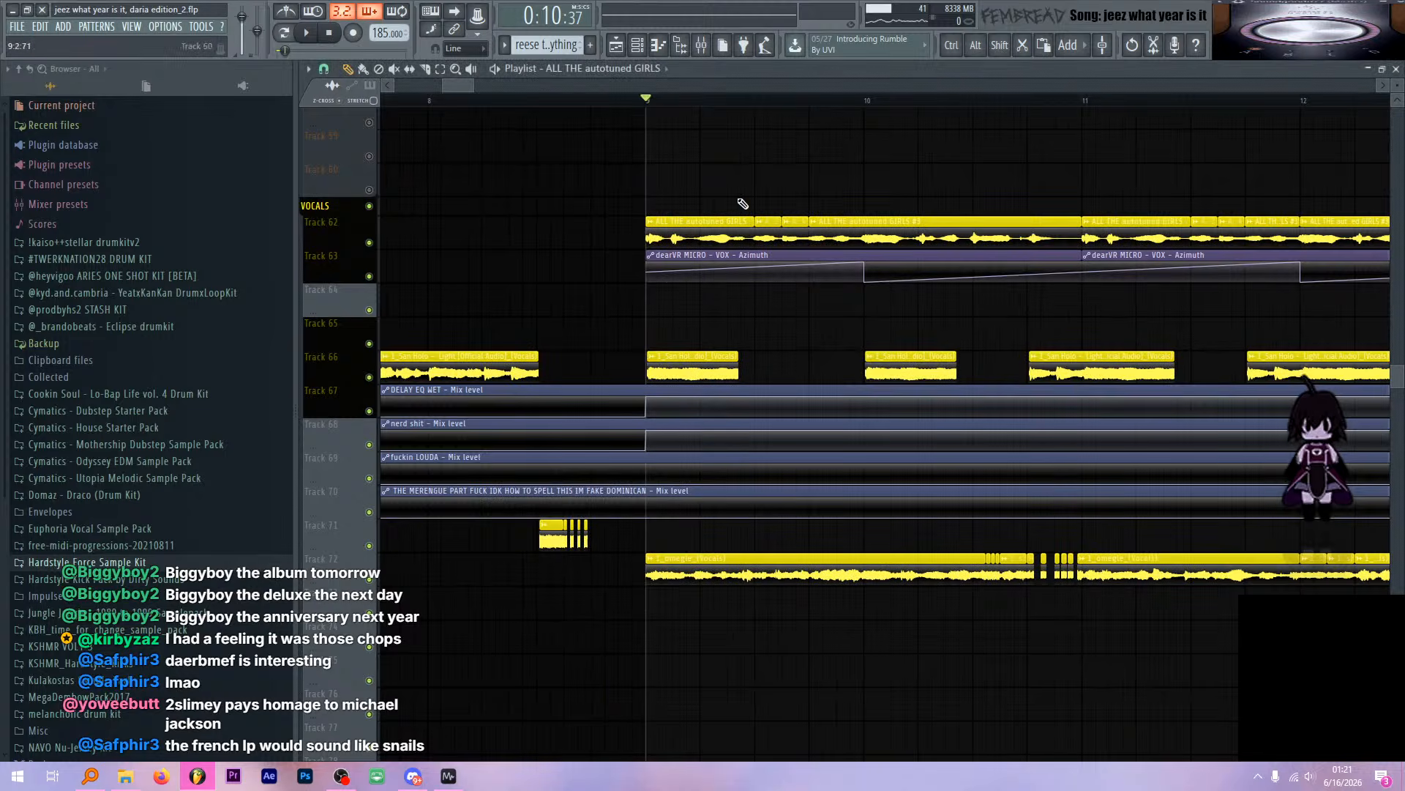
{"action": "scroll", "coordinate": [636, 272], "scroll_direction": "down", "scroll_amount": 3}
{"action": "scroll", "coordinate": [754, 305], "scroll_direction": "down", "scroll_amount": 3}
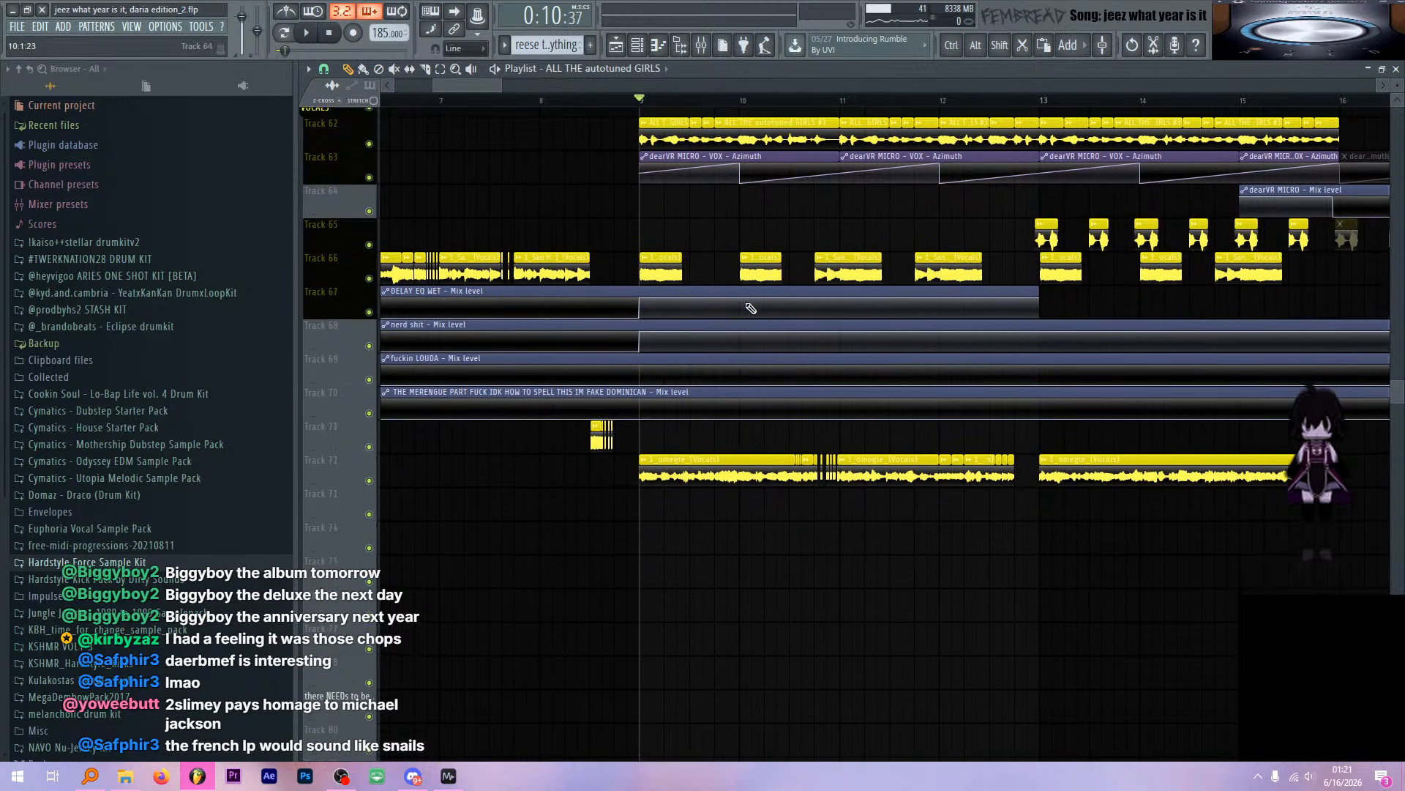
{"action": "scroll", "coordinate": [823, 245], "scroll_direction": "down", "scroll_amount": 3}
{"action": "key", "text": "space"}
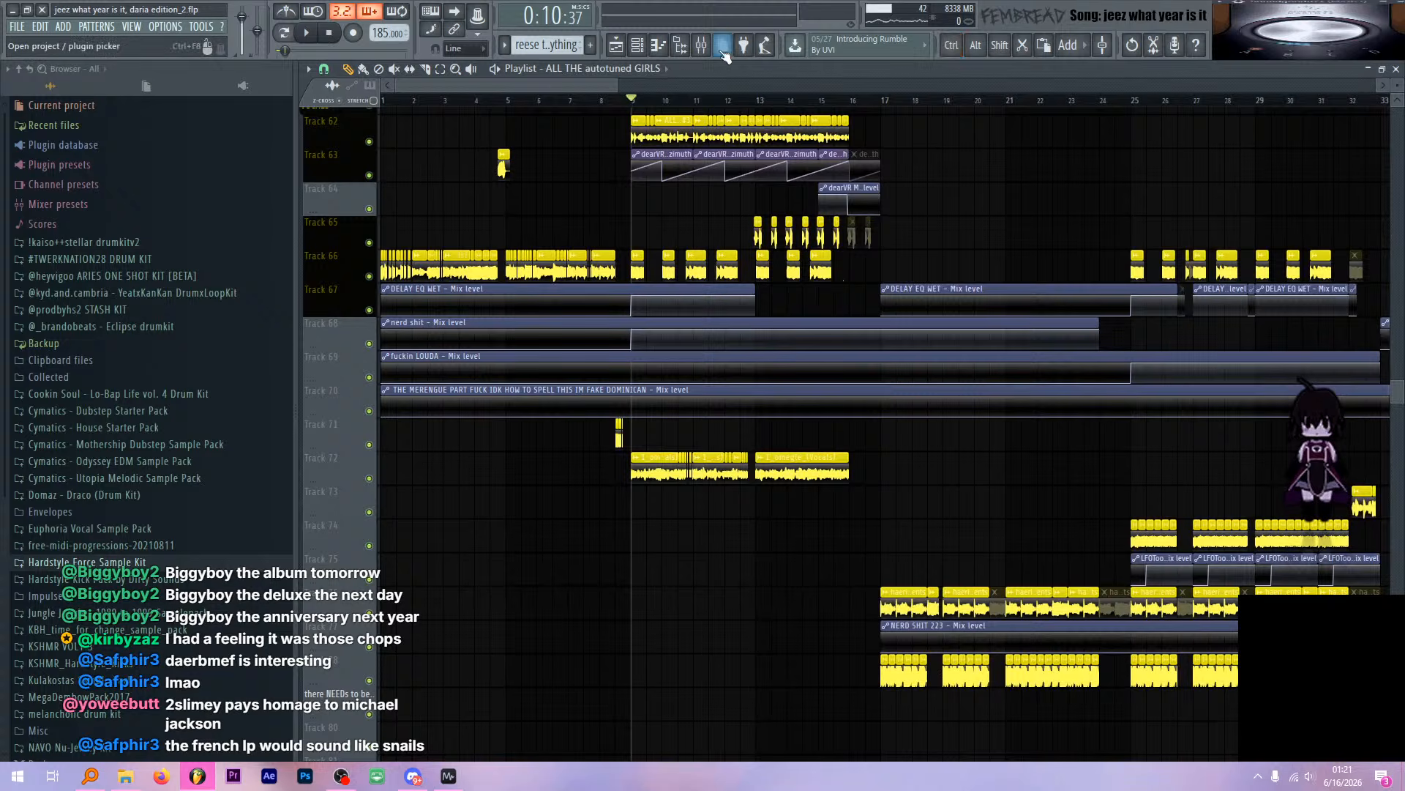
{"action": "key", "text": "F9"}
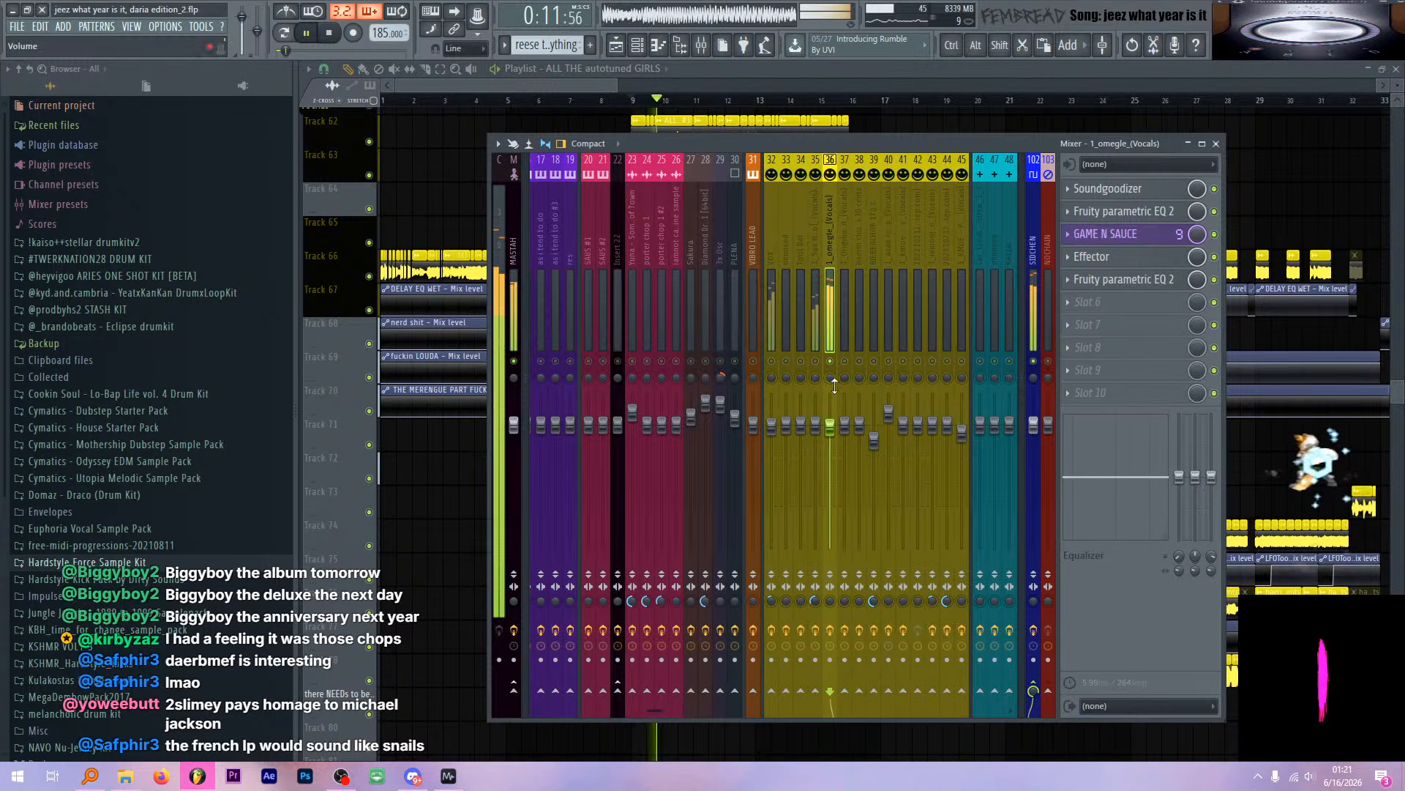
{"action": "left_click", "coordinate": [830, 630]}
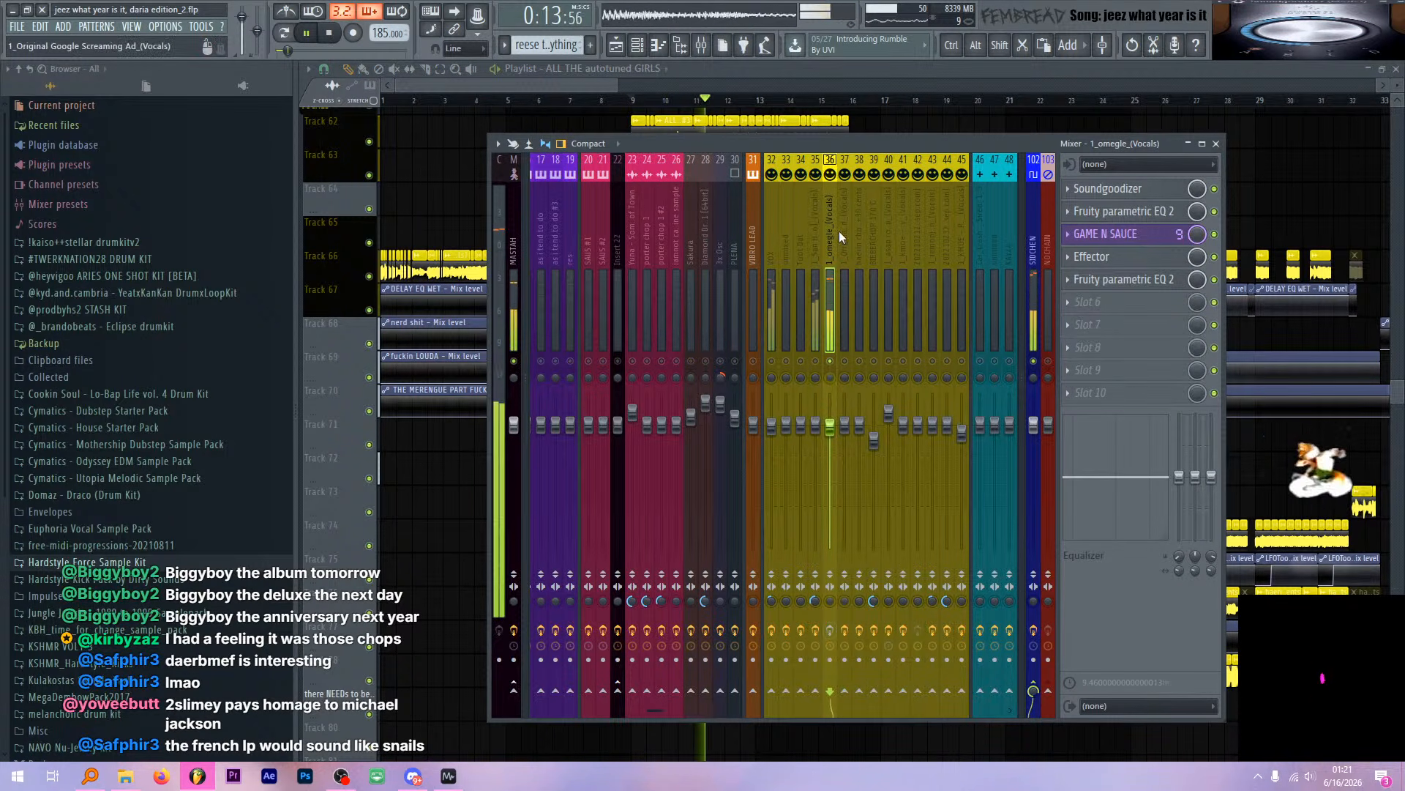
{"action": "key", "text": "space"}
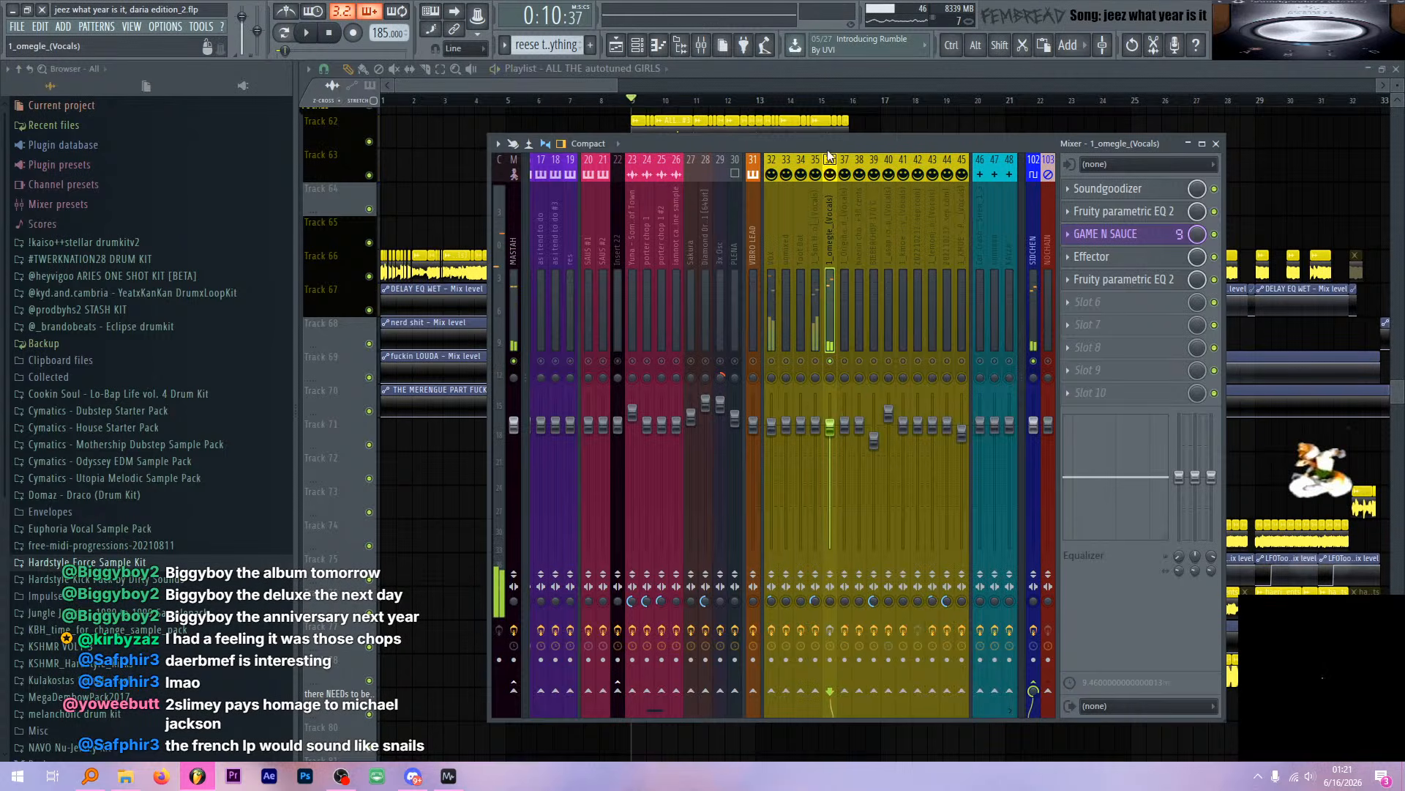
Locate the 1_omegle_(Vocals) clips on Track 72, and disable every effect slot on their mixer track except Soundgoodizer
{"action": "key", "text": "F9"}
{"action": "scroll", "coordinate": [688, 464], "scroll_direction": "up", "scroll_amount": 5}
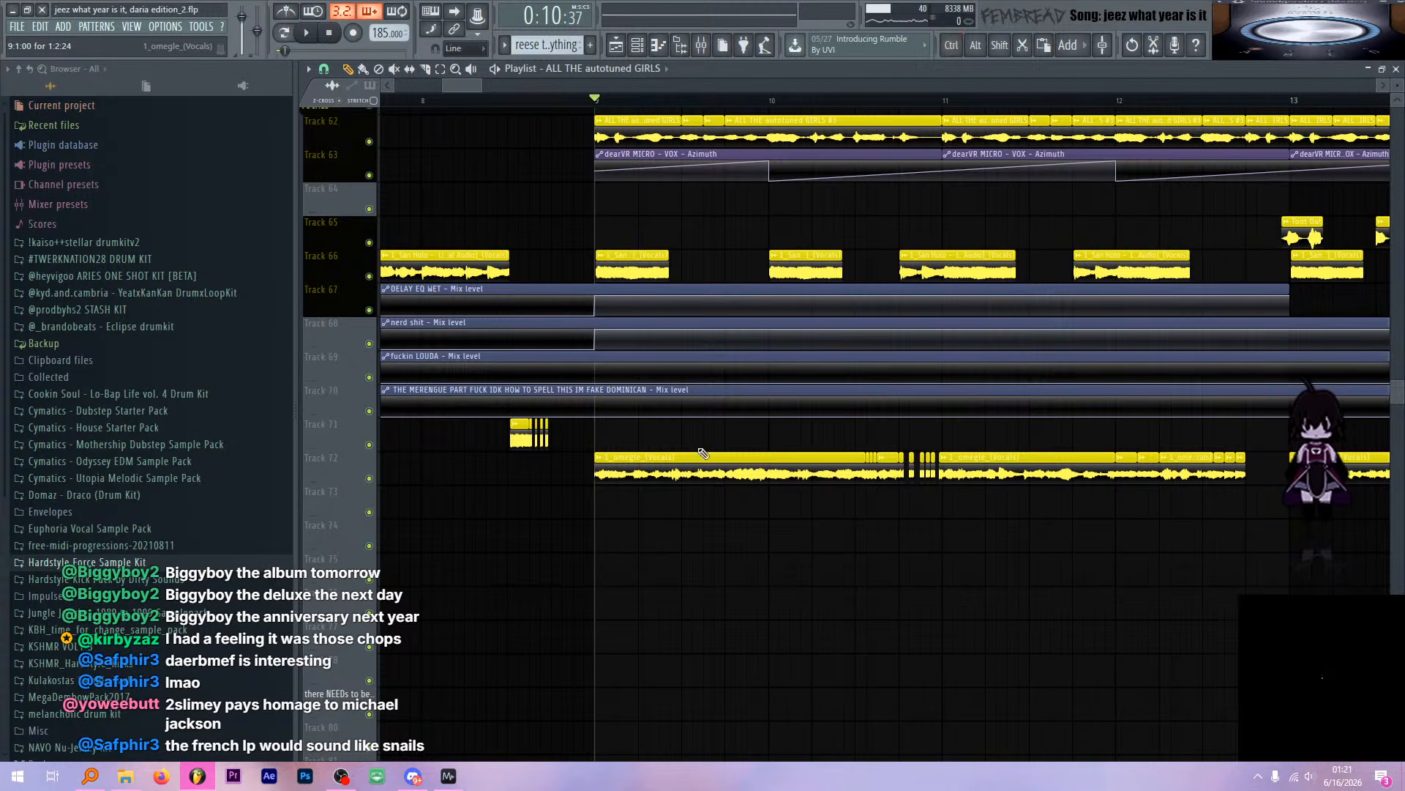
{"action": "left_click", "coordinate": [703, 43]}
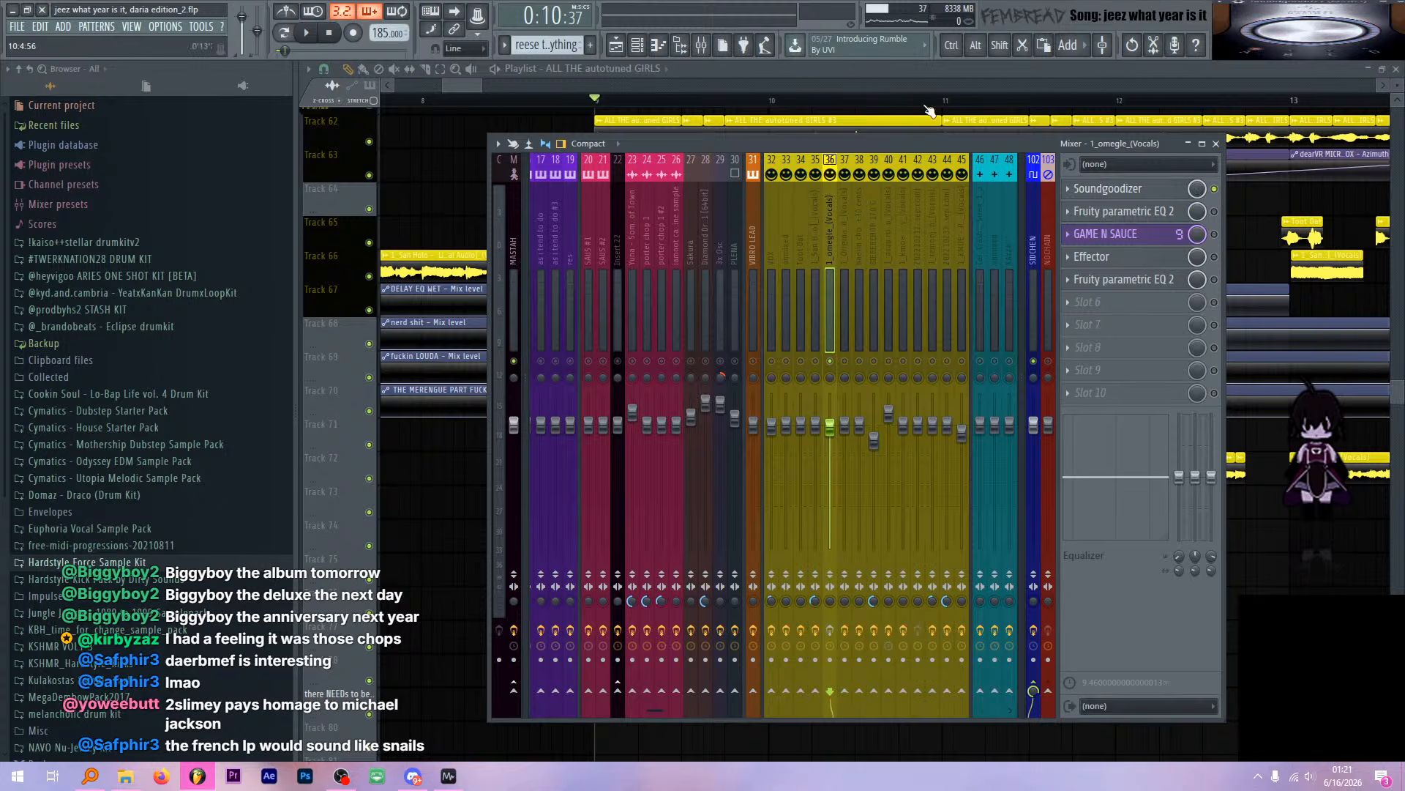
Inspect the sample settings and time stretching of the 1_omegle_(Vocals) clip at bar 9, and close them
{"action": "left_click", "coordinate": [884, 71]}
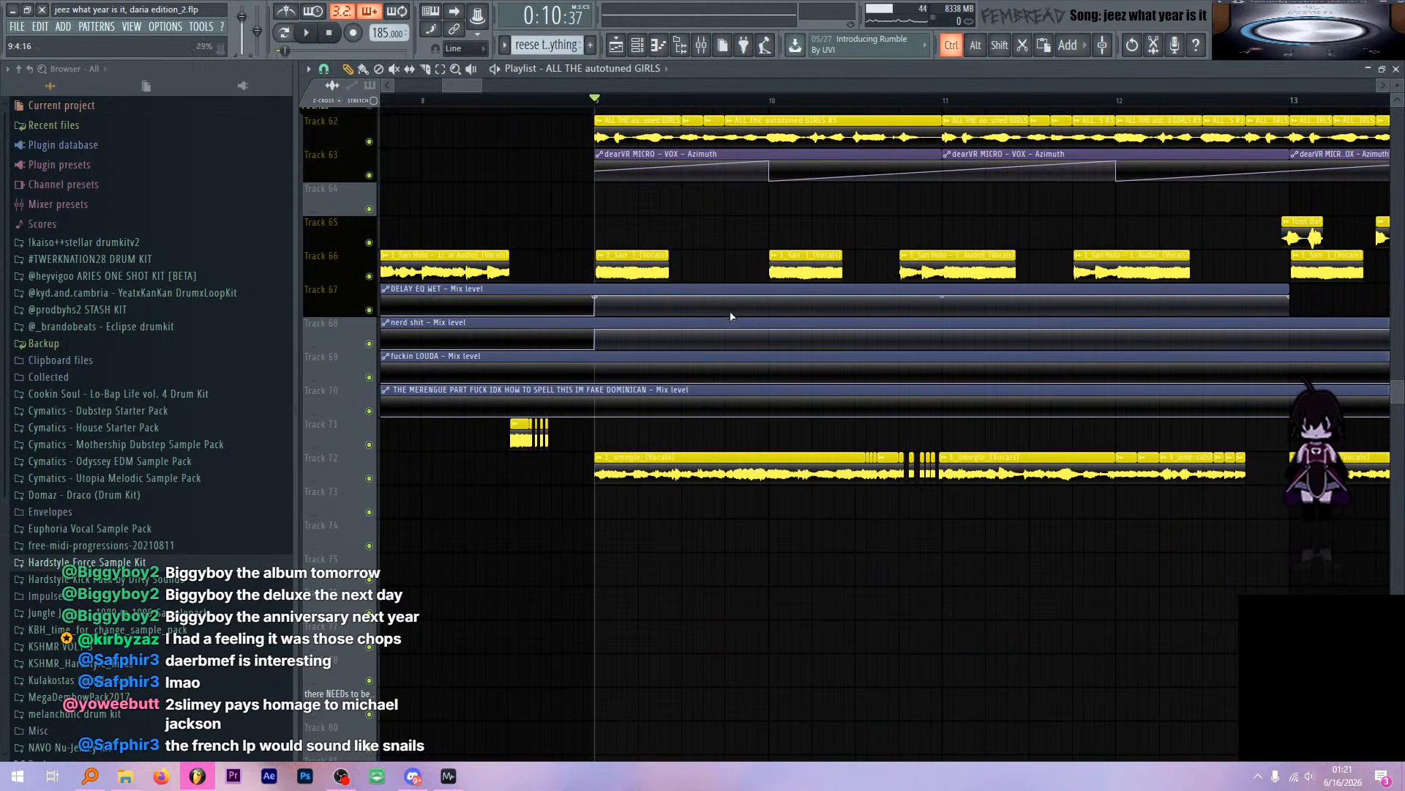
{"action": "scroll", "coordinate": [667, 457], "scroll_direction": "up", "scroll_amount": 3}
{"action": "double_click", "coordinate": [676, 461]}
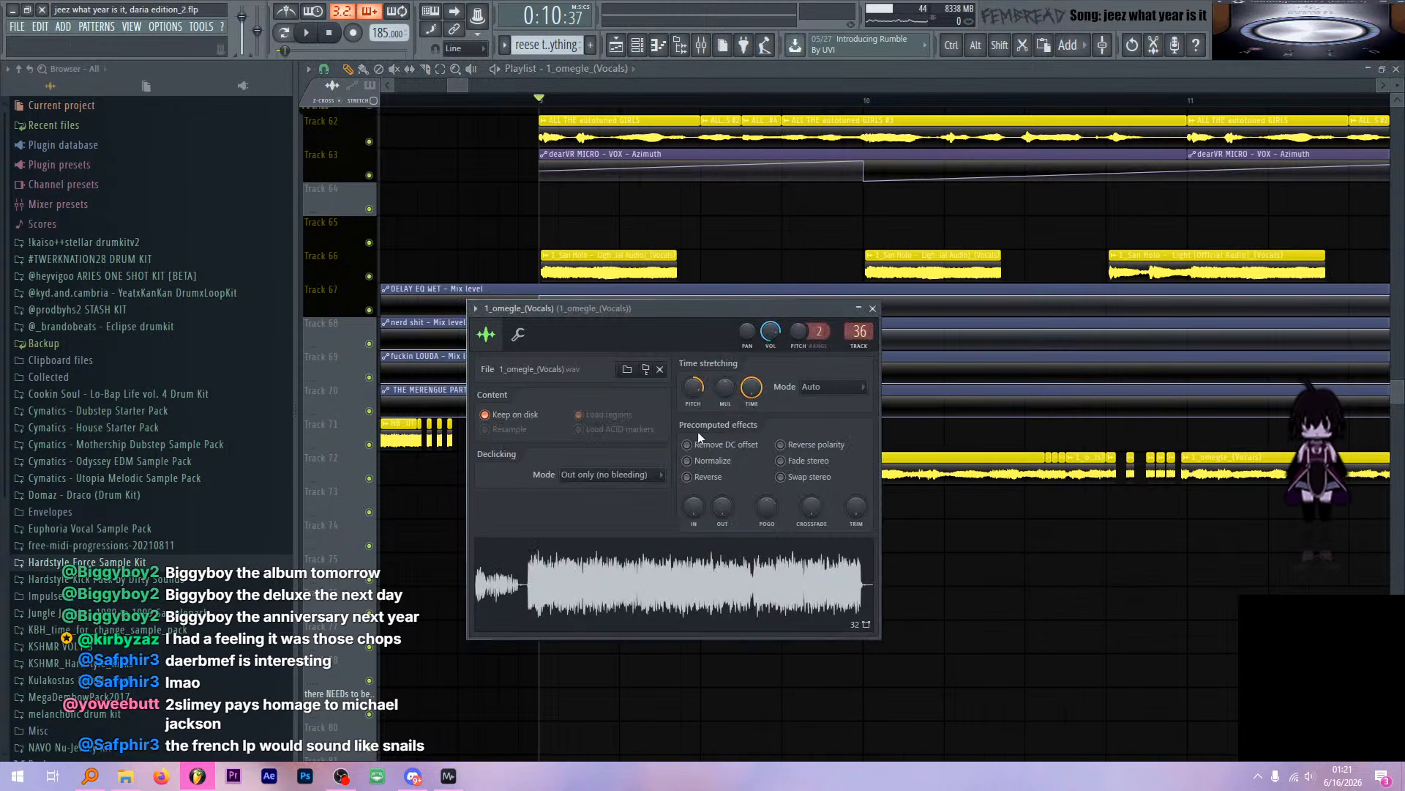
{"action": "left_click", "coordinate": [873, 308]}
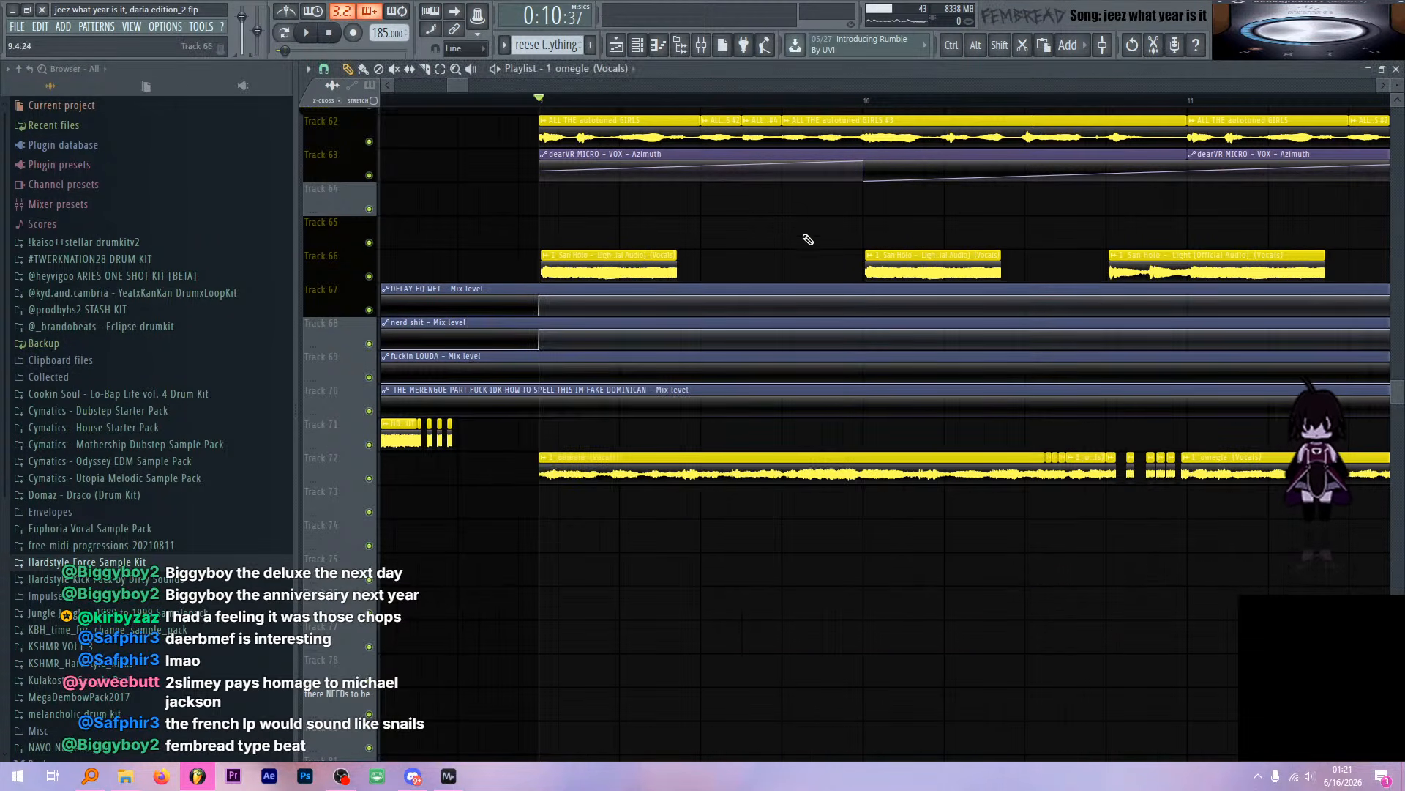
Inspect Soundgoodizer on the 1_omegle_(Vocals) mixer track while playing the vocals from bar 9
{"action": "left_click", "coordinate": [702, 46]}
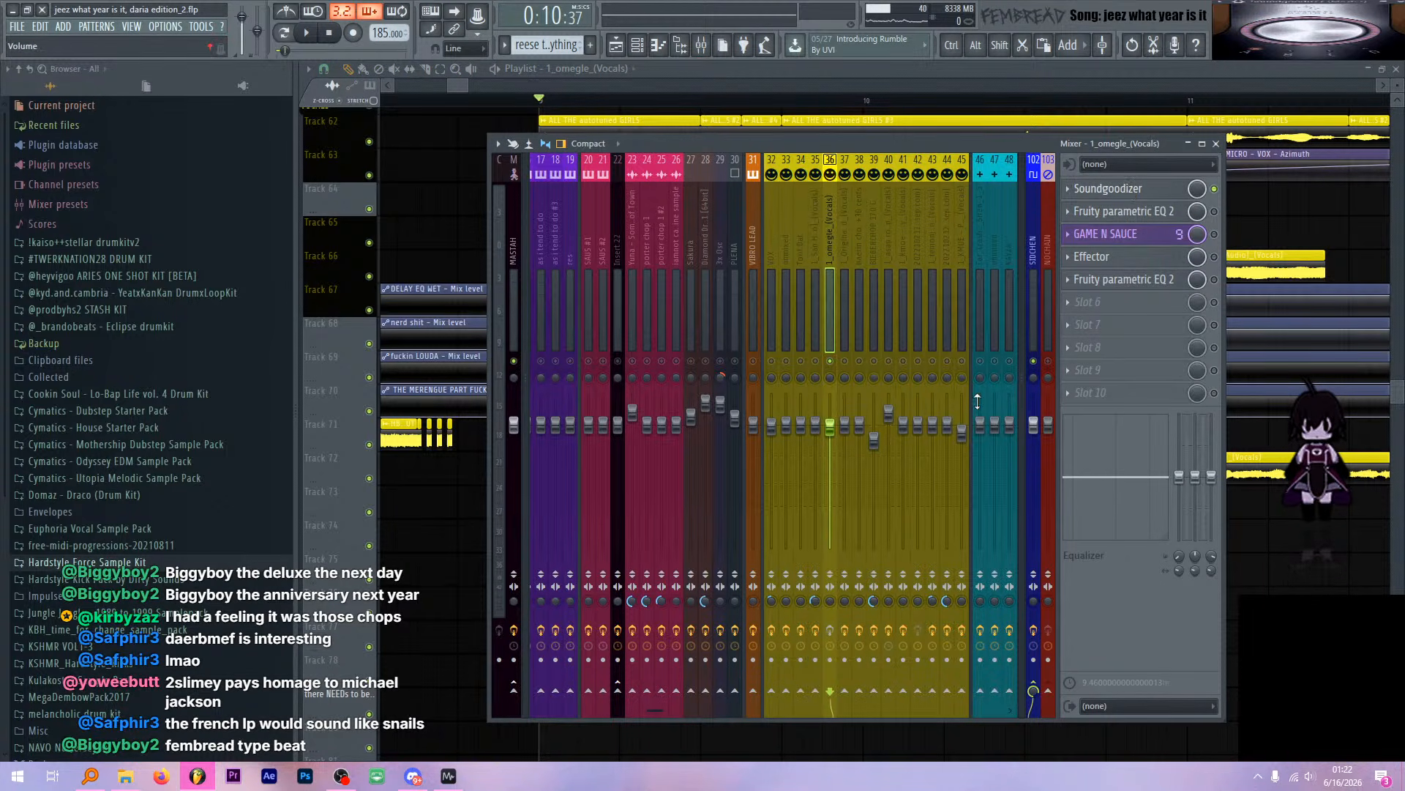
{"action": "left_click", "coordinate": [1129, 191]}
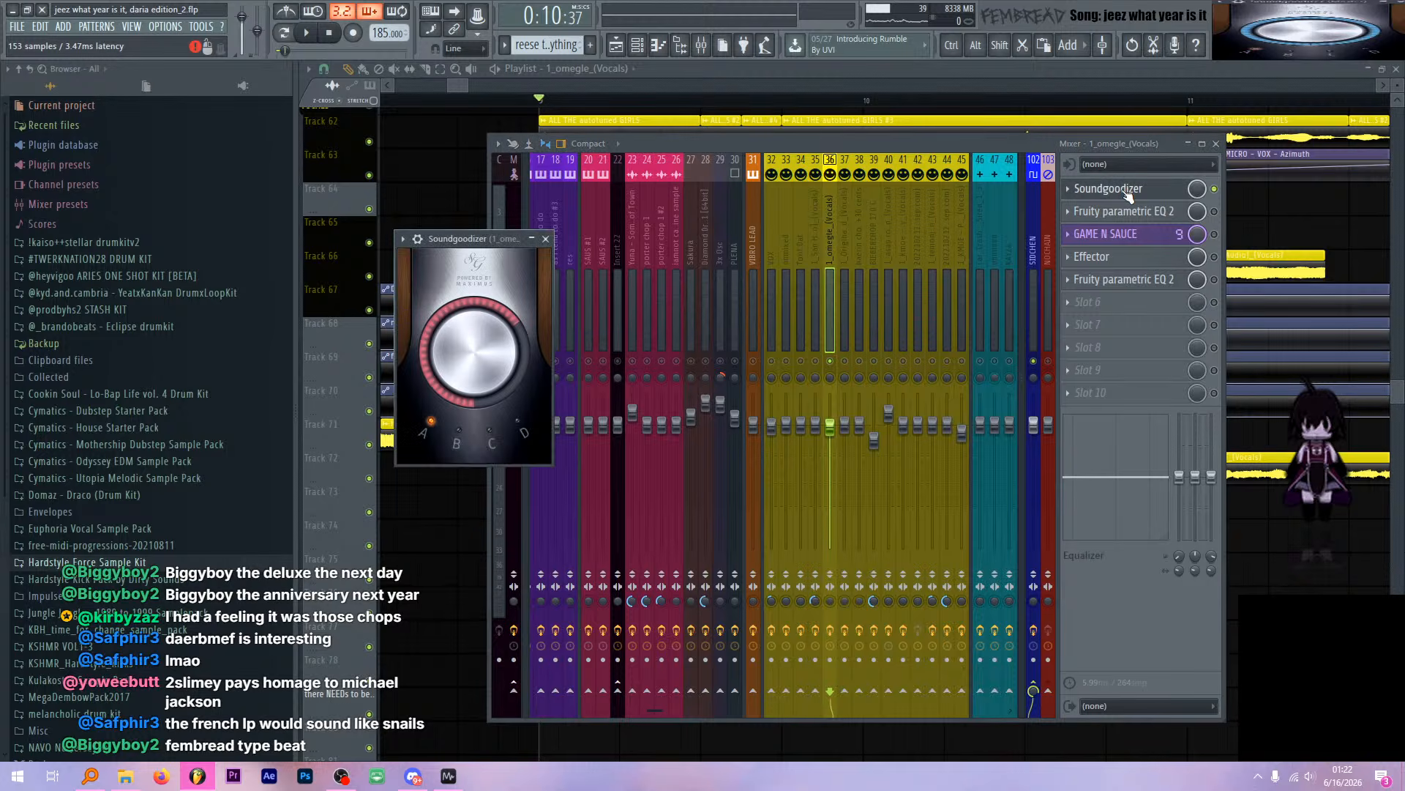
{"action": "key", "text": "space"}
{"action": "left_click", "coordinate": [1194, 195]}
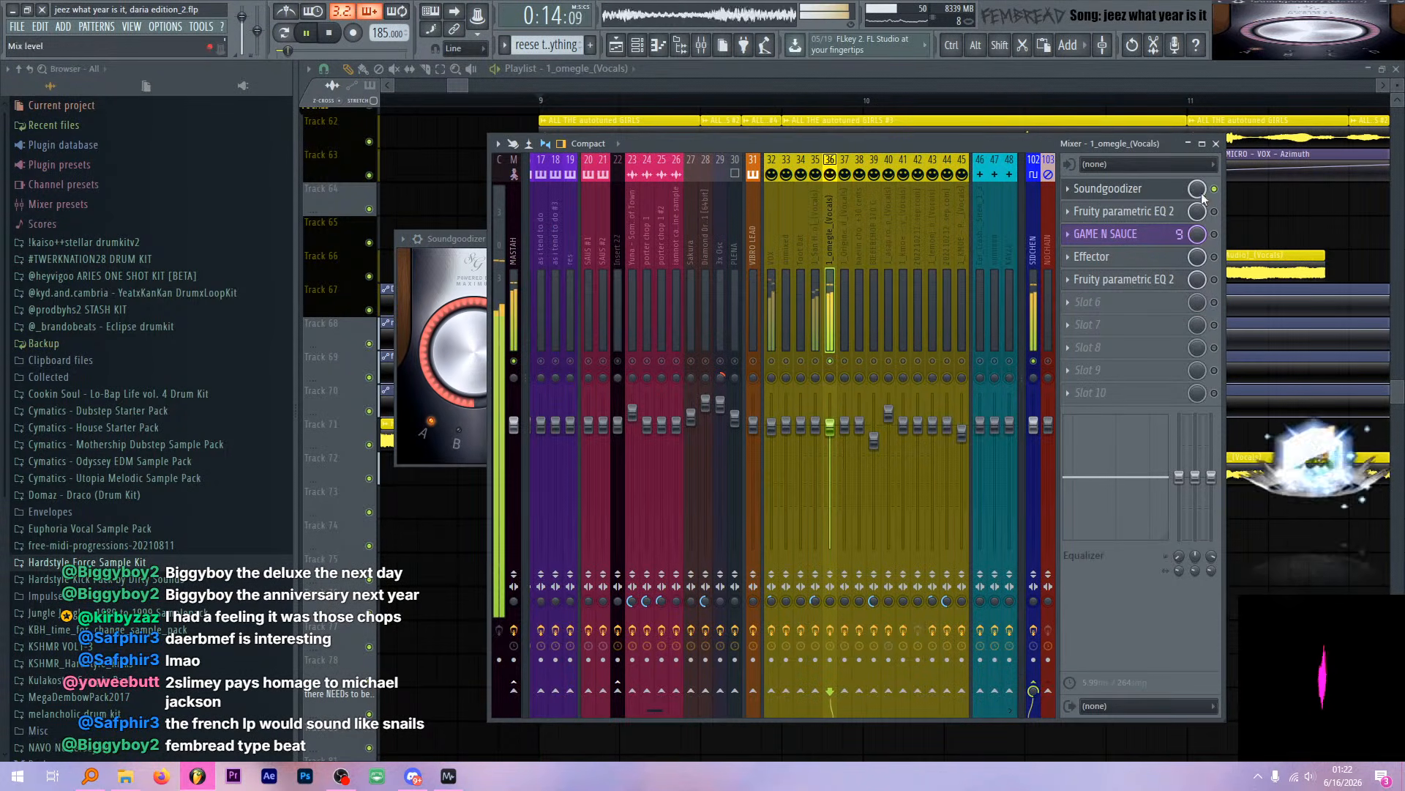
{"action": "left_click", "coordinate": [947, 72]}
{"action": "key", "text": "space"}
Enable the first Fruity parametric EQ 2 on the 1_omegle_(Vocals) mixer track and inspect its curve during playback
{"action": "scroll", "coordinate": [745, 225], "scroll_direction": "down", "scroll_amount": 3}
{"action": "scroll", "coordinate": [746, 227], "scroll_direction": "down", "scroll_amount": 3}
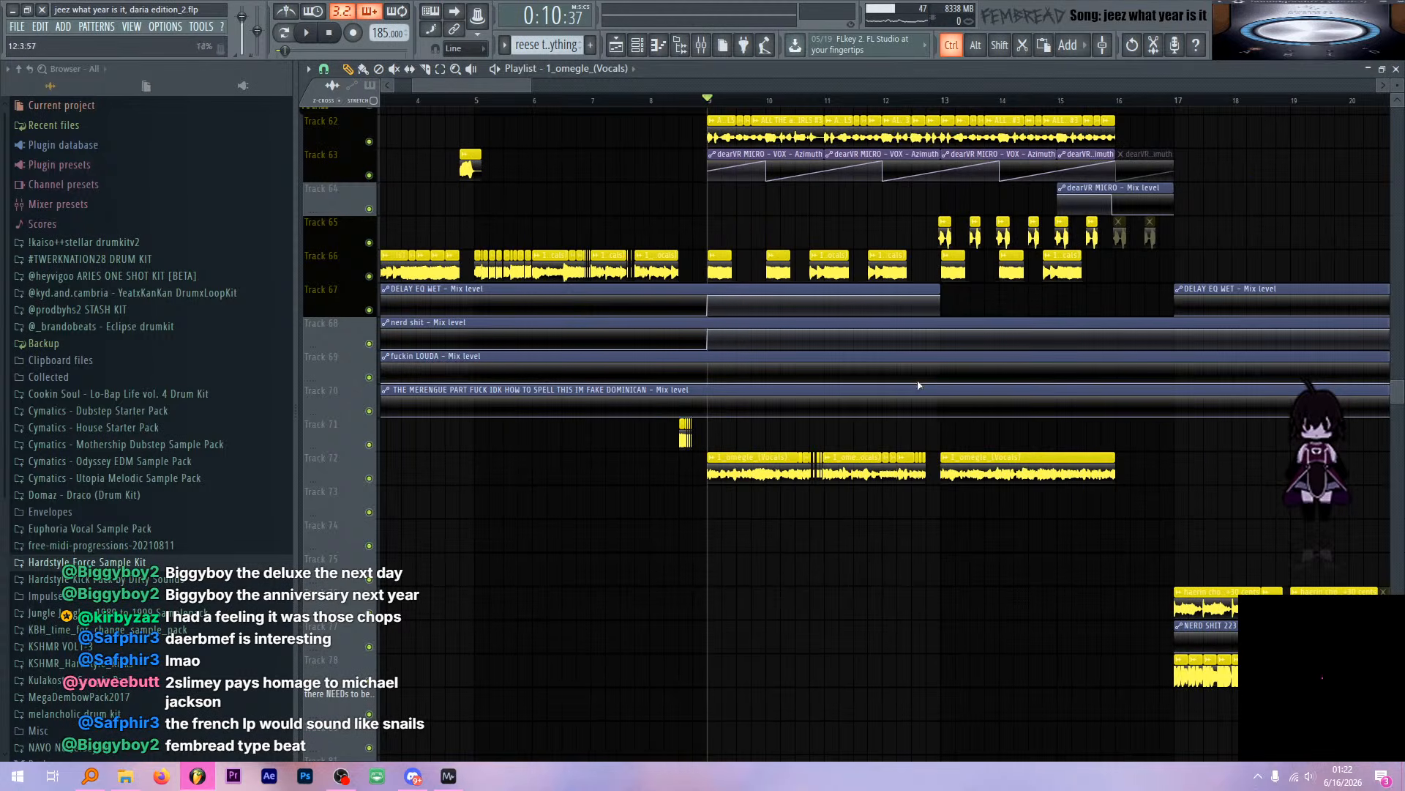
{"action": "scroll", "coordinate": [878, 391], "scroll_direction": "up", "scroll_amount": 3}
{"action": "scroll", "coordinate": [779, 417], "scroll_direction": "down", "scroll_amount": 4}
{"action": "scroll", "coordinate": [764, 314], "scroll_direction": "up", "scroll_amount": 4}
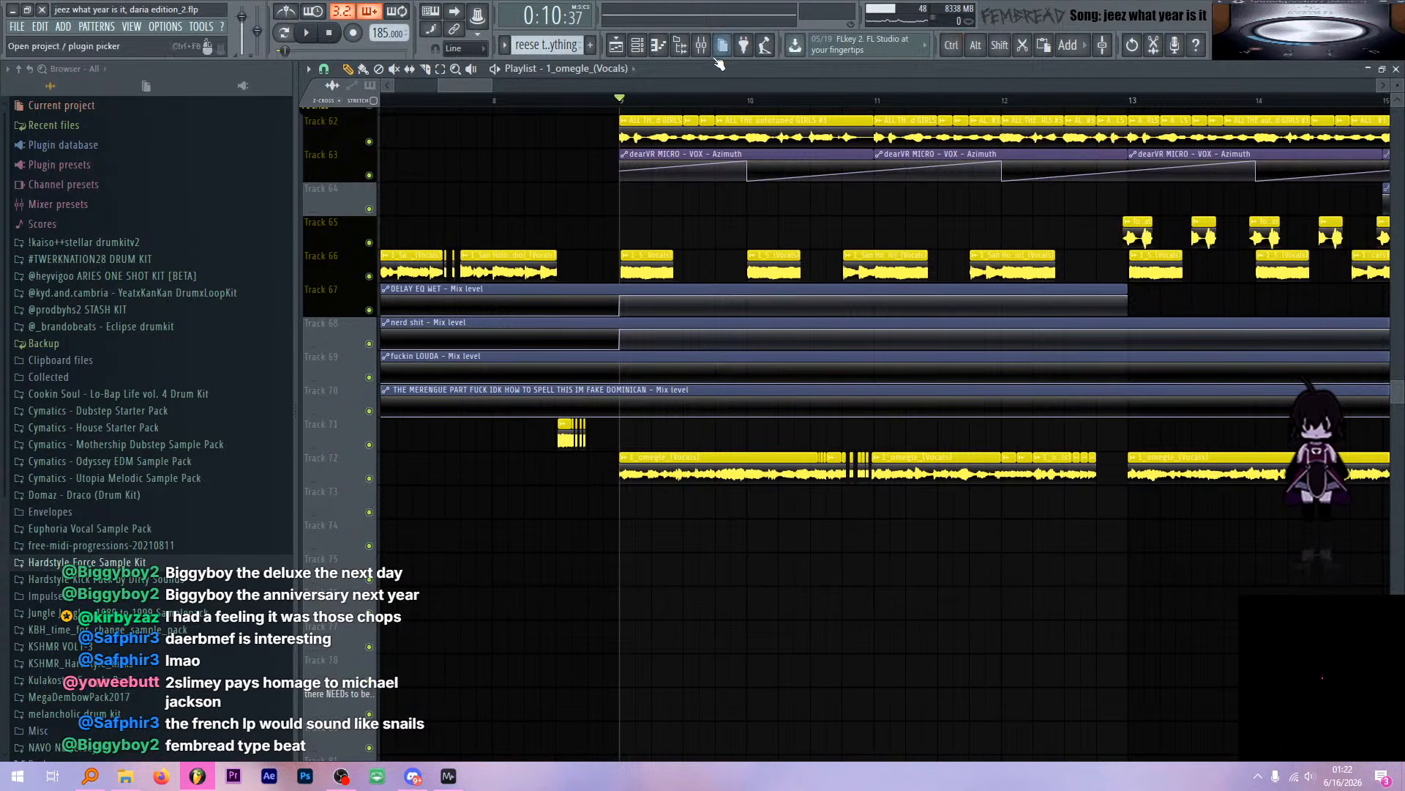
{"action": "left_click", "coordinate": [702, 49]}
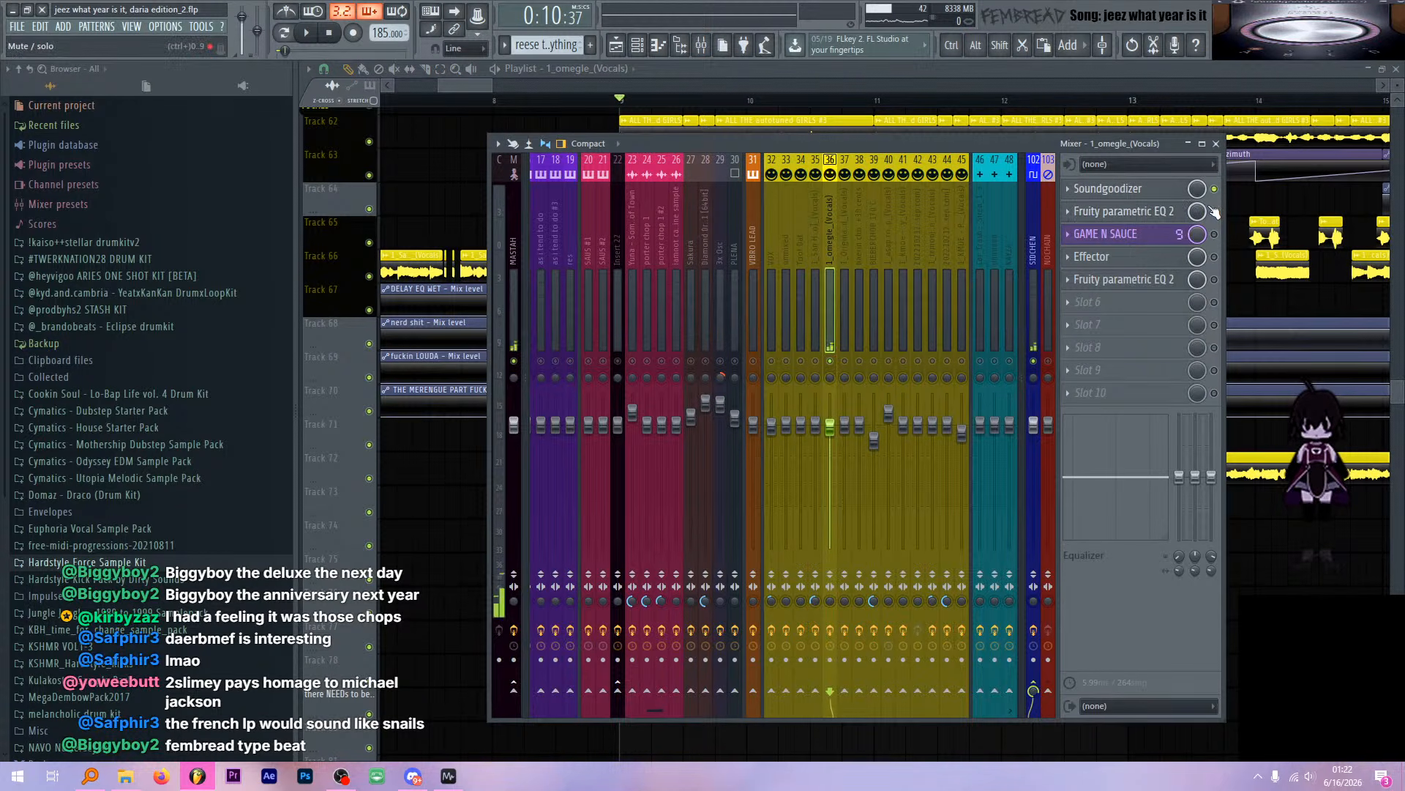
{"action": "left_click", "coordinate": [1123, 211]}
{"action": "left_click_drag", "start_coordinate": [599, 154], "coordinate": [634, 159]}
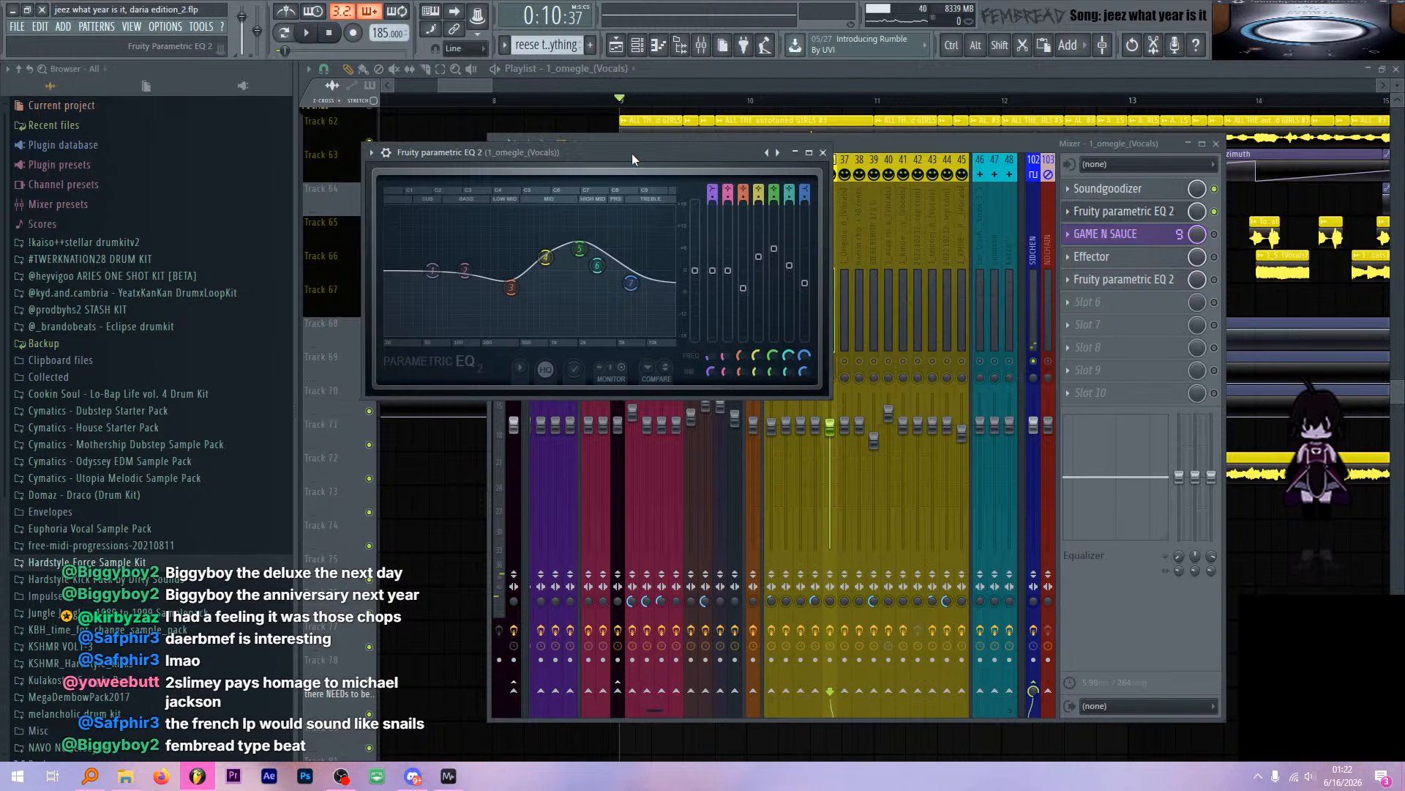
{"action": "key", "text": "space"}
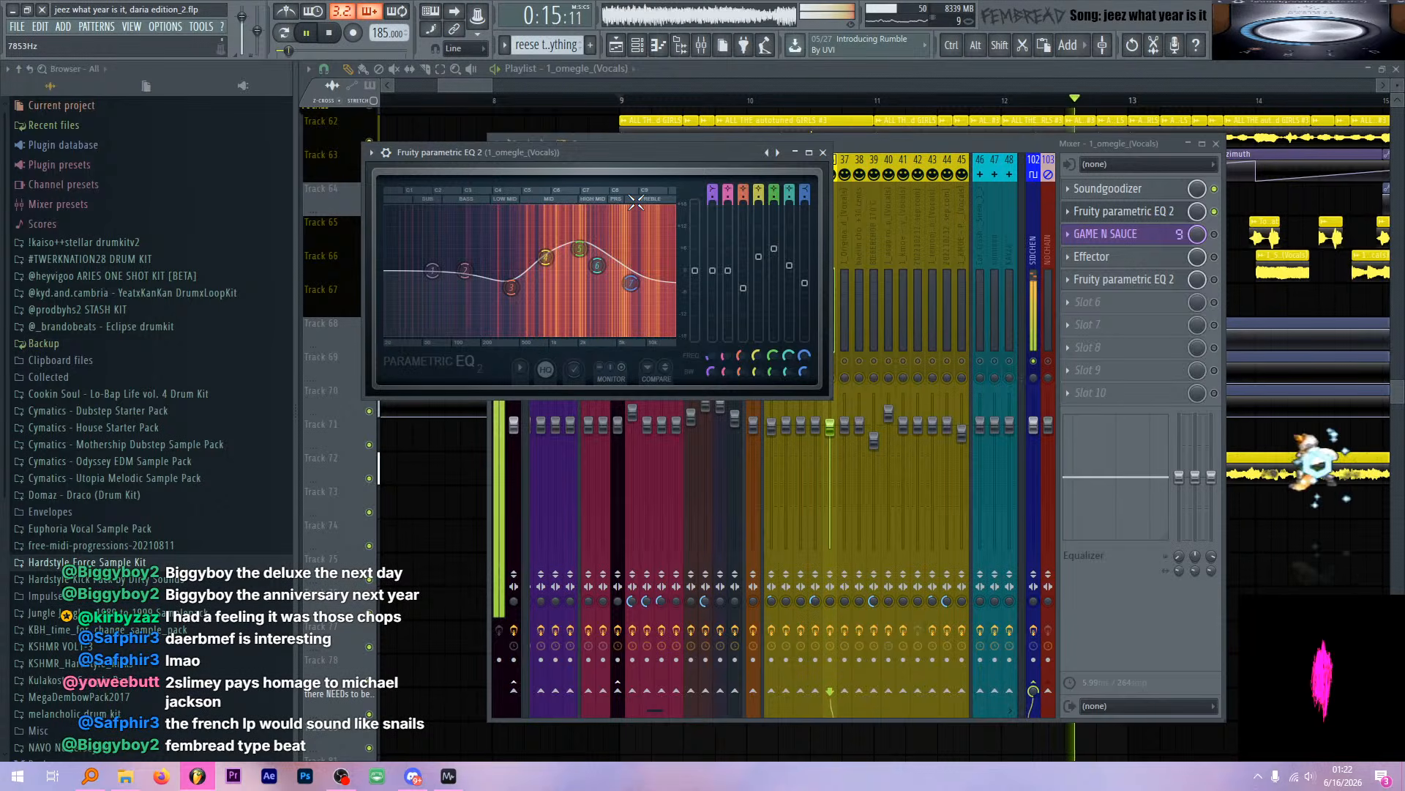
{"action": "key", "text": "space"}
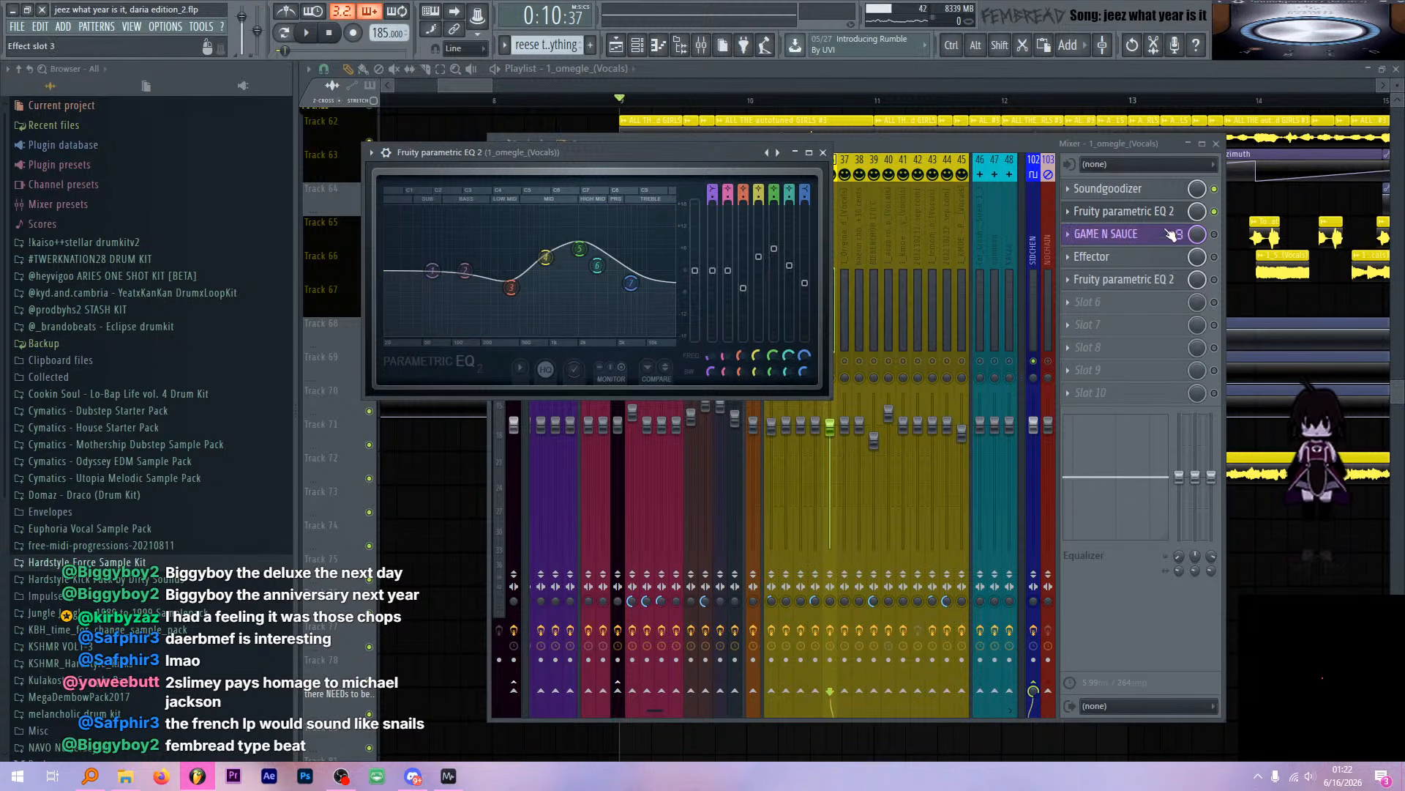
Enable GAME N SAUCE on the vocal track, inspect its SAUCE and GAME2 chain during playback, and close the patcher
{"action": "left_click", "coordinate": [1171, 235]}
{"action": "left_click", "coordinate": [1171, 232]}
{"action": "left_click", "coordinate": [1164, 235]}
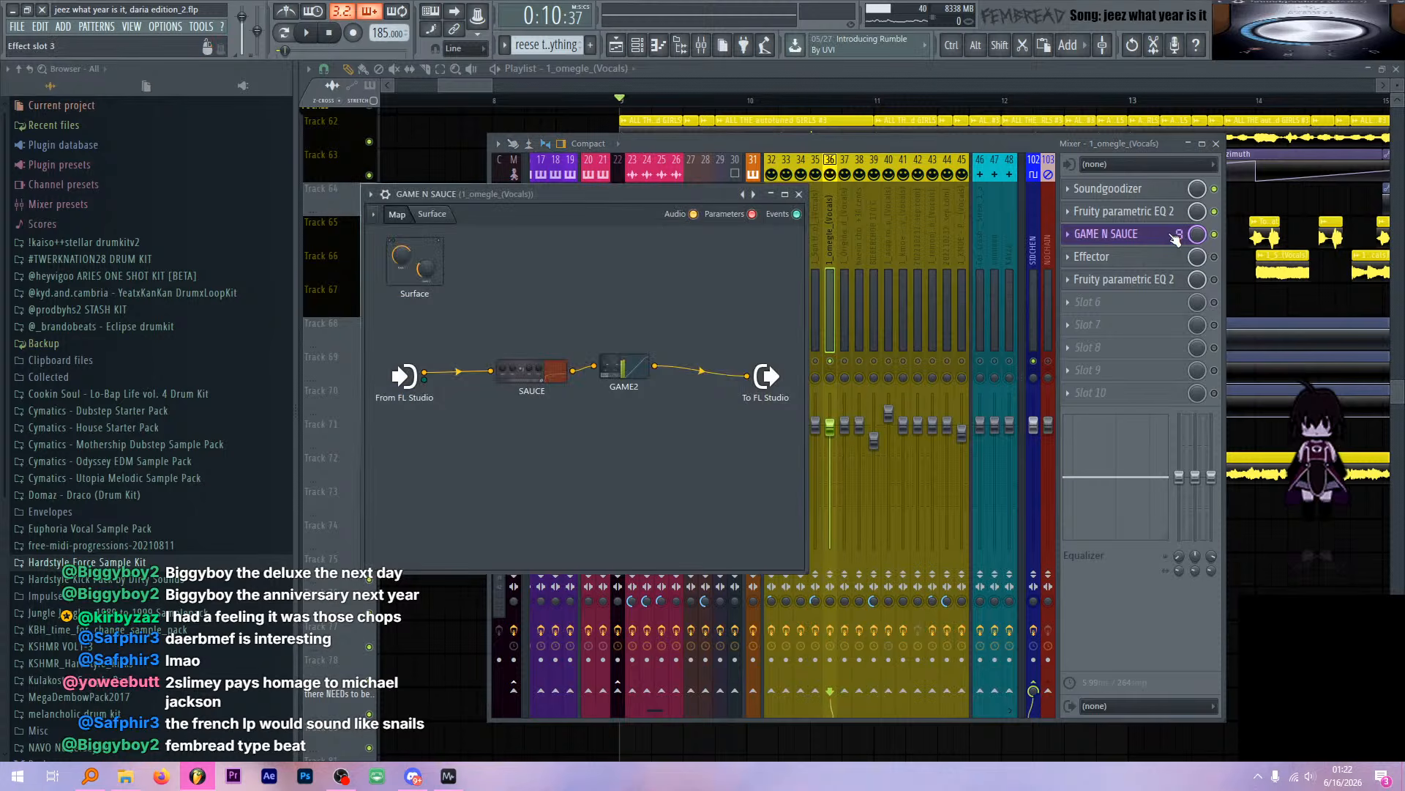
{"action": "key", "text": "space"}
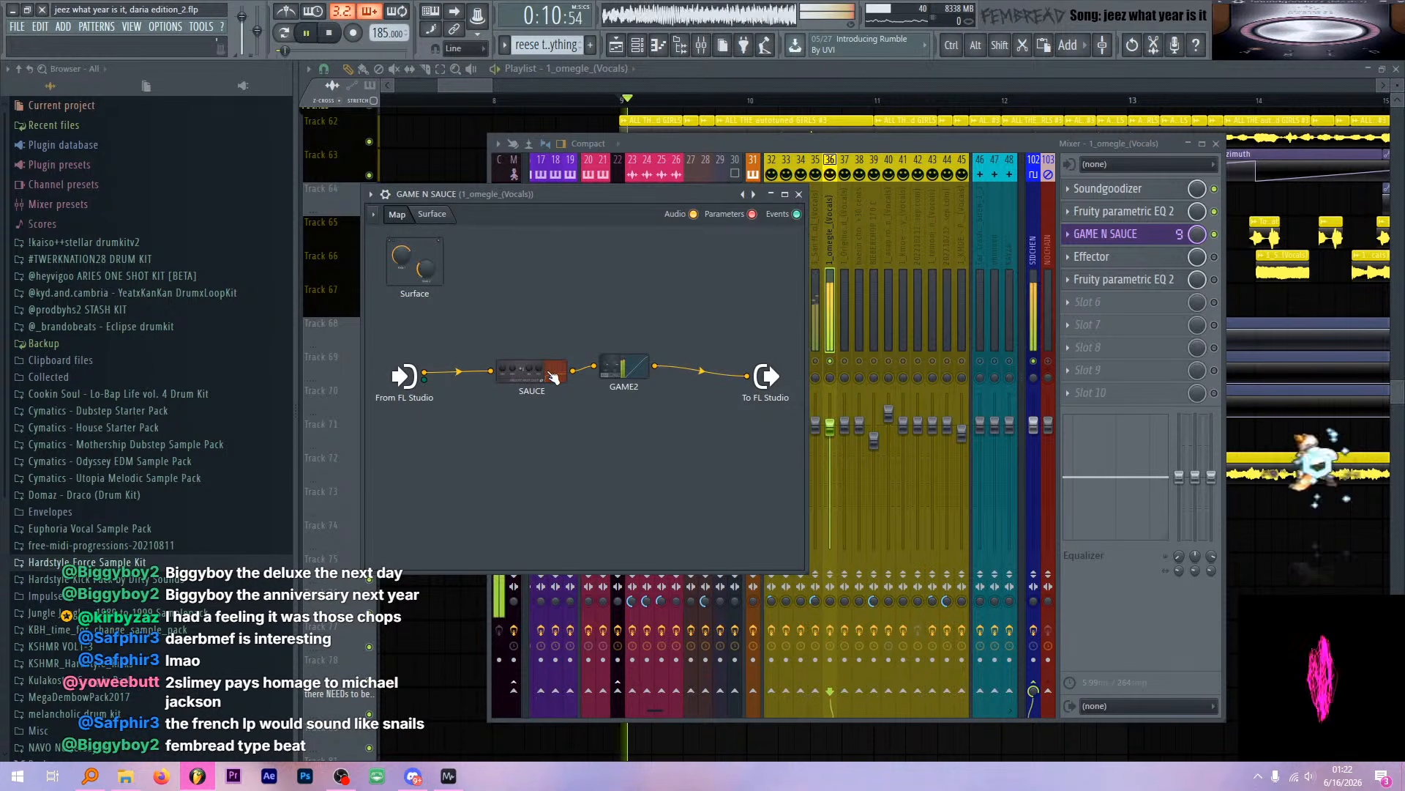
{"action": "left_click", "coordinate": [553, 377]}
{"action": "left_click", "coordinate": [540, 327]}
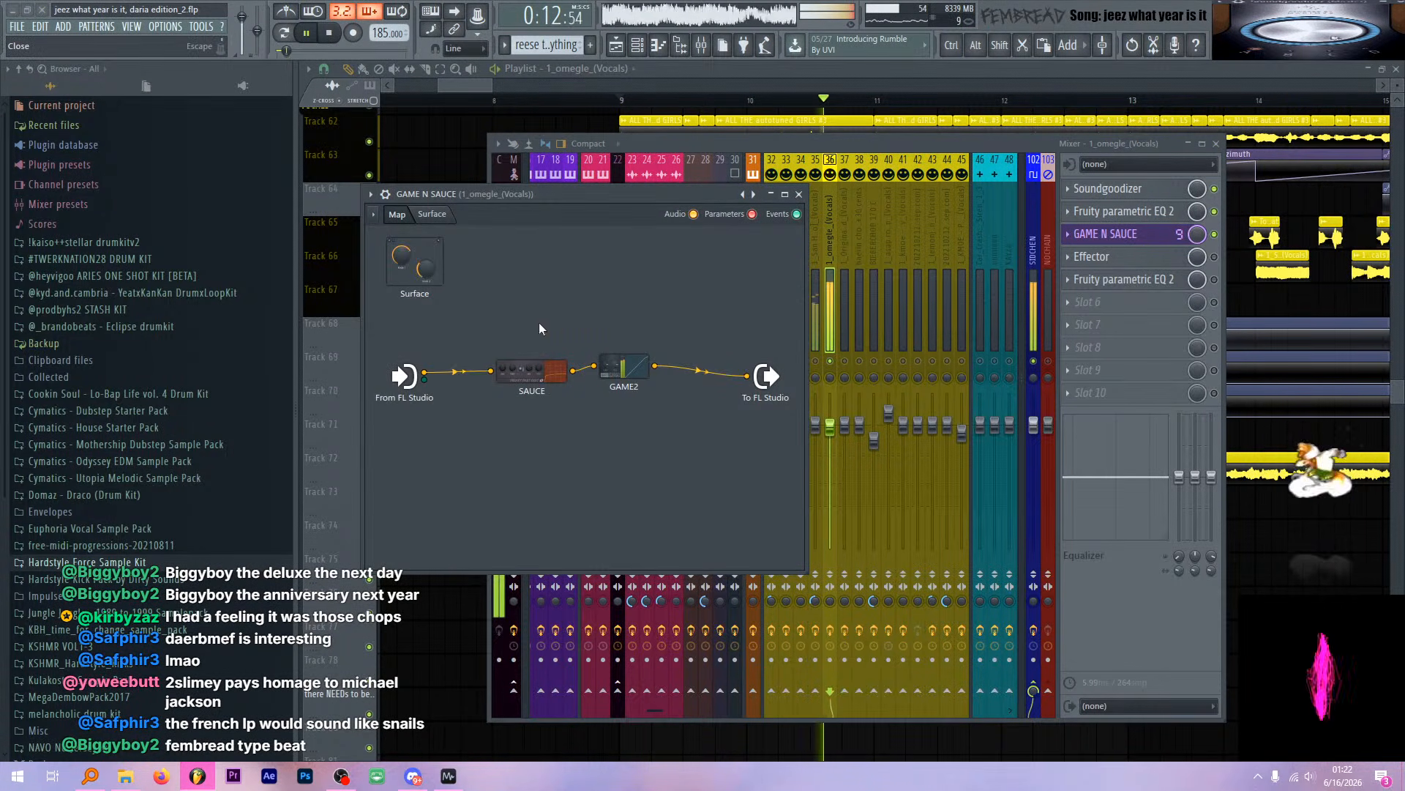
{"action": "left_click", "coordinate": [799, 194]}
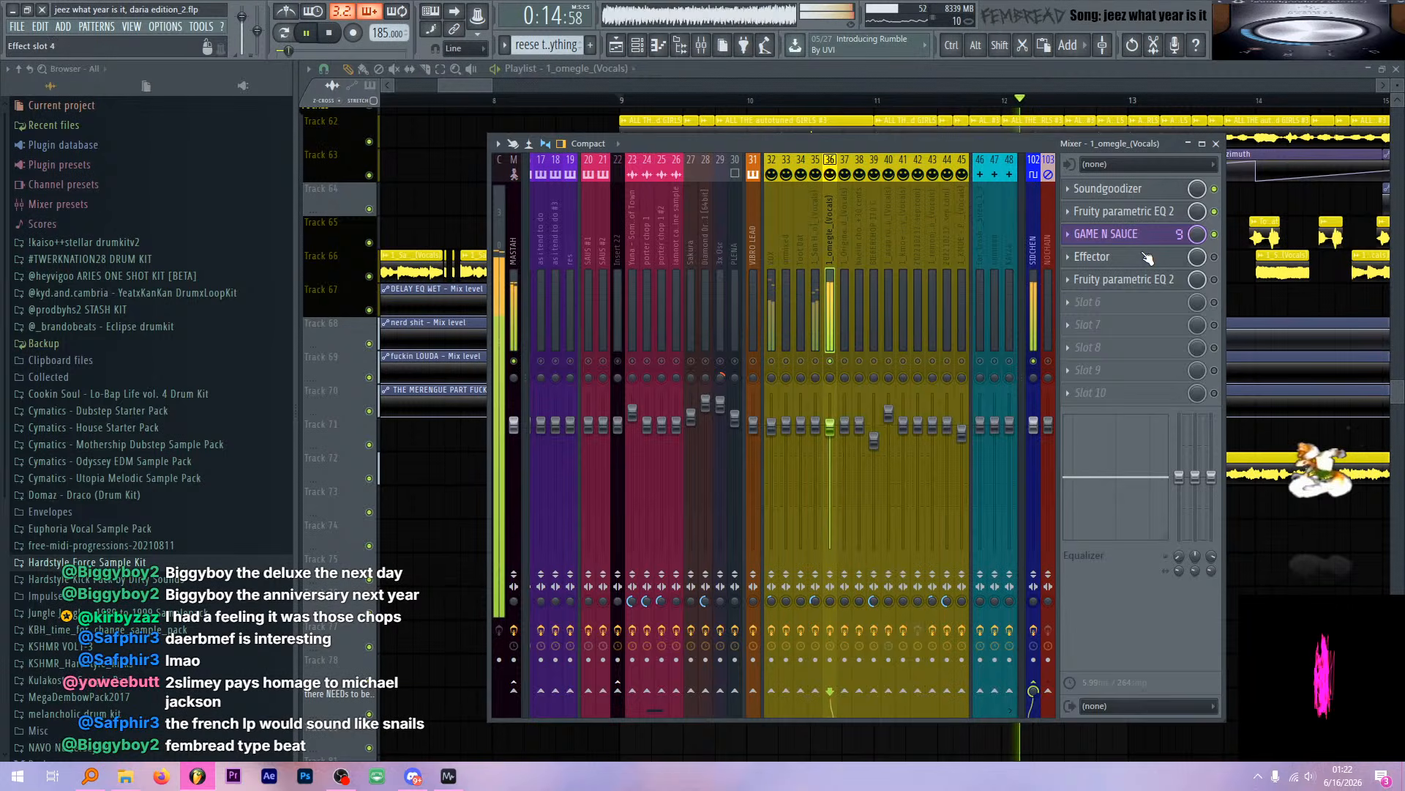
{"action": "key", "text": "space"}
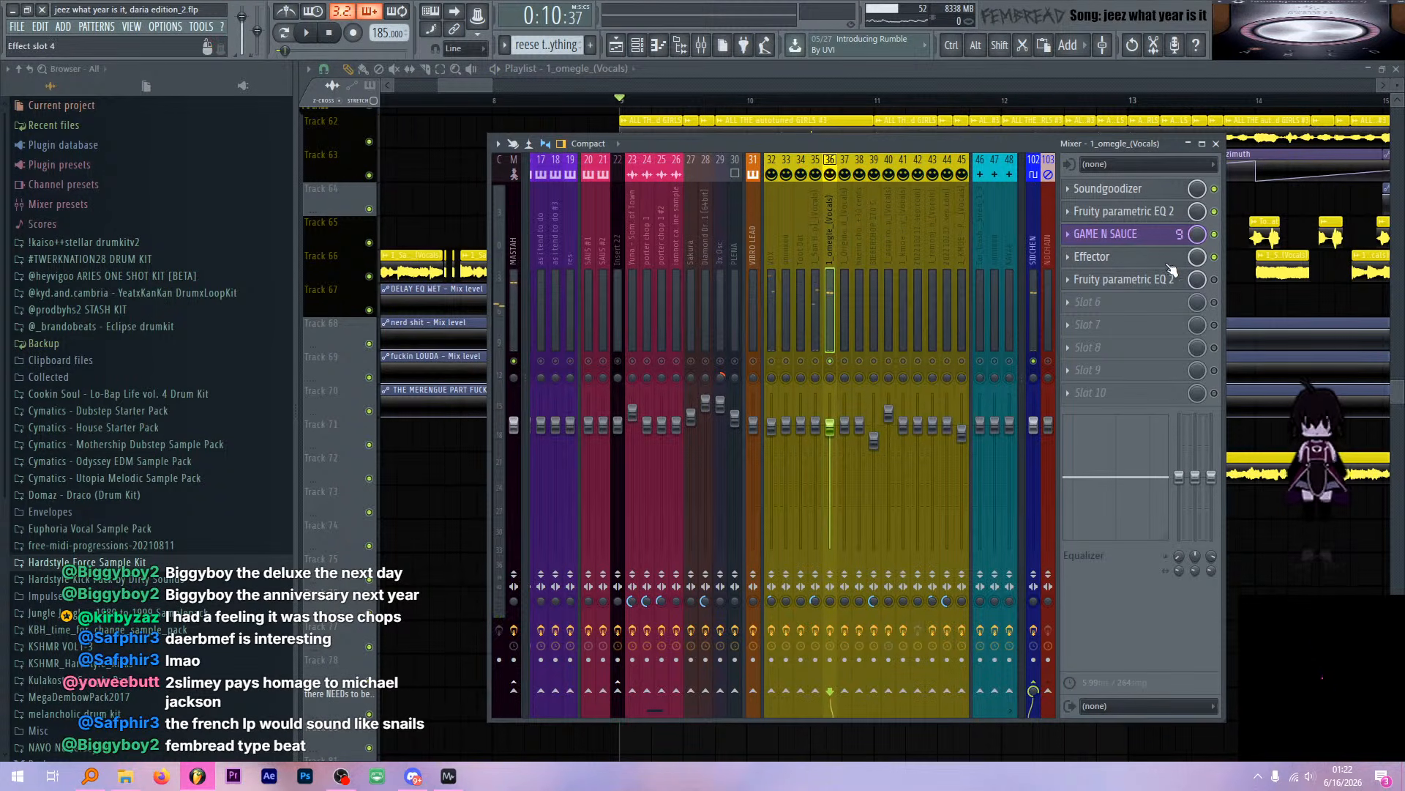
Enable Effector on the vocal track, inspect its lo-fi setting during playback, and close it
{"action": "left_click", "coordinate": [1144, 259]}
{"action": "key", "text": "space"}
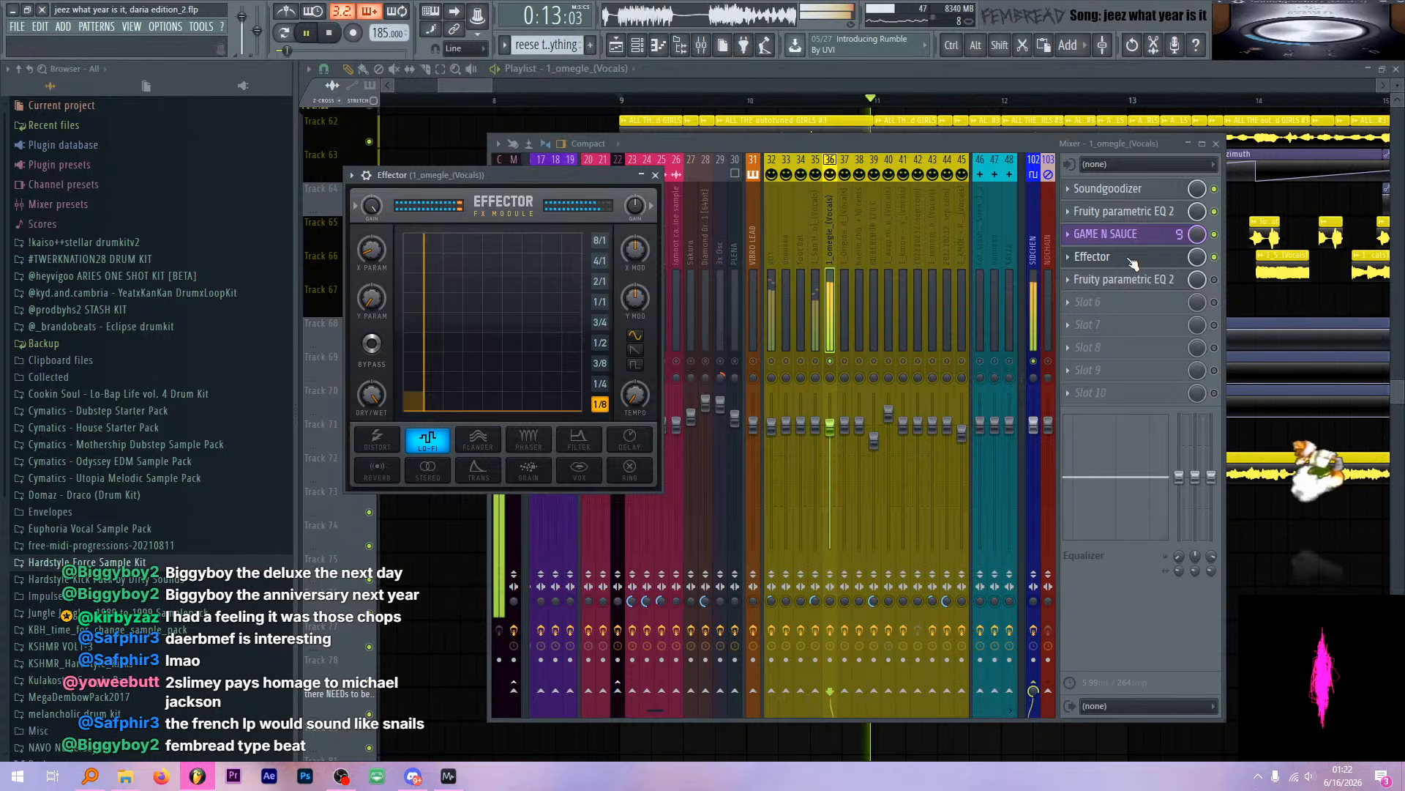
{"action": "left_click", "coordinate": [1155, 262]}
{"action": "key", "text": "space"}
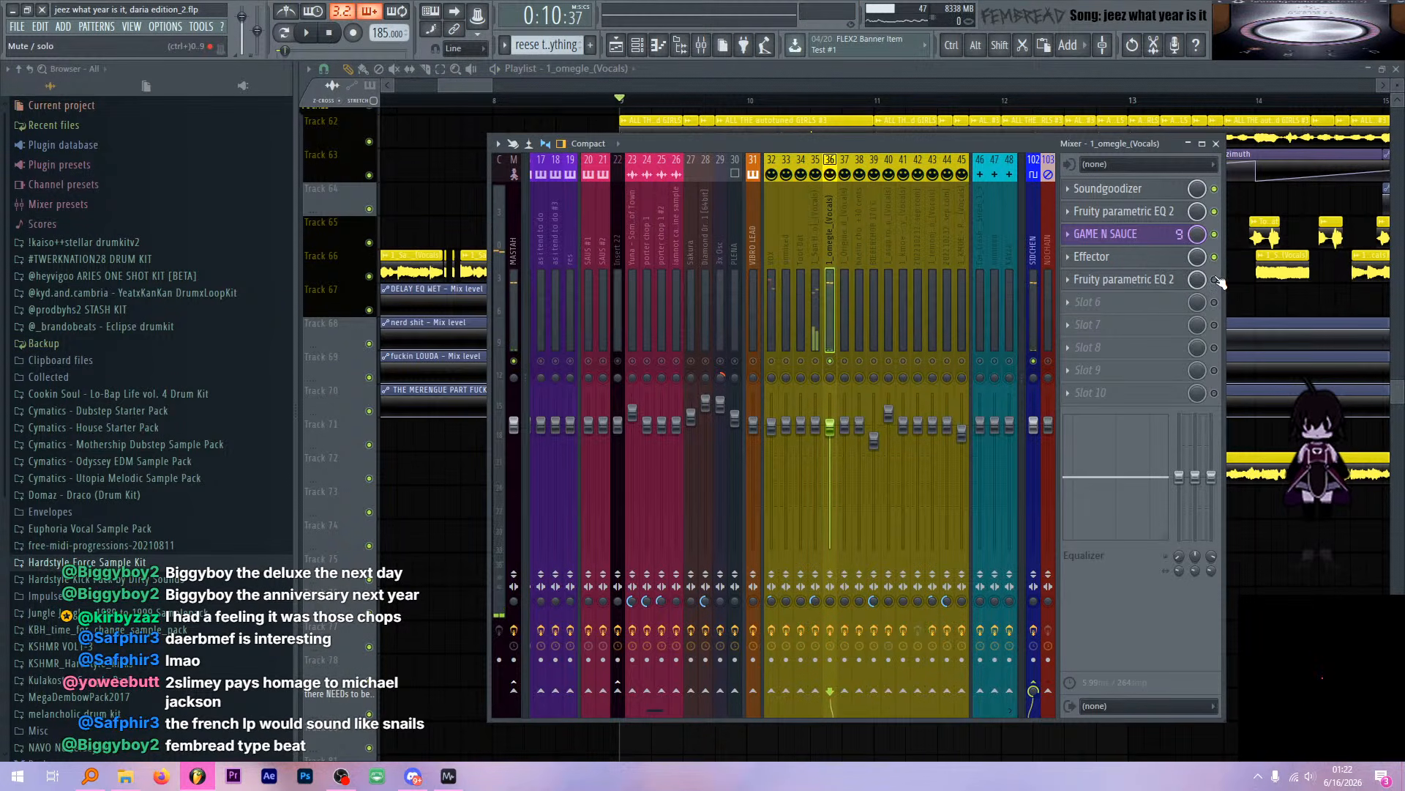
Enable the second Fruity parametric EQ 2 on the vocal track, inspect it during playback, and return to the playlist
{"action": "left_click", "coordinate": [1120, 279]}
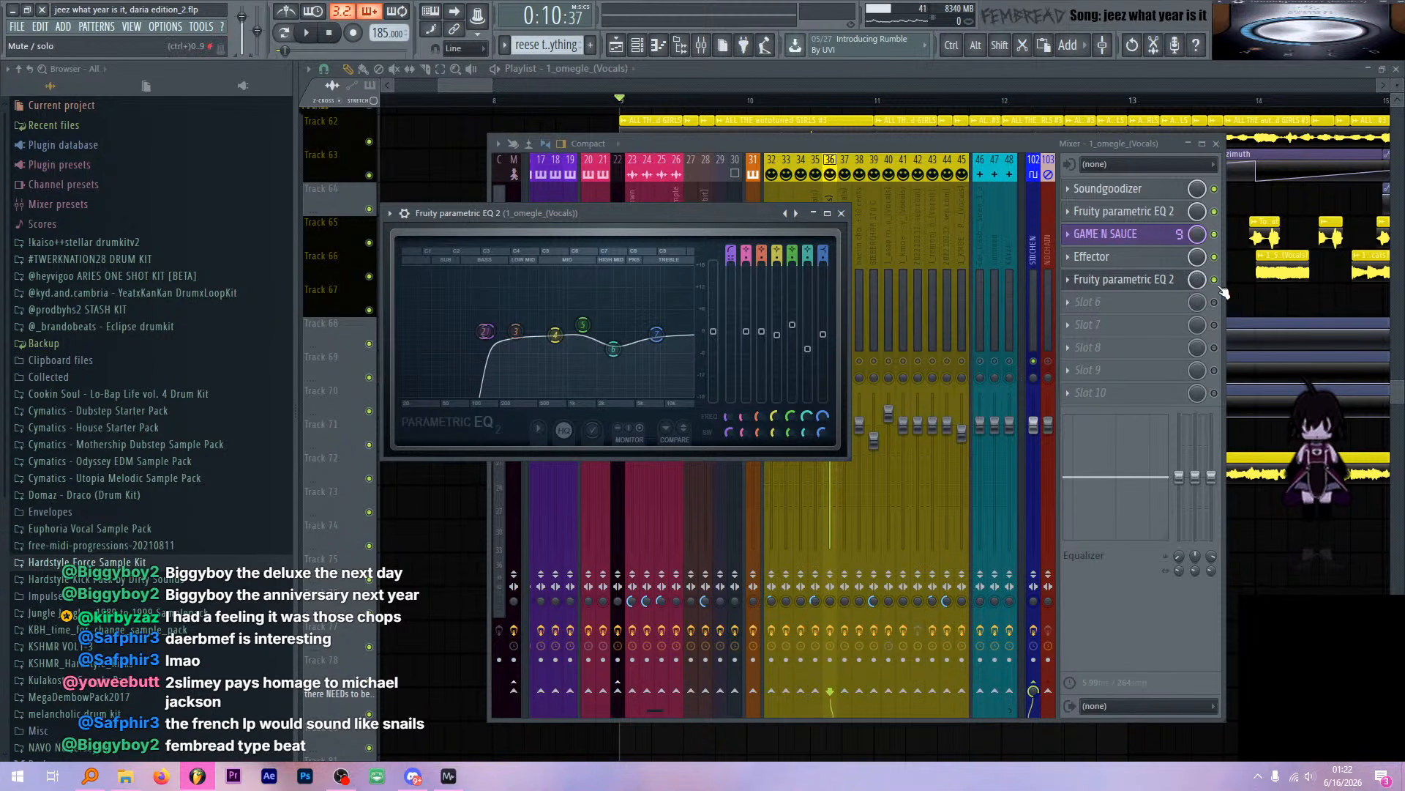
{"action": "key", "text": "space"}
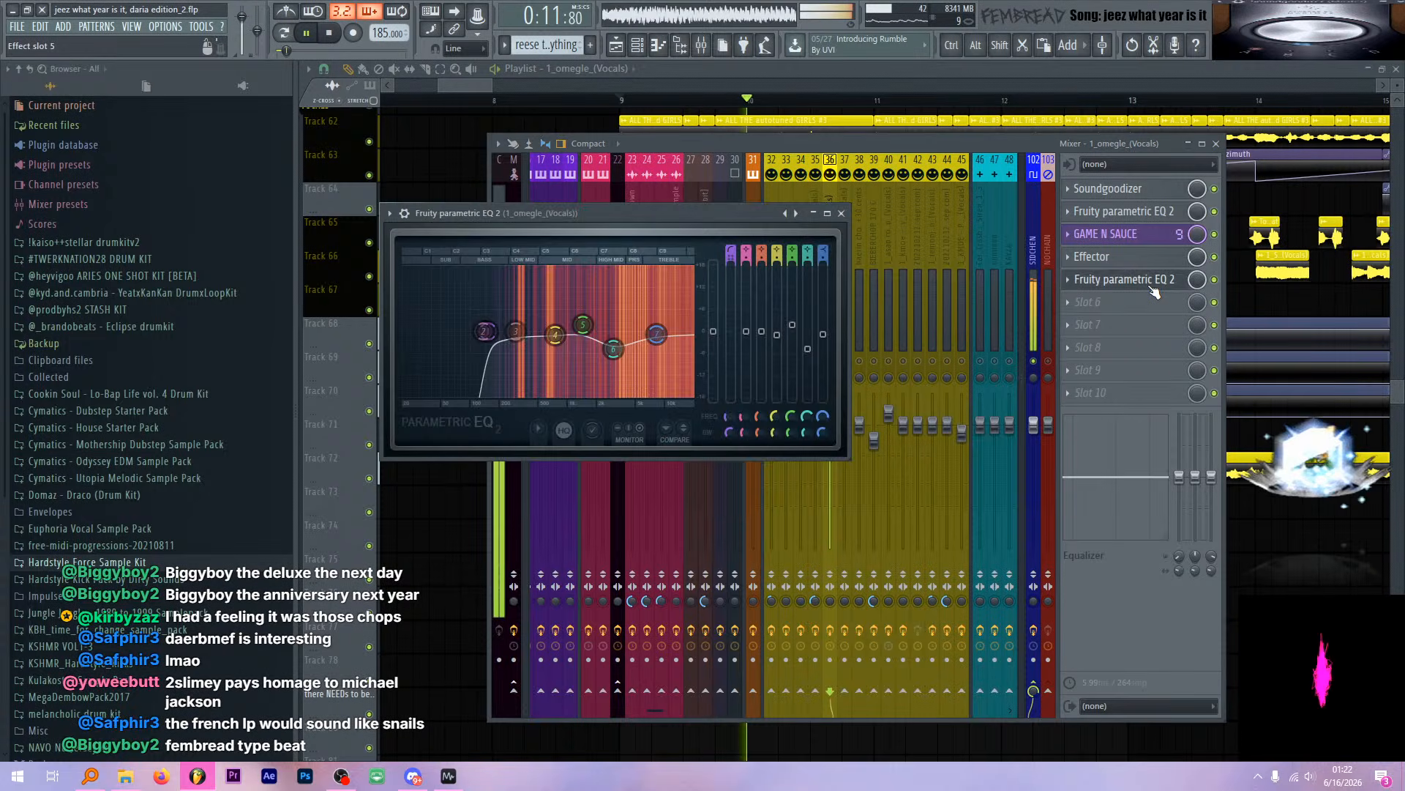
{"action": "left_click", "coordinate": [1152, 287]}
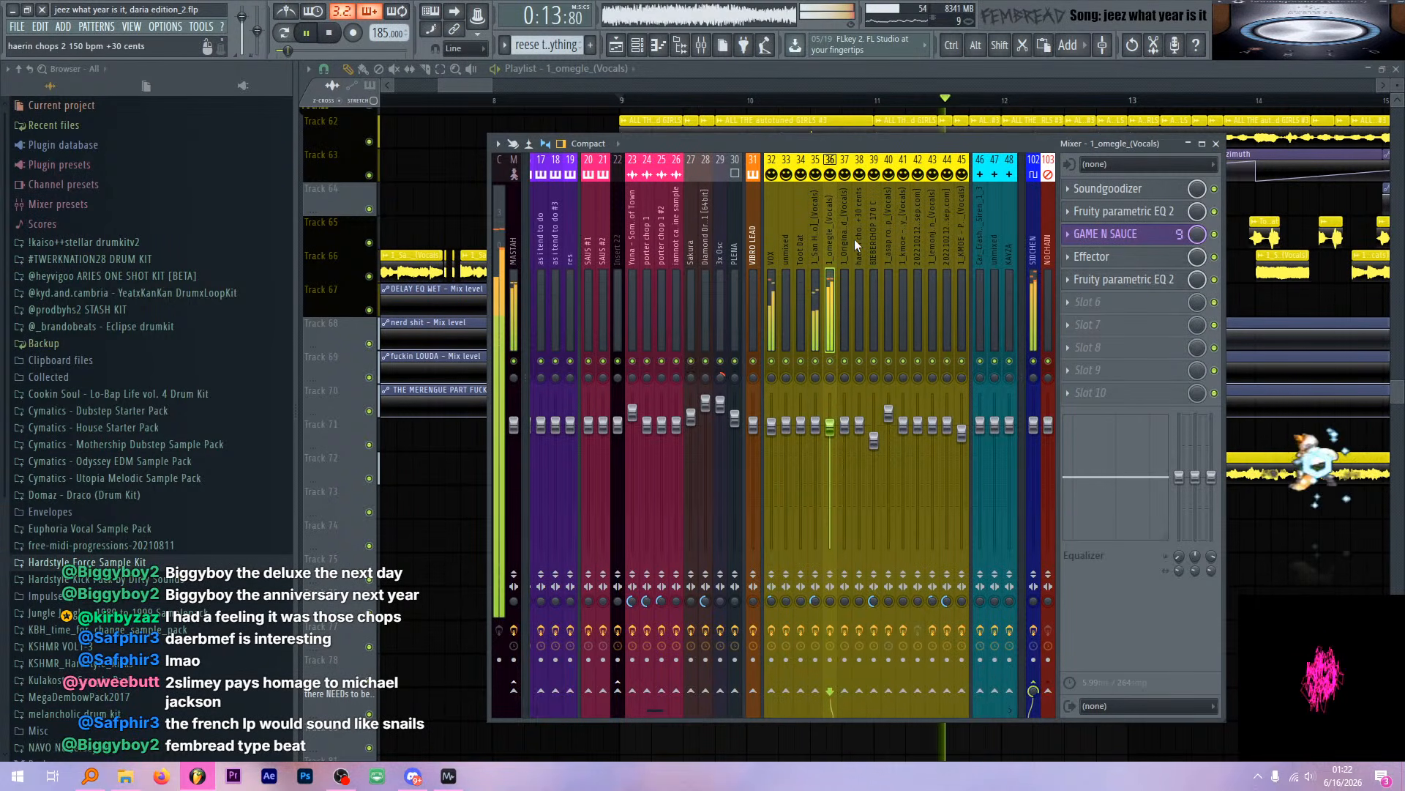
{"action": "key", "text": "F9"}
Locate the Toot Dat clips on Track 65, select their mixer track, and play them from just before bar 13
{"action": "scroll", "coordinate": [776, 241], "scroll_direction": "down", "scroll_amount": 4}
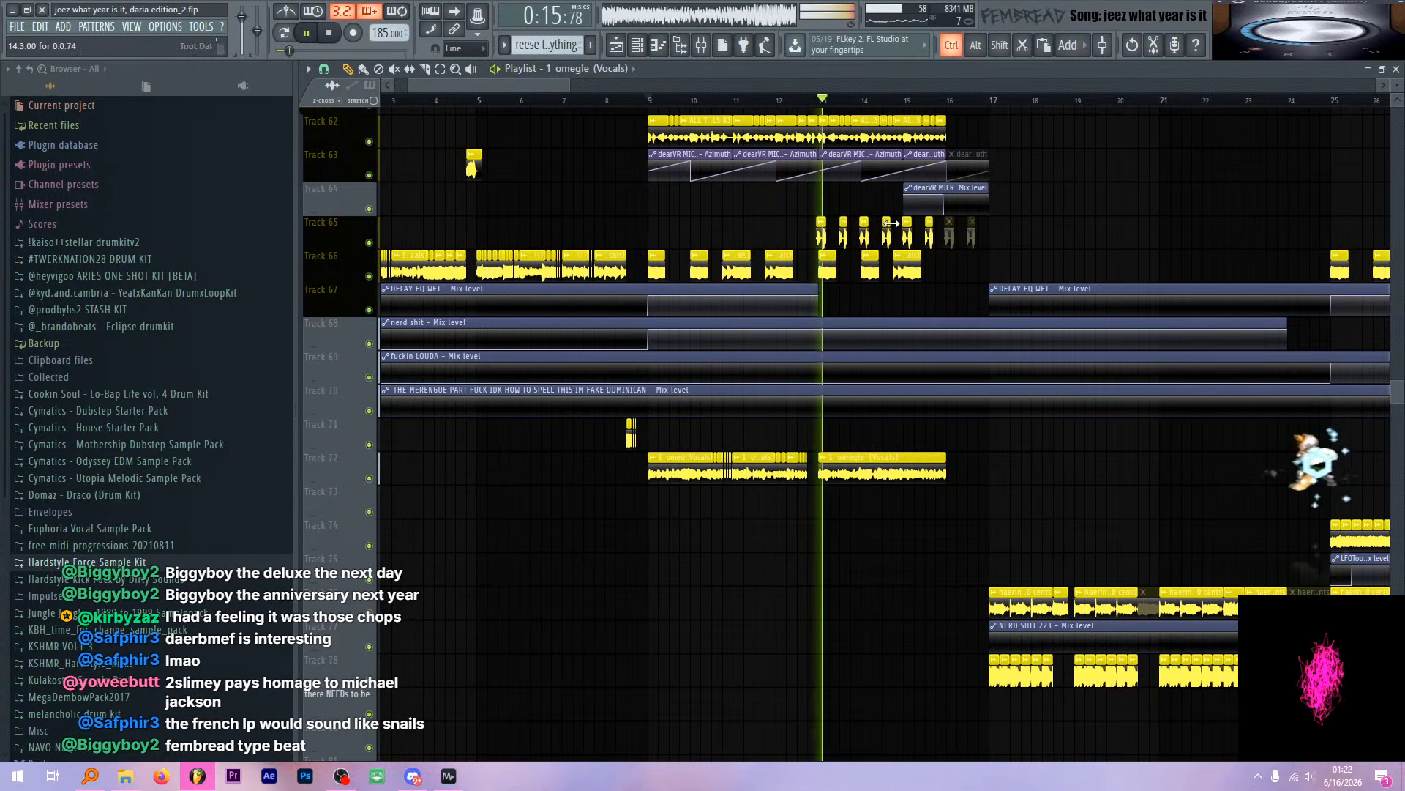
{"action": "scroll", "coordinate": [872, 223], "scroll_direction": "up", "scroll_amount": 4}
{"action": "key", "text": "space"}
{"action": "scroll", "coordinate": [798, 253], "scroll_direction": "up", "scroll_amount": 4}
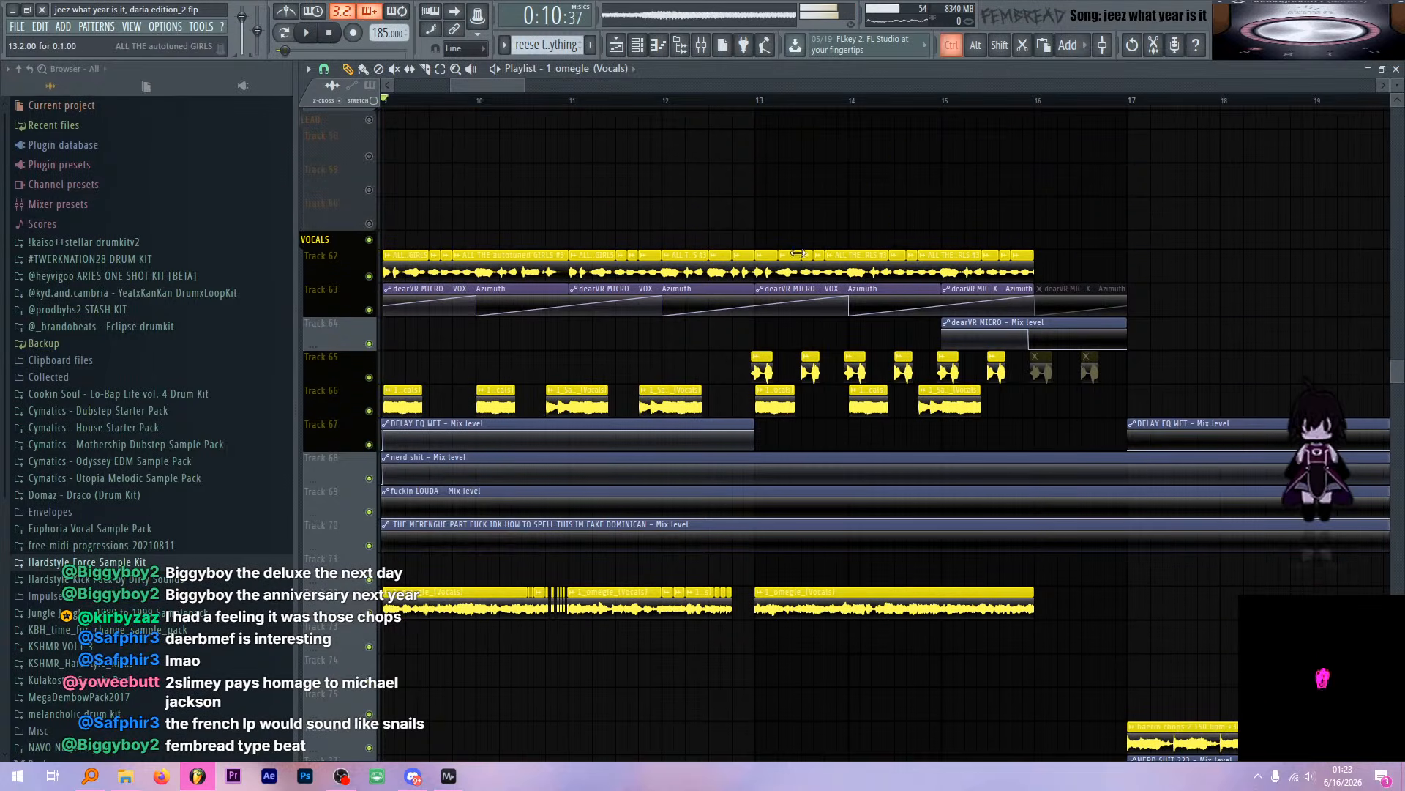
{"action": "scroll", "coordinate": [798, 253], "scroll_direction": "up", "scroll_amount": 4}
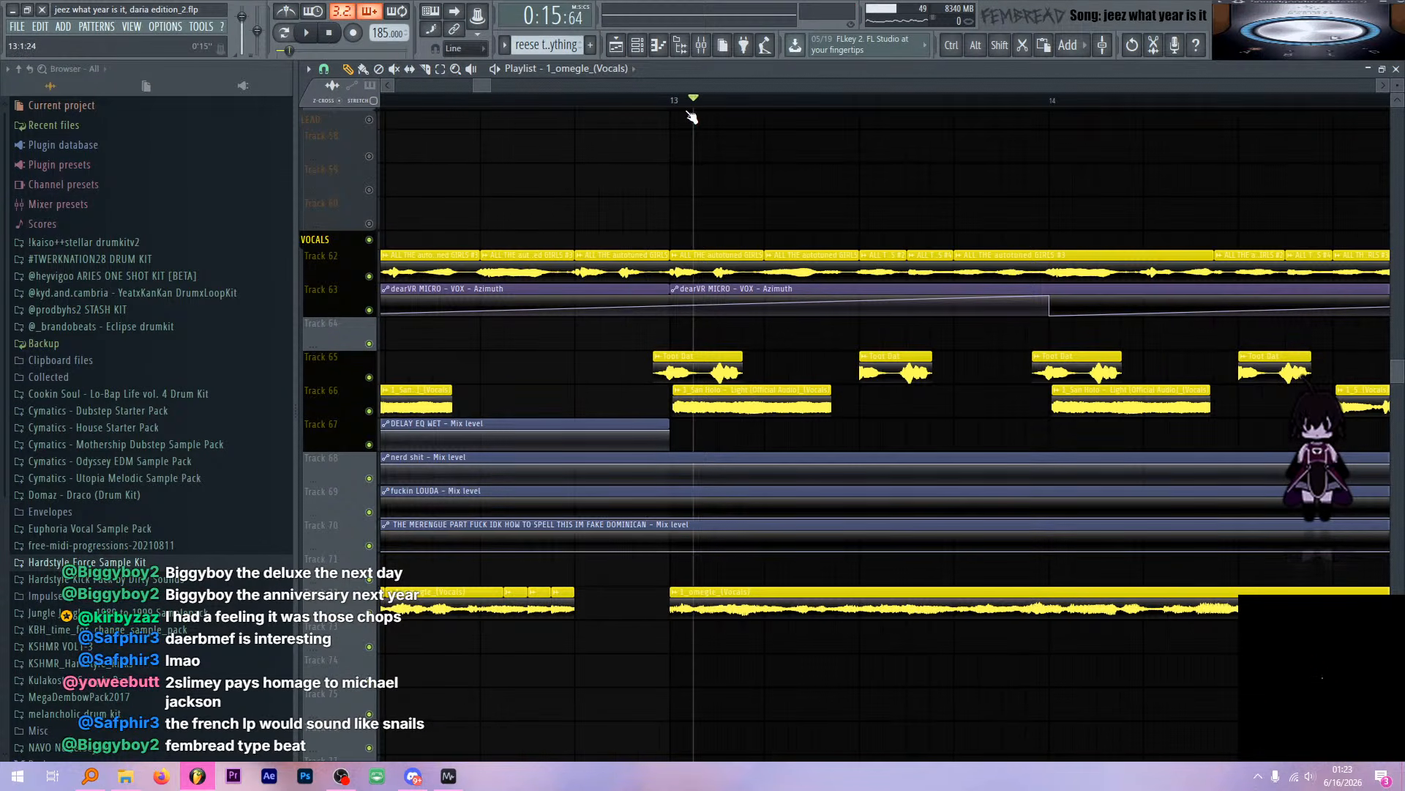
{"action": "left_click", "coordinate": [701, 45]}
{"action": "left_click", "coordinate": [802, 241]}
{"action": "key", "text": "space"}
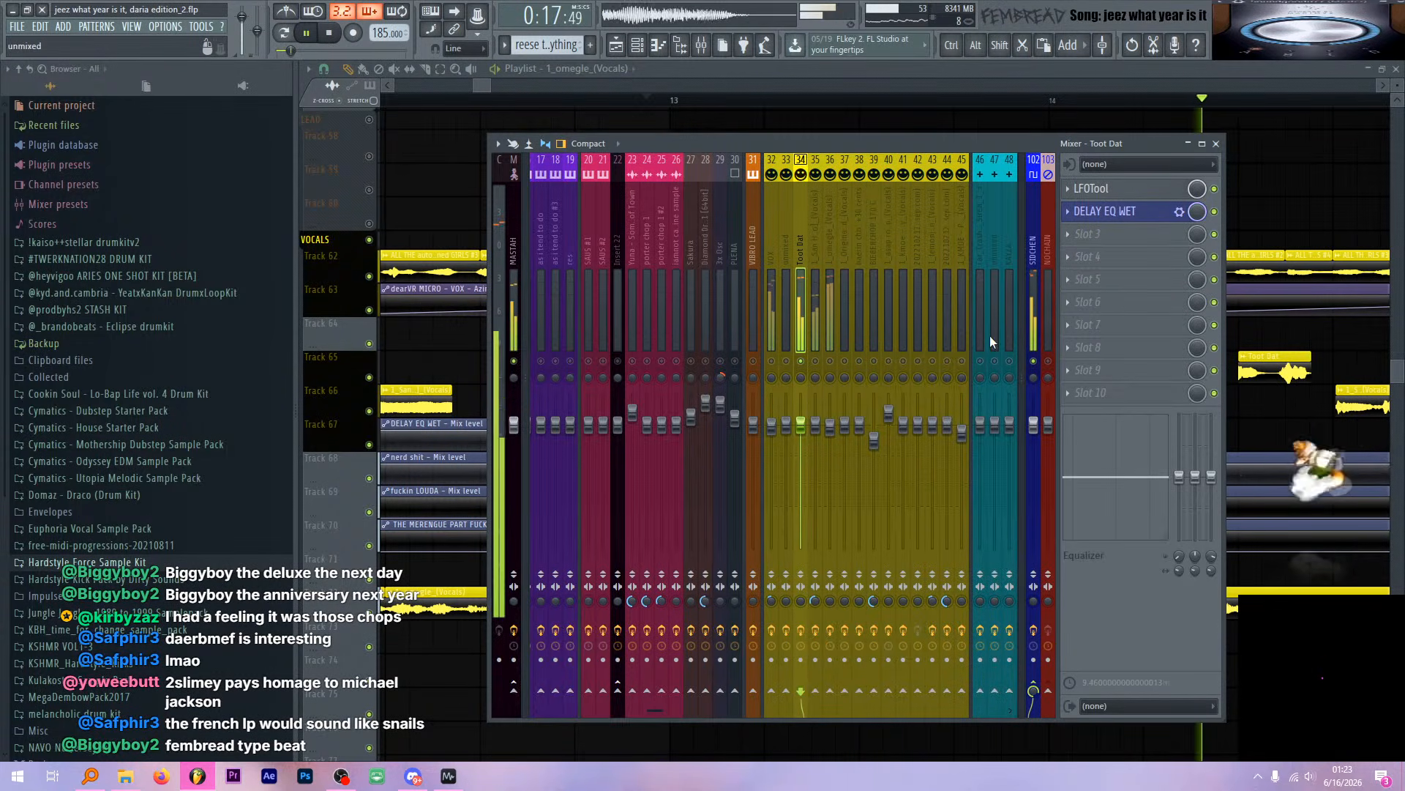
{"action": "key", "text": "space"}
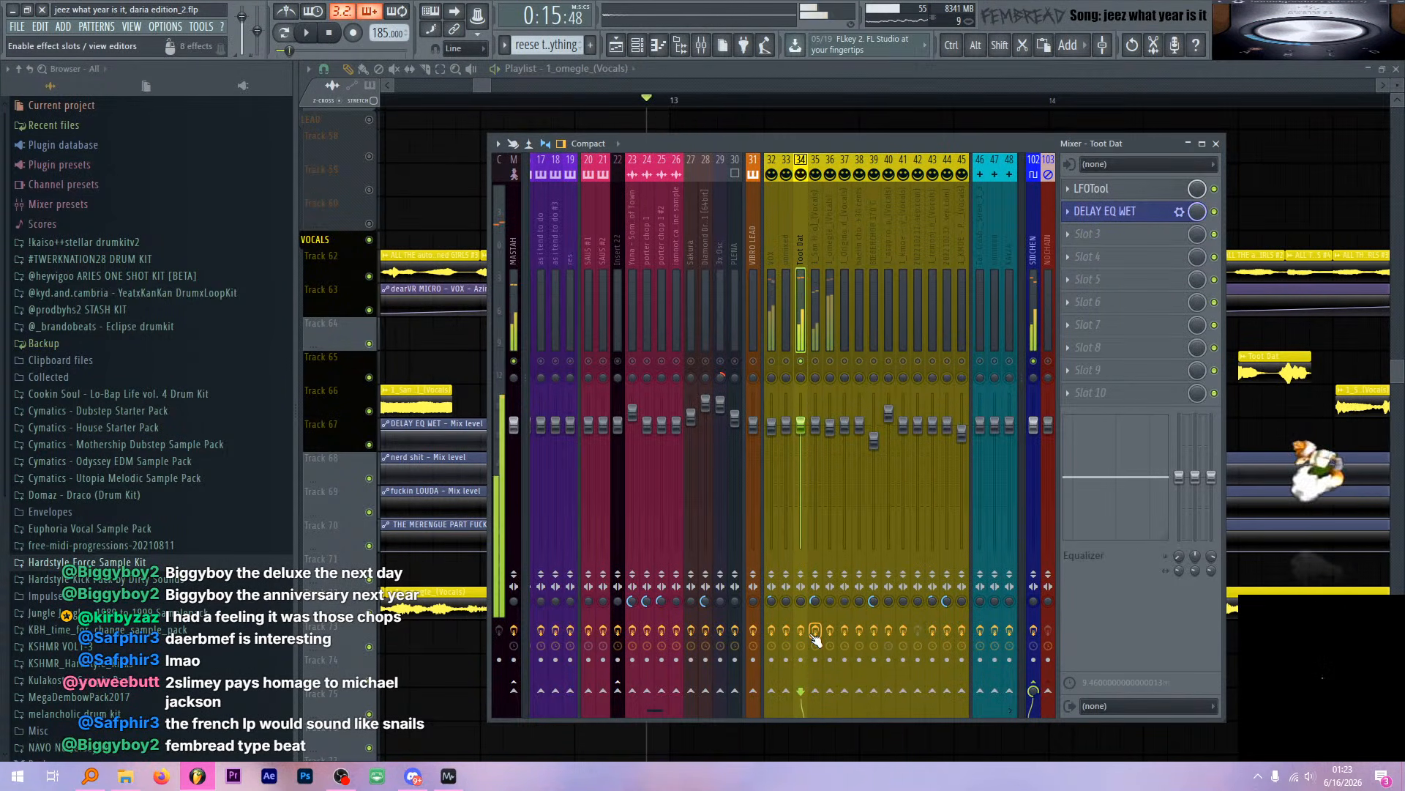
Inspect the LFOTool curve and LFO routing on the Toot Dat mixer track during playback, and close it
{"action": "left_click", "coordinate": [1138, 188]}
{"action": "key", "text": "space"}
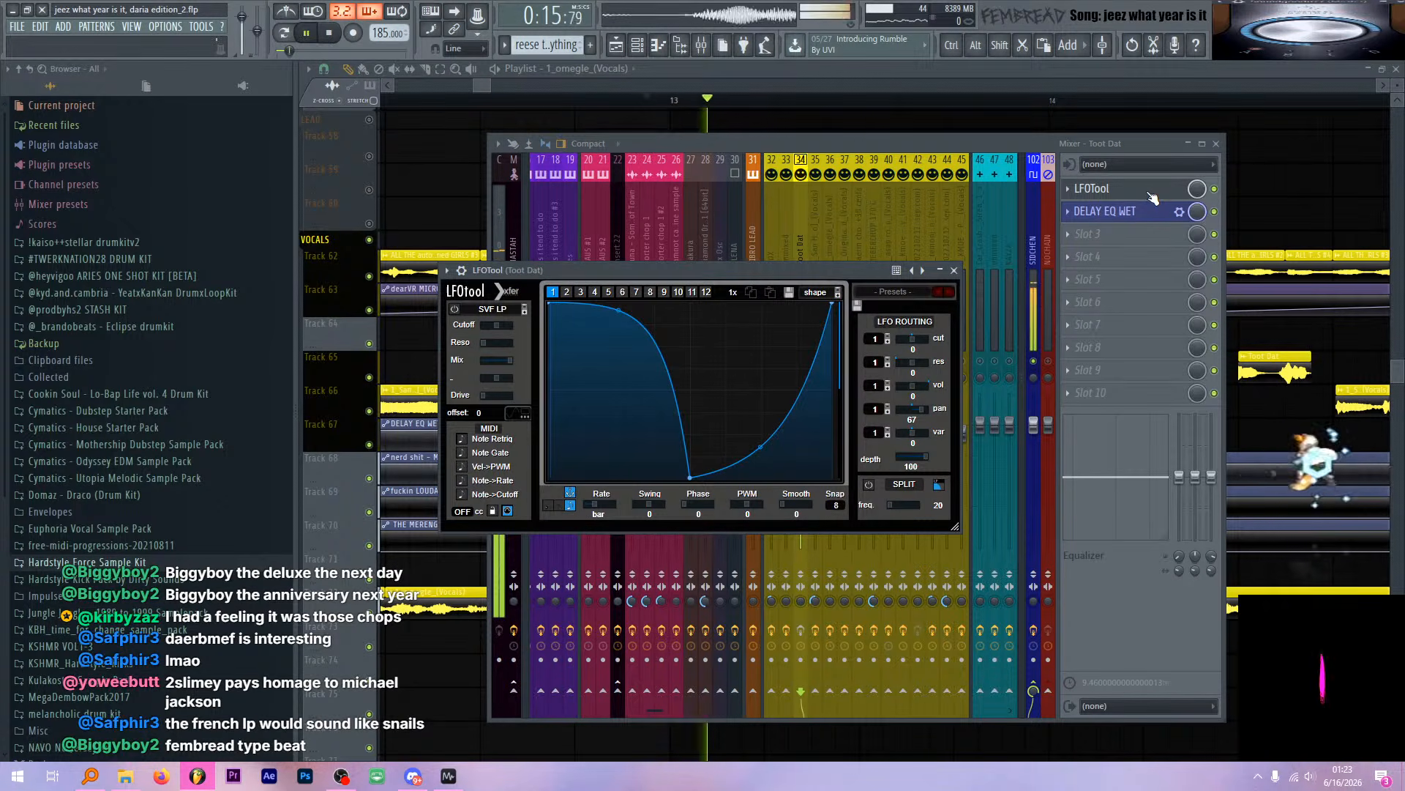
{"action": "key", "text": "space"}
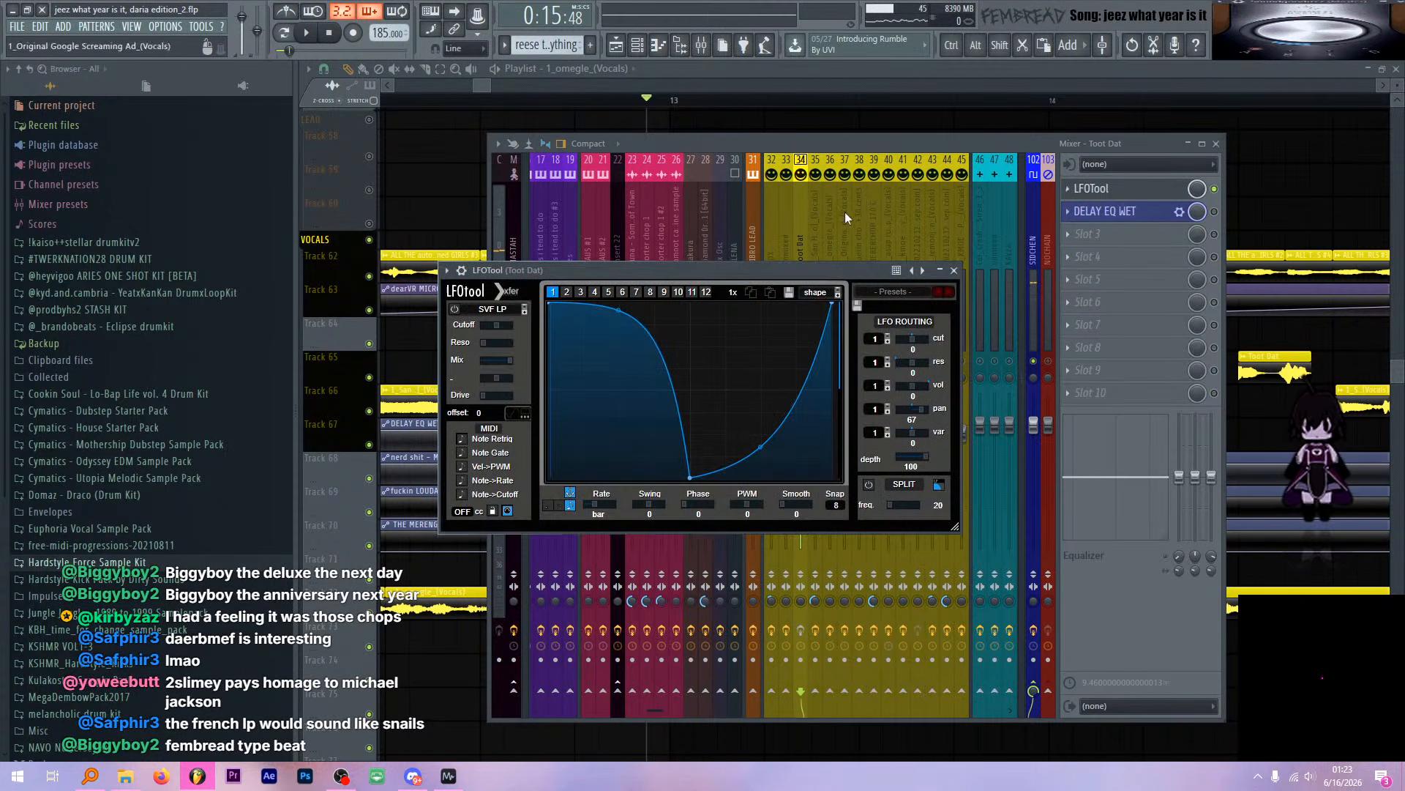
{"action": "left_click_drag", "start_coordinate": [724, 270], "coordinate": [770, 218]}
{"action": "key", "text": "space"}
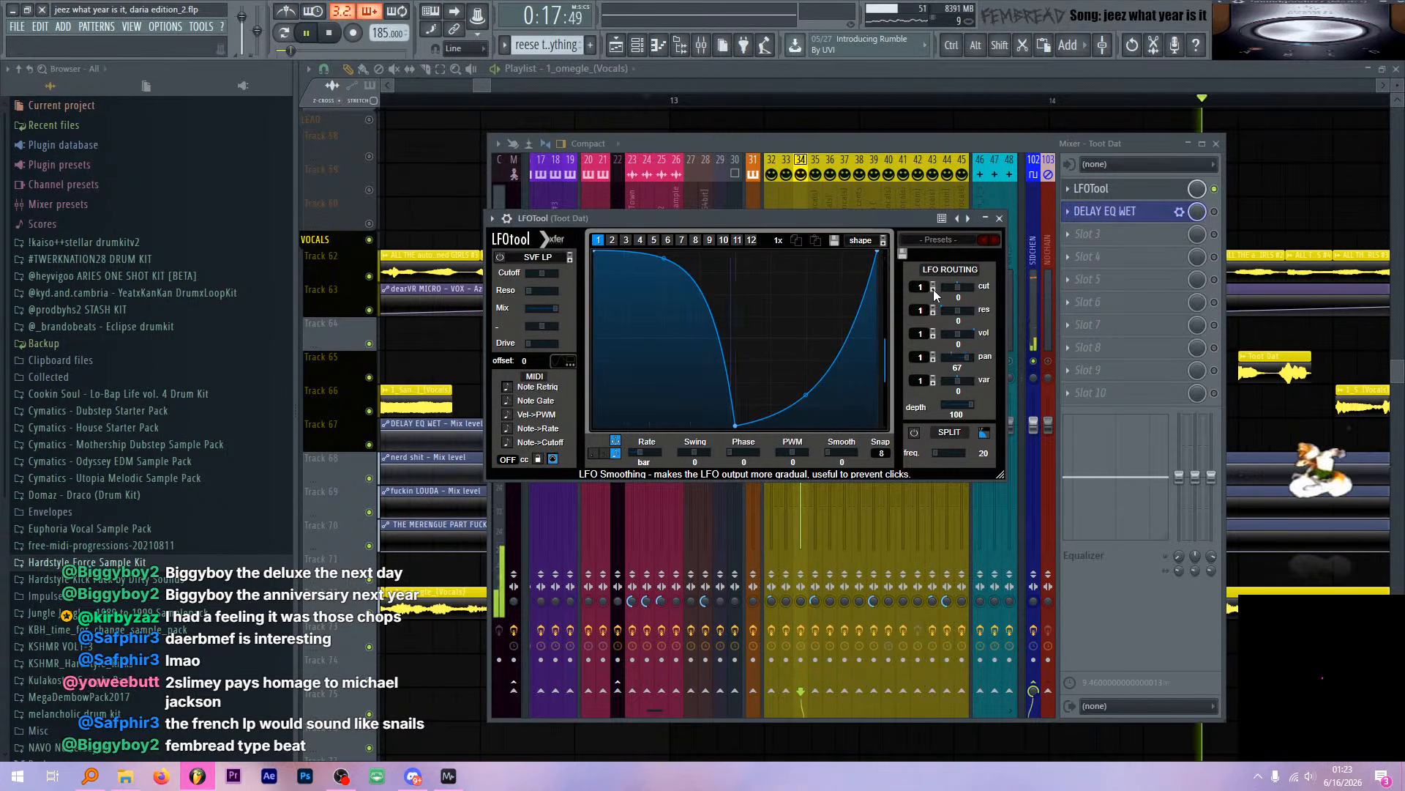
{"action": "key", "text": "space"}
{"action": "left_click", "coordinate": [1170, 192]}
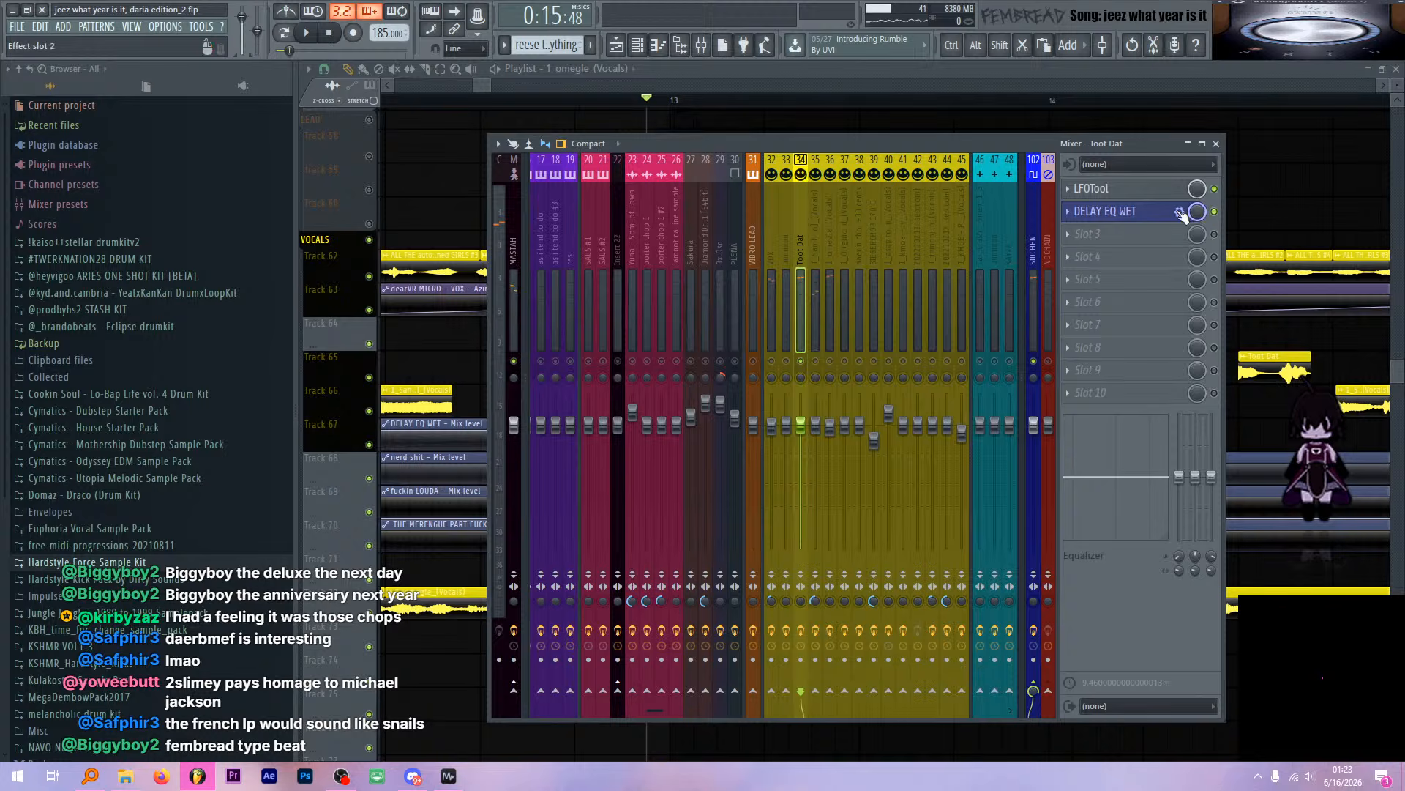
Enable DELAY EQ WET on the Toot Dat mixer track, inspect its Delay 2 settings during playback, and close the patcher
{"action": "left_click", "coordinate": [1180, 213]}
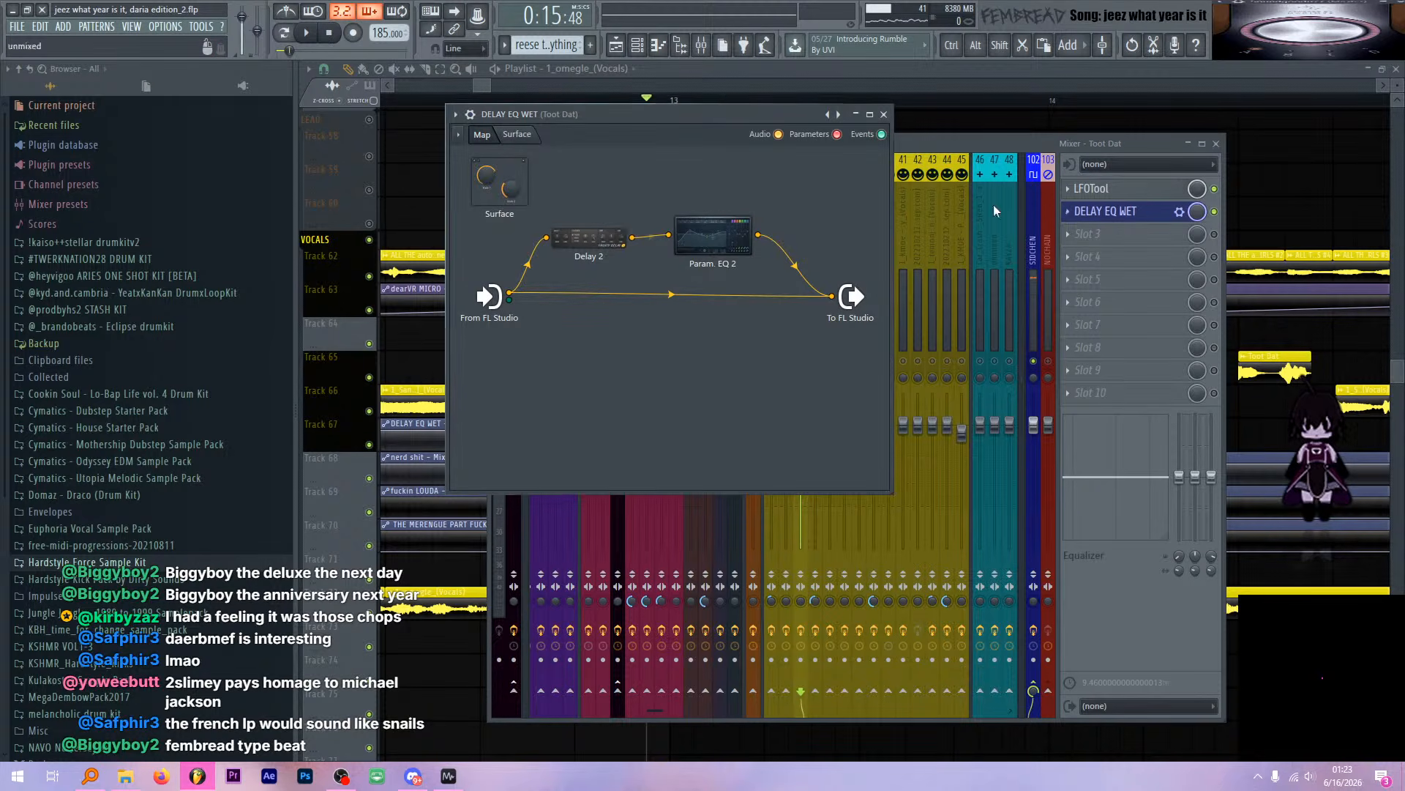
{"action": "left_click", "coordinate": [575, 244]}
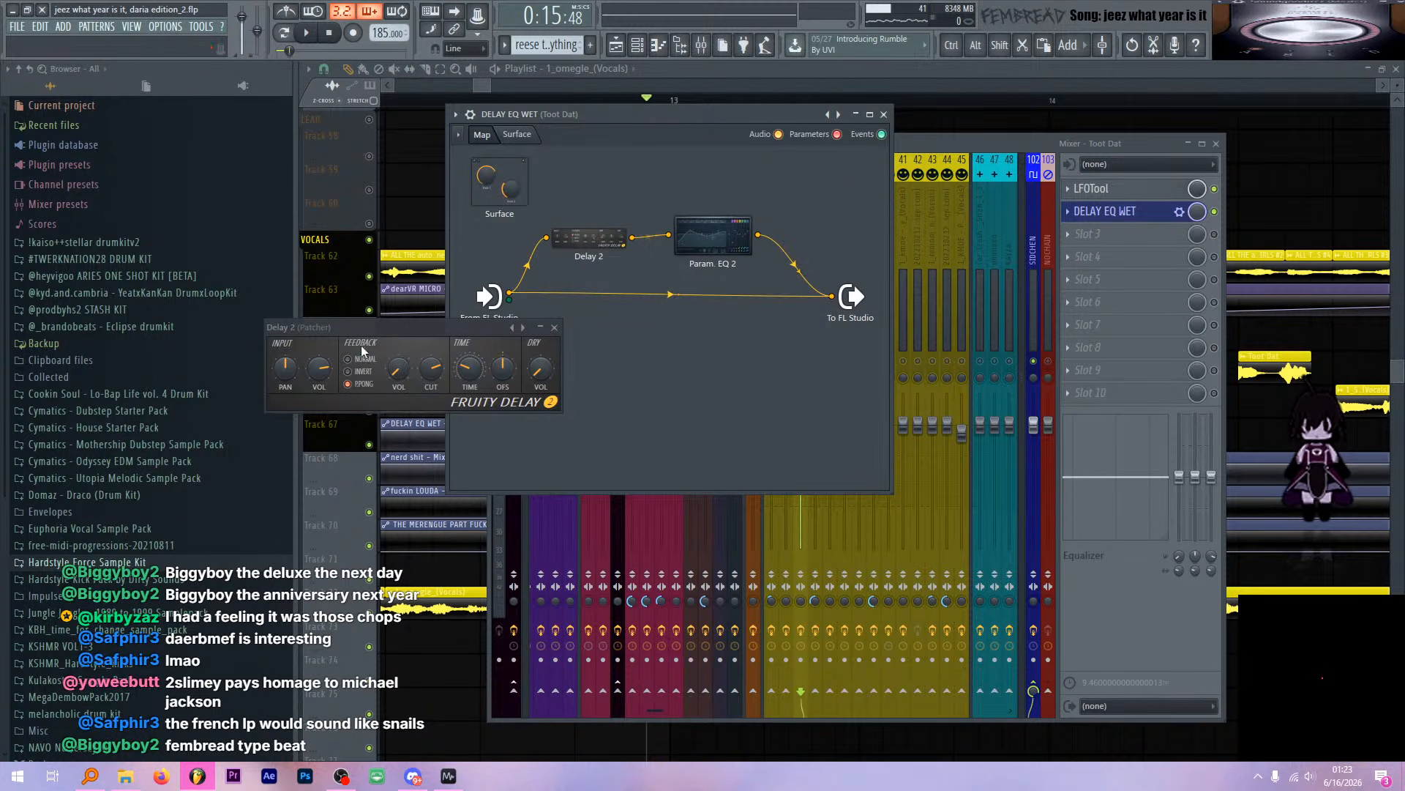
{"action": "left_click_drag", "start_coordinate": [407, 327], "coordinate": [547, 289]}
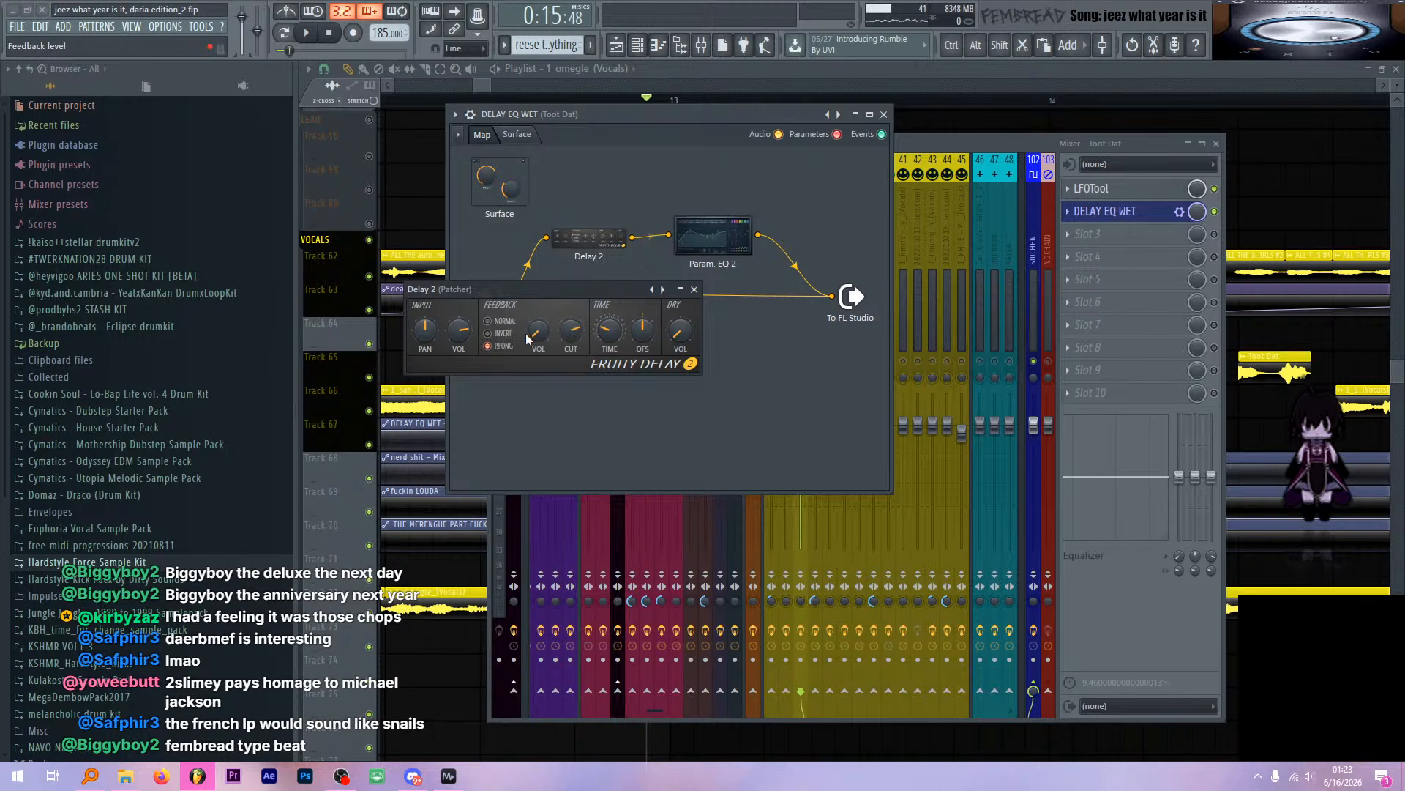
{"action": "key", "text": "space"}
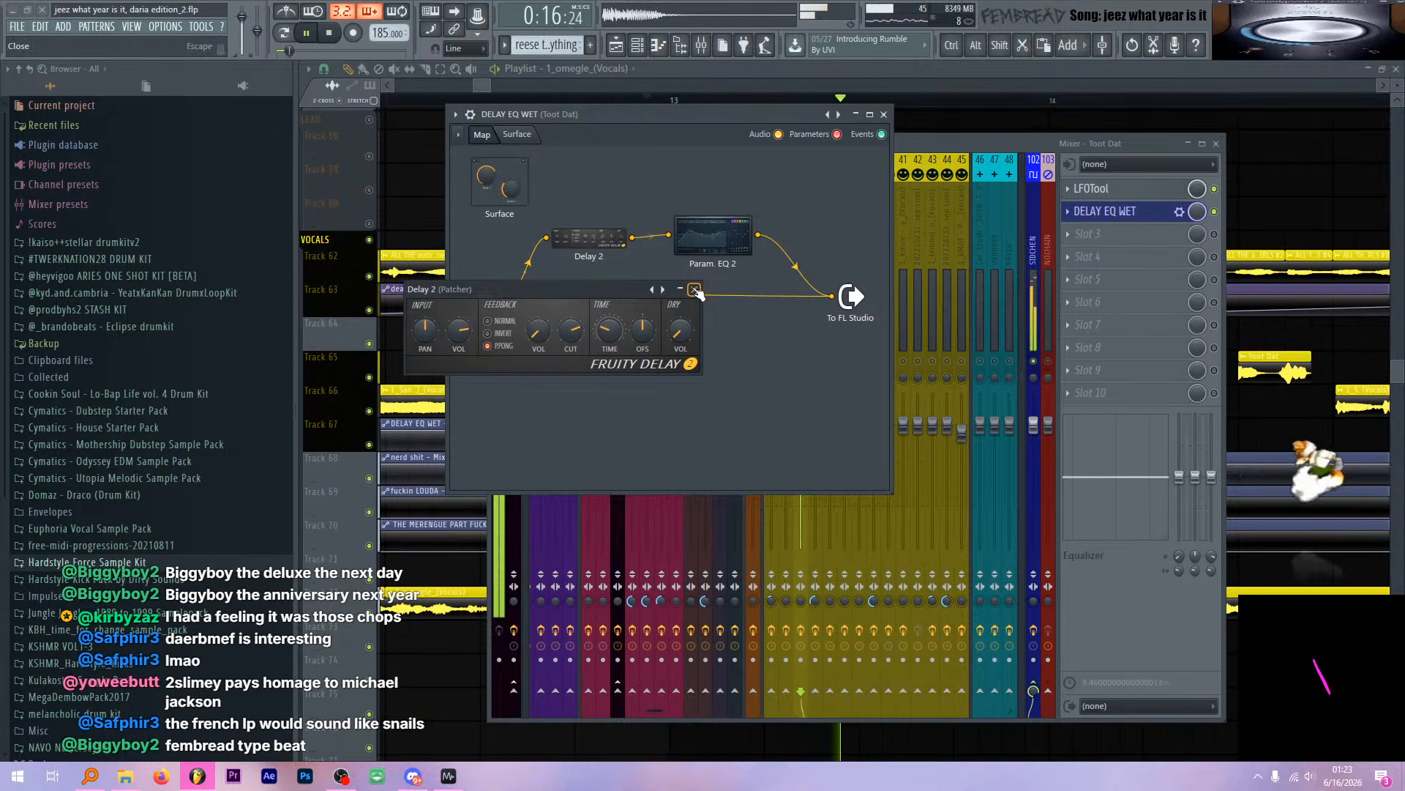
{"action": "left_click", "coordinate": [694, 289]}
{"action": "left_click", "coordinate": [883, 114]}
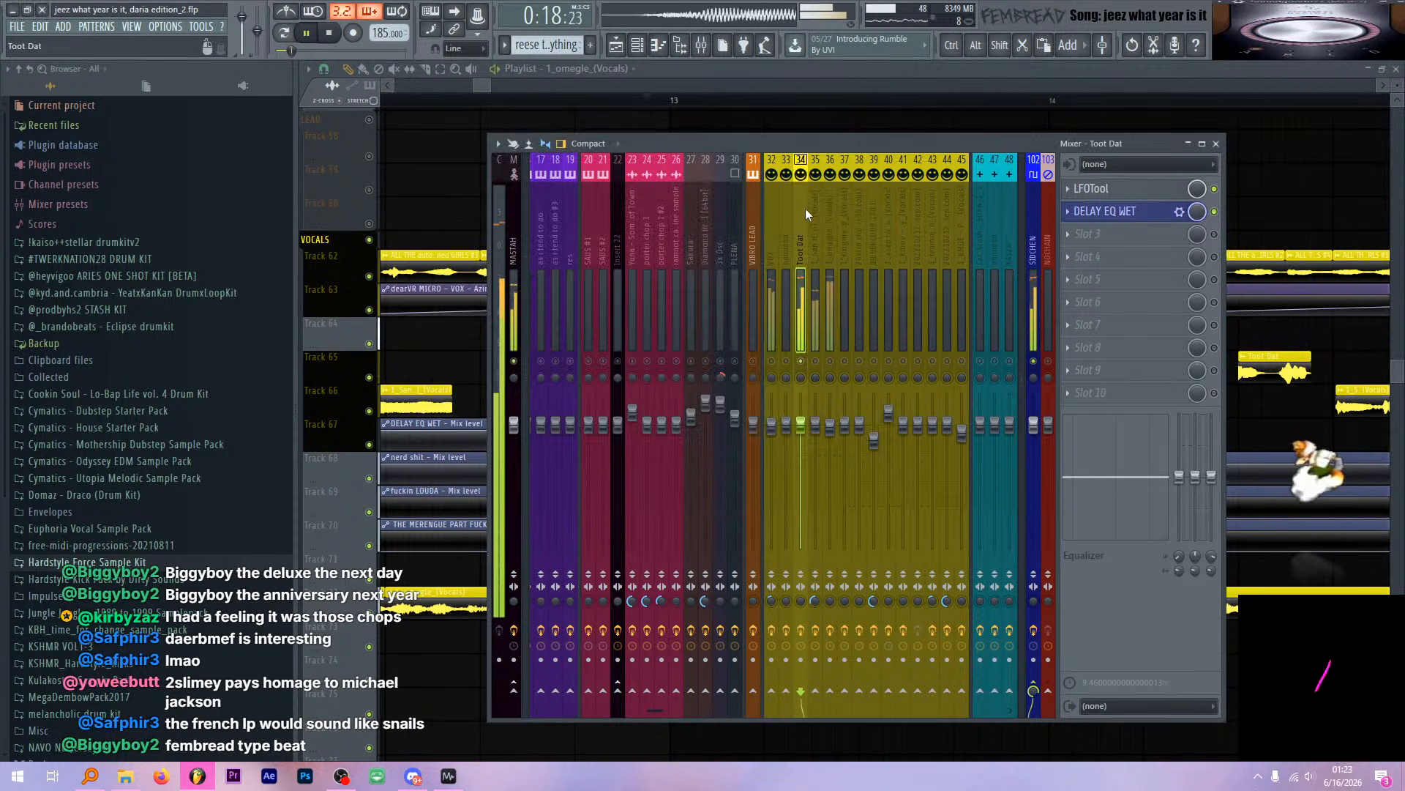
{"action": "key", "text": "space"}
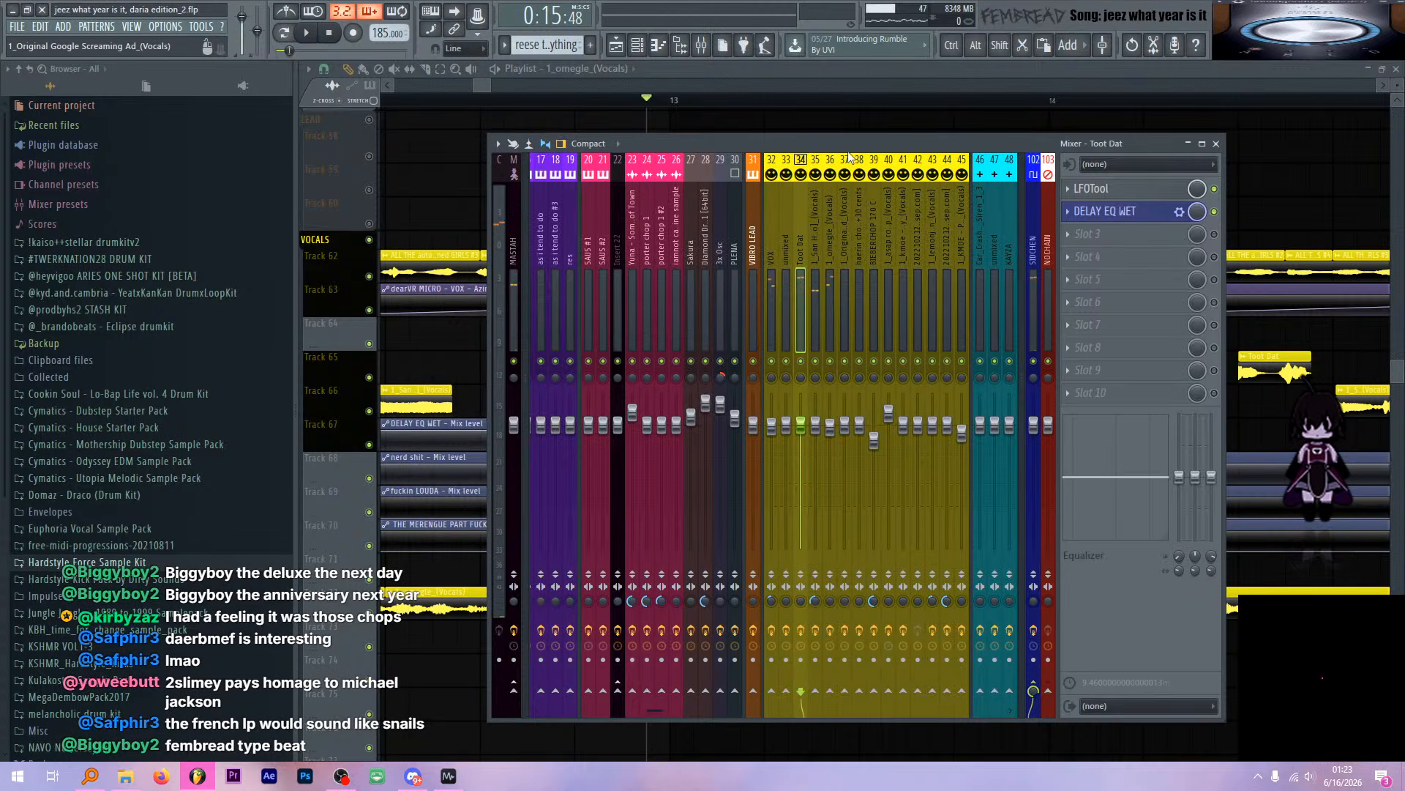
Return to the playlist and play the 1_omegle vocal clip on Track 72 from just before bar 13
{"action": "key", "text": "F9"}
{"action": "key", "text": "space"}
{"action": "scroll", "coordinate": [806, 265], "scroll_direction": "down", "scroll_amount": 5}
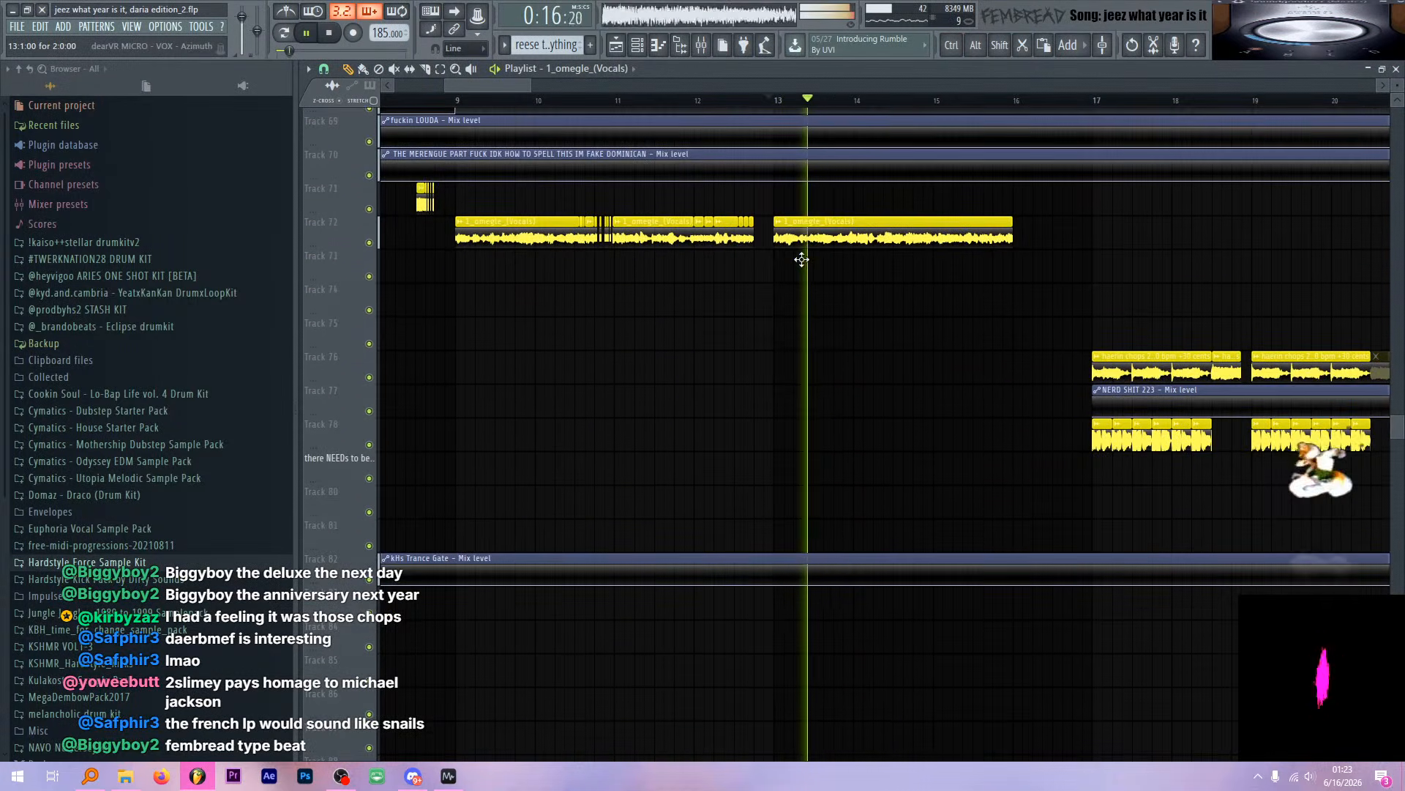
{"action": "scroll", "coordinate": [805, 272], "scroll_direction": "down", "scroll_amount": 3}
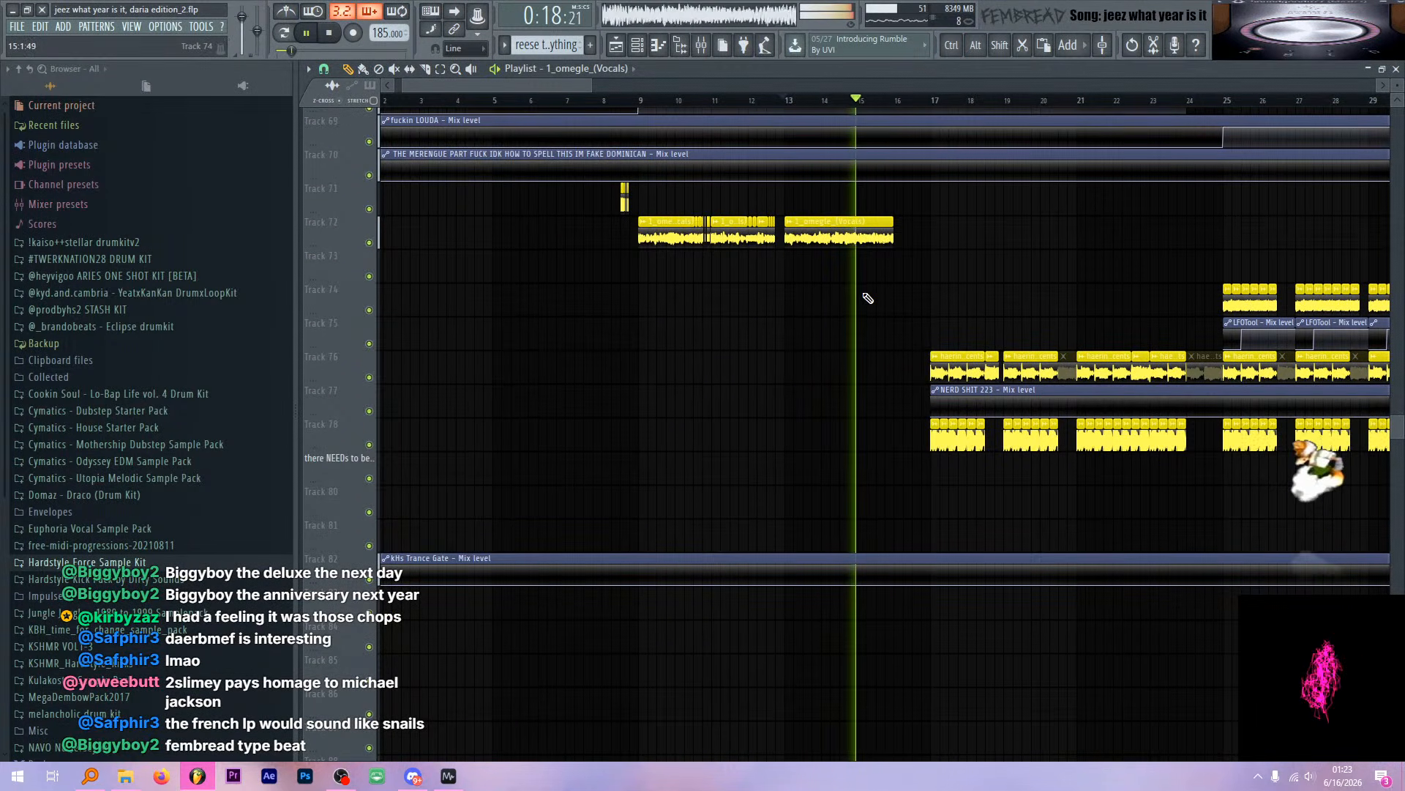
{"action": "scroll", "coordinate": [886, 292], "scroll_direction": "up", "scroll_amount": 3}
{"action": "key", "text": "space"}
Solo the SFX+ track group and play its car crash and Bubble up Fx clips from bar 9
{"action": "scroll", "coordinate": [539, 205], "scroll_direction": "down", "scroll_amount": 9}
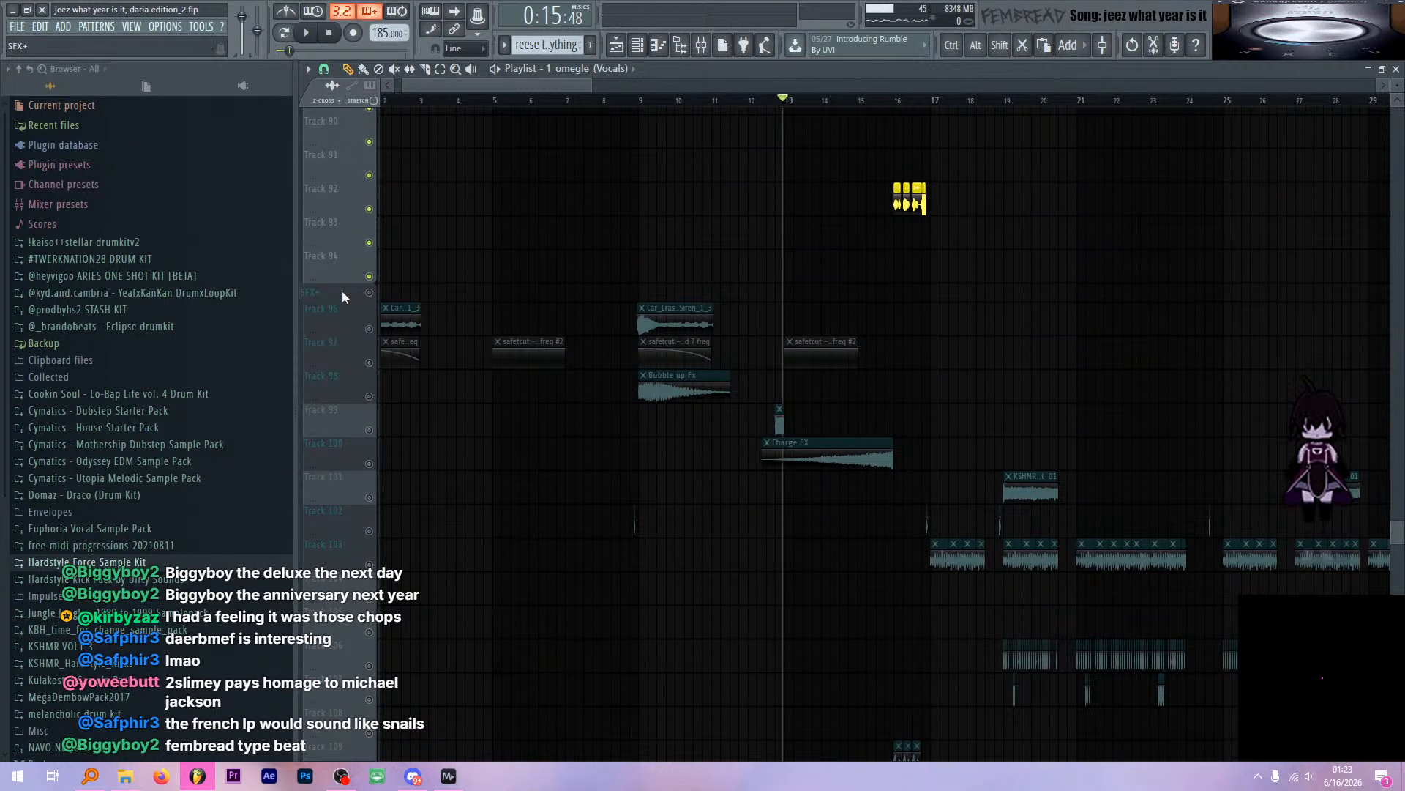
{"action": "left_click", "coordinate": [369, 293], "text": "ctrl"}
{"action": "left_click", "coordinate": [645, 102]}
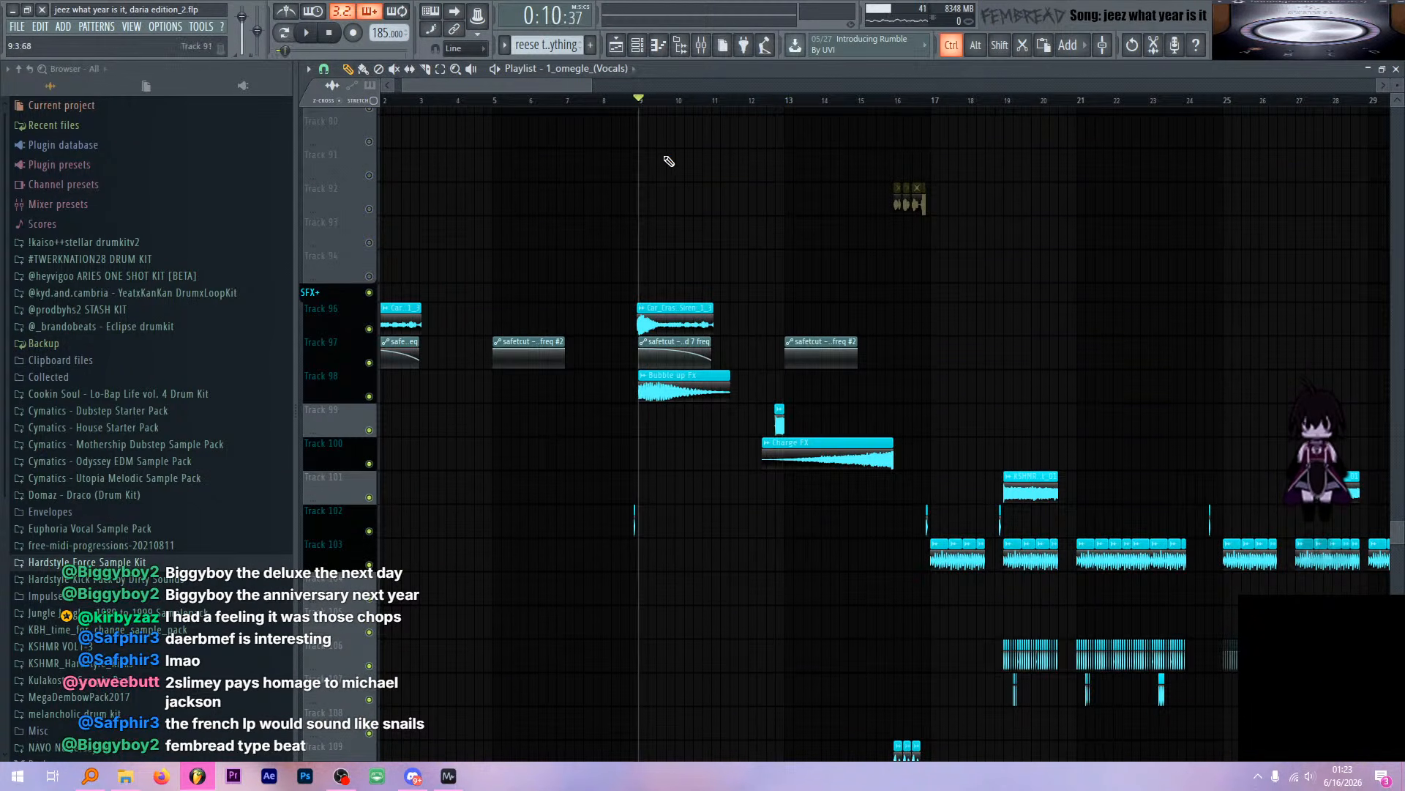
{"action": "scroll", "coordinate": [630, 169], "scroll_direction": "up", "scroll_amount": 3}
{"action": "key", "text": "space"}
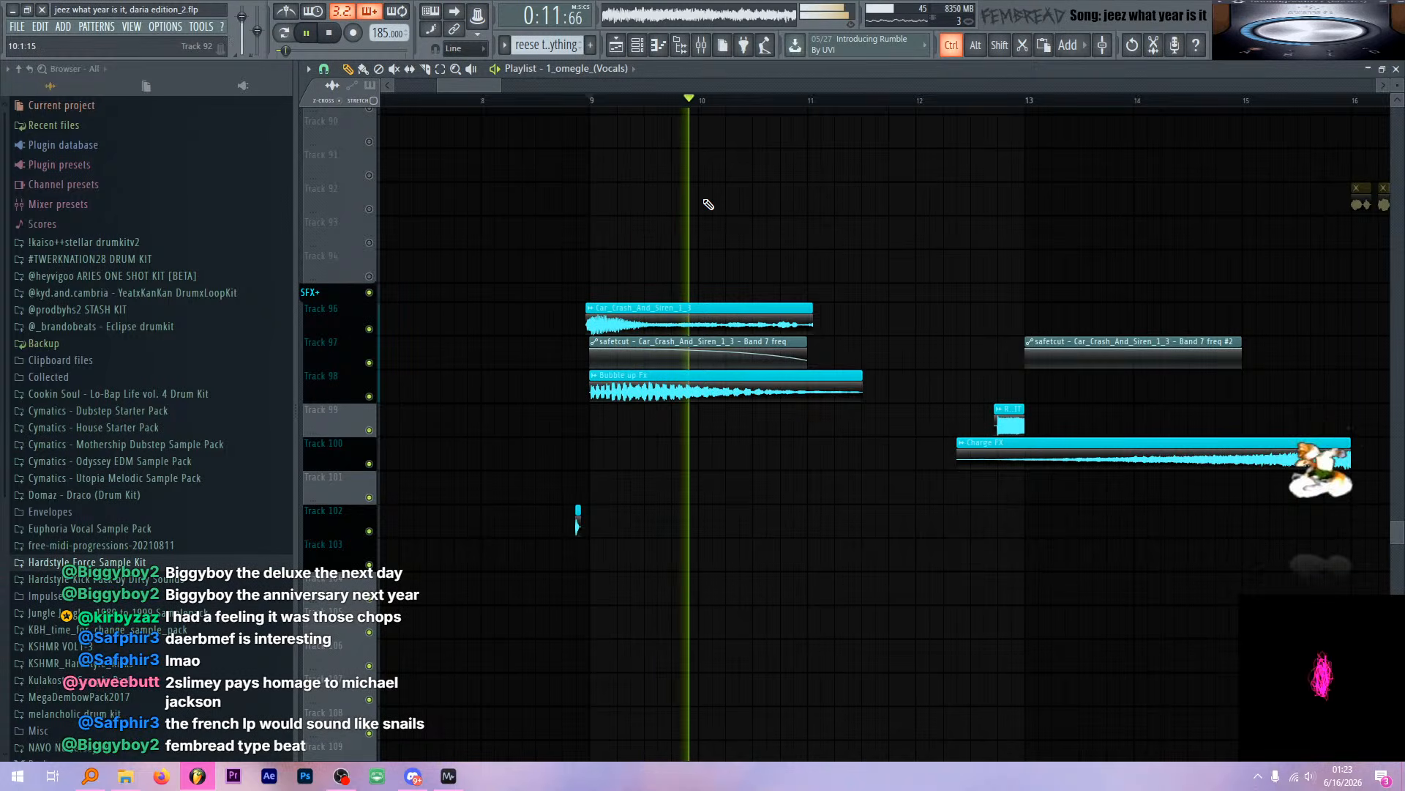
{"action": "scroll", "coordinate": [717, 206], "scroll_direction": "up", "scroll_amount": 2}
{"action": "scroll", "coordinate": [728, 212], "scroll_direction": "up", "scroll_amount": 2}
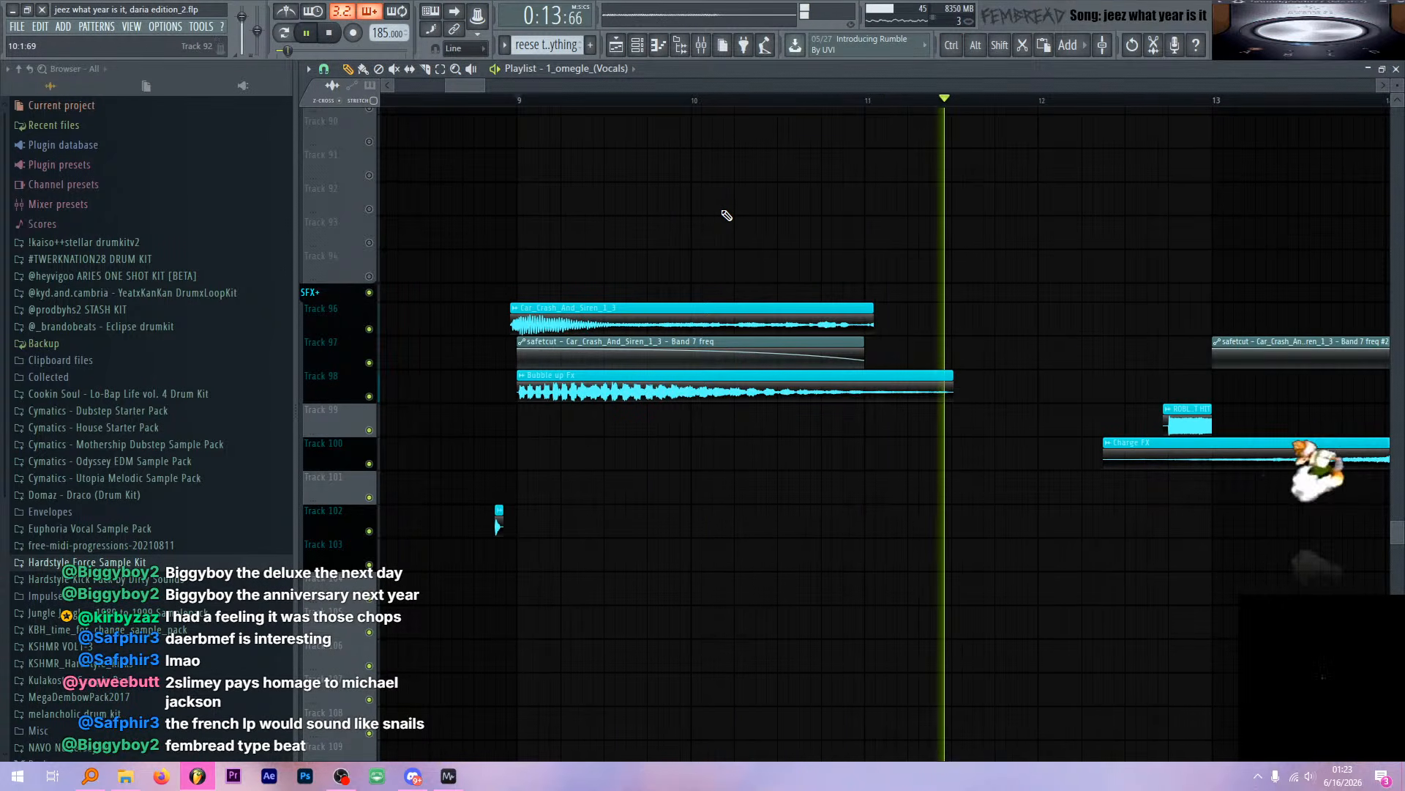
Stop playback, inspect the sample settings of the Bubble up Fx clip on Track 98, and close them
{"action": "key", "text": "space"}
{"action": "double_click", "coordinate": [684, 396]}
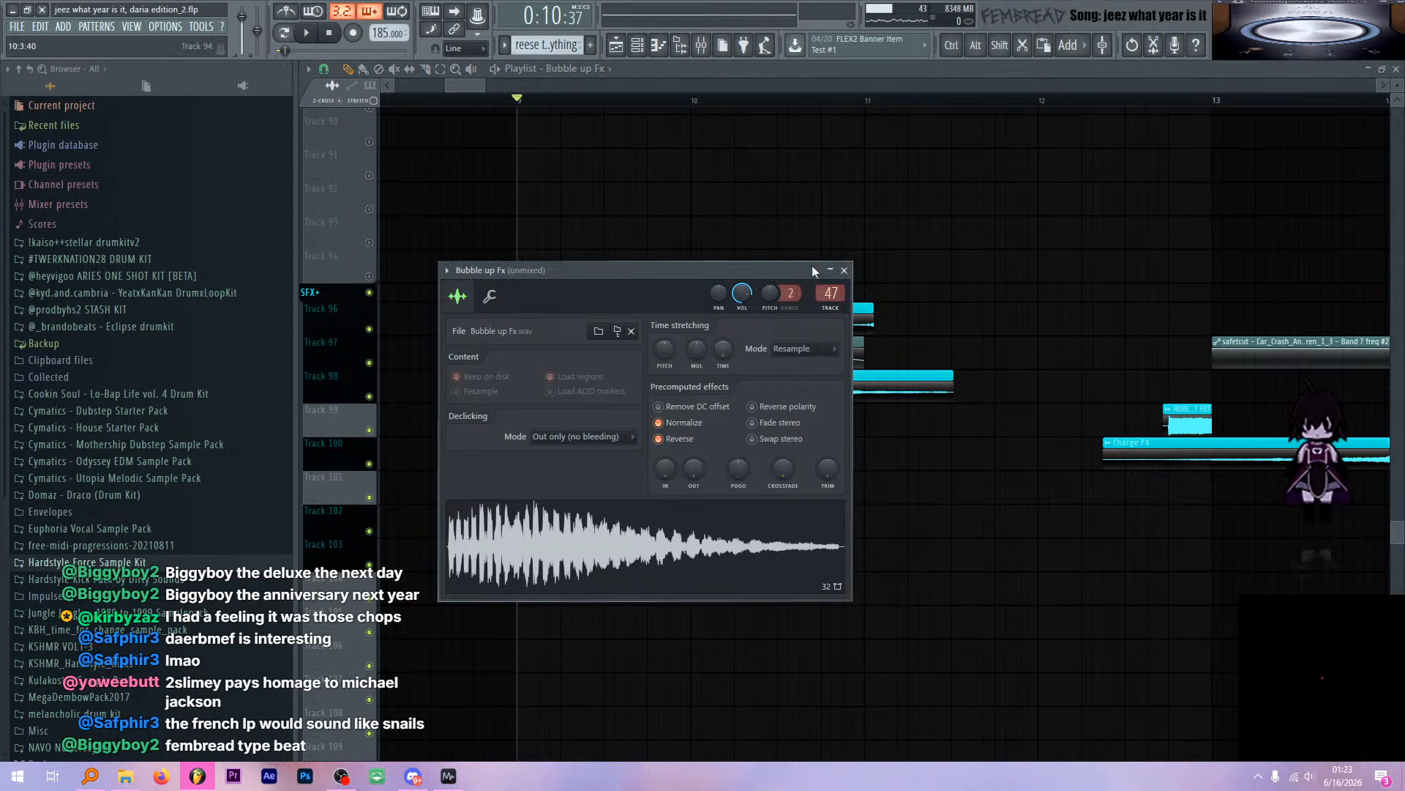
{"action": "left_click", "coordinate": [845, 270]}
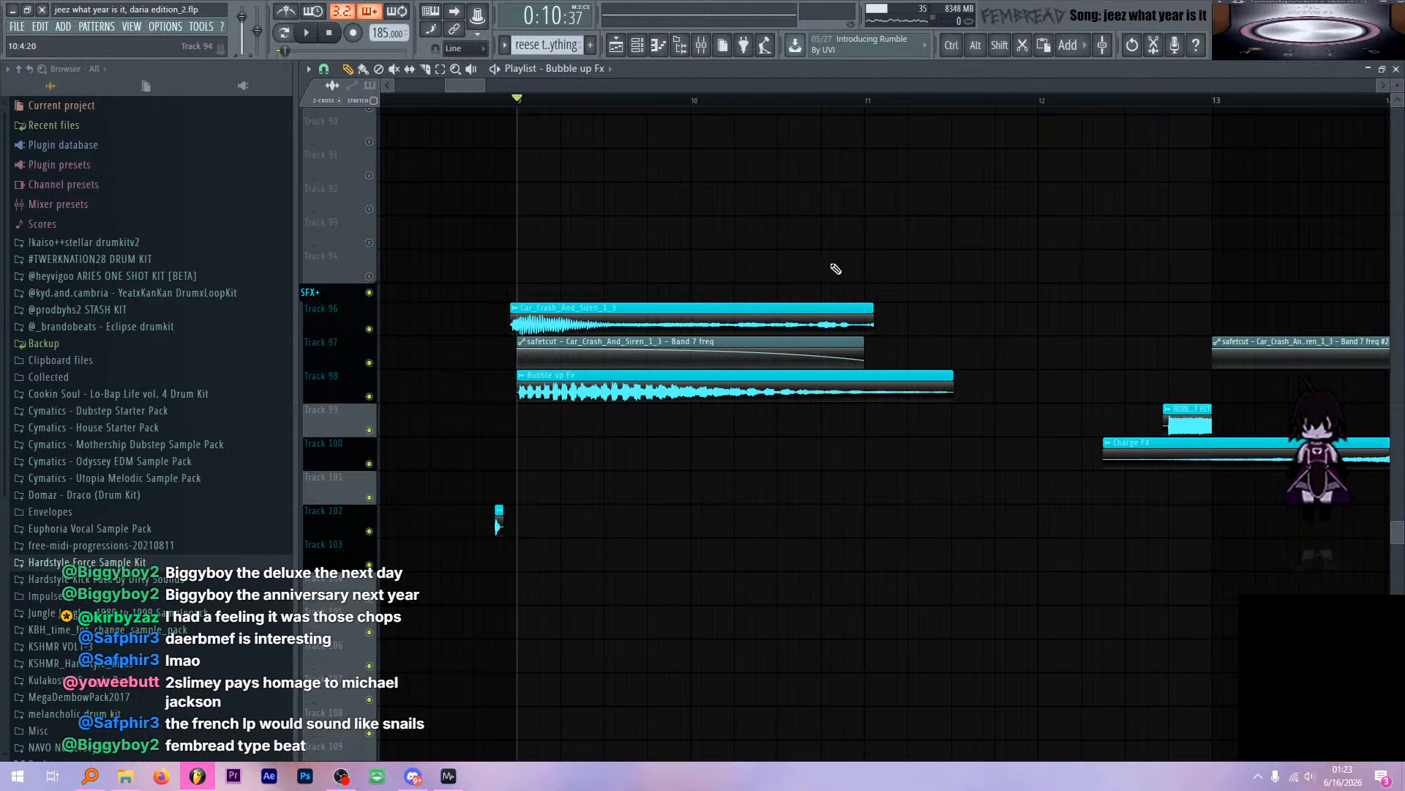
Switch to Everything, search for "spectral shmu", play SPECTRAL SHMURDA.wav, and return to the FL Studio playlist
{"action": "left_click", "coordinate": [90, 776]}
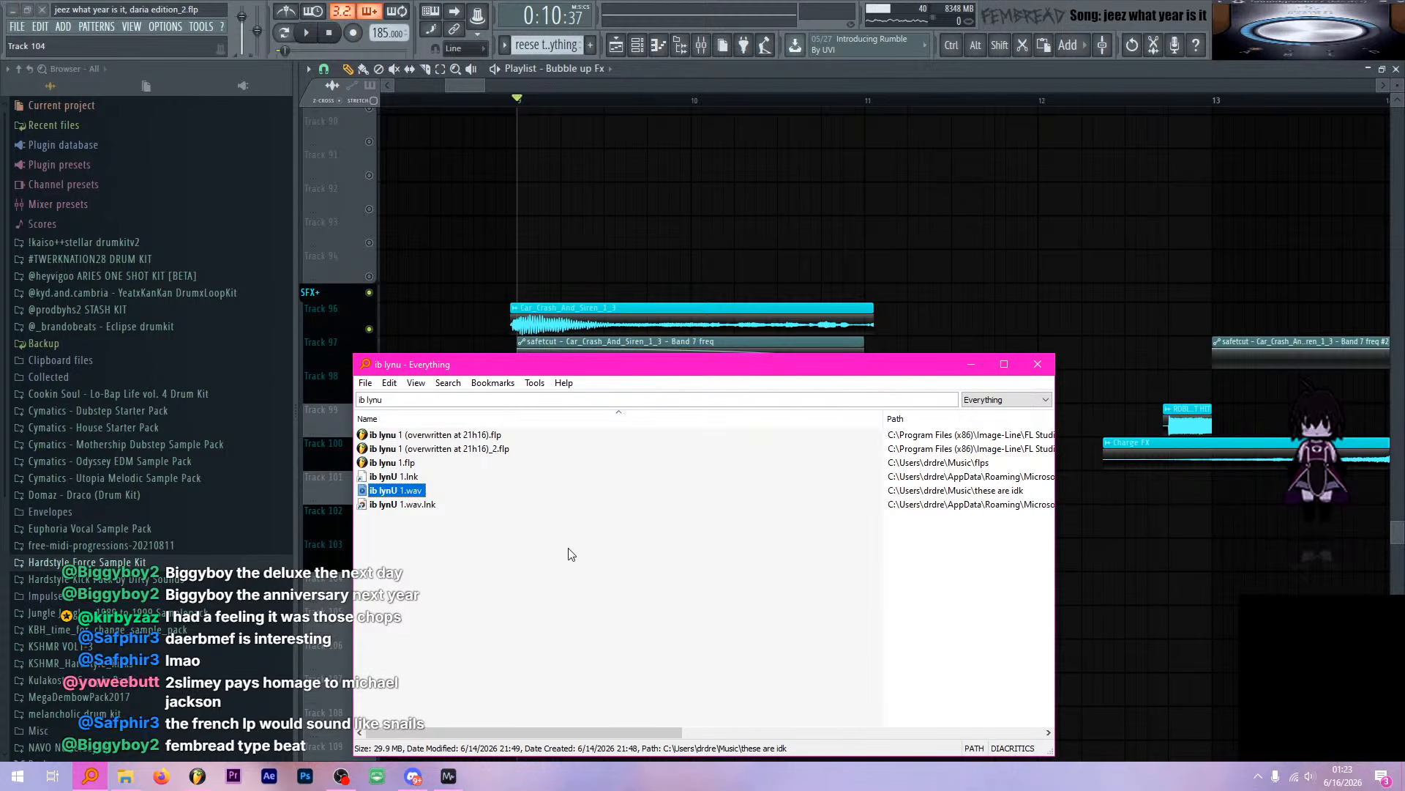
{"action": "left_click", "coordinate": [494, 399]}
{"action": "type", "text": "spe"}
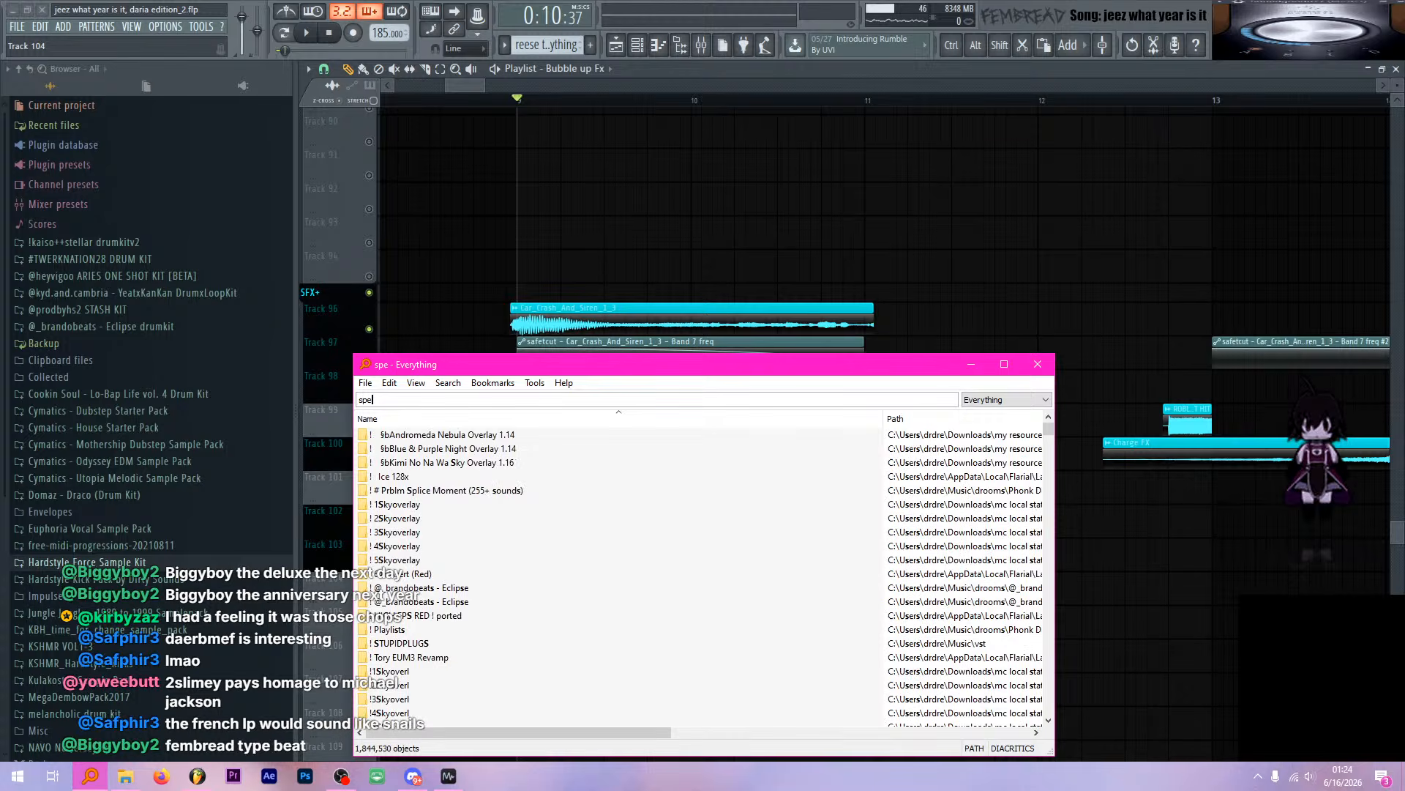
{"action": "type", "text": "ctral shmu"}
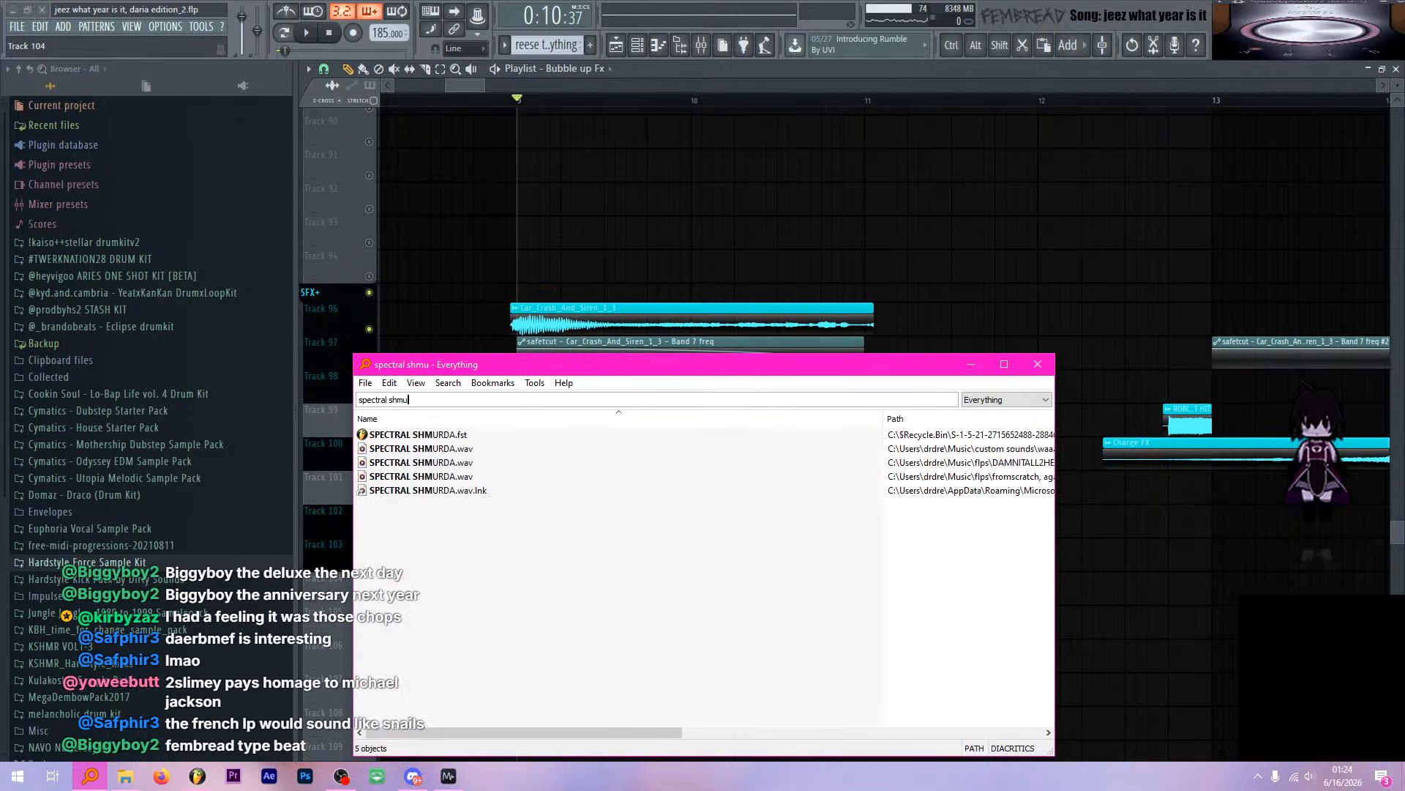
{"action": "double_click", "coordinate": [448, 449]}
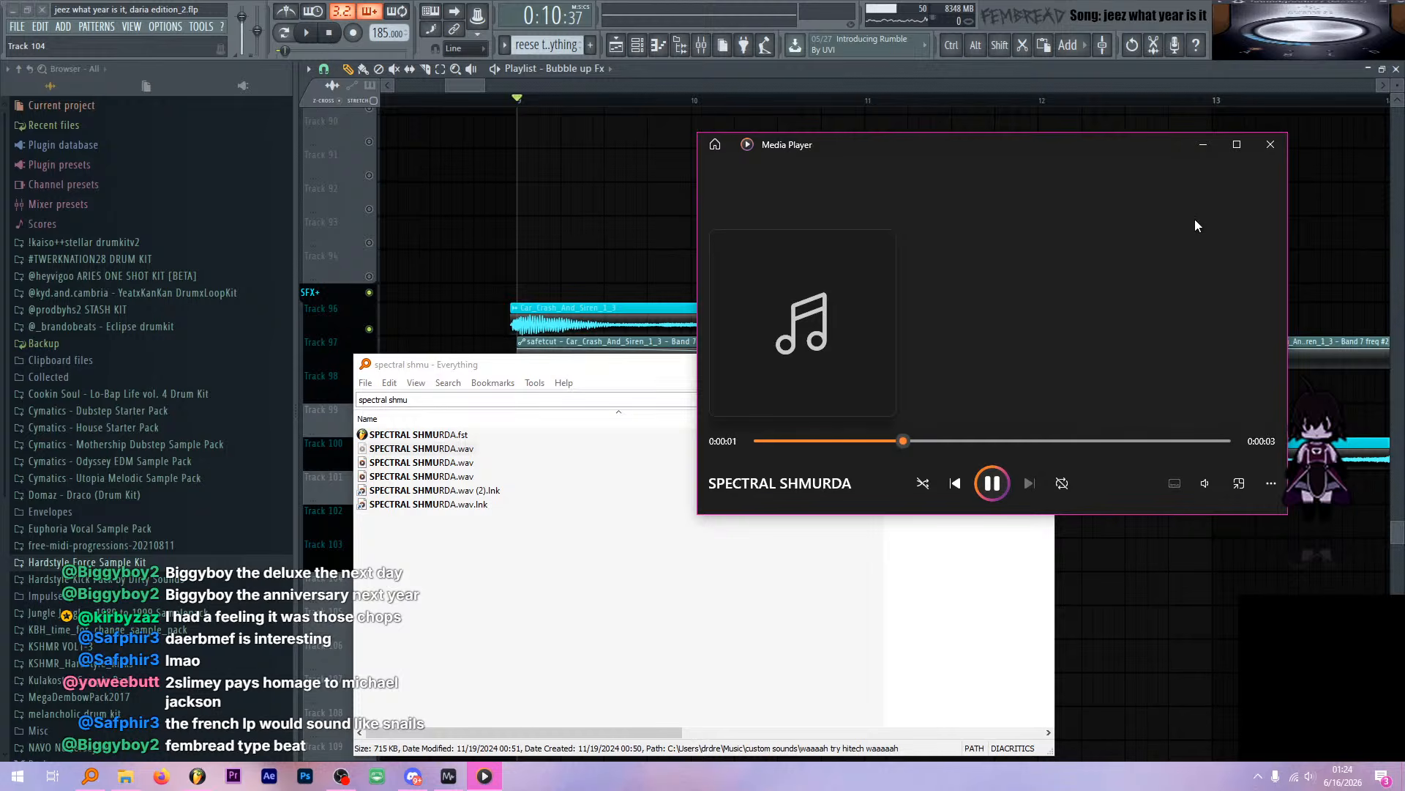
{"action": "left_click", "coordinate": [1270, 144]}
{"action": "left_click", "coordinate": [971, 69]}
Play from bar 9 again while inspecting Fruity parametric EQ 2 on the unmixed mixer track, and return to the playlist
{"action": "left_click", "coordinate": [594, 100]}
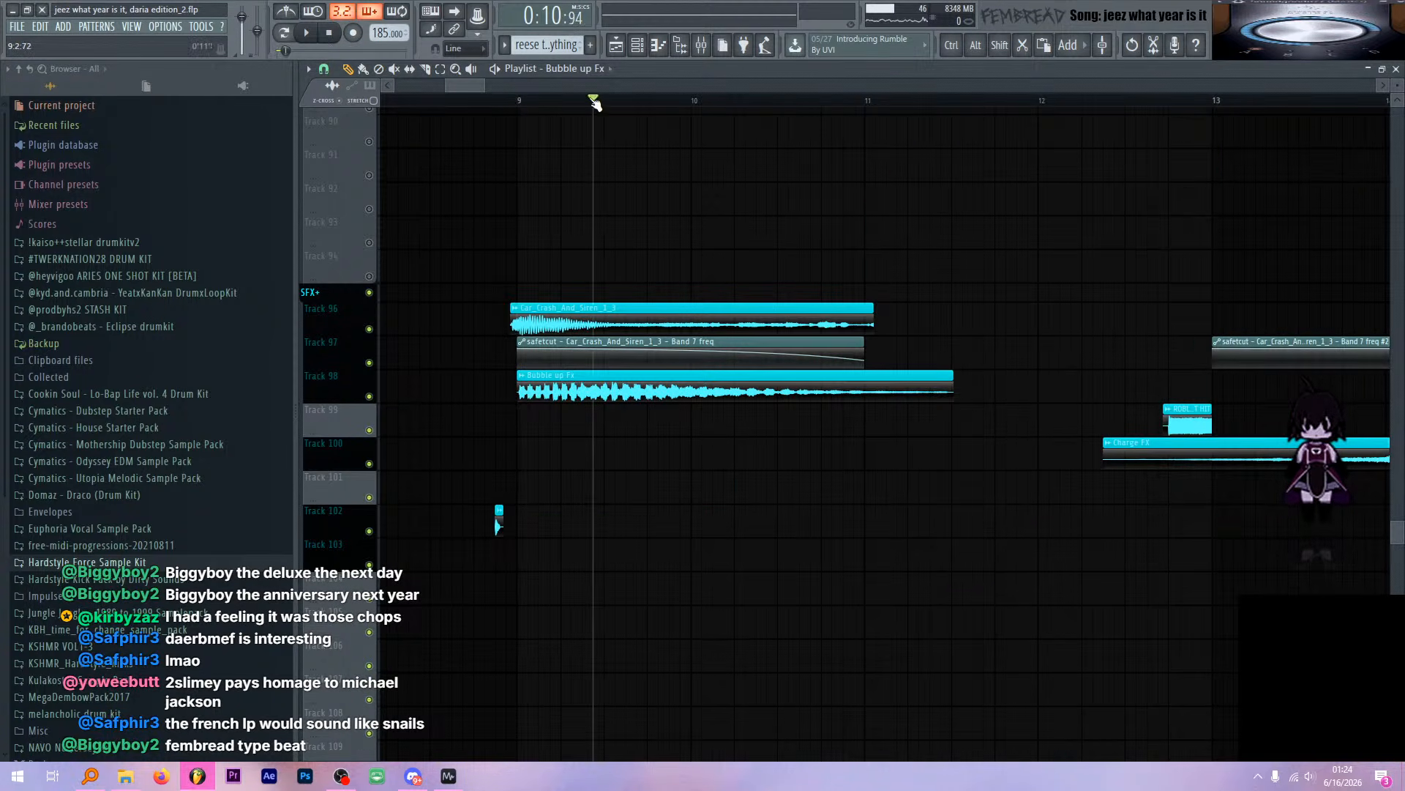
{"action": "left_click_drag", "start_coordinate": [593, 97], "coordinate": [524, 95]}
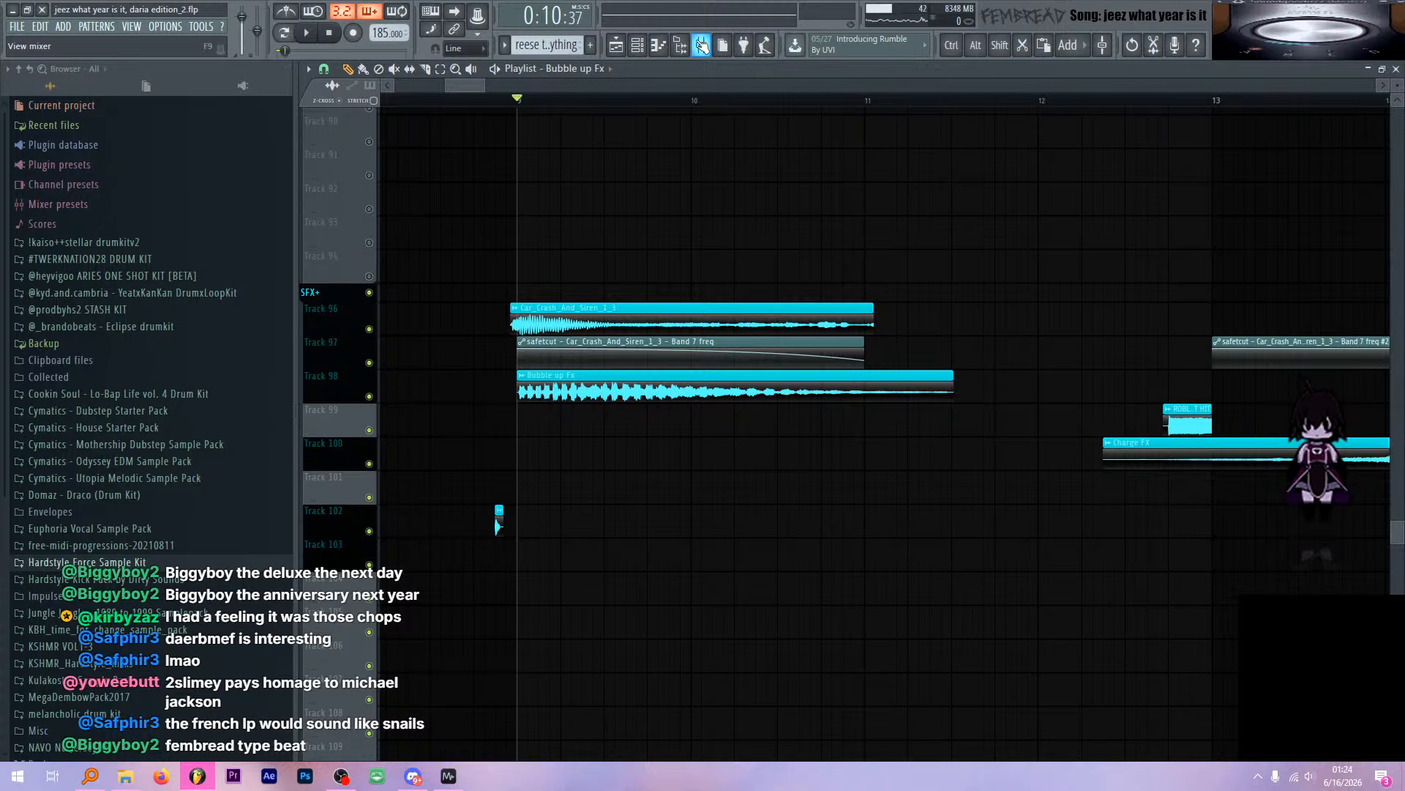
{"action": "left_click", "coordinate": [701, 45]}
{"action": "key", "text": "space"}
{"action": "left_click", "coordinate": [895, 233]}
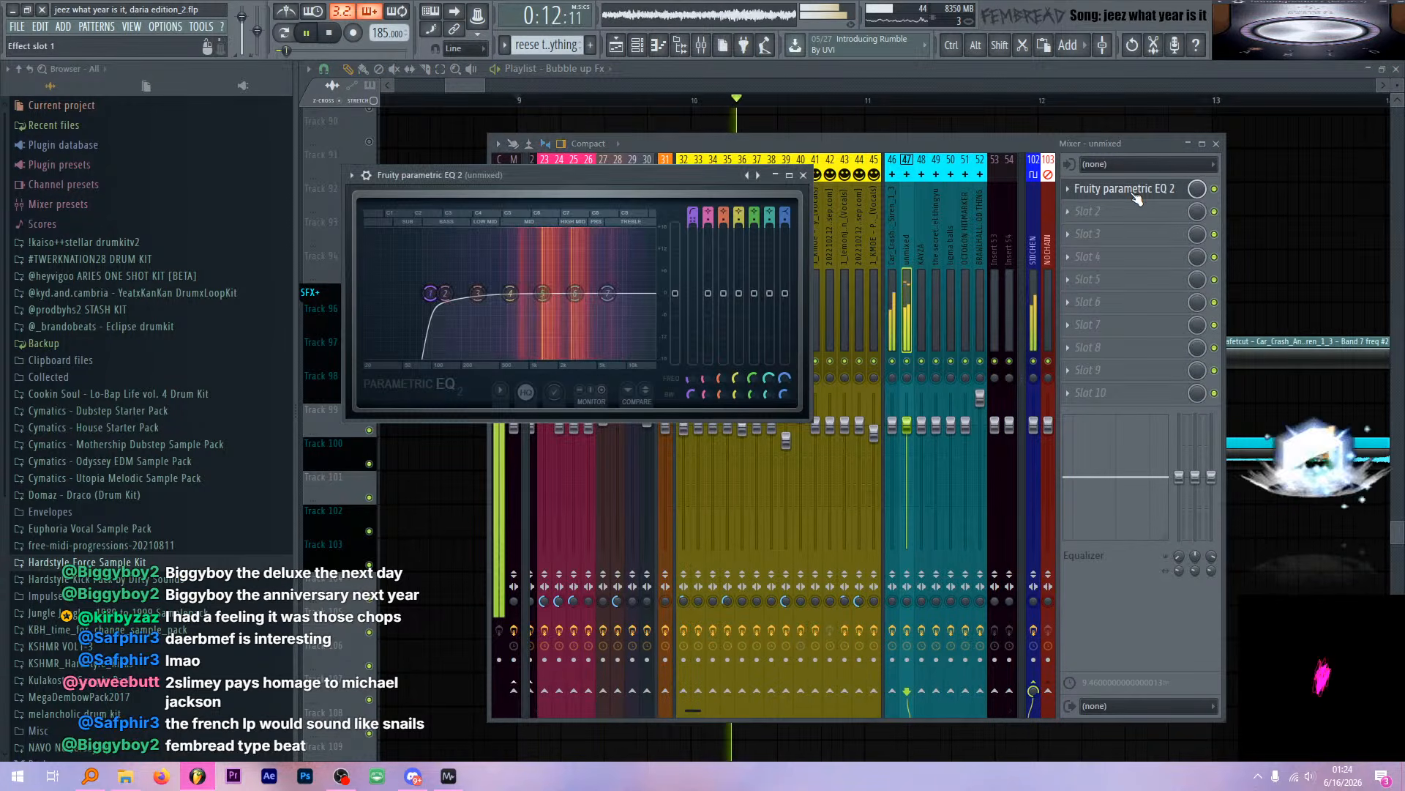
{"action": "left_click", "coordinate": [930, 74]}
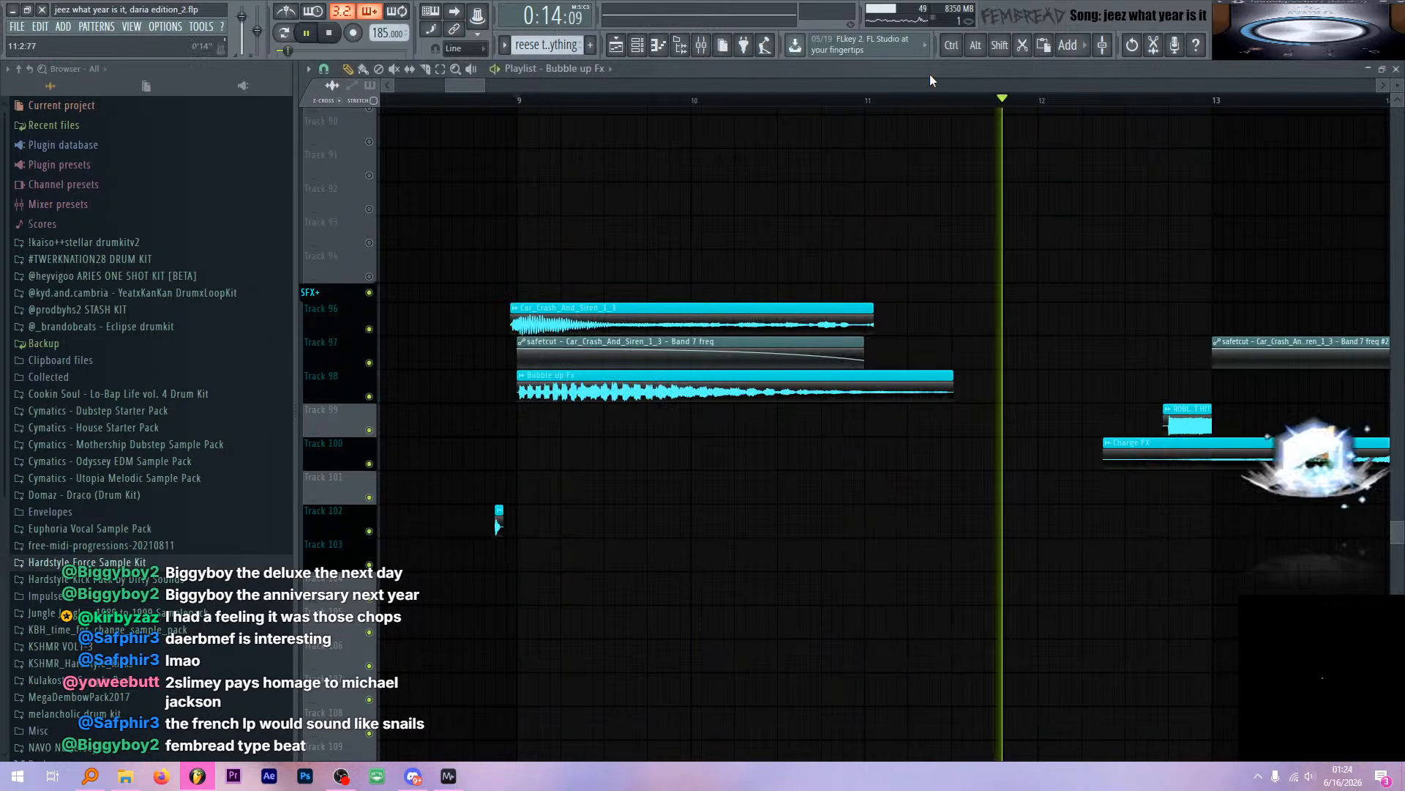
{"action": "key", "text": "space"}
Move the playback position to bar 12, unmute the VOCALS group alongside the SFX+ group, and briefly play both together
{"action": "scroll", "coordinate": [866, 275], "scroll_direction": "down", "scroll_amount": 5}
{"action": "scroll", "coordinate": [770, 193], "scroll_direction": "up", "scroll_amount": 4}
{"action": "left_click_drag", "start_coordinate": [762, 100], "coordinate": [716, 103]}
{"action": "scroll", "coordinate": [401, 253], "scroll_direction": "up", "scroll_amount": 5}
{"action": "scroll", "coordinate": [366, 249], "scroll_direction": "up", "scroll_amount": 15}
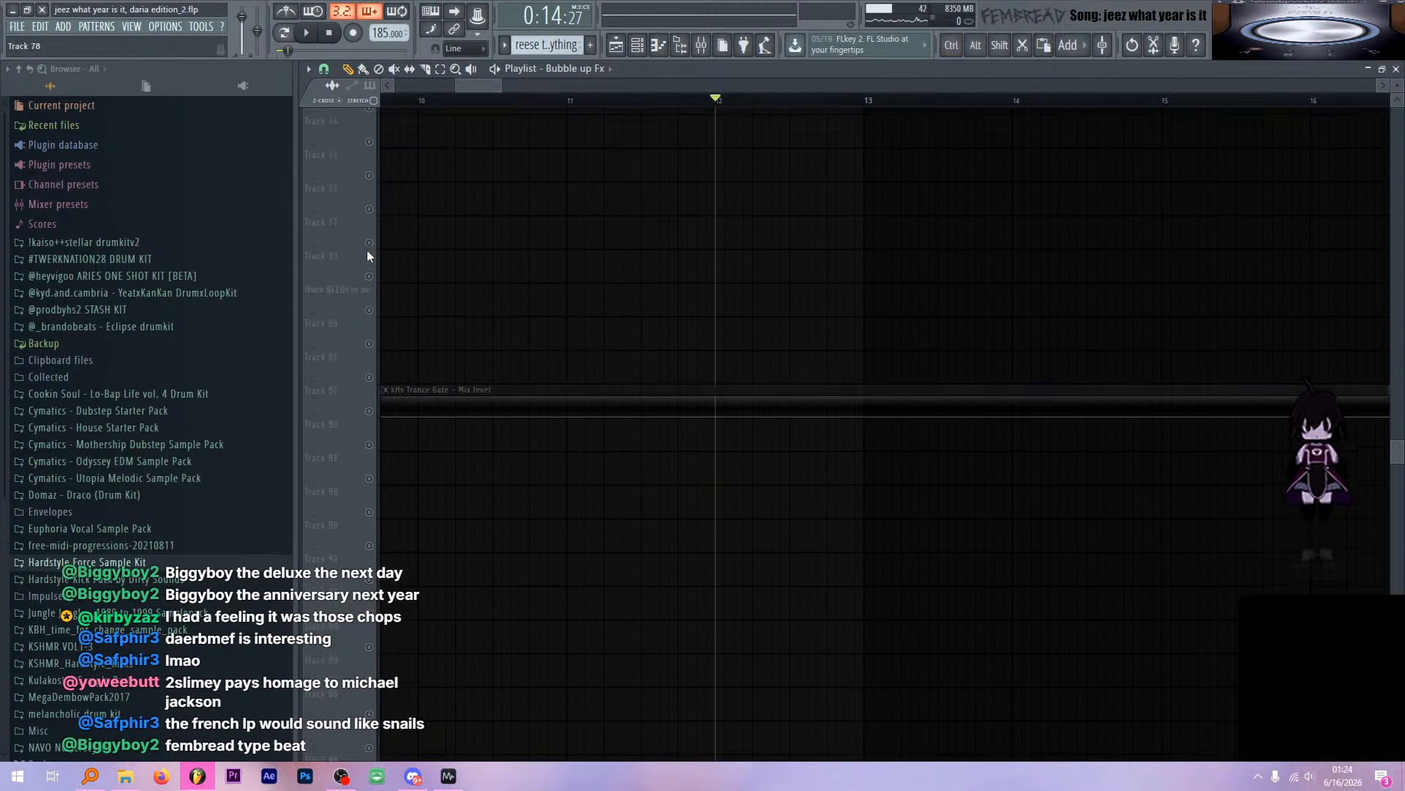
{"action": "left_click", "coordinate": [369, 240]}
{"action": "key", "text": "space"}
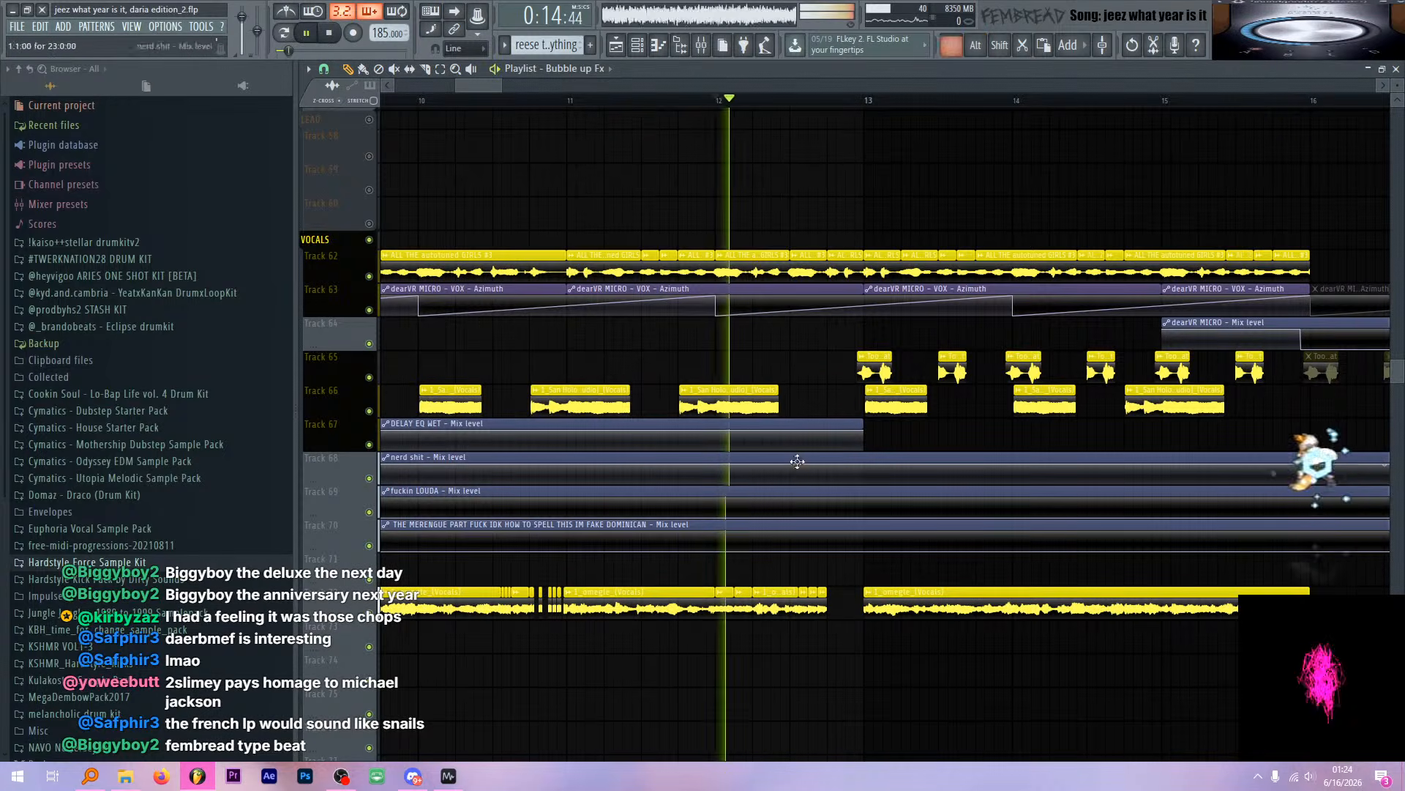
{"action": "scroll", "coordinate": [849, 509], "scroll_direction": "down", "scroll_amount": 3}
{"action": "scroll", "coordinate": [880, 515], "scroll_direction": "up", "scroll_amount": 3}
{"action": "key", "text": "space"}
Locate the ROBLOX ROCKET HIT clip on Track 99, audition its sample in the sample settings, and close them
{"action": "scroll", "coordinate": [785, 480], "scroll_direction": "down", "scroll_amount": 12}
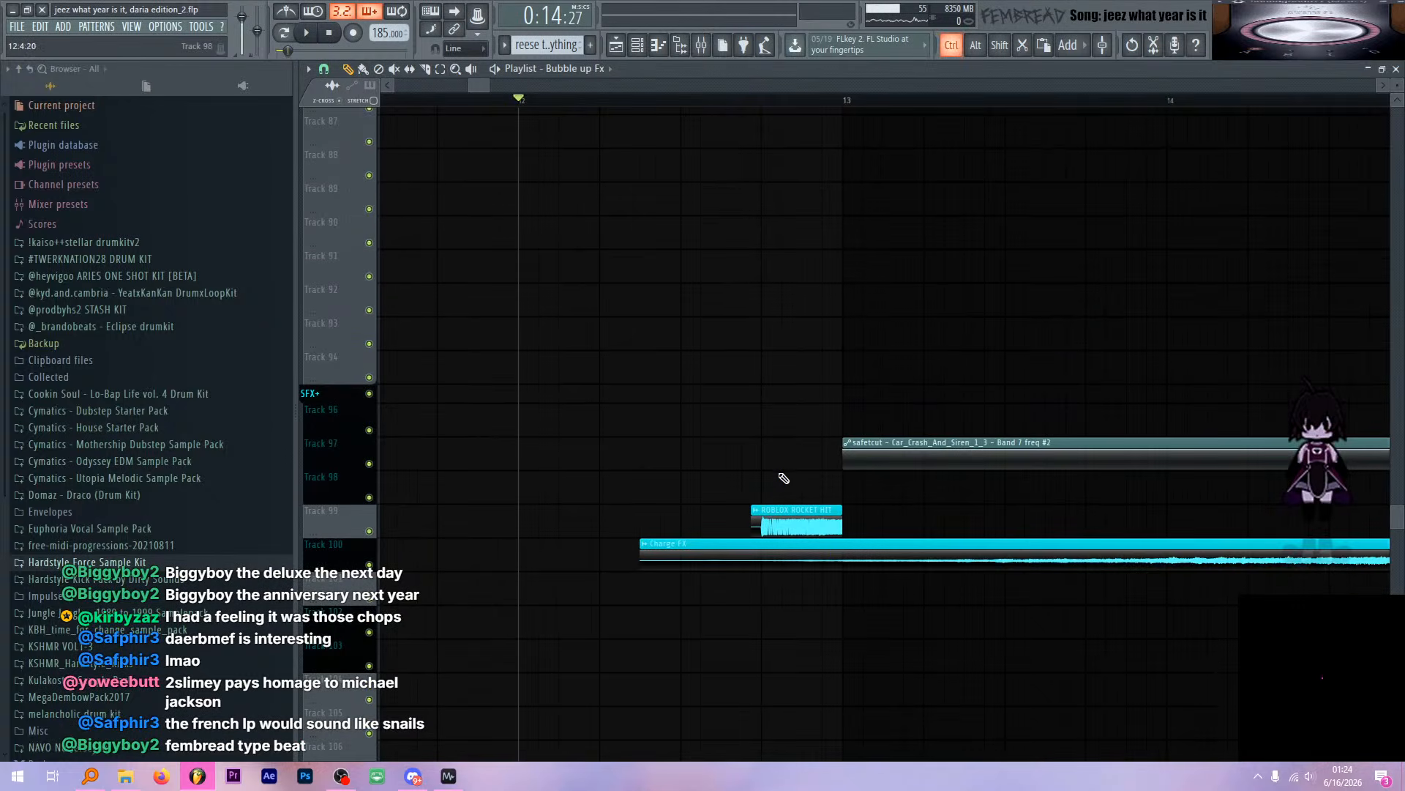
{"action": "scroll", "coordinate": [783, 479], "scroll_direction": "up", "scroll_amount": 2}
{"action": "double_click", "coordinate": [791, 514]}
{"action": "left_click", "coordinate": [773, 614]}
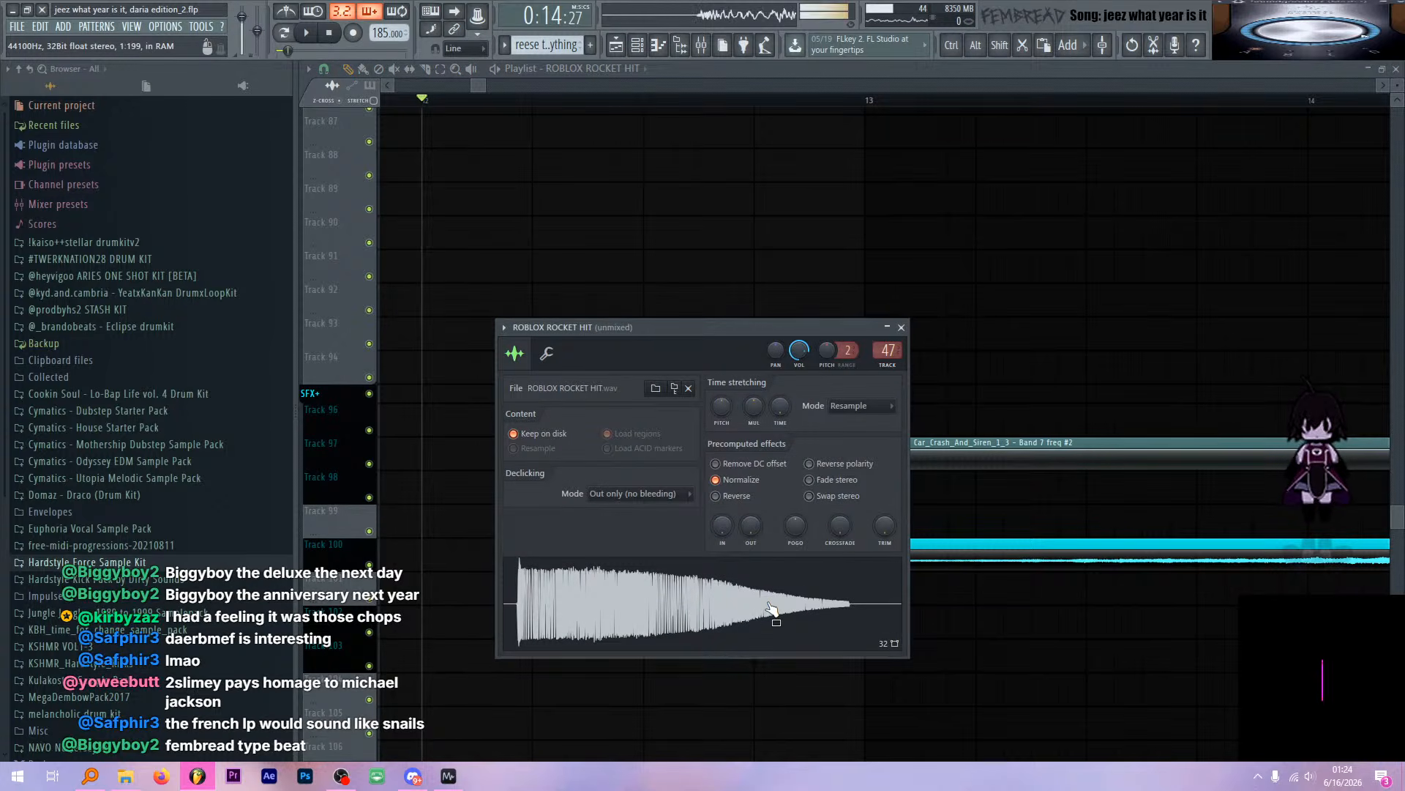
{"action": "left_click", "coordinate": [902, 327]}
Open the mixer, play from bar 12, and solo and select the unmixed track used by the rocket hit
{"action": "key", "text": "F9"}
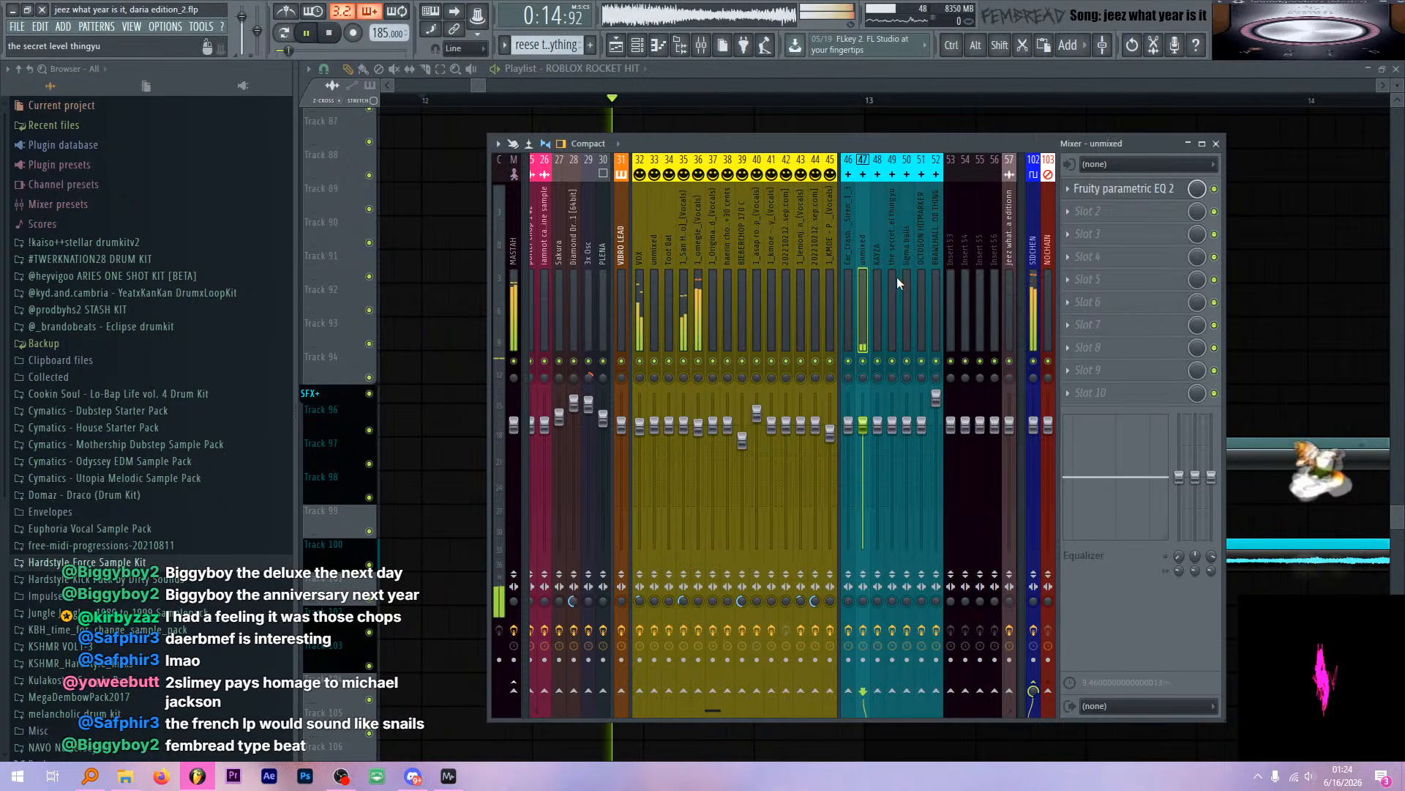
{"action": "left_click", "coordinate": [883, 218]}
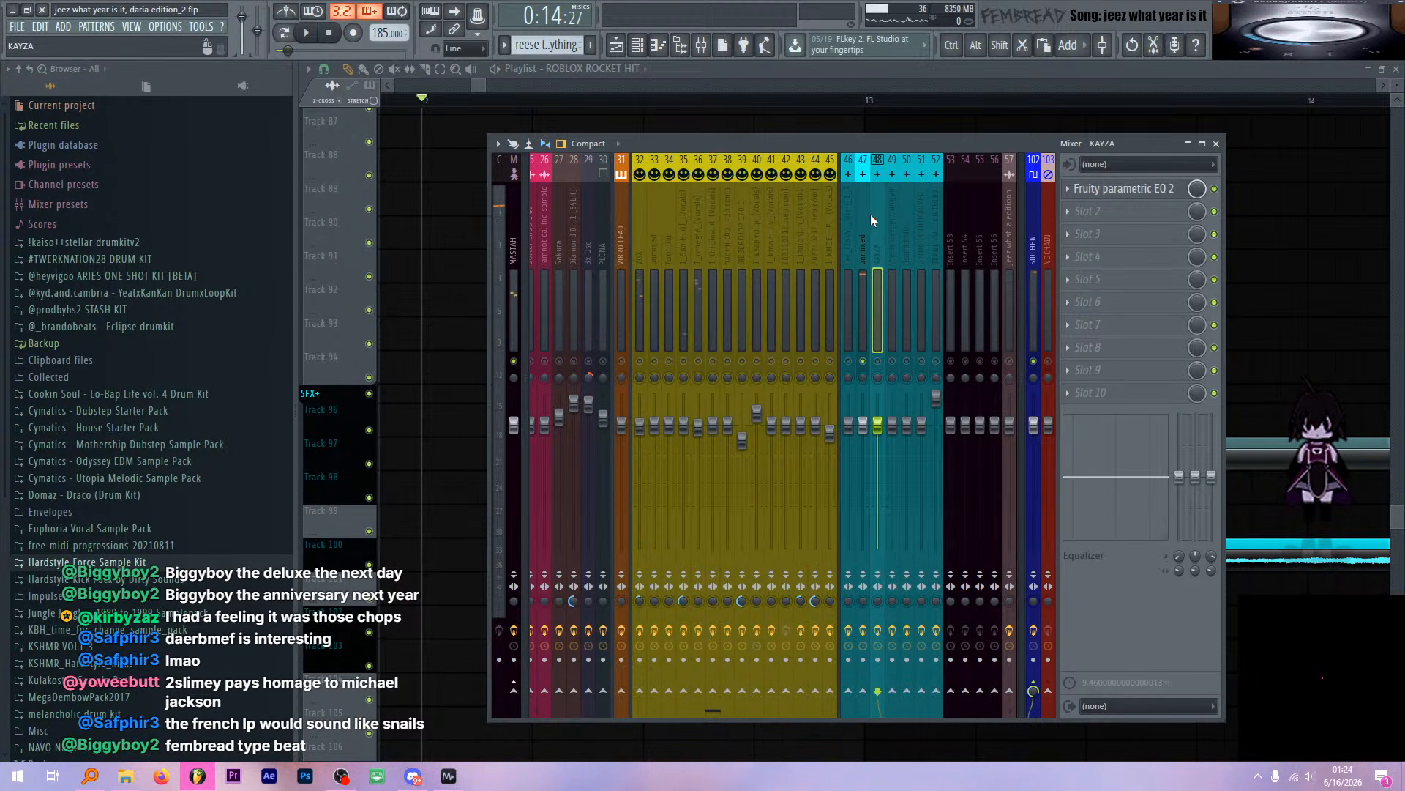
{"action": "left_click", "coordinate": [859, 226]}
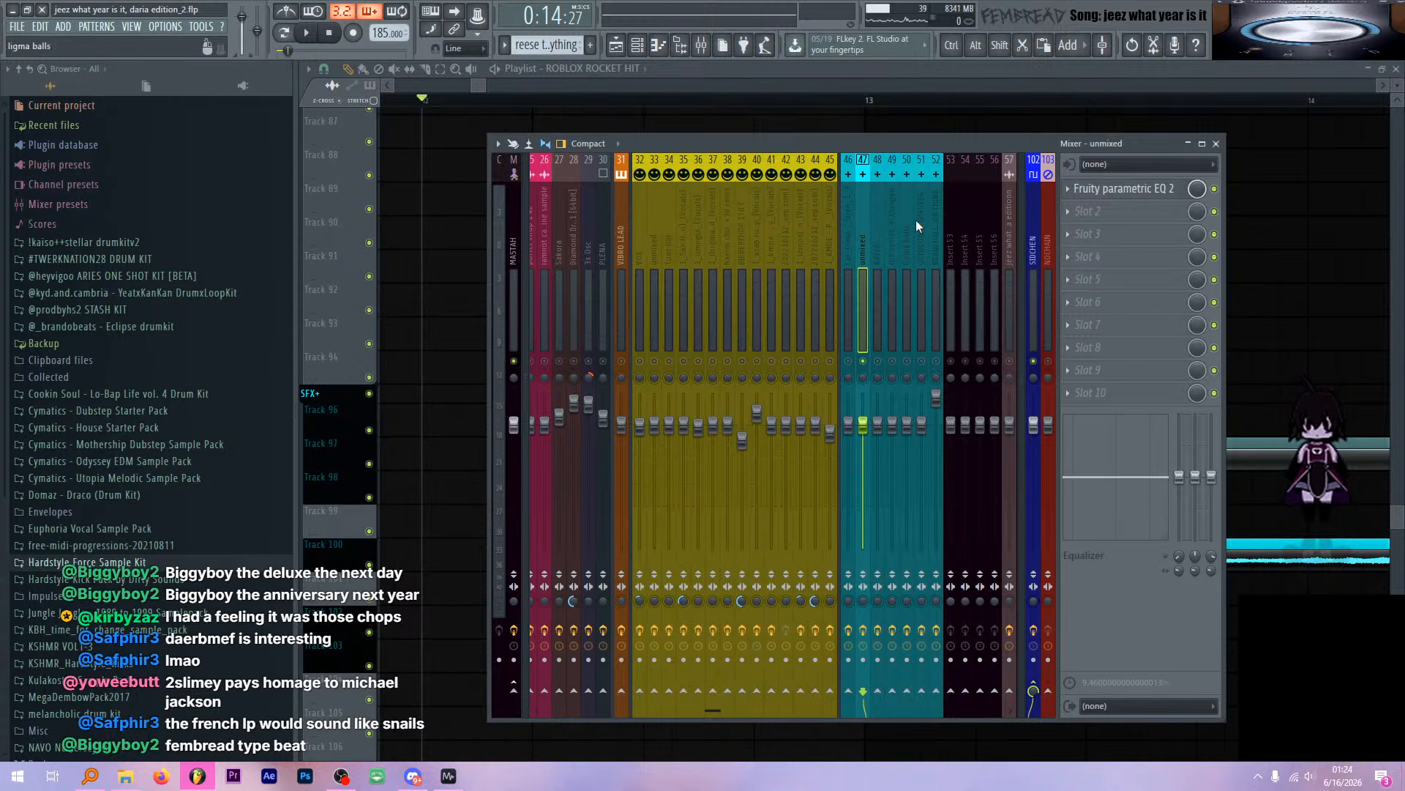
Examine the Fruity parametric EQ 2 on the unmixed track 47 and look across the other mixer tracks
{"action": "left_click", "coordinate": [1139, 192]}
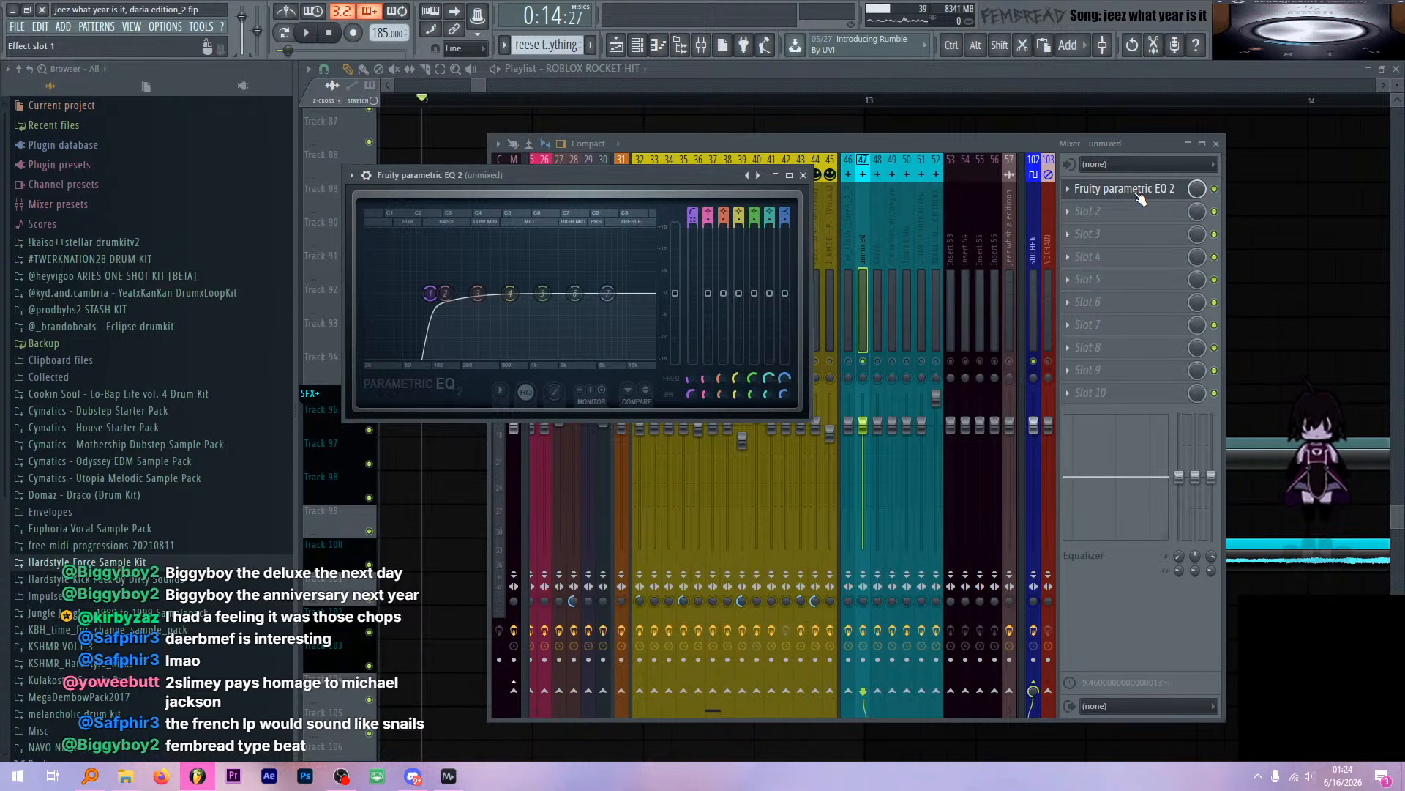
{"action": "left_click", "coordinate": [1139, 192]}
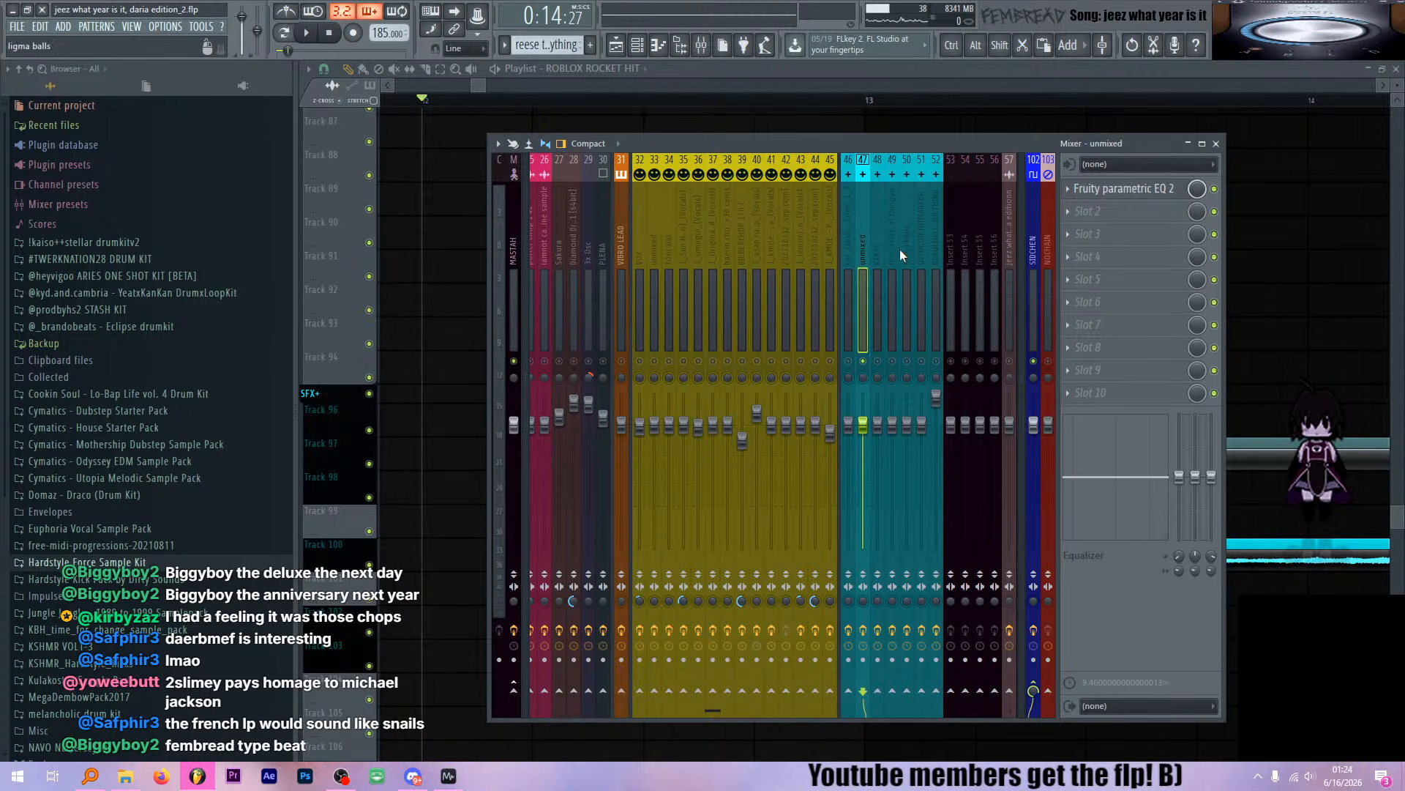
{"action": "left_click", "coordinate": [1128, 198]}
{"action": "left_click", "coordinate": [1129, 197]}
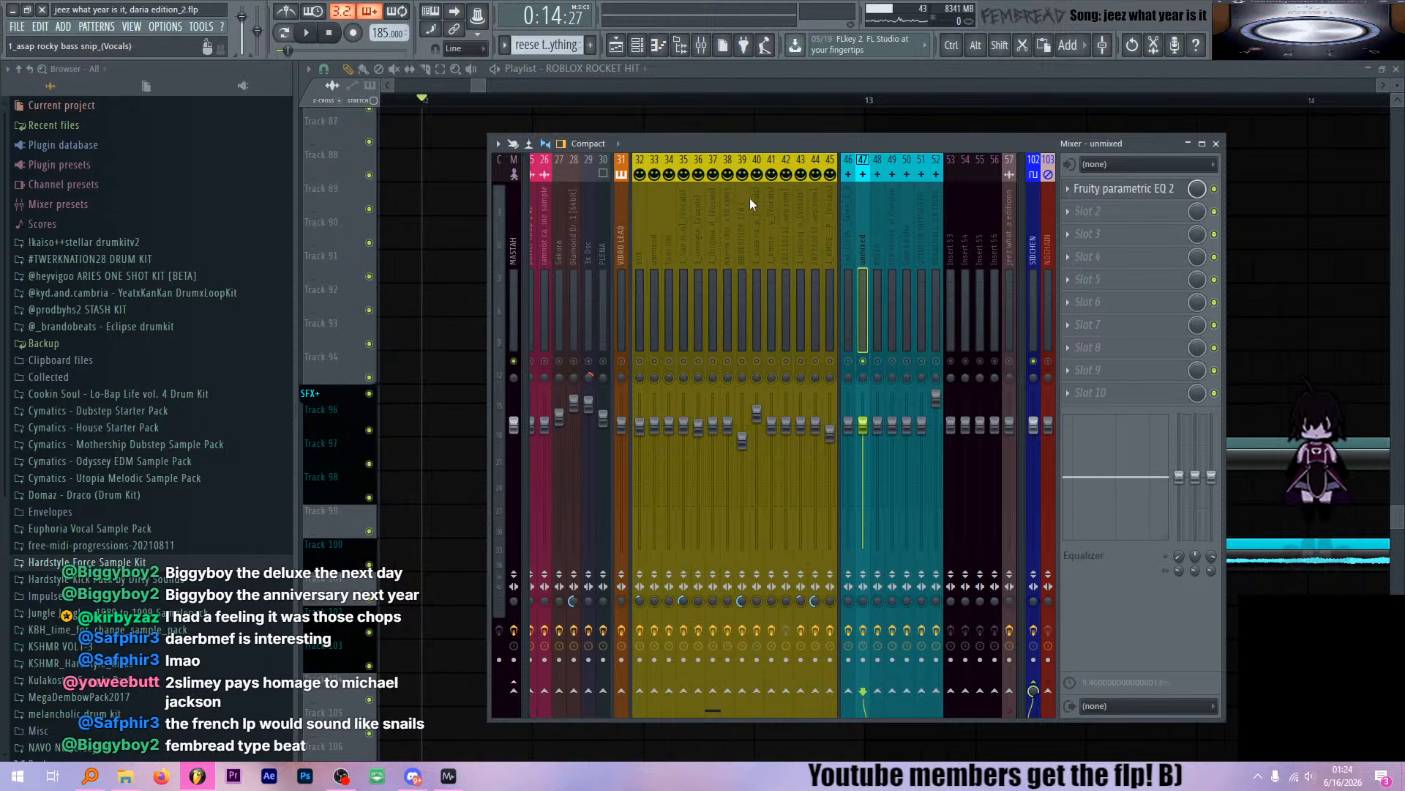
{"action": "scroll", "coordinate": [731, 253], "scroll_direction": "left", "scroll_amount": 8}
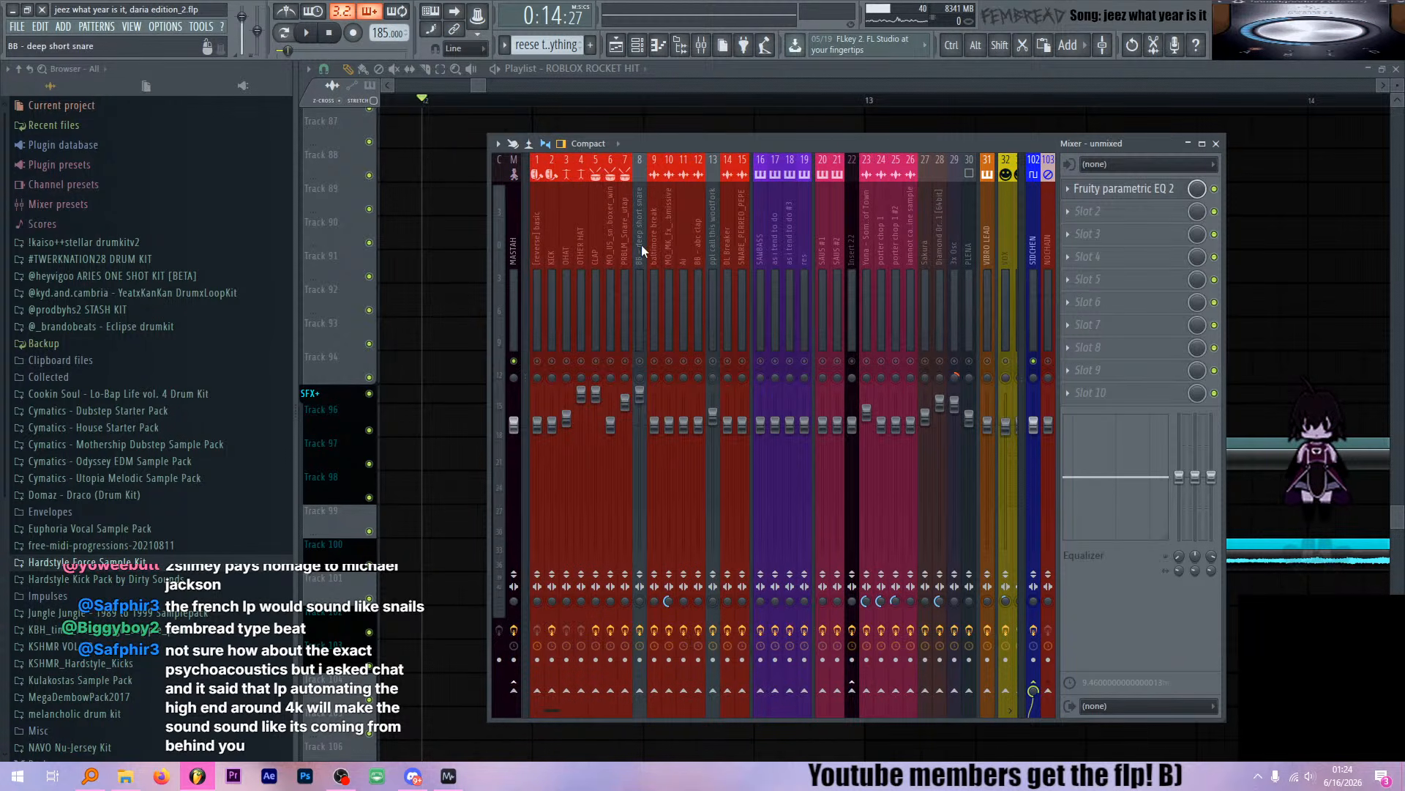
{"action": "scroll", "coordinate": [641, 244], "scroll_direction": "right", "scroll_amount": 10}
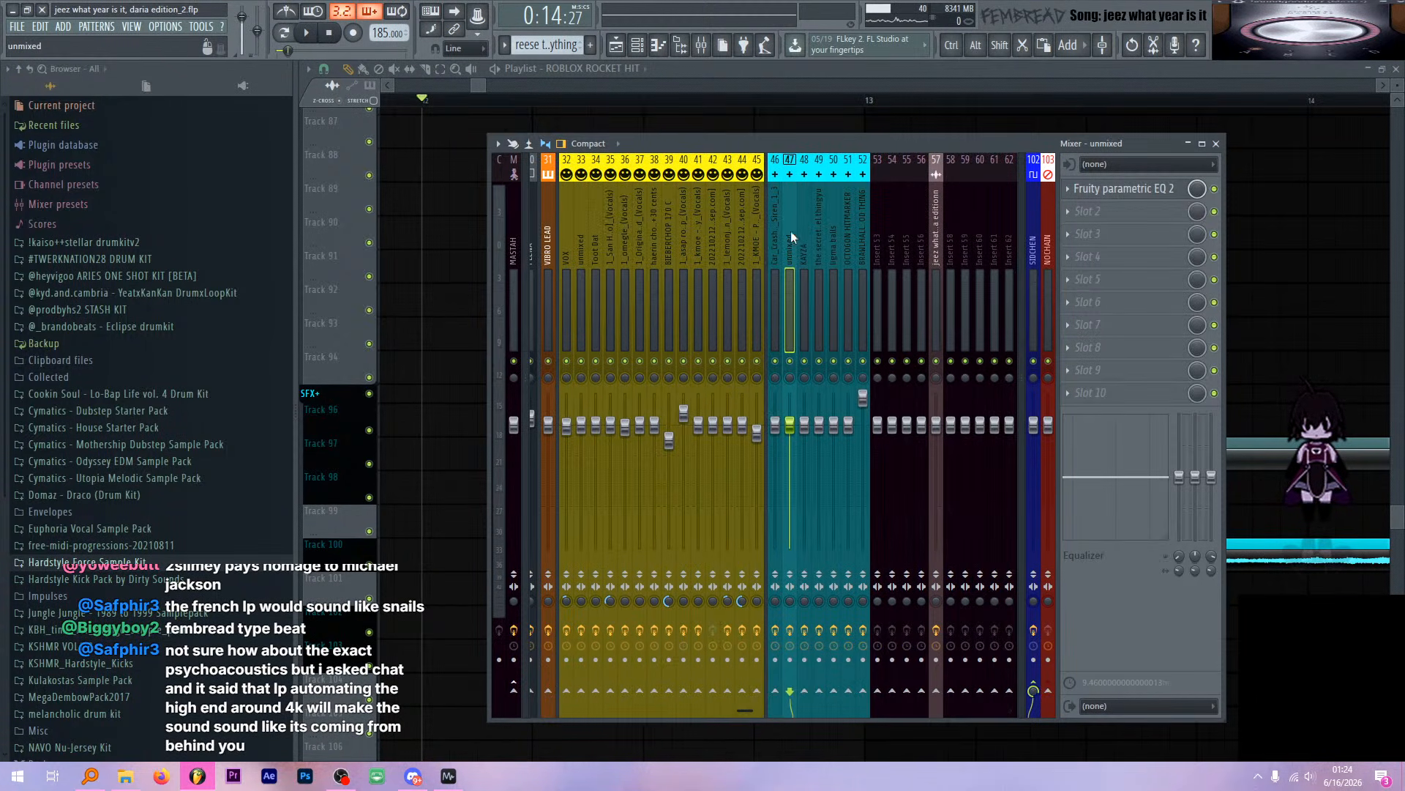
{"action": "left_click", "coordinate": [863, 193]}
{"action": "scroll", "coordinate": [825, 192], "scroll_direction": "right", "scroll_amount": 8}
{"action": "key", "text": "F9"}
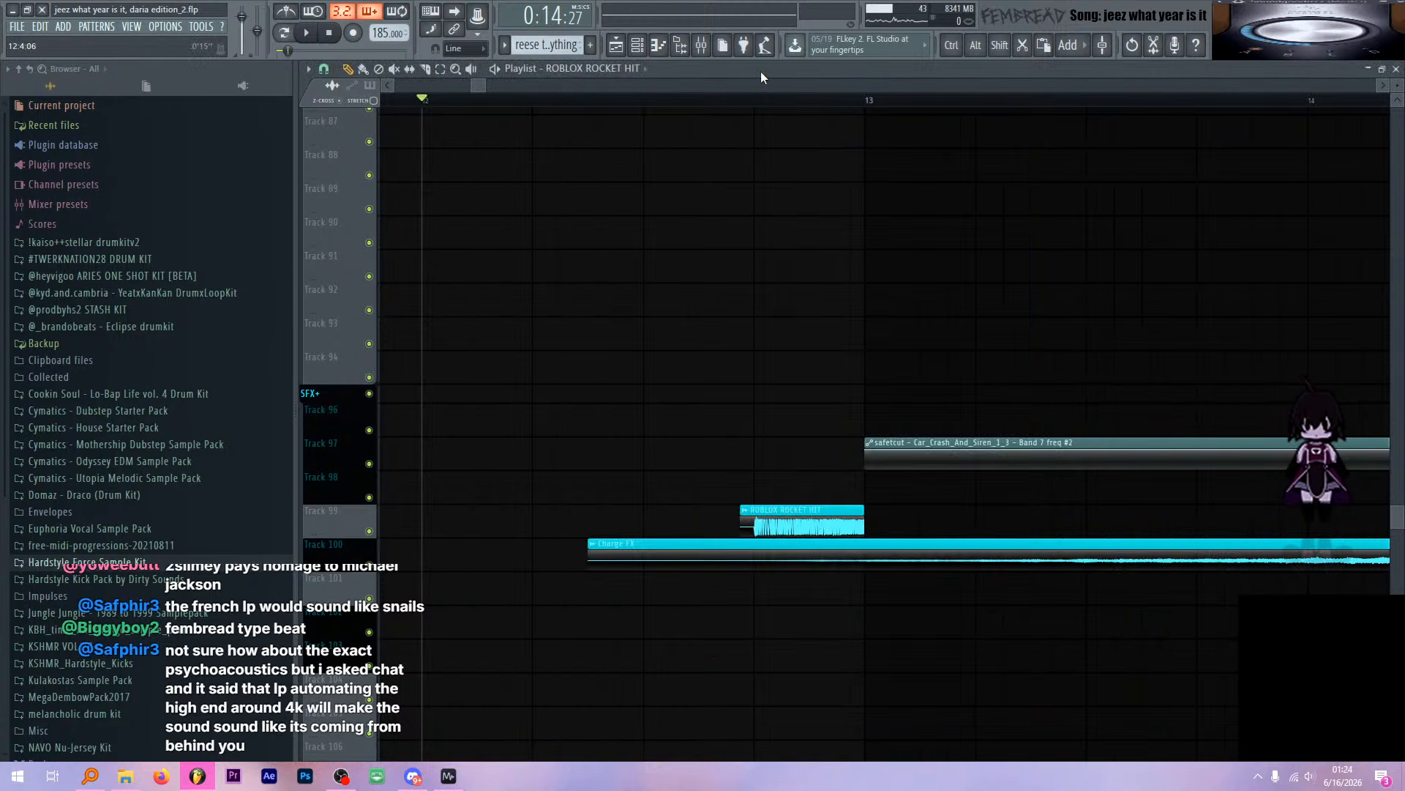
Play the arrangement from bar 13 and check the mixer track levels during playback
{"action": "scroll", "coordinate": [690, 155], "scroll_direction": "down", "scroll_amount": 5}
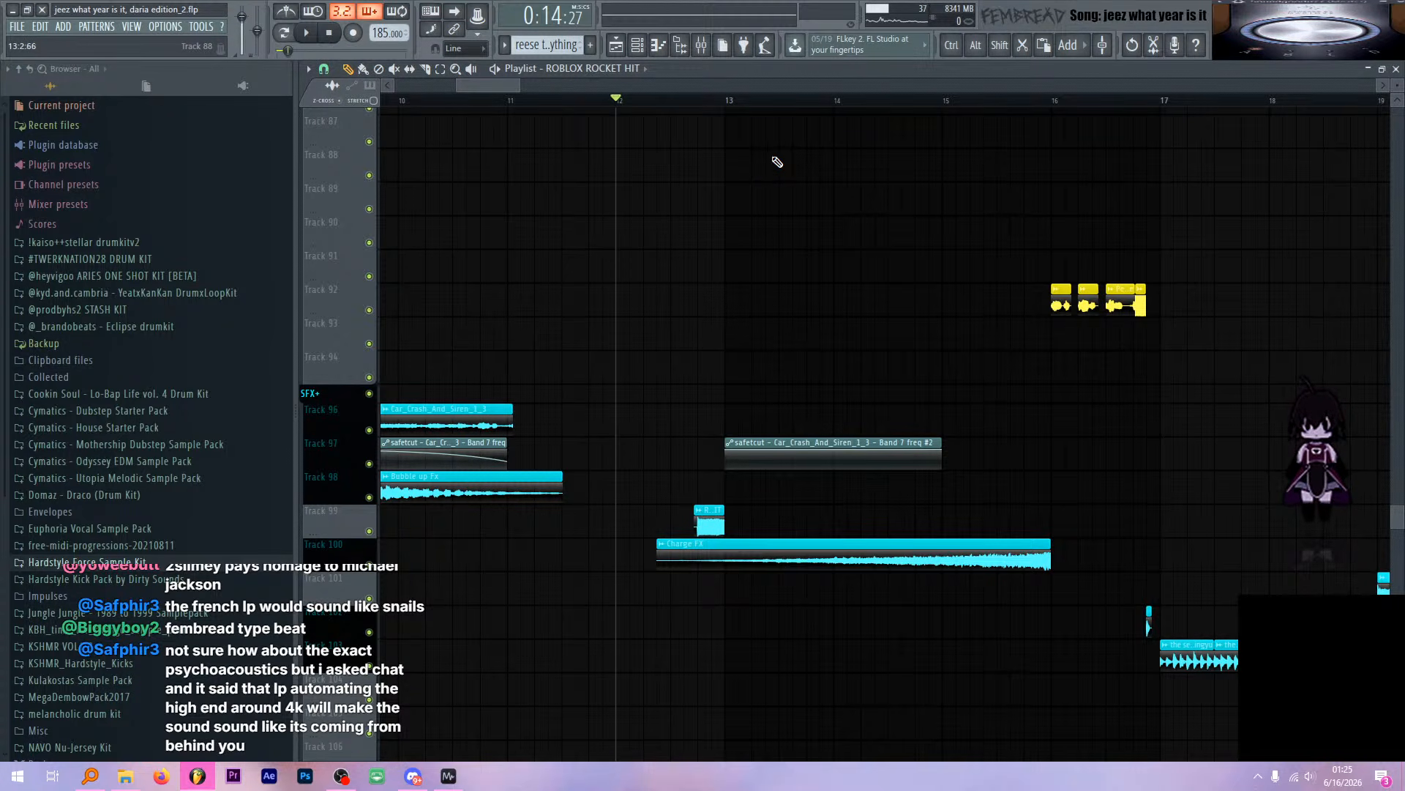
{"action": "scroll", "coordinate": [811, 184], "scroll_direction": "up", "scroll_amount": 8}
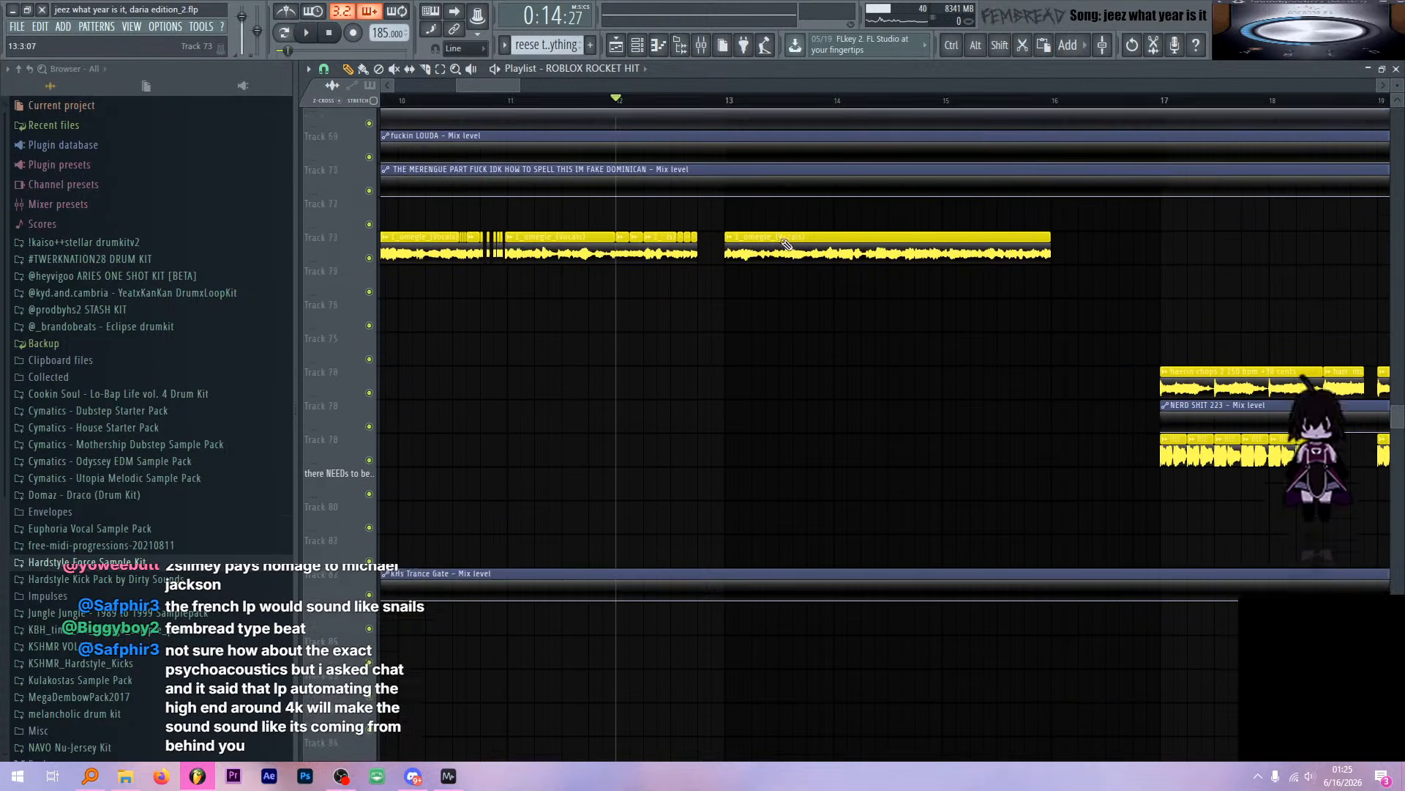
{"action": "scroll", "coordinate": [790, 245], "scroll_direction": "down", "scroll_amount": 11}
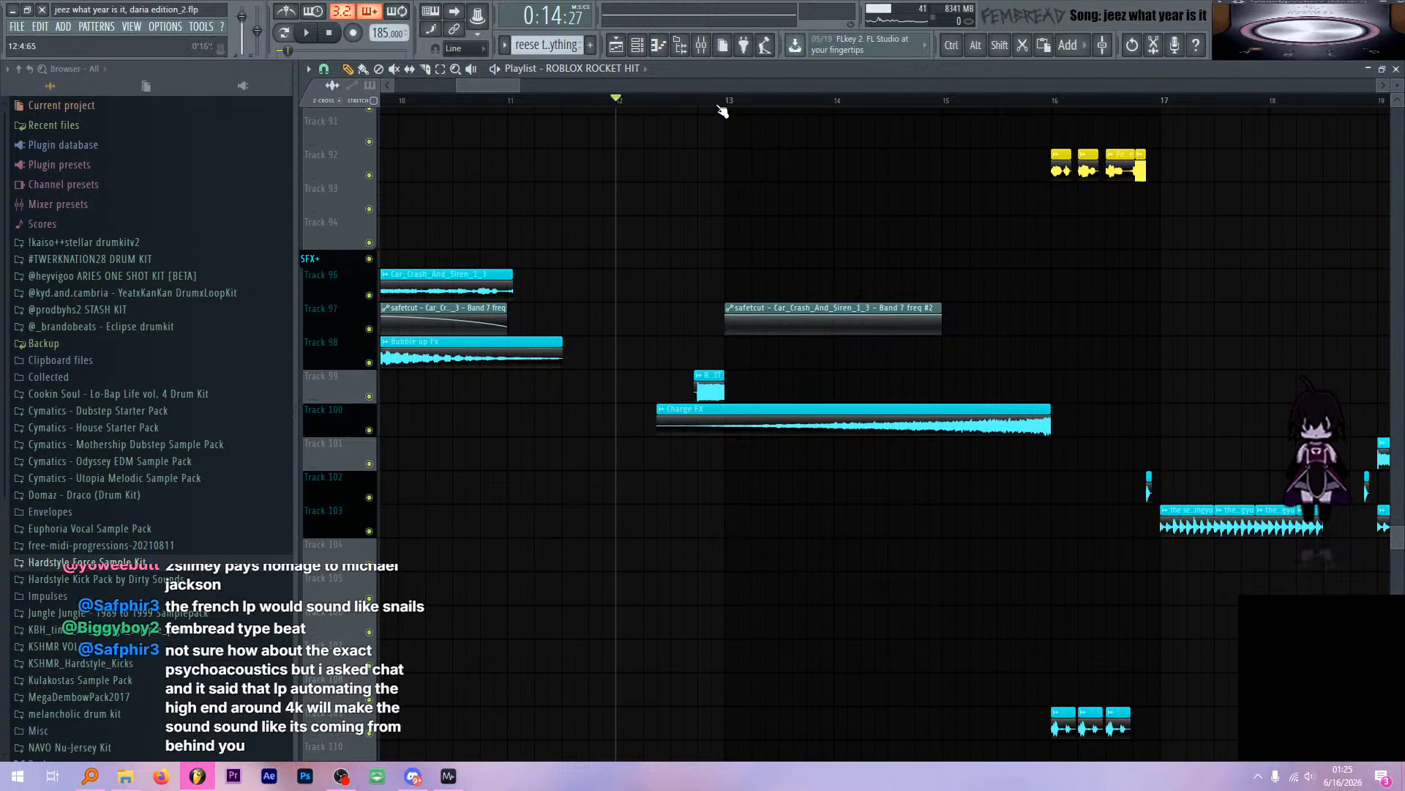
{"action": "left_click", "coordinate": [697, 104]}
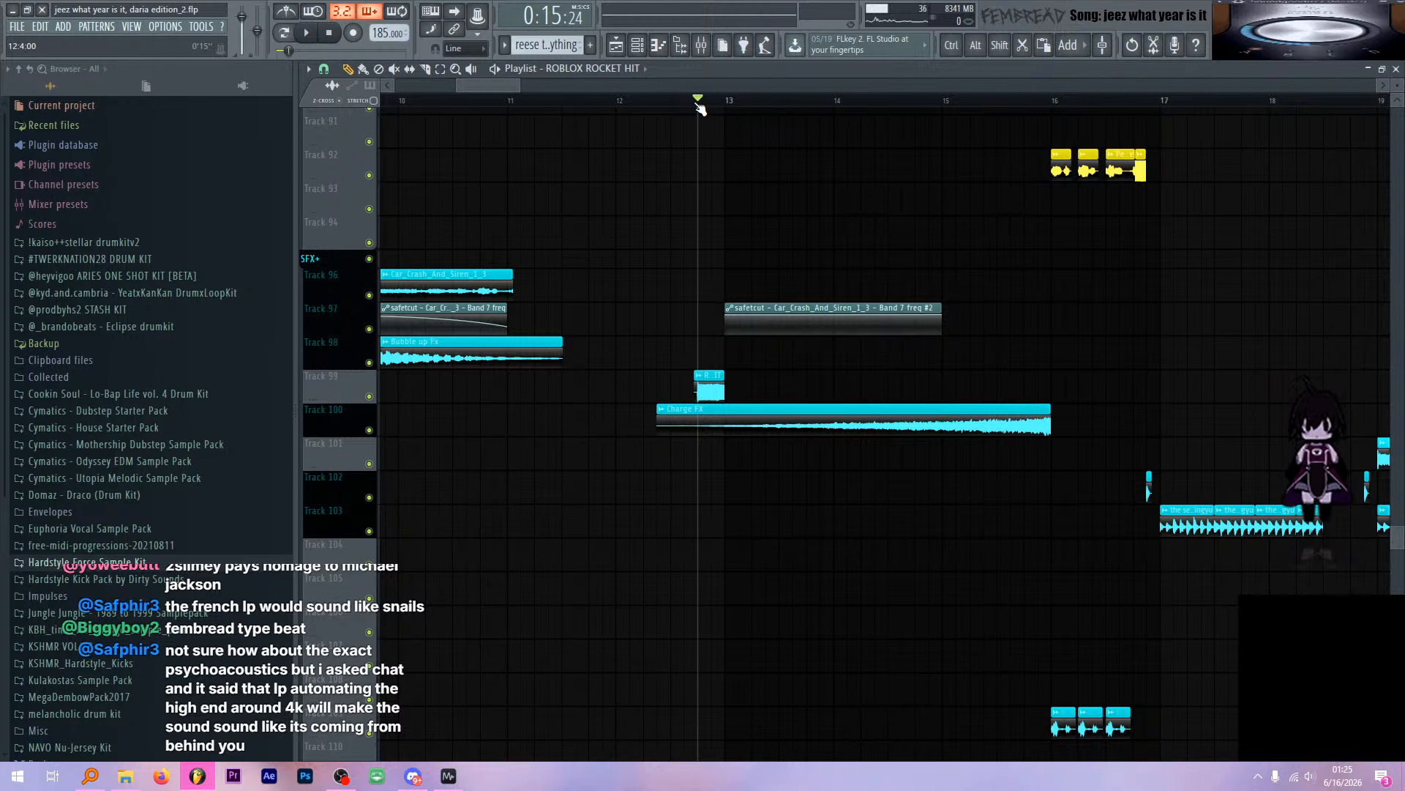
{"action": "left_click_drag", "start_coordinate": [699, 108], "coordinate": [734, 107]}
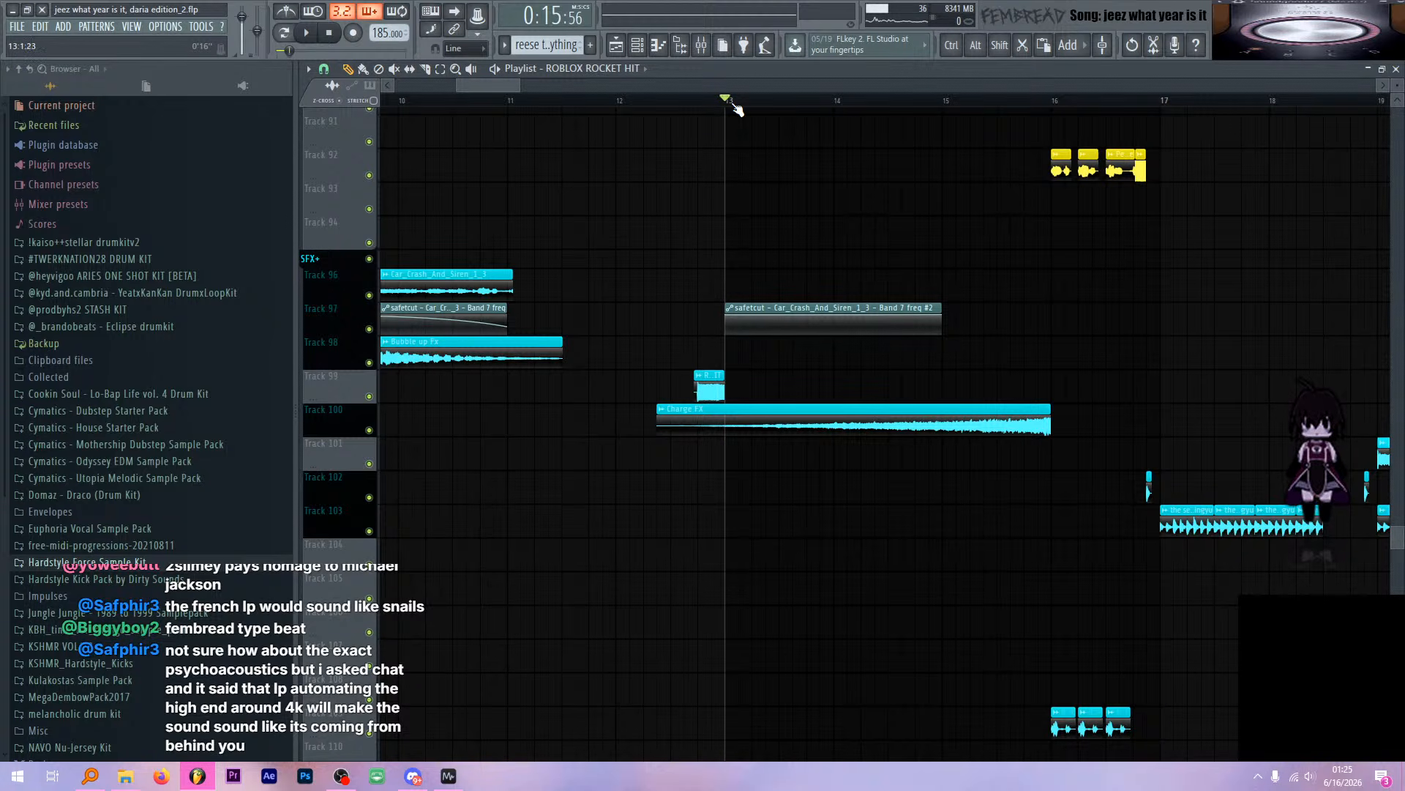
{"action": "key", "text": "space"}
{"action": "key", "text": "F9"}
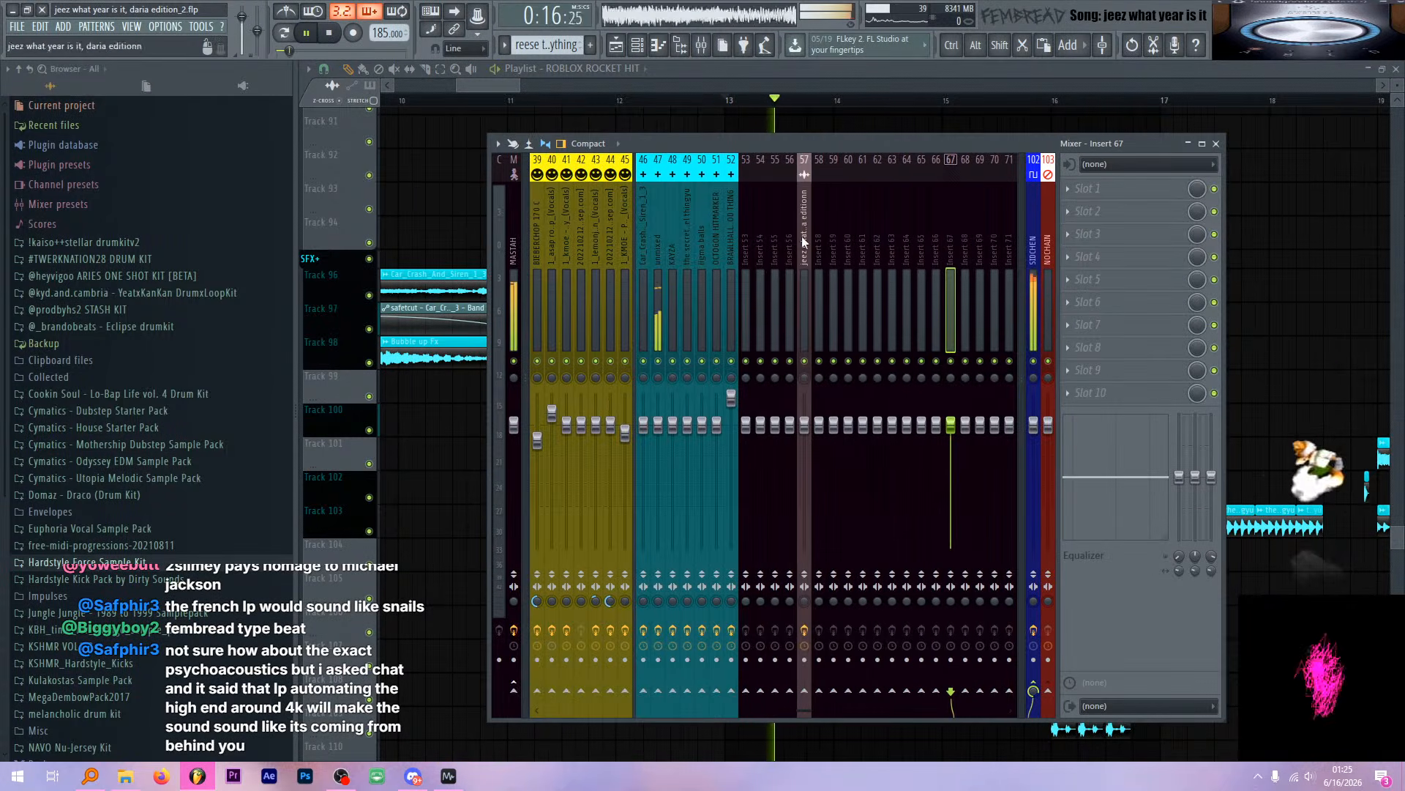
{"action": "scroll", "coordinate": [804, 242], "scroll_direction": "up", "scroll_amount": 4}
{"action": "left_click", "coordinate": [864, 77]}
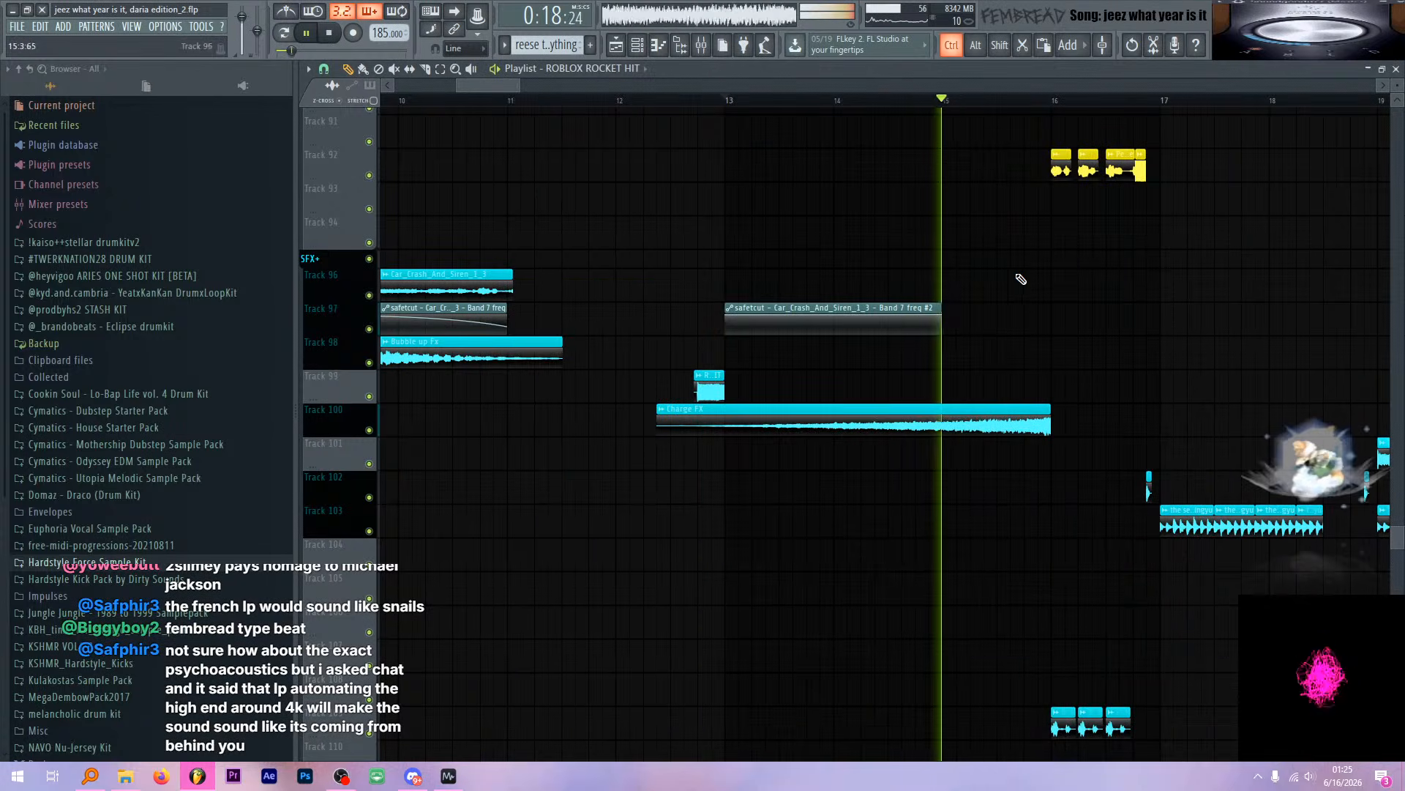
{"action": "key", "text": "space"}
Inspect the Charge FX clip's sample settings and the Fruity parametric EQ 2 on its mixer track
{"action": "scroll", "coordinate": [1001, 417], "scroll_direction": "up", "scroll_amount": 2}
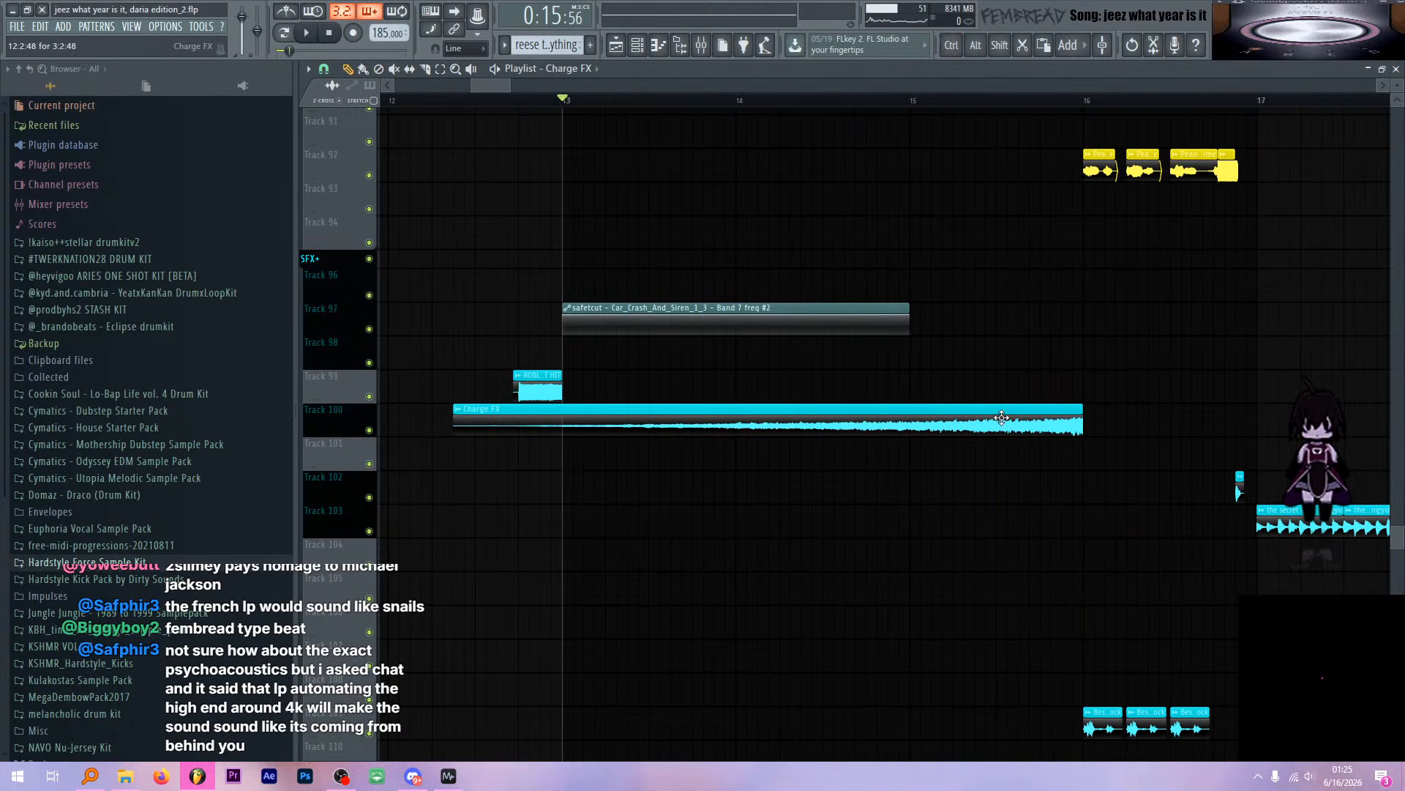
{"action": "double_click", "coordinate": [1002, 418]}
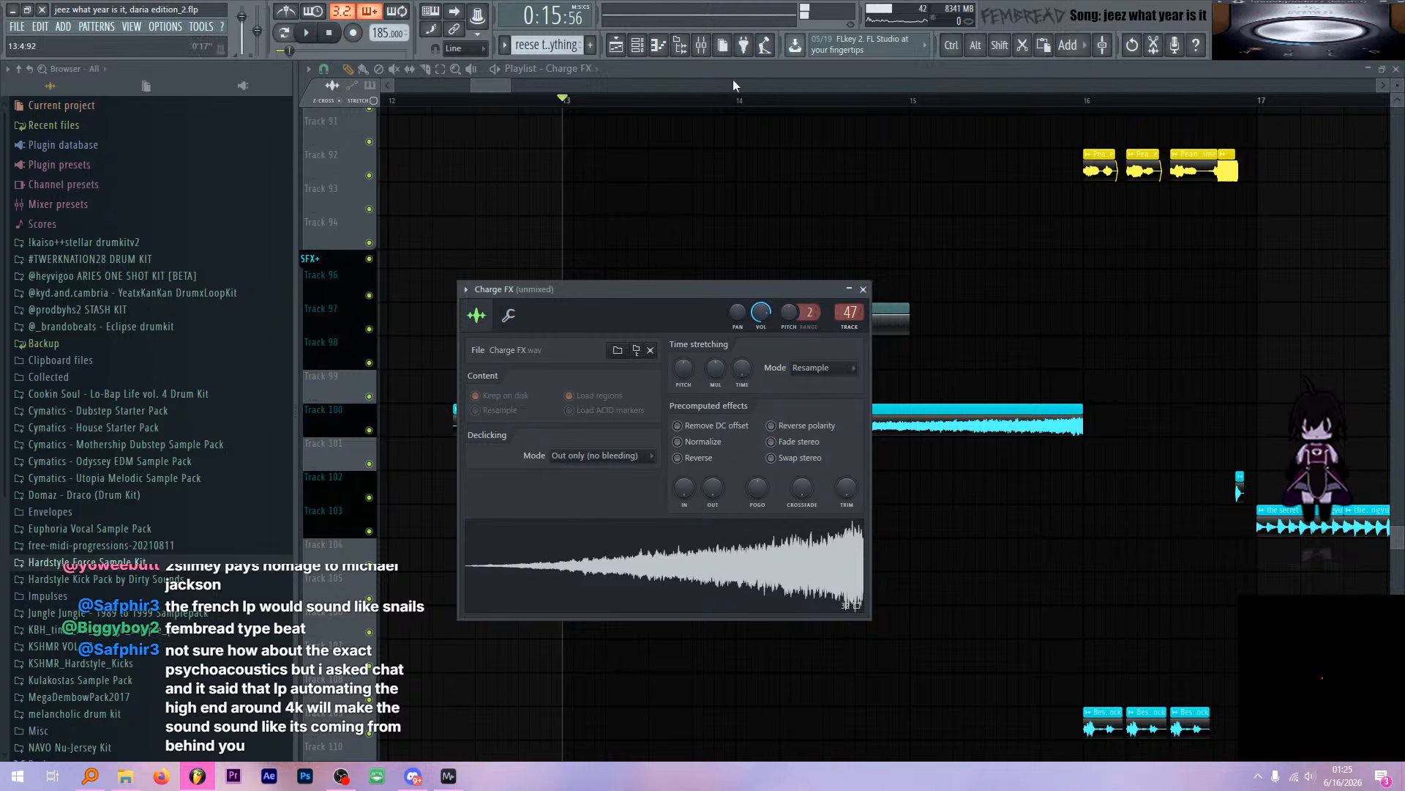
{"action": "key", "text": "F9"}
{"action": "left_click", "coordinate": [1149, 188]}
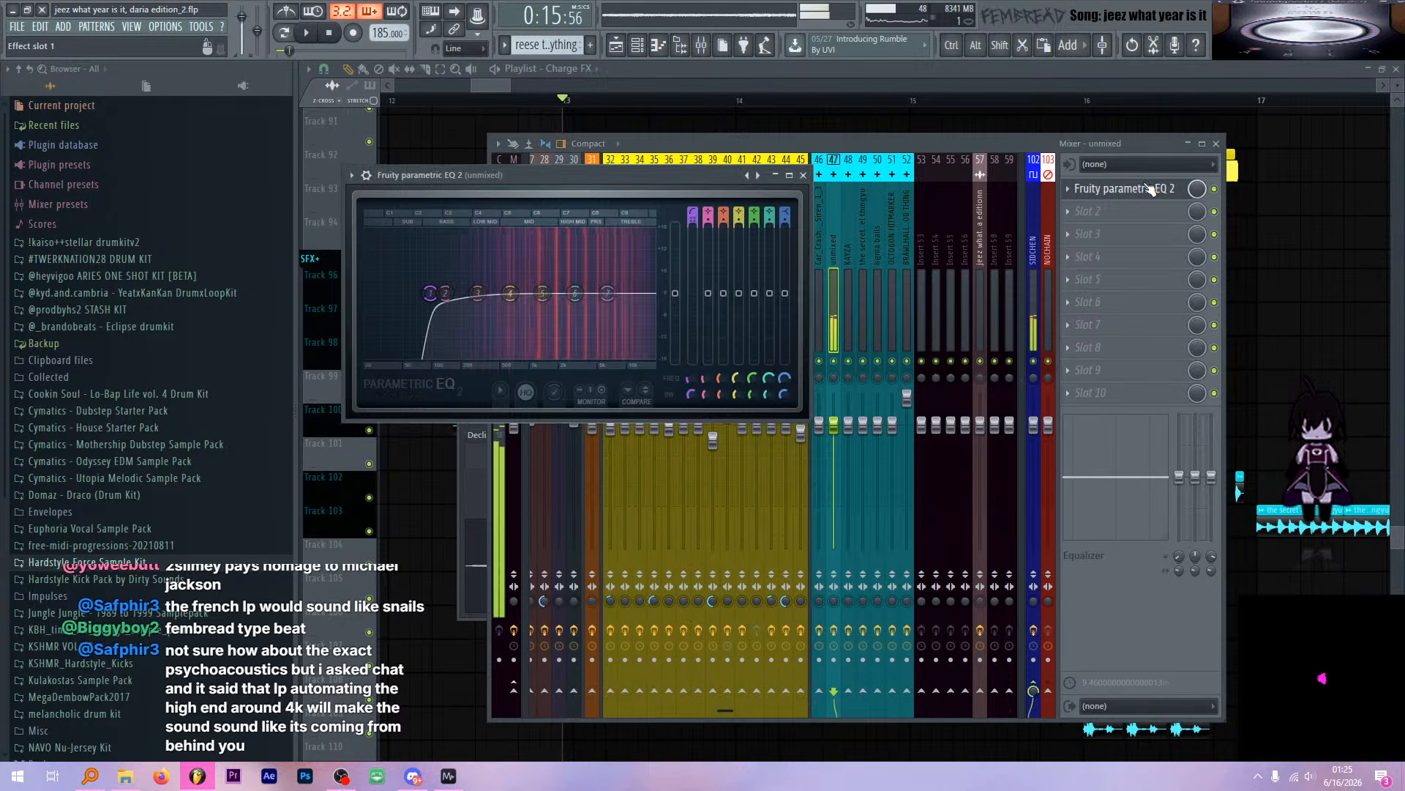
{"action": "left_click", "coordinate": [1149, 189]}
{"action": "left_click", "coordinate": [872, 66]}
{"action": "scroll", "coordinate": [764, 162], "scroll_direction": "down", "scroll_amount": 1}
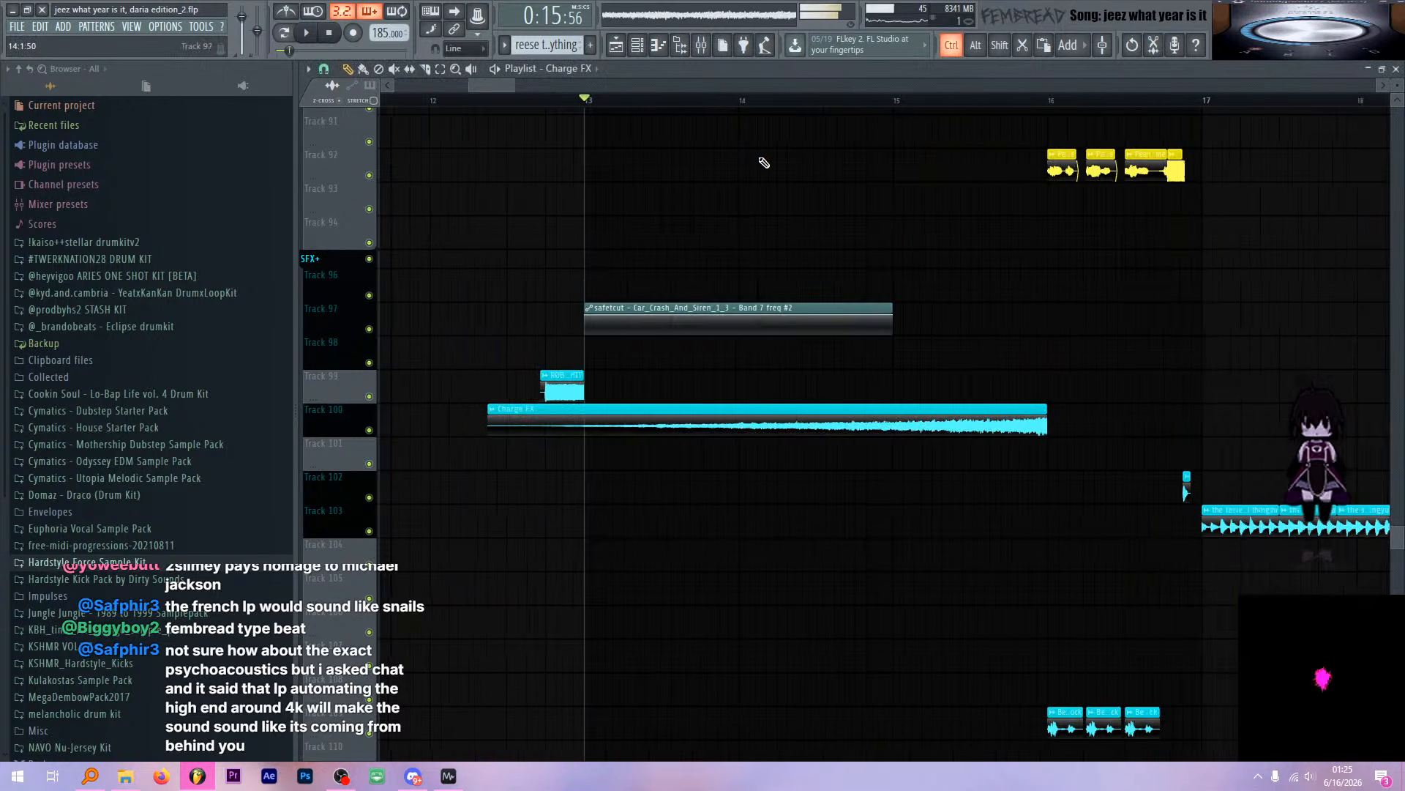
Look over the synth, vocal and SFX clips around bars 13 to 17, and play the song from bar 16
{"action": "scroll", "coordinate": [764, 162], "scroll_direction": "down", "scroll_amount": 7}
{"action": "scroll", "coordinate": [663, 206], "scroll_direction": "up", "scroll_amount": 6}
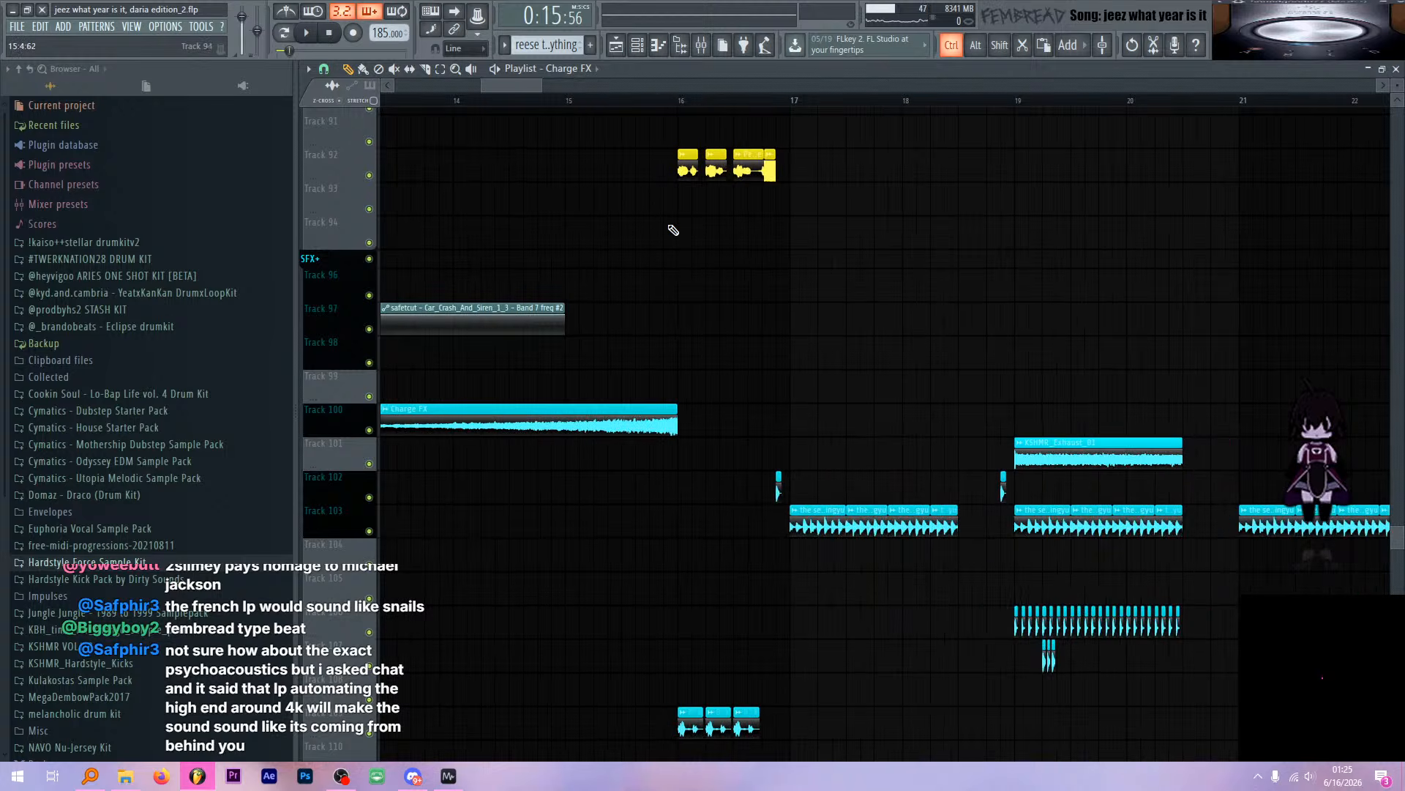
{"action": "scroll", "coordinate": [673, 230], "scroll_direction": "up", "scroll_amount": 15}
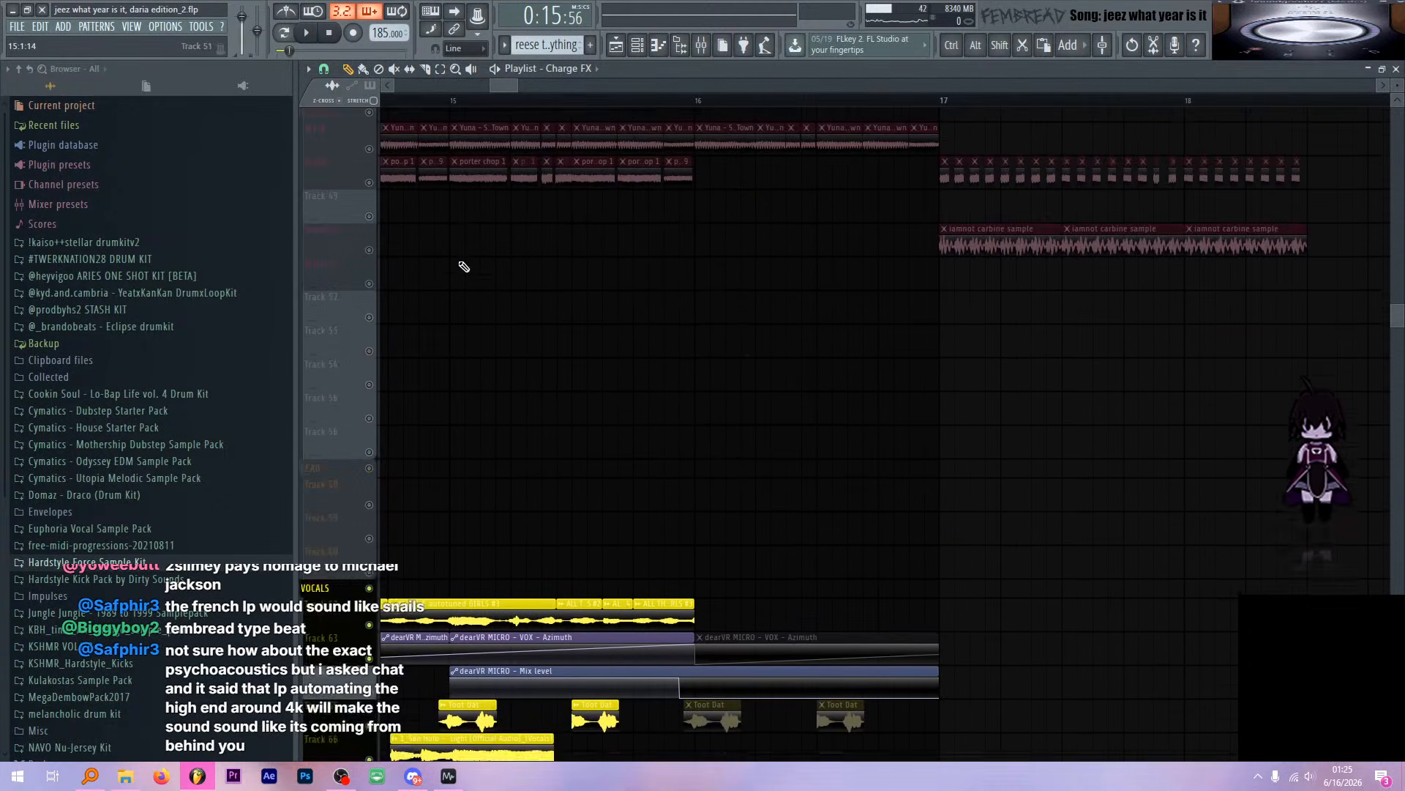
{"action": "scroll", "coordinate": [464, 266], "scroll_direction": "up", "scroll_amount": 3}
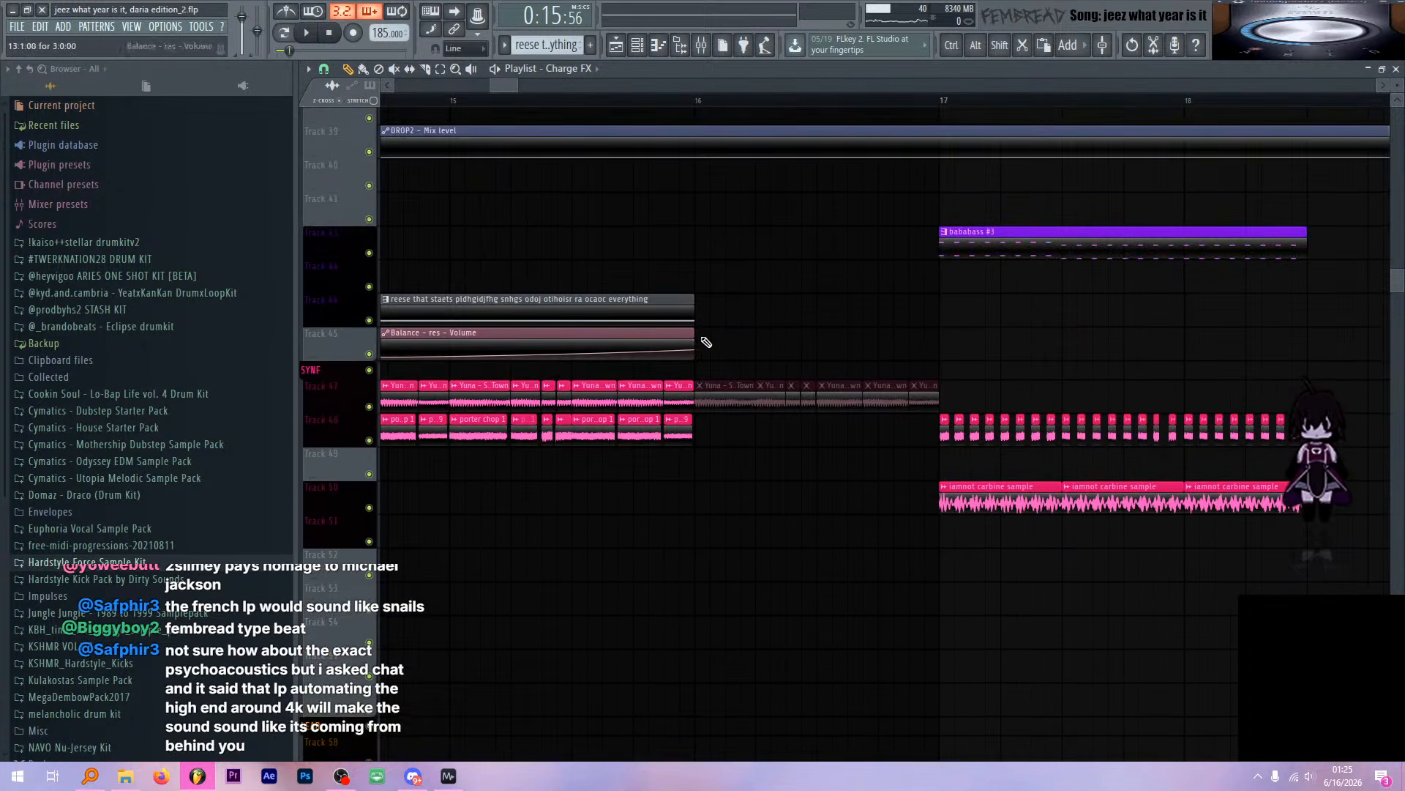
{"action": "scroll", "coordinate": [769, 319], "scroll_direction": "down", "scroll_amount": 13}
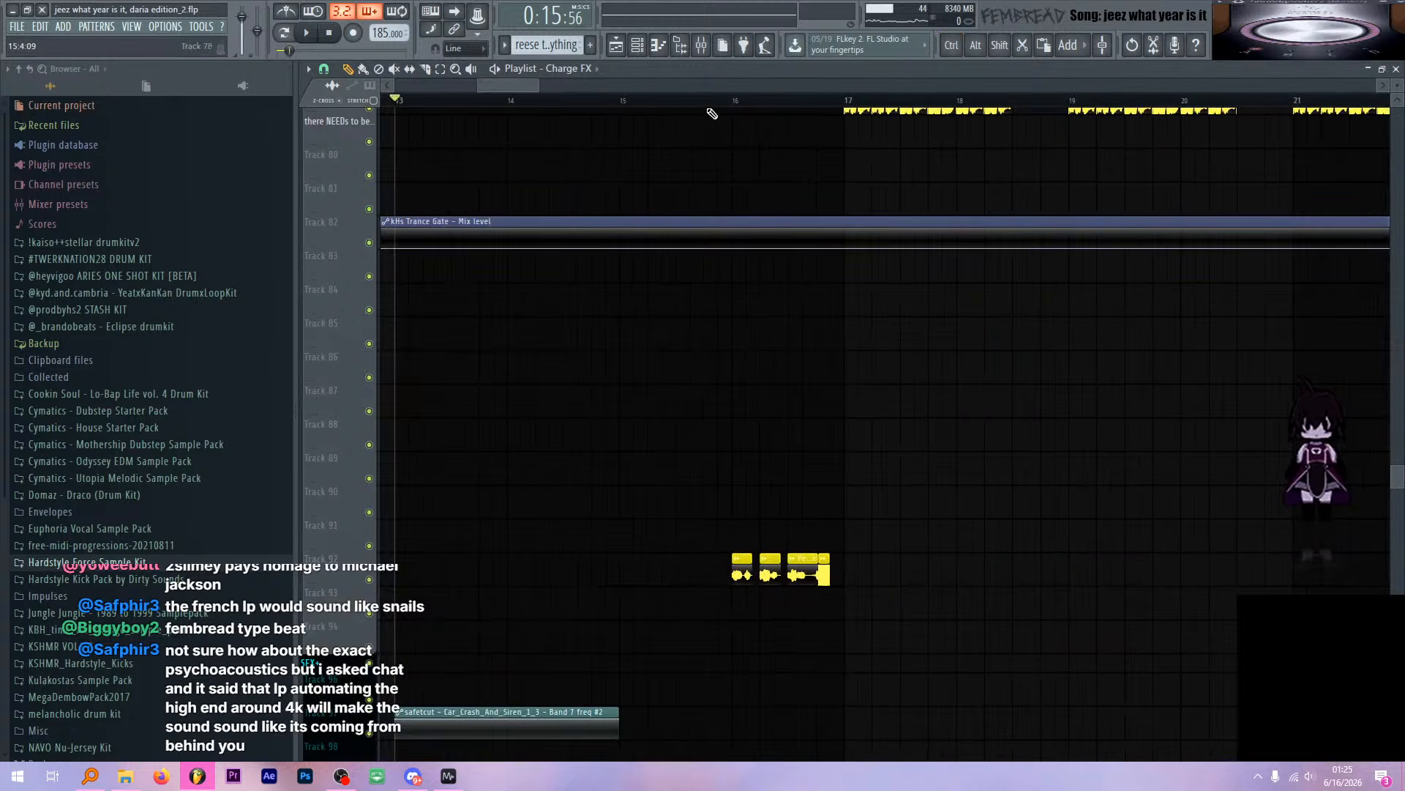
{"action": "scroll", "coordinate": [766, 154], "scroll_direction": "up", "scroll_amount": 5}
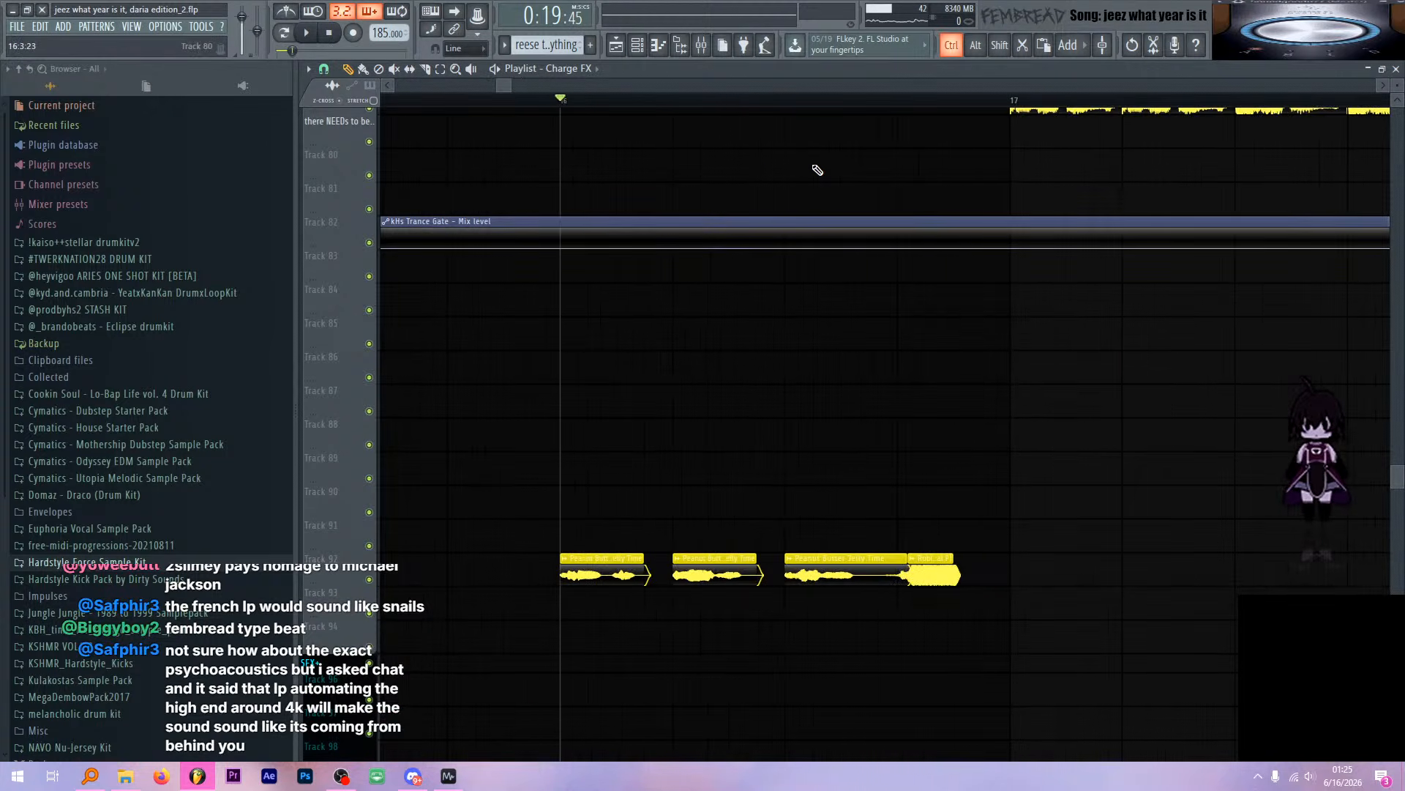
{"action": "scroll", "coordinate": [769, 187], "scroll_direction": "down", "scroll_amount": 5}
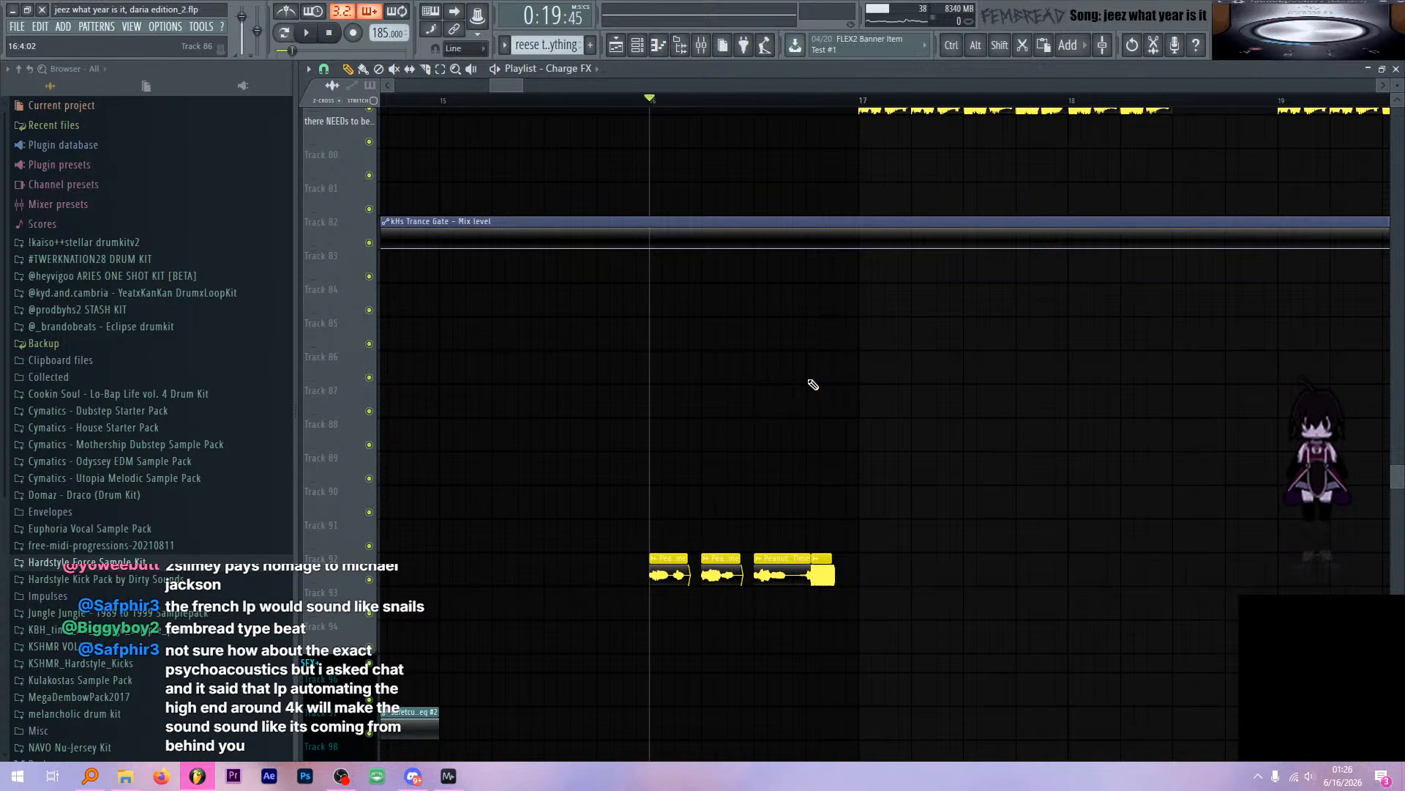
{"action": "key", "text": "space"}
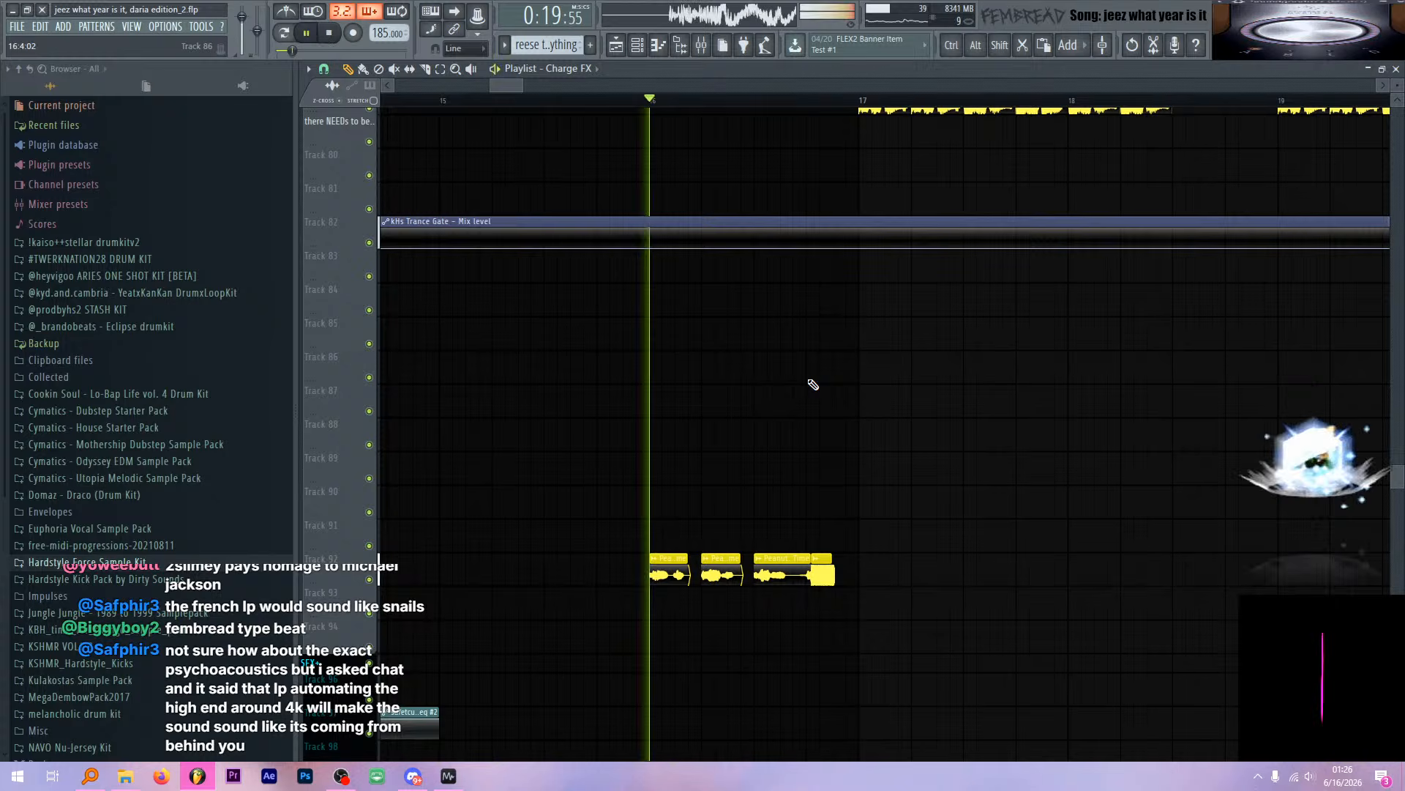
{"action": "key", "text": "space"}
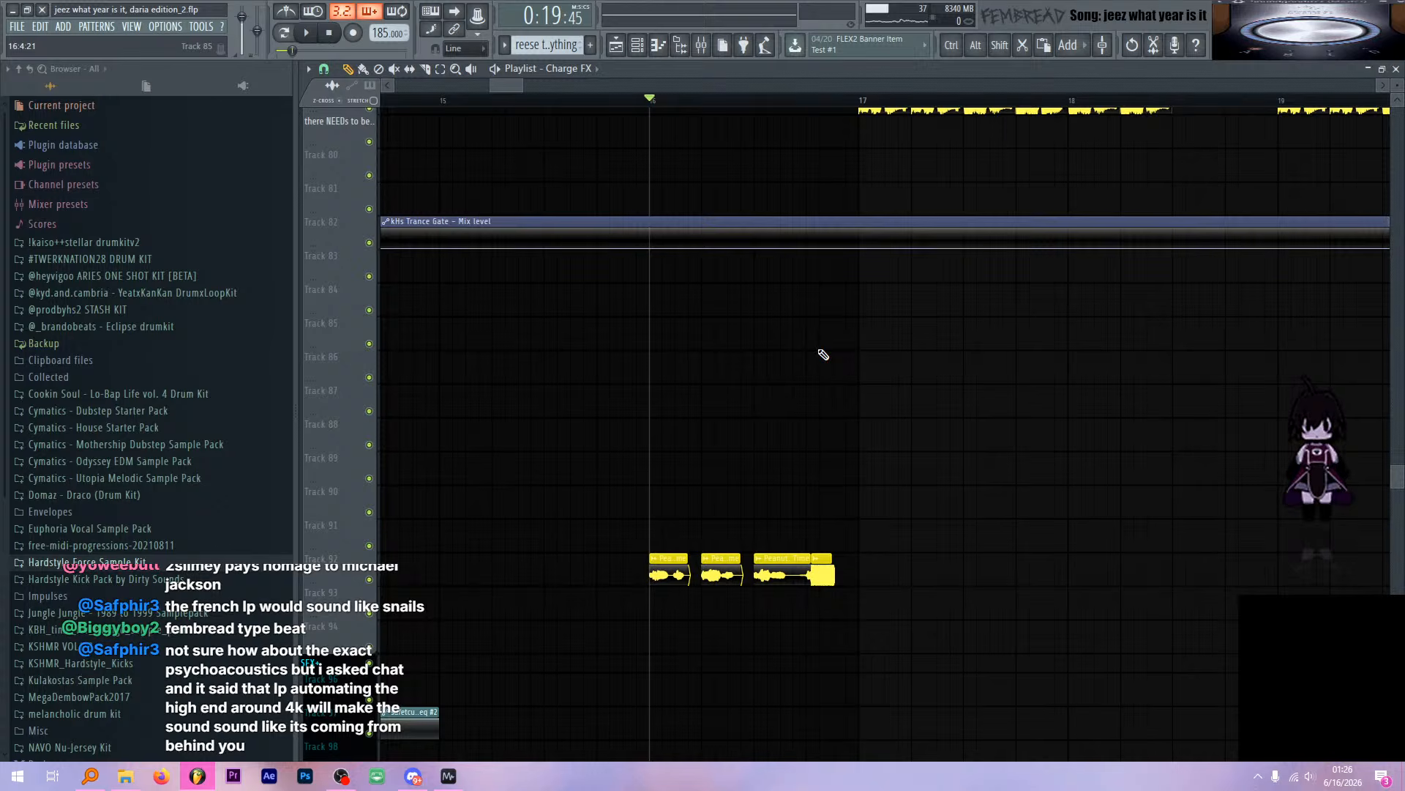
Check the first Peanut Butter Jelly Time clip at bar 16 and the SFX clips on the tracks below it
{"action": "scroll", "coordinate": [778, 417], "scroll_direction": "down", "scroll_amount": 5}
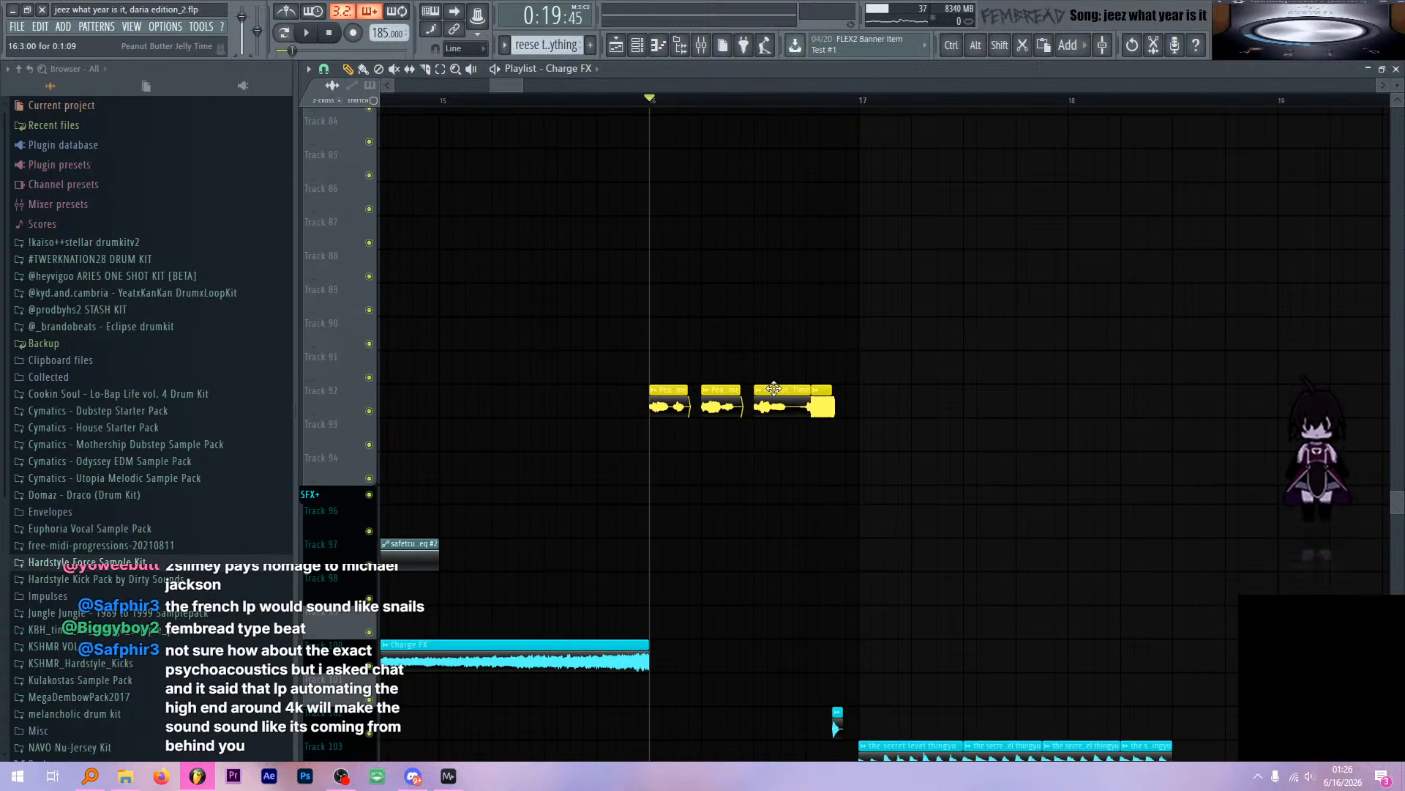
{"action": "double_click", "coordinate": [679, 395]}
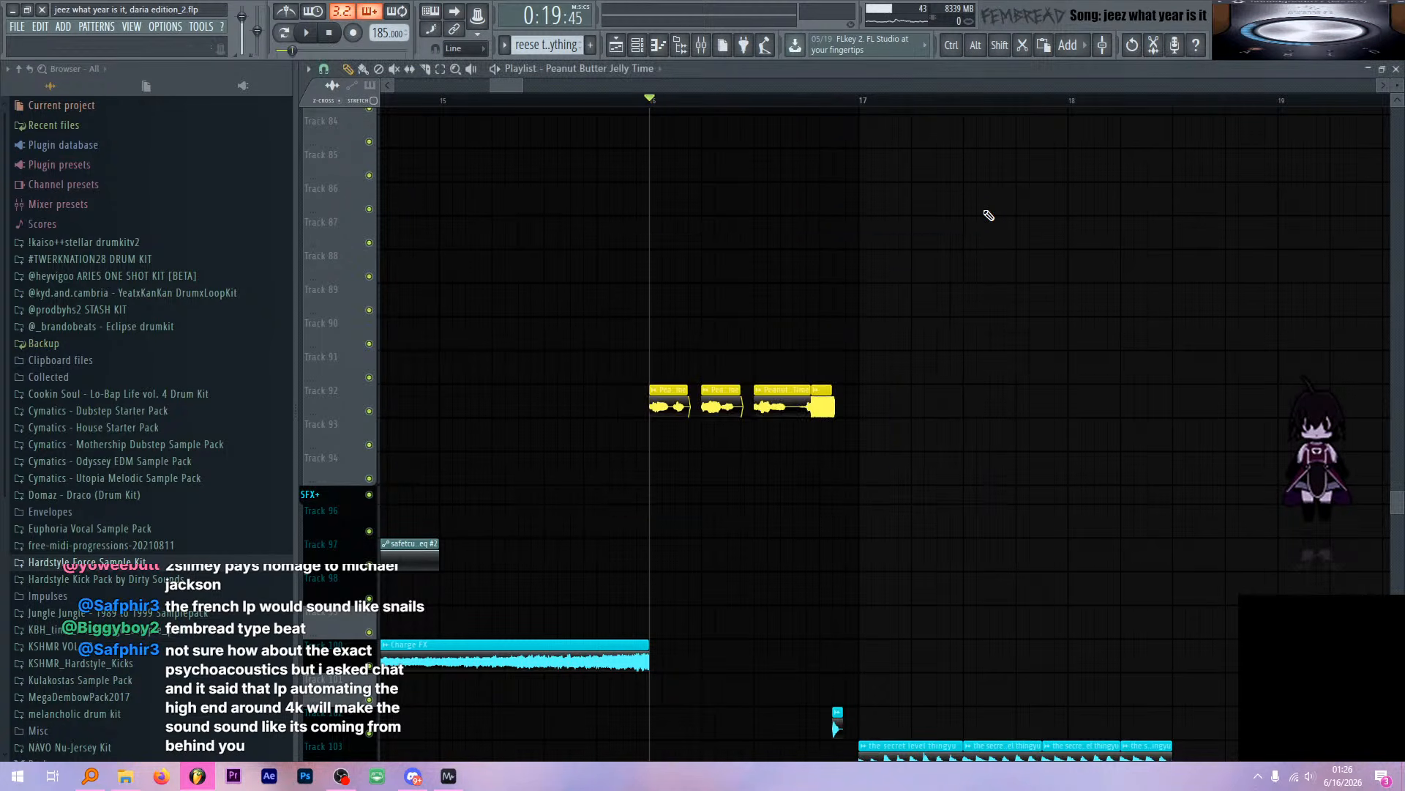
{"action": "left_click", "coordinate": [985, 212]}
{"action": "scroll", "coordinate": [778, 423], "scroll_direction": "down", "scroll_amount": 2}
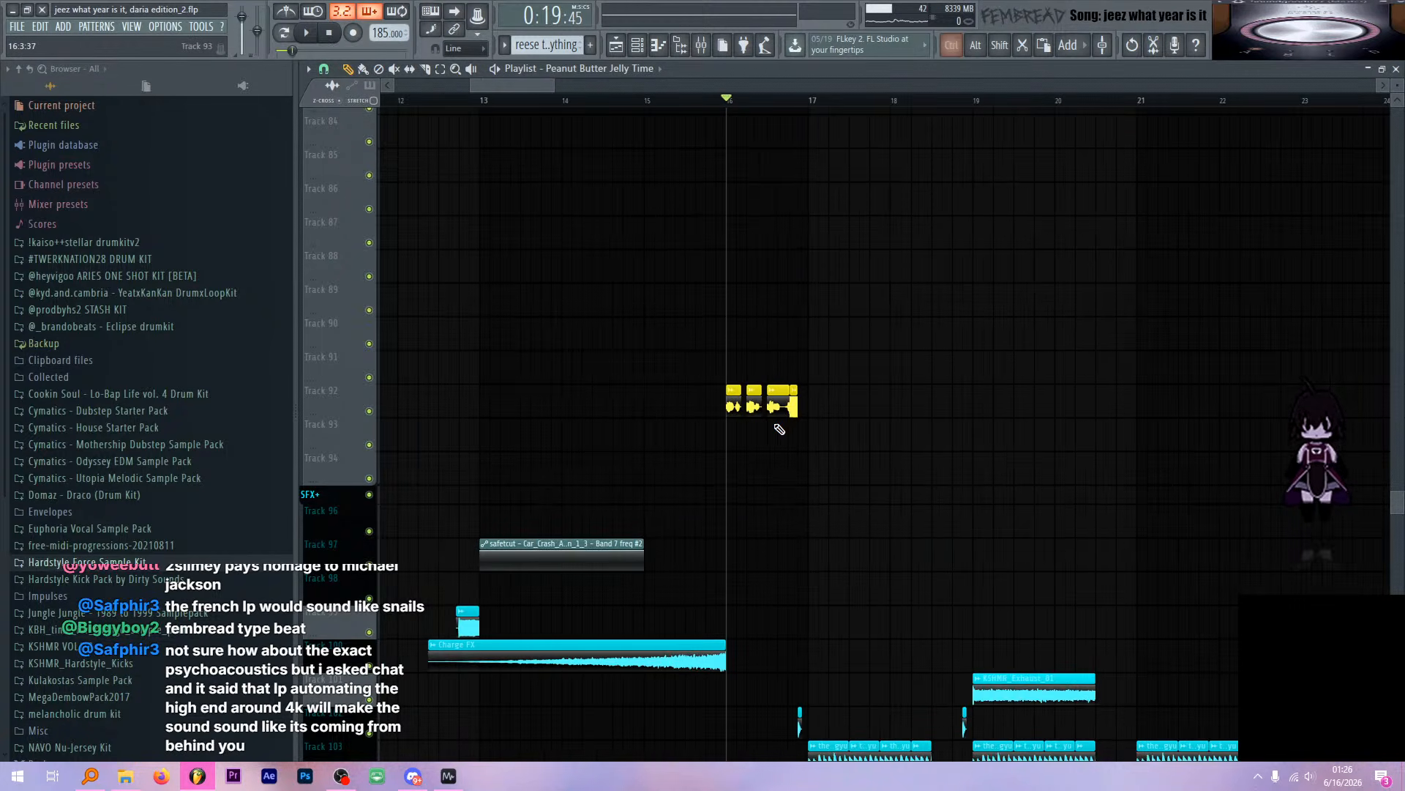
{"action": "scroll", "coordinate": [778, 428], "scroll_direction": "down", "scroll_amount": 4}
{"action": "scroll", "coordinate": [779, 429], "scroll_direction": "up", "scroll_amount": 4}
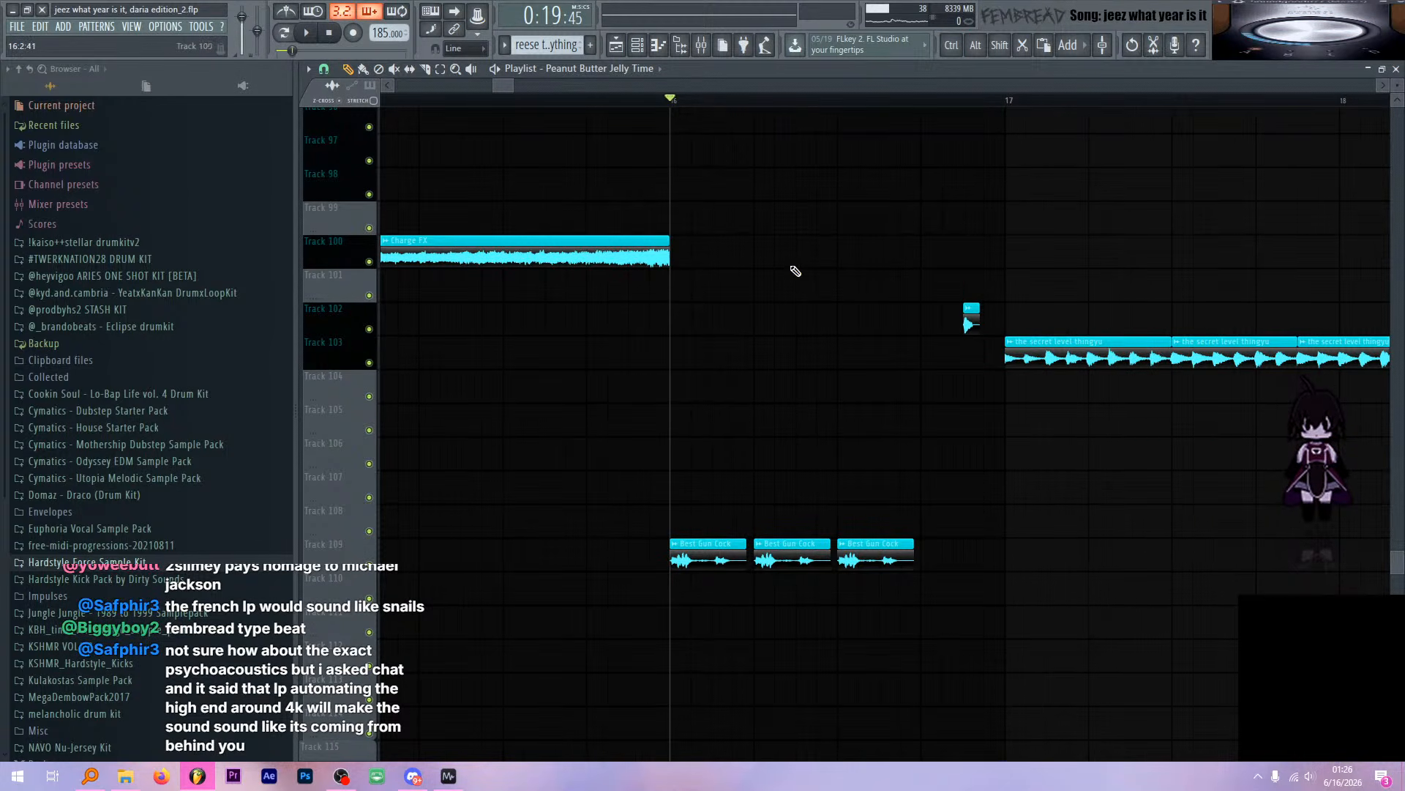
Play the section from bar 16 with the mixer showing, and look through the drum, synth and vocal mixer tracks
{"action": "key", "text": "F9"}
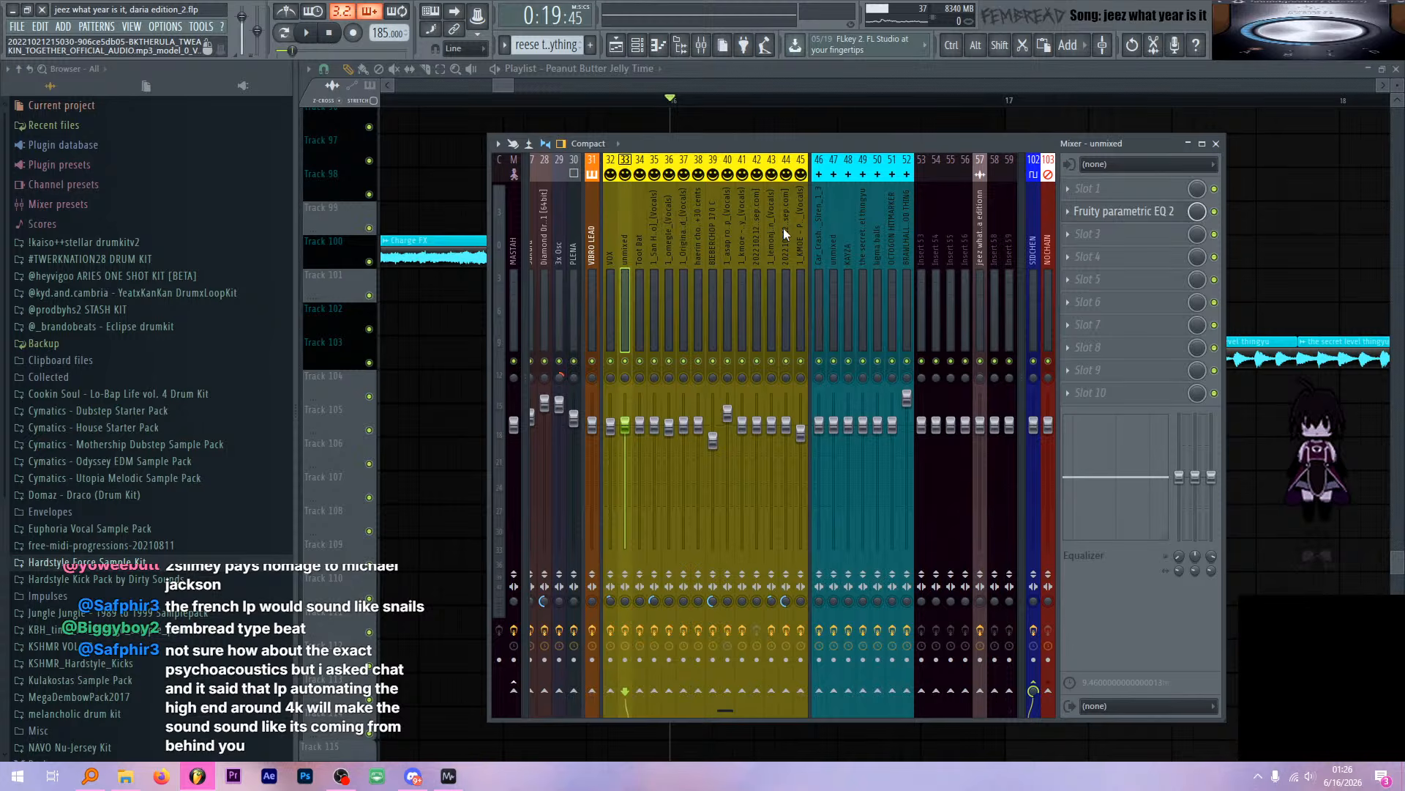
{"action": "key", "text": "space"}
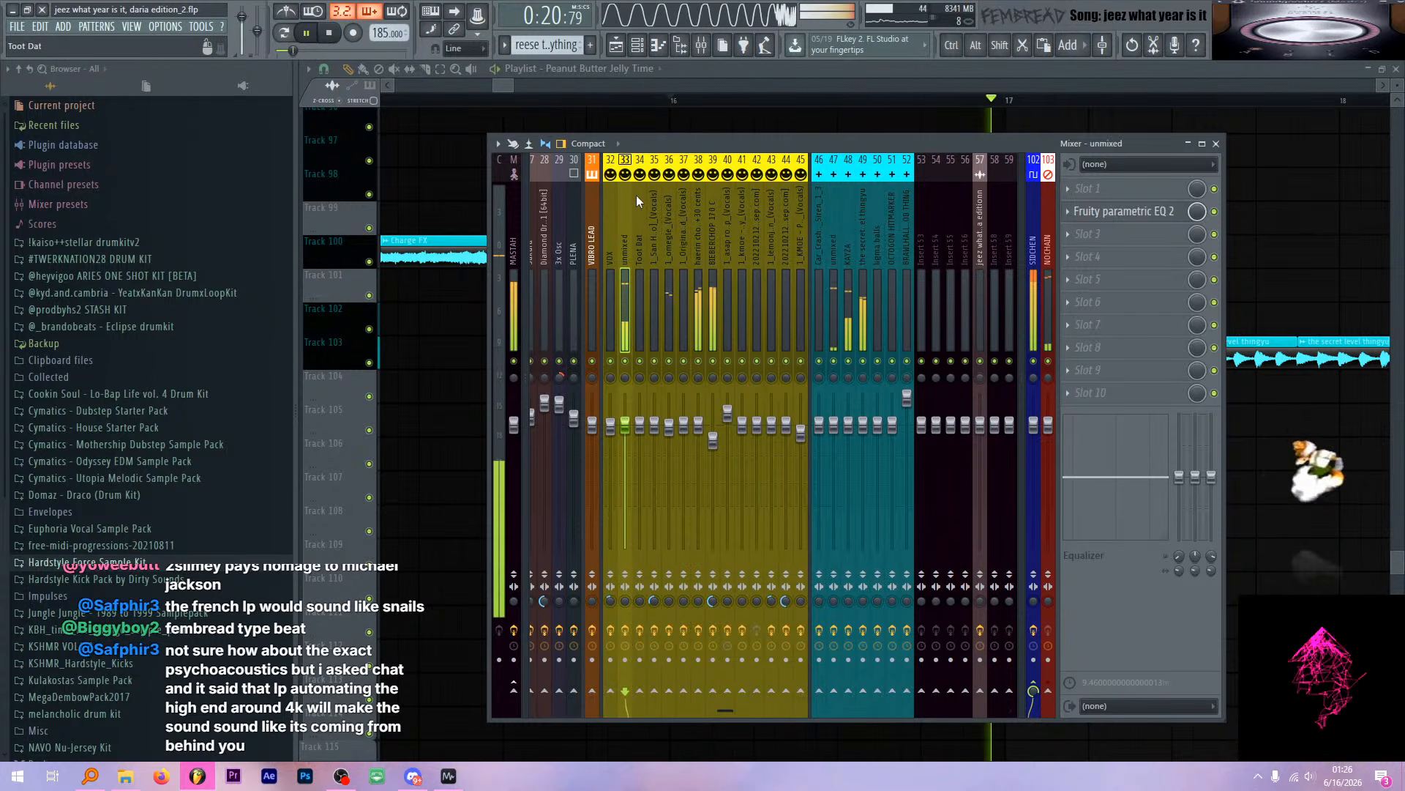
{"action": "key", "text": "space"}
{"action": "scroll", "coordinate": [639, 252], "scroll_direction": "up", "scroll_amount": 3}
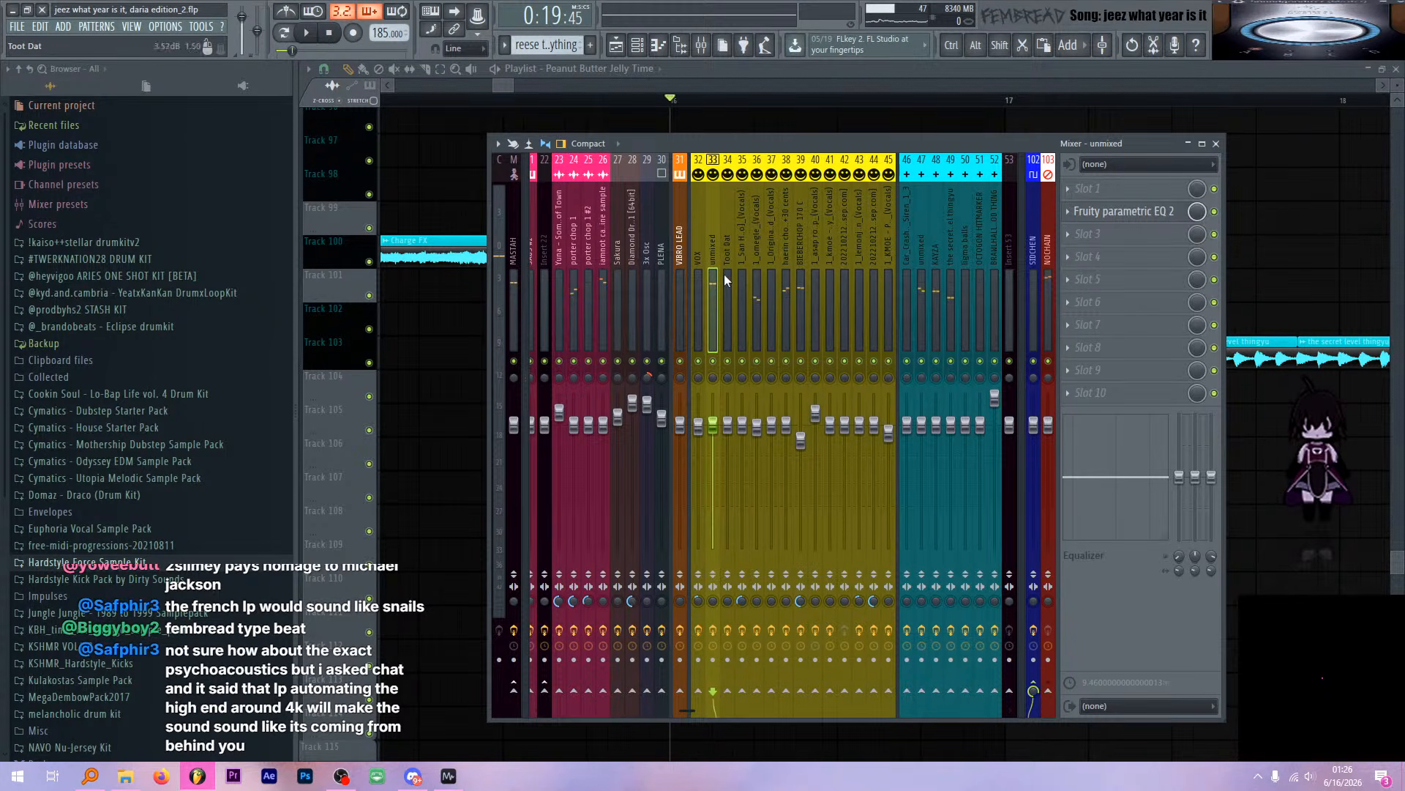
{"action": "scroll", "coordinate": [713, 253], "scroll_direction": "up", "scroll_amount": 10}
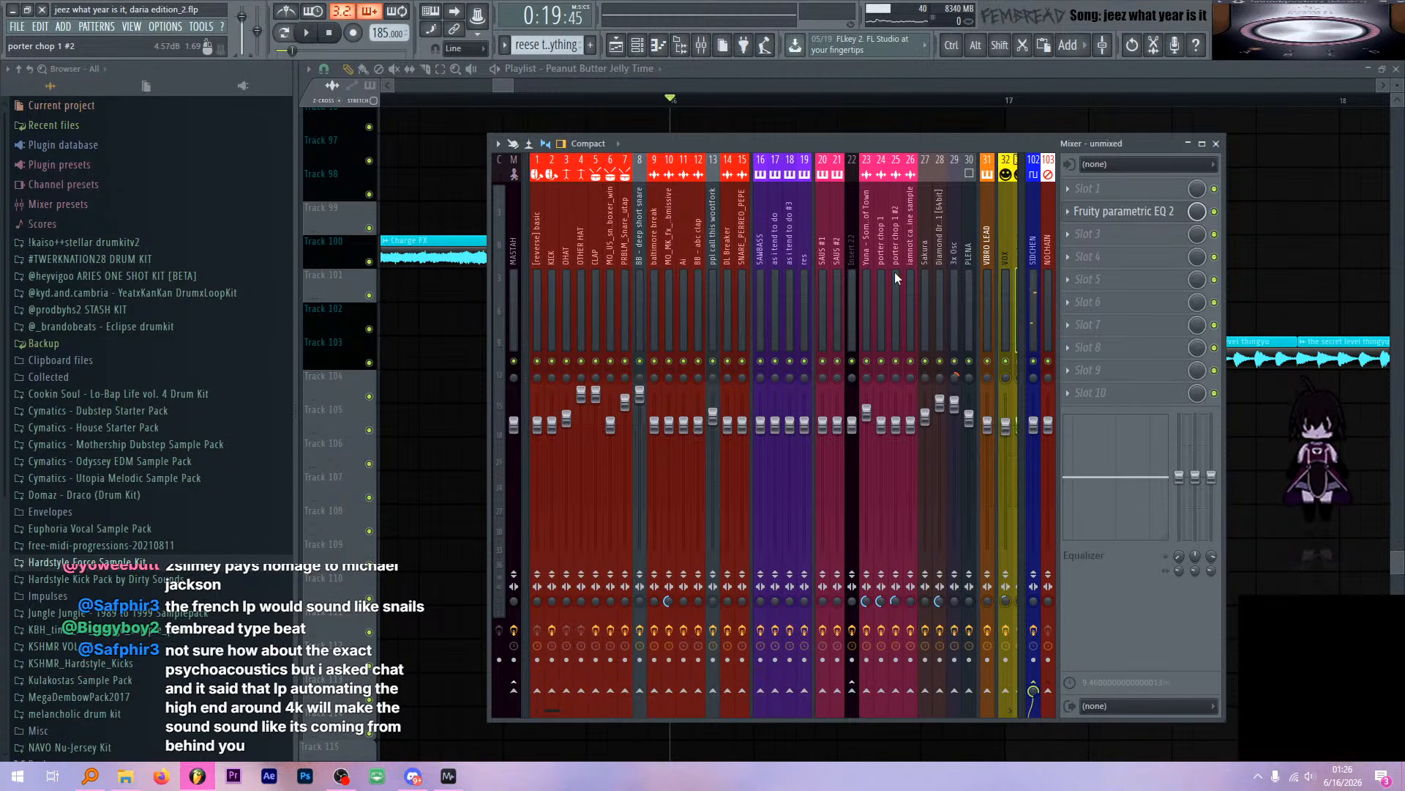
{"action": "scroll", "coordinate": [894, 271], "scroll_direction": "down", "scroll_amount": 6}
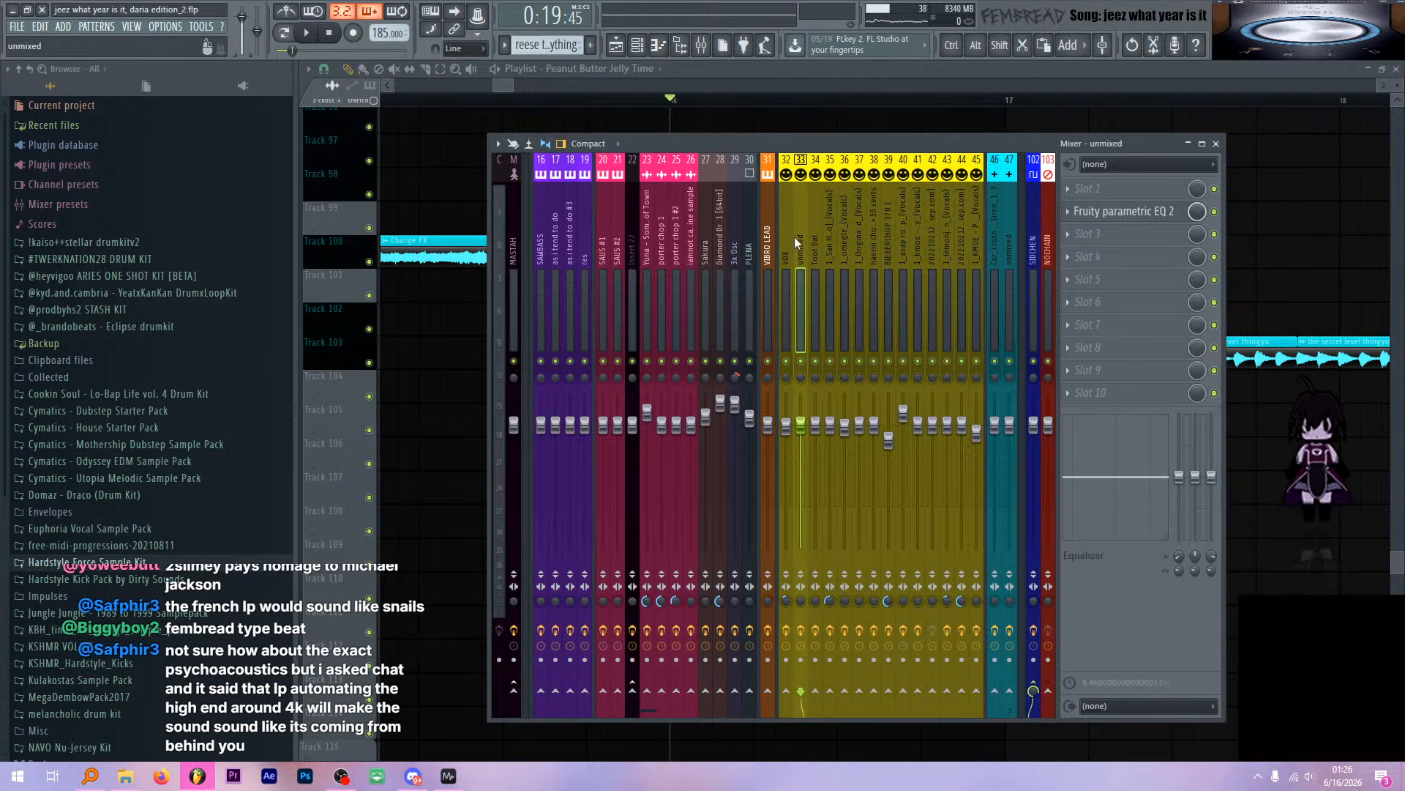
{"action": "left_click", "coordinate": [872, 76]}
{"action": "scroll", "coordinate": [789, 204], "scroll_direction": "down", "scroll_amount": 3}
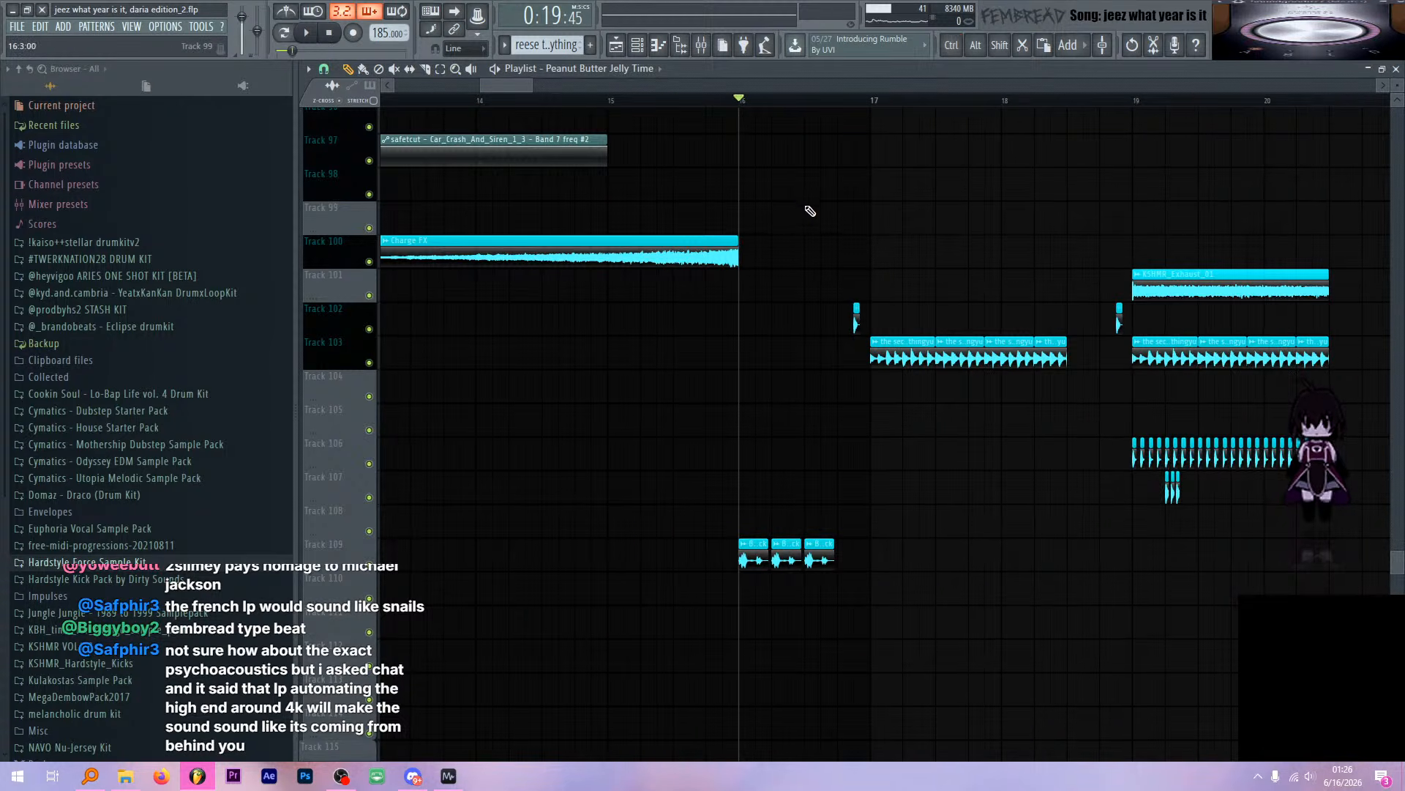
Check the Best Gun Cock clip's sample settings at bar 16 and play the section from bar 16 briefly
{"action": "scroll", "coordinate": [805, 242], "scroll_direction": "down", "scroll_amount": 4}
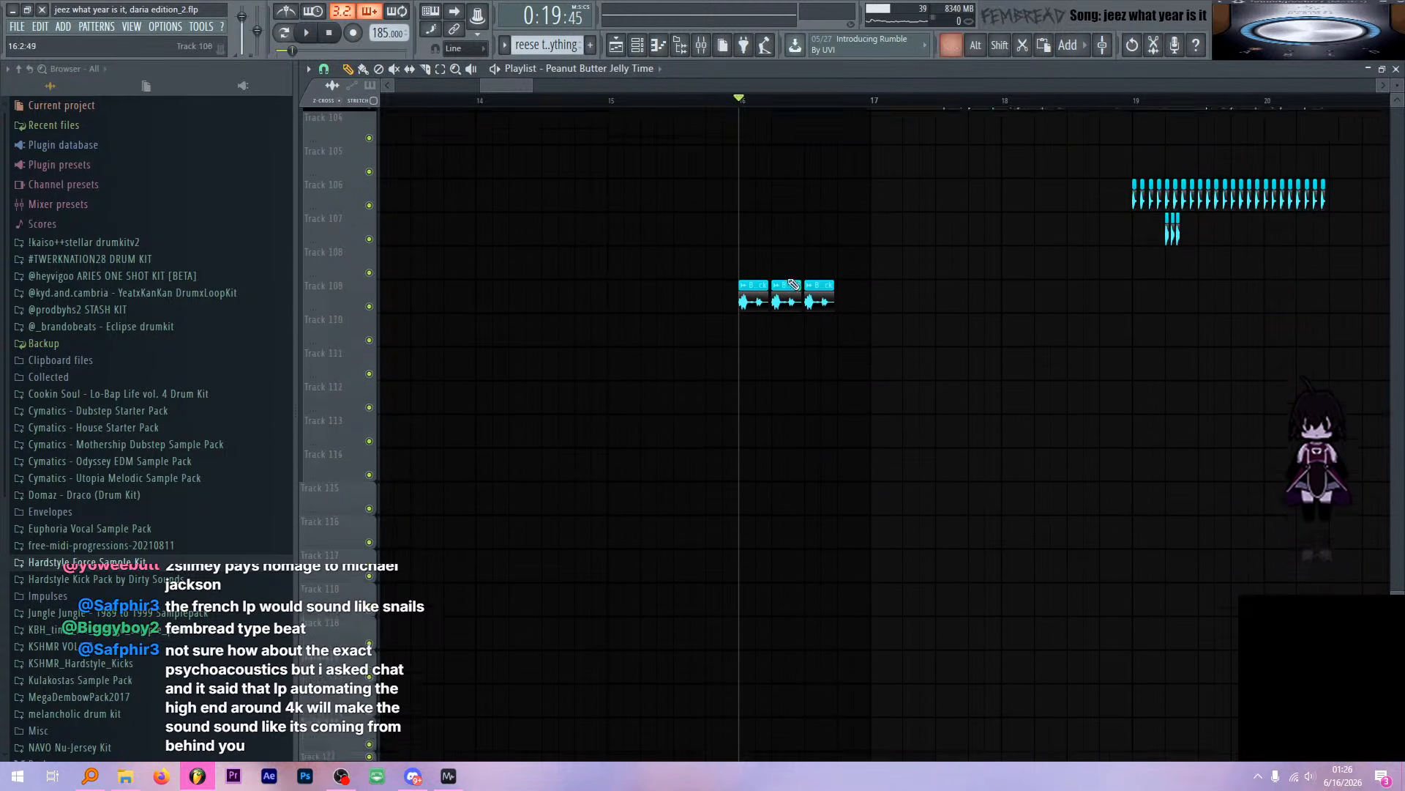
{"action": "scroll", "coordinate": [781, 263], "scroll_direction": "up", "scroll_amount": 4}
{"action": "double_click", "coordinate": [714, 285]}
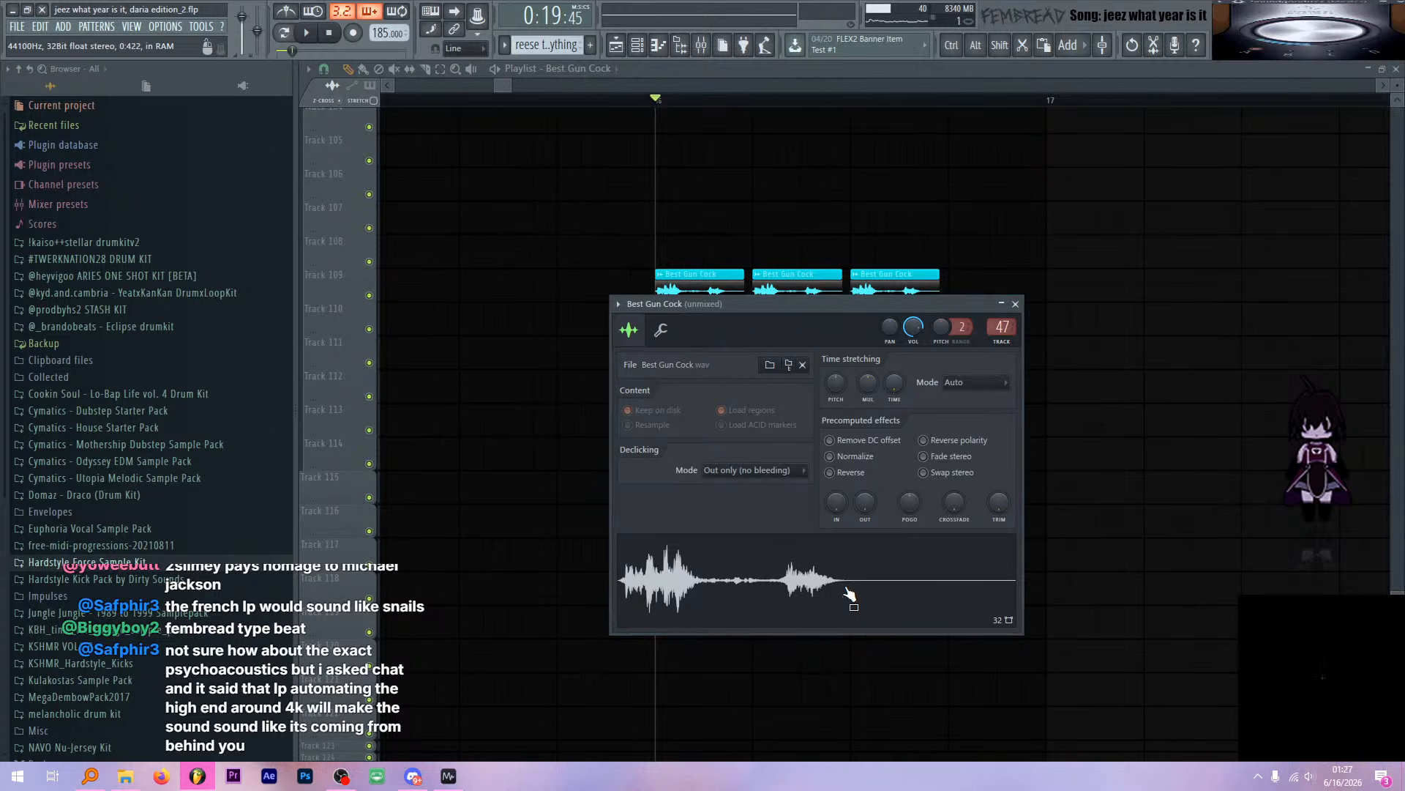
{"action": "left_click", "coordinate": [1015, 304]}
{"action": "key", "text": "space"}
{"action": "scroll", "coordinate": [755, 349], "scroll_direction": "up", "scroll_amount": 5}
{"action": "scroll", "coordinate": [756, 349], "scroll_direction": "up", "scroll_amount": 10}
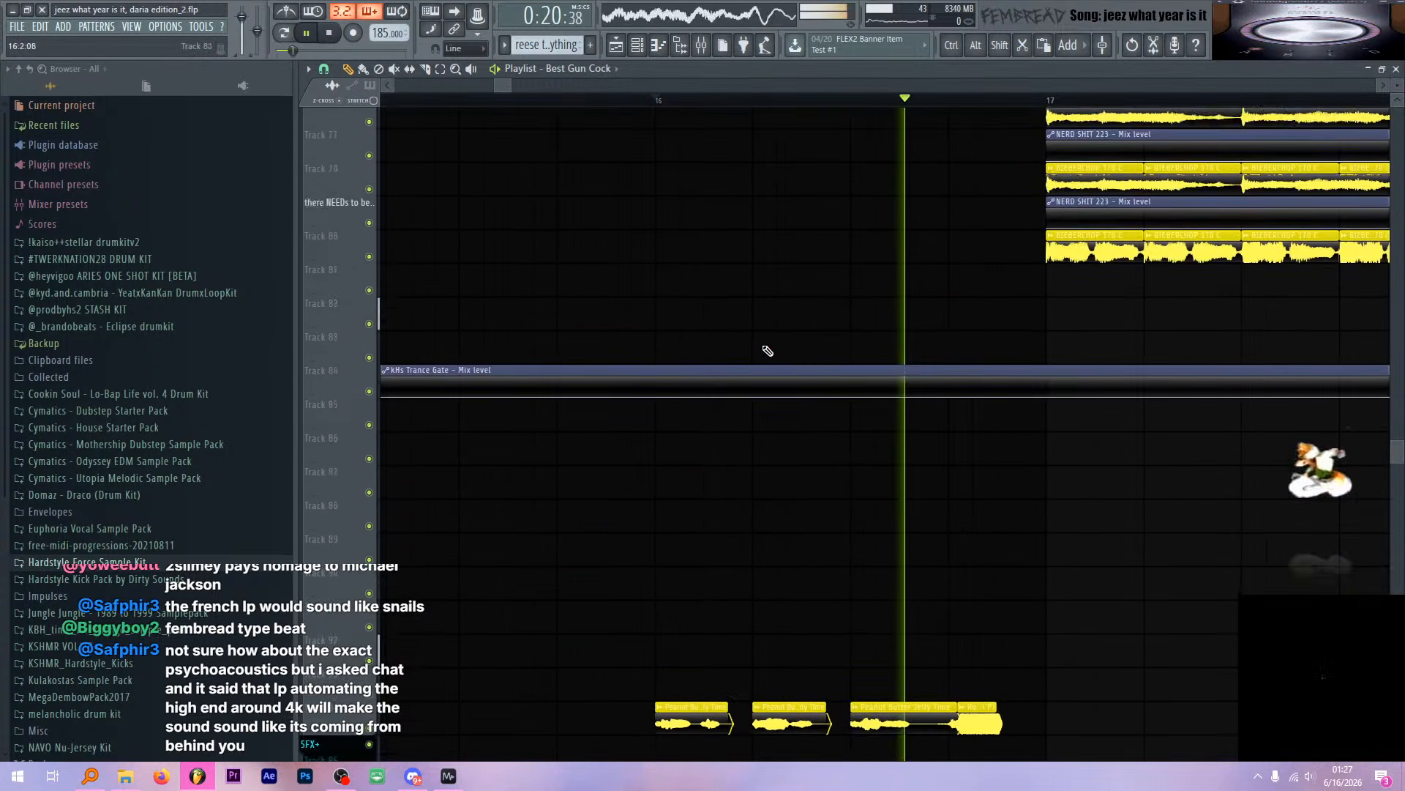
{"action": "key", "text": "space"}
Inspect the Gwen Stenf Stomp clip's sample settings and the Fruity parametric EQ 2 on its mixer track
{"action": "scroll", "coordinate": [725, 326], "scroll_direction": "up", "scroll_amount": 2}
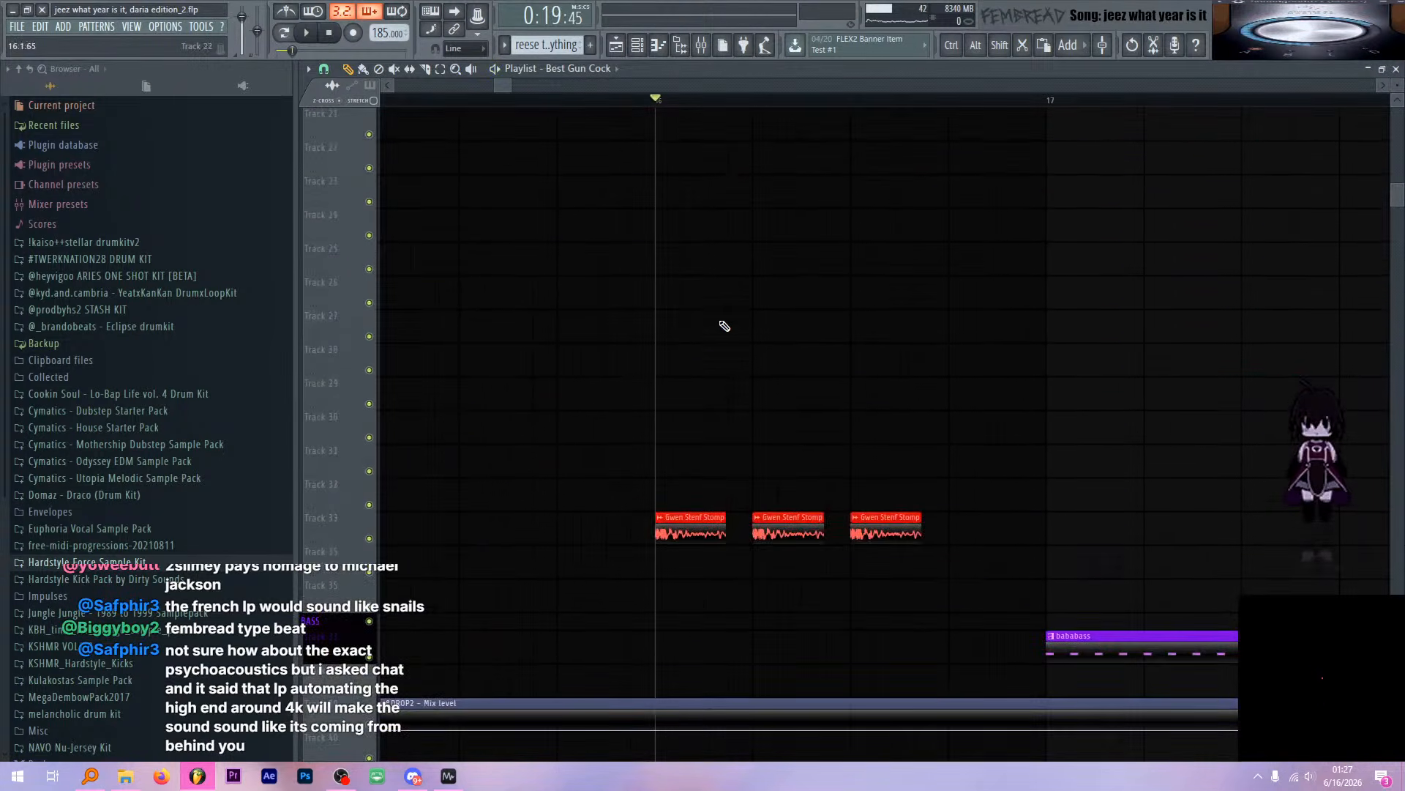
{"action": "double_click", "coordinate": [692, 534]}
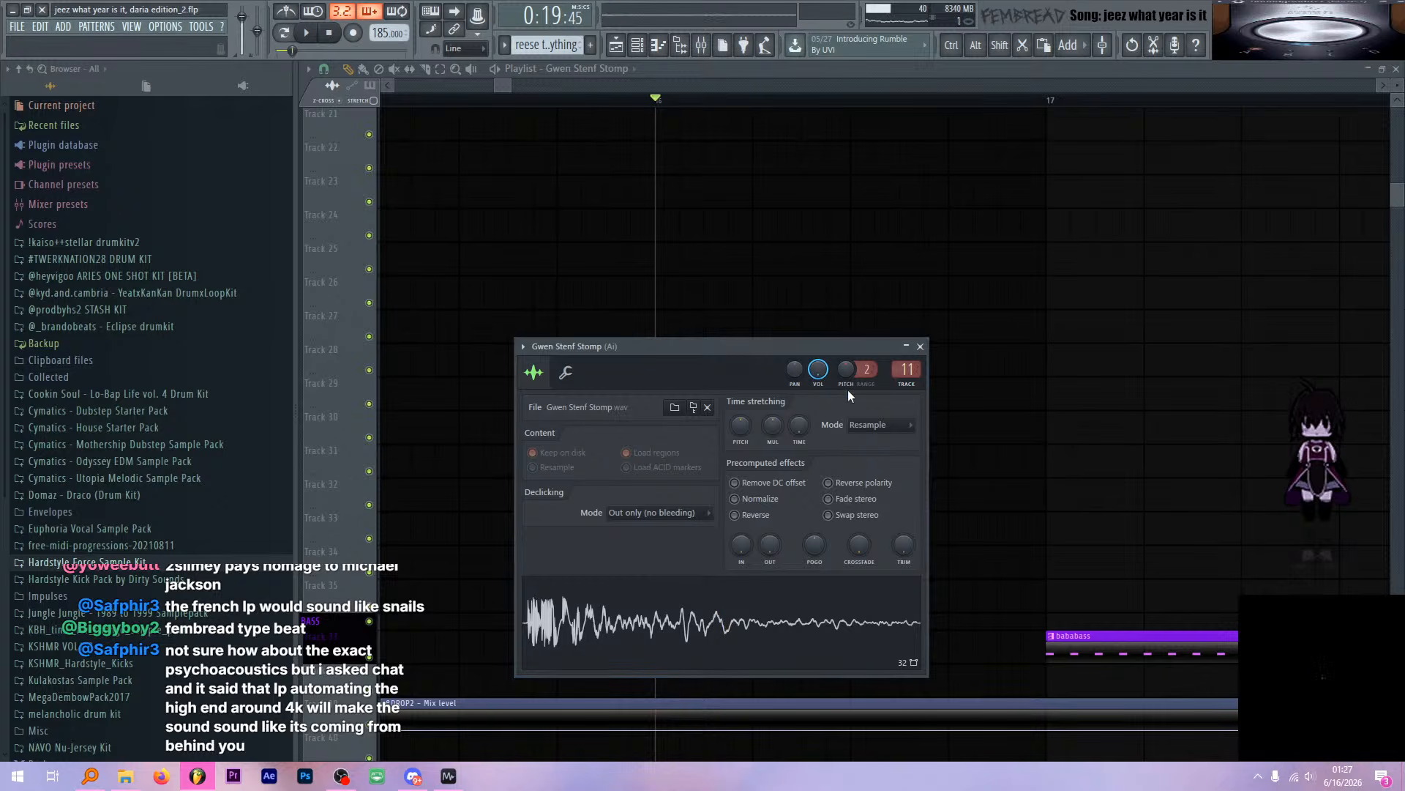
{"action": "left_click", "coordinate": [701, 47]}
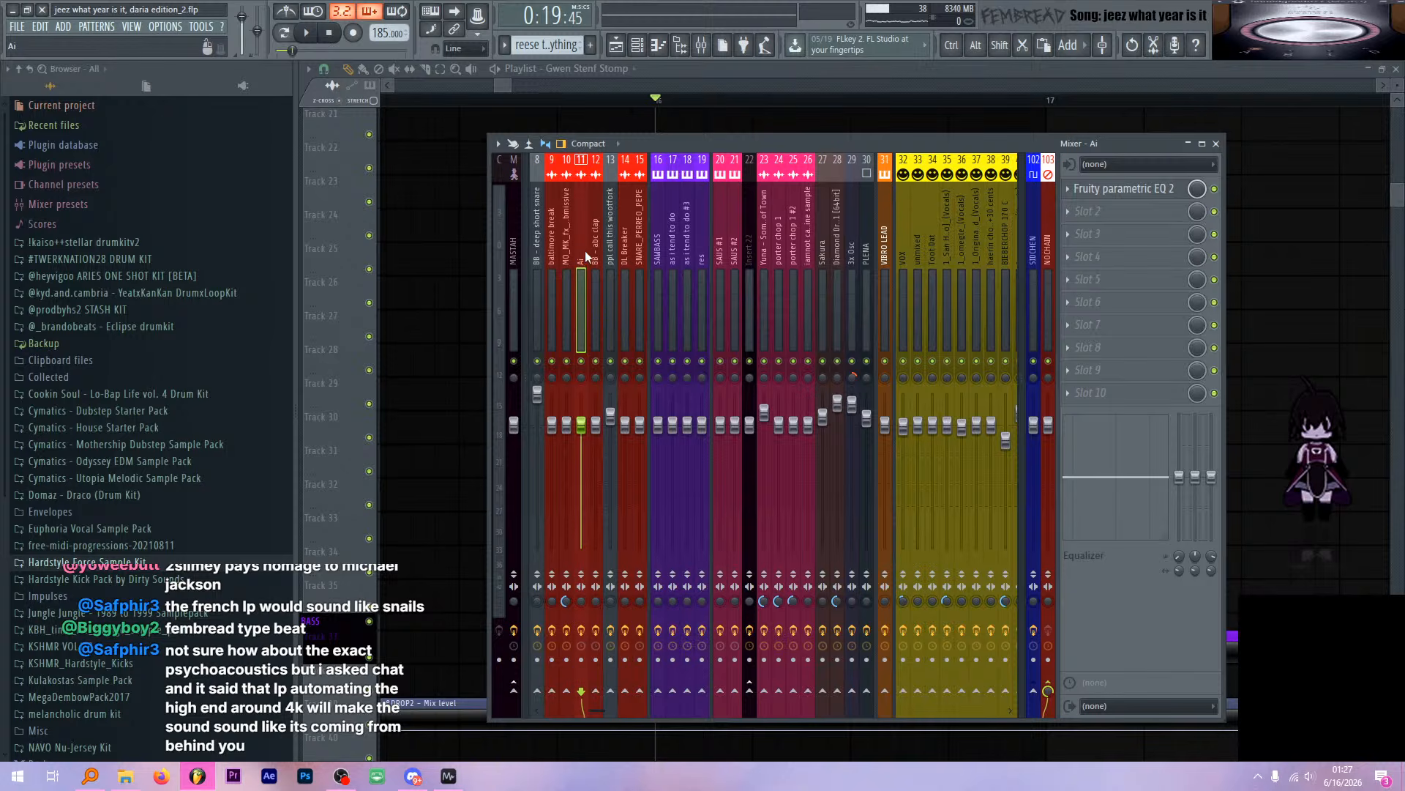
{"action": "left_click", "coordinate": [1155, 192]}
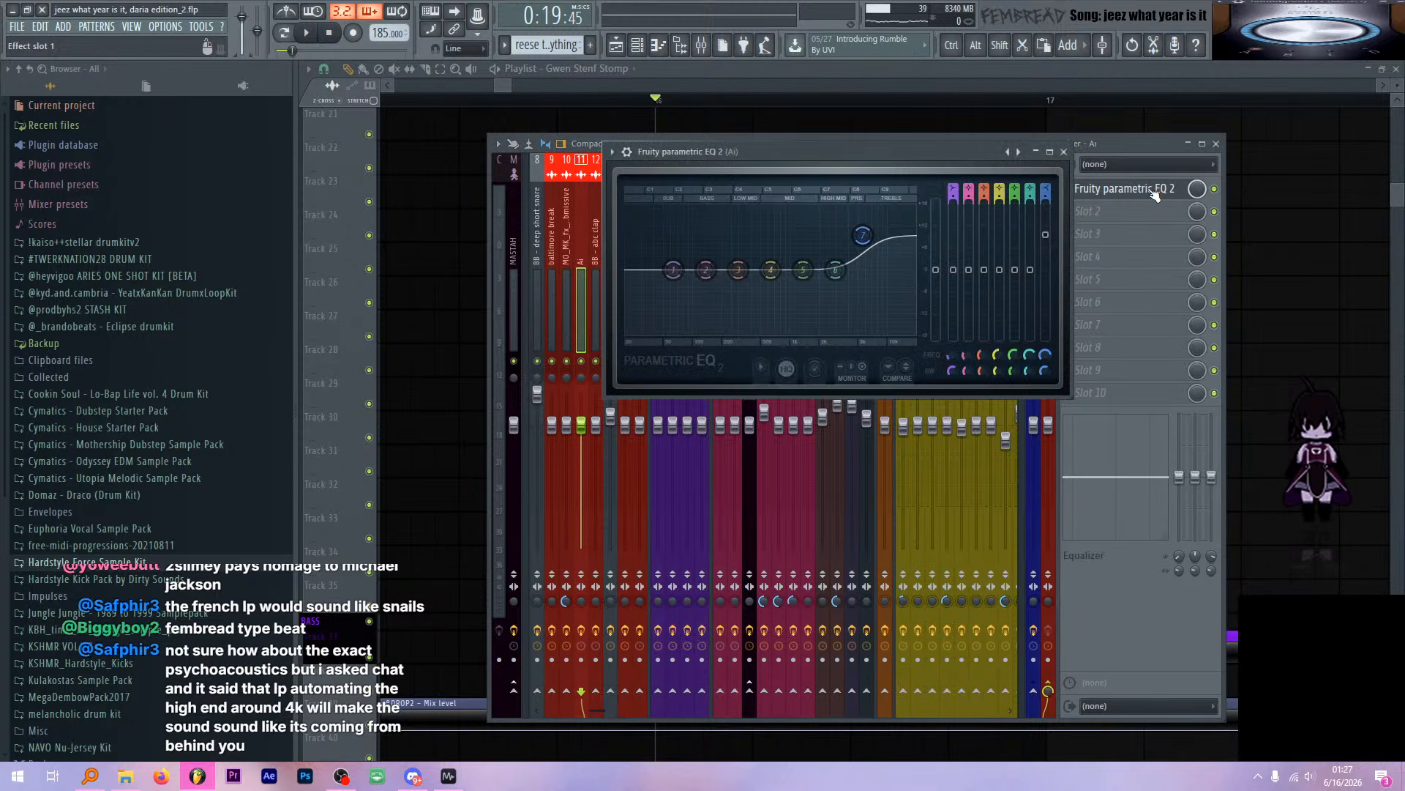
{"action": "left_click", "coordinate": [1155, 192]}
{"action": "left_click", "coordinate": [1155, 192]}
{"action": "left_click", "coordinate": [1155, 192]}
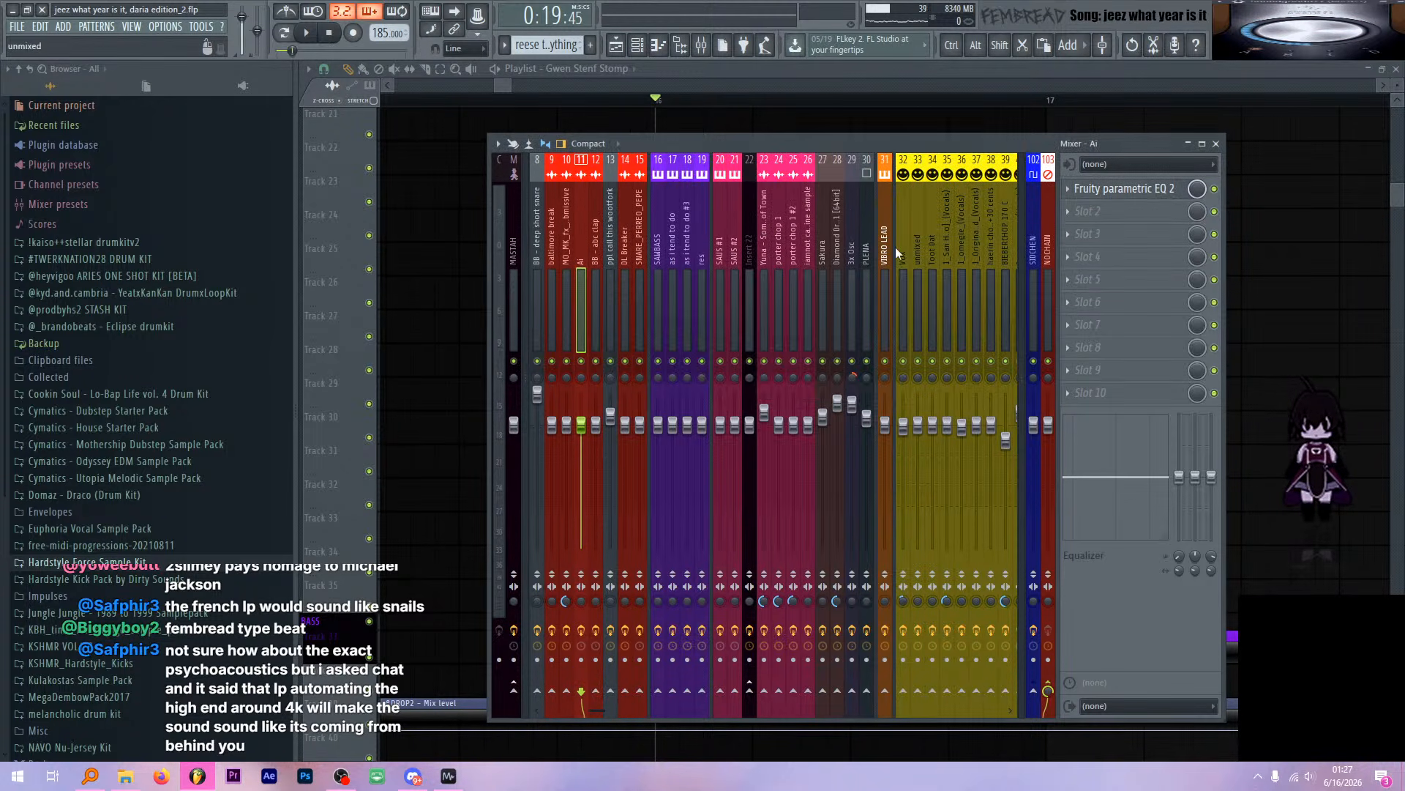
{"action": "left_click", "coordinate": [731, 74]}
Look over the drum clips on the playlist and briefly play the intro from the middle of bar 2
{"action": "scroll", "coordinate": [849, 323], "scroll_direction": "down", "scroll_amount": 9}
{"action": "scroll", "coordinate": [651, 294], "scroll_direction": "up", "scroll_amount": 4}
{"action": "scroll", "coordinate": [659, 294], "scroll_direction": "up", "scroll_amount": 3}
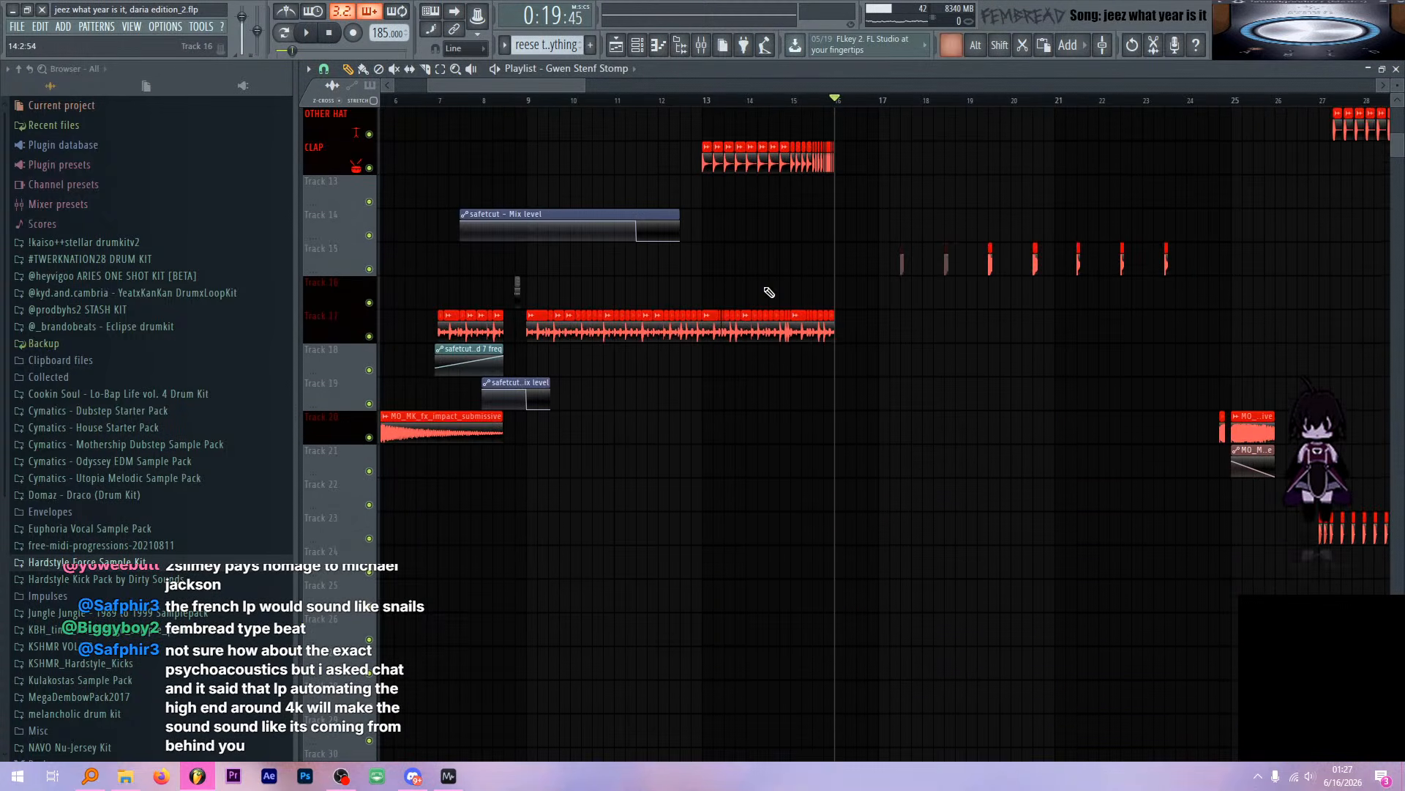
{"action": "scroll", "coordinate": [563, 256], "scroll_direction": "down", "scroll_amount": 3}
{"action": "scroll", "coordinate": [404, 289], "scroll_direction": "down", "scroll_amount": 3}
{"action": "scroll", "coordinate": [406, 285], "scroll_direction": "up", "scroll_amount": 7}
{"action": "scroll", "coordinate": [429, 256], "scroll_direction": "up", "scroll_amount": 2}
{"action": "left_click", "coordinate": [464, 100]}
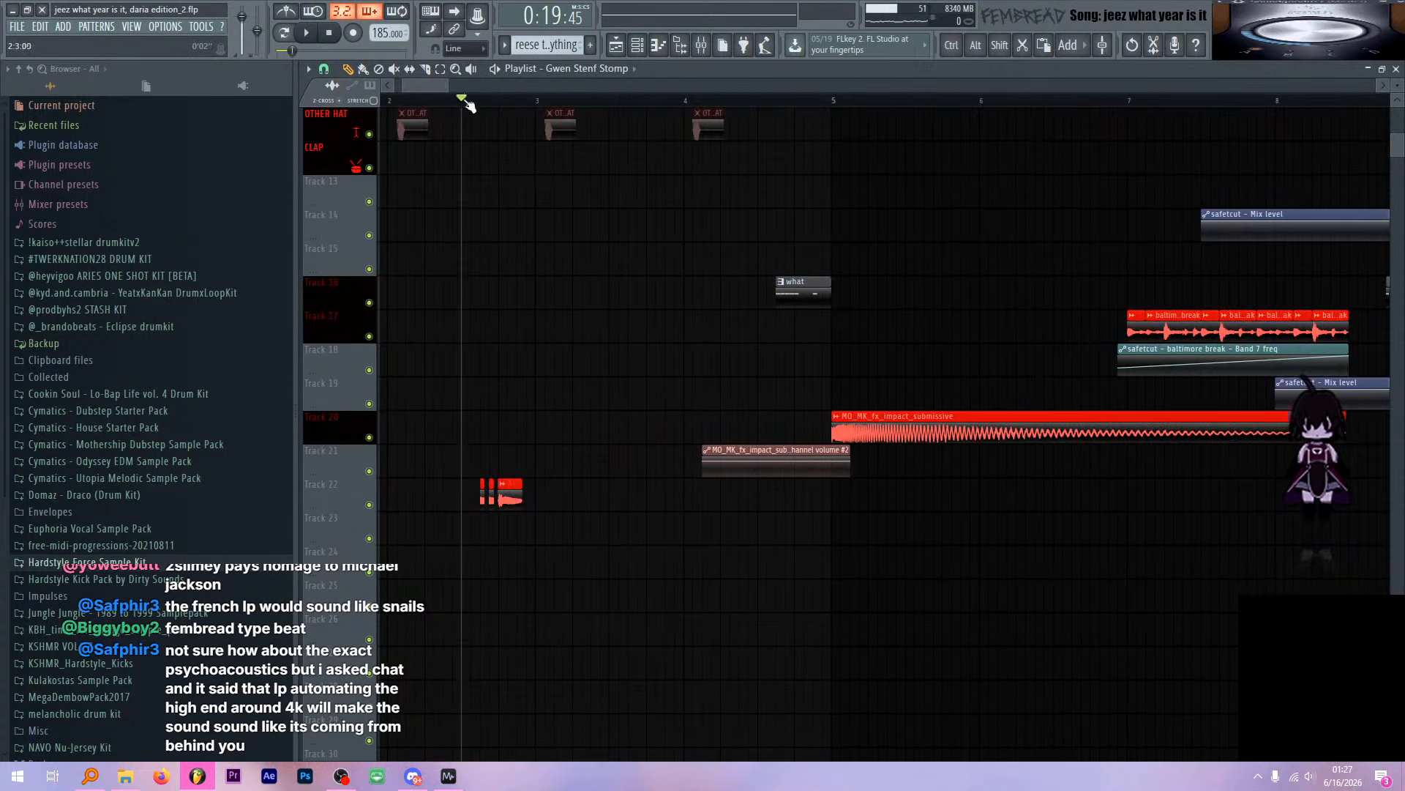
{"action": "key", "text": "space"}
{"action": "key", "text": "space"}
{"action": "scroll", "coordinate": [571, 299], "scroll_direction": "down", "scroll_amount": 7}
{"action": "scroll", "coordinate": [545, 278], "scroll_direction": "down", "scroll_amount": 4}
{"action": "scroll", "coordinate": [548, 281], "scroll_direction": "up", "scroll_amount": 4}
{"action": "scroll", "coordinate": [791, 300], "scroll_direction": "up", "scroll_amount": 8}
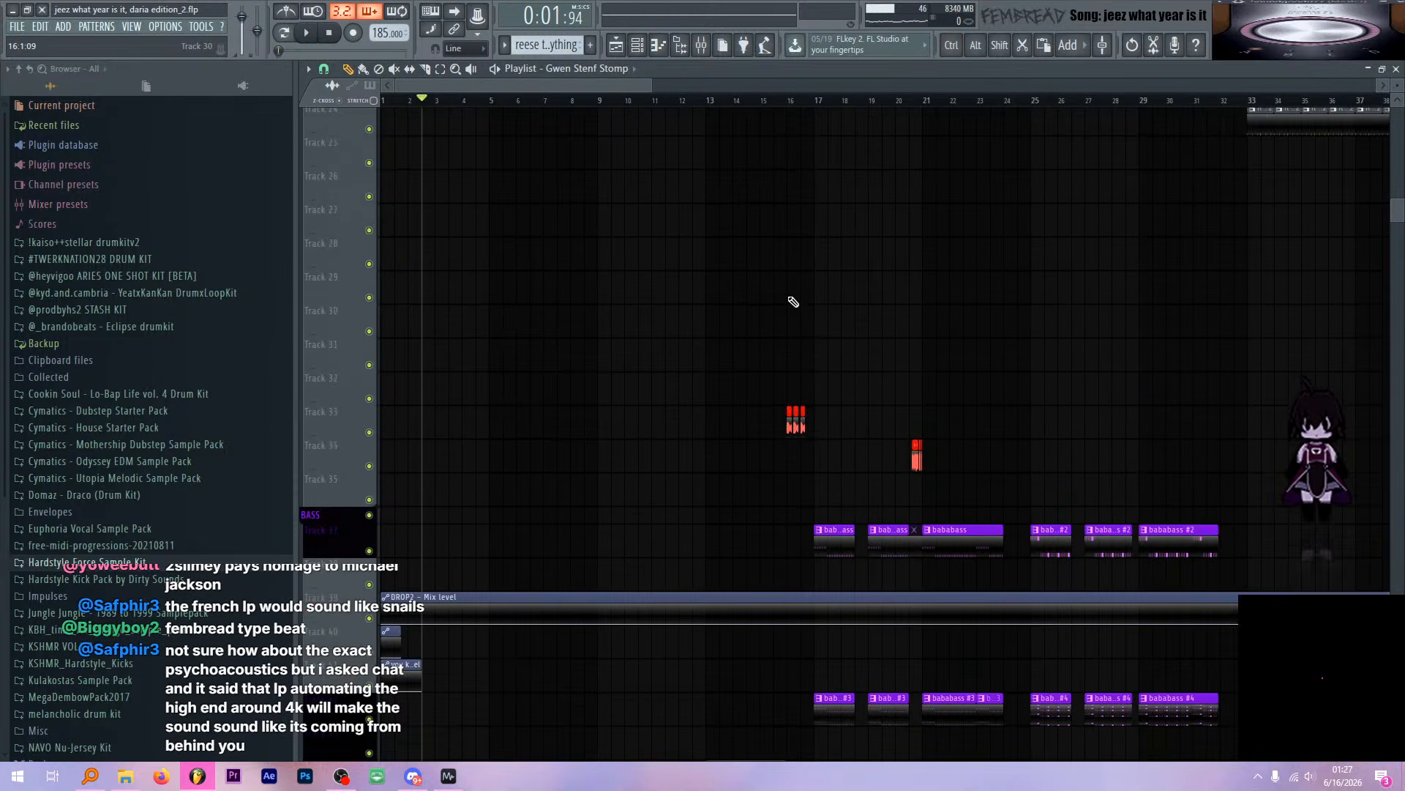
Play the song from bar 16 while looking over the drum, bass and synth clips up to bar 24
{"action": "left_click", "coordinate": [703, 101]}
{"action": "scroll", "coordinate": [656, 273], "scroll_direction": "down", "scroll_amount": 2}
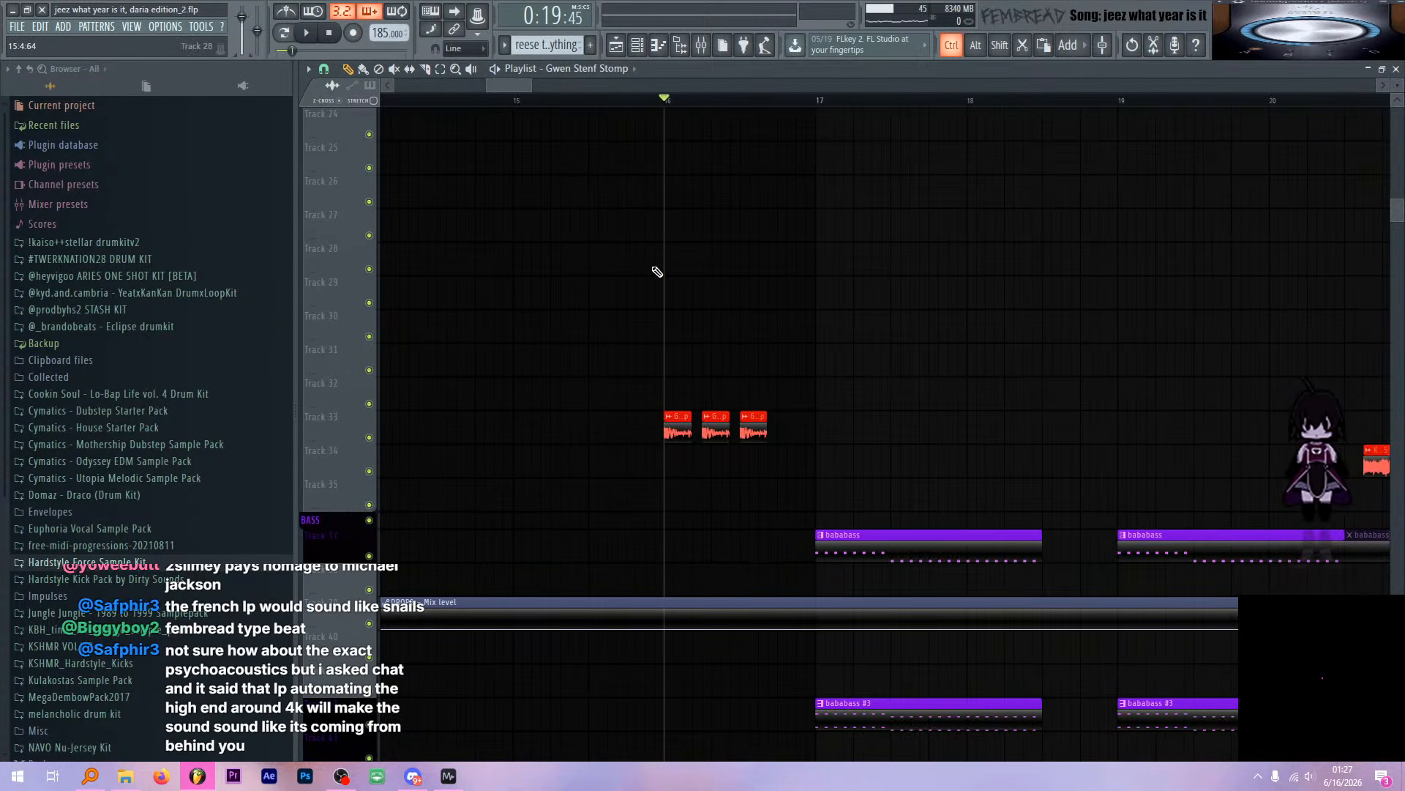
{"action": "scroll", "coordinate": [737, 297], "scroll_direction": "down", "scroll_amount": 1}
{"action": "scroll", "coordinate": [756, 311], "scroll_direction": "up", "scroll_amount": 6}
{"action": "key", "text": "space"}
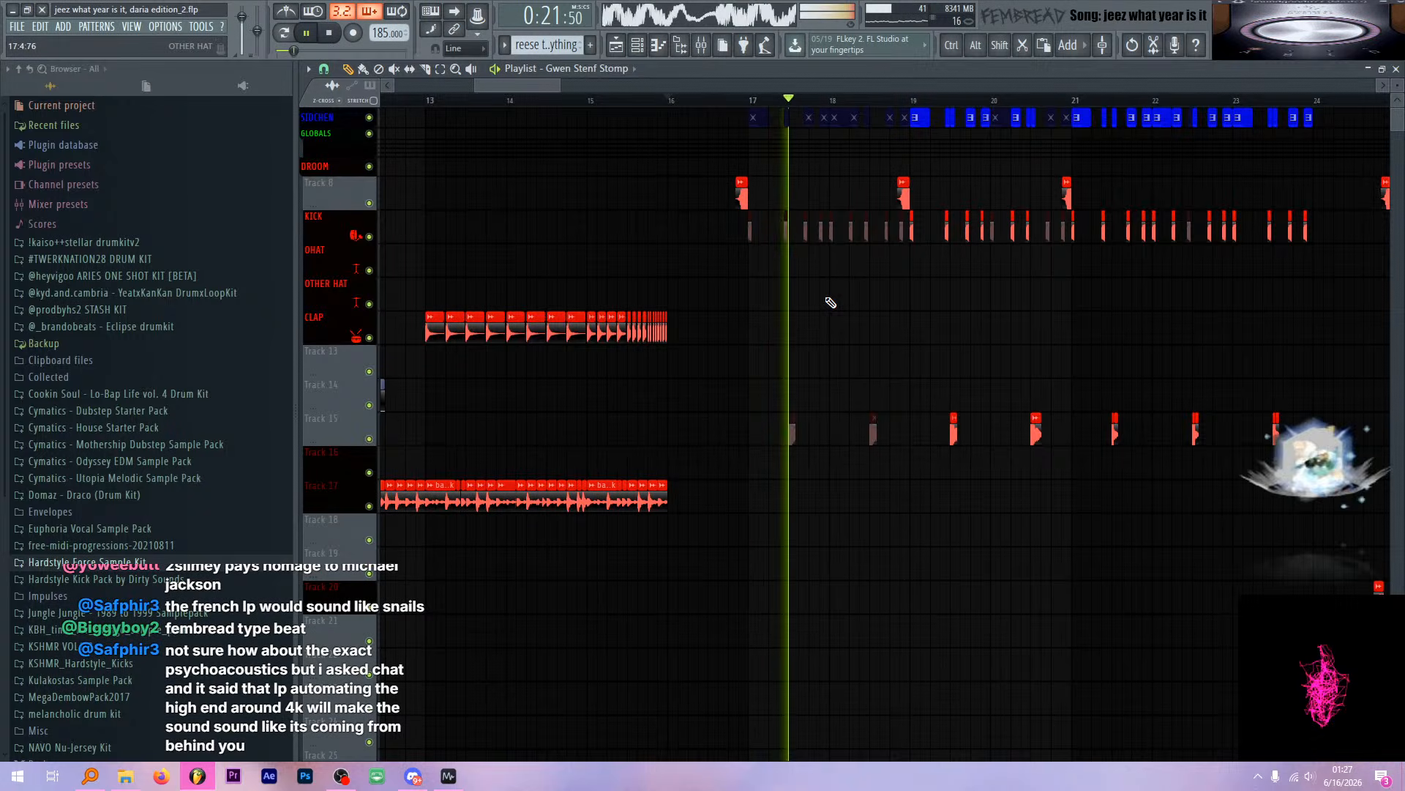
{"action": "scroll", "coordinate": [814, 312], "scroll_direction": "down", "scroll_amount": 4}
{"action": "scroll", "coordinate": [837, 316], "scroll_direction": "down", "scroll_amount": 2}
{"action": "scroll", "coordinate": [805, 321], "scroll_direction": "up", "scroll_amount": 2}
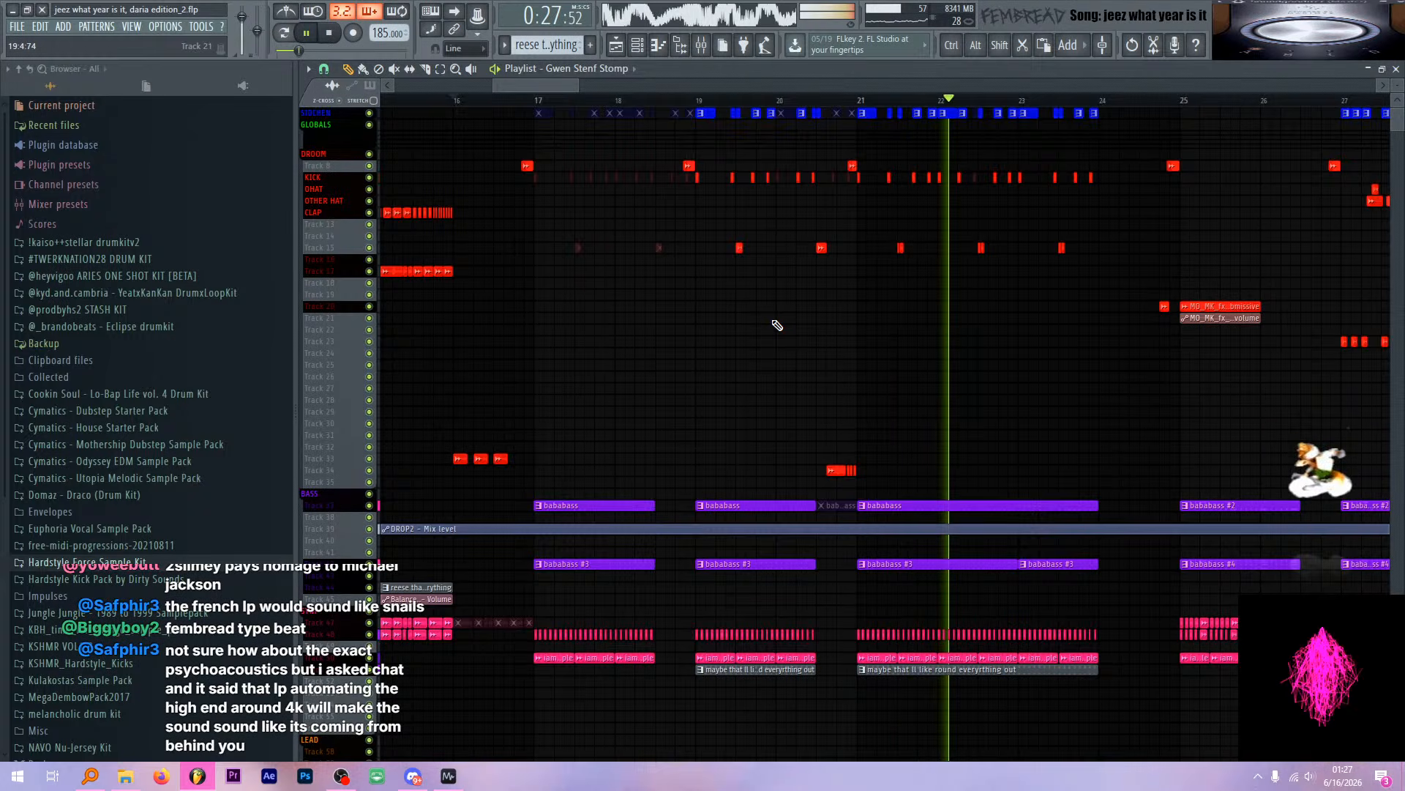
{"action": "scroll", "coordinate": [737, 229], "scroll_direction": "down", "scroll_amount": 1}
{"action": "scroll", "coordinate": [732, 228], "scroll_direction": "down", "scroll_amount": 5}
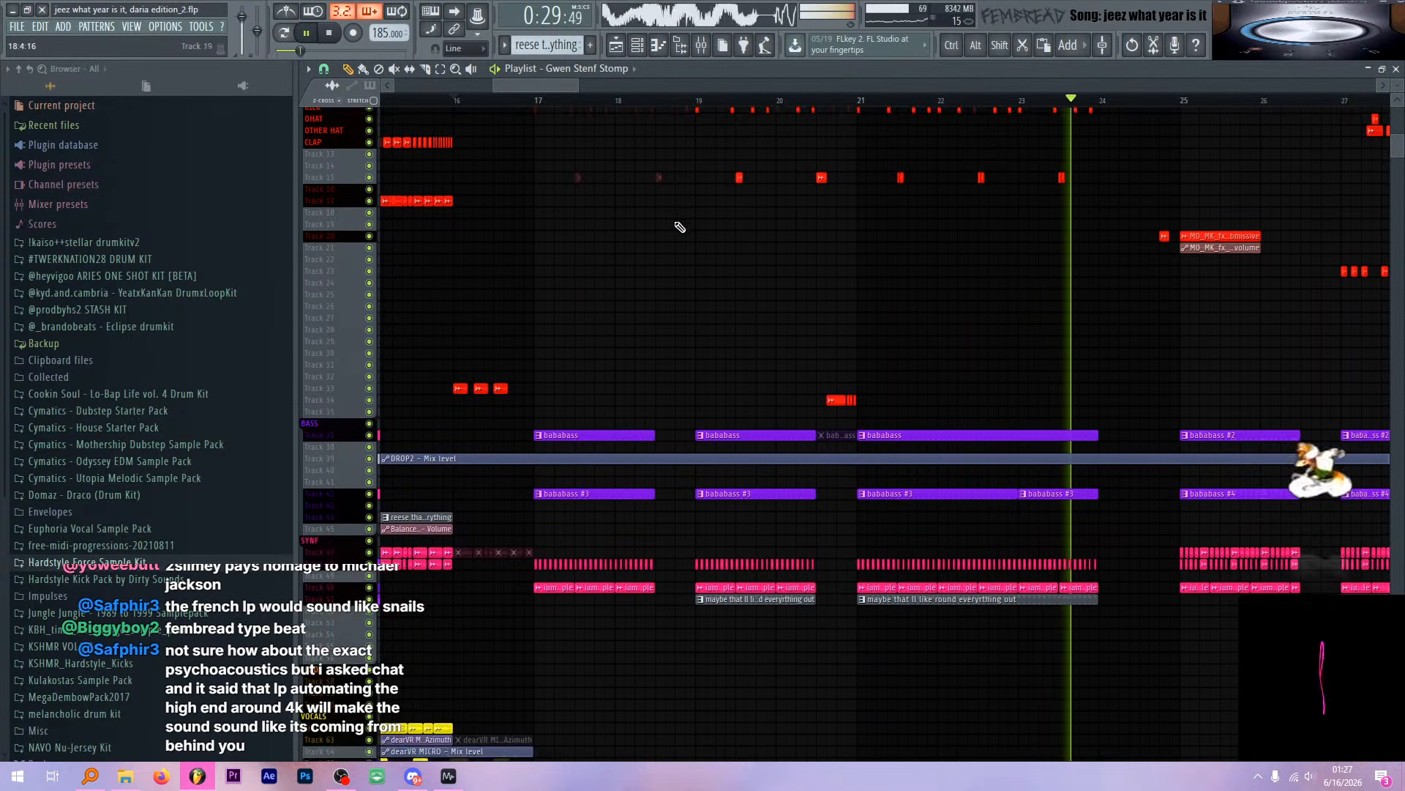
{"action": "scroll", "coordinate": [579, 229], "scroll_direction": "up", "scroll_amount": 5}
{"action": "key", "text": "space"}
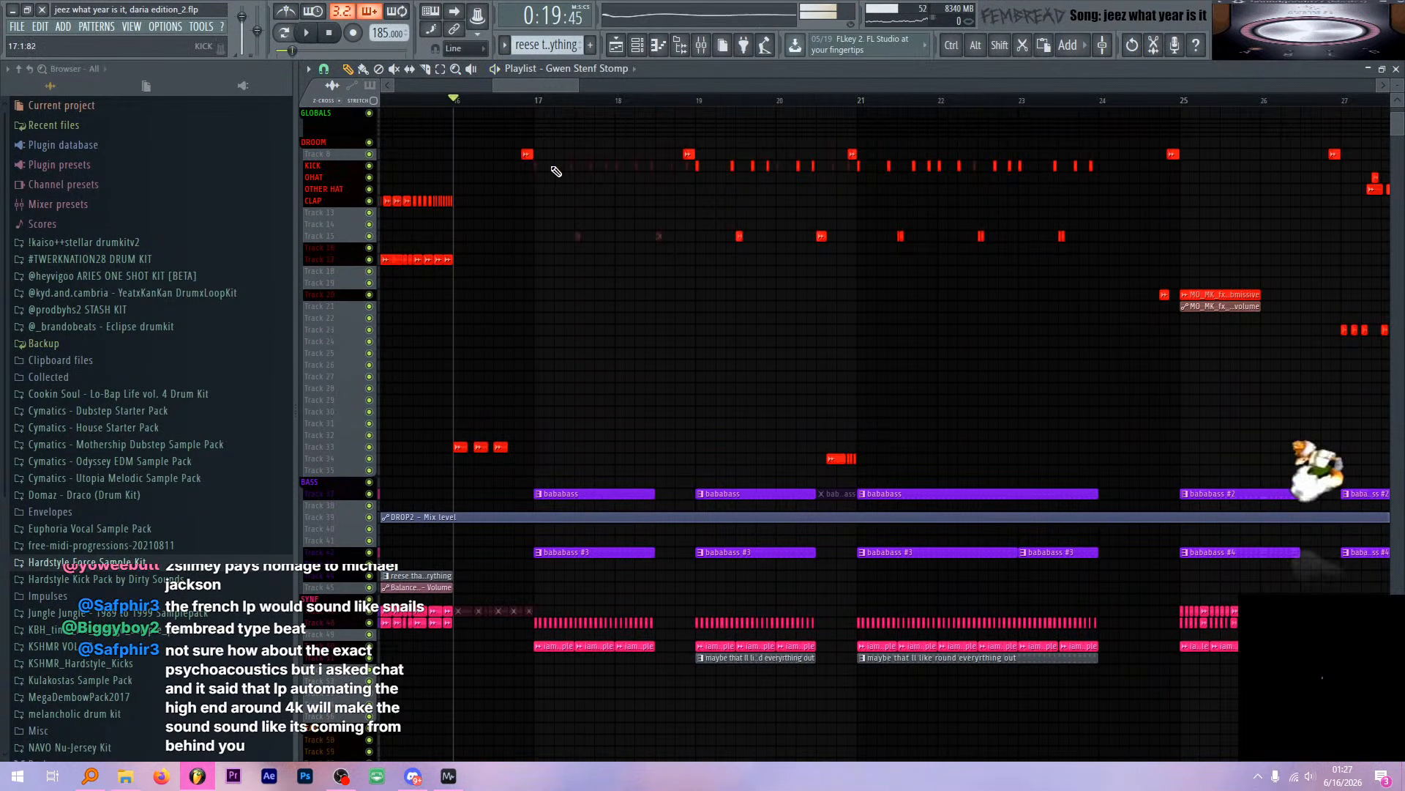
Solo the BASS track group in the playlist and play it from bar 17
{"action": "scroll", "coordinate": [556, 163], "scroll_direction": "up", "scroll_amount": 1}
{"action": "left_click", "coordinate": [539, 100]}
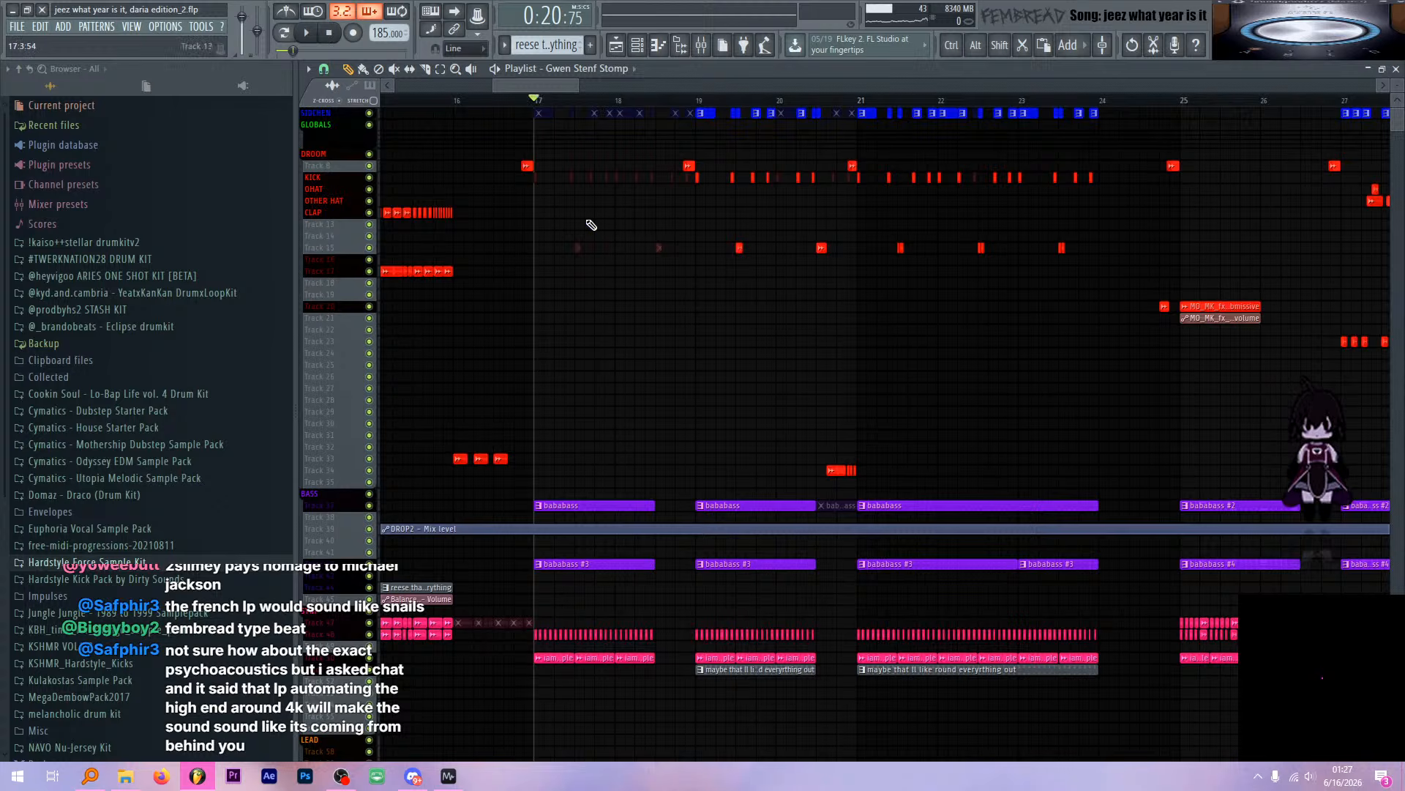
{"action": "scroll", "coordinate": [553, 361], "scroll_direction": "down", "scroll_amount": 4}
{"action": "scroll", "coordinate": [462, 408], "scroll_direction": "up", "scroll_amount": 2}
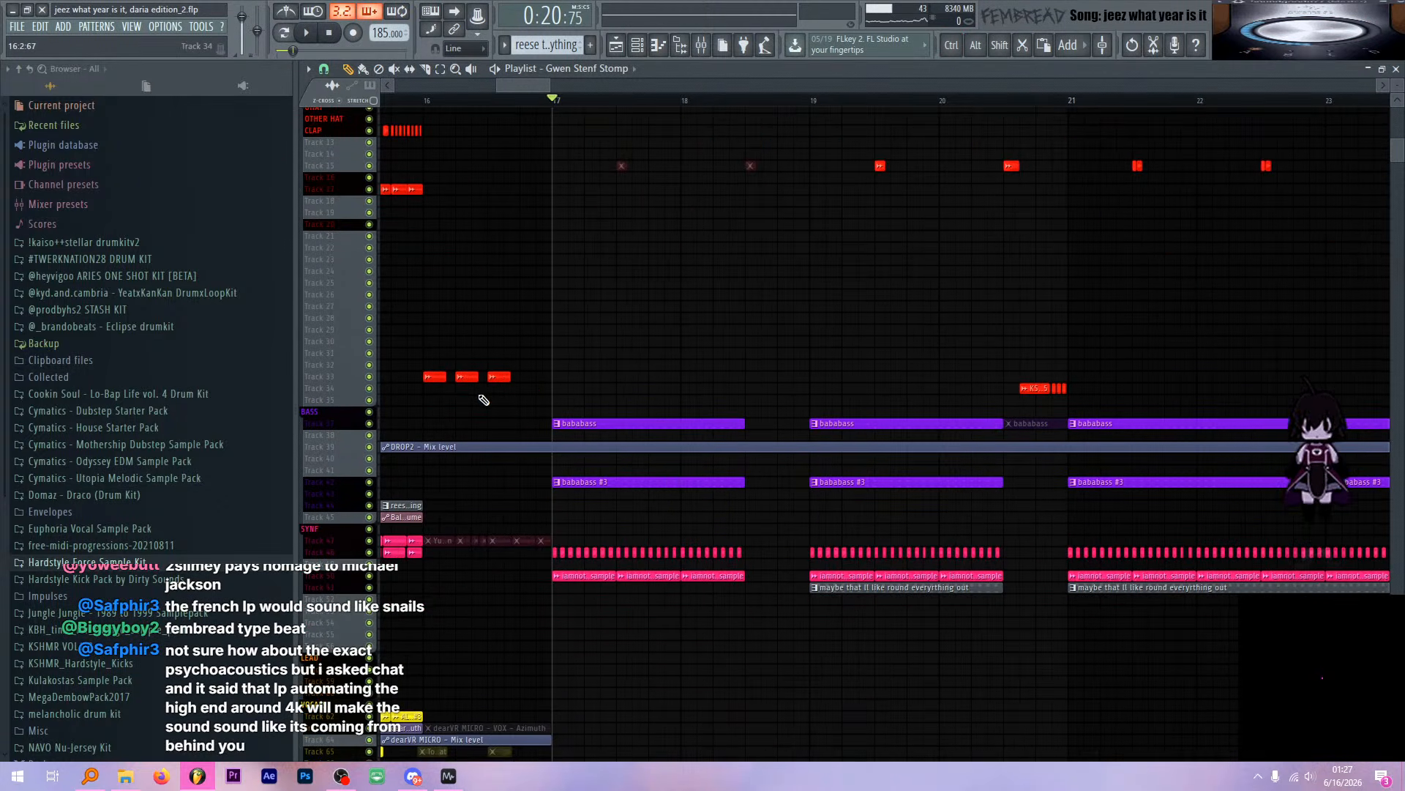
{"action": "left_click", "coordinate": [372, 418], "text": "ctrl"}
{"action": "scroll", "coordinate": [549, 379], "scroll_direction": "up", "scroll_amount": 3}
{"action": "scroll", "coordinate": [555, 384], "scroll_direction": "down", "scroll_amount": 5}
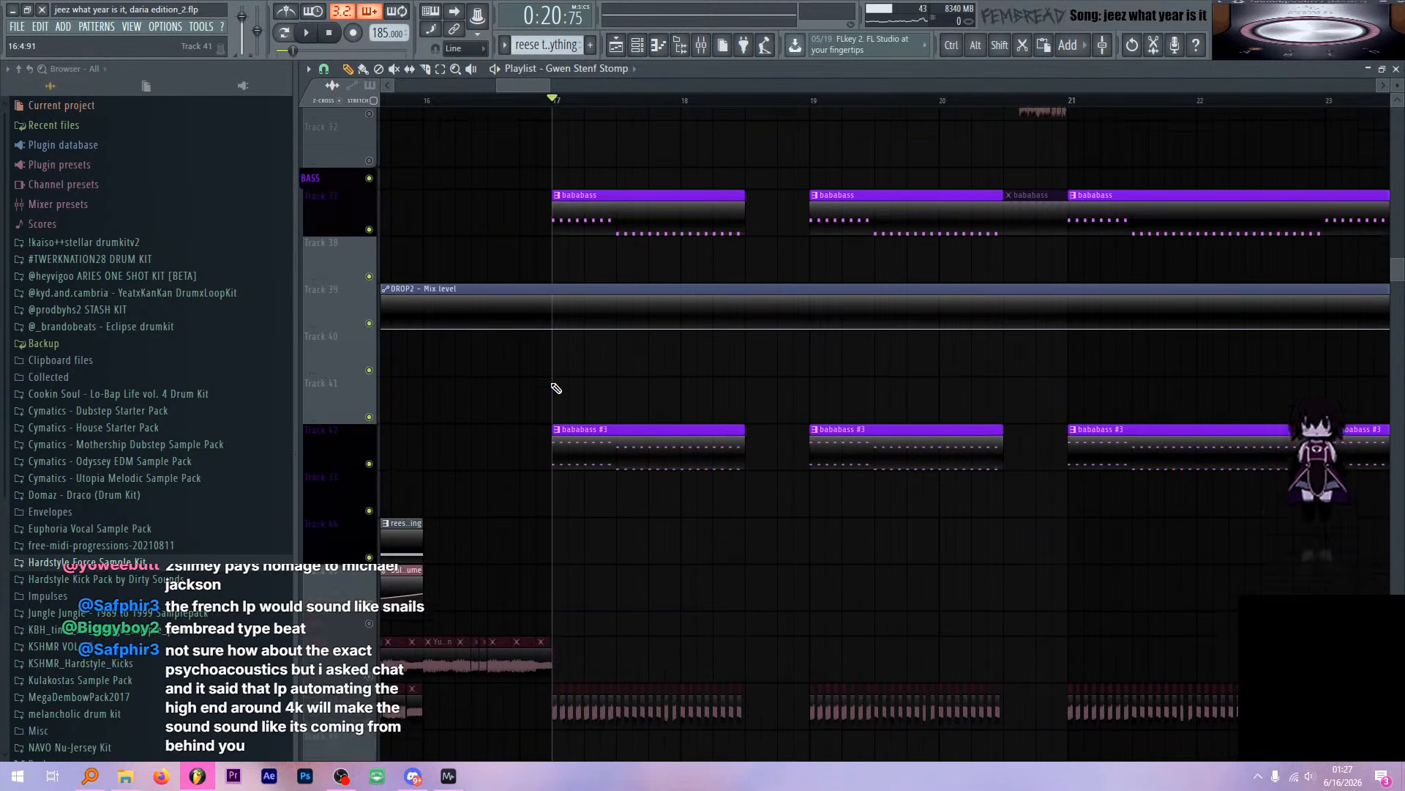
{"action": "key", "text": "space"}
{"action": "scroll", "coordinate": [589, 315], "scroll_direction": "up", "scroll_amount": 3}
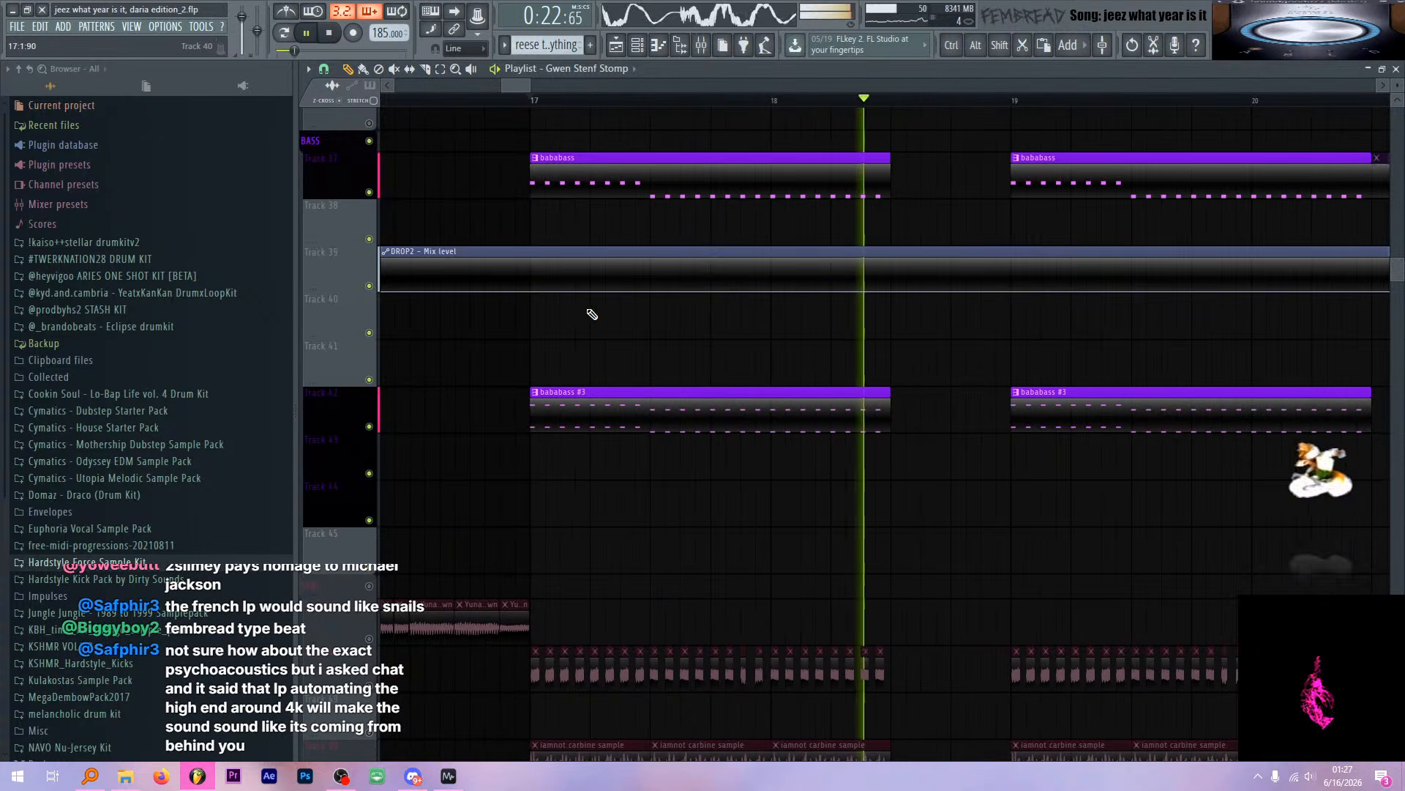
{"action": "key", "text": "space"}
Solo the SAWBASS mixer track and play the first bababass section from bar 17
{"action": "scroll", "coordinate": [575, 125], "scroll_direction": "down", "scroll_amount": 4}
{"action": "scroll", "coordinate": [571, 125], "scroll_direction": "up", "scroll_amount": 8}
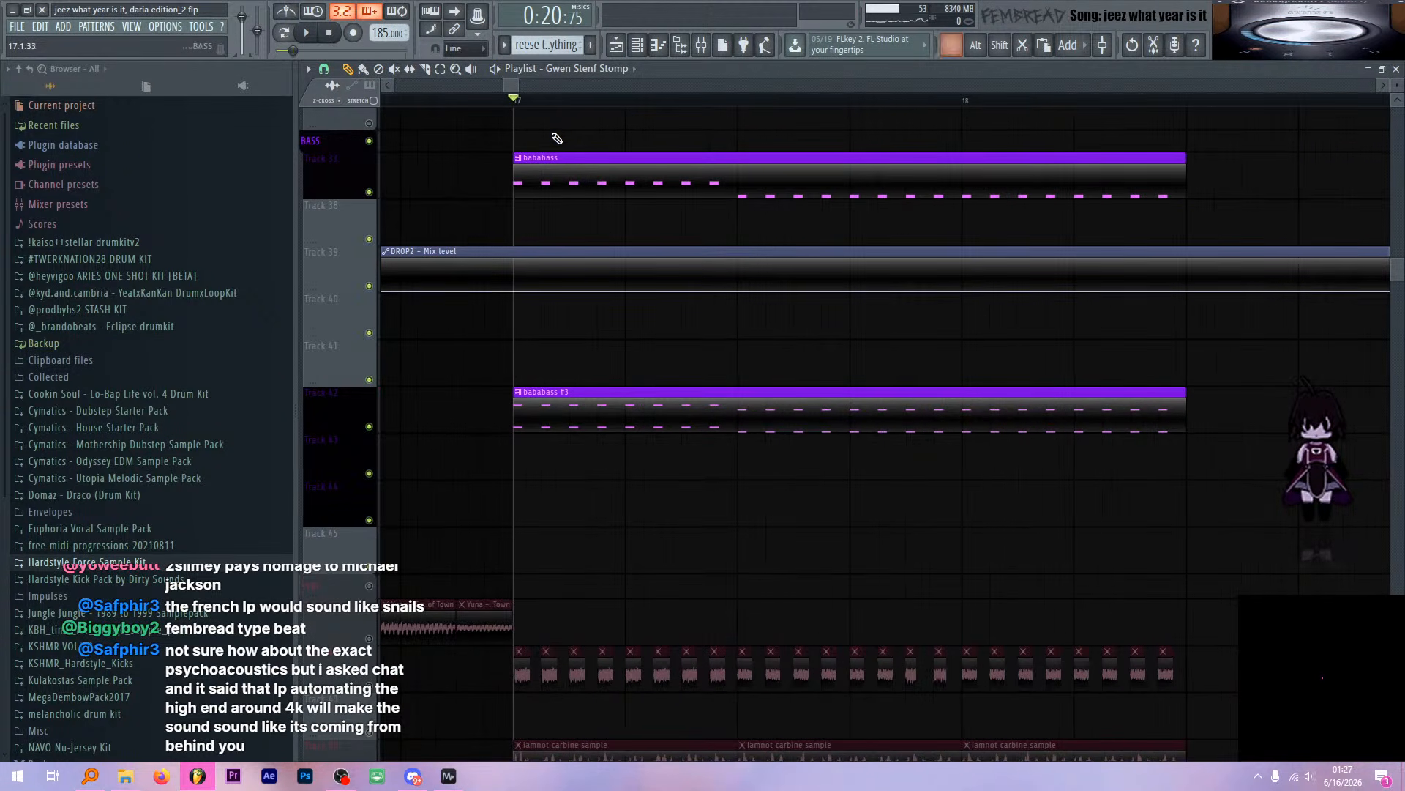
{"action": "scroll", "coordinate": [533, 139], "scroll_direction": "down", "scroll_amount": 3}
{"action": "scroll", "coordinate": [502, 140], "scroll_direction": "up", "scroll_amount": 2}
{"action": "key", "text": "F9"}
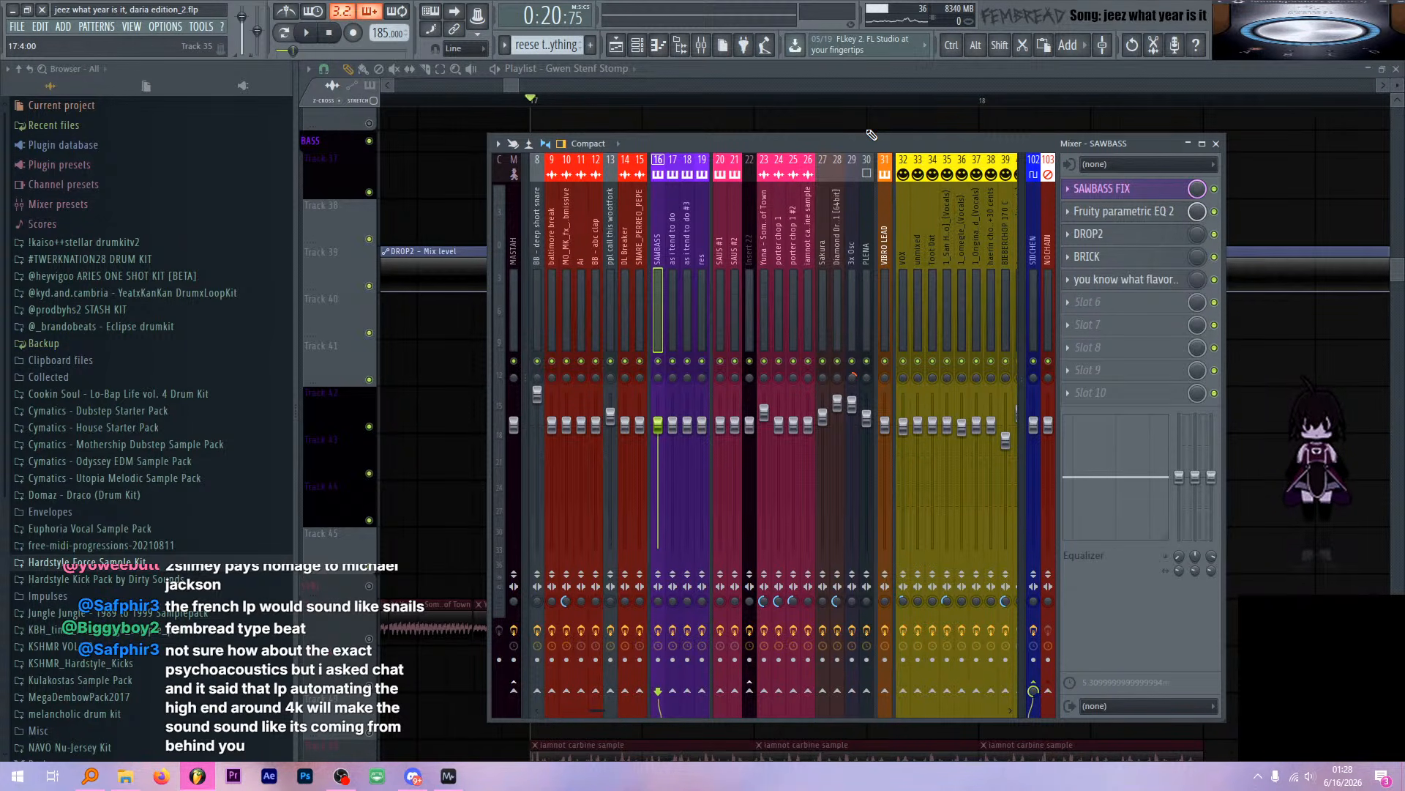
{"action": "key", "text": "s"}
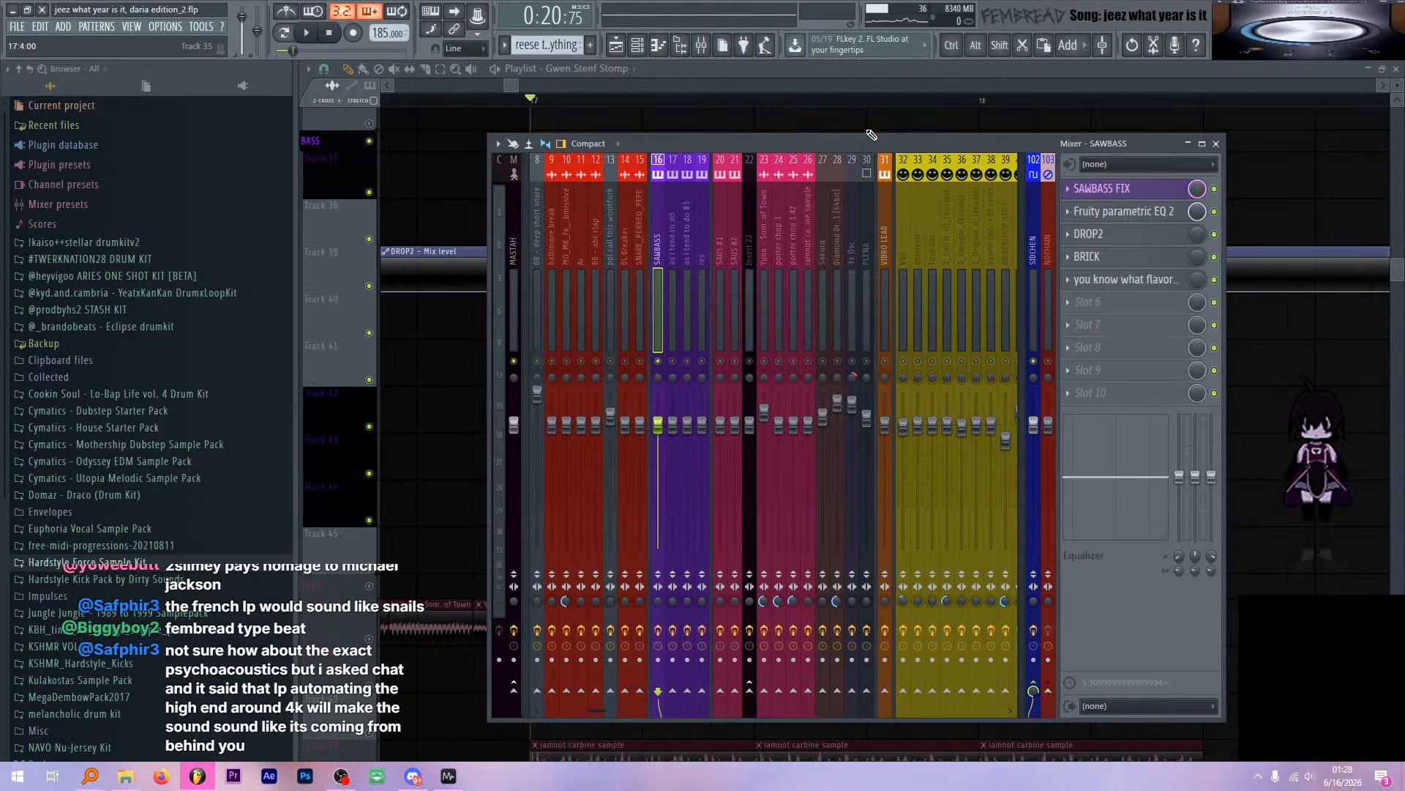
{"action": "key", "text": "space"}
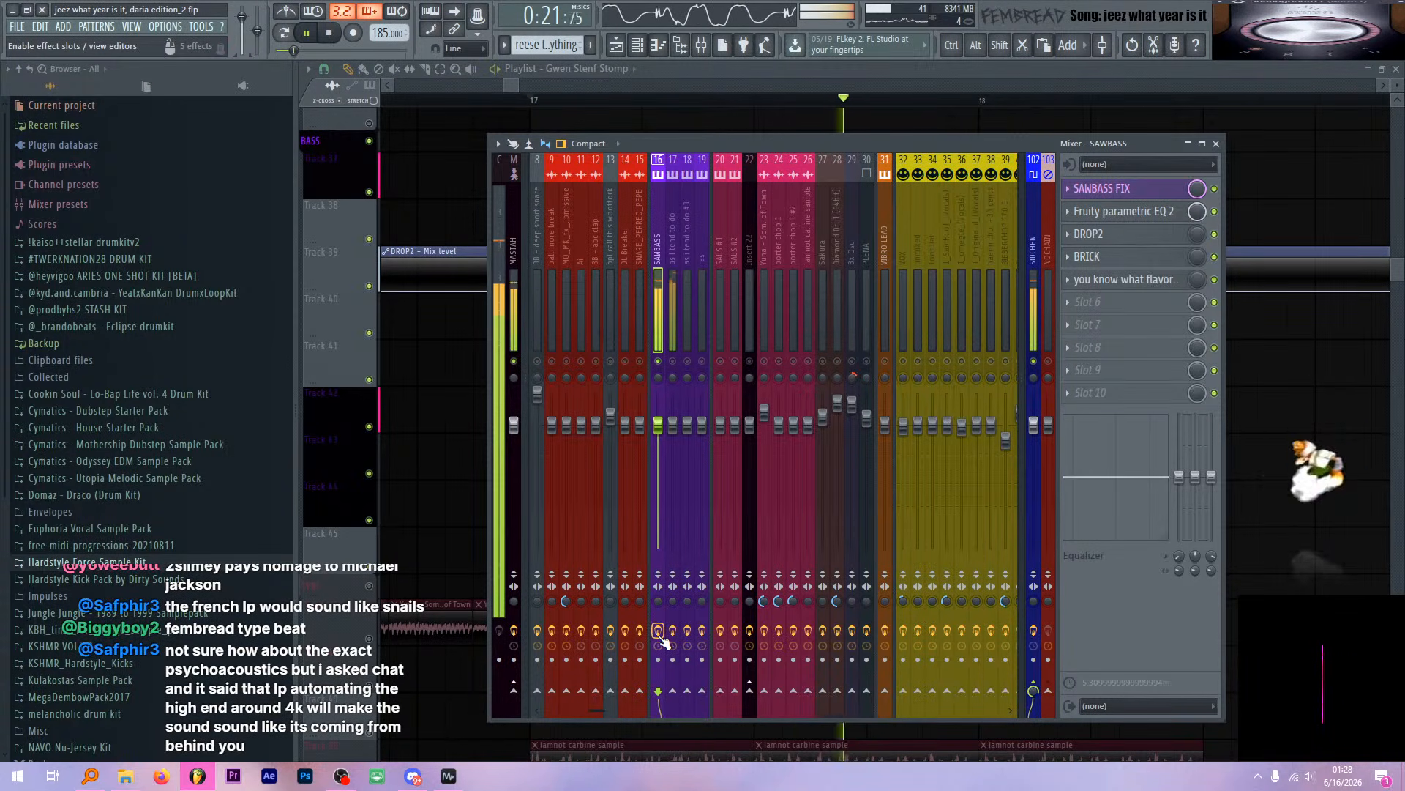
{"action": "key", "text": "space"}
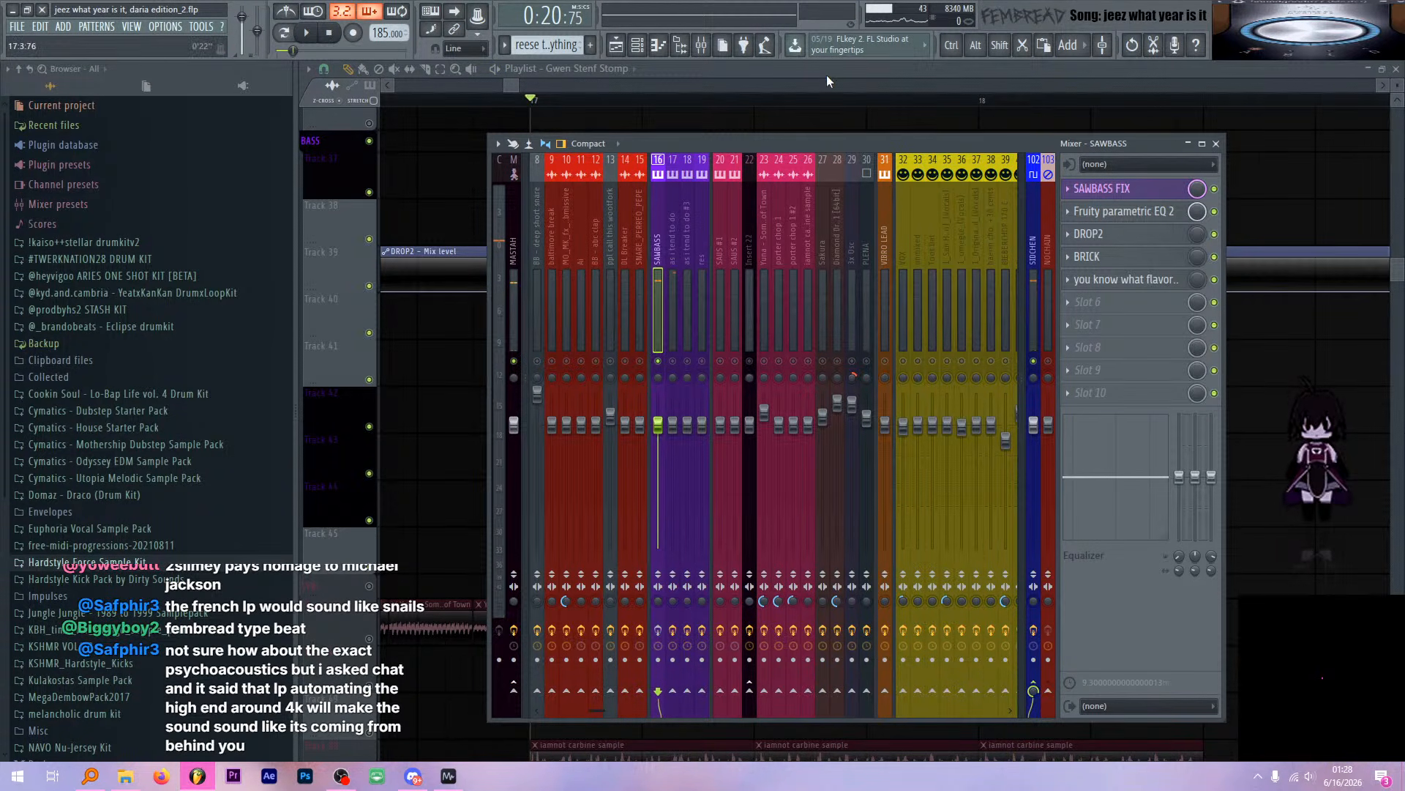
{"action": "key", "text": "space"}
{"action": "left_click", "coordinate": [827, 77]}
{"action": "key", "text": "space"}
Open the REAL sawbass Serum instrument of the bababass pattern and examine its oscillator and FX settings
{"action": "left_click", "coordinate": [602, 158]}
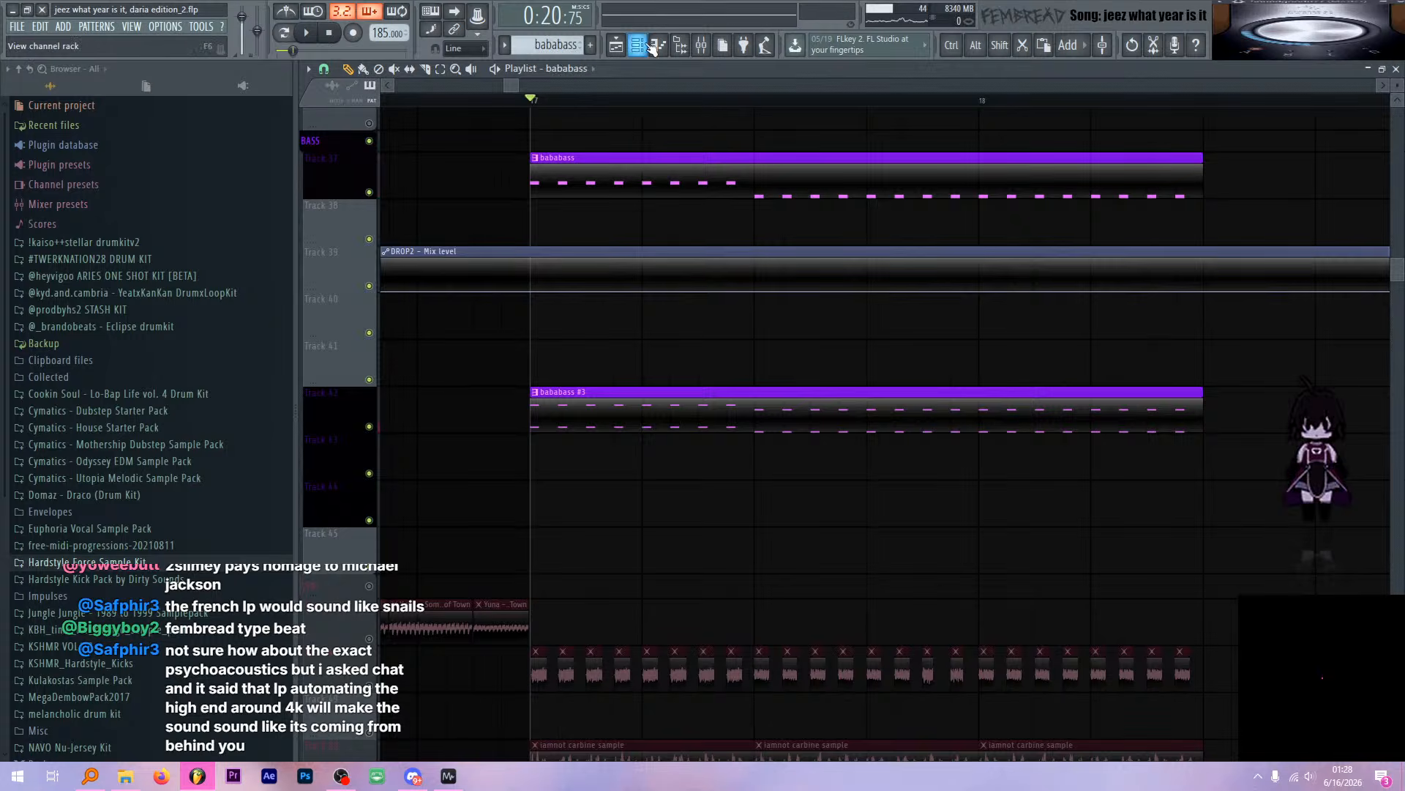
{"action": "left_click", "coordinate": [650, 45]}
{"action": "left_click", "coordinate": [634, 215]}
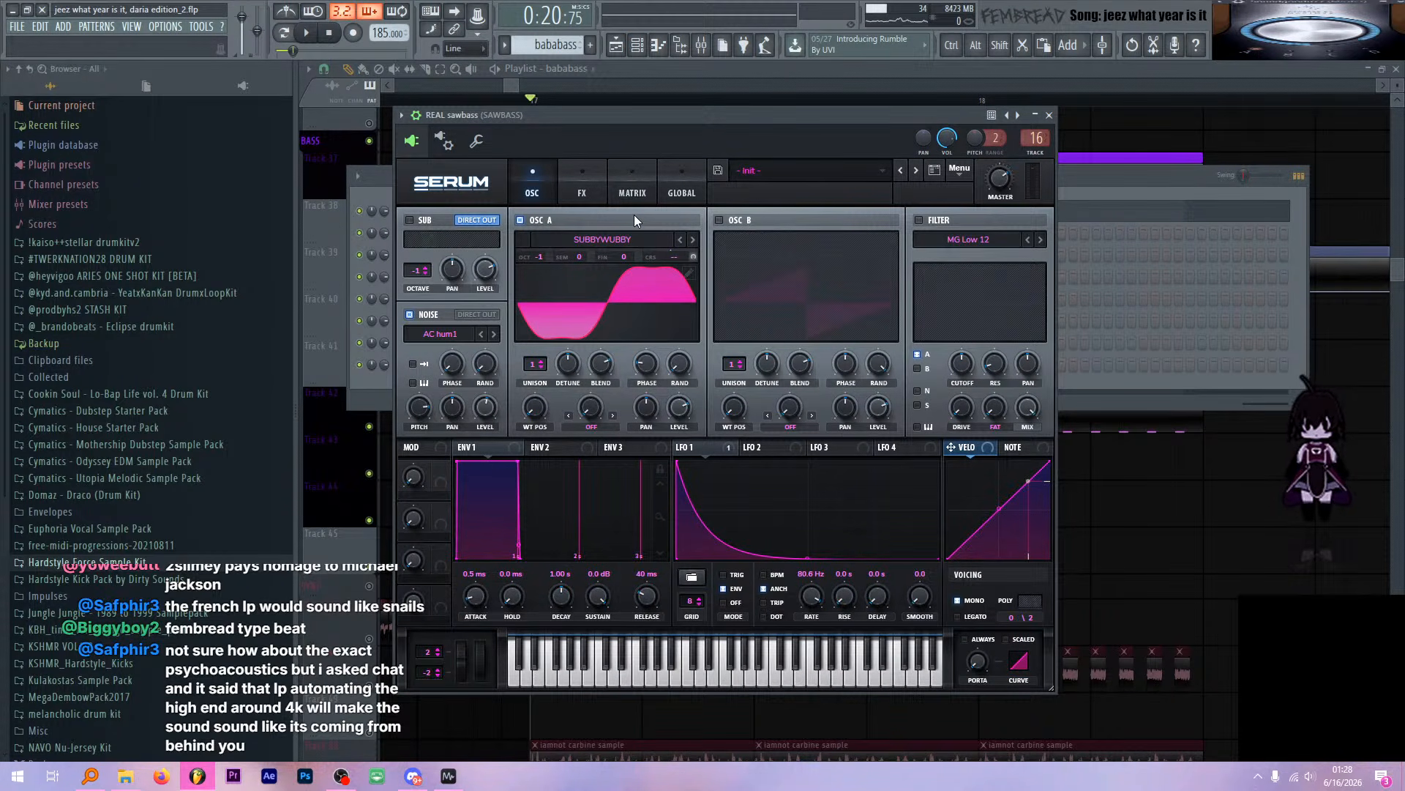
{"action": "left_click", "coordinate": [581, 184]}
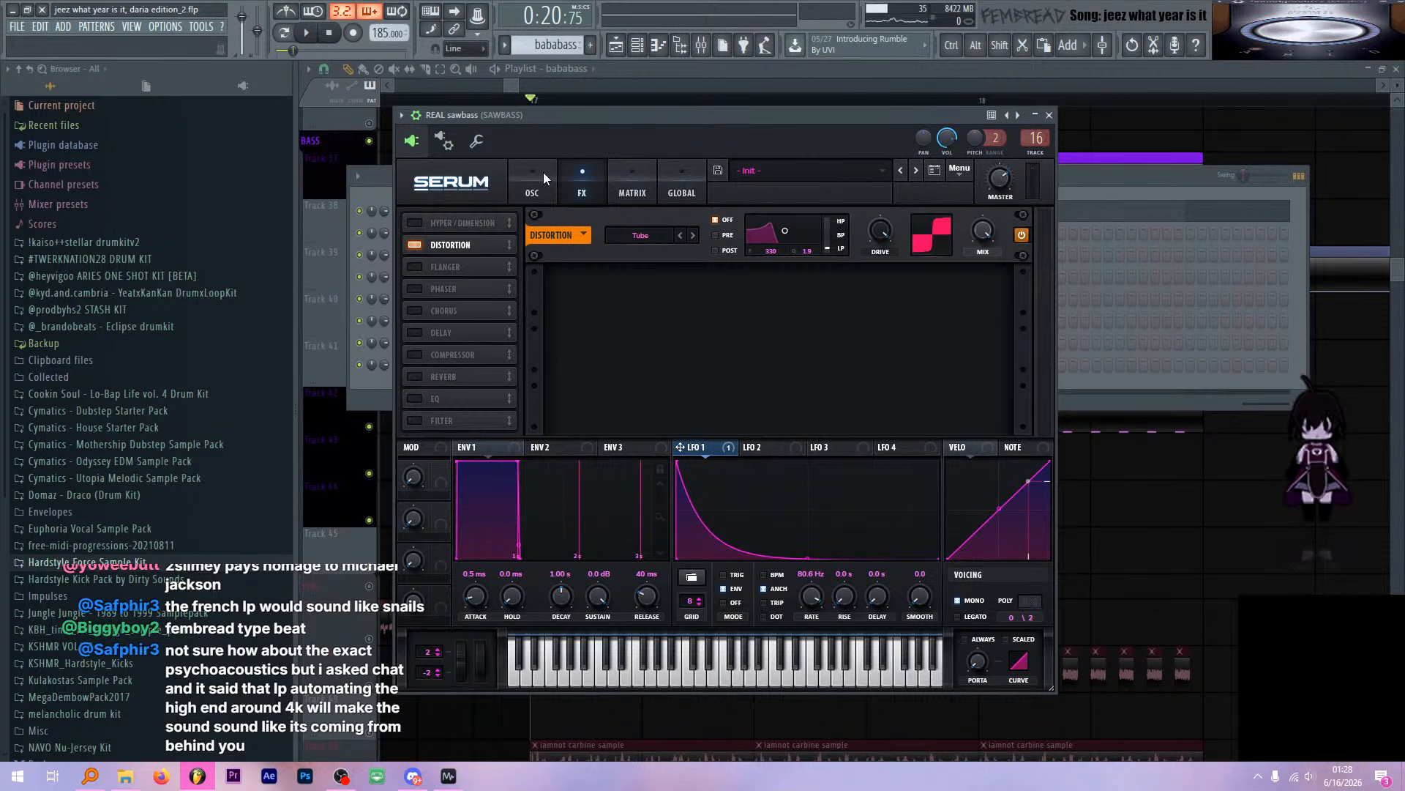
{"action": "left_click", "coordinate": [540, 182]}
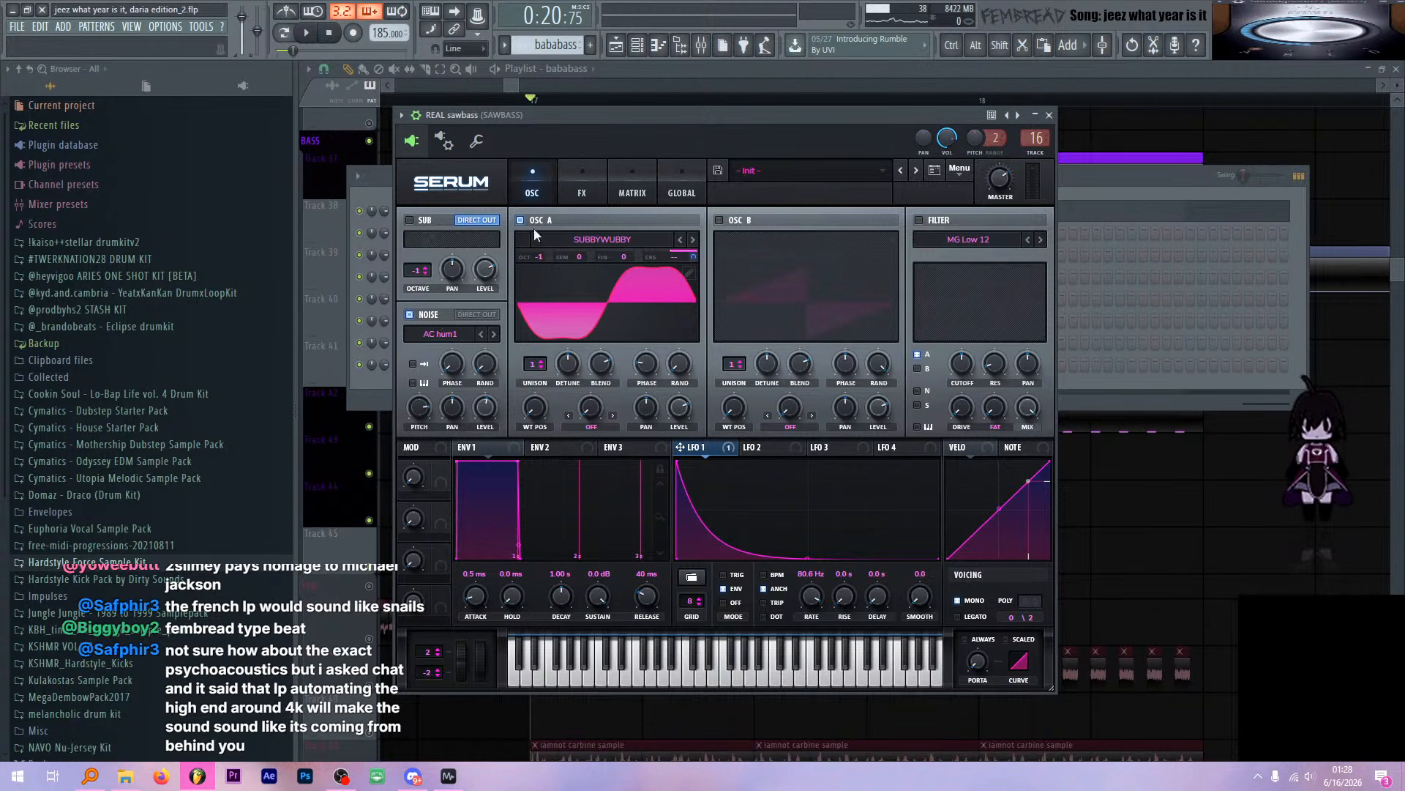
Play the soloed SAWBASS from bar 17 with the mixer showing
{"action": "left_click", "coordinate": [703, 46]}
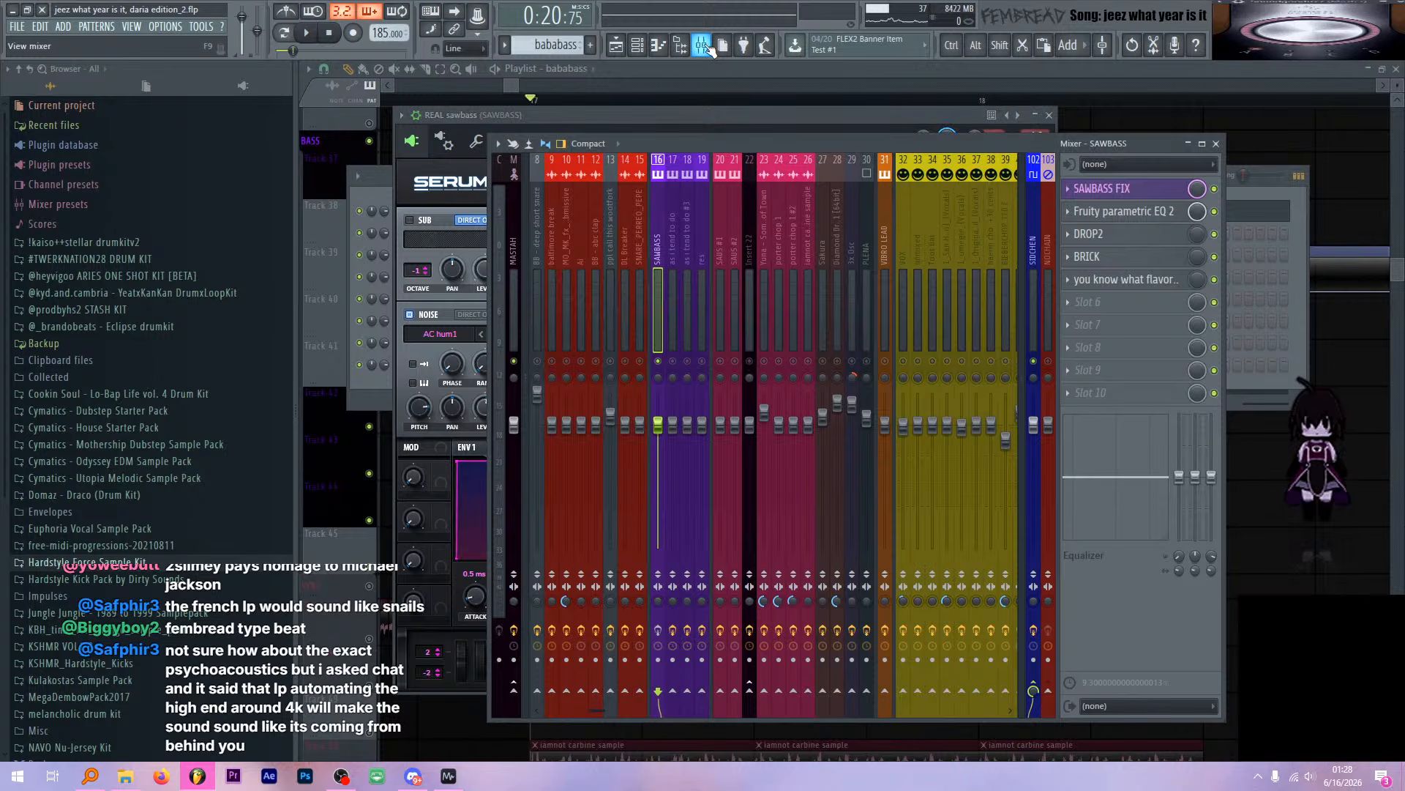
{"action": "key", "text": "space"}
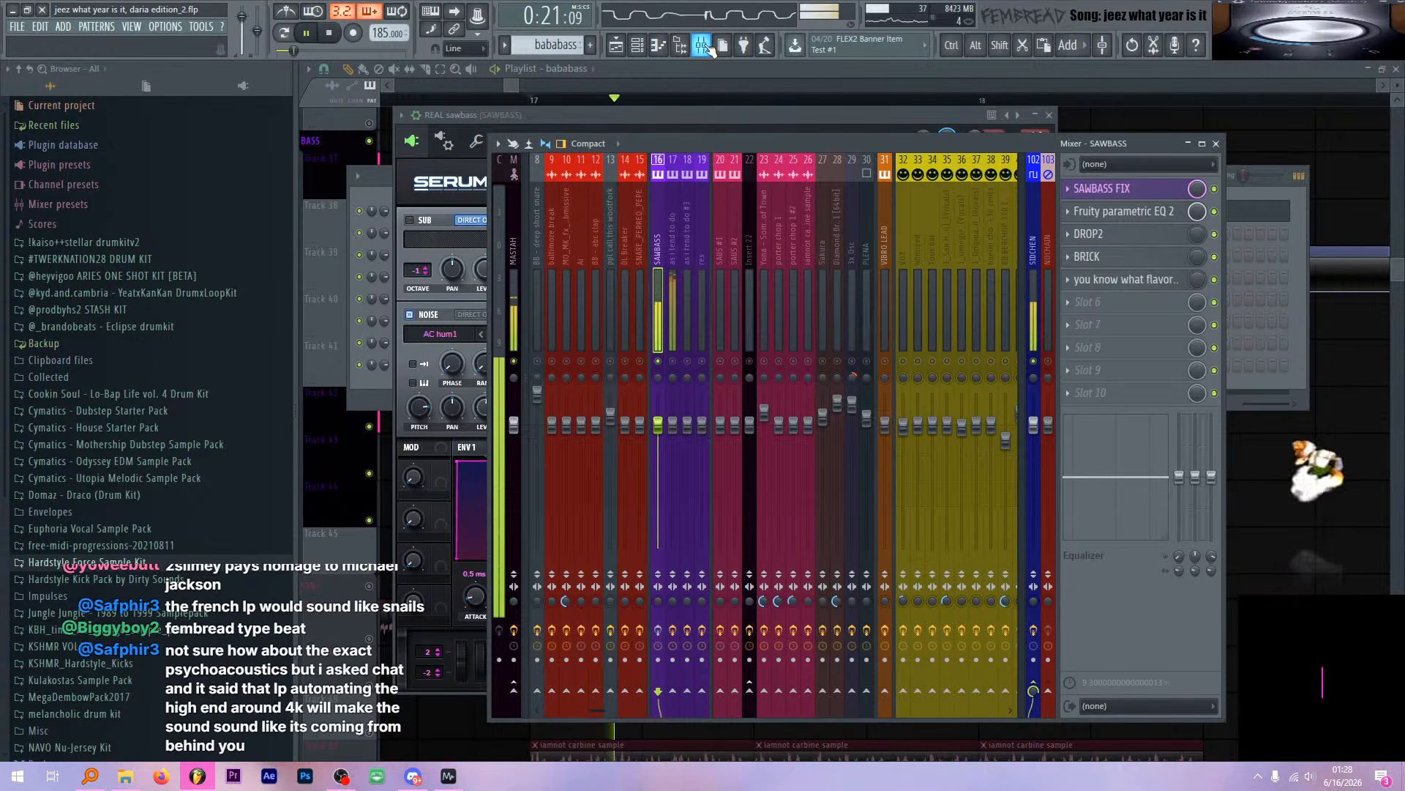
{"action": "left_click", "coordinate": [761, 64]}
{"action": "key", "text": "space"}
Solo the SAWBASS FIX effect on the SAWBASS track, play through it and show its low and master bands
{"action": "left_click", "coordinate": [701, 46]}
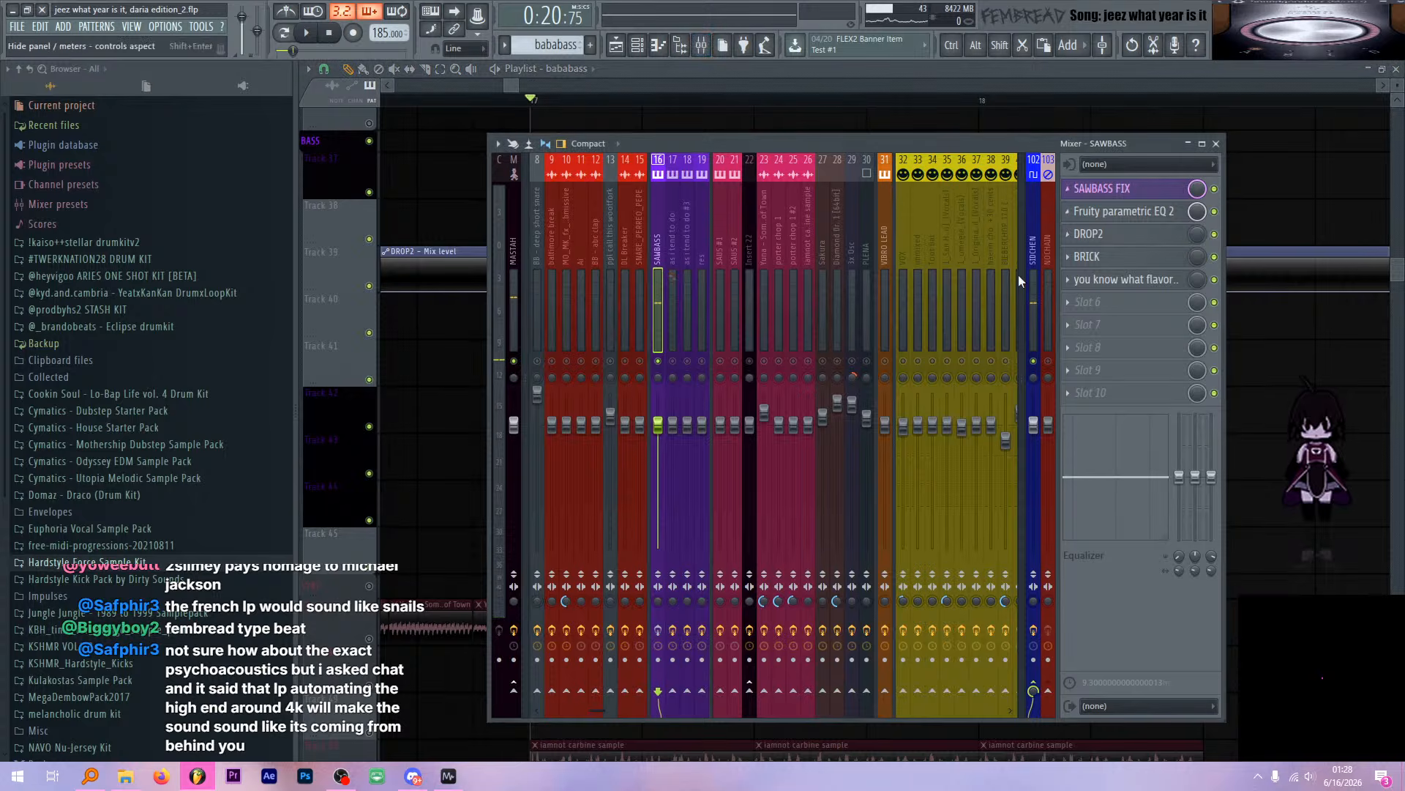
{"action": "left_click", "coordinate": [1215, 189], "text": "ctrl"}
{"action": "left_click", "coordinate": [1120, 188]}
{"action": "key", "text": "space"}
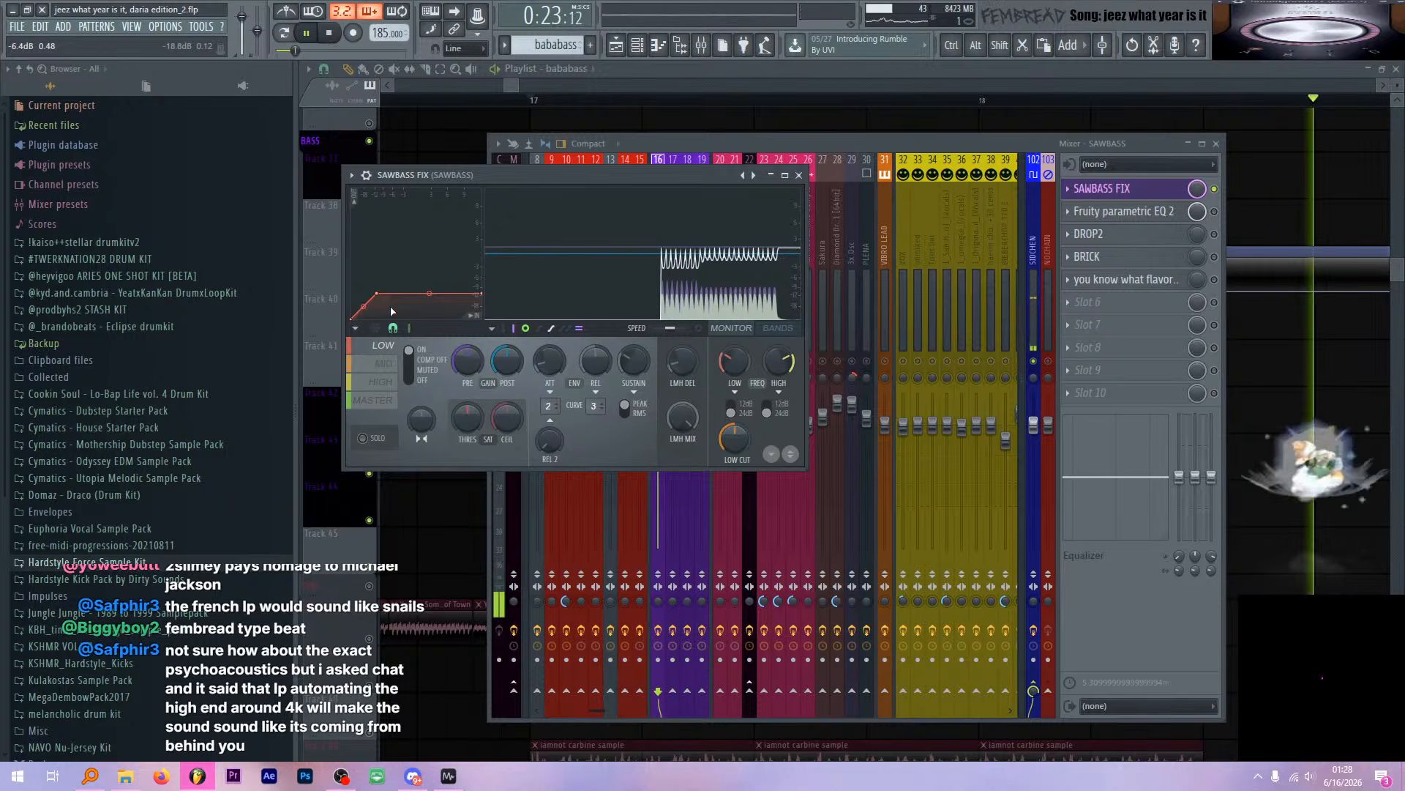
{"action": "key", "text": "space"}
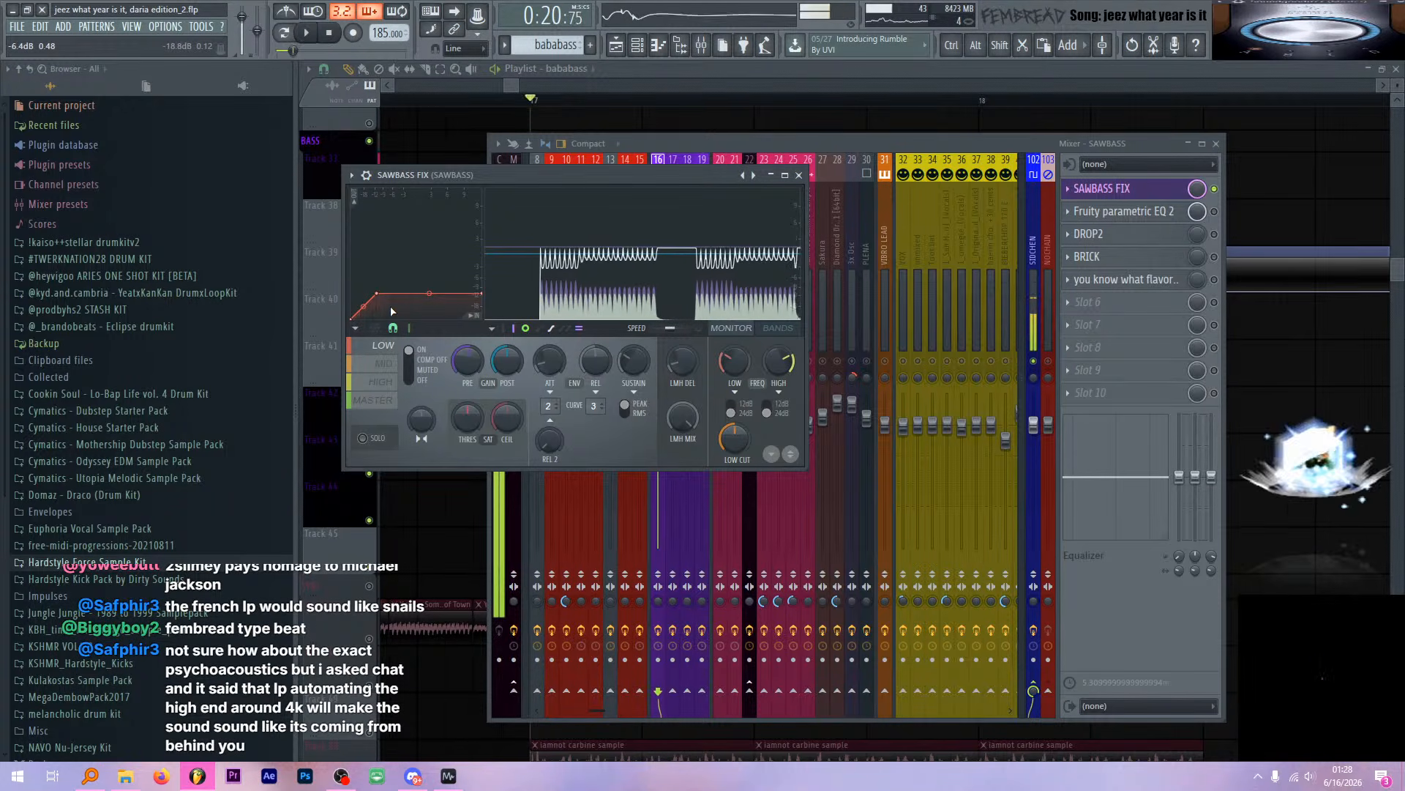
{"action": "left_click", "coordinate": [375, 399]}
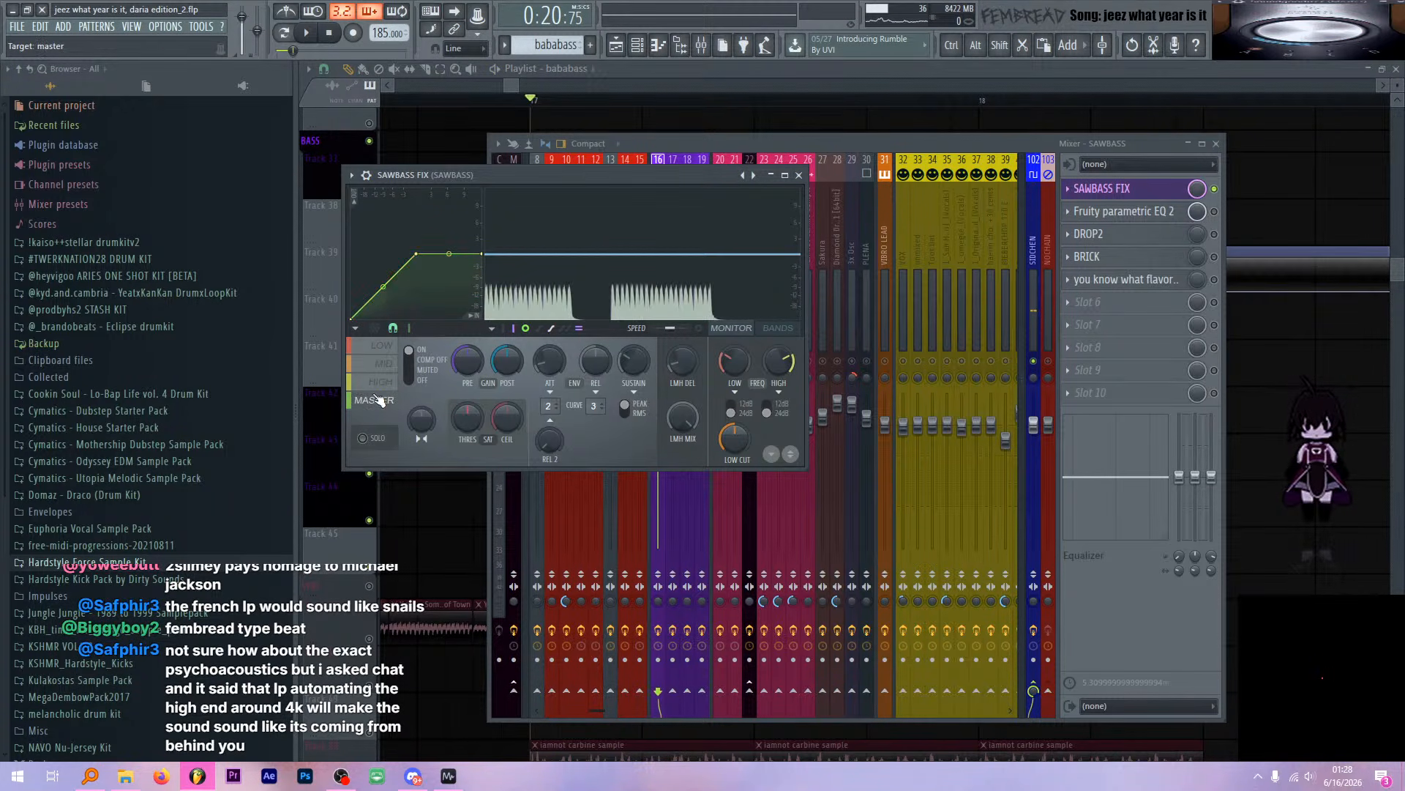
Enable the Fruity parametric EQ 2 on the SAWBASS track alongside SAWBASS FIX and play through it with its curve showing
{"action": "left_click", "coordinate": [1127, 188]}
{"action": "left_click", "coordinate": [1157, 212]}
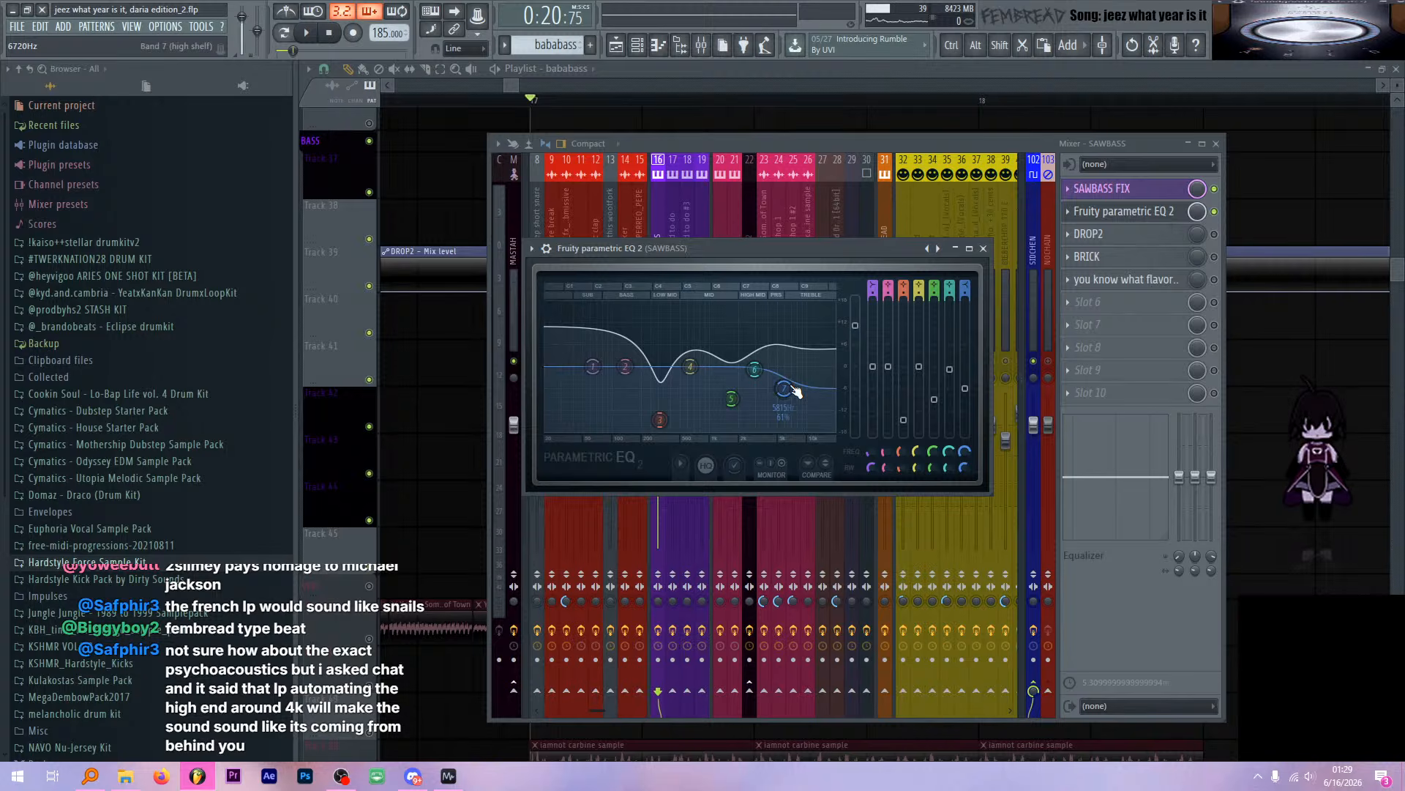
{"action": "key", "text": "space"}
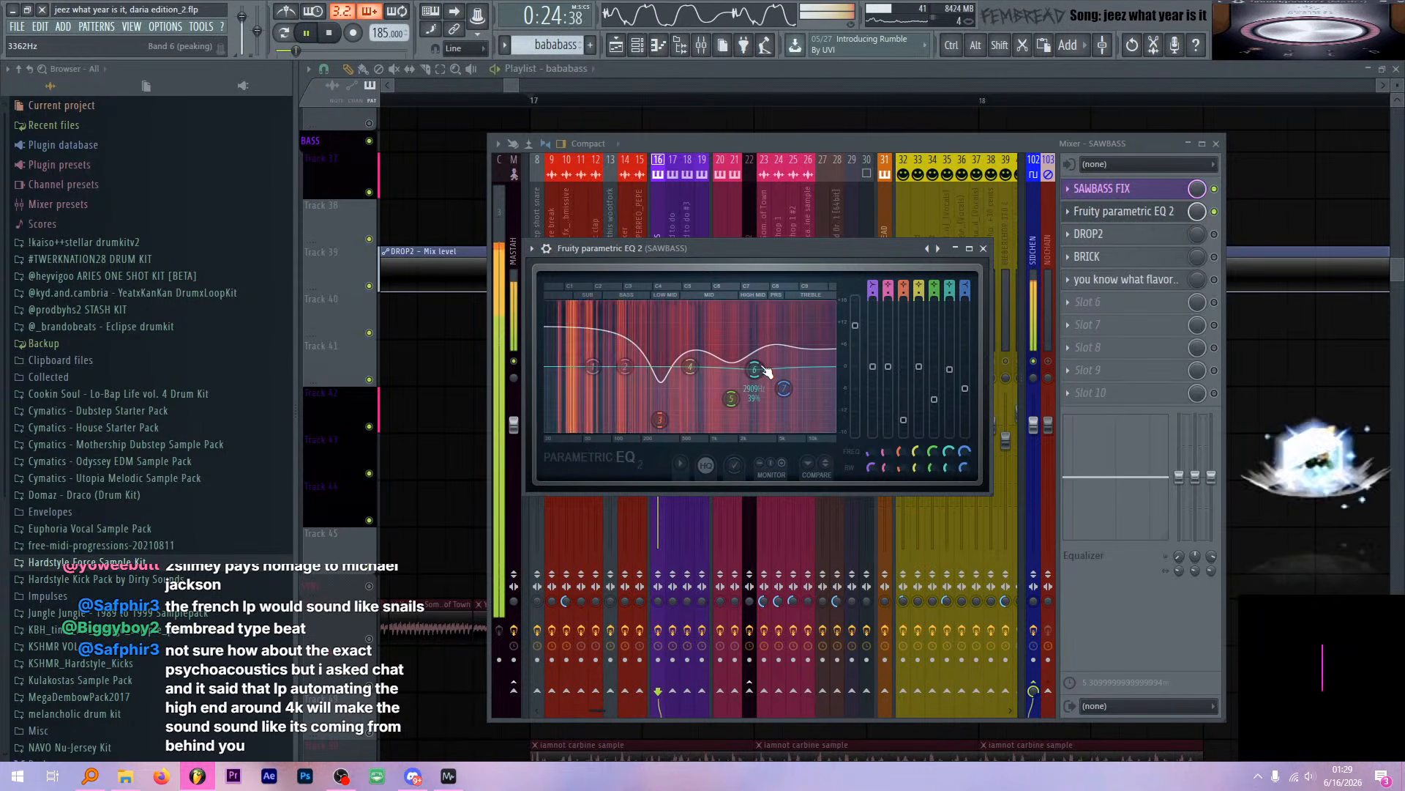
{"action": "key", "text": "space"}
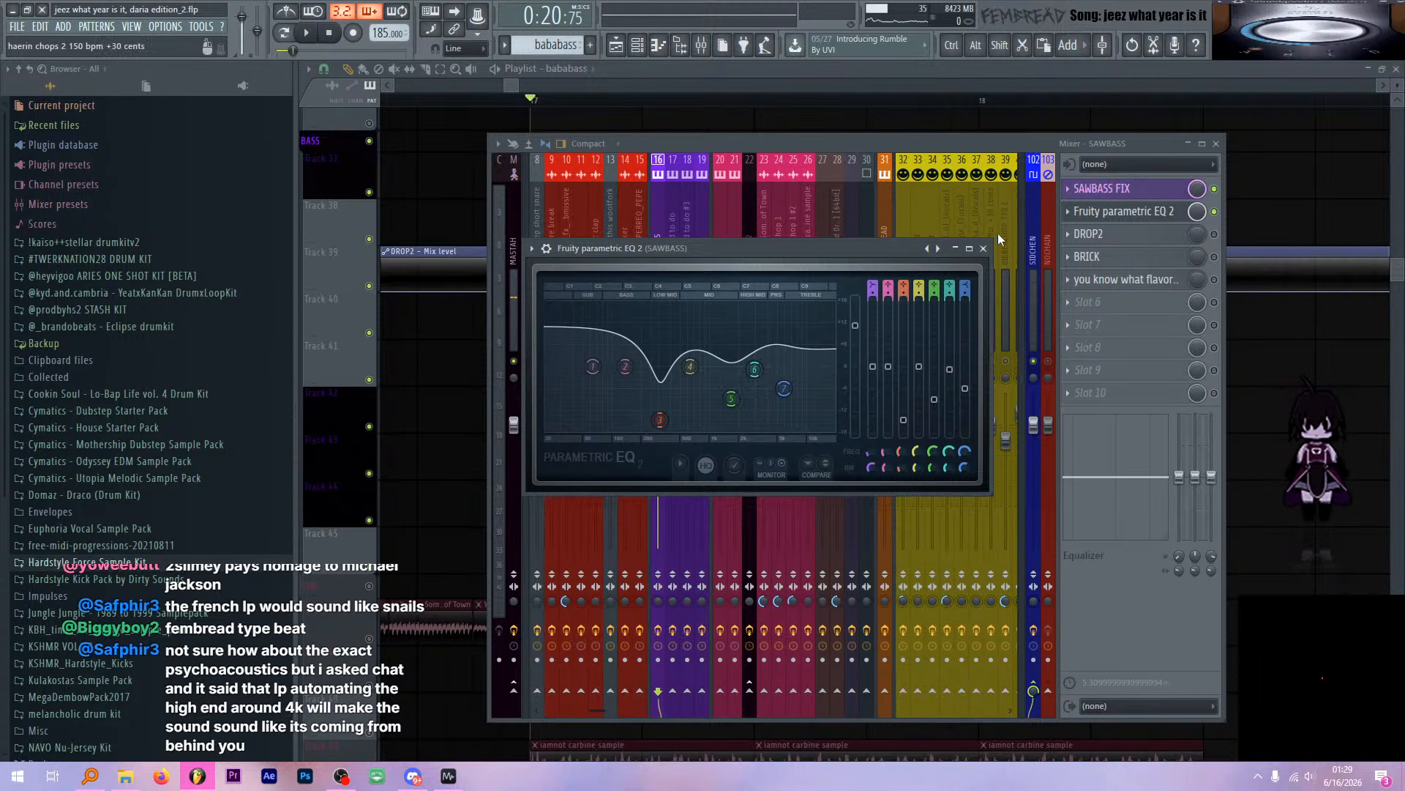
{"action": "left_click", "coordinate": [1142, 211]}
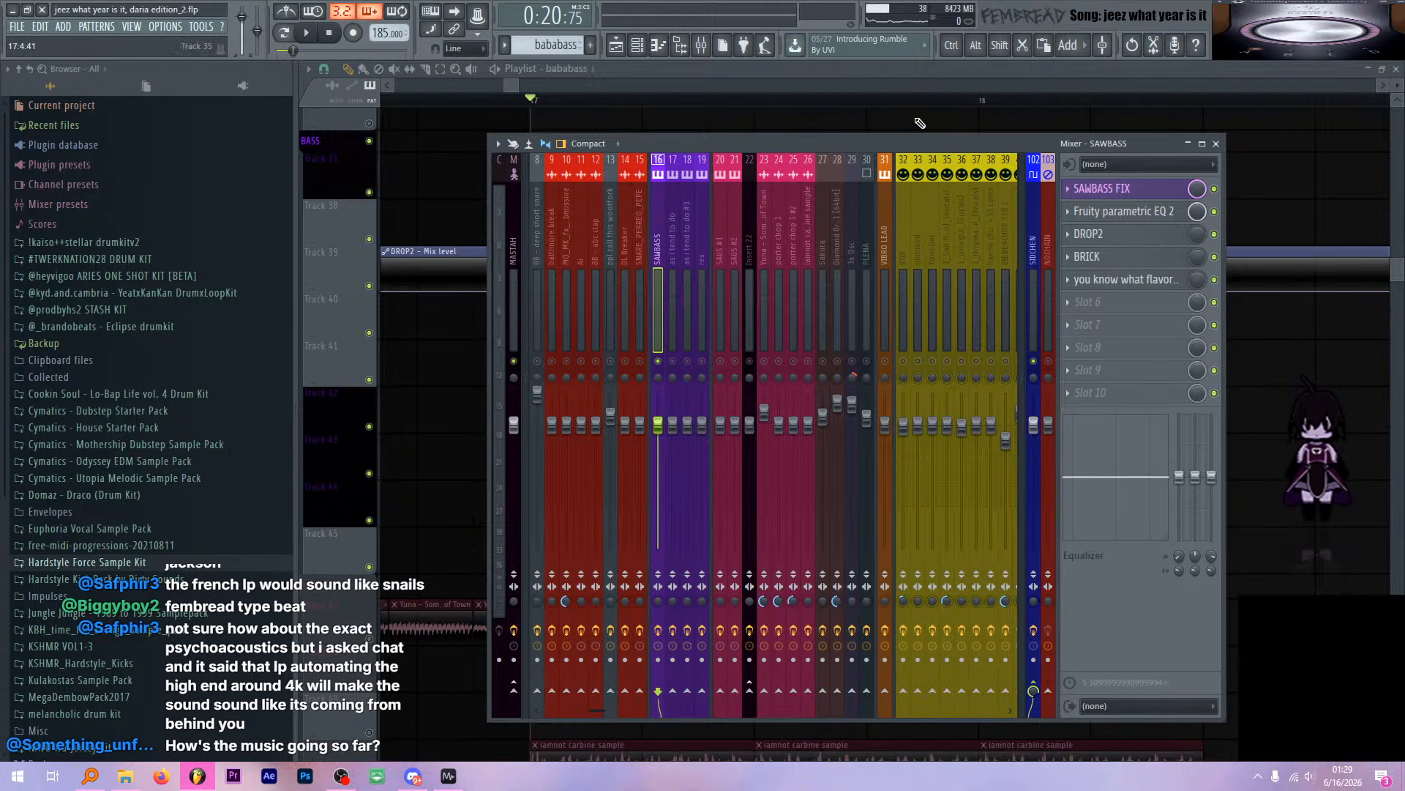
Solo the as i tend to do mixer track and play the bababass #3 section from bar 17
{"action": "left_click", "coordinate": [821, 67]}
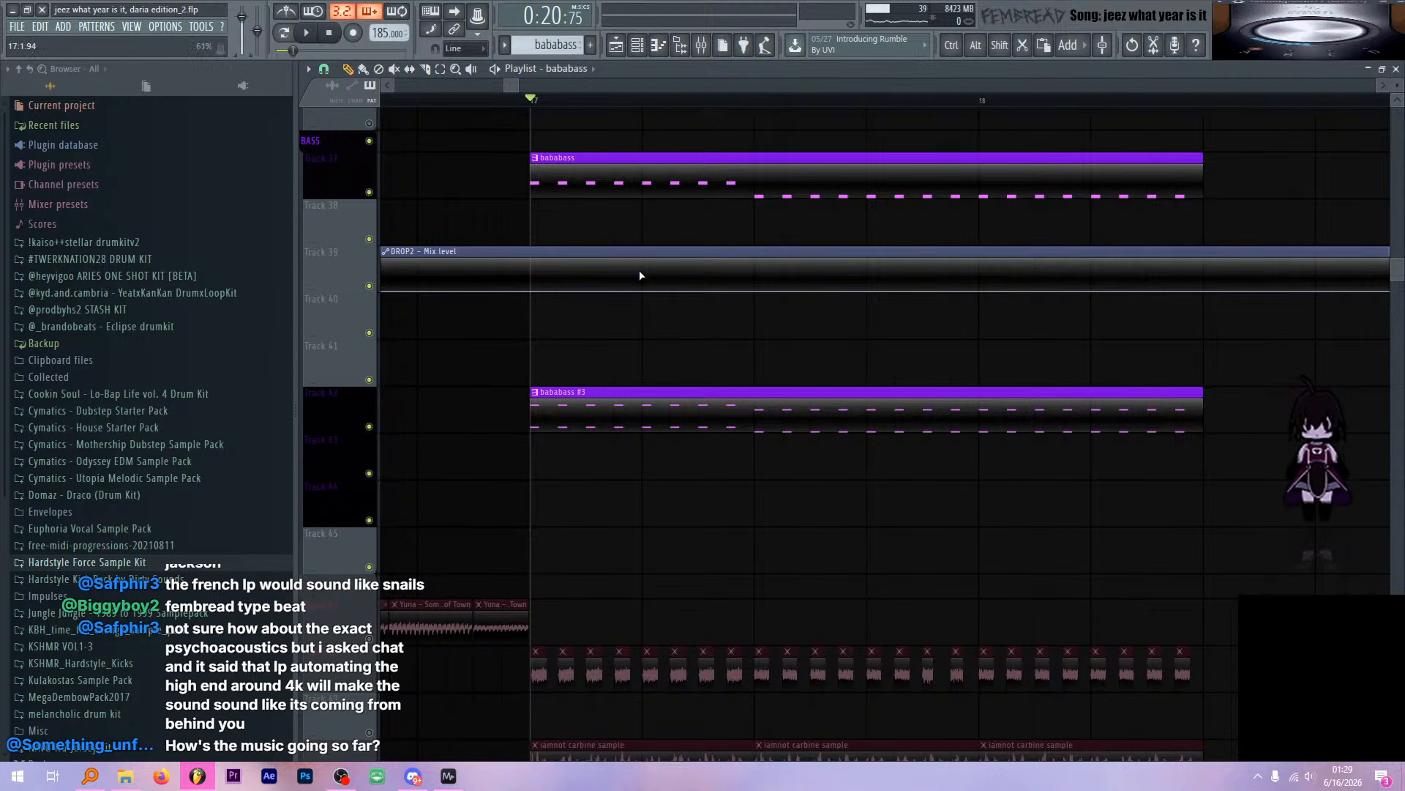
{"action": "scroll", "coordinate": [693, 340], "scroll_direction": "down", "scroll_amount": 2}
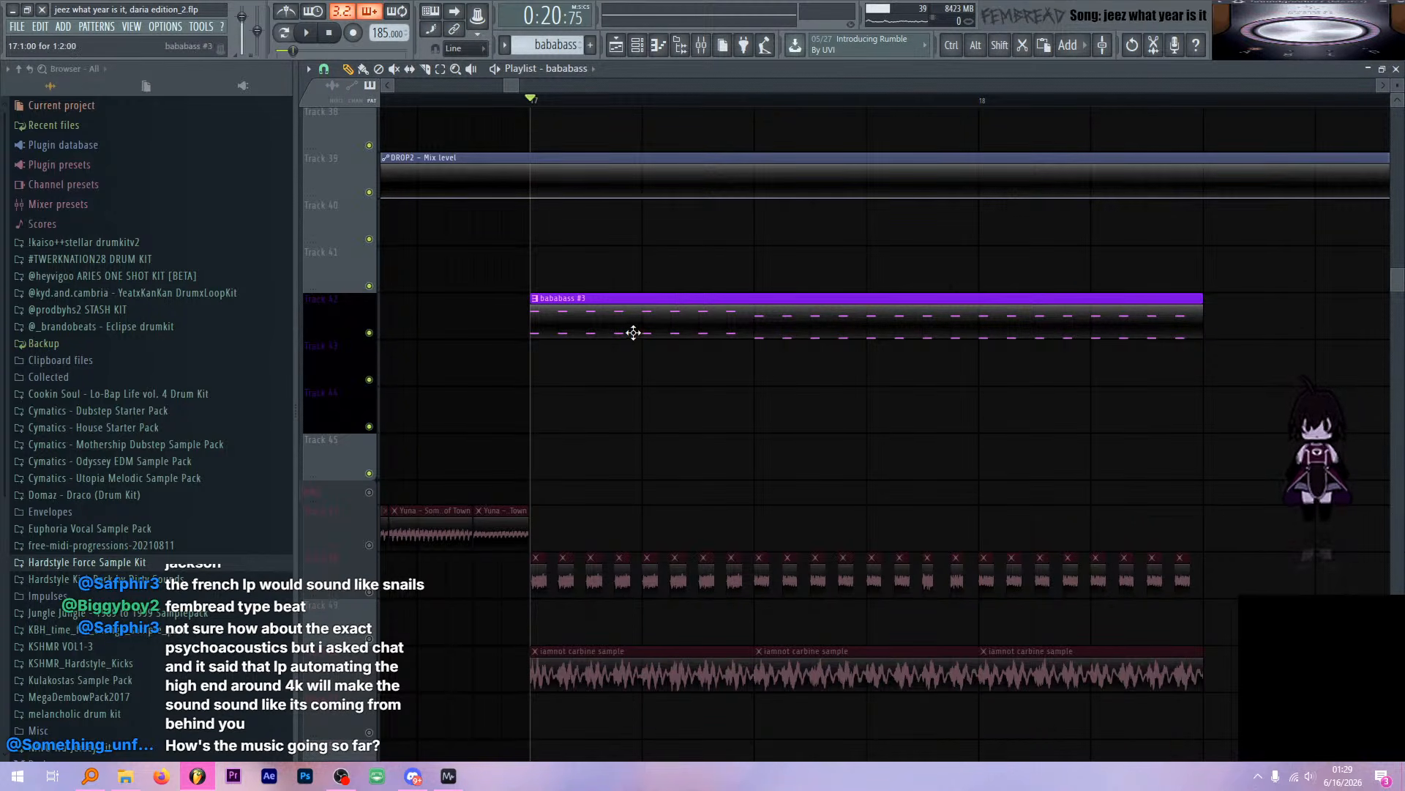
{"action": "left_click", "coordinate": [701, 45]}
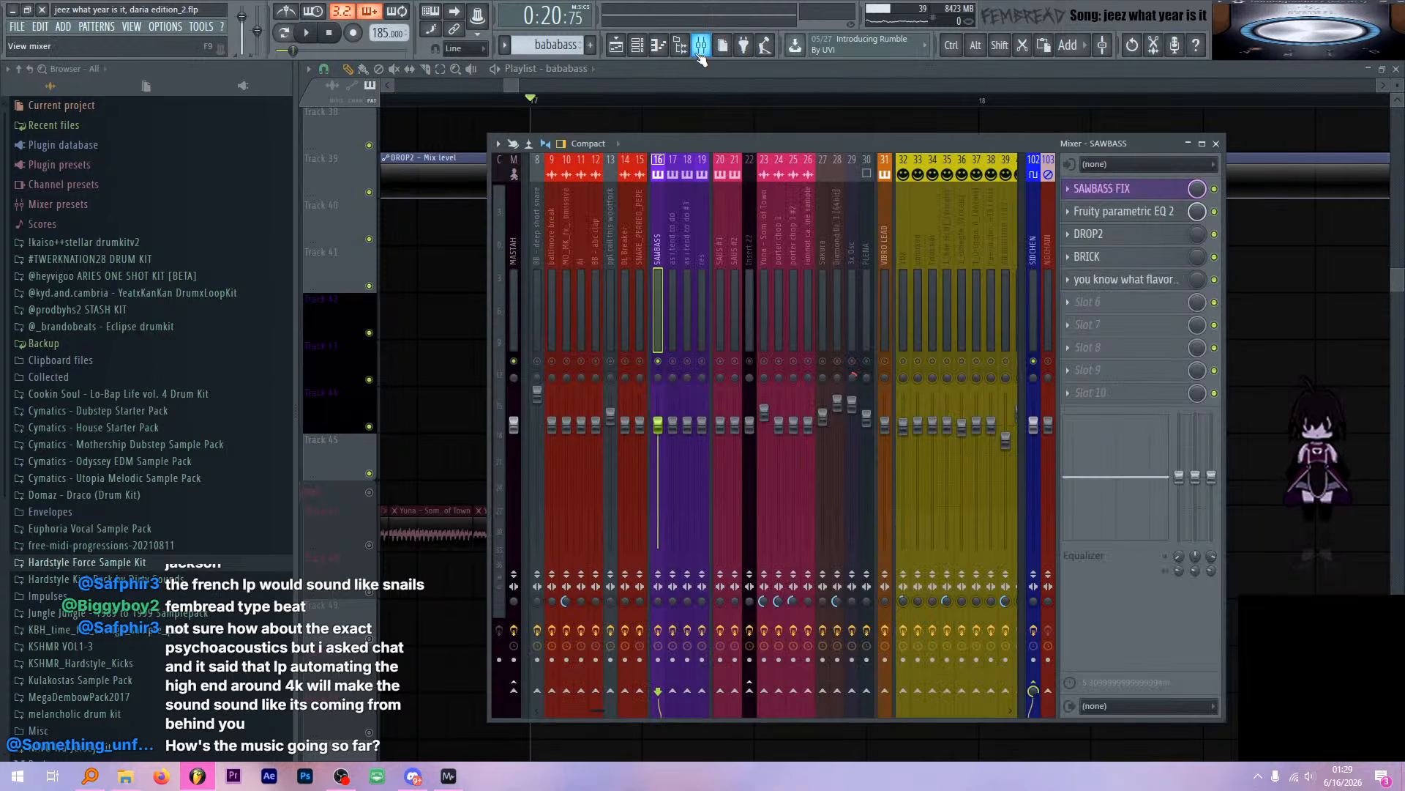
{"action": "left_click", "coordinate": [674, 217]}
{"action": "key", "text": "space"}
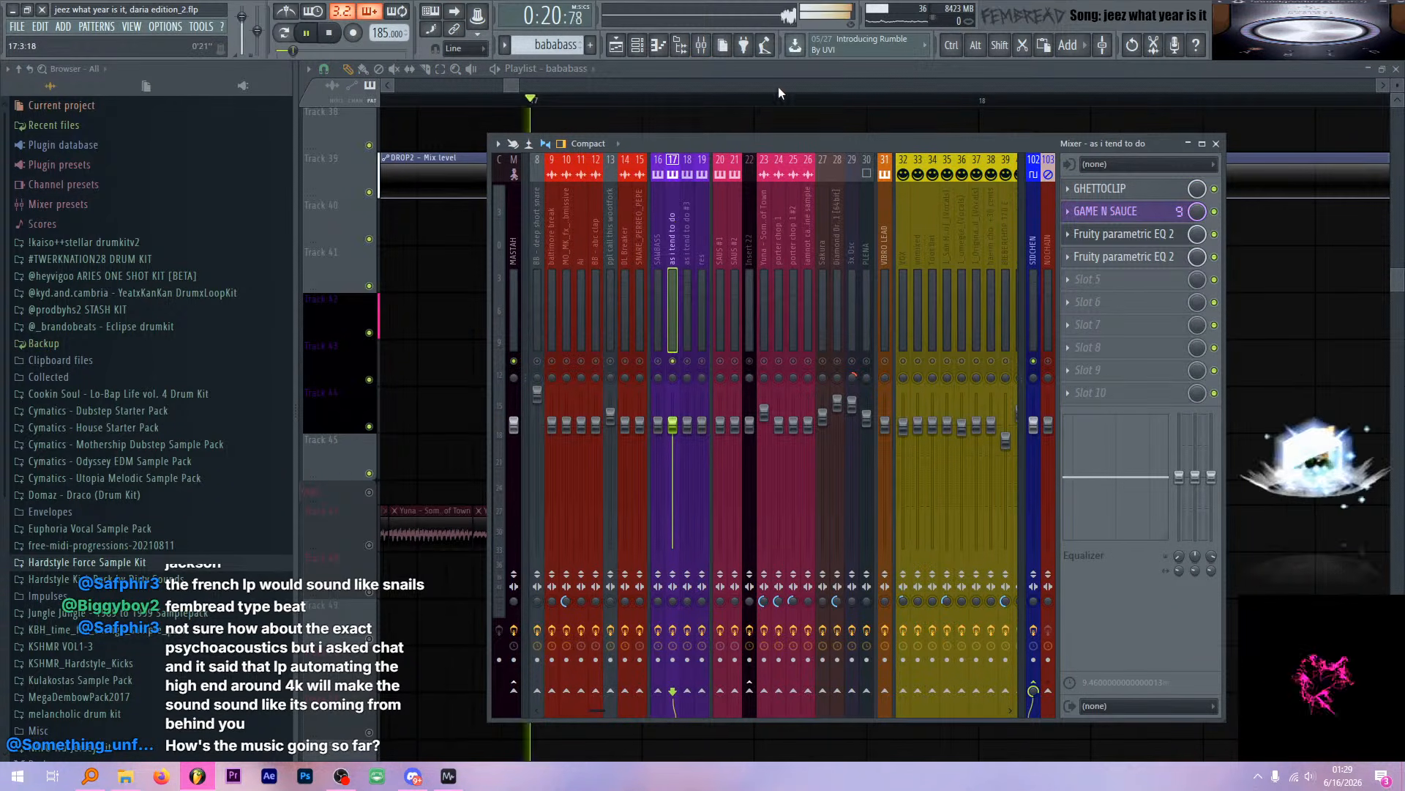
{"action": "key", "text": "space"}
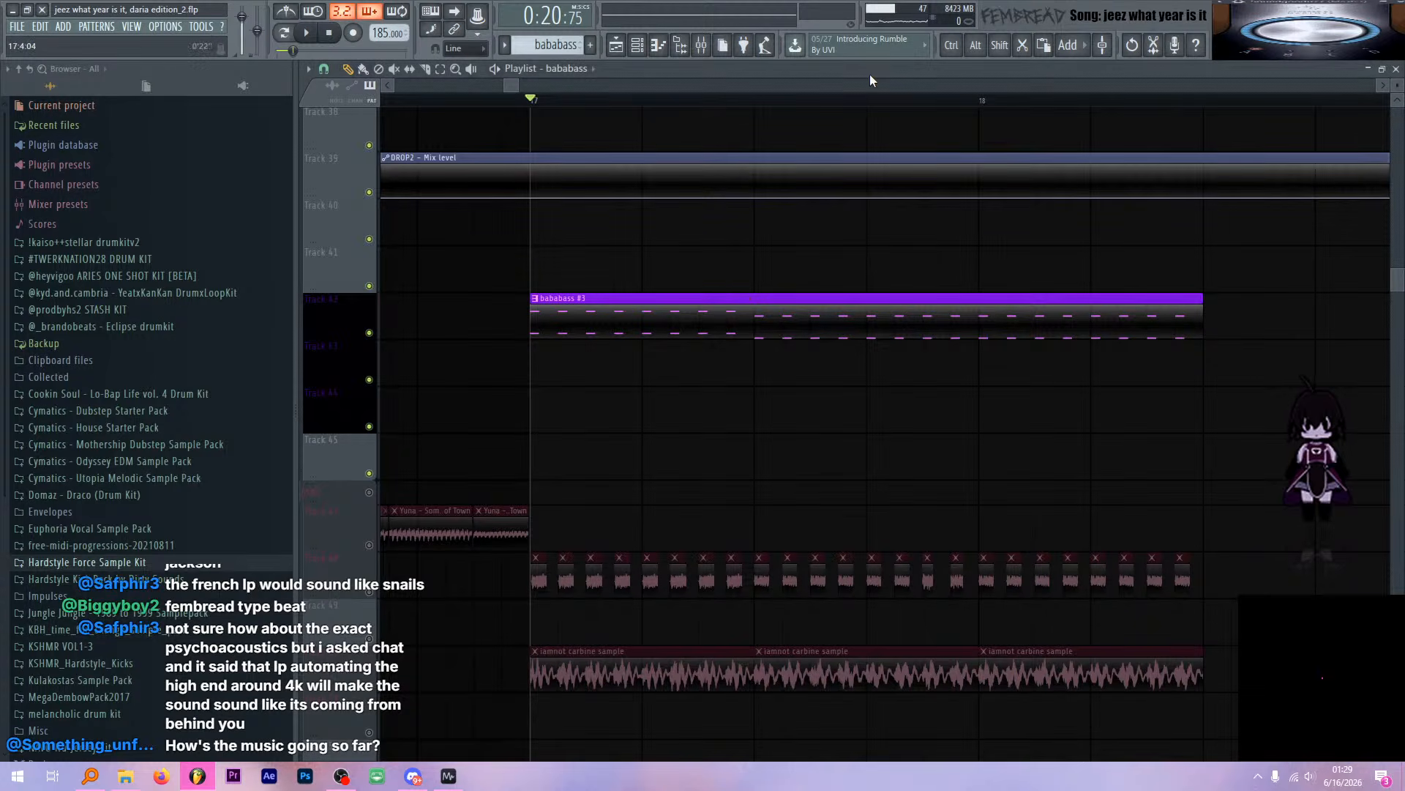
Show the bababass #3 pattern's BASS channels in the channel rack in pattern mode and look further along its notes
{"action": "key", "text": "F9"}
{"action": "right_click", "coordinate": [814, 269]}
{"action": "left_click", "coordinate": [809, 312]}
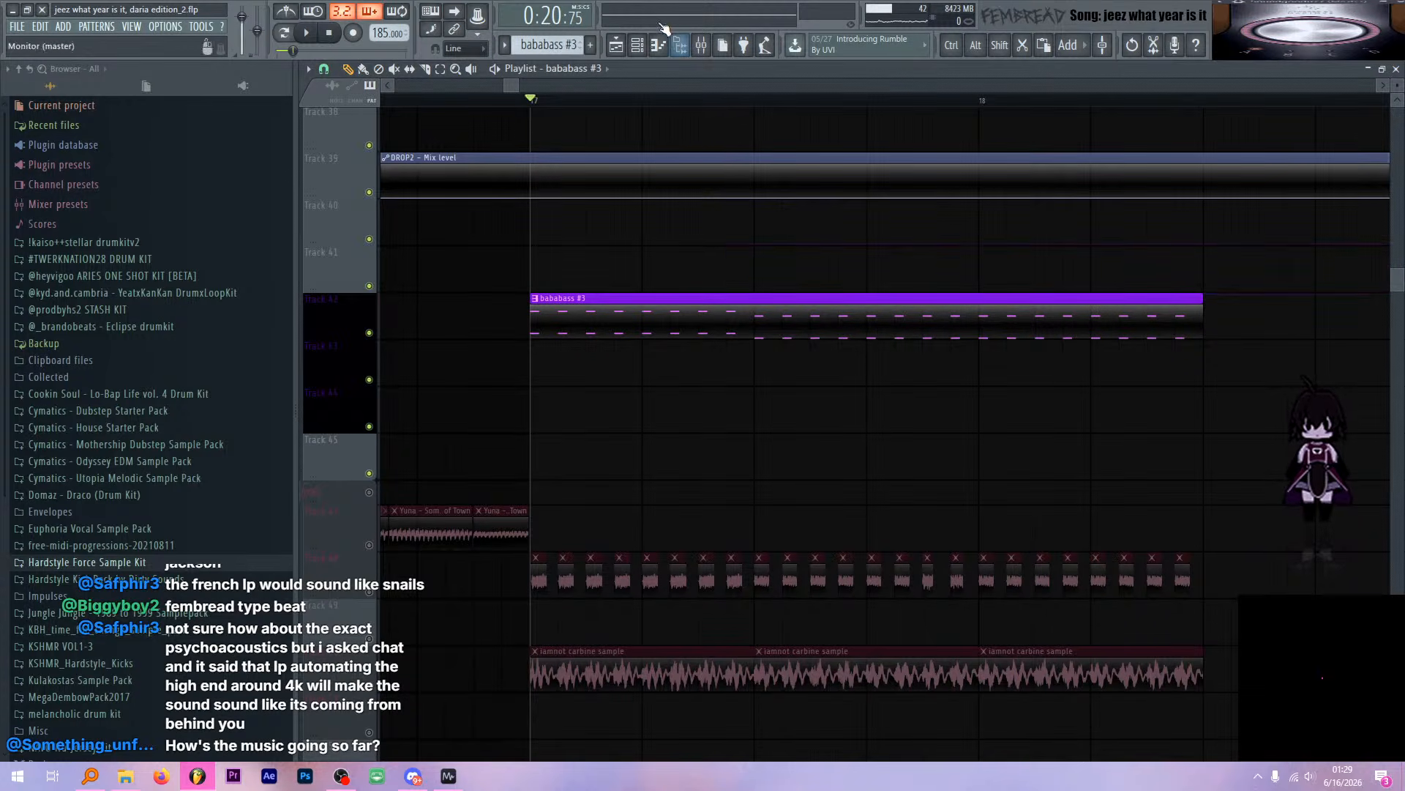
{"action": "left_click", "coordinate": [637, 45]}
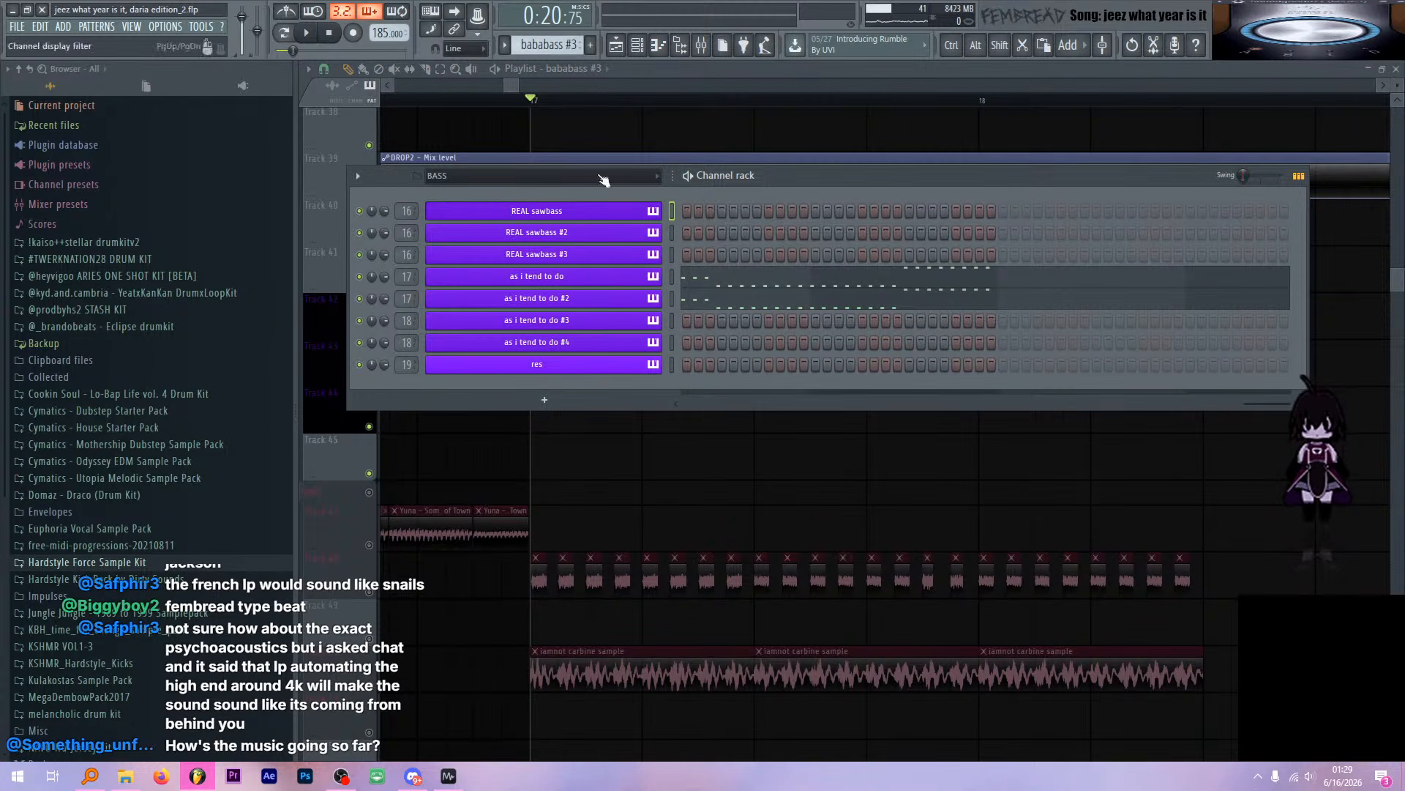
{"action": "left_click", "coordinate": [289, 36]}
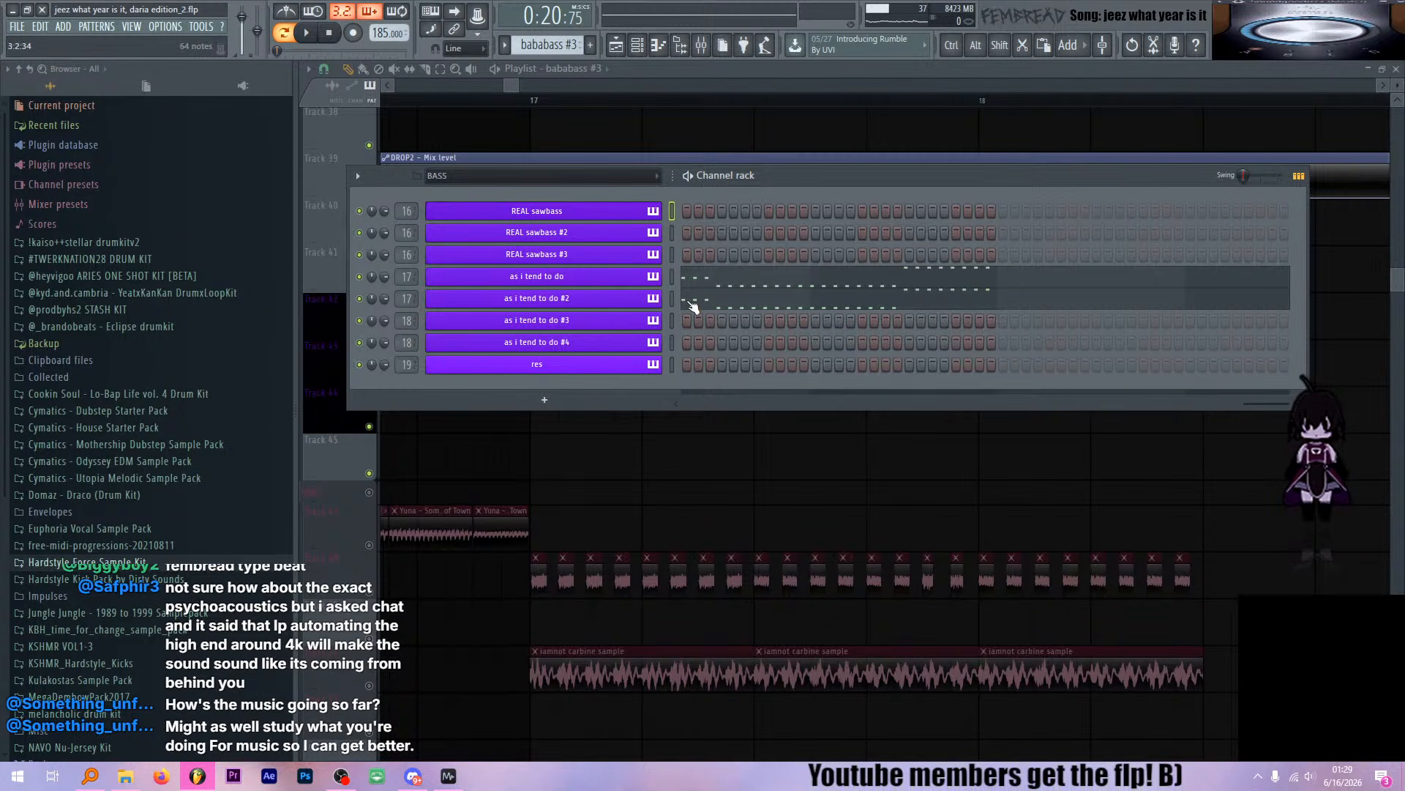
{"action": "left_click_drag", "start_coordinate": [1255, 407], "coordinate": [704, 404]}
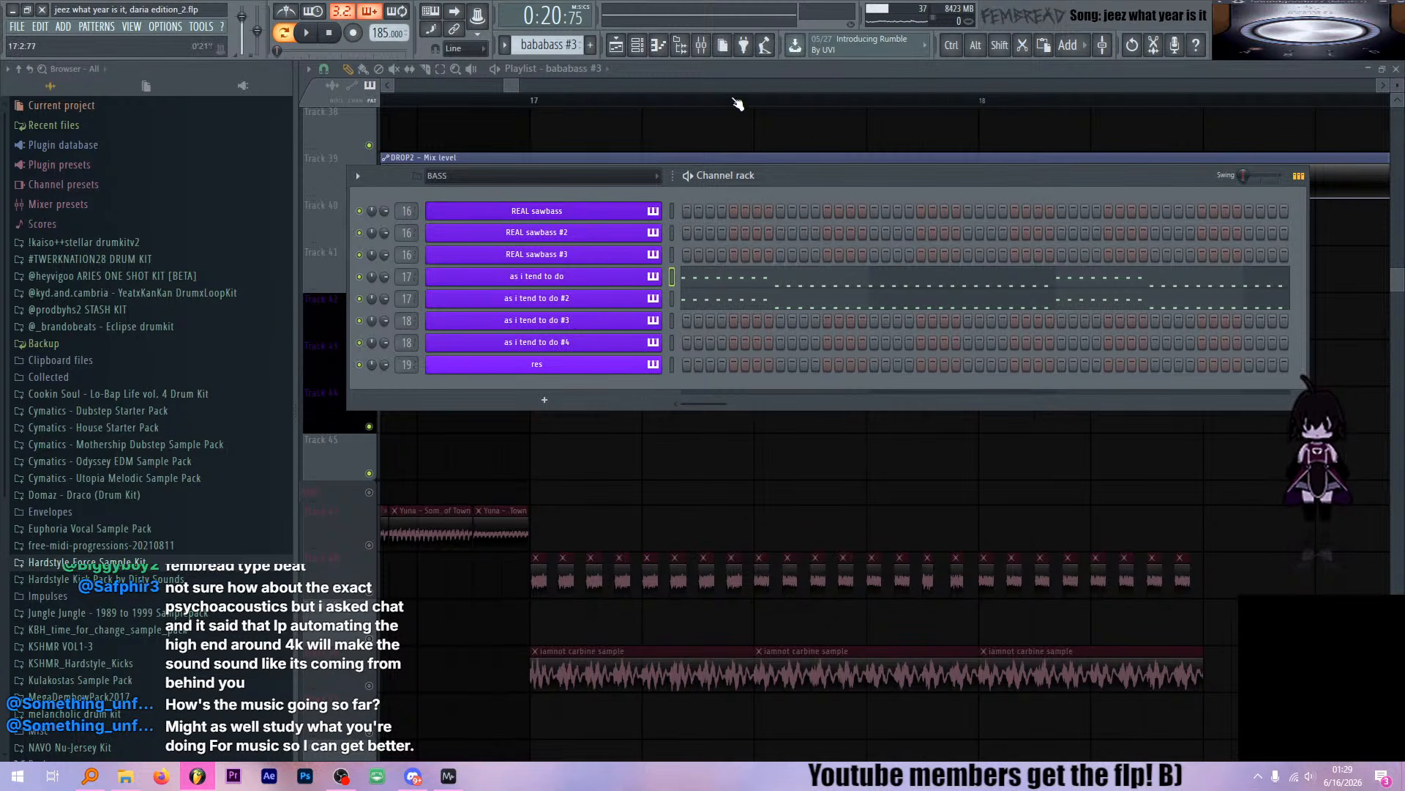
Check the Serum instruments of the as i tend to do channels on mixer track 17 and solo the as i tend to do channel
{"action": "left_click", "coordinate": [701, 45]}
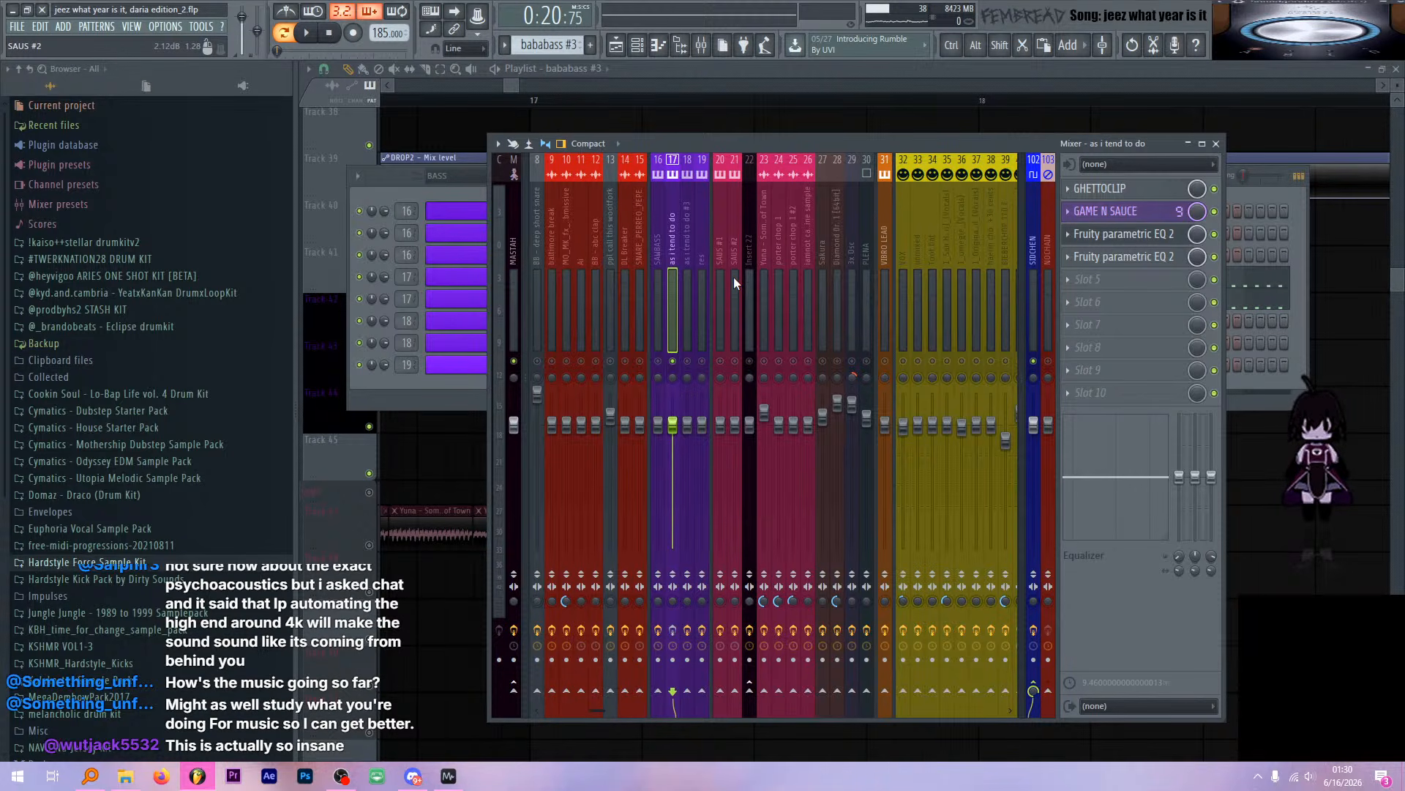
{"action": "left_click", "coordinate": [396, 179]}
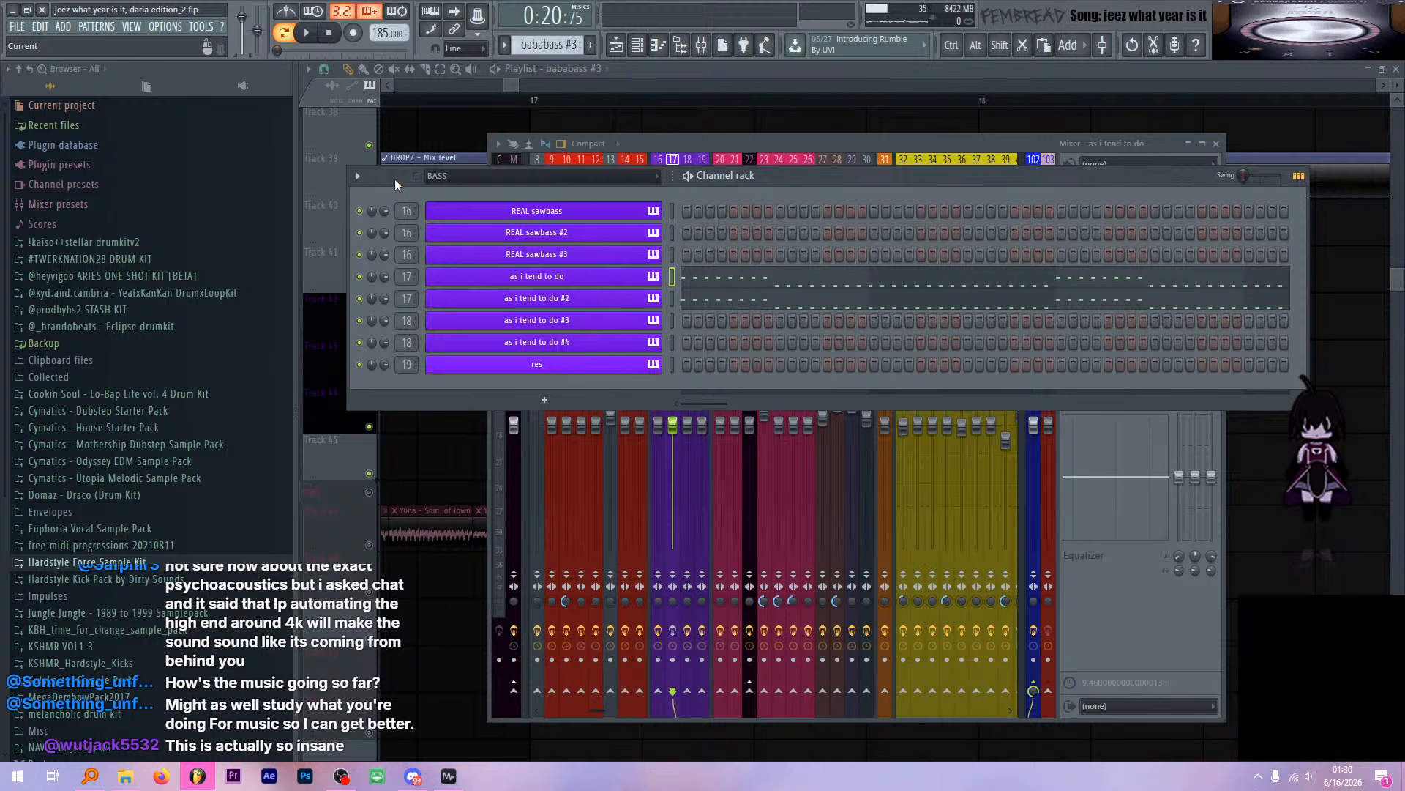
{"action": "left_click", "coordinate": [595, 299]}
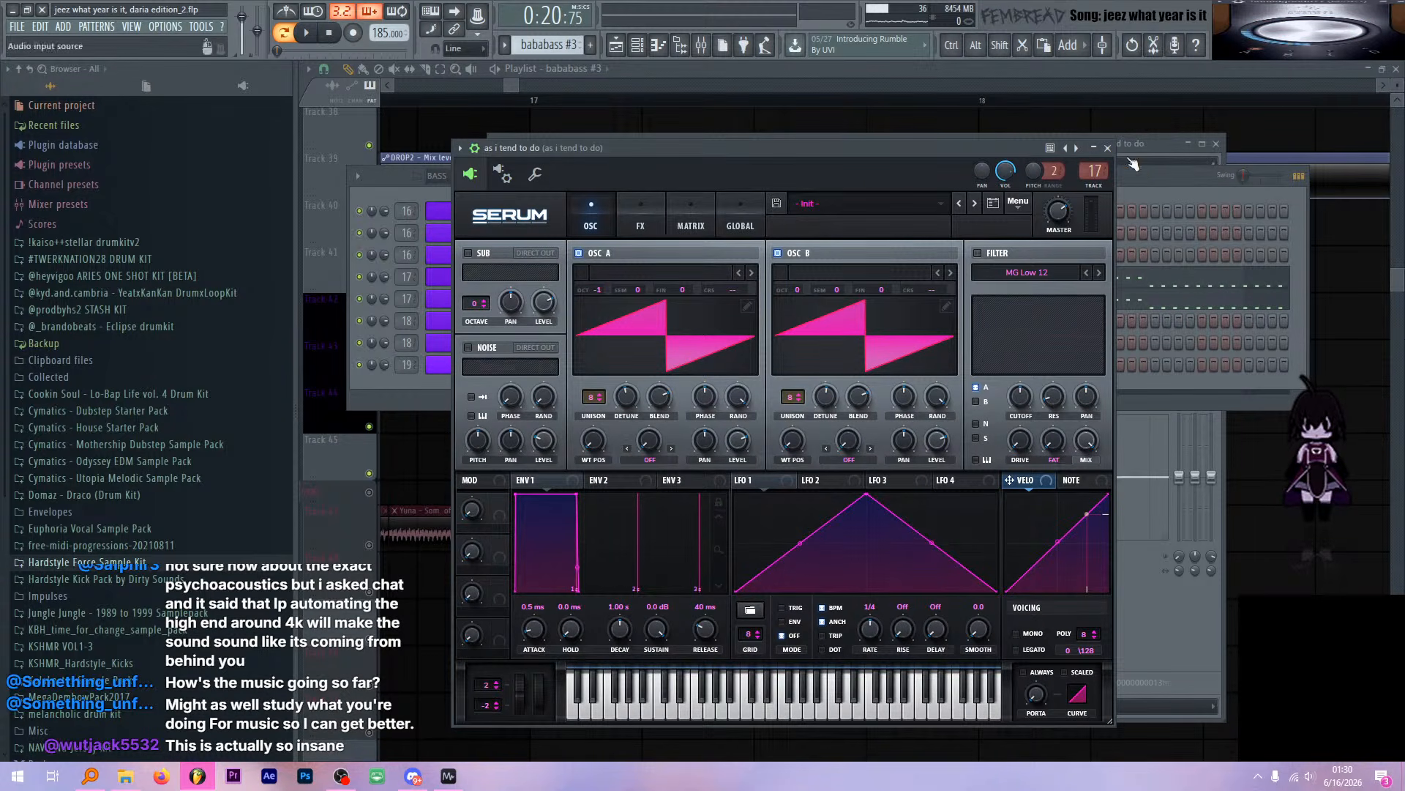
{"action": "left_click", "coordinate": [1108, 147]}
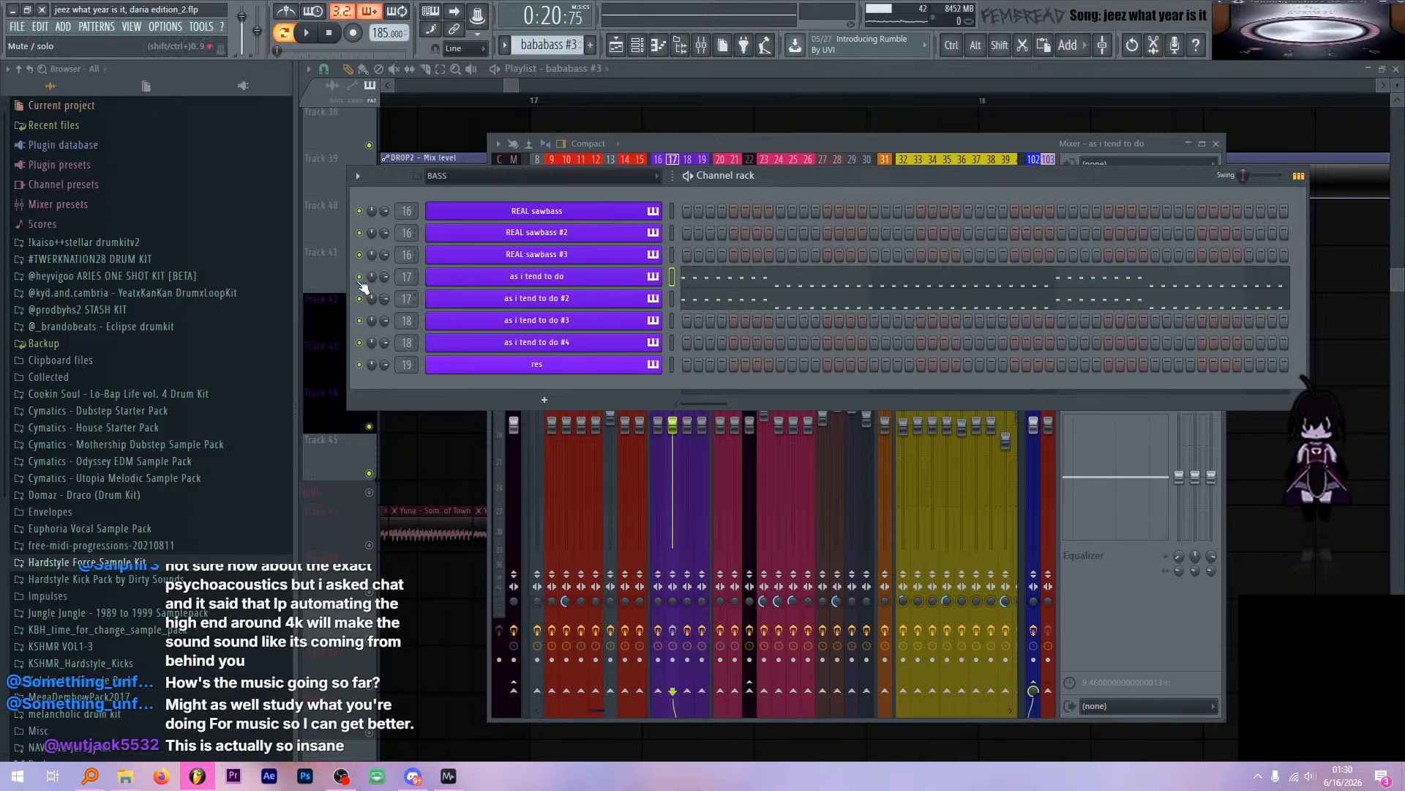
{"action": "left_click", "coordinate": [601, 298]}
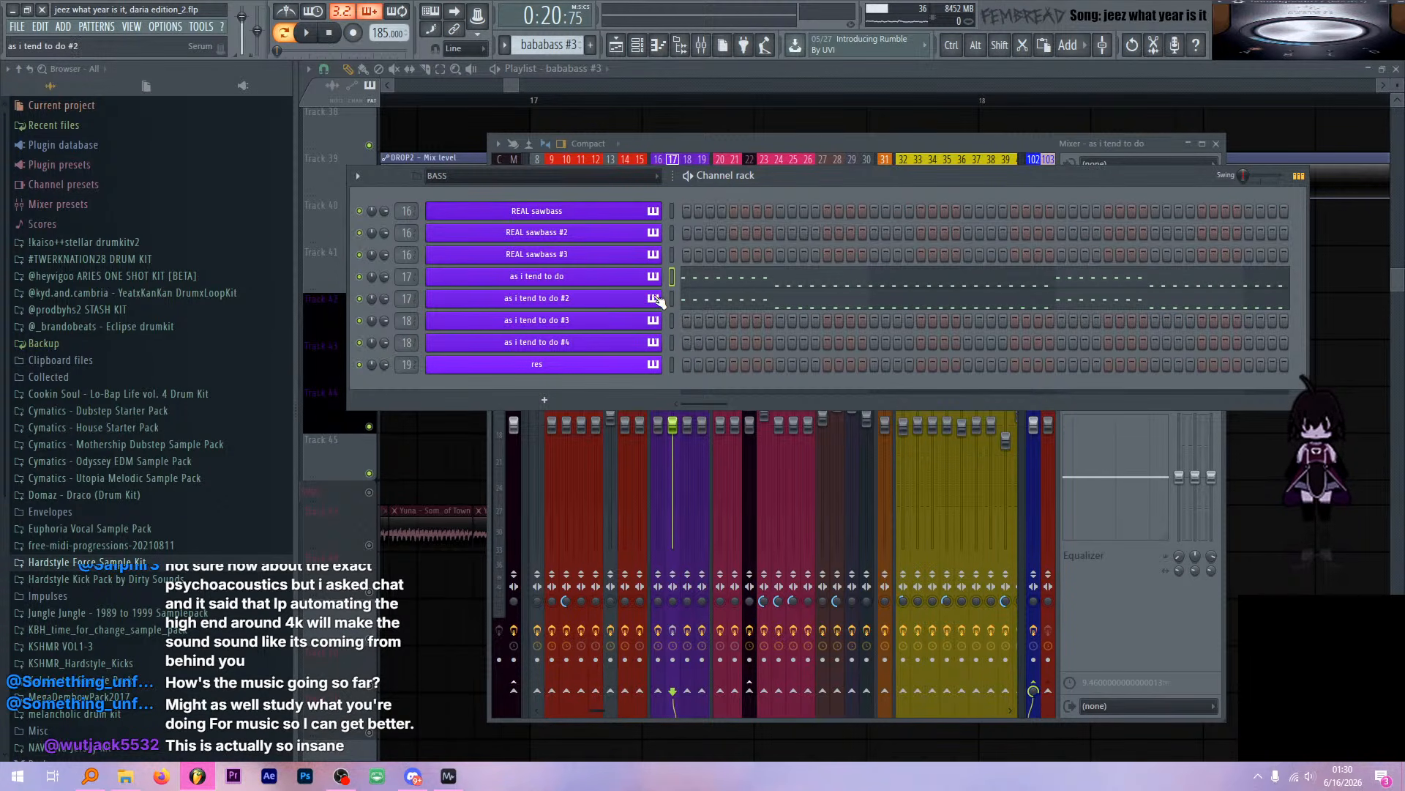
{"action": "left_click", "coordinate": [1122, 162]}
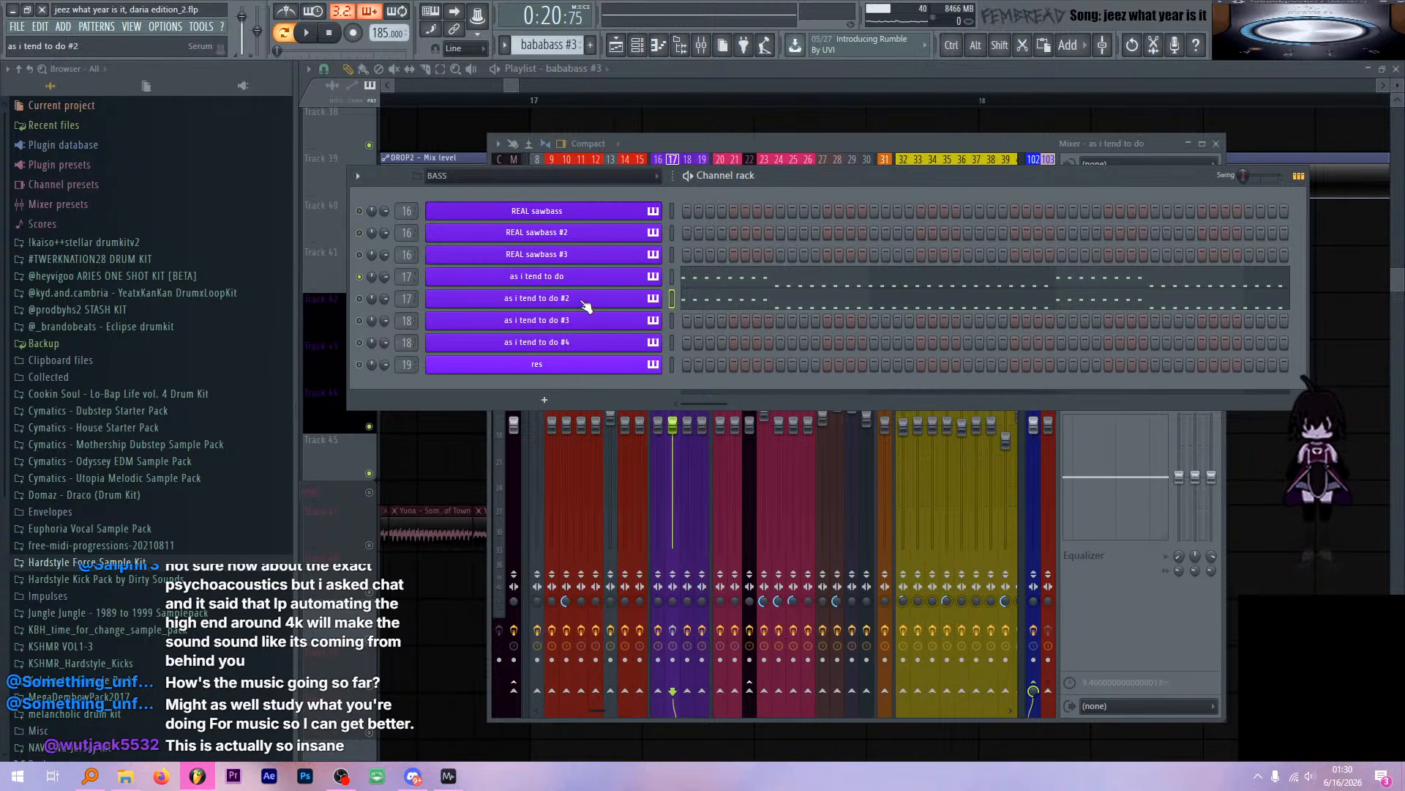
Play the soloed as i tend to do channel and examine its Serum oscillator, global and FX settings
{"action": "key", "text": "space"}
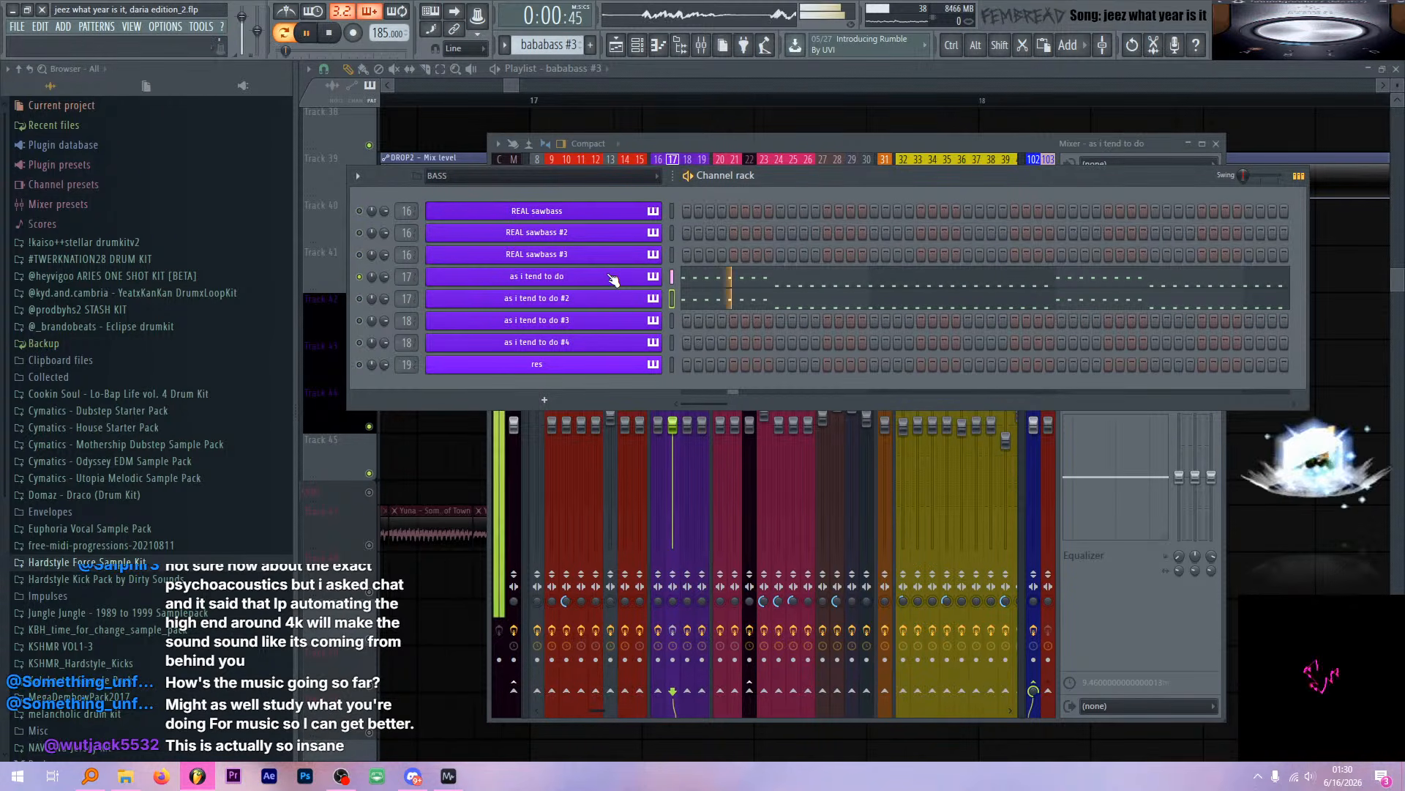
{"action": "left_click", "coordinate": [615, 276]}
{"action": "left_click_drag", "start_coordinate": [701, 149], "coordinate": [688, 148]}
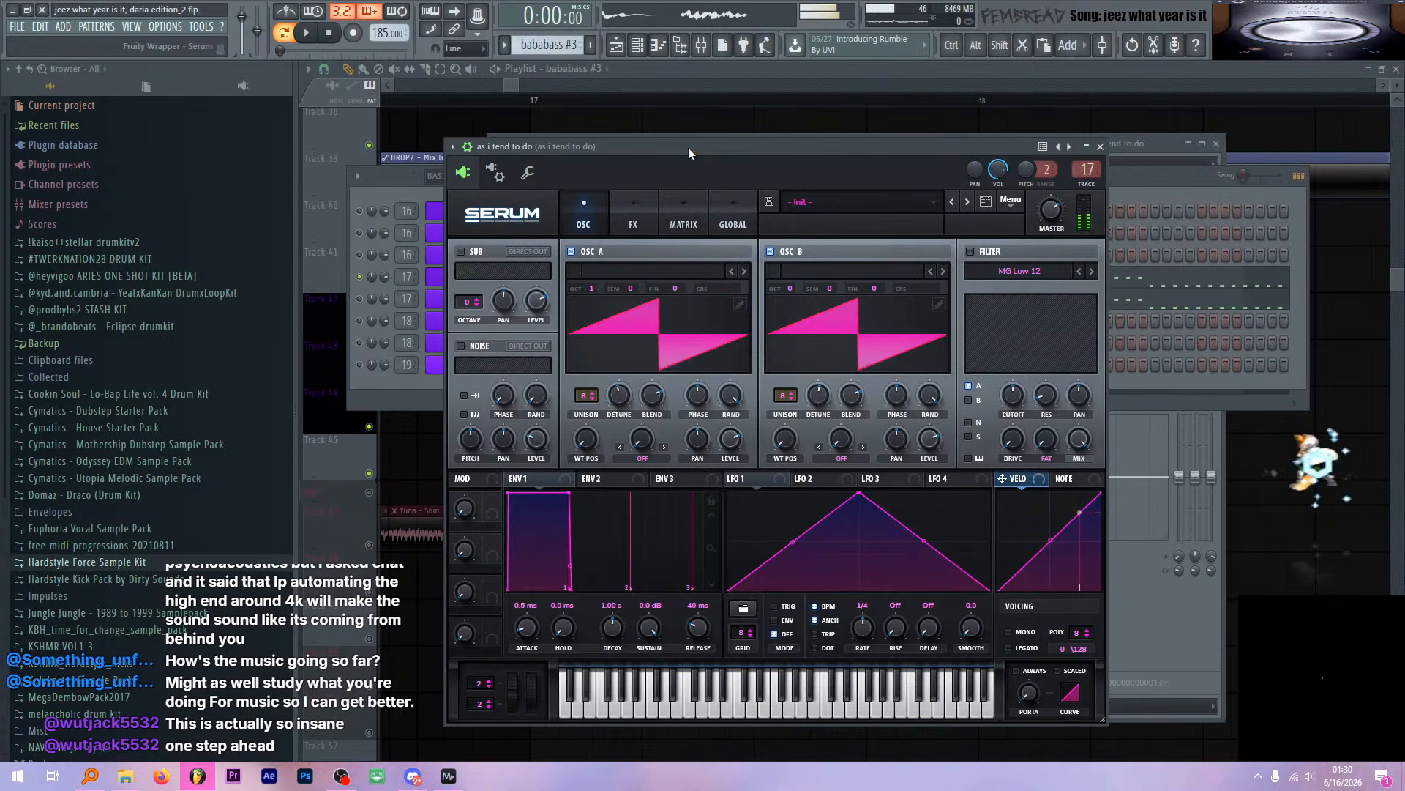
{"action": "key", "text": "space"}
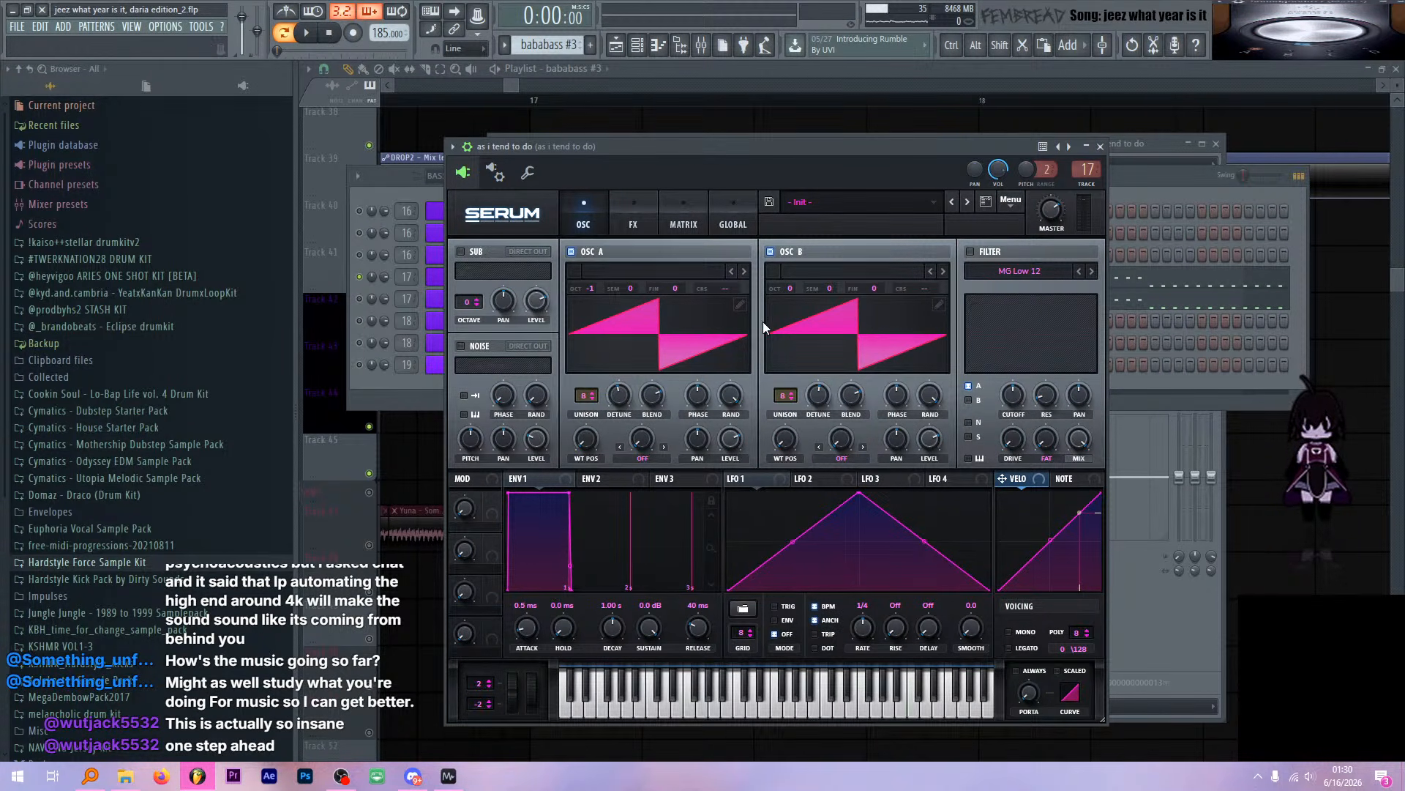
{"action": "left_click", "coordinate": [731, 214]}
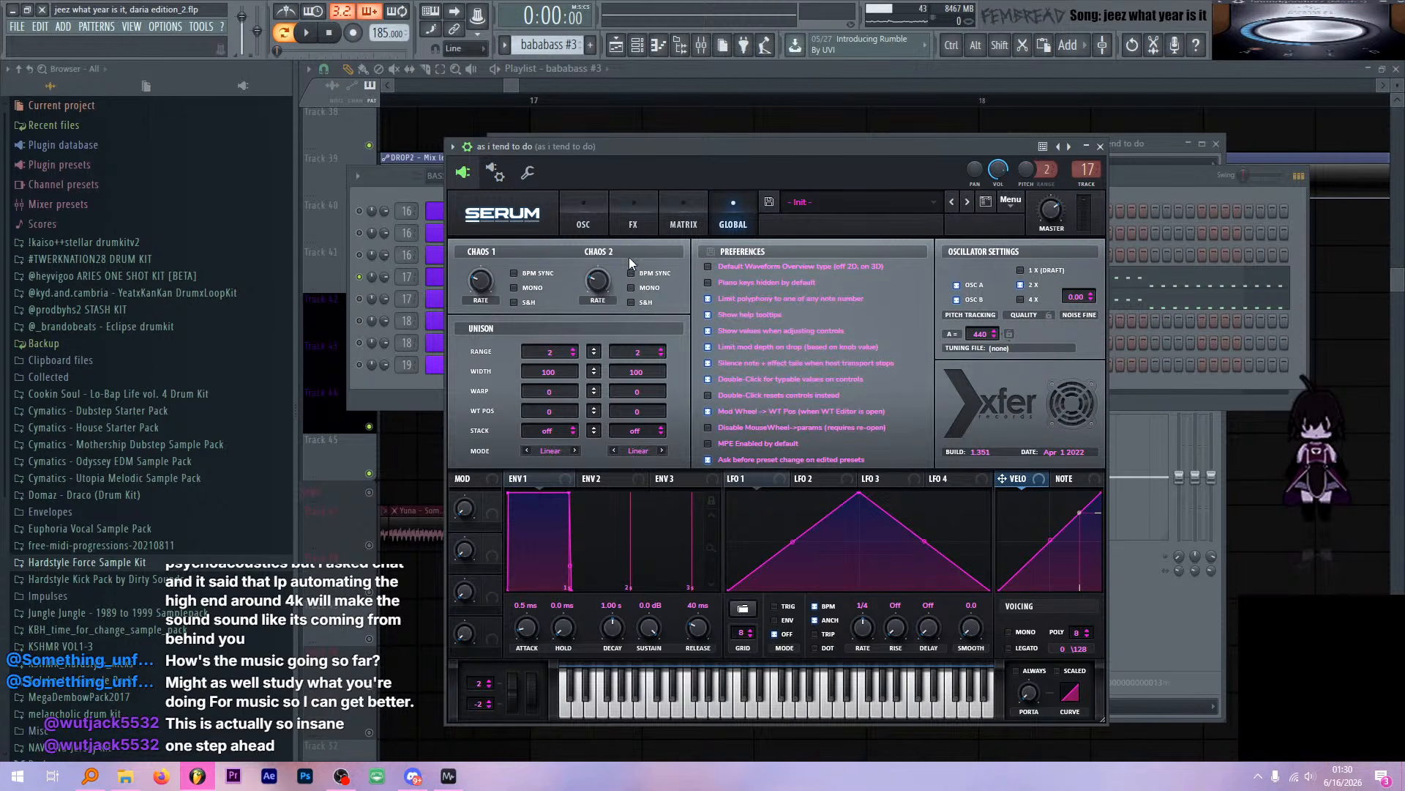
{"action": "left_click", "coordinate": [605, 225]}
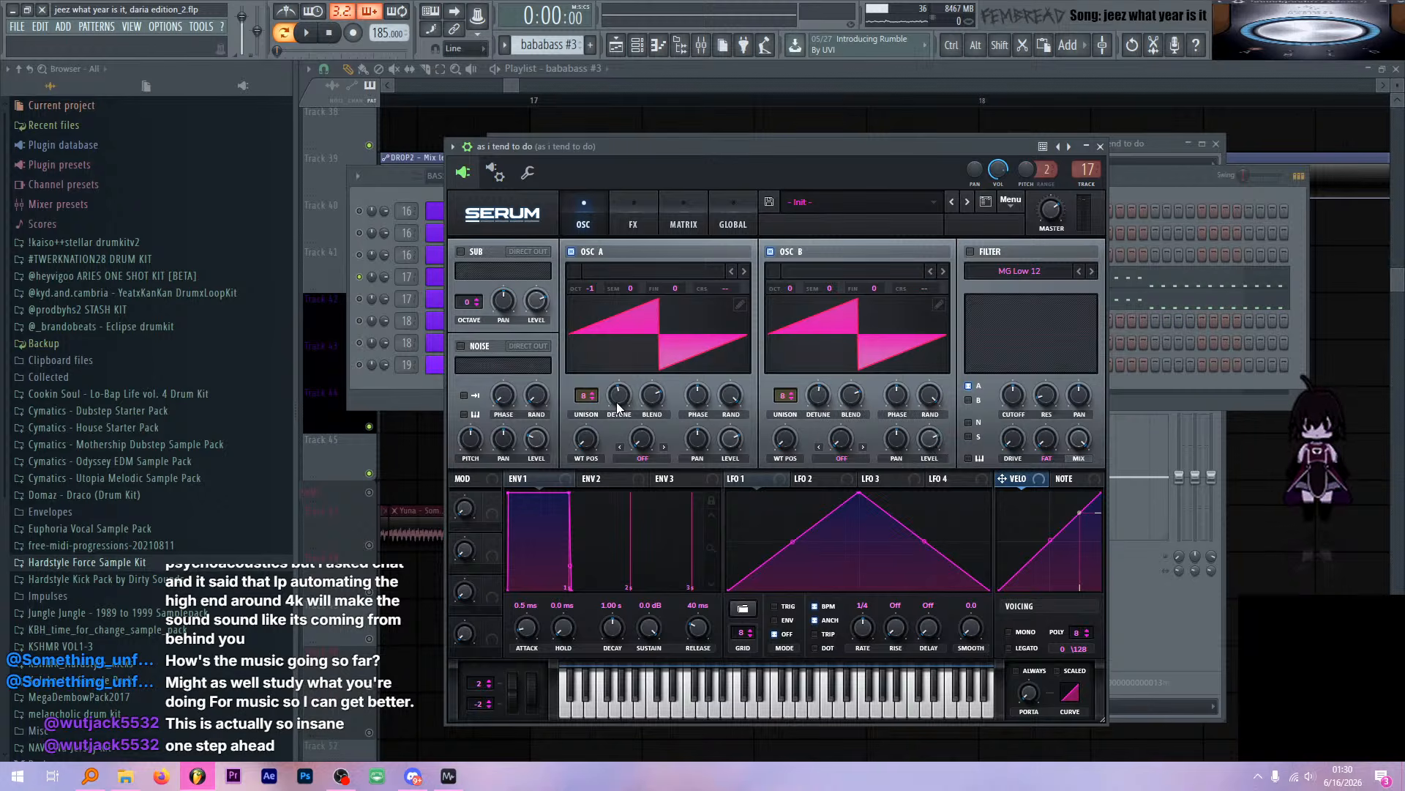
{"action": "left_click", "coordinate": [635, 223]}
{"action": "left_click", "coordinate": [583, 217]}
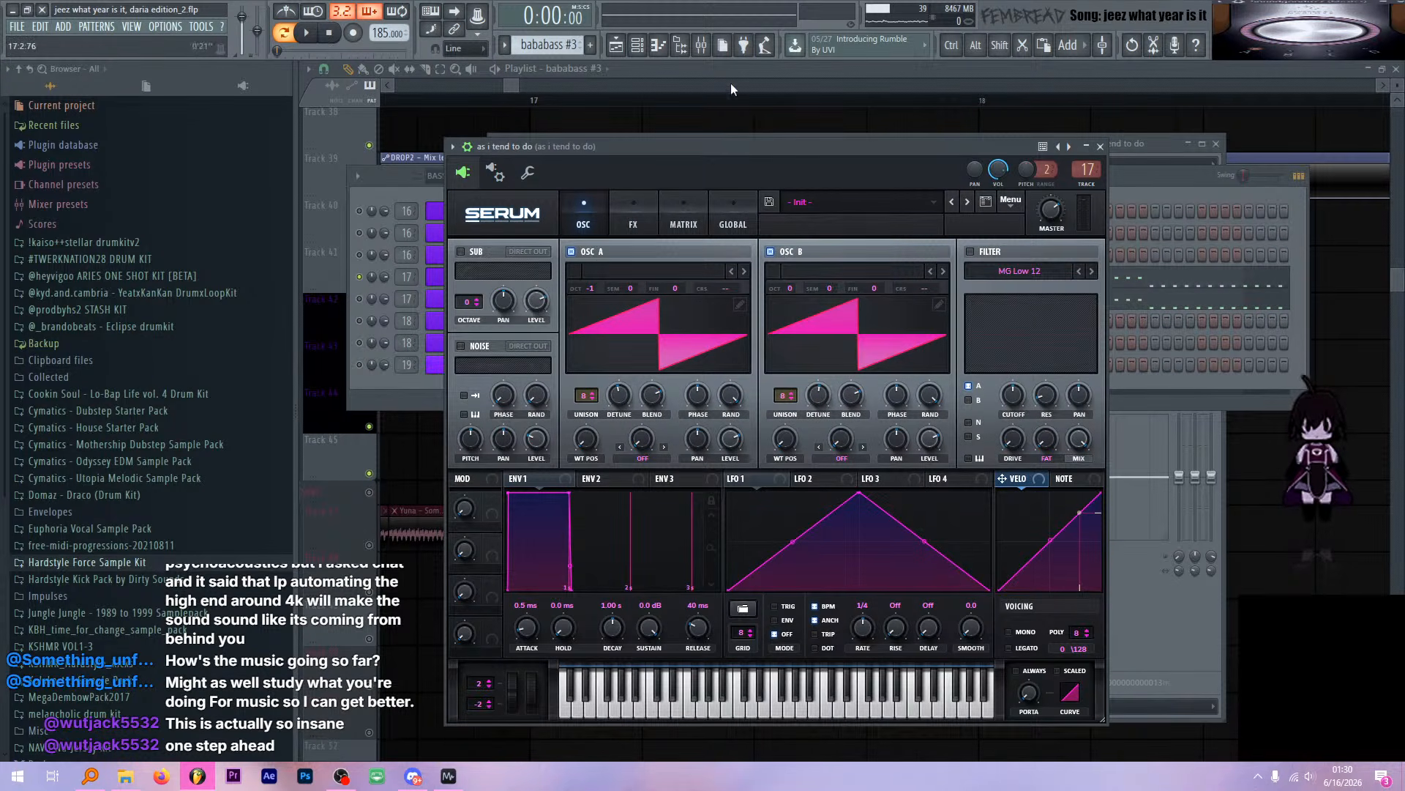
Solo the GHETTOCLIP effect on the as i tend to do track and play the pattern through it with its limiter display open
{"action": "left_click", "coordinate": [702, 45]}
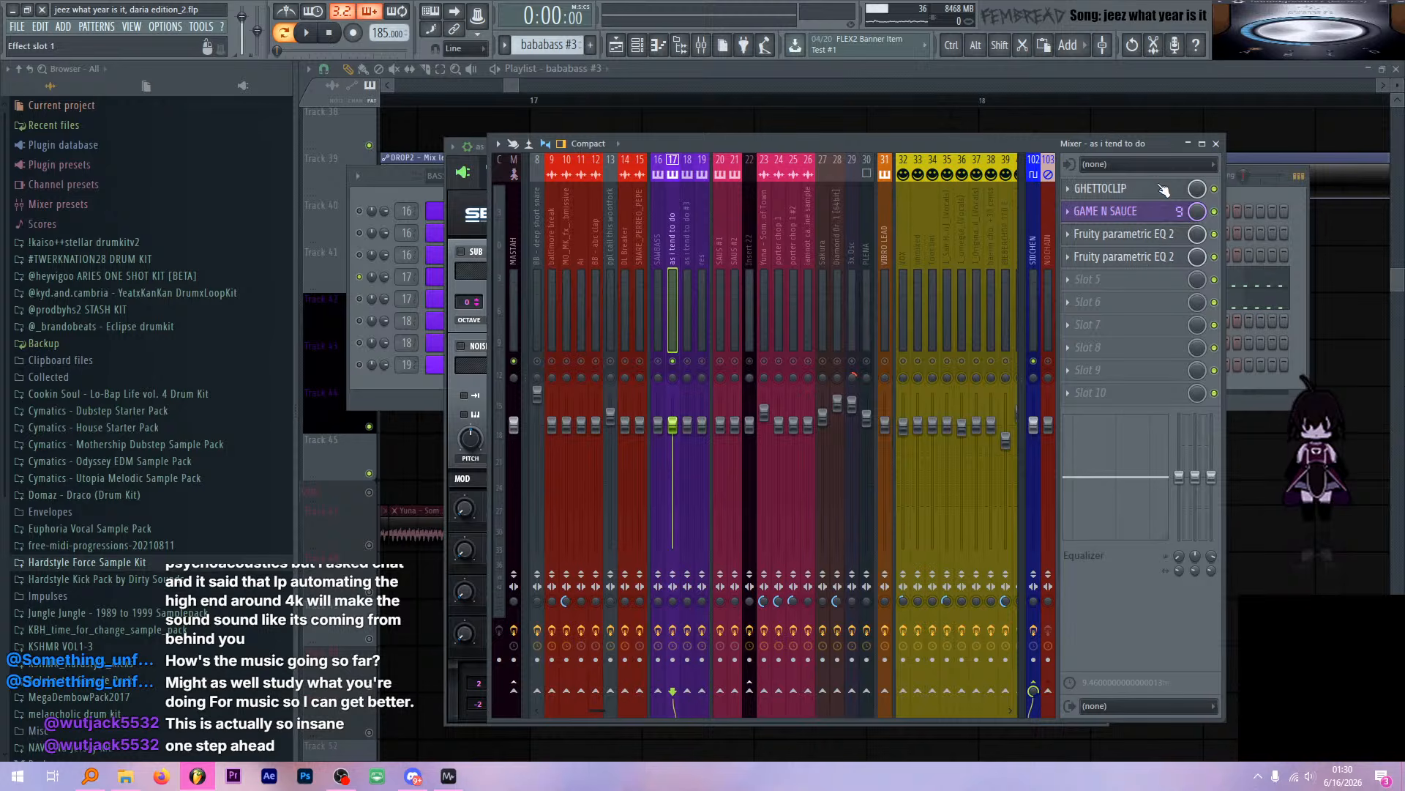
{"action": "left_click", "coordinate": [1214, 189], "text": "ctrl"}
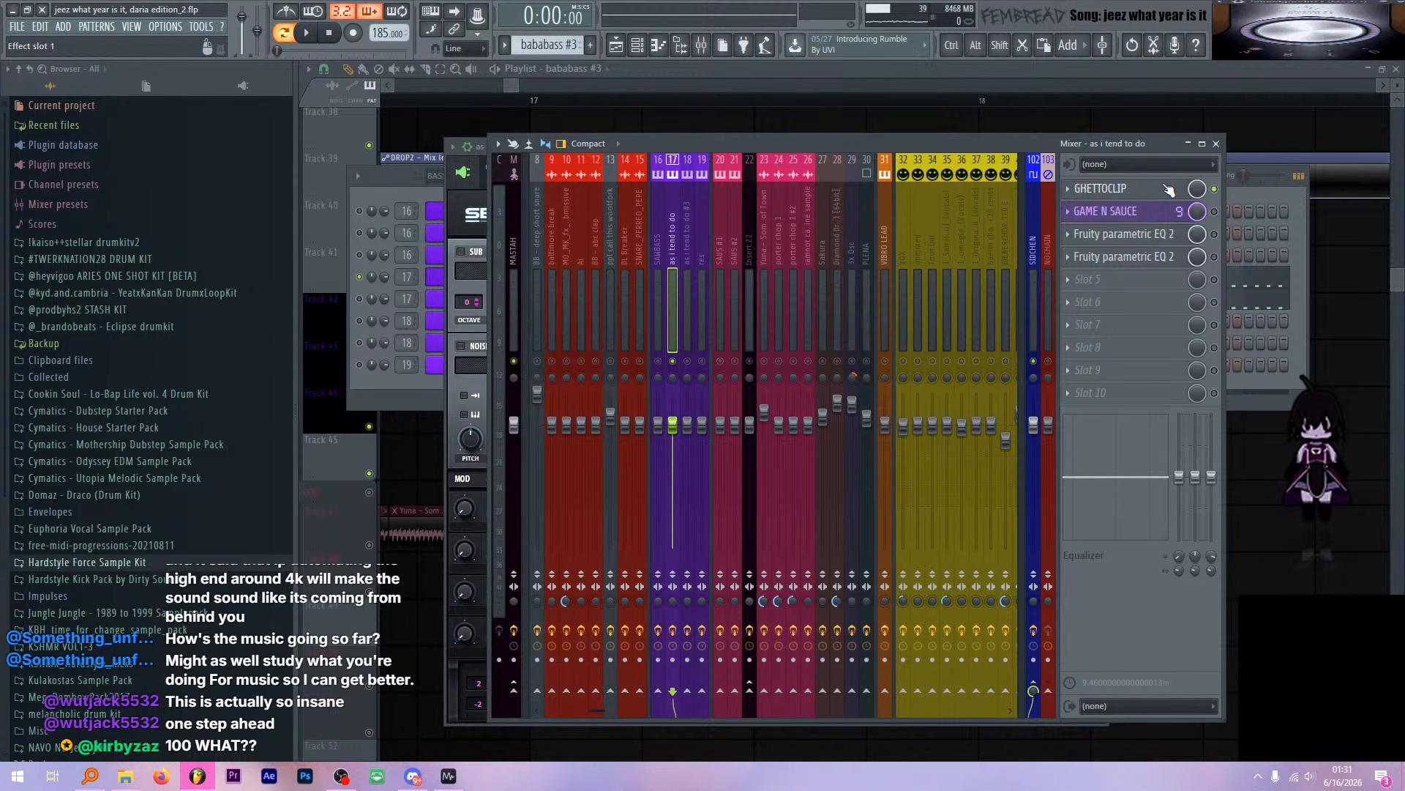
{"action": "left_click", "coordinate": [1170, 193]}
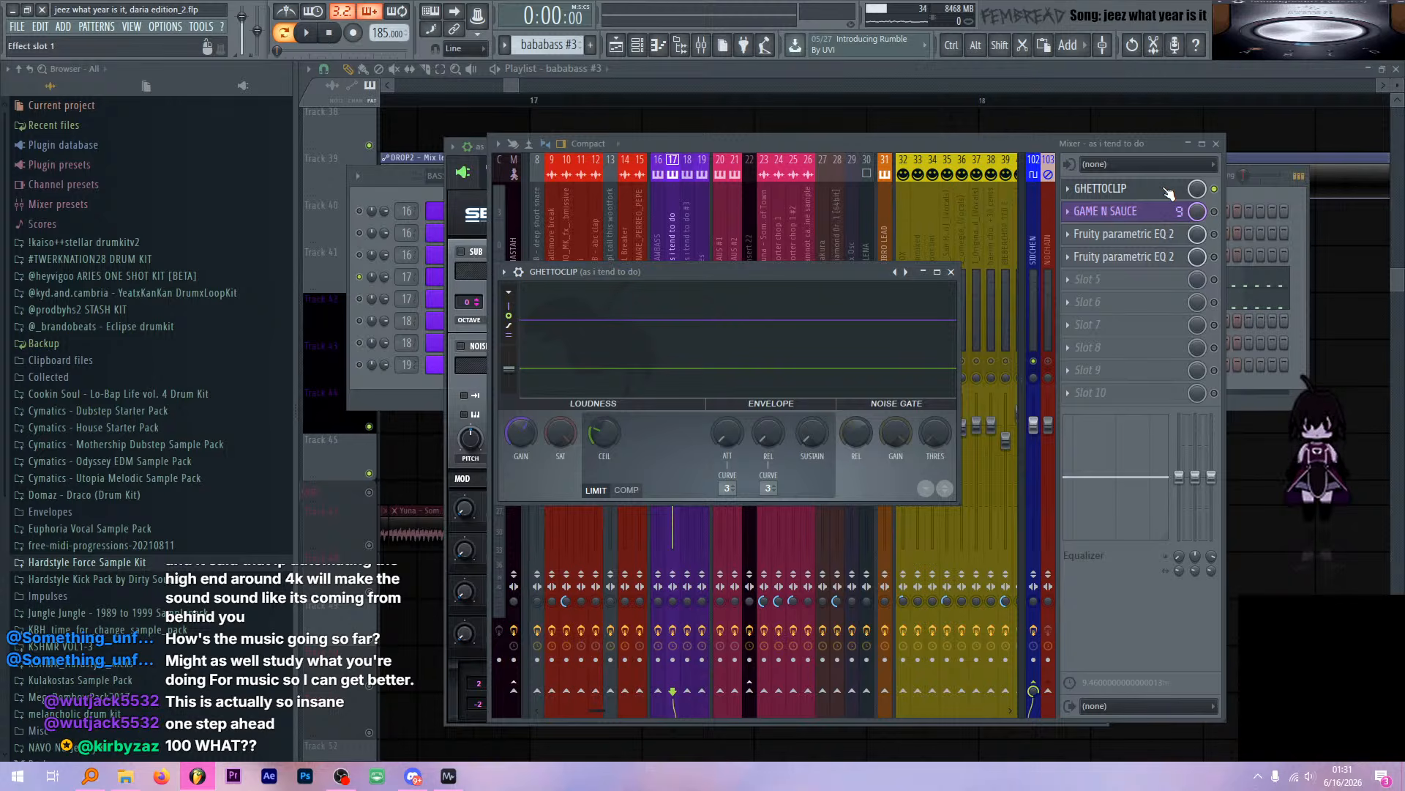
{"action": "key", "text": "space"}
{"action": "left_click_drag", "start_coordinate": [779, 275], "coordinate": [810, 267]}
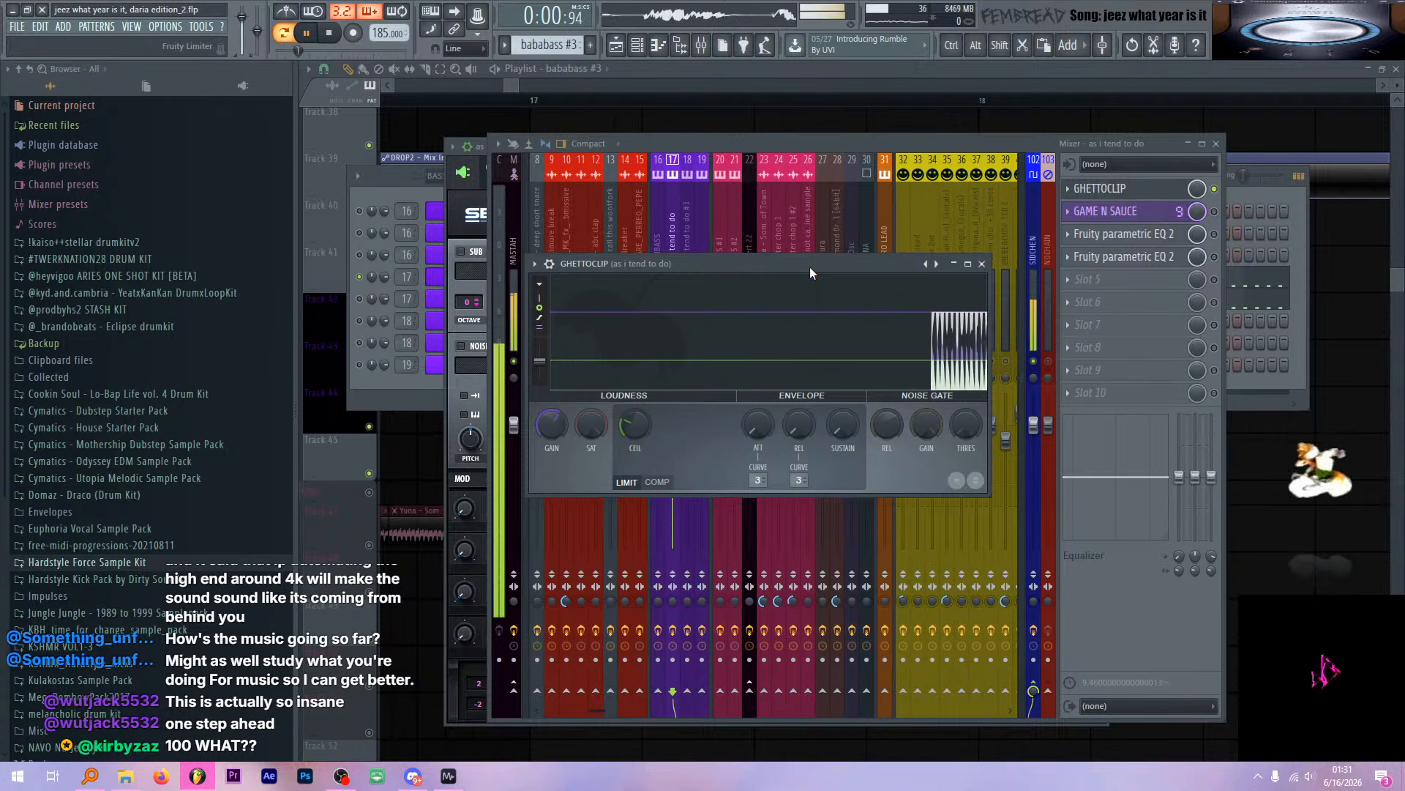
{"action": "key", "text": "space"}
{"action": "left_click", "coordinate": [982, 264]}
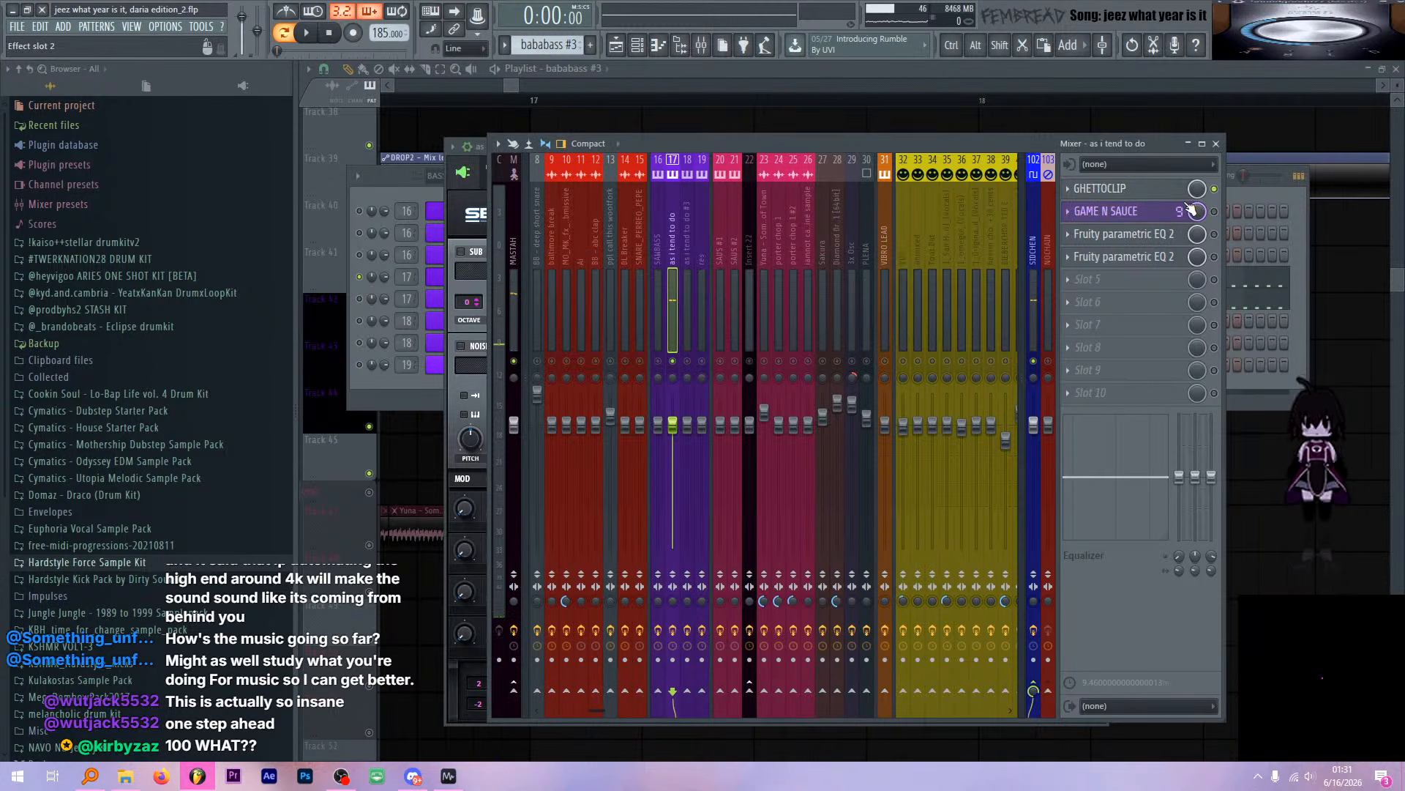
Enable the GAME N SAUCE Patcher effect, play through it and inspect its SAUCE distortion and GAME2 soft clipper
{"action": "left_click", "coordinate": [1215, 211]}
{"action": "left_click", "coordinate": [1176, 212]}
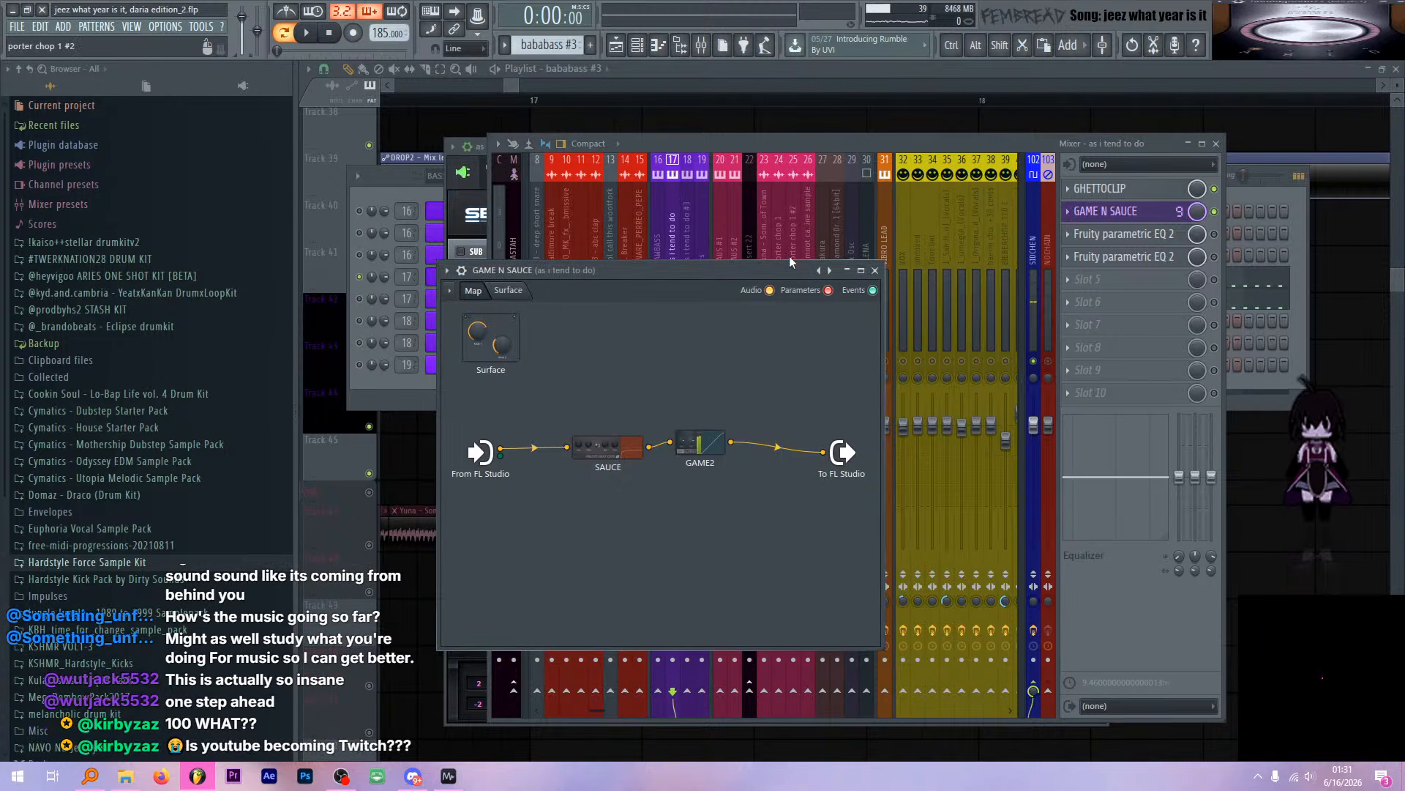
{"action": "left_click_drag", "start_coordinate": [614, 268], "coordinate": [697, 198]}
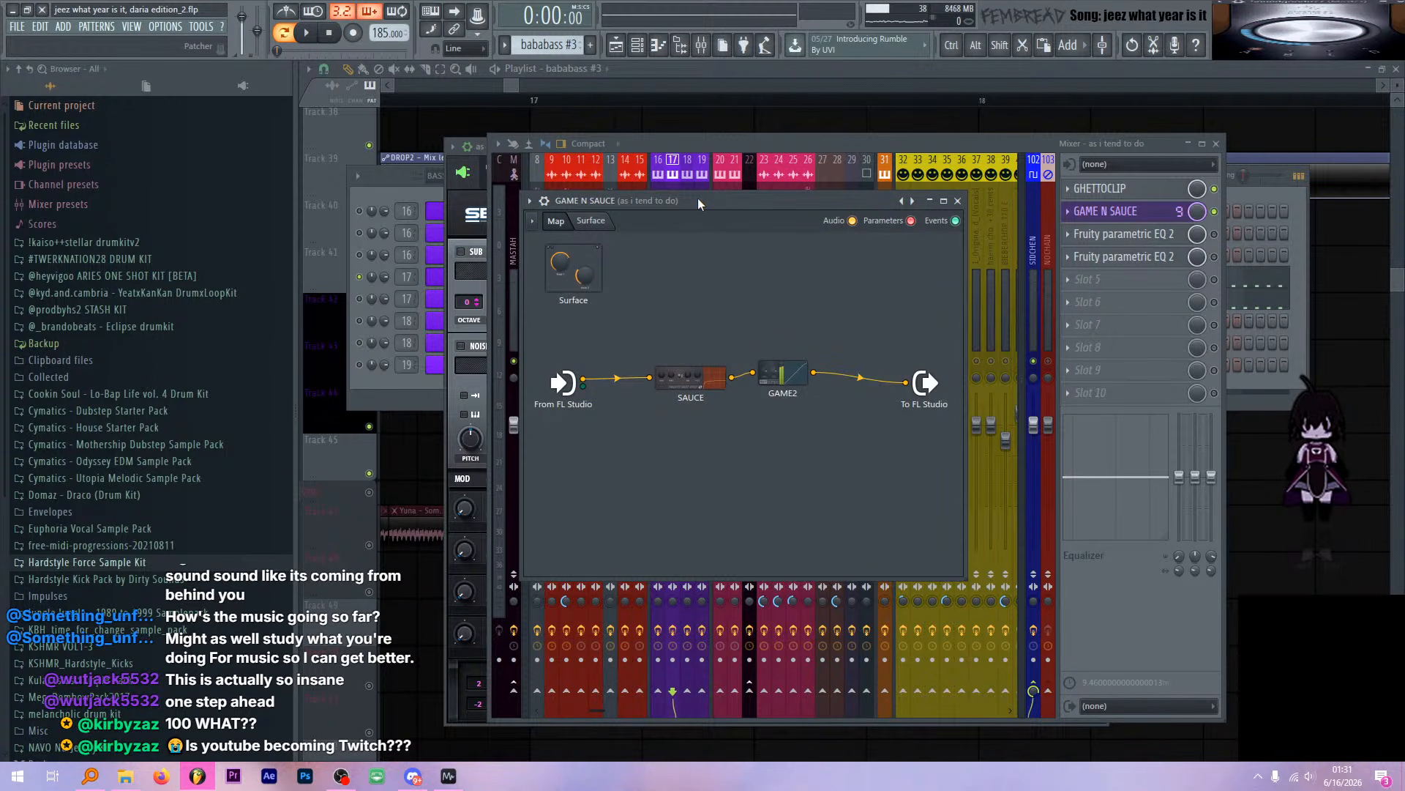
{"action": "key", "text": "space"}
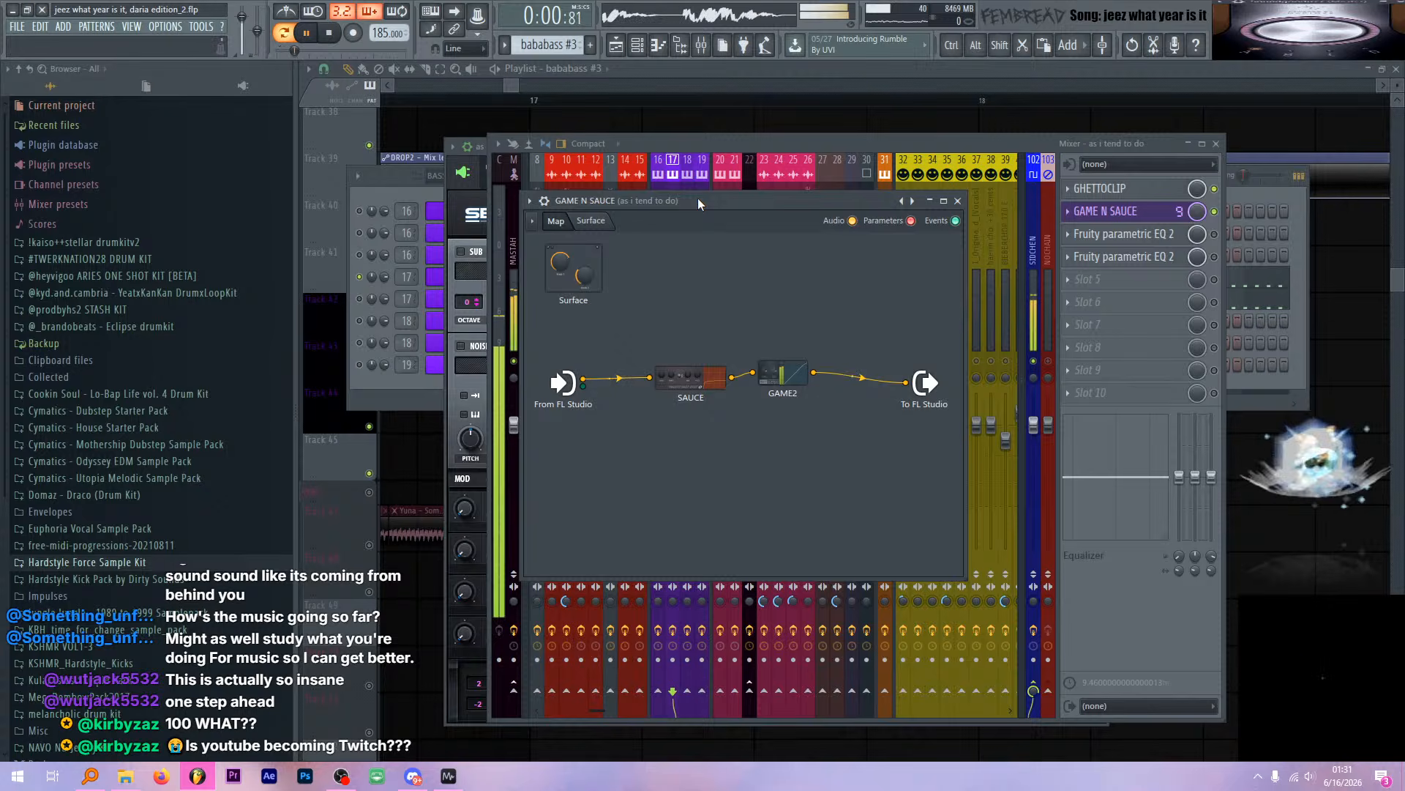
{"action": "double_click", "coordinate": [707, 374]}
{"action": "key", "text": "space"}
{"action": "double_click", "coordinate": [780, 374]}
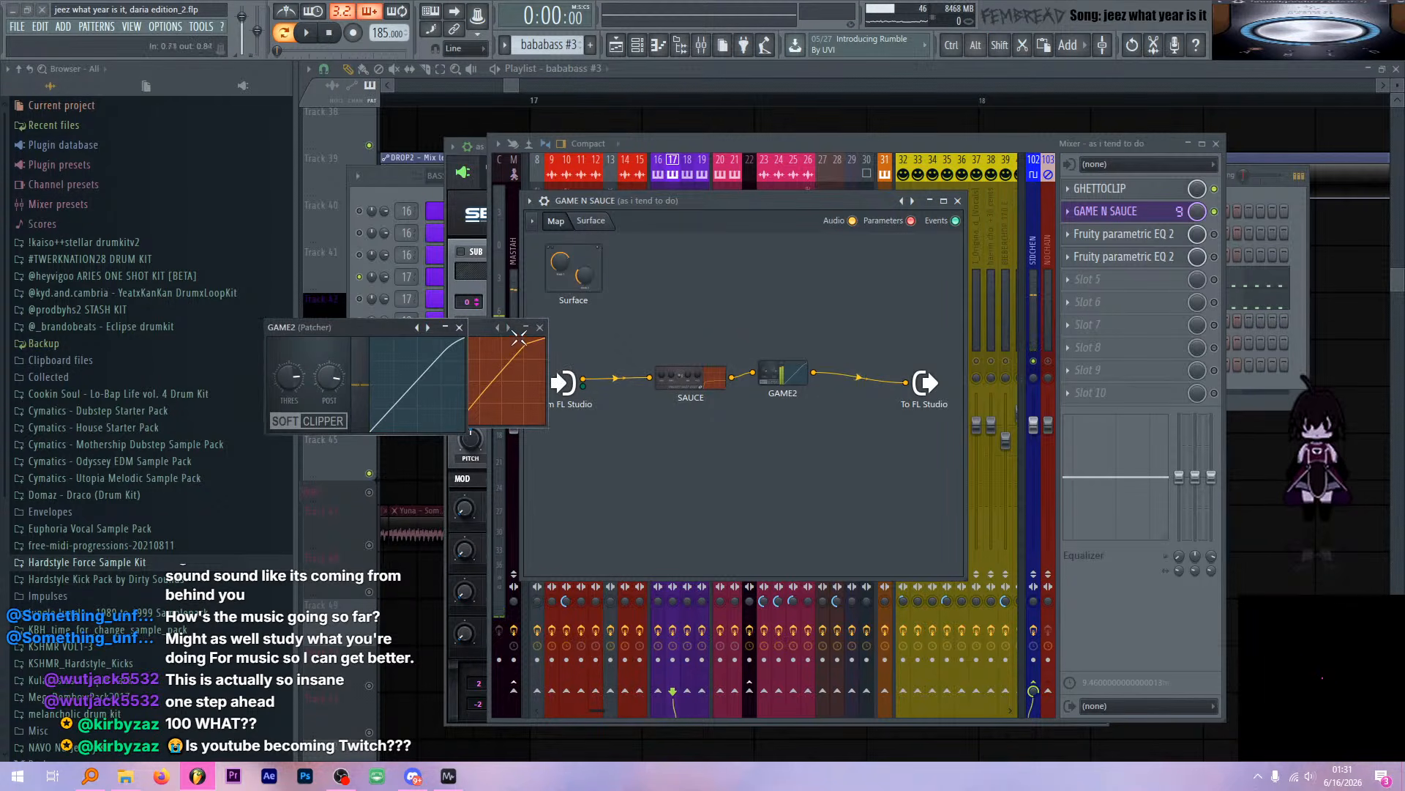
{"action": "left_click_drag", "start_coordinate": [389, 328], "coordinate": [410, 449]}
{"action": "left_click", "coordinate": [479, 448]}
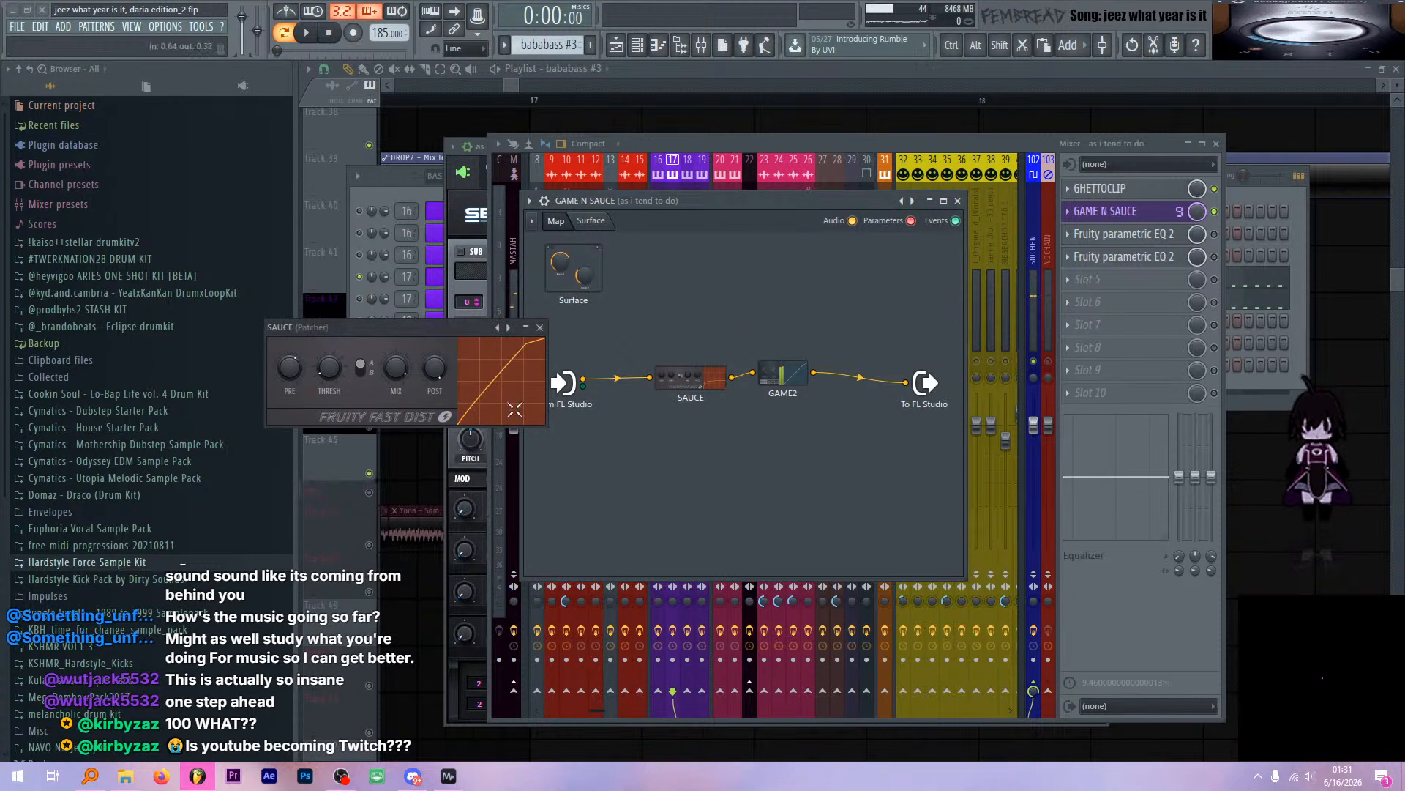
Enable the first Fruity parametric EQ 2 on the as i tend to do mixer track and play the pattern with its curve open
{"action": "left_click", "coordinate": [540, 328]}
{"action": "left_click", "coordinate": [958, 201]}
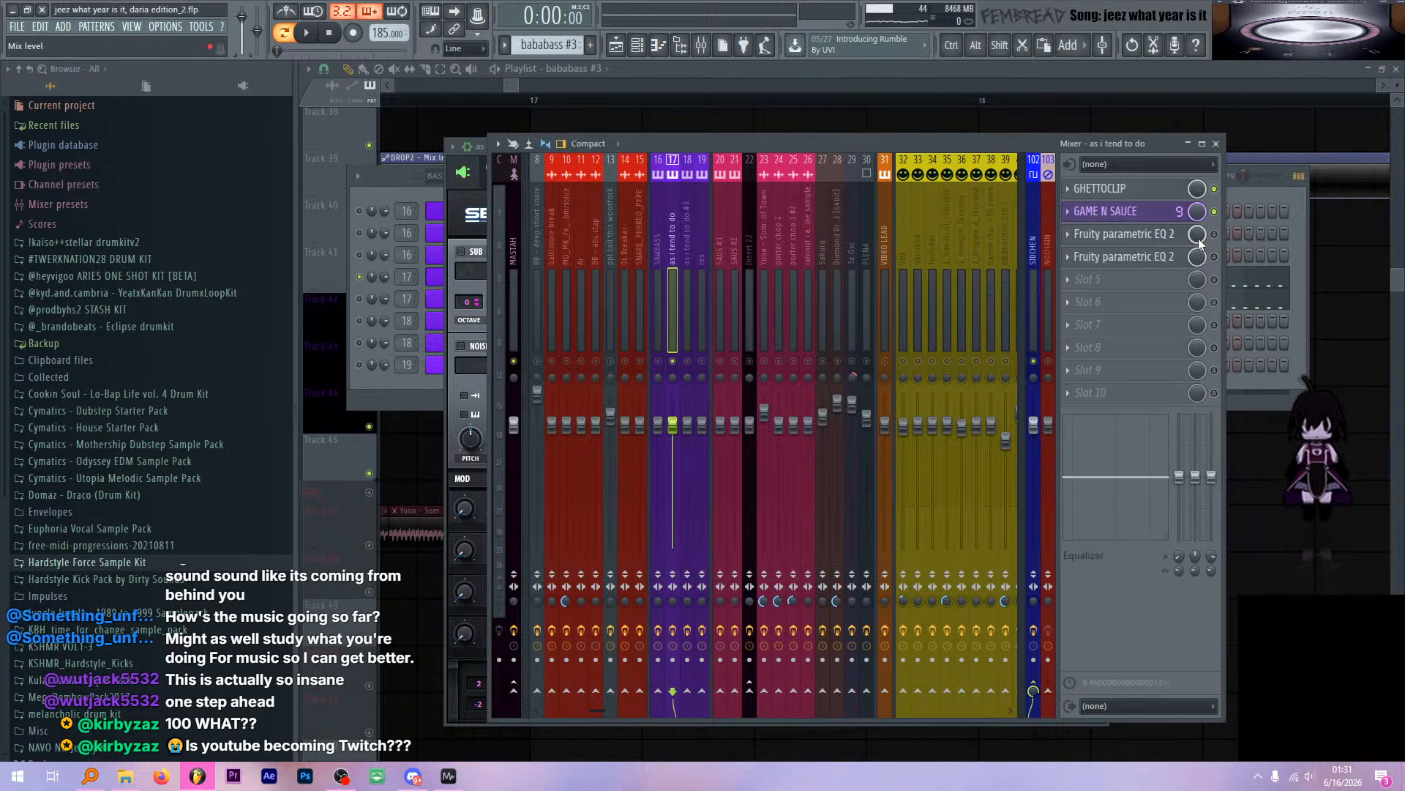
{"action": "left_click", "coordinate": [1214, 234]}
{"action": "left_click", "coordinate": [1165, 234]}
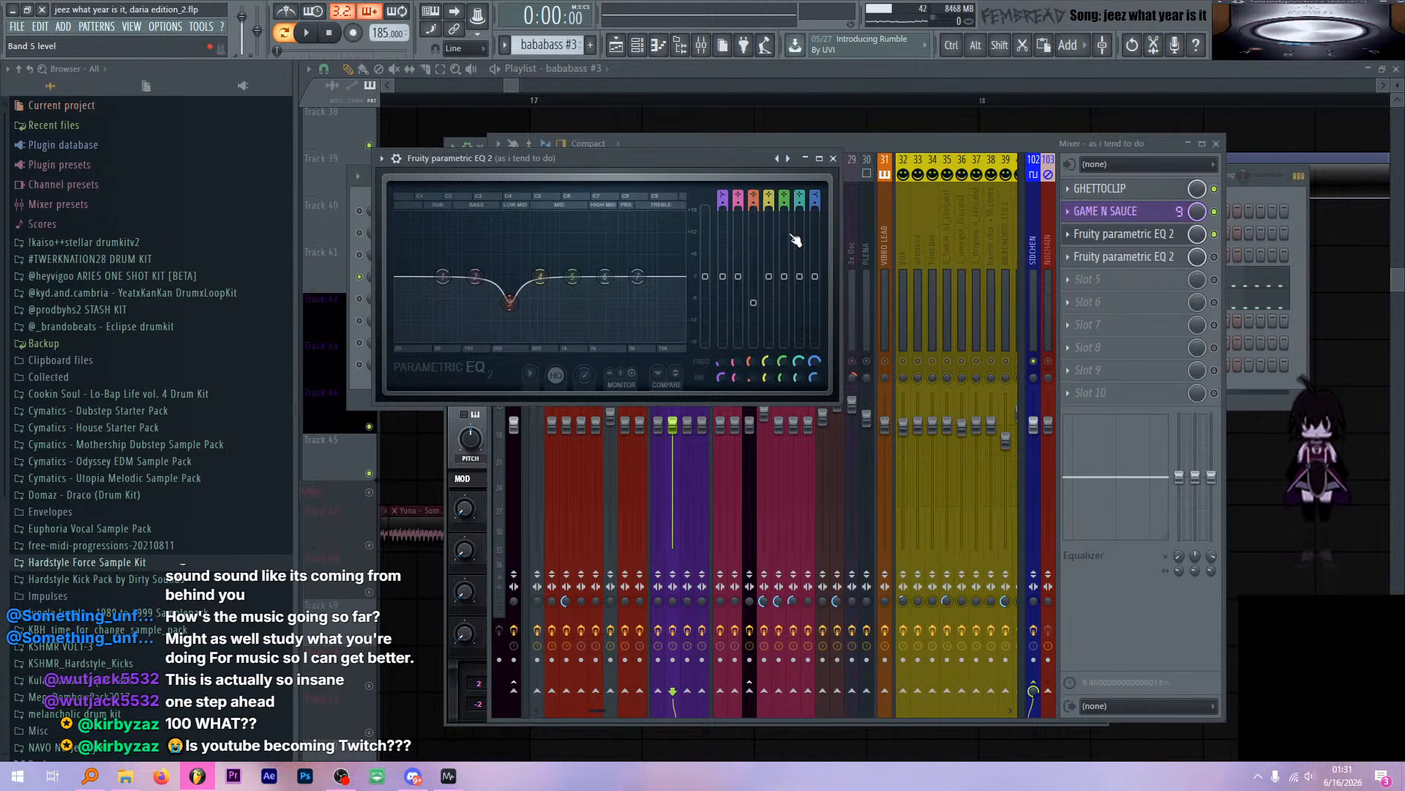
{"action": "key", "text": "space"}
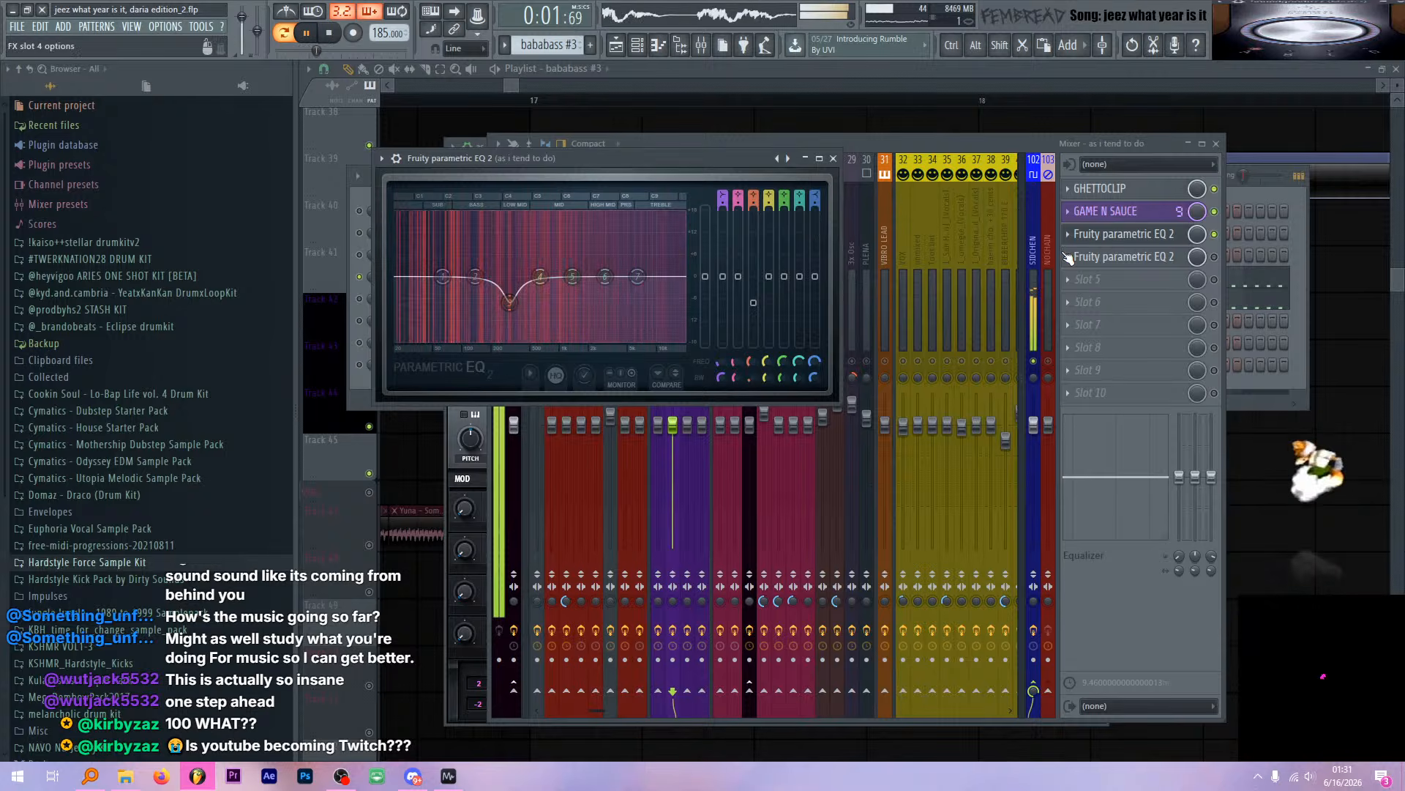
{"action": "key", "text": "space"}
{"action": "left_click", "coordinate": [1165, 234]}
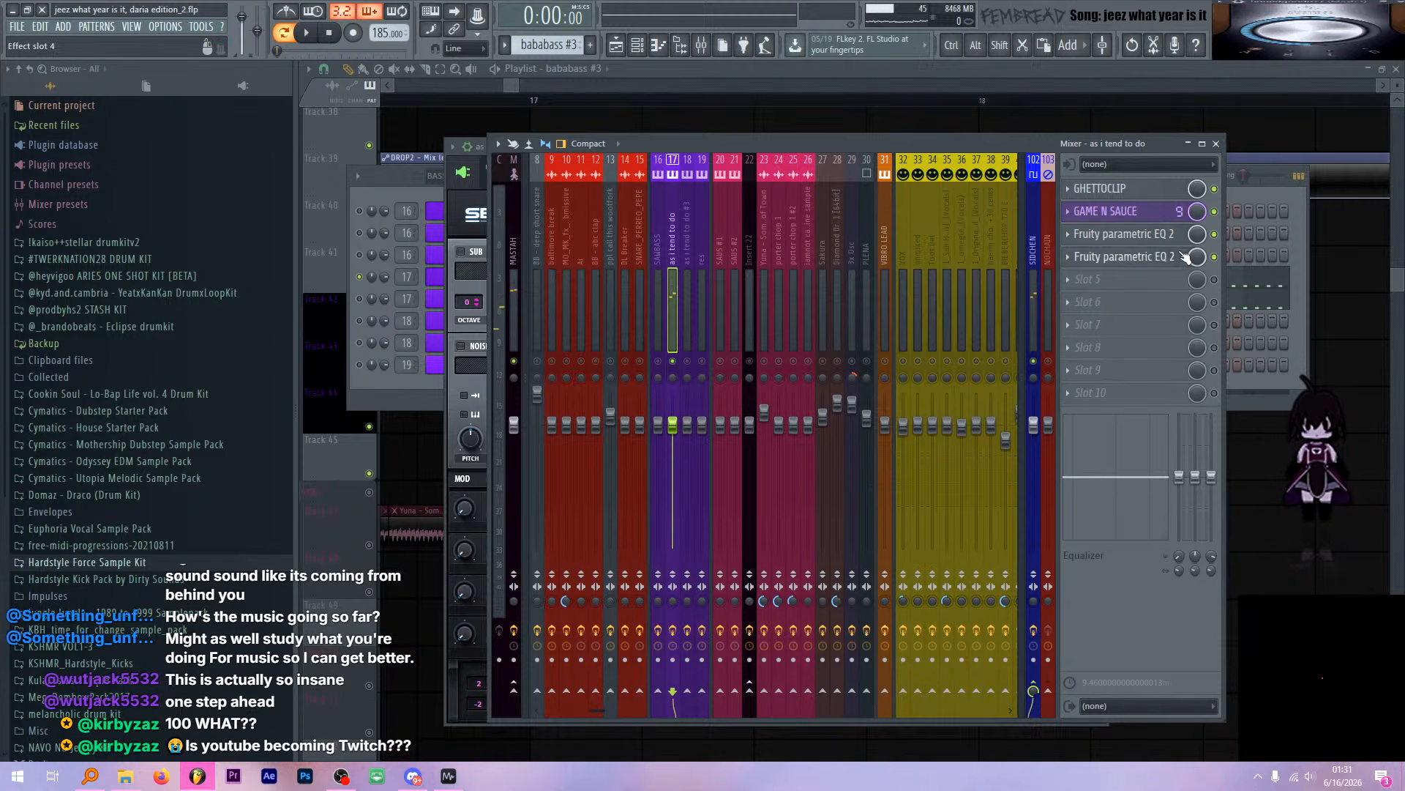
With the second Fruity parametric EQ 2 on the as i tend to do track enabled, play the pattern and inspect its curve
{"action": "left_click", "coordinate": [1134, 256]}
{"action": "key", "text": "space"}
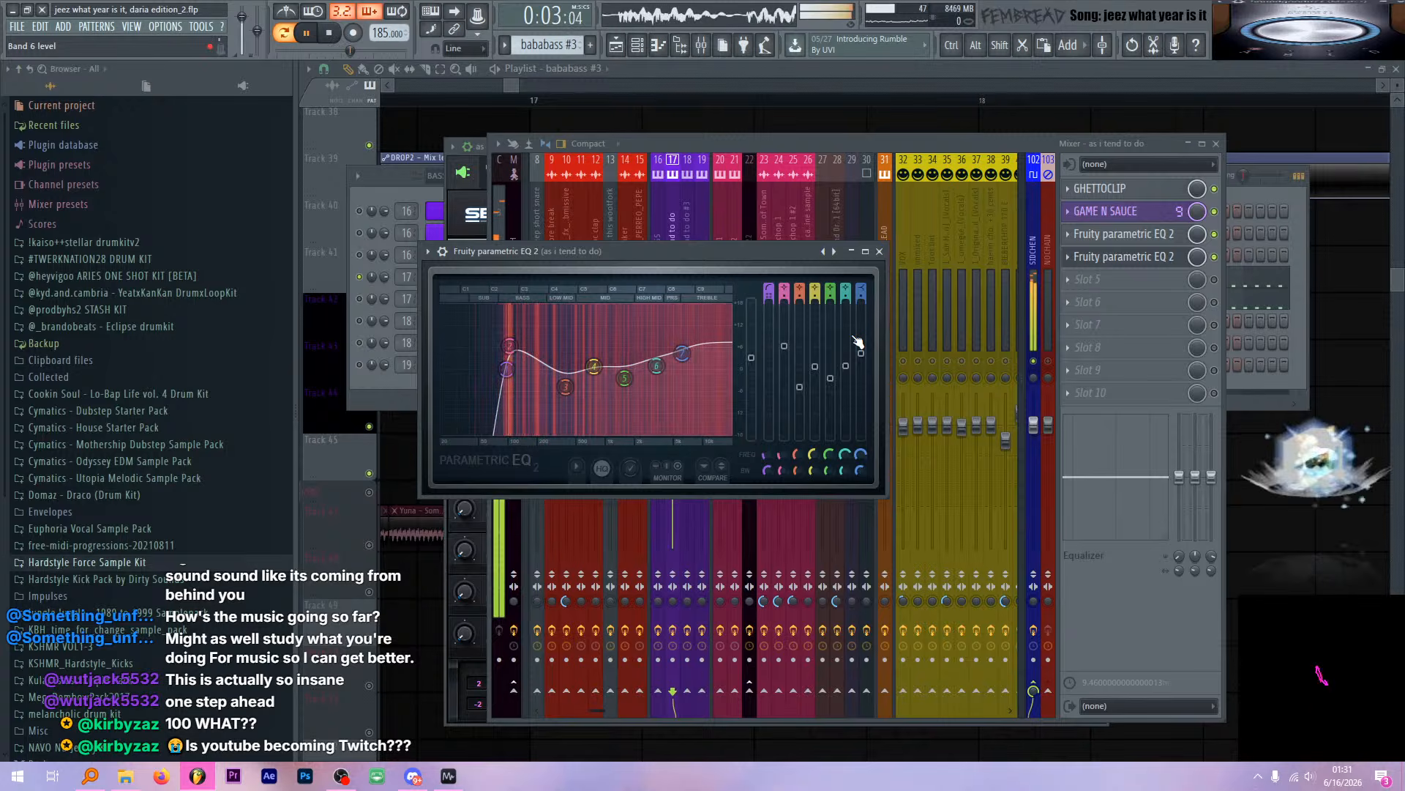
{"action": "key", "text": "space"}
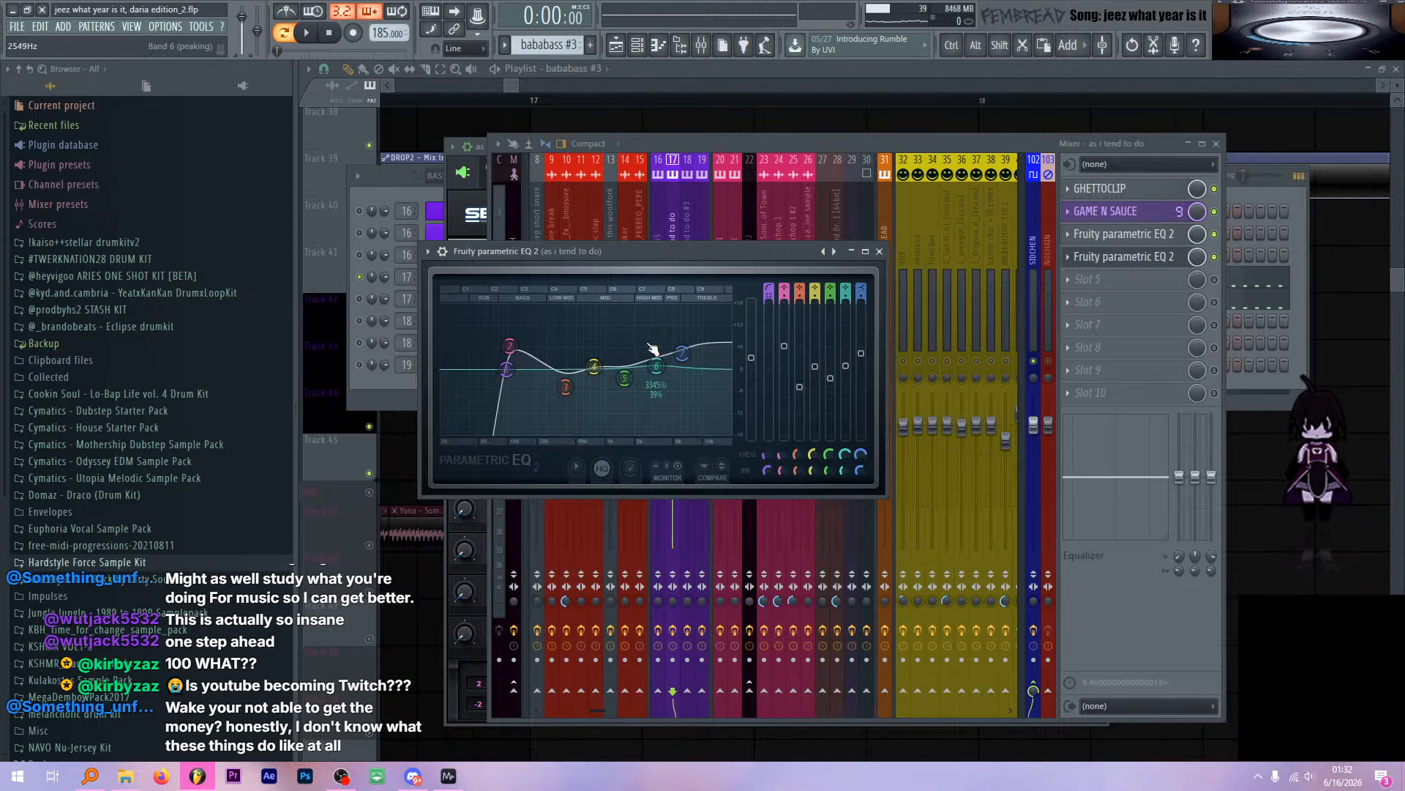
{"action": "left_click", "coordinate": [880, 251]}
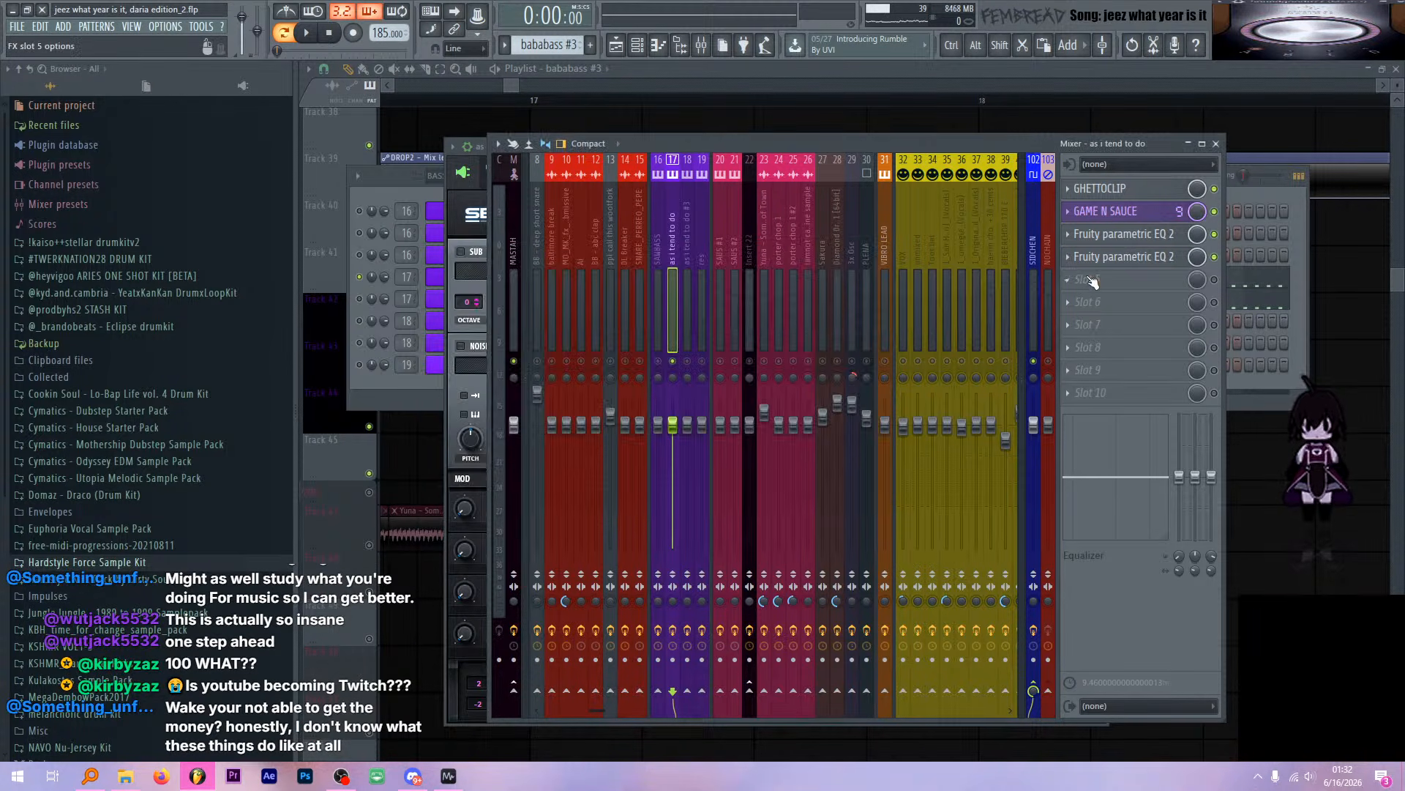
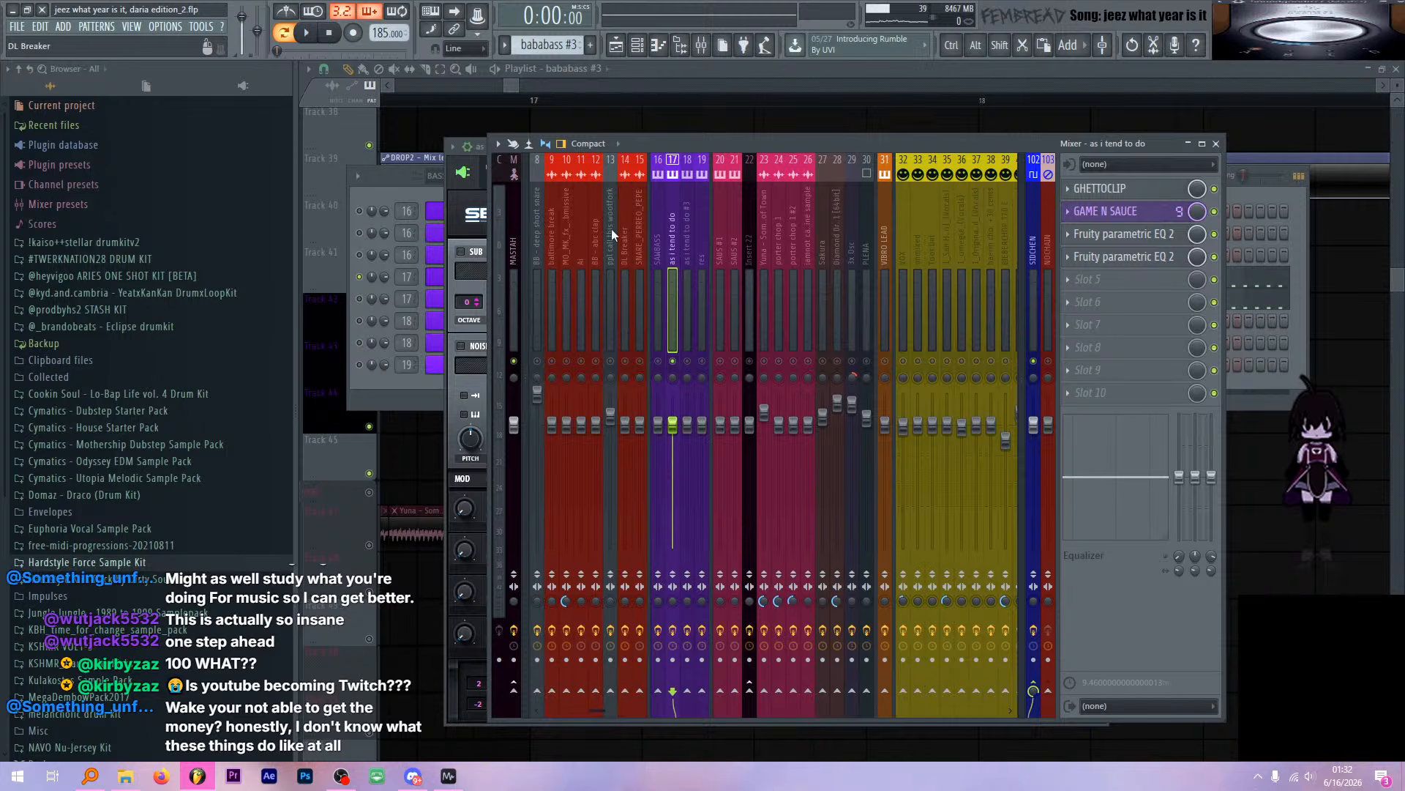
Play the as i tend to do #2 channel and examine its notes in the piano roll
{"action": "left_click", "coordinate": [406, 190]}
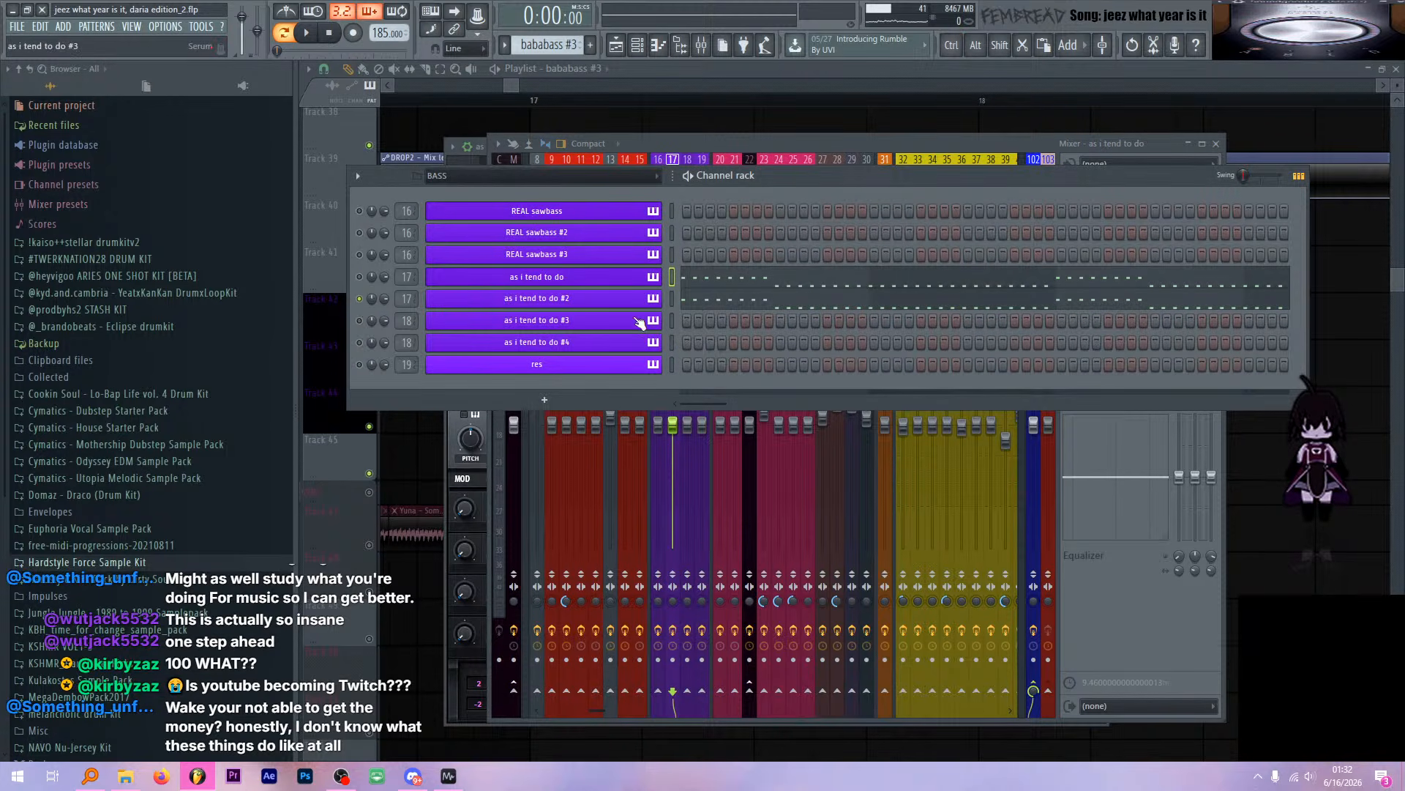
{"action": "key", "text": "space"}
{"action": "left_click", "coordinate": [652, 298]}
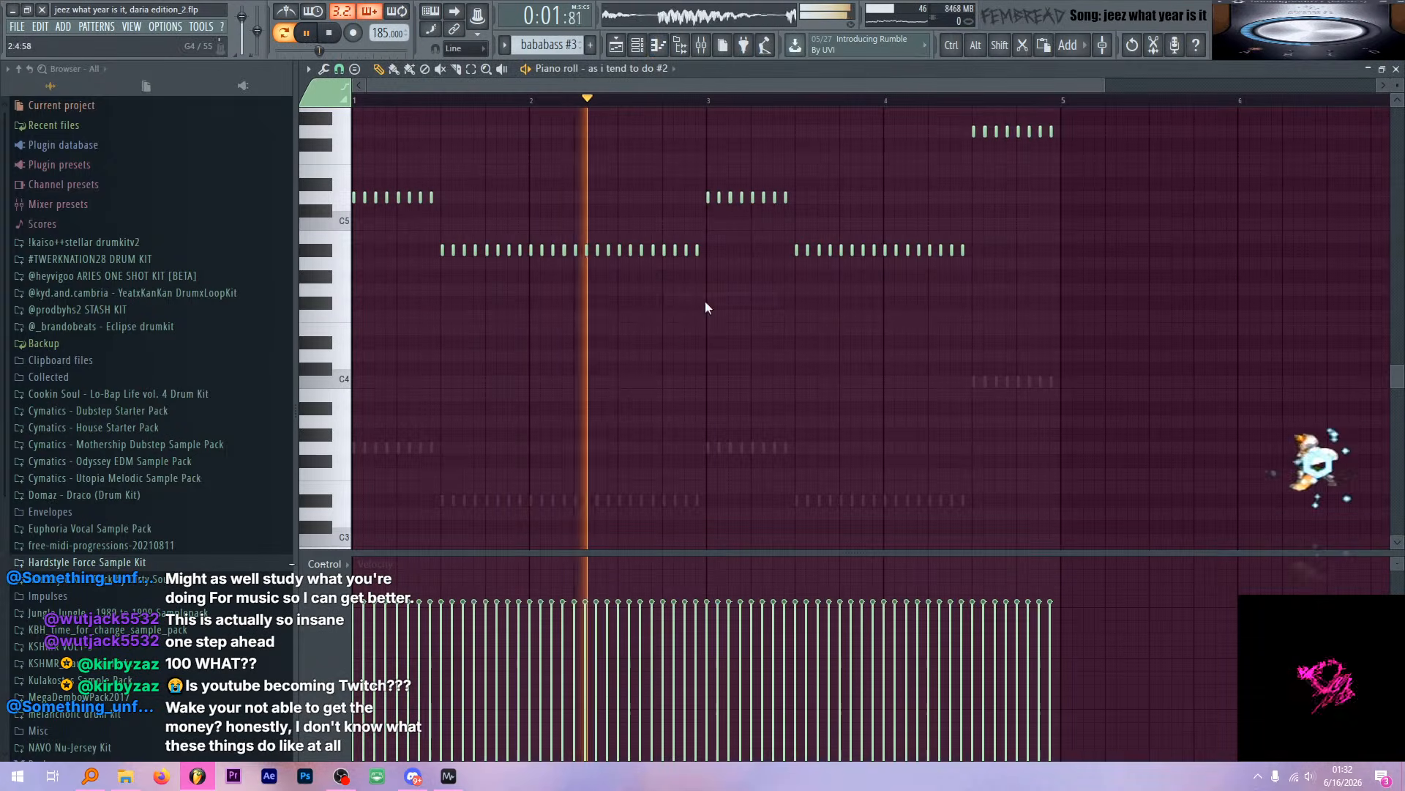
{"action": "key", "text": "space"}
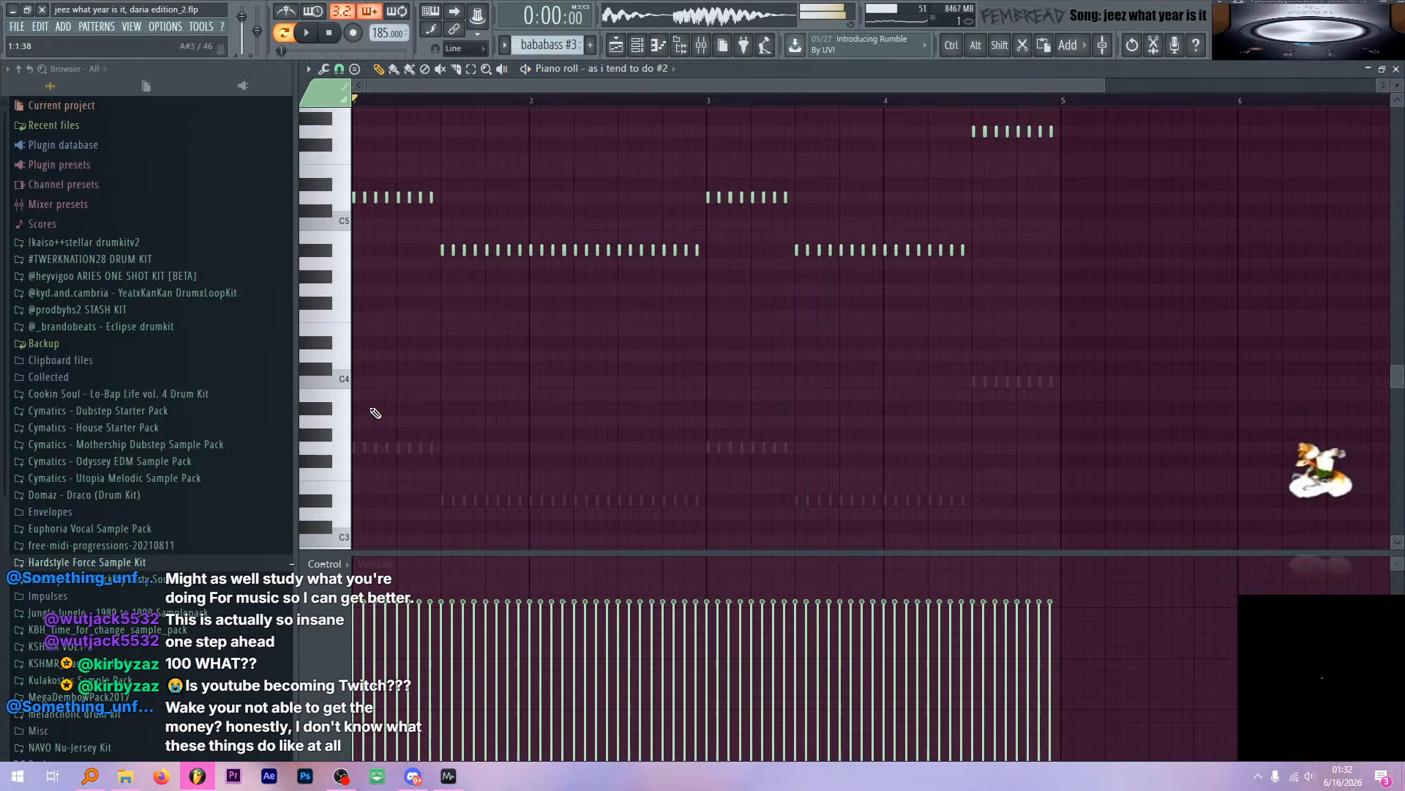
Try the as i tend to do #2 notes one octave lower and play the pattern
{"action": "key", "text": "ctrl+Down"}
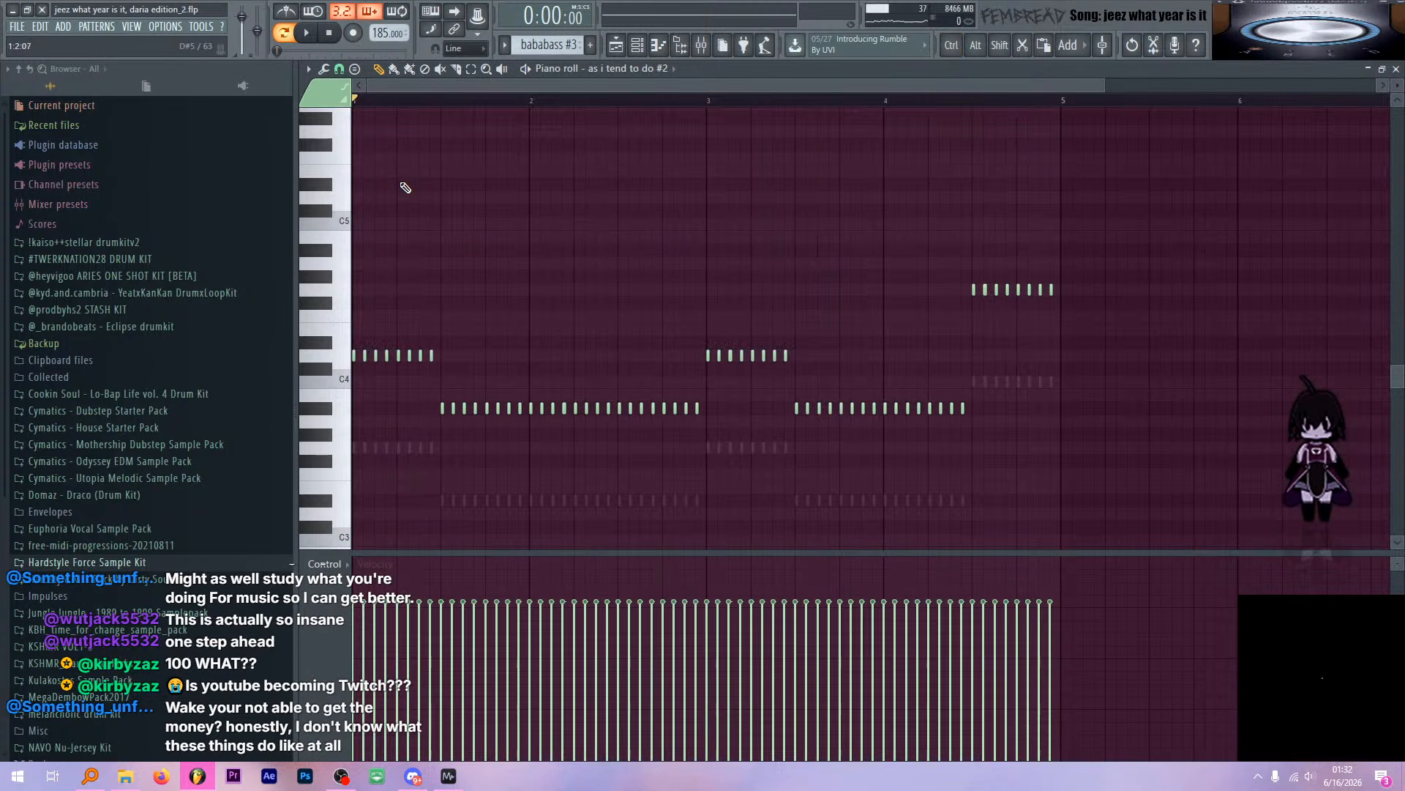
{"action": "key", "text": "space"}
{"action": "key", "text": "F6"}
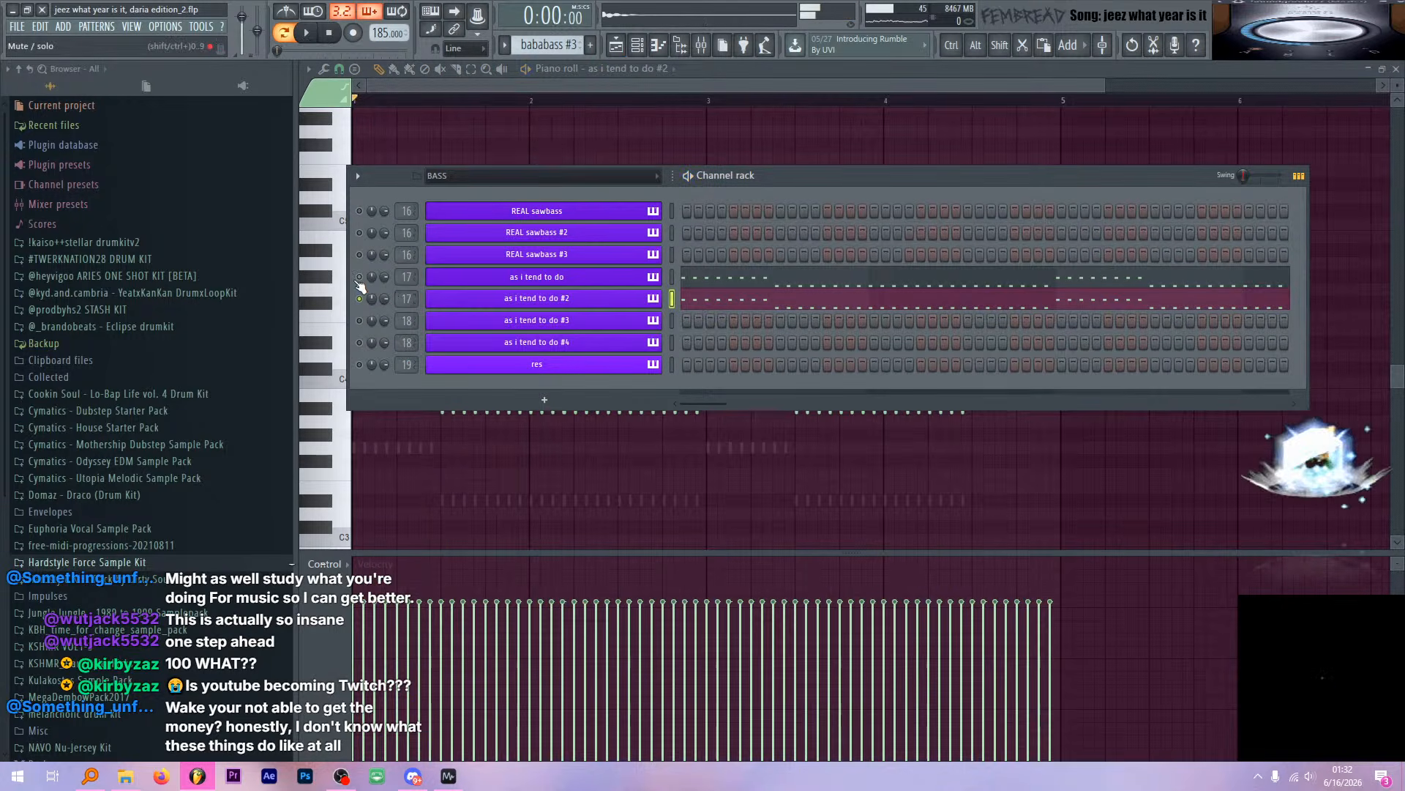
Transpose the as i tend to do #2 notes back up one octave and replay them together with the as i tend to do channel
{"action": "right_click", "coordinate": [645, 303]}
{"action": "left_click", "coordinate": [694, 299]}
{"action": "right_click", "coordinate": [649, 300]}
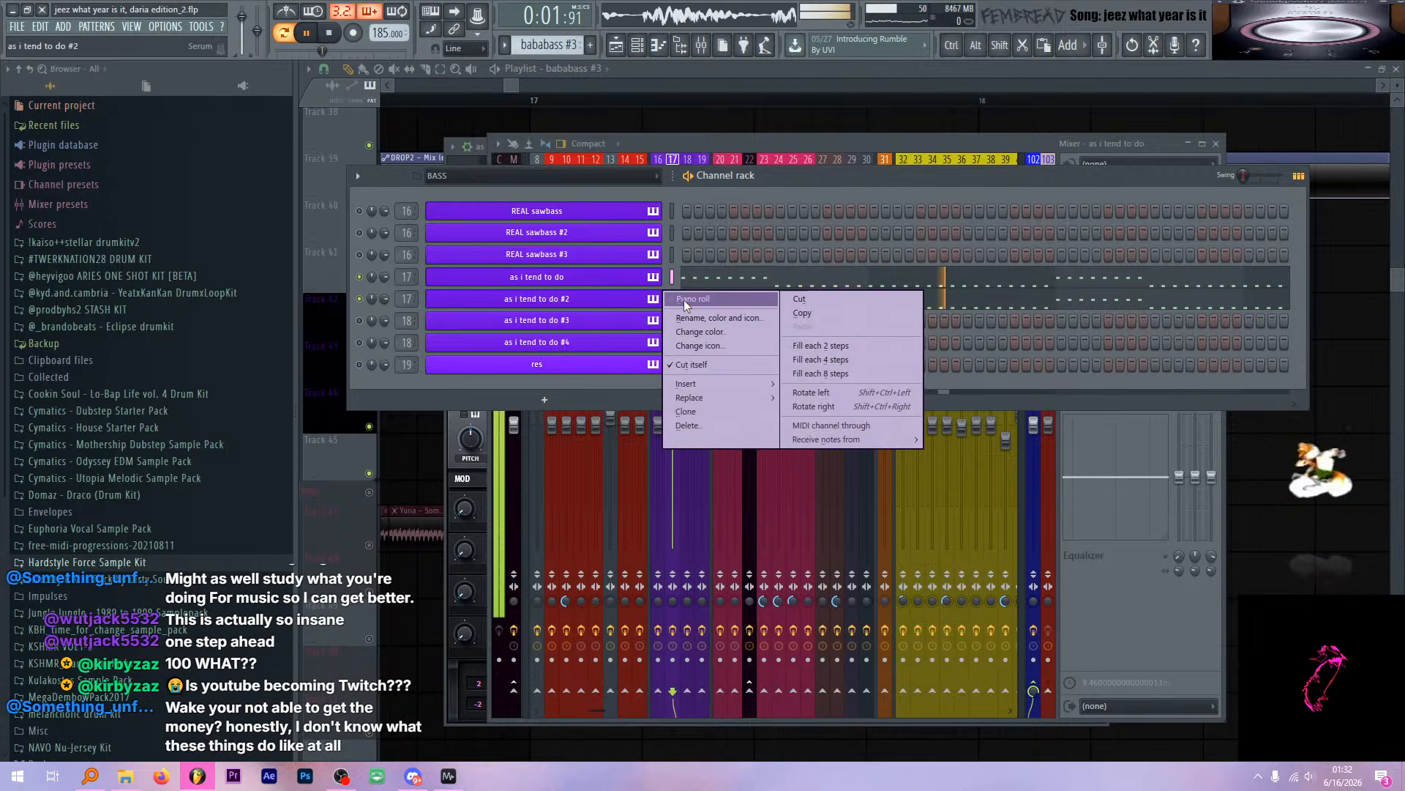
{"action": "left_click", "coordinate": [685, 298]}
{"action": "key", "text": "space"}
{"action": "key", "text": "ctrl+Up"}
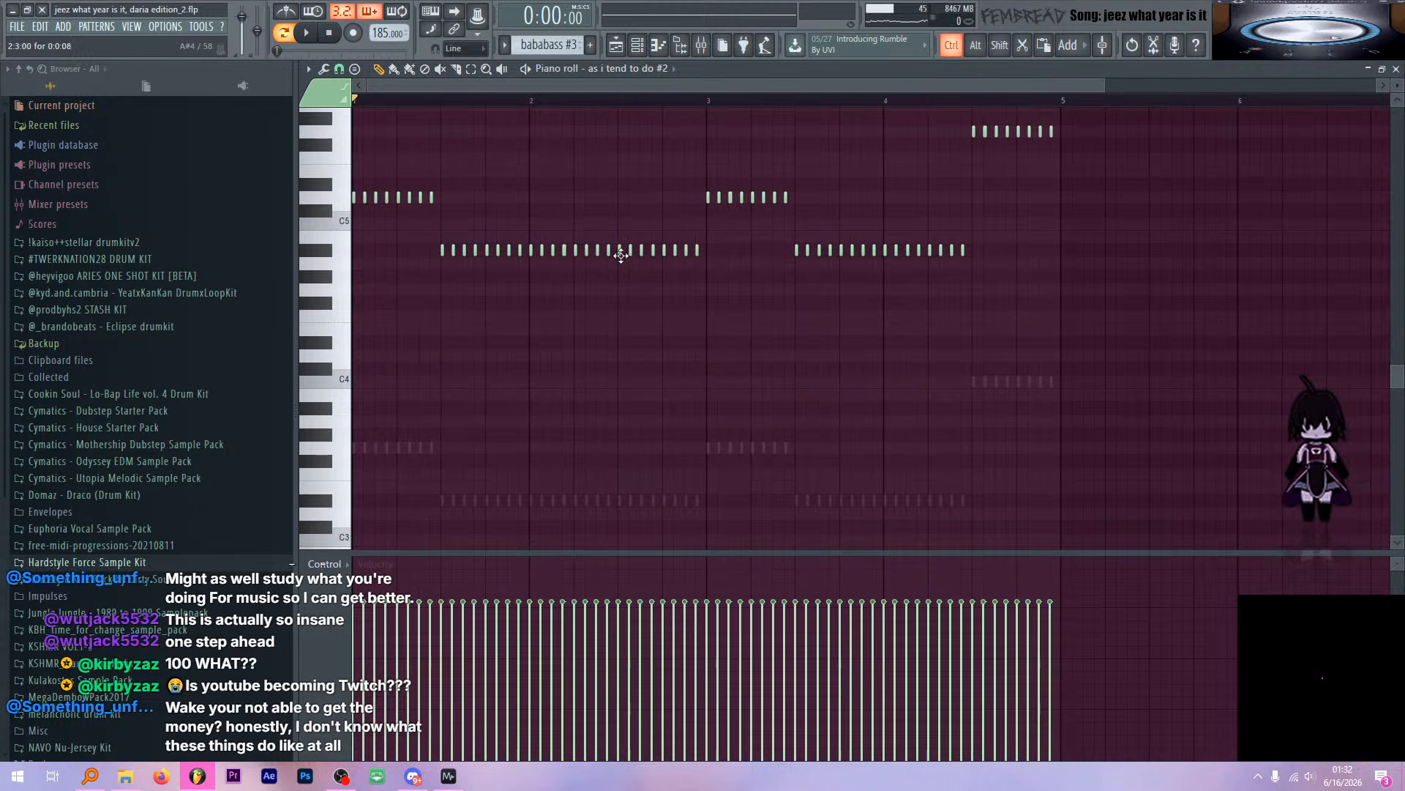
{"action": "key", "text": "space"}
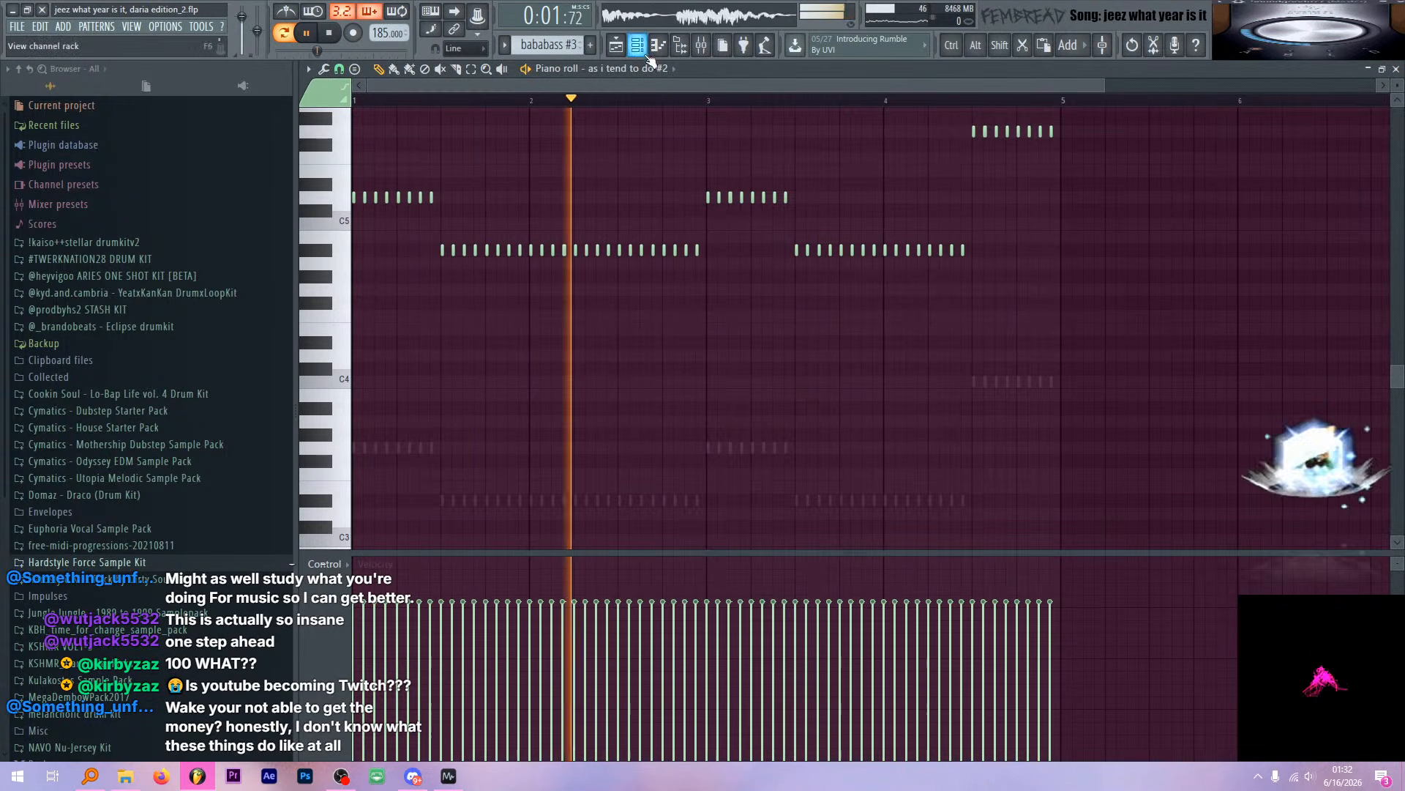
Play the song from bar 17 in song mode with only the SAWBASS and as i tend to do mixer tracks heard alongside the sidechain
{"action": "key", "text": "F9"}
{"action": "key", "text": "space"}
{"action": "left_click", "coordinate": [617, 45]}
{"action": "left_click", "coordinate": [533, 105]}
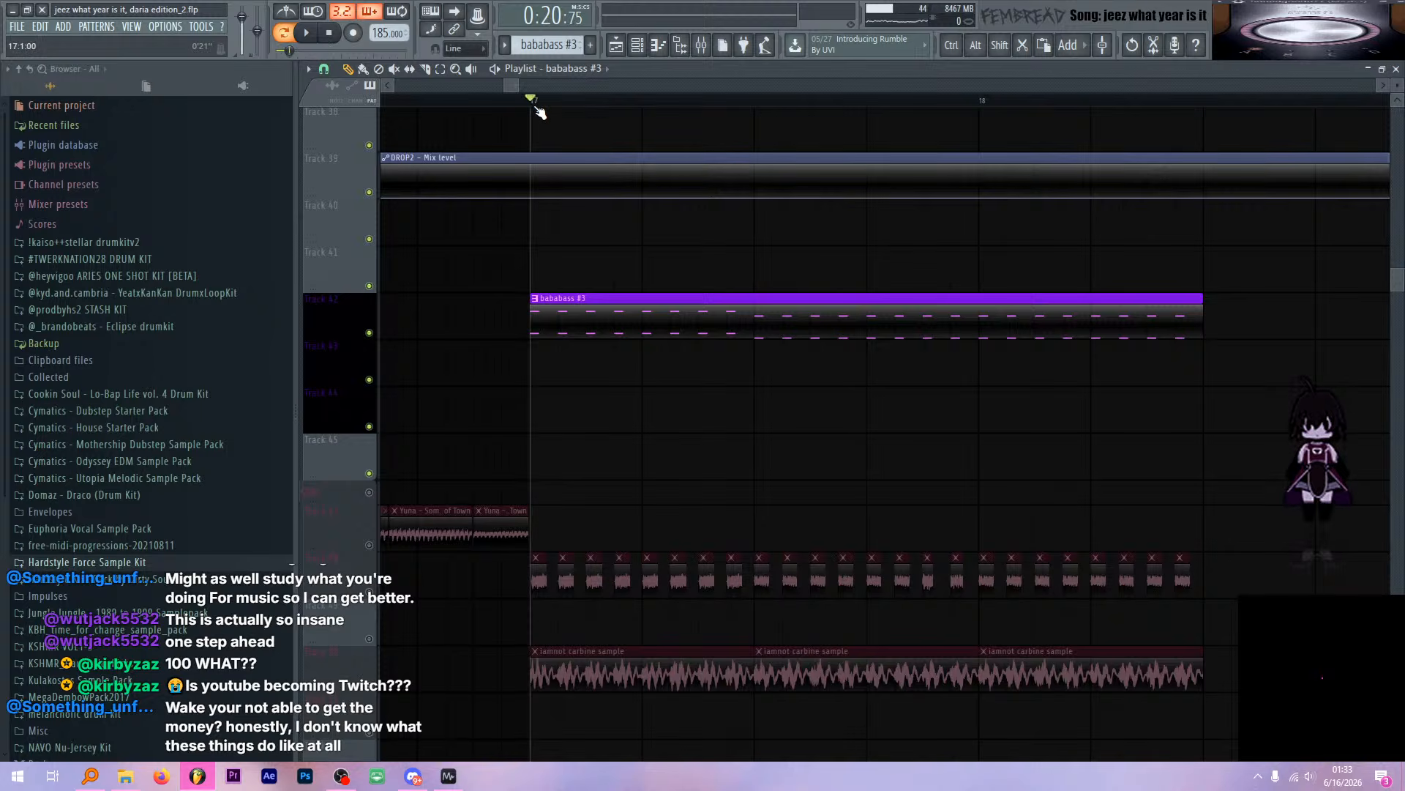
{"action": "scroll", "coordinate": [567, 152], "scroll_direction": "up", "scroll_amount": 4}
{"action": "key", "text": "F9"}
{"action": "key", "text": "space"}
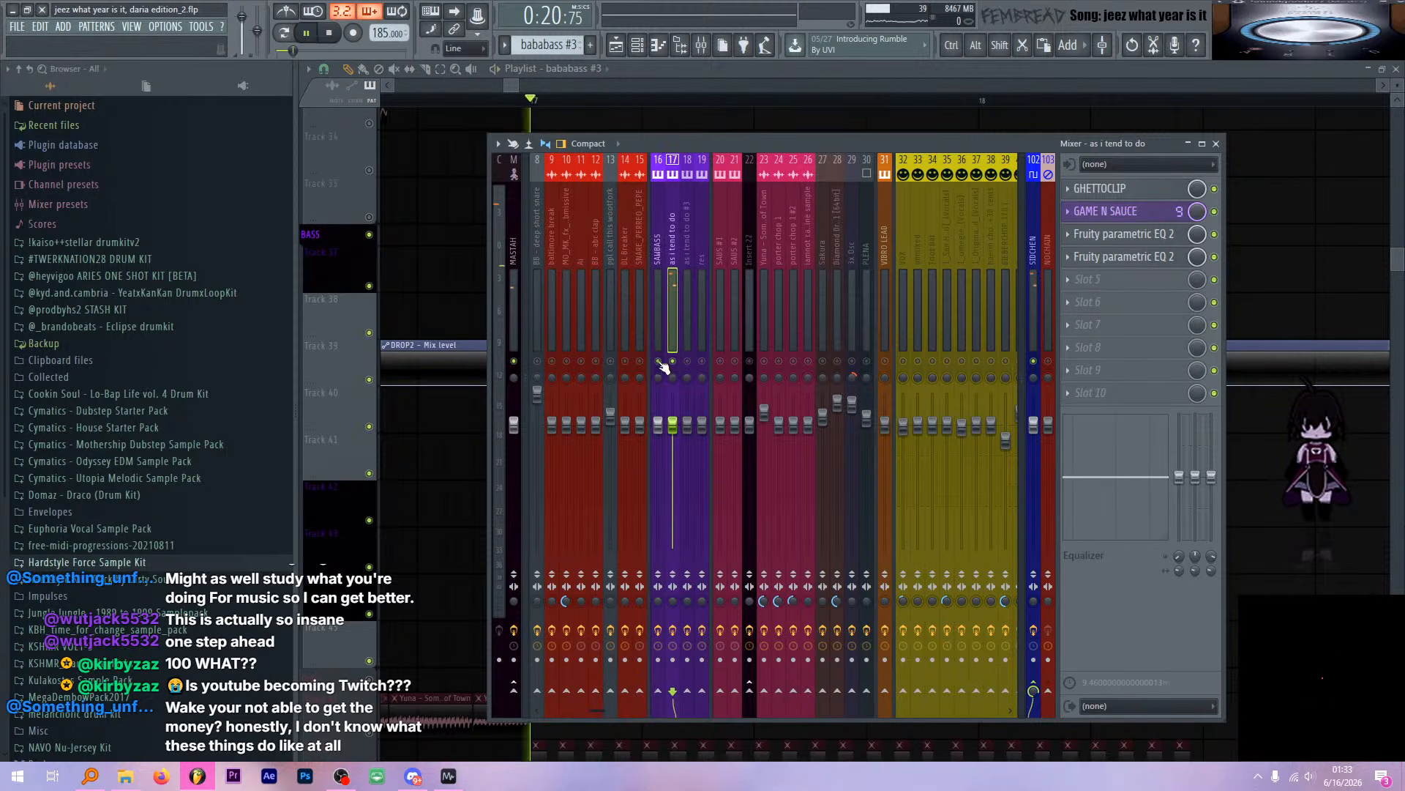
{"action": "key", "text": "space"}
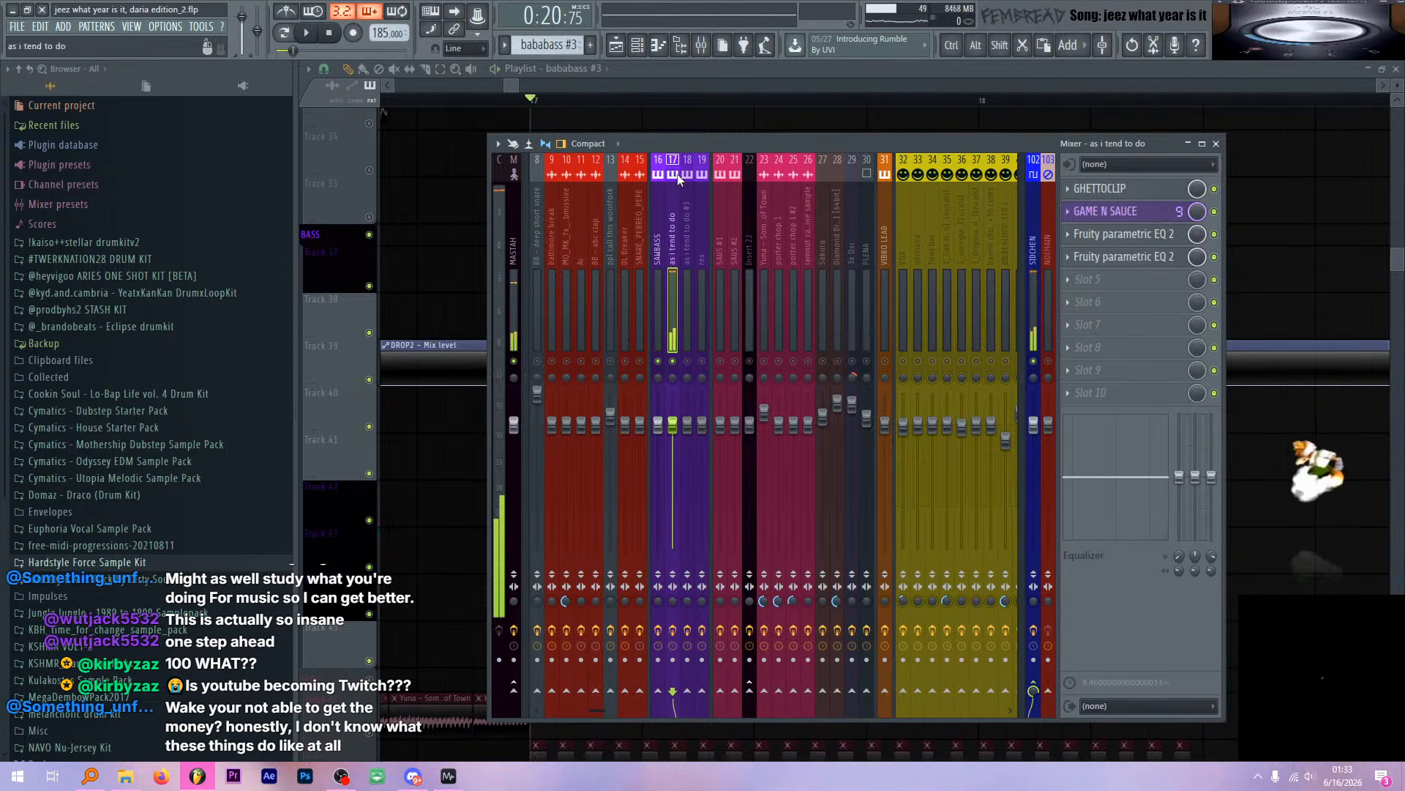
Unmute all channels in the BASS group and play the layered bababass patterns from bar 17
{"action": "left_click", "coordinate": [703, 48]}
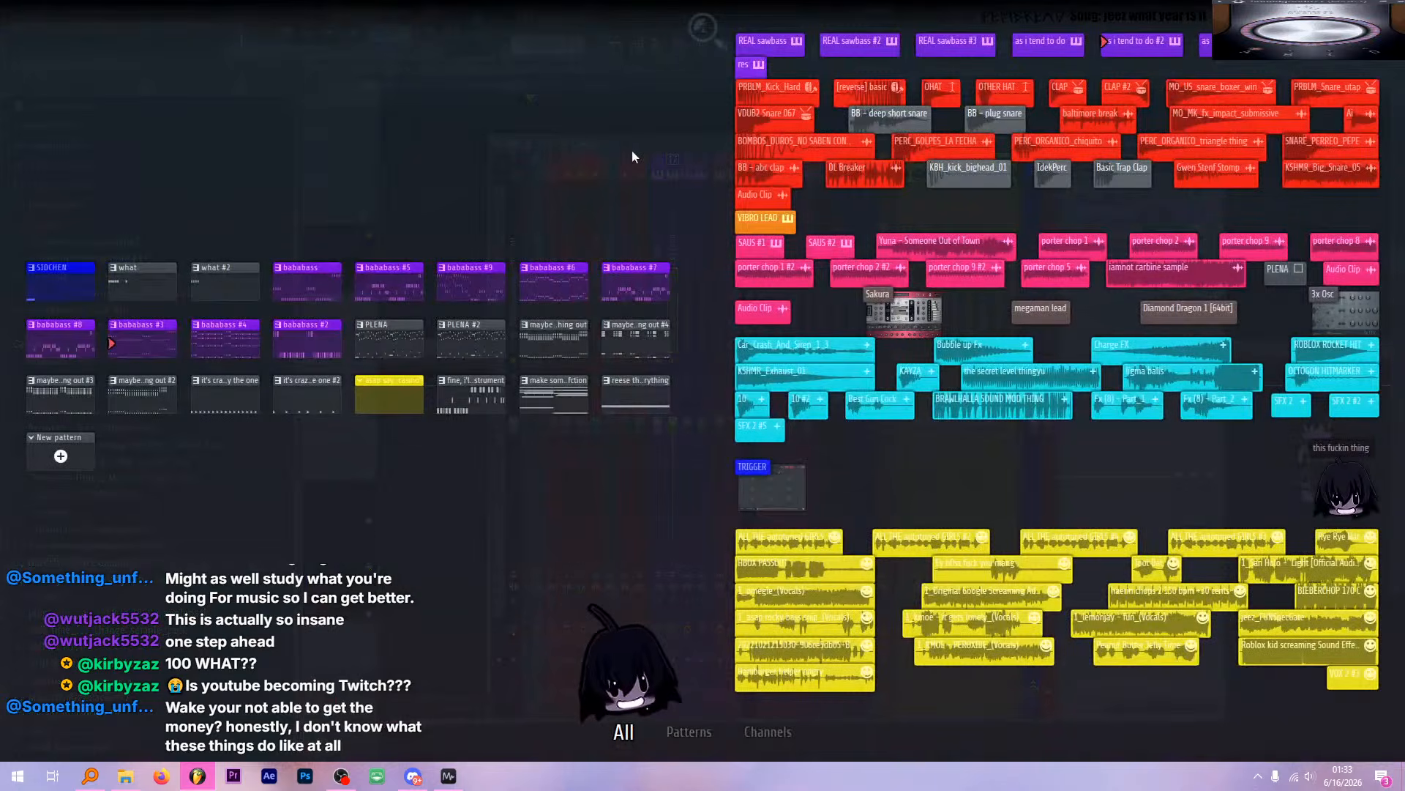
{"action": "left_click", "coordinate": [670, 112]}
{"action": "left_click", "coordinate": [637, 46]}
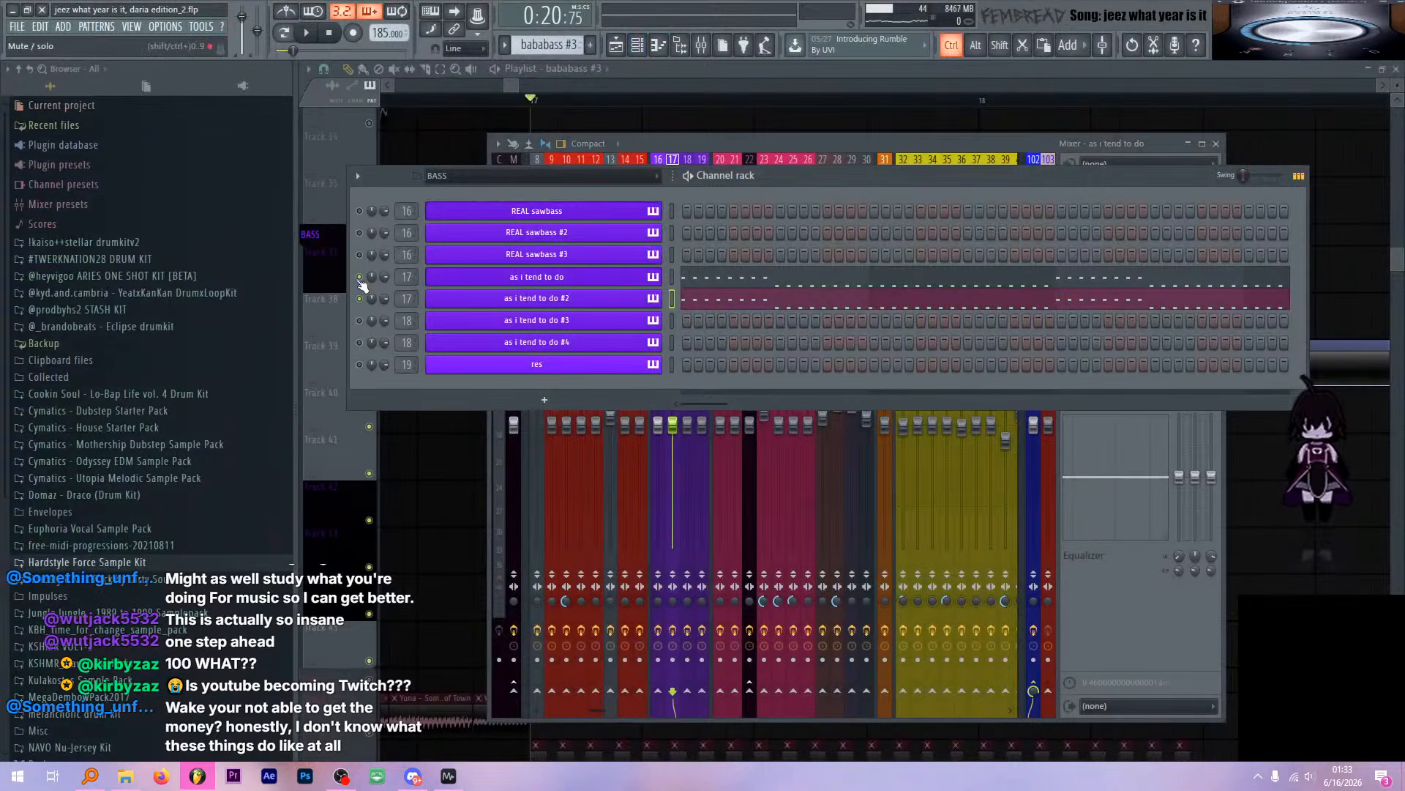
{"action": "key", "text": "space"}
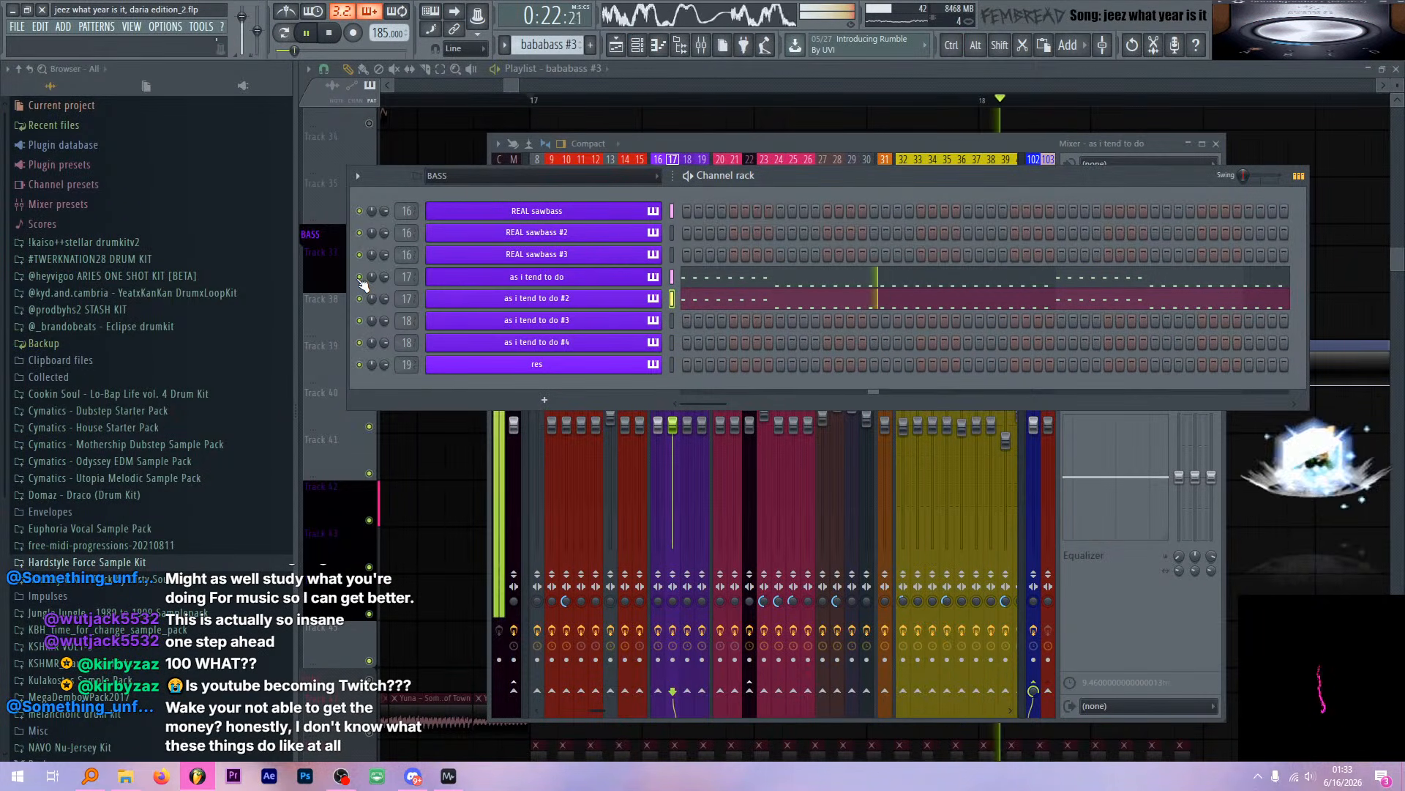
{"action": "left_click", "coordinate": [703, 48]}
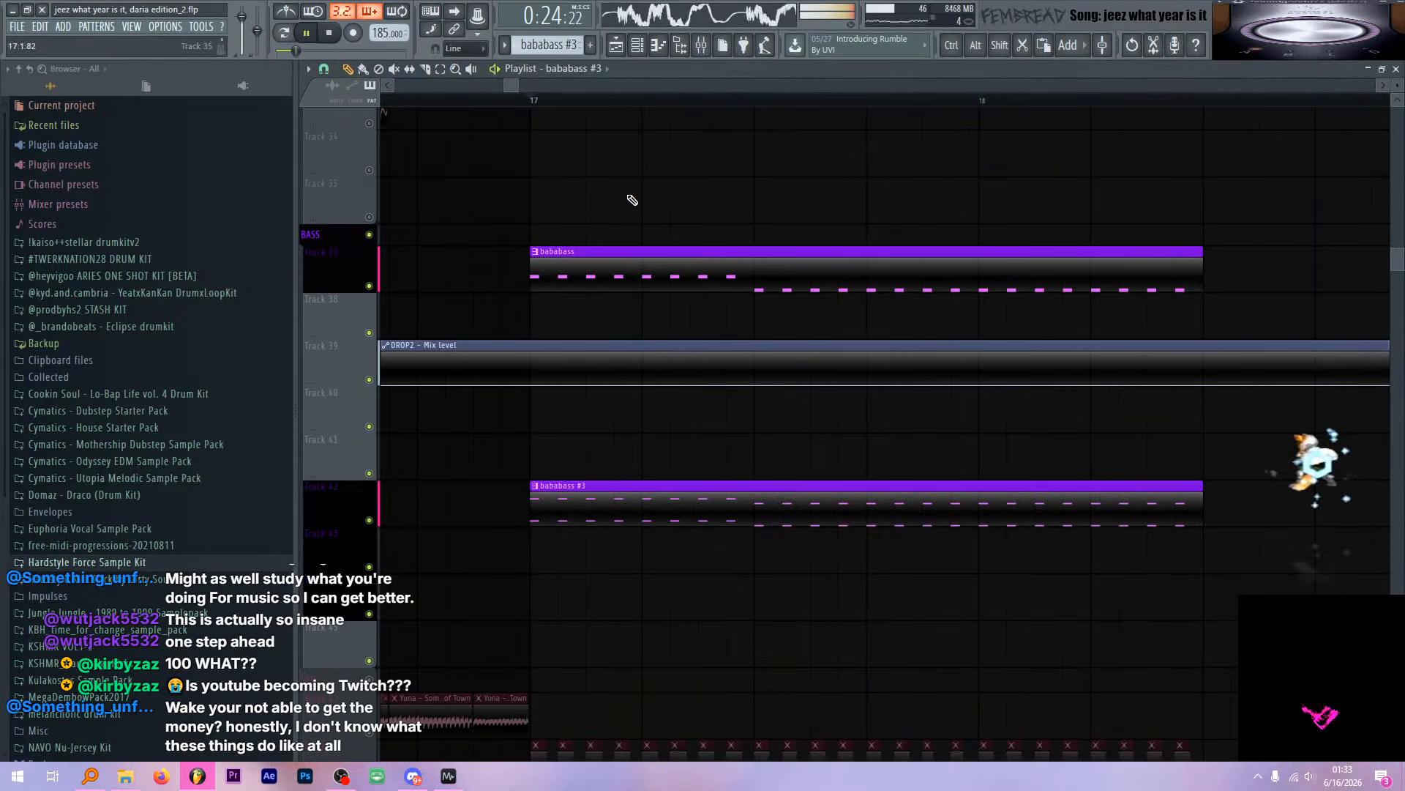
{"action": "left_click", "coordinate": [702, 49]}
{"action": "key", "text": "space"}
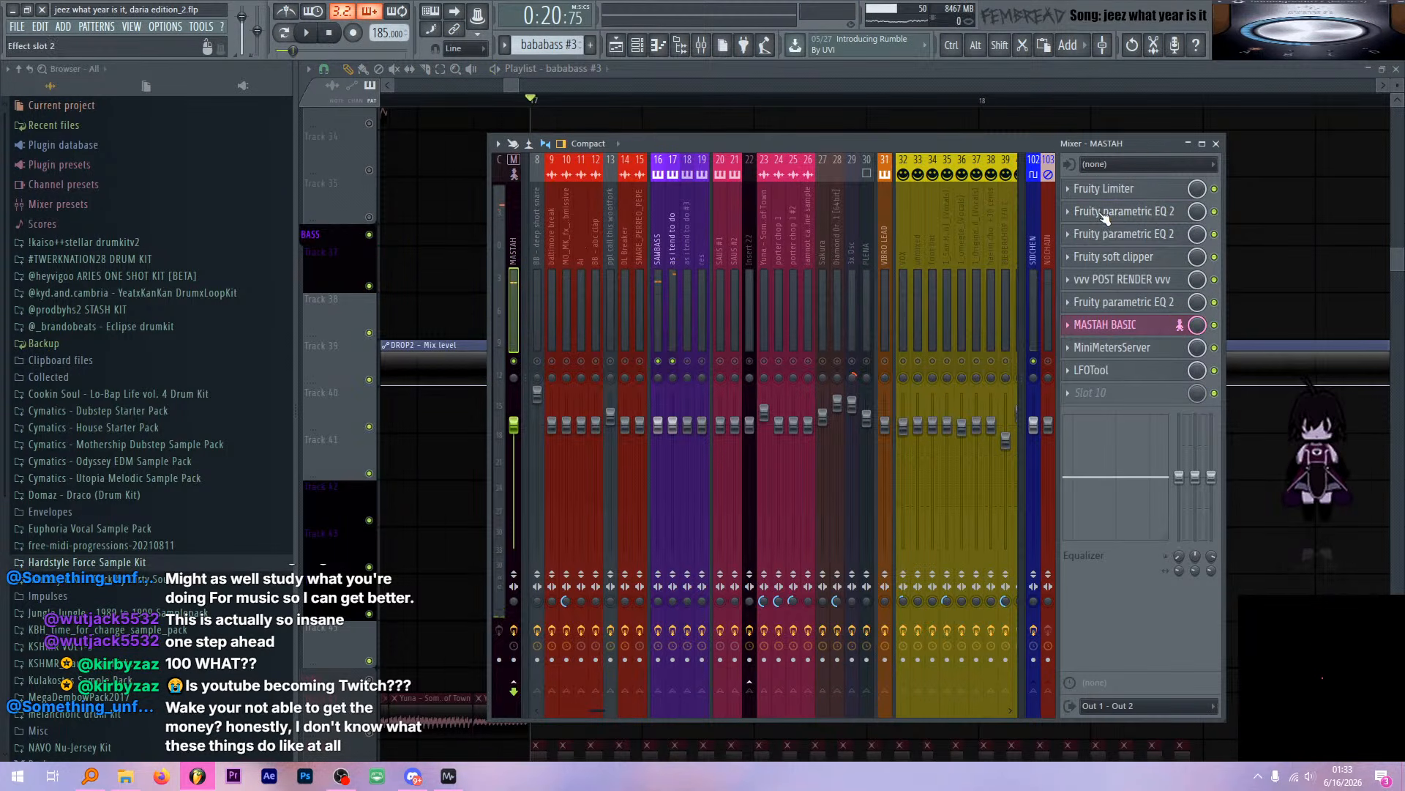
Examine the limiter, parametric EQs and soft clipper in the MASTAH track's effect chain
{"action": "left_click", "coordinate": [1140, 188]}
{"action": "left_click", "coordinate": [1139, 188]}
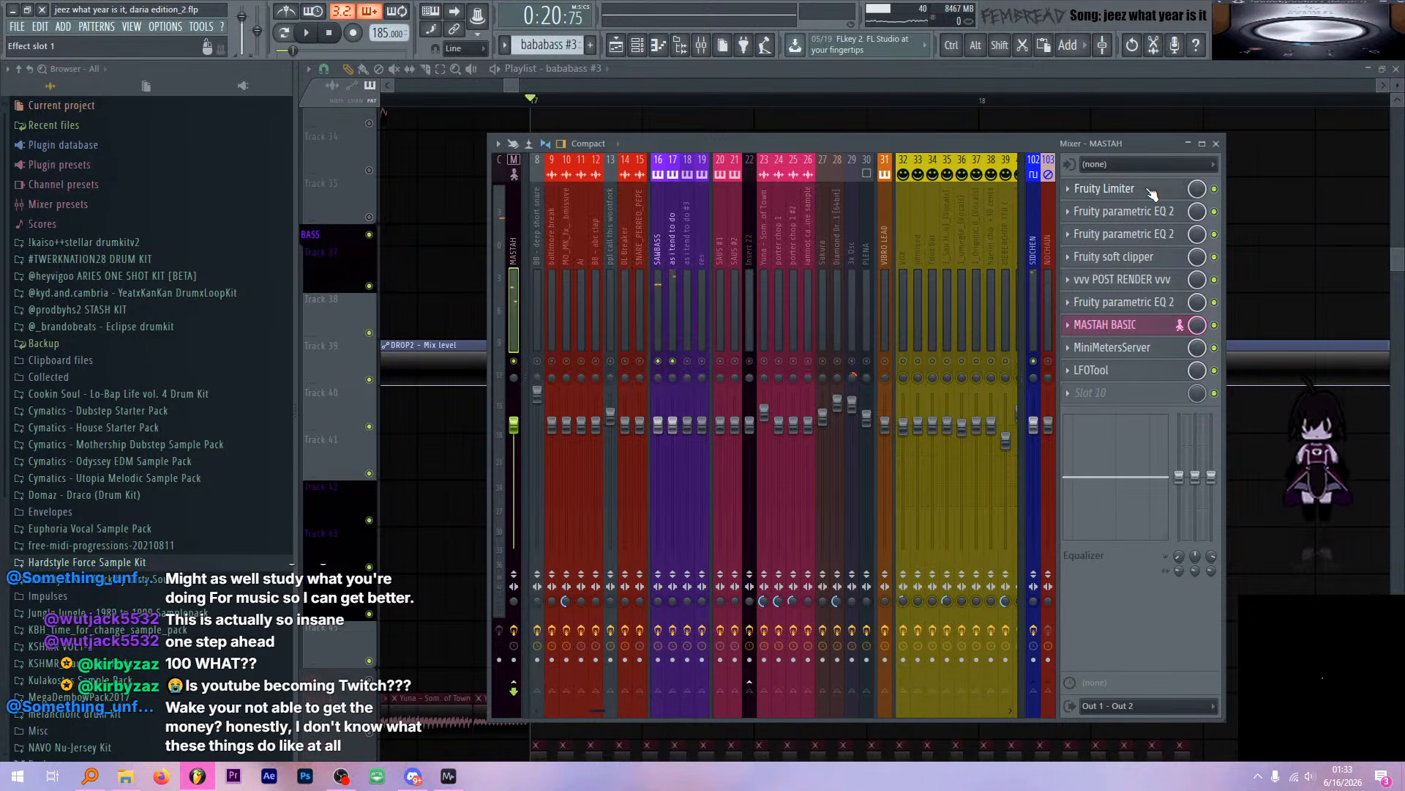
{"action": "left_click", "coordinate": [1153, 211]}
{"action": "left_click", "coordinate": [1127, 188]}
{"action": "left_click", "coordinate": [1149, 211]}
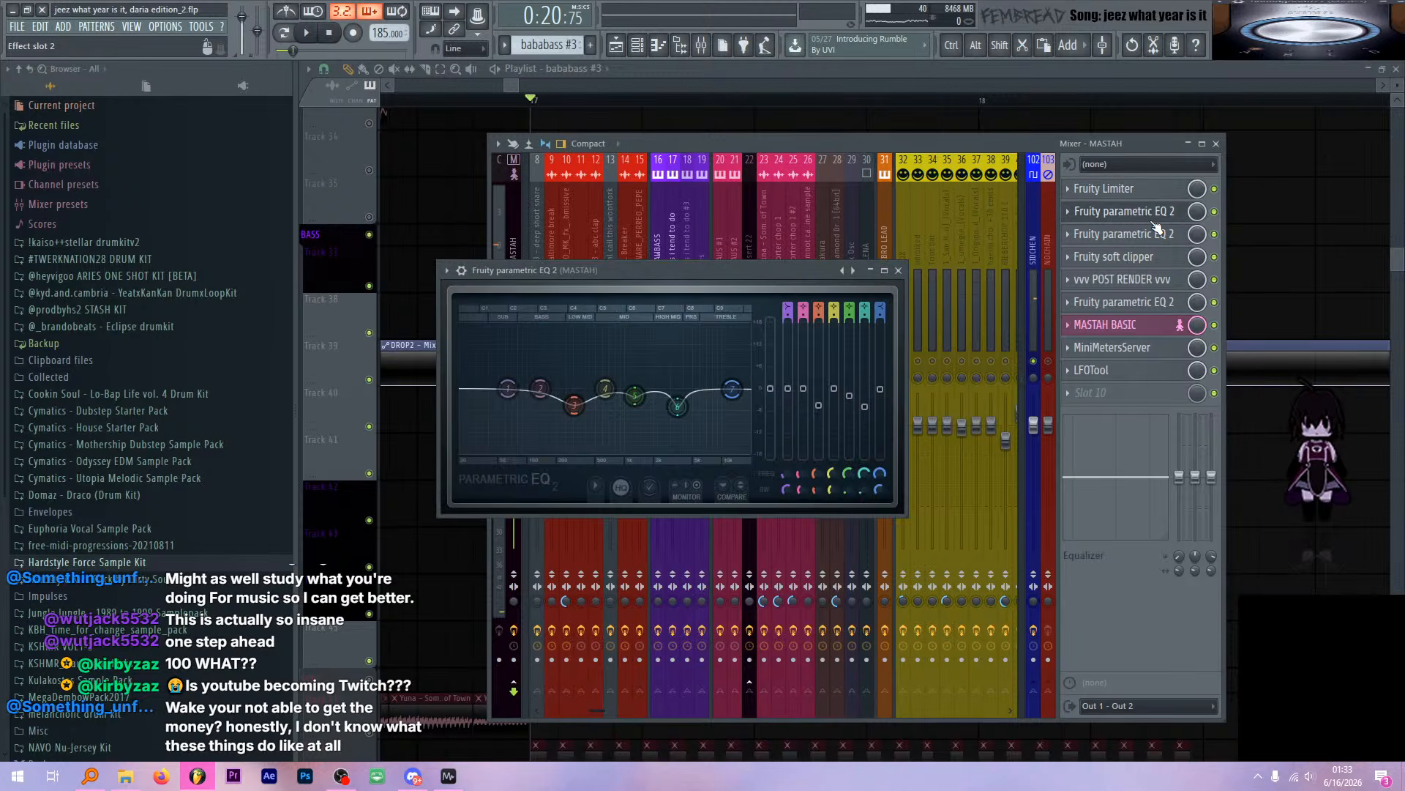
{"action": "left_click", "coordinate": [1153, 214]}
{"action": "left_click", "coordinate": [1153, 235]}
{"action": "left_click", "coordinate": [1153, 236]}
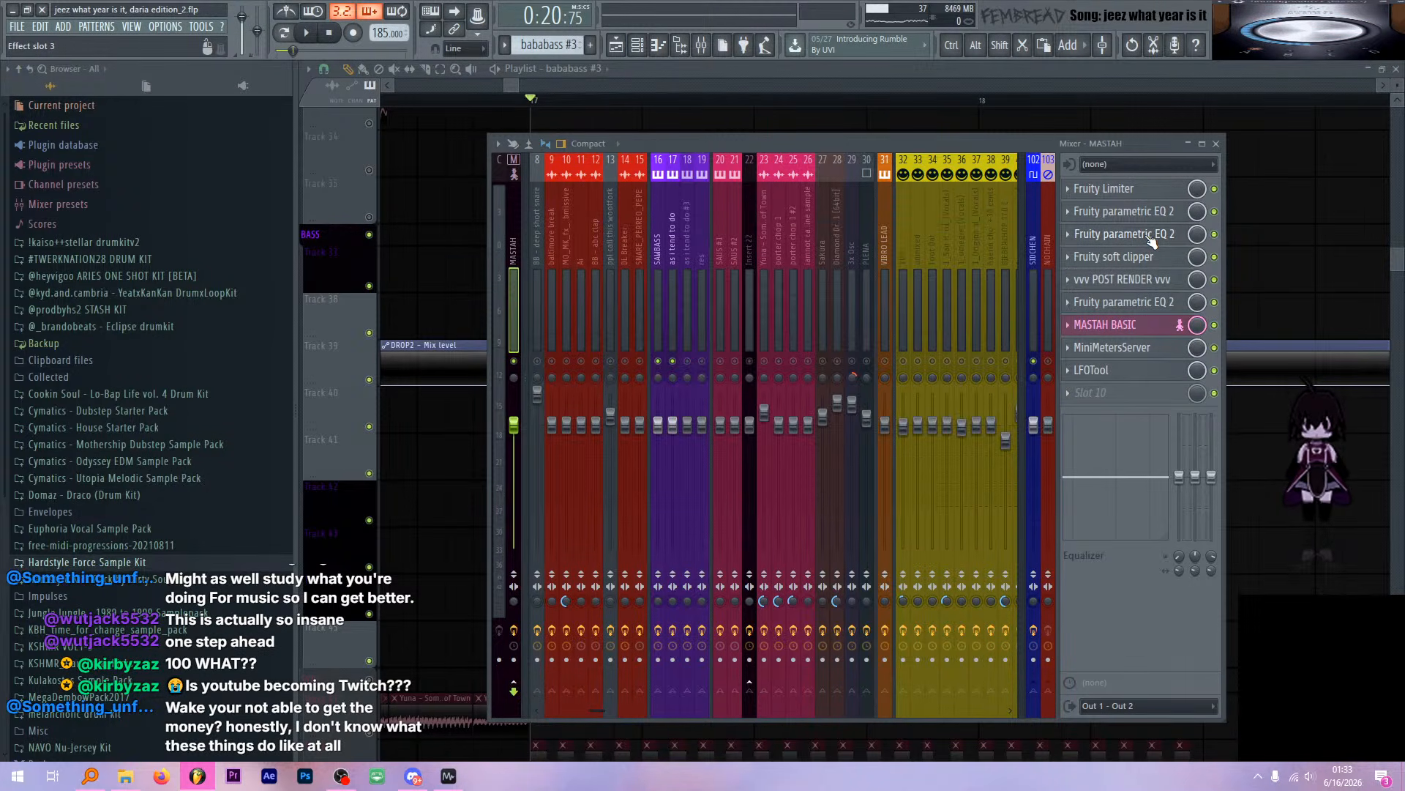
{"action": "left_click", "coordinate": [1148, 256]}
{"action": "left_click", "coordinate": [1148, 256]}
{"action": "left_click", "coordinate": [1133, 302]}
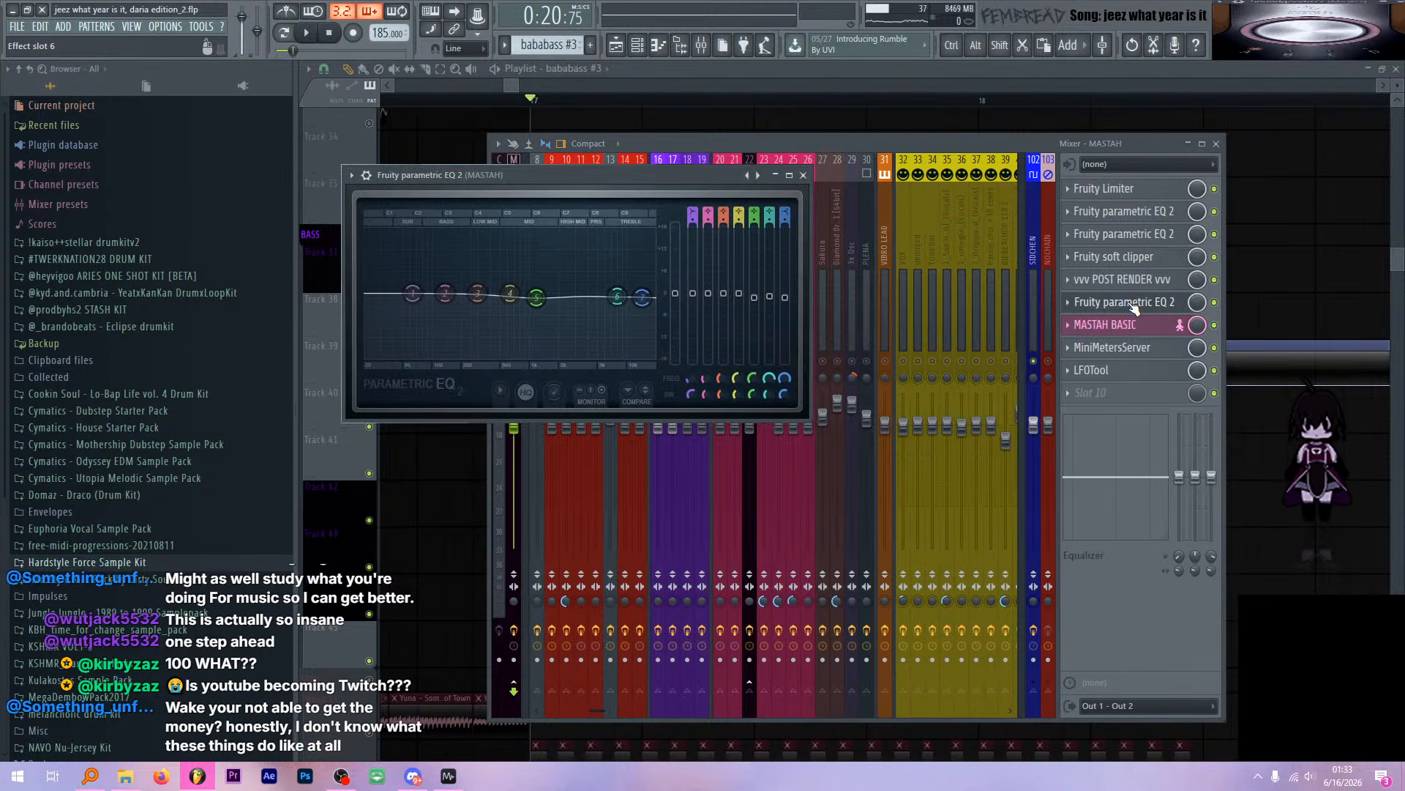
{"action": "left_click", "coordinate": [1134, 304]}
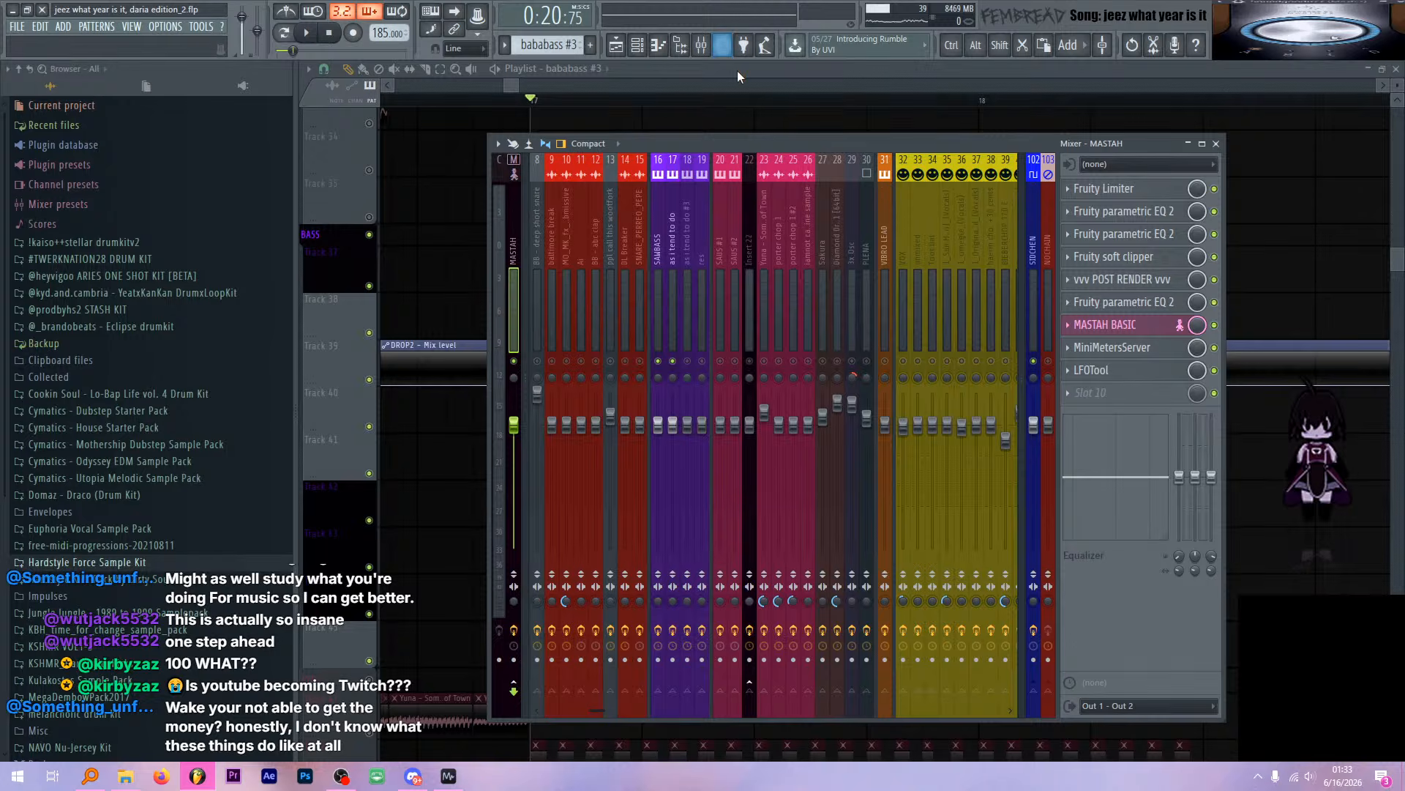
Solo the SYNF track group in the playlist and play its clips from bar 17
{"action": "left_click", "coordinate": [702, 46]}
{"action": "scroll", "coordinate": [635, 196], "scroll_direction": "down", "scroll_amount": 5}
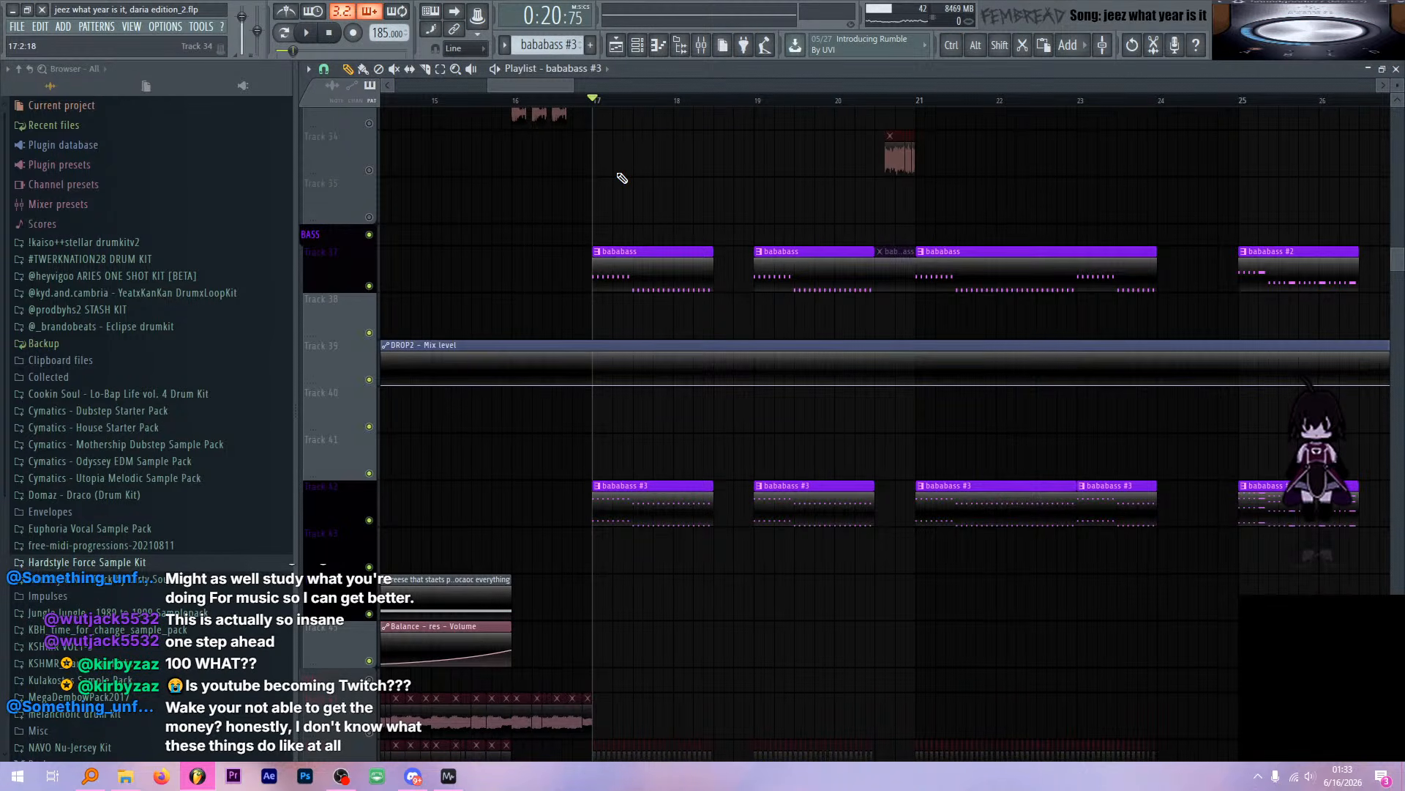
{"action": "scroll", "coordinate": [659, 187], "scroll_direction": "up", "scroll_amount": 3}
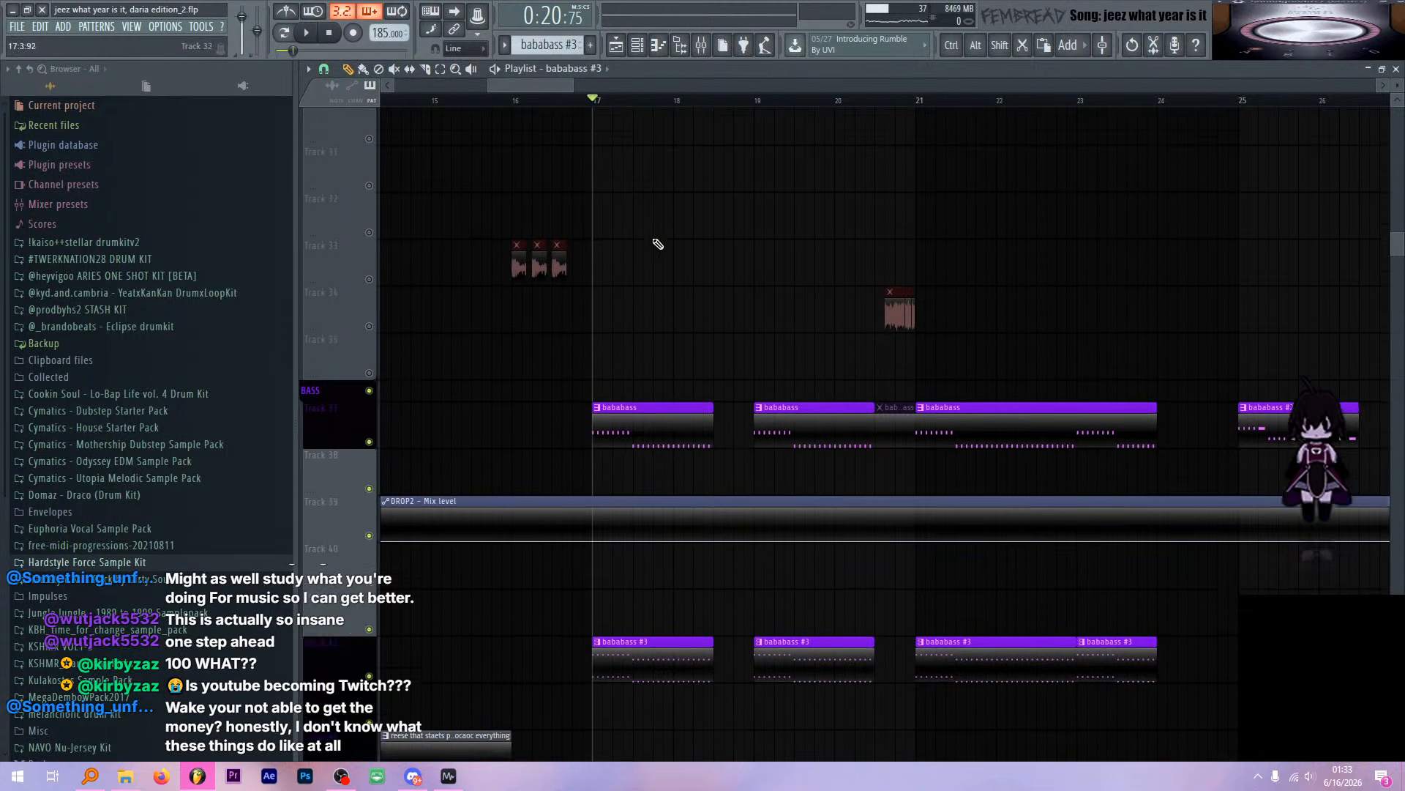
{"action": "scroll", "coordinate": [639, 304], "scroll_direction": "up", "scroll_amount": 3}
{"action": "scroll", "coordinate": [666, 310], "scroll_direction": "down", "scroll_amount": 10}
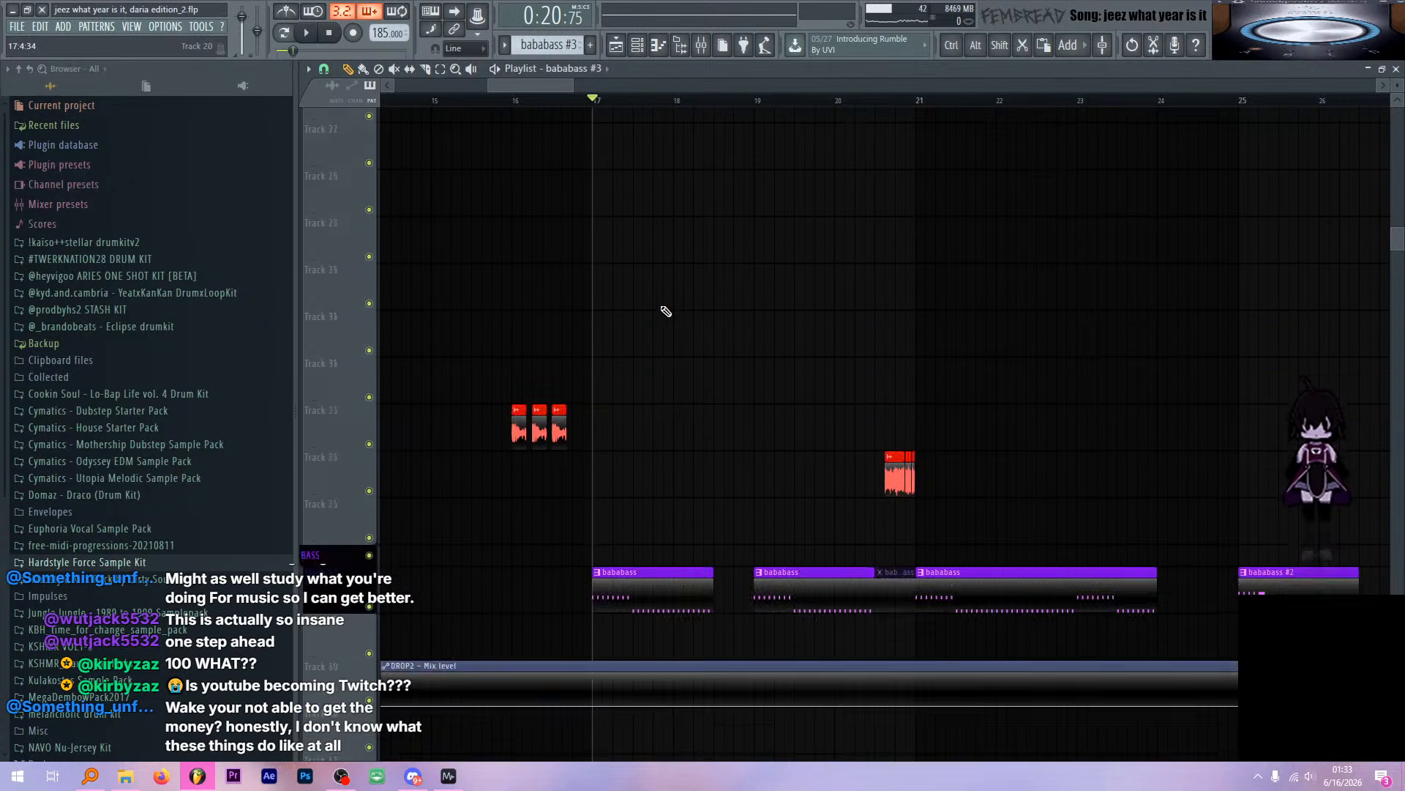
{"action": "right_click", "coordinate": [370, 211]}
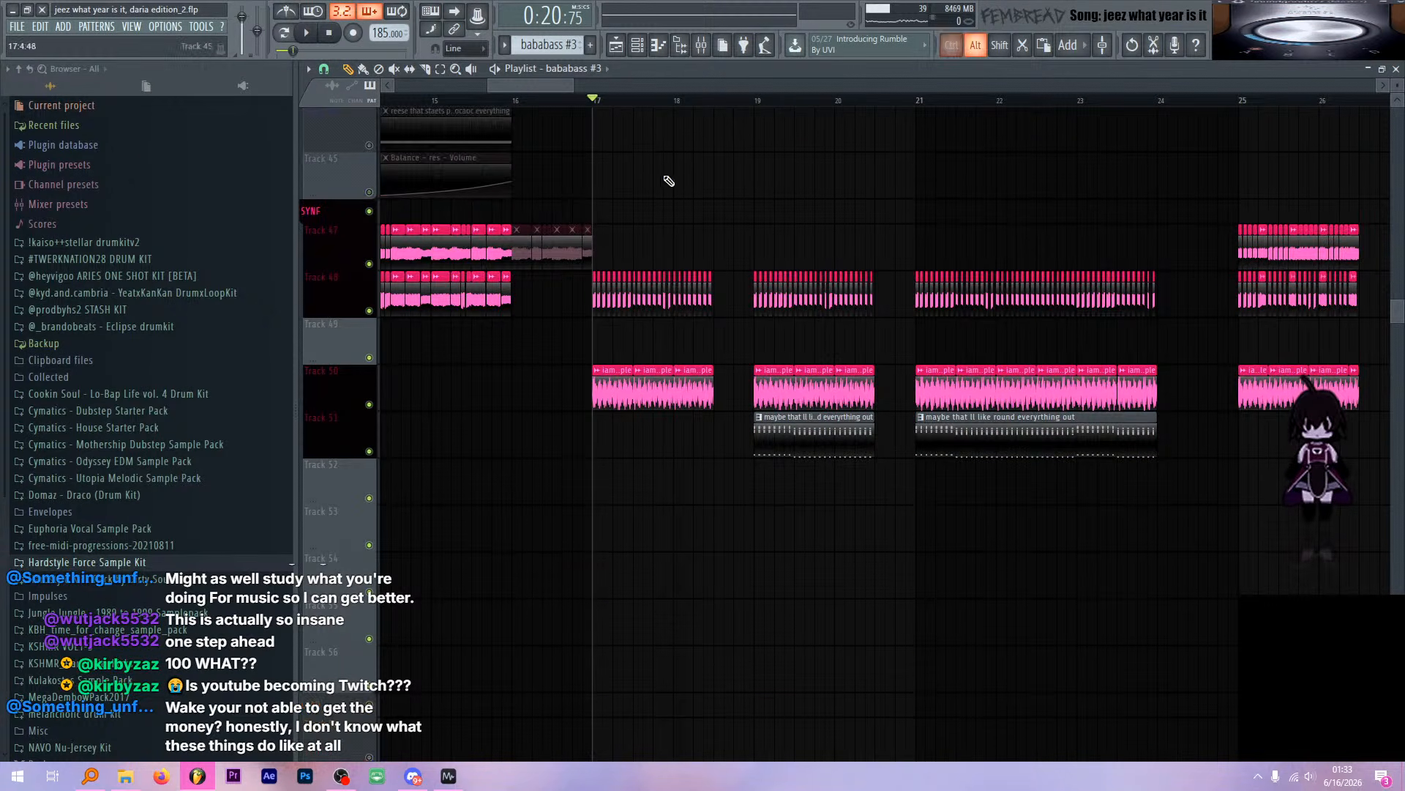
{"action": "scroll", "coordinate": [660, 180], "scroll_direction": "up", "scroll_amount": 2}
{"action": "scroll", "coordinate": [652, 186], "scroll_direction": "down", "scroll_amount": 2}
{"action": "scroll", "coordinate": [612, 214], "scroll_direction": "up", "scroll_amount": 5}
{"action": "key", "text": "space"}
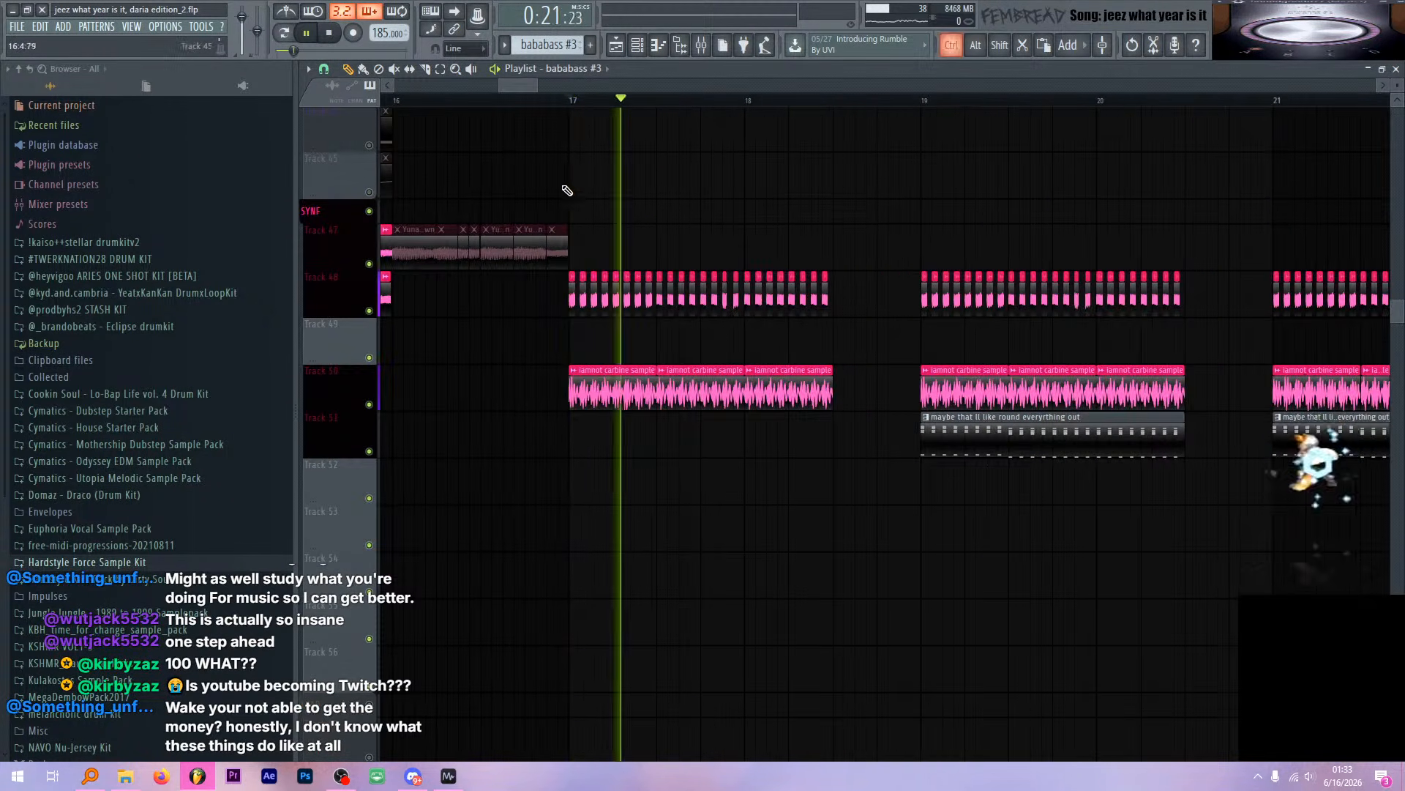
Unmute all mixer tracks and replay the SYNF clips from bar 17 with the mixer levels in view
{"action": "scroll", "coordinate": [568, 188], "scroll_direction": "up", "scroll_amount": 1}
{"action": "key", "text": "space"}
{"action": "left_click", "coordinate": [702, 45]}
{"action": "key", "text": "space"}
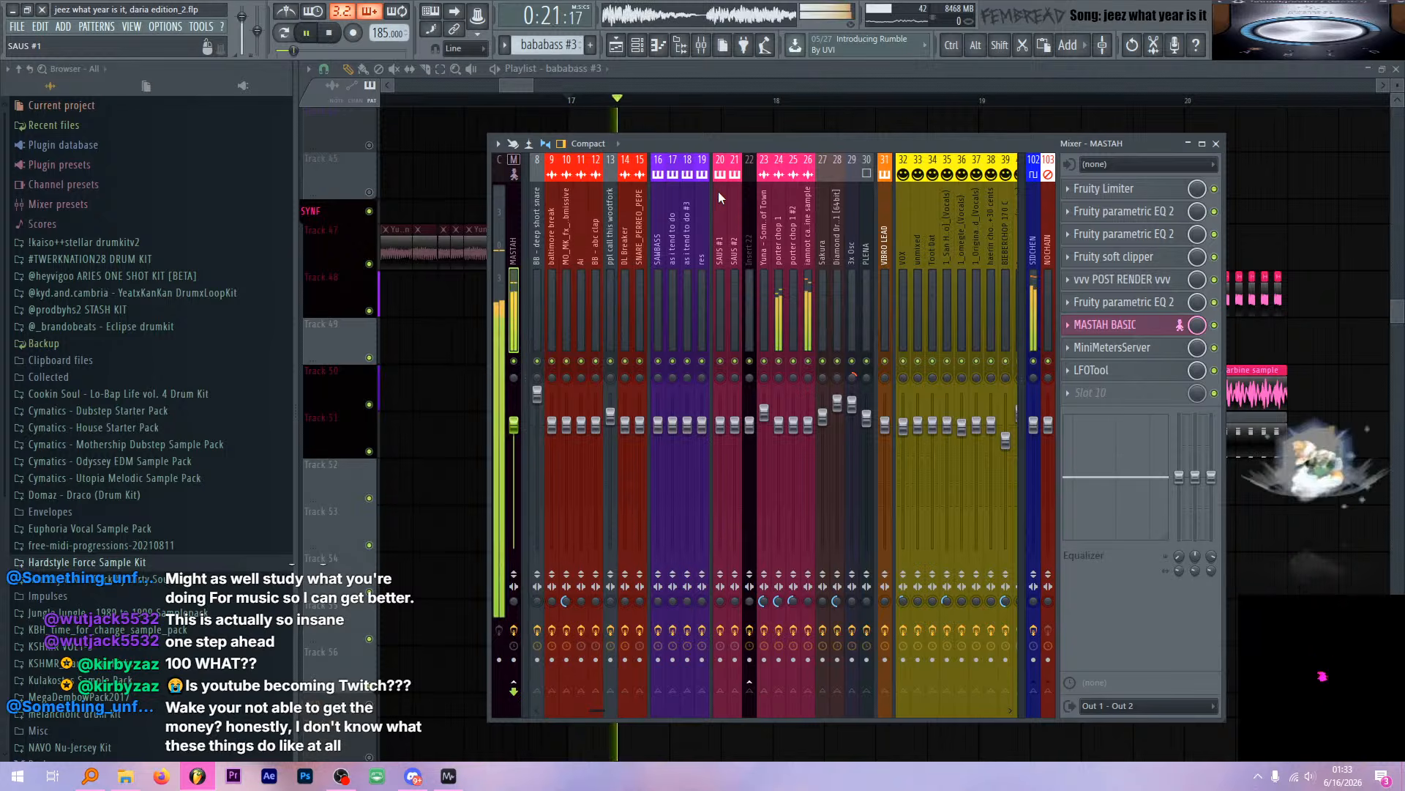
Check the effect slots of the porter chop 1 mixer track, close the mixer and stop playback
{"action": "left_click", "coordinate": [778, 218]}
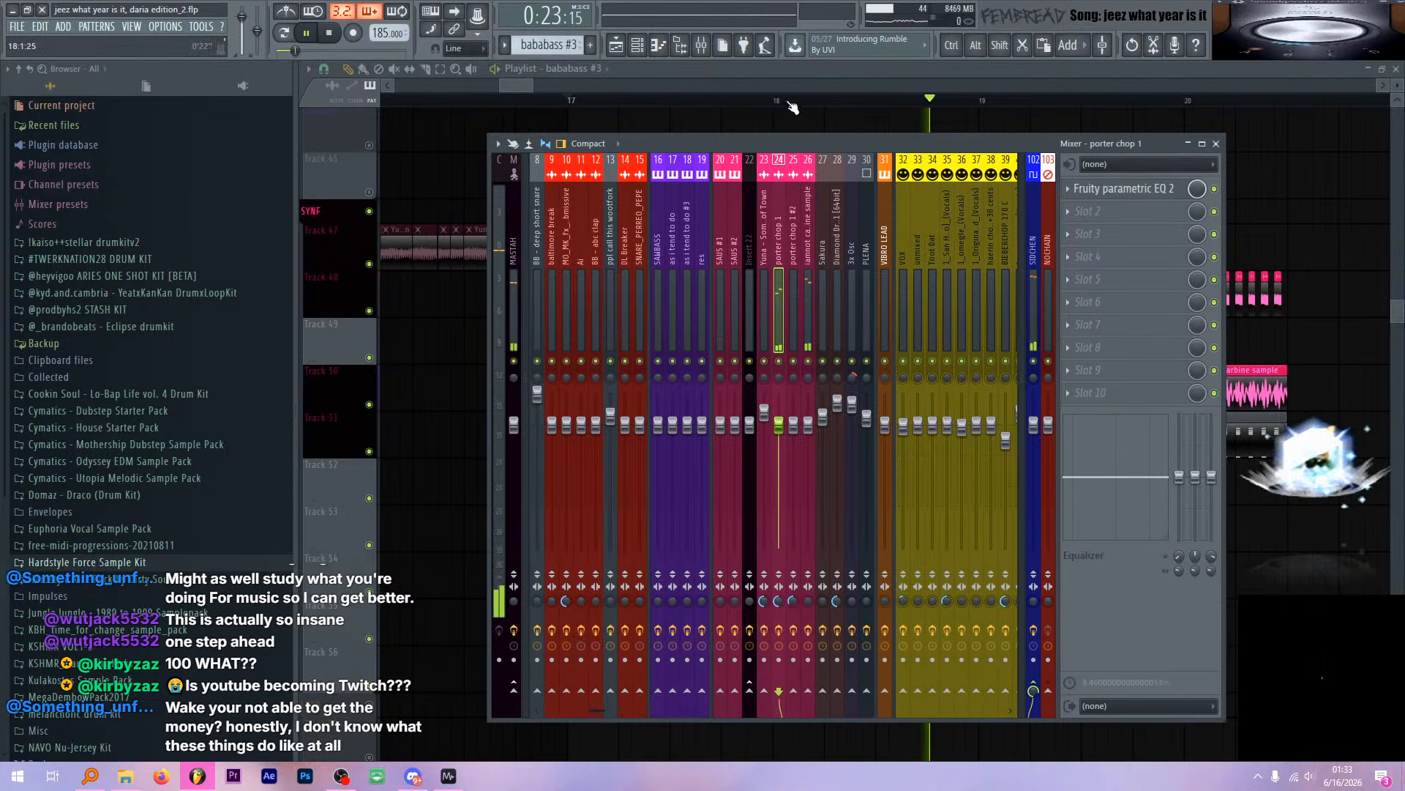
{"action": "left_click", "coordinate": [702, 45]}
{"action": "scroll", "coordinate": [686, 187], "scroll_direction": "down", "scroll_amount": 2}
{"action": "key", "text": "space"}
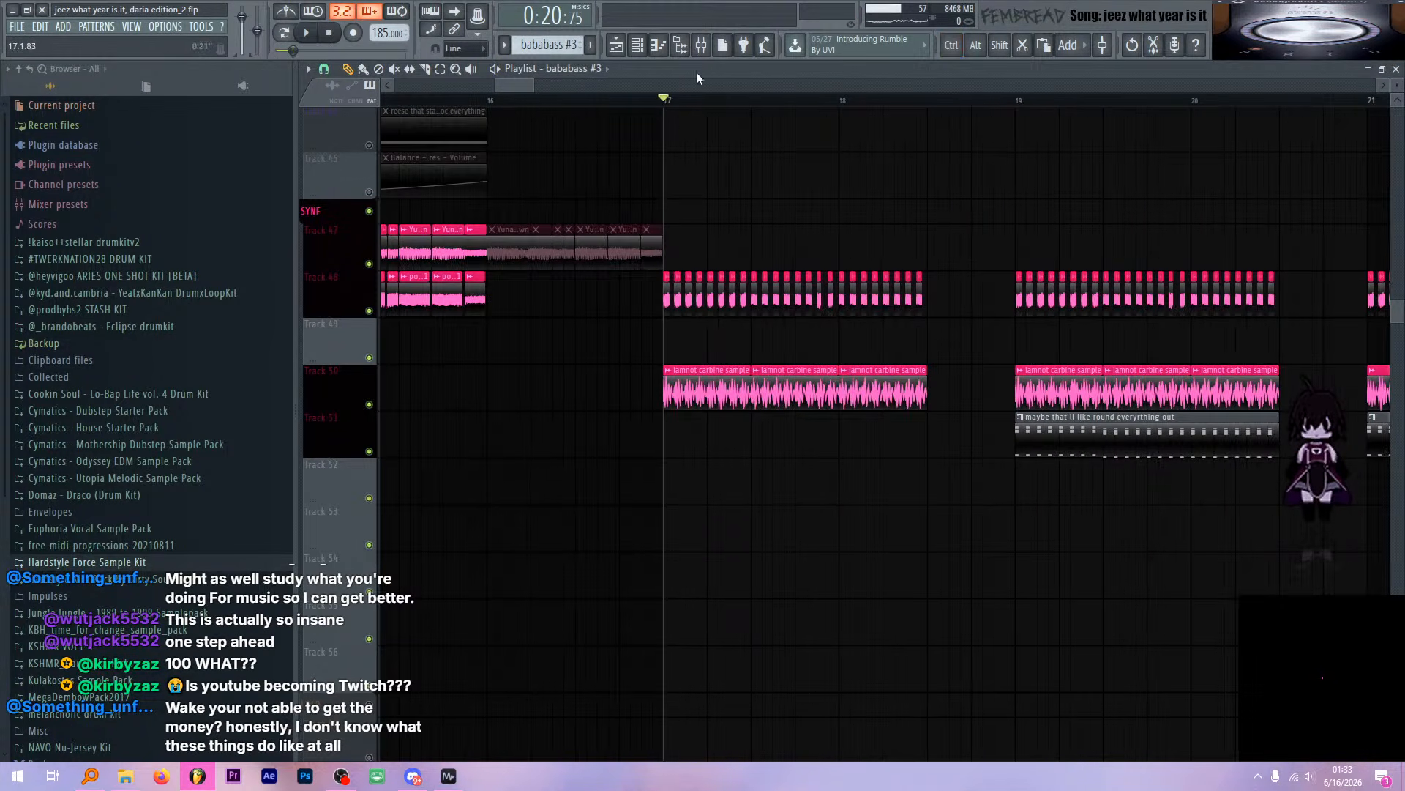
Solo Track 50 in the playlist and play the iamnot carbine sample from bar 17 with its mixer track selected
{"action": "scroll", "coordinate": [689, 280], "scroll_direction": "up", "scroll_amount": 2}
{"action": "left_click", "coordinate": [369, 405], "text": "ctrl"}
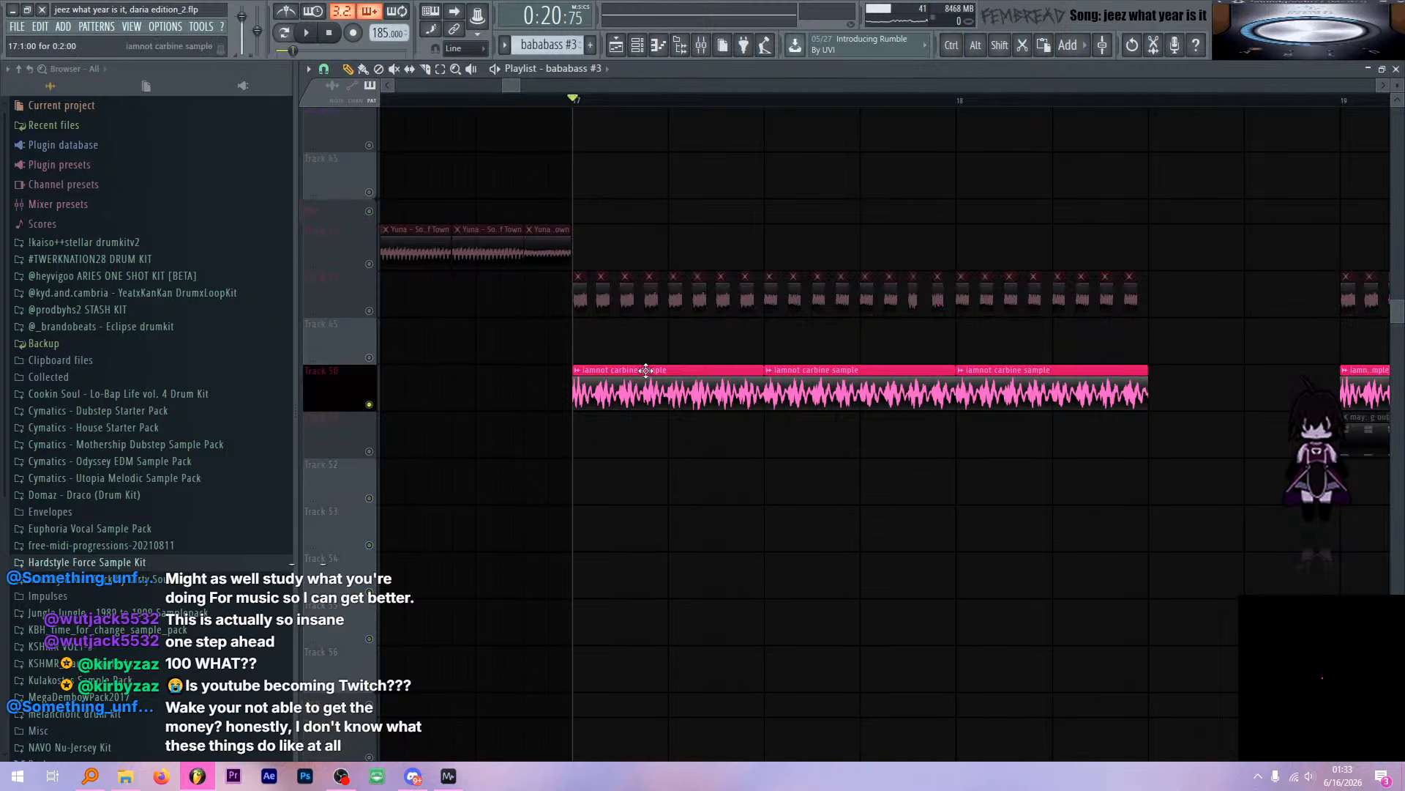
{"action": "scroll", "coordinate": [661, 364], "scroll_direction": "down", "scroll_amount": 2}
{"action": "scroll", "coordinate": [661, 363], "scroll_direction": "up", "scroll_amount": 4}
{"action": "scroll", "coordinate": [661, 364], "scroll_direction": "up", "scroll_amount": 1}
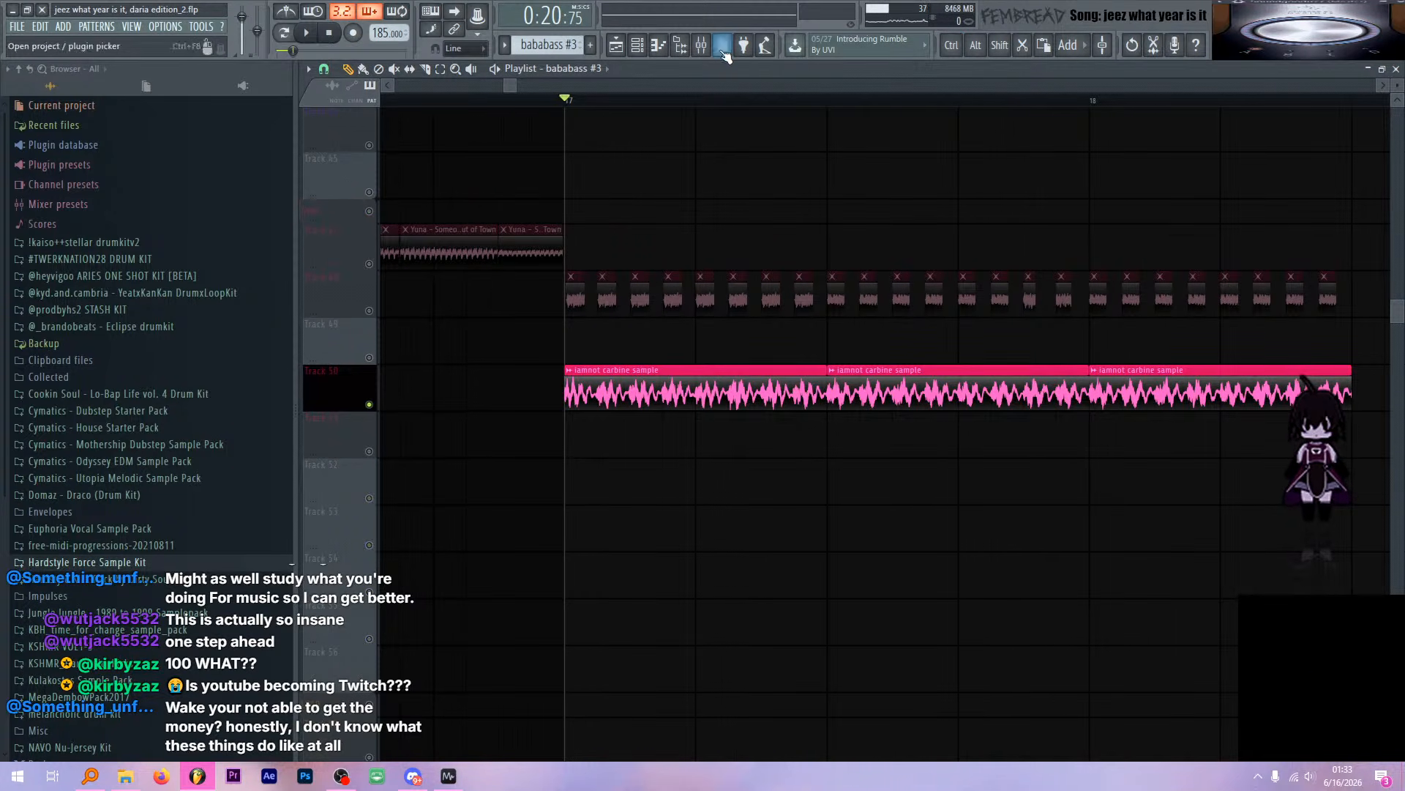
{"action": "key", "text": "space"}
{"action": "key", "text": "F9"}
{"action": "left_click", "coordinate": [808, 244]}
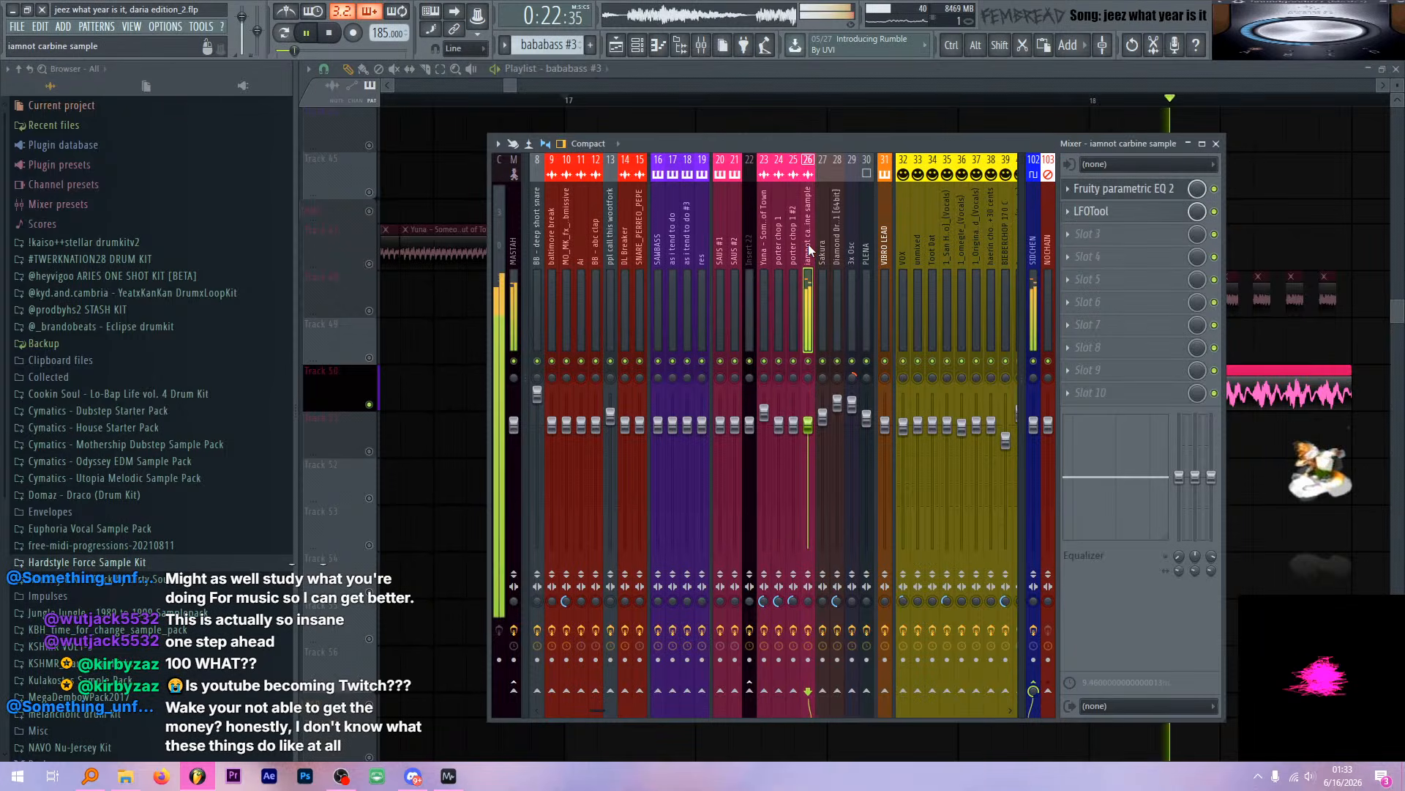
Replay the iamnot carbine sample from bar 17 and check its mixer track's effect slots
{"action": "key", "text": "space"}
{"action": "key", "text": "space"}
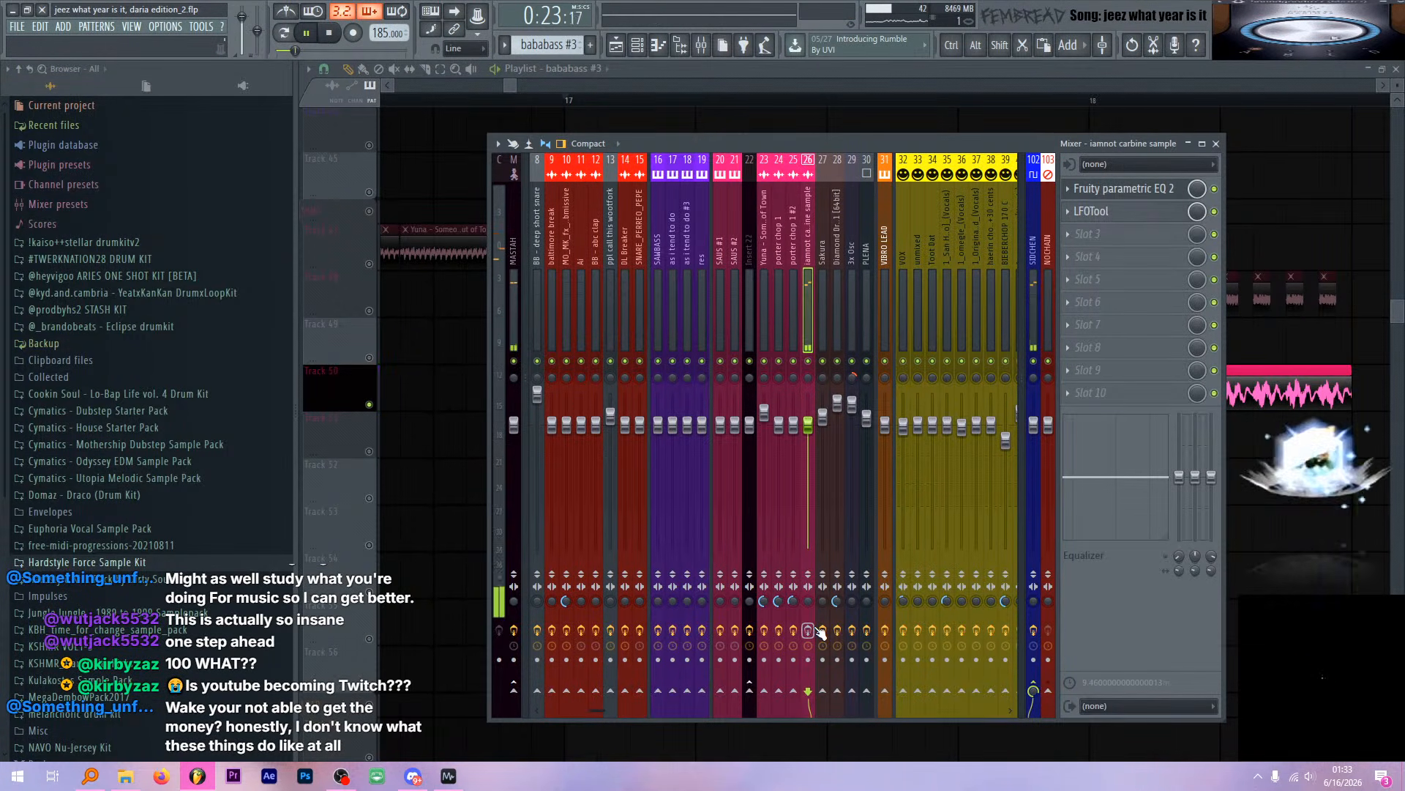
{"action": "left_click", "coordinate": [1124, 191]}
{"action": "left_click", "coordinate": [1123, 190]}
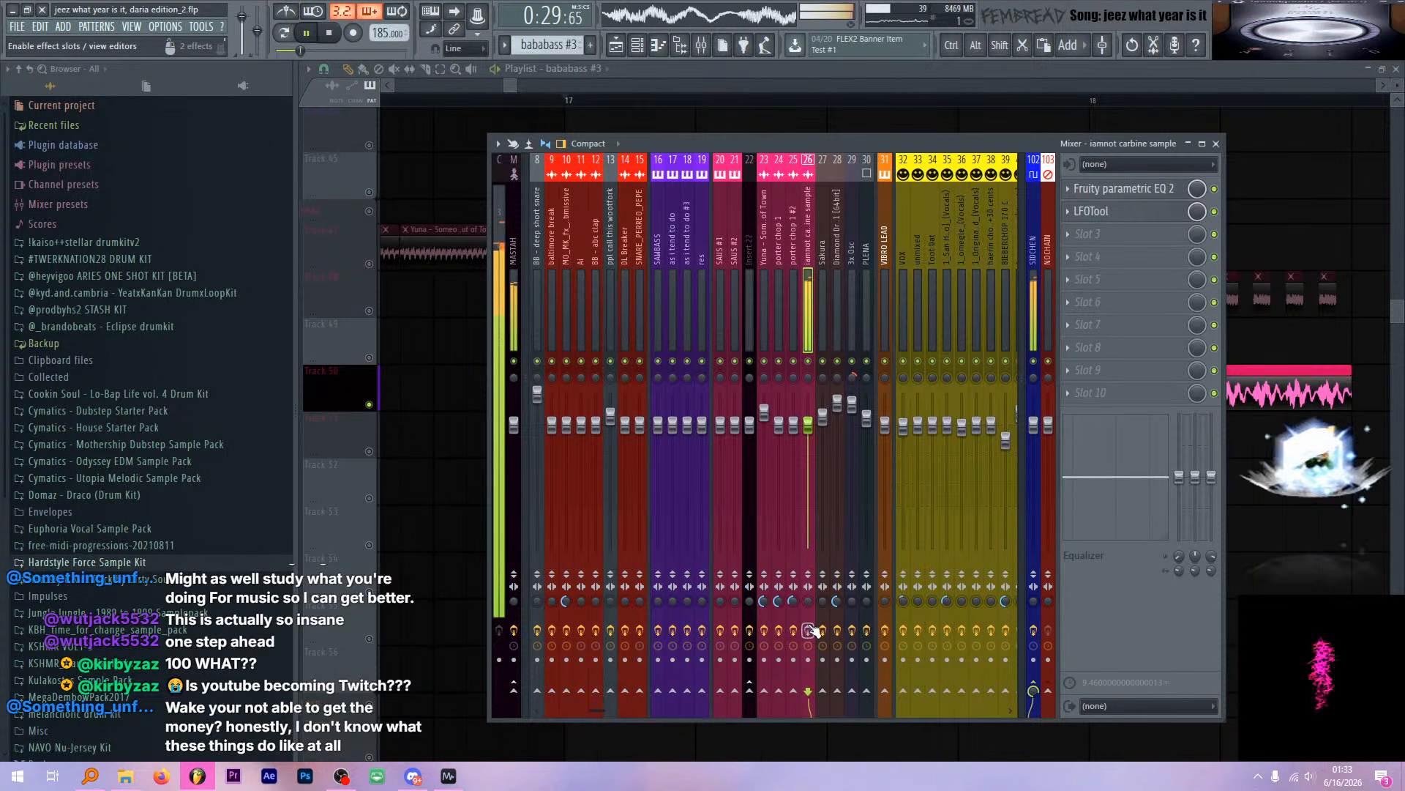
{"action": "key", "text": "space"}
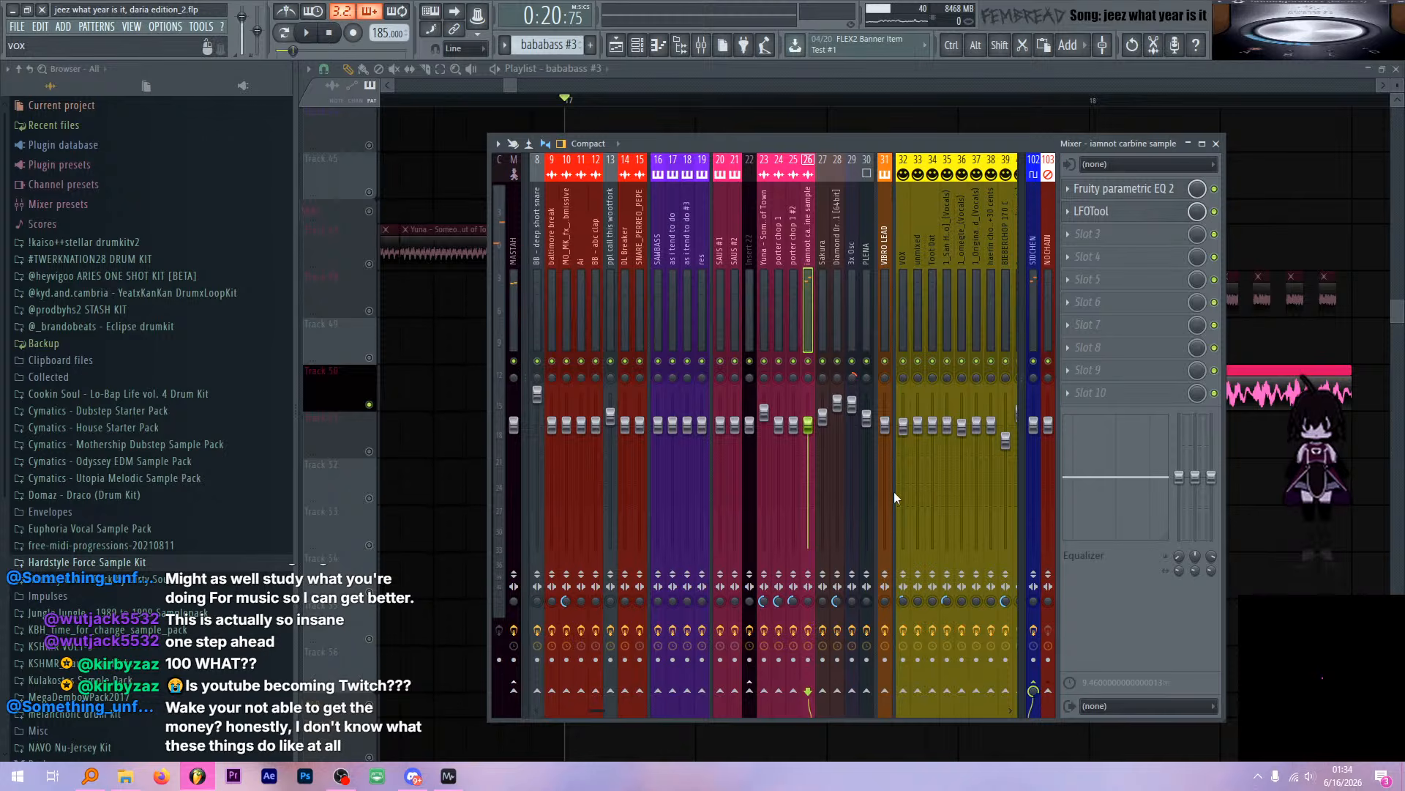
Solo the Fruity parametric EQ 2 slot on the iamnot carbine sample track and play the clips with its curve in view
{"action": "left_click", "coordinate": [1114, 192]}
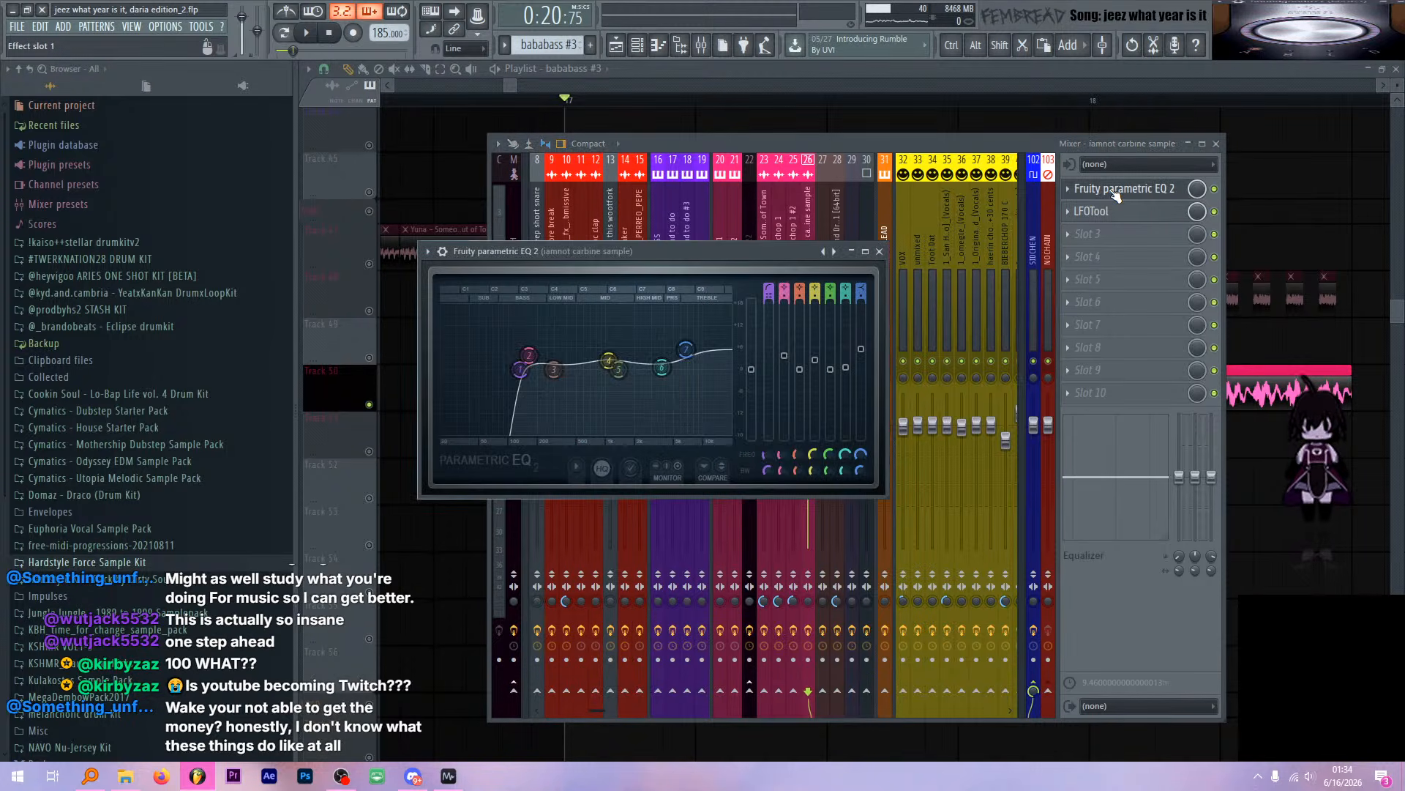
{"action": "left_click", "coordinate": [1215, 189], "text": "ctrl"}
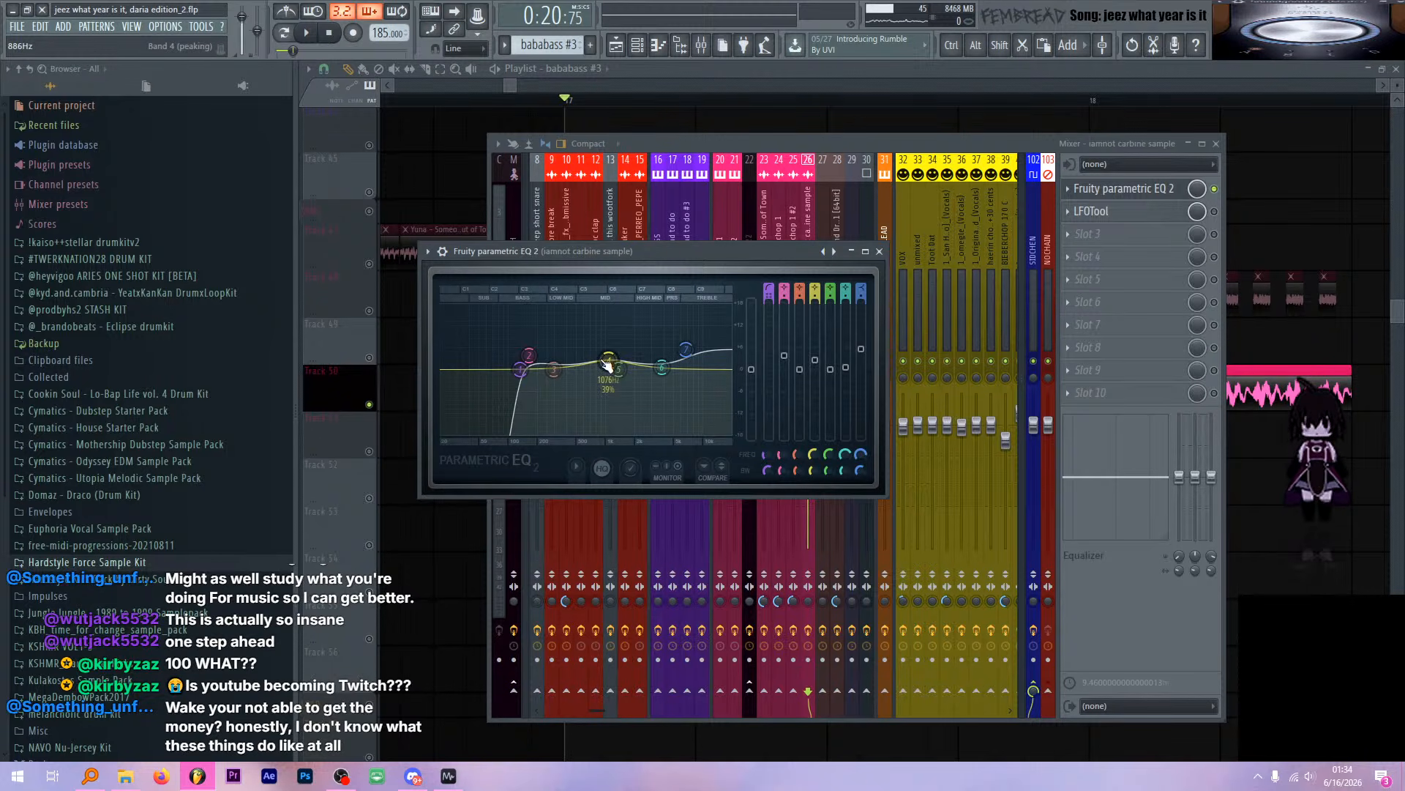
{"action": "key", "text": "space"}
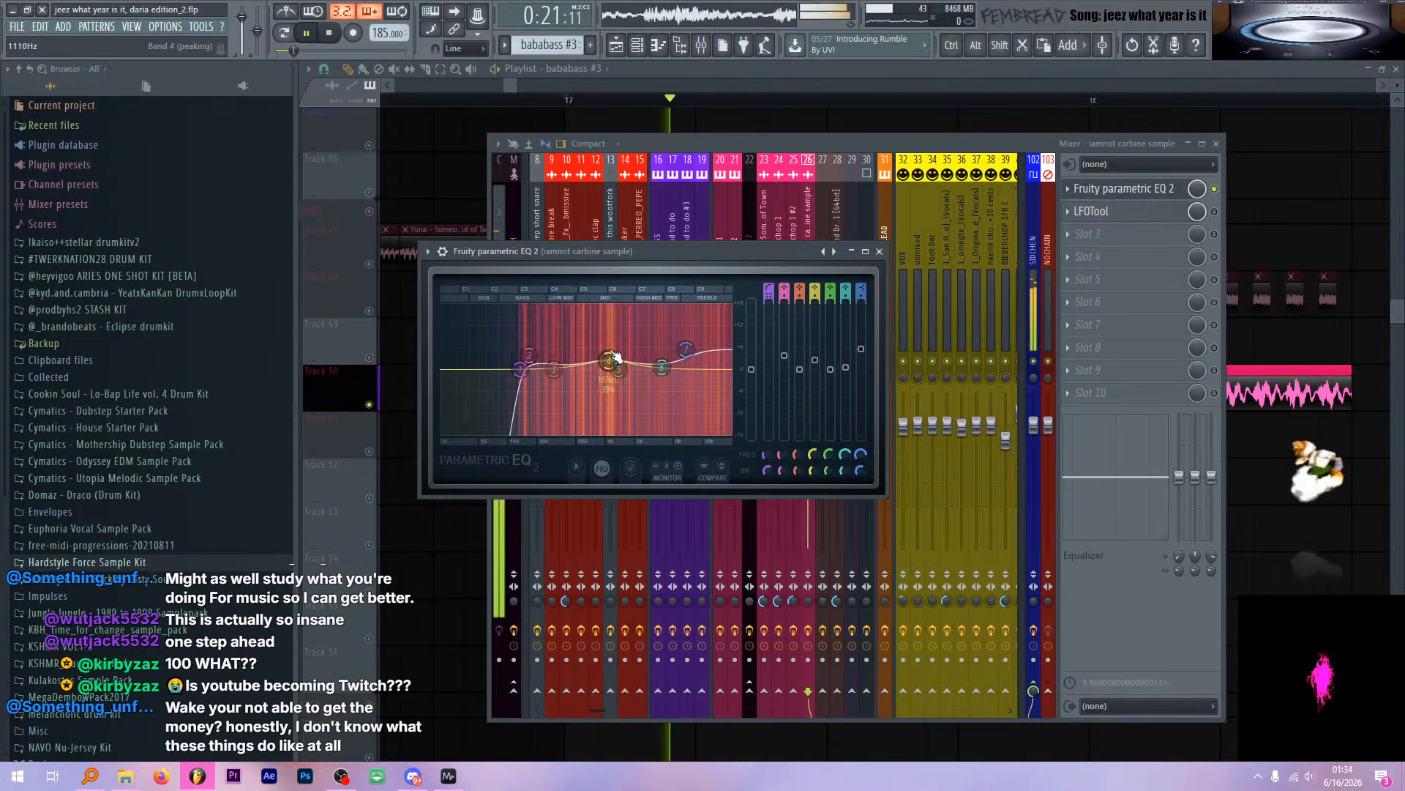
{"action": "left_click", "coordinate": [1146, 196]}
{"action": "key", "text": "space"}
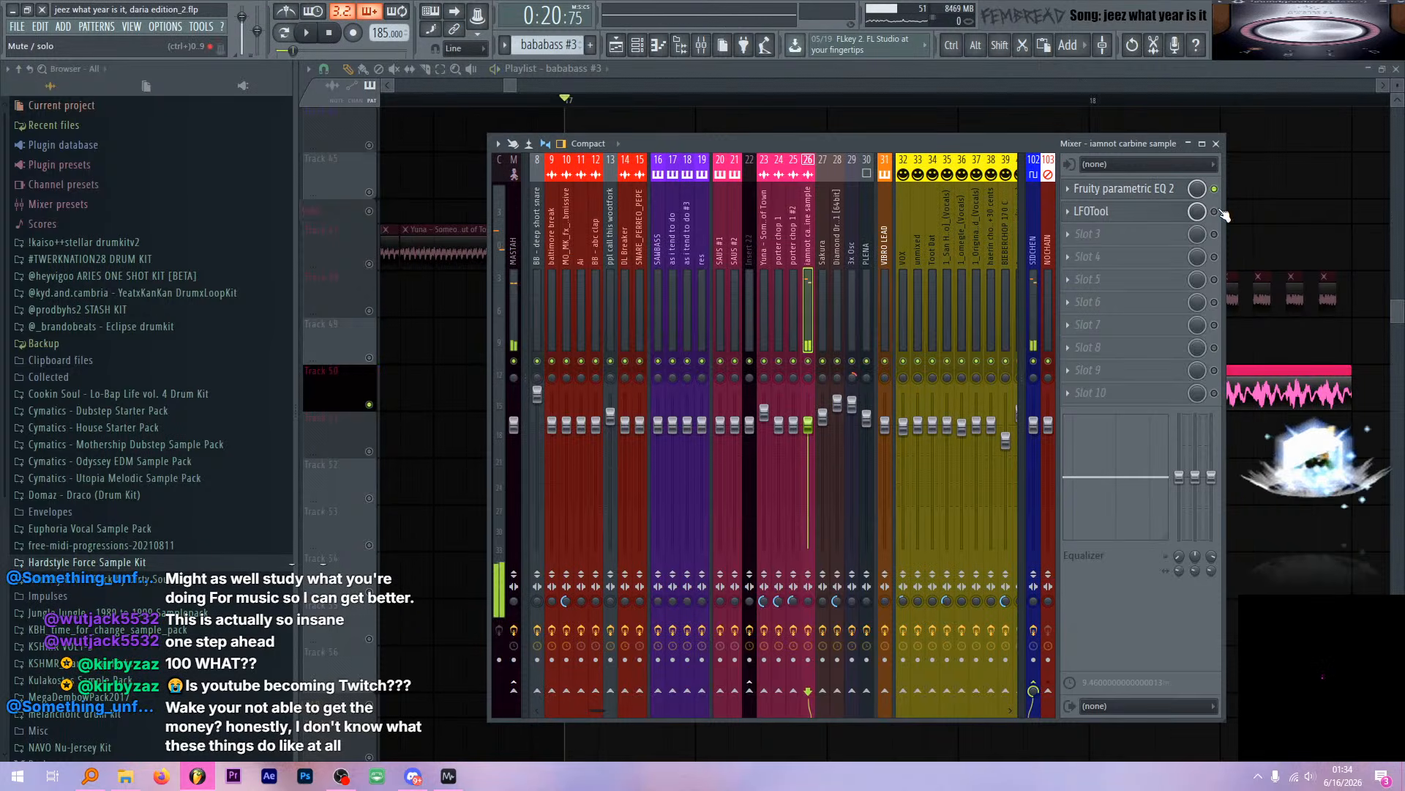
Enable LFOTool on the iamnot carbine sample track, play the clips with its curve in view, and re-enable all effect slots
{"action": "left_click", "coordinate": [1215, 211]}
{"action": "left_click", "coordinate": [1130, 213]}
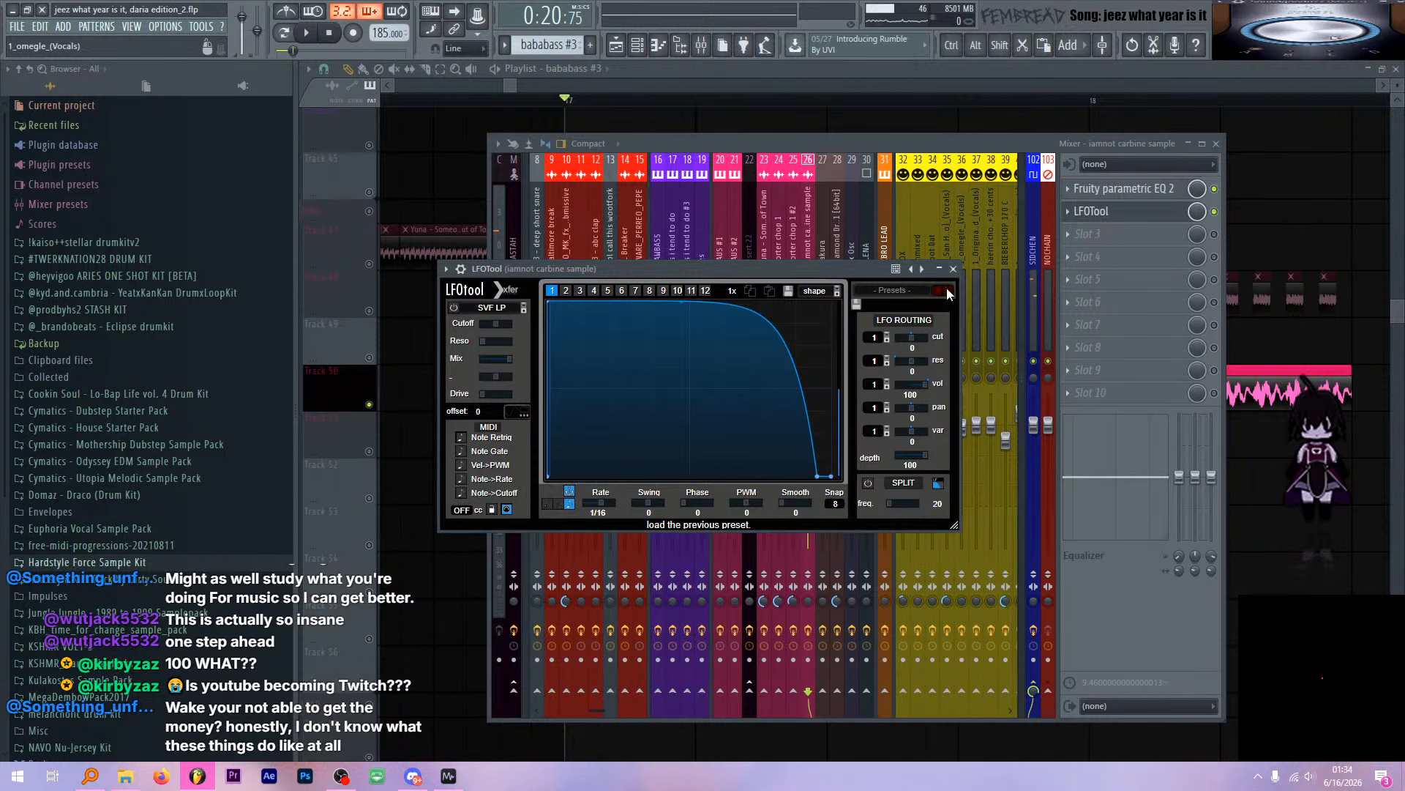
{"action": "left_click_drag", "start_coordinate": [761, 268], "coordinate": [795, 252]}
{"action": "key", "text": "space"}
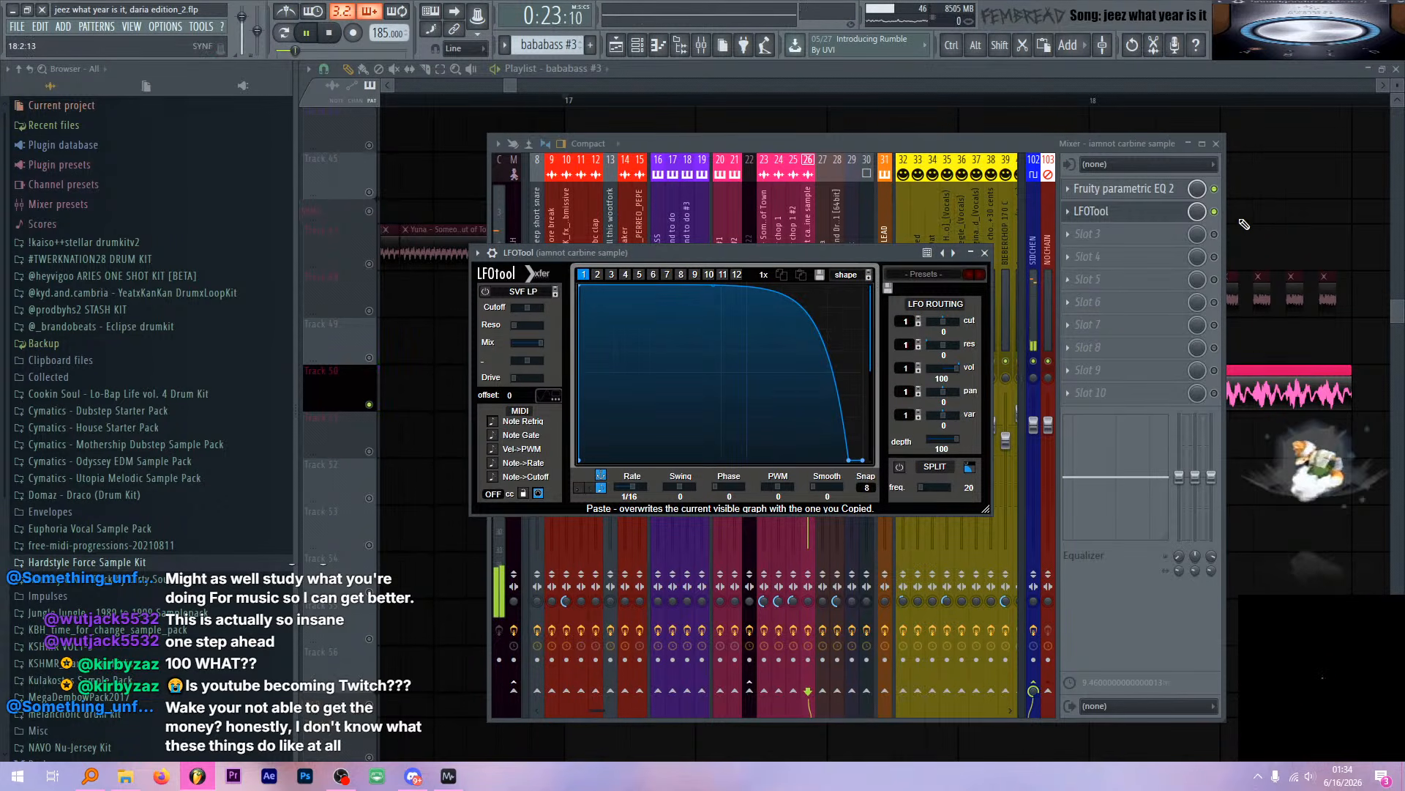
{"action": "left_click", "coordinate": [1213, 213], "text": "ctrl"}
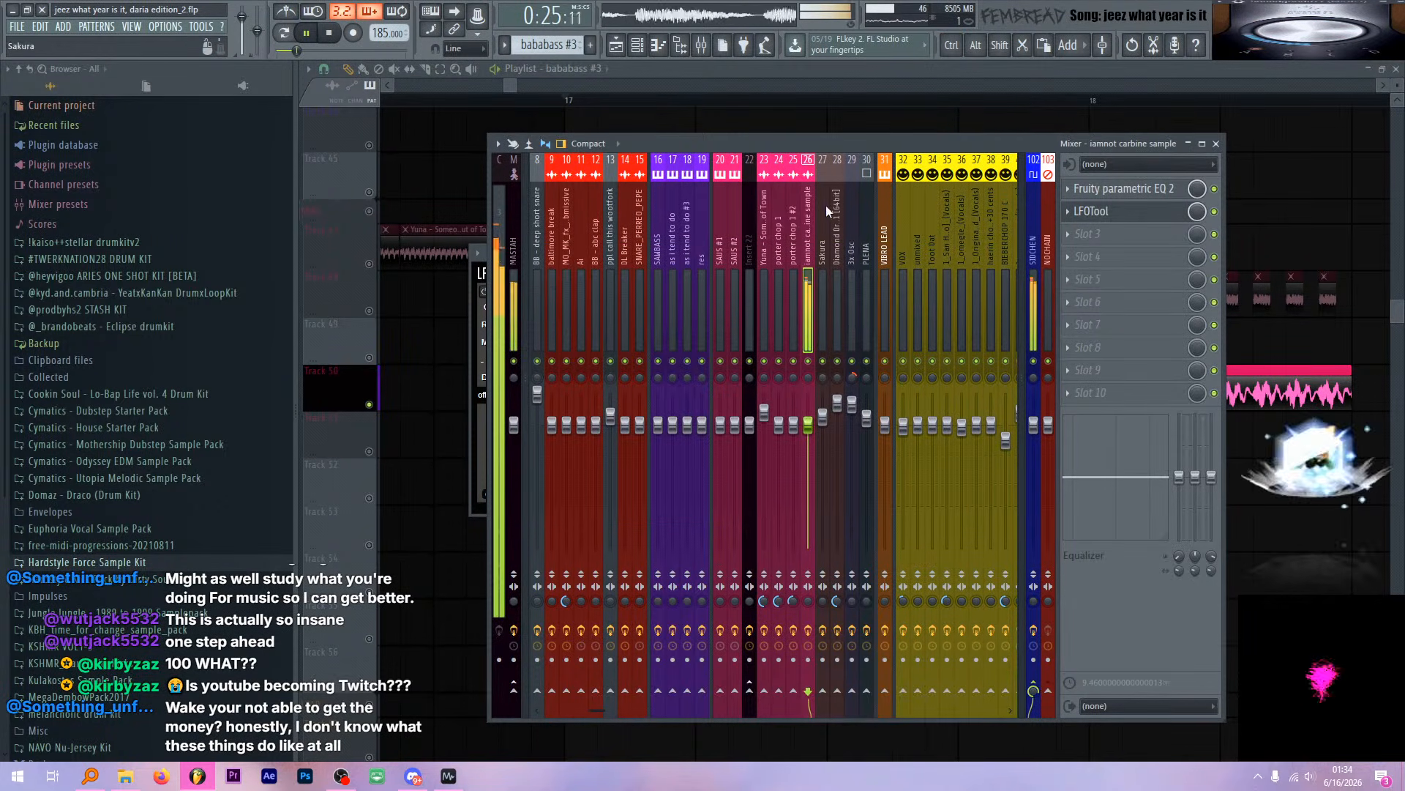
{"action": "key", "text": "F9"}
{"action": "key", "text": "space"}
Solo Track 48 in the playlist and play the porter chop clips from bar 17 with the mixer levels in view
{"action": "left_click", "coordinate": [370, 311], "text": "ctrl"}
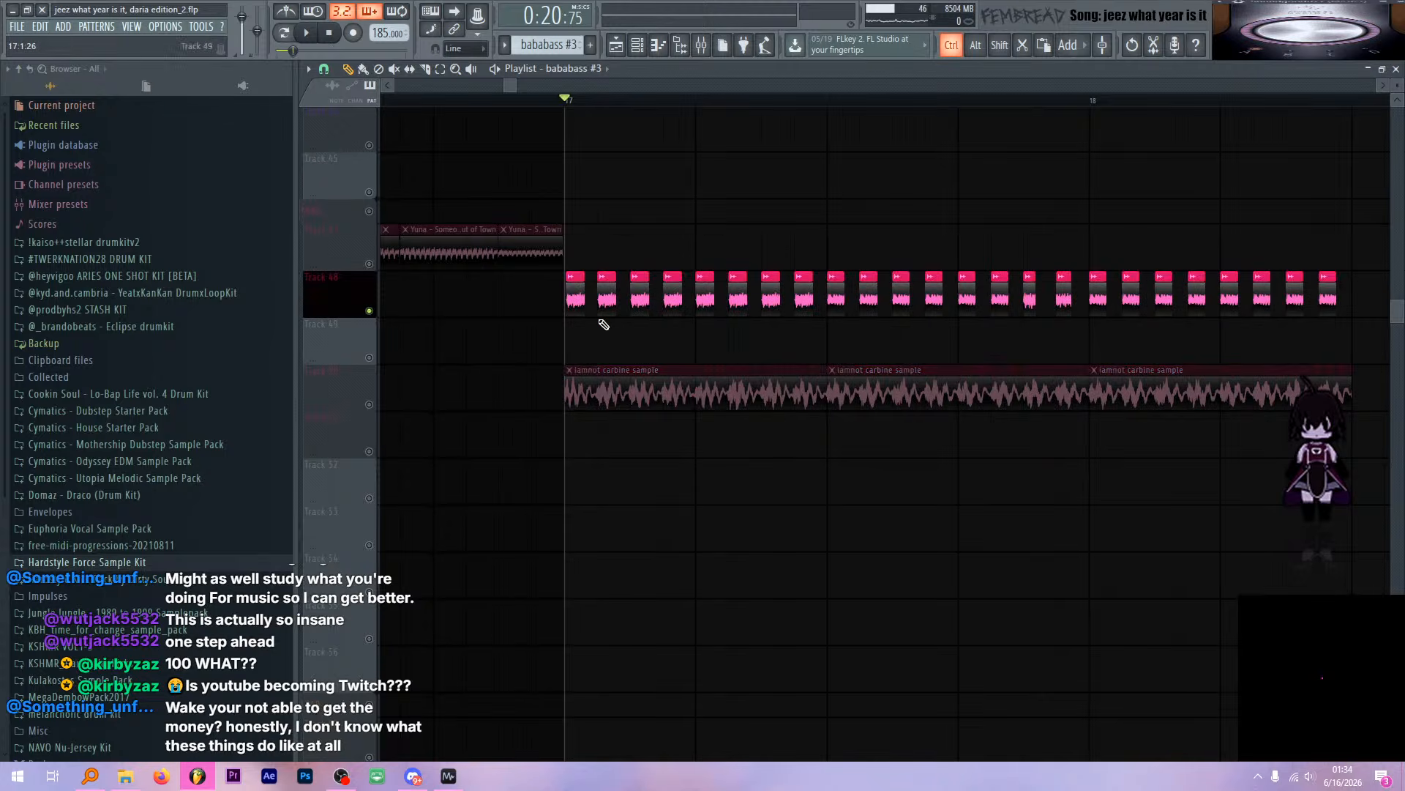
{"action": "scroll", "coordinate": [608, 317], "scroll_direction": "up", "scroll_amount": 5}
{"action": "key", "text": "space"}
{"action": "scroll", "coordinate": [638, 340], "scroll_direction": "down", "scroll_amount": 5}
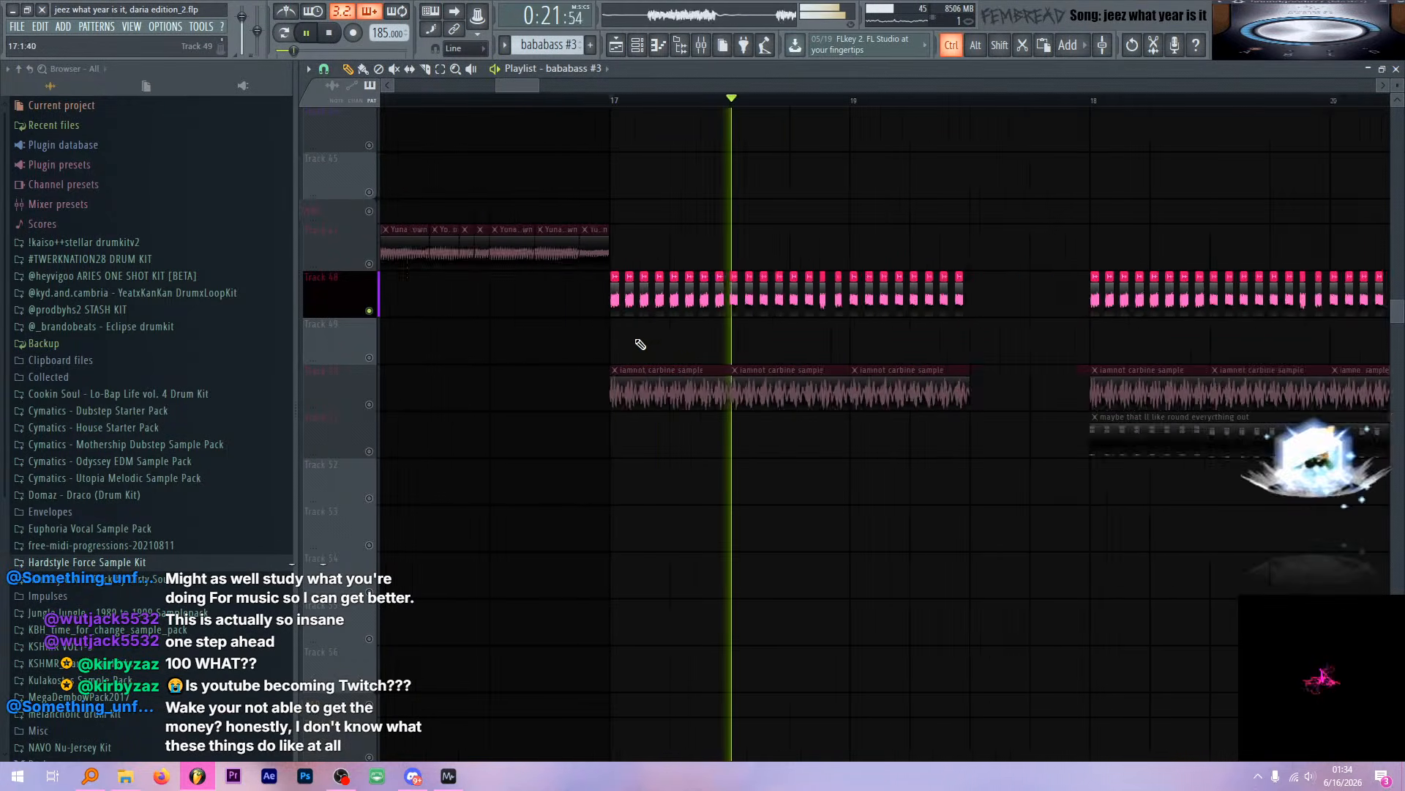
{"action": "key", "text": "F9"}
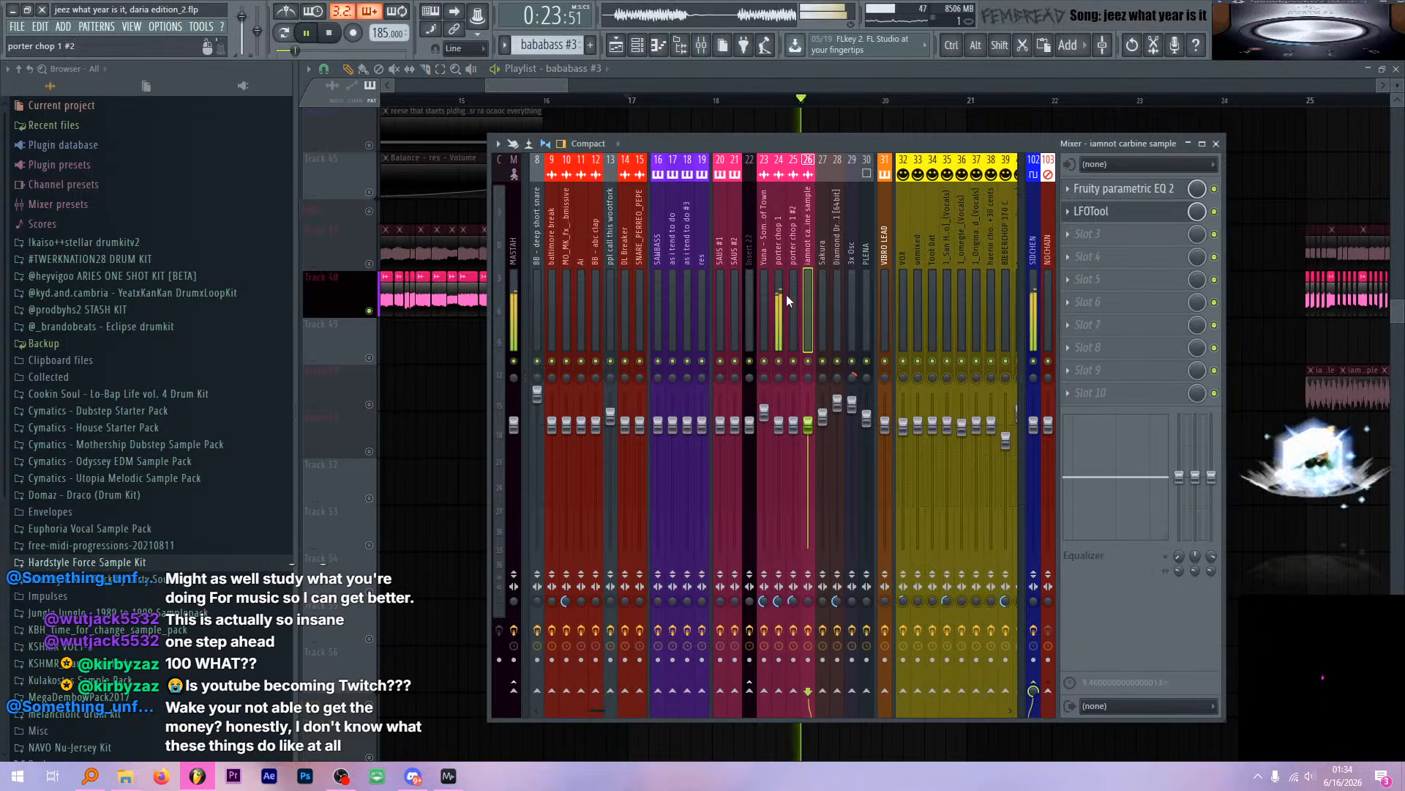
{"action": "key", "text": "space"}
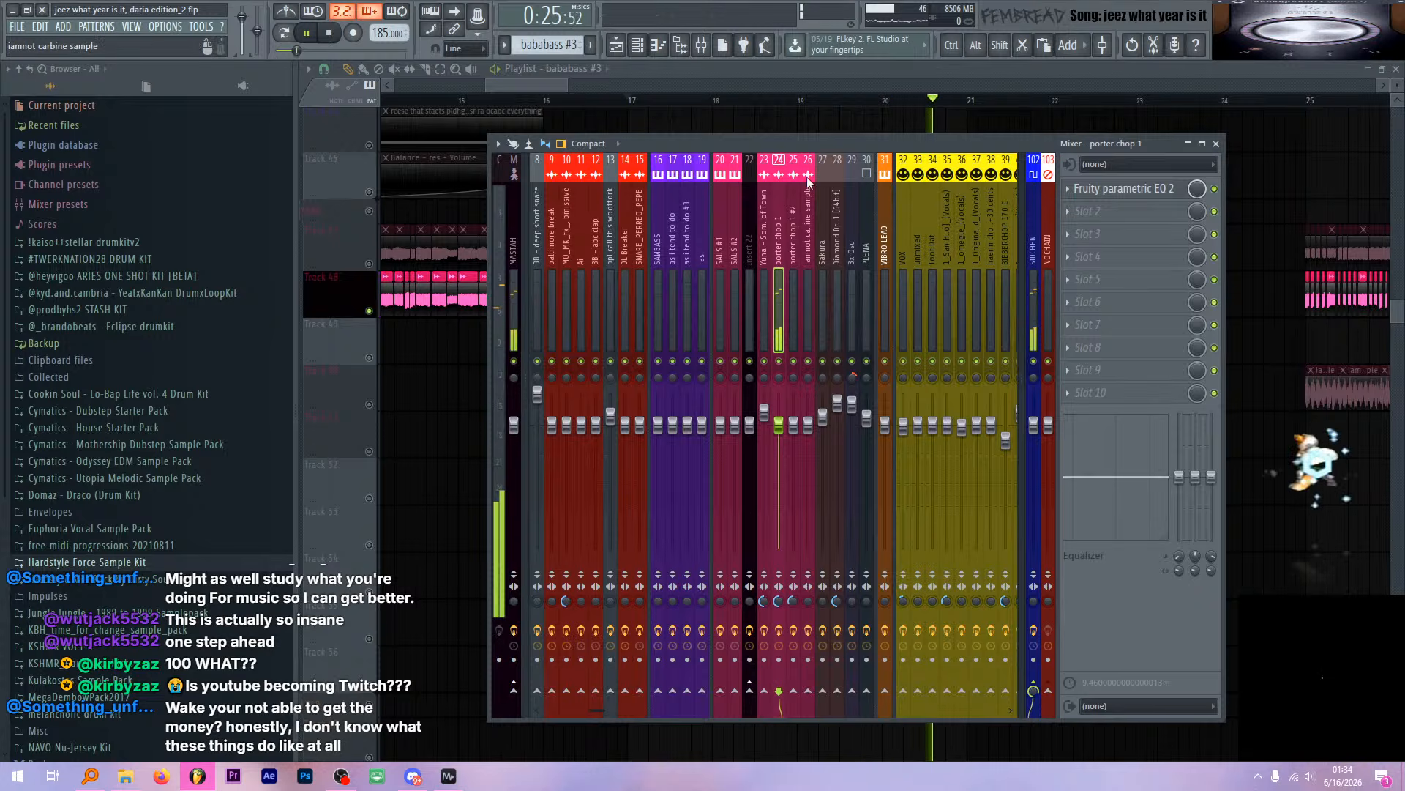
{"action": "key", "text": "F9"}
Unsolo Track 48 and solo the VOCALS track group in the playlist
{"action": "scroll", "coordinate": [692, 352], "scroll_direction": "up", "scroll_amount": 5}
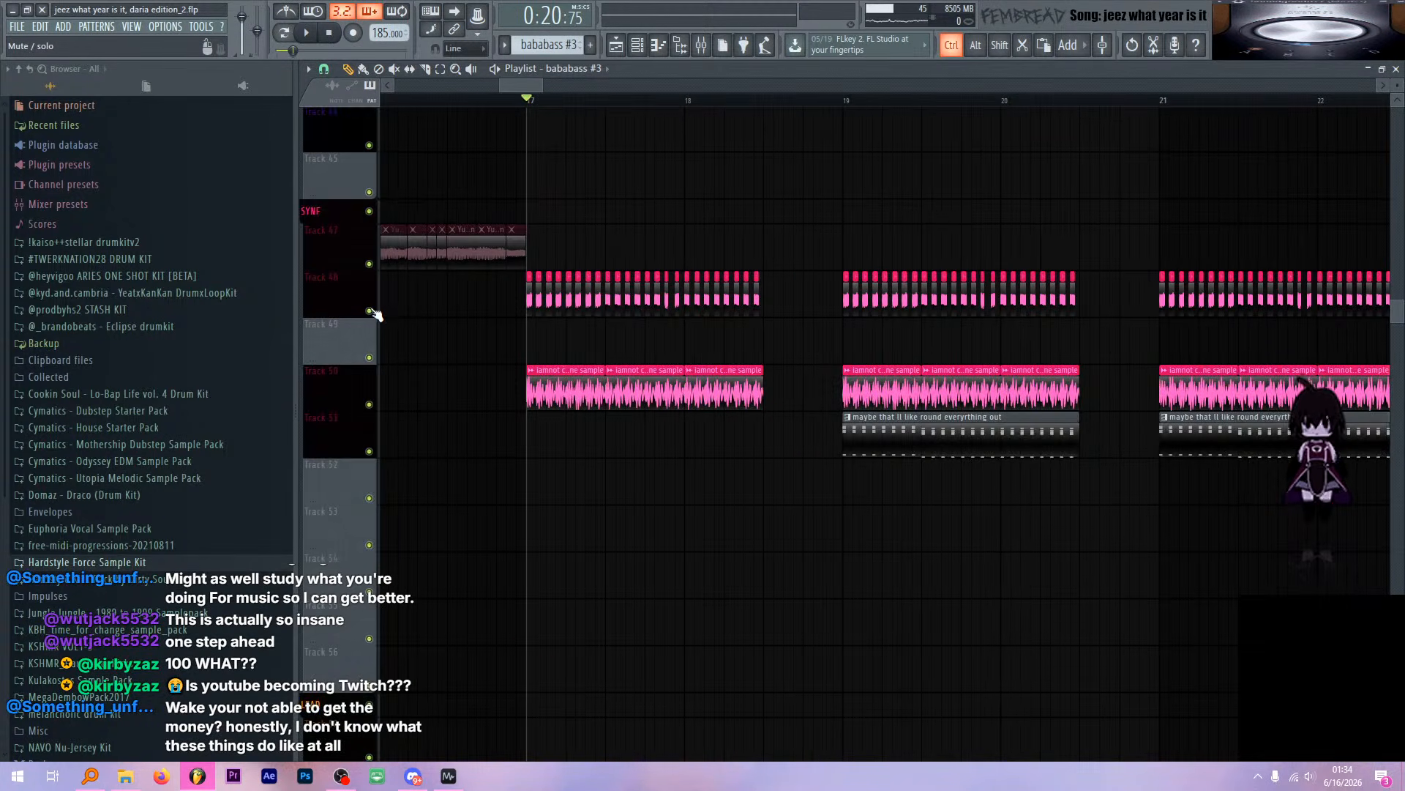
{"action": "scroll", "coordinate": [376, 313], "scroll_direction": "up", "scroll_amount": 5}
{"action": "scroll", "coordinate": [590, 377], "scroll_direction": "down", "scroll_amount": 14}
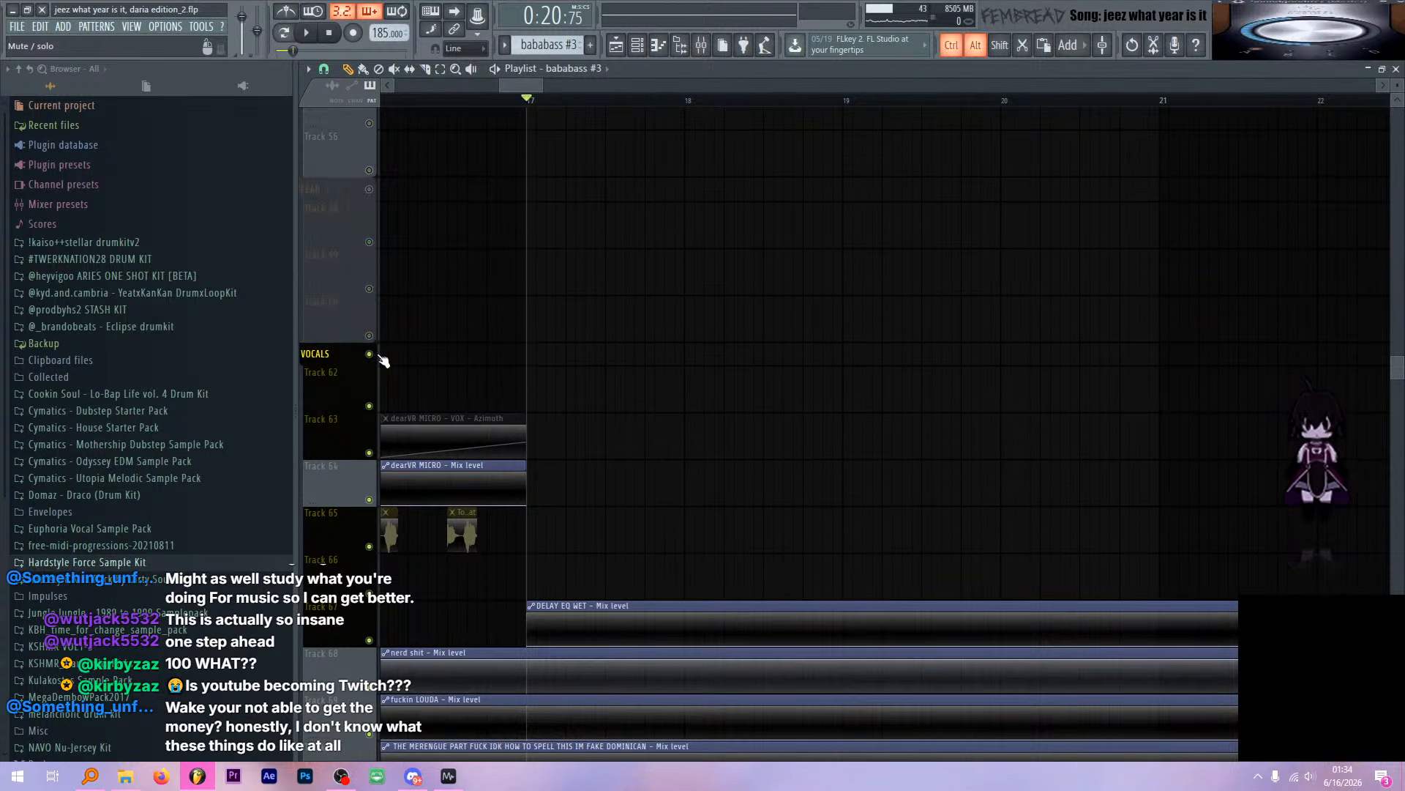
{"action": "scroll", "coordinate": [557, 370], "scroll_direction": "down", "scroll_amount": 15}
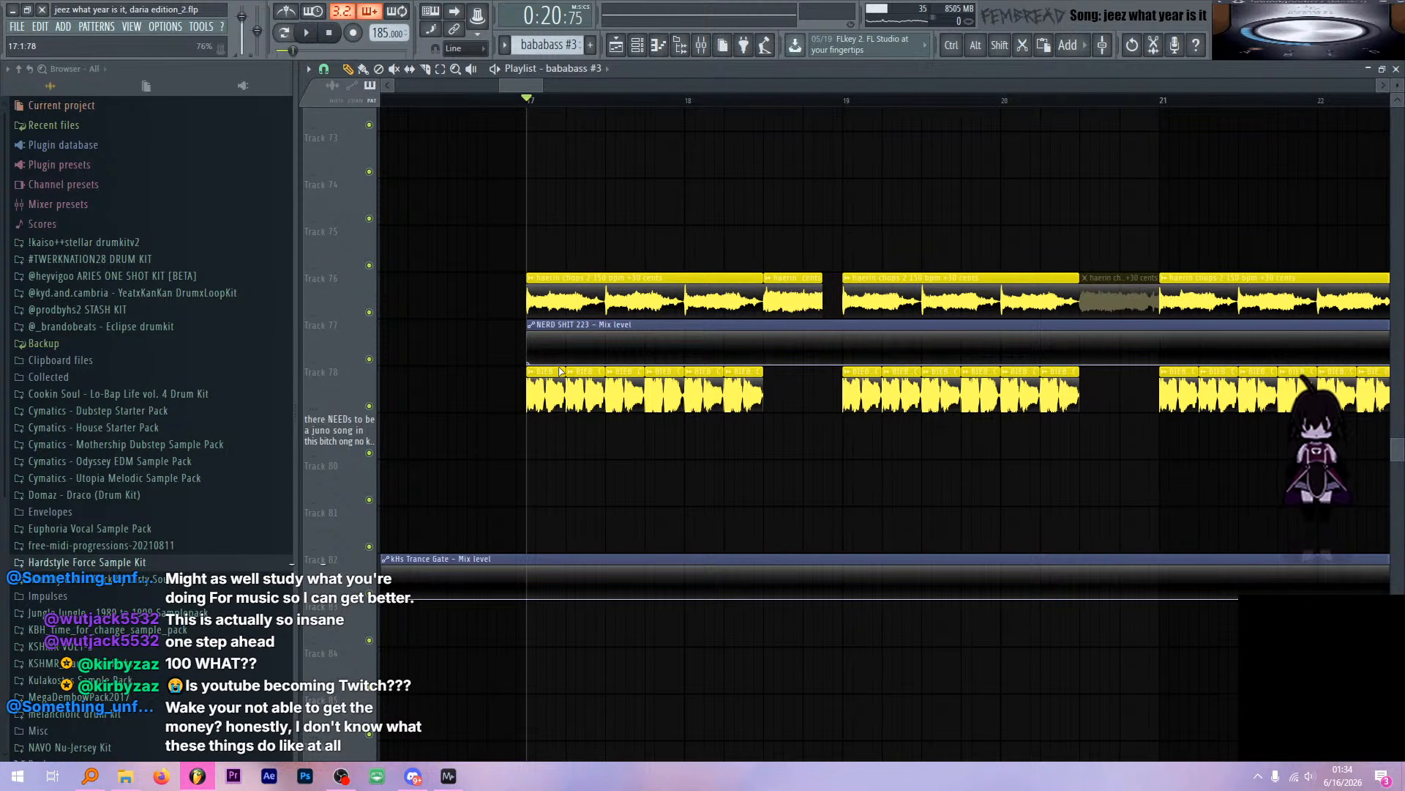
Examine the sampler settings of the haerin chops 2 150 bpm +30 cents clip and preview its source sample
{"action": "double_click", "coordinate": [600, 304]}
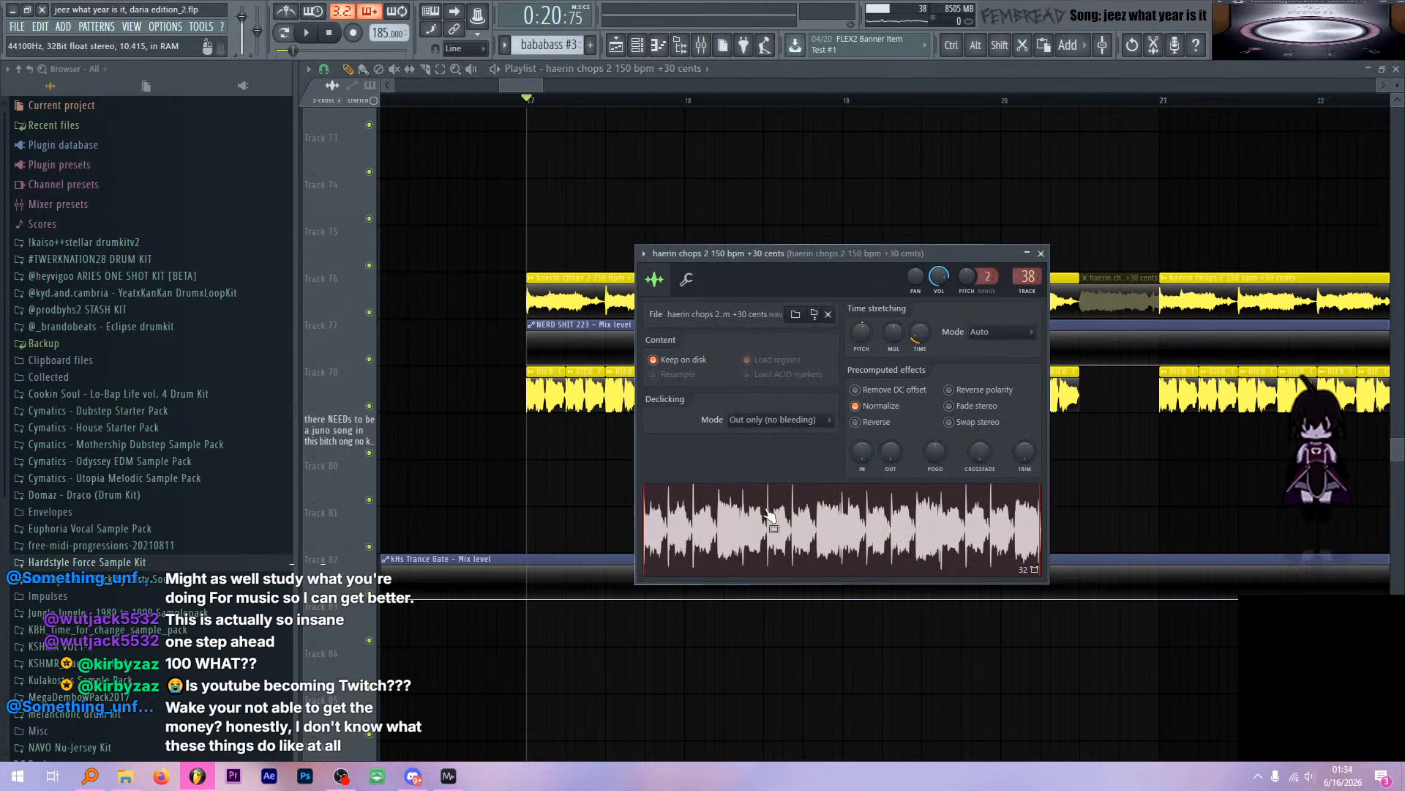
{"action": "key", "text": "F9"}
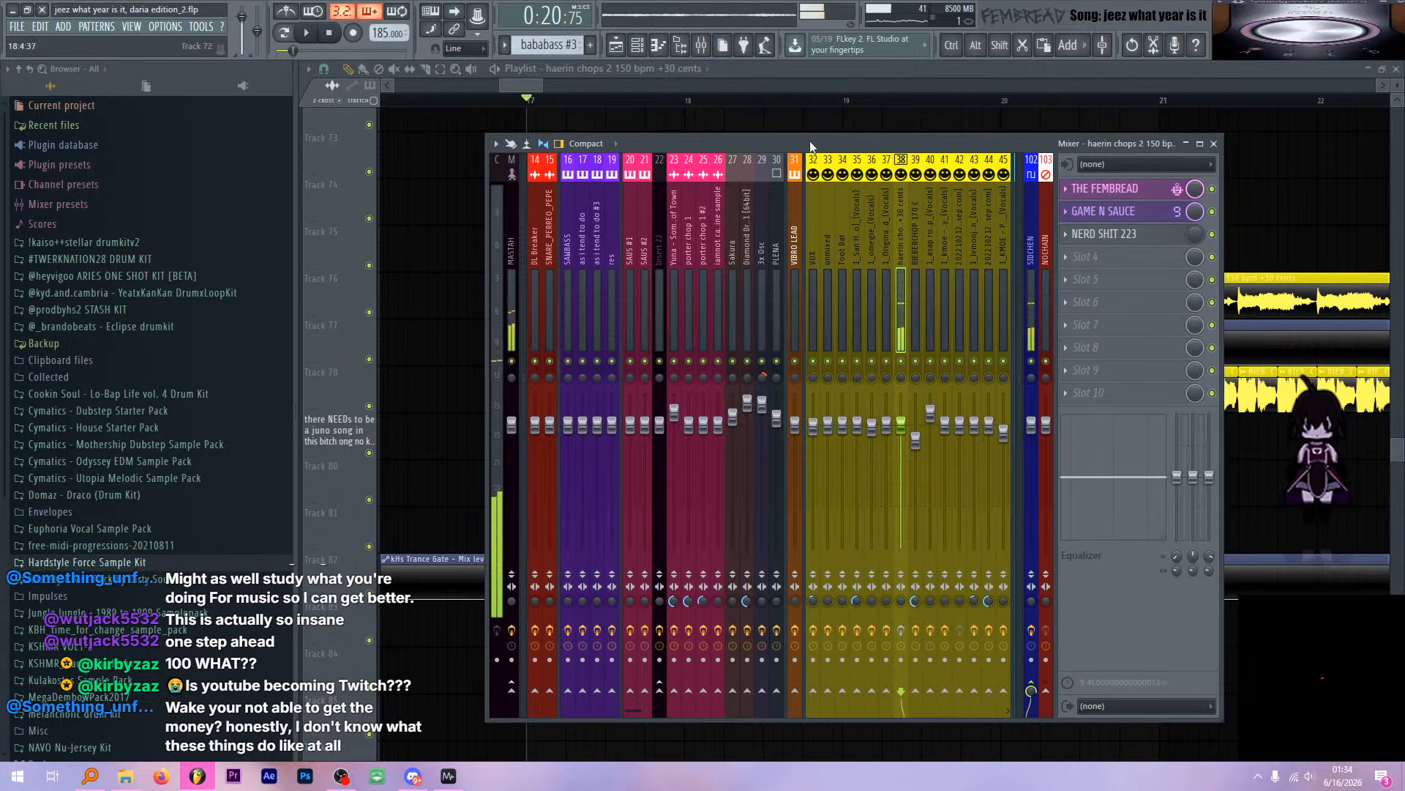
{"action": "left_click", "coordinate": [330, 33]}
{"action": "key", "text": "F9"}
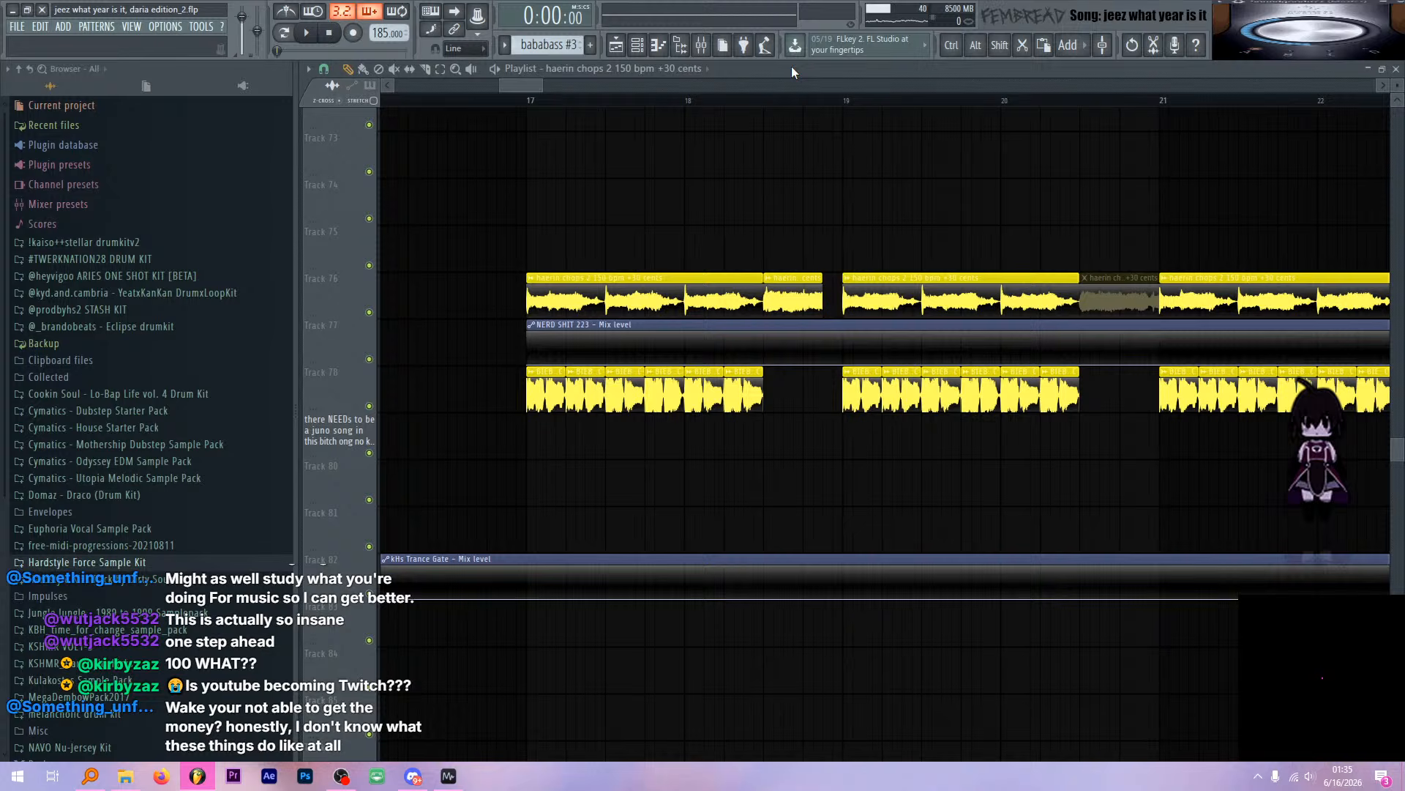
{"action": "double_click", "coordinate": [659, 305]}
{"action": "left_click", "coordinate": [1041, 254]}
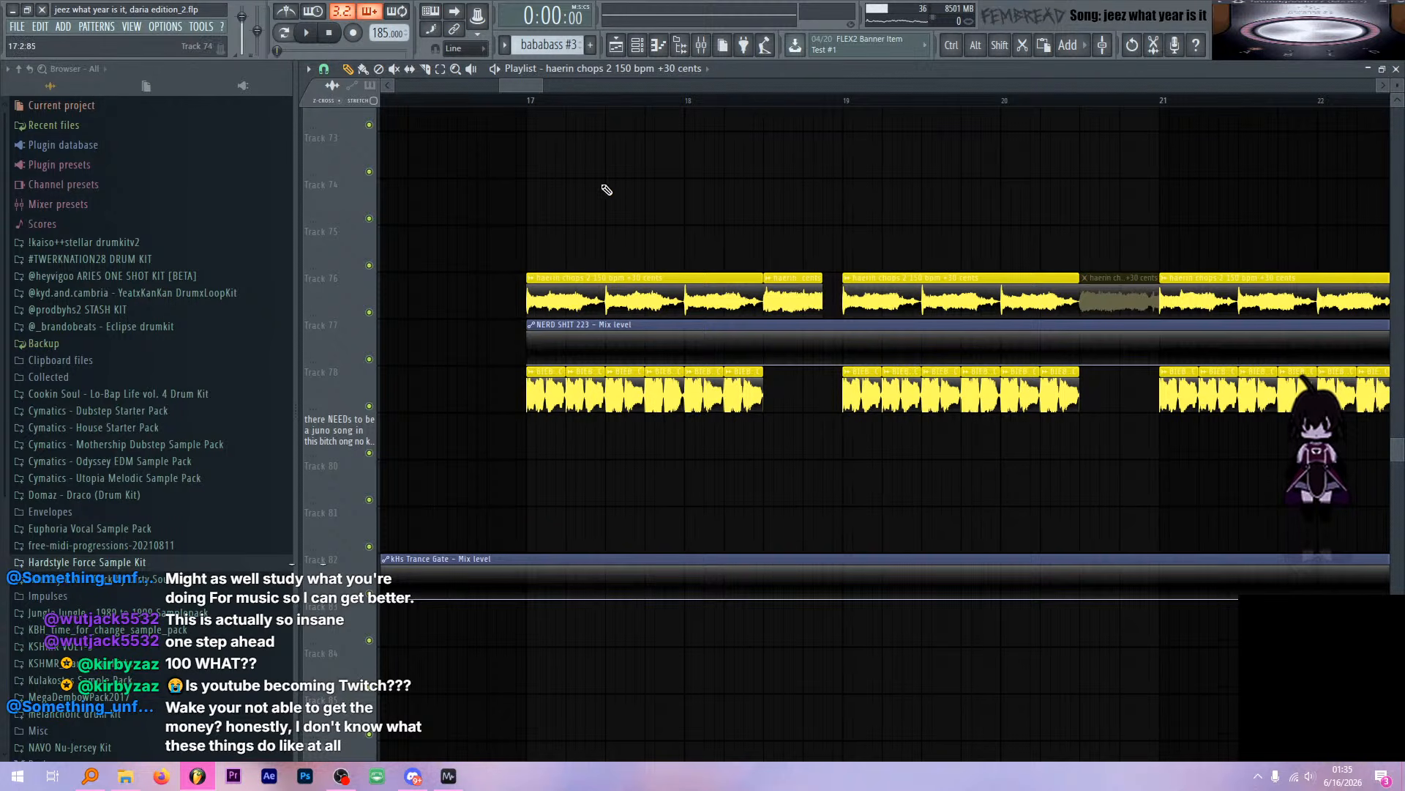
Open THE FEMBREAD patcher on the haerin chops mixer track with only that effect slot enabled
{"action": "left_click", "coordinate": [700, 51]}
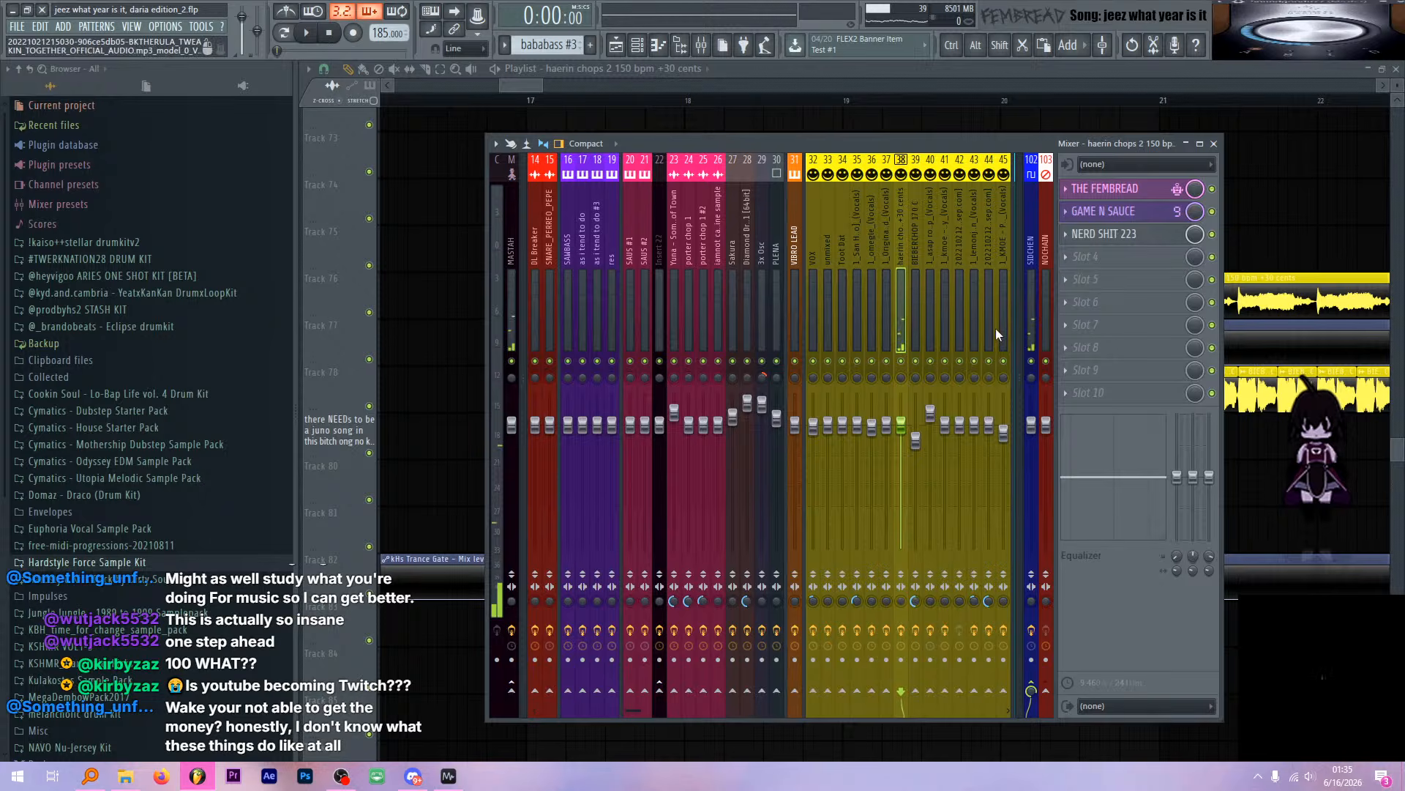
{"action": "left_click", "coordinate": [1162, 197]}
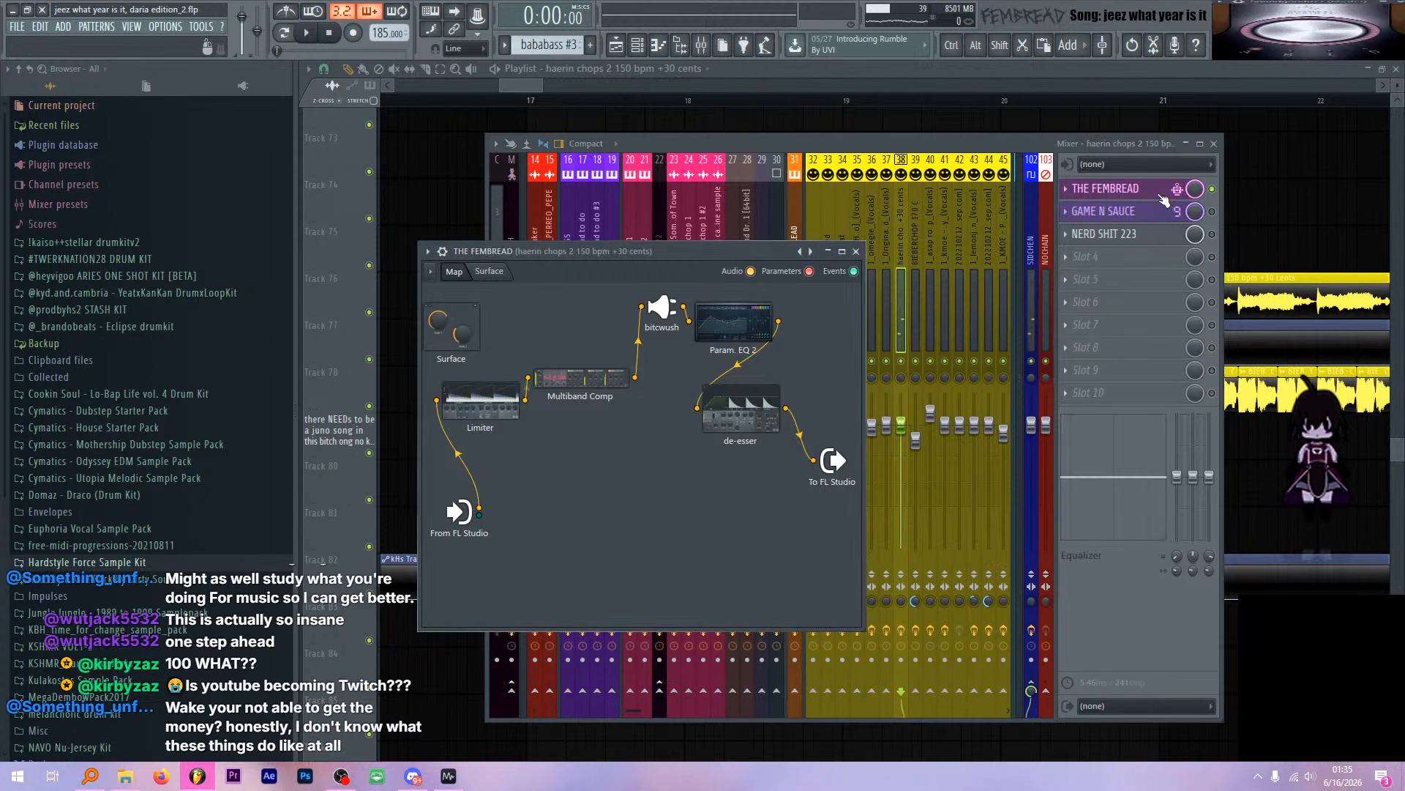
{"action": "left_click_drag", "start_coordinate": [654, 252], "coordinate": [760, 218]}
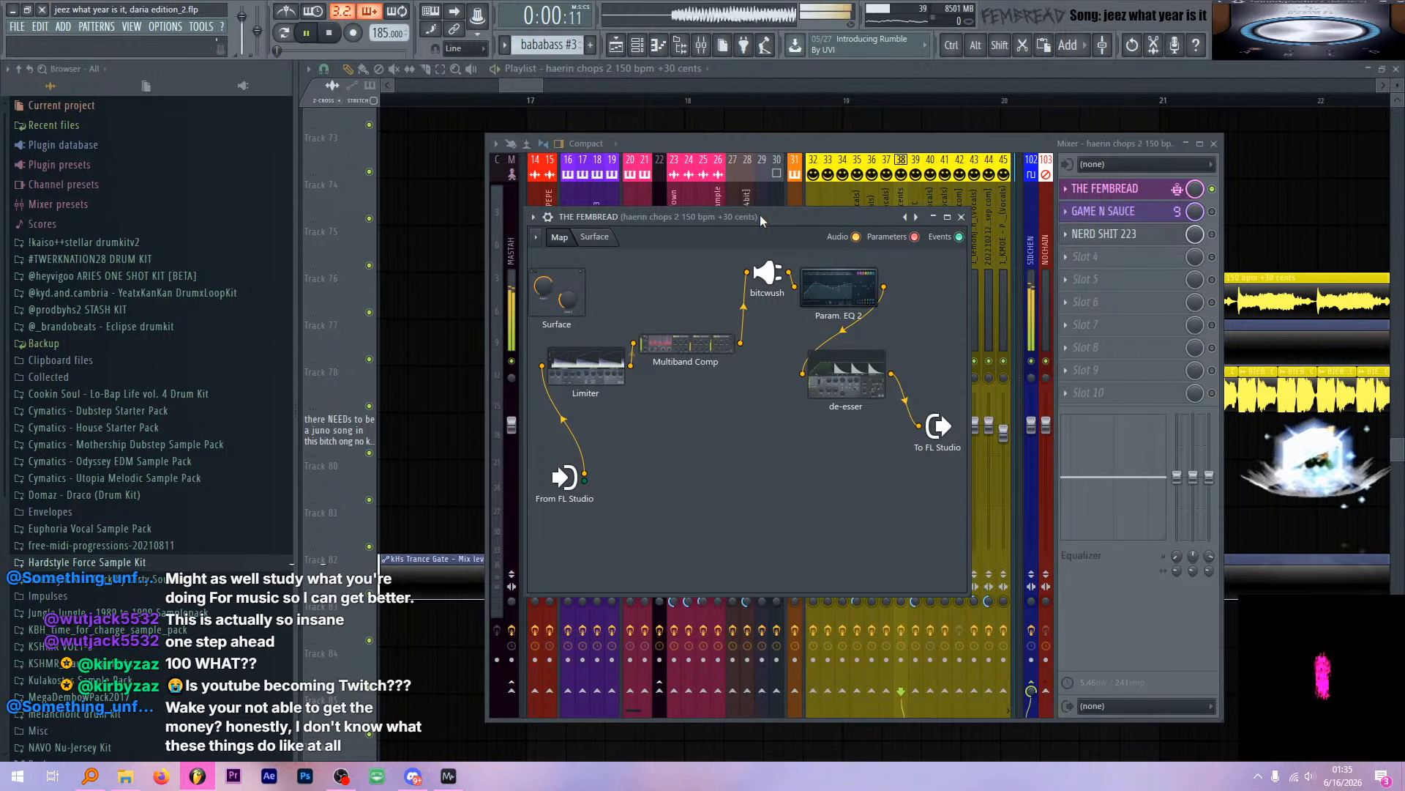
Solo the haerin chops mixer track and play its clips from bar 17 through THE FEMBREAD patcher
{"action": "left_click", "coordinate": [508, 101]}
{"action": "left_click_drag", "start_coordinate": [509, 101], "coordinate": [529, 100]}
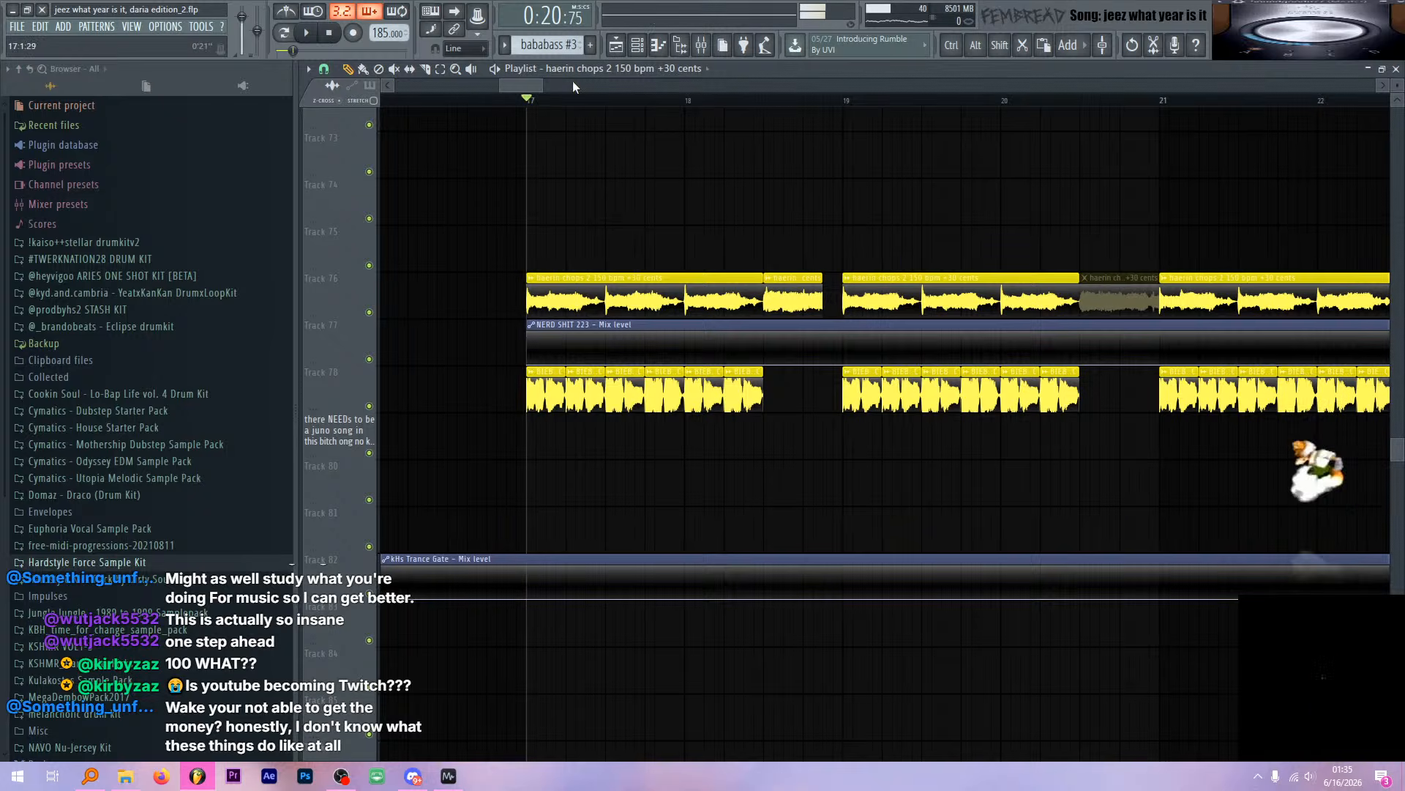
{"action": "key", "text": "space"}
{"action": "left_click", "coordinate": [701, 45]}
{"action": "key", "text": "space"}
{"action": "key", "text": "space"}
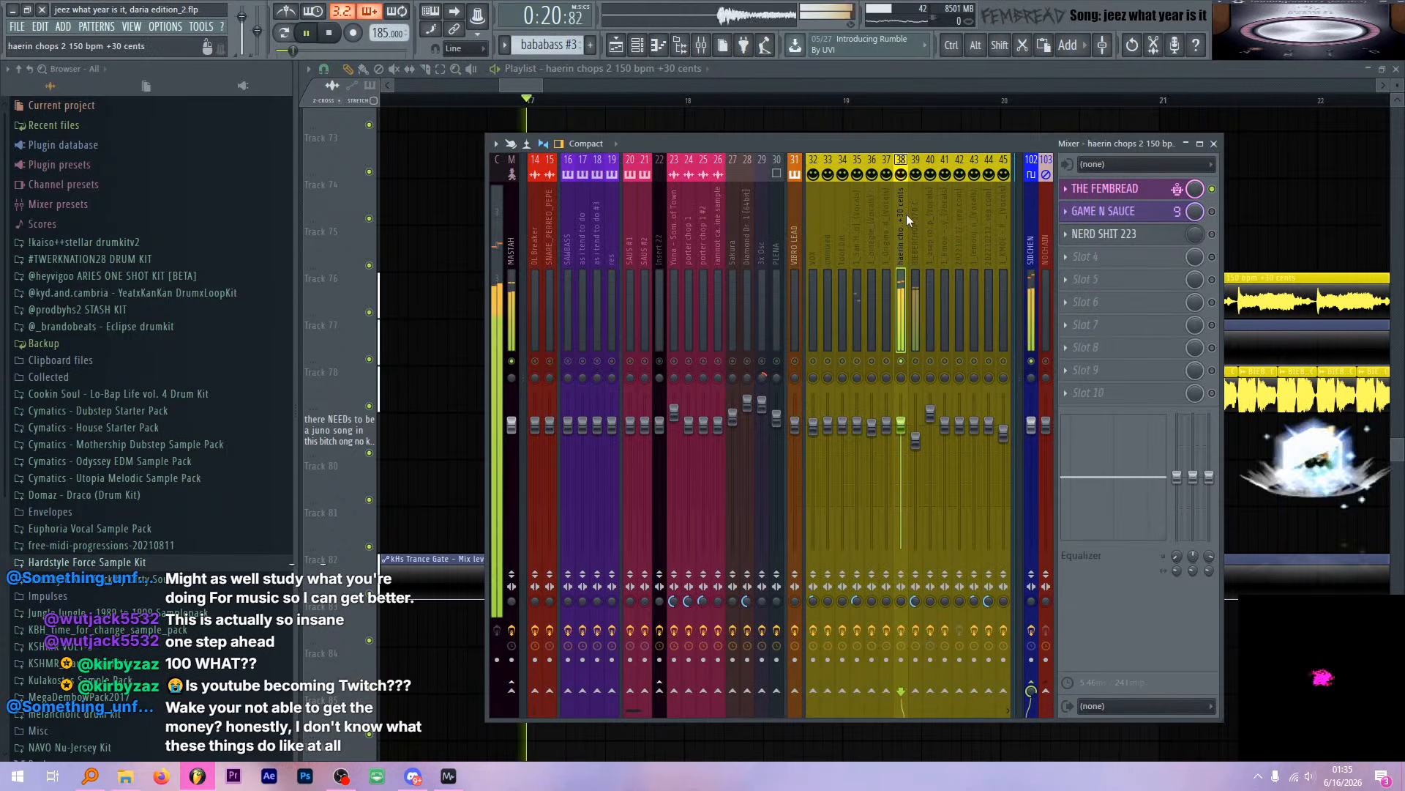
{"action": "left_click", "coordinate": [1171, 190]}
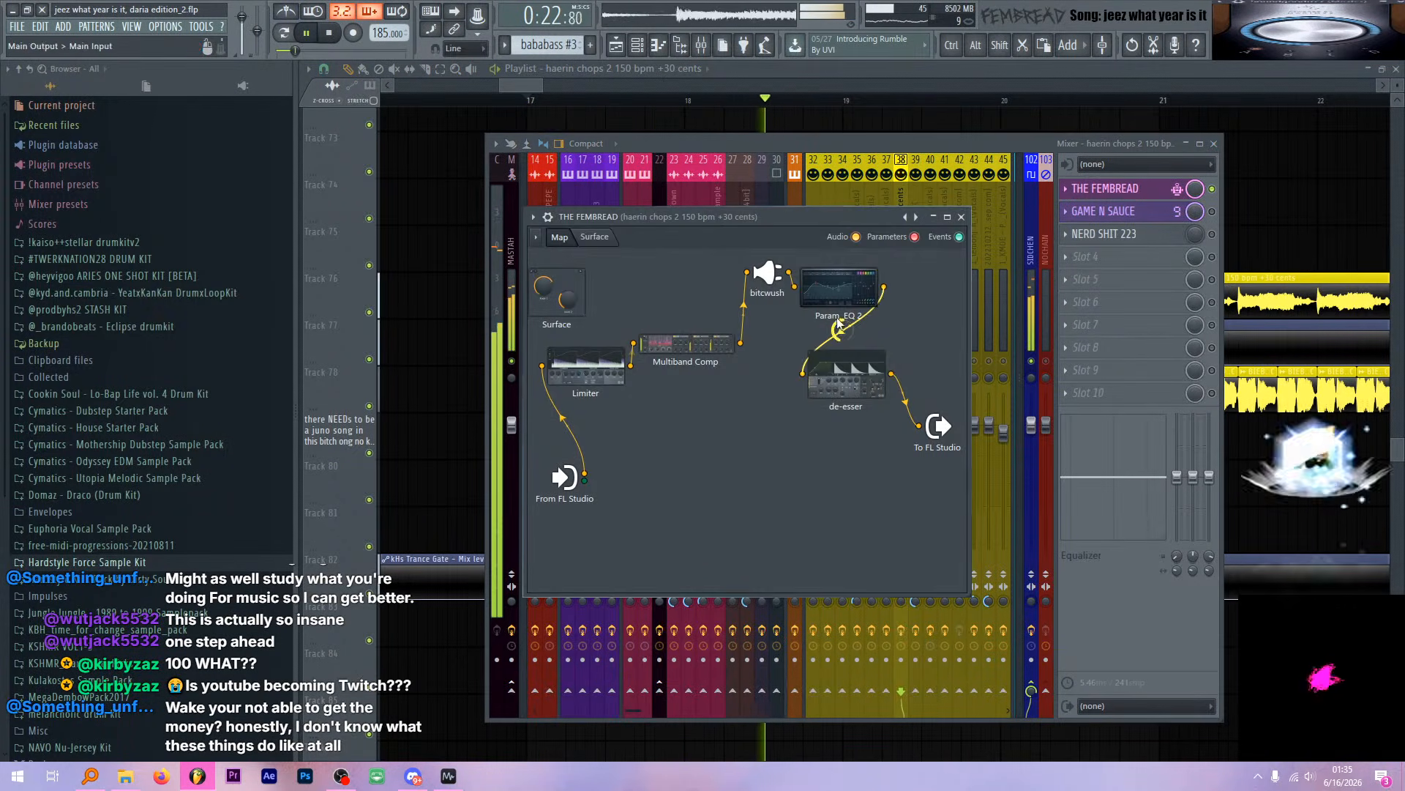
{"action": "key", "text": "space"}
Route the Limiter directly to the patcher's output in THE FEMBREAD and play the chops with the Limiter settings open
{"action": "left_click_drag", "start_coordinate": [662, 345], "coordinate": [915, 426]}
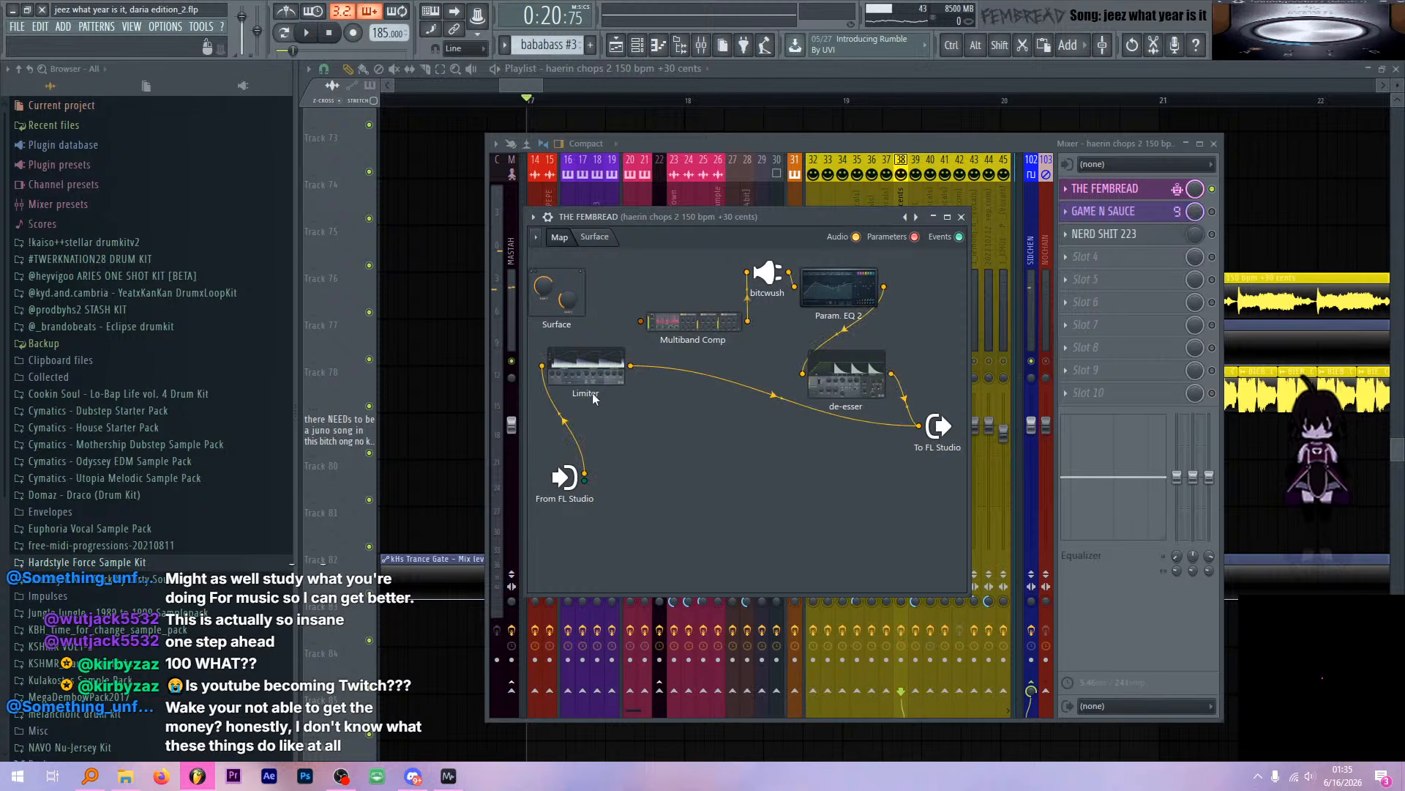
{"action": "double_click", "coordinate": [586, 369]}
{"action": "left_click_drag", "start_coordinate": [574, 322], "coordinate": [675, 326]}
{"action": "key", "text": "space"}
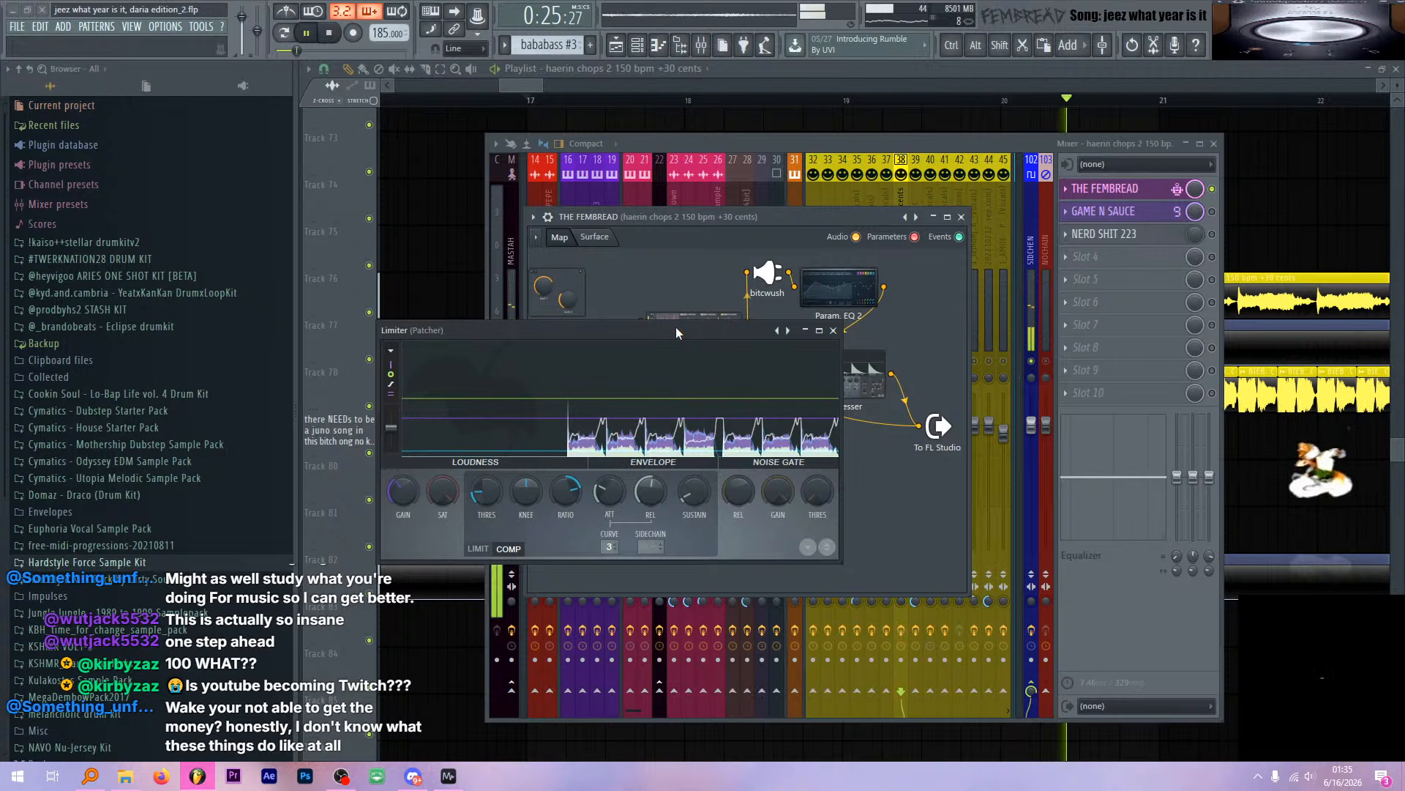
{"action": "key", "text": "space"}
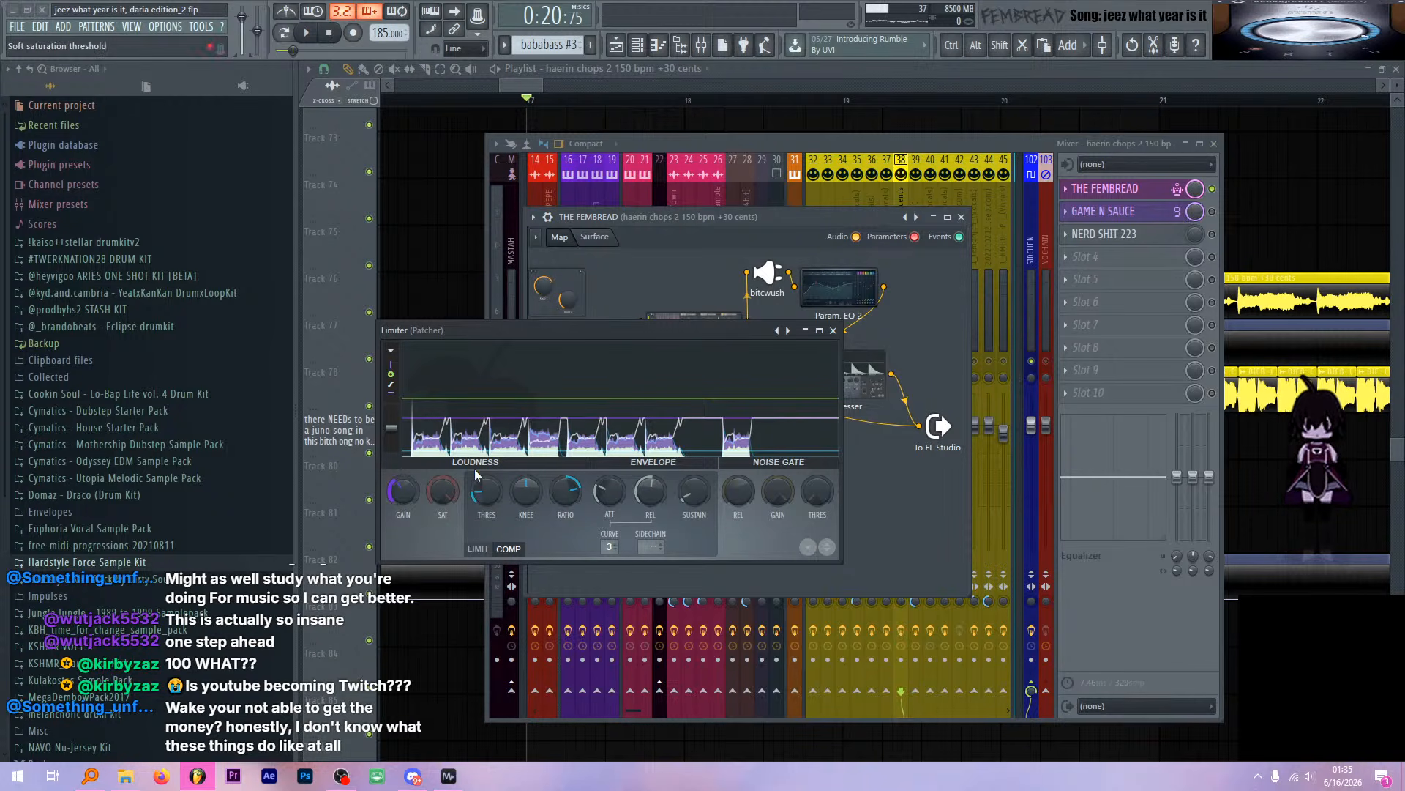
Route Multiband Comp directly to the patcher's output in THE FEMBREAD and play the chops with the Multiband Comp settings open
{"action": "left_click", "coordinate": [834, 329]}
{"action": "left_click_drag", "start_coordinate": [861, 378], "coordinate": [911, 323]}
{"action": "left_click", "coordinate": [921, 426]}
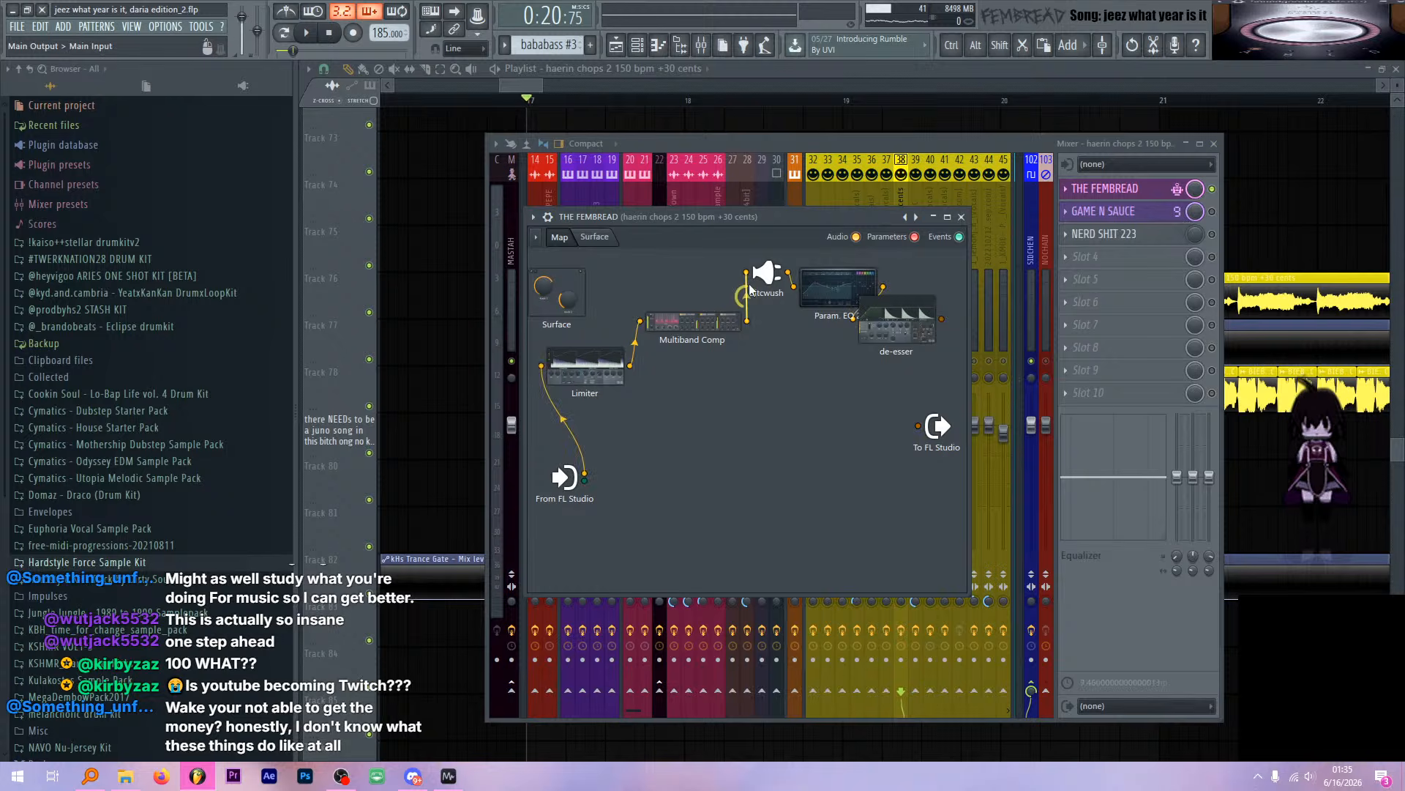
{"action": "left_click_drag", "start_coordinate": [749, 283], "coordinate": [919, 427]}
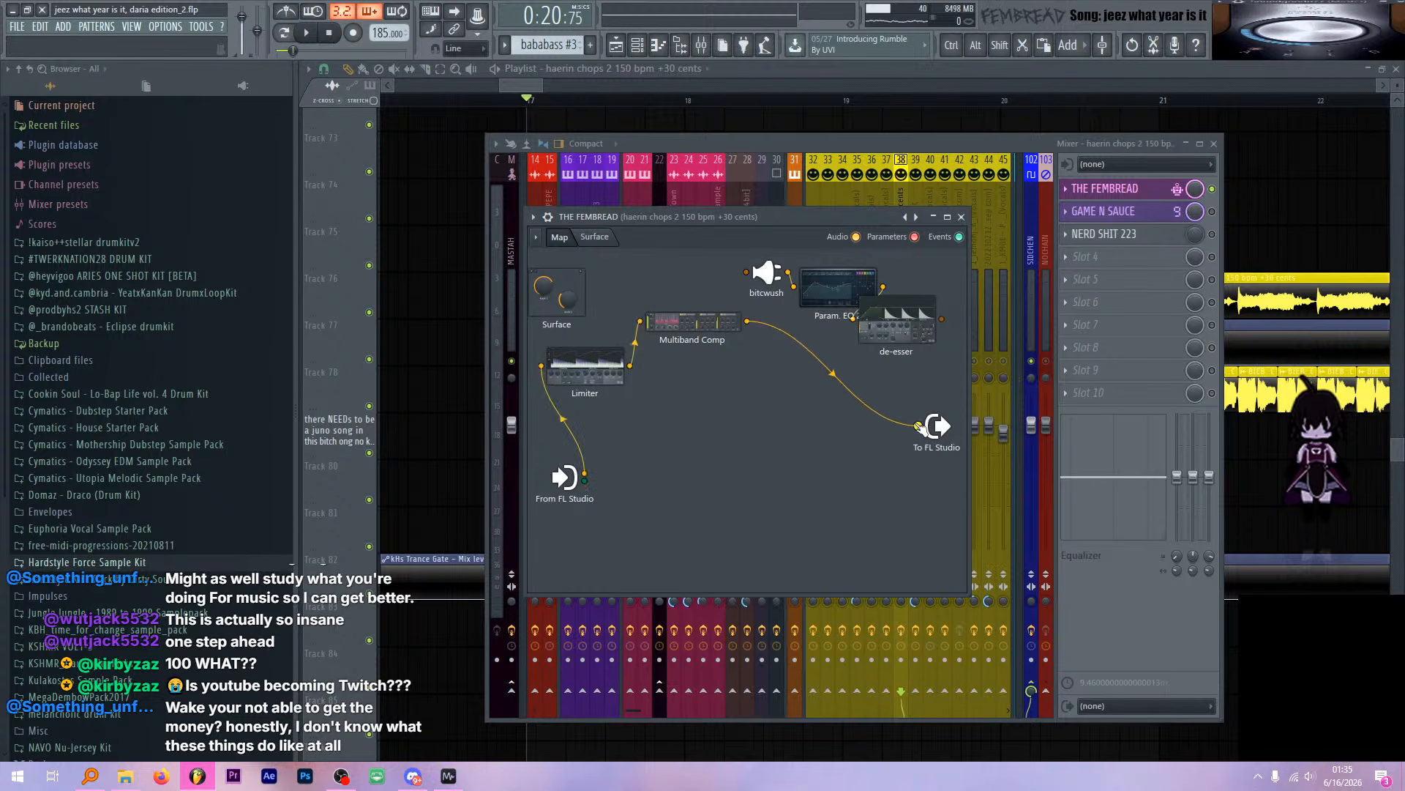
{"action": "double_click", "coordinate": [702, 326]}
{"action": "left_click_drag", "start_coordinate": [690, 328], "coordinate": [767, 328]}
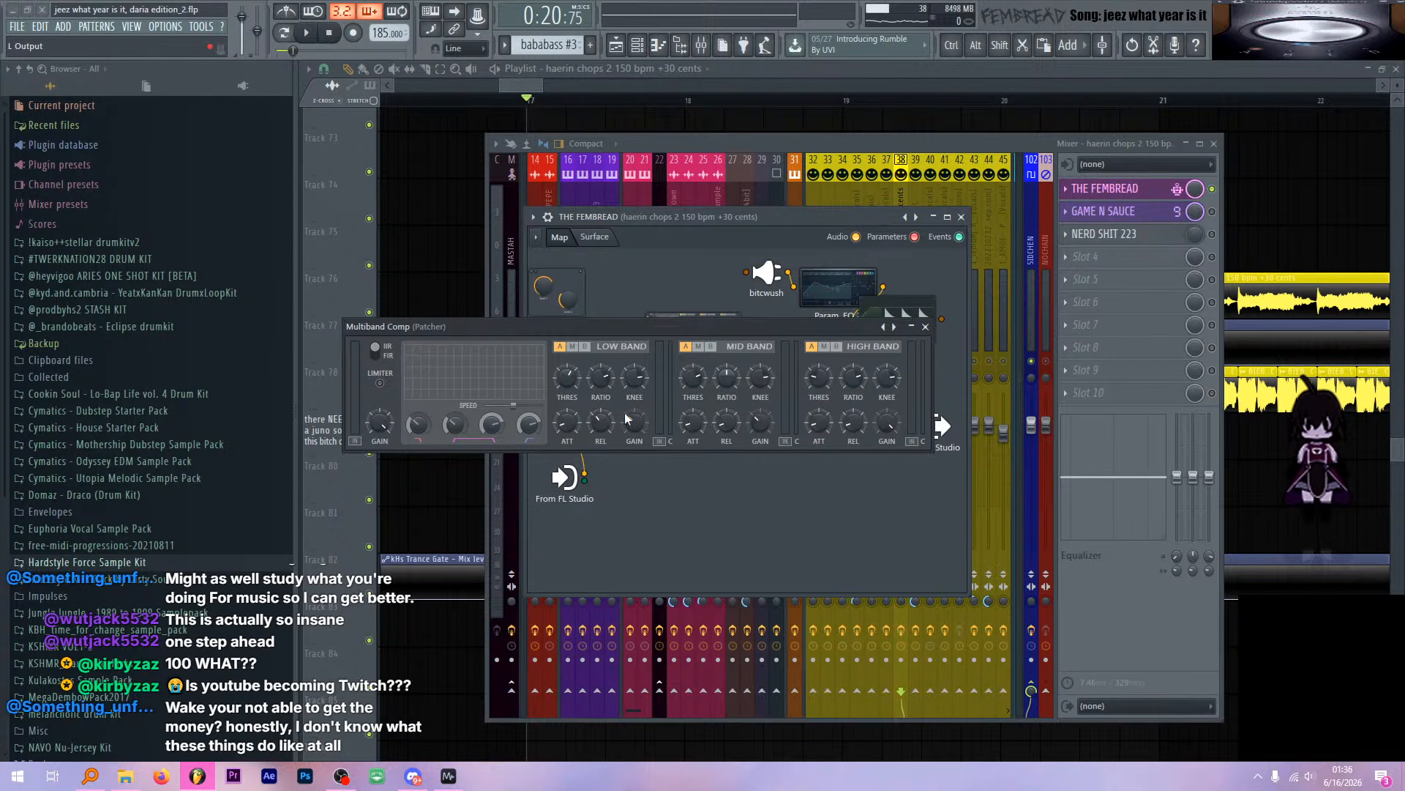
{"action": "key", "text": "space"}
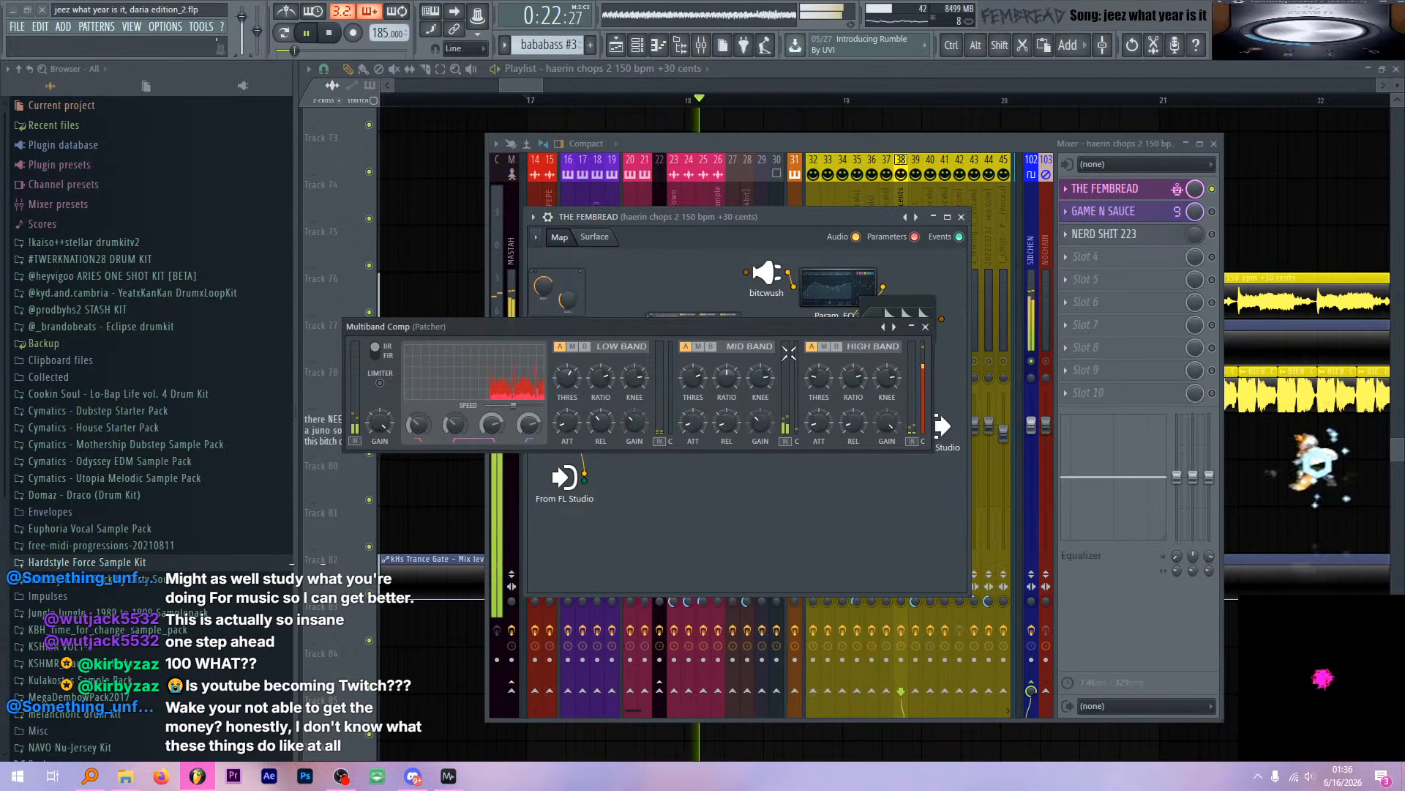
Mute the low and mid bands of Multiband Comp and compare the high band bypassed and active during playback
{"action": "left_click", "coordinate": [698, 346]}
{"action": "left_click", "coordinate": [575, 346]}
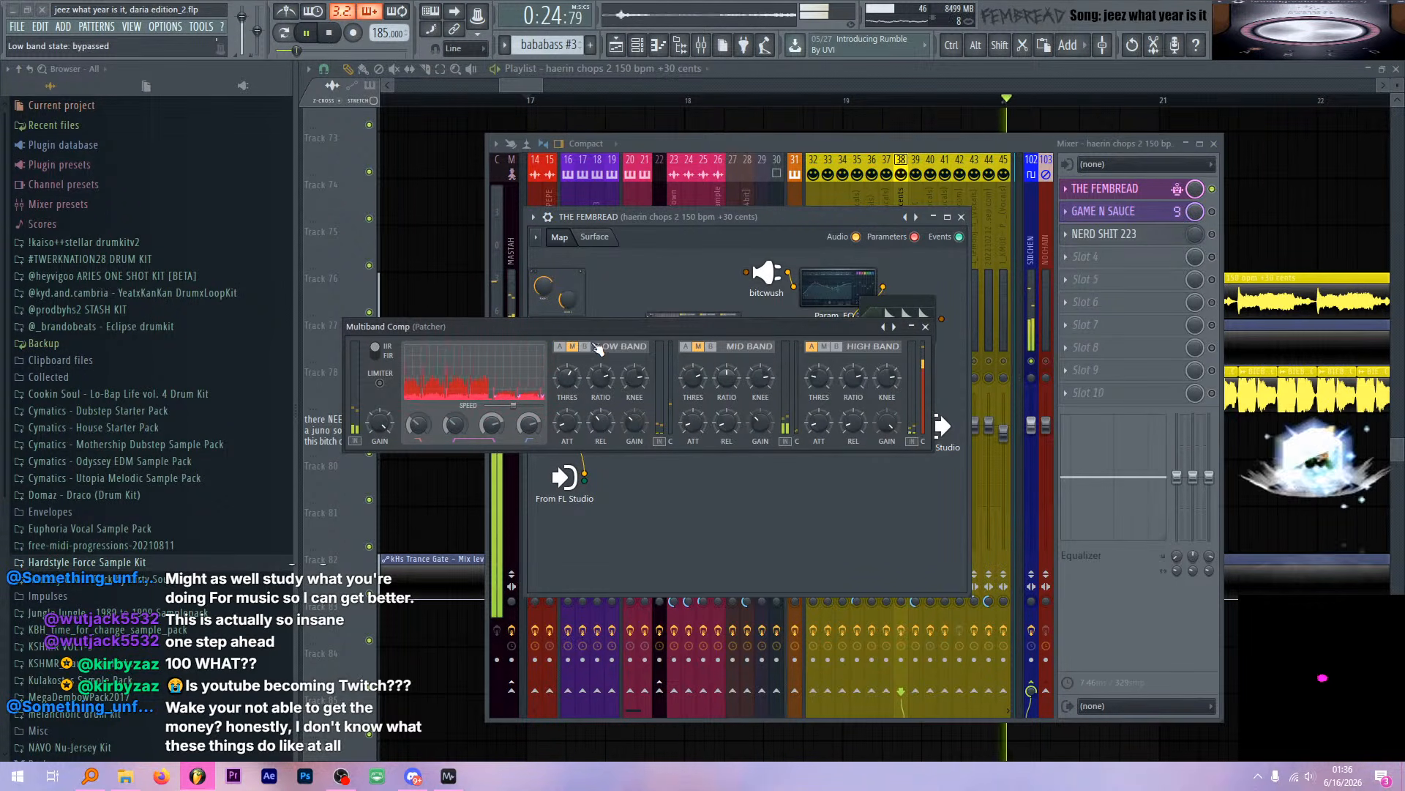
{"action": "key", "text": "space"}
{"action": "key", "text": "space"}
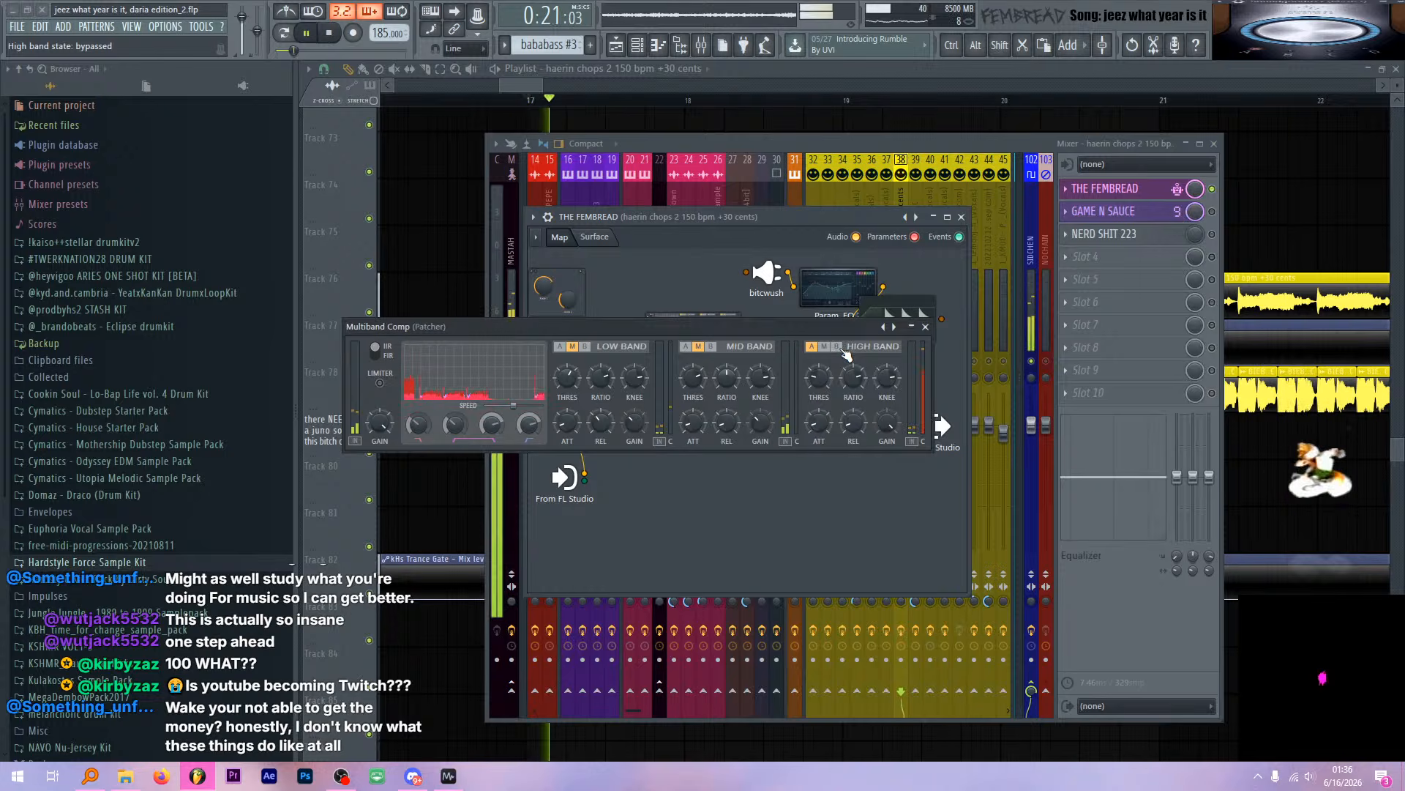
{"action": "left_click", "coordinate": [841, 348]}
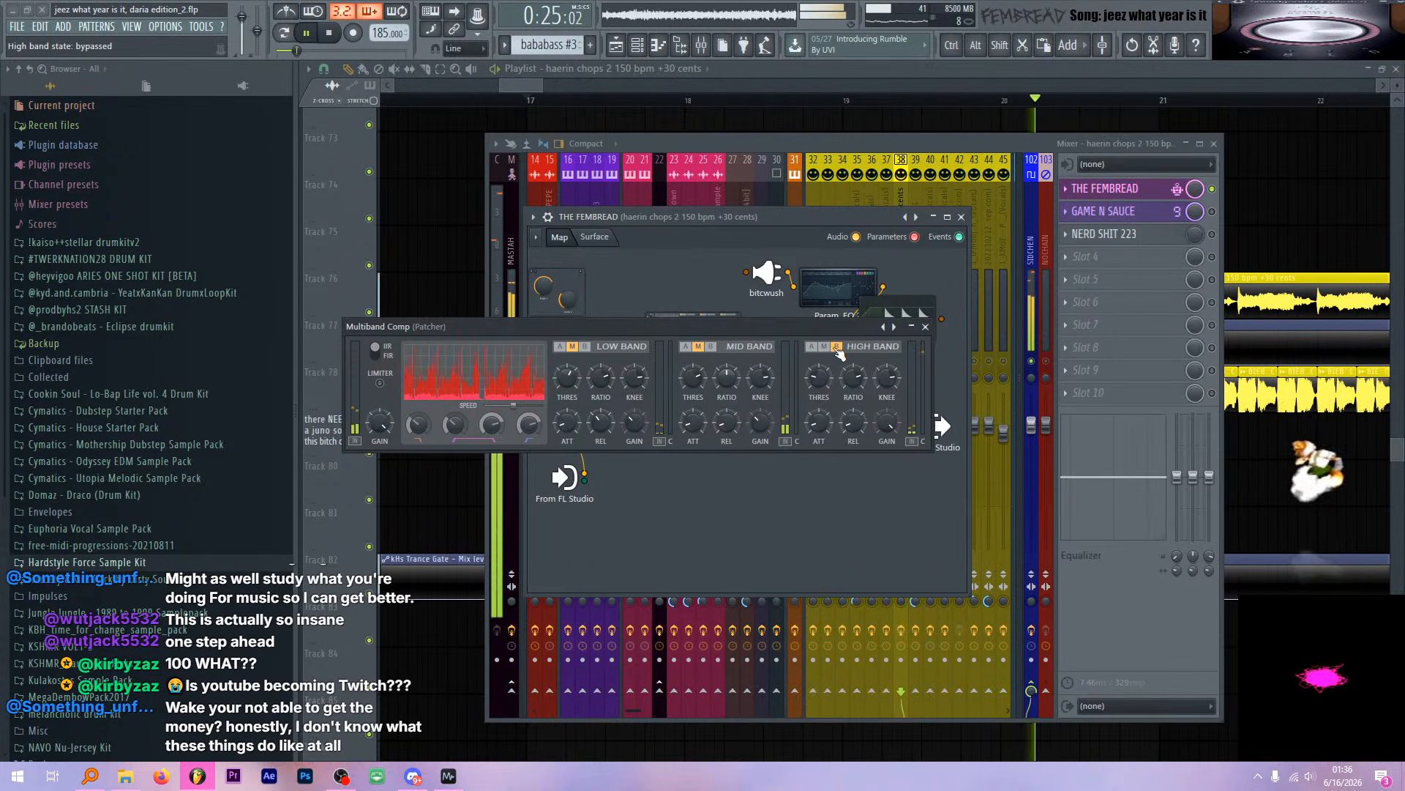
{"action": "key", "text": "space"}
{"action": "left_click", "coordinate": [811, 346]}
{"action": "left_click_drag", "start_coordinate": [806, 327], "coordinate": [806, 289]}
{"action": "key", "text": "space"}
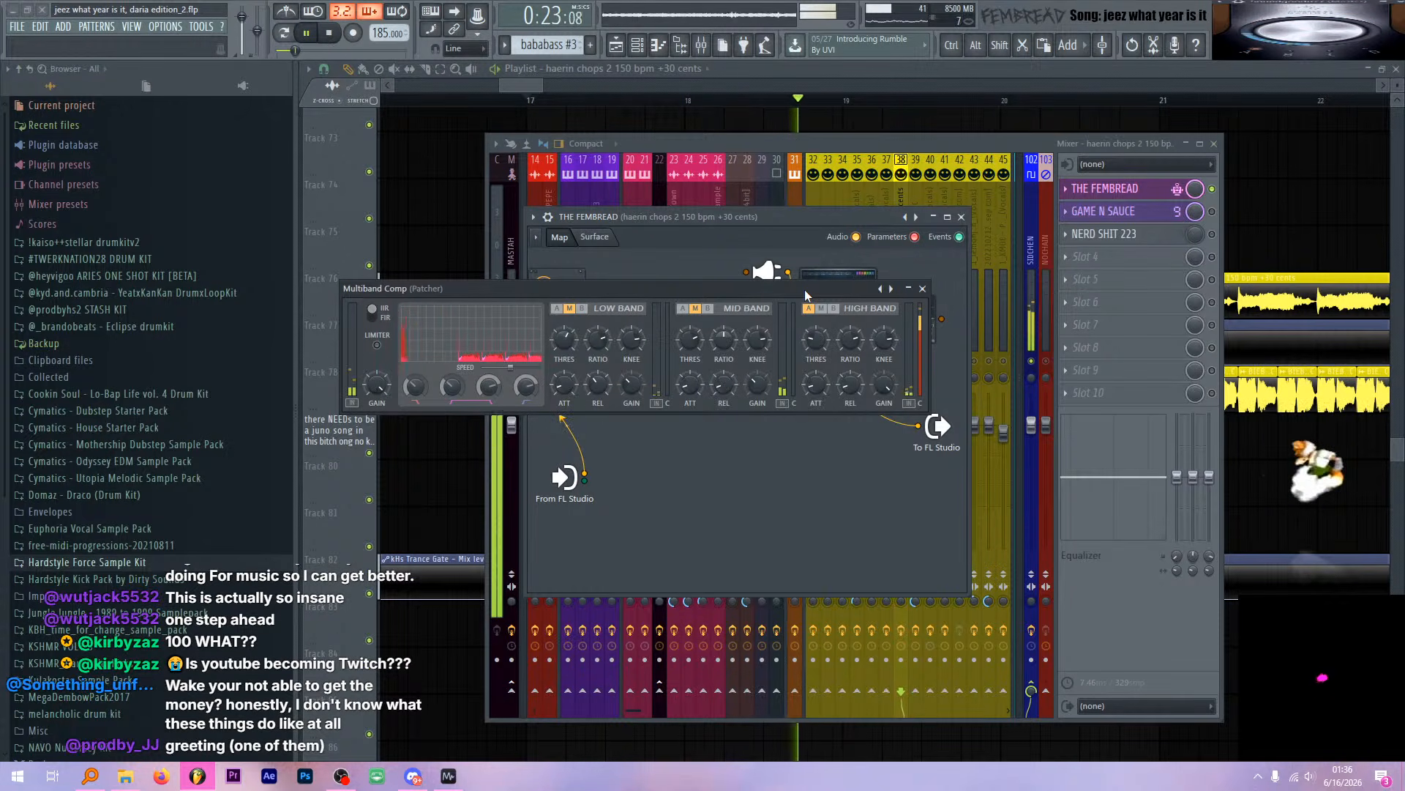
{"action": "key", "text": "space"}
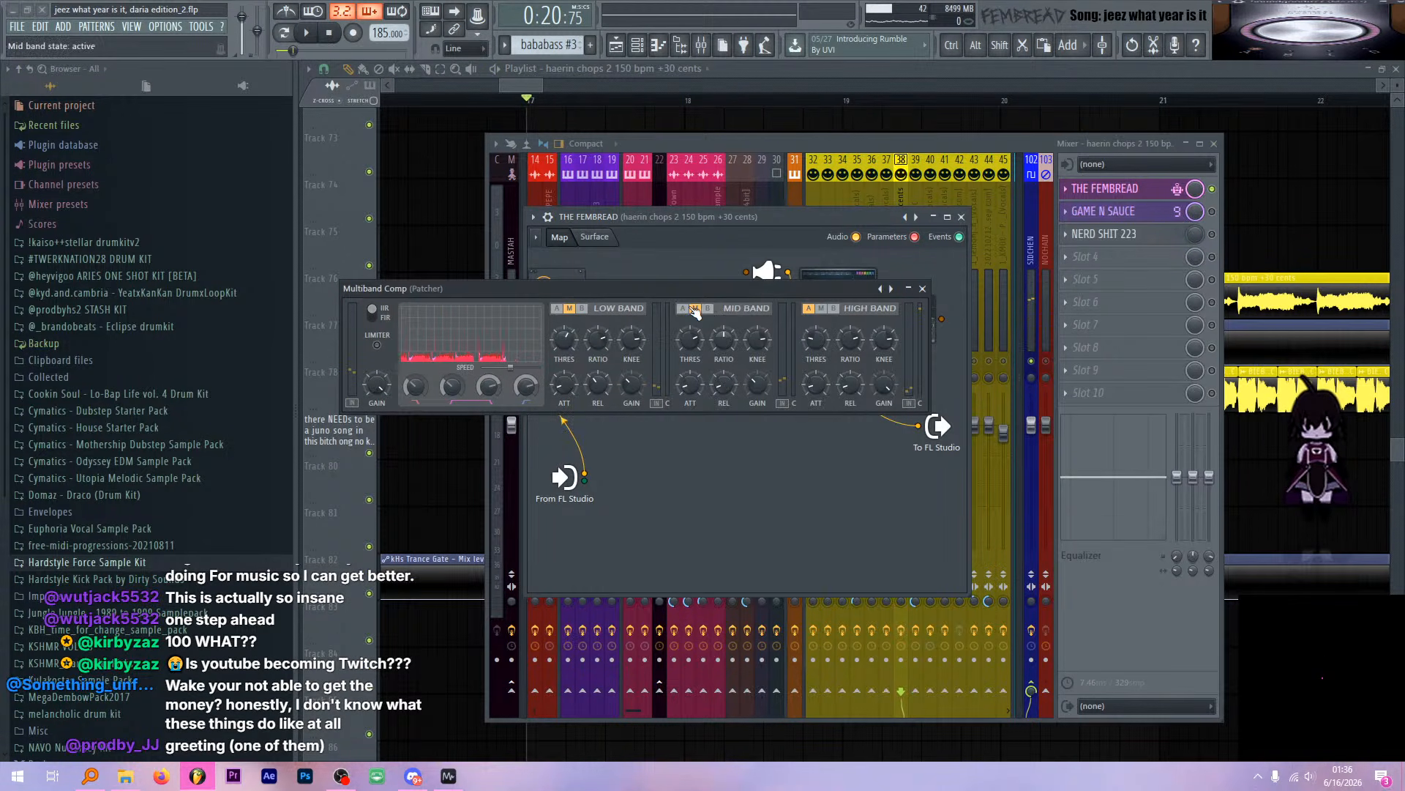
Reactivate the mid and low bands of Multiband Comp, replay the chops and close its settings
{"action": "left_click", "coordinate": [692, 309]}
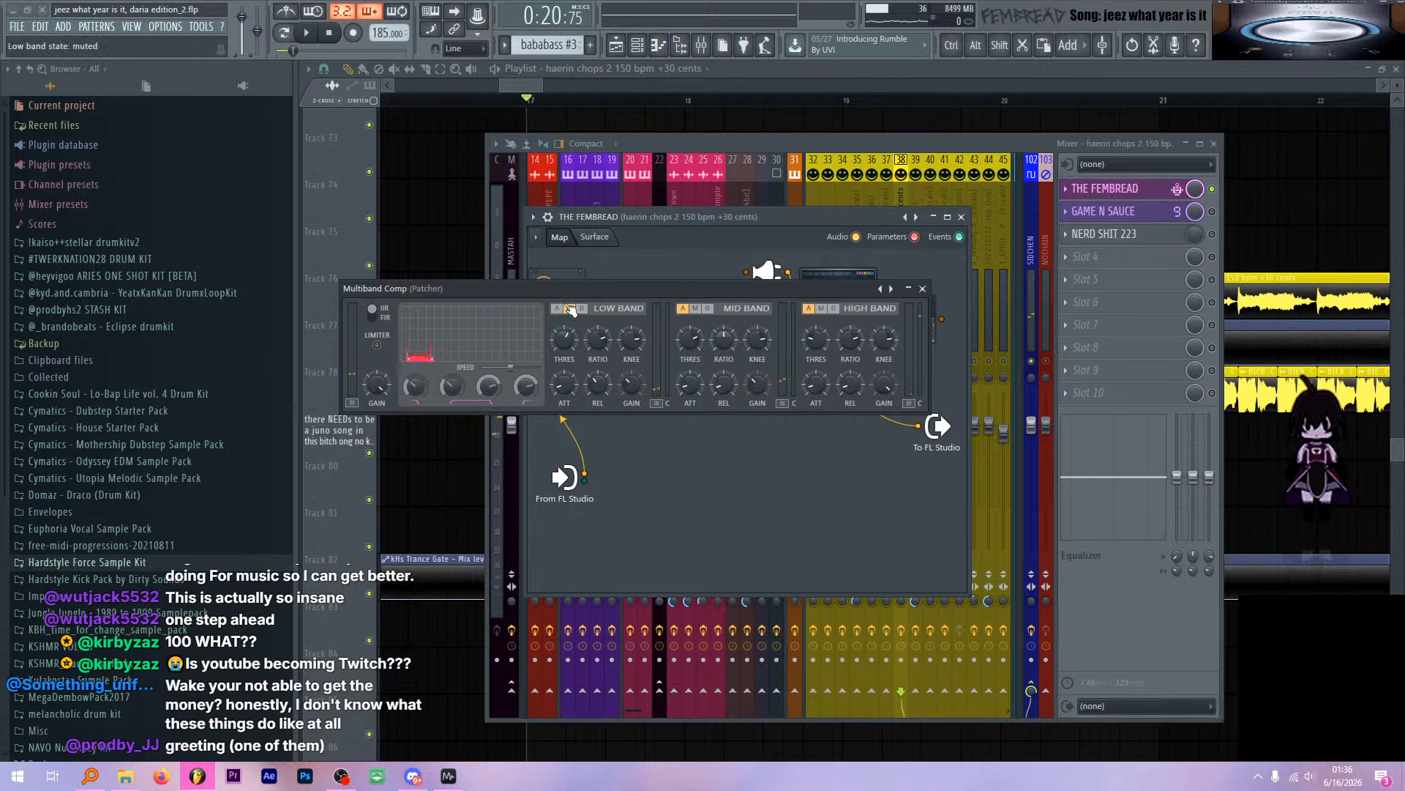
{"action": "left_click_drag", "start_coordinate": [666, 291], "coordinate": [653, 292]}
{"action": "key", "text": "space"}
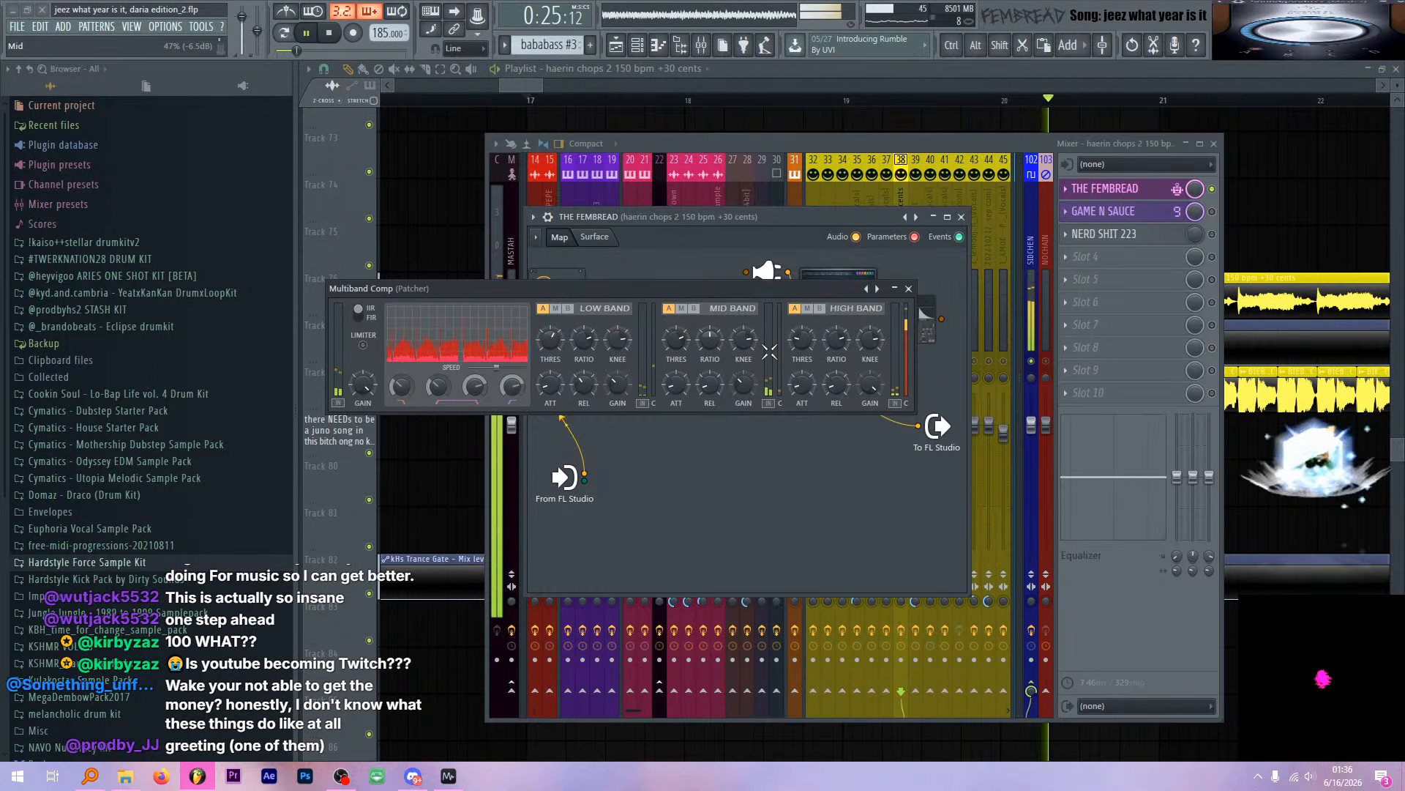
{"action": "key", "text": "space"}
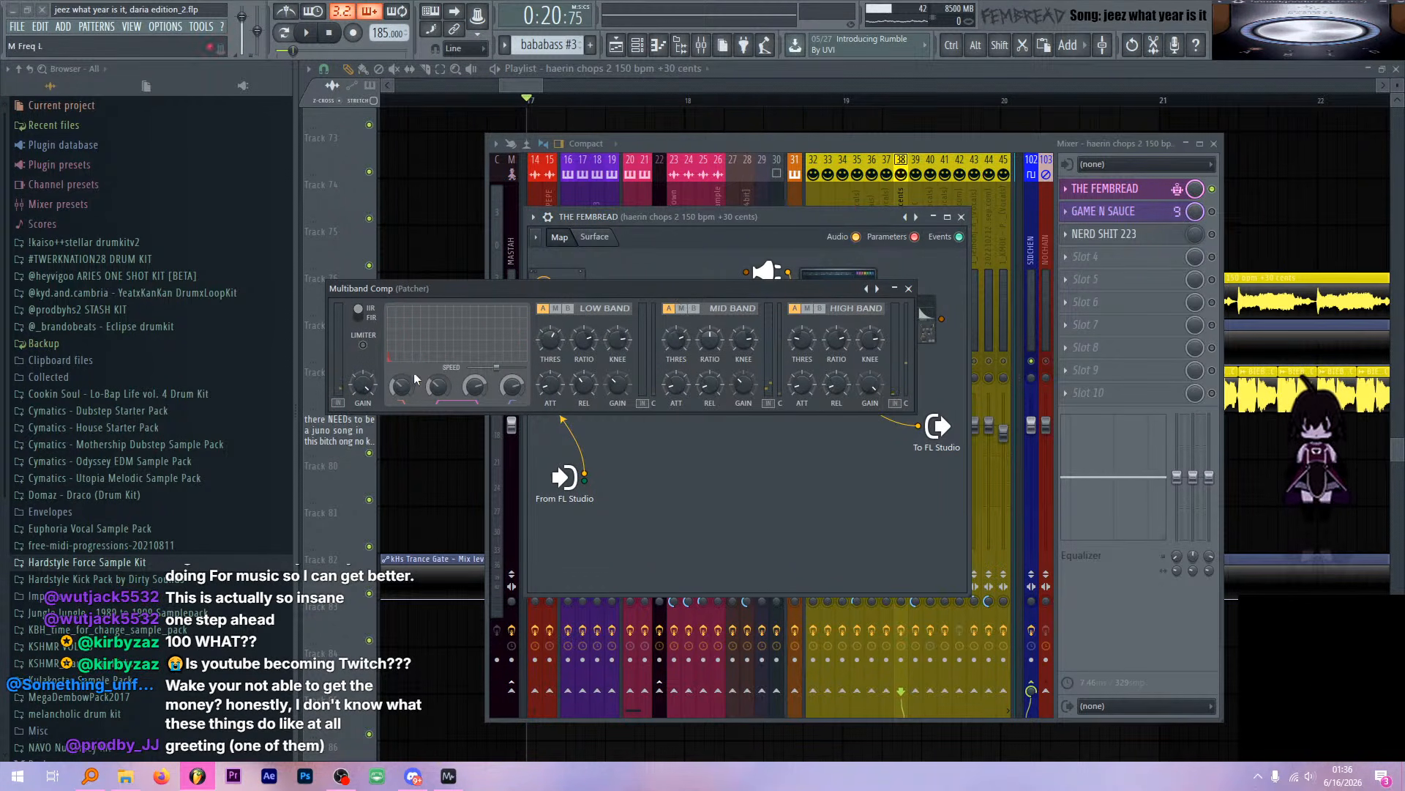
{"action": "left_click", "coordinate": [909, 290]}
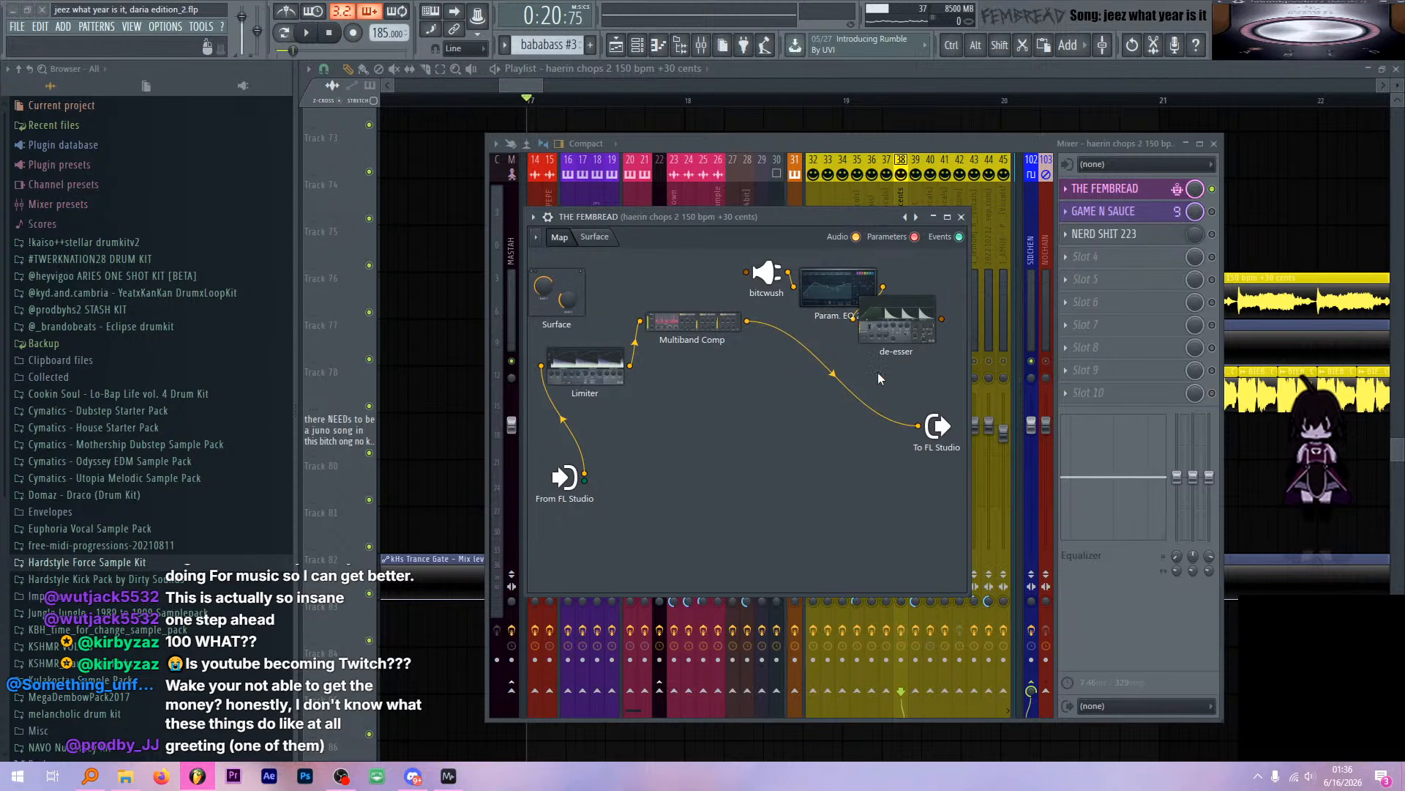
Reconnect Multiband Comp to bitcwush, route bitcwush directly to the patcher's output and play the chops with its settings open
{"action": "left_click_drag", "start_coordinate": [918, 426], "coordinate": [819, 380]}
{"action": "left_click_drag", "start_coordinate": [722, 270], "coordinate": [748, 263]}
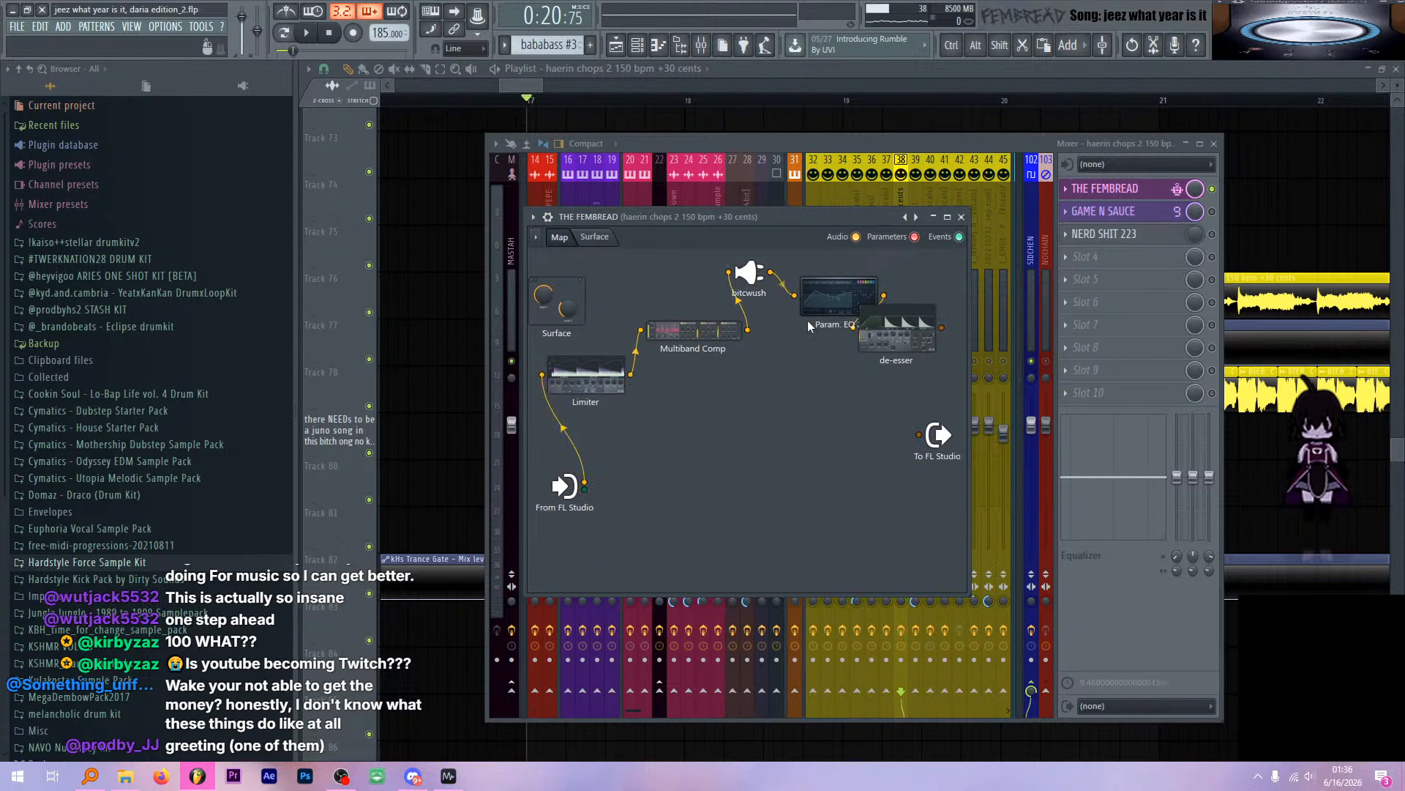
{"action": "left_click_drag", "start_coordinate": [911, 429], "coordinate": [918, 434]}
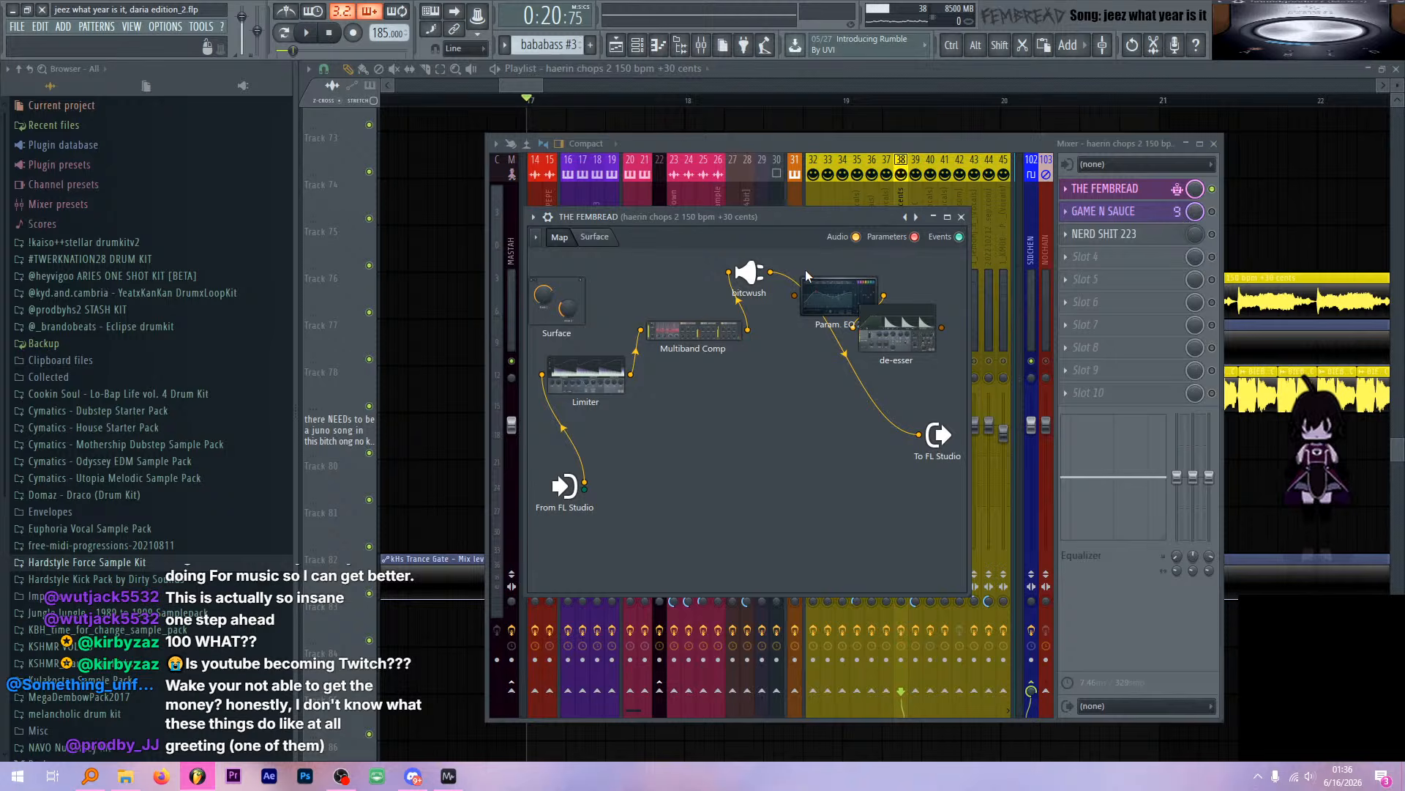
{"action": "double_click", "coordinate": [759, 275]}
{"action": "left_click_drag", "start_coordinate": [465, 319], "coordinate": [681, 281]}
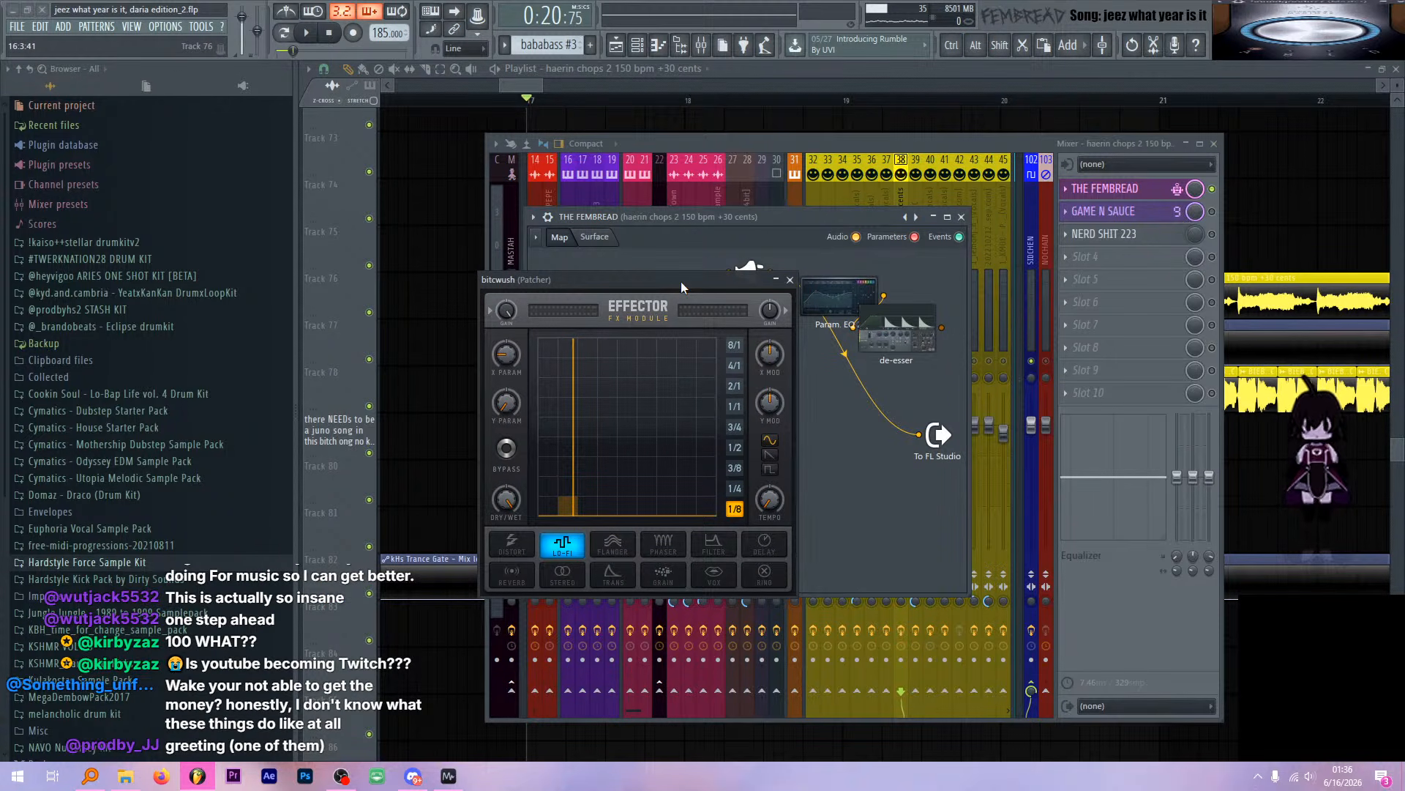
{"action": "key", "text": "space"}
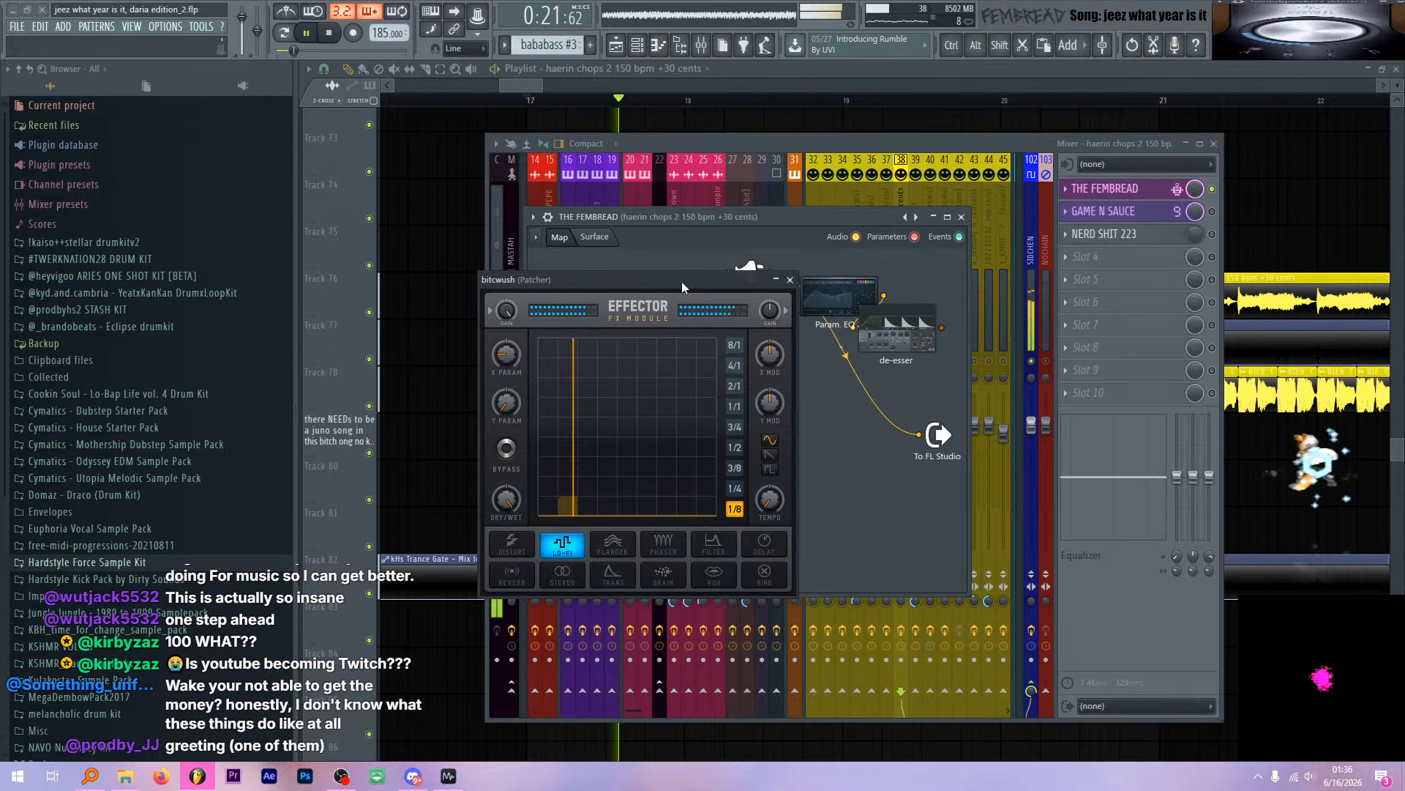
{"action": "left_click_drag", "start_coordinate": [683, 281], "coordinate": [718, 270]}
{"action": "left_click", "coordinate": [828, 268]}
{"action": "key", "text": "space"}
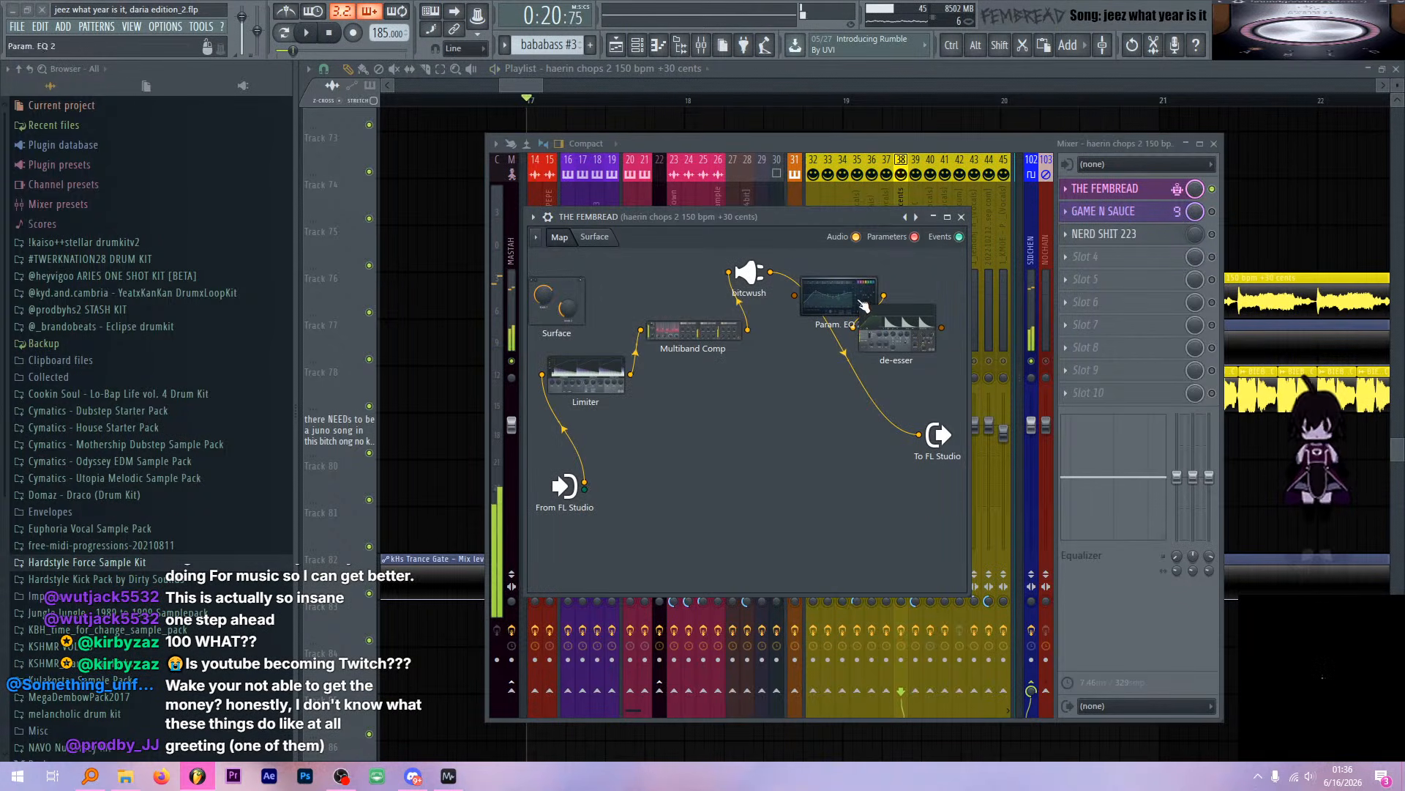
Reconnect bitcwush to Param. EQ 2 and route Param. EQ 2 directly to the patcher's output in THE FEMBREAD
{"action": "left_click_drag", "start_coordinate": [918, 434], "coordinate": [824, 299]}
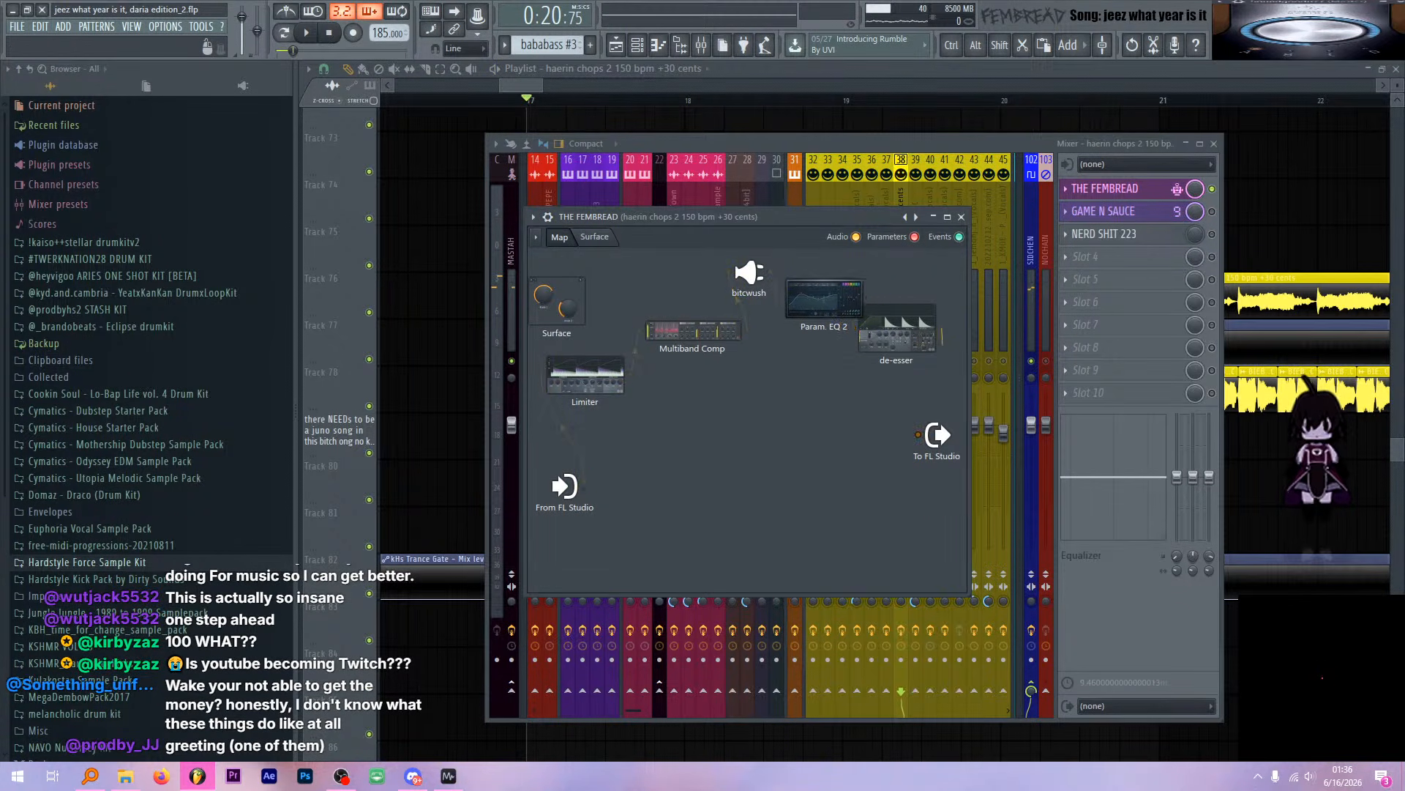
{"action": "left_click_drag", "start_coordinate": [941, 328], "coordinate": [919, 434]}
{"action": "left_click", "coordinate": [890, 364]}
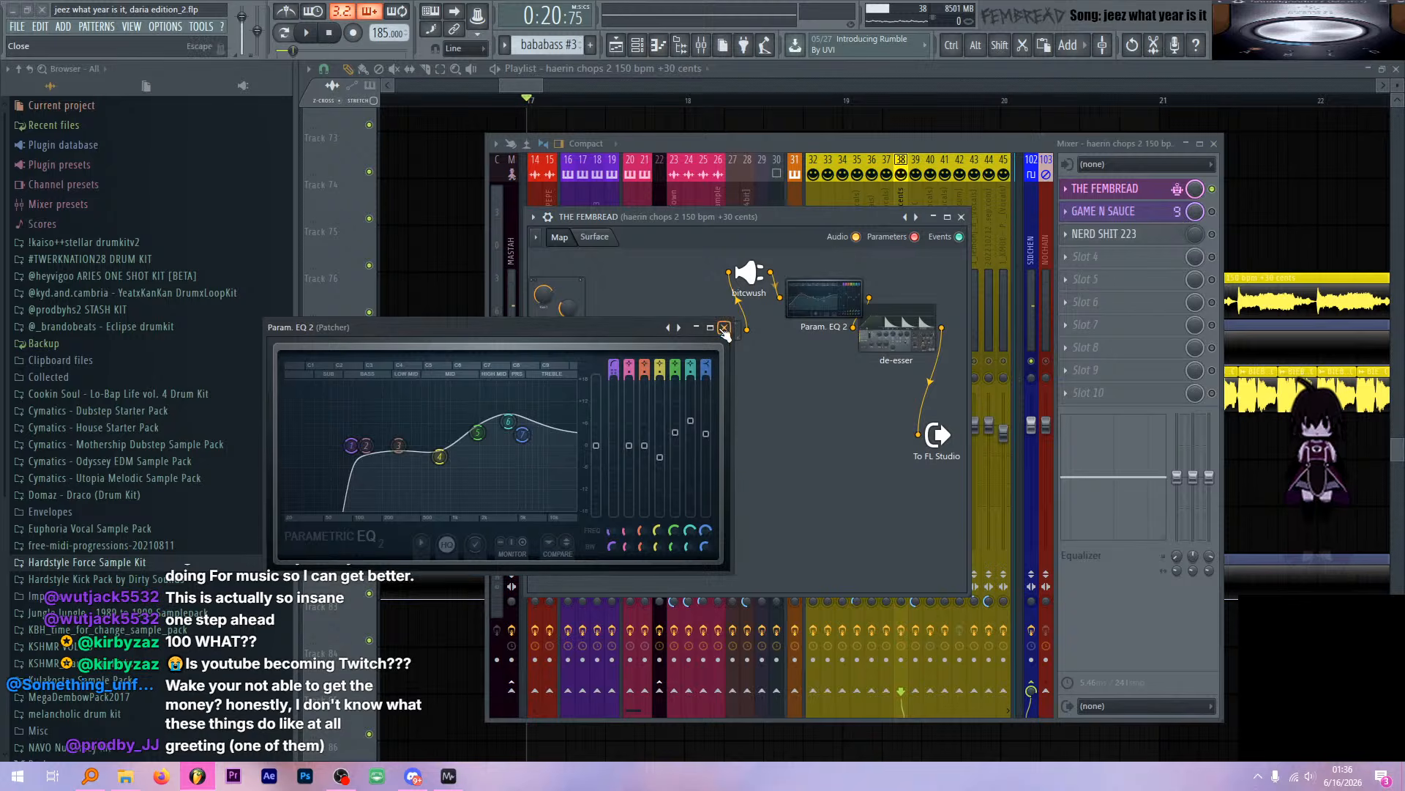
{"action": "left_click", "coordinate": [872, 320]}
{"action": "left_click", "coordinate": [844, 309]}
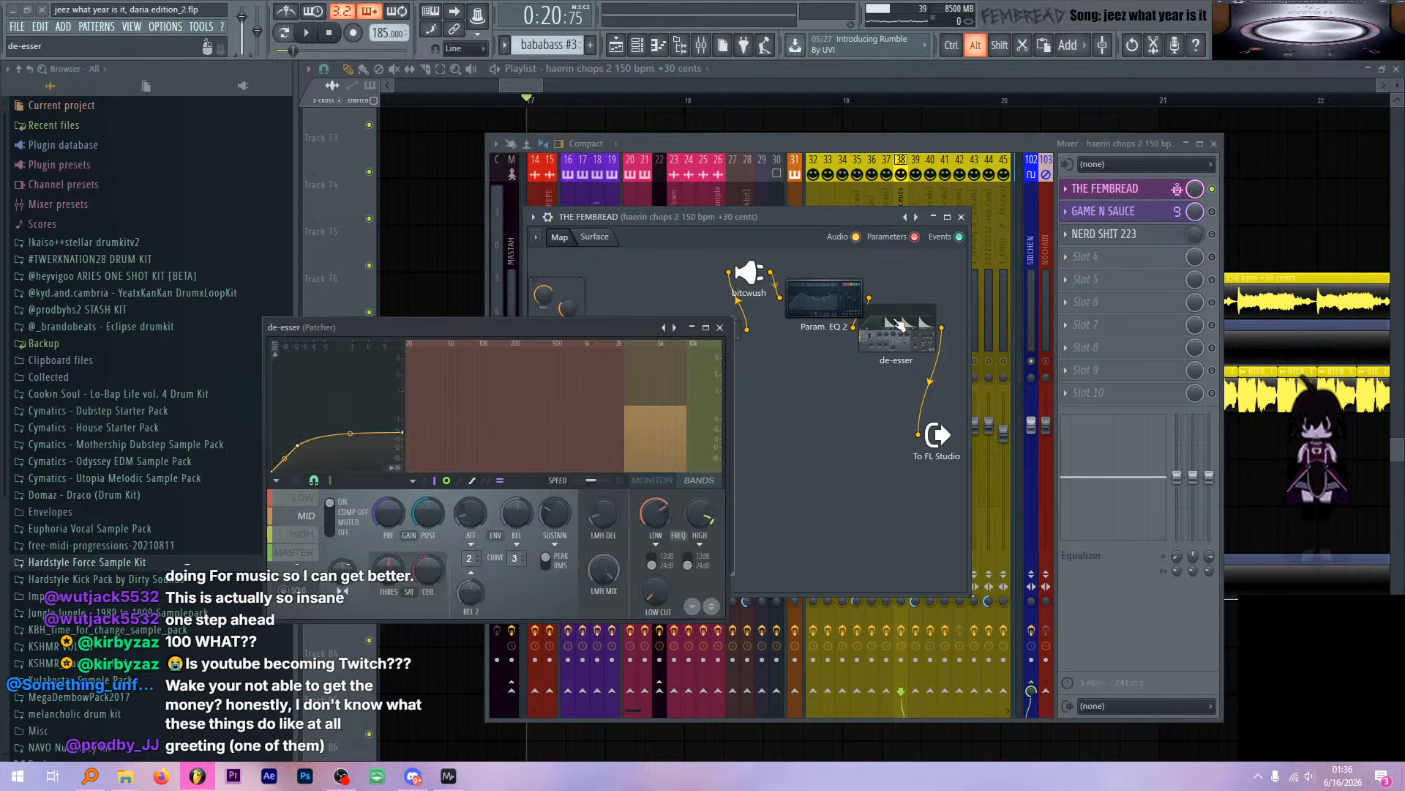
{"action": "left_click_drag", "start_coordinate": [890, 327], "coordinate": [918, 434]}
{"action": "left_click", "coordinate": [918, 316]}
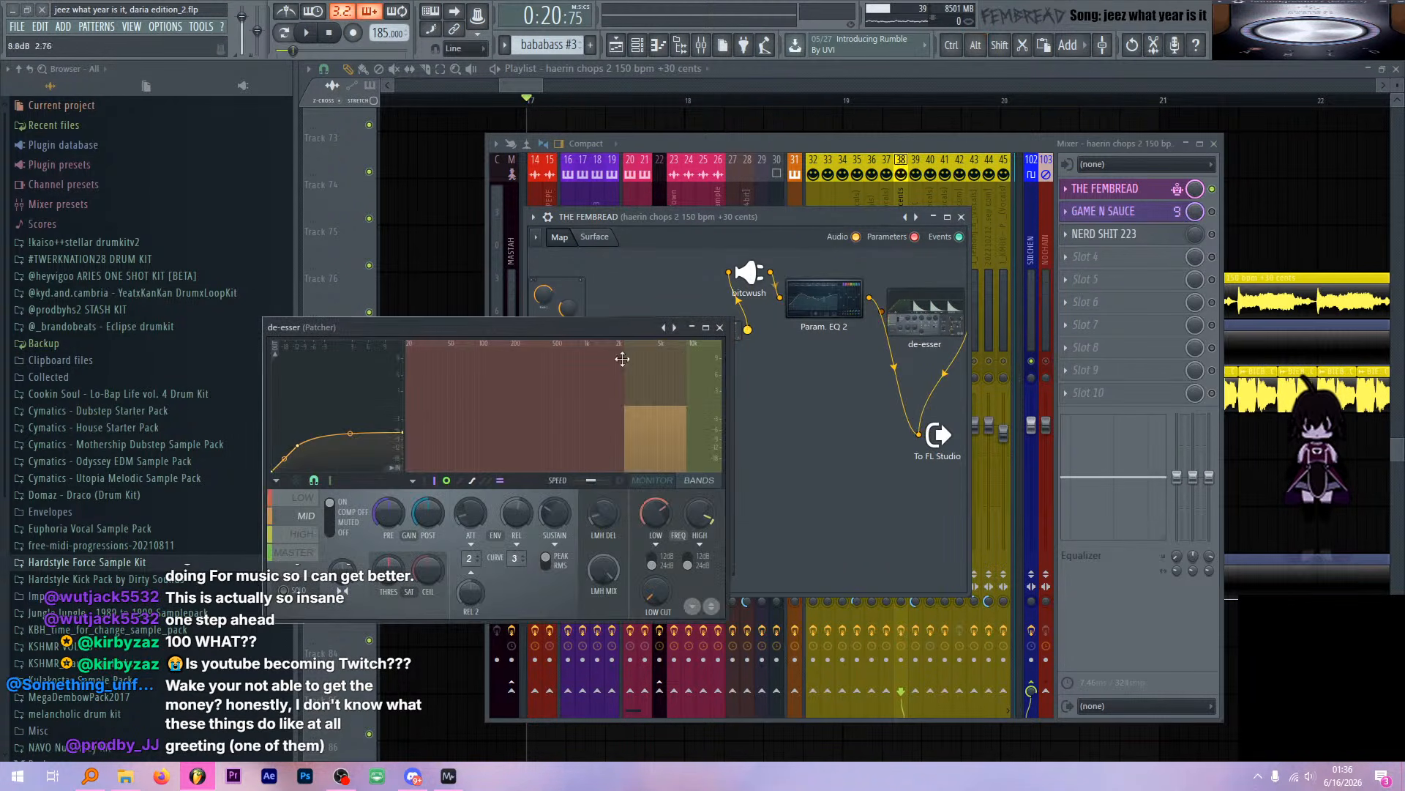
{"action": "left_click", "coordinate": [719, 328]}
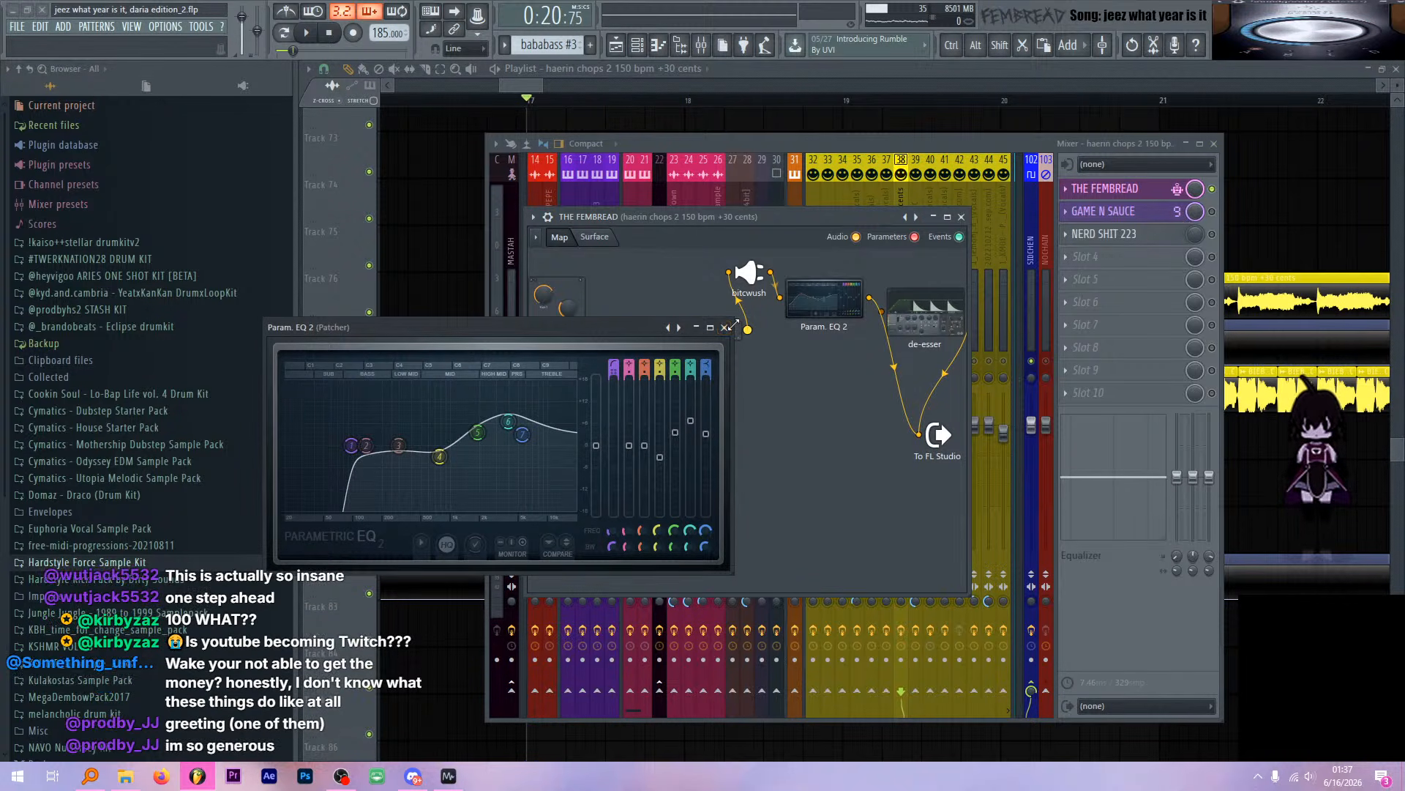
Play the chops with the Param. EQ 2 settings open and examine its curve and bands
{"action": "left_click_drag", "start_coordinate": [610, 331], "coordinate": [676, 312]}
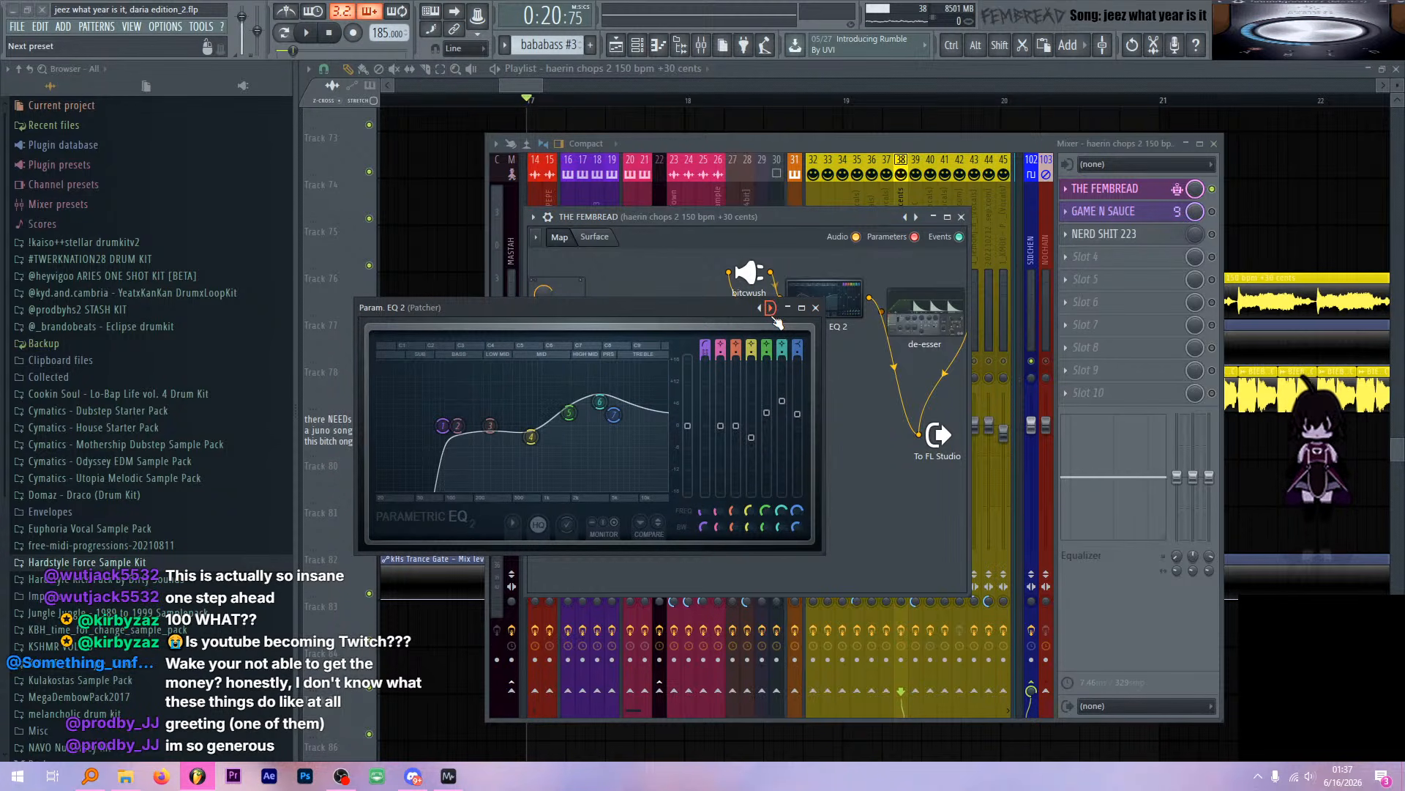
{"action": "left_click_drag", "start_coordinate": [698, 310], "coordinate": [740, 295]}
{"action": "key", "text": "space"}
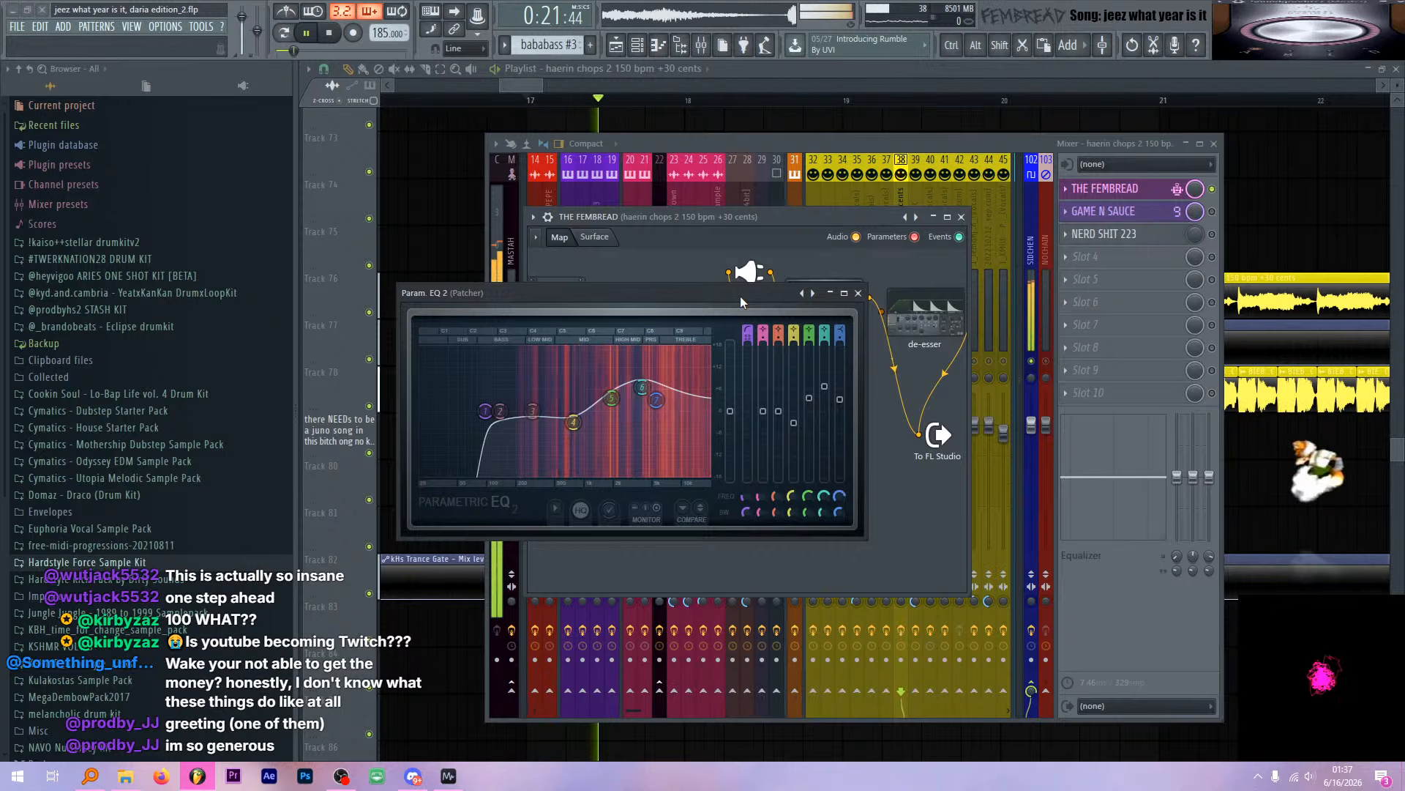
{"action": "key", "text": "space"}
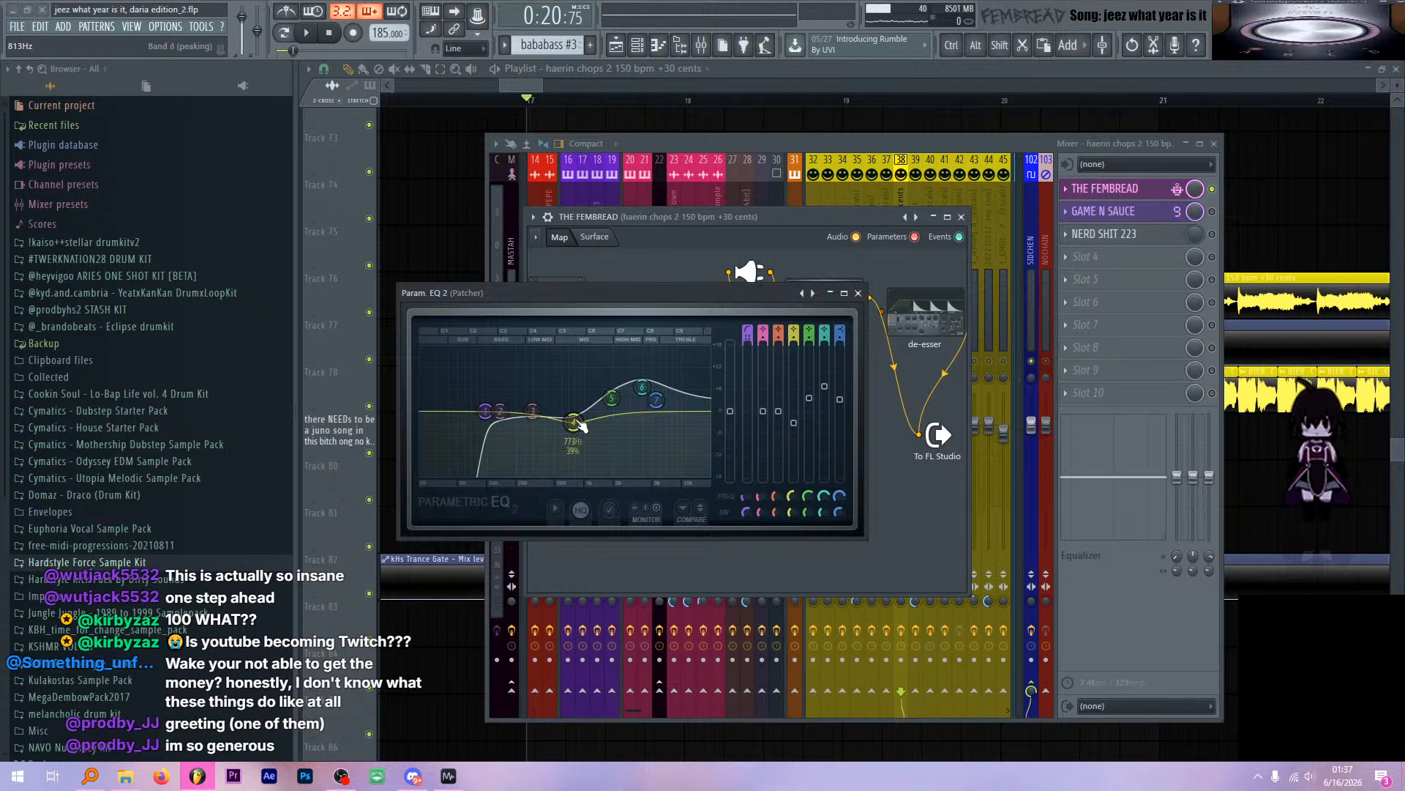
{"action": "left_click", "coordinate": [858, 292]}
Restore the chain from Param. EQ 2 through the de-esser to the output and play the chops with the de-esser settings open
{"action": "left_click_drag", "start_coordinate": [918, 436], "coordinate": [924, 390]}
{"action": "mouse_move", "coordinate": [917, 435]}
{"action": "left_mouse_down"}
{"action": "mouse_move", "coordinate": [883, 313]}
{"action": "mouse_move", "coordinate": [805, 393]}
{"action": "mouse_move", "coordinate": [890, 433]}
{"action": "left_mouse_up"}
{"action": "left_click_drag", "start_coordinate": [861, 387], "coordinate": [918, 435]}
{"action": "double_click", "coordinate": [821, 404]}
{"action": "key", "text": "space"}
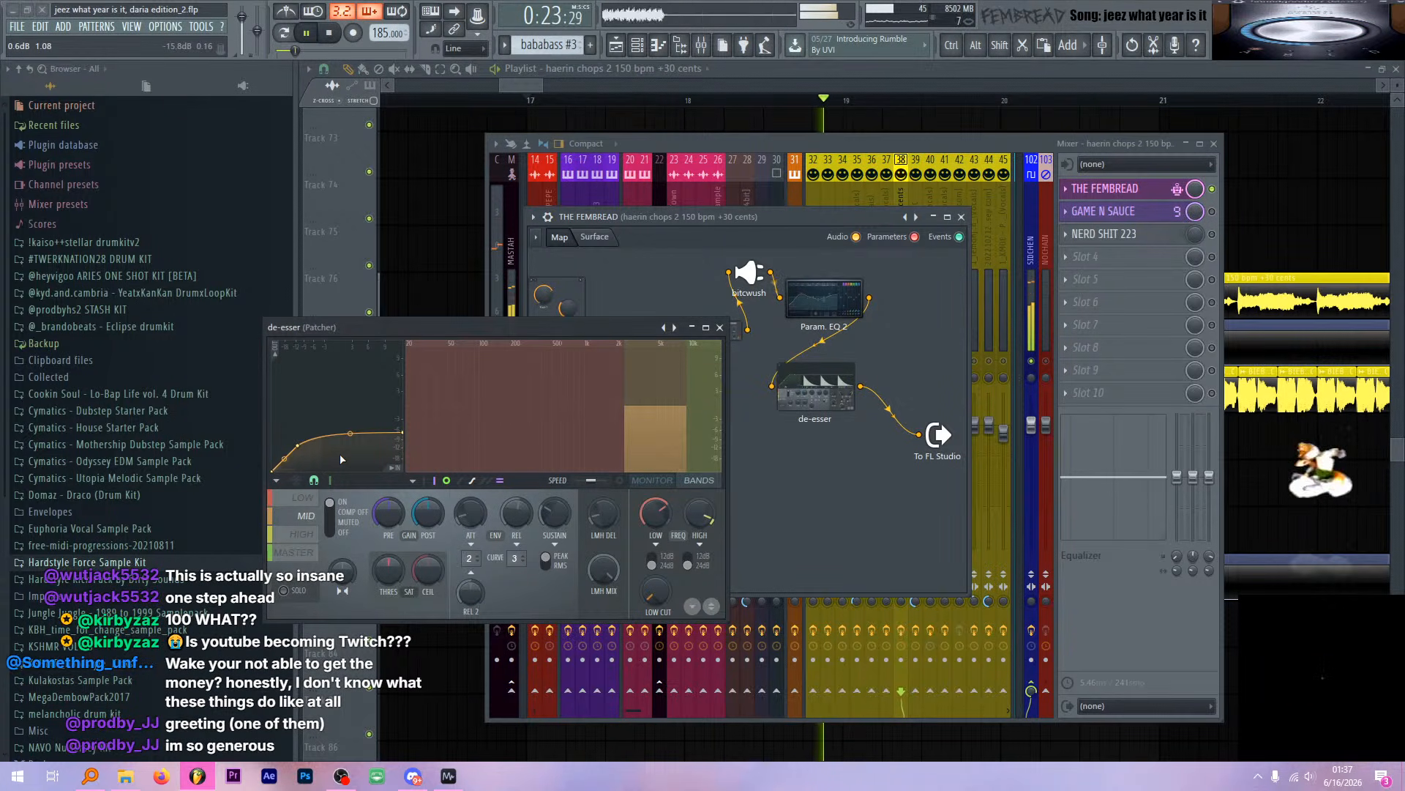
{"action": "key", "text": "space"}
{"action": "left_click", "coordinate": [719, 327]}
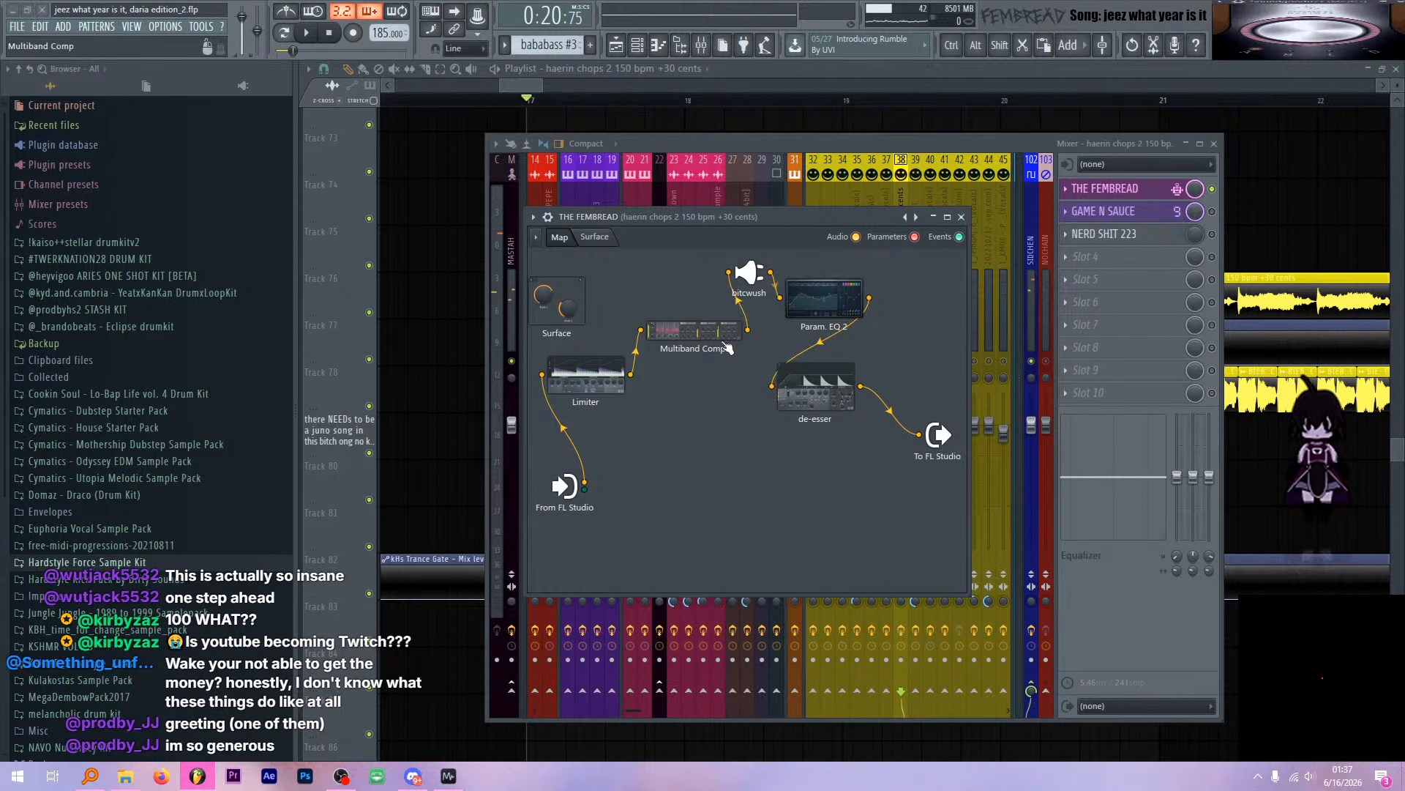
{"action": "left_click", "coordinate": [961, 217]}
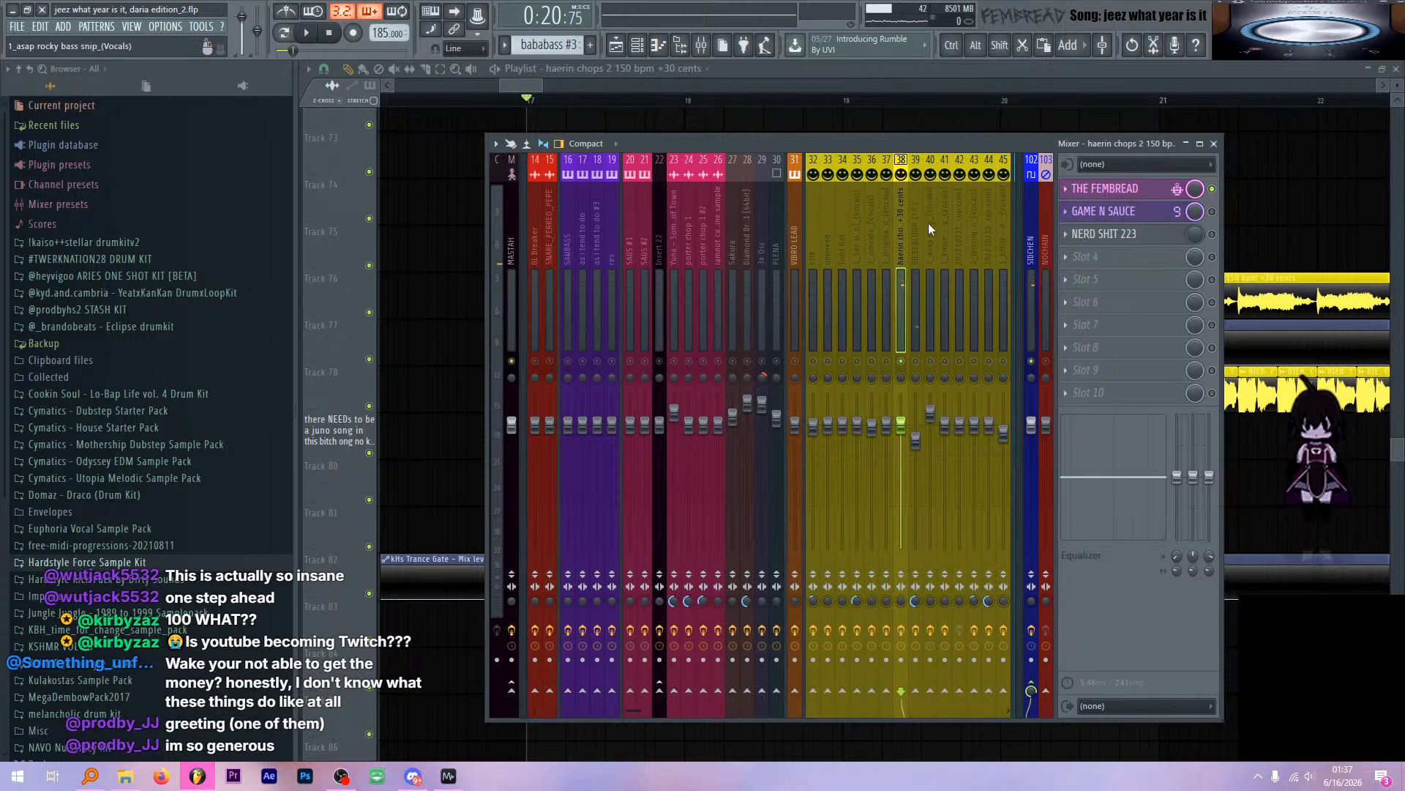
Open the GAME N SAUCE patcher on the haerin chops mixer track and play the chops with the SAUCE and GAME2 settings open
{"action": "scroll", "coordinate": [901, 239], "scroll_direction": "down", "scroll_amount": 3}
{"action": "left_click", "coordinate": [1103, 211]}
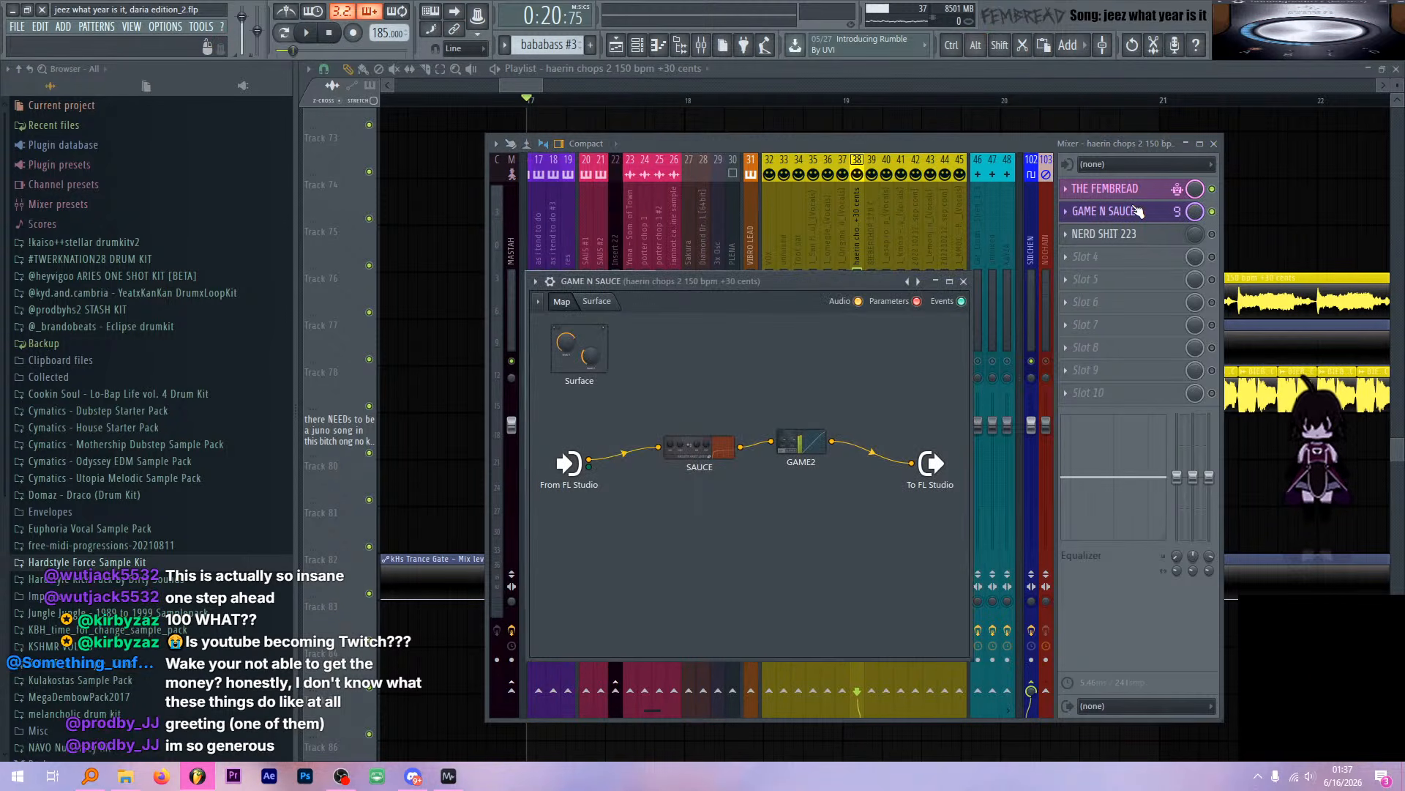
{"action": "left_click", "coordinate": [699, 448]}
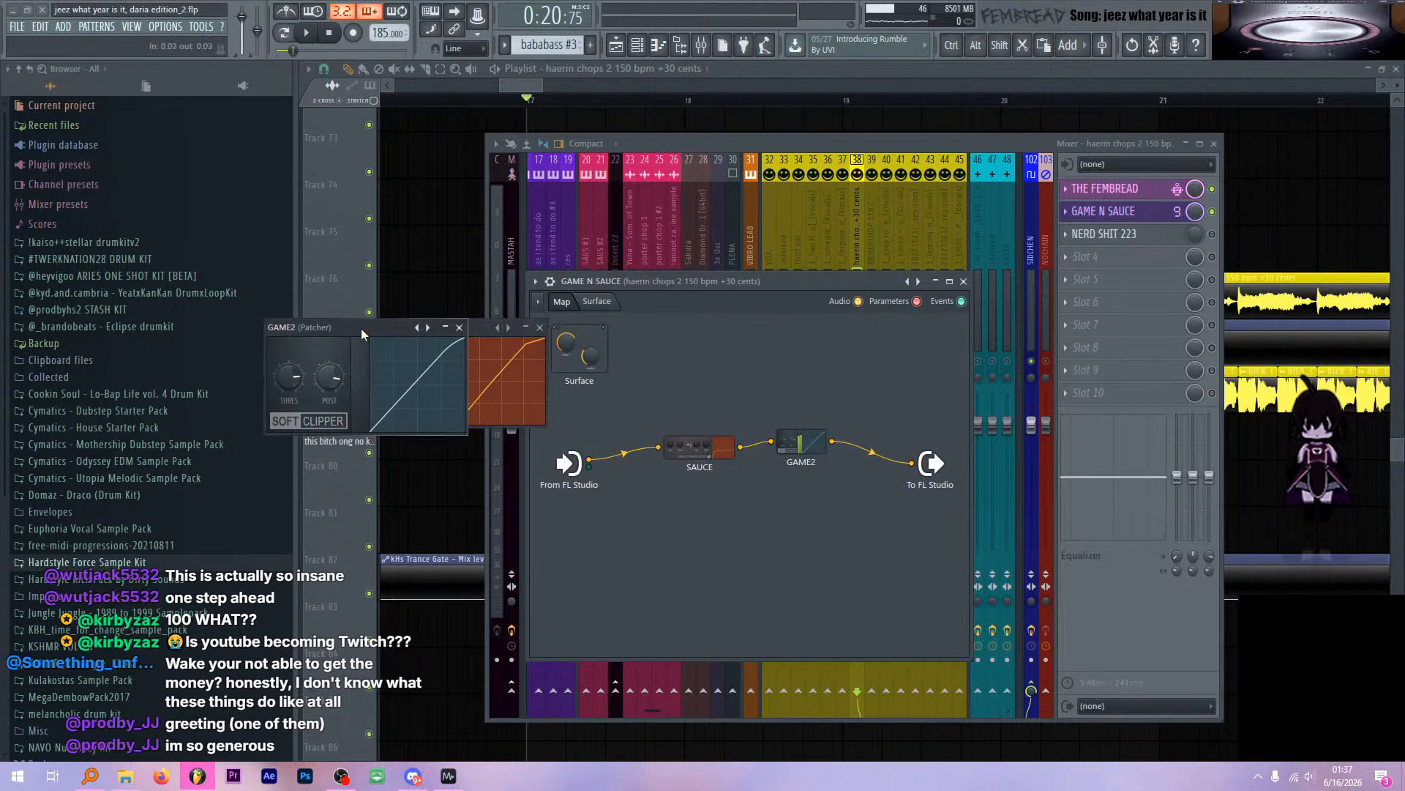
{"action": "left_click", "coordinate": [801, 442]}
{"action": "key", "text": "space"}
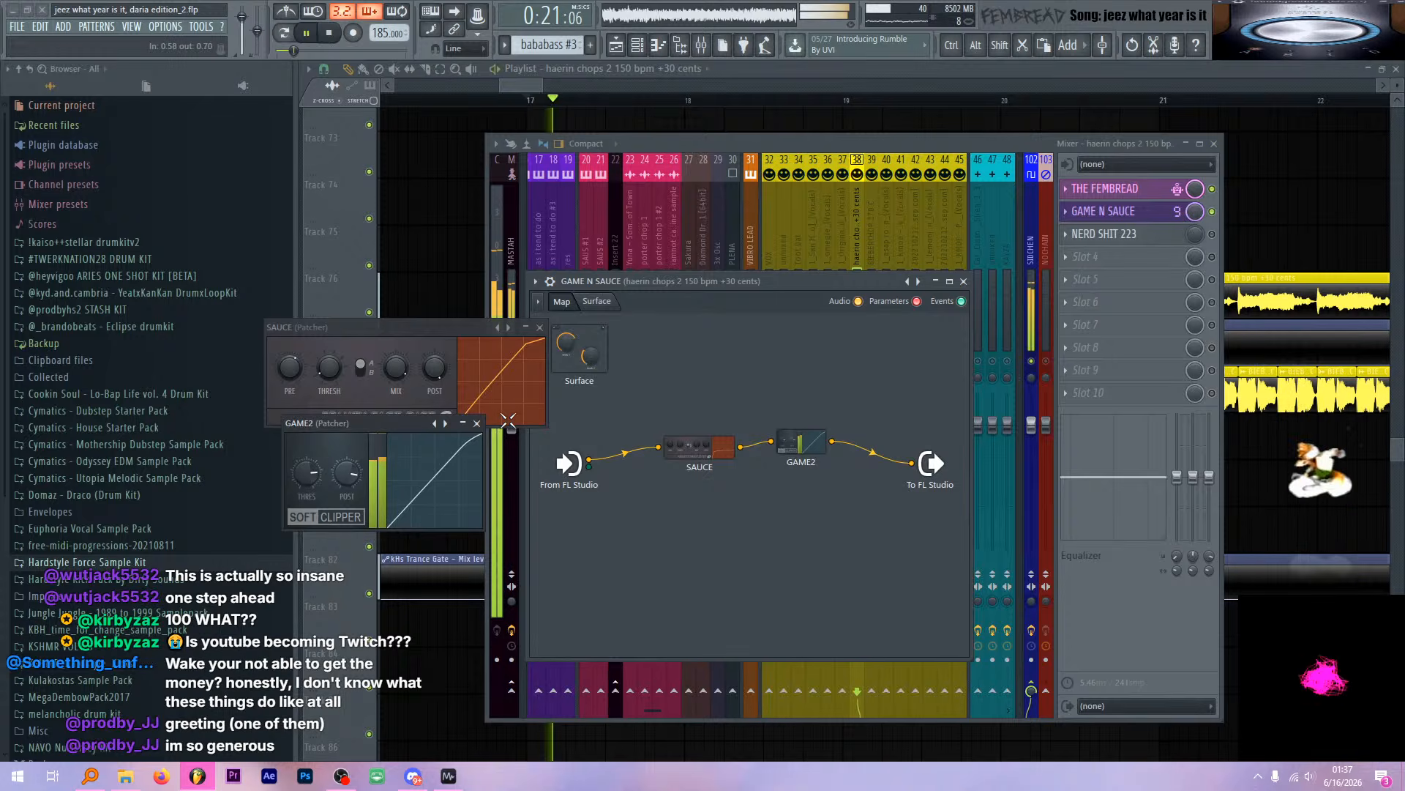
{"action": "left_click", "coordinate": [478, 423]}
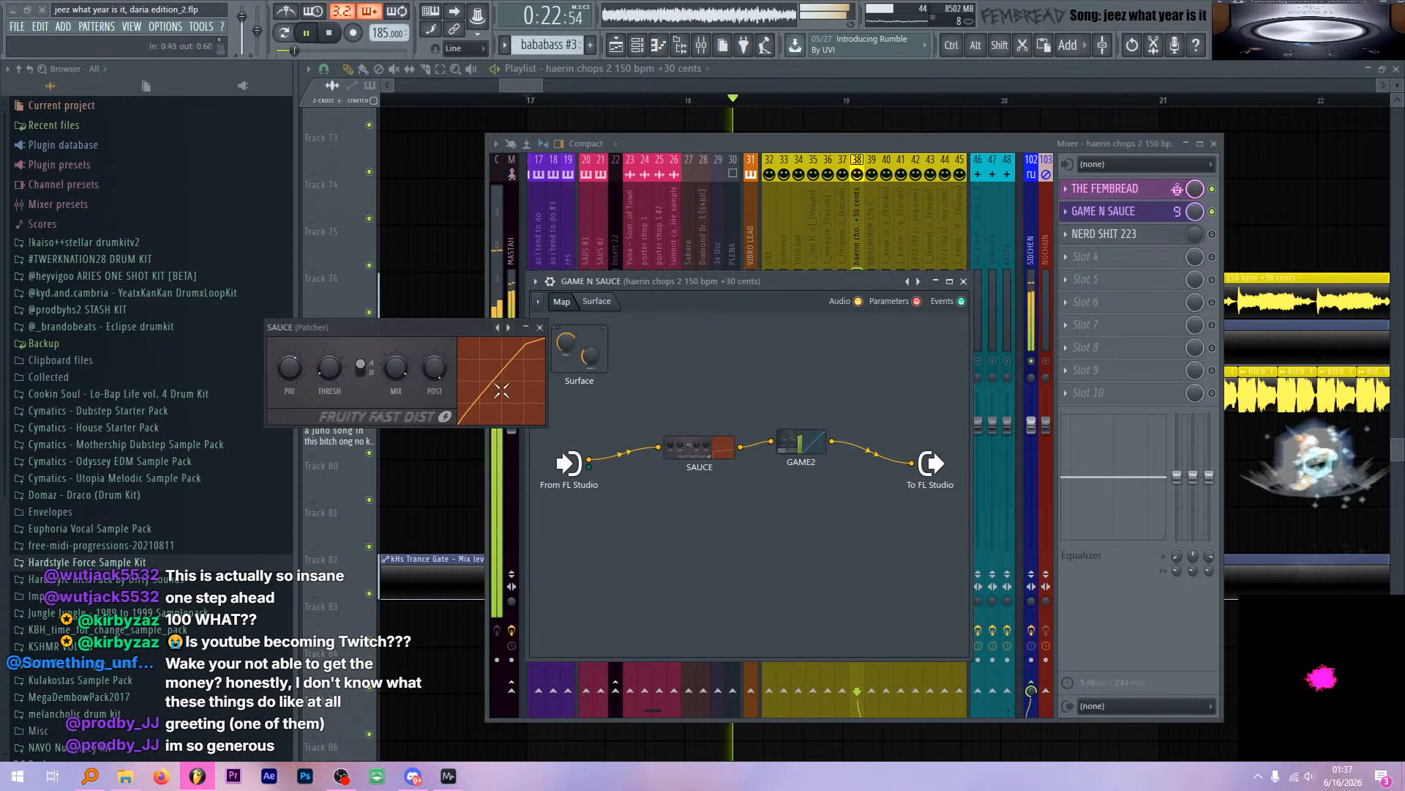
{"action": "left_click", "coordinate": [539, 327]}
Stop playback and open the NERD SHIT 223 patcher on the haerin chops mixer track
{"action": "left_click", "coordinate": [871, 244]}
{"action": "left_click", "coordinate": [858, 244]}
{"action": "key", "text": "space"}
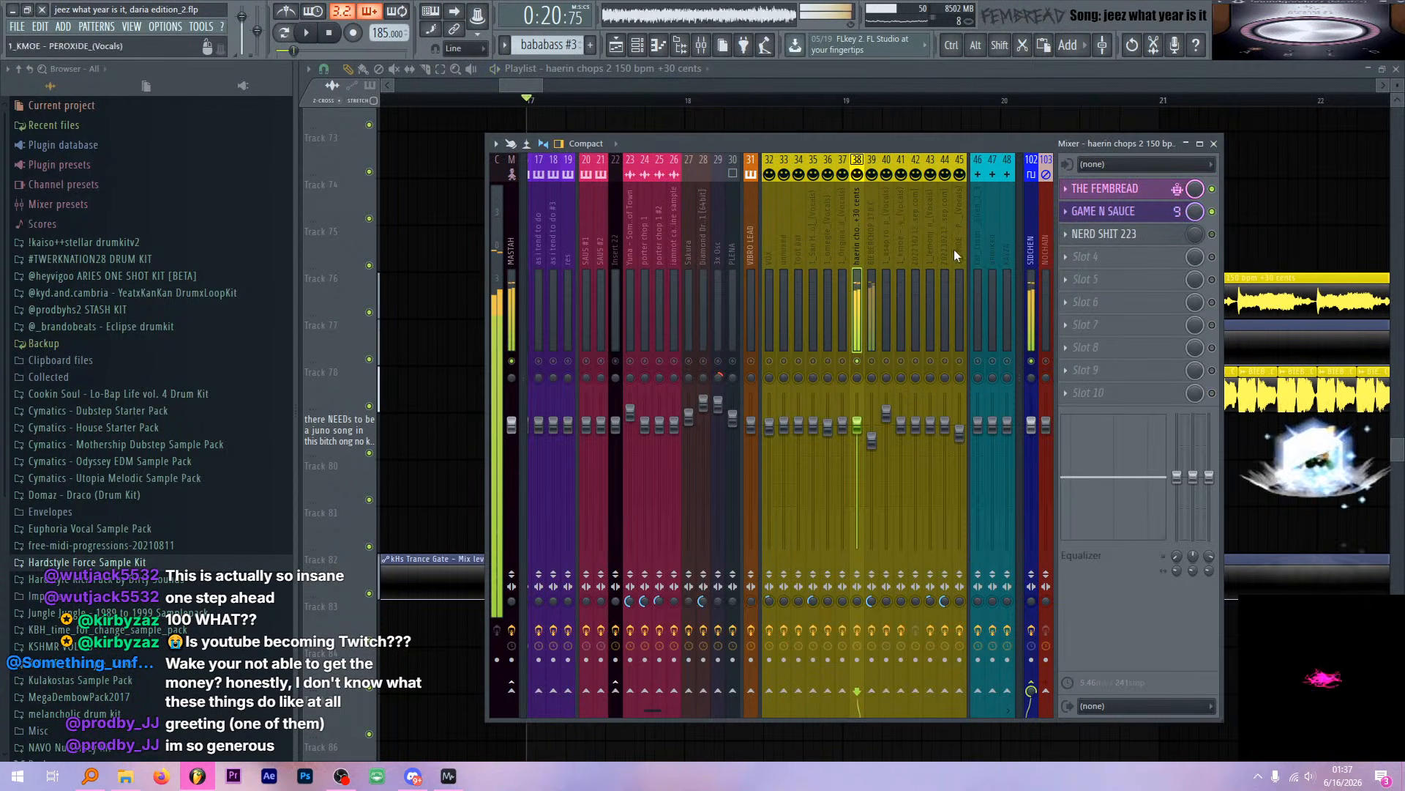
{"action": "left_click", "coordinate": [1105, 234]}
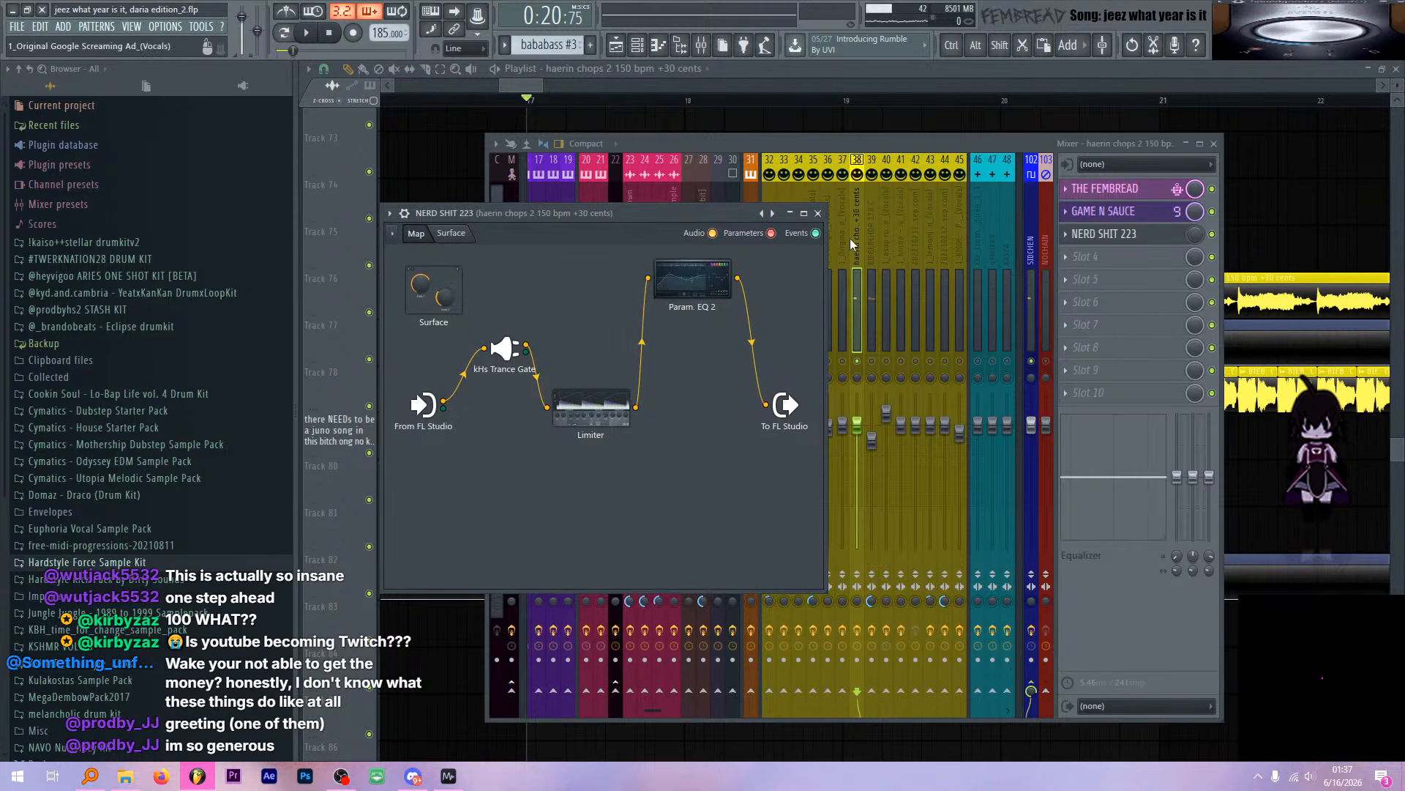
Close the NERD SHIT 223 patcher and look over the chop clips and mix level automation across the whole arrangement
{"action": "left_click", "coordinate": [818, 213]}
{"action": "left_click", "coordinate": [947, 78]}
{"action": "scroll", "coordinate": [754, 196], "scroll_direction": "down", "scroll_amount": 8}
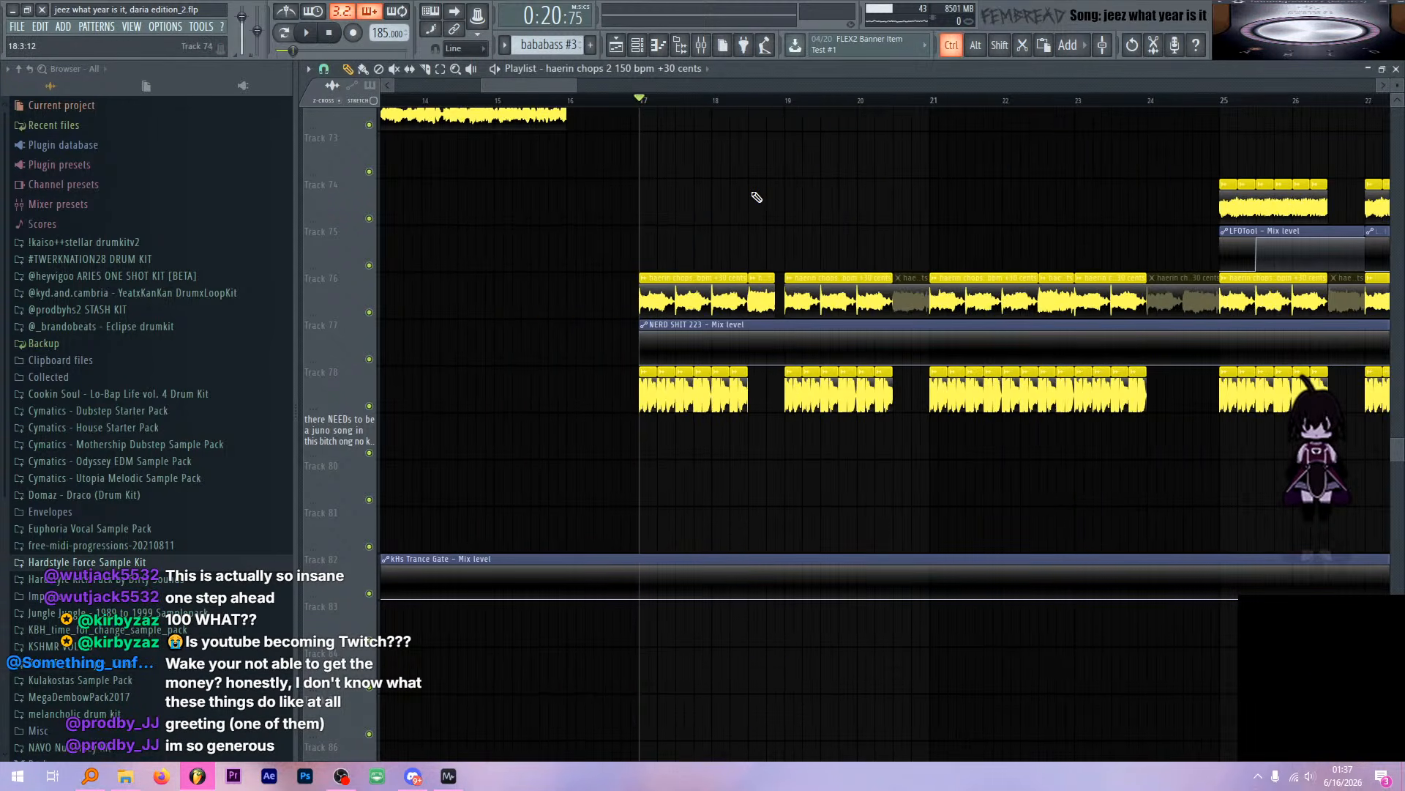
{"action": "scroll", "coordinate": [821, 231], "scroll_direction": "down", "scroll_amount": 2}
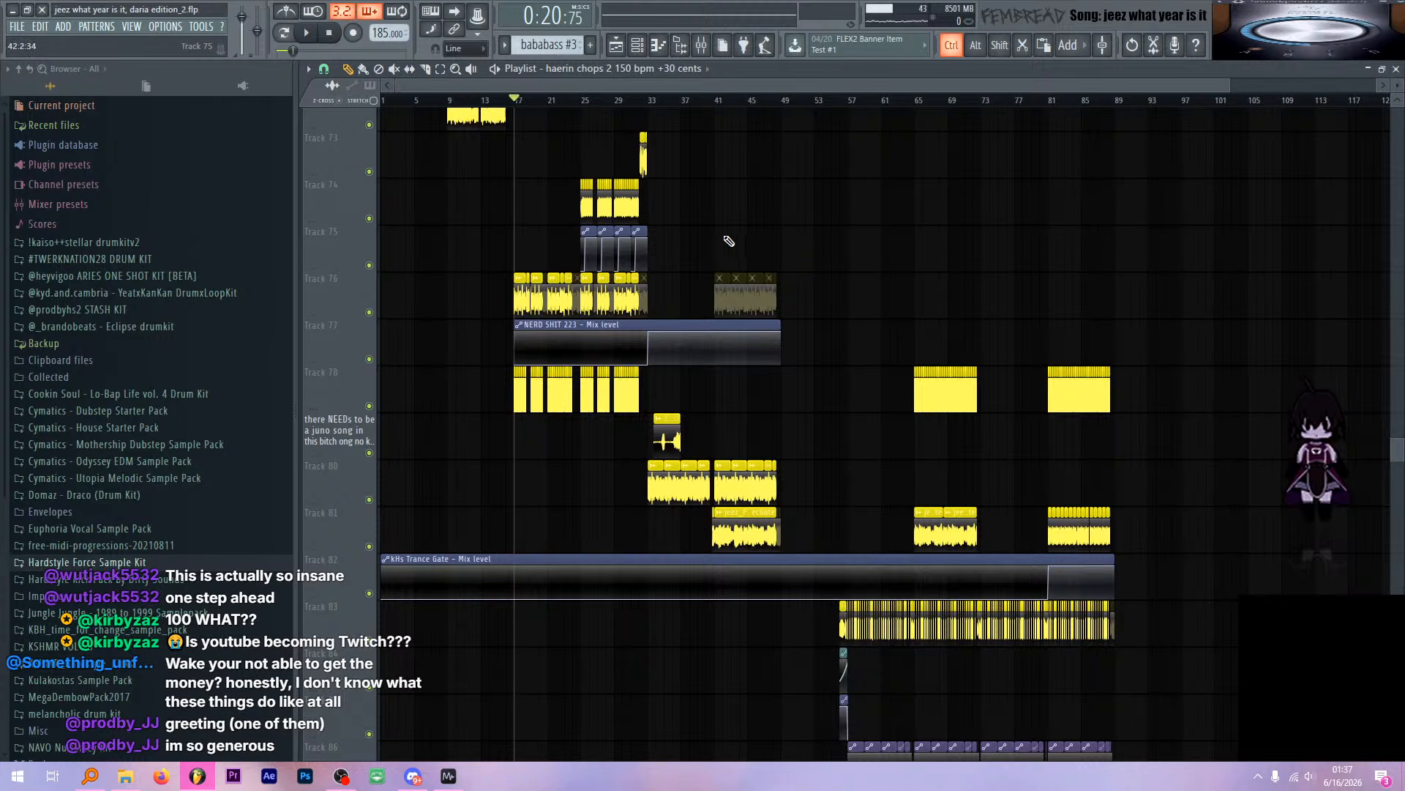
{"action": "scroll", "coordinate": [675, 287], "scroll_direction": "up", "scroll_amount": 4}
{"action": "scroll", "coordinate": [662, 285], "scroll_direction": "down", "scroll_amount": 4}
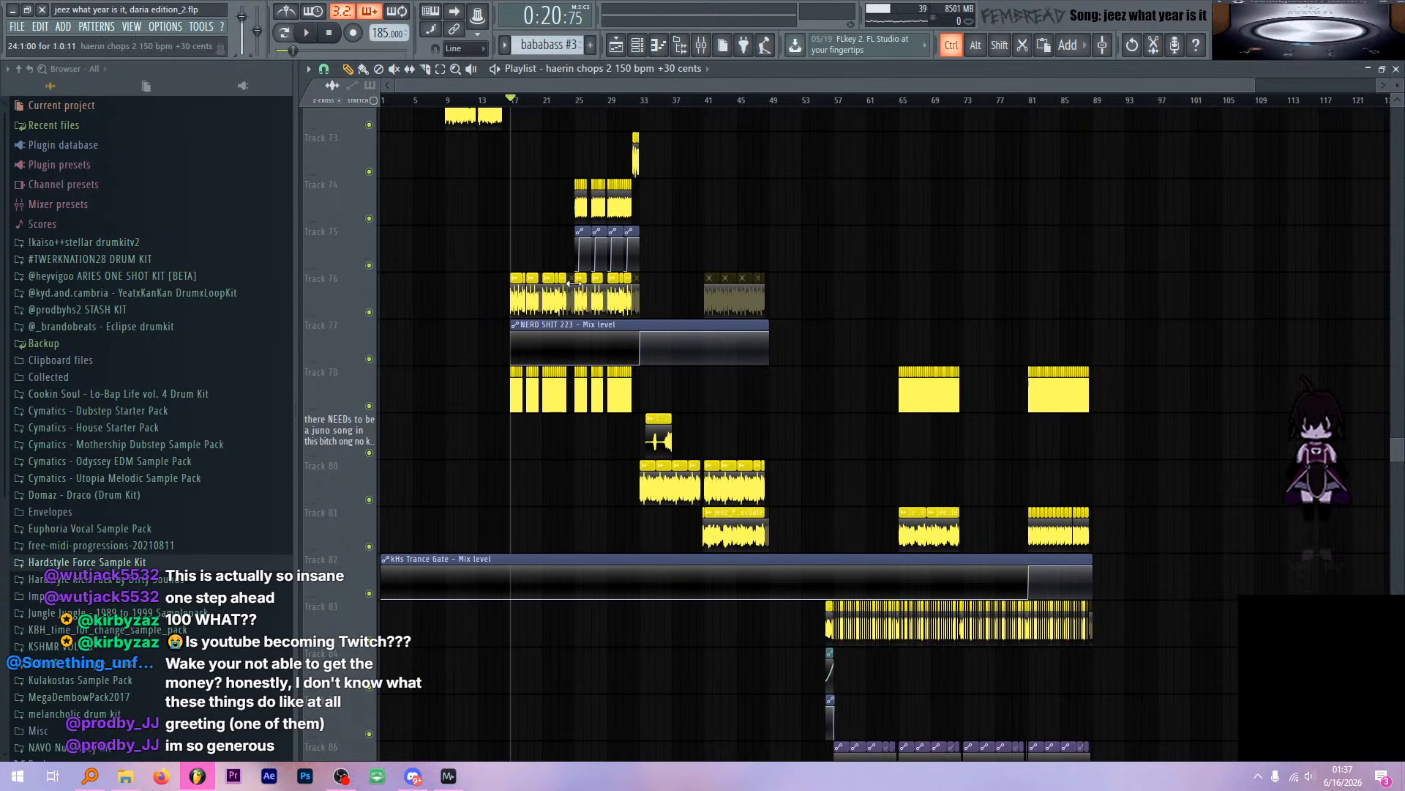
{"action": "scroll", "coordinate": [496, 280], "scroll_direction": "up", "scroll_amount": 8}
Unsolo the haerin chops 2 mixer track and play from bar 17, moving on to the BIEBERCHOP 170 C track
{"action": "left_click", "coordinate": [703, 47]}
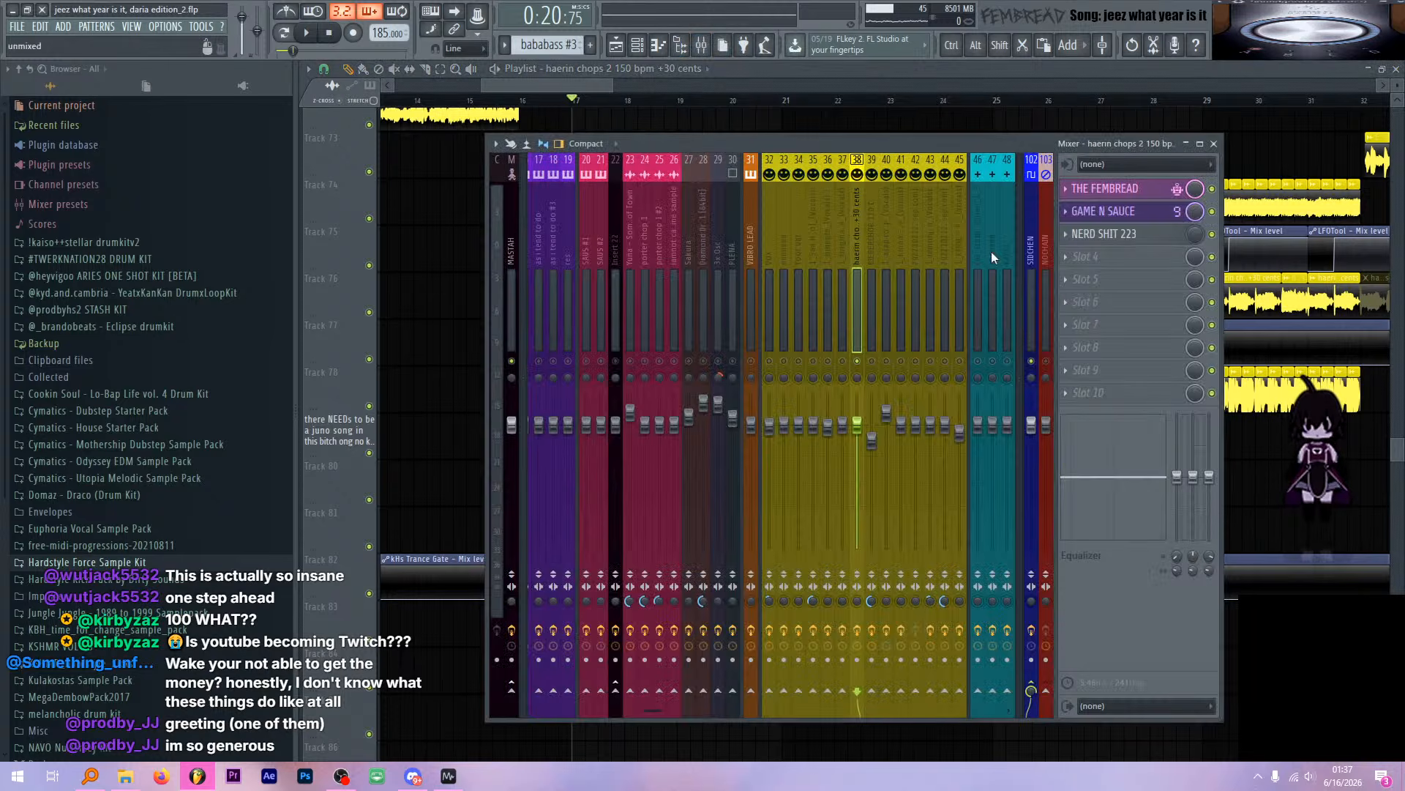
{"action": "left_click", "coordinate": [867, 242]}
{"action": "left_click", "coordinate": [855, 240]}
{"action": "key", "text": "s"}
{"action": "key", "text": "space"}
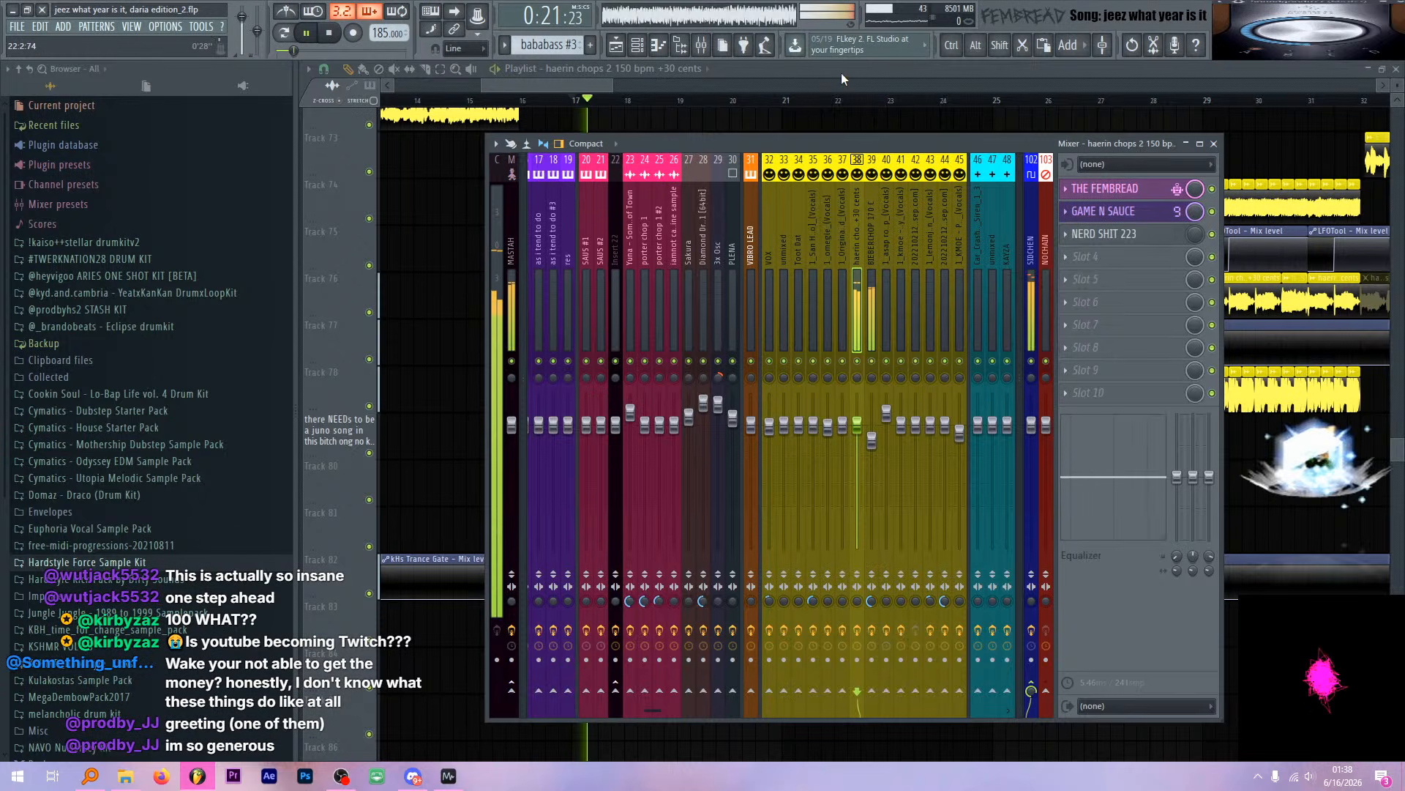
{"action": "left_click", "coordinate": [871, 227]}
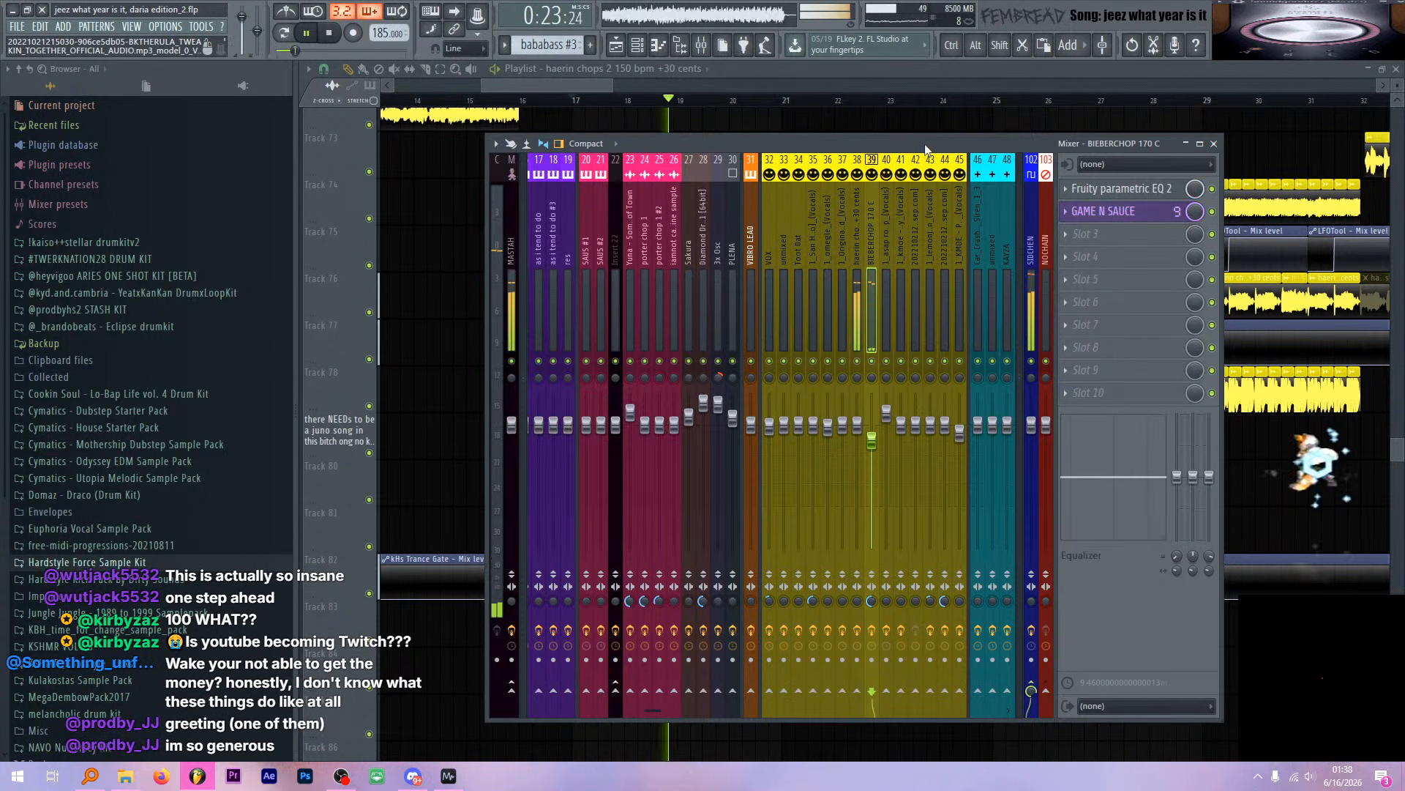
{"action": "left_click", "coordinate": [928, 78]}
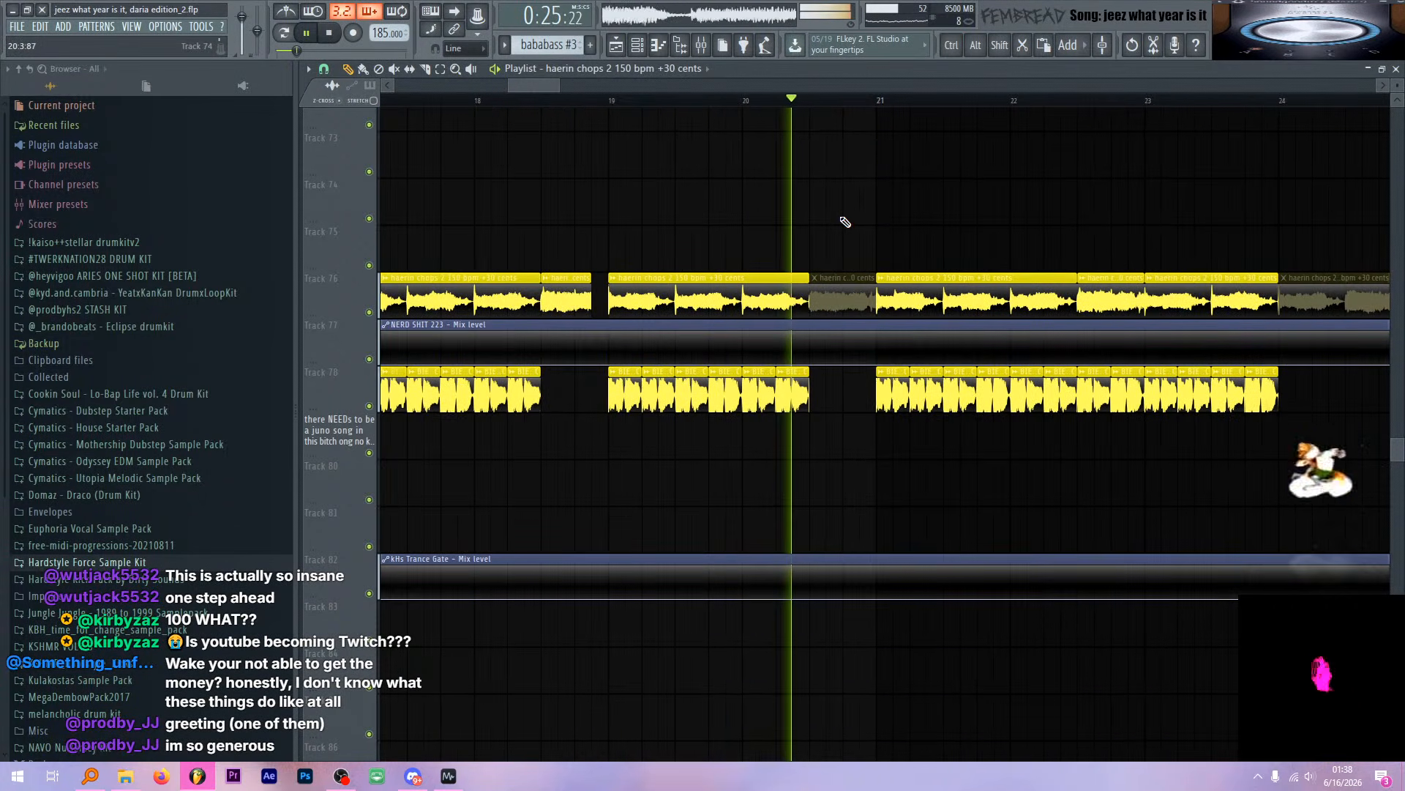
{"action": "key", "text": "space"}
Open the sample settings of the BIEBERCHOP 170 C clip at bar 17 and preview its waveform
{"action": "scroll", "coordinate": [662, 253], "scroll_direction": "up", "scroll_amount": 10}
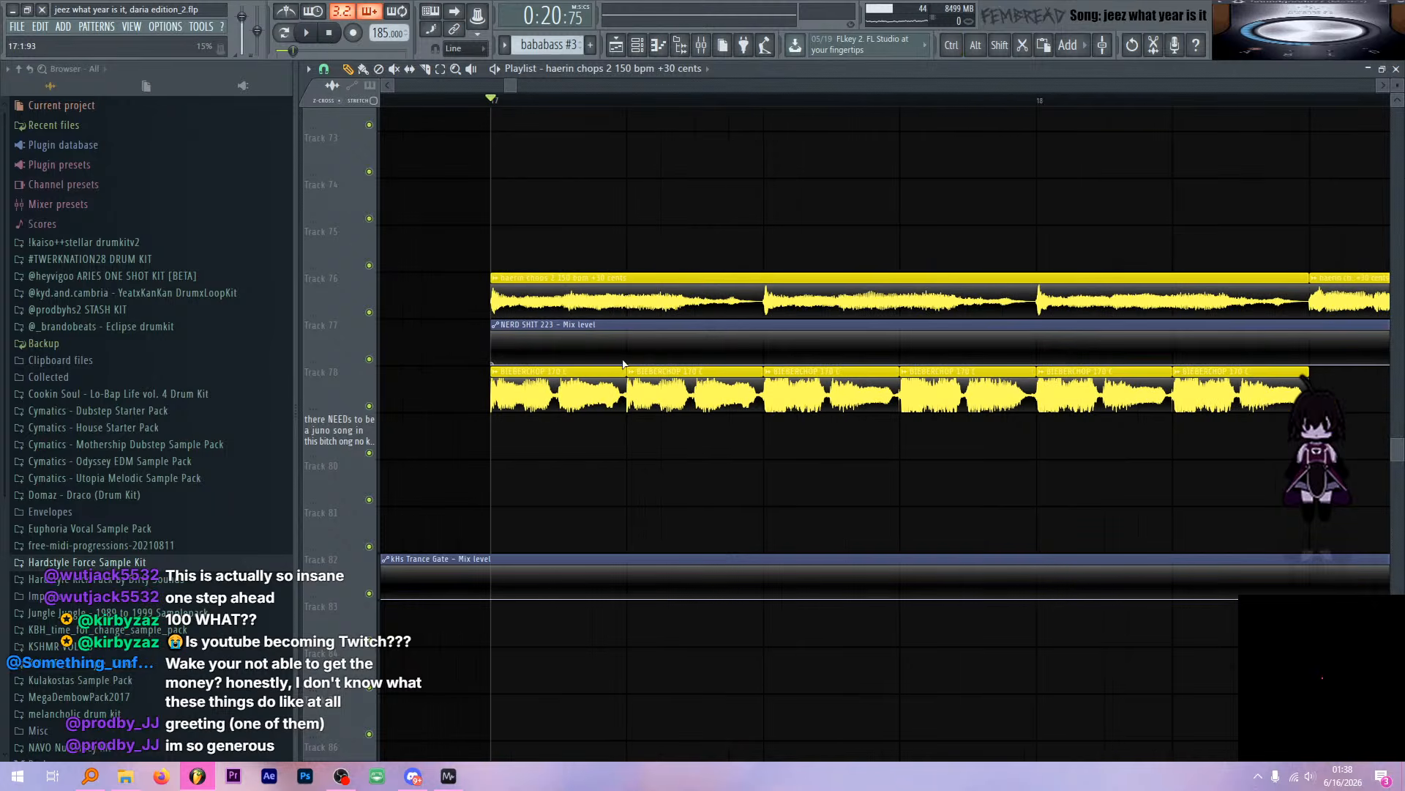
{"action": "double_click", "coordinate": [574, 382]}
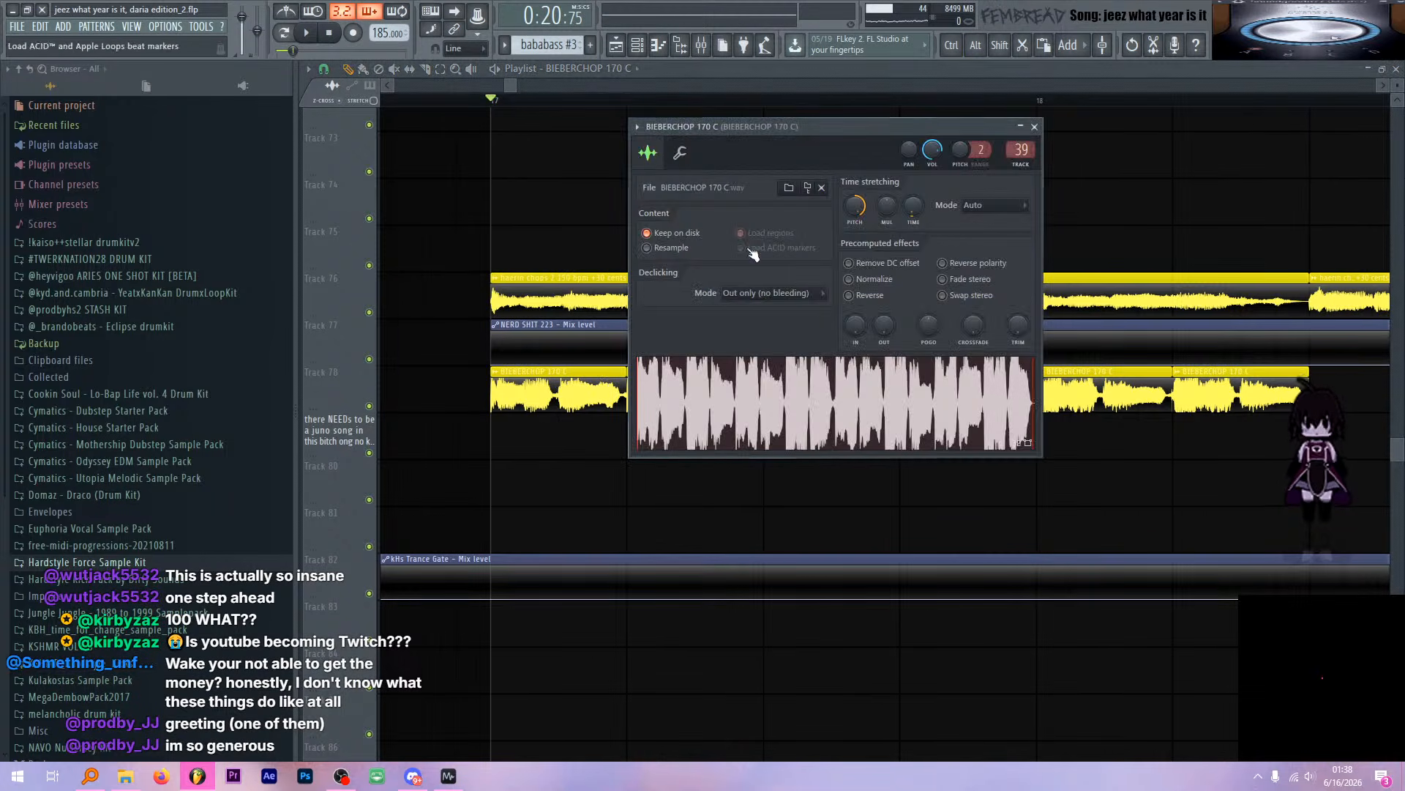
{"action": "left_click", "coordinate": [864, 380]}
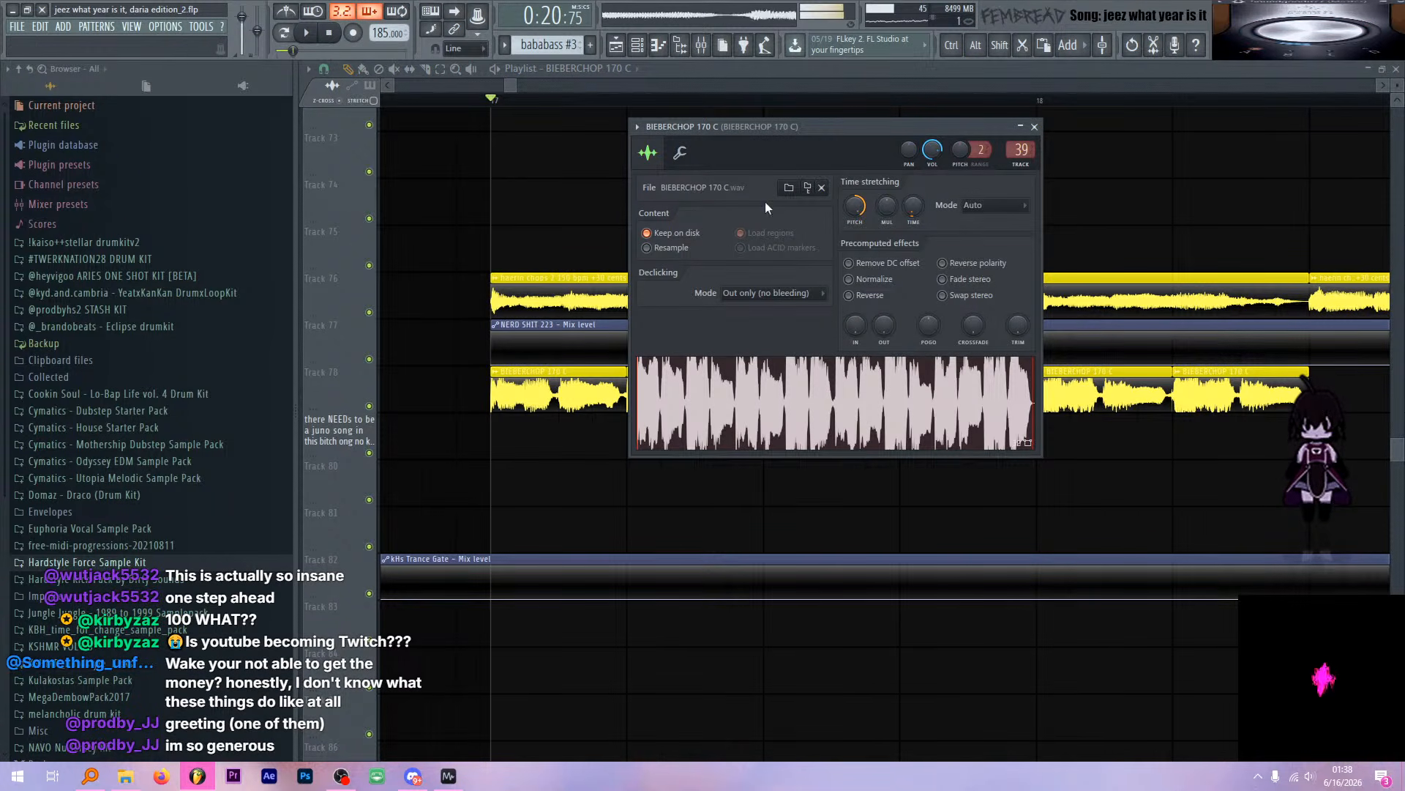
Solo the BIEBERCHOP 170 C mixer track, play it from bar 17, and return to the playlist
{"action": "left_click", "coordinate": [702, 46]}
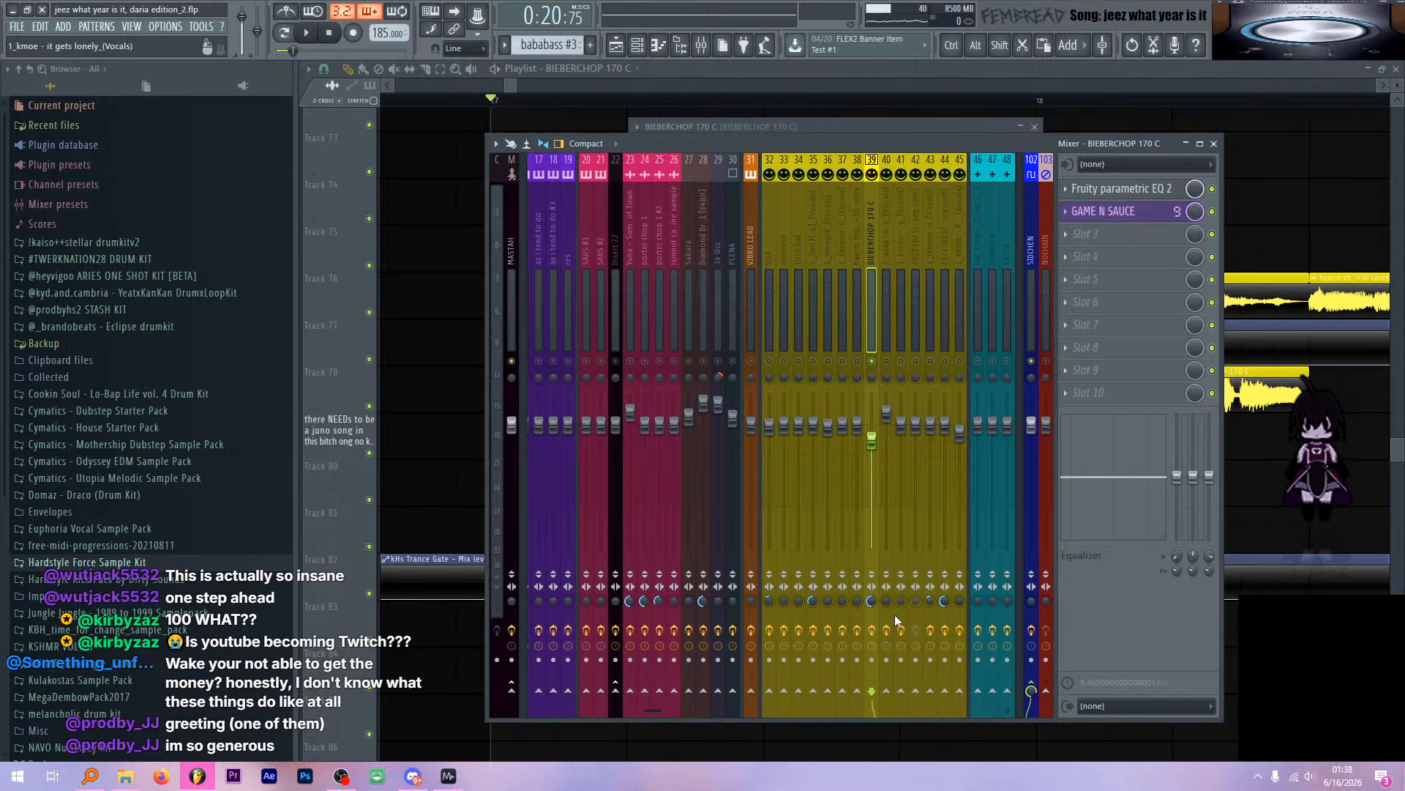
{"action": "key", "text": "space"}
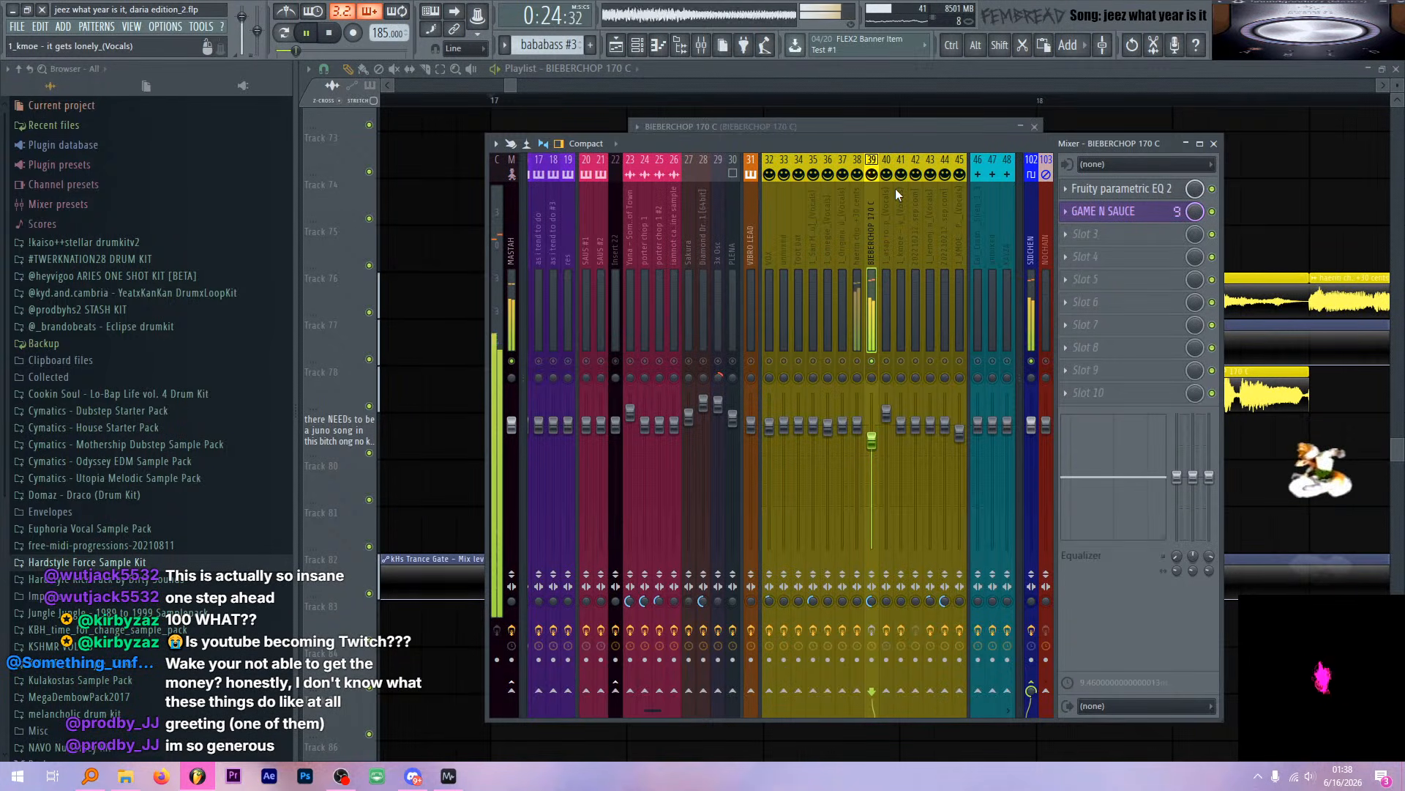
{"action": "key", "text": "space"}
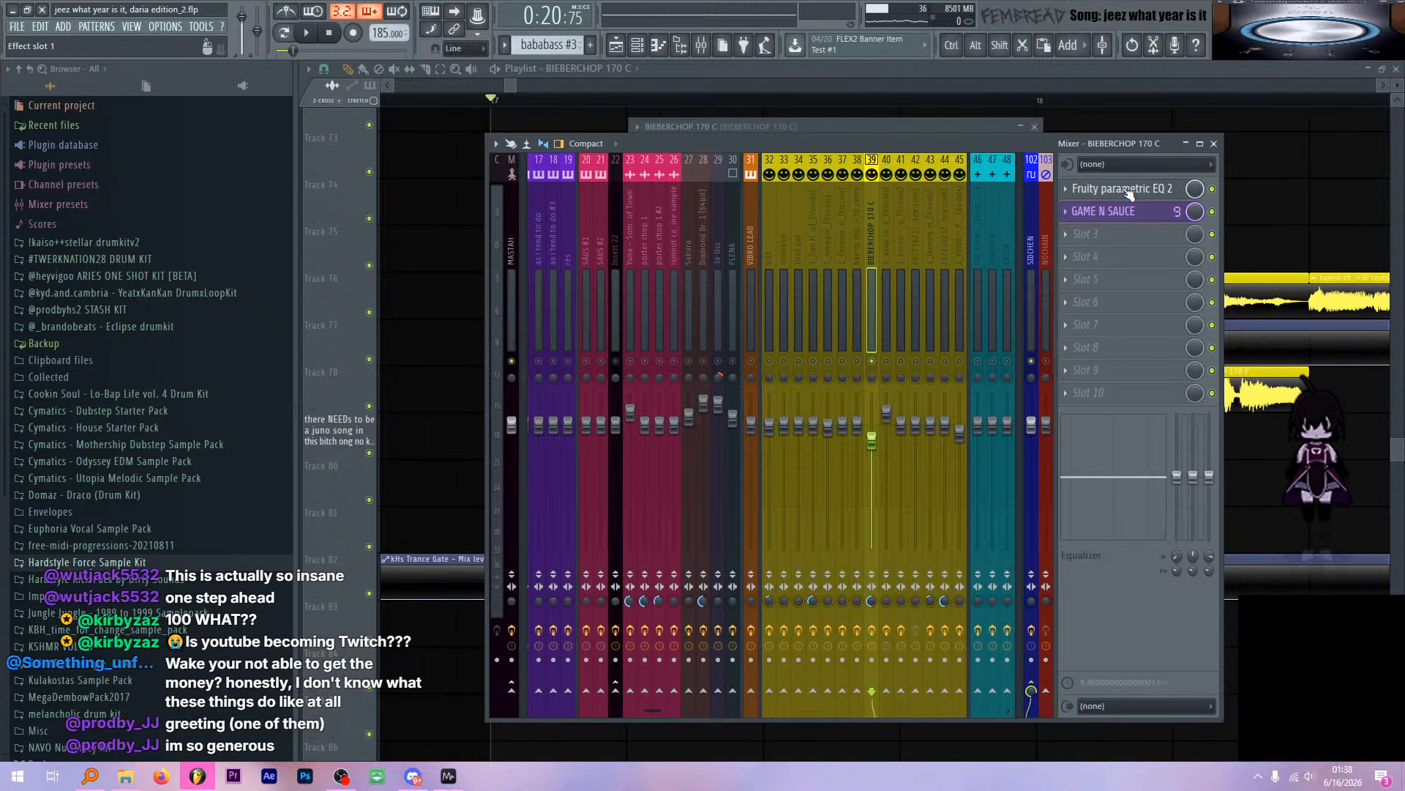
{"action": "left_click", "coordinate": [926, 81]}
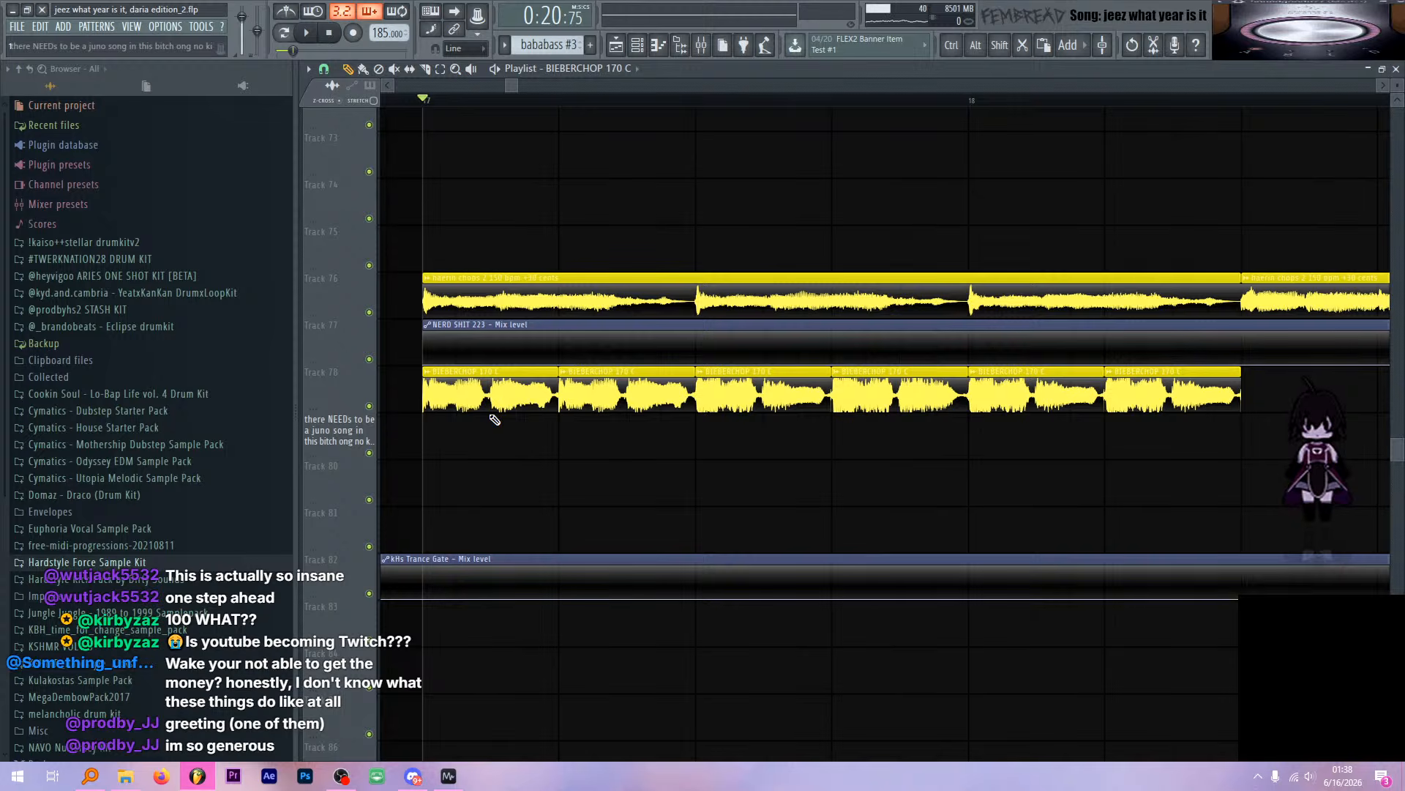
Switch to Everything, search for bieberchop, and listen to BIEBERCHOP 170 C.wav in Media Player before closing the player
{"action": "left_click", "coordinate": [89, 776]}
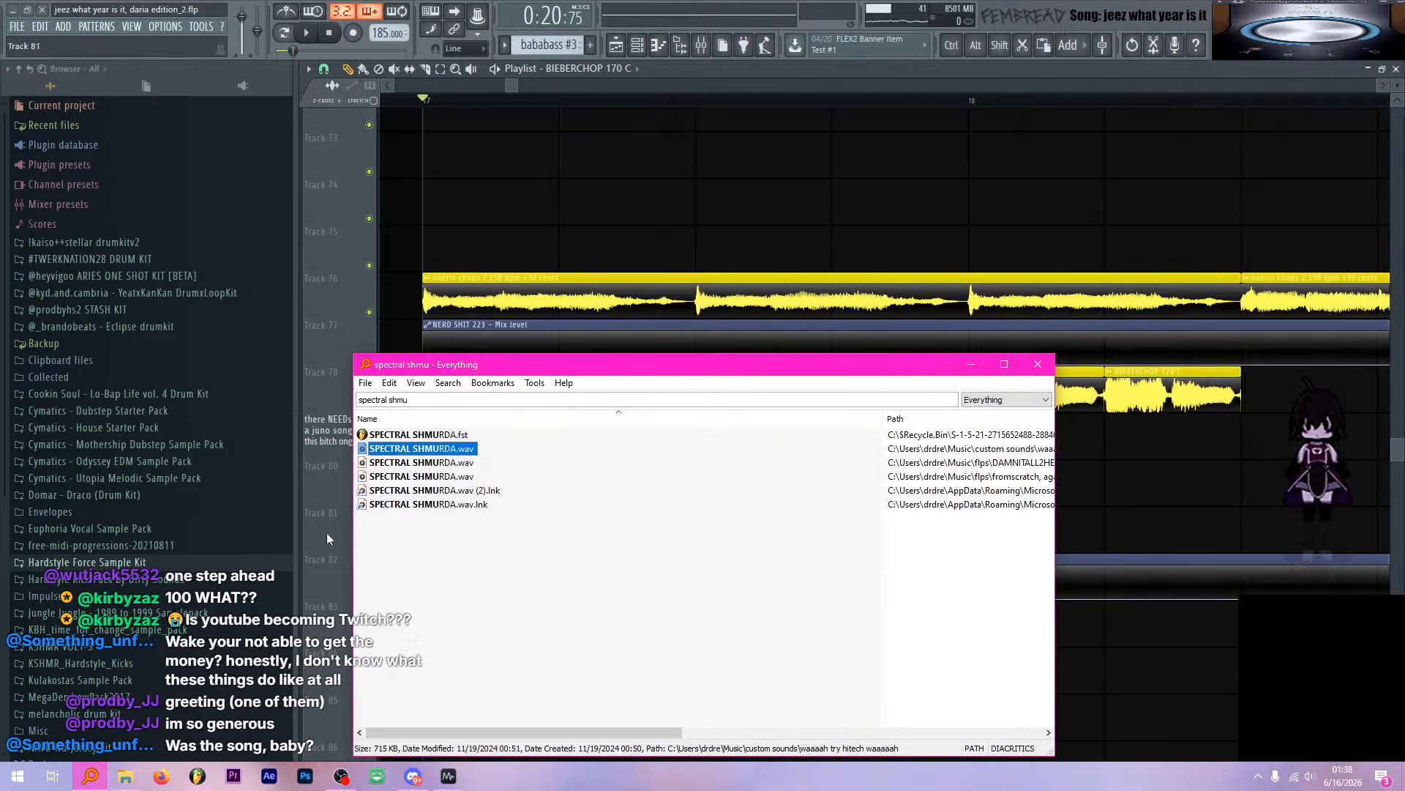
{"action": "left_click", "coordinate": [432, 400]}
{"action": "type", "text": "bieberchop"}
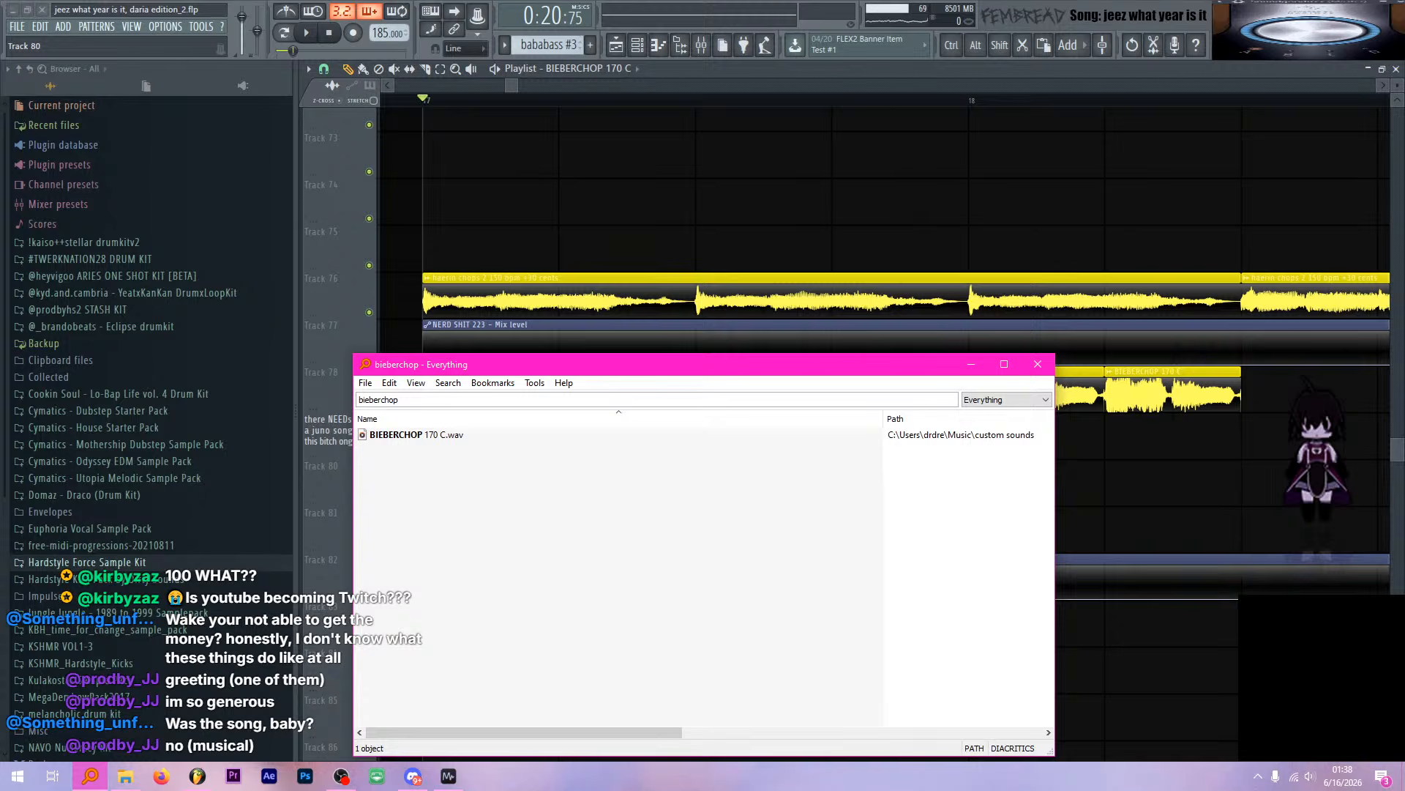
{"action": "key", "text": "Down"}
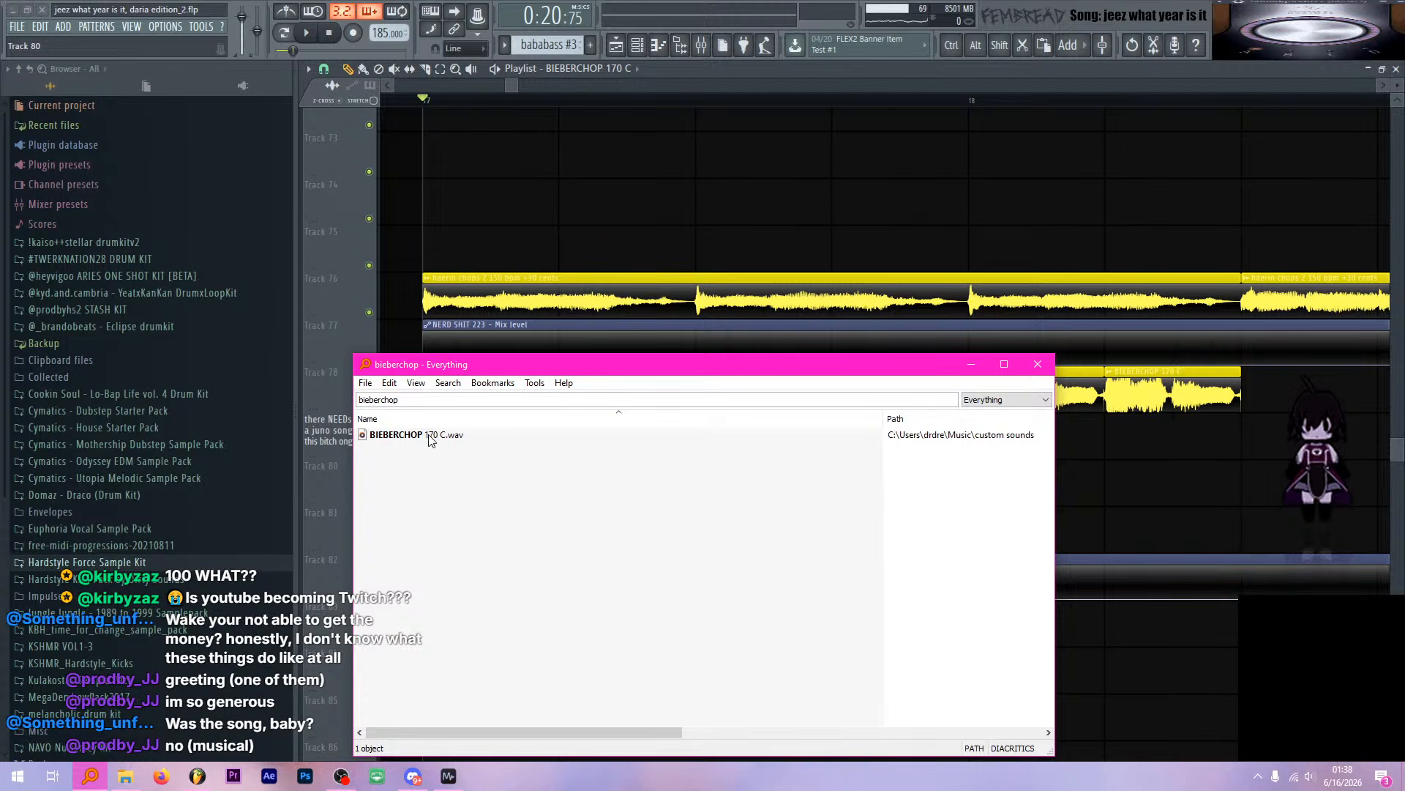
{"action": "key", "text": "Return"}
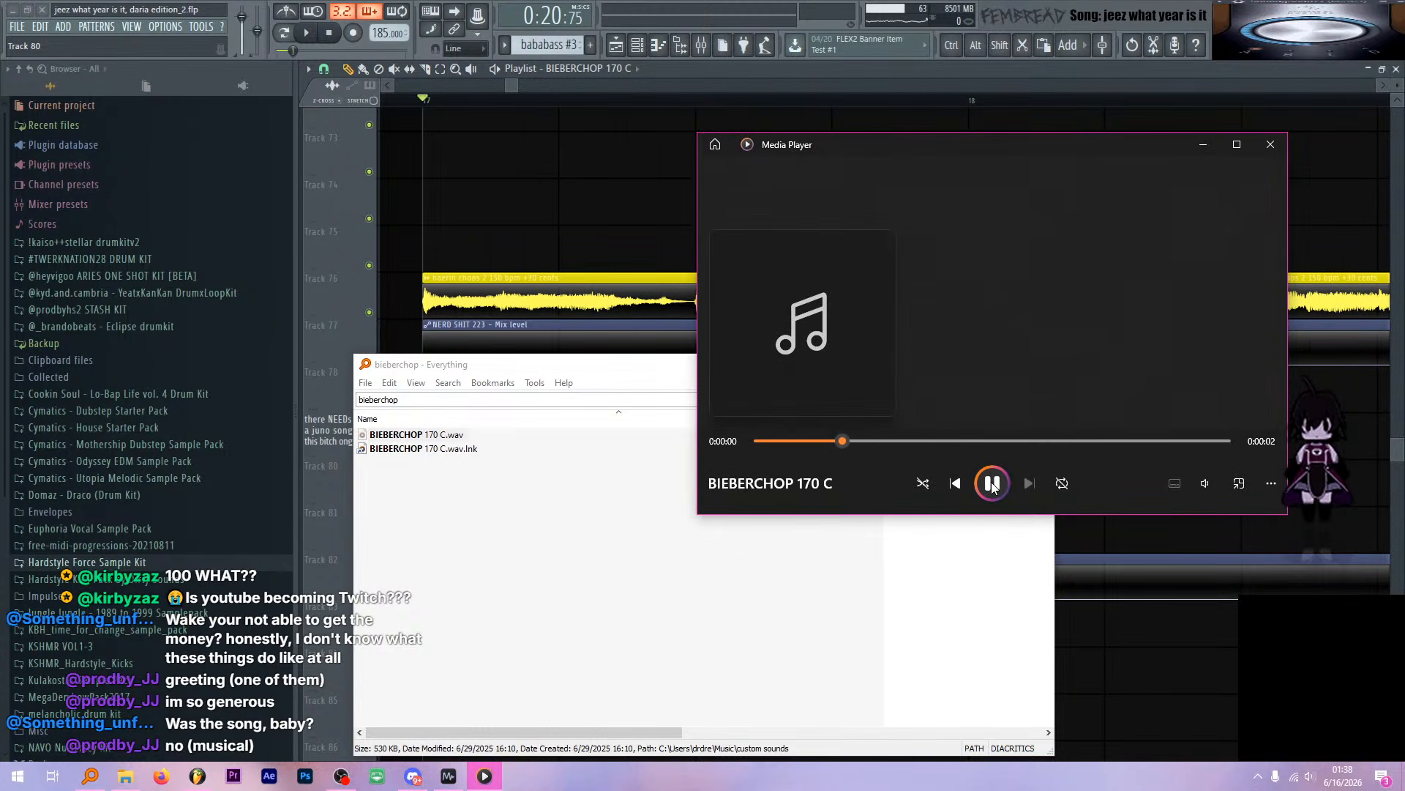
{"action": "left_click", "coordinate": [992, 484]}
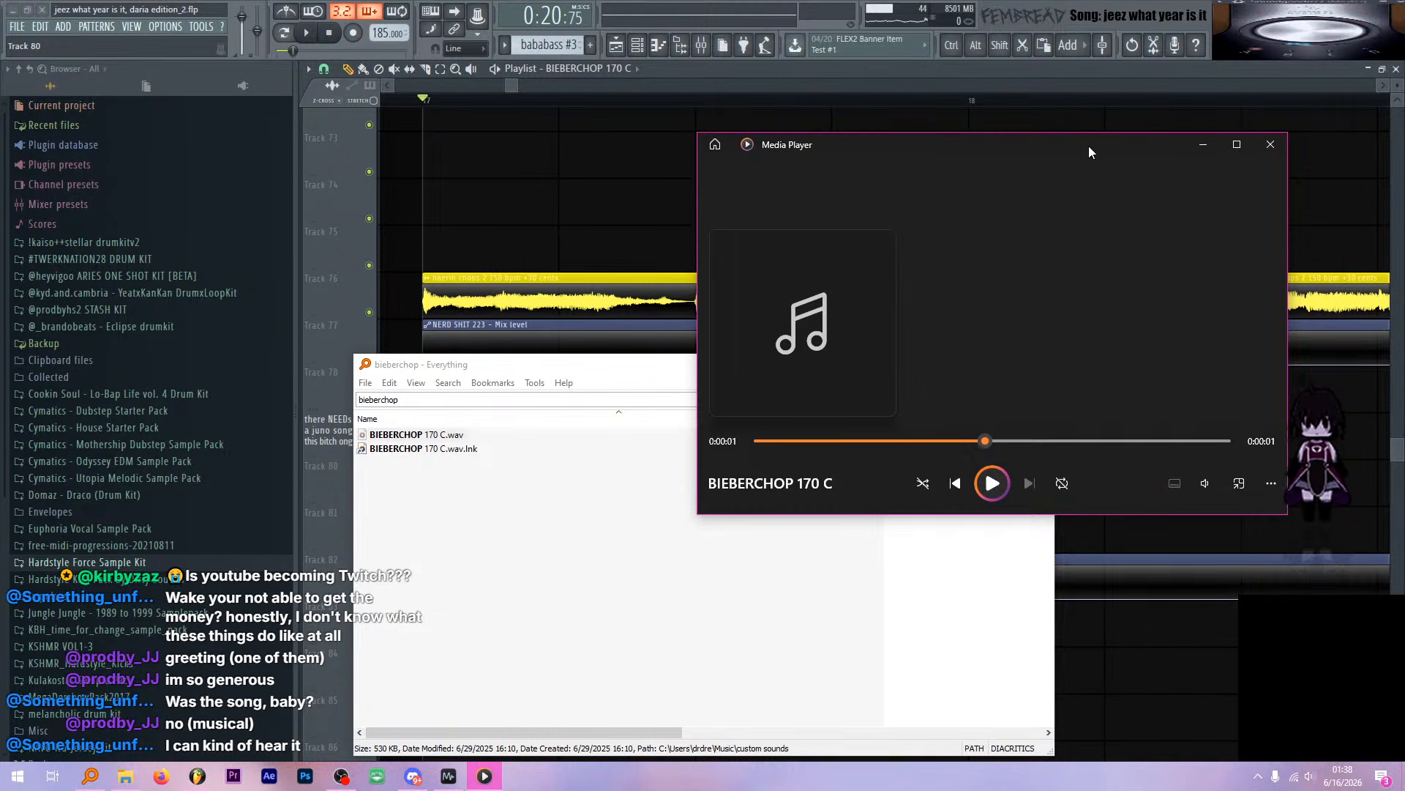
{"action": "left_click_drag", "start_coordinate": [1089, 150], "coordinate": [945, 206]}
{"action": "left_click", "coordinate": [1127, 198]}
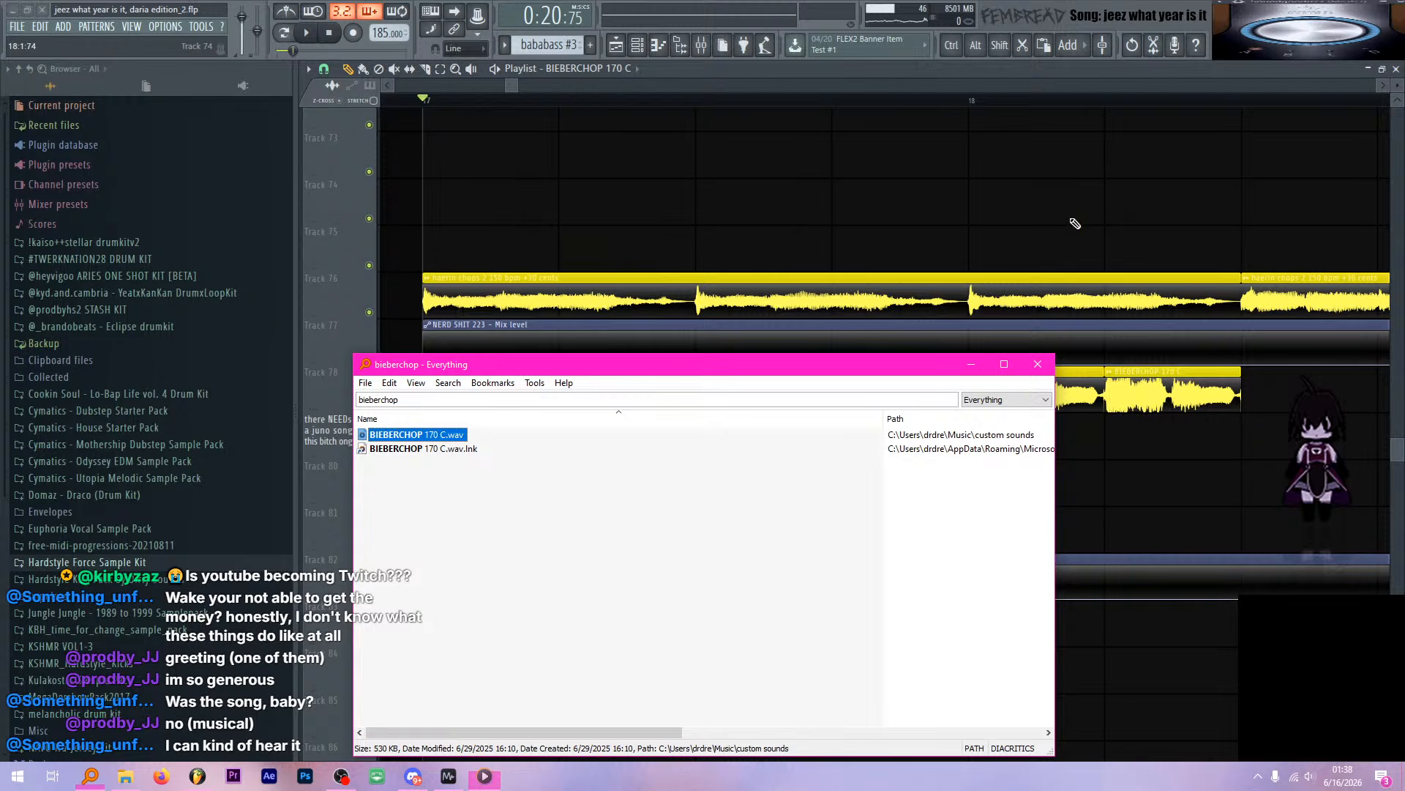
Clear the file search in Everything and switch back to the FL Studio playlist
{"action": "double_click", "coordinate": [572, 399]}
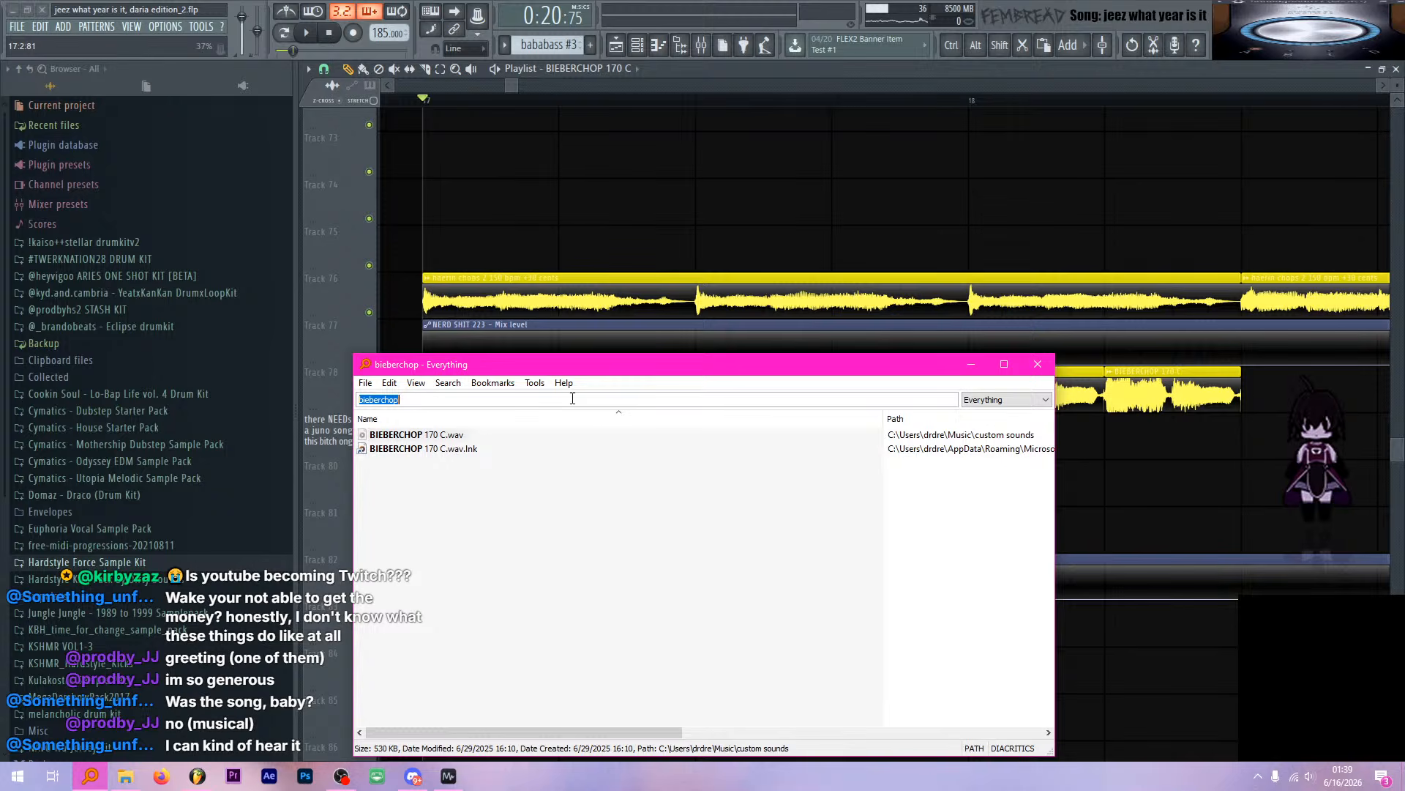
{"action": "key", "text": "BackSpace"}
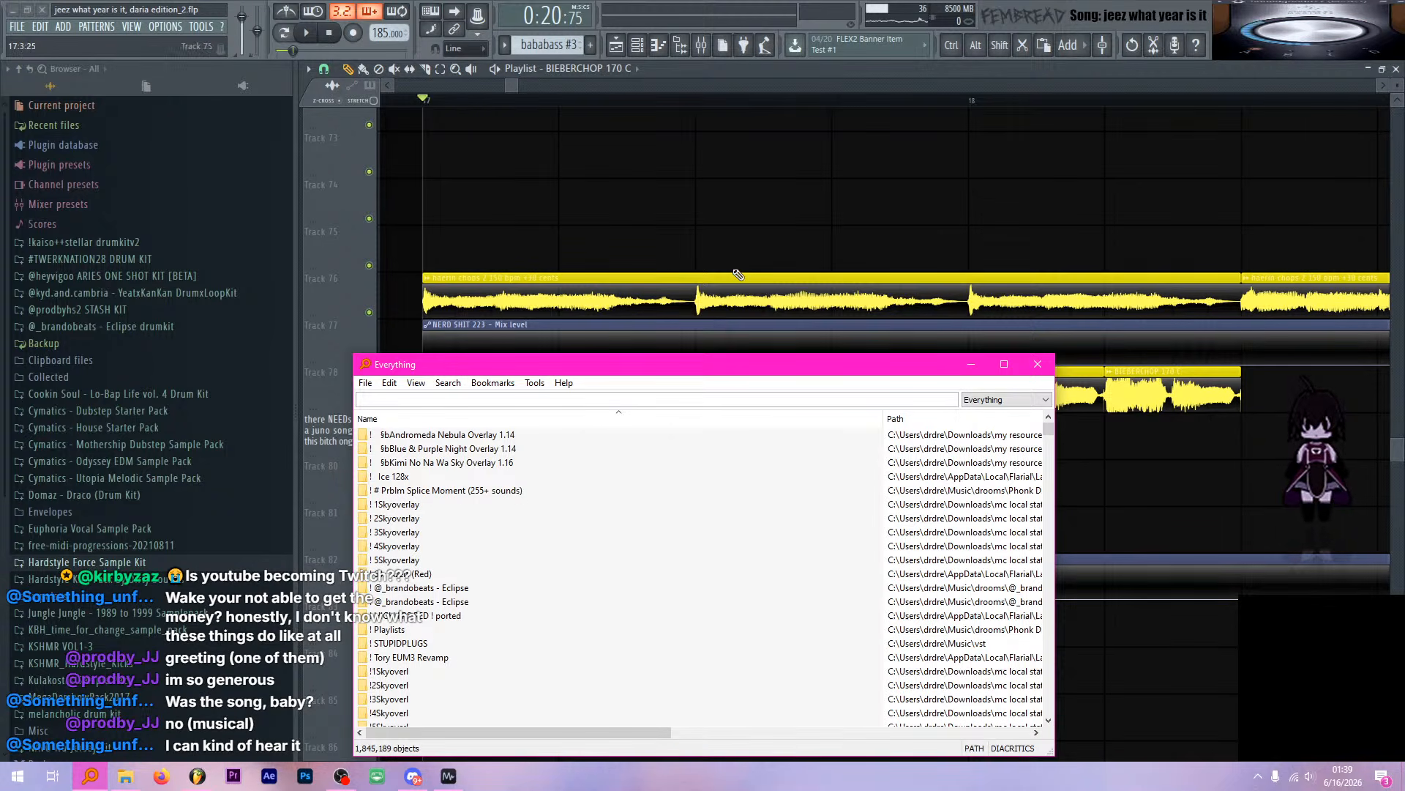
{"action": "left_click", "coordinate": [779, 202]}
{"action": "right_click", "coordinate": [856, 204]}
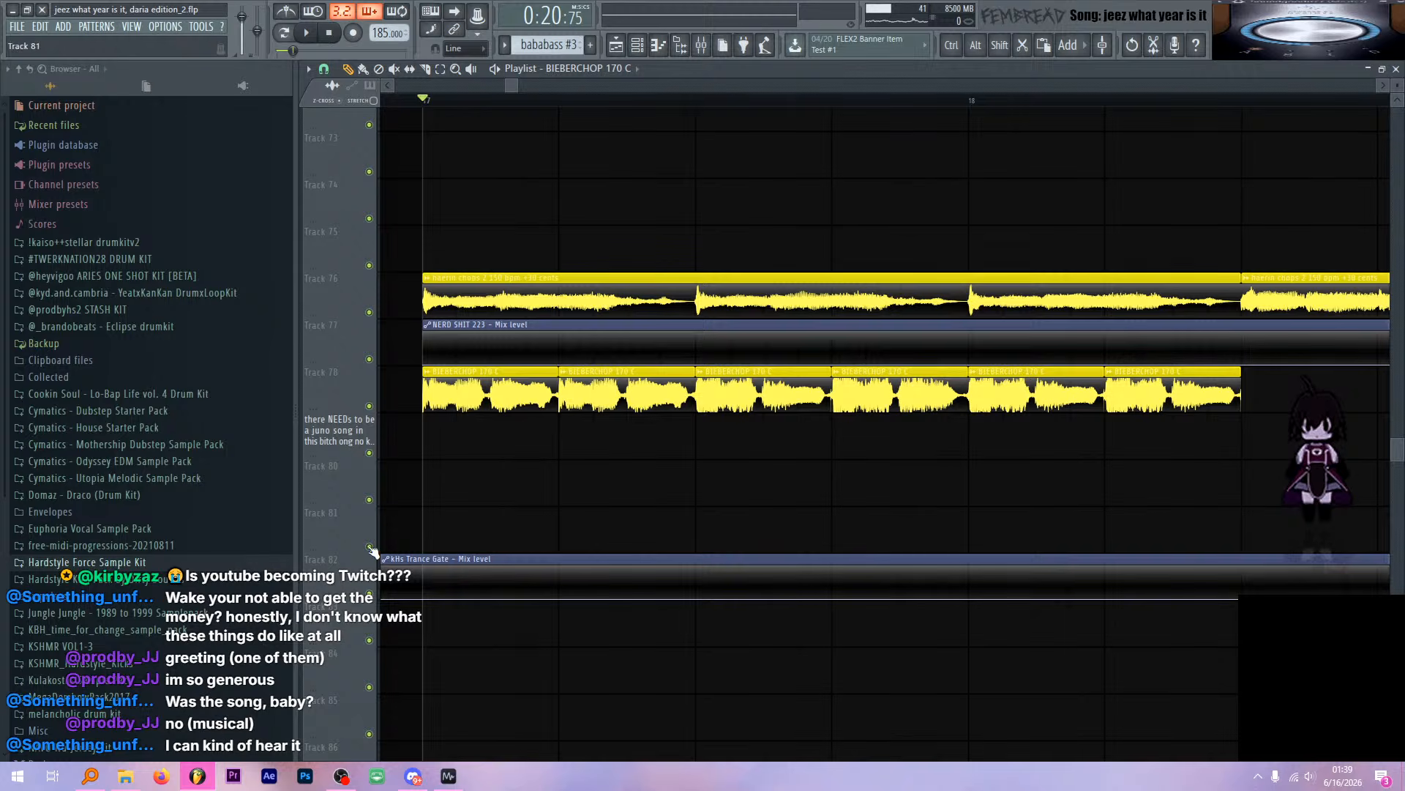
Search Everything for biebercho, play BIEBERCHOP 170 C.wav again in Media Player, and return to the FL Studio playlist
{"action": "left_click", "coordinate": [90, 776]}
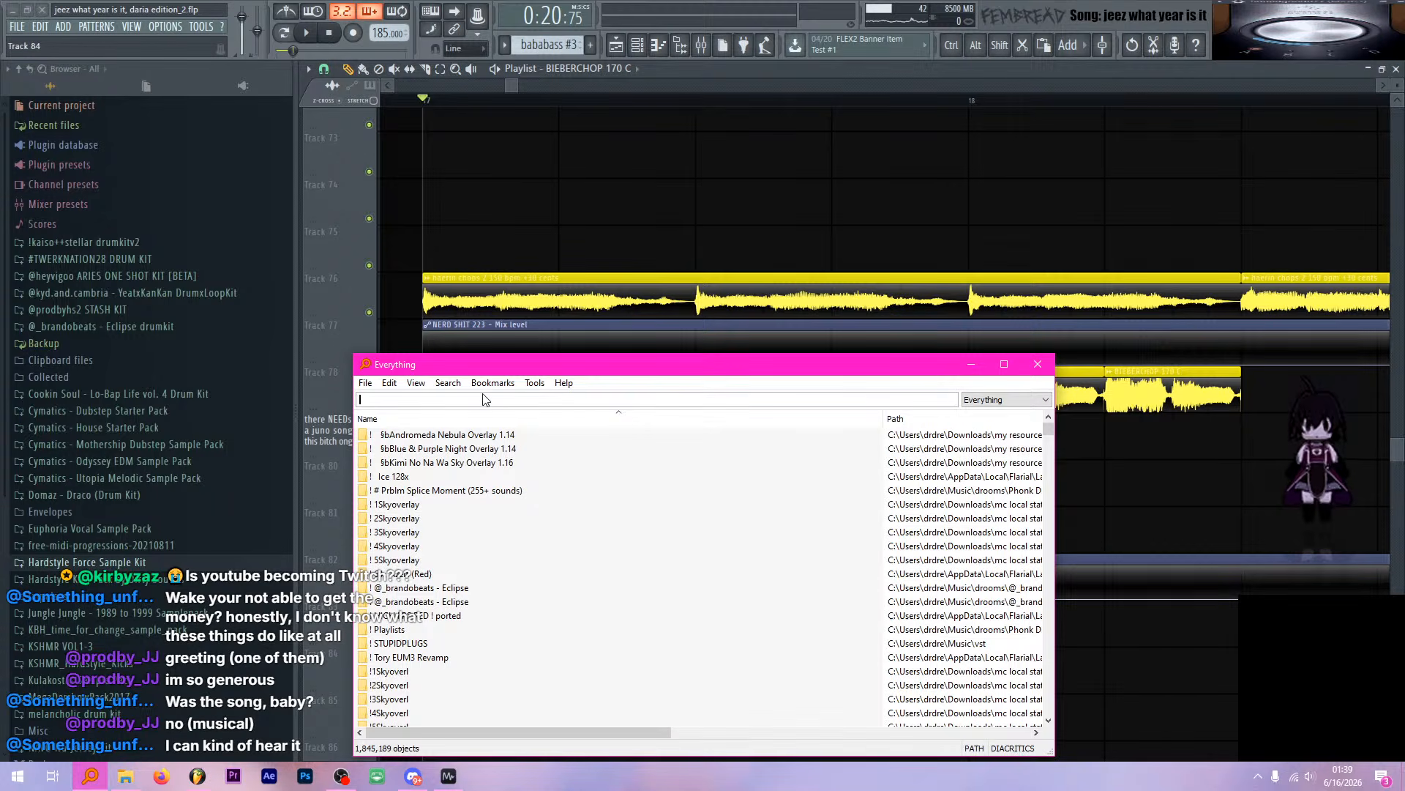
{"action": "type", "text": "biebercho"}
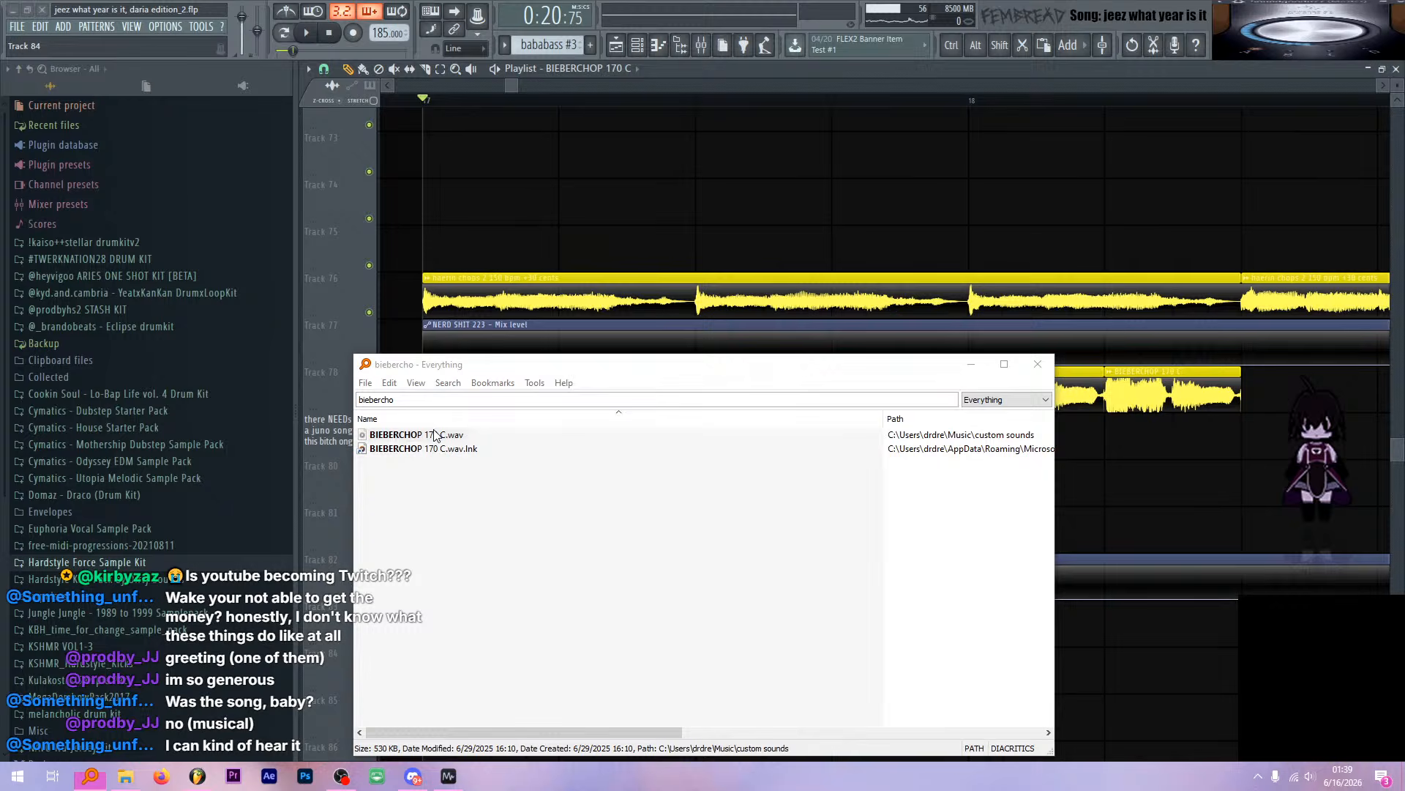
{"action": "double_click", "coordinate": [434, 436]}
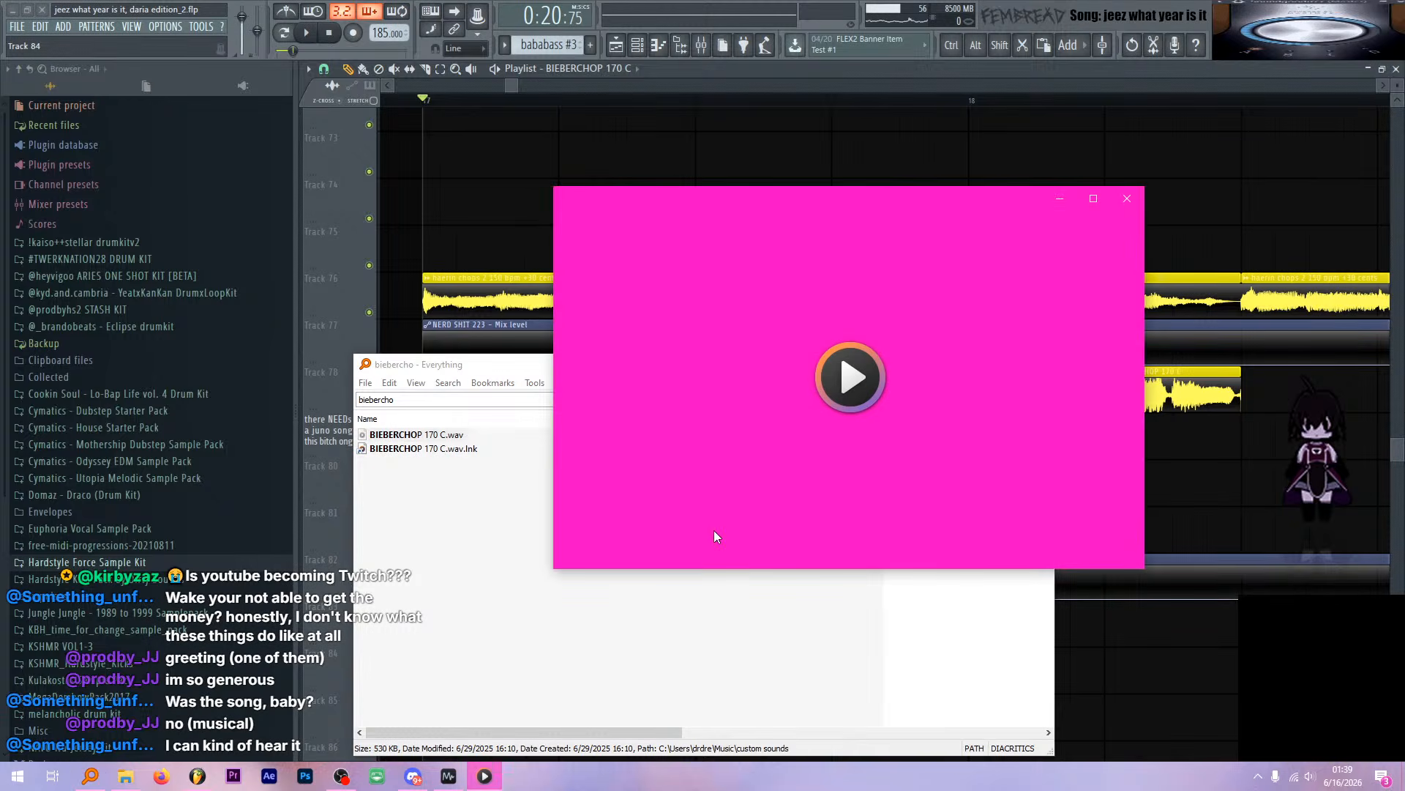
{"action": "left_click_drag", "start_coordinate": [657, 494], "coordinate": [599, 493]}
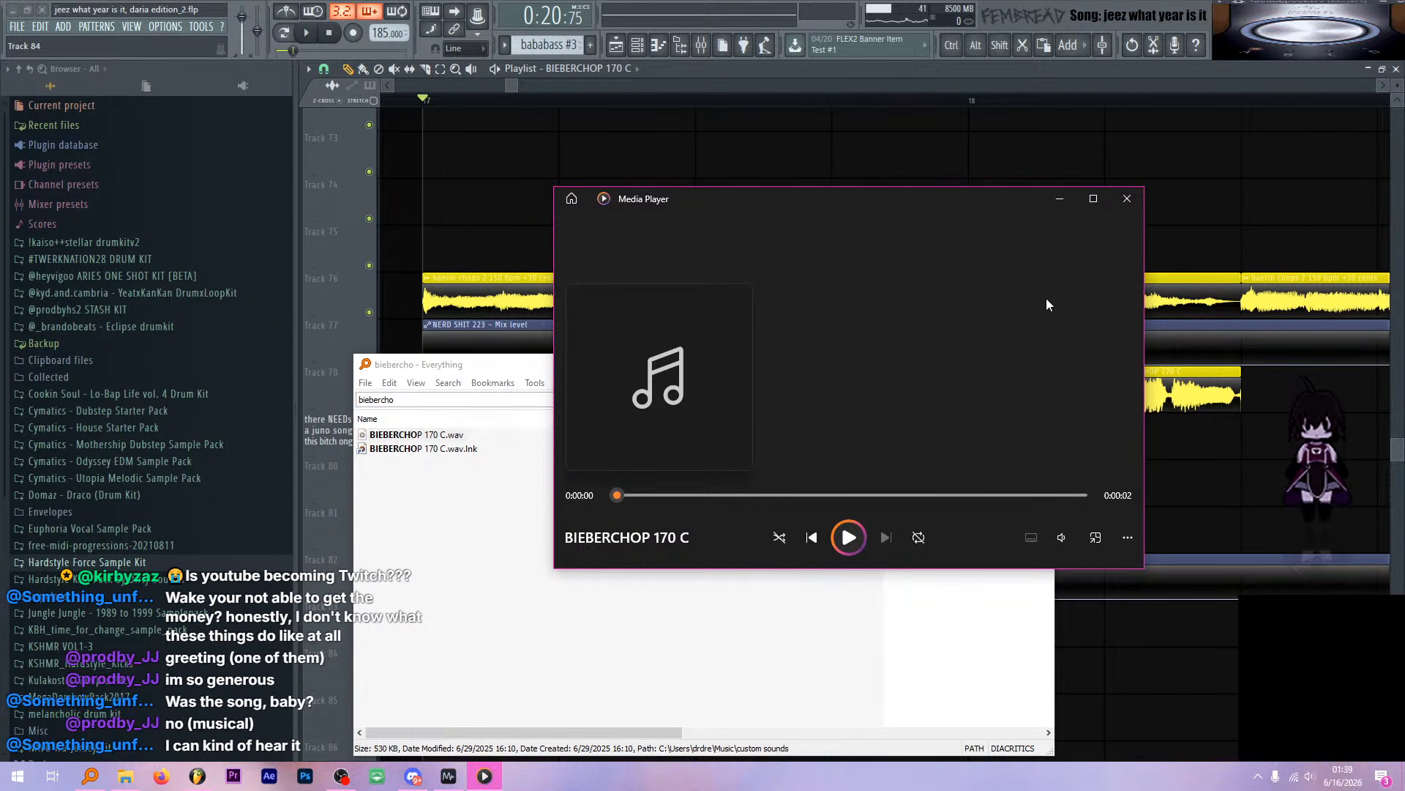
{"action": "left_click", "coordinate": [1127, 198]}
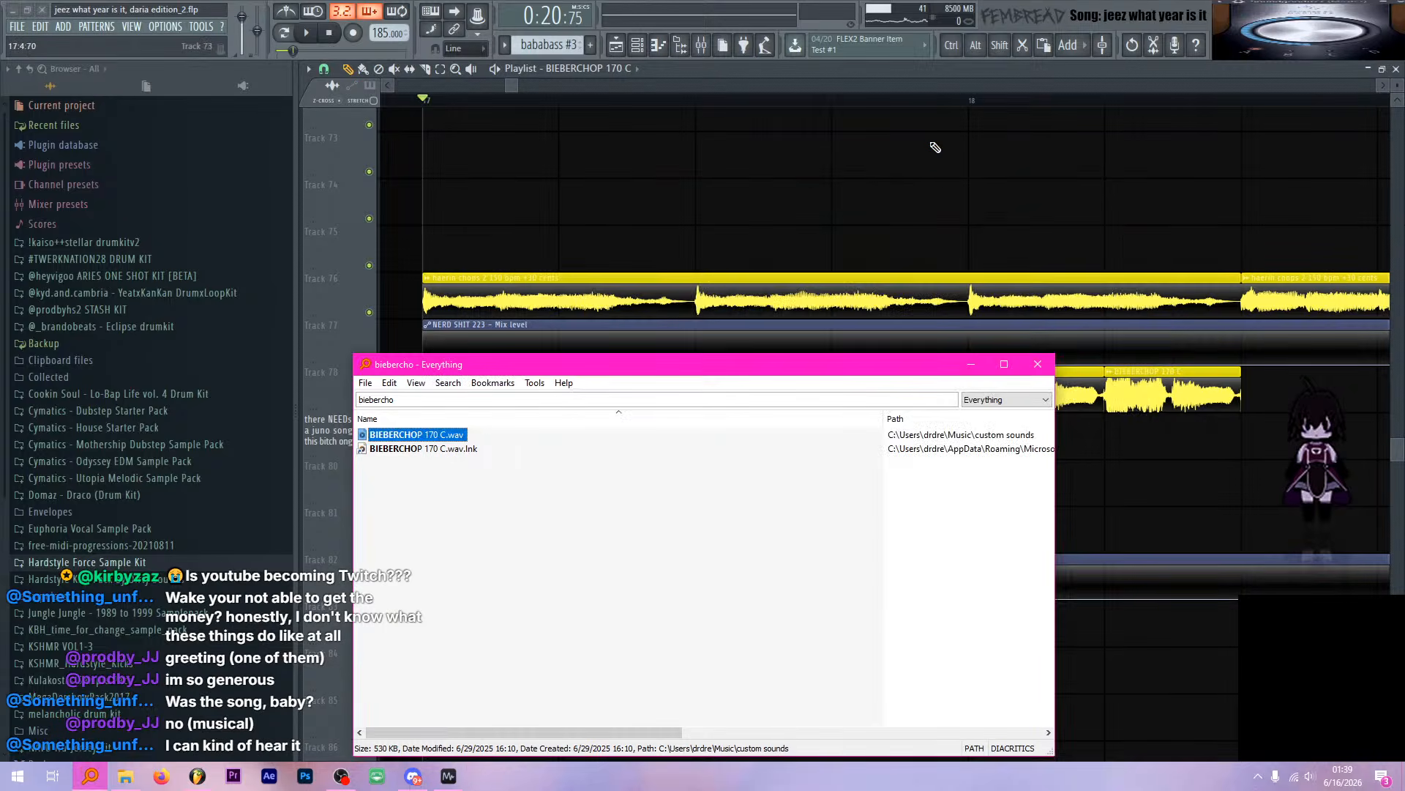
{"action": "left_click", "coordinate": [879, 71]}
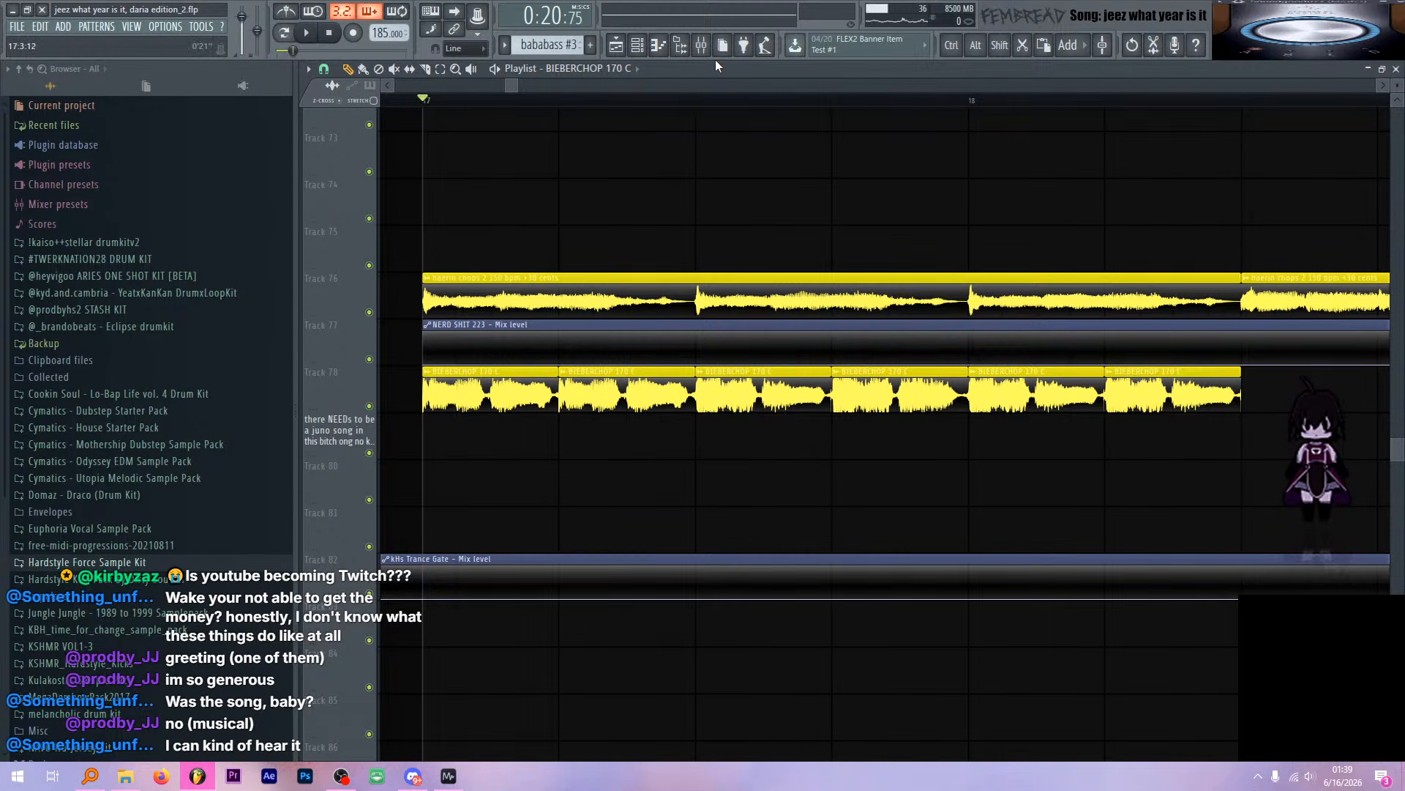
Play the BIEBERCHOP 170 C mixer track with only its Fruity parametric EQ 2 active and examine the EQ curve and bands
{"action": "left_click", "coordinate": [701, 45]}
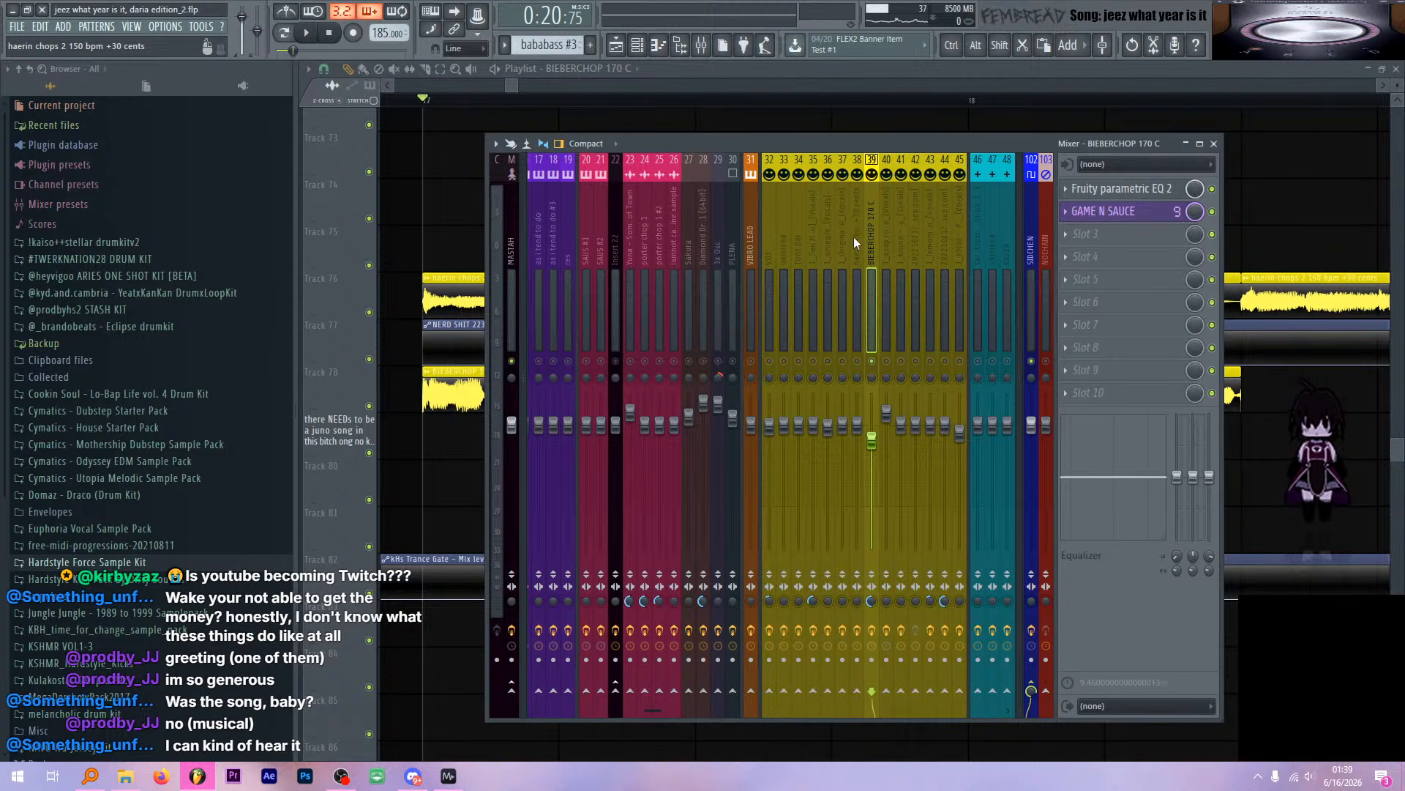
{"action": "left_click", "coordinate": [1151, 190]}
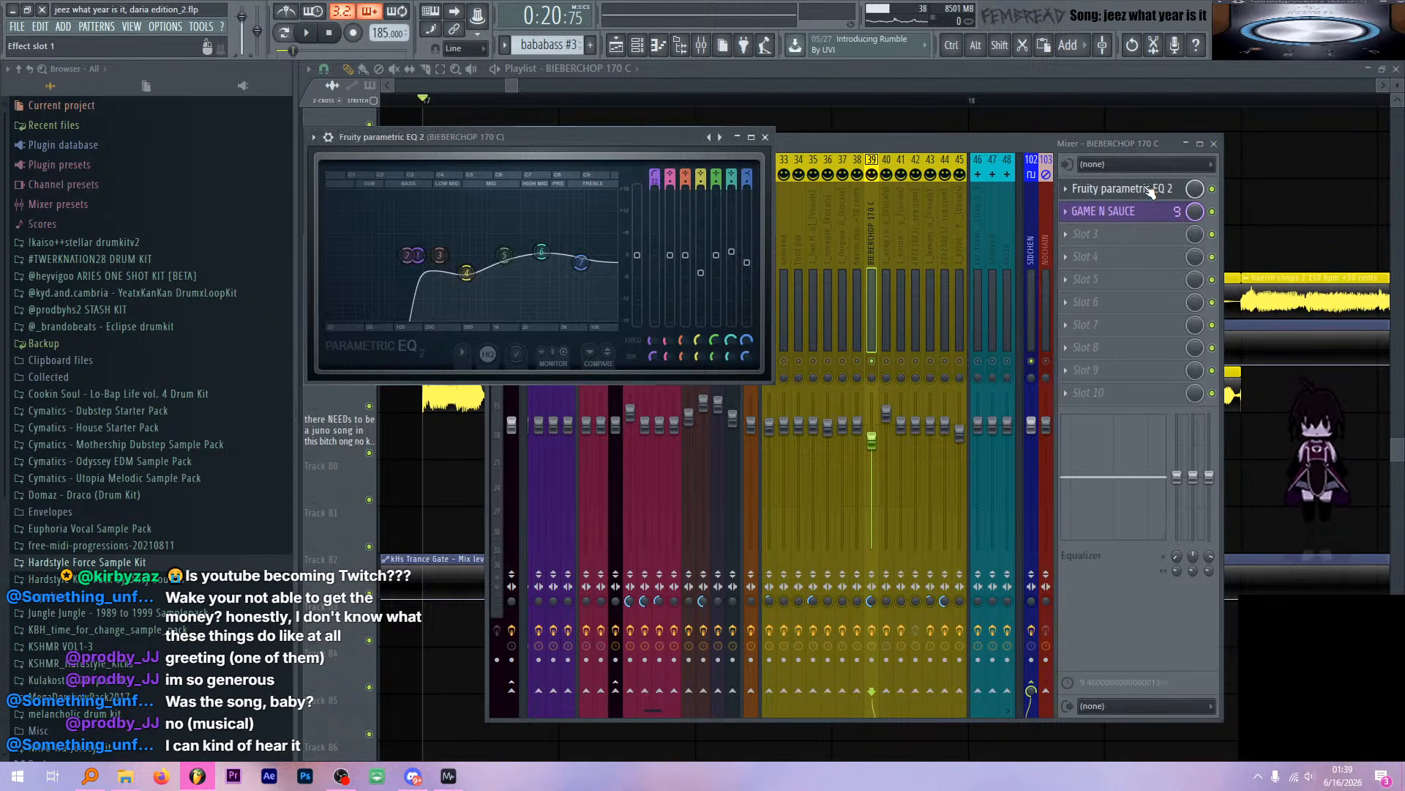
{"action": "left_click", "coordinate": [1151, 190]}
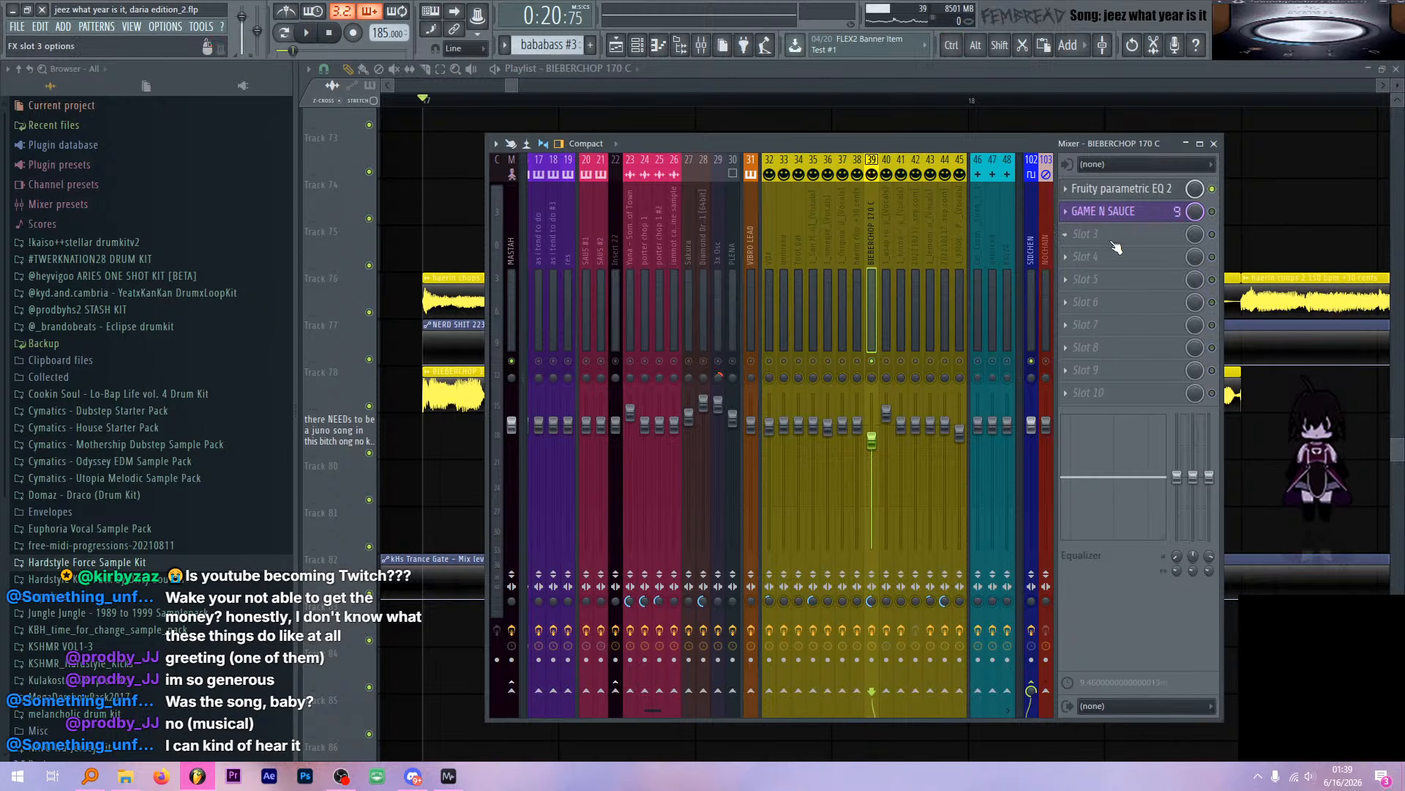
{"action": "key", "text": "space"}
{"action": "left_click", "coordinate": [1162, 192]}
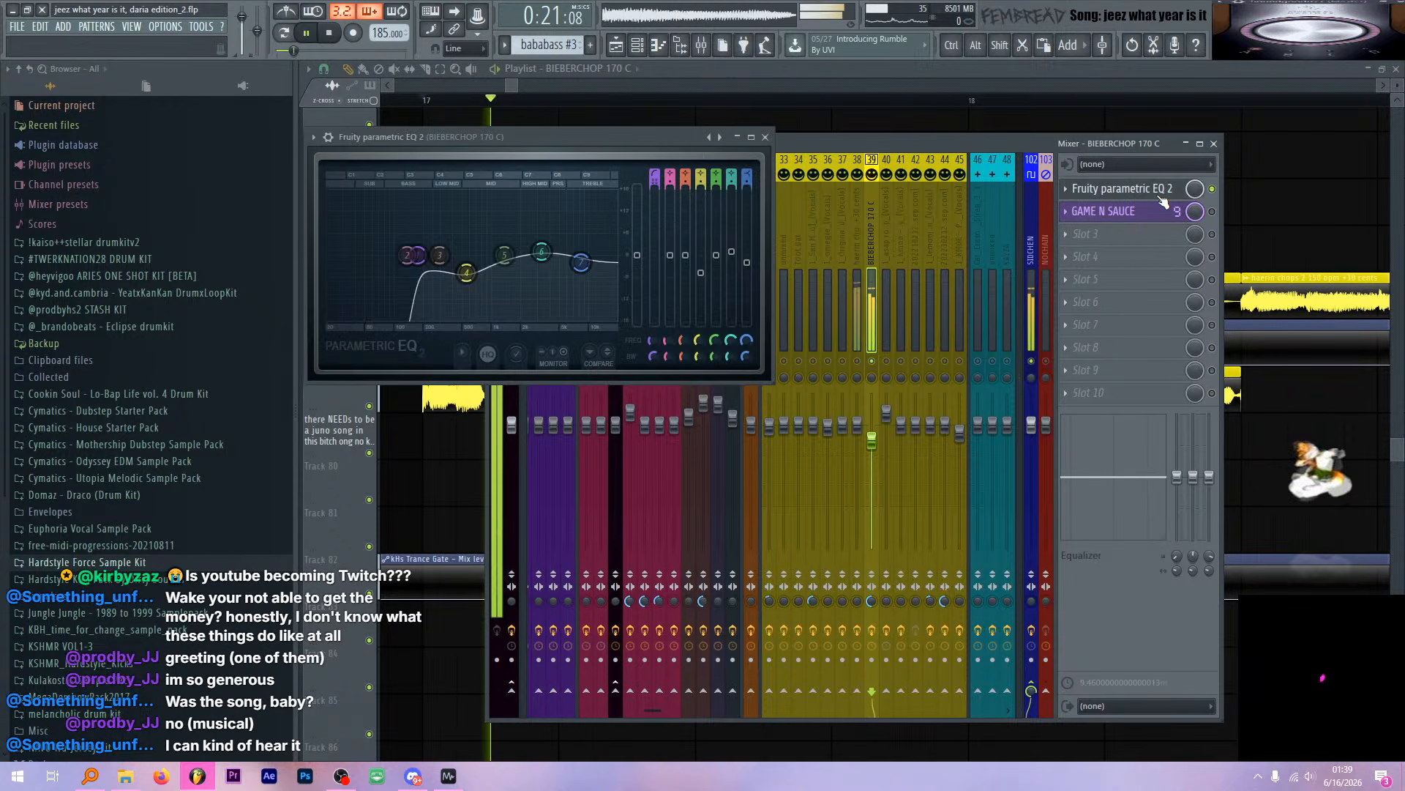
{"action": "key", "text": "space"}
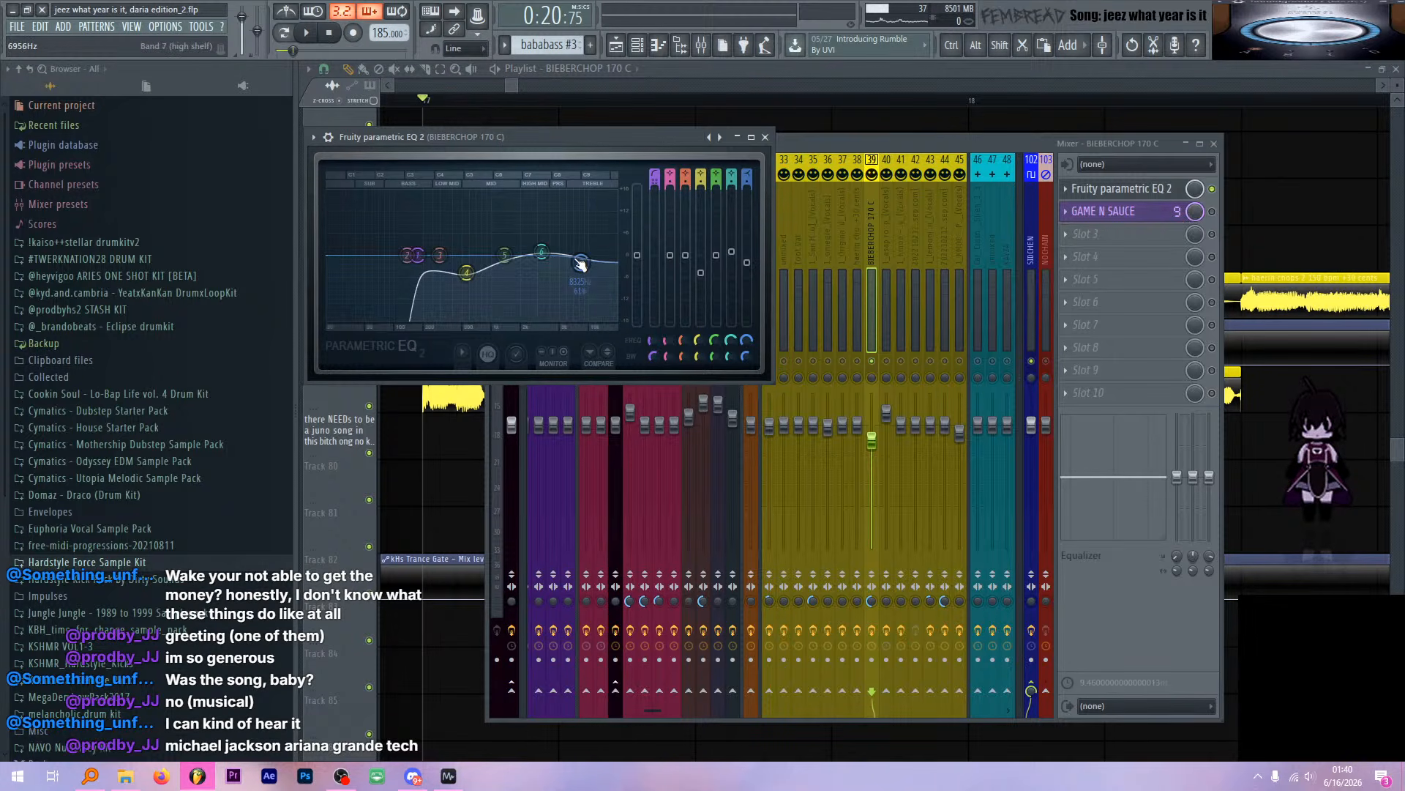
{"action": "left_click", "coordinate": [766, 138]}
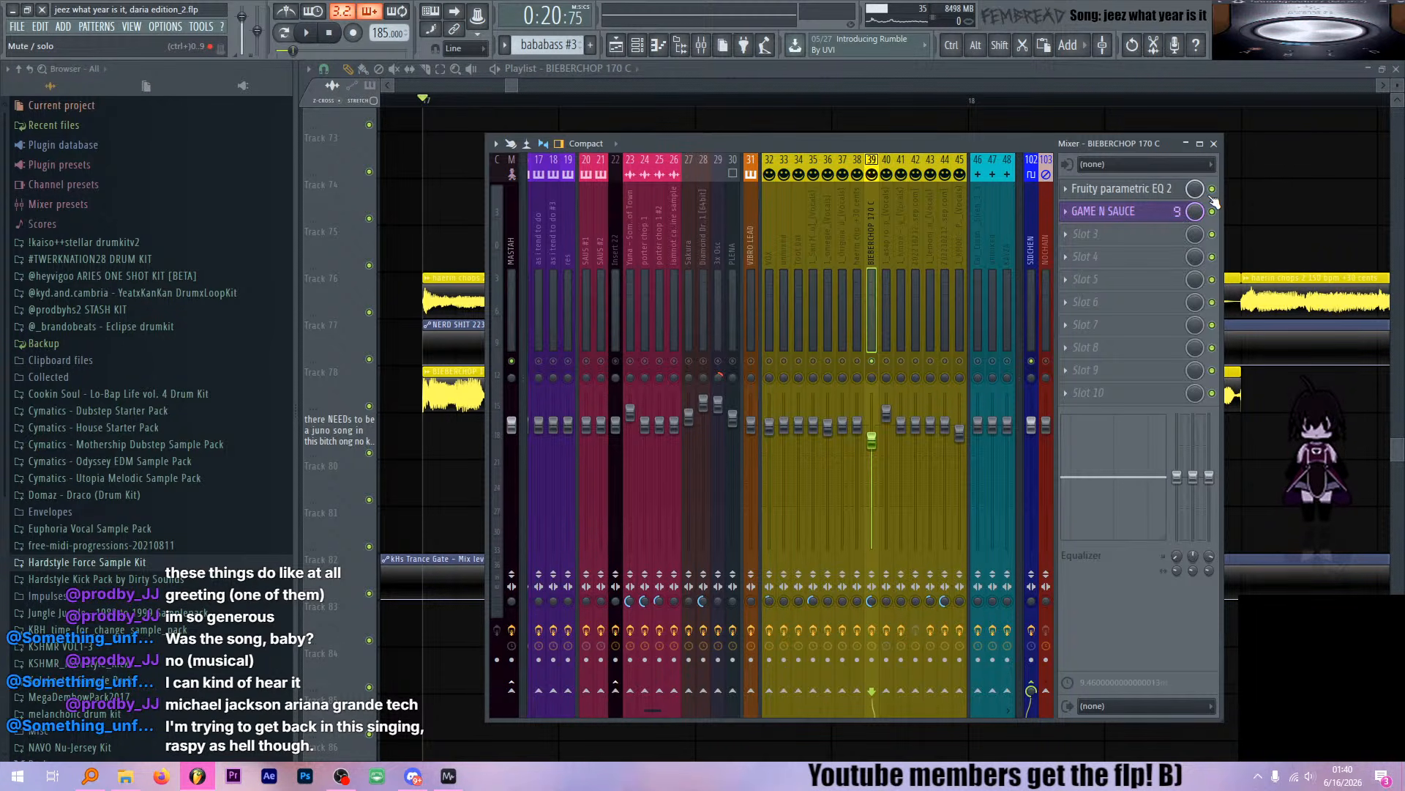
Open the GAME N SAUCE patch on the BIEBERCHOP 170 C track, inspect its SAUCE and GAME2 modules during playback, and close the mixer
{"action": "left_click", "coordinate": [1142, 211]}
{"action": "left_click_drag", "start_coordinate": [368, 328], "coordinate": [379, 430]}
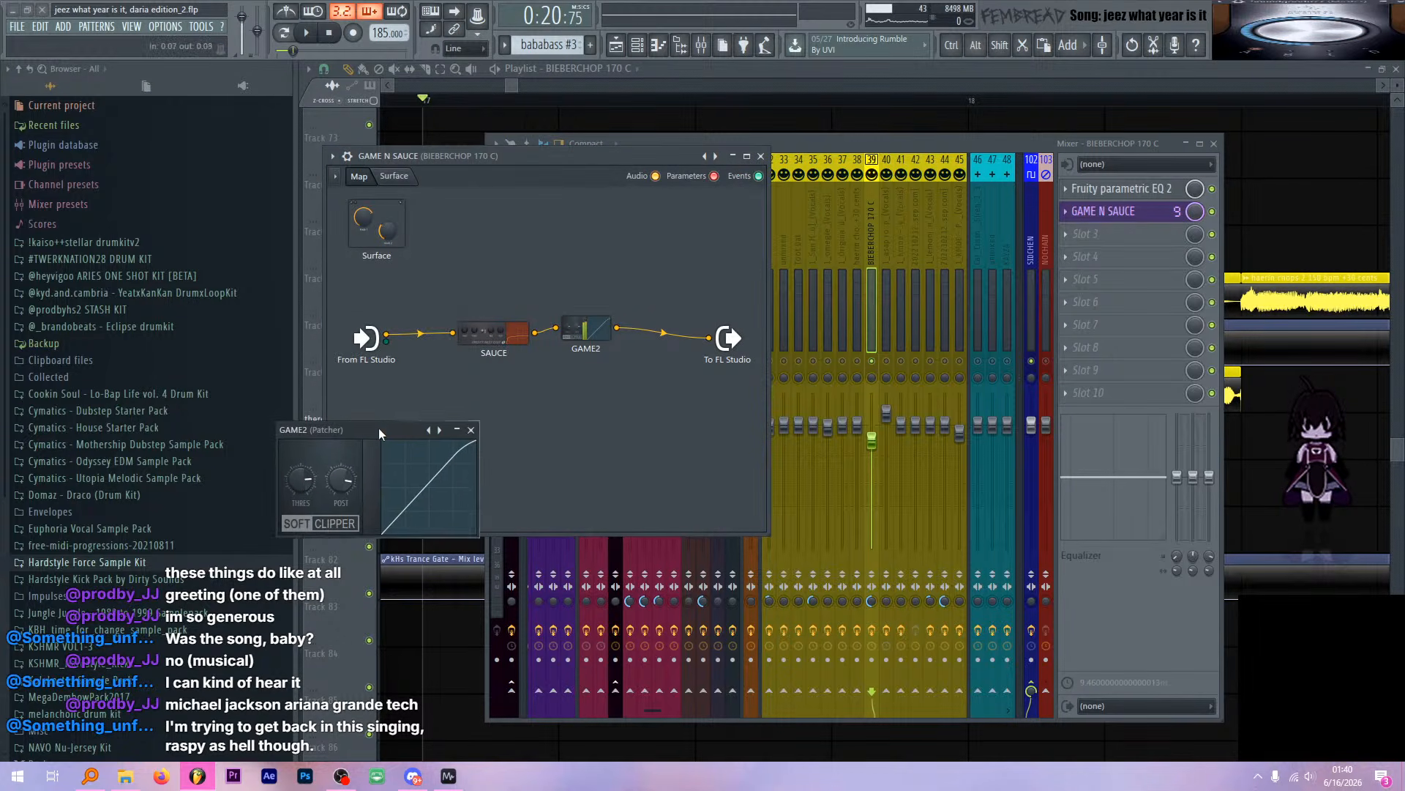
{"action": "double_click", "coordinate": [496, 331]}
{"action": "key", "text": "space"}
{"action": "left_click", "coordinate": [541, 326]}
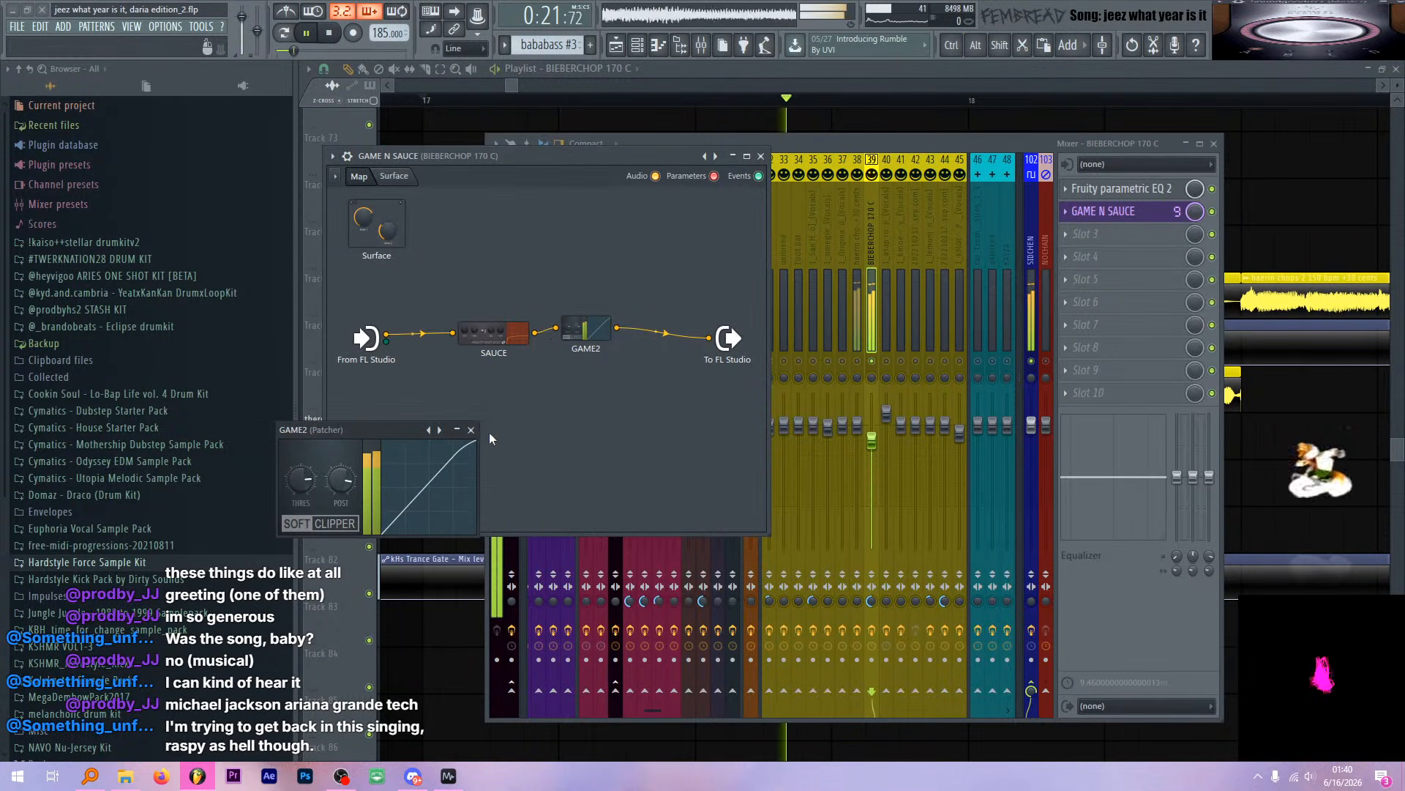
{"action": "left_click", "coordinate": [471, 430]}
{"action": "left_click", "coordinate": [761, 156]}
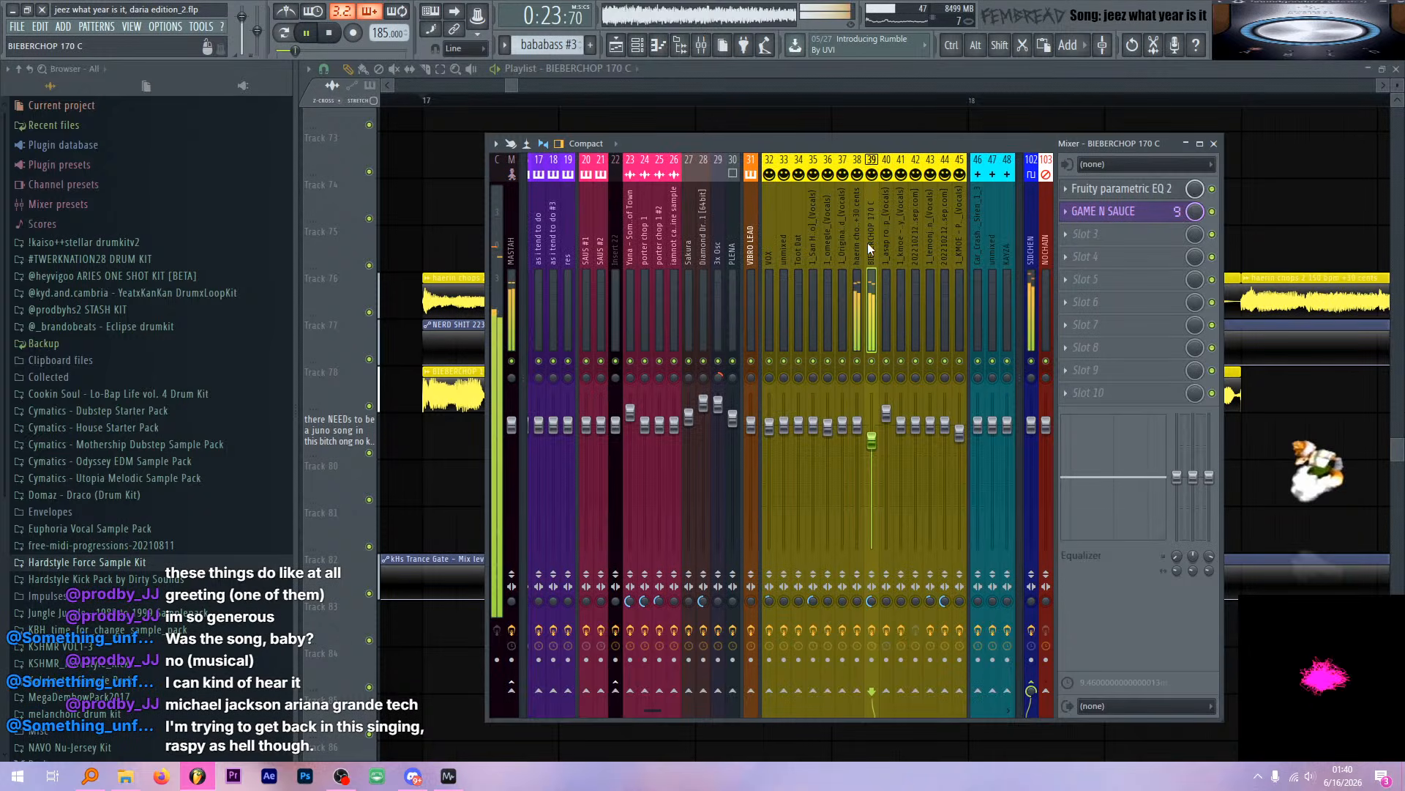
{"action": "key", "text": "F9"}
Browse the playlist down to the SFX tracks and play the secret level thingyu clips on Track 103 from bar 17
{"action": "scroll", "coordinate": [805, 234], "scroll_direction": "down", "scroll_amount": 6}
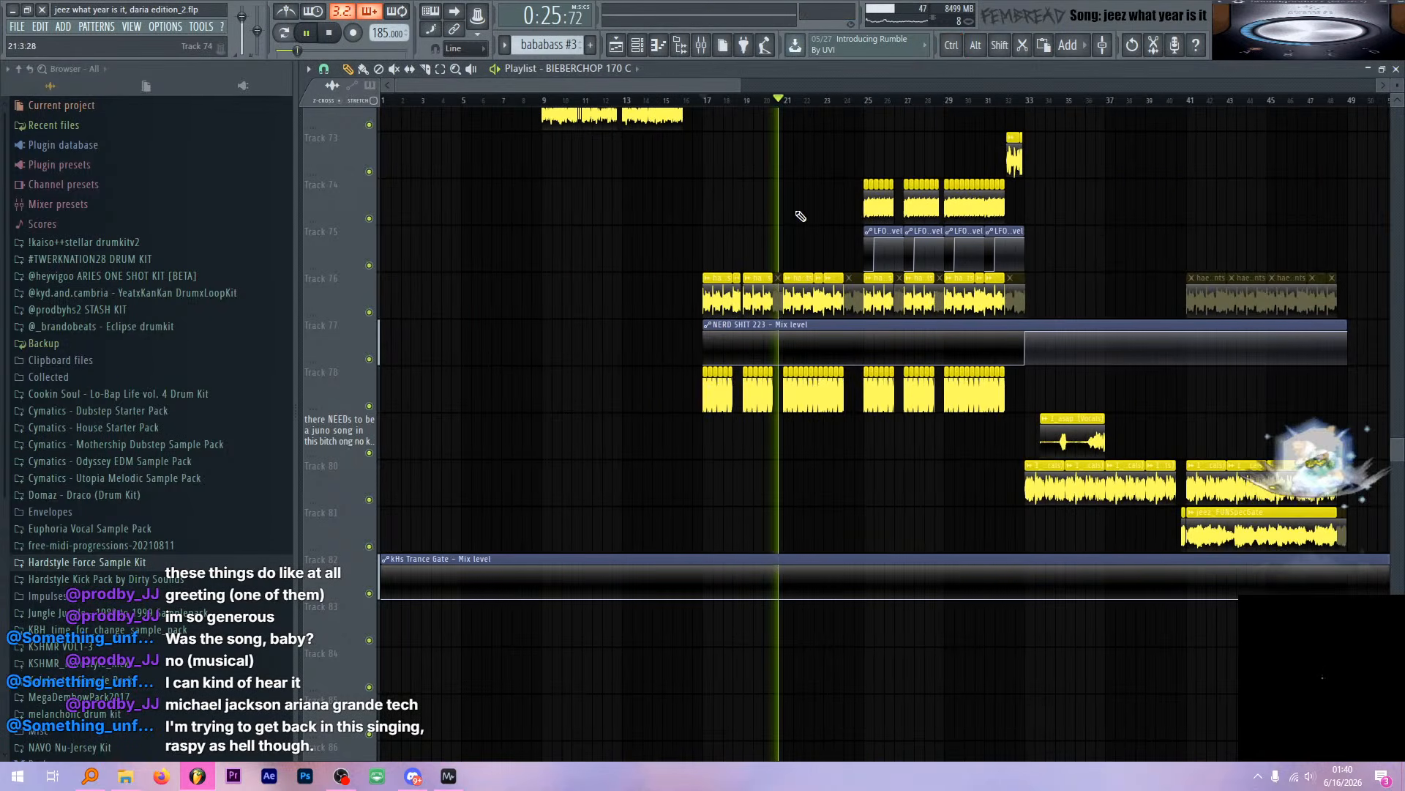
{"action": "key", "text": "space"}
{"action": "scroll", "coordinate": [740, 234], "scroll_direction": "up", "scroll_amount": 5}
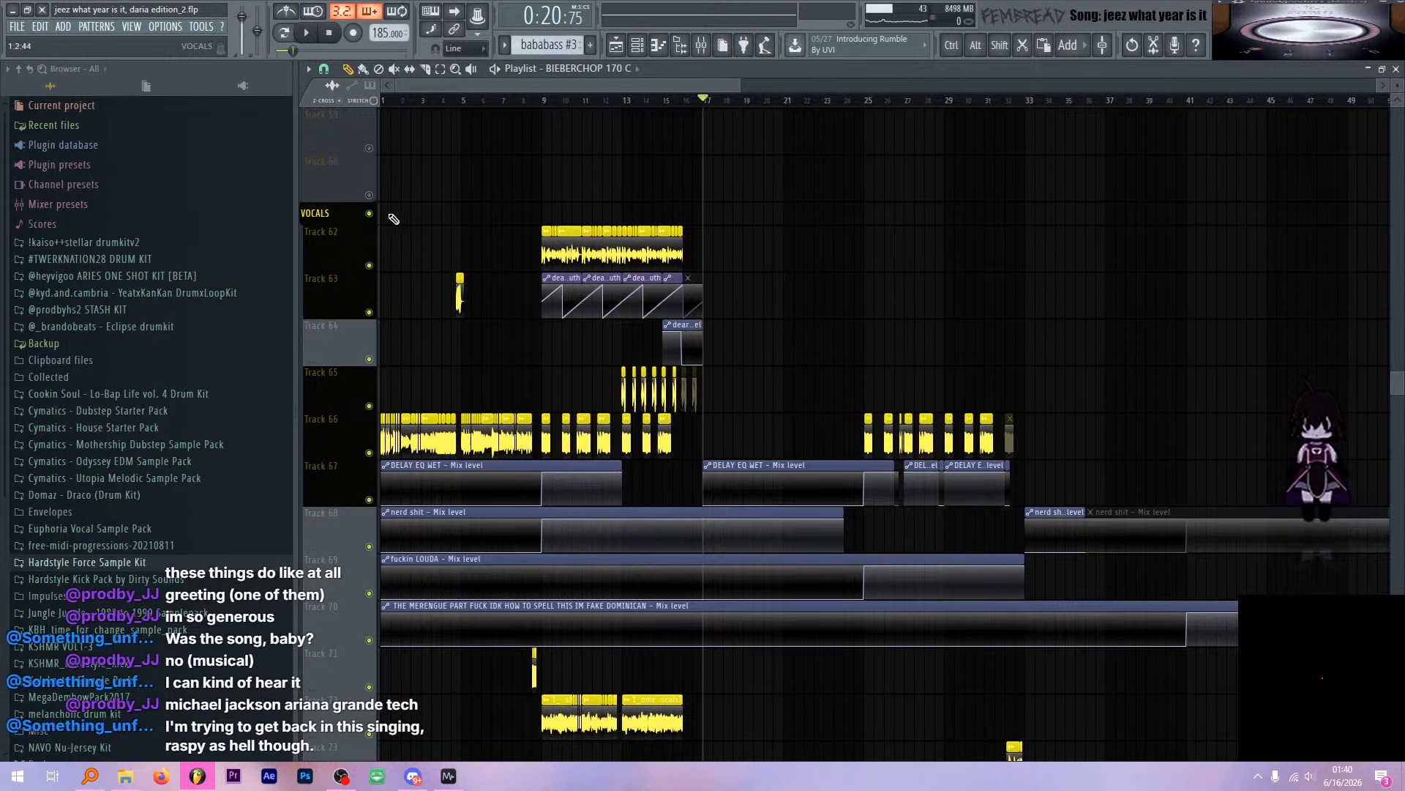
{"action": "scroll", "coordinate": [787, 351], "scroll_direction": "down", "scroll_amount": 15}
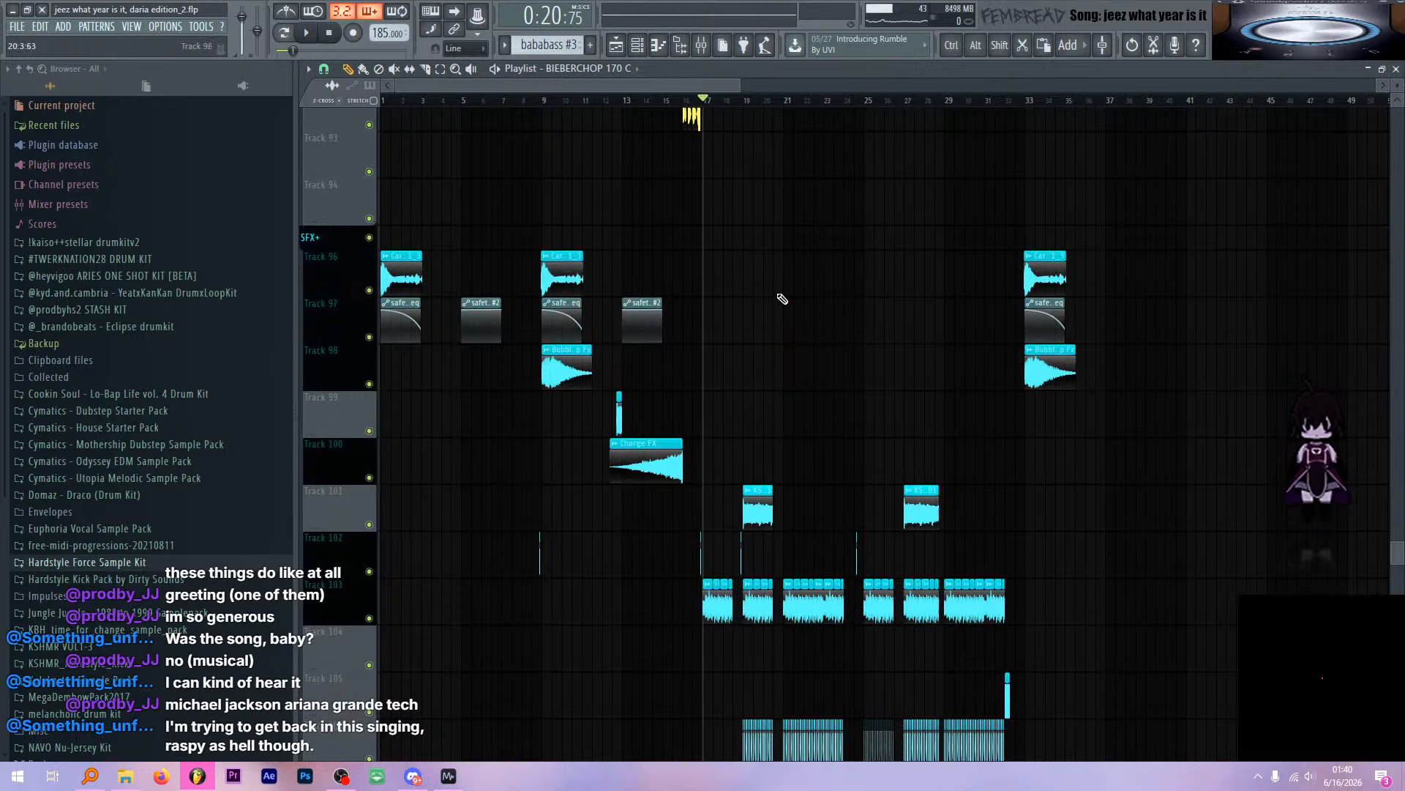
{"action": "key", "text": "space"}
{"action": "scroll", "coordinate": [747, 273], "scroll_direction": "up", "scroll_amount": 10}
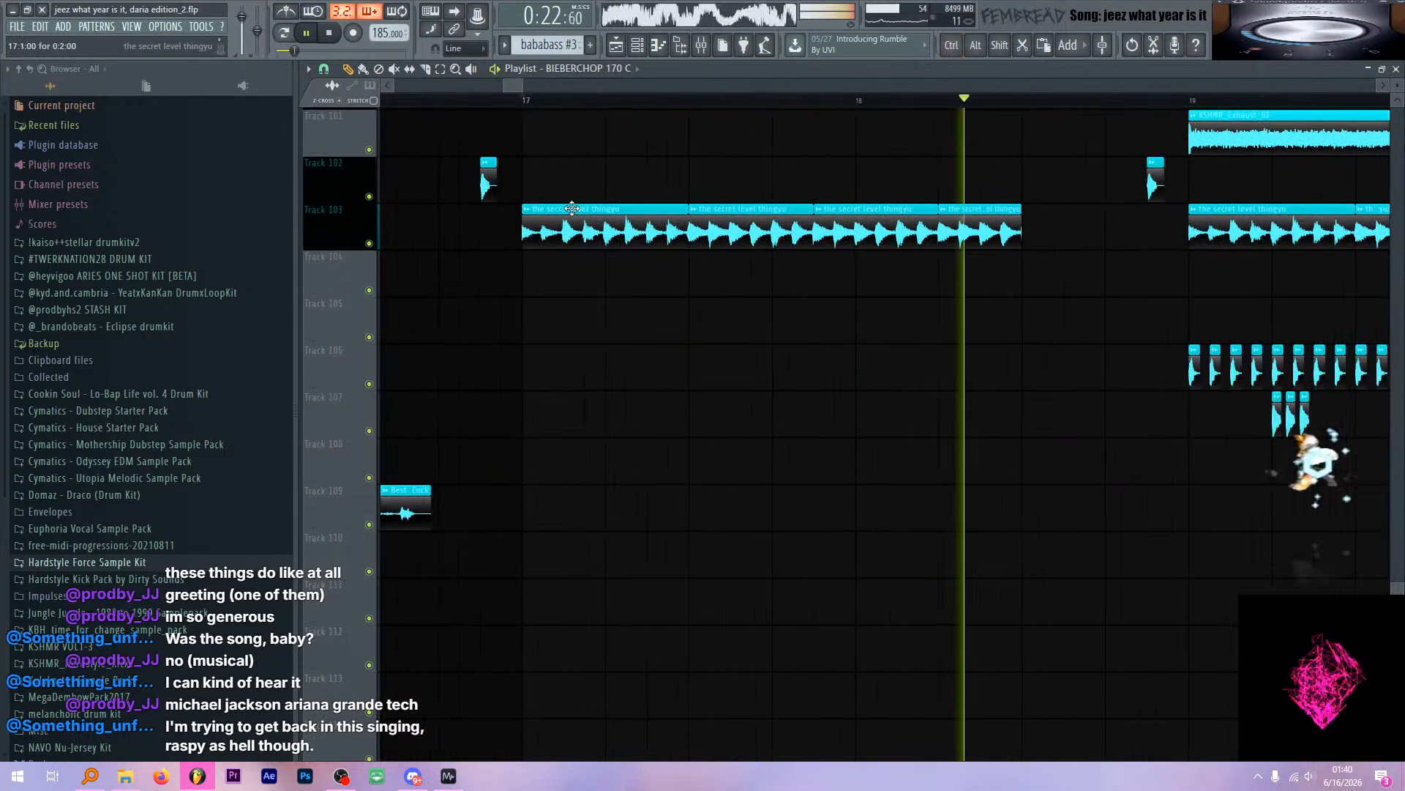
{"action": "key", "text": "space"}
{"action": "scroll", "coordinate": [521, 226], "scroll_direction": "up", "scroll_amount": 3}
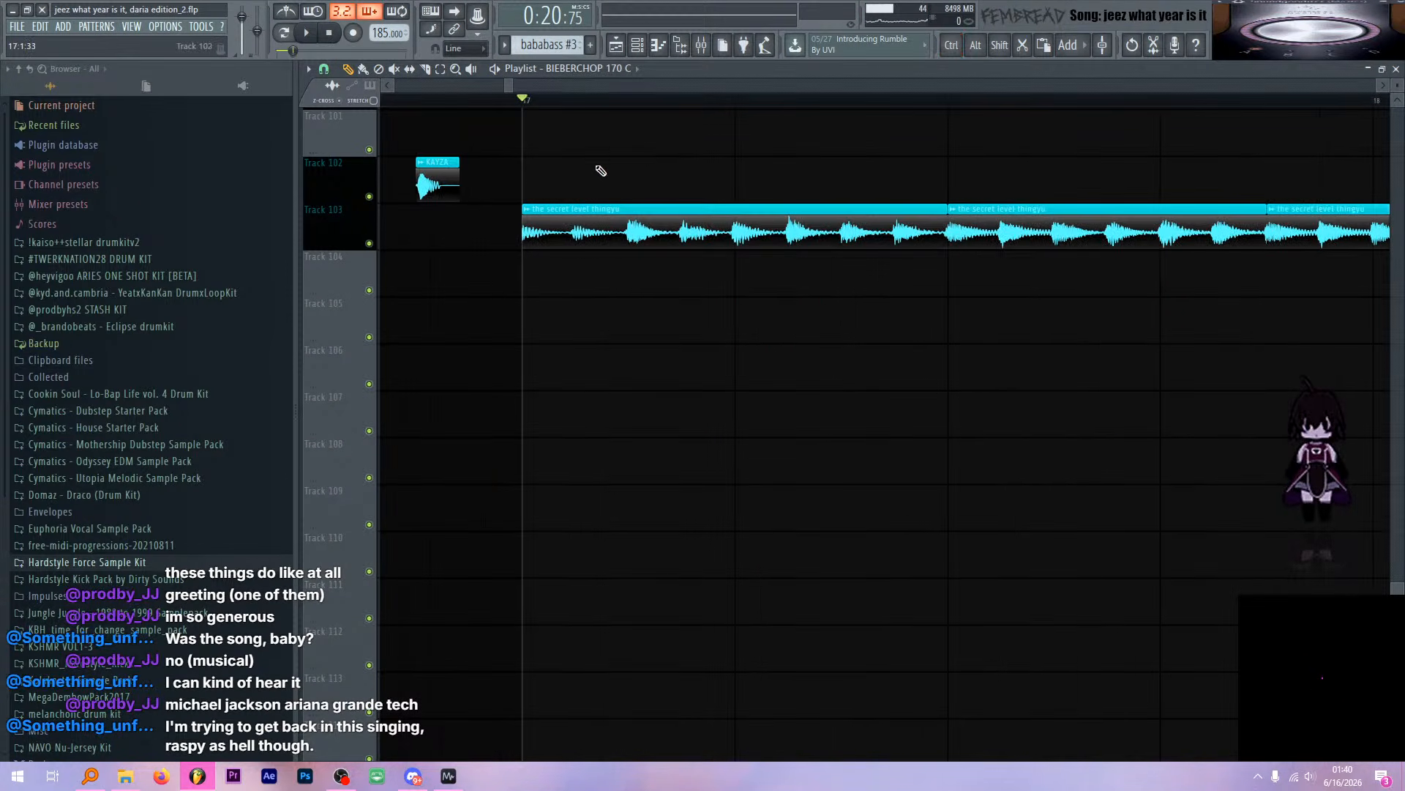
Find the secret level thingyu track in the mixer during playback, solo it, and replay it from bar 17
{"action": "key", "text": "space"}
{"action": "left_click", "coordinate": [702, 50]}
{"action": "scroll", "coordinate": [890, 221], "scroll_direction": "right", "scroll_amount": 5}
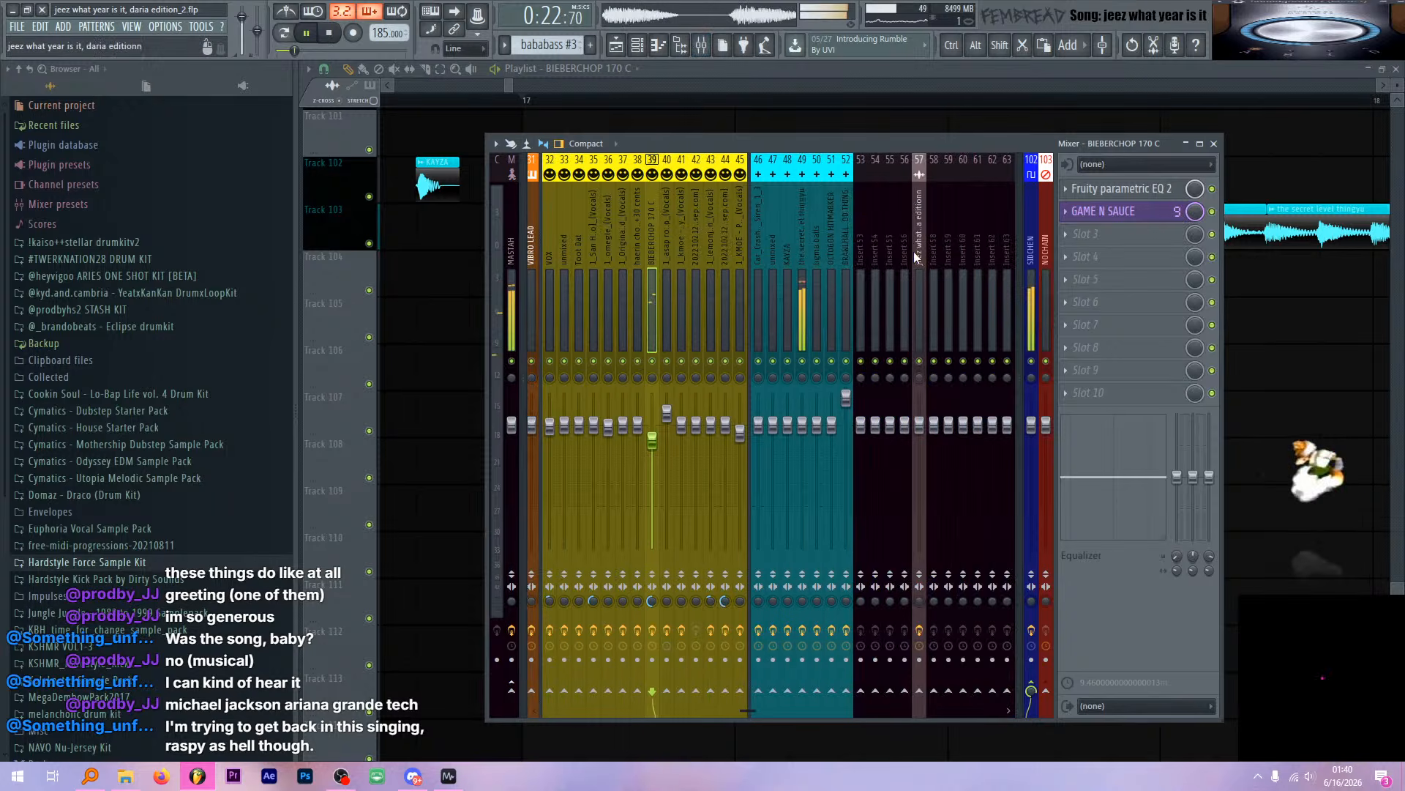
{"action": "left_click", "coordinate": [802, 231]}
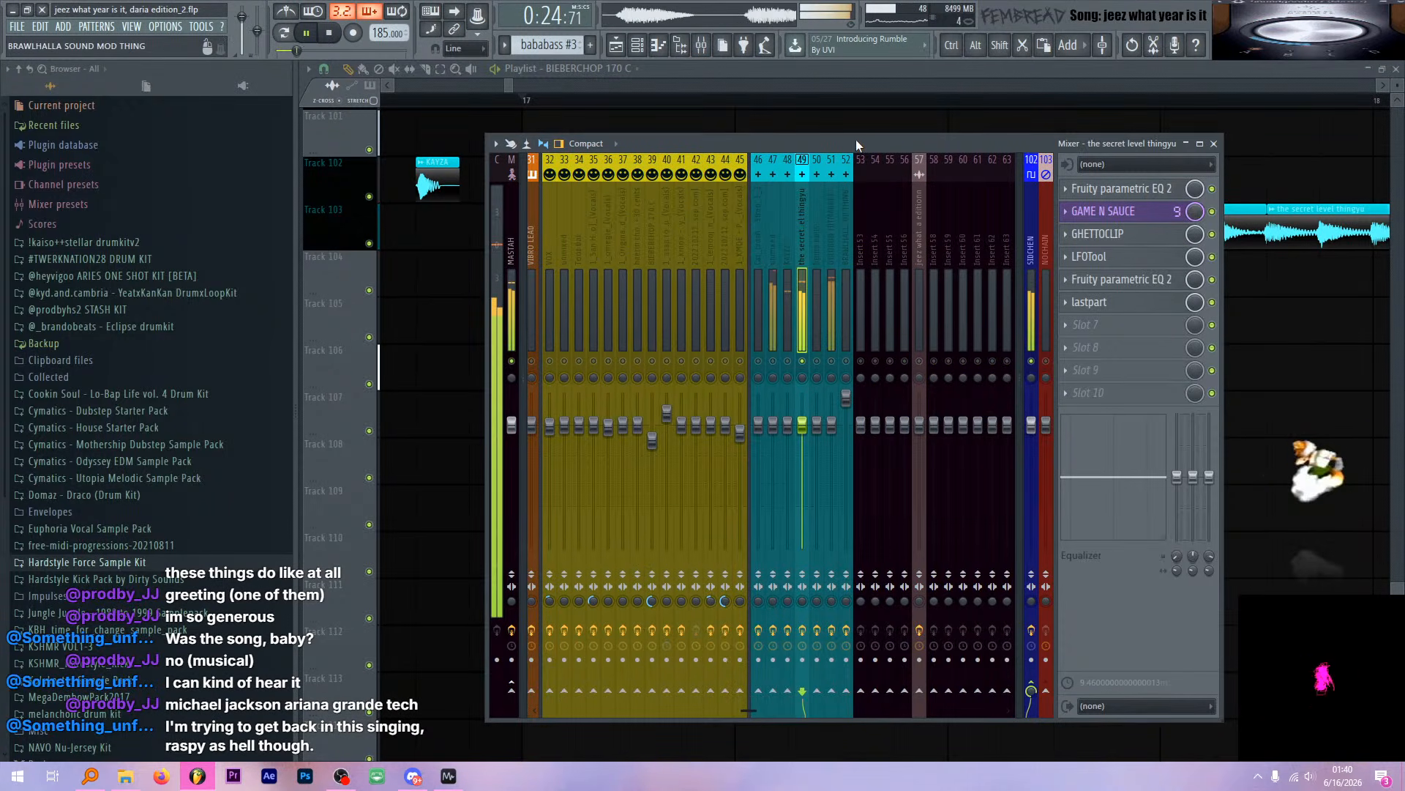
{"action": "key", "text": "space"}
{"action": "right_click", "coordinate": [802, 361]}
{"action": "key", "text": "space"}
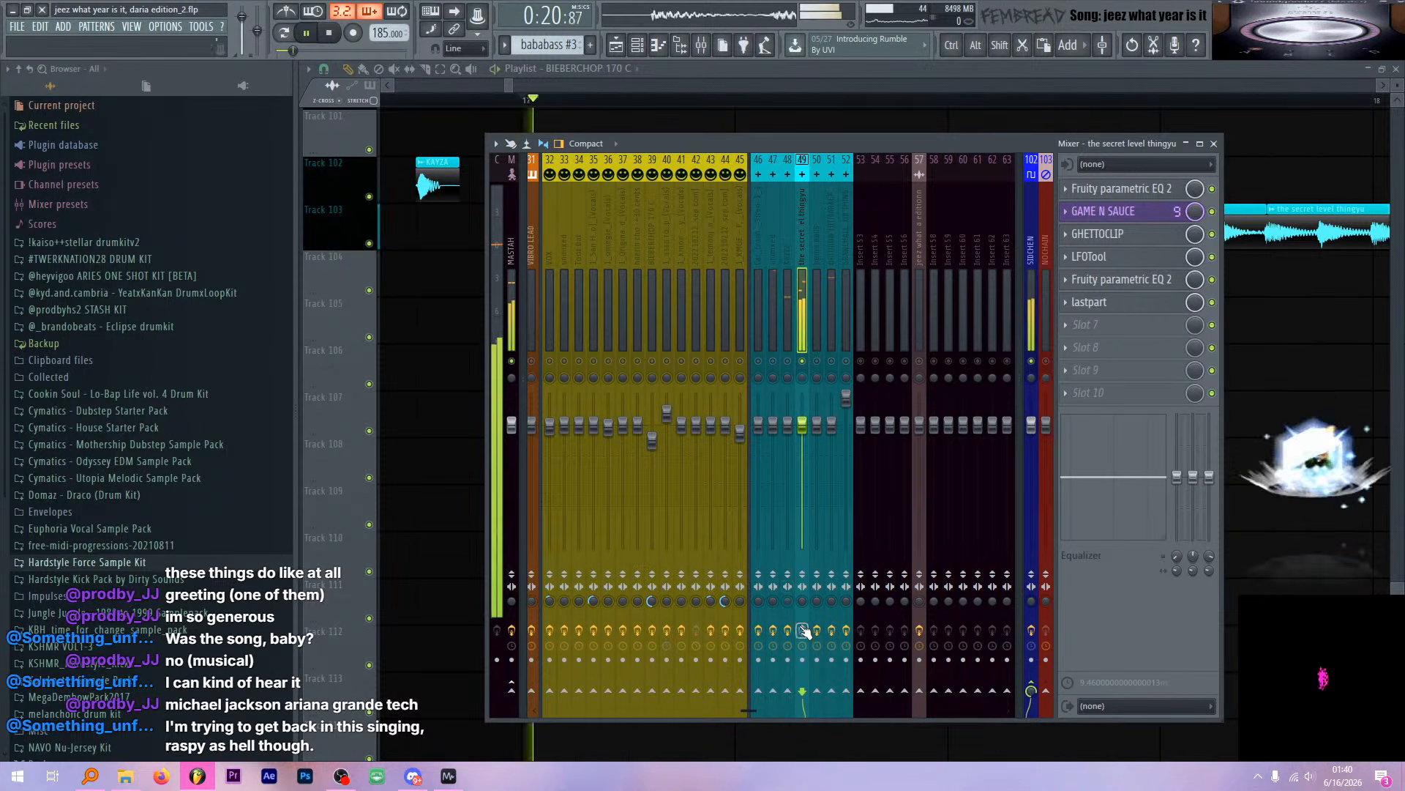
Open the sample settings of the first secret level thingyu clip and examine its time stretching and precomputed effects
{"action": "left_click", "coordinate": [802, 74]}
{"action": "scroll", "coordinate": [554, 199], "scroll_direction": "up", "scroll_amount": 2}
{"action": "key", "text": "space"}
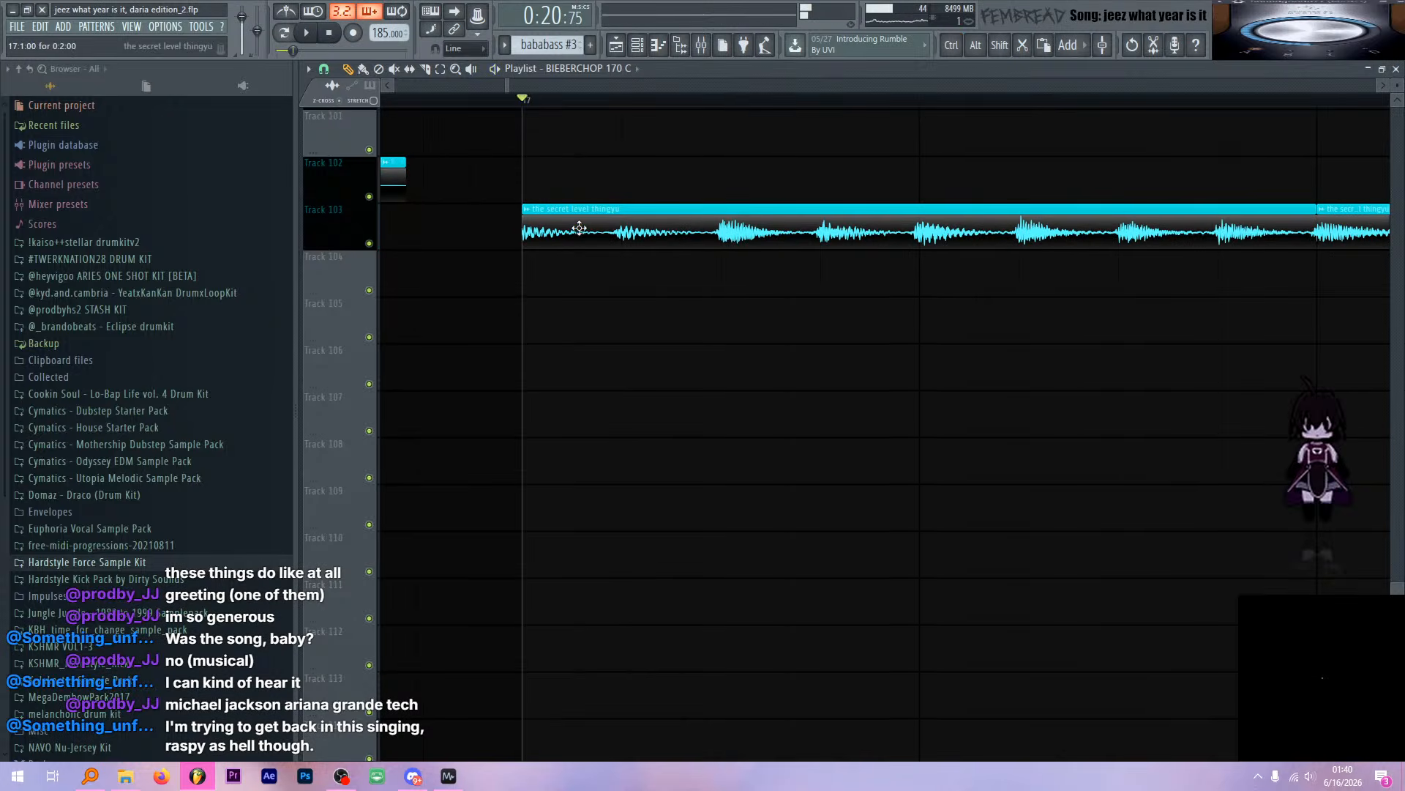
{"action": "double_click", "coordinate": [582, 236]}
{"action": "left_click_drag", "start_coordinate": [629, 314], "coordinate": [661, 246]}
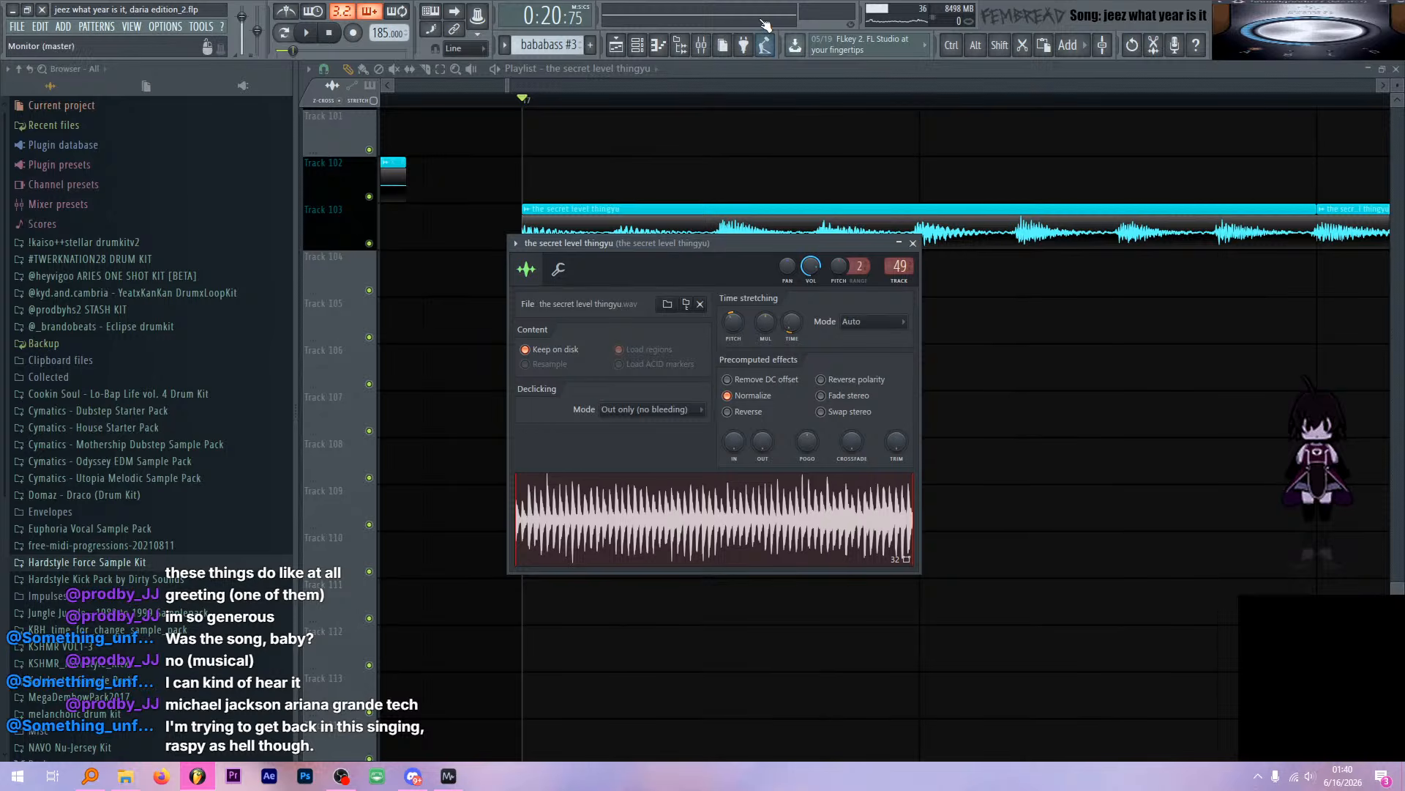
{"action": "left_click", "coordinate": [705, 45]}
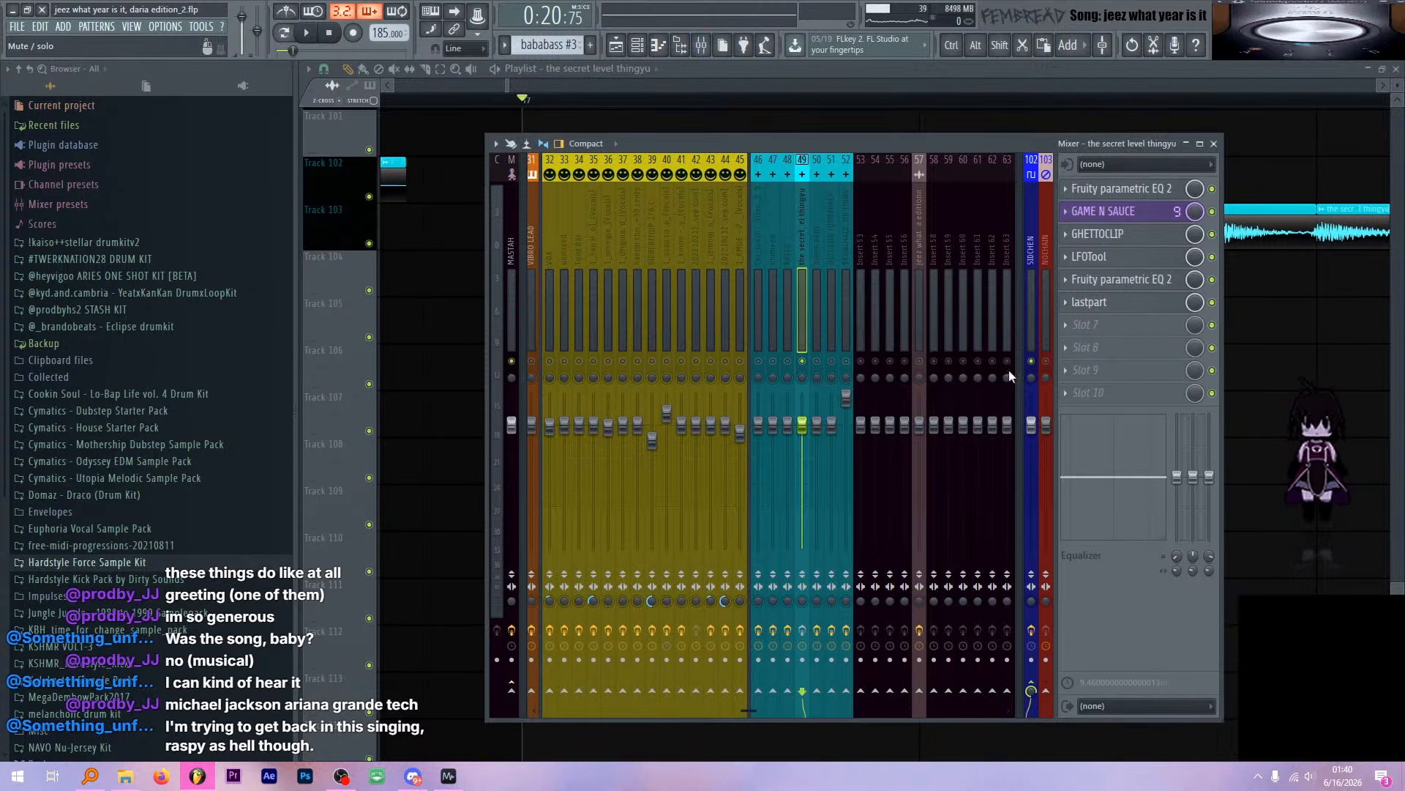
{"action": "left_click", "coordinate": [1006, 78]}
{"action": "double_click", "coordinate": [744, 222]}
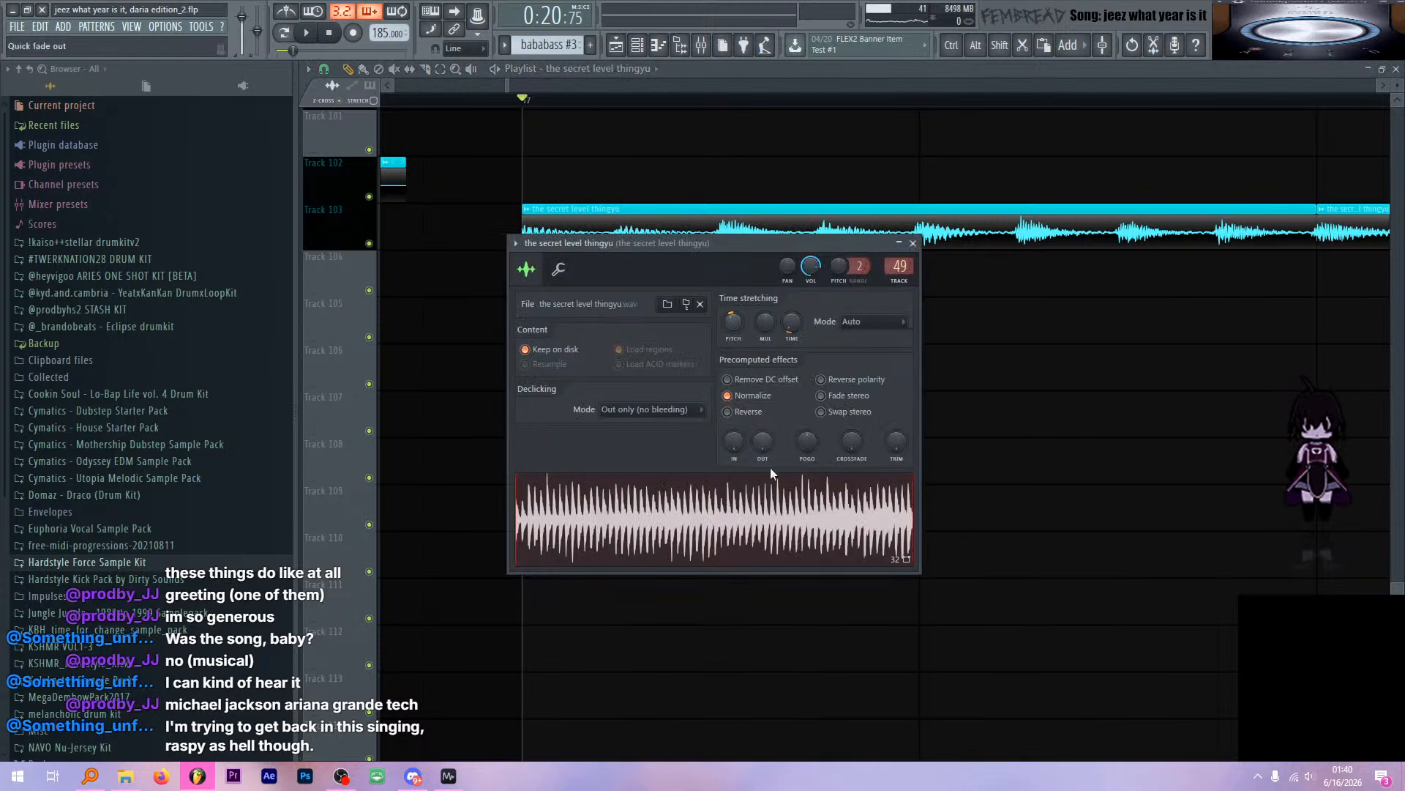
{"action": "left_click", "coordinate": [914, 243]}
Bypass every effect on the secret level thingyu track except the first Fruity parametric EQ 2 and examine its curve
{"action": "left_click", "coordinate": [701, 37]}
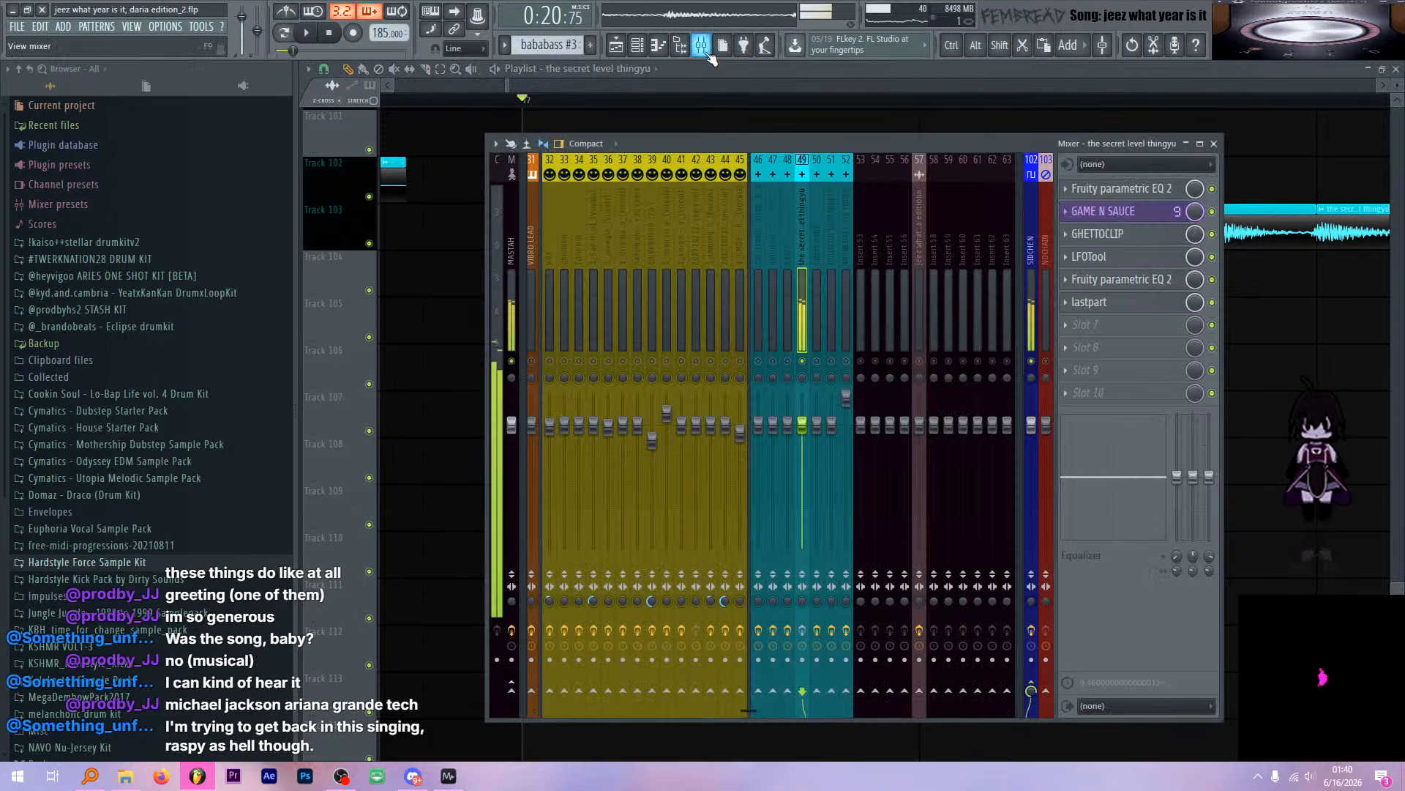
{"action": "left_click", "coordinate": [1213, 190], "text": "ctrl"}
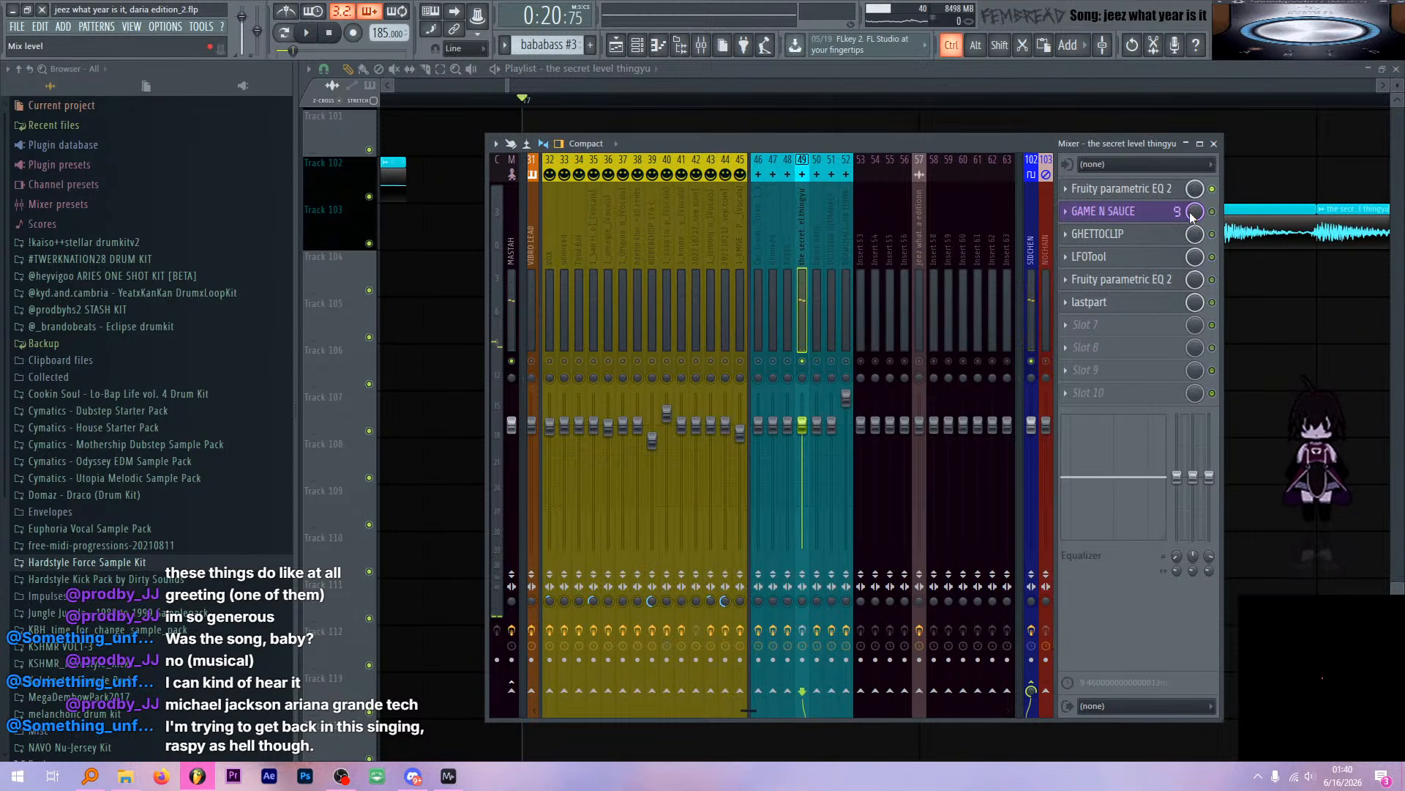
{"action": "left_click", "coordinate": [1116, 189]}
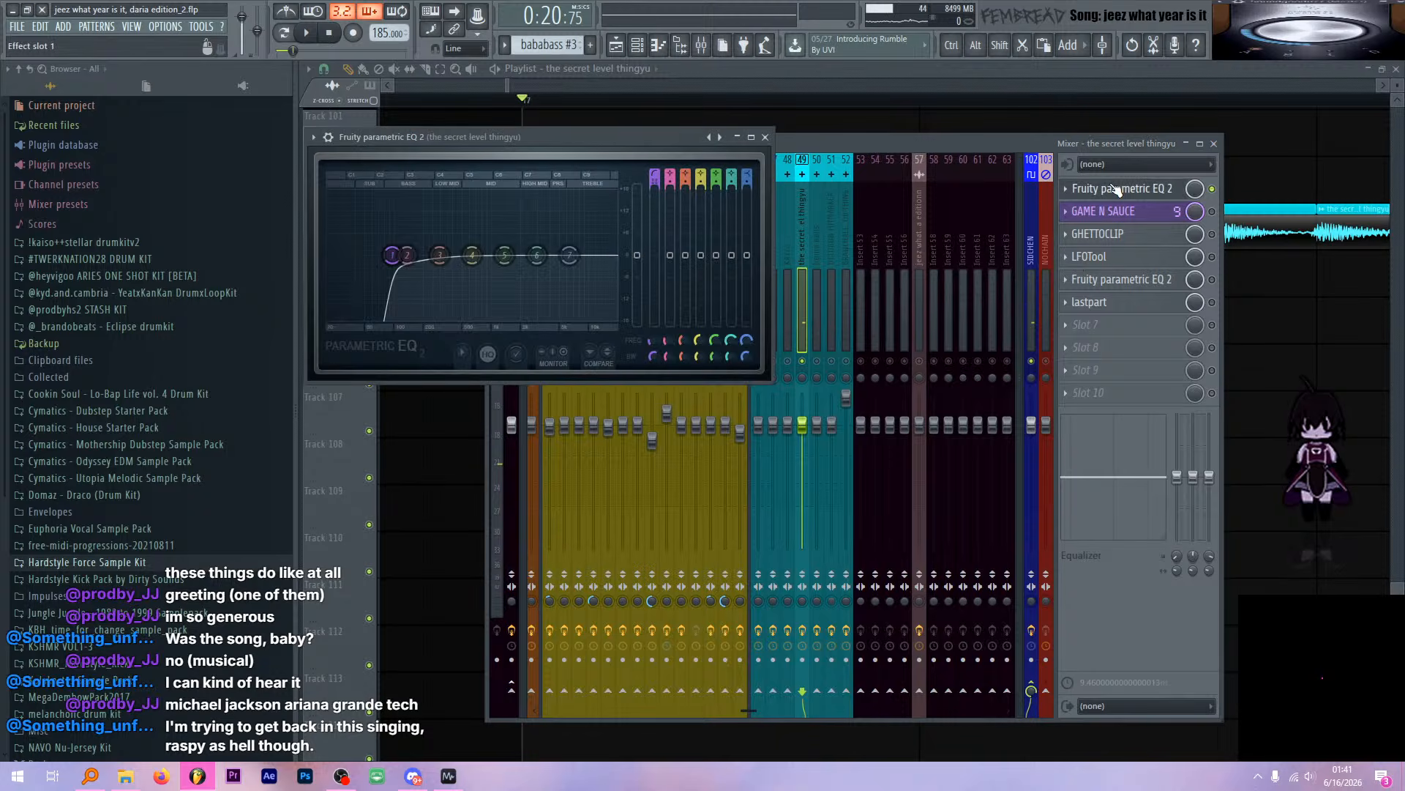
Re-enable GAME N SAUCE on the secret level thingyu track and listen to it together with the first EQ
{"action": "left_click", "coordinate": [1212, 211]}
{"action": "left_click", "coordinate": [1120, 211]}
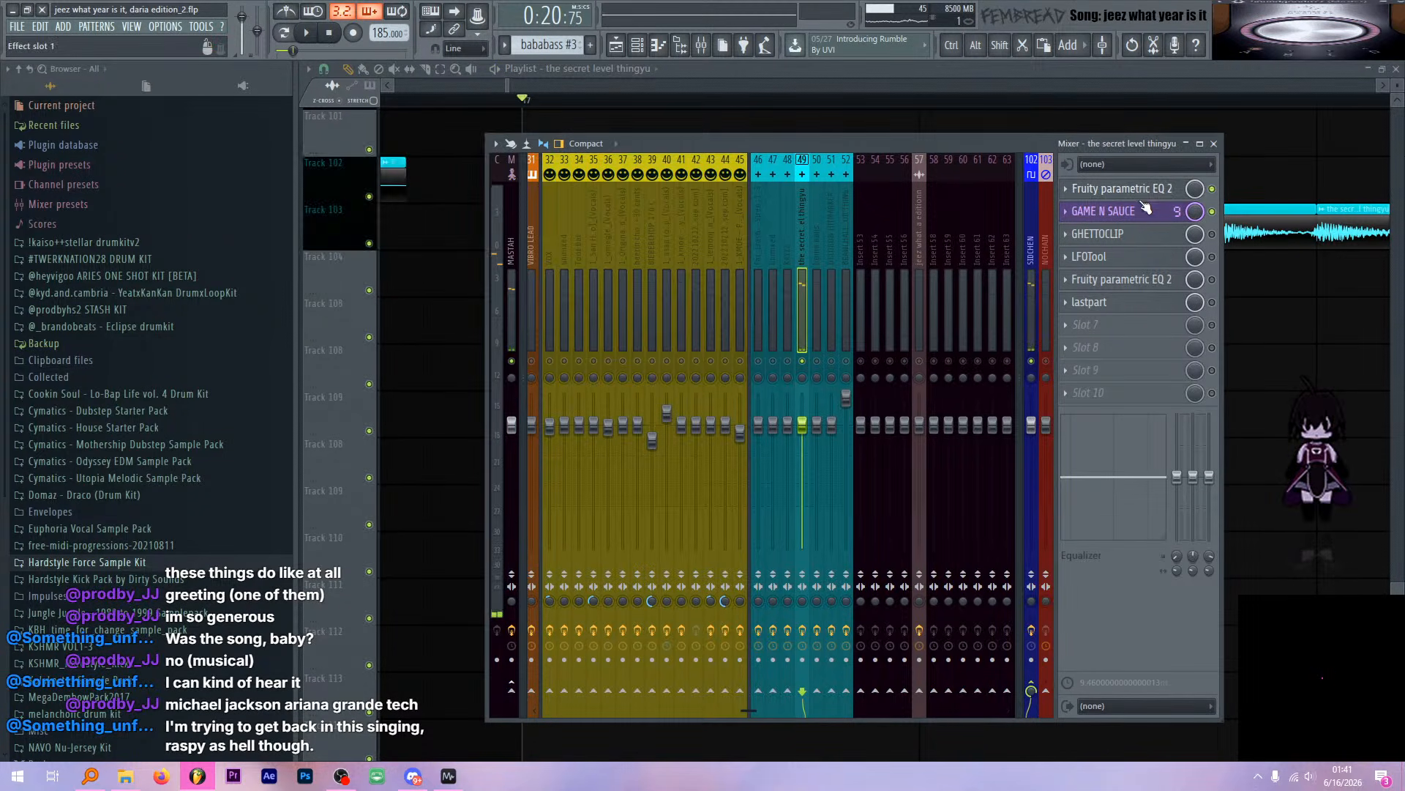
{"action": "left_click", "coordinate": [1147, 212]}
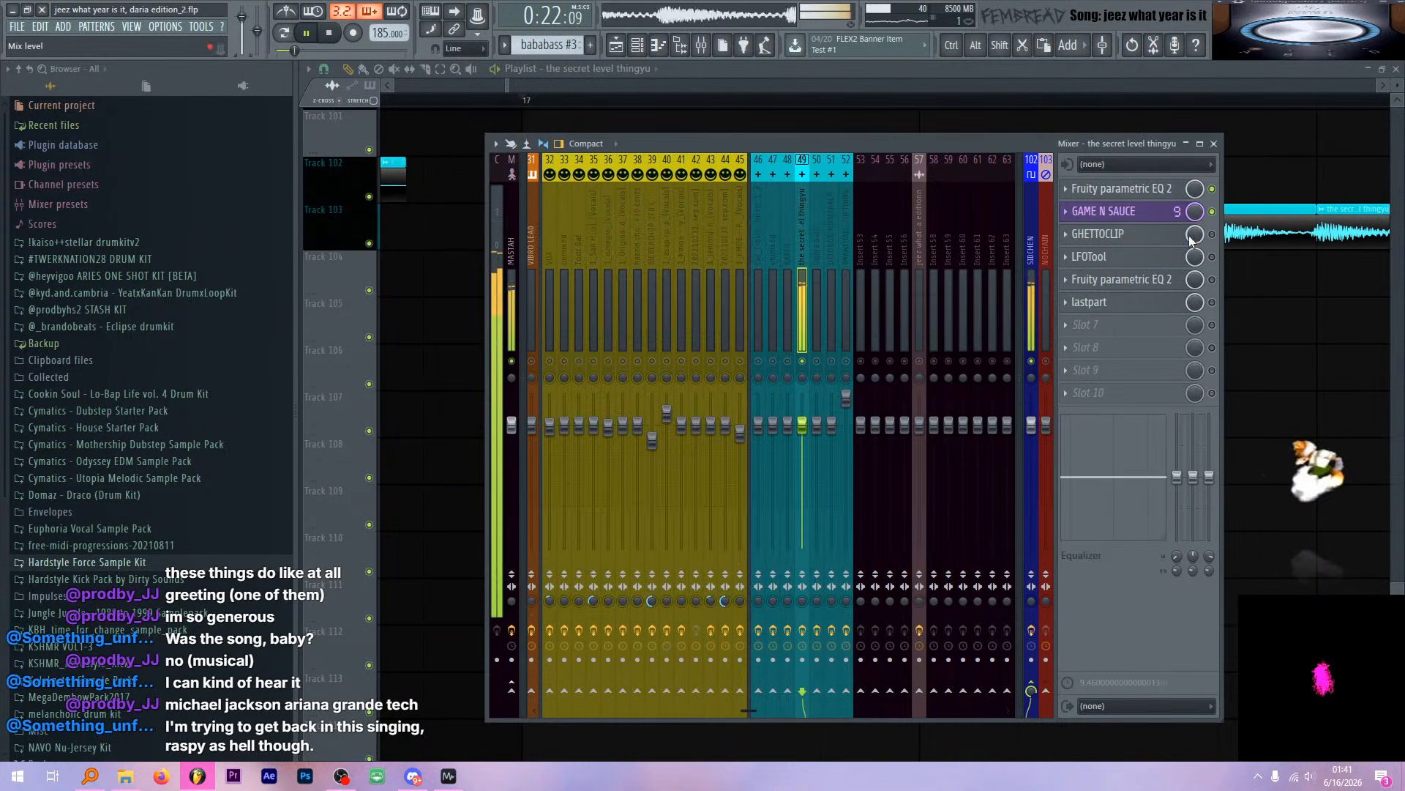
{"action": "key", "text": "space"}
Re-enable GHETTOCLIP on the secret level thingyu track and examine its limiter display during playback
{"action": "left_click", "coordinate": [1138, 234]}
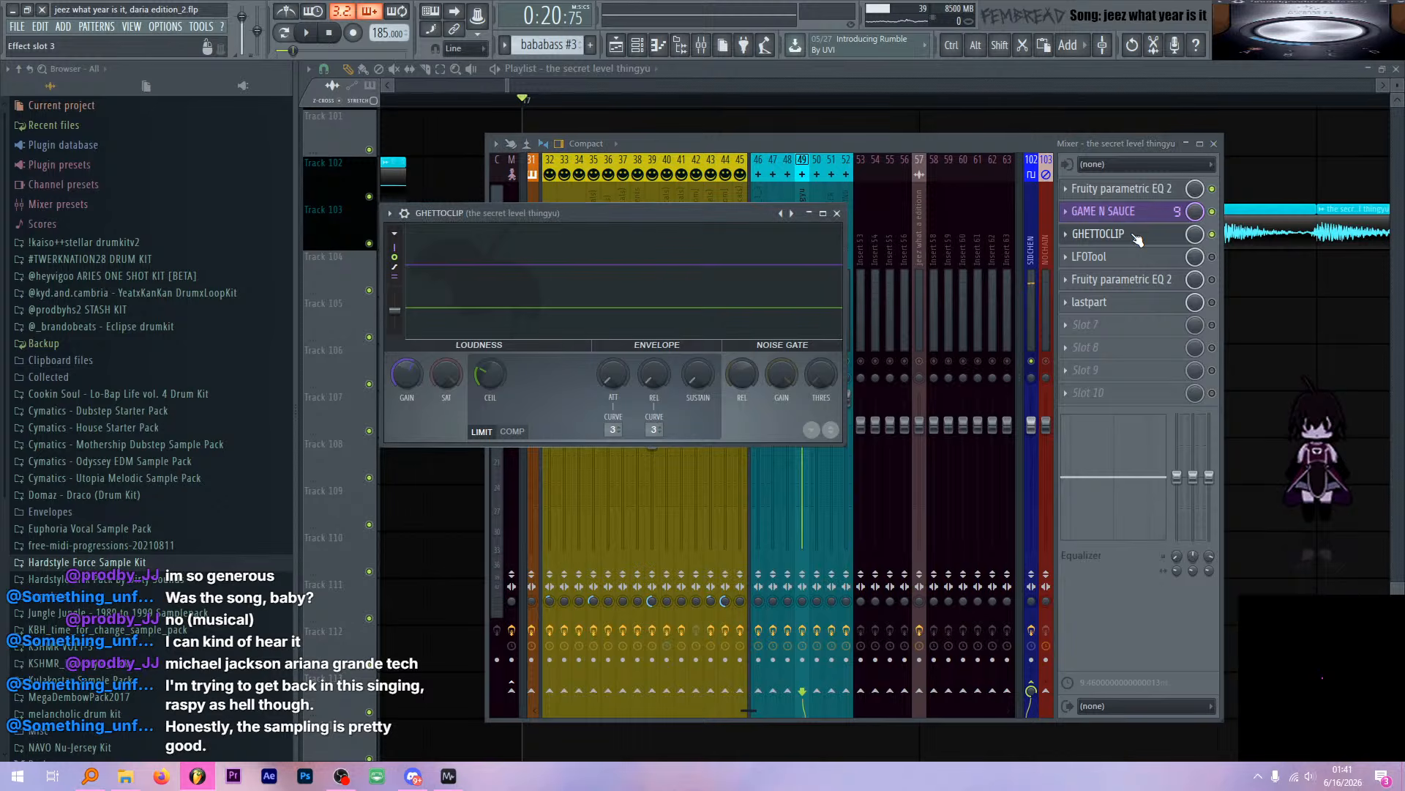
{"action": "key", "text": "space"}
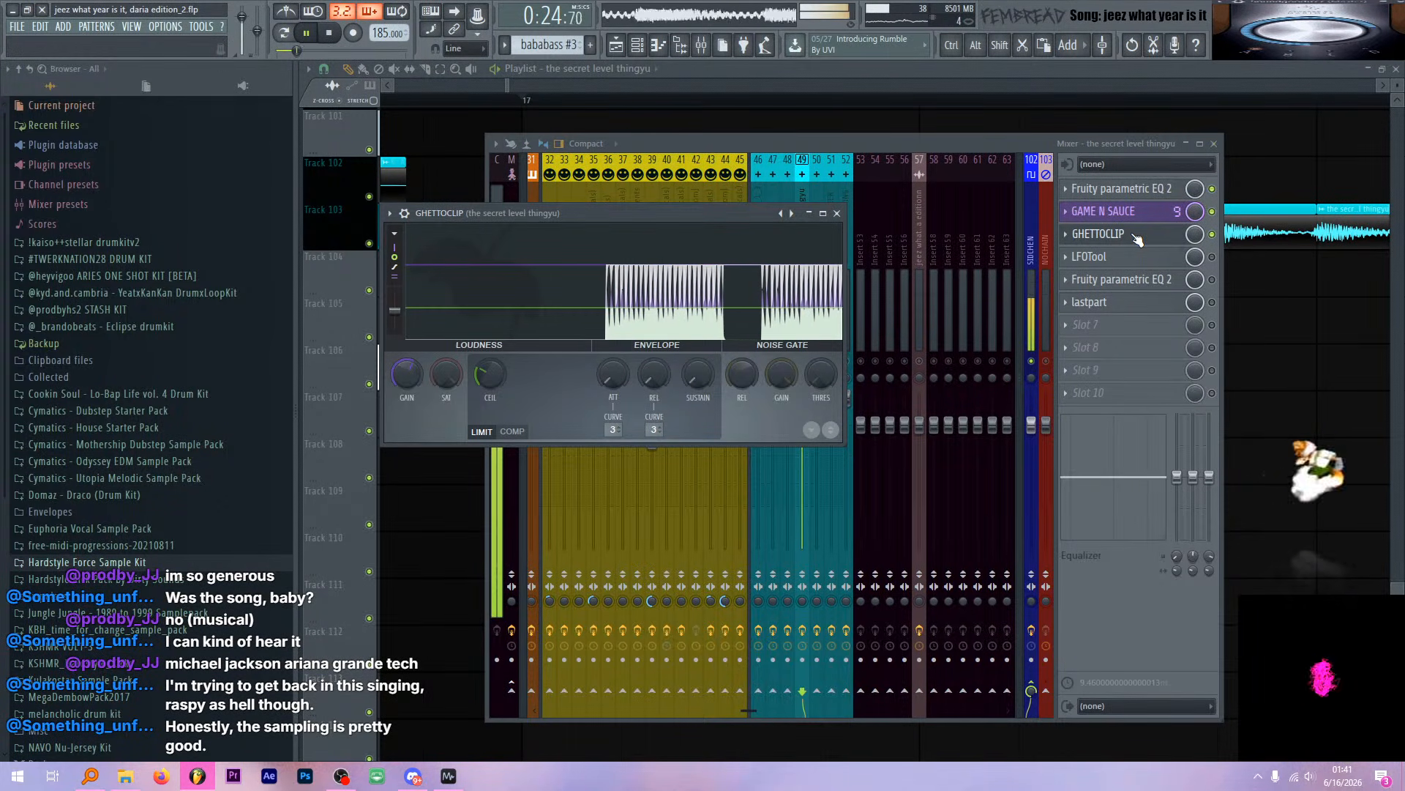
{"action": "left_click", "coordinate": [1138, 235]}
{"action": "key", "text": "space"}
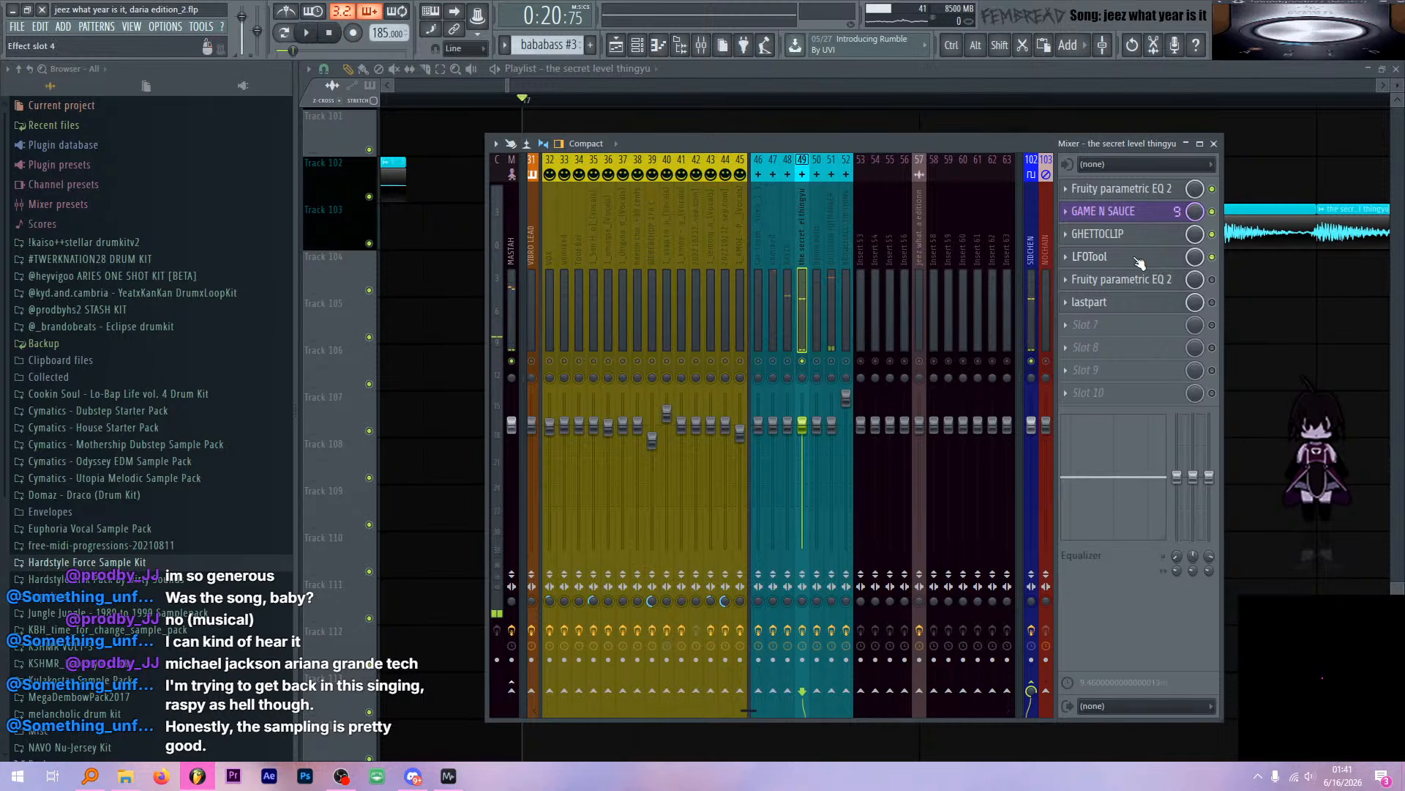
Re-enable LFOTool on the secret level thingyu track, examine its volume shape and split settings, and listen to its effect
{"action": "left_click", "coordinate": [1139, 258]}
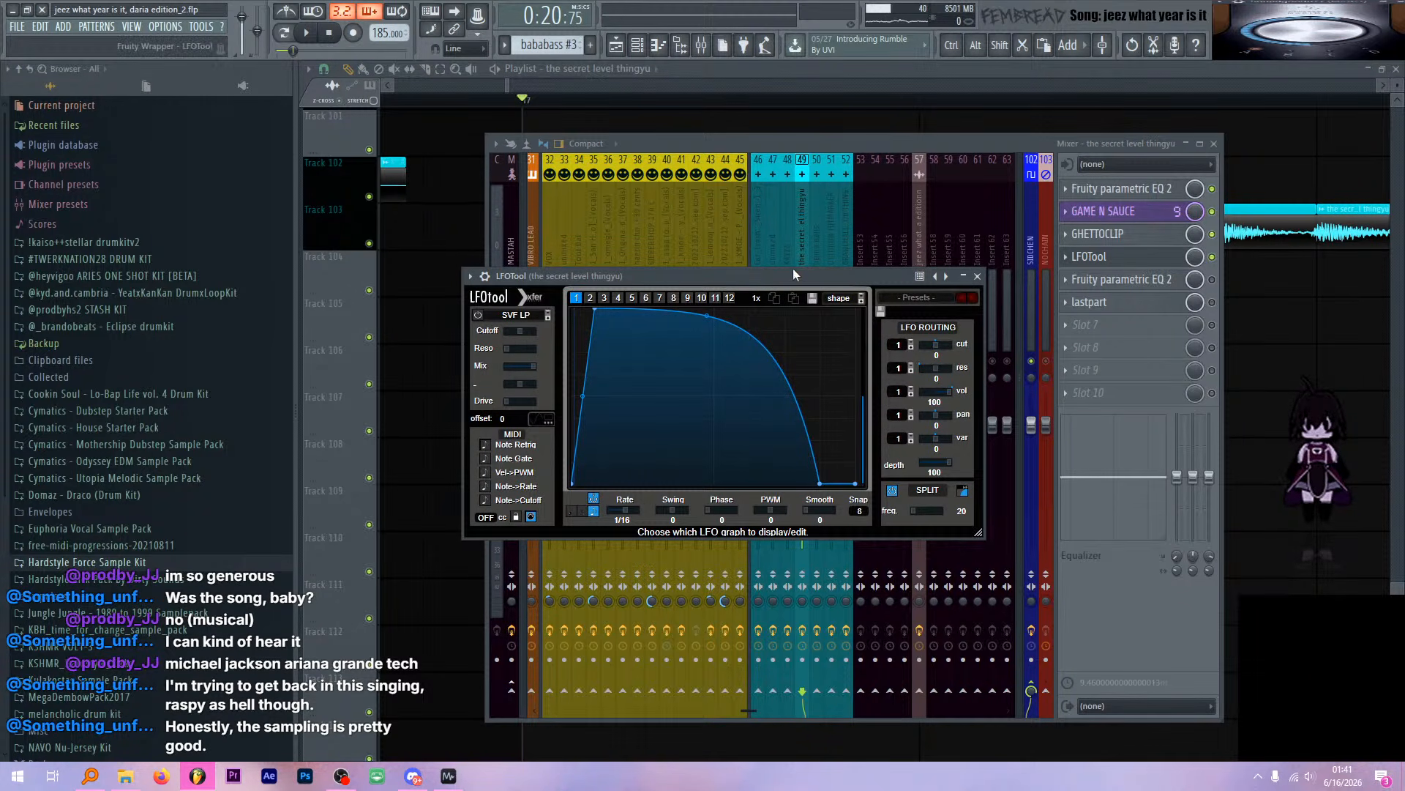
{"action": "left_click_drag", "start_coordinate": [794, 280], "coordinate": [831, 238]}
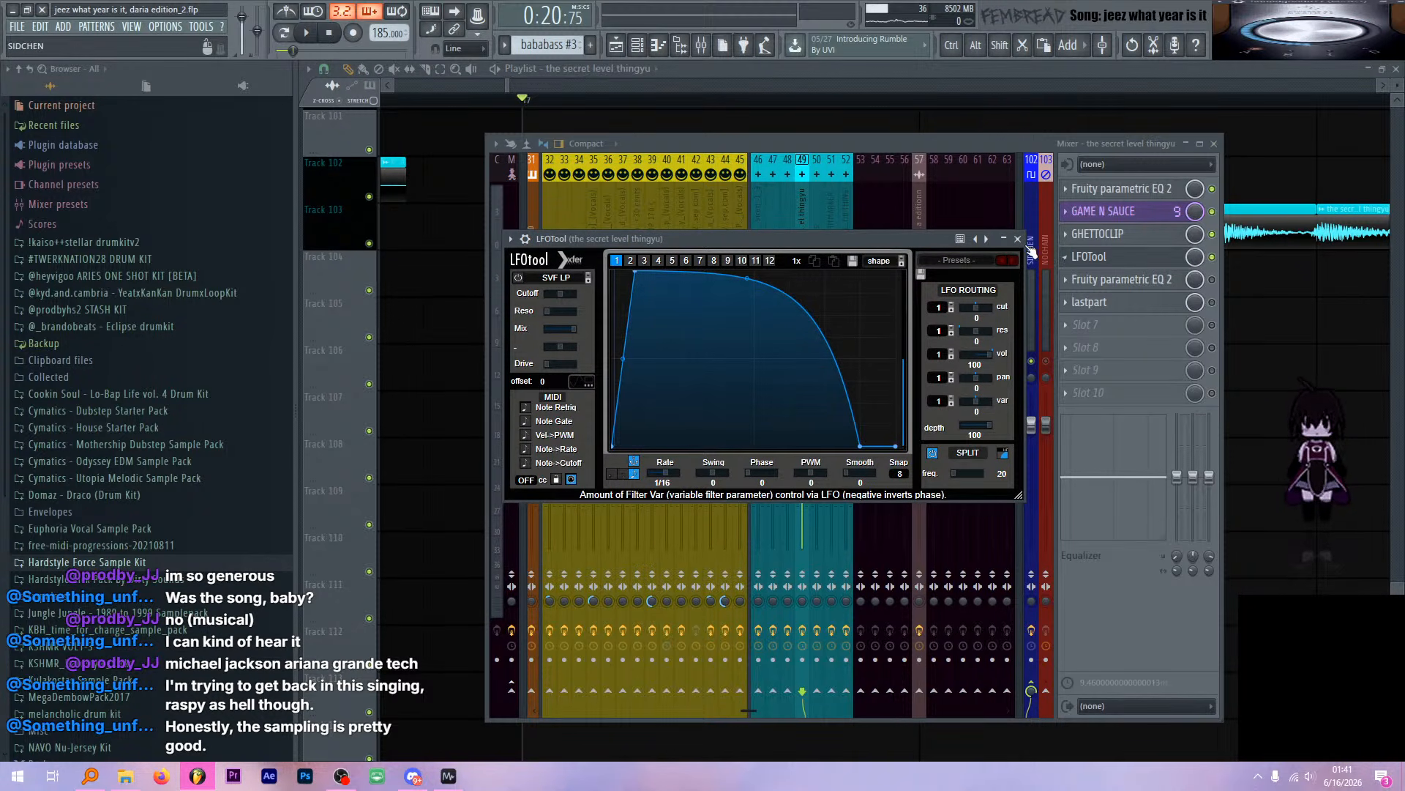
{"action": "key", "text": "space"}
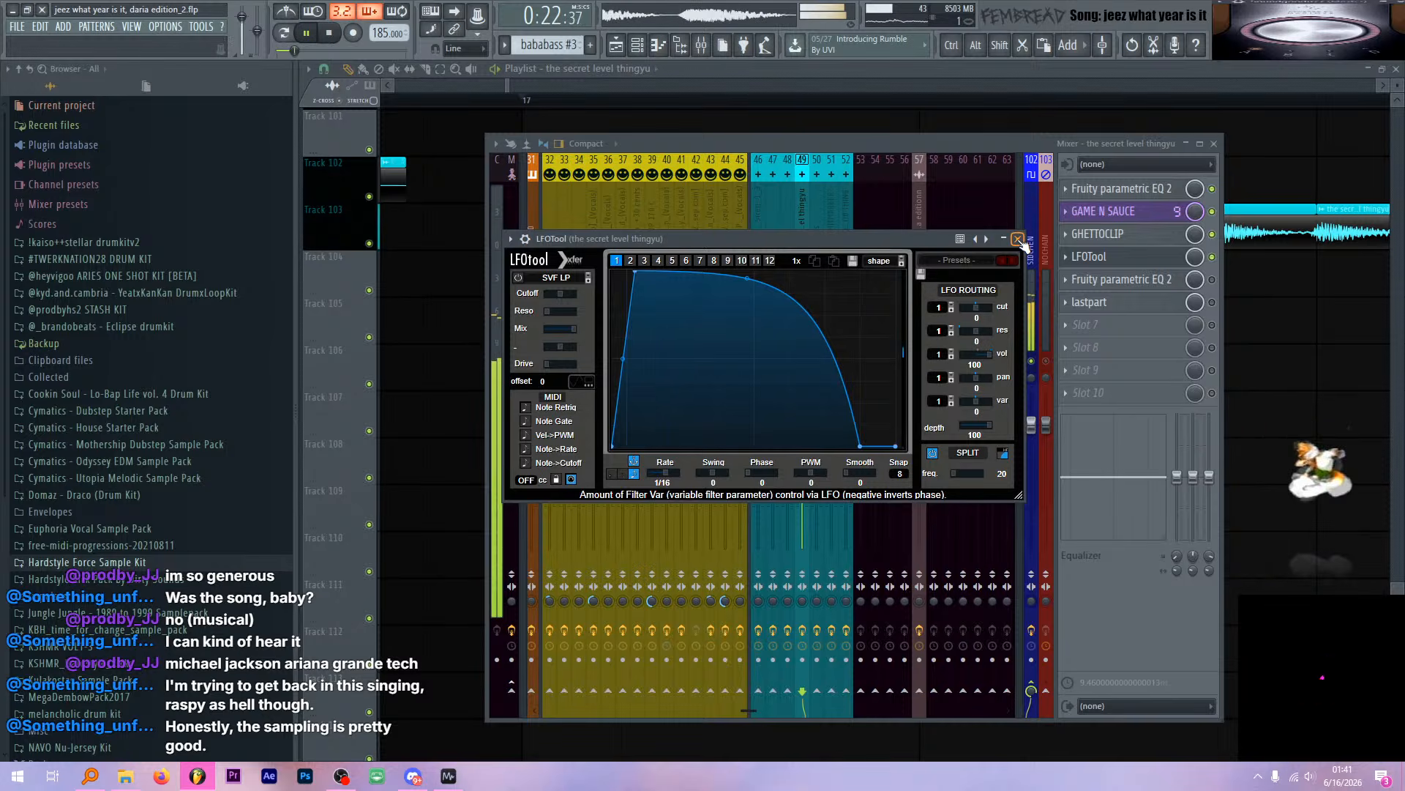
{"action": "key", "text": "space"}
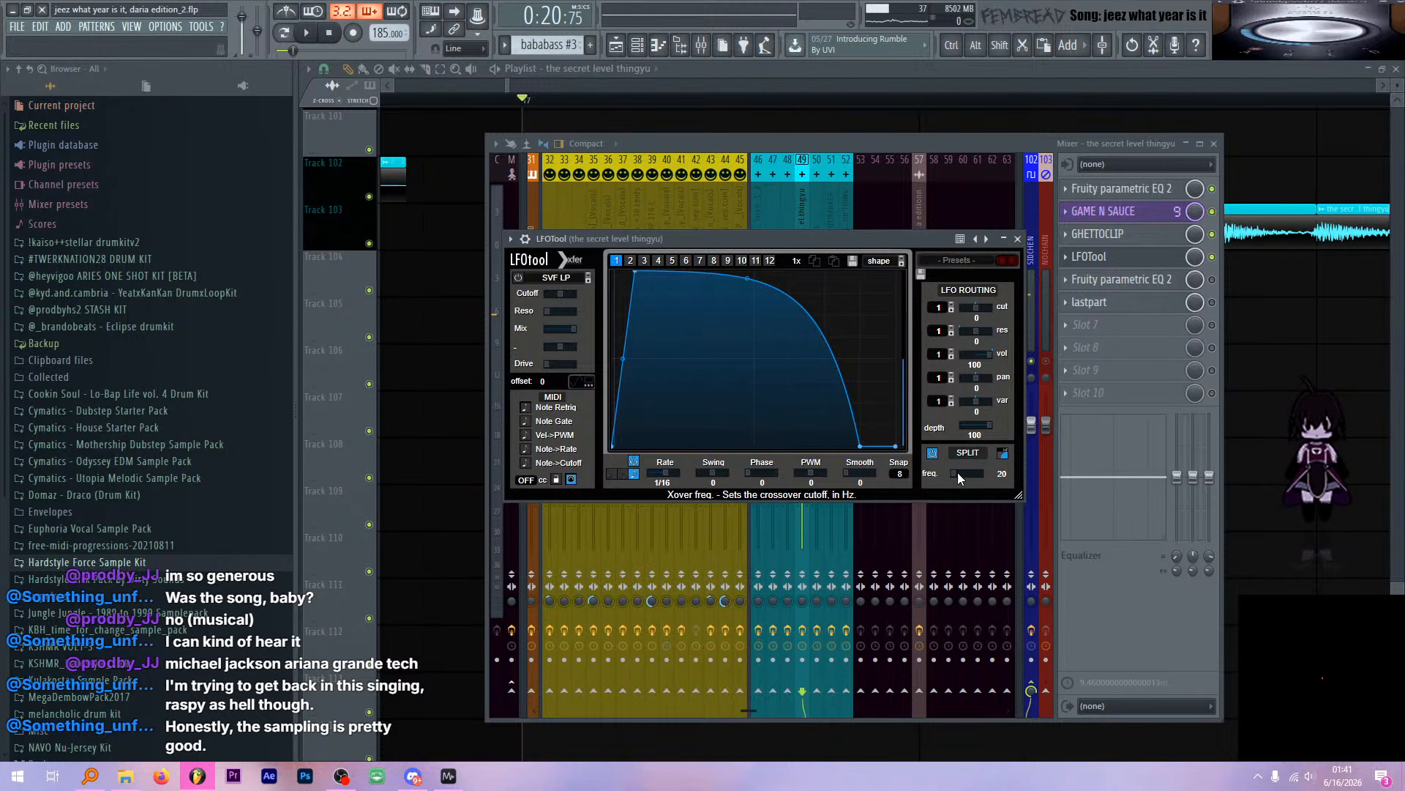
{"action": "left_click", "coordinate": [1018, 239]}
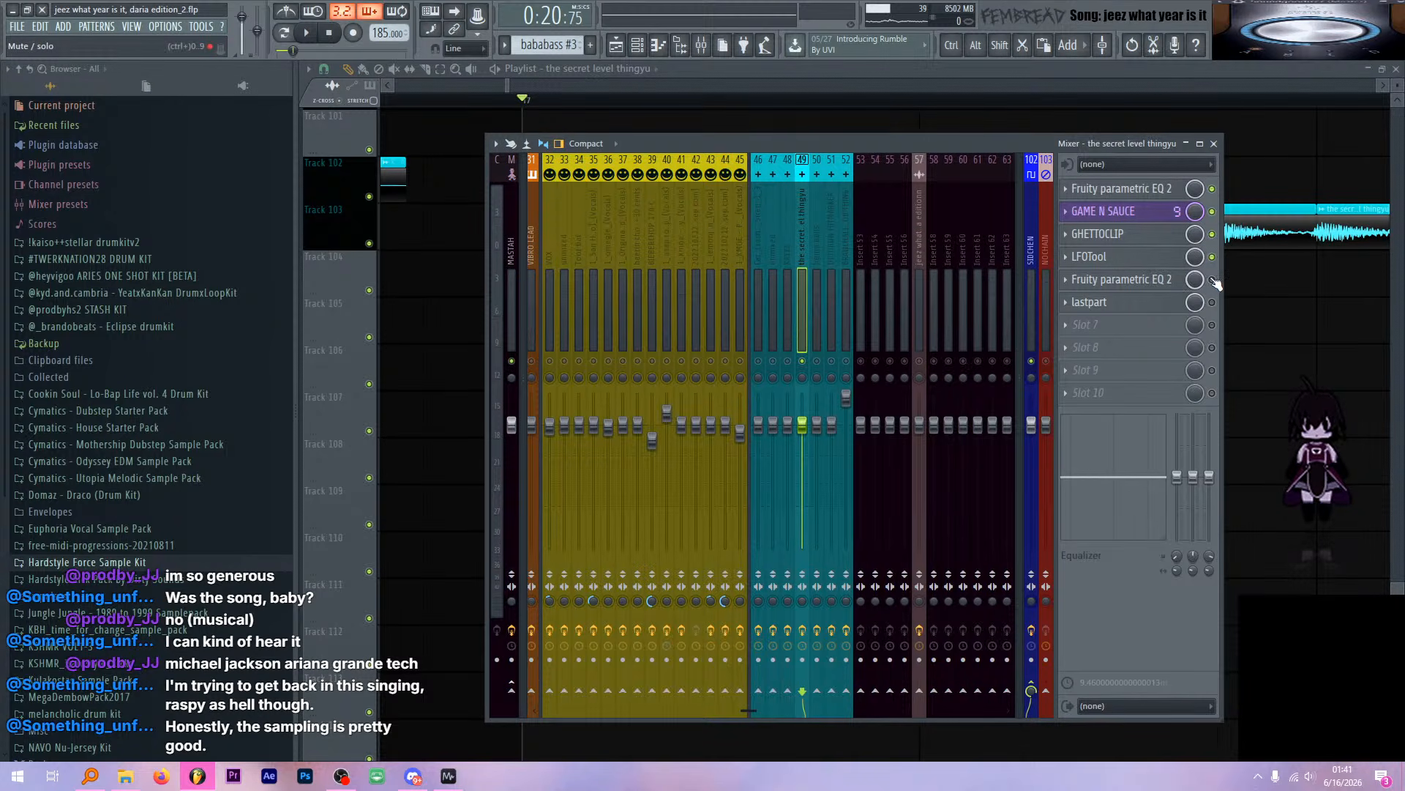
Re-enable the second Fruity parametric EQ 2 on the secret level thingyu track and examine its bands during playback
{"action": "left_click", "coordinate": [1163, 280]}
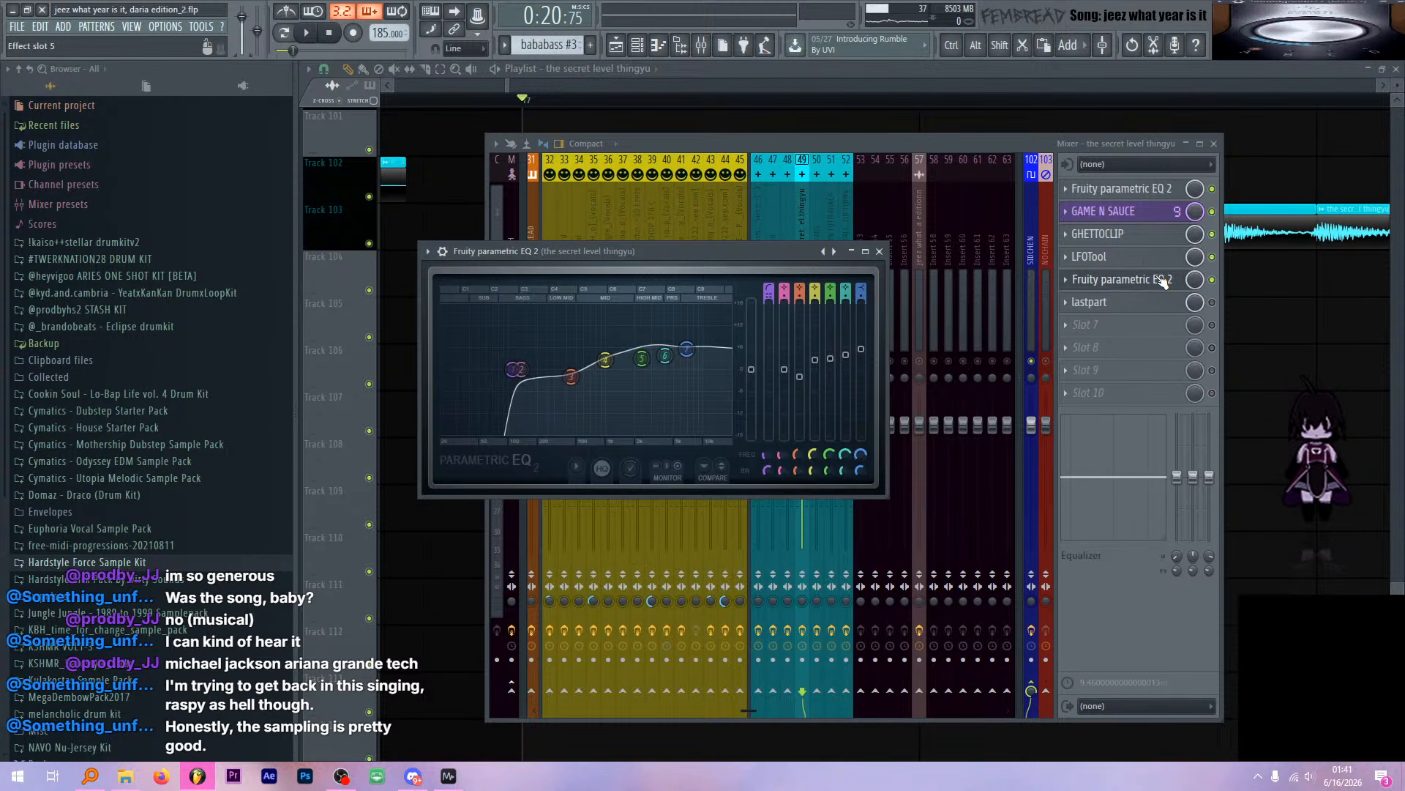
{"action": "left_click_drag", "start_coordinate": [691, 253], "coordinate": [837, 198]}
{"action": "left_click_drag", "start_coordinate": [948, 186], "coordinate": [948, 196]}
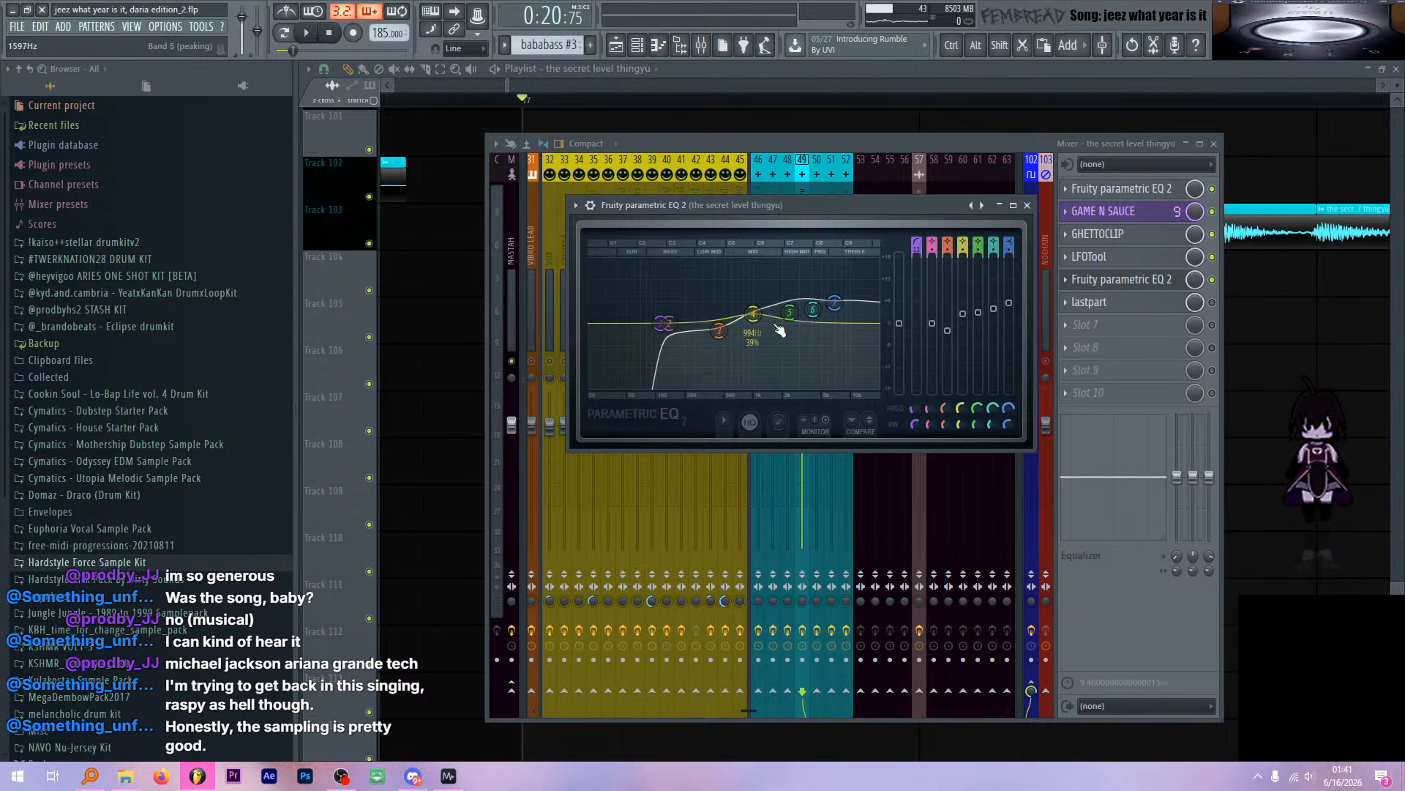
{"action": "key", "text": "space"}
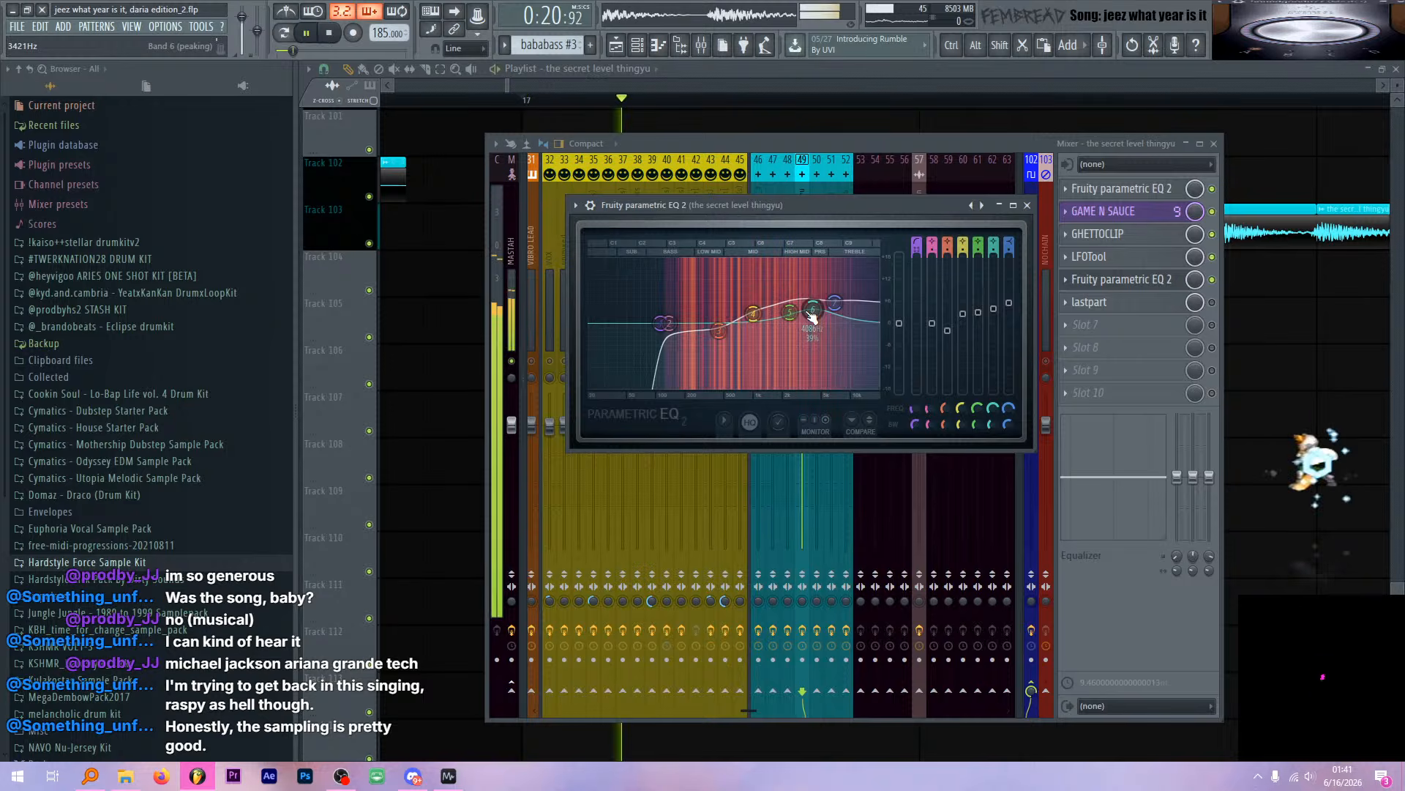
Enable the lastpart patch, examine its LFOTool and Param. EQ 2 chain during playback, and re-enable all effect slots
{"action": "left_click", "coordinate": [1163, 306]}
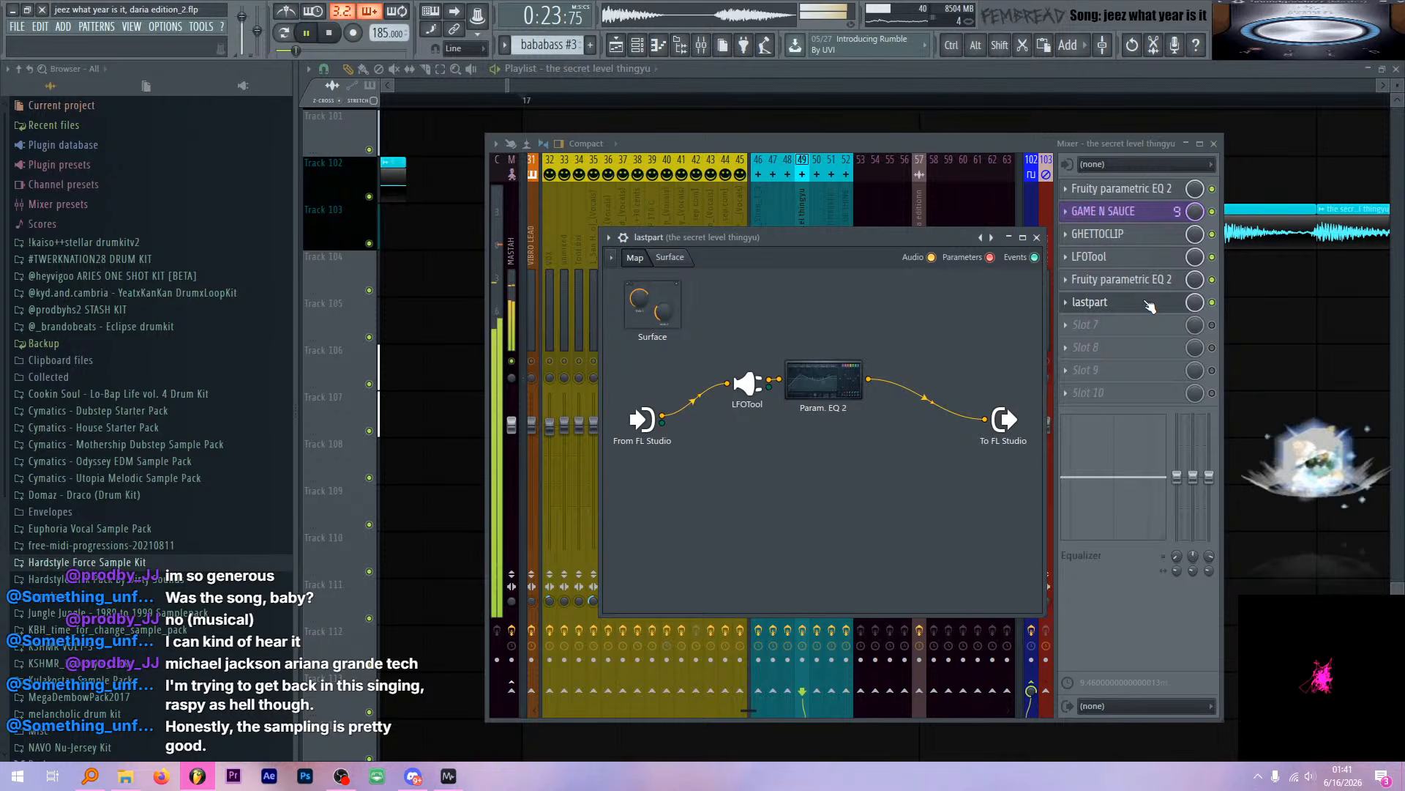
{"action": "key", "text": "space"}
{"action": "left_click", "coordinate": [1151, 306]}
{"action": "left_click", "coordinate": [1213, 302], "text": "ctrl"}
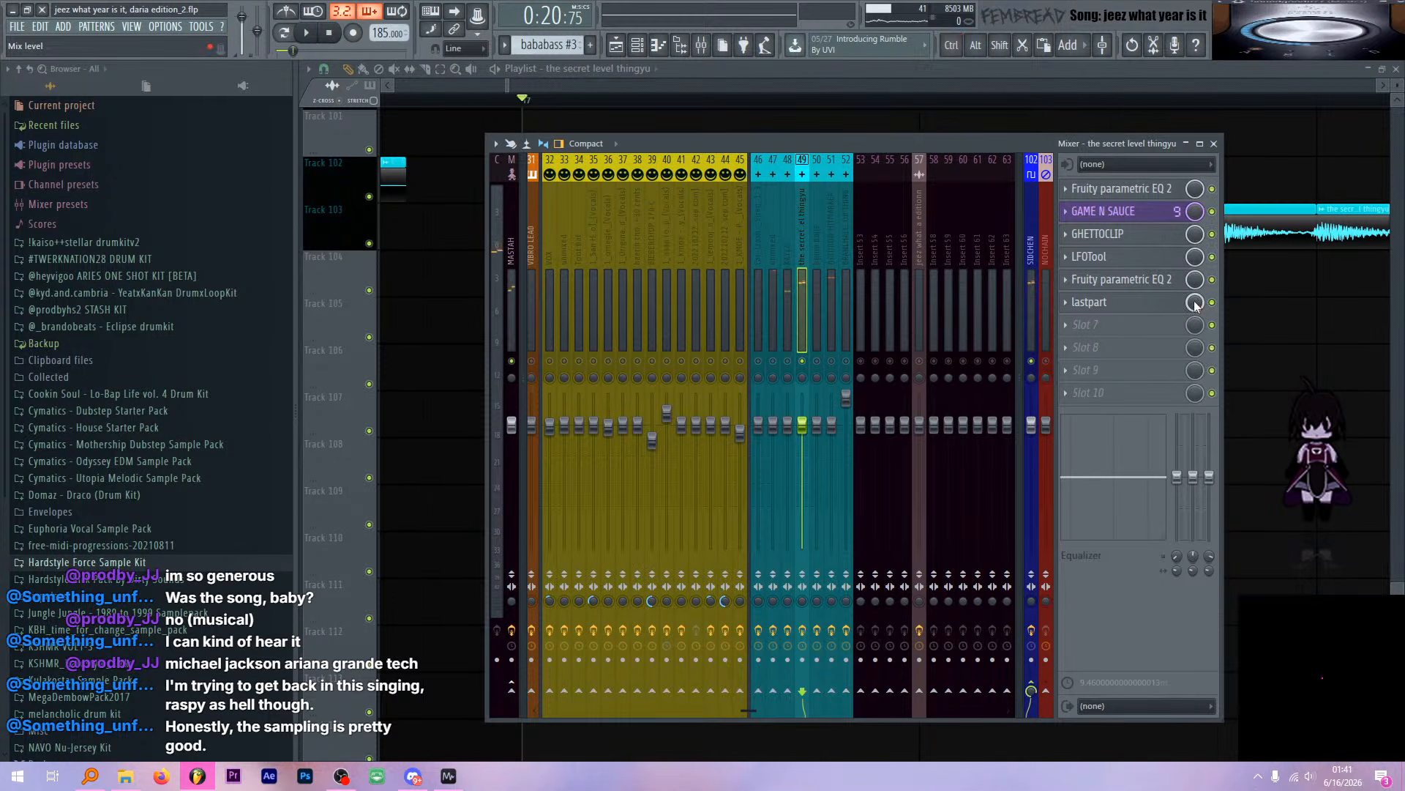
Look over the secret level thingyu clips from bar 17 and play that section to hear the track with the lastpart patch
{"action": "key", "text": "F9"}
{"action": "scroll", "coordinate": [802, 321], "scroll_direction": "down", "scroll_amount": 10}
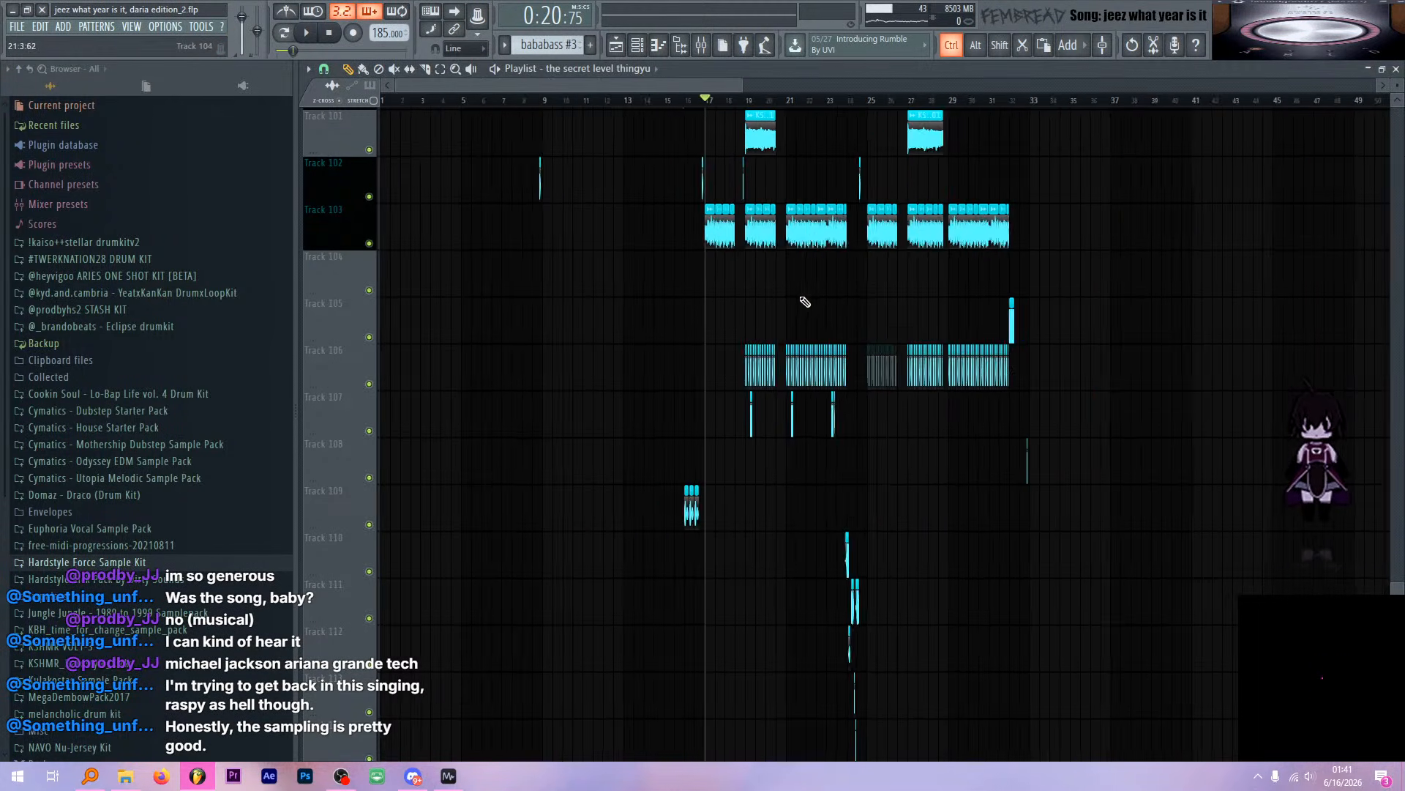
{"action": "scroll", "coordinate": [732, 292], "scroll_direction": "down", "scroll_amount": 6}
{"action": "scroll", "coordinate": [551, 277], "scroll_direction": "up", "scroll_amount": 6}
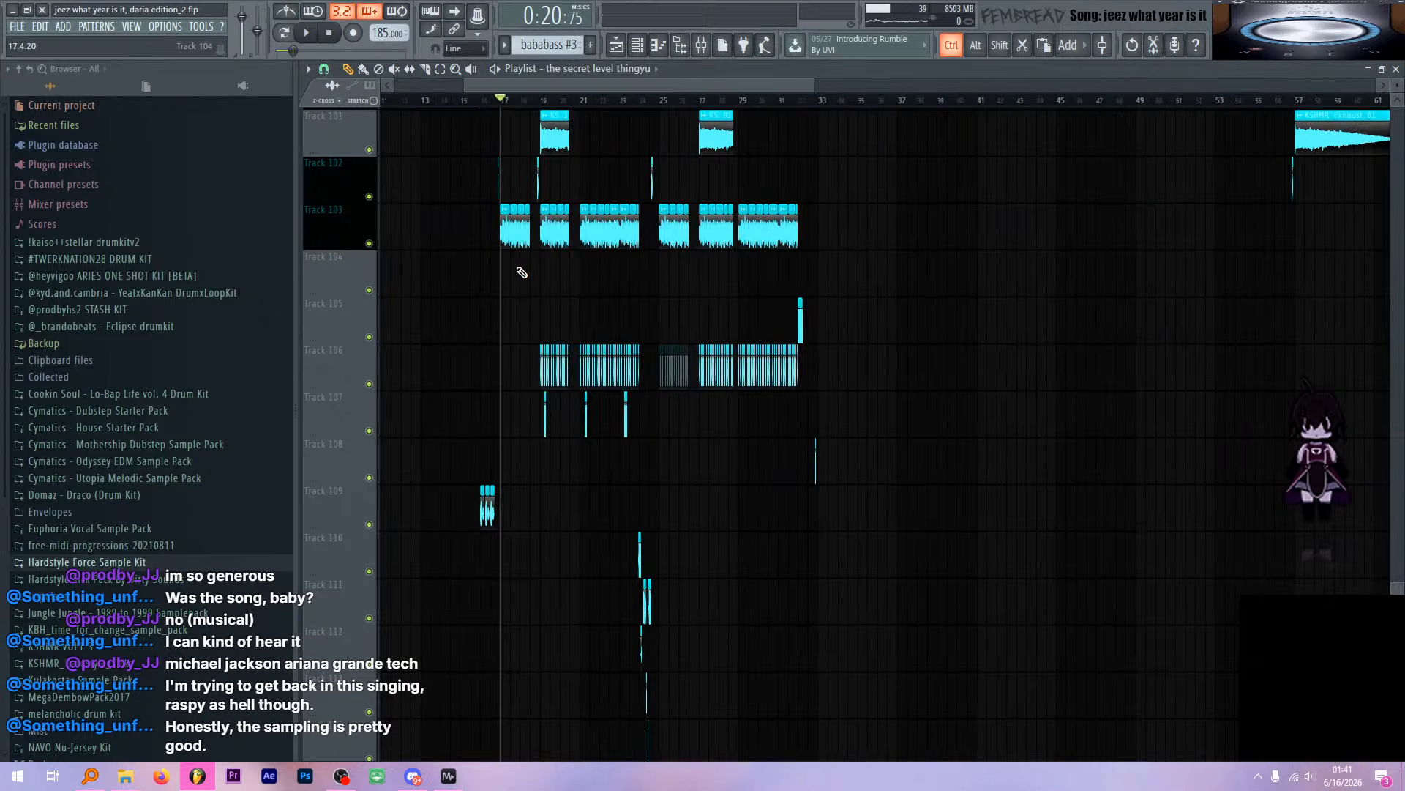
{"action": "scroll", "coordinate": [522, 272], "scroll_direction": "up", "scroll_amount": 5}
{"action": "key", "text": "F9"}
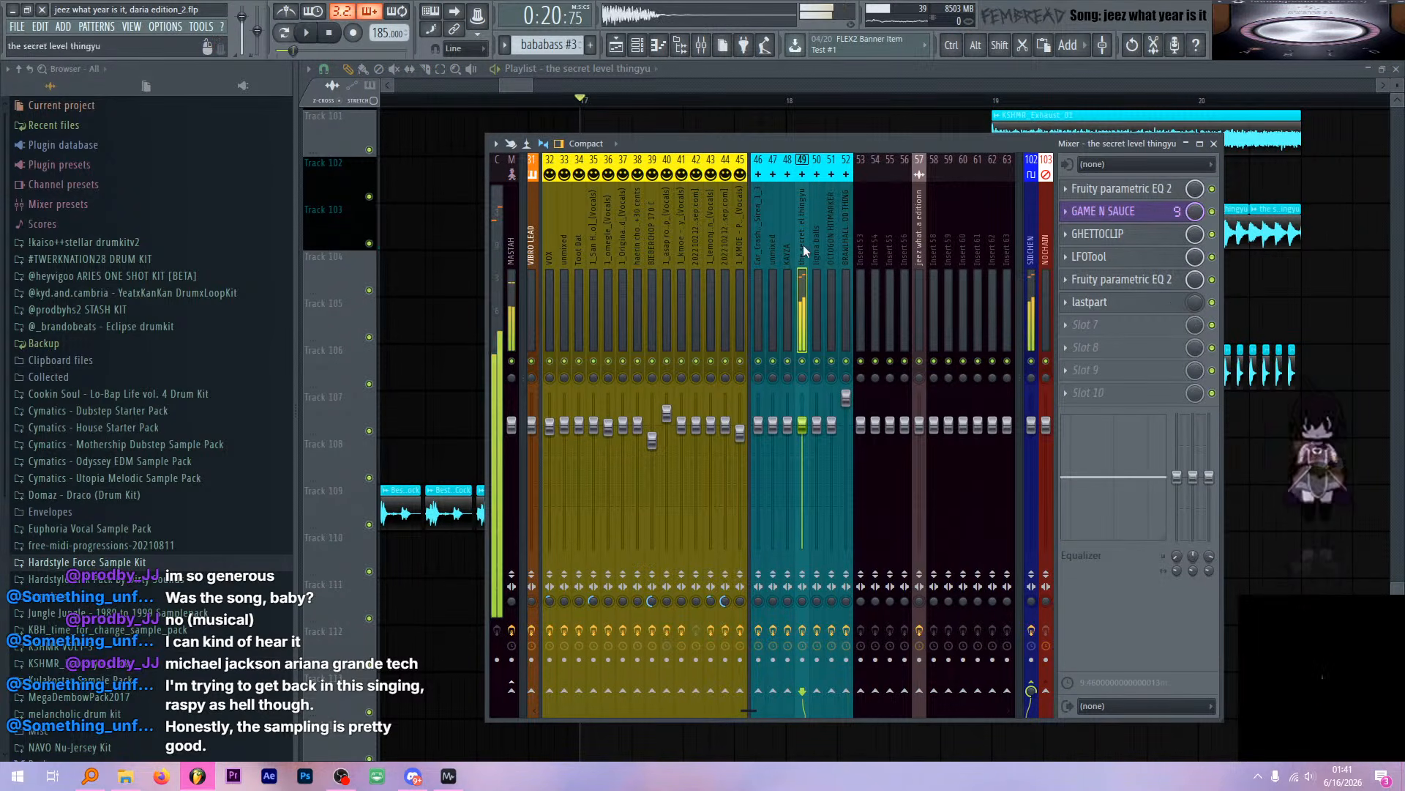
{"action": "key", "text": "F9"}
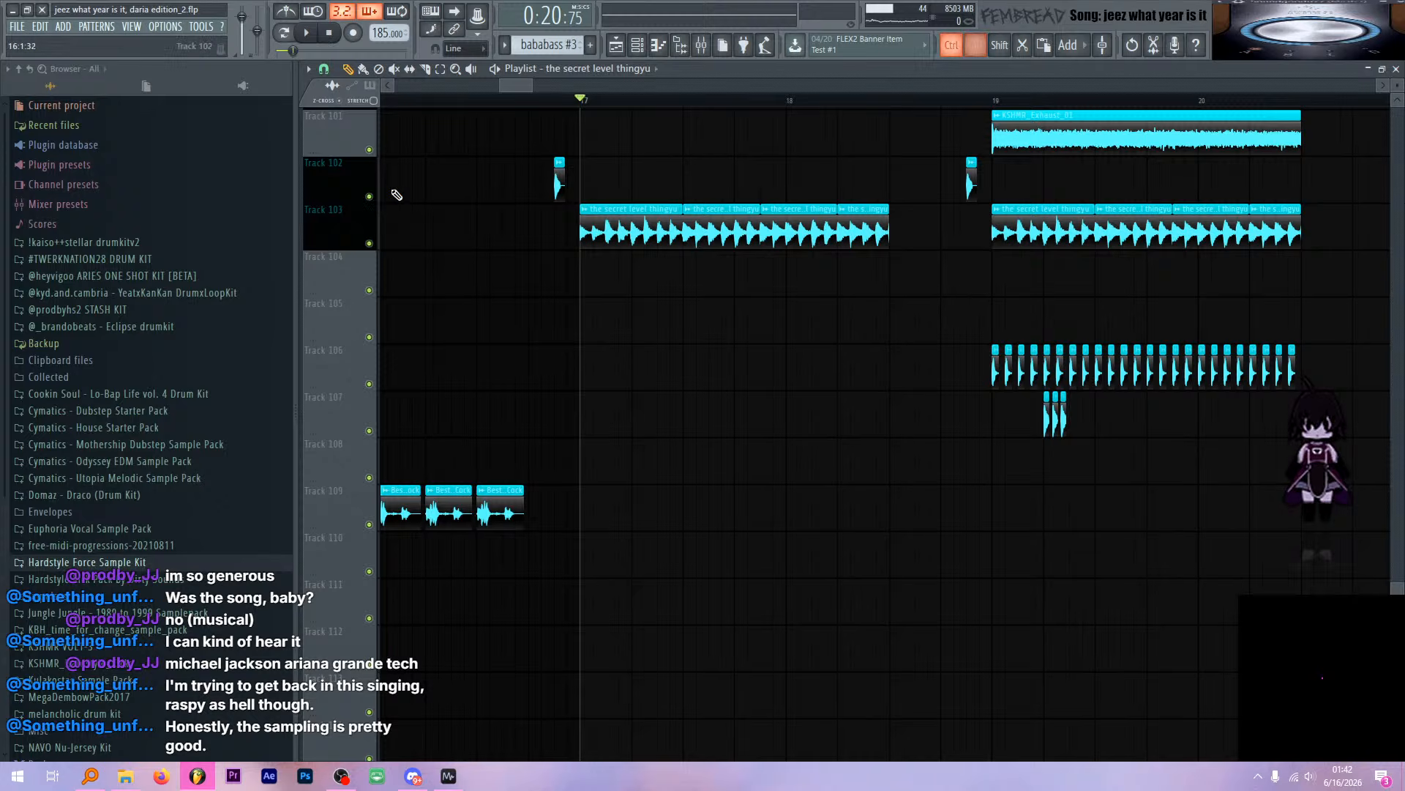
{"action": "key", "text": "space"}
{"action": "key", "text": "F9"}
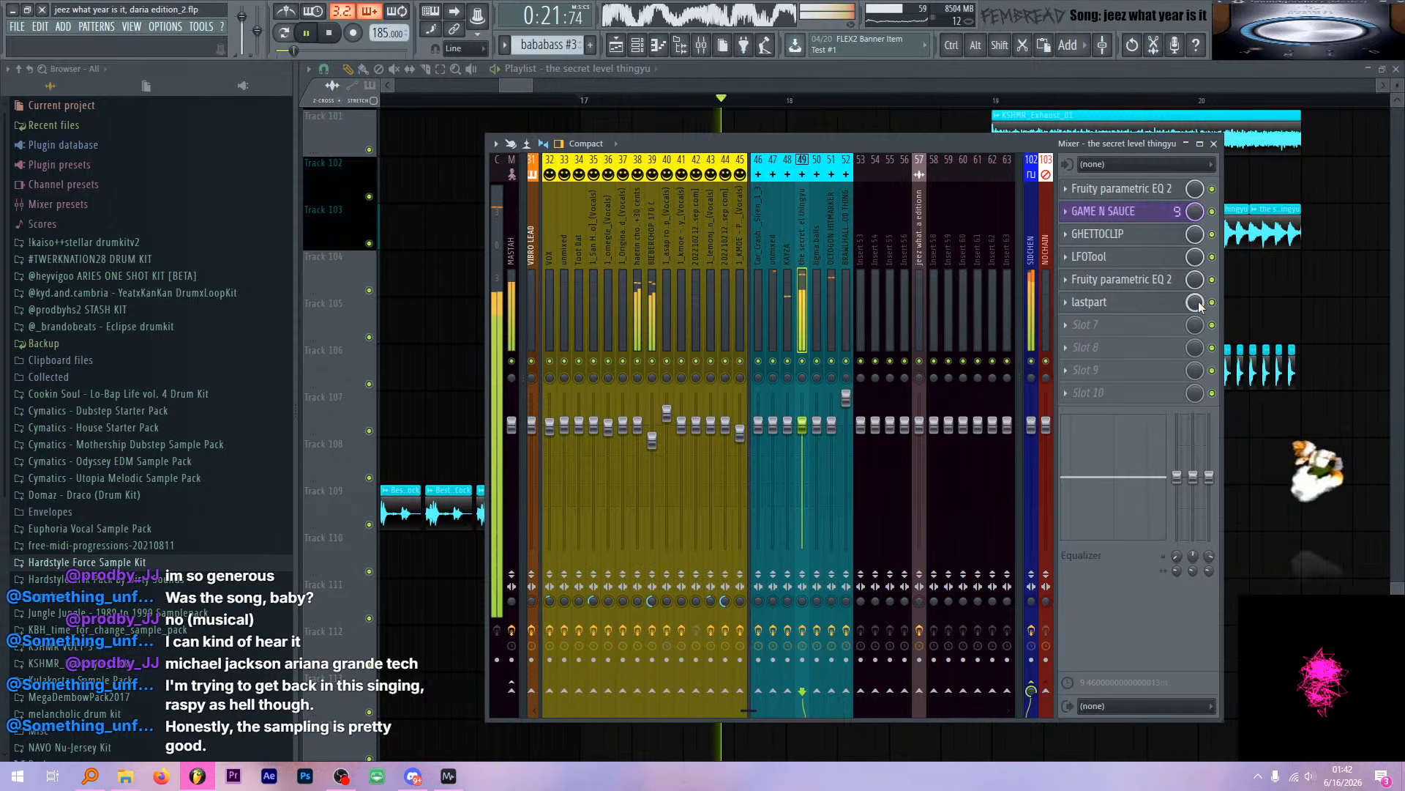
{"action": "key", "text": "space"}
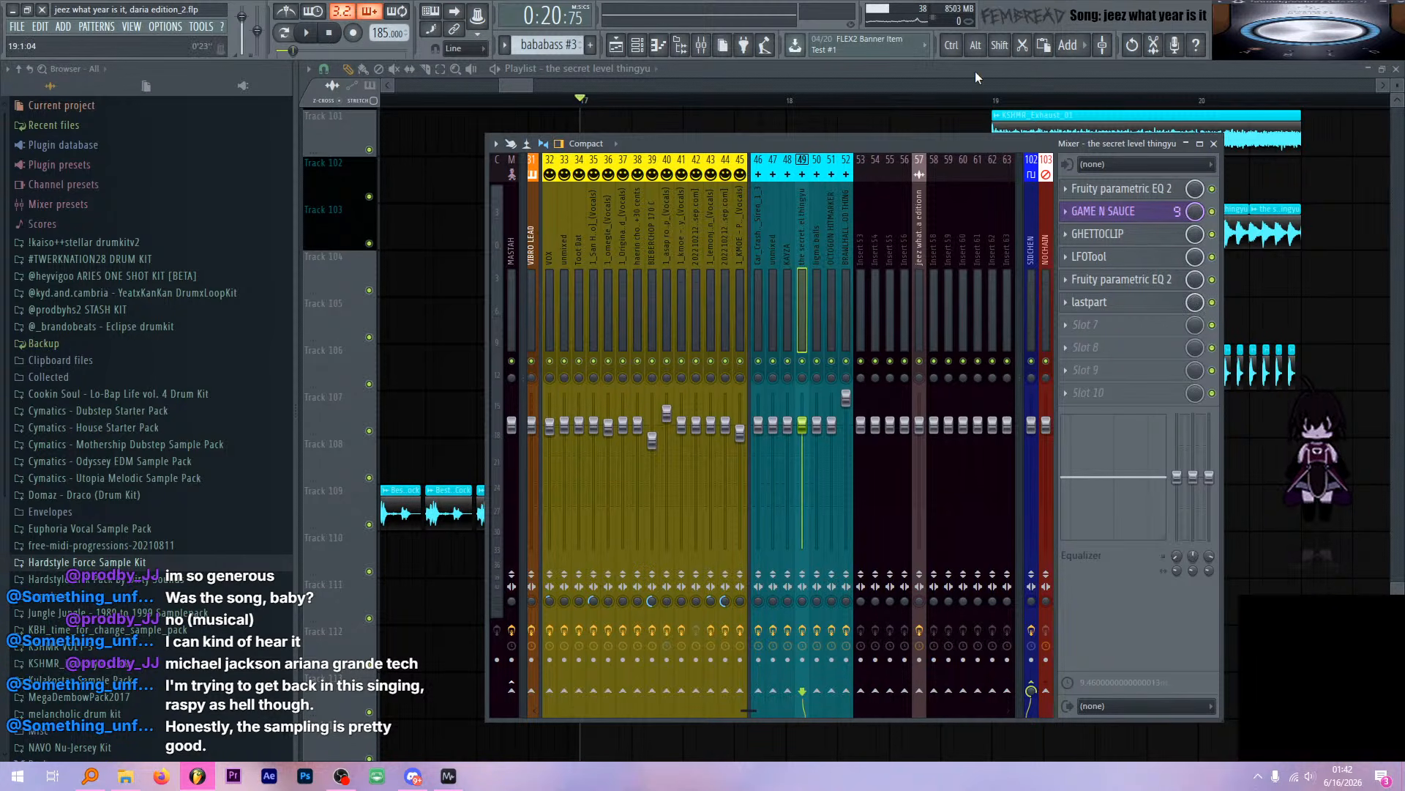
Play the arrangement from bar 19 while looking over the vocal, bass and drum tracks
{"action": "key", "text": "F9"}
{"action": "scroll", "coordinate": [929, 192], "scroll_direction": "up", "scroll_amount": 10}
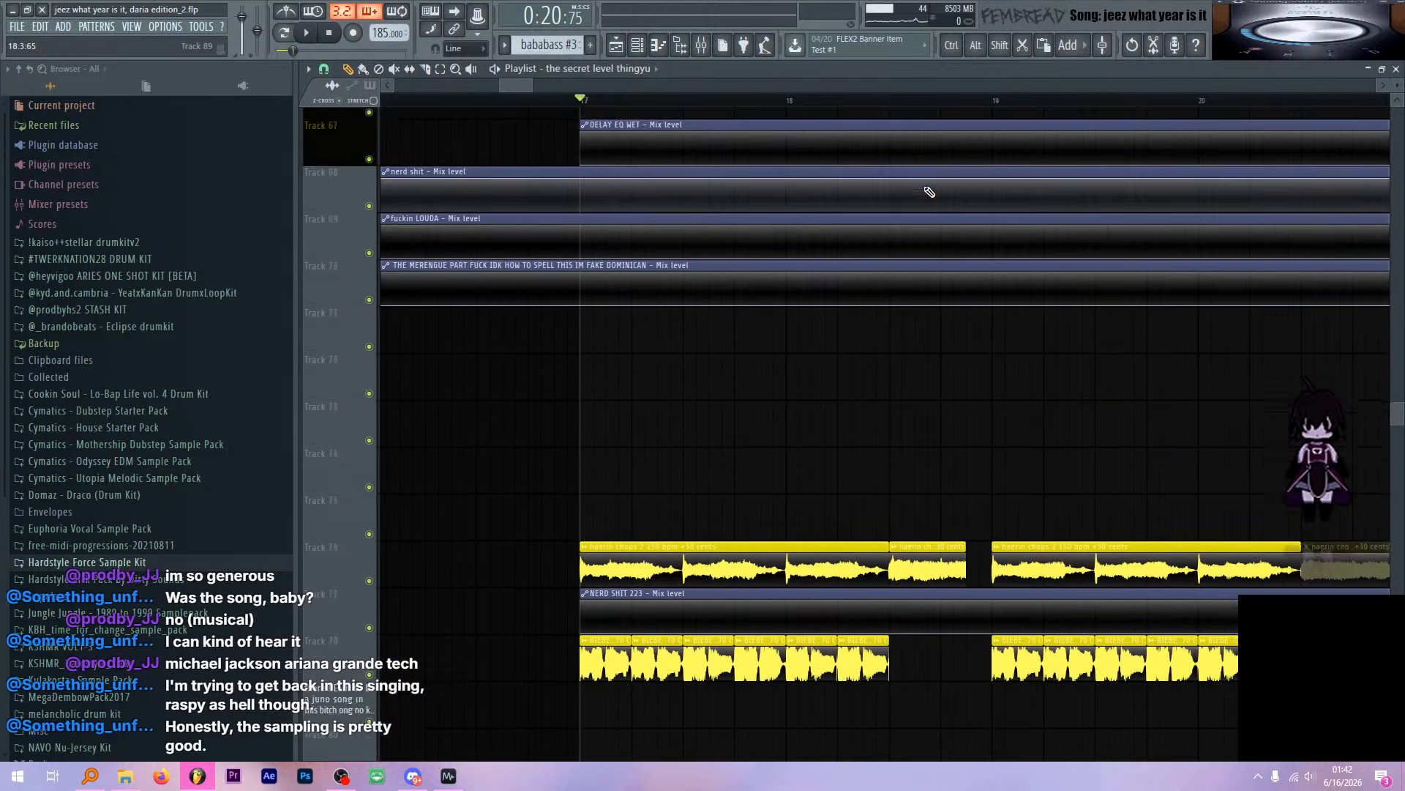
{"action": "scroll", "coordinate": [919, 194], "scroll_direction": "up", "scroll_amount": 3}
{"action": "left_click", "coordinate": [998, 104]}
{"action": "scroll", "coordinate": [850, 182], "scroll_direction": "down", "scroll_amount": 5}
{"action": "scroll", "coordinate": [935, 217], "scroll_direction": "up", "scroll_amount": 8}
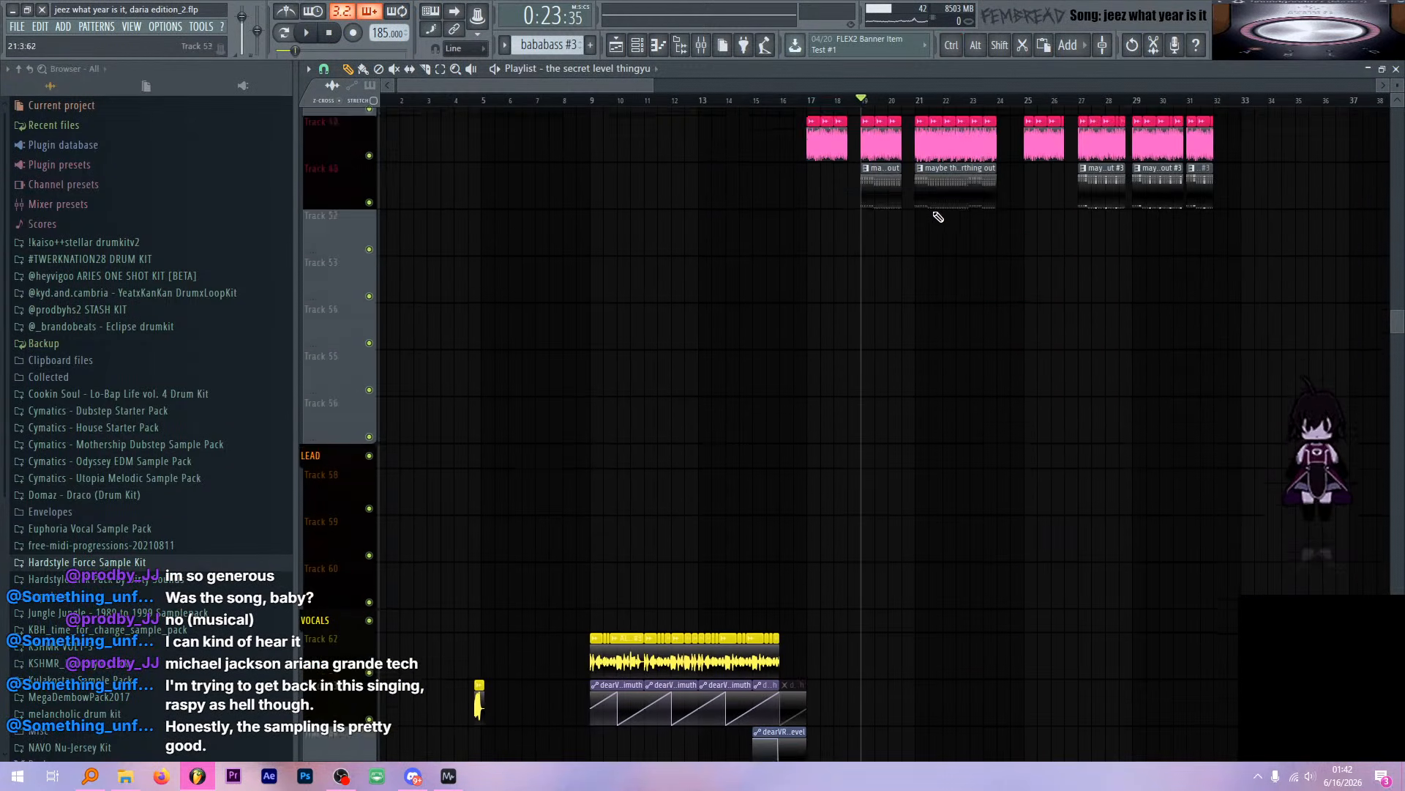
{"action": "key", "text": "space"}
{"action": "scroll", "coordinate": [940, 187], "scroll_direction": "up", "scroll_amount": 2}
{"action": "scroll", "coordinate": [834, 195], "scroll_direction": "up", "scroll_amount": 2}
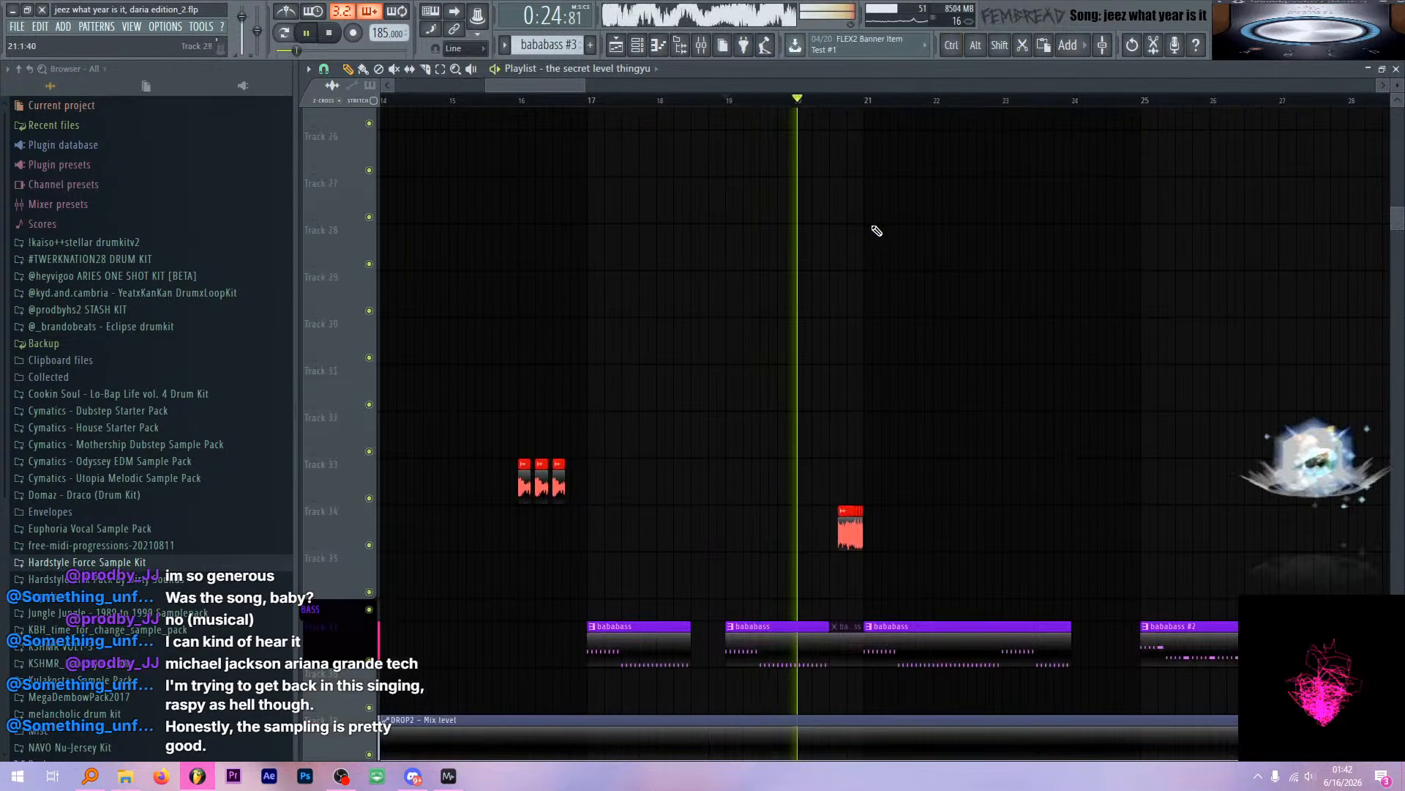
{"action": "scroll", "coordinate": [915, 234], "scroll_direction": "up", "scroll_amount": 6}
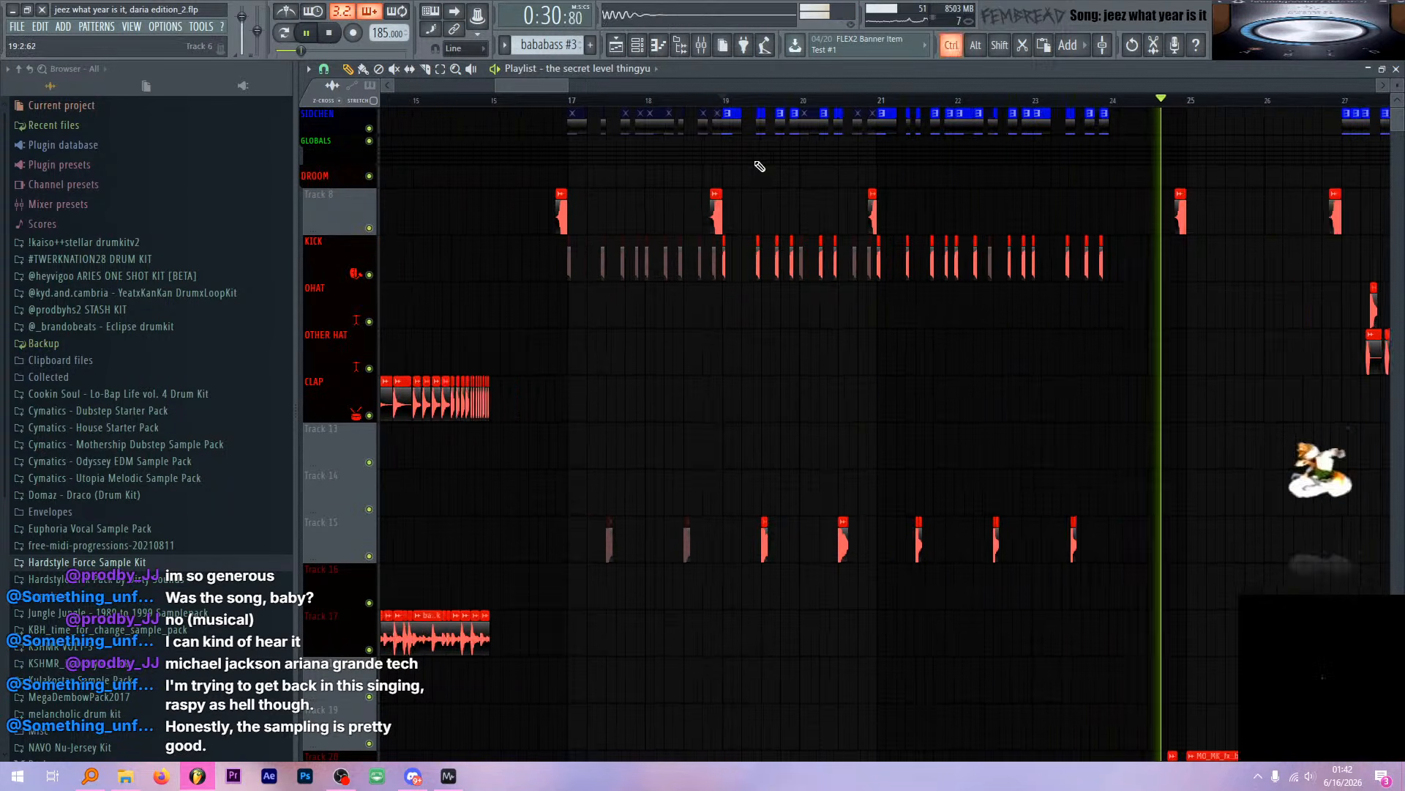
Stop playback, mute the GLOBALS playlist track, and examine the kick and snare clips between bars 19 and 21
{"action": "key", "text": "space"}
{"action": "scroll", "coordinate": [746, 172], "scroll_direction": "up", "scroll_amount": 2}
{"action": "left_click", "coordinate": [369, 140]}
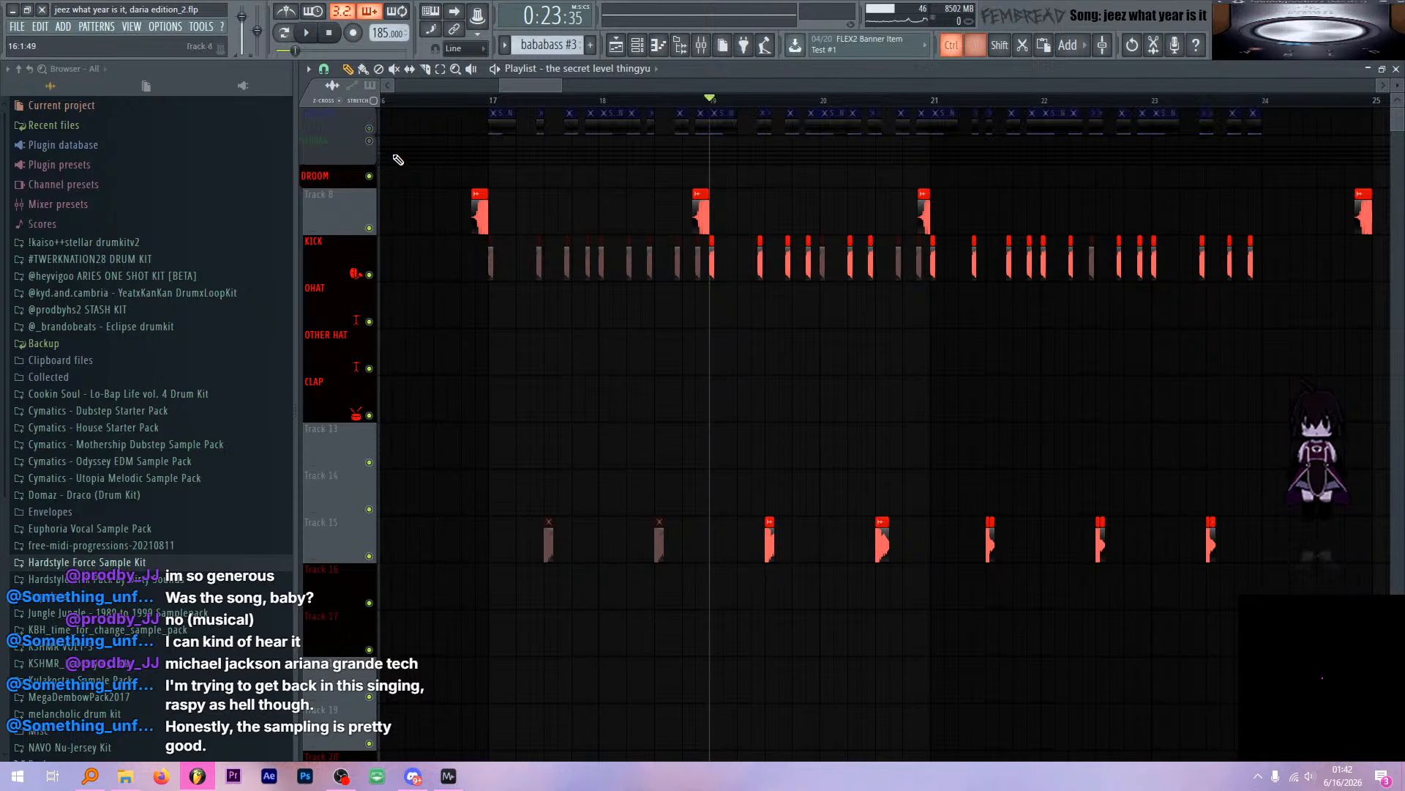
{"action": "scroll", "coordinate": [772, 219], "scroll_direction": "up", "scroll_amount": 7}
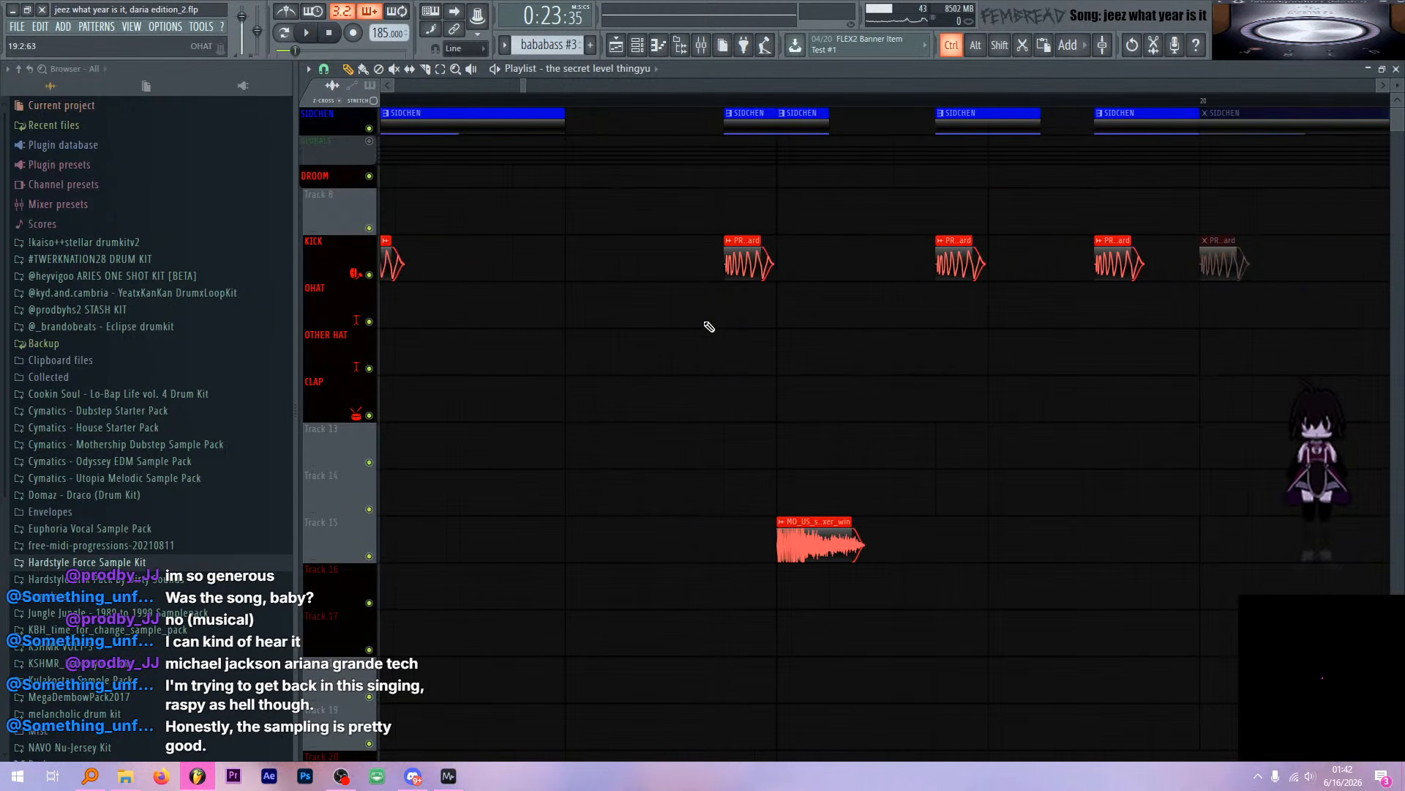
{"action": "scroll", "coordinate": [753, 410], "scroll_direction": "down", "scroll_amount": 7}
{"action": "scroll", "coordinate": [994, 513], "scroll_direction": "up", "scroll_amount": 6}
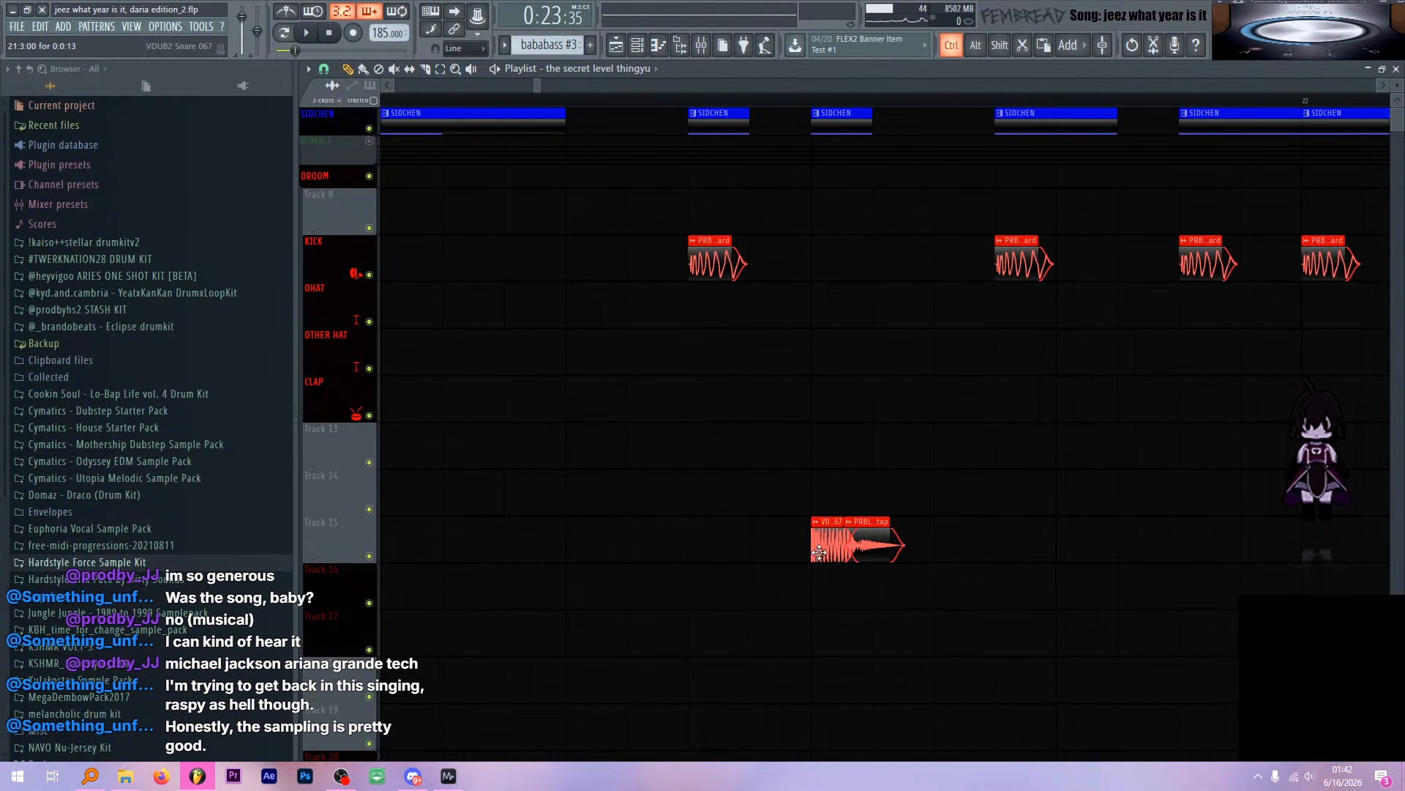
{"action": "scroll", "coordinate": [913, 524], "scroll_direction": "down", "scroll_amount": 4}
{"action": "scroll", "coordinate": [913, 524], "scroll_direction": "down", "scroll_amount": 4}
Listen to the drum pattern from bar 19 and examine how the kick and snare clips are placed
{"action": "key", "text": "space"}
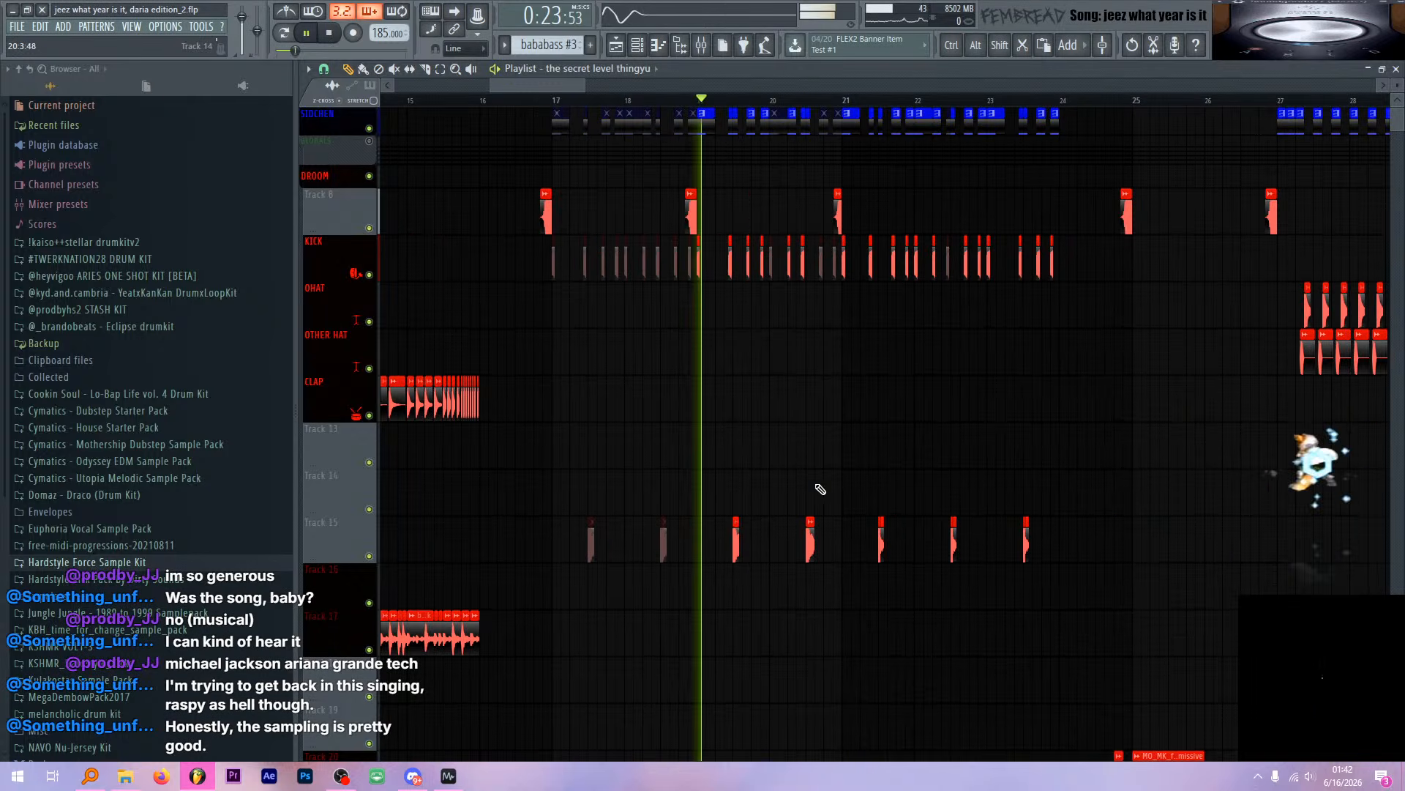
{"action": "scroll", "coordinate": [821, 485], "scroll_direction": "up", "scroll_amount": 4}
{"action": "scroll", "coordinate": [791, 410], "scroll_direction": "up", "scroll_amount": 3}
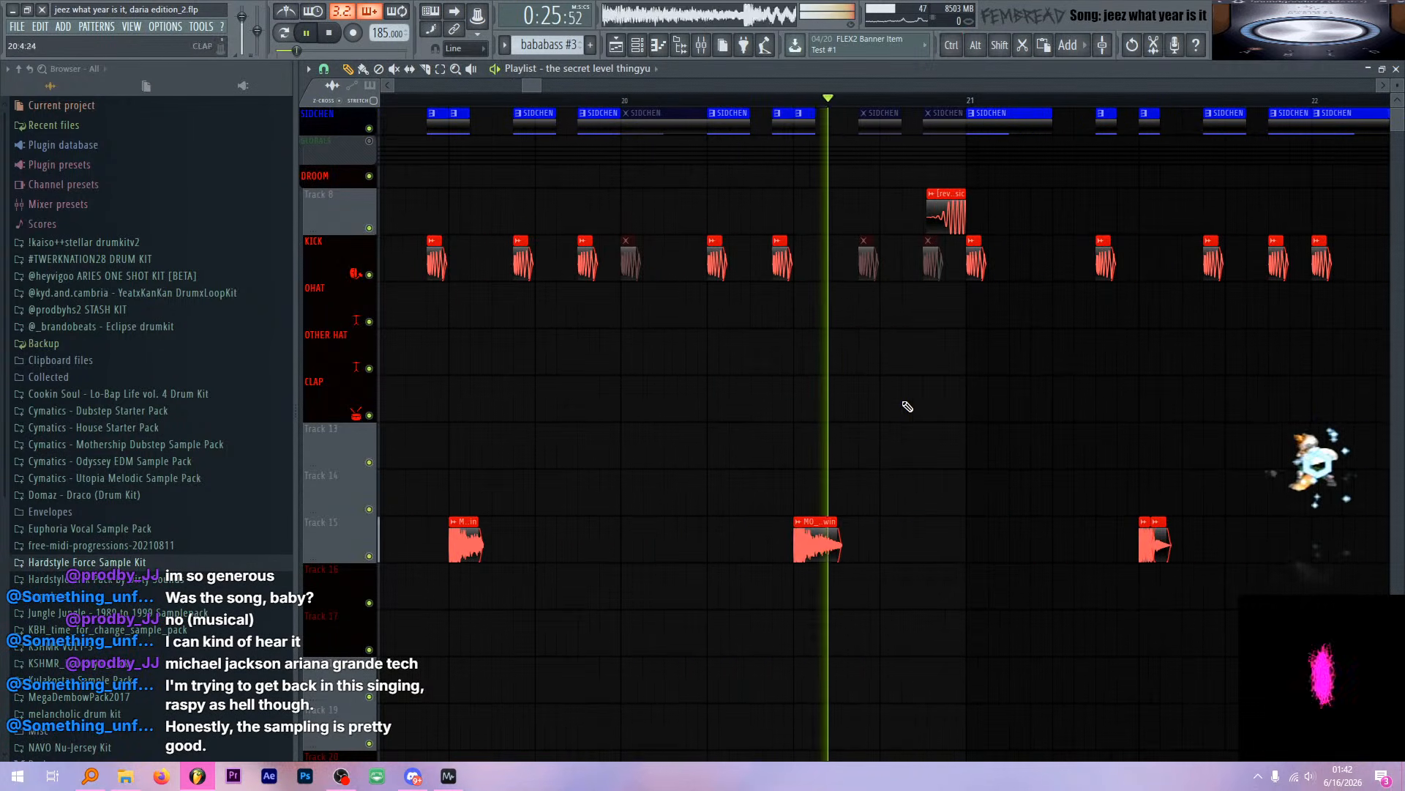
{"action": "key", "text": "space"}
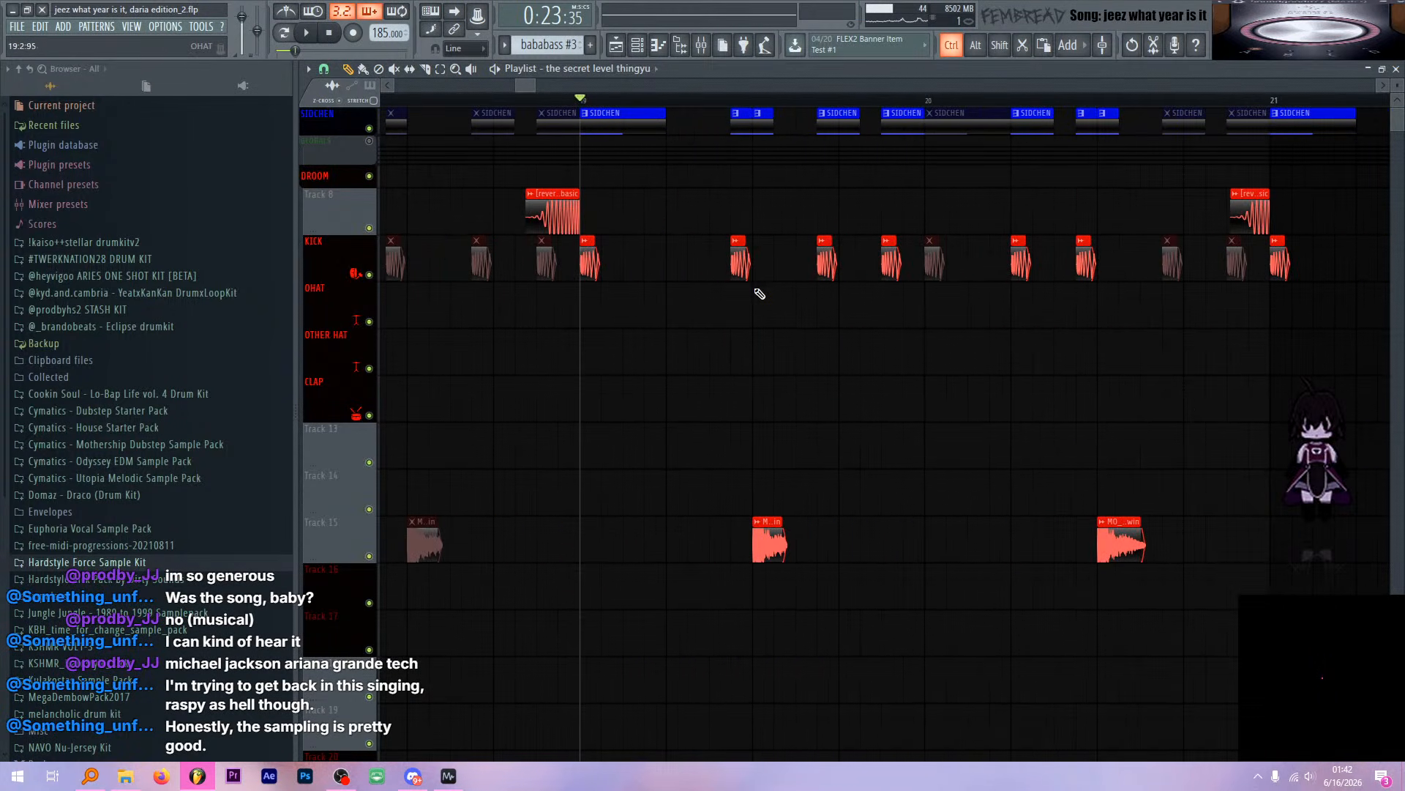
{"action": "scroll", "coordinate": [847, 269], "scroll_direction": "up", "scroll_amount": 2}
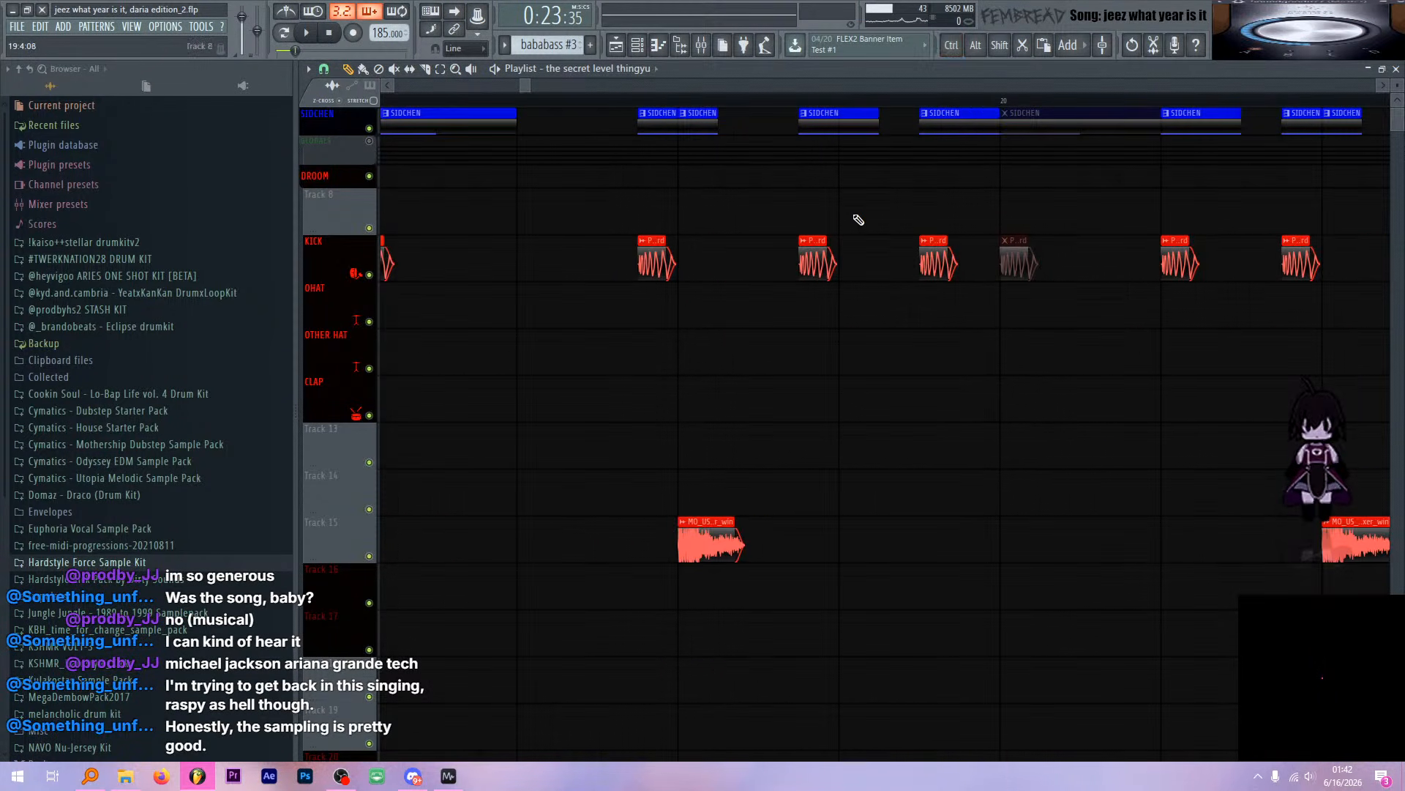
{"action": "key", "text": "space"}
{"action": "scroll", "coordinate": [728, 276], "scroll_direction": "up", "scroll_amount": 4}
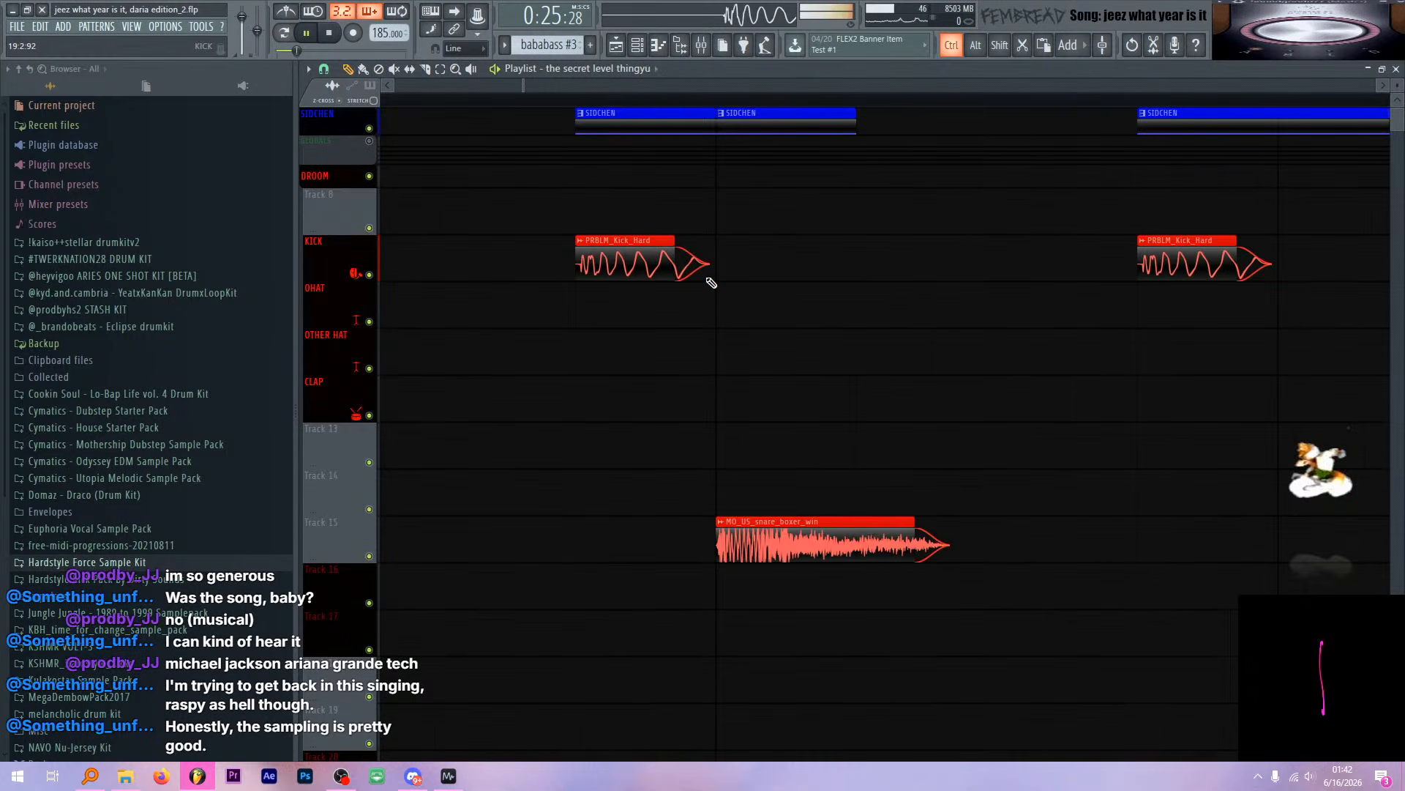
{"action": "scroll", "coordinate": [571, 287], "scroll_direction": "down", "scroll_amount": 8}
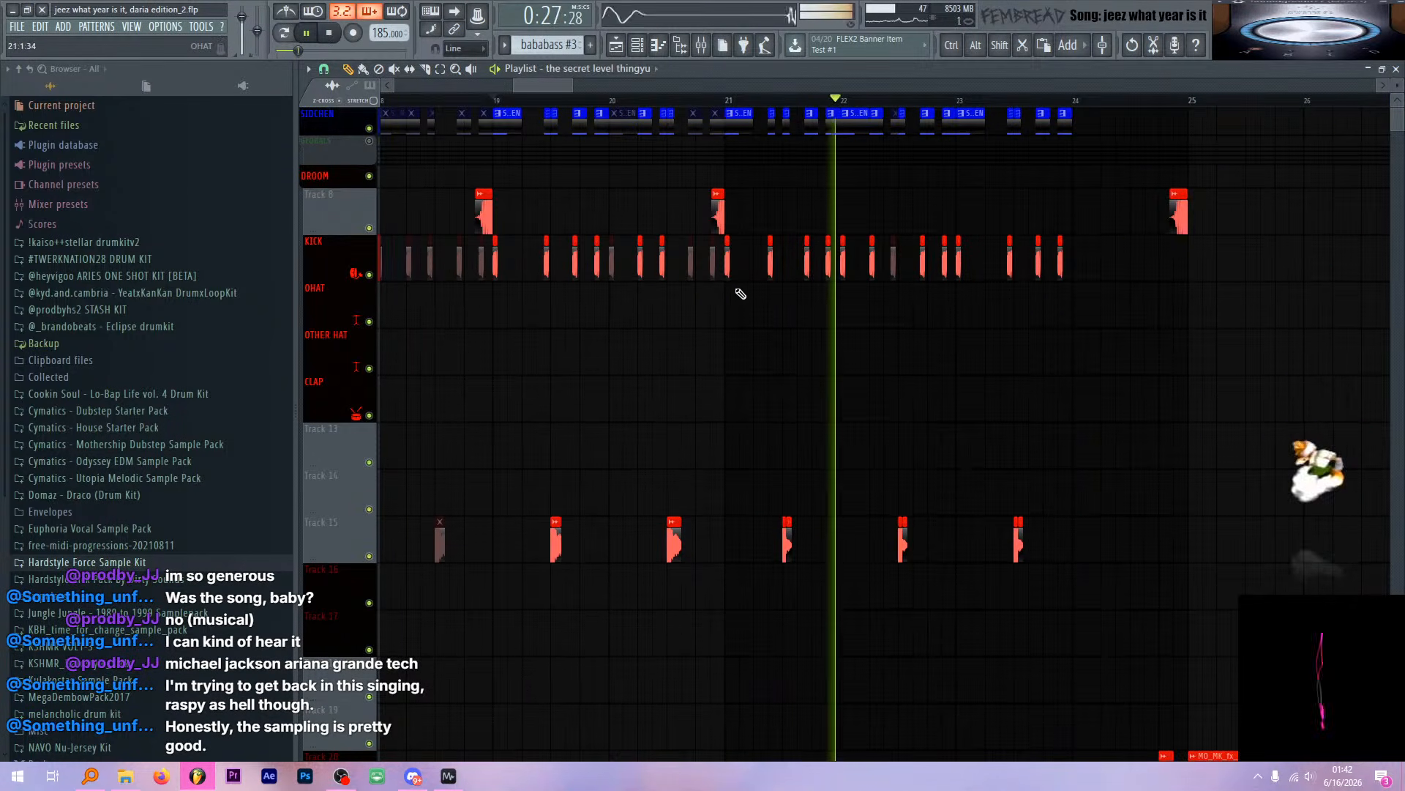
{"action": "key", "text": "space"}
Examine the PRBLM_Kick_Hard clip's sample settings, locate its source file in the browser, and close the settings
{"action": "scroll", "coordinate": [538, 264], "scroll_direction": "up", "scroll_amount": 6}
{"action": "double_click", "coordinate": [522, 260]}
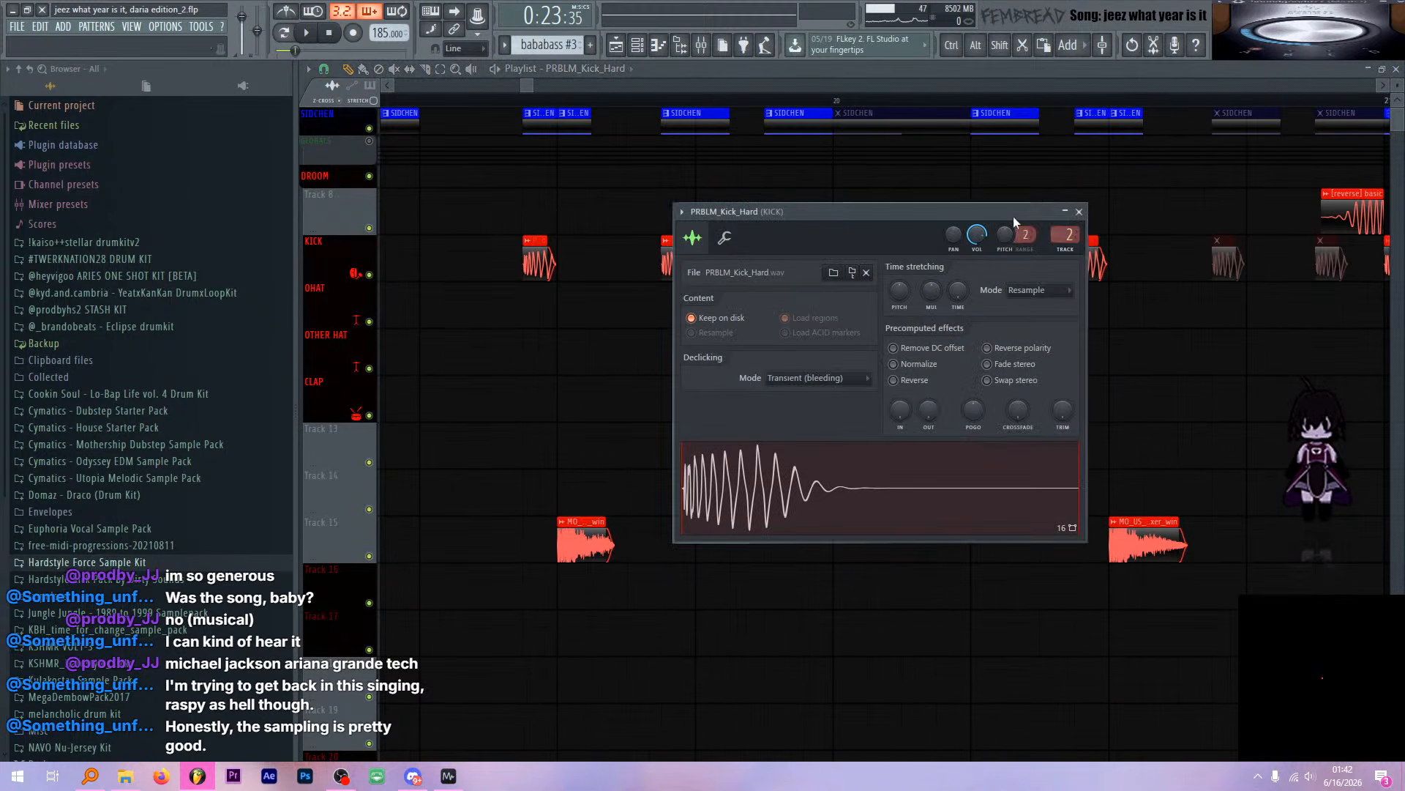
{"action": "left_click", "coordinate": [871, 449]}
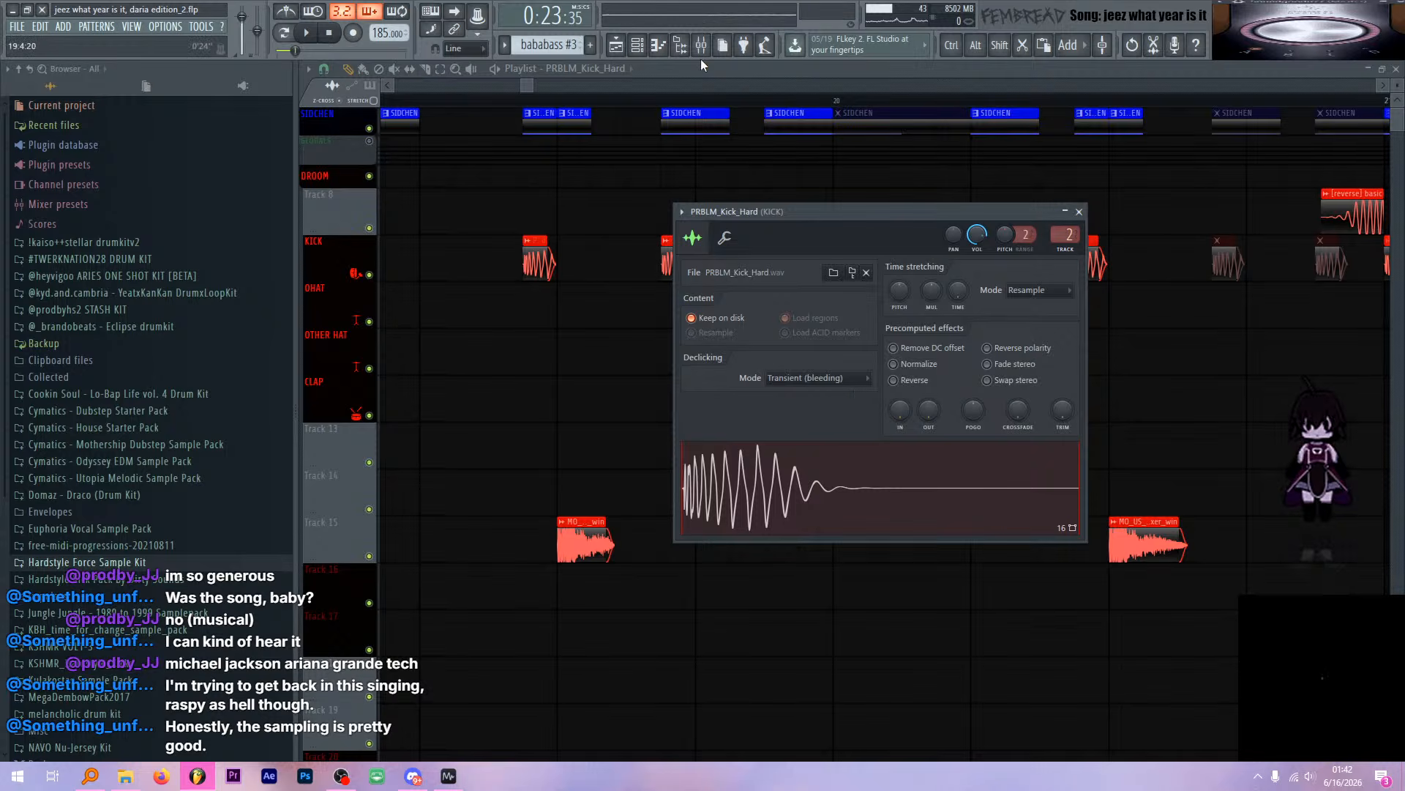
{"action": "left_click_drag", "start_coordinate": [747, 472], "coordinate": [137, 409]}
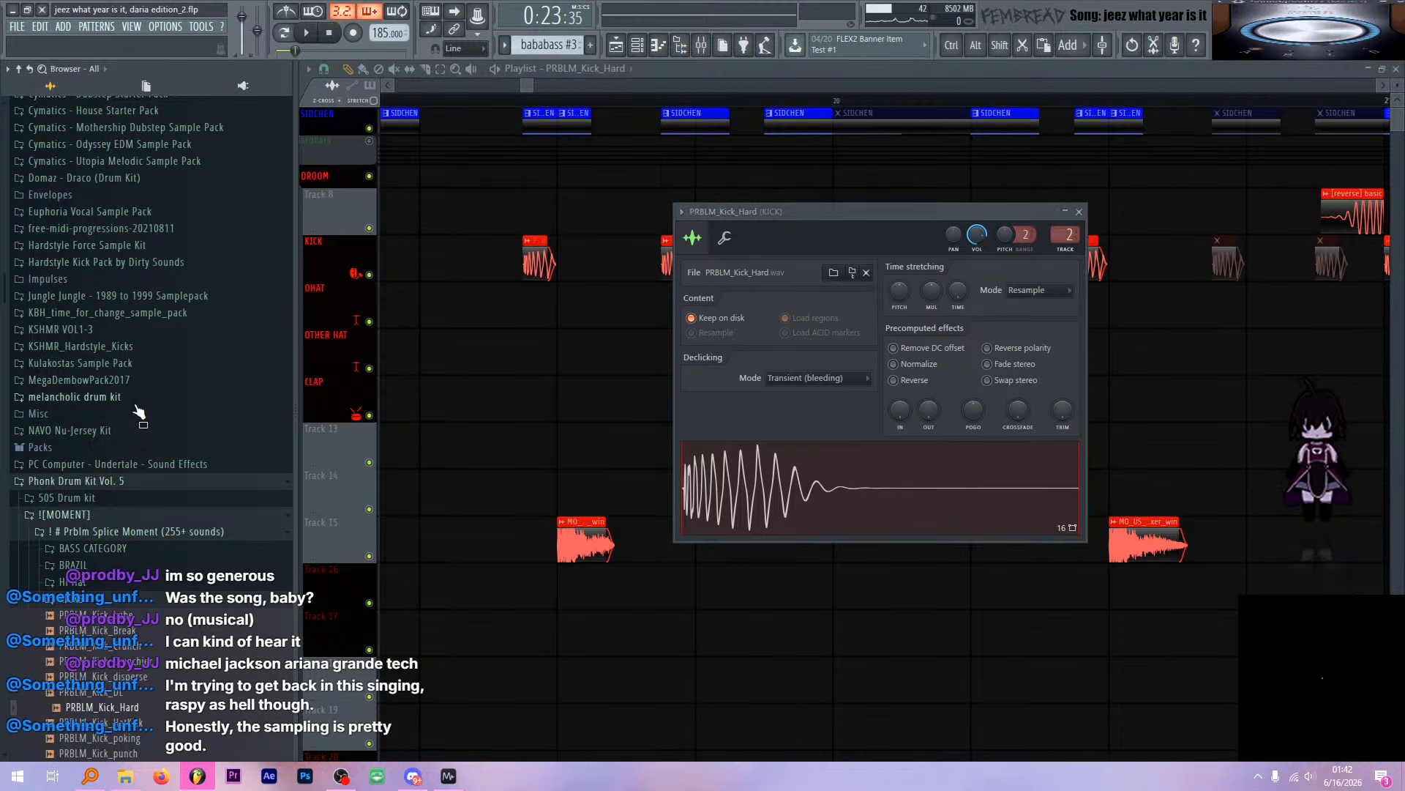
{"action": "scroll", "coordinate": [143, 497], "scroll_direction": "down", "scroll_amount": 3}
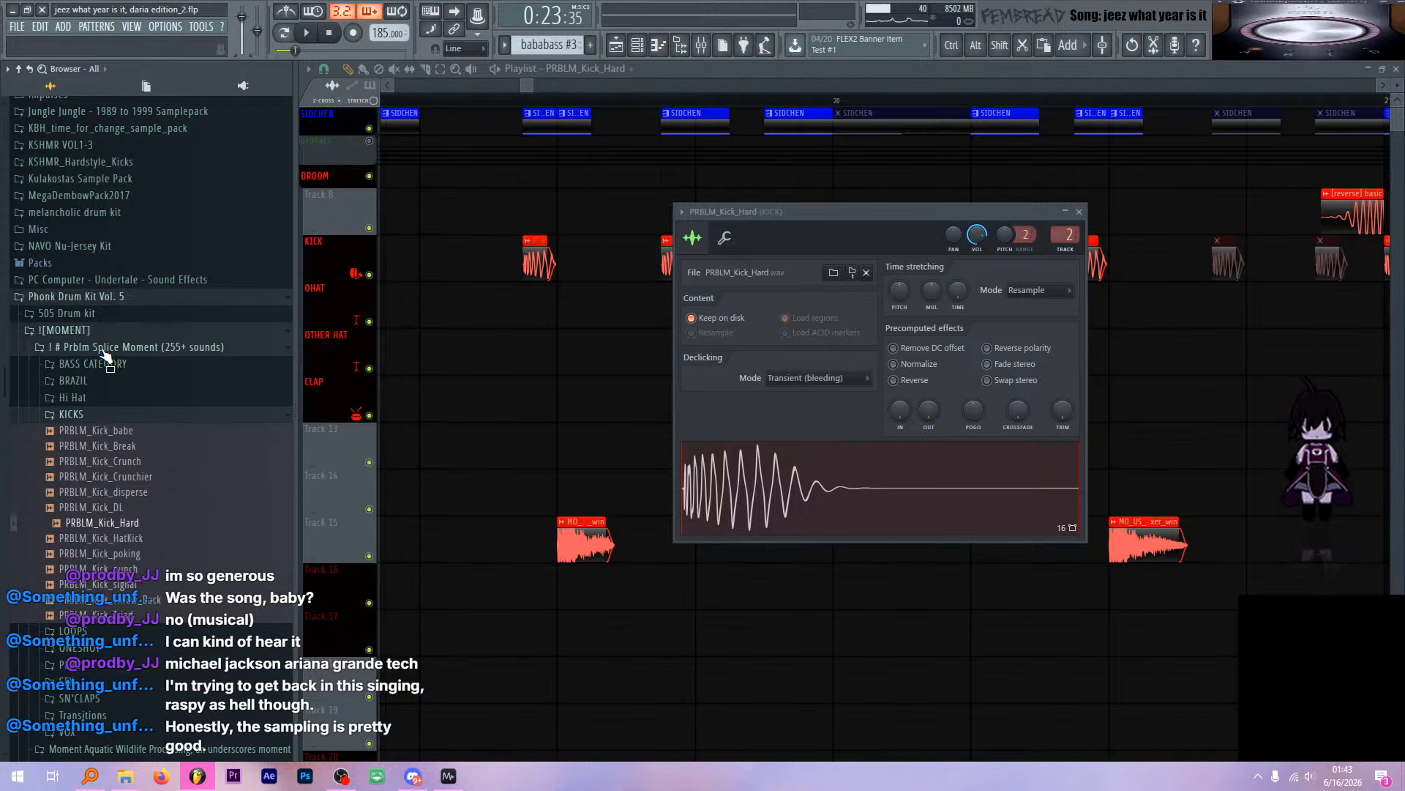
{"action": "left_click", "coordinate": [1083, 212]}
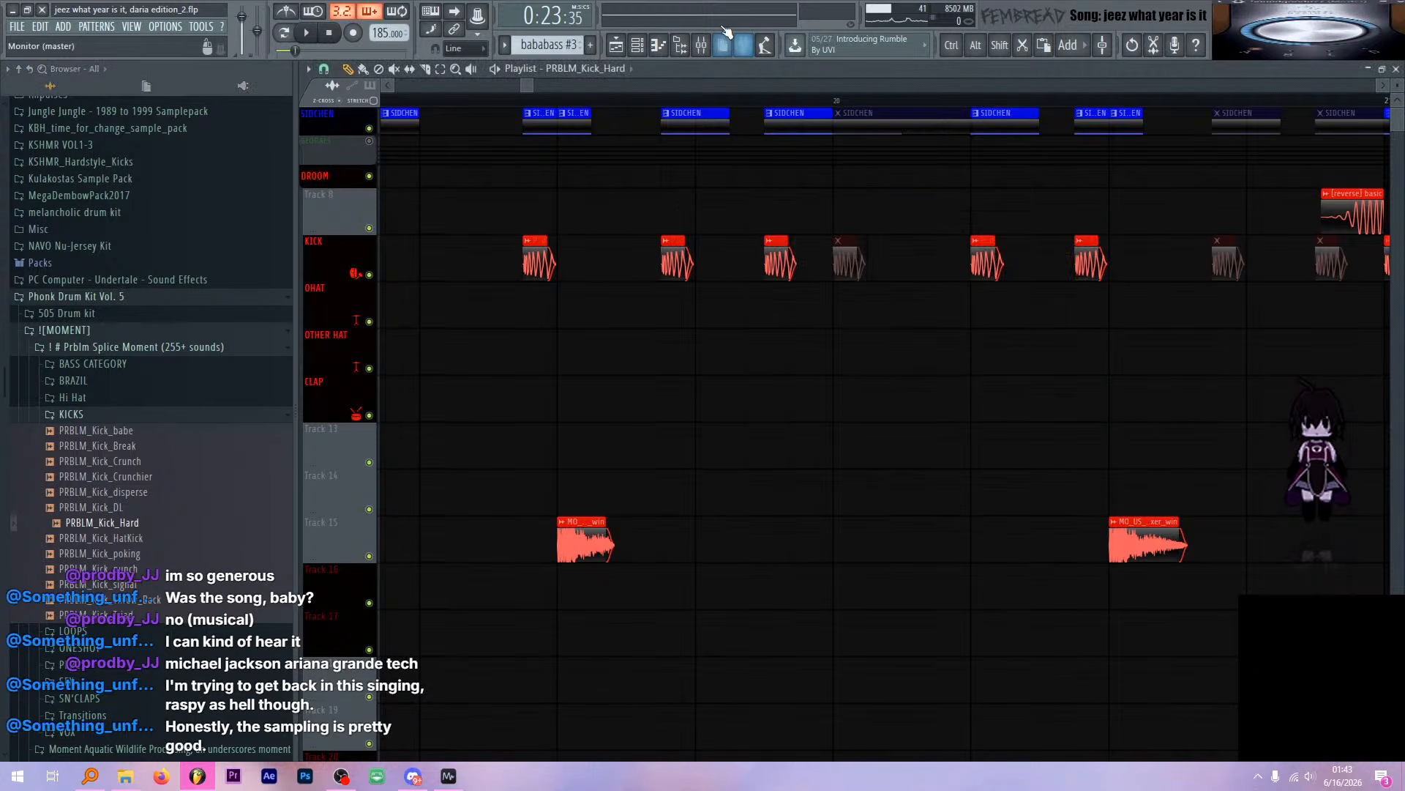
Examine the kHs Transient Shaper and Fruity parametric EQ 2 on the KICK mixer track, comparing the sound with the EQ bypassed and enabled
{"action": "left_click", "coordinate": [701, 45]}
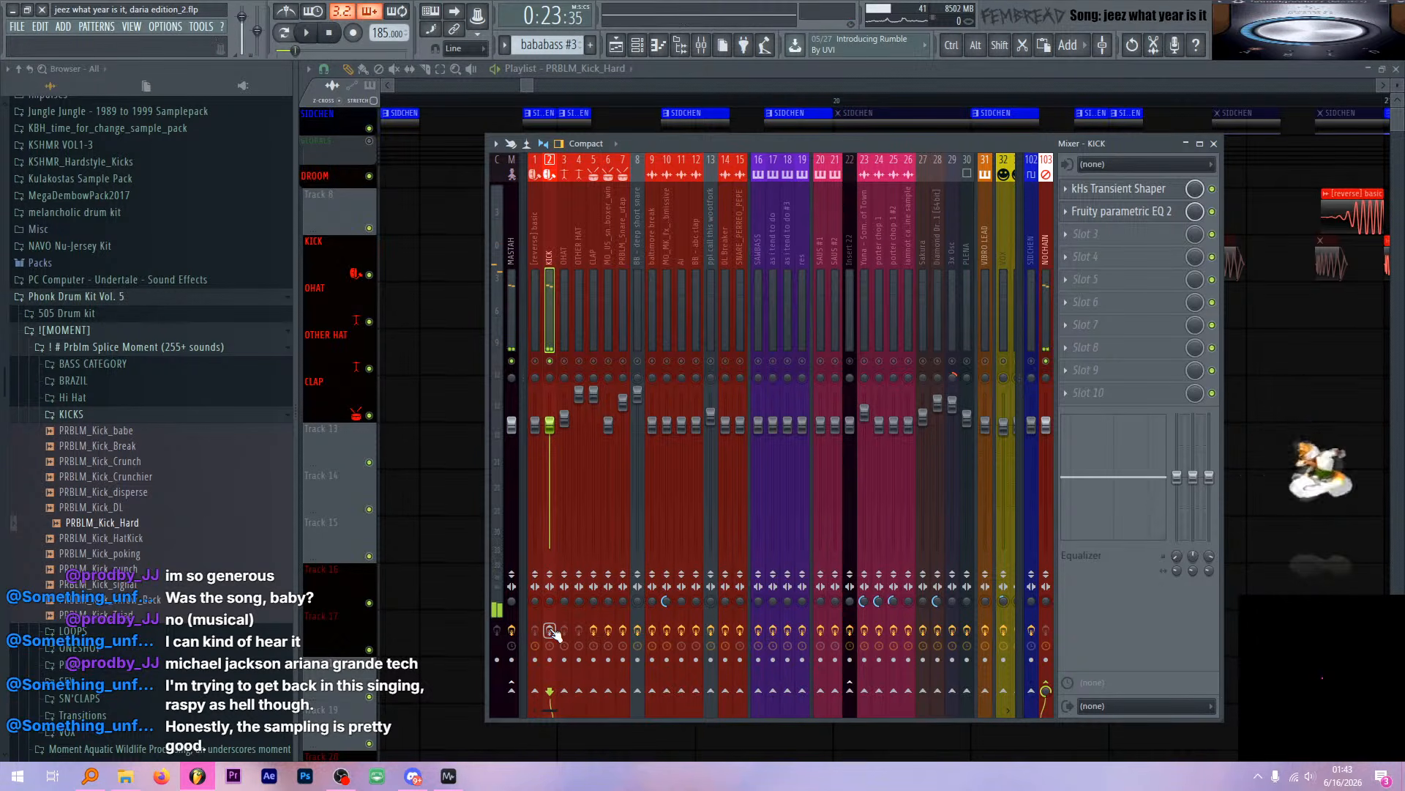
{"action": "left_click", "coordinate": [1163, 189]}
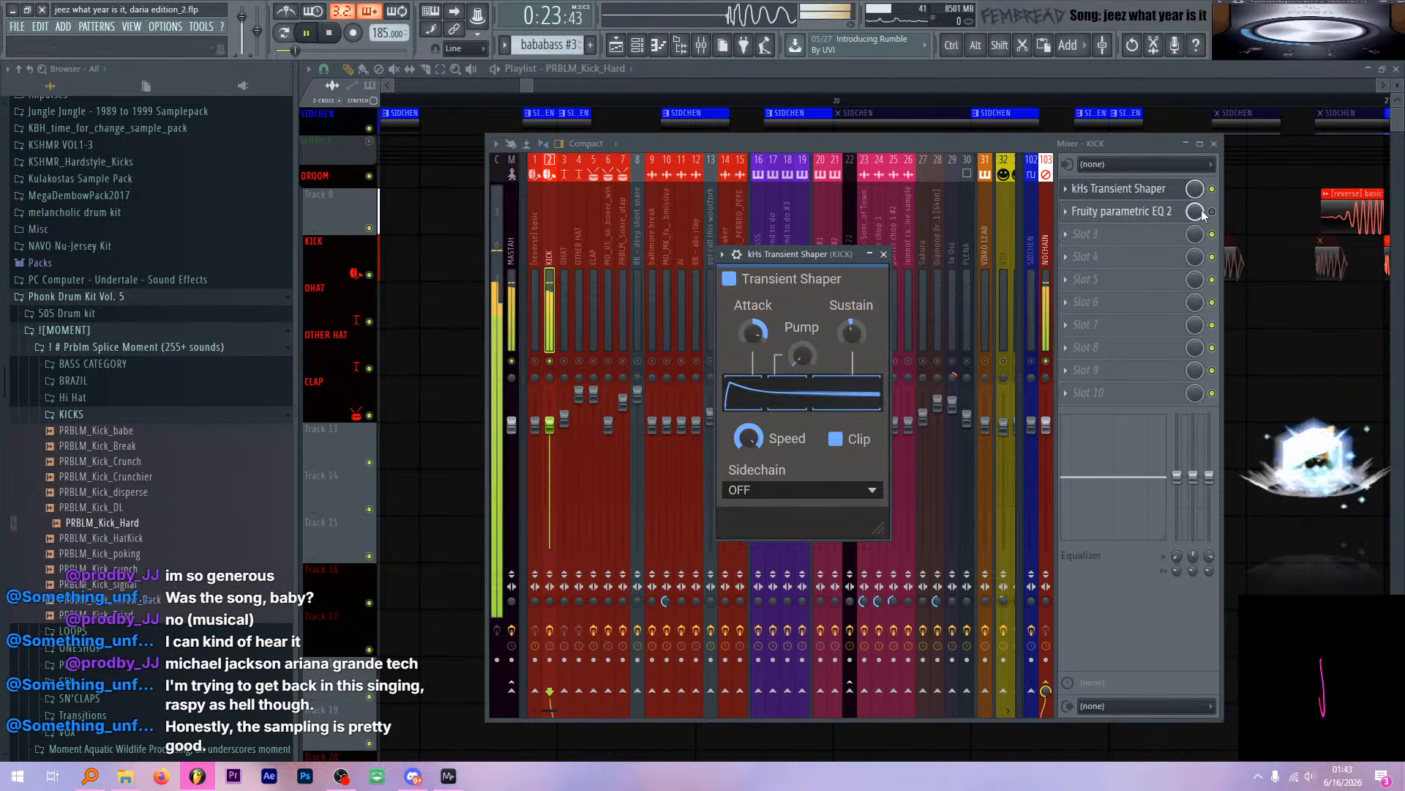
{"action": "left_click", "coordinate": [1122, 212]}
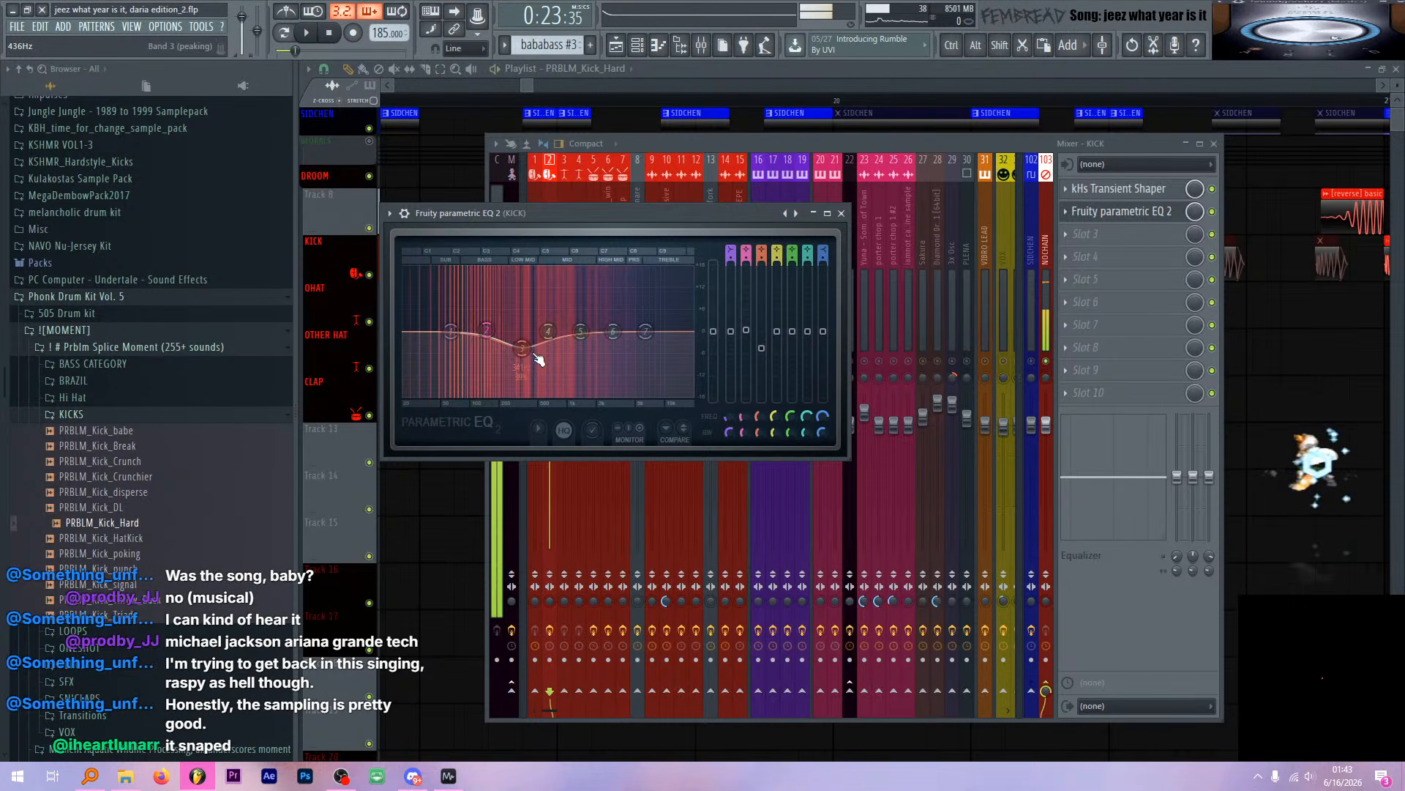
{"action": "left_click", "coordinate": [1213, 212]}
{"action": "key", "text": "space"}
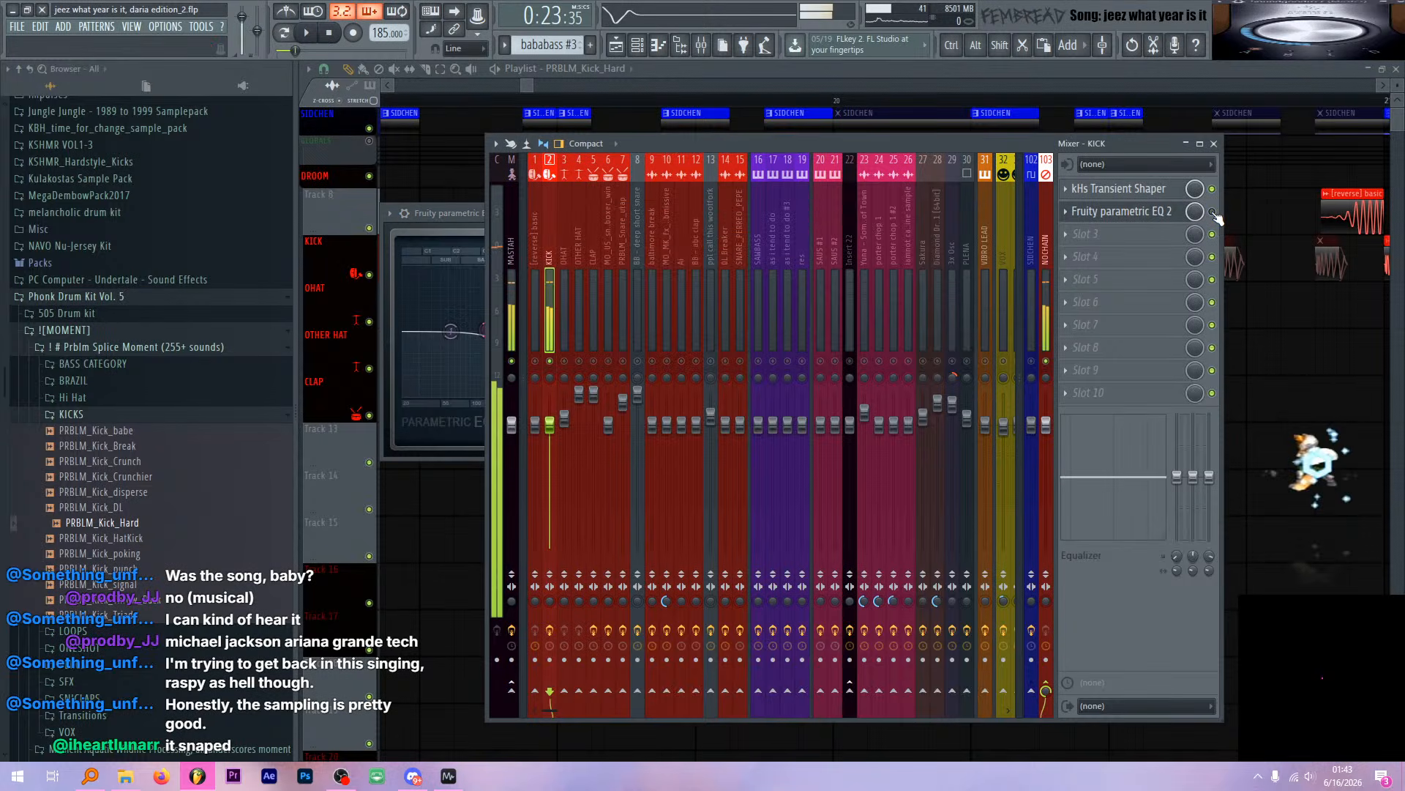
{"action": "left_click", "coordinate": [1213, 212]}
{"action": "key", "text": "space"}
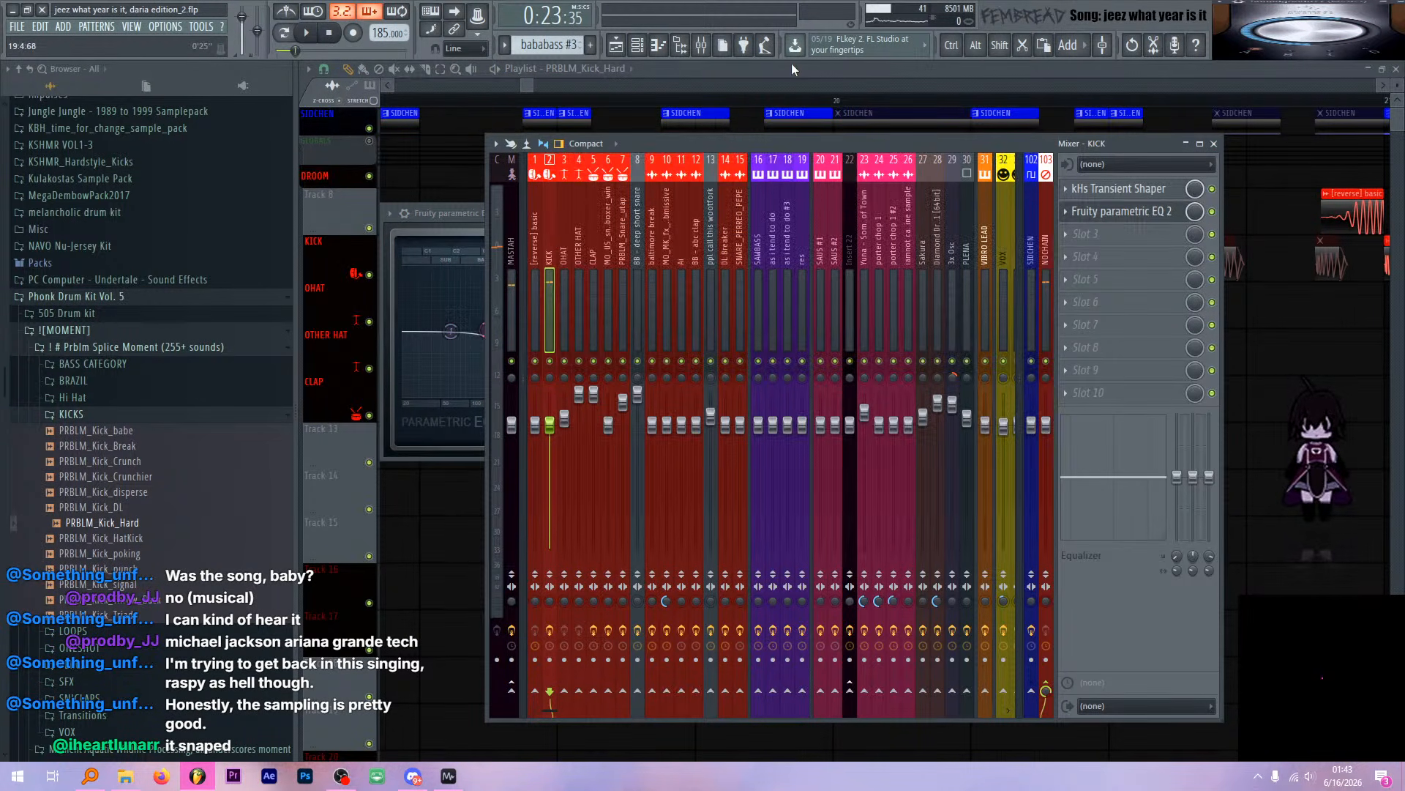
Return to the playlist, play the drums briefly from bar 19, and inspect the MO_US_snare_boxer_win clip's sample settings
{"action": "left_click", "coordinate": [795, 69]}
{"action": "scroll", "coordinate": [678, 251], "scroll_direction": "down", "scroll_amount": 6}
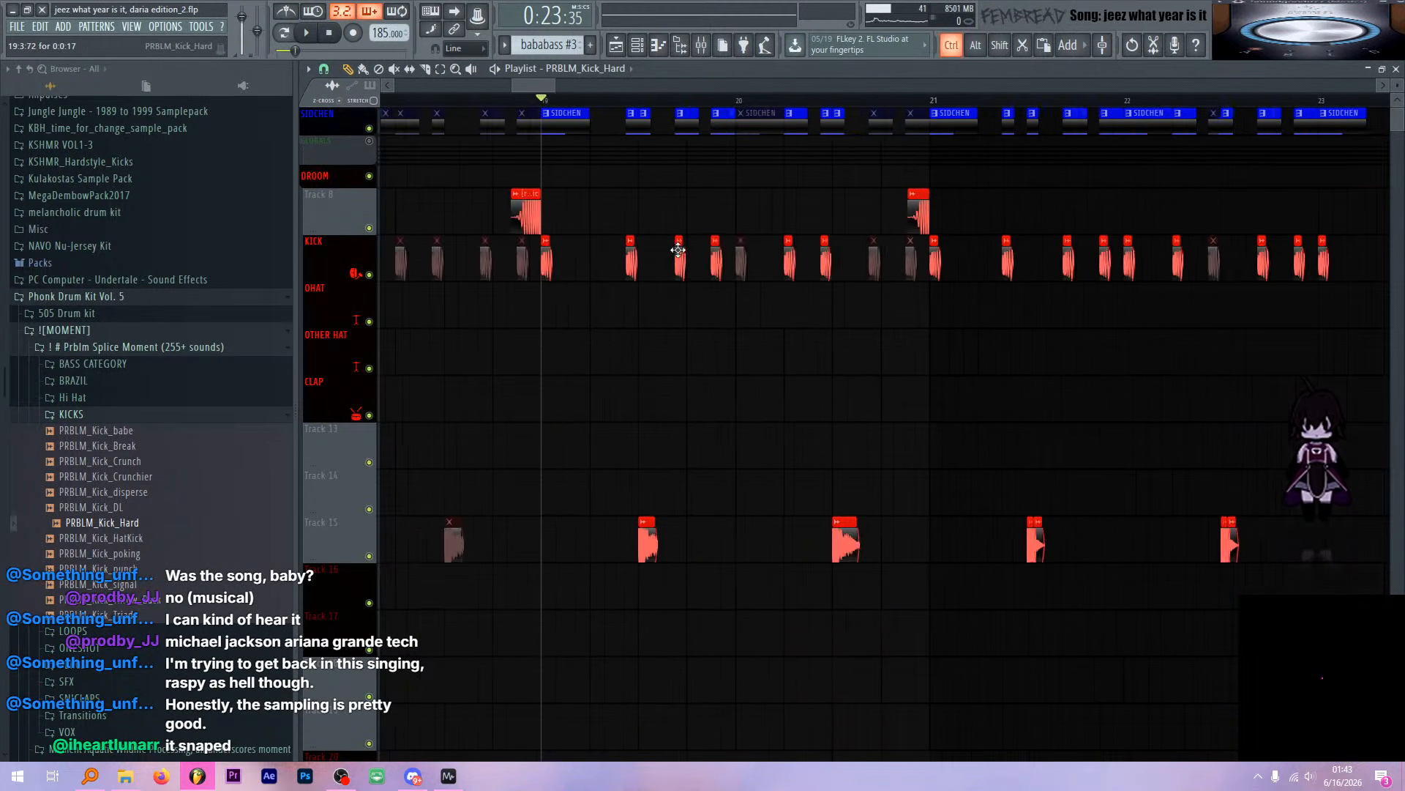
{"action": "scroll", "coordinate": [651, 256], "scroll_direction": "up", "scroll_amount": 8}
{"action": "key", "text": "space"}
{"action": "key", "text": "space"}
{"action": "double_click", "coordinate": [716, 524]}
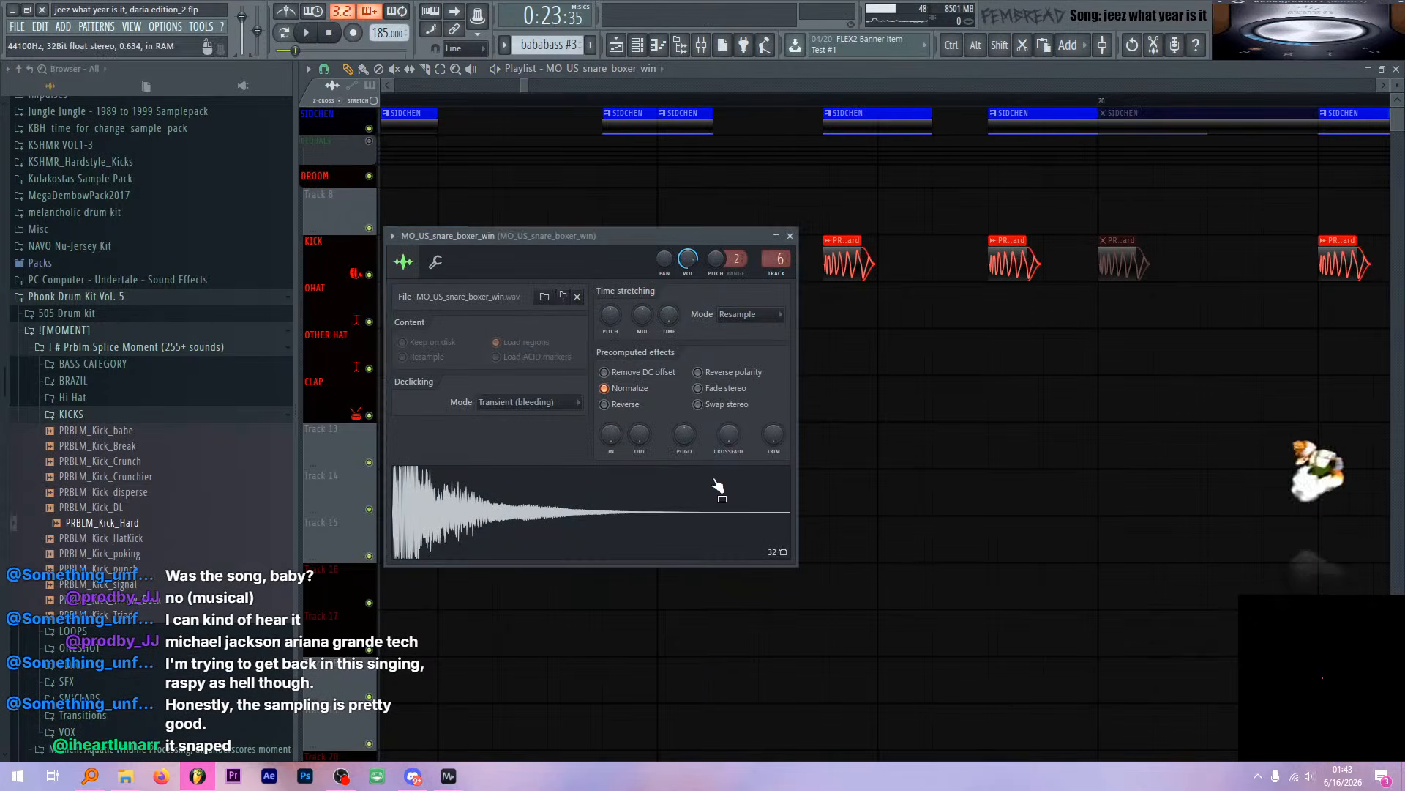
Compare the MO_US_snare_boxer_win mixer track with its effects bypassed and enabled, playing from the start of the snare clip
{"action": "left_click", "coordinate": [701, 45]}
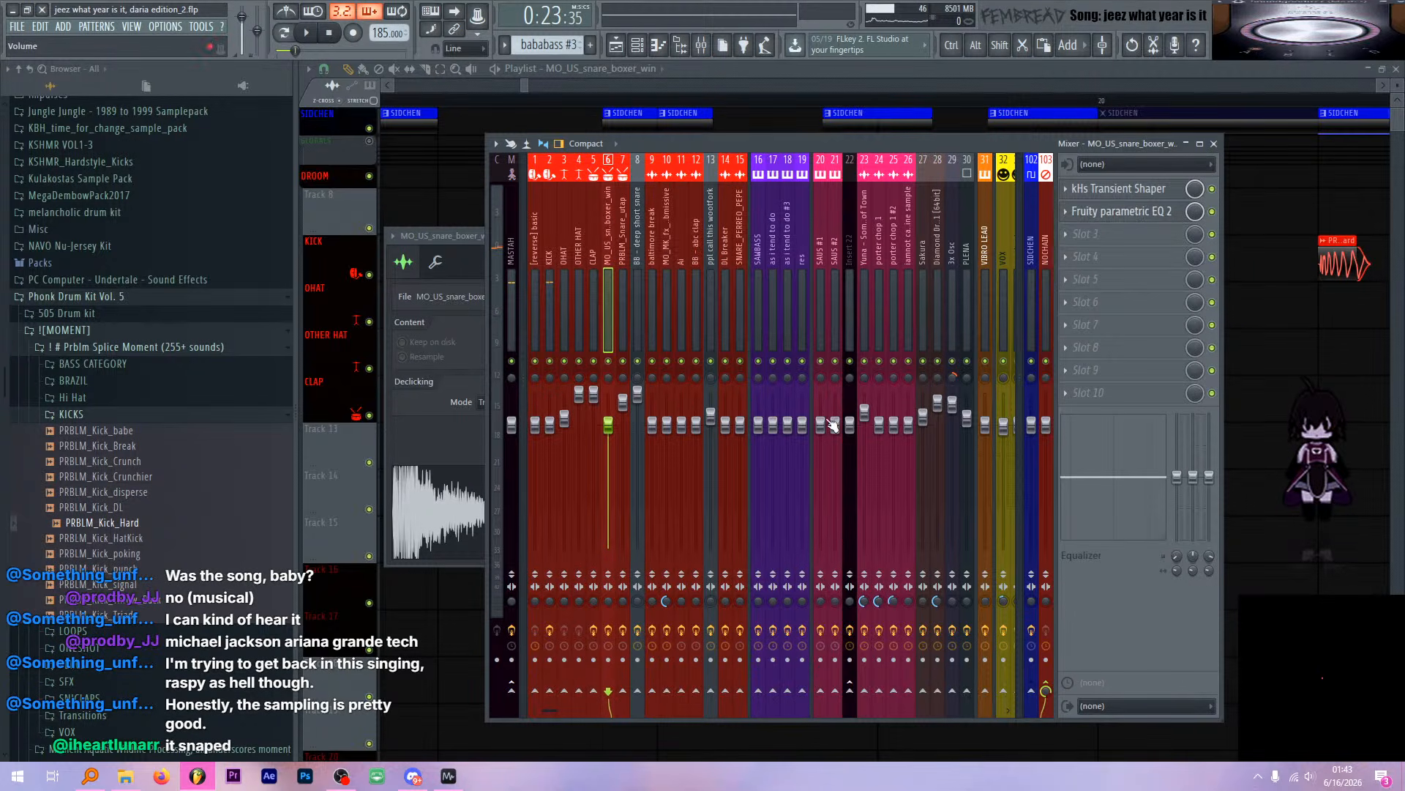
{"action": "left_click", "coordinate": [611, 632]}
{"action": "key", "text": "space"}
{"action": "key", "text": "space"}
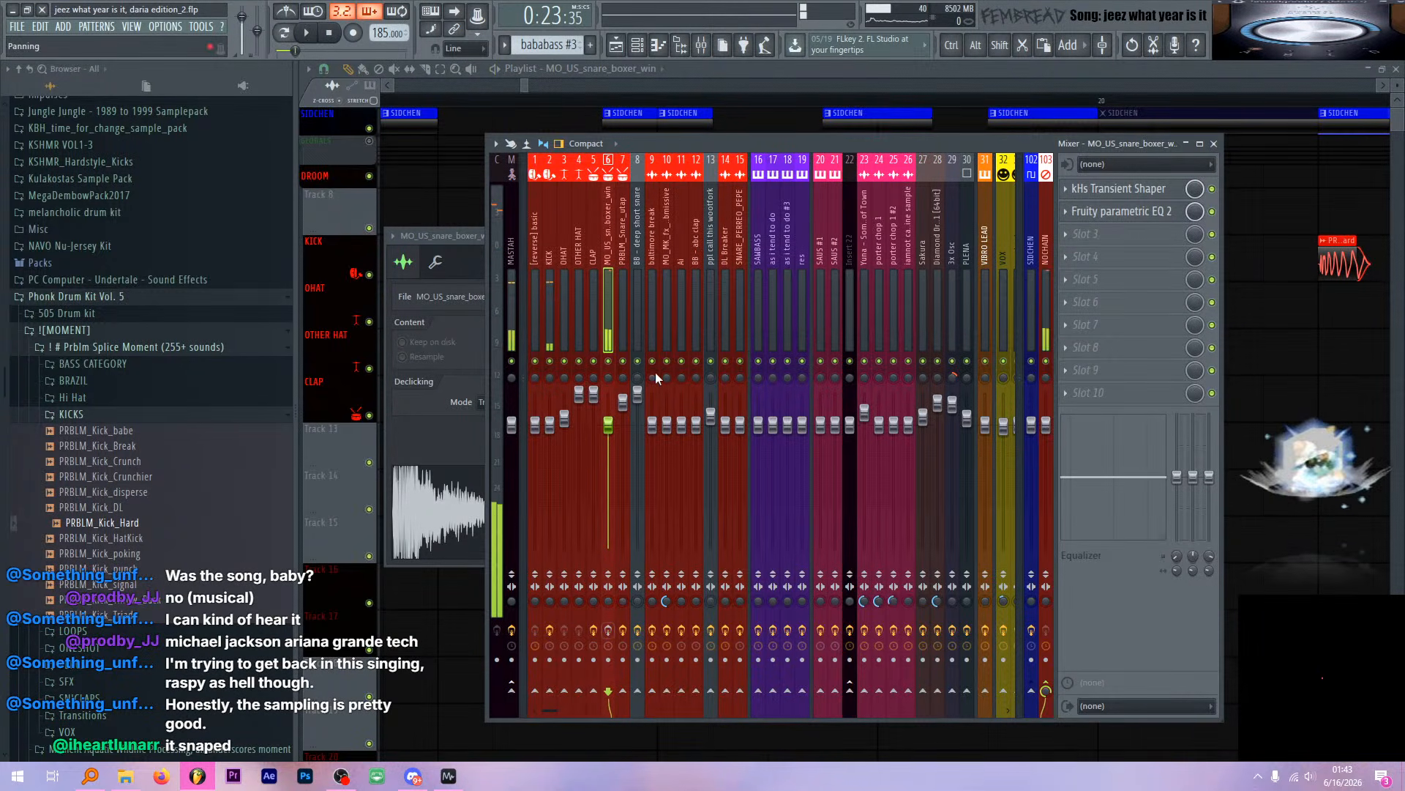
{"action": "left_click", "coordinate": [666, 101]}
{"action": "key", "text": "space"}
{"action": "key", "text": "space"}
{"action": "left_click", "coordinate": [701, 47]}
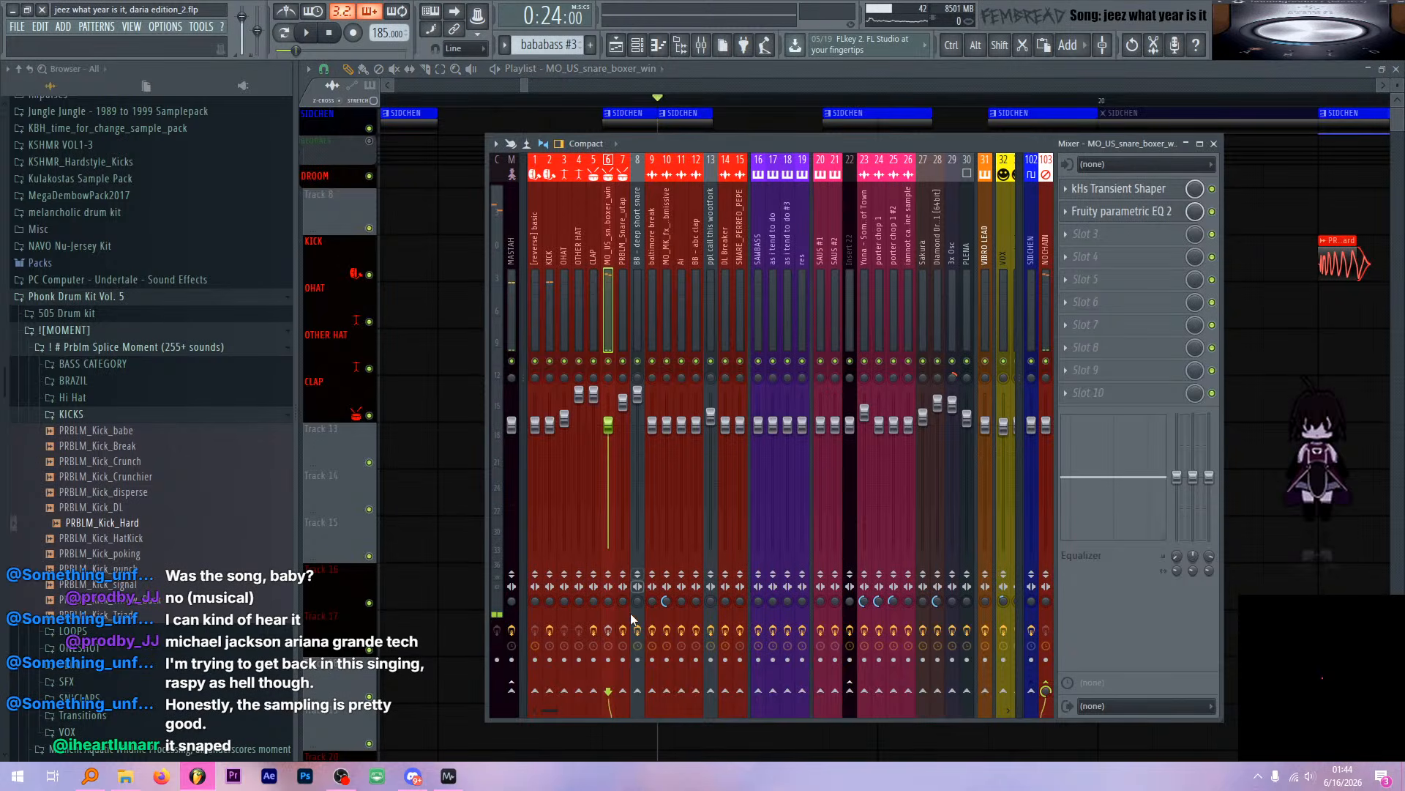
{"action": "left_click", "coordinate": [610, 631]}
{"action": "key", "text": "space"}
{"action": "key", "text": "space"}
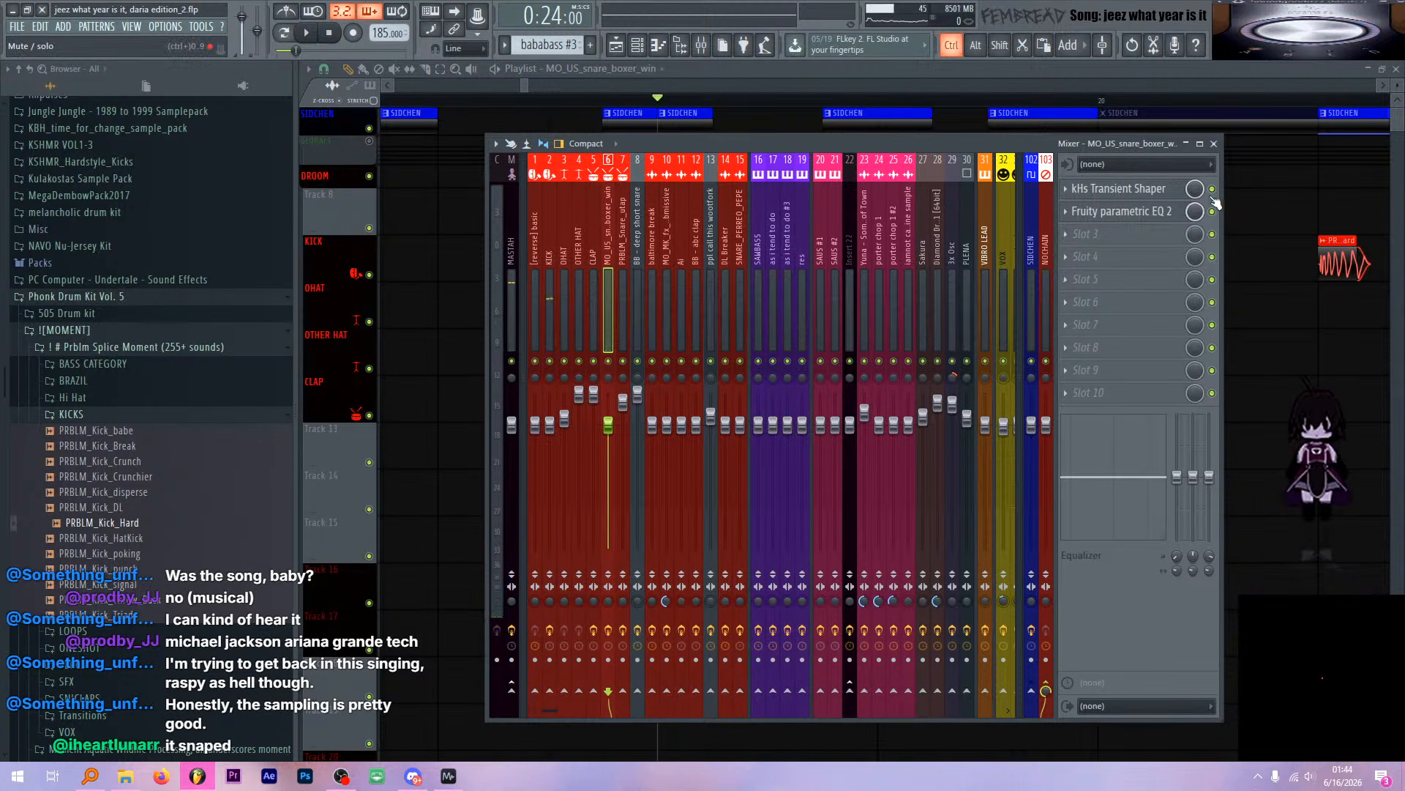
Examine the kHs Transient Shaper and Fruity parametric EQ 2 on the MO_US_snare_boxer_win mixer track, playing the snare with the effects toggled
{"action": "left_click", "coordinate": [1153, 189]}
{"action": "left_click_drag", "start_coordinate": [431, 181], "coordinate": [511, 174]}
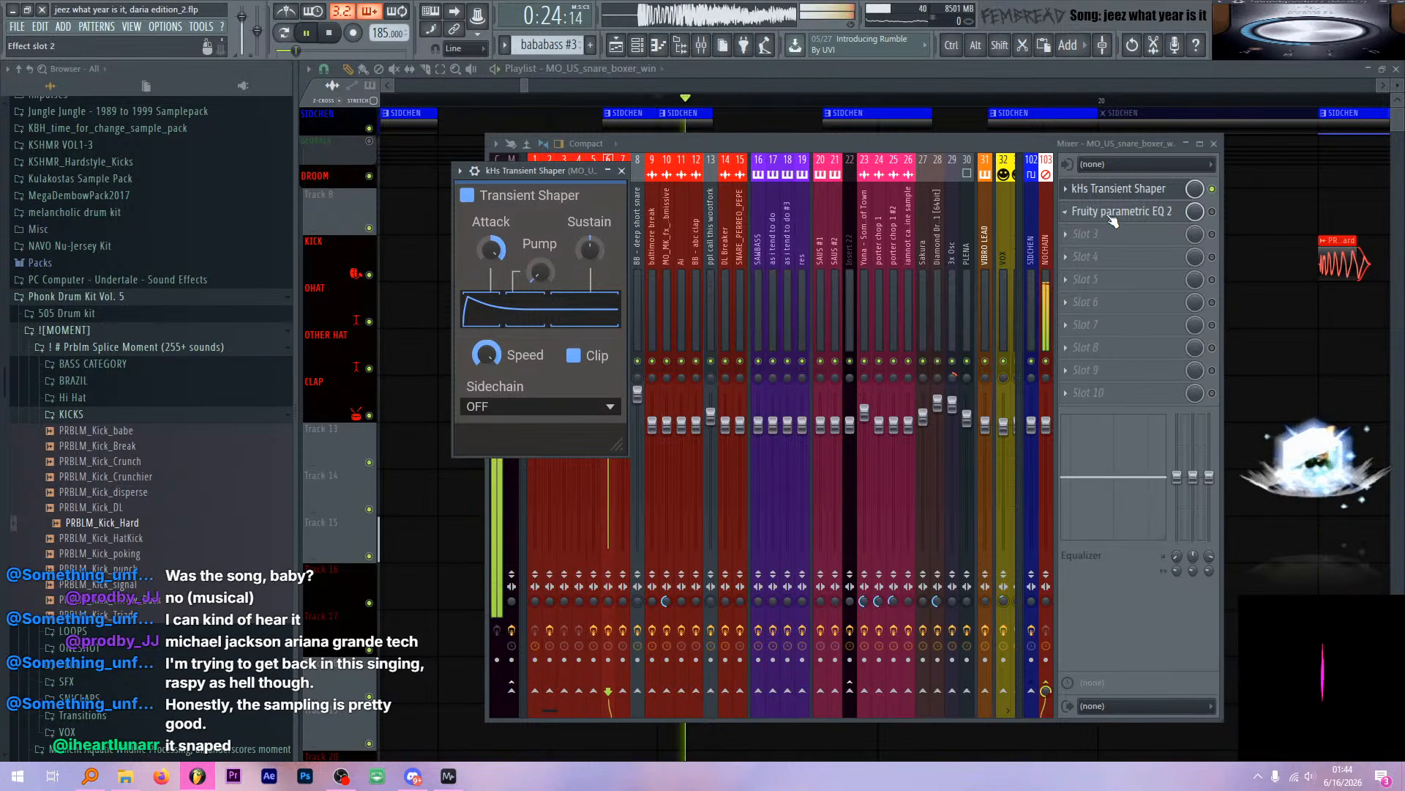
{"action": "left_click", "coordinate": [1207, 195]}
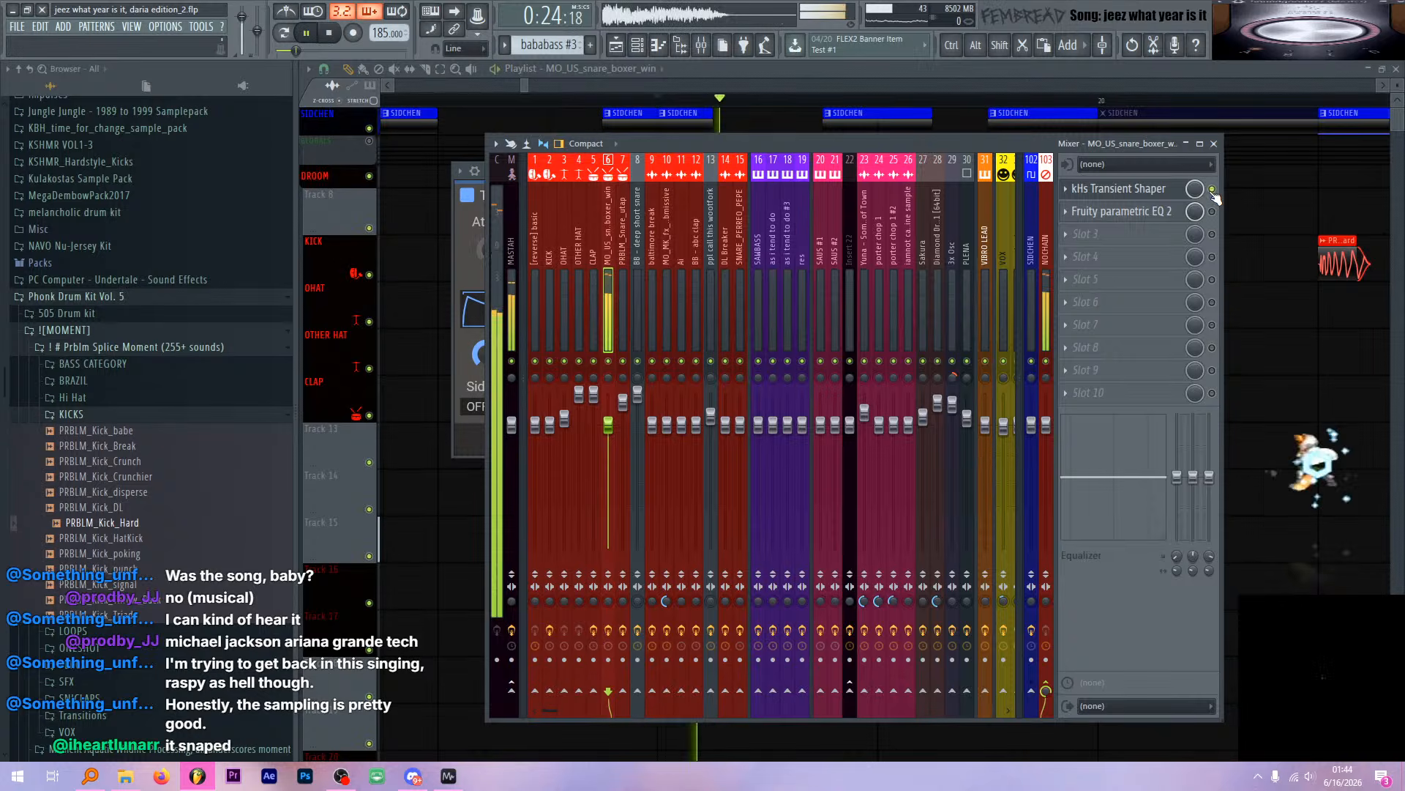
{"action": "left_click", "coordinate": [1161, 211]}
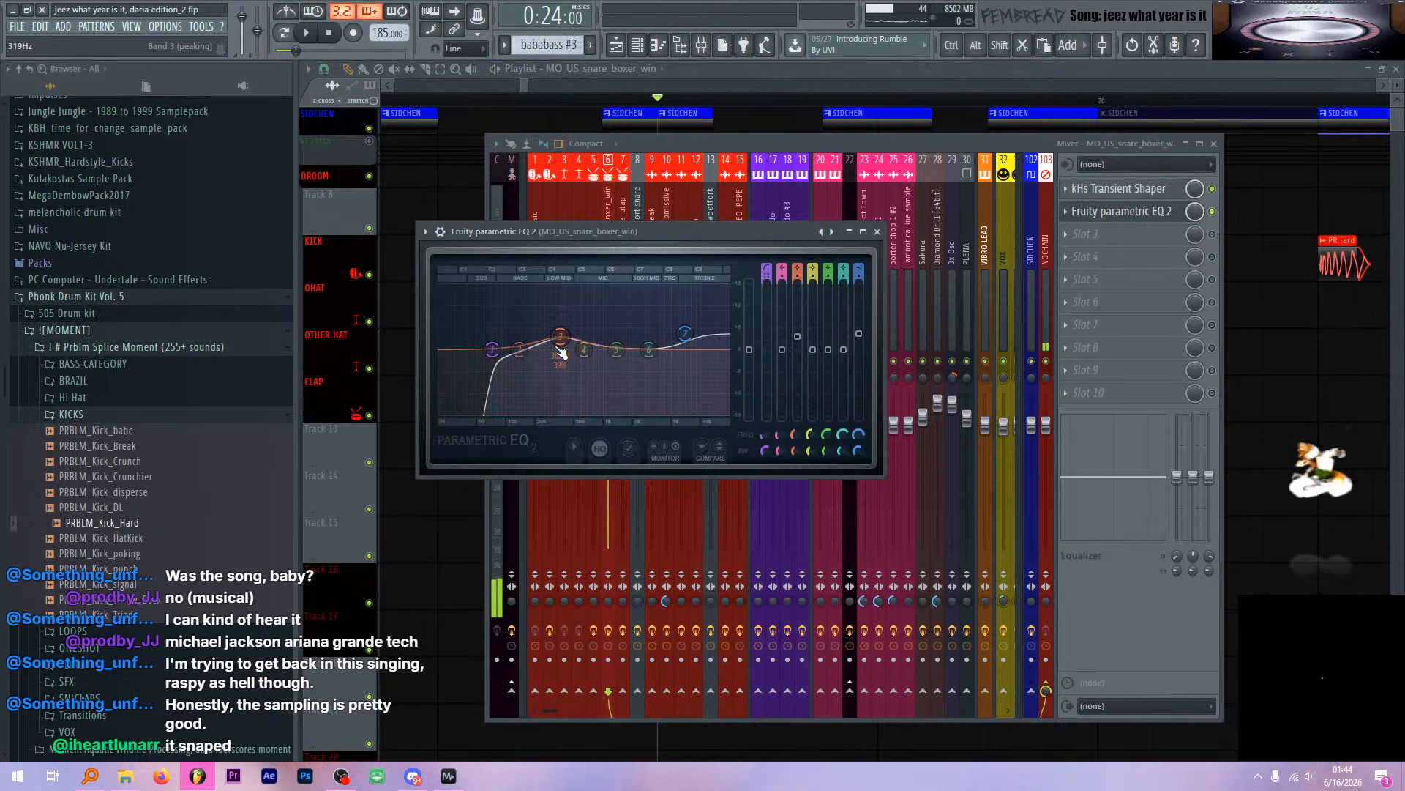
{"action": "left_click", "coordinate": [878, 231]}
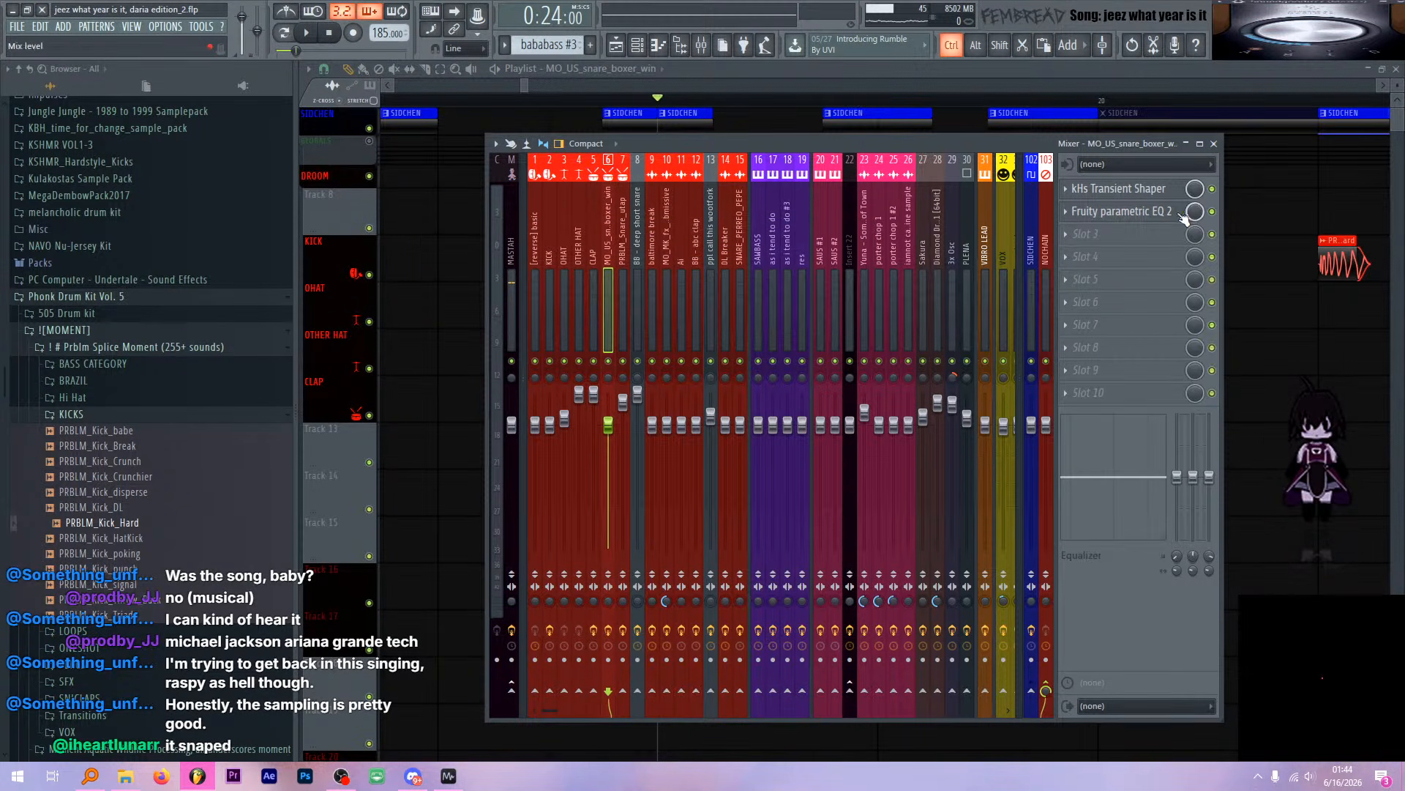
Return to the playlist at bar 19 and enable the GLOBALS track
{"action": "key", "text": "F9"}
{"action": "scroll", "coordinate": [749, 269], "scroll_direction": "up", "scroll_amount": 5}
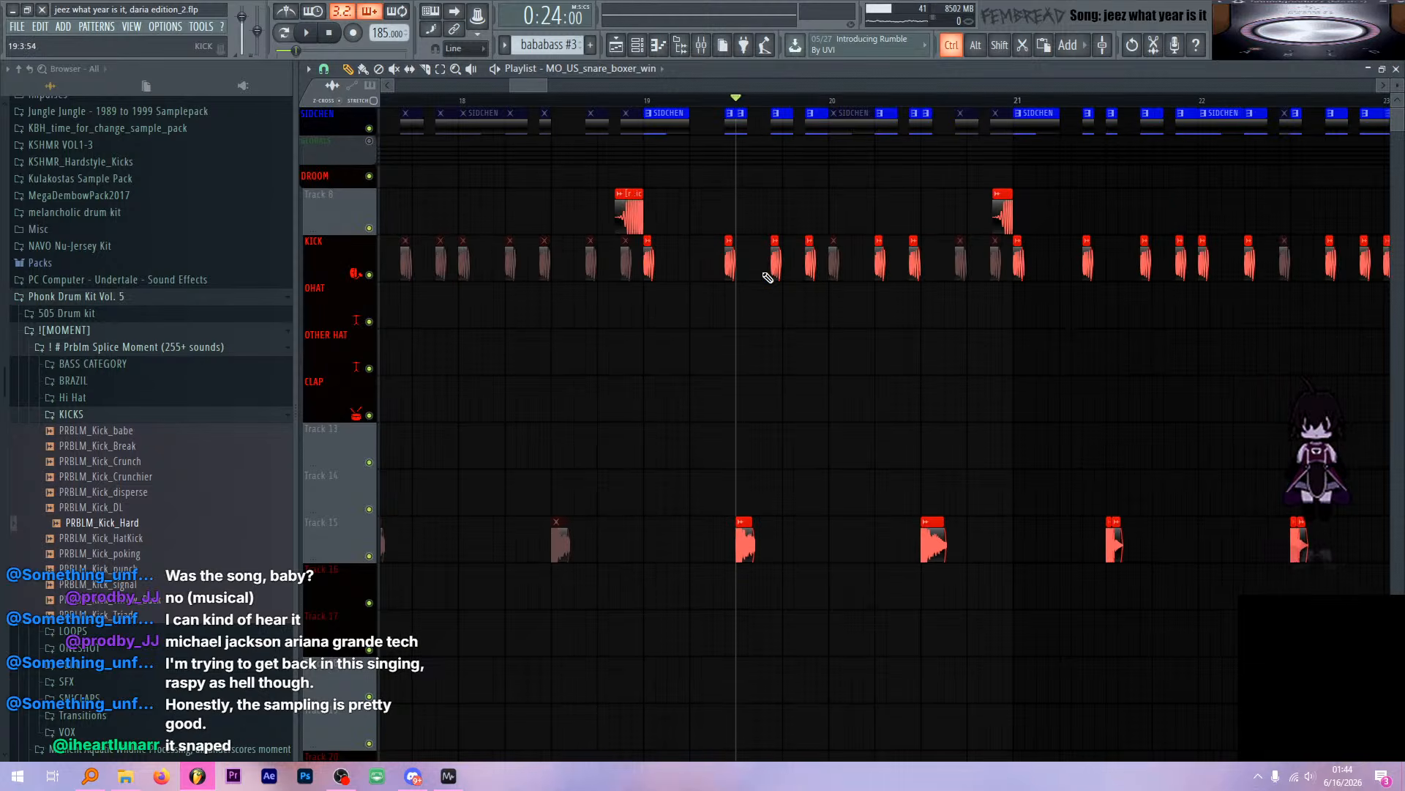
{"action": "scroll", "coordinate": [739, 276], "scroll_direction": "down", "scroll_amount": 3}
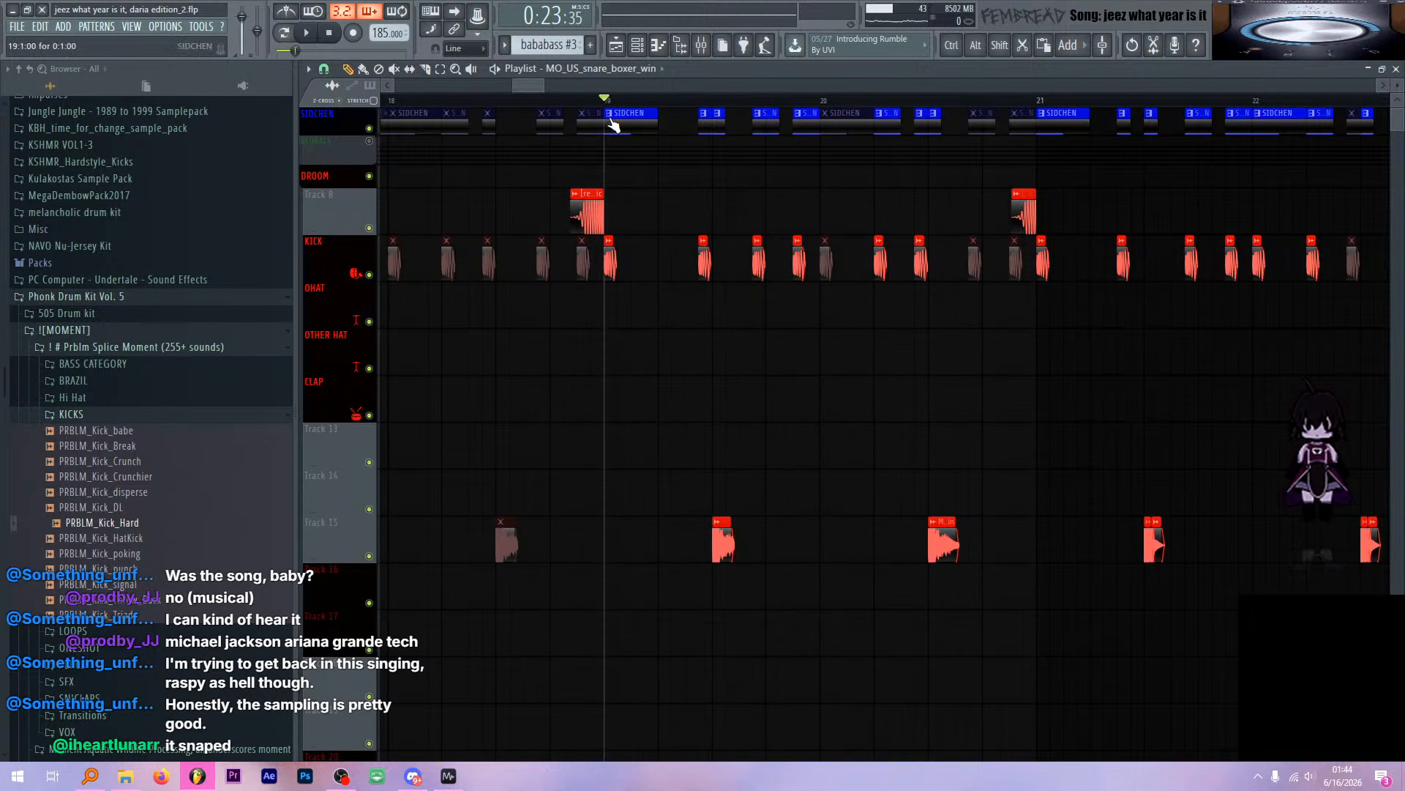
{"action": "scroll", "coordinate": [736, 336], "scroll_direction": "up", "scroll_amount": 2}
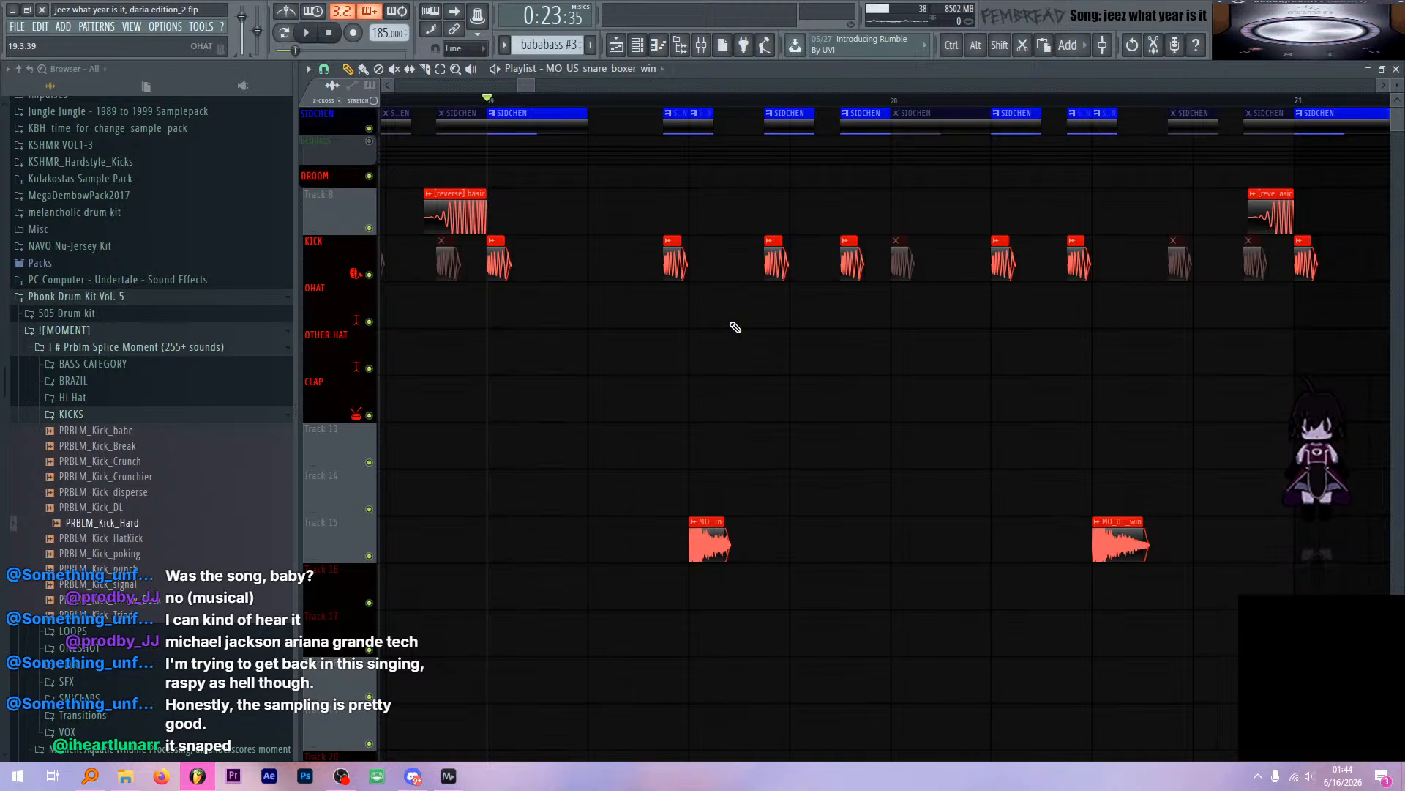
{"action": "scroll", "coordinate": [735, 327], "scroll_direction": "down", "scroll_amount": 1}
{"action": "scroll", "coordinate": [741, 323], "scroll_direction": "up", "scroll_amount": 1}
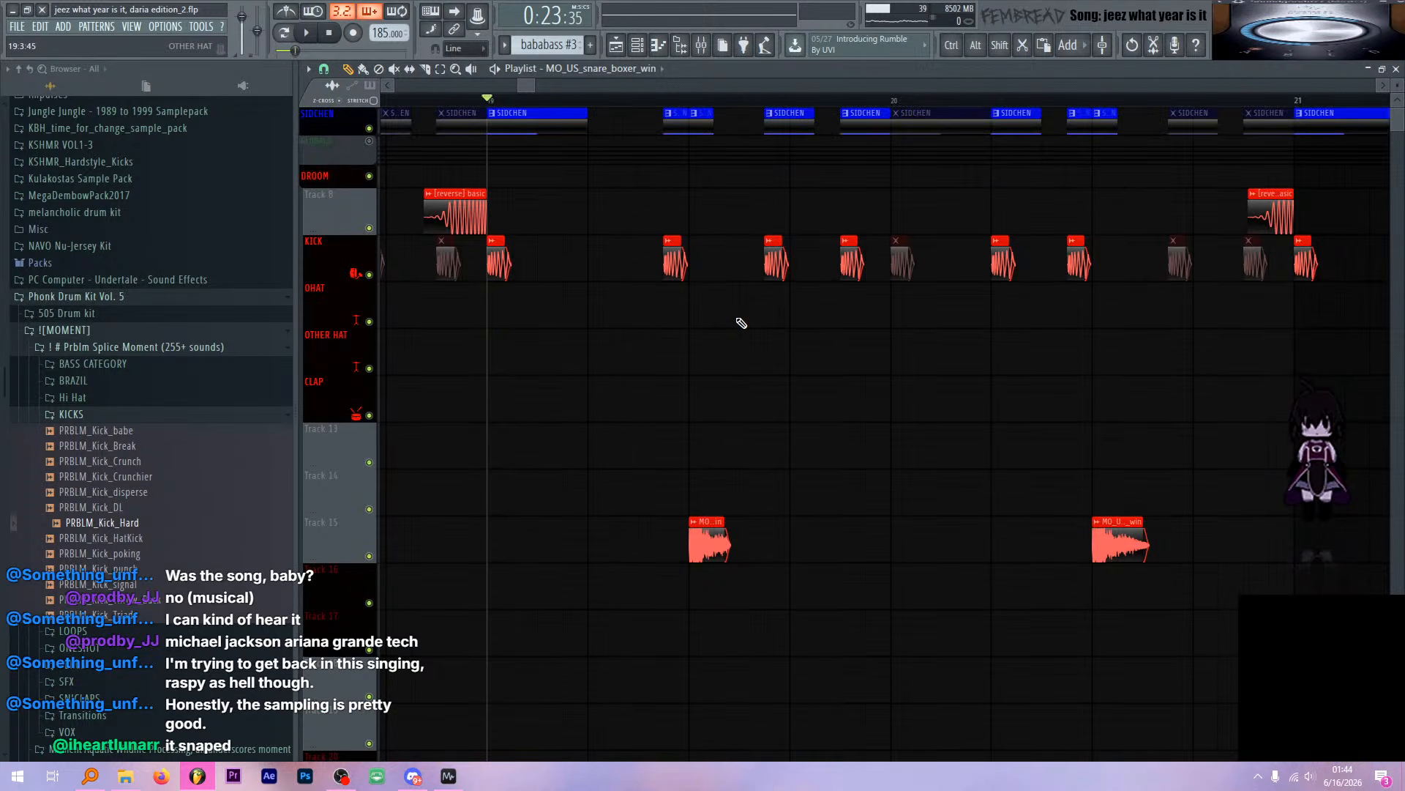
{"action": "left_click", "coordinate": [369, 142]}
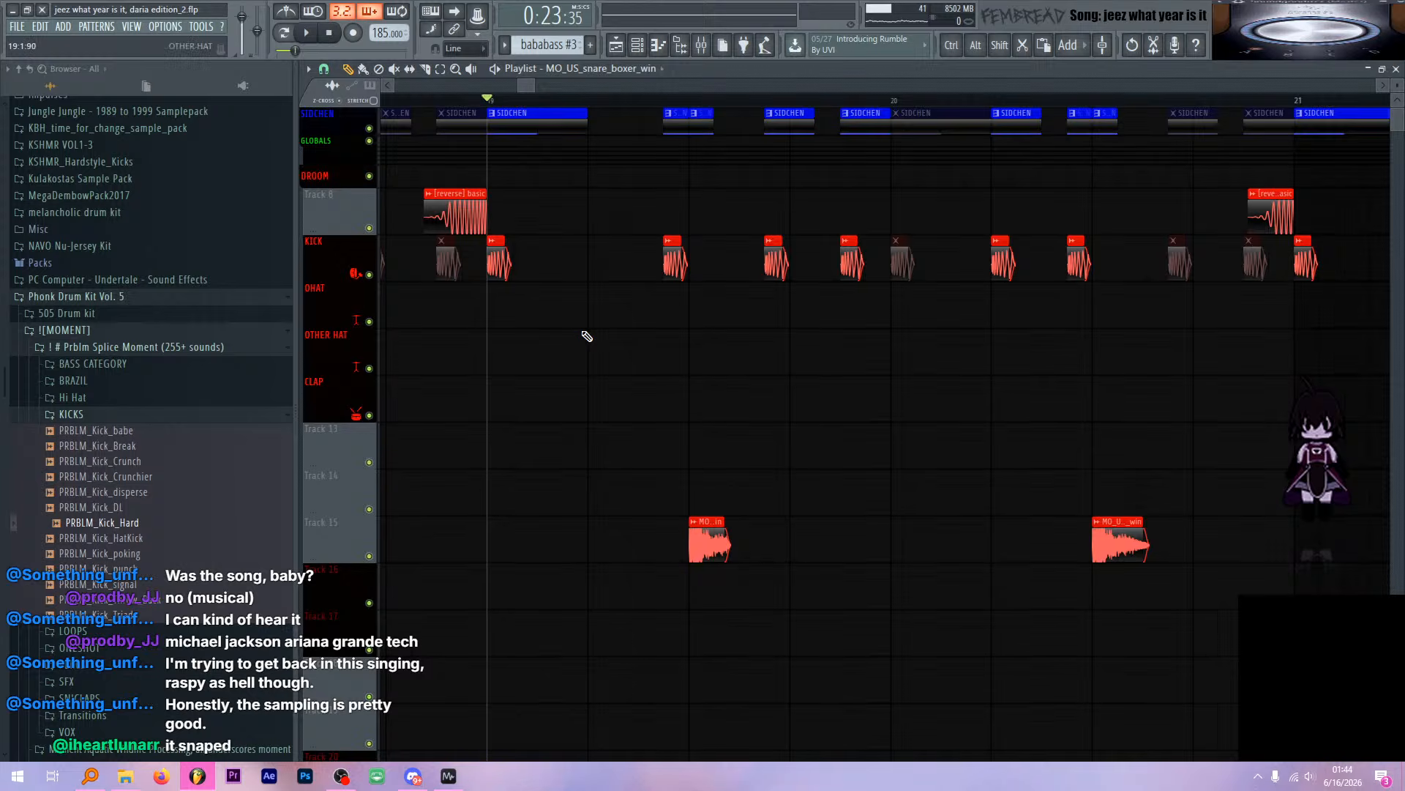
Play the kick and snare pattern from bar 19 through bar 20
{"action": "scroll", "coordinate": [623, 353], "scroll_direction": "down", "scroll_amount": 3}
{"action": "scroll", "coordinate": [634, 356], "scroll_direction": "up", "scroll_amount": 3}
{"action": "key", "text": "space"}
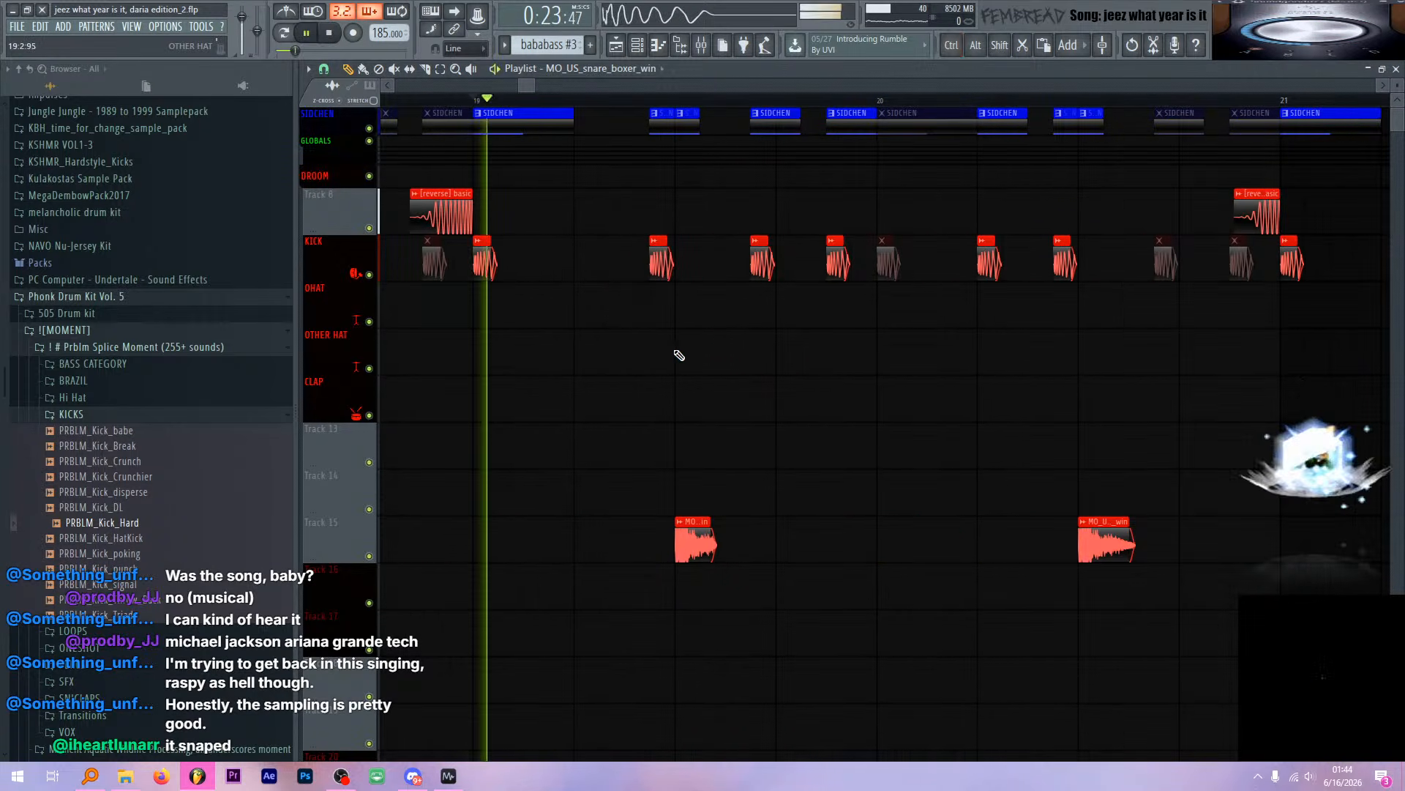
{"action": "scroll", "coordinate": [644, 314], "scroll_direction": "down", "scroll_amount": 3}
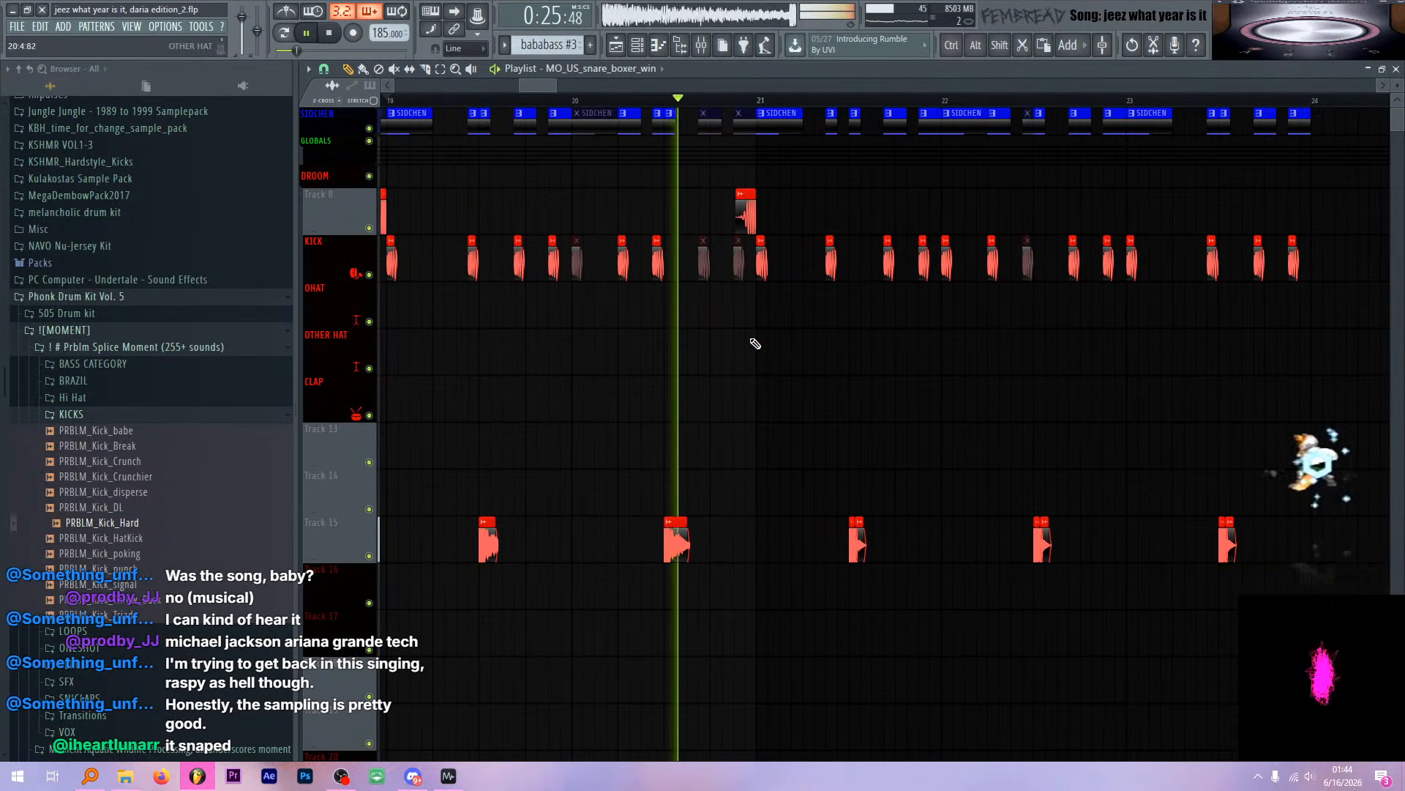
{"action": "key", "text": "space"}
Inspect the sample settings of a PRBLM_Kick_Hard clip in bar 20 and close them
{"action": "scroll", "coordinate": [645, 278], "scroll_direction": "up", "scroll_amount": 3}
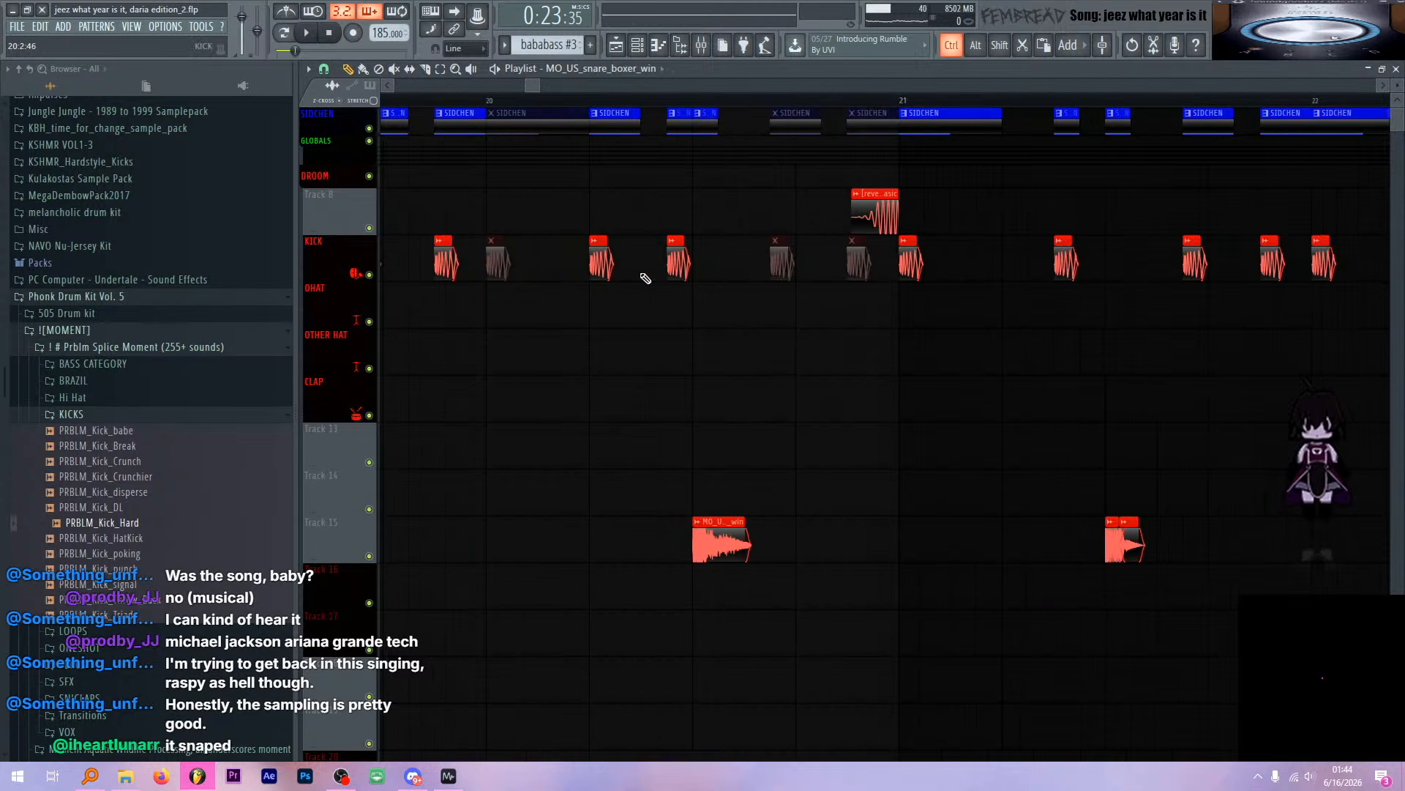
{"action": "scroll", "coordinate": [645, 278], "scroll_direction": "up", "scroll_amount": 1}
{"action": "double_click", "coordinate": [678, 261]}
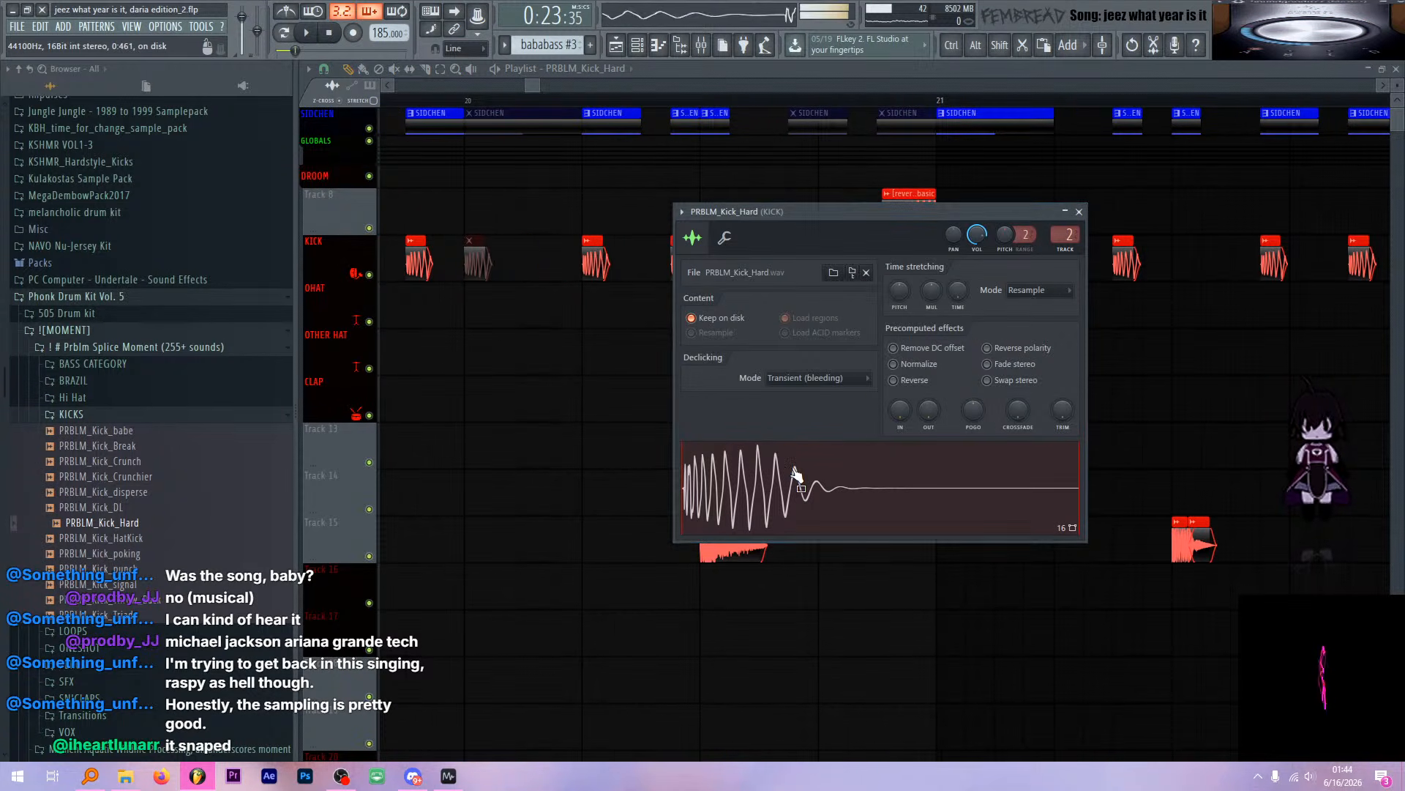
{"action": "left_click", "coordinate": [1079, 212]}
Find the KSHMR_Big_Snare_05 clip on Track 34 just before bar 21 and inspect its sample settings
{"action": "scroll", "coordinate": [982, 226], "scroll_direction": "down", "scroll_amount": 10}
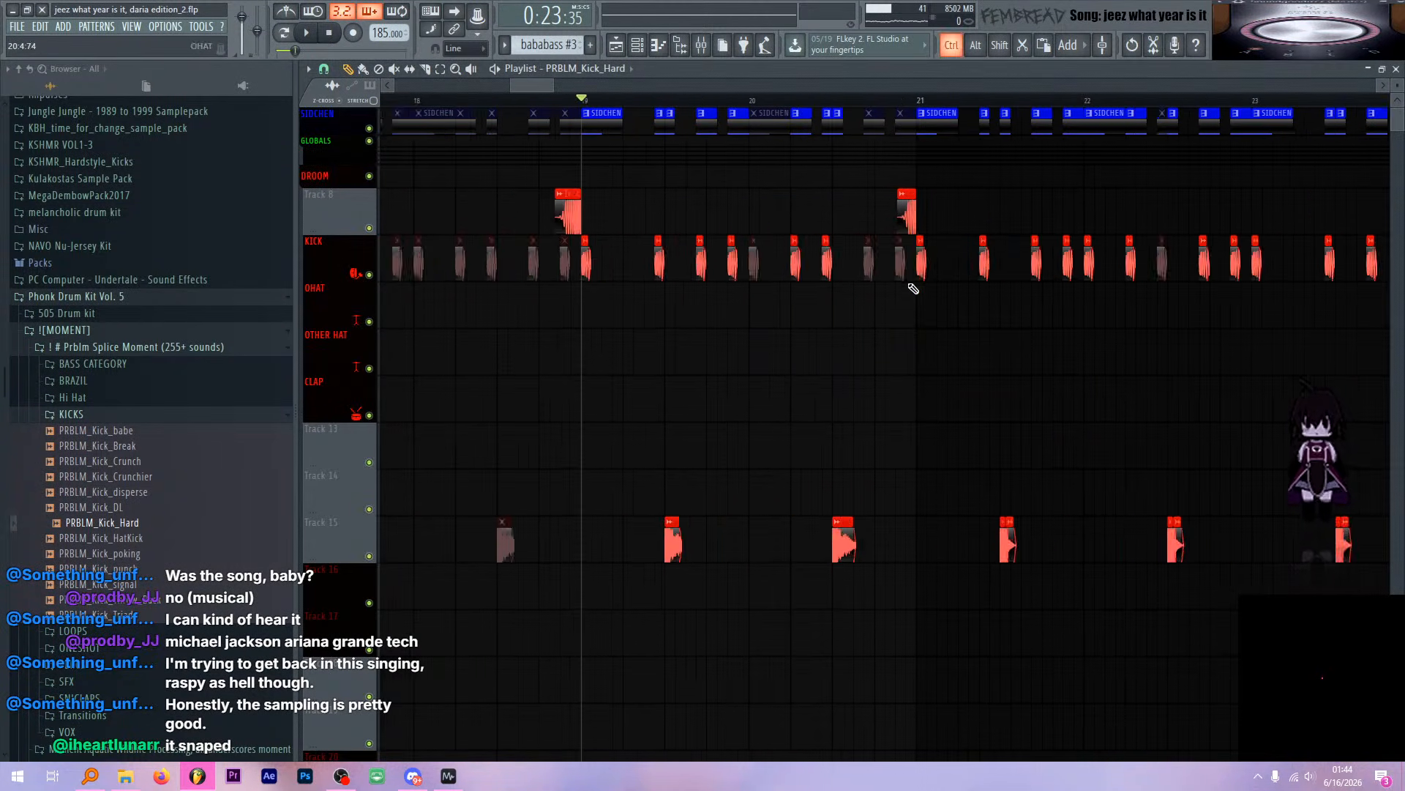
{"action": "scroll", "coordinate": [987, 280], "scroll_direction": "down", "scroll_amount": 5}
{"action": "scroll", "coordinate": [988, 279], "scroll_direction": "up", "scroll_amount": 7}
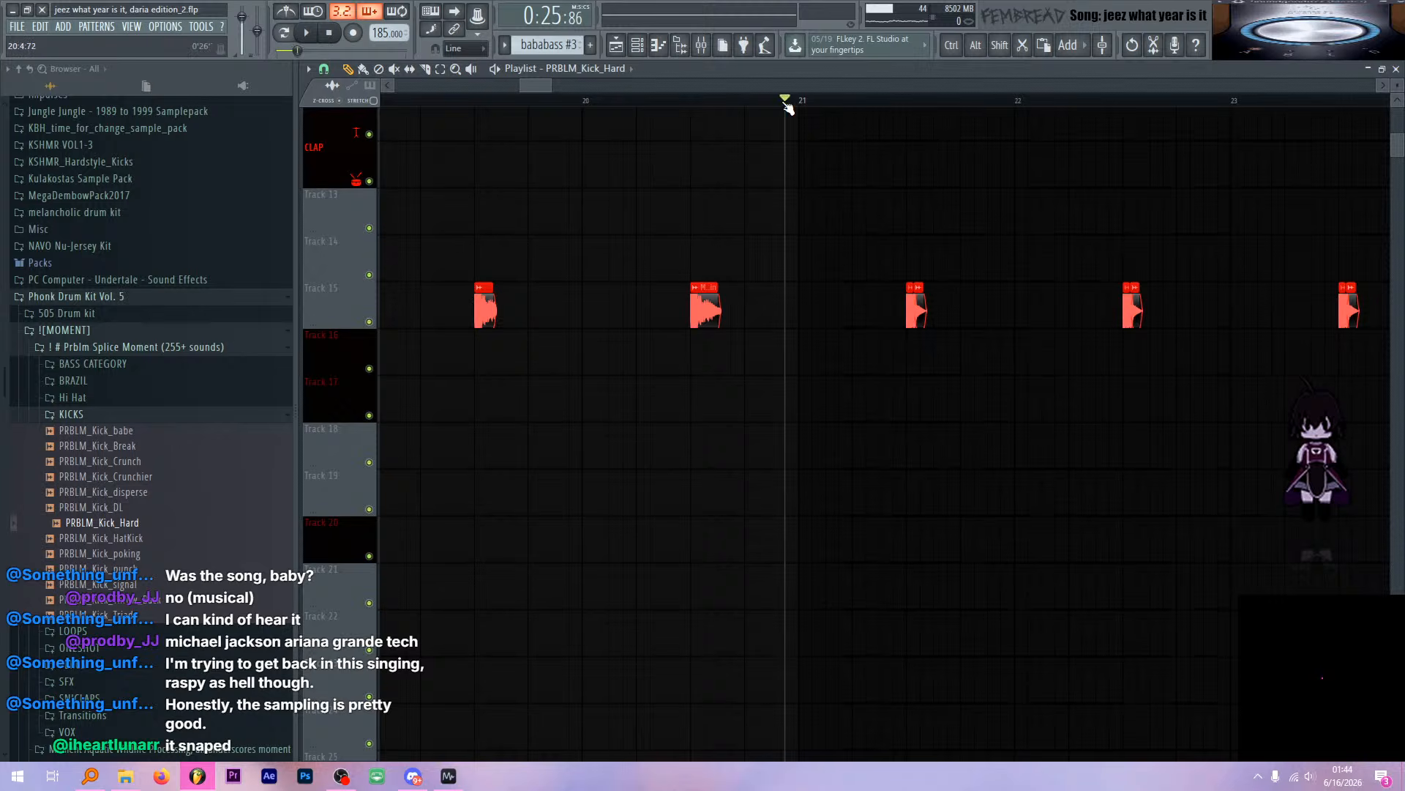
{"action": "scroll", "coordinate": [737, 113], "scroll_direction": "up", "scroll_amount": 5}
{"action": "scroll", "coordinate": [778, 301], "scroll_direction": "down", "scroll_amount": 15}
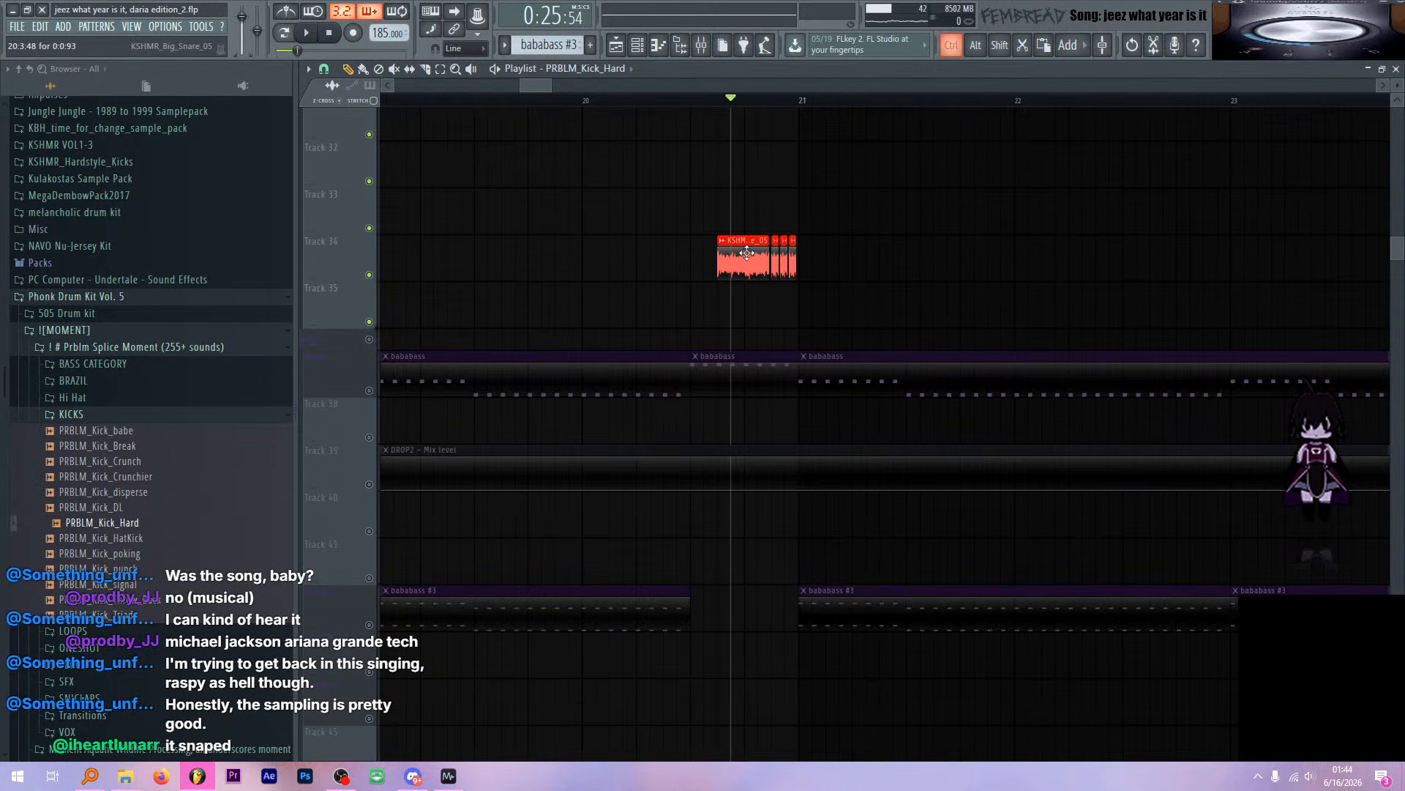
{"action": "scroll", "coordinate": [732, 257], "scroll_direction": "up", "scroll_amount": 6}
{"action": "double_click", "coordinate": [699, 267]}
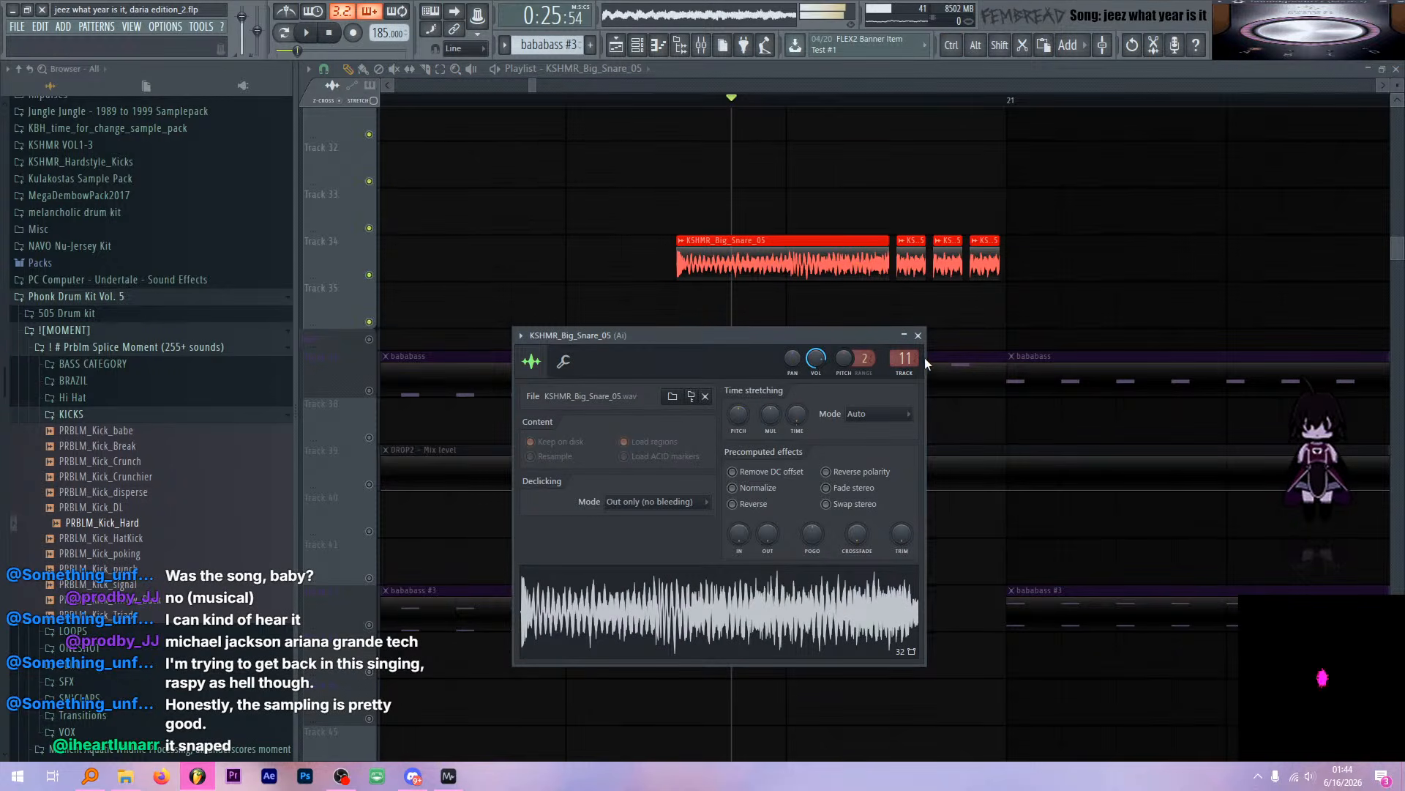
{"action": "left_click", "coordinate": [917, 336]}
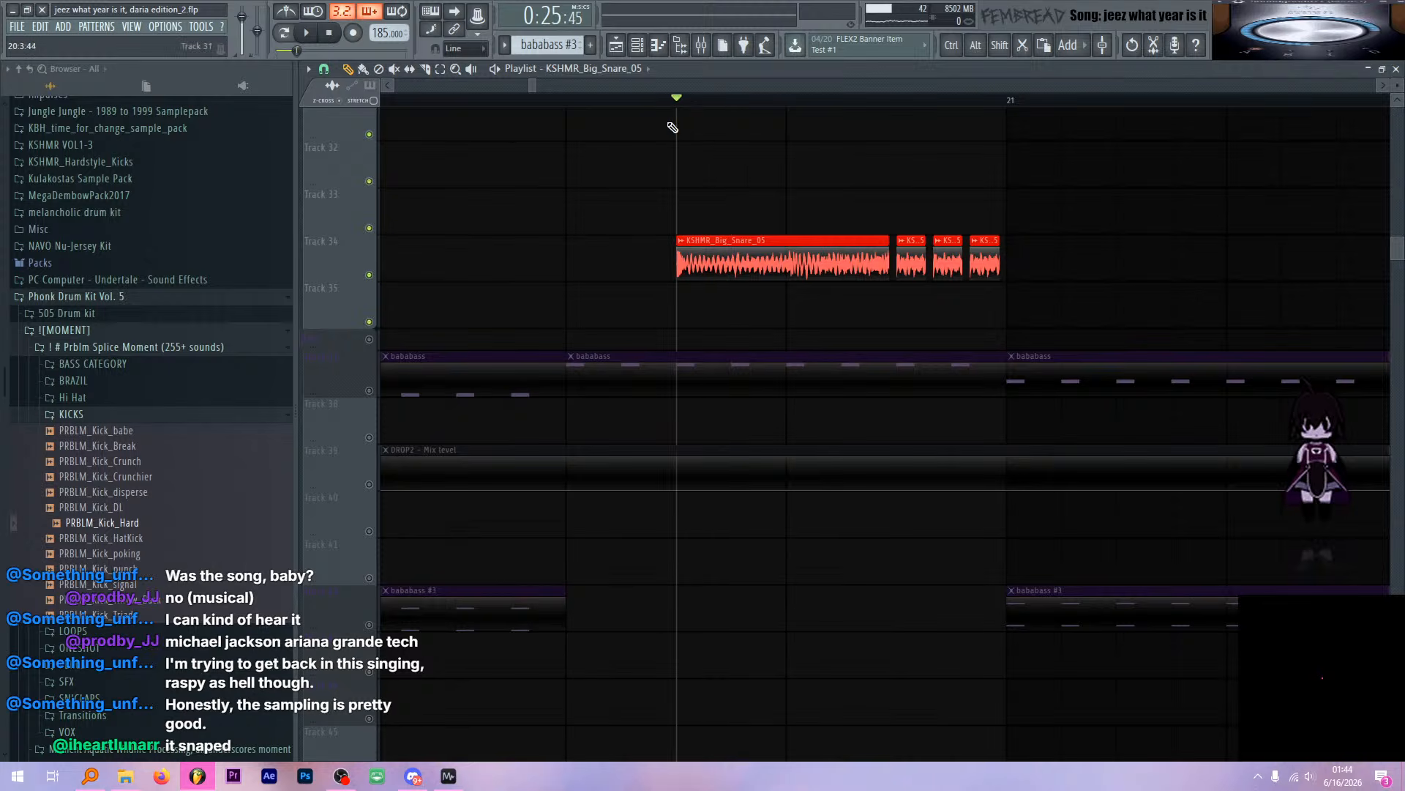
Play the KSHMR_Big_Snare_05 fill from its start up to bar 21
{"action": "scroll", "coordinate": [692, 213], "scroll_direction": "down", "scroll_amount": 2}
{"action": "key", "text": "space"}
{"action": "scroll", "coordinate": [808, 290], "scroll_direction": "up", "scroll_amount": 5}
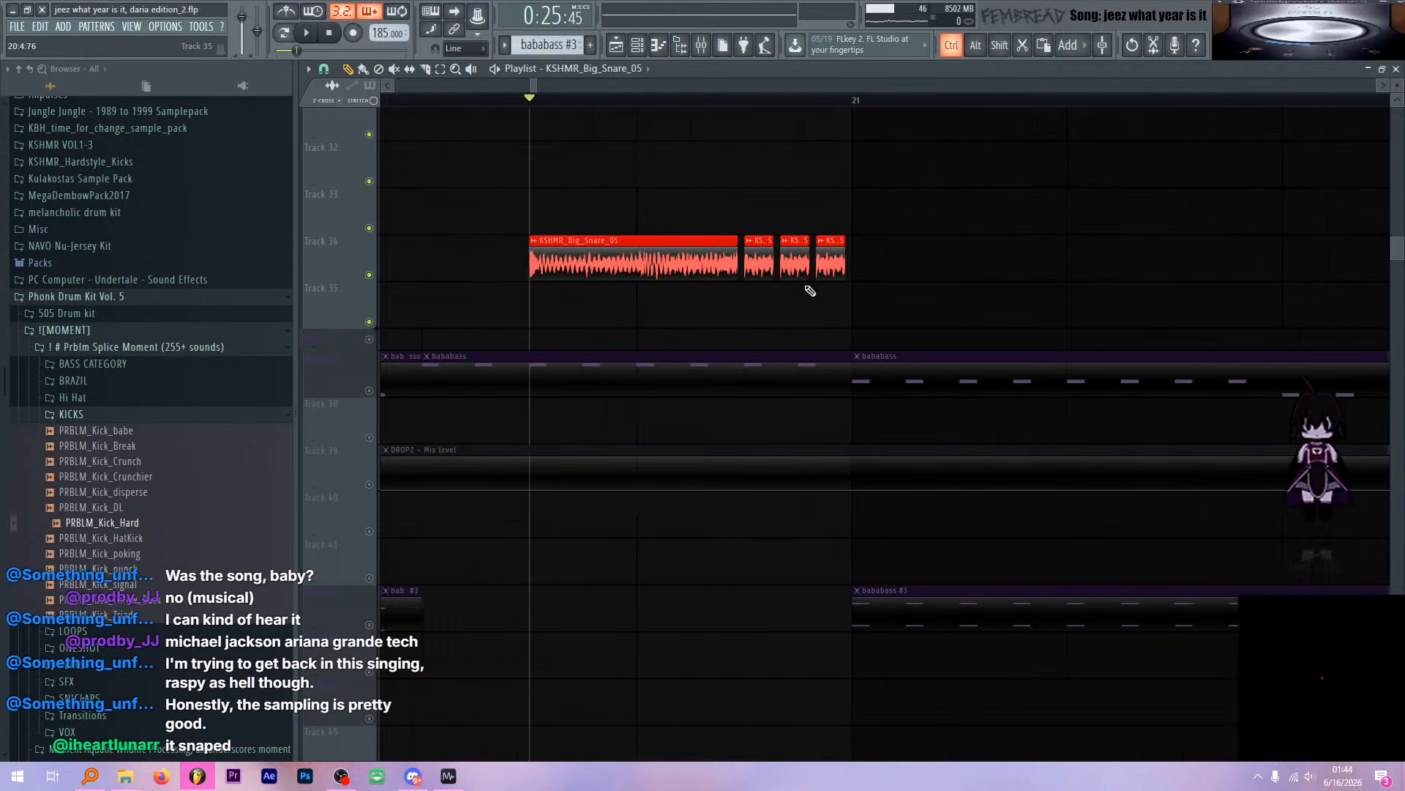
Return to the kick tracks and play the drums from the second active kick in bar 21, focusing on Track 15's layered snare
{"action": "scroll", "coordinate": [797, 221], "scroll_direction": "up", "scroll_amount": 6}
{"action": "scroll", "coordinate": [792, 221], "scroll_direction": "up", "scroll_amount": 9}
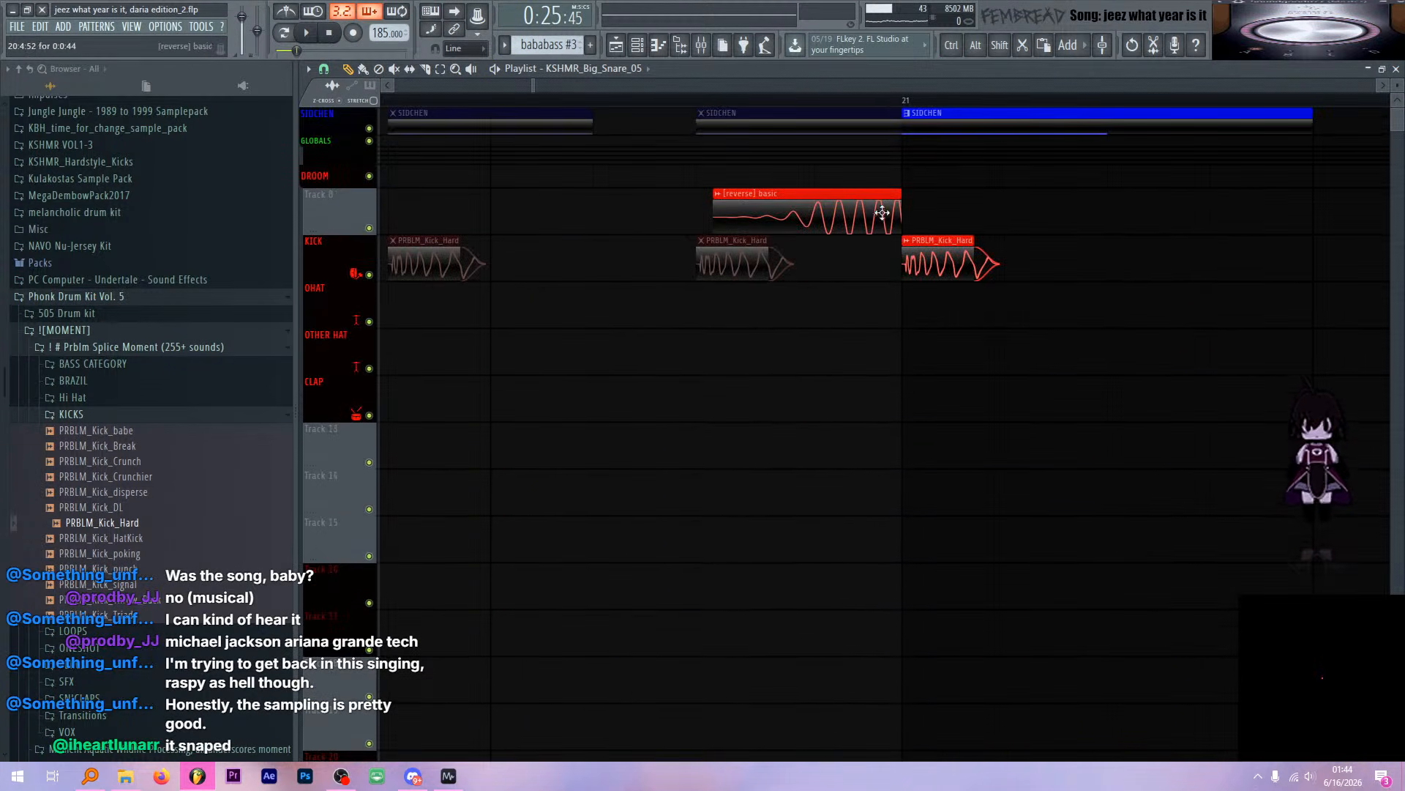
{"action": "left_click", "coordinate": [903, 103]}
{"action": "scroll", "coordinate": [740, 103], "scroll_direction": "down", "scroll_amount": 4}
{"action": "scroll", "coordinate": [805, 183], "scroll_direction": "up", "scroll_amount": 3}
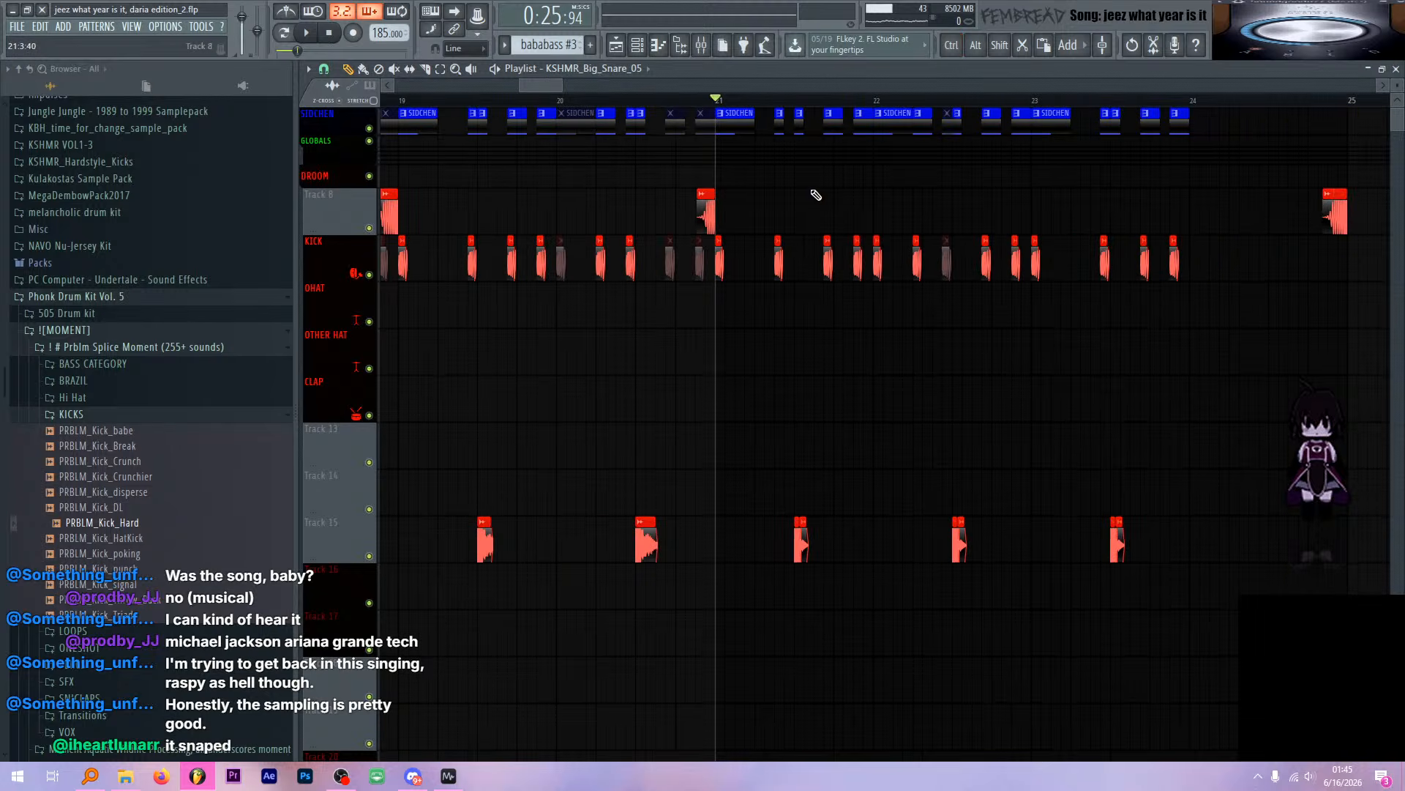
{"action": "left_click", "coordinate": [780, 101]}
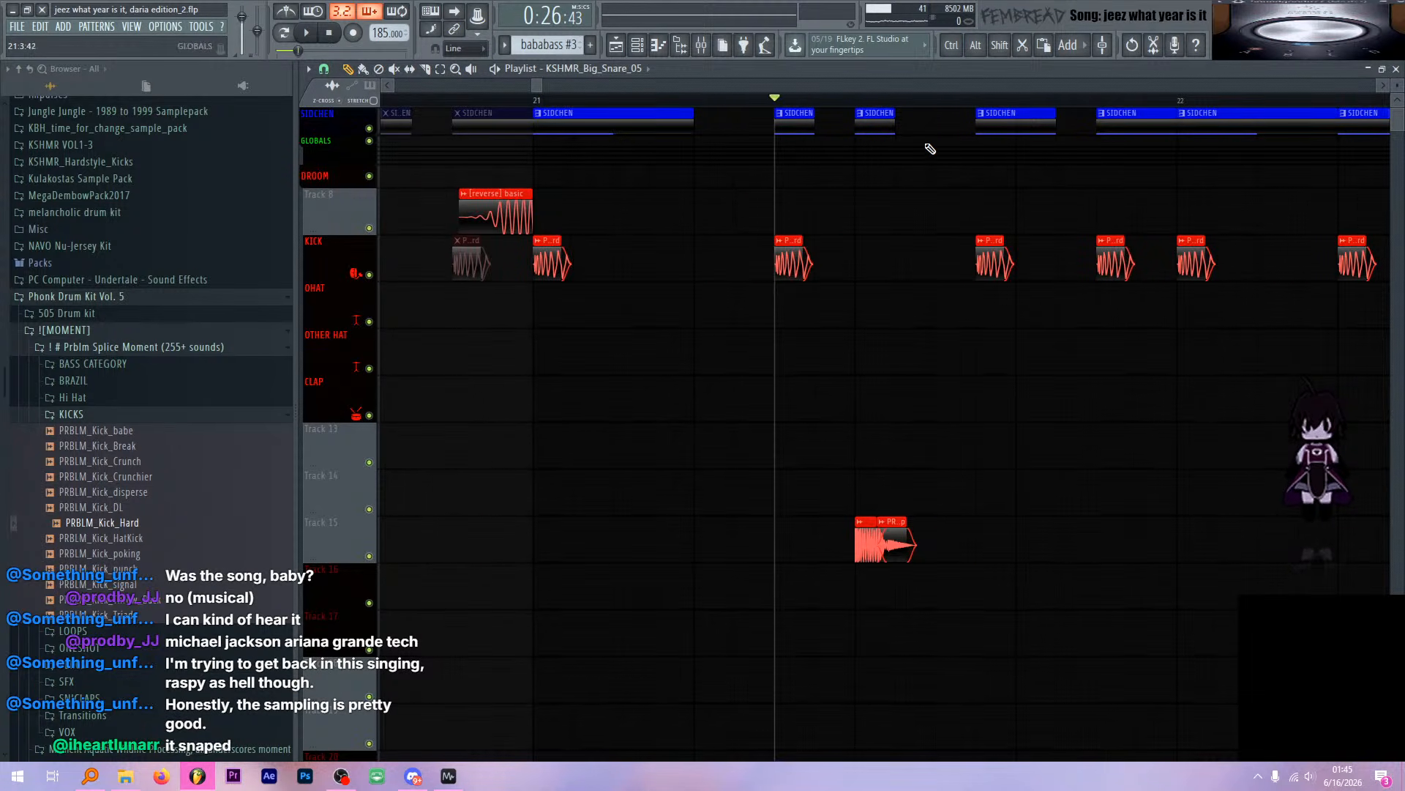
{"action": "scroll", "coordinate": [885, 169], "scroll_direction": "down", "scroll_amount": 3}
{"action": "key", "text": "space"}
{"action": "scroll", "coordinate": [914, 303], "scroll_direction": "up", "scroll_amount": 3}
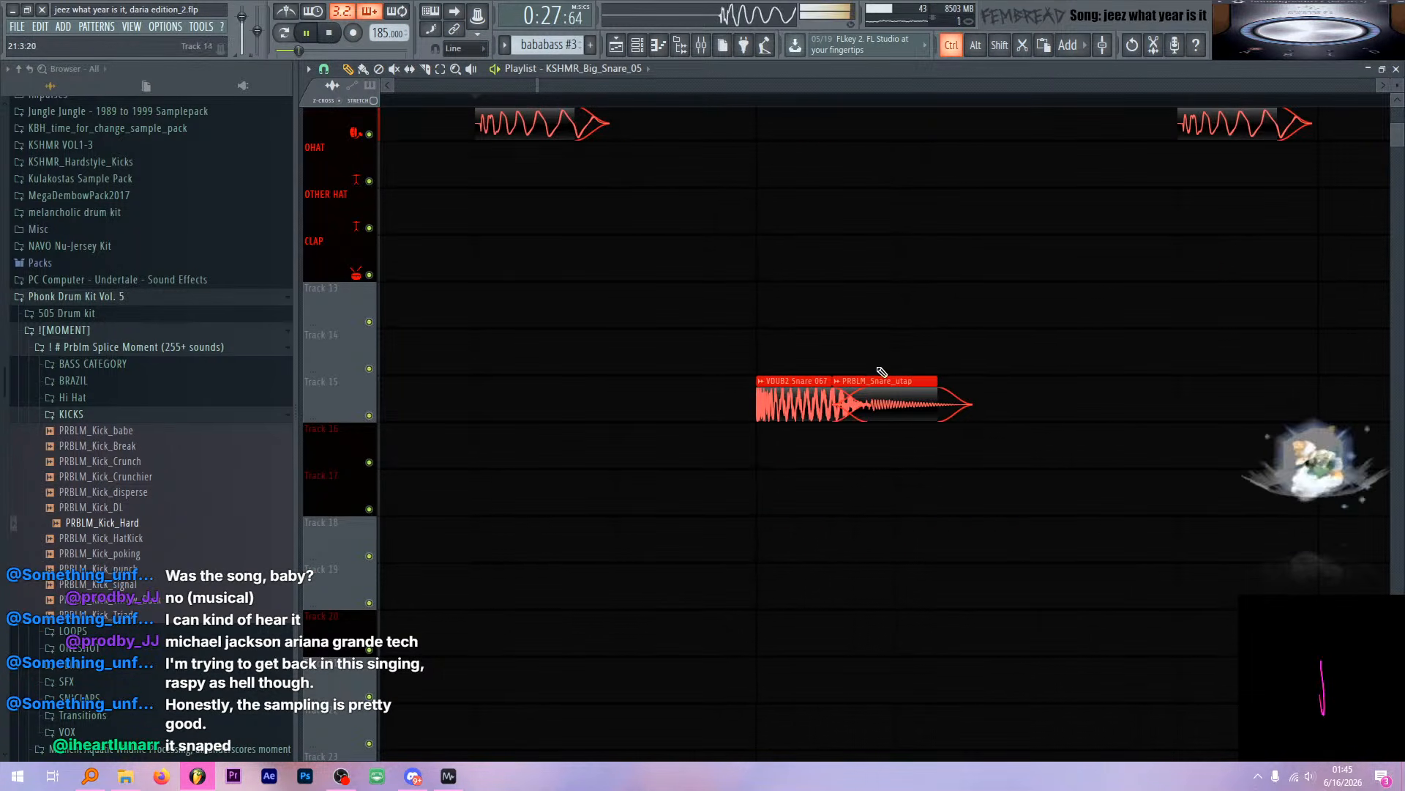
{"action": "key", "text": "space"}
Inspect the PRBLM_Snare_utap clip's sample and miscellaneous settings, preview the sample, and check its mixer track
{"action": "double_click", "coordinate": [893, 410]}
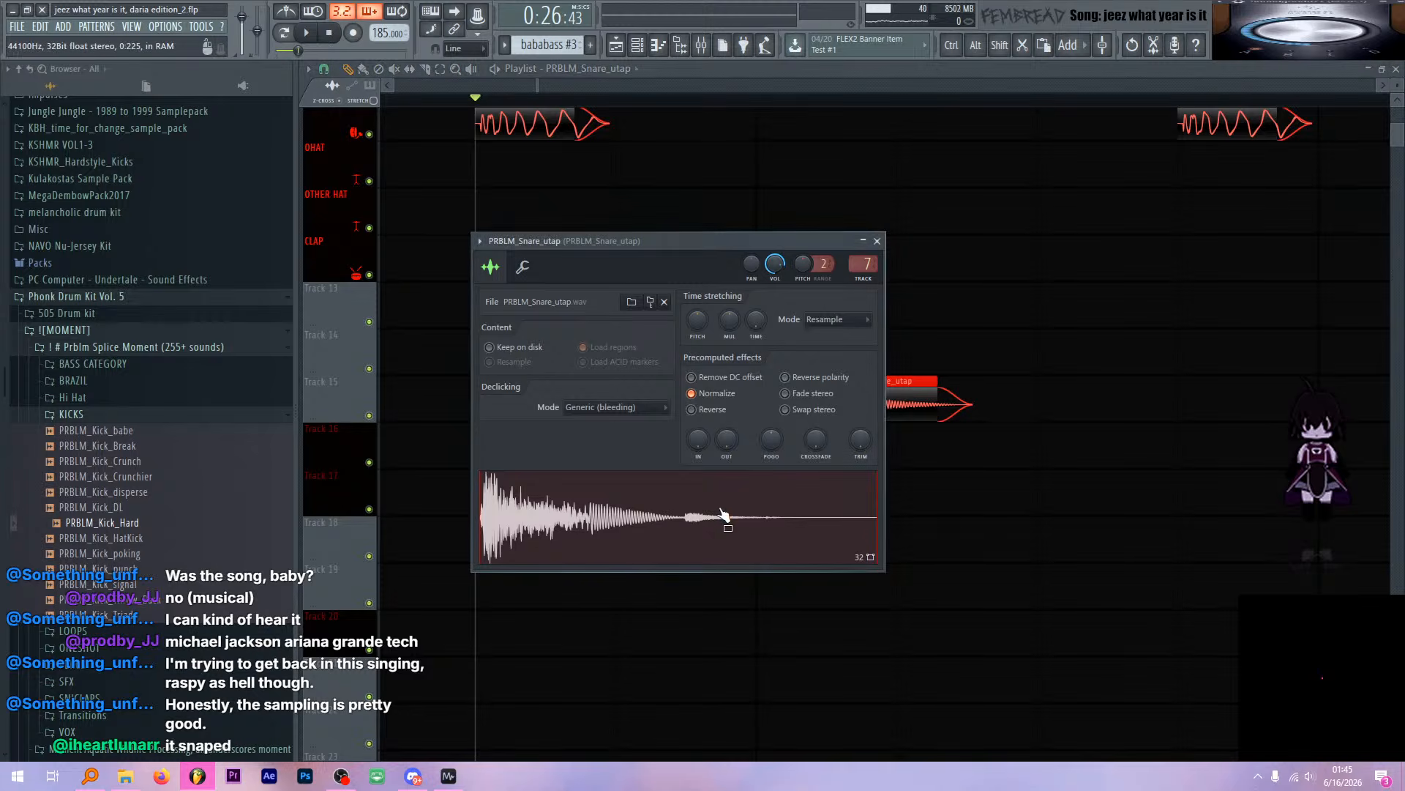
{"action": "left_click", "coordinate": [690, 510]}
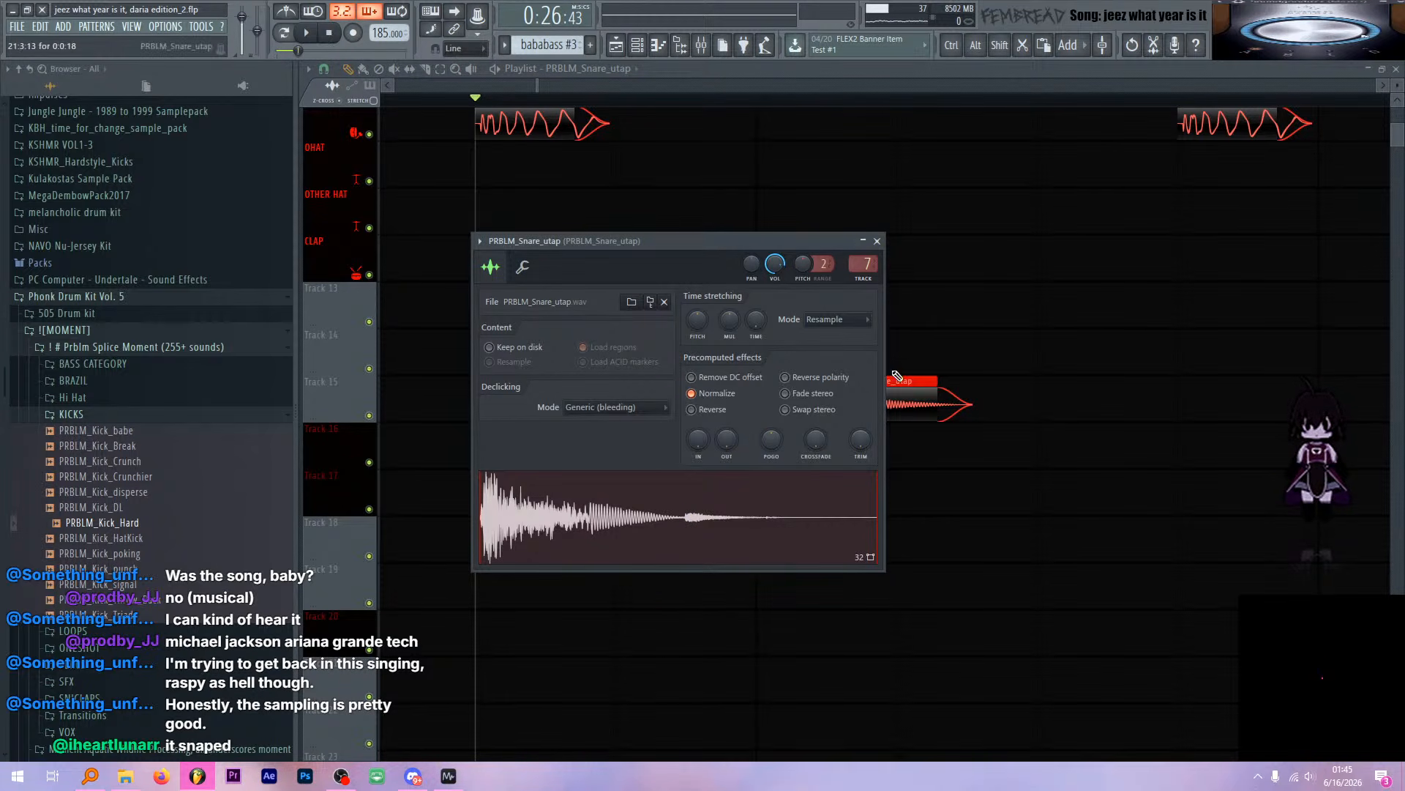
{"action": "left_click", "coordinate": [522, 268]}
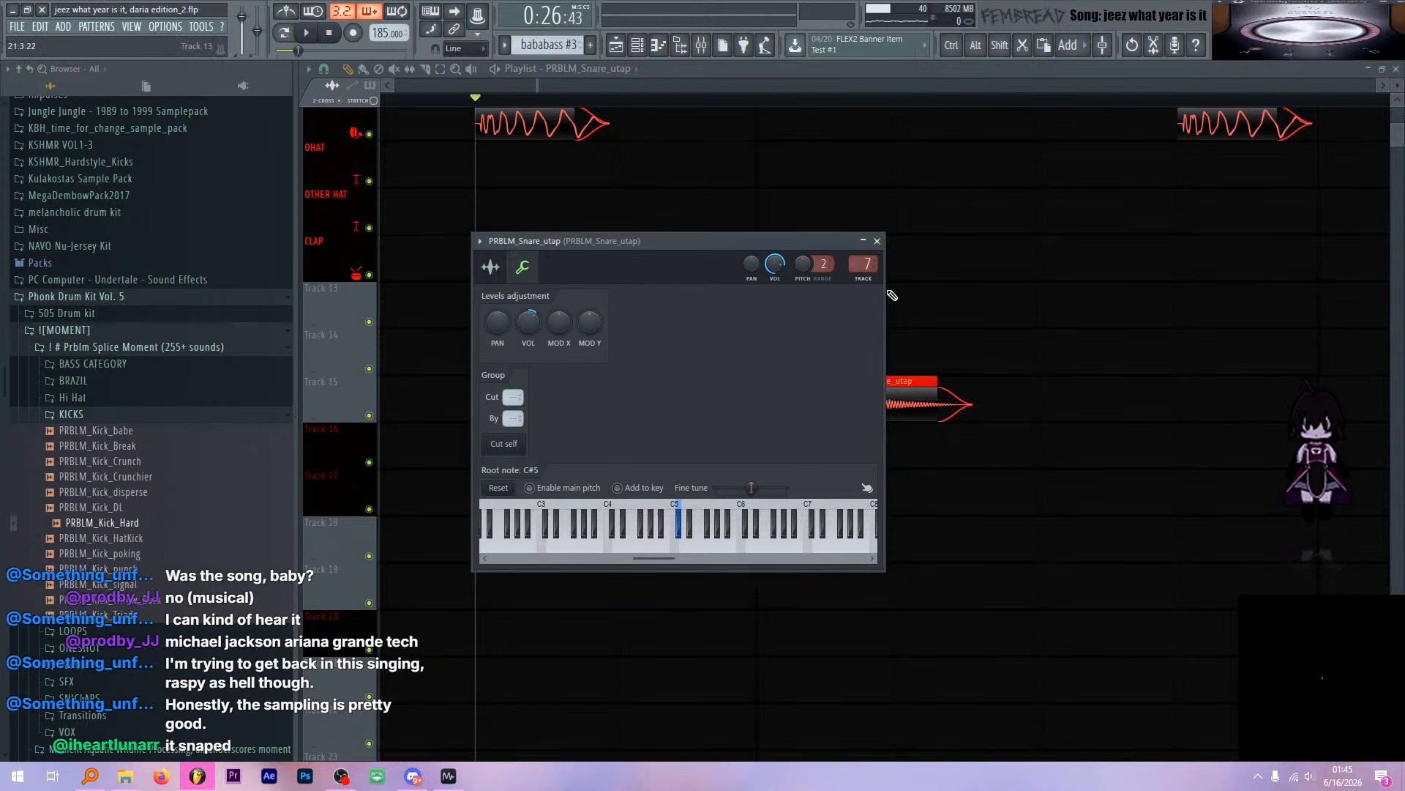
{"action": "left_click", "coordinate": [877, 241]}
{"action": "left_click", "coordinate": [702, 45]}
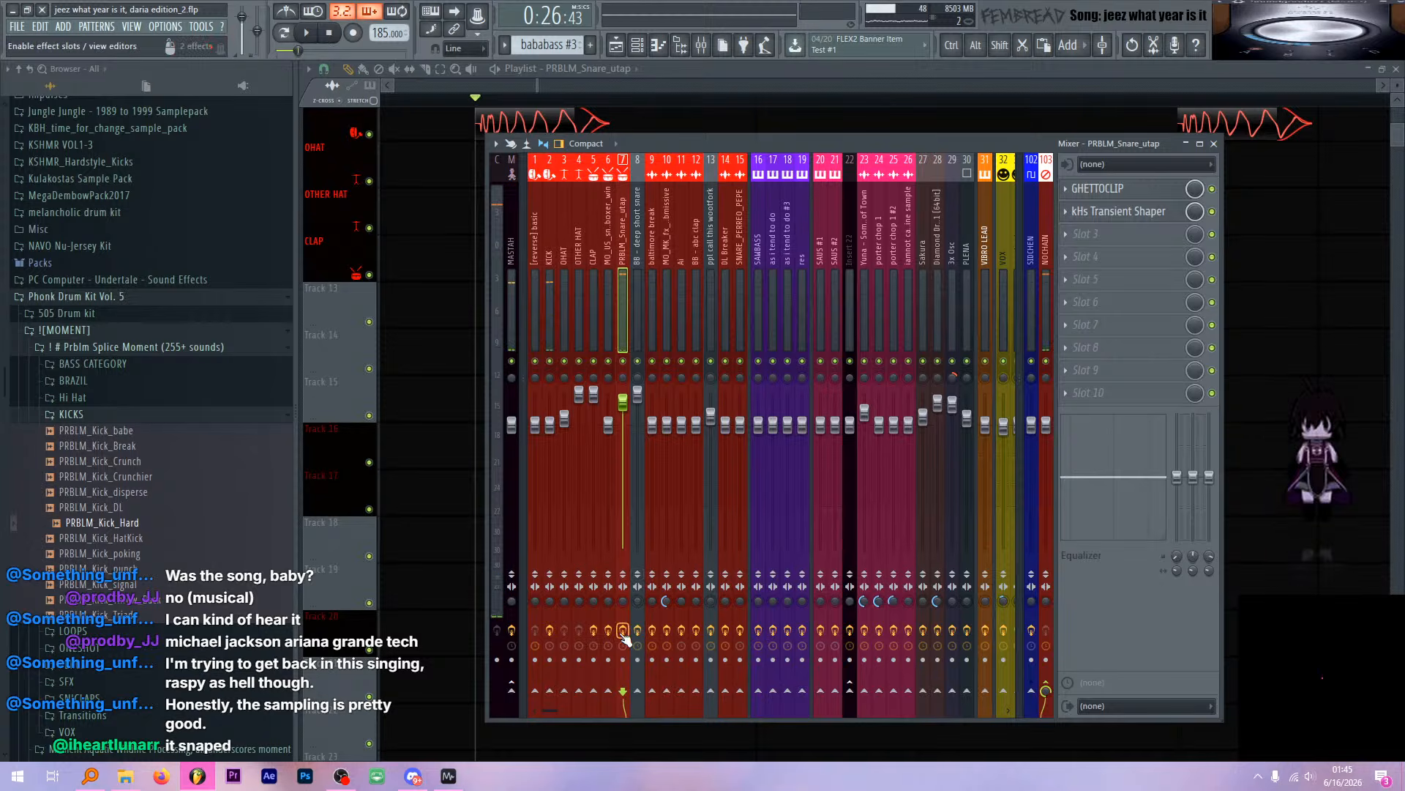
{"action": "left_click", "coordinate": [912, 72]}
Inspect the VDUB2 Snare 067 clip's sample settings and declicking mode alongside the adjoining PRBLM_Snare_utap clip, closing the settings
{"action": "double_click", "coordinate": [806, 397]}
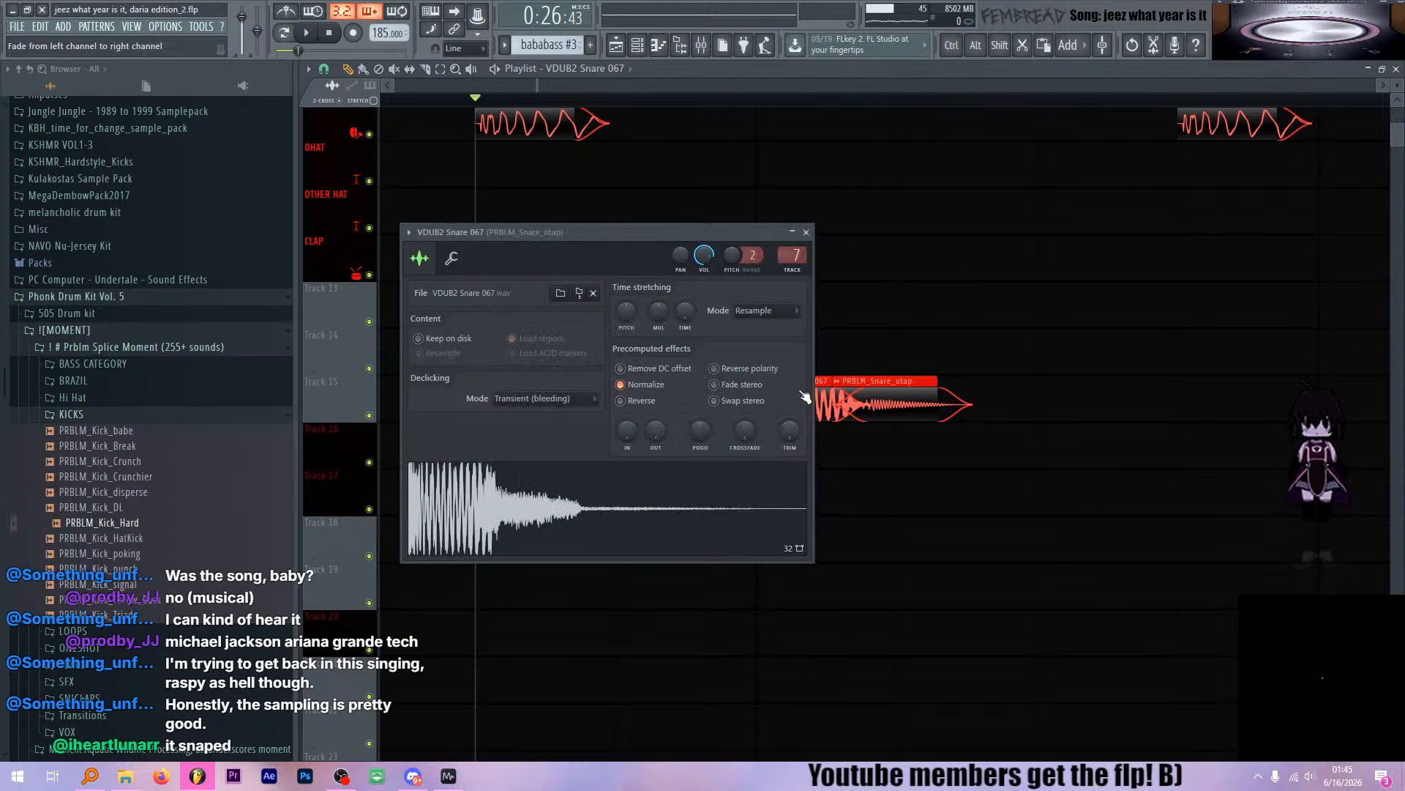
{"action": "left_click", "coordinate": [806, 232]}
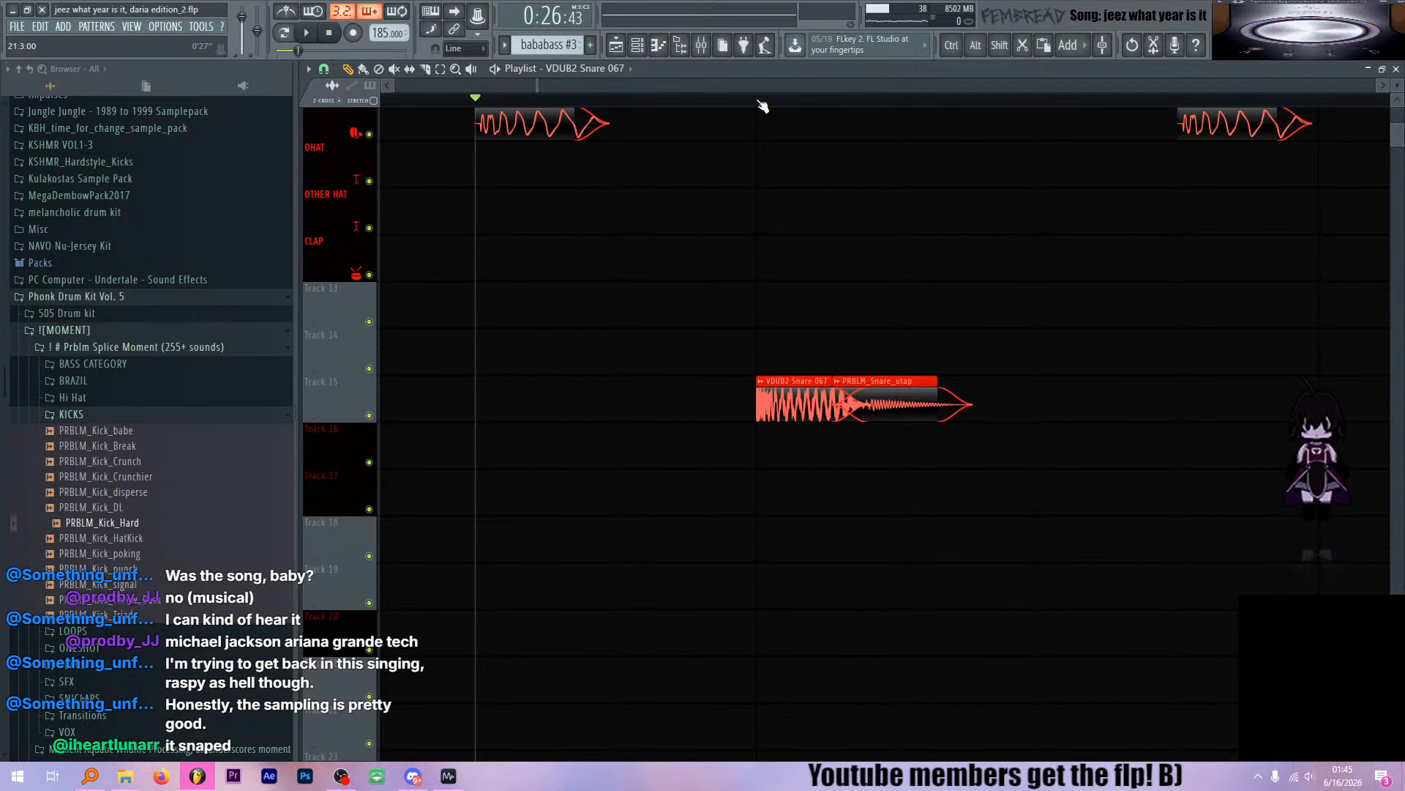
{"action": "double_click", "coordinate": [917, 423]}
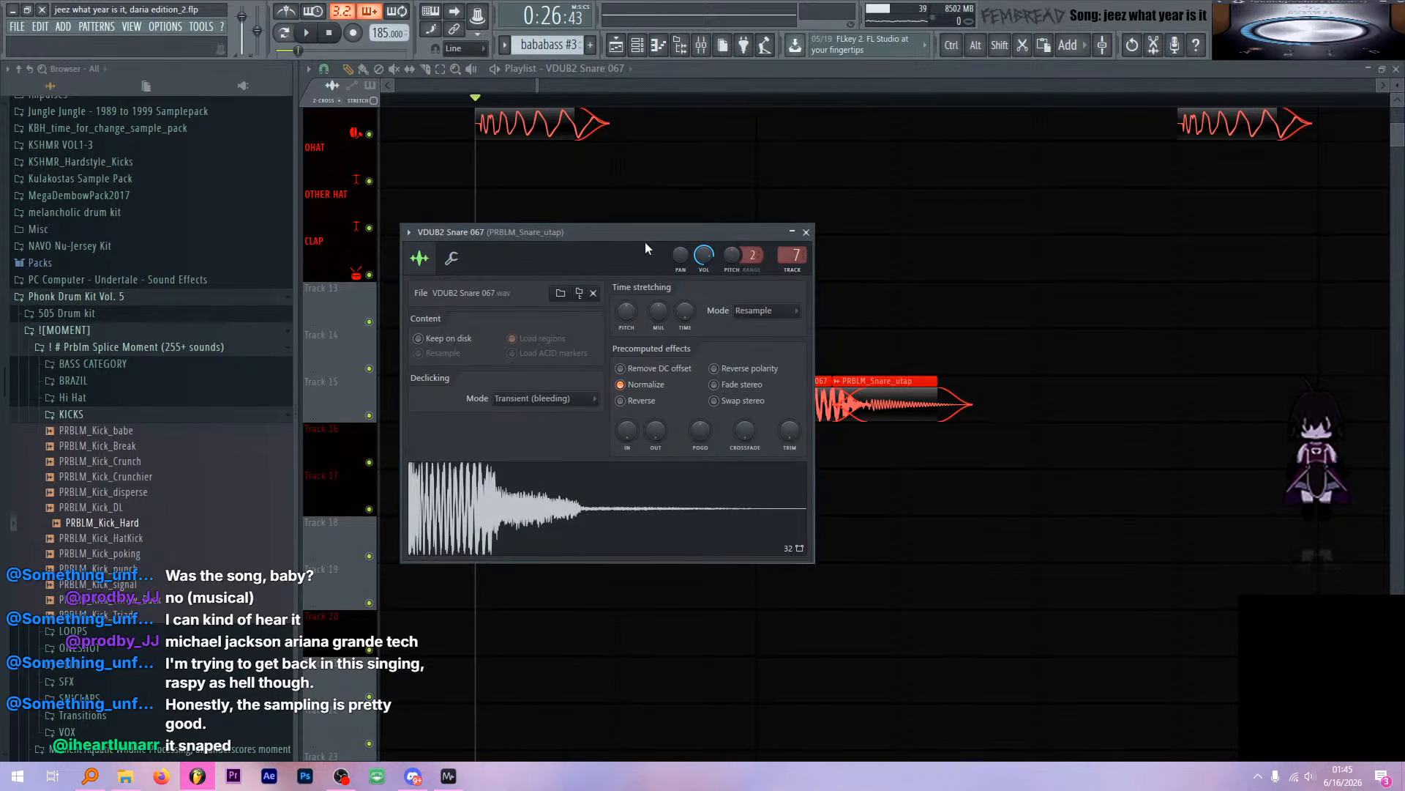
{"action": "left_click_drag", "start_coordinate": [600, 233], "coordinate": [757, 494]}
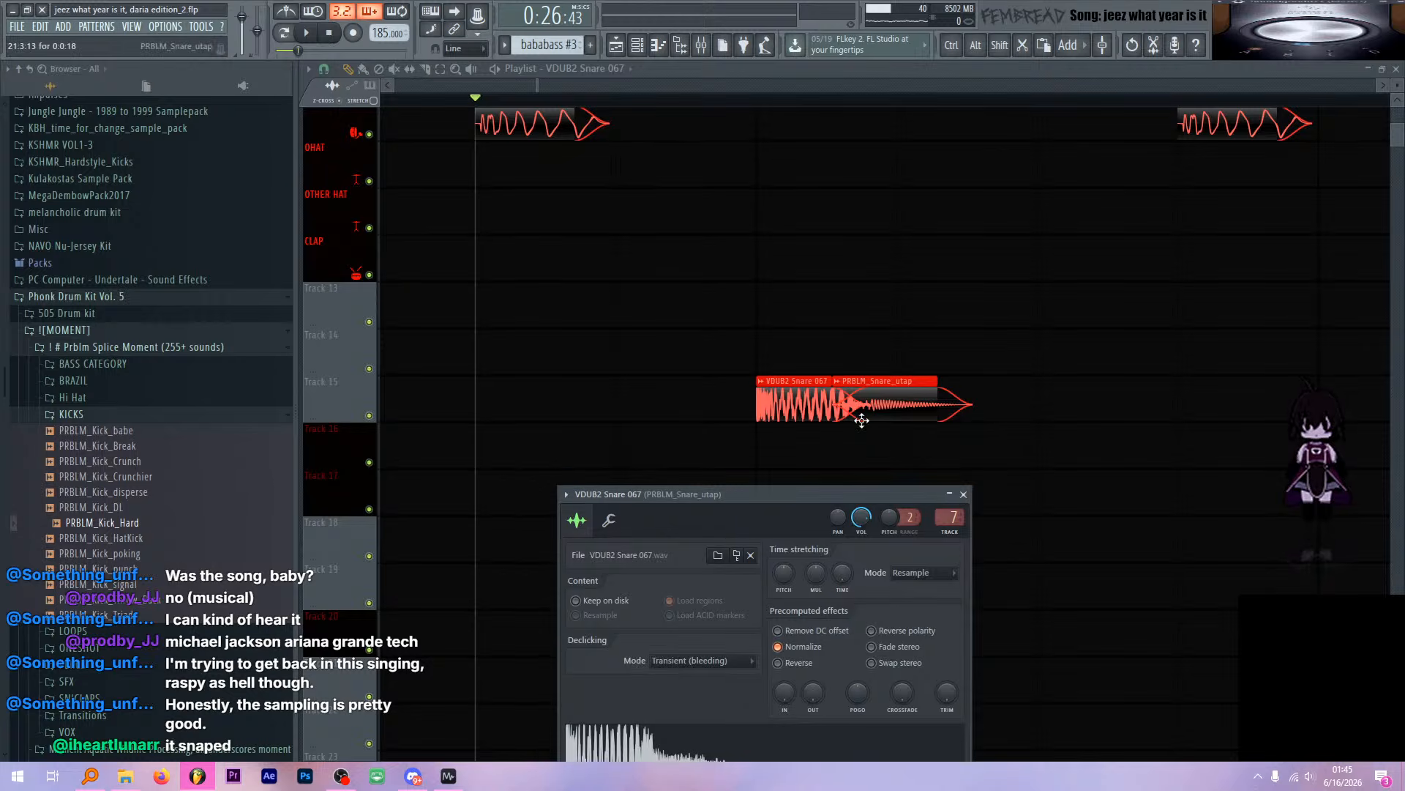
{"action": "left_click", "coordinate": [710, 660]}
{"action": "left_click", "coordinate": [715, 661]}
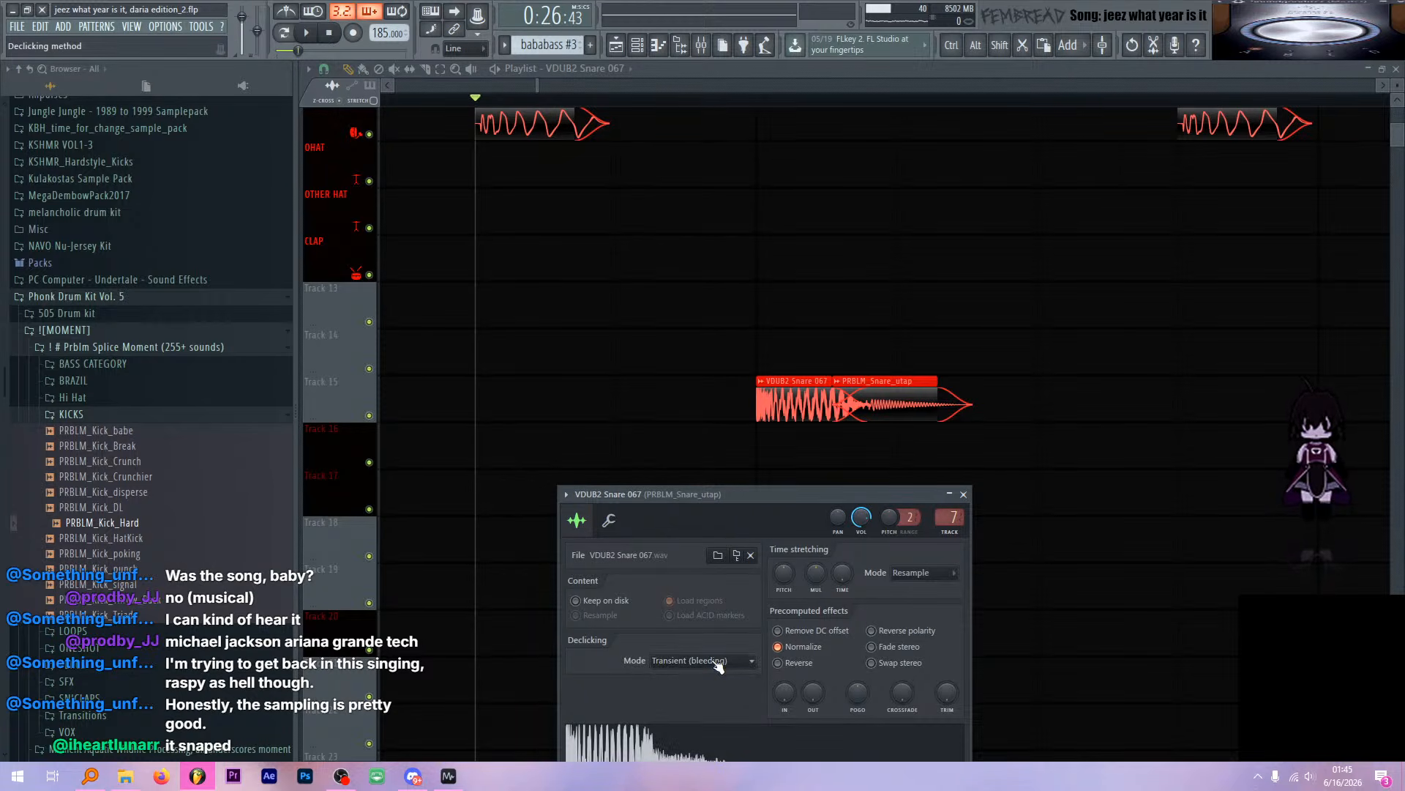
{"action": "double_click", "coordinate": [894, 385]}
{"action": "left_click", "coordinate": [877, 240]}
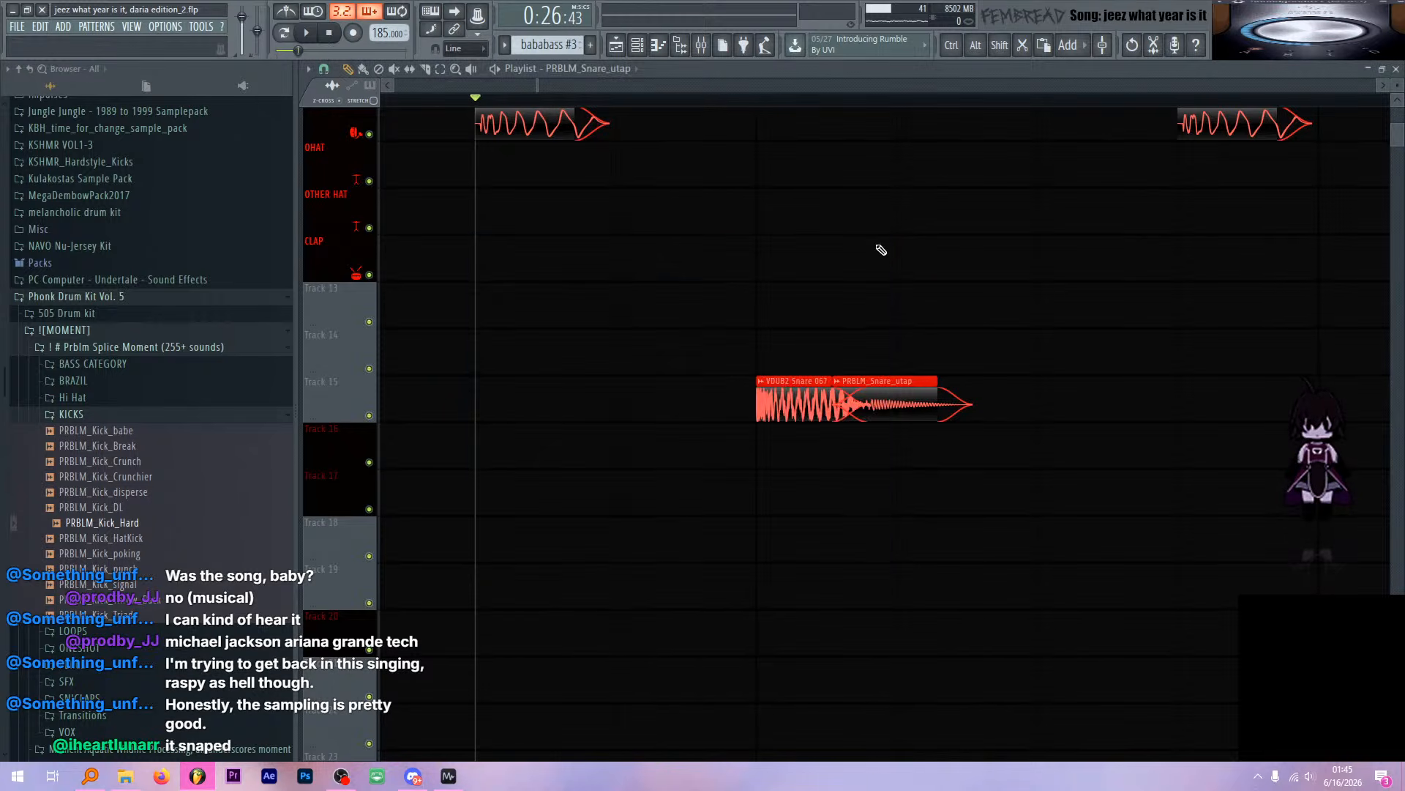
Play the layered snare in bar 21 and compare its mixer track with GHETTOCLIP and kHs Transient Shaper bypassed and re-enabled
{"action": "left_click", "coordinate": [766, 101]}
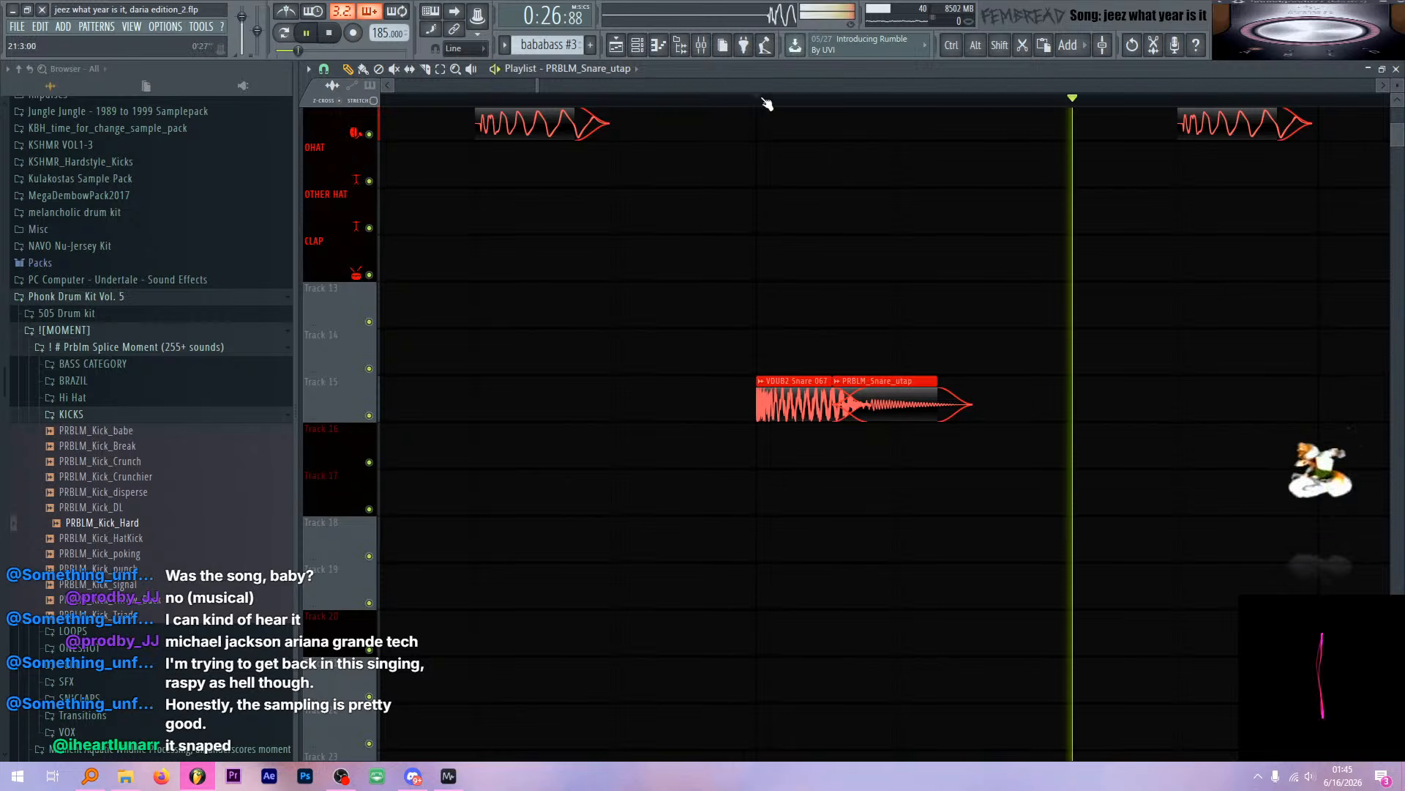
{"action": "left_click", "coordinate": [704, 51]}
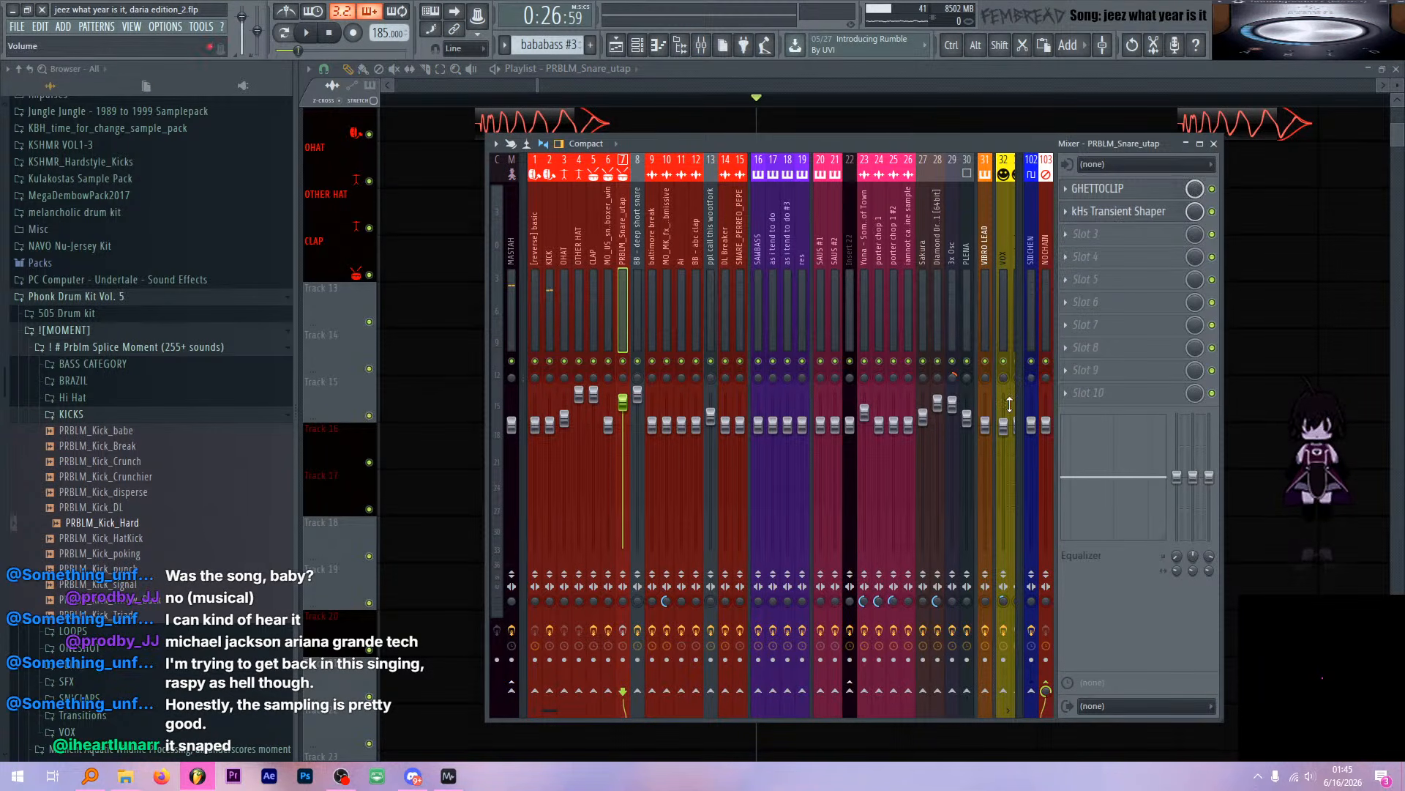
{"action": "left_click", "coordinate": [1164, 189]}
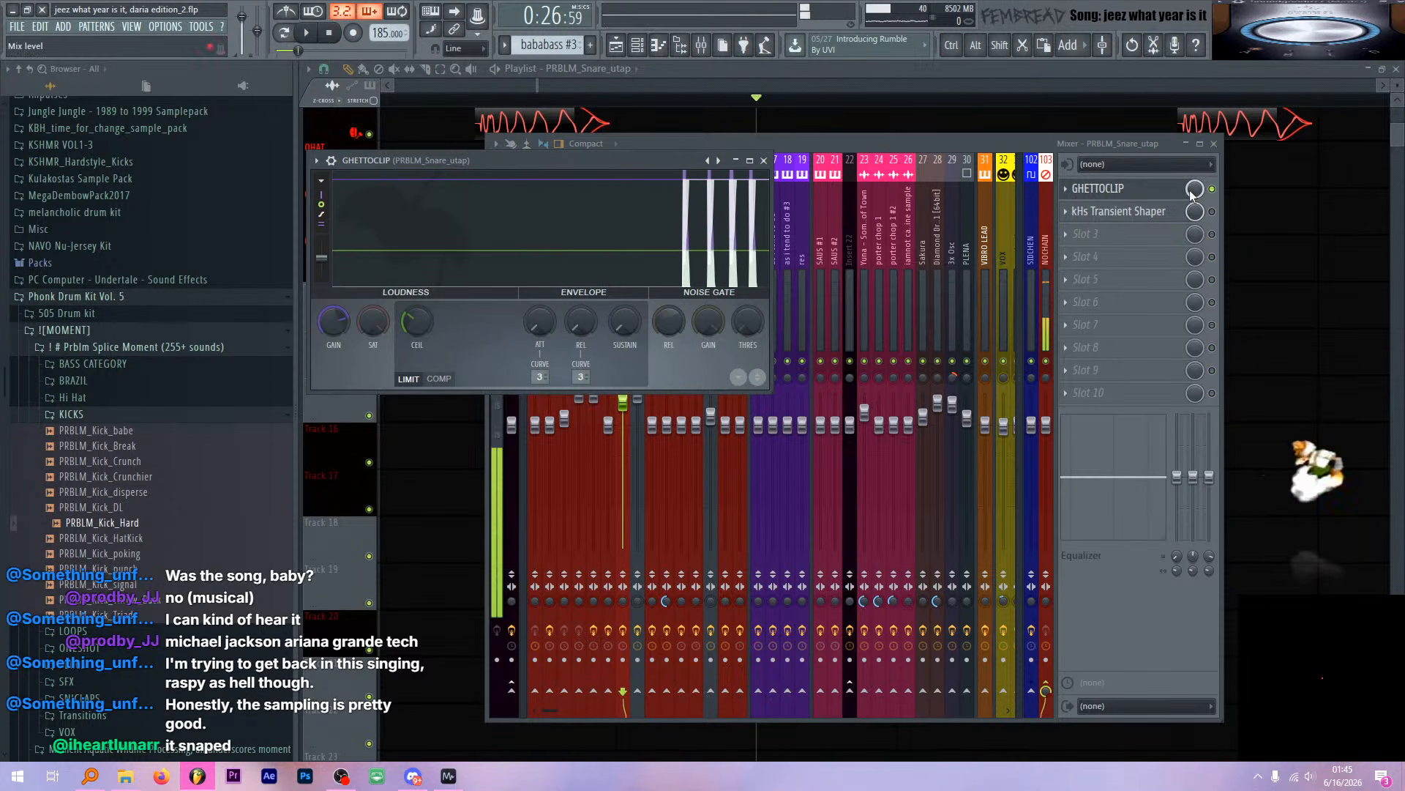
{"action": "left_click", "coordinate": [1213, 190]}
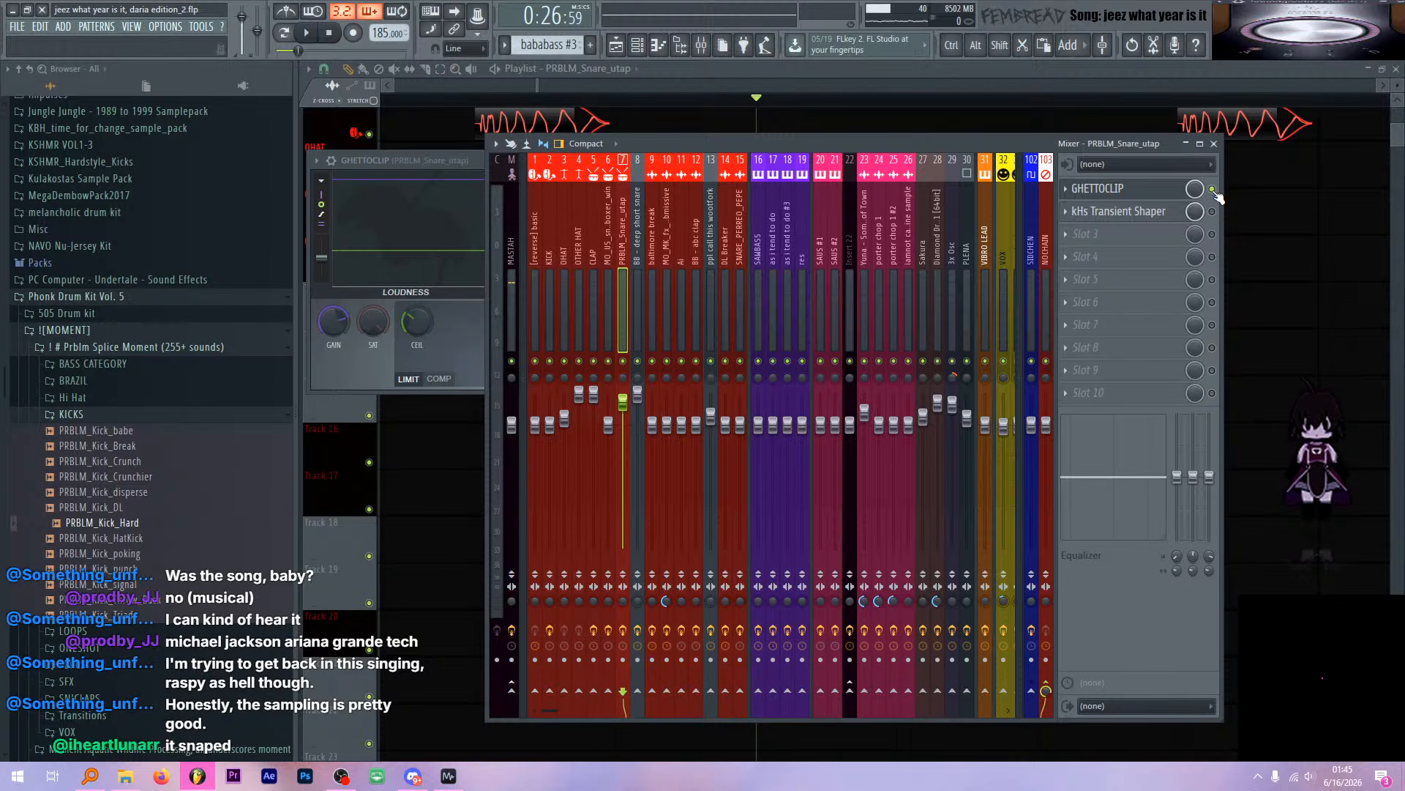
{"action": "left_click", "coordinate": [1212, 212]}
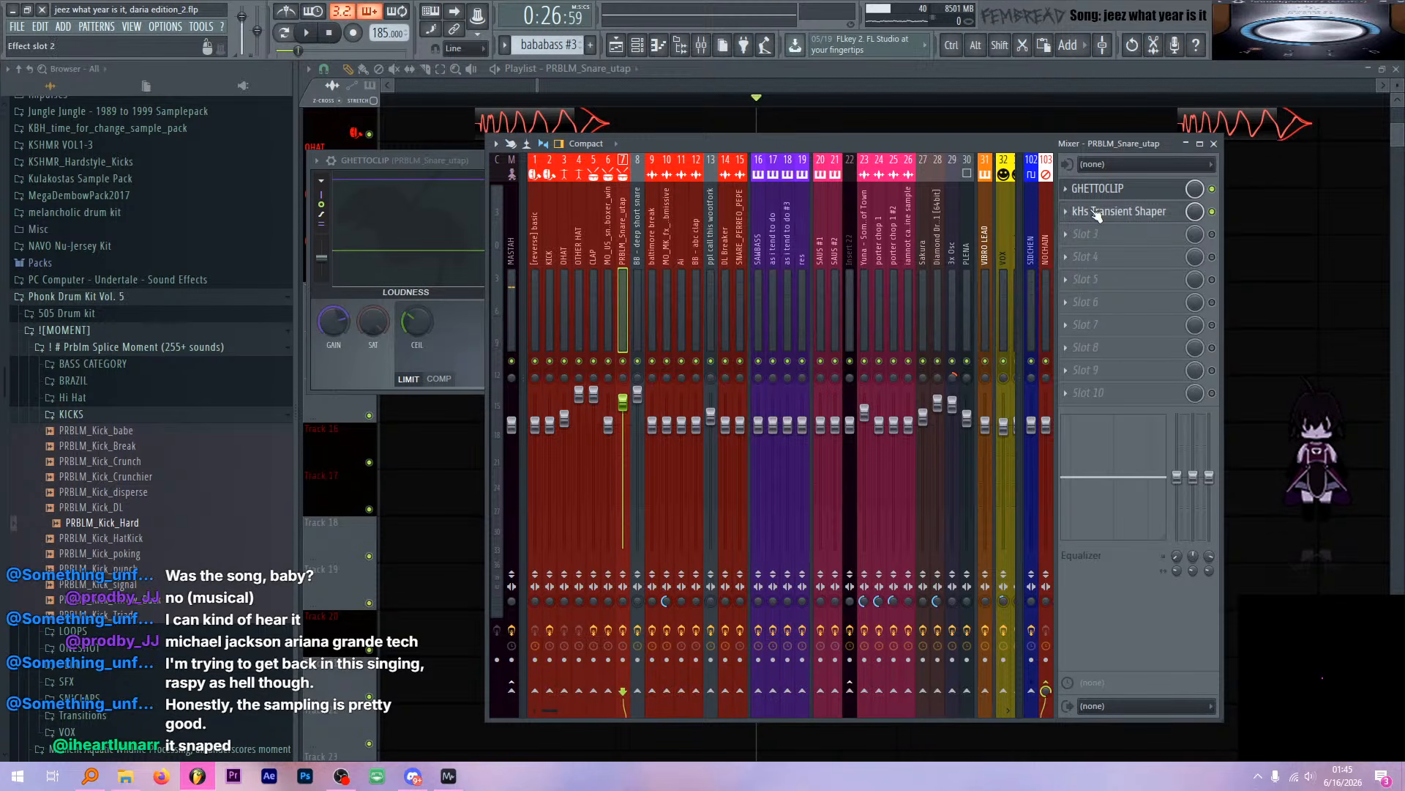
Inspect the kHs Transient Shaper settings on the PRBLM_Snare_utap mixer track, closing the plugin and the mixer
{"action": "left_click", "coordinate": [1160, 217]}
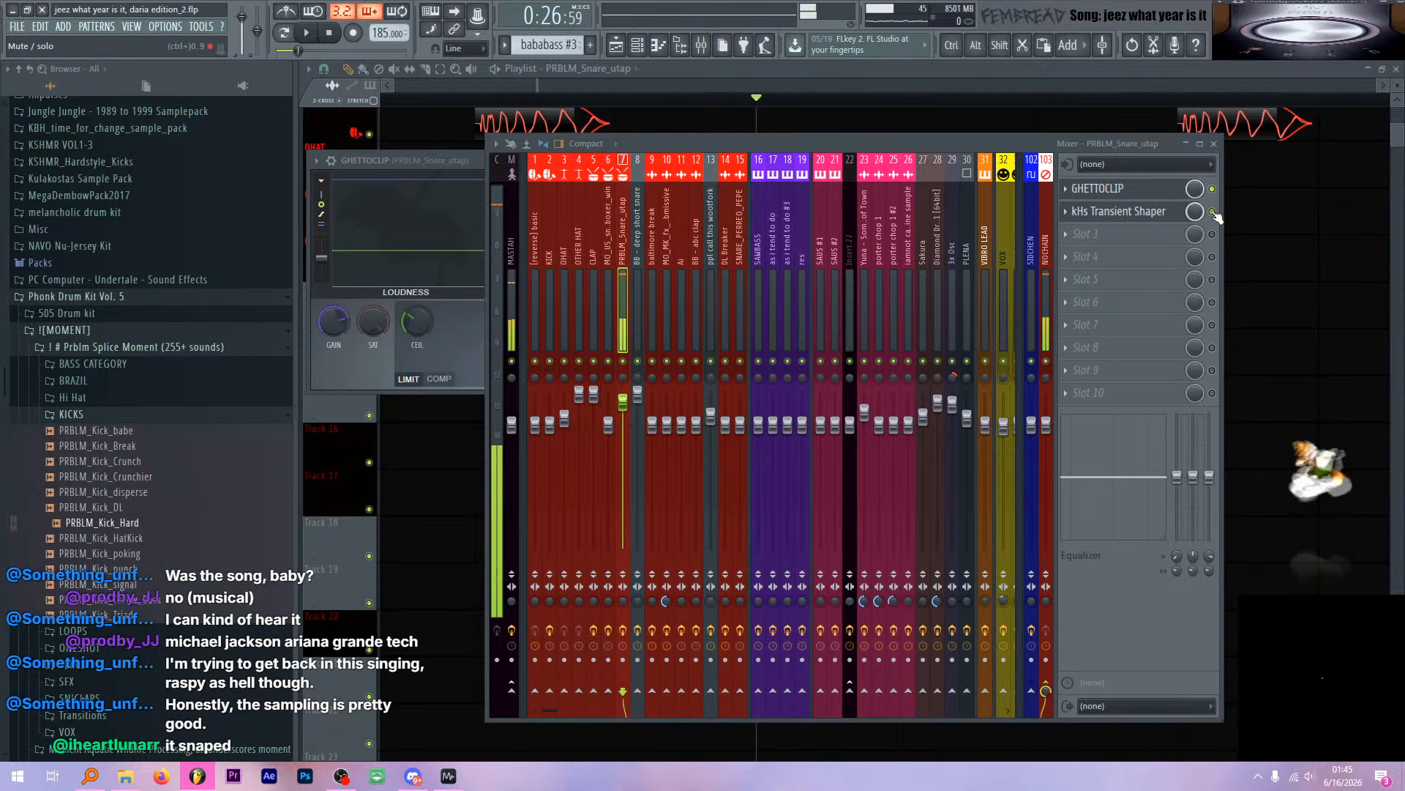
{"action": "left_click", "coordinate": [1167, 211]}
{"action": "left_click", "coordinate": [1167, 210]}
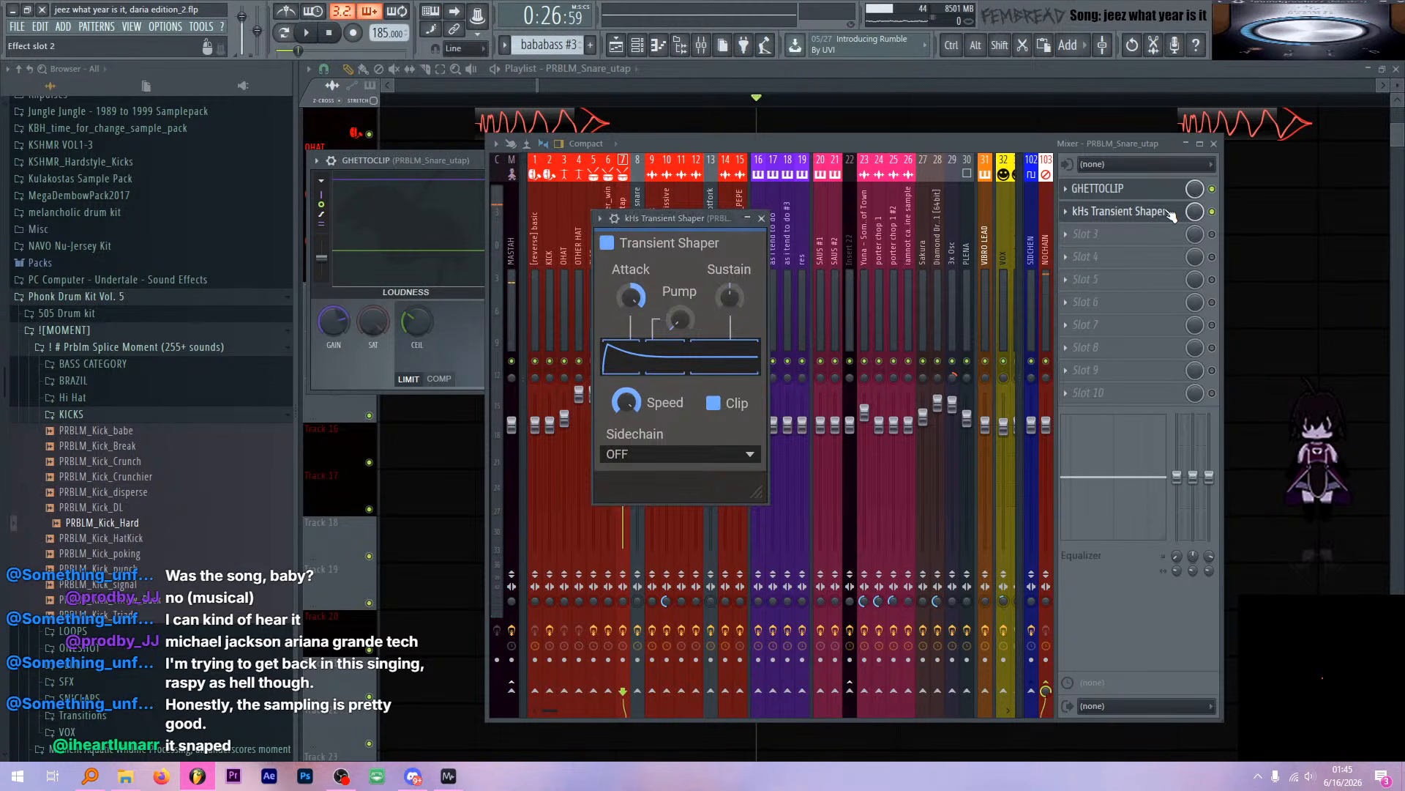
{"action": "left_click", "coordinate": [1162, 197]}
{"action": "left_click", "coordinate": [1160, 204]}
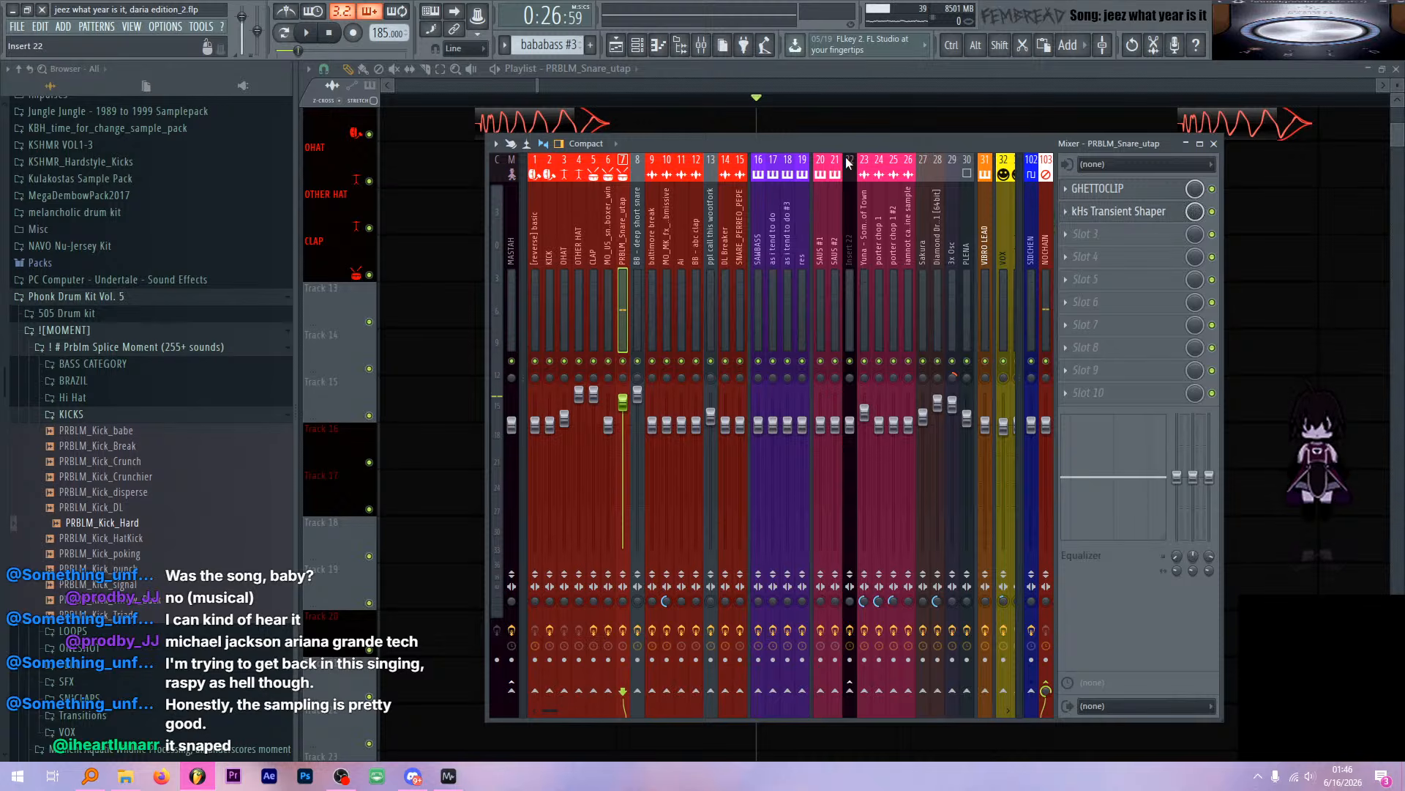
{"action": "key", "text": "F9"}
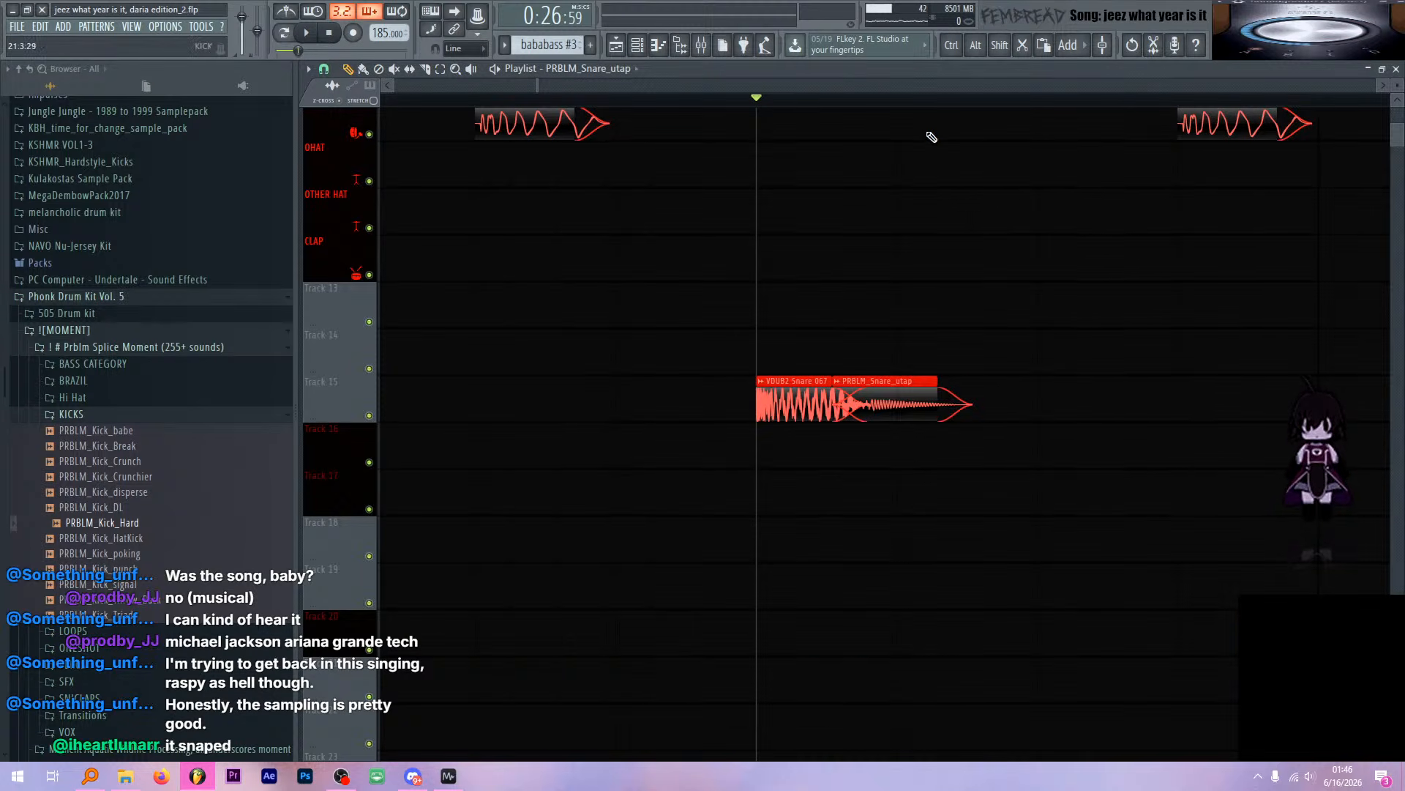
Turn the muted bass and synth playlist tracks back on from the BASS group while keeping the drums active
{"action": "scroll", "coordinate": [904, 165], "scroll_direction": "down", "scroll_amount": 2}
{"action": "scroll", "coordinate": [865, 192], "scroll_direction": "down", "scroll_amount": 3}
{"action": "scroll", "coordinate": [900, 230], "scroll_direction": "up", "scroll_amount": 3}
{"action": "scroll", "coordinate": [900, 240], "scroll_direction": "down", "scroll_amount": 6}
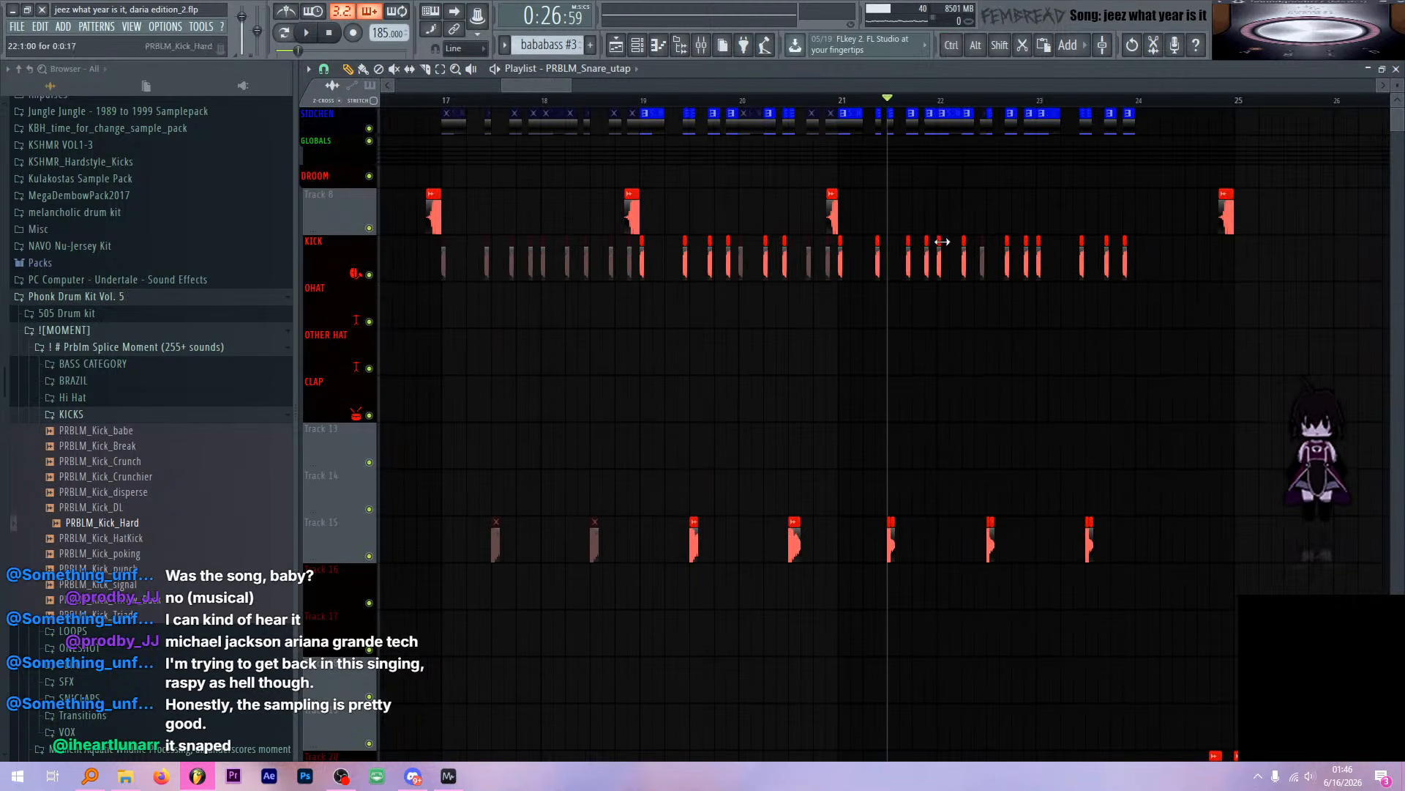
{"action": "scroll", "coordinate": [981, 268], "scroll_direction": "down", "scroll_amount": 5}
{"action": "scroll", "coordinate": [1032, 292], "scroll_direction": "up", "scroll_amount": 1}
{"action": "scroll", "coordinate": [1037, 296], "scroll_direction": "up", "scroll_amount": 2}
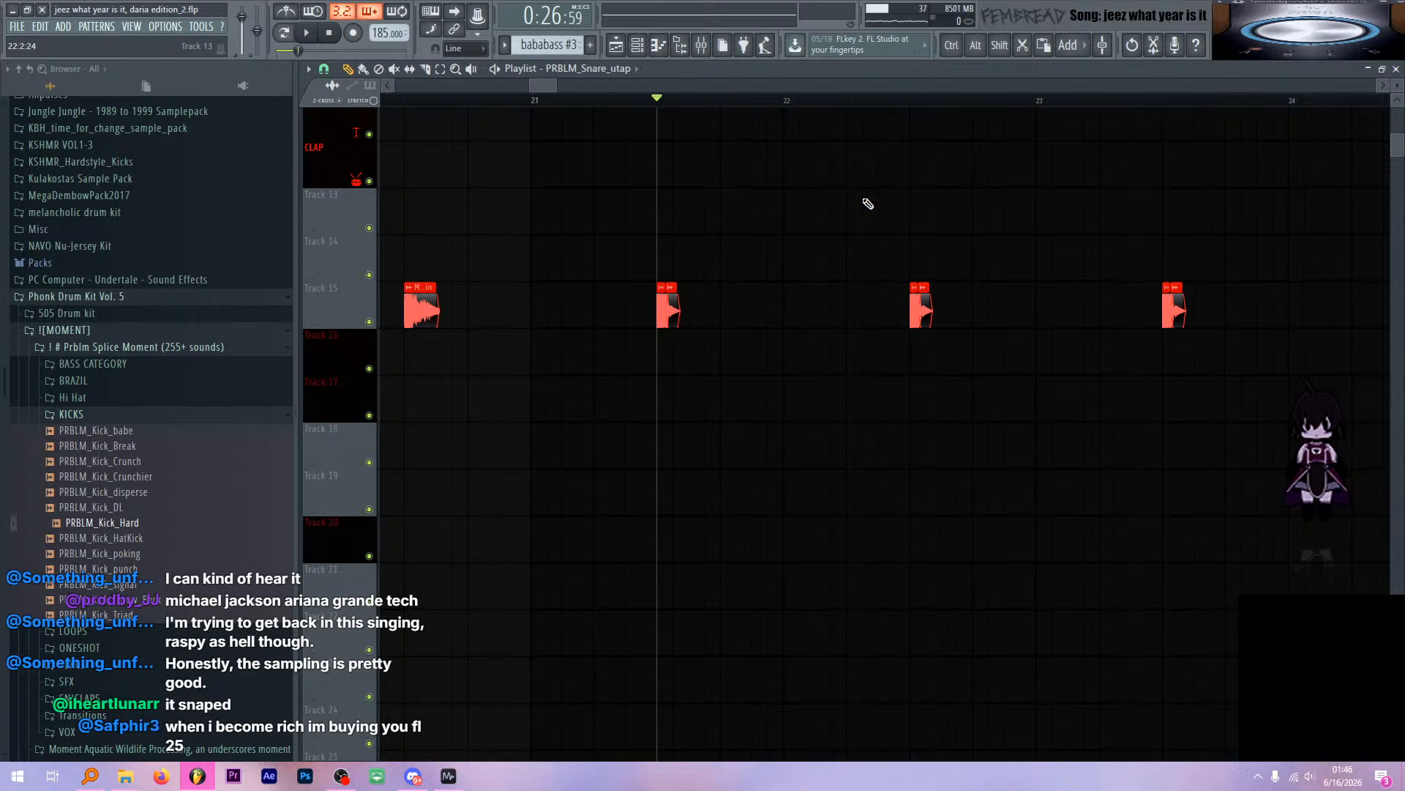
{"action": "scroll", "coordinate": [834, 207], "scroll_direction": "up", "scroll_amount": 5}
{"action": "scroll", "coordinate": [761, 282], "scroll_direction": "down", "scroll_amount": 12}
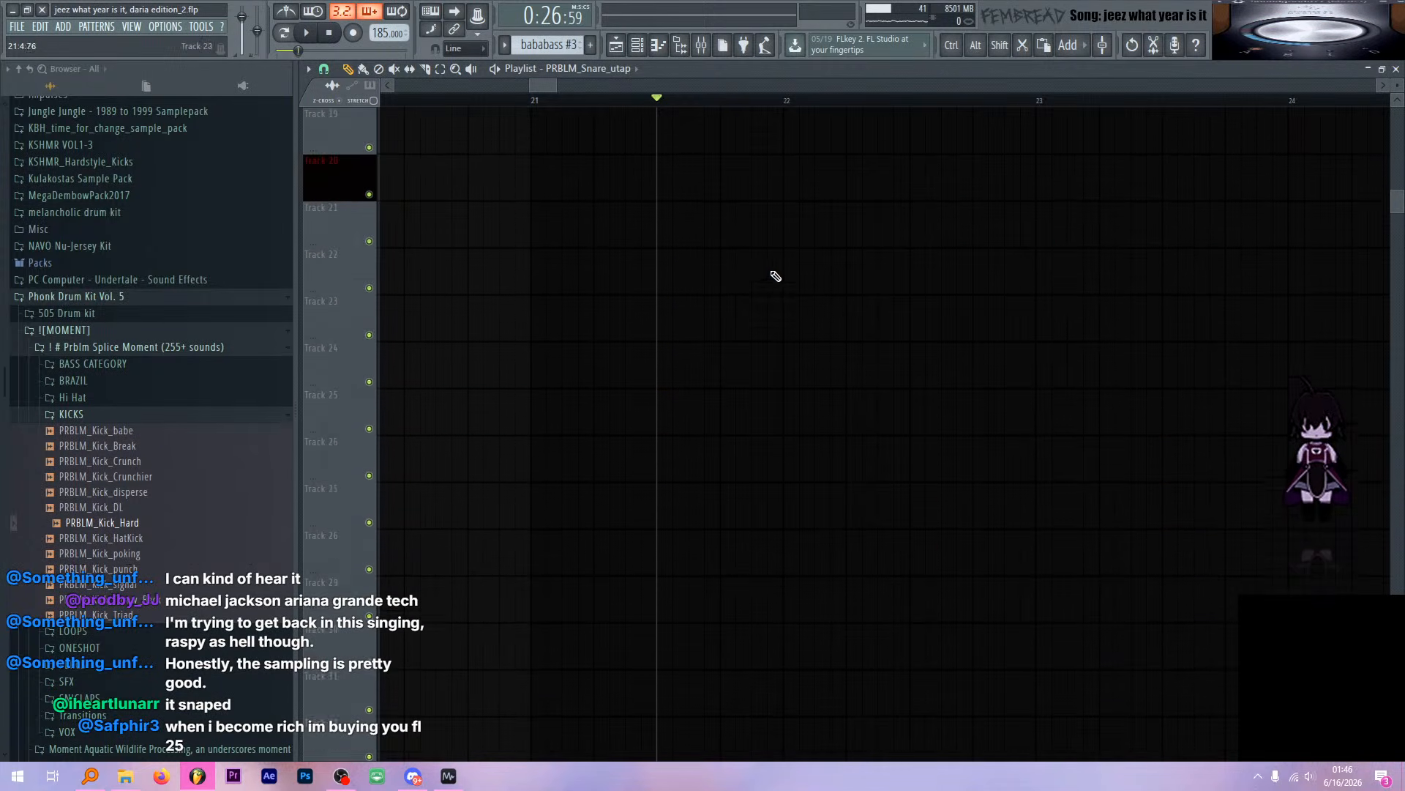
{"action": "scroll", "coordinate": [776, 276], "scroll_direction": "down", "scroll_amount": 10}
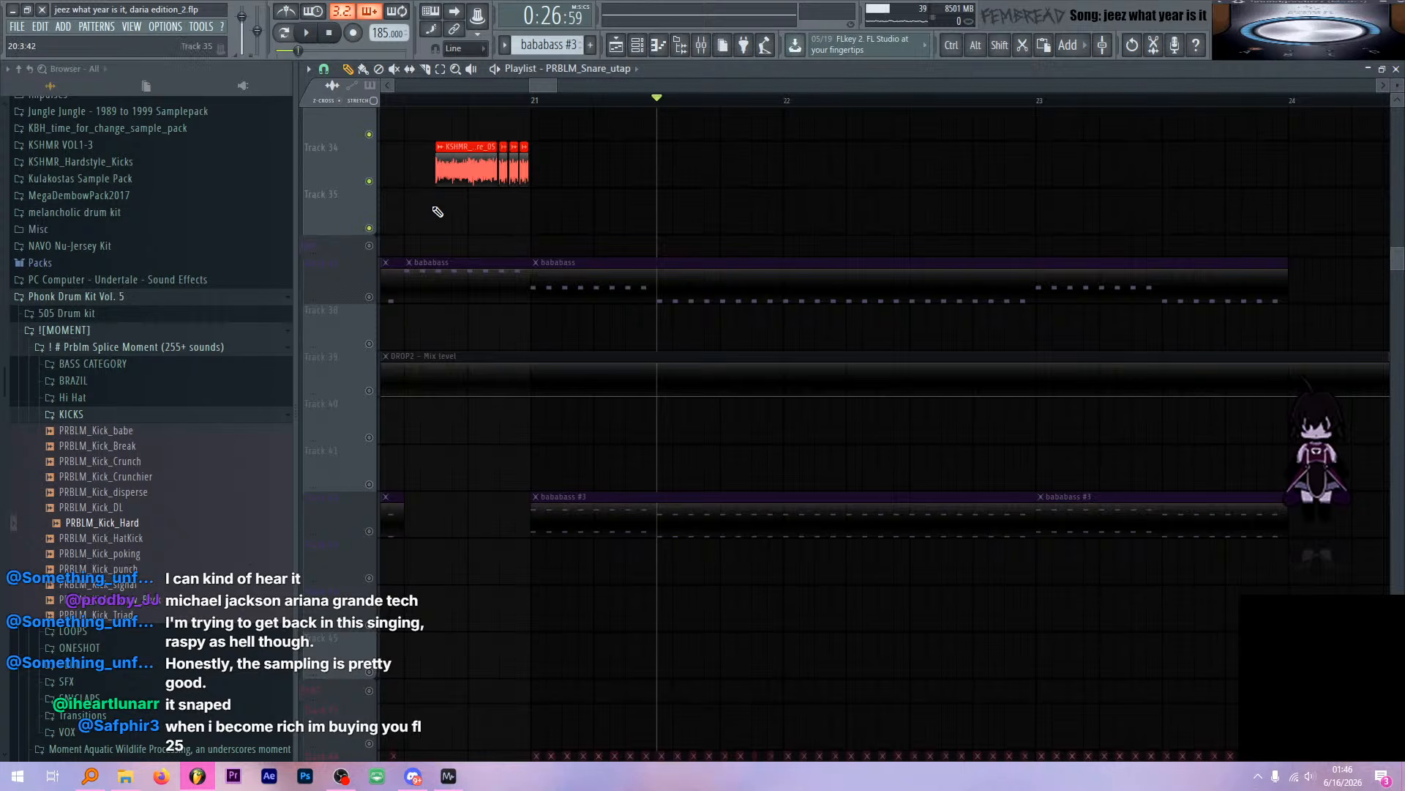
{"action": "left_click", "coordinate": [369, 246], "text": "ctrl"}
{"action": "left_click", "coordinate": [369, 246], "text": "ctrl"}
{"action": "scroll", "coordinate": [685, 267], "scroll_direction": "down", "scroll_amount": 4, "text": "ctrl"}
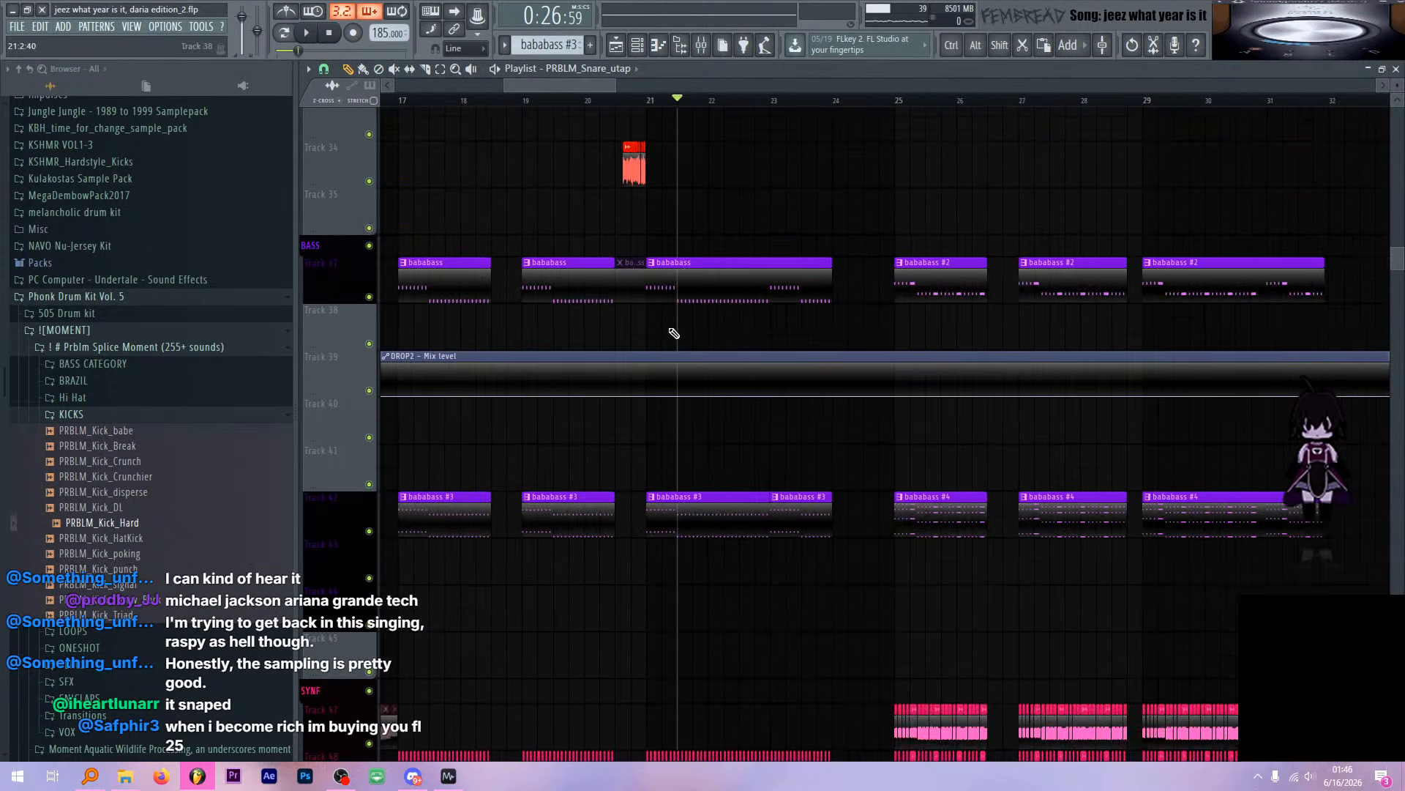
Look over the drum and bass arrangement around bars 17 to 31 and place the playhead at bar 19
{"action": "scroll", "coordinate": [674, 322], "scroll_direction": "down", "scroll_amount": 8}
{"action": "scroll", "coordinate": [703, 308], "scroll_direction": "up", "scroll_amount": 20}
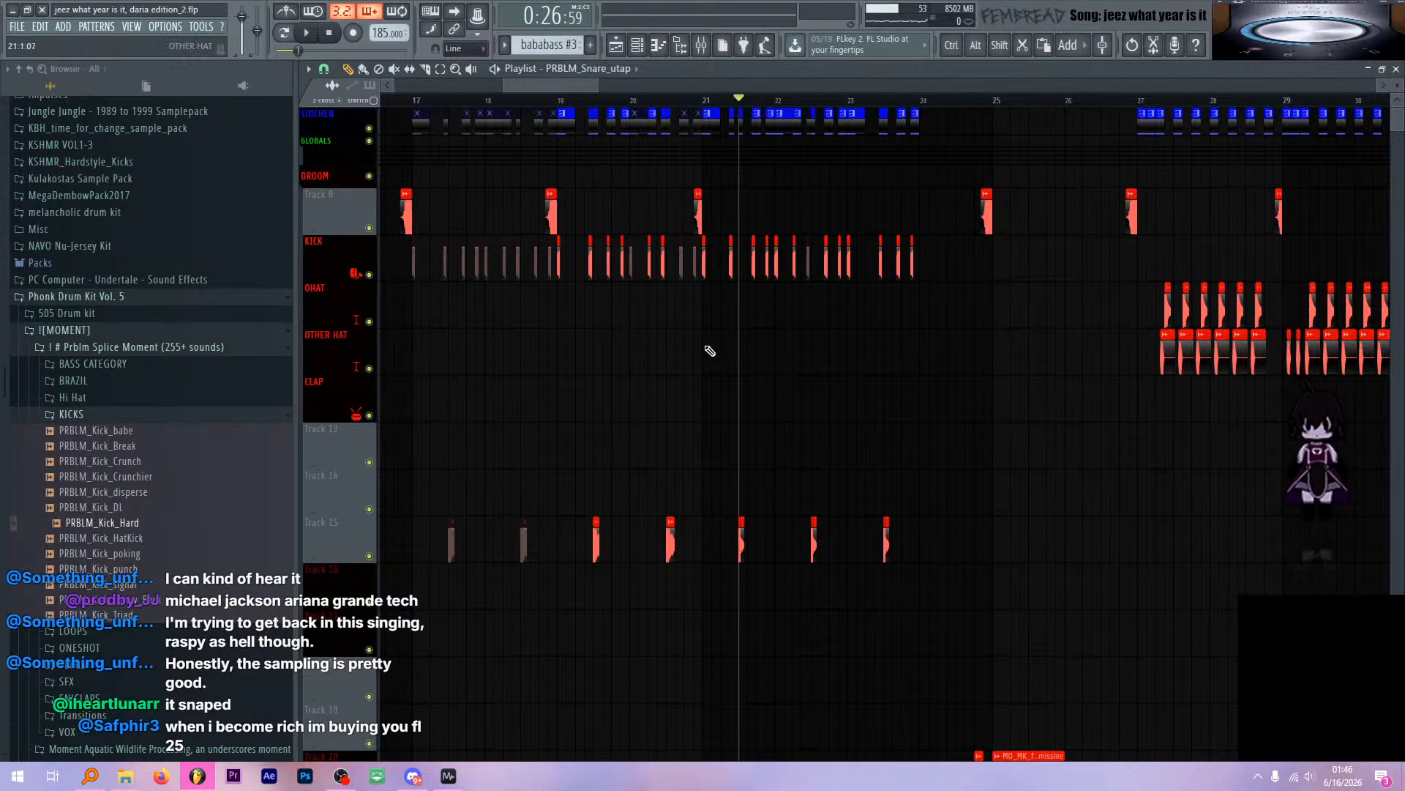
{"action": "scroll", "coordinate": [778, 338], "scroll_direction": "down", "scroll_amount": 15}
{"action": "scroll", "coordinate": [839, 278], "scroll_direction": "down", "scroll_amount": 2, "text": "ctrl"}
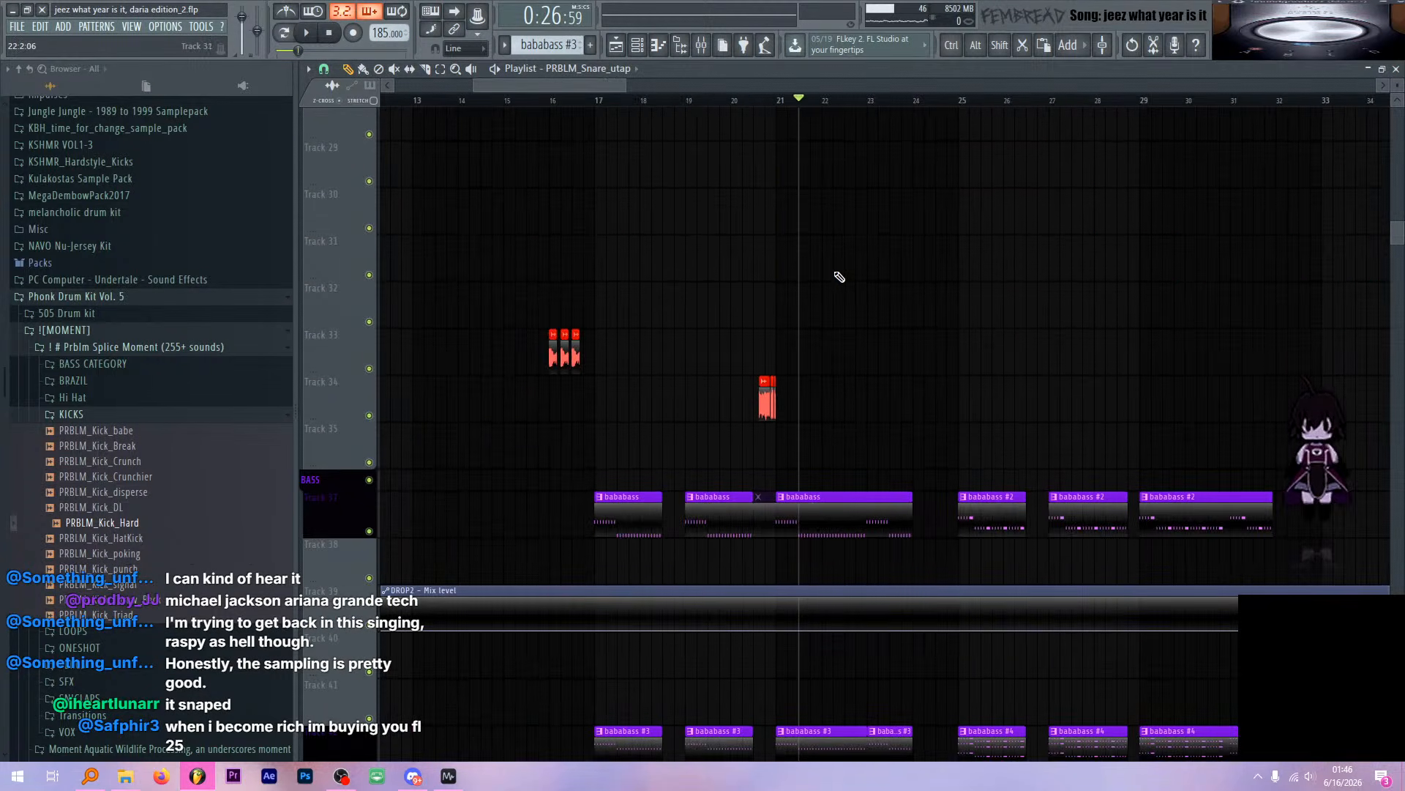
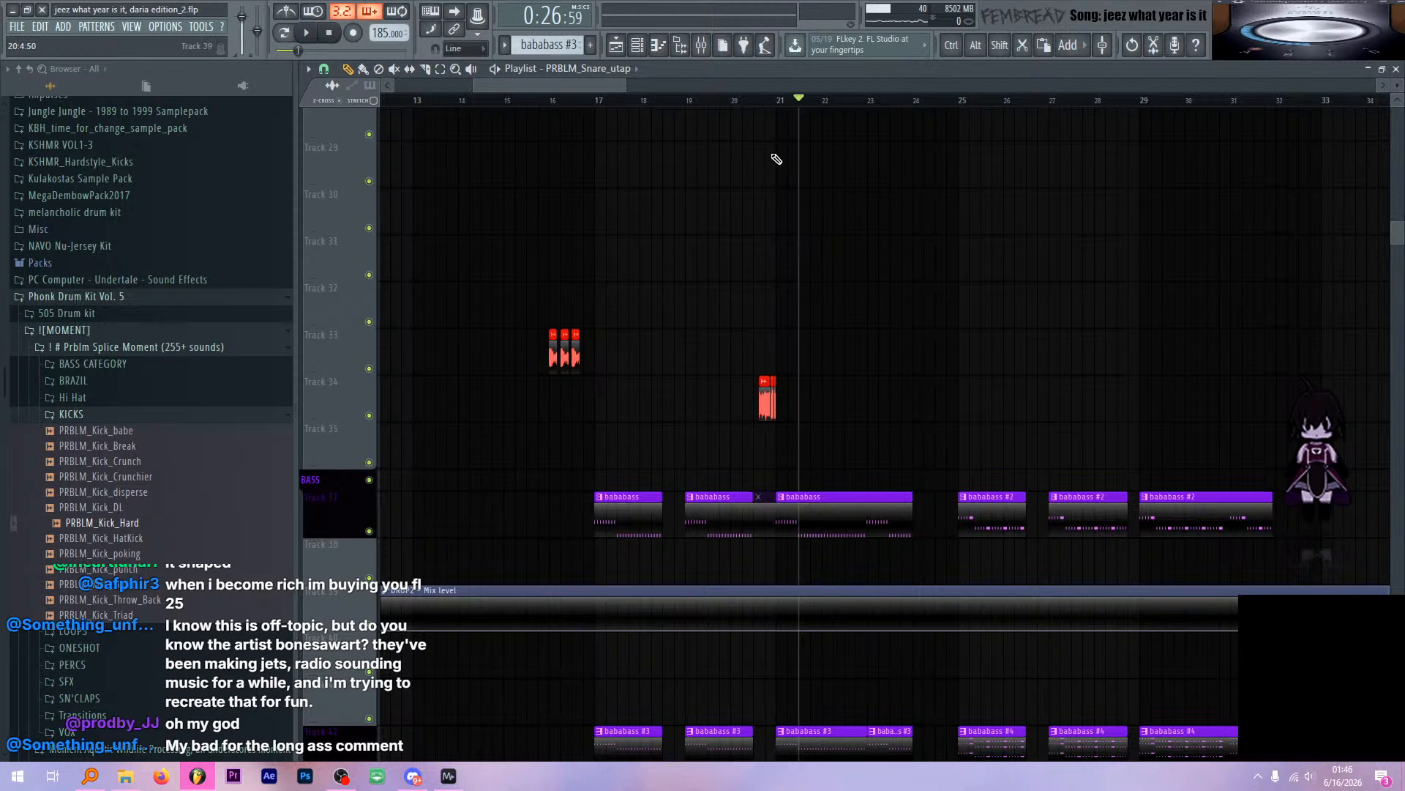
{"action": "left_click", "coordinate": [708, 101]}
{"action": "left_click", "coordinate": [675, 101]}
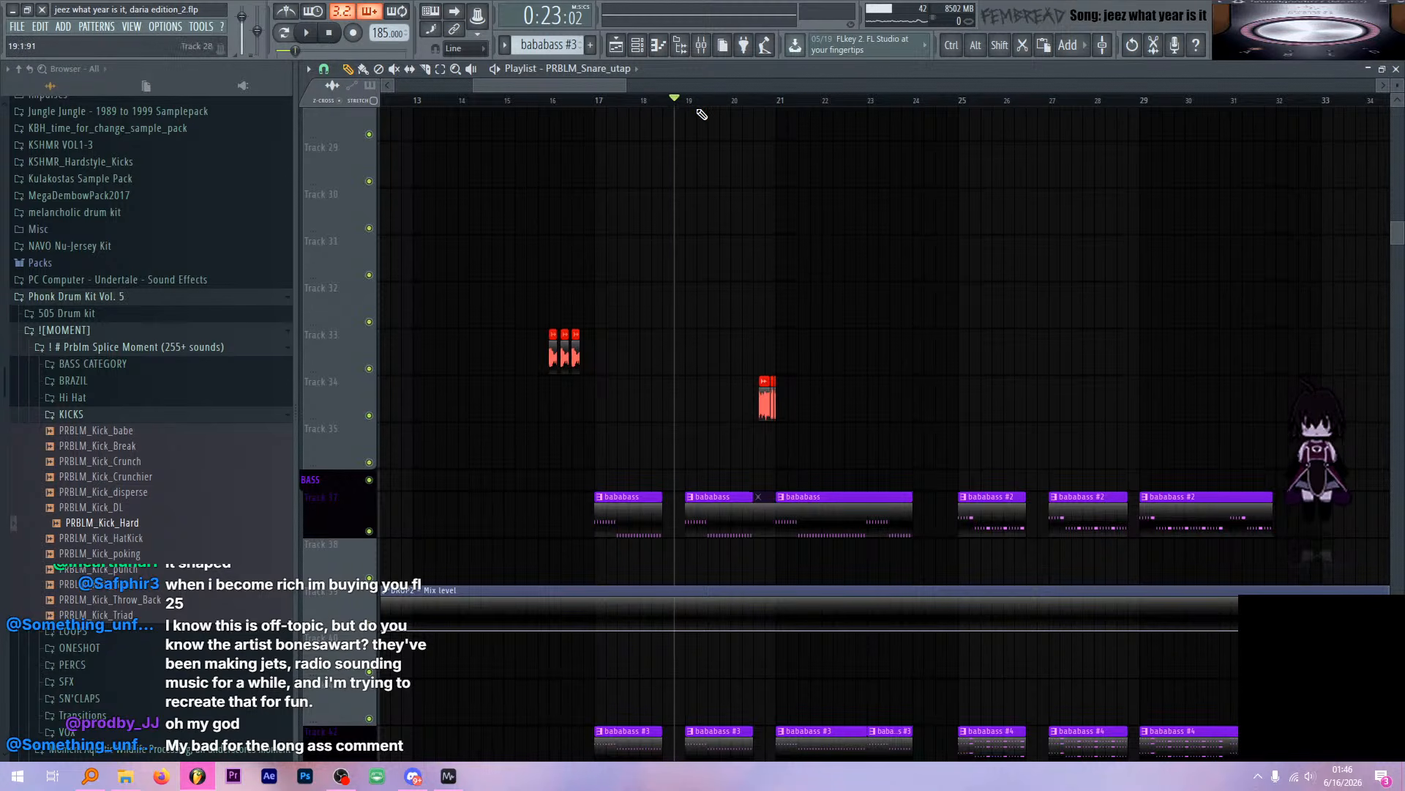
{"action": "left_click", "coordinate": [686, 102]}
Play the full mix from bar 19 while viewing the iamnot carbine sample clips and neighbouring synth tracks, stopping after the phrase
{"action": "scroll", "coordinate": [791, 234], "scroll_direction": "down", "scroll_amount": 7}
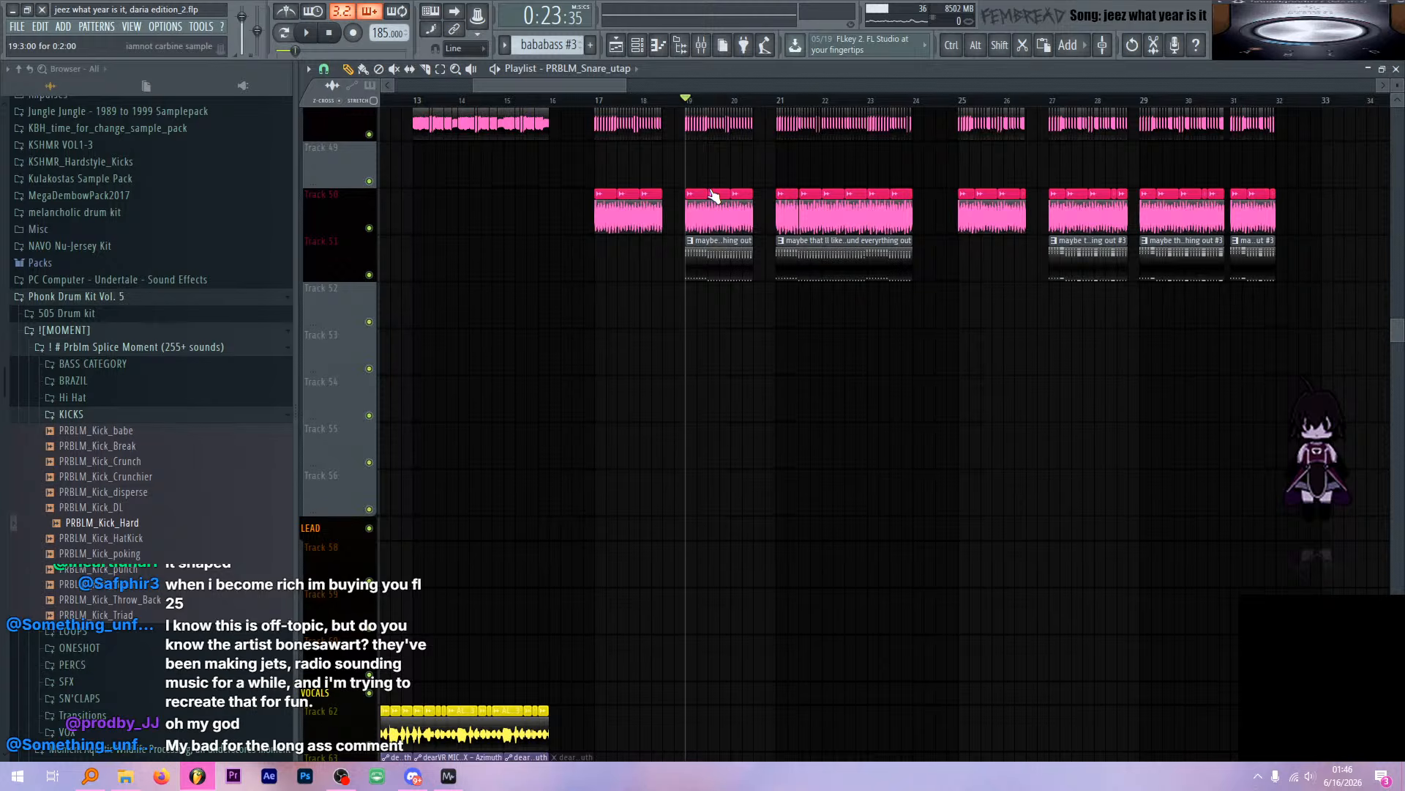
{"action": "key", "text": "space"}
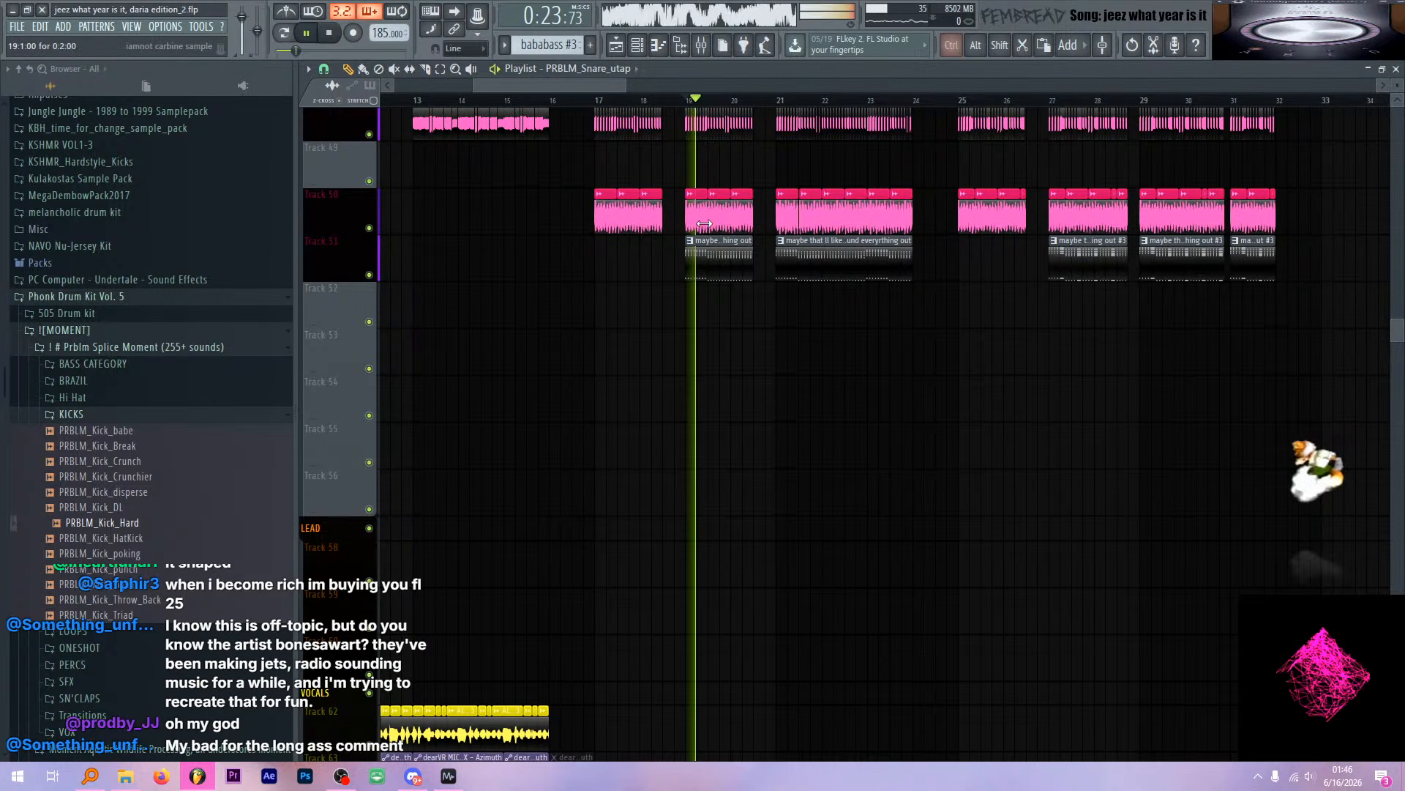
{"action": "scroll", "coordinate": [695, 187], "scroll_direction": "up", "scroll_amount": 4}
{"action": "scroll", "coordinate": [690, 191], "scroll_direction": "up", "scroll_amount": 3}
{"action": "scroll", "coordinate": [690, 191], "scroll_direction": "up", "scroll_amount": 2}
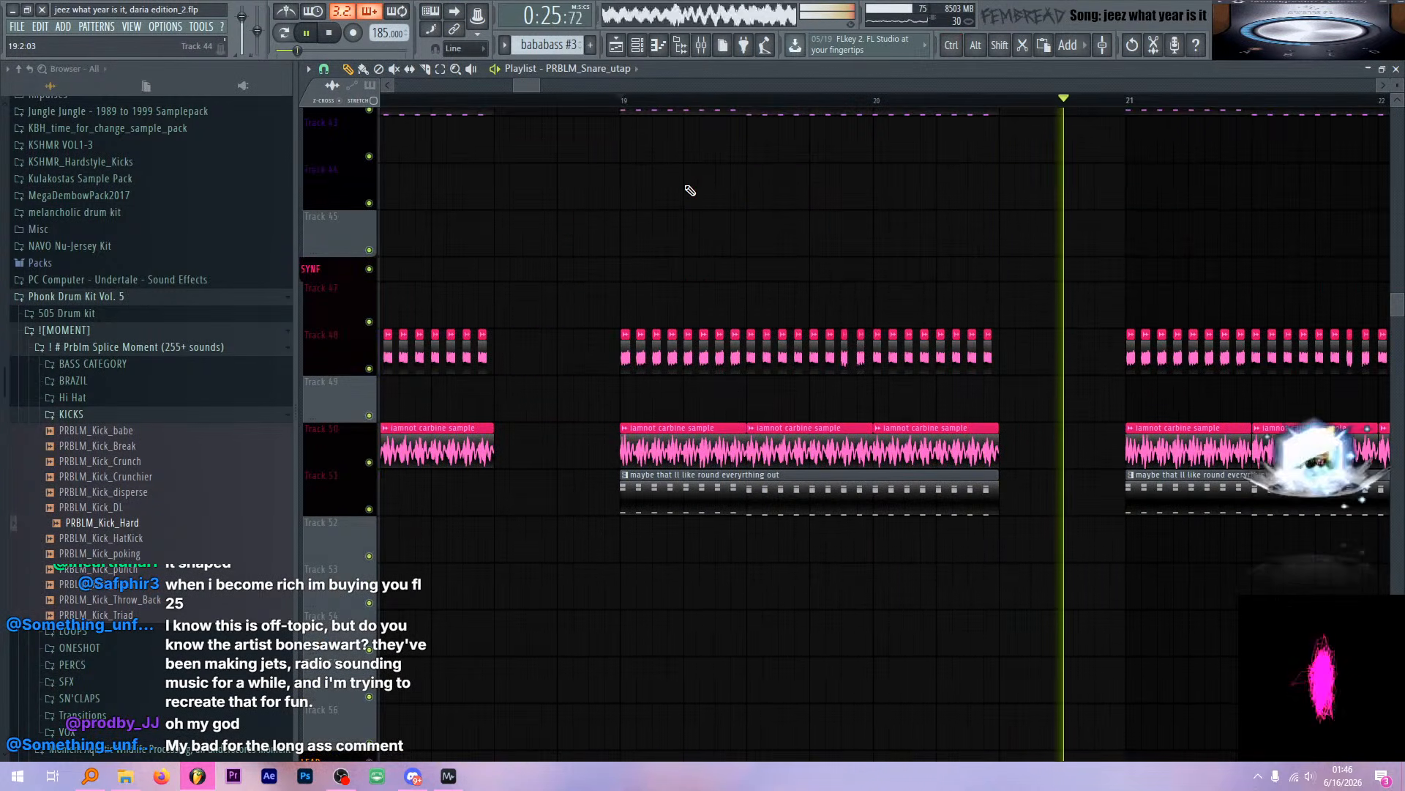
{"action": "key", "text": "space"}
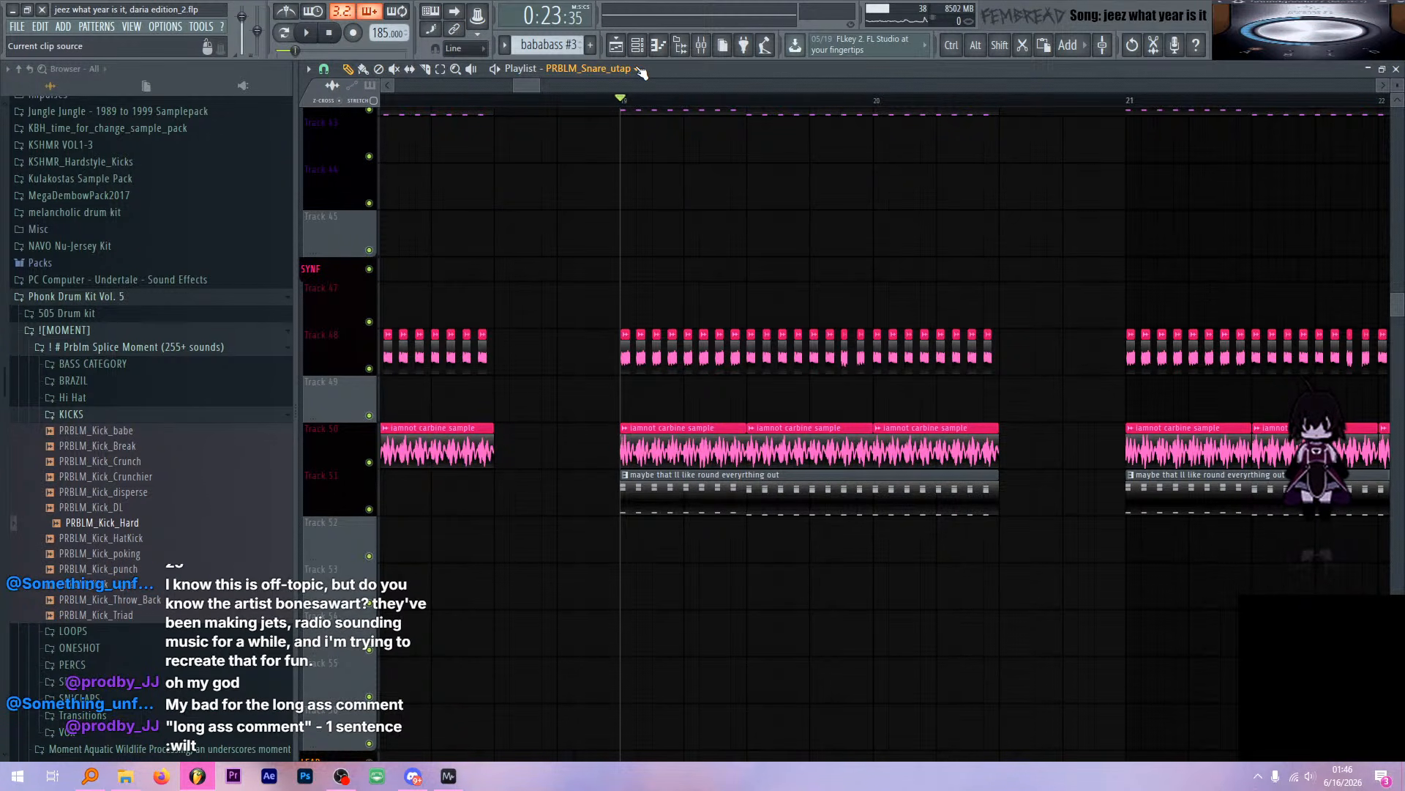
Solo the SAUS #1 and SAUS #2 mixer tracks together with Insert 22, closing the mixer
{"action": "left_click", "coordinate": [704, 45]}
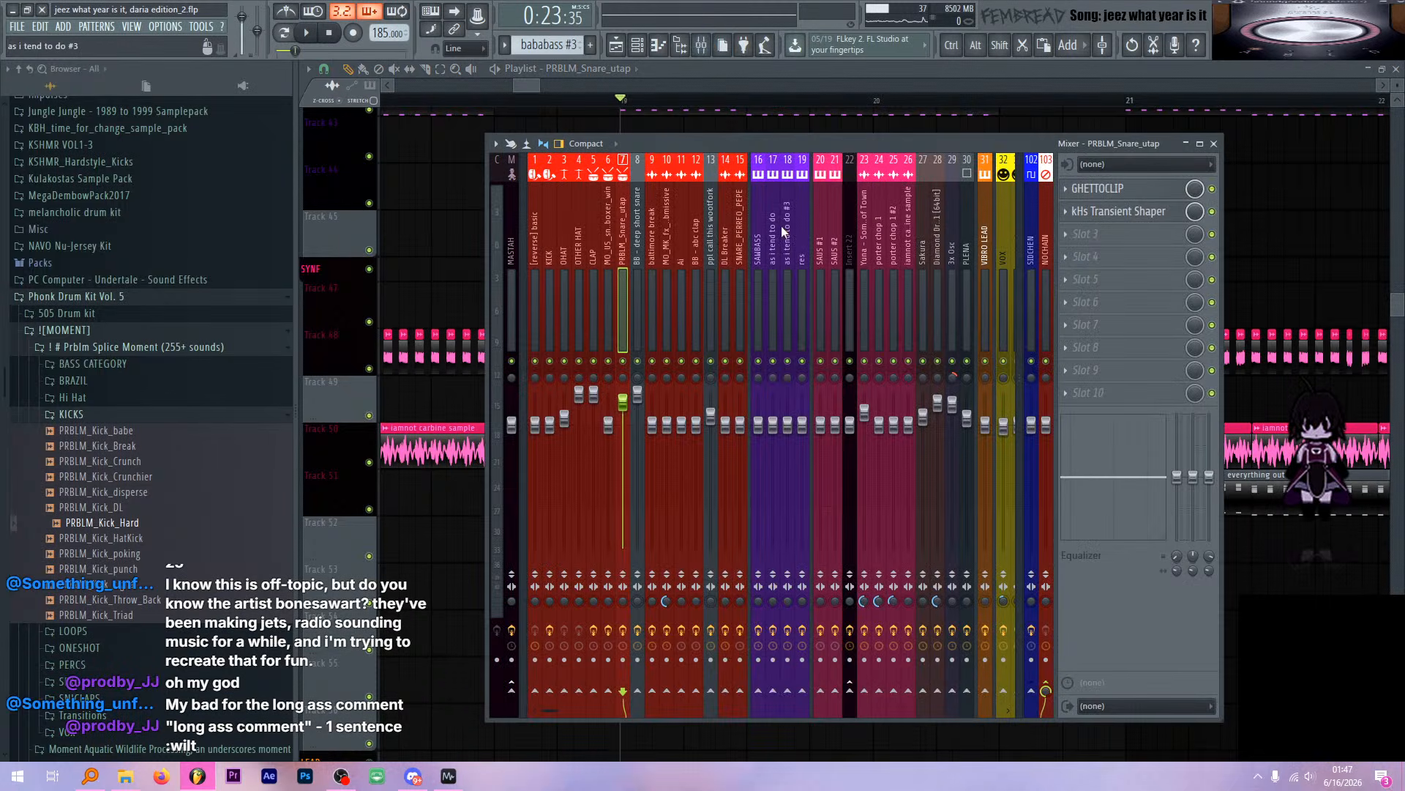
{"action": "left_click", "coordinate": [823, 264]}
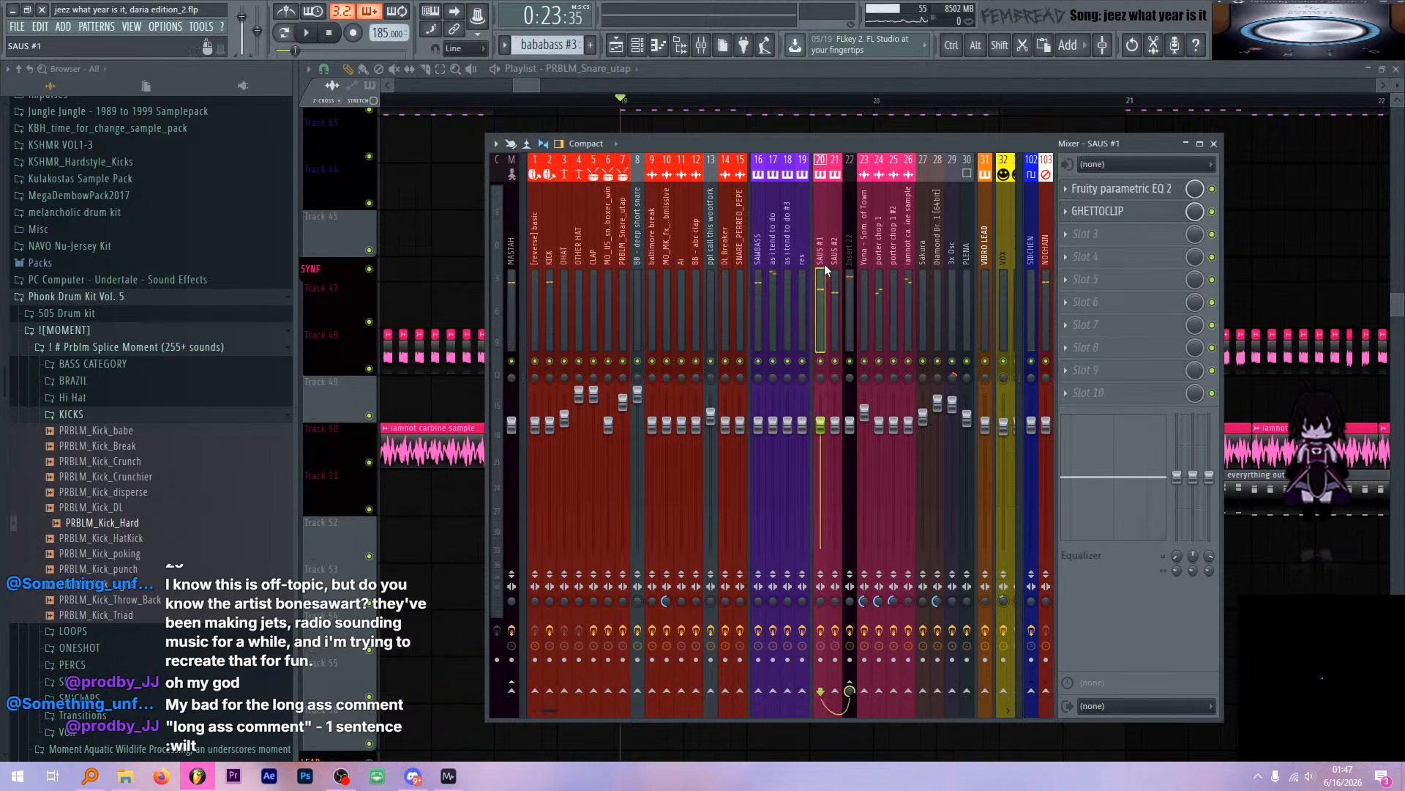
{"action": "left_click_drag", "start_coordinate": [831, 268], "coordinate": [852, 276]}
{"action": "key", "text": "s"}
{"action": "left_click", "coordinate": [841, 78]}
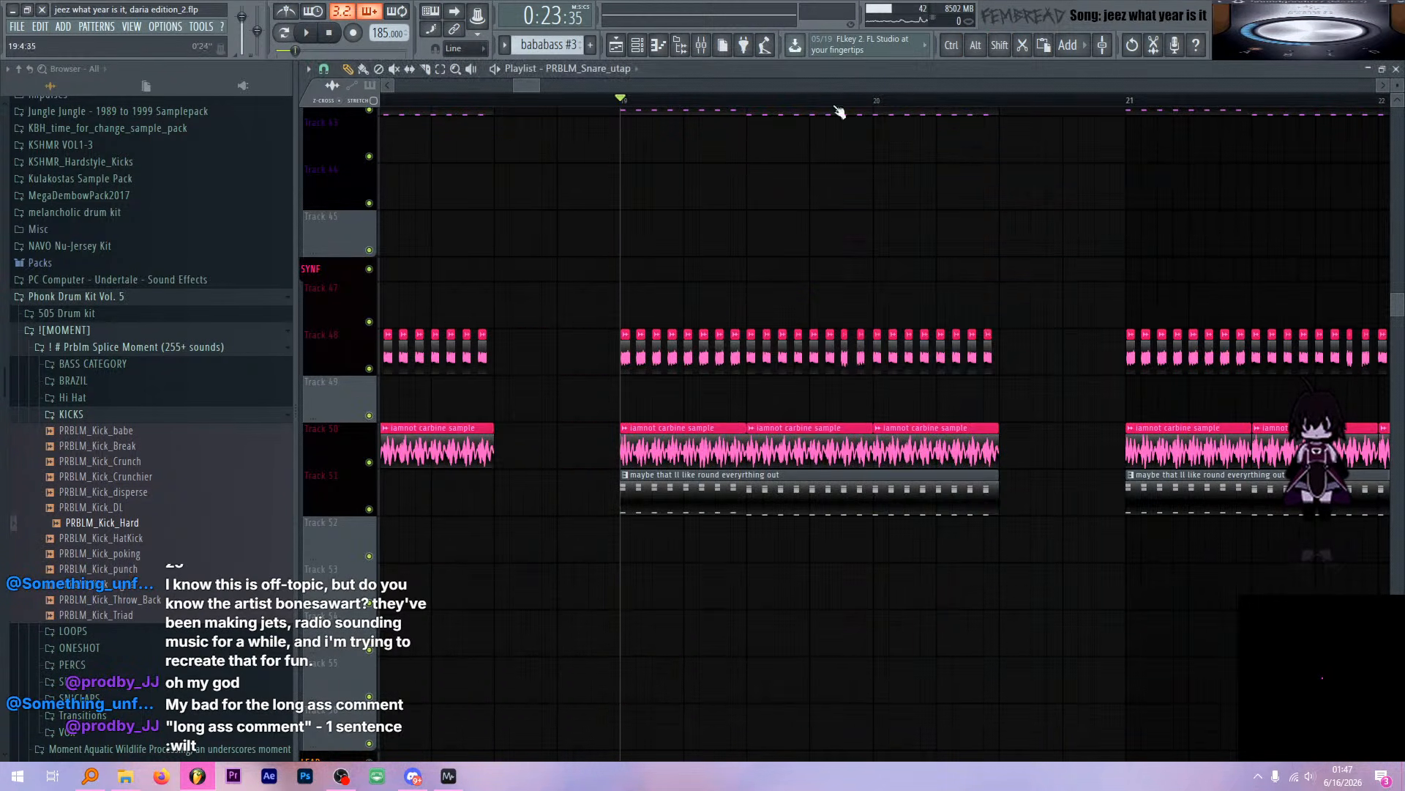
Play the soloed SAUS chords from bar 19 and check the signal in the mixer before stopping playback
{"action": "scroll", "coordinate": [829, 238], "scroll_direction": "down", "scroll_amount": 3}
{"action": "scroll", "coordinate": [828, 243], "scroll_direction": "up", "scroll_amount": 4}
{"action": "scroll", "coordinate": [847, 257], "scroll_direction": "down", "scroll_amount": 5}
{"action": "scroll", "coordinate": [847, 258], "scroll_direction": "up", "scroll_amount": 5}
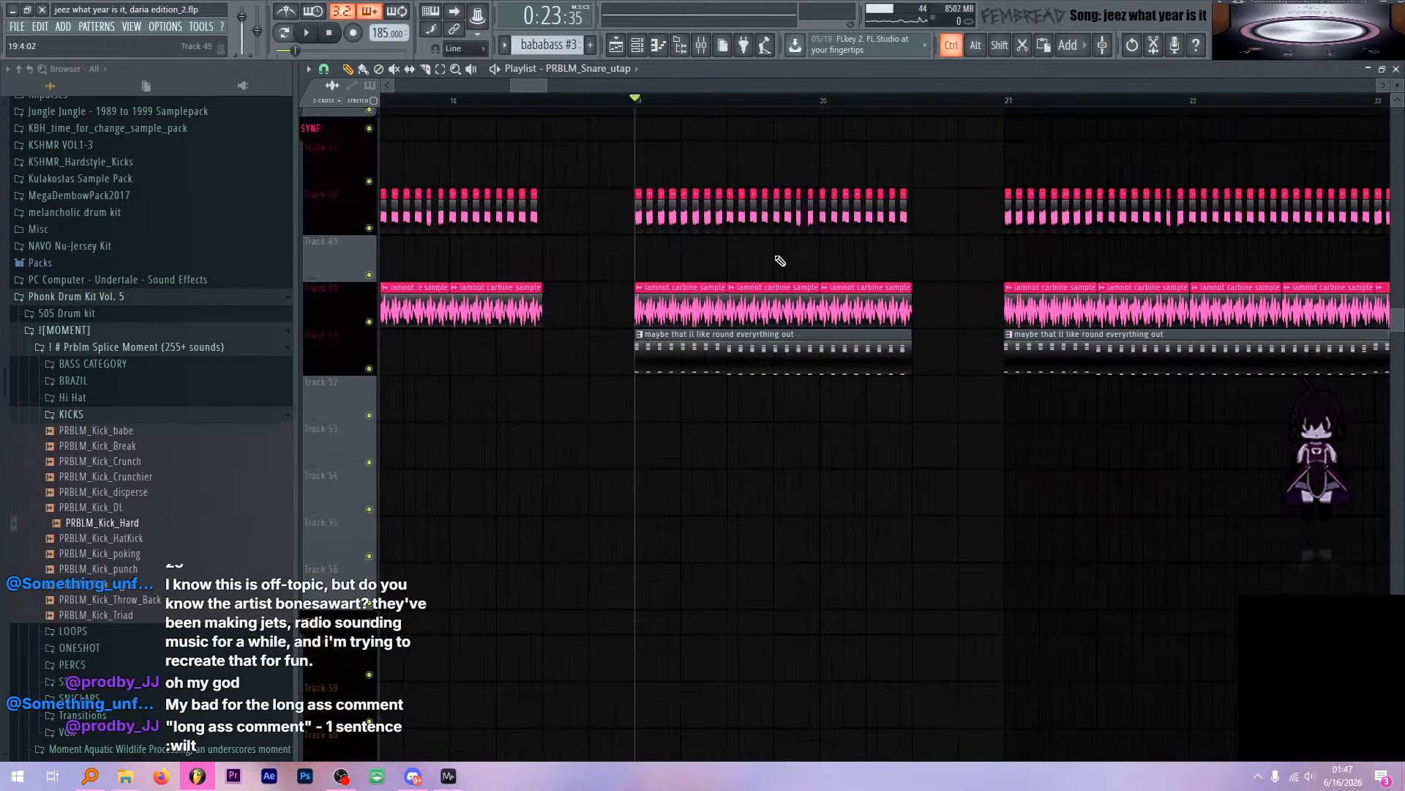
{"action": "key", "text": "space"}
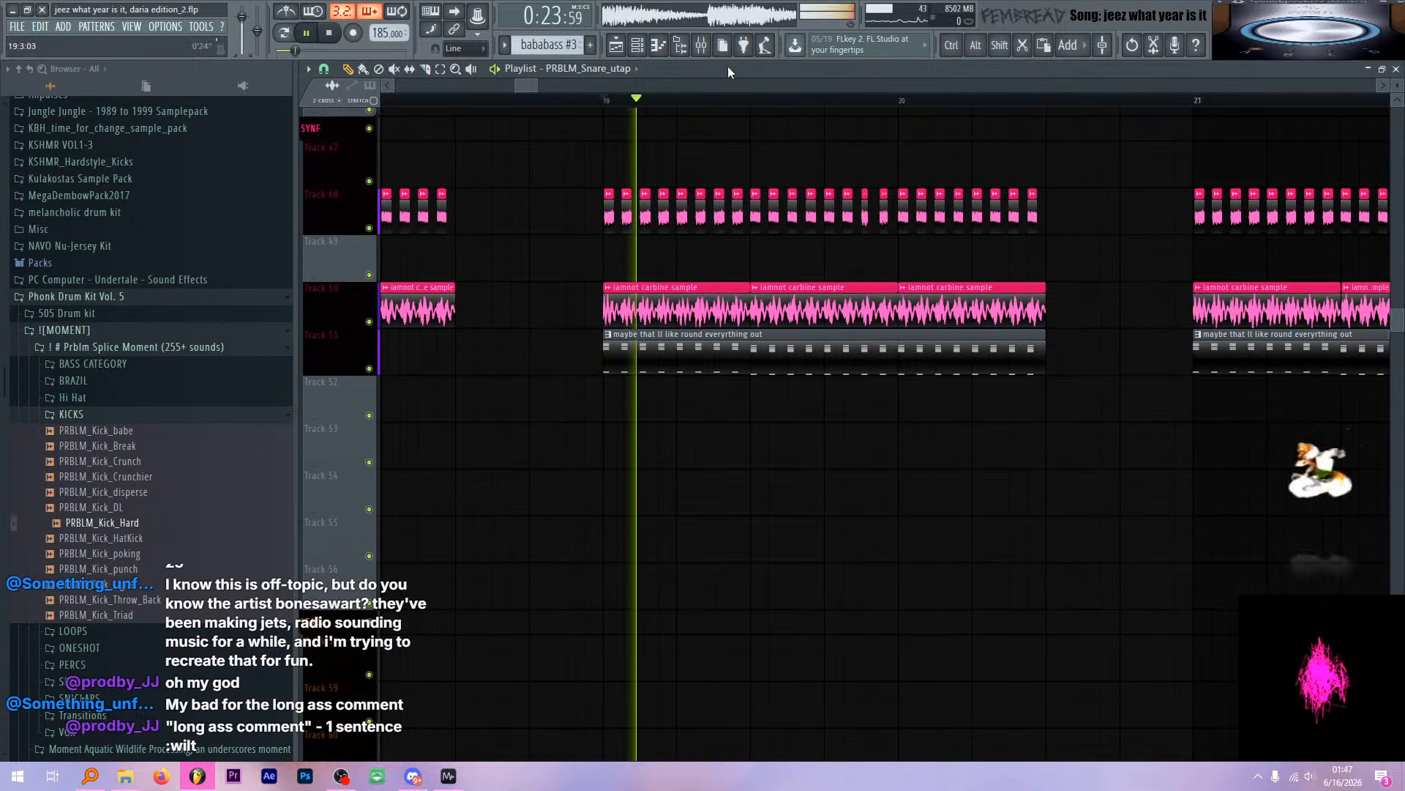
{"action": "scroll", "coordinate": [564, 205], "scroll_direction": "up", "scroll_amount": 2}
{"action": "key", "text": "space"}
{"action": "key", "text": "space"}
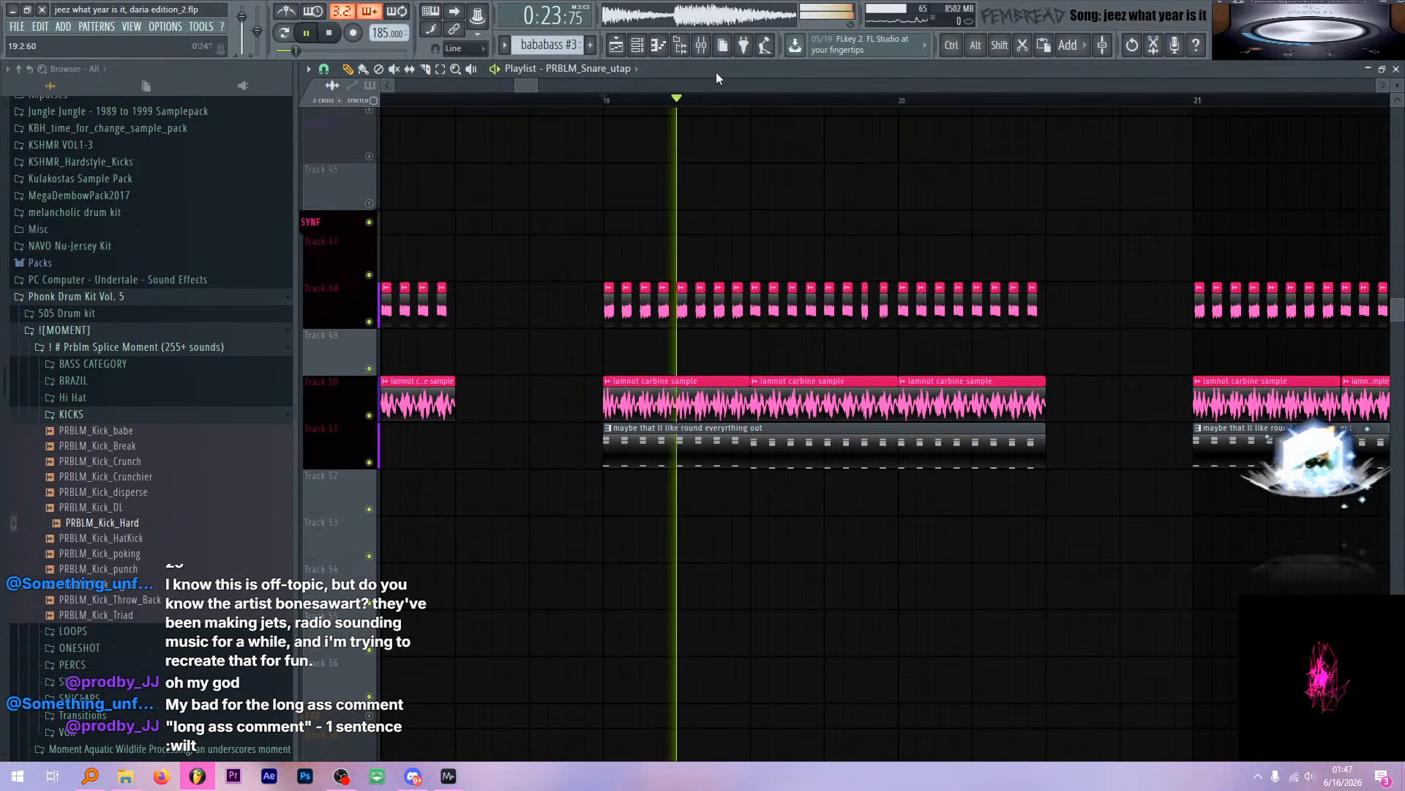
{"action": "key", "text": "F9"}
{"action": "key", "text": "space"}
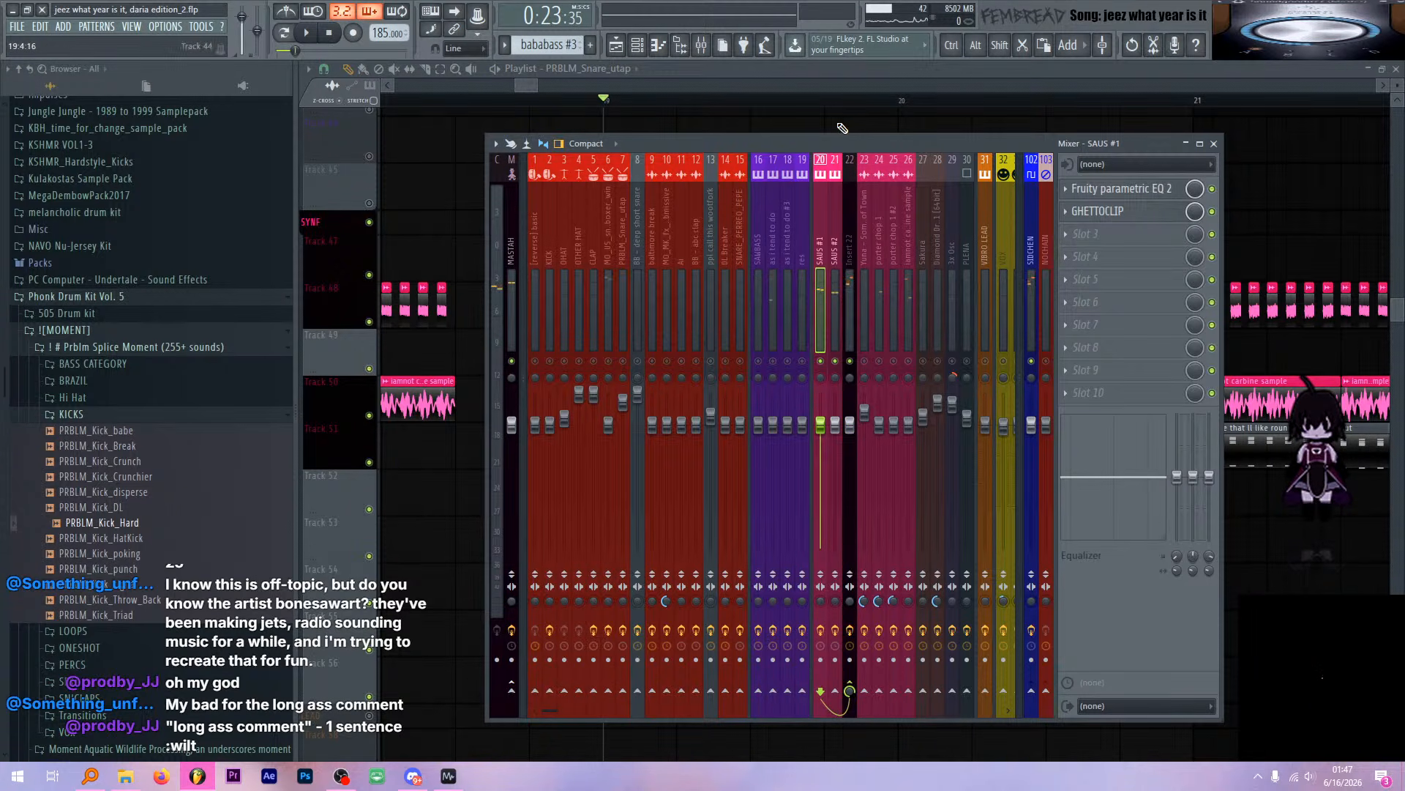
{"action": "key", "text": "F9"}
Open the SAUS pattern clip at bar 19 in the piano roll and examine SAUS #1's repeated chords, auditioning the final high chord
{"action": "double_click", "coordinate": [769, 439]}
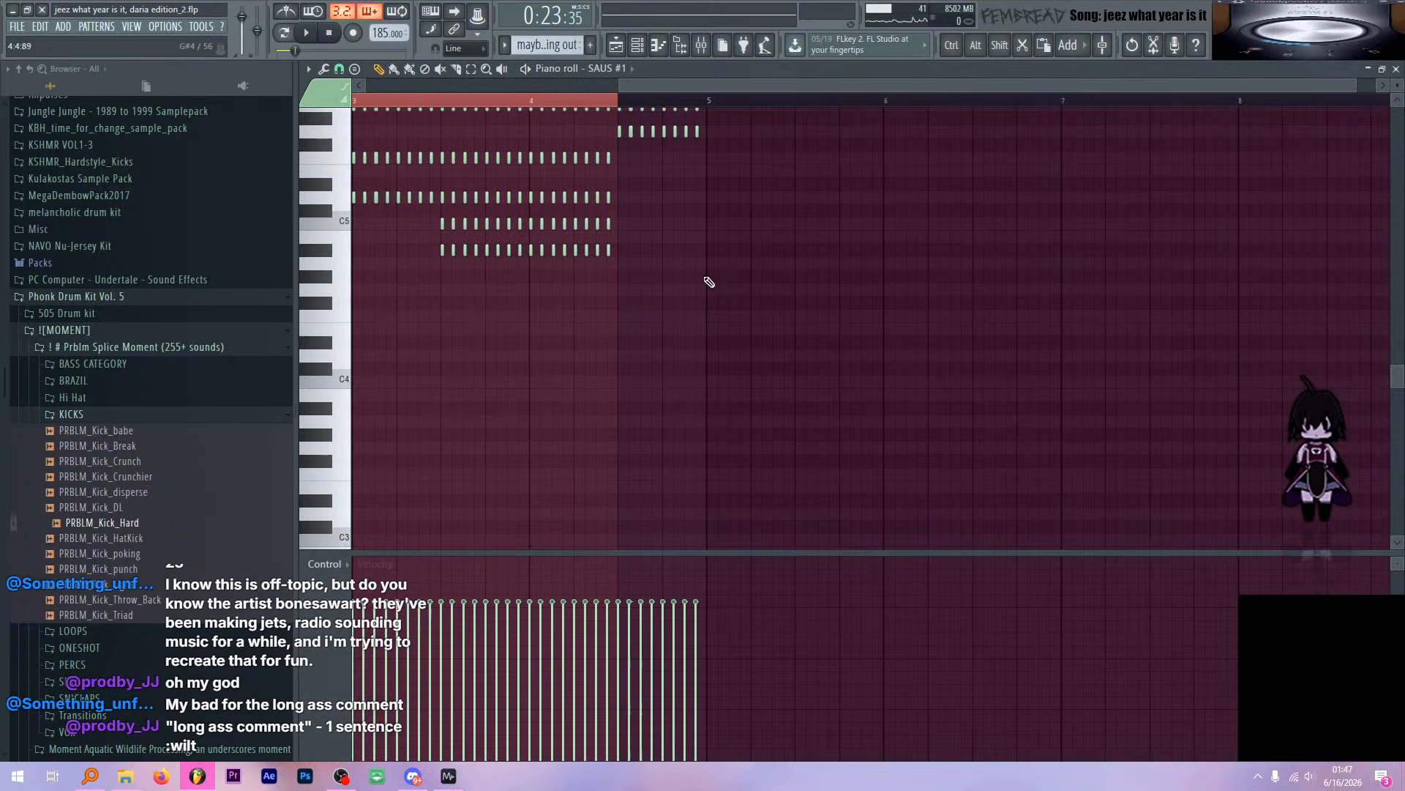
{"action": "scroll", "coordinate": [885, 306], "scroll_direction": "down", "scroll_amount": 5}
{"action": "scroll", "coordinate": [952, 268], "scroll_direction": "up", "scroll_amount": 3}
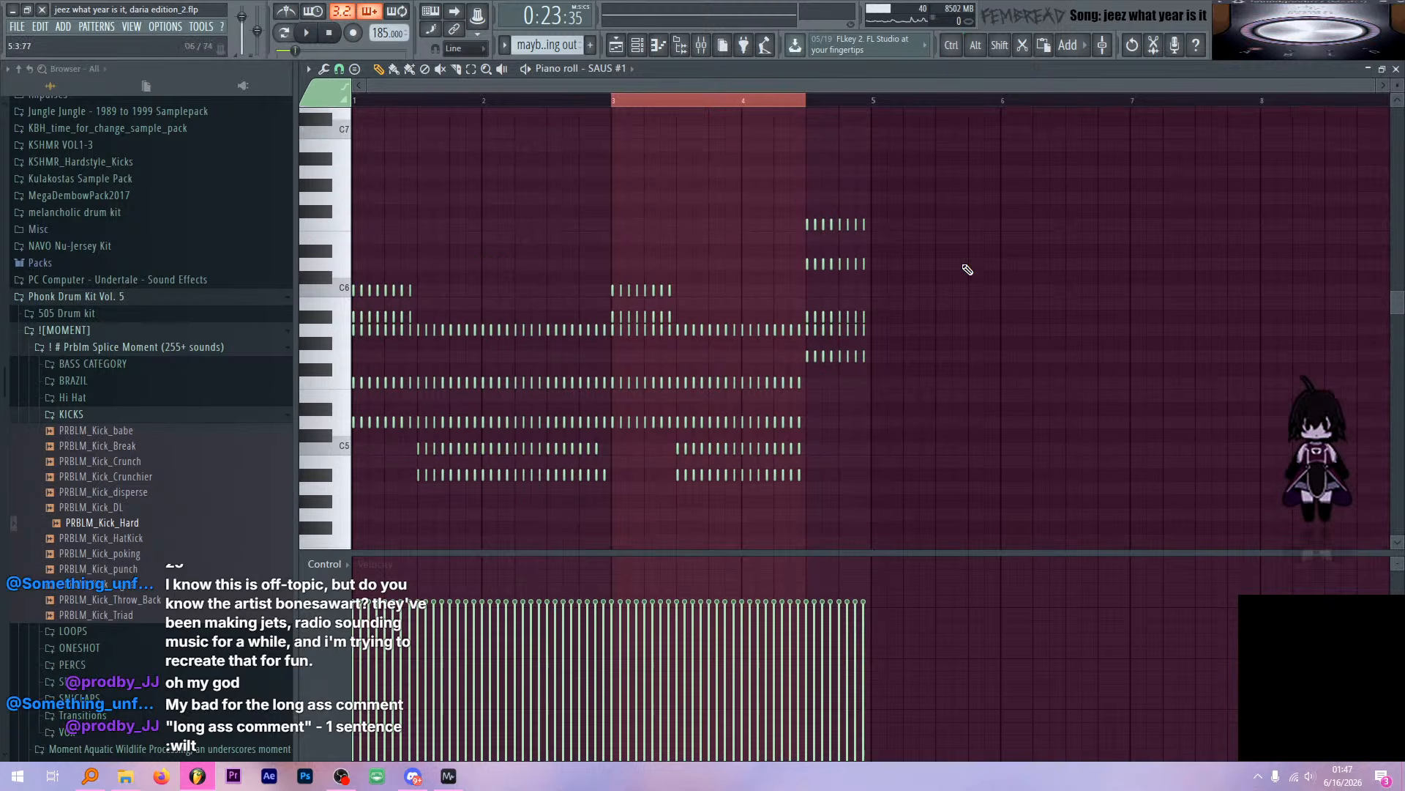
{"action": "scroll", "coordinate": [739, 183], "scroll_direction": "up", "scroll_amount": 4}
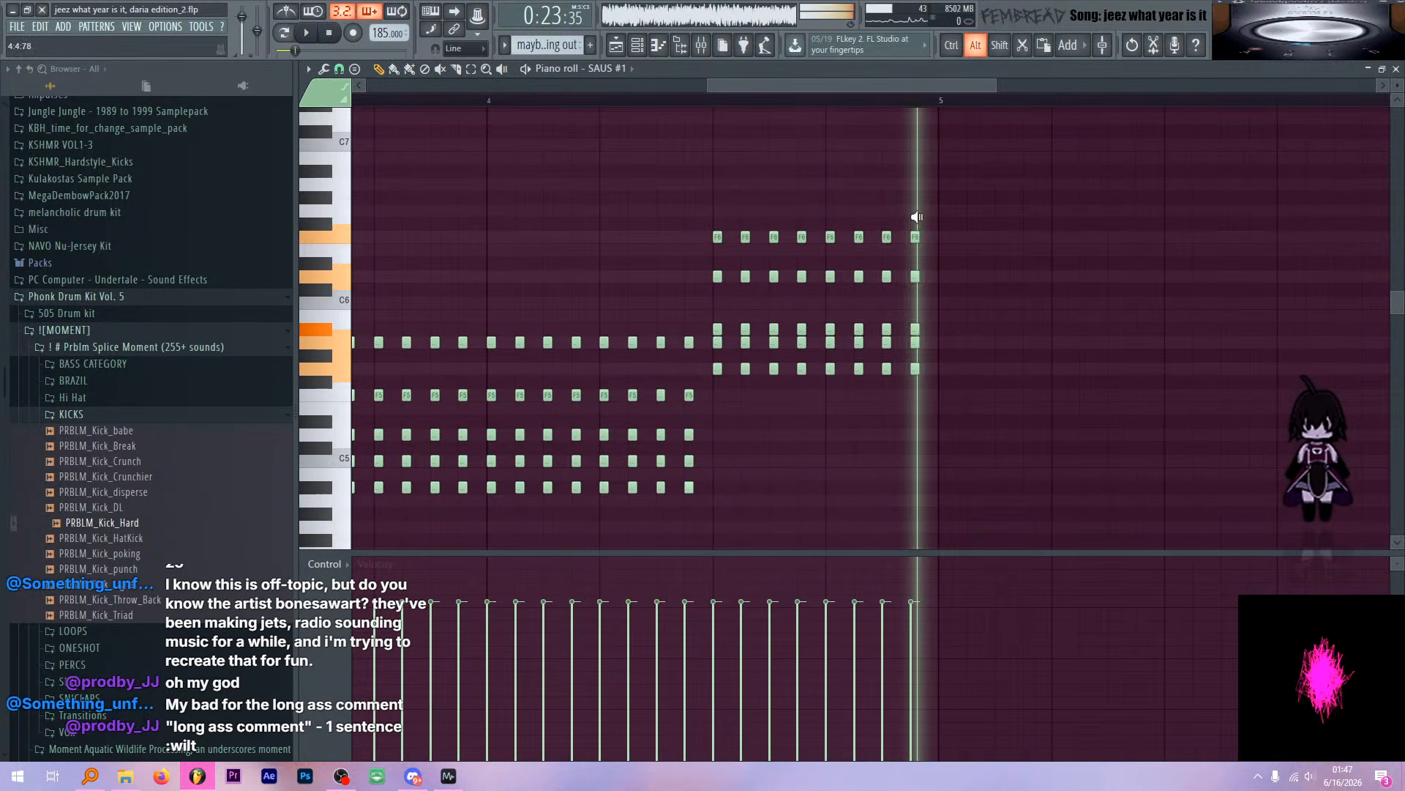
{"action": "scroll", "coordinate": [961, 315], "scroll_direction": "down", "scroll_amount": 1}
{"action": "scroll", "coordinate": [961, 315], "scroll_direction": "down", "scroll_amount": 3}
{"action": "scroll", "coordinate": [688, 224], "scroll_direction": "down", "scroll_amount": 5}
{"action": "scroll", "coordinate": [328, 245], "scroll_direction": "up", "scroll_amount": 4}
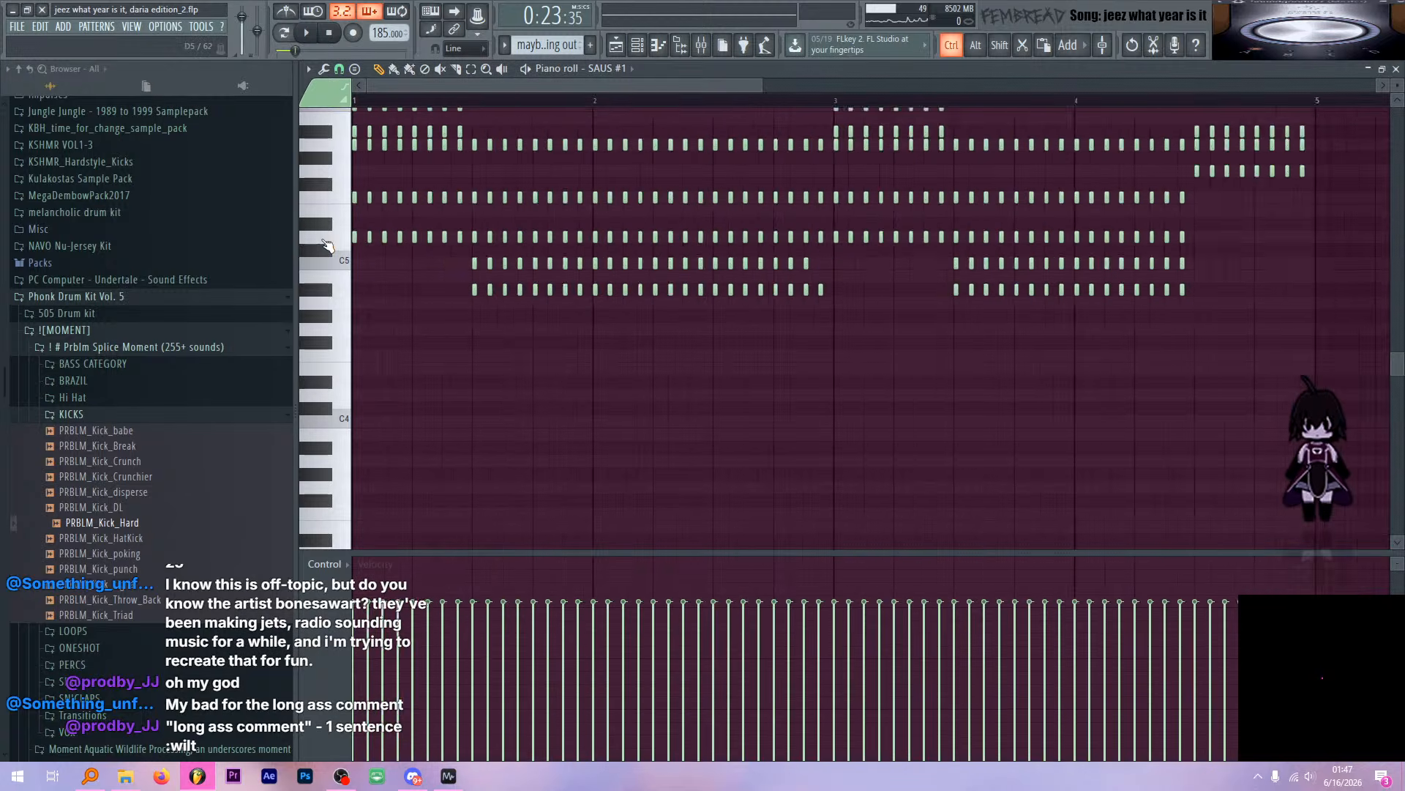
Play the SAUS pattern and mute the SAUS #2 channel in the channel rack, stopping playback
{"action": "left_click", "coordinate": [306, 32]}
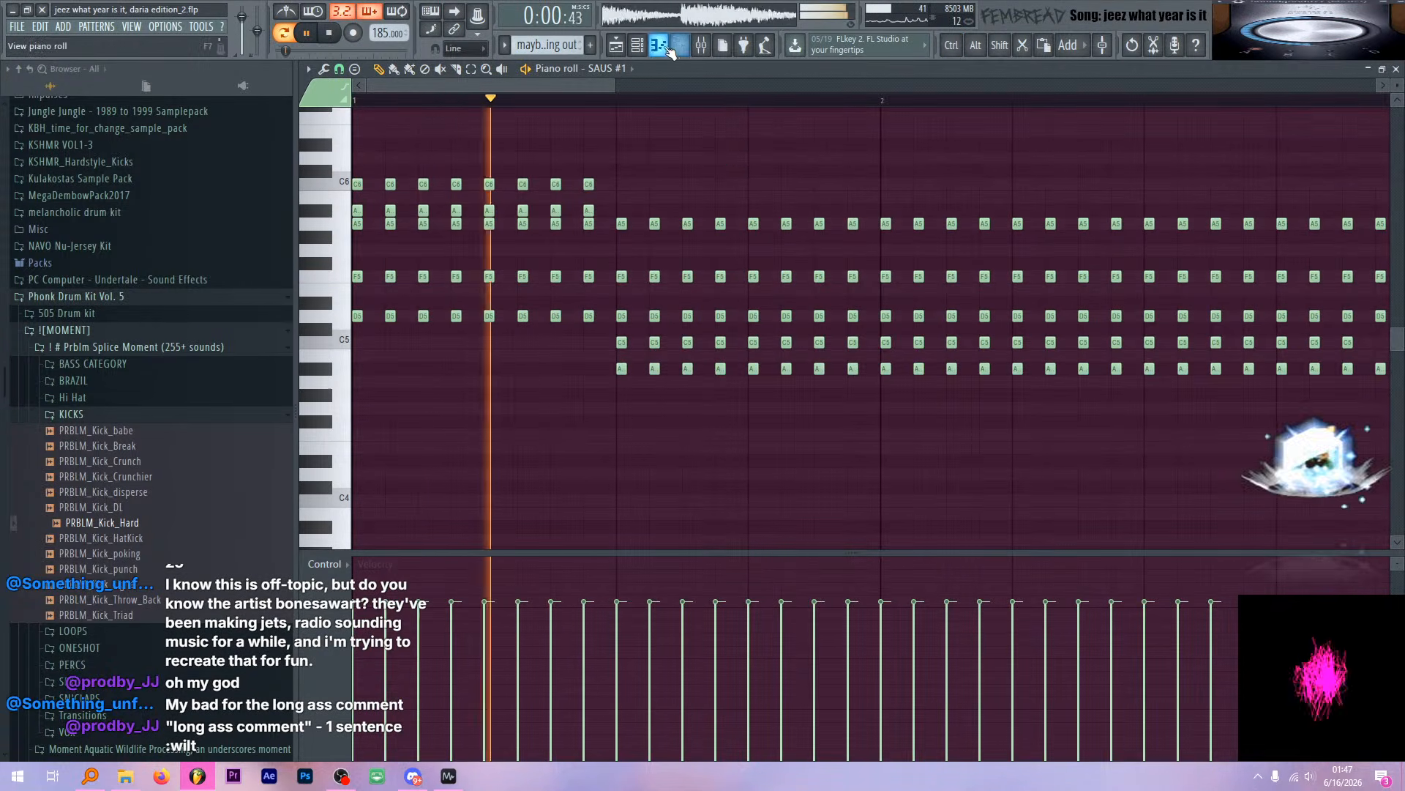
{"action": "left_click", "coordinate": [637, 46]}
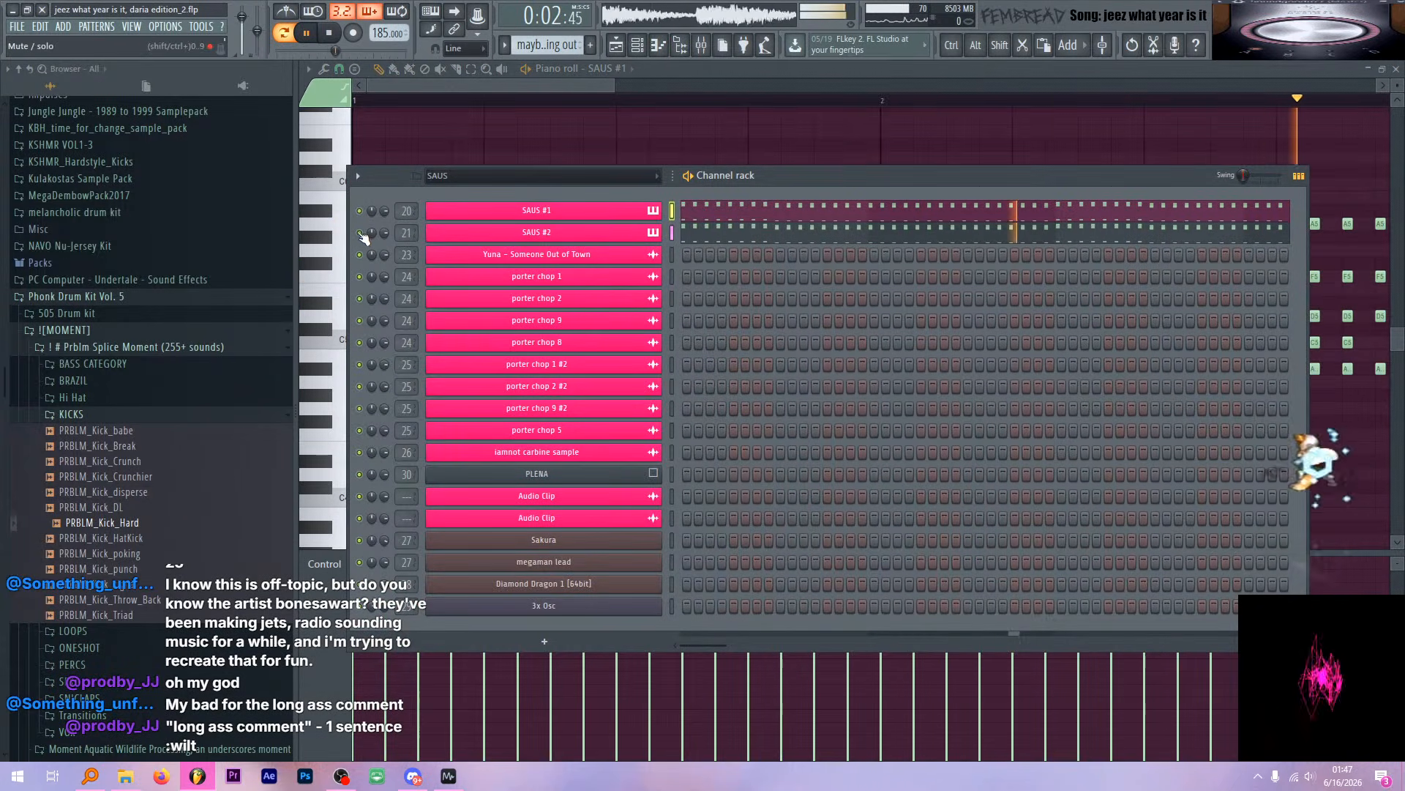
{"action": "key", "text": "space"}
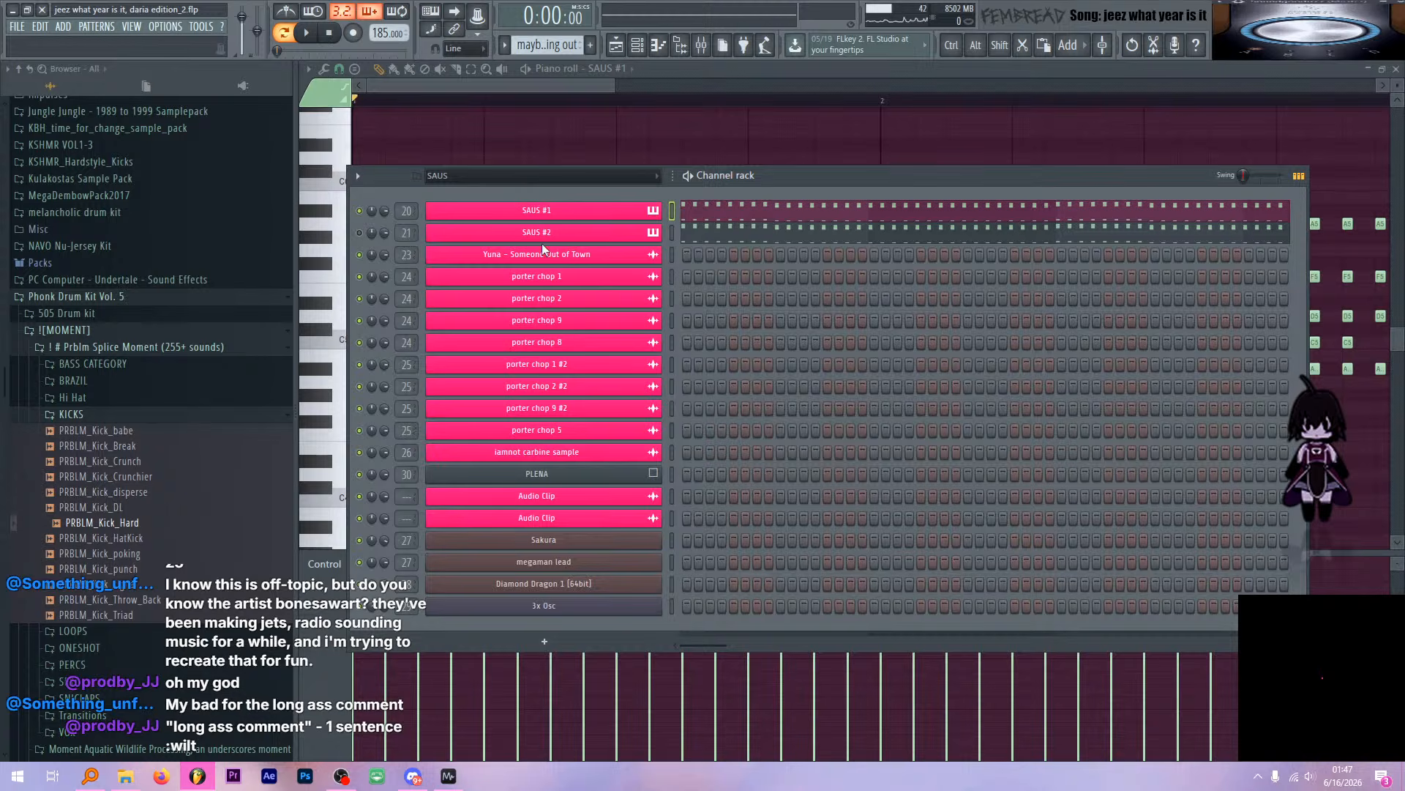
Inspect SAUS #1's Serum patch and its mixer track while playing the pattern with SAUS #2 muted
{"action": "left_click", "coordinate": [545, 212]}
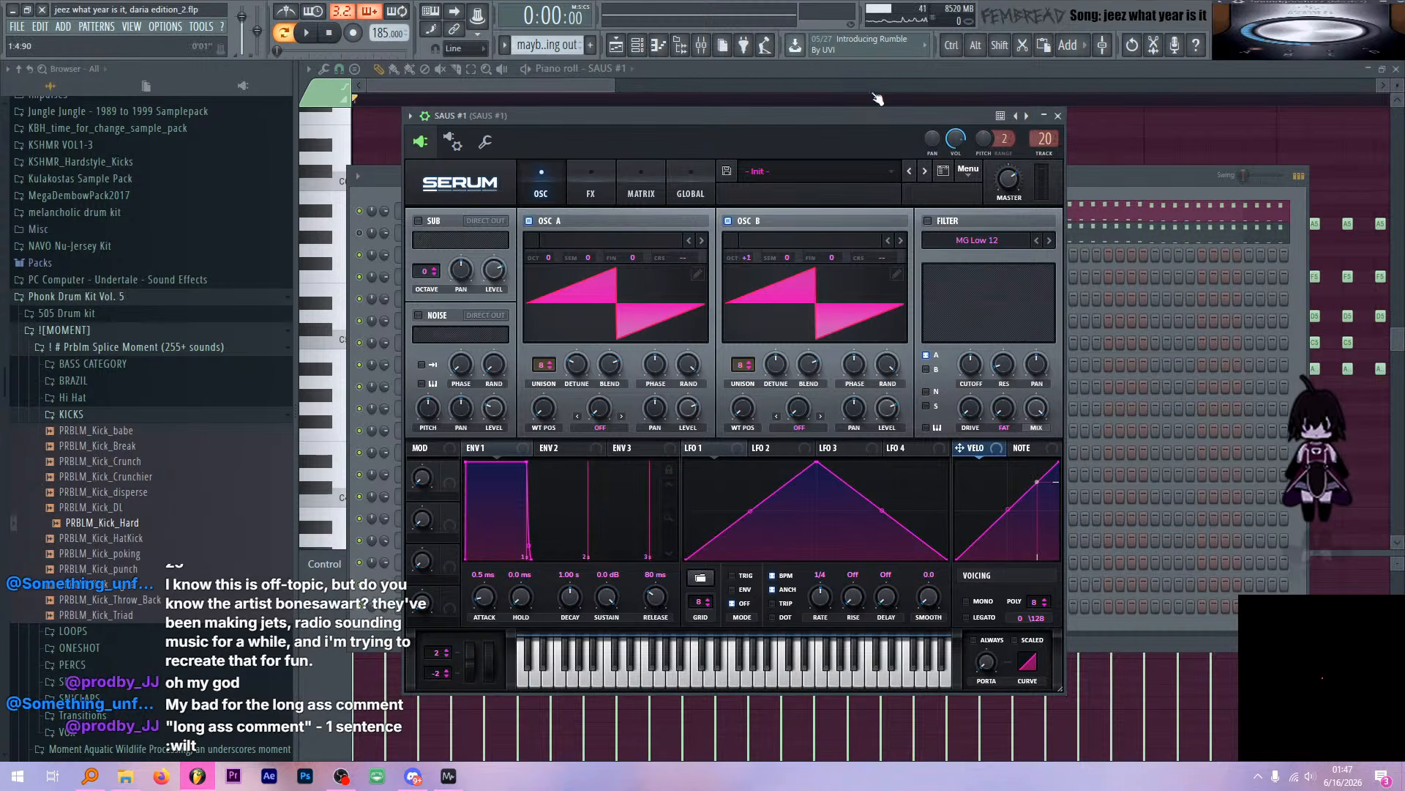
{"action": "left_click", "coordinate": [721, 45]}
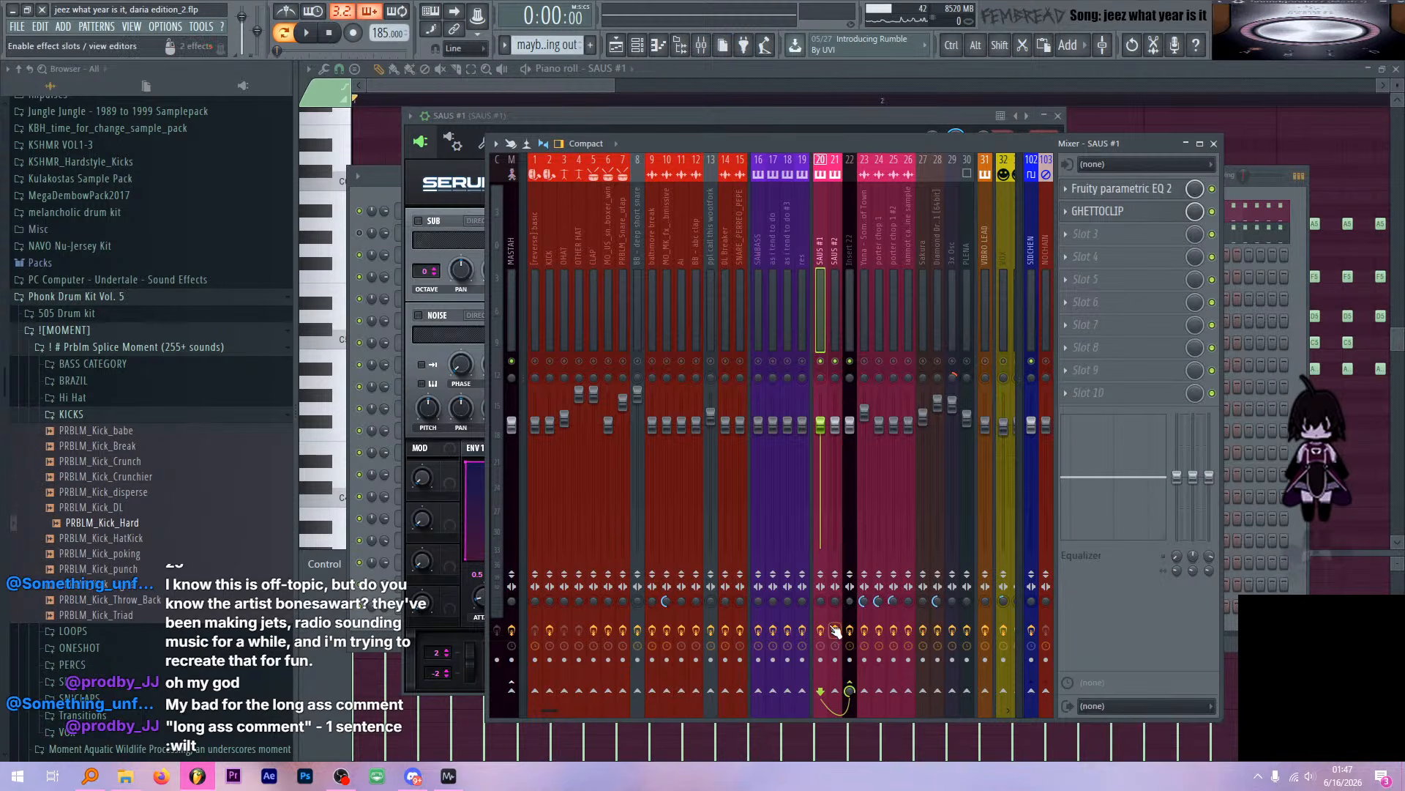
{"action": "key", "text": "space"}
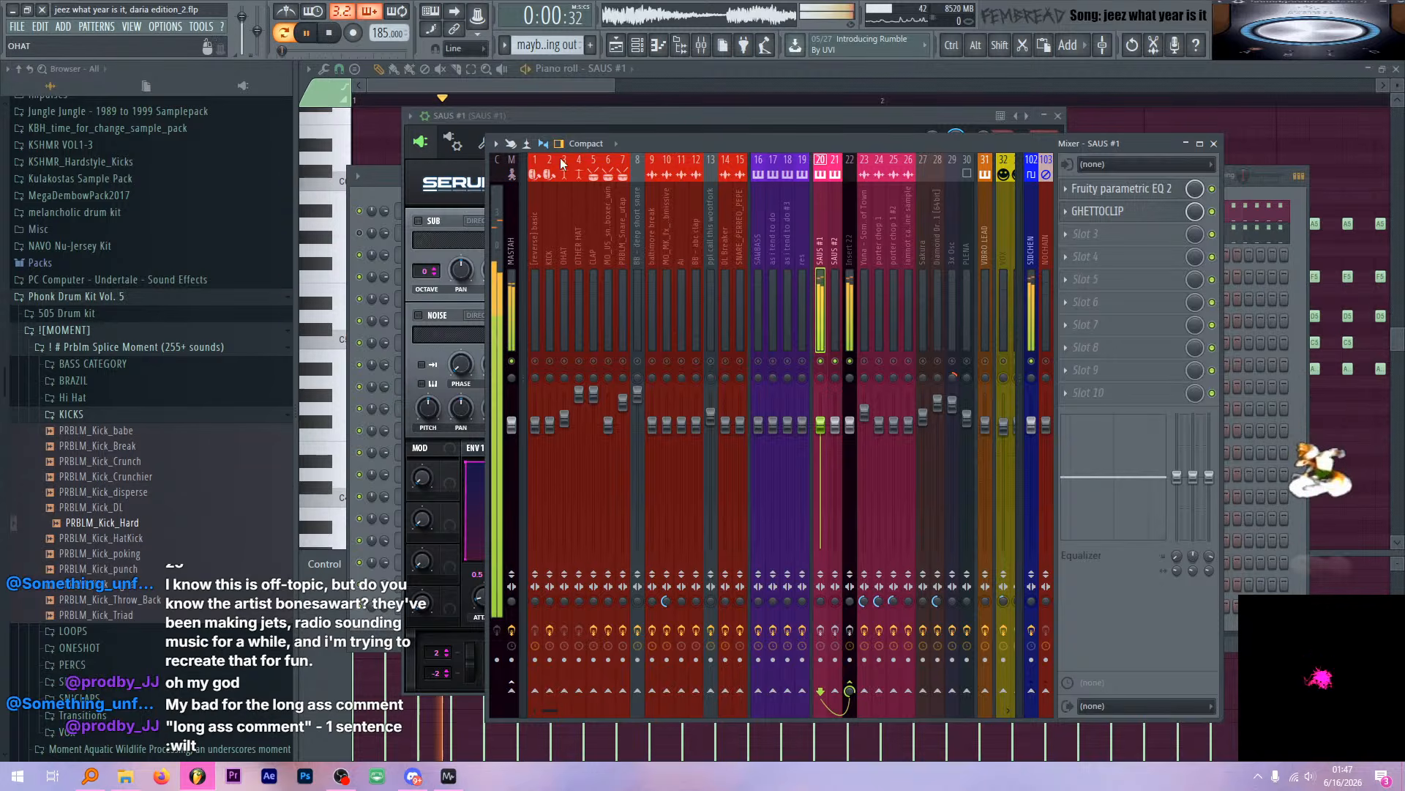
Reopen SAUS #1's piano roll from the channel rack, stop playback and examine its opening repeated chords up close
{"action": "left_click", "coordinate": [380, 182]}
{"action": "right_click", "coordinate": [606, 209]}
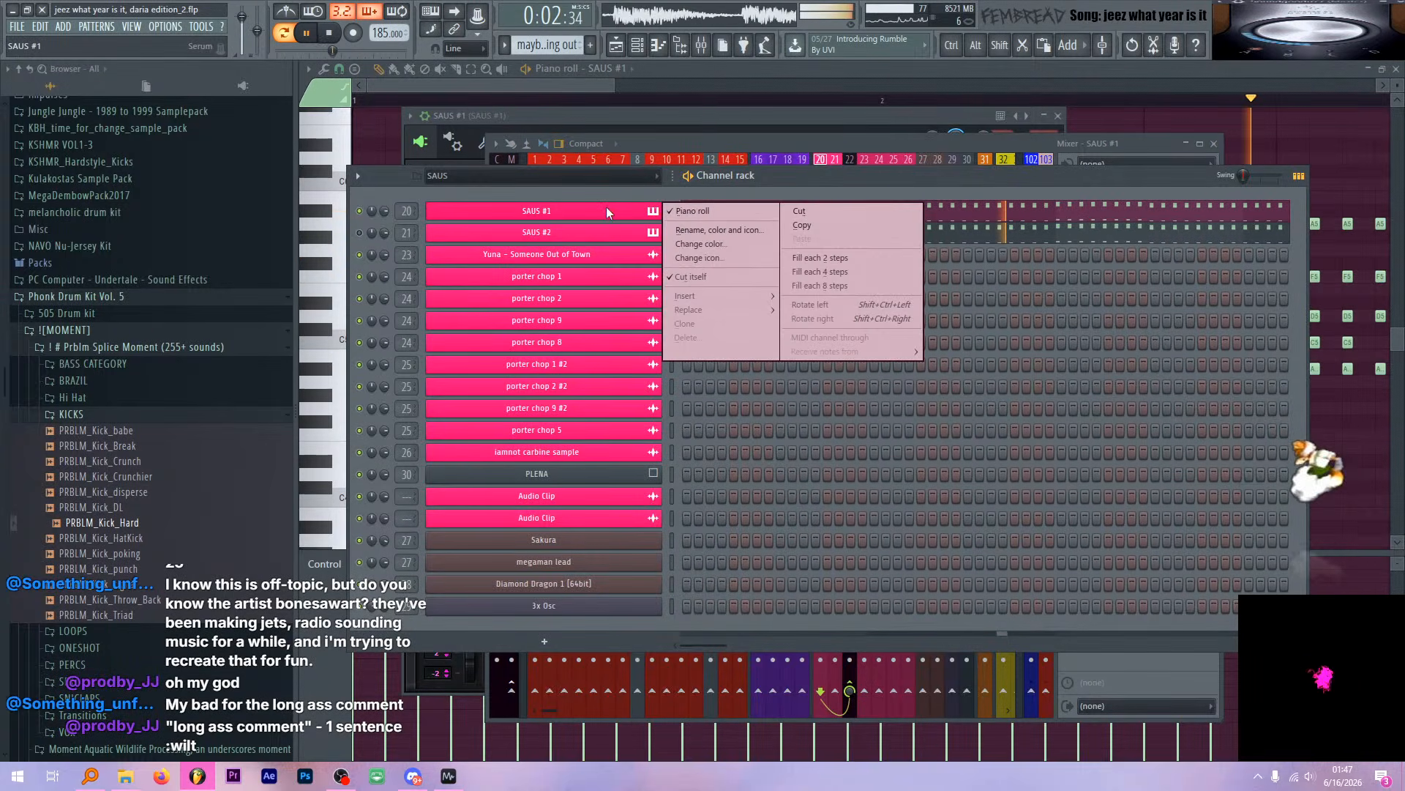
{"action": "left_click", "coordinate": [692, 208]}
{"action": "key", "text": "space"}
{"action": "scroll", "coordinate": [486, 127], "scroll_direction": "up", "scroll_amount": 5}
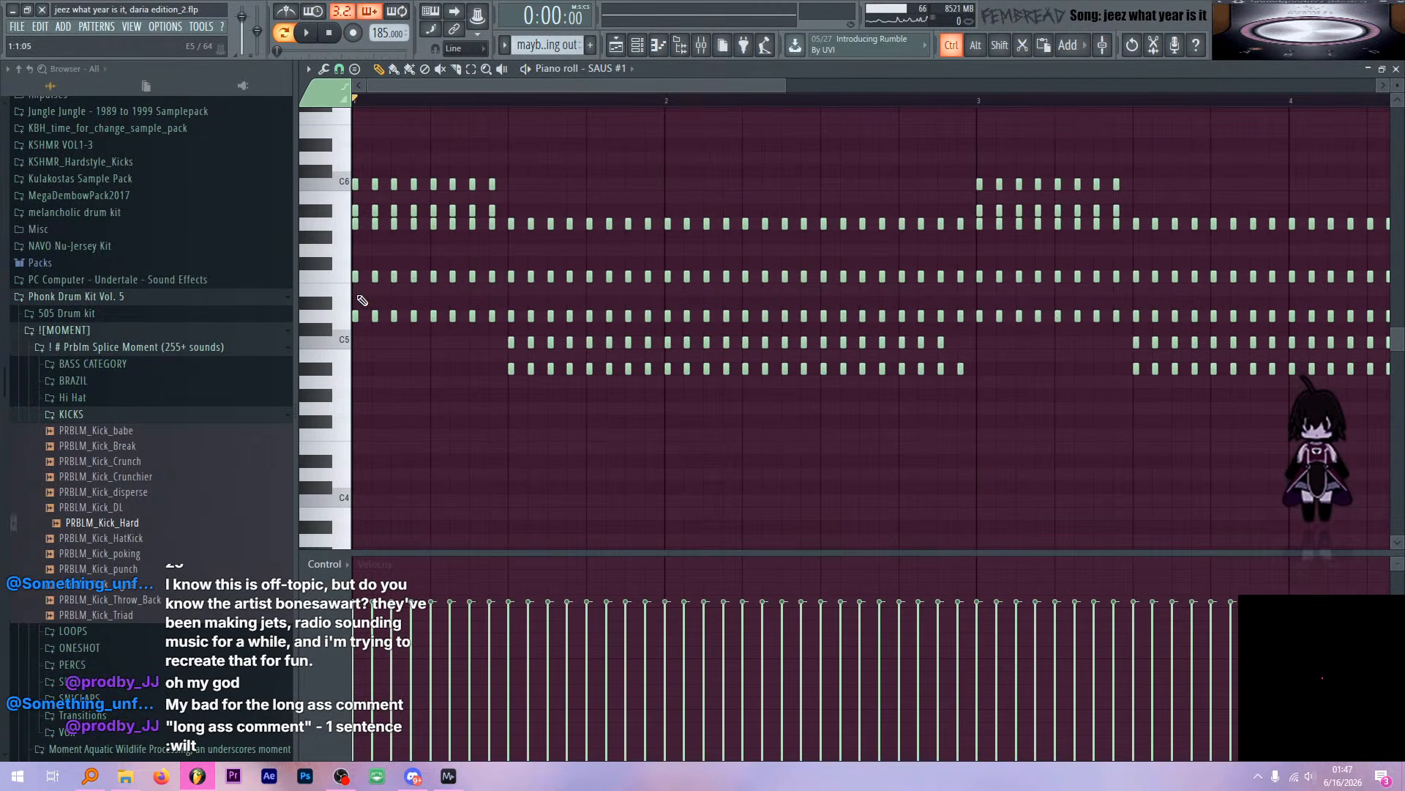
{"action": "key", "text": "F6"}
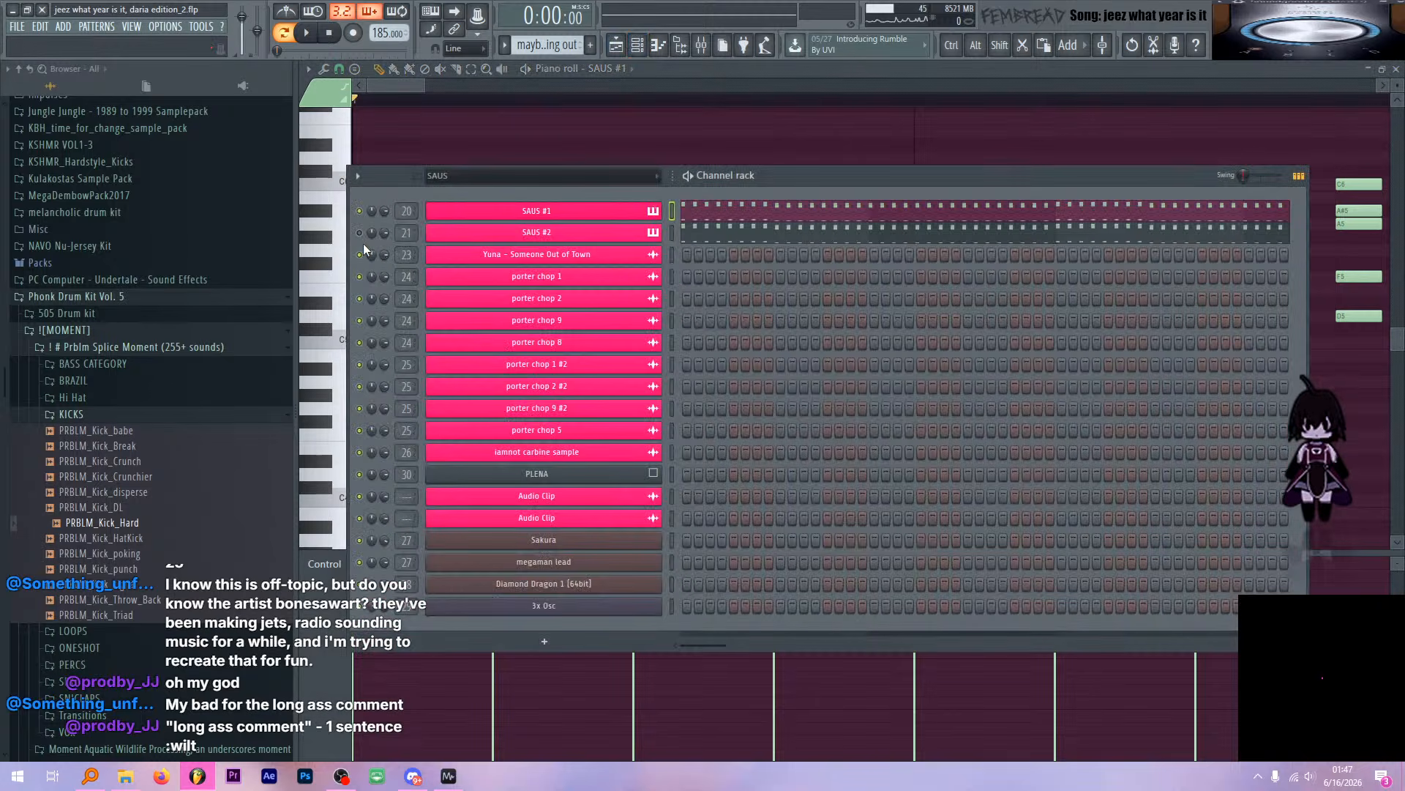
{"action": "key", "text": "F6"}
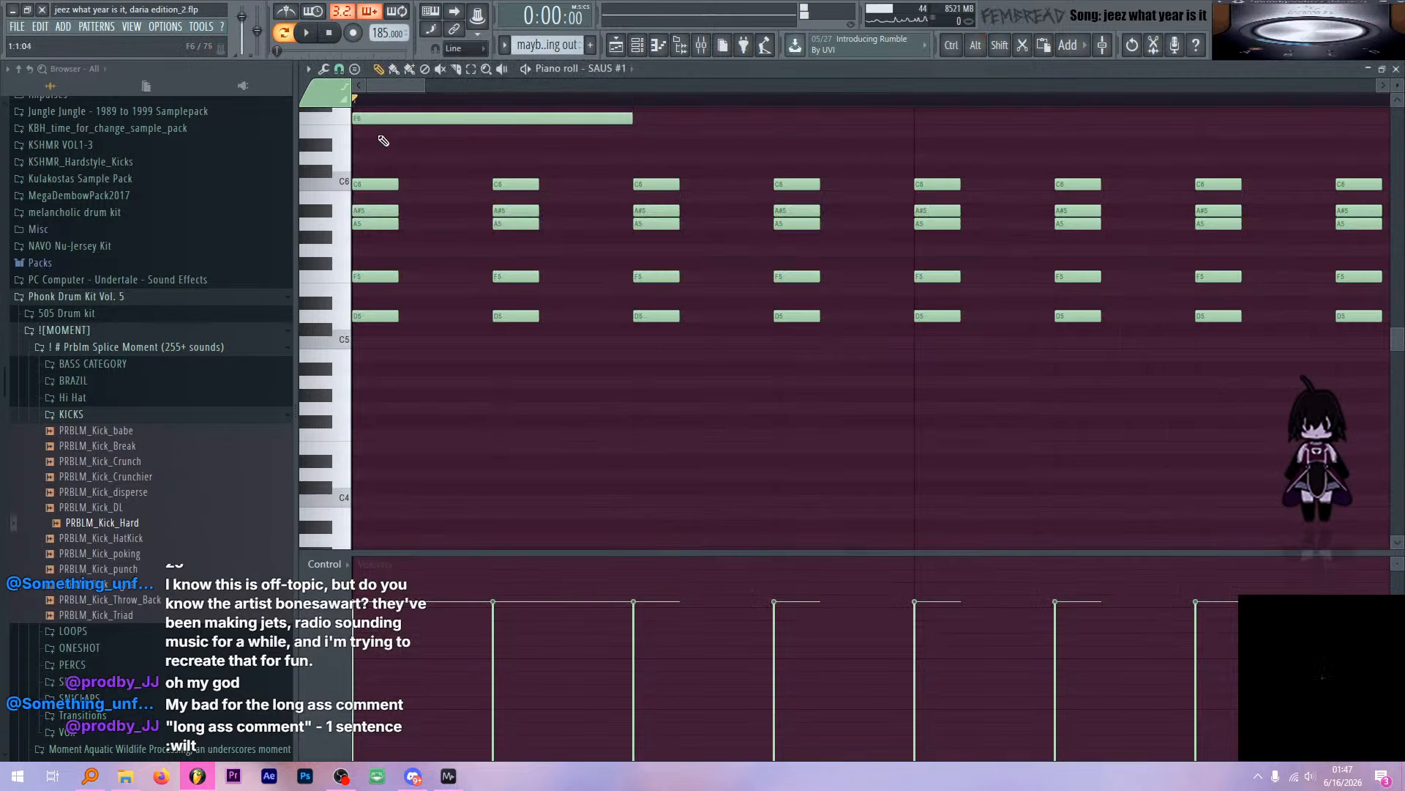
Audition the D5 and F5 notes of SAUS #1's first chord and the piano keys around A5 and B5
{"action": "left_click", "coordinate": [378, 316]}
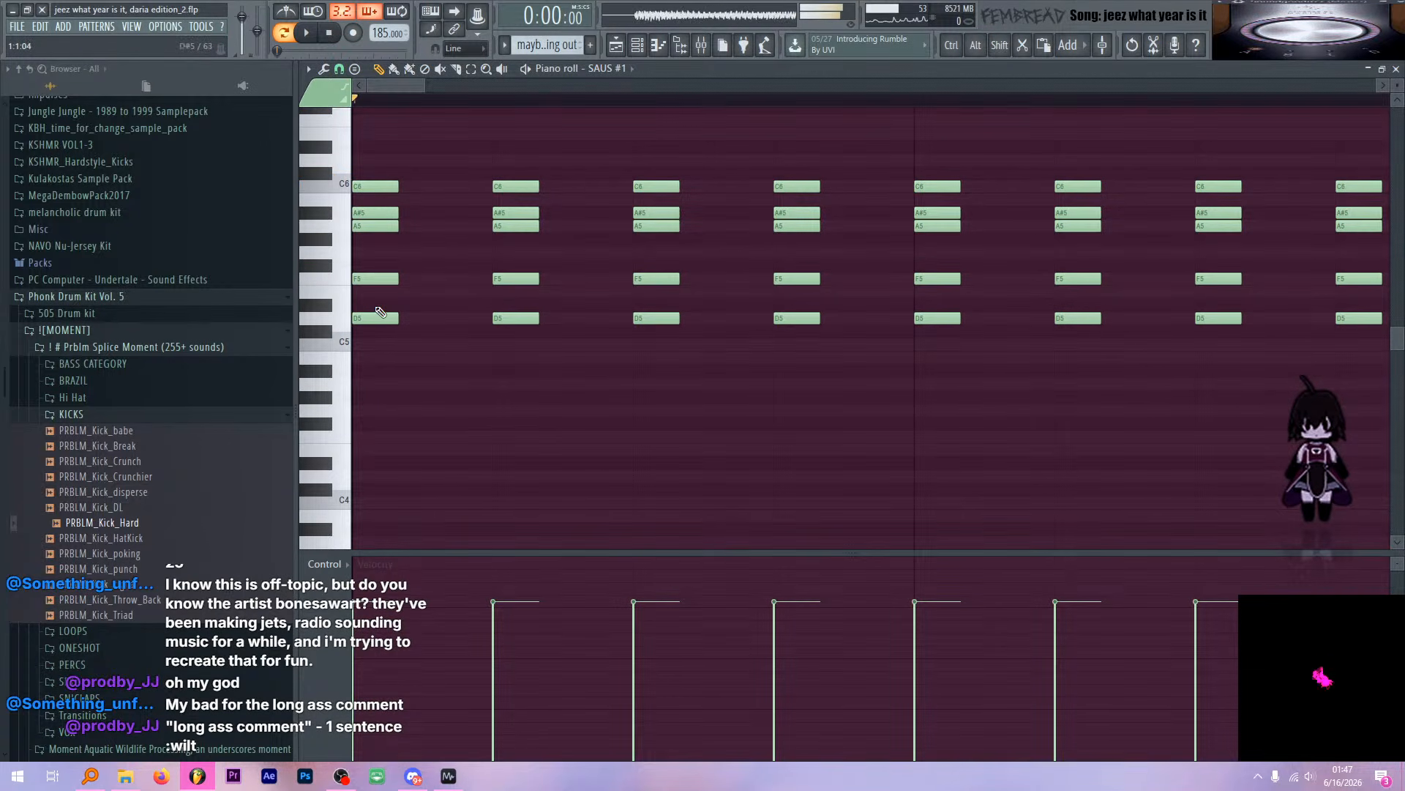
{"action": "left_click", "coordinate": [368, 279]}
{"action": "left_click", "coordinate": [338, 226]}
{"action": "left_click", "coordinate": [339, 206]}
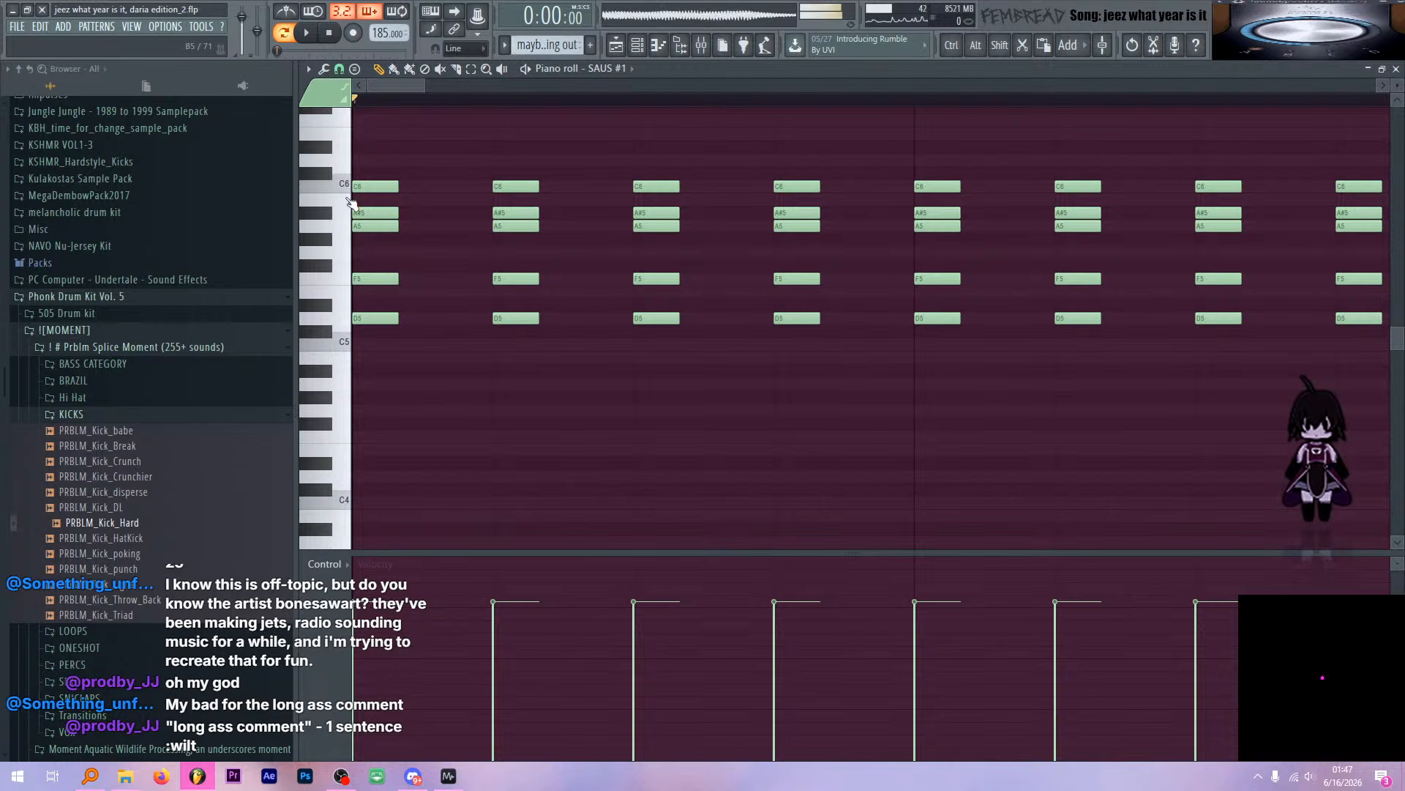
Check the lower octaves of SAUS #1's piano roll and audition the first chord's F5, A5 and C6 notes
{"action": "scroll", "coordinate": [429, 241], "scroll_direction": "down", "scroll_amount": 12}
{"action": "scroll", "coordinate": [505, 188], "scroll_direction": "up", "scroll_amount": 6}
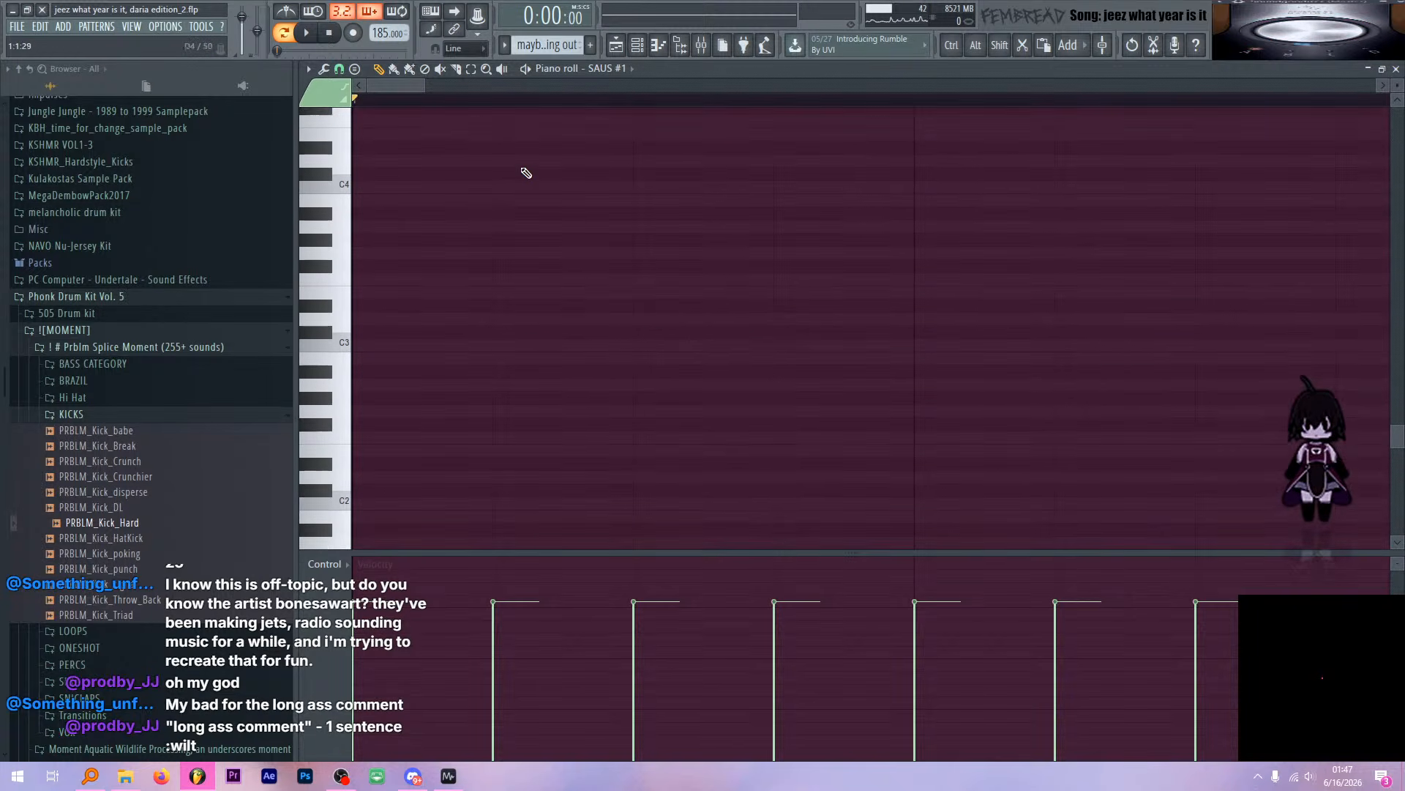
{"action": "right_click", "coordinate": [376, 154], "text": "alt"}
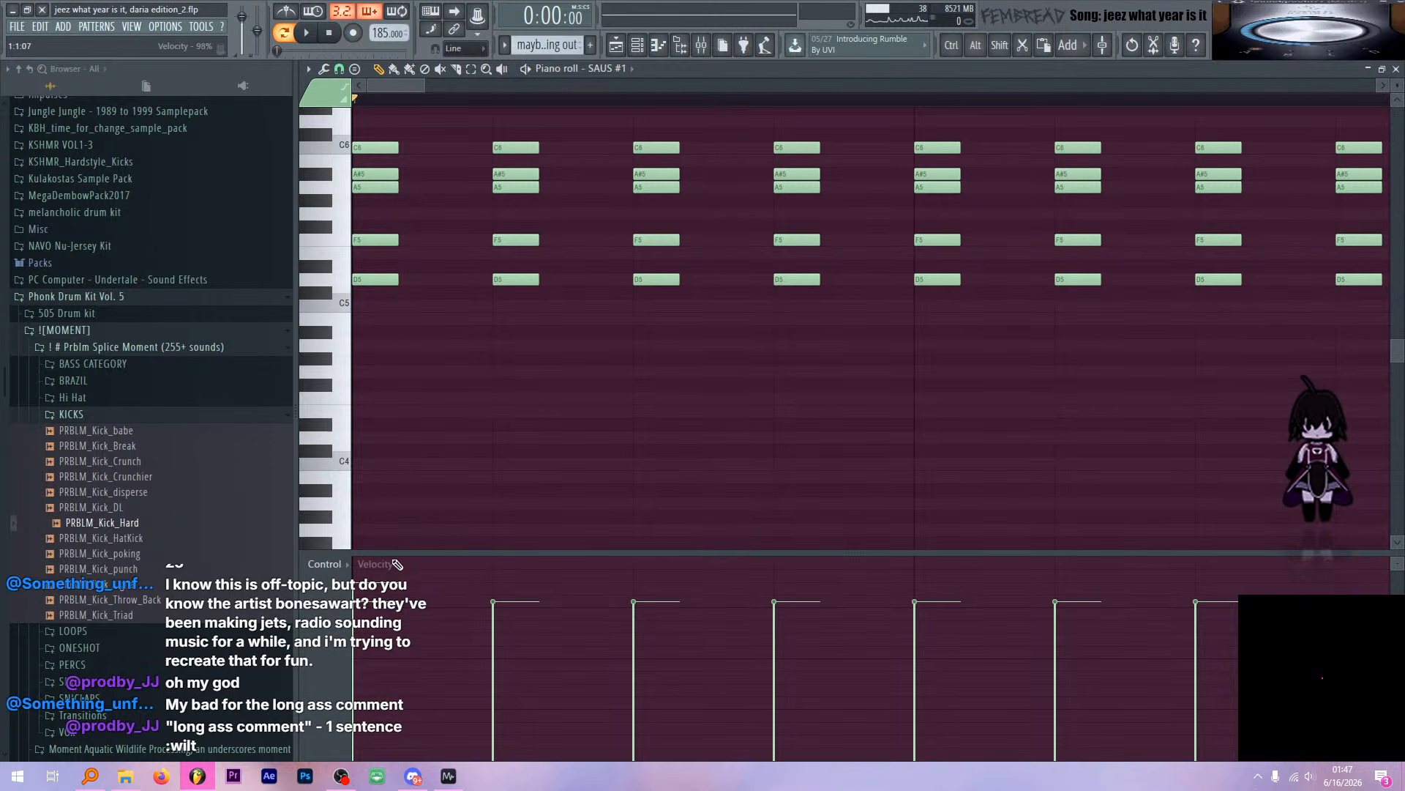
{"action": "scroll", "coordinate": [382, 429], "scroll_direction": "up", "scroll_amount": 3}
{"action": "left_click", "coordinate": [386, 400]}
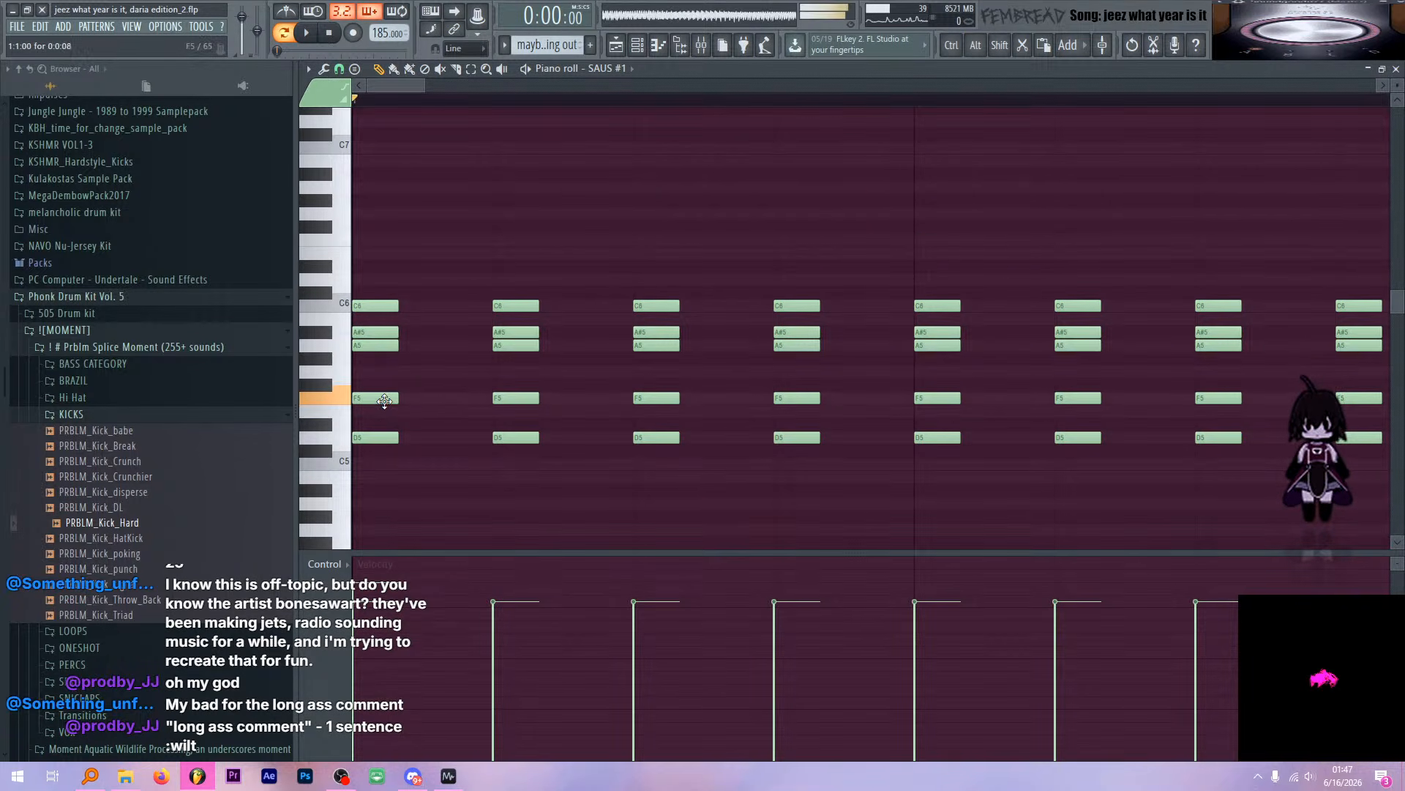
{"action": "left_click", "coordinate": [375, 346]}
{"action": "left_click", "coordinate": [369, 308]}
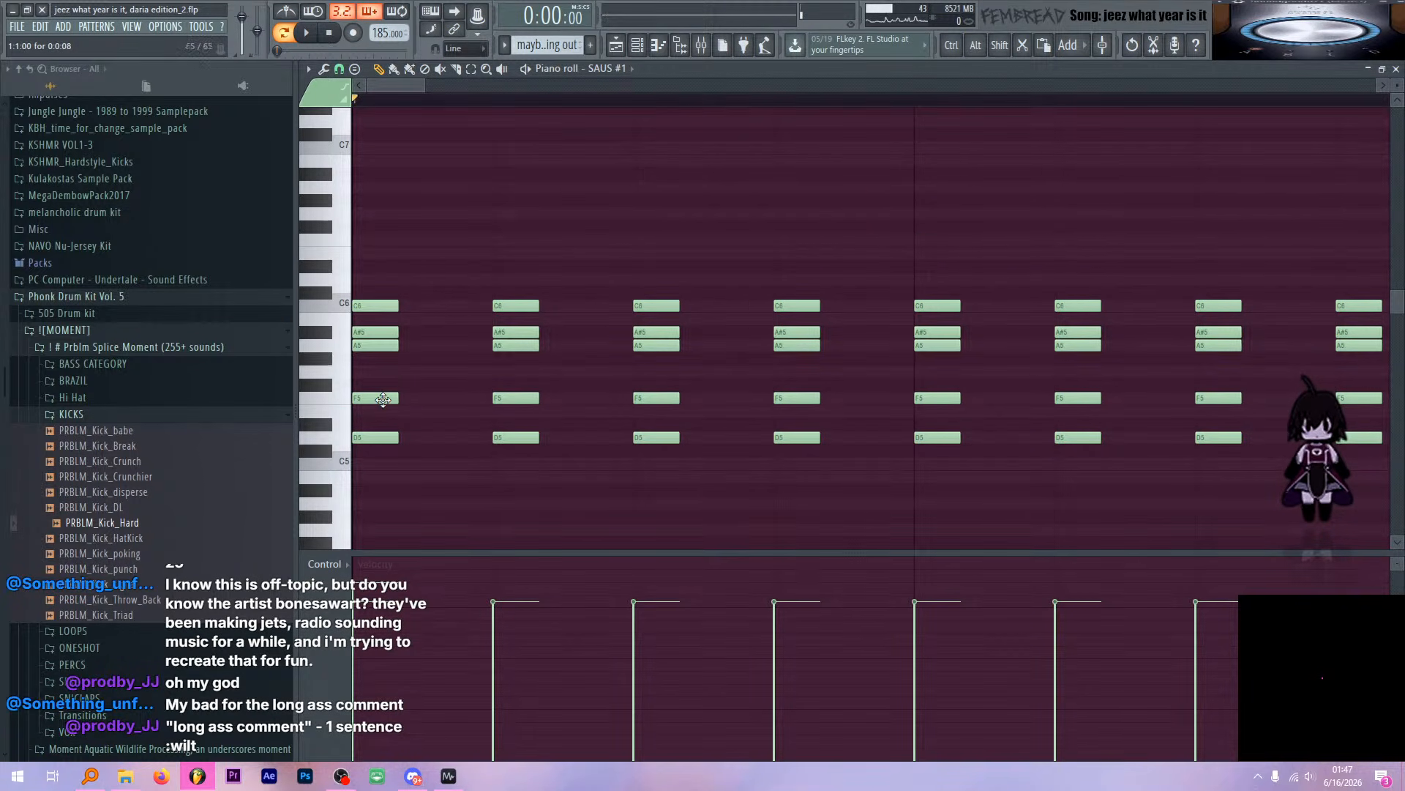
Try revoicing the first chord by replacing its D5 and F5 with D6 and F6 and adding A#6
{"action": "left_click_drag", "start_coordinate": [373, 320], "coordinate": [376, 228]}
{"action": "right_click", "coordinate": [383, 399]}
{"action": "left_click_drag", "start_coordinate": [380, 436], "coordinate": [372, 253]}
{"action": "left_click", "coordinate": [375, 187]}
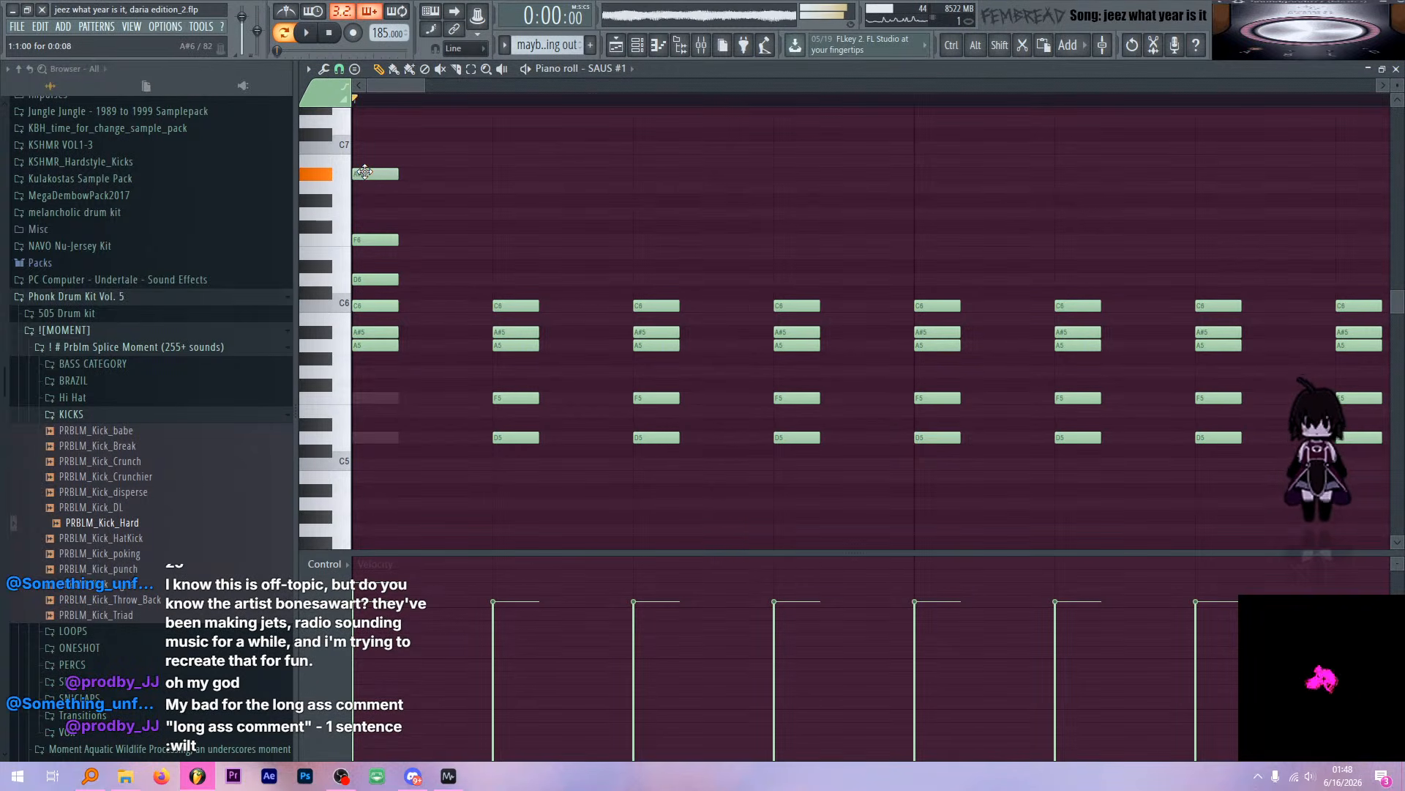
Undo the voicing changes made to the first chord
{"action": "key", "text": "ctrl+alt+z"}
{"action": "key", "text": "ctrl+alt+z"}
{"action": "key", "text": "ctrl+alt+z"}
{"action": "key", "text": "ctrl+alt+z"}
{"action": "key", "text": "ctrl+alt+z"}
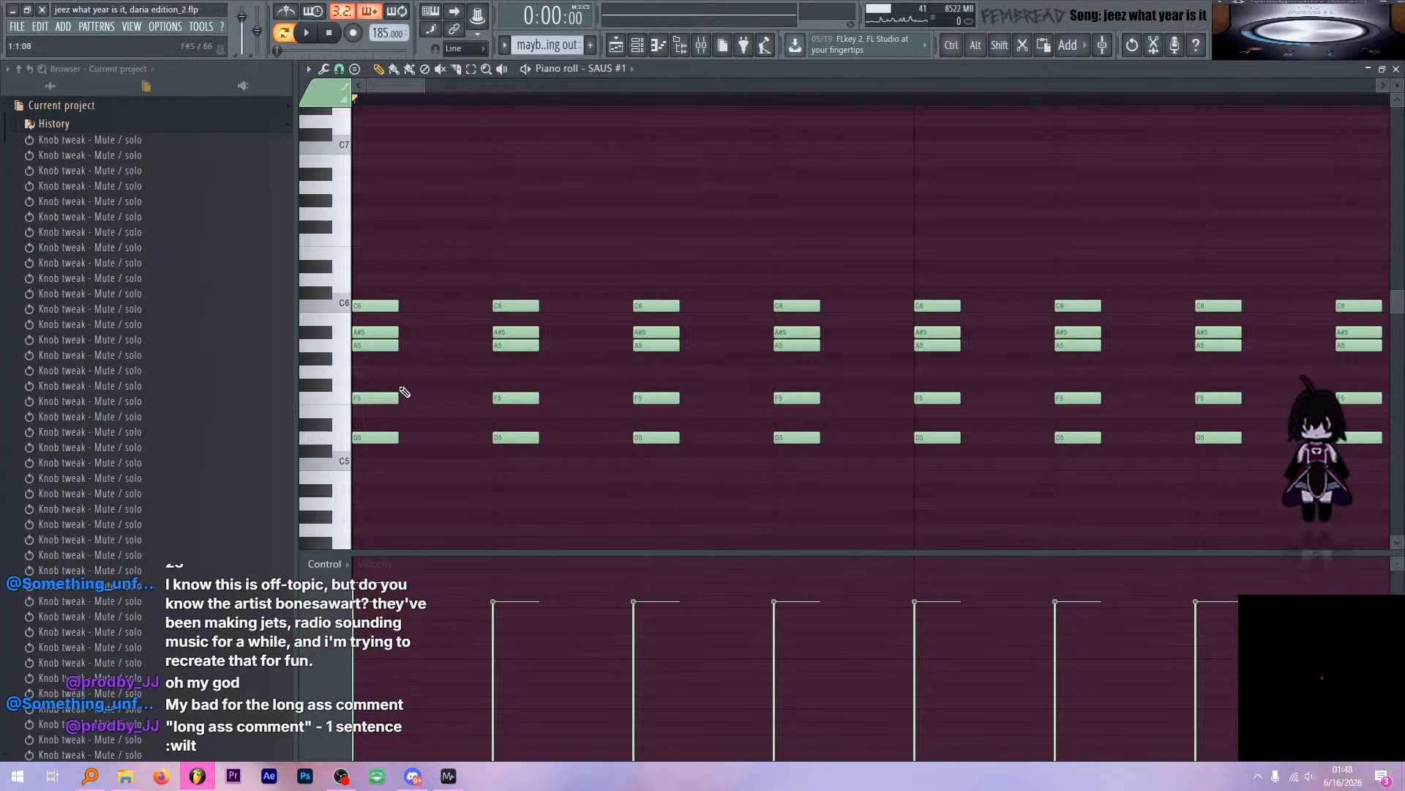
Audition notes of the first chord, then examine the low bass notes under it while playing the pattern
{"action": "mouse_move", "coordinate": [372, 440]}
{"action": "left_mouse_down"}
{"action": "mouse_move", "coordinate": [445, 437]}
{"action": "mouse_move", "coordinate": [385, 436]}
{"action": "left_mouse_up"}
{"action": "mouse_move", "coordinate": [379, 347]}
{"action": "left_mouse_down"}
{"action": "mouse_move", "coordinate": [397, 349]}
{"action": "mouse_move", "coordinate": [381, 334]}
{"action": "left_mouse_up"}
{"action": "scroll", "coordinate": [486, 327], "scroll_direction": "down", "scroll_amount": 2}
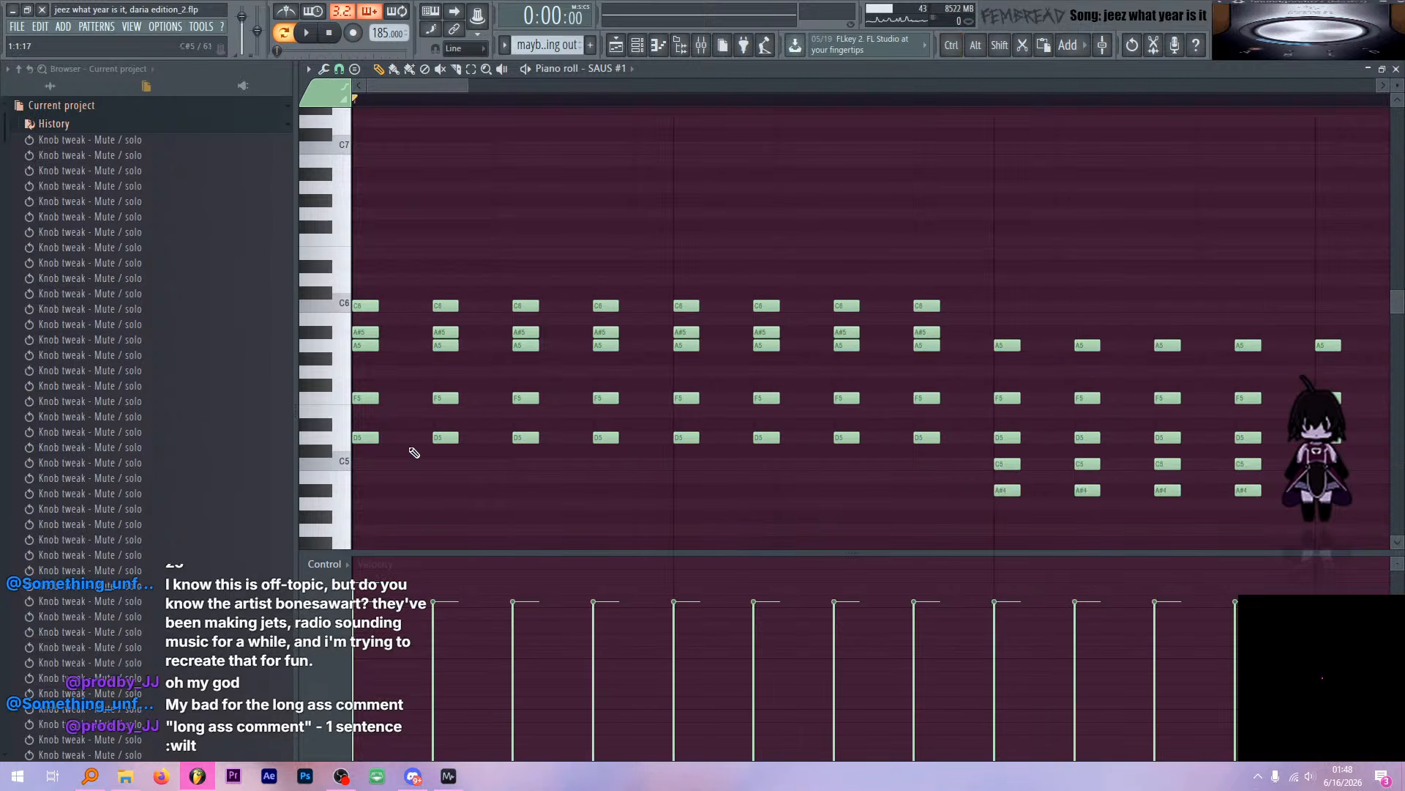
{"action": "scroll", "coordinate": [374, 512], "scroll_direction": "down", "scroll_amount": 2}
{"action": "scroll", "coordinate": [386, 430], "scroll_direction": "down", "scroll_amount": 12}
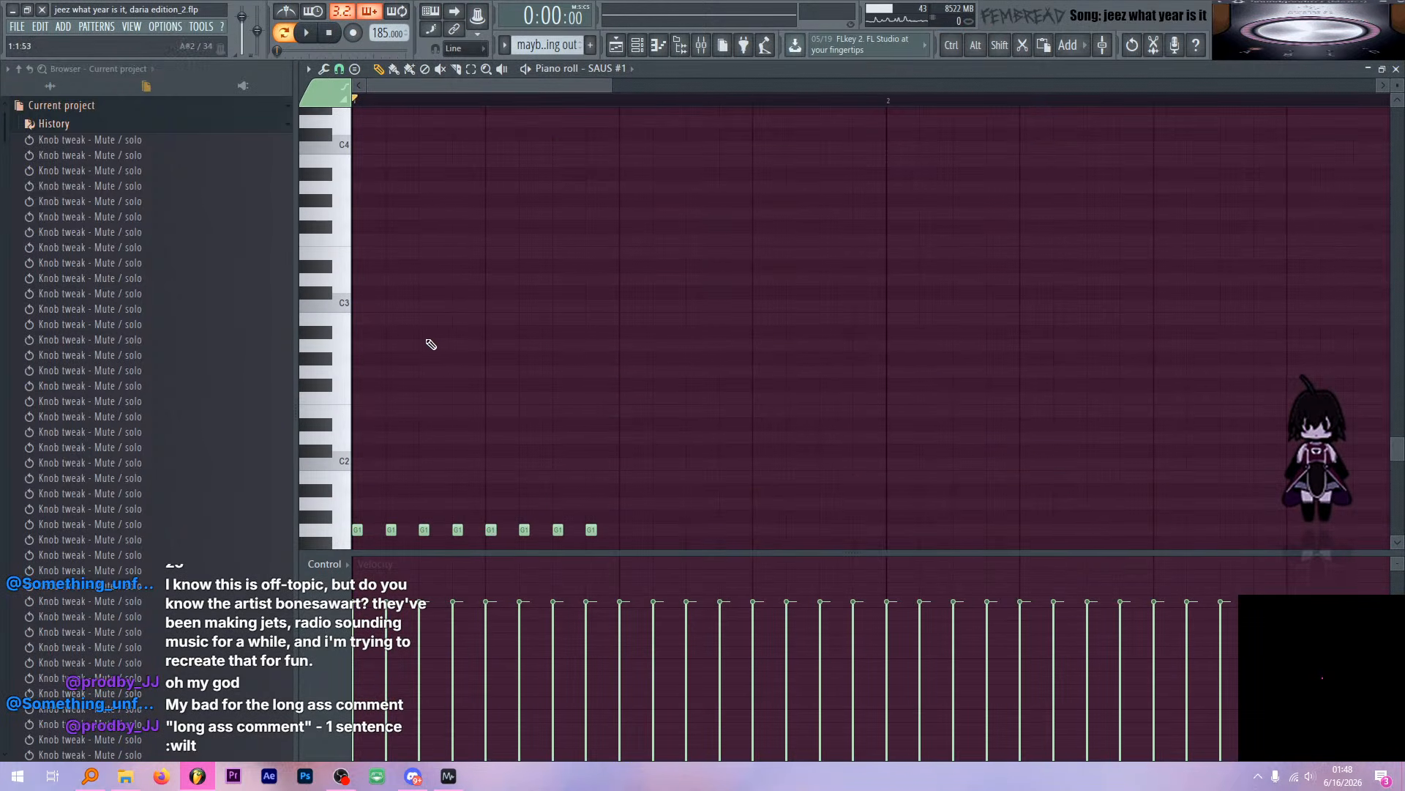
{"action": "scroll", "coordinate": [489, 338], "scroll_direction": "down", "scroll_amount": 1}
{"action": "key", "text": "space"}
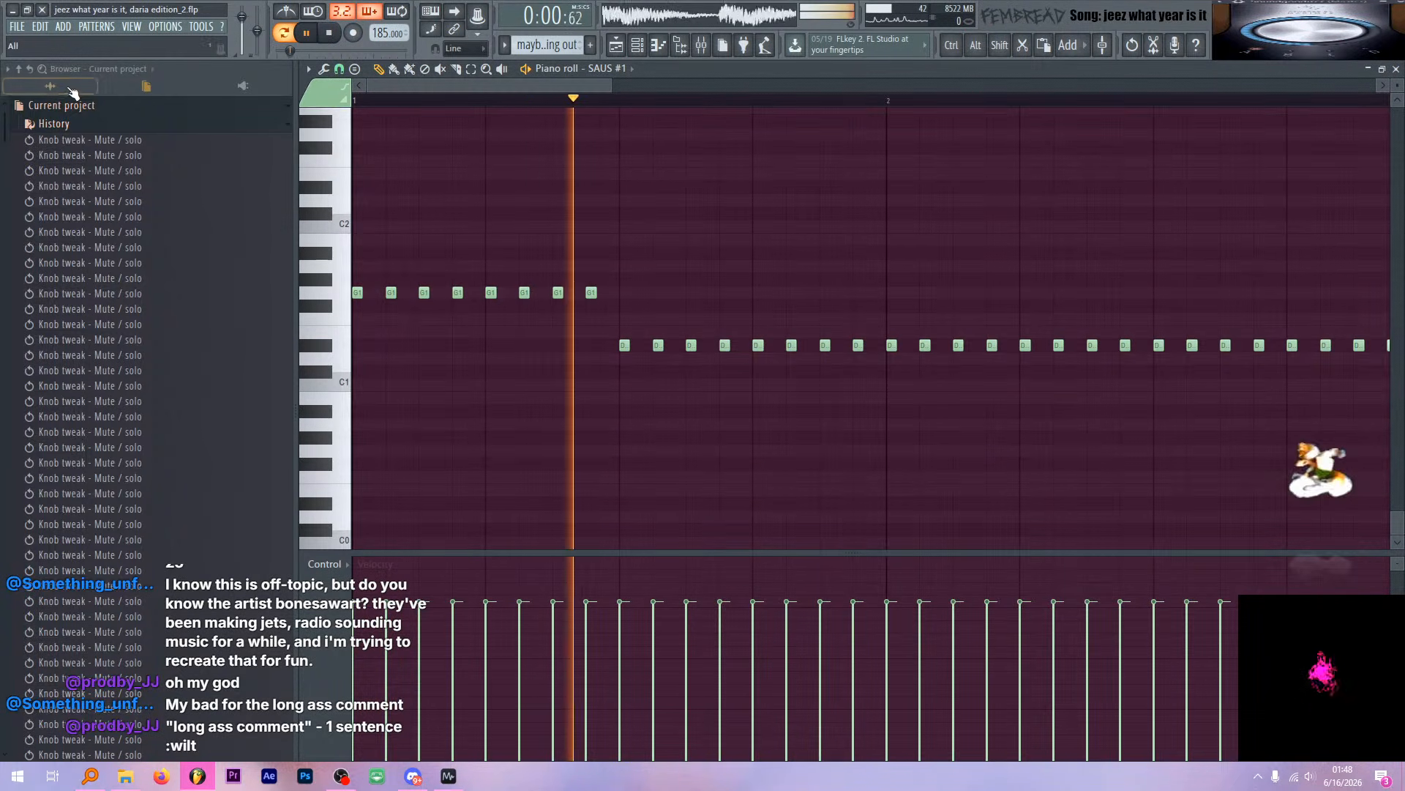
{"action": "key", "text": "space"}
Open the Serum instrument of the SAUS #1 channel and listen to the pattern with both oscillators
{"action": "key", "text": "F6"}
{"action": "left_click", "coordinate": [587, 214]}
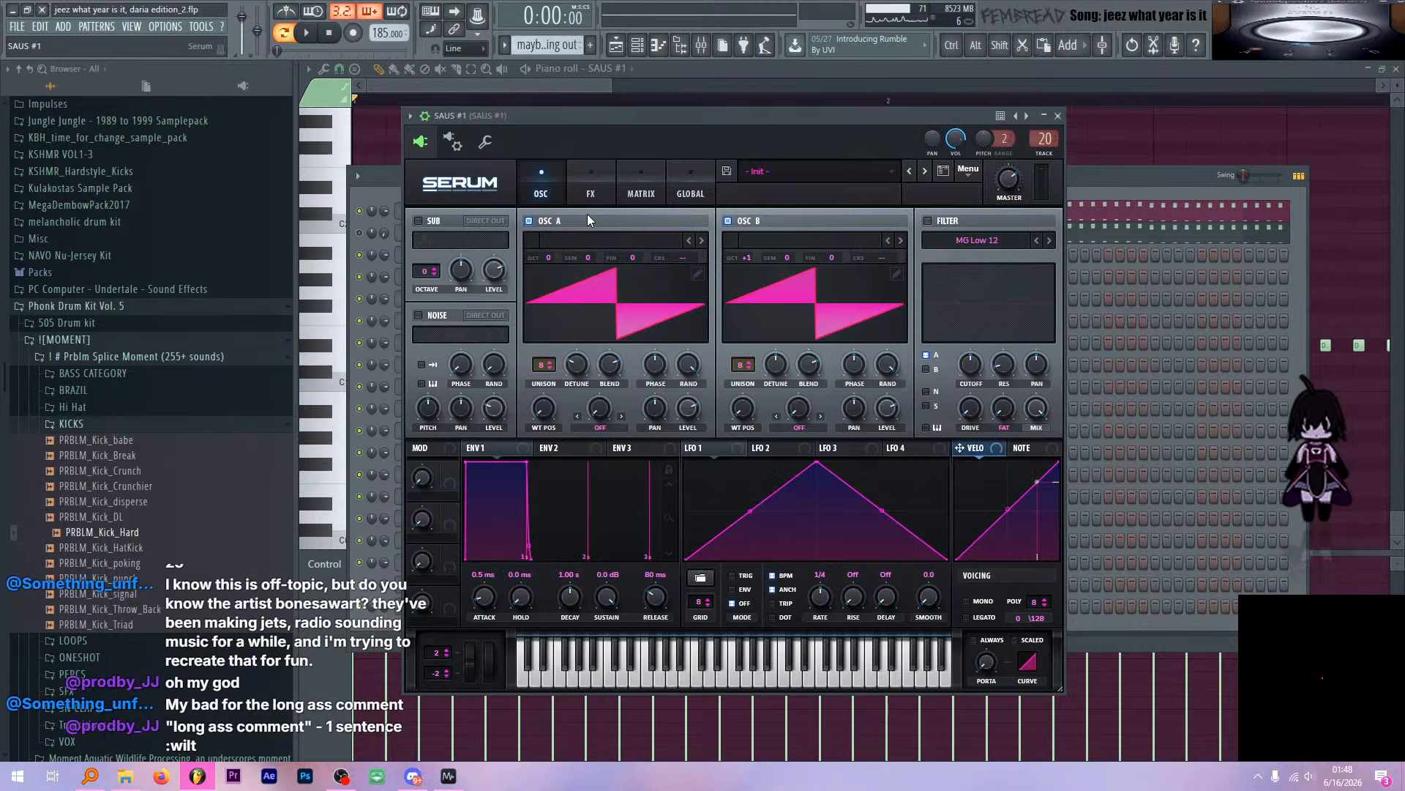
{"action": "key", "text": "space"}
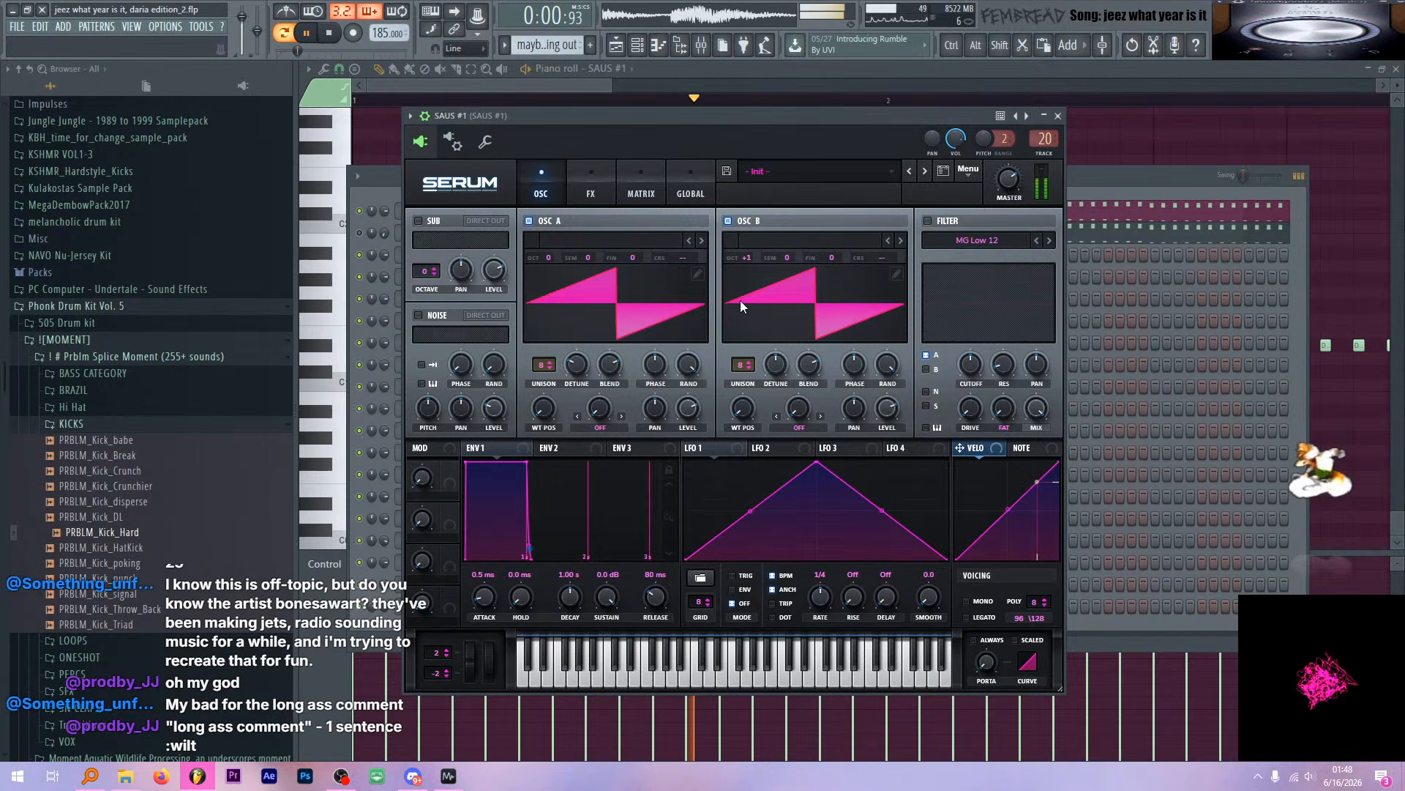
{"action": "key", "text": "space"}
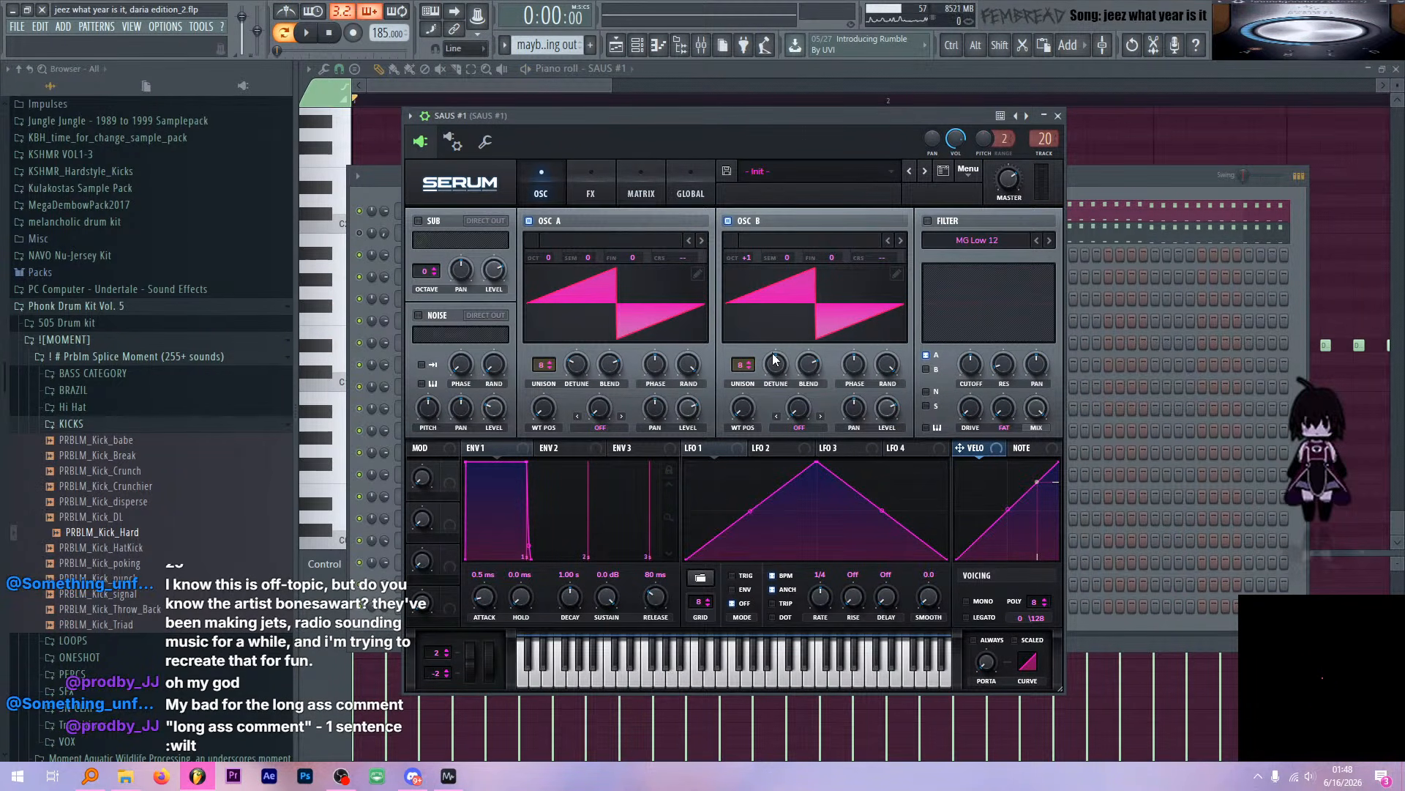
Disable oscillator B in Serum and play the pattern with oscillator A alone
{"action": "left_click", "coordinate": [735, 221]}
{"action": "left_click_drag", "start_coordinate": [700, 115], "coordinate": [684, 114]}
{"action": "key", "text": "space"}
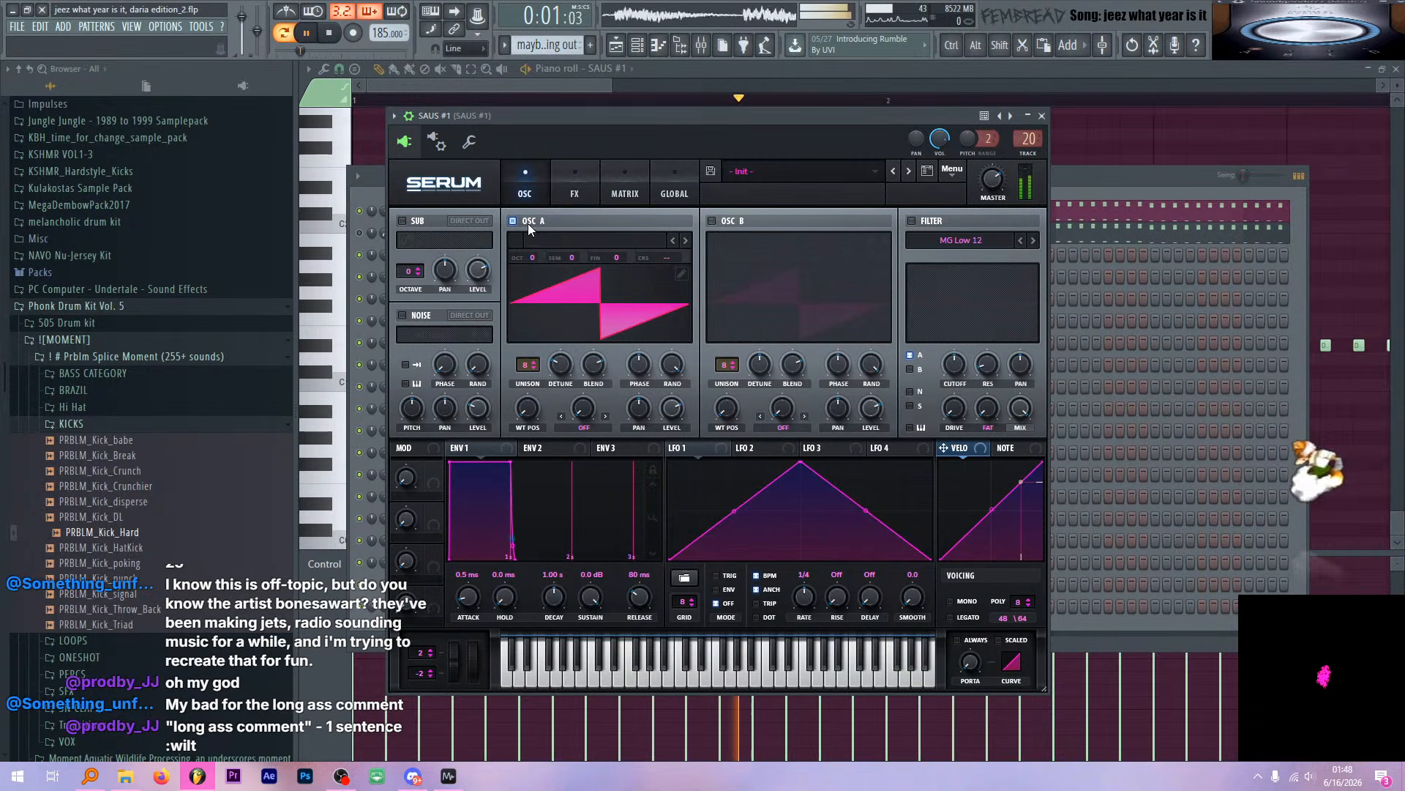
{"action": "key", "text": "space"}
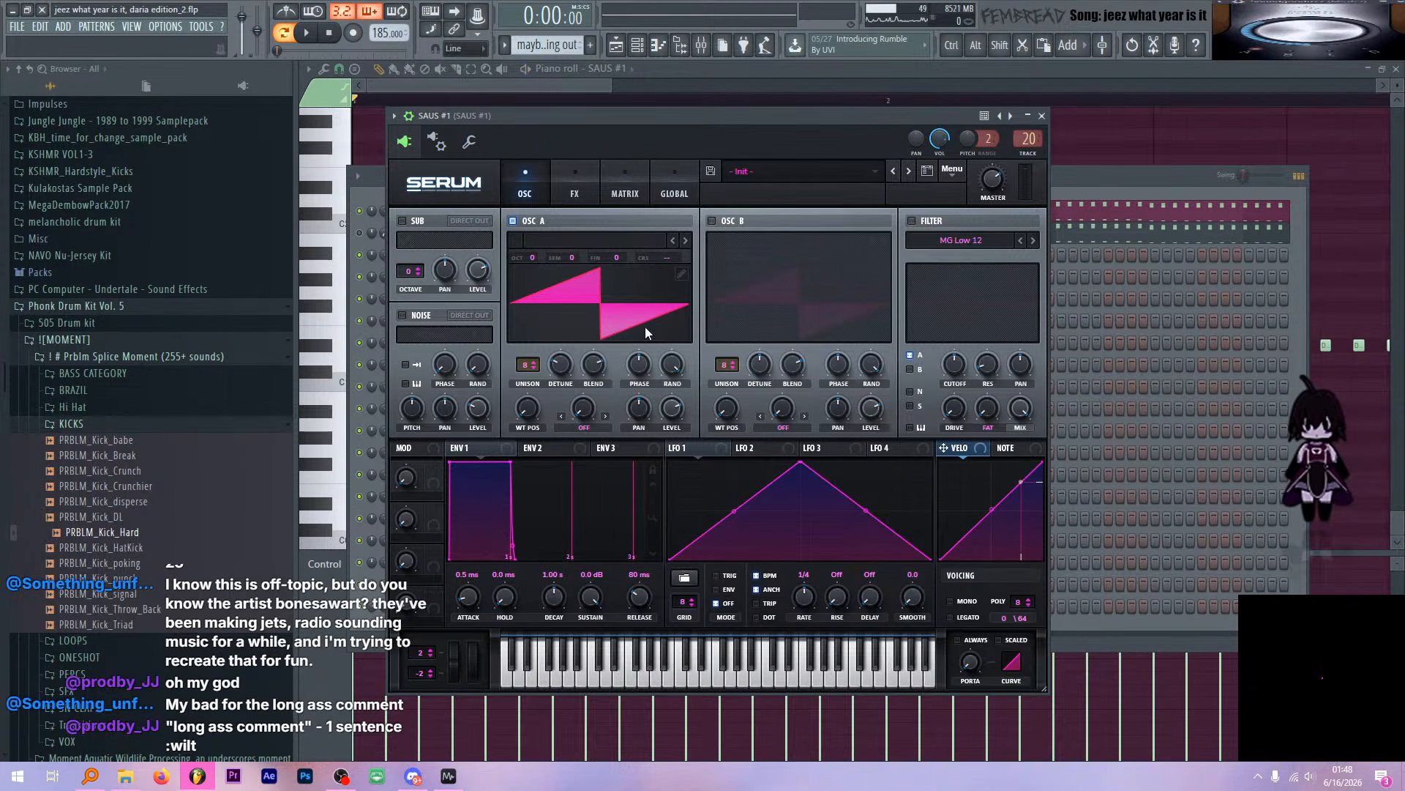
Play the pattern with only oscillator B enabled, then re-enable oscillator A
{"action": "left_click", "coordinate": [530, 222]}
{"action": "left_click", "coordinate": [736, 221]}
{"action": "key", "text": "space"}
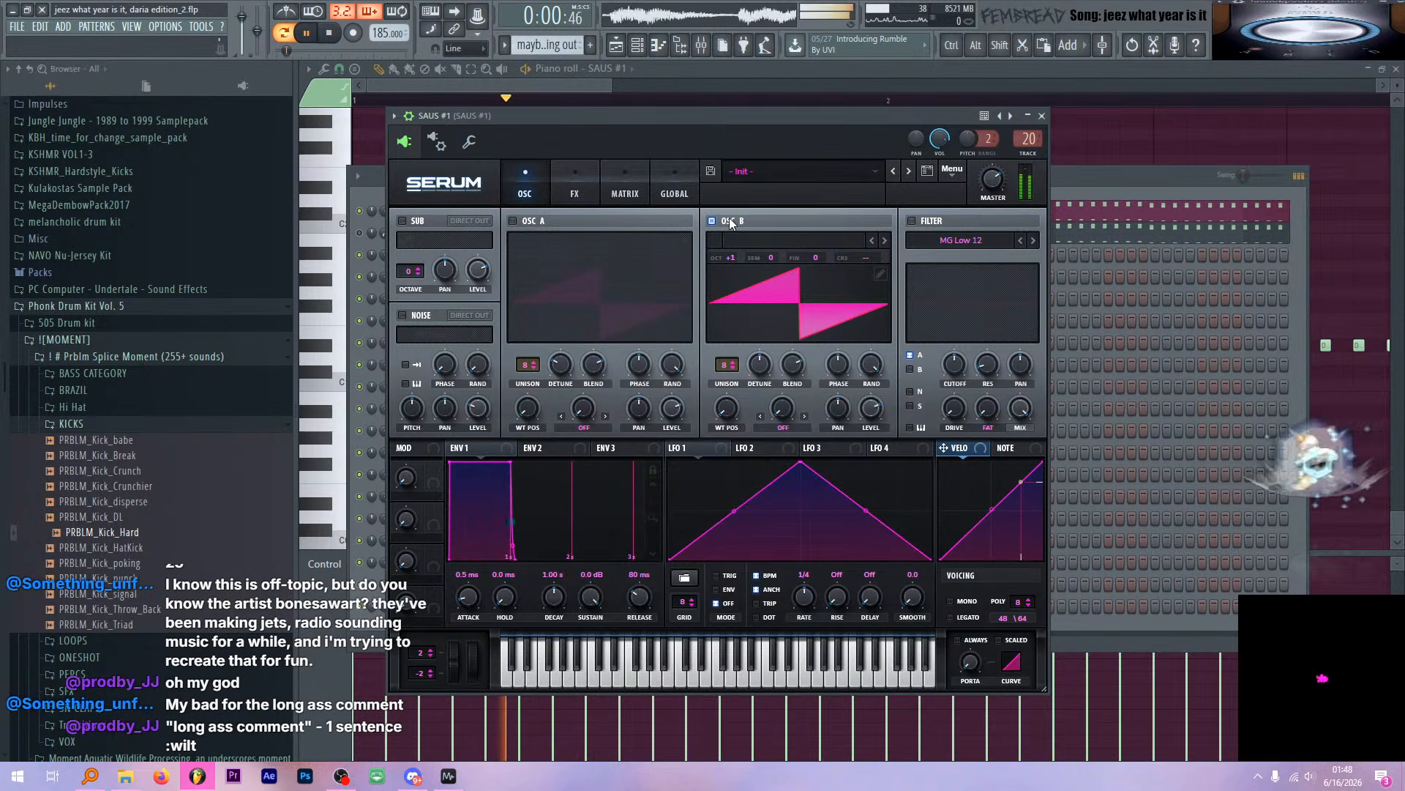
{"action": "left_click", "coordinate": [512, 221]}
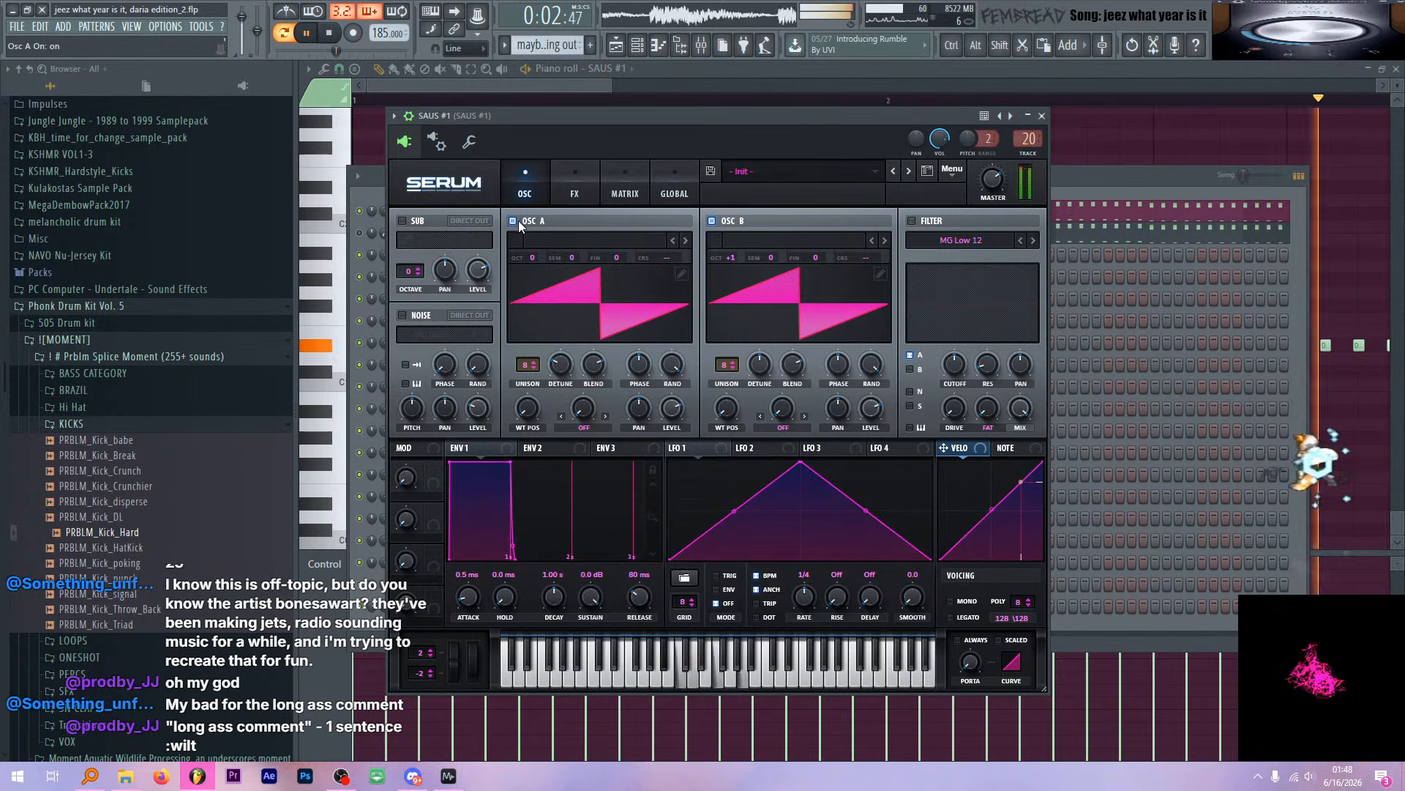
Examine Serum's effects page with its multiband compressor, stop playback and return to the oscillator page
{"action": "left_click", "coordinate": [666, 192]}
{"action": "left_click", "coordinate": [588, 181]}
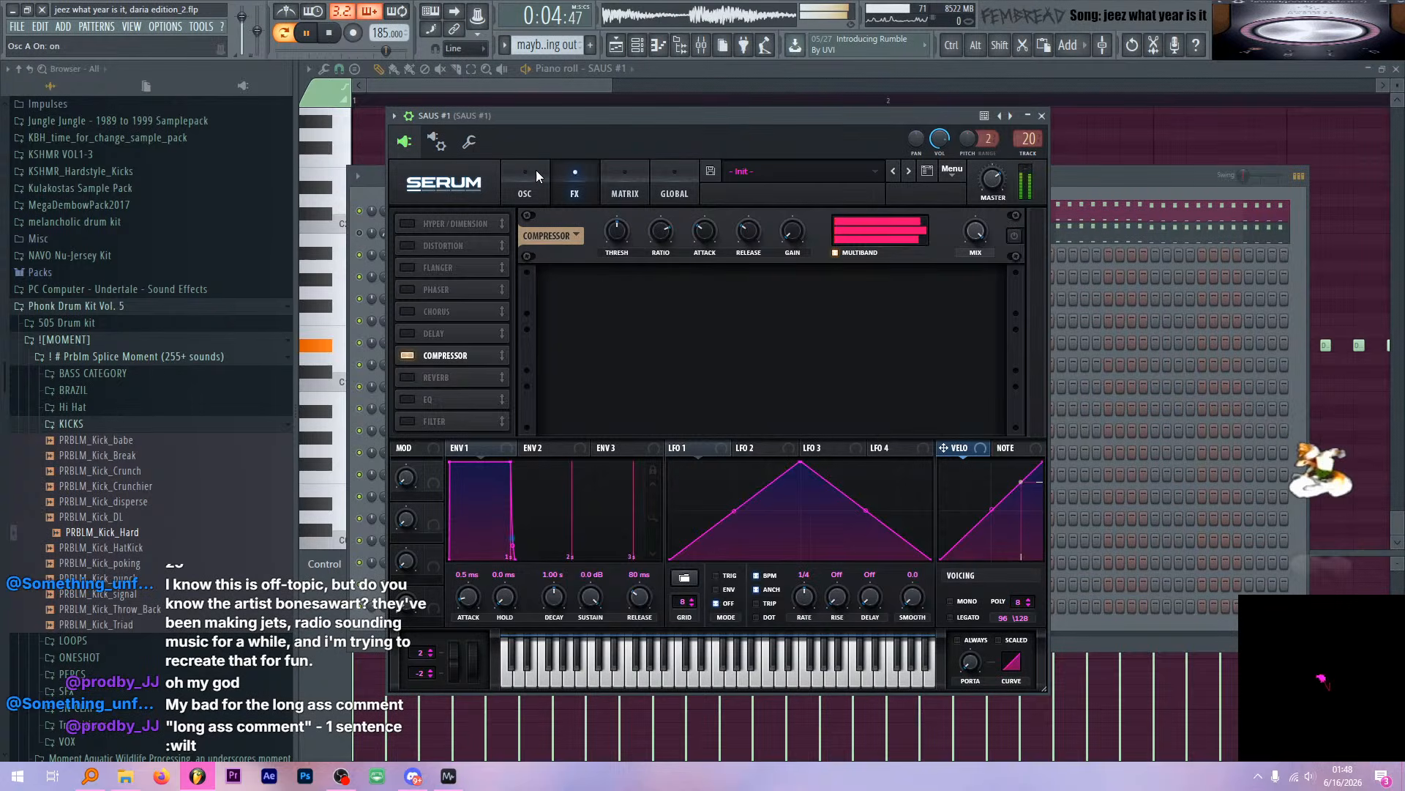
{"action": "left_click", "coordinate": [536, 170]}
{"action": "key", "text": "space"}
{"action": "left_click", "coordinate": [571, 176]}
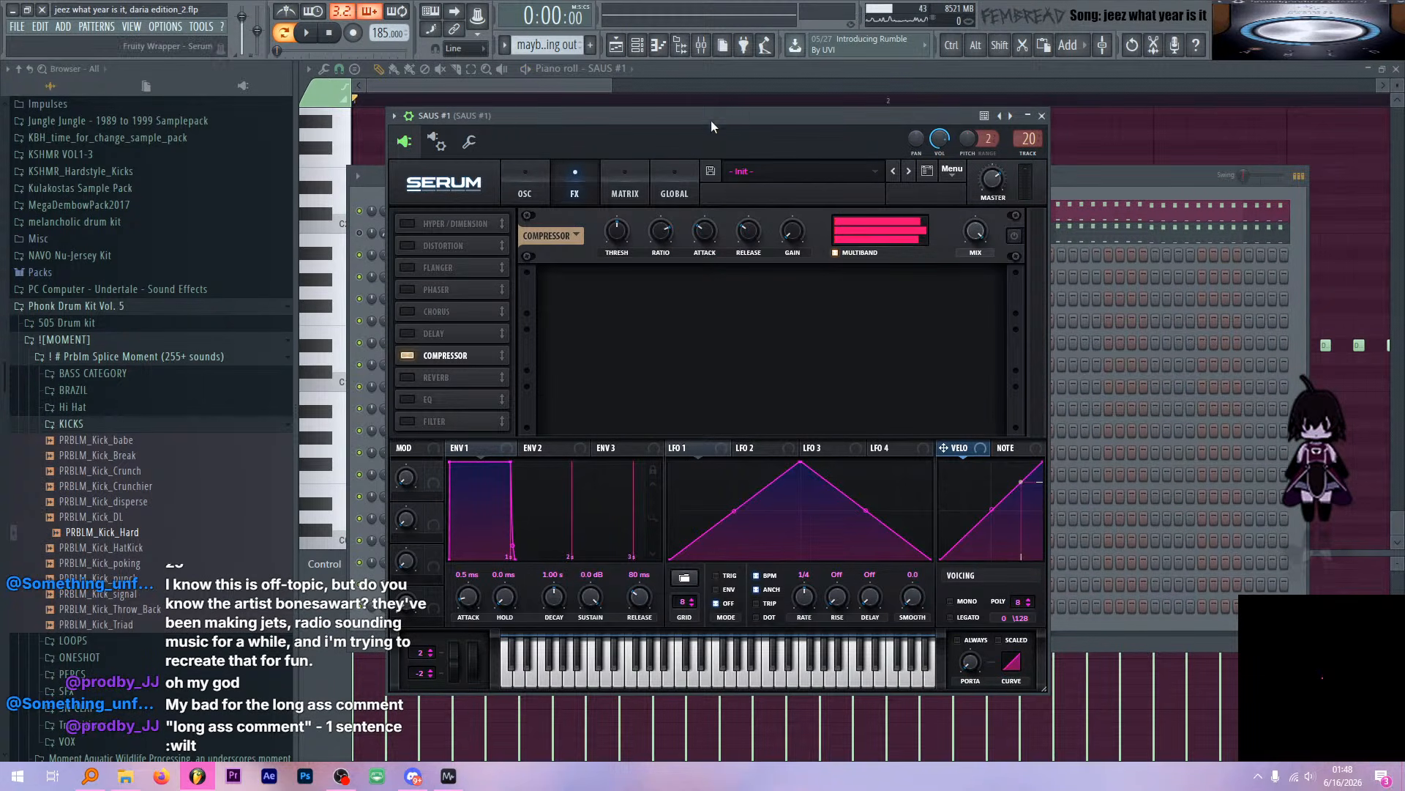
{"action": "left_click", "coordinate": [525, 180]}
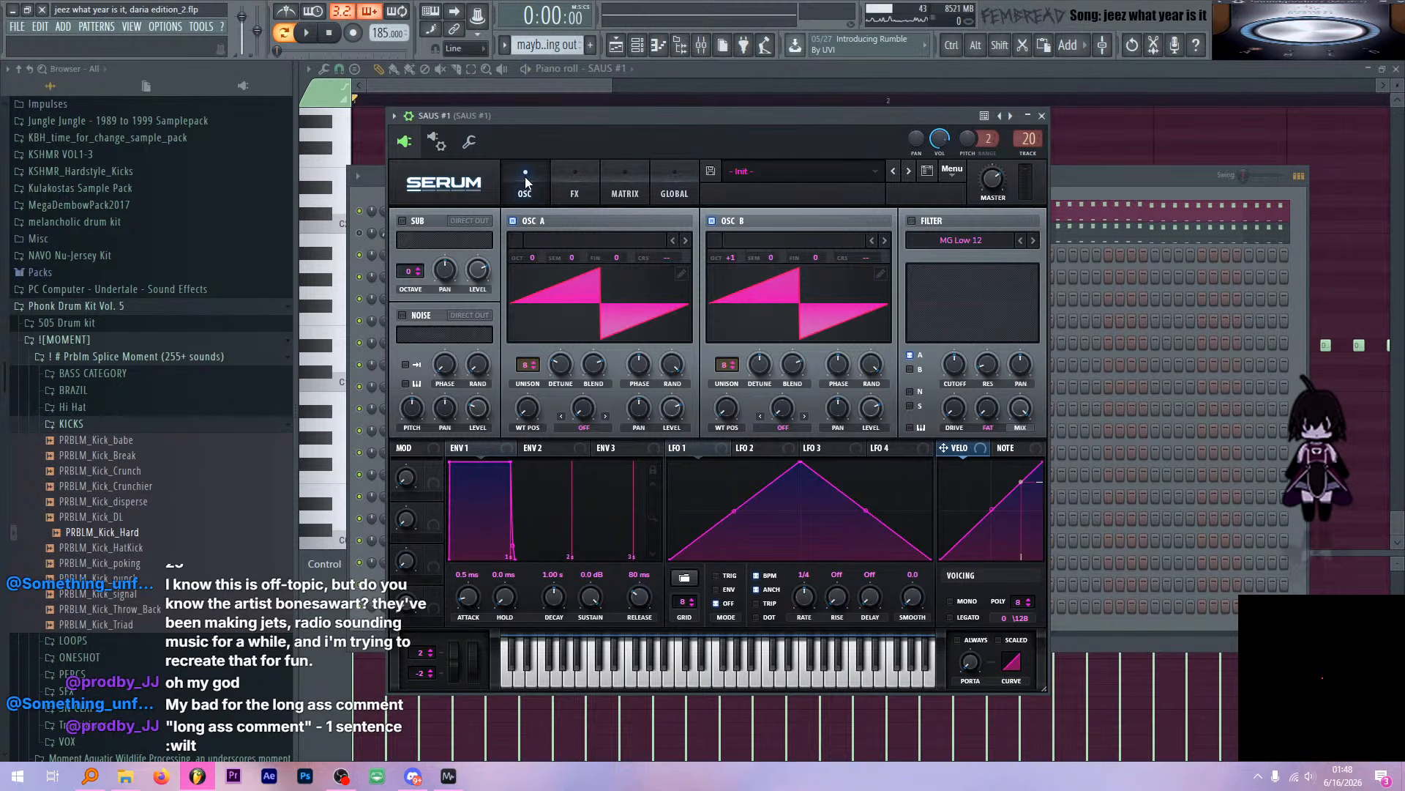
Look over the SAUS mixer track and the channel rack, then return to the SAUS #1 piano roll
{"action": "left_click", "coordinate": [702, 46]}
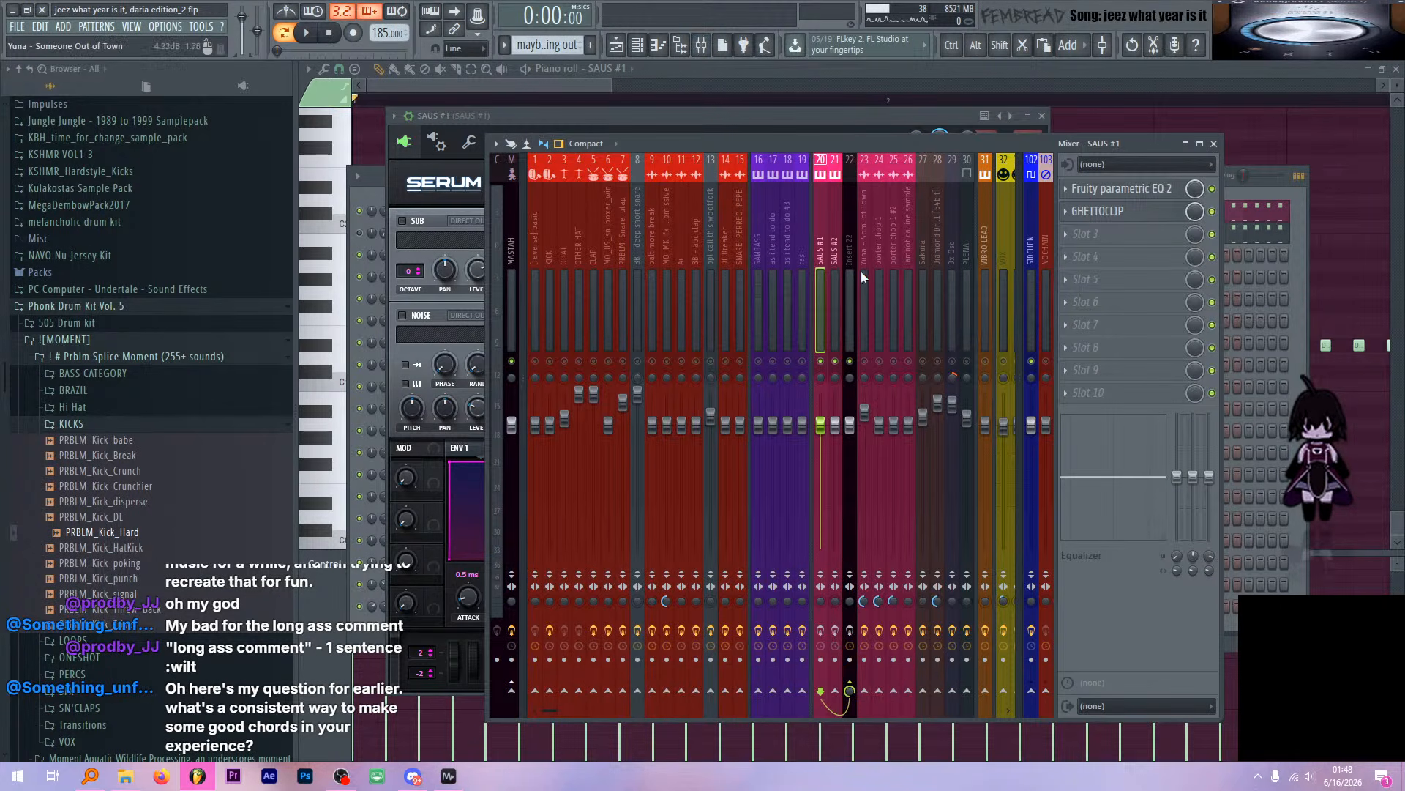
{"action": "left_click", "coordinate": [375, 177]}
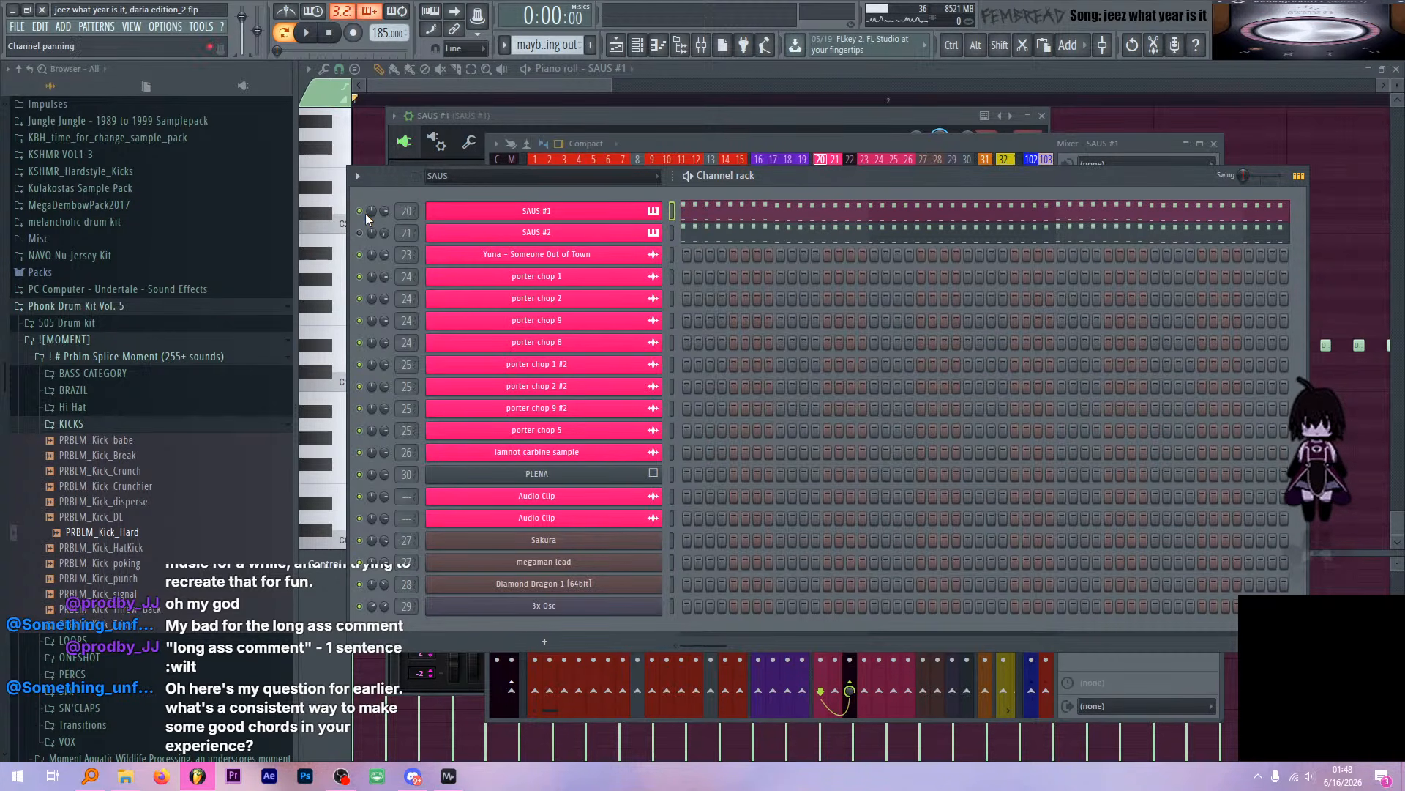
{"action": "left_click", "coordinate": [494, 82]}
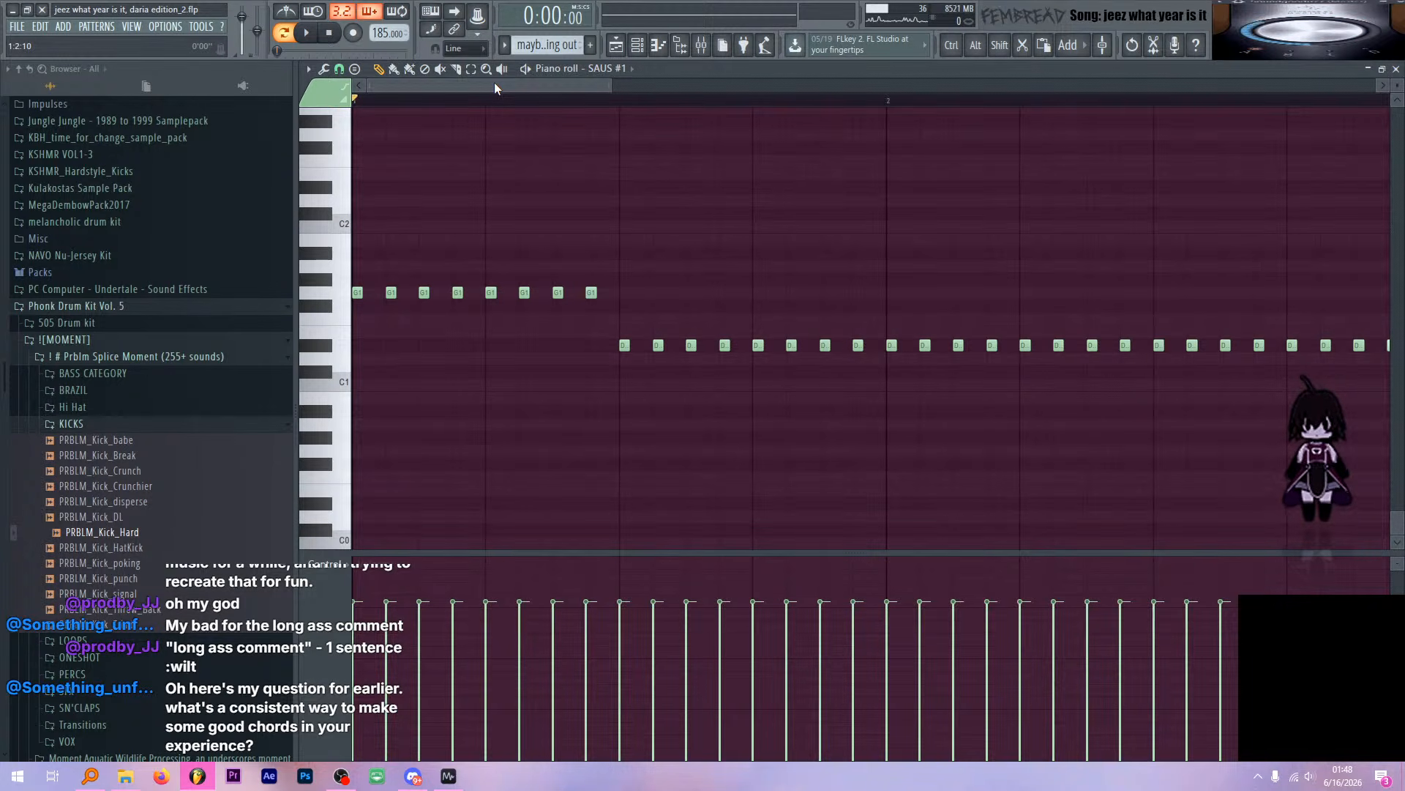
Compare the upper chord notes with the bass notes and audition keys around D#3
{"action": "scroll", "coordinate": [563, 204], "scroll_direction": "up", "scroll_amount": 10}
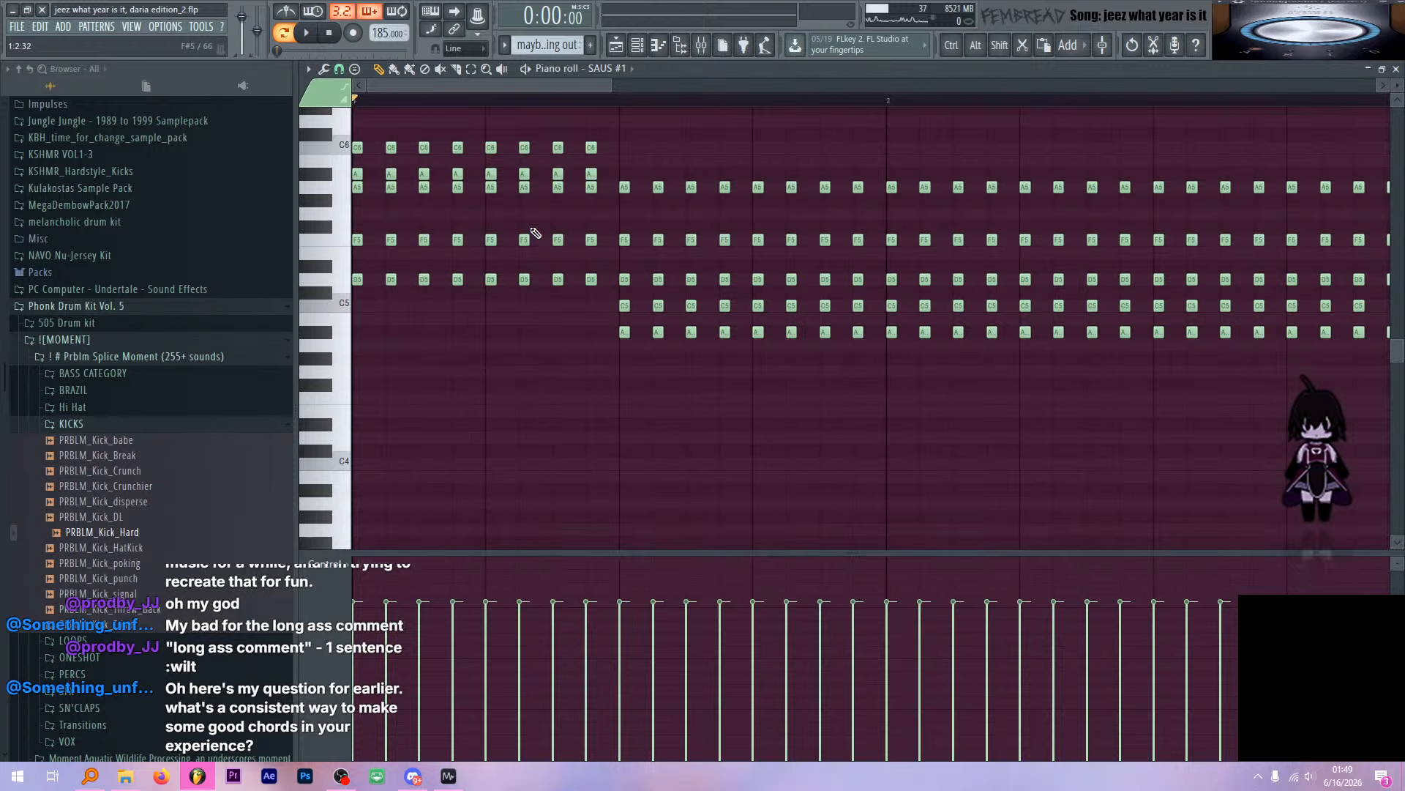
{"action": "scroll", "coordinate": [464, 310], "scroll_direction": "down", "scroll_amount": 7}
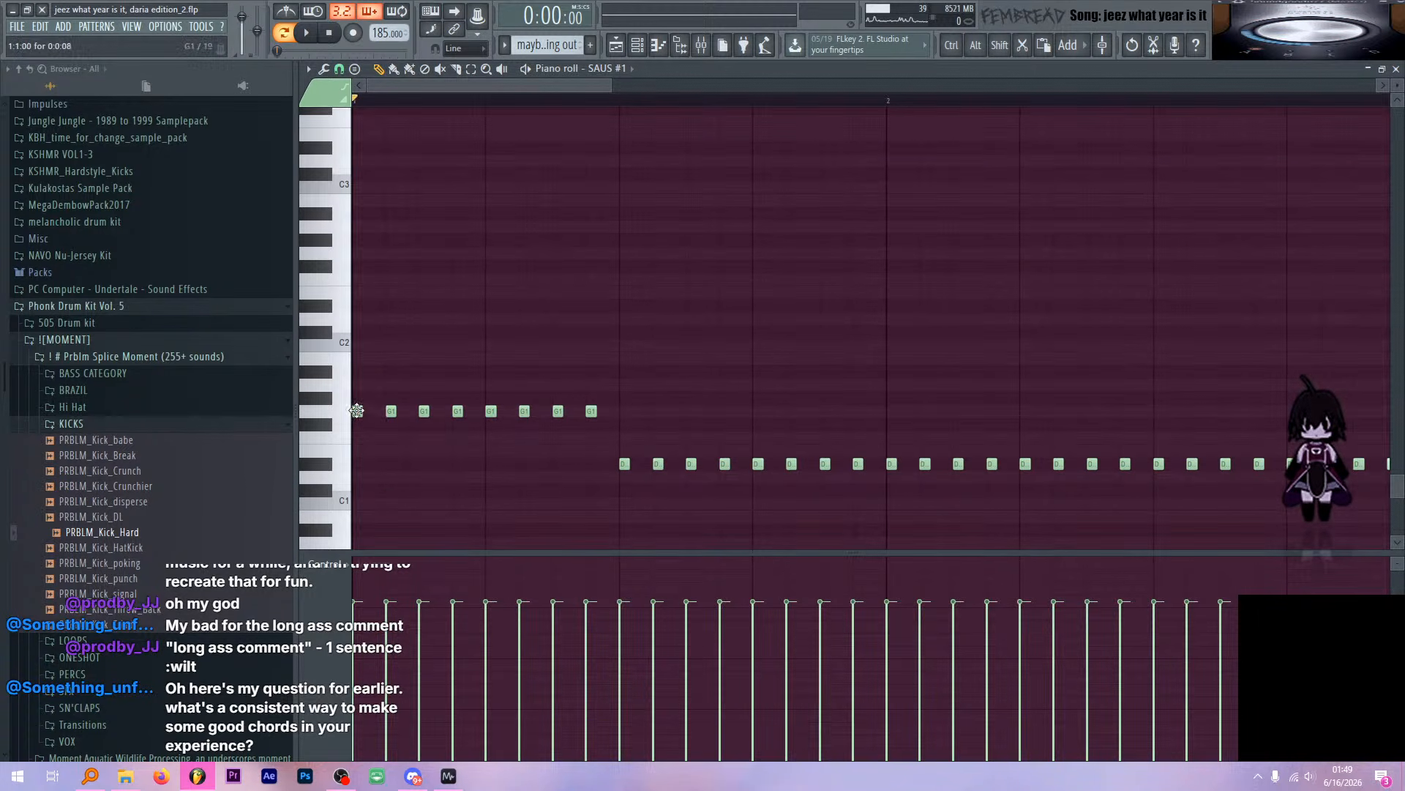
{"action": "scroll", "coordinate": [403, 340], "scroll_direction": "up", "scroll_amount": 3}
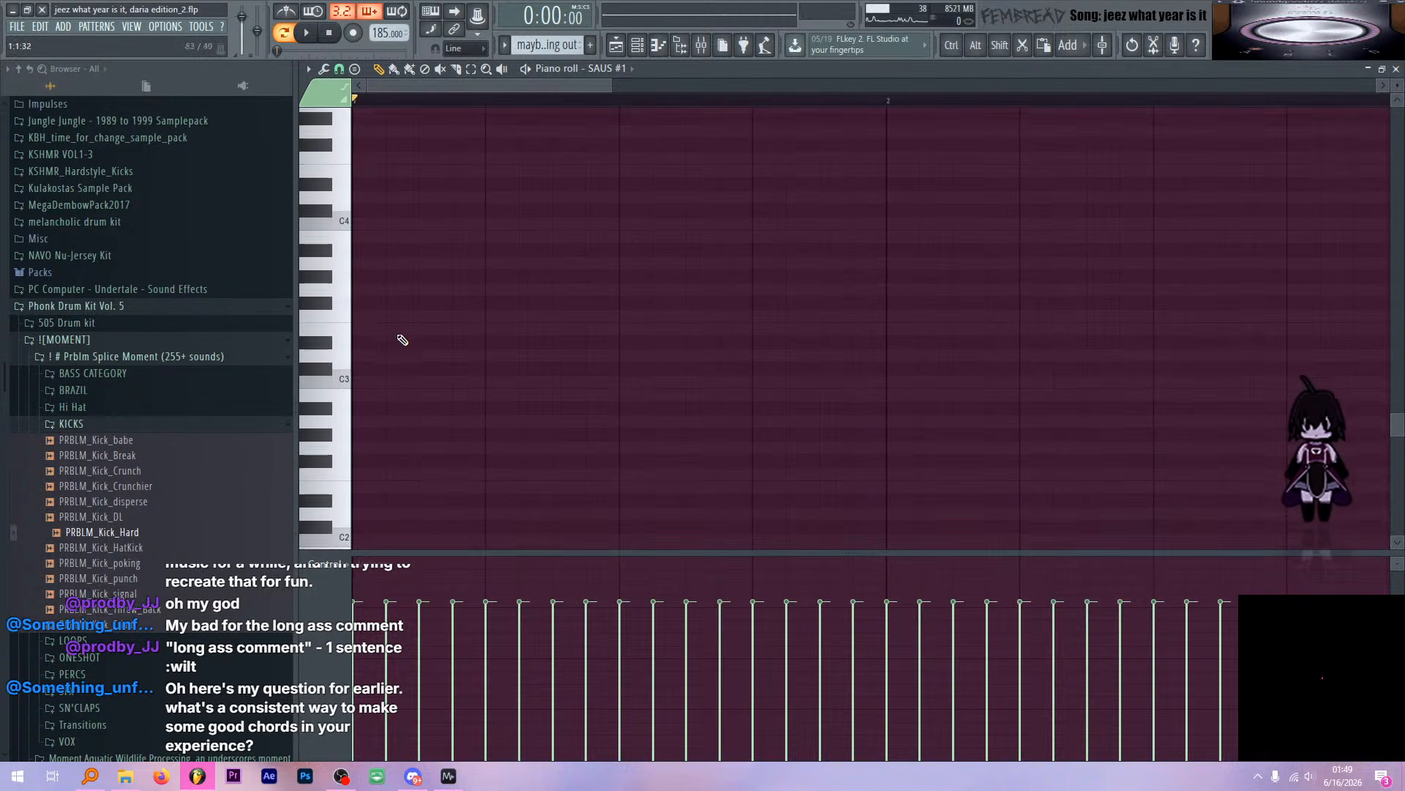
{"action": "left_click", "coordinate": [331, 344]}
{"action": "left_click", "coordinate": [334, 347]}
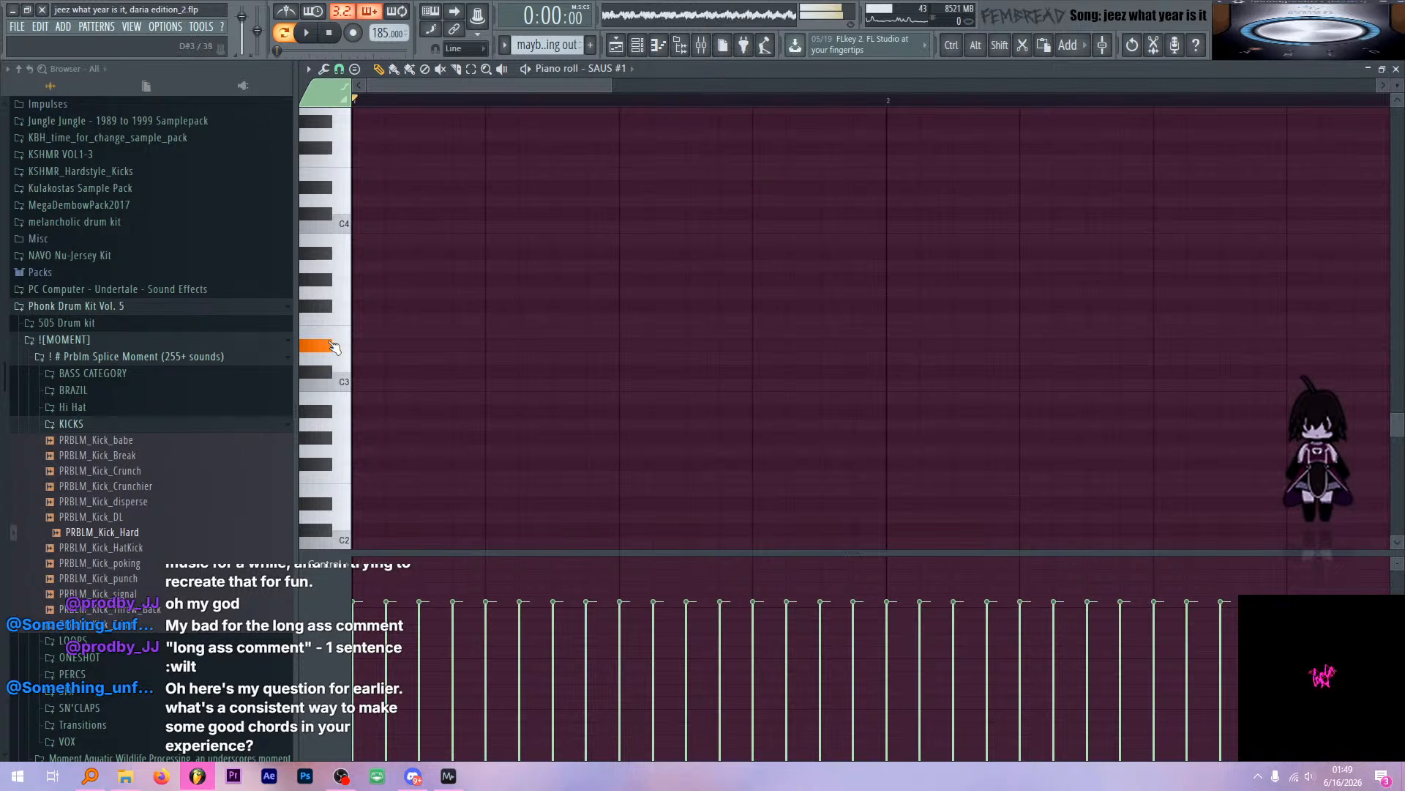
{"action": "left_click", "coordinate": [341, 358]}
Try a single A#2 note at the pattern start, move it up to D3, and delete it
{"action": "right_click", "coordinate": [358, 359]}
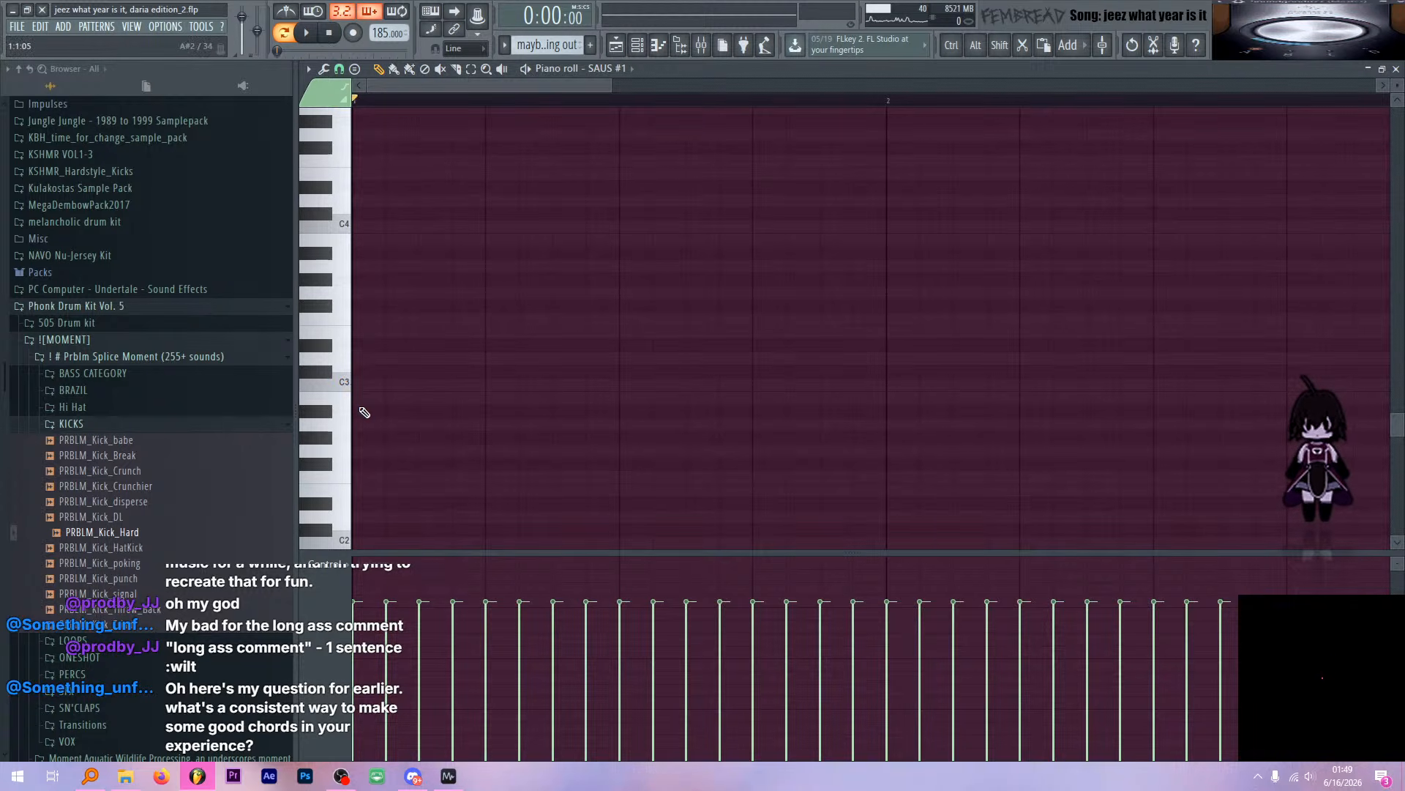
{"action": "left_click", "coordinate": [358, 411]}
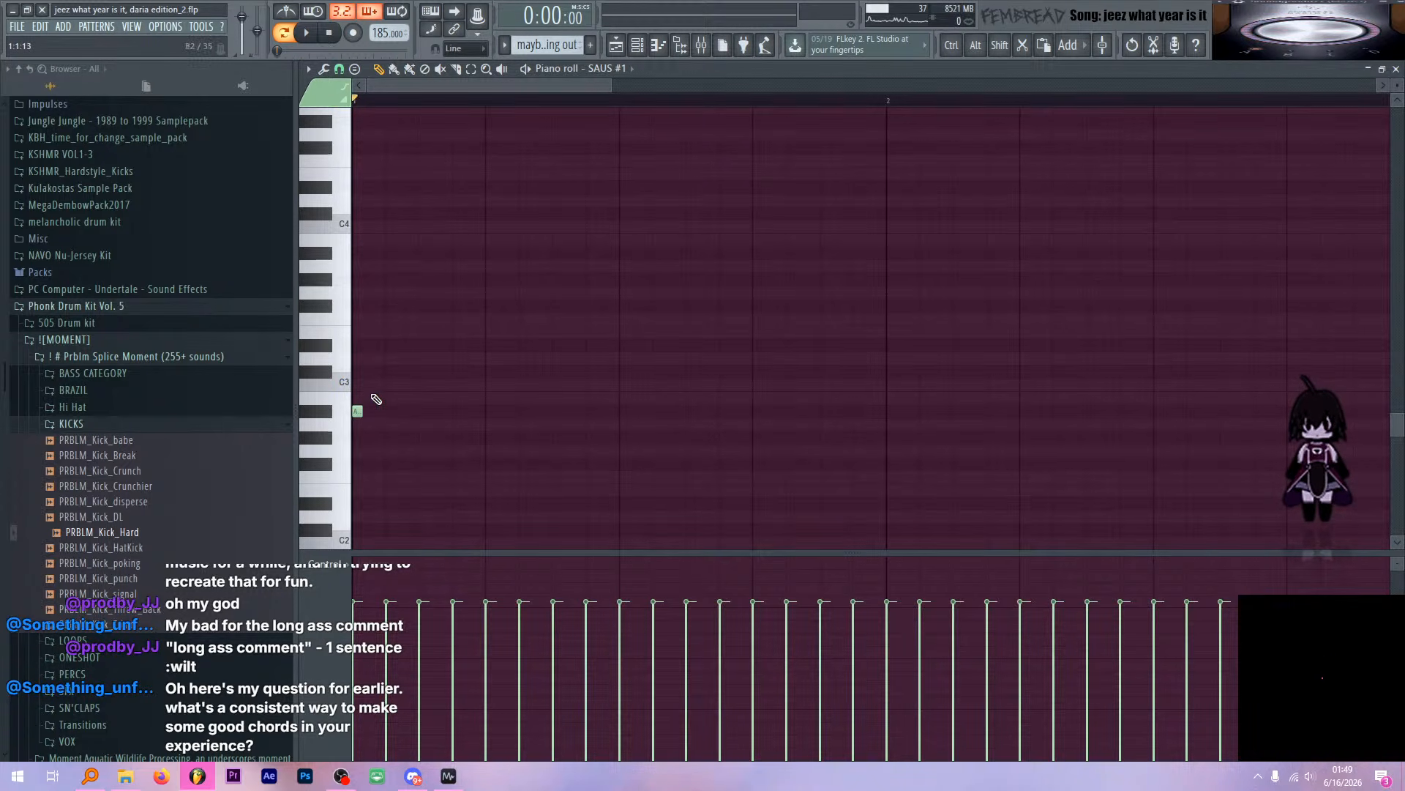
{"action": "right_click", "coordinate": [357, 376], "text": "alt"}
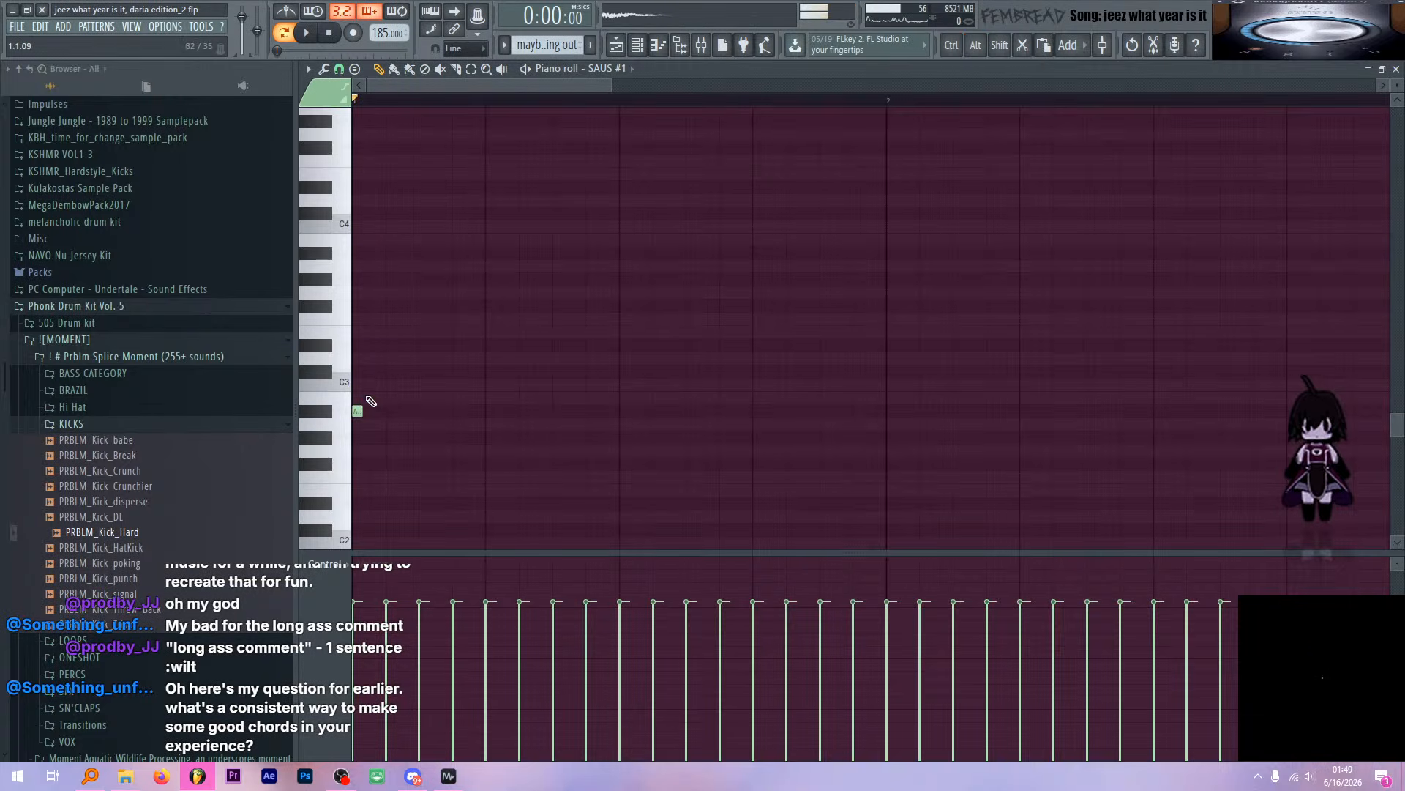
{"action": "left_click_drag", "start_coordinate": [360, 412], "coordinate": [360, 358]}
{"action": "right_click", "coordinate": [357, 357], "text": "alt"}
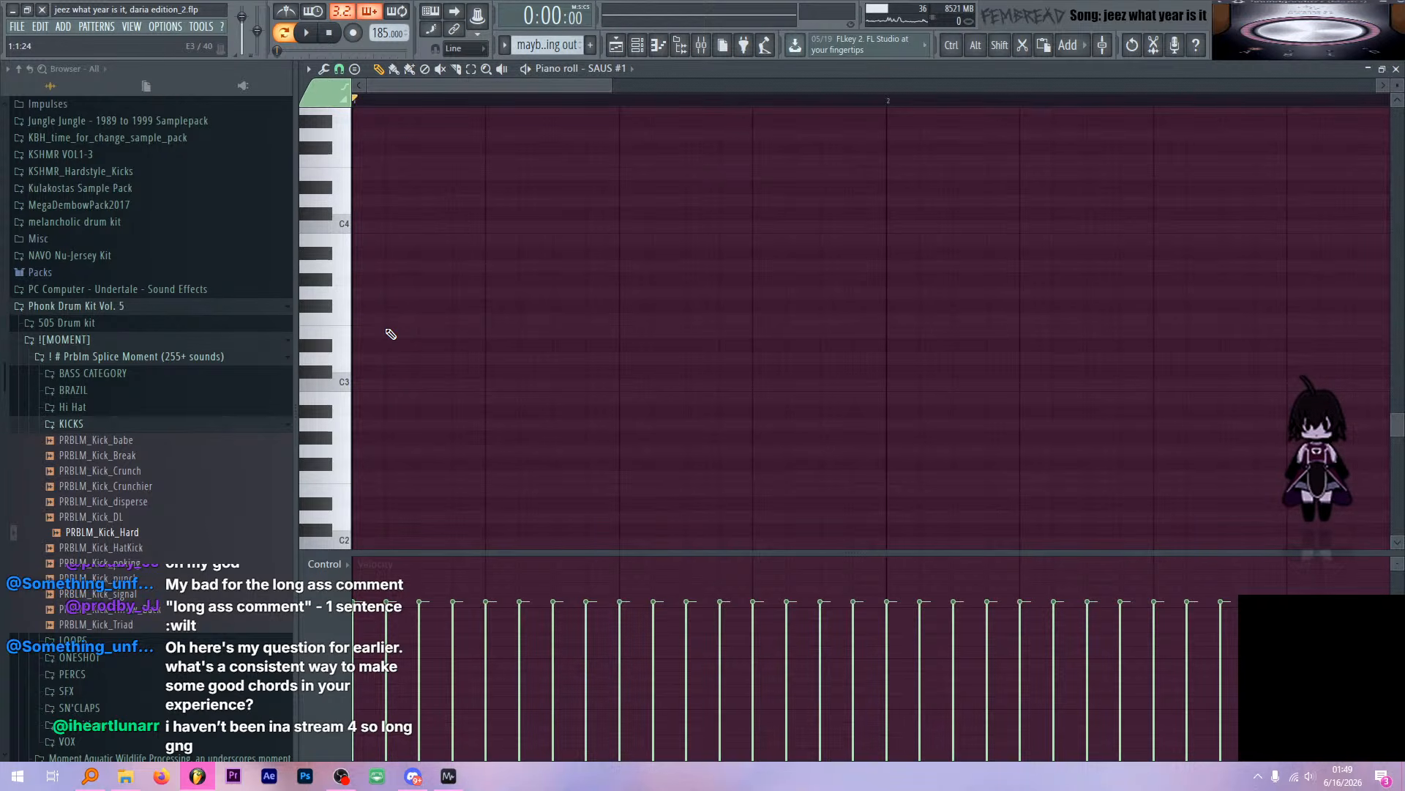
Try a D4 note beneath the first chord and audition them together
{"action": "left_click", "coordinate": [356, 202]}
{"action": "scroll", "coordinate": [344, 213], "scroll_direction": "up", "scroll_amount": 5}
{"action": "scroll", "coordinate": [341, 358], "scroll_direction": "up", "scroll_amount": 3, "text": "ctrl"}
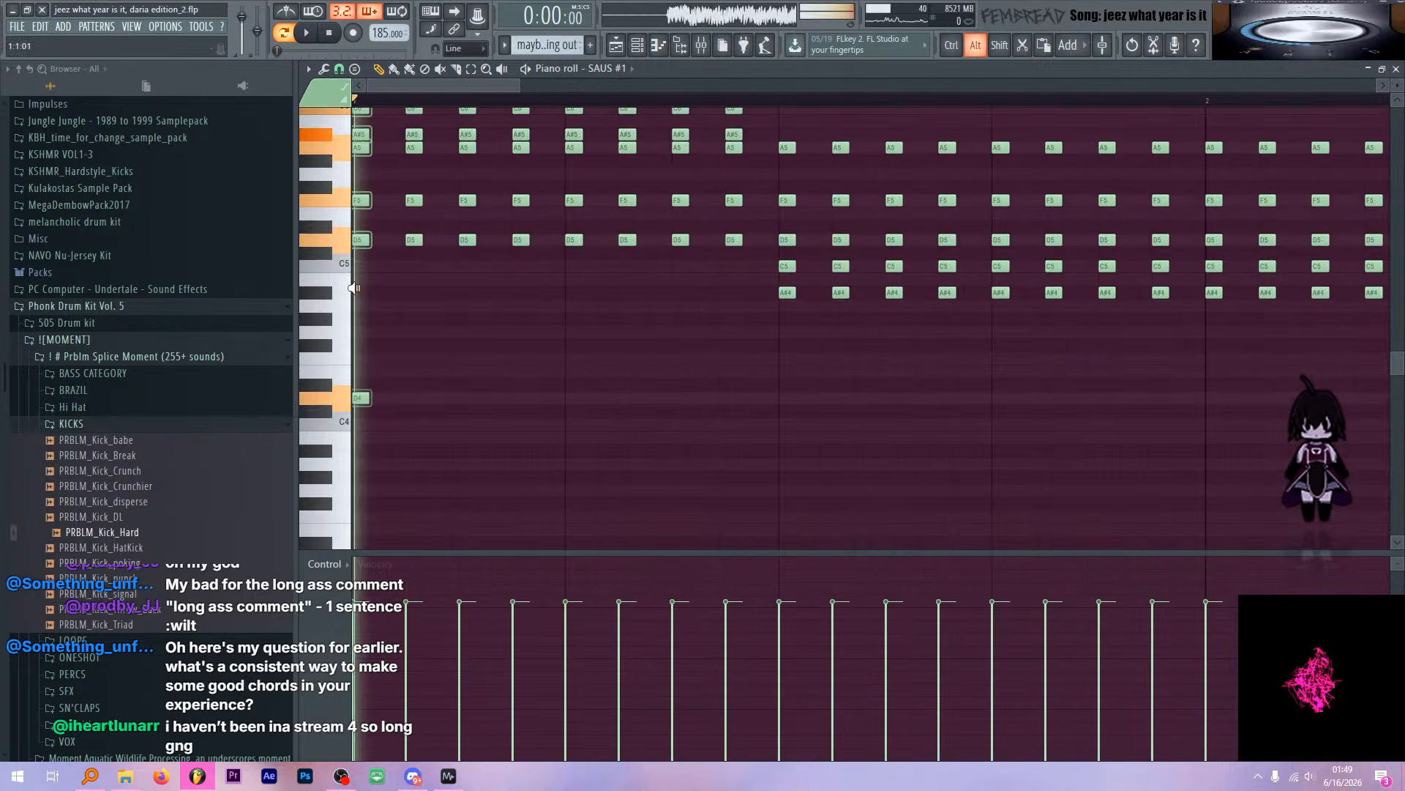
{"action": "scroll", "coordinate": [341, 358], "scroll_direction": "up", "scroll_amount": 2, "text": "ctrl"}
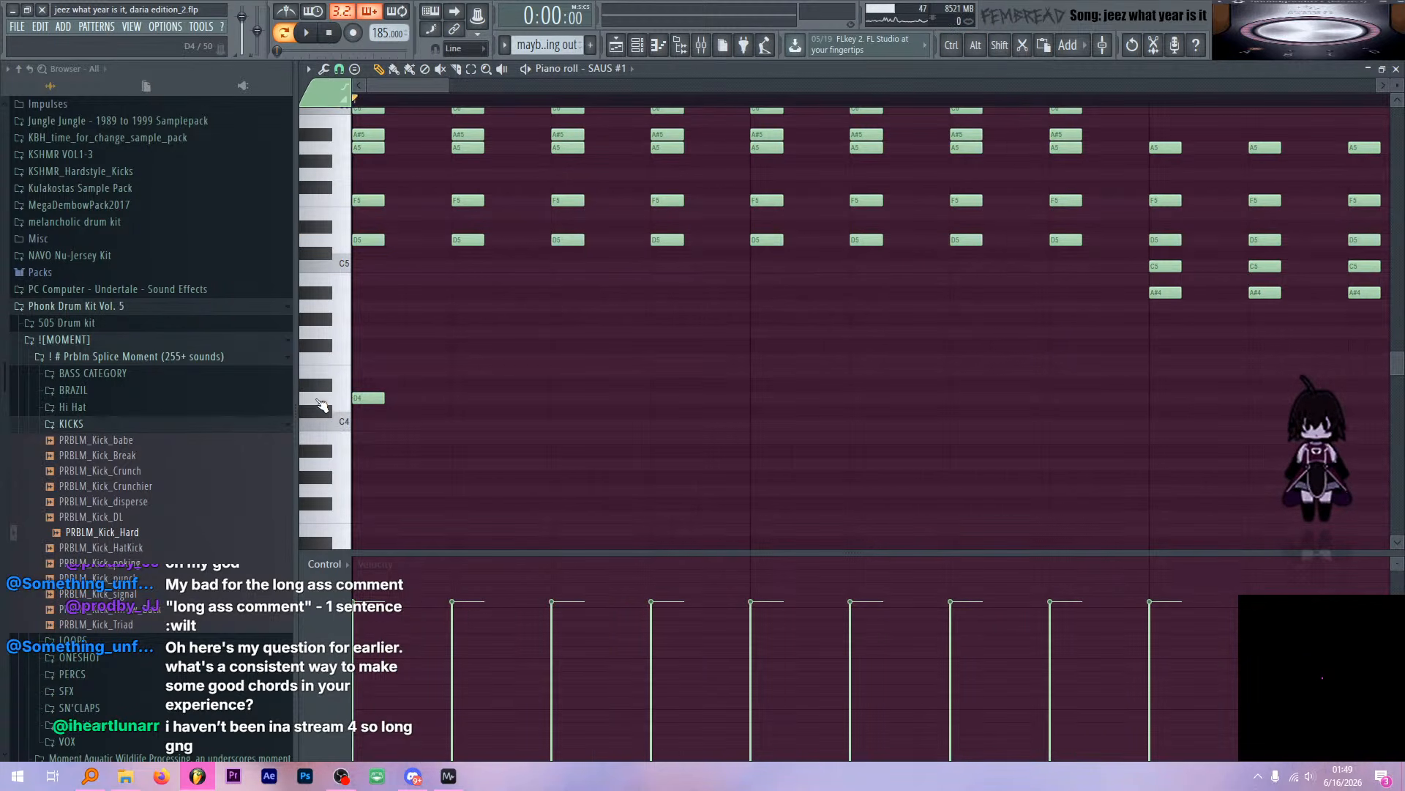
Examine how the bass notes and the first chord's D5, F5 and A5 relate, auditioning individual pitches
{"action": "scroll", "coordinate": [379, 399], "scroll_direction": "down", "scroll_amount": 6}
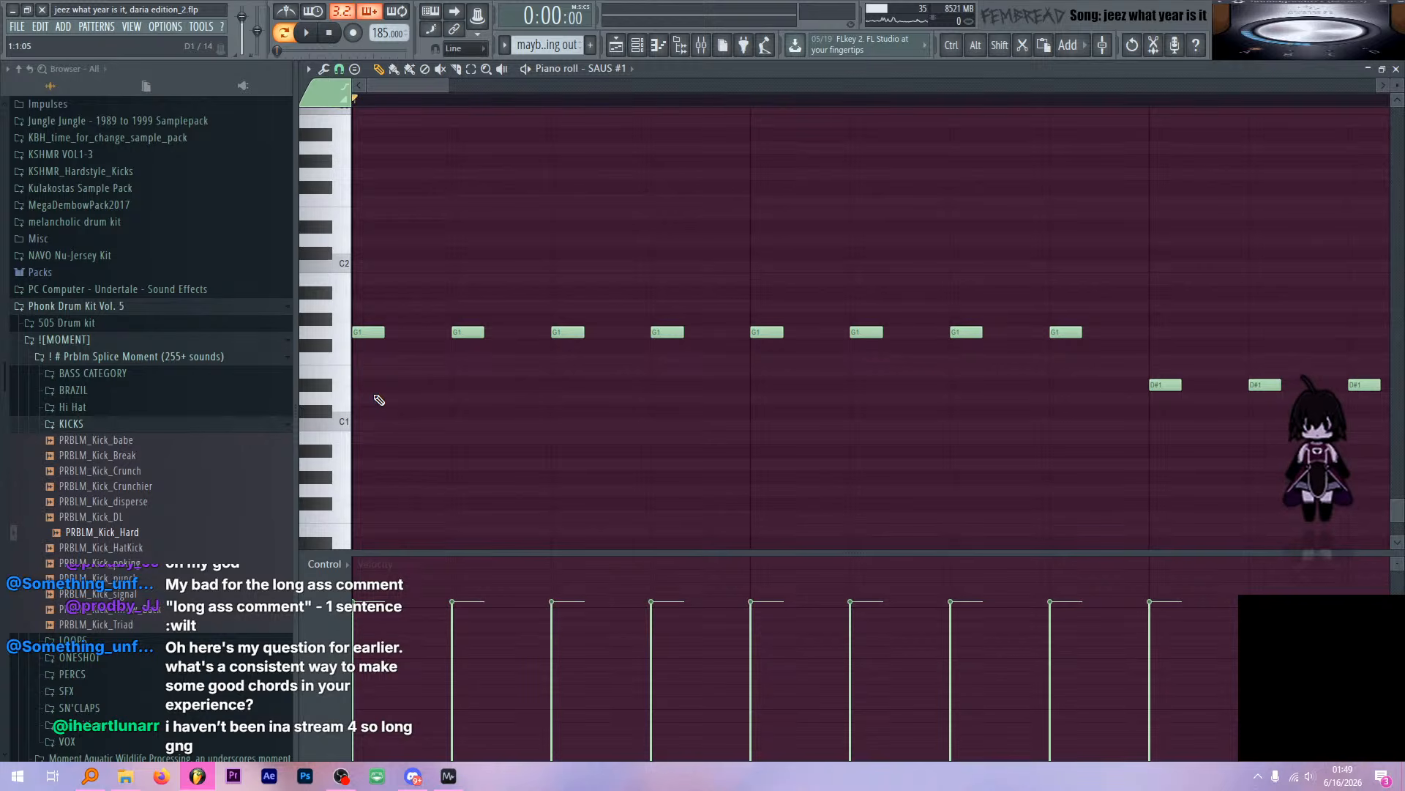
{"action": "scroll", "coordinate": [379, 399], "scroll_direction": "up", "scroll_amount": 8}
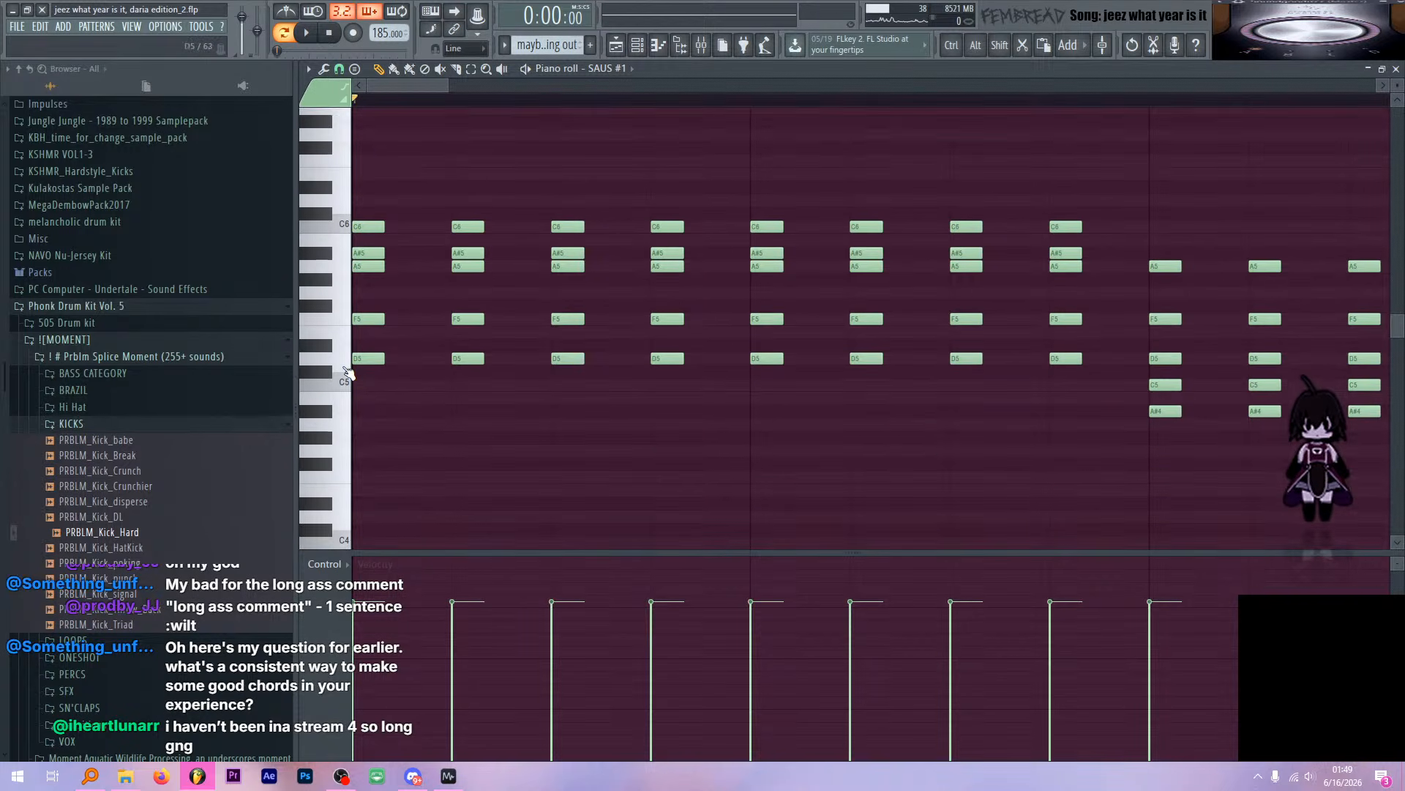
{"action": "left_click", "coordinate": [346, 362]}
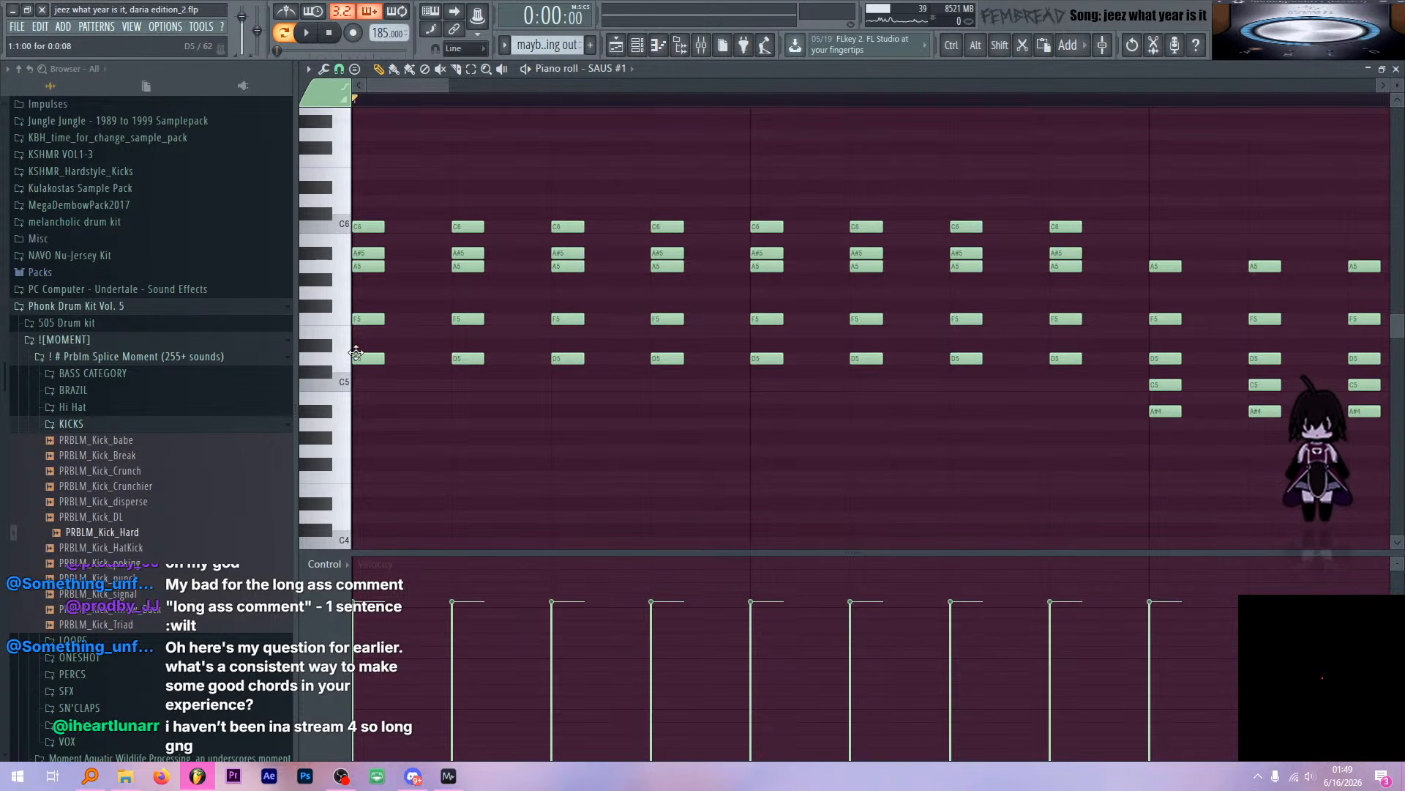
{"action": "scroll", "coordinate": [373, 450], "scroll_direction": "down", "scroll_amount": 3}
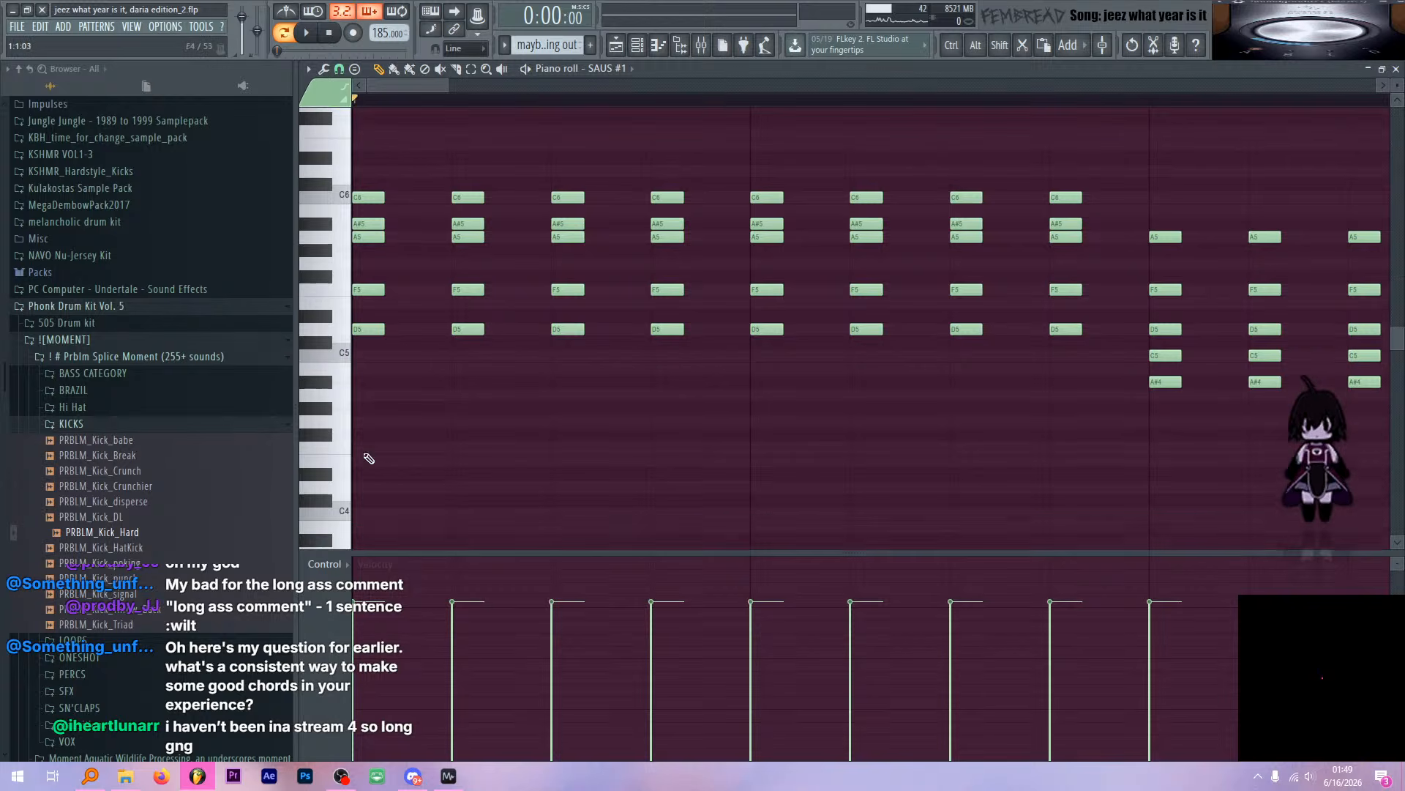
{"action": "scroll", "coordinate": [394, 328], "scroll_direction": "up", "scroll_amount": 2}
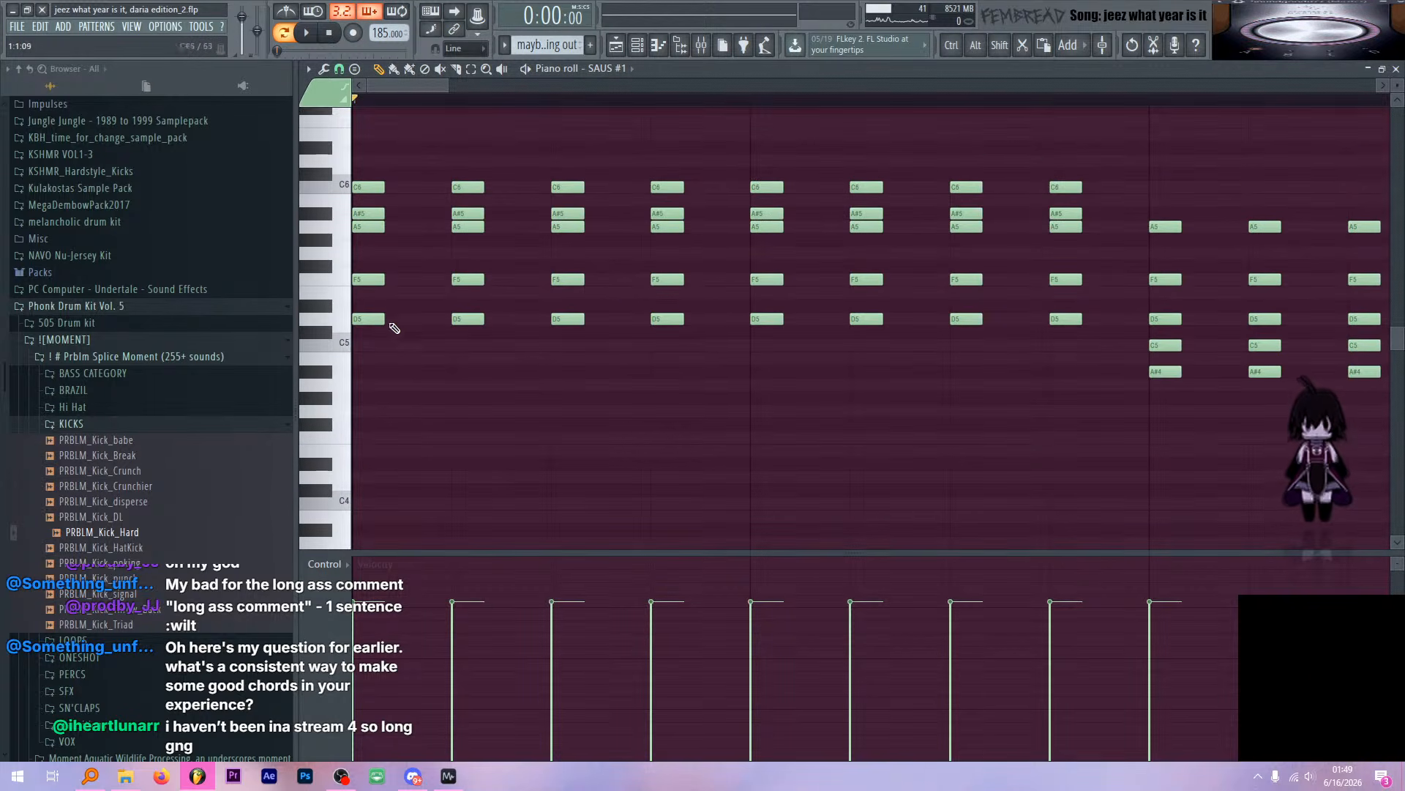
{"action": "left_click", "coordinate": [366, 281]}
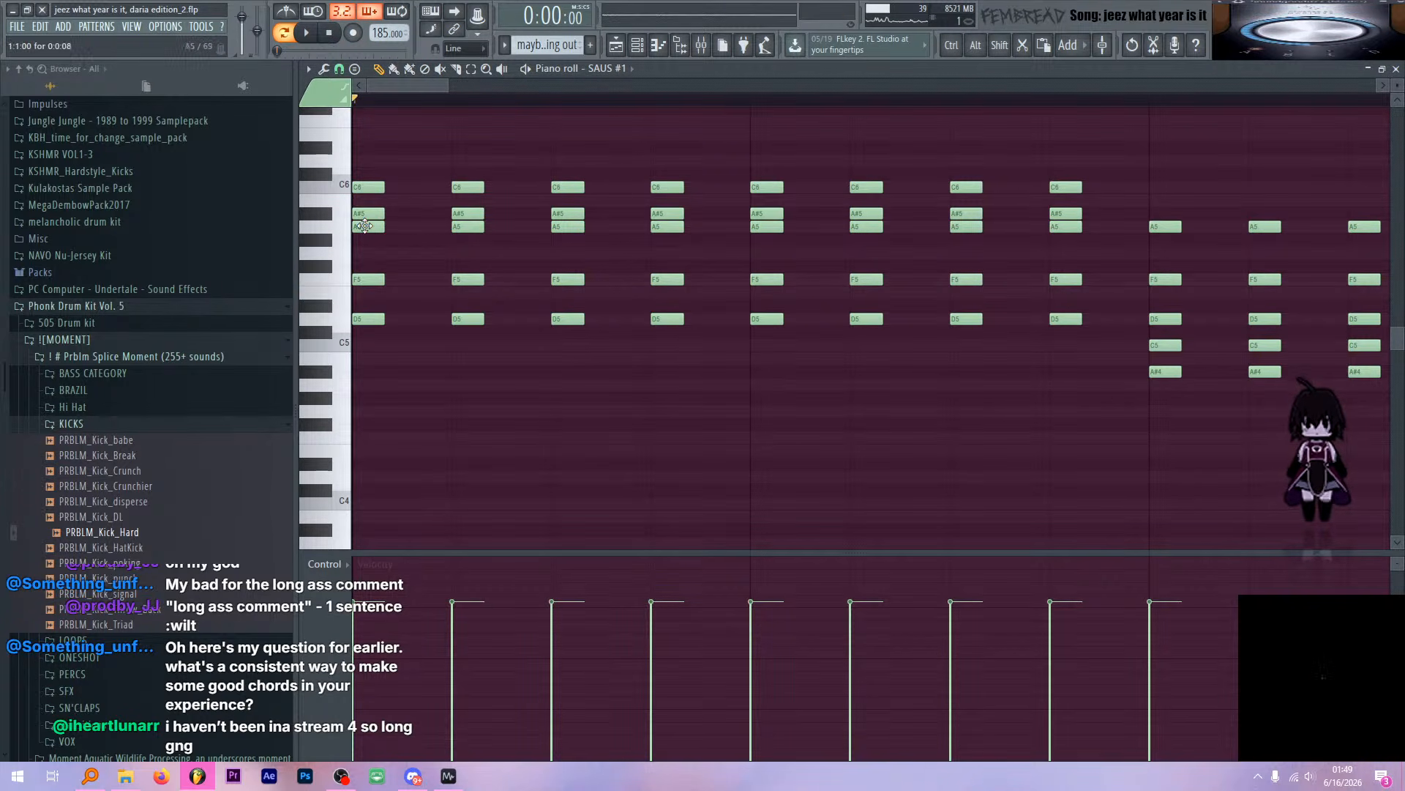
{"action": "left_click", "coordinate": [344, 257]}
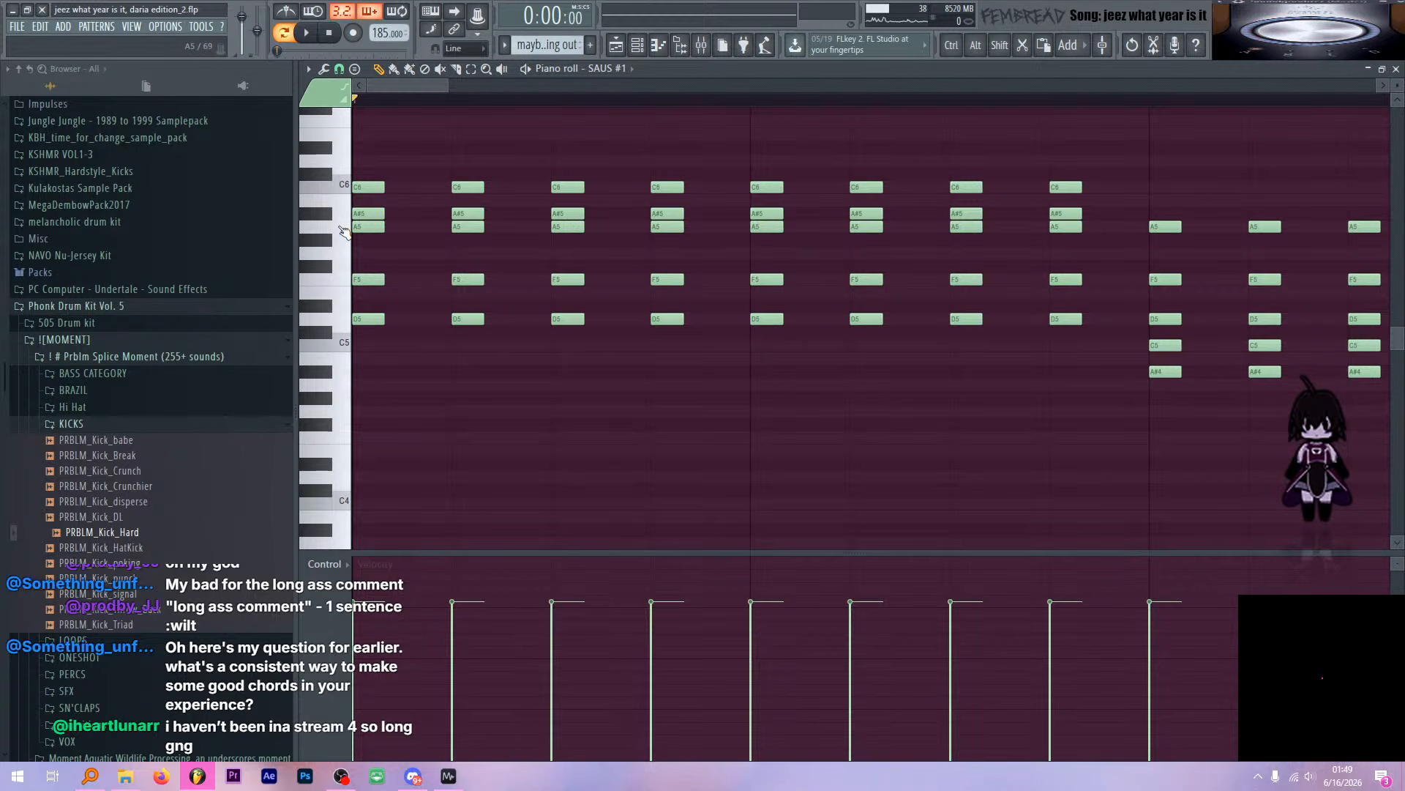
Audition the A5 and A#5 keys, then compare the first chord's notes with the second chord and preview the second chord's full voicing
{"action": "left_click", "coordinate": [344, 229]}
{"action": "left_click", "coordinate": [321, 215]}
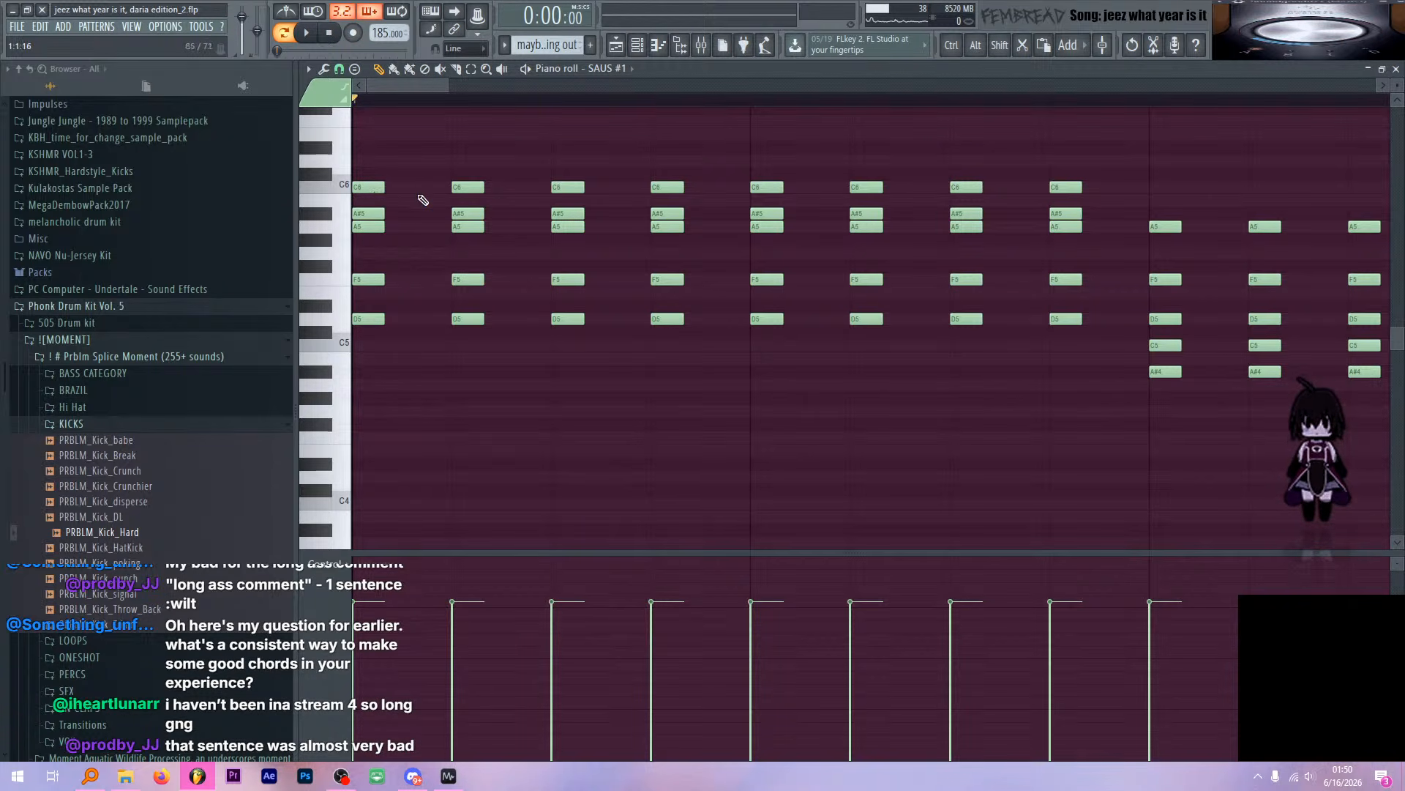
{"action": "scroll", "coordinate": [483, 187], "scroll_direction": "down", "scroll_amount": 2}
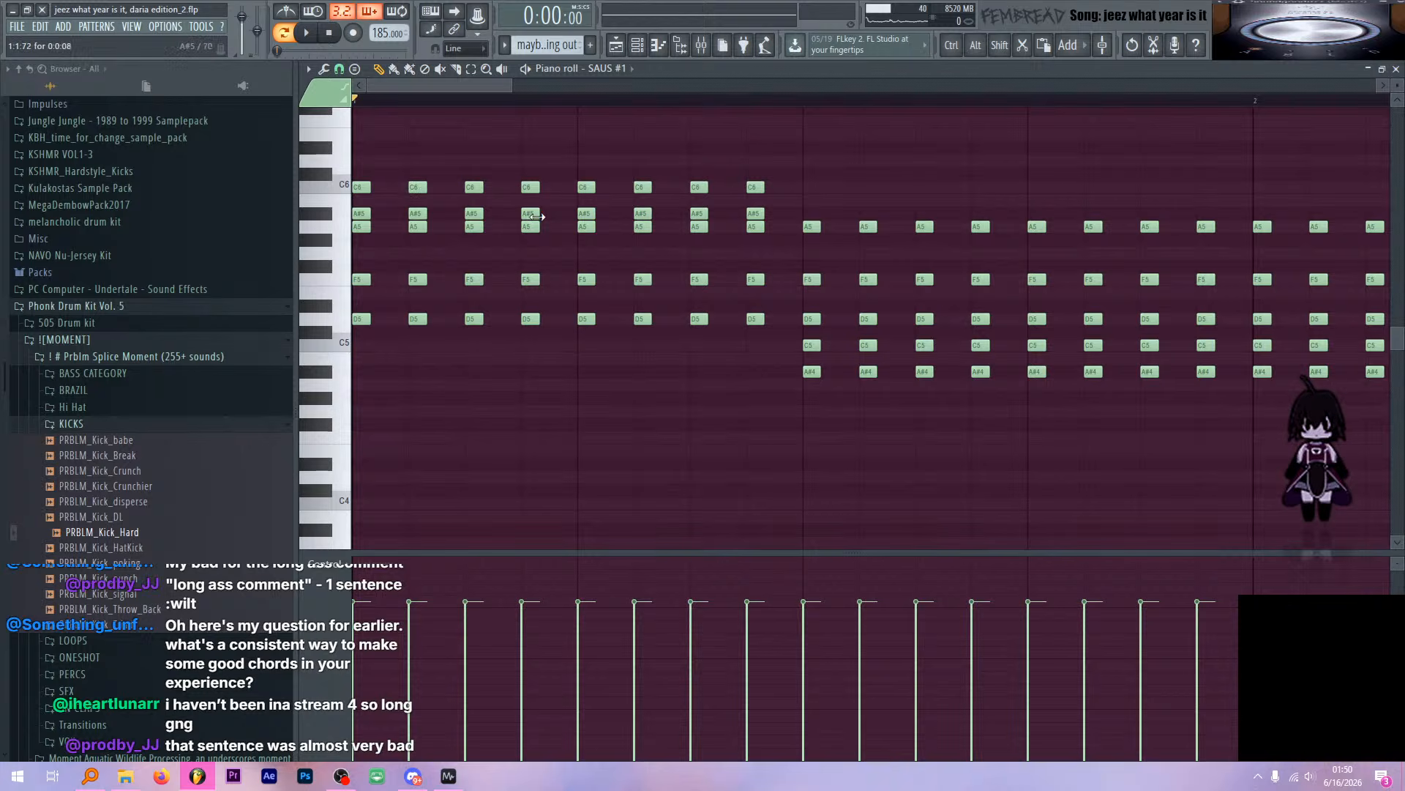
{"action": "scroll", "coordinate": [556, 224], "scroll_direction": "down", "scroll_amount": 2}
{"action": "scroll", "coordinate": [583, 239], "scroll_direction": "down", "scroll_amount": 4}
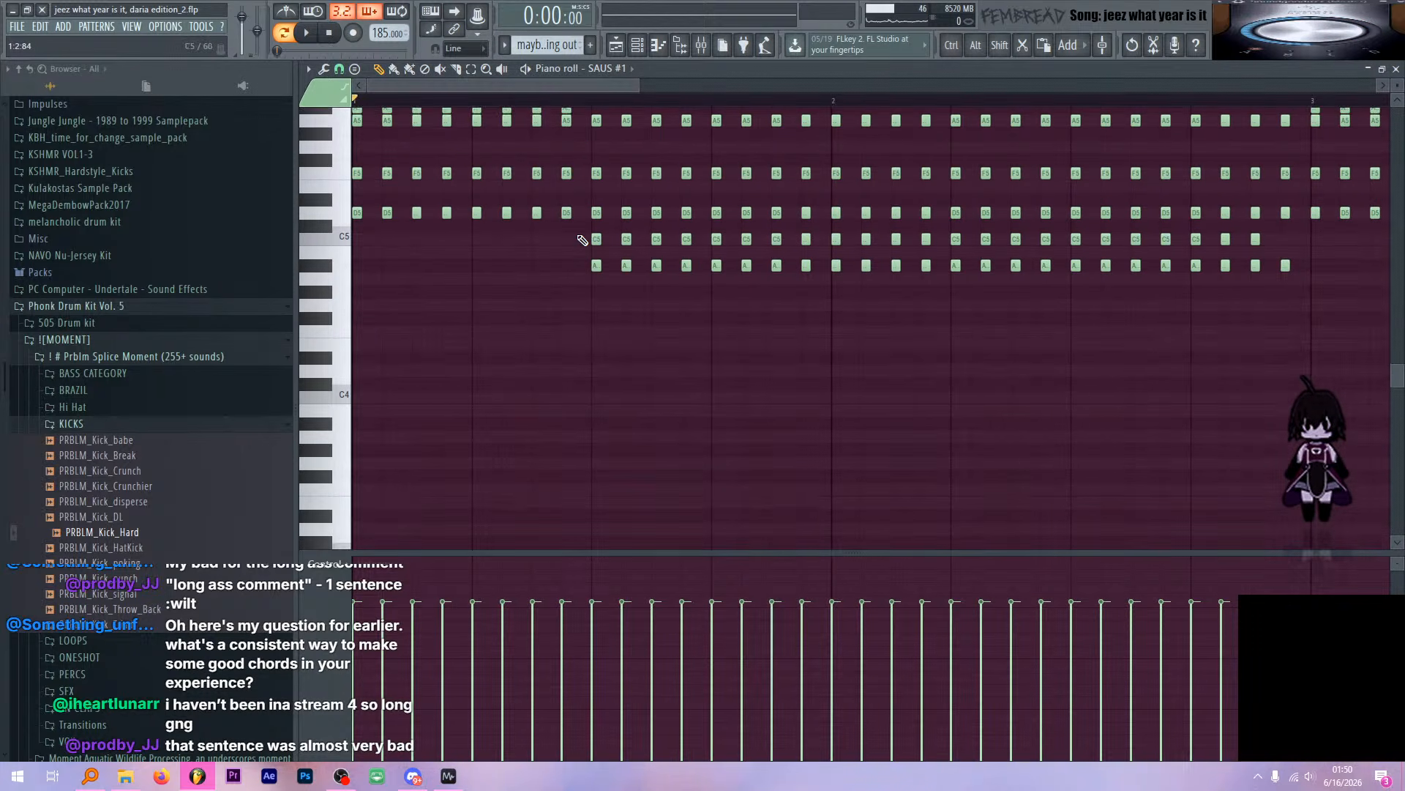
{"action": "scroll", "coordinate": [600, 286], "scroll_direction": "up", "scroll_amount": 7}
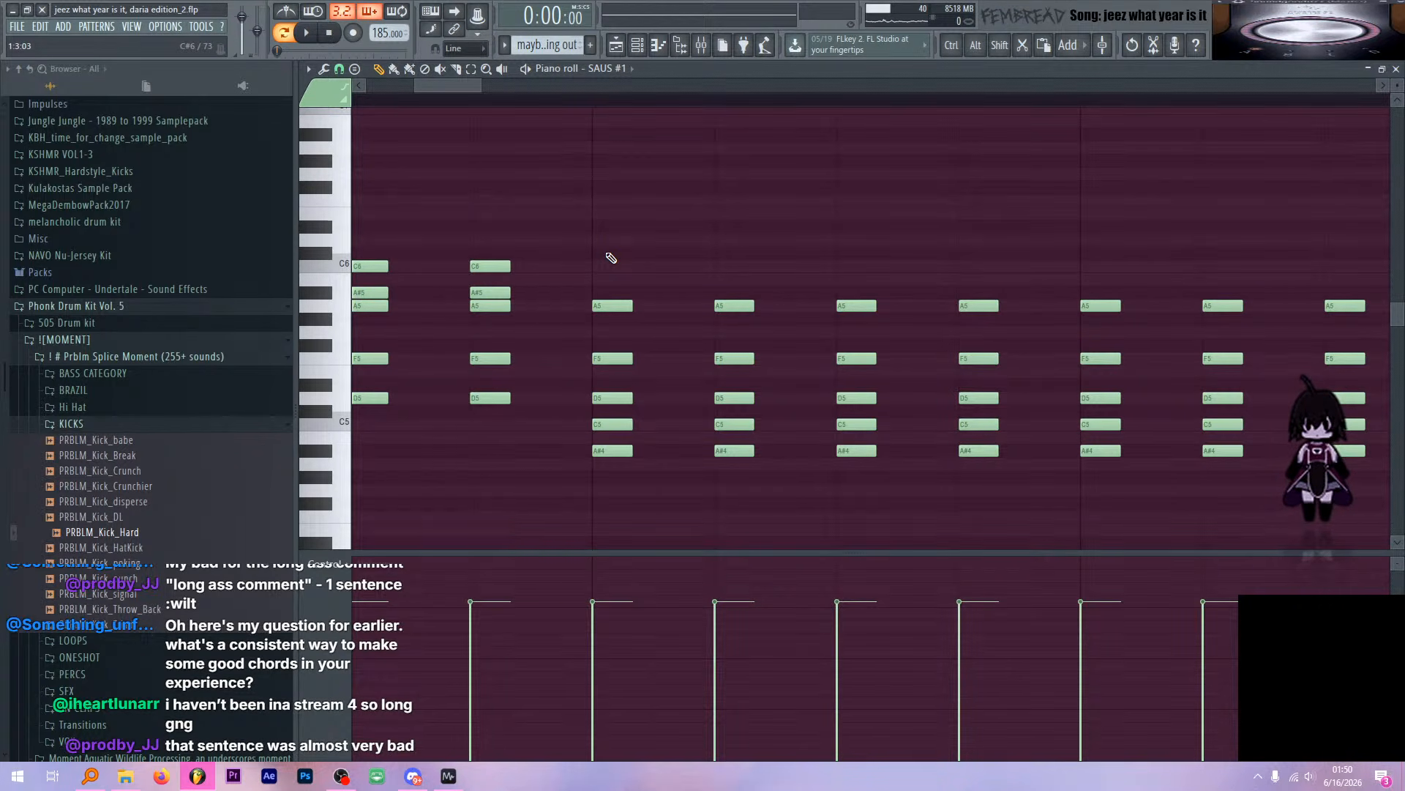
{"action": "scroll", "coordinate": [602, 238], "scroll_direction": "down", "scroll_amount": 3}
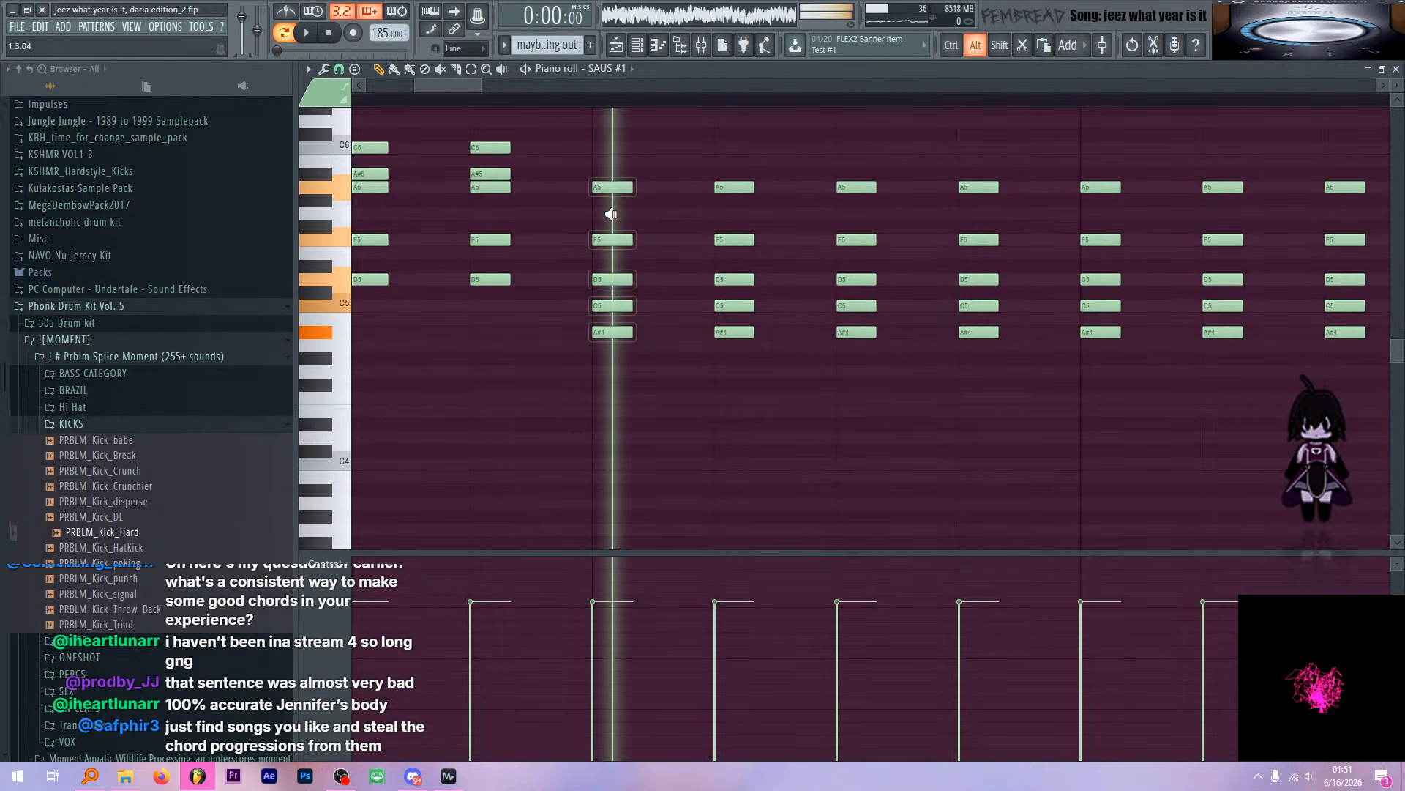
Try moving the C6 and A#5 notes of the eighth chord hit down one octave to C5 and A#4
{"action": "scroll", "coordinate": [641, 229], "scroll_direction": "down", "scroll_amount": 2}
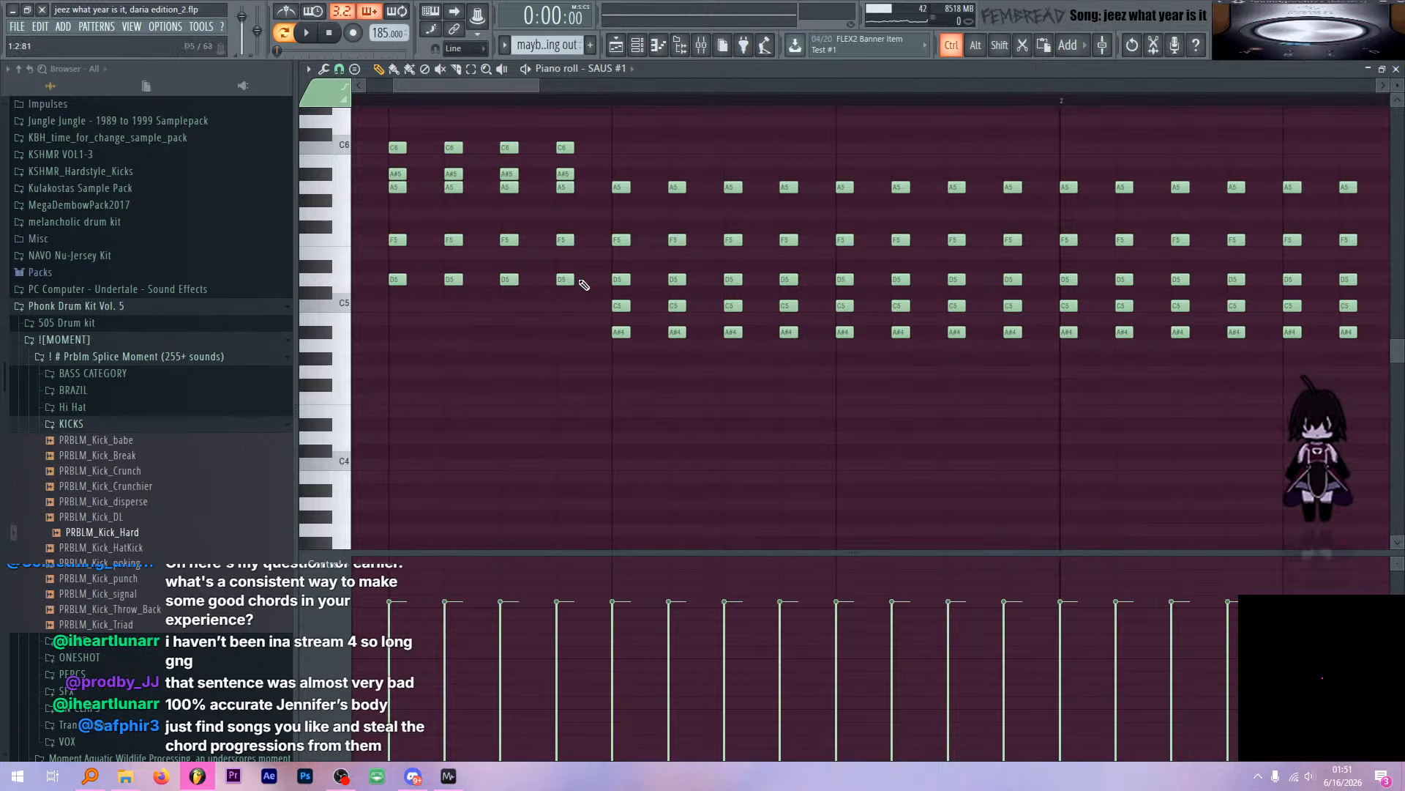
{"action": "left_click_drag", "start_coordinate": [585, 176], "coordinate": [538, 136]}
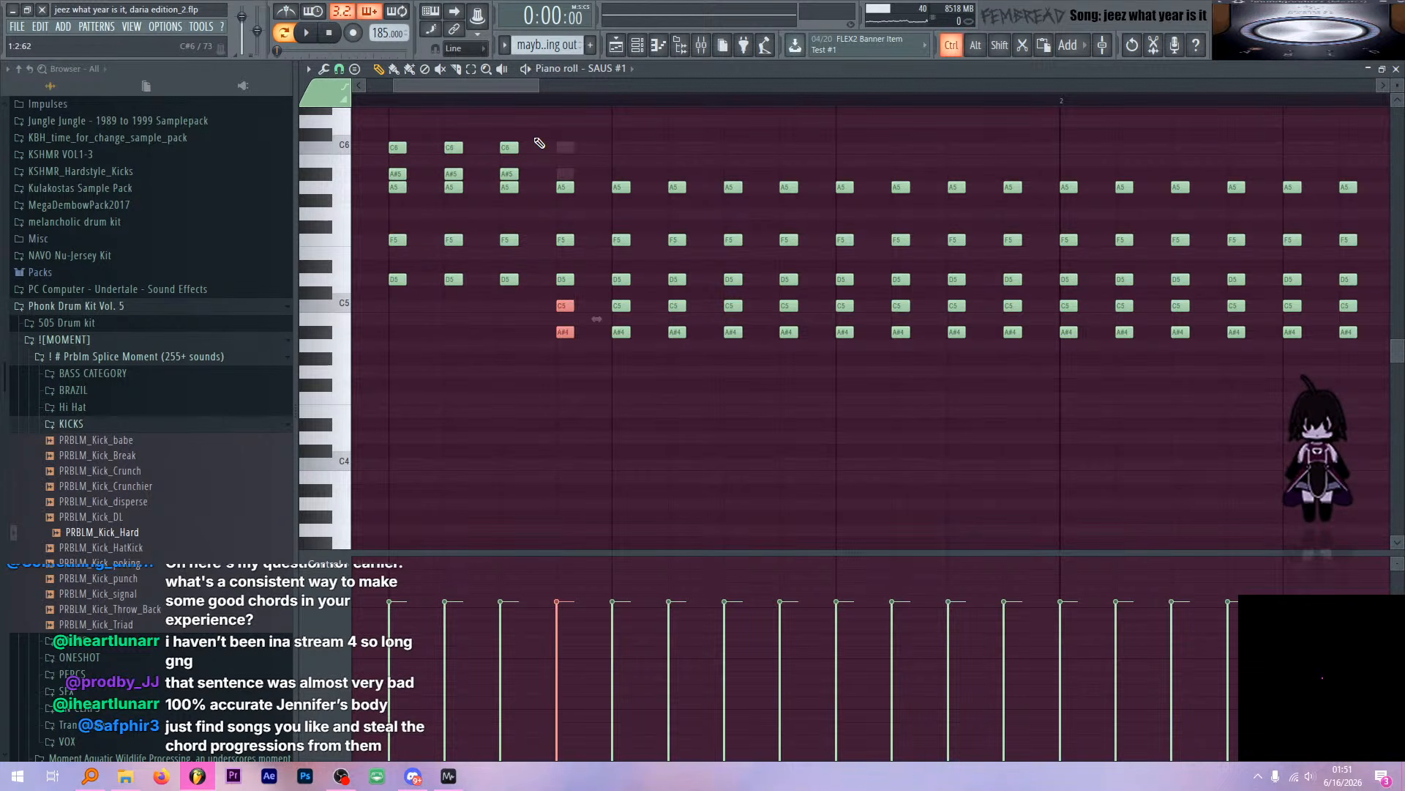
{"action": "scroll", "coordinate": [706, 222], "scroll_direction": "down", "scroll_amount": 1}
{"action": "scroll", "coordinate": [707, 222], "scroll_direction": "down", "scroll_amount": 3}
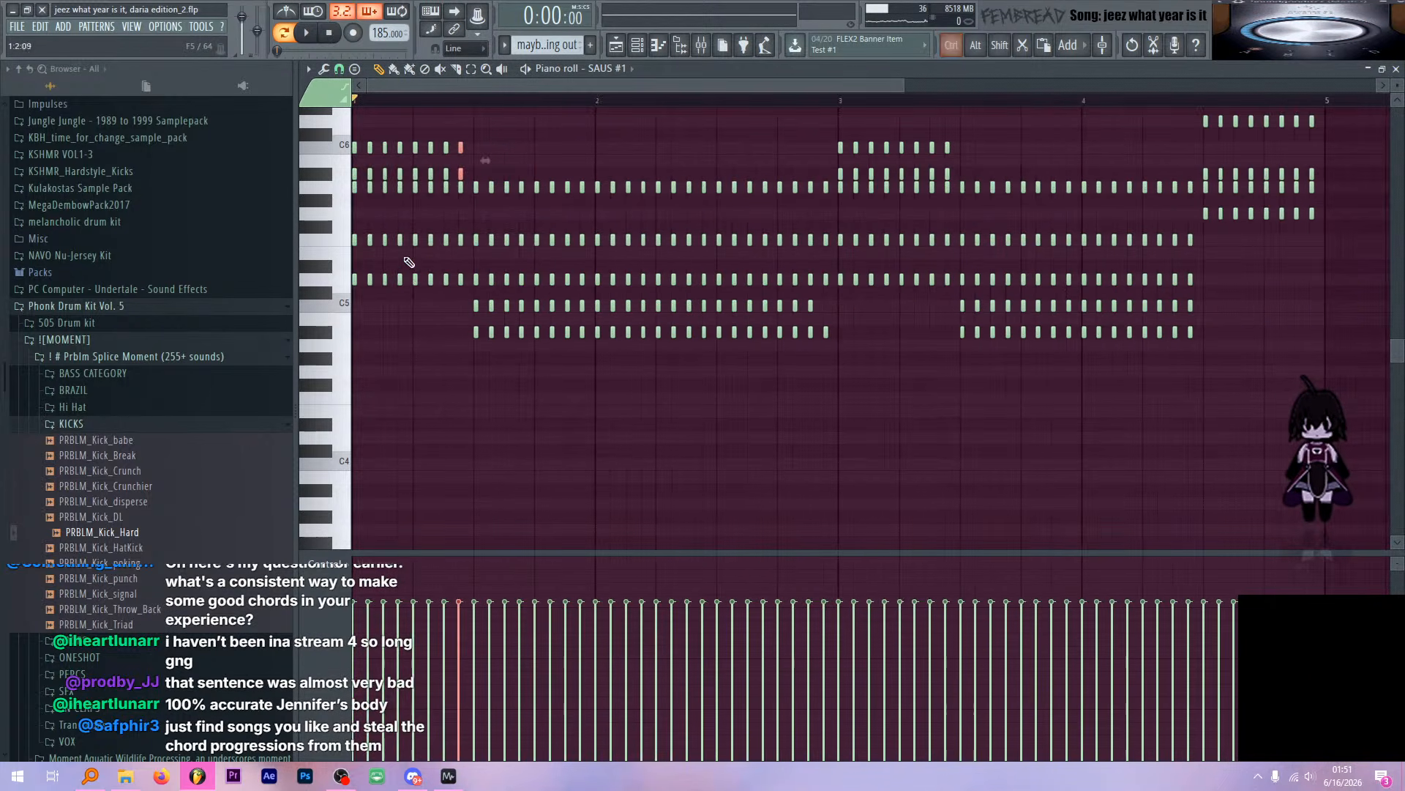
{"action": "scroll", "coordinate": [355, 230], "scroll_direction": "up", "scroll_amount": 2}
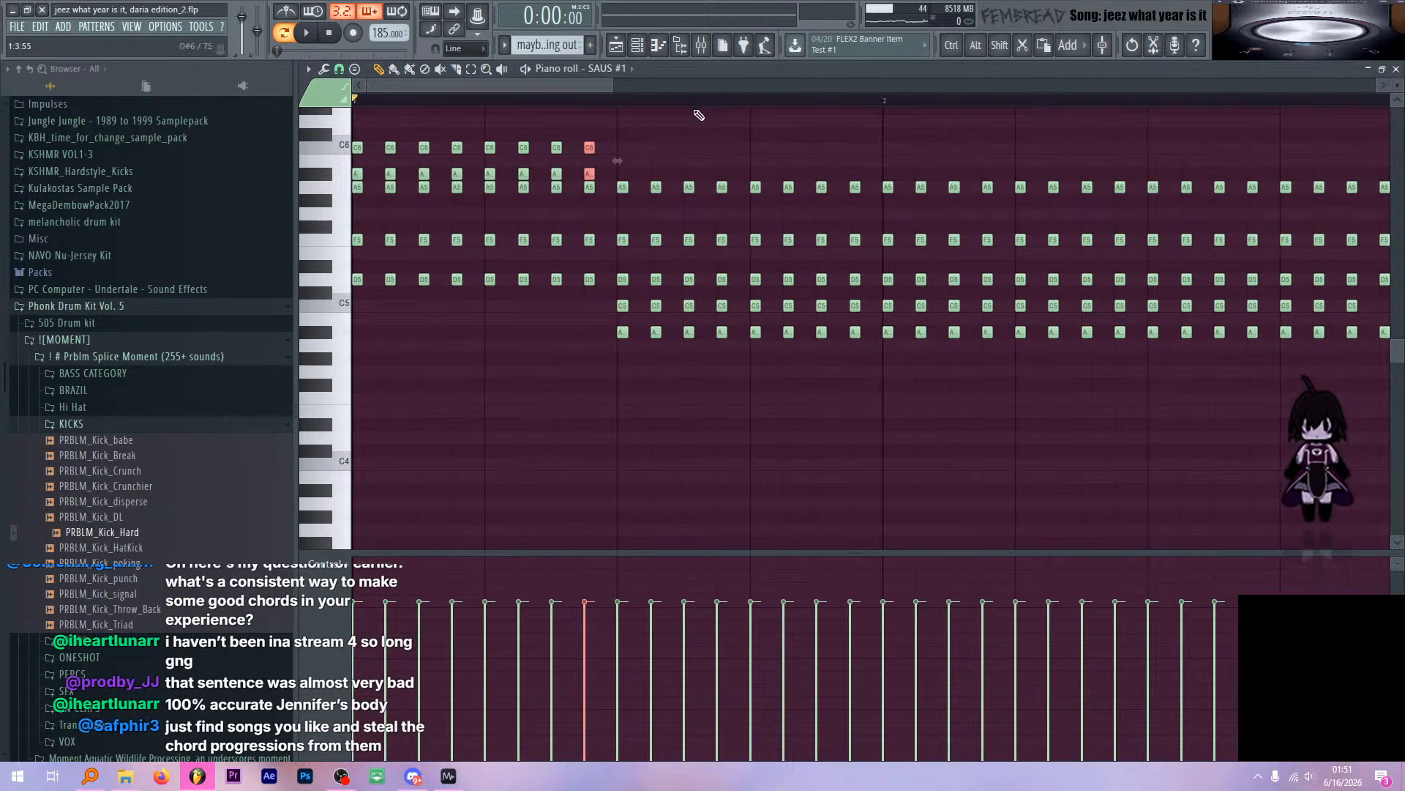
Audition the first bass root on the G1 key against its octave, G2
{"action": "scroll", "coordinate": [674, 223], "scroll_direction": "down", "scroll_amount": 6}
{"action": "scroll", "coordinate": [673, 329], "scroll_direction": "up", "scroll_amount": 5}
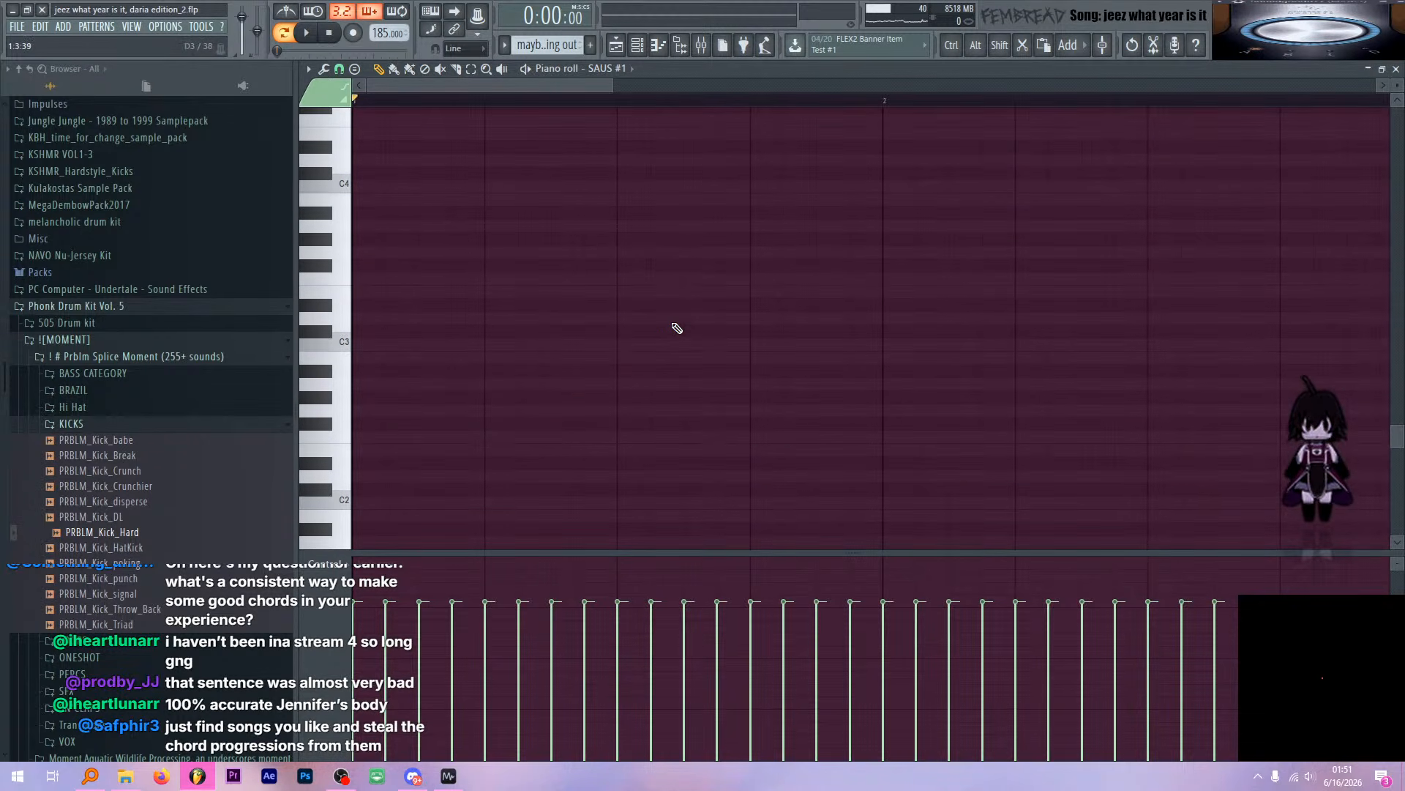
{"action": "scroll", "coordinate": [575, 336], "scroll_direction": "down", "scroll_amount": 6}
{"action": "left_click", "coordinate": [341, 332]}
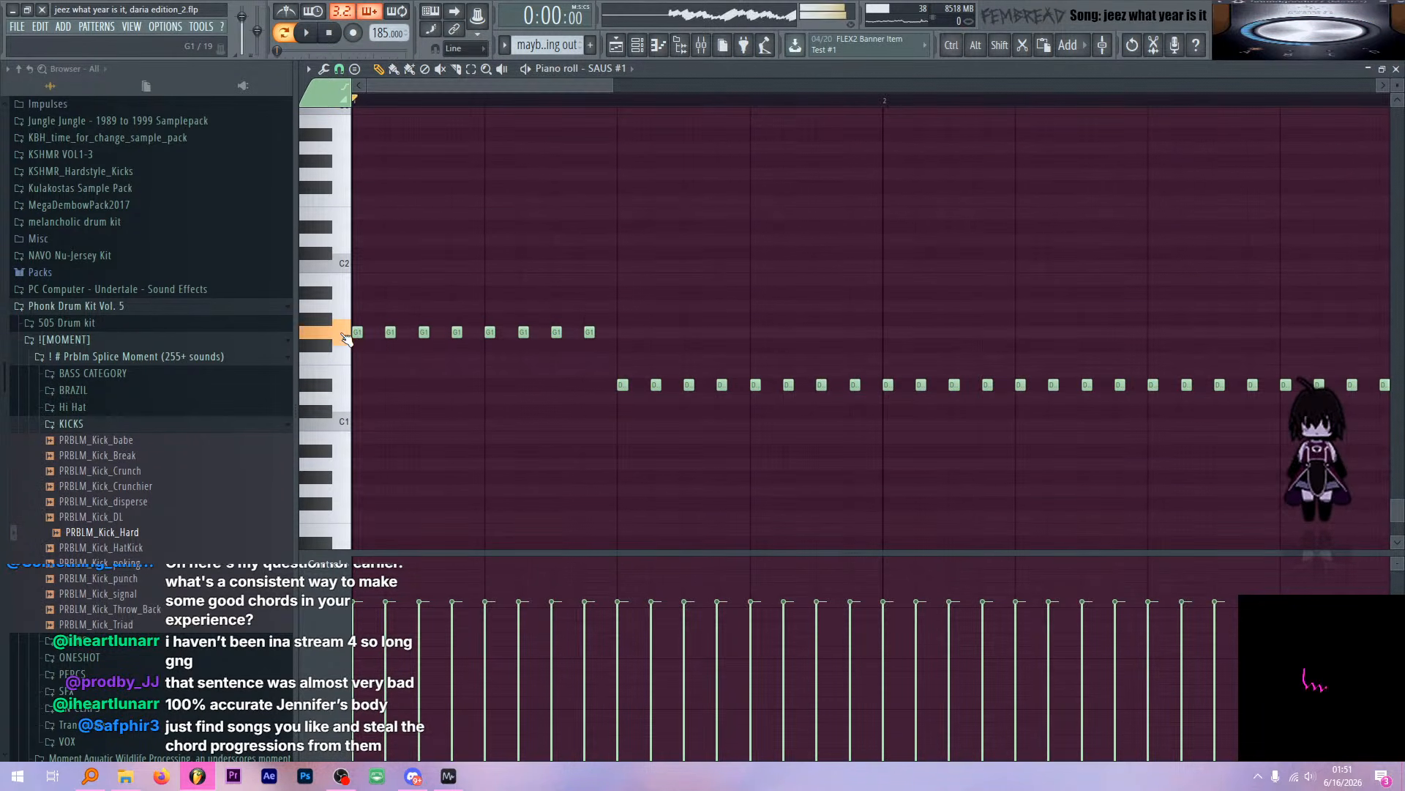
{"action": "scroll", "coordinate": [340, 344], "scroll_direction": "up", "scroll_amount": 3}
{"action": "left_click", "coordinate": [344, 372]}
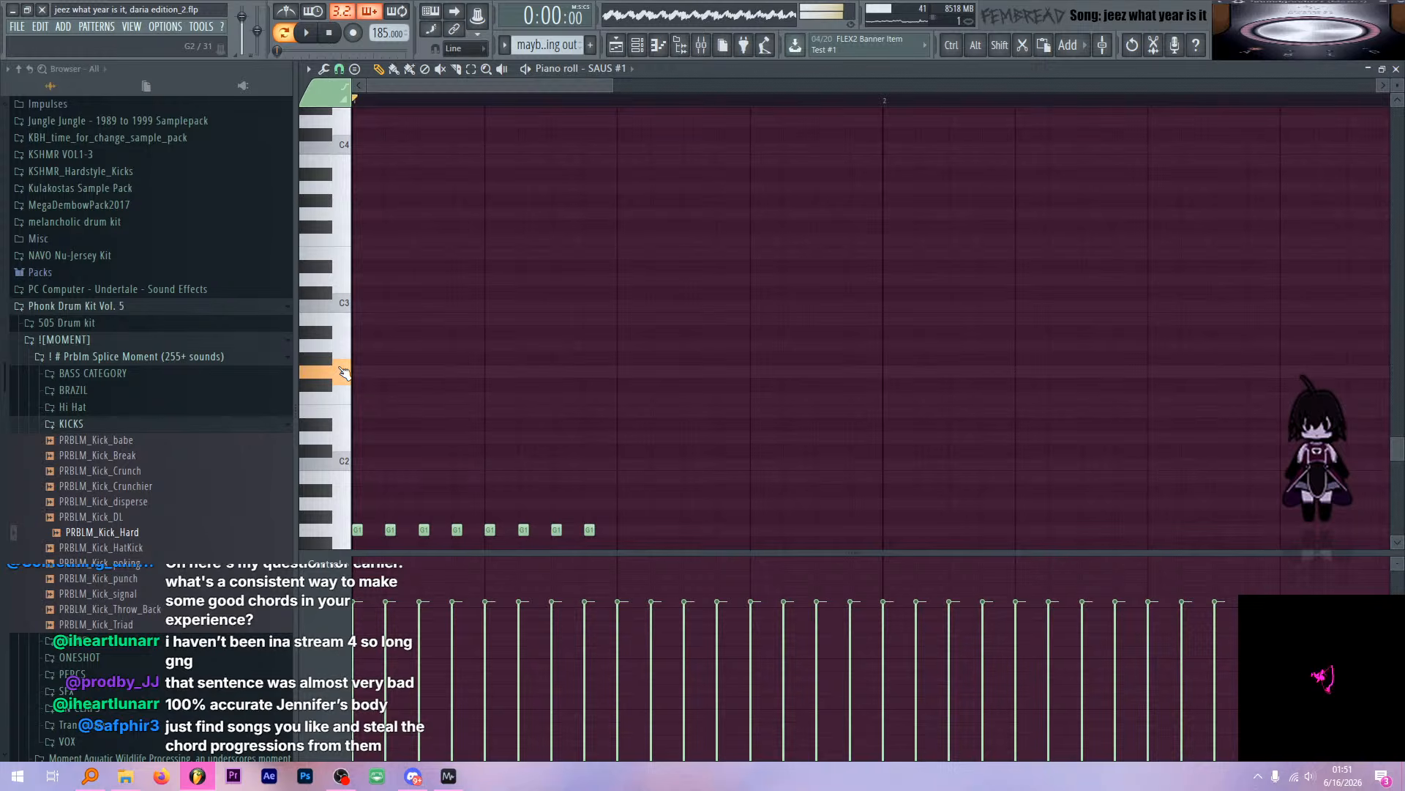
{"action": "scroll", "coordinate": [345, 417], "scroll_direction": "down", "scroll_amount": 2}
{"action": "left_click", "coordinate": [344, 410]}
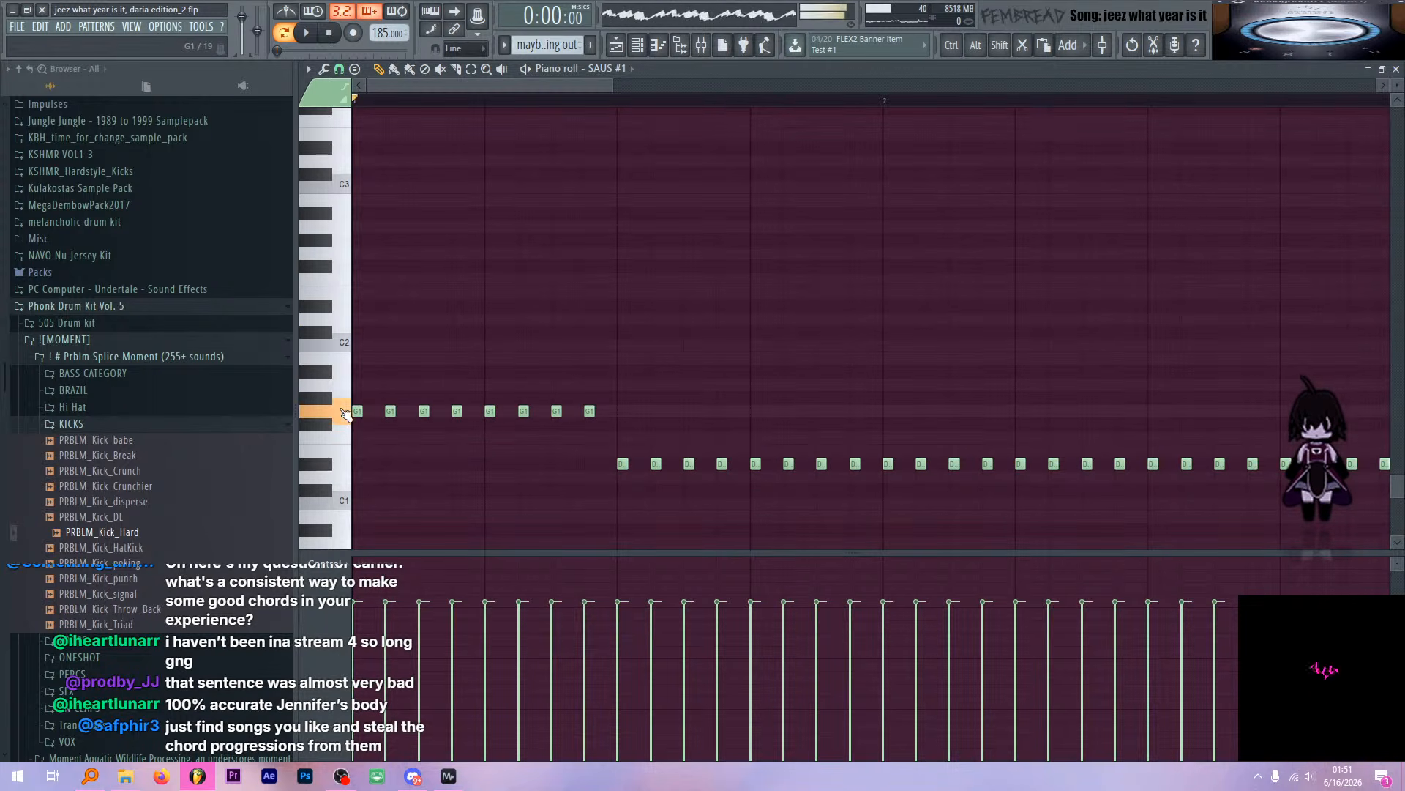
Audition the second bass root, D#1, and compare the G2 and D#2 keys an octave above the bass line
{"action": "left_click", "coordinate": [330, 465]}
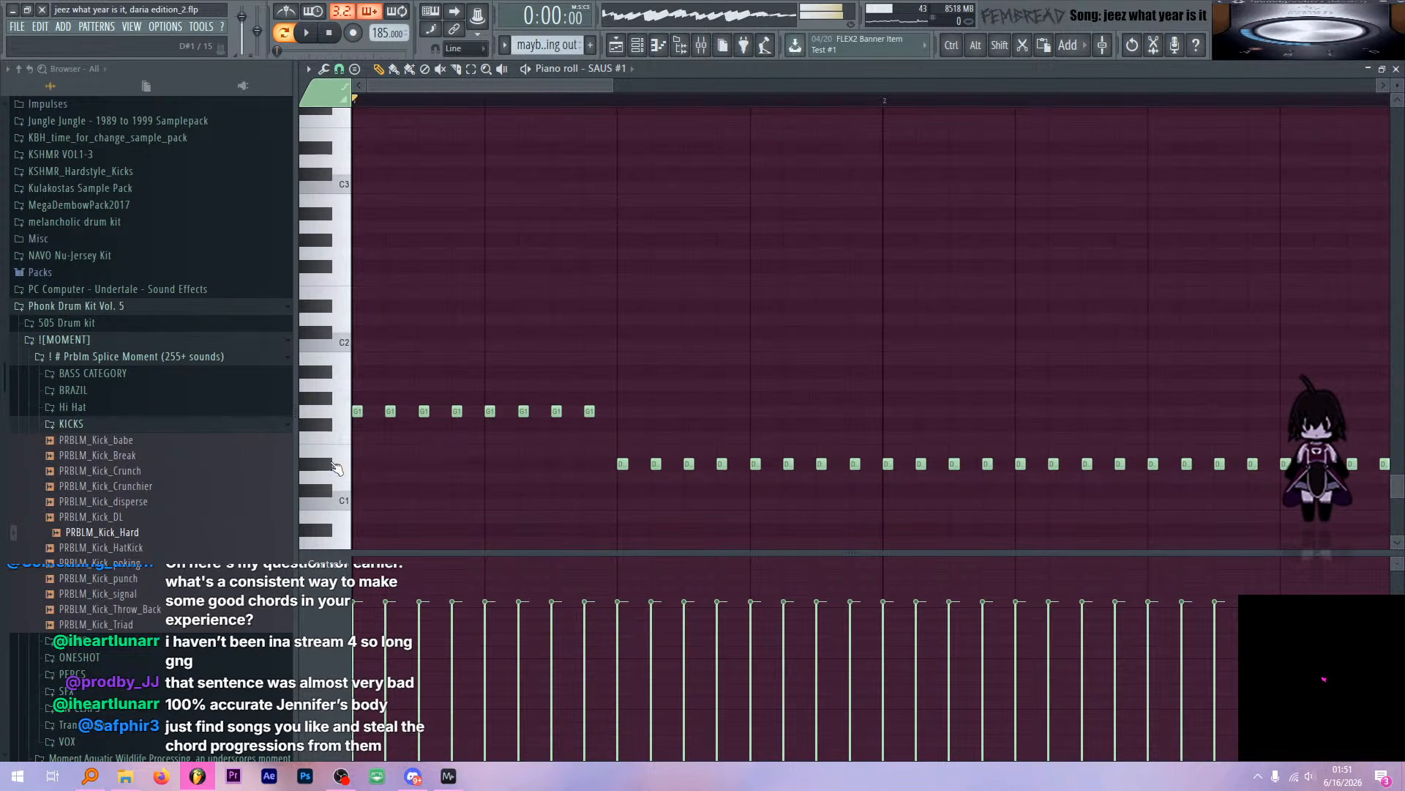
{"action": "scroll", "coordinate": [424, 439], "scroll_direction": "down", "scroll_amount": 5}
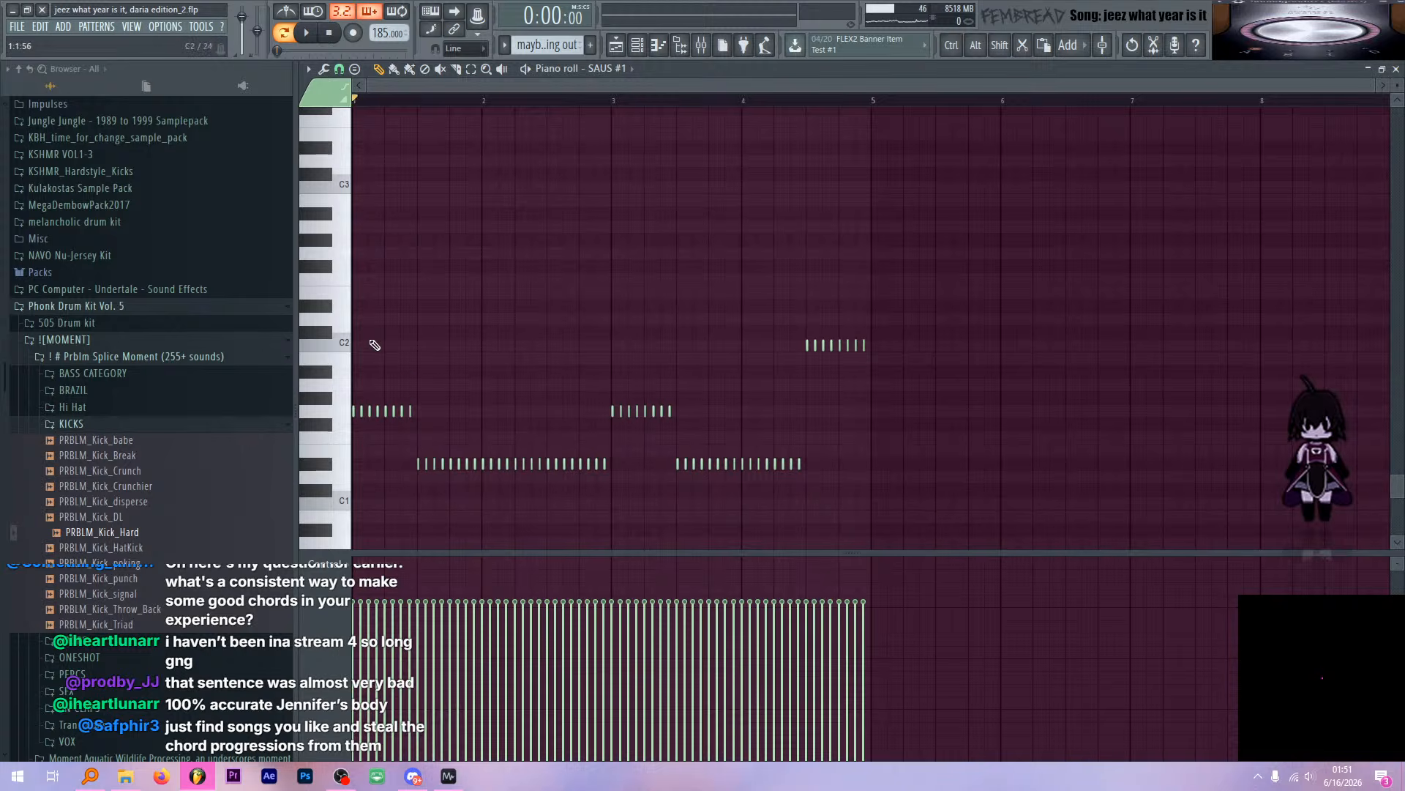
{"action": "scroll", "coordinate": [366, 344], "scroll_direction": "up", "scroll_amount": 5}
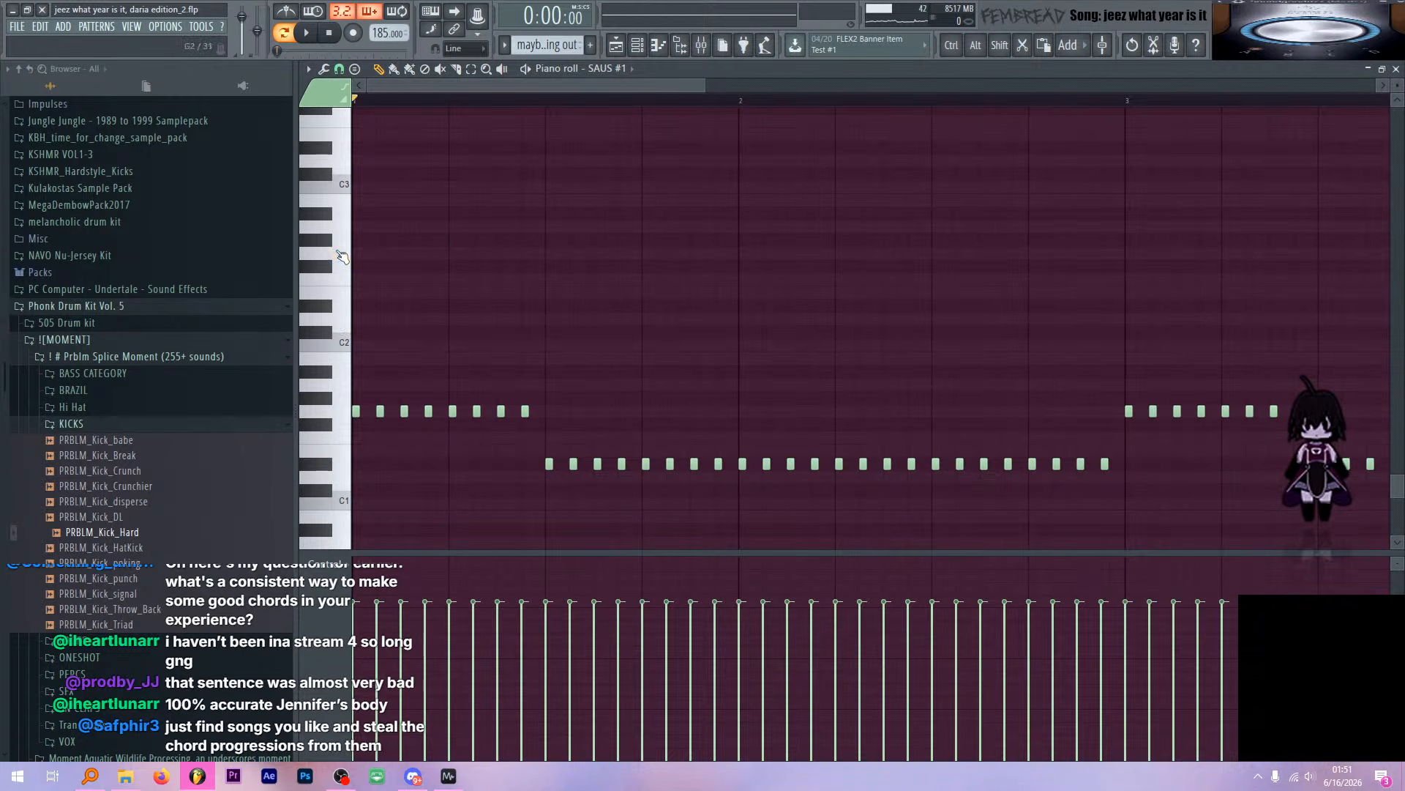
{"action": "left_click", "coordinate": [340, 257]}
{"action": "left_click", "coordinate": [331, 309]}
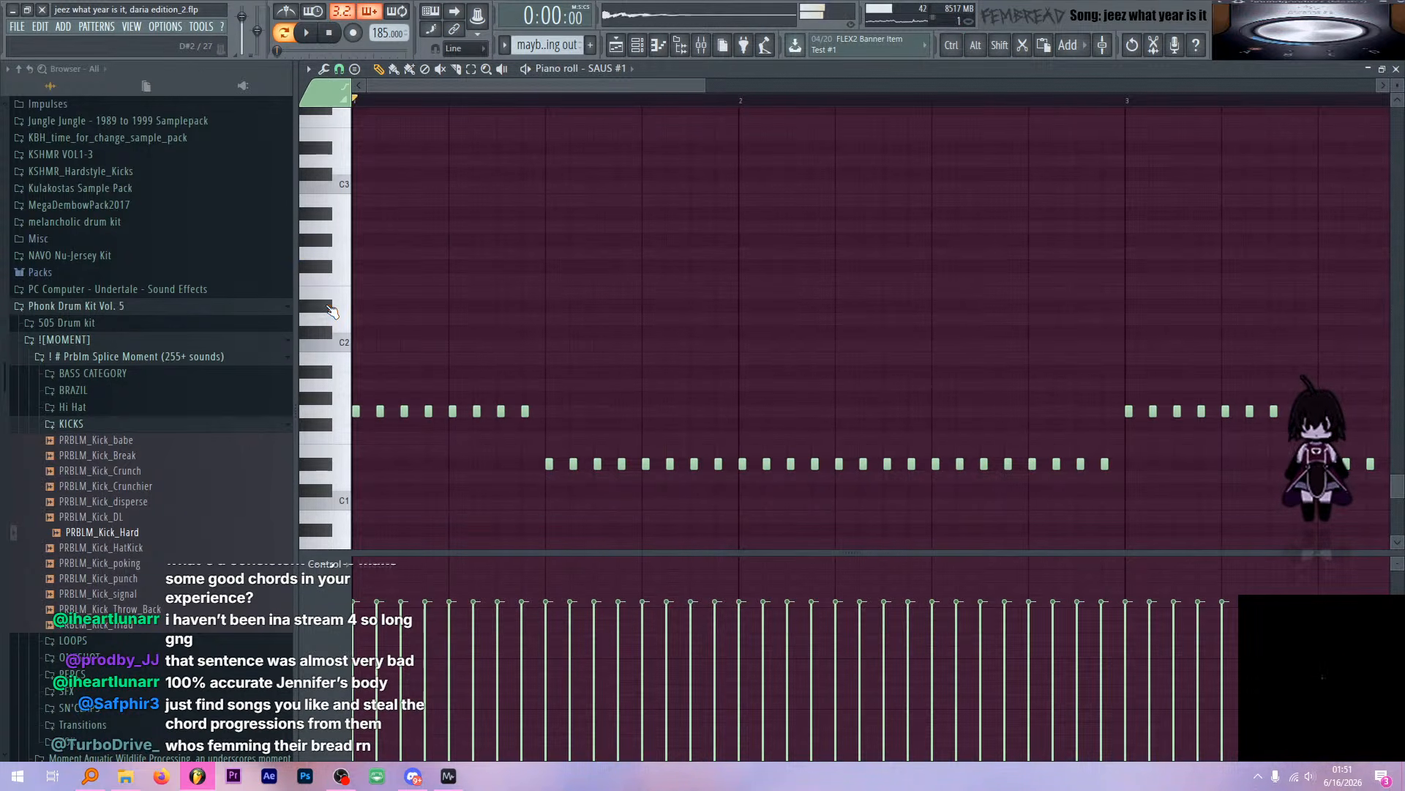
Audition a G minor seventh chord tone by tone on the keys from G2 up to A#3
{"action": "scroll", "coordinate": [332, 309], "scroll_direction": "up", "scroll_amount": 4}
{"action": "scroll", "coordinate": [331, 309], "scroll_direction": "up", "scroll_amount": 3}
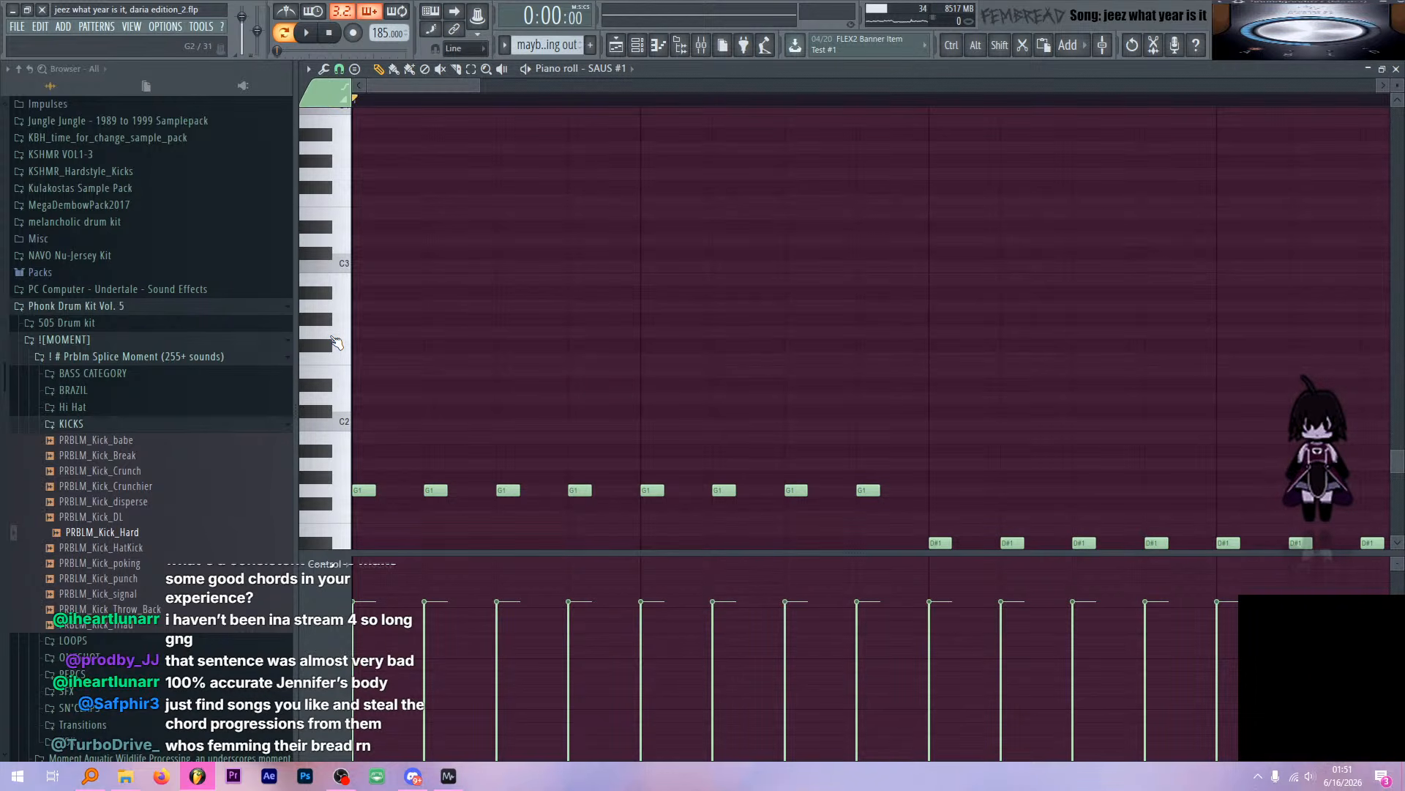
{"action": "left_click", "coordinate": [335, 343]}
{"action": "left_click", "coordinate": [330, 297]}
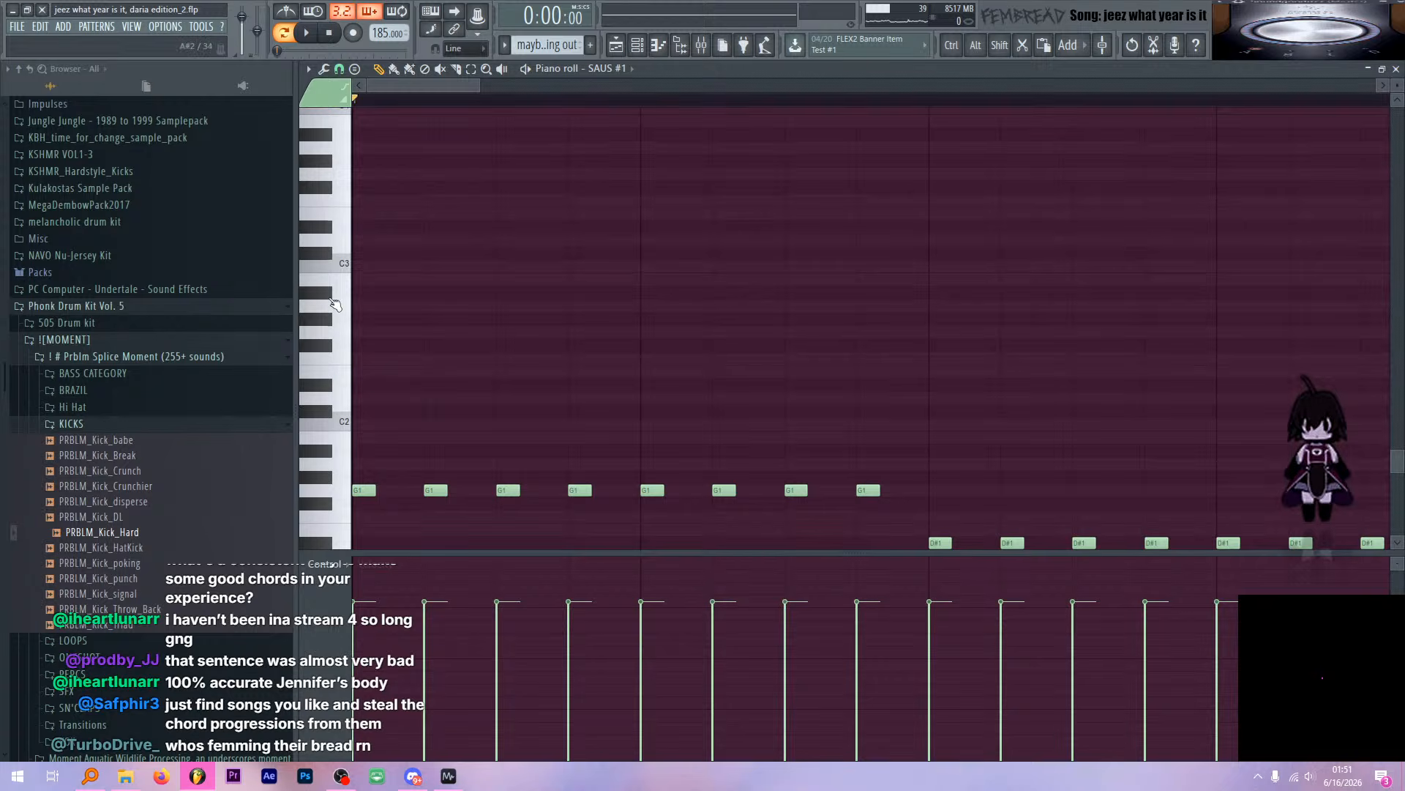
{"action": "left_click", "coordinate": [330, 296]}
{"action": "left_click", "coordinate": [329, 293]}
{"action": "left_click", "coordinate": [342, 265]}
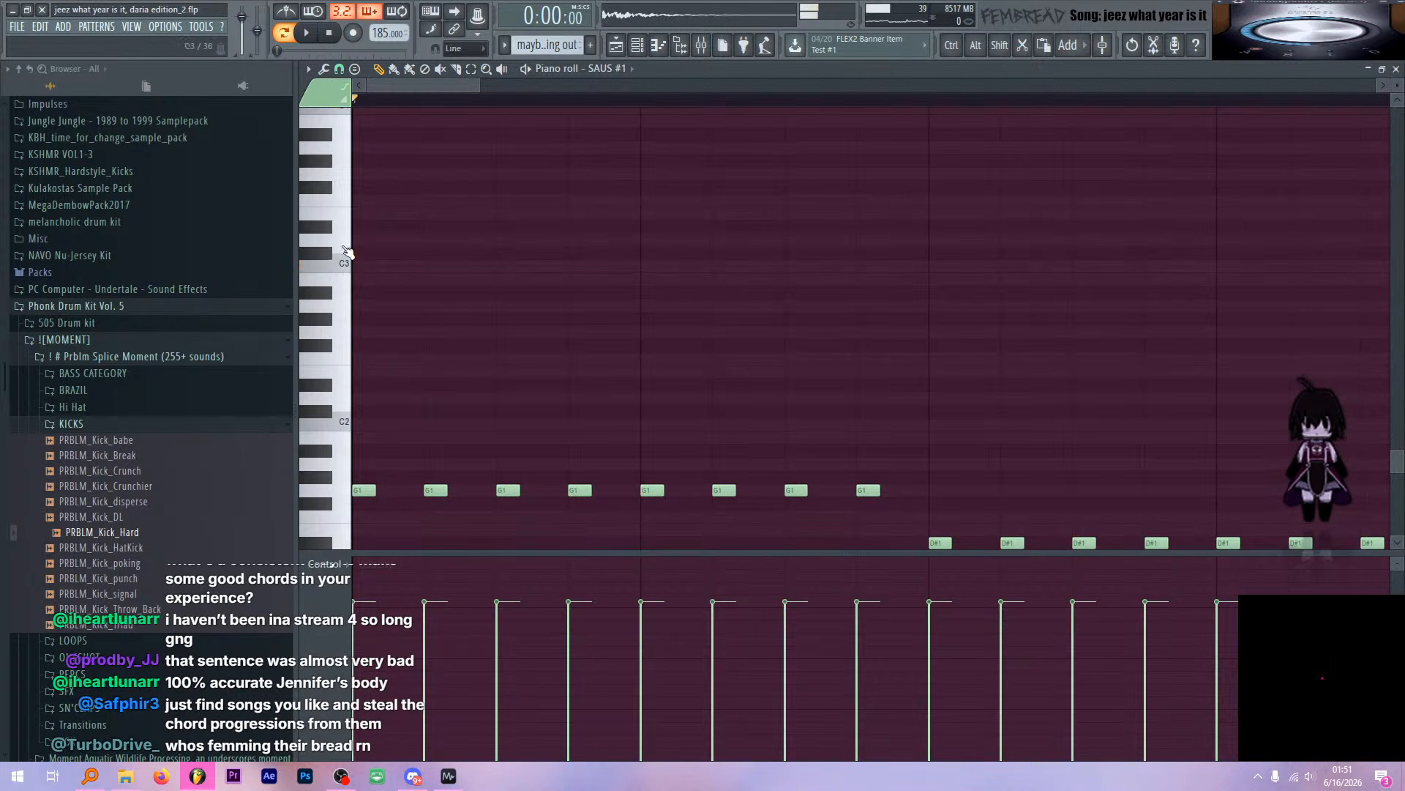
{"action": "left_click", "coordinate": [330, 200]}
{"action": "left_click", "coordinate": [331, 137]}
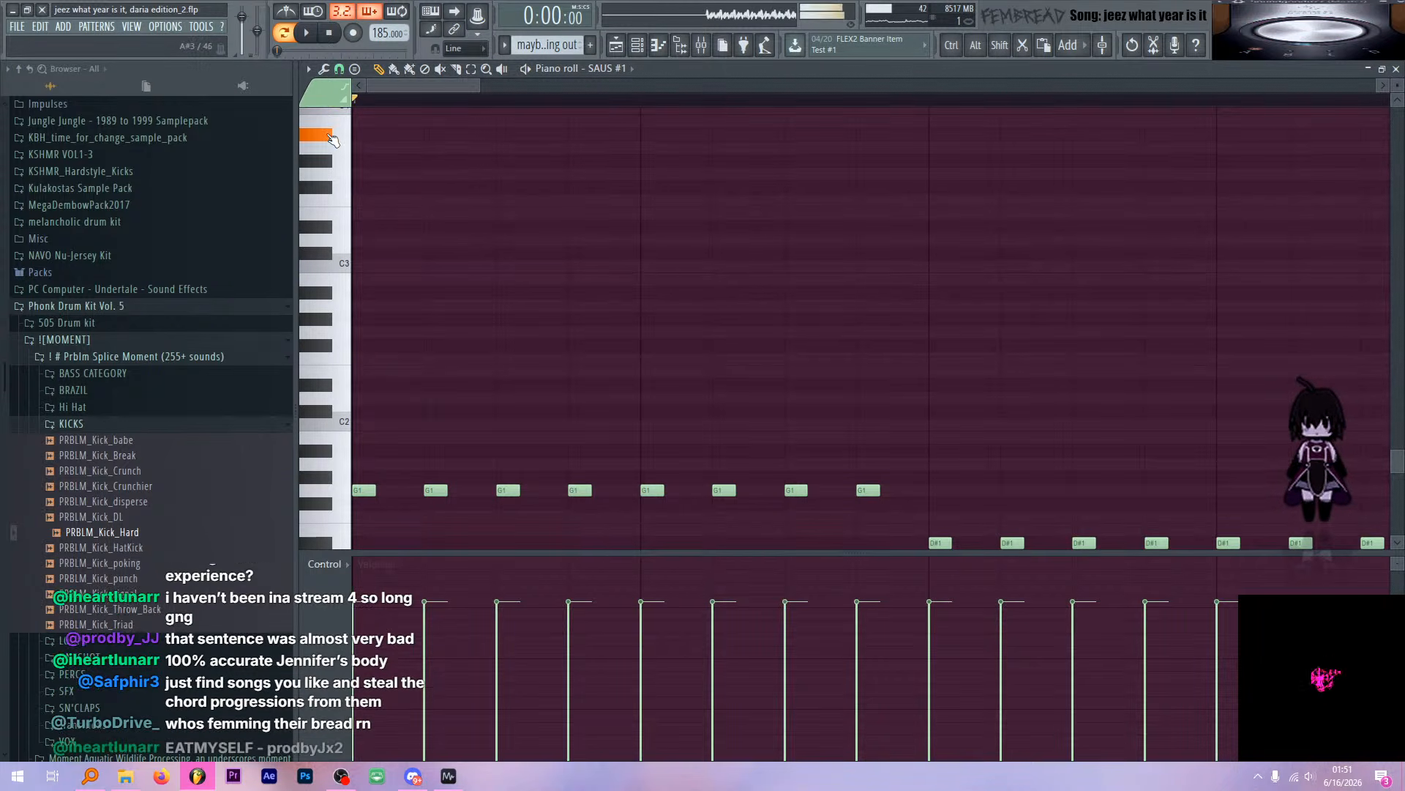
Audition the G minor scale stepwise on the keys from G2 up to G3
{"action": "left_click", "coordinate": [331, 338]}
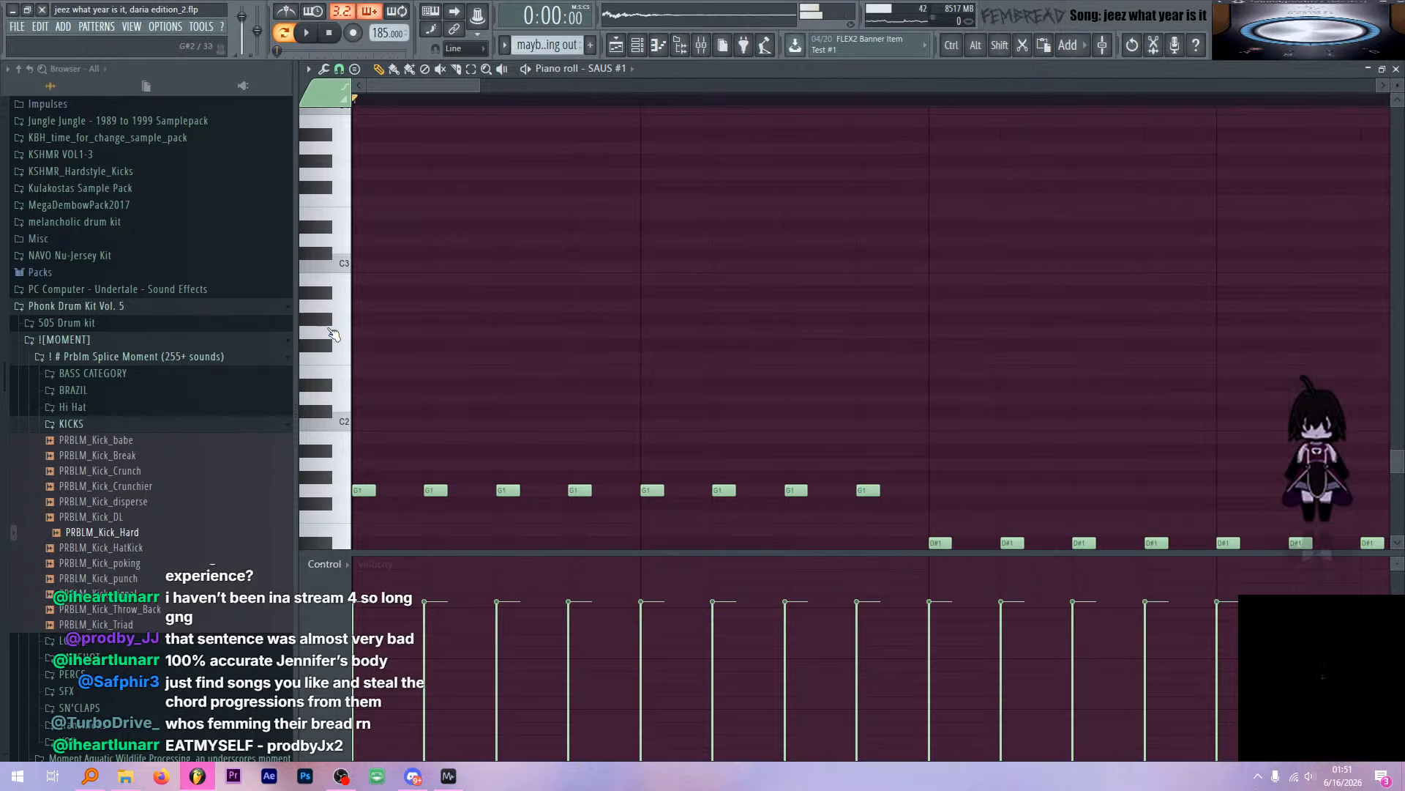
{"action": "left_click", "coordinate": [331, 331]}
{"action": "left_click", "coordinate": [334, 306]}
{"action": "left_click", "coordinate": [328, 294]}
{"action": "left_click", "coordinate": [339, 264]}
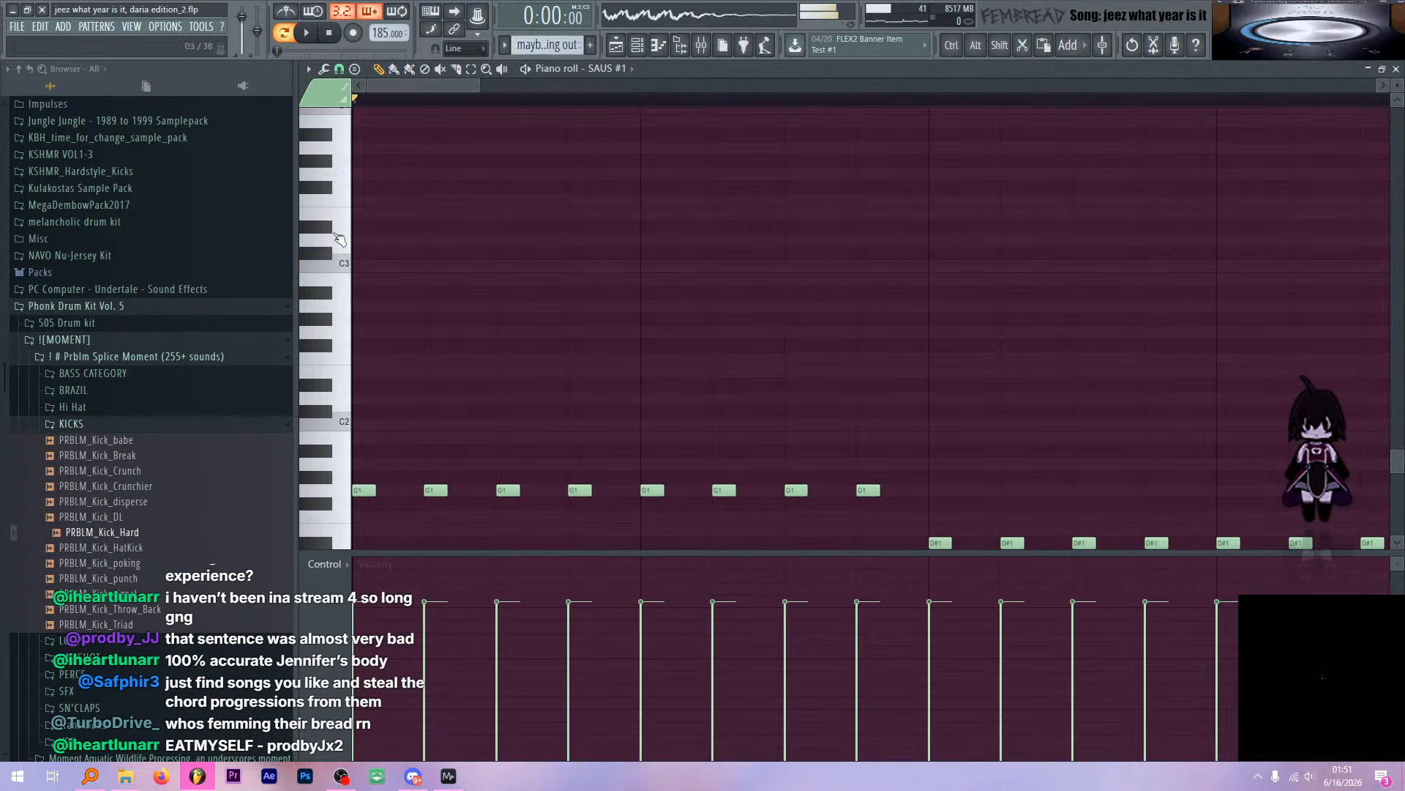
{"action": "left_click", "coordinate": [335, 233]}
{"action": "left_click", "coordinate": [335, 203]}
{"action": "left_click", "coordinate": [335, 187]}
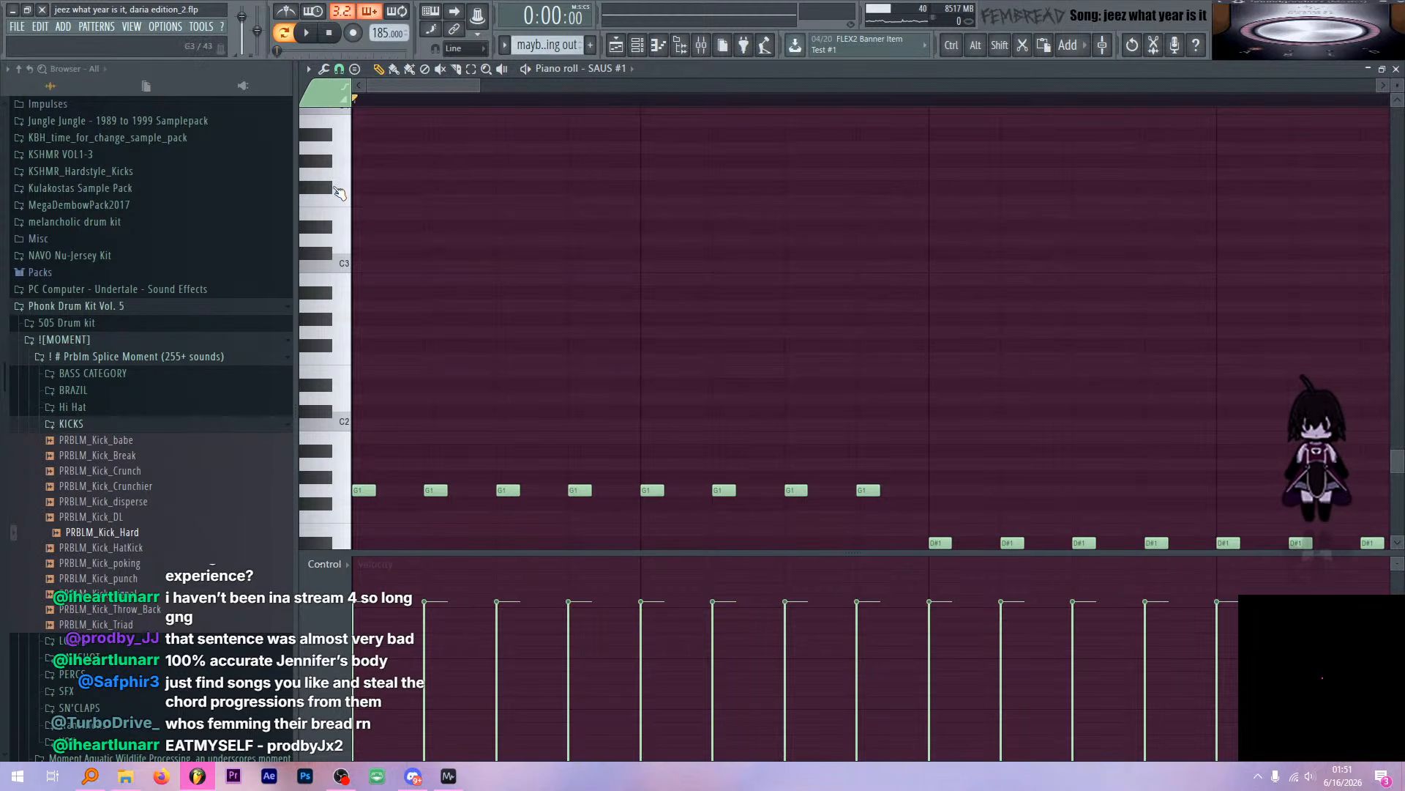
Audition the keys around G2 and E2, and examine the bass root movement across the whole four-bar pattern
{"action": "left_click", "coordinate": [349, 352]}
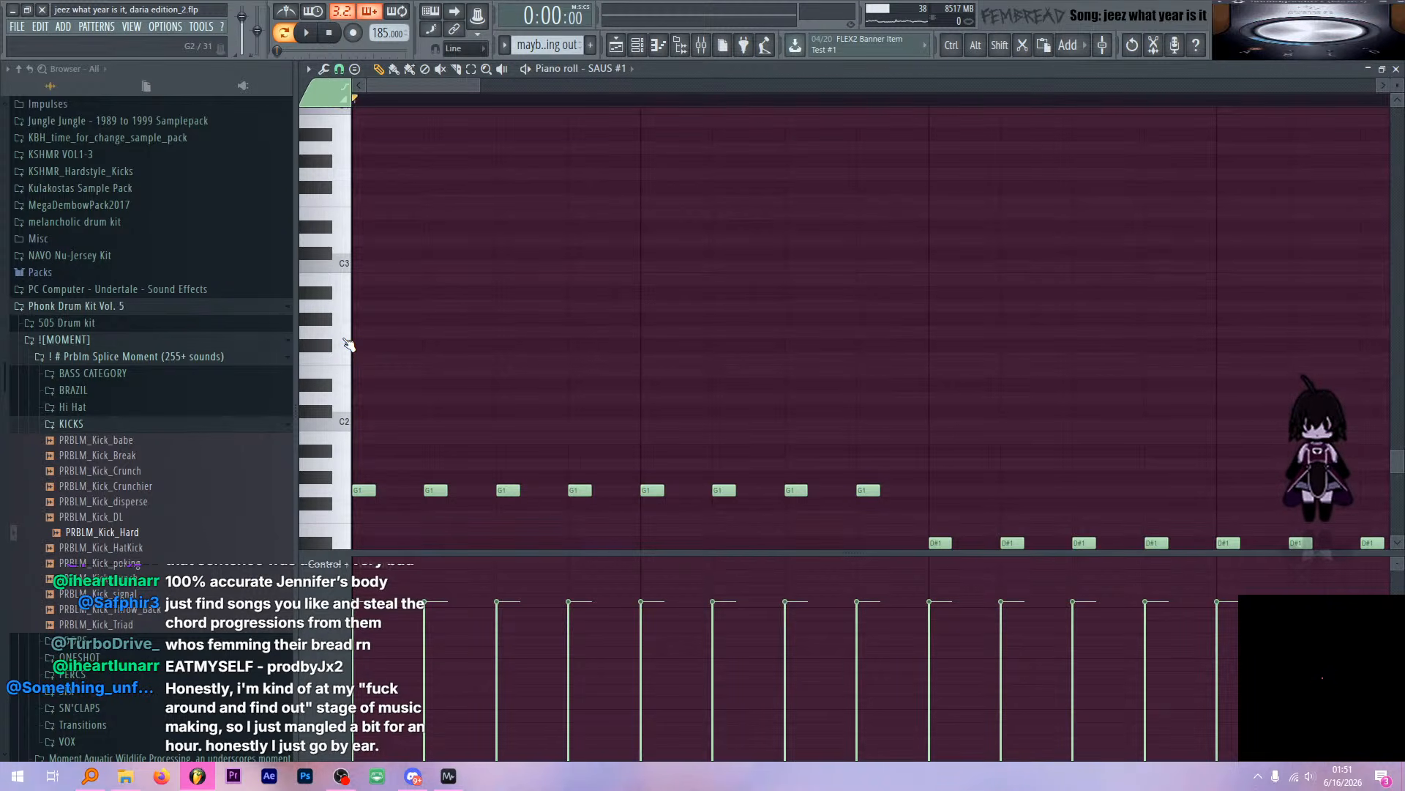
{"action": "left_click", "coordinate": [350, 335]}
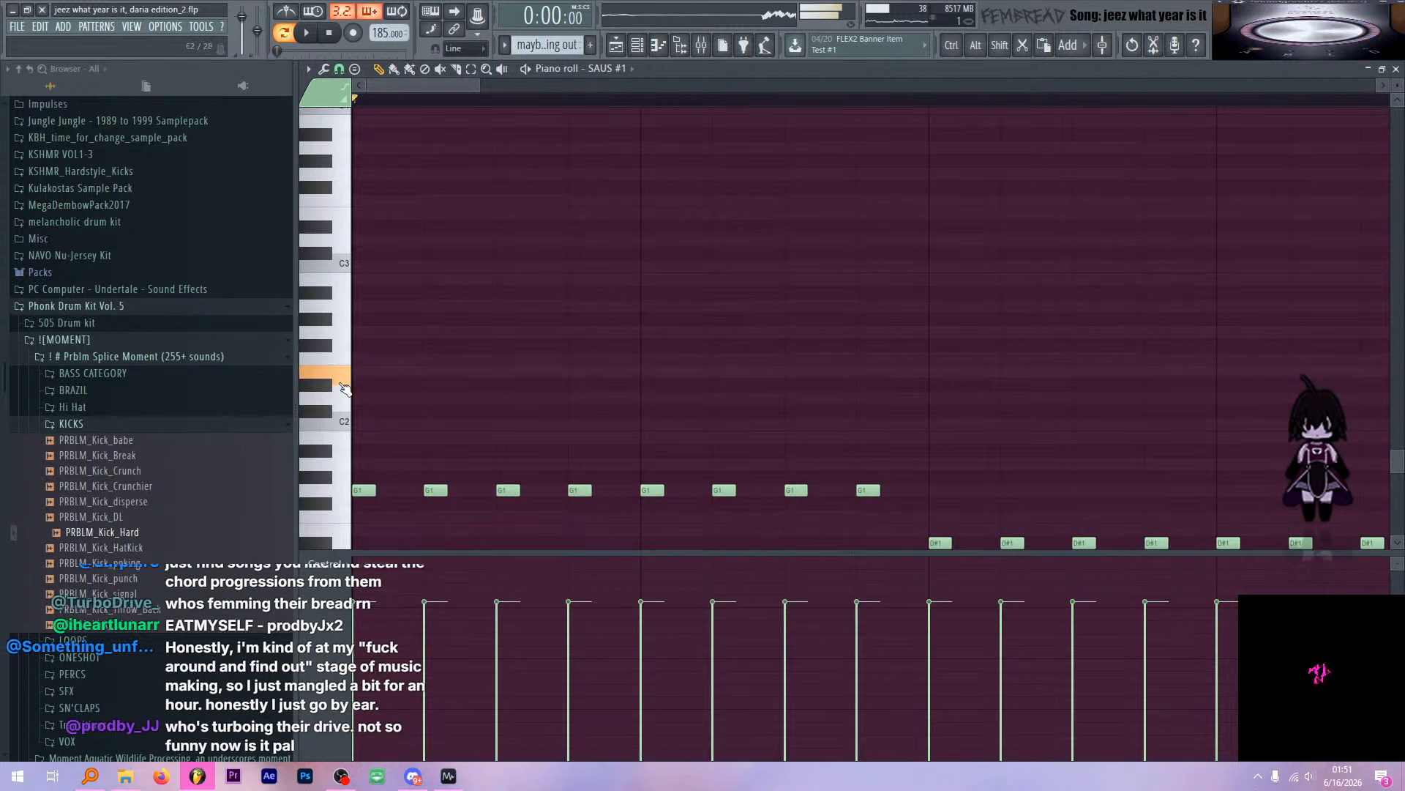
{"action": "left_click", "coordinate": [341, 376]}
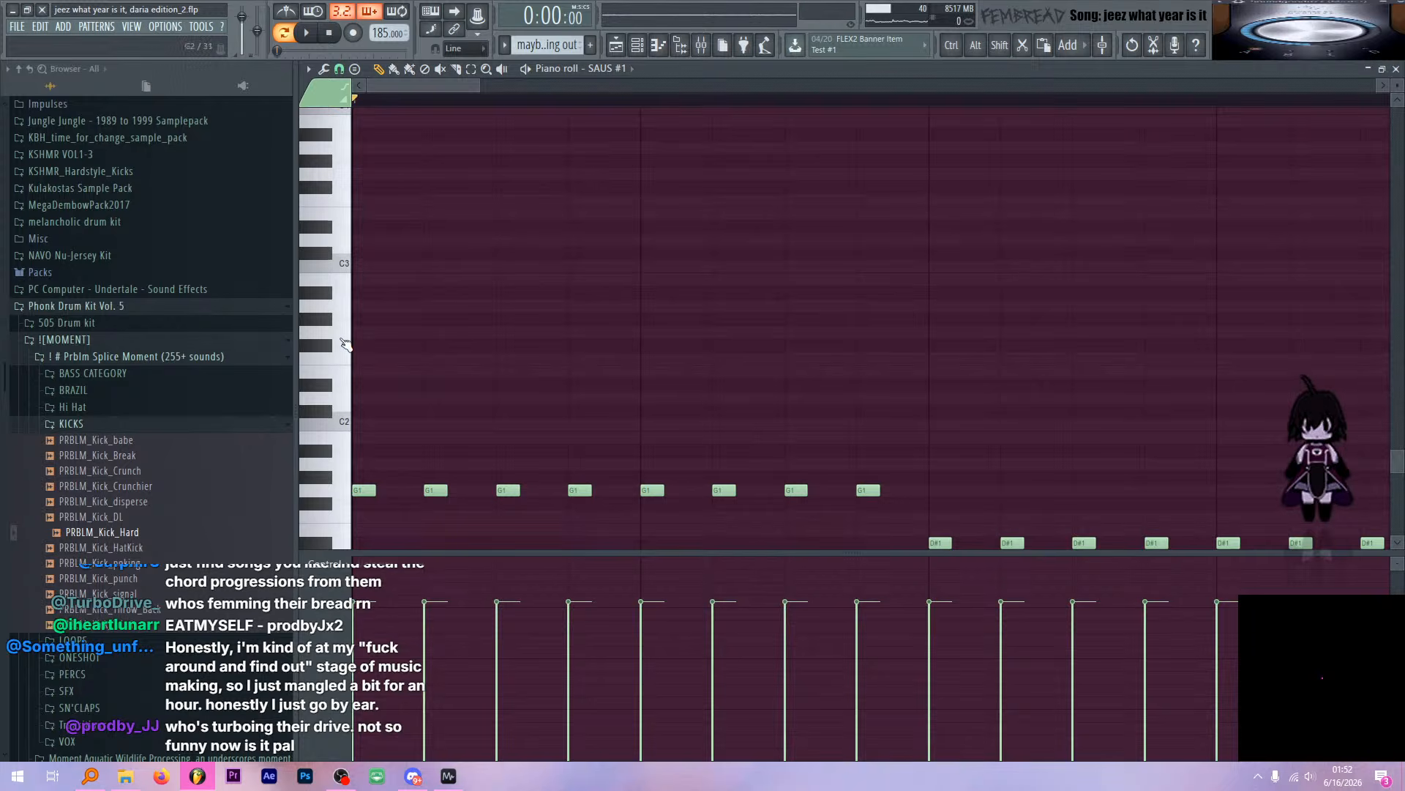
{"action": "scroll", "coordinate": [417, 362], "scroll_direction": "down", "scroll_amount": 3}
{"action": "scroll", "coordinate": [409, 389], "scroll_direction": "down", "scroll_amount": 3, "text": "ctrl"}
{"action": "scroll", "coordinate": [409, 390], "scroll_direction": "down", "scroll_amount": 4, "text": "ctrl"}
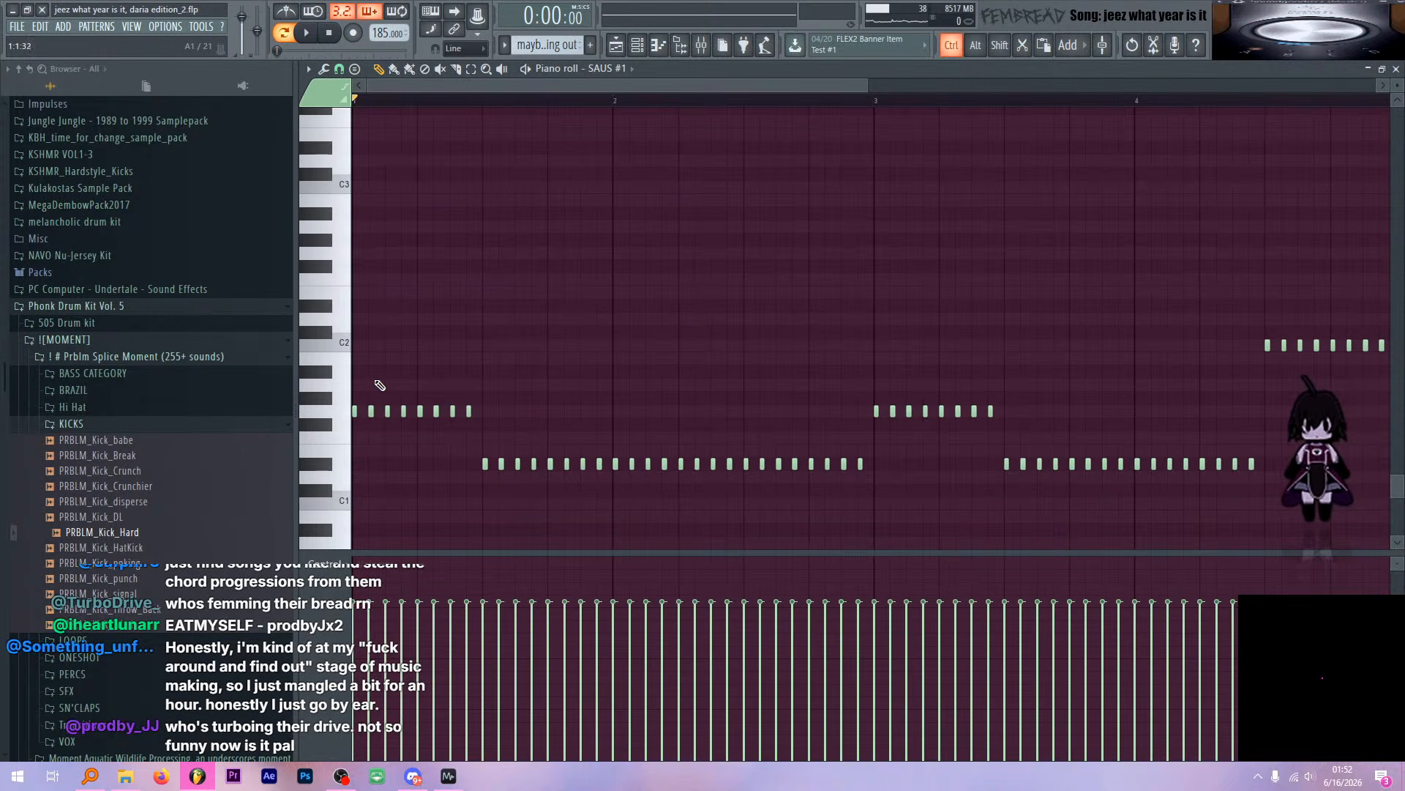
{"action": "left_click_drag", "start_coordinate": [357, 378], "coordinate": [422, 353], "text": "alt"}
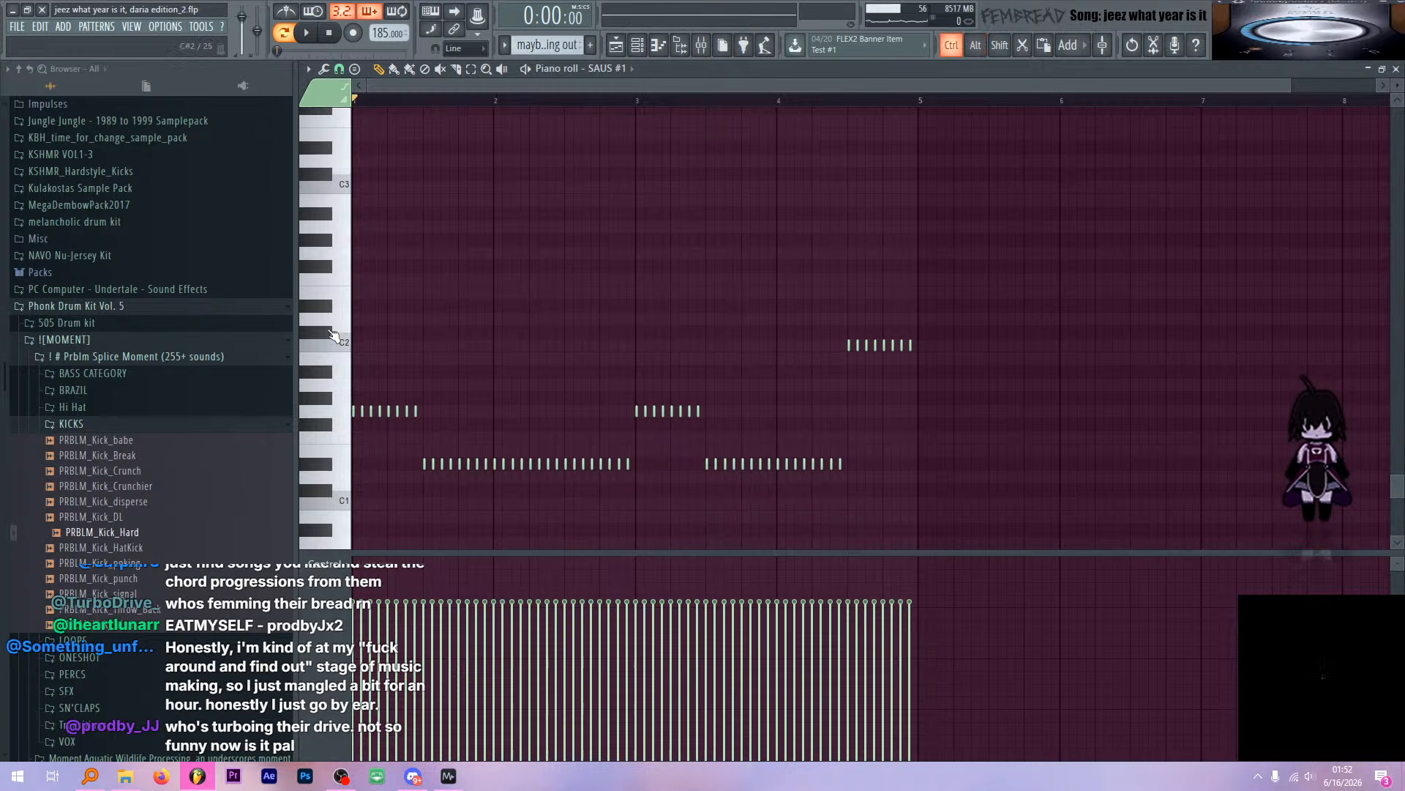
Examine how the upper chord voicings change across the pattern and compare them with the bass roots beneath
{"action": "scroll", "coordinate": [327, 336], "scroll_direction": "up", "scroll_amount": 4, "text": "ctrl"}
{"action": "scroll", "coordinate": [408, 380], "scroll_direction": "up", "scroll_amount": 8}
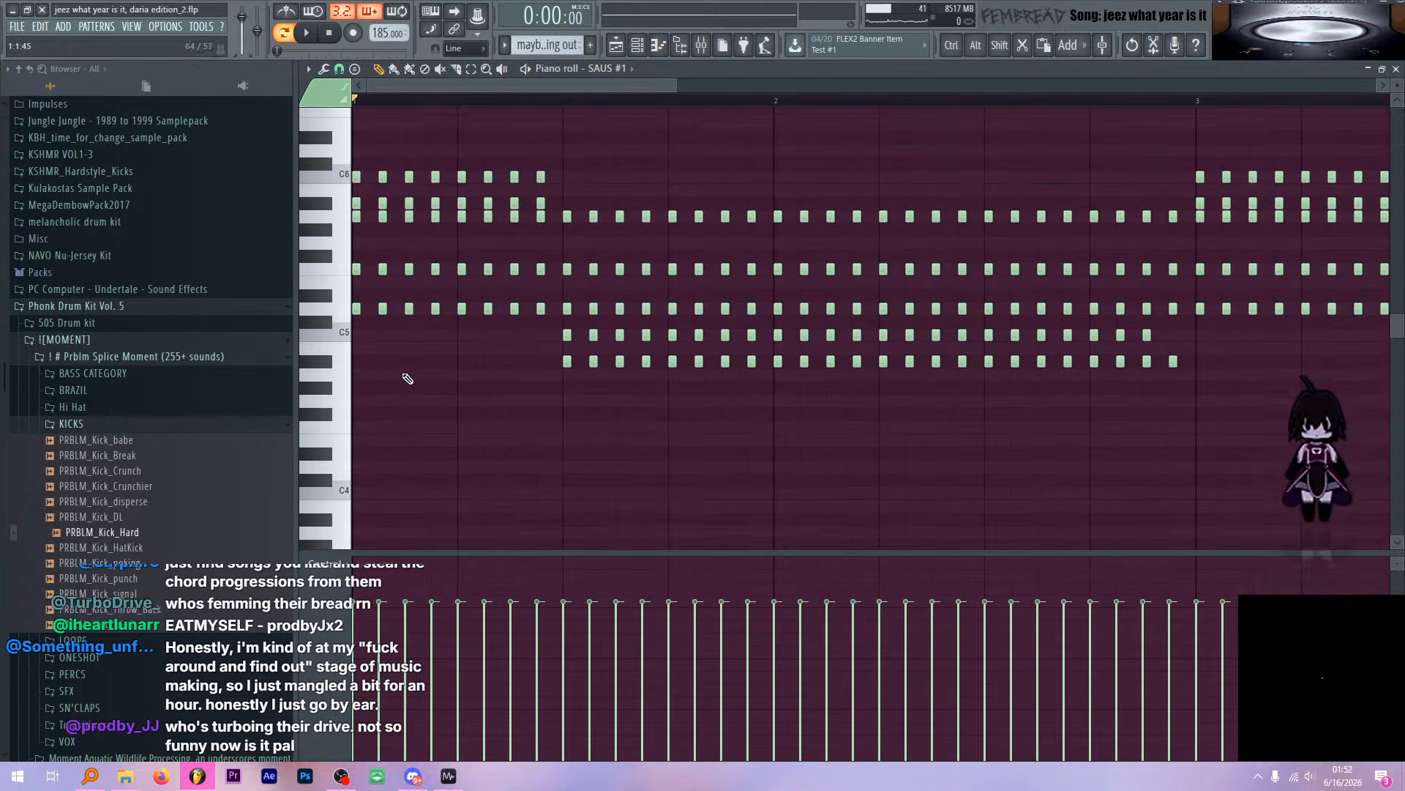
{"action": "scroll", "coordinate": [565, 351], "scroll_direction": "down", "scroll_amount": 4, "text": "ctrl"}
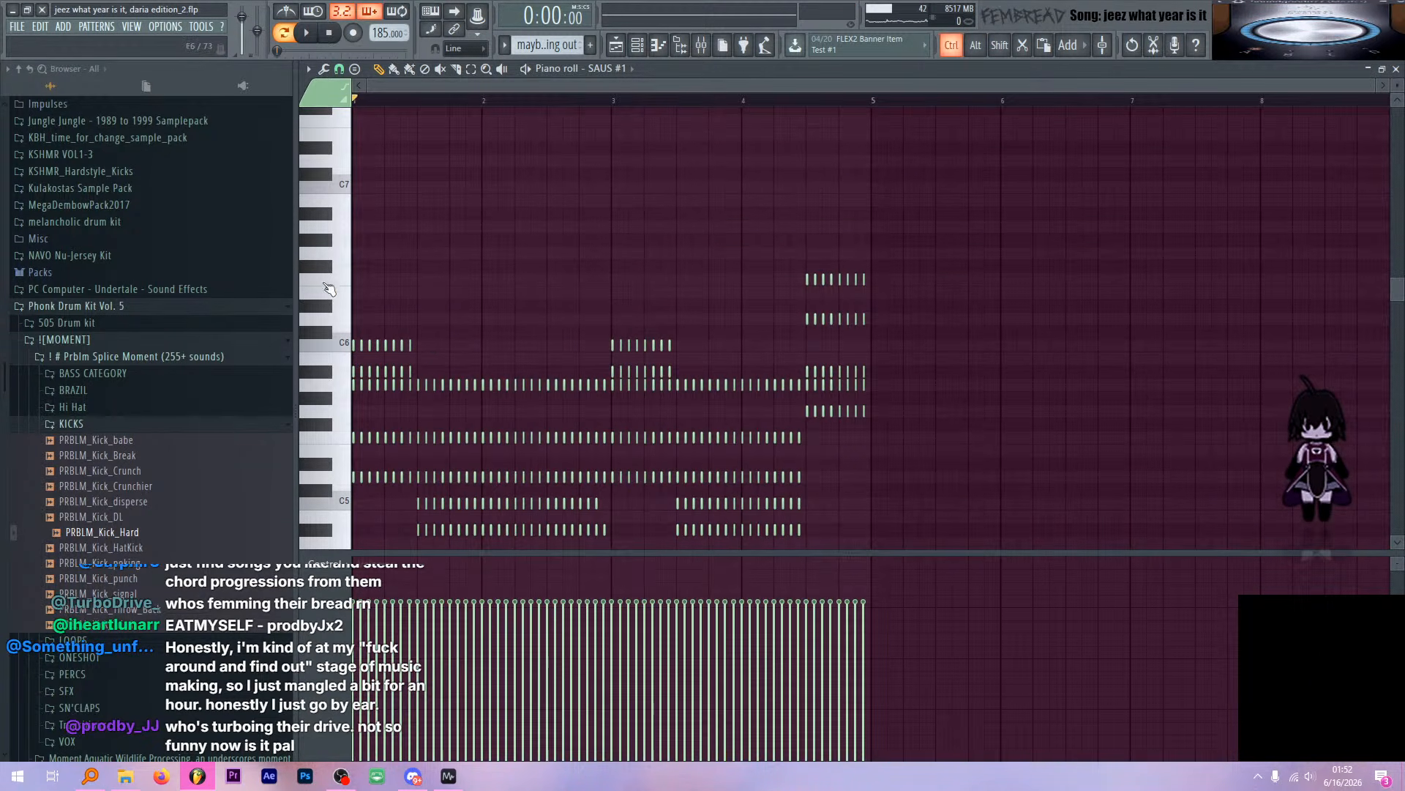
{"action": "scroll", "coordinate": [366, 326], "scroll_direction": "up", "scroll_amount": 4, "text": "ctrl"}
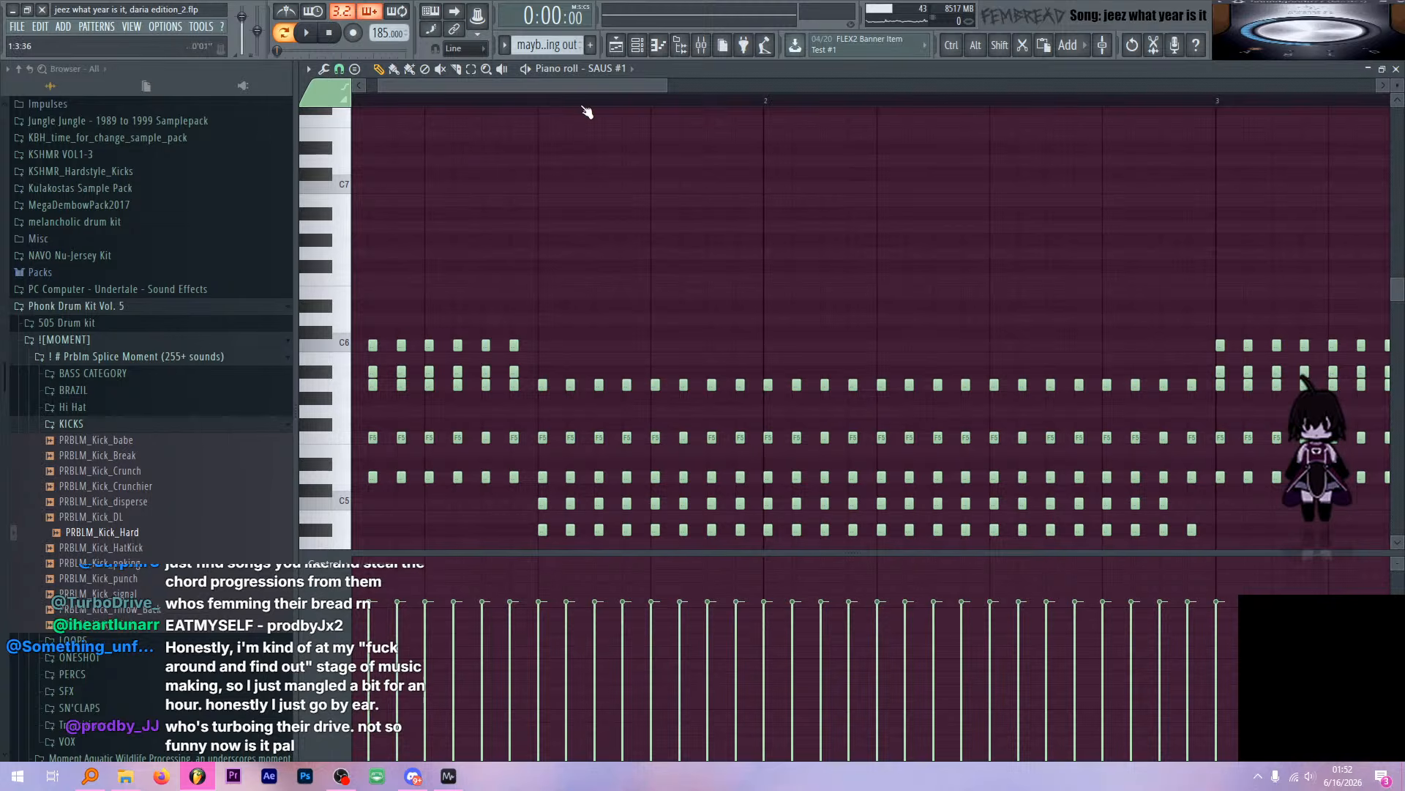
{"action": "scroll", "coordinate": [596, 188], "scroll_direction": "down", "scroll_amount": 1}
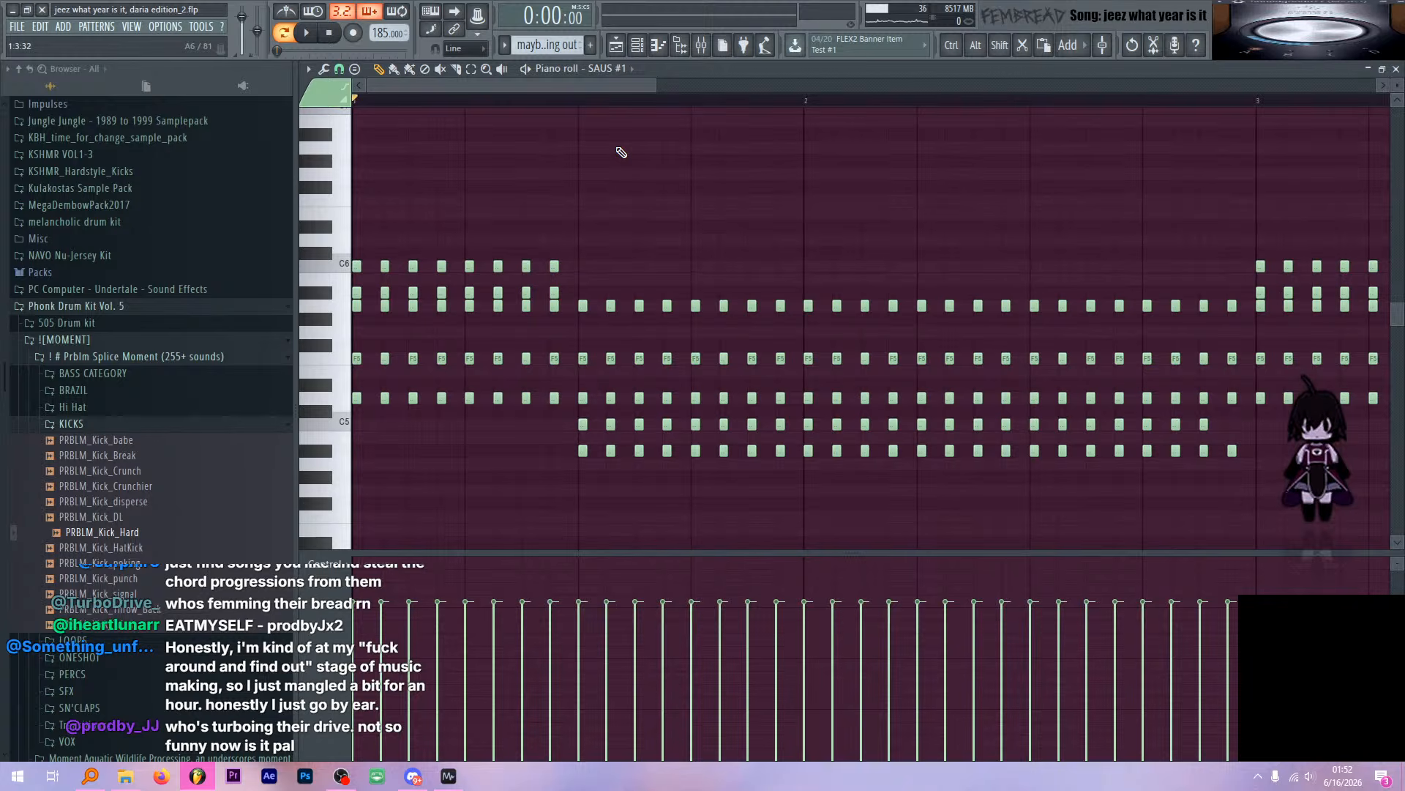
{"action": "scroll", "coordinate": [648, 189], "scroll_direction": "down", "scroll_amount": 2}
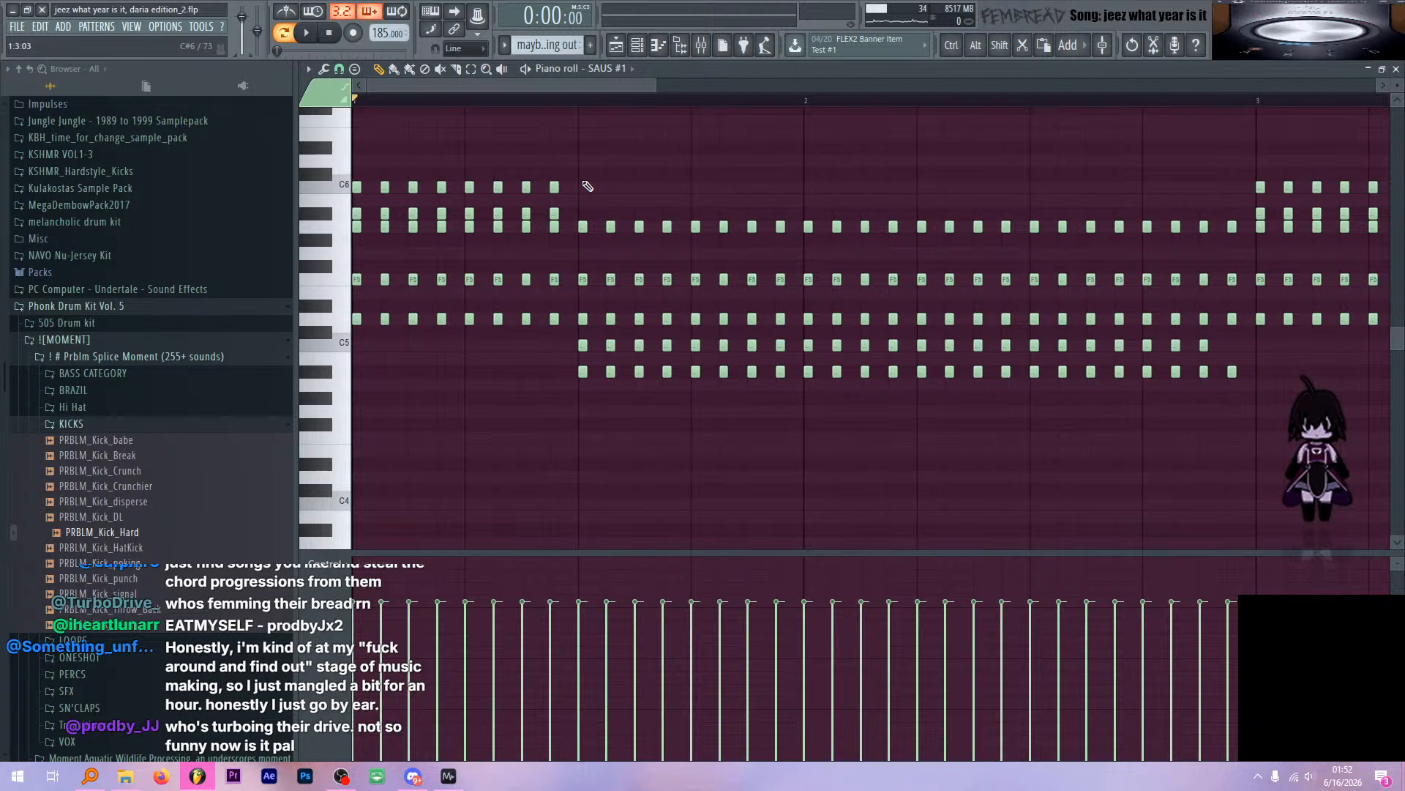
{"action": "scroll", "coordinate": [493, 213], "scroll_direction": "down", "scroll_amount": 11}
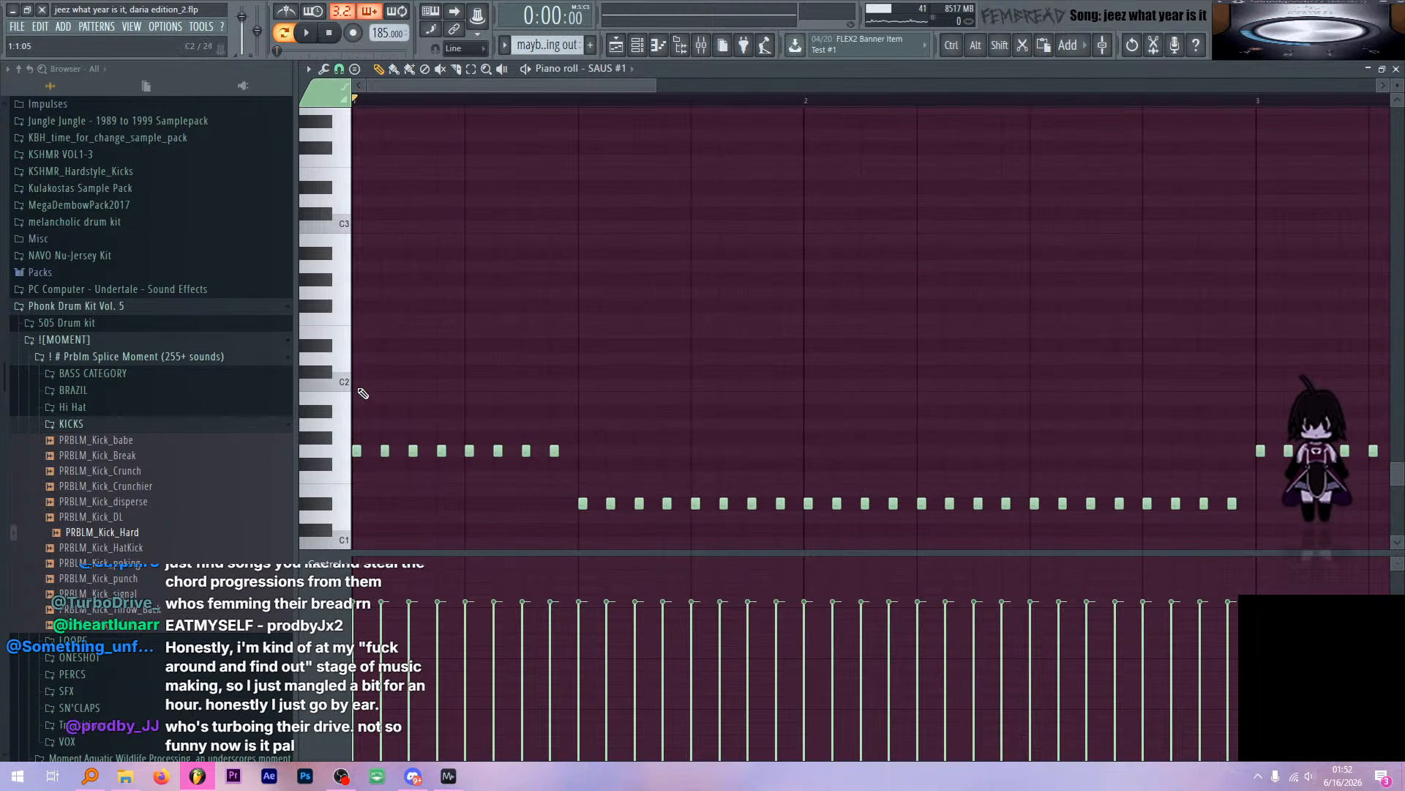
Audition an ascending run of scale tones on the piano keys from F2 up to C3
{"action": "left_click", "coordinate": [339, 326]}
{"action": "left_click", "coordinate": [339, 318]}
{"action": "left_click", "coordinate": [345, 297]}
{"action": "left_click", "coordinate": [341, 272]}
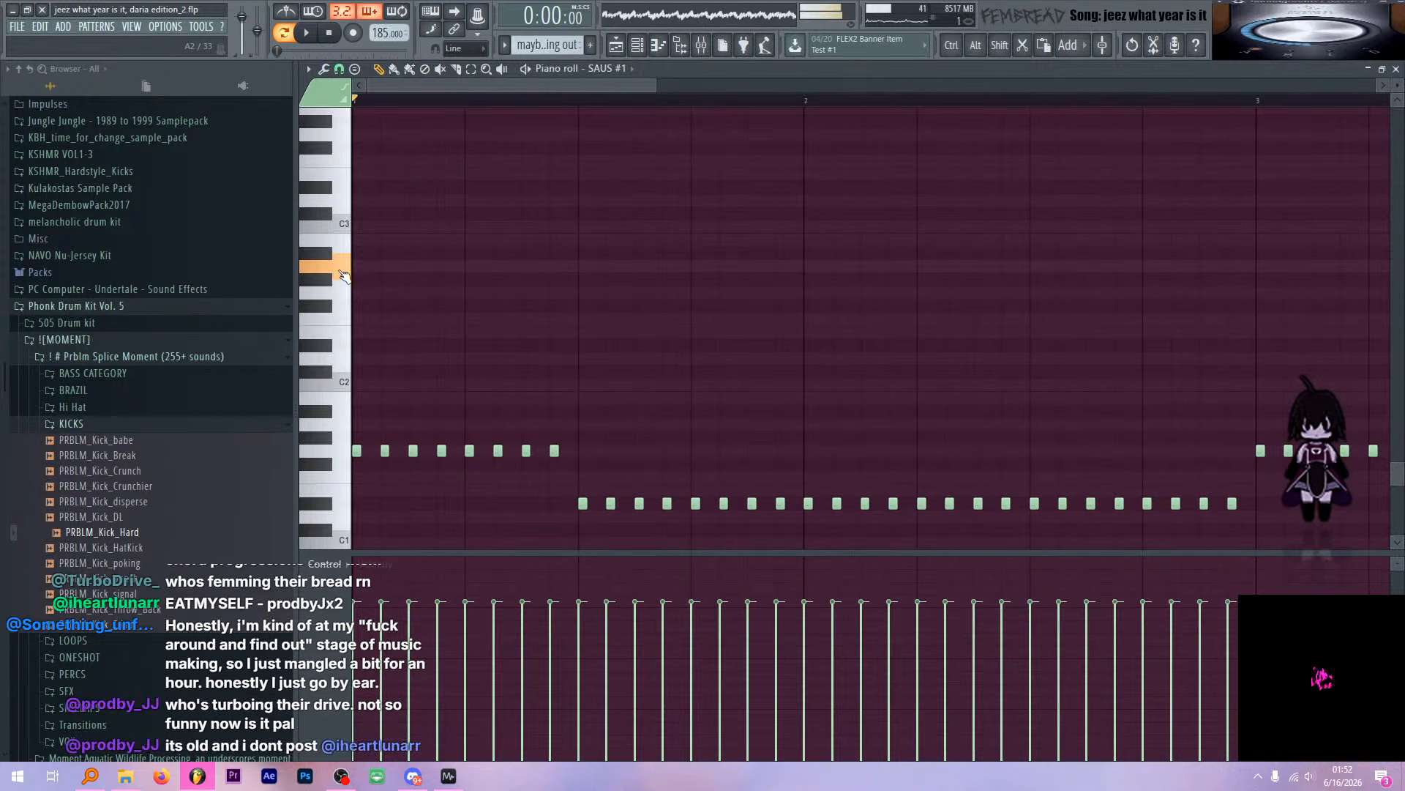
{"action": "left_click", "coordinate": [328, 256]}
{"action": "left_click", "coordinate": [338, 229]}
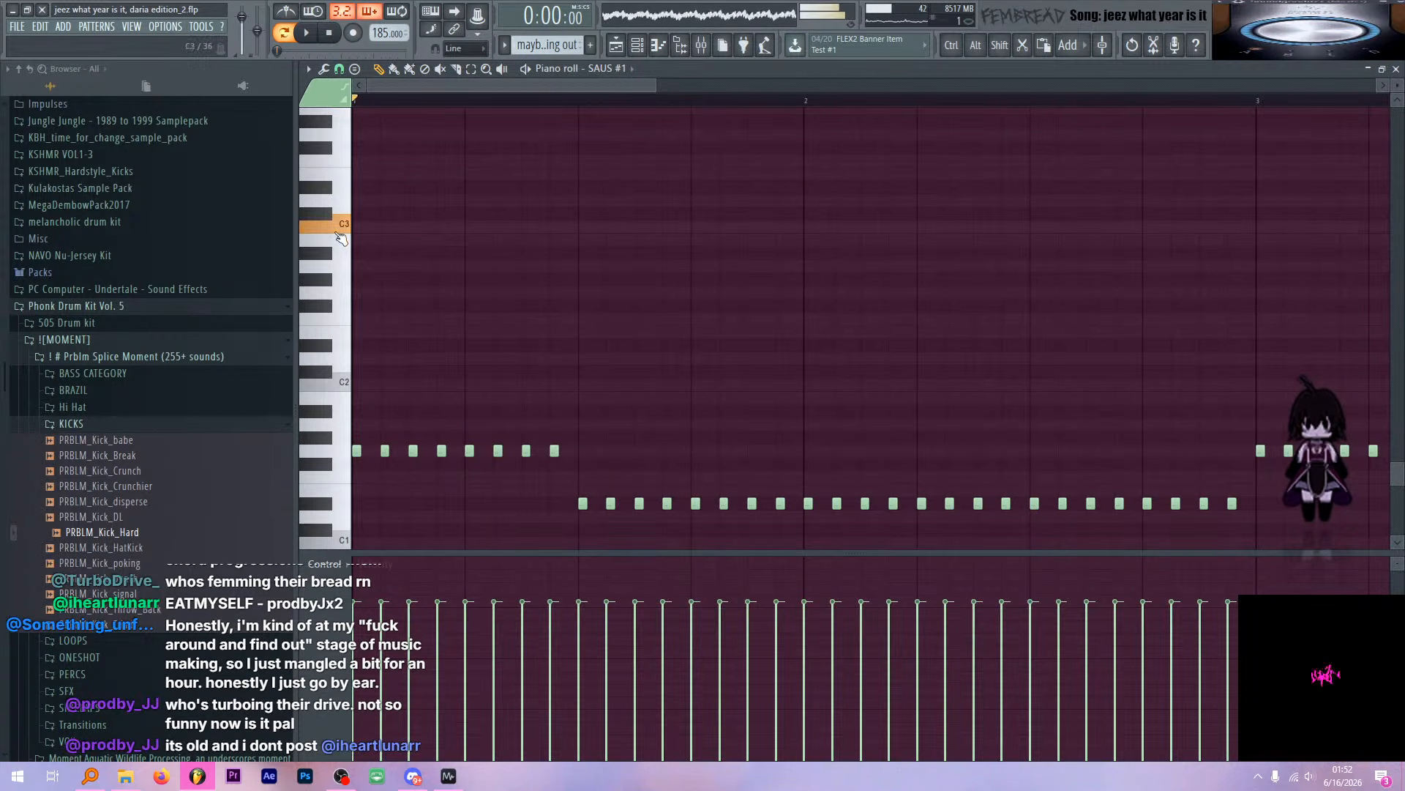
Audition wider-spaced tones on the piano keys from F2 through G2, C3 and E3 up to F3
{"action": "left_click", "coordinate": [341, 316]}
{"action": "left_click", "coordinate": [344, 294]}
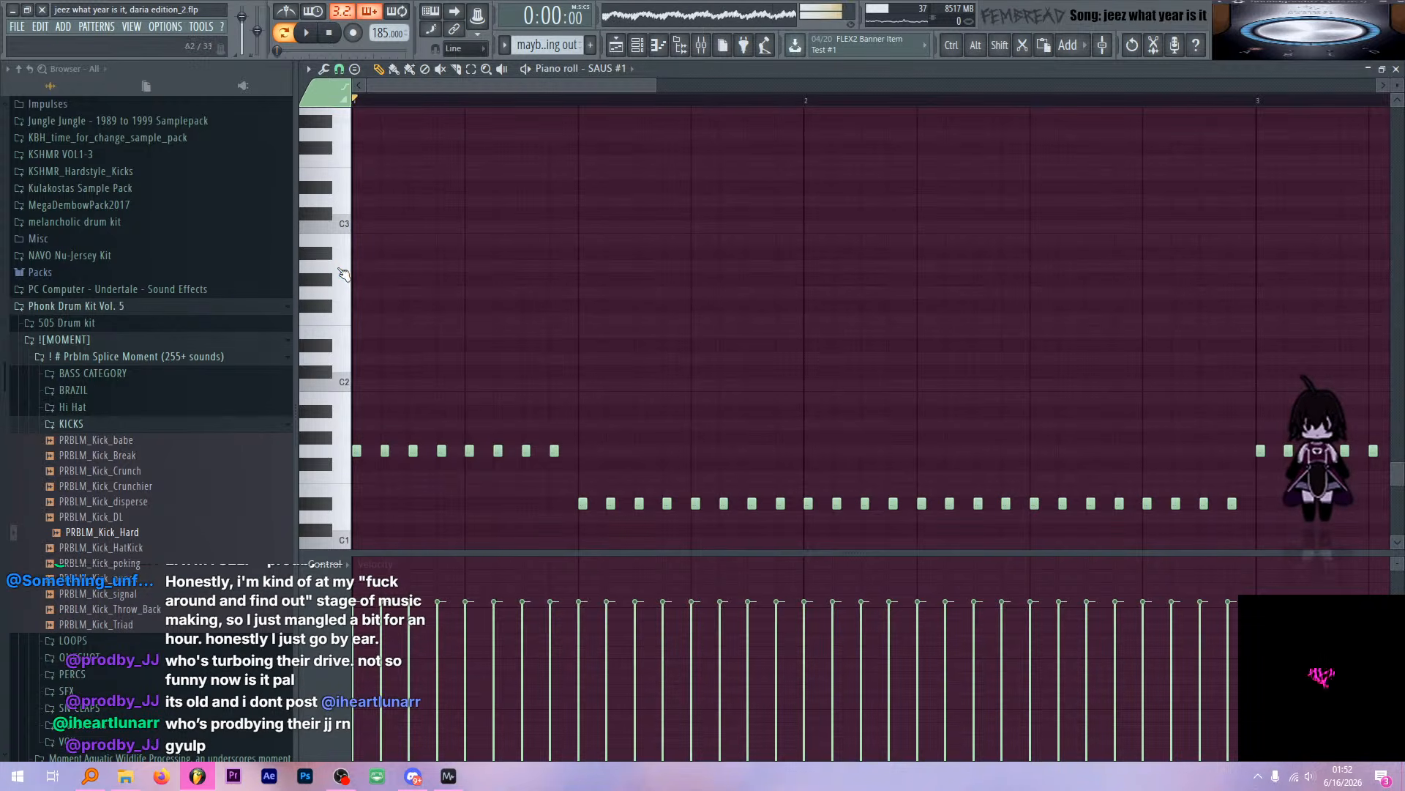
{"action": "left_click", "coordinate": [340, 227]}
{"action": "left_click", "coordinate": [341, 193]}
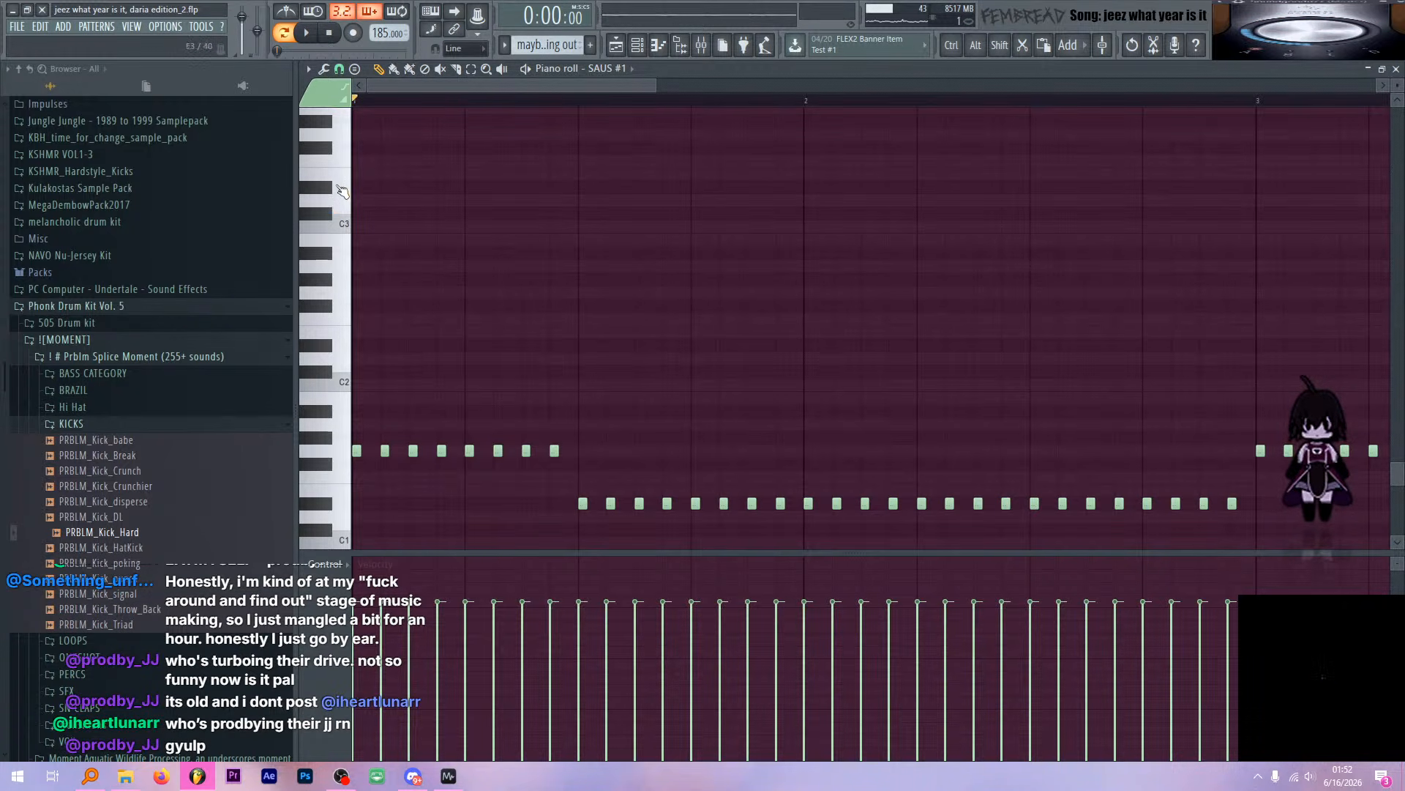
{"action": "left_click", "coordinate": [341, 182]}
{"action": "left_click", "coordinate": [341, 162]}
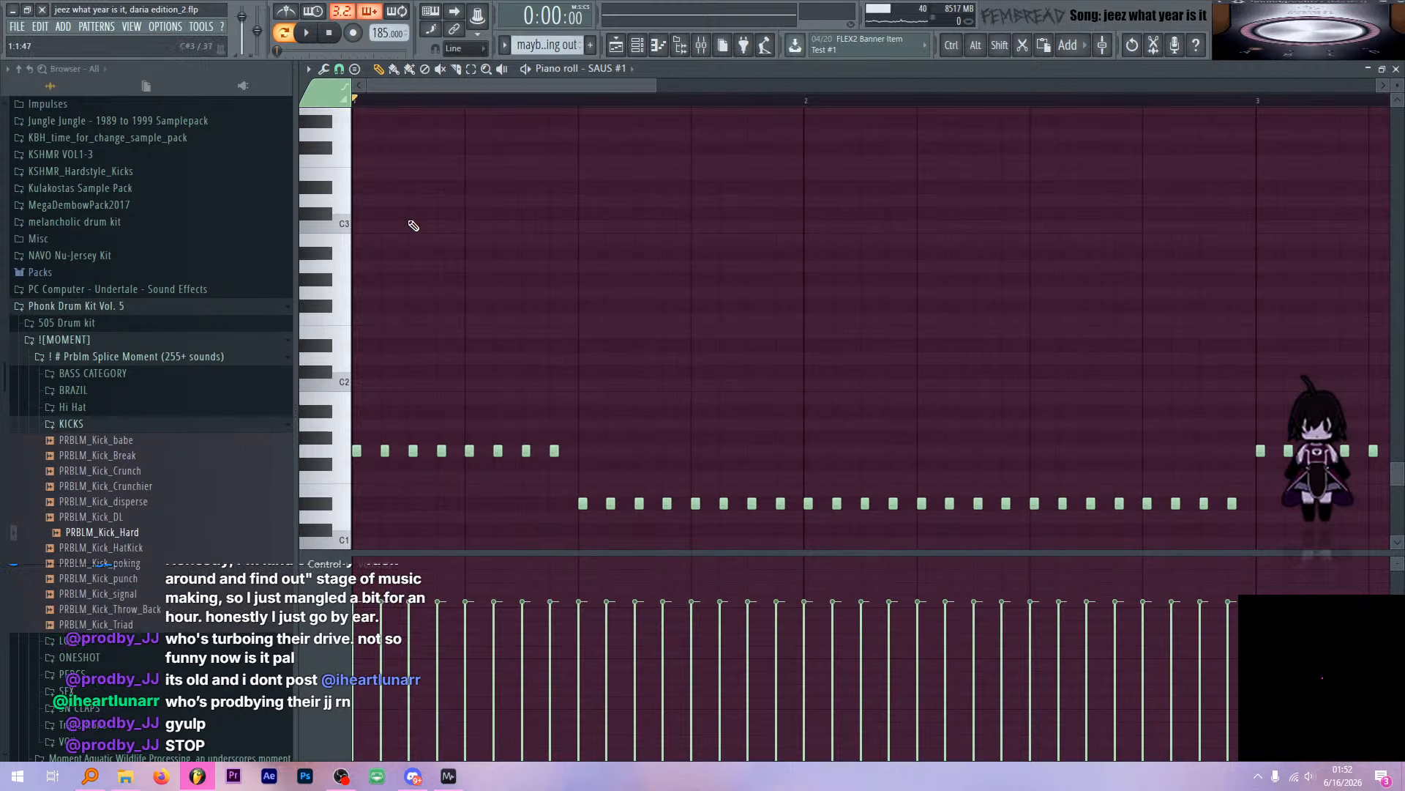
Audition the F2 and D2 keys above the bass notes for comparison
{"action": "scroll", "coordinate": [540, 307], "scroll_direction": "up", "scroll_amount": 5}
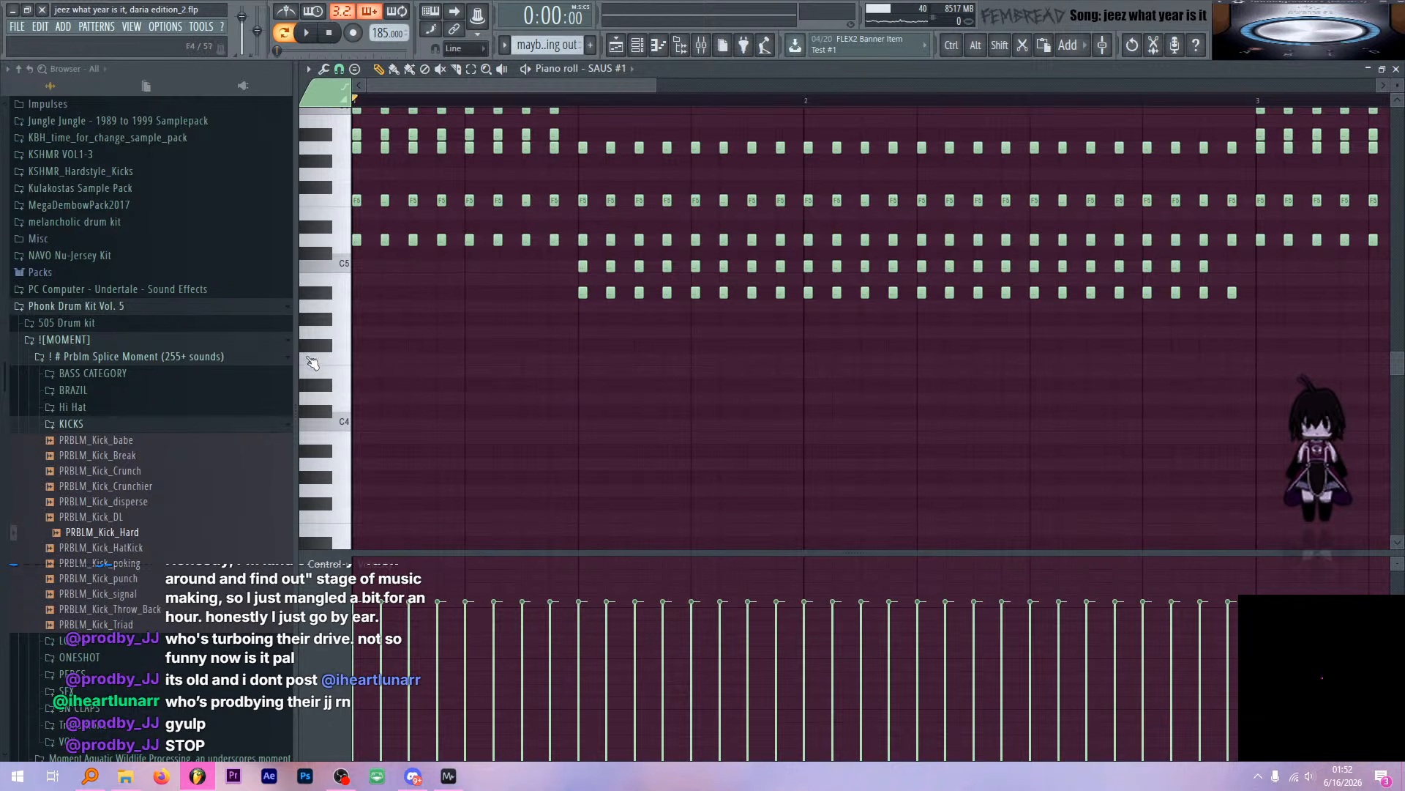
{"action": "scroll", "coordinate": [313, 364], "scroll_direction": "down", "scroll_amount": 5}
{"action": "left_click", "coordinate": [340, 329]}
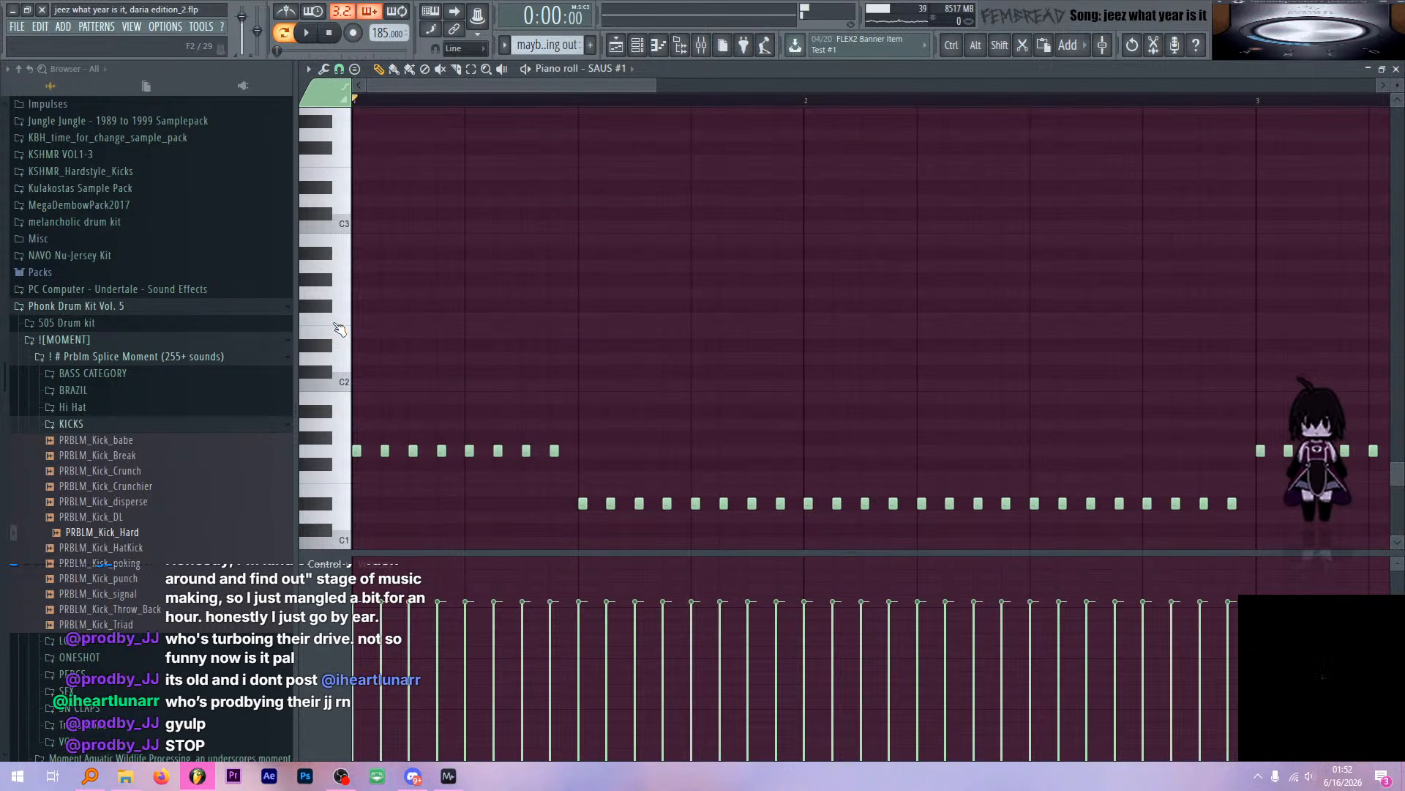
{"action": "left_click", "coordinate": [341, 359]}
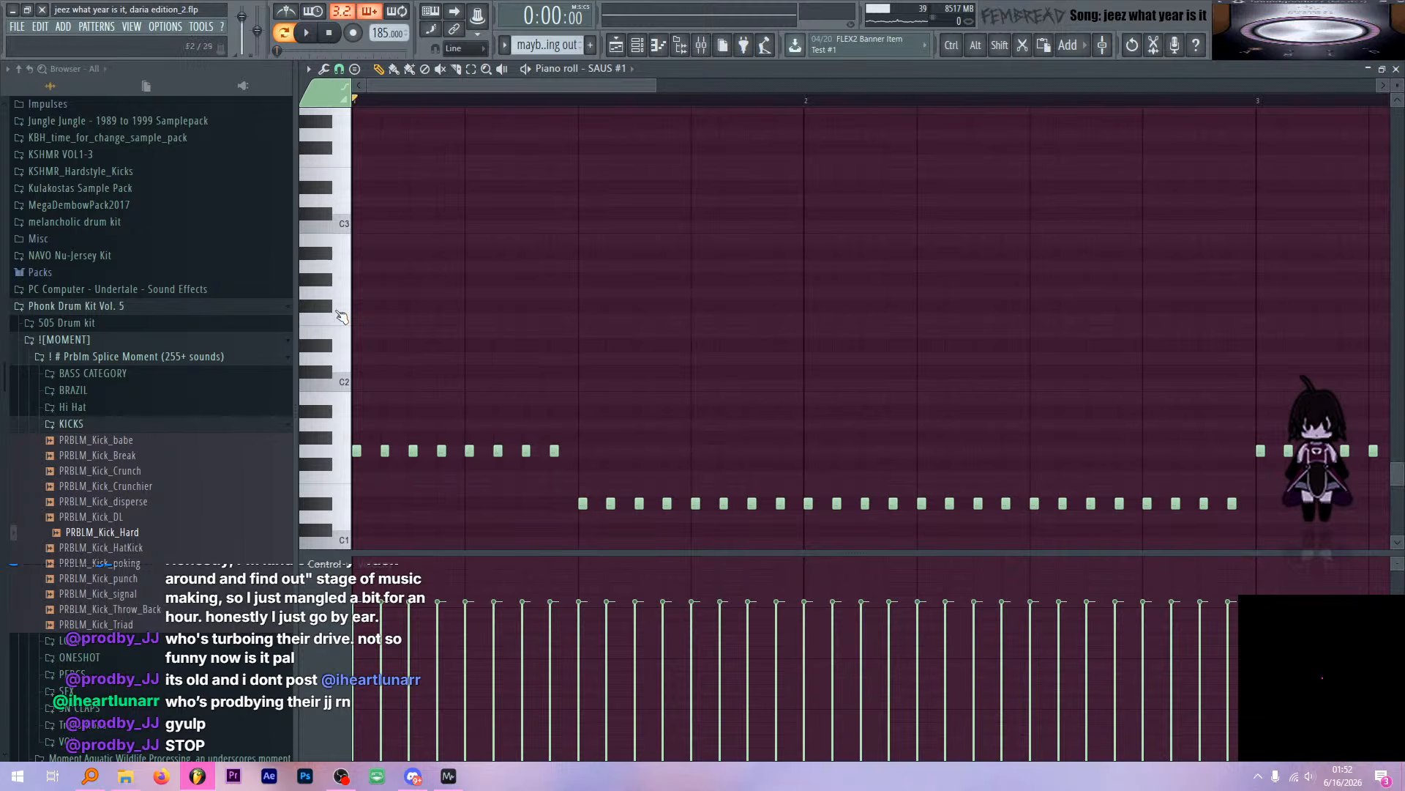
{"action": "left_click", "coordinate": [334, 353]}
Examine the stacked upper voicings between A#4 and C6 and how they change over the four bars
{"action": "scroll", "coordinate": [520, 336], "scroll_direction": "up", "scroll_amount": 7}
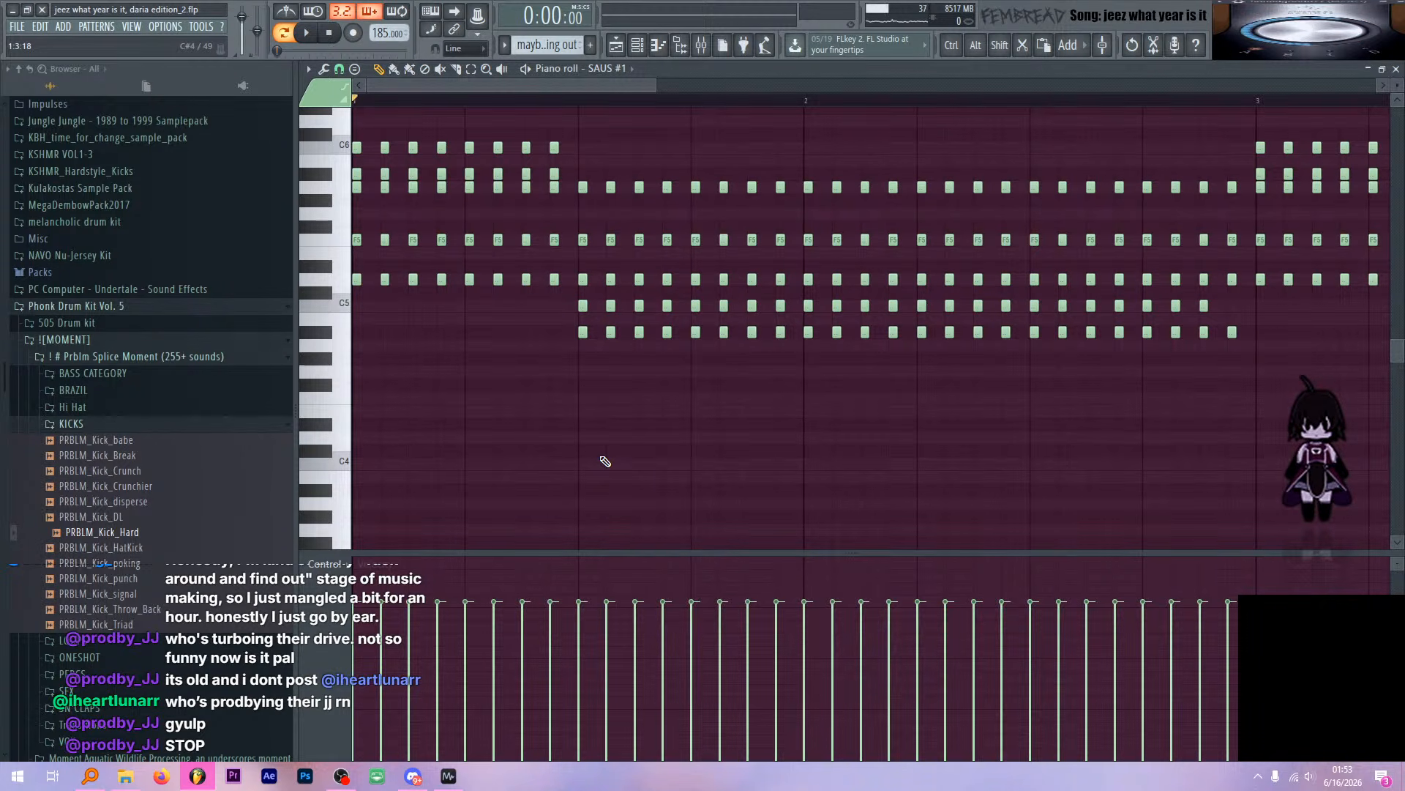
{"action": "scroll", "coordinate": [621, 464], "scroll_direction": "up", "scroll_amount": 1}
{"action": "scroll", "coordinate": [740, 313], "scroll_direction": "down", "scroll_amount": 5}
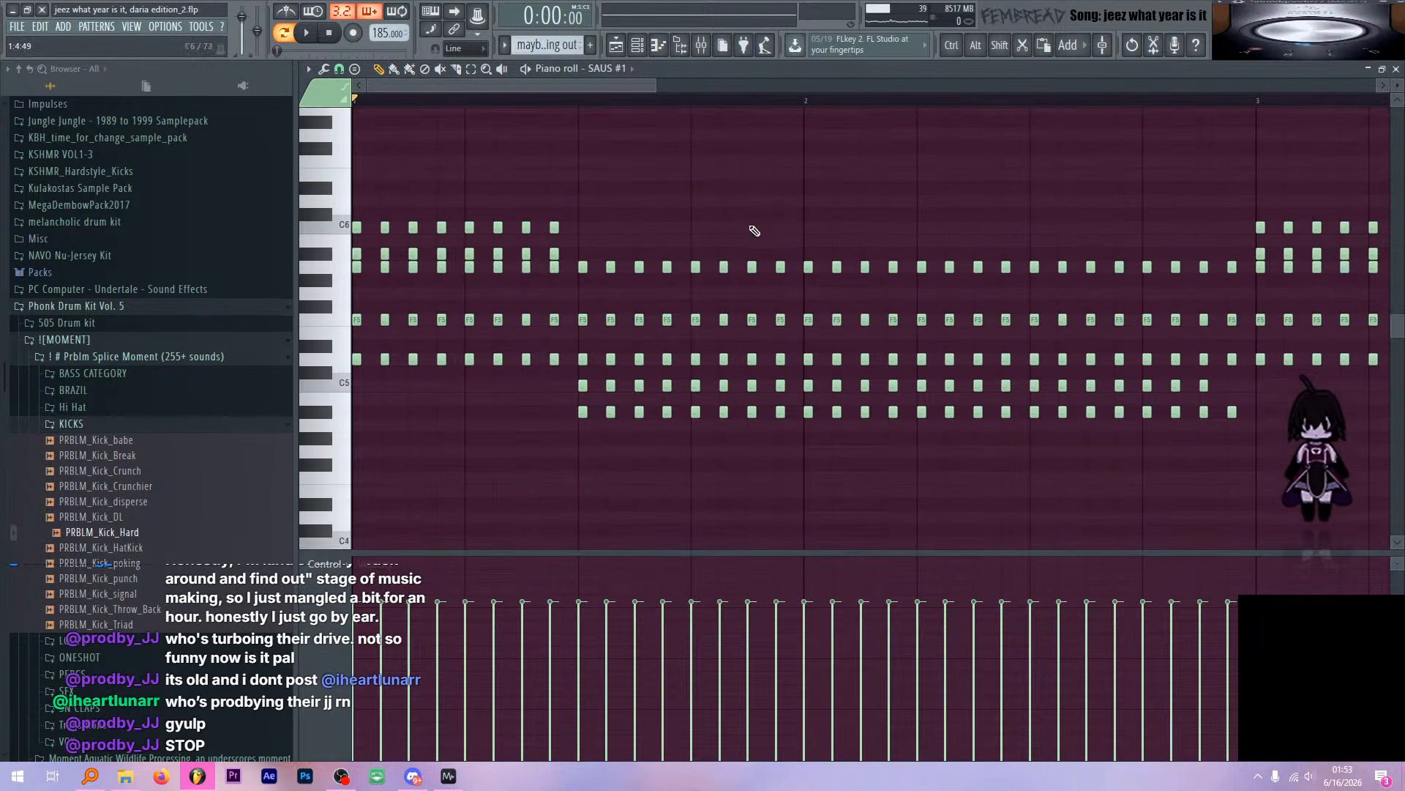
{"action": "scroll", "coordinate": [759, 287], "scroll_direction": "up", "scroll_amount": 4}
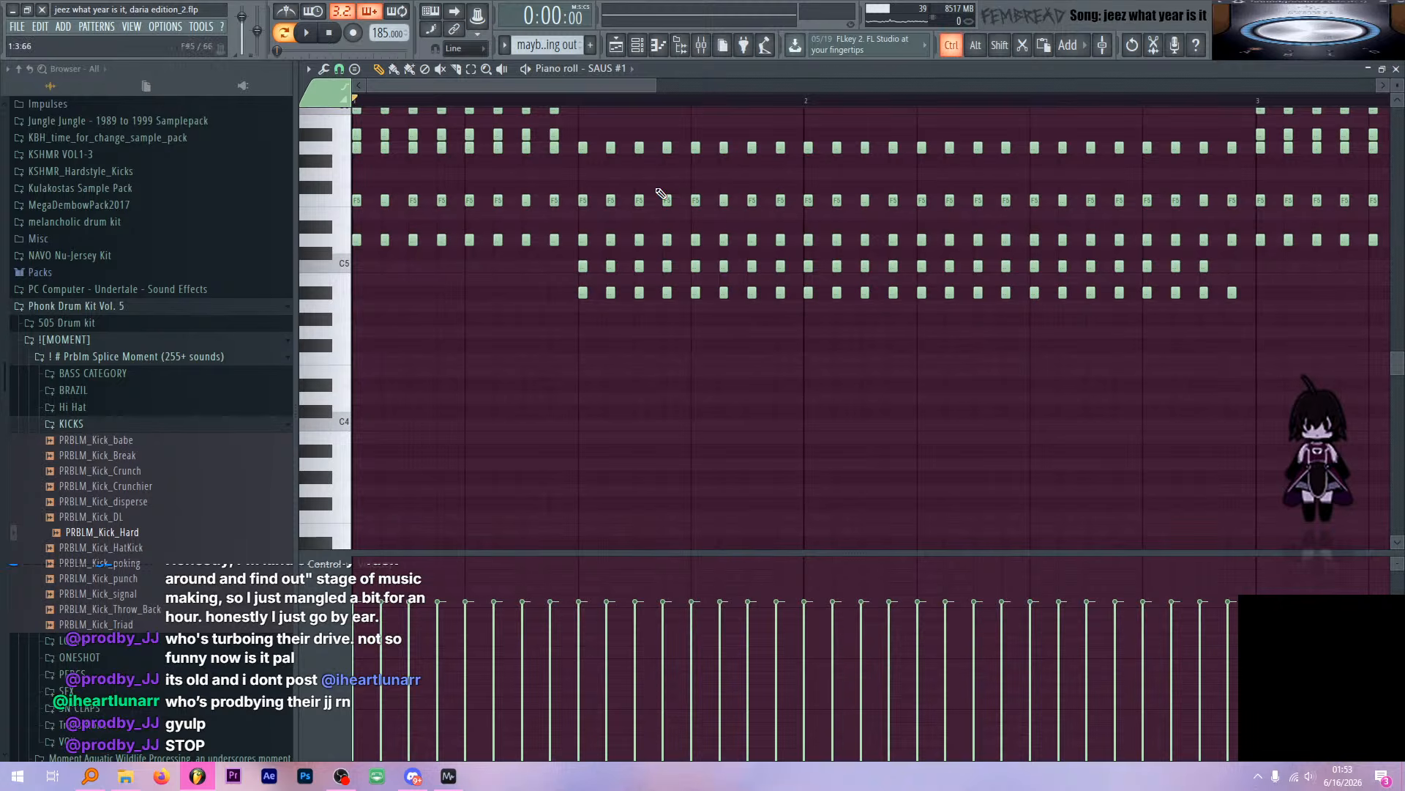
{"action": "scroll", "coordinate": [612, 173], "scroll_direction": "up", "scroll_amount": 2, "text": "ctrl"}
{"action": "scroll", "coordinate": [612, 173], "scroll_direction": "down", "scroll_amount": 3, "text": "ctrl"}
{"action": "scroll", "coordinate": [693, 327], "scroll_direction": "up", "scroll_amount": 2}
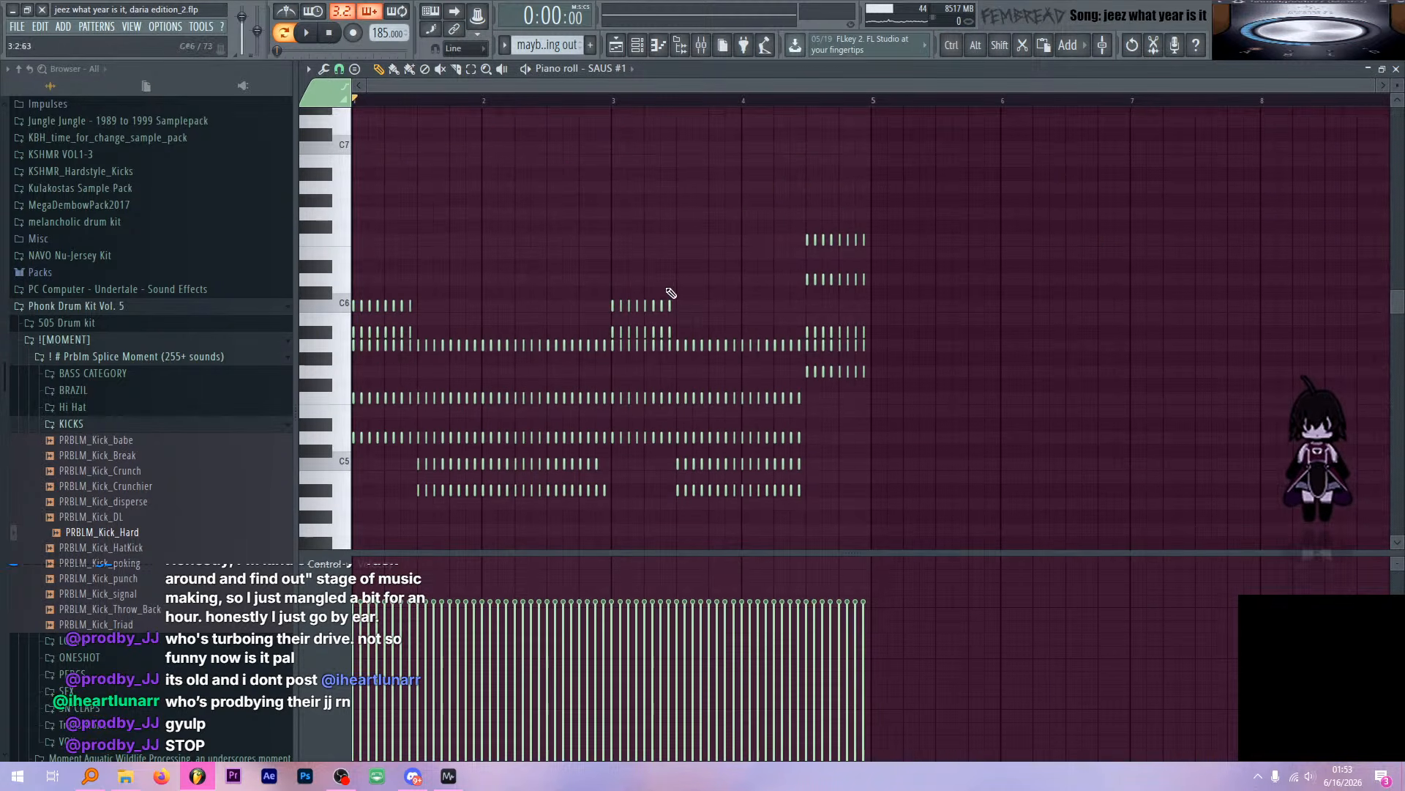
{"action": "scroll", "coordinate": [608, 257], "scroll_direction": "down", "scroll_amount": 3}
{"action": "scroll", "coordinate": [328, 238], "scroll_direction": "up", "scroll_amount": 3, "text": "ctrl"}
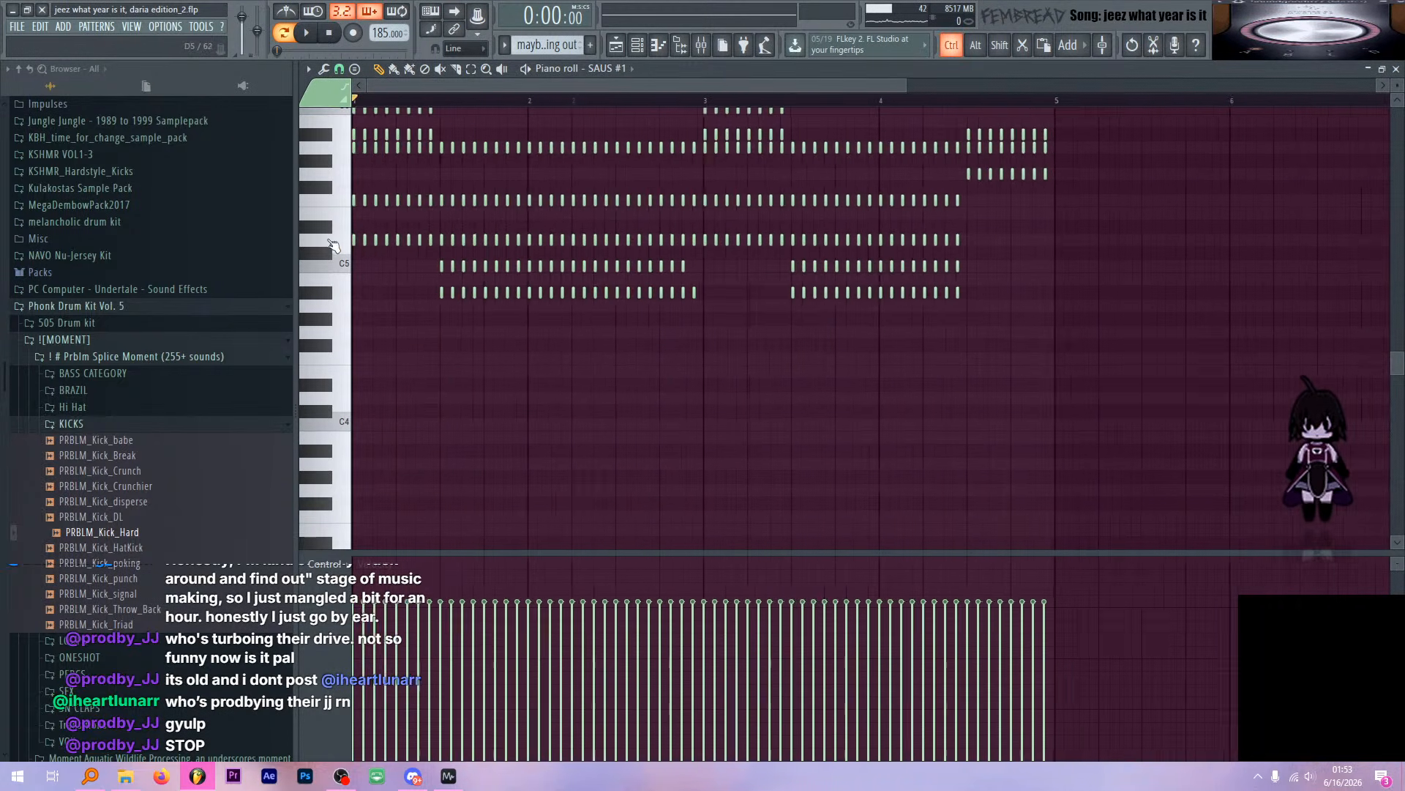
{"action": "scroll", "coordinate": [330, 233], "scroll_direction": "down", "scroll_amount": 1}
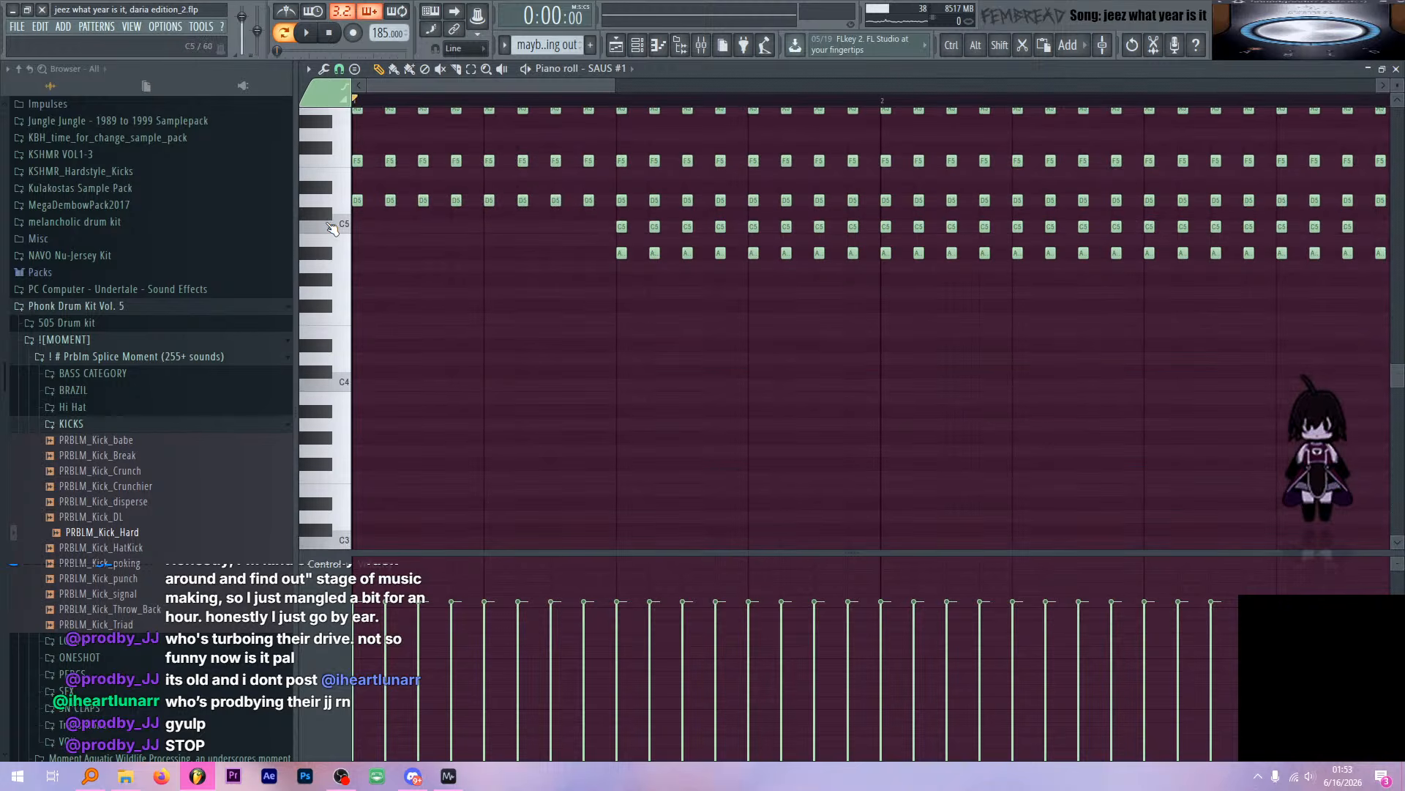
{"action": "scroll", "coordinate": [333, 227], "scroll_direction": "up", "scroll_amount": 2}
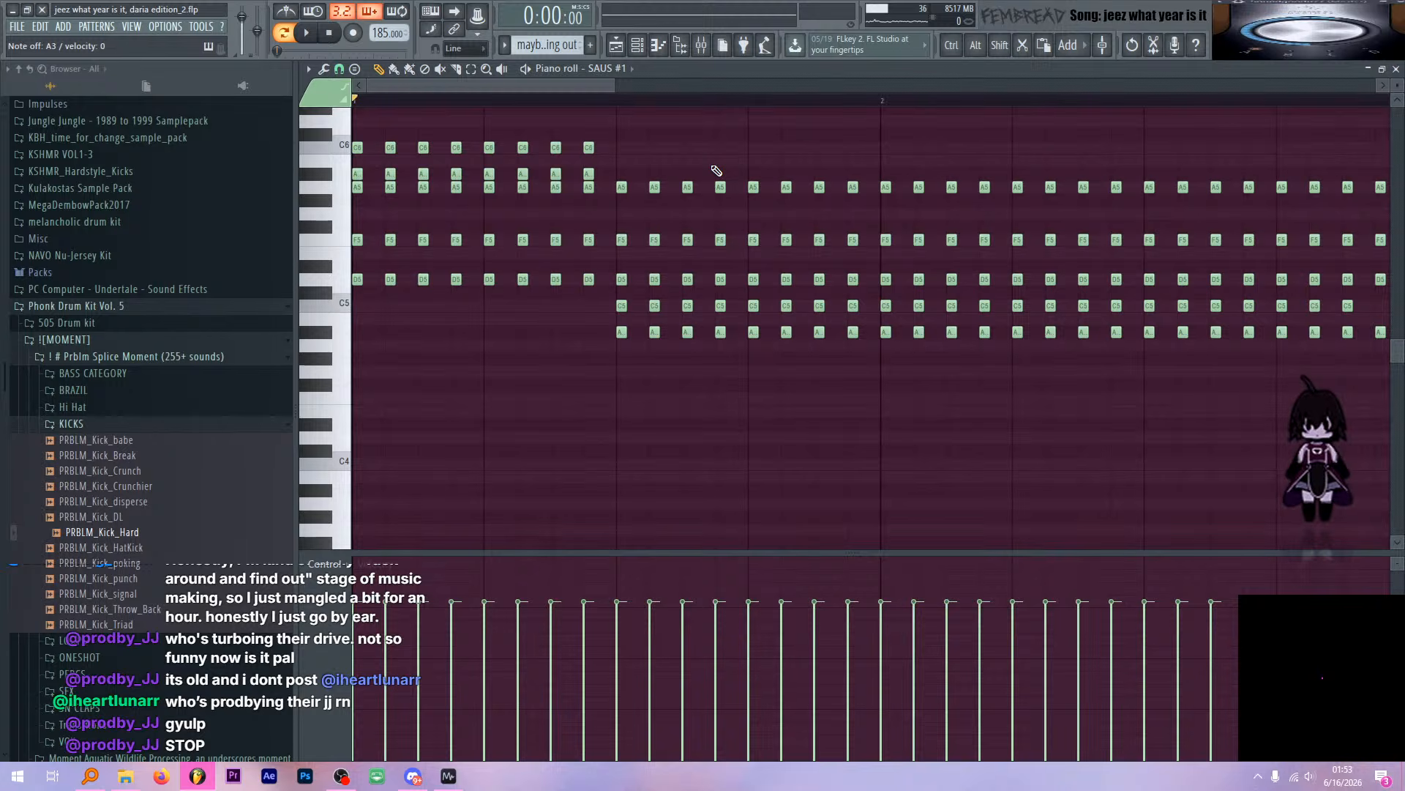
Audition the F#3 and A#3 keys below the upper chord voicings
{"action": "scroll", "coordinate": [381, 344], "scroll_direction": "down", "scroll_amount": 3}
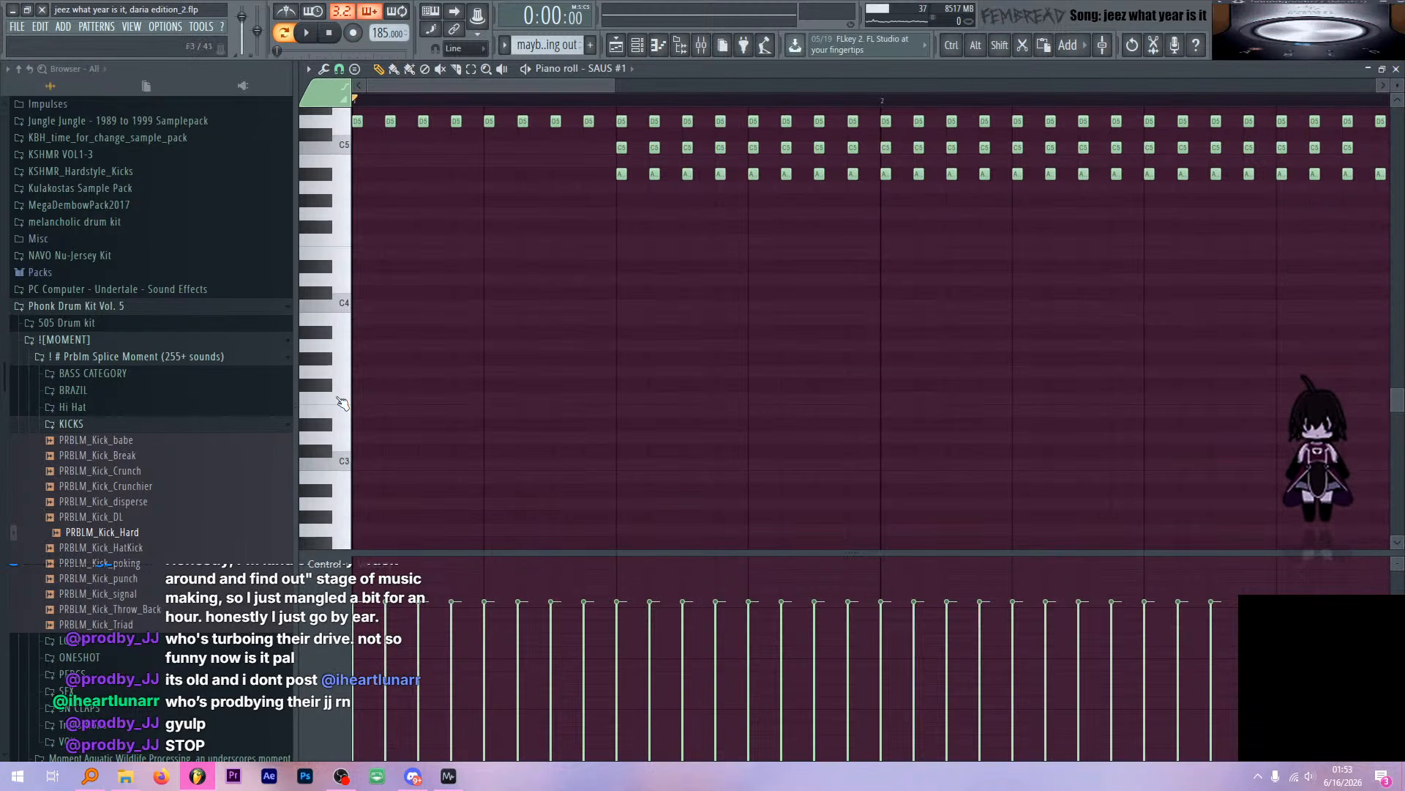
{"action": "left_click", "coordinate": [331, 383]}
{"action": "left_click", "coordinate": [332, 334]}
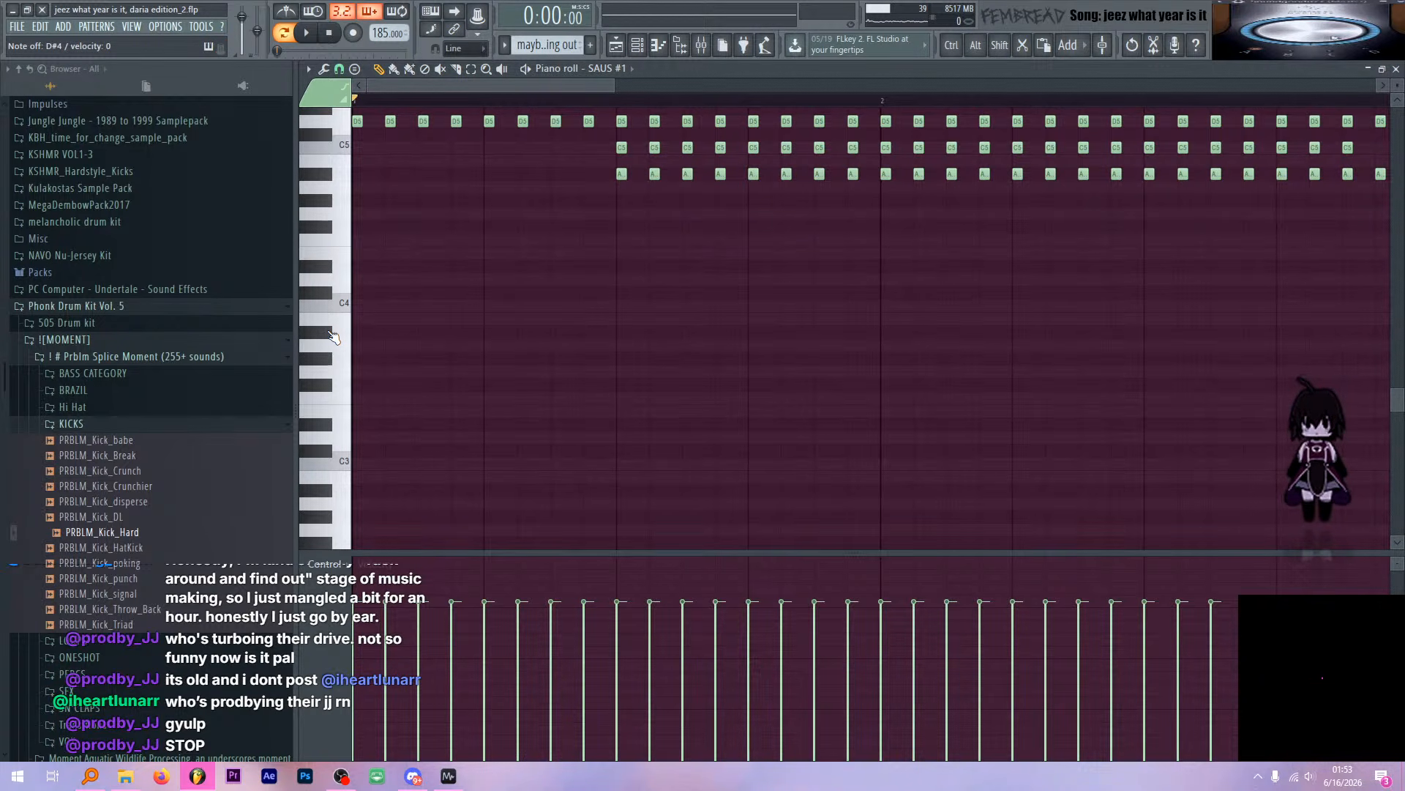
{"action": "left_click", "coordinate": [333, 336]}
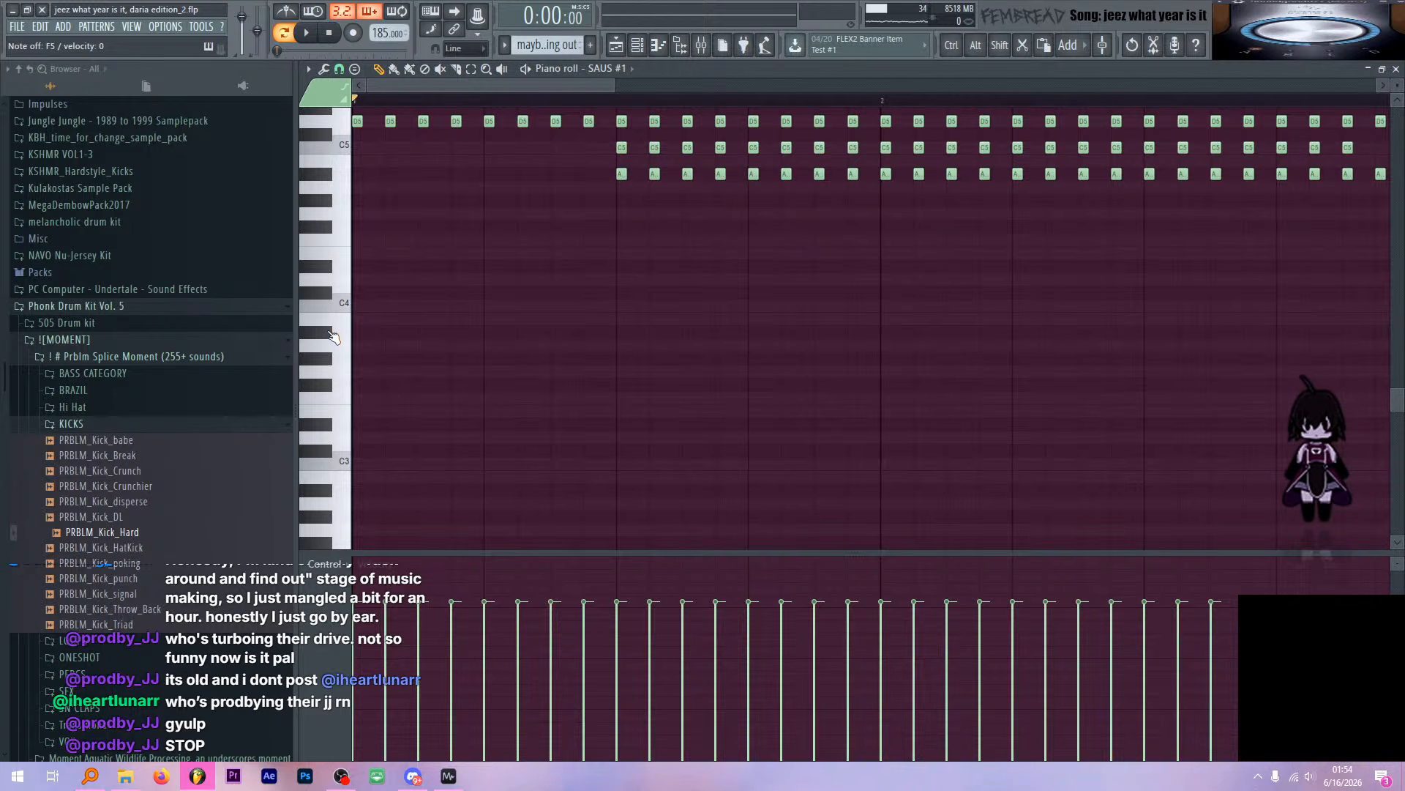
Audition the second chord's A#4, D5, F5, C5 and A5 notes individually and as a full chord
{"action": "scroll", "coordinate": [671, 349], "scroll_direction": "up", "scroll_amount": 3}
{"action": "right_click", "coordinate": [623, 265], "text": "alt"}
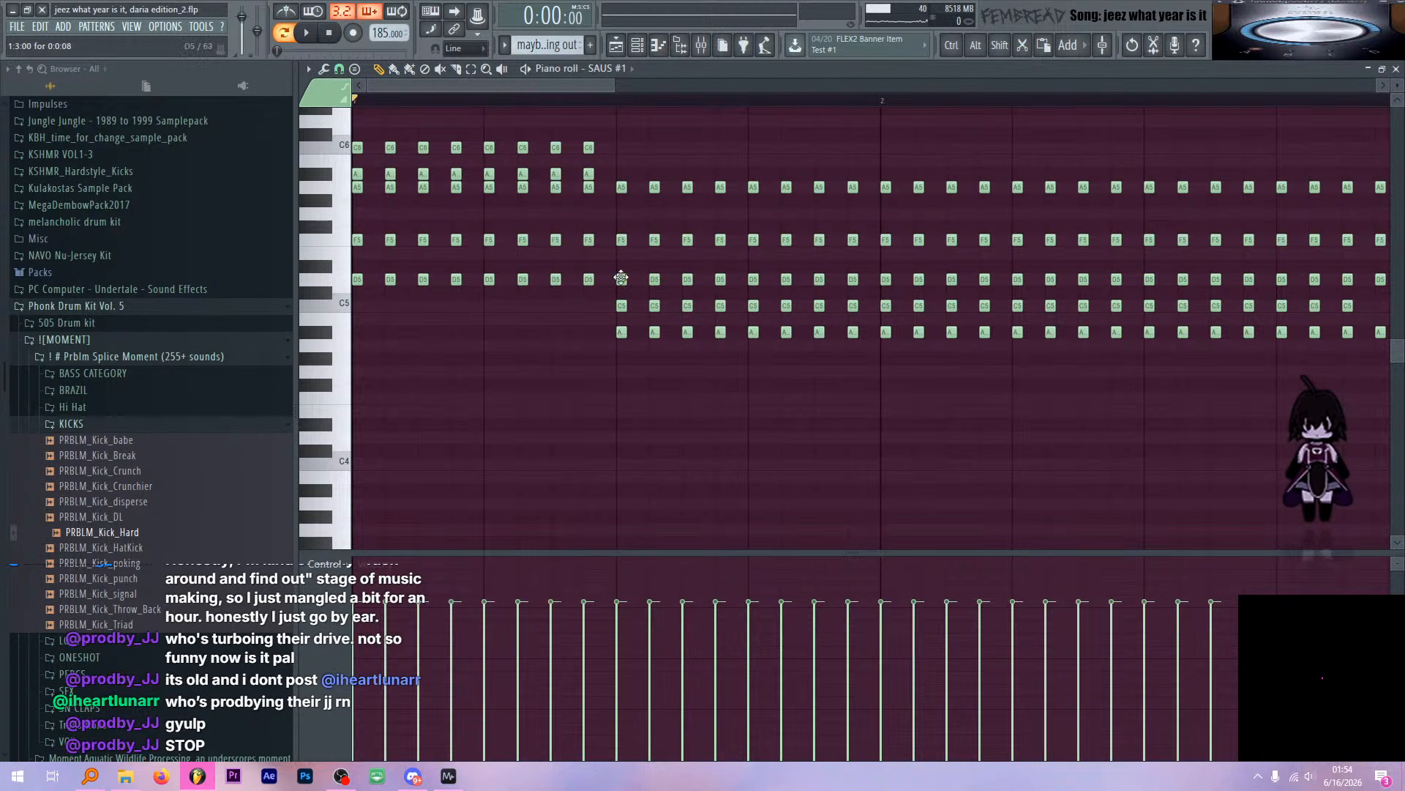
{"action": "left_click", "coordinate": [621, 330]}
{"action": "left_click", "coordinate": [621, 281]}
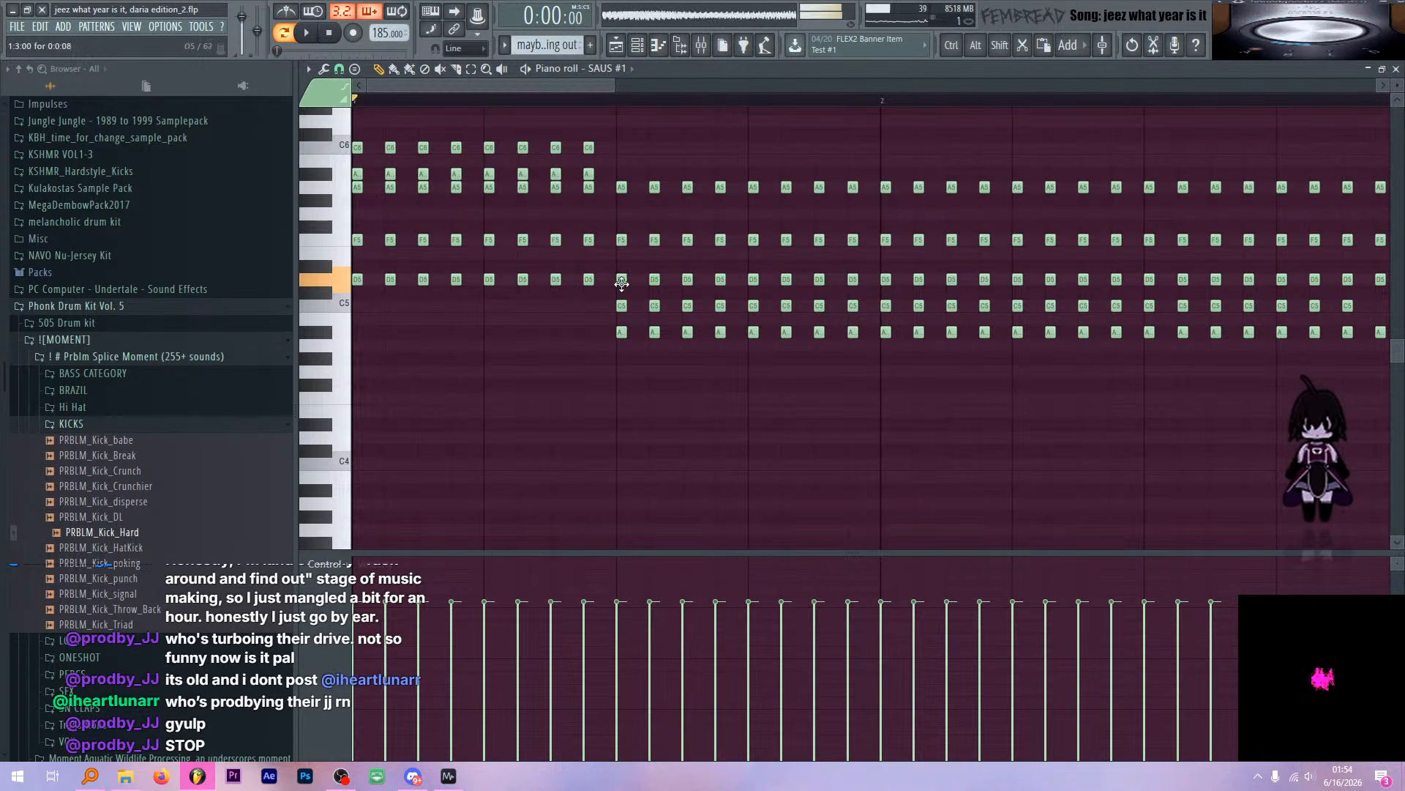
{"action": "left_click", "coordinate": [620, 236]}
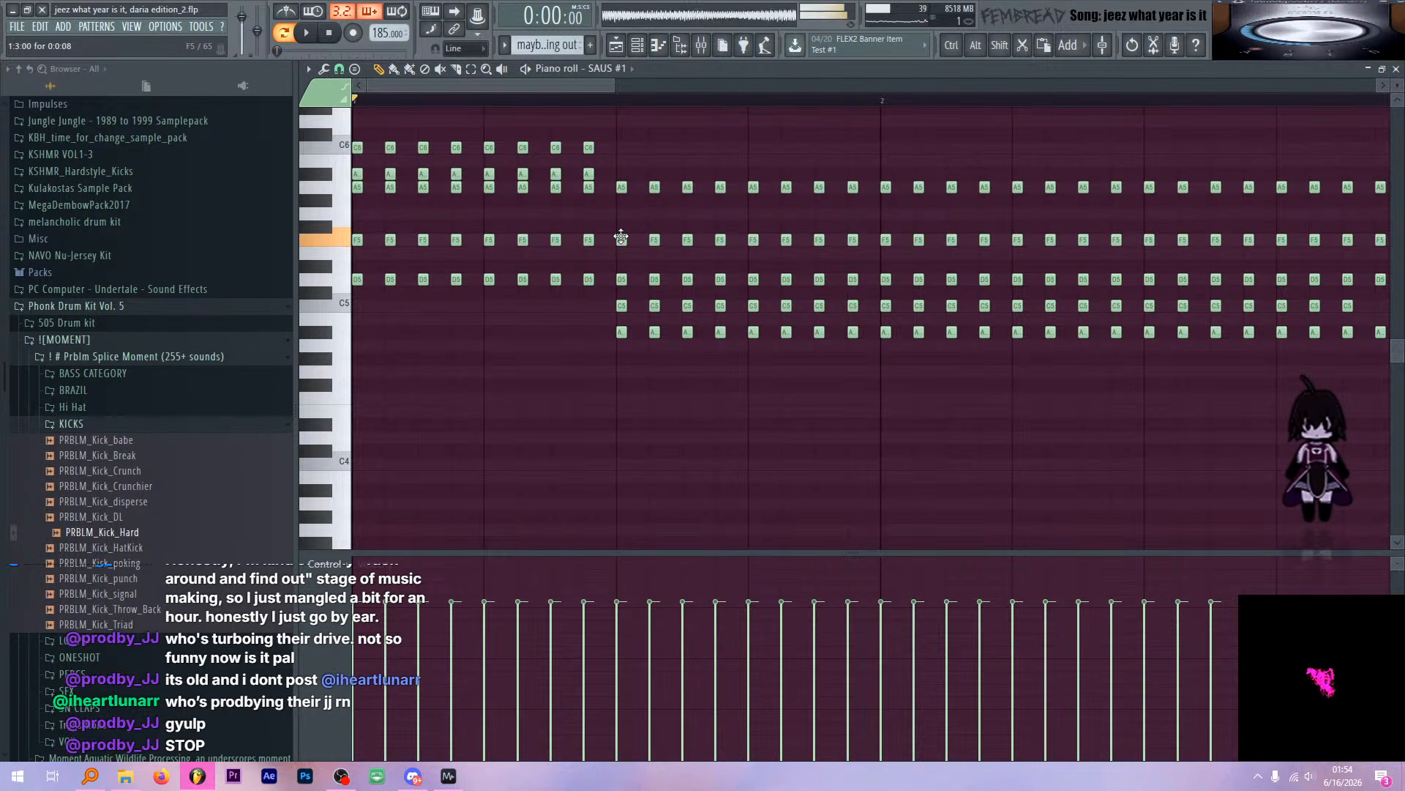
{"action": "left_click", "coordinate": [623, 306]}
{"action": "left_click", "coordinate": [620, 188]}
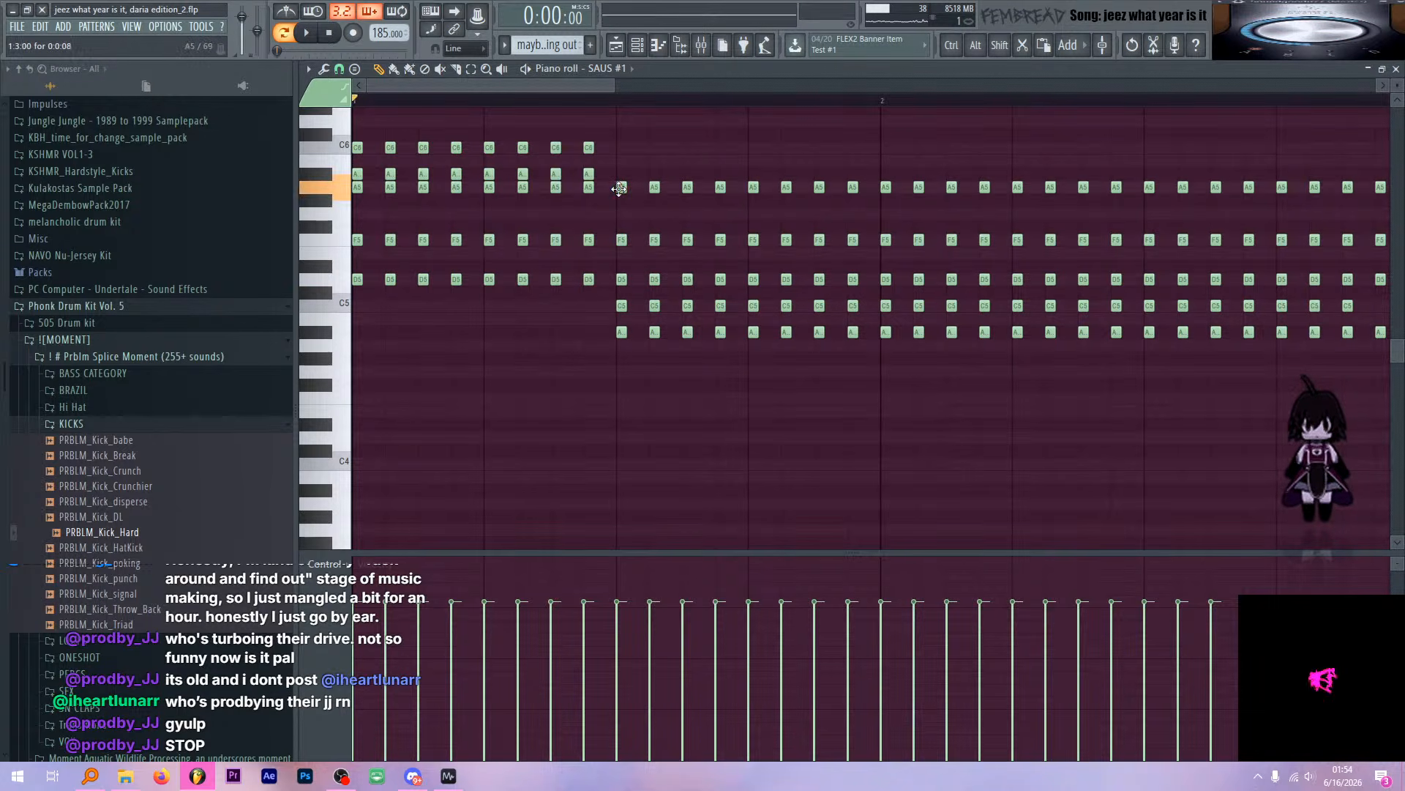
{"action": "right_click", "coordinate": [621, 187], "text": "alt"}
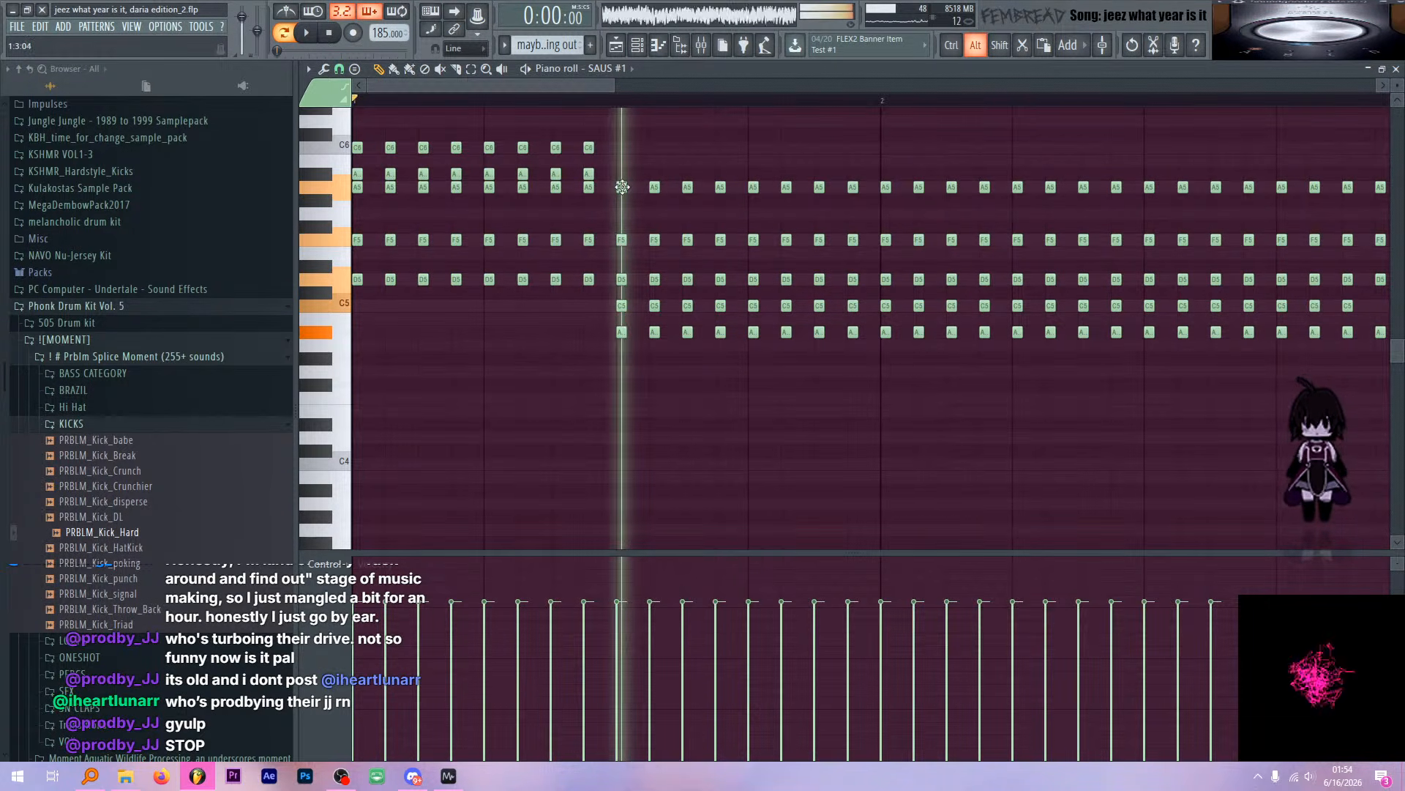
Audition the first and second chords as full stacks and select the C6 and A#5 notes in the first chord's last hit
{"action": "scroll", "coordinate": [656, 267], "scroll_direction": "down", "scroll_amount": 2, "text": "ctrl"}
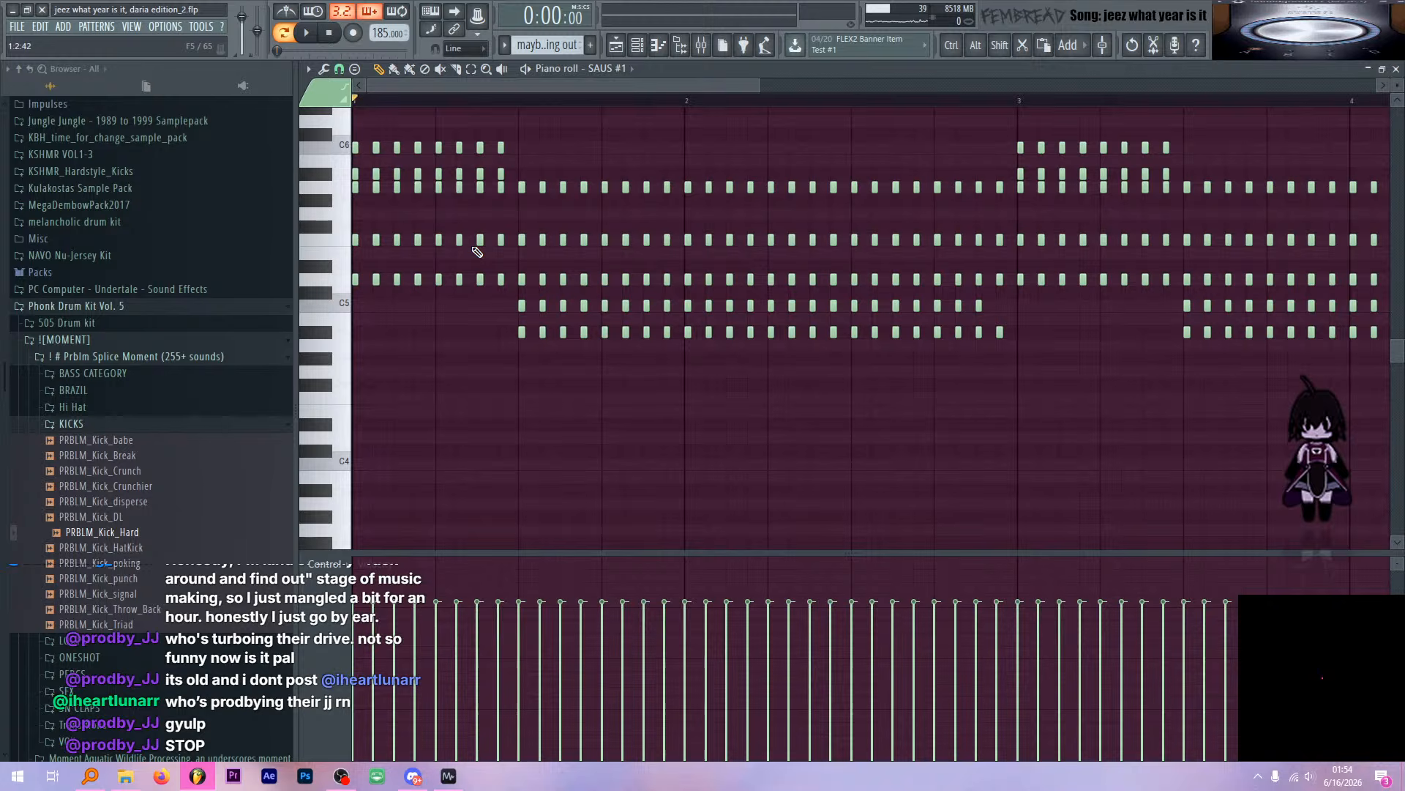
{"action": "scroll", "coordinate": [512, 195], "scroll_direction": "up", "scroll_amount": 4, "text": "ctrl"}
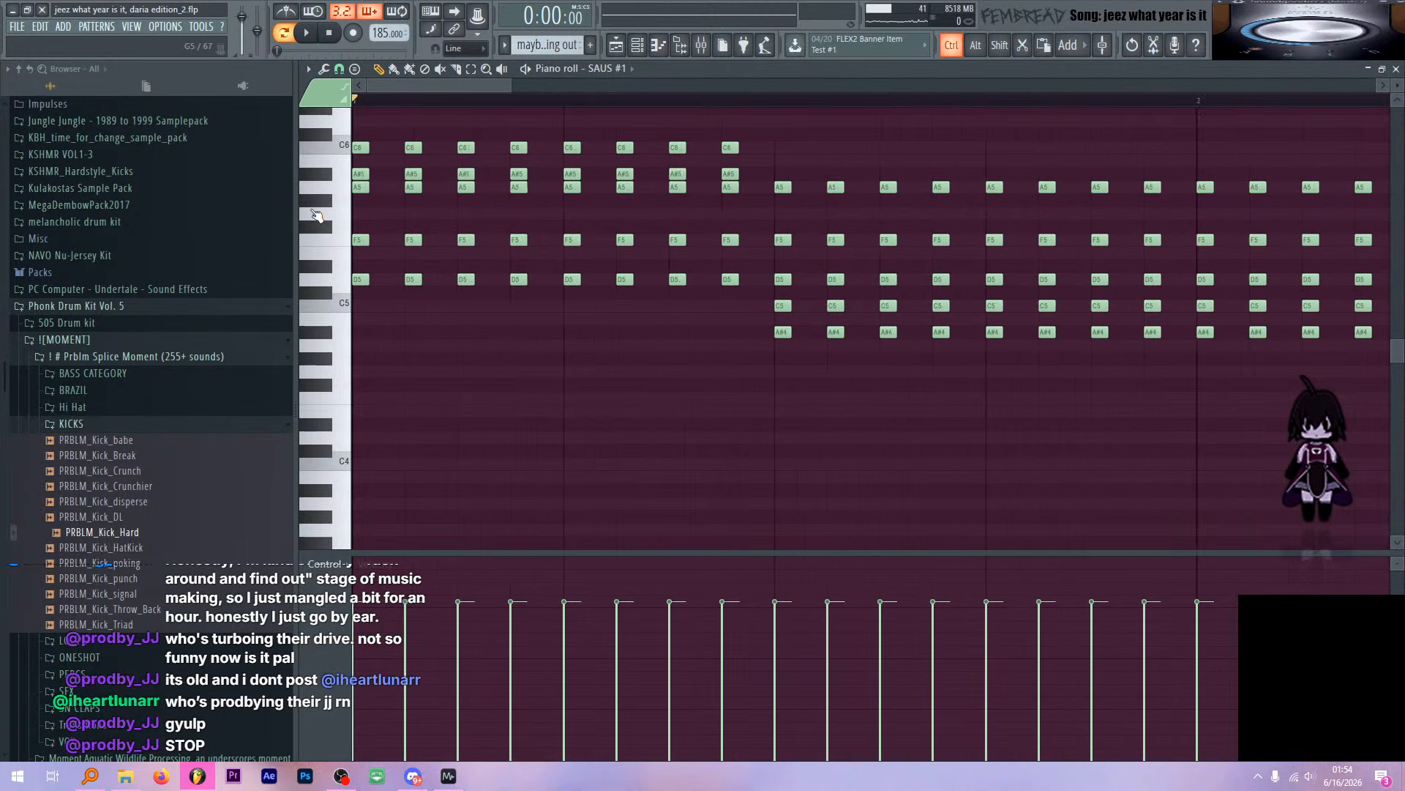
{"action": "right_click", "coordinate": [360, 145], "text": "alt"}
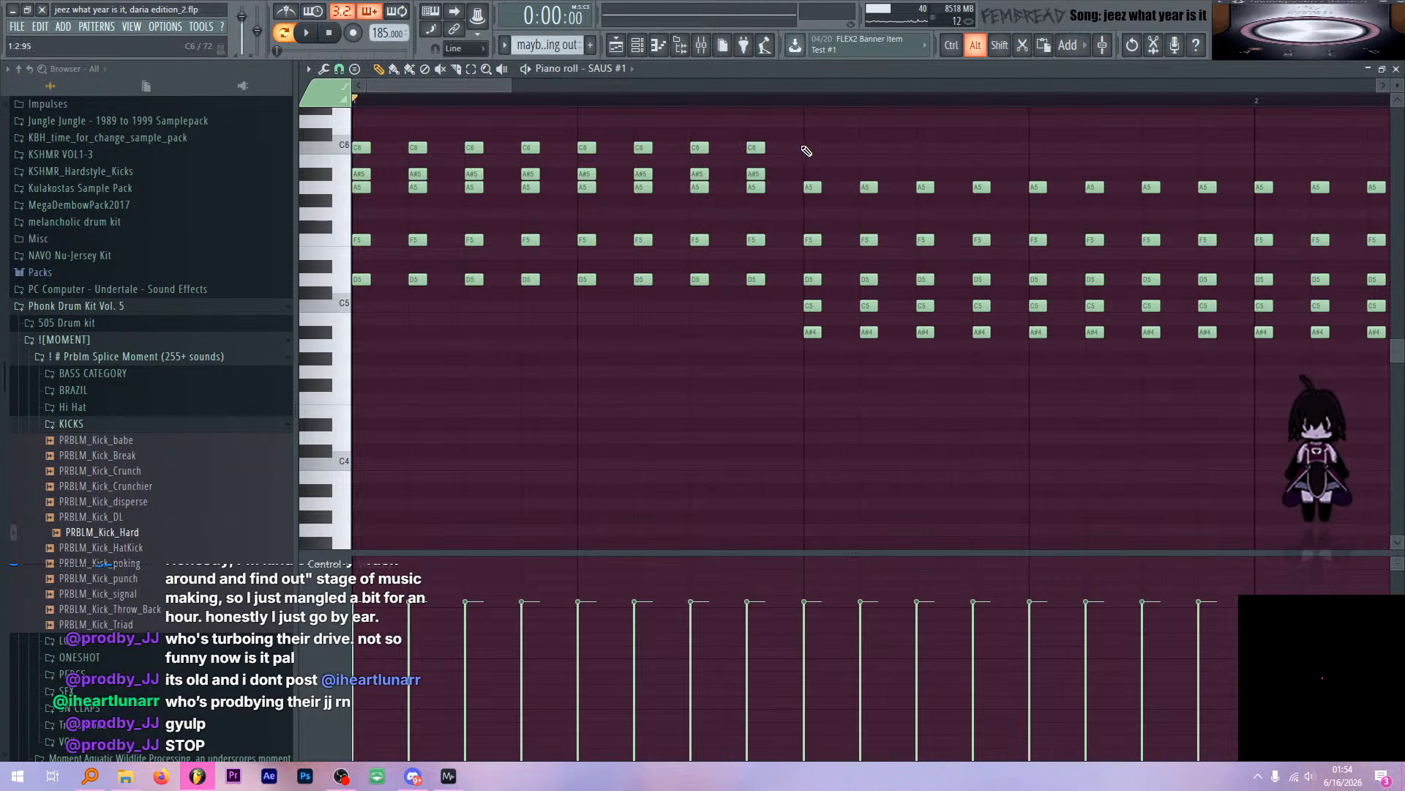
{"action": "right_click", "coordinate": [806, 145], "text": "alt"}
{"action": "left_click_drag", "start_coordinate": [778, 179], "coordinate": [745, 144], "text": "ctrl"}
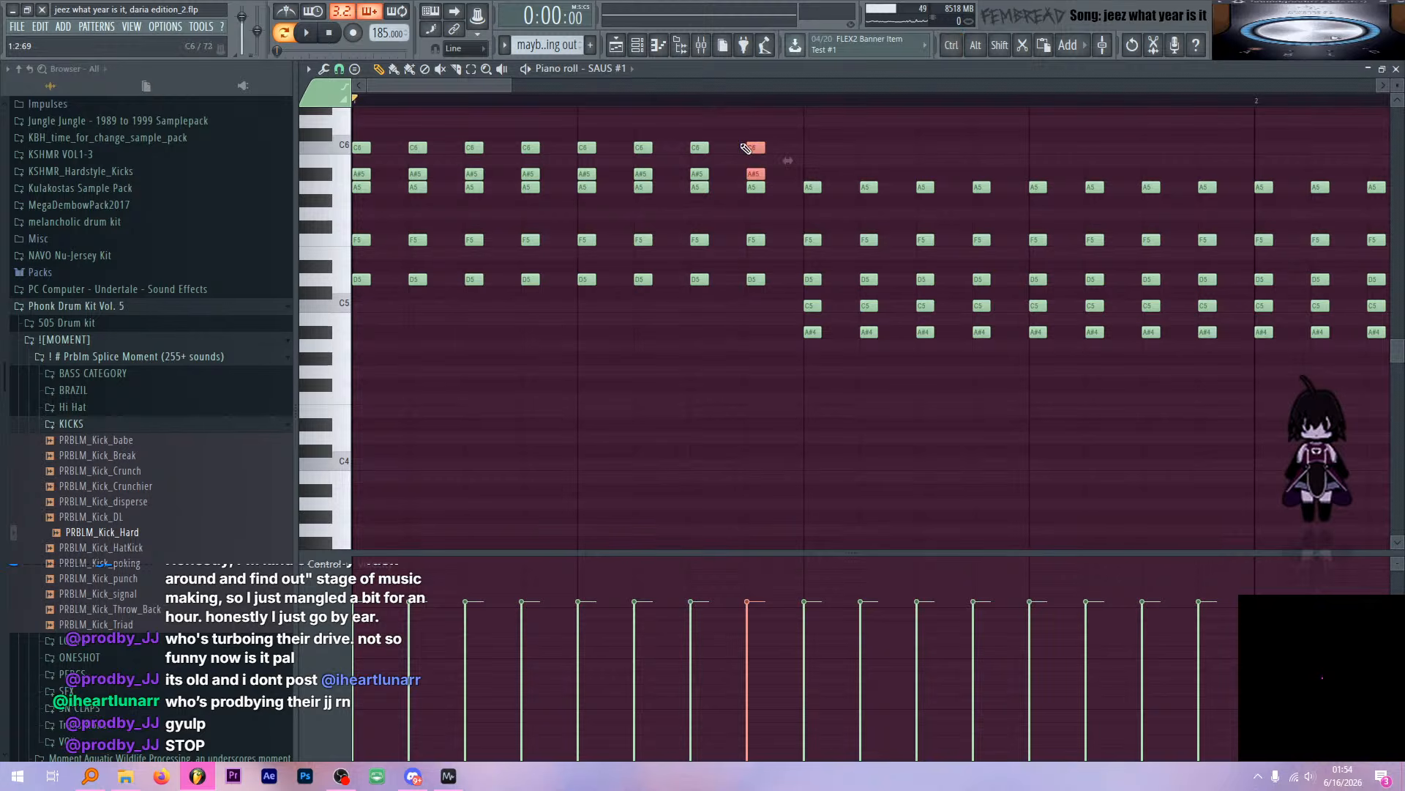
{"action": "key", "text": "ctrl+Down"}
Compare the upper voicings with the bass roots below them across all four bars of the pattern
{"action": "scroll", "coordinate": [834, 366], "scroll_direction": "down", "scroll_amount": 10}
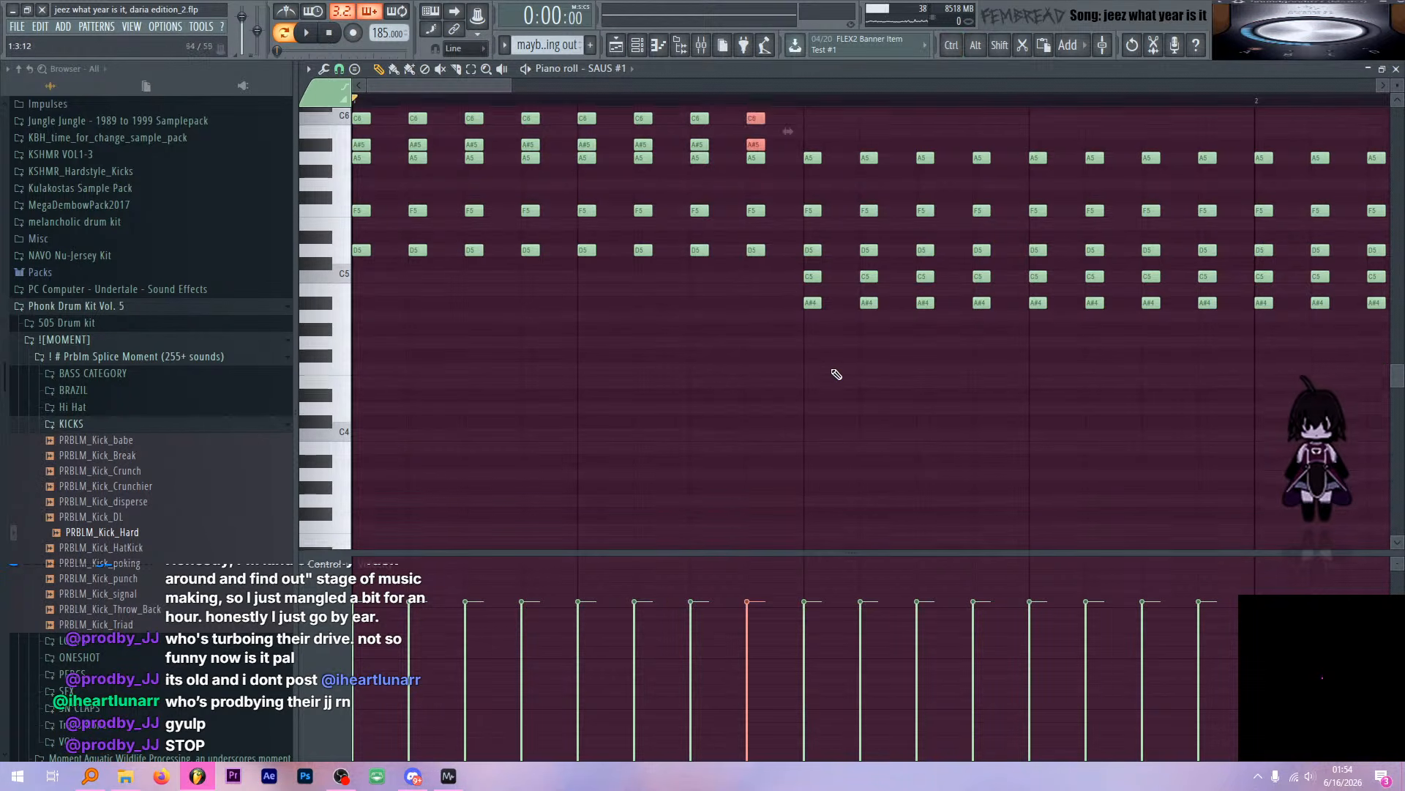
{"action": "scroll", "coordinate": [816, 330], "scroll_direction": "down", "scroll_amount": 2, "text": "ctrl"}
{"action": "scroll", "coordinate": [827, 292], "scroll_direction": "up", "scroll_amount": 15}
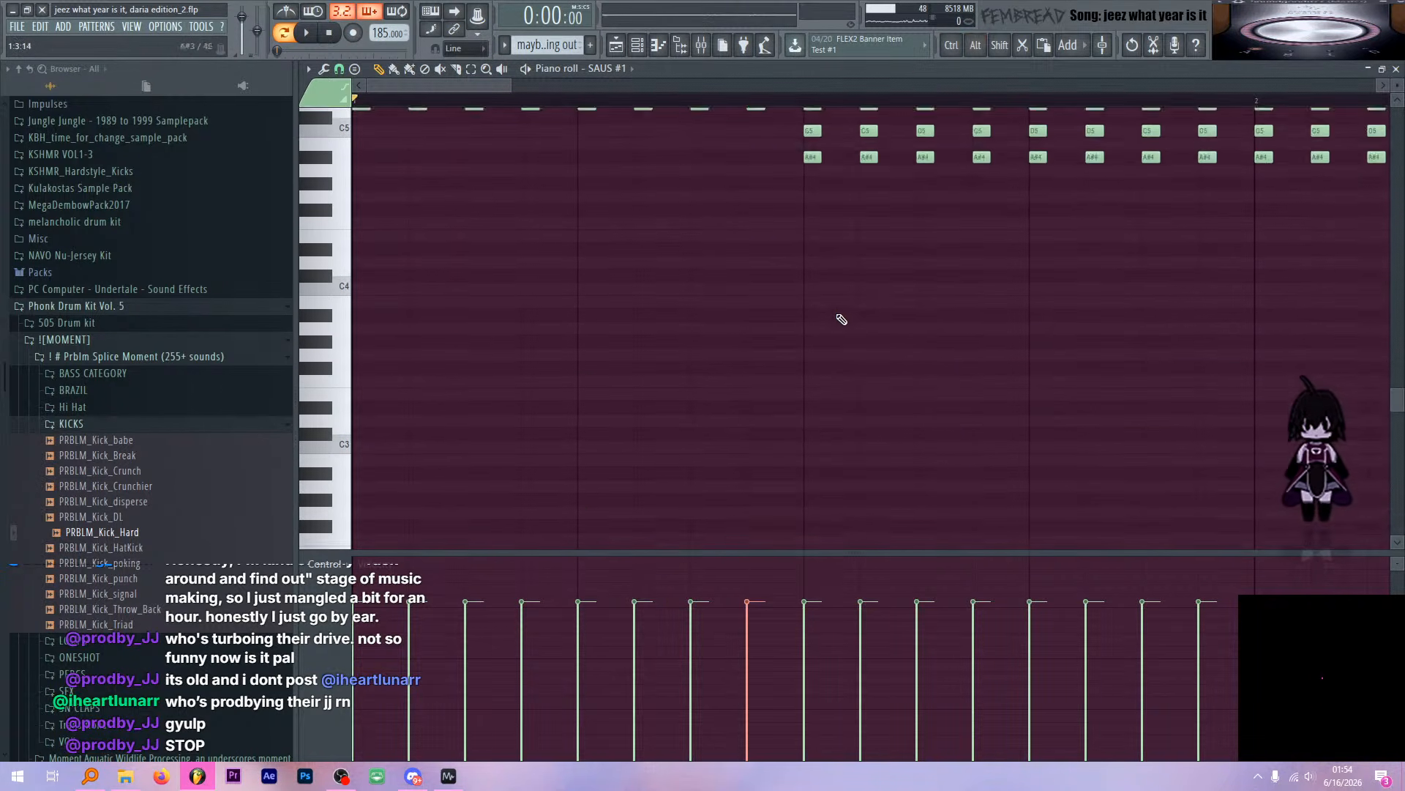
{"action": "scroll", "coordinate": [846, 286], "scroll_direction": "down", "scroll_amount": 3, "text": "ctrl"}
{"action": "scroll", "coordinate": [740, 283], "scroll_direction": "up", "scroll_amount": 4}
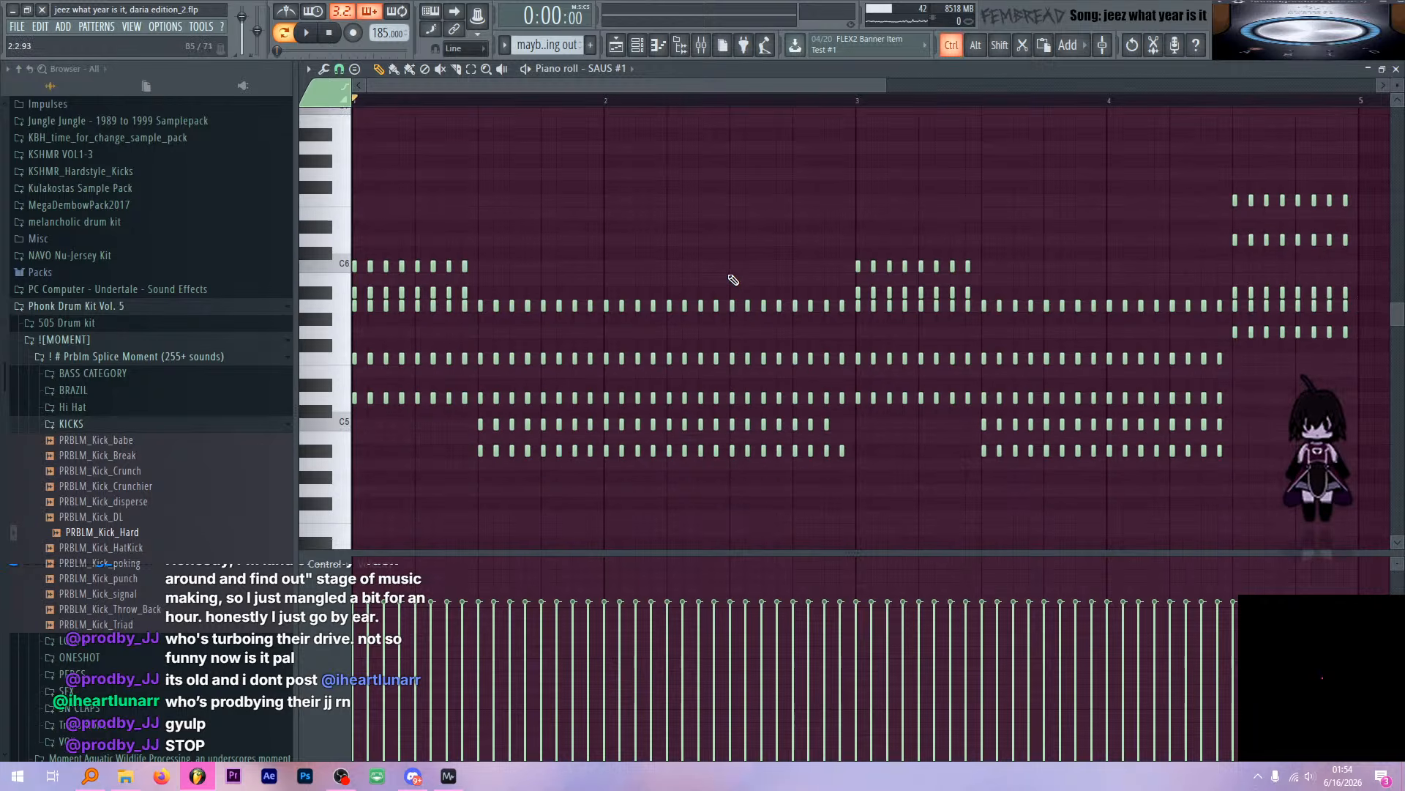
{"action": "scroll", "coordinate": [681, 241], "scroll_direction": "down", "scroll_amount": 1}
{"action": "scroll", "coordinate": [678, 424], "scroll_direction": "down", "scroll_amount": 6}
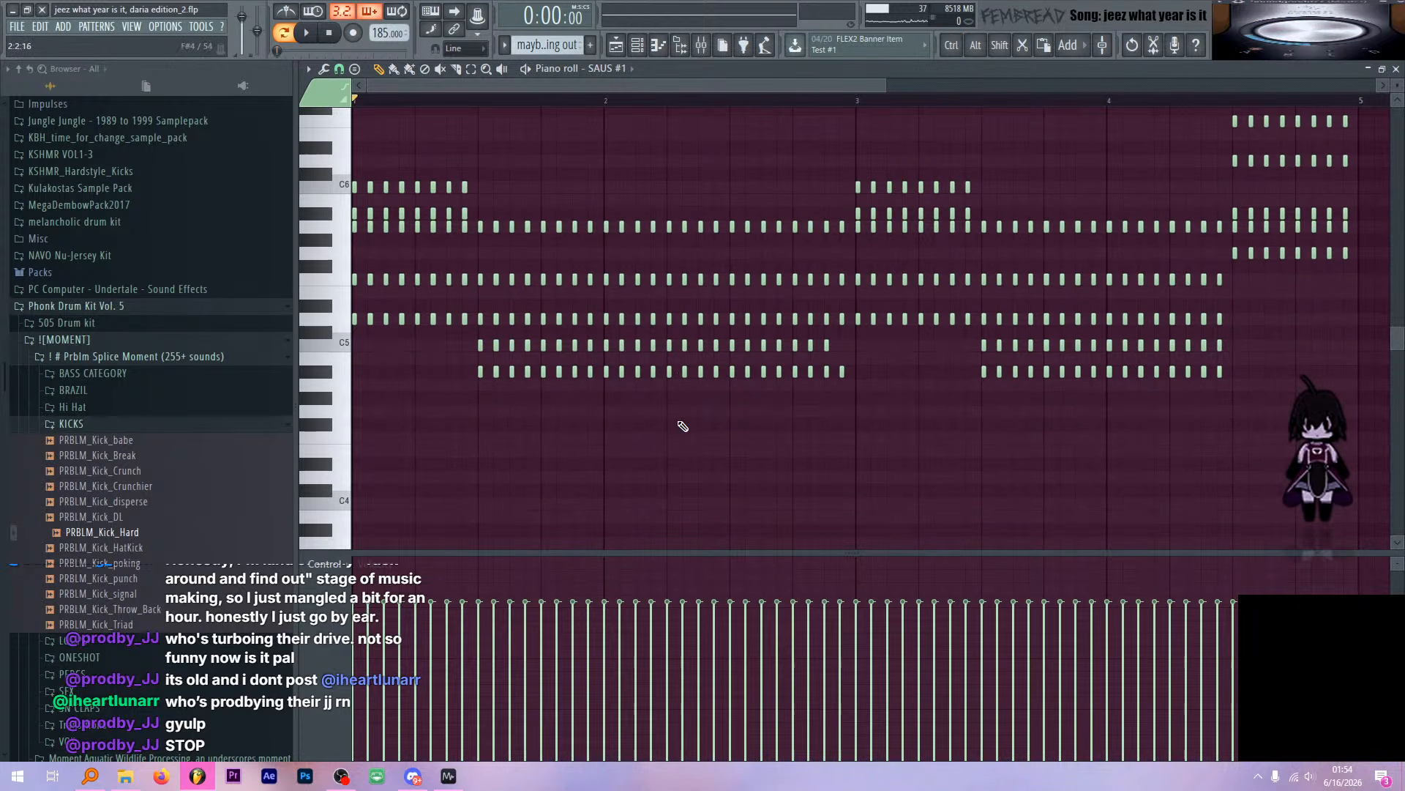
{"action": "scroll", "coordinate": [714, 256], "scroll_direction": "down", "scroll_amount": 3}
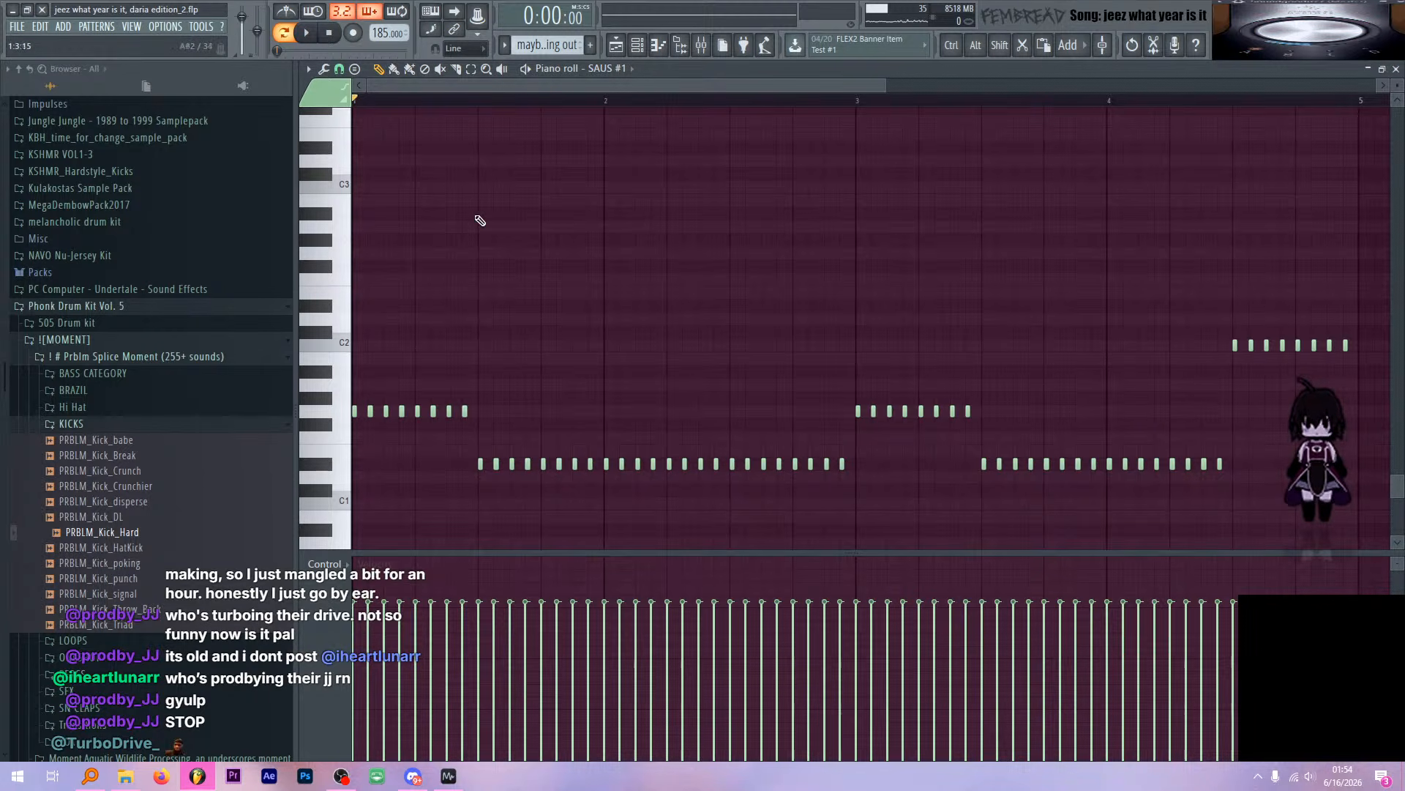
Check the stream preview in OBS and return to the SAUS #1 upper chord voicings in FL Studio
{"action": "key", "text": "alt+Tab"}
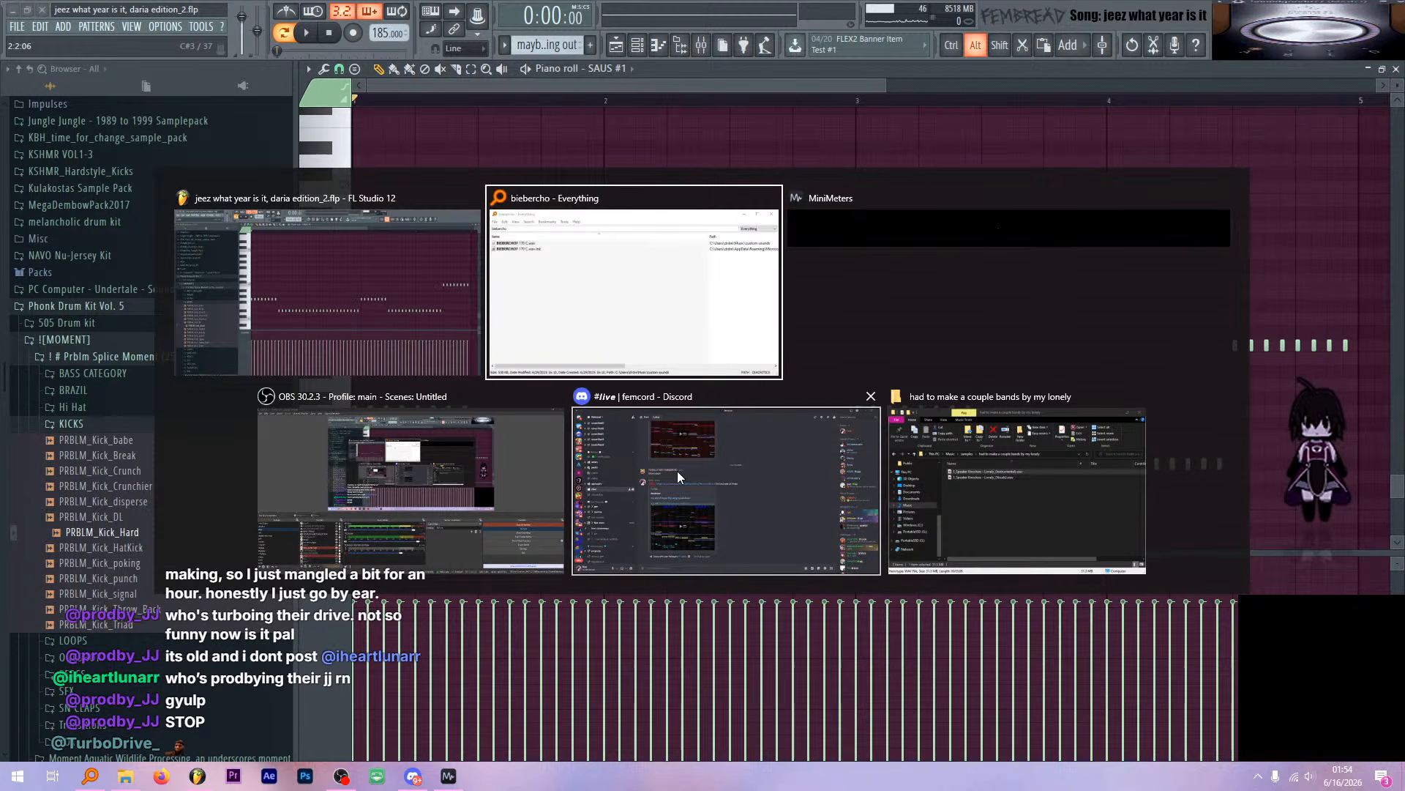
{"action": "left_click", "coordinate": [427, 454]}
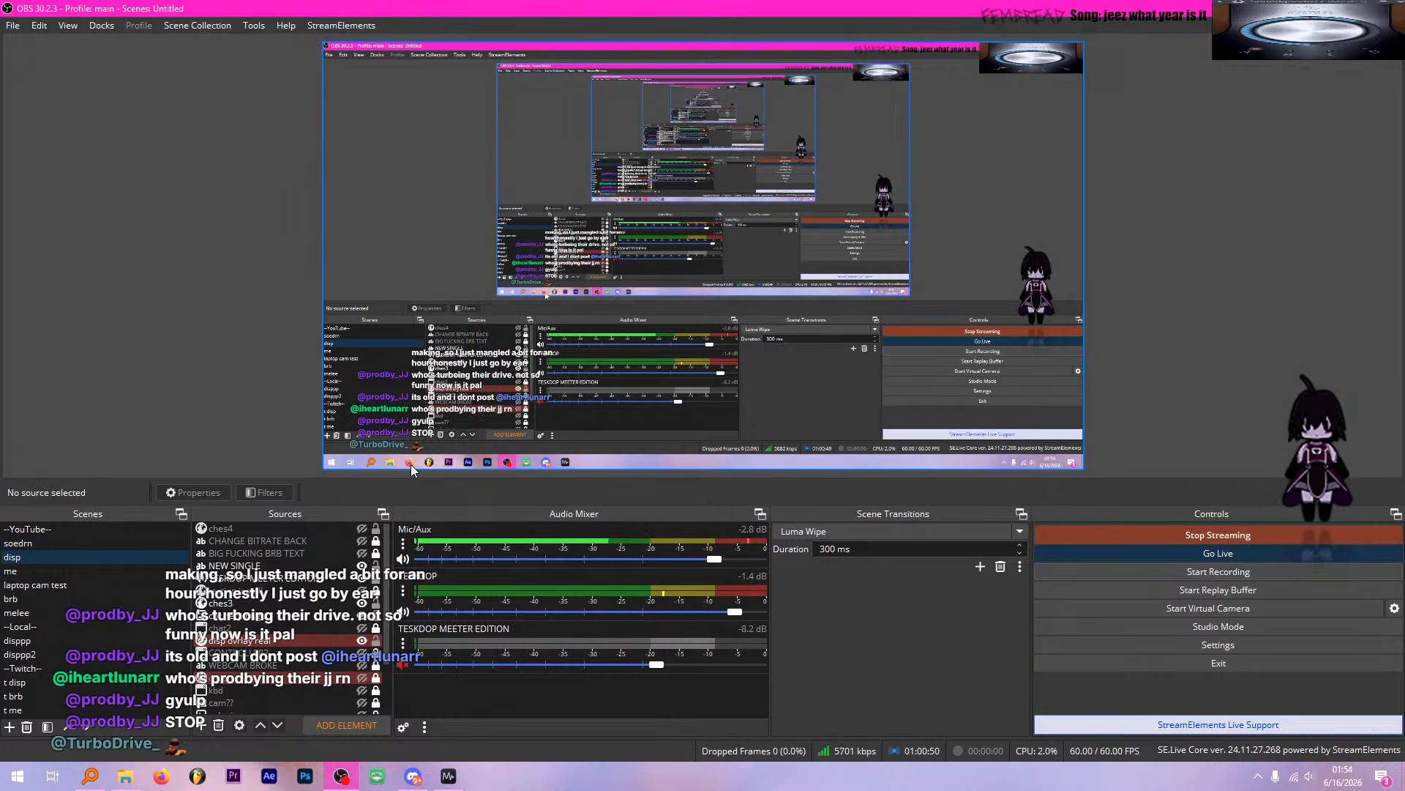
{"action": "right_click", "coordinate": [629, 240]}
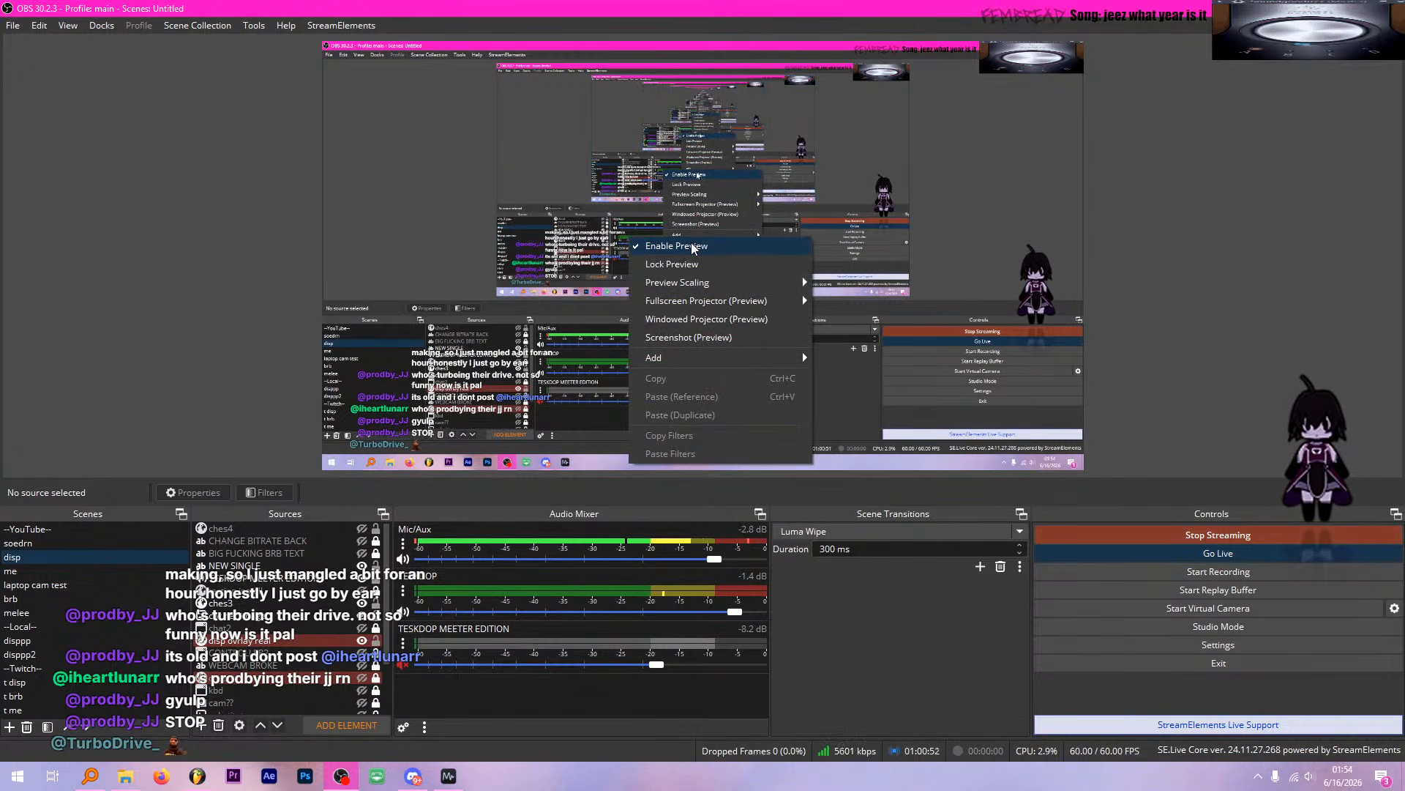
{"action": "key", "text": "alt+Tab"}
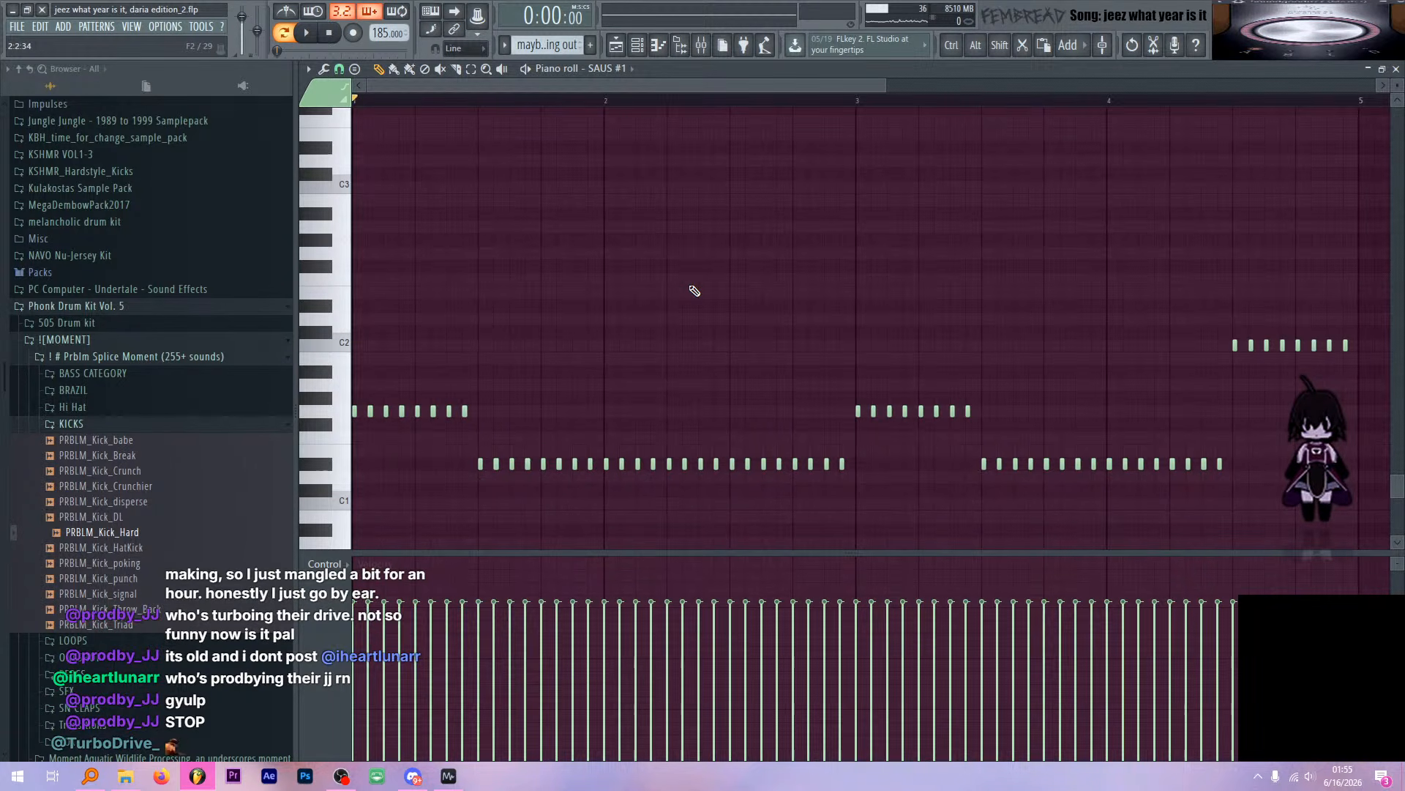
{"action": "scroll", "coordinate": [695, 290], "scroll_direction": "up", "scroll_amount": 3}
{"action": "scroll", "coordinate": [697, 290], "scroll_direction": "down", "scroll_amount": 4}
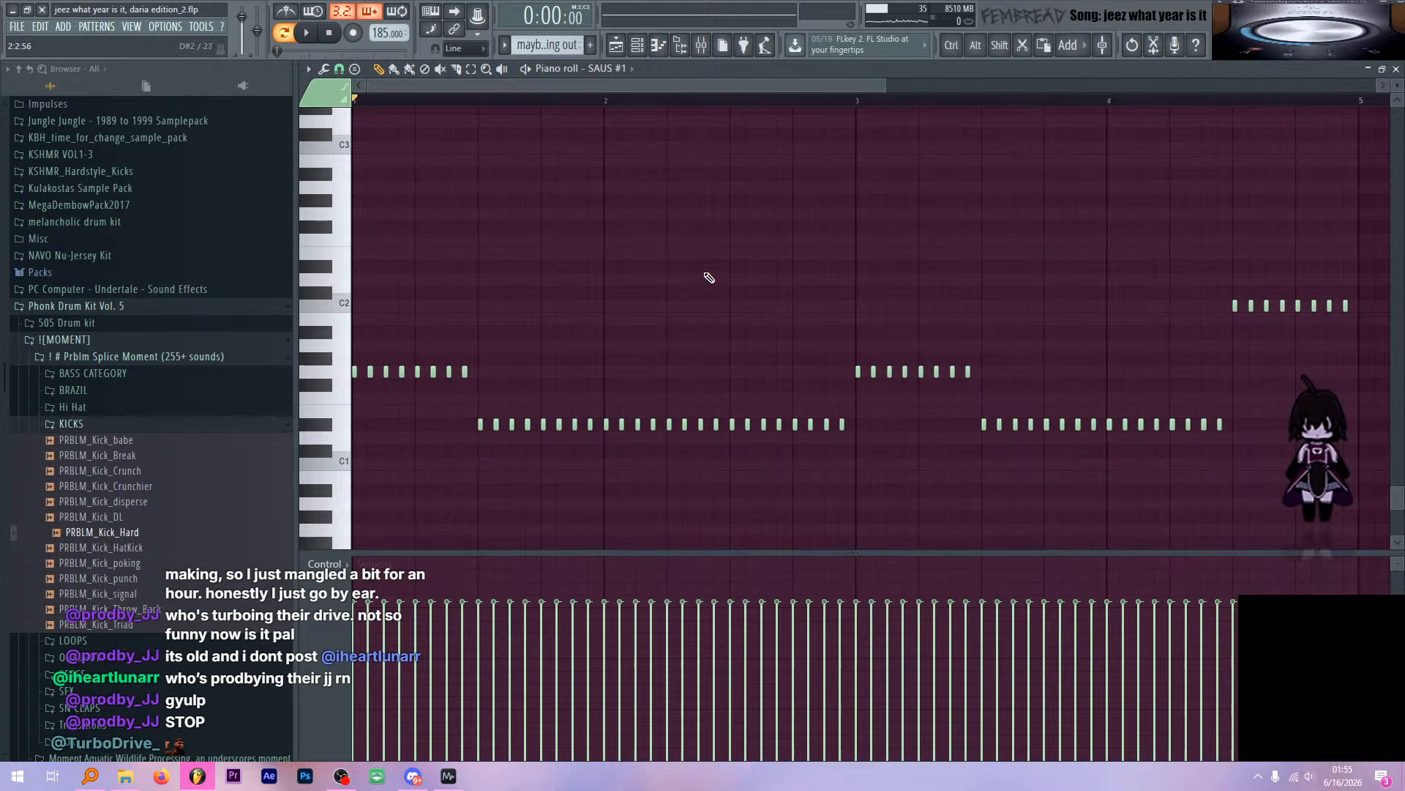
{"action": "scroll", "coordinate": [709, 275], "scroll_direction": "up", "scroll_amount": 17}
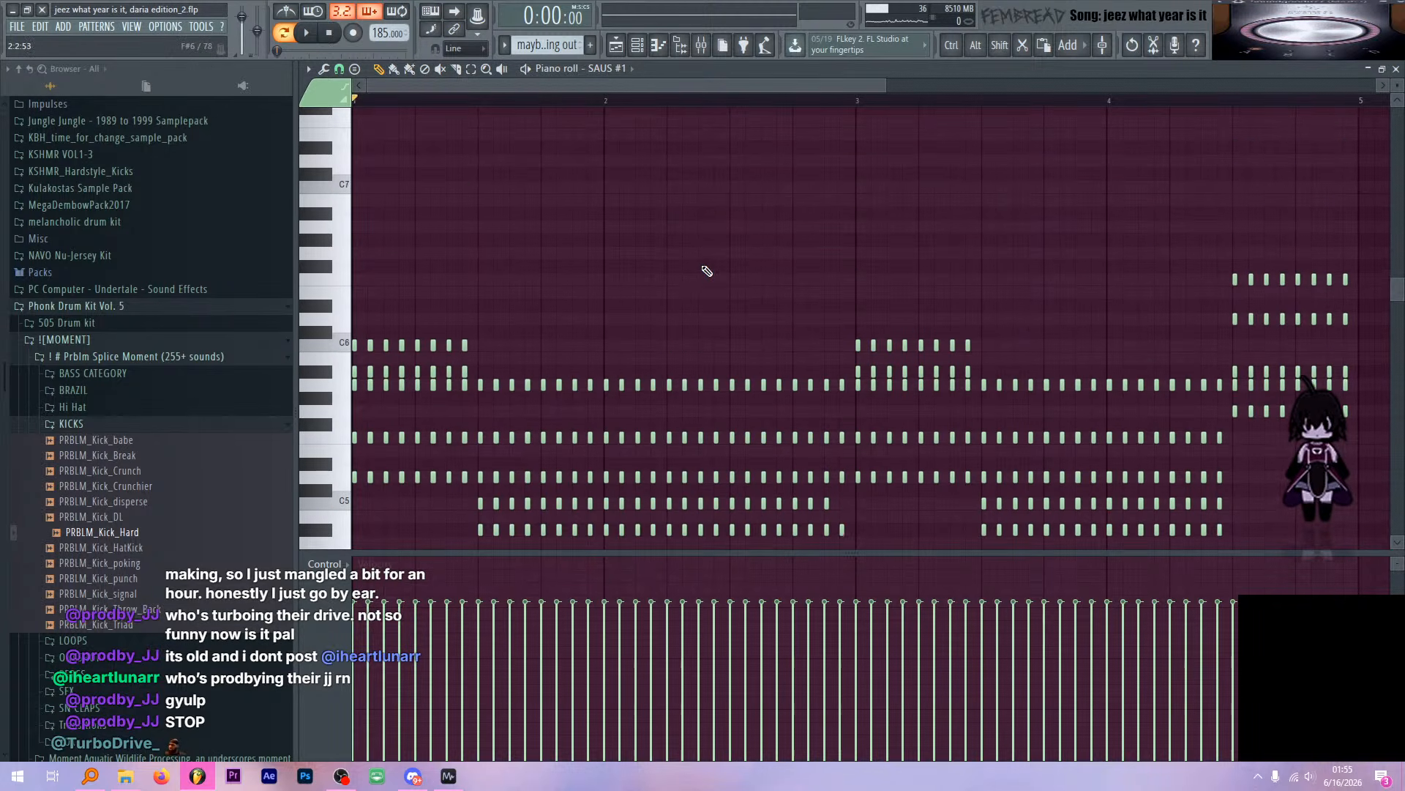
Solo the SAUS #2 channel and start song playback from bar 19 of the playlist
{"action": "key", "text": "F5"}
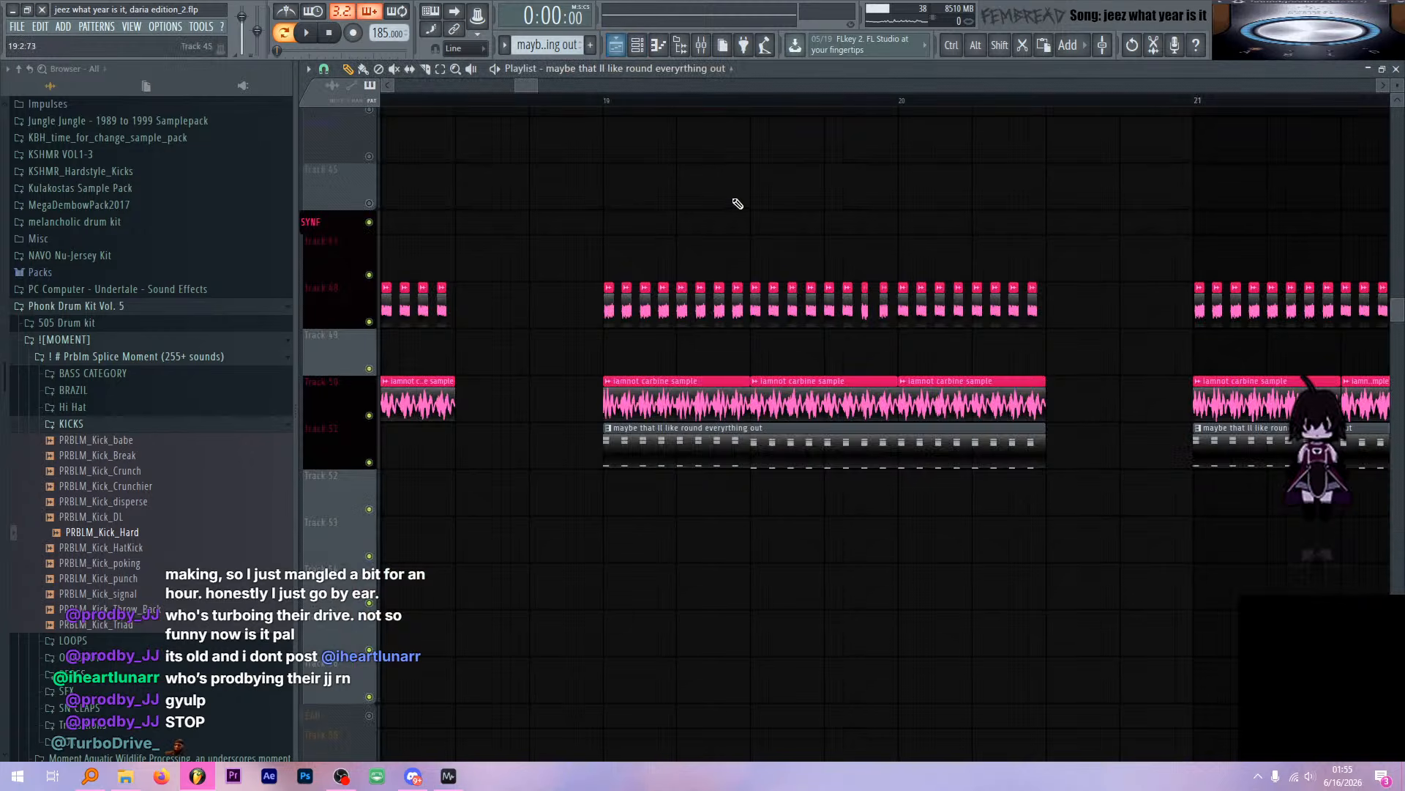
{"action": "left_click", "coordinate": [607, 100]}
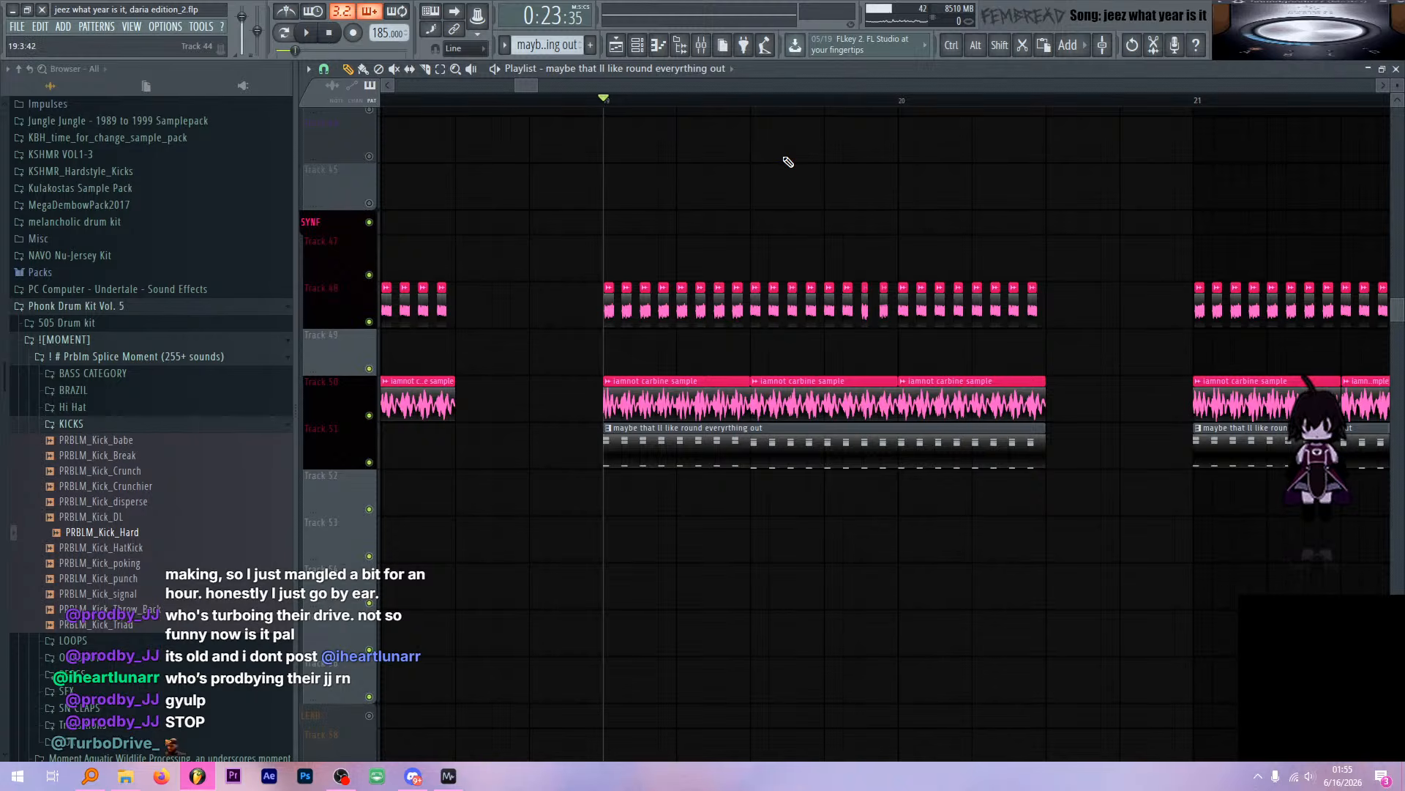
{"action": "scroll", "coordinate": [685, 159], "scroll_direction": "down", "scroll_amount": 2}
{"action": "key", "text": "F6"}
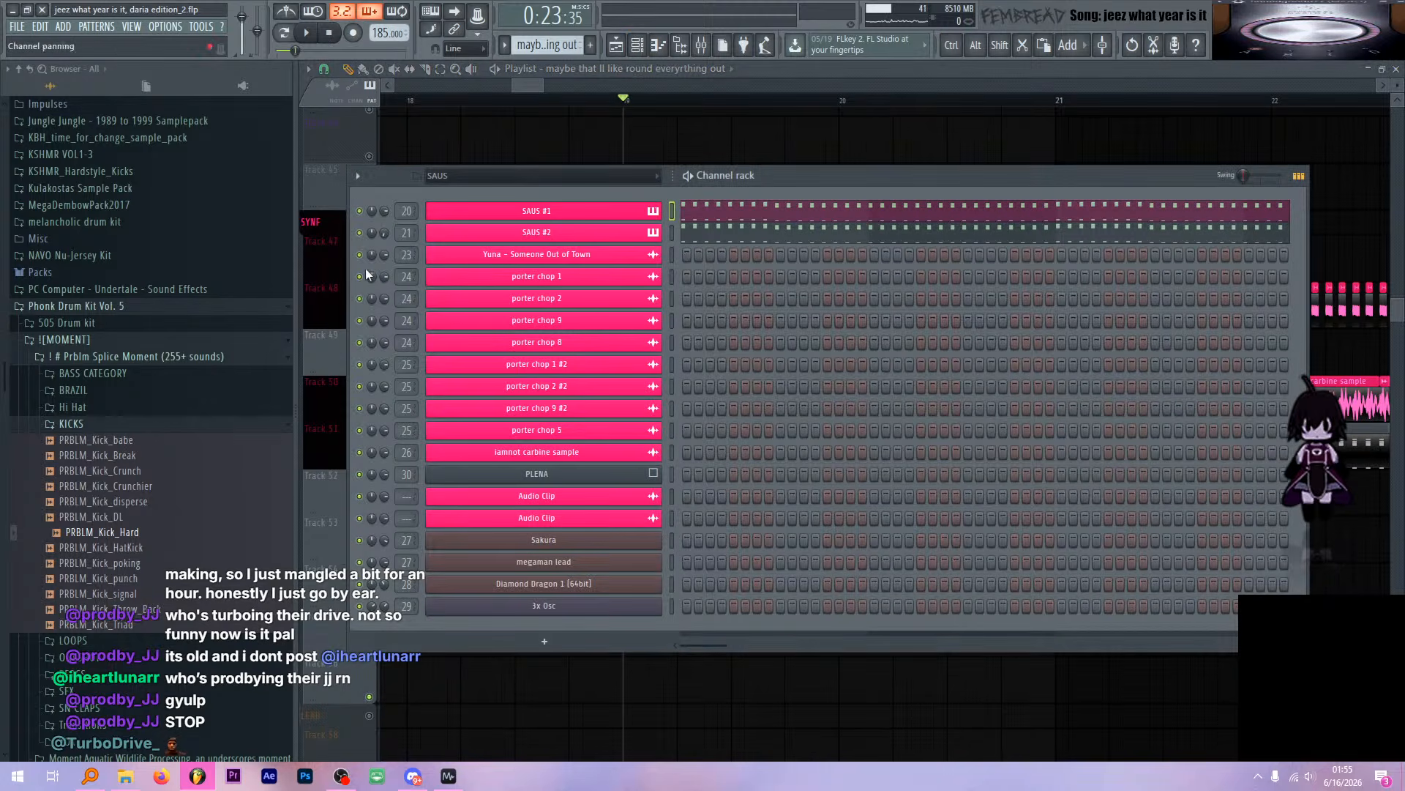
{"action": "right_click", "coordinate": [360, 233]}
{"action": "key", "text": "space"}
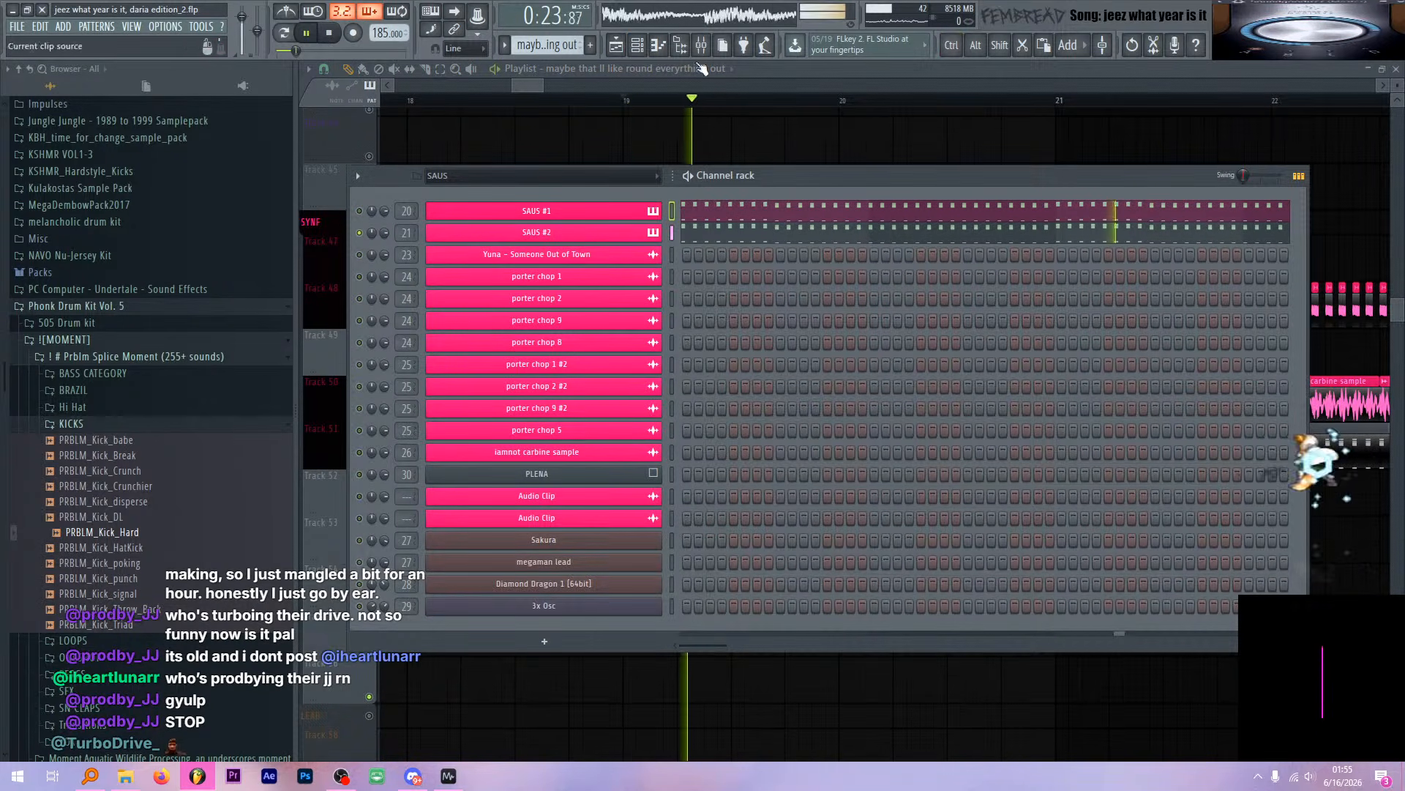
View SAUS #2's chord notes in the piano roll and stop playback
{"action": "right_click", "coordinate": [617, 233]}
{"action": "left_click", "coordinate": [732, 228]}
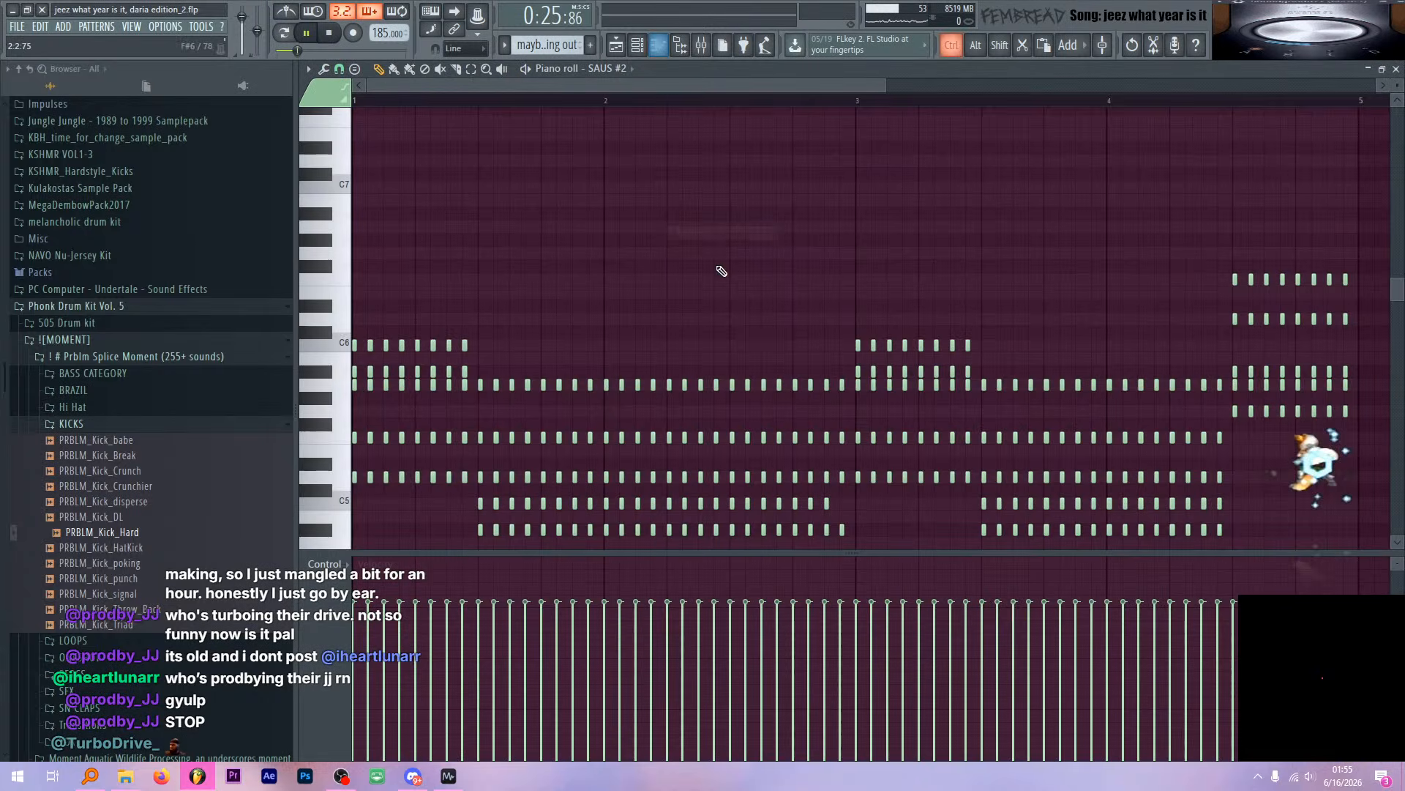
{"action": "scroll", "coordinate": [440, 128], "scroll_direction": "up", "scroll_amount": 3}
{"action": "key", "text": "space"}
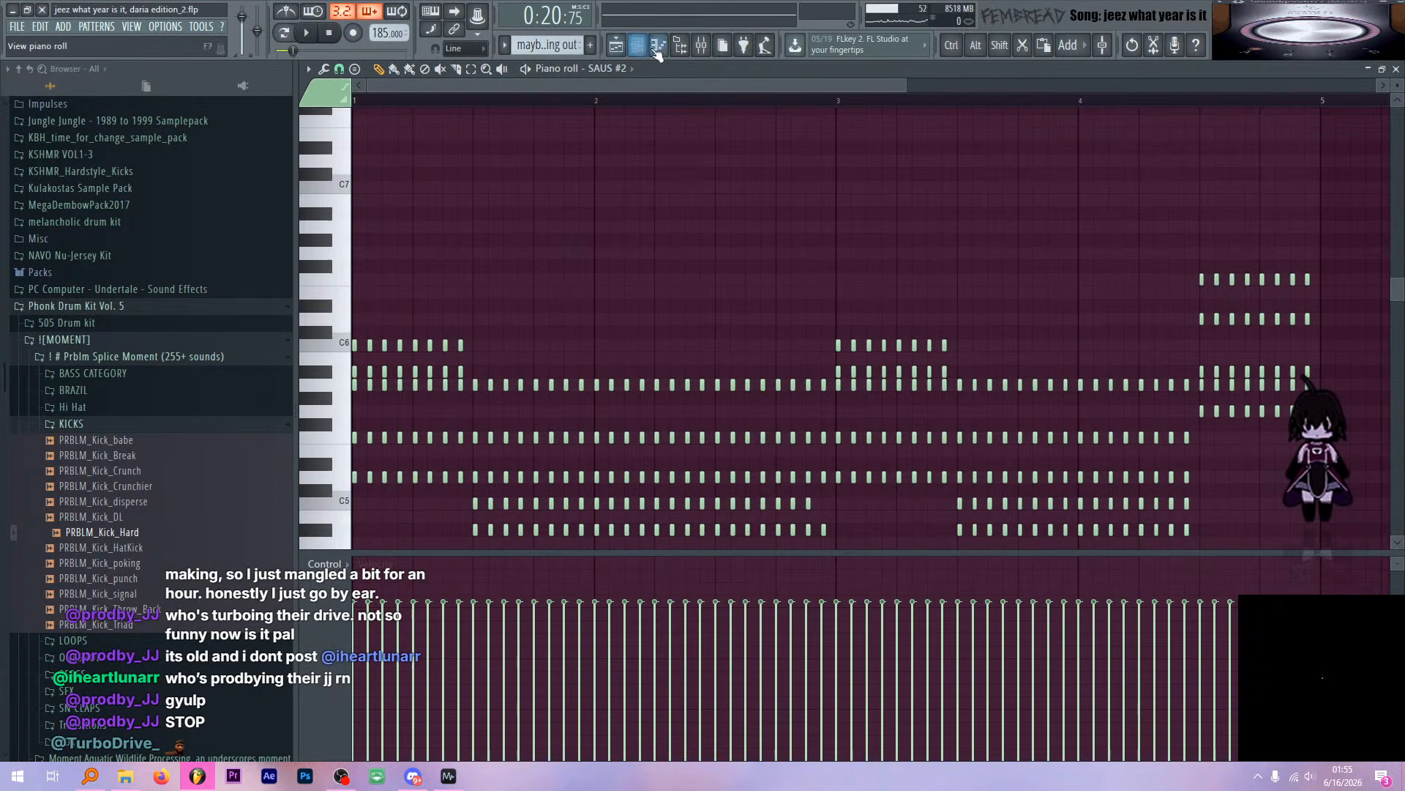
Inspect the oscillator settings of SAUS #2's Serum patch from the channel rack
{"action": "left_click", "coordinate": [721, 46]}
{"action": "left_click", "coordinate": [702, 46]}
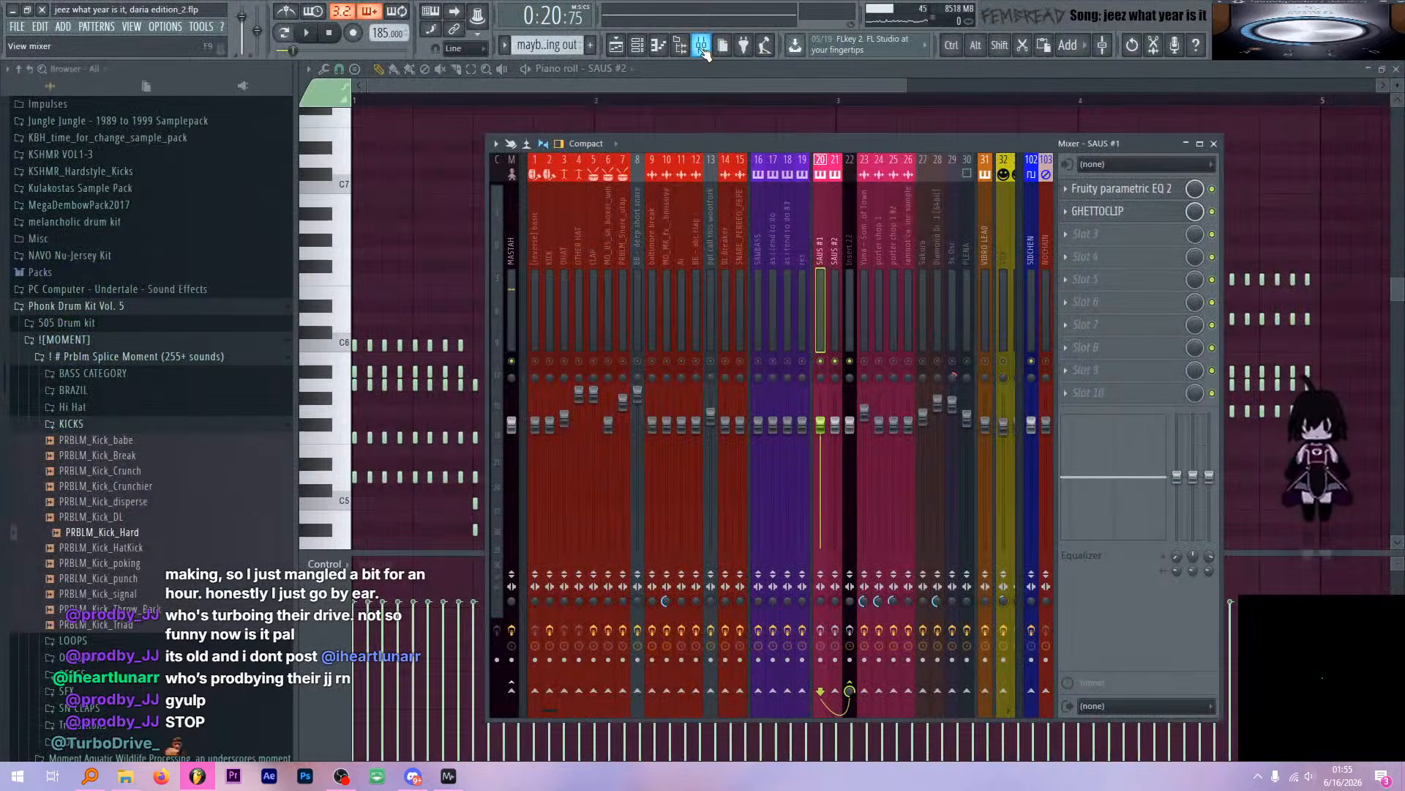
{"action": "left_click", "coordinate": [701, 48]}
{"action": "left_click", "coordinate": [637, 46]}
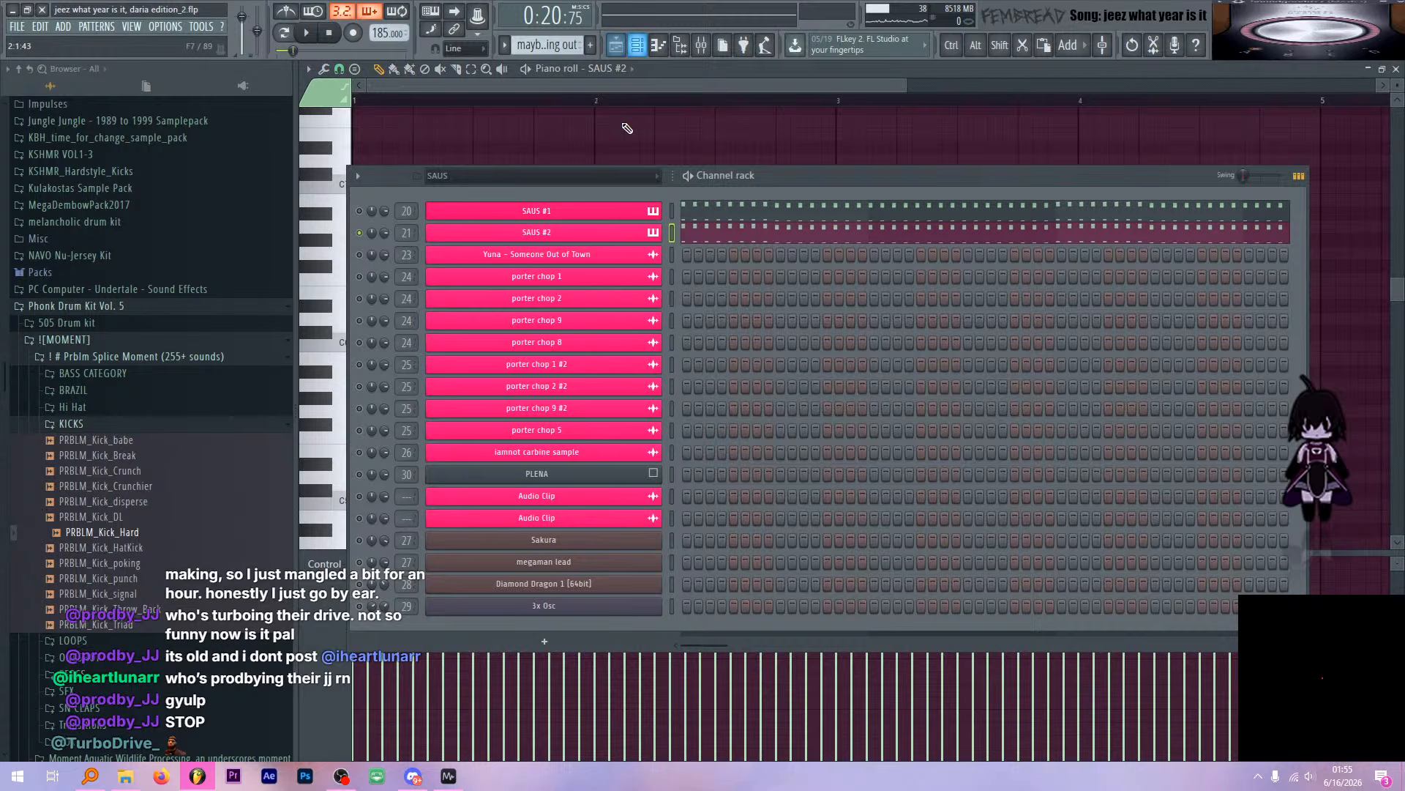
{"action": "left_click", "coordinate": [571, 236]}
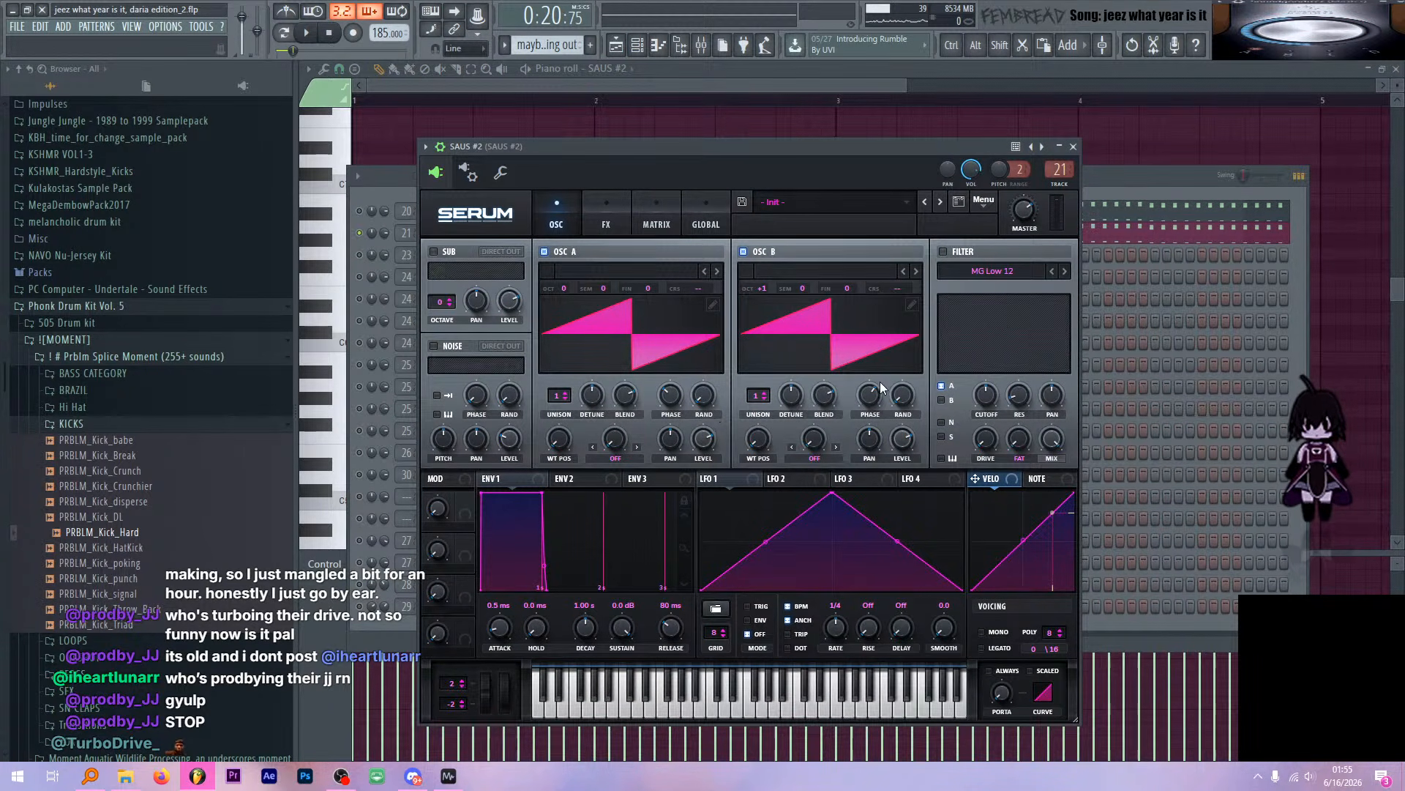
{"action": "left_click_drag", "start_coordinate": [769, 154], "coordinate": [756, 138]}
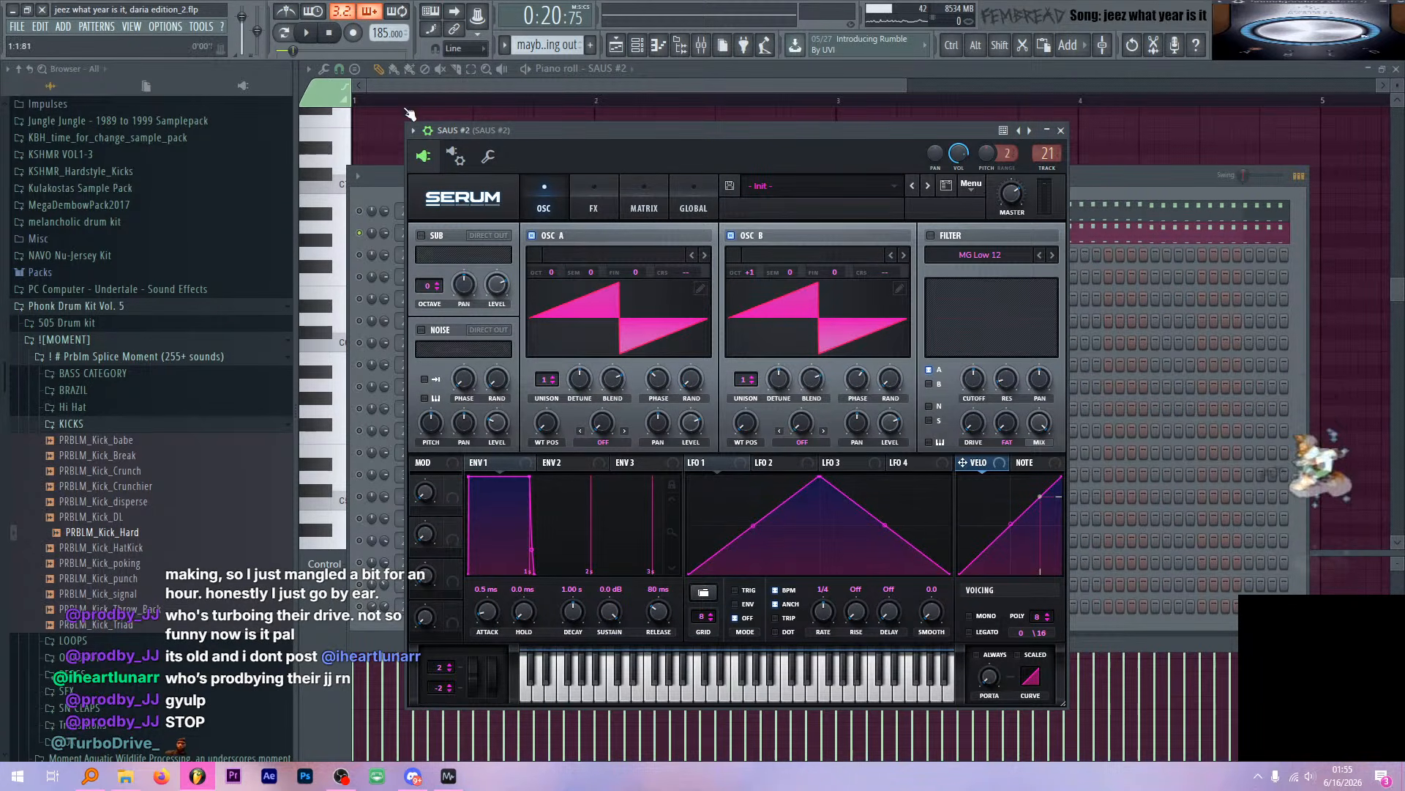
{"action": "left_click_drag", "start_coordinate": [516, 134], "coordinate": [567, 249]}
{"action": "left_click", "coordinate": [526, 100]}
Audition the soloed SAUS #2 chords from bar 19, stop playback and show the channel rack
{"action": "left_click", "coordinate": [616, 45]}
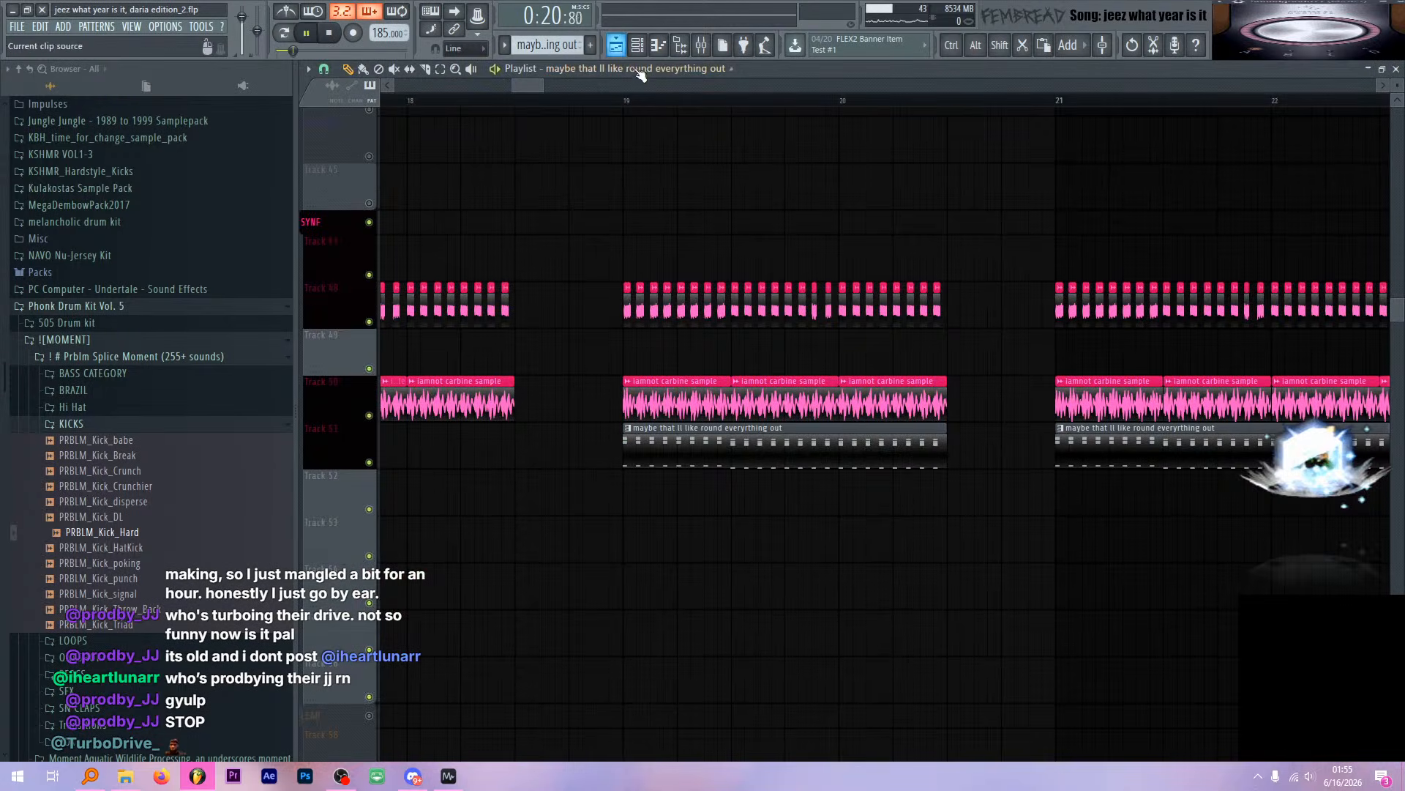
{"action": "scroll", "coordinate": [689, 214], "scroll_direction": "up", "scroll_amount": 3}
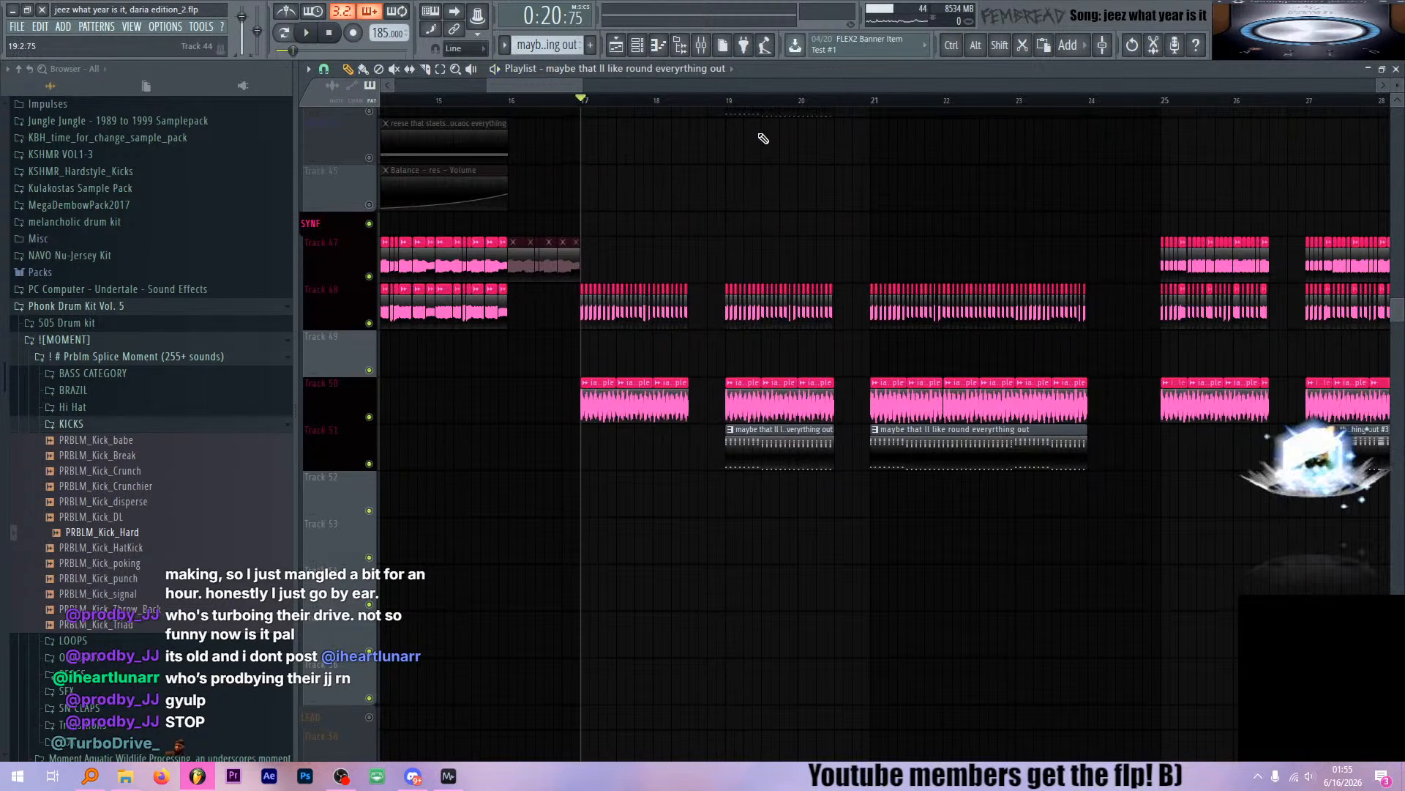
{"action": "left_click", "coordinate": [732, 101]}
{"action": "key", "text": "space"}
{"action": "scroll", "coordinate": [808, 184], "scroll_direction": "up", "scroll_amount": 2}
{"action": "left_click", "coordinate": [638, 46]}
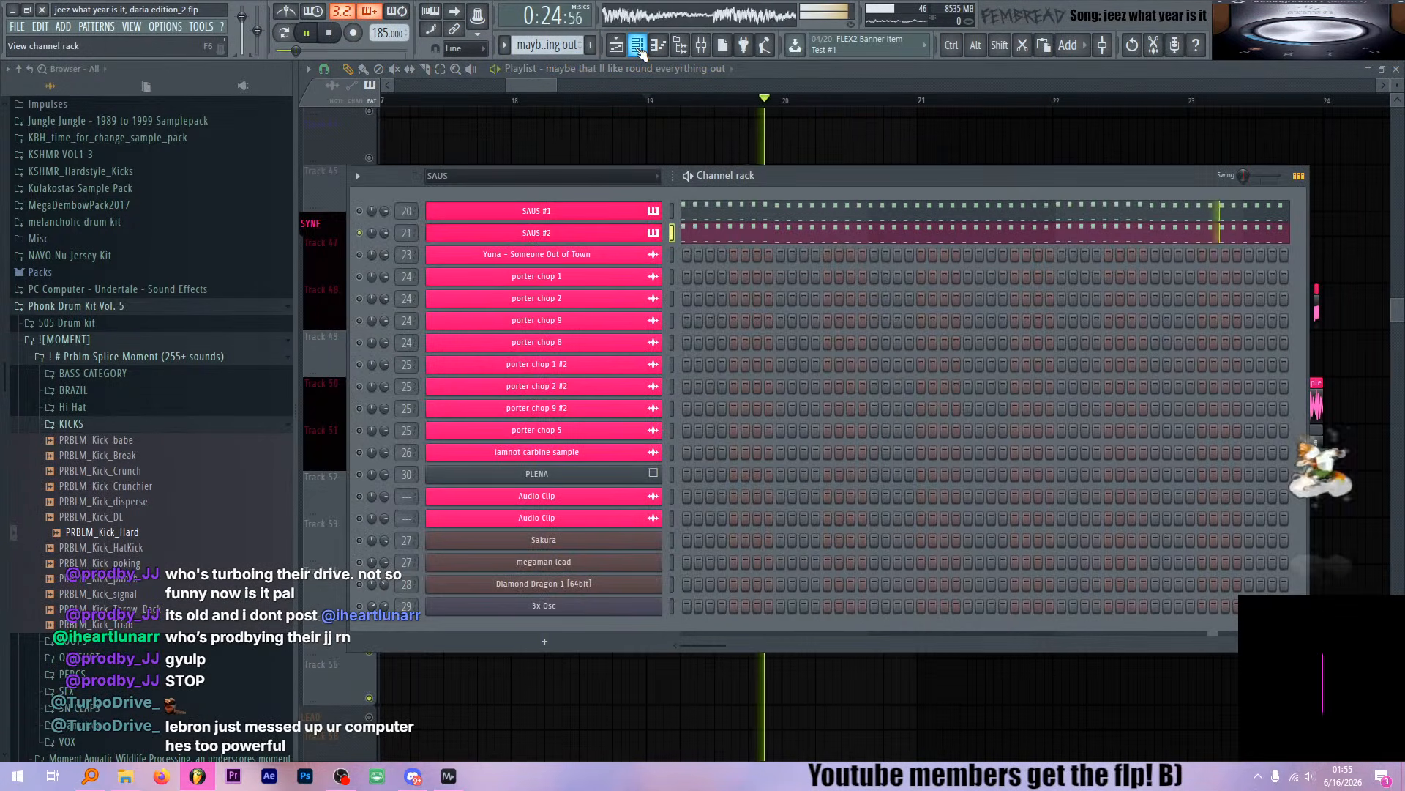
{"action": "key", "text": "space"}
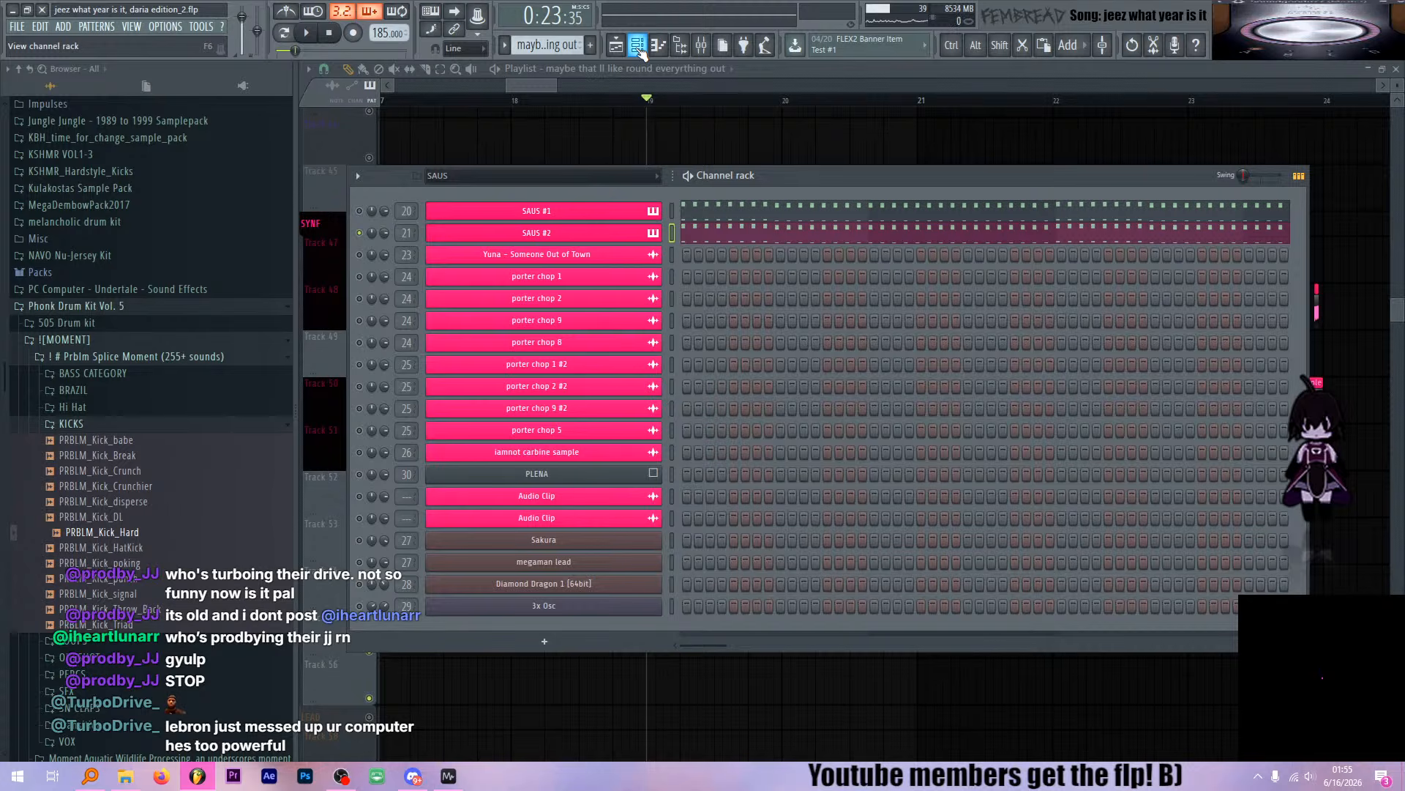
Try a knob tweak in SAUS #2's Serum patch, undo it and close the plugin
{"action": "left_click", "coordinate": [595, 233]}
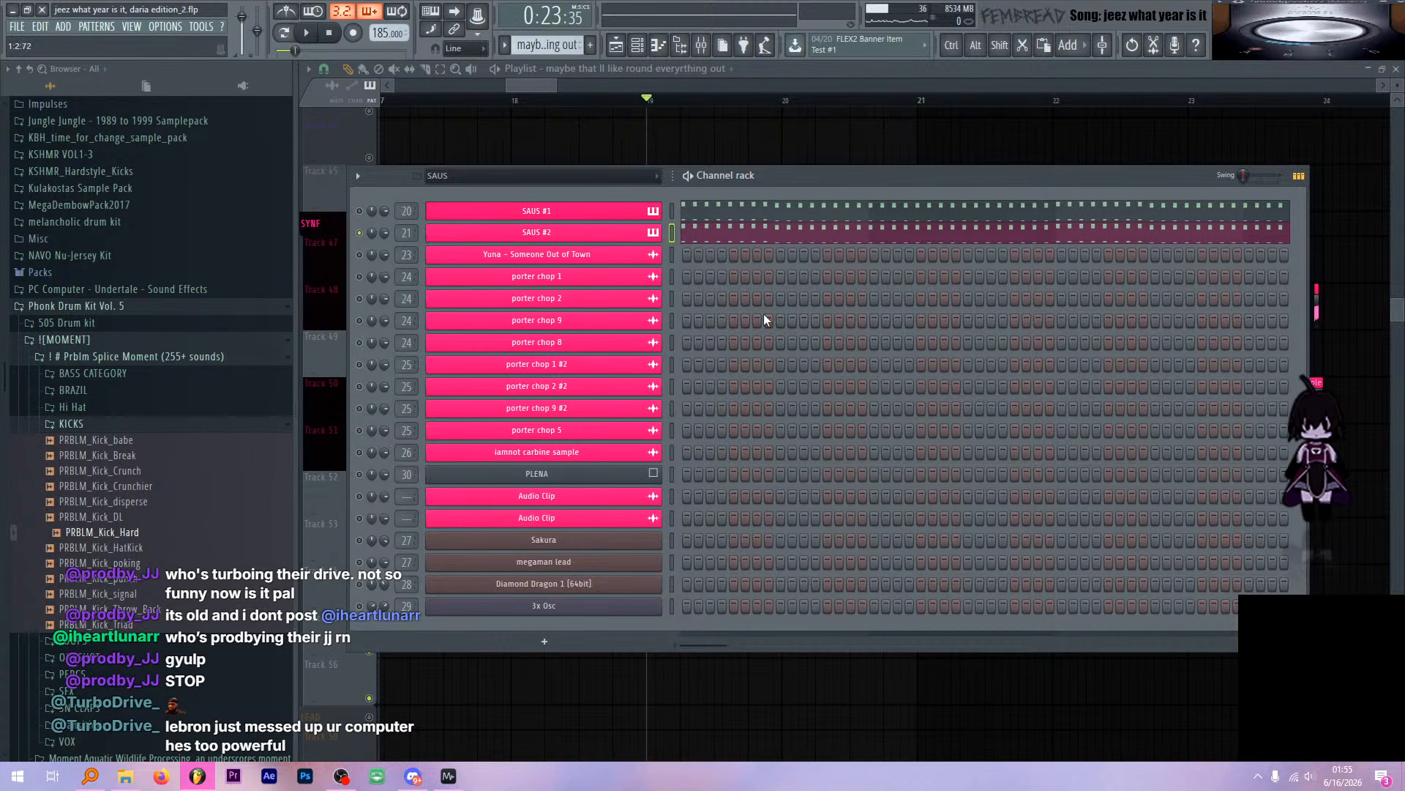
{"action": "key", "text": "space"}
{"action": "mouse_move", "coordinate": [921, 496]}
{"action": "left_mouse_down"}
{"action": "mouse_move", "coordinate": [929, 554]}
{"action": "mouse_move", "coordinate": [933, 497]}
{"action": "left_mouse_up"}
{"action": "key", "text": "space"}
{"action": "left_click_drag", "start_coordinate": [831, 252], "coordinate": [818, 248]}
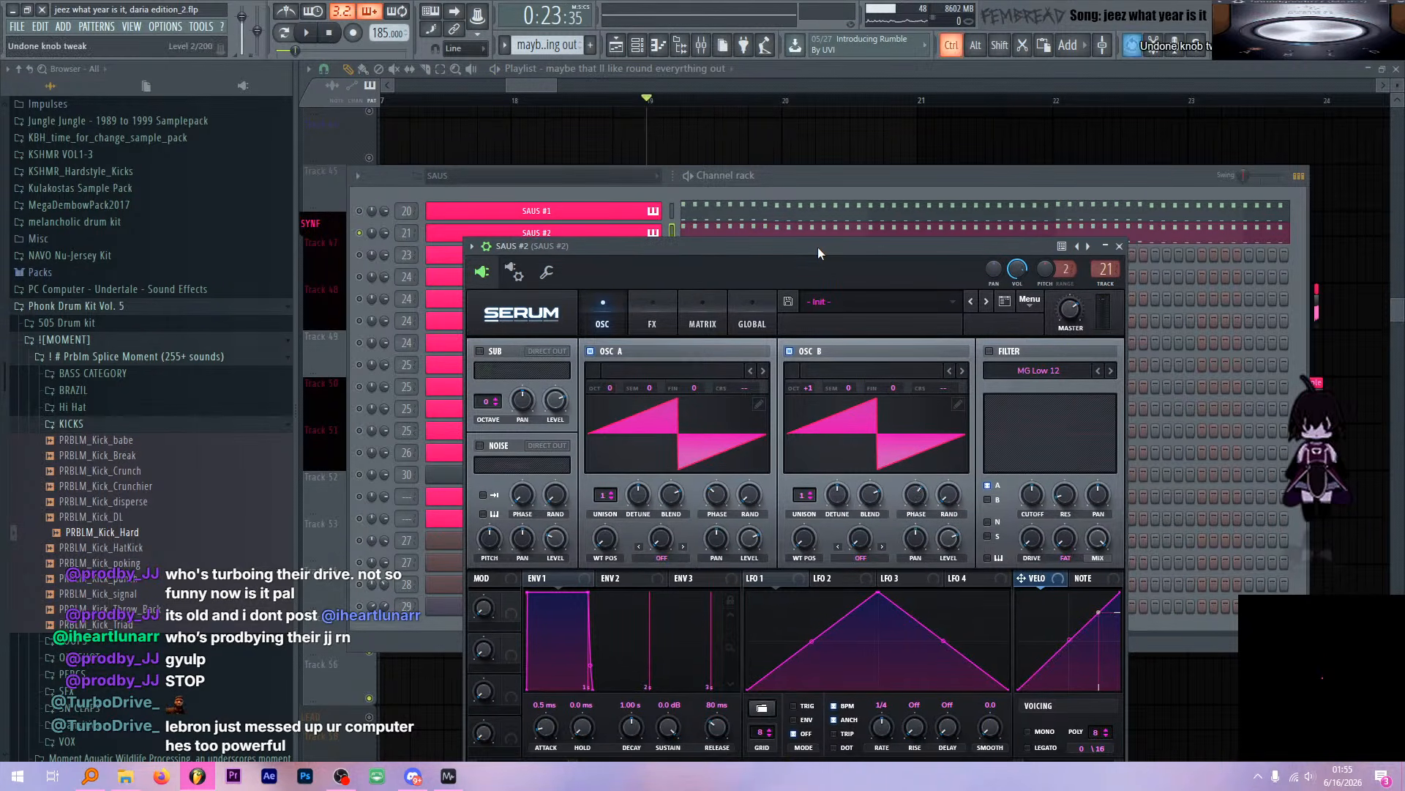
{"action": "key", "text": "ctrl+z"}
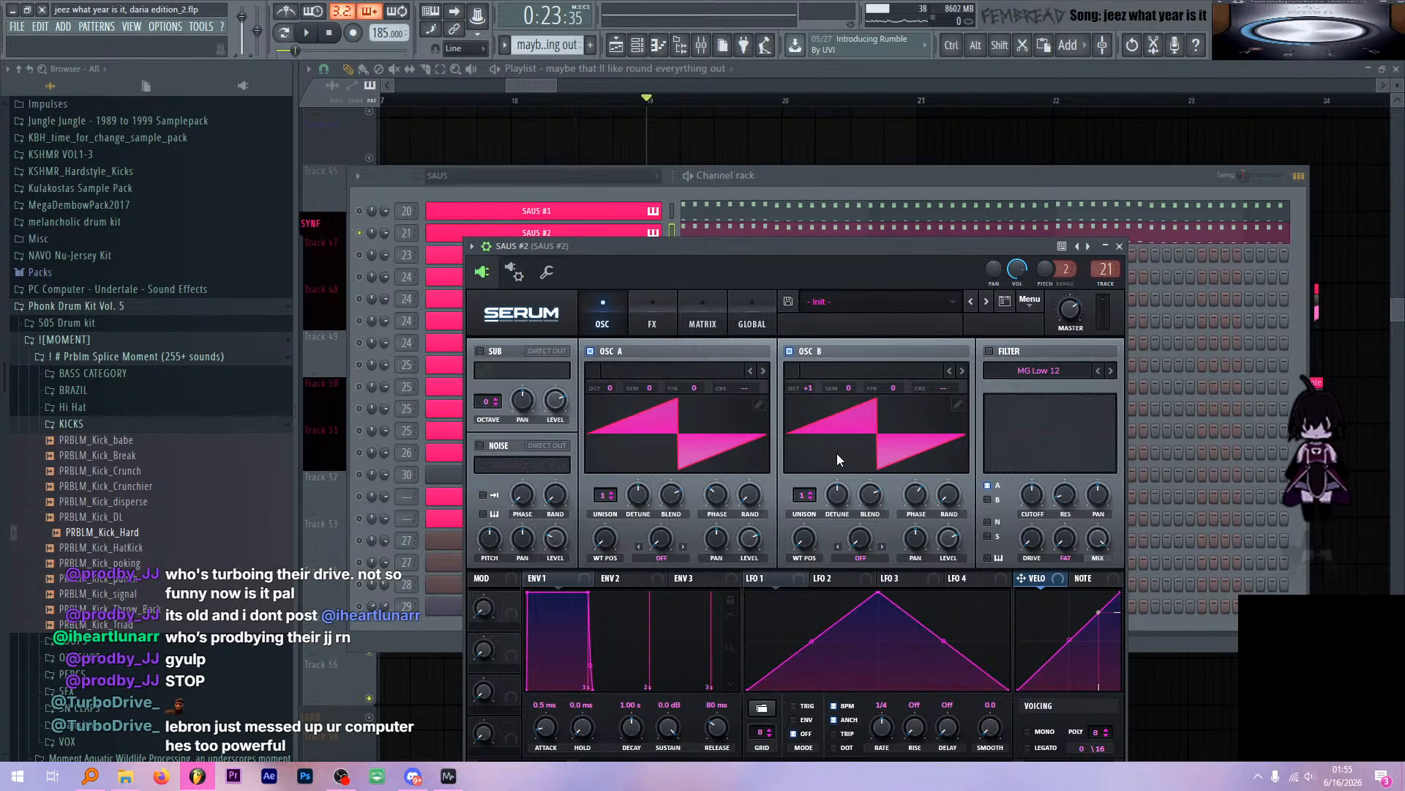
{"action": "left_click", "coordinate": [1120, 246]}
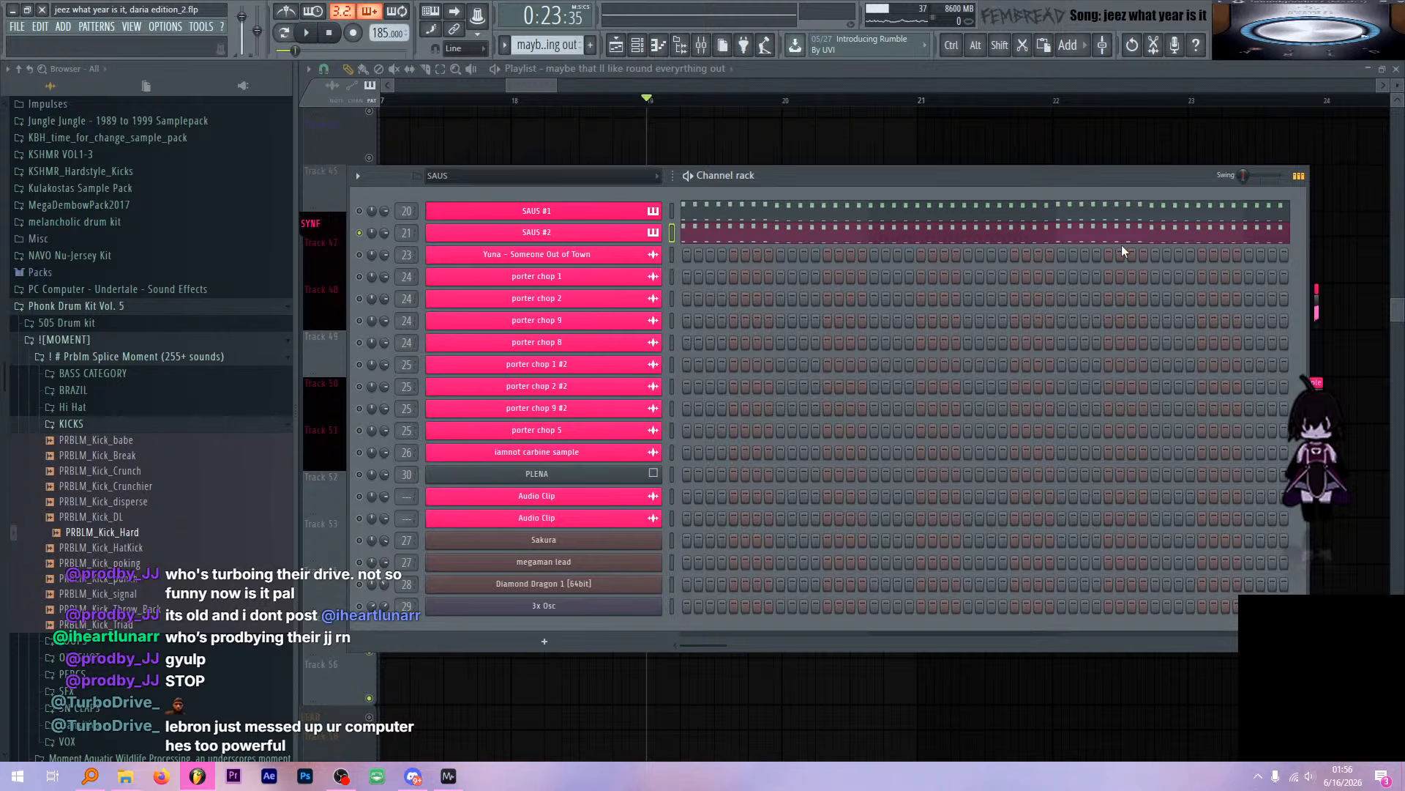
Enable SAUS #1 alongside SAUS #2, play both from bar 19 and select the SAUS #1 mixer track
{"action": "left_click", "coordinate": [705, 50]}
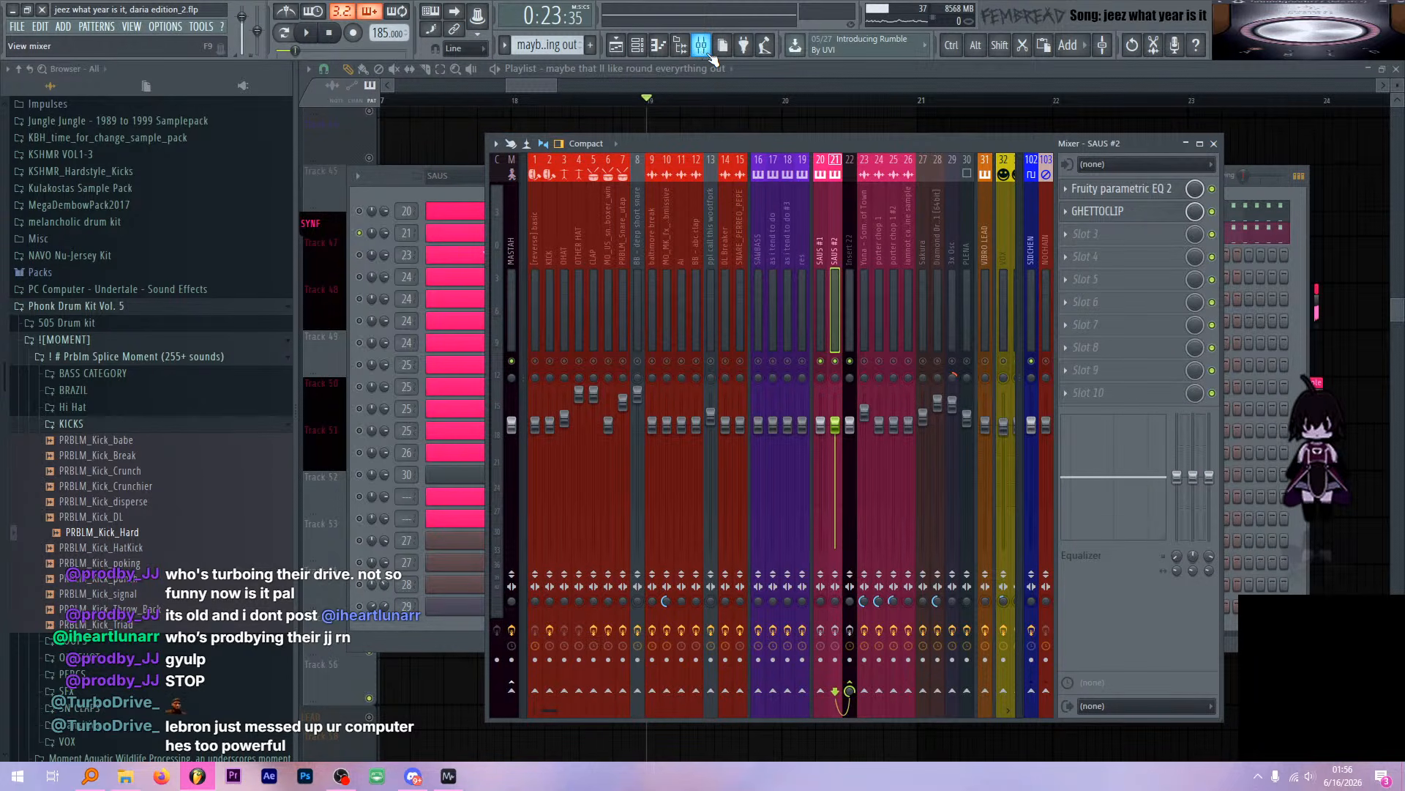
{"action": "left_click", "coordinate": [637, 45]}
{"action": "key", "text": "space"}
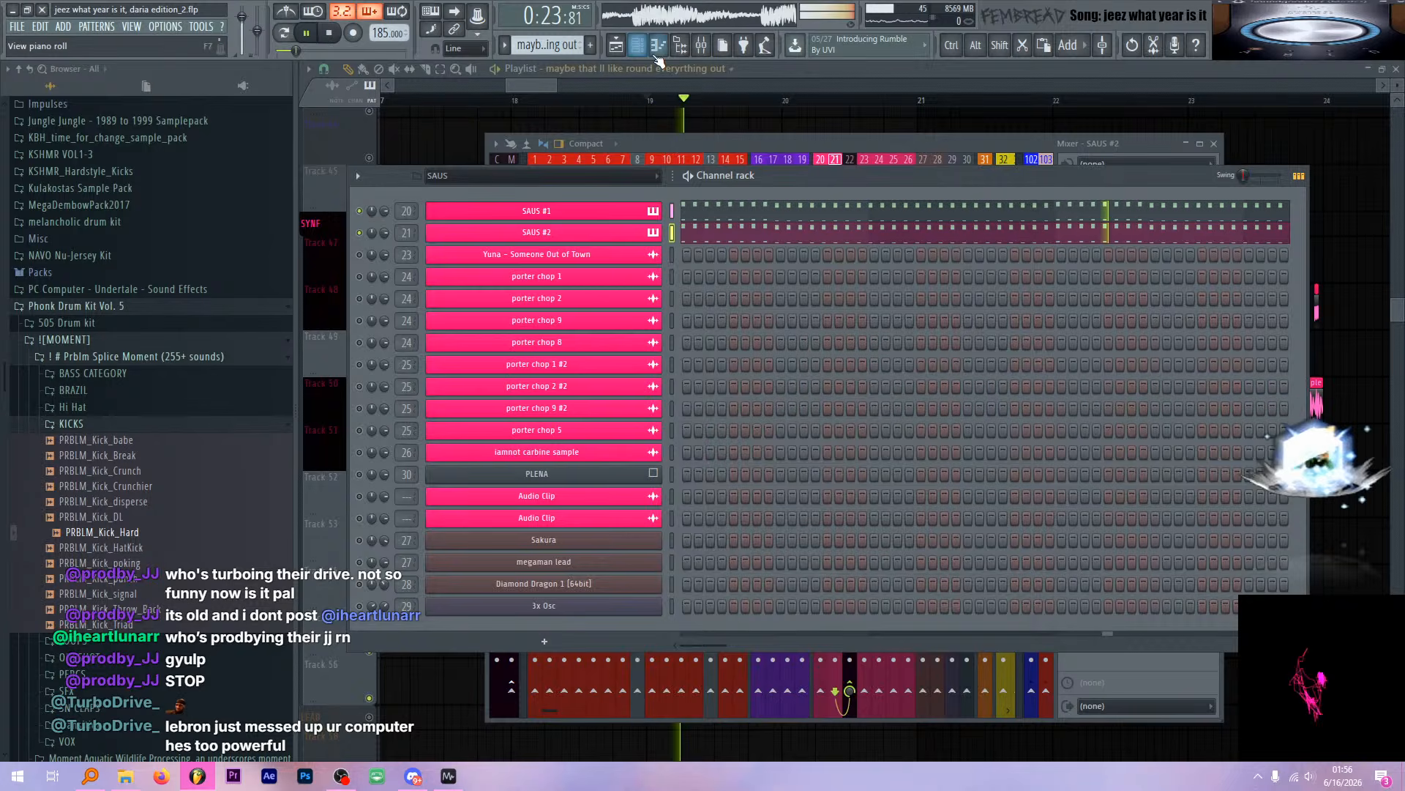
{"action": "left_click", "coordinate": [703, 49]}
{"action": "left_click", "coordinate": [826, 265]}
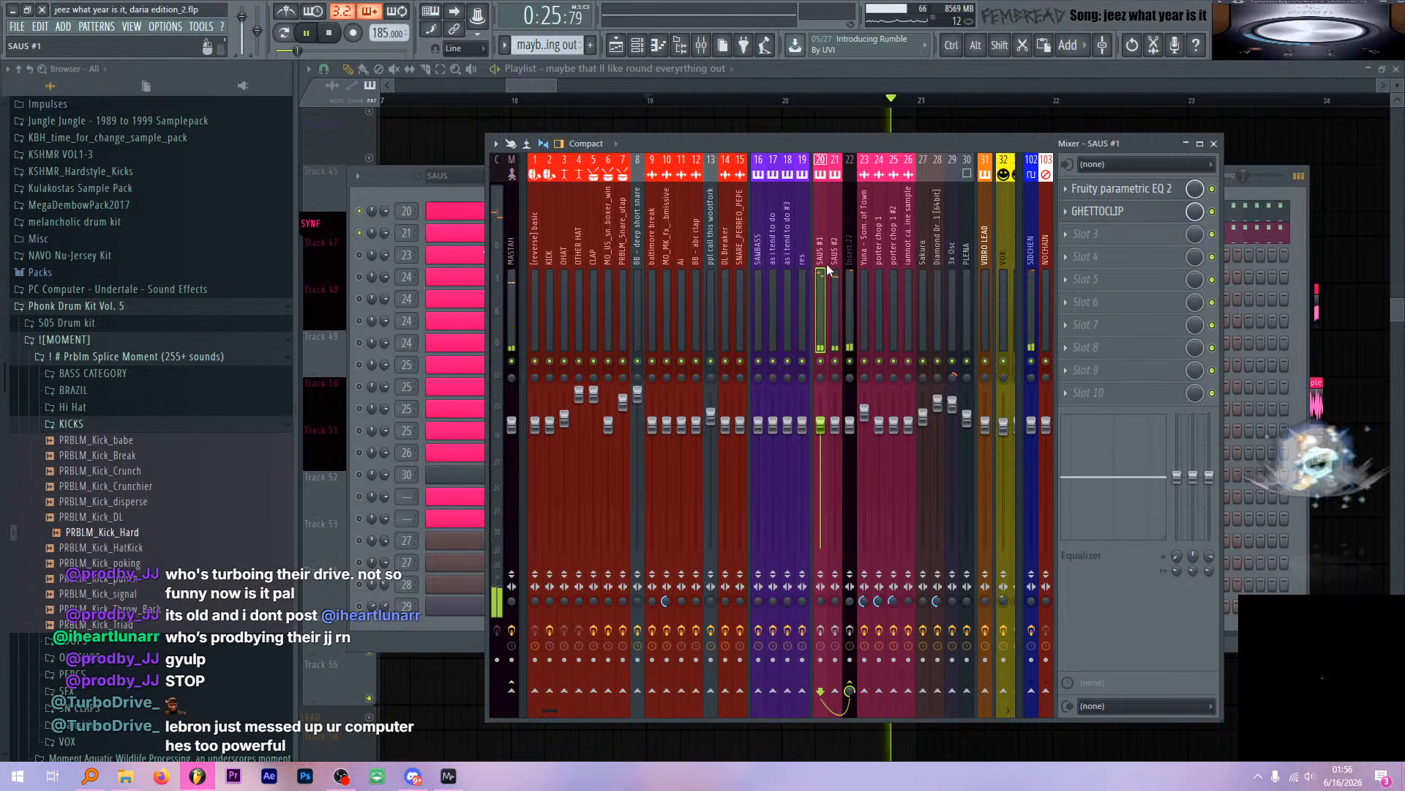
{"action": "left_click", "coordinate": [801, 76]}
{"action": "key", "text": "space"}
{"action": "scroll", "coordinate": [725, 214], "scroll_direction": "up", "scroll_amount": 3}
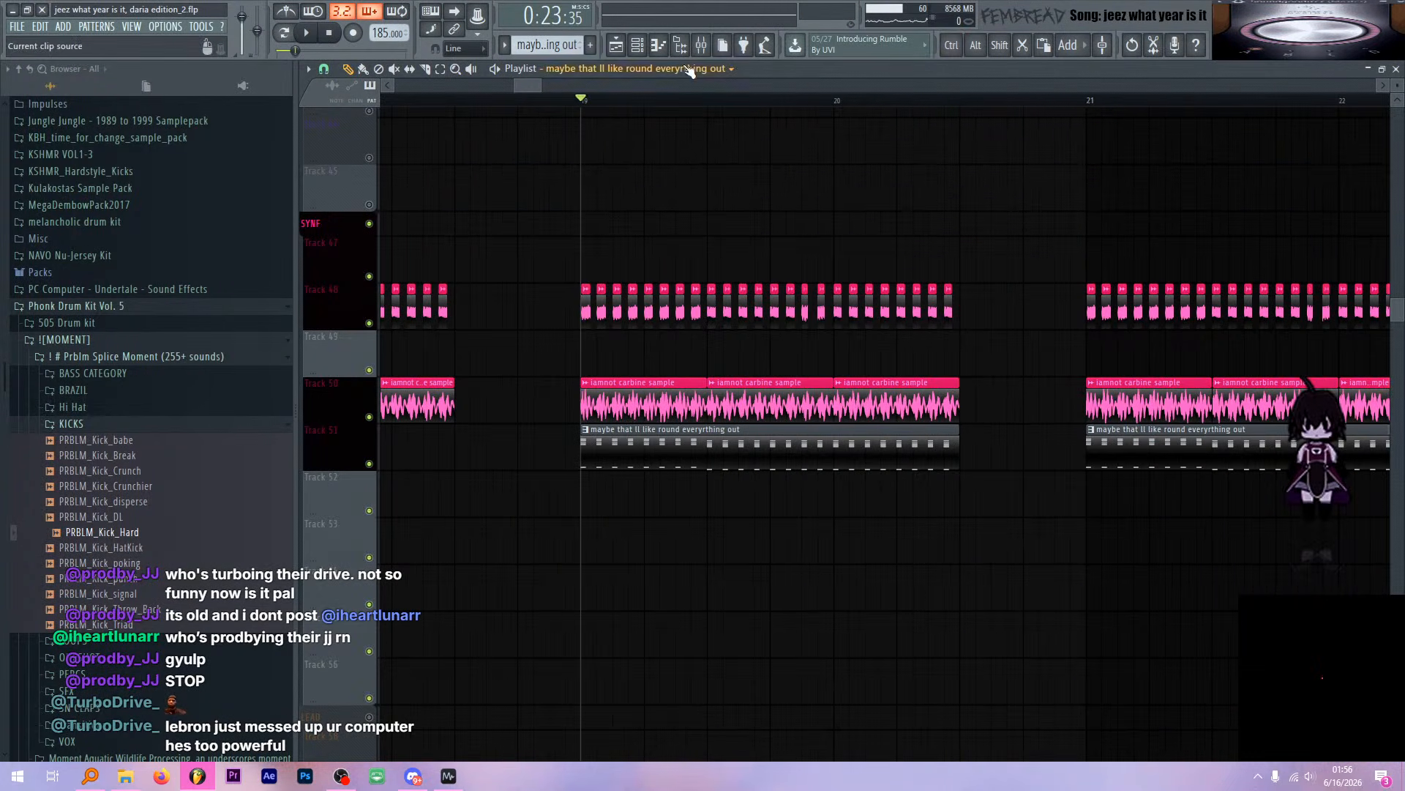
Inspect the unison and detune settings in SAUS #1's Serum oscillators and close the plugin
{"action": "left_click", "coordinate": [702, 46]}
{"action": "left_click", "coordinate": [703, 50]}
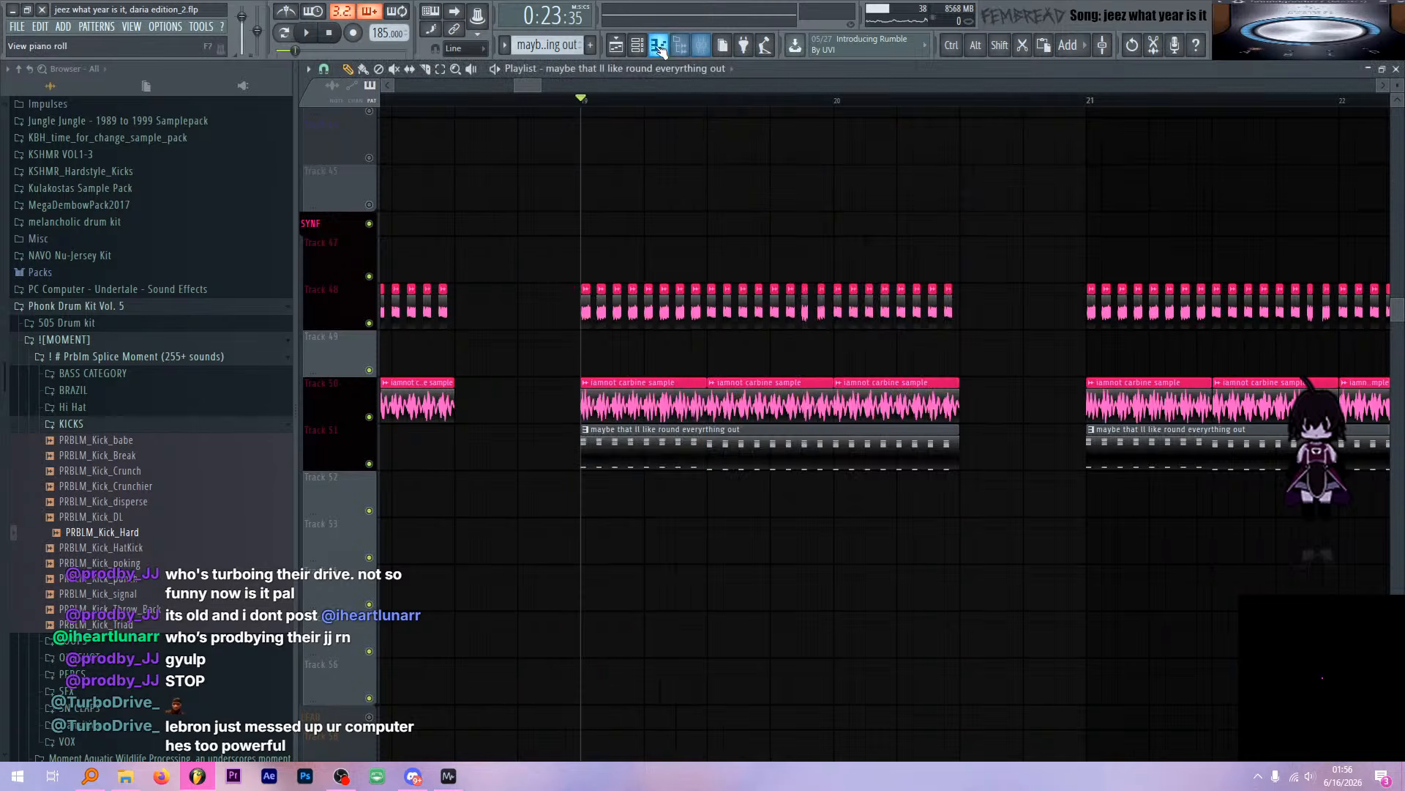
{"action": "left_click", "coordinate": [680, 45]}
{"action": "left_click", "coordinate": [580, 209]}
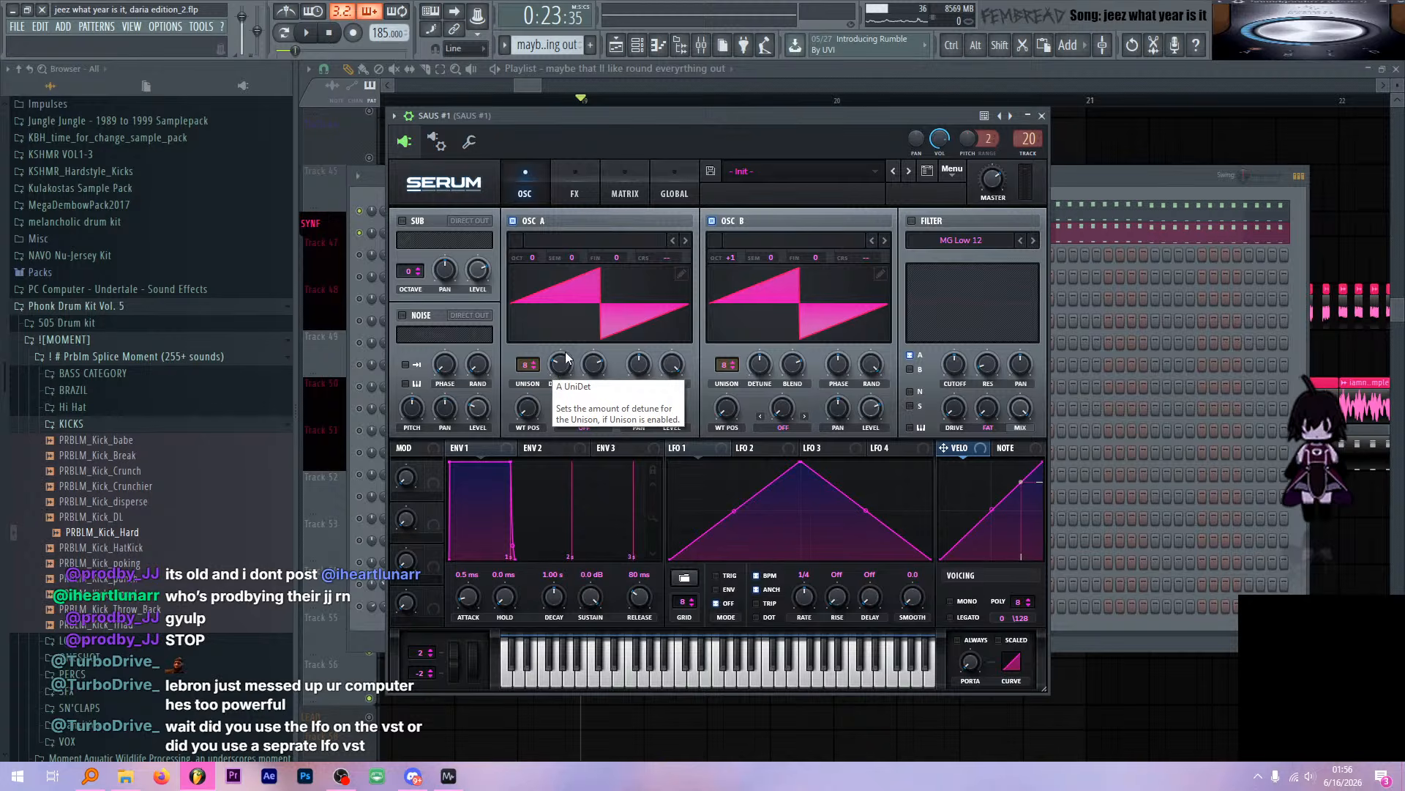
{"action": "left_click", "coordinate": [1042, 116]}
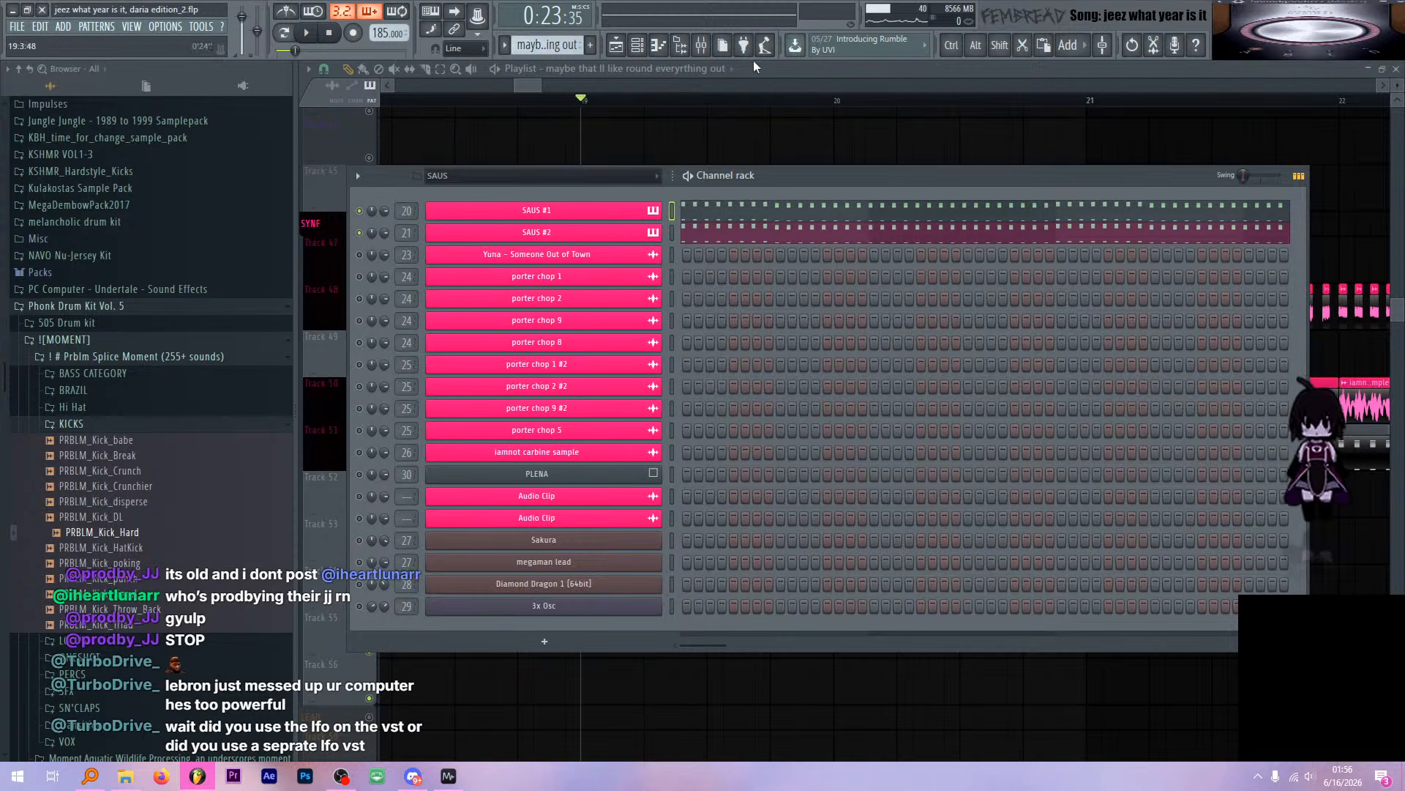
Draw a sustained D5 note about one and a third bars long at bar 5 in SAUS #1's piano roll
{"action": "left_click", "coordinate": [701, 47]}
{"action": "left_click", "coordinate": [702, 47]}
{"action": "right_click", "coordinate": [631, 211]}
{"action": "left_click", "coordinate": [702, 214]}
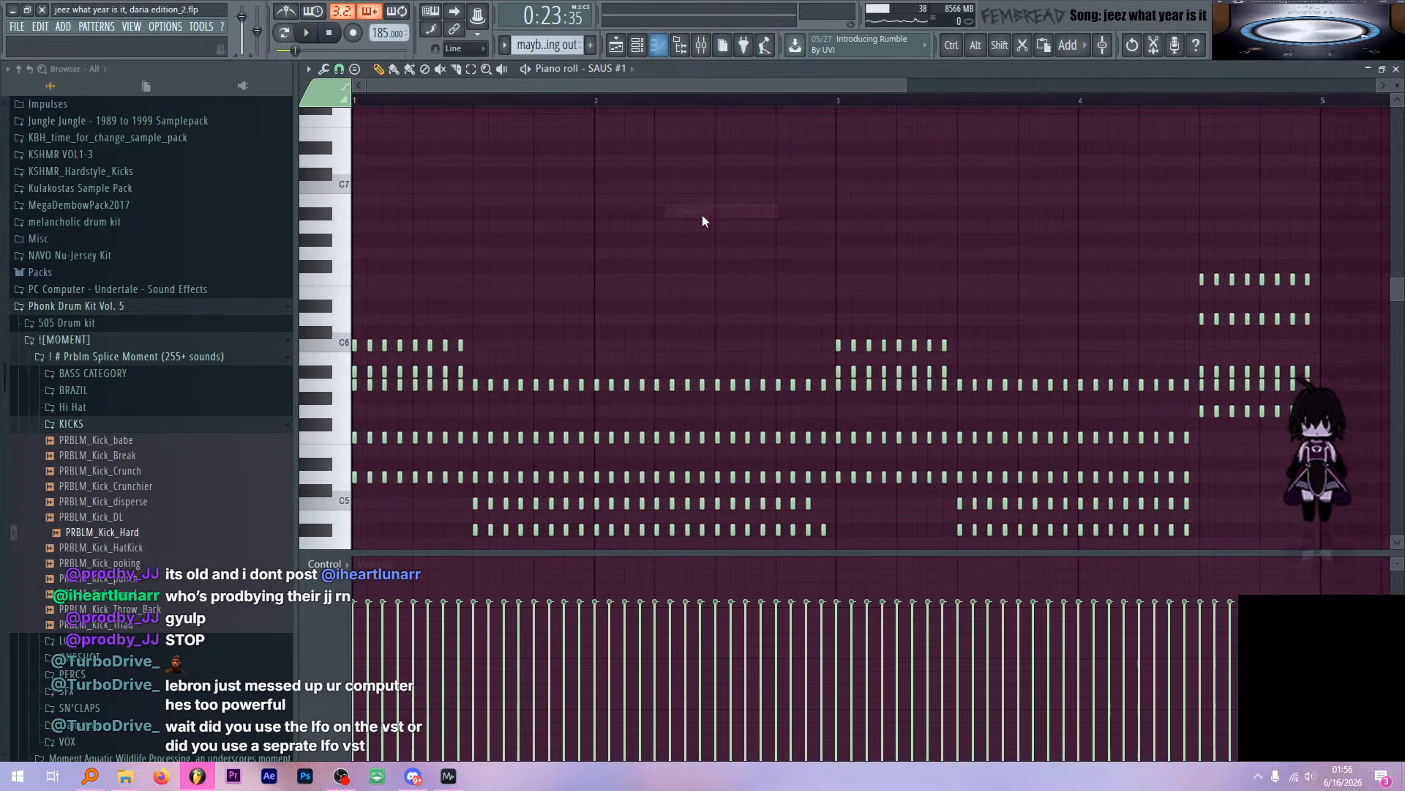
{"action": "scroll", "coordinate": [586, 246], "scroll_direction": "down", "scroll_amount": 3}
{"action": "scroll", "coordinate": [362, 274], "scroll_direction": "up", "scroll_amount": 6}
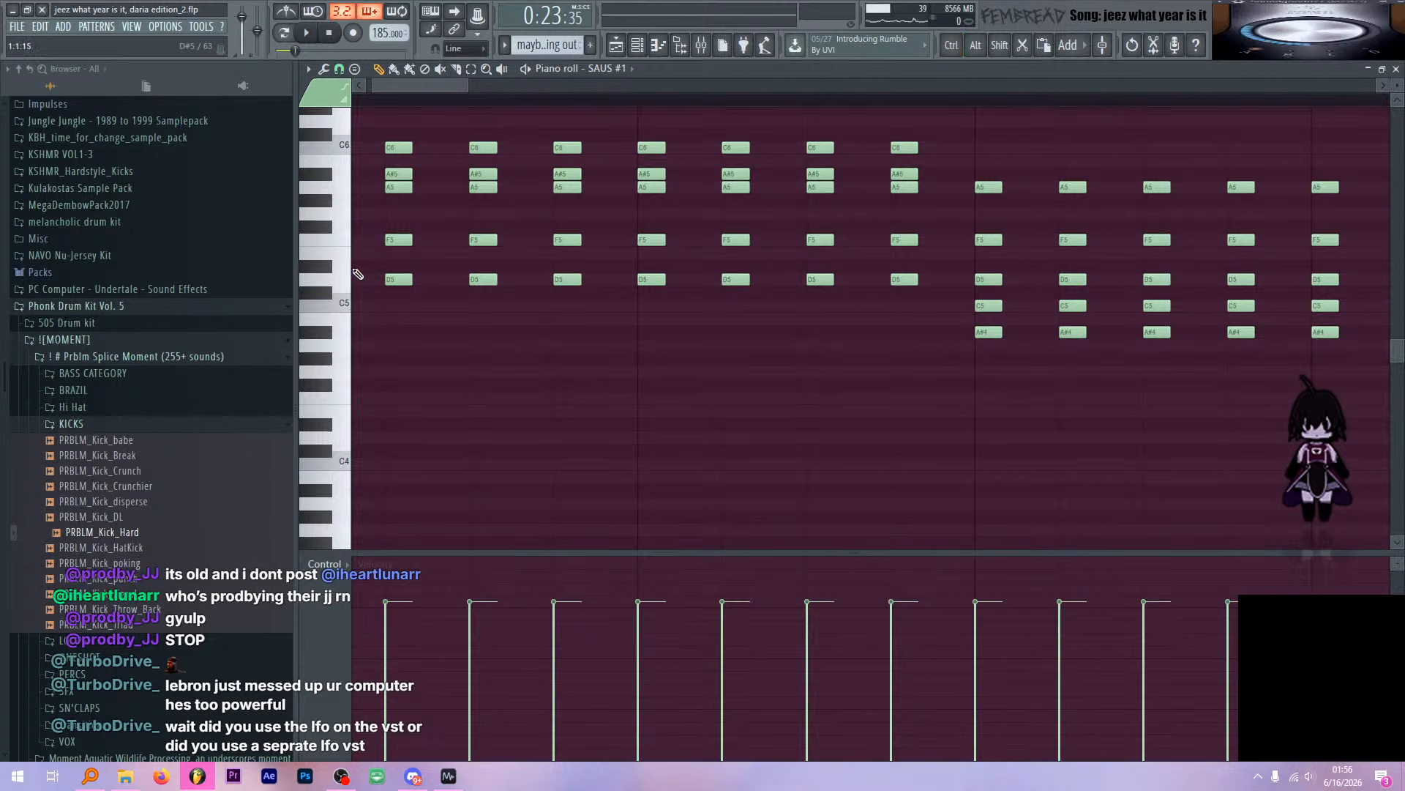
{"action": "scroll", "coordinate": [494, 269], "scroll_direction": "down", "scroll_amount": 8}
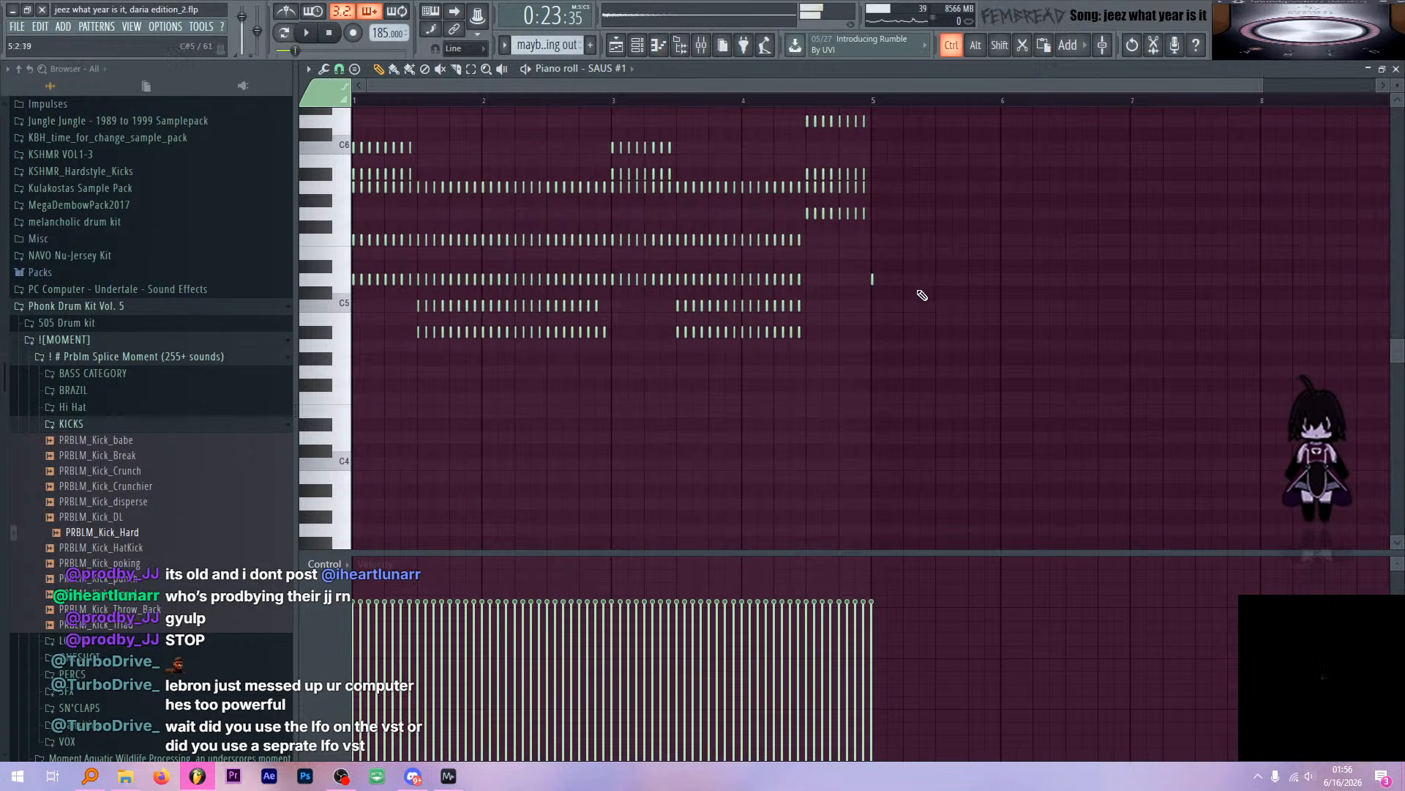
{"action": "scroll", "coordinate": [849, 289], "scroll_direction": "up", "scroll_amount": 3}
{"action": "left_click_drag", "start_coordinate": [760, 287], "coordinate": [1116, 286]}
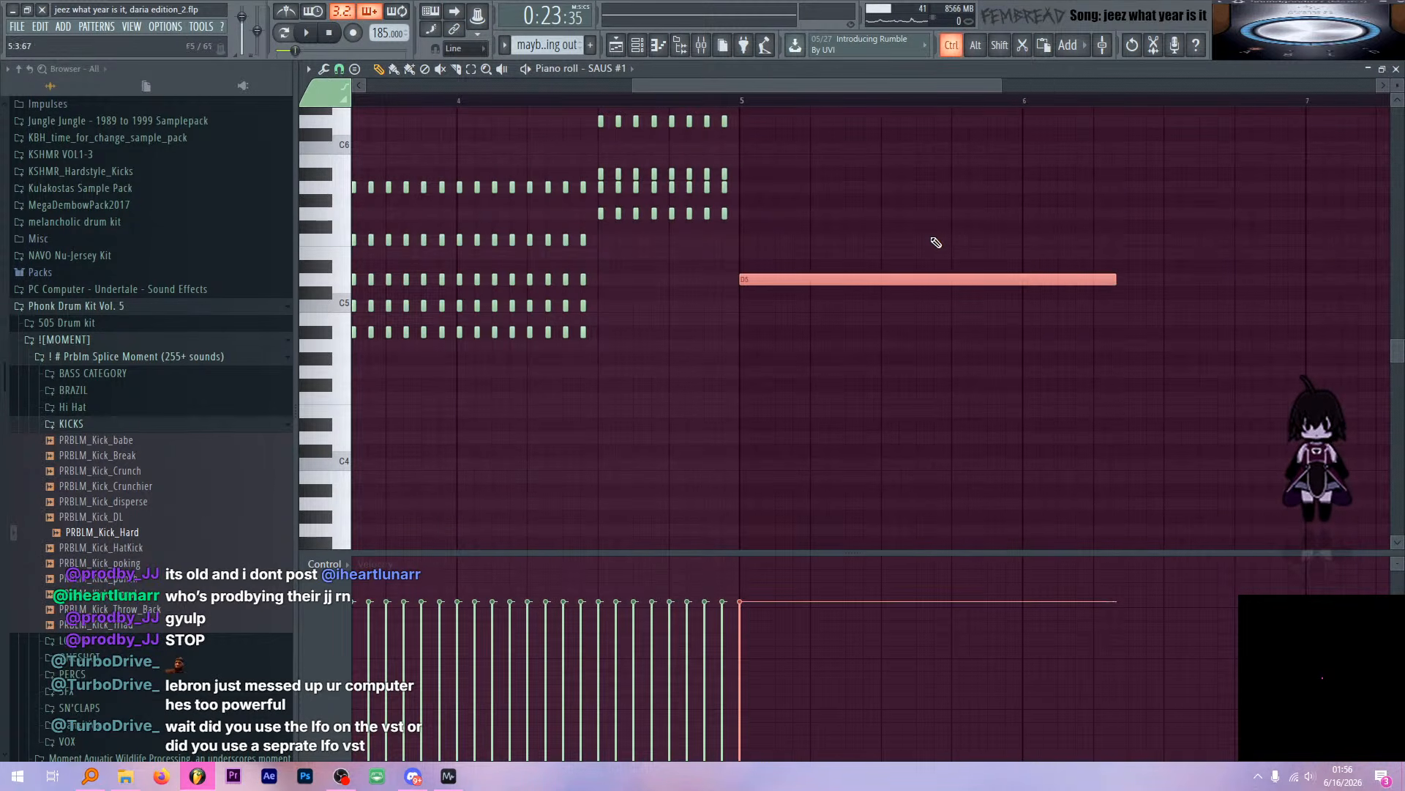
Try chopping the sustained D5 note with the chopper's Default pattern and discard the example note
{"action": "key", "text": "alt+u"}
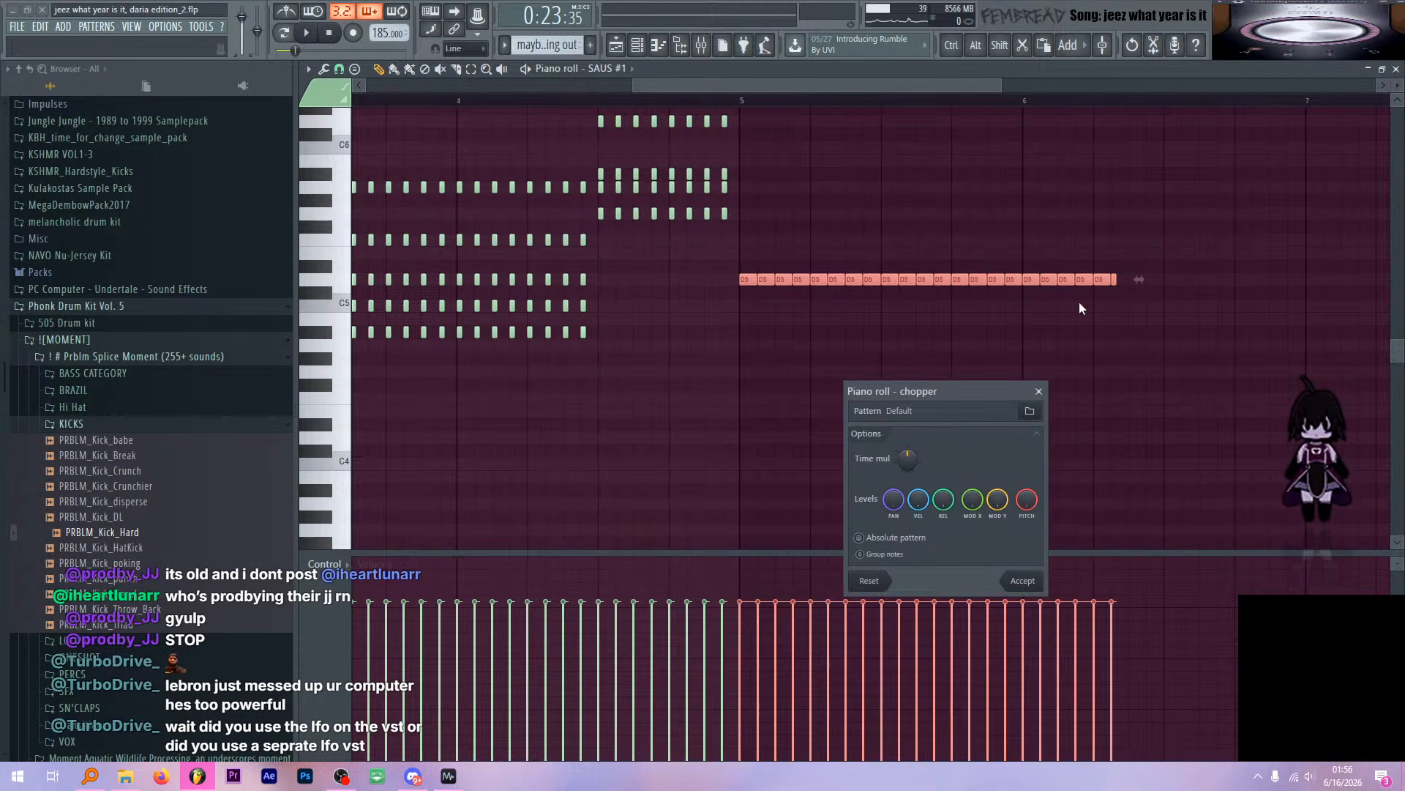
{"action": "left_click", "coordinate": [1039, 390]}
{"action": "scroll", "coordinate": [1145, 307], "scroll_direction": "down", "scroll_amount": 3}
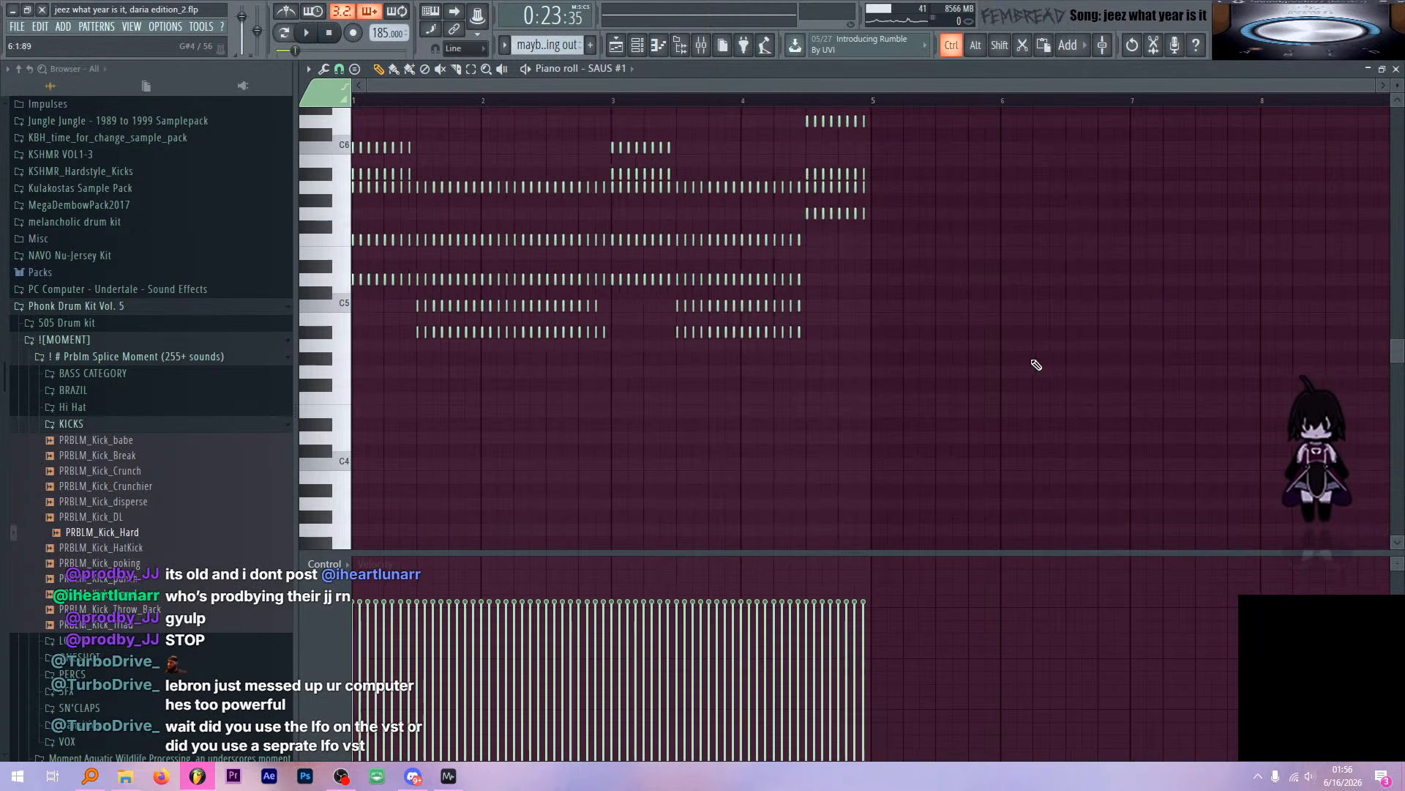
Review SAUS #1's lower-octave notes, show the channel rack, and inspect SAUS #2's Serum oscillators before closing the plugin
{"action": "scroll", "coordinate": [749, 323], "scroll_direction": "down", "scroll_amount": 10}
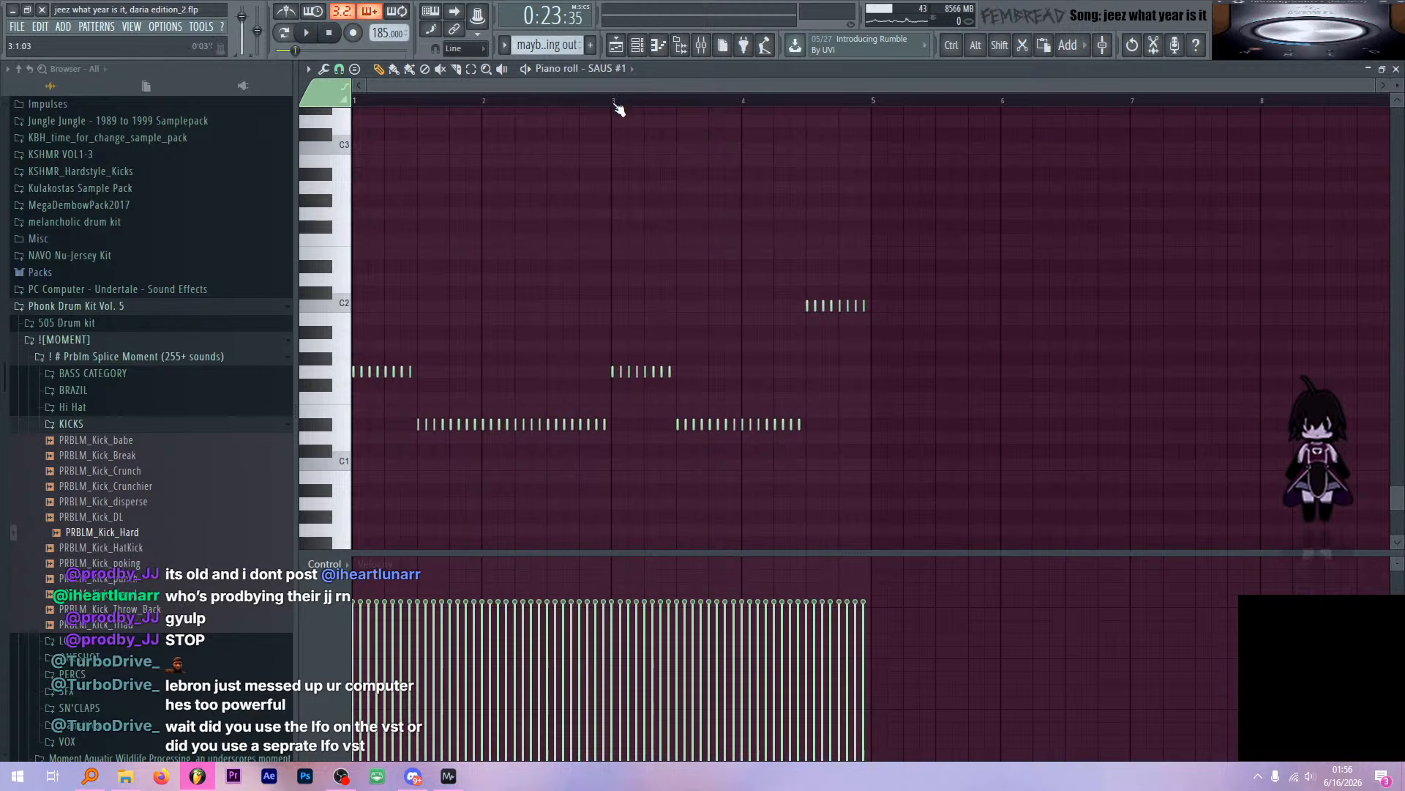
{"action": "scroll", "coordinate": [630, 102], "scroll_direction": "up", "scroll_amount": 3}
{"action": "left_click", "coordinate": [616, 45]}
{"action": "left_click", "coordinate": [620, 48]}
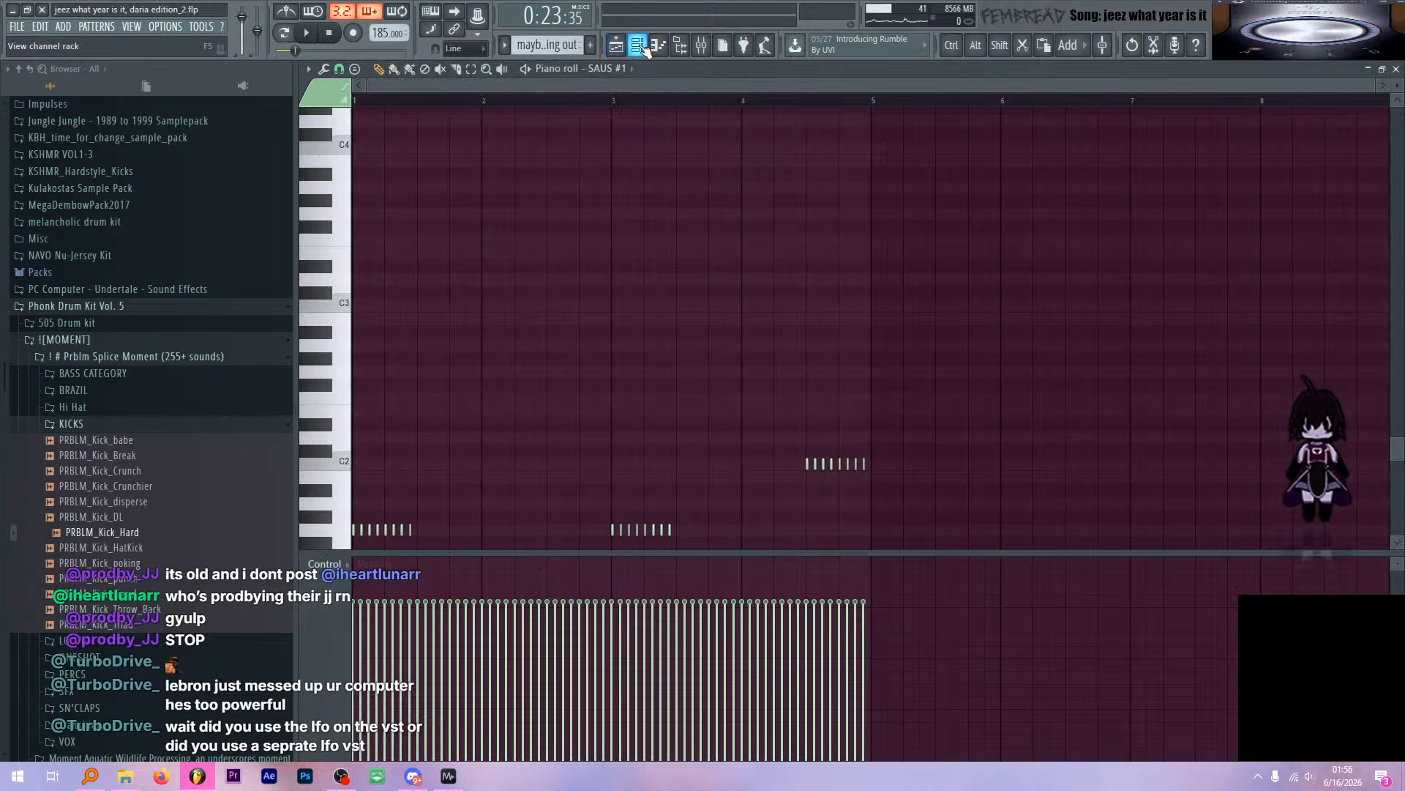
{"action": "left_click", "coordinate": [638, 48]}
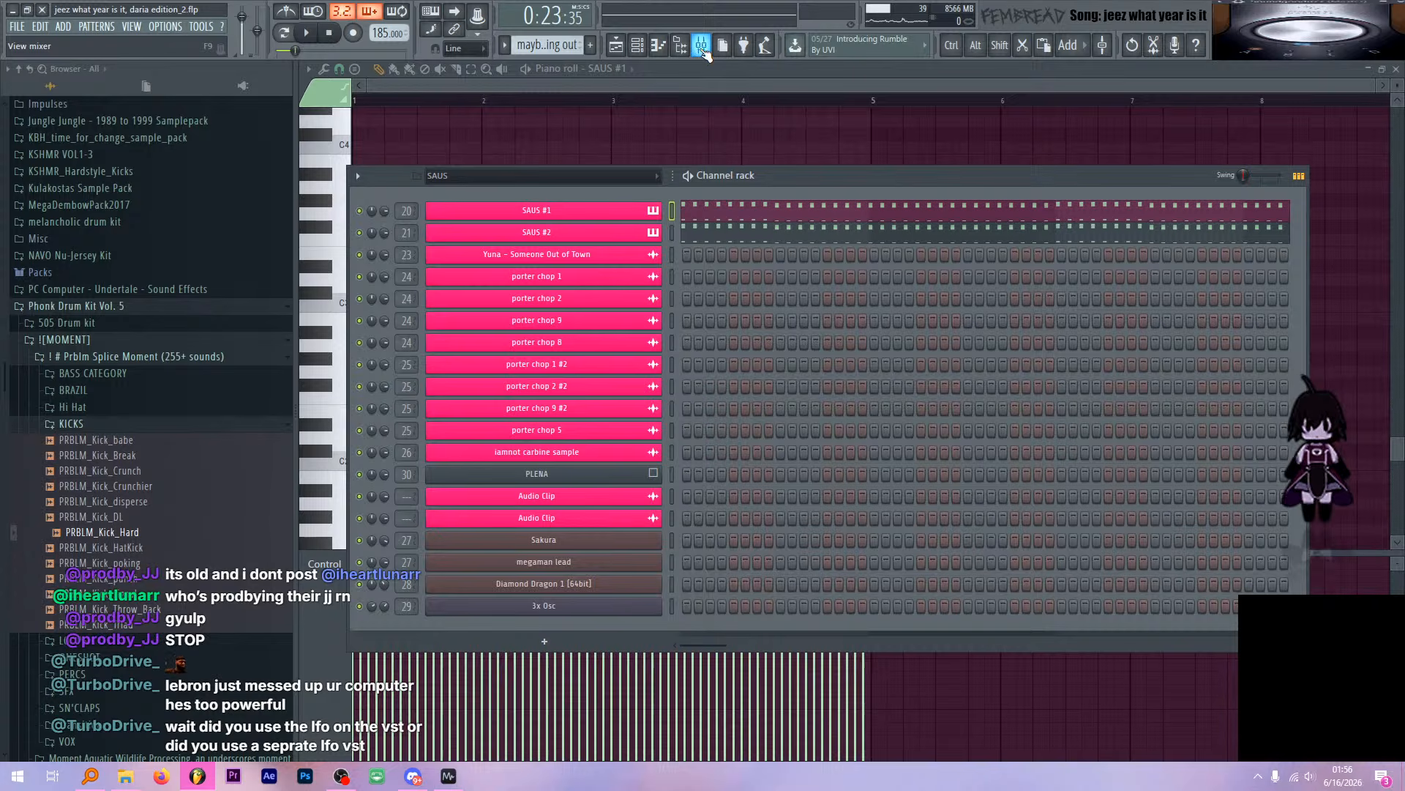
{"action": "left_click", "coordinate": [667, 234]}
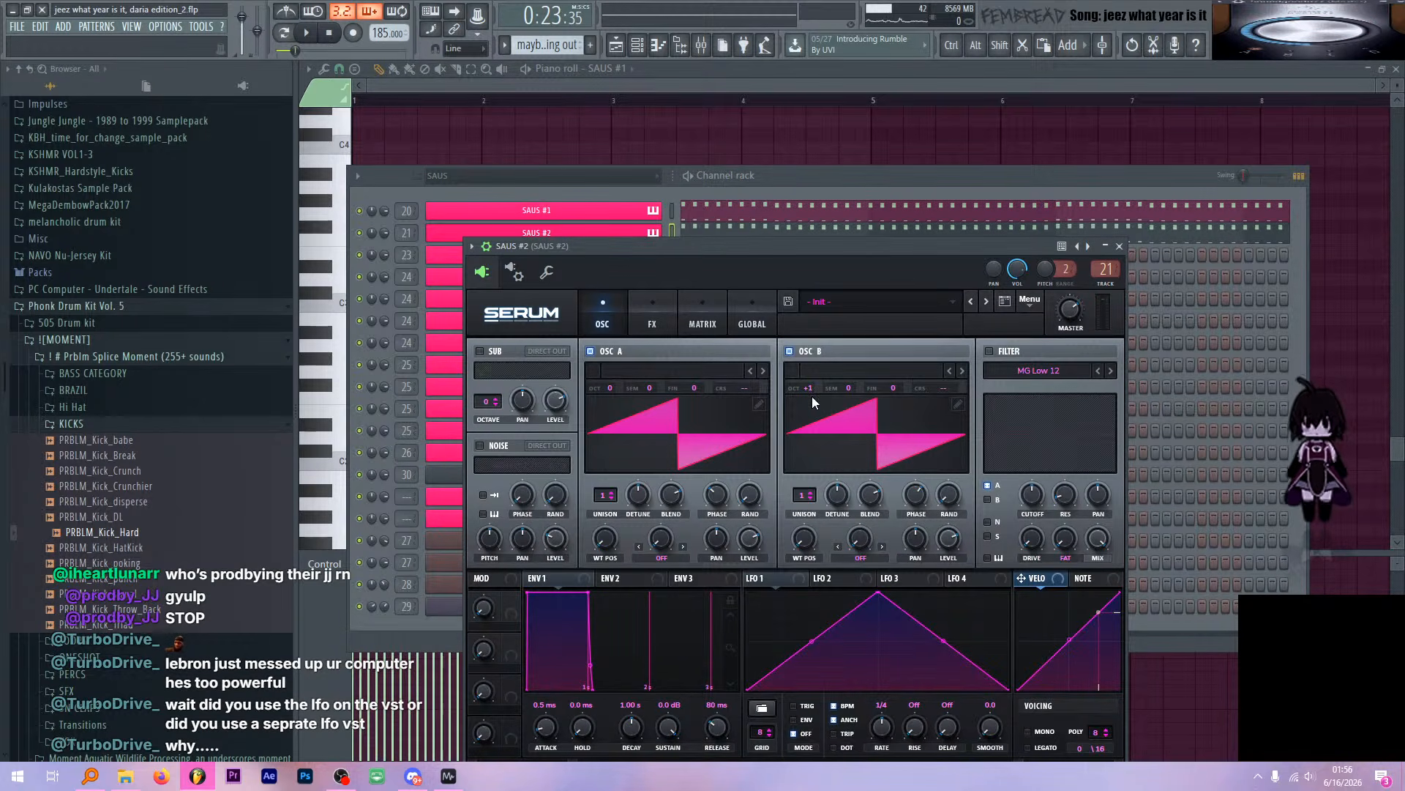
{"action": "left_click_drag", "start_coordinate": [757, 253], "coordinate": [739, 151]}
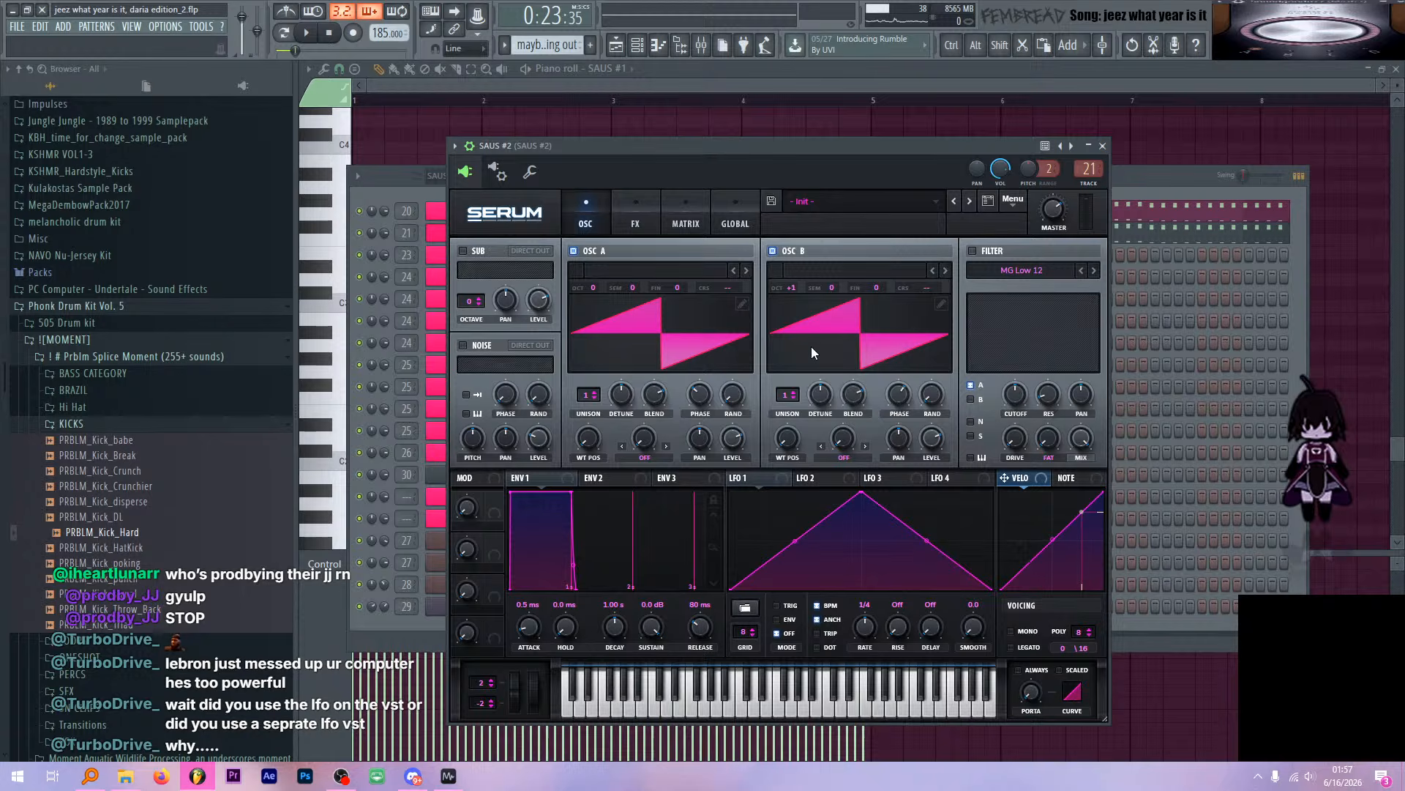
{"action": "left_click", "coordinate": [1103, 146]}
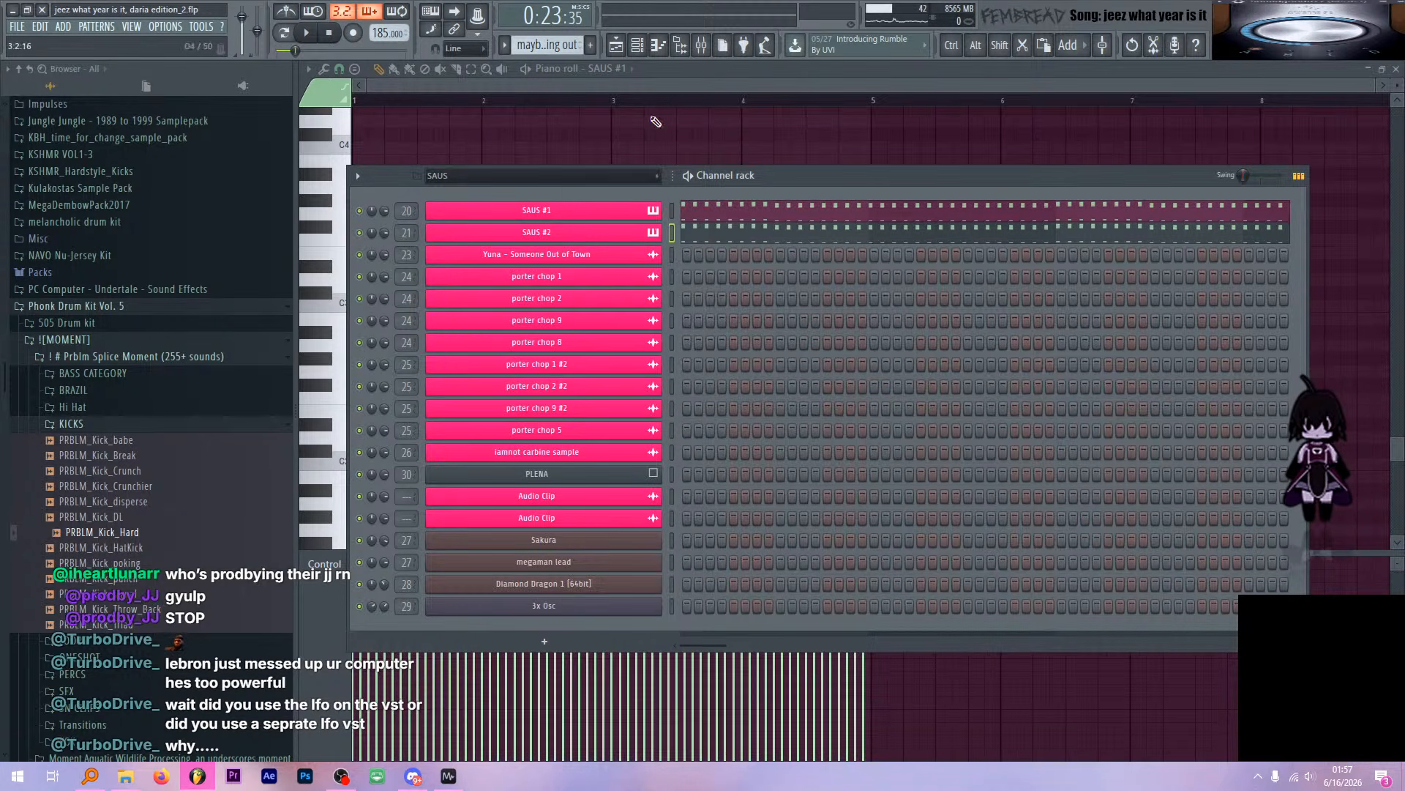
Show the mixer, solo the SAUS #1 track and play it briefly
{"action": "left_click", "coordinate": [701, 46]}
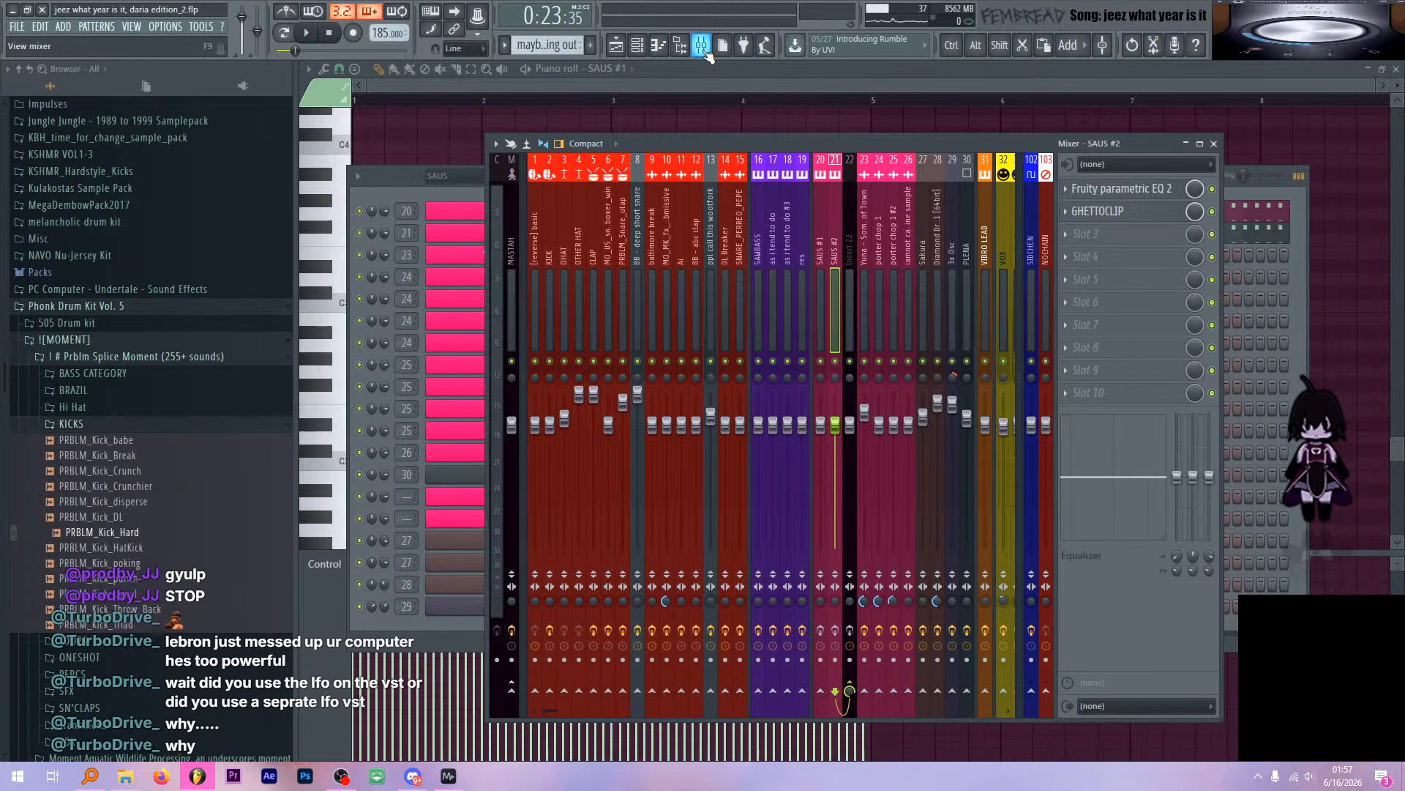
{"action": "left_click", "coordinate": [828, 226]}
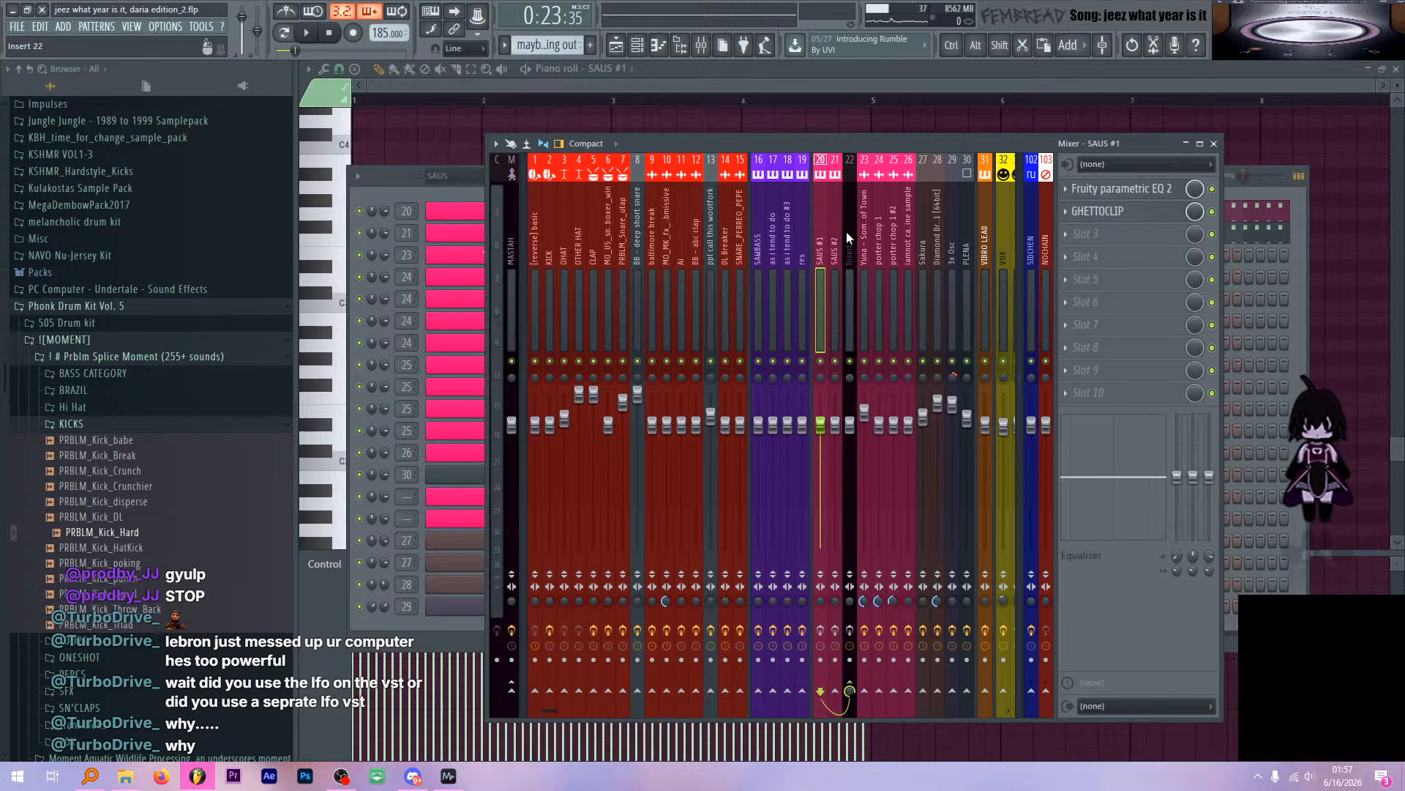
{"action": "left_click", "coordinate": [846, 231]}
{"action": "left_click", "coordinate": [830, 230]}
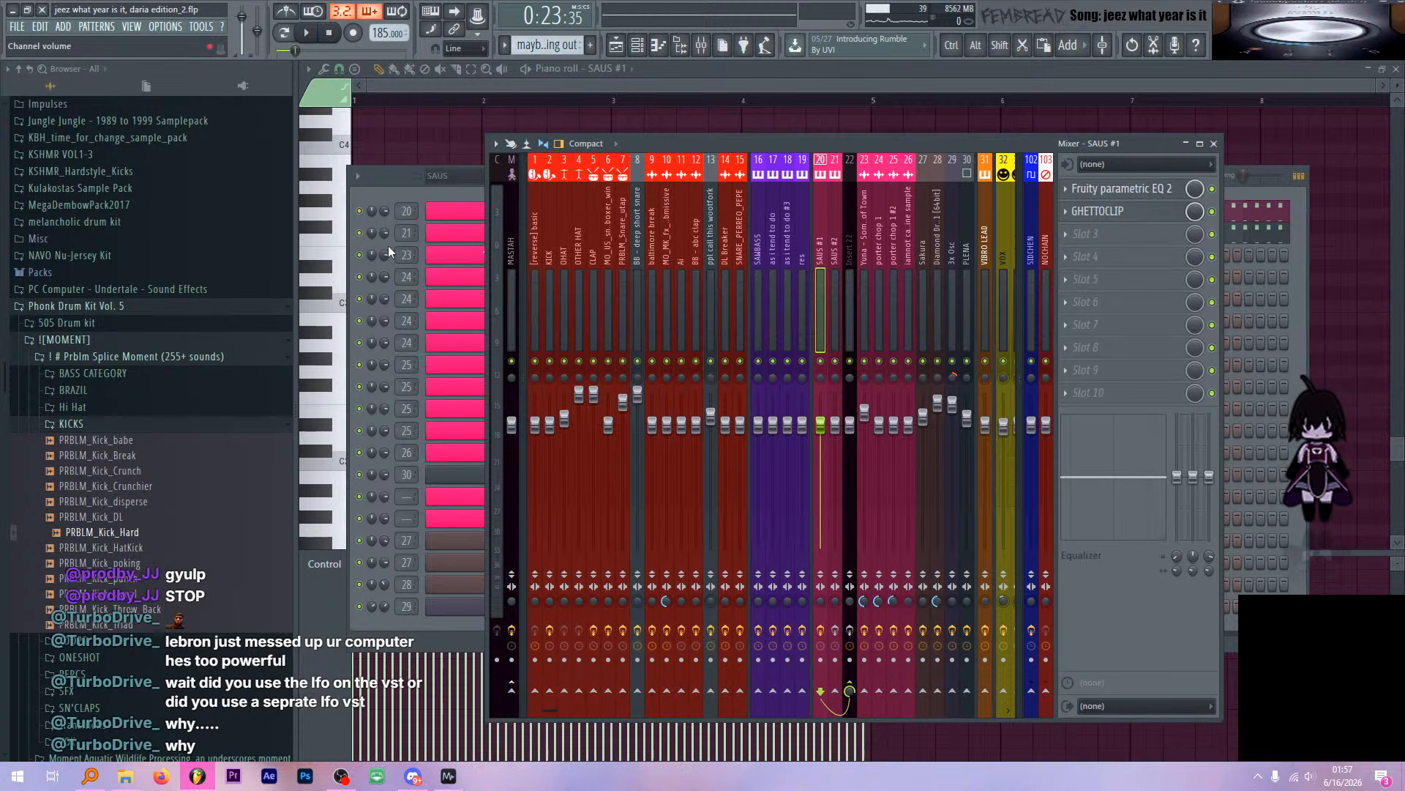
{"action": "left_click", "coordinate": [820, 241]}
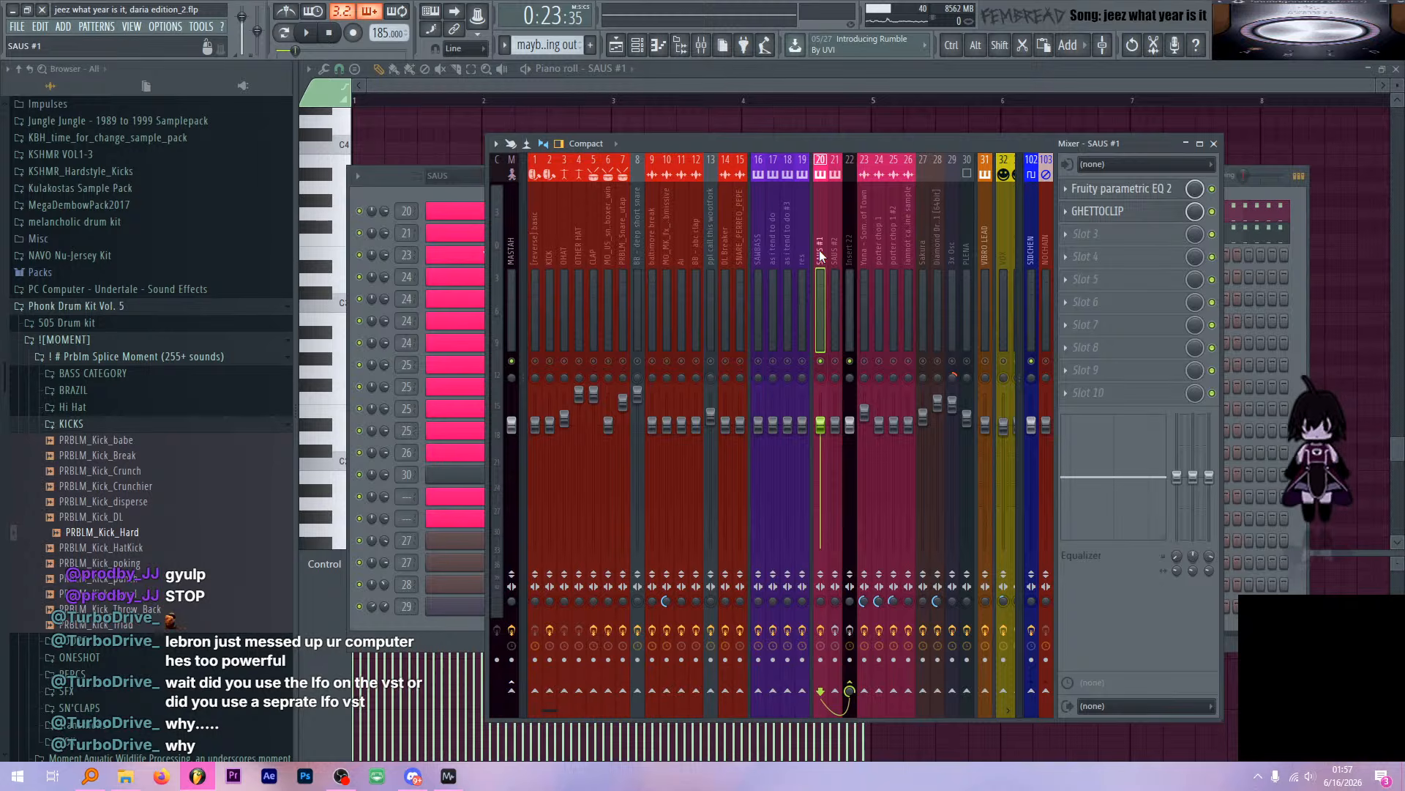
{"action": "key", "text": "space"}
{"action": "key", "text": "space"}
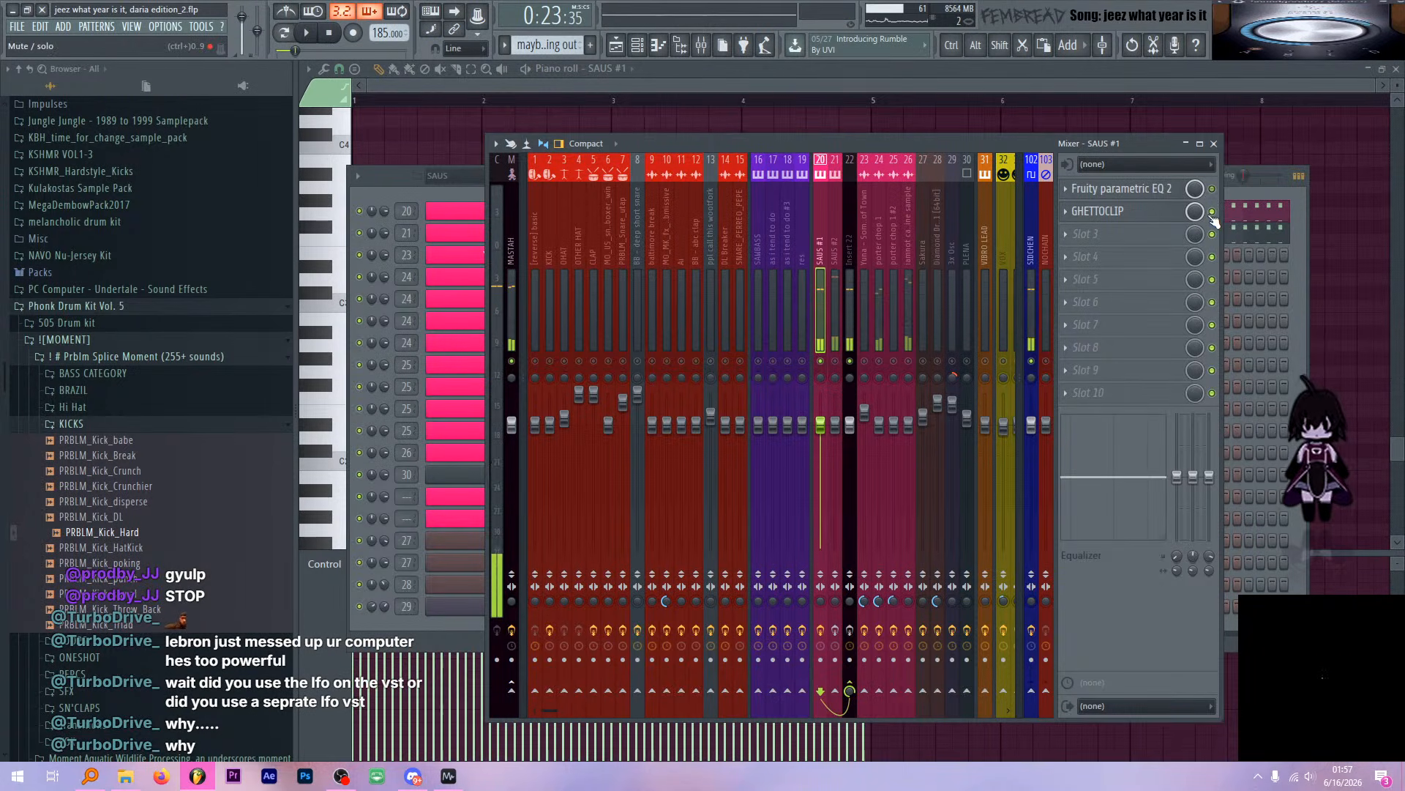
Bypass GHETTOCLIP on SAUS #1 and examine its Fruity parametric EQ 2 curve during playback, closing the EQ when finished
{"action": "left_click", "coordinate": [1212, 213]}
{"action": "left_click", "coordinate": [1173, 190]}
{"action": "left_click", "coordinate": [1175, 191]}
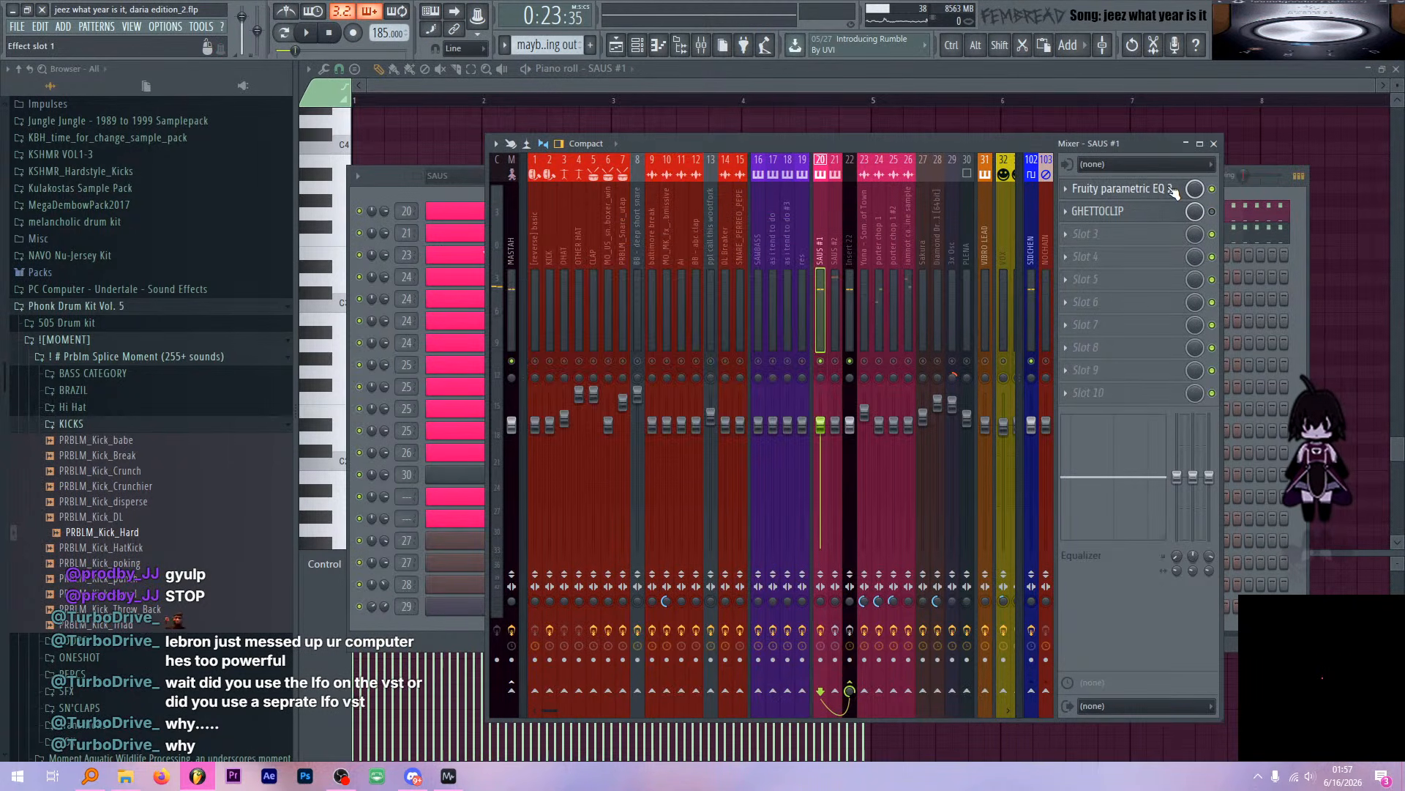
{"action": "left_click", "coordinate": [1174, 192]}
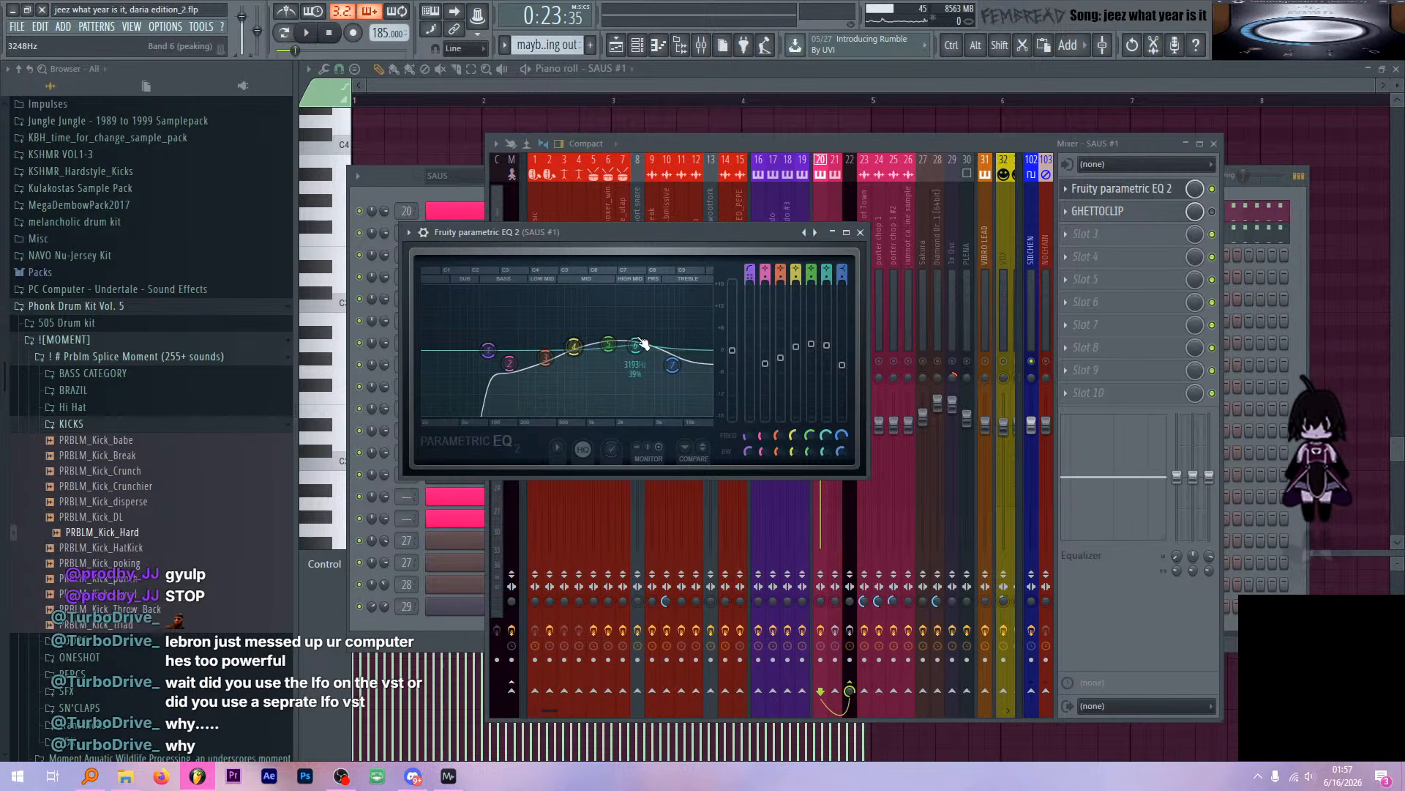
{"action": "left_click_drag", "start_coordinate": [686, 243], "coordinate": [675, 243]}
{"action": "key", "text": "space"}
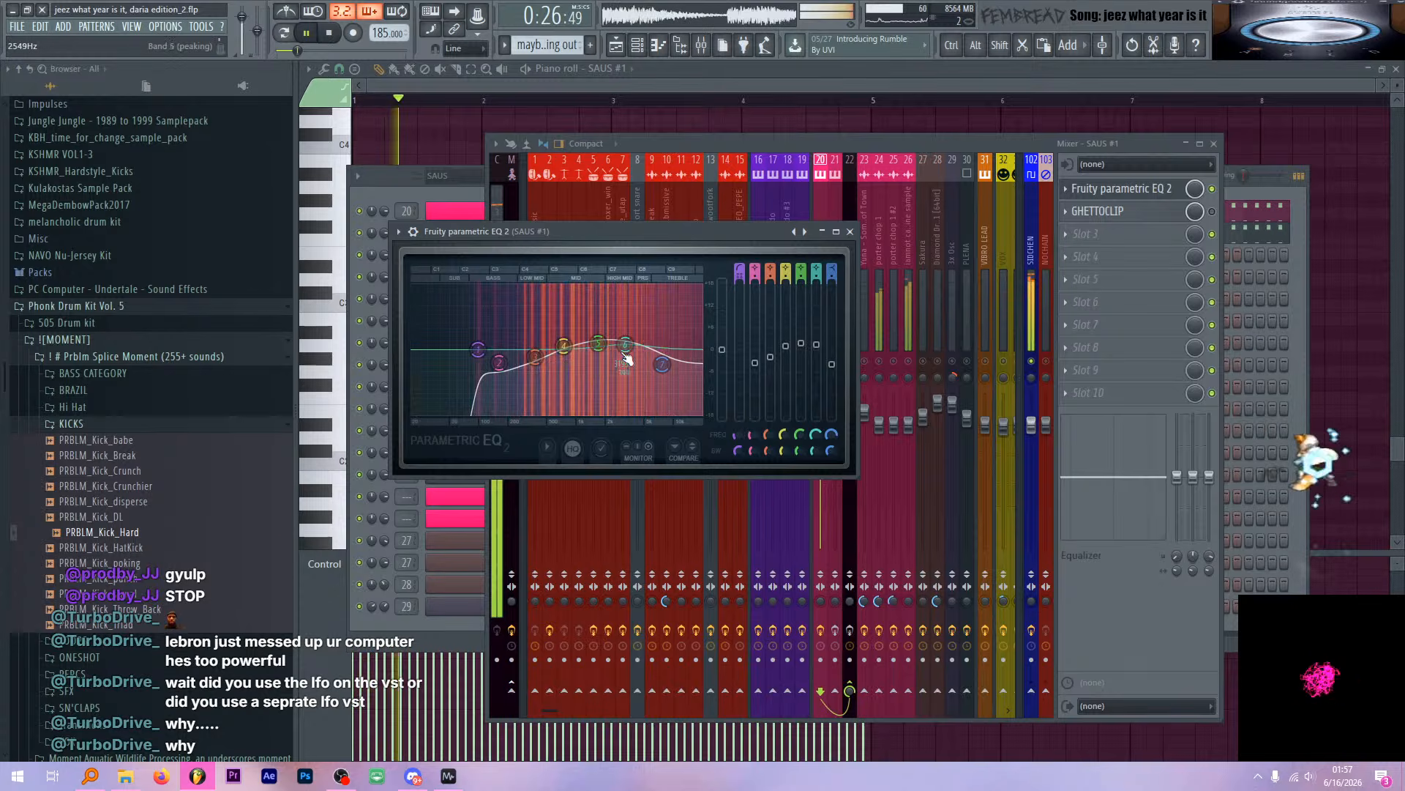
{"action": "key", "text": "space"}
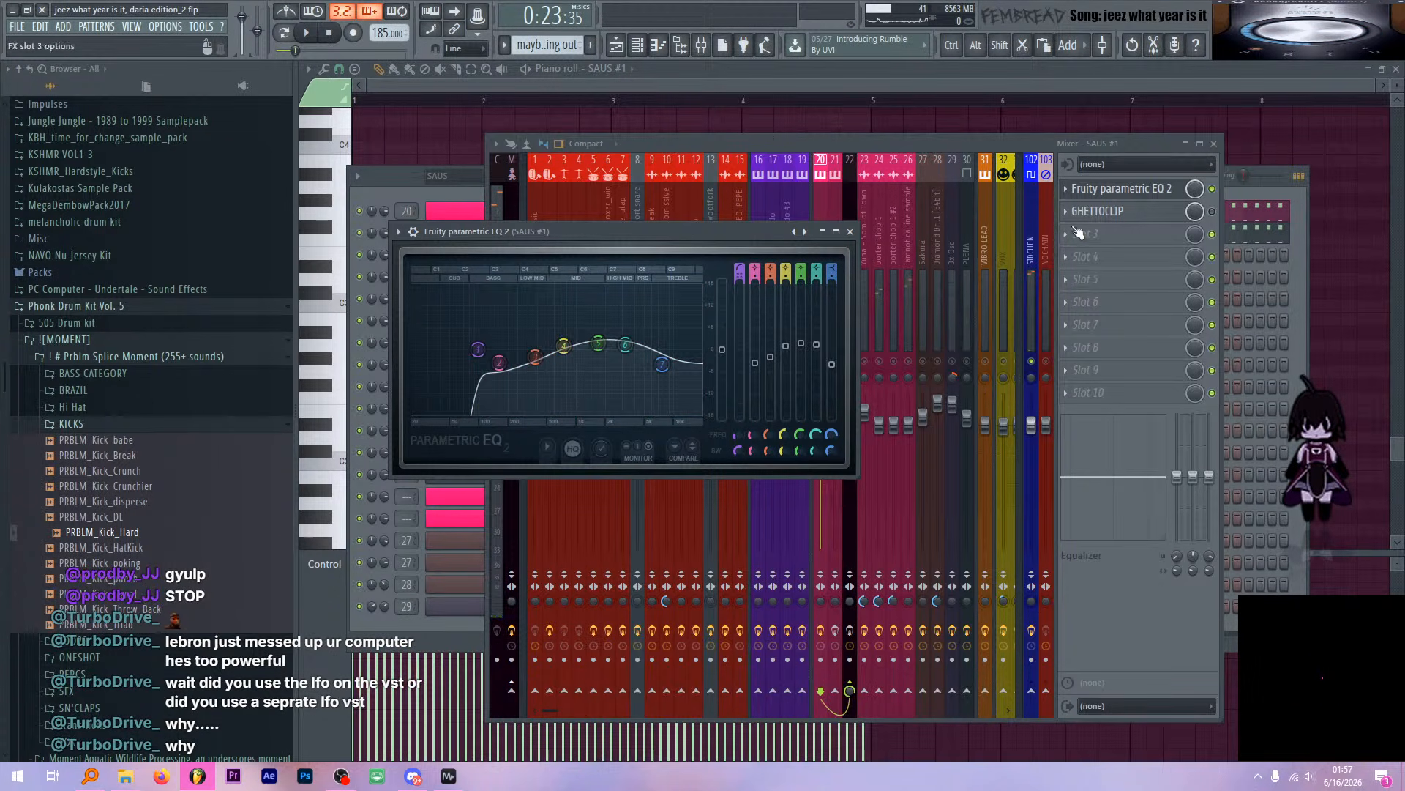
{"action": "left_click", "coordinate": [1138, 193]}
{"action": "left_click", "coordinate": [1138, 192]}
{"action": "left_click", "coordinate": [1138, 192]}
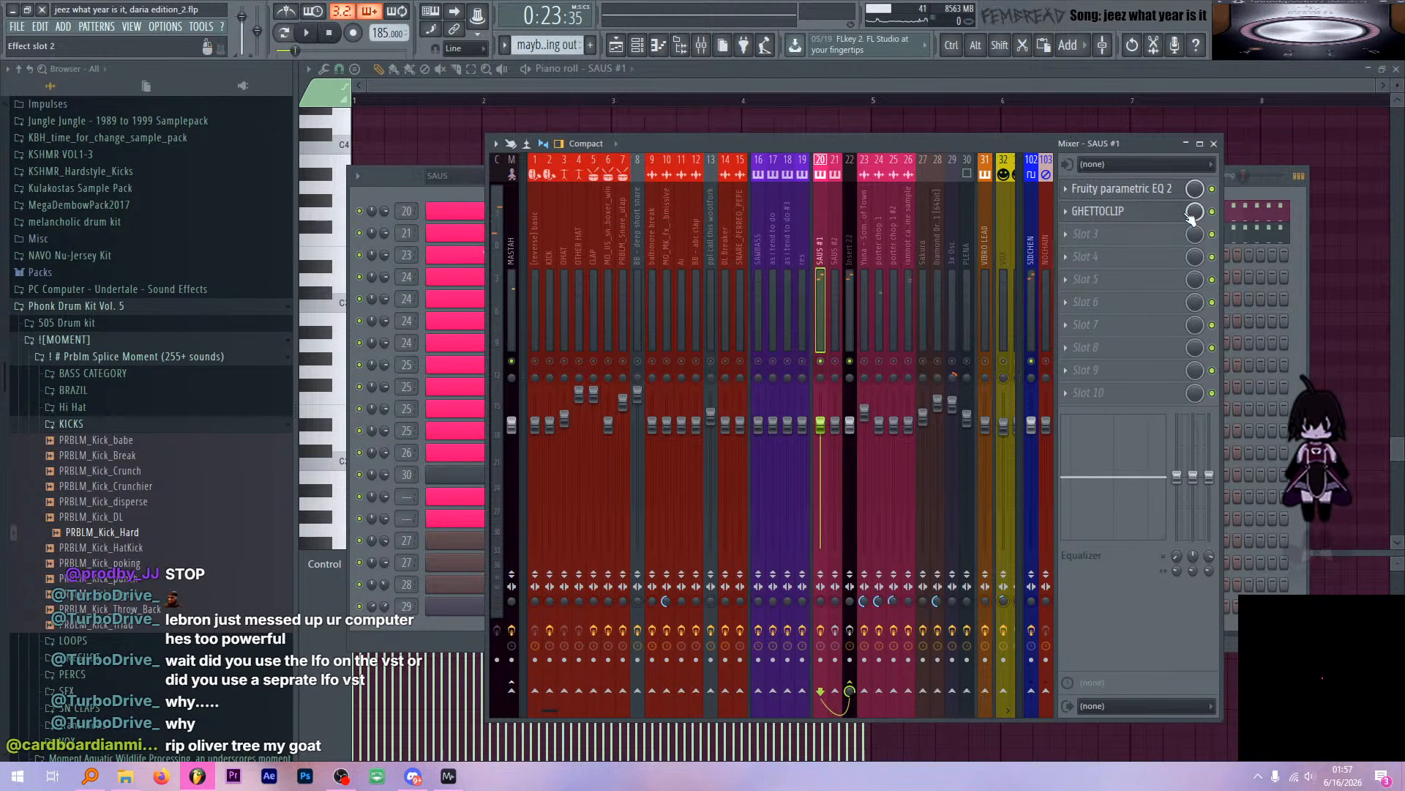
Play SAUS #1 with GHETTOCLIP enabled and its window open, watching the clipped waveform, and close the plugin
{"action": "left_click", "coordinate": [1128, 188]}
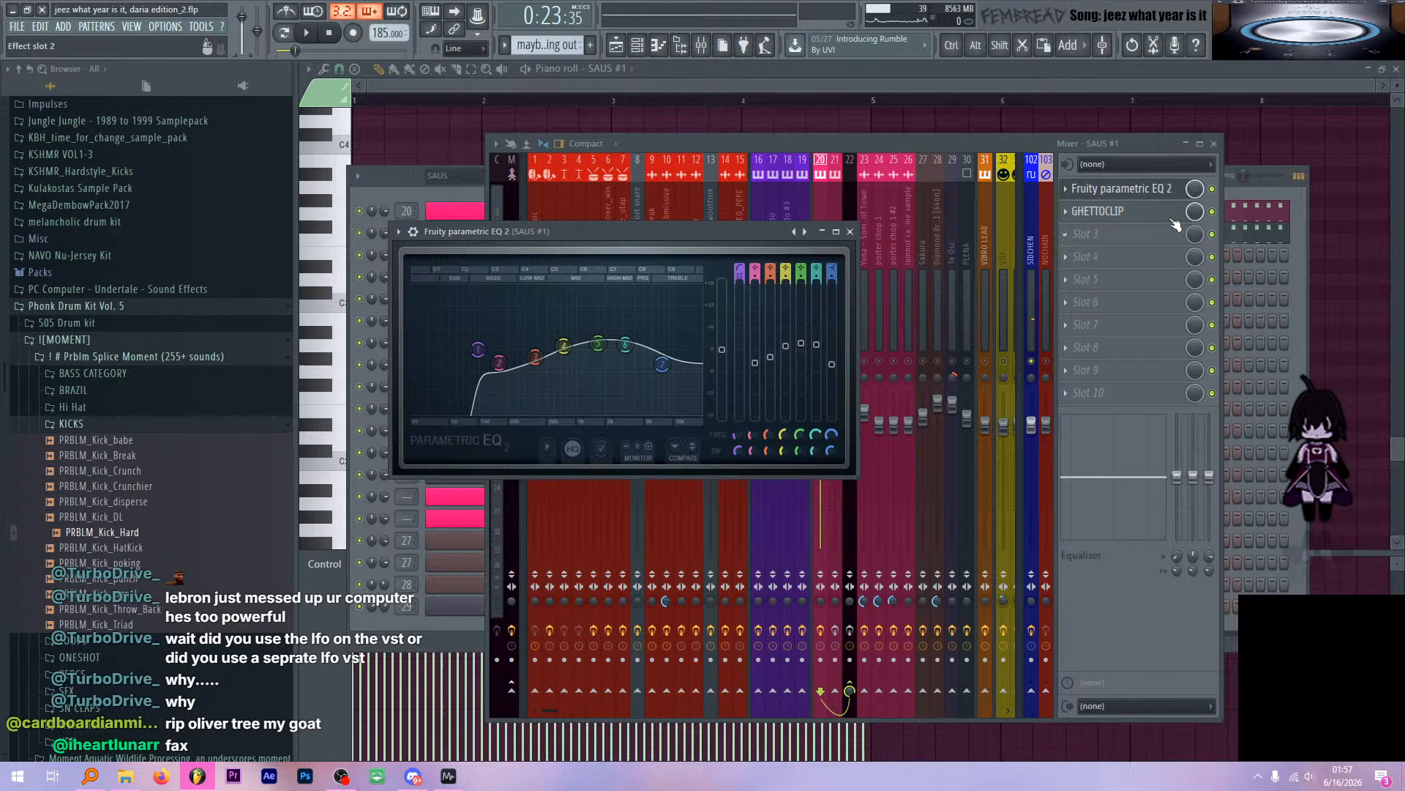
{"action": "left_click", "coordinate": [1164, 213]}
{"action": "key", "text": "space"}
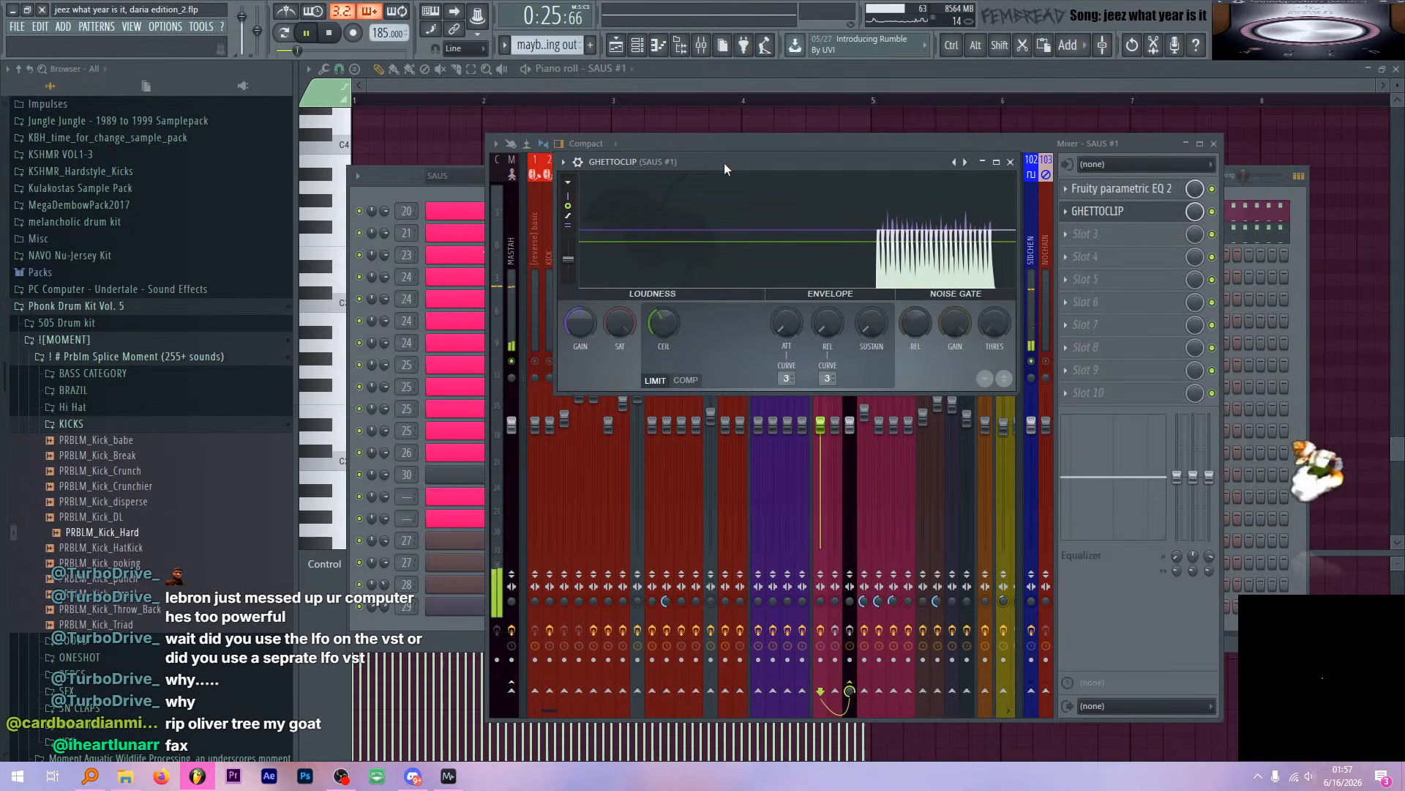
{"action": "left_click", "coordinate": [1010, 161]}
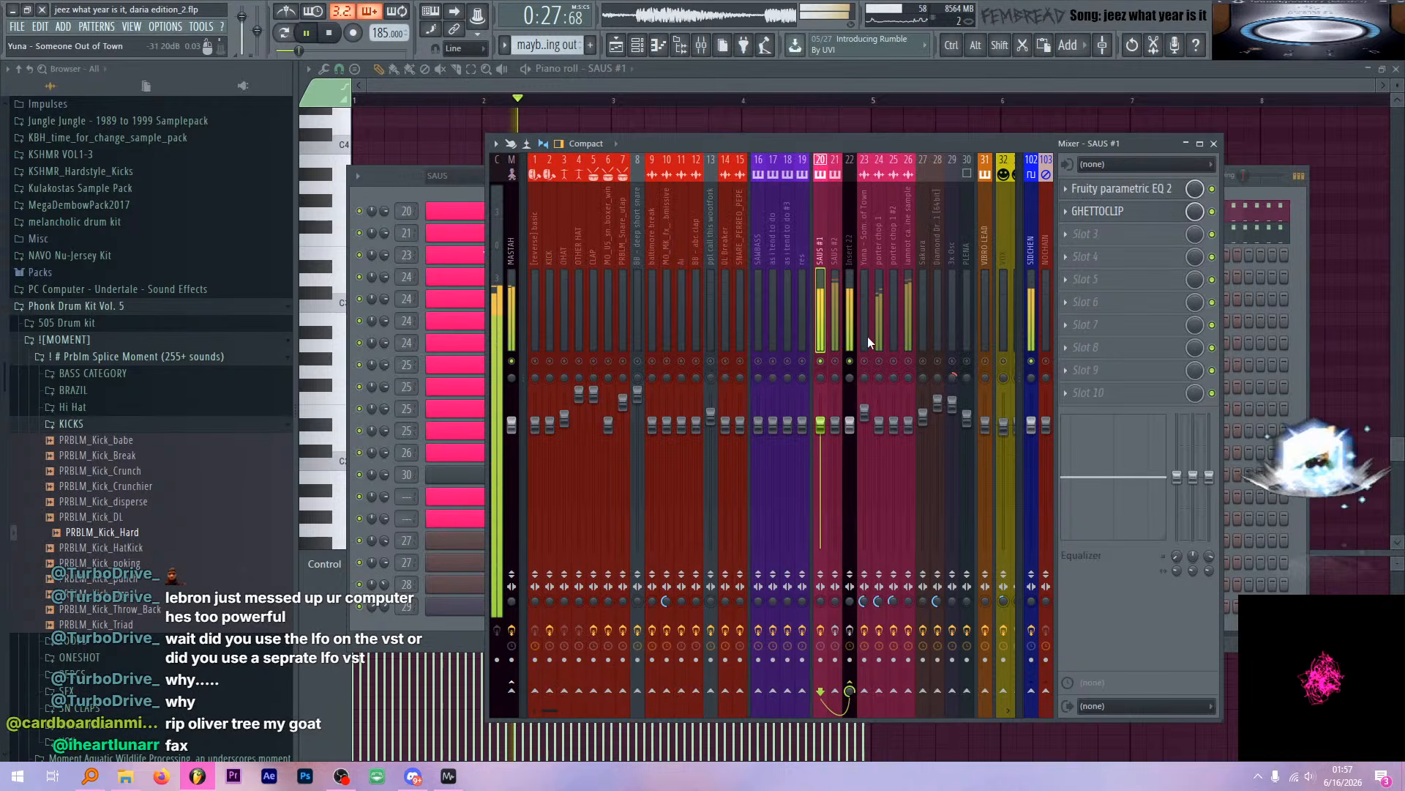
{"action": "key", "text": "space"}
Open GHETTOCLIP on the Insert 22 bus for a quick look and close it again
{"action": "left_click", "coordinate": [853, 282]}
{"action": "left_click", "coordinate": [1098, 189]}
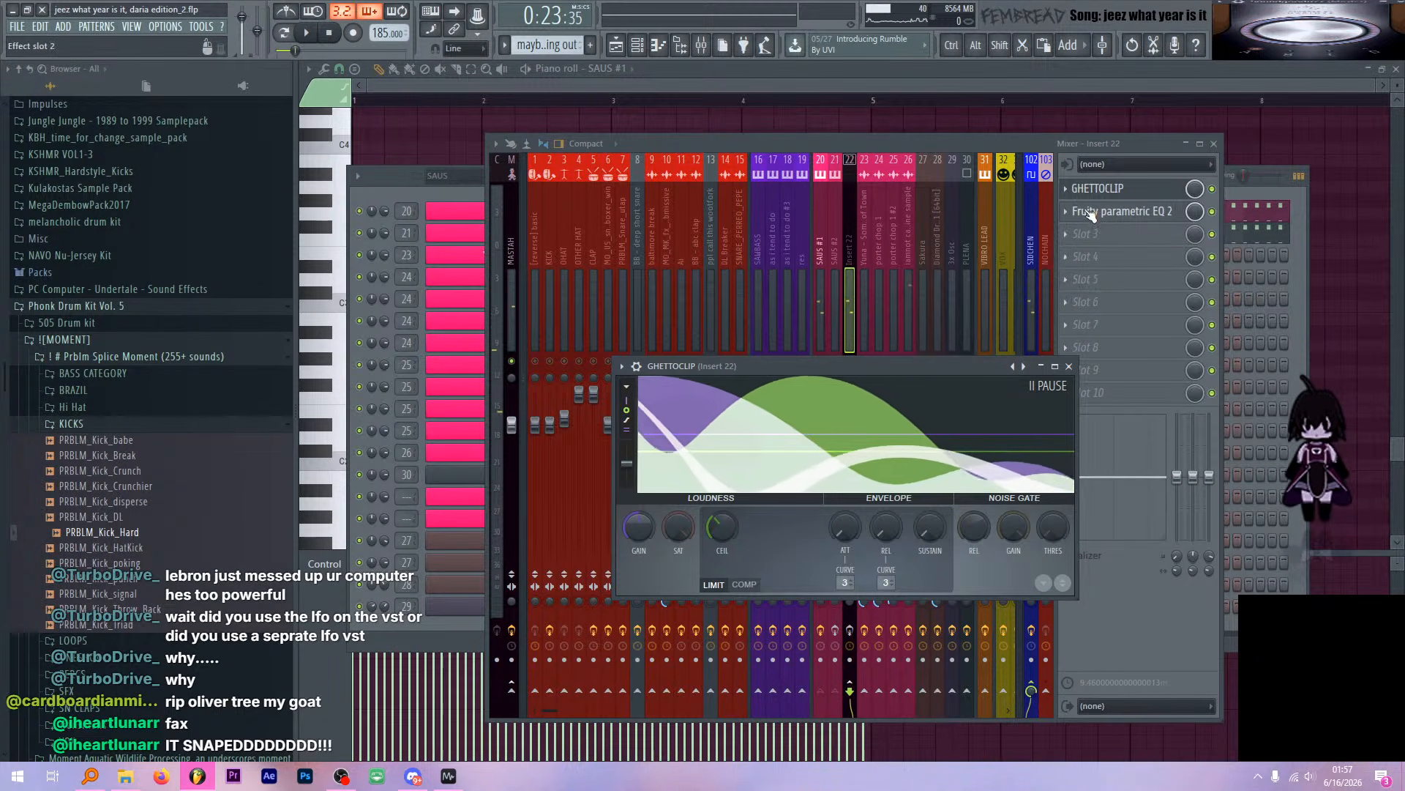
{"action": "left_click", "coordinate": [1120, 189]}
Solo the SAUS #2 track and examine its Fruity parametric EQ 2 curve, starting playback before closing the EQ
{"action": "left_click", "coordinate": [820, 257]}
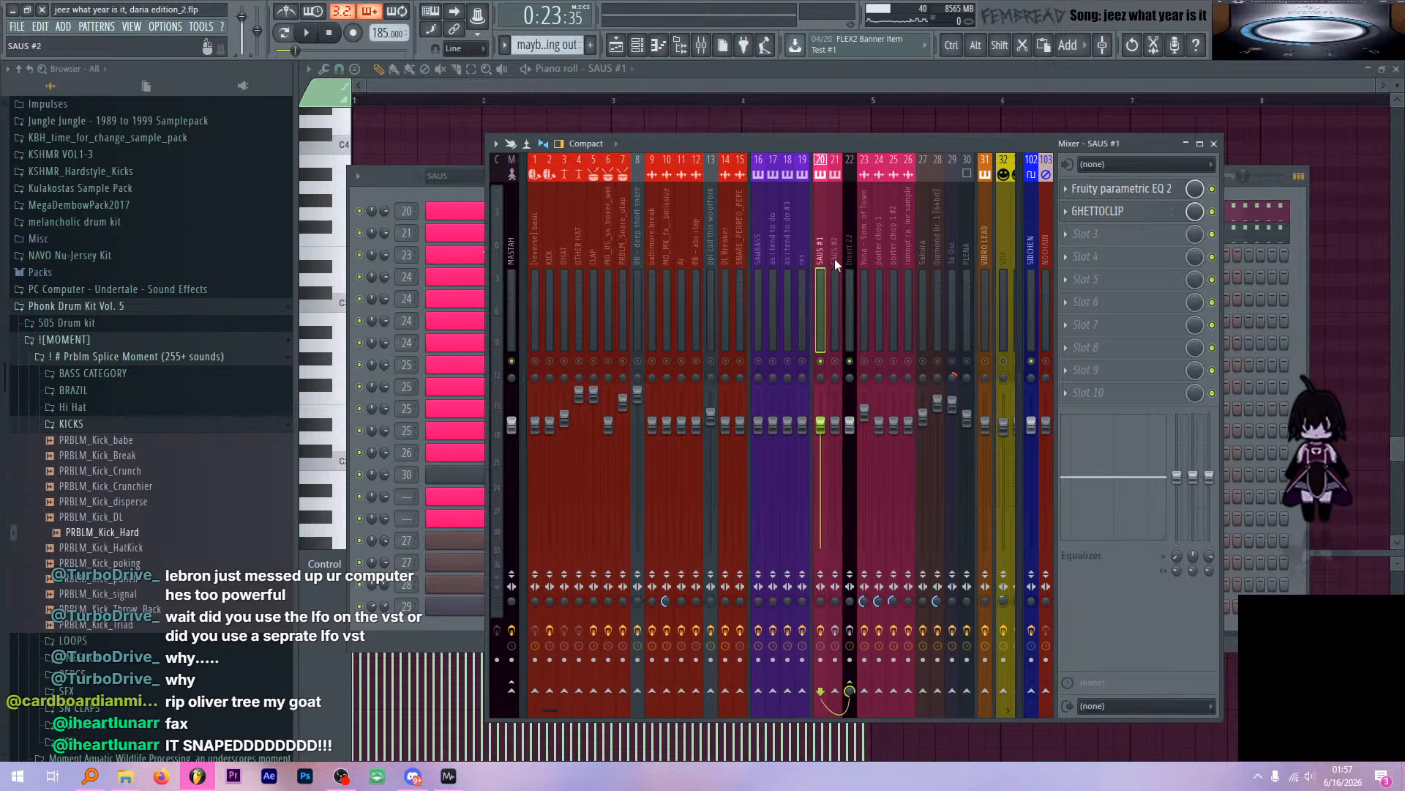
{"action": "left_click", "coordinate": [836, 376]}
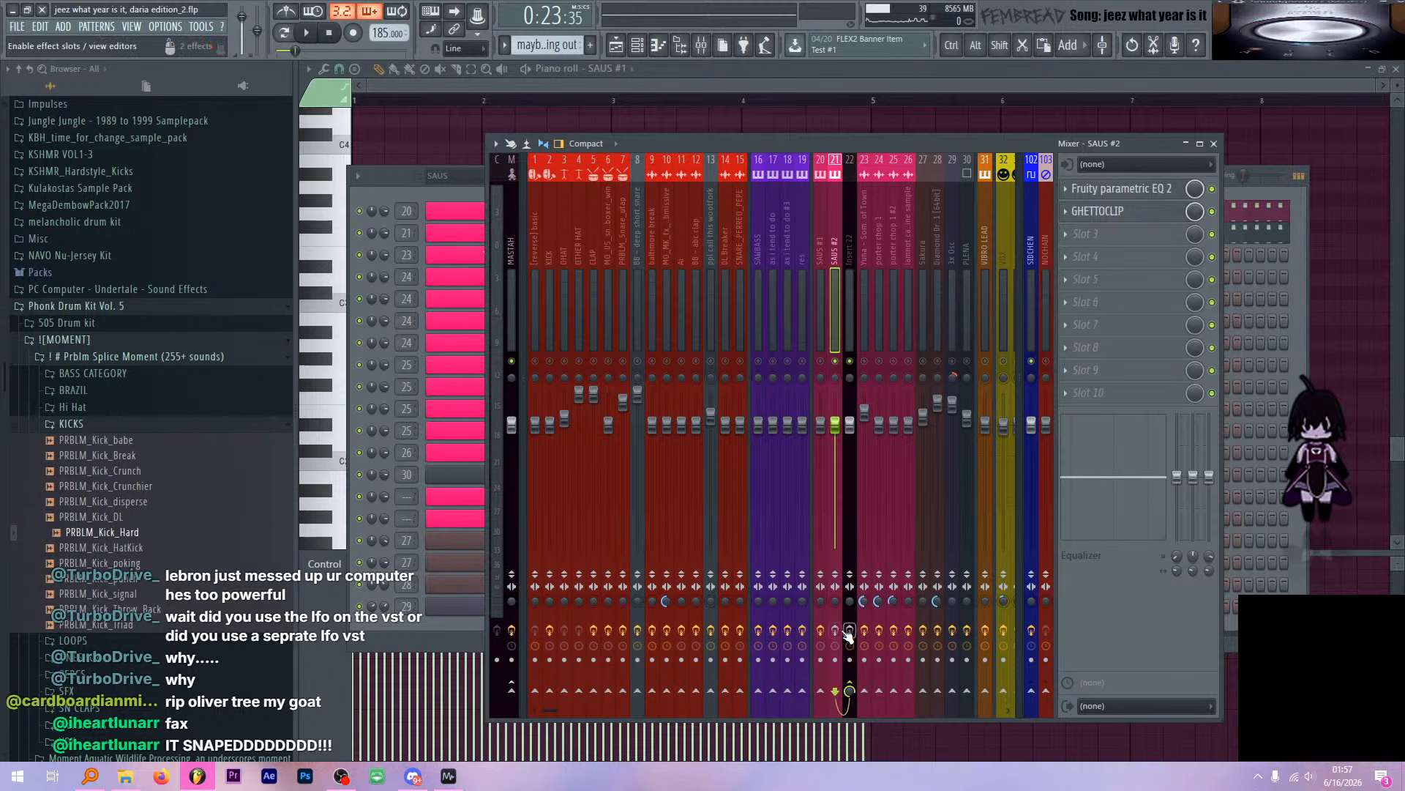
{"action": "left_click", "coordinate": [1120, 189]}
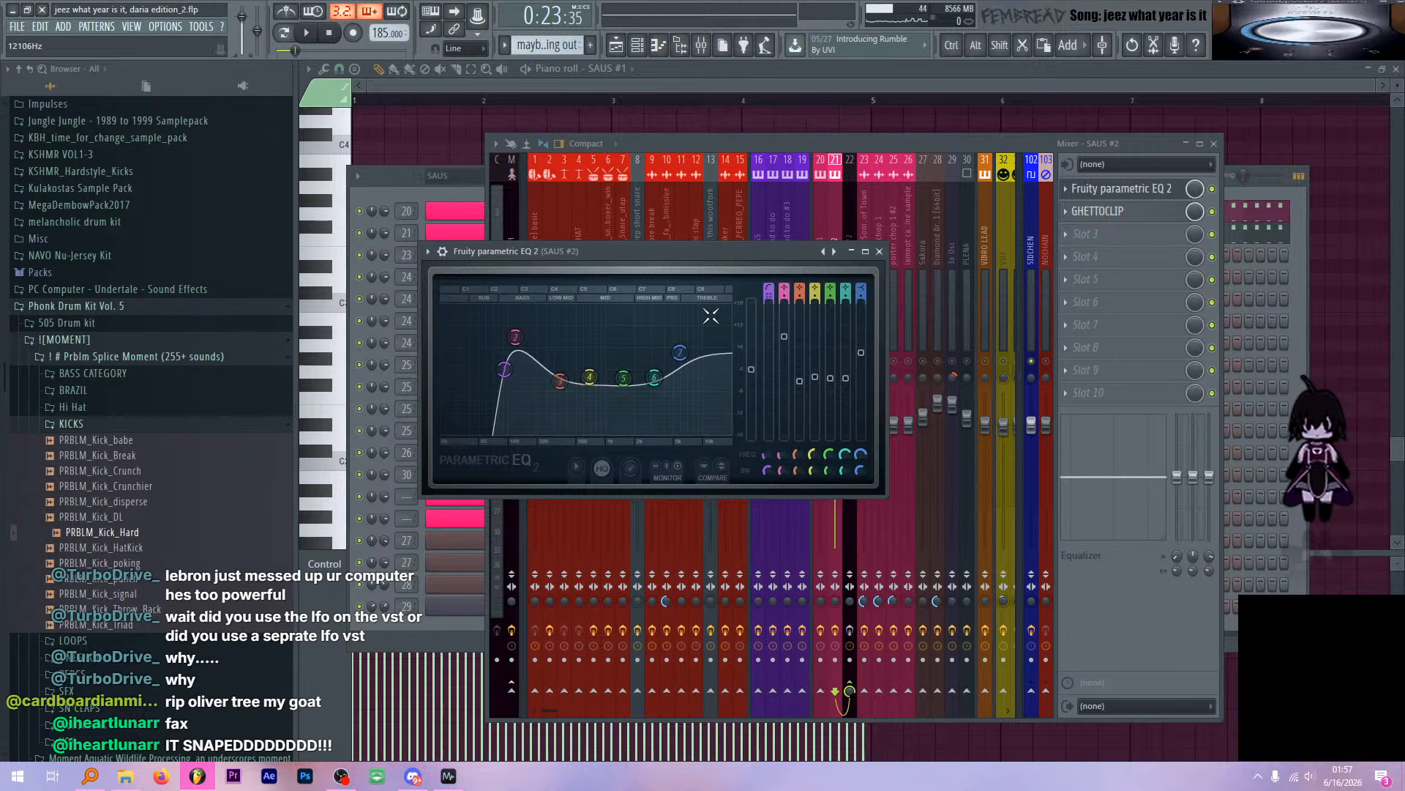
{"action": "left_click_drag", "start_coordinate": [752, 248], "coordinate": [763, 281]}
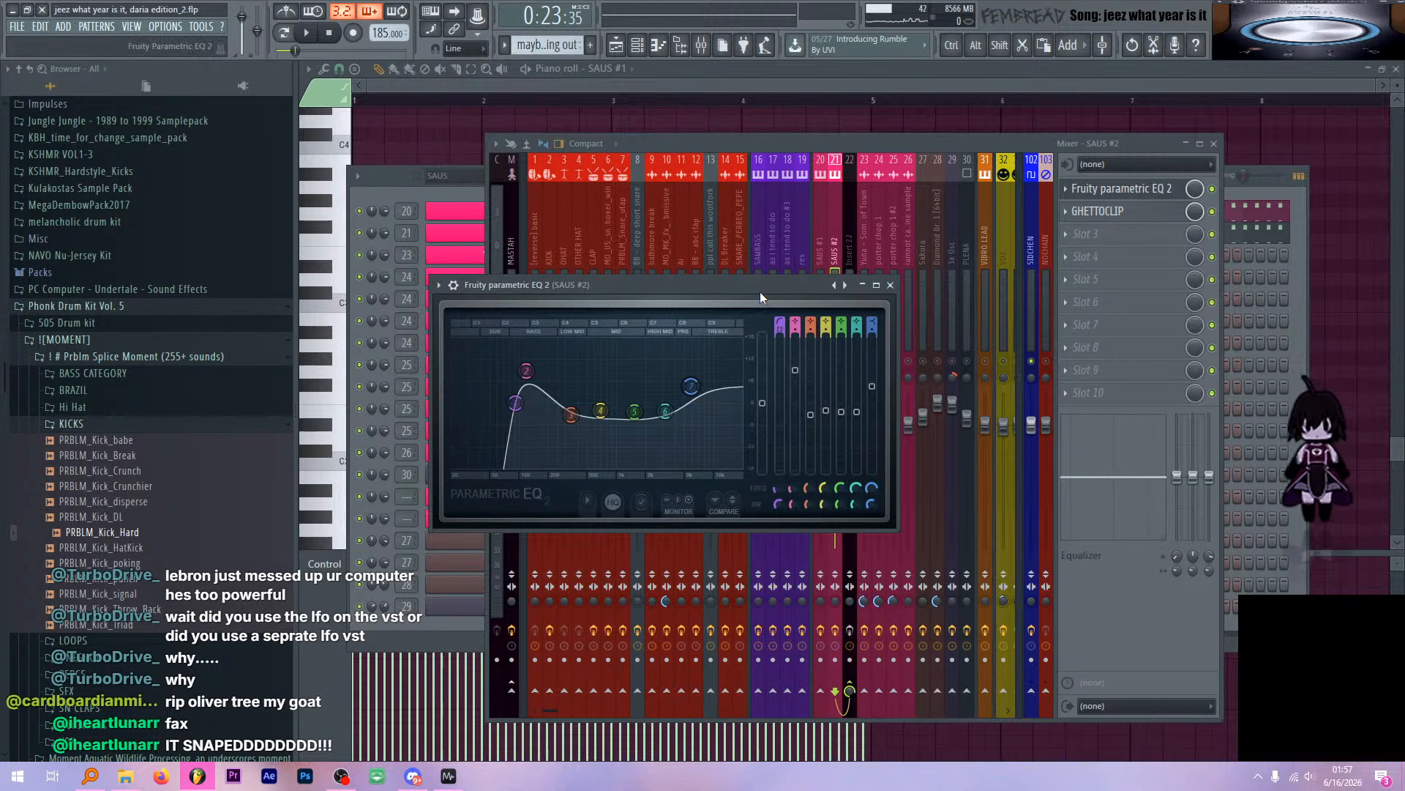
{"action": "key", "text": "space"}
{"action": "left_click", "coordinate": [890, 285]}
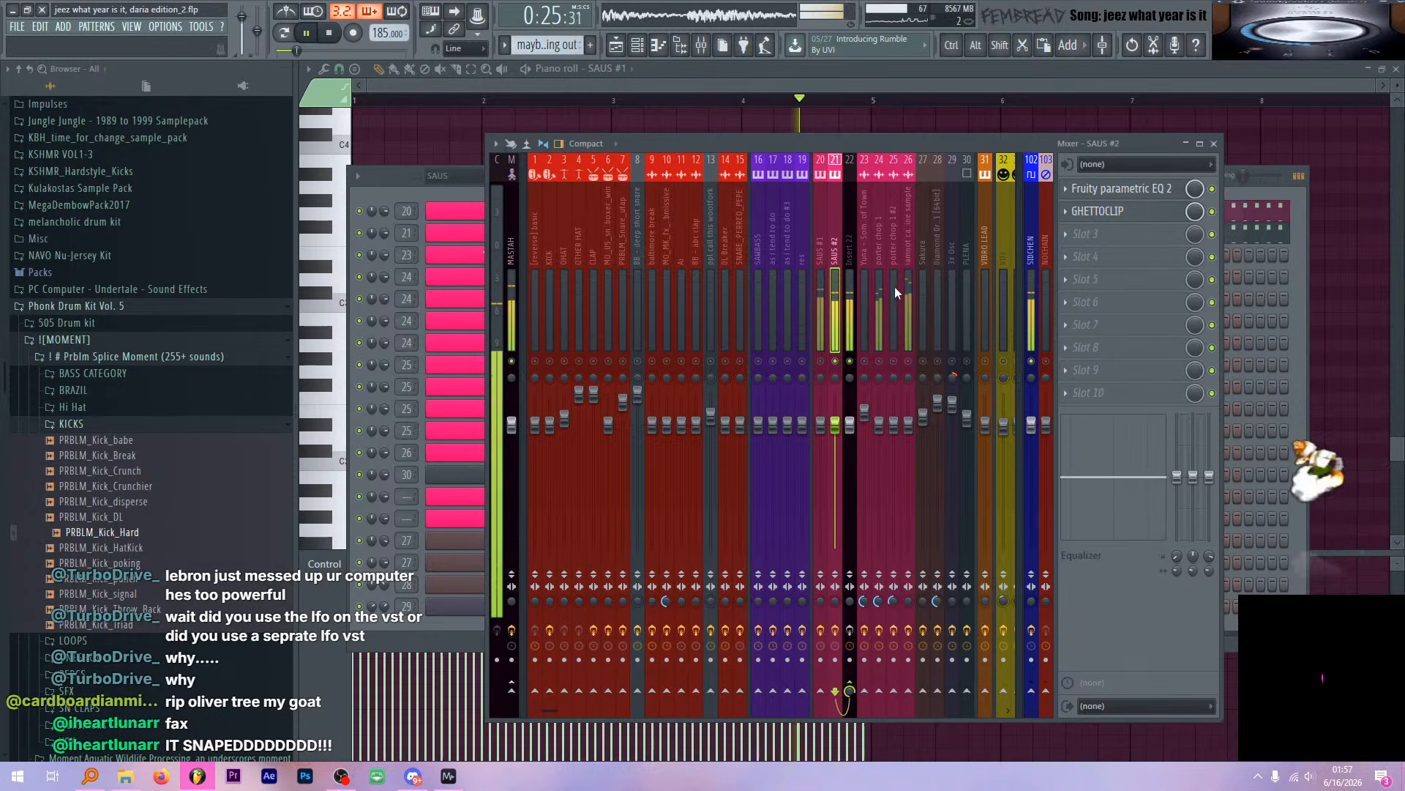
Inspect GHETTOCLIP on SAUS #2 during playback, compare the sound with it bypassed and re-enabled, and stop playback
{"action": "left_click", "coordinate": [1171, 211]}
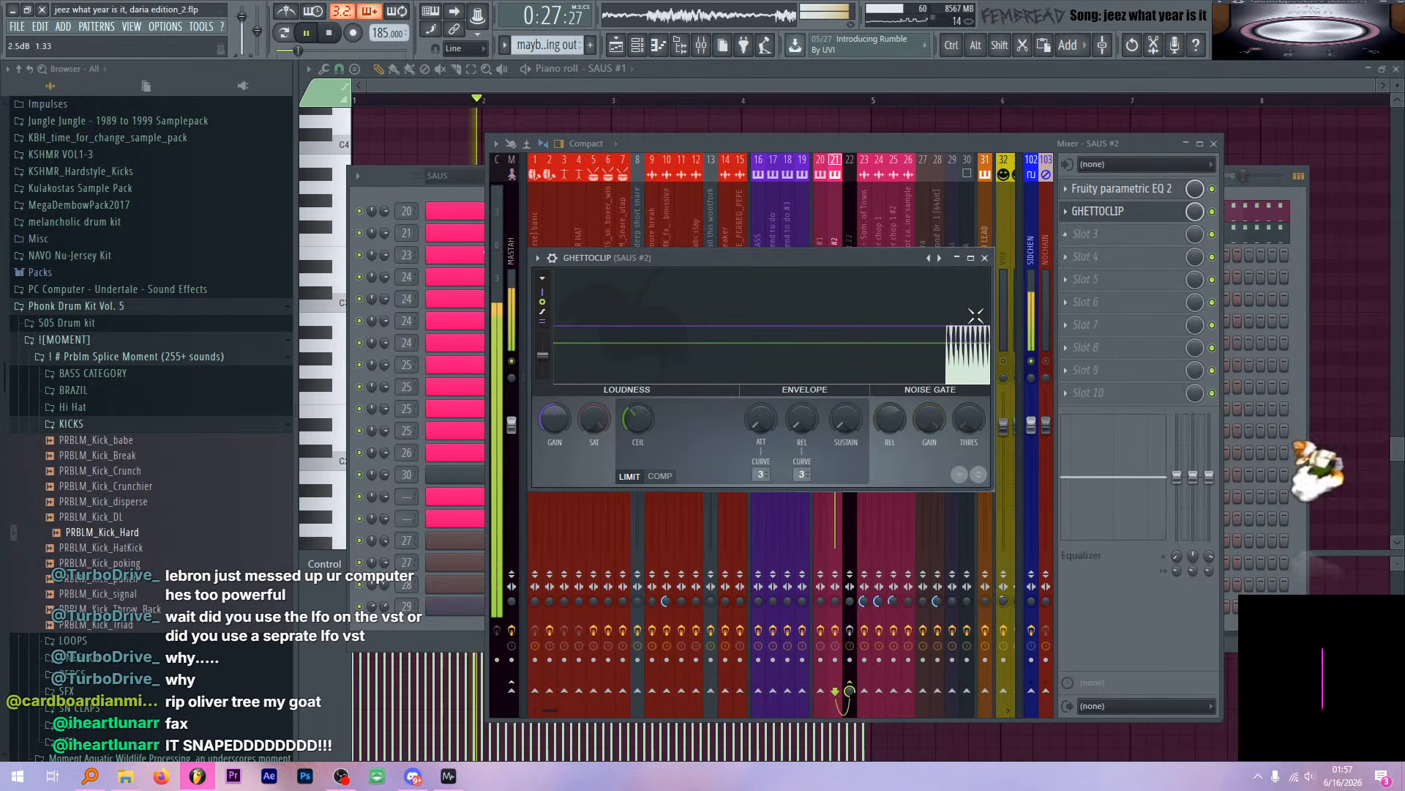
{"action": "left_click", "coordinate": [1213, 212]}
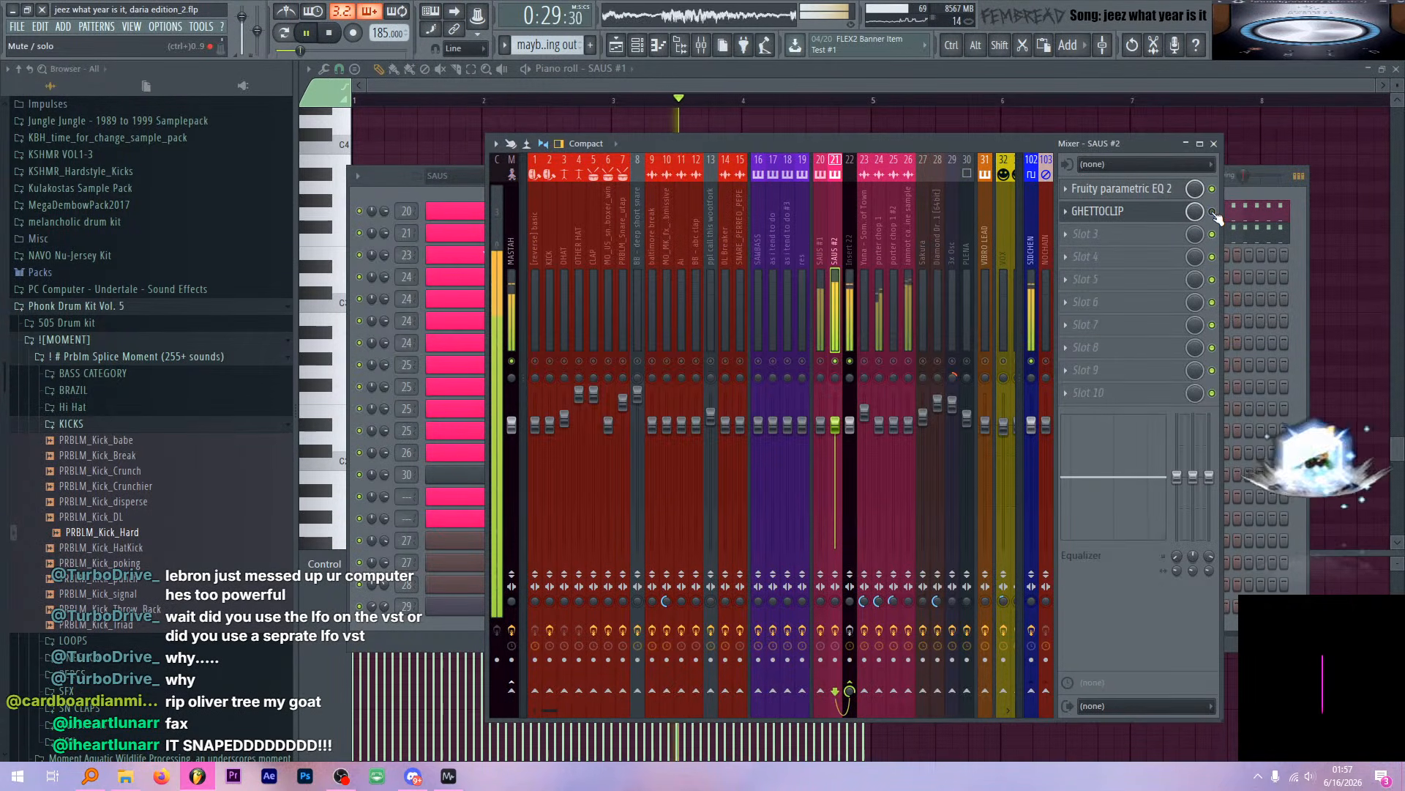
{"action": "left_click", "coordinate": [1213, 212]}
{"action": "key", "text": "space"}
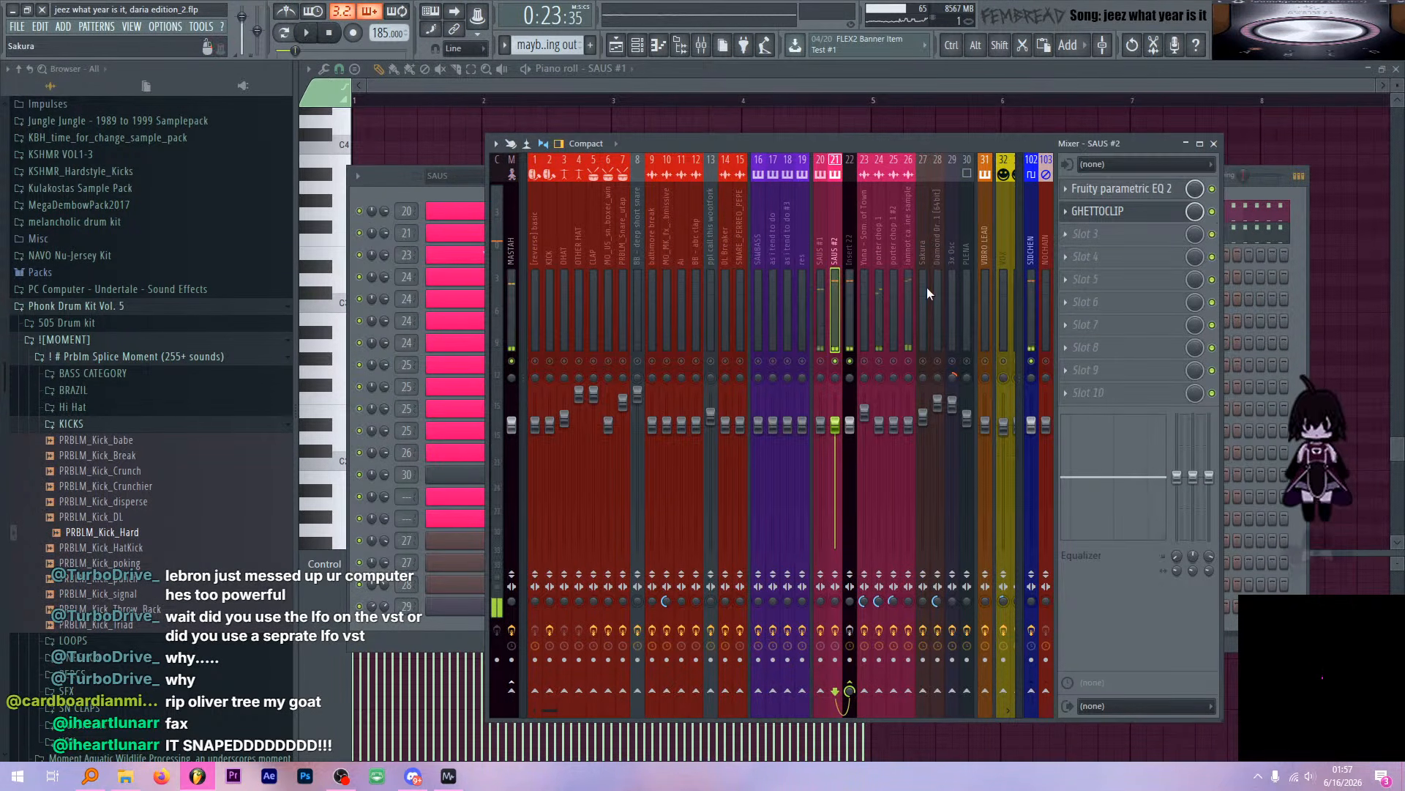
Solo the Insert 22 bus and play both SAUS layers through it while viewing its GHETTOCLIP
{"action": "left_click", "coordinate": [858, 359]}
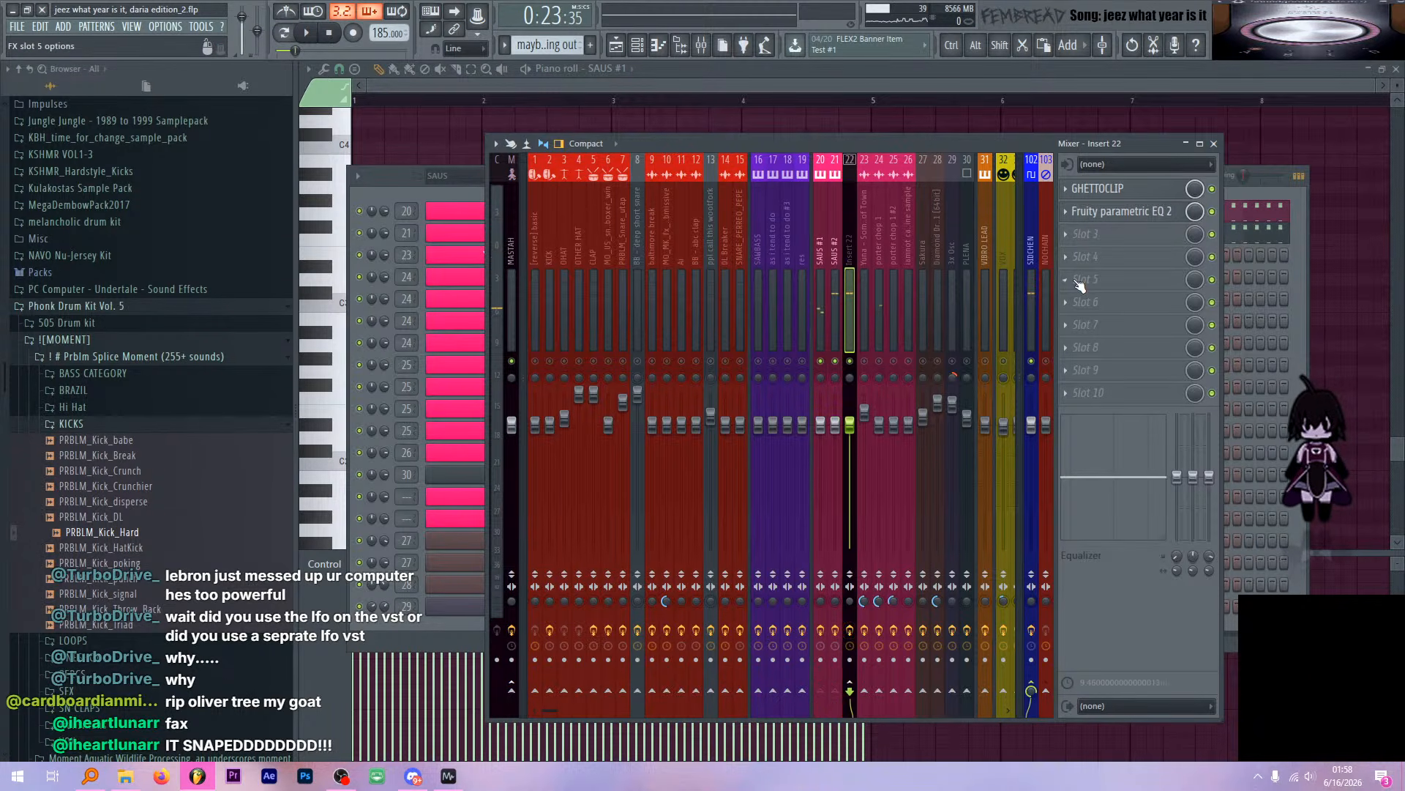
{"action": "left_click", "coordinate": [1164, 191]}
{"action": "key", "text": "space"}
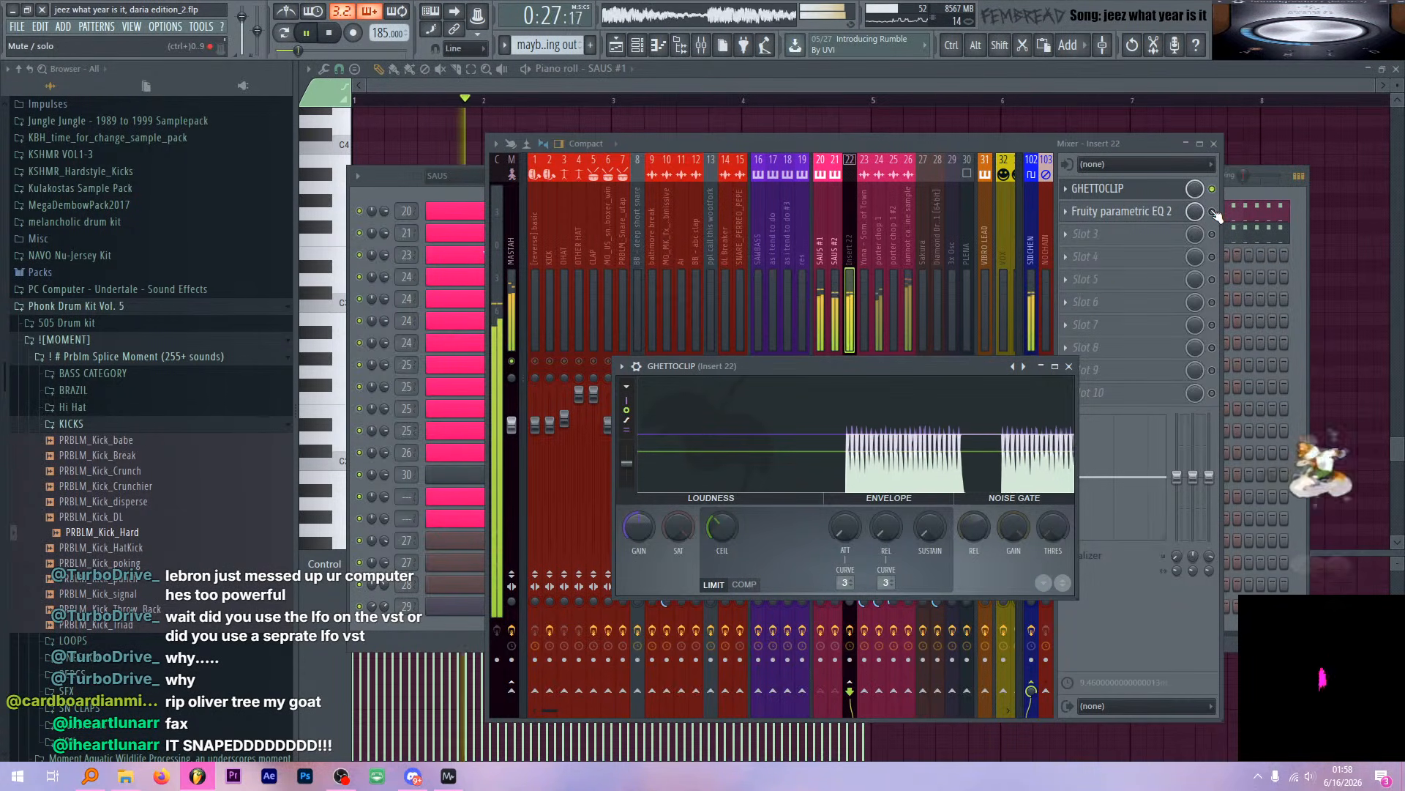
{"action": "key", "text": "space"}
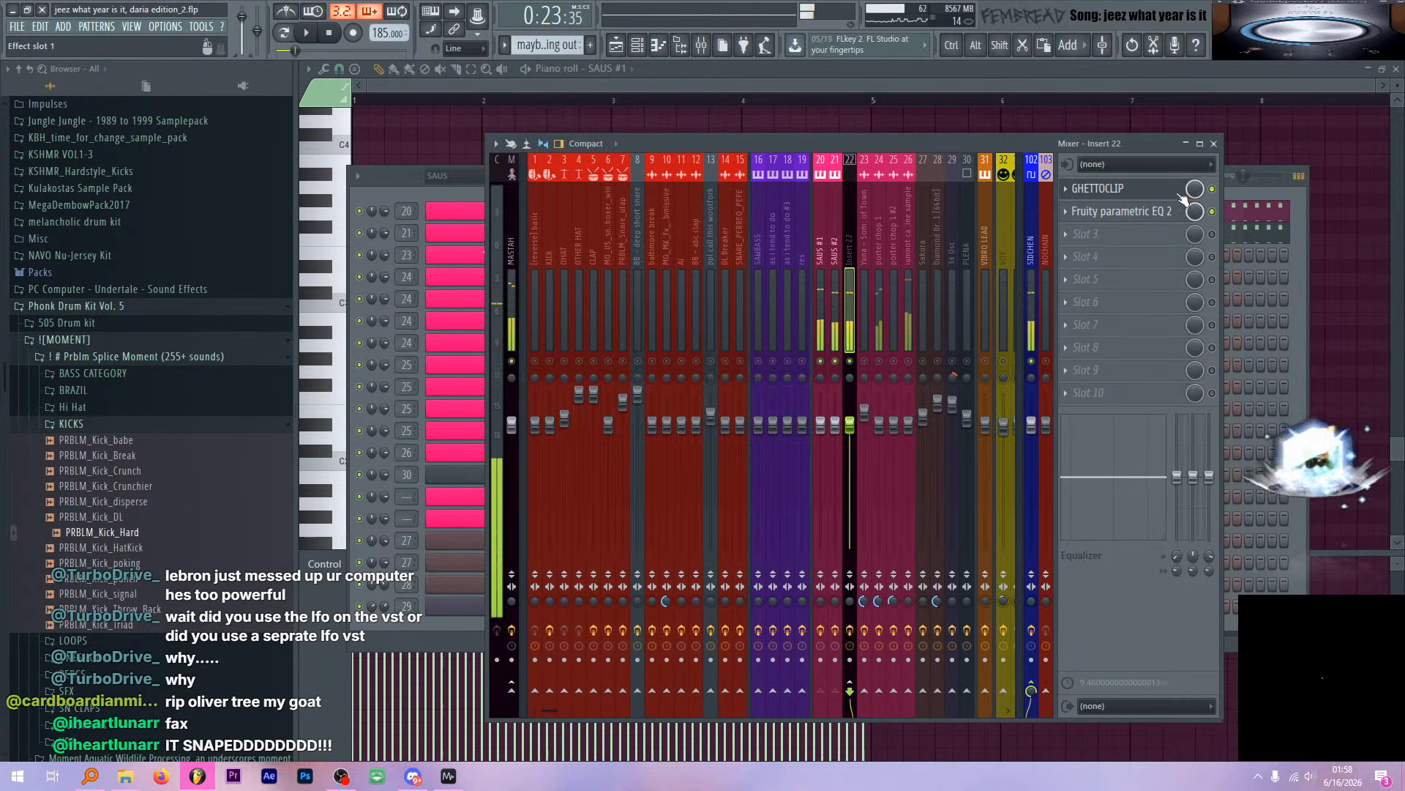
Open Fruity parametric EQ 2 on Insert 22 and examine its curve with a short playback
{"action": "left_click", "coordinate": [1171, 212]}
{"action": "key", "text": "space"}
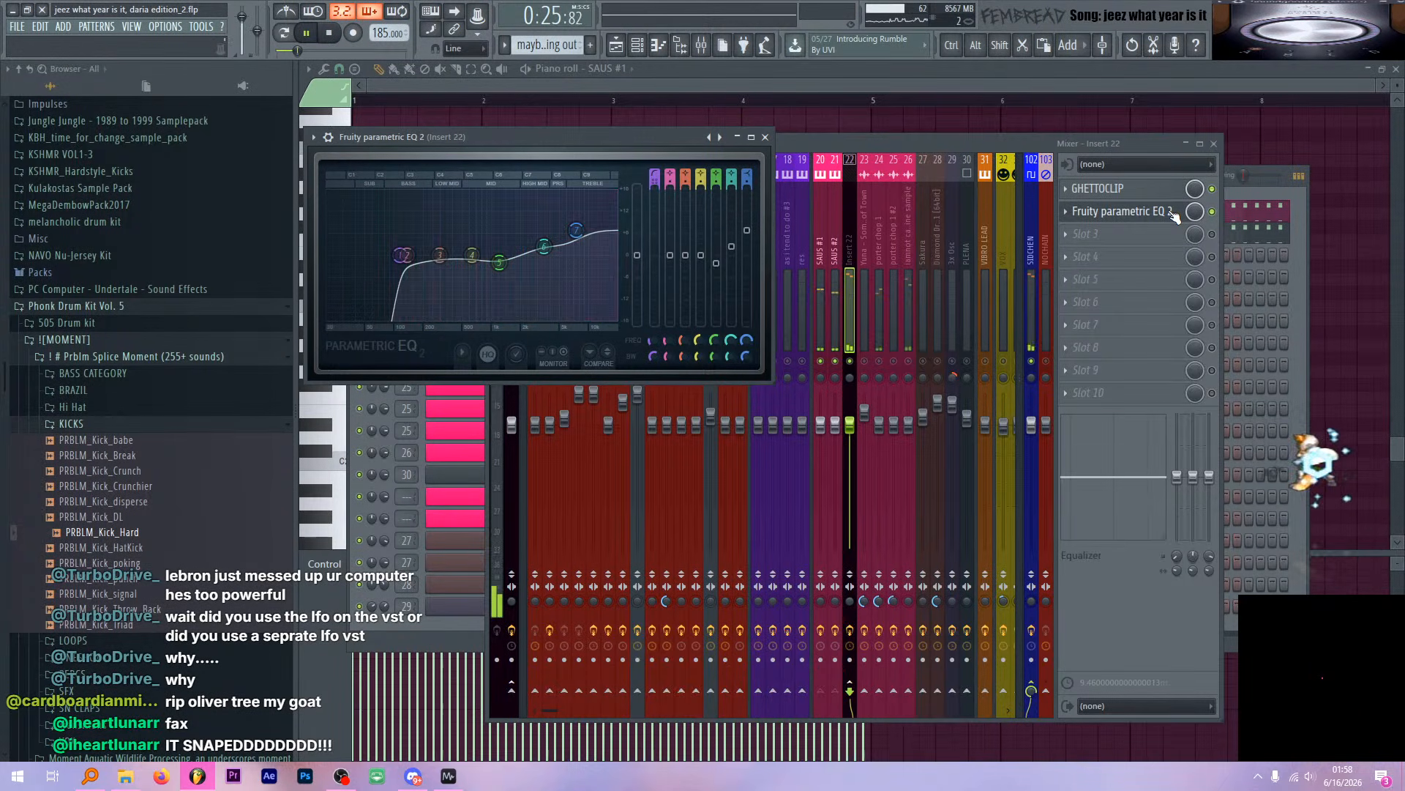
{"action": "key", "text": "space"}
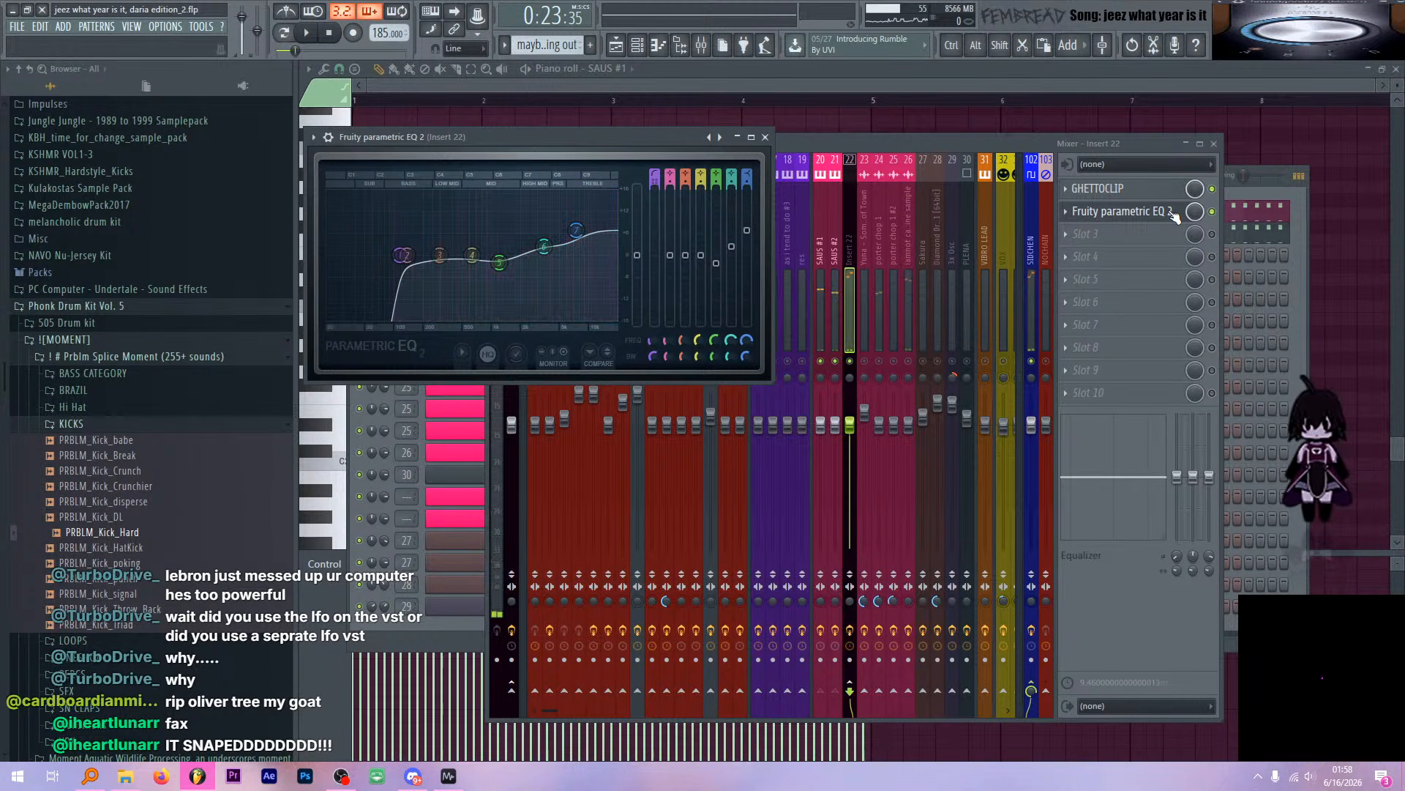
Unmute the porter chop 1 and iamnot carbine sample tracks and play them with SAUS through Insert 22 while viewing its Fruity parametric EQ 2
{"action": "left_click", "coordinate": [892, 369]}
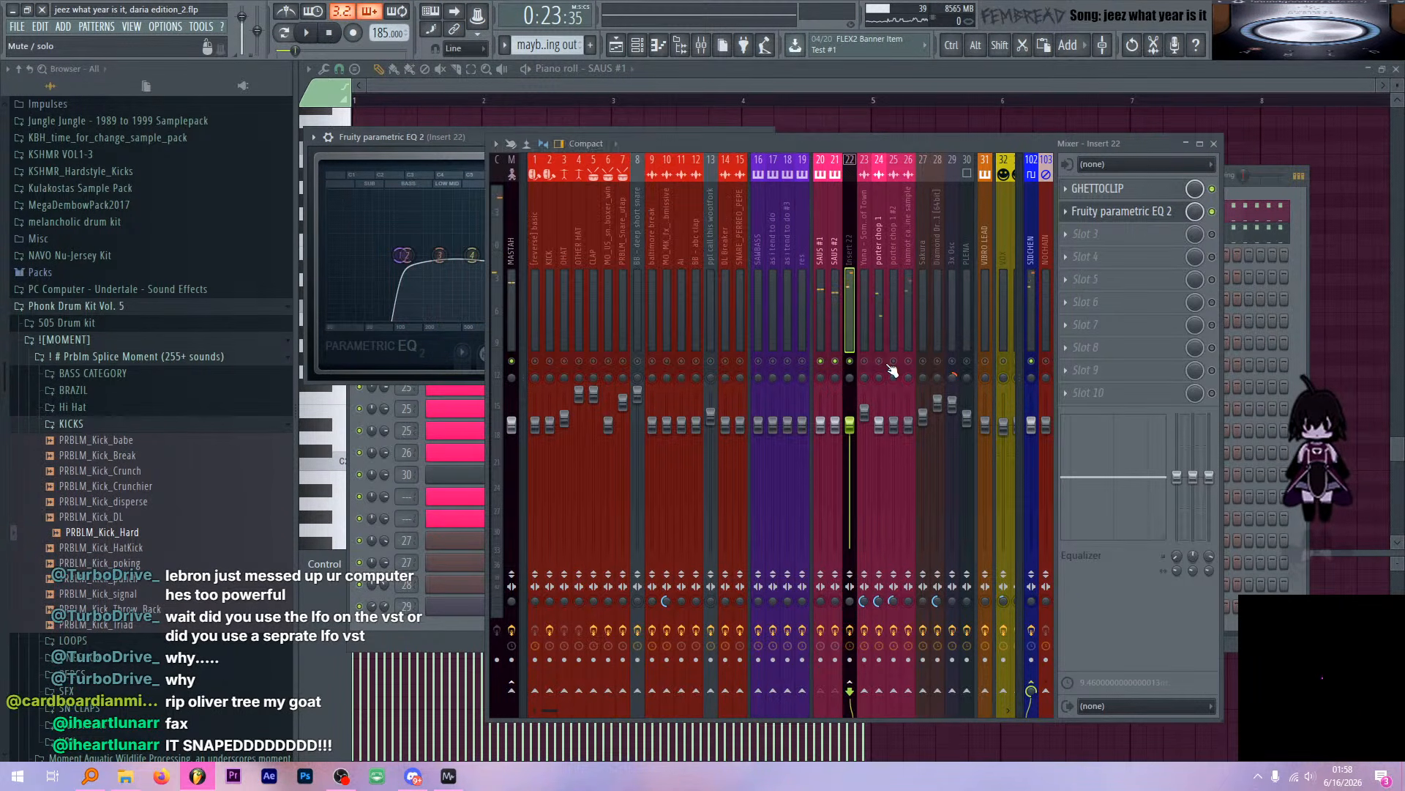
{"action": "left_click", "coordinate": [1105, 219]}
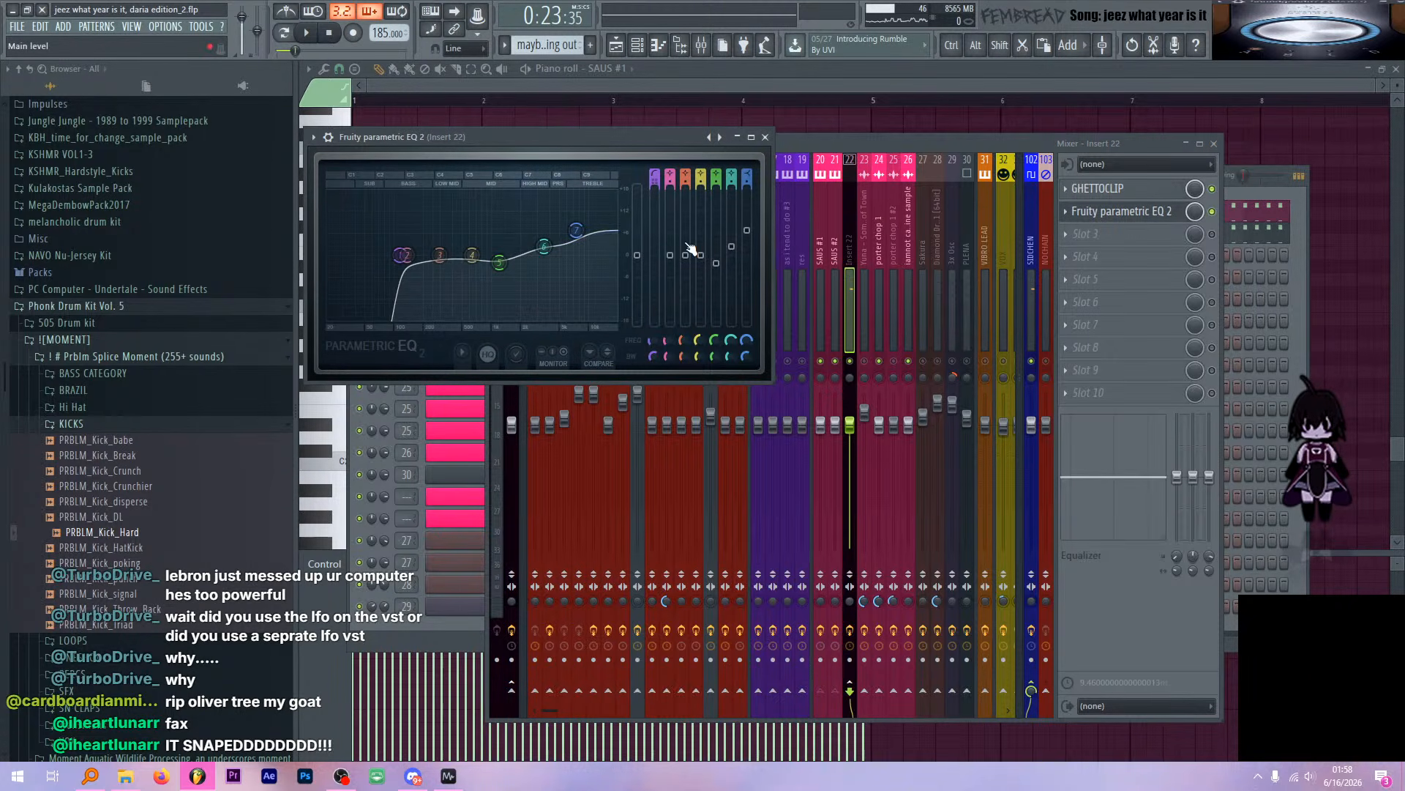
{"action": "key", "text": "space"}
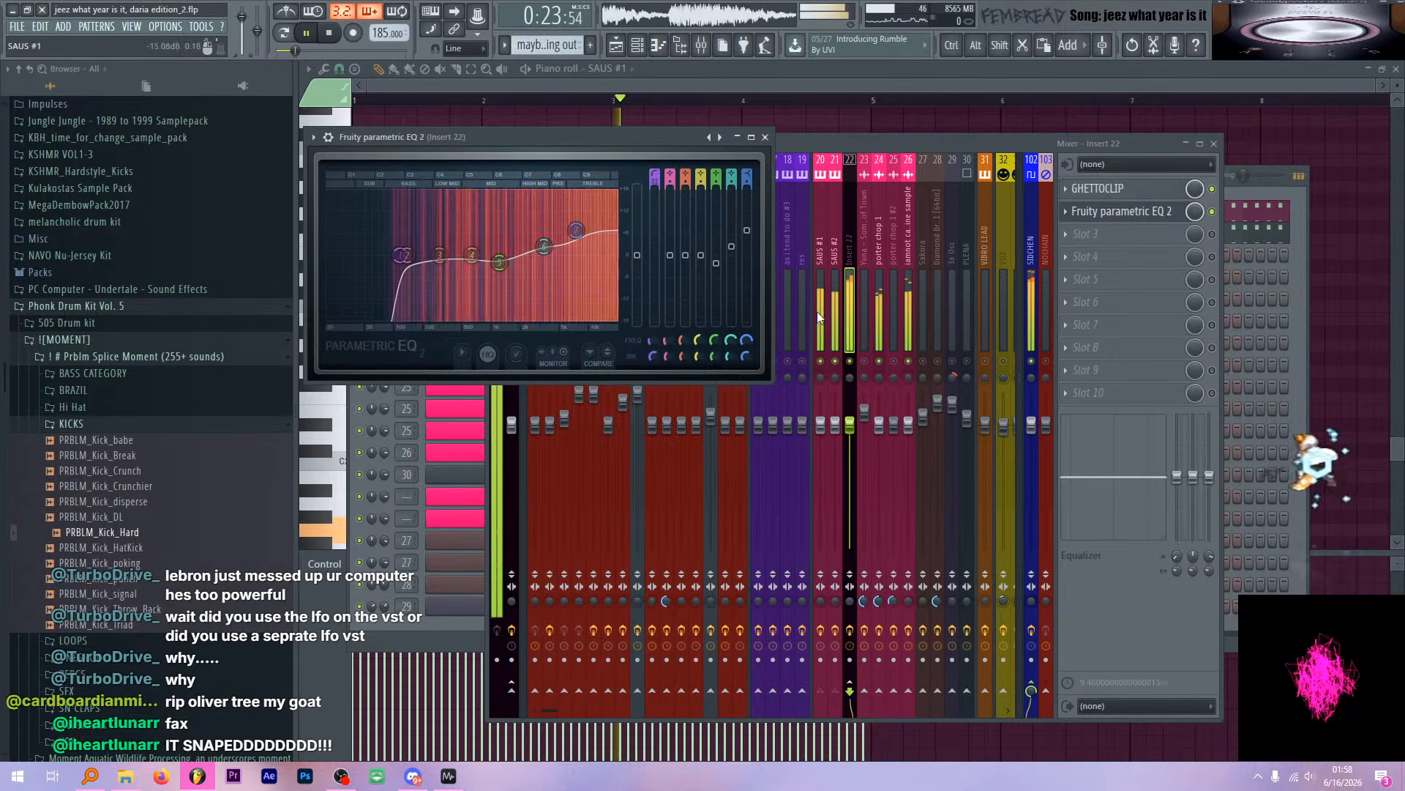
{"action": "left_click", "coordinate": [910, 290]}
{"action": "key", "text": "space"}
Solo the porter chop 1 and iamnot carbine sample tracks together, unsolo them, and close the EQ on Insert 22
{"action": "left_click", "coordinate": [879, 284]}
{"action": "left_click", "coordinate": [910, 284], "text": "ctrl+shift"}
{"action": "key", "text": "s"}
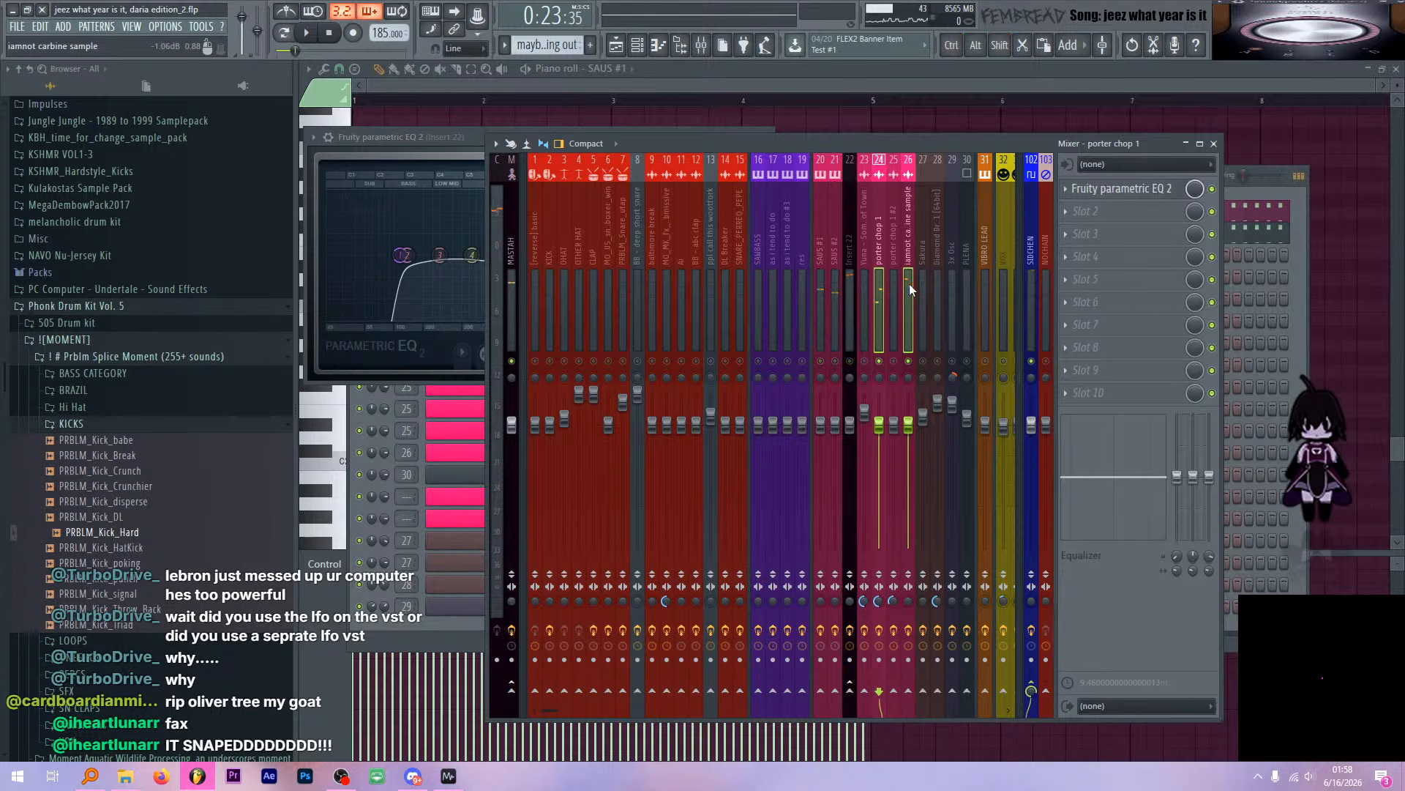
{"action": "key", "text": "s"}
{"action": "left_click", "coordinate": [861, 268]}
{"action": "left_click", "coordinate": [851, 272]}
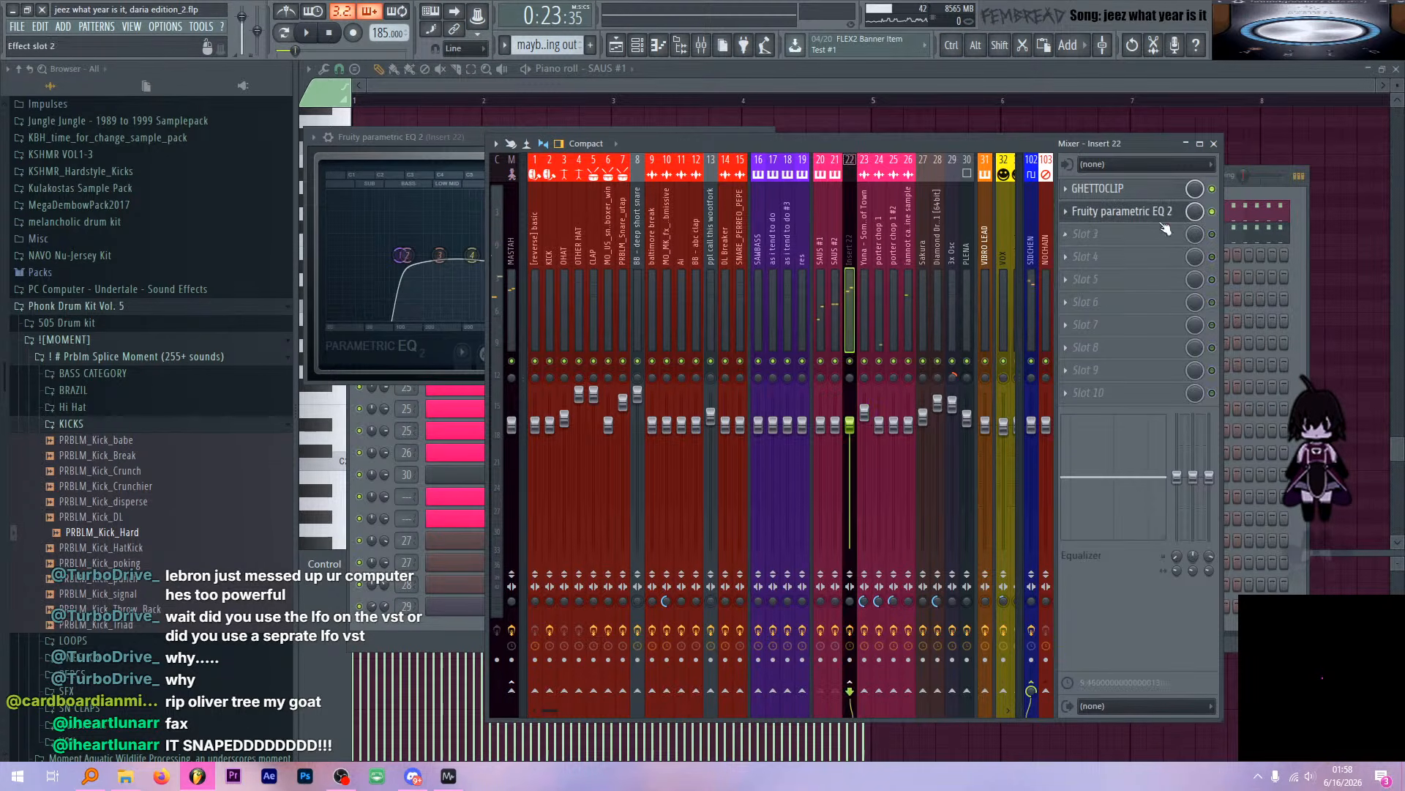
{"action": "left_click", "coordinate": [1127, 210]}
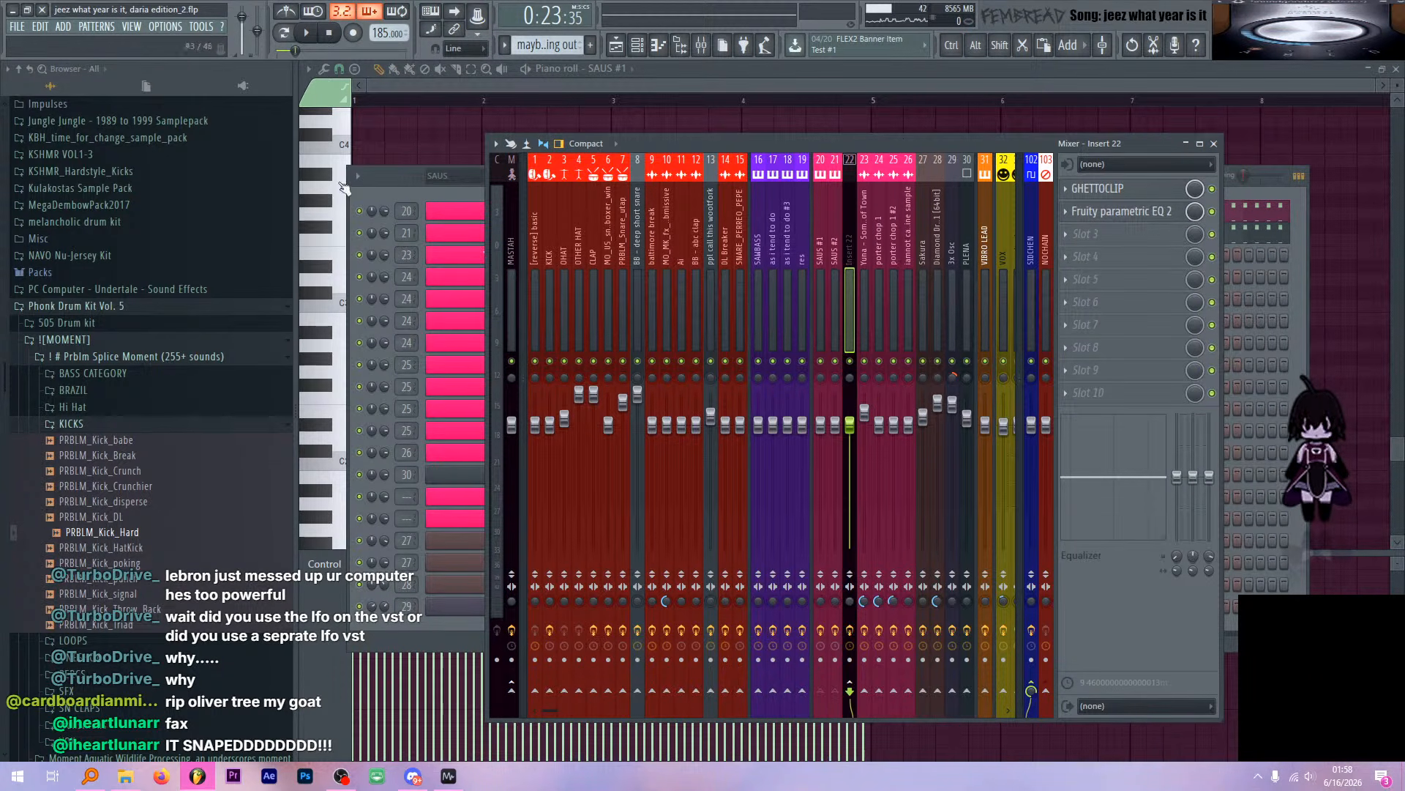
Return to the playlist and unmute the VOCALS track group
{"action": "left_click", "coordinate": [617, 45]}
{"action": "scroll", "coordinate": [734, 307], "scroll_direction": "down", "scroll_amount": 10}
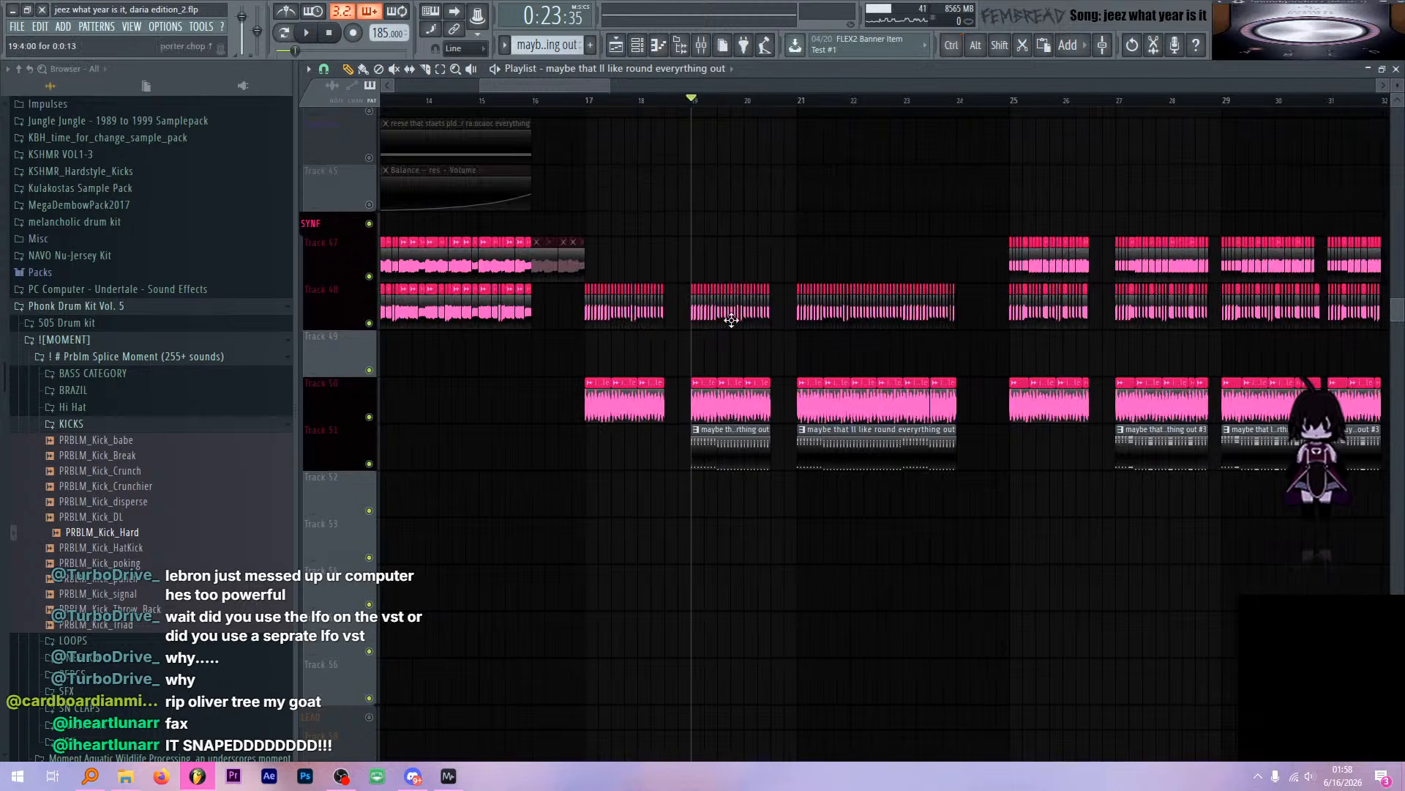
{"action": "scroll", "coordinate": [697, 331], "scroll_direction": "up", "scroll_amount": 6}
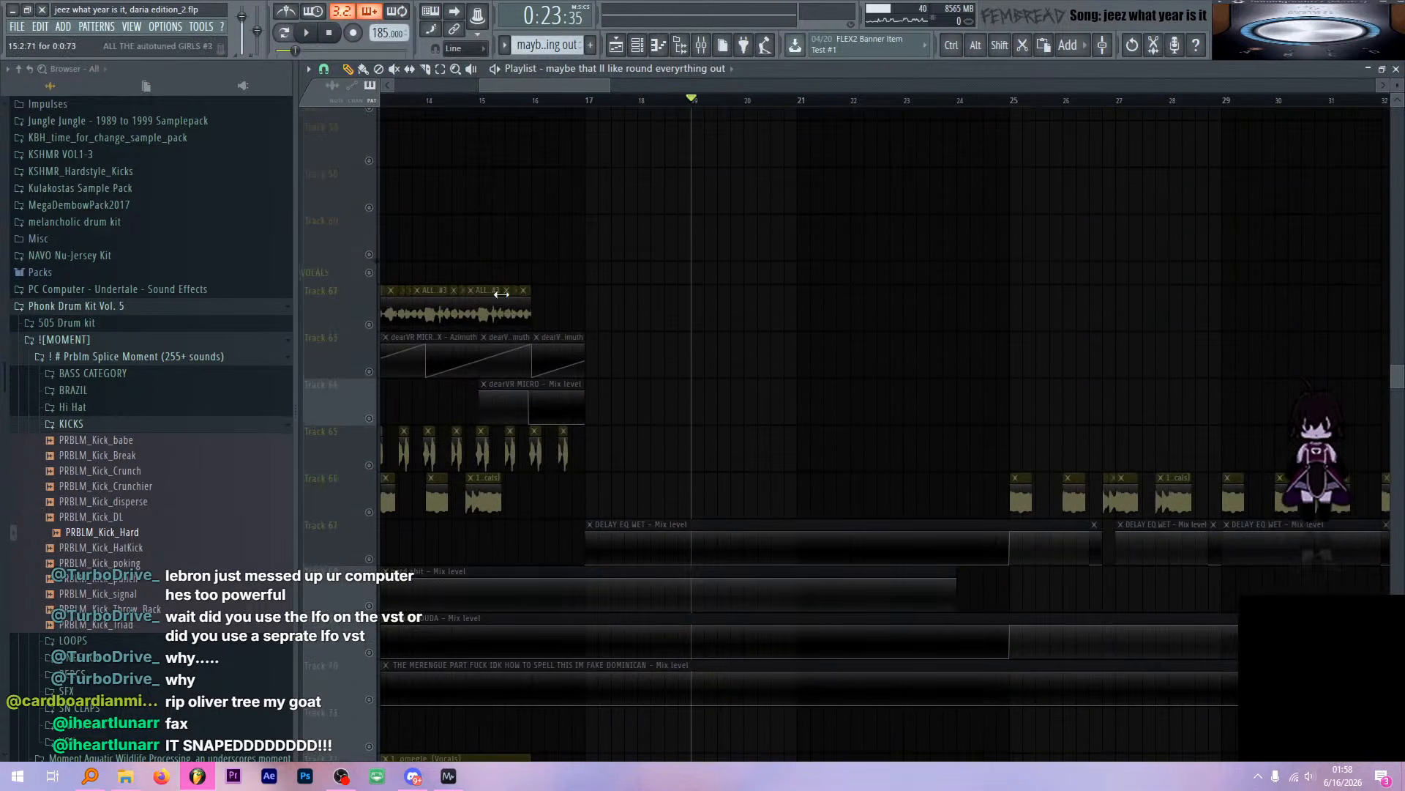
{"action": "left_click", "coordinate": [370, 273], "text": "alt"}
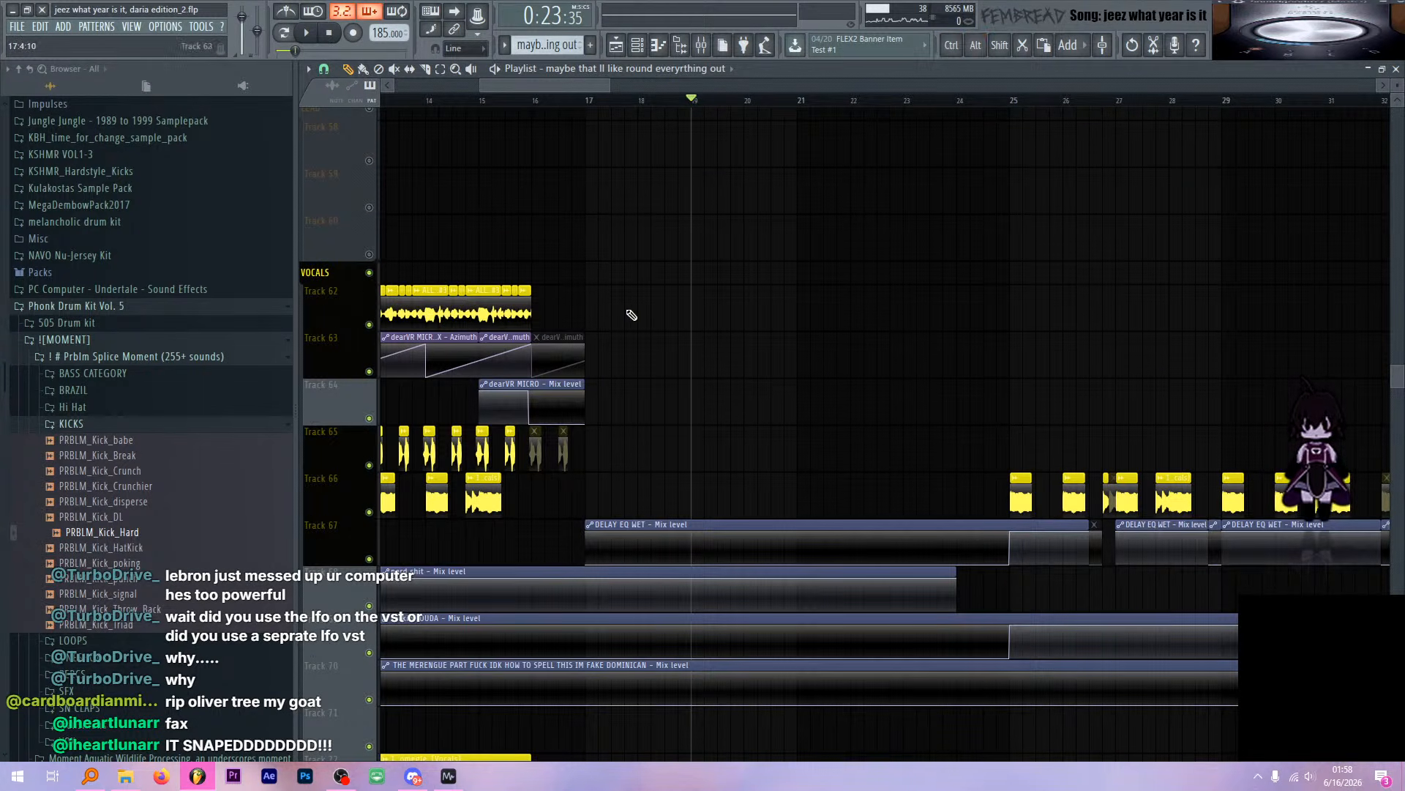
Find the SFX+ track group in the playlist and play its clips from bar 19
{"action": "scroll", "coordinate": [667, 326], "scroll_direction": "down", "scroll_amount": 20}
{"action": "scroll", "coordinate": [667, 329], "scroll_direction": "down", "scroll_amount": 14}
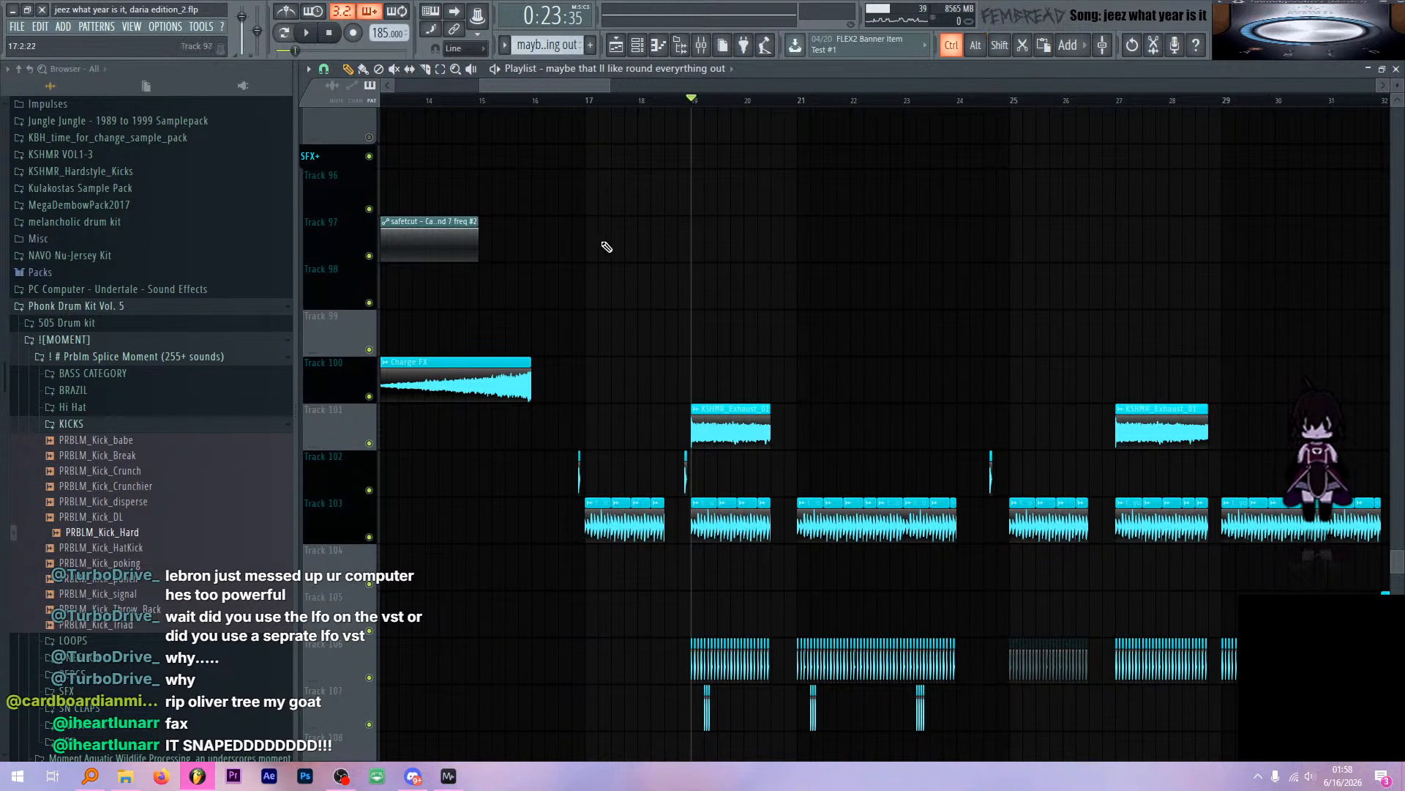
{"action": "scroll", "coordinate": [673, 260], "scroll_direction": "up", "scroll_amount": 6}
{"action": "key", "text": "space"}
{"action": "scroll", "coordinate": [644, 256], "scroll_direction": "down", "scroll_amount": 5}
{"action": "scroll", "coordinate": [578, 248], "scroll_direction": "down", "scroll_amount": 3}
{"action": "scroll", "coordinate": [578, 247], "scroll_direction": "down", "scroll_amount": 1}
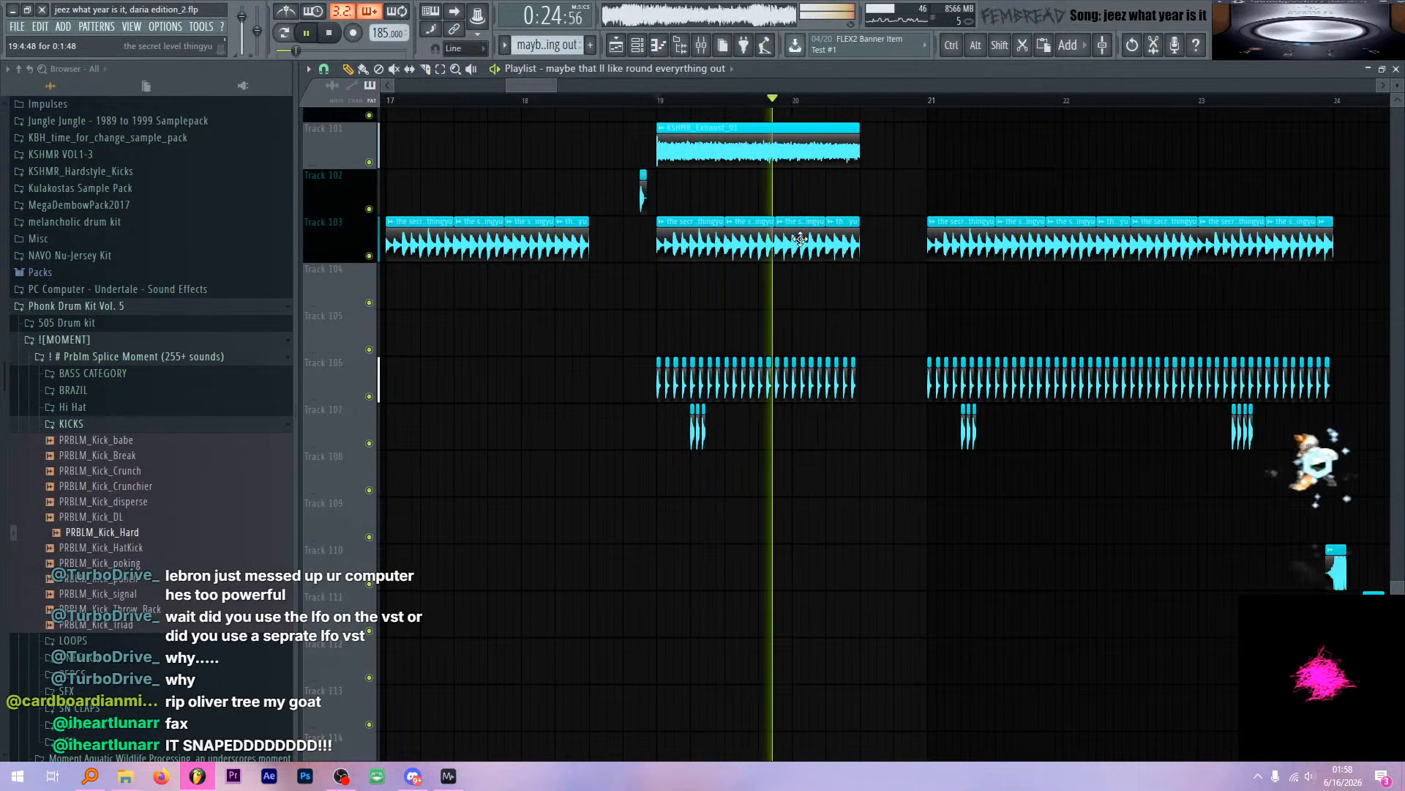
{"action": "scroll", "coordinate": [728, 194], "scroll_direction": "down", "scroll_amount": 2}
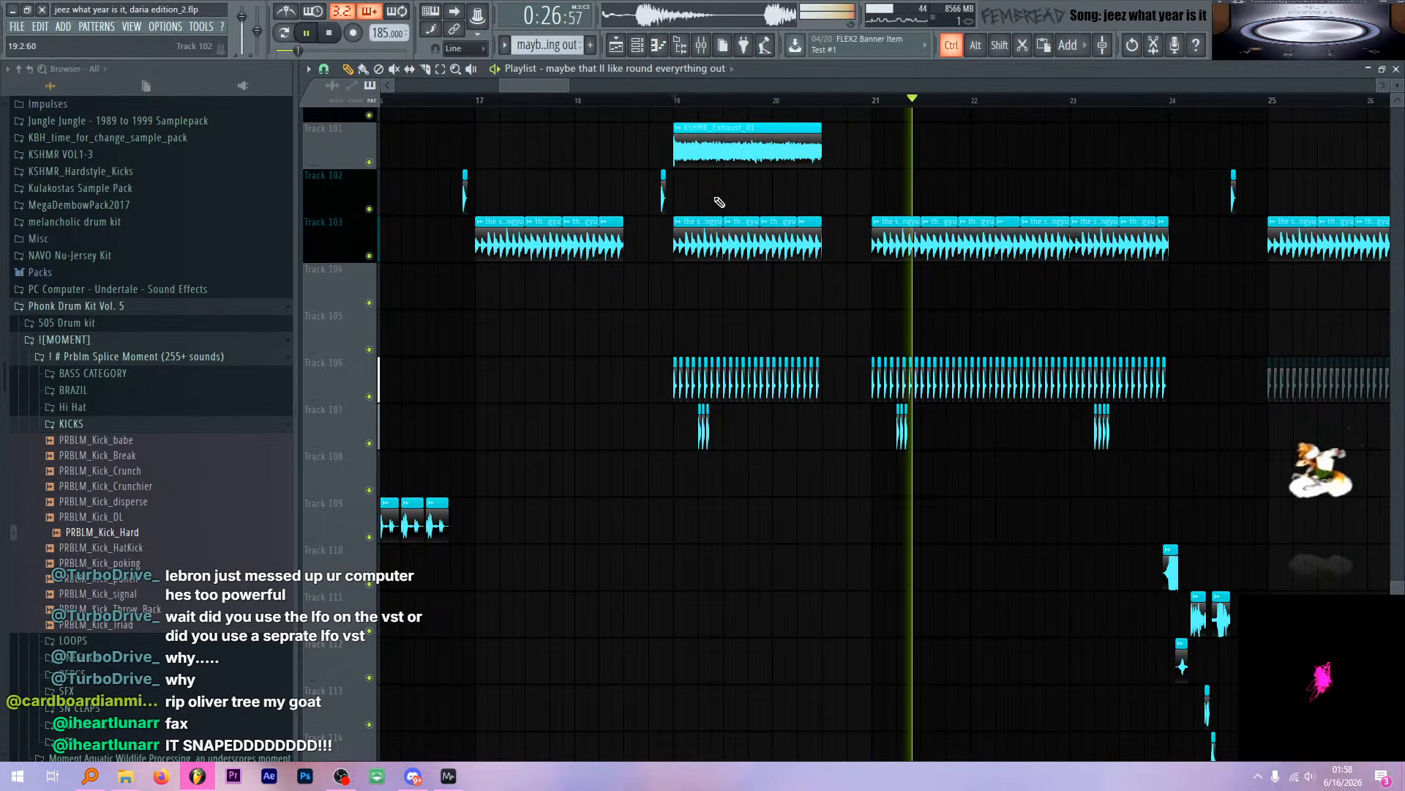
{"action": "scroll", "coordinate": [714, 195], "scroll_direction": "up", "scroll_amount": 4}
{"action": "key", "text": "space"}
{"action": "scroll", "coordinate": [701, 222], "scroll_direction": "up", "scroll_amount": 3}
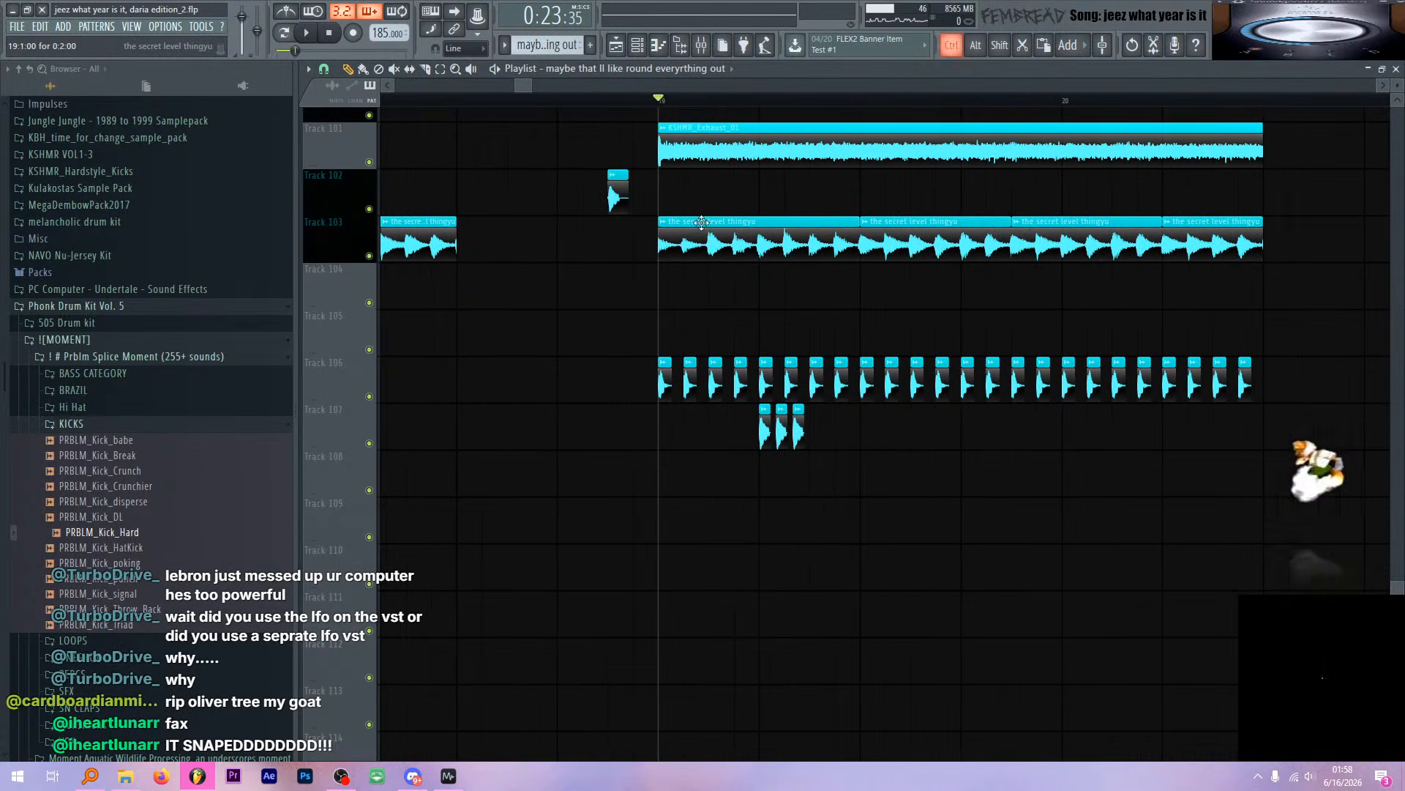
Select the KSHMR_Exhaust_01 clip and play it with the unmixed mixer track soloed, stopping playback and closing the mixer
{"action": "left_click", "coordinate": [714, 160]}
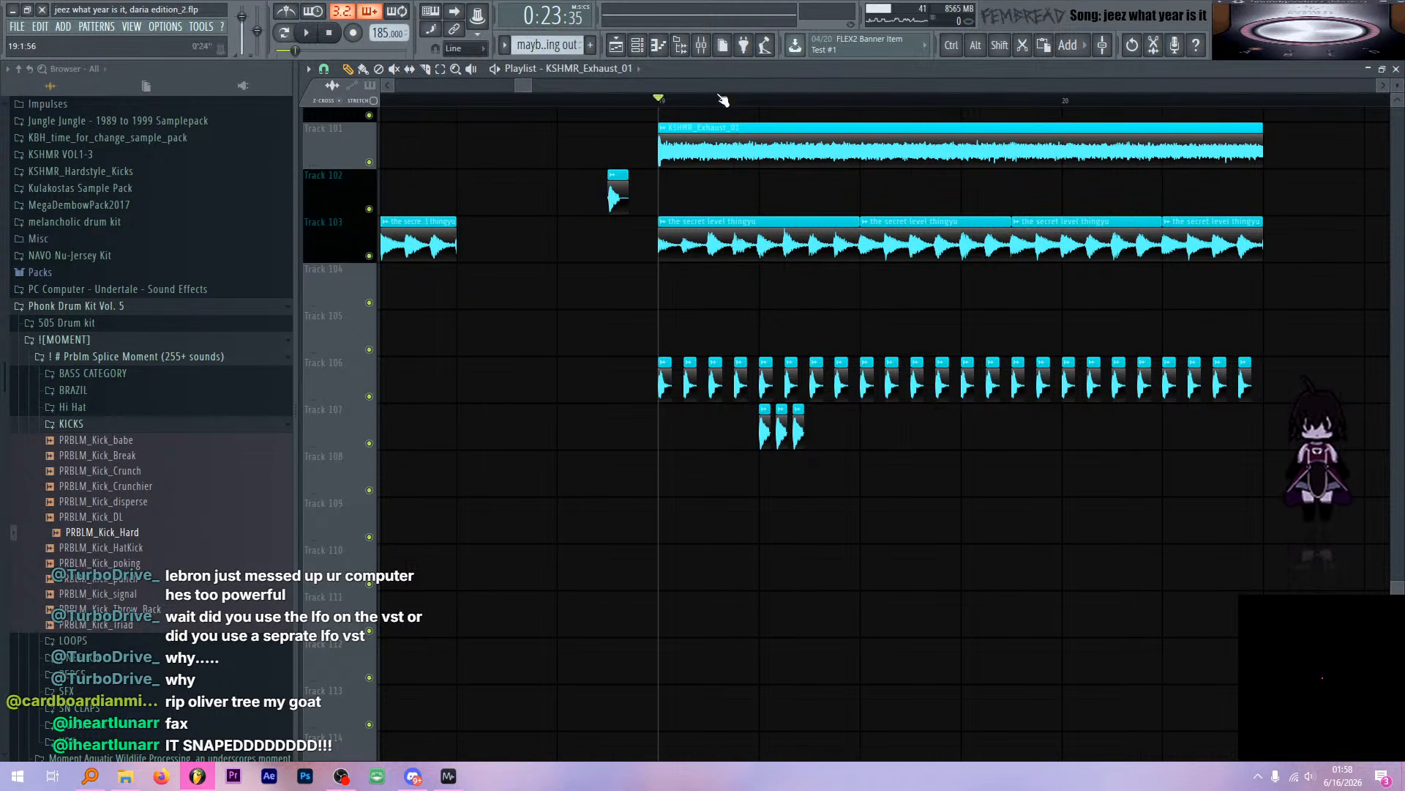
{"action": "left_click", "coordinate": [702, 45]}
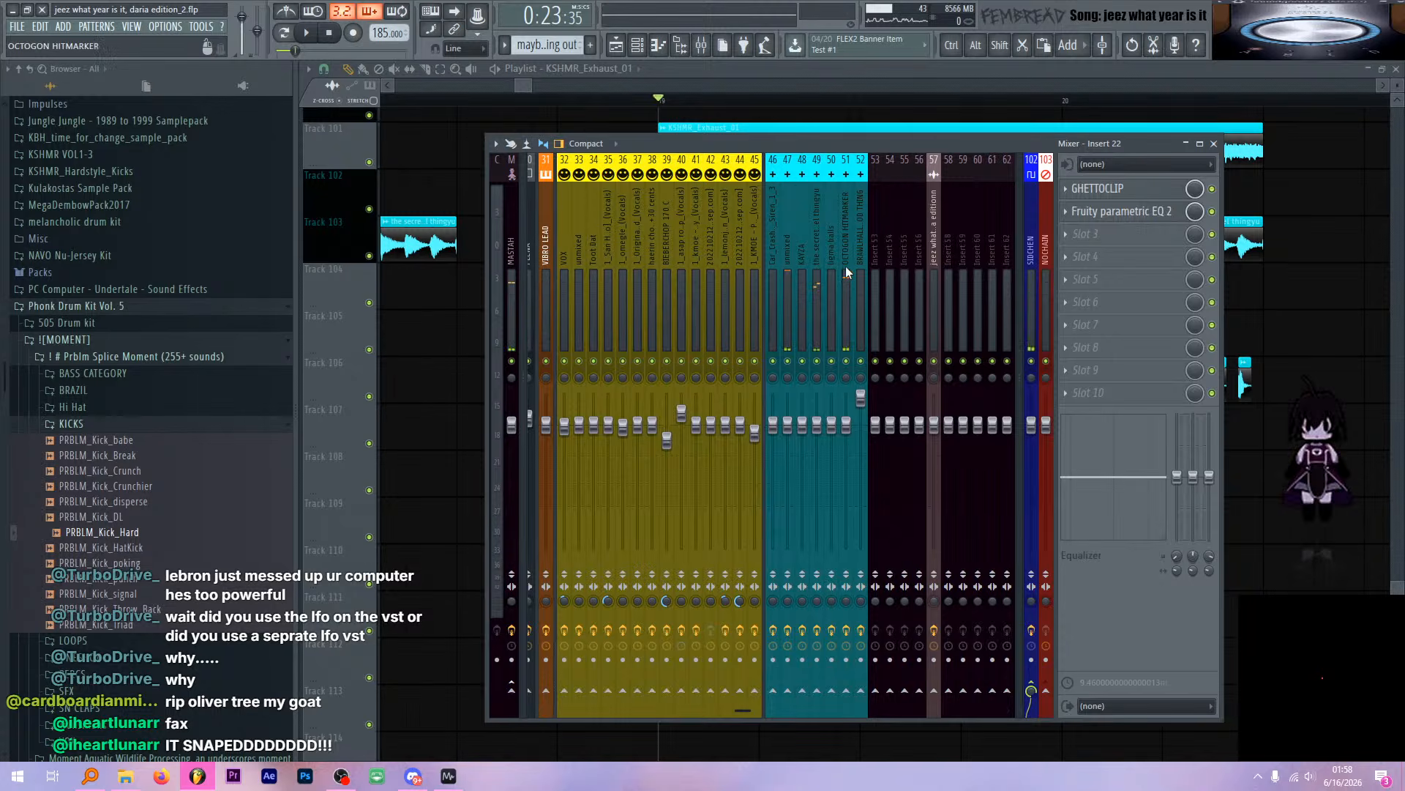
{"action": "left_click", "coordinate": [791, 253]}
{"action": "key", "text": "space"}
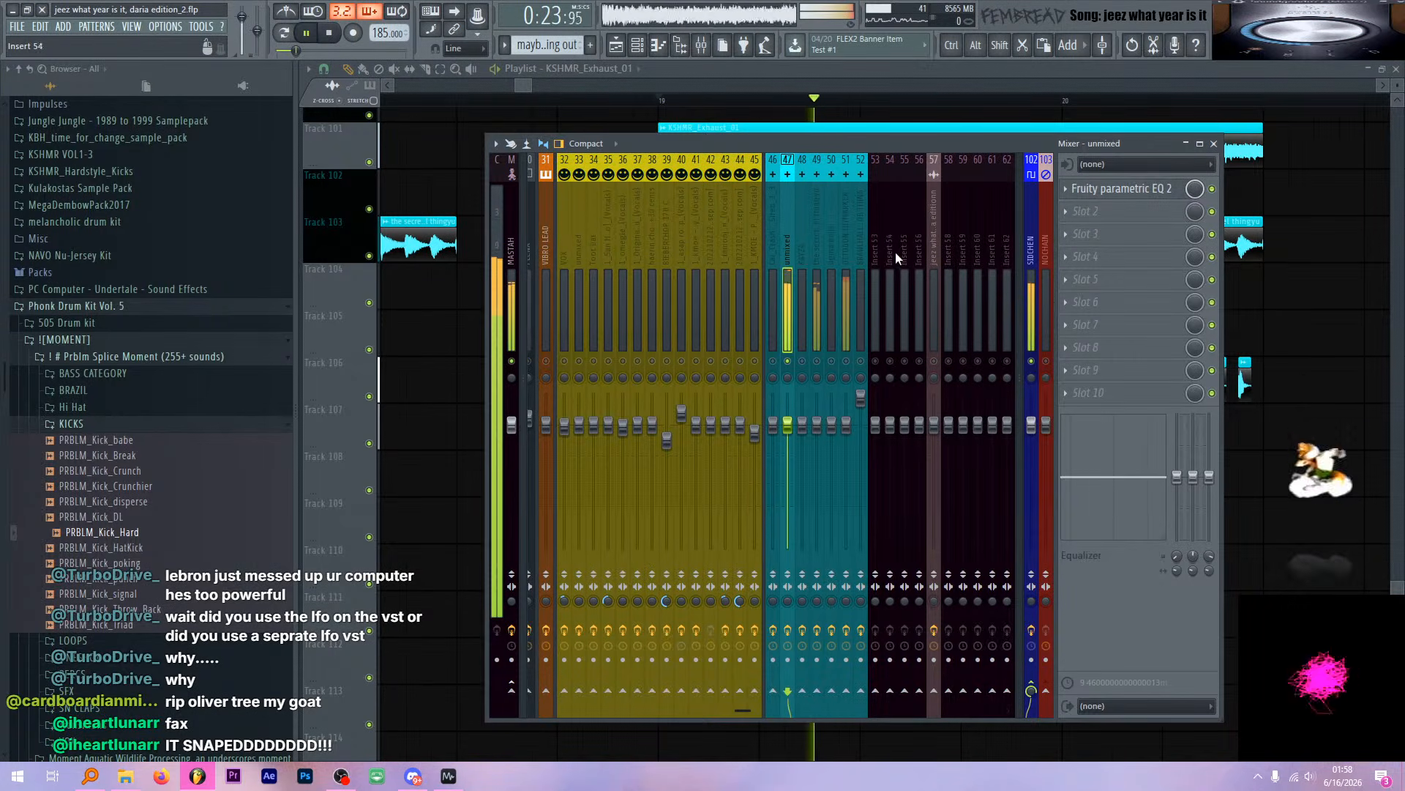
{"action": "left_click", "coordinate": [819, 71]}
{"action": "key", "text": "space"}
Open the KSHMR_Exhaust_01 sample settings, locate its source file in the browser, and close the settings
{"action": "scroll", "coordinate": [640, 248], "scroll_direction": "down", "scroll_amount": 5}
{"action": "scroll", "coordinate": [659, 284], "scroll_direction": "up", "scroll_amount": 3}
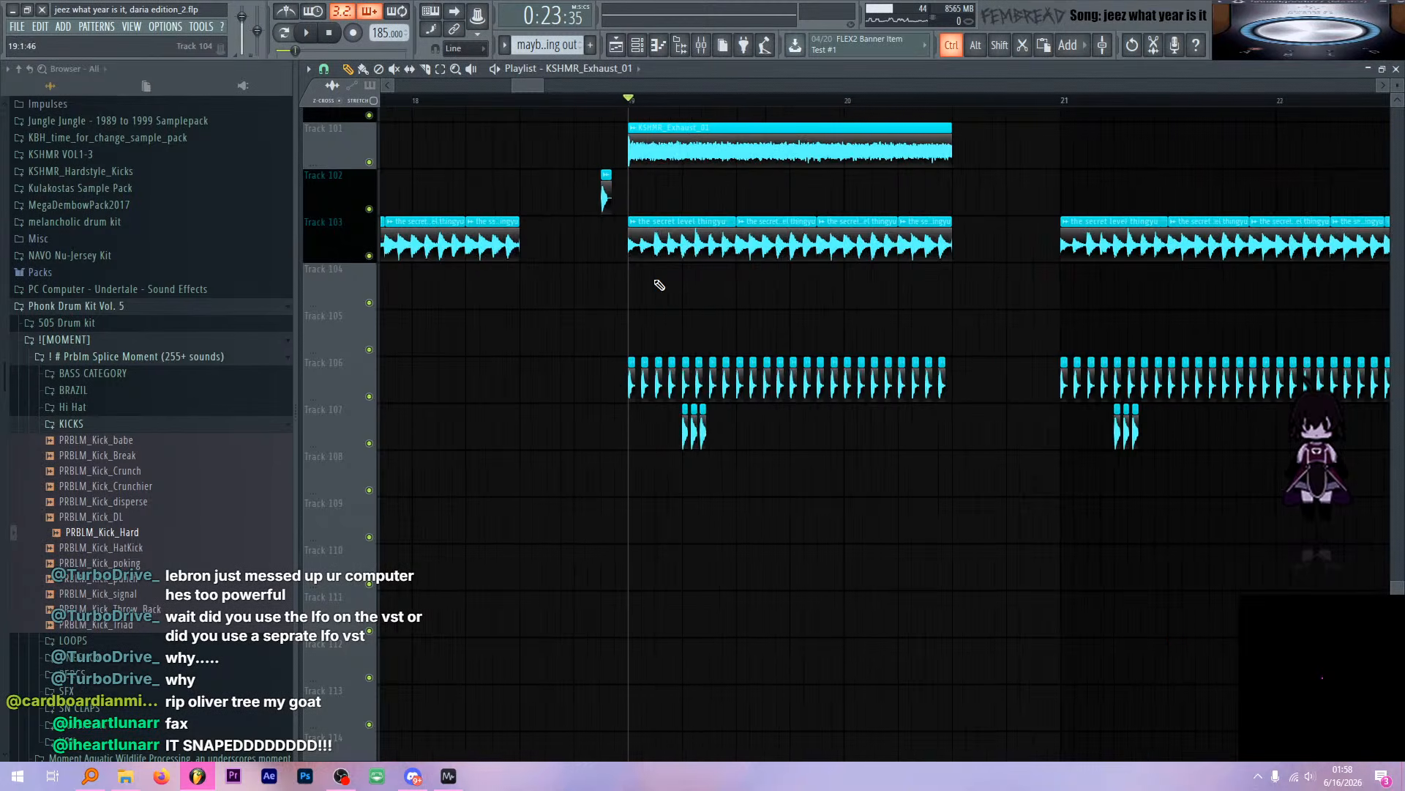
{"action": "scroll", "coordinate": [657, 283], "scroll_direction": "up", "scroll_amount": 3}
{"action": "double_click", "coordinate": [700, 149]}
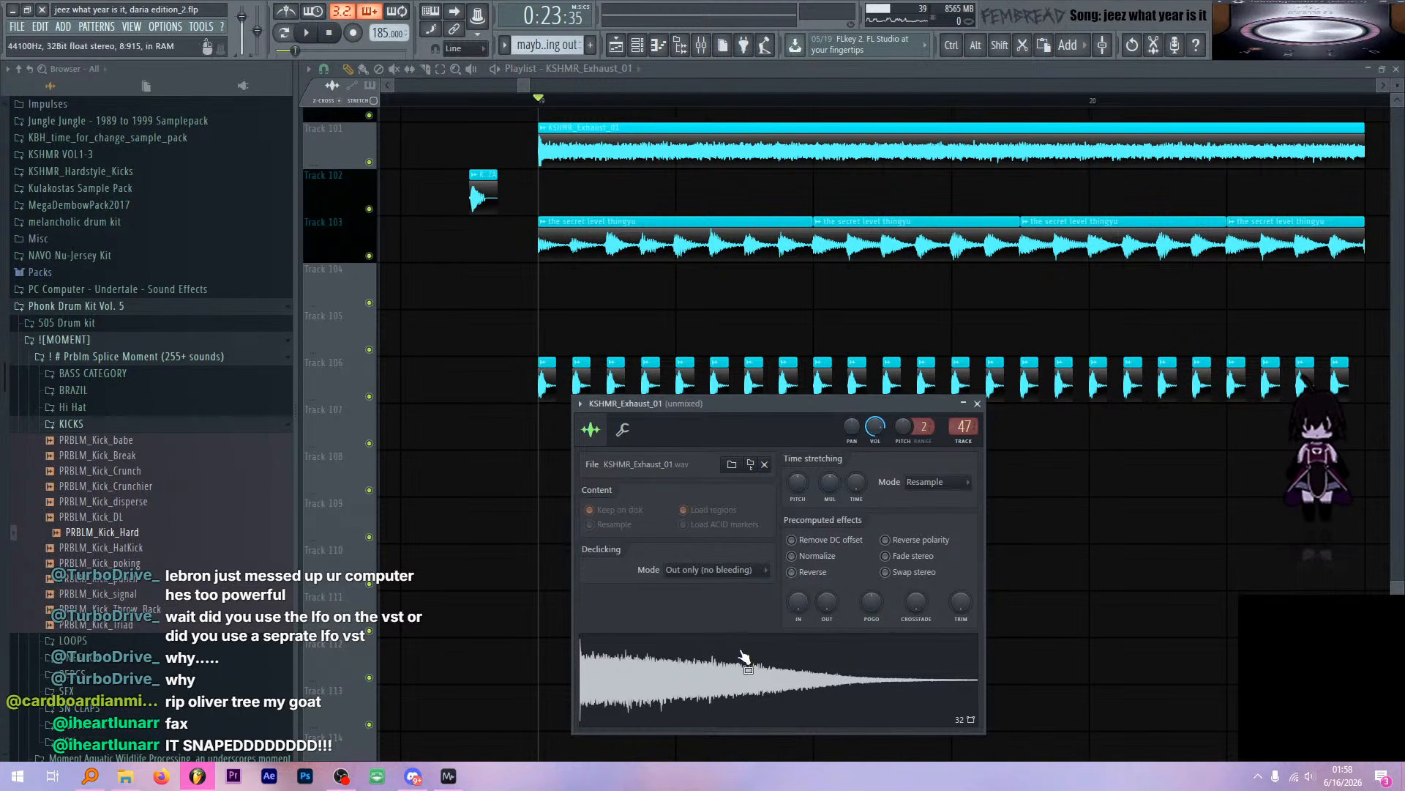
{"action": "left_click_drag", "start_coordinate": [741, 651], "coordinate": [178, 501]}
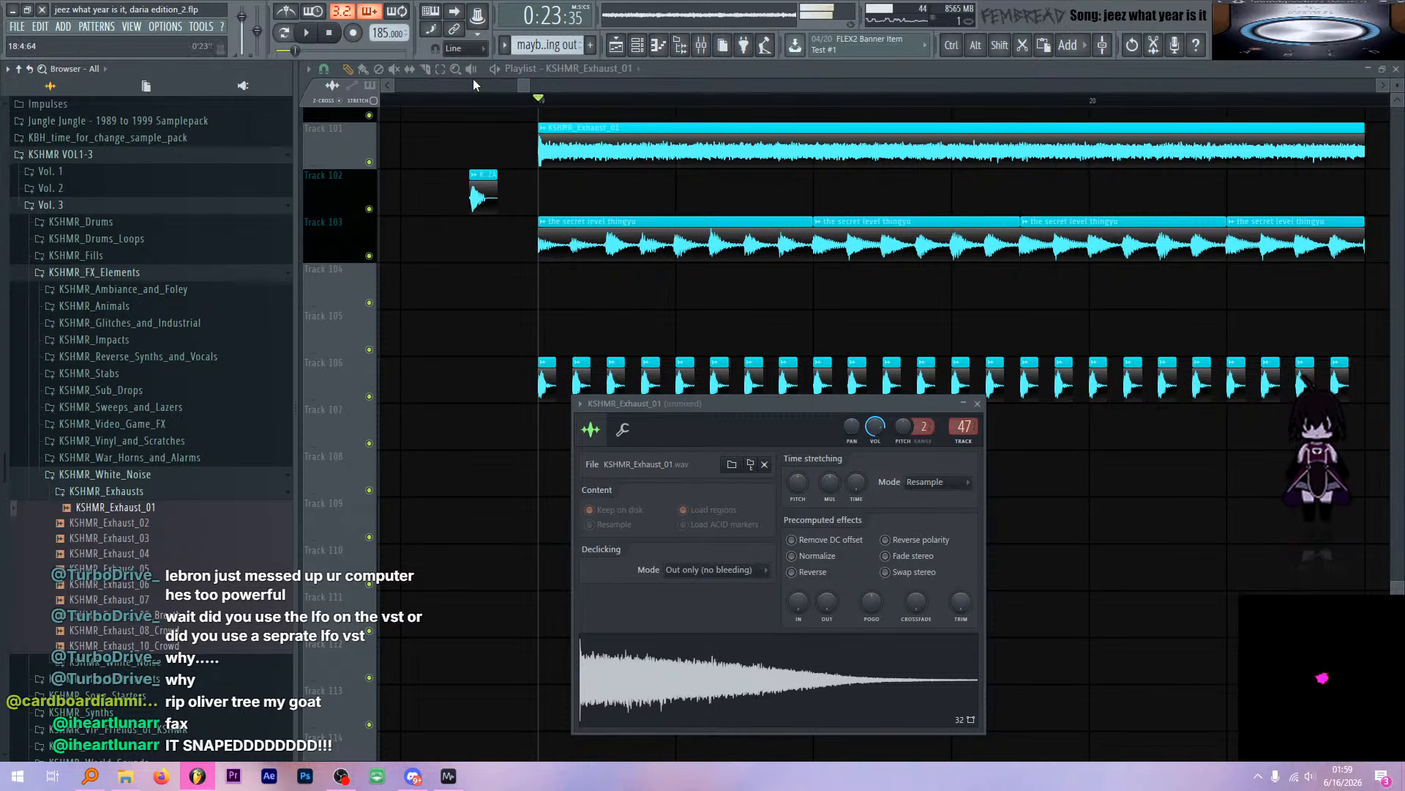
{"action": "key", "text": "Escape"}
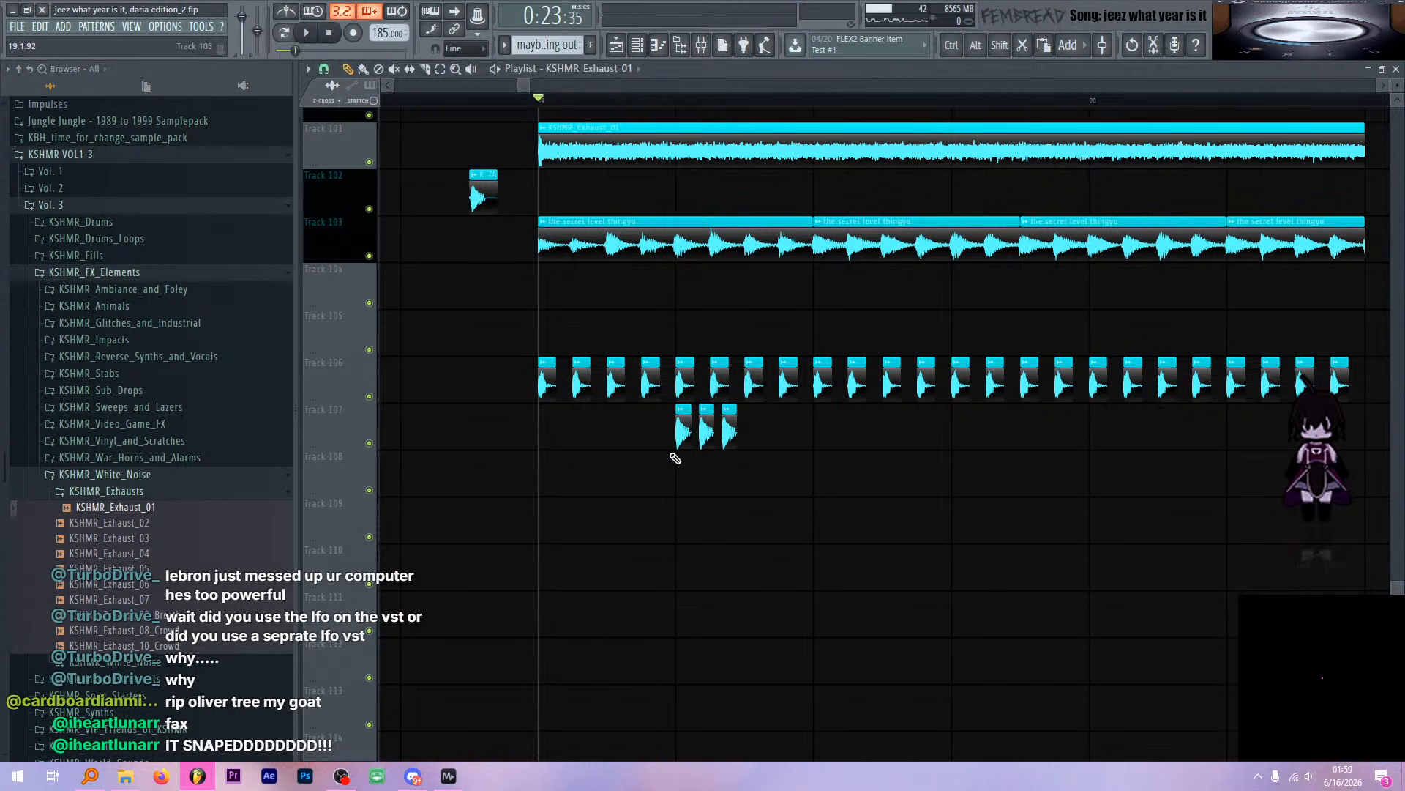
Open the settings of the 10 sample on Track 107, examine its waveform, and close them
{"action": "scroll", "coordinate": [734, 457], "scroll_direction": "up", "scroll_amount": 3}
{"action": "double_click", "coordinate": [698, 437]}
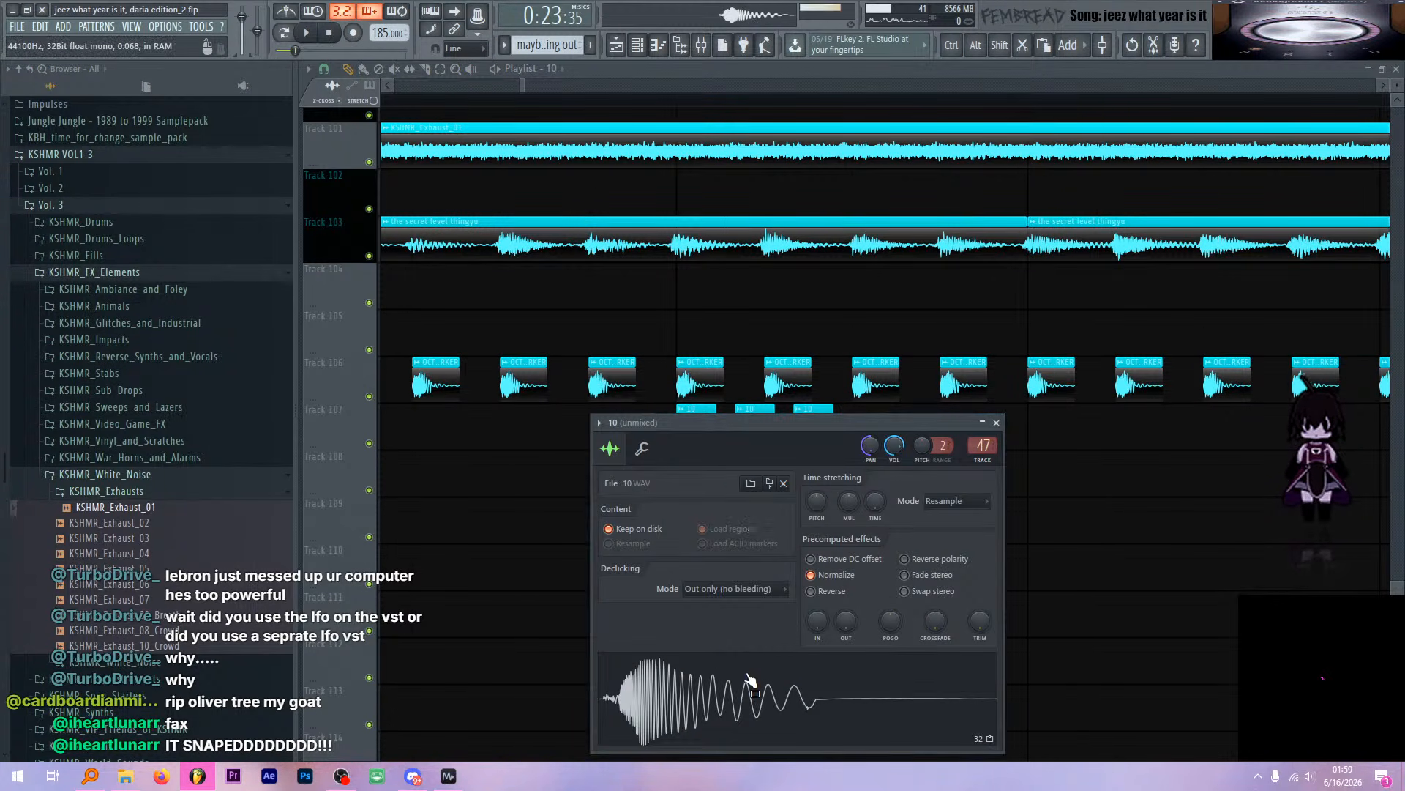
{"action": "left_click", "coordinate": [996, 422]}
{"action": "scroll", "coordinate": [947, 464], "scroll_direction": "down", "scroll_amount": 4}
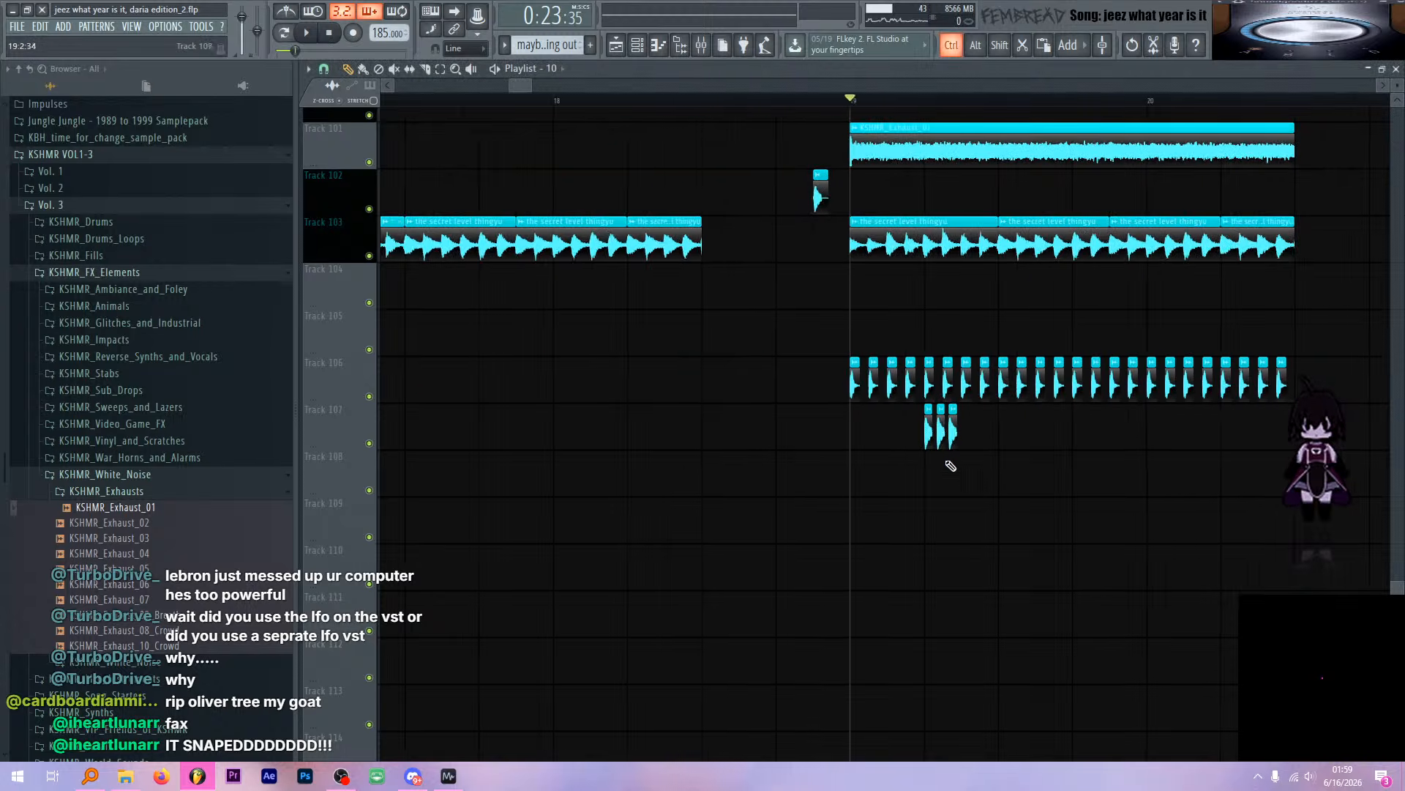
Inspect the KAYZA sample settings on Track 102, place the playback position at that clip, and briefly view the mixer
{"action": "scroll", "coordinate": [859, 331], "scroll_direction": "up", "scroll_amount": 2}
{"action": "double_click", "coordinate": [814, 194]}
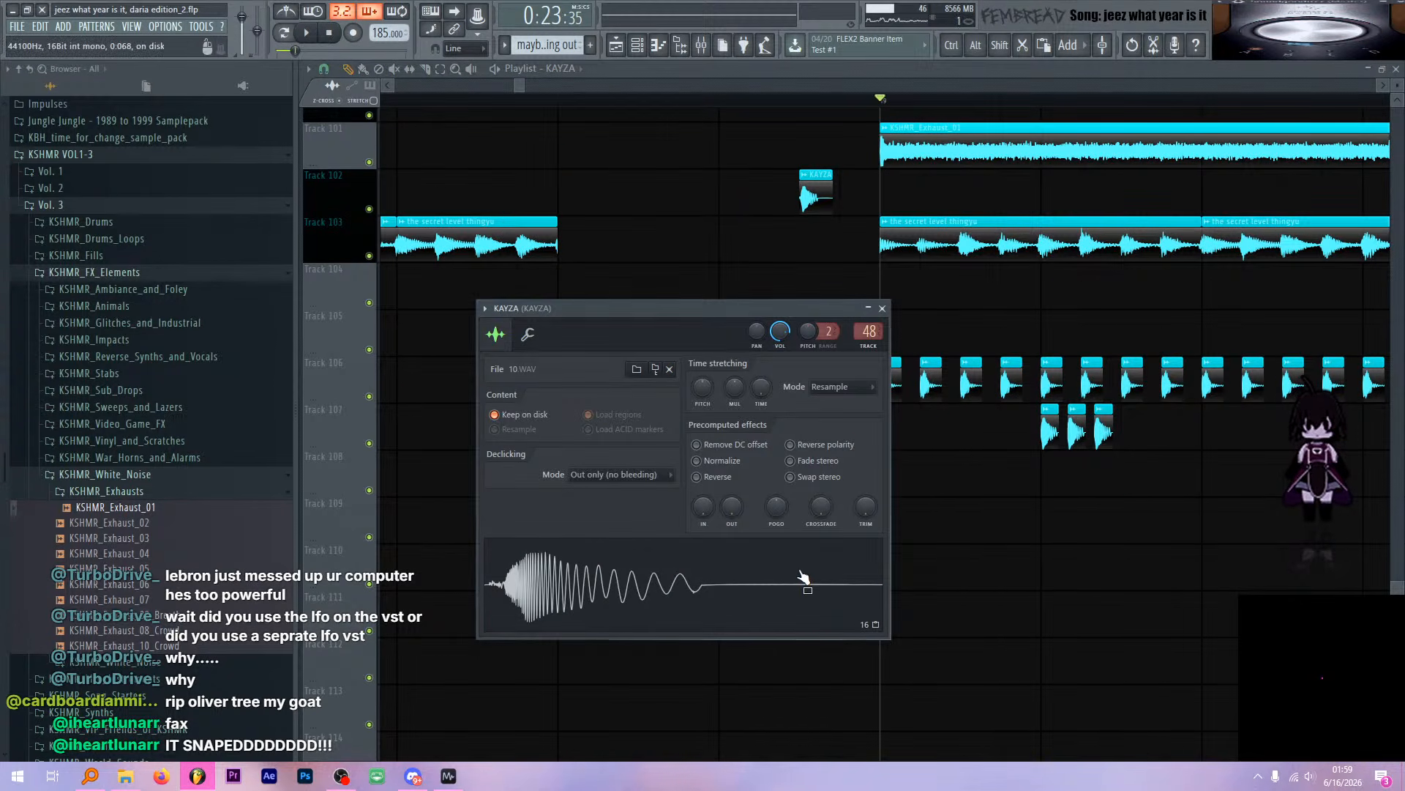
{"action": "left_click", "coordinate": [803, 99]}
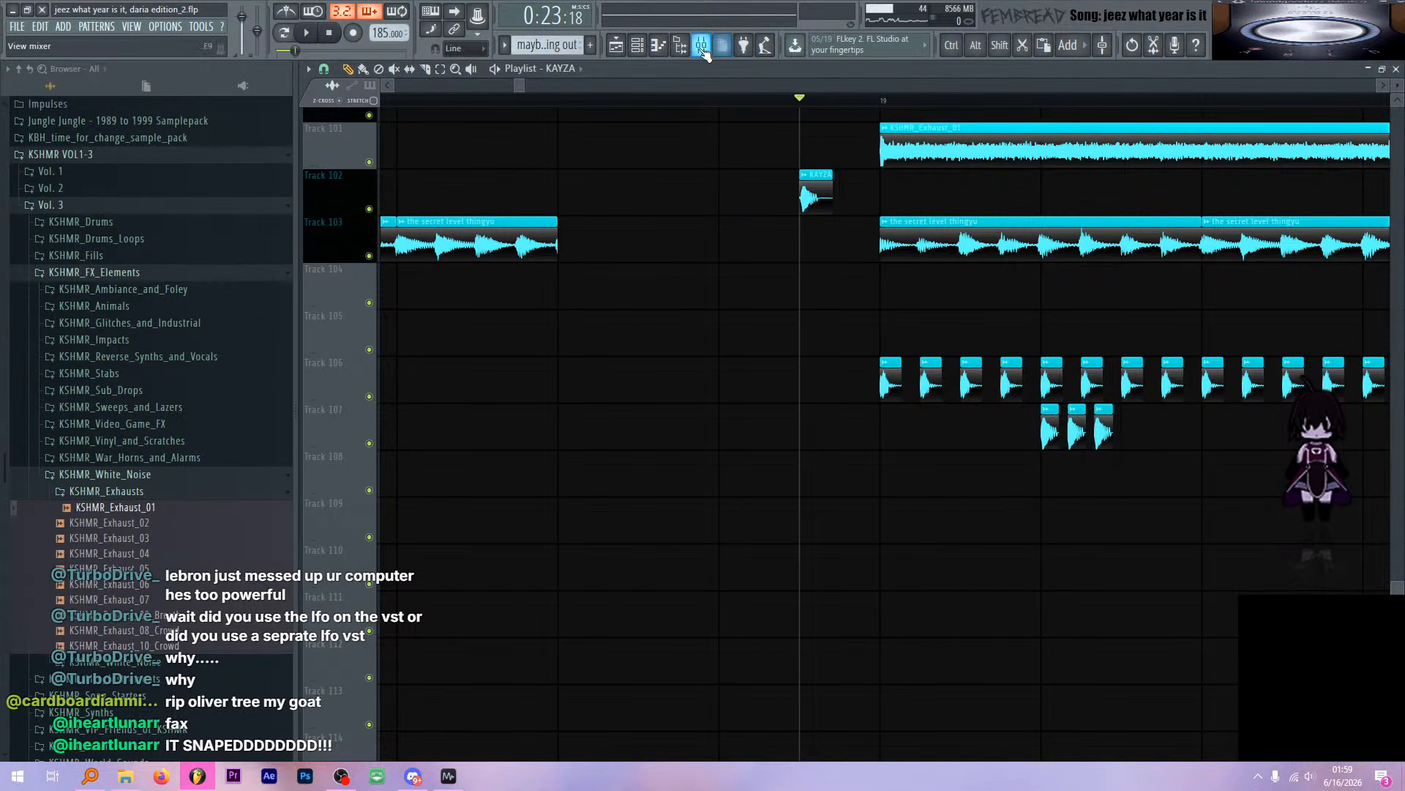
{"action": "left_click", "coordinate": [701, 49]}
{"action": "left_click", "coordinate": [832, 67]}
Compare the KAYZA sample settings with those of the 10 sample, checking the Normalize option
{"action": "double_click", "coordinate": [814, 196]}
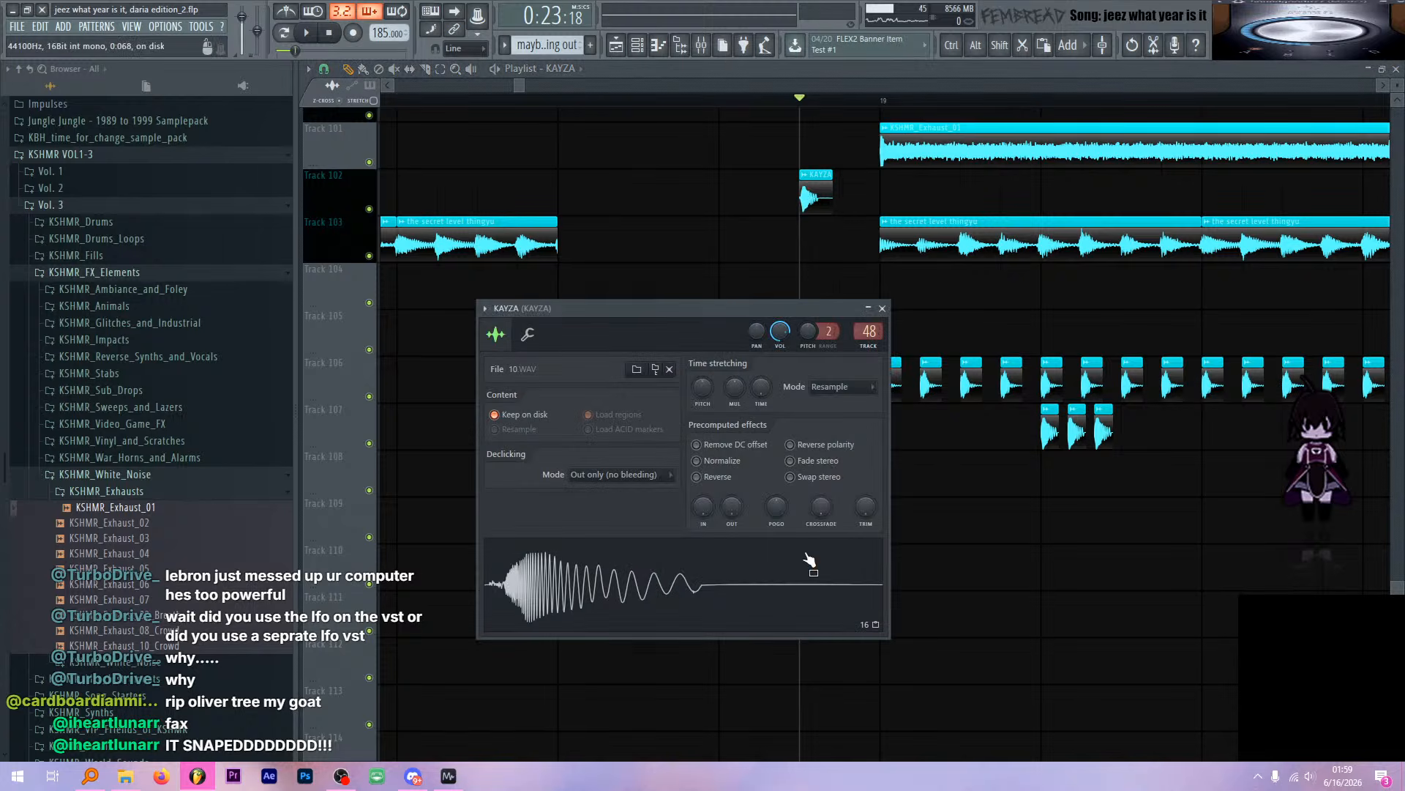
{"action": "double_click", "coordinate": [1050, 429]}
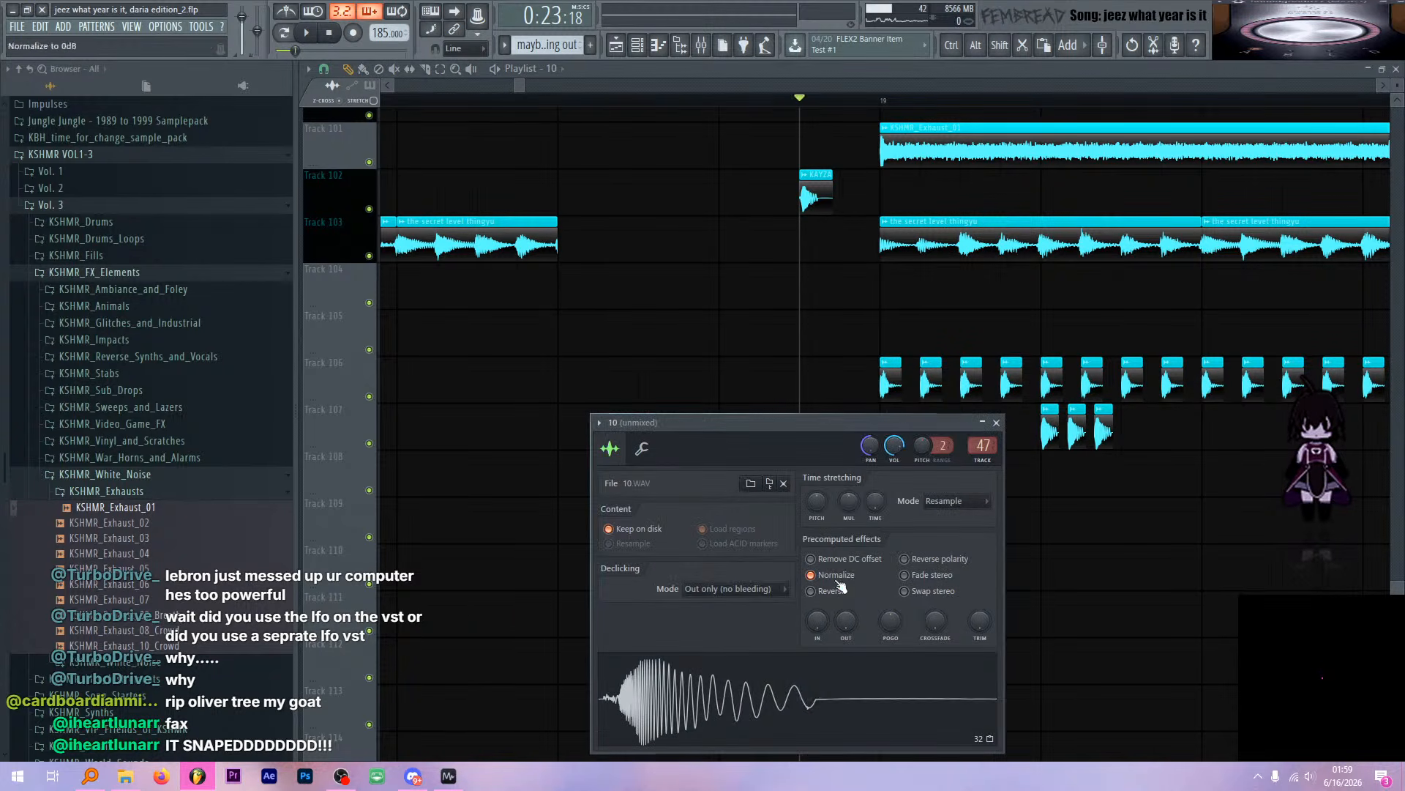
{"action": "left_click", "coordinate": [791, 330]}
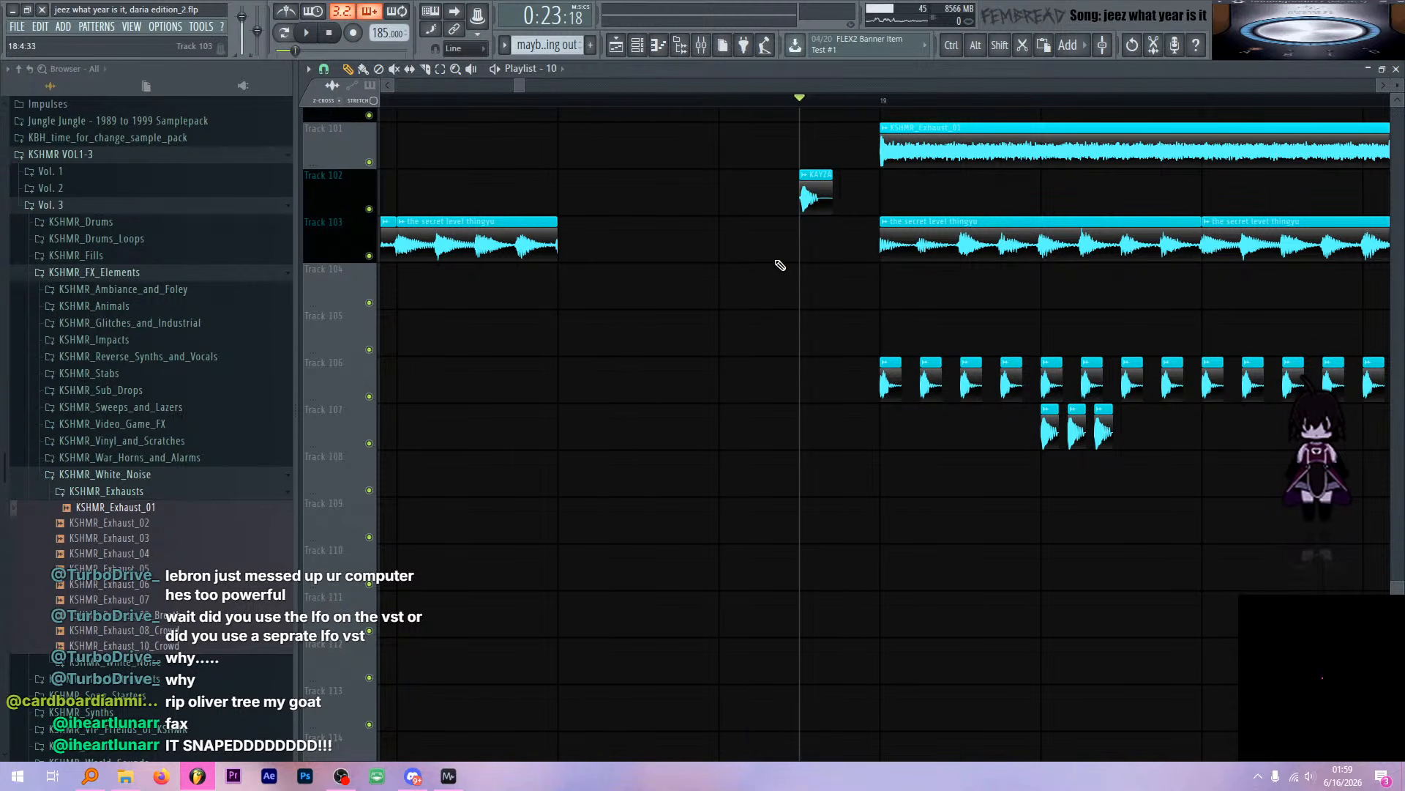
Play from the first of the three 10 clips on Track 107, repeating playback with the mixer levels in view
{"action": "scroll", "coordinate": [893, 282], "scroll_direction": "up", "scroll_amount": 5}
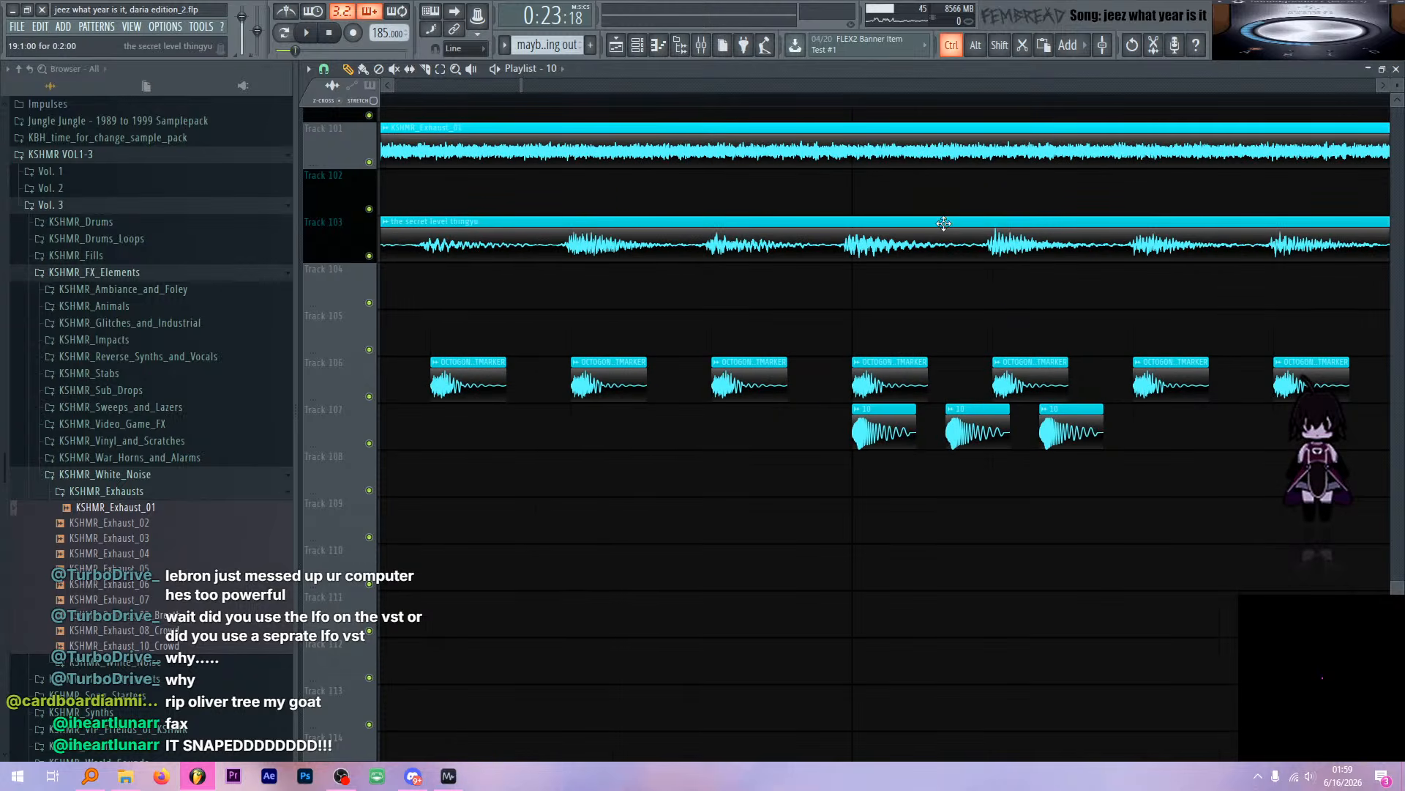
{"action": "scroll", "coordinate": [855, 96], "scroll_direction": "right", "scroll_amount": 2}
{"action": "left_click", "coordinate": [564, 97]}
{"action": "key", "text": "space"}
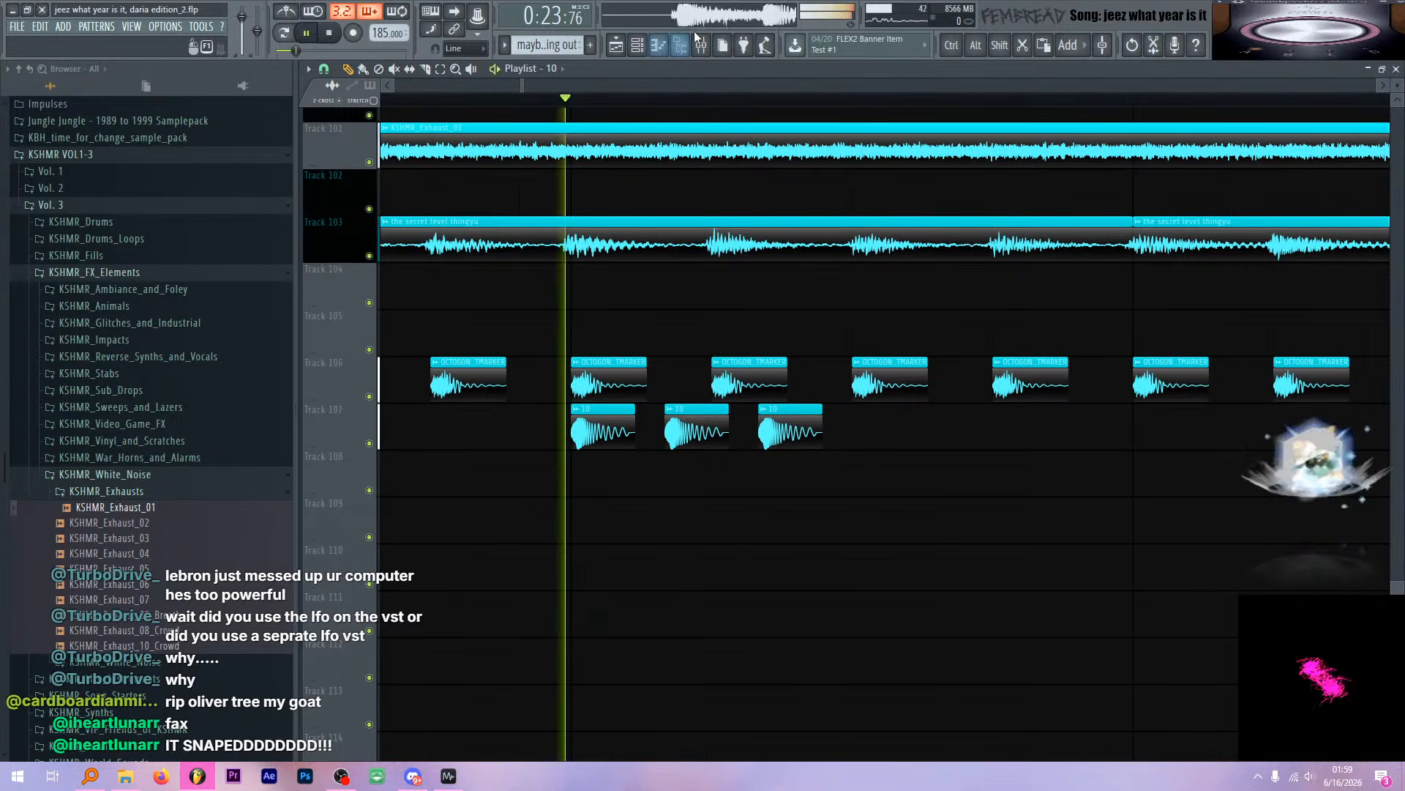
{"action": "key", "text": "space"}
{"action": "left_click", "coordinate": [701, 46]}
{"action": "key", "text": "space"}
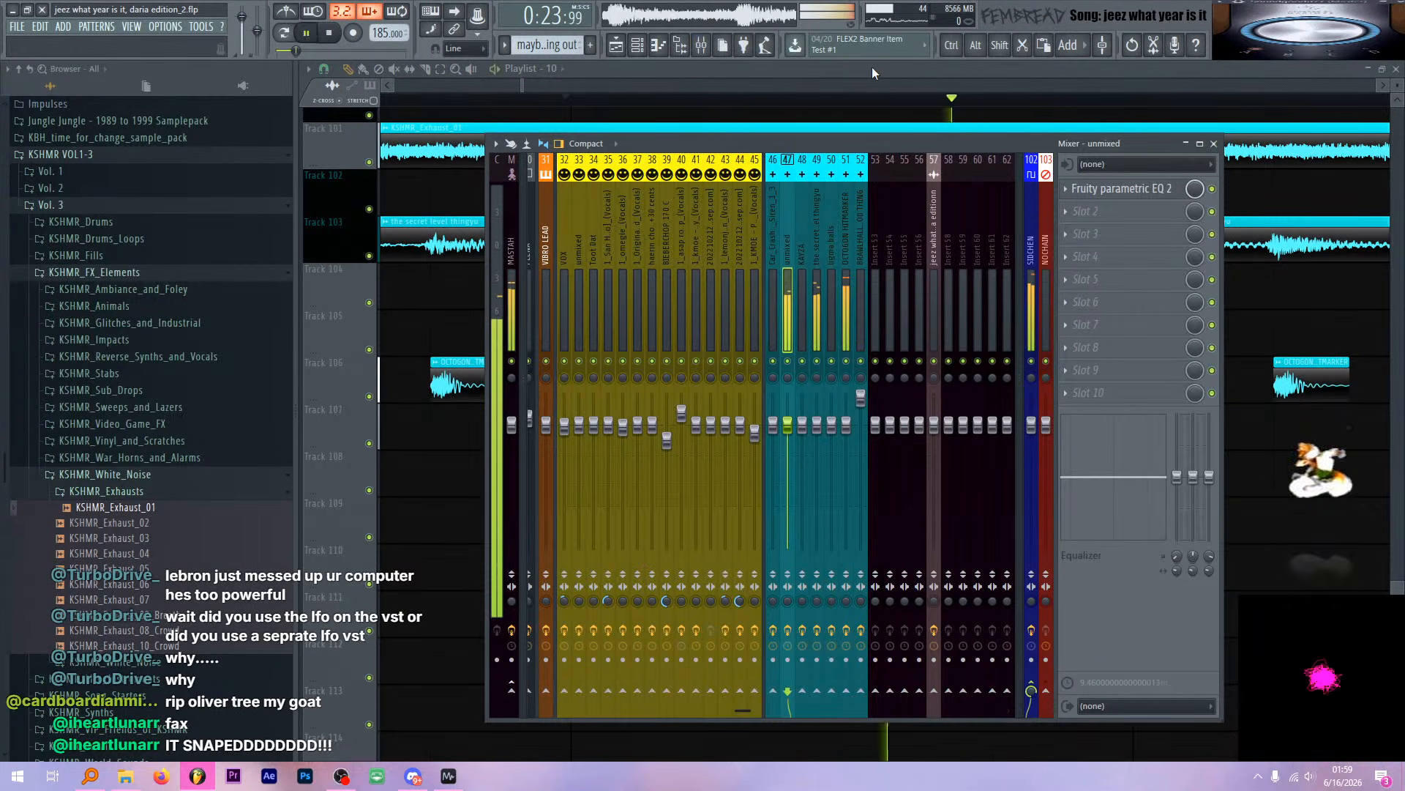
{"action": "key", "text": "space"}
{"action": "left_click", "coordinate": [872, 68]}
Open the OCTOGON HITMARKER sample settings from Track 106, examine and preview its waveform, and close them
{"action": "scroll", "coordinate": [662, 238], "scroll_direction": "down", "scroll_amount": 3}
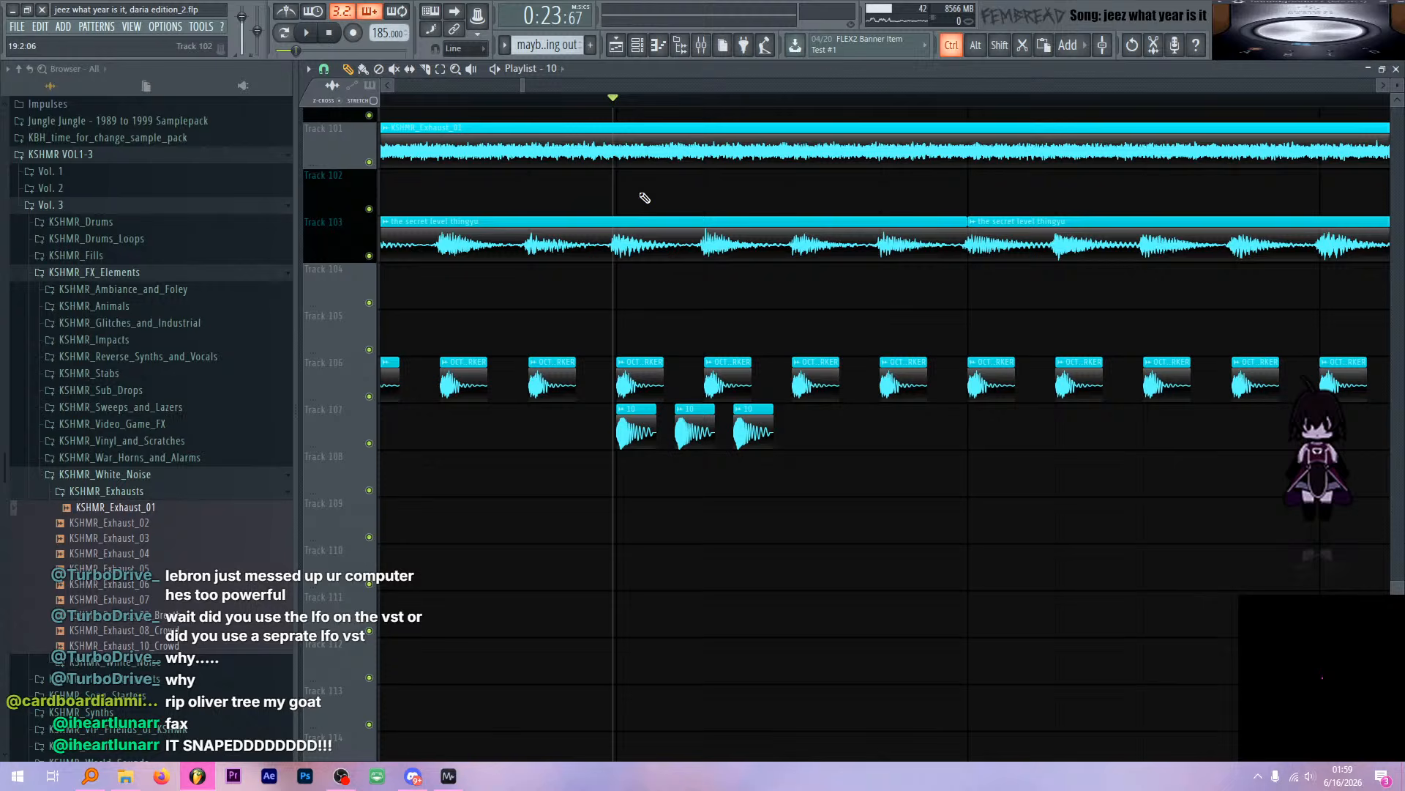
{"action": "left_click", "coordinate": [619, 101]}
{"action": "scroll", "coordinate": [710, 256], "scroll_direction": "down", "scroll_amount": 3}
{"action": "scroll", "coordinate": [639, 357], "scroll_direction": "up", "scroll_amount": 2}
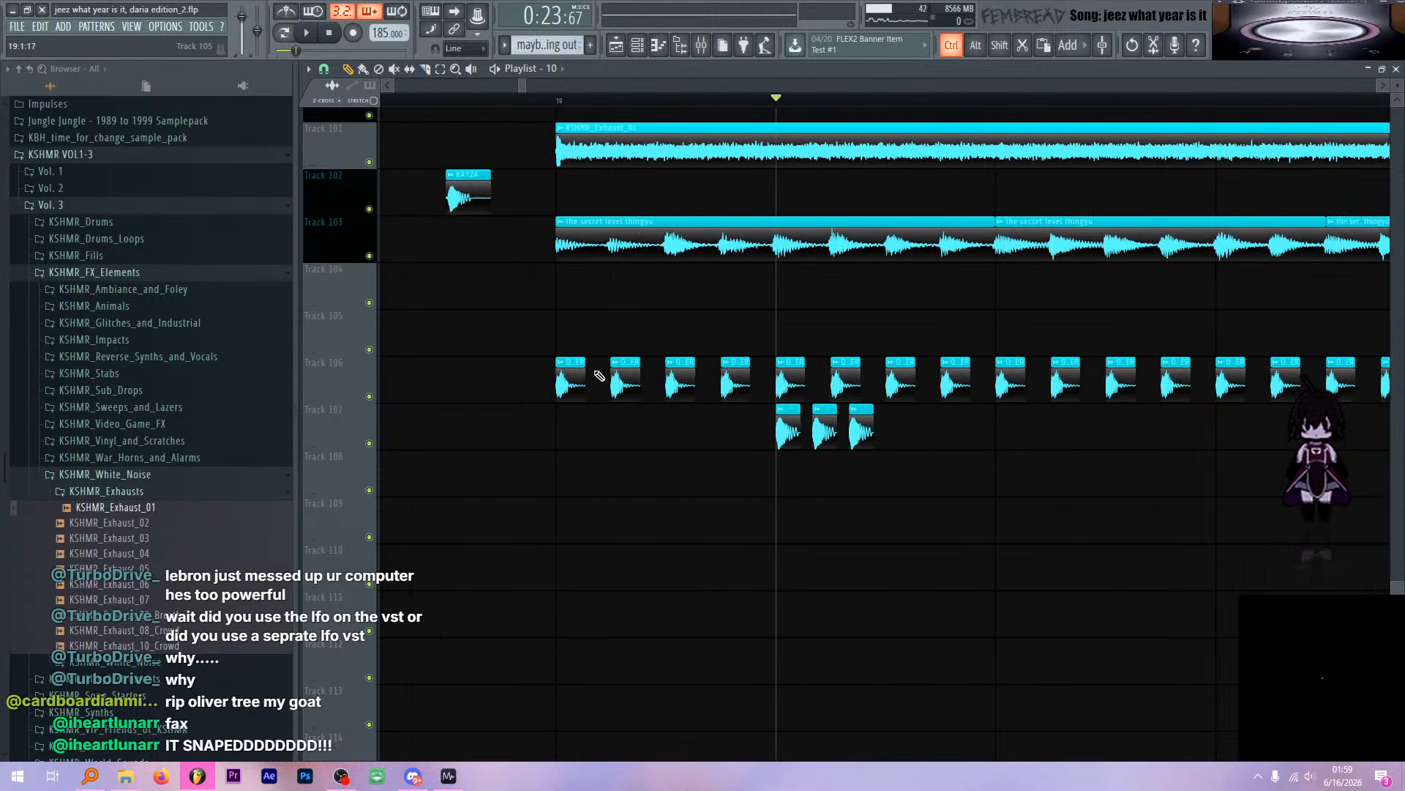
{"action": "scroll", "coordinate": [607, 376], "scroll_direction": "up", "scroll_amount": 3}
{"action": "double_click", "coordinate": [539, 380]}
{"action": "left_click", "coordinate": [716, 587]}
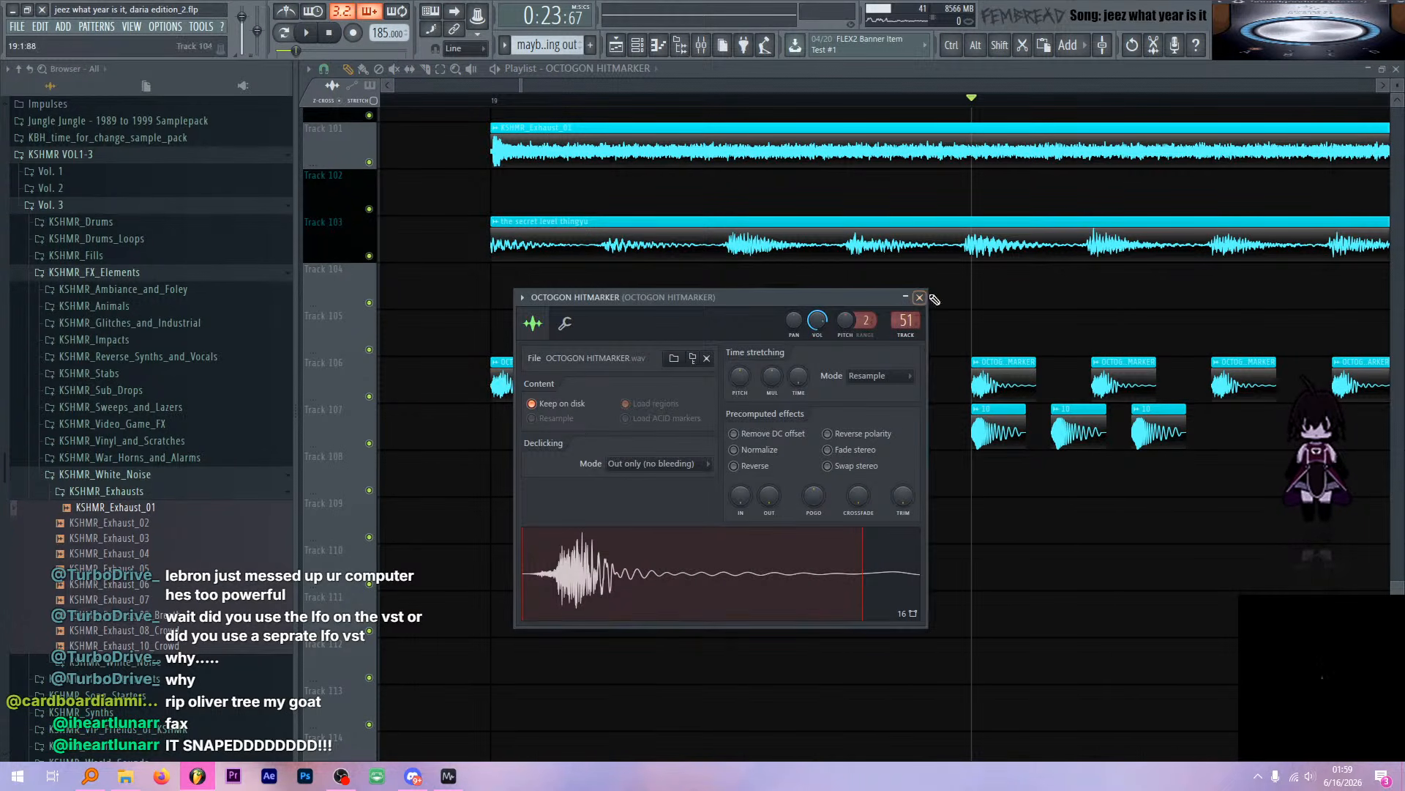
{"action": "left_click", "coordinate": [919, 297]}
Move the playback position to bar 19 and on to the start of the SFX clips at bar 21
{"action": "left_click", "coordinate": [493, 95]}
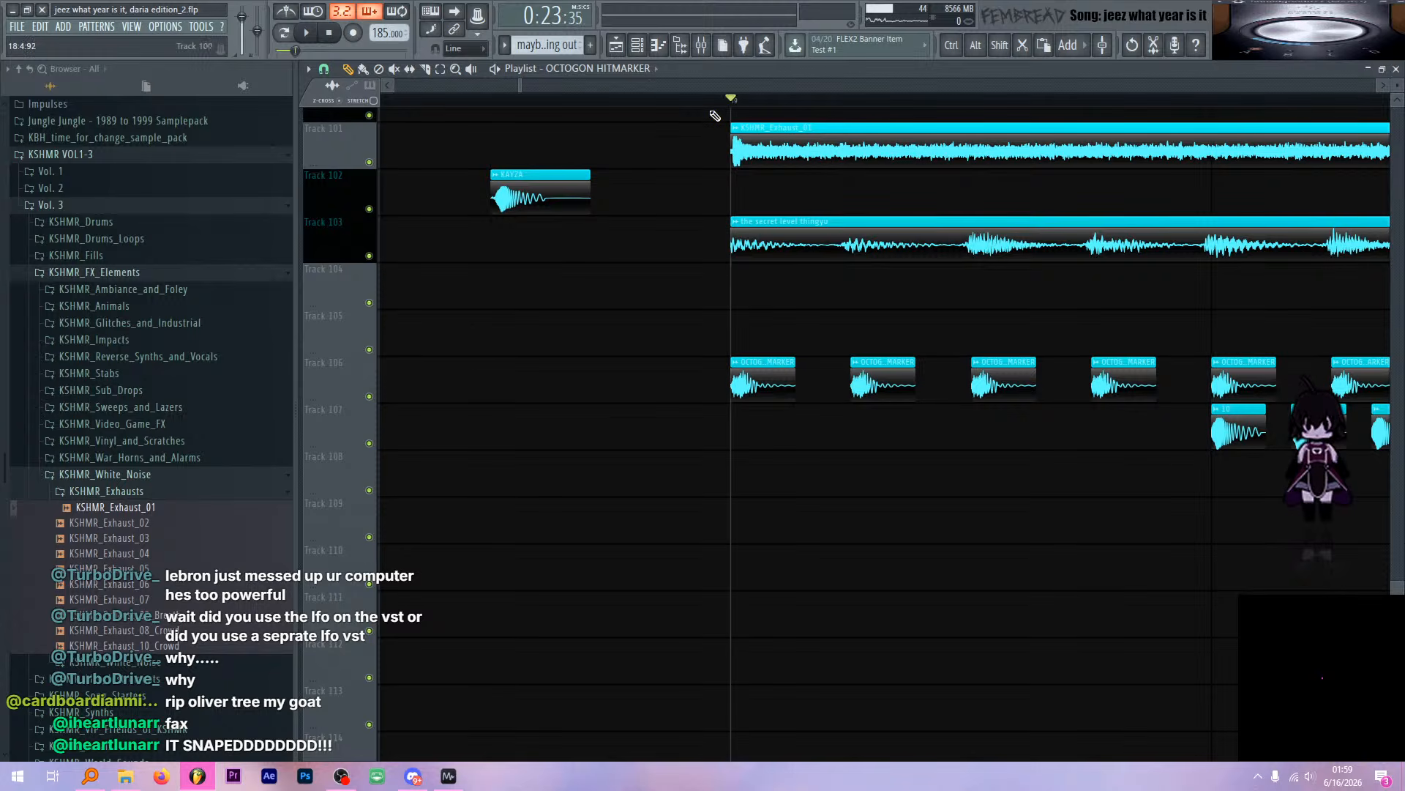
{"action": "scroll", "coordinate": [644, 188], "scroll_direction": "down", "scroll_amount": 3}
{"action": "scroll", "coordinate": [878, 132], "scroll_direction": "up", "scroll_amount": 2}
{"action": "left_click", "coordinate": [884, 101]}
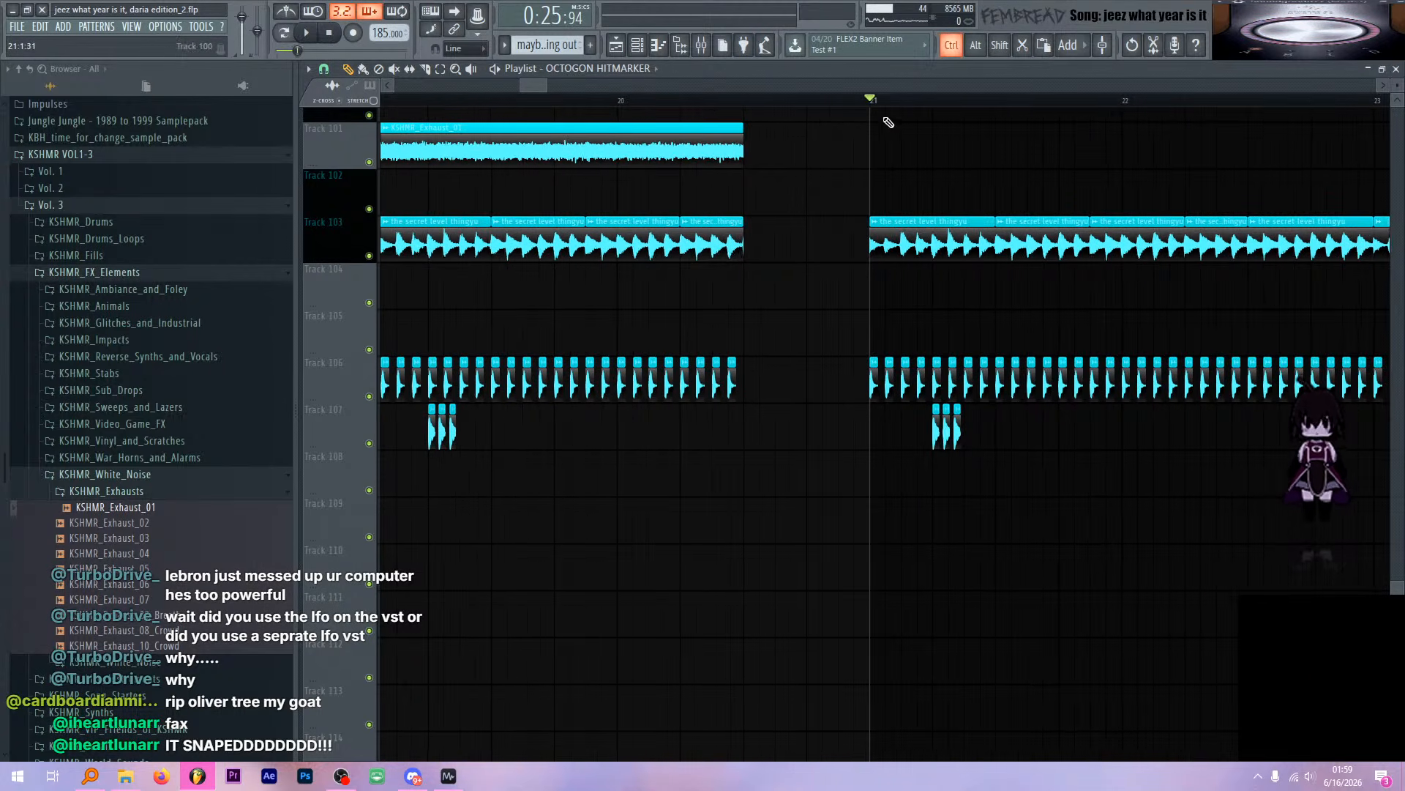
Play the section from bar 21 with the mixer in view and inspect Fruity parametric EQ 2 on the OCTOGON HITMARKER track
{"action": "left_click", "coordinate": [702, 44]}
{"action": "scroll", "coordinate": [775, 191], "scroll_direction": "up", "scroll_amount": 6}
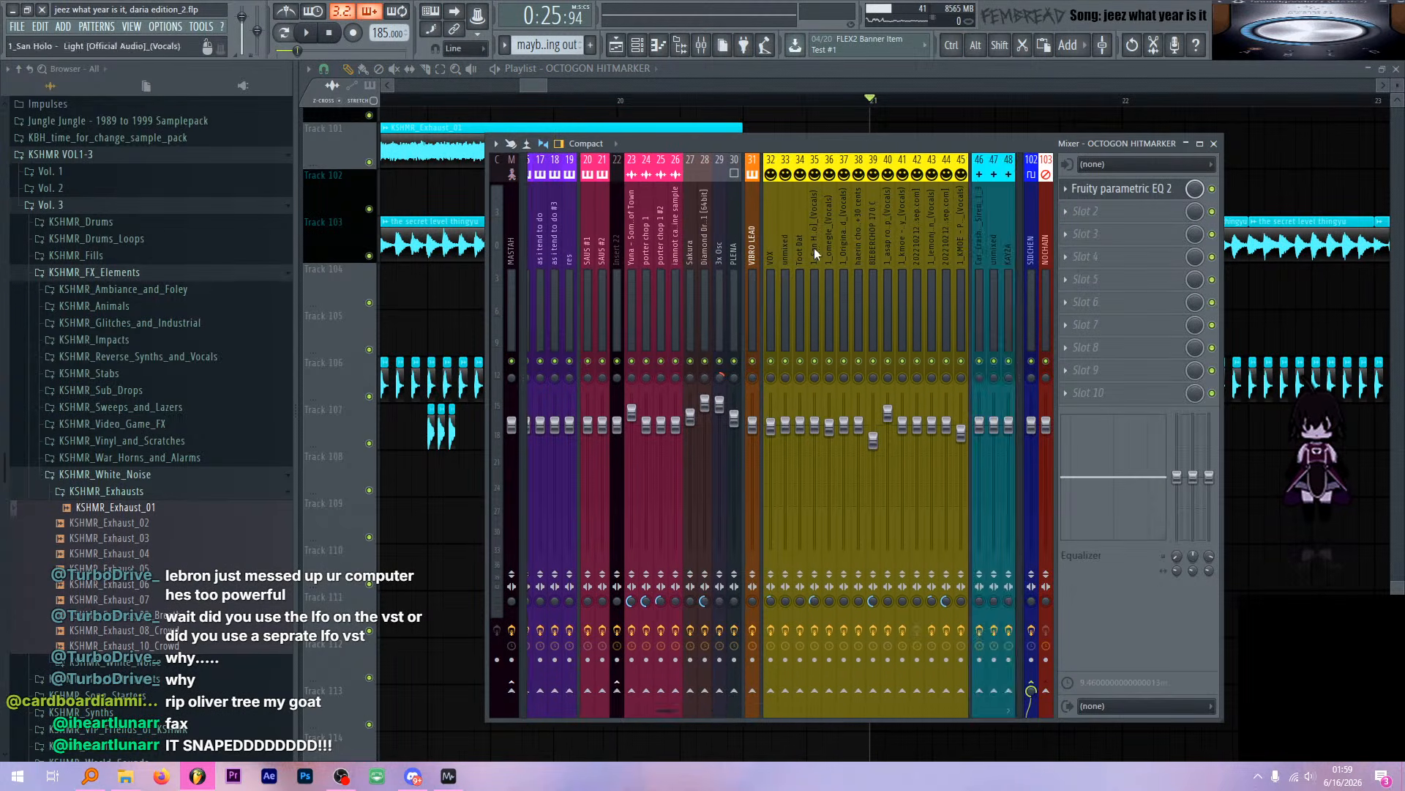
{"action": "key", "text": "space"}
{"action": "scroll", "coordinate": [742, 270], "scroll_direction": "down", "scroll_amount": 6}
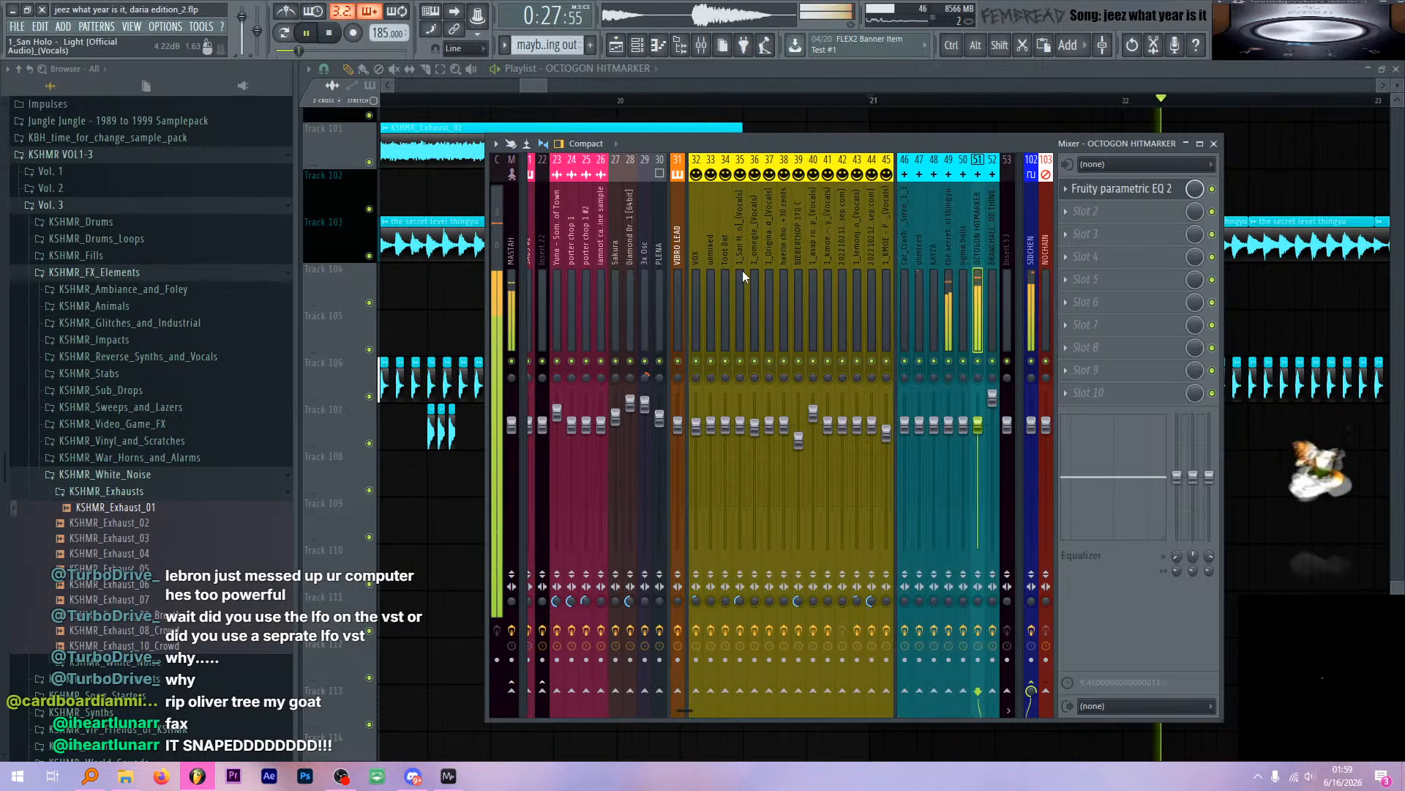
{"action": "left_click", "coordinate": [1120, 189]}
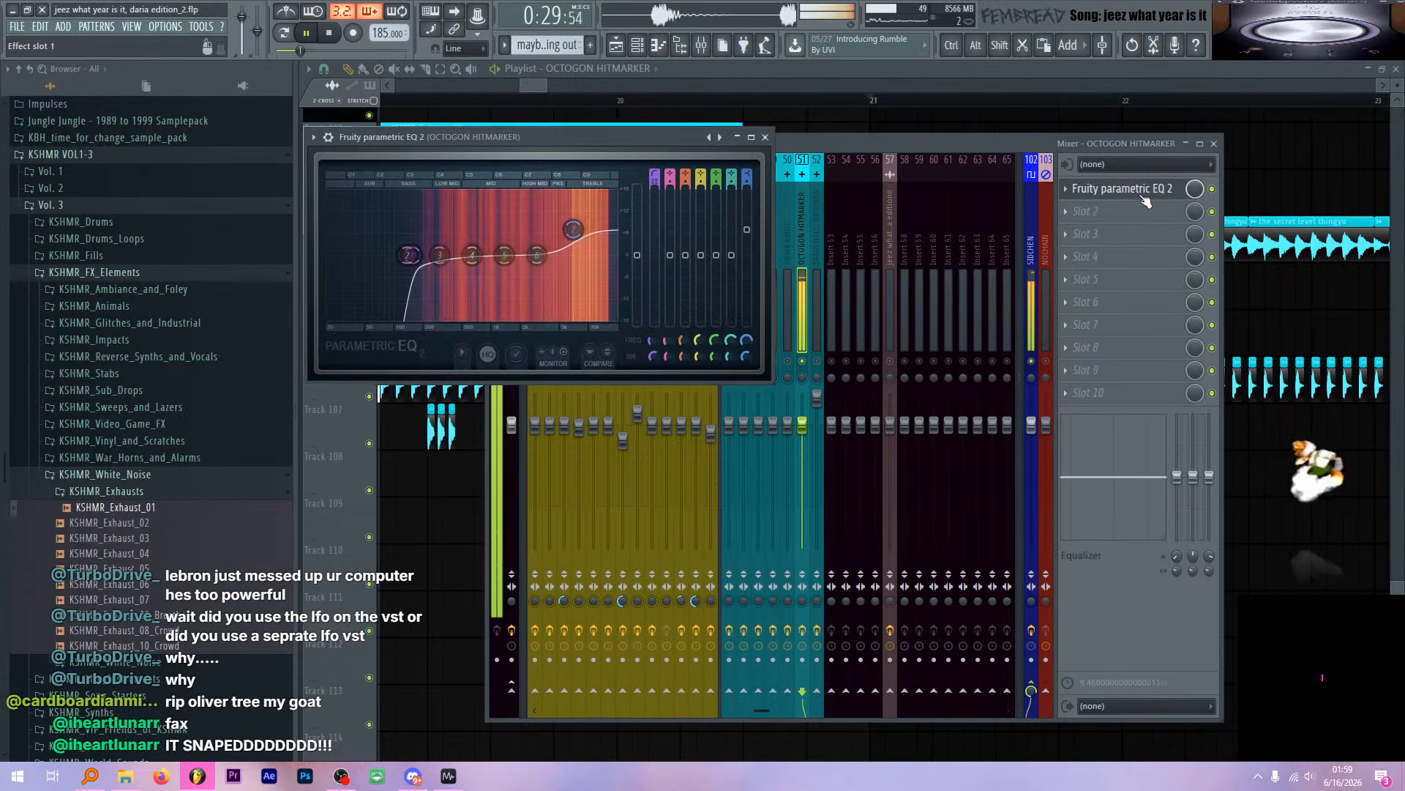
{"action": "key", "text": "space"}
{"action": "left_click", "coordinate": [765, 136]}
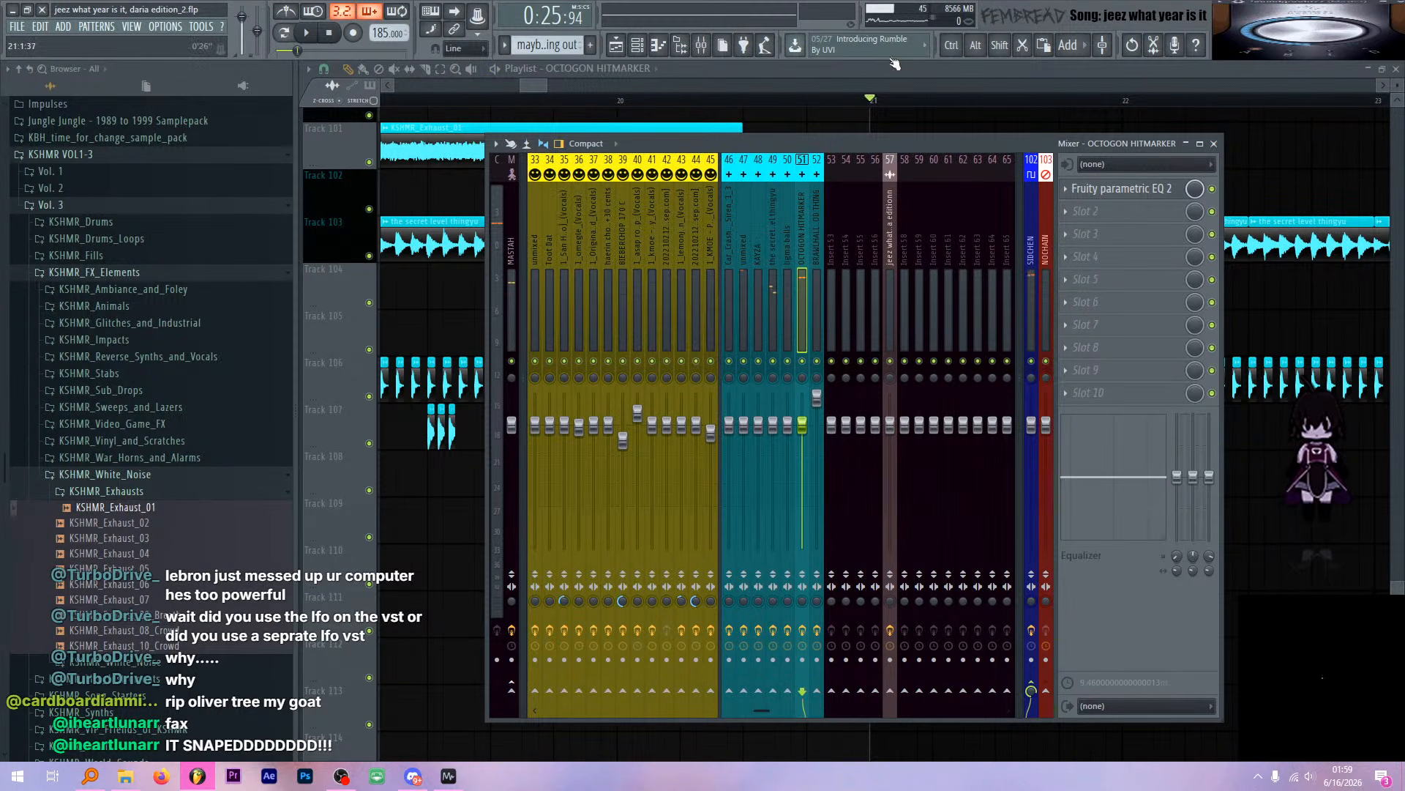
{"action": "key", "text": "F9"}
Listen to the OCTOGON HITMARKER mixer track in solo from bar 21, restore the other tracks and close the mixer
{"action": "scroll", "coordinate": [922, 284], "scroll_direction": "up", "scroll_amount": 4}
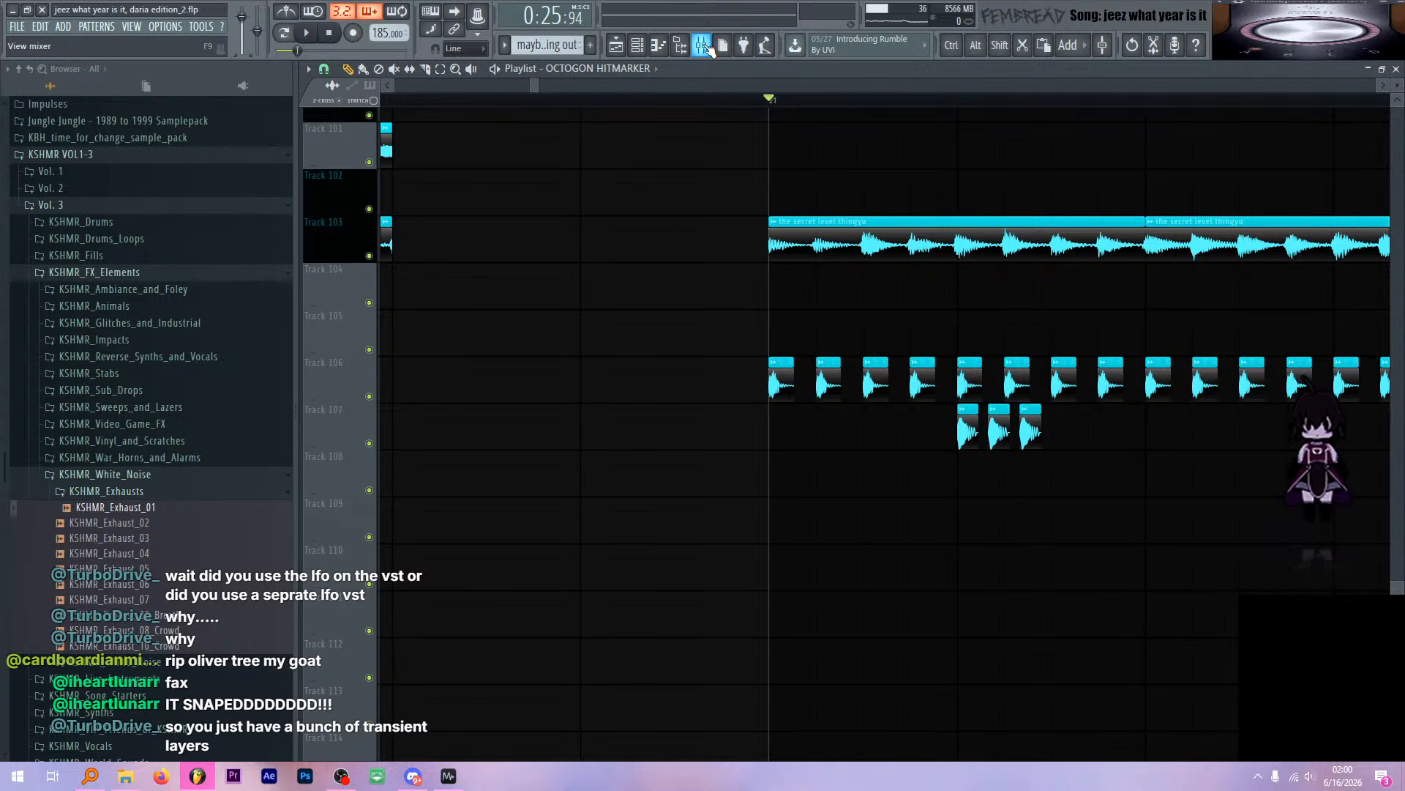
{"action": "left_click", "coordinate": [703, 46]}
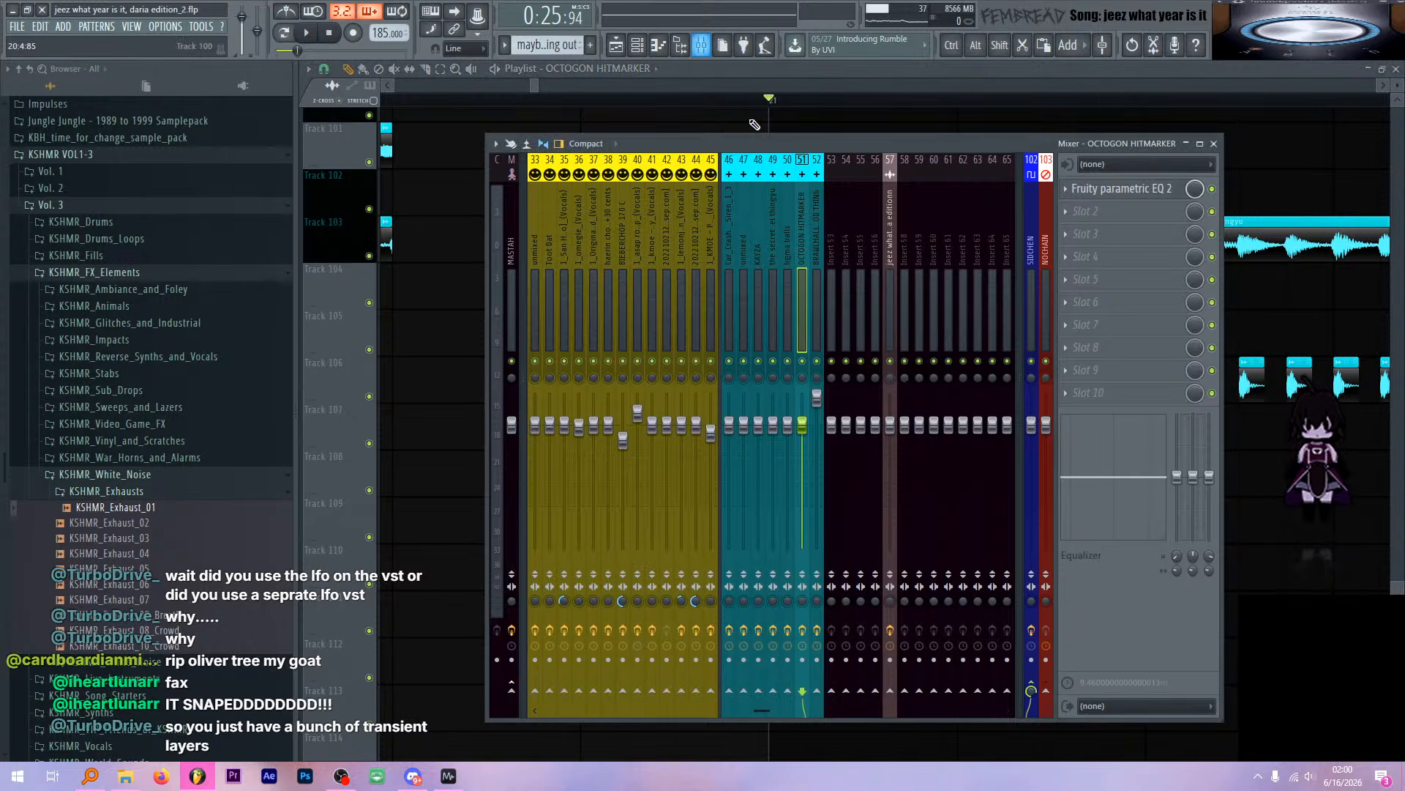
{"action": "key", "text": "space"}
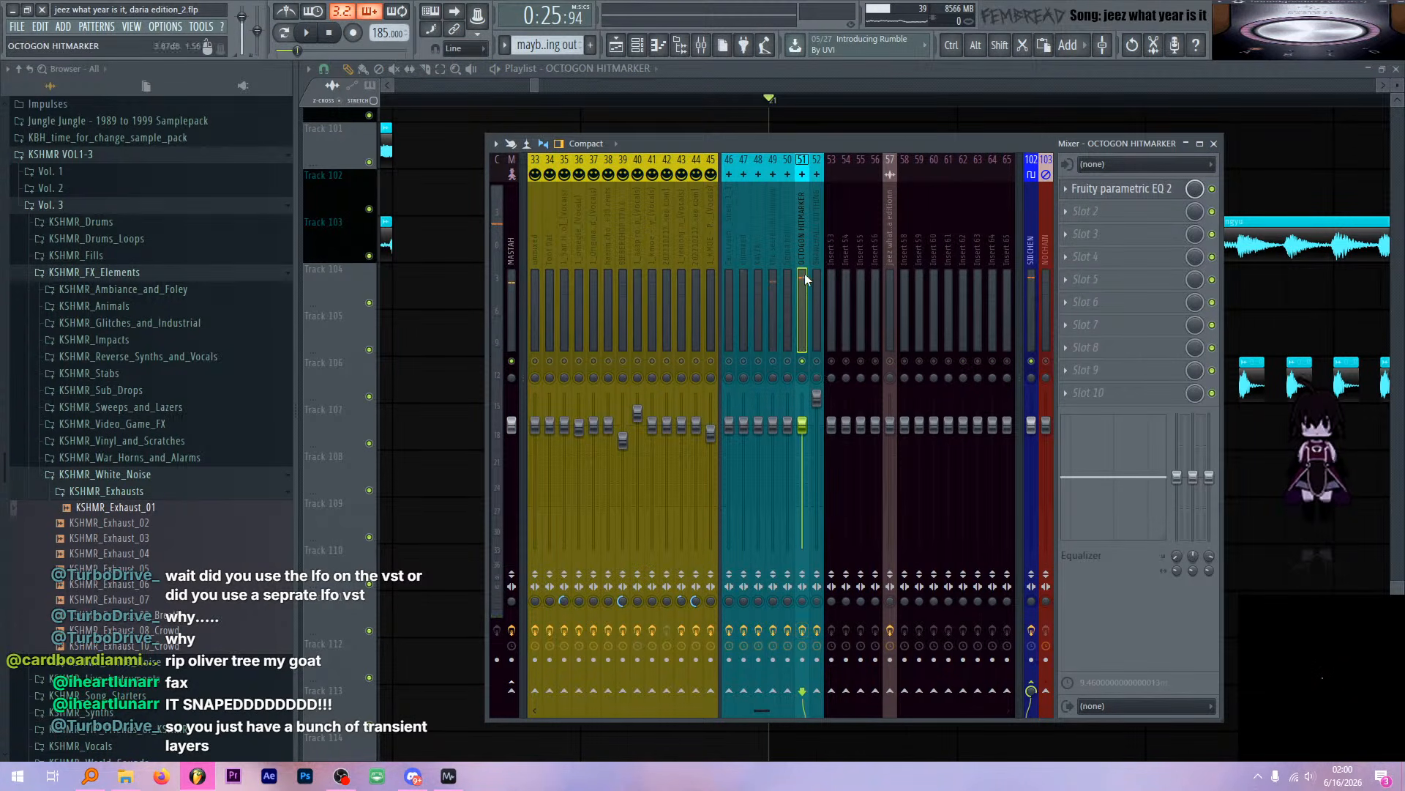
{"action": "key", "text": "s"}
{"action": "left_click", "coordinate": [739, 76]}
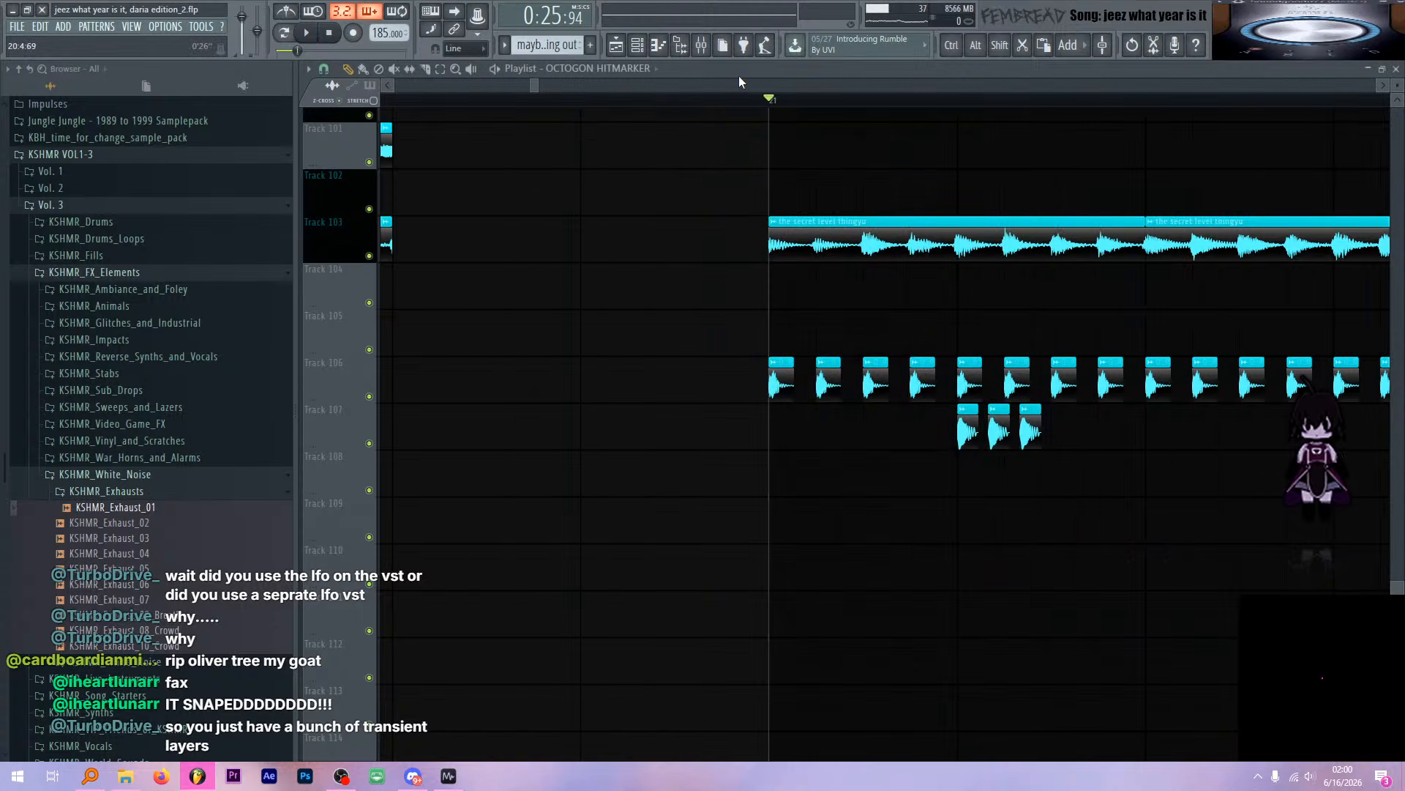
Check the OCTOGON HITMARKER sample settings from Track 106 and look over the synth, bass and SFX layers around bar 21
{"action": "double_click", "coordinate": [780, 384]}
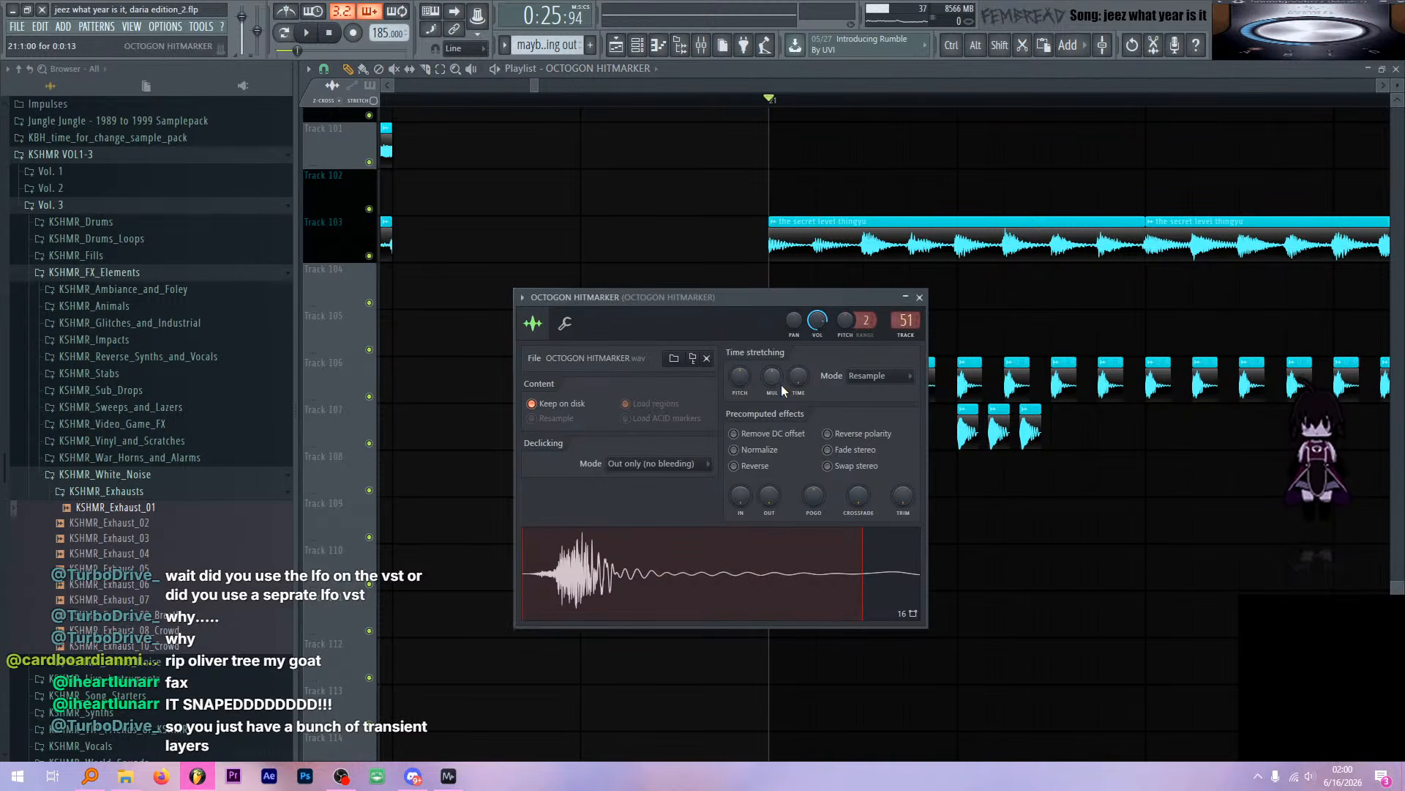
{"action": "left_click", "coordinate": [920, 295]}
{"action": "scroll", "coordinate": [784, 391], "scroll_direction": "up", "scroll_amount": 5}
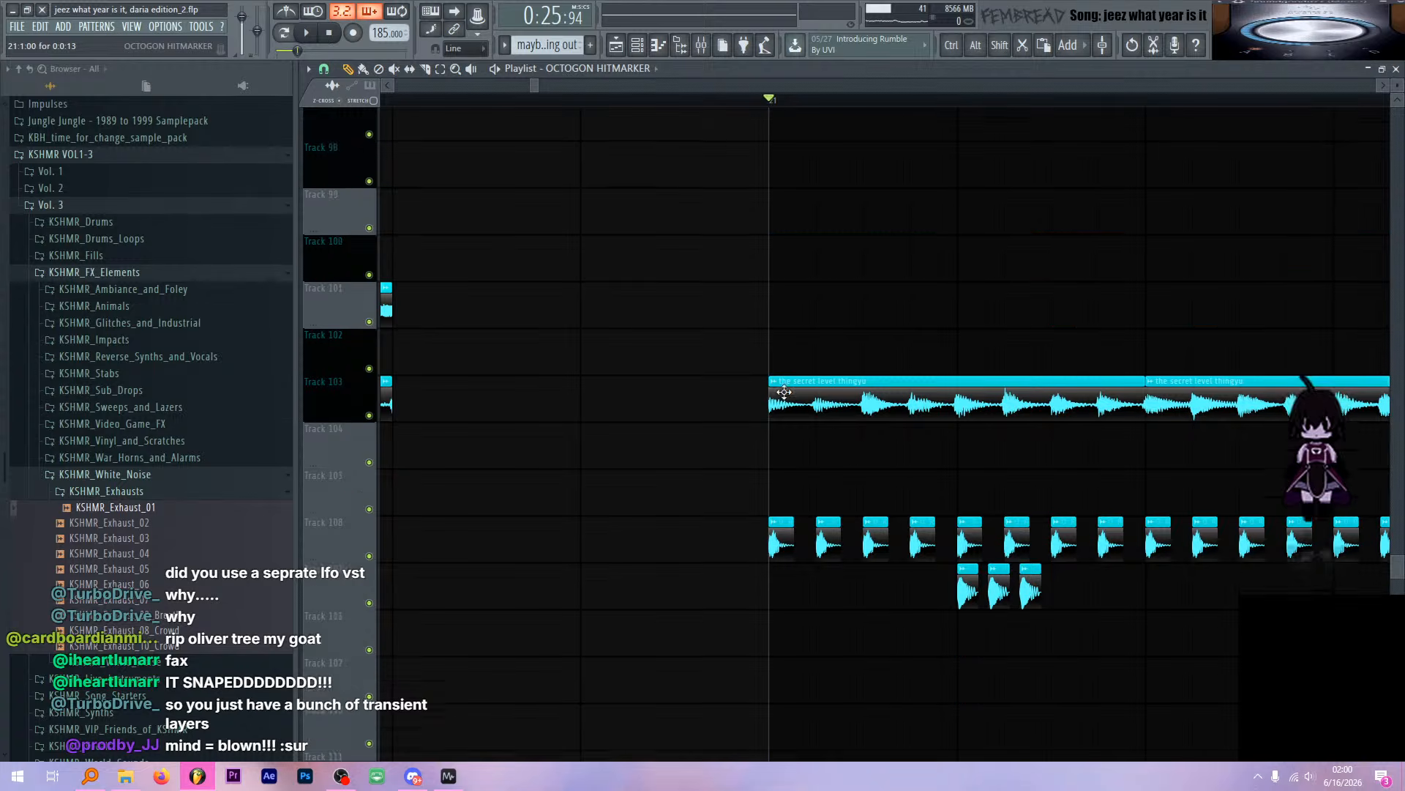
{"action": "scroll", "coordinate": [784, 392], "scroll_direction": "down", "scroll_amount": 5}
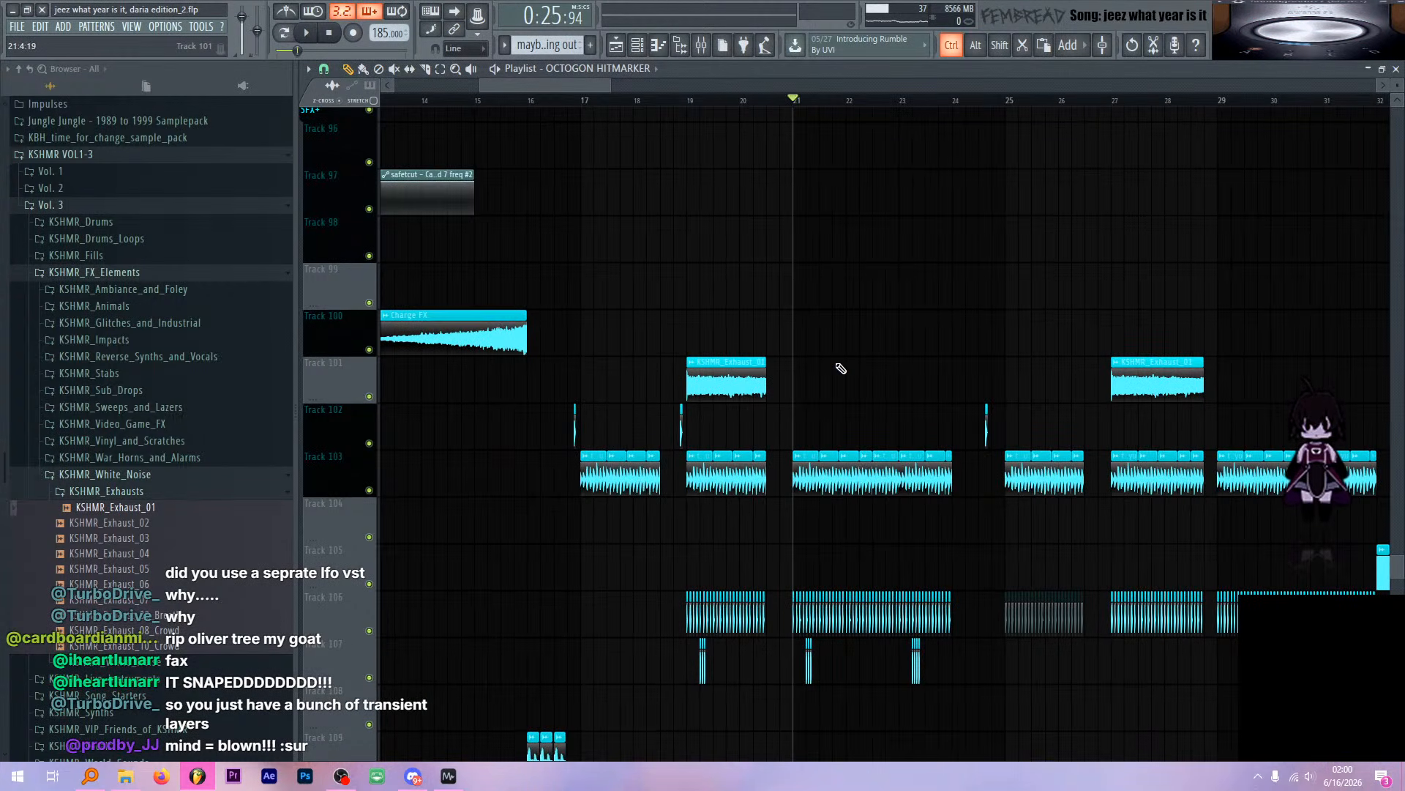
{"action": "scroll", "coordinate": [865, 363], "scroll_direction": "up", "scroll_amount": 12}
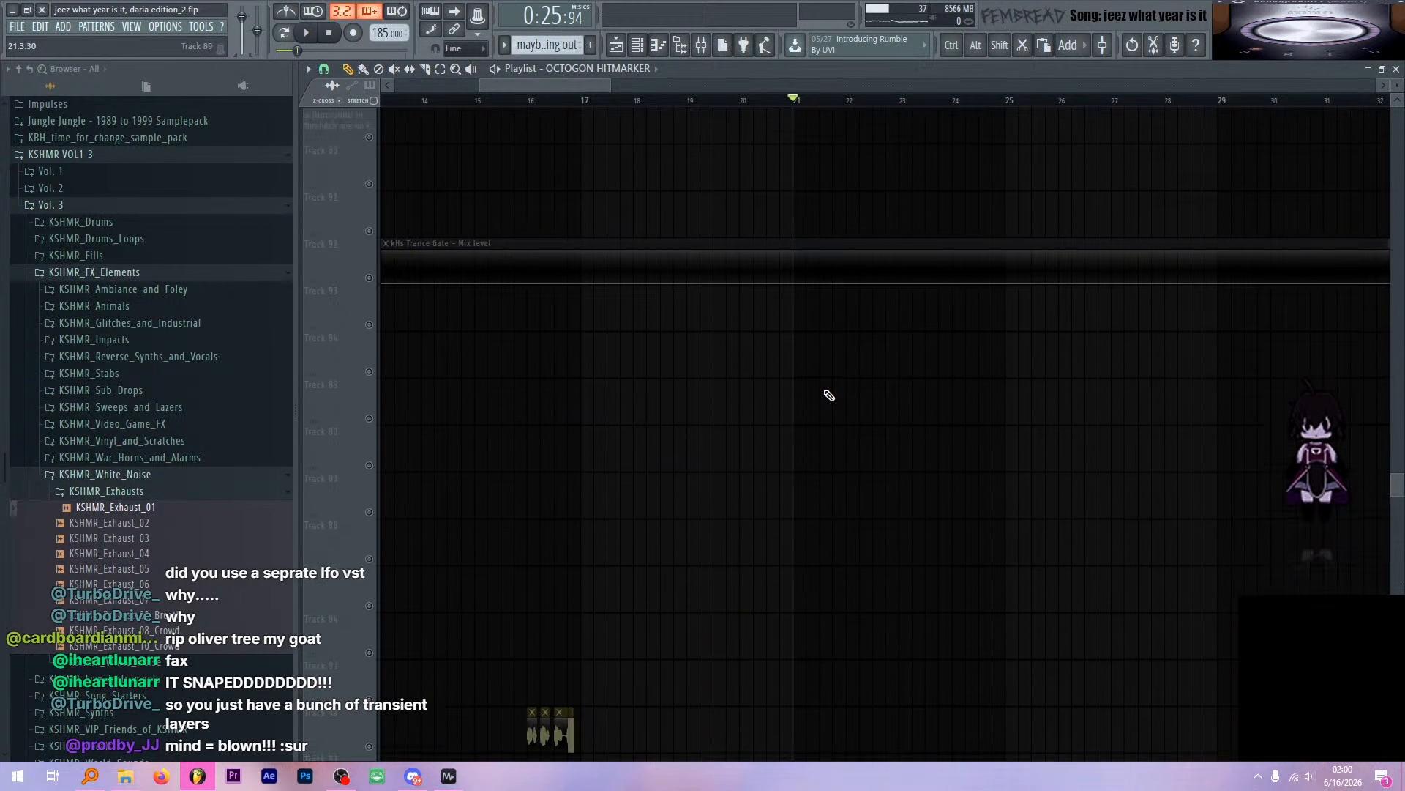
{"action": "scroll", "coordinate": [820, 419], "scroll_direction": "up", "scroll_amount": 8}
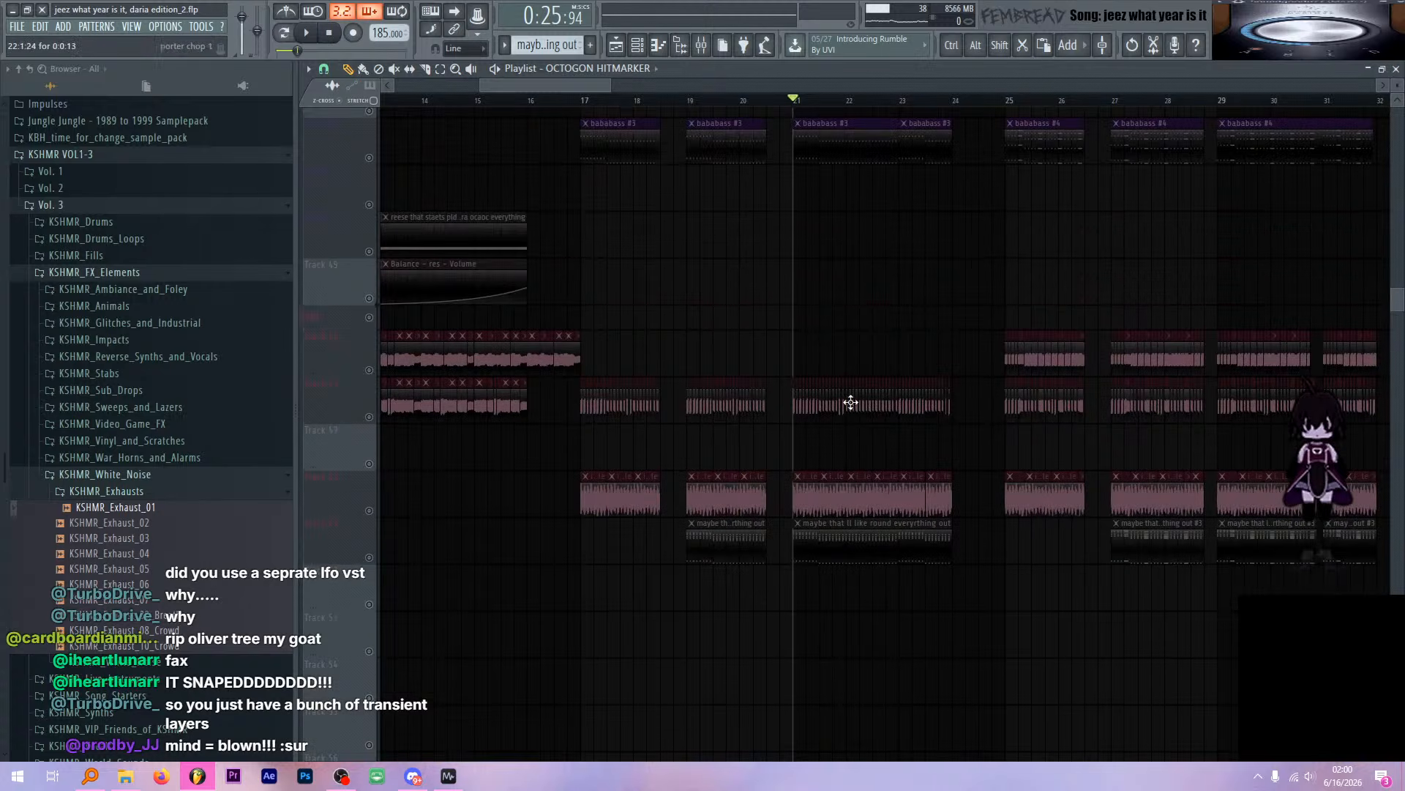
{"action": "scroll", "coordinate": [871, 414], "scroll_direction": "down", "scroll_amount": 15}
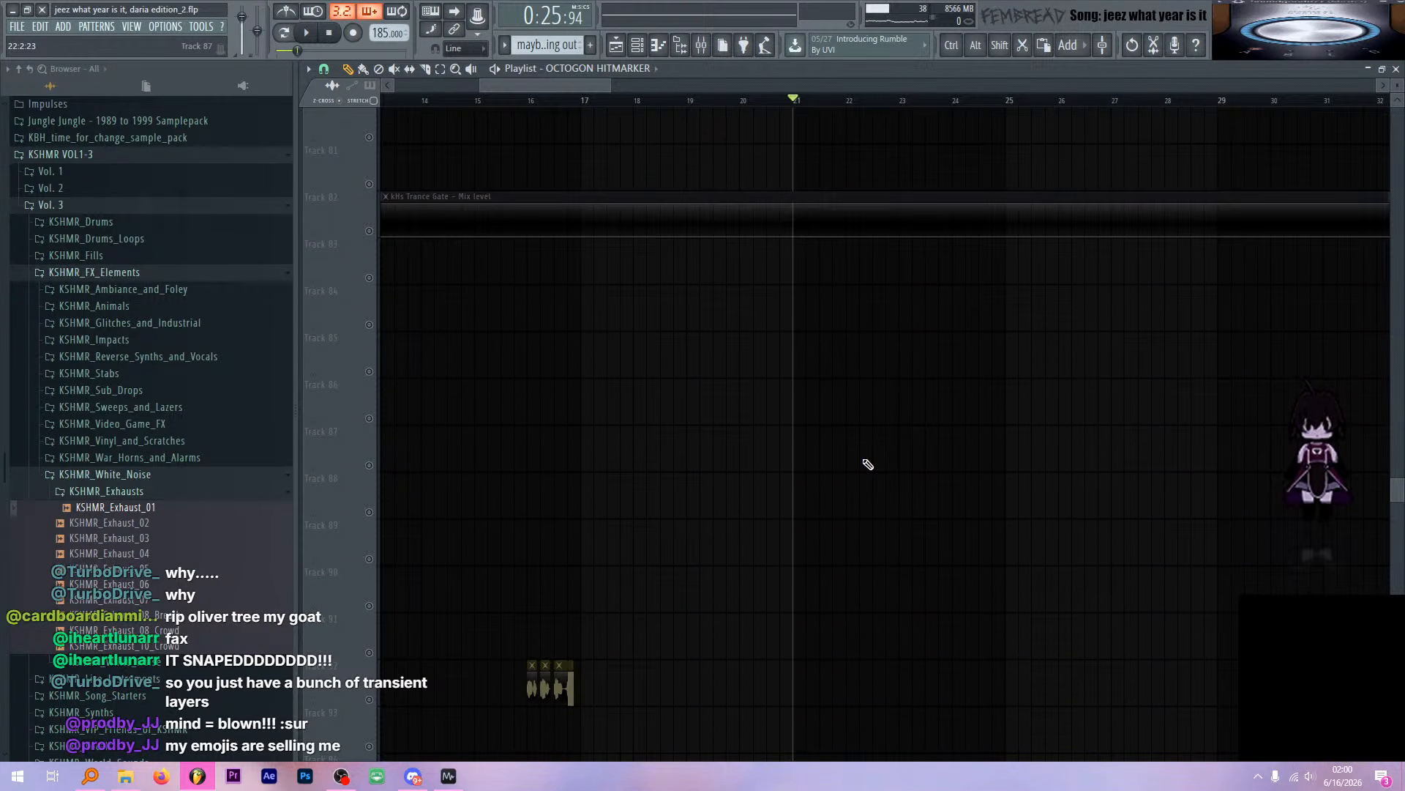
{"action": "scroll", "coordinate": [868, 463], "scroll_direction": "down", "scroll_amount": 5}
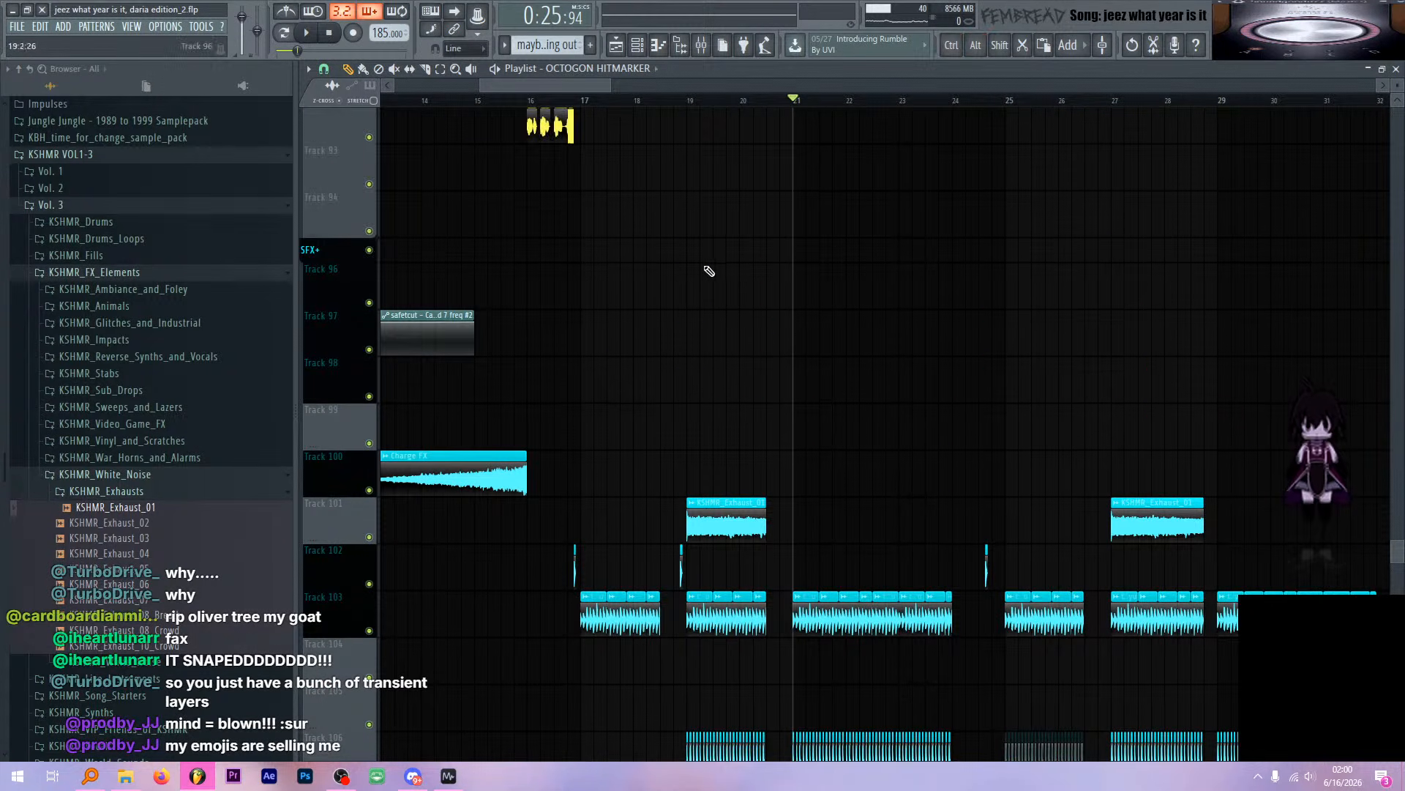
Play the arrangement from bar 21 while viewing the synth chop and SFX layers, stopping after bar 25
{"action": "scroll", "coordinate": [959, 301], "scroll_direction": "up", "scroll_amount": 2}
{"action": "key", "text": "space"}
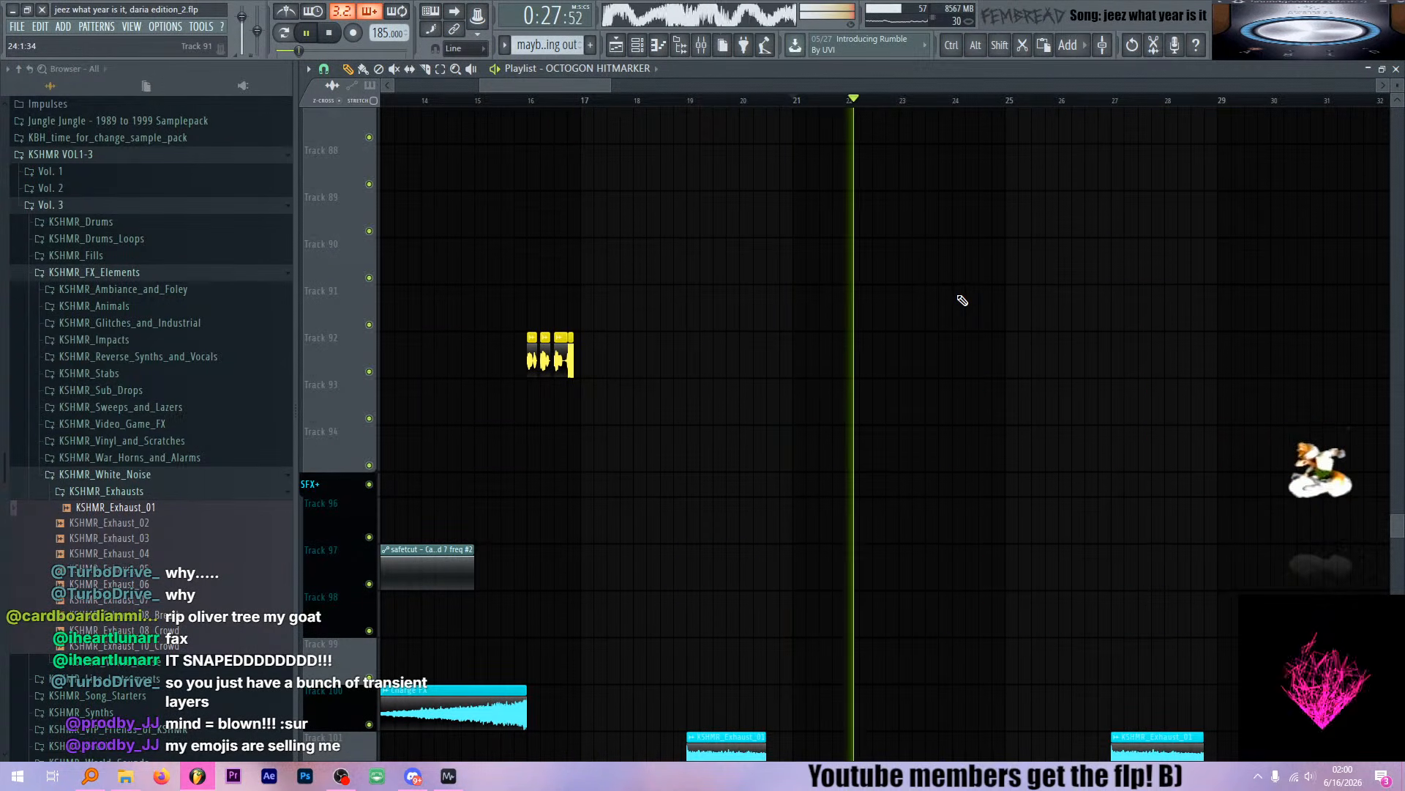
{"action": "scroll", "coordinate": [988, 321], "scroll_direction": "up", "scroll_amount": 4}
{"action": "scroll", "coordinate": [987, 388], "scroll_direction": "up", "scroll_amount": 14}
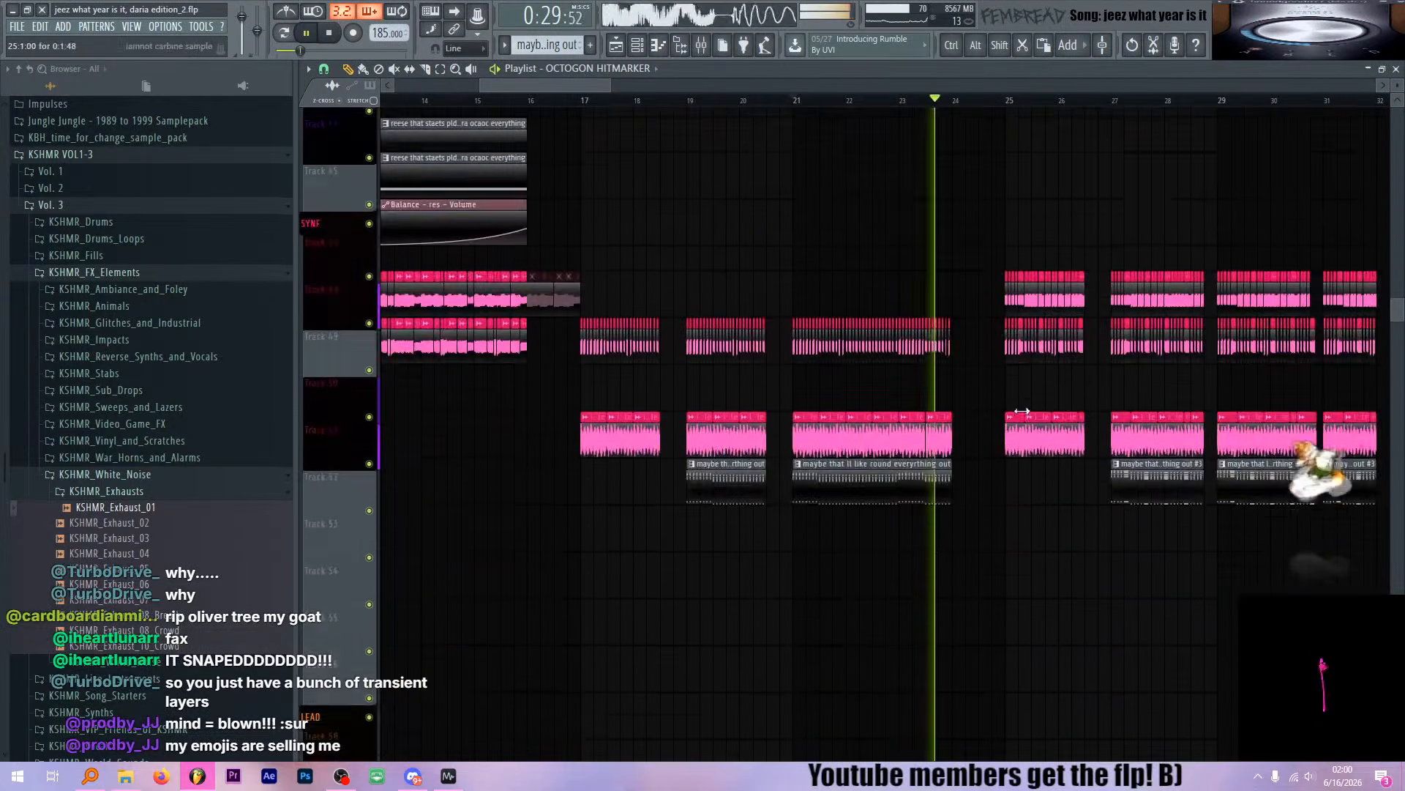
{"action": "scroll", "coordinate": [1043, 420], "scroll_direction": "up", "scroll_amount": 4}
{"action": "scroll", "coordinate": [865, 393], "scroll_direction": "down", "scroll_amount": 3}
{"action": "scroll", "coordinate": [837, 377], "scroll_direction": "down", "scroll_amount": 20}
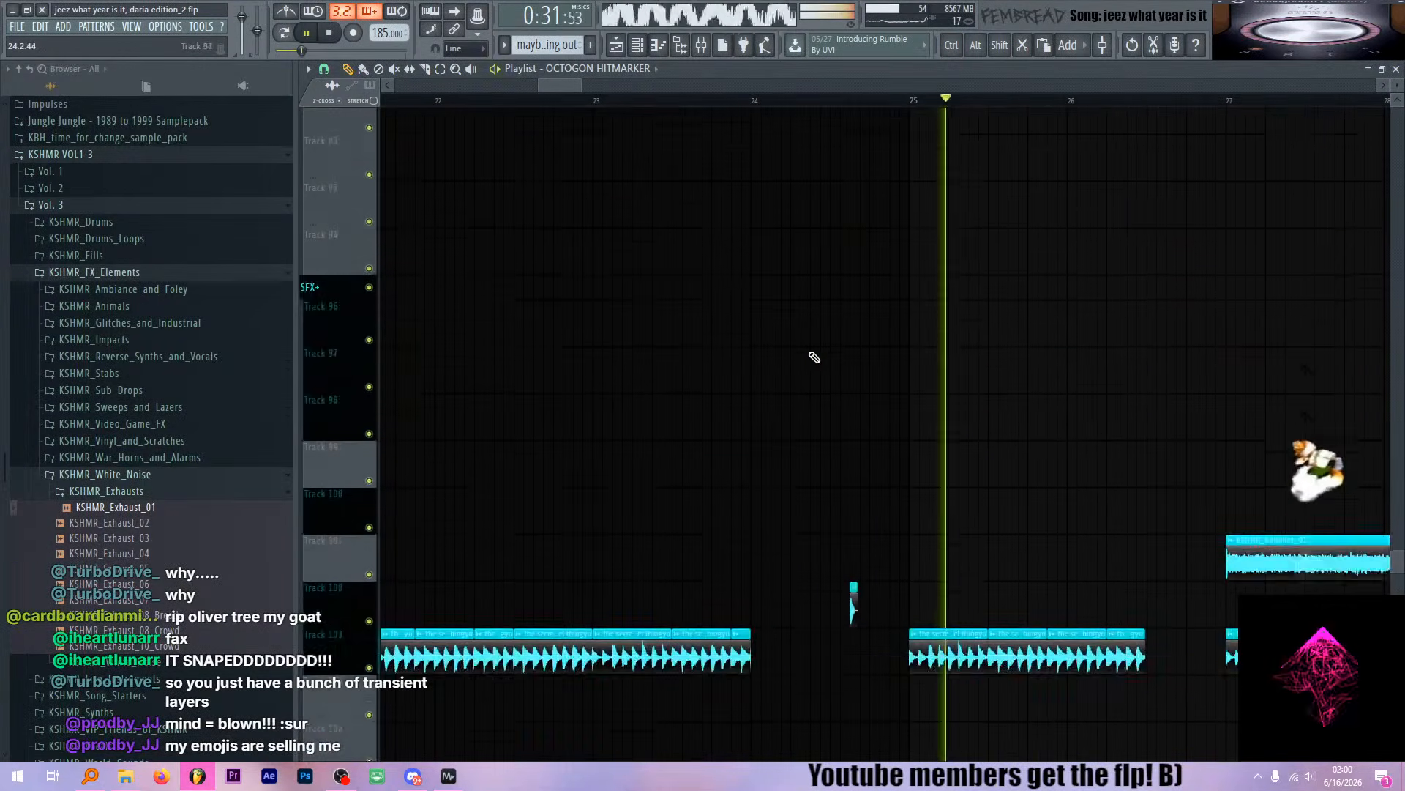
{"action": "key", "text": "space"}
Move the playback position to bar 24 and audition the fill clips on Tracks 110 to 114
{"action": "left_click", "coordinate": [751, 91]}
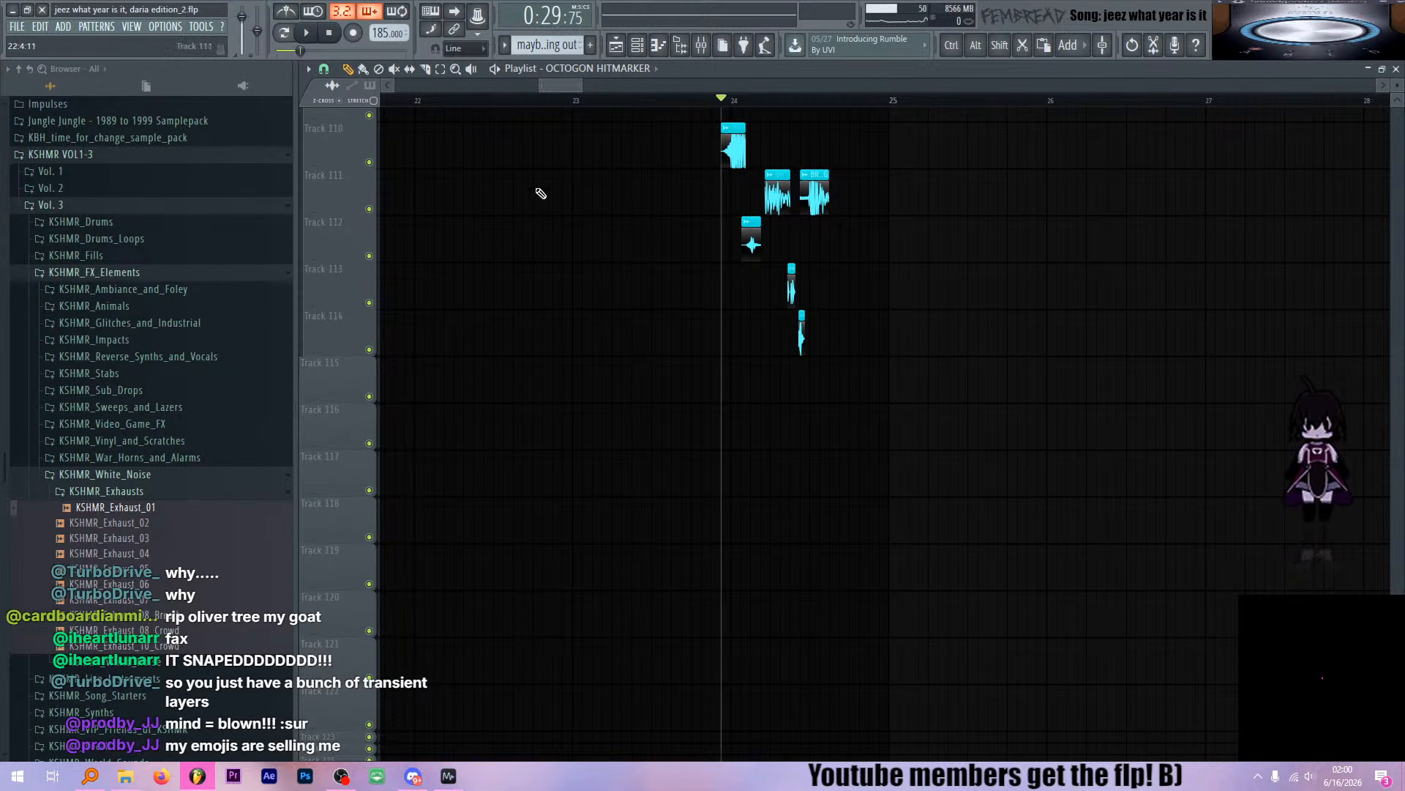
{"action": "scroll", "coordinate": [505, 175], "scroll_direction": "up", "scroll_amount": 6}
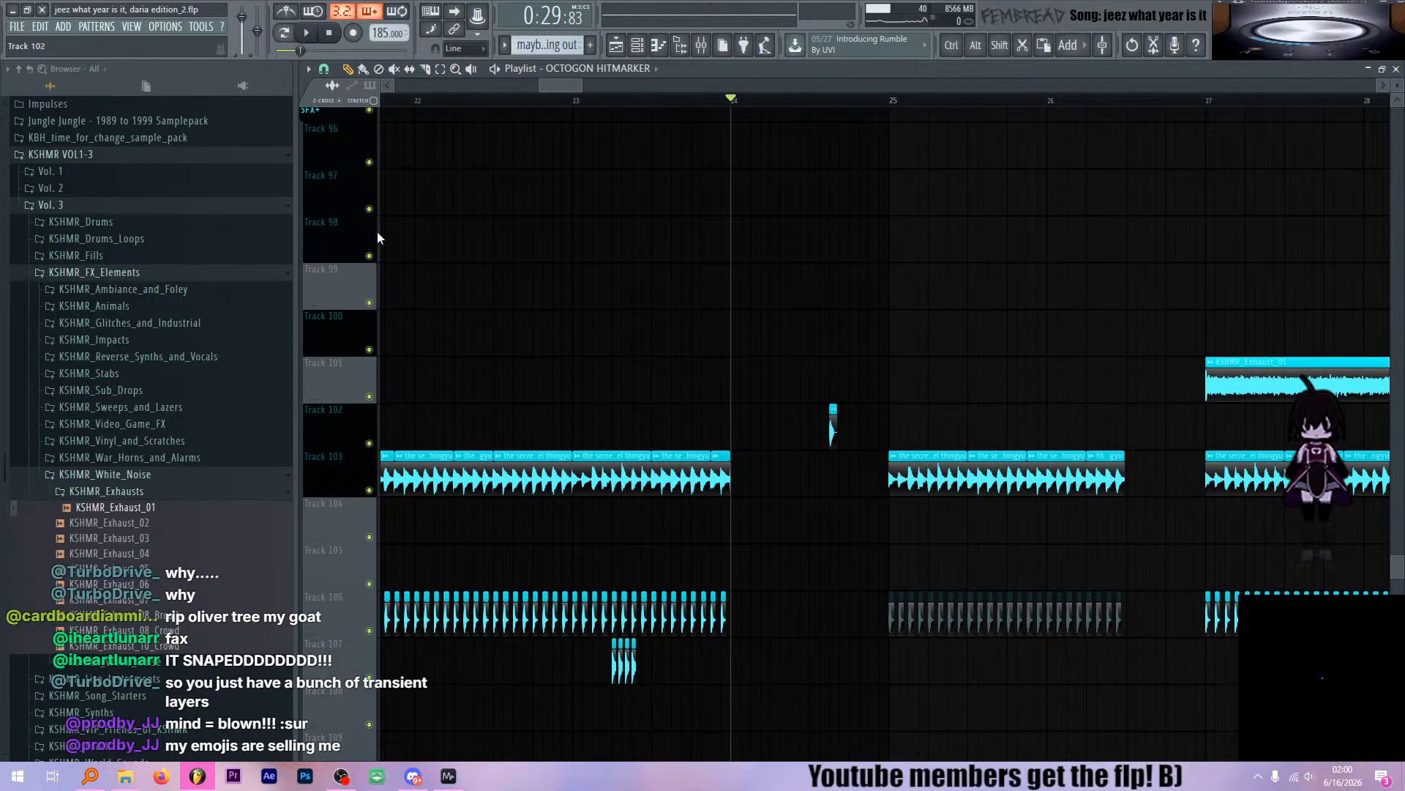
{"action": "scroll", "coordinate": [659, 308], "scroll_direction": "down", "scroll_amount": 8}
{"action": "scroll", "coordinate": [725, 323], "scroll_direction": "up", "scroll_amount": 6}
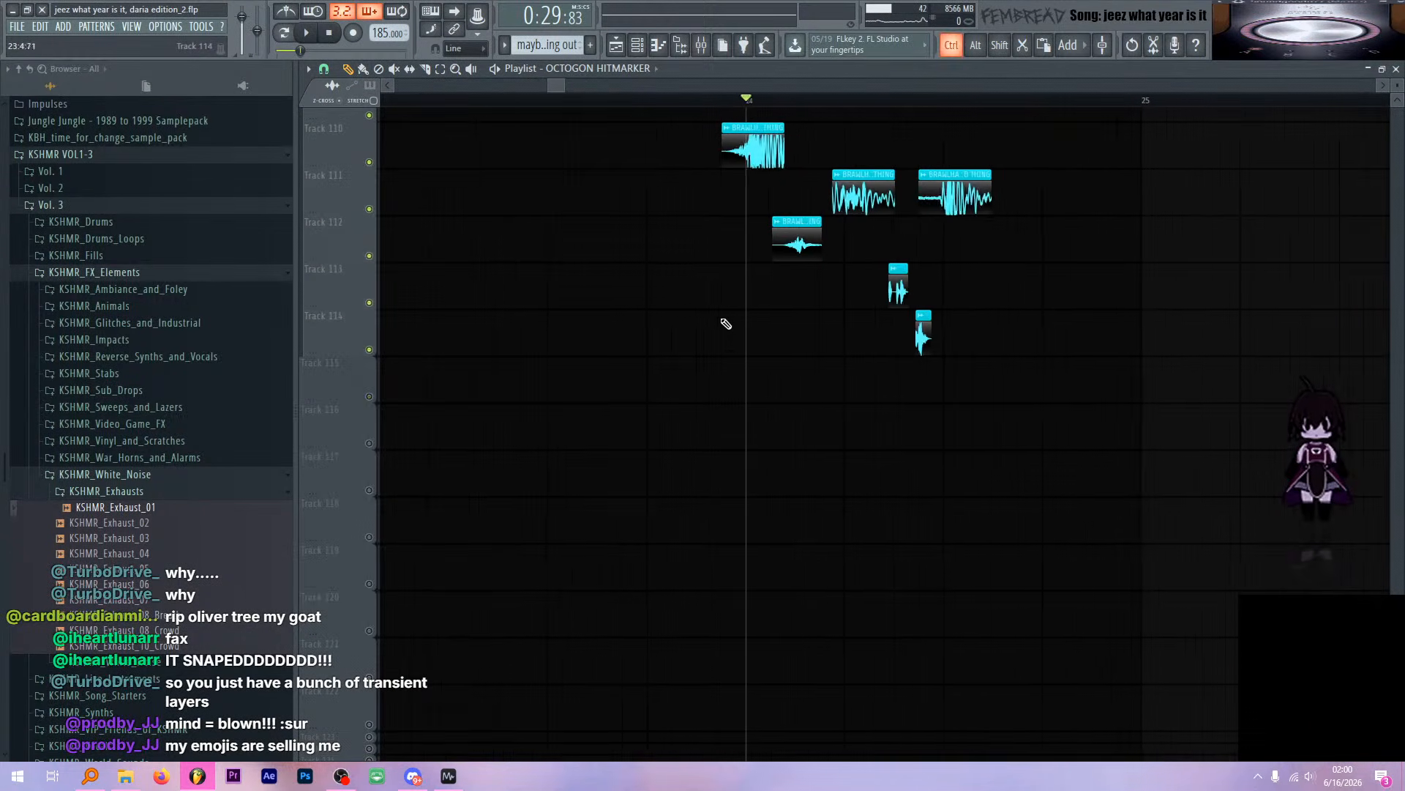
{"action": "key", "text": "space"}
{"action": "key", "text": "space"}
{"action": "scroll", "coordinate": [841, 278], "scroll_direction": "up", "scroll_amount": 2}
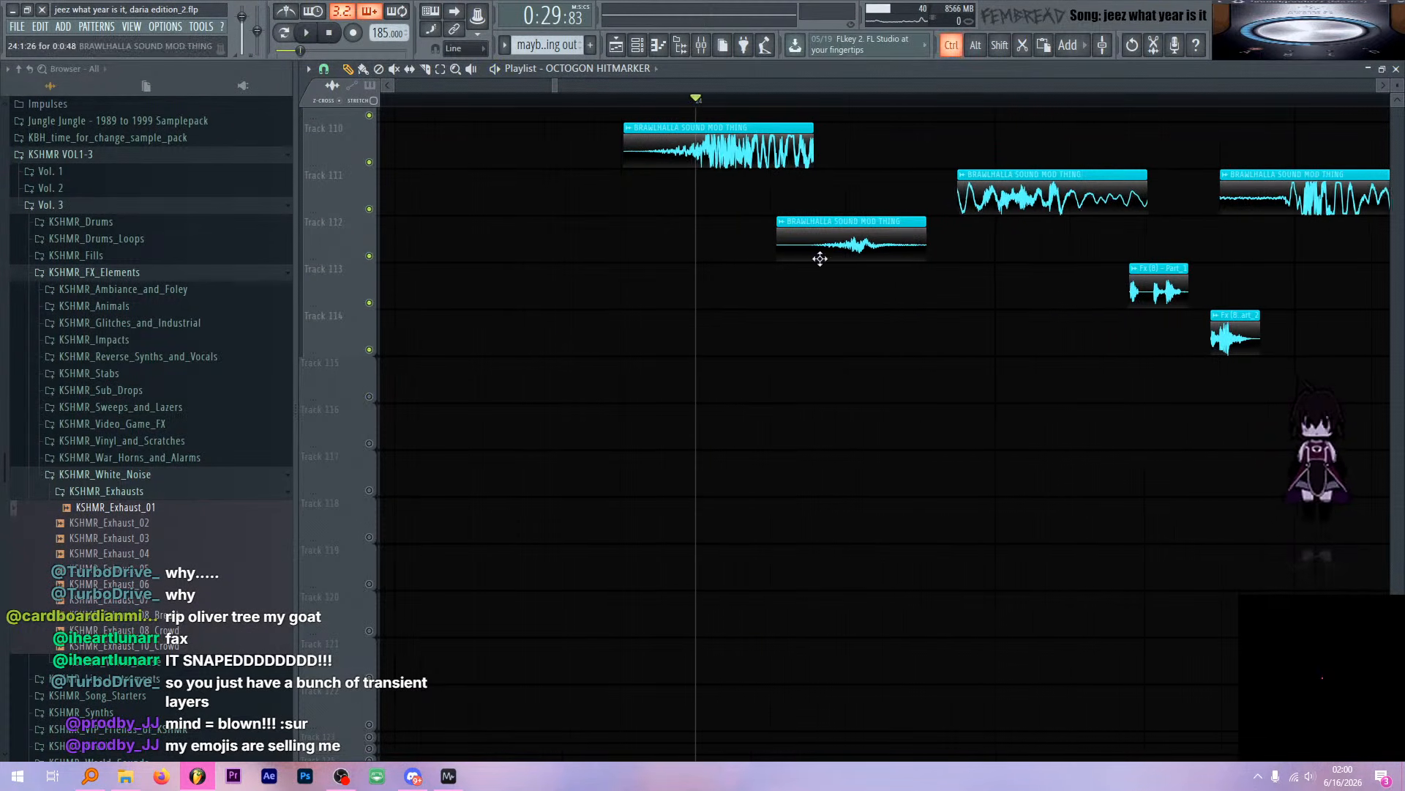
Open the BRAWLHALLA SOUND MOD THING sample settings from Track 110, preview its full waveform and stop the playback
{"action": "double_click", "coordinate": [741, 162]}
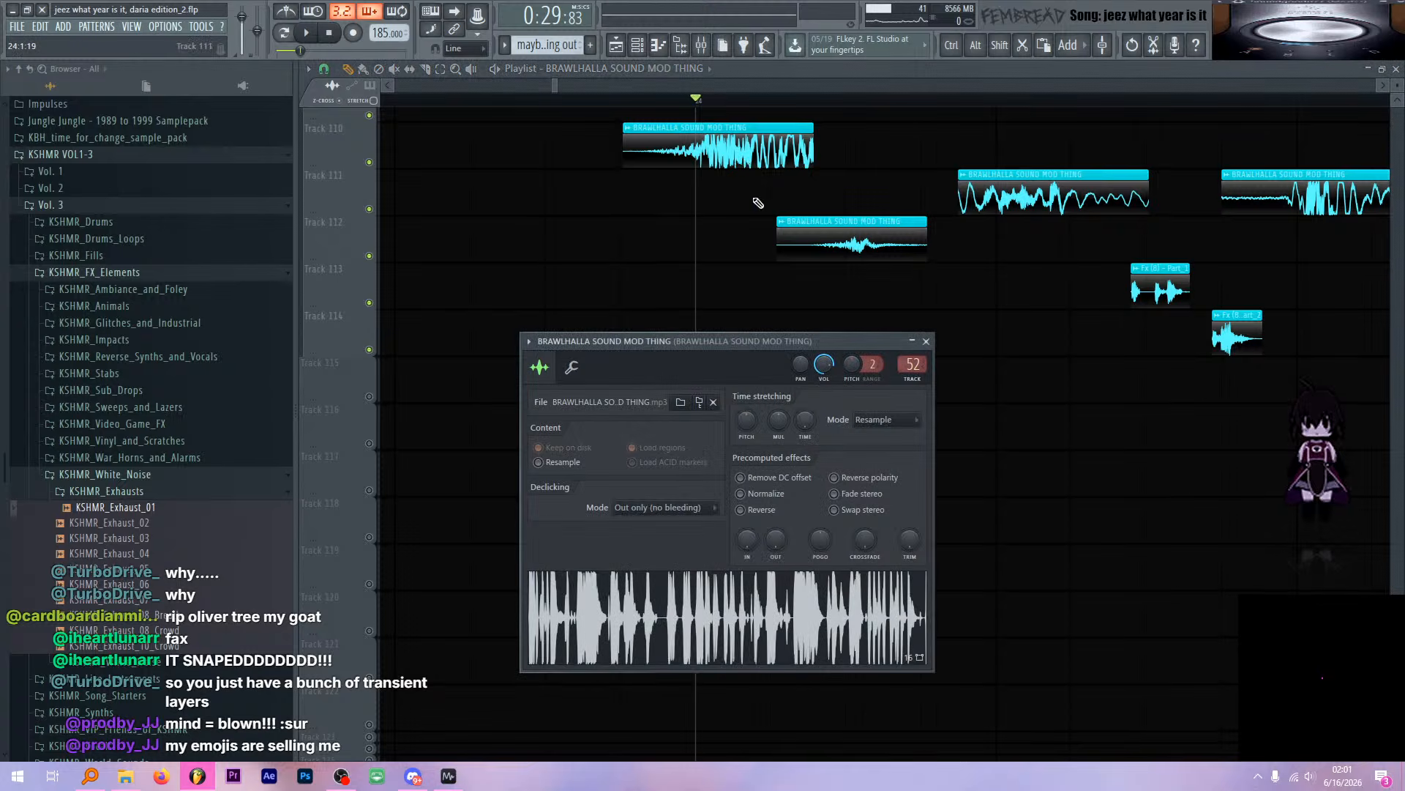
{"action": "left_click_drag", "start_coordinate": [722, 339], "coordinate": [721, 299]}
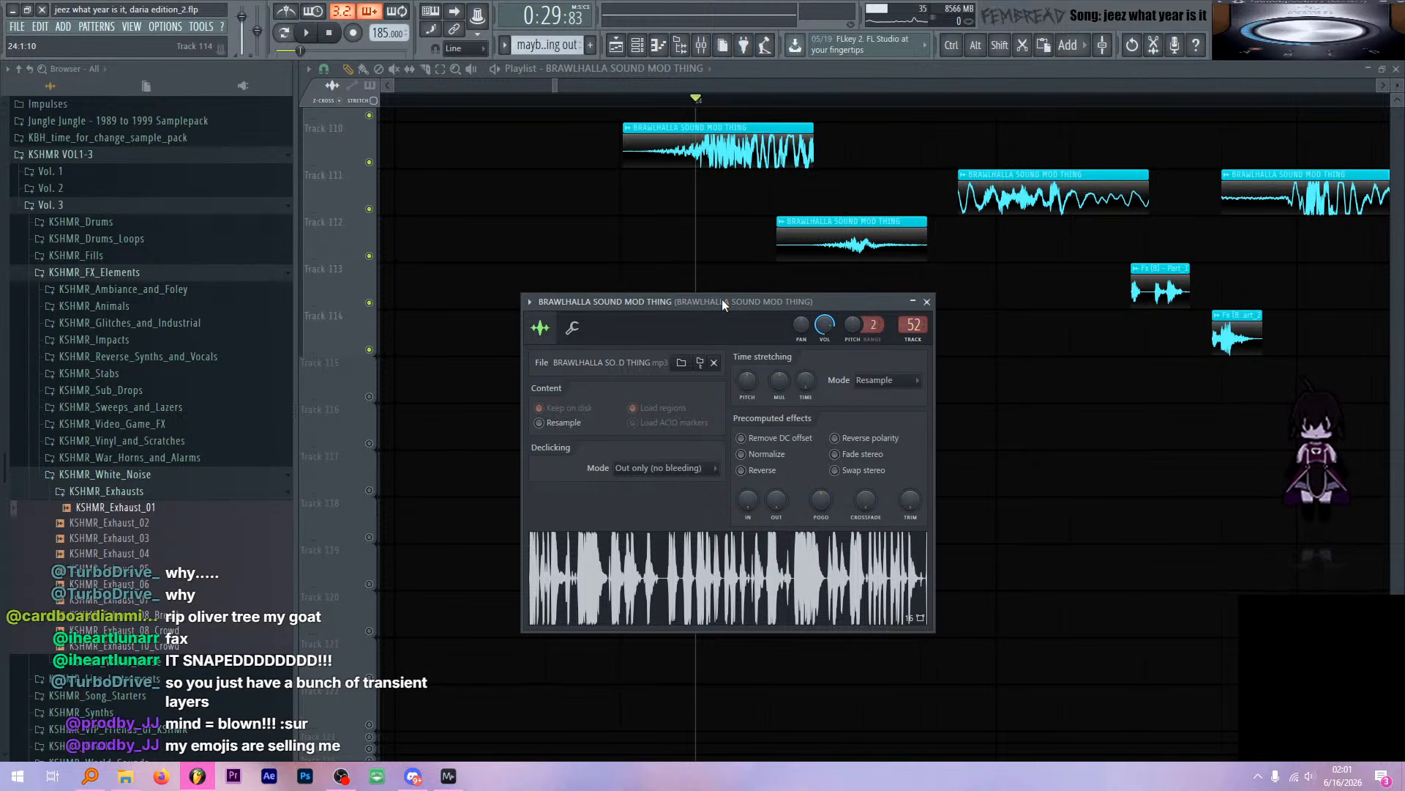
{"action": "left_click_drag", "start_coordinate": [796, 301], "coordinate": [817, 259]}
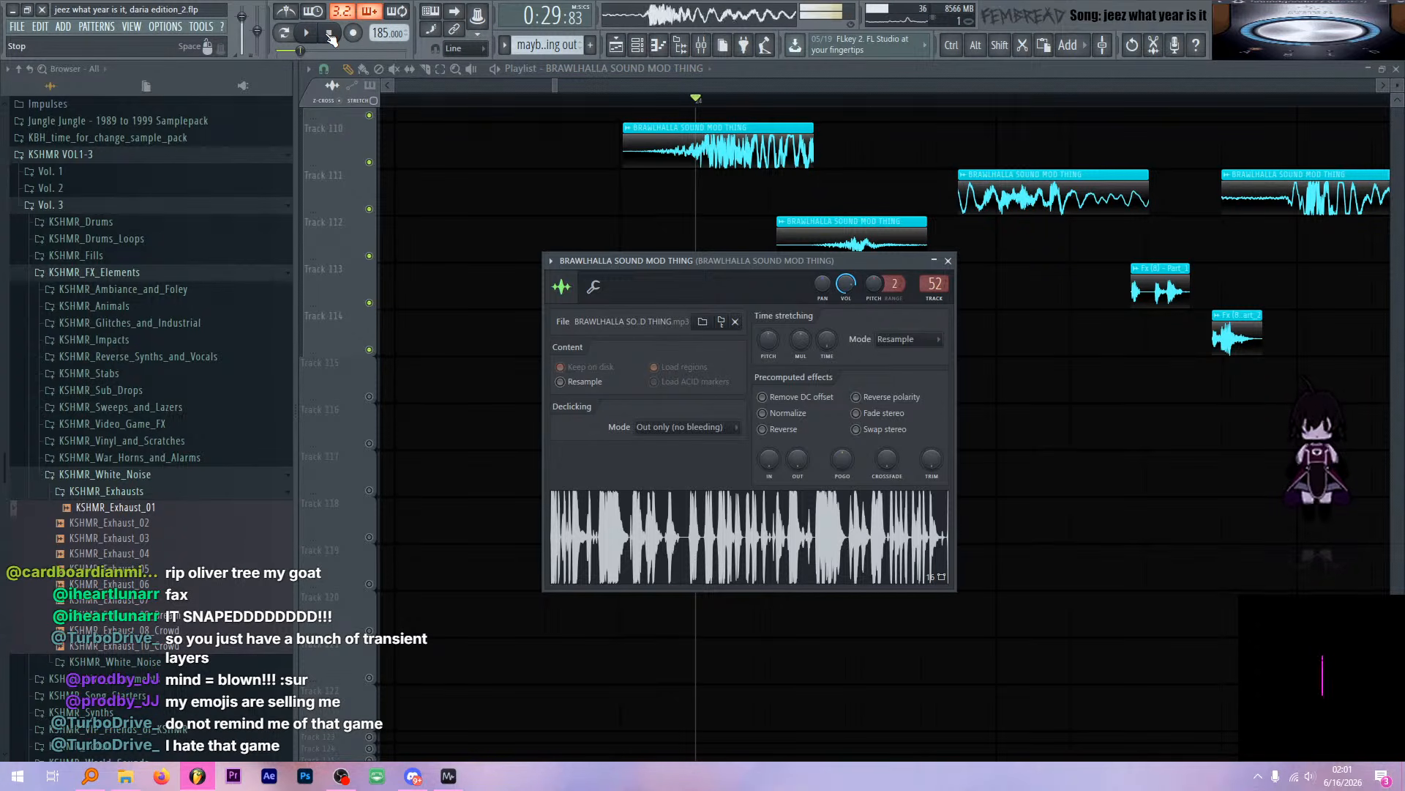
{"action": "left_click", "coordinate": [331, 33]}
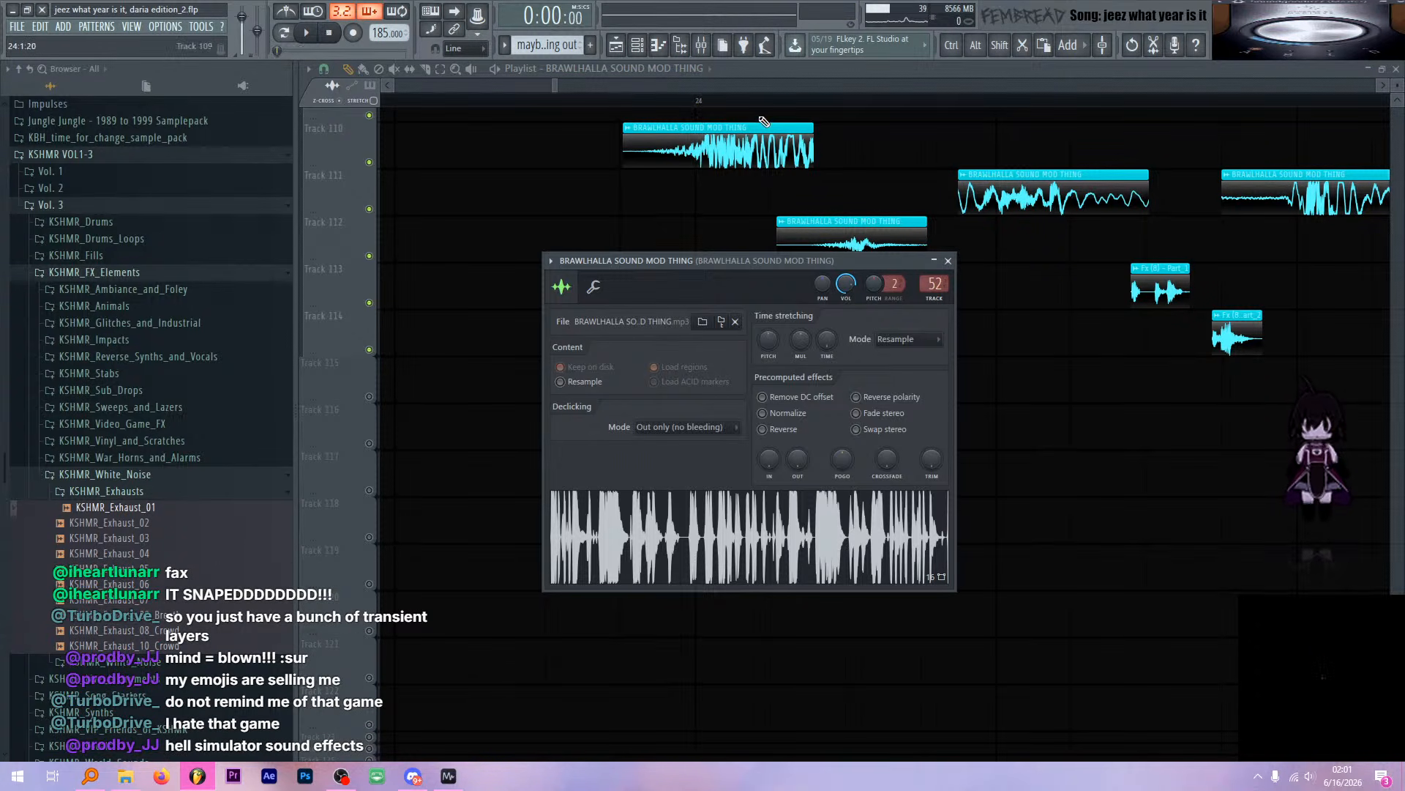
Return the playback position to bar 24 and examine how the fill's BRAWLHALLA clips are arranged on Tracks 110 to 112
{"action": "left_click", "coordinate": [701, 107]}
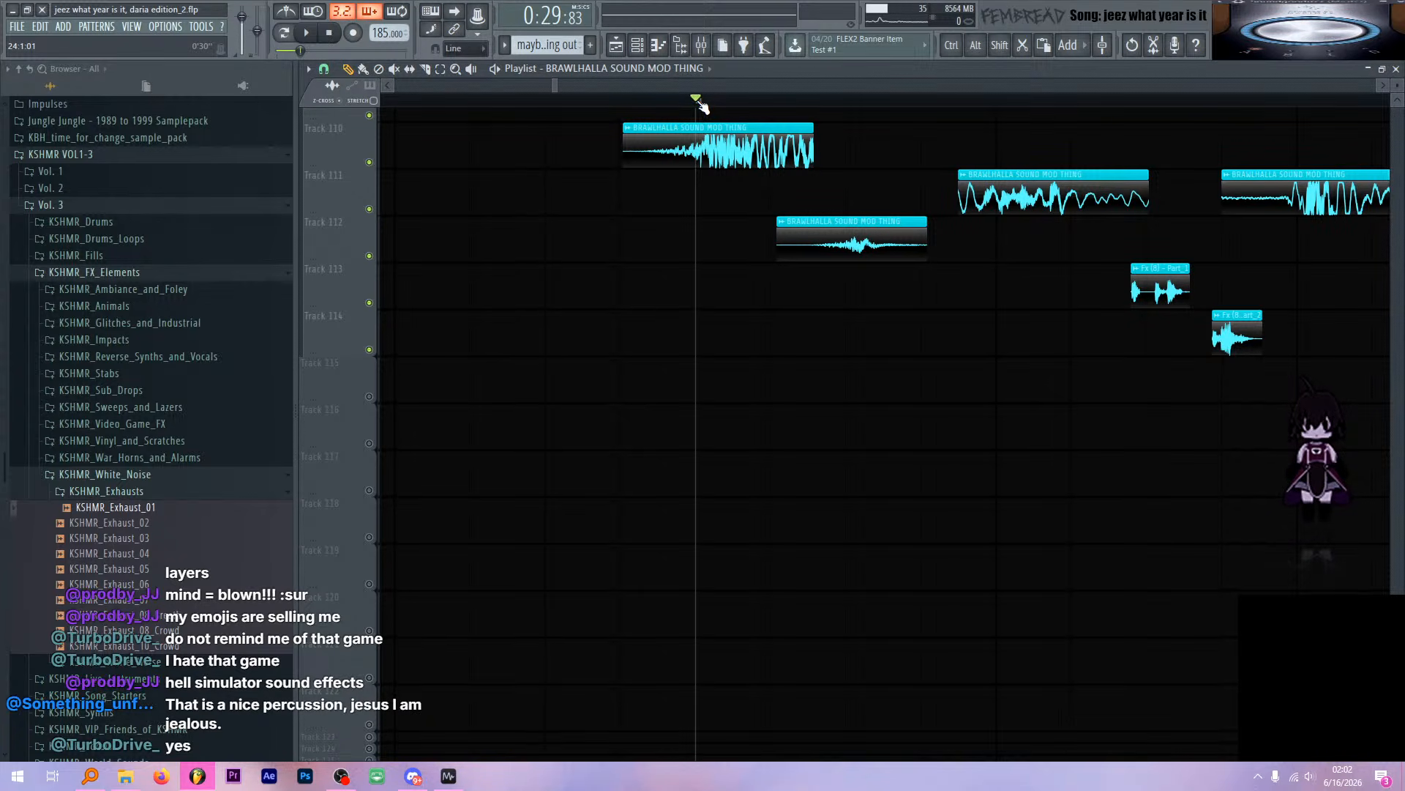
{"action": "scroll", "coordinate": [716, 257], "scroll_direction": "up", "scroll_amount": 5}
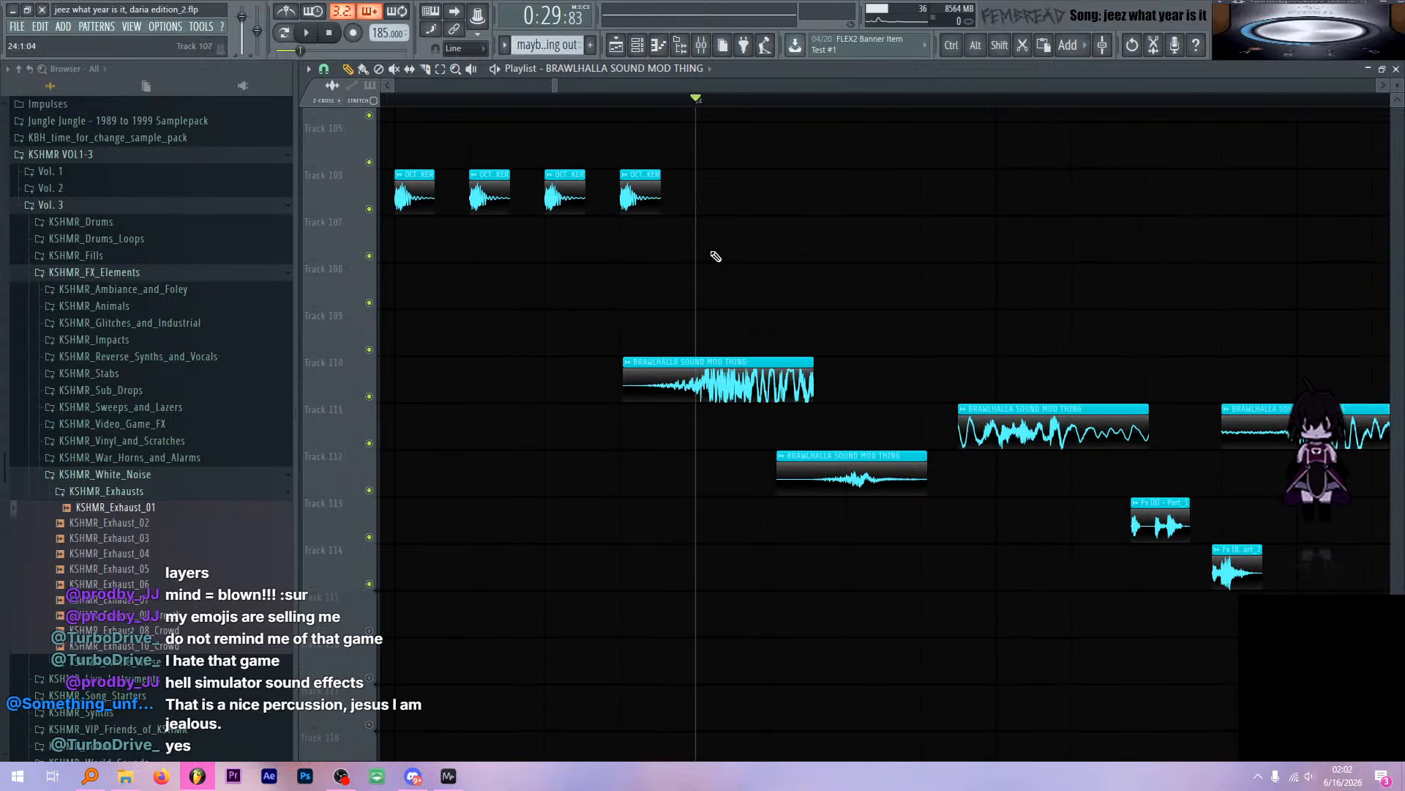
{"action": "scroll", "coordinate": [715, 257], "scroll_direction": "down", "scroll_amount": 4, "text": "ctrl"}
{"action": "scroll", "coordinate": [759, 333], "scroll_direction": "up", "scroll_amount": 4, "text": "ctrl"}
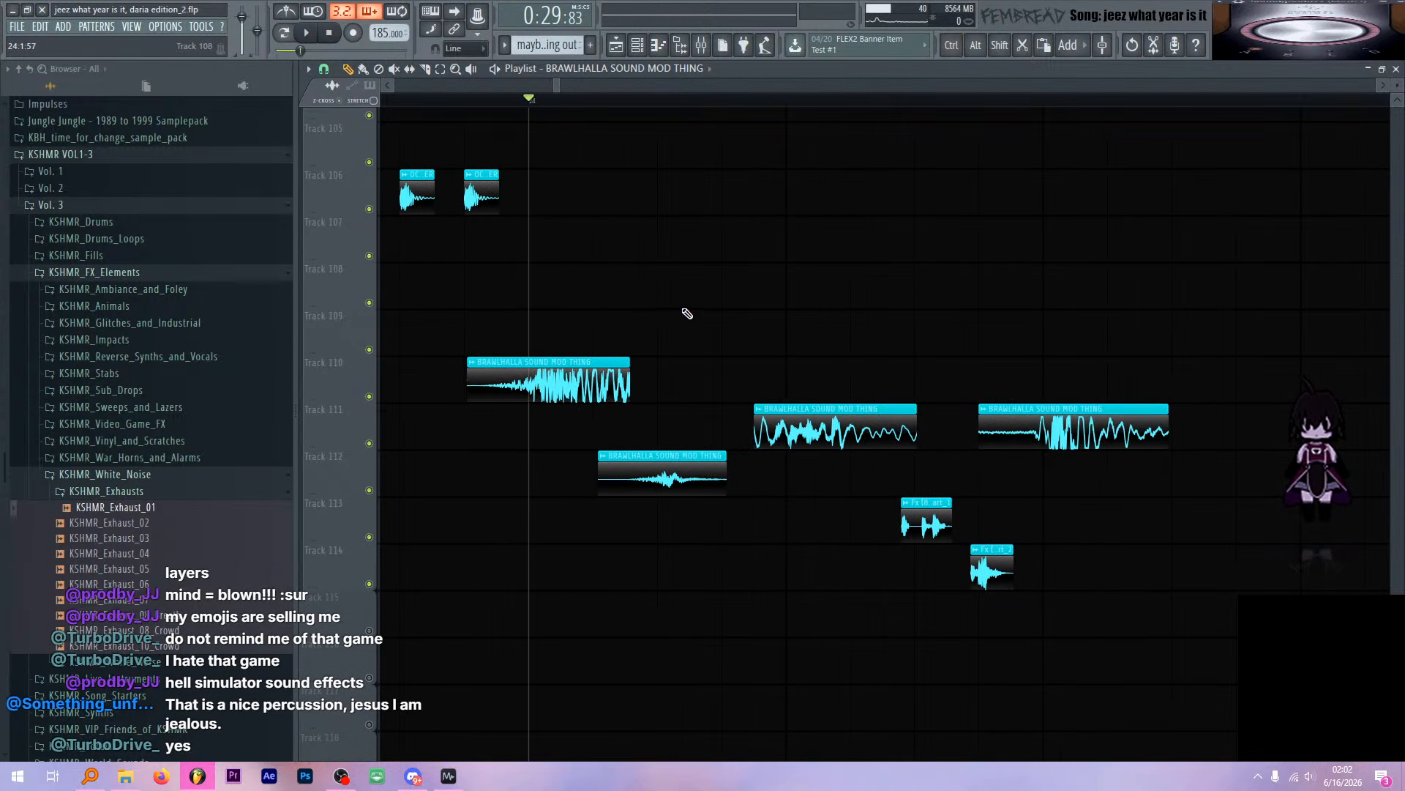
{"action": "scroll", "coordinate": [692, 323], "scroll_direction": "down", "scroll_amount": 5}
{"action": "scroll", "coordinate": [716, 221], "scroll_direction": "up", "scroll_amount": 1, "text": "ctrl"}
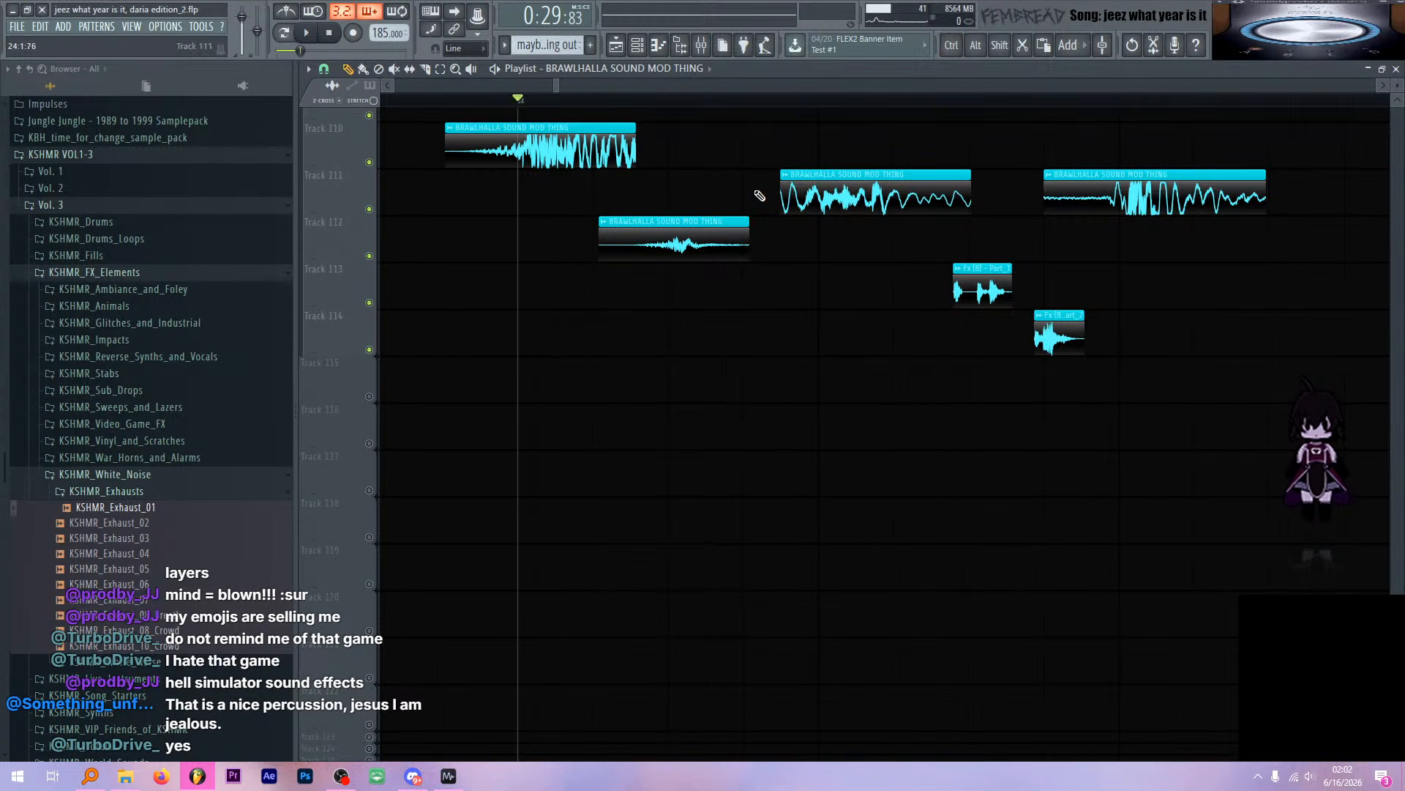
{"action": "scroll", "coordinate": [770, 174], "scroll_direction": "down", "scroll_amount": 3, "text": "ctrl"}
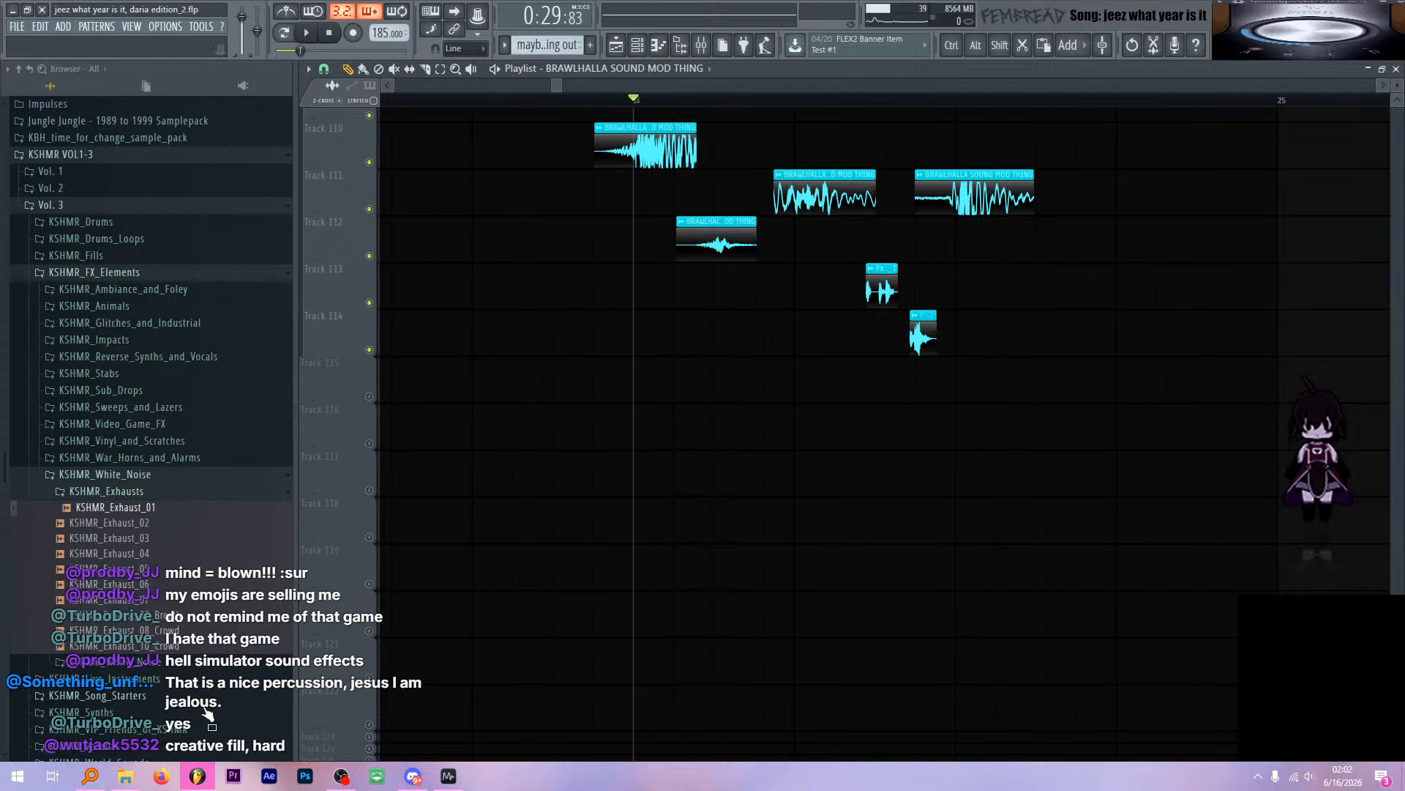
Switch to Everything and search the computer's files for "purgatory"
{"action": "left_click", "coordinate": [90, 776]}
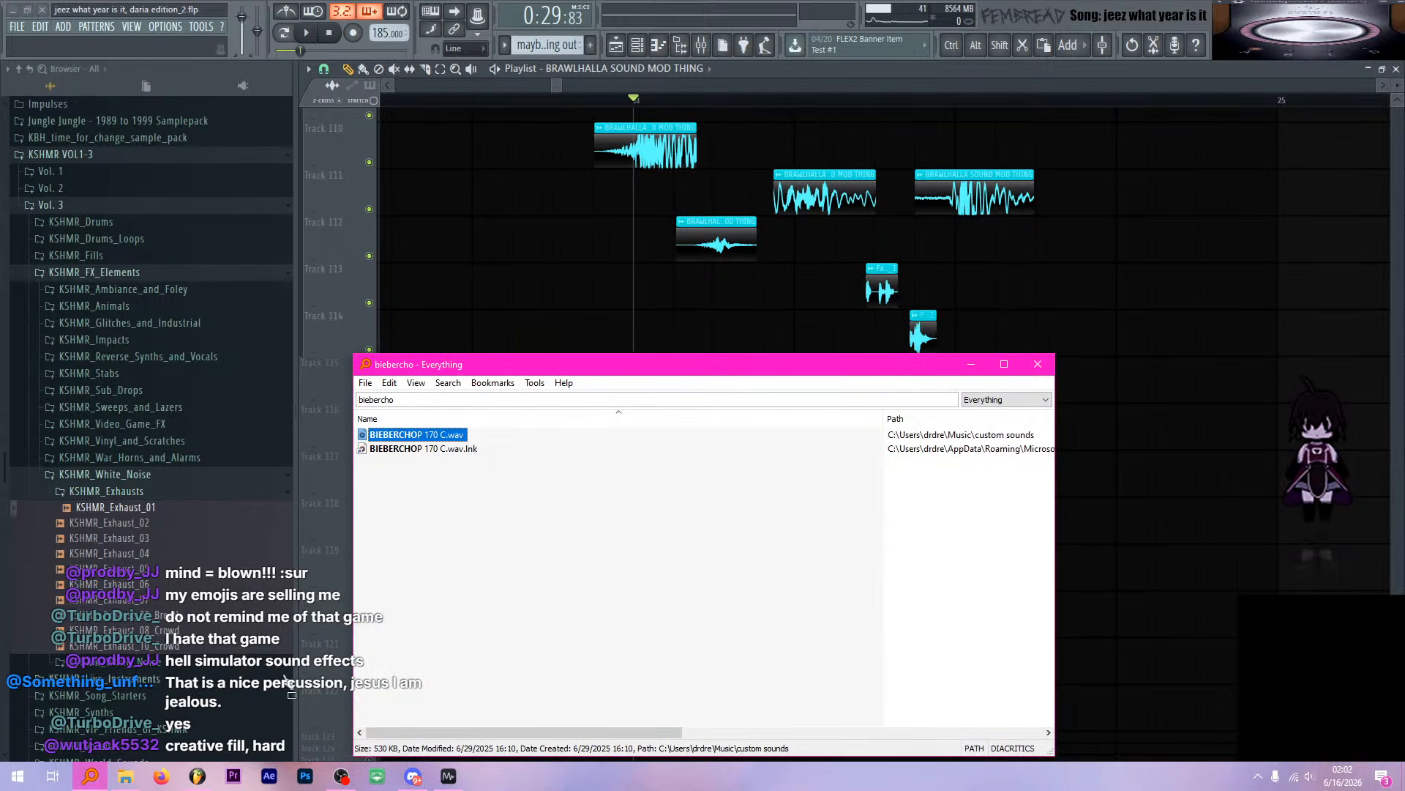
{"action": "double_click", "coordinate": [480, 402]}
{"action": "type", "text": "purgatory idk"}
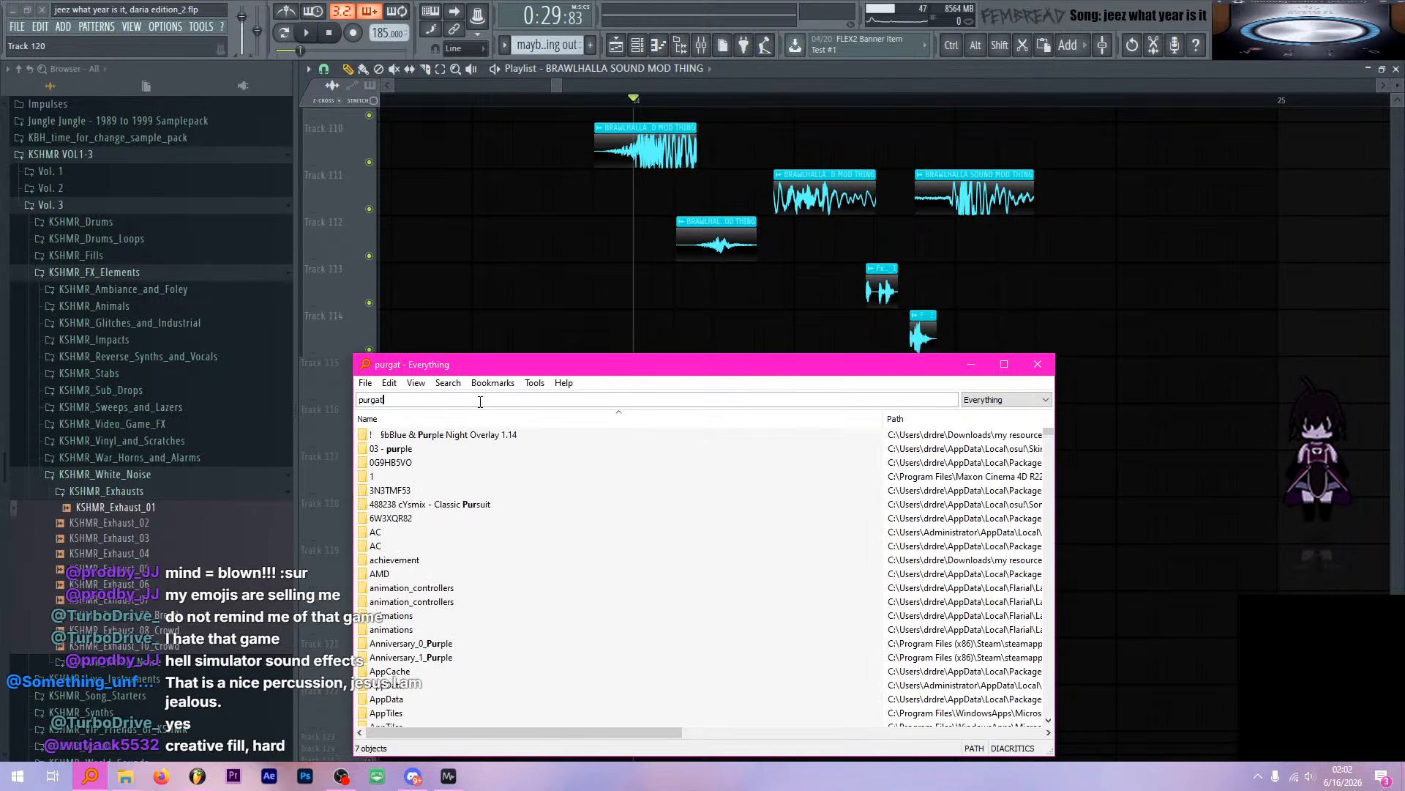
{"action": "key", "text": "BackSpace"}
{"action": "key", "text": "BackSpace"}
{"action": "key", "text": "BackSpace"}
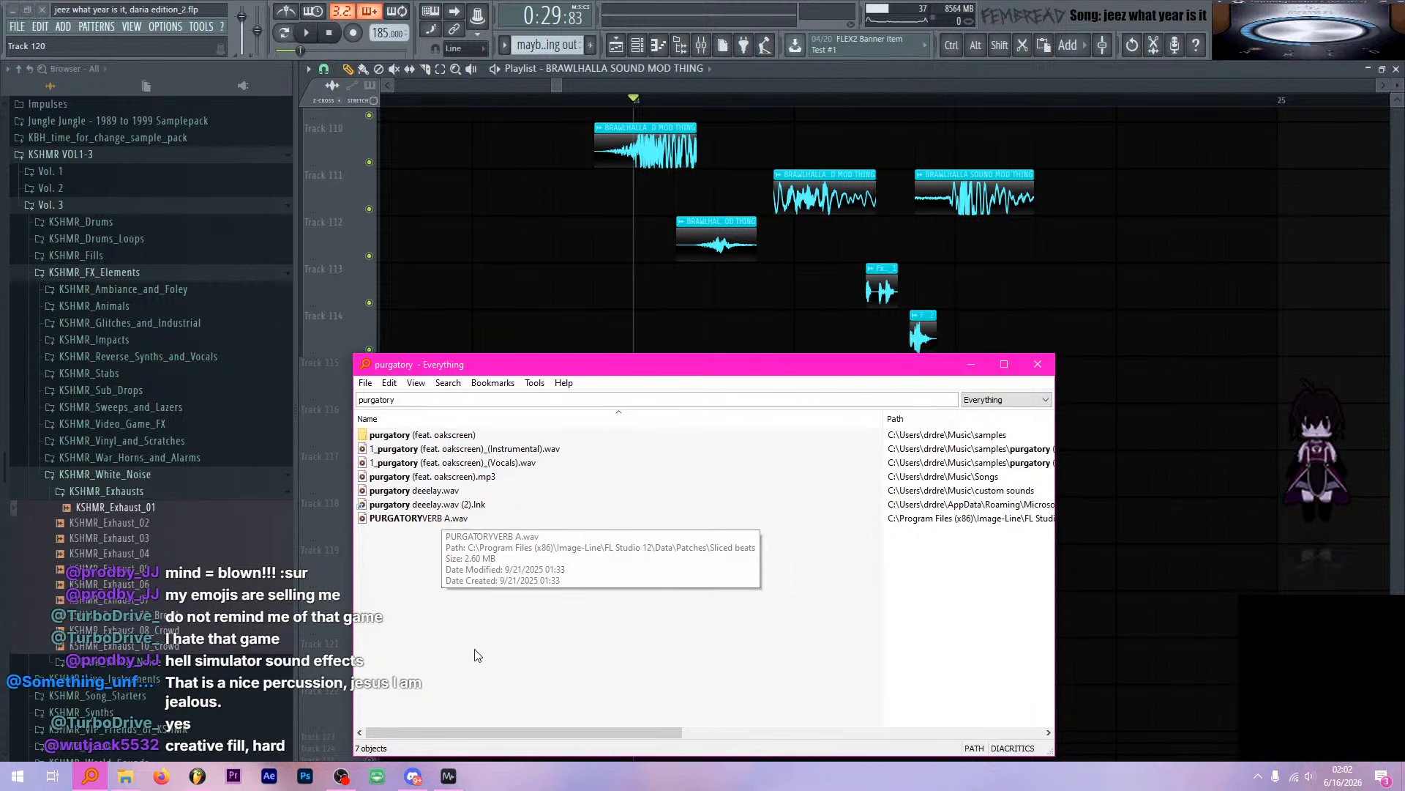
Replace the file search with "learned this" to find the groove sample
{"action": "mouse_move", "coordinate": [503, 732]}
{"action": "left_mouse_down"}
{"action": "mouse_move", "coordinate": [712, 726]}
{"action": "mouse_move", "coordinate": [498, 721]}
{"action": "left_mouse_up"}
{"action": "key", "text": "ctrl+a"}
{"action": "type", "text": "learned this"}
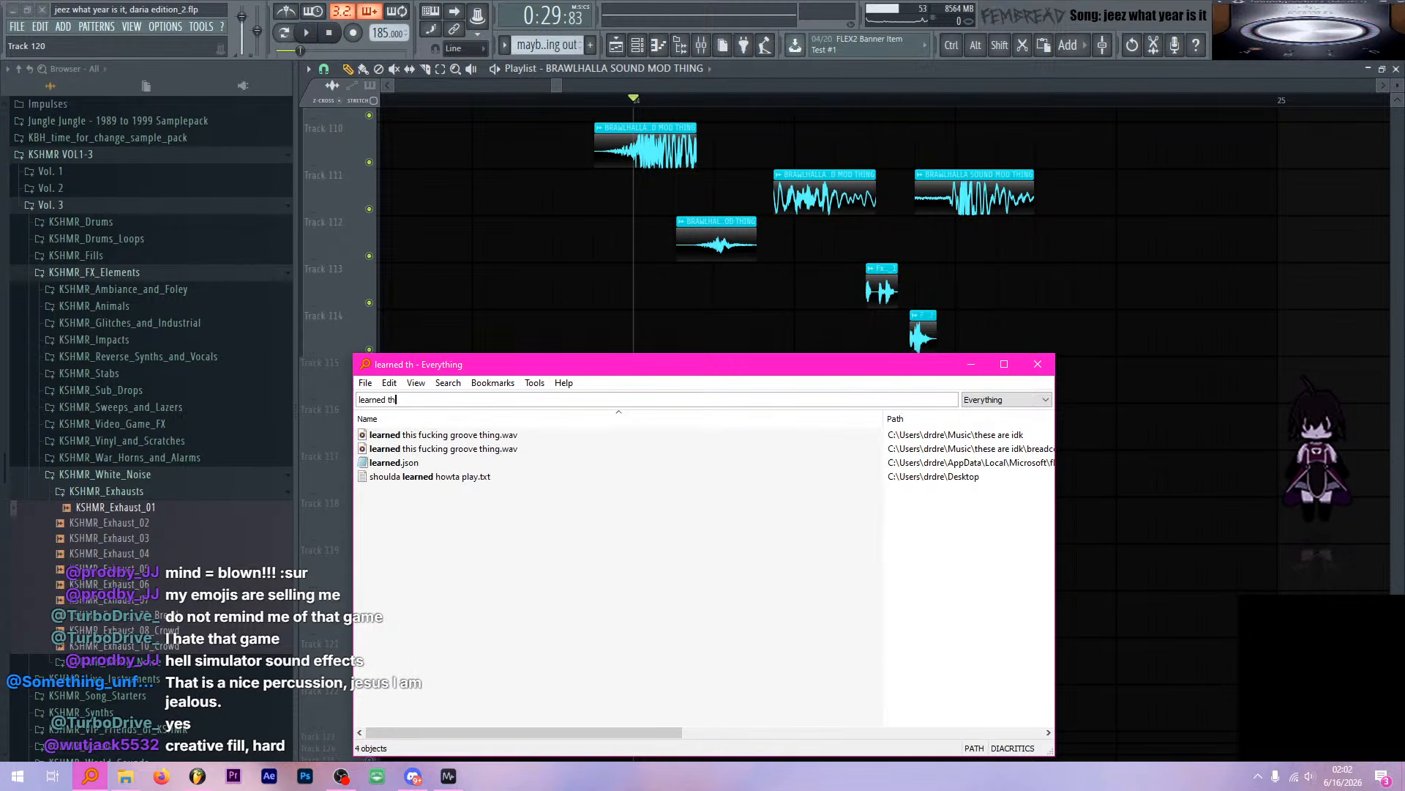
Play the first groove sample found by the search from about 1:43, pause it and close the Media Player
{"action": "double_click", "coordinate": [481, 442]}
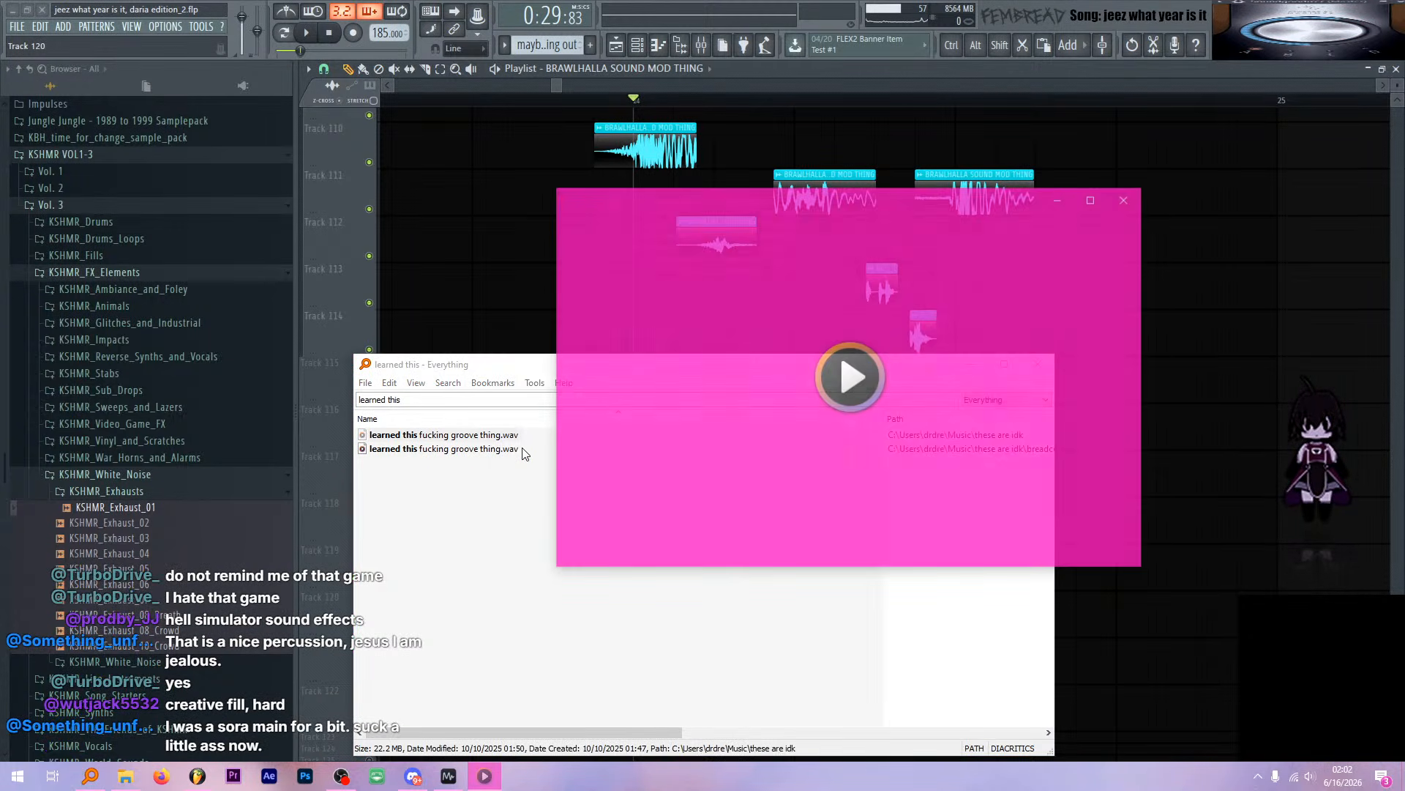
{"action": "left_click", "coordinate": [1004, 502]}
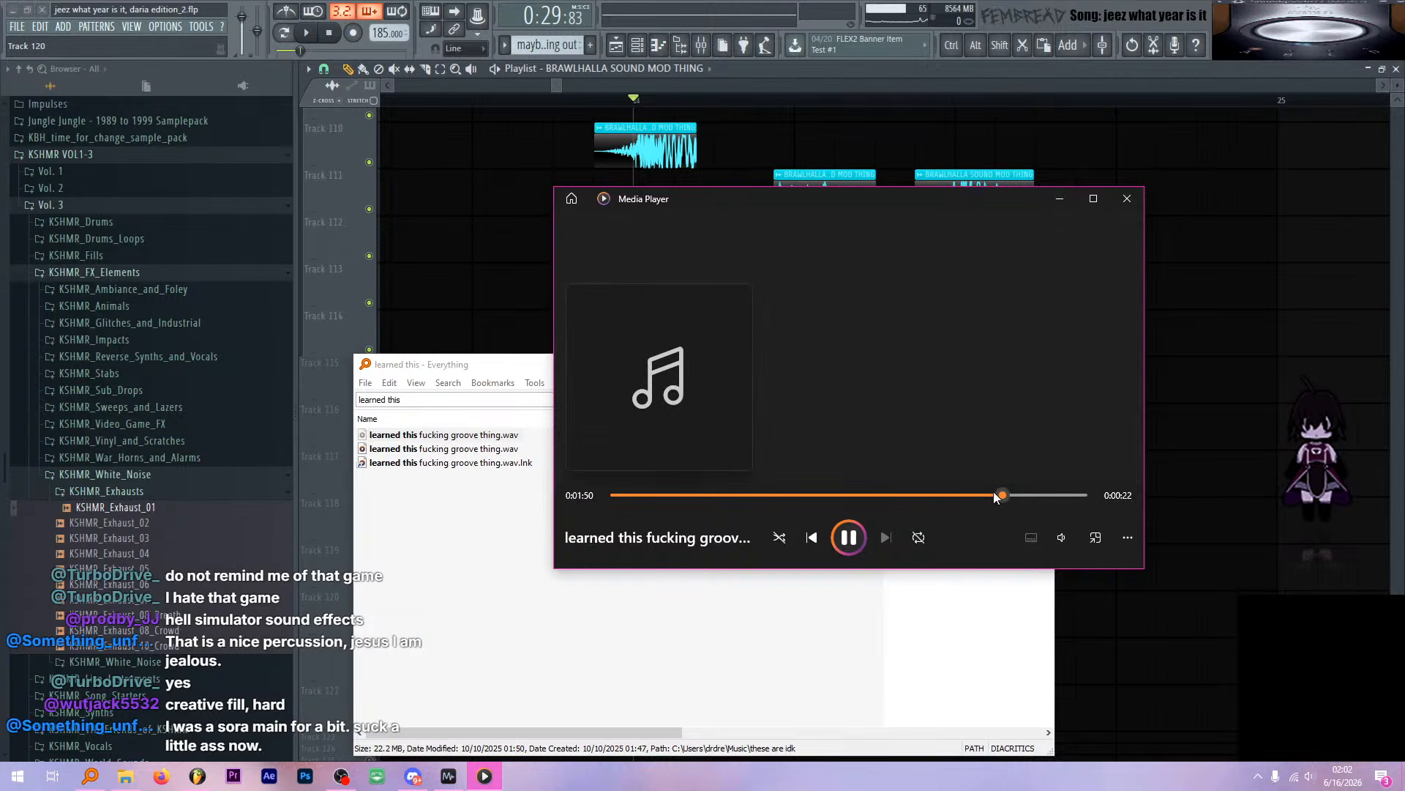
{"action": "left_click", "coordinate": [974, 494]}
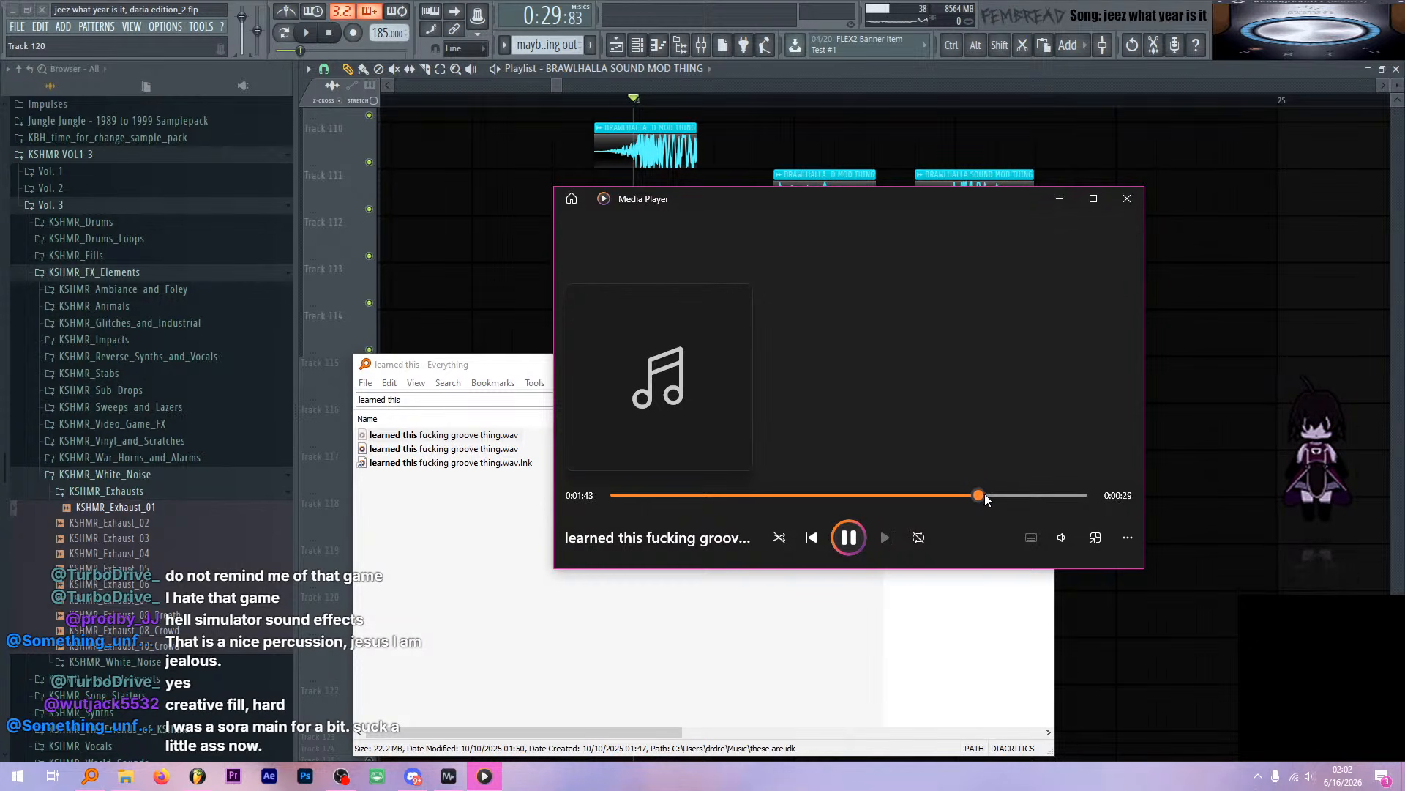
{"action": "left_click", "coordinate": [849, 539]}
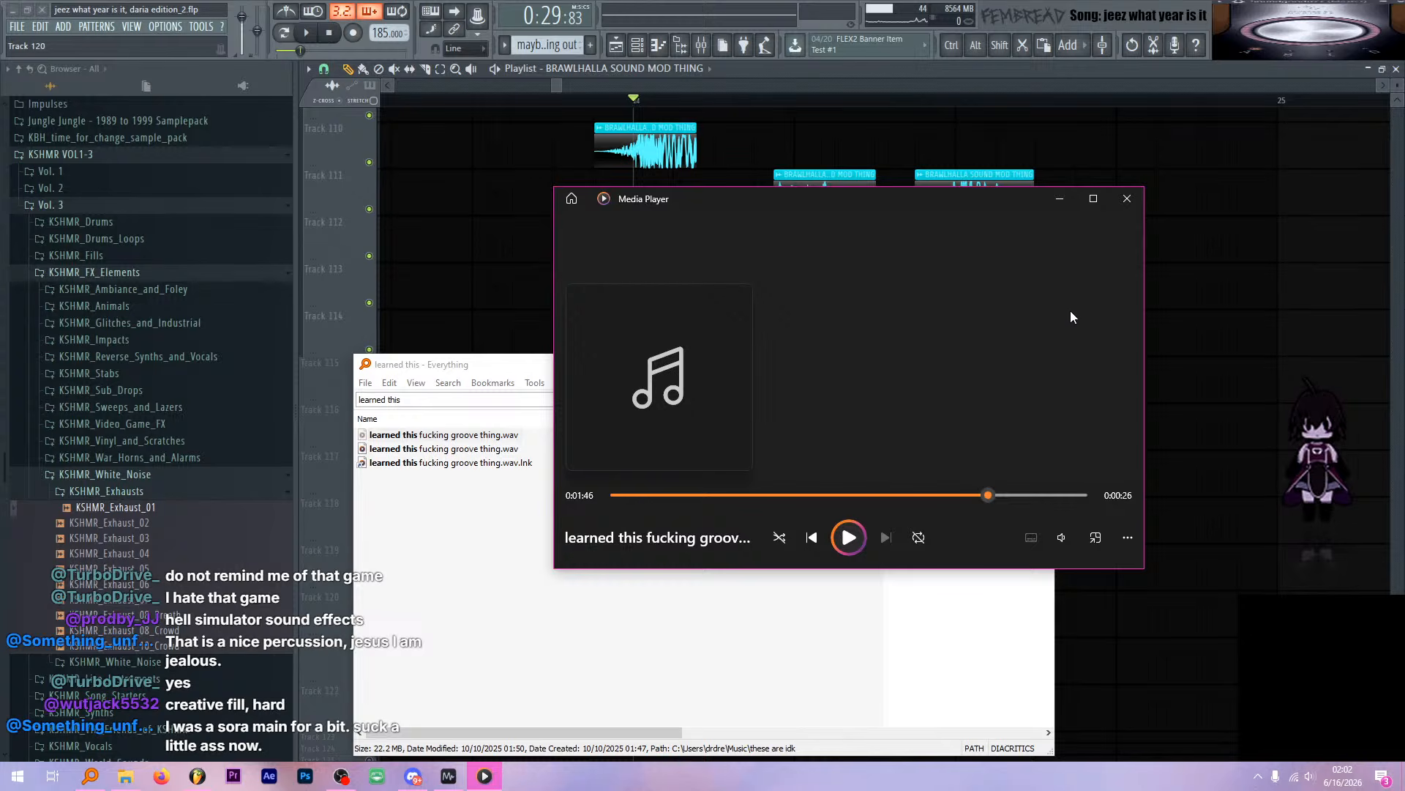
{"action": "left_click", "coordinate": [1129, 199]}
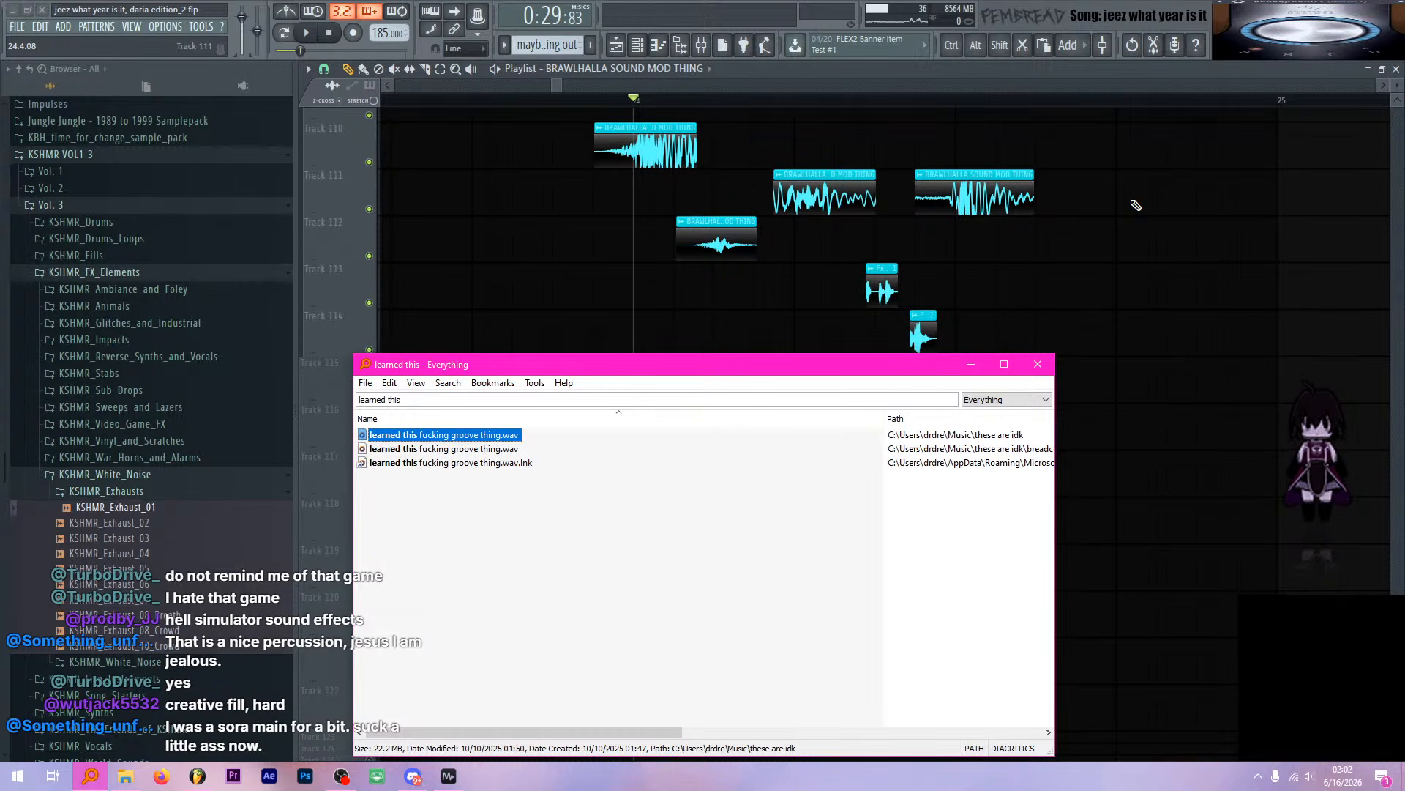
Return to the FL Studio playlist and play the bar 24 fill across Tracks 110 to 114
{"action": "left_click", "coordinate": [633, 89]}
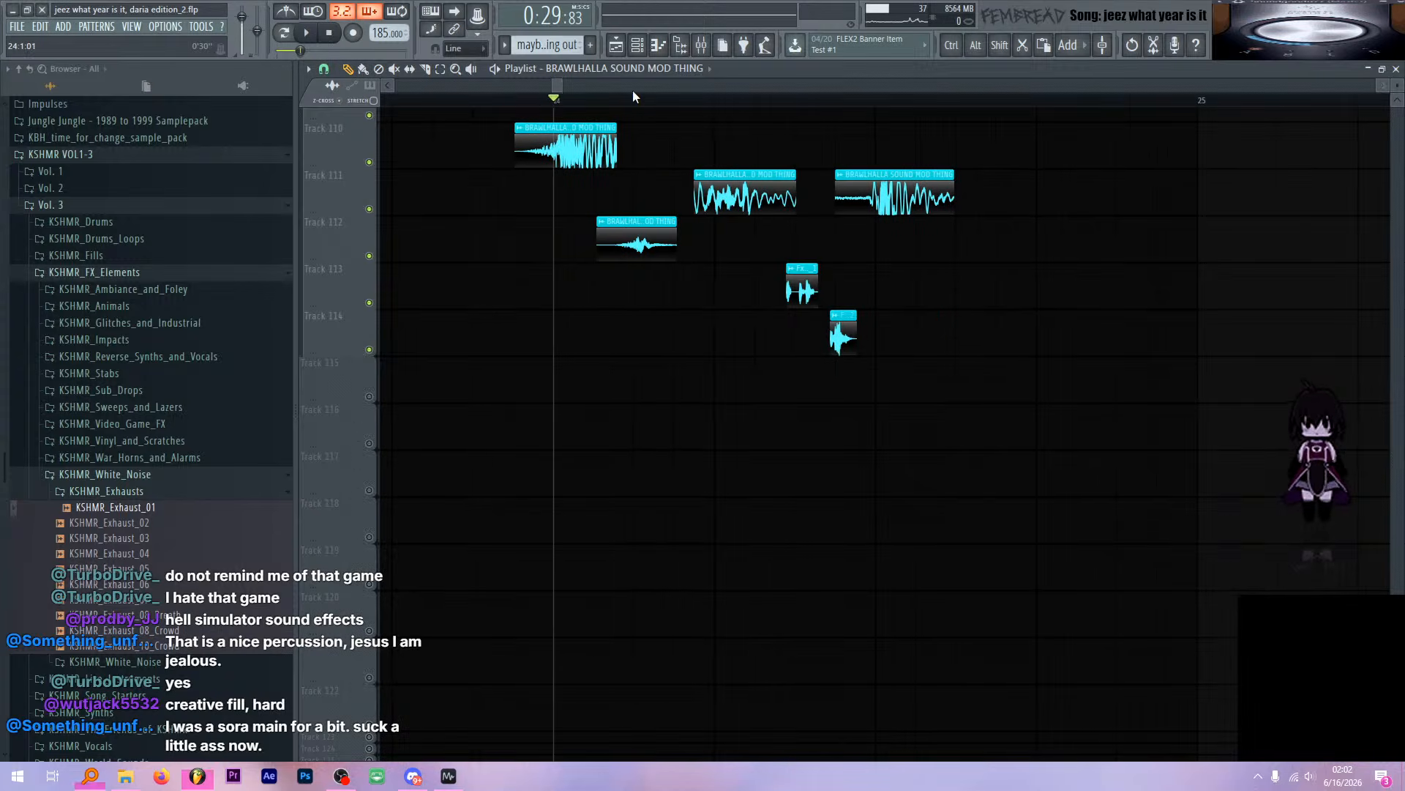
{"action": "scroll", "coordinate": [661, 193], "scroll_direction": "up", "scroll_amount": 1}
{"action": "scroll", "coordinate": [632, 235], "scroll_direction": "up", "scroll_amount": 3, "text": "ctrl"}
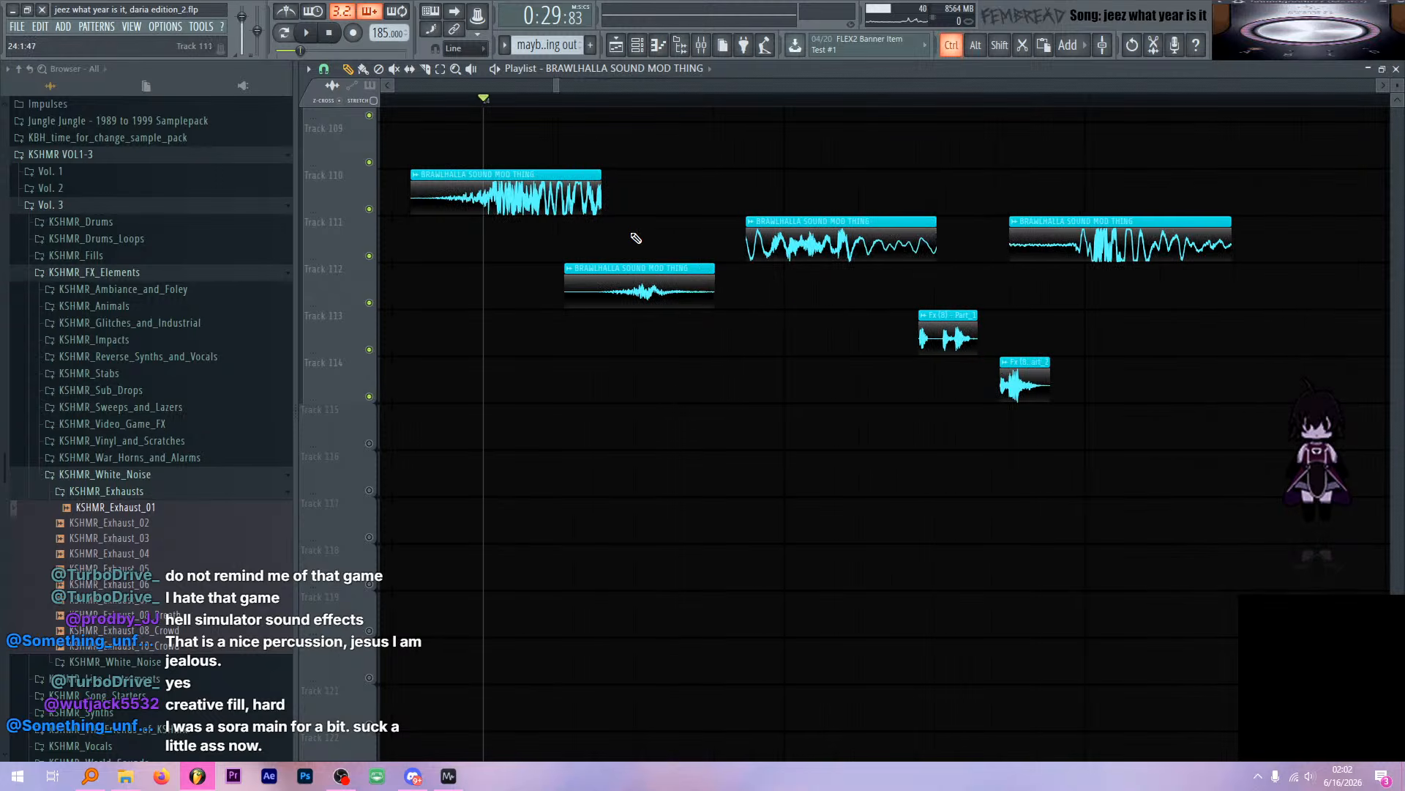
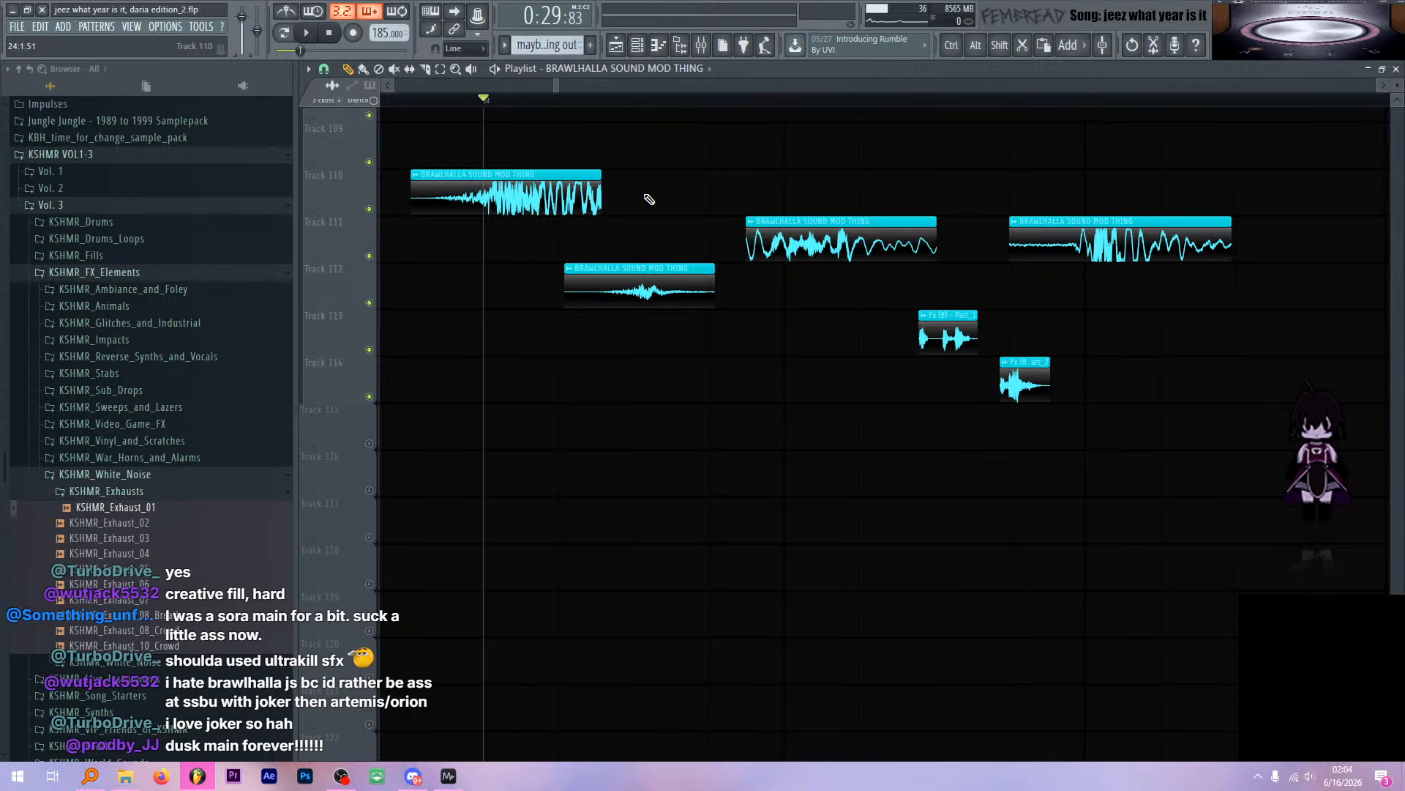
{"action": "scroll", "coordinate": [648, 199], "scroll_direction": "up", "scroll_amount": 3}
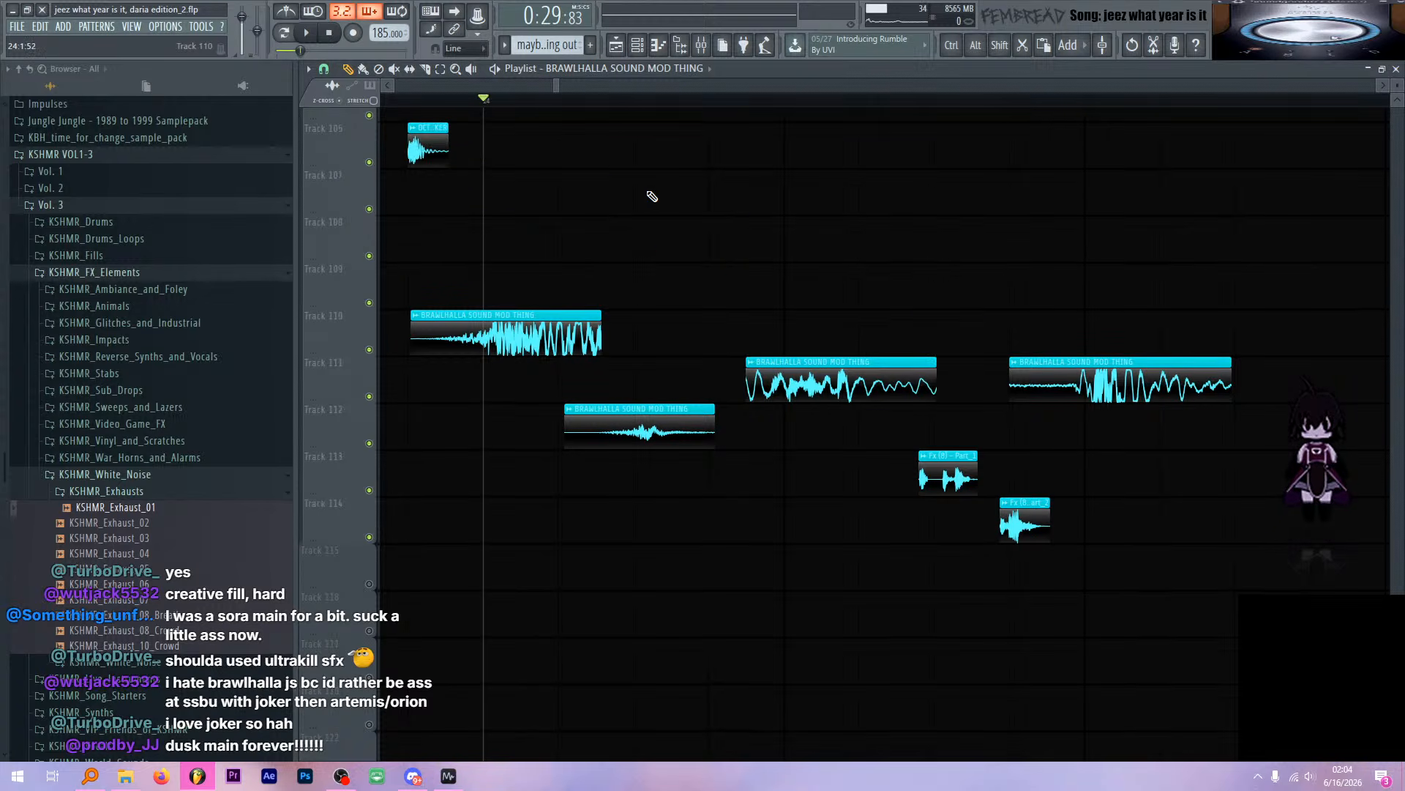
{"action": "scroll", "coordinate": [555, 234], "scroll_direction": "up", "scroll_amount": 2}
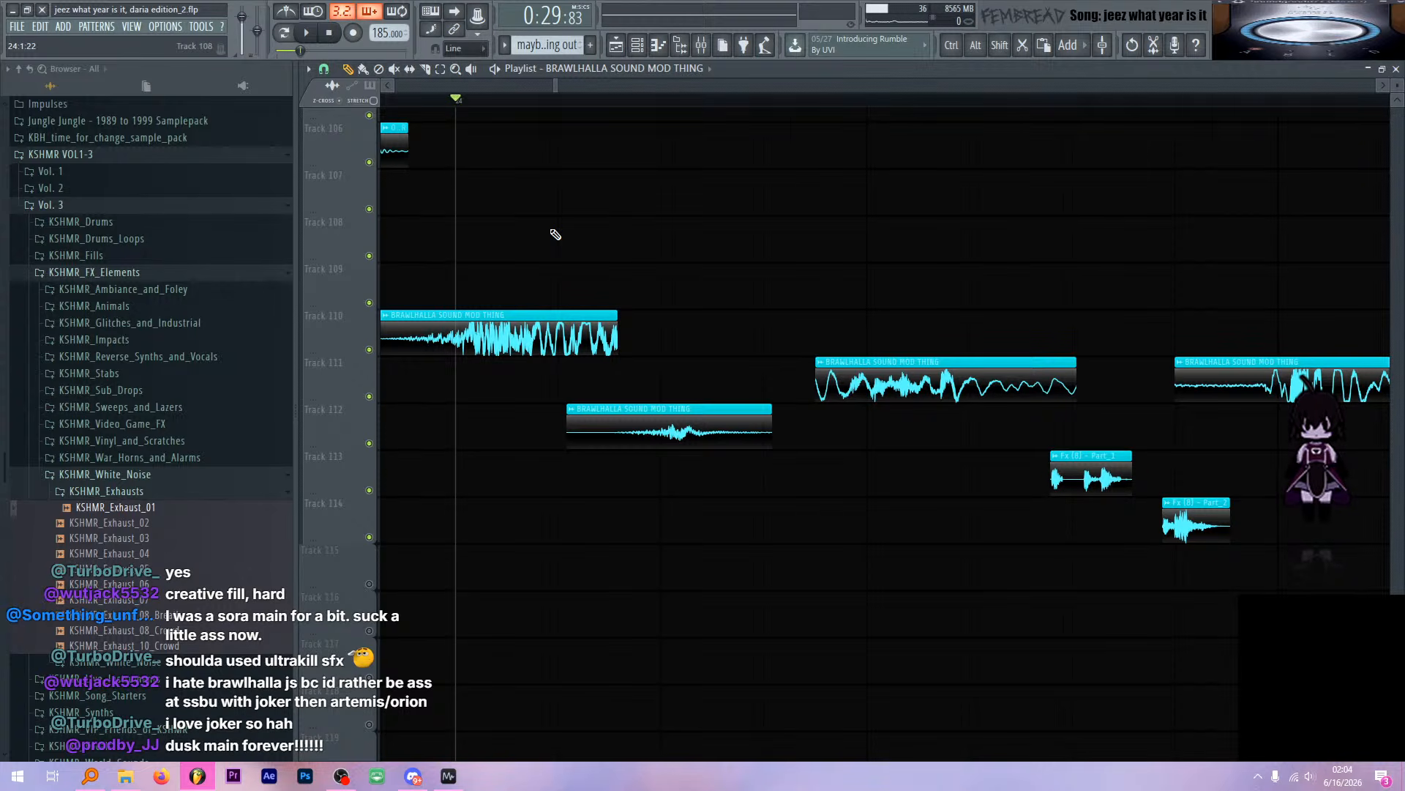
{"action": "key", "text": "ctrl"}
{"action": "key", "text": "space"}
{"action": "scroll", "coordinate": [562, 337], "scroll_direction": "down", "scroll_amount": 2}
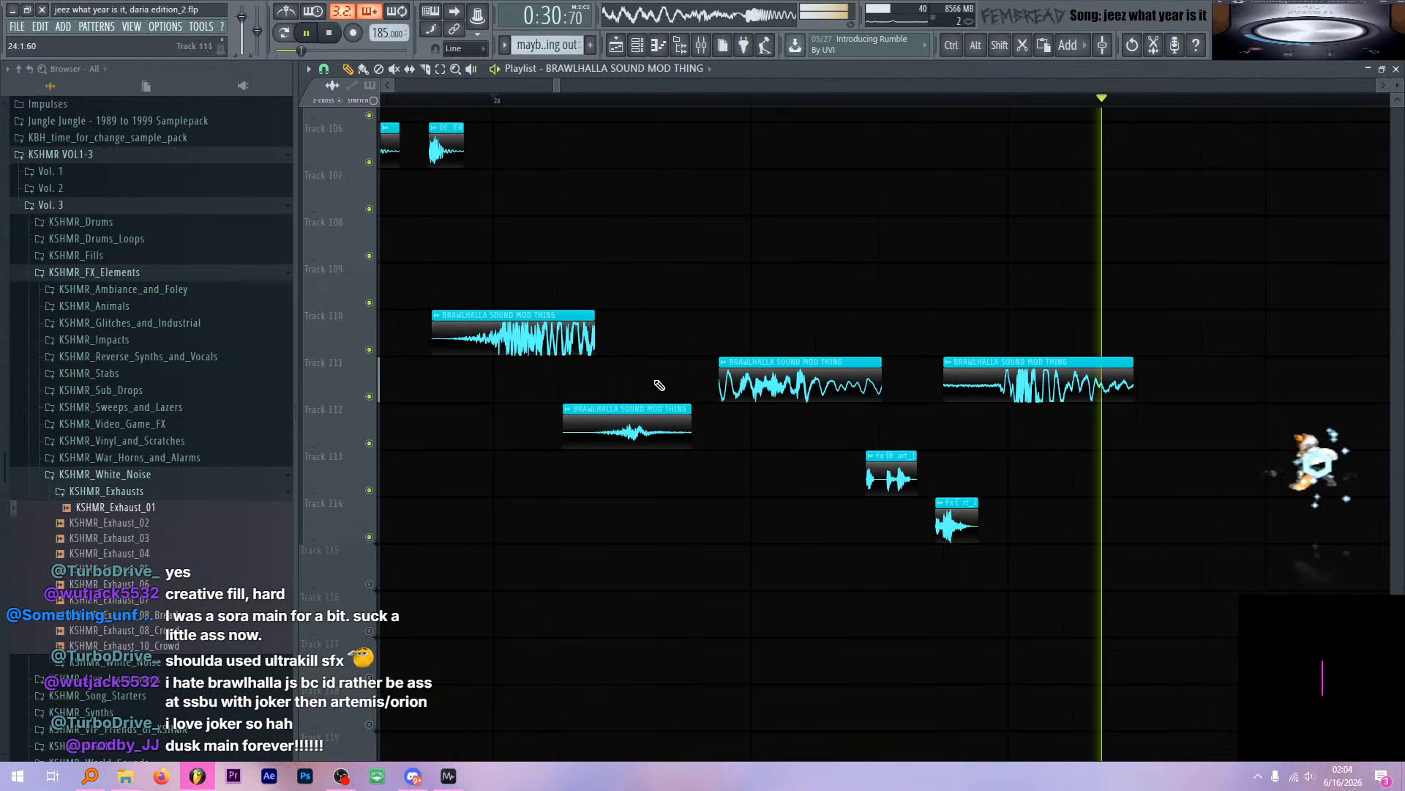
{"action": "key", "text": "space"}
Open the BRAWLHALLA SOUND MOD THING sample settings from Track 110, look at its waveform and close the window
{"action": "scroll", "coordinate": [615, 391], "scroll_direction": "up", "scroll_amount": 2}
{"action": "double_click", "coordinate": [547, 341]}
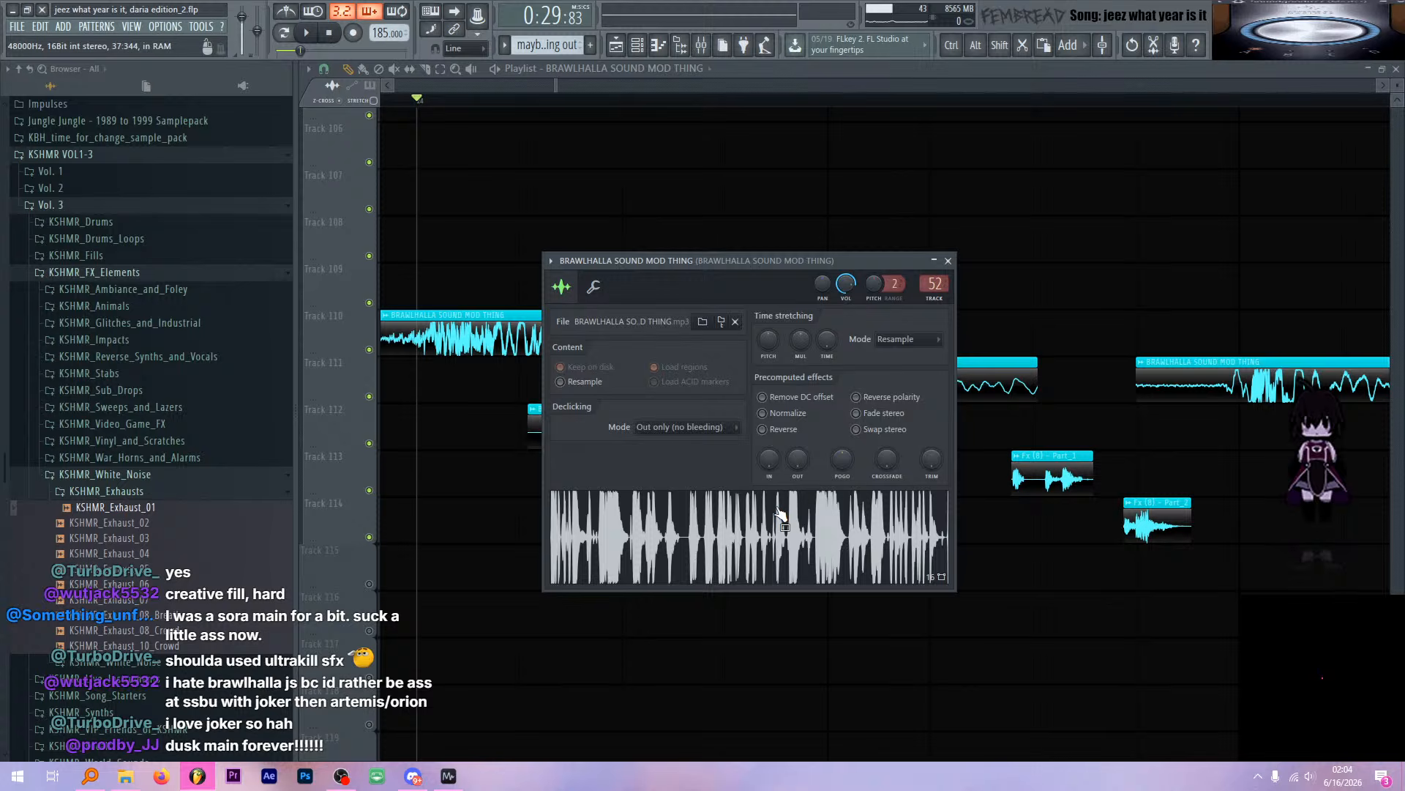
{"action": "left_click", "coordinate": [950, 262]}
Preview the BRAWLHALLA clips on Tracks 110 and 112 and the first one on Track 111 individually
{"action": "scroll", "coordinate": [827, 293], "scroll_direction": "down", "scroll_amount": 2}
{"action": "left_click", "coordinate": [560, 316]}
{"action": "left_click", "coordinate": [636, 343]}
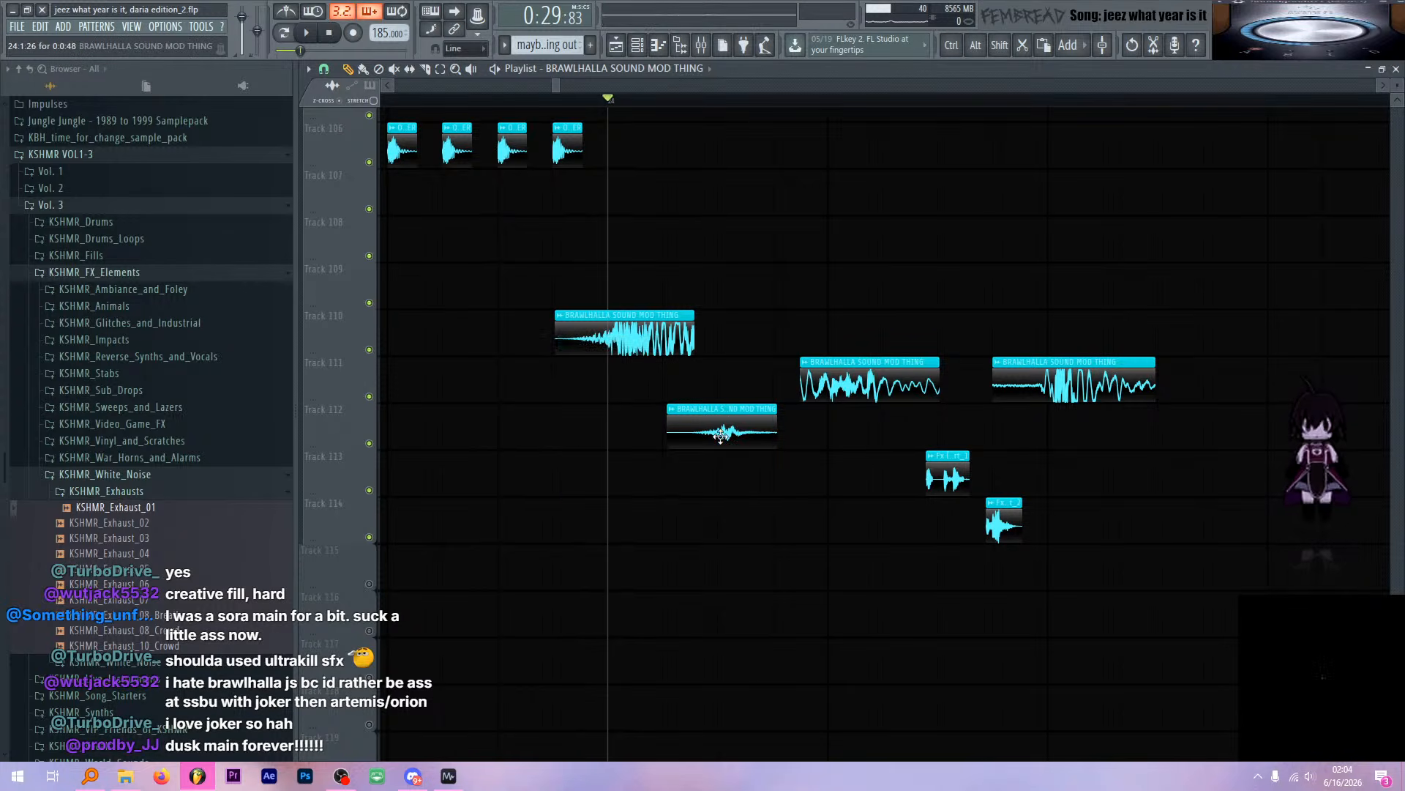
{"action": "left_click", "coordinate": [672, 409]}
{"action": "left_click", "coordinate": [720, 436]}
{"action": "scroll", "coordinate": [888, 433], "scroll_direction": "up", "scroll_amount": 3}
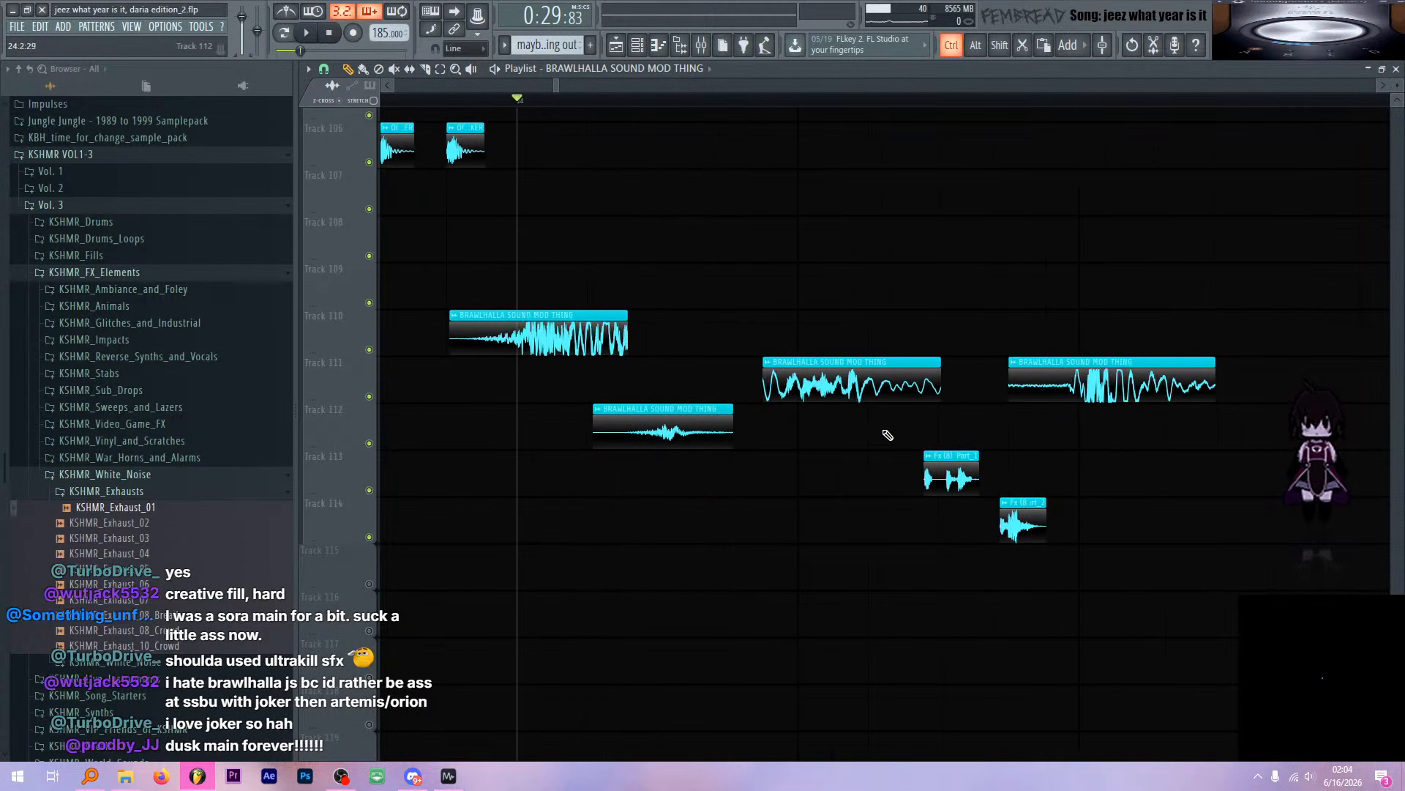
{"action": "left_click", "coordinate": [721, 362]}
{"action": "left_click", "coordinate": [776, 389]}
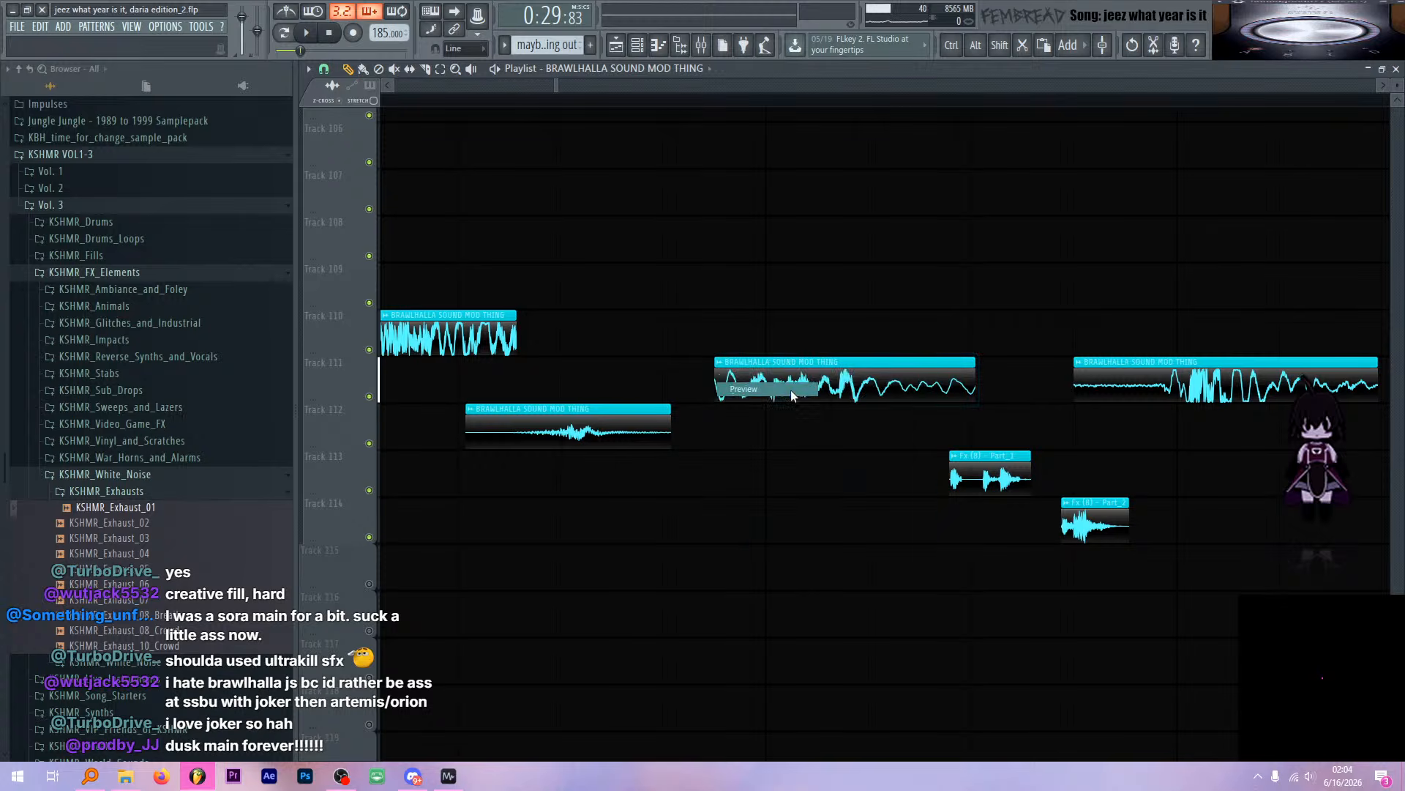
{"action": "scroll", "coordinate": [740, 379], "scroll_direction": "down", "scroll_amount": 2}
{"action": "scroll", "coordinate": [956, 437], "scroll_direction": "up", "scroll_amount": 2}
{"action": "scroll", "coordinate": [956, 437], "scroll_direction": "up", "scroll_amount": 1}
Preview the two Fx (8) part clips on Tracks 113 and 114 and the last BRAWLHALLA clip on Track 111
{"action": "left_click", "coordinate": [753, 455]}
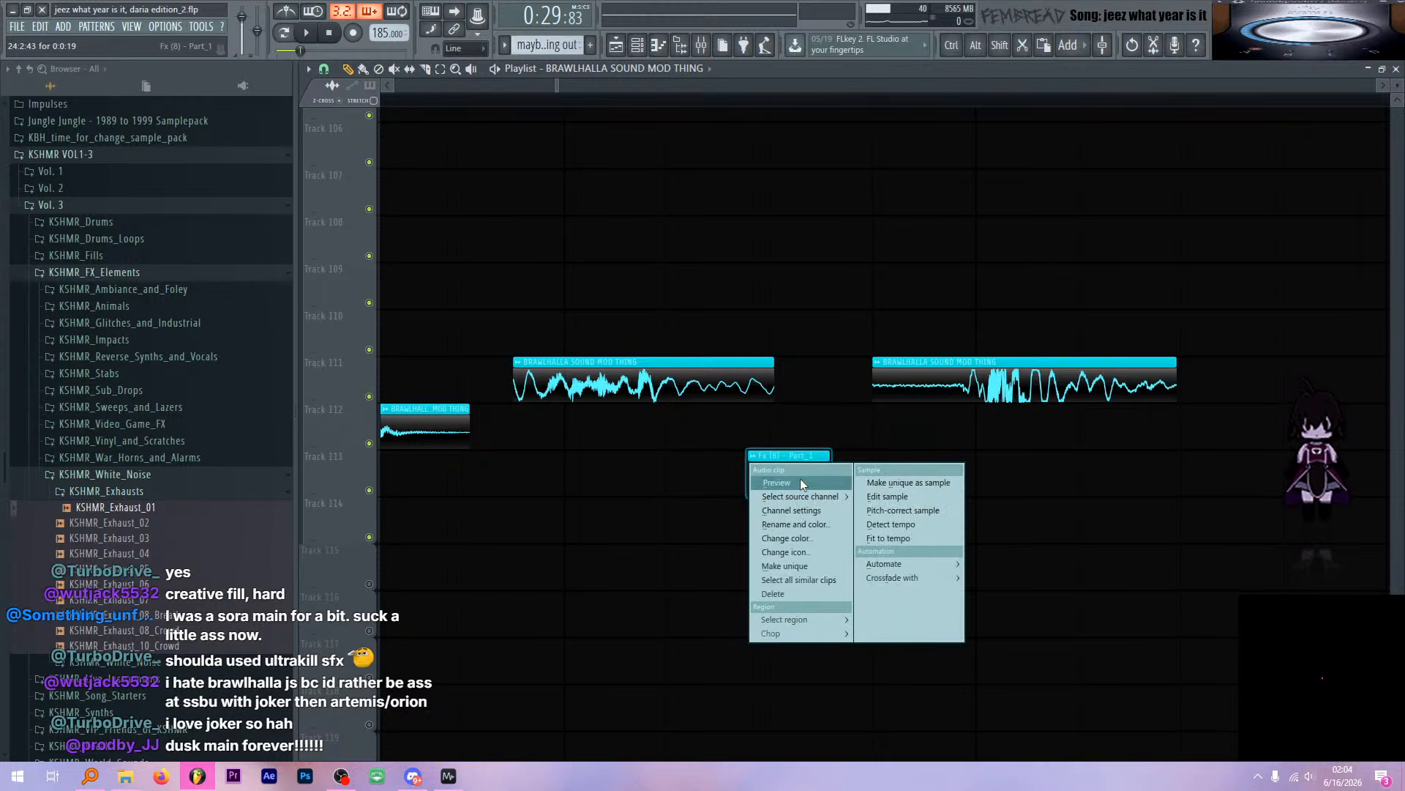
{"action": "left_click", "coordinate": [802, 485]}
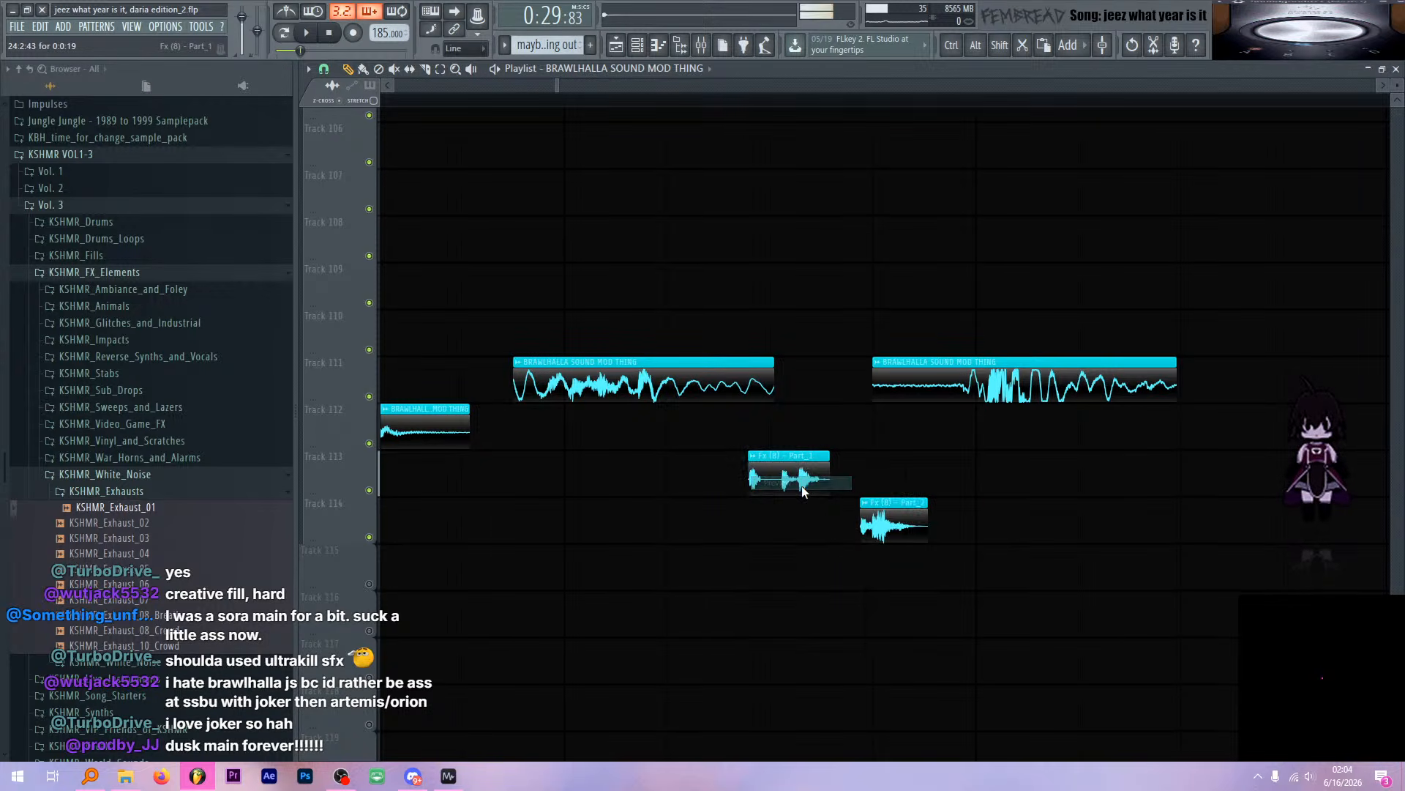
{"action": "left_click", "coordinate": [865, 502]}
{"action": "left_click", "coordinate": [899, 532]}
{"action": "scroll", "coordinate": [856, 476], "scroll_direction": "down", "scroll_amount": 2}
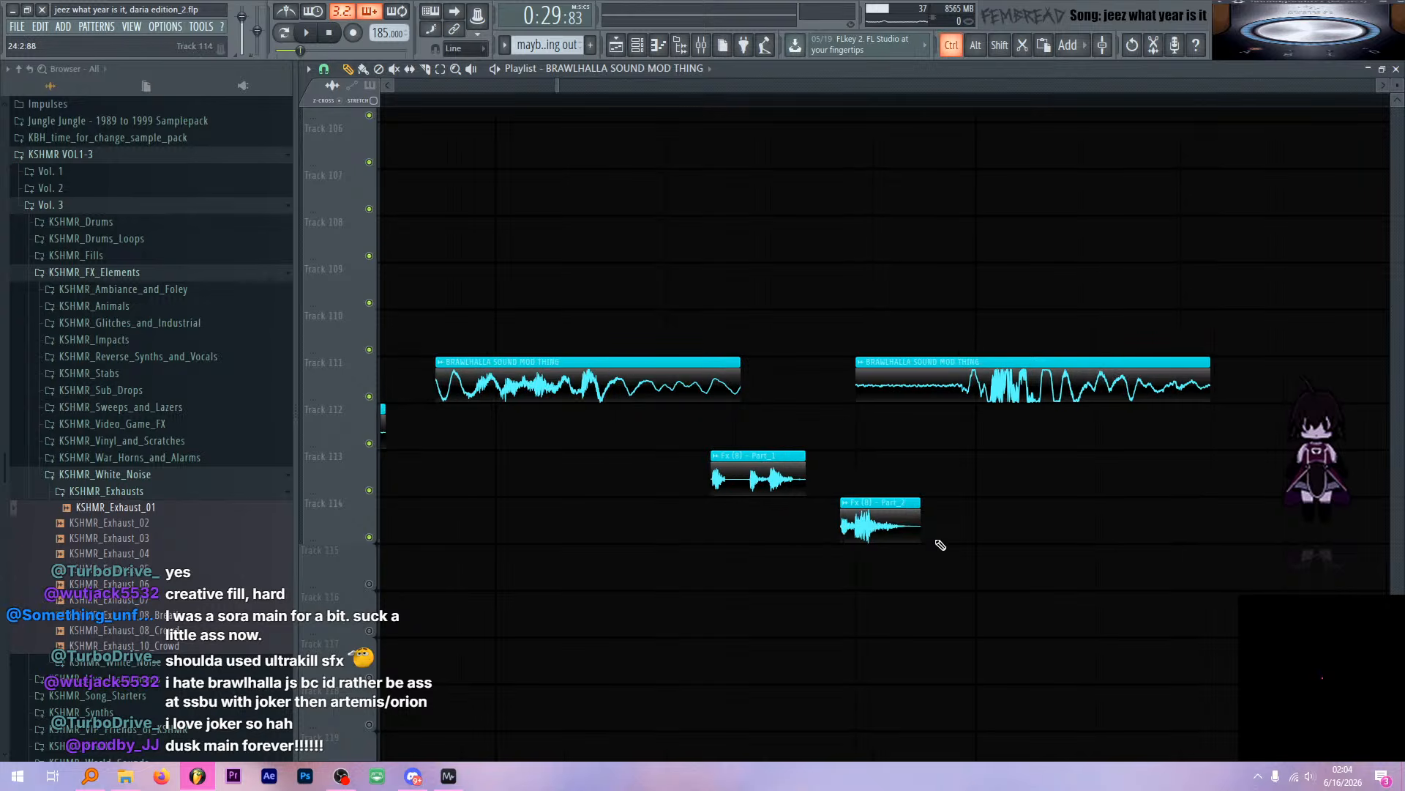
{"action": "left_click", "coordinate": [871, 362]}
{"action": "left_click", "coordinate": [921, 389]}
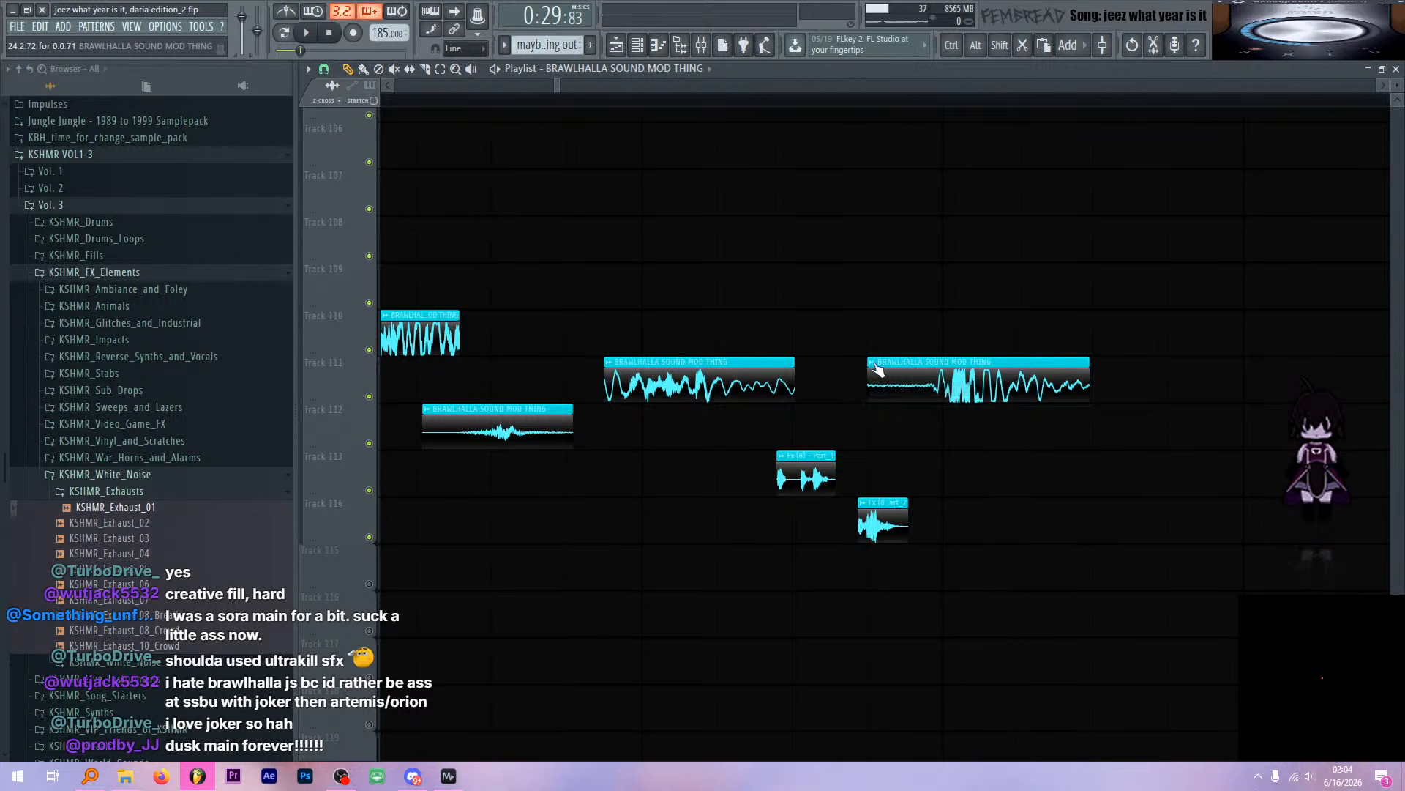
{"action": "scroll", "coordinate": [847, 351], "scroll_direction": "down", "scroll_amount": 3}
{"action": "scroll", "coordinate": [815, 298], "scroll_direction": "up", "scroll_amount": 2}
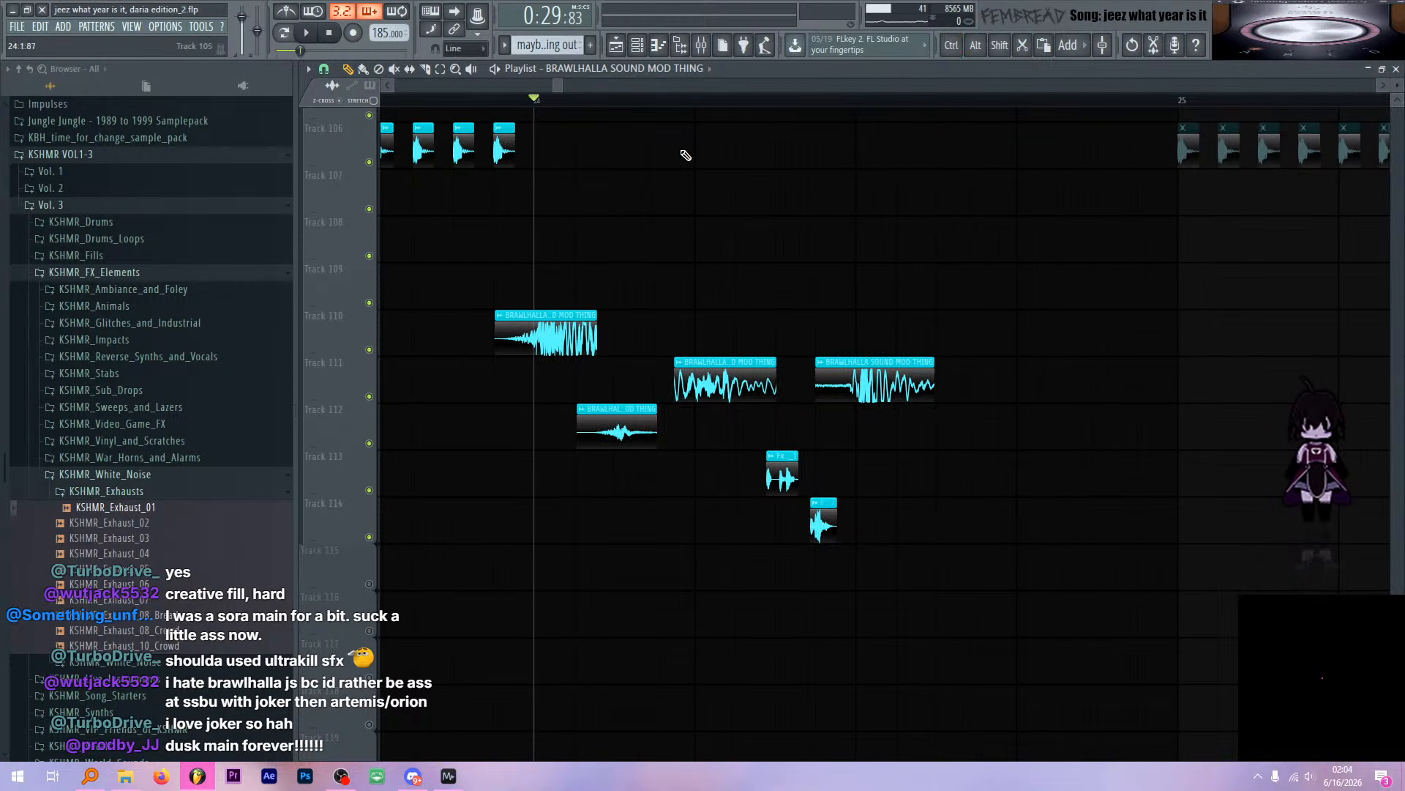
Open the mixer at the BRAWLHALLA SOUND MOD THING insert, solo it and compare the fill with its effects enabled and bypassed
{"action": "double_click", "coordinate": [573, 320]}
{"action": "left_click", "coordinate": [701, 45]}
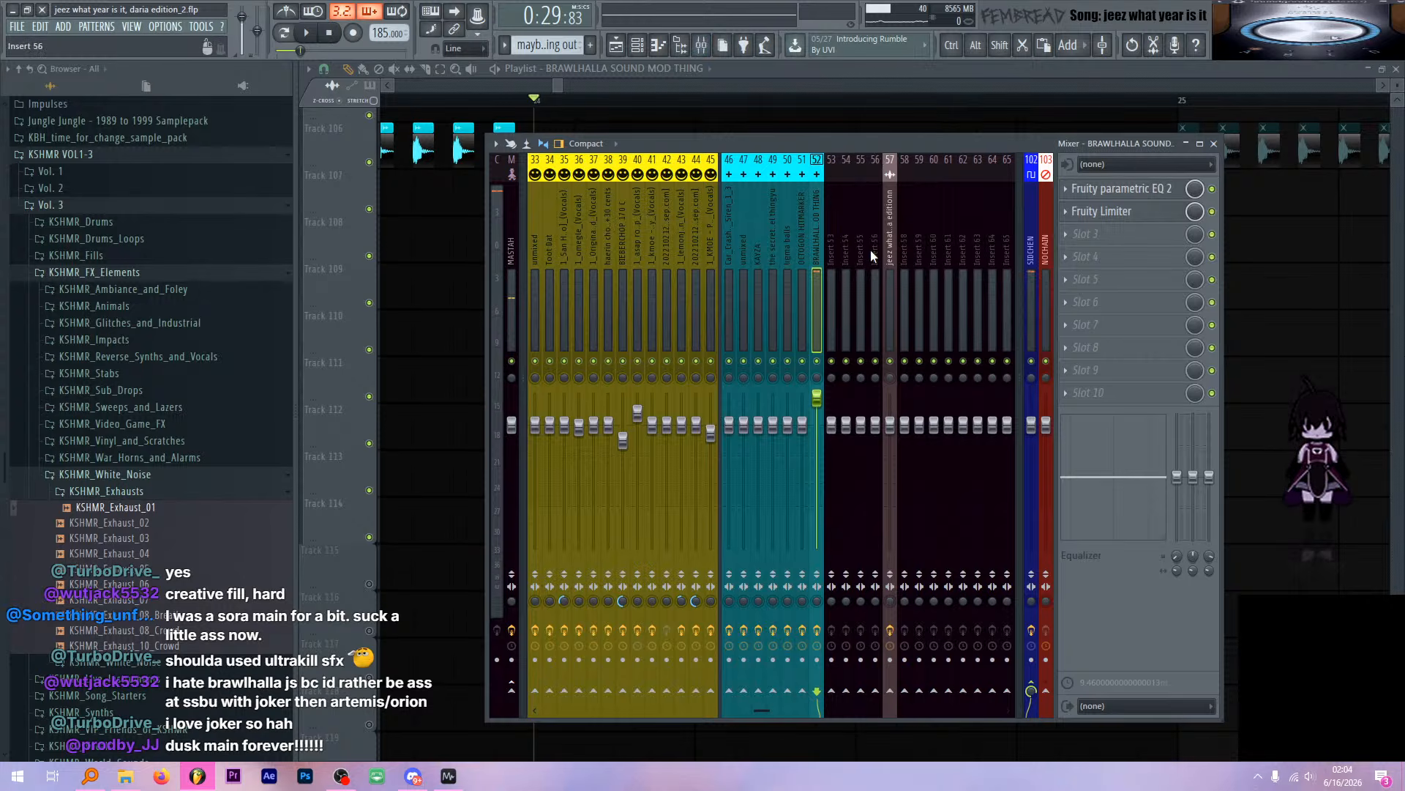
{"action": "key", "text": "space"}
{"action": "key", "text": "space"}
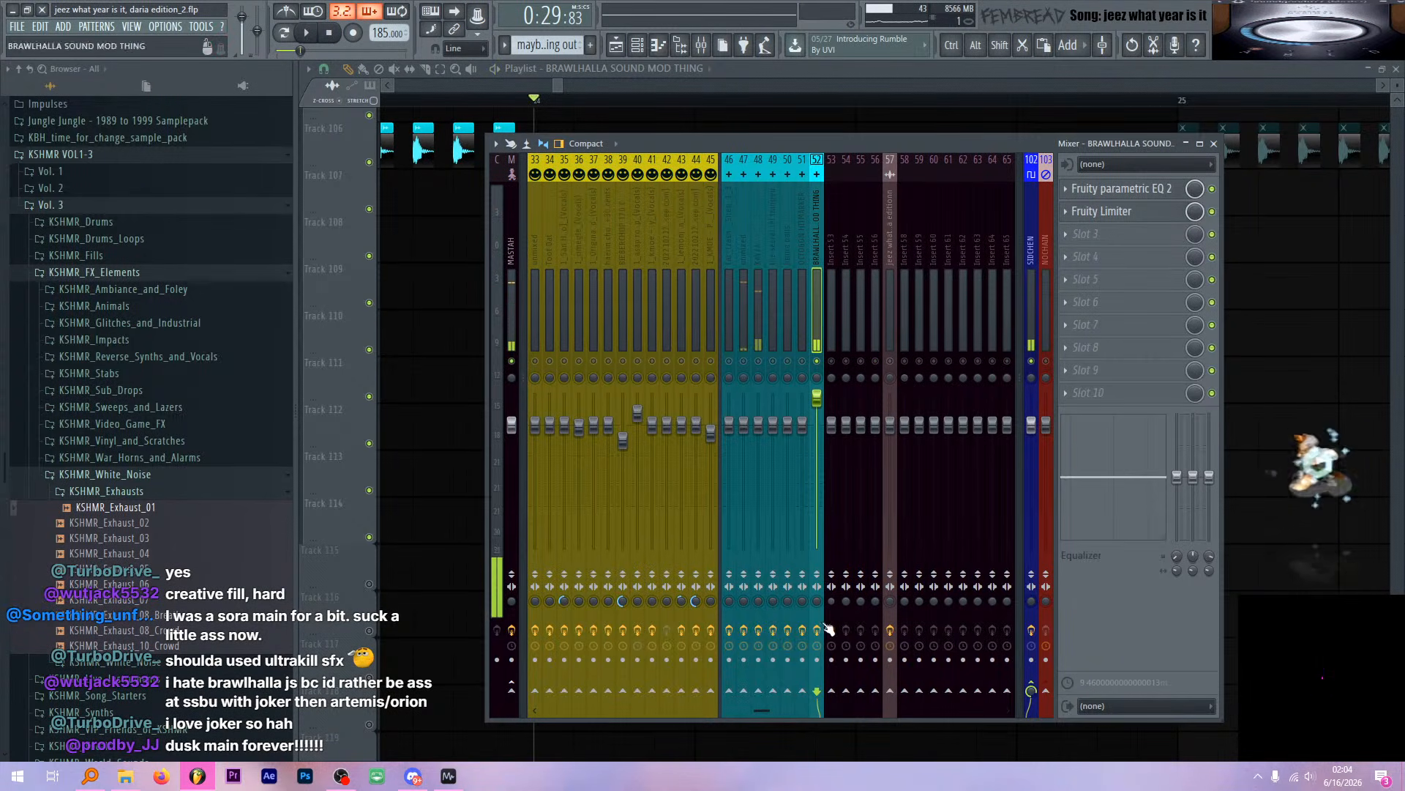
{"action": "left_click", "coordinate": [819, 629]}
{"action": "key", "text": "space"}
{"action": "key", "text": "space"}
{"action": "key", "text": "space"}
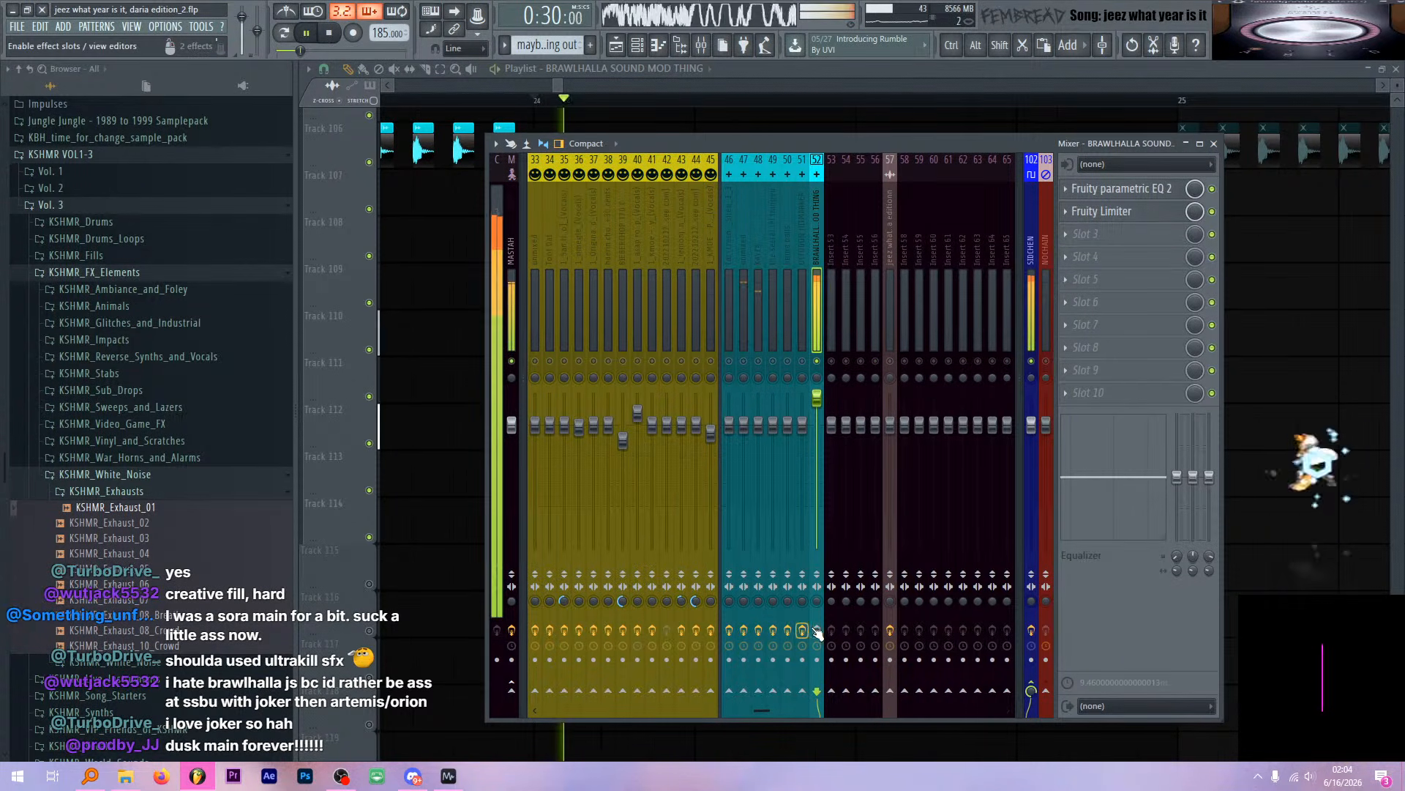
{"action": "key", "text": "space"}
Inspect Fruity parametric EQ 2 on insert 52 and play the fill while switching its effect slots on and off
{"action": "left_click", "coordinate": [1142, 188]}
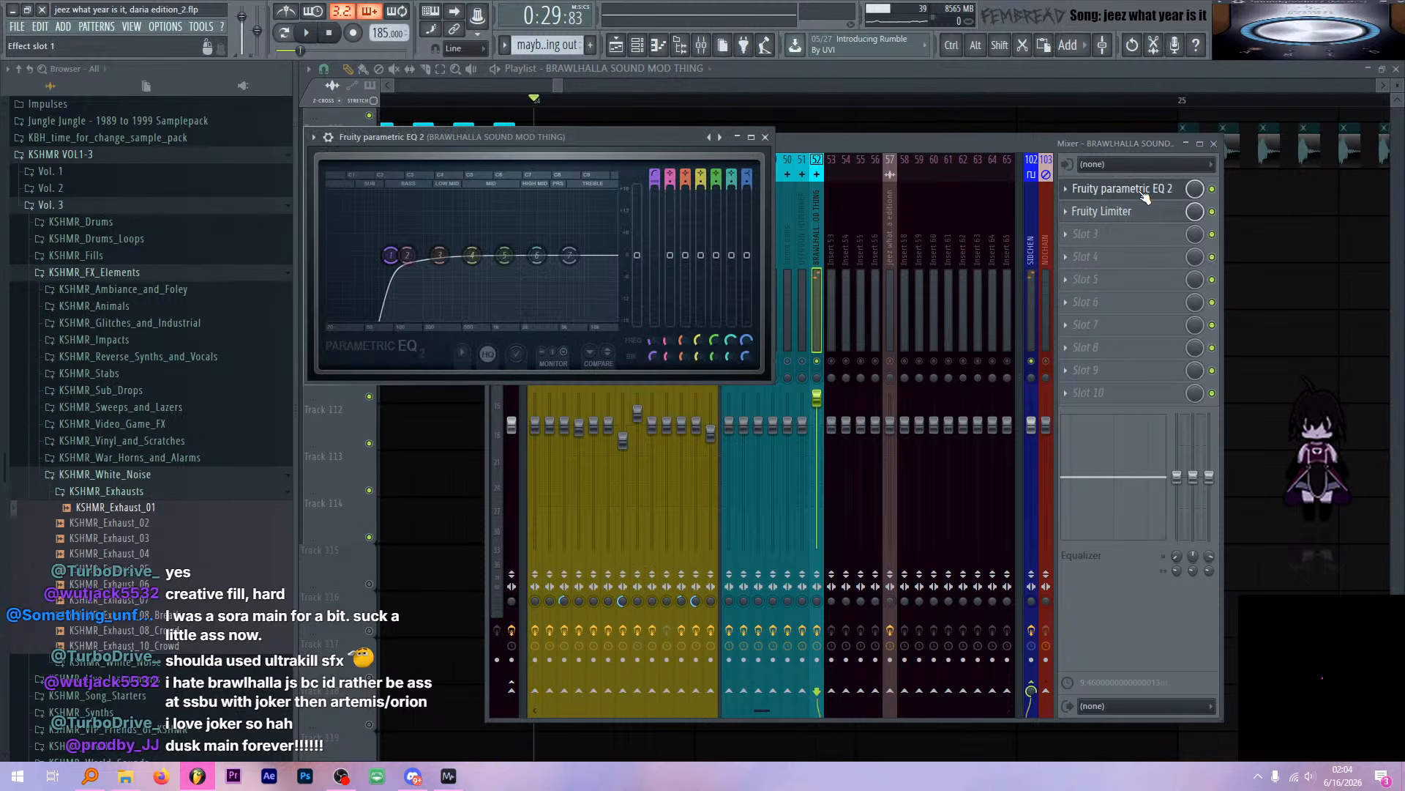
{"action": "left_click", "coordinate": [1212, 189]}
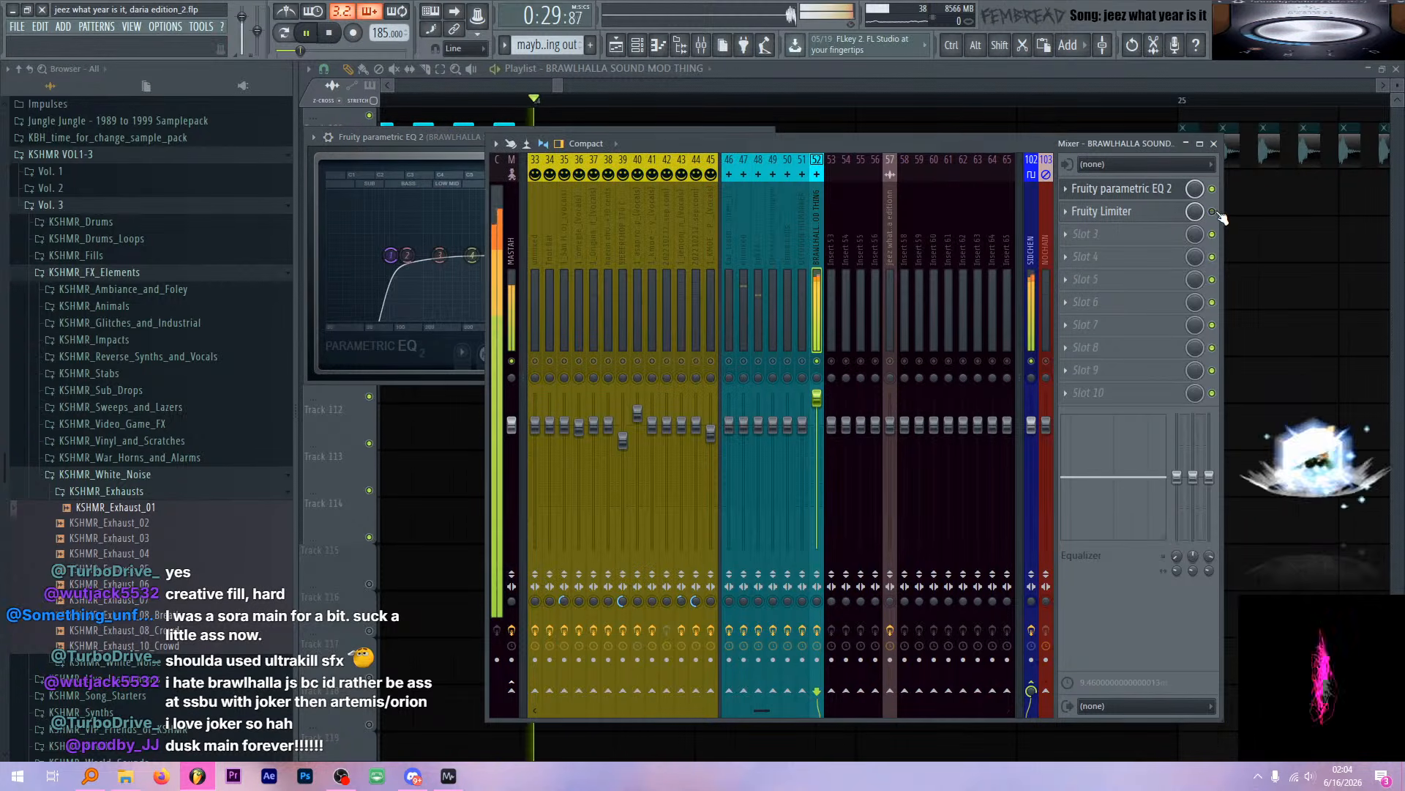
{"action": "key", "text": "space"}
{"action": "key", "text": "space"}
Open the insert's Fruity Limiter, play the fill to watch its compression, and close both plugin windows
{"action": "left_click", "coordinate": [1166, 218]}
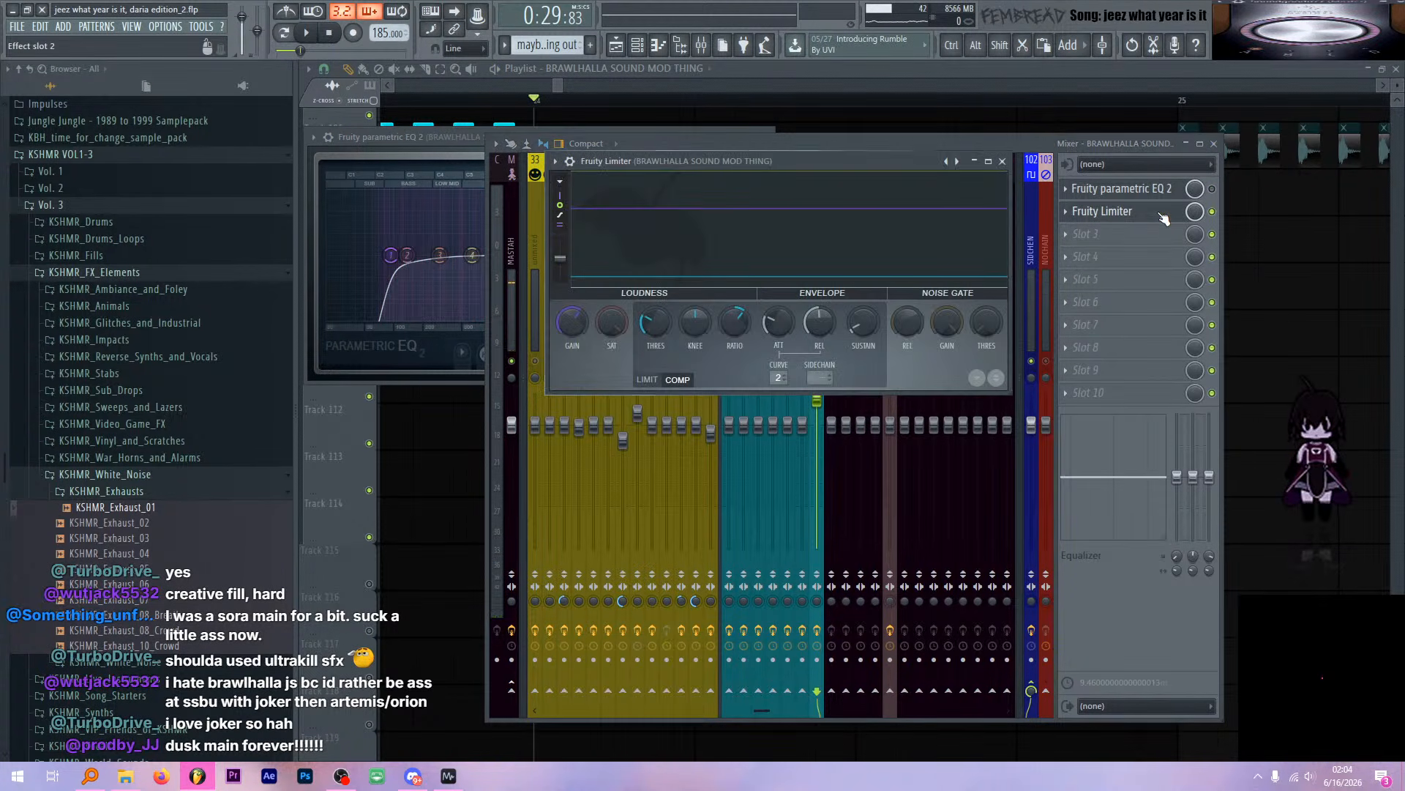
{"action": "key", "text": "space"}
{"action": "key", "text": "space"}
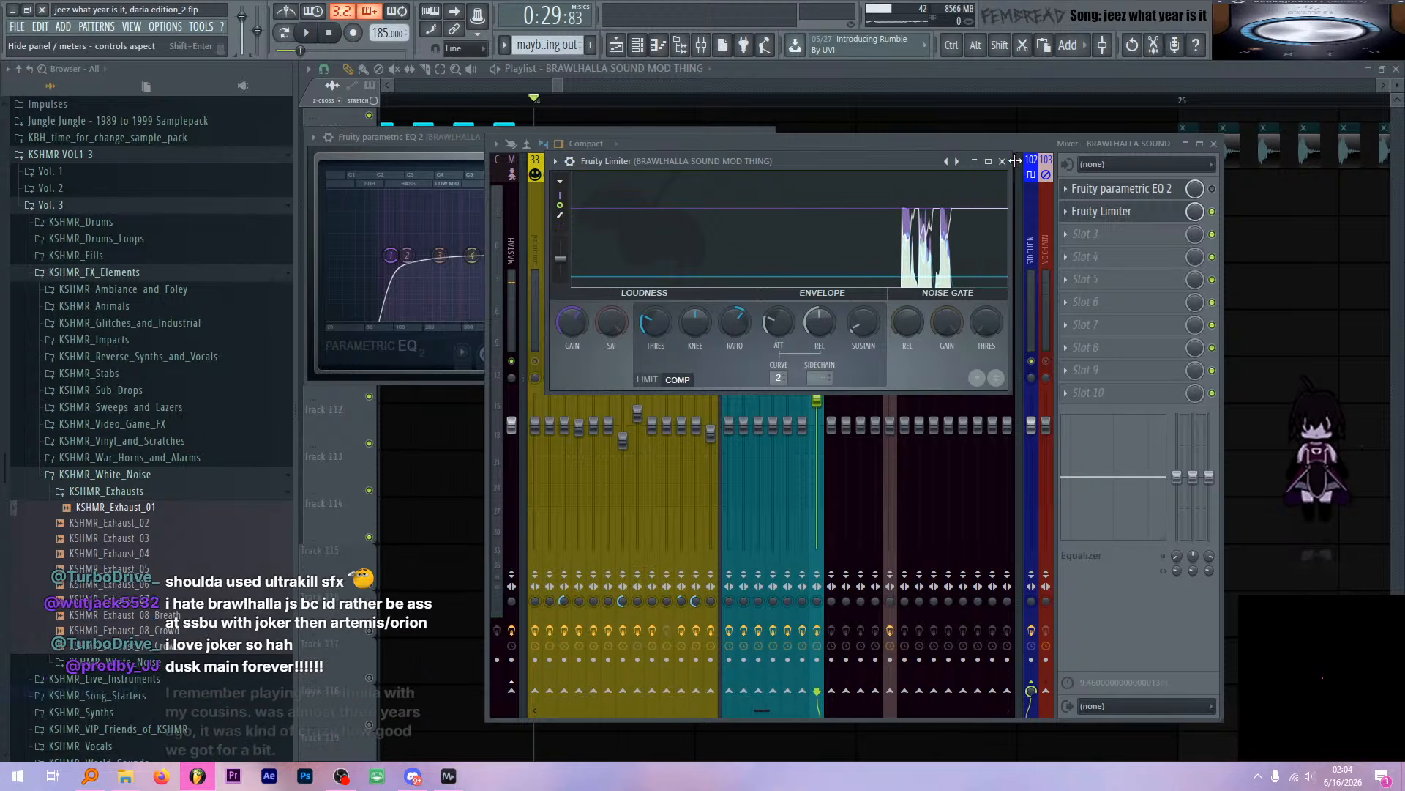
{"action": "left_click", "coordinate": [1002, 161]}
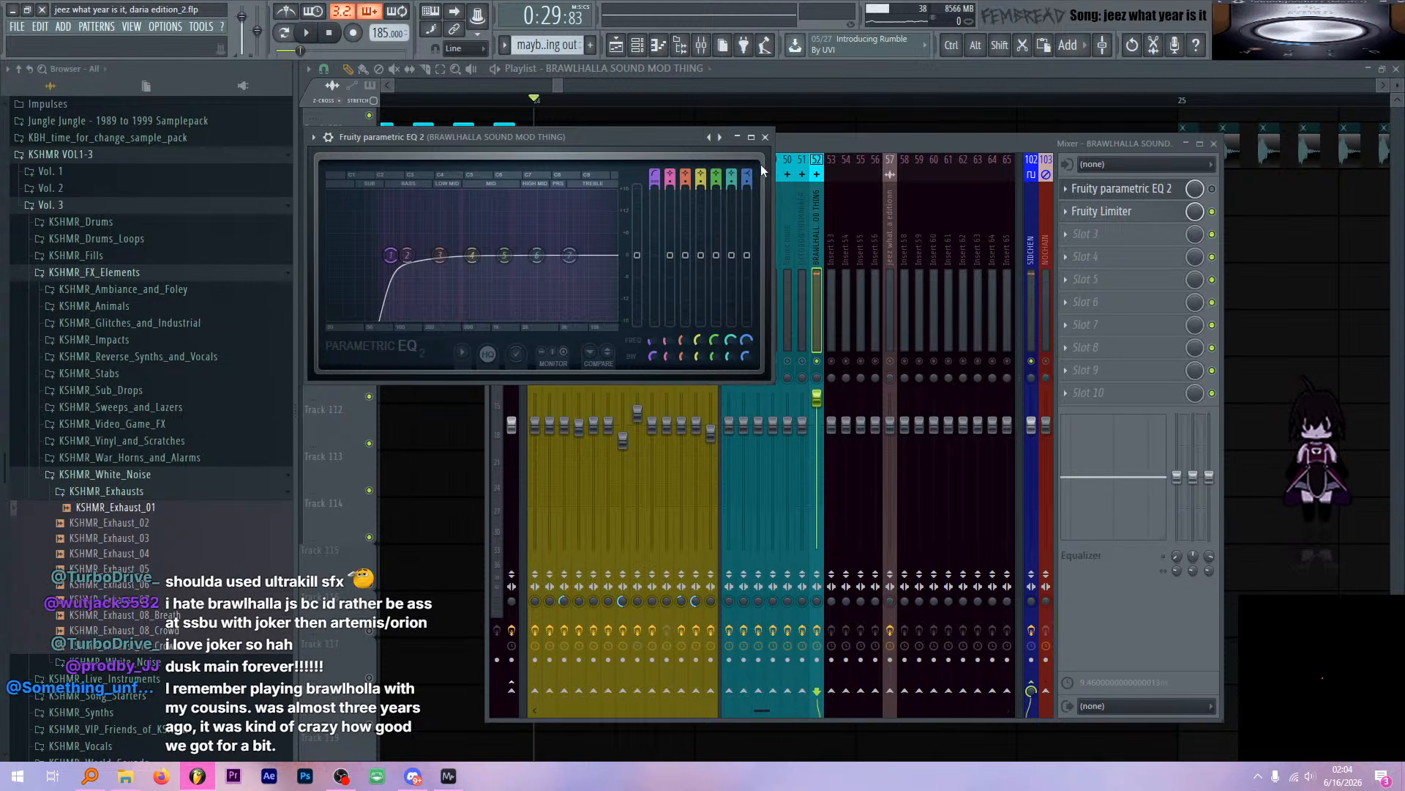
{"action": "left_click", "coordinate": [765, 137]}
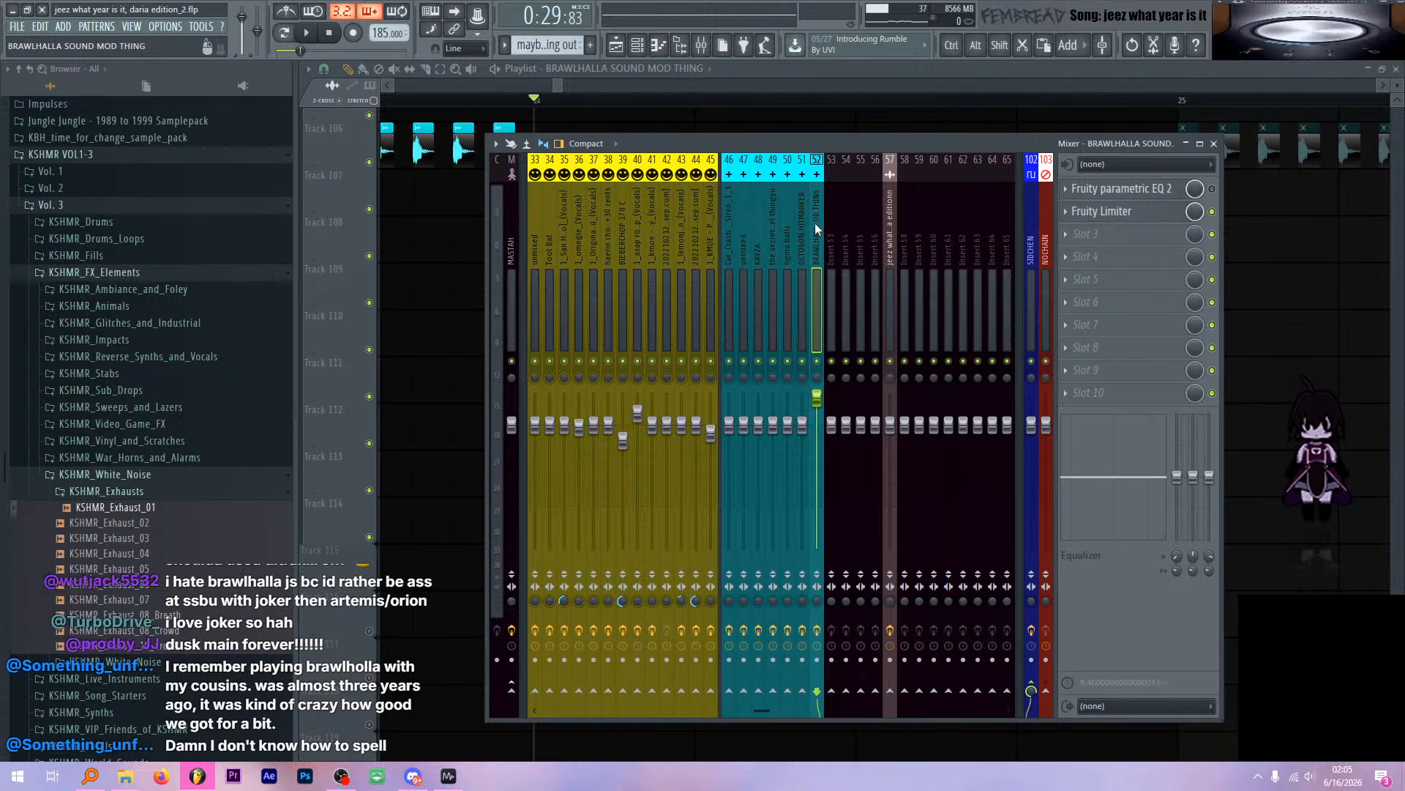
Re-enable all effect slots on insert 52 and play the fill through them in the full mix
{"action": "left_click", "coordinate": [1212, 212], "text": "ctrl"}
{"action": "left_click", "coordinate": [1213, 212], "text": "ctrl"}
{"action": "key", "text": "space"}
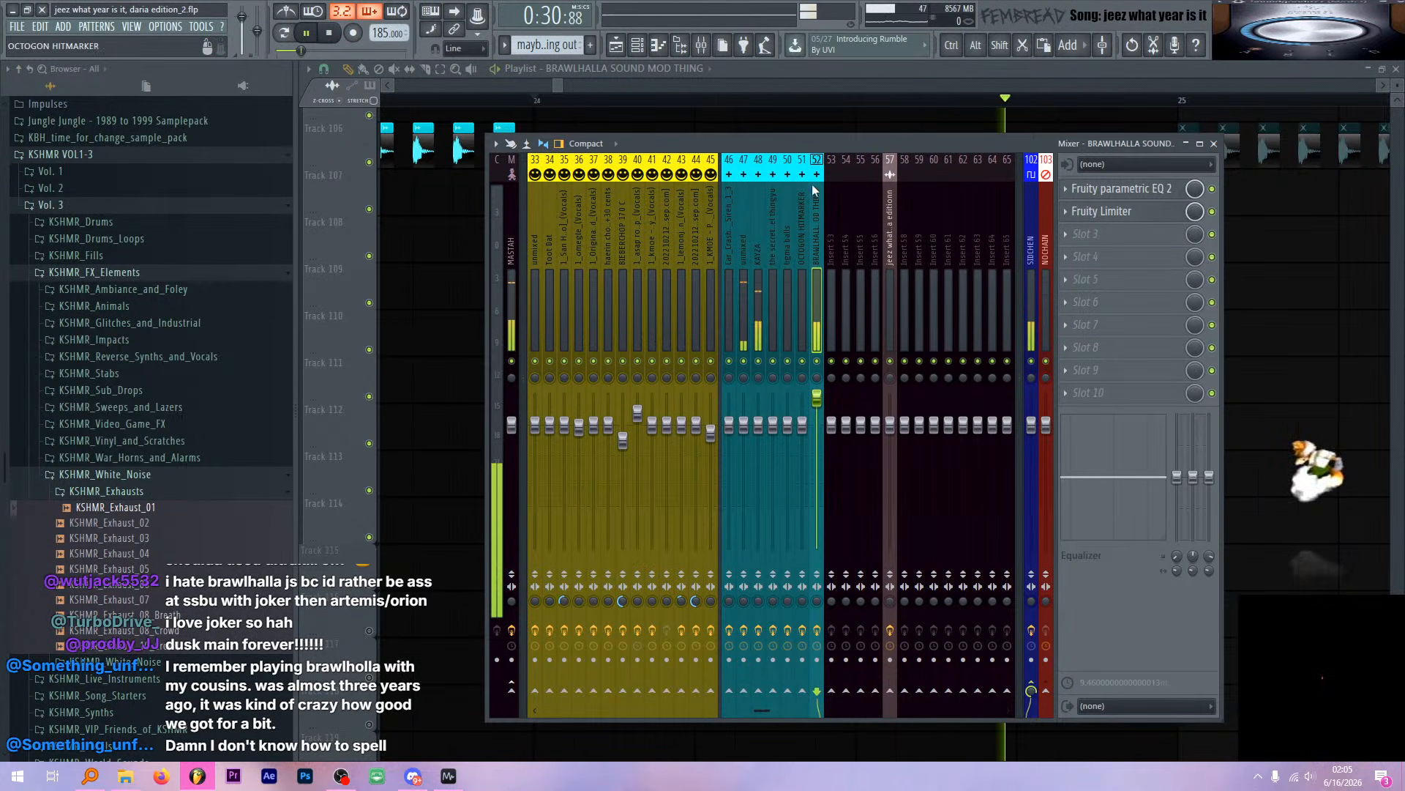
{"action": "key", "text": "space"}
Return to the playlist and play the bar 24 fill alongside the surrounding clips on Tracks 99 to 112
{"action": "left_click", "coordinate": [808, 74]}
{"action": "scroll", "coordinate": [908, 352], "scroll_direction": "up", "scroll_amount": 3}
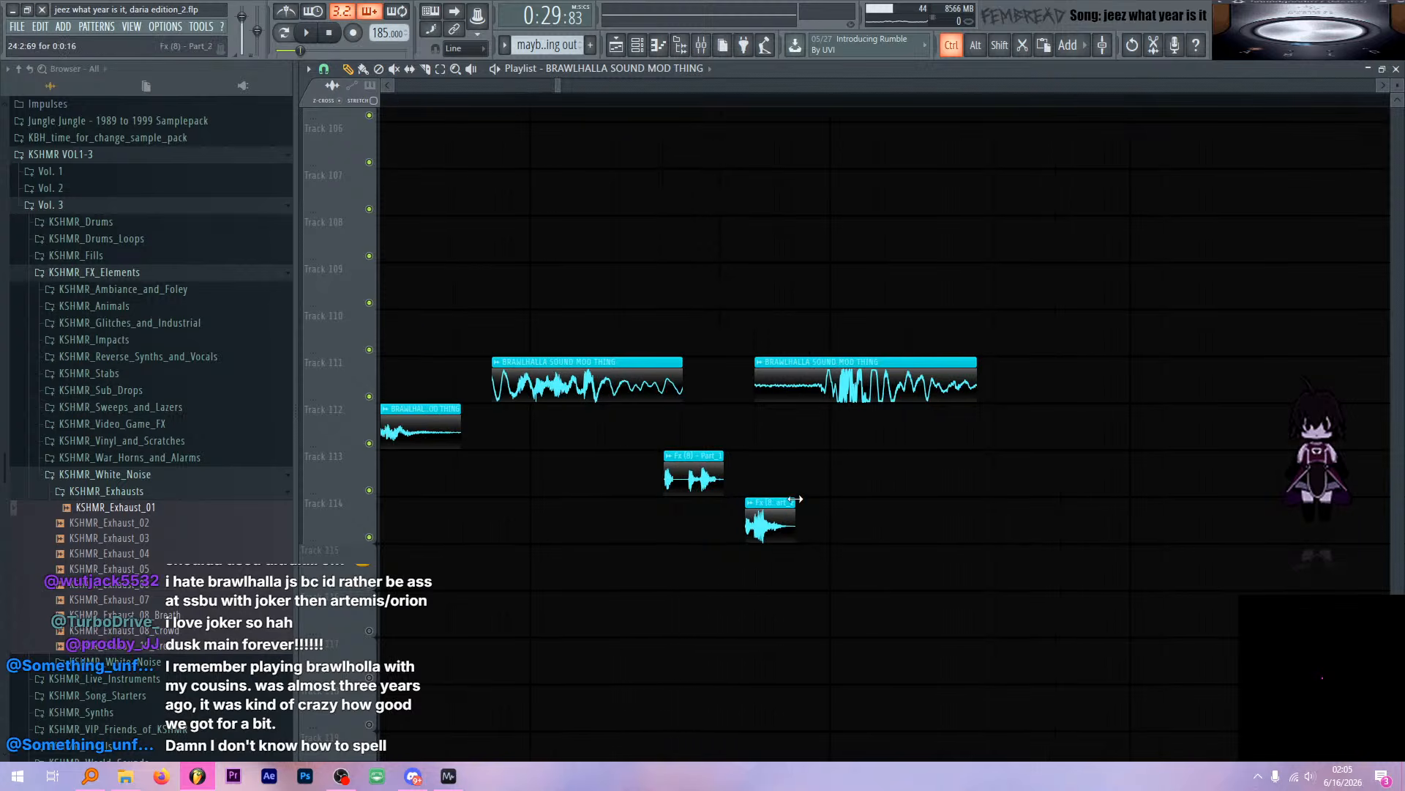
{"action": "scroll", "coordinate": [806, 502], "scroll_direction": "down", "scroll_amount": 6}
{"action": "scroll", "coordinate": [890, 505], "scroll_direction": "down", "scroll_amount": 4}
{"action": "scroll", "coordinate": [888, 497], "scroll_direction": "up", "scroll_amount": 12}
{"action": "scroll", "coordinate": [882, 469], "scroll_direction": "up", "scroll_amount": 3}
{"action": "key", "text": "space"}
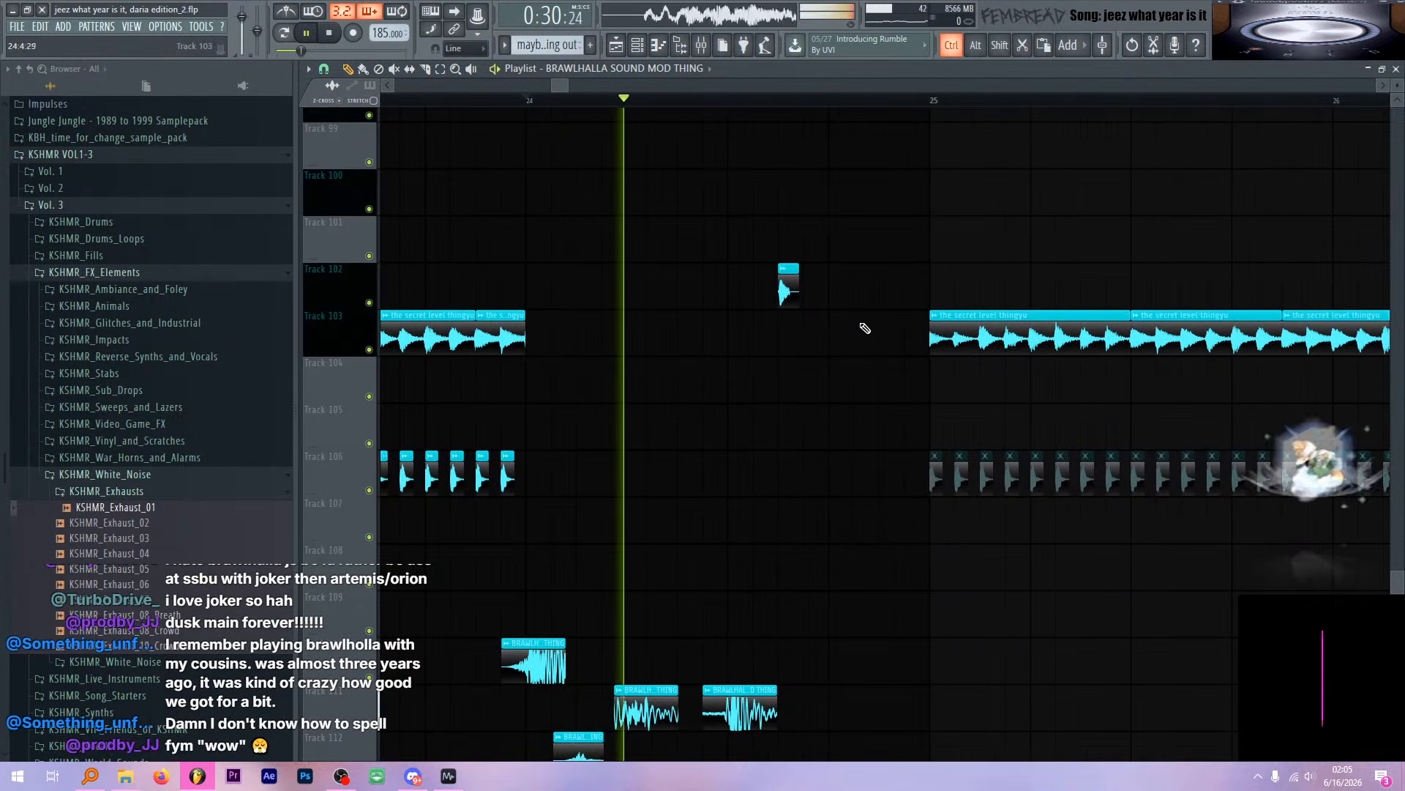
{"action": "scroll", "coordinate": [867, 328], "scroll_direction": "up", "scroll_amount": 1}
{"action": "key", "text": "space"}
Inspect the sampler settings of the short MO_MK_fx_impact_submissive clip on Track 20 just before bar 25
{"action": "scroll", "coordinate": [886, 315], "scroll_direction": "up", "scroll_amount": 20}
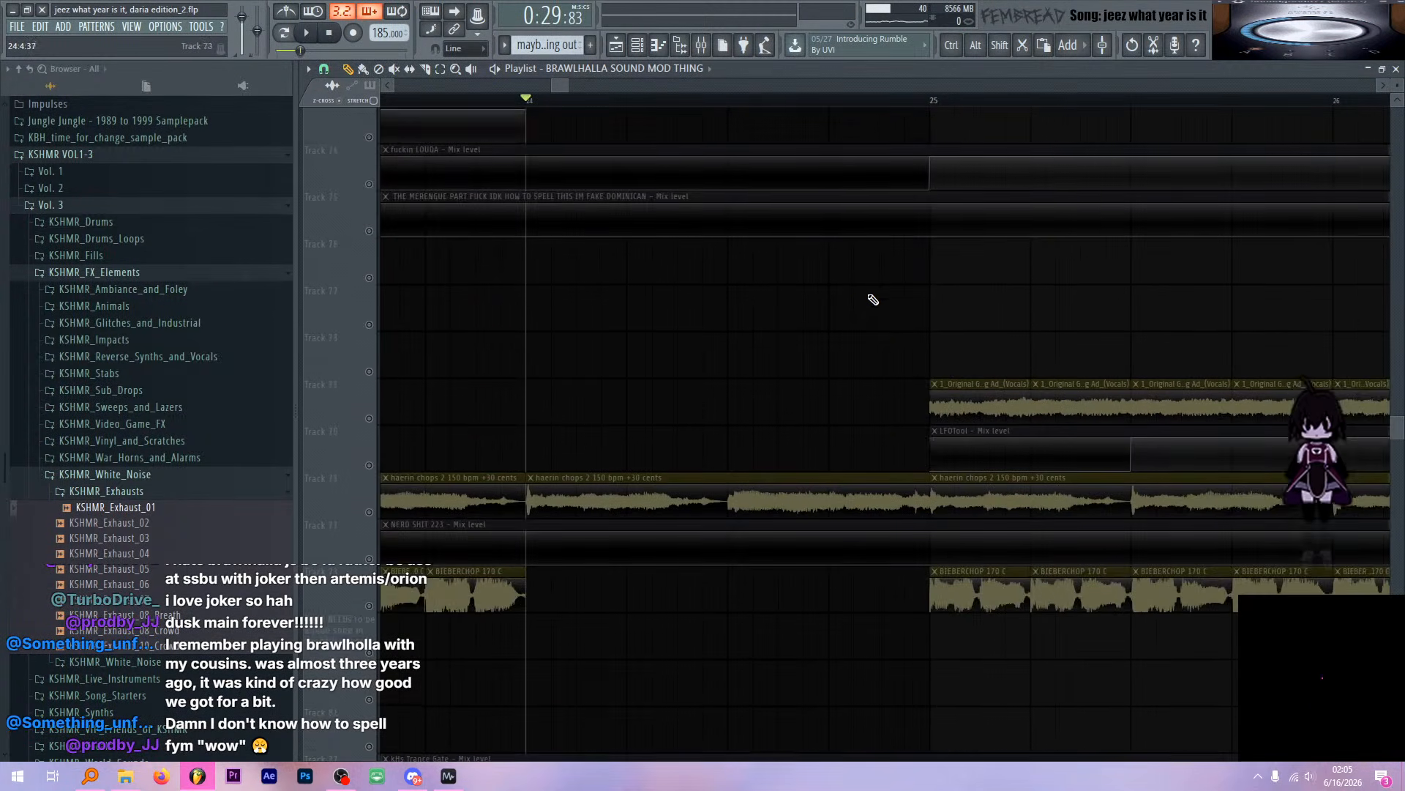
{"action": "left_click", "coordinate": [830, 108]}
{"action": "scroll", "coordinate": [410, 226], "scroll_direction": "up", "scroll_amount": 10}
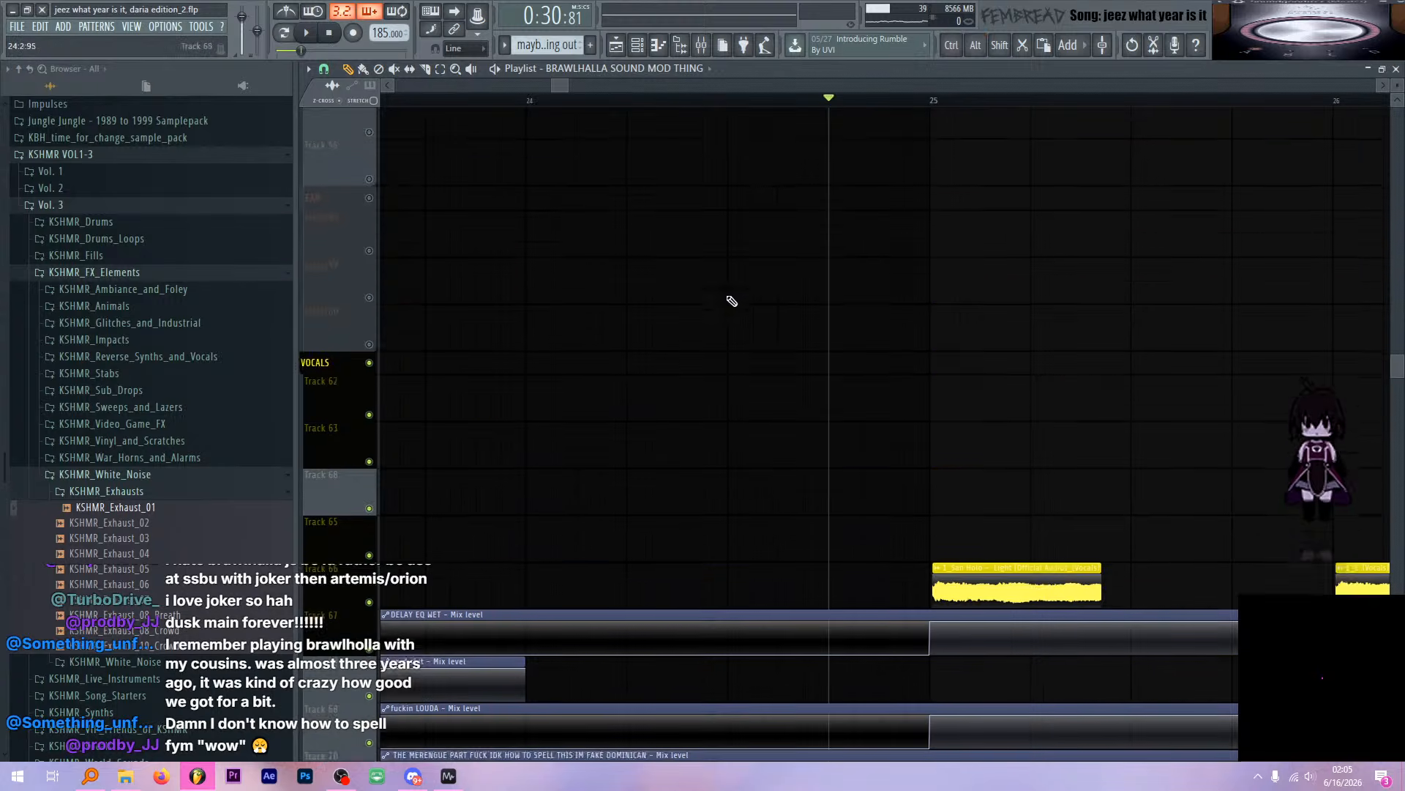
{"action": "scroll", "coordinate": [794, 286], "scroll_direction": "up", "scroll_amount": 10}
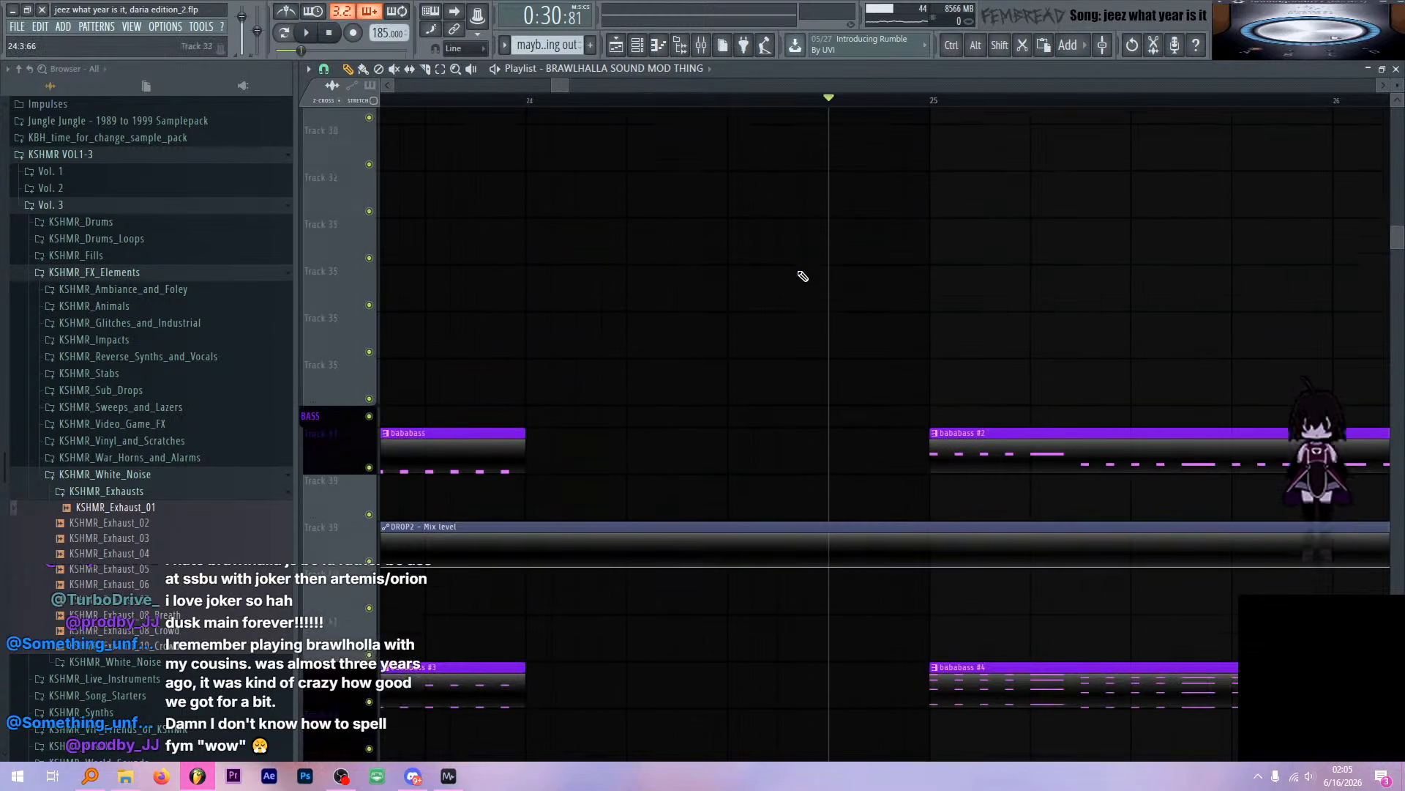
{"action": "scroll", "coordinate": [932, 226], "scroll_direction": "up", "scroll_amount": 9}
{"action": "scroll", "coordinate": [935, 222], "scroll_direction": "down", "scroll_amount": 4}
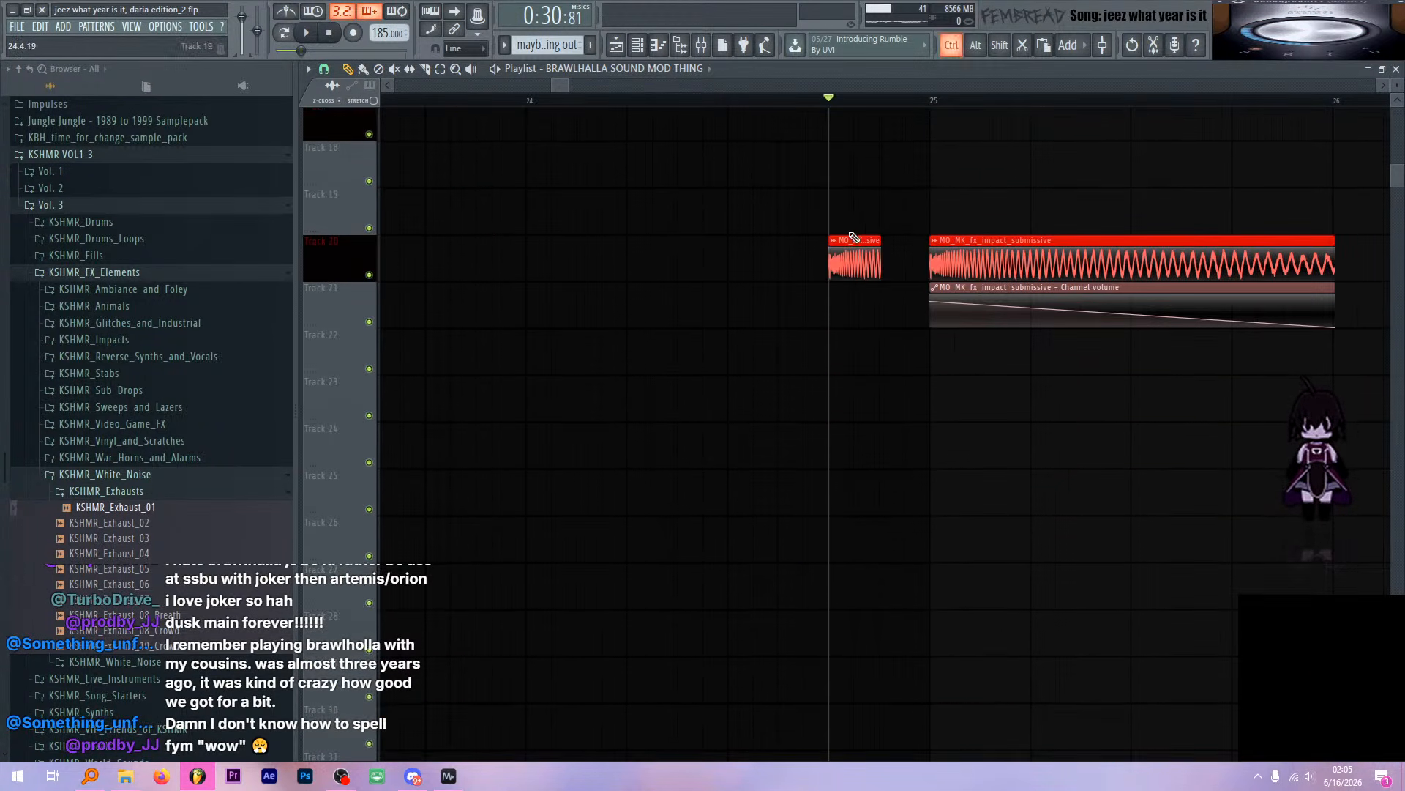
{"action": "left_click", "coordinate": [703, 104]}
{"action": "scroll", "coordinate": [852, 241], "scroll_direction": "up", "scroll_amount": 4}
{"action": "double_click", "coordinate": [840, 243]}
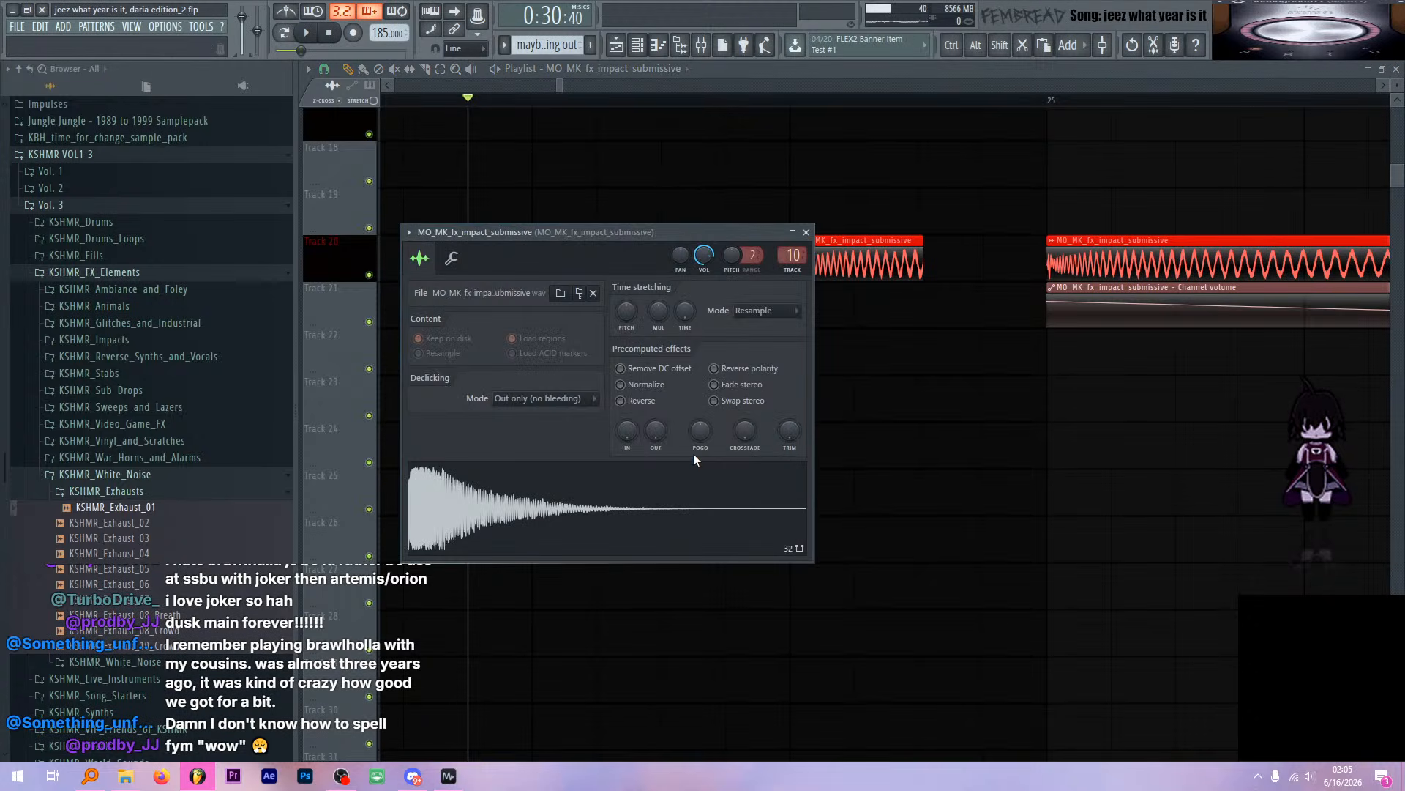
{"action": "left_click", "coordinate": [791, 233]}
Play the short impact clip on Track 20 leading into bar 25, and stop playback
{"action": "key", "text": "space"}
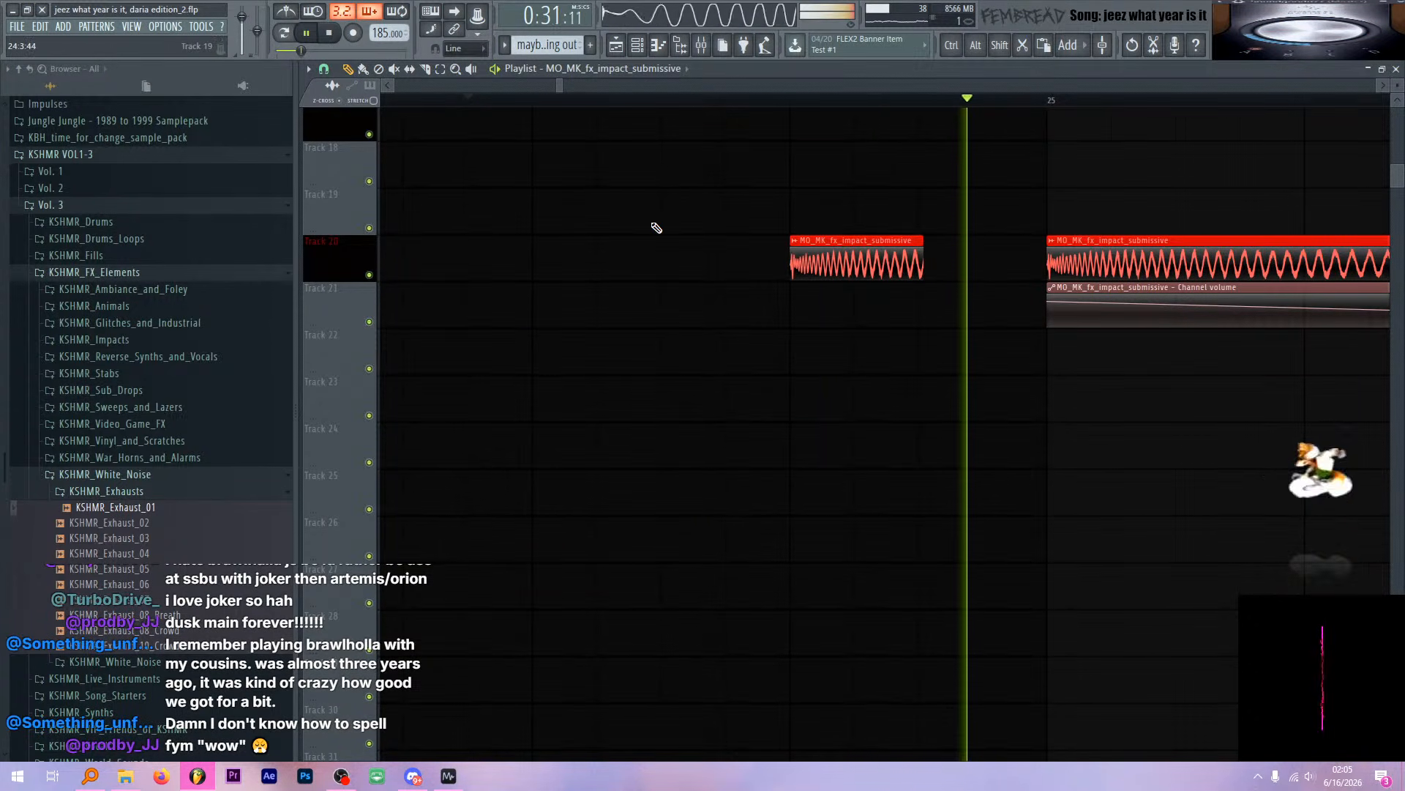
{"action": "key", "text": "space"}
{"action": "scroll", "coordinate": [611, 238], "scroll_direction": "down", "scroll_amount": 2}
{"action": "scroll", "coordinate": [827, 252], "scroll_direction": "up", "scroll_amount": 12}
{"action": "scroll", "coordinate": [824, 234], "scroll_direction": "down", "scroll_amount": 6}
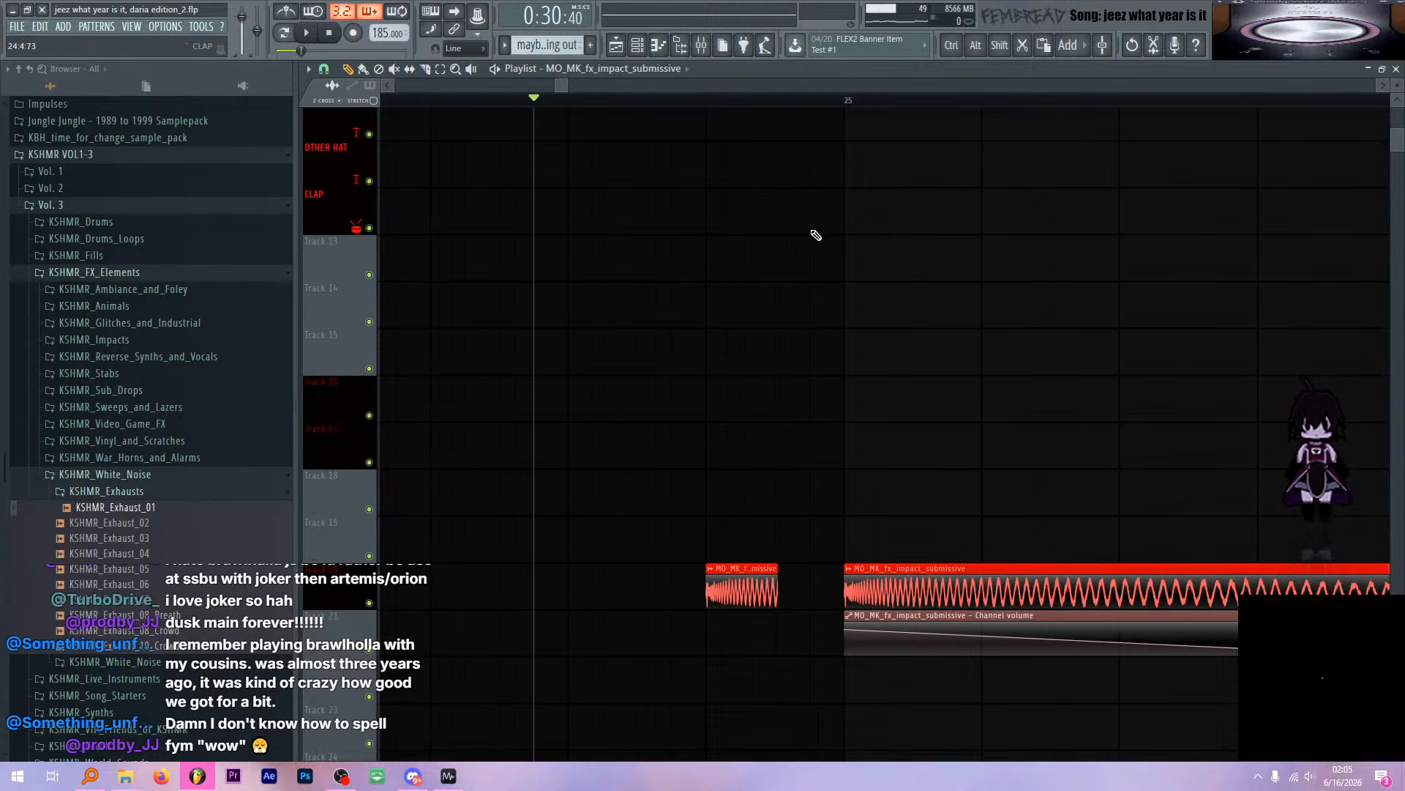
{"action": "scroll", "coordinate": [810, 241], "scroll_direction": "down", "scroll_amount": 4}
Play the section from bar 24 to bar 31 while reviewing the bass, synth and vocal tracks
{"action": "key", "text": "space"}
{"action": "scroll", "coordinate": [849, 304], "scroll_direction": "down", "scroll_amount": 5}
{"action": "scroll", "coordinate": [768, 326], "scroll_direction": "down", "scroll_amount": 4}
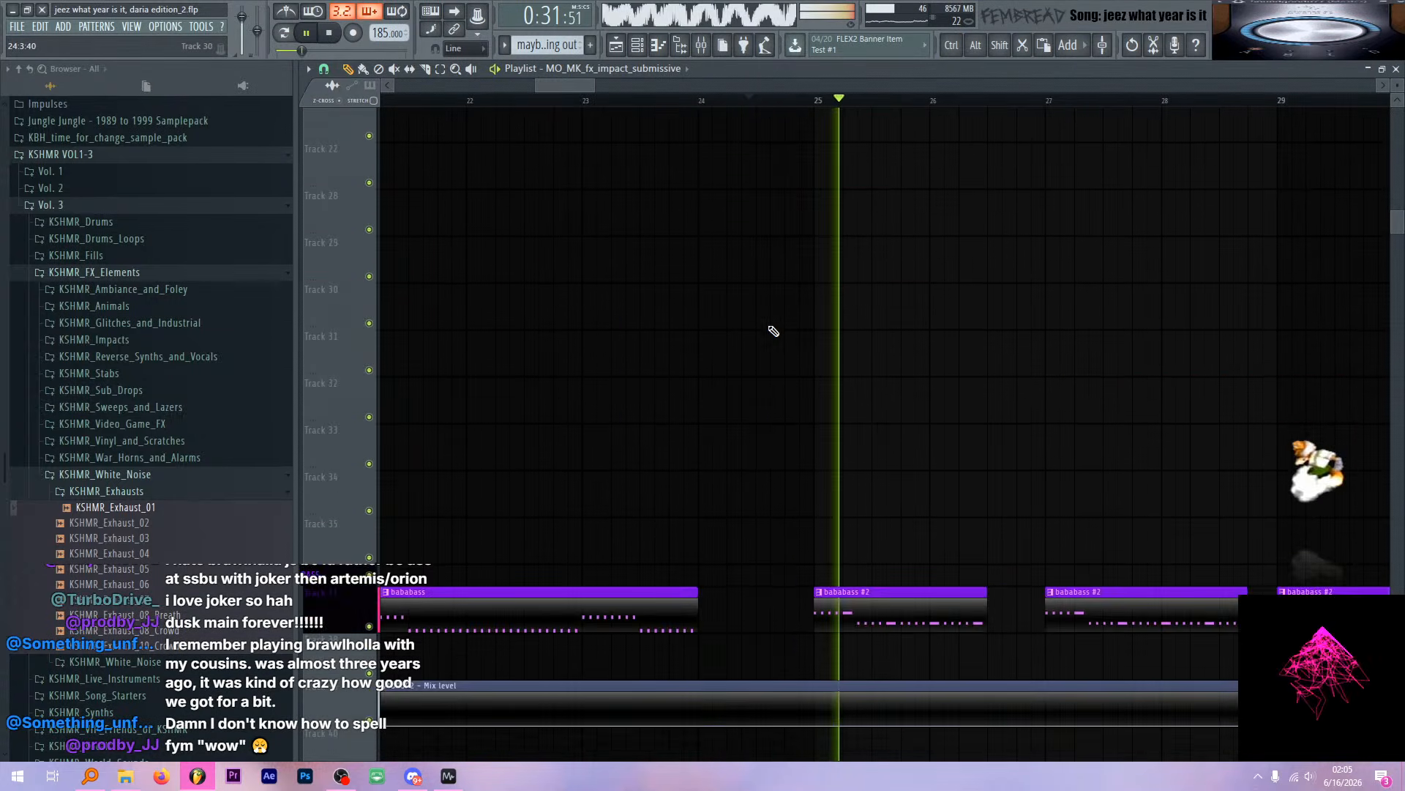
{"action": "scroll", "coordinate": [842, 333], "scroll_direction": "down", "scroll_amount": 8}
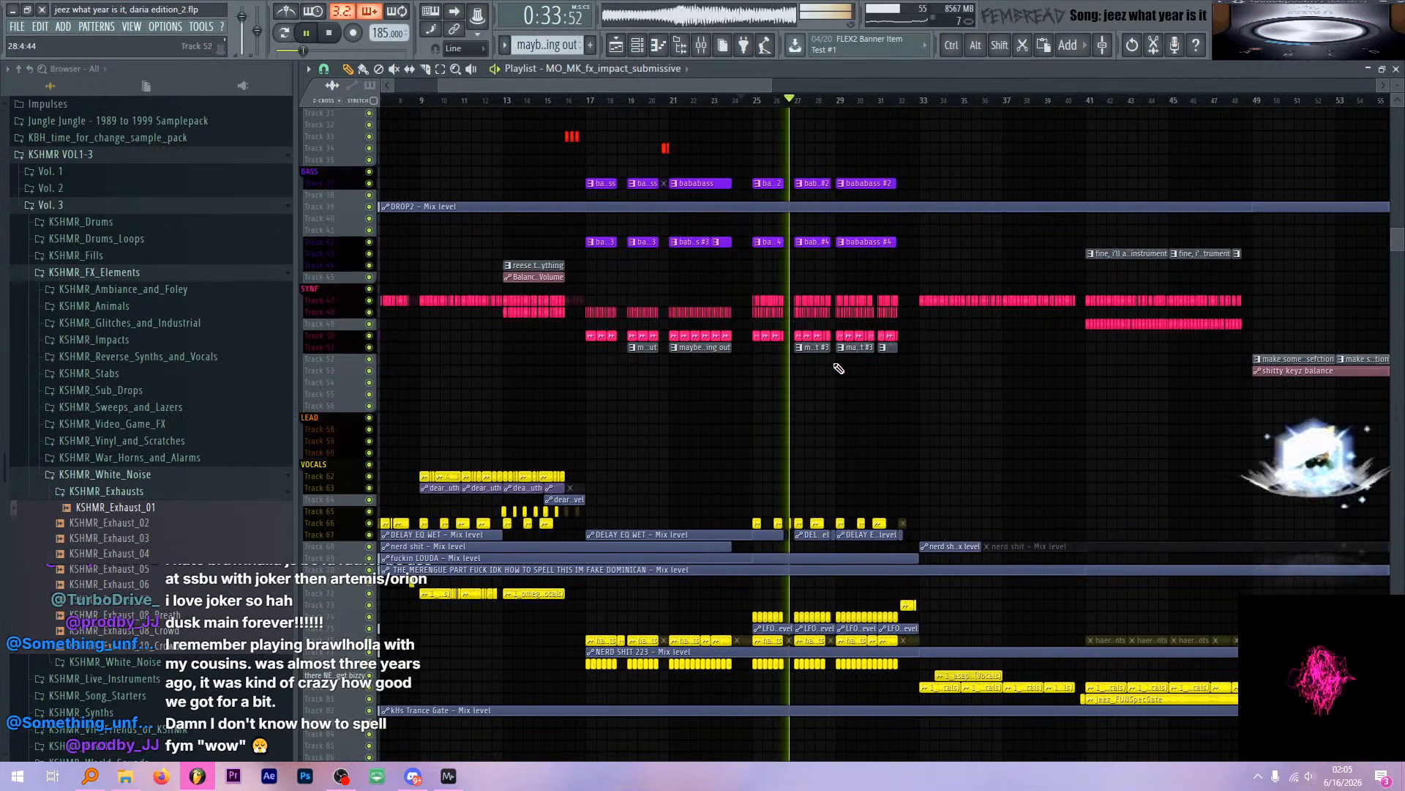
{"action": "scroll", "coordinate": [872, 408], "scroll_direction": "down", "scroll_amount": 3}
{"action": "scroll", "coordinate": [875, 386], "scroll_direction": "up", "scroll_amount": 3}
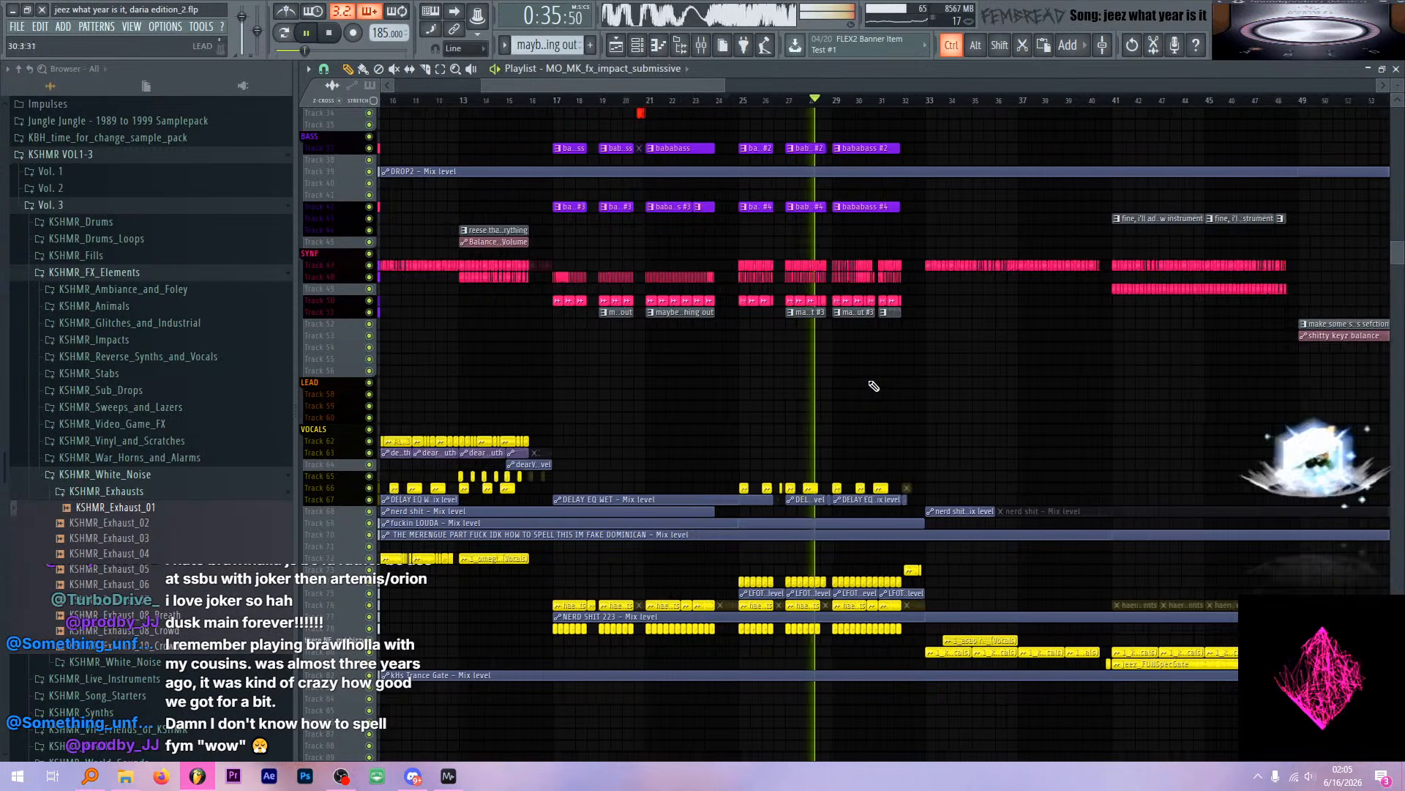
{"action": "scroll", "coordinate": [830, 381], "scroll_direction": "down", "scroll_amount": 6}
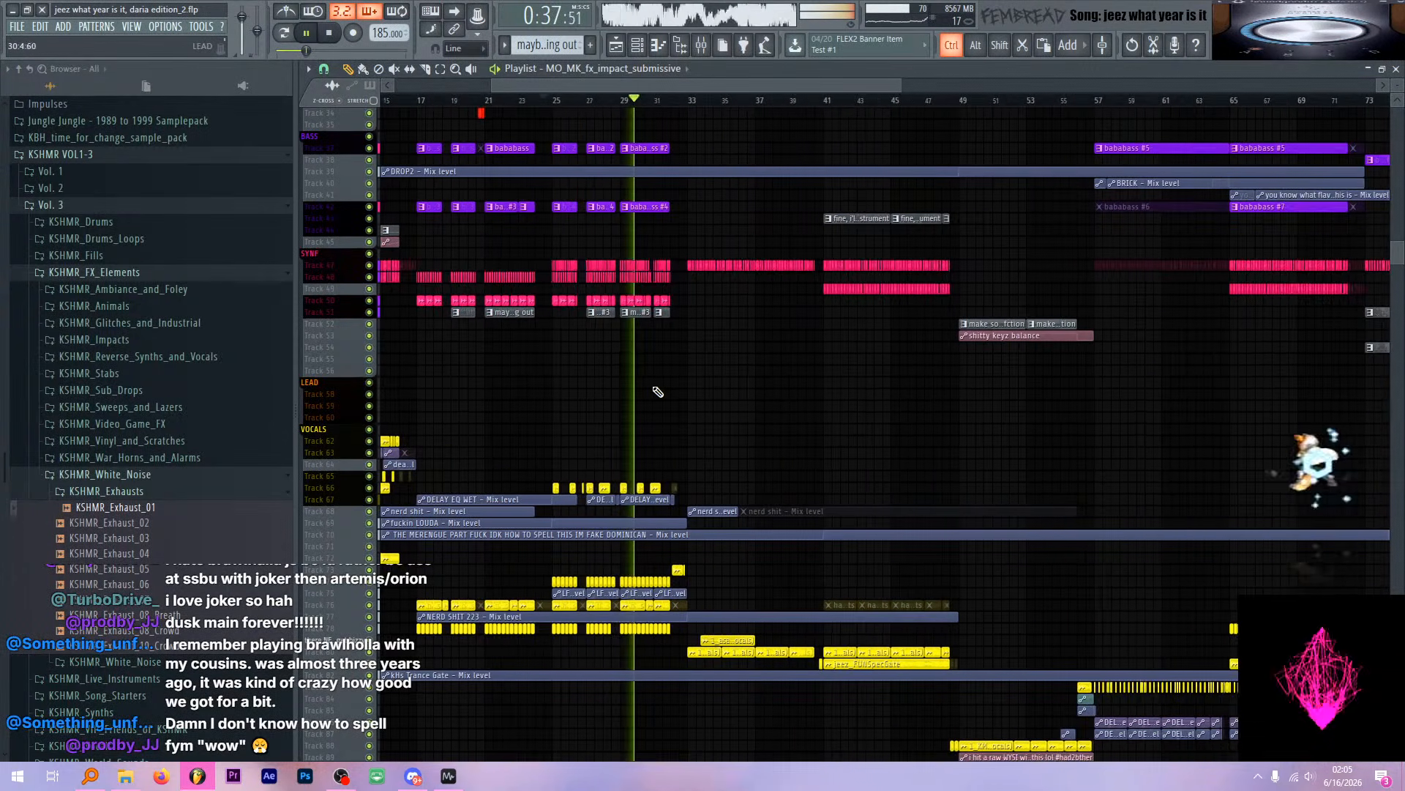
{"action": "scroll", "coordinate": [524, 399], "scroll_direction": "up", "scroll_amount": 6}
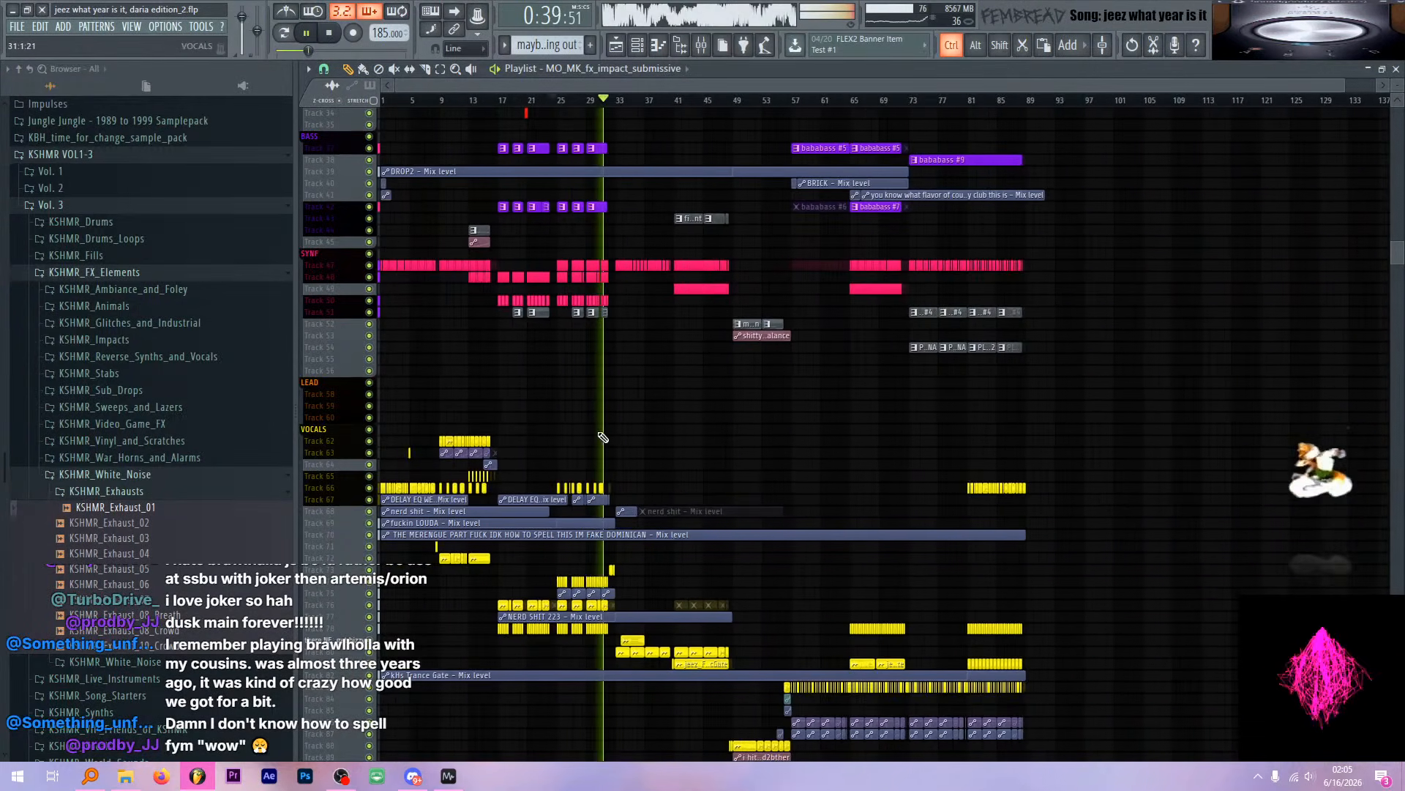
{"action": "key", "text": "space"}
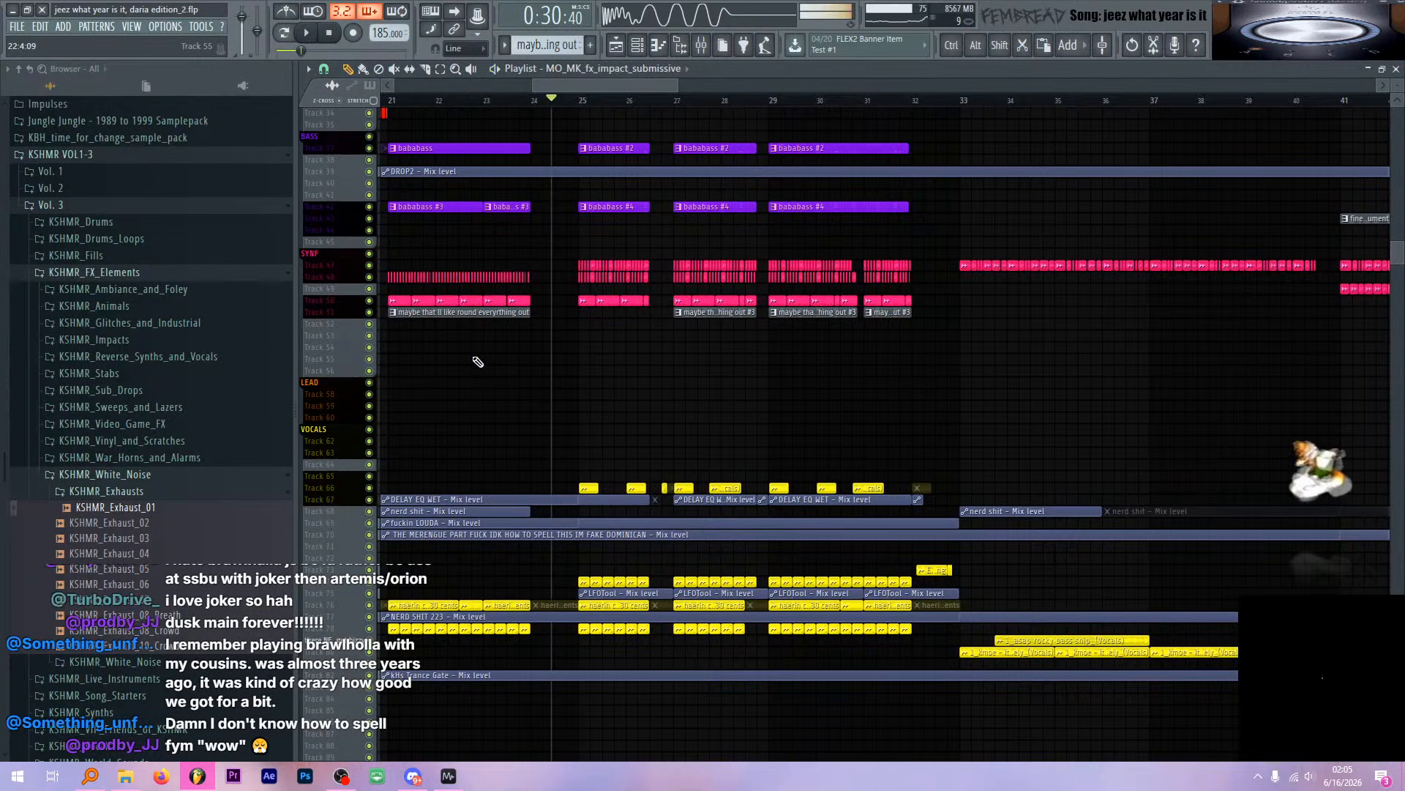
Place the playhead at bar 25 and examine the bass, synth and vocal clips that start there
{"action": "scroll", "coordinate": [632, 334], "scroll_direction": "up", "scroll_amount": 4}
{"action": "left_click", "coordinate": [734, 102]}
{"action": "scroll", "coordinate": [822, 276], "scroll_direction": "up", "scroll_amount": 4}
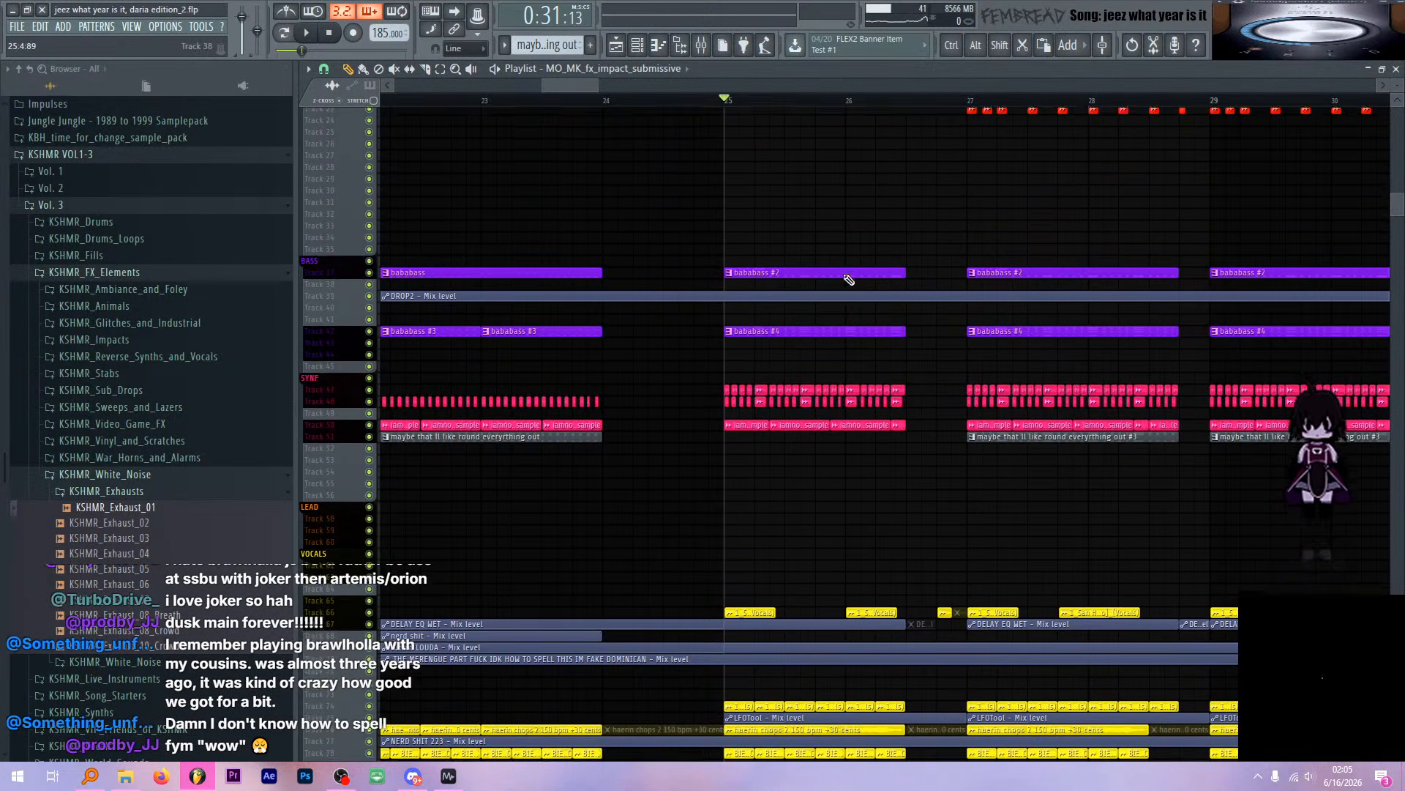
{"action": "scroll", "coordinate": [836, 298], "scroll_direction": "down", "scroll_amount": 7}
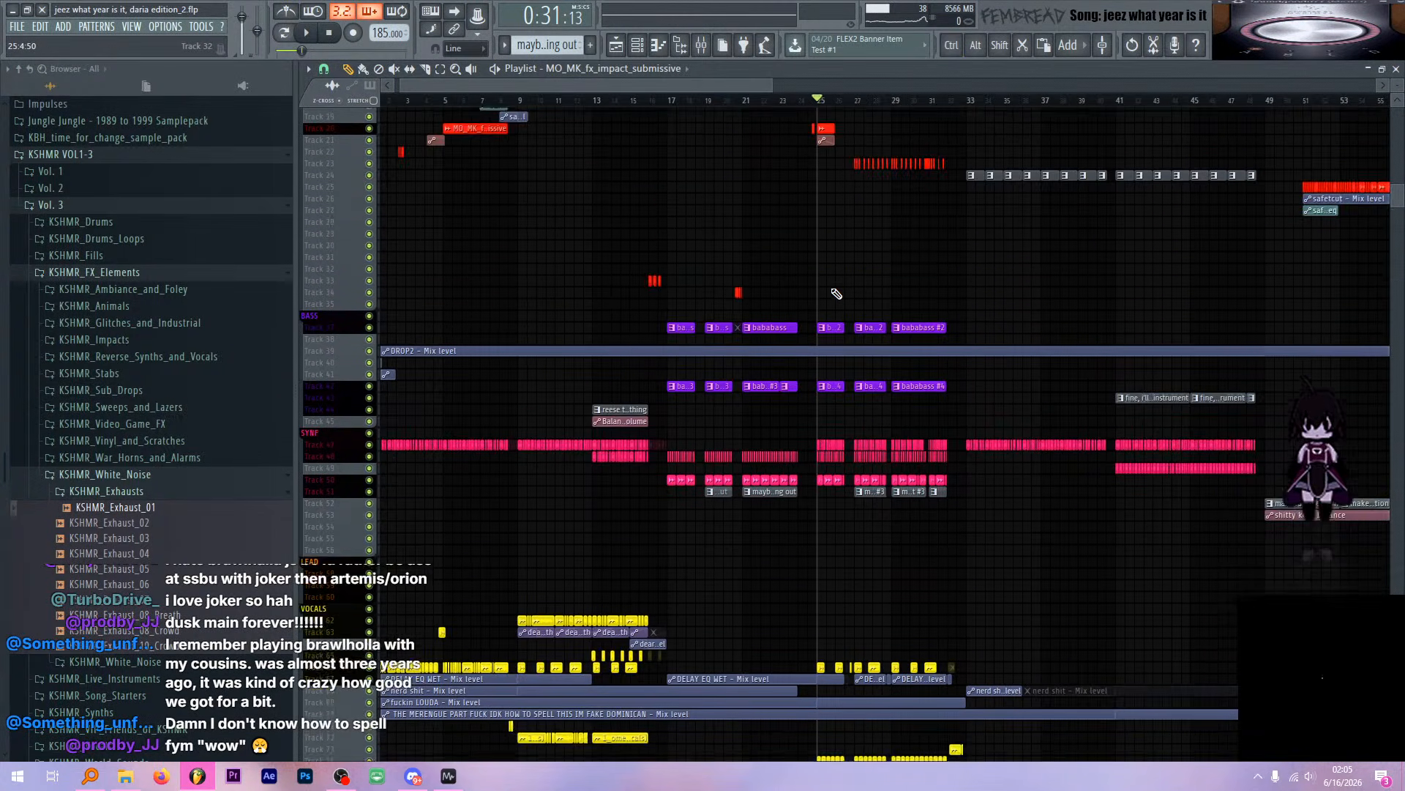
{"action": "scroll", "coordinate": [845, 337], "scroll_direction": "down", "scroll_amount": 2}
{"action": "scroll", "coordinate": [854, 369], "scroll_direction": "up", "scroll_amount": 3}
{"action": "scroll", "coordinate": [861, 385], "scroll_direction": "down", "scroll_amount": 5}
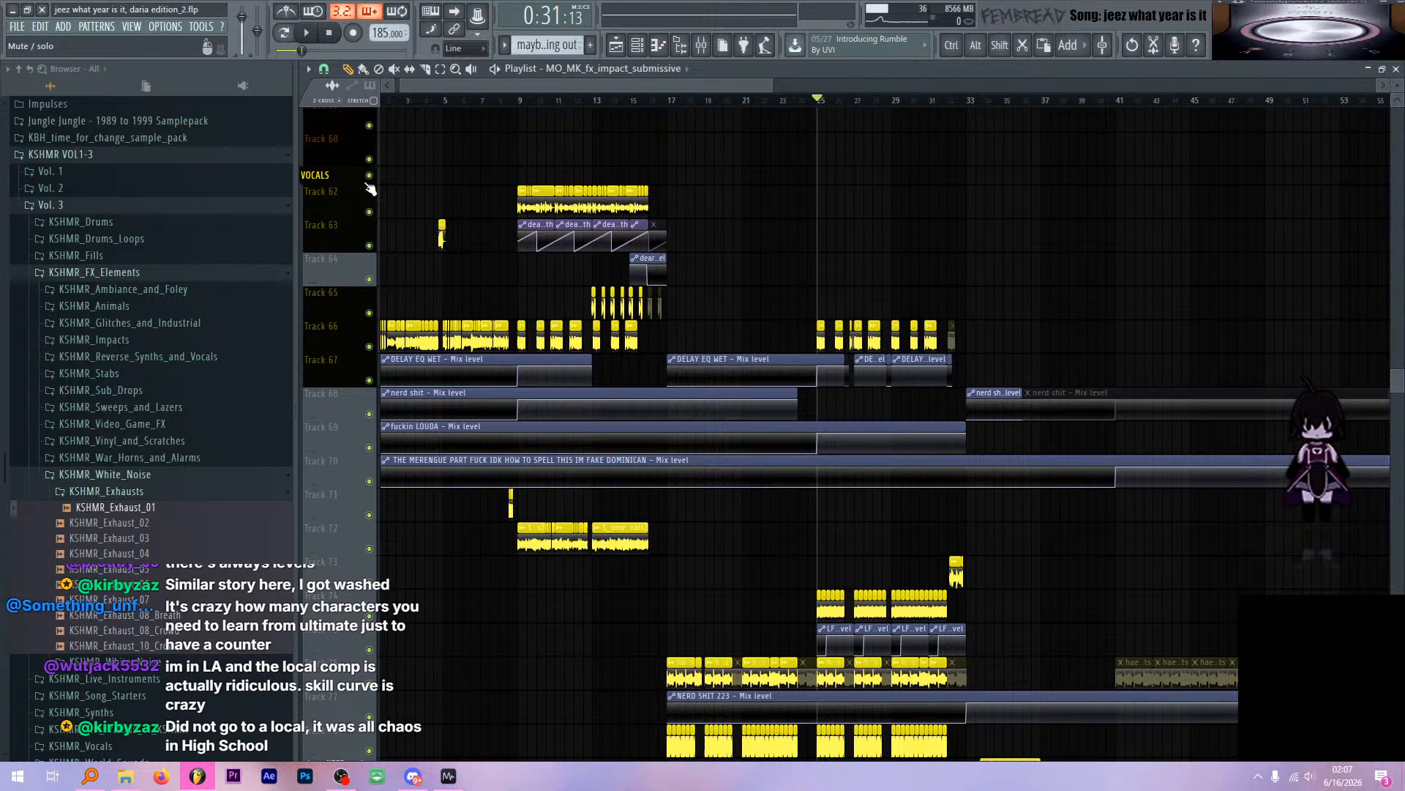
Examine the impact, kick, hat and clap clips on the drum tracks between bars 24 and 32
{"action": "scroll", "coordinate": [856, 227], "scroll_direction": "up", "scroll_amount": 5}
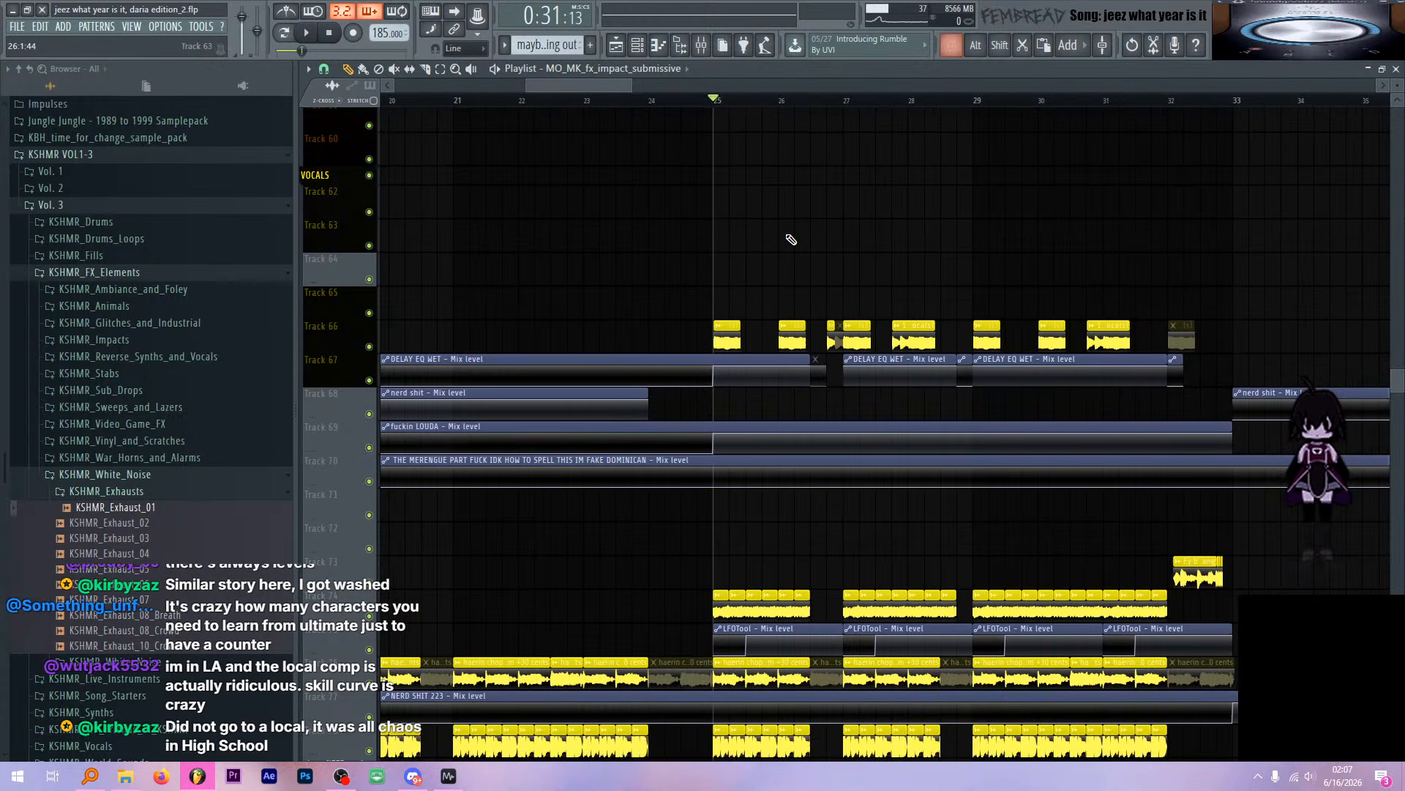
{"action": "scroll", "coordinate": [768, 271], "scroll_direction": "up", "scroll_amount": 5}
{"action": "scroll", "coordinate": [730, 318], "scroll_direction": "up", "scroll_amount": 15}
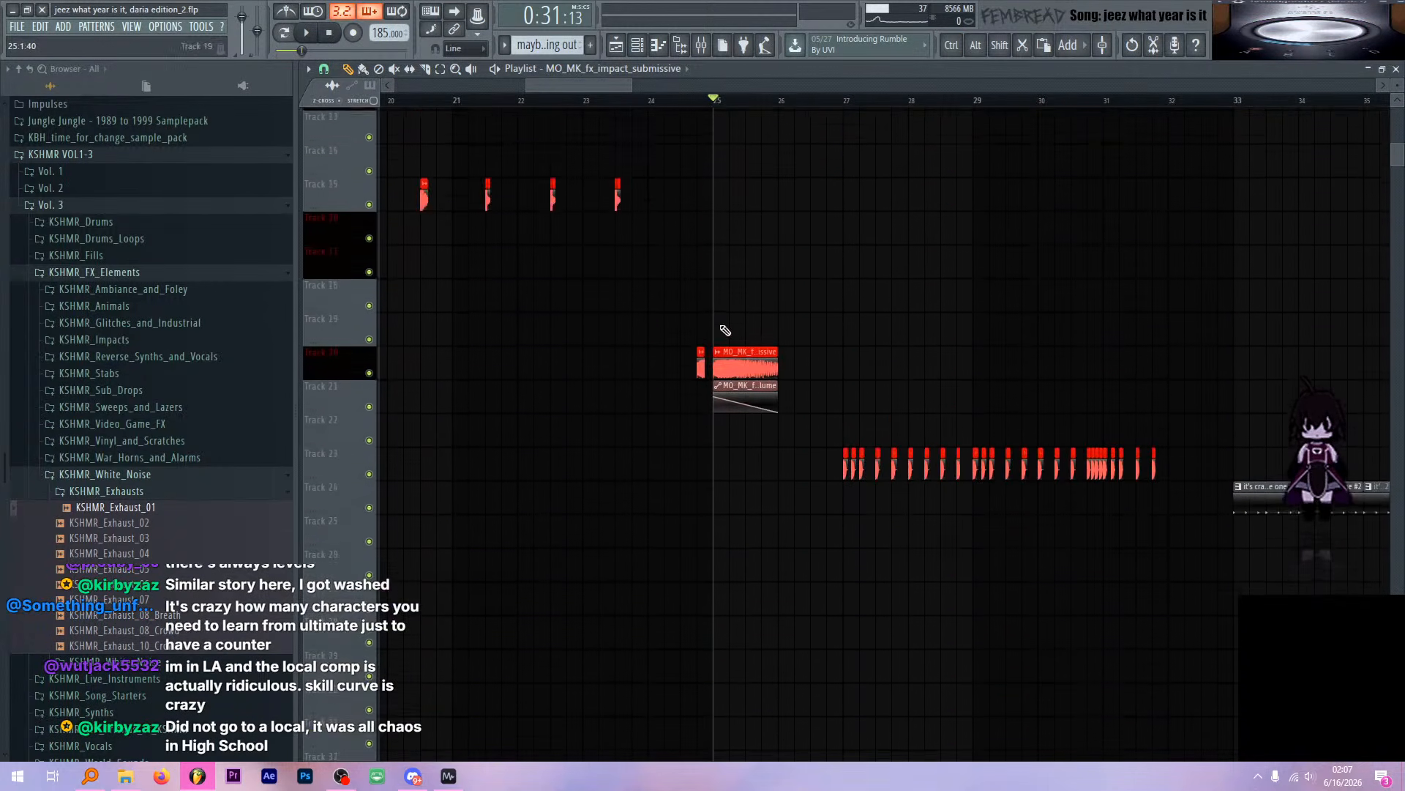
{"action": "scroll", "coordinate": [747, 293], "scroll_direction": "up", "scroll_amount": 3}
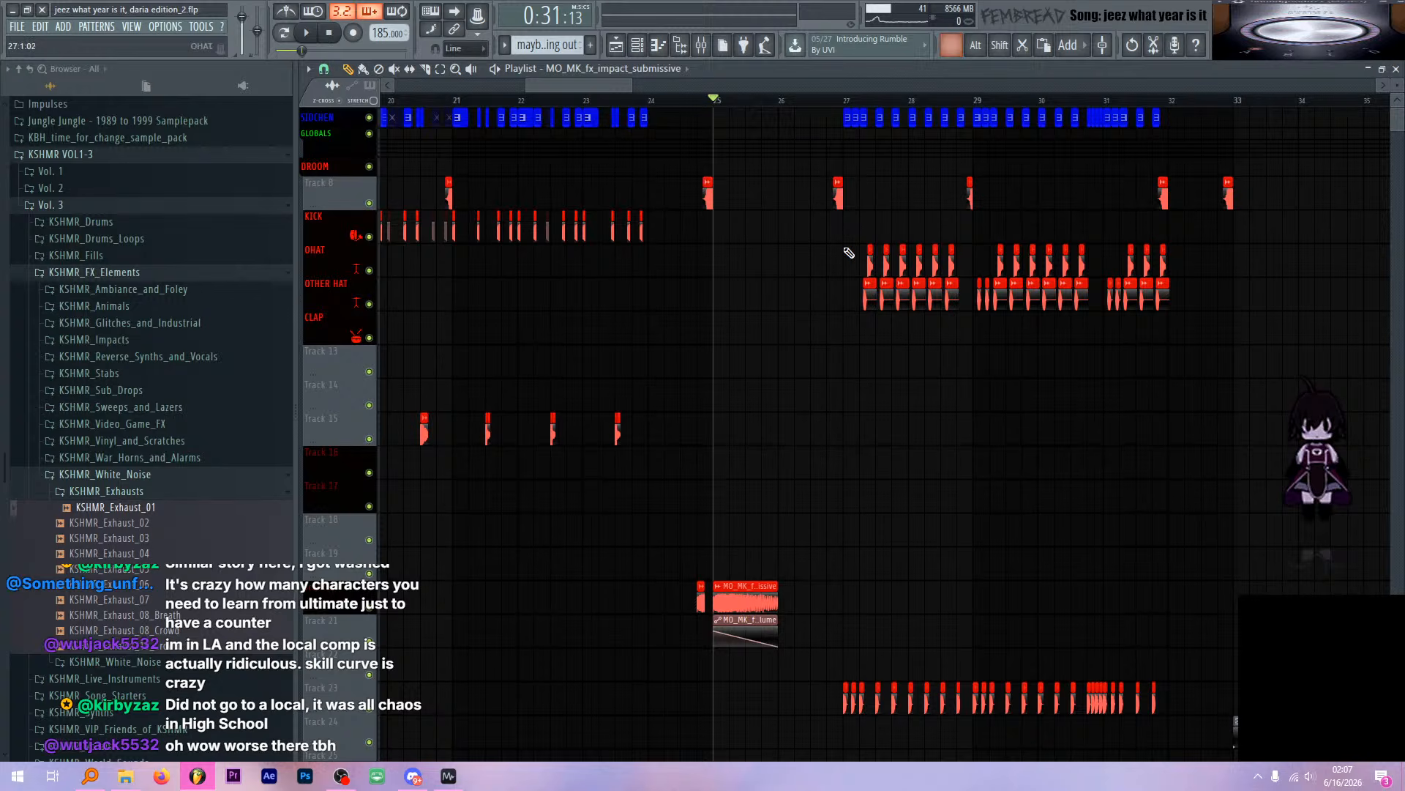
{"action": "scroll", "coordinate": [826, 271], "scroll_direction": "up", "scroll_amount": 3}
{"action": "scroll", "coordinate": [776, 270], "scroll_direction": "down", "scroll_amount": 2}
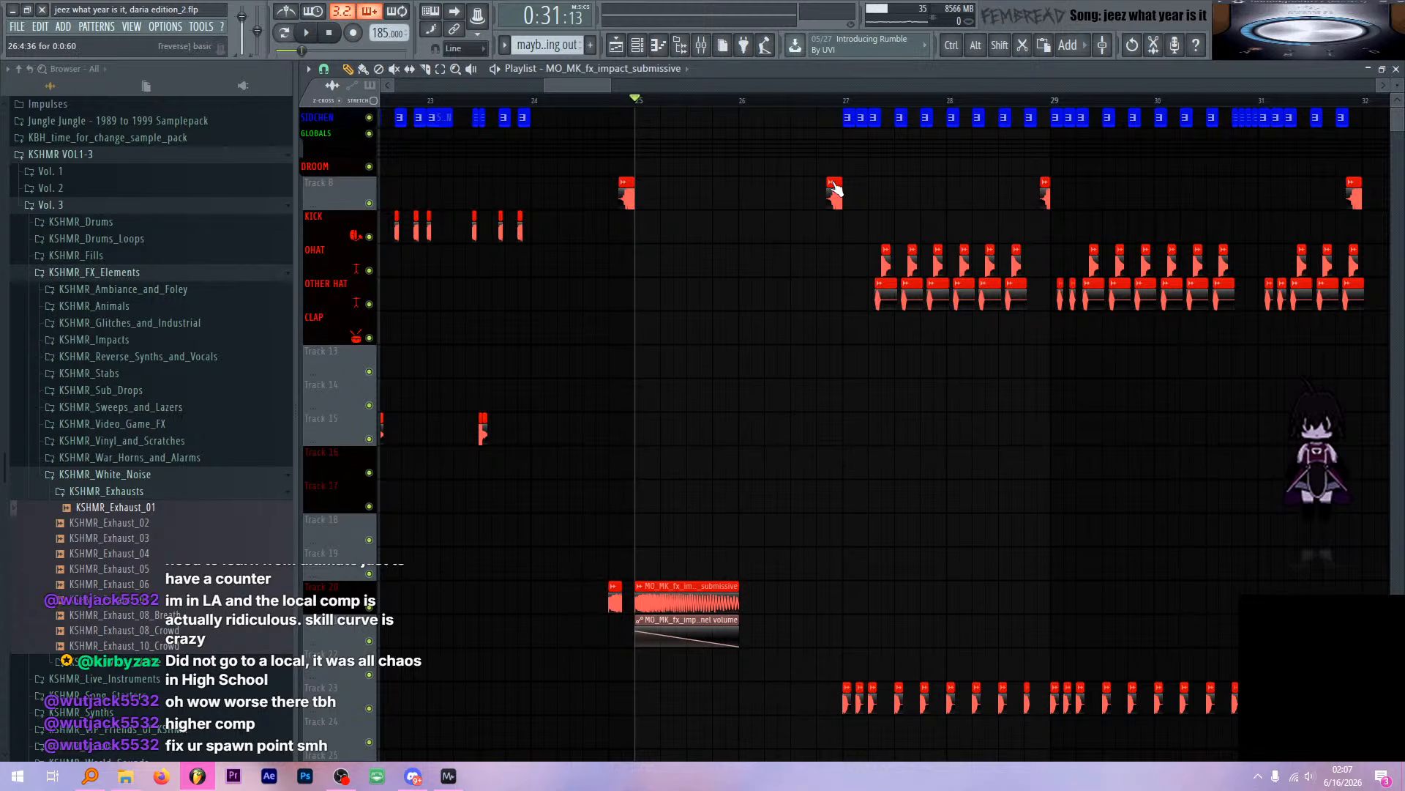
Set the playhead in bar 26 before the reversed clip on Track 8, and examine the surrounding drum tracks
{"action": "left_click", "coordinate": [799, 102]}
{"action": "left_click", "coordinate": [783, 102]}
{"action": "left_click", "coordinate": [793, 105]}
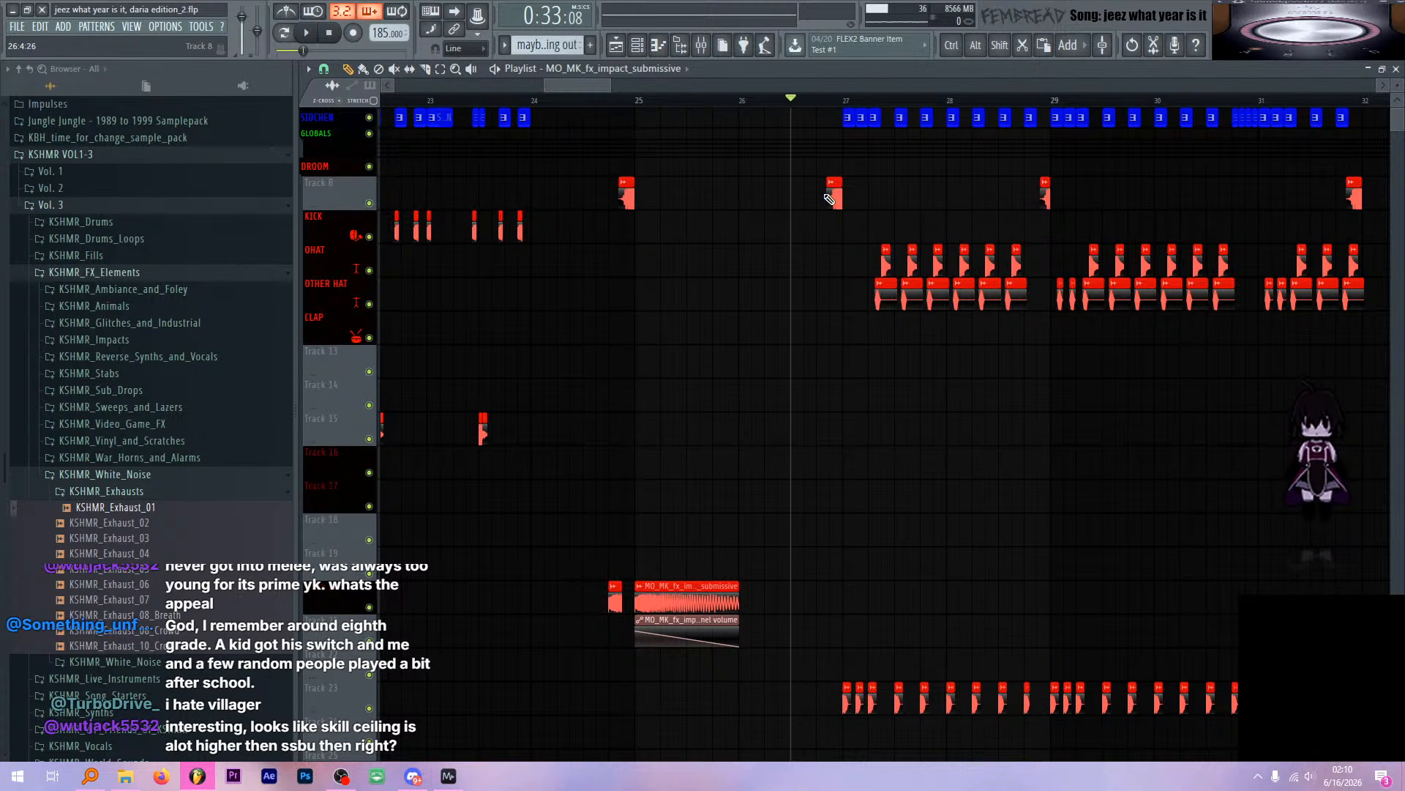
{"action": "scroll", "coordinate": [838, 246], "scroll_direction": "down", "scroll_amount": 7}
{"action": "scroll", "coordinate": [839, 249], "scroll_direction": "up", "scroll_amount": 5}
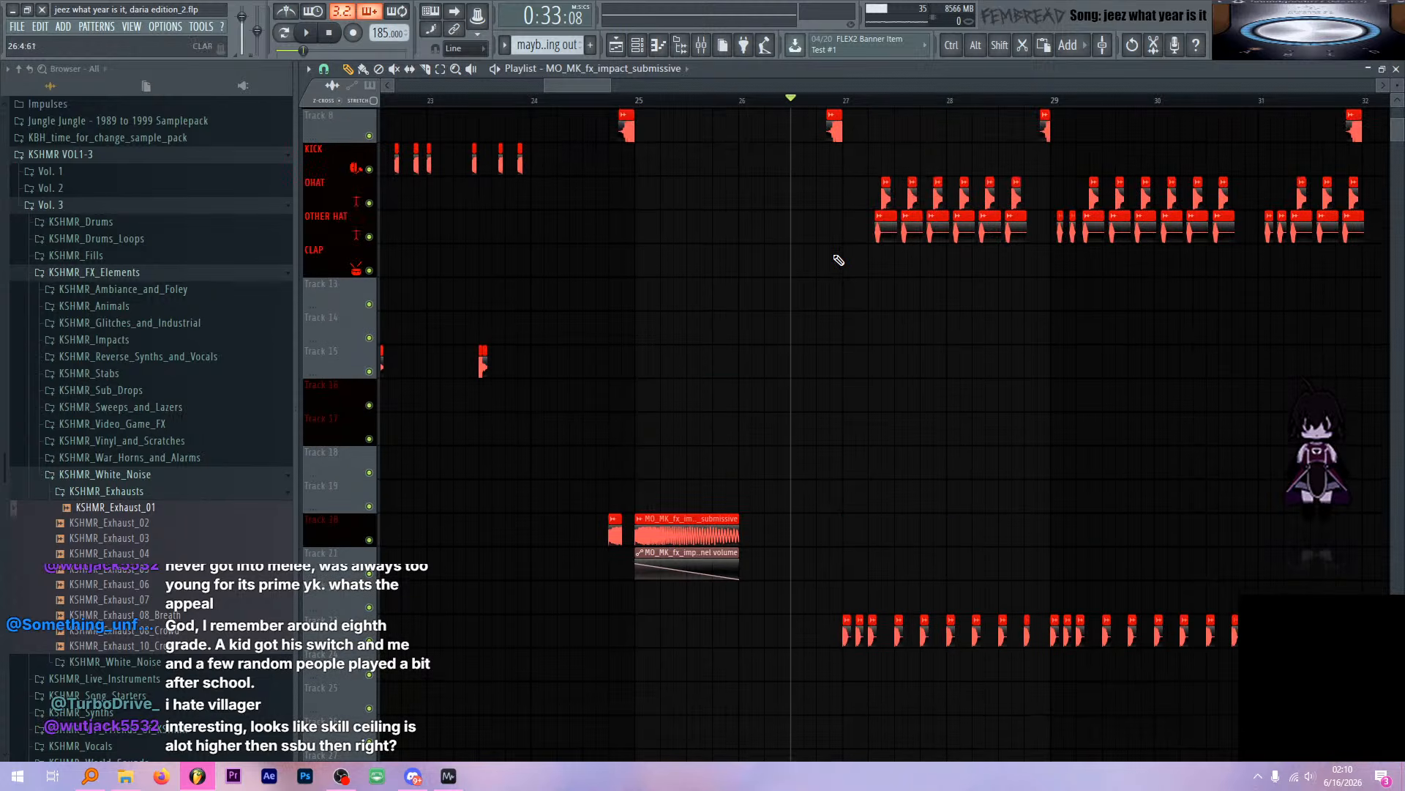
{"action": "scroll", "coordinate": [839, 260], "scroll_direction": "up", "scroll_amount": 2}
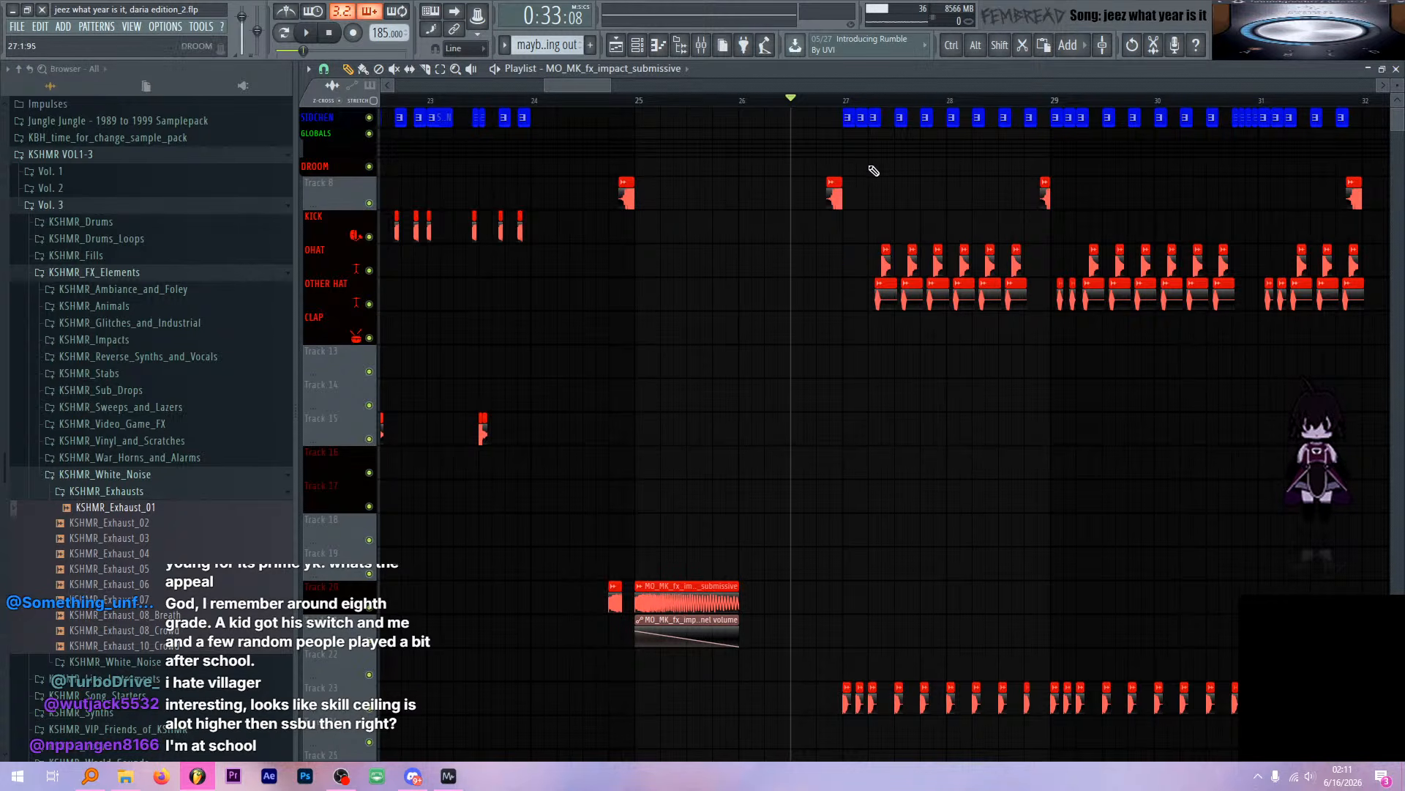
{"action": "scroll", "coordinate": [839, 333], "scroll_direction": "down", "scroll_amount": 1}
{"action": "scroll", "coordinate": [840, 333], "scroll_direction": "up", "scroll_amount": 2, "text": "ctrl"}
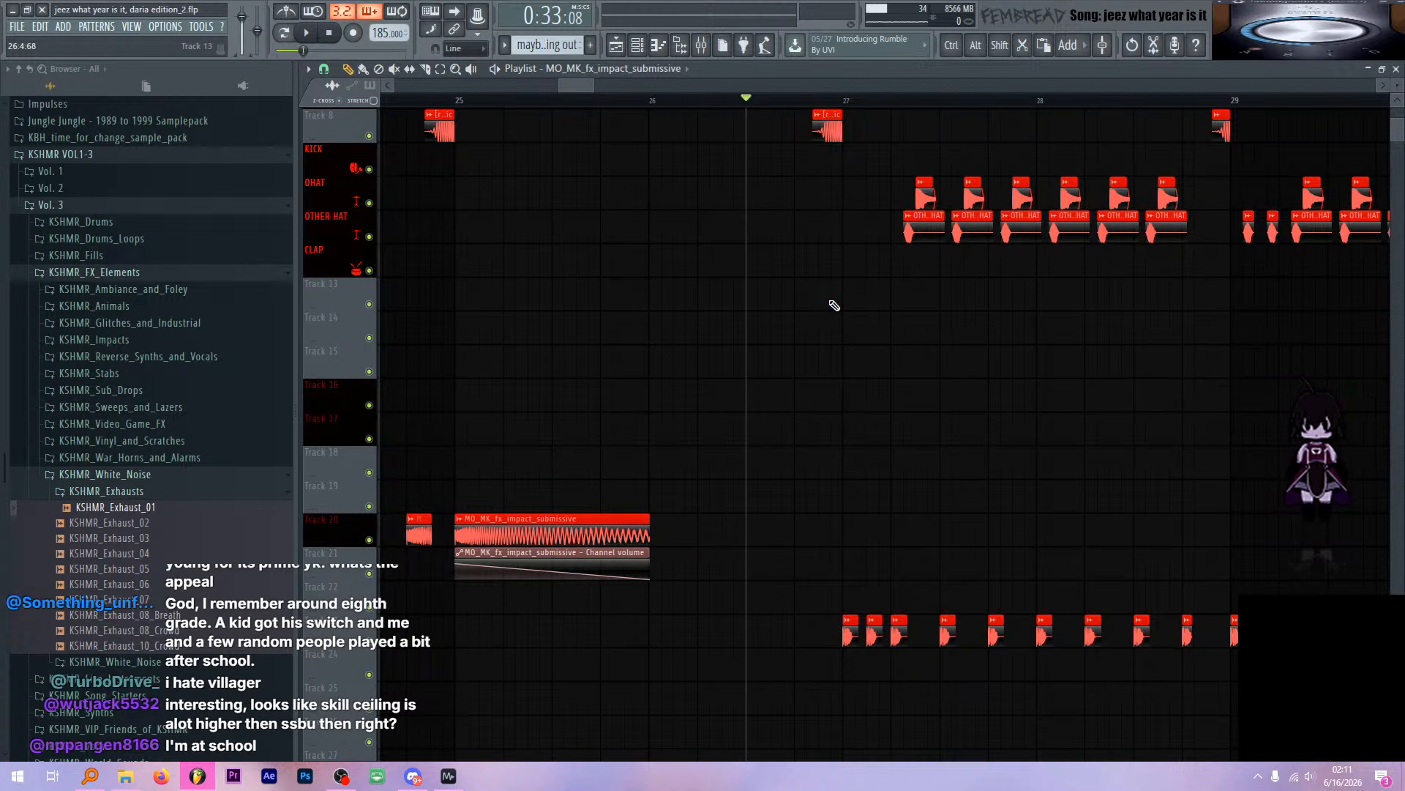
{"action": "scroll", "coordinate": [833, 305], "scroll_direction": "up", "scroll_amount": 1}
{"action": "scroll", "coordinate": [836, 351], "scroll_direction": "down", "scroll_amount": 3}
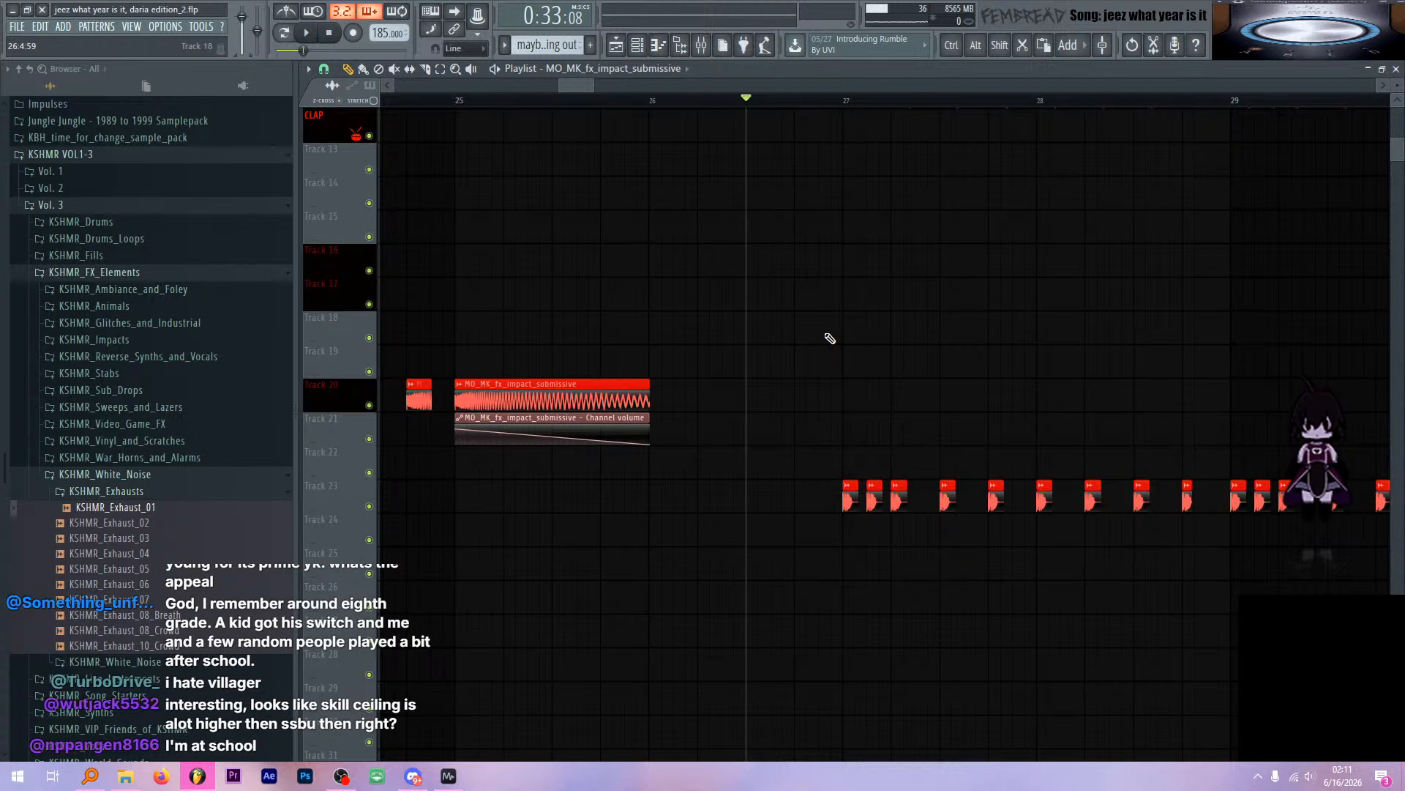
{"action": "scroll", "coordinate": [831, 307], "scroll_direction": "up", "scroll_amount": 3}
{"action": "scroll", "coordinate": [866, 313], "scroll_direction": "down", "scroll_amount": 1, "text": "ctrl"}
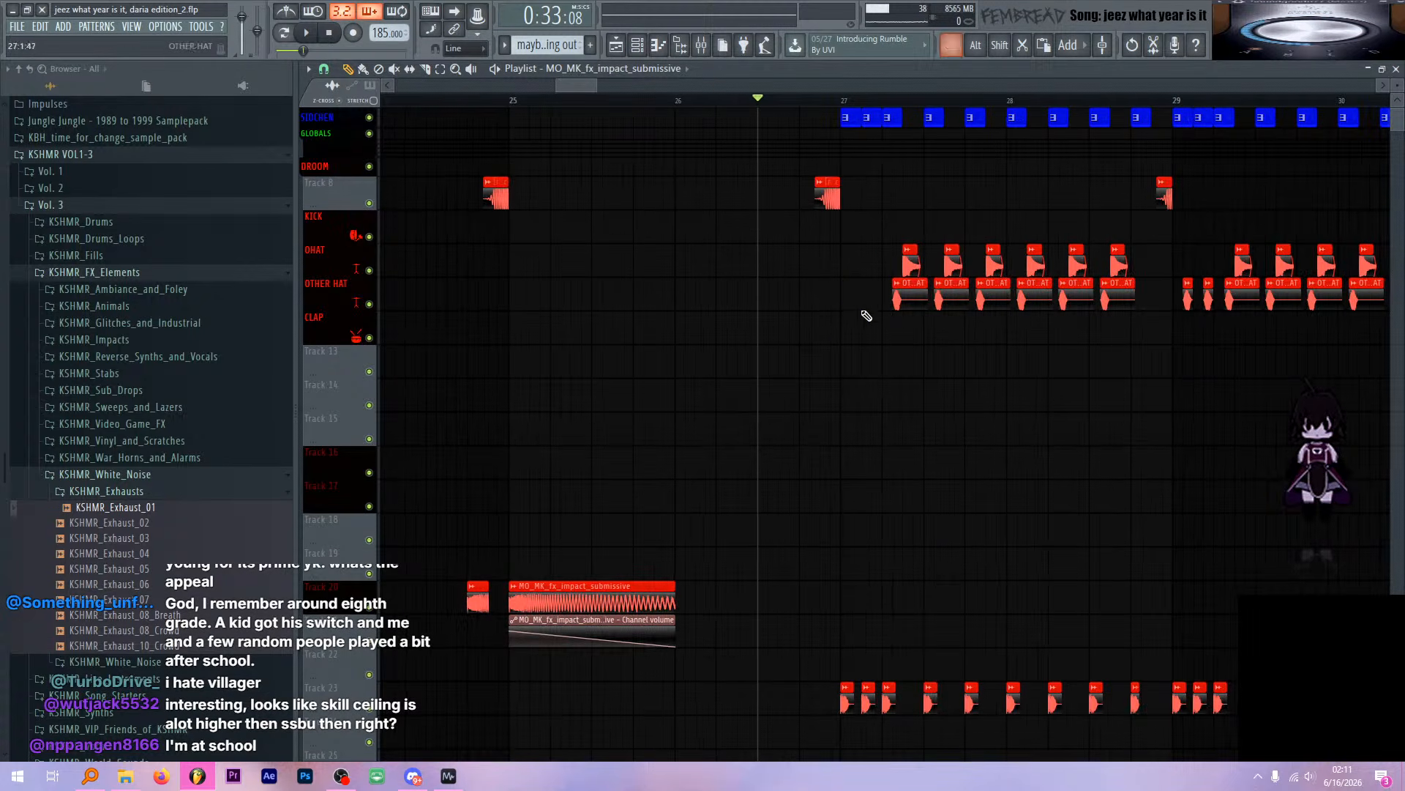
Play the full mix from bar 26 into bar 29 to hear the hats and Track 23 claps enter
{"action": "key", "text": "space"}
{"action": "scroll", "coordinate": [935, 427], "scroll_direction": "down", "scroll_amount": 5}
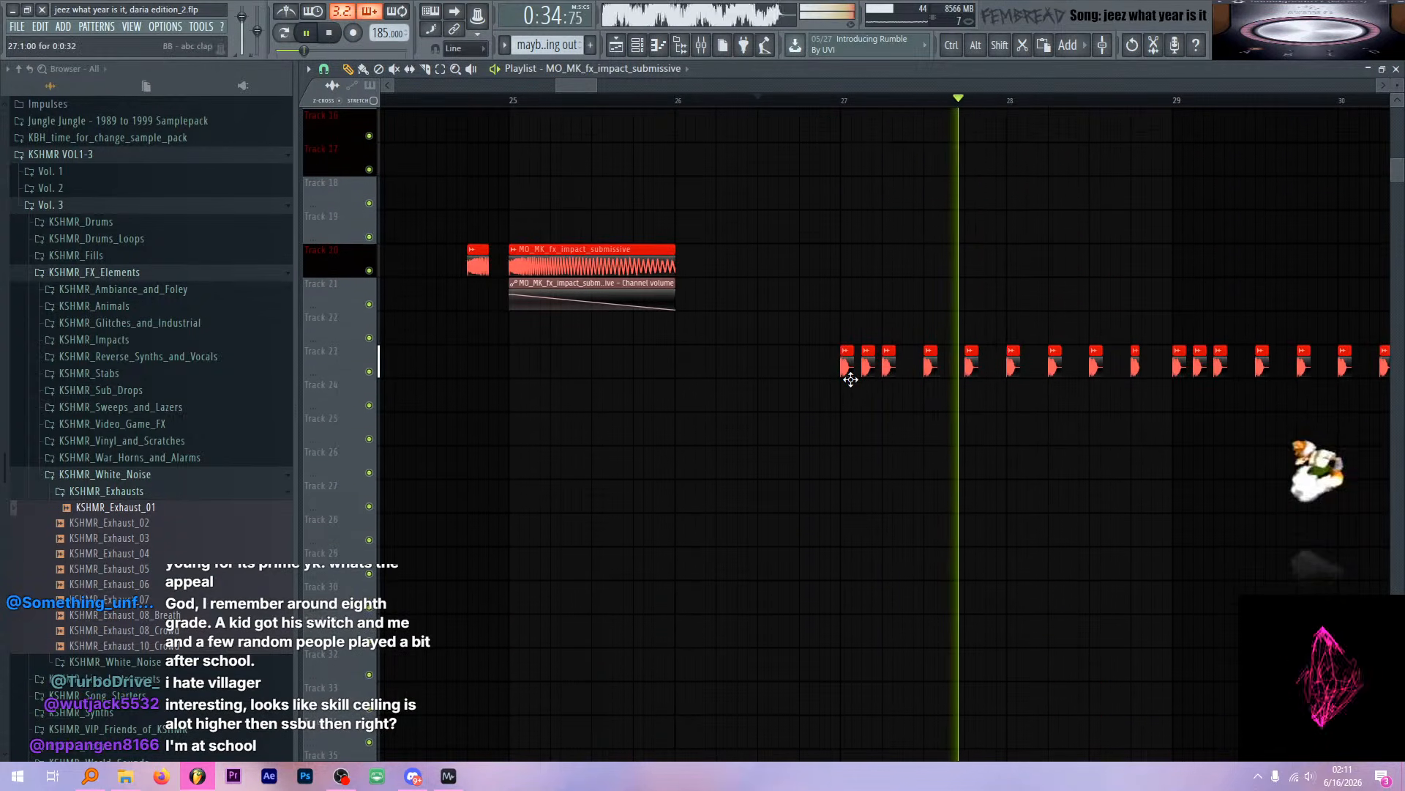
{"action": "scroll", "coordinate": [841, 308], "scroll_direction": "up", "scroll_amount": 4}
{"action": "scroll", "coordinate": [885, 323], "scroll_direction": "down", "scroll_amount": 2, "text": "ctrl"}
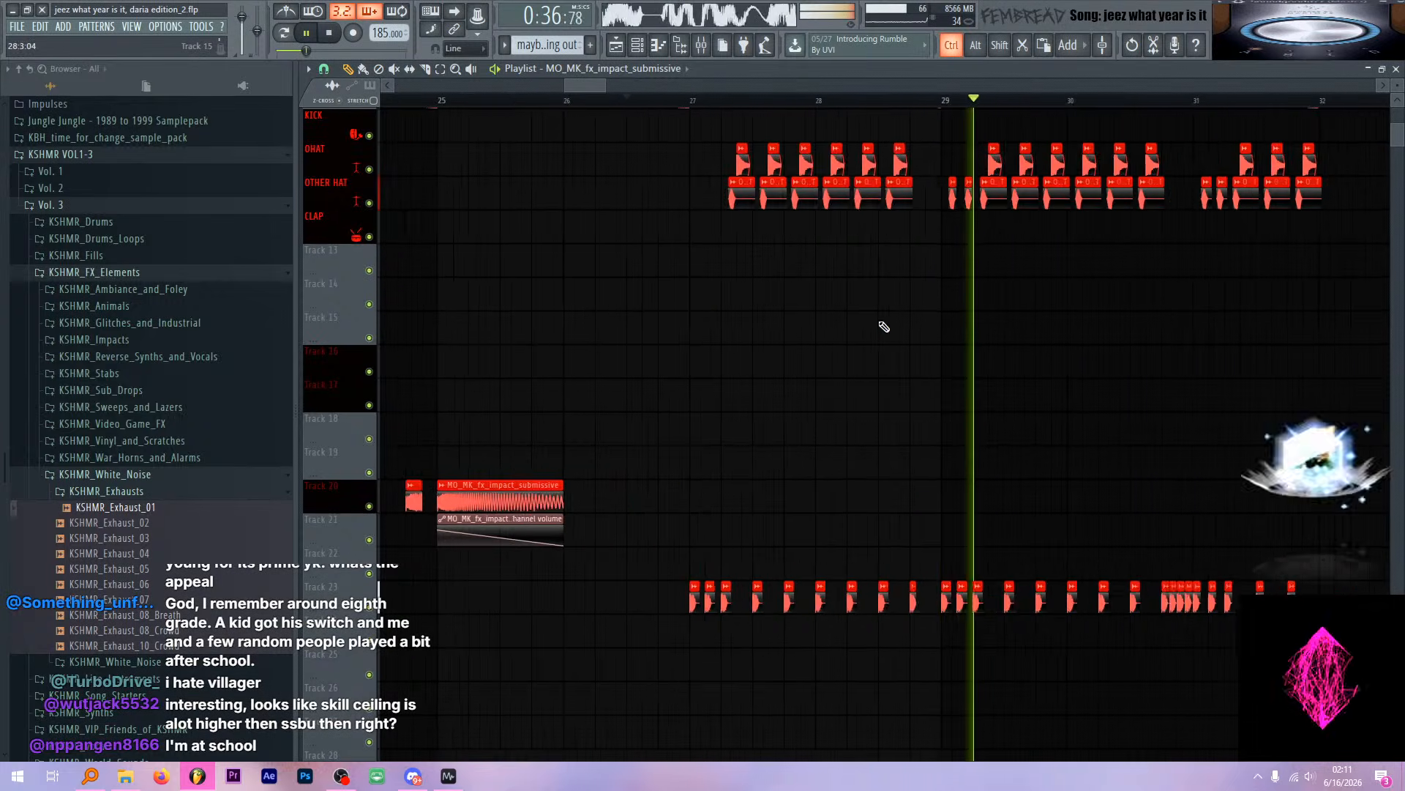
{"action": "key", "text": "space"}
{"action": "scroll", "coordinate": [755, 315], "scroll_direction": "up", "scroll_amount": 1}
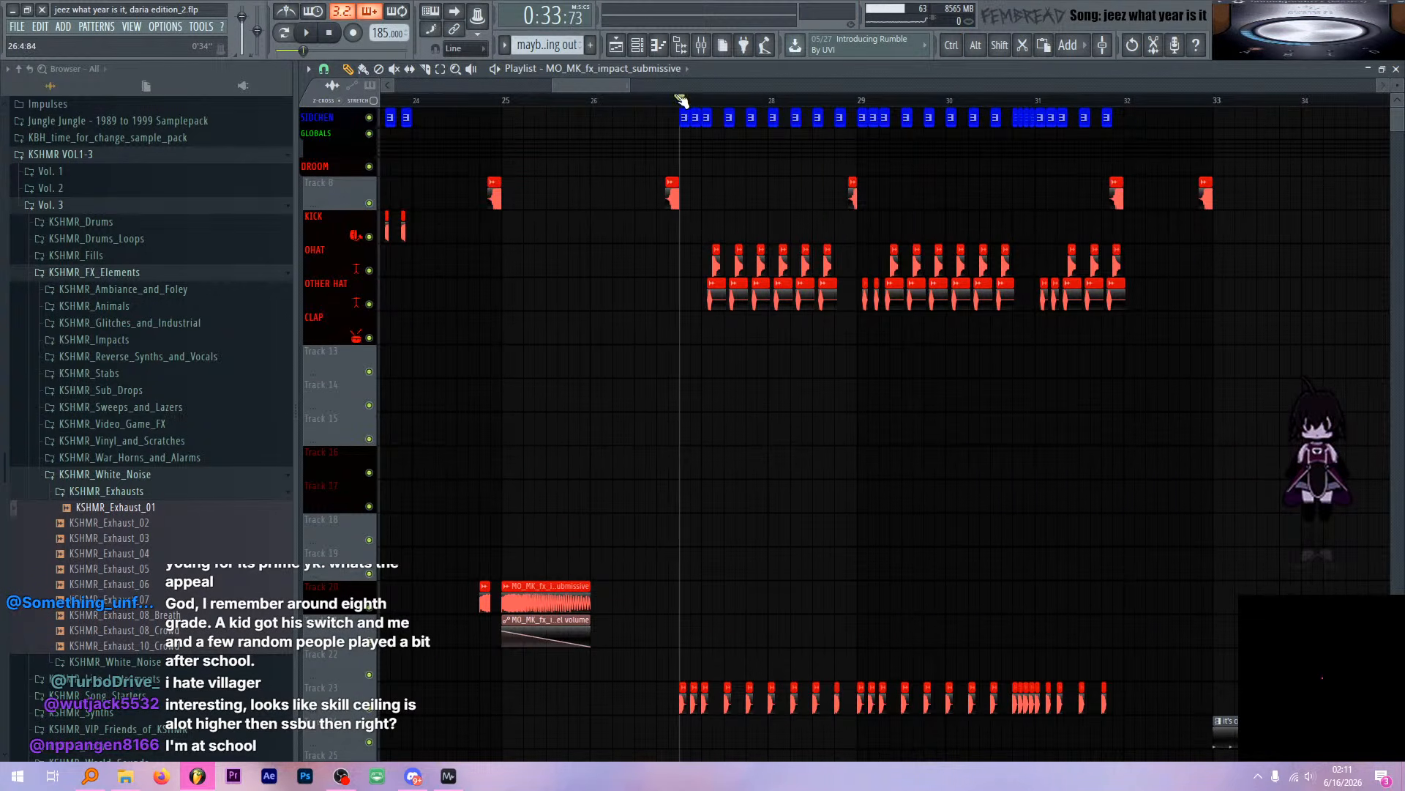
Mute the GLOBALS track and play the drum section from bar 27
{"action": "left_click", "coordinate": [370, 134]}
{"action": "left_click", "coordinate": [370, 119]}
{"action": "key", "text": "space"}
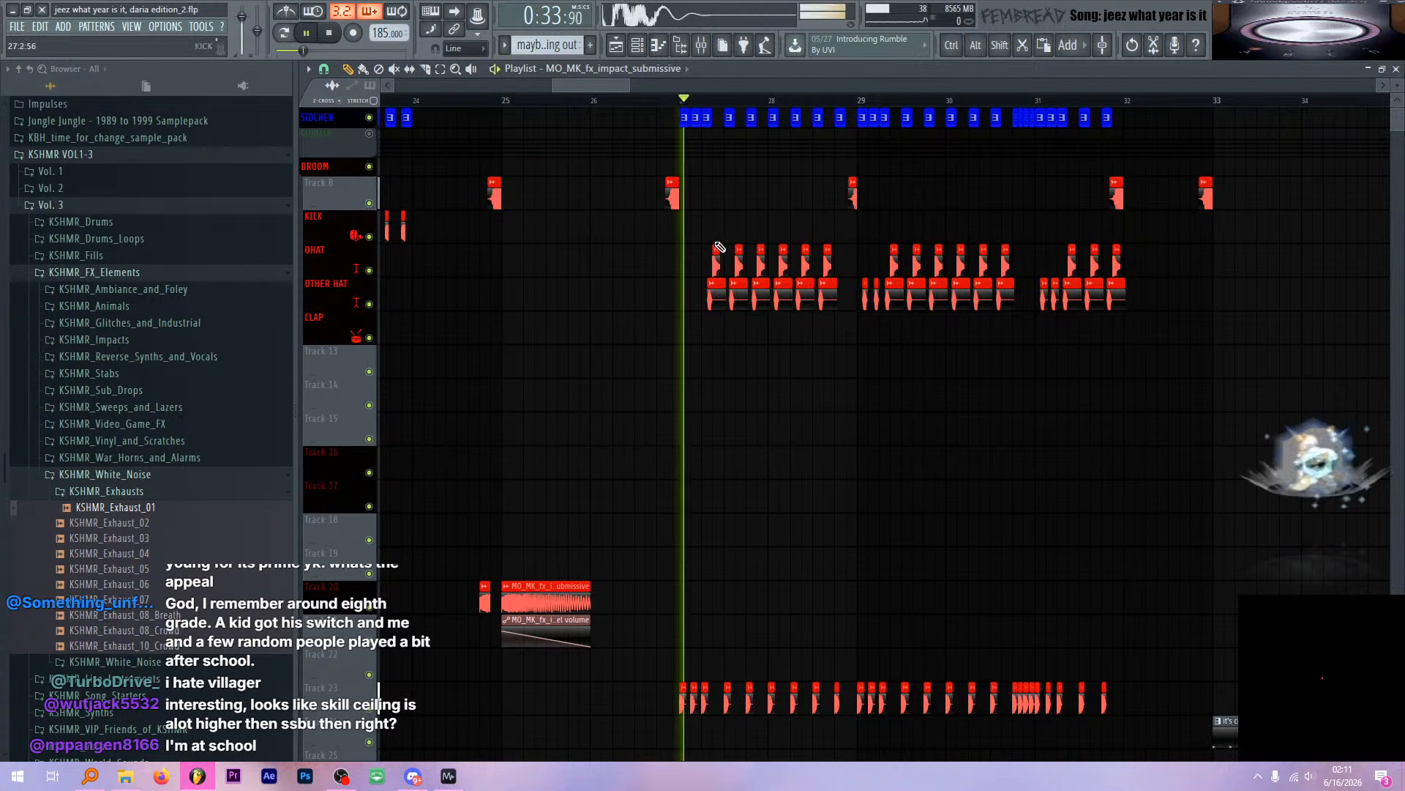
{"action": "scroll", "coordinate": [740, 293], "scroll_direction": "up", "scroll_amount": 2, "text": "ctrl"}
{"action": "scroll", "coordinate": [989, 378], "scroll_direction": "up", "scroll_amount": 3, "text": "ctrl"}
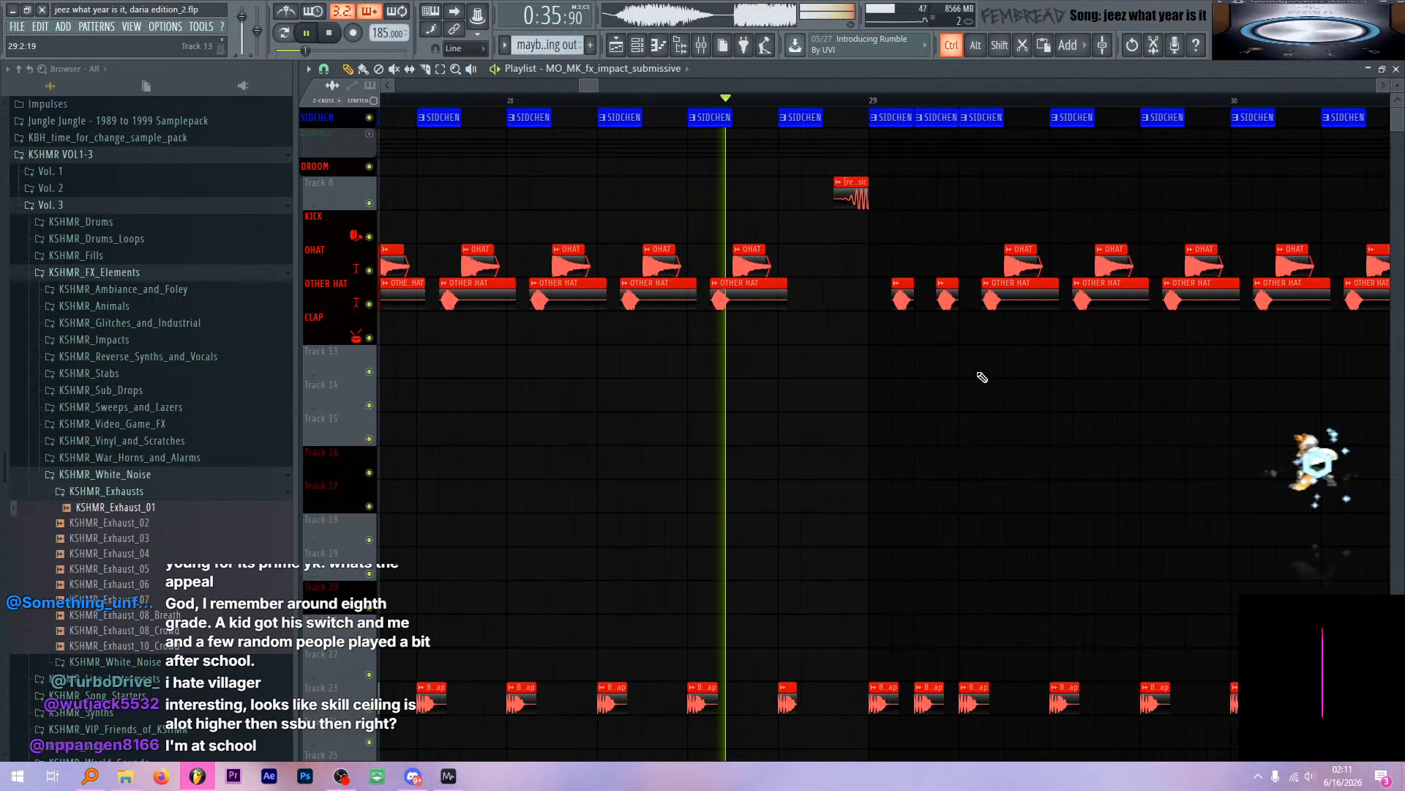
Examine the hat clips and Track 23 clap clips through bar 31 during playback, and stop the transport
{"action": "scroll", "coordinate": [935, 373], "scroll_direction": "down", "scroll_amount": 3, "text": "ctrl"}
{"action": "scroll", "coordinate": [820, 352], "scroll_direction": "down", "scroll_amount": 1}
{"action": "scroll", "coordinate": [732, 339], "scroll_direction": "up", "scroll_amount": 2, "text": "ctrl"}
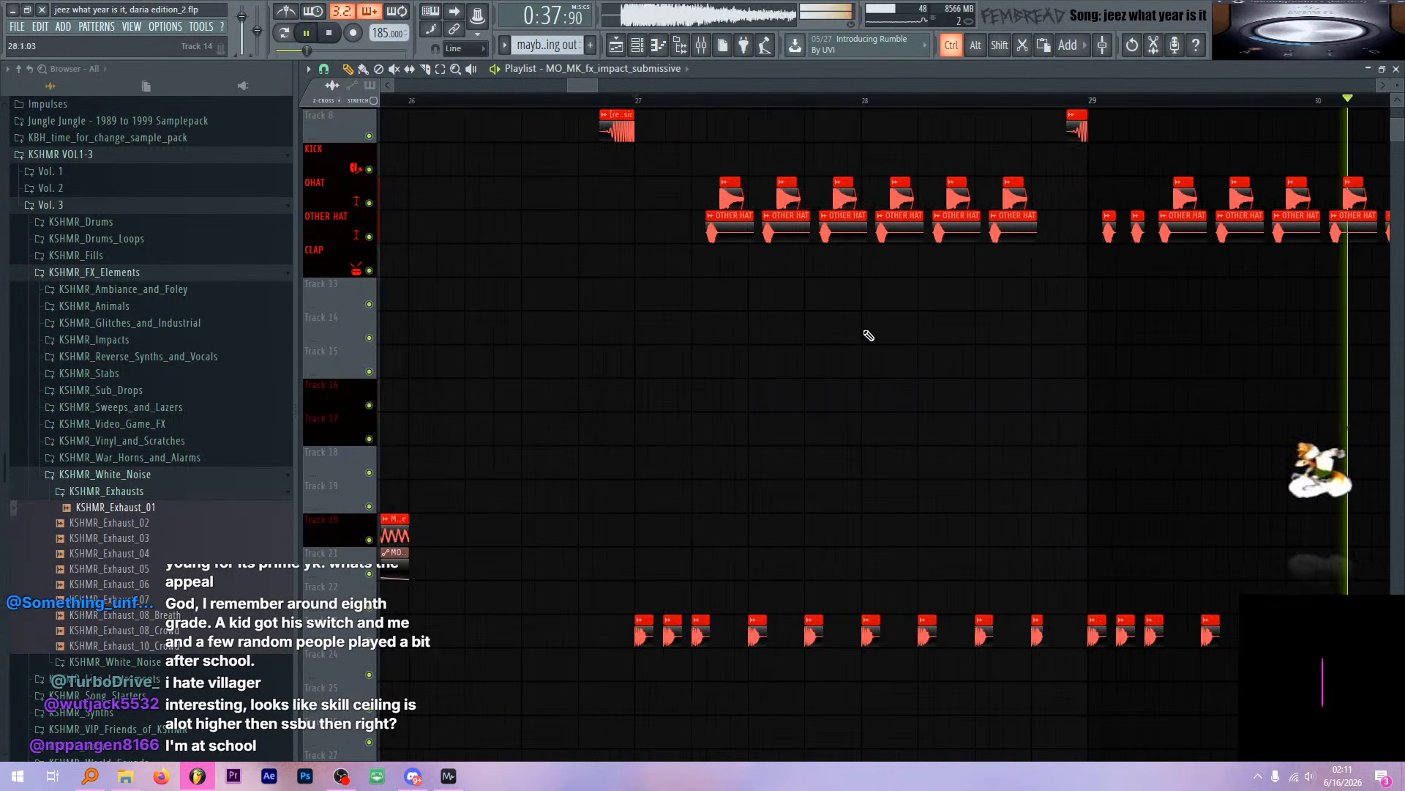
{"action": "scroll", "coordinate": [869, 336], "scroll_direction": "down", "scroll_amount": 2, "text": "ctrl"}
{"action": "scroll", "coordinate": [1098, 439], "scroll_direction": "down", "scroll_amount": 3, "text": "ctrl"}
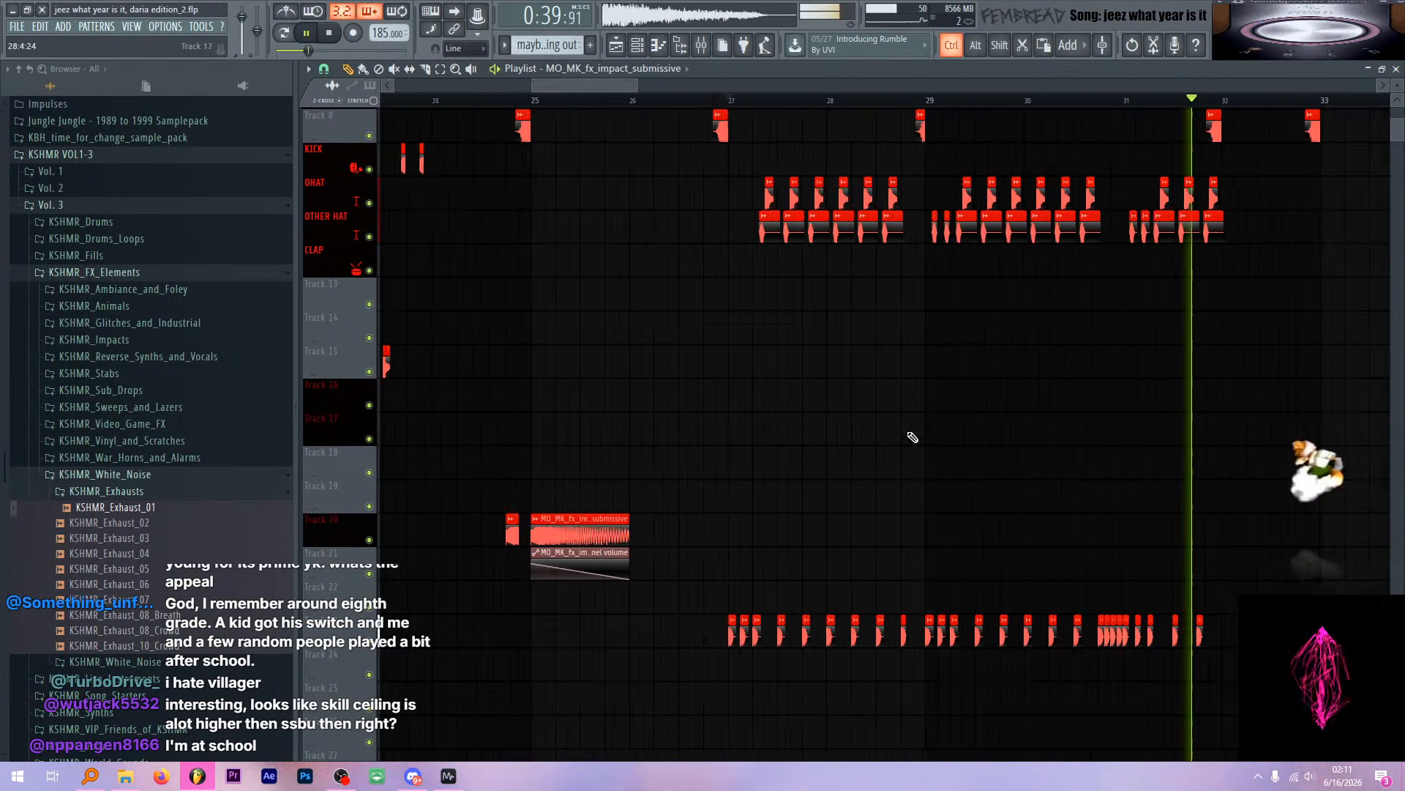
{"action": "key", "text": "space"}
Inspect the sample settings of the OTHER HAT and OHAT clips in bar 30, closing each channel window
{"action": "scroll", "coordinate": [1061, 476], "scroll_direction": "up", "scroll_amount": 4, "text": "ctrl"}
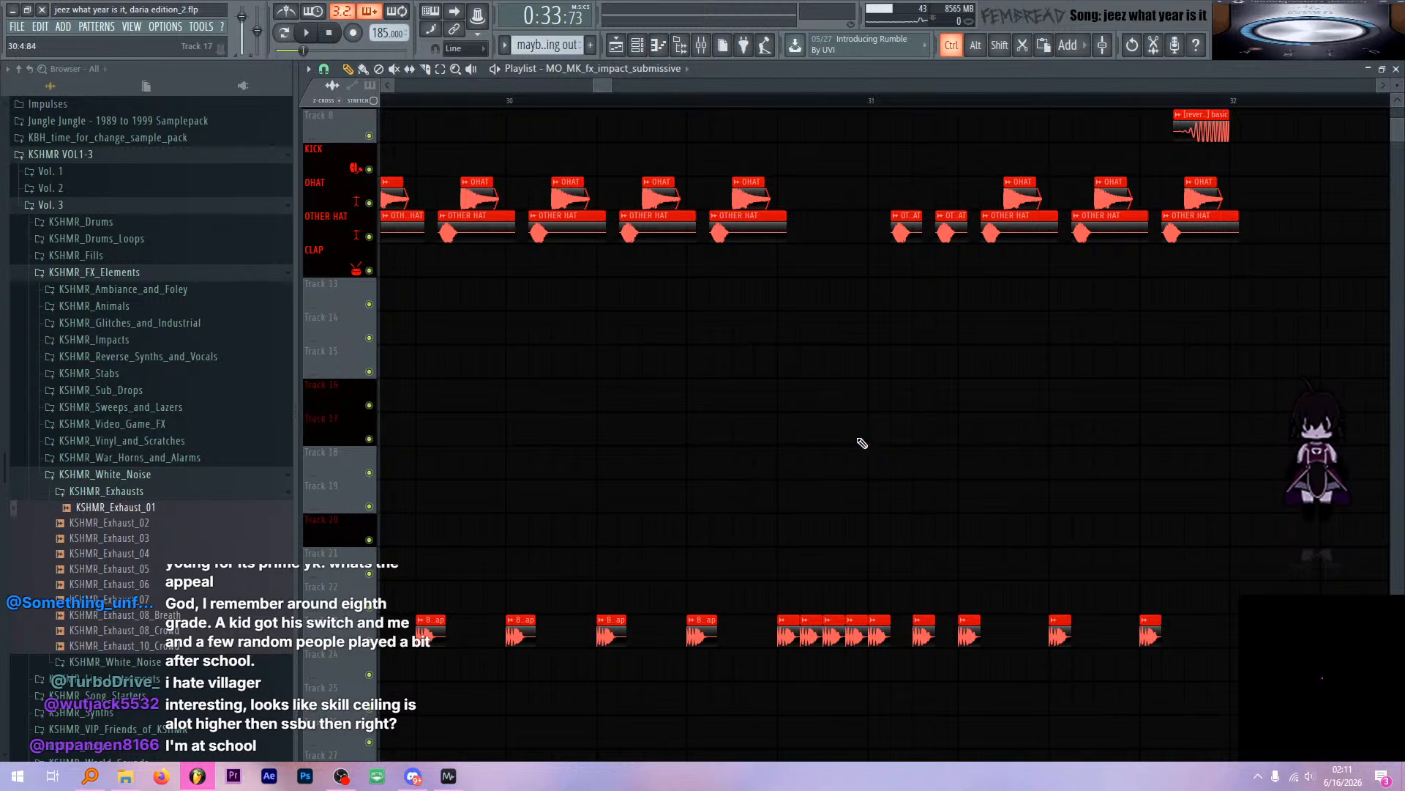
{"action": "scroll", "coordinate": [776, 351], "scroll_direction": "up", "scroll_amount": 2, "text": "ctrl"}
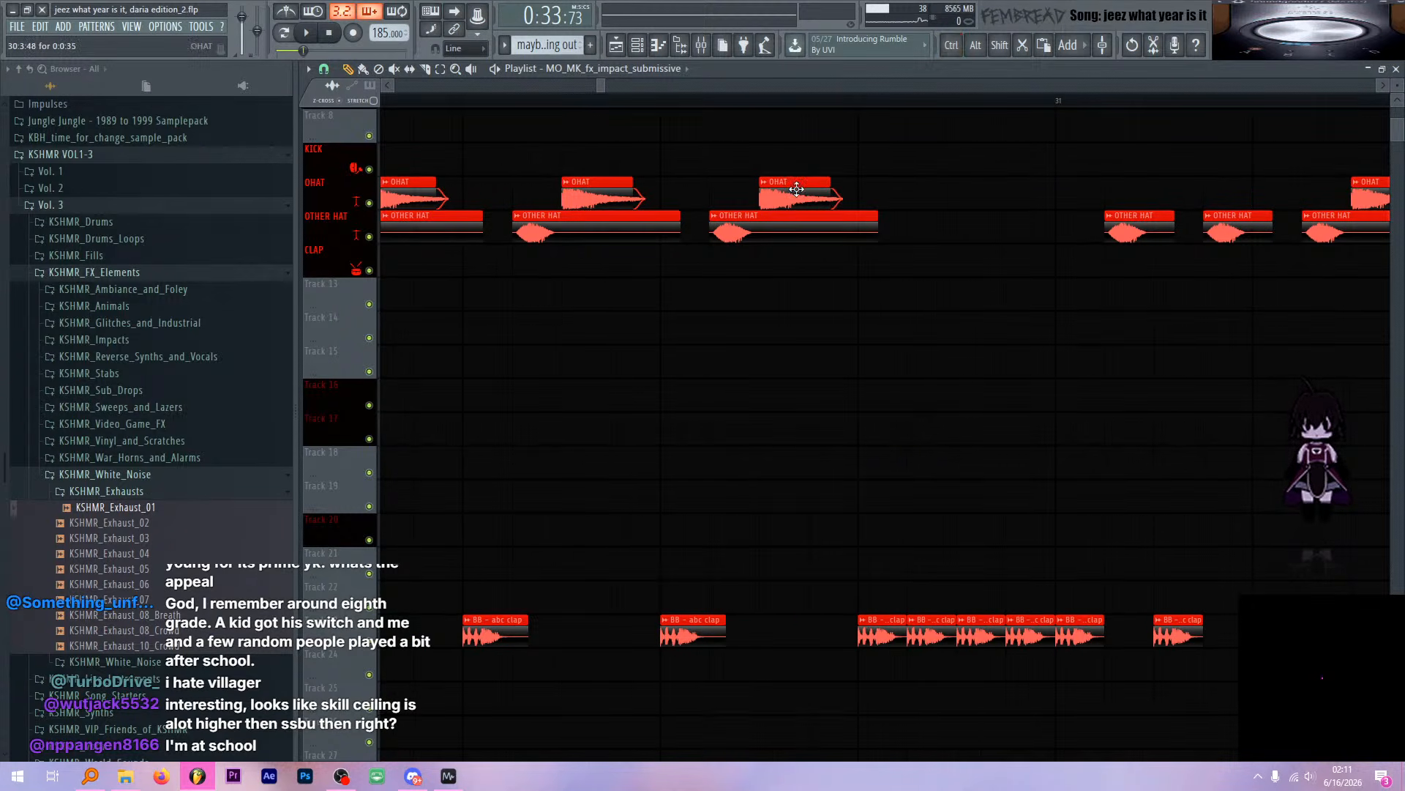
{"action": "left_click", "coordinate": [786, 224]}
{"action": "double_click", "coordinate": [786, 225]}
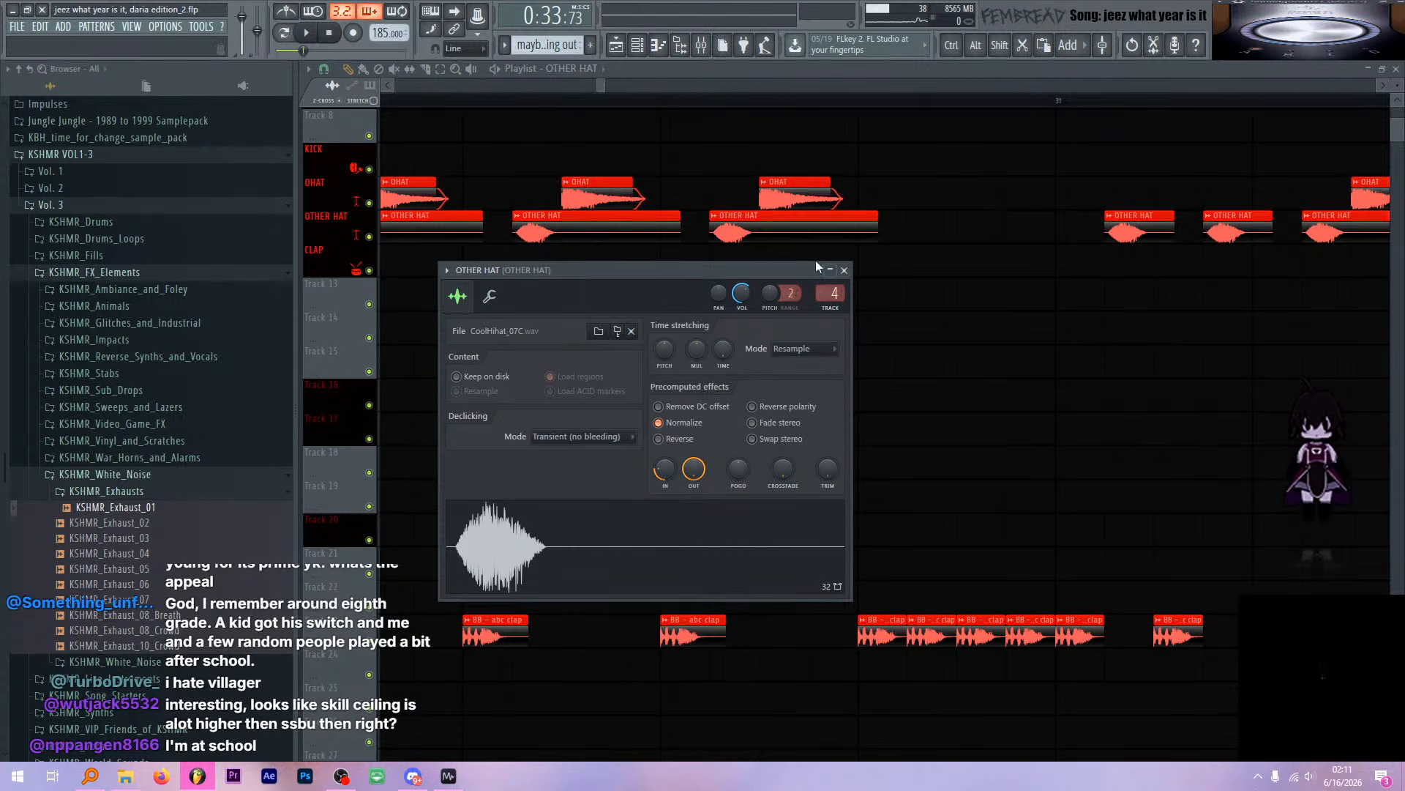
{"action": "left_click", "coordinate": [845, 265]}
{"action": "double_click", "coordinate": [798, 197]}
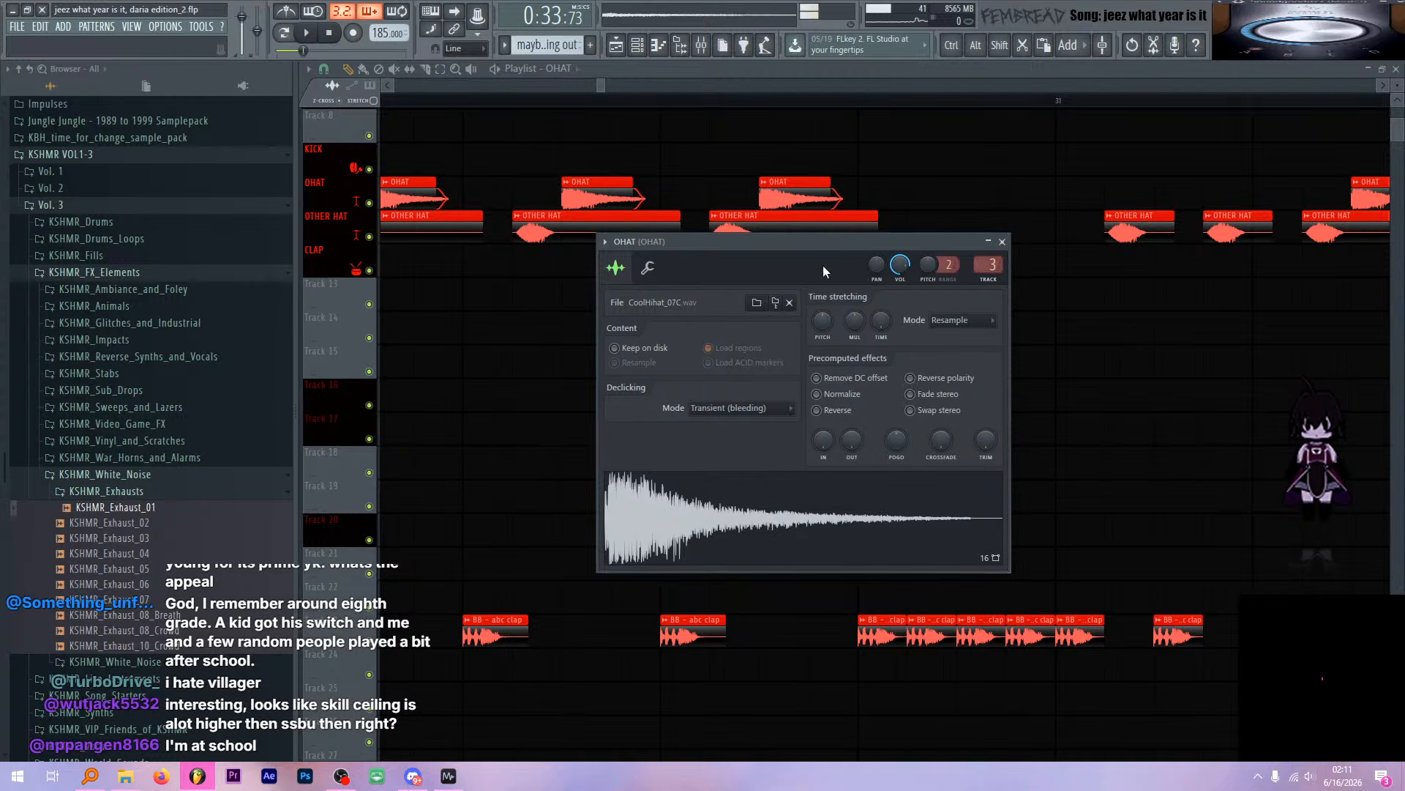
{"action": "left_click", "coordinate": [1003, 241]}
Return to bar 27 in the playlist and play the hats and Track 23 claps together
{"action": "scroll", "coordinate": [805, 293], "scroll_direction": "down", "scroll_amount": 3, "text": "ctrl"}
{"action": "scroll", "coordinate": [688, 261], "scroll_direction": "up", "scroll_amount": 4, "text": "ctrl"}
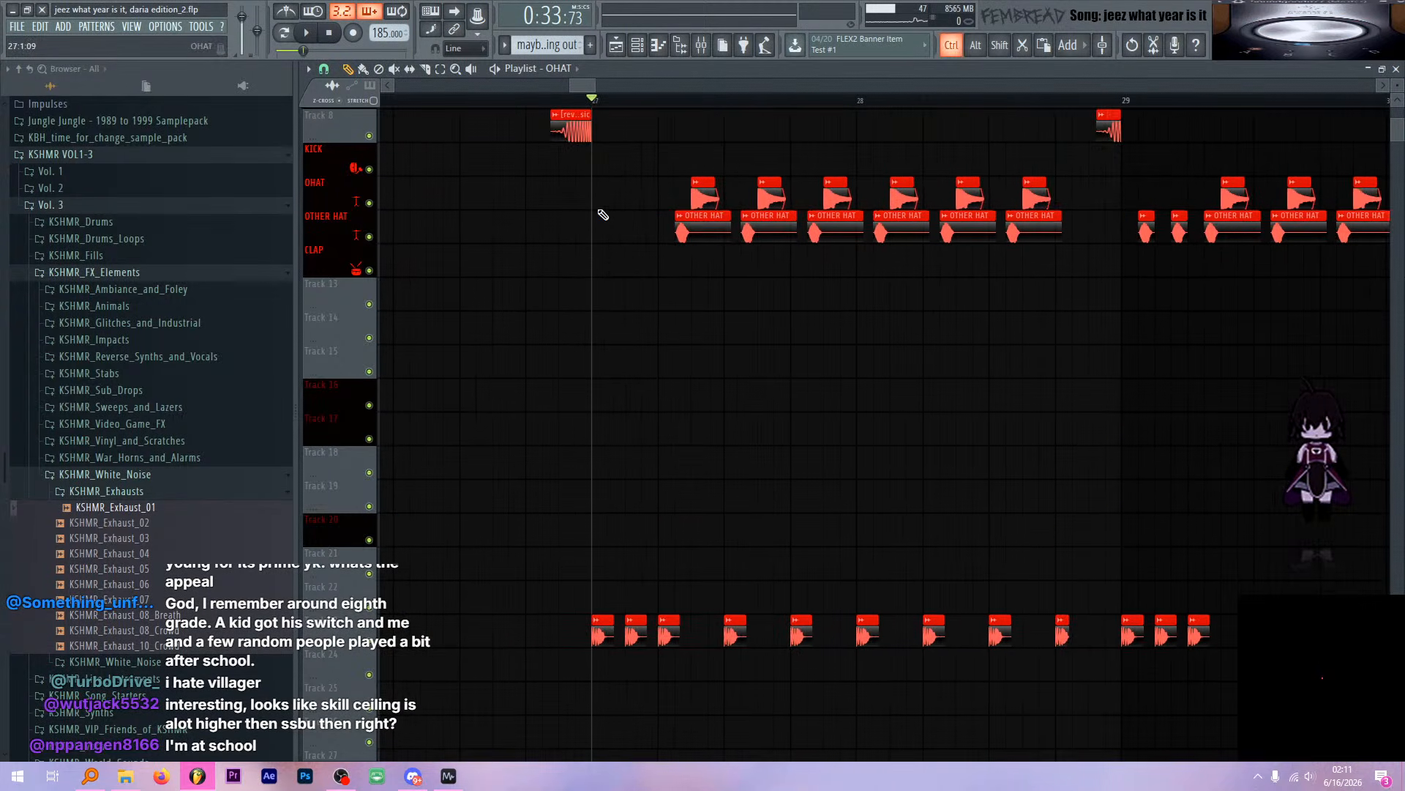
{"action": "scroll", "coordinate": [581, 299], "scroll_direction": "down", "scroll_amount": 3}
{"action": "scroll", "coordinate": [581, 299], "scroll_direction": "up", "scroll_amount": 3}
{"action": "key", "text": "space"}
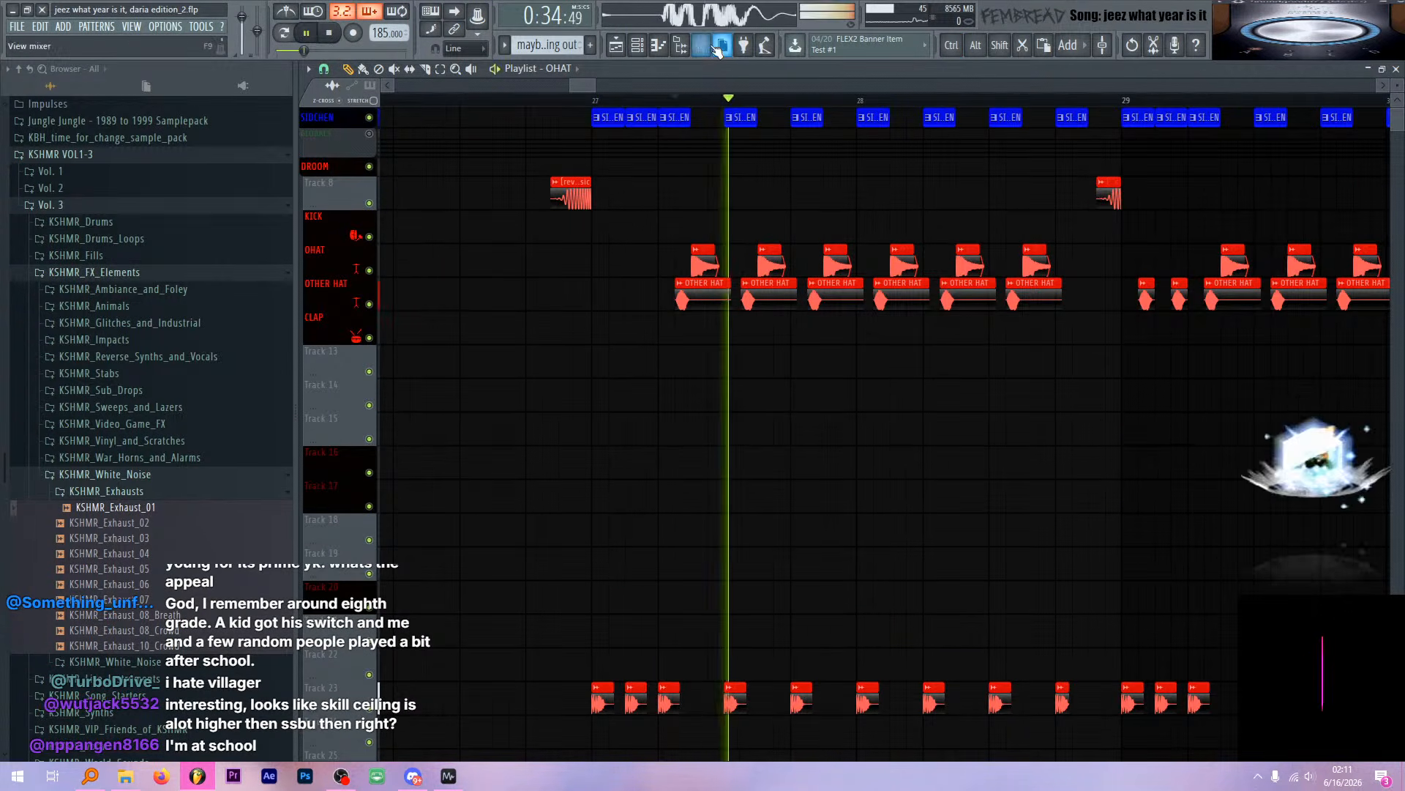
Solo the OHAT and OTHER HAT mixer tracks, play them together, and check OHAT's effect slots before closing the mixer
{"action": "key", "text": "F9"}
{"action": "key", "text": "space"}
{"action": "left_click", "coordinate": [578, 240], "text": "ctrl+shift"}
{"action": "key", "text": "s"}
{"action": "key", "text": "space"}
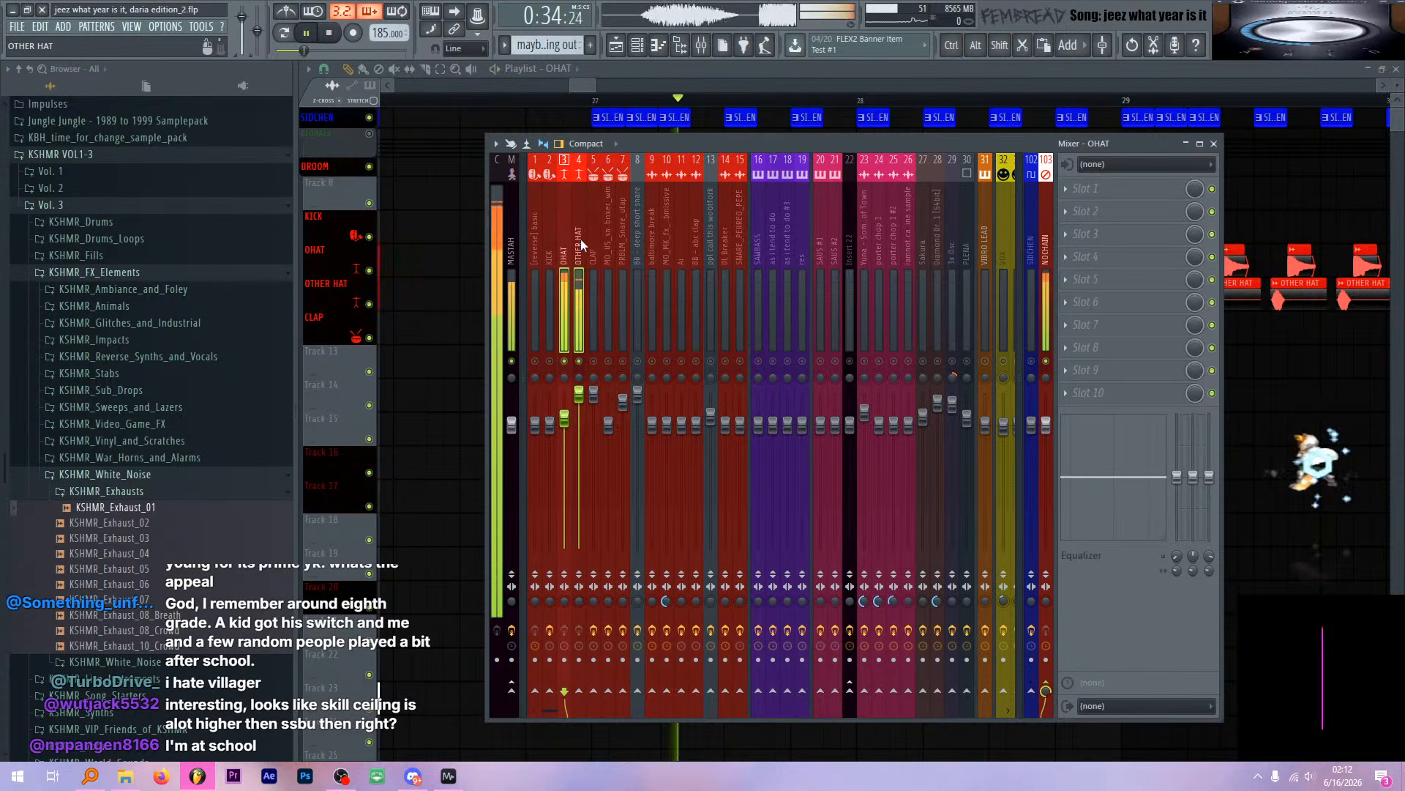
{"action": "key", "text": "space"}
{"action": "left_click", "coordinate": [568, 266]}
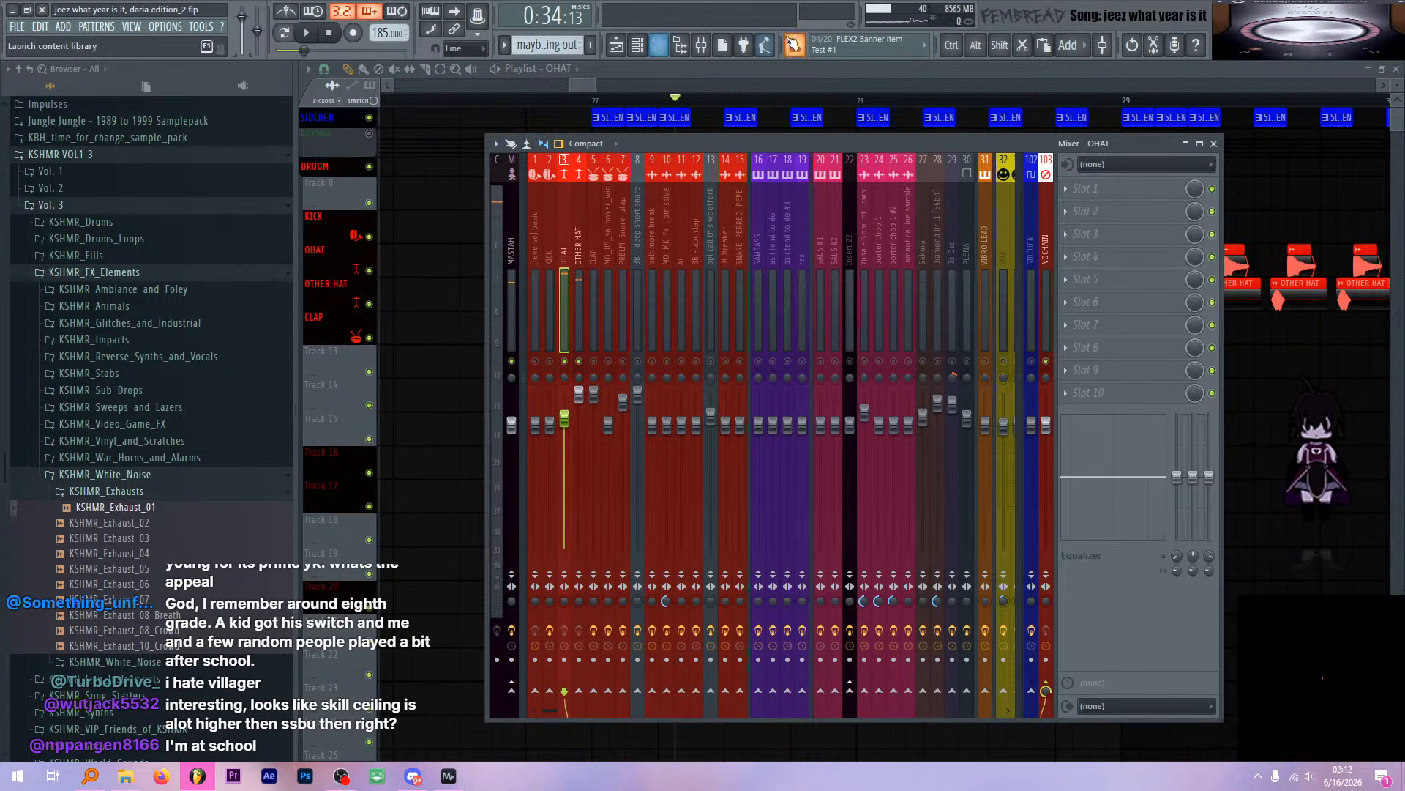
{"action": "key", "text": "F9"}
Set the playhead at the start of bar 27 and briefly play the section with Track 23's claps in view
{"action": "left_click", "coordinate": [595, 101]}
{"action": "scroll", "coordinate": [606, 298], "scroll_direction": "down", "scroll_amount": 4}
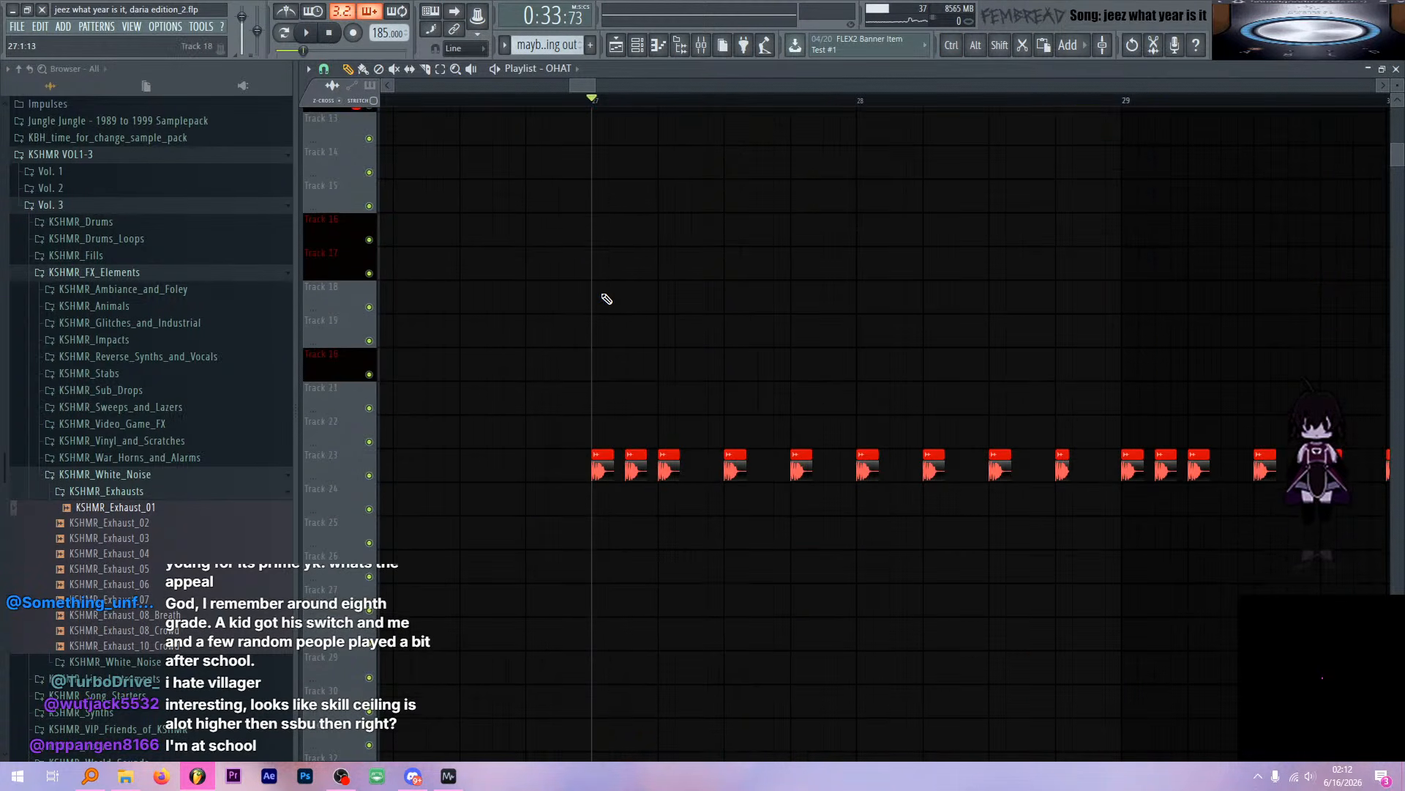
{"action": "key", "text": "space"}
{"action": "key", "text": "space"}
Inspect the BB - abc clap mixer track's effect chain while playing from bar 27, and close the mixer
{"action": "left_click", "coordinate": [703, 47]}
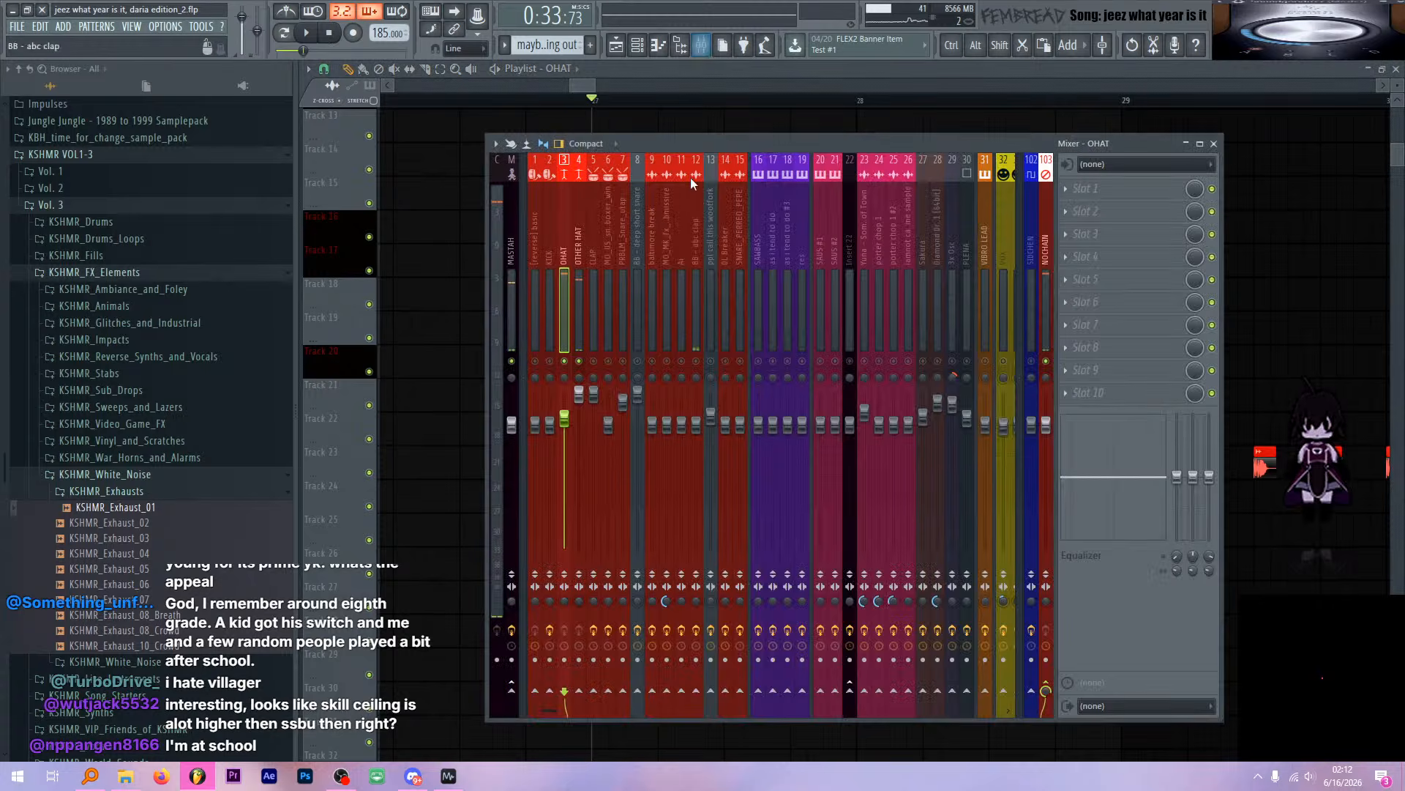
{"action": "left_click", "coordinate": [695, 226]}
{"action": "key", "text": "space"}
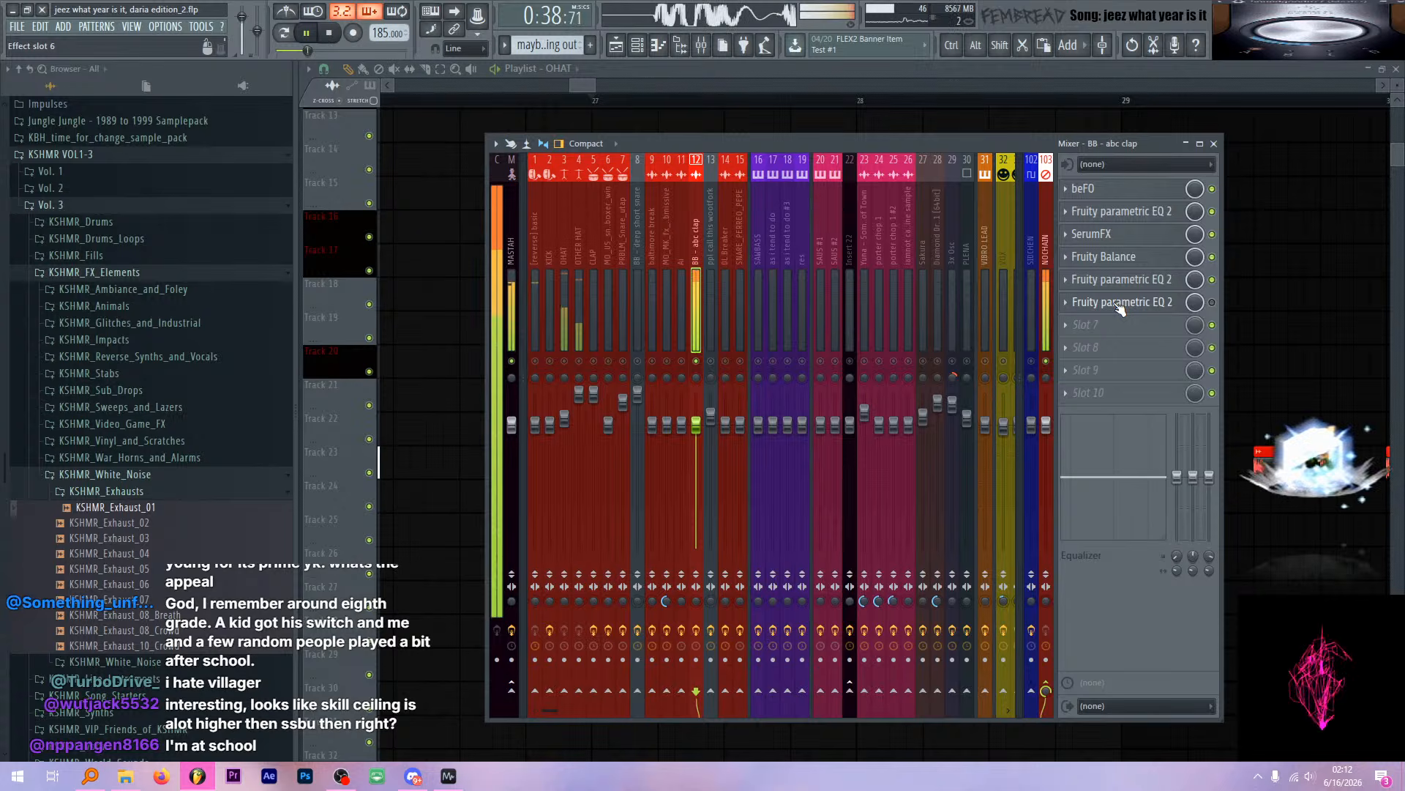
{"action": "key", "text": "space"}
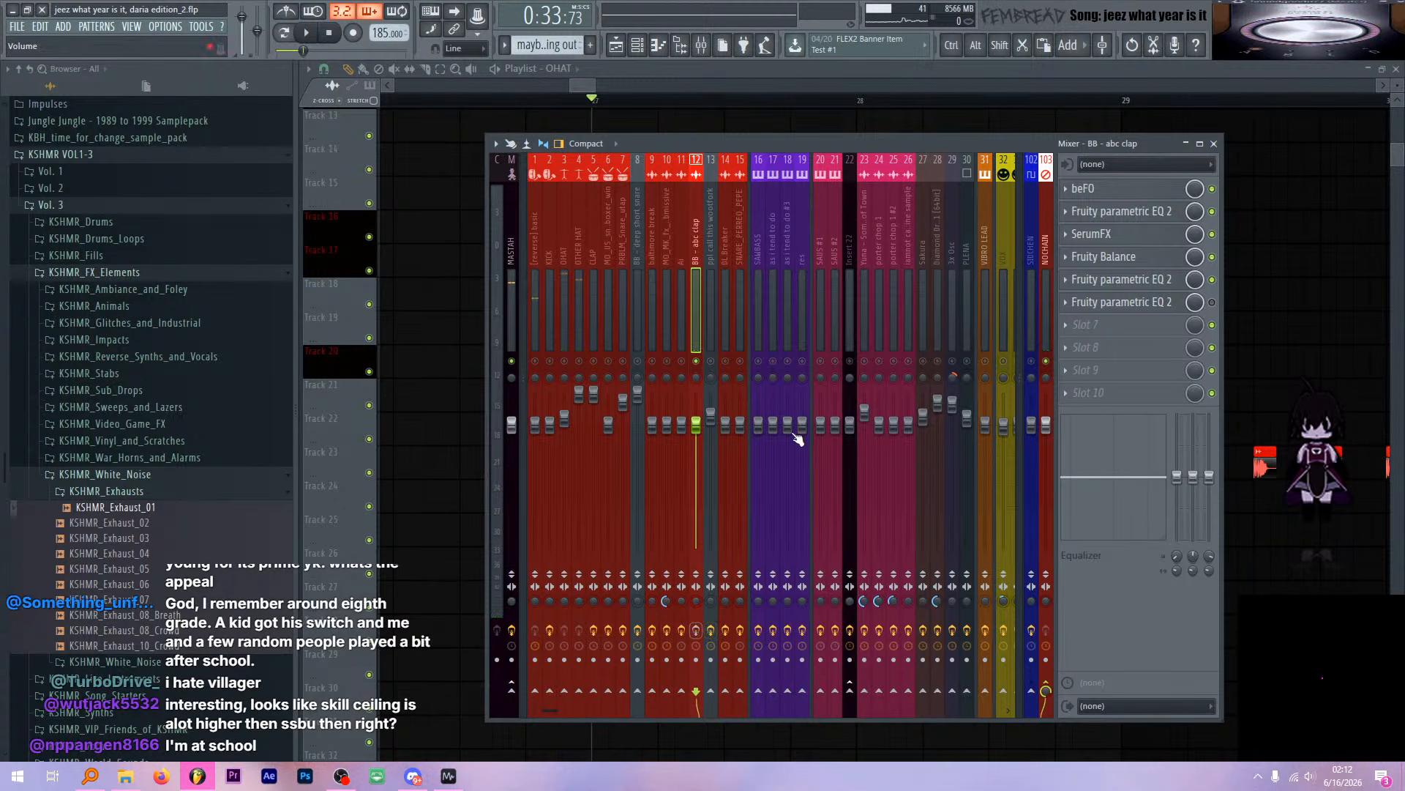
{"action": "key", "text": "space"}
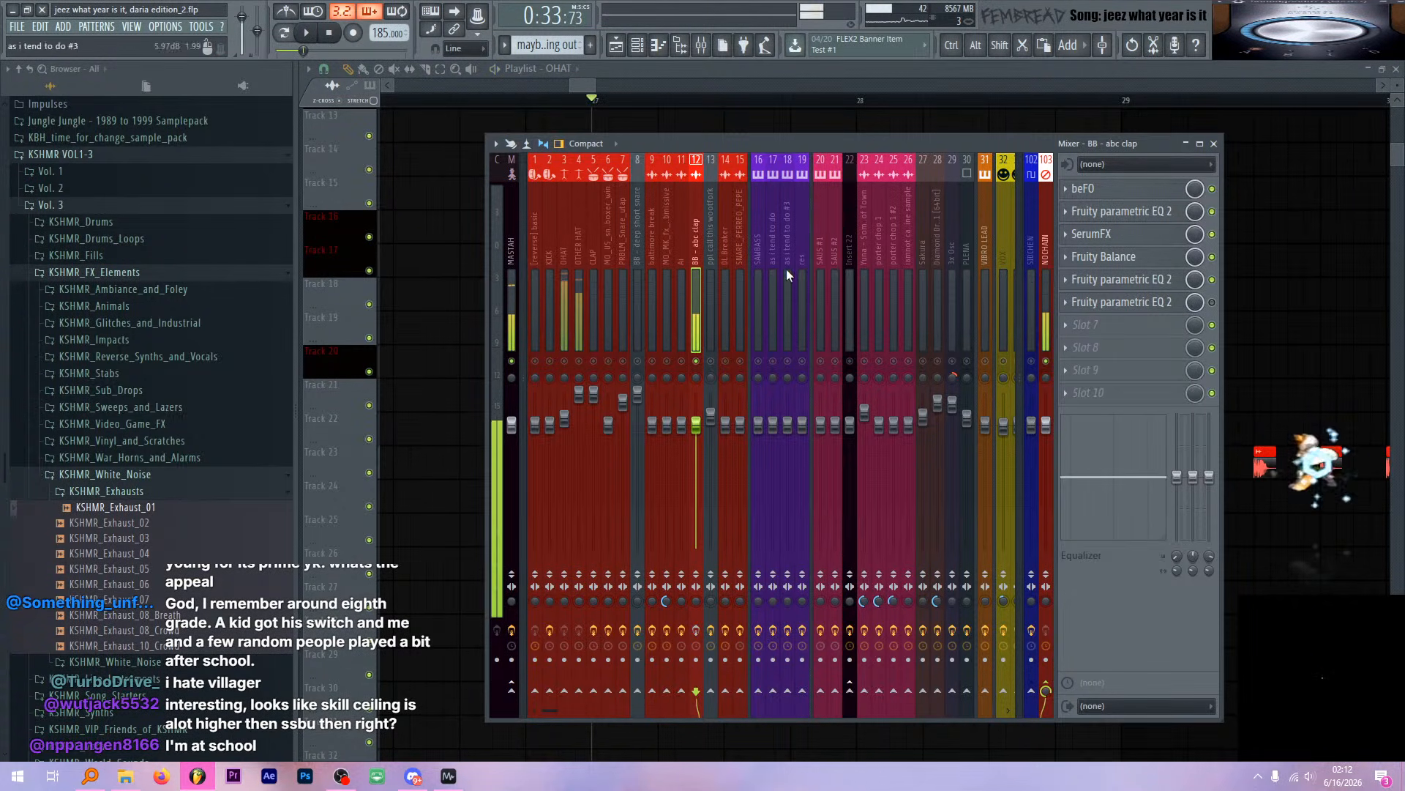
{"action": "key", "text": "F9"}
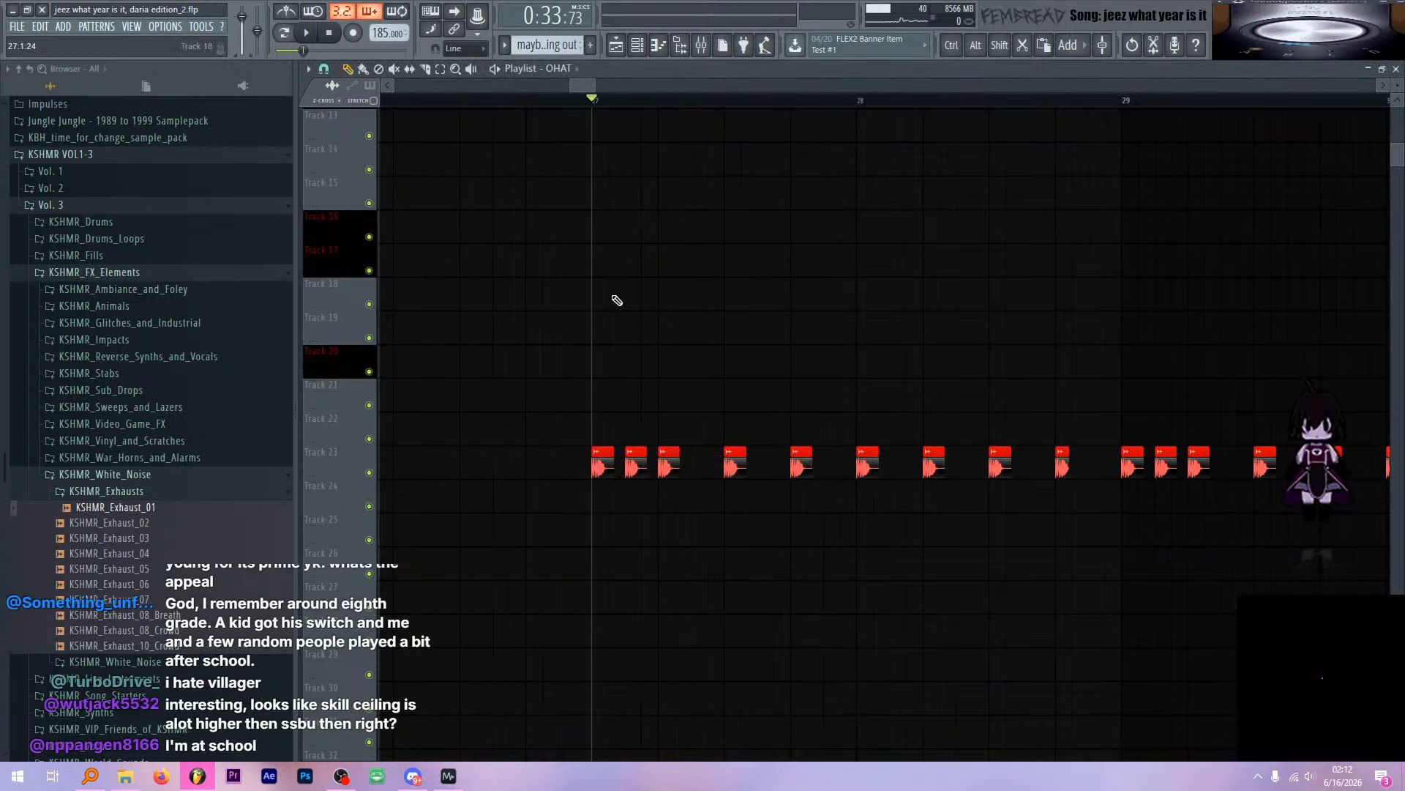
Locate the BB - abc clap source sample in the browser's Eclipse drumkit claps folder and close its channel settings
{"action": "double_click", "coordinate": [604, 464]}
{"action": "left_click_drag", "start_coordinate": [628, 498], "coordinate": [130, 463]}
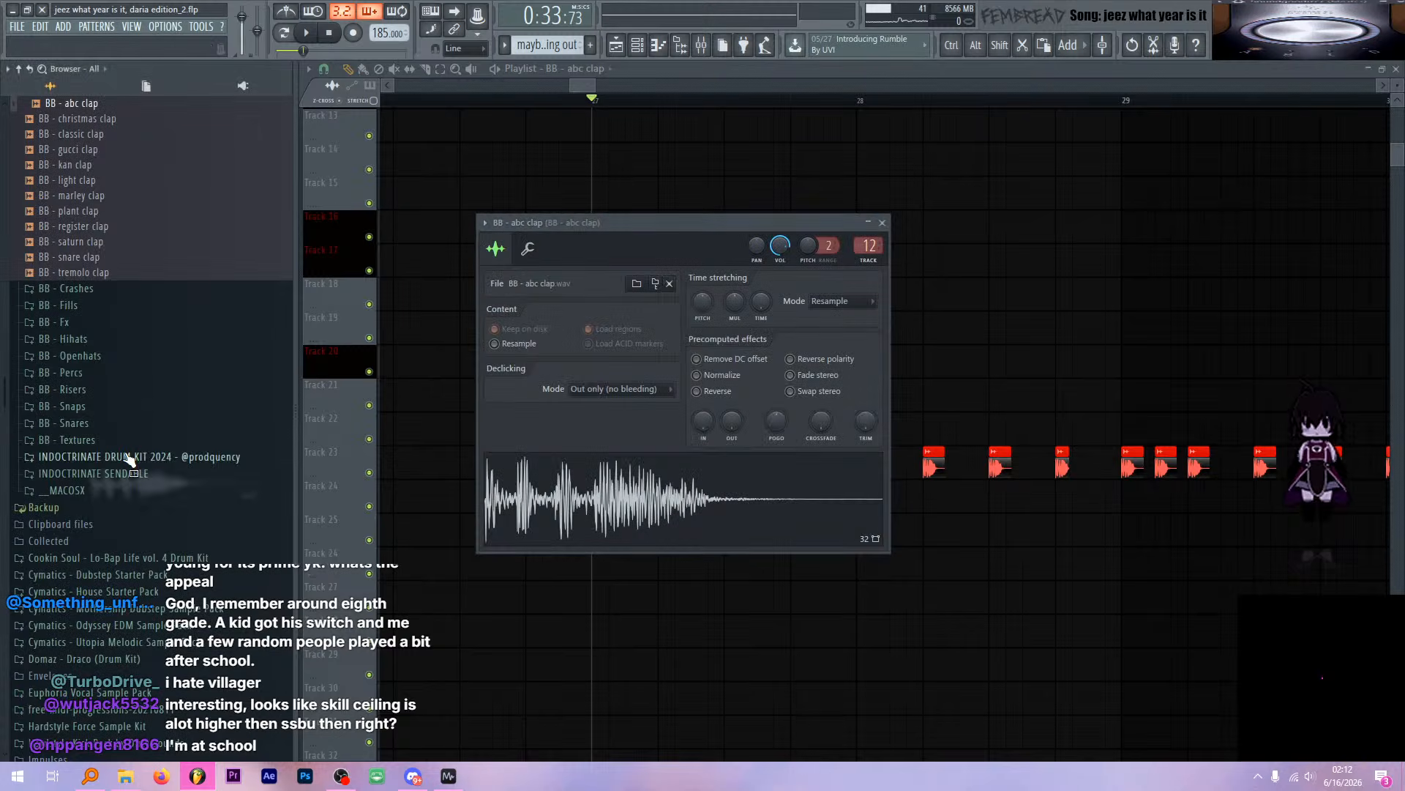
{"action": "scroll", "coordinate": [202, 433], "scroll_direction": "up", "scroll_amount": 3}
{"action": "scroll", "coordinate": [201, 427], "scroll_direction": "up", "scroll_amount": 3}
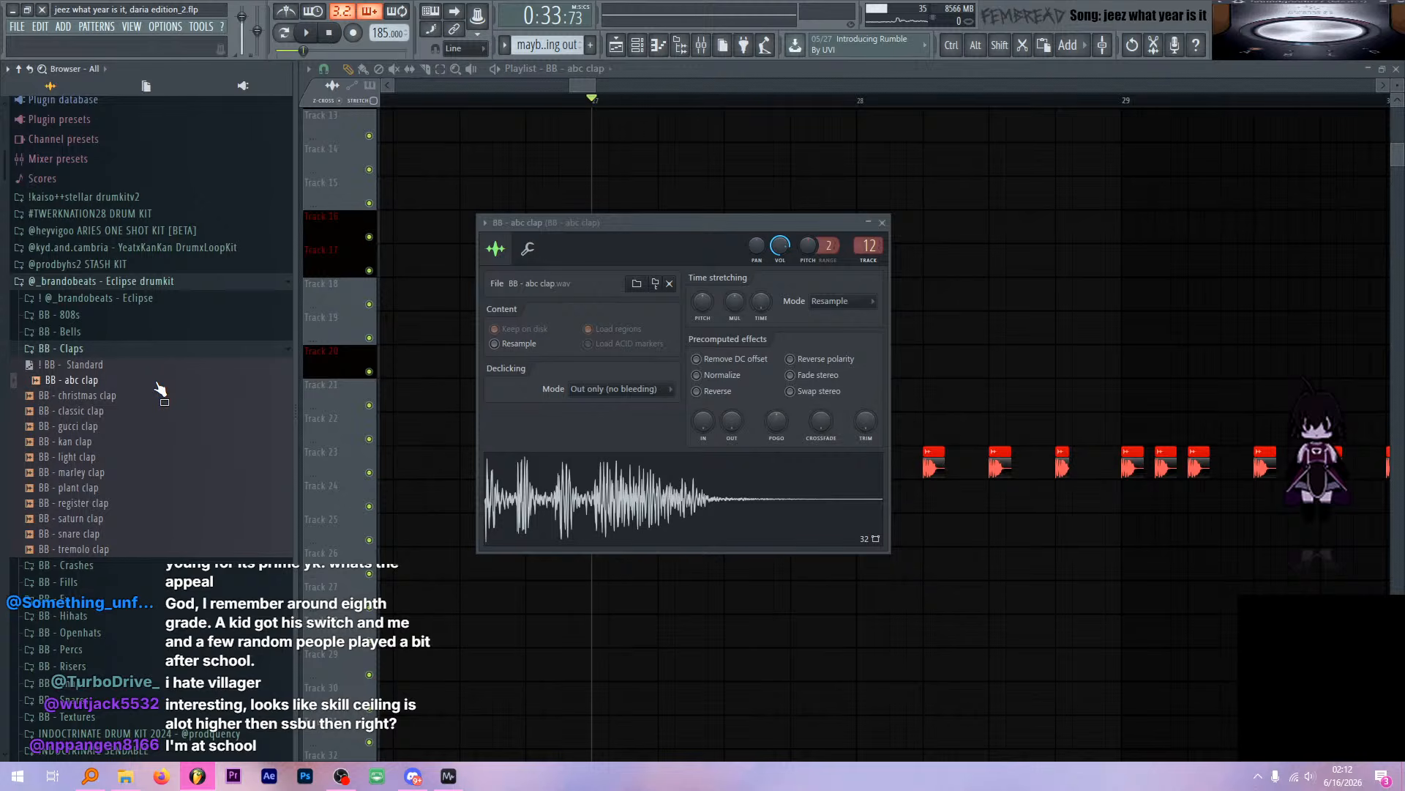
{"action": "left_click", "coordinate": [882, 222]}
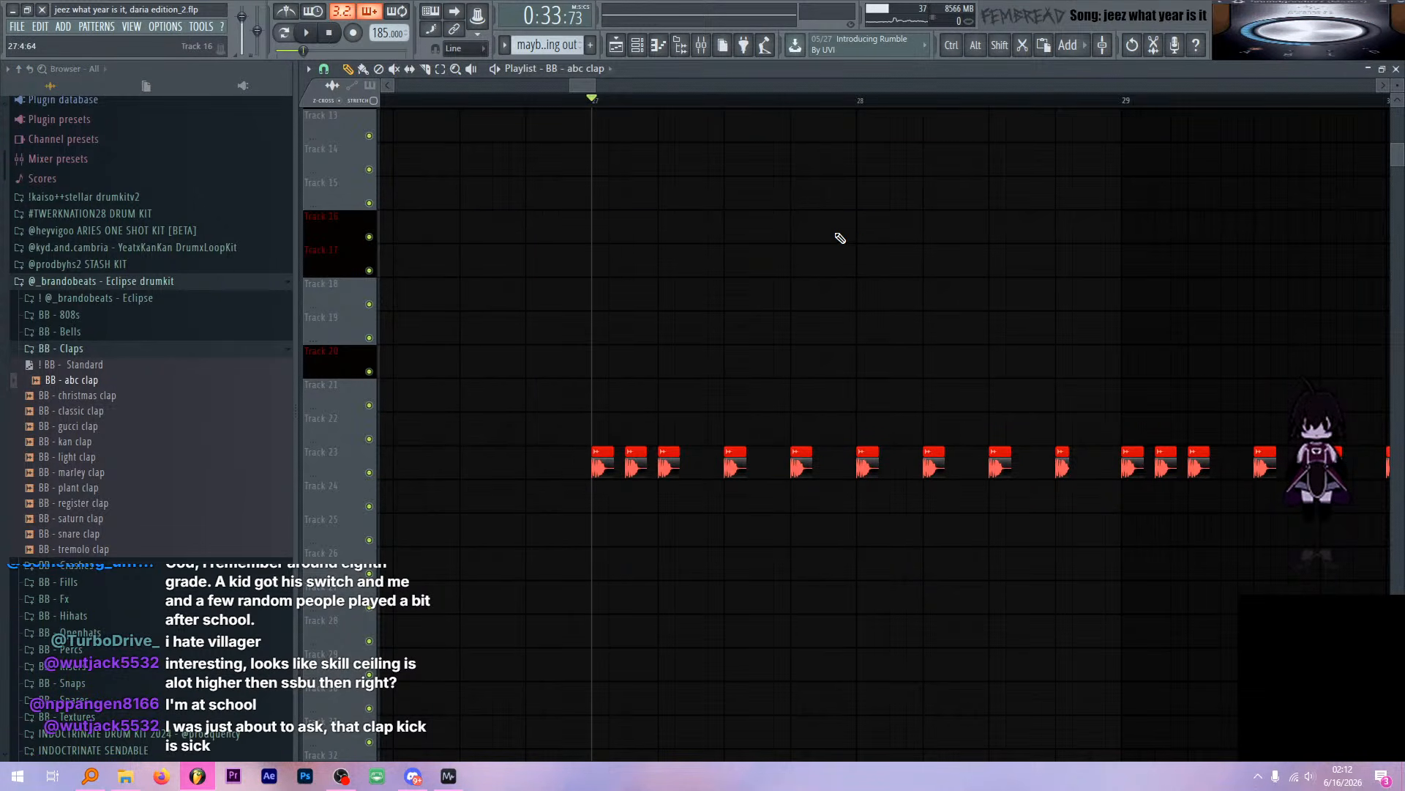
Inspect the beFO peak controller on the BB - abc clap mixer track and close its window
{"action": "scroll", "coordinate": [549, 395], "scroll_direction": "up", "scroll_amount": 4}
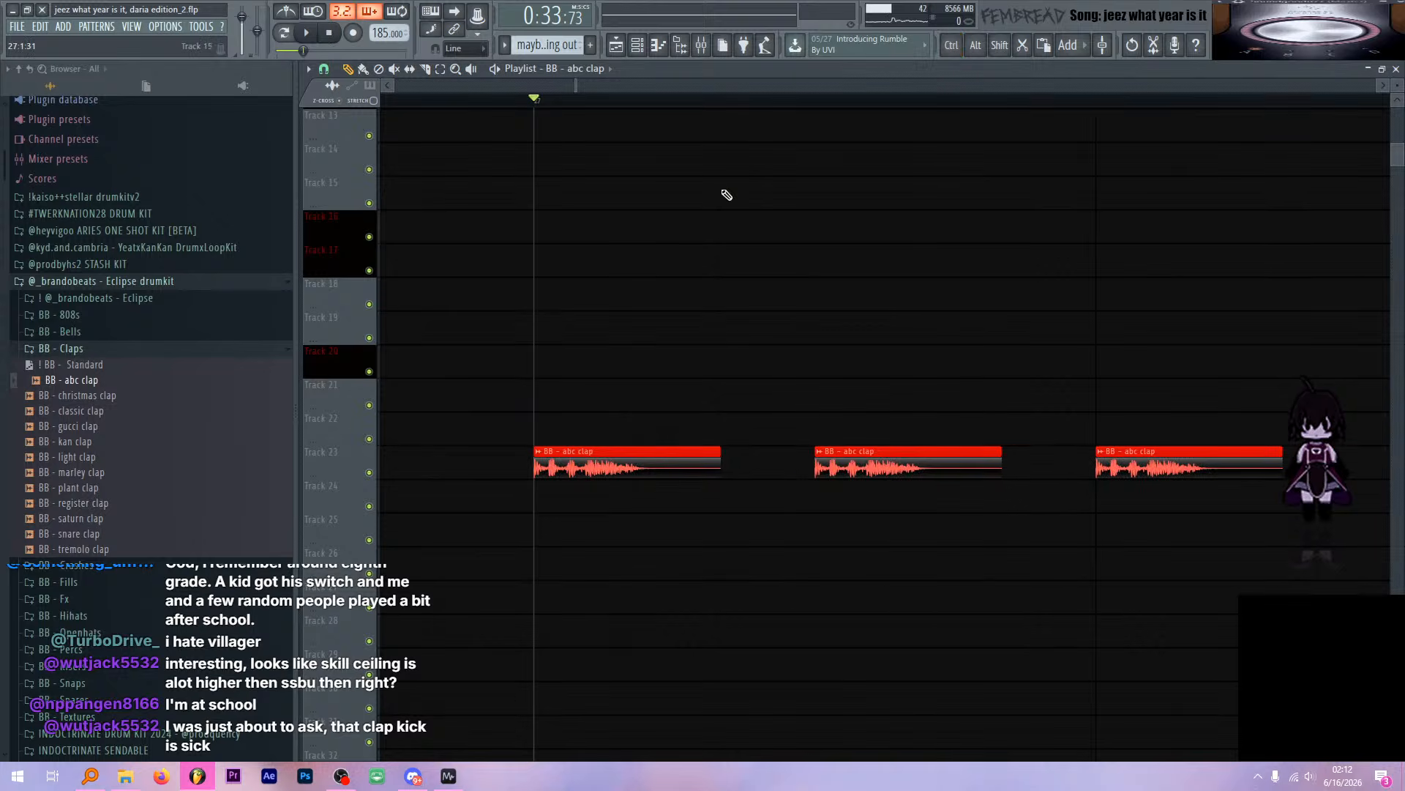
{"action": "key", "text": "F9"}
{"action": "left_click", "coordinate": [1166, 192]}
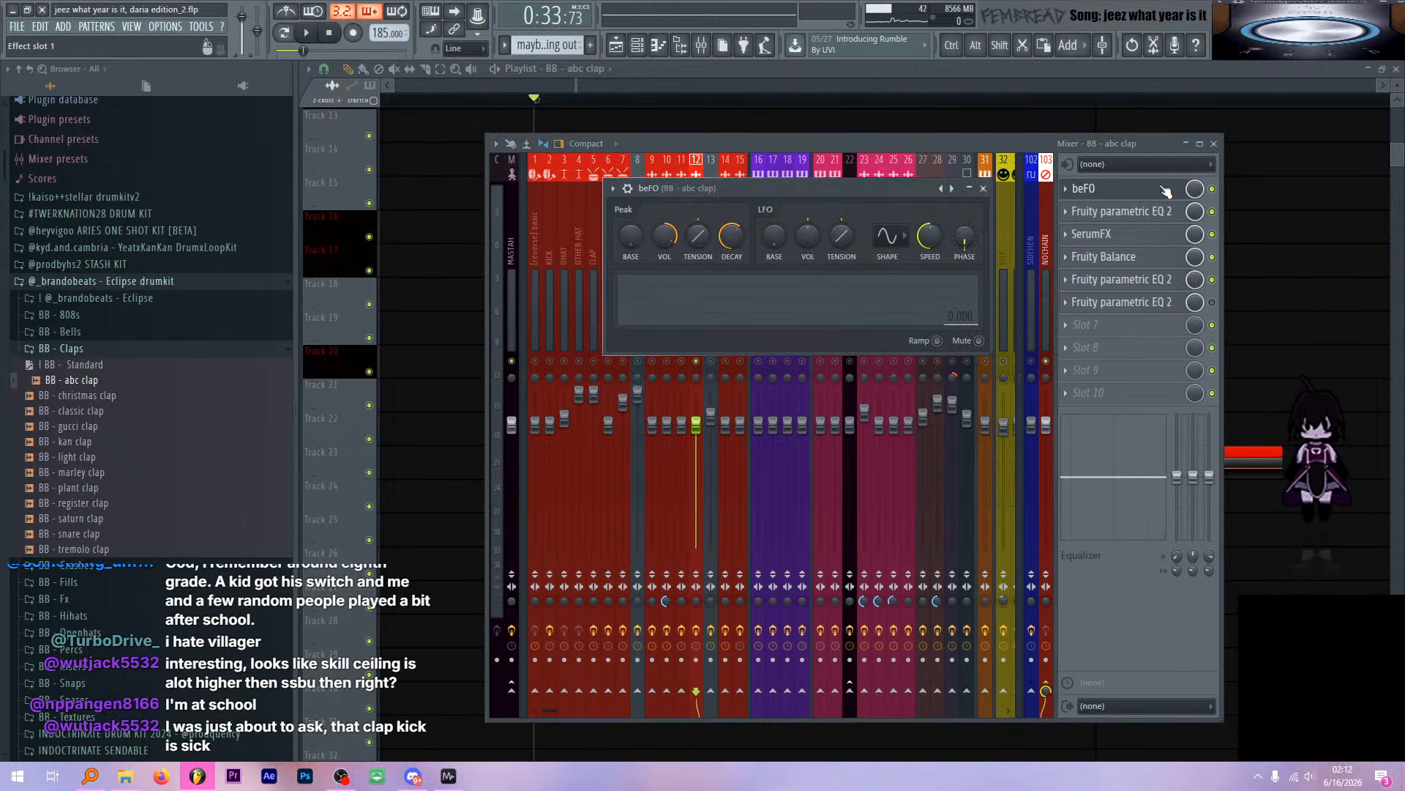
{"action": "left_click", "coordinate": [1171, 192]}
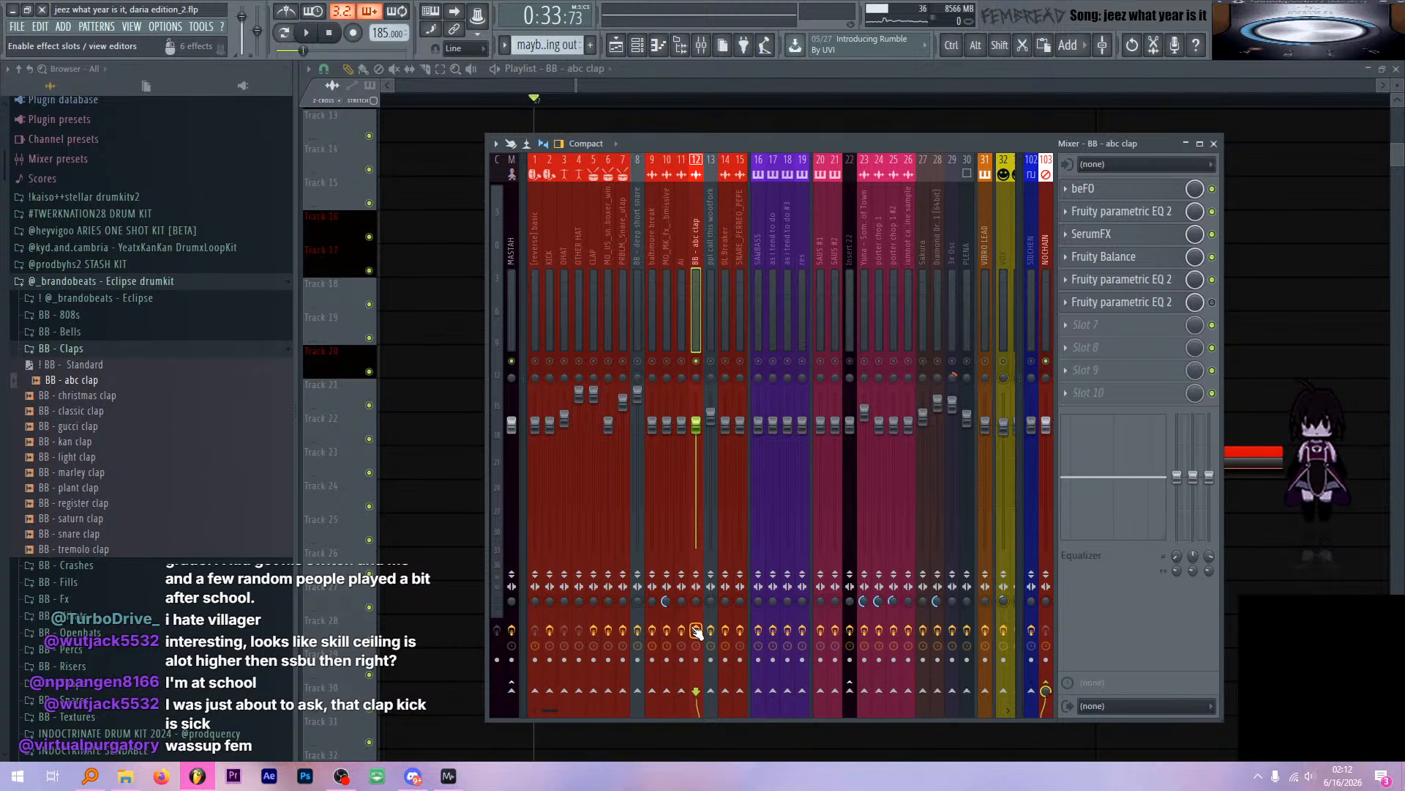
Check the slot 6 Fruity parametric EQ 2 on the clap track, move it to slot 10, and disable it
{"action": "left_click", "coordinate": [1149, 309]}
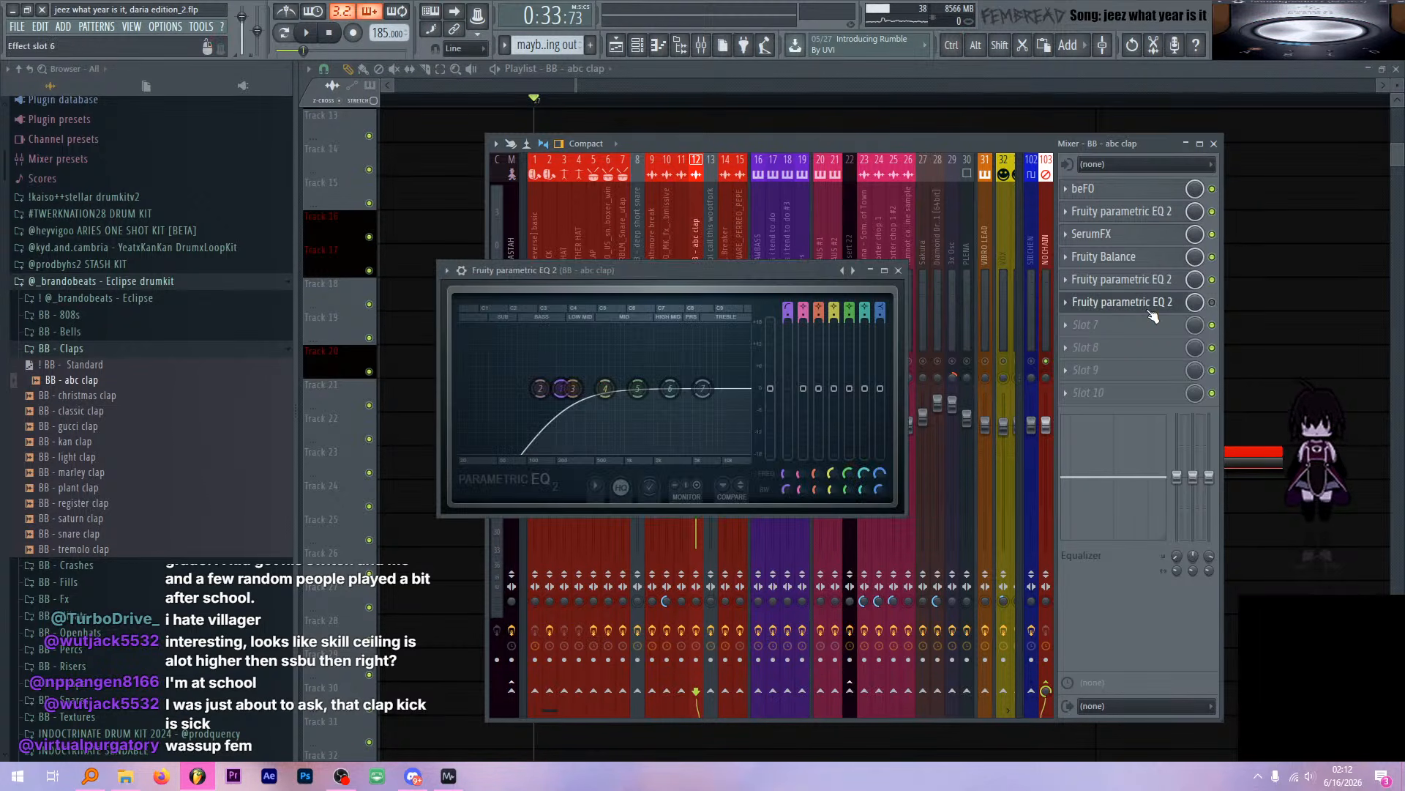
{"action": "left_click", "coordinate": [1153, 309]}
{"action": "left_click_drag", "start_coordinate": [1175, 309], "coordinate": [1158, 395]}
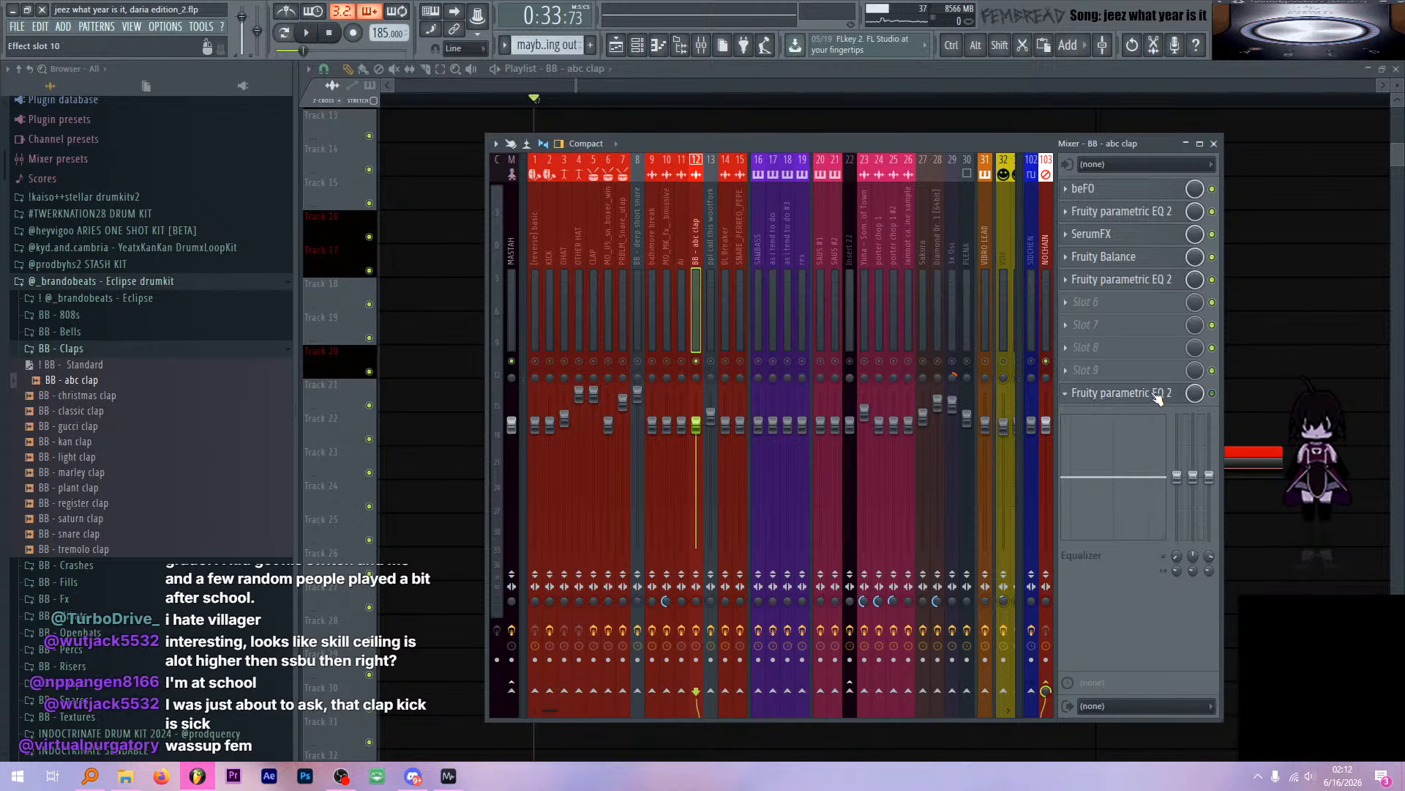
{"action": "left_click", "coordinate": [1213, 393]}
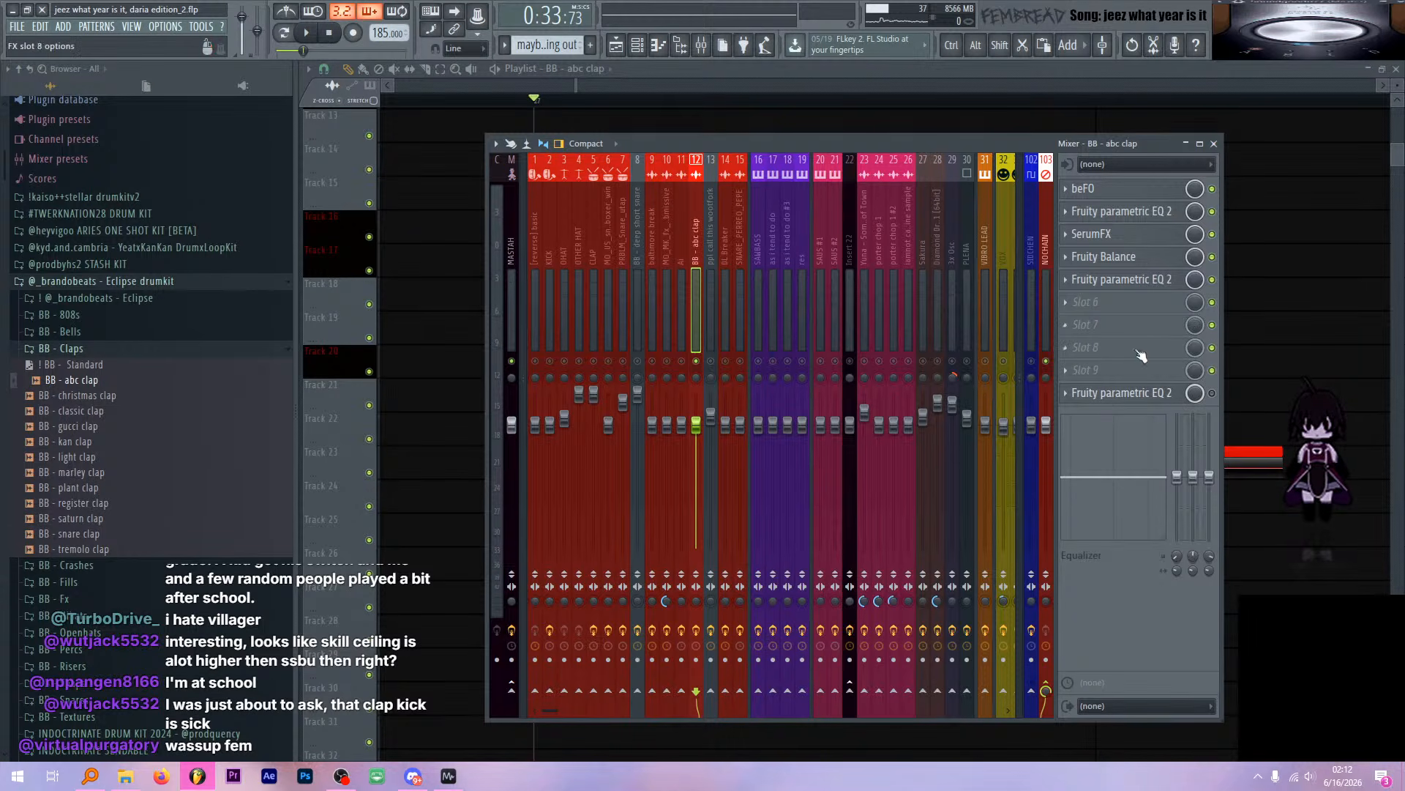
Disable every effect slot except beFO on the BB - abc clap track, and check the beFO window
{"action": "right_click", "coordinate": [1212, 191]}
{"action": "left_click", "coordinate": [1227, 198]}
{"action": "left_click", "coordinate": [1164, 192]}
{"action": "left_click", "coordinate": [1161, 191]}
{"action": "left_click", "coordinate": [1139, 191]}
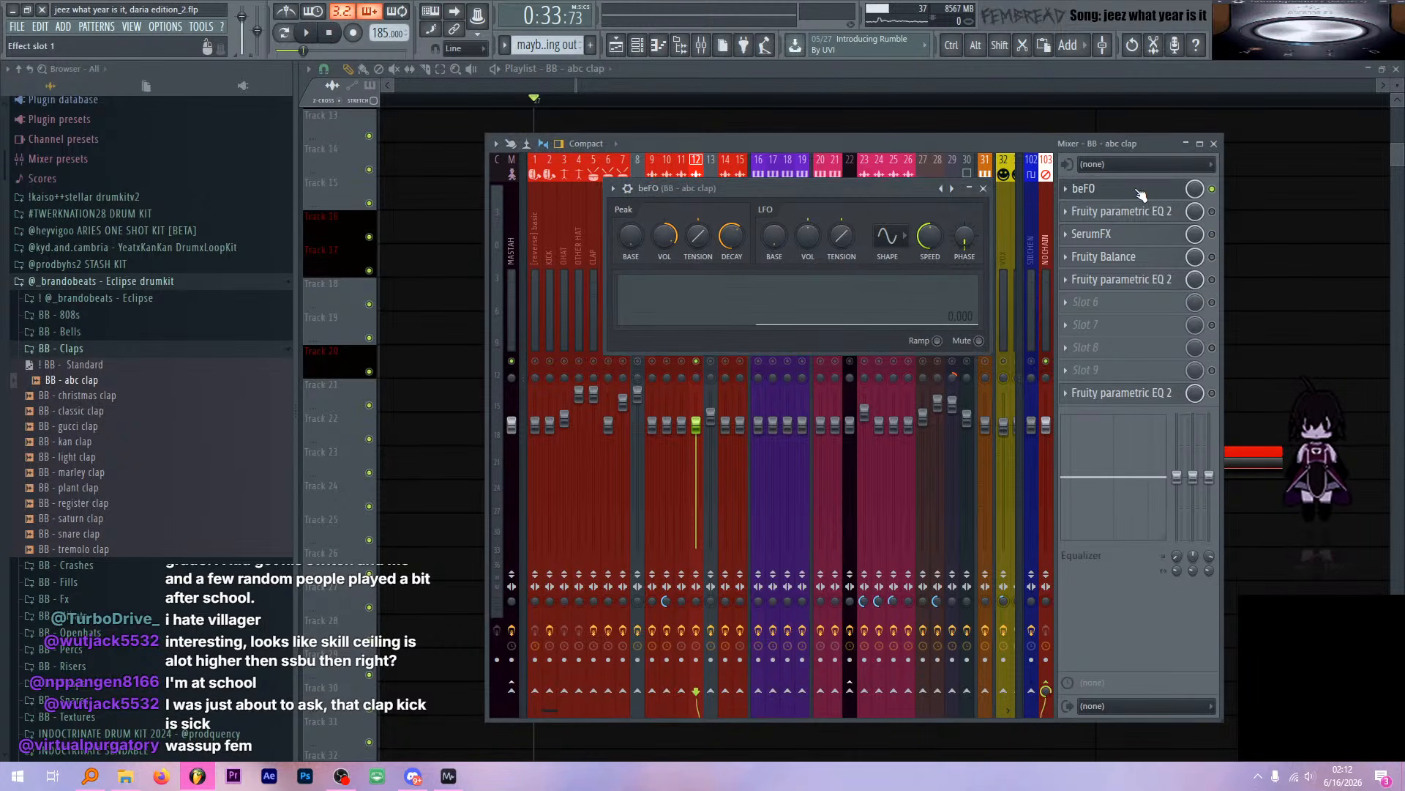
{"action": "left_click", "coordinate": [1140, 192]}
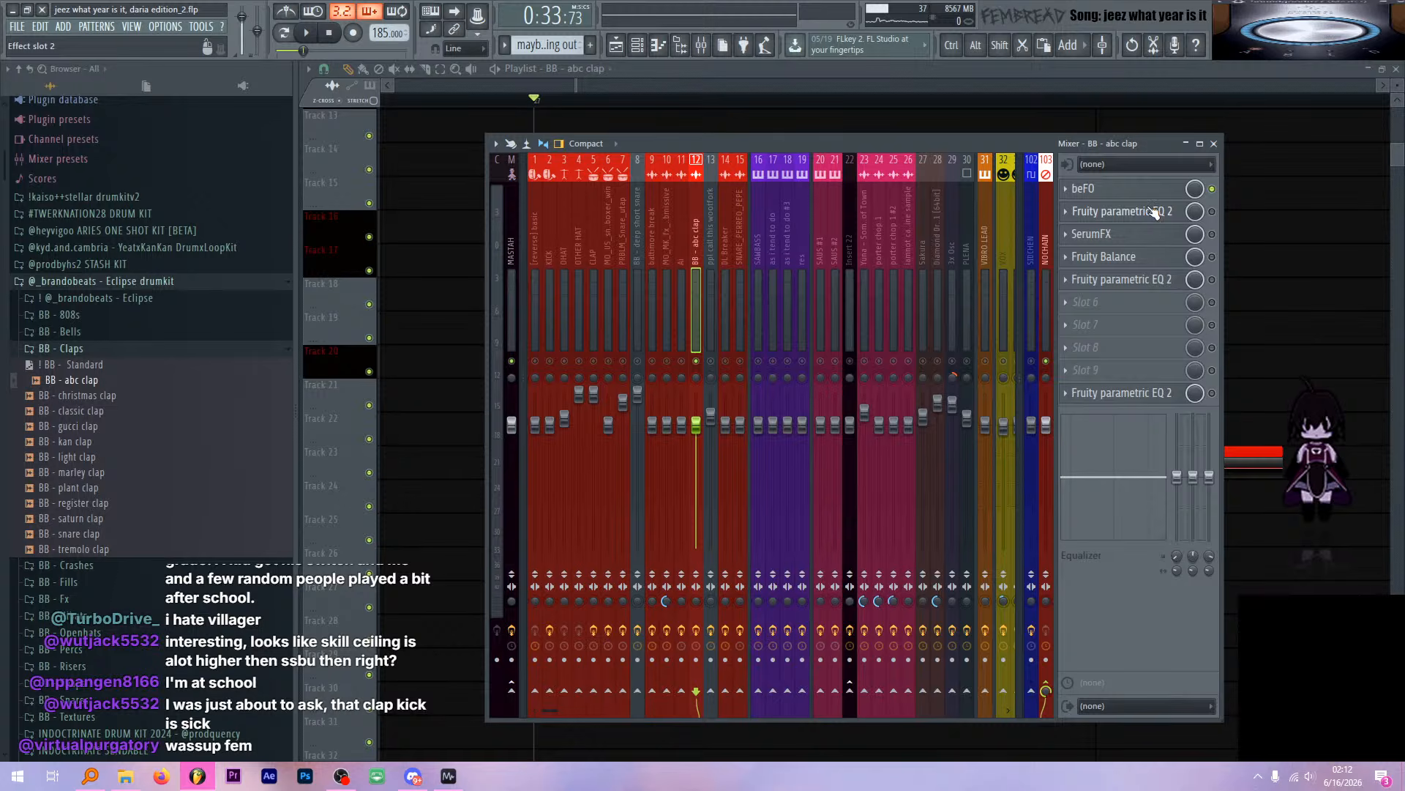
Play the claps from bar 27 while watching the beFO peak controller's output graph, and close its window
{"action": "key", "text": "space"}
{"action": "left_click", "coordinate": [1155, 189]}
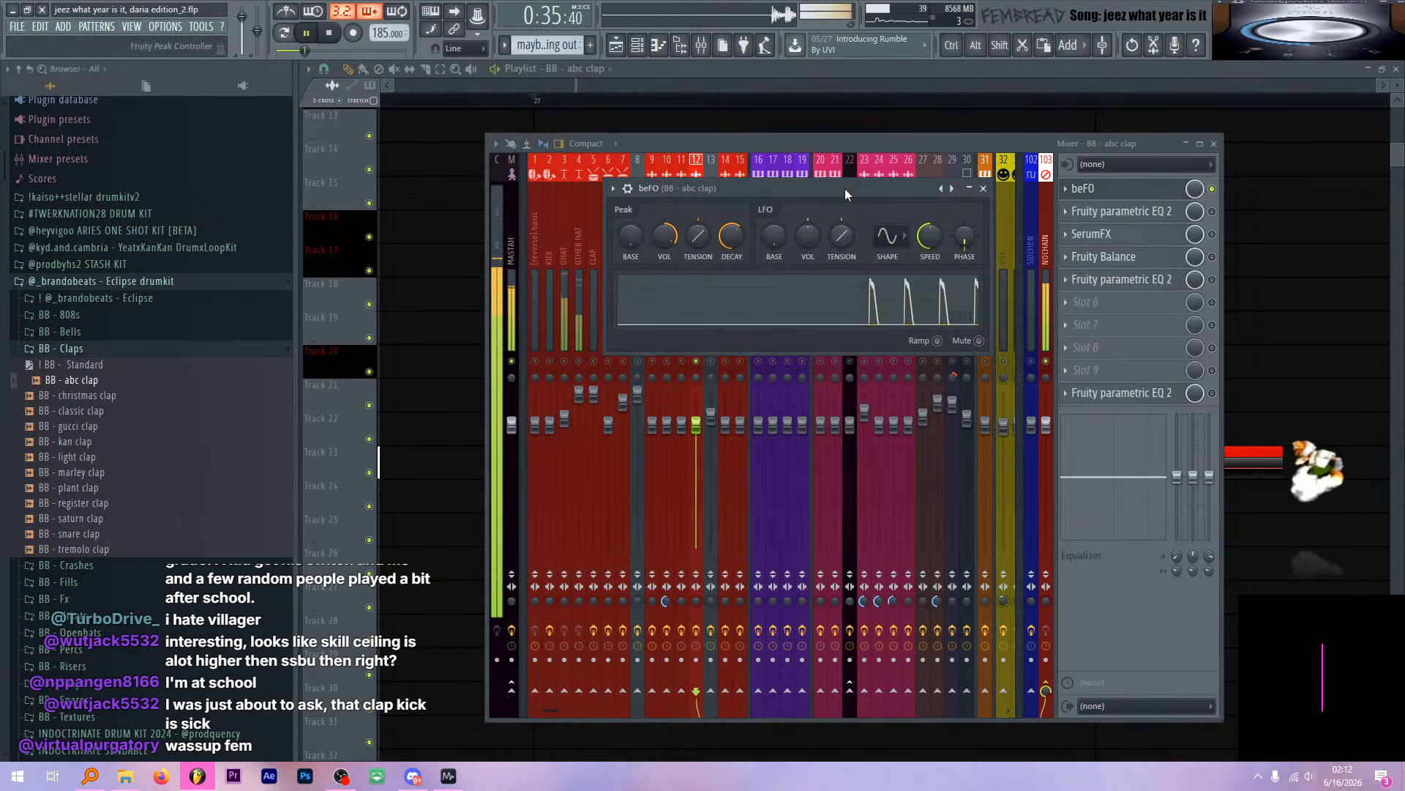
{"action": "left_click_drag", "start_coordinate": [845, 192], "coordinate": [834, 181]}
{"action": "key", "text": "space"}
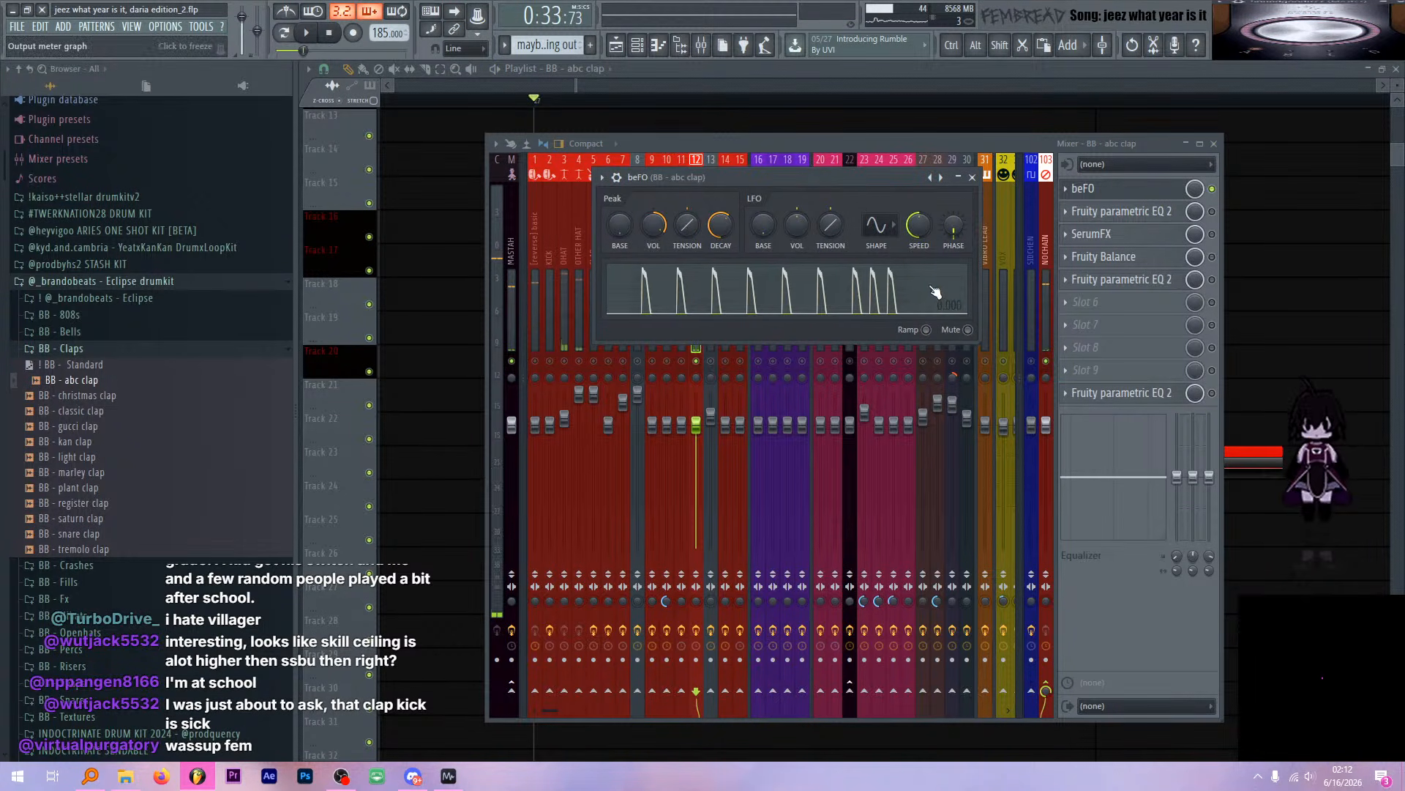
{"action": "left_click", "coordinate": [1137, 195]}
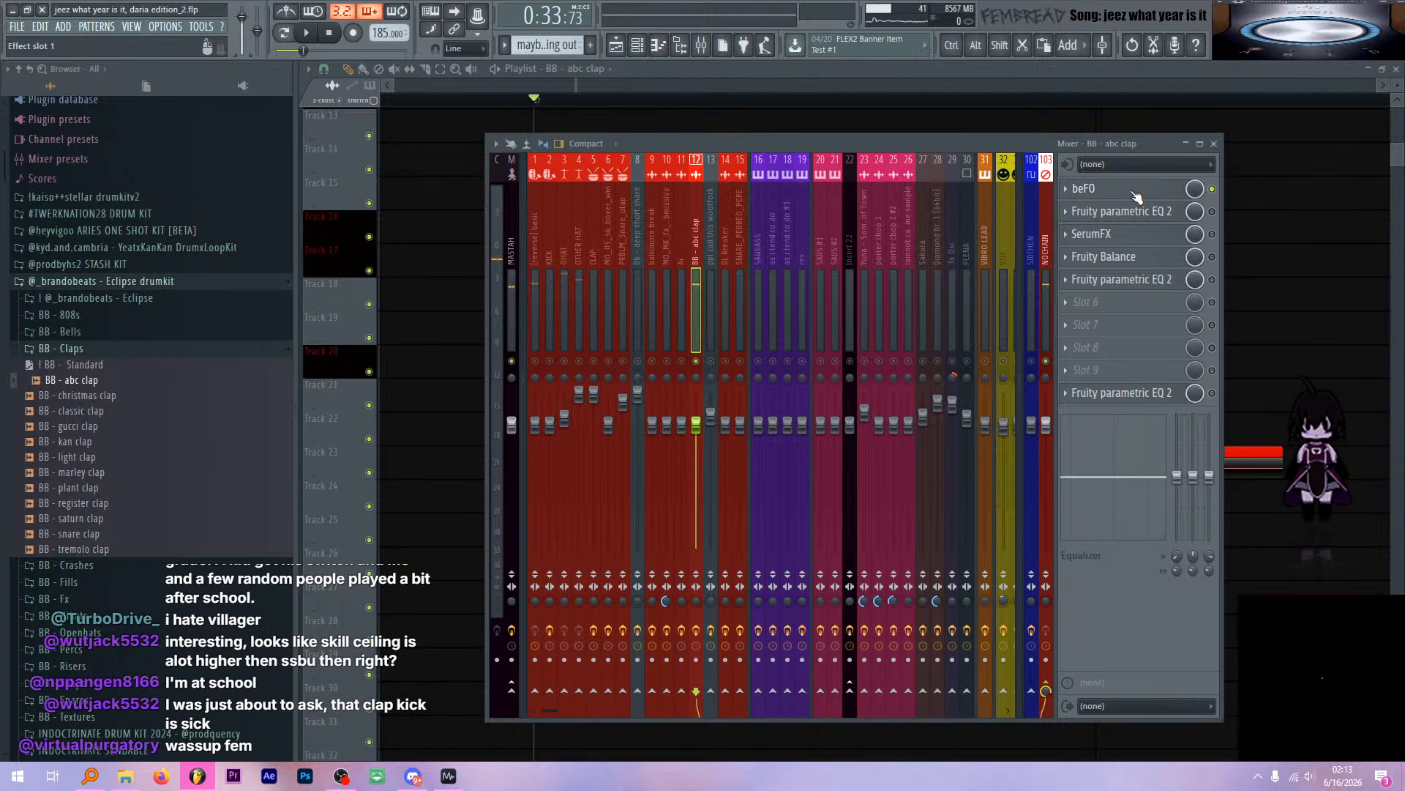
Enable the slot 2 Fruity parametric EQ 2 on the clap track, play the claps through it, and maximize its window
{"action": "left_click", "coordinate": [1128, 211]}
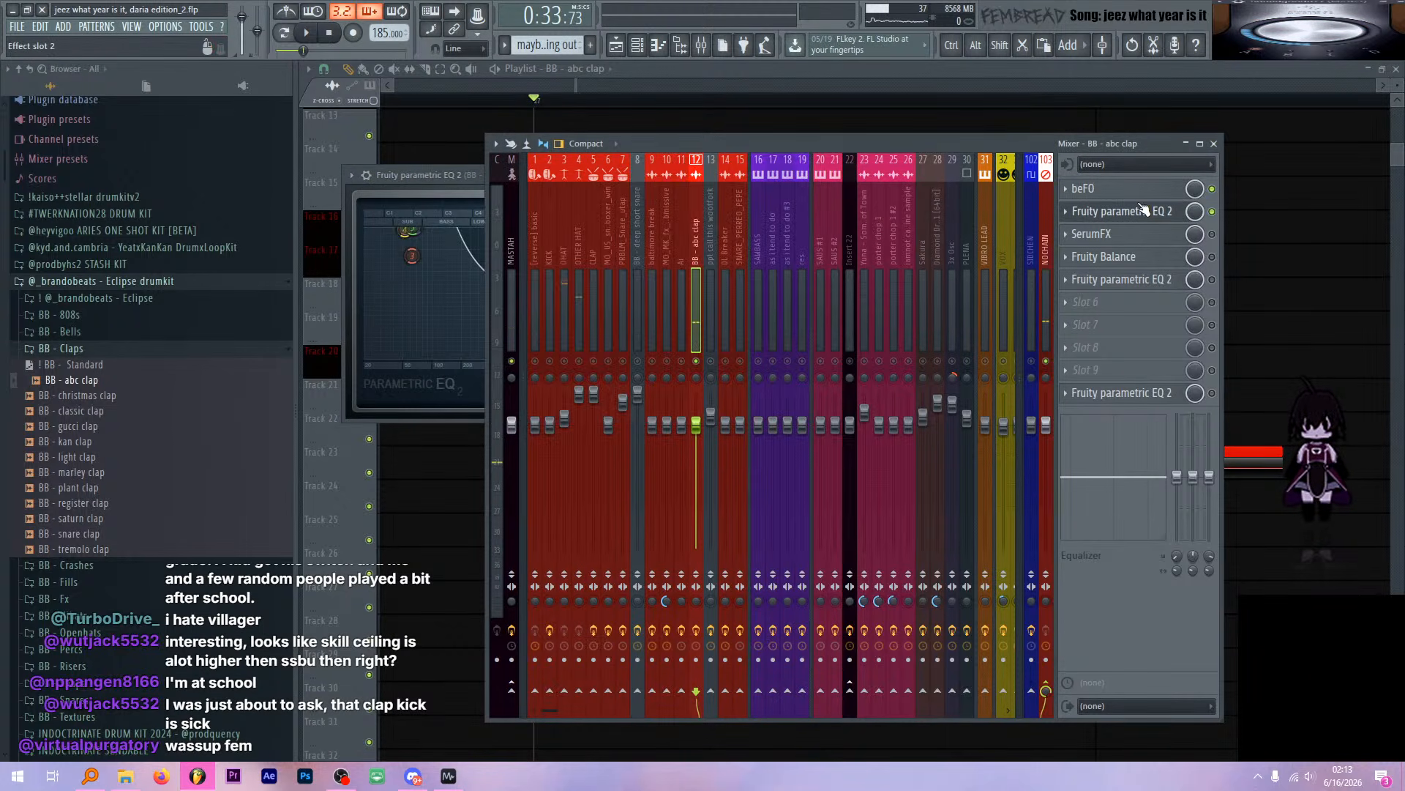
{"action": "left_click", "coordinate": [1142, 211]}
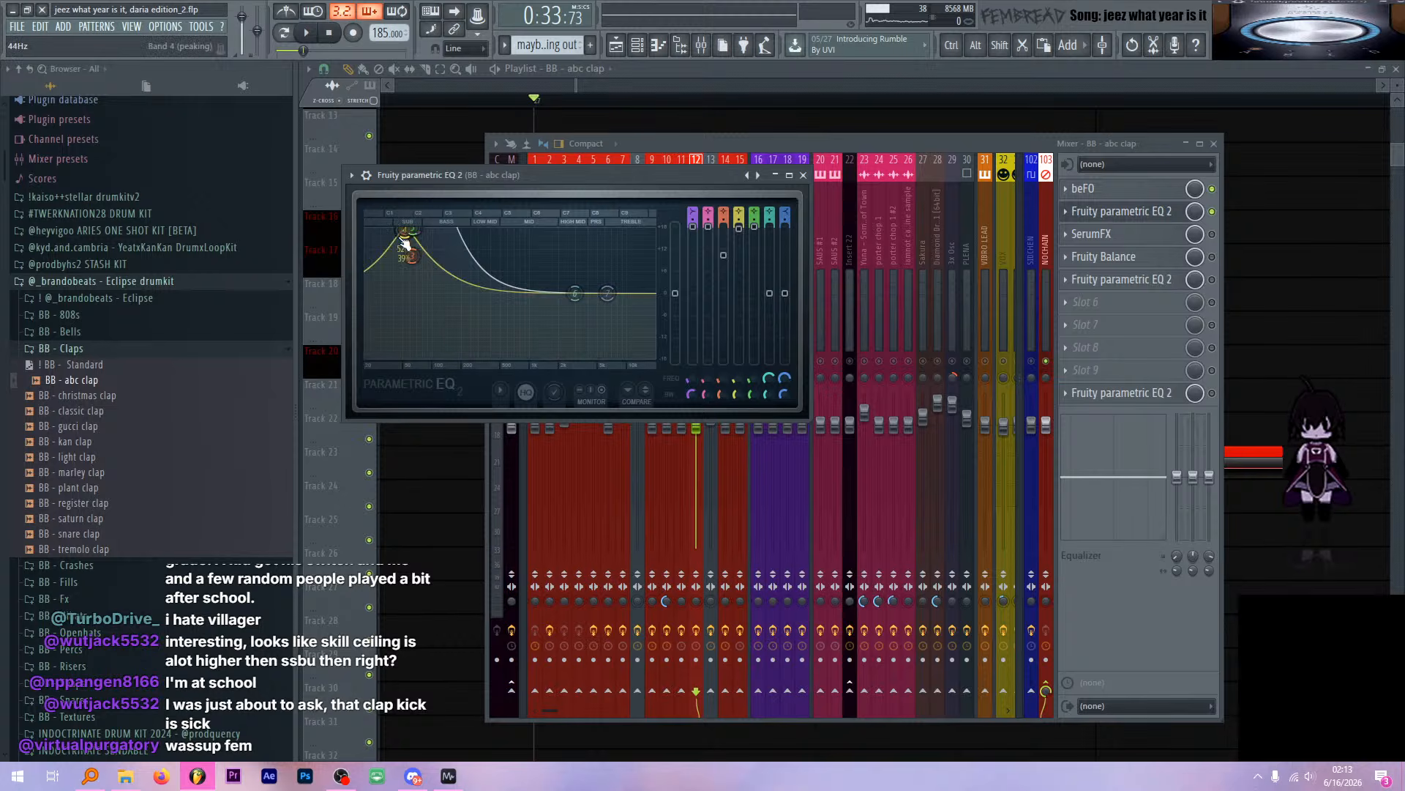
{"action": "key", "text": "space"}
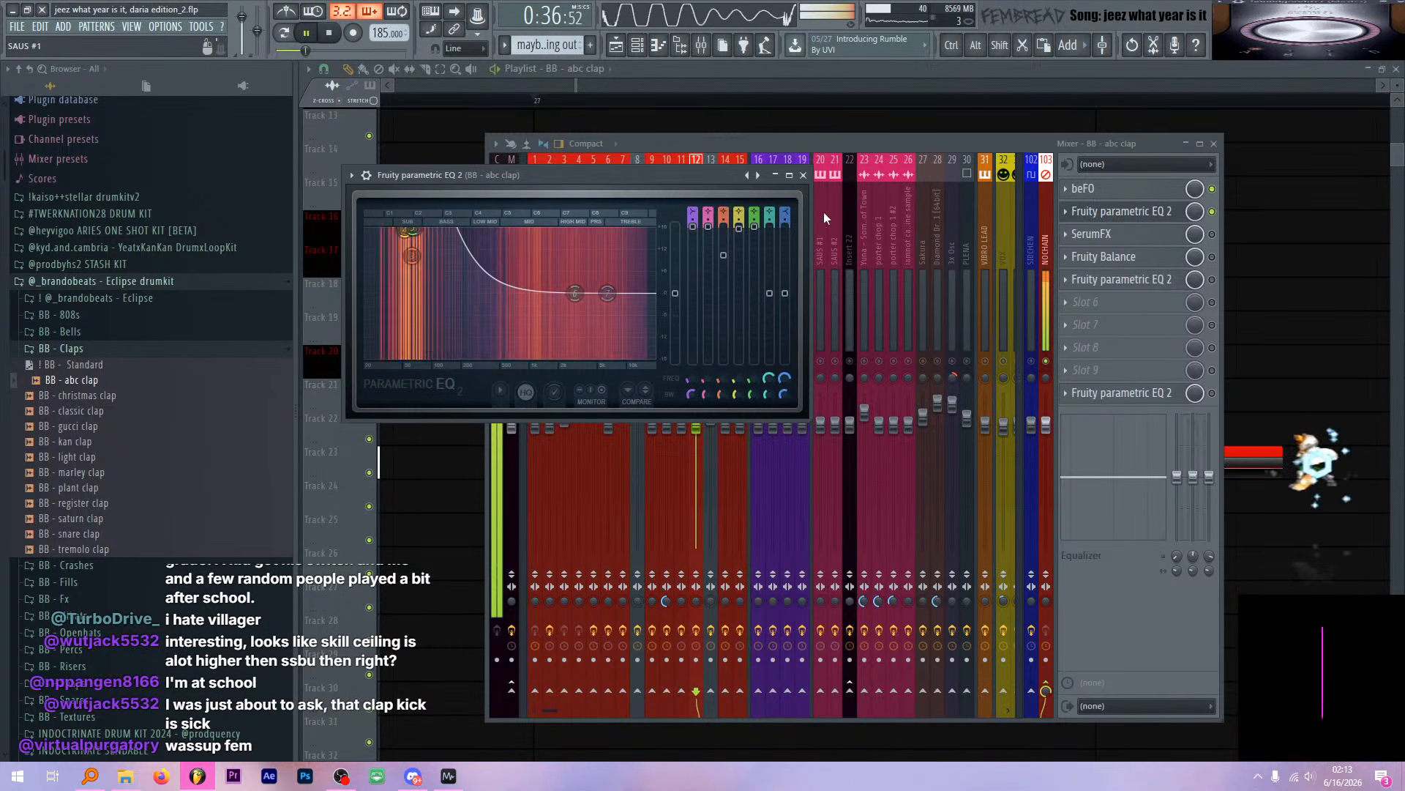
{"action": "key", "text": "space"}
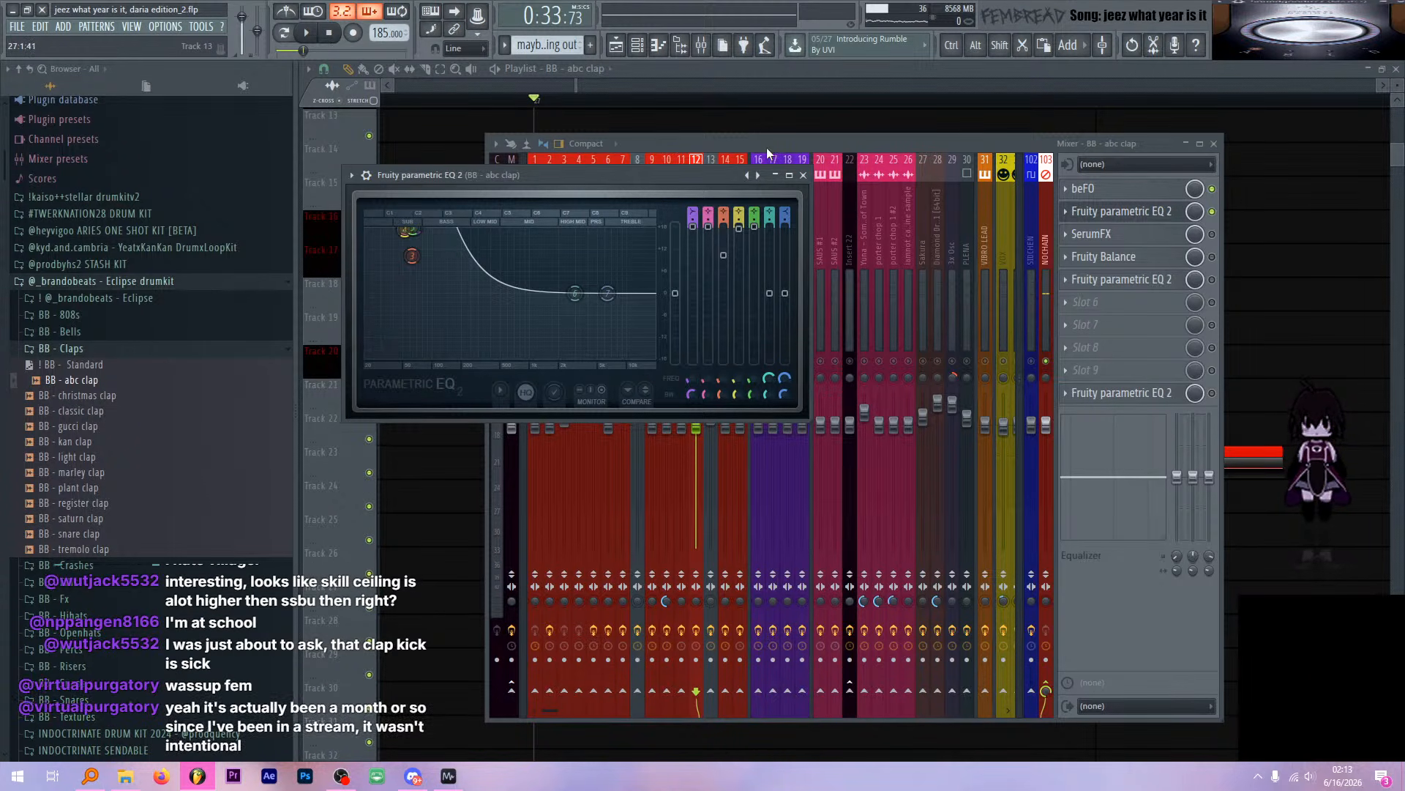
{"action": "left_click", "coordinate": [789, 175]}
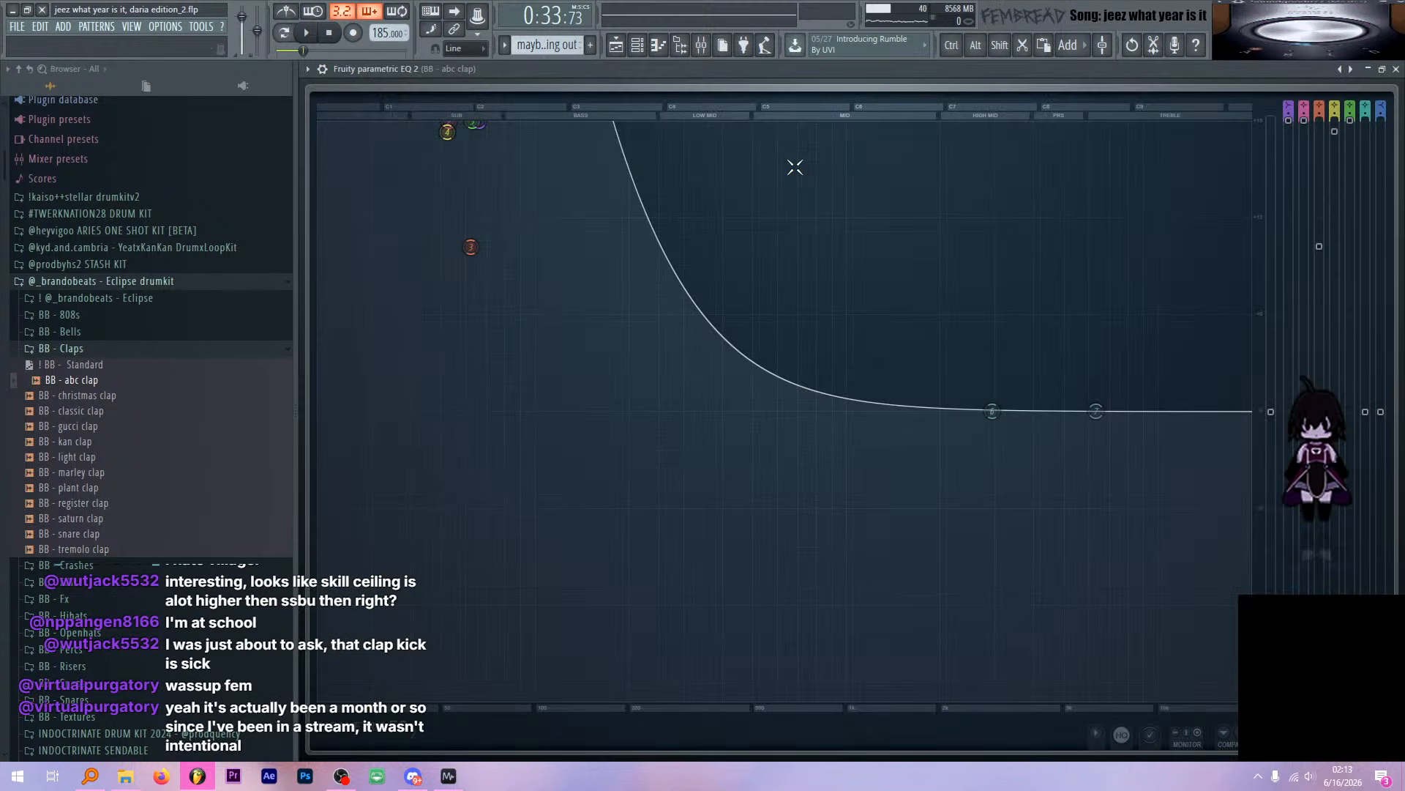
Close the slot 2 EQ window, enable SerumFX in slot 3 on the clap track, and check its Chorus HPF setting
{"action": "left_click", "coordinate": [1382, 68]}
{"action": "left_click", "coordinate": [808, 168]}
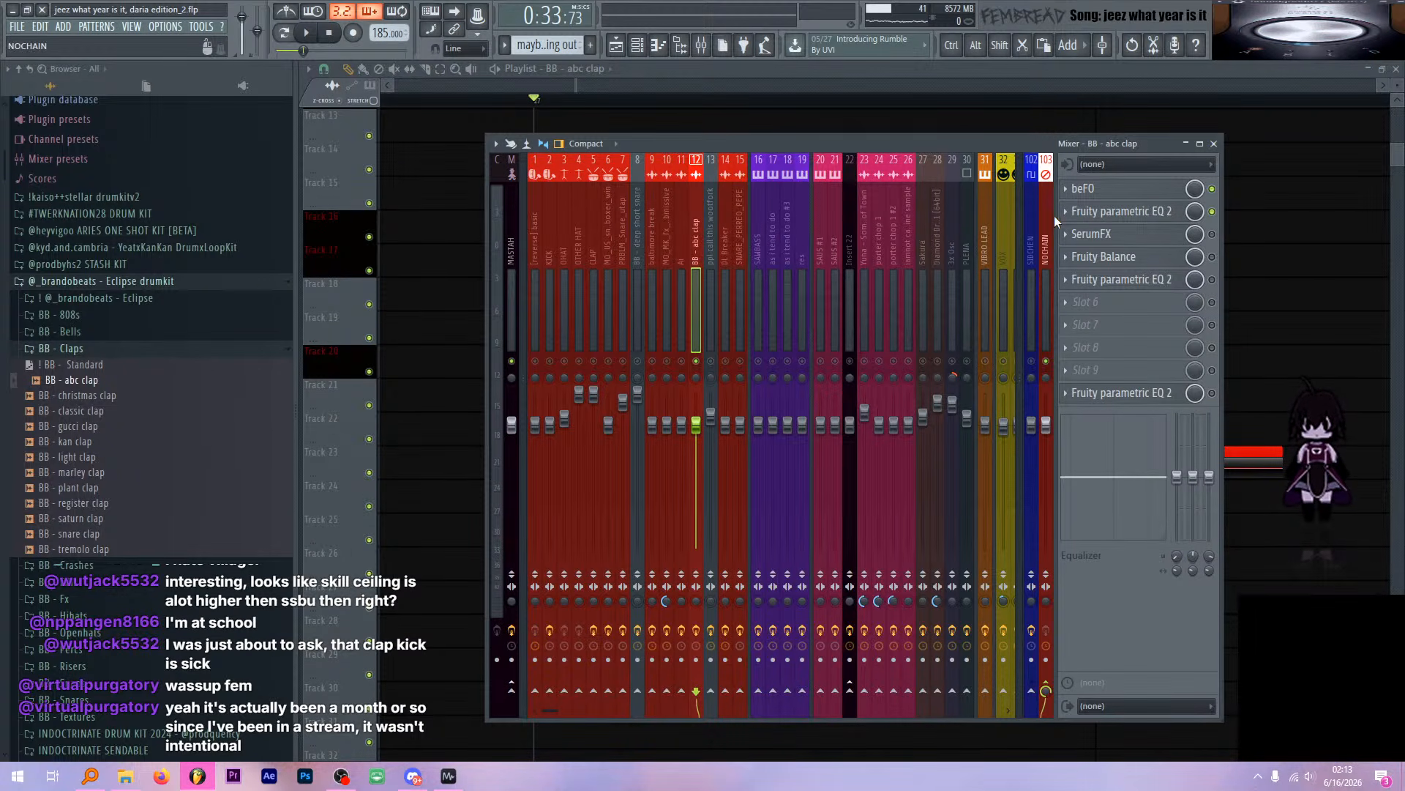
{"action": "left_click", "coordinate": [1158, 242]}
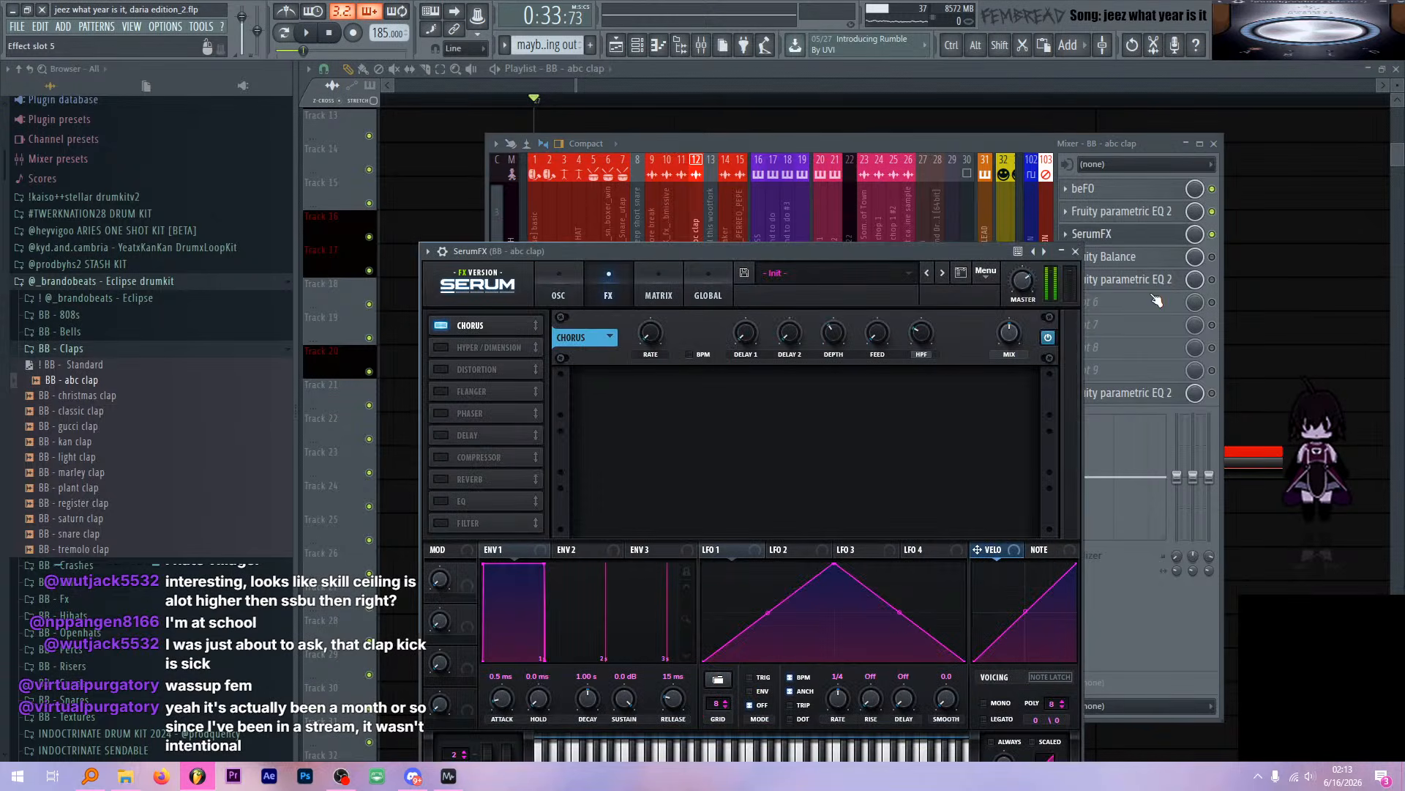
{"action": "left_click_drag", "start_coordinate": [757, 256], "coordinate": [772, 215]}
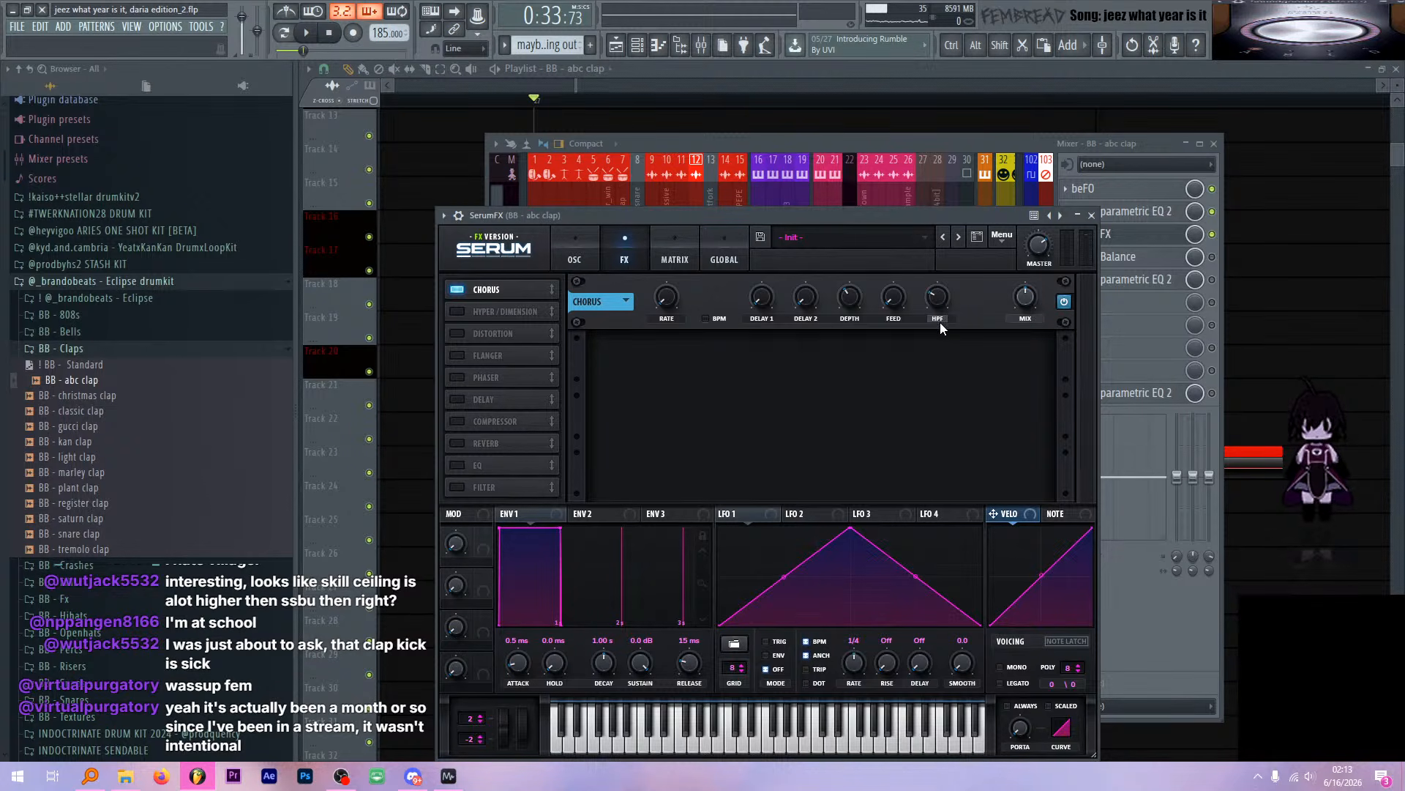
{"action": "mouse_move", "coordinate": [937, 303]}
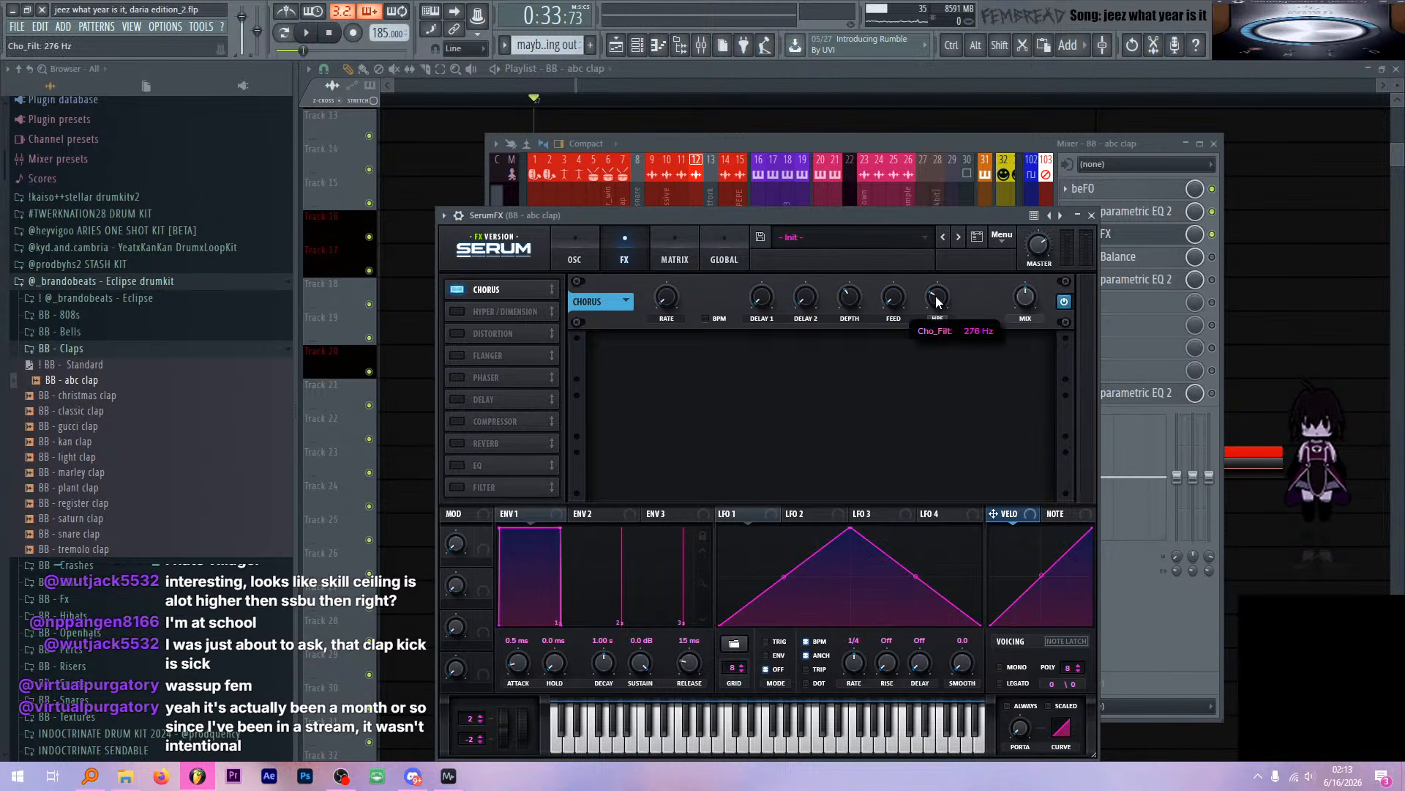
{"action": "left_click_drag", "start_coordinate": [869, 218], "coordinate": [859, 213]}
{"action": "key", "text": "ctrl+z"}
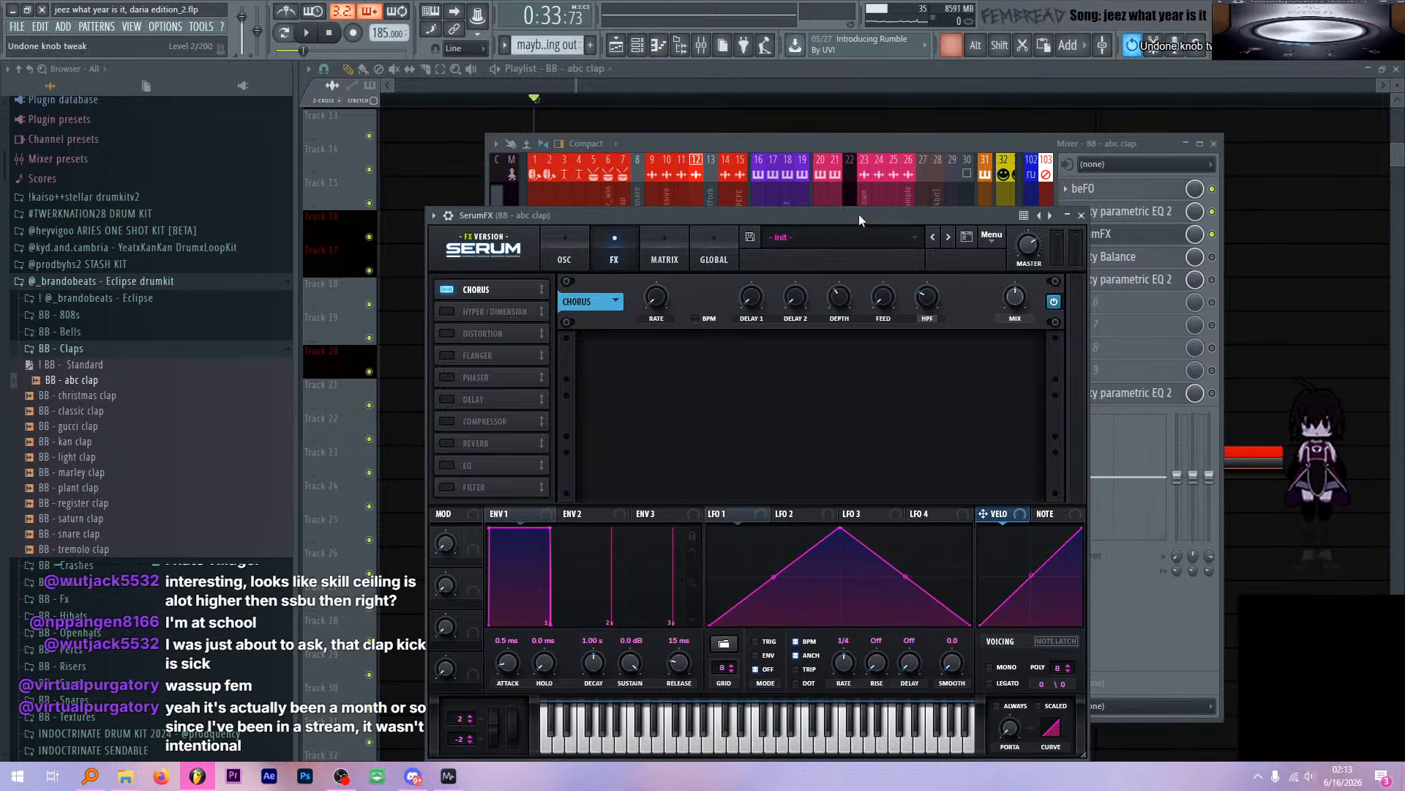
{"action": "left_click", "coordinate": [1091, 215]}
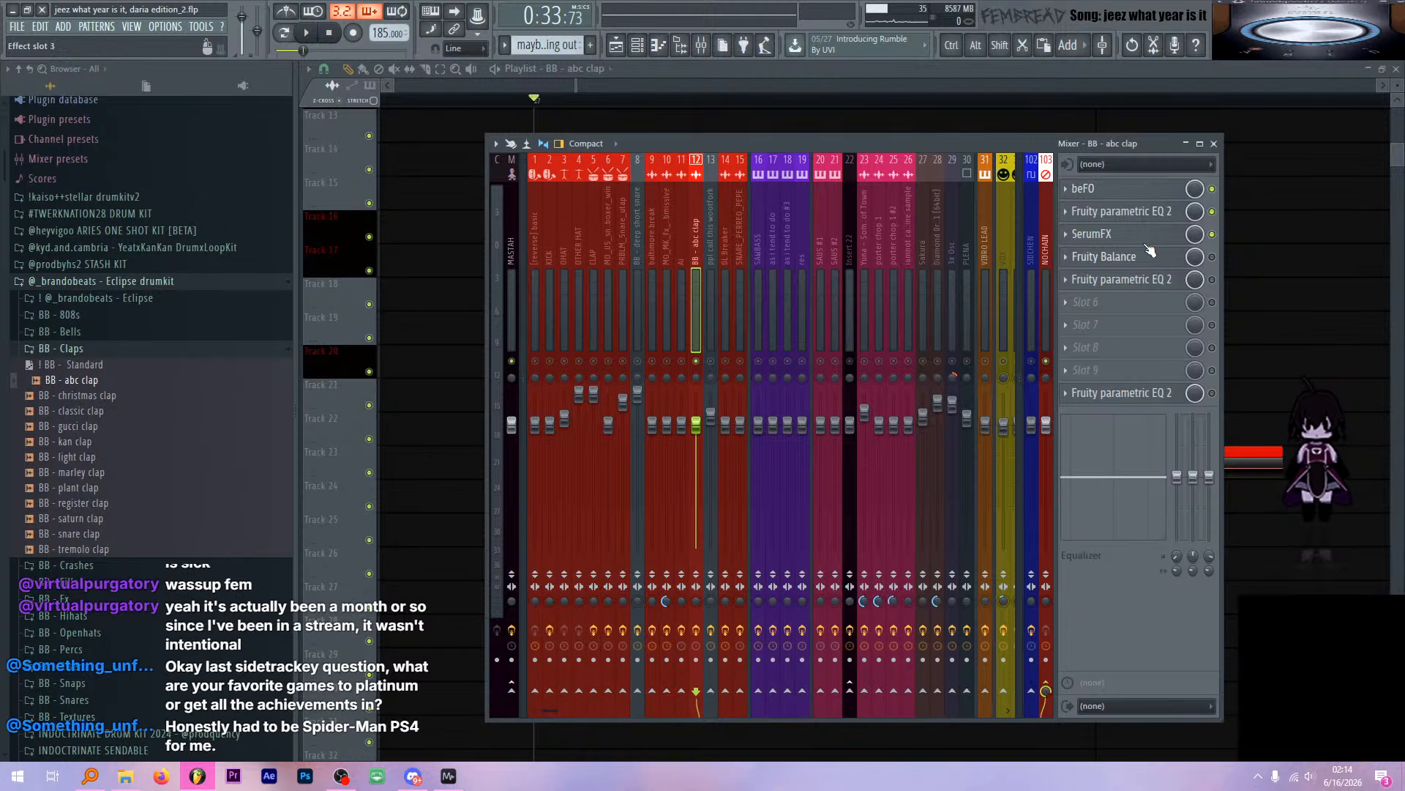
Review the SerumFX chorus again, play the claps from bar 27 through it, and glance at Fruity Balance in slot 4
{"action": "left_click", "coordinate": [1118, 226]}
{"action": "left_click_drag", "start_coordinate": [981, 214], "coordinate": [976, 164]}
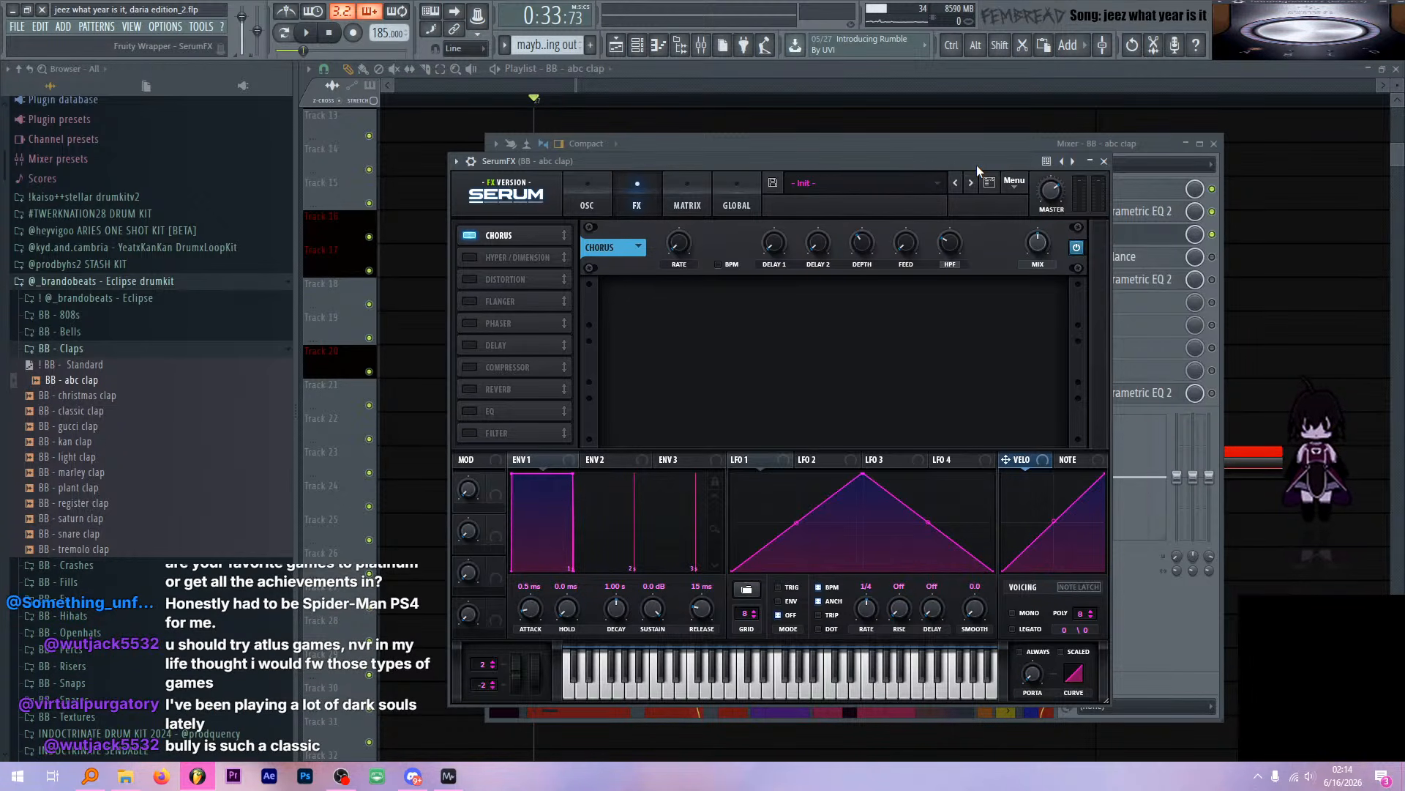
{"action": "left_click", "coordinate": [1104, 161]}
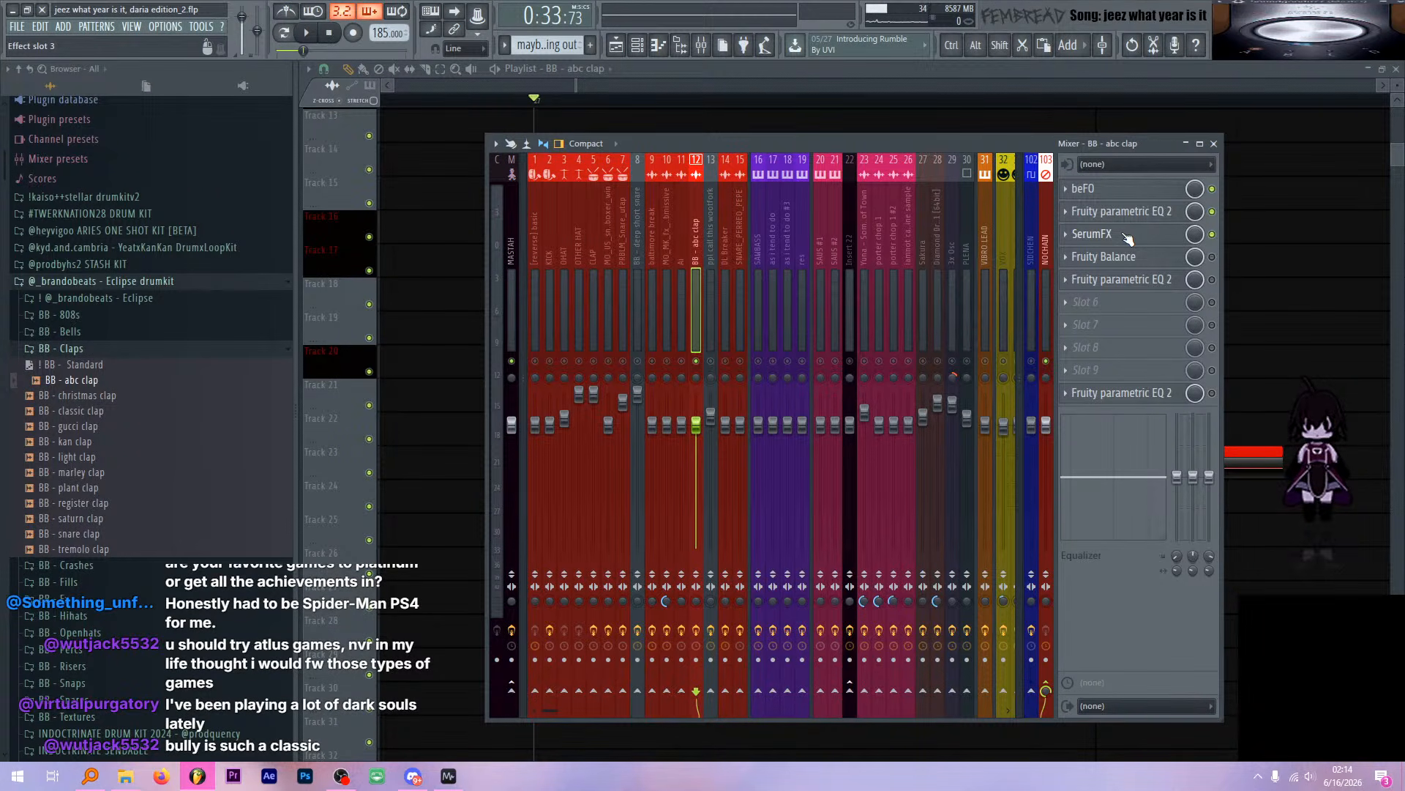
{"action": "key", "text": "space"}
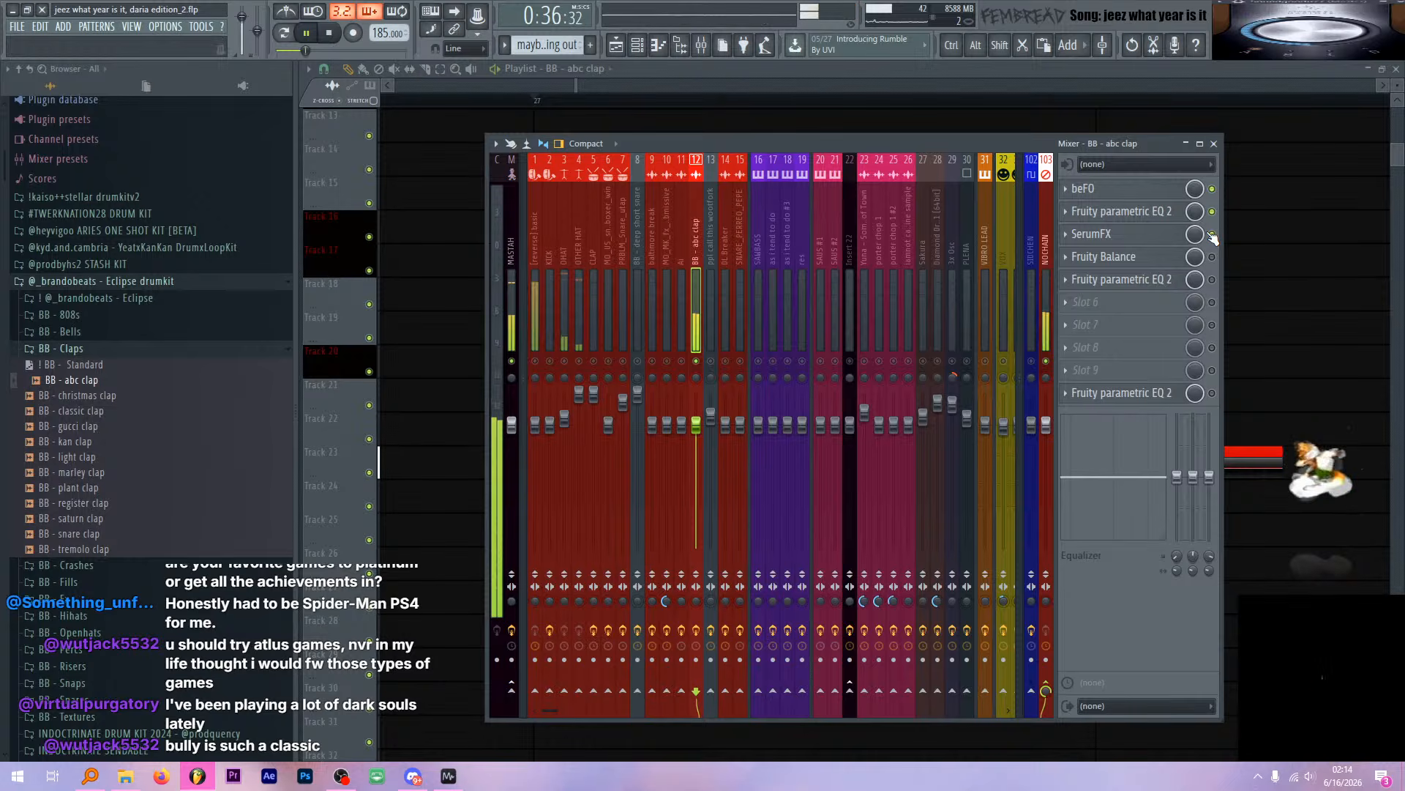
{"action": "key", "text": "space"}
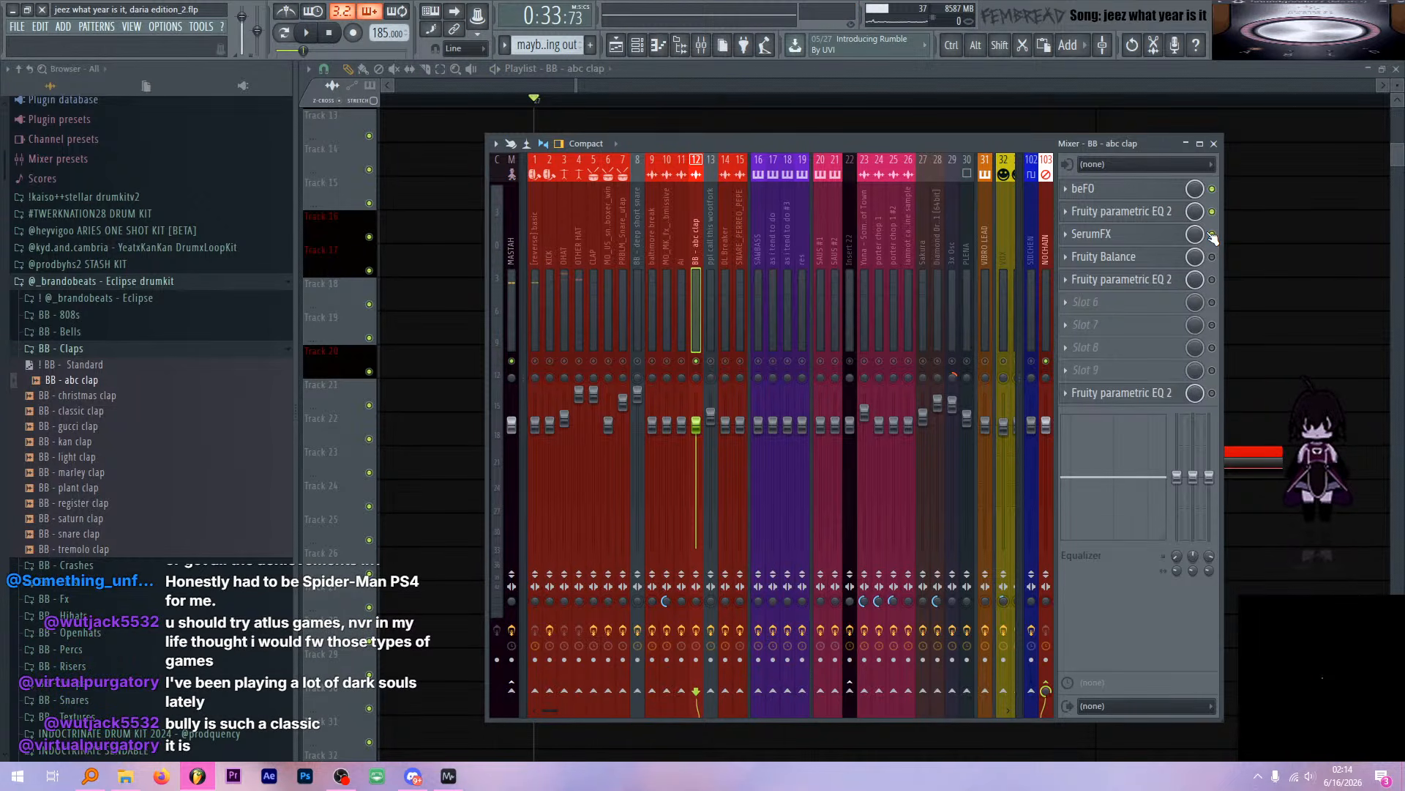
{"action": "left_click", "coordinate": [1163, 233]}
{"action": "left_click", "coordinate": [1164, 233]}
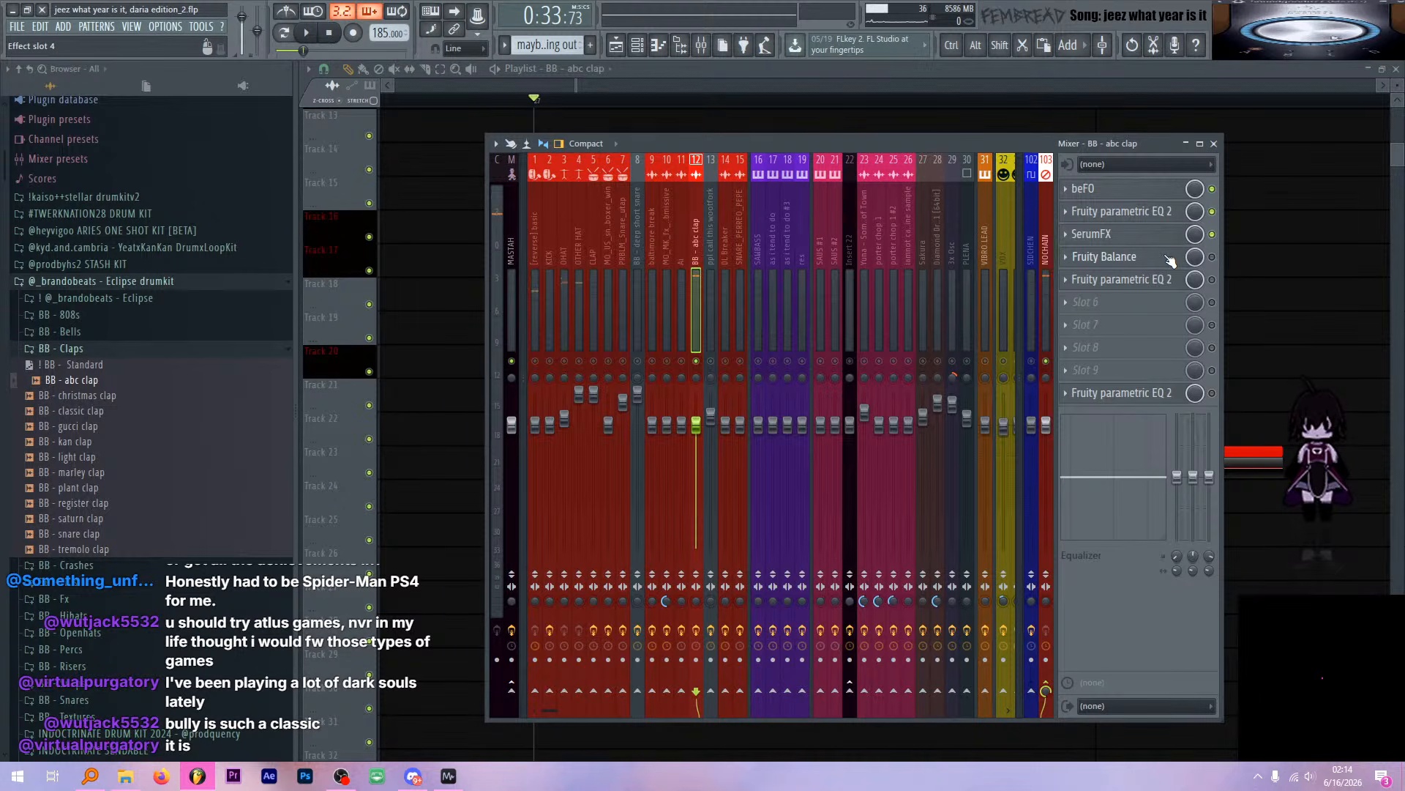
{"action": "left_click", "coordinate": [1170, 260]}
{"action": "left_click", "coordinate": [1169, 260]}
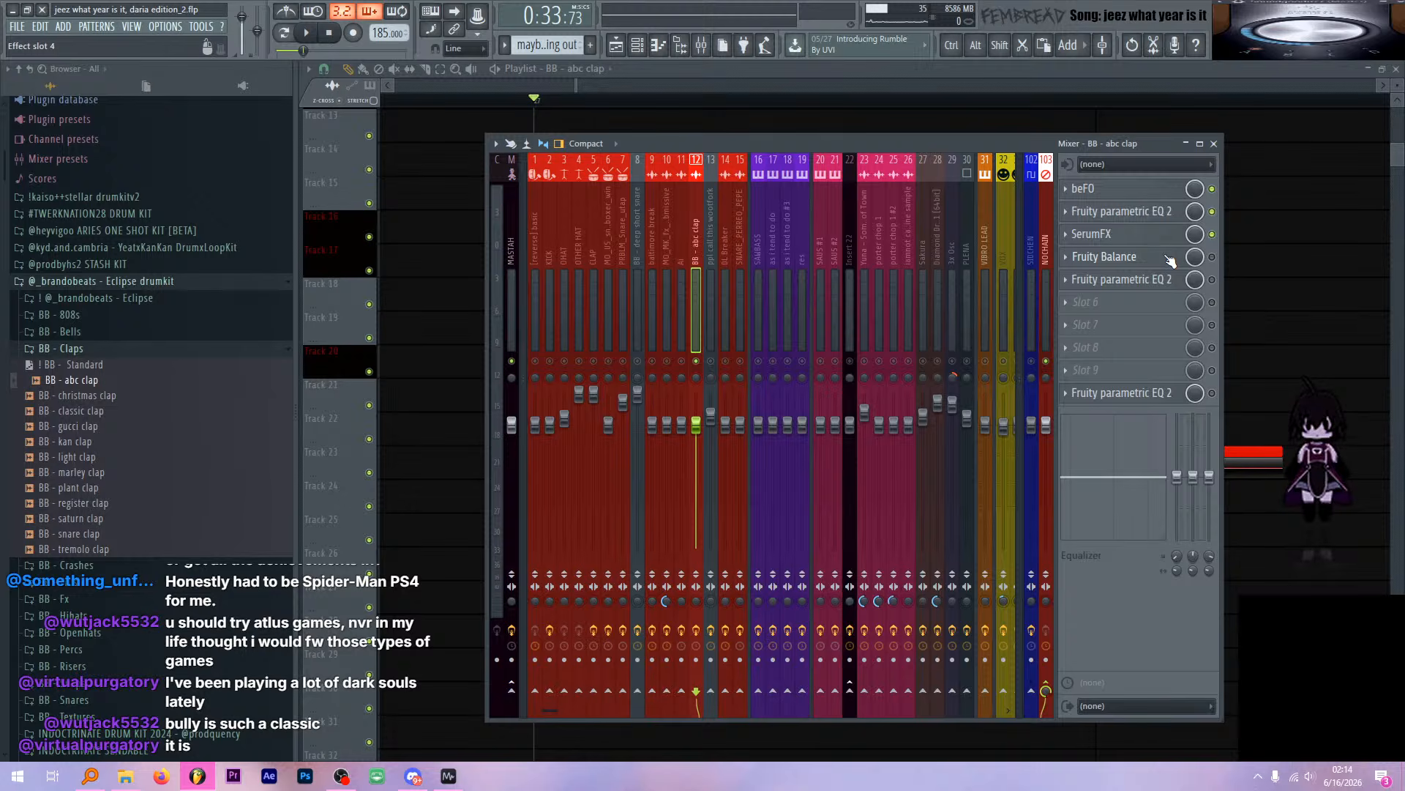
Try a different stereo separation on the BB - abc clap track while playing the claps, and reset the knob
{"action": "key", "text": "space"}
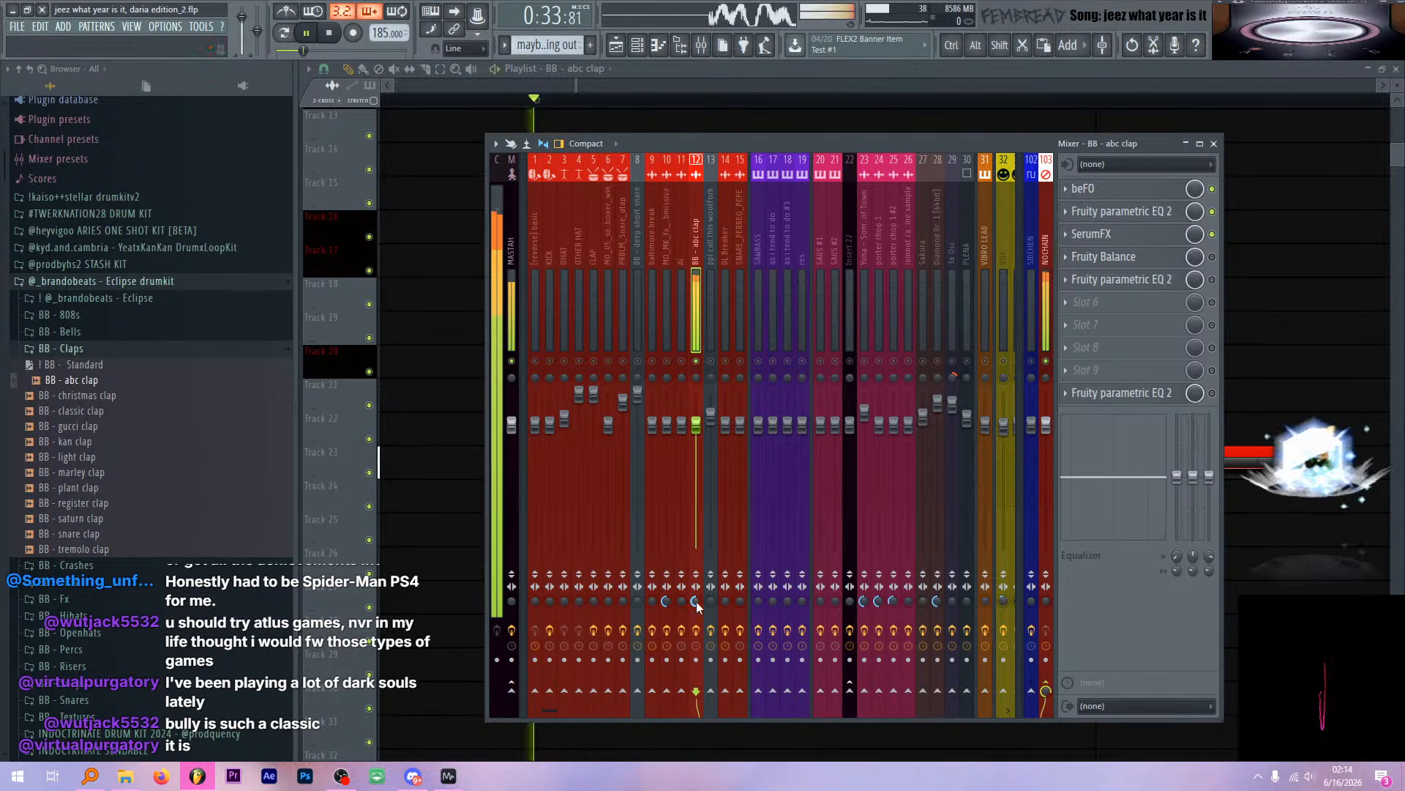
{"action": "key", "text": "space"}
{"action": "key", "text": "space"}
{"action": "key", "text": "space"}
{"action": "right_click", "coordinate": [696, 602]}
{"action": "left_click", "coordinate": [736, 547]}
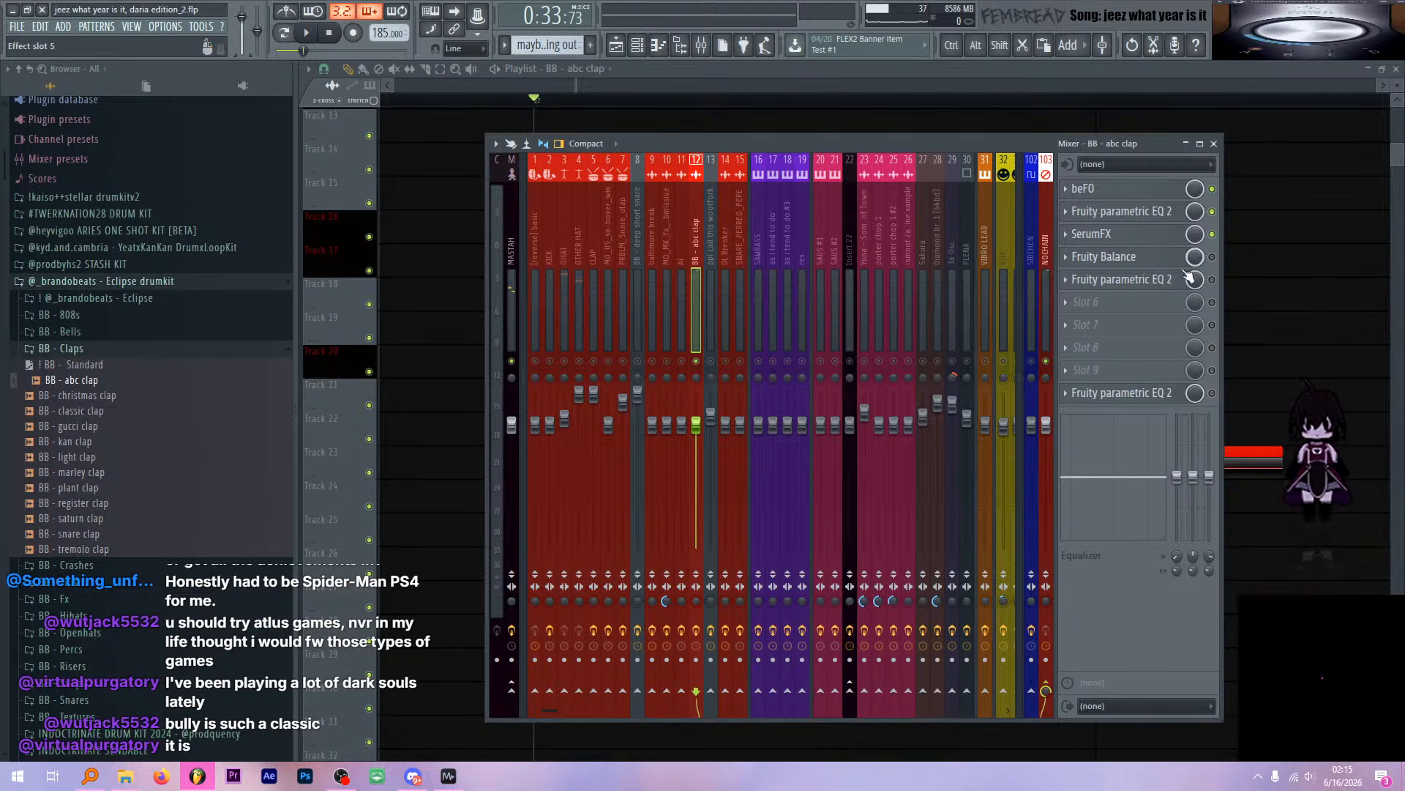
Enable Fruity Balance in slot 4 on the clap track and play the claps while checking the beFO graph
{"action": "left_click", "coordinate": [1142, 255]}
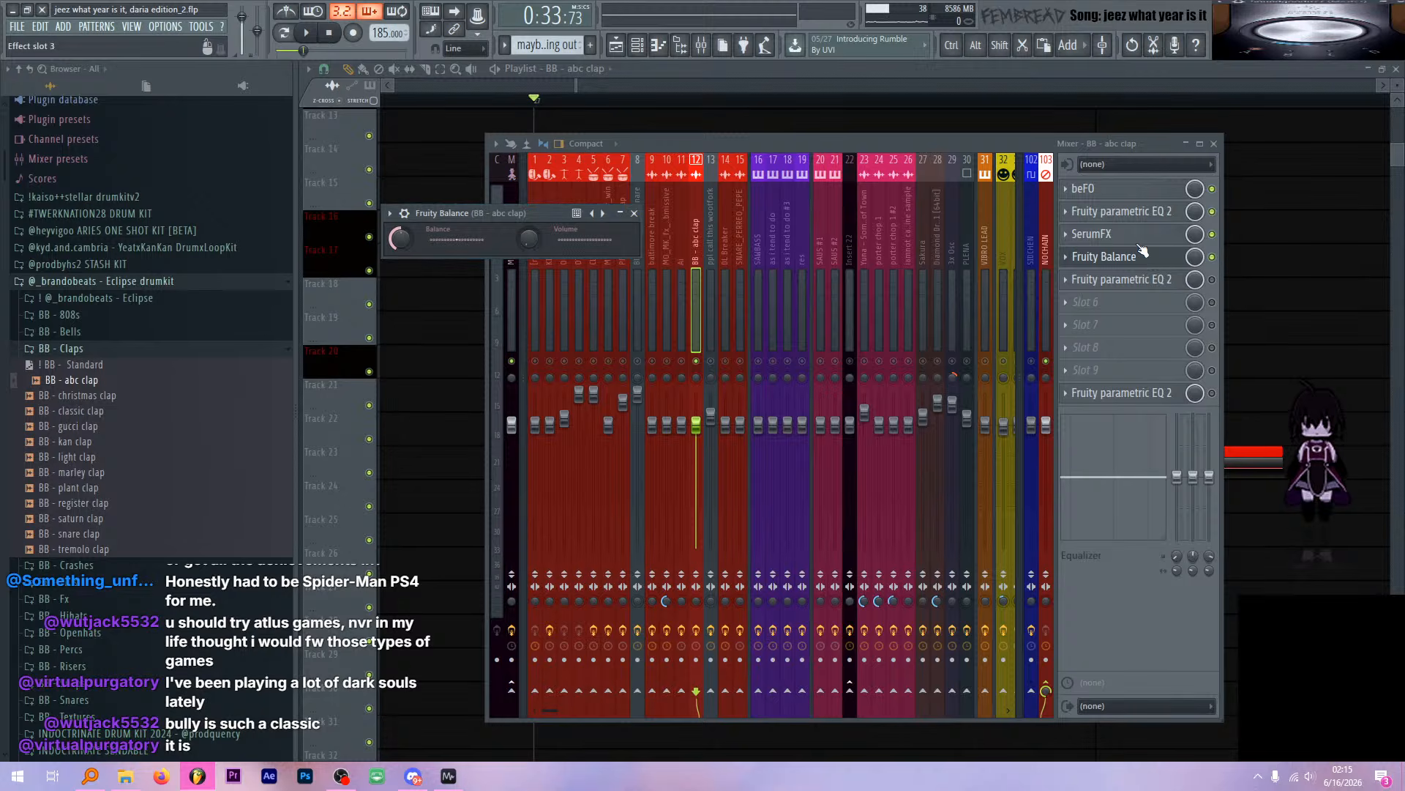
{"action": "key", "text": "space"}
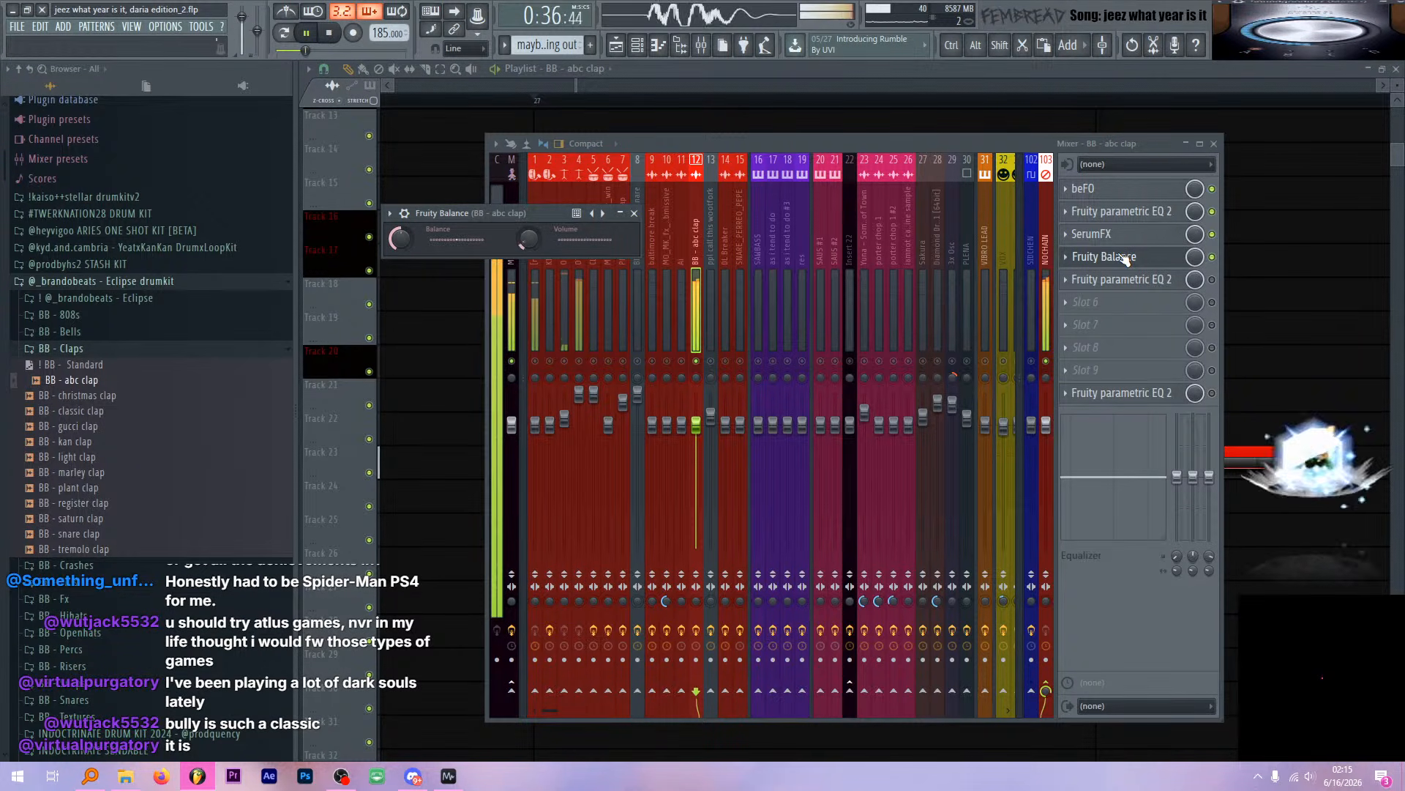
{"action": "left_click", "coordinate": [1085, 188]}
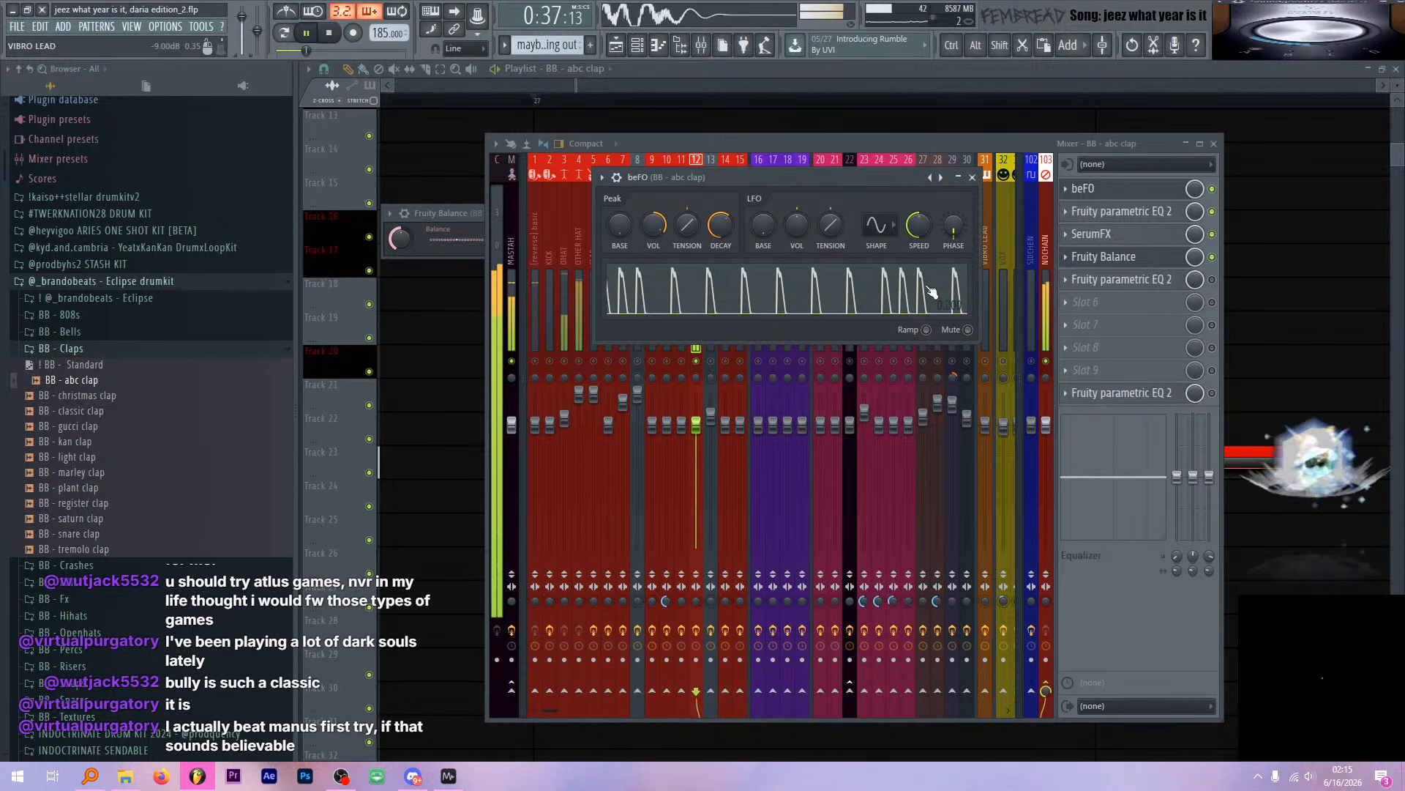
{"action": "key", "text": "space"}
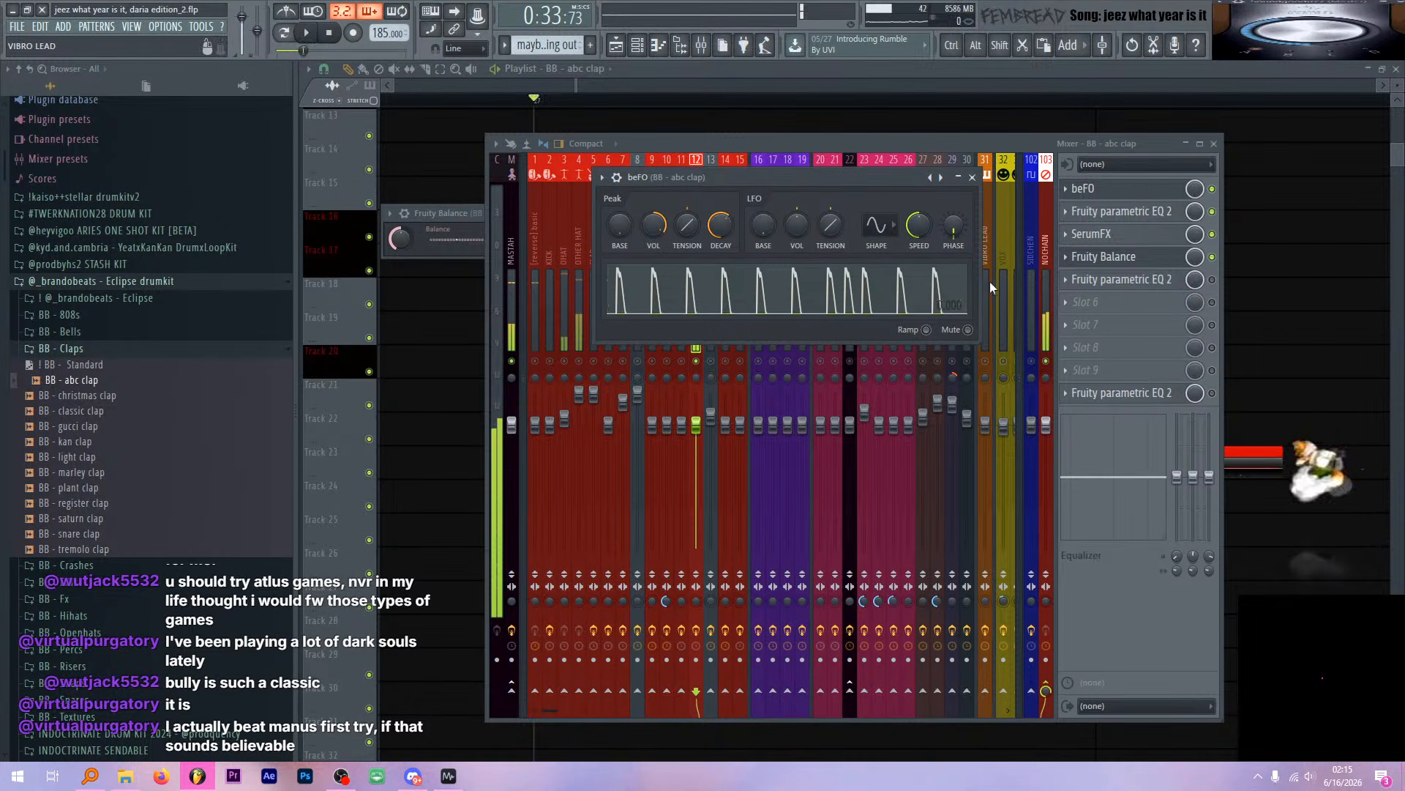
{"action": "left_click", "coordinate": [1142, 196]}
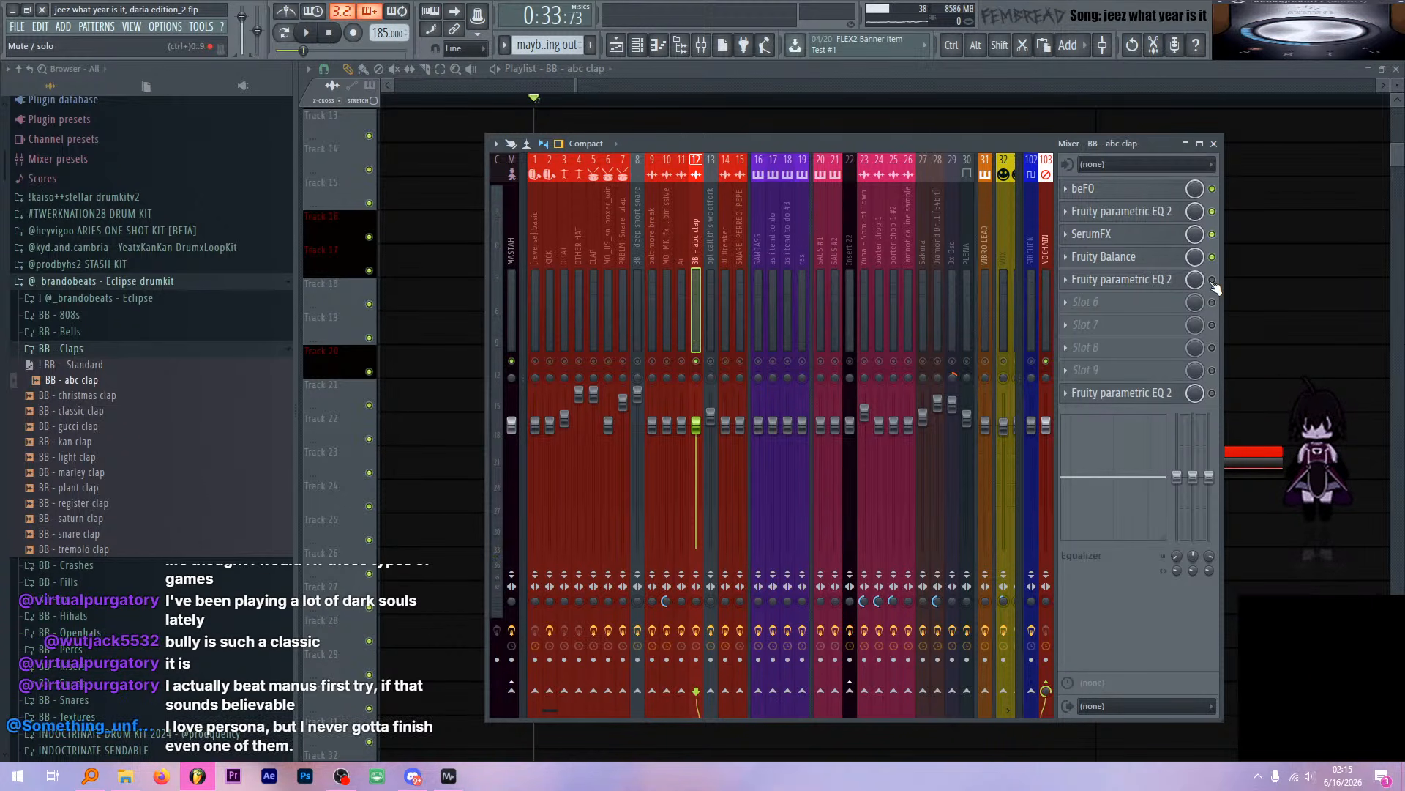
{"action": "left_click", "coordinate": [1164, 199]}
{"action": "left_click", "coordinate": [1164, 201]}
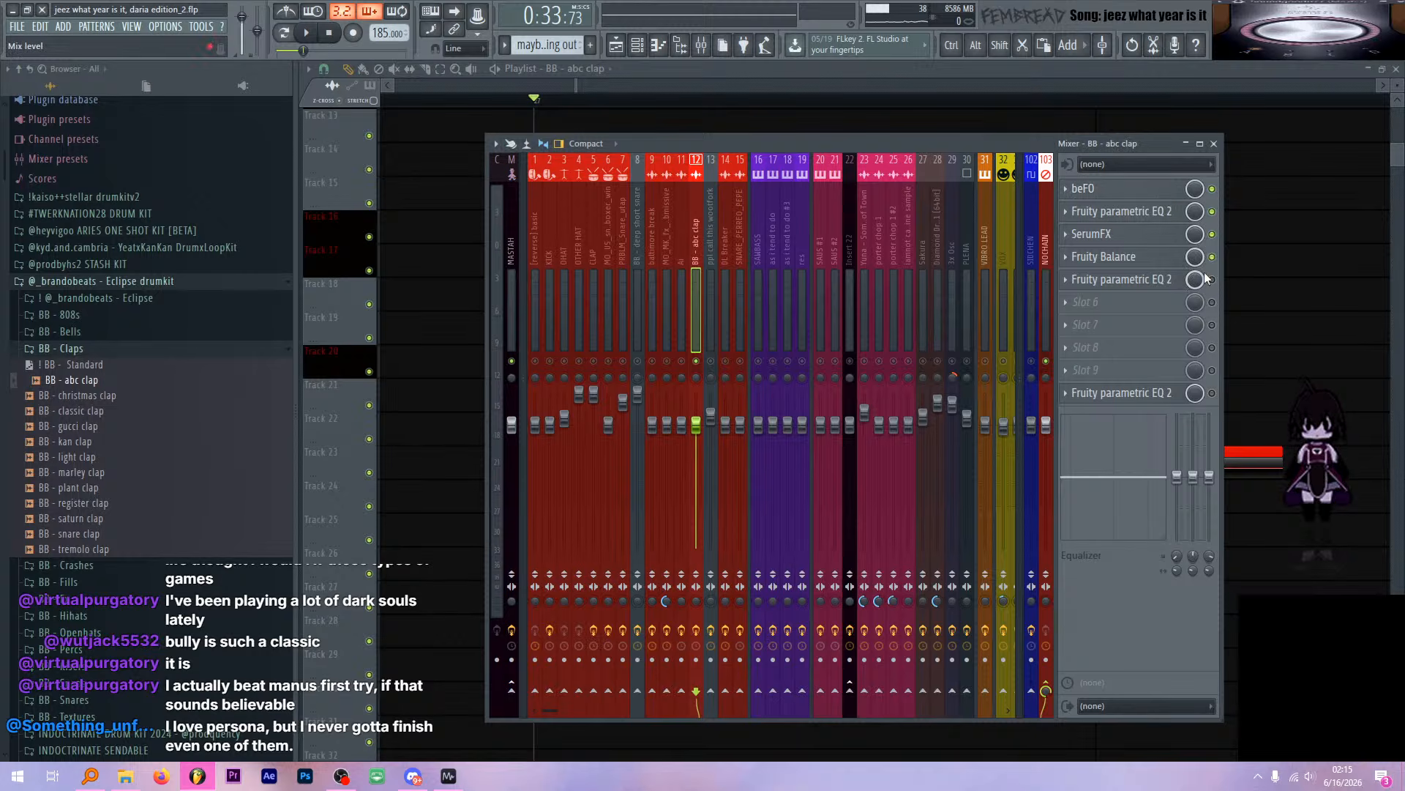
Enable the slot 5 Fruity parametric EQ 2 on the clap track, play the claps through its curve, and close its window
{"action": "left_click", "coordinate": [1167, 281]}
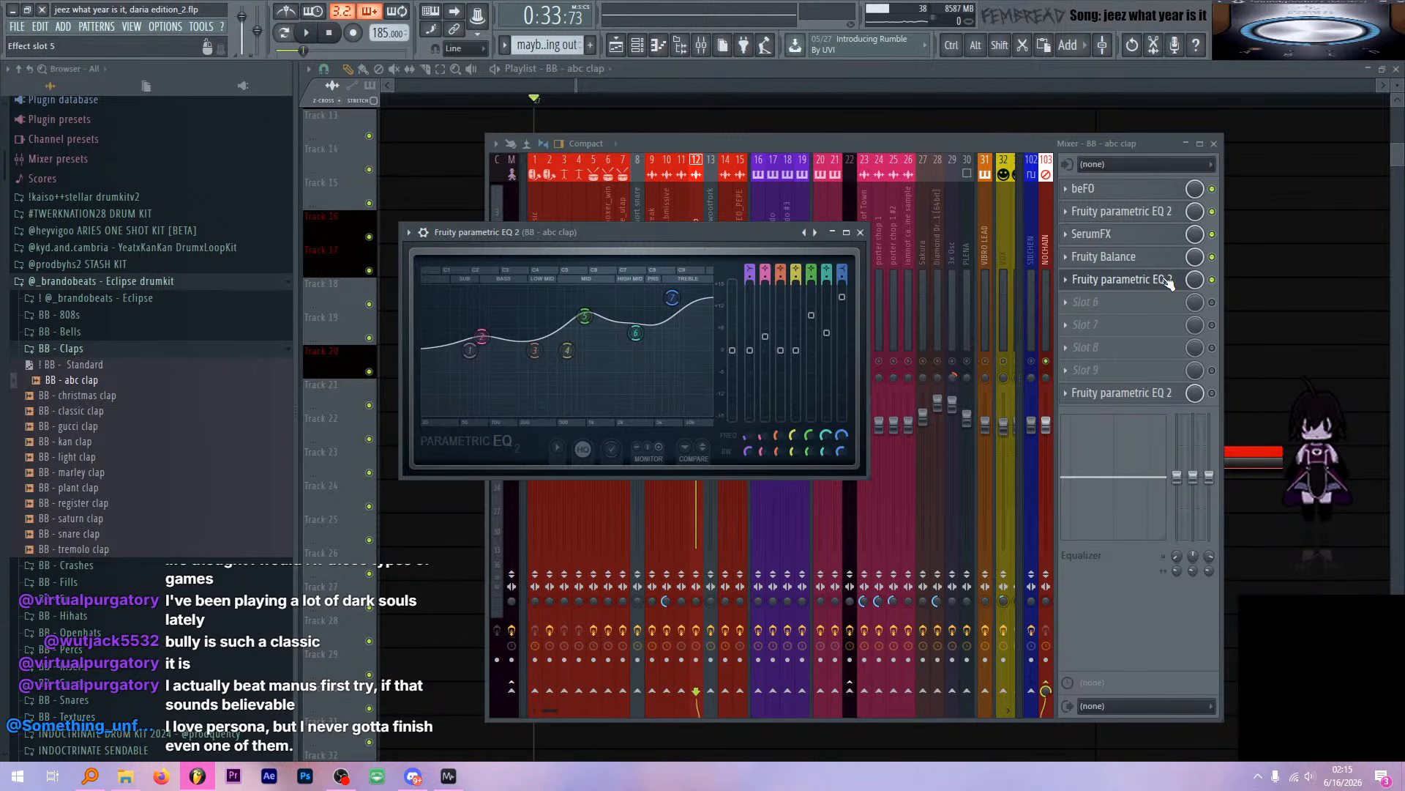
{"action": "key", "text": "space"}
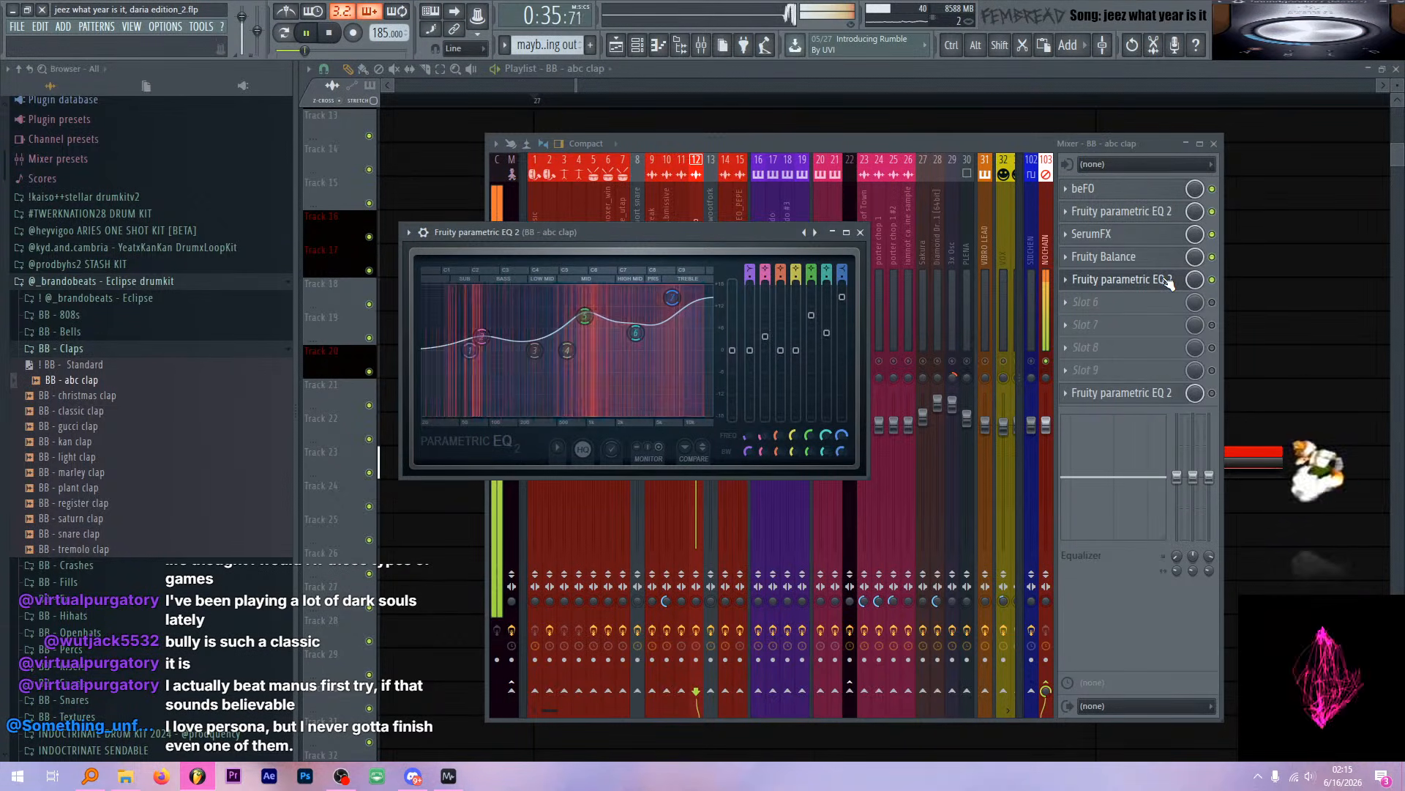
{"action": "key", "text": "space"}
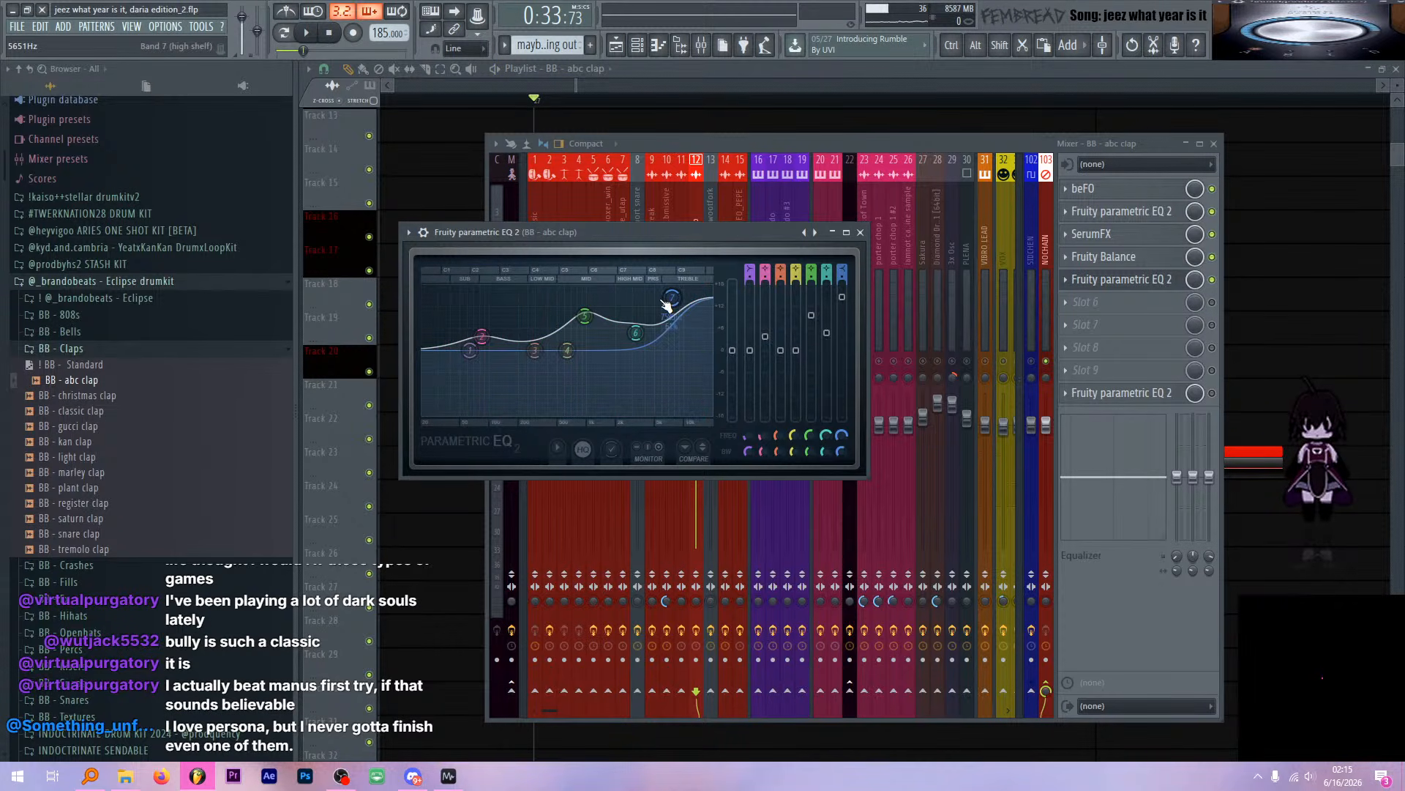
{"action": "left_click", "coordinate": [861, 232]}
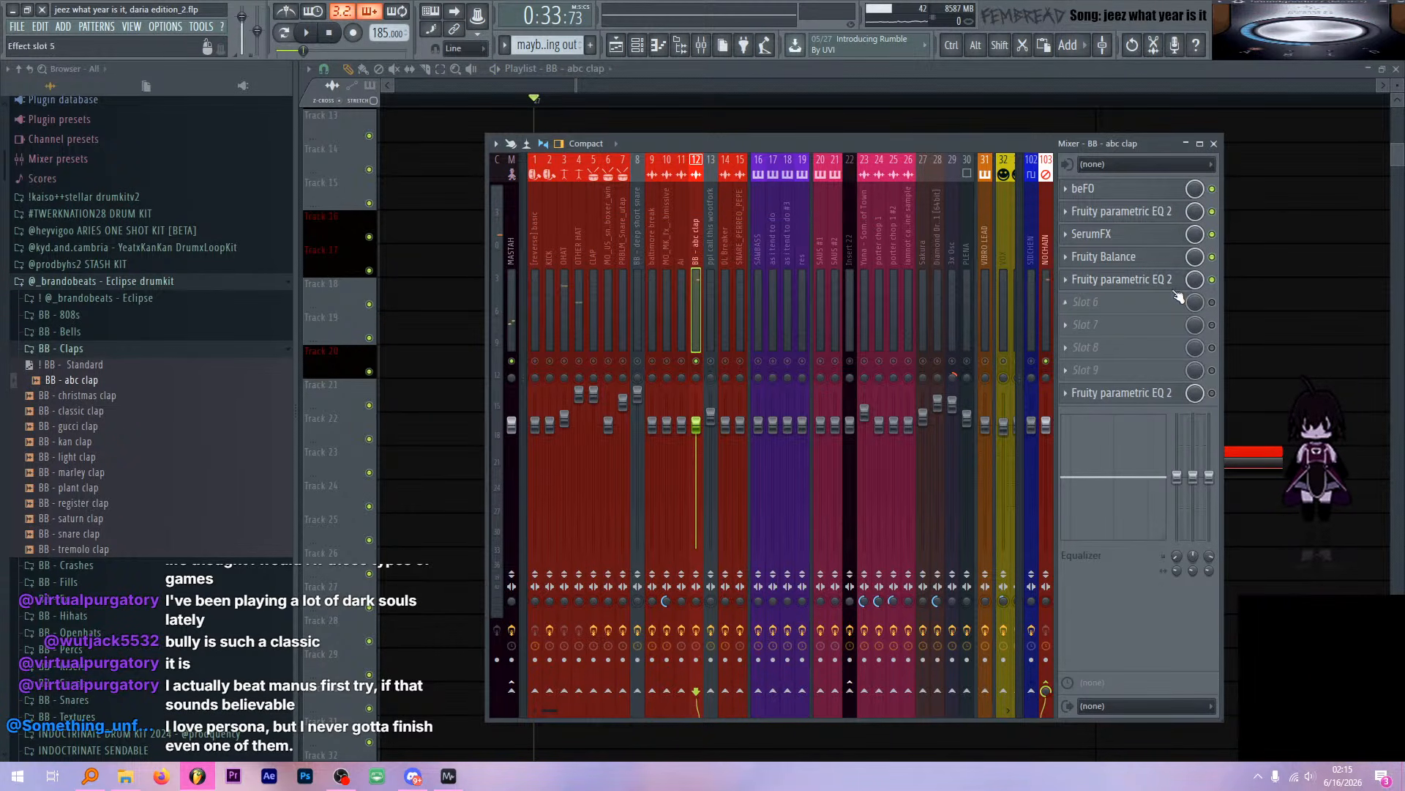
Turn on every clap effect slot except slot 10, unsolo the mixer track, and play the claps through the chain
{"action": "left_click", "coordinate": [1212, 394]}
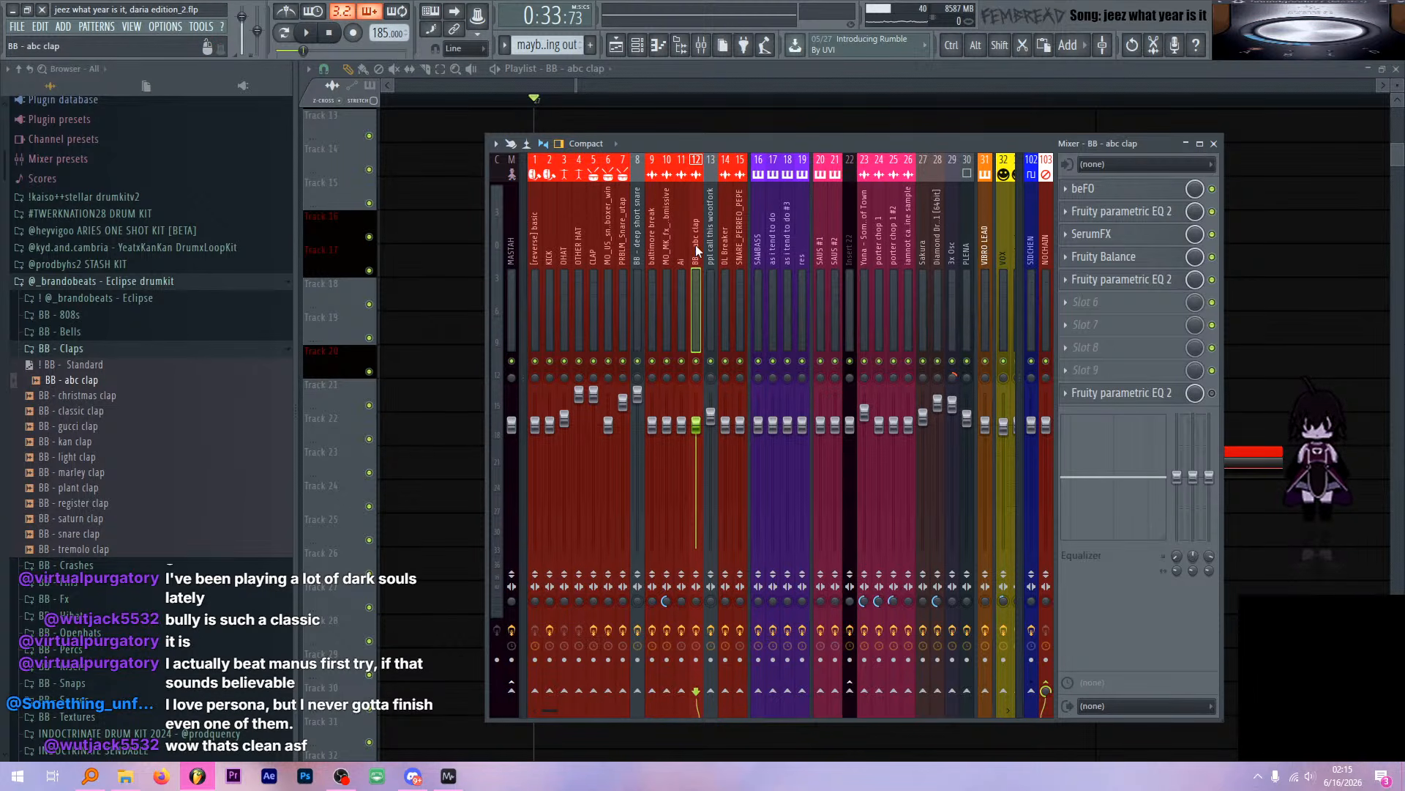
{"action": "key", "text": "space"}
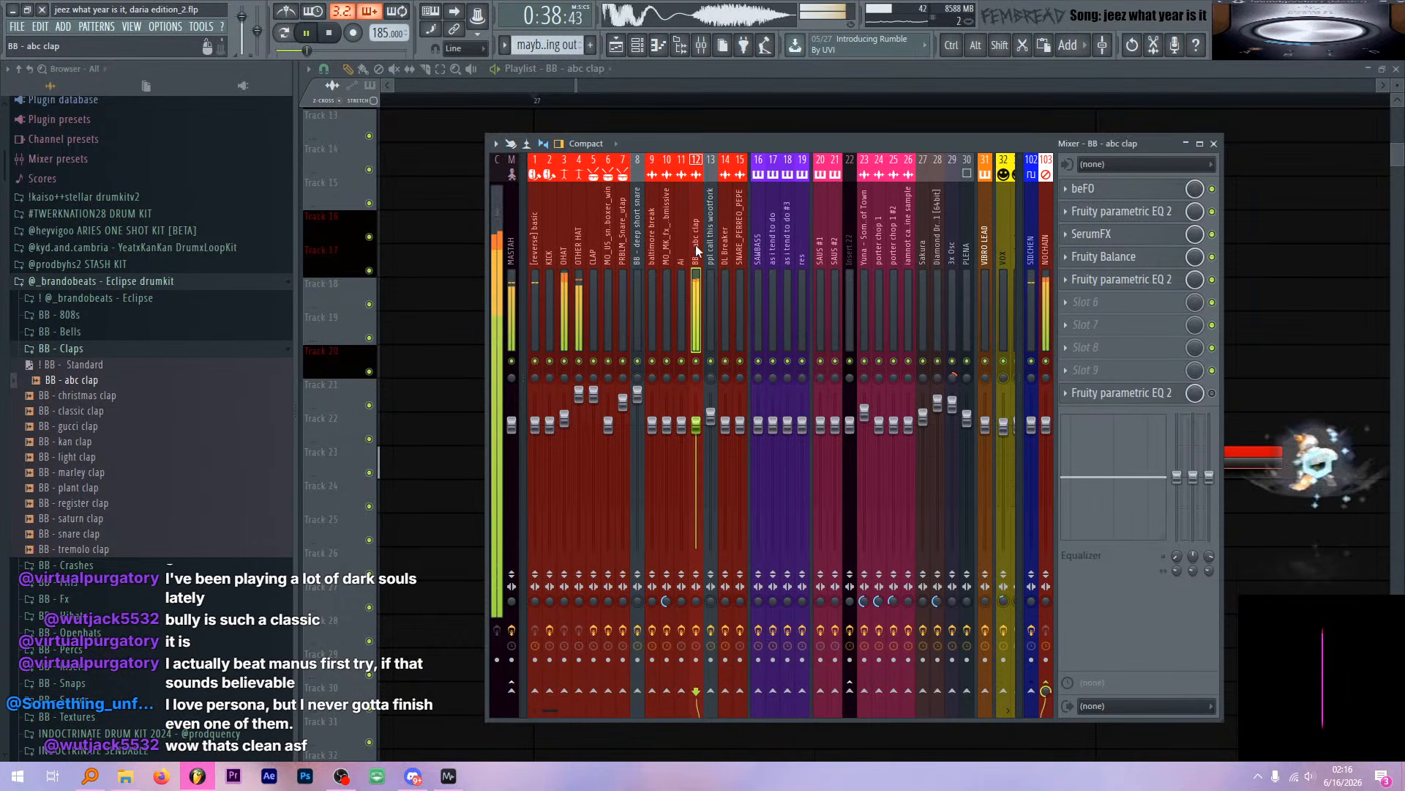
{"action": "key", "text": "space"}
Close the mixer and unmute the bass and synth tracks below the drums in the playlist
{"action": "key", "text": "F9"}
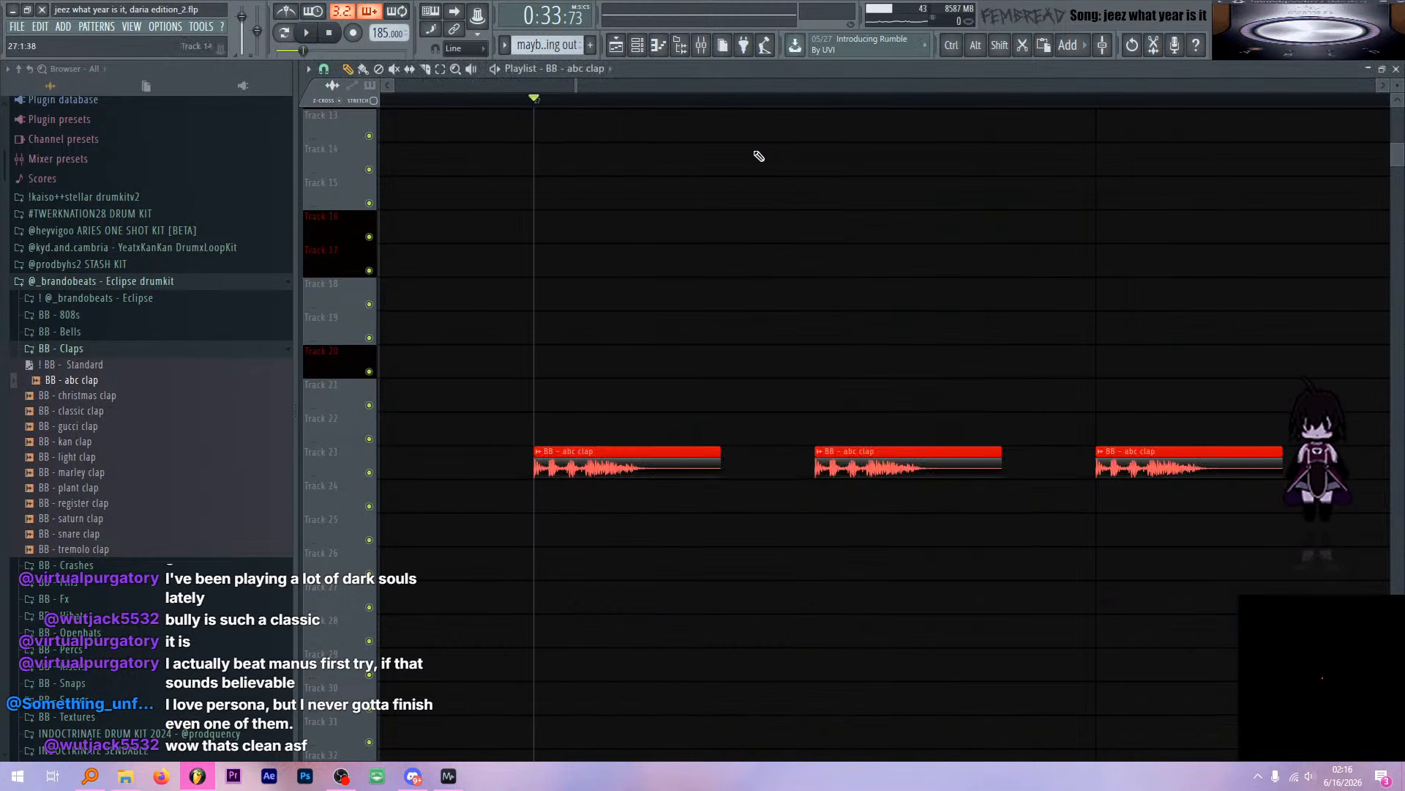
{"action": "scroll", "coordinate": [637, 251], "scroll_direction": "down", "scroll_amount": 4}
{"action": "scroll", "coordinate": [658, 258], "scroll_direction": "up", "scroll_amount": 5}
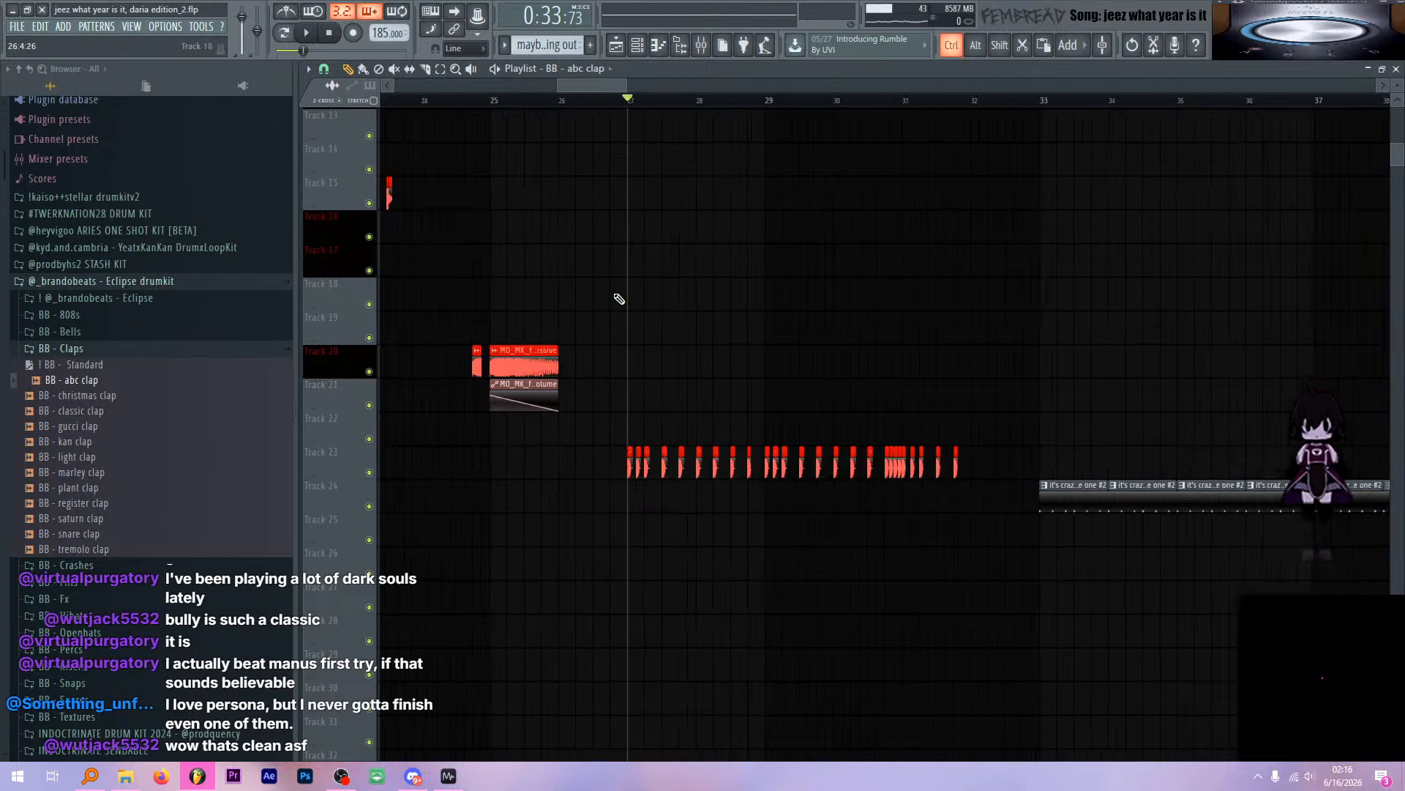
{"action": "scroll", "coordinate": [675, 330], "scroll_direction": "down", "scroll_amount": 4}
{"action": "scroll", "coordinate": [714, 321], "scroll_direction": "down", "scroll_amount": 2}
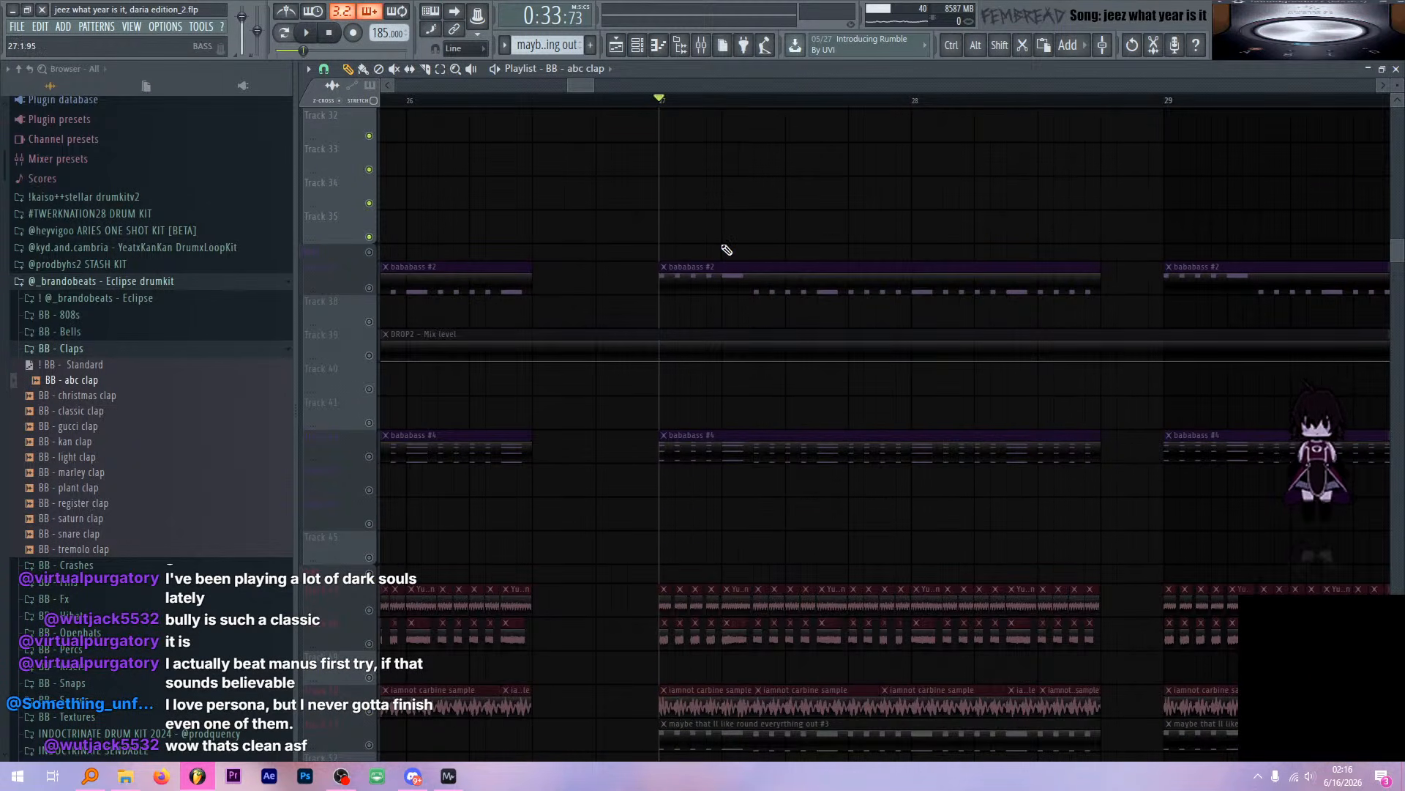
{"action": "scroll", "coordinate": [749, 219], "scroll_direction": "up", "scroll_amount": 5}
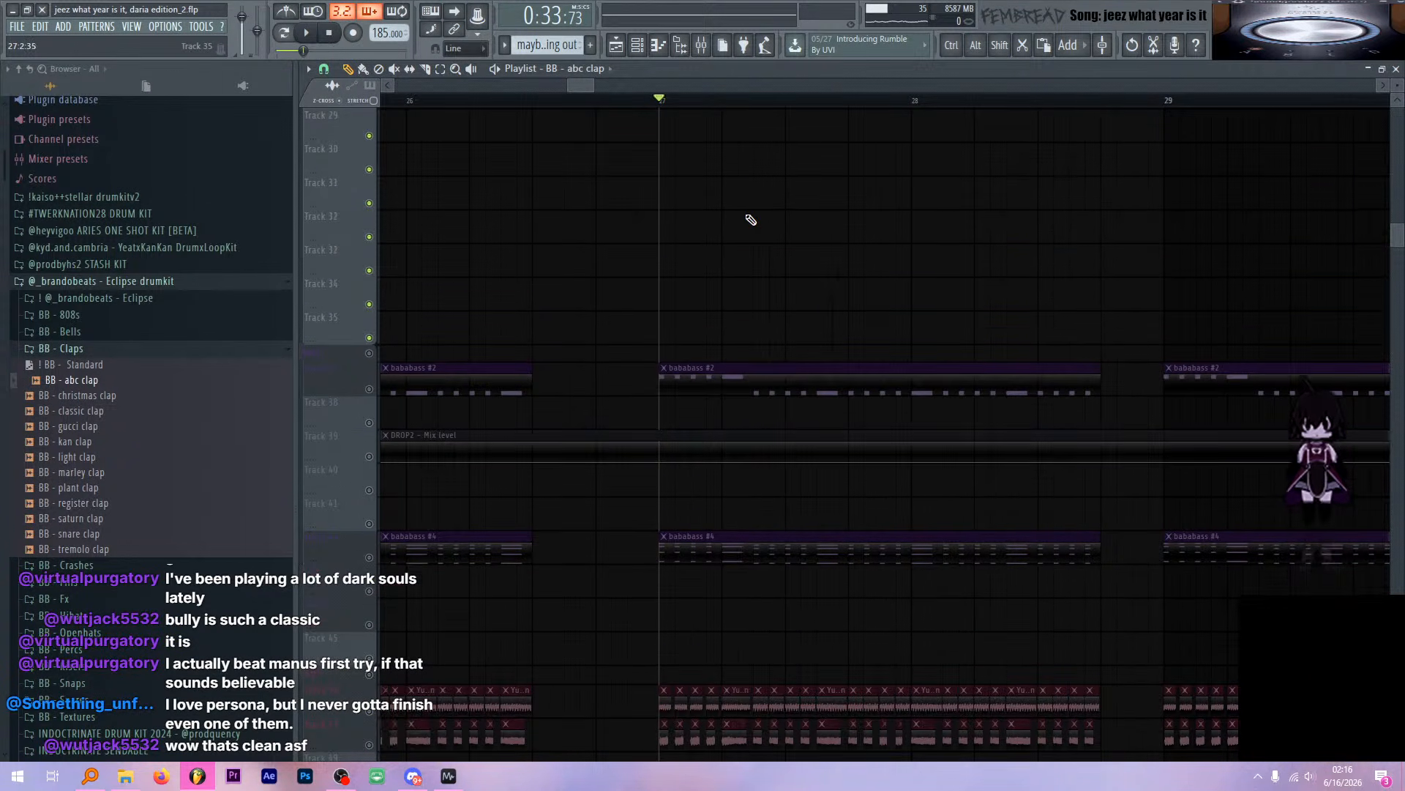
{"action": "scroll", "coordinate": [681, 293], "scroll_direction": "up", "scroll_amount": 2}
{"action": "scroll", "coordinate": [661, 345], "scroll_direction": "down", "scroll_amount": 5}
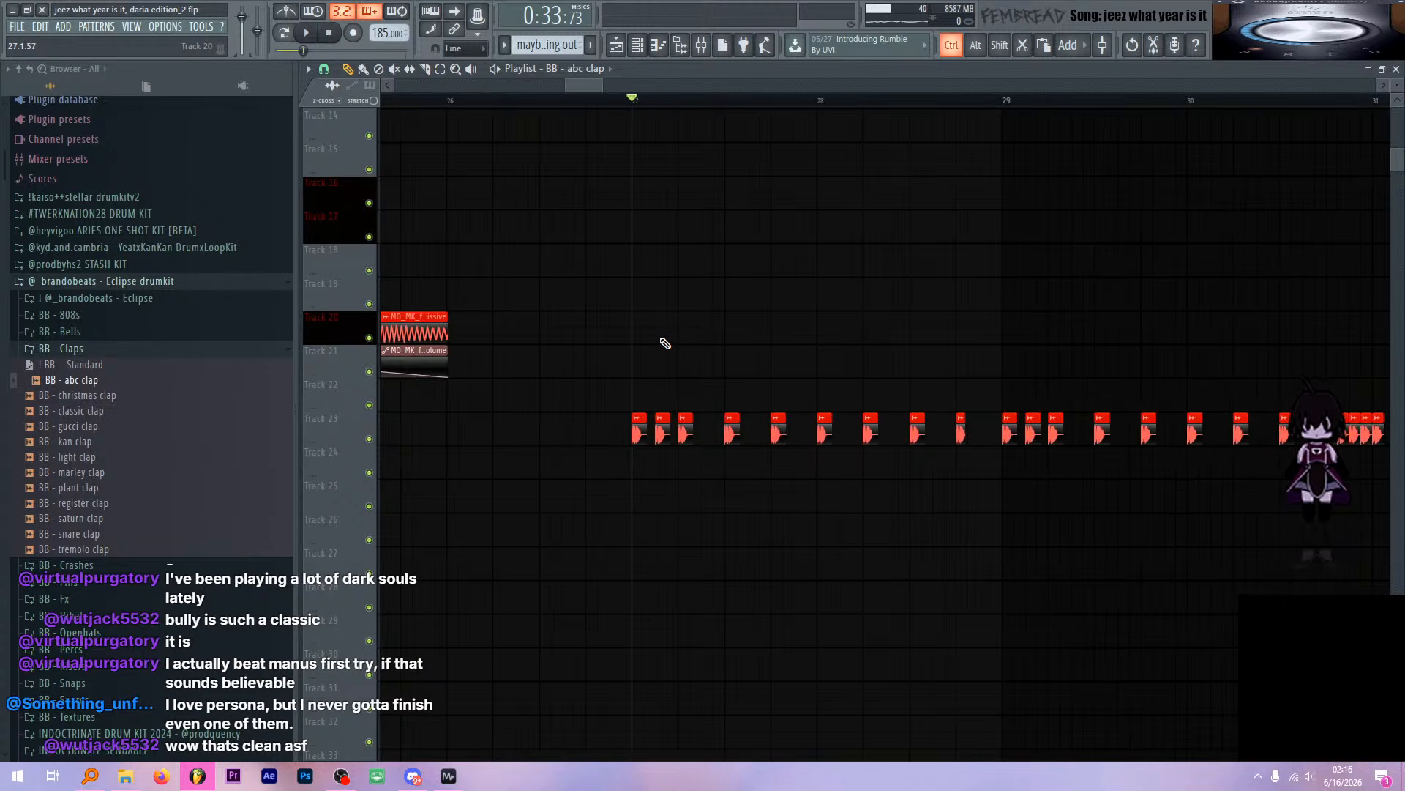
{"action": "scroll", "coordinate": [692, 341], "scroll_direction": "down", "scroll_amount": 3}
{"action": "scroll", "coordinate": [680, 341], "scroll_direction": "down", "scroll_amount": 3}
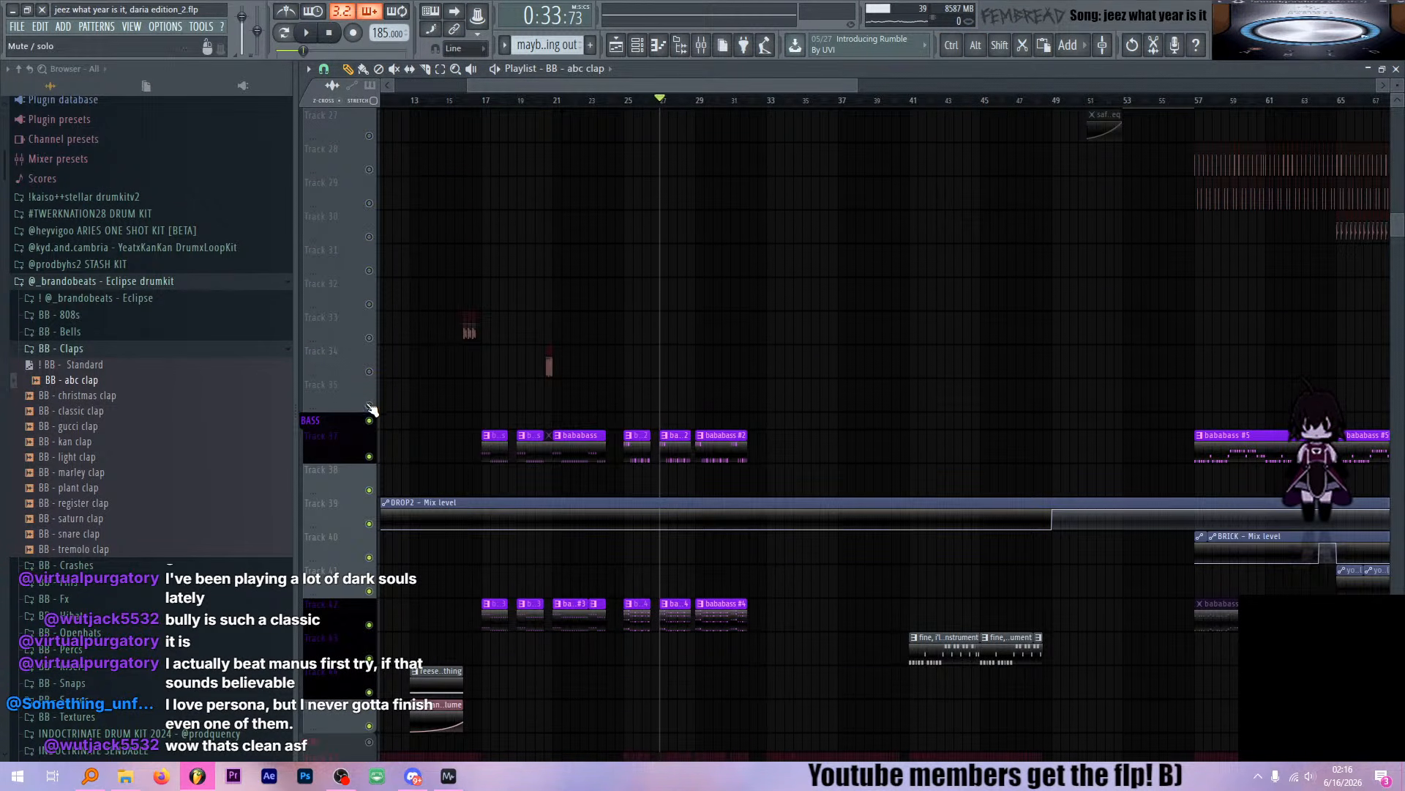
{"action": "scroll", "coordinate": [634, 362], "scroll_direction": "down", "scroll_amount": 1}
{"action": "scroll", "coordinate": [635, 366], "scroll_direction": "up", "scroll_amount": 5}
{"action": "scroll", "coordinate": [635, 368], "scroll_direction": "up", "scroll_amount": 2}
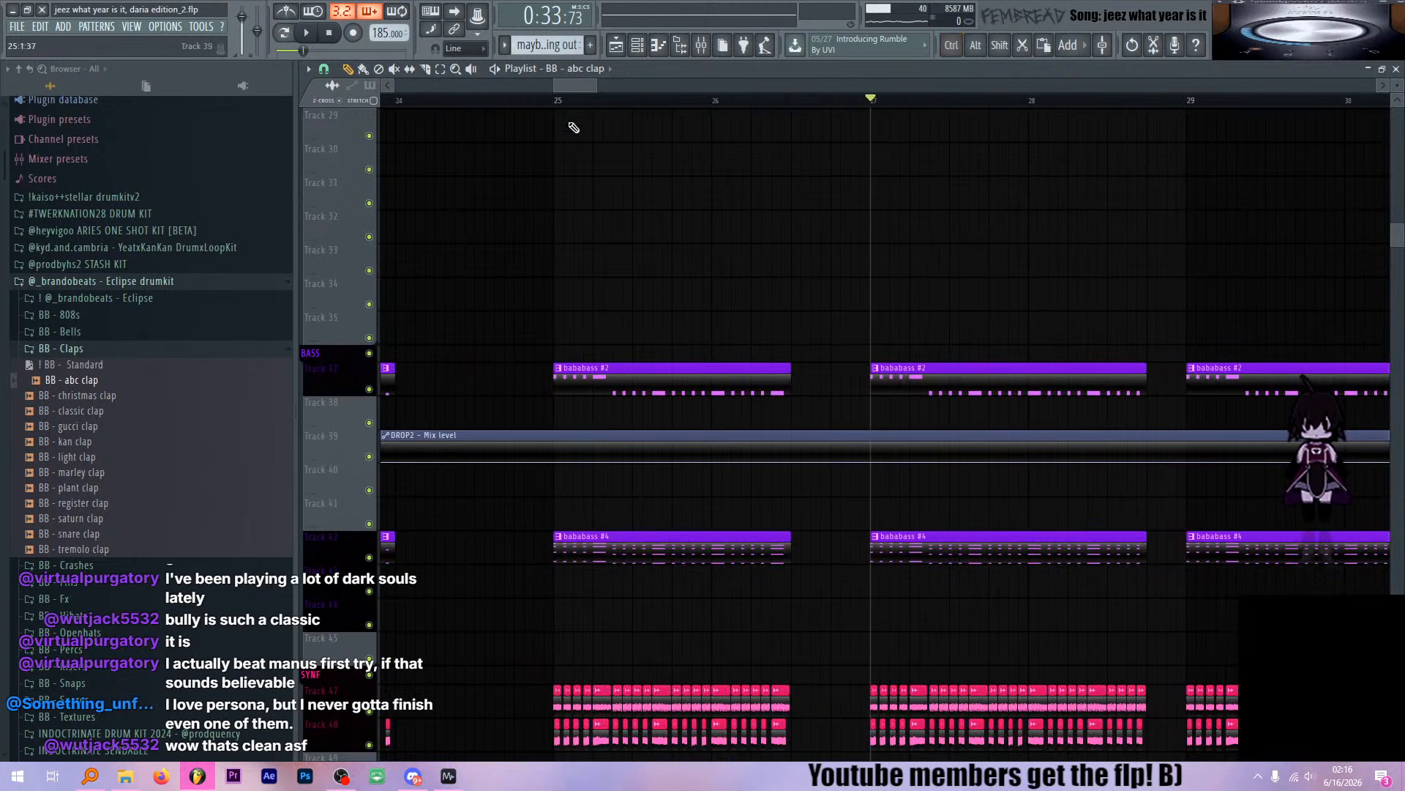
Solo the BASS track group and play it from bar 25
{"action": "left_click", "coordinate": [555, 102]}
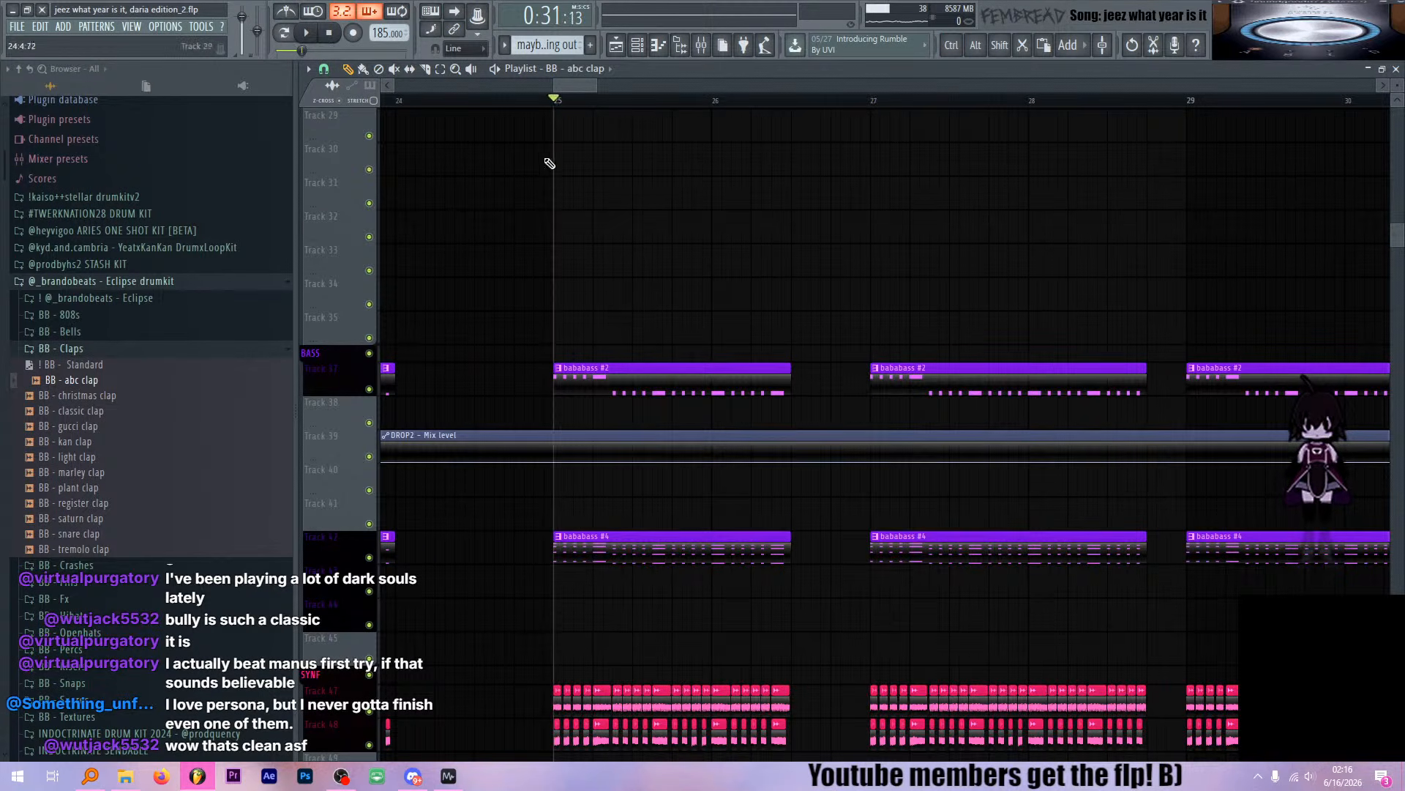
{"action": "left_click", "coordinate": [369, 353], "text": "ctrl"}
{"action": "key", "text": "space"}
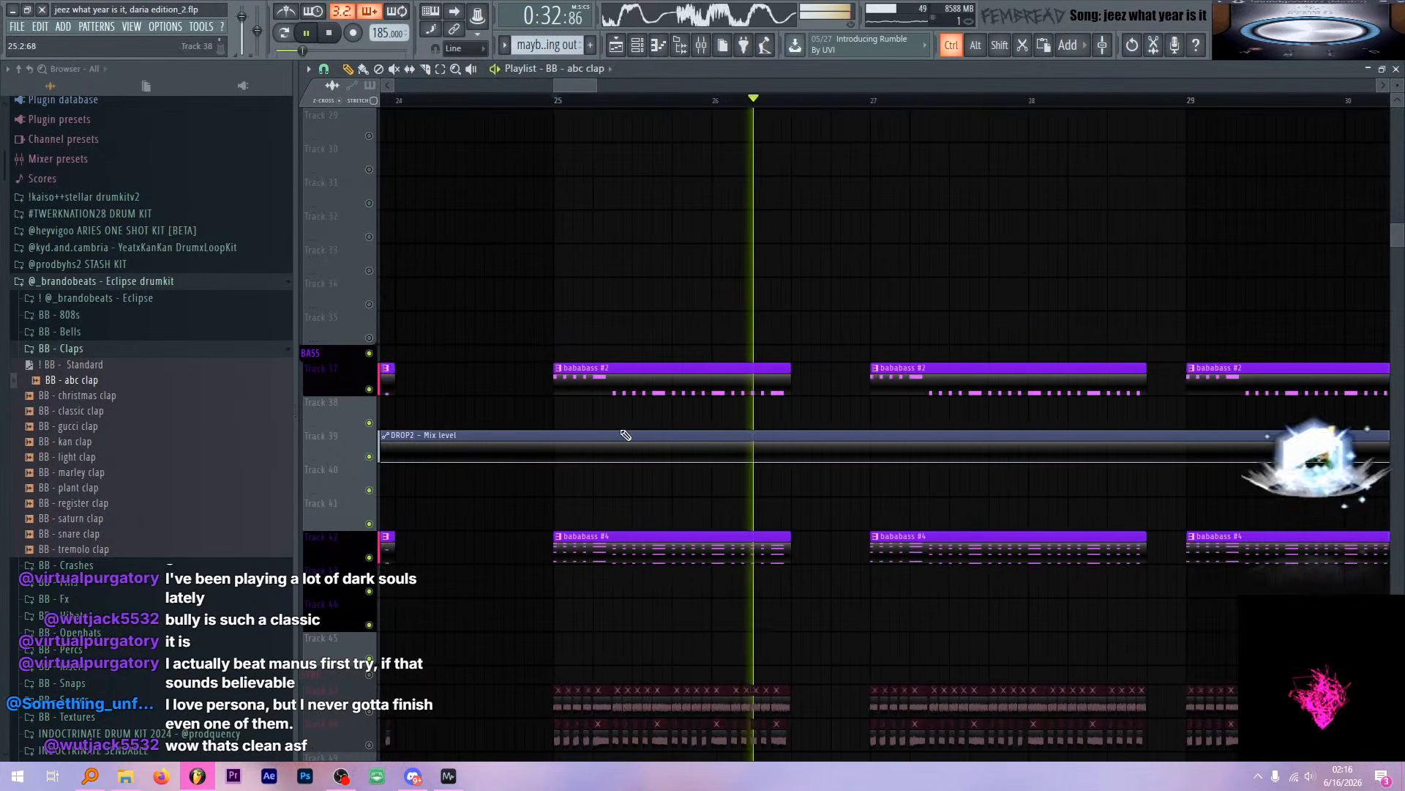
Play the BASS clips on through bar 27 in the playlist and stop playback
{"action": "scroll", "coordinate": [625, 432], "scroll_direction": "down", "scroll_amount": 4}
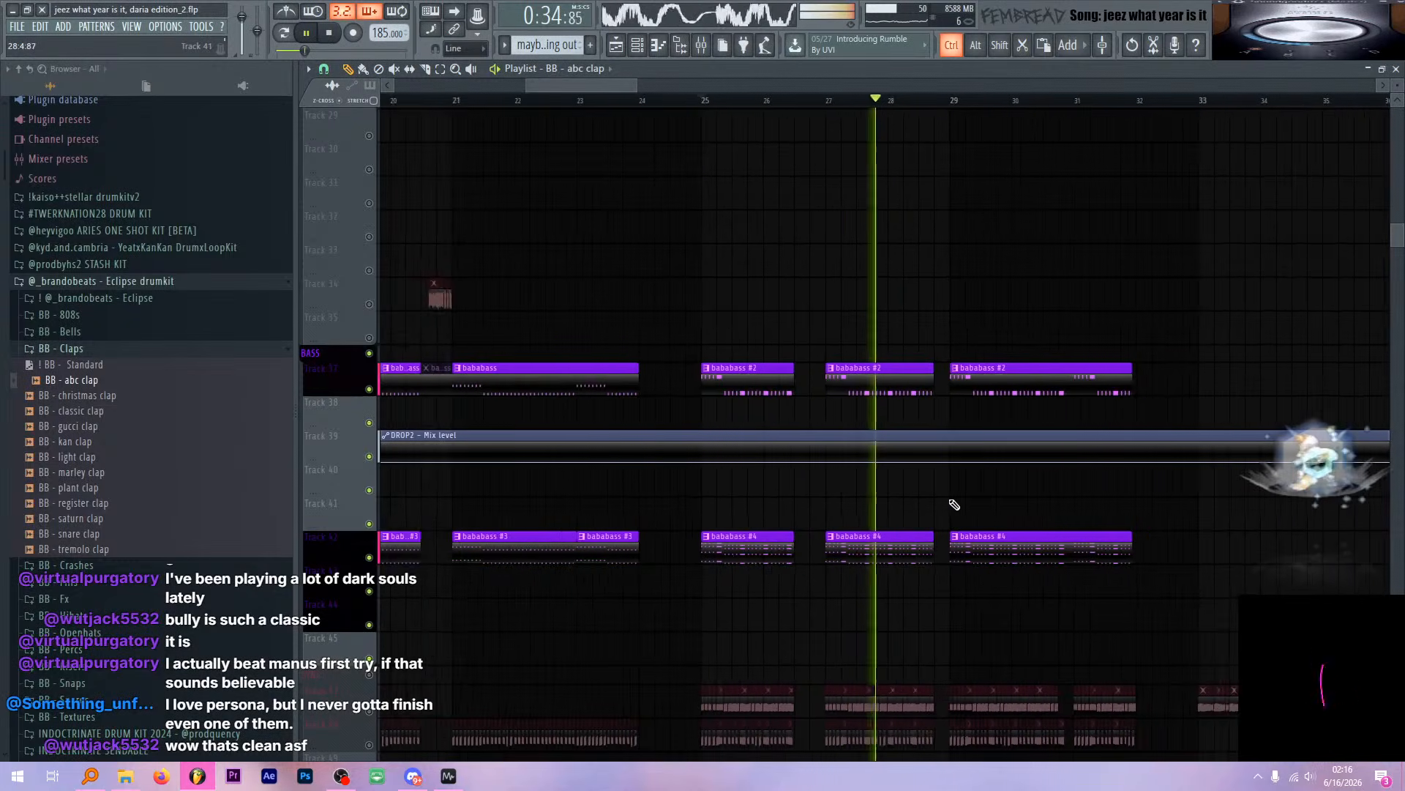
{"action": "scroll", "coordinate": [945, 494], "scroll_direction": "up", "scroll_amount": 2}
{"action": "key", "text": "space"}
{"action": "scroll", "coordinate": [925, 480], "scroll_direction": "up", "scroll_amount": 2}
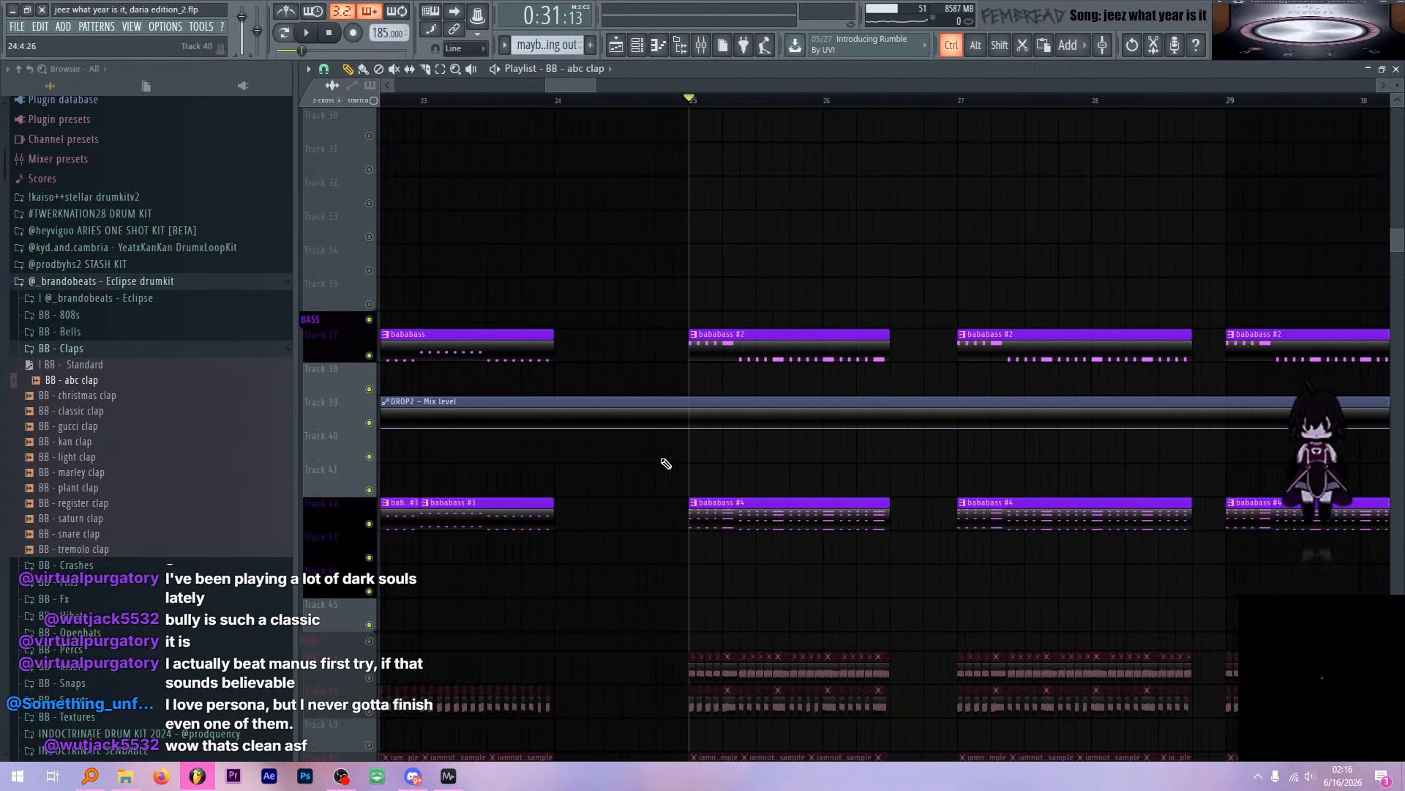
Show the BASS channels, solo as i tend to do #2, play bababass #4 in pattern mode, and open that channel's piano roll
{"action": "left_click", "coordinate": [638, 46]}
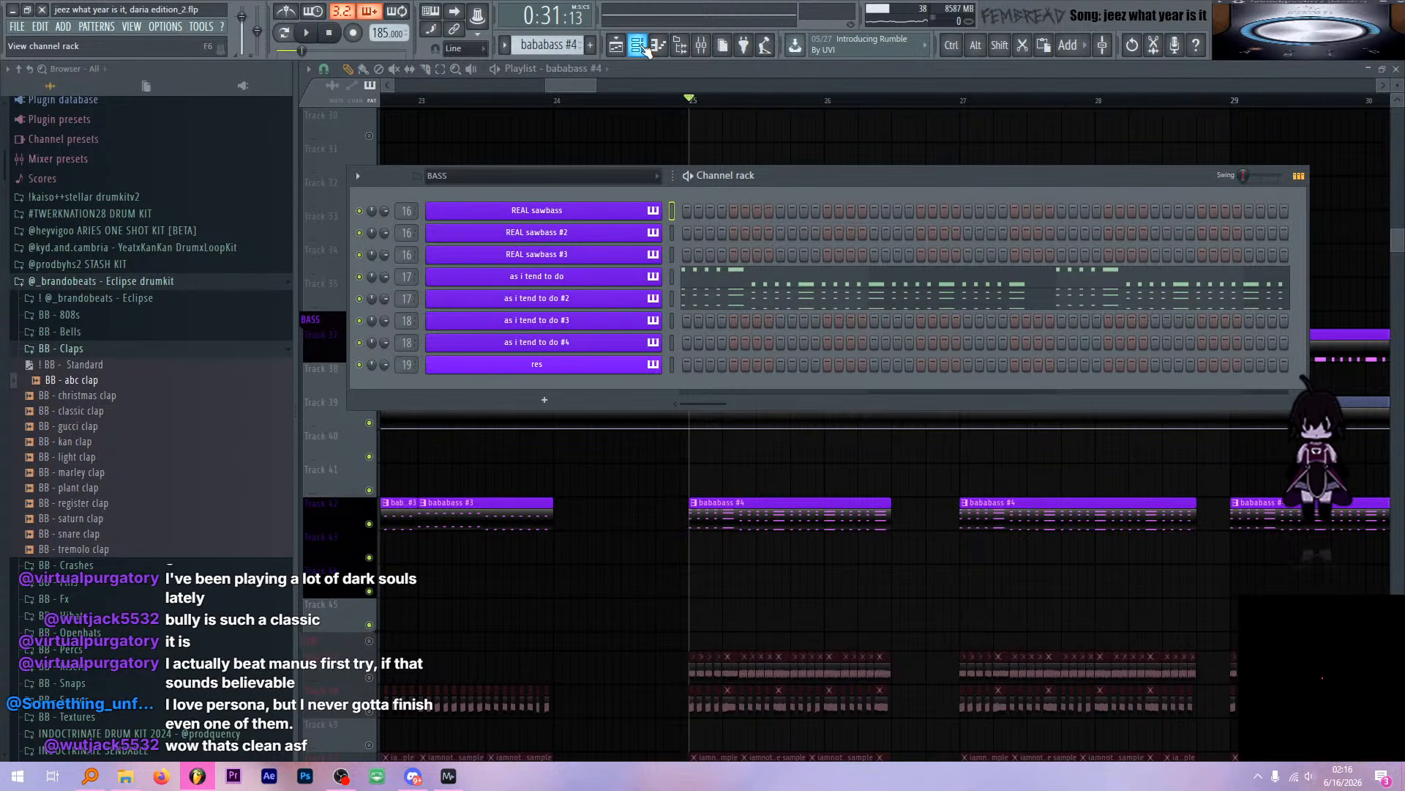
{"action": "key", "text": "l"}
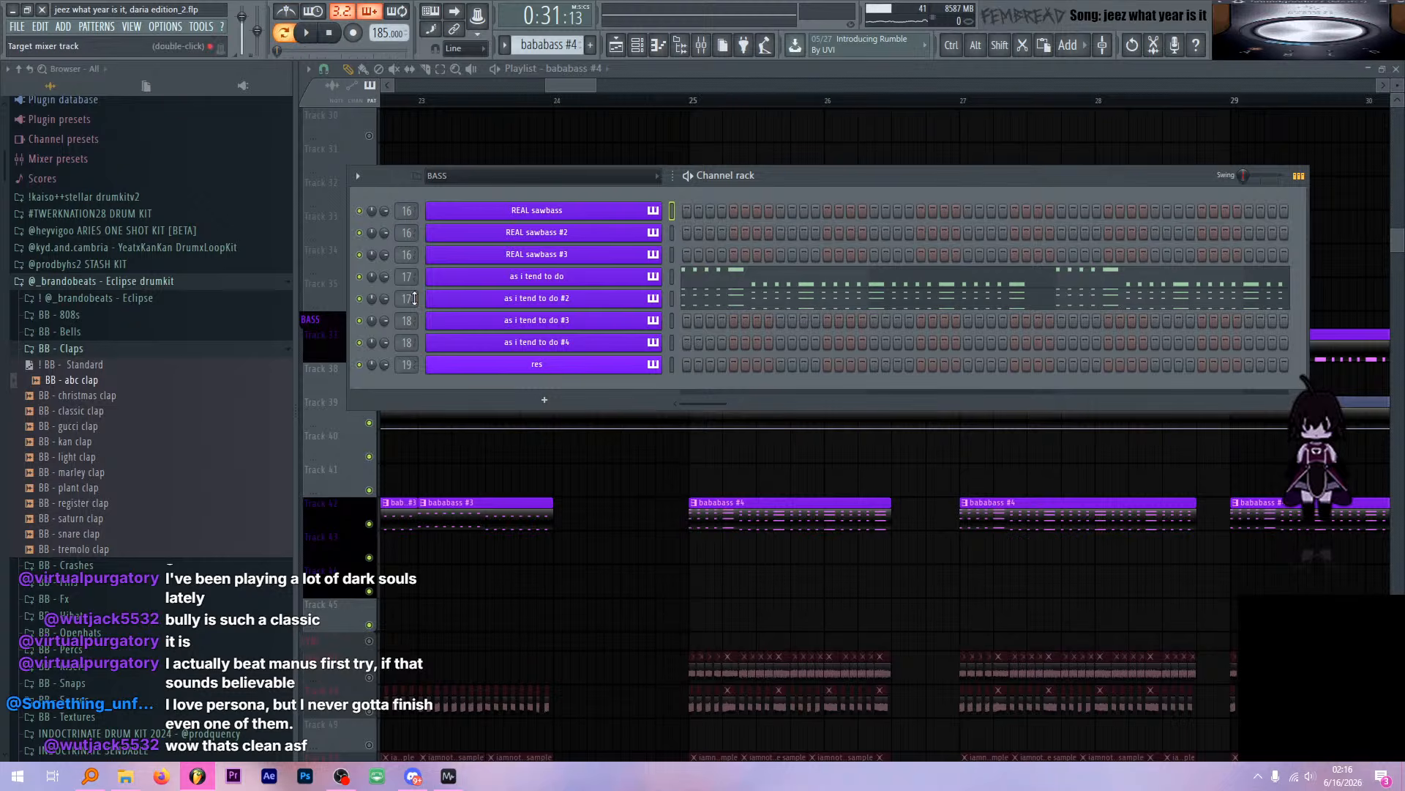
{"action": "left_click", "coordinate": [360, 298], "text": "ctrl"}
{"action": "key", "text": "space"}
{"action": "right_click", "coordinate": [659, 294]}
{"action": "left_click", "coordinate": [685, 299]}
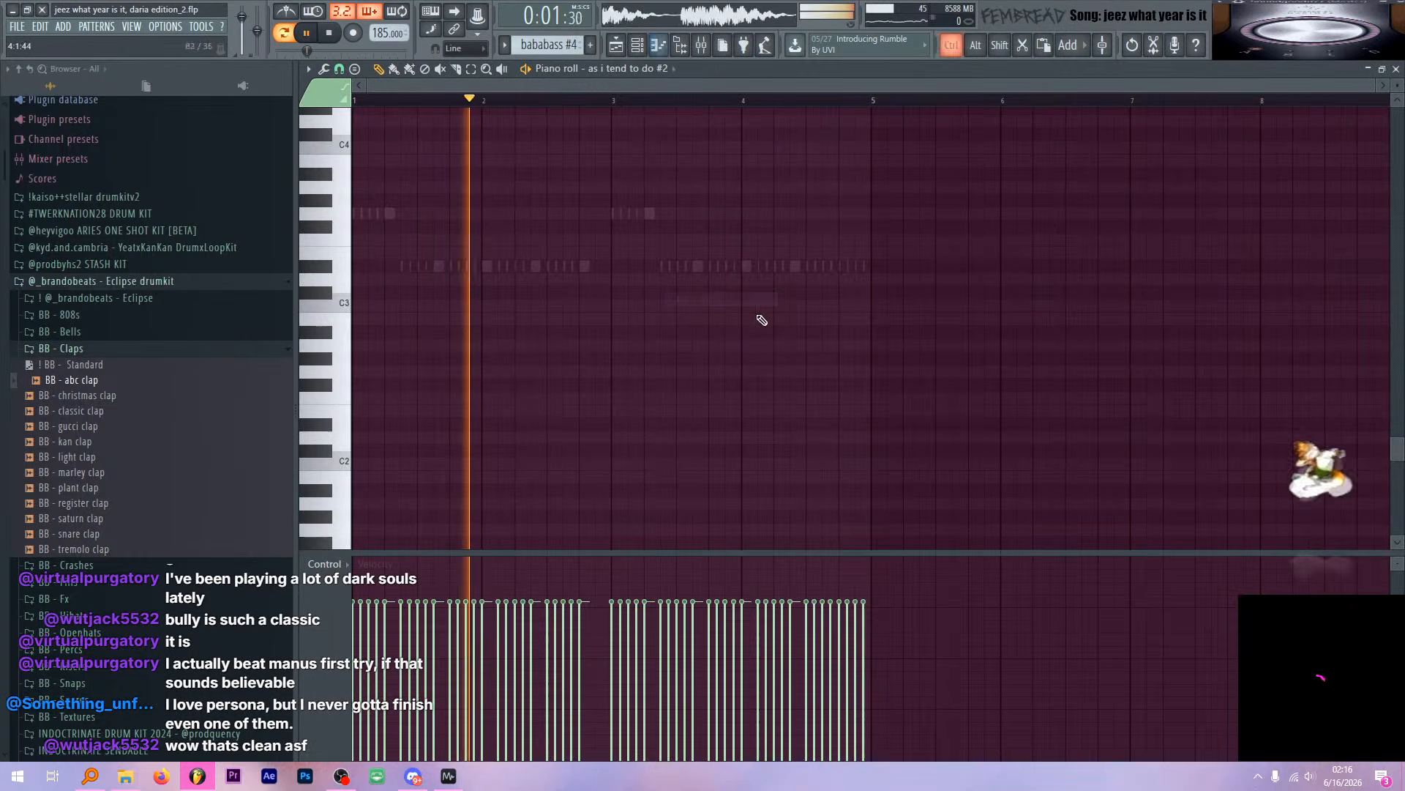
{"action": "key", "text": "space"}
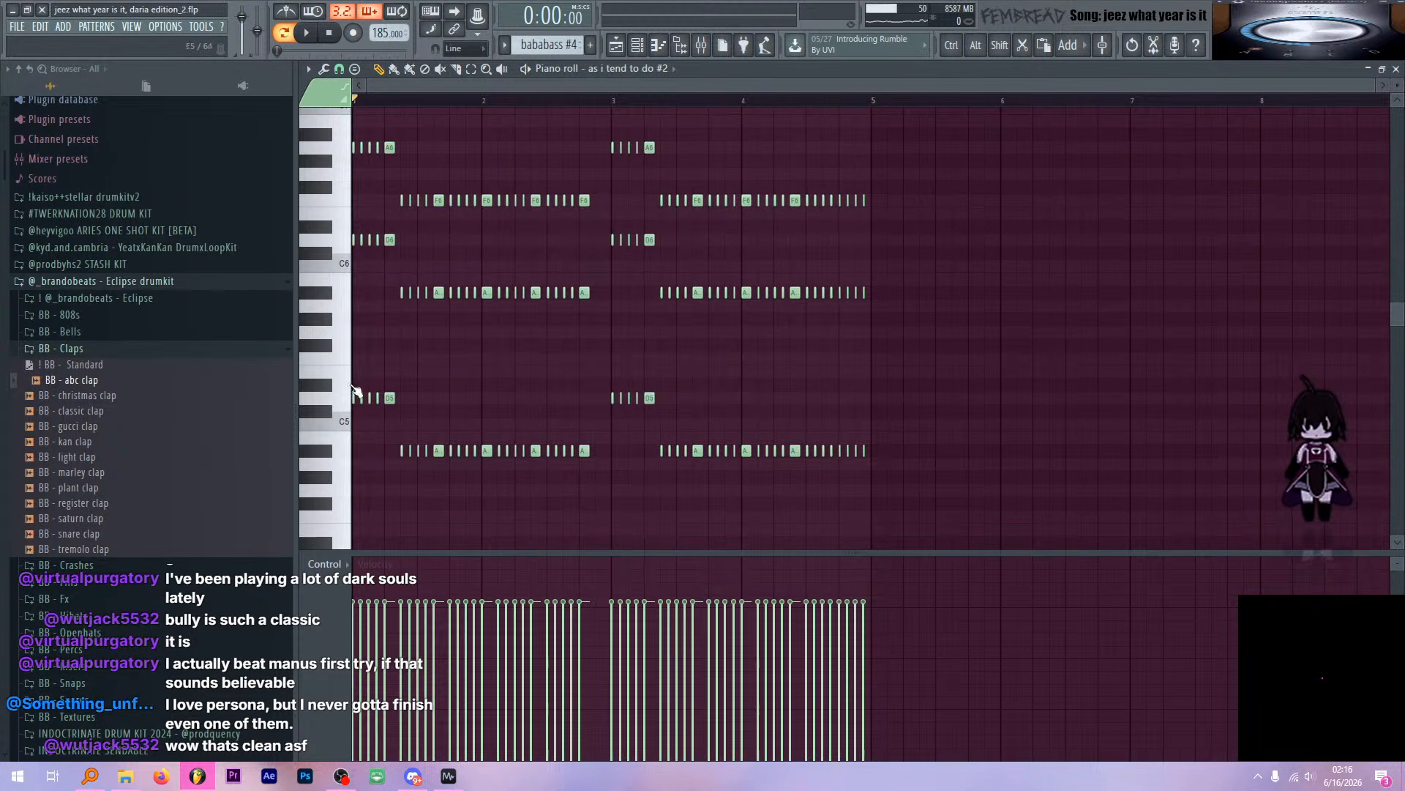
Examine the stacked octave notes of as i tend to do #2 and audition the A6 key
{"action": "scroll", "coordinate": [333, 246], "scroll_direction": "up", "scroll_amount": 2}
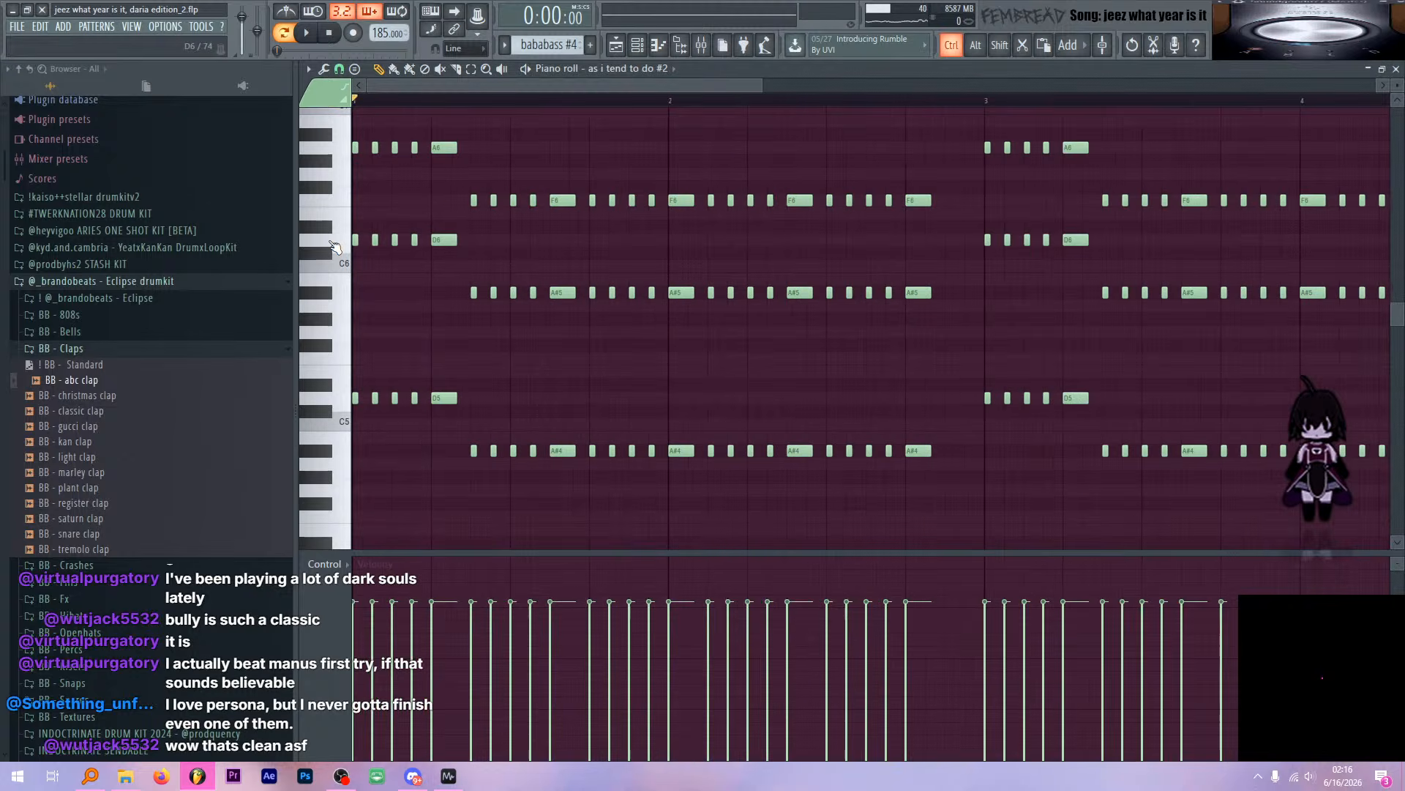
{"action": "scroll", "coordinate": [333, 246], "scroll_direction": "up", "scroll_amount": 1}
{"action": "scroll", "coordinate": [336, 241], "scroll_direction": "up", "scroll_amount": 2}
{"action": "left_click", "coordinate": [345, 227]}
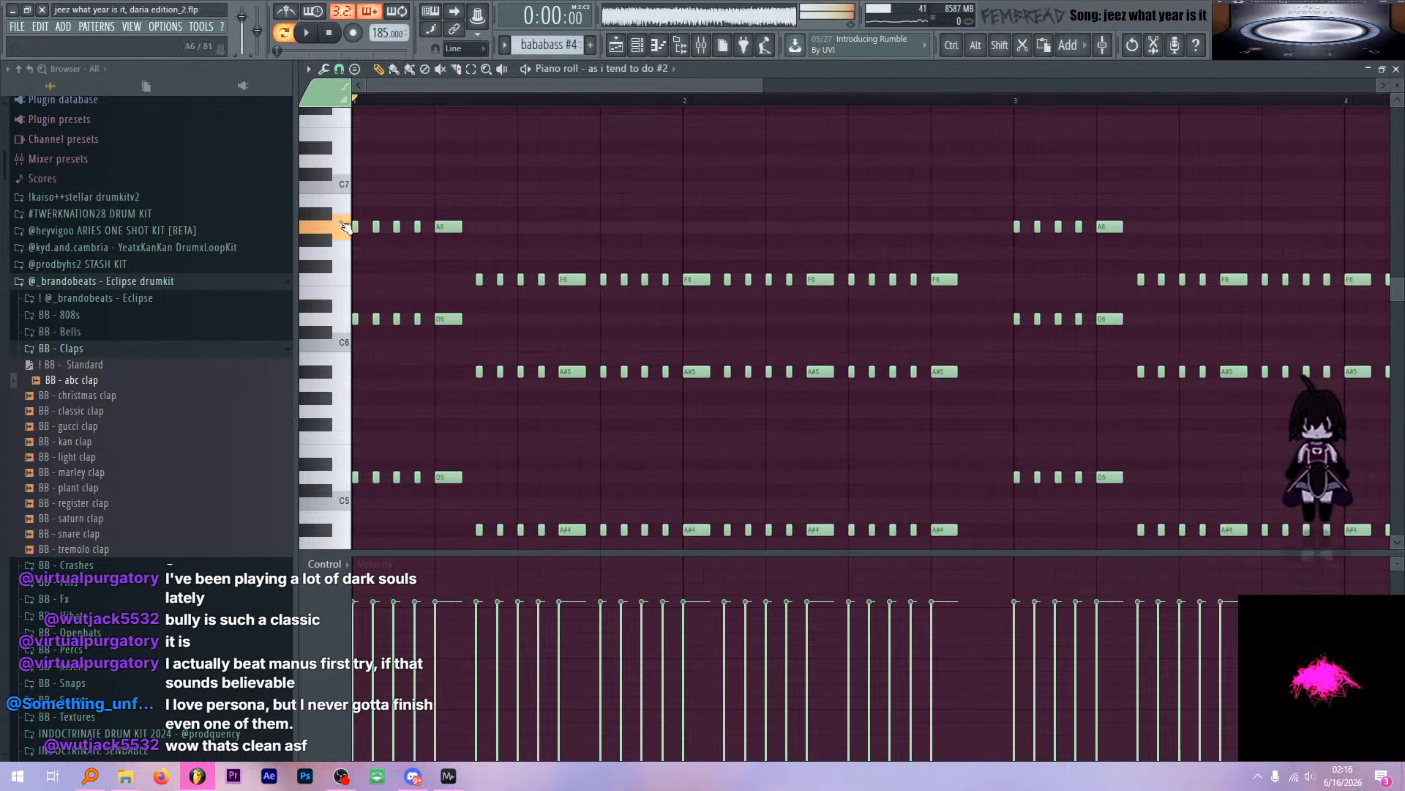
{"action": "scroll", "coordinate": [490, 235], "scroll_direction": "down", "scroll_amount": 3}
Play bababass #4 with as i tend to do #2 alone, and again with as i tend to do enabled alongside it
{"action": "key", "text": "space"}
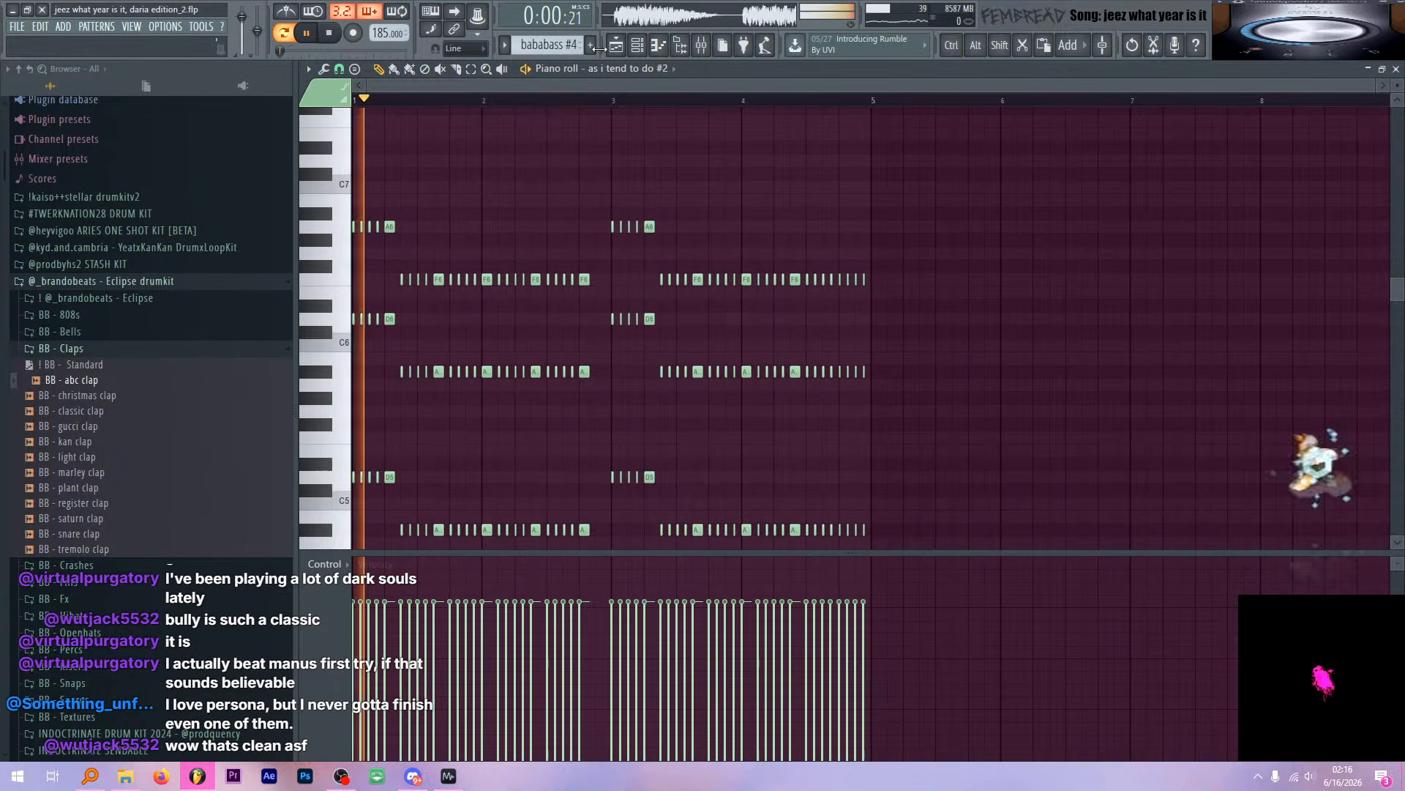
{"action": "left_click", "coordinate": [622, 49]}
{"action": "left_click", "coordinate": [659, 46]}
{"action": "left_click", "coordinate": [638, 45]}
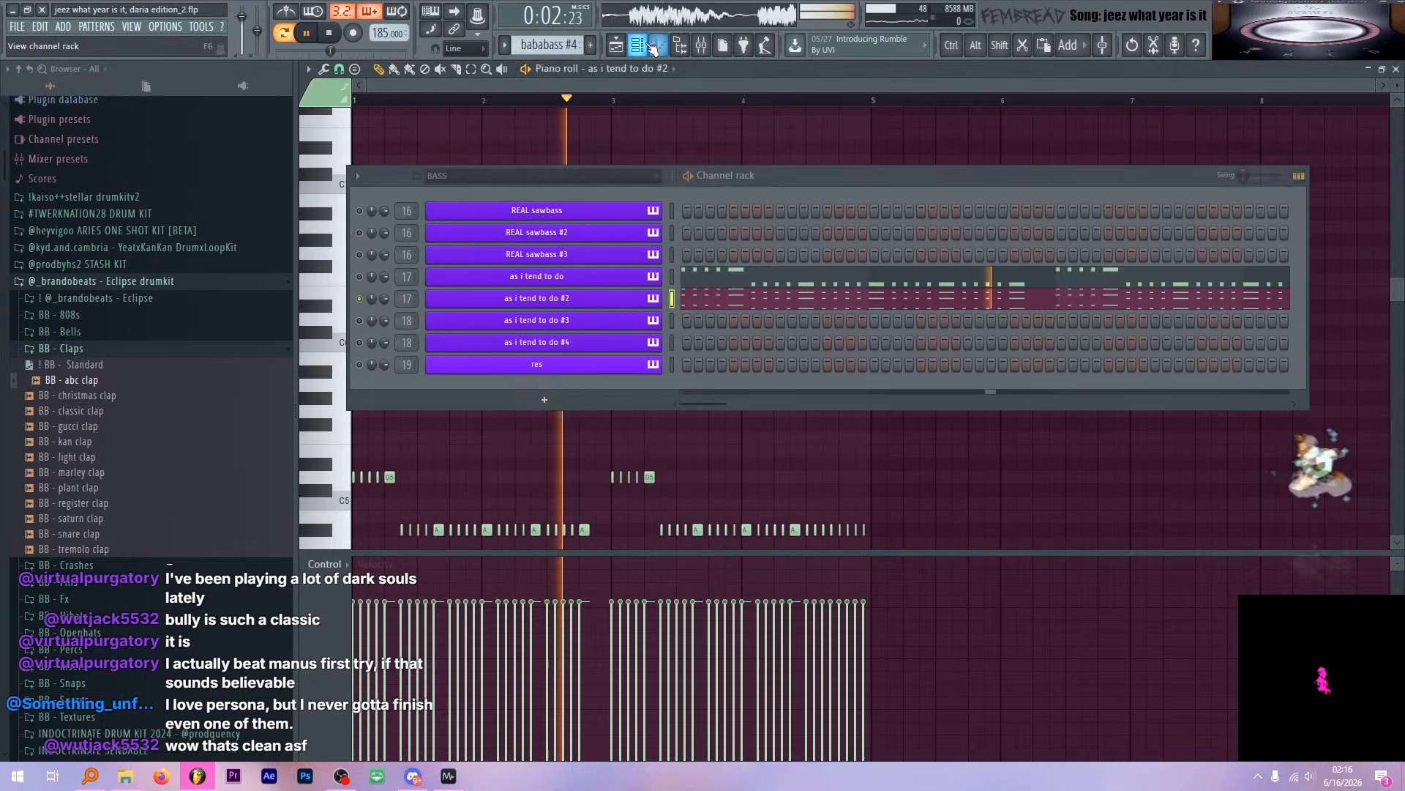
{"action": "key", "text": "space"}
{"action": "key", "text": "space"}
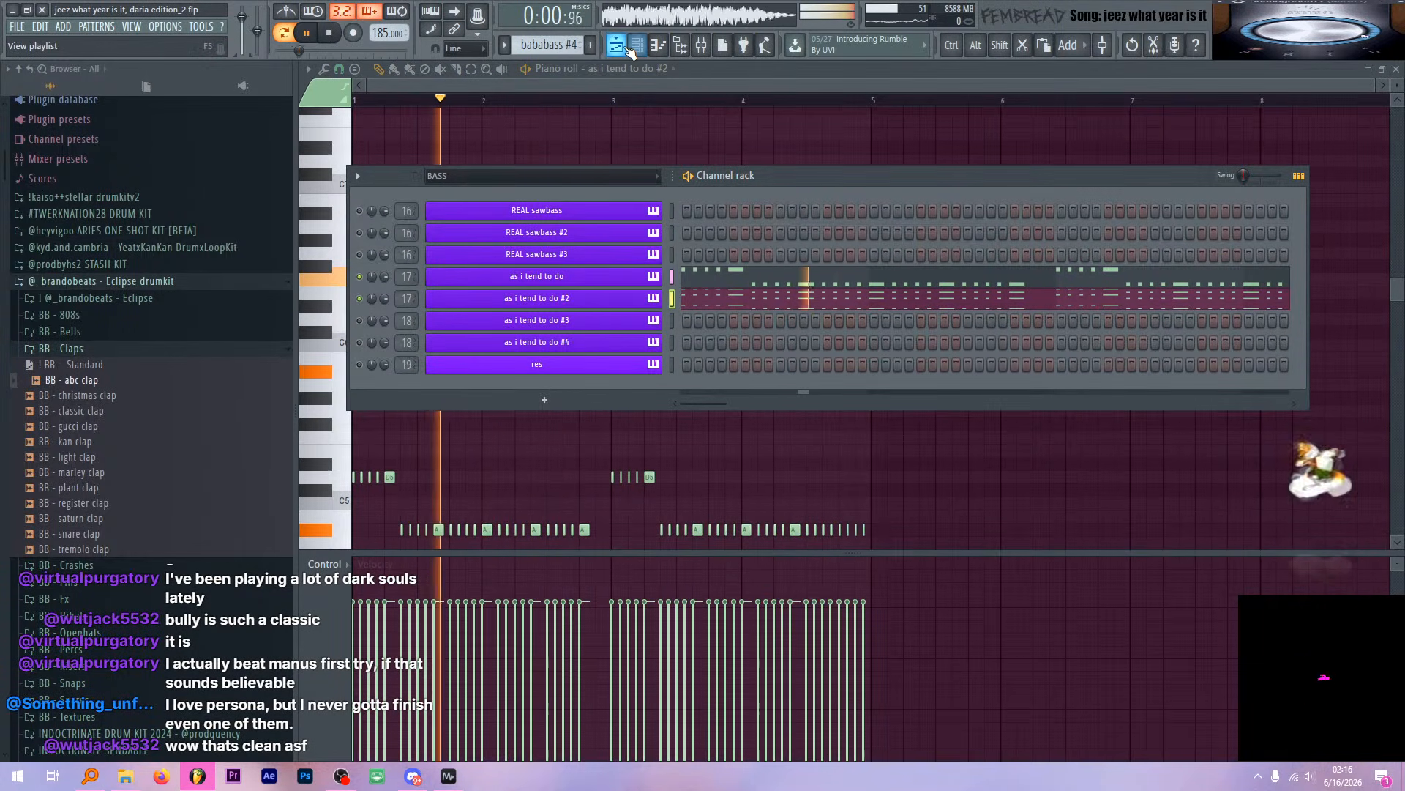
{"action": "key", "text": "space"}
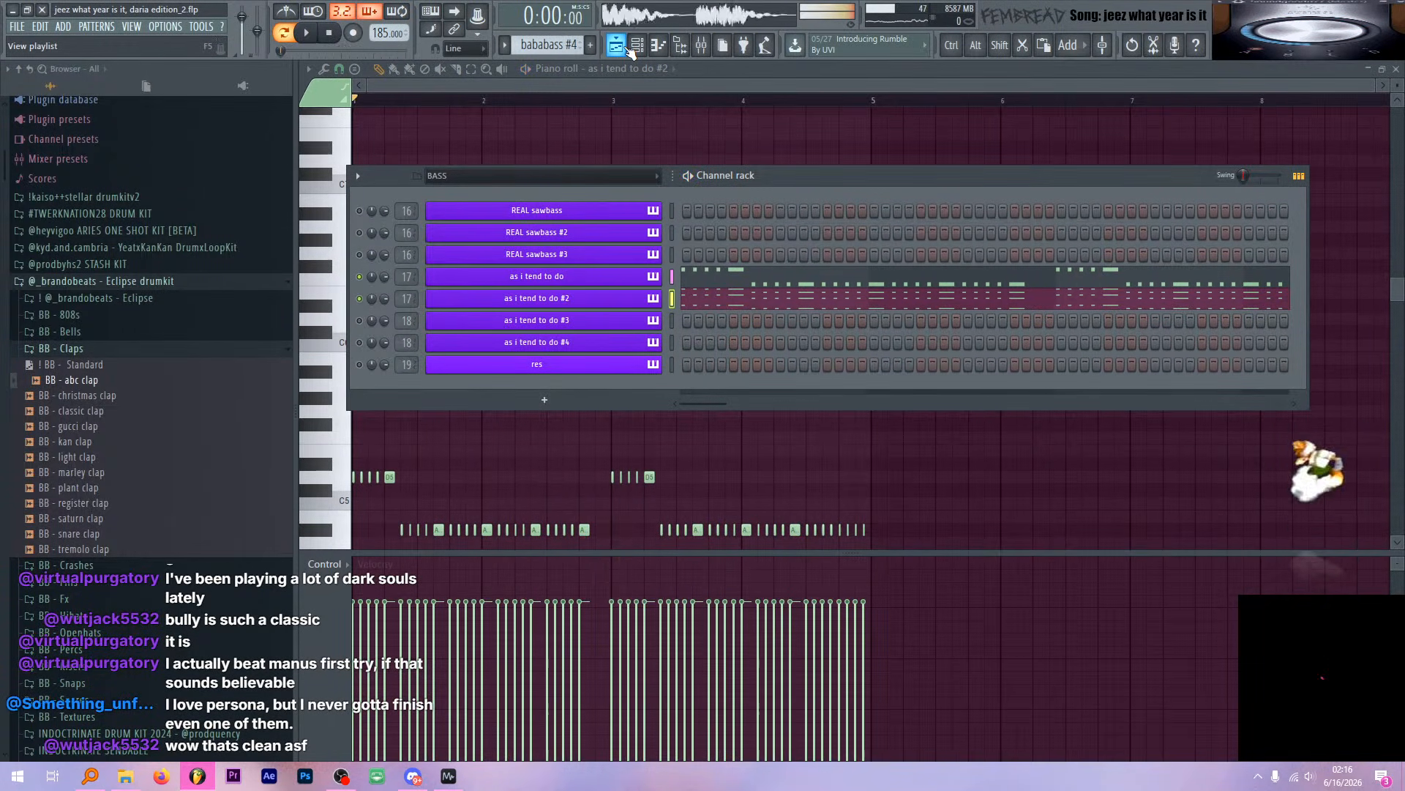
Return to the playlist, solo the SYNF track group, and unmute the BASS group together with it
{"action": "left_click", "coordinate": [617, 46]}
{"action": "scroll", "coordinate": [771, 245], "scroll_direction": "down", "scroll_amount": 4}
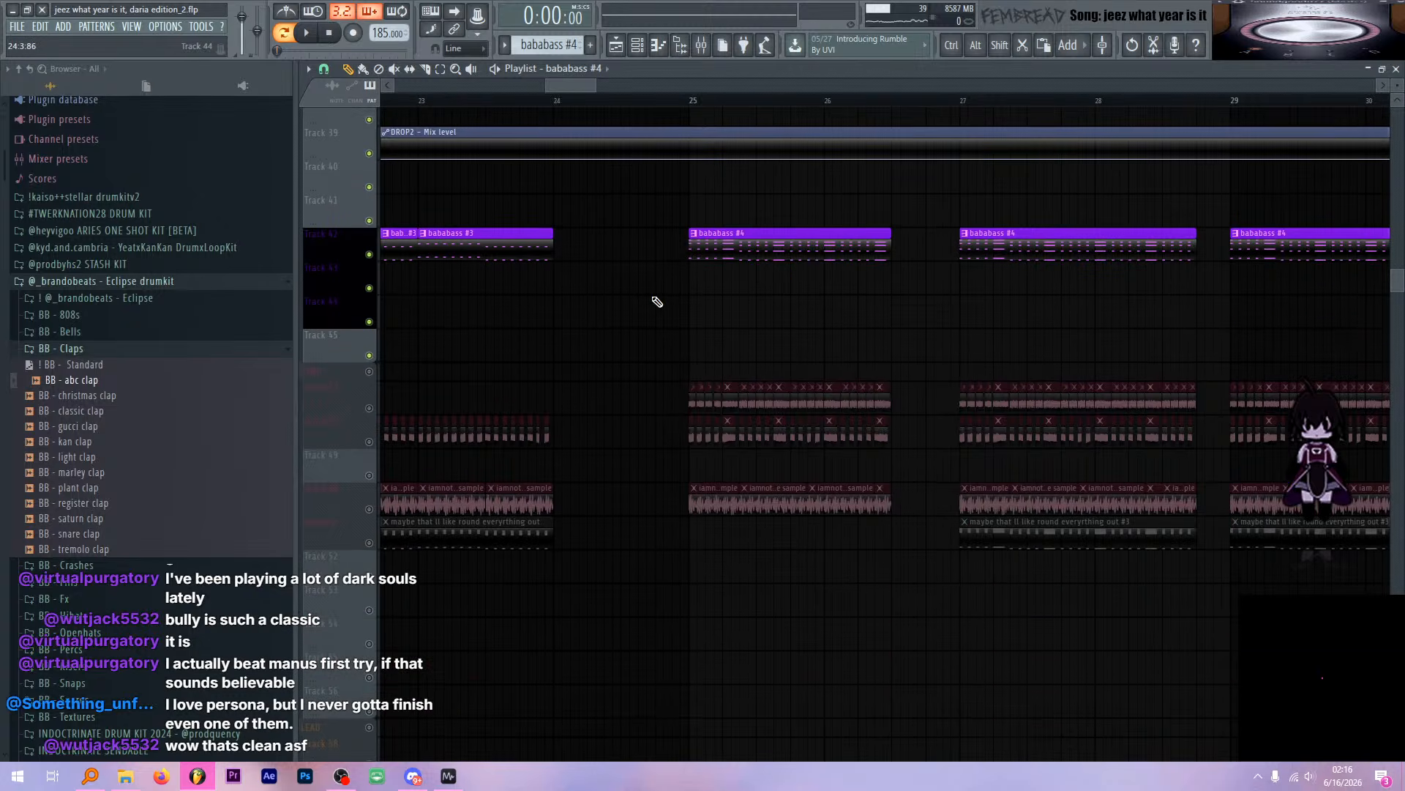
{"action": "left_click", "coordinate": [369, 371], "text": "ctrl+alt"}
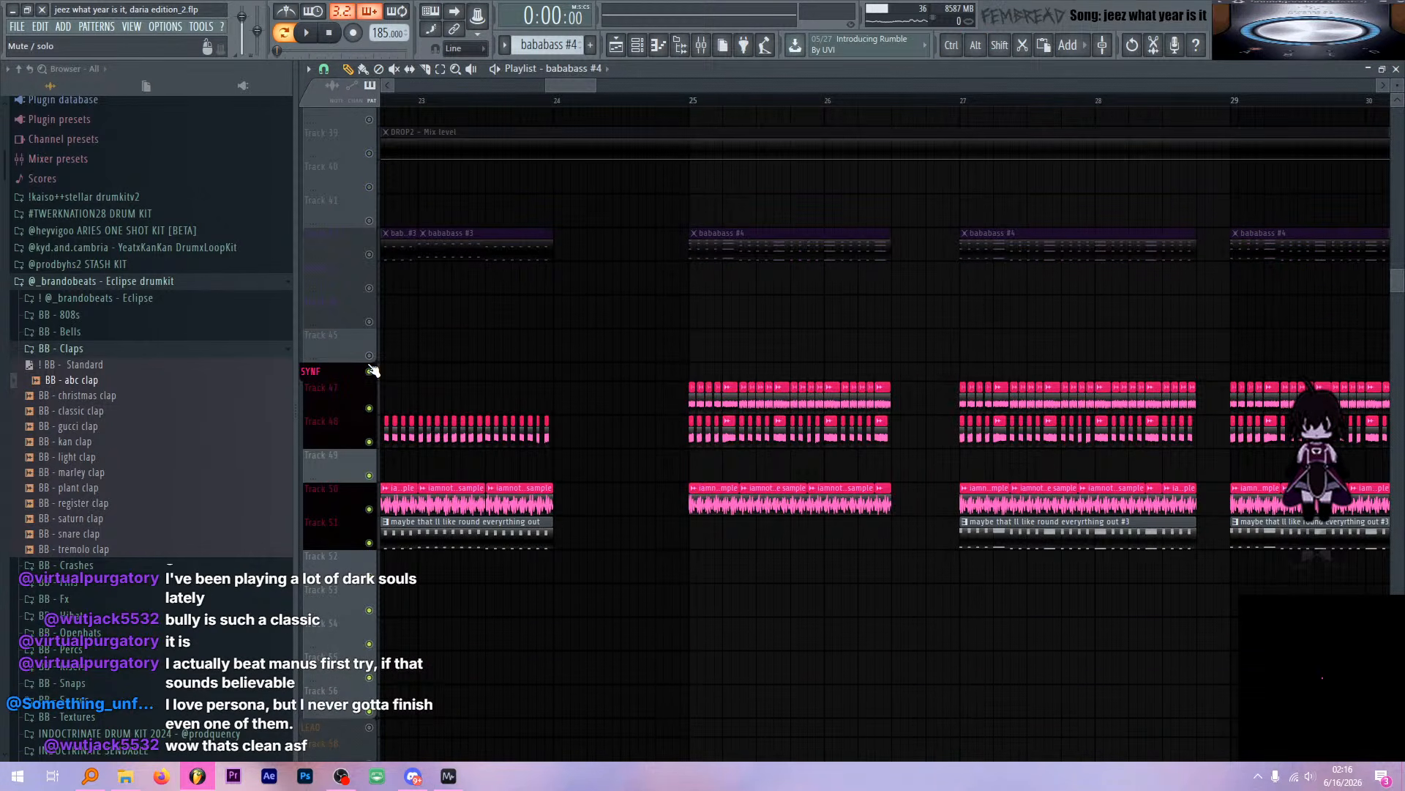
{"action": "scroll", "coordinate": [407, 314], "scroll_direction": "up", "scroll_amount": 2}
{"action": "left_click", "coordinate": [370, 185], "text": "alt"}
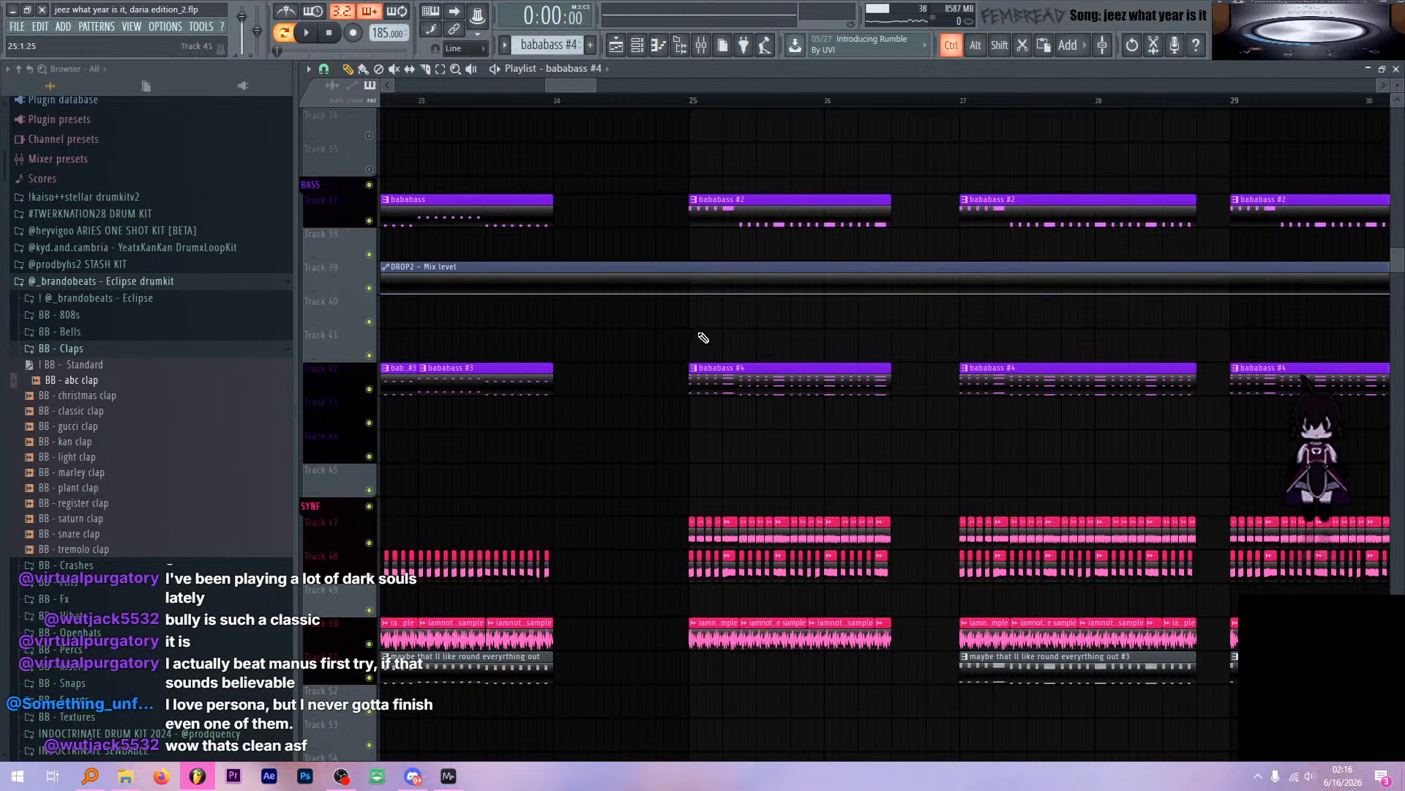
Play the BASS and SYNF groups together from bar 27 in song mode and stop playback
{"action": "scroll", "coordinate": [724, 352], "scroll_direction": "down", "scroll_amount": 3}
{"action": "scroll", "coordinate": [737, 256], "scroll_direction": "up", "scroll_amount": 3}
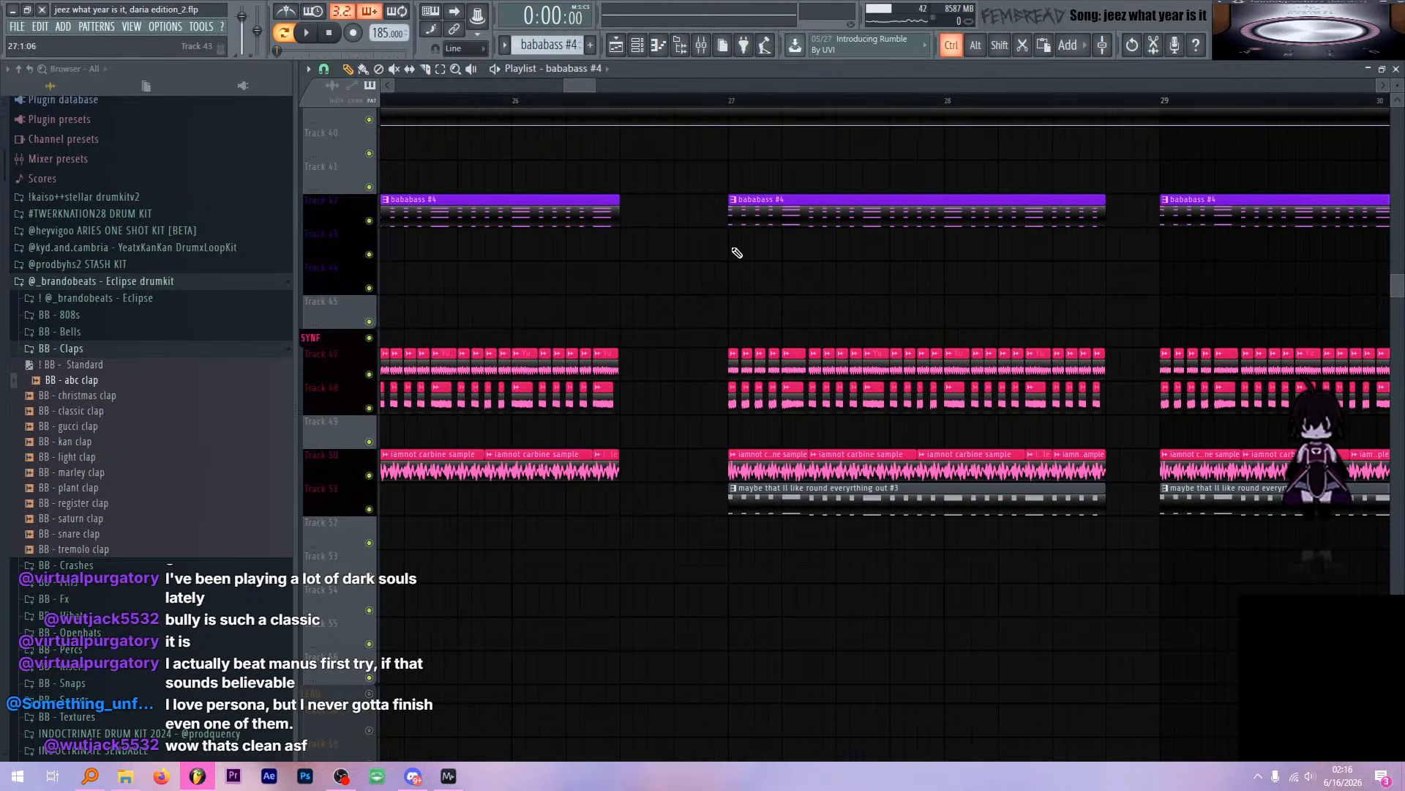
{"action": "left_click", "coordinate": [733, 101]}
{"action": "scroll", "coordinate": [832, 330], "scroll_direction": "down", "scroll_amount": 2}
{"action": "scroll", "coordinate": [823, 439], "scroll_direction": "up", "scroll_amount": 3}
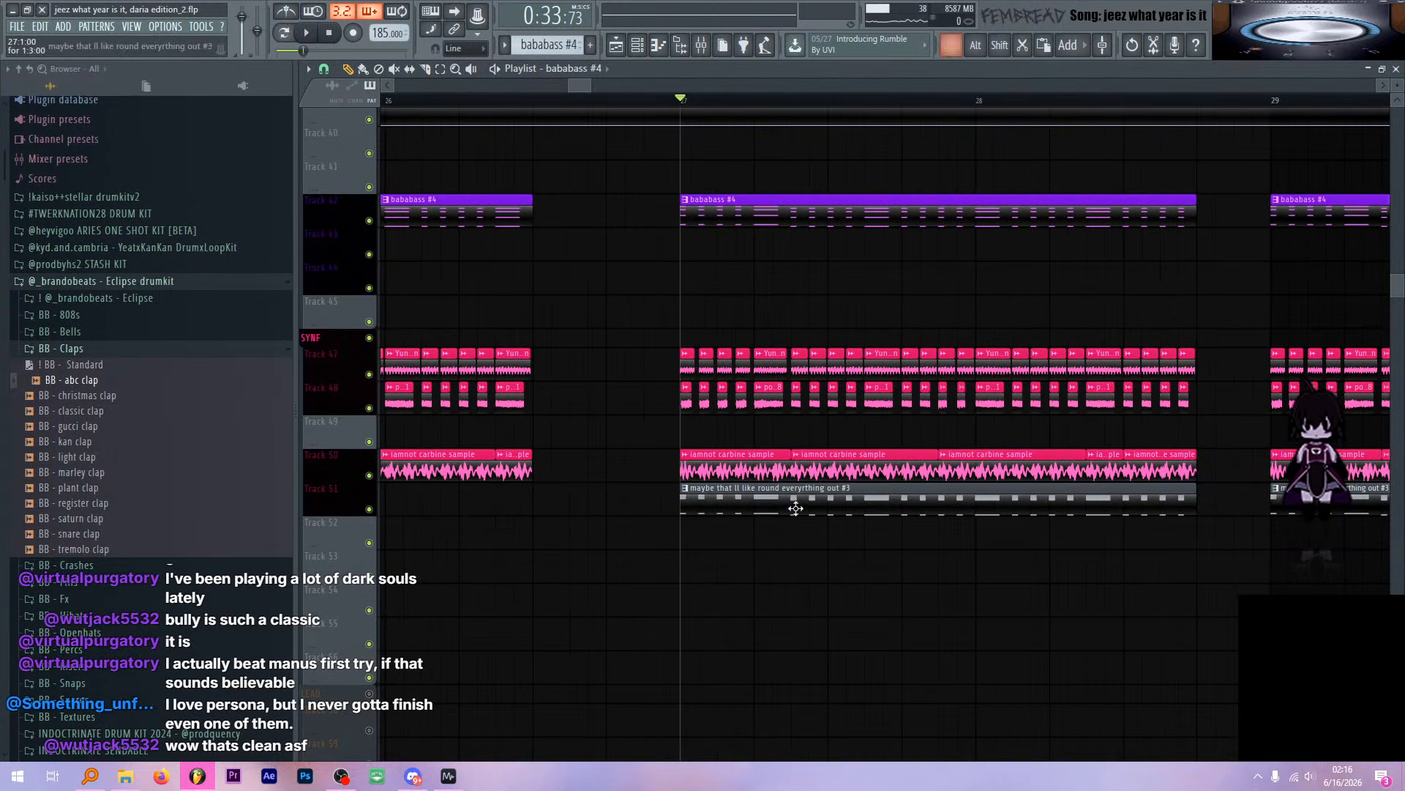
{"action": "scroll", "coordinate": [820, 410], "scroll_direction": "down", "scroll_amount": 3}
{"action": "scroll", "coordinate": [838, 311], "scroll_direction": "up", "scroll_amount": 2}
{"action": "key", "text": "space"}
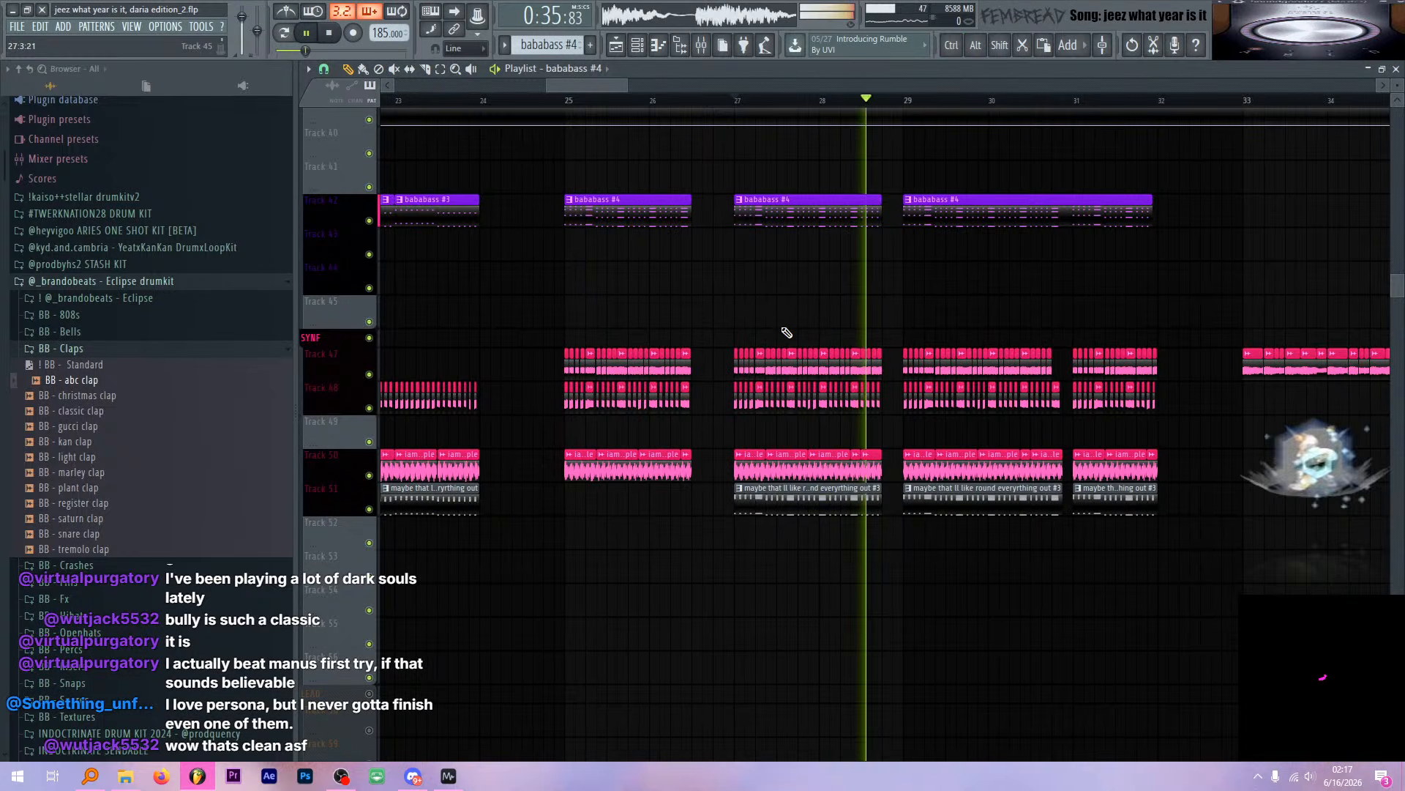
{"action": "scroll", "coordinate": [761, 325], "scroll_direction": "down", "scroll_amount": 12}
{"action": "scroll", "coordinate": [726, 321], "scroll_direction": "up", "scroll_amount": 11}
{"action": "key", "text": "space"}
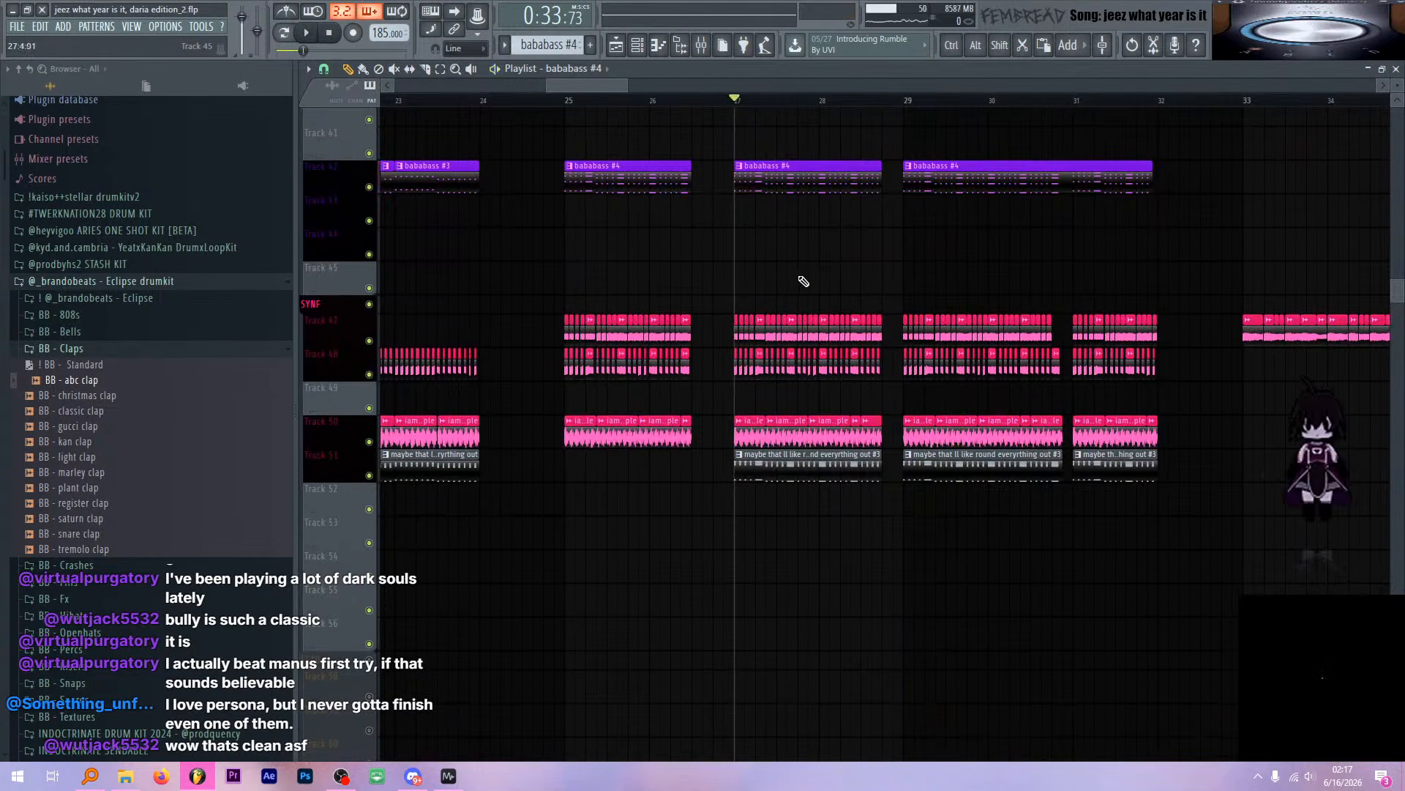
Locate the VOCALS track group below the synth tracks in the playlist
{"action": "left_click", "coordinate": [704, 44]}
{"action": "left_click", "coordinate": [705, 44]}
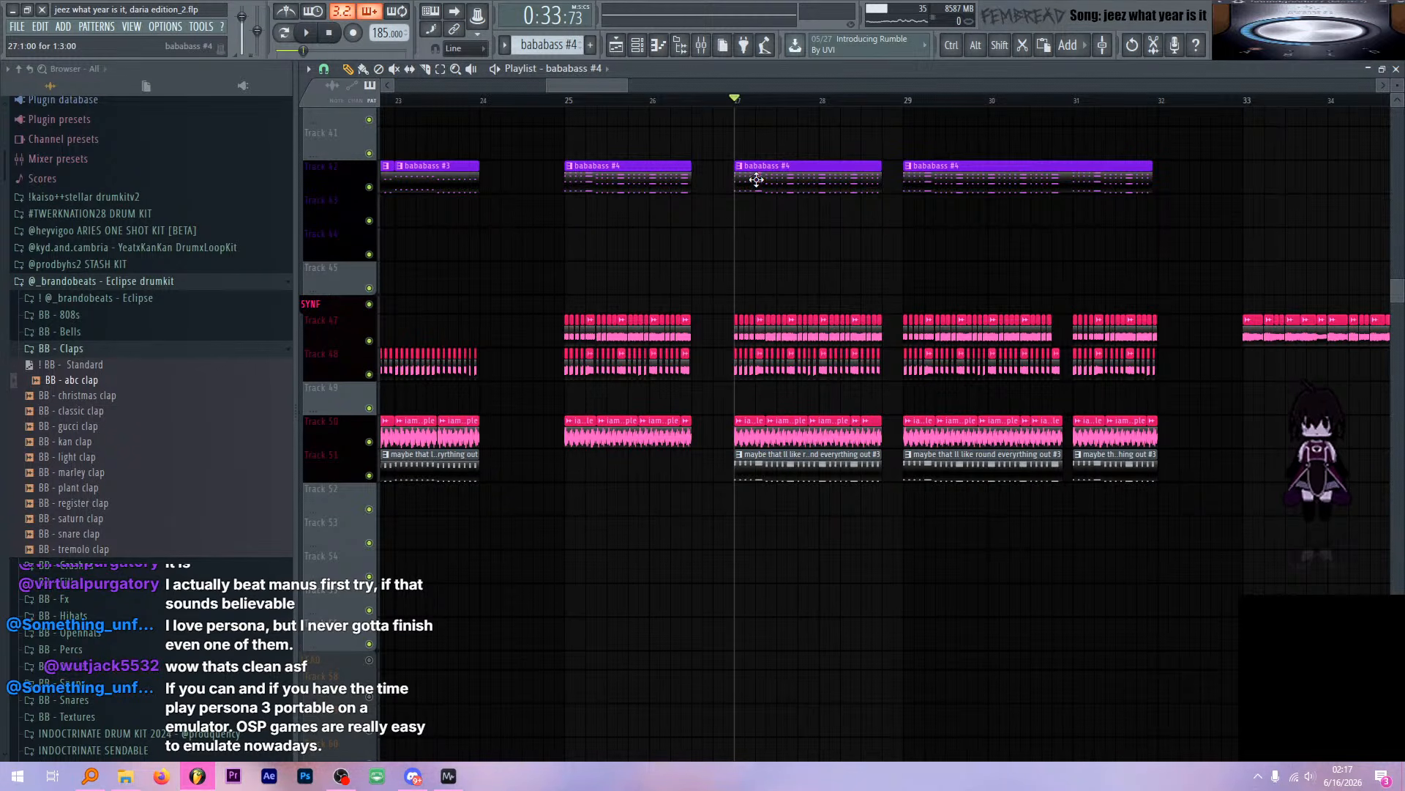
{"action": "scroll", "coordinate": [747, 204], "scroll_direction": "down", "scroll_amount": 5}
{"action": "scroll", "coordinate": [596, 245], "scroll_direction": "down", "scroll_amount": 1}
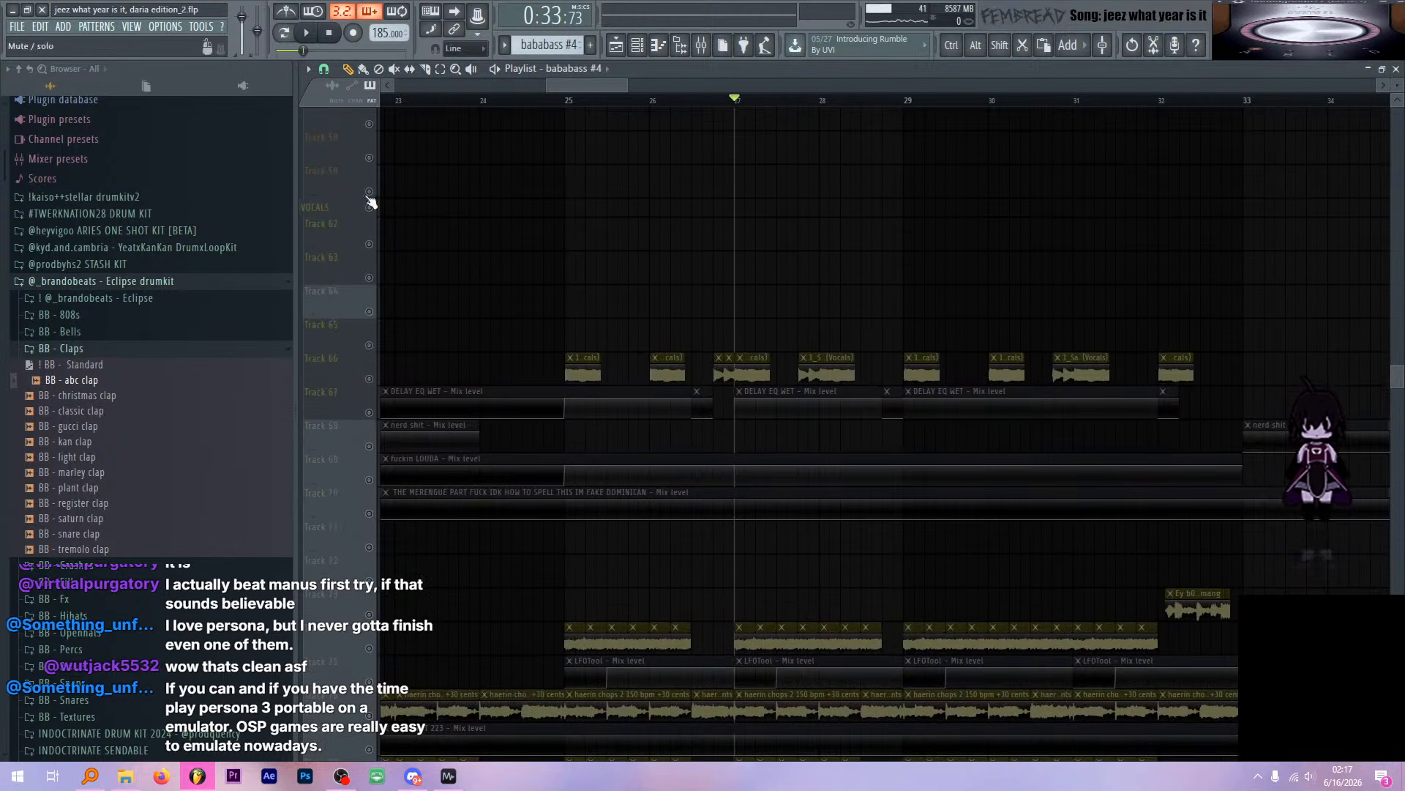
Examine the vocal clips and their automation tracks around bars 25 to 29 of the playlist
{"action": "scroll", "coordinate": [439, 213], "scroll_direction": "up", "scroll_amount": 6}
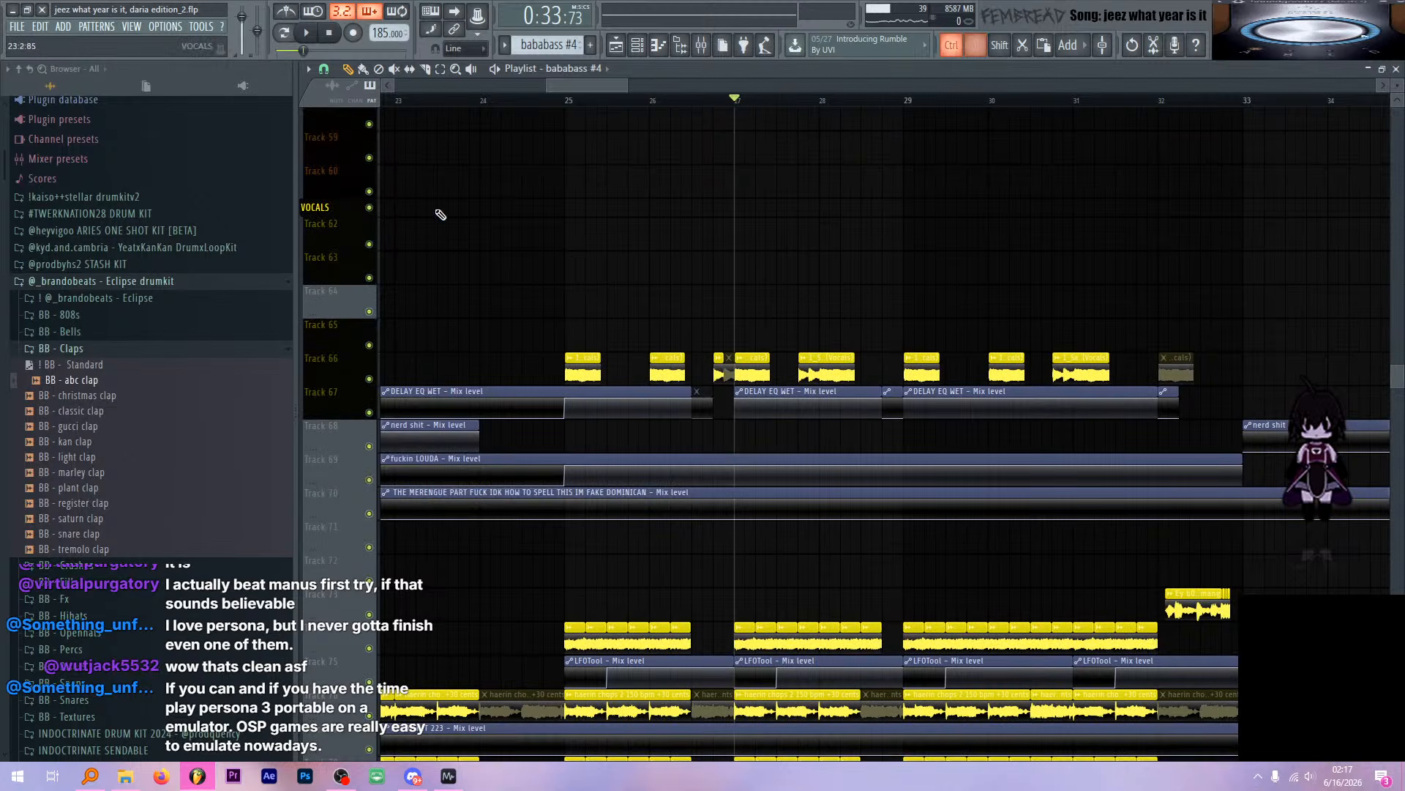
{"action": "scroll", "coordinate": [667, 259], "scroll_direction": "down", "scroll_amount": 9}
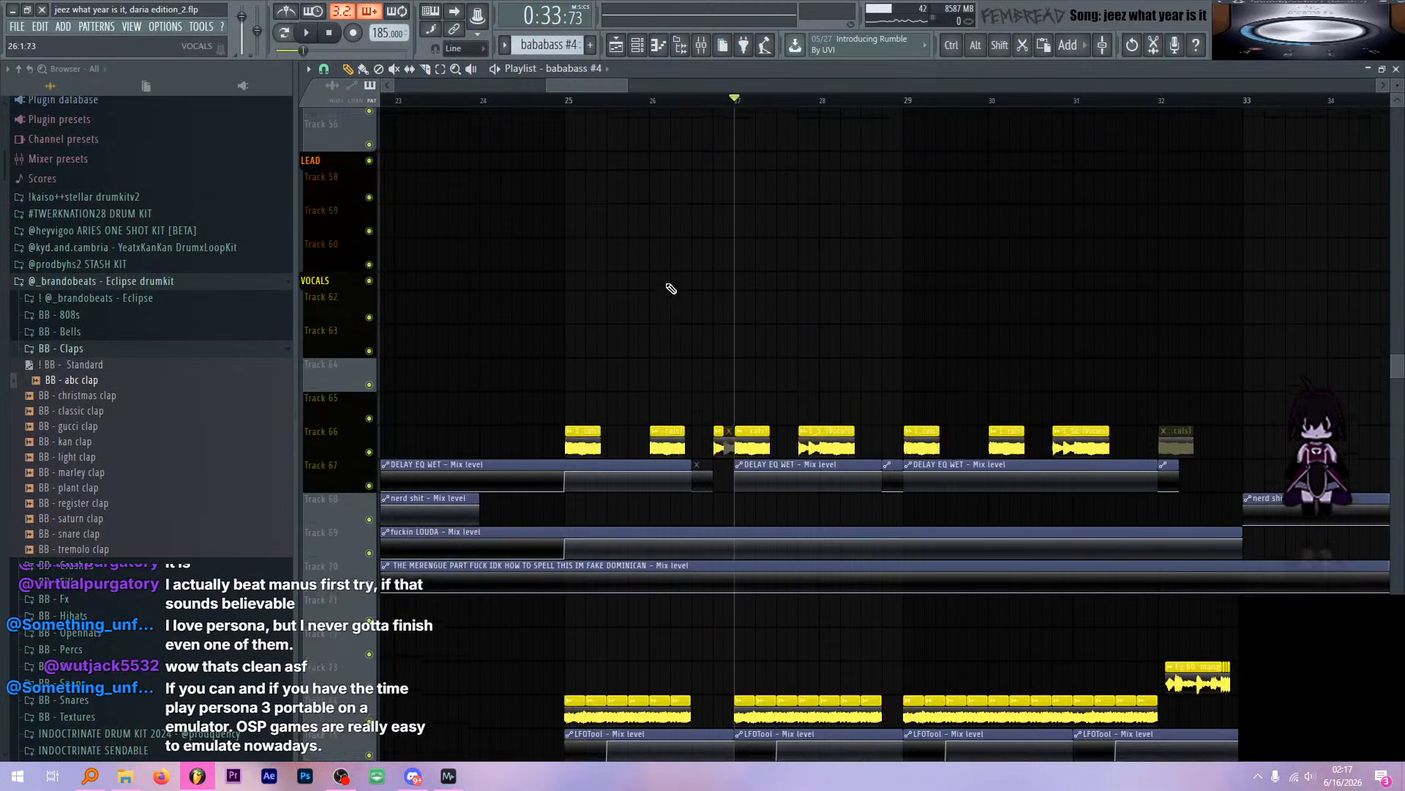
{"action": "scroll", "coordinate": [682, 273], "scroll_direction": "down", "scroll_amount": 6}
{"action": "scroll", "coordinate": [683, 273], "scroll_direction": "up", "scroll_amount": 6}
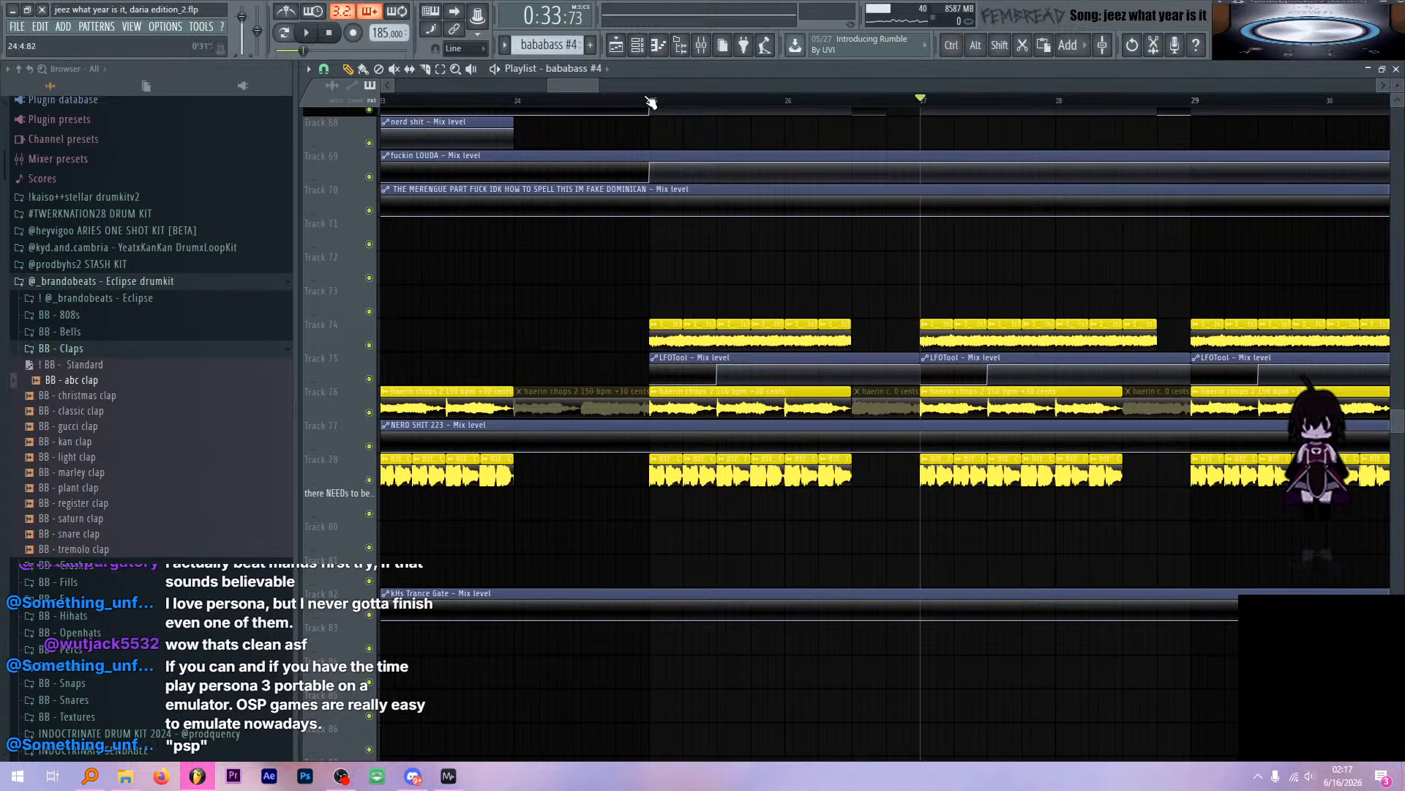
{"action": "scroll", "coordinate": [661, 212], "scroll_direction": "up", "scroll_amount": 3}
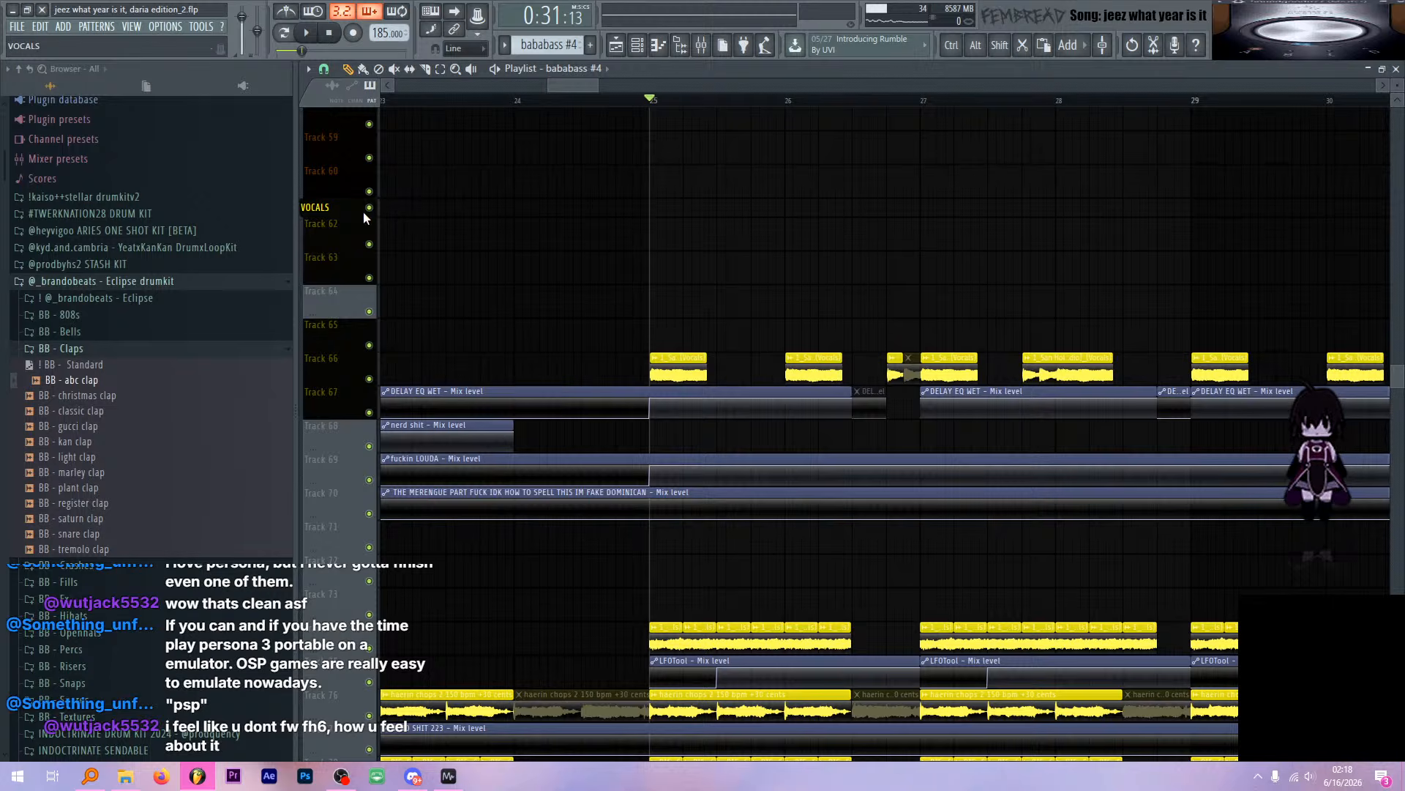
{"action": "scroll", "coordinate": [571, 235], "scroll_direction": "down", "scroll_amount": 2}
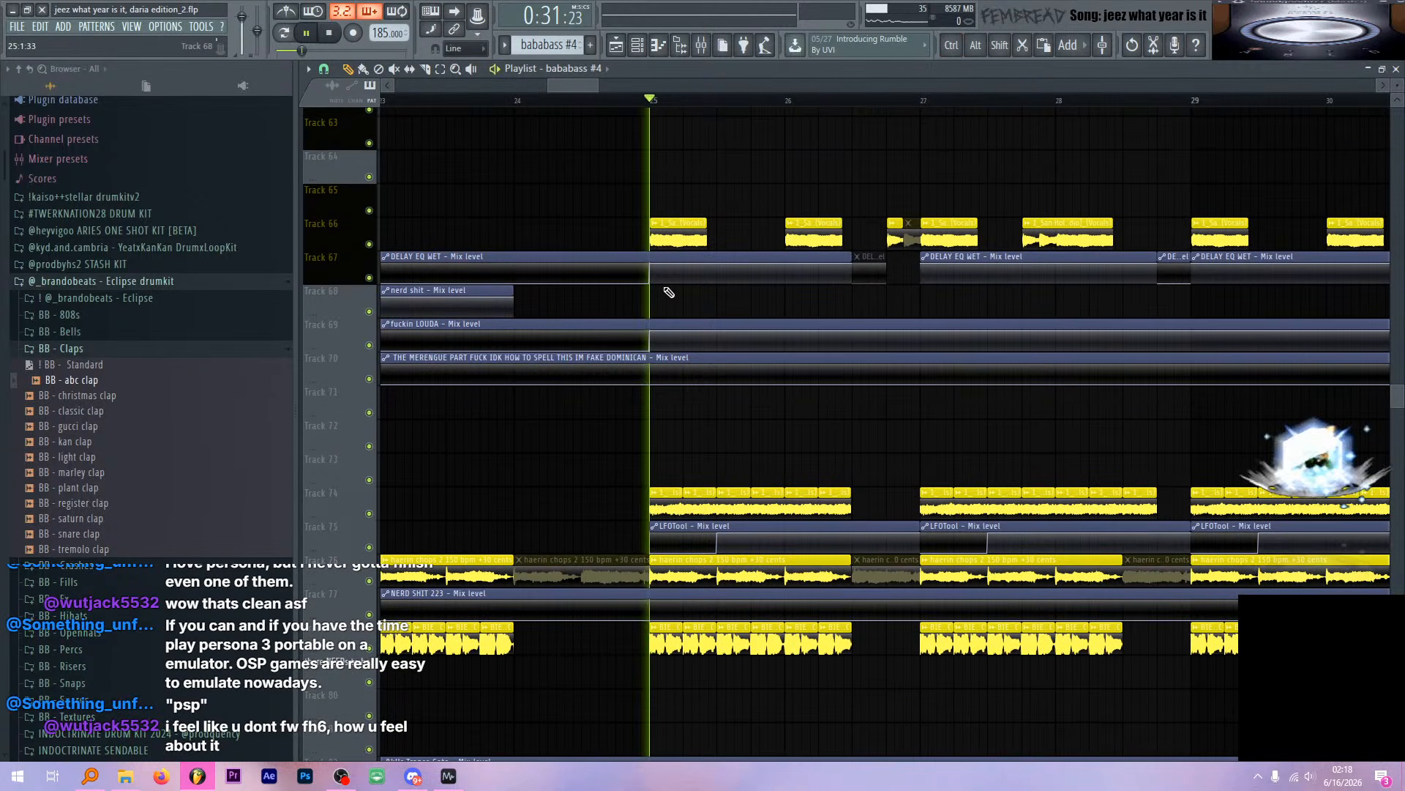
Solo the VOCALS track group in the playlist and check the mixer and channel rack
{"action": "left_click", "coordinate": [702, 53]}
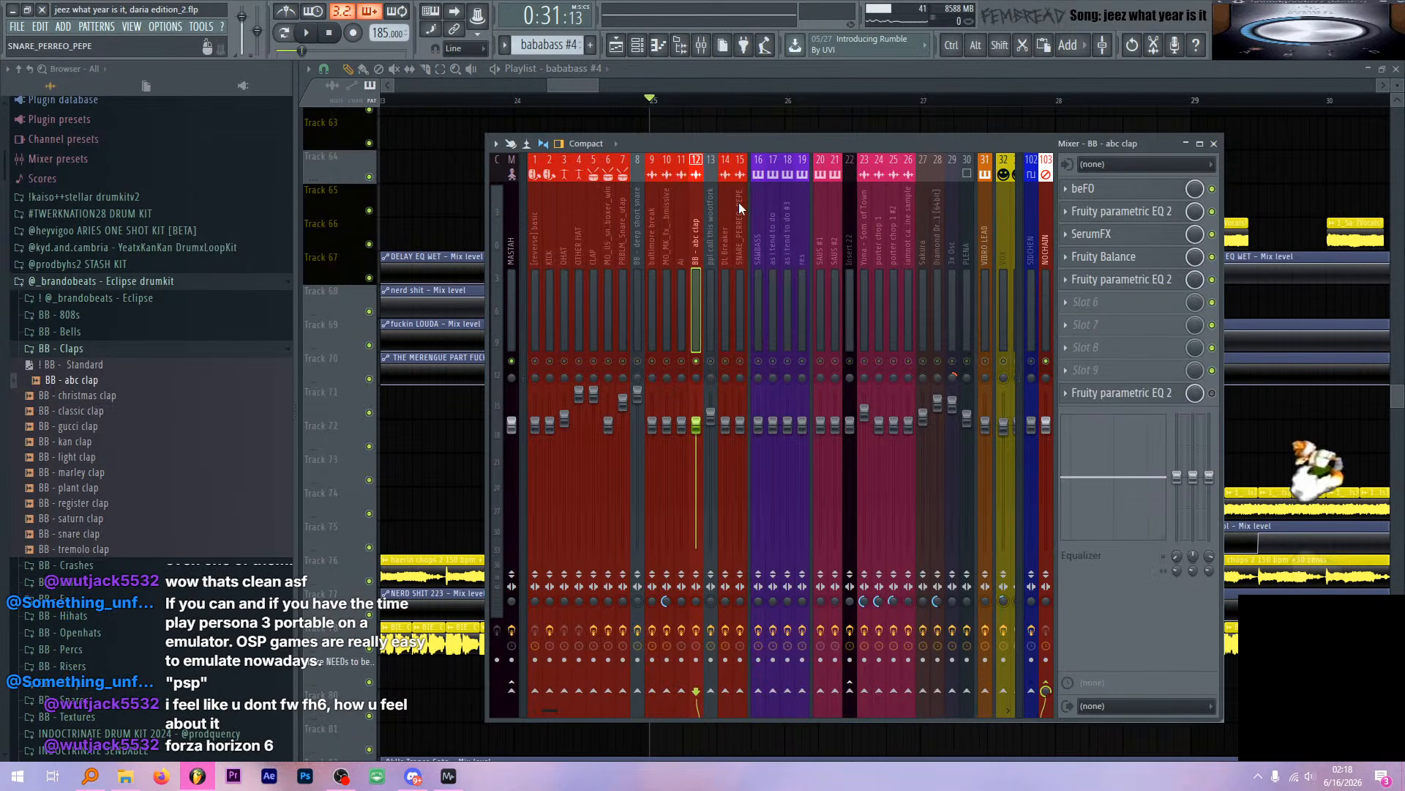
{"action": "scroll", "coordinate": [351, 183], "scroll_direction": "up", "scroll_amount": 2}
{"action": "left_click", "coordinate": [350, 205]}
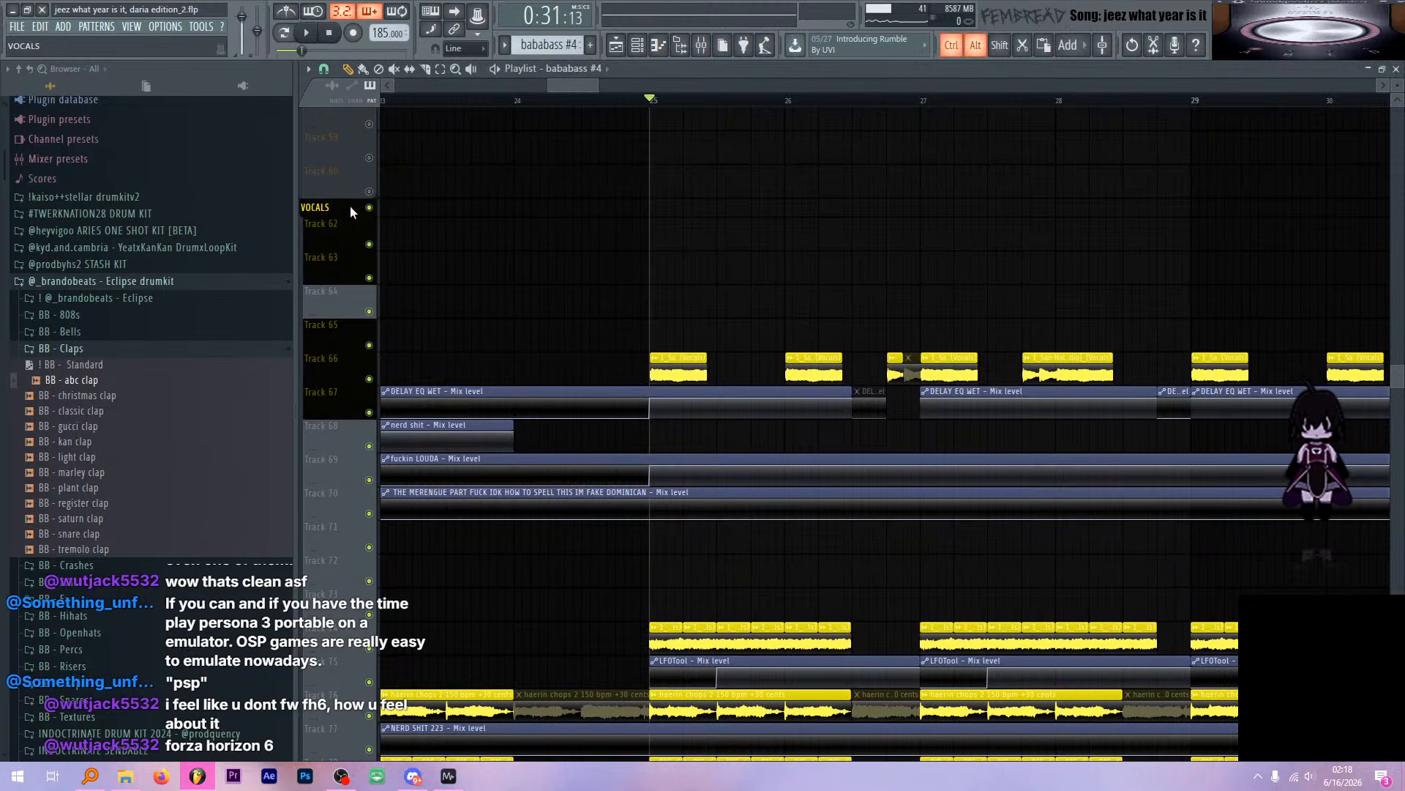
{"action": "left_click", "coordinate": [642, 46]}
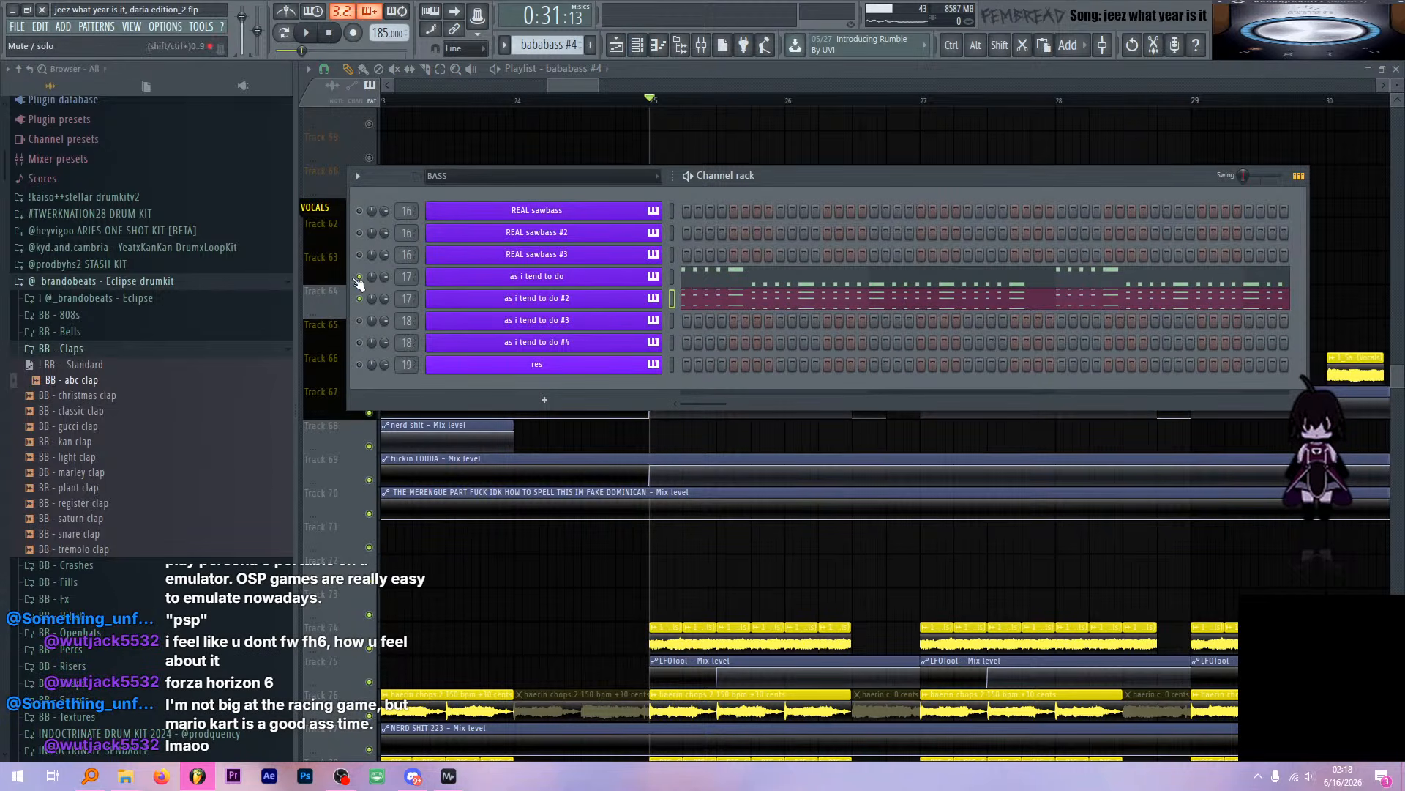
{"action": "left_click", "coordinate": [720, 70]}
Enable the SYNT and BASS groups too, and play the arrangement from bar 27
{"action": "scroll", "coordinate": [439, 151], "scroll_direction": "up", "scroll_amount": 8}
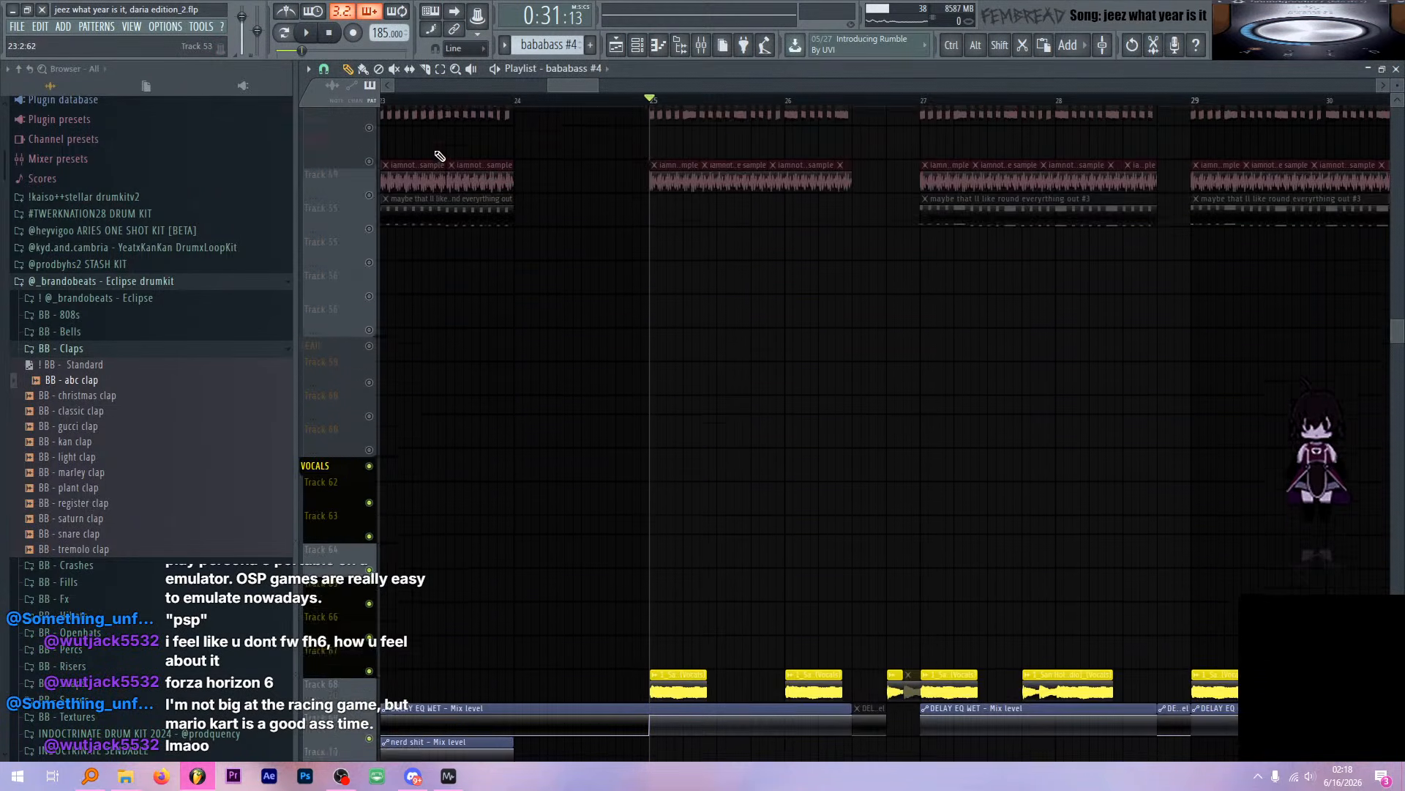
{"action": "scroll", "coordinate": [357, 211], "scroll_direction": "up", "scroll_amount": 3}
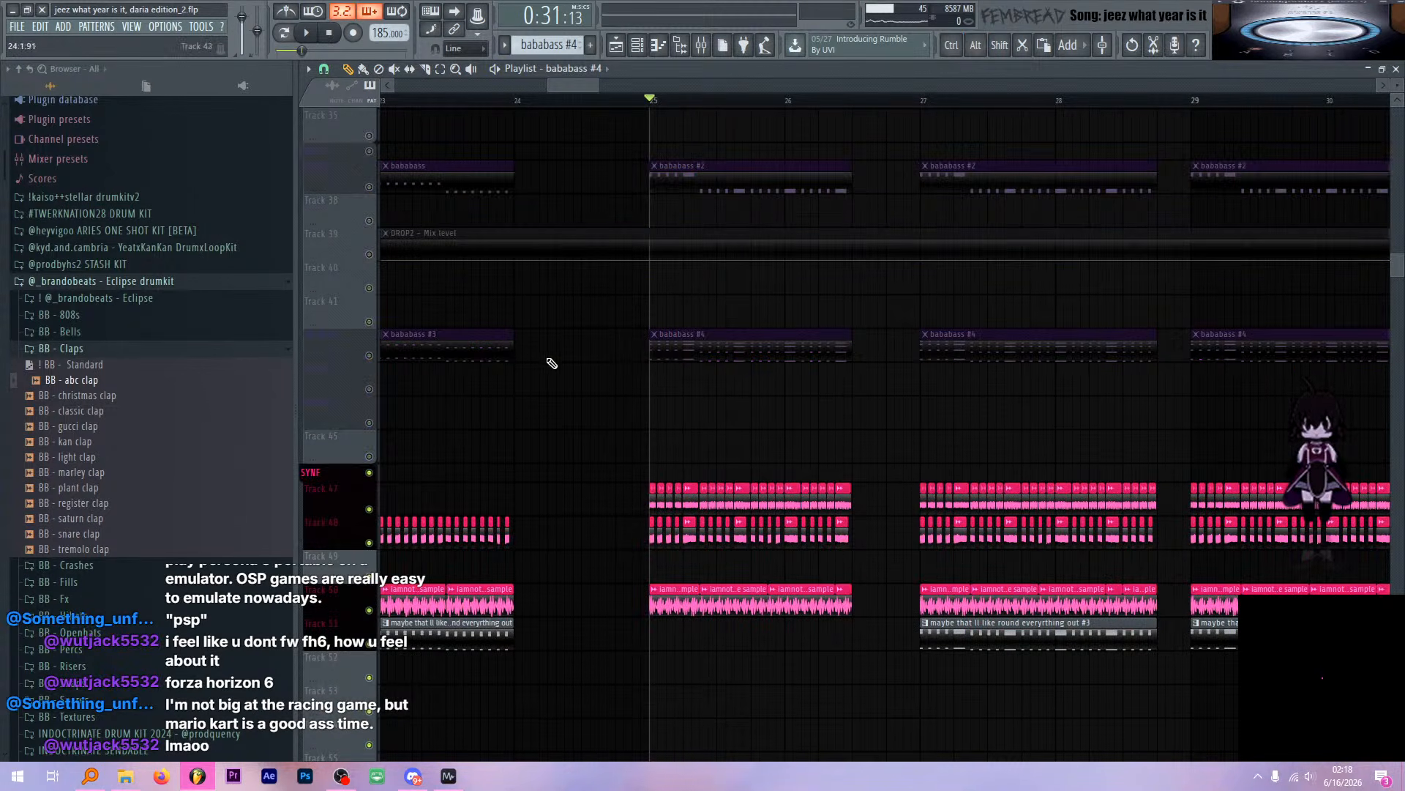
{"action": "scroll", "coordinate": [438, 282], "scroll_direction": "down", "scroll_amount": 3}
{"action": "scroll", "coordinate": [609, 199], "scroll_direction": "up", "scroll_amount": 3}
{"action": "left_click", "coordinate": [759, 106]}
{"action": "key", "text": "space"}
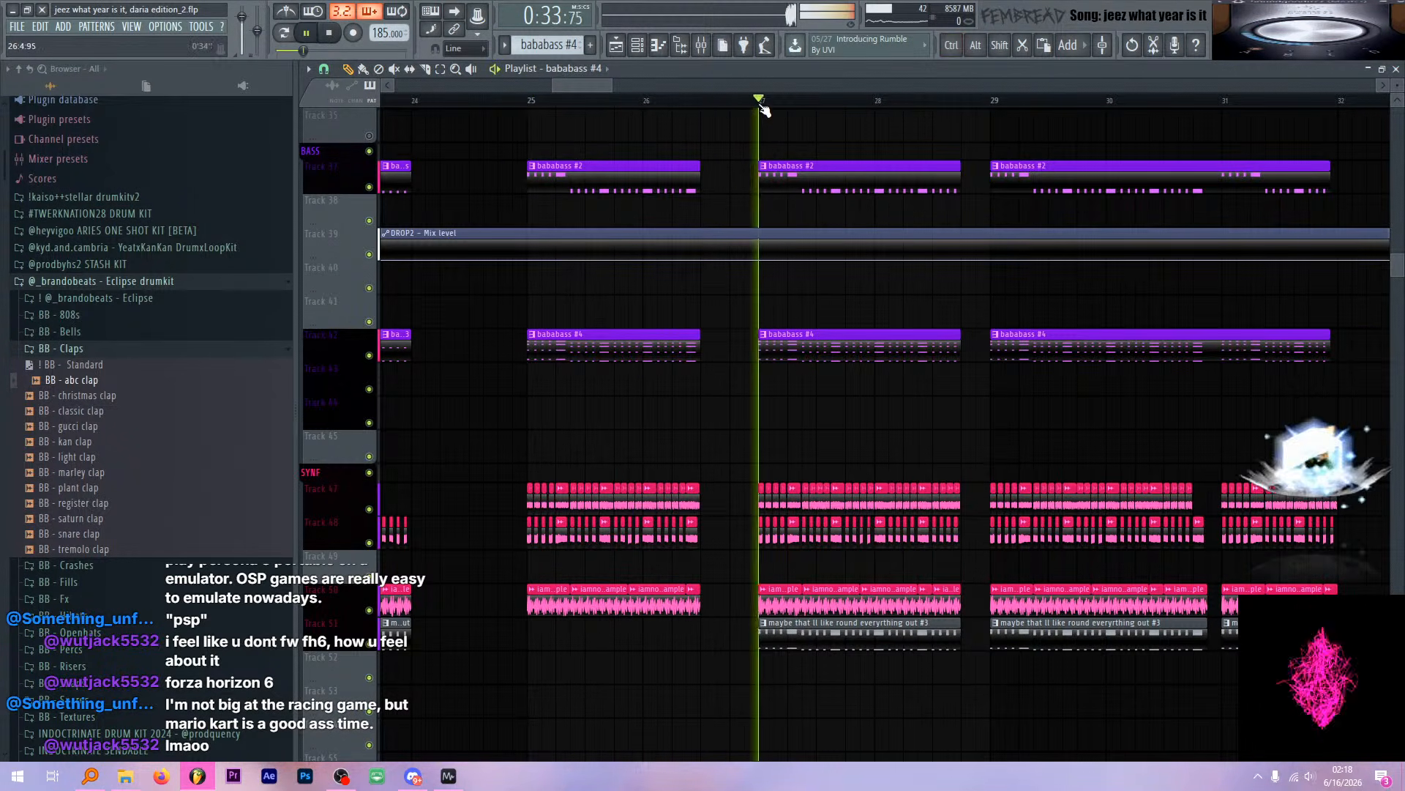
{"action": "scroll", "coordinate": [863, 190], "scroll_direction": "down", "scroll_amount": 4}
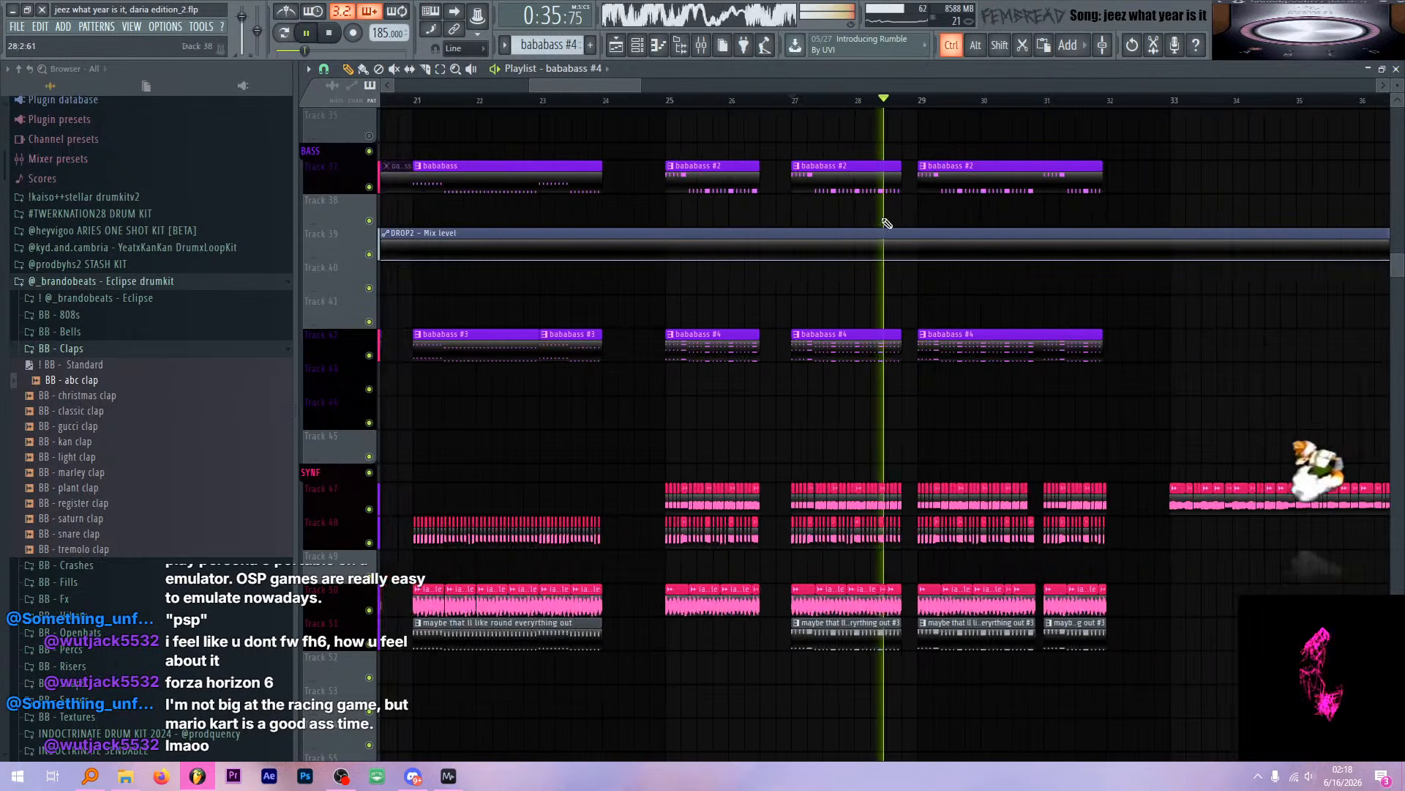
{"action": "key", "text": "space"}
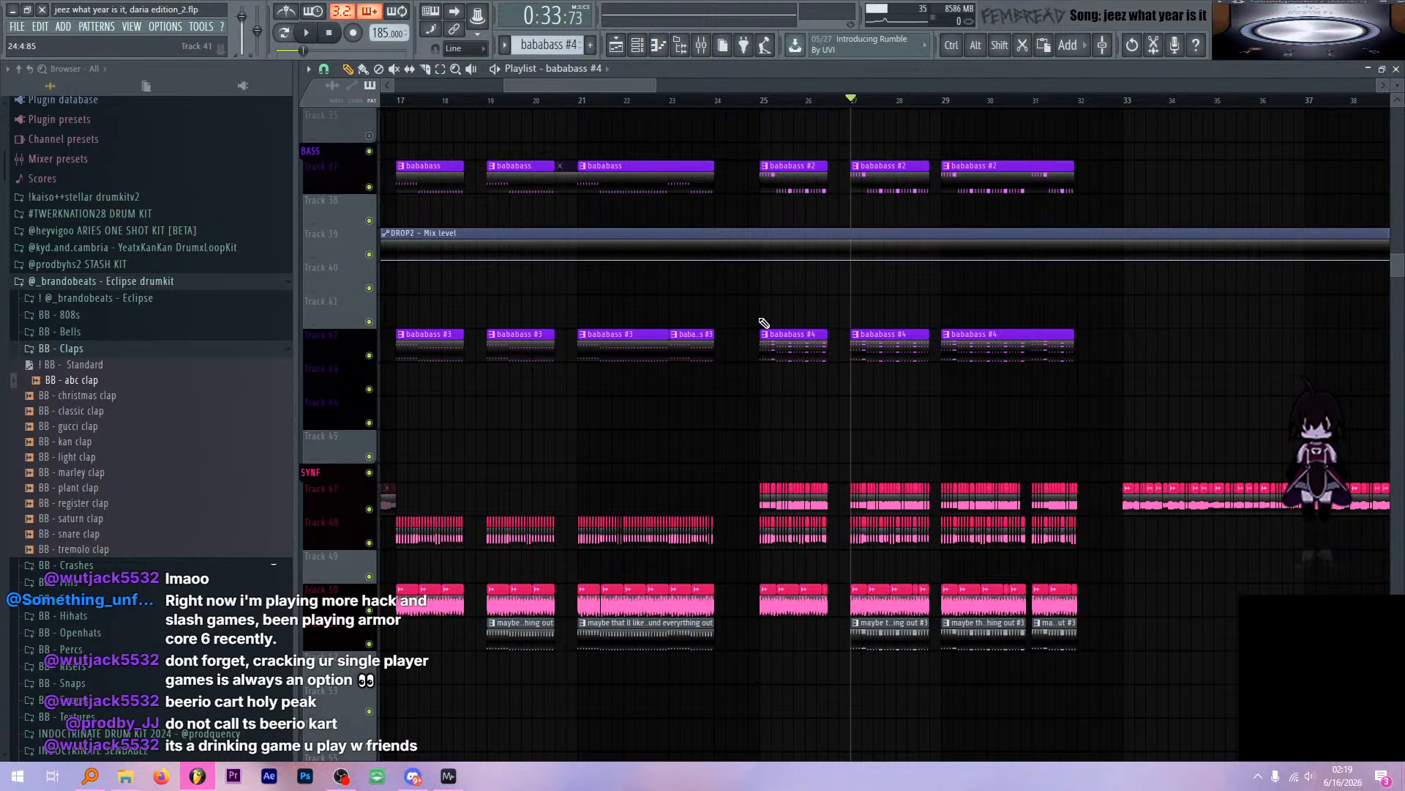
Unmute the DROOM drum group and the other muted tracks in the playlist
{"action": "scroll", "coordinate": [333, 341], "scroll_direction": "up", "scroll_amount": 8}
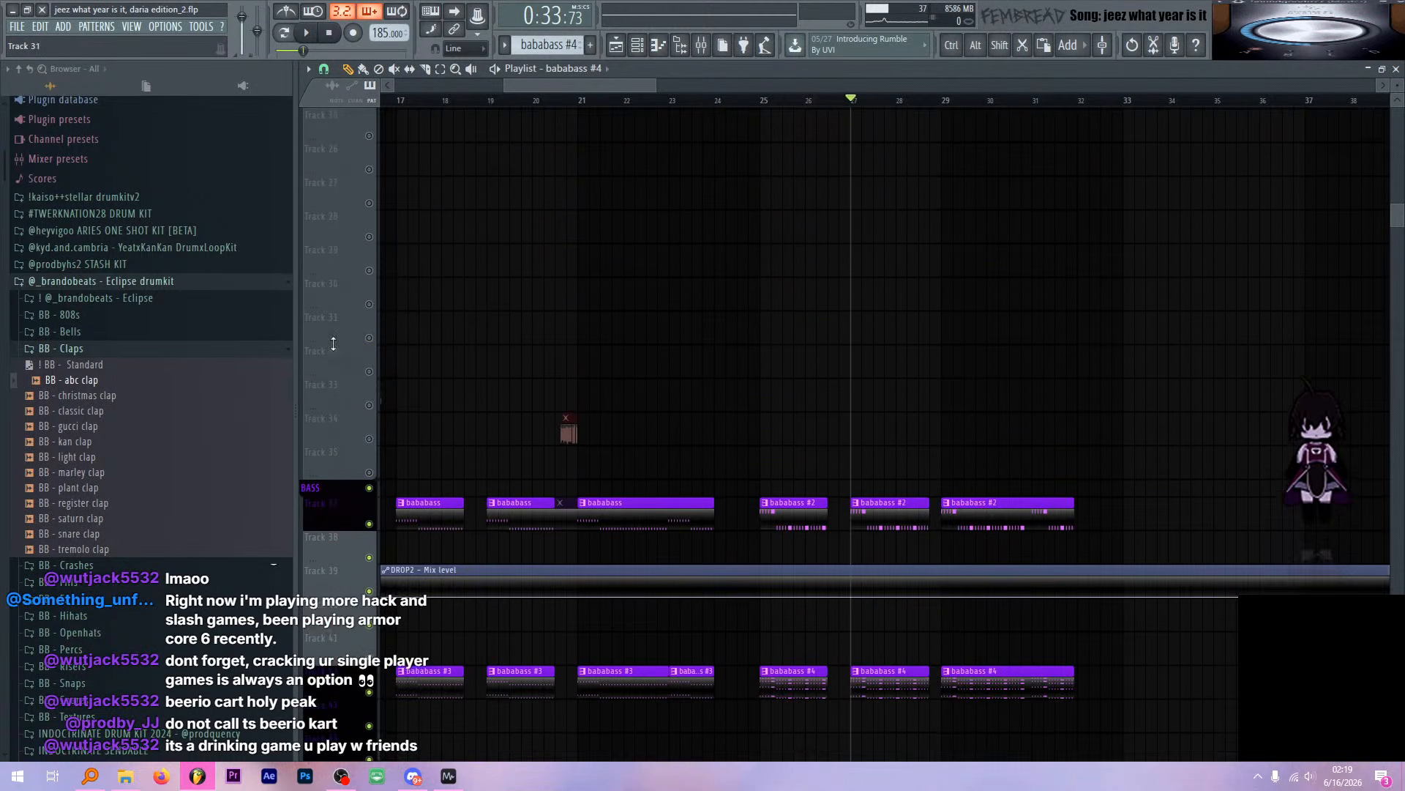
{"action": "scroll", "coordinate": [336, 330], "scroll_direction": "up", "scroll_amount": 5}
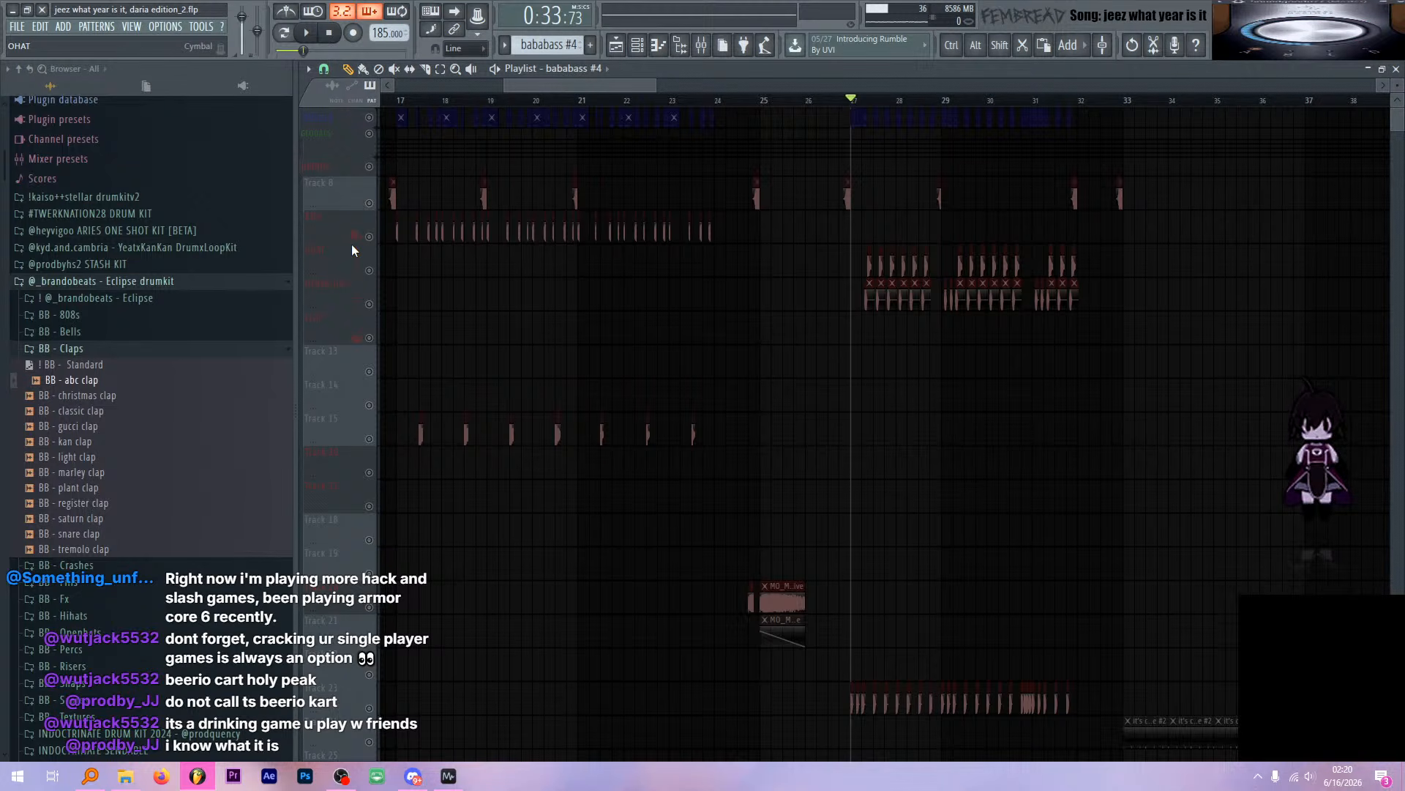
{"action": "left_click", "coordinate": [382, 167]}
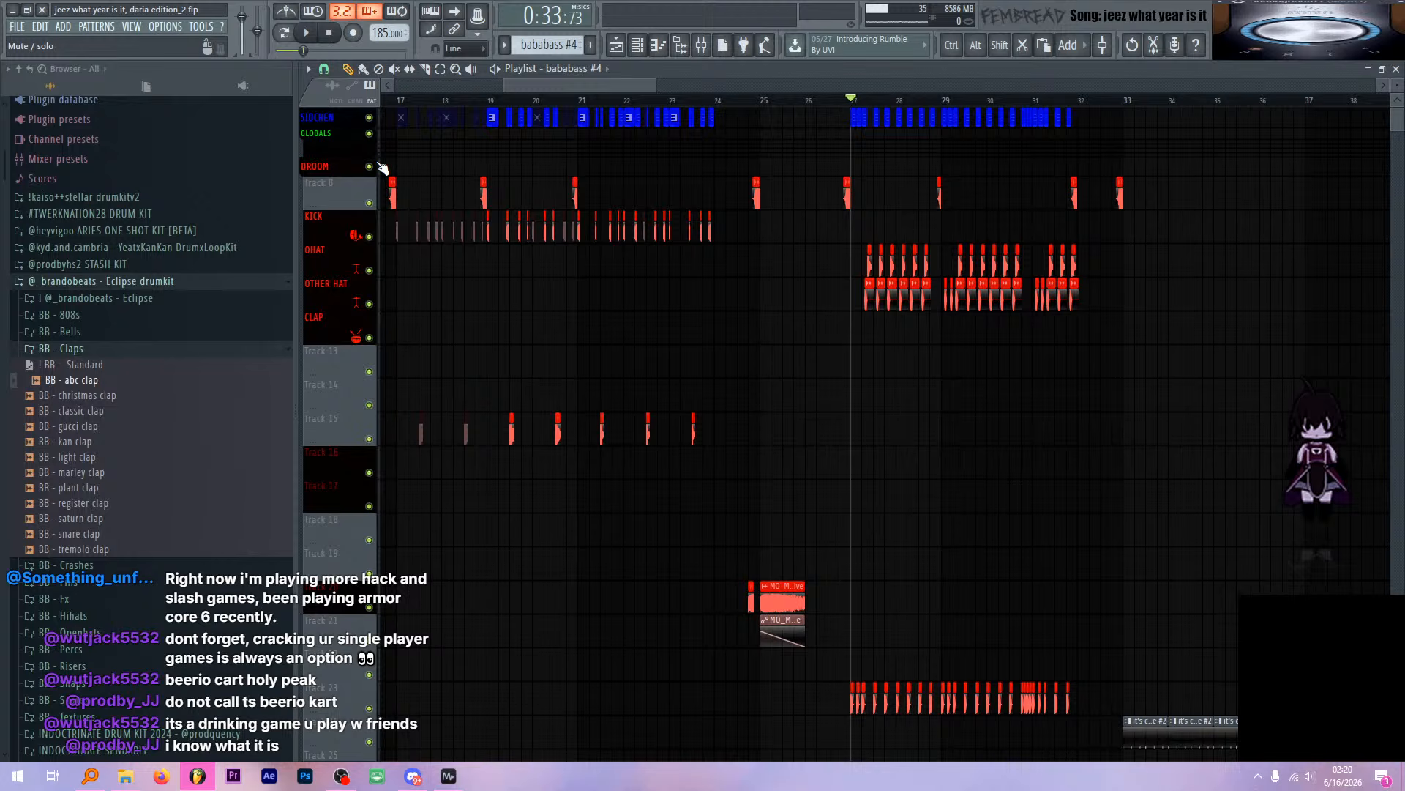
Examine the drum, bass, synth, vocal and automation tracks around bars 17 to 33 of the playlist
{"action": "scroll", "coordinate": [721, 325], "scroll_direction": "down", "scroll_amount": 3}
{"action": "scroll", "coordinate": [720, 325], "scroll_direction": "down", "scroll_amount": 15}
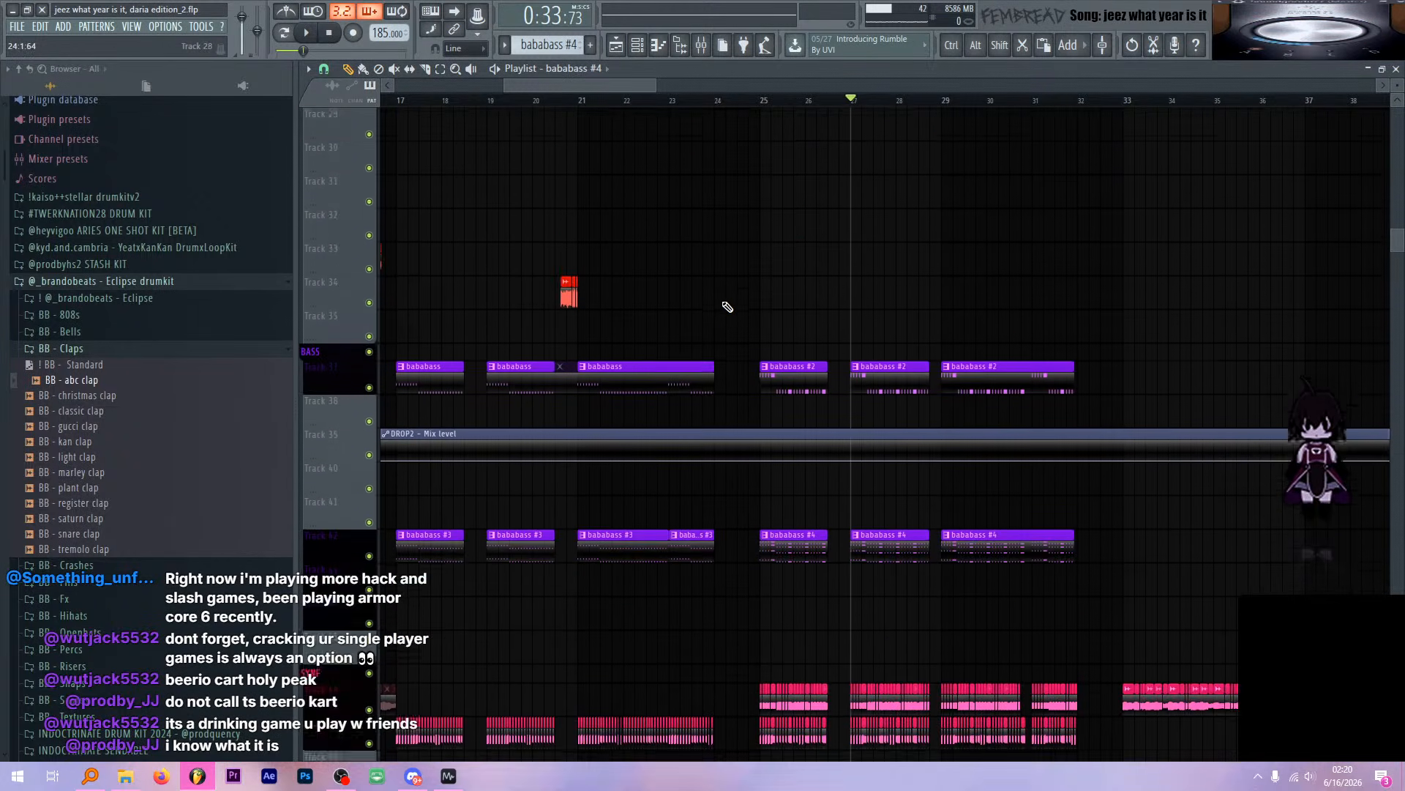
{"action": "scroll", "coordinate": [737, 344], "scroll_direction": "down", "scroll_amount": 8}
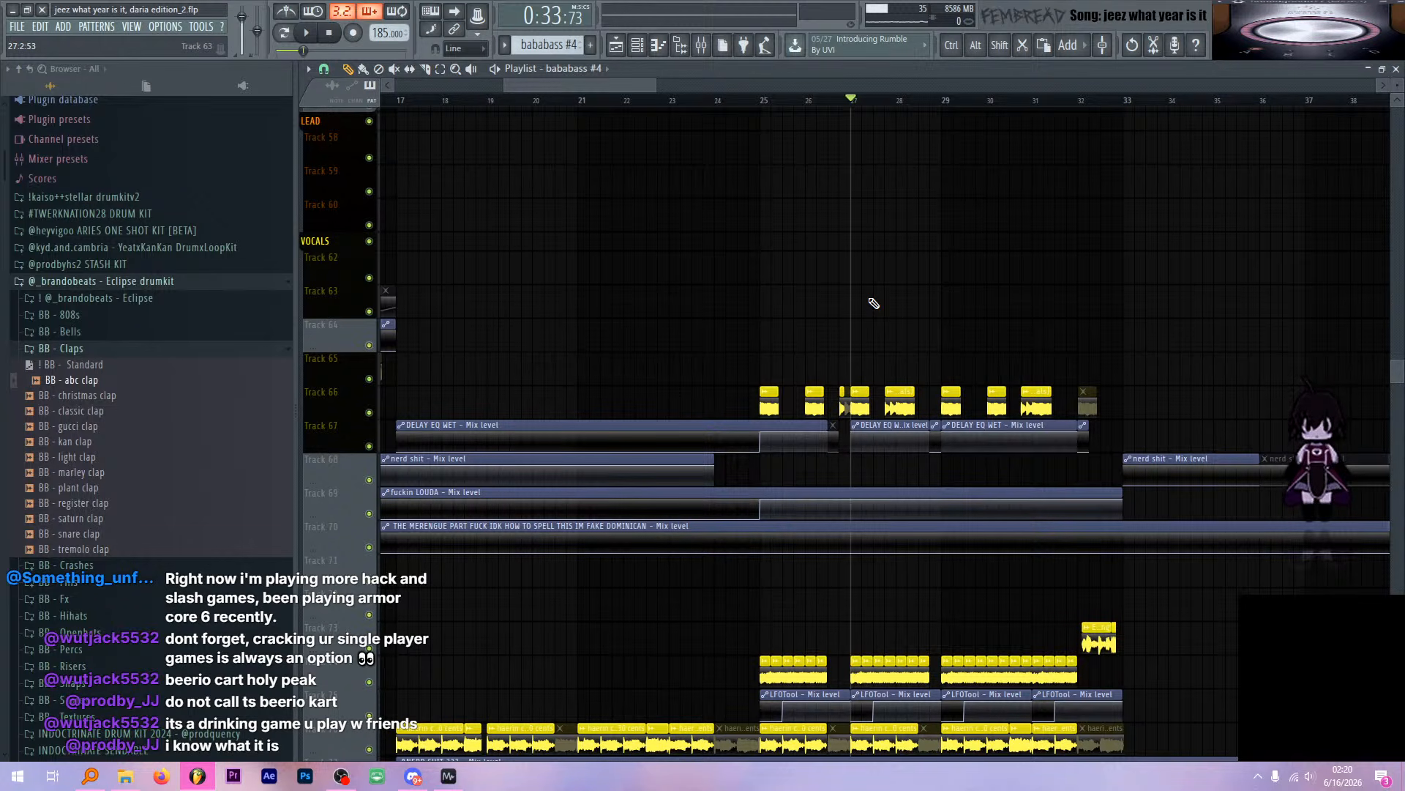
{"action": "scroll", "coordinate": [884, 293], "scroll_direction": "down", "scroll_amount": 6}
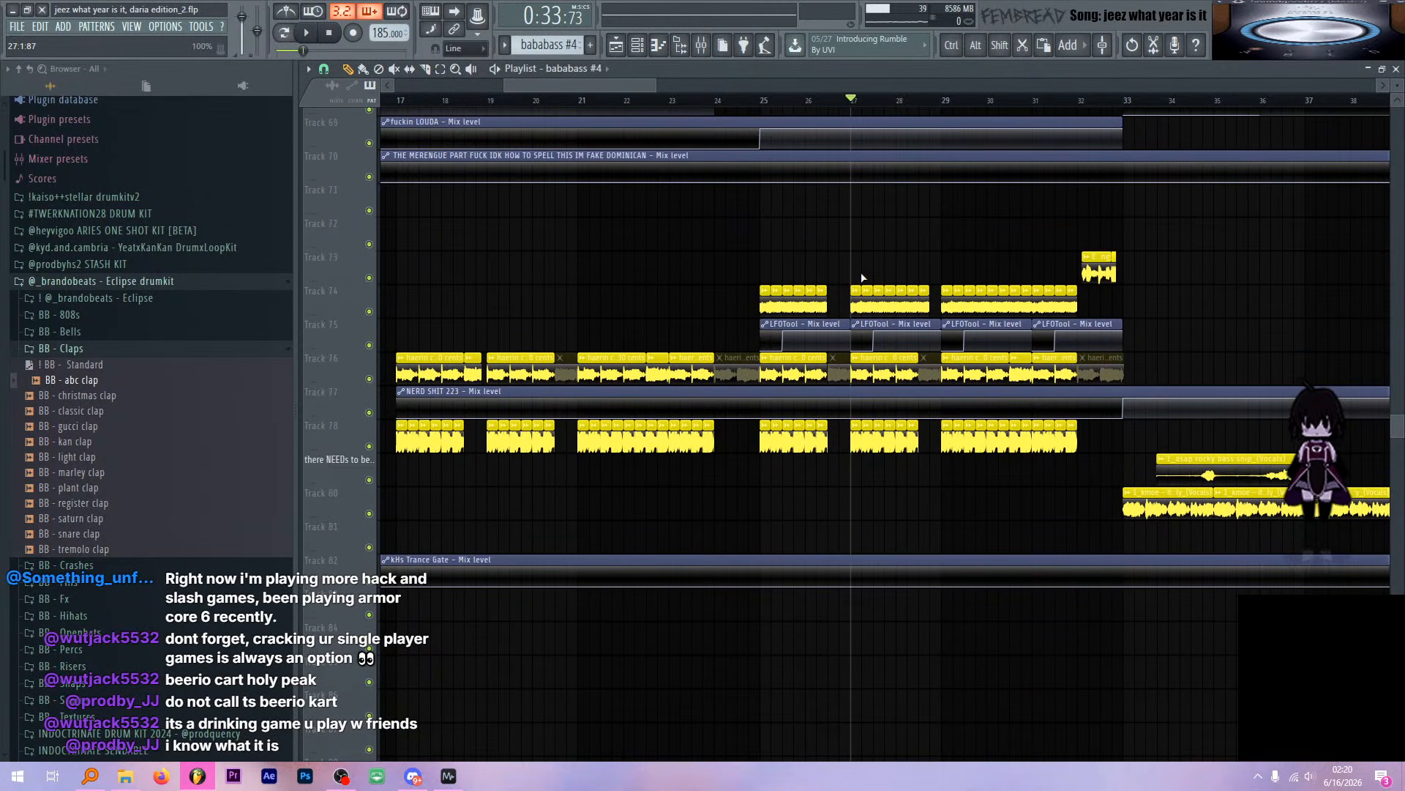
{"action": "scroll", "coordinate": [917, 401], "scroll_direction": "down", "scroll_amount": 2}
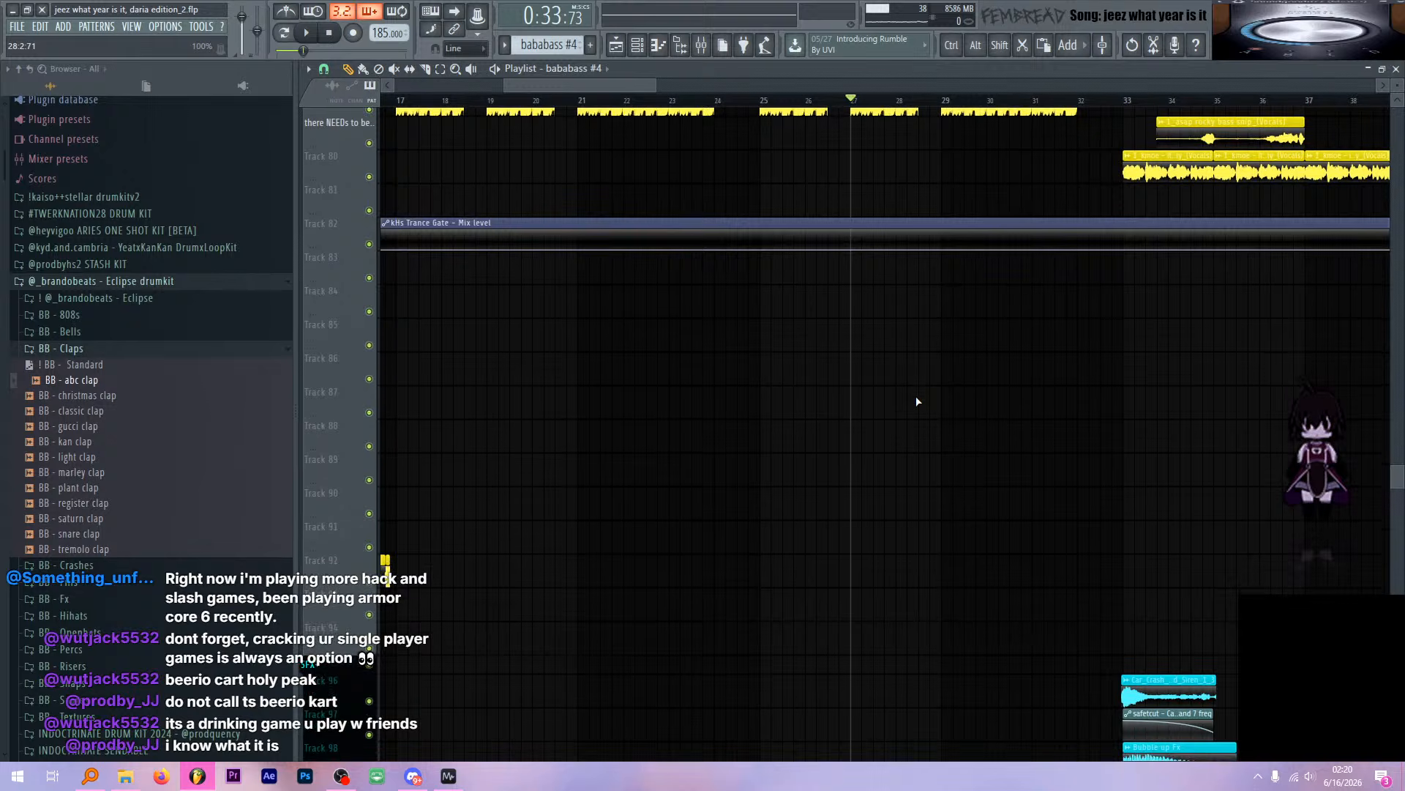
{"action": "scroll", "coordinate": [916, 401], "scroll_direction": "up", "scroll_amount": 2}
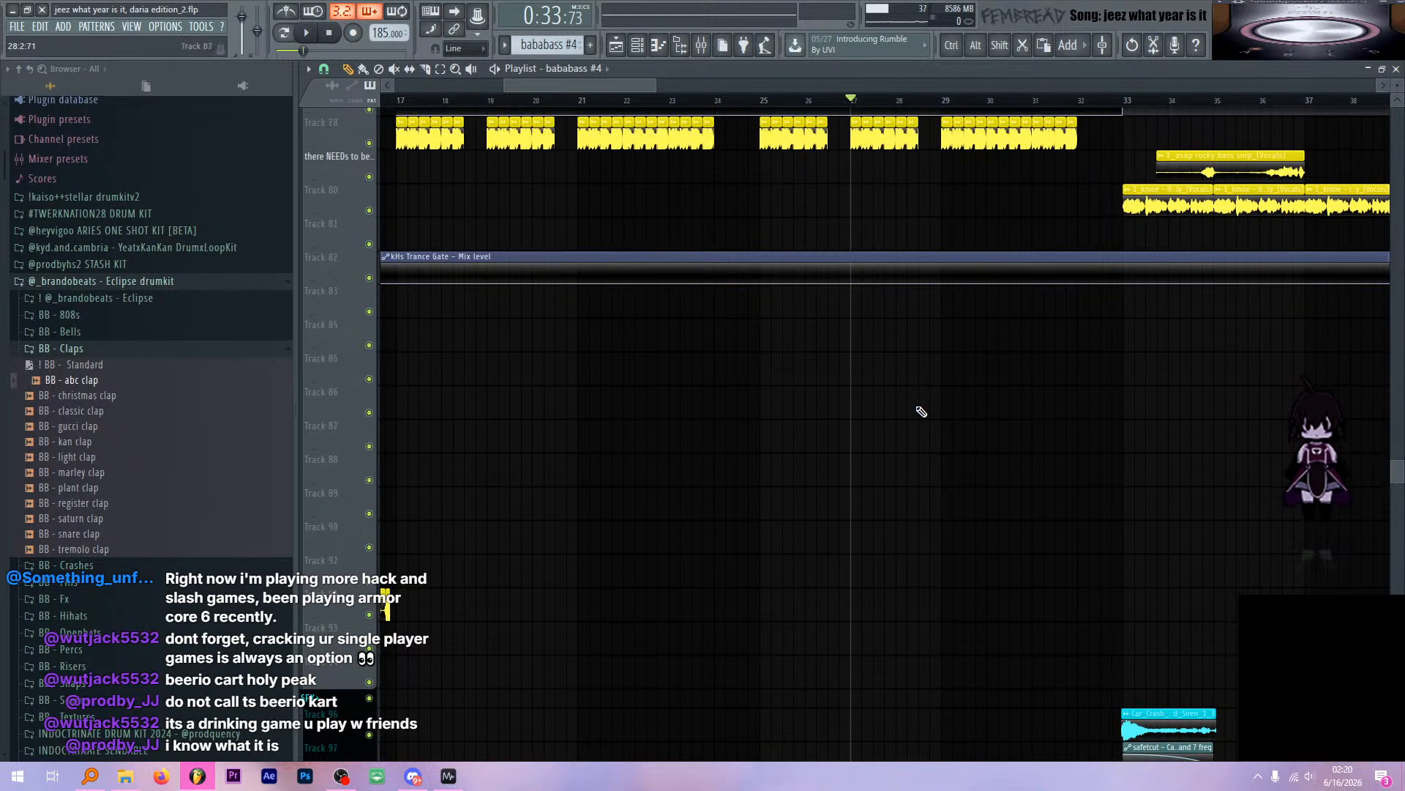
{"action": "scroll", "coordinate": [915, 407], "scroll_direction": "up", "scroll_amount": 10}
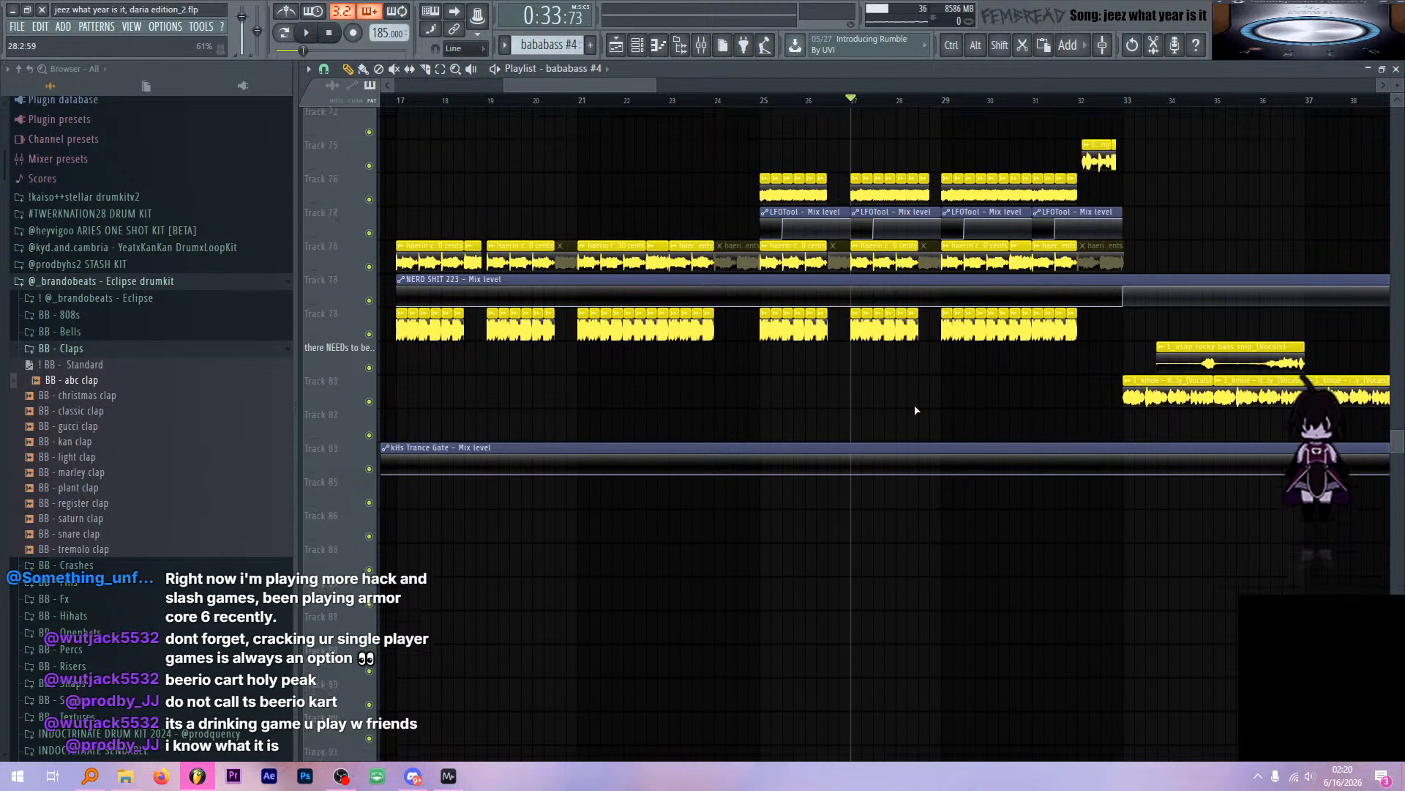
{"action": "scroll", "coordinate": [923, 367], "scroll_direction": "up", "scroll_amount": 7}
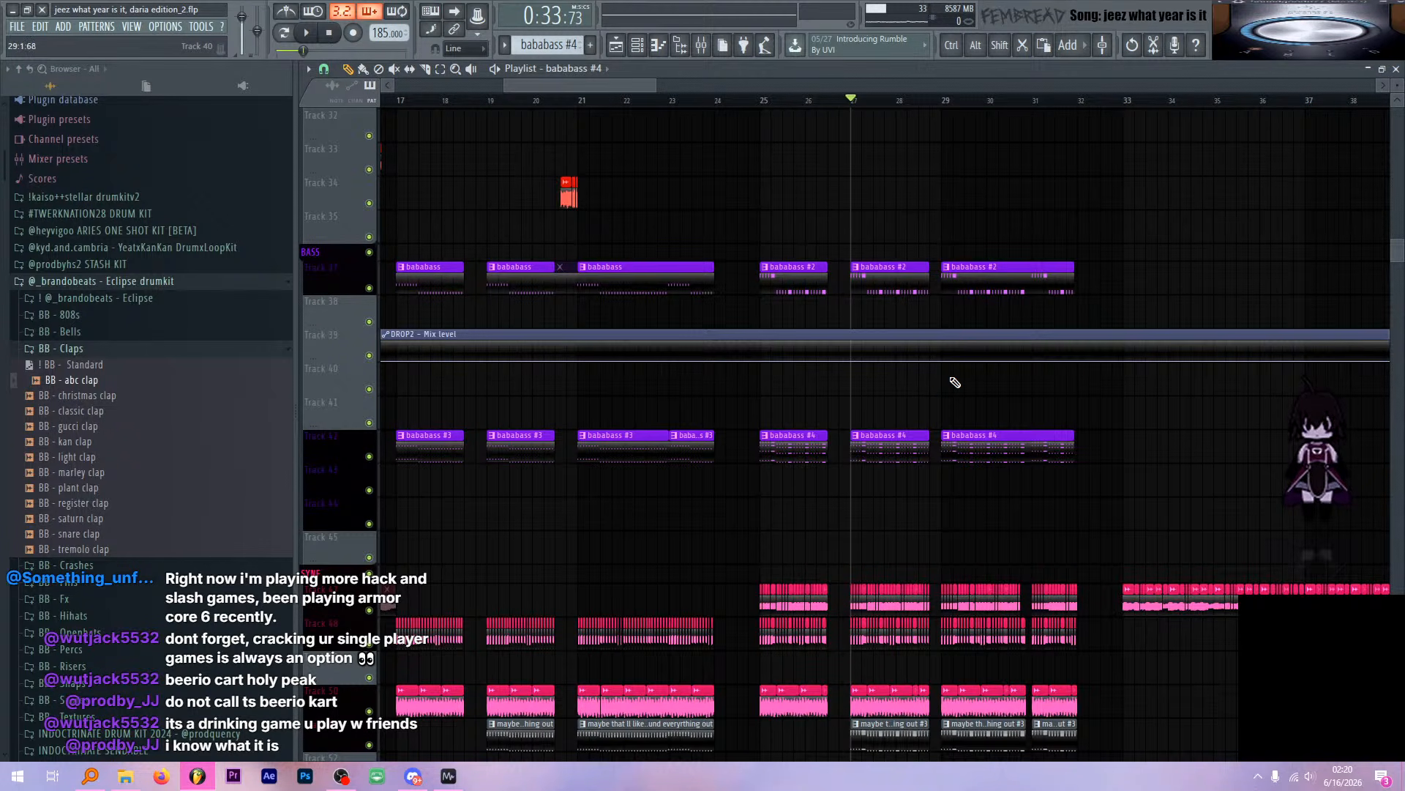
{"action": "scroll", "coordinate": [952, 358], "scroll_direction": "down", "scroll_amount": 3}
{"action": "scroll", "coordinate": [944, 337], "scroll_direction": "up", "scroll_amount": 2}
{"action": "scroll", "coordinate": [933, 366], "scroll_direction": "up", "scroll_amount": 9}
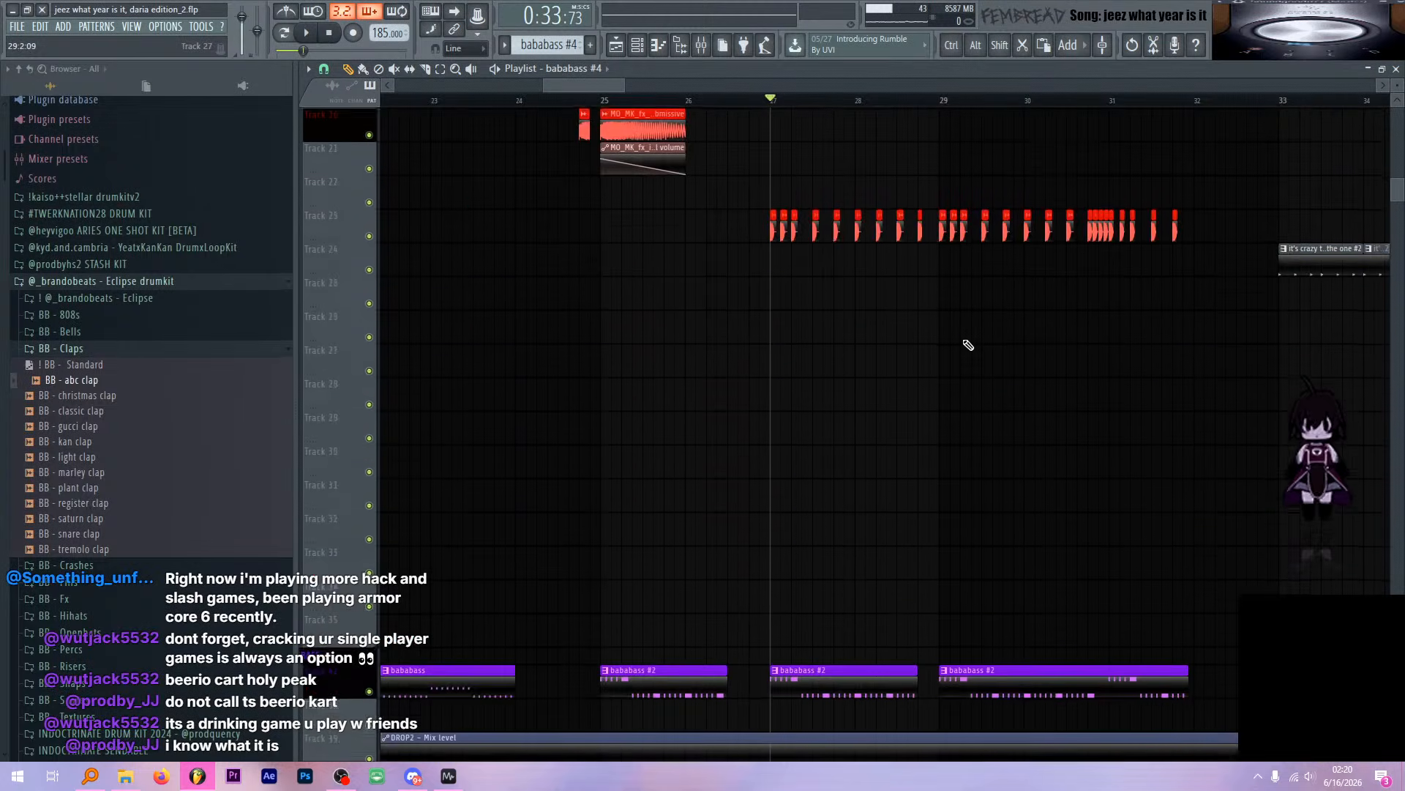
{"action": "scroll", "coordinate": [969, 345], "scroll_direction": "up", "scroll_amount": 7}
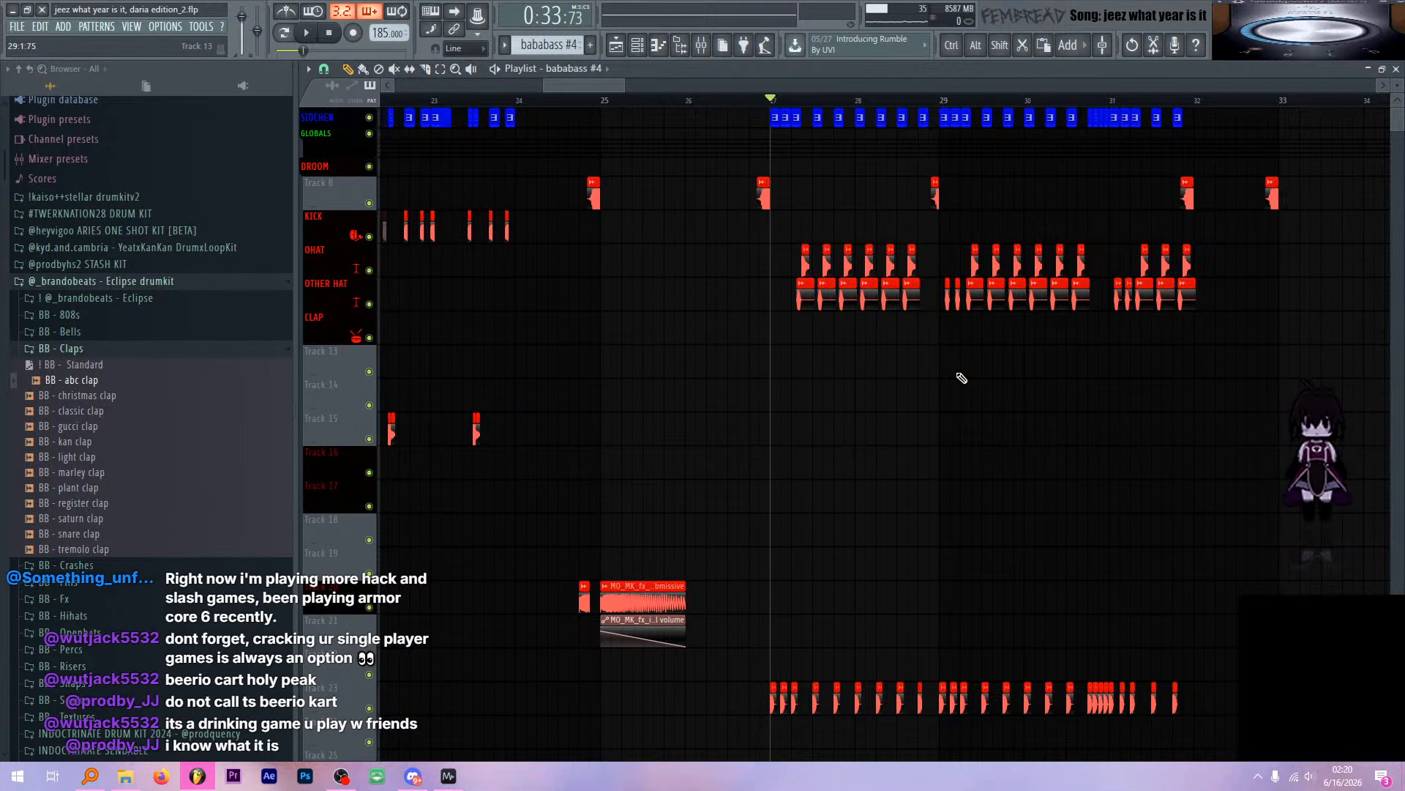
{"action": "scroll", "coordinate": [961, 377], "scroll_direction": "down", "scroll_amount": 8}
{"action": "scroll", "coordinate": [885, 308], "scroll_direction": "up", "scroll_amount": 3}
{"action": "scroll", "coordinate": [863, 305], "scroll_direction": "down", "scroll_amount": 5}
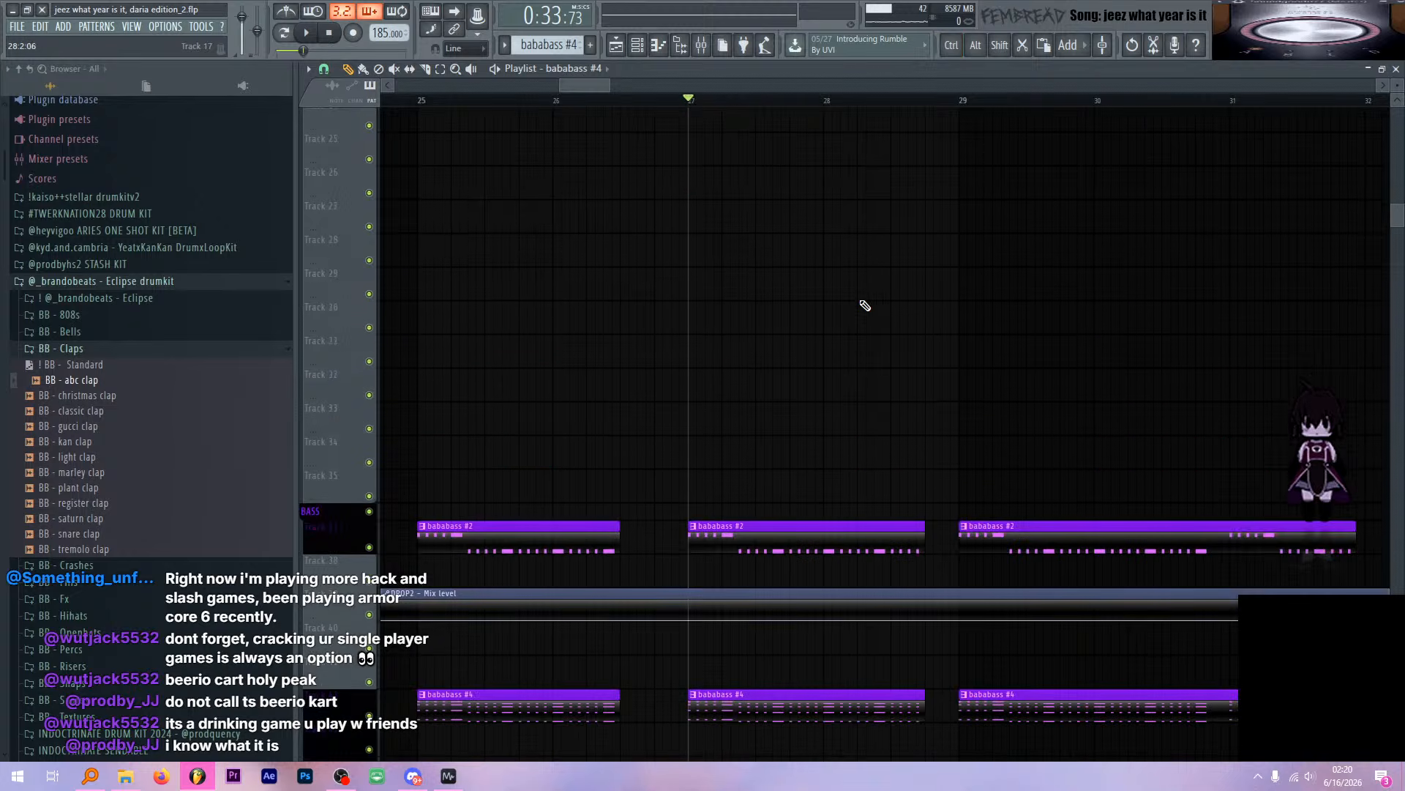
{"action": "scroll", "coordinate": [907, 348], "scroll_direction": "down", "scroll_amount": 14}
{"action": "scroll", "coordinate": [935, 354], "scroll_direction": "down", "scroll_amount": 5}
{"action": "scroll", "coordinate": [806, 264], "scroll_direction": "up", "scroll_amount": 5}
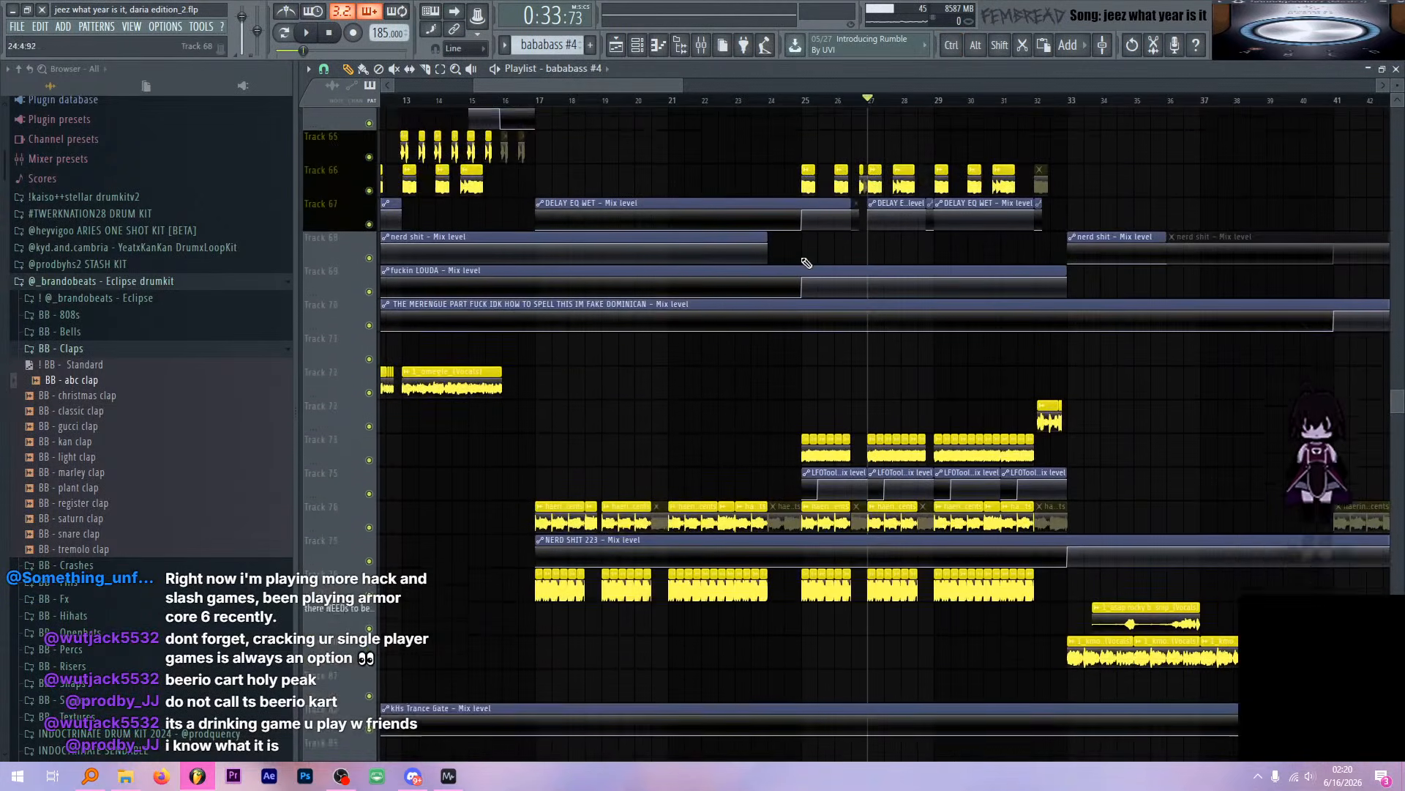
Play the full arrangement from bar 25 while checking the vocal and chop tracks, and stop playback
{"action": "left_click", "coordinate": [805, 103]}
{"action": "key", "text": "space"}
{"action": "scroll", "coordinate": [849, 205], "scroll_direction": "down", "scroll_amount": 5}
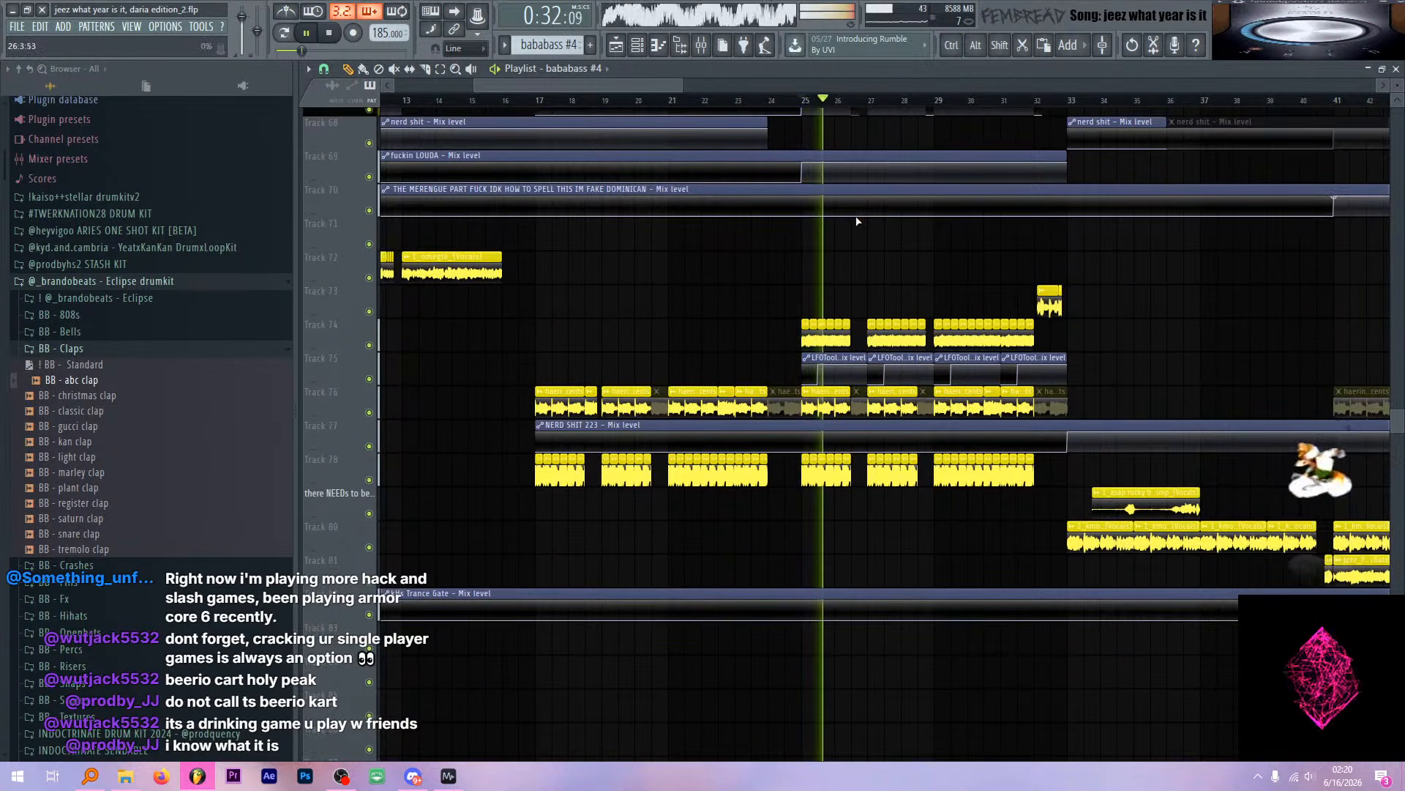
{"action": "scroll", "coordinate": [865, 231], "scroll_direction": "down", "scroll_amount": 5}
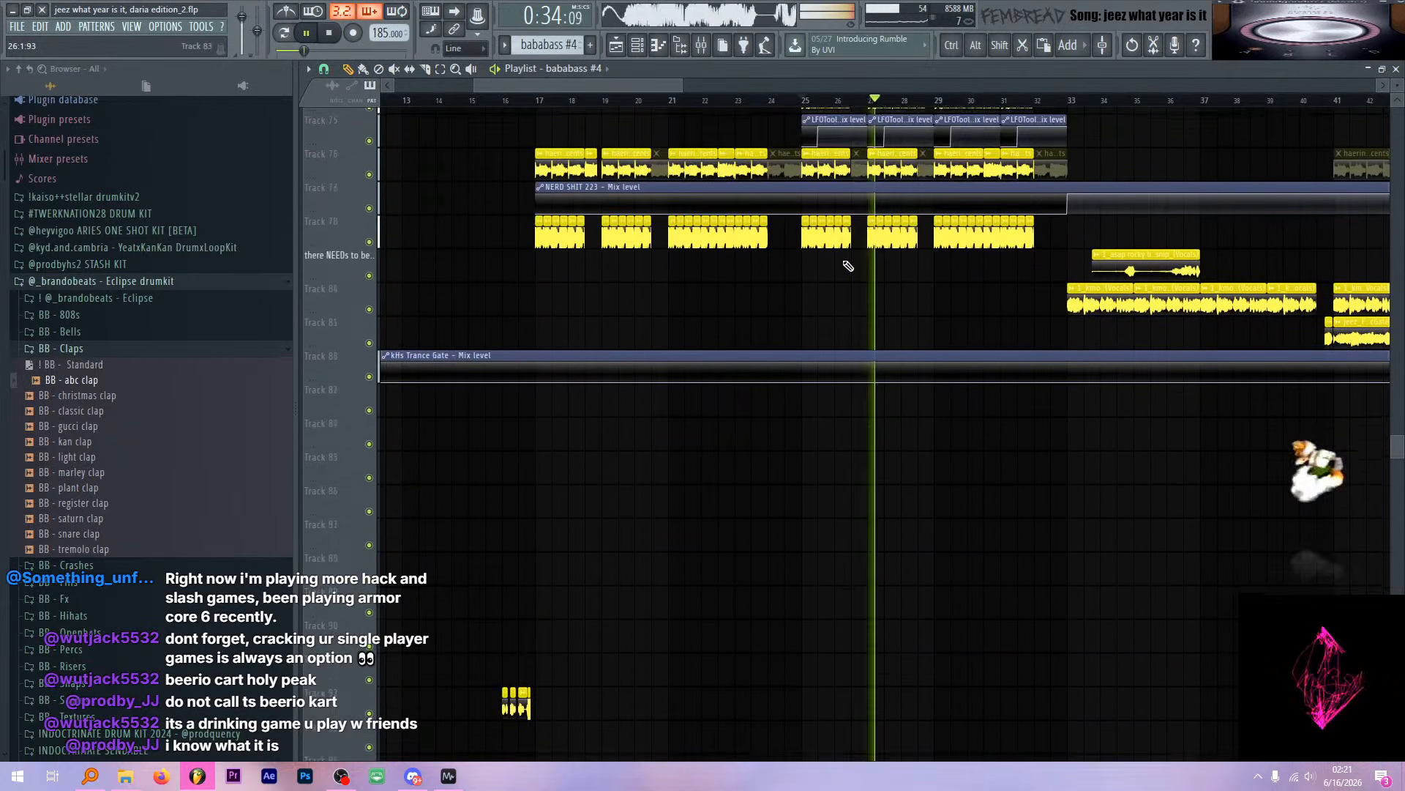
{"action": "scroll", "coordinate": [841, 261], "scroll_direction": "up", "scroll_amount": 6}
{"action": "scroll", "coordinate": [805, 267], "scroll_direction": "up", "scroll_amount": 3}
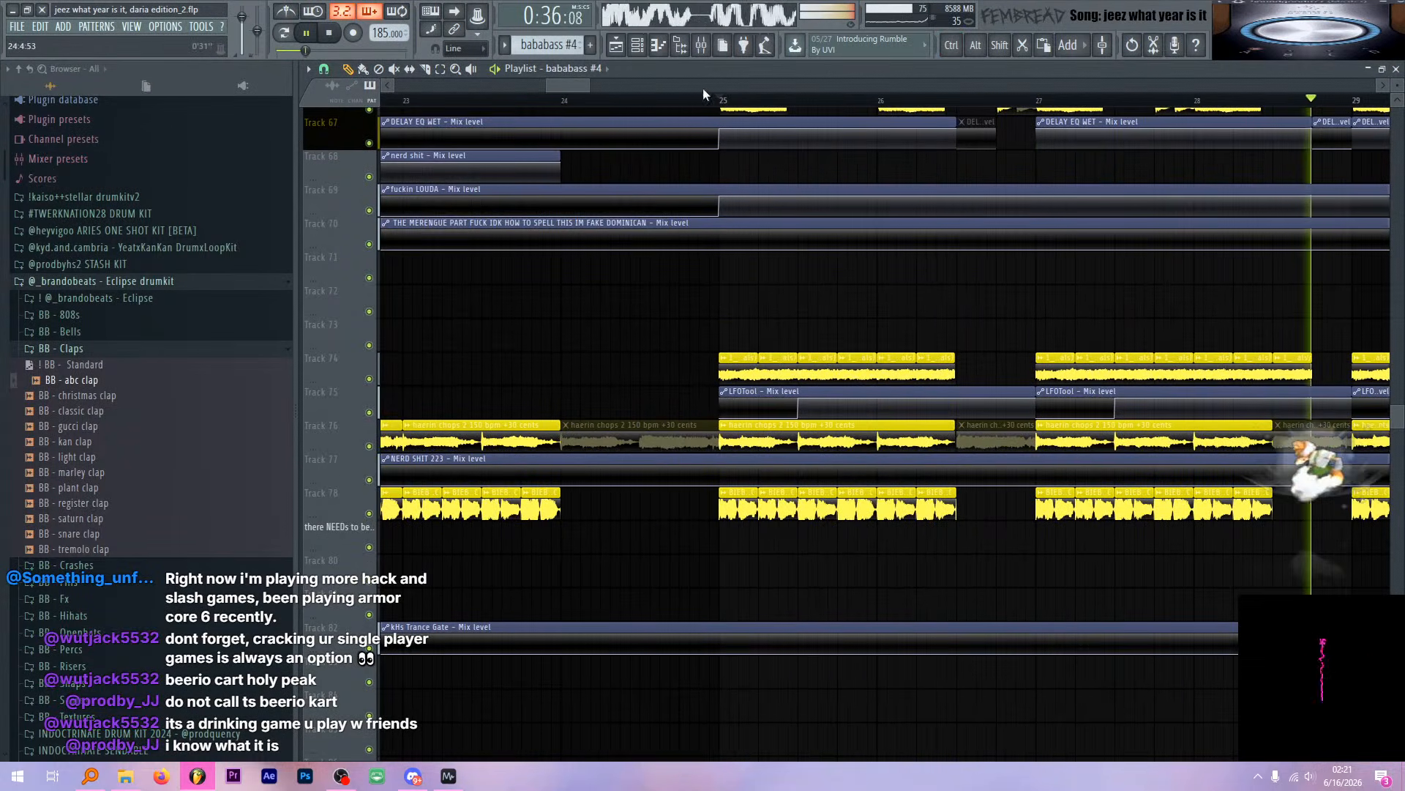
{"action": "key", "text": "space"}
Select the "1_Original Google Screaming Ad_(Vocals)" insert in the mixer and play the section from bar 25
{"action": "left_click", "coordinate": [701, 46]}
{"action": "scroll", "coordinate": [819, 240], "scroll_direction": "down", "scroll_amount": 6}
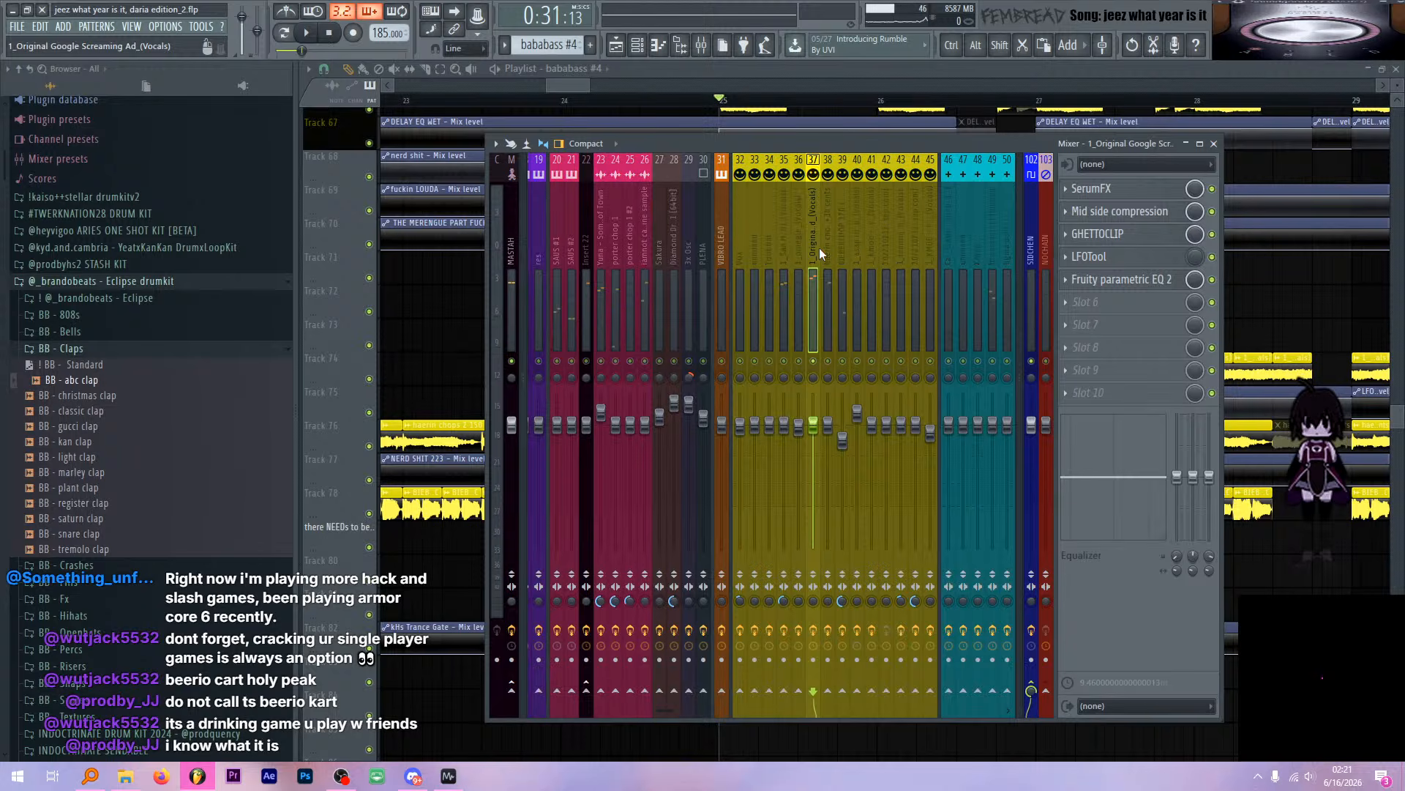
{"action": "left_click", "coordinate": [832, 251]}
{"action": "key", "text": "space"}
{"action": "left_click", "coordinate": [839, 253]}
{"action": "left_click", "coordinate": [811, 248]}
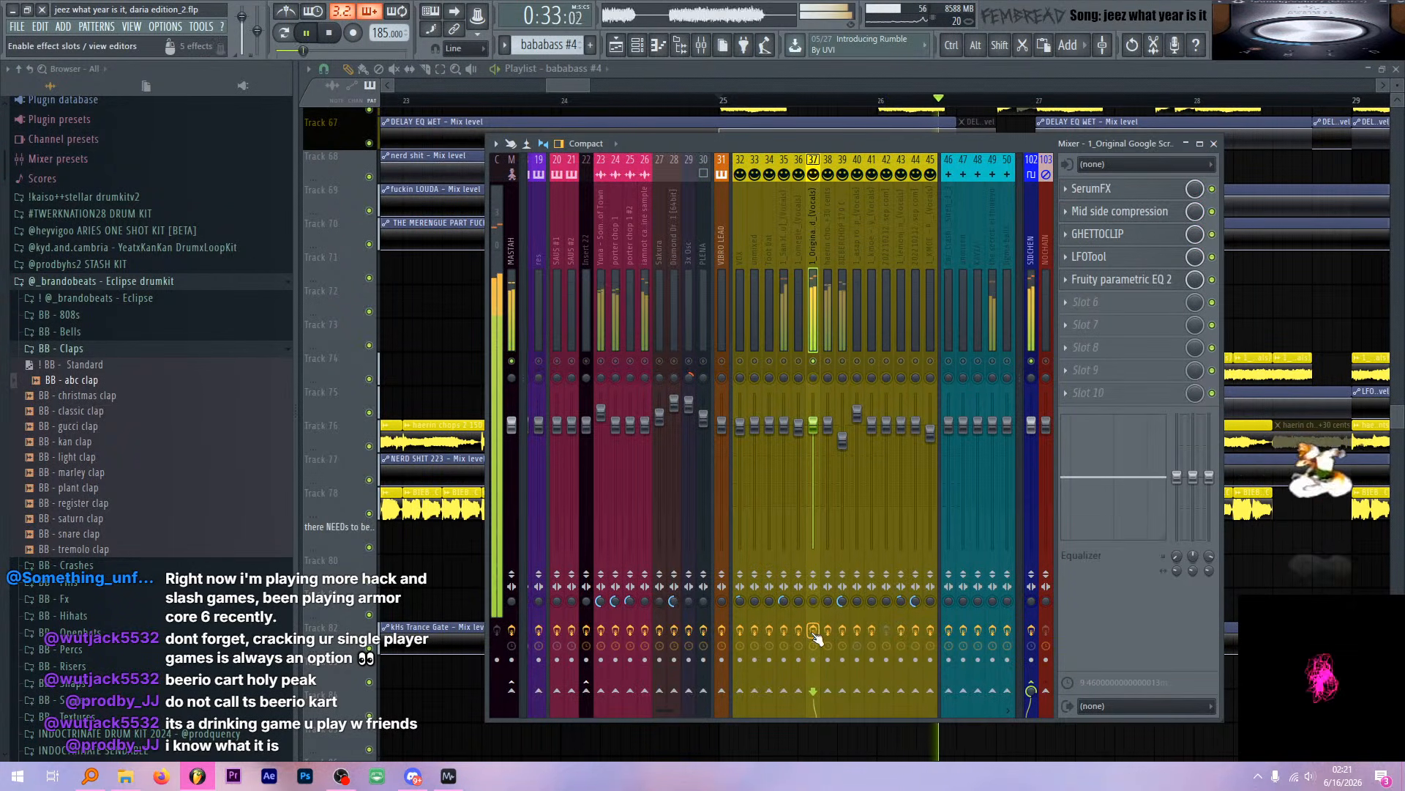
{"action": "key", "text": "space"}
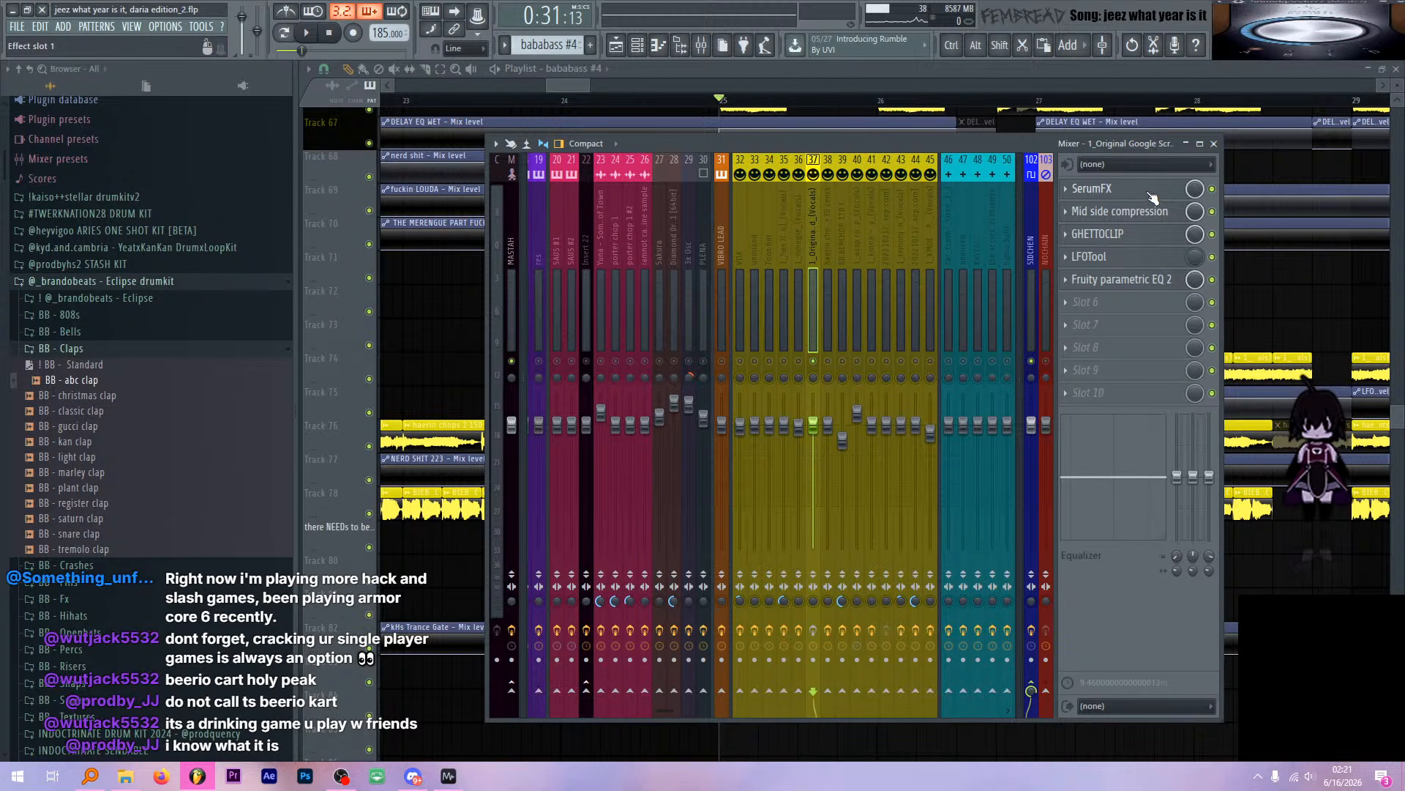
Inspect the LFOTool settings on the selected vocal insert and close the plugin
{"action": "left_click", "coordinate": [1141, 259]}
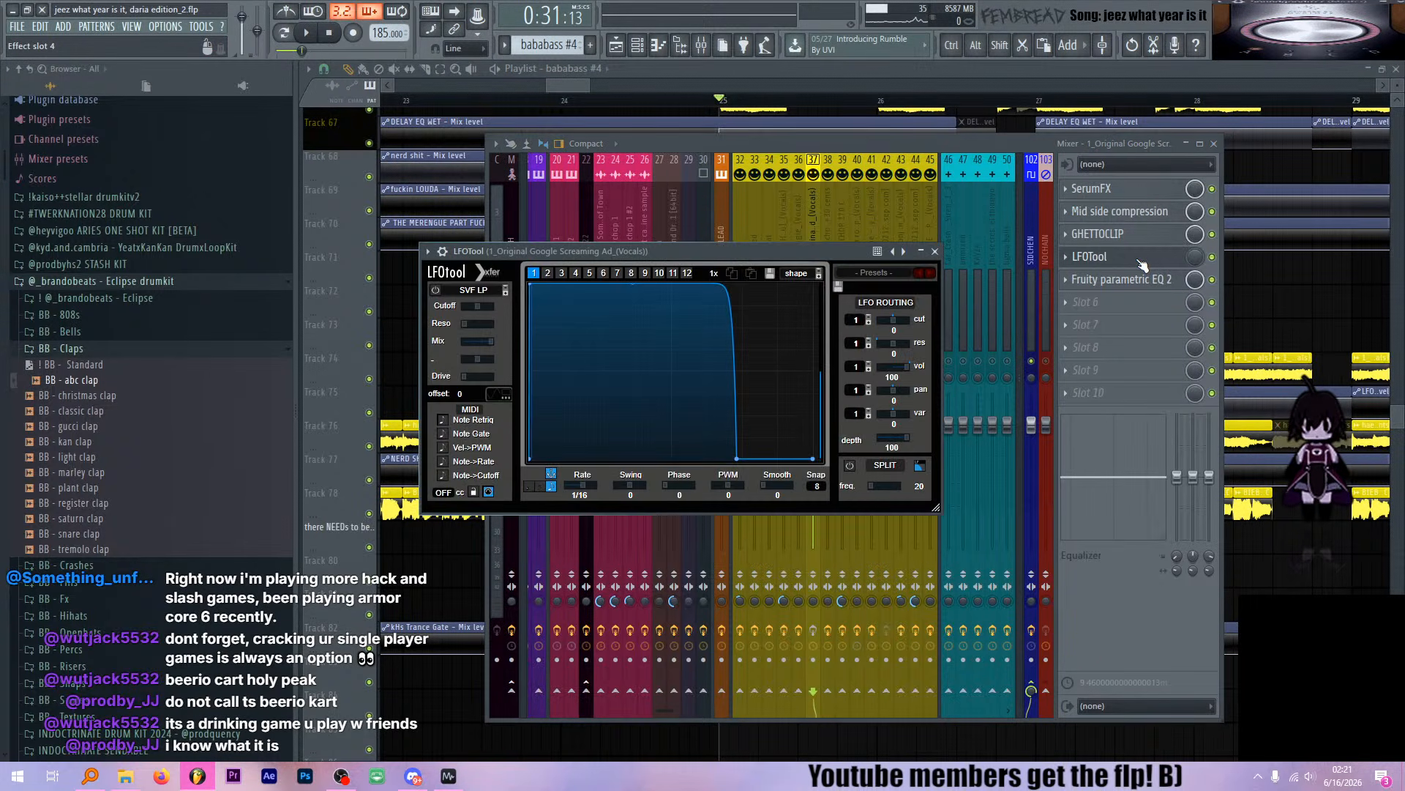
{"action": "left_click", "coordinate": [1140, 259]}
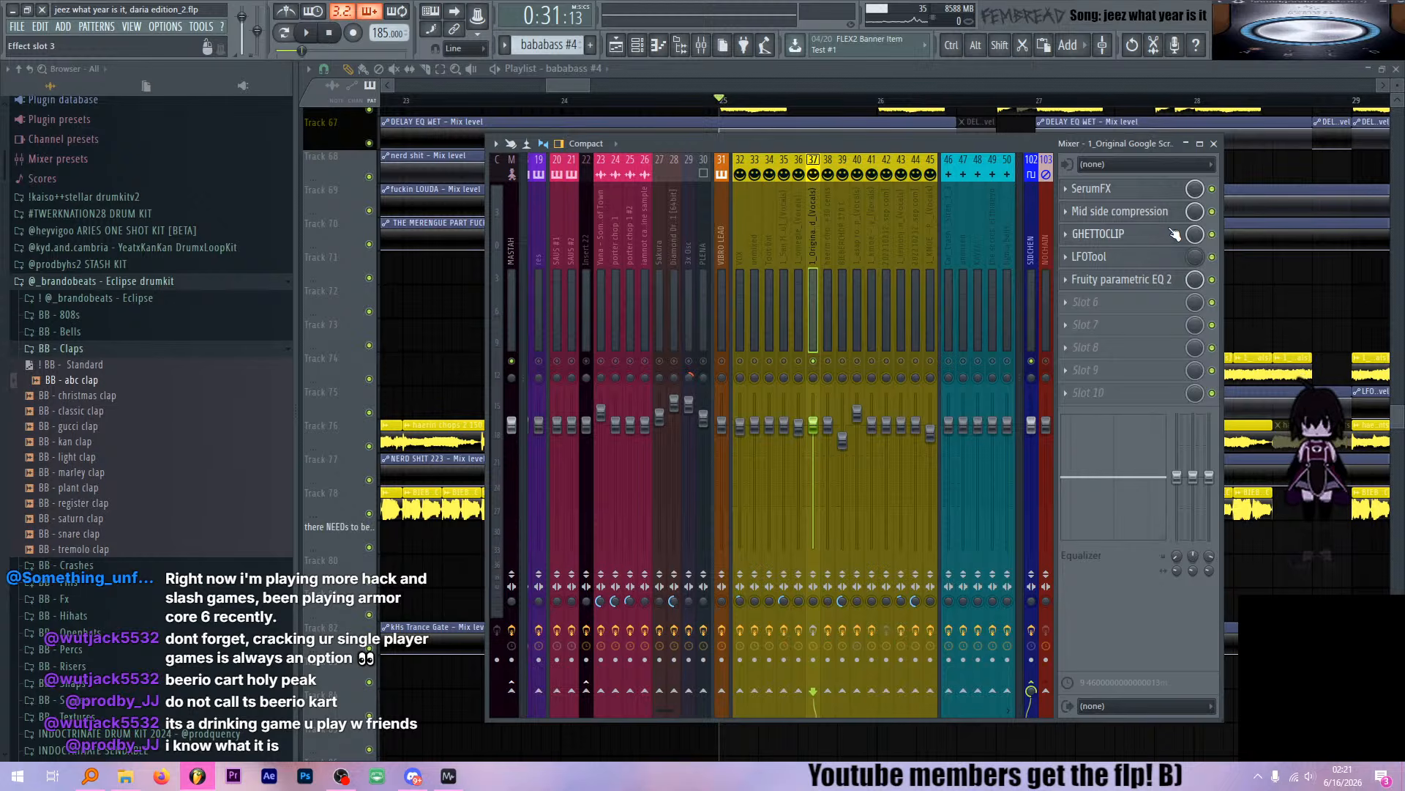
Leave only SerumFX enabled on the vocal insert, check its settings, and audition the section from bar 25
{"action": "left_click", "coordinate": [1212, 190], "text": "ctrl"}
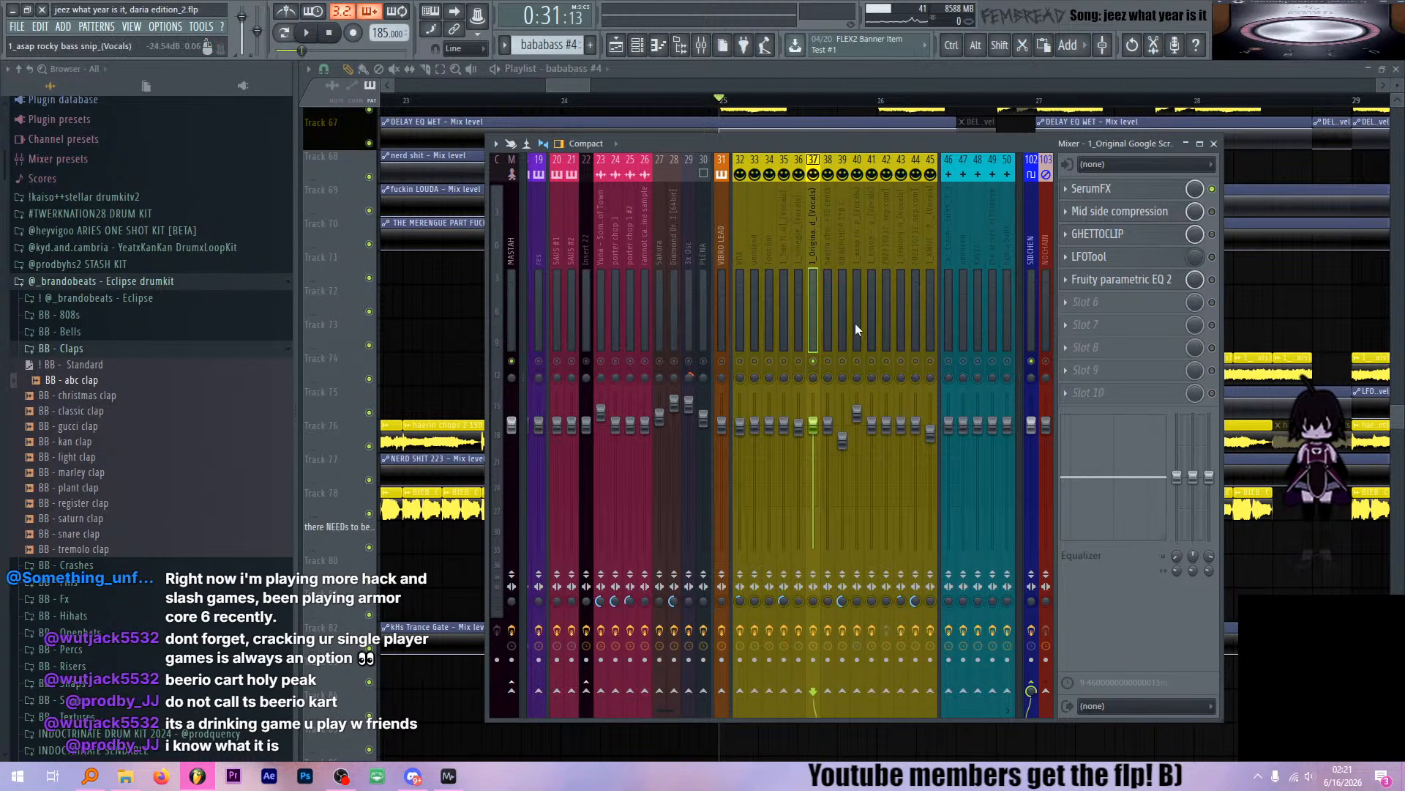
{"action": "left_click", "coordinate": [1117, 188]}
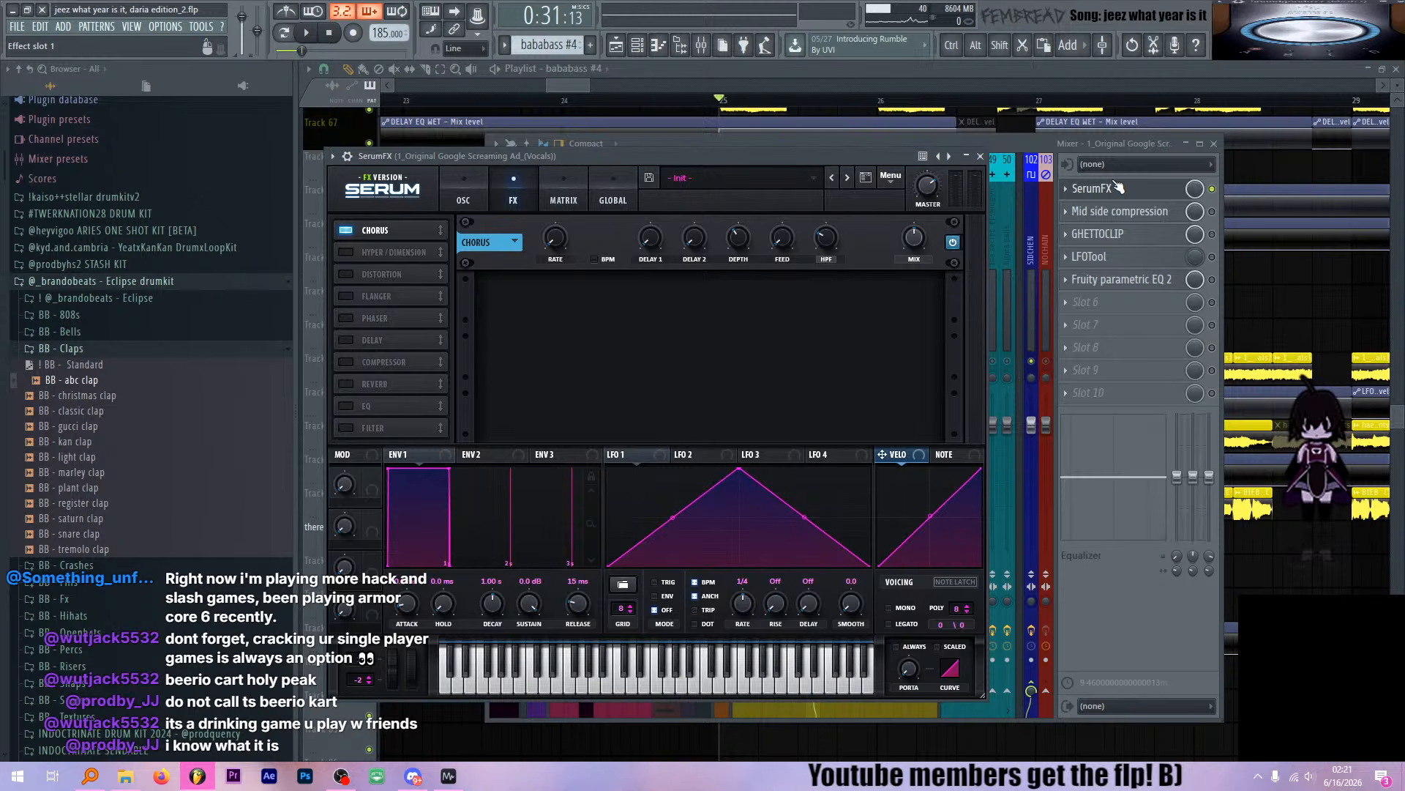
{"action": "left_click", "coordinate": [1131, 192]}
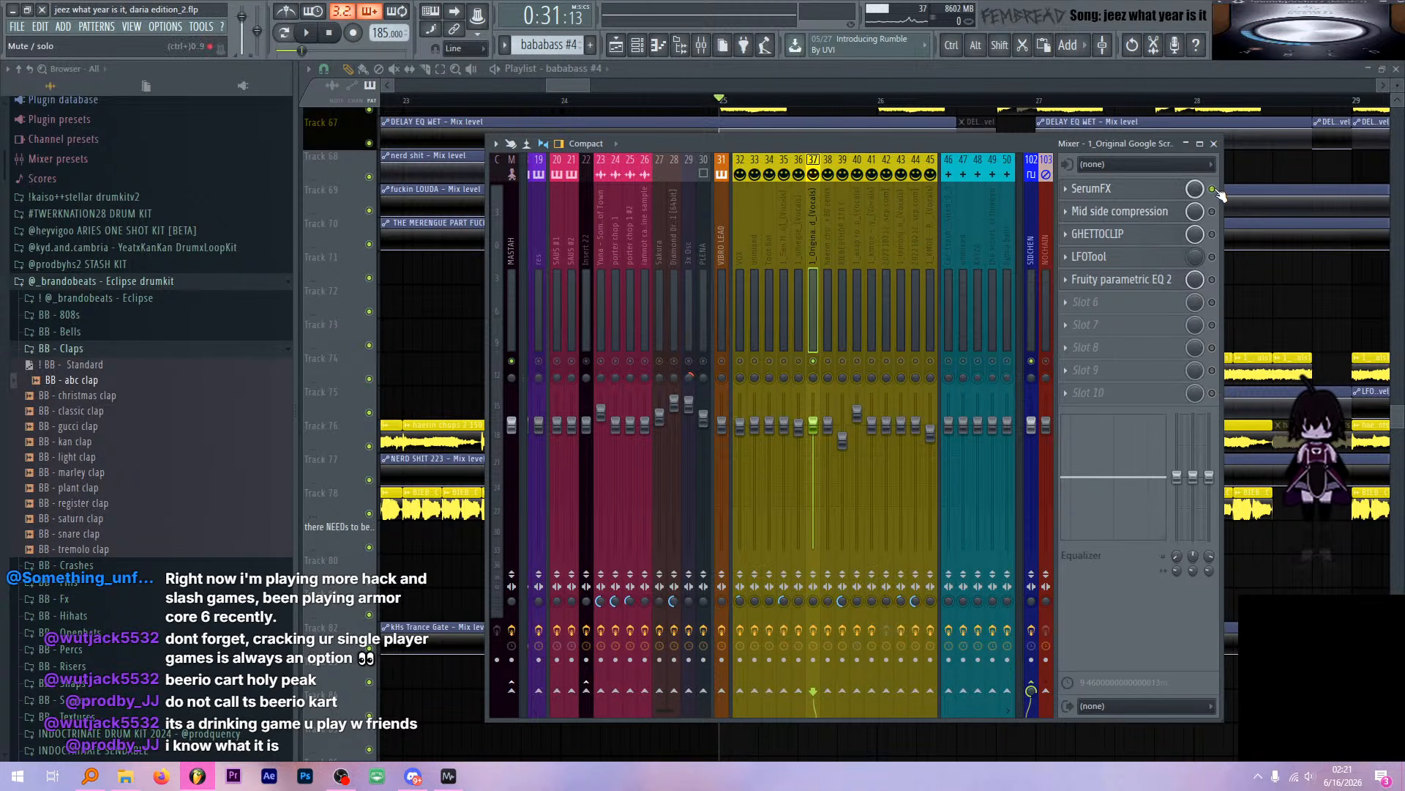
{"action": "key", "text": "space"}
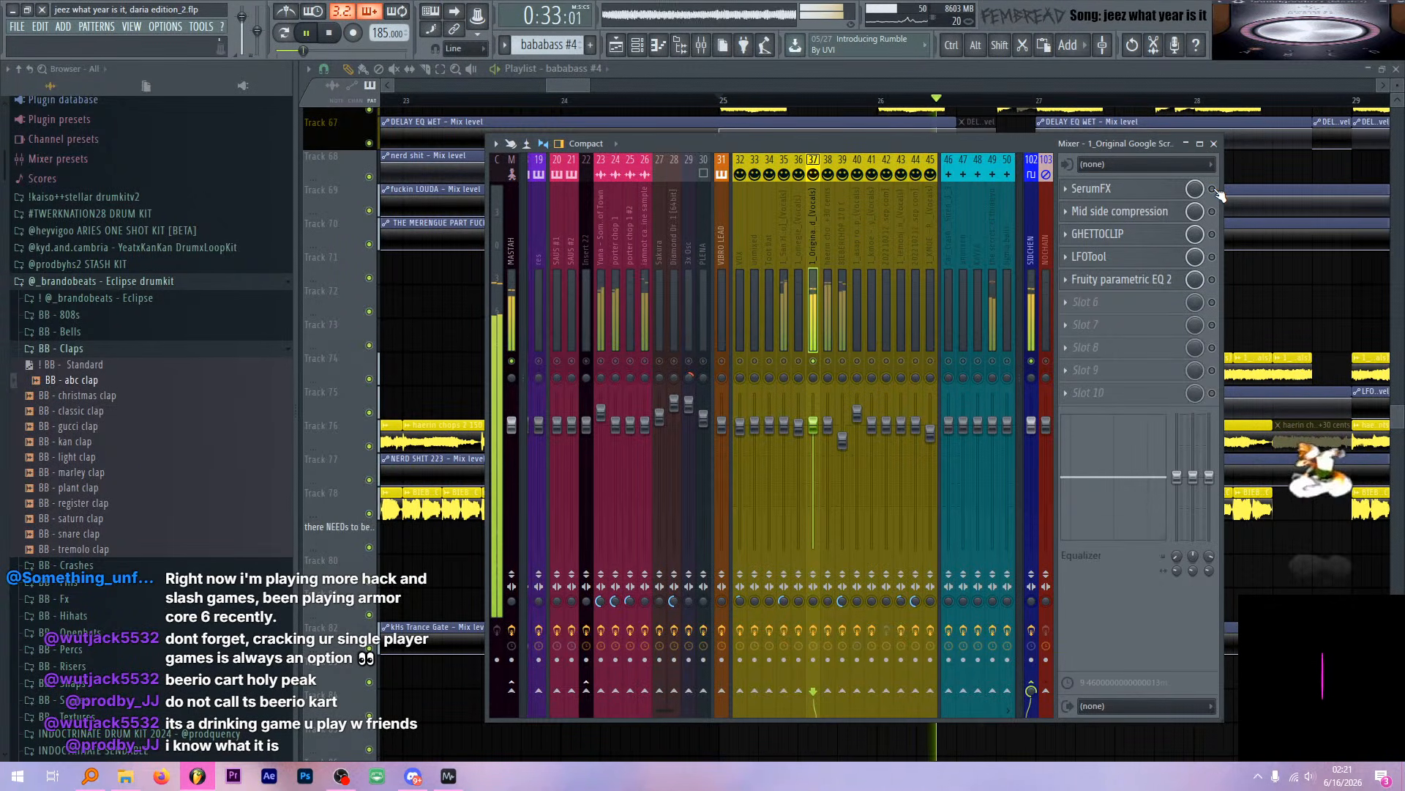
{"action": "key", "text": "space"}
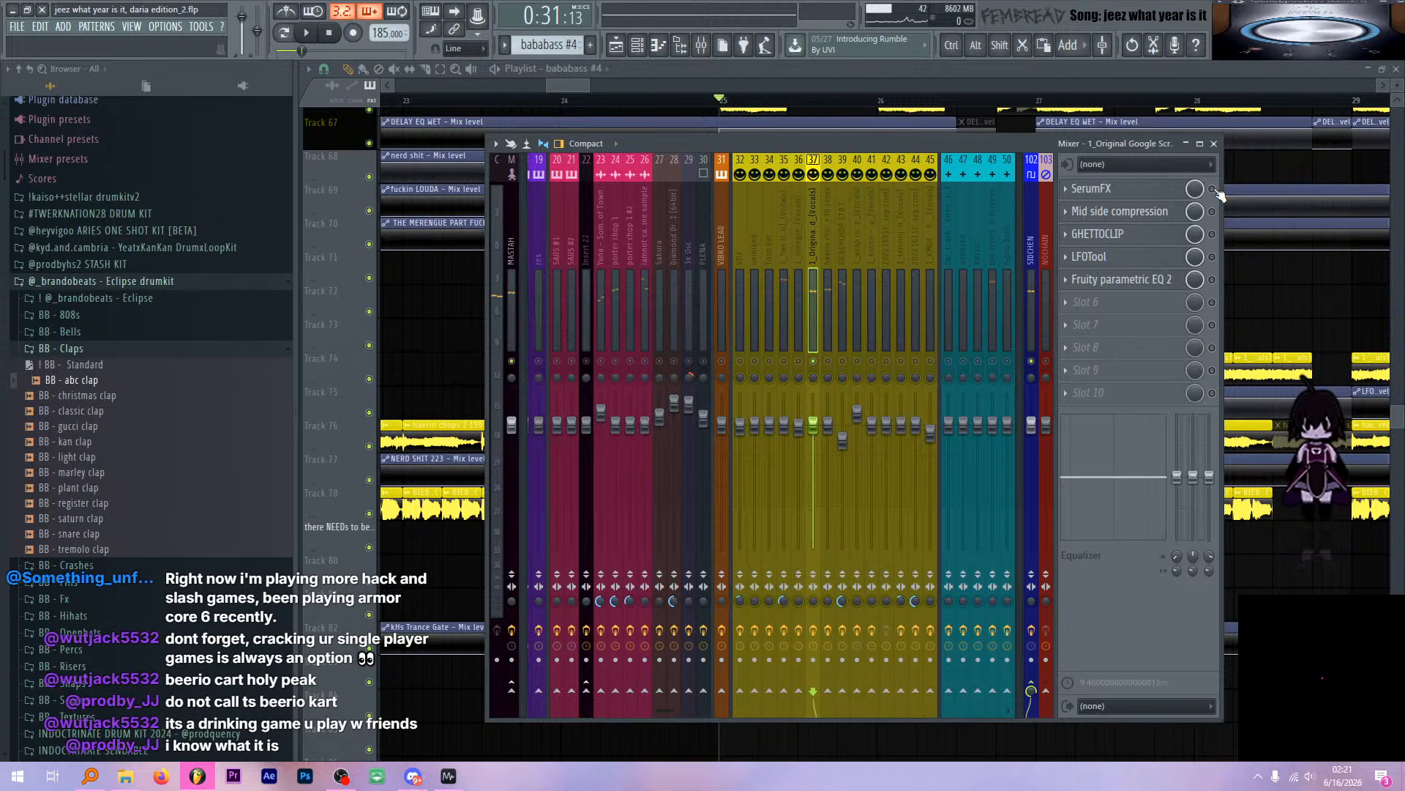
Reopen SerumFX to inspect its chorus while playing from bar 25, and close the plugin
{"action": "left_click", "coordinate": [1154, 192]}
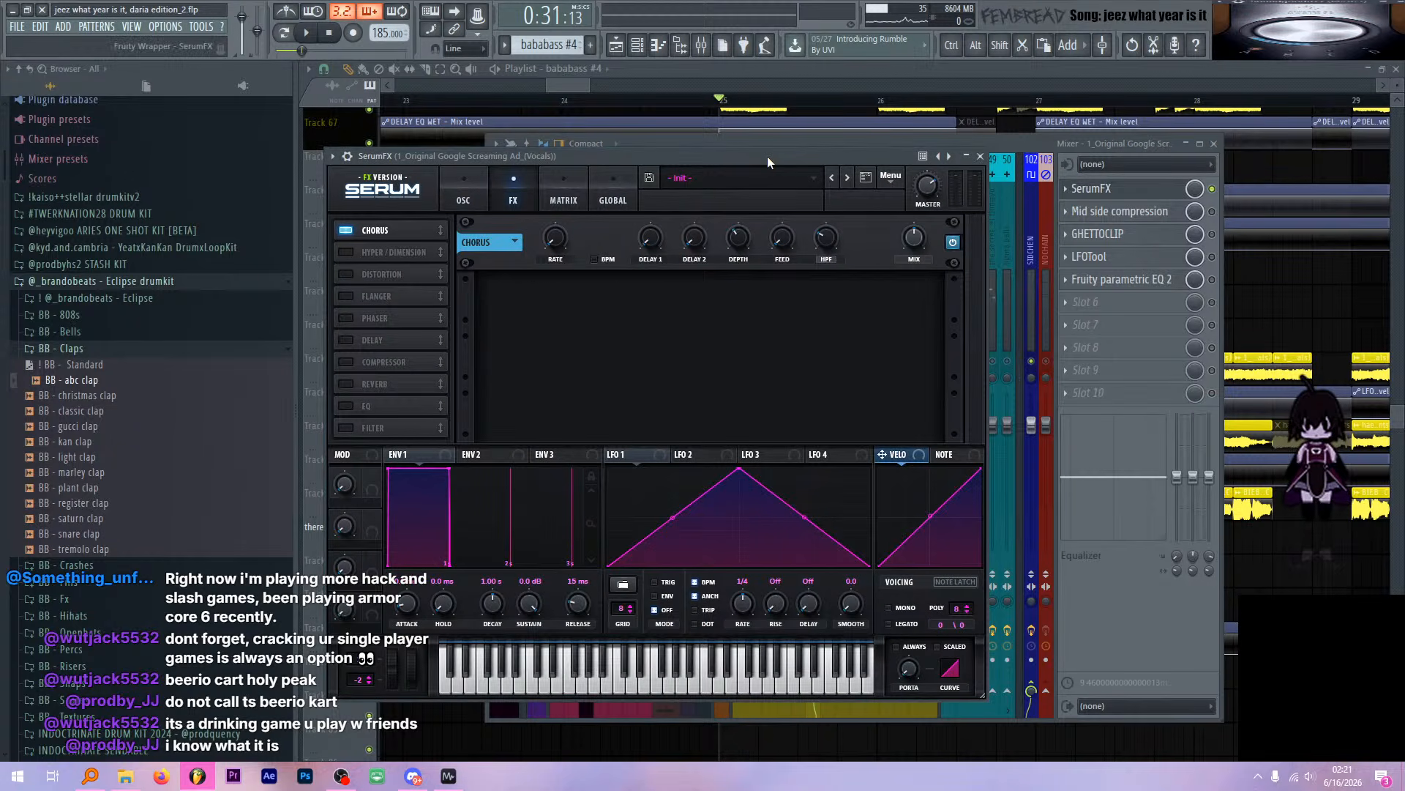
{"action": "left_click_drag", "start_coordinate": [774, 152], "coordinate": [837, 152]}
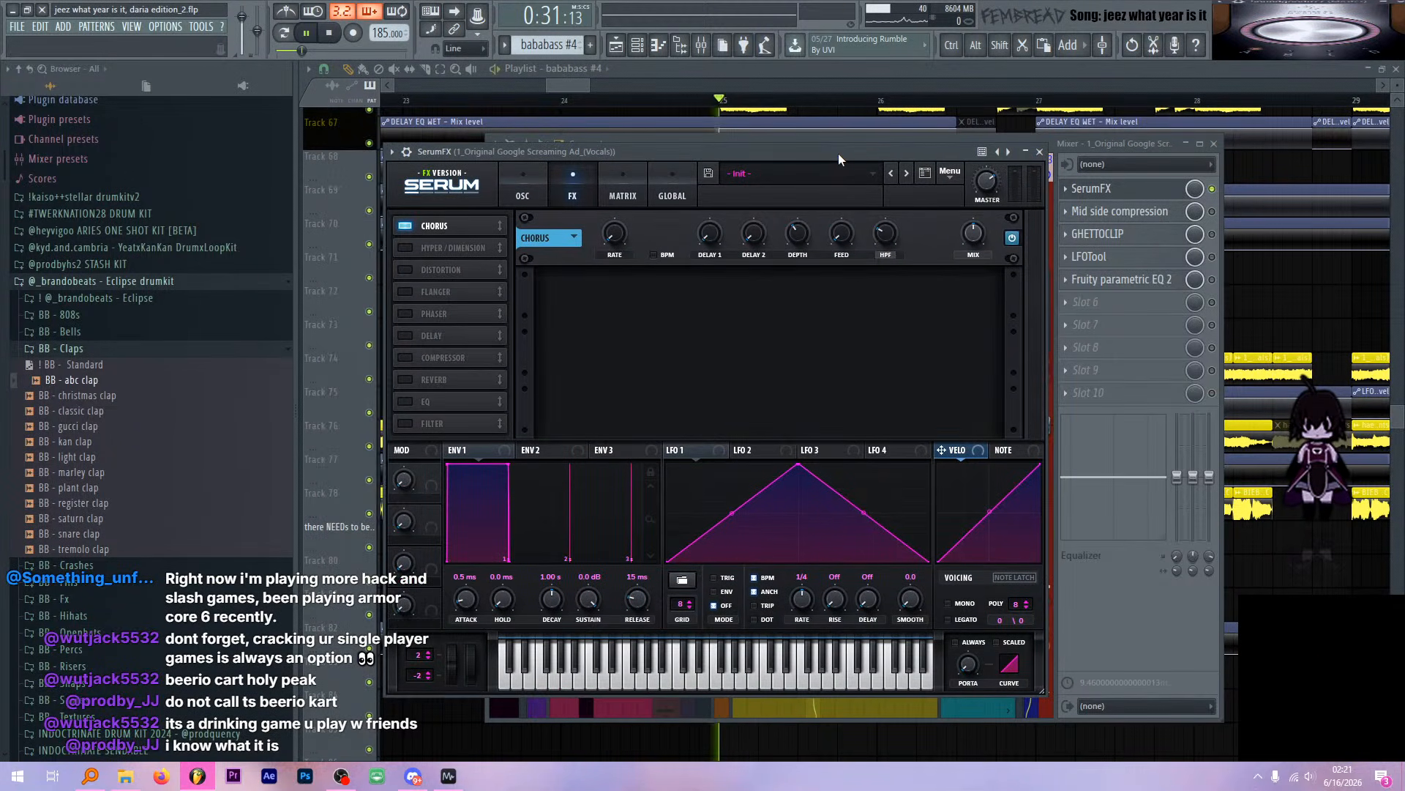
{"action": "key", "text": "space"}
{"action": "left_click", "coordinate": [1038, 152]}
{"action": "key", "text": "space"}
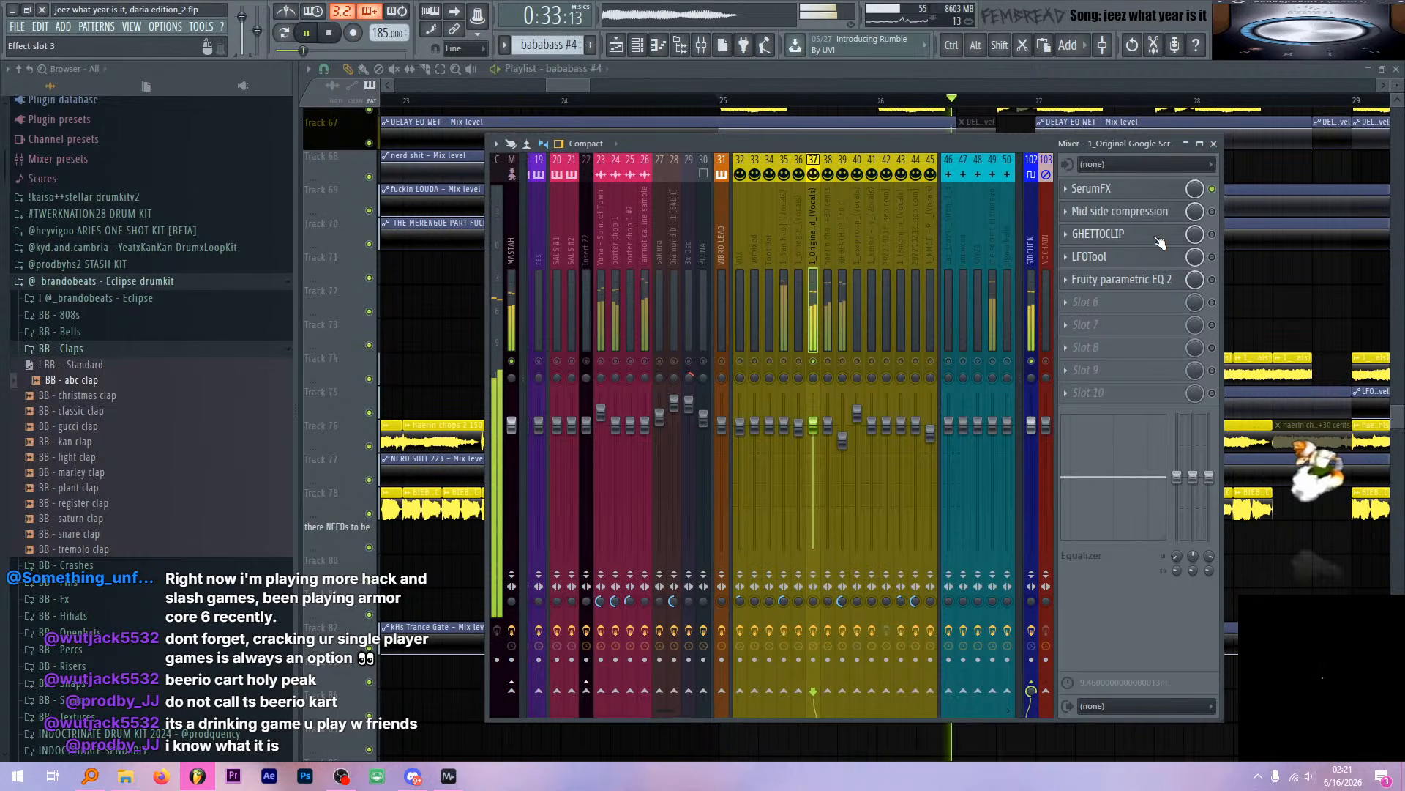
Open the Mid side compression effect on the vocal insert and arrange its SIDE and MID limiter windows one above the other
{"action": "left_click", "coordinate": [1171, 212]}
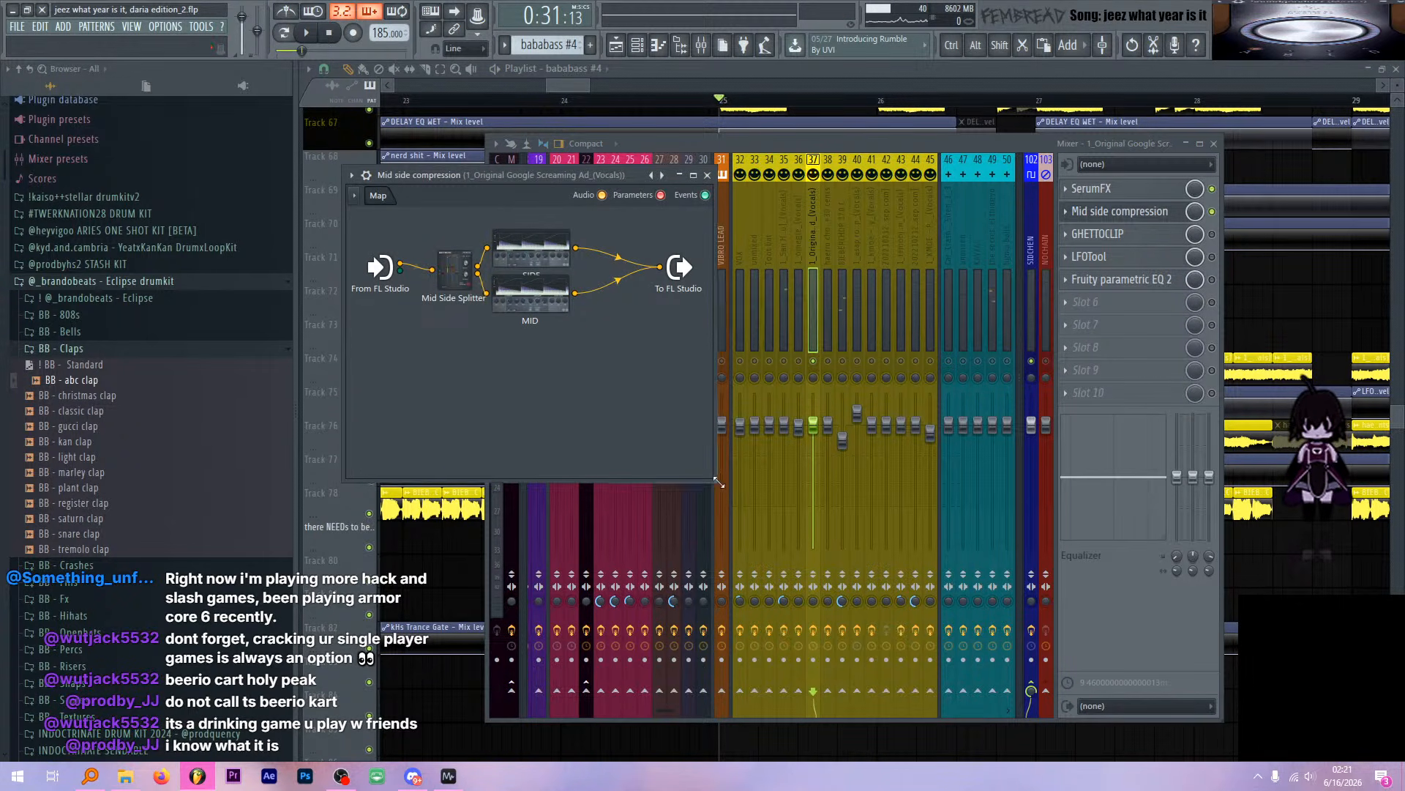
{"action": "left_click_drag", "start_coordinate": [724, 486], "coordinate": [900, 570]}
{"action": "double_click", "coordinate": [574, 252]}
{"action": "left_click_drag", "start_coordinate": [540, 323], "coordinate": [645, 101]}
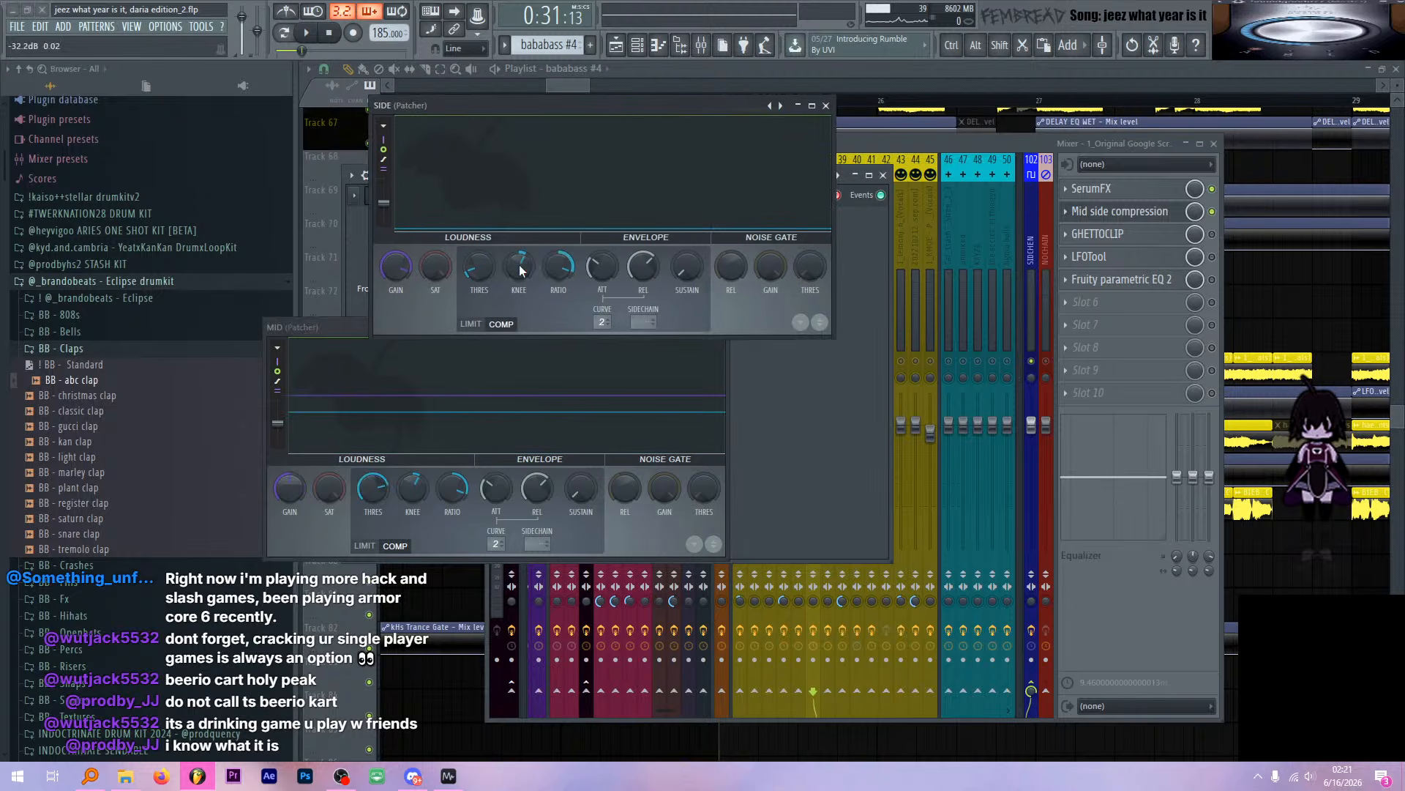
{"action": "left_click_drag", "start_coordinate": [339, 324], "coordinate": [445, 357]}
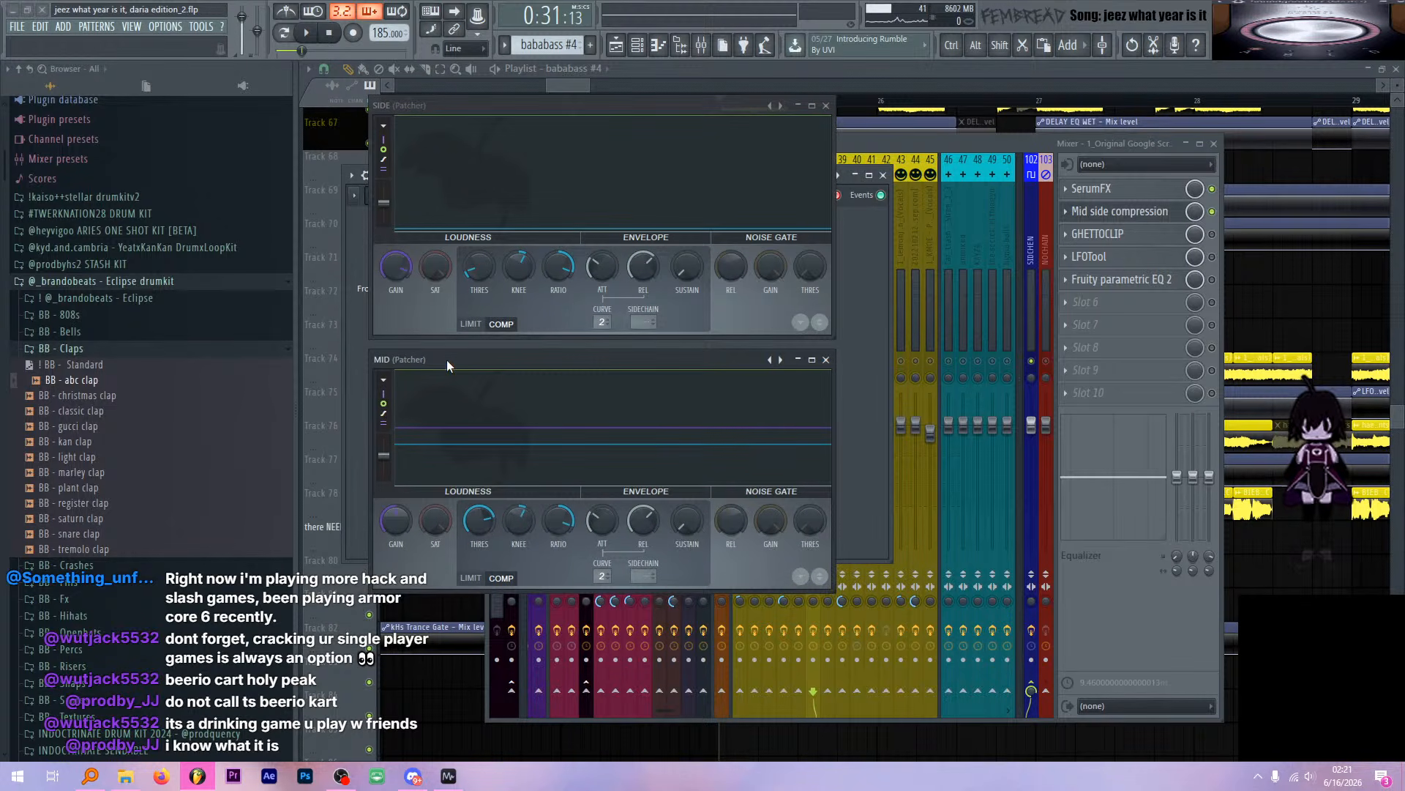
Play from bar 25 to watch the SIDE and MID compressors working, and close both along with the Mid side compression window
{"action": "key", "text": "space"}
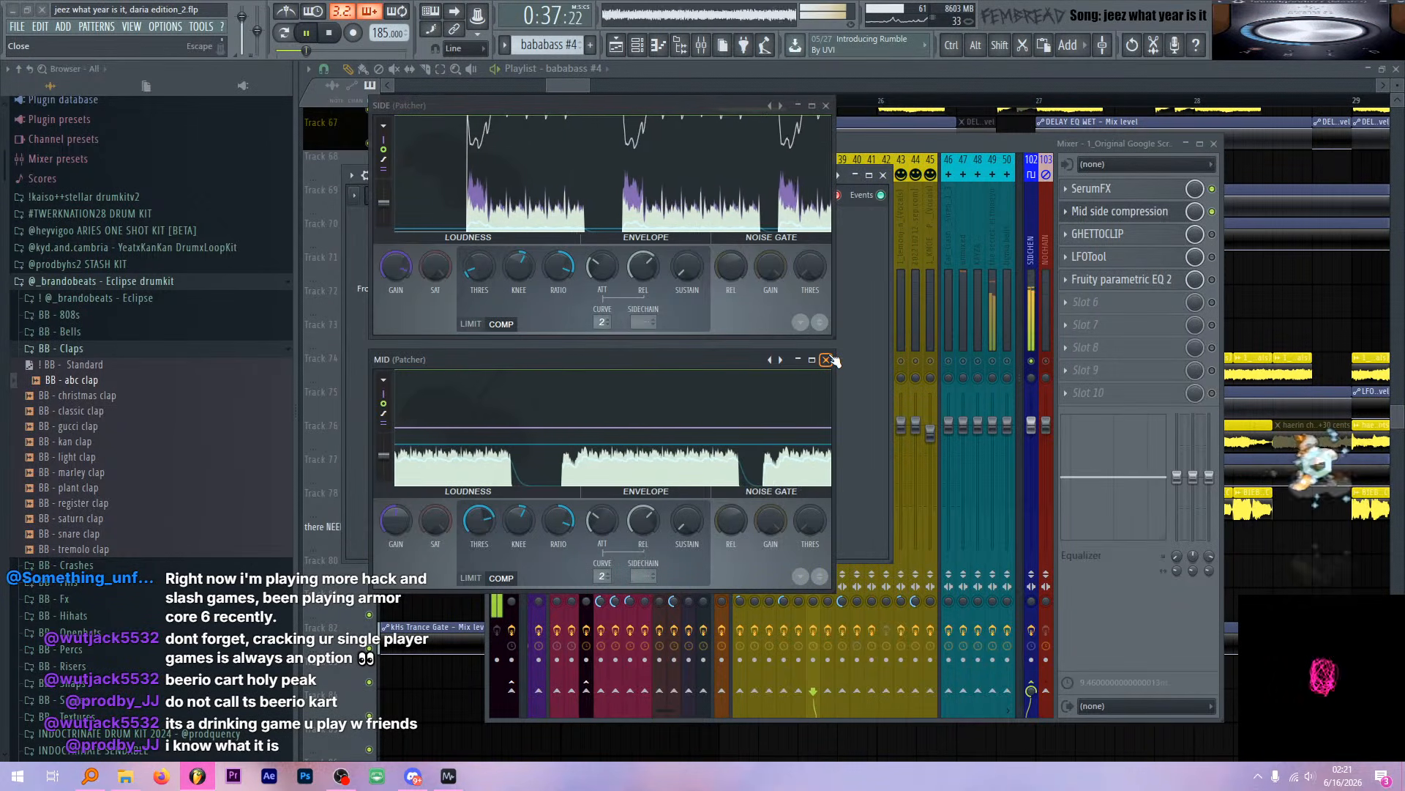
{"action": "key", "text": "space"}
{"action": "left_click", "coordinate": [827, 359]}
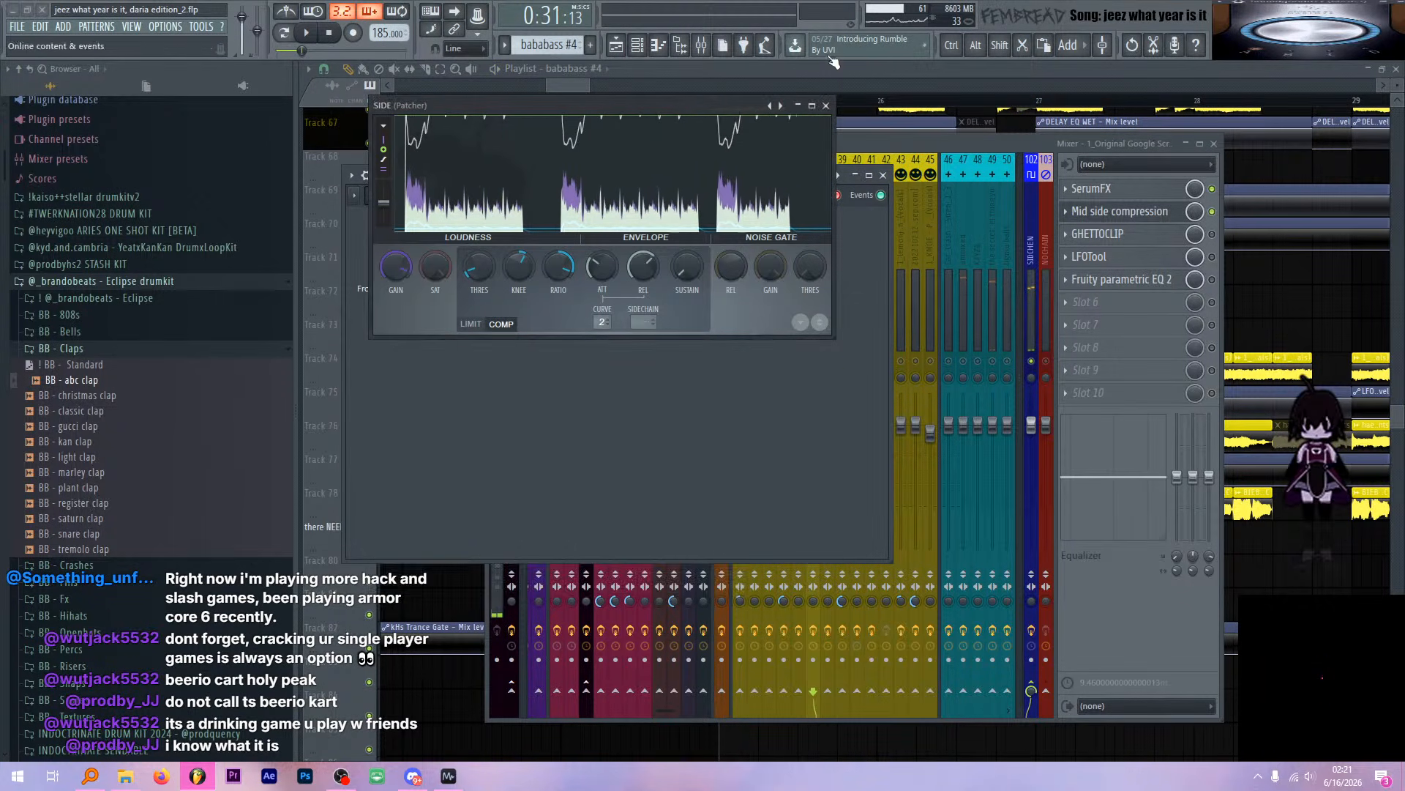
{"action": "left_click", "coordinate": [826, 105]}
{"action": "left_click", "coordinate": [883, 175]}
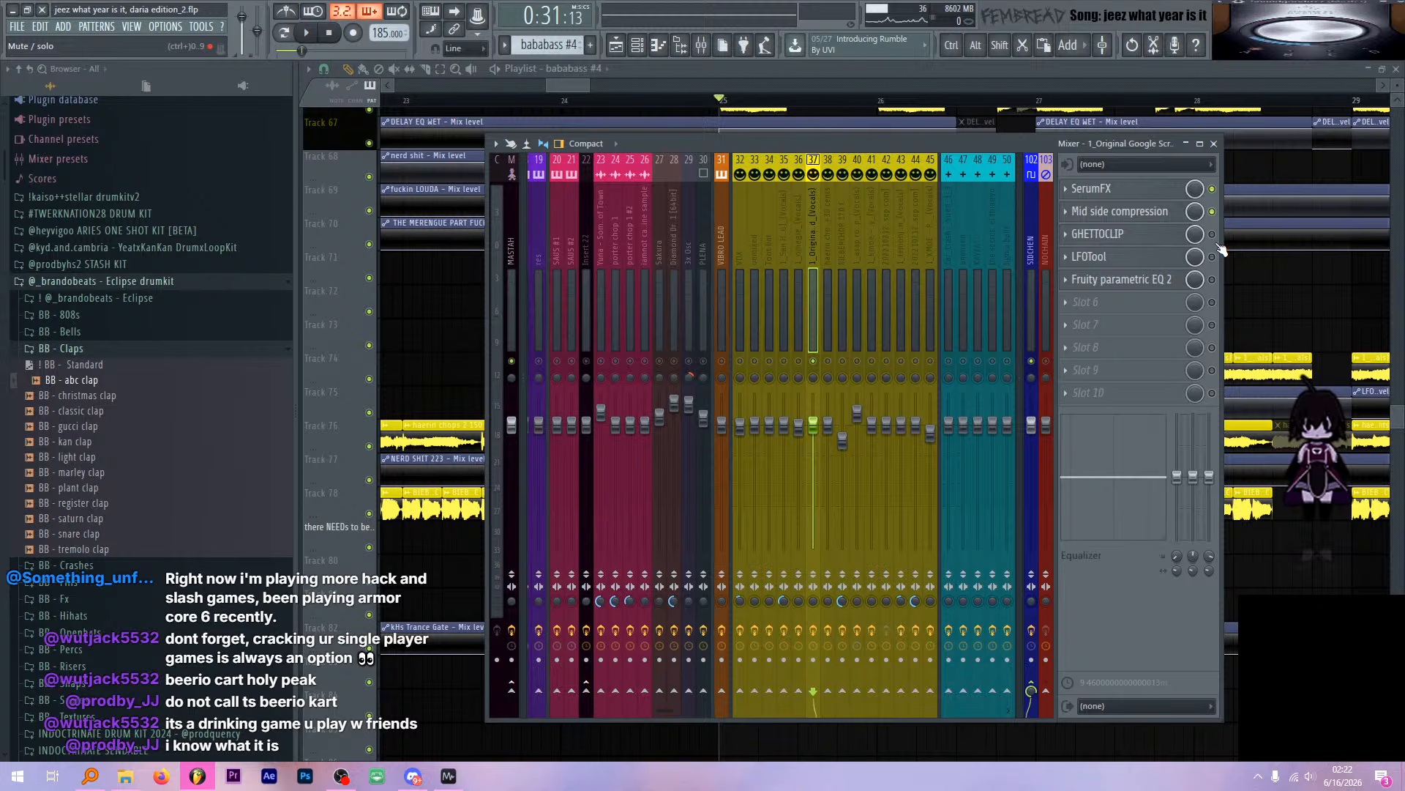
{"action": "left_click", "coordinate": [636, 45]}
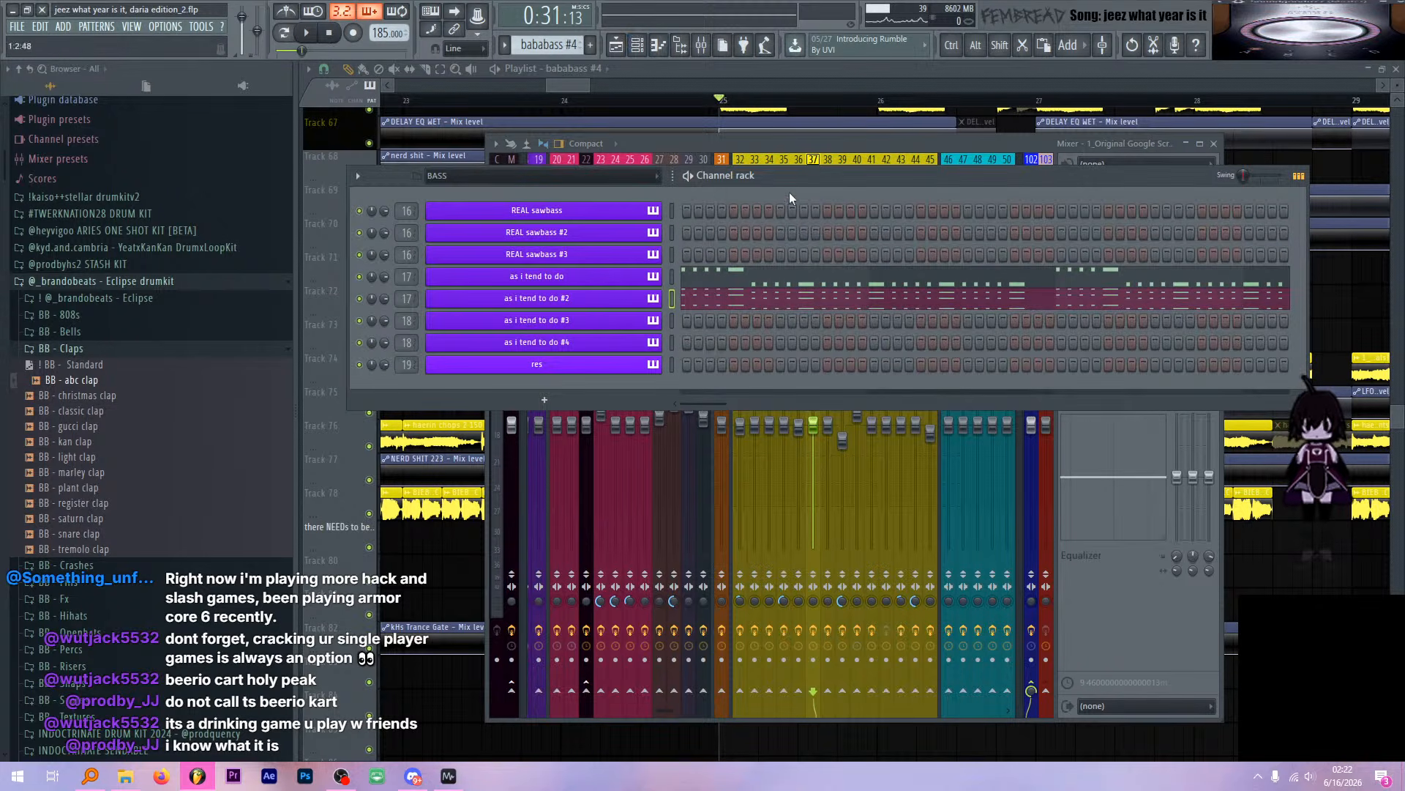
{"action": "left_click", "coordinate": [907, 146]}
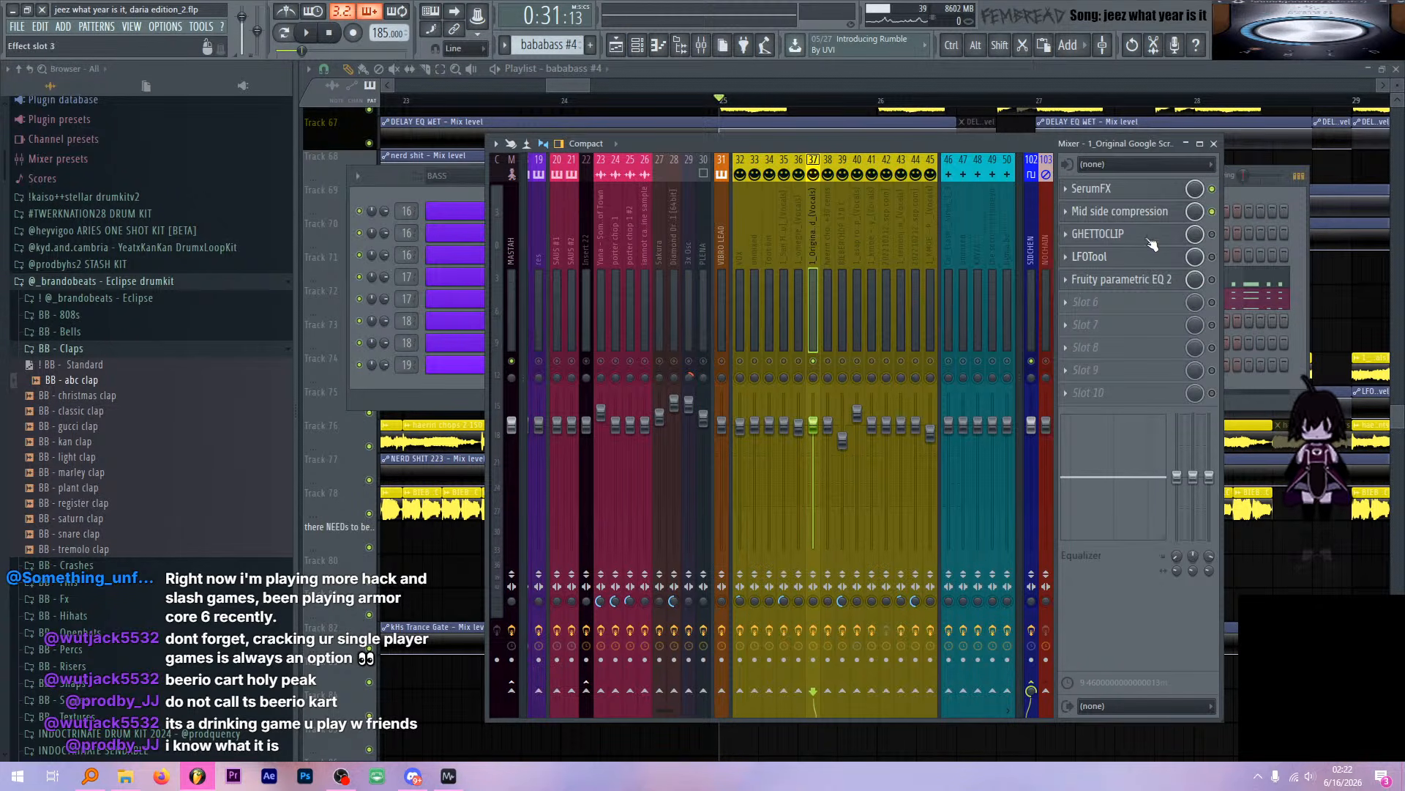
{"action": "left_click", "coordinate": [1153, 192]}
{"action": "left_click", "coordinate": [1152, 192]}
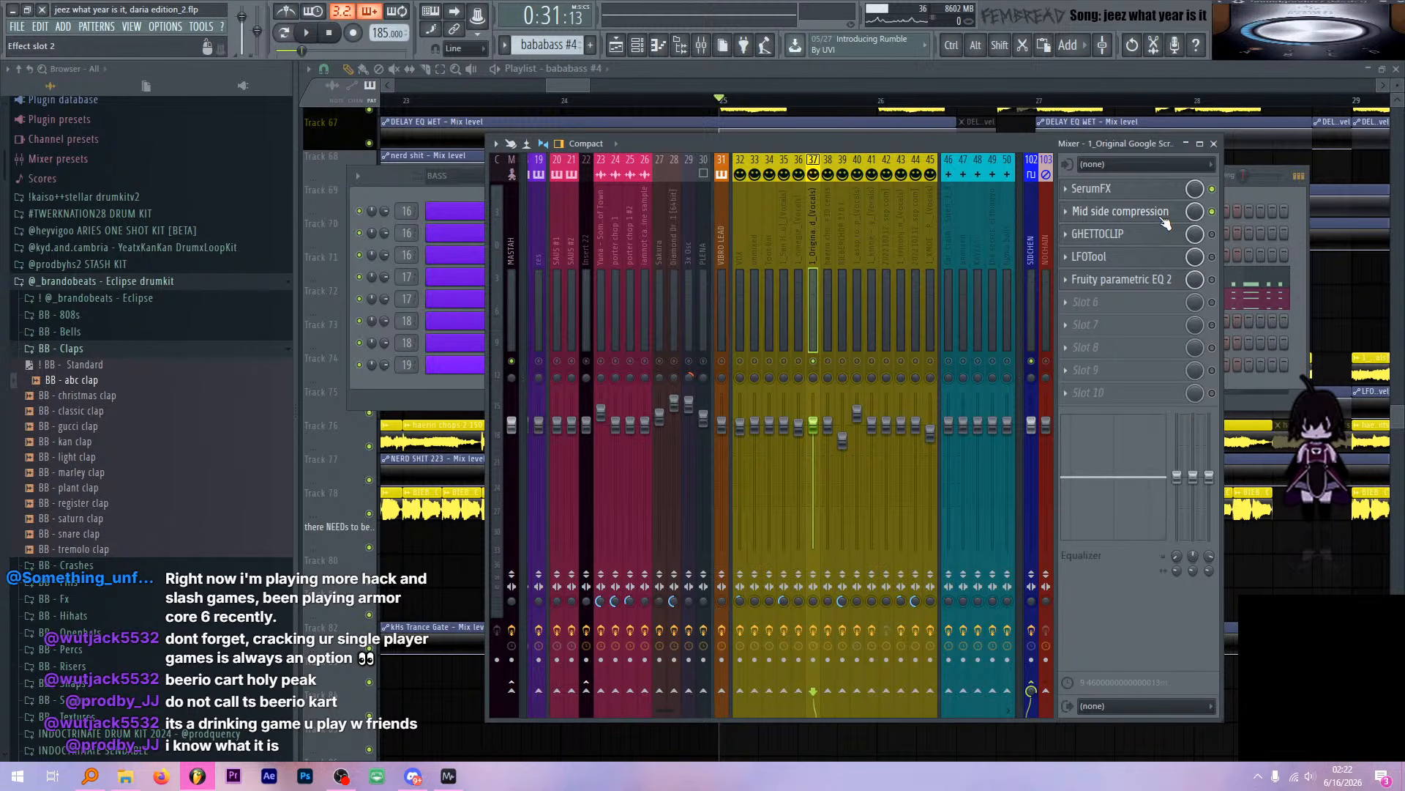
{"action": "left_click", "coordinate": [1064, 190]}
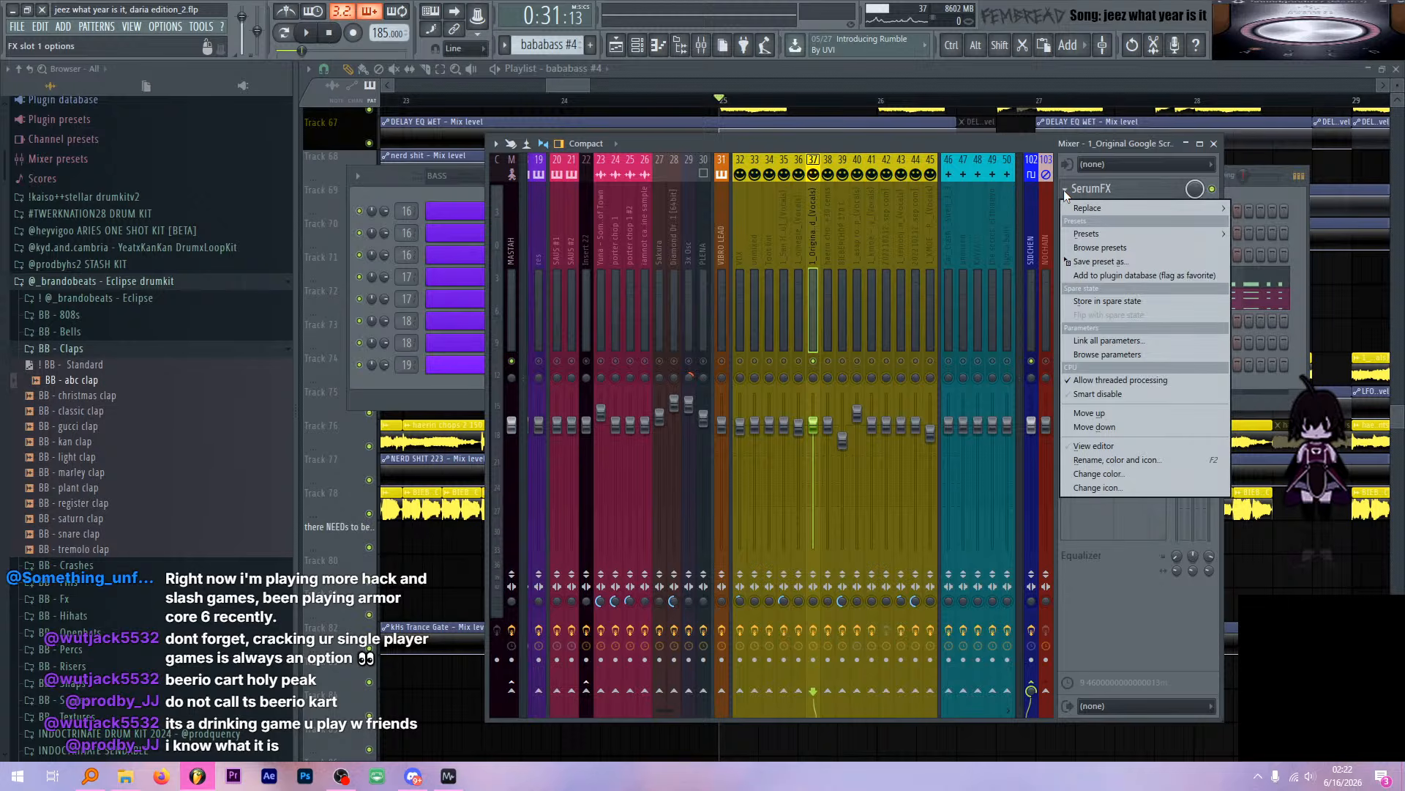
{"action": "left_click", "coordinate": [981, 144]}
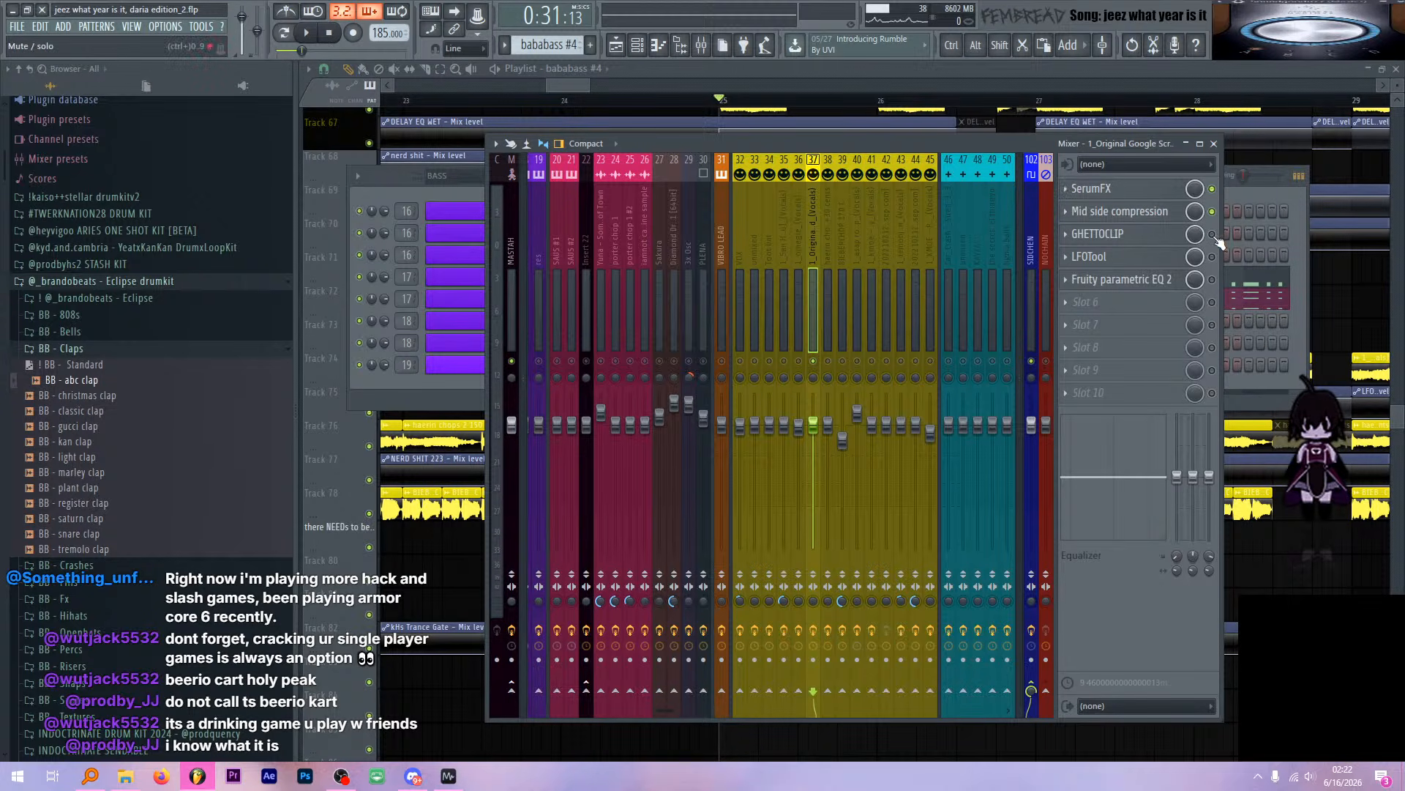
Inspect the GHETTOCLIP limiter on the vocal insert with the effect enabled and audition it from bar 25
{"action": "left_click", "coordinate": [1146, 235]}
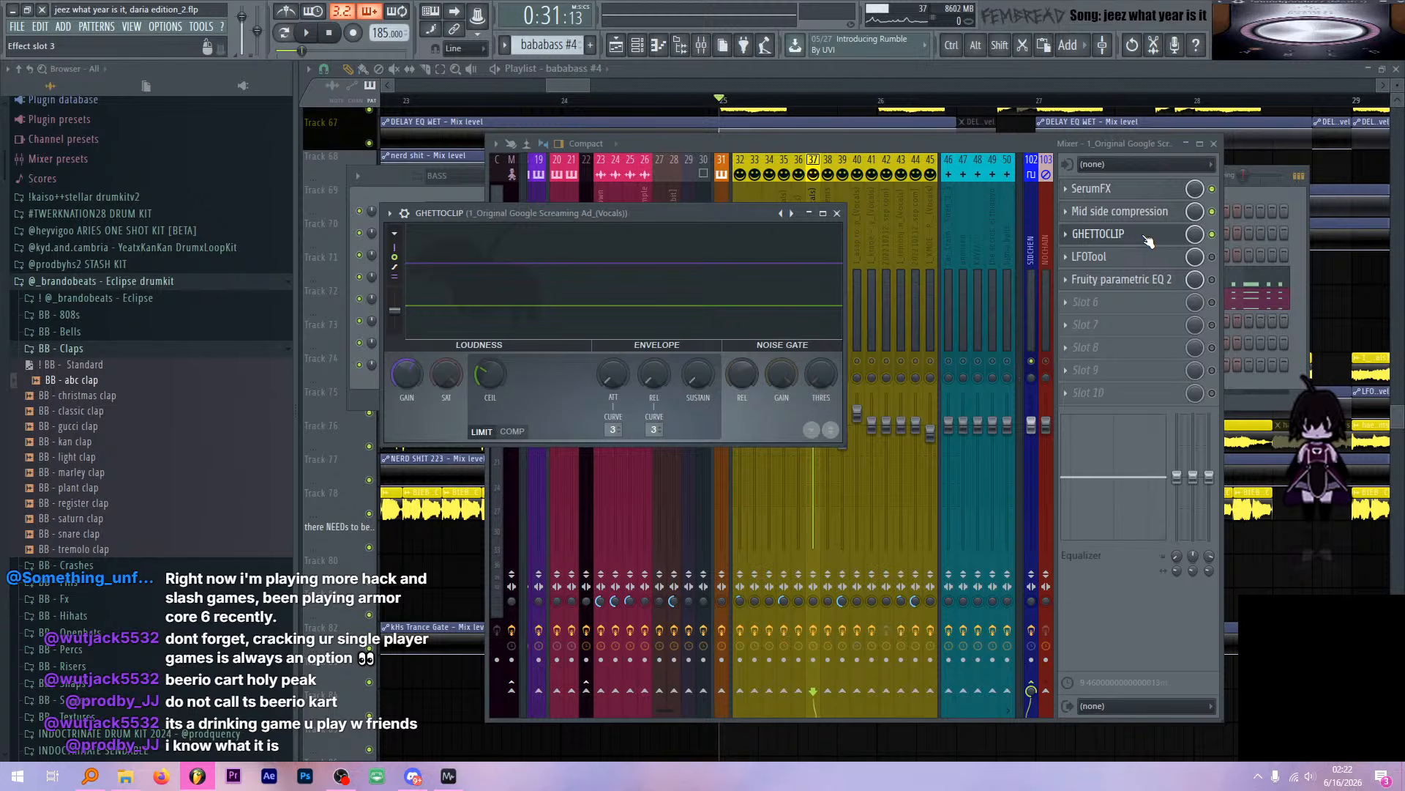
{"action": "left_click", "coordinate": [1132, 236]}
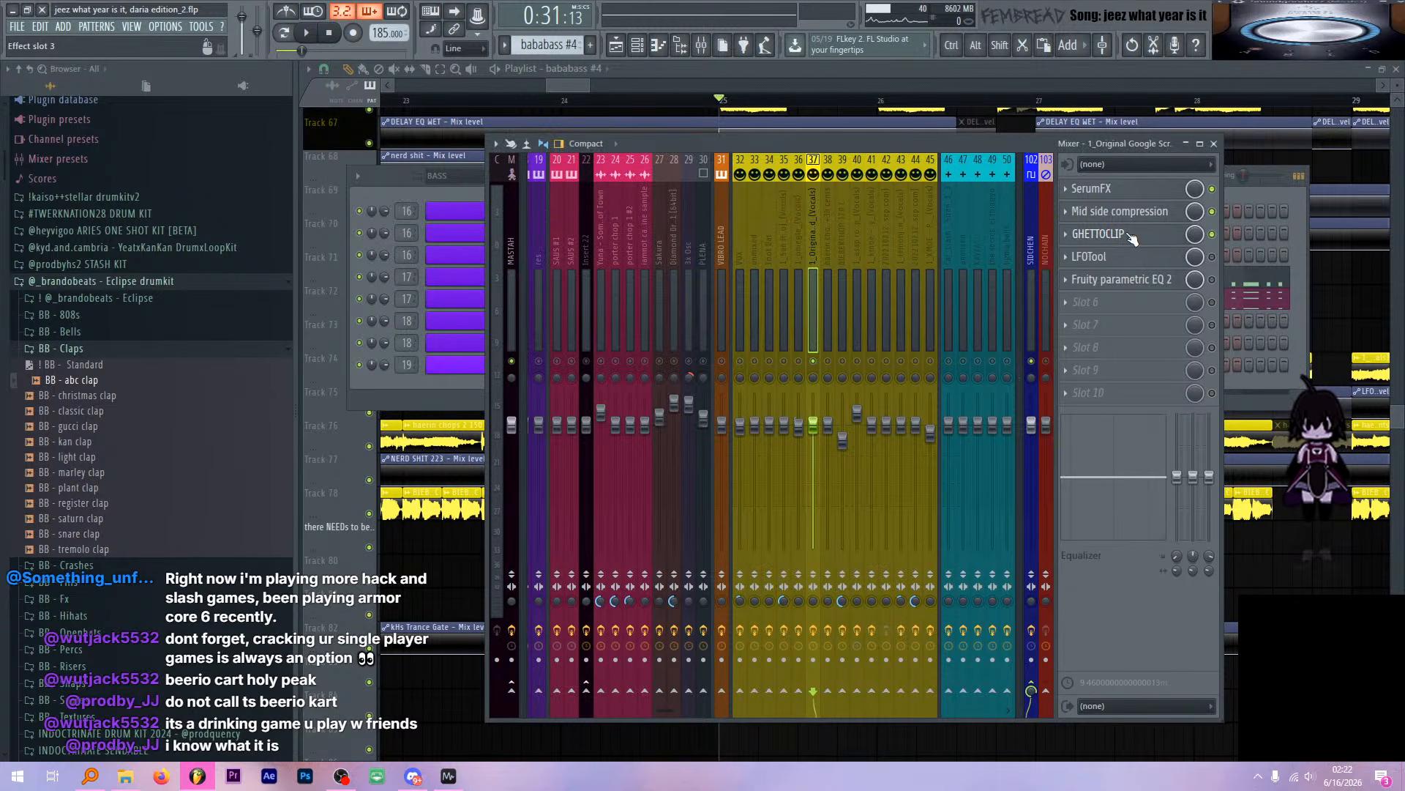
{"action": "left_click_drag", "start_coordinate": [1196, 236], "coordinate": [1196, 264]}
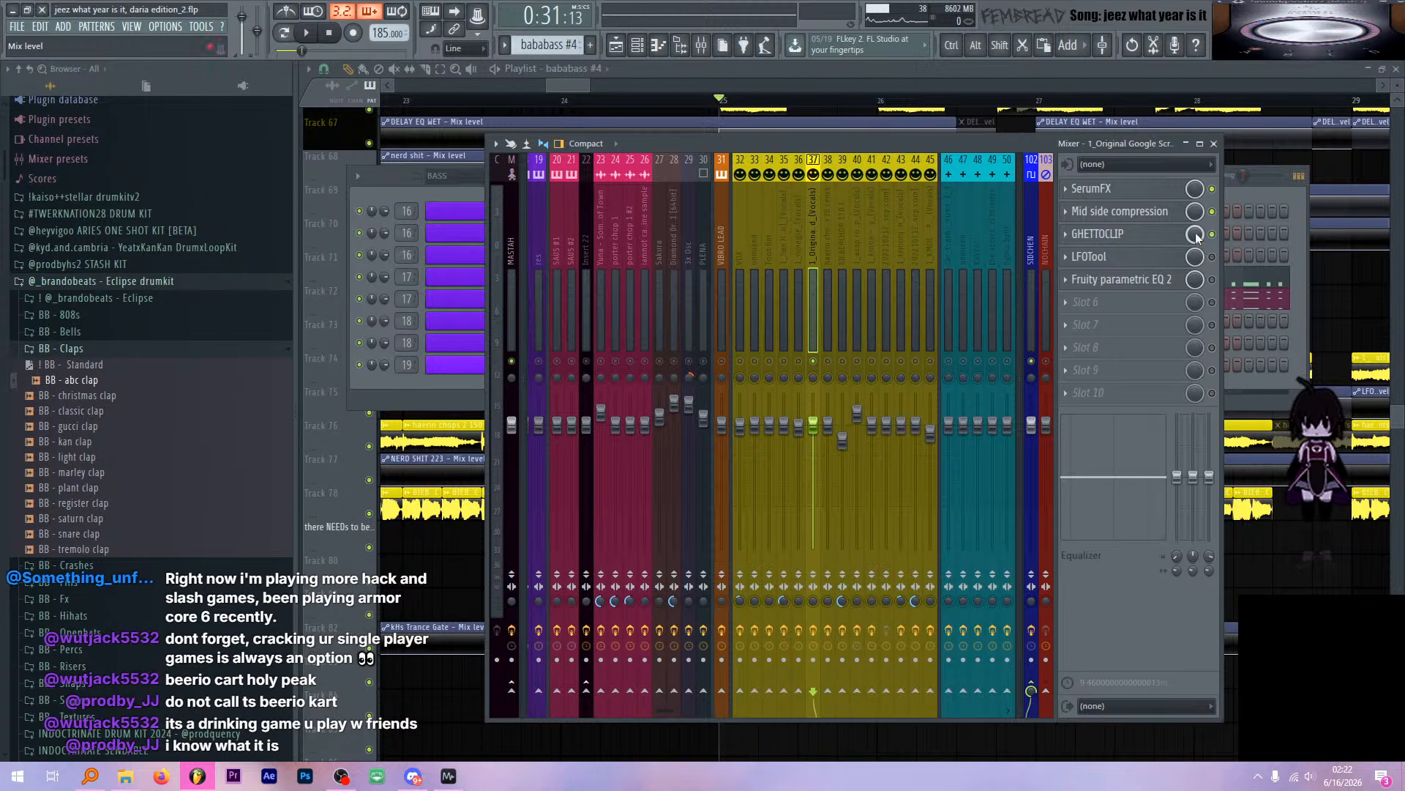
{"action": "left_click", "coordinate": [1133, 234]}
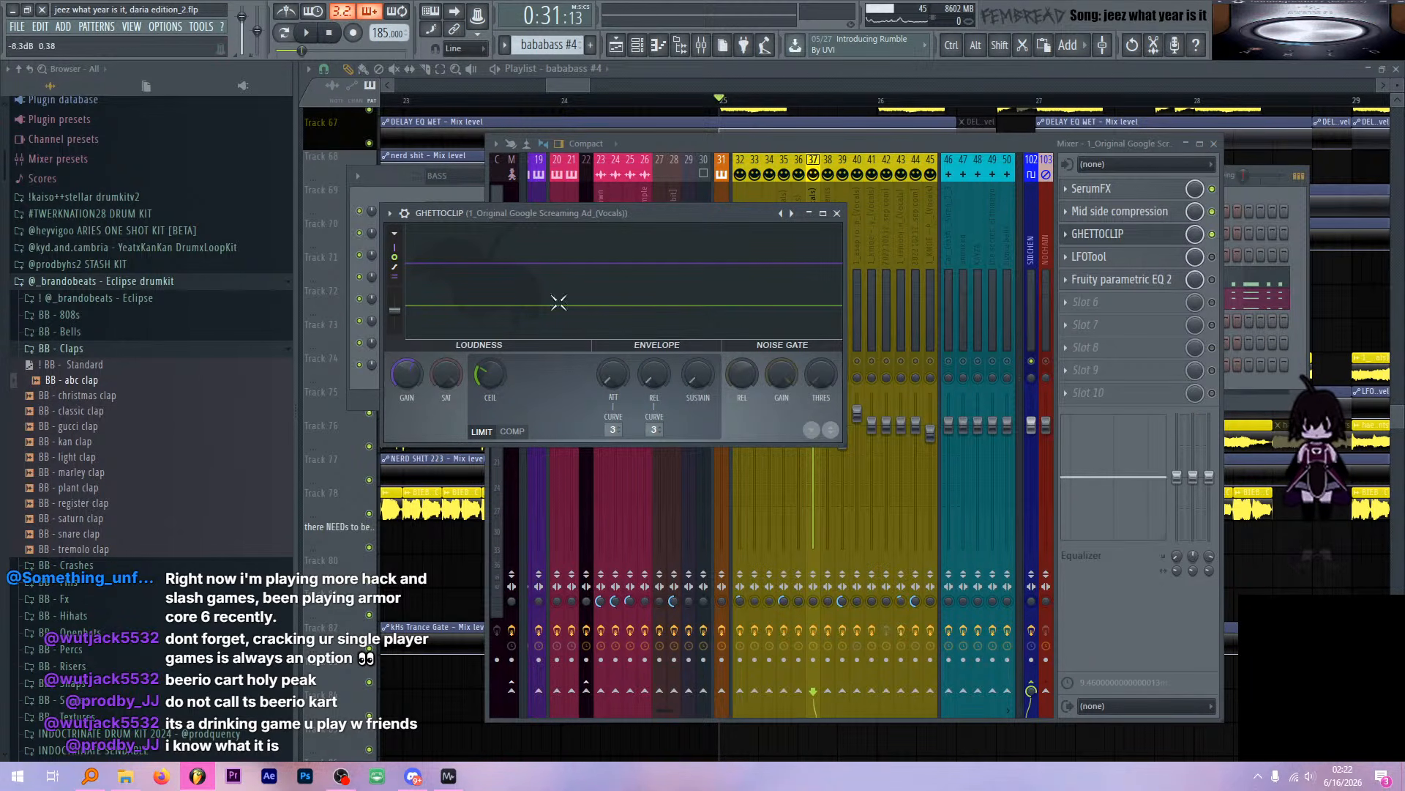
{"action": "left_click_drag", "start_coordinate": [594, 217], "coordinate": [761, 205]}
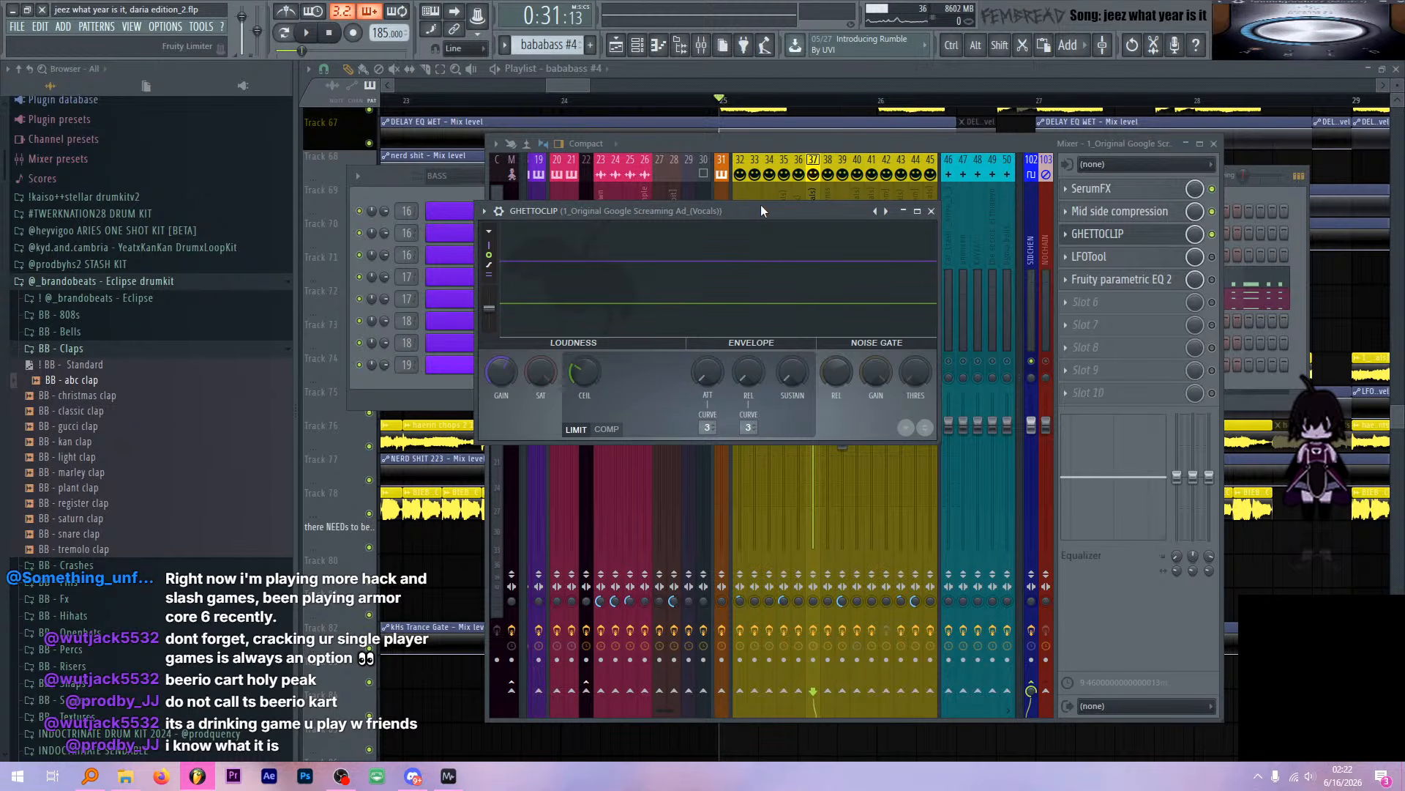
{"action": "key", "text": "space"}
{"action": "left_click", "coordinate": [1113, 233]}
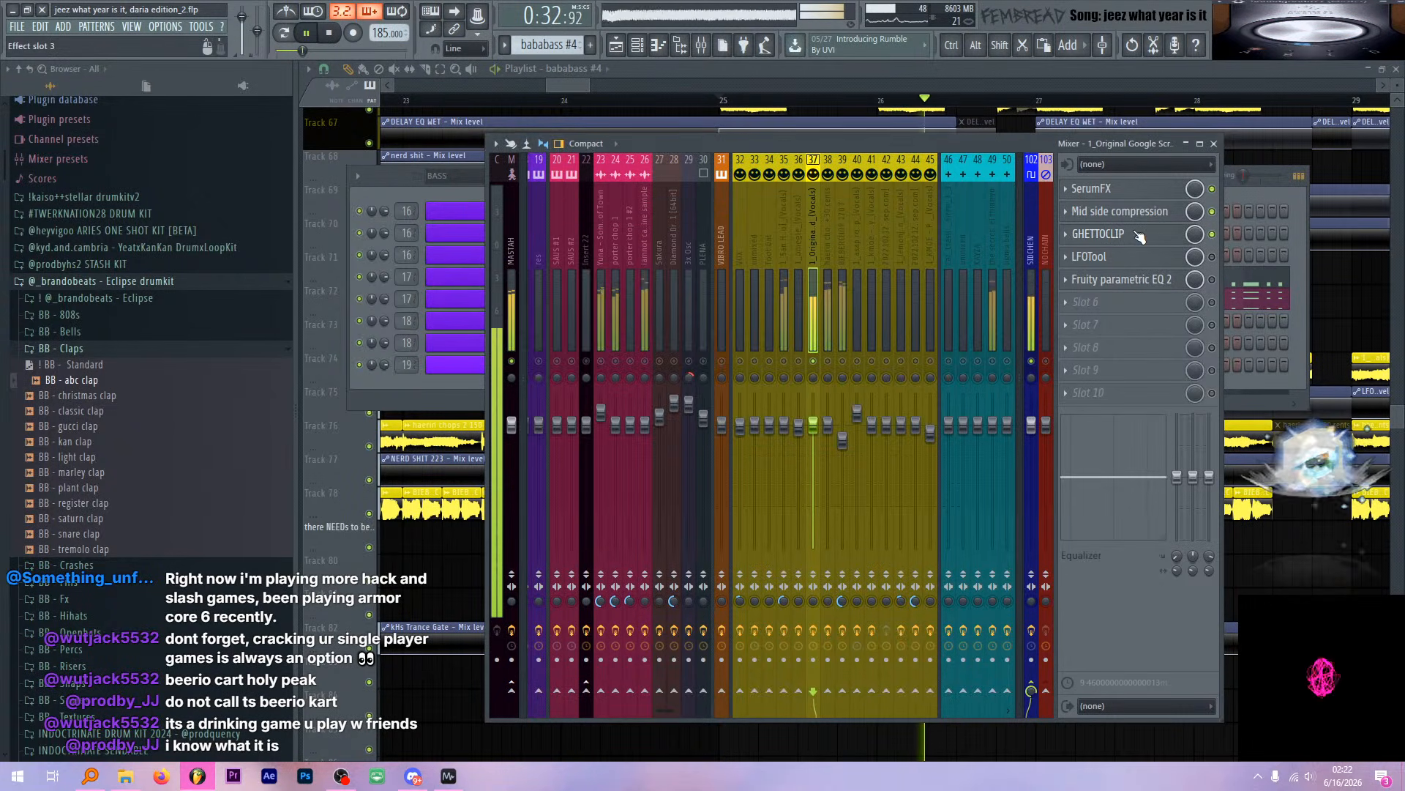
{"action": "key", "text": "space"}
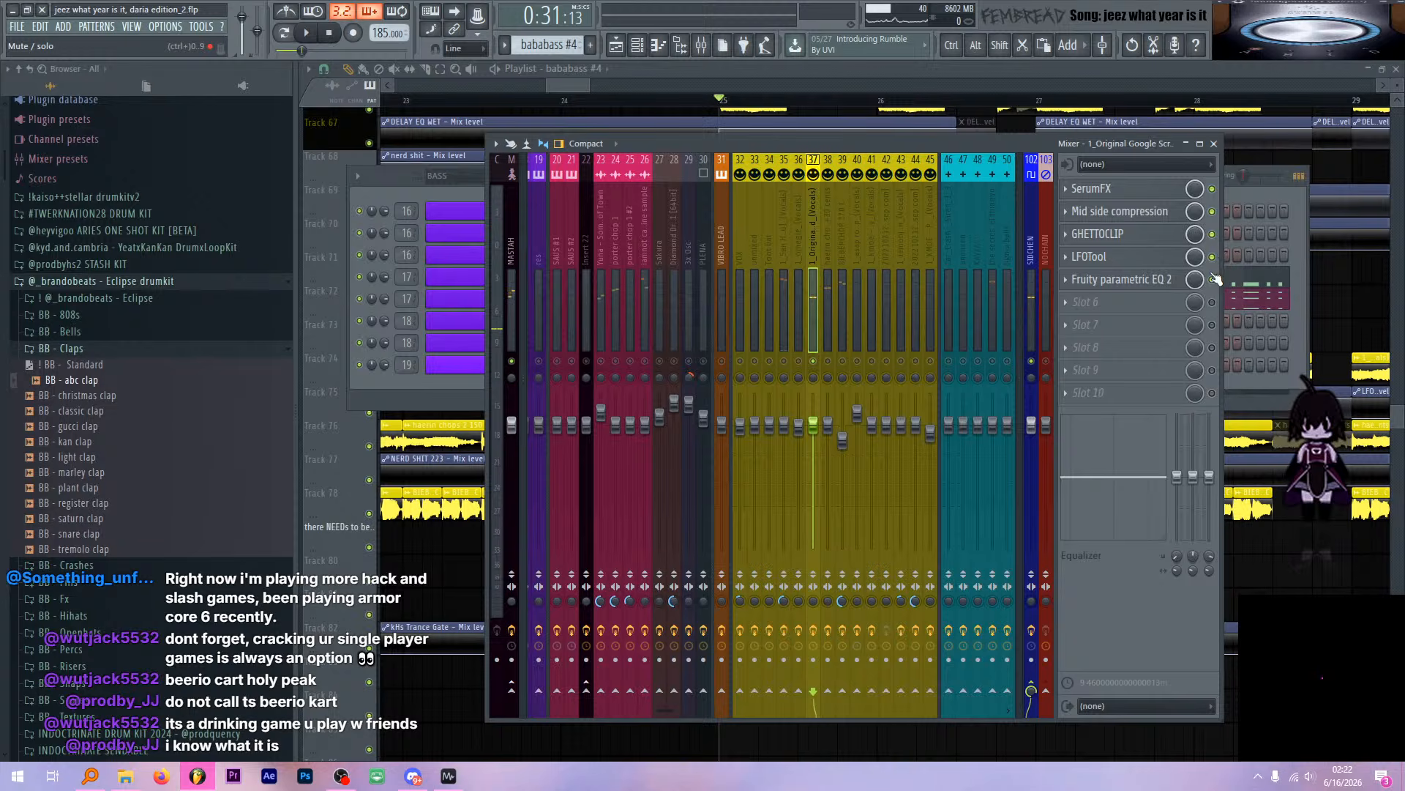
Inspect the Fruity parametric EQ 2 curve and the LFOTool shape on the vocal insert while playing from bar 25
{"action": "left_click", "coordinate": [1164, 279]}
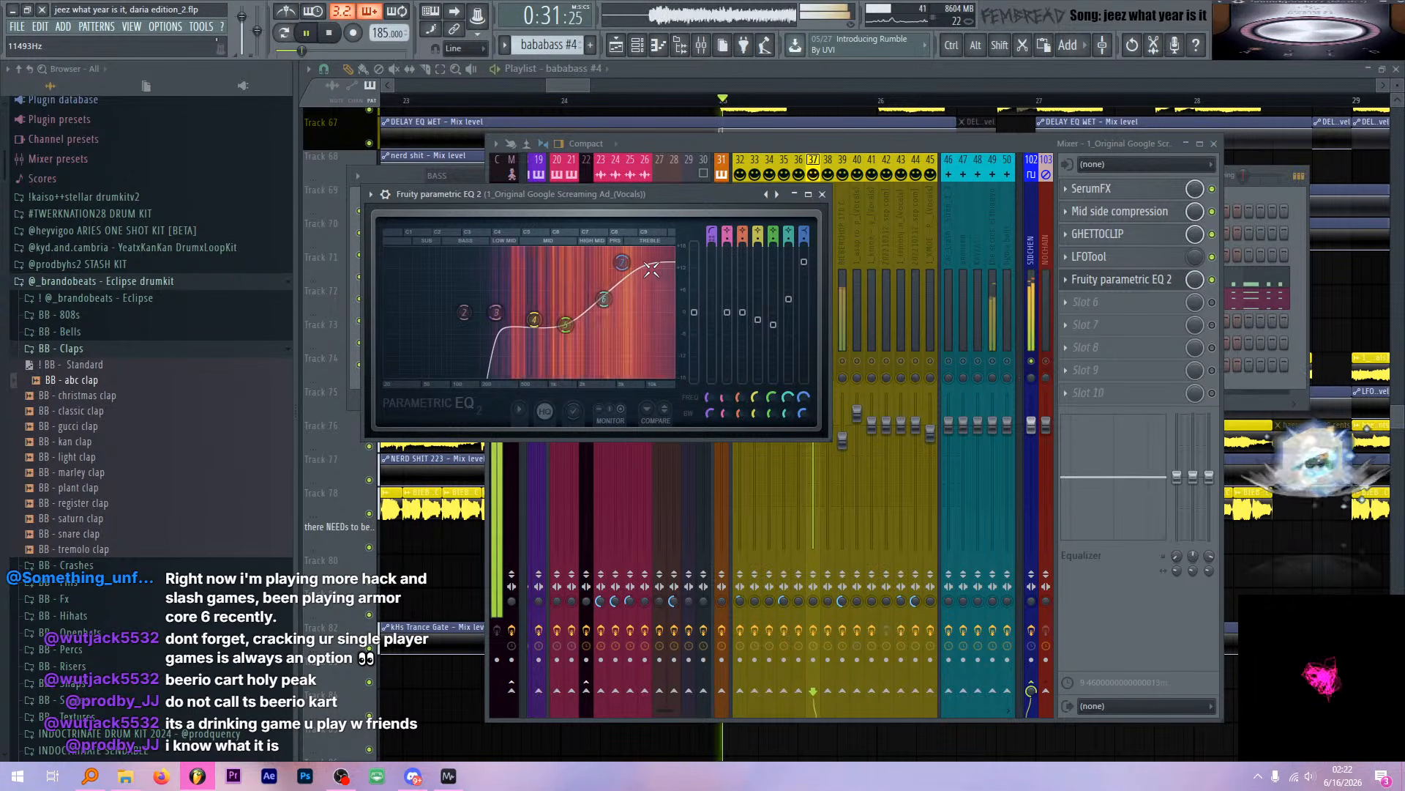
{"action": "left_click", "coordinate": [1164, 279]}
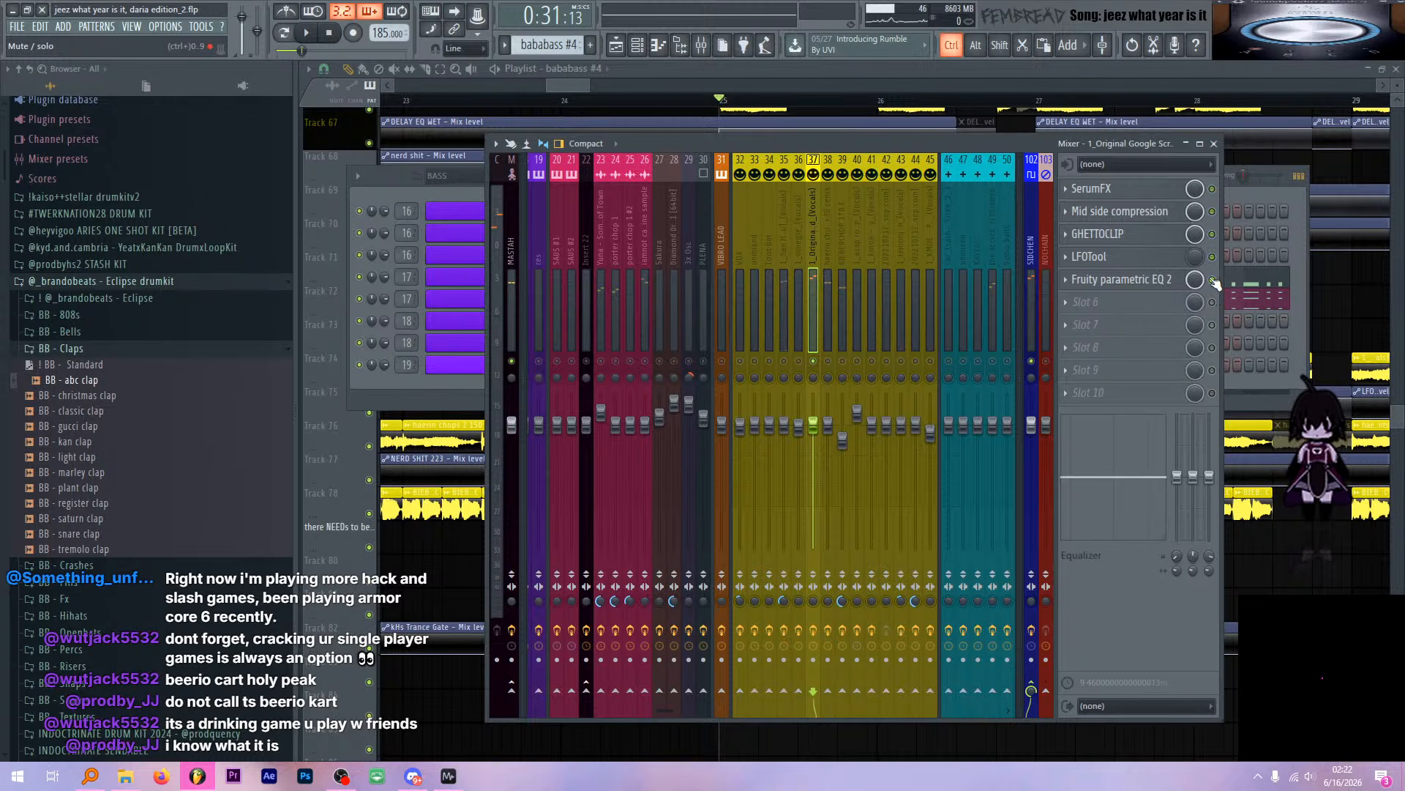
{"action": "left_click", "coordinate": [1134, 258]}
{"action": "key", "text": "space"}
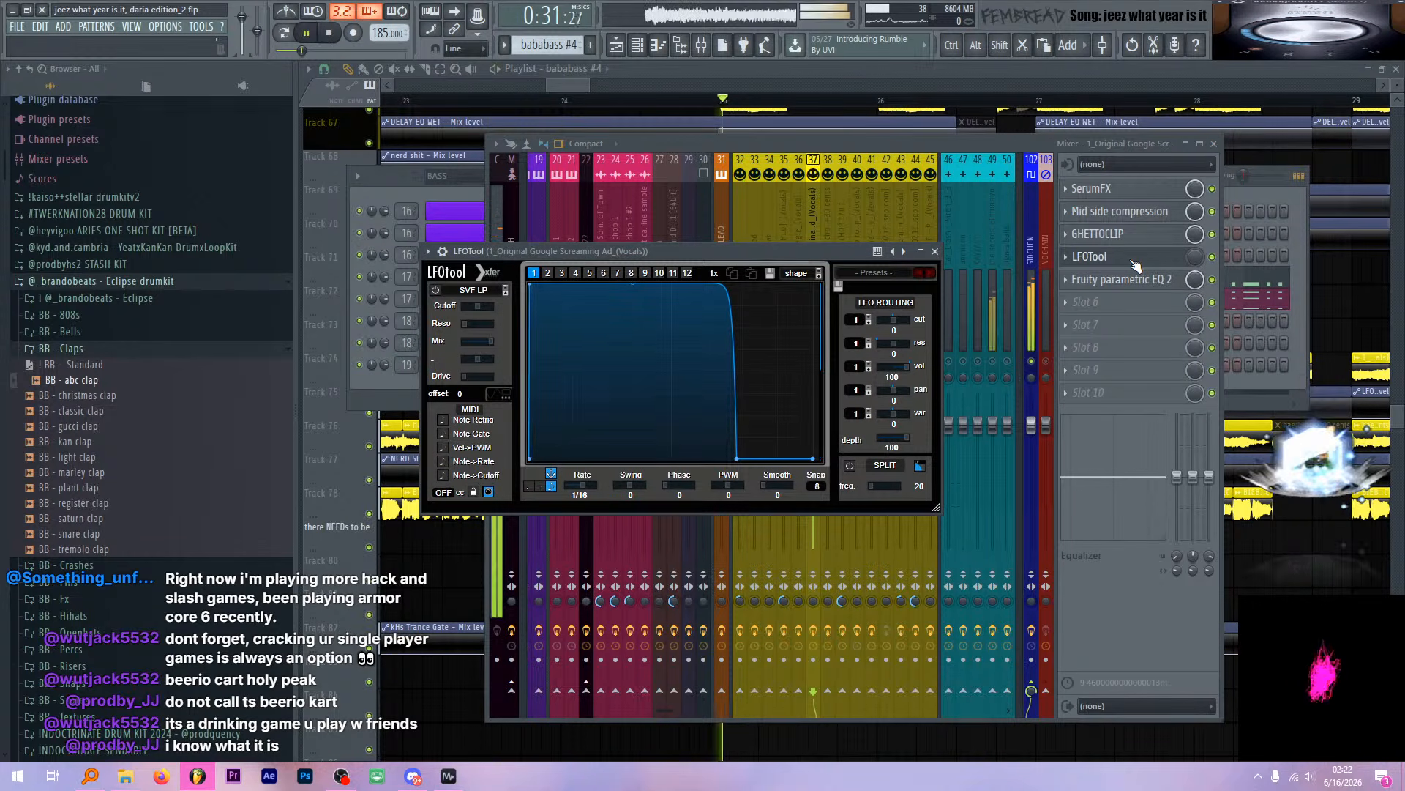
Follow playback through bars 25 to 33 in the playlist, checking the vocal and automation tracks and the mixer levels, and stop playback
{"action": "left_click", "coordinate": [845, 76]}
{"action": "scroll", "coordinate": [950, 263], "scroll_direction": "down", "scroll_amount": 3}
{"action": "scroll", "coordinate": [1043, 304], "scroll_direction": "up", "scroll_amount": 1}
{"action": "scroll", "coordinate": [1045, 305], "scroll_direction": "up", "scroll_amount": 1}
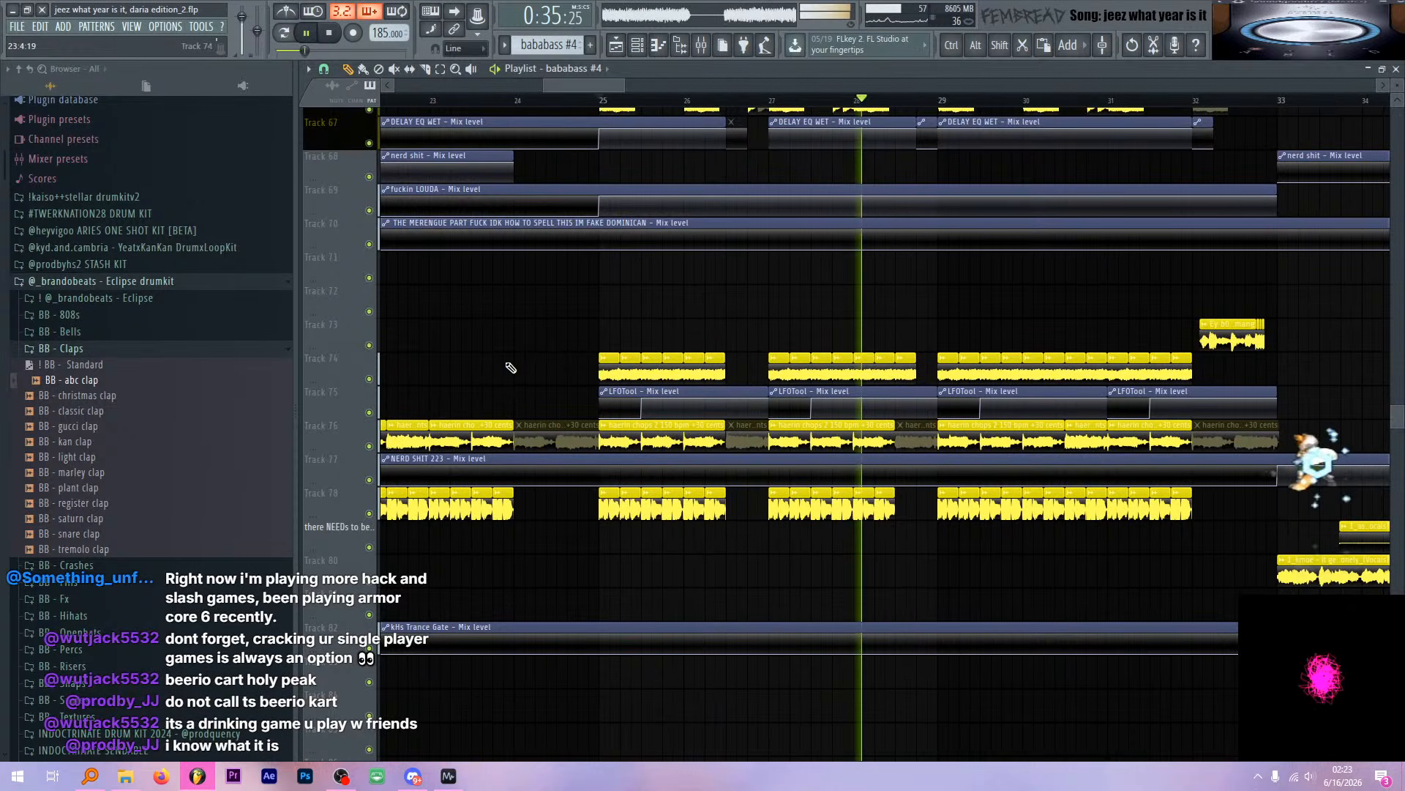
{"action": "scroll", "coordinate": [511, 364], "scroll_direction": "up", "scroll_amount": 2}
{"action": "left_click", "coordinate": [702, 45]}
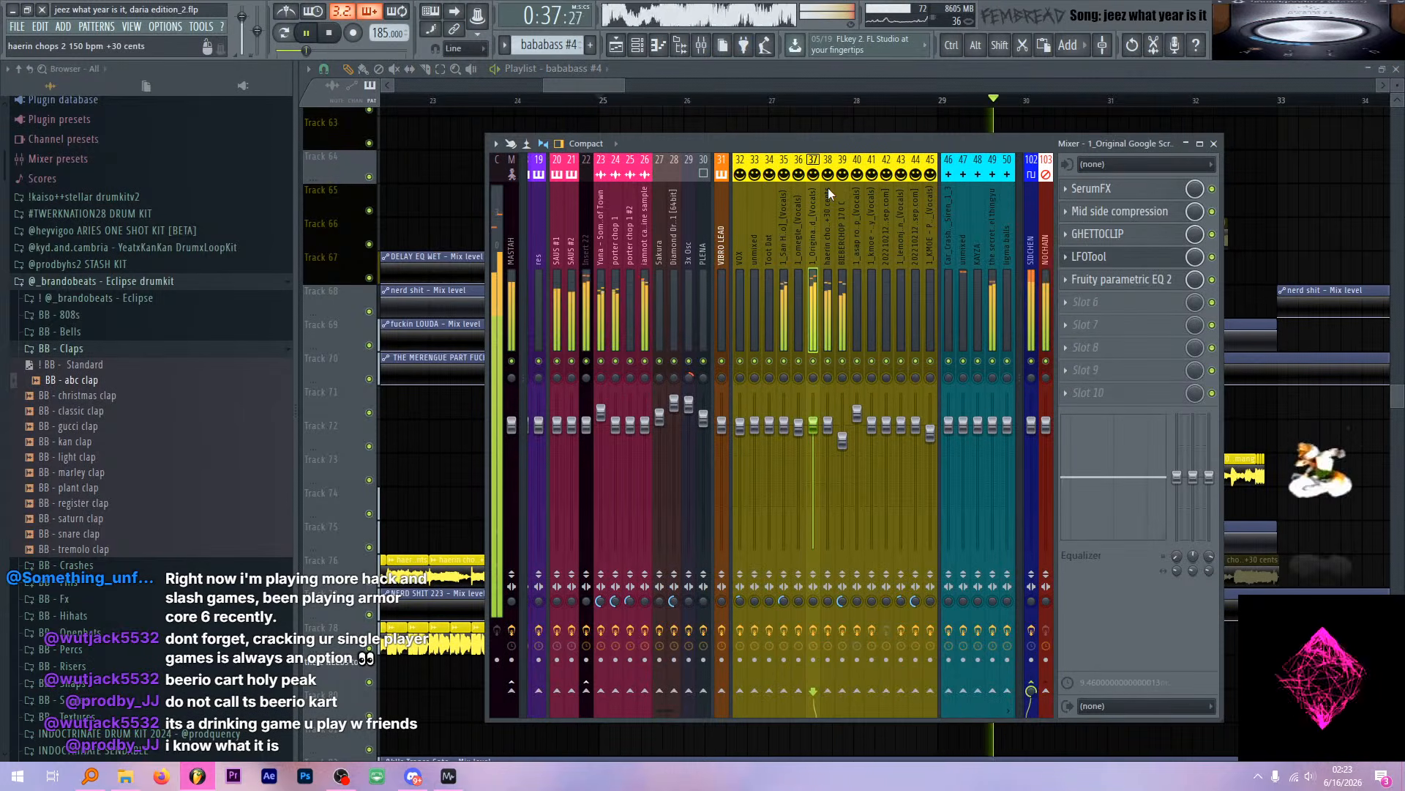
{"action": "left_click", "coordinate": [889, 77]}
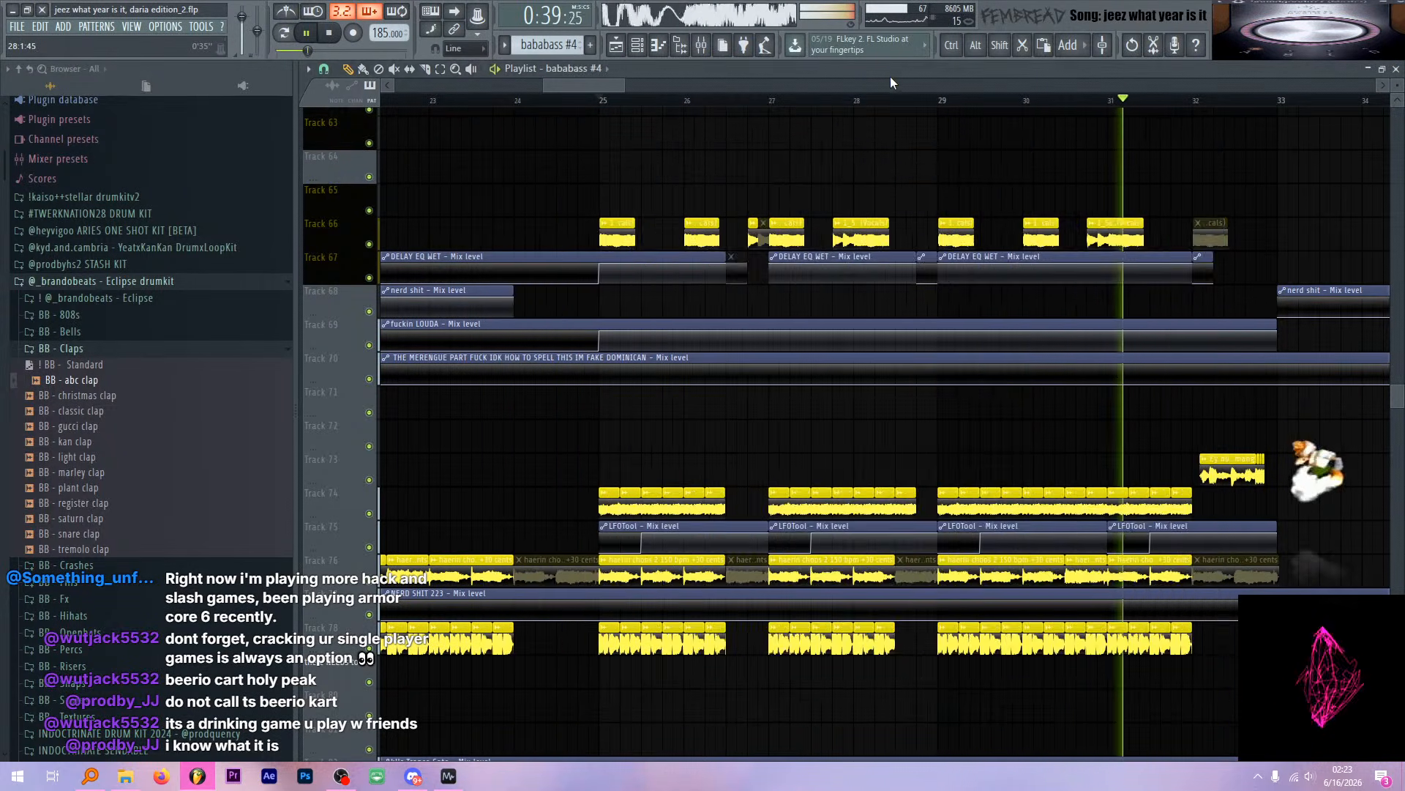
{"action": "scroll", "coordinate": [924, 293], "scroll_direction": "down", "scroll_amount": 4}
{"action": "scroll", "coordinate": [931, 341], "scroll_direction": "up", "scroll_amount": 3}
{"action": "scroll", "coordinate": [939, 375], "scroll_direction": "down", "scroll_amount": 1}
{"action": "scroll", "coordinate": [951, 375], "scroll_direction": "down", "scroll_amount": 3}
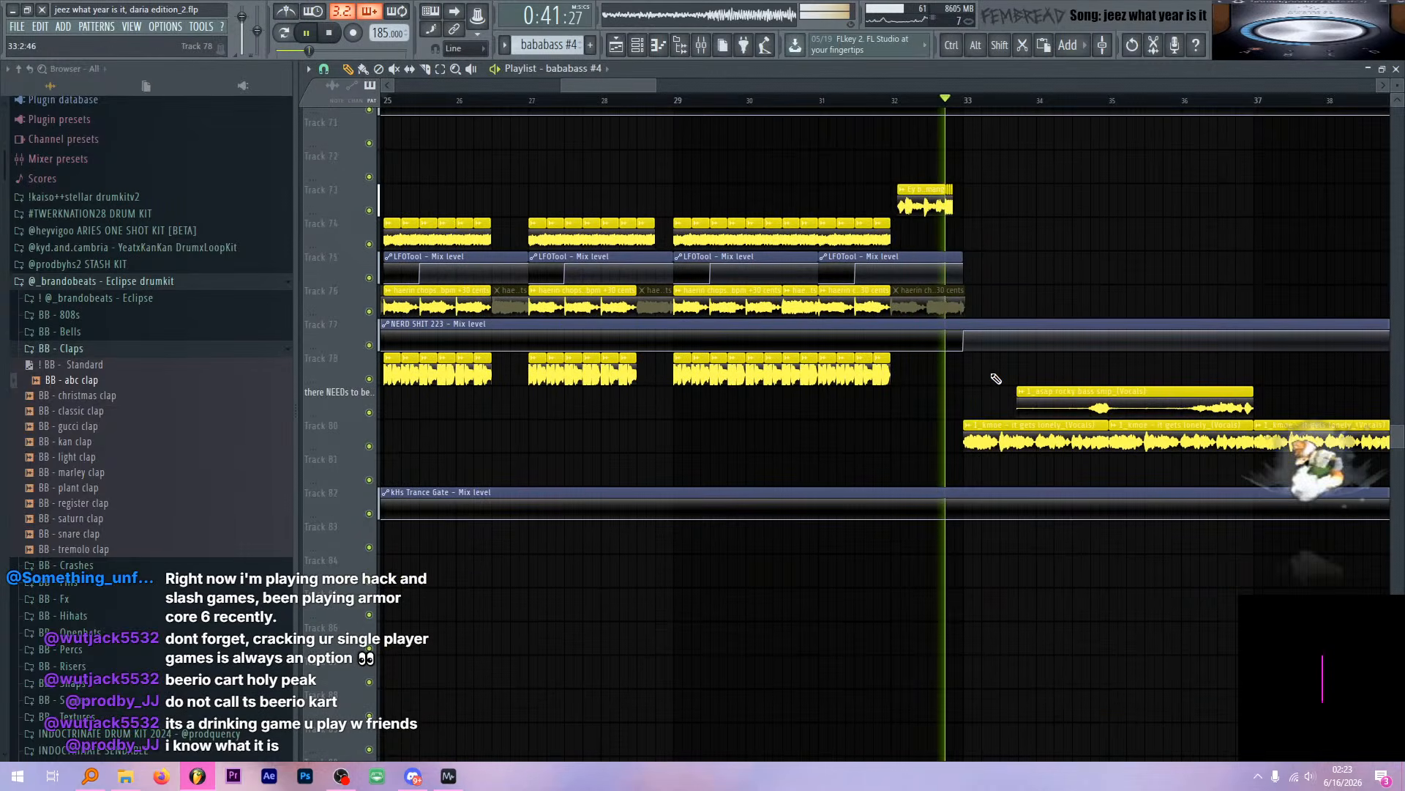
{"action": "key", "text": "space"}
Play the transition from bar 32 and check the lead, vocal and automation tracks around it
{"action": "scroll", "coordinate": [935, 213], "scroll_direction": "up", "scroll_amount": 2}
{"action": "scroll", "coordinate": [877, 234], "scroll_direction": "up", "scroll_amount": 2}
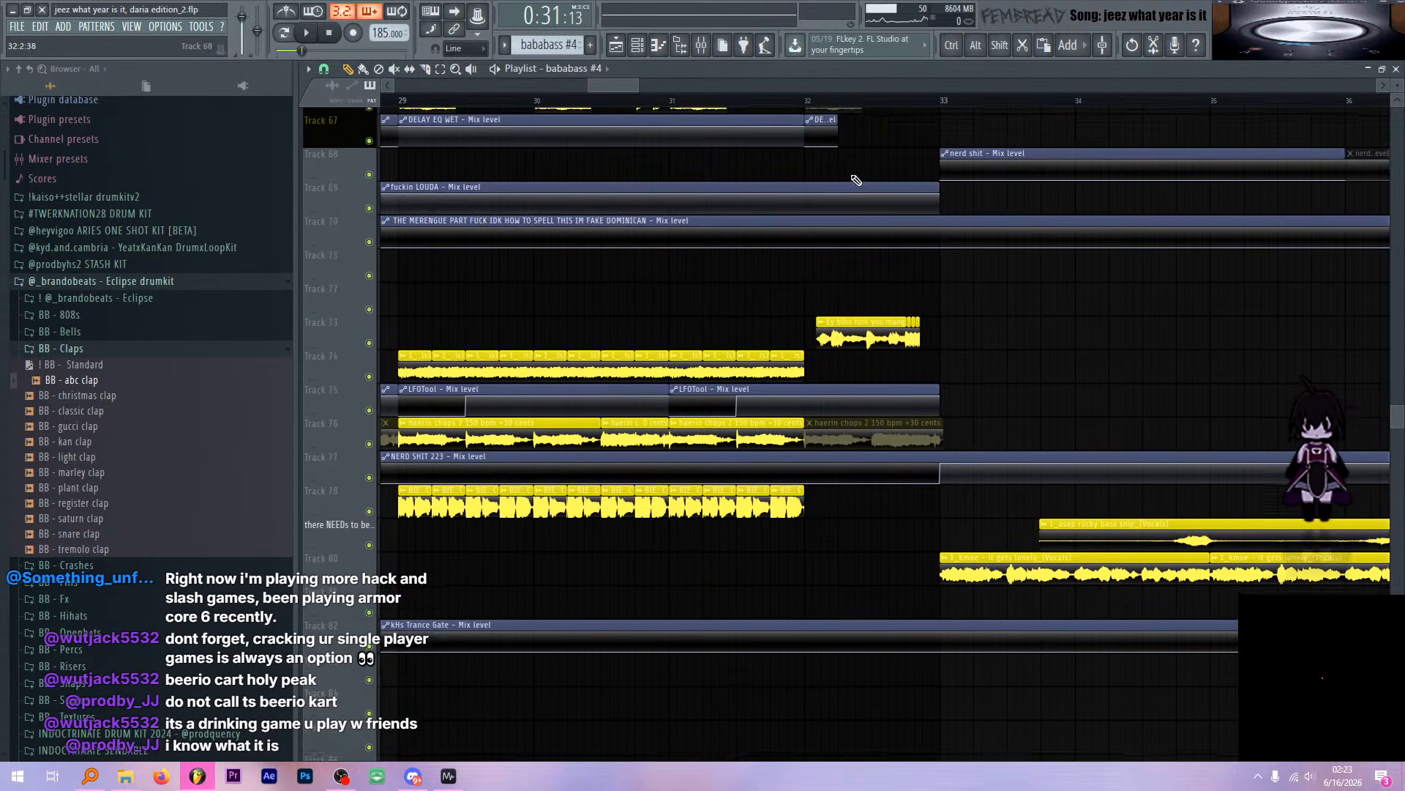
{"action": "left_click", "coordinate": [811, 102]}
{"action": "scroll", "coordinate": [821, 213], "scroll_direction": "up", "scroll_amount": 3}
{"action": "scroll", "coordinate": [828, 201], "scroll_direction": "up", "scroll_amount": 6}
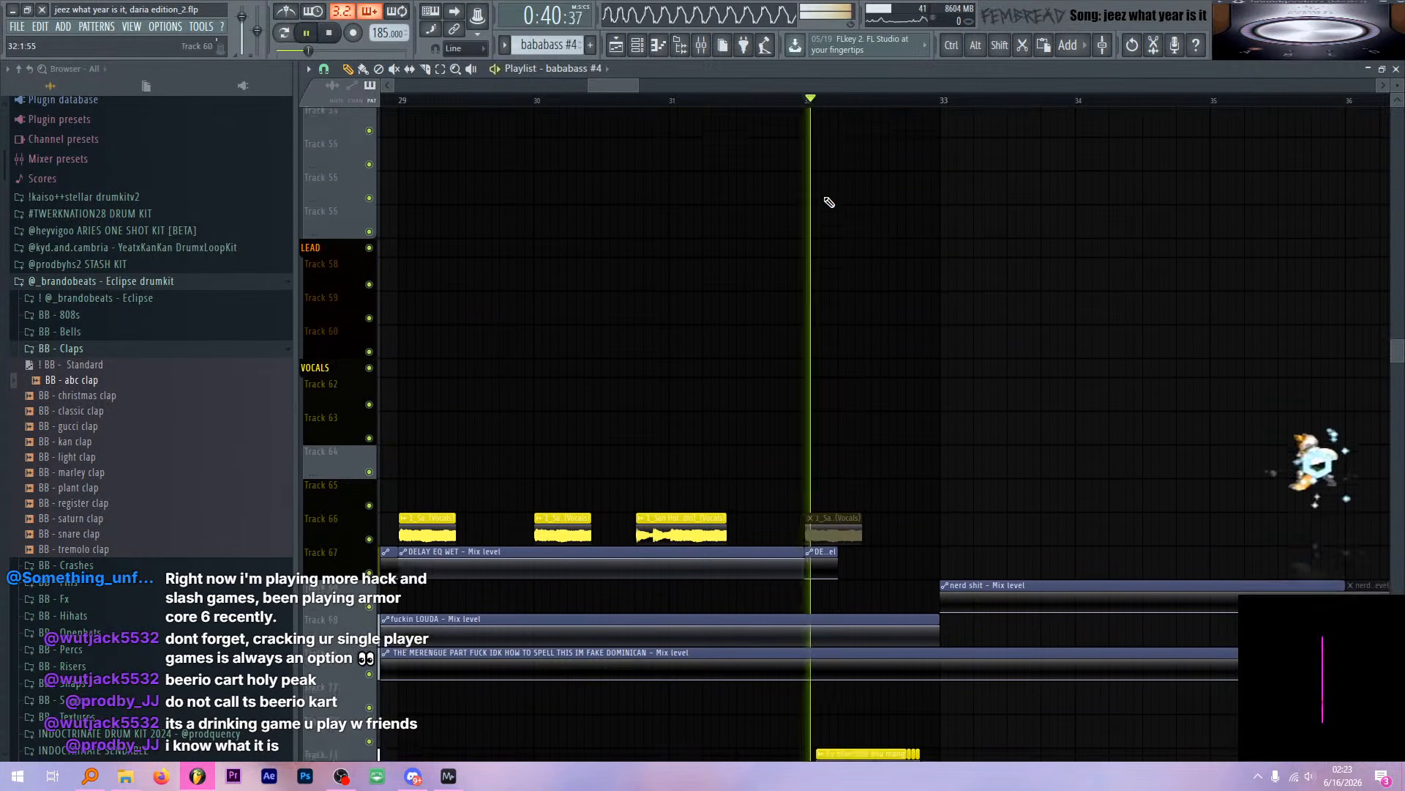
{"action": "scroll", "coordinate": [872, 329], "scroll_direction": "down", "scroll_amount": 20}
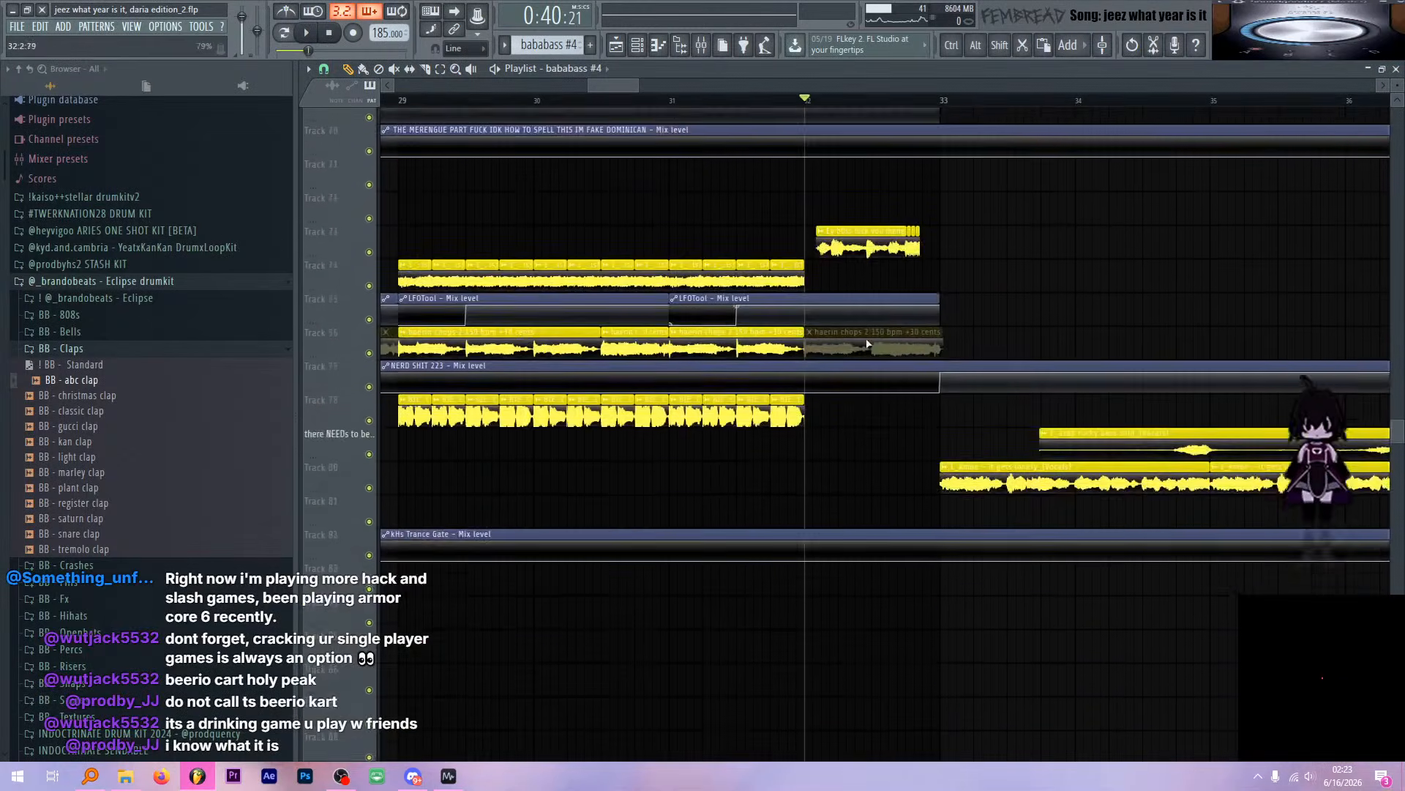
Open the sample settings of the "ligma balls" clip at bar 32 on Track 105
{"action": "scroll", "coordinate": [777, 344], "scroll_direction": "up", "scroll_amount": 3}
{"action": "scroll", "coordinate": [777, 344], "scroll_direction": "up", "scroll_amount": 3}
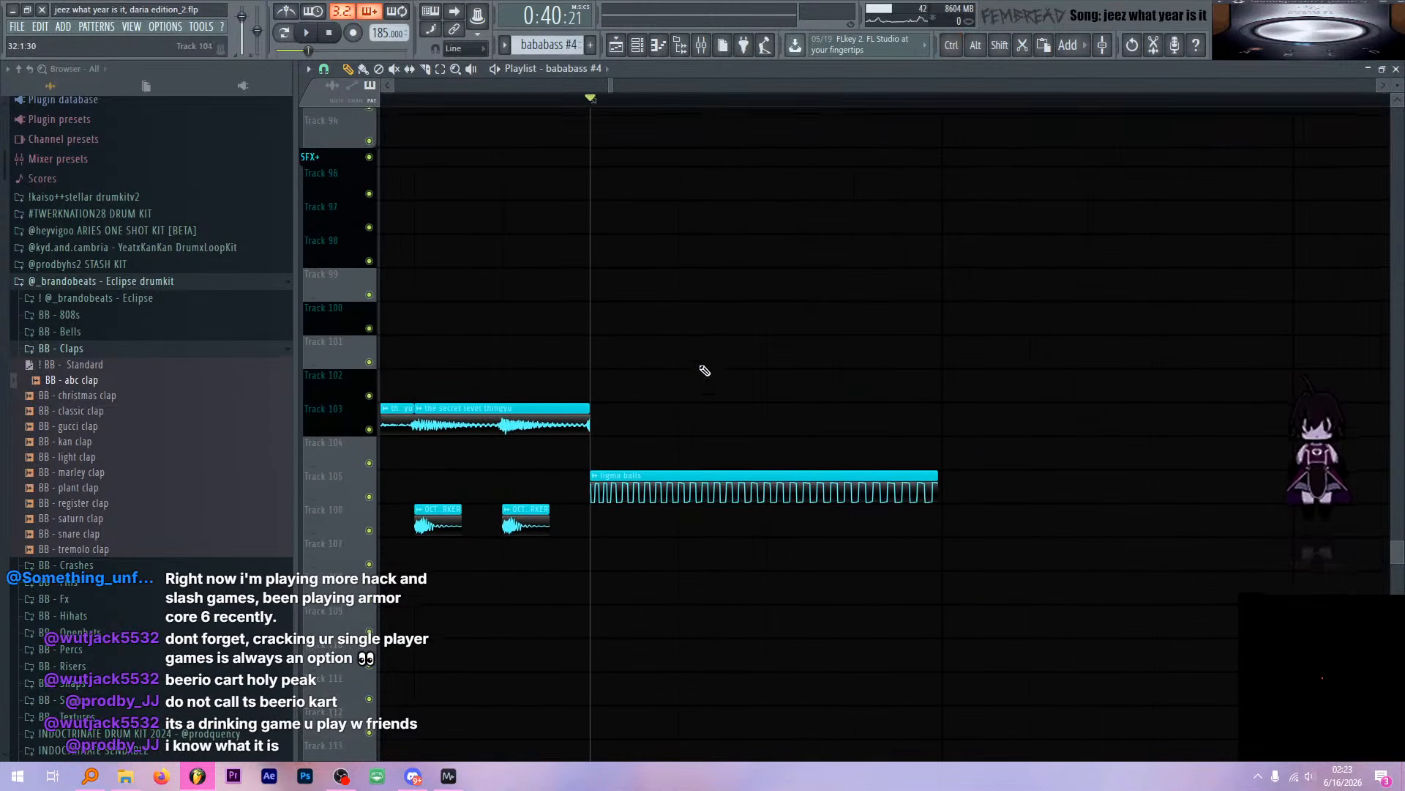
{"action": "double_click", "coordinate": [697, 486]}
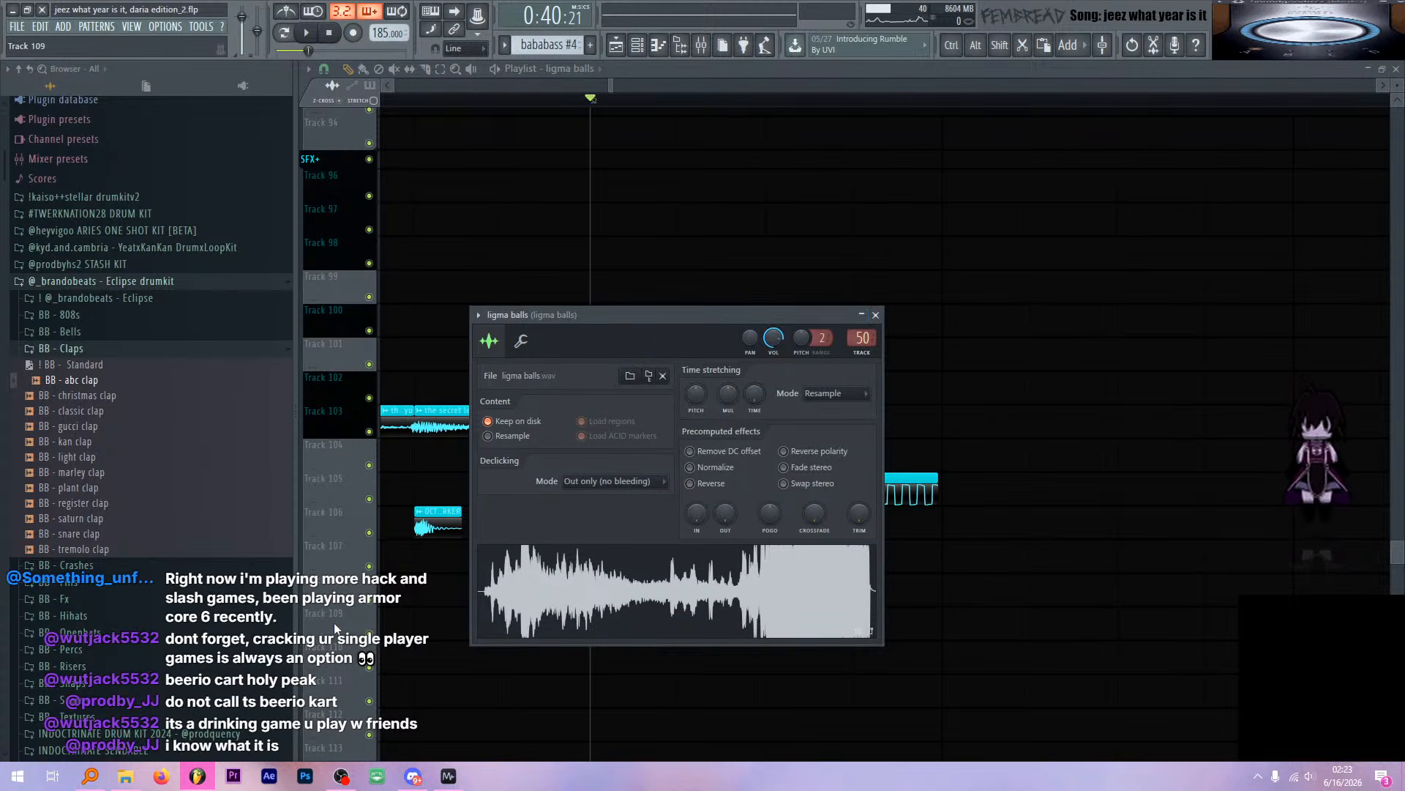
Switch to Everything, search for "bass drop sfx" and "meme bass", preview Bass Drop - Sound Effect (HD).wav, and close the player and search
{"action": "left_click", "coordinate": [89, 776]}
{"action": "type", "text": "bass"}
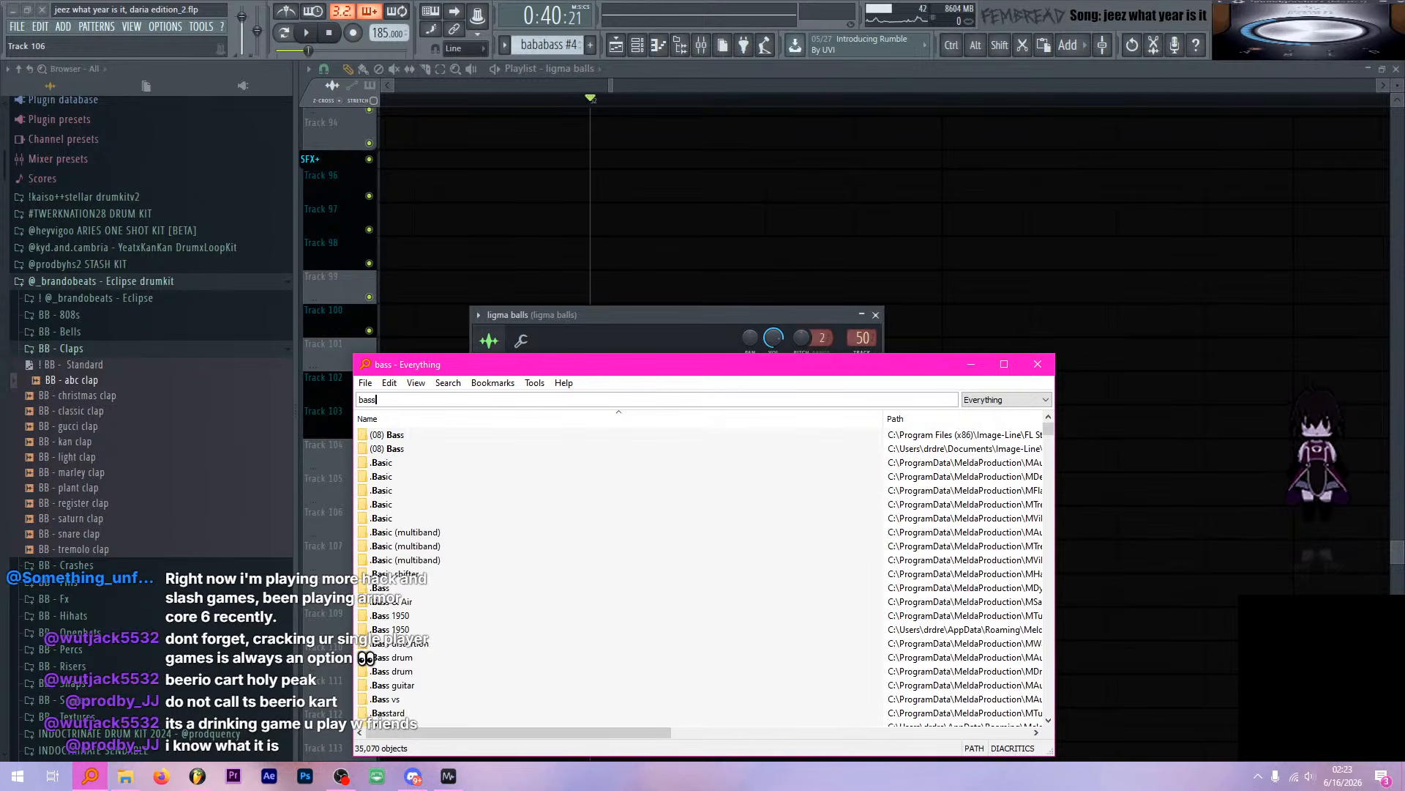
{"action": "type", "text": " drop sfx"}
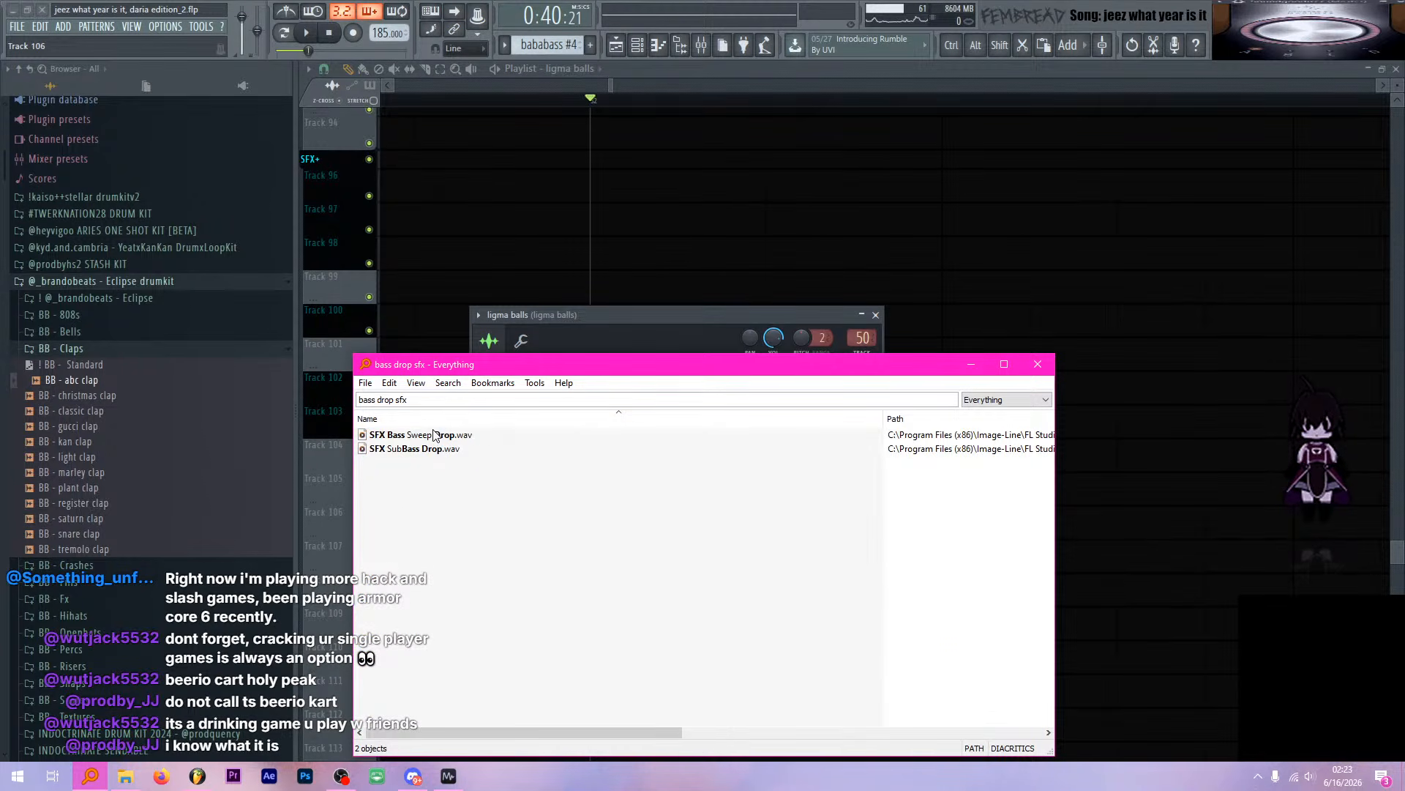
{"action": "type", "text": "meme bass"}
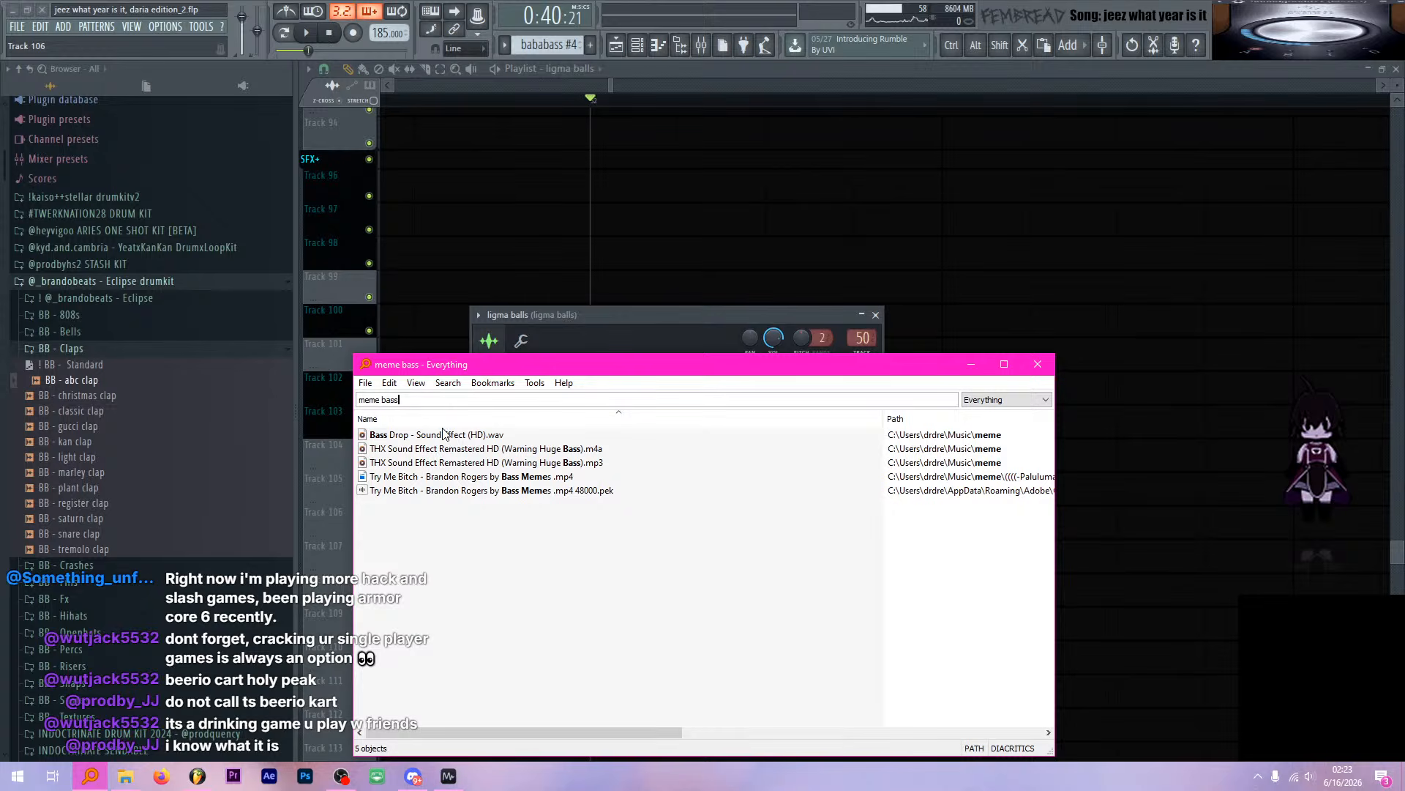
{"action": "double_click", "coordinate": [443, 434]}
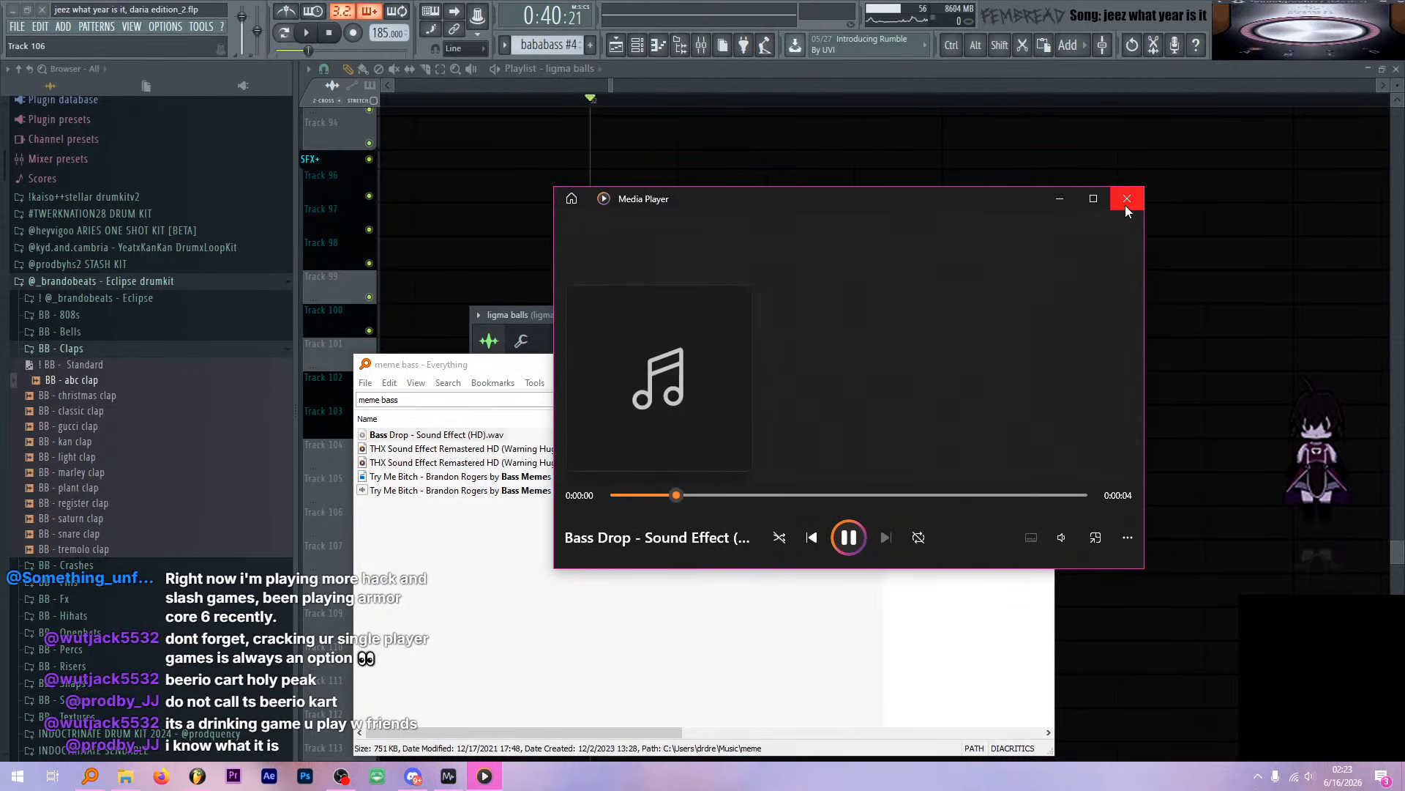
{"action": "left_click", "coordinate": [1126, 203]}
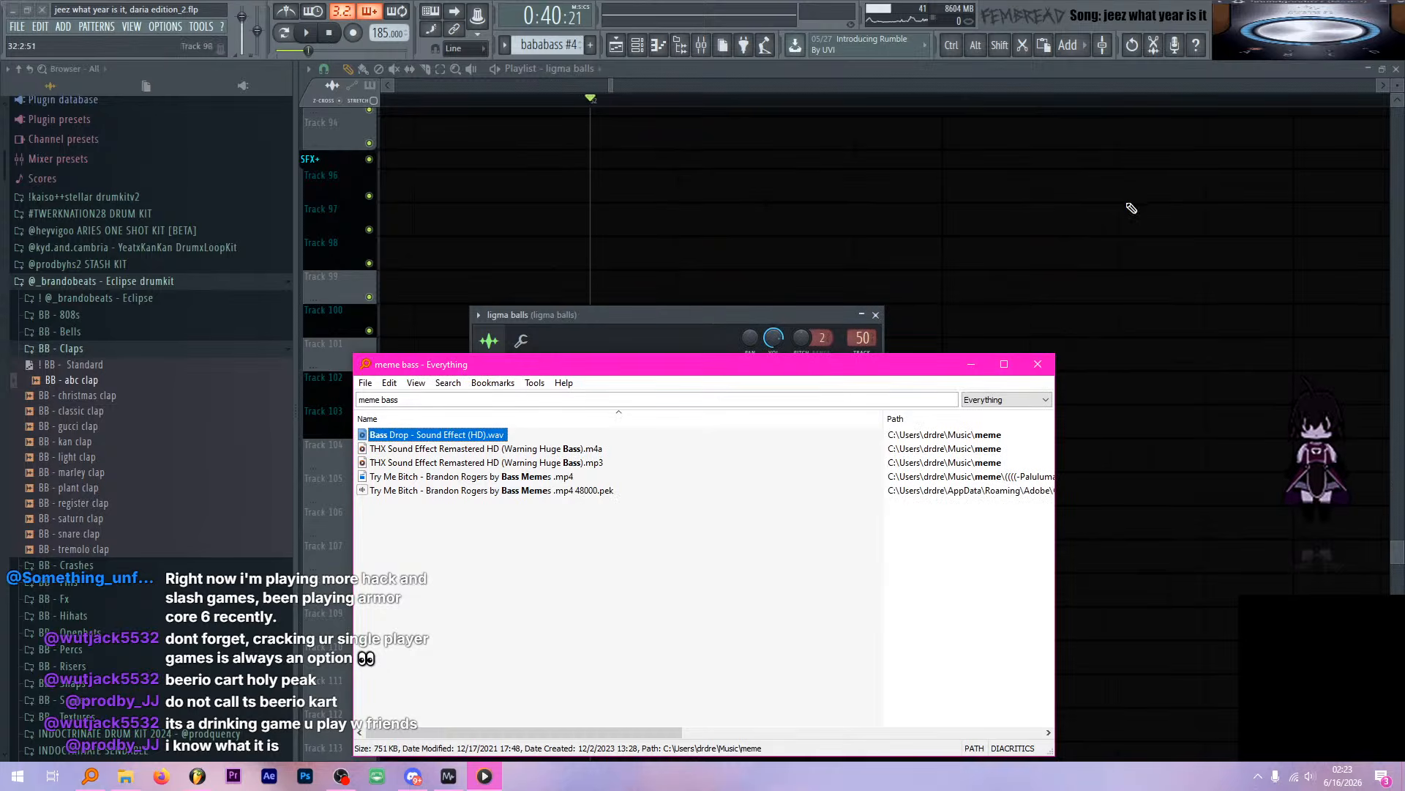
{"action": "left_click", "coordinate": [1037, 364]}
Preview the "ligma balls" sample from its waveform, close its settings, and briefly play the song from bar 32
{"action": "left_click", "coordinate": [738, 572]}
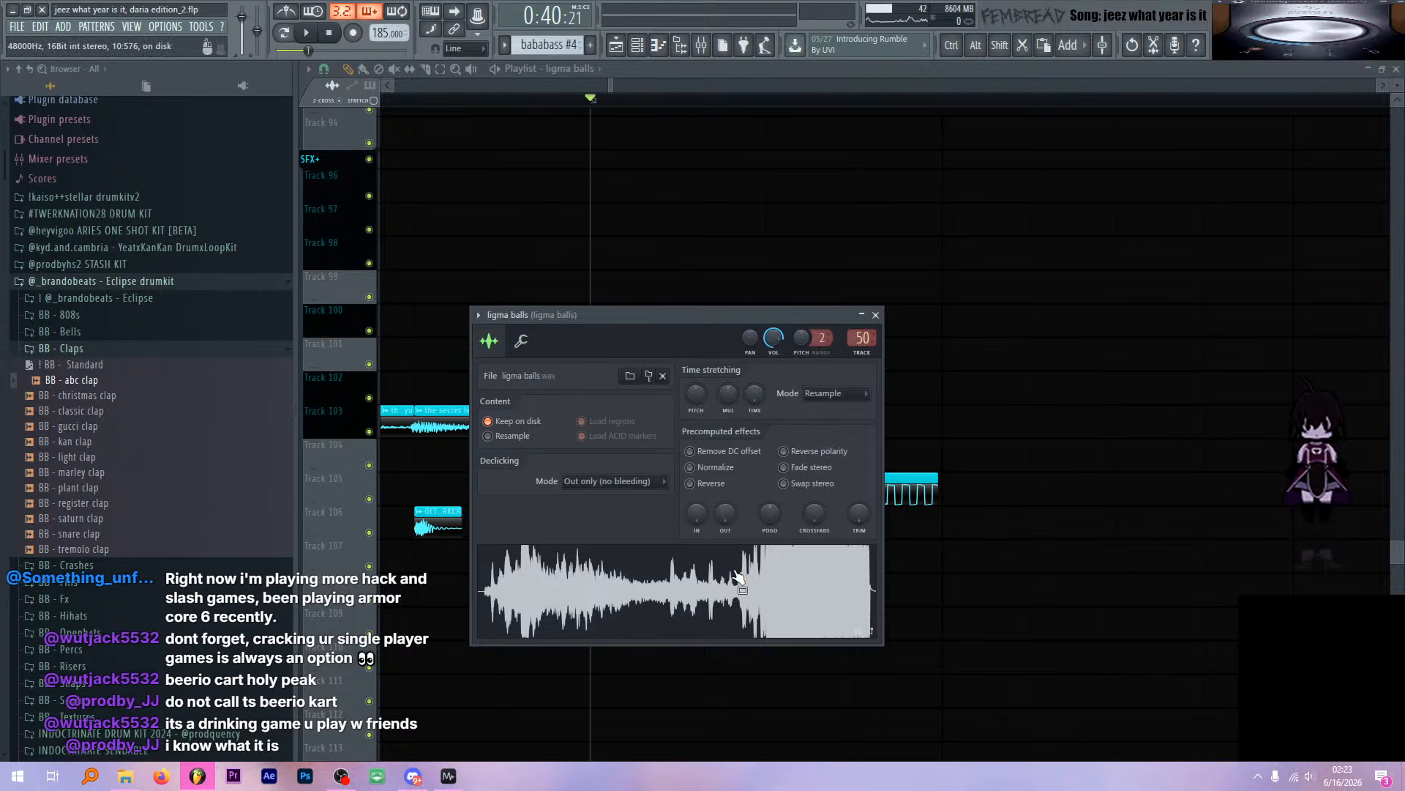
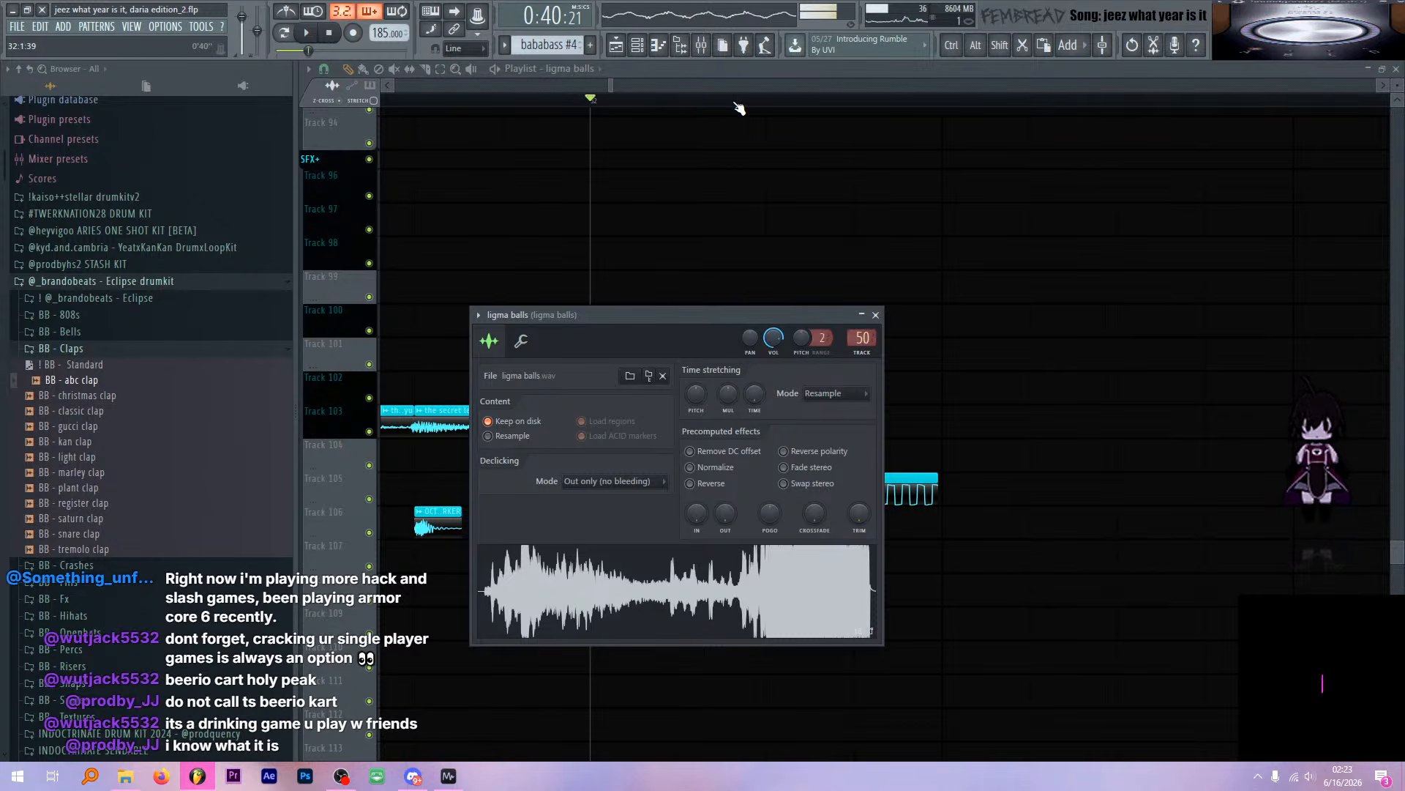
{"action": "left_click", "coordinate": [877, 316]}
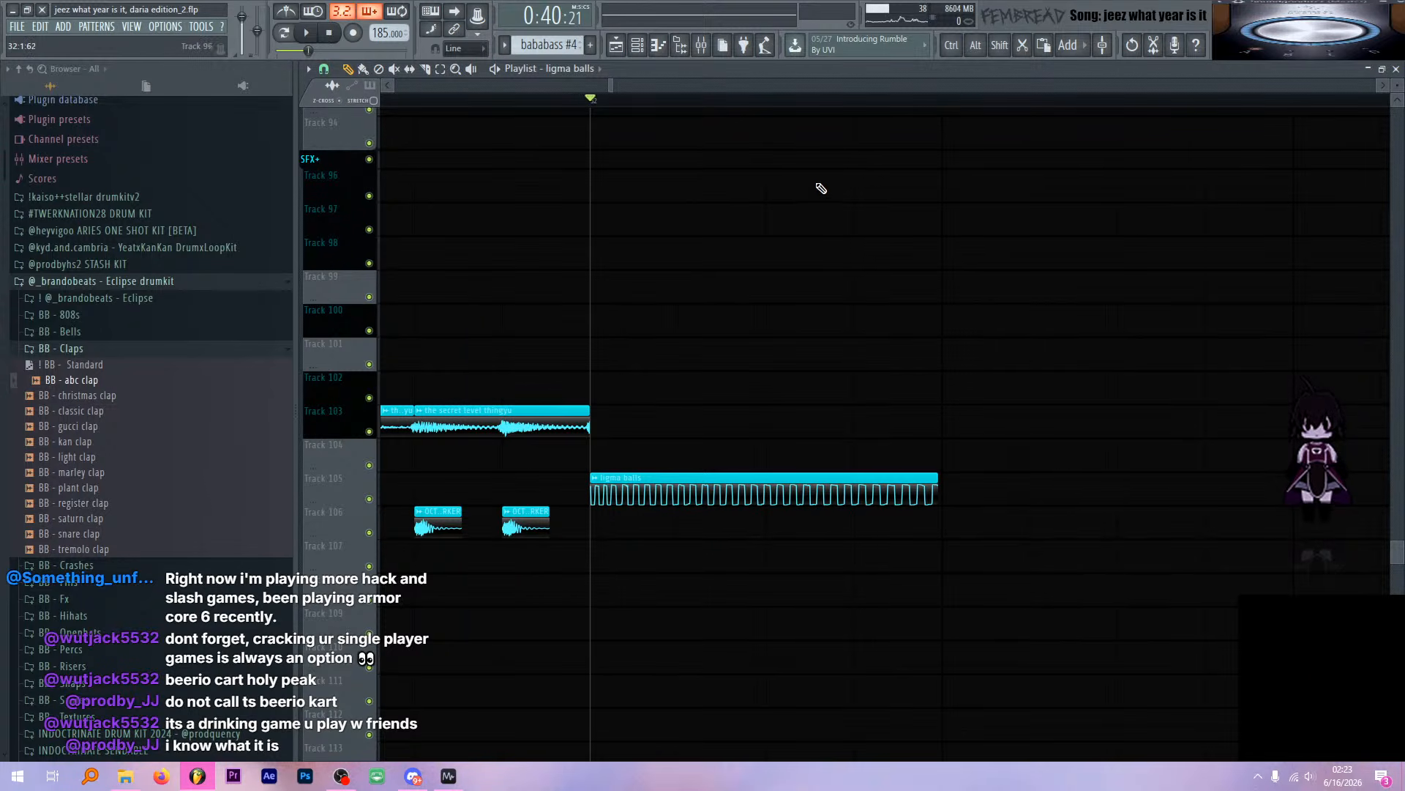
{"action": "key", "text": "space"}
{"action": "key", "text": "space"}
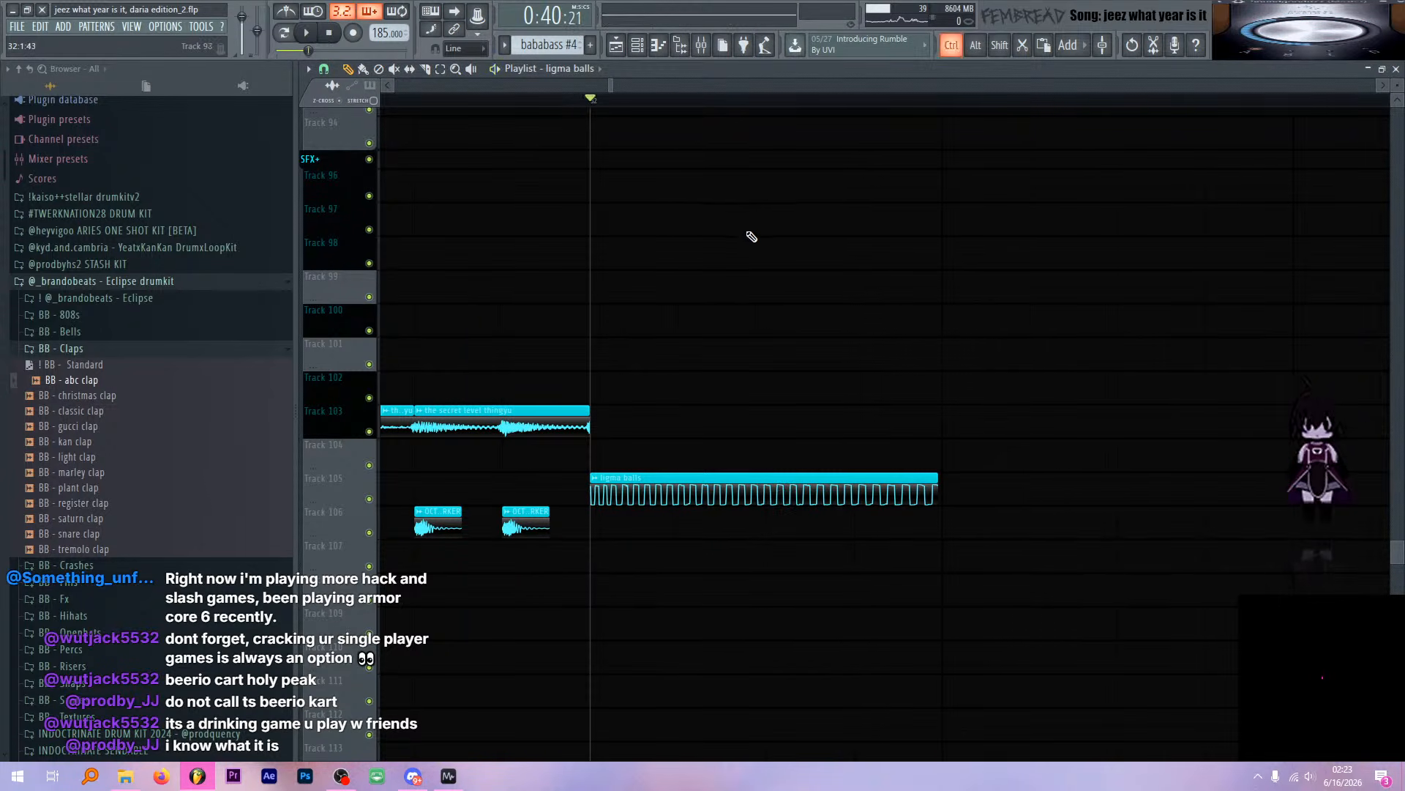
Play briefly from the end of bar 31 to hear the lead-in to bar 32
{"action": "scroll", "coordinate": [758, 238], "scroll_direction": "down", "scroll_amount": 3}
{"action": "left_click", "coordinate": [614, 107]}
{"action": "key", "text": "space"}
{"action": "key", "text": "space"}
{"action": "scroll", "coordinate": [665, 168], "scroll_direction": "up", "scroll_amount": 10}
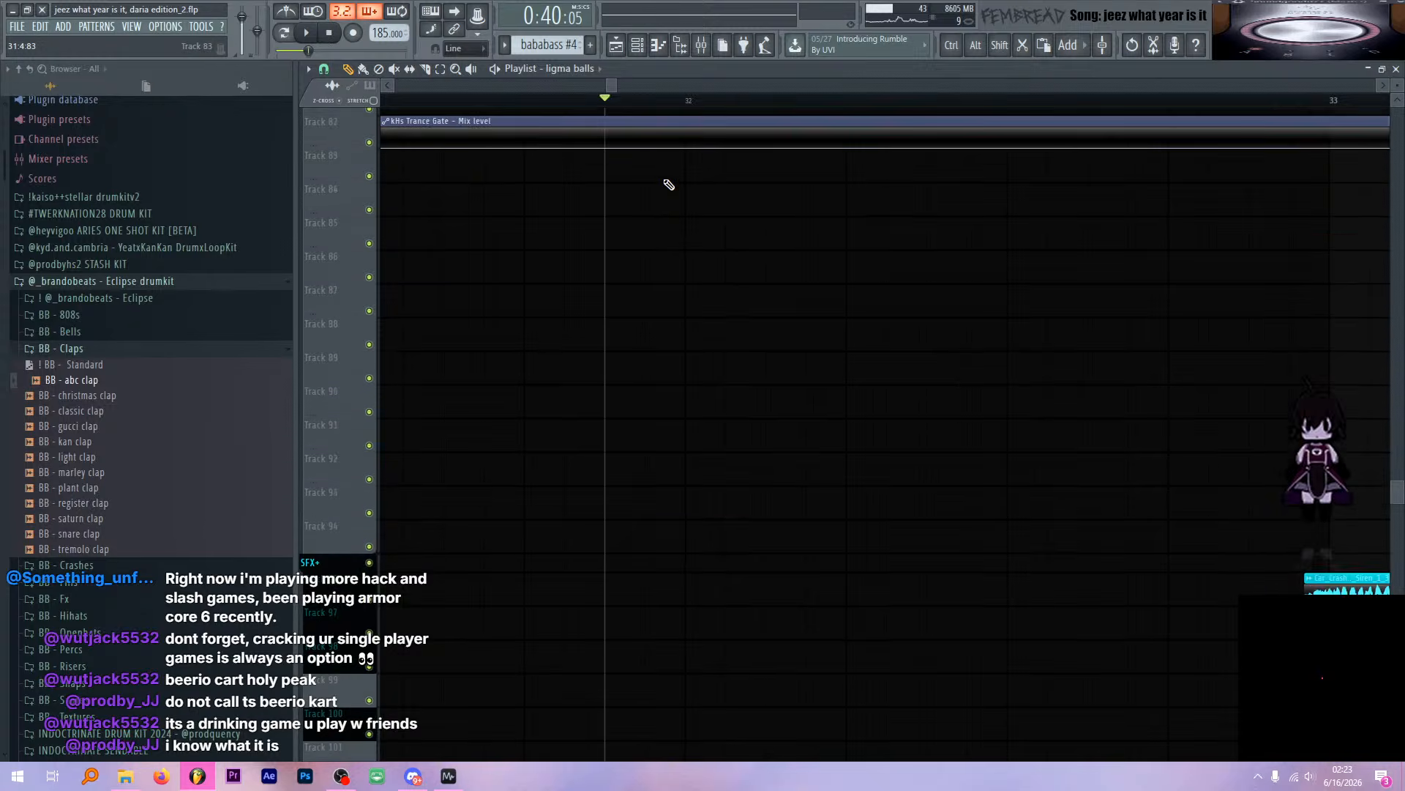
{"action": "scroll", "coordinate": [711, 180], "scroll_direction": "up", "scroll_amount": 12}
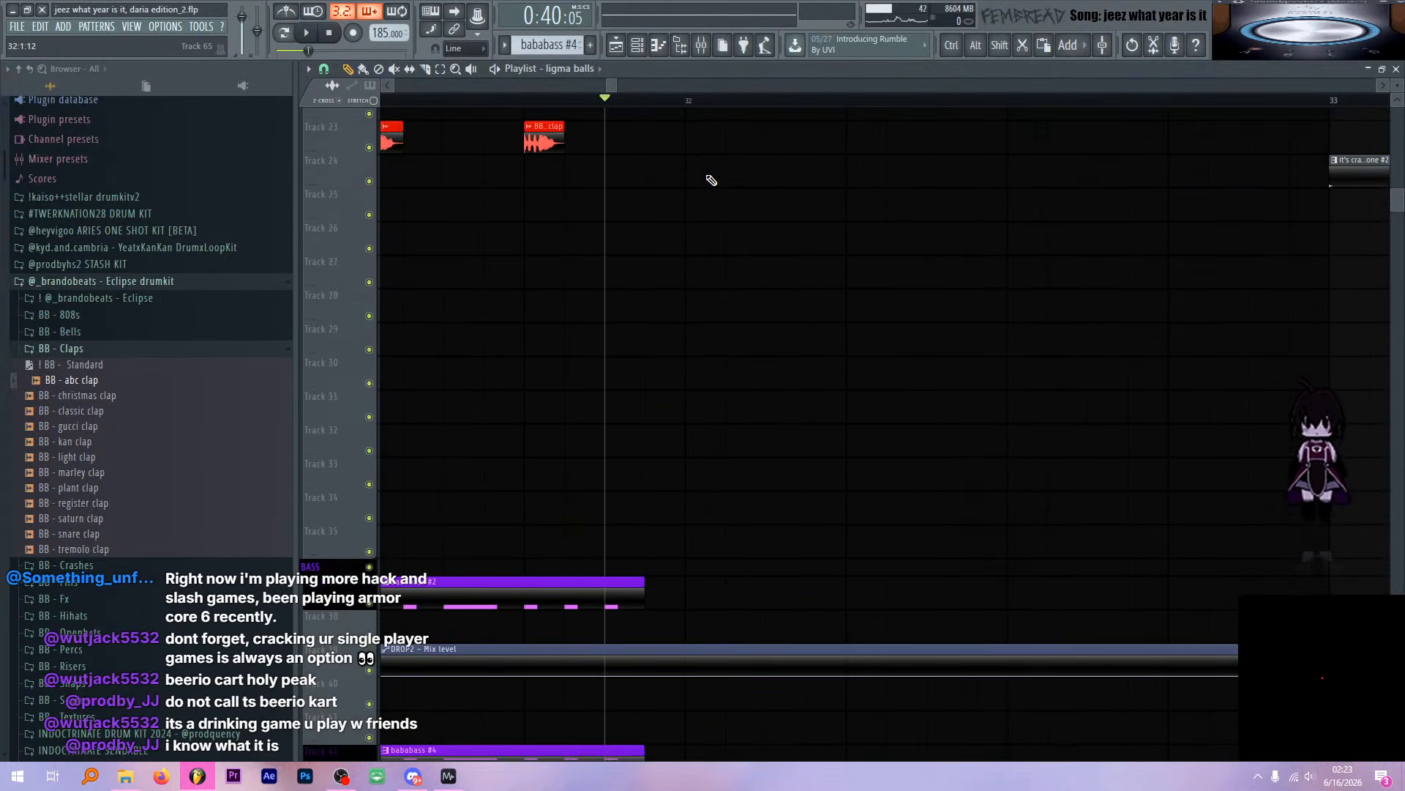
Audition the drums late in bar 31 and inspect the "[reverse] basic" clip's sample settings on Track 8
{"action": "left_click", "coordinate": [525, 103]}
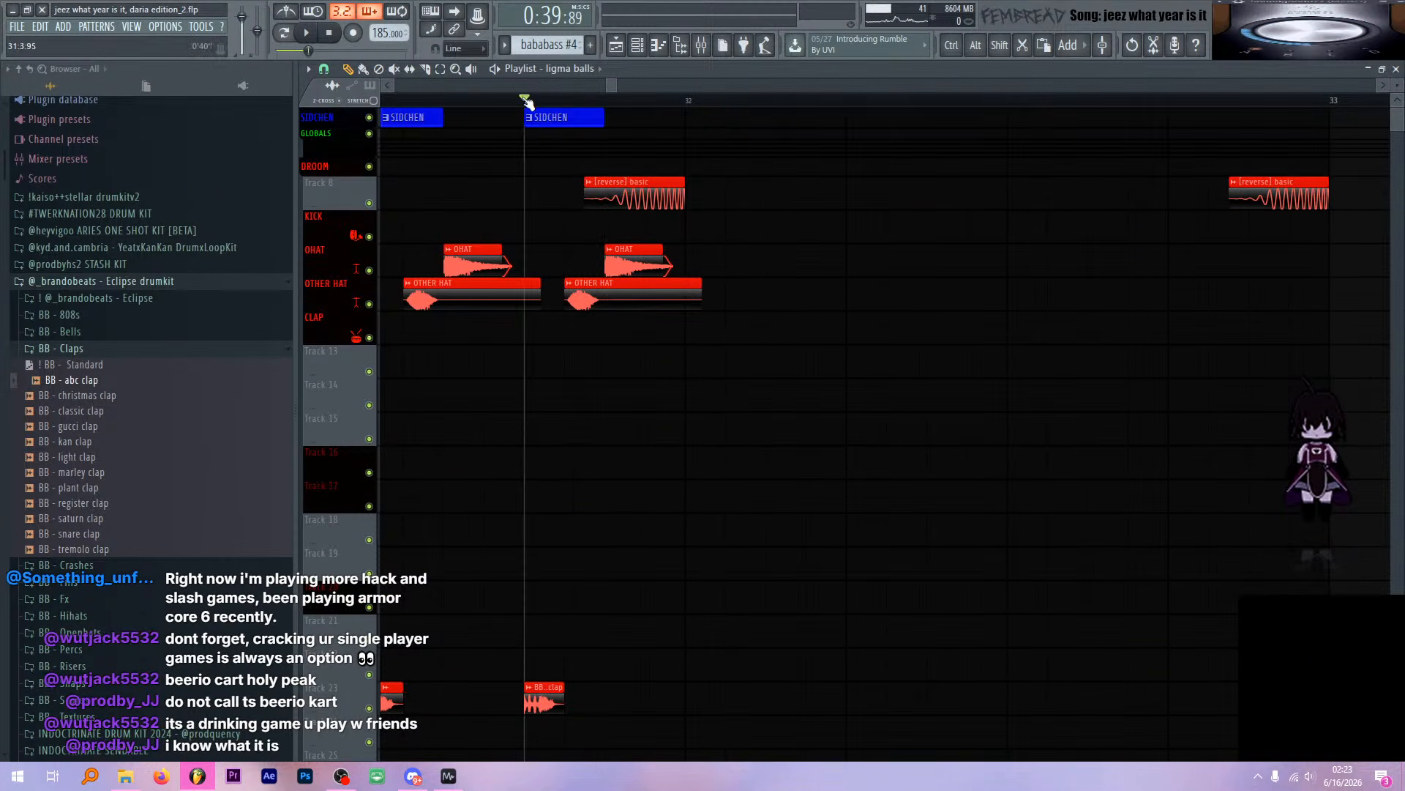
{"action": "key", "text": "space"}
{"action": "key", "text": "space"}
{"action": "double_click", "coordinate": [627, 193]}
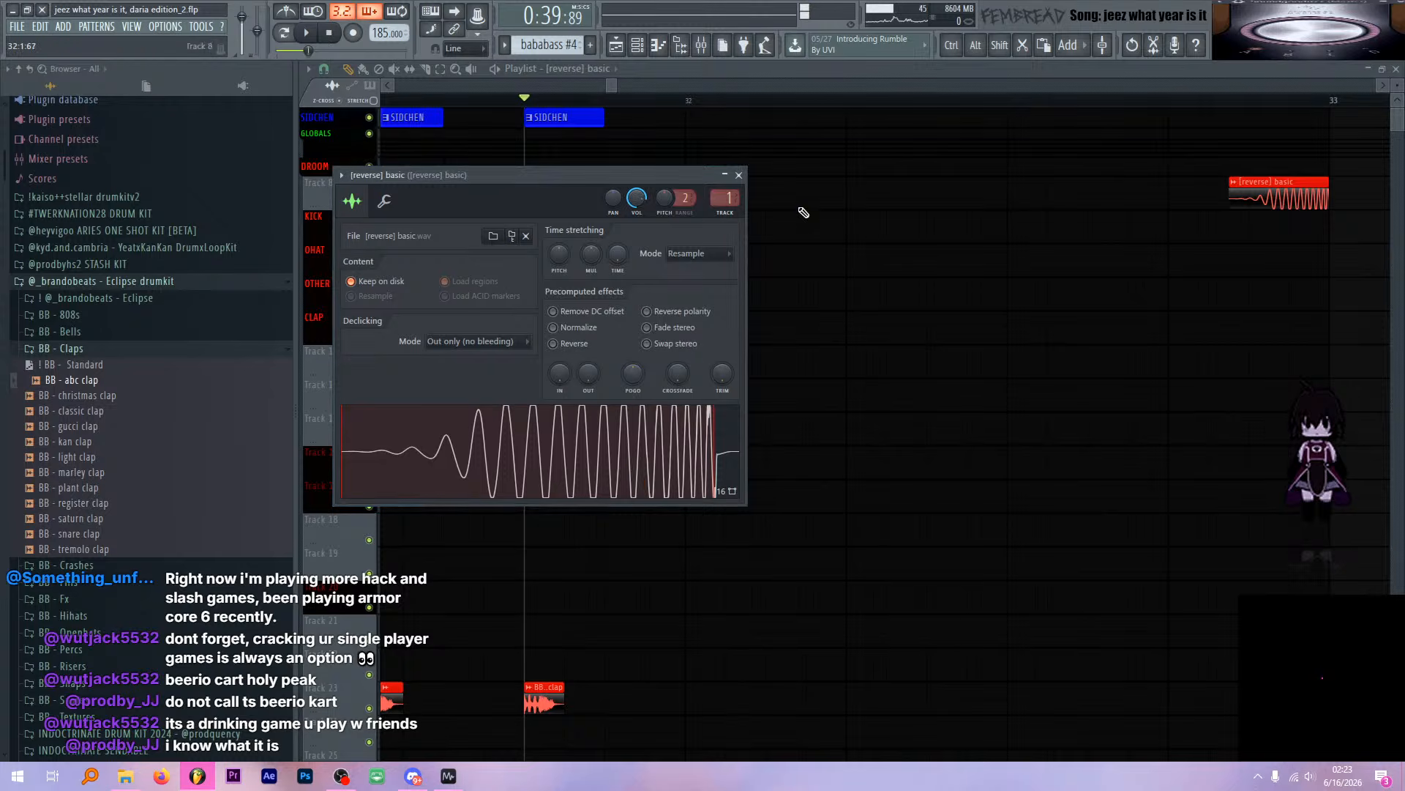
{"action": "left_click", "coordinate": [739, 176]}
Place the playhead at bar 32 and open Fruity parametric EQ 2 on the "ligma balls" mixer insert, 50
{"action": "scroll", "coordinate": [768, 320], "scroll_direction": "down", "scroll_amount": 15}
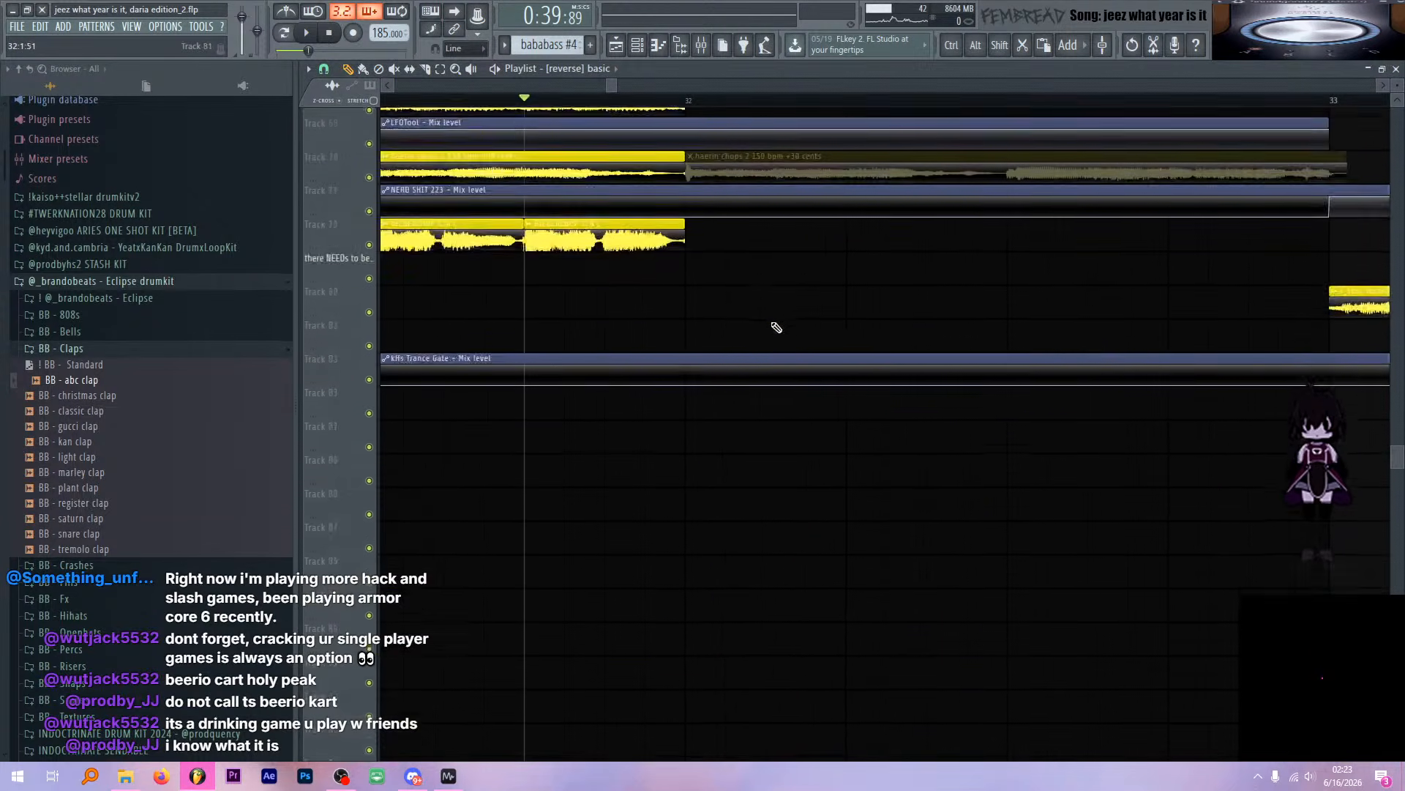
{"action": "scroll", "coordinate": [776, 327], "scroll_direction": "down", "scroll_amount": 10}
{"action": "left_click", "coordinate": [650, 100]}
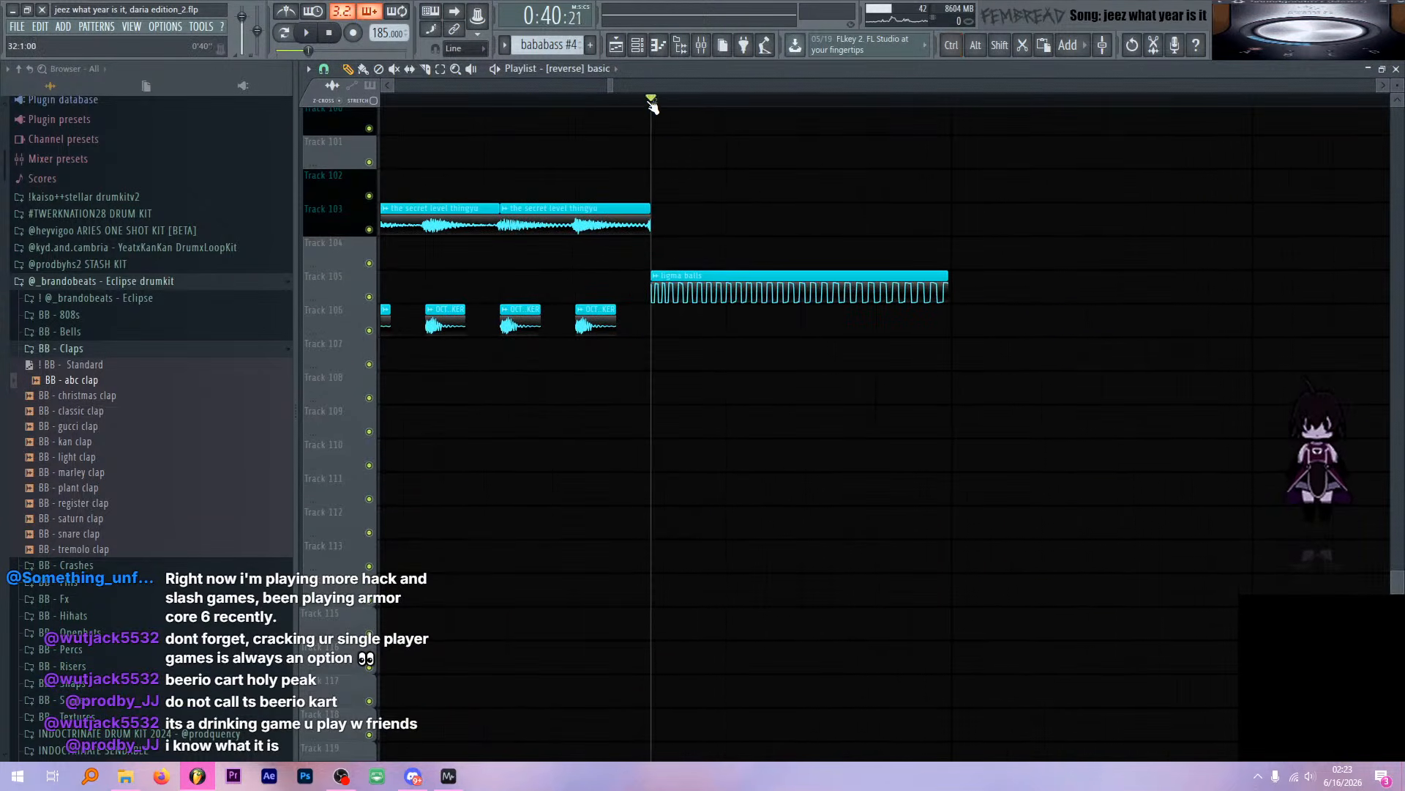
{"action": "left_click", "coordinate": [717, 46]}
{"action": "scroll", "coordinate": [853, 240], "scroll_direction": "down", "scroll_amount": 8}
{"action": "left_click", "coordinate": [919, 242]}
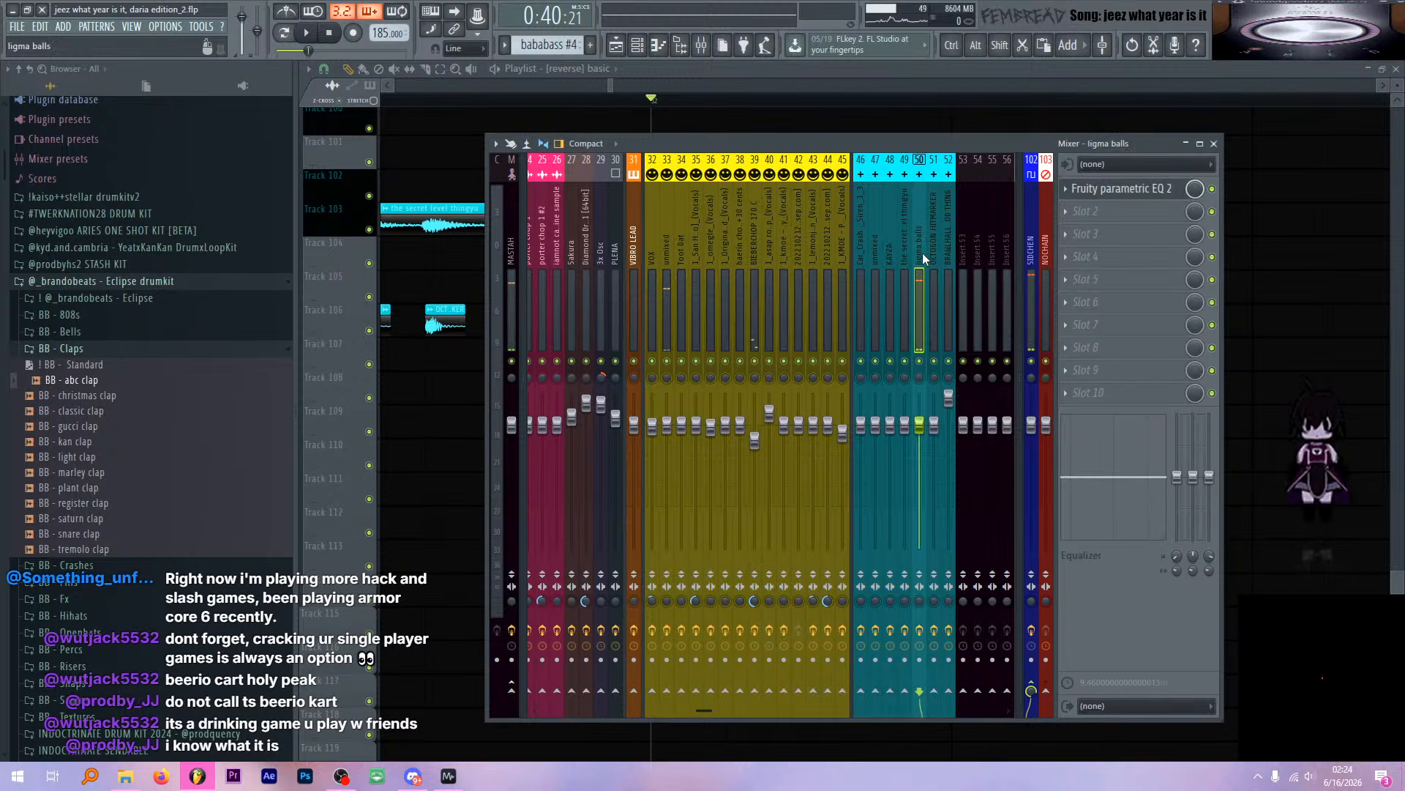
{"action": "left_click", "coordinate": [1153, 189]}
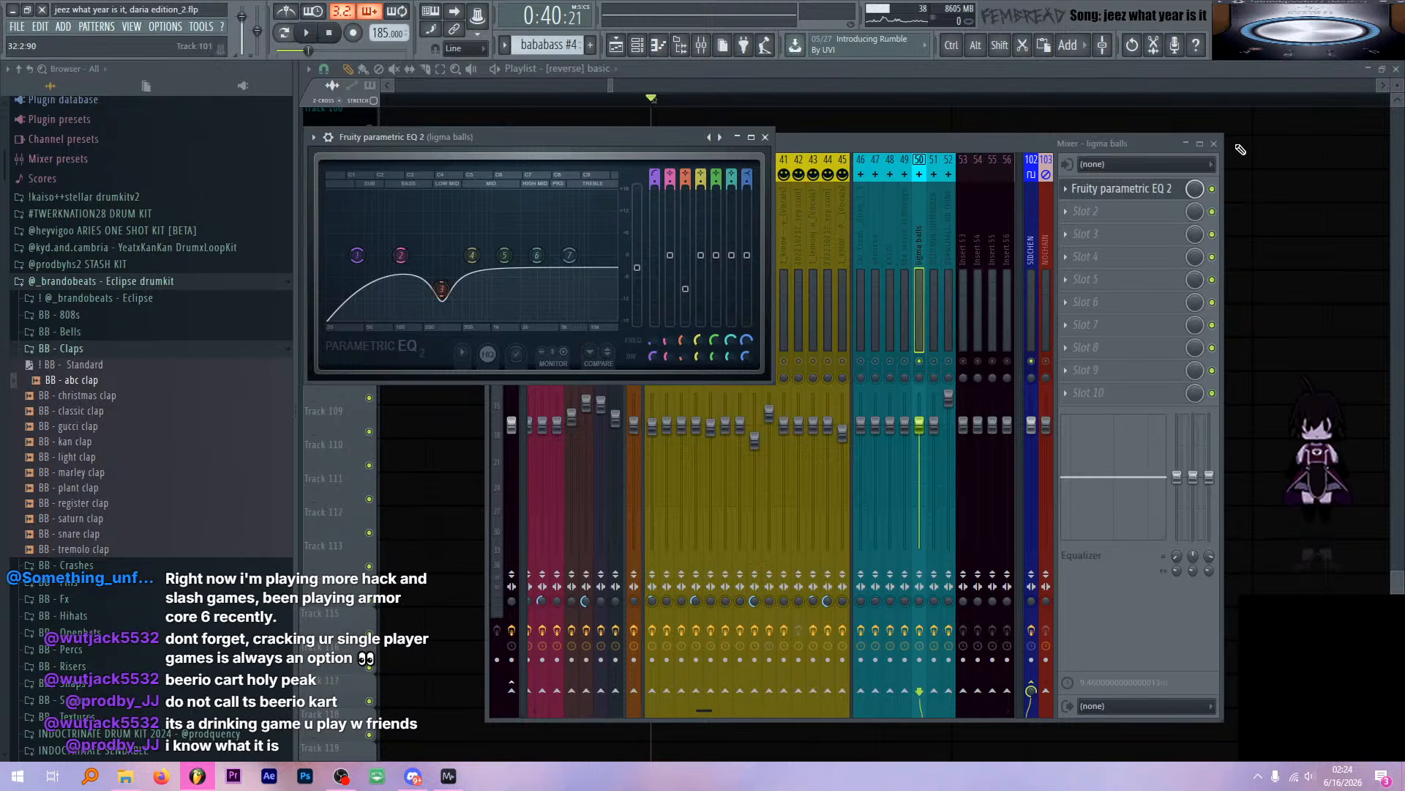
Compare the bass drop at bar 32 with its parametric EQ bypassed and enabled, and return to the playlist
{"action": "left_click", "coordinate": [1213, 189]}
{"action": "key", "text": "space"}
{"action": "left_click", "coordinate": [1213, 189]}
{"action": "key", "text": "space"}
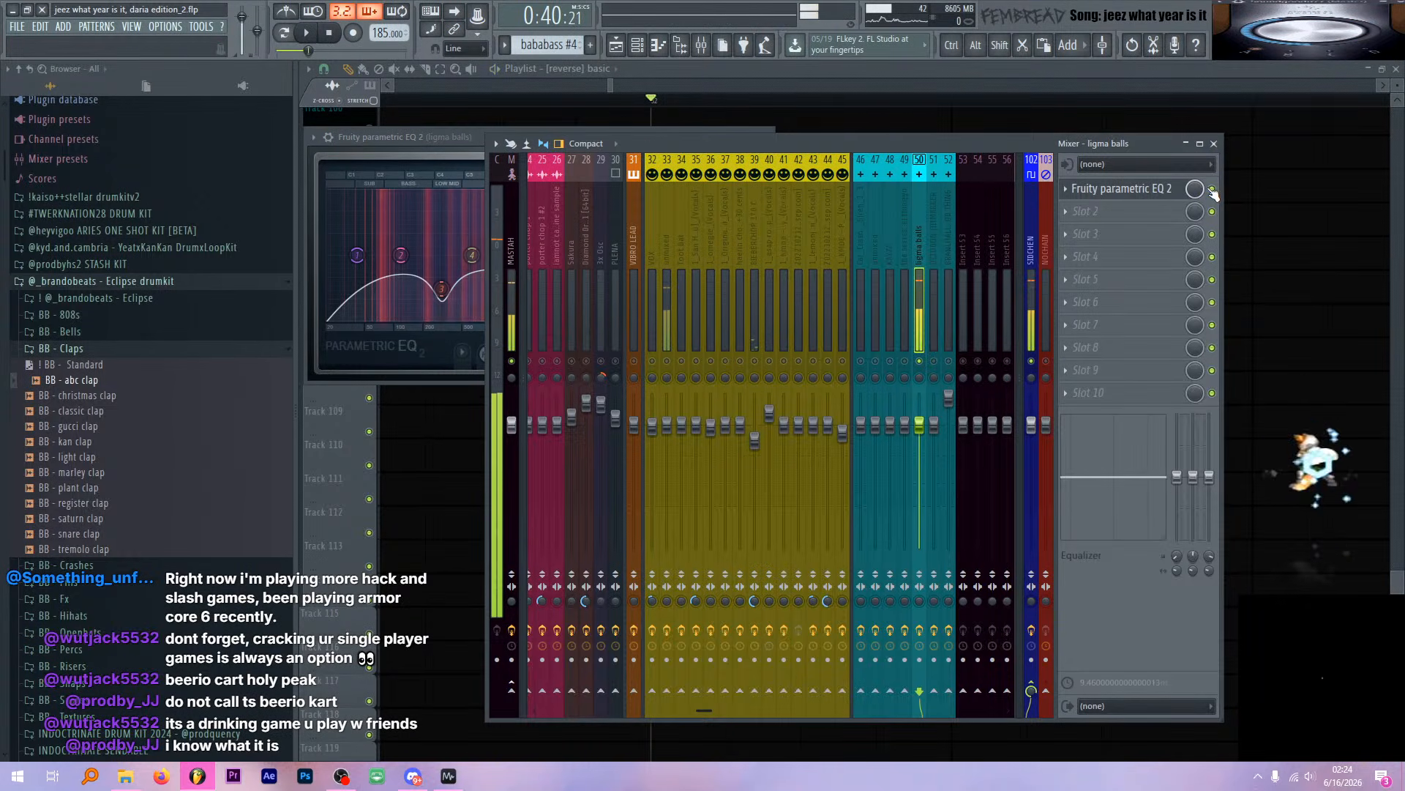
{"action": "left_click", "coordinate": [955, 76]}
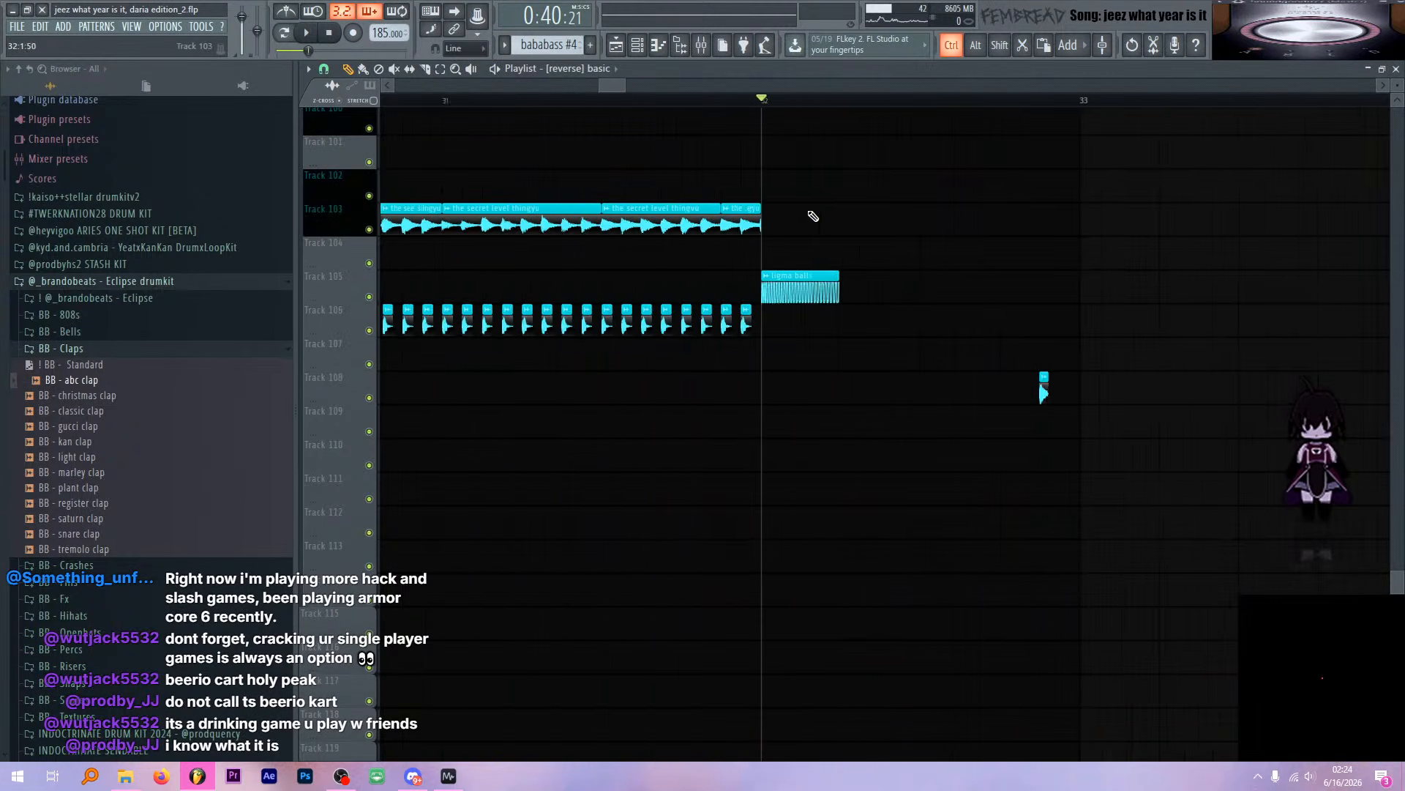
Play from bar 32 while following the vocal and automation tracks, and stop playback
{"action": "scroll", "coordinate": [893, 229], "scroll_direction": "up", "scroll_amount": 4}
{"action": "scroll", "coordinate": [907, 225], "scroll_direction": "up", "scroll_amount": 8}
{"action": "scroll", "coordinate": [852, 257], "scroll_direction": "up", "scroll_amount": 5}
{"action": "key", "text": "space"}
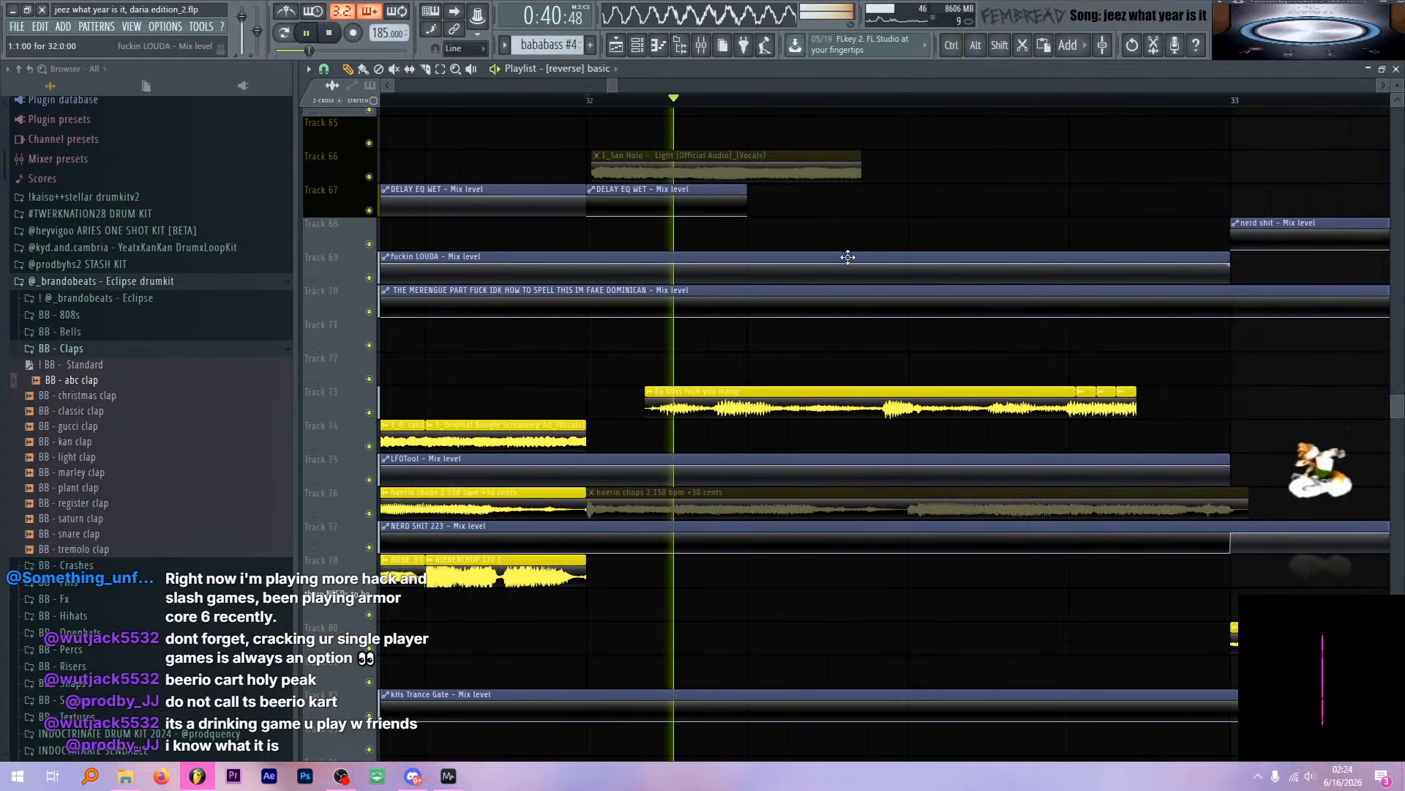
{"action": "scroll", "coordinate": [856, 264], "scroll_direction": "down", "scroll_amount": 5}
{"action": "scroll", "coordinate": [921, 330], "scroll_direction": "up", "scroll_amount": 5}
{"action": "key", "text": "space"}
Check the effect and drum clips leading into bar 33 and move the playhead to bar 33
{"action": "scroll", "coordinate": [893, 371], "scroll_direction": "down", "scroll_amount": 10}
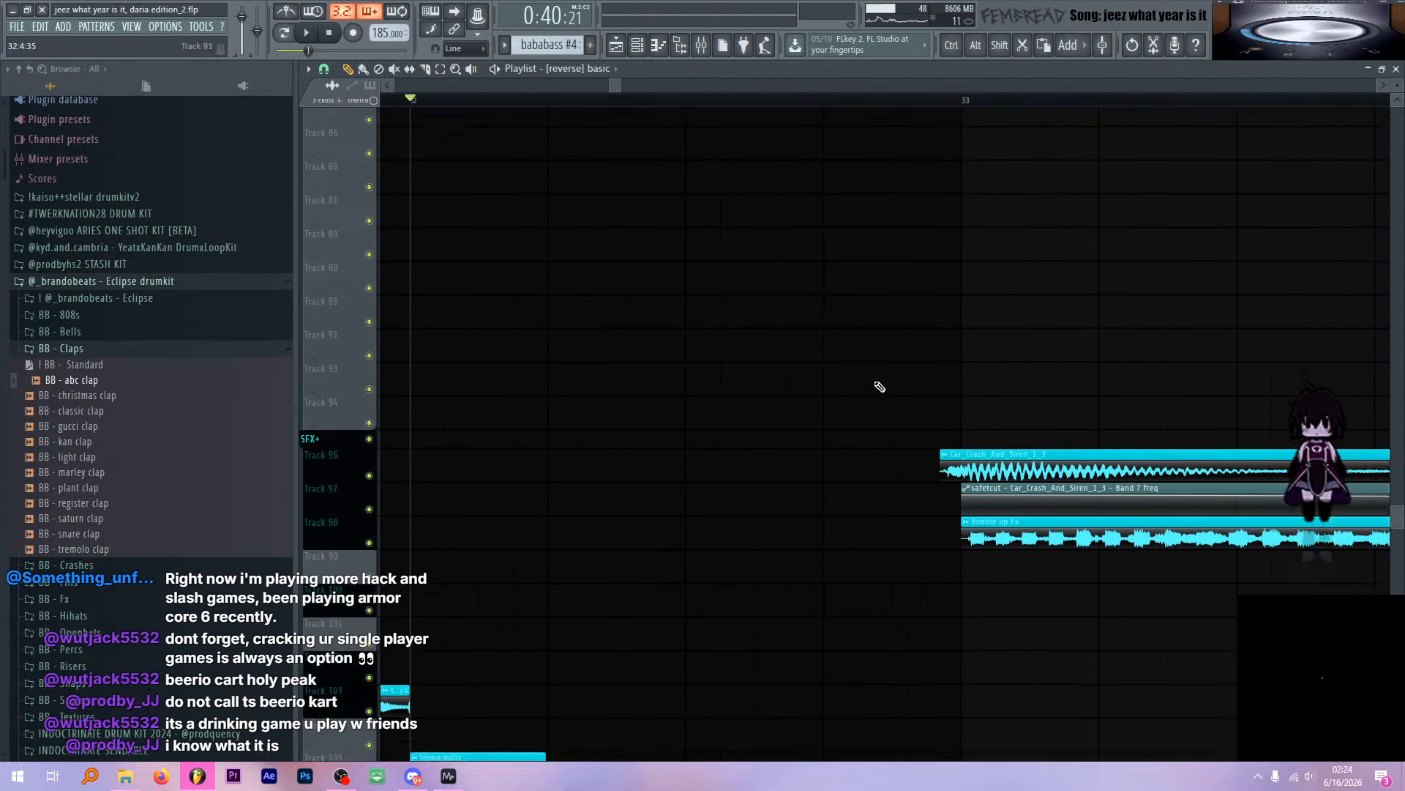
{"action": "scroll", "coordinate": [929, 282], "scroll_direction": "down", "scroll_amount": 5}
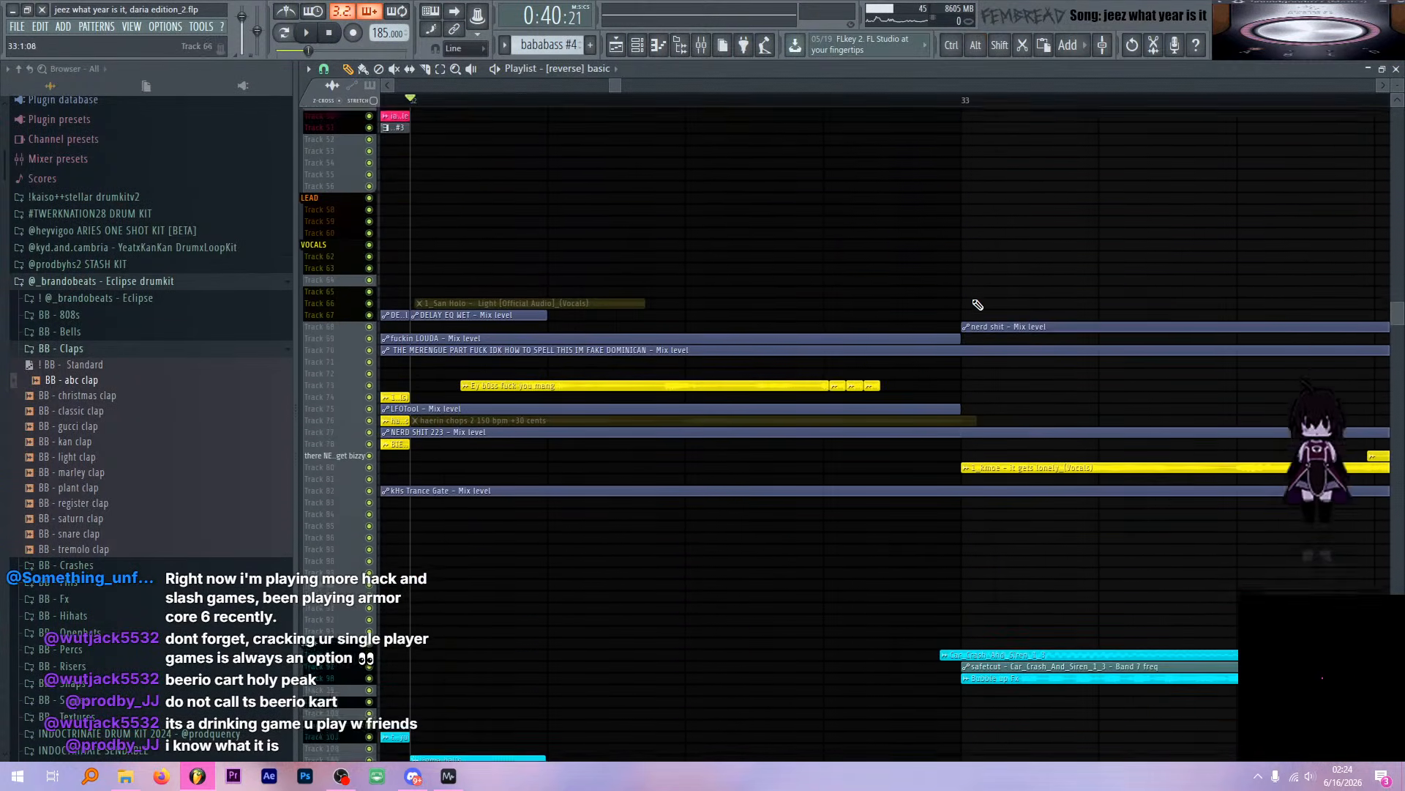
{"action": "scroll", "coordinate": [977, 289], "scroll_direction": "up", "scroll_amount": 10}
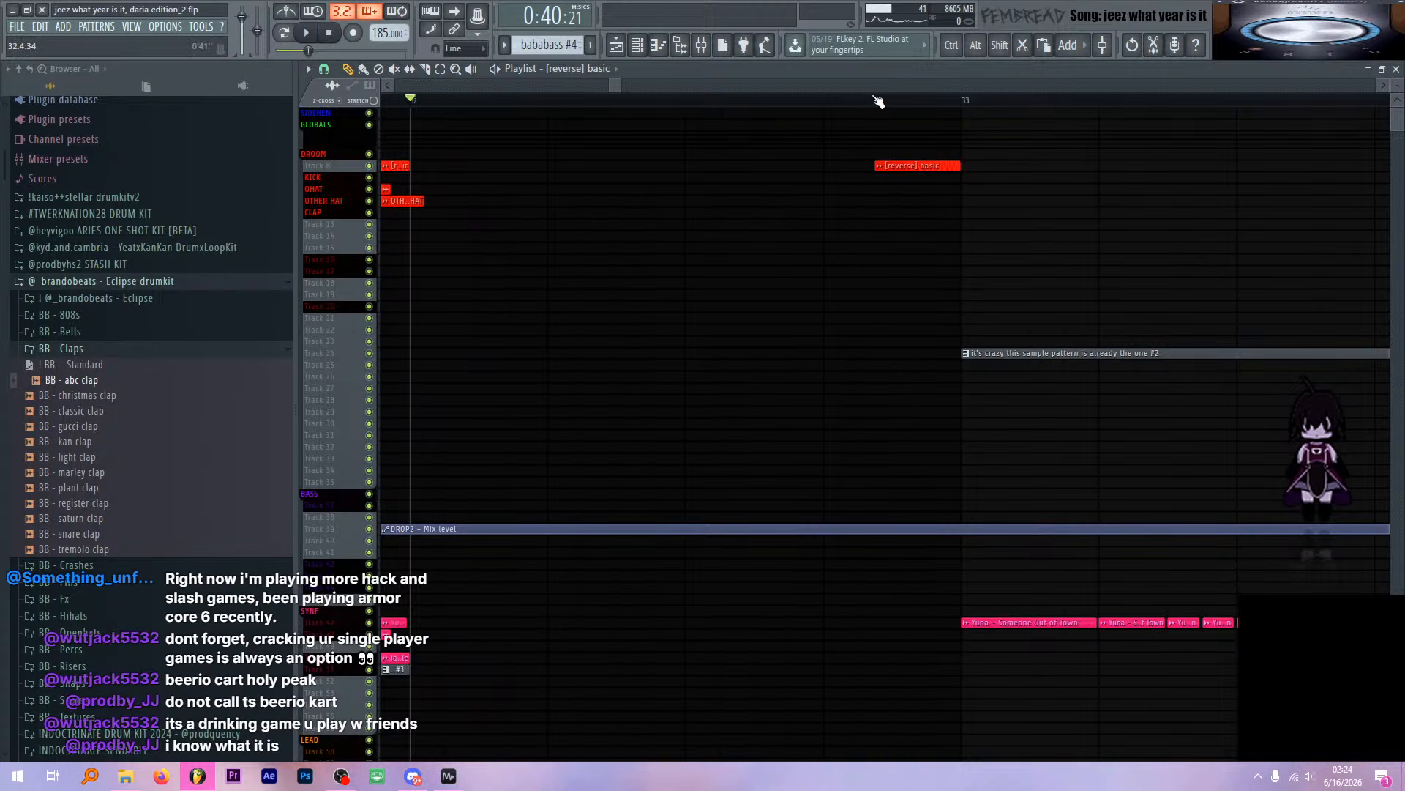
{"action": "left_click", "coordinate": [879, 102]}
{"action": "scroll", "coordinate": [813, 219], "scroll_direction": "down", "scroll_amount": 5}
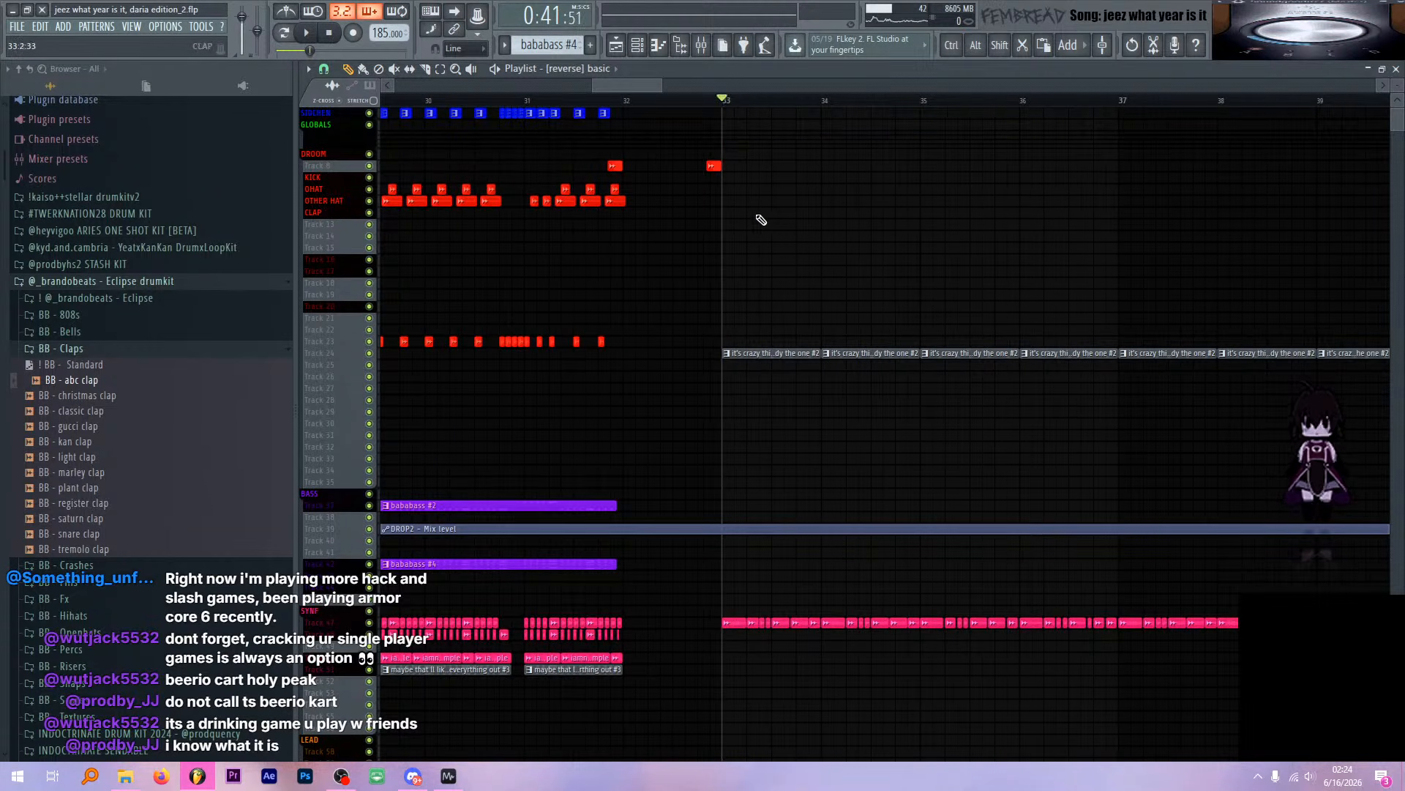
Examine the whole arrangement's drum, bass, synth and vocal tracks, and focus on the vocal clips from bar 33 to 41
{"action": "scroll", "coordinate": [795, 236], "scroll_direction": "down", "scroll_amount": 6}
{"action": "scroll", "coordinate": [826, 247], "scroll_direction": "up", "scroll_amount": 3}
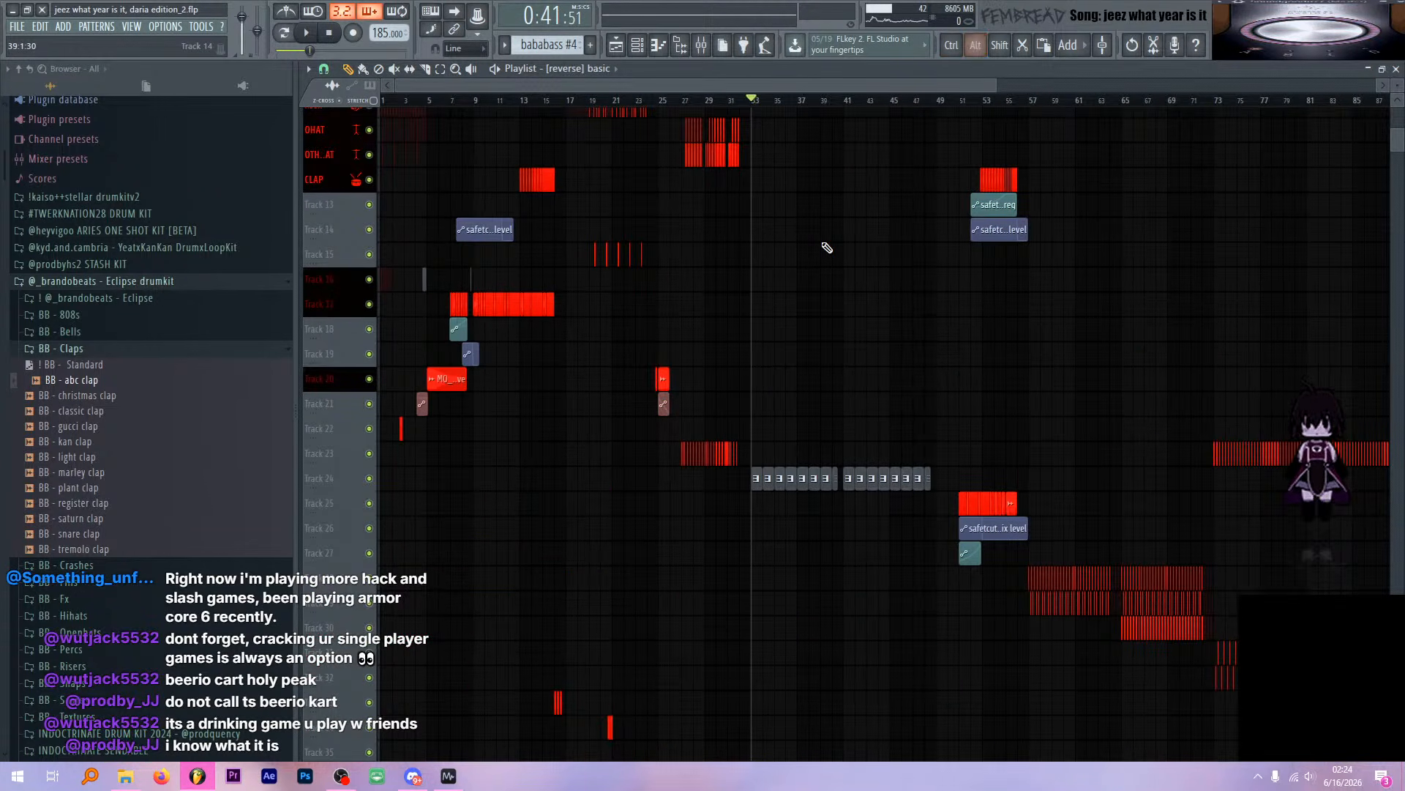
{"action": "scroll", "coordinate": [827, 247], "scroll_direction": "up", "scroll_amount": 2}
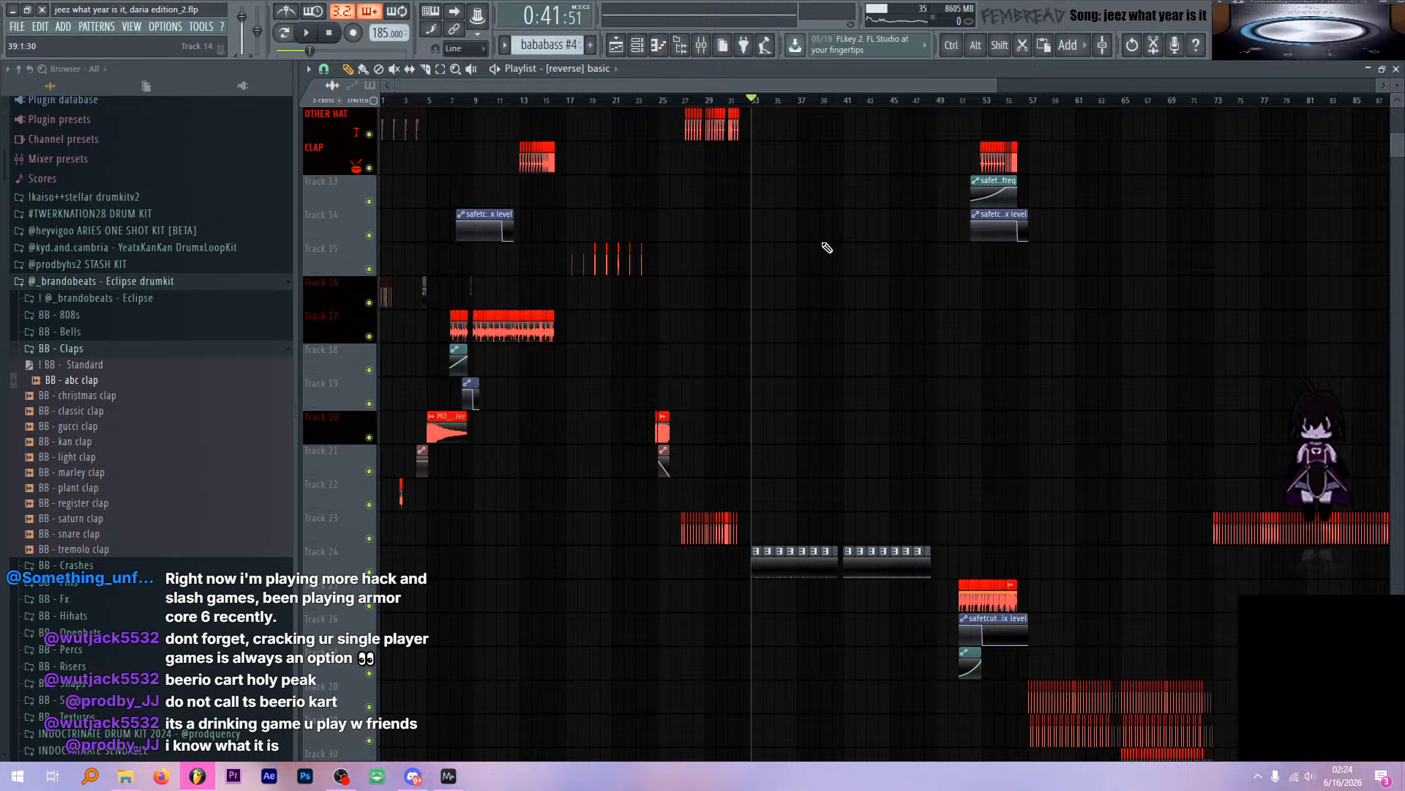
{"action": "scroll", "coordinate": [828, 249], "scroll_direction": "down", "scroll_amount": 8}
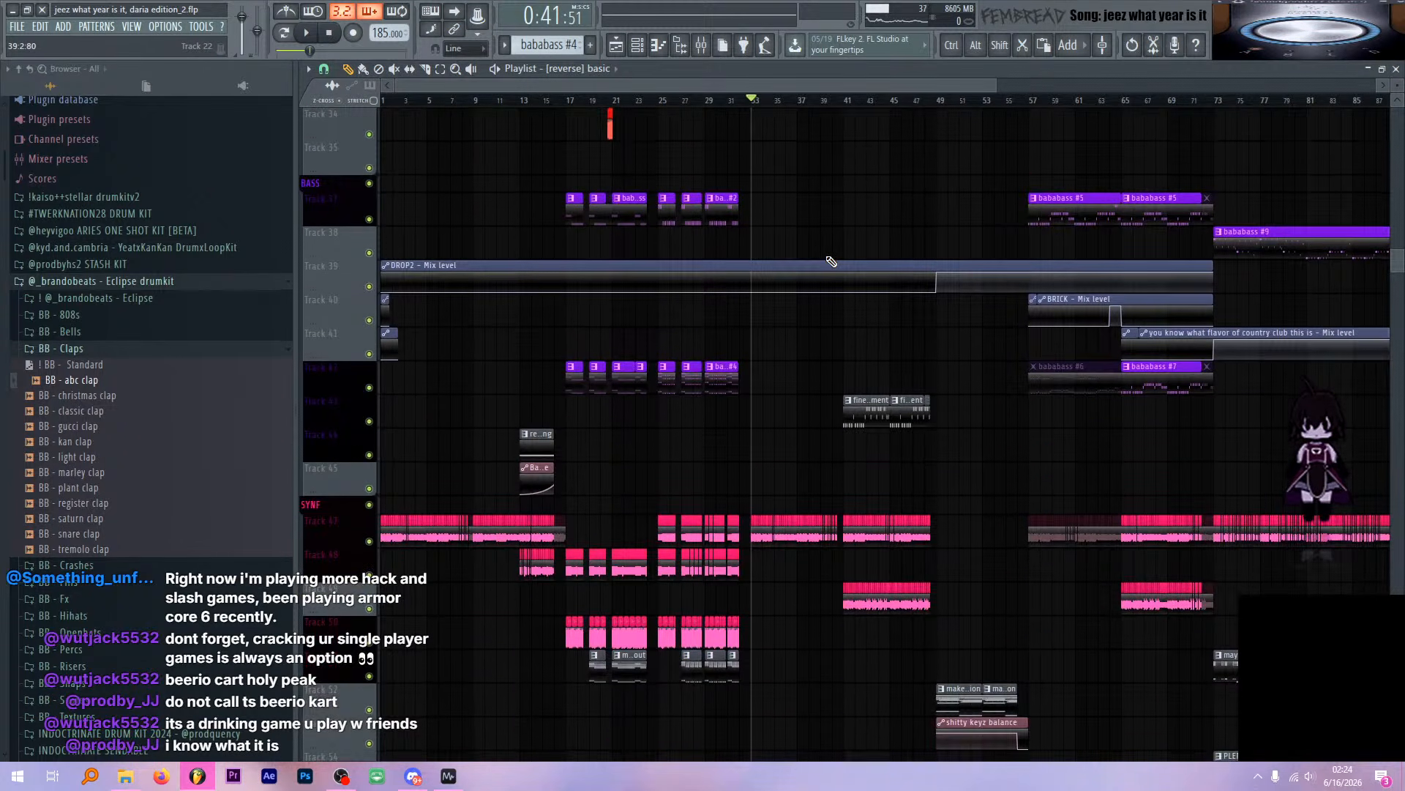
{"action": "scroll", "coordinate": [827, 260], "scroll_direction": "down", "scroll_amount": 2}
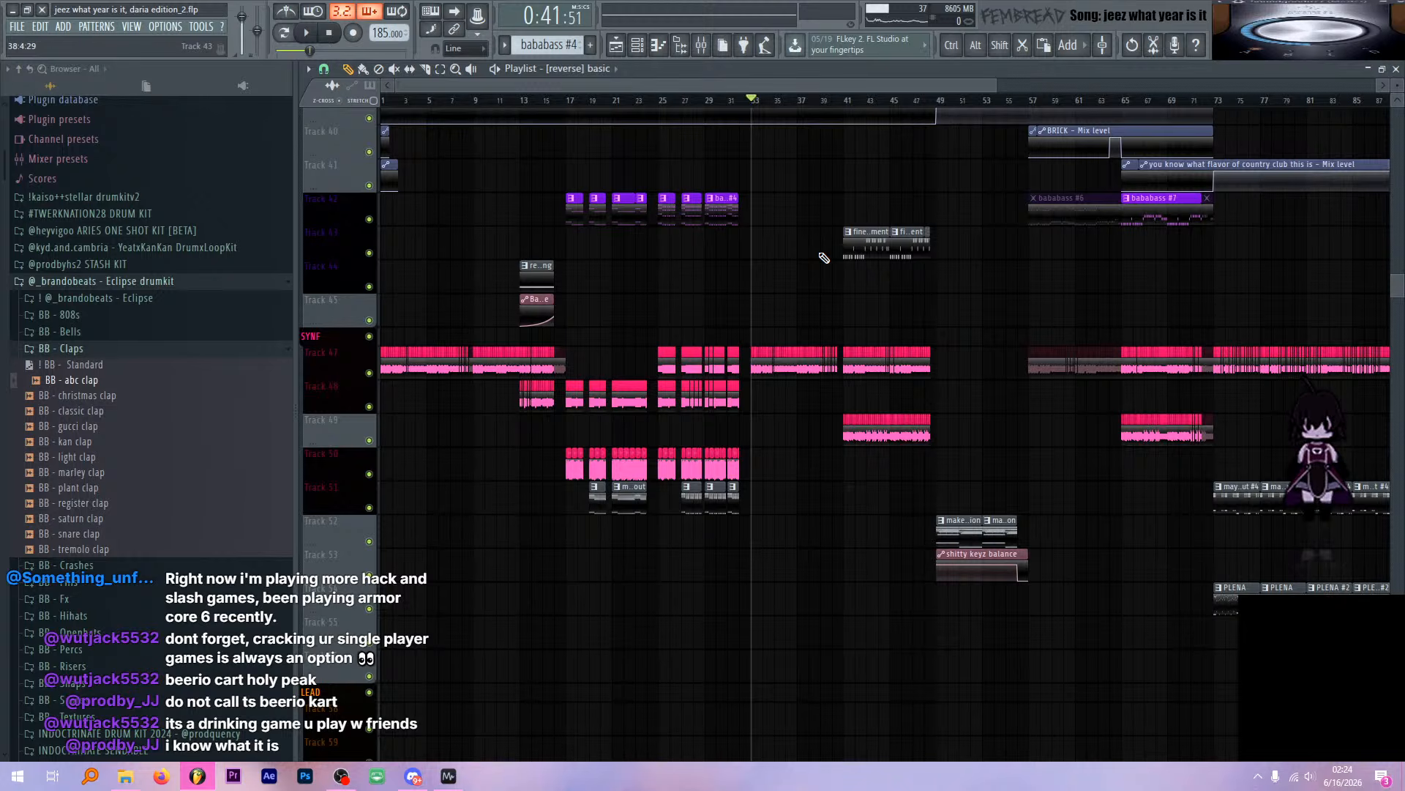
{"action": "scroll", "coordinate": [824, 257], "scroll_direction": "down", "scroll_amount": 12}
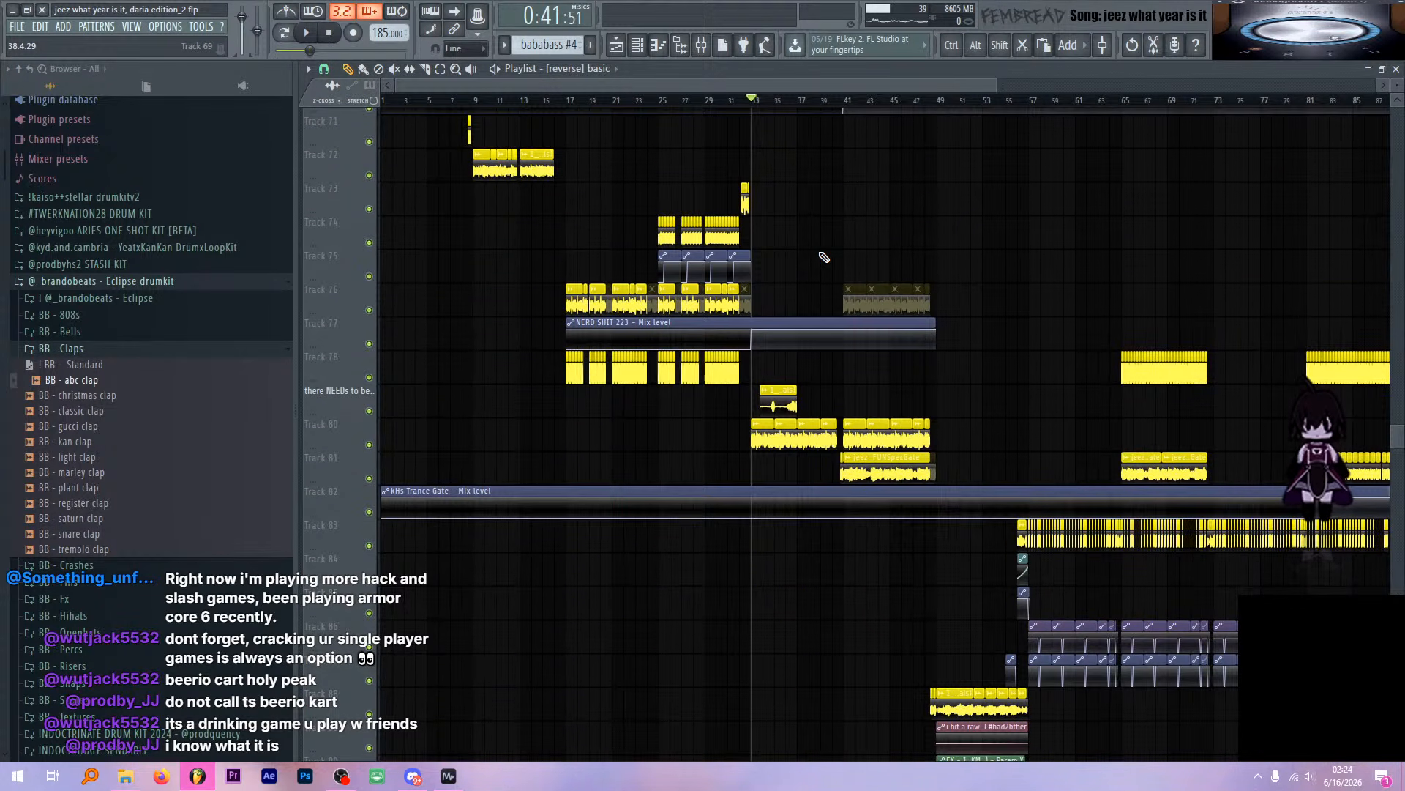
{"action": "scroll", "coordinate": [824, 257], "scroll_direction": "down", "scroll_amount": 2}
{"action": "scroll", "coordinate": [775, 233], "scroll_direction": "up", "scroll_amount": 5, "text": "ctrl"}
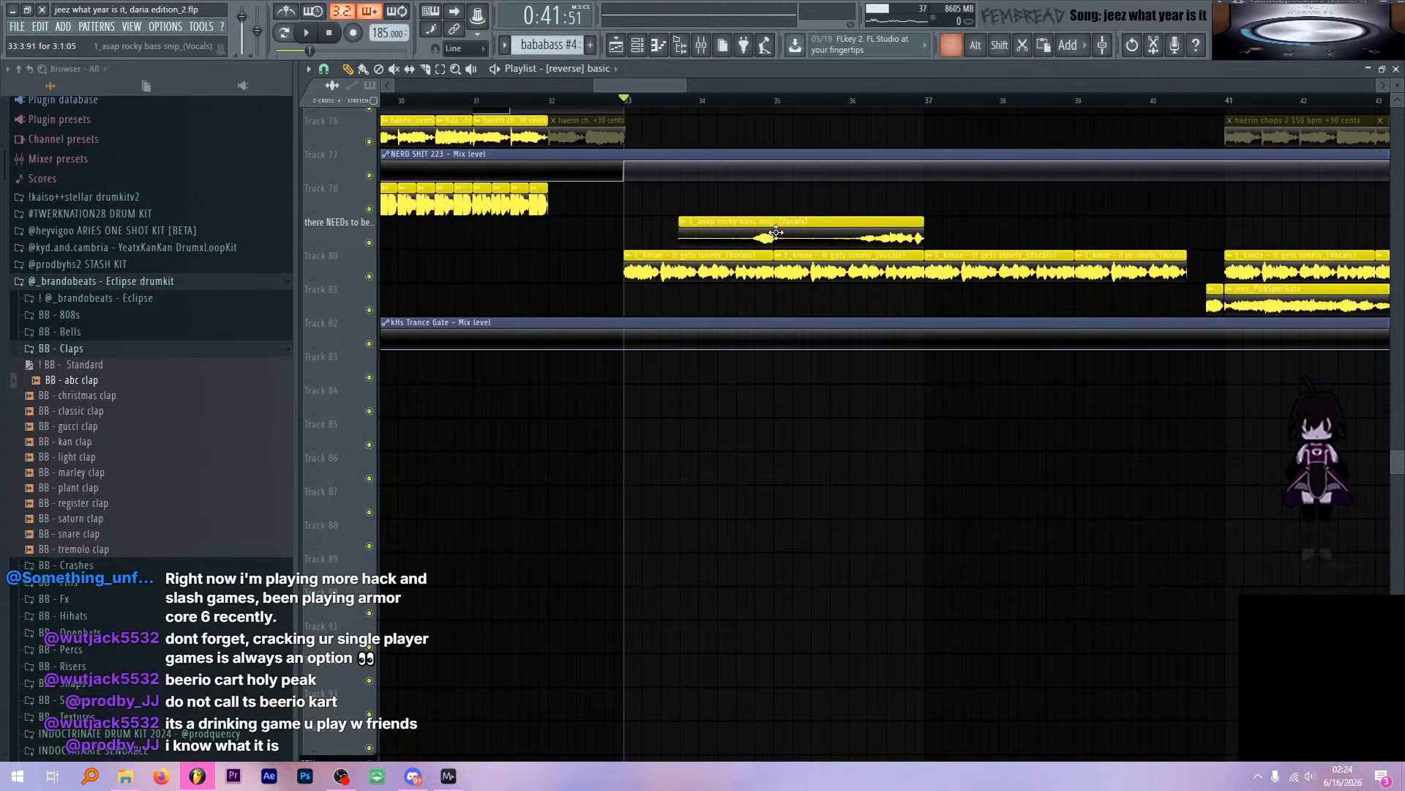
Check the sample settings and waveform of the asap rocky bass snip vocal clip starting in bar 33
{"action": "double_click", "coordinate": [783, 233]}
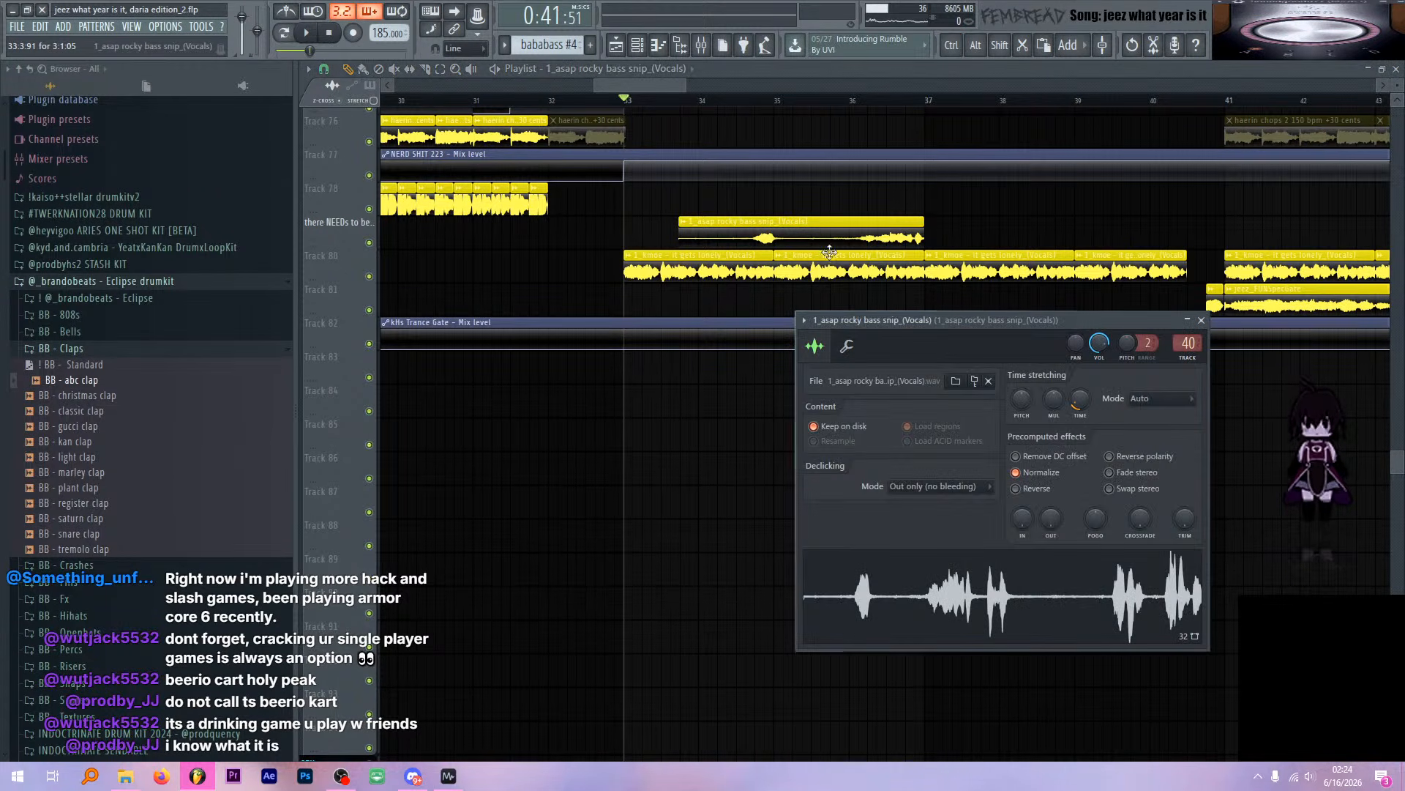
{"action": "left_click_drag", "start_coordinate": [915, 312], "coordinate": [847, 313]}
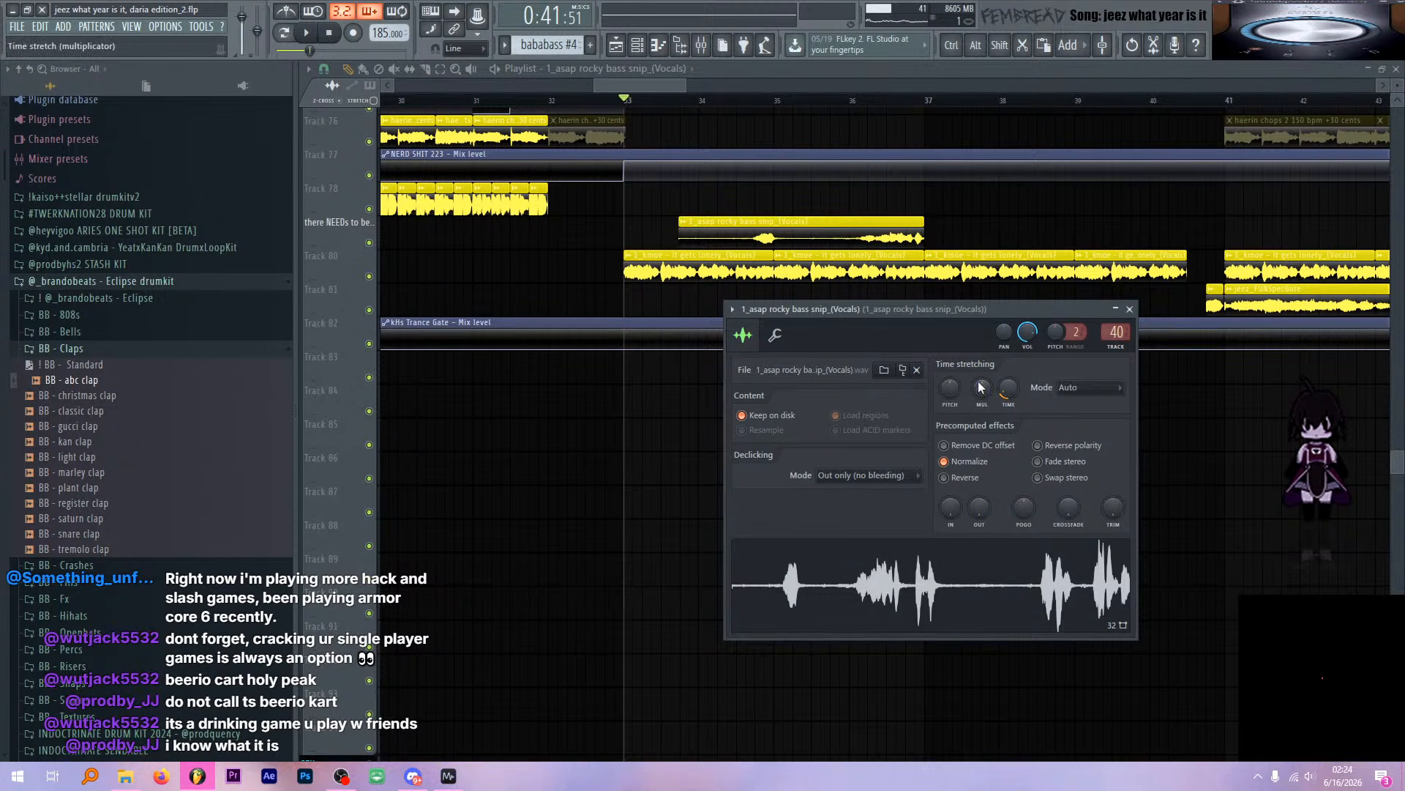
{"action": "left_click", "coordinate": [1129, 309]}
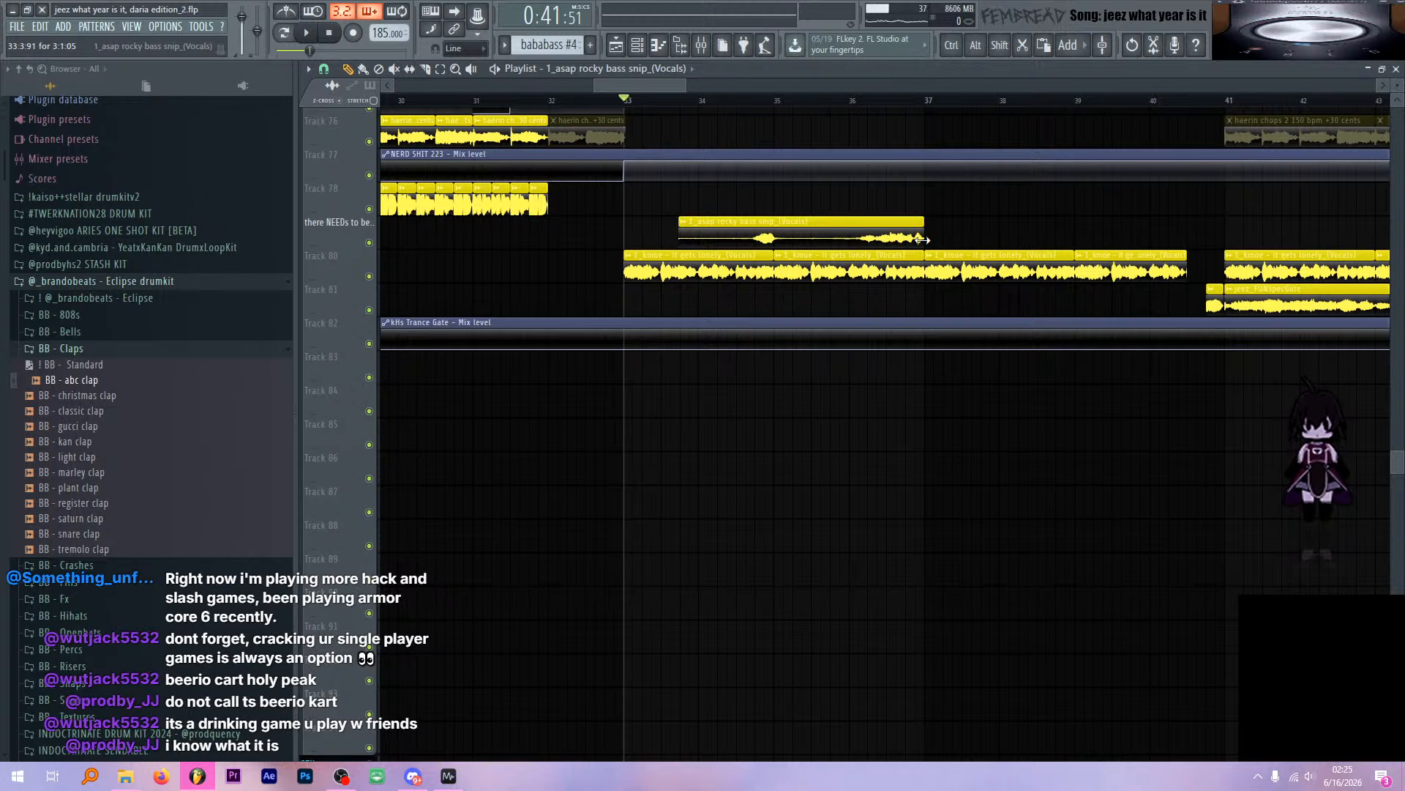
Extend the asap rocky bass snip vocal past bar 37 and isolate a short phrase of it around bar 40
{"action": "left_click_drag", "start_coordinate": [922, 240], "coordinate": [1155, 239]}
{"action": "scroll", "coordinate": [1142, 240], "scroll_direction": "down", "scroll_amount": 2}
{"action": "scroll", "coordinate": [1179, 246], "scroll_direction": "up", "scroll_amount": 4}
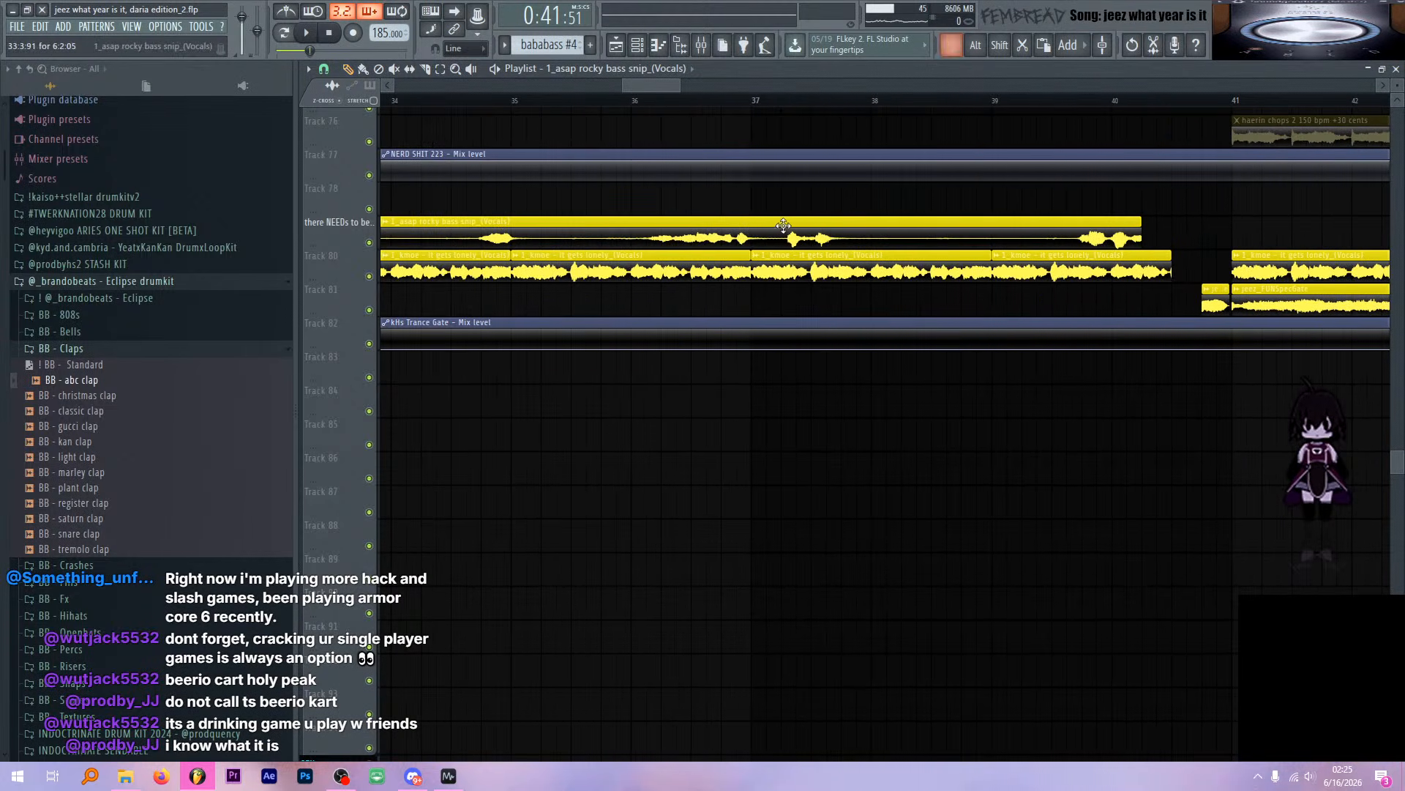
{"action": "scroll", "coordinate": [783, 228], "scroll_direction": "down", "scroll_amount": 2}
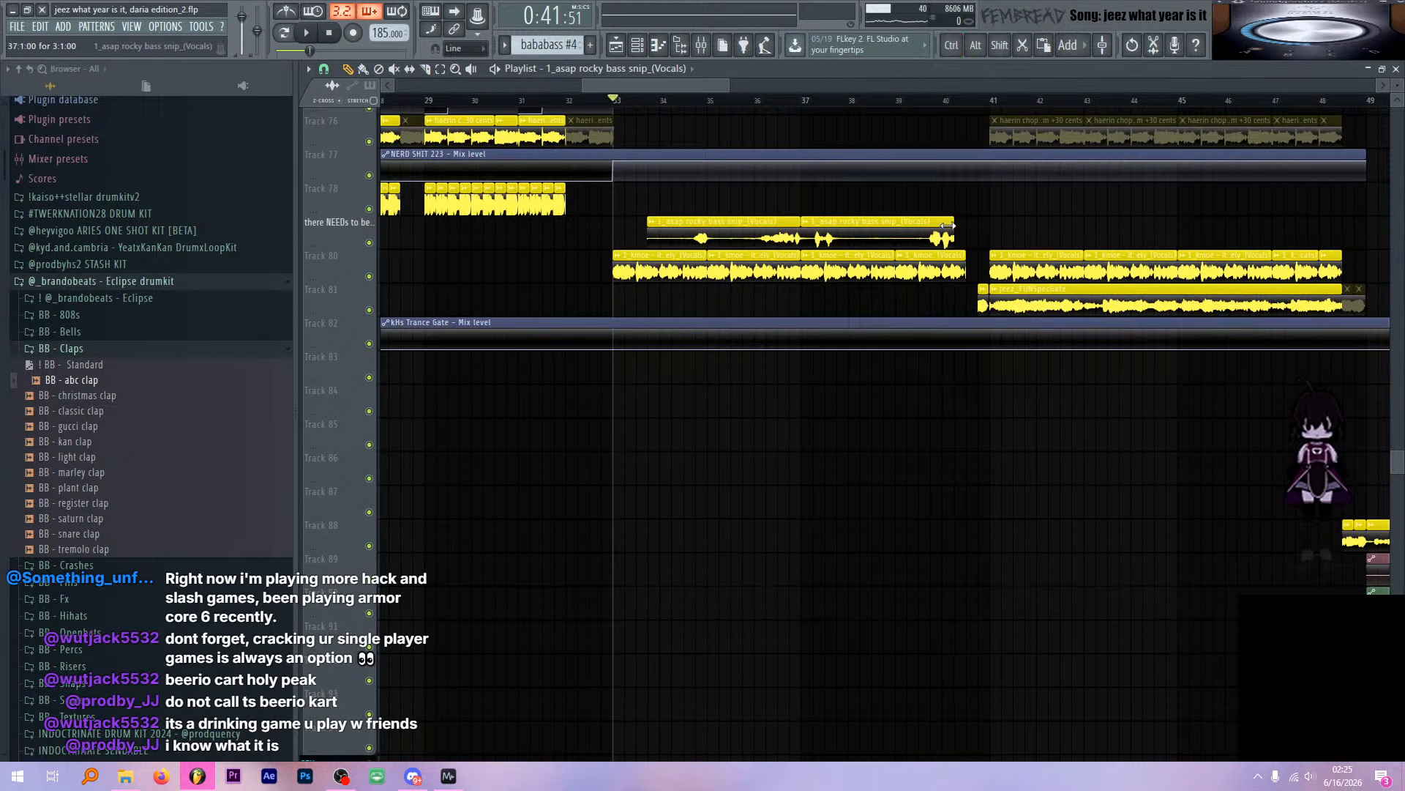
{"action": "scroll", "coordinate": [871, 223], "scroll_direction": "up", "scroll_amount": 3}
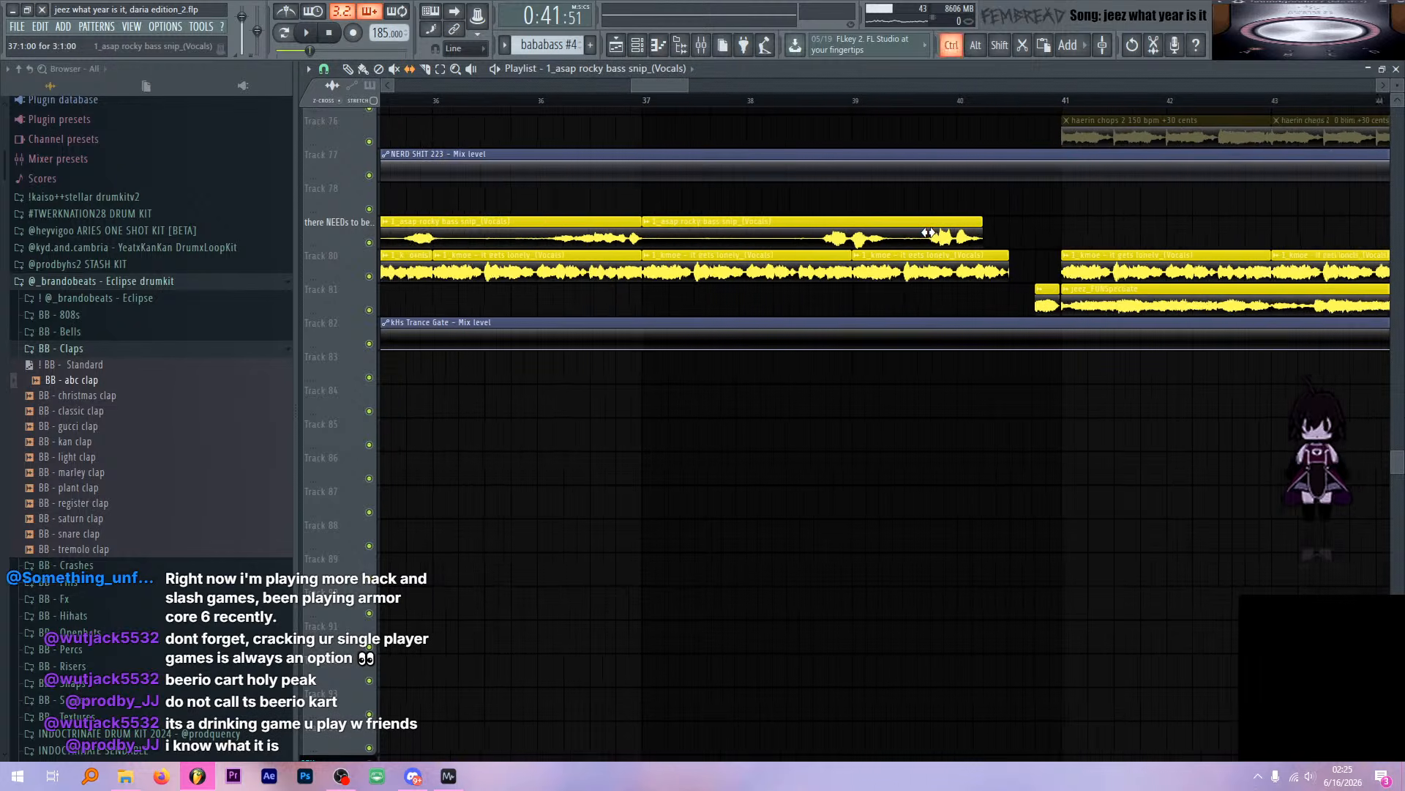
{"action": "scroll", "coordinate": [910, 234], "scroll_direction": "up", "scroll_amount": 1}
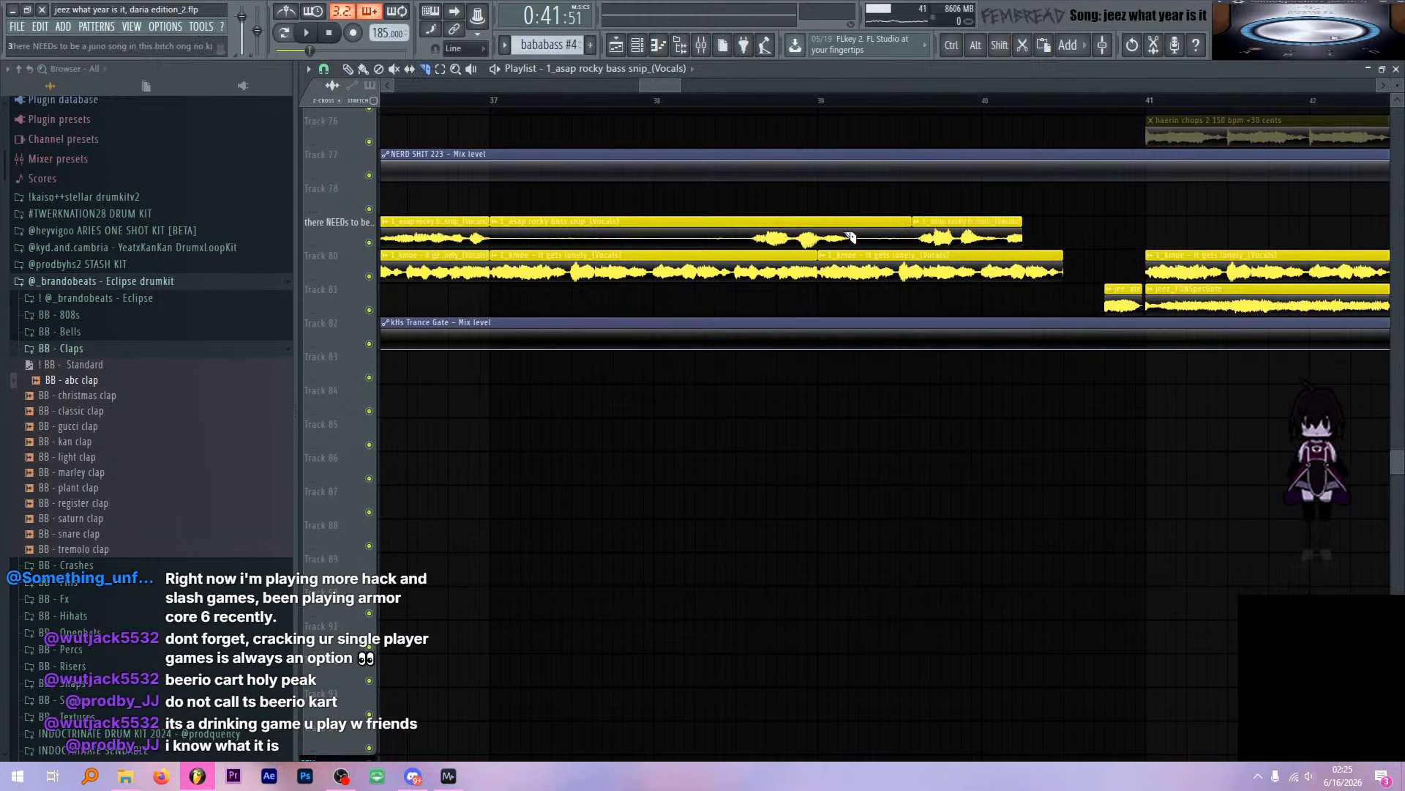
{"action": "left_click_drag", "start_coordinate": [489, 235], "coordinate": [1092, 228]}
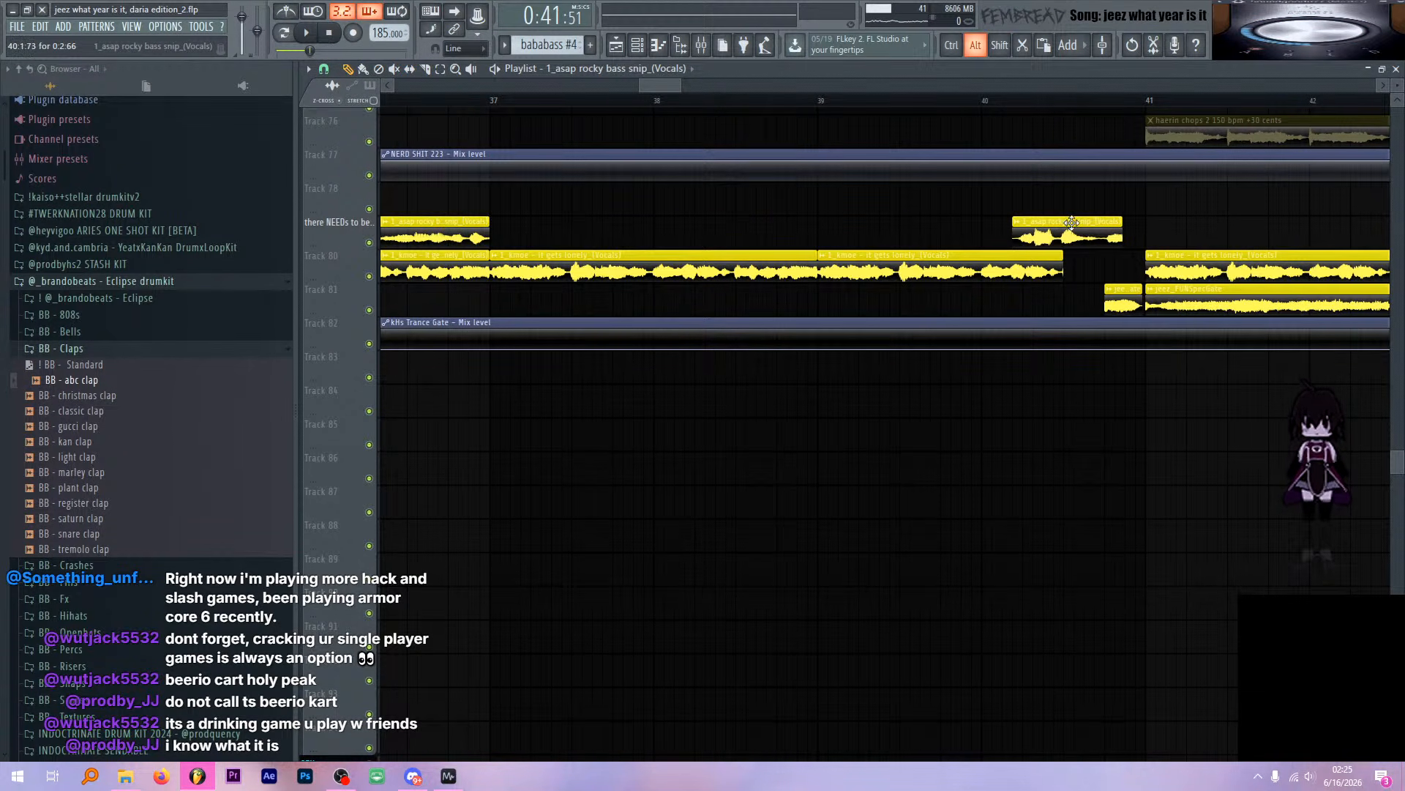
Slice off and mute the tail of the short vocal phrase near bar 40, and audition it by playing from bar 33
{"action": "scroll", "coordinate": [1103, 243], "scroll_direction": "up", "scroll_amount": 2}
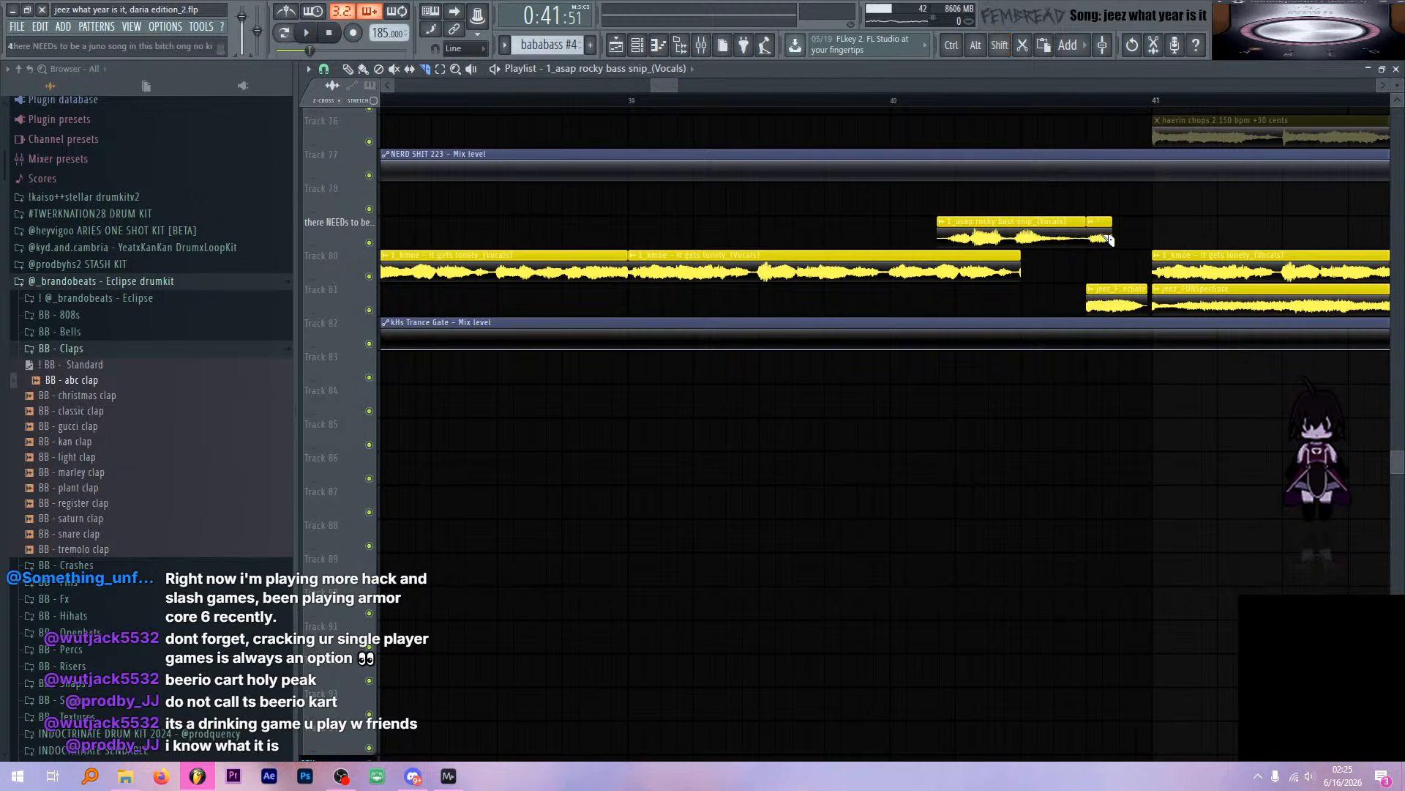
{"action": "scroll", "coordinate": [1110, 241], "scroll_direction": "down", "scroll_amount": 2}
{"action": "key", "text": "space"}
{"action": "scroll", "coordinate": [762, 116], "scroll_direction": "down", "scroll_amount": 3}
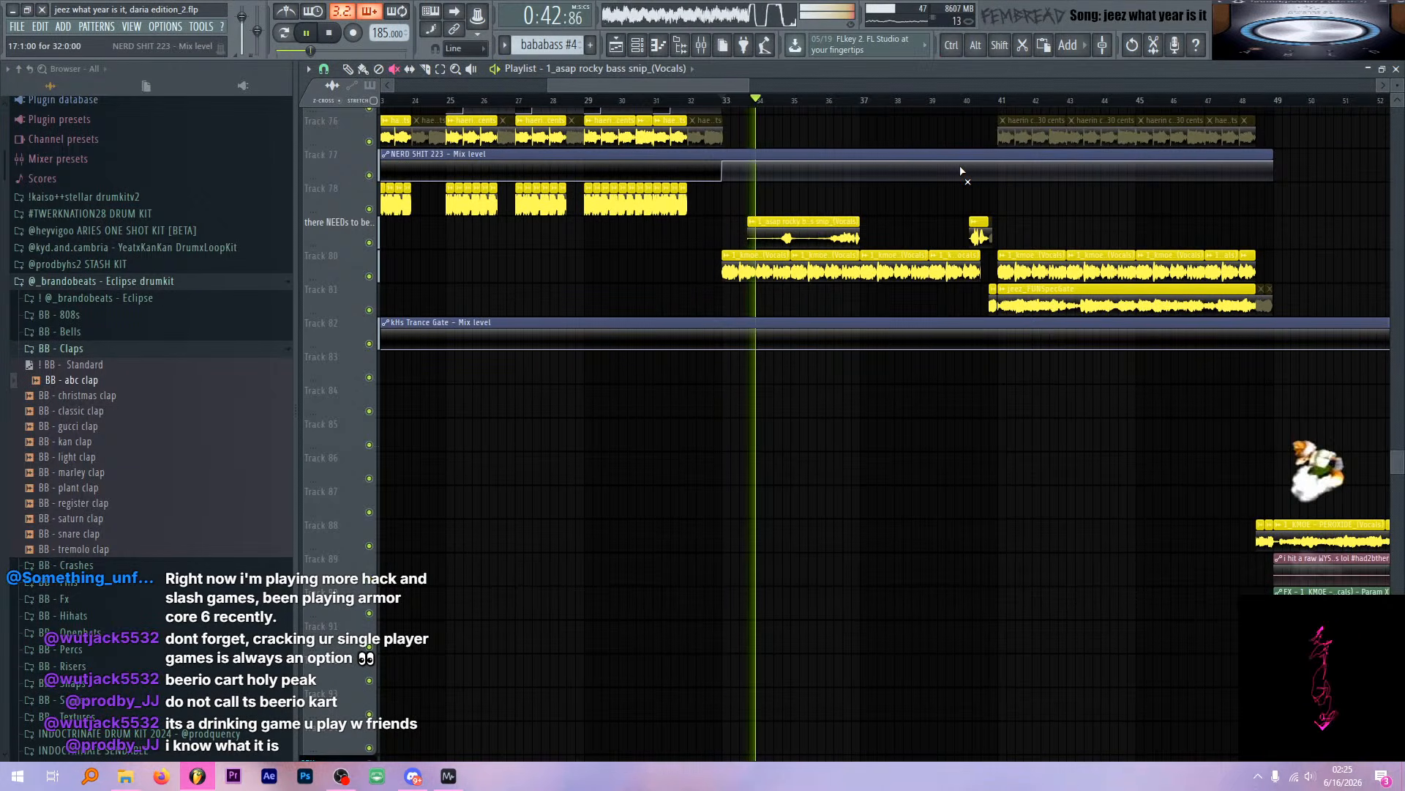
{"action": "scroll", "coordinate": [951, 172], "scroll_direction": "up", "scroll_amount": 3}
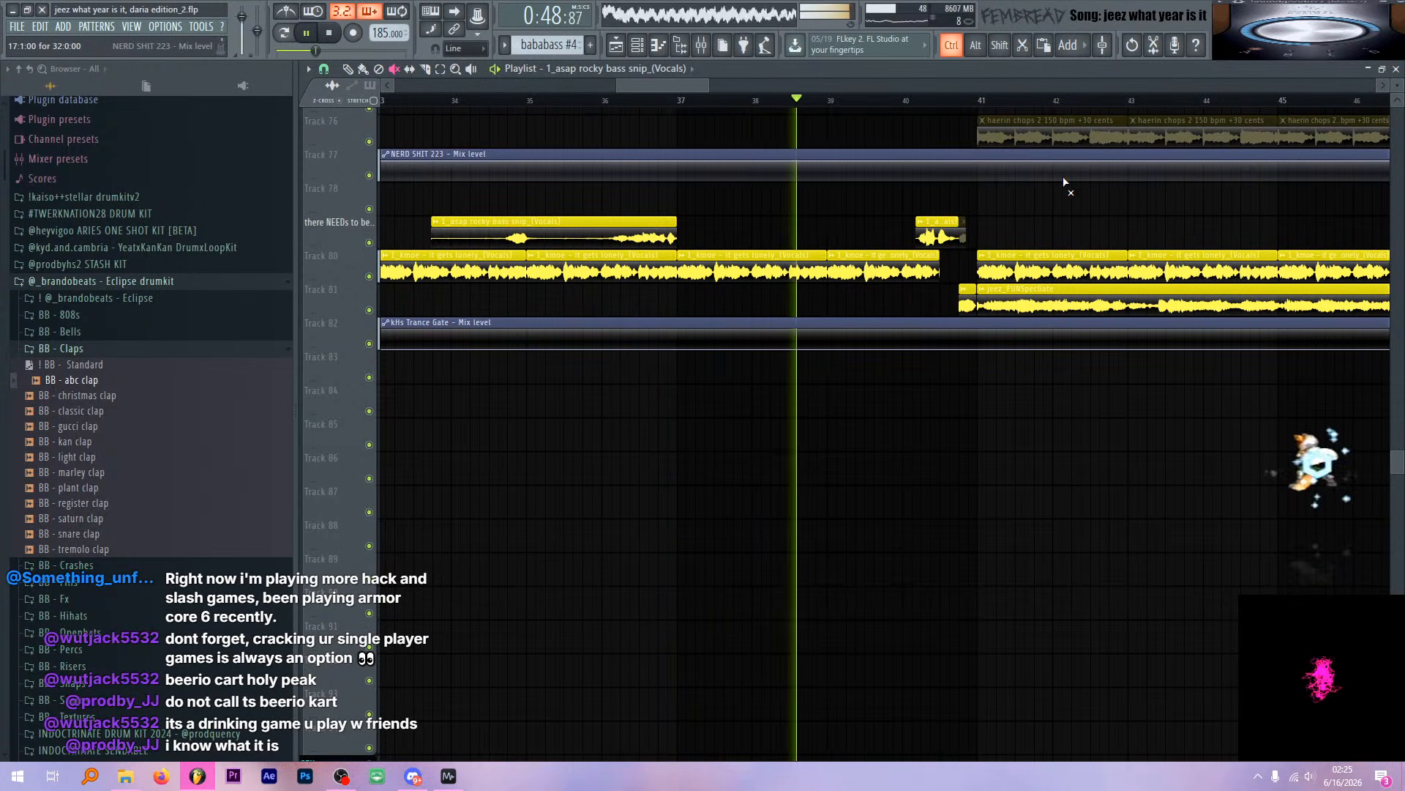
{"action": "scroll", "coordinate": [1035, 183], "scroll_direction": "up", "scroll_amount": 2}
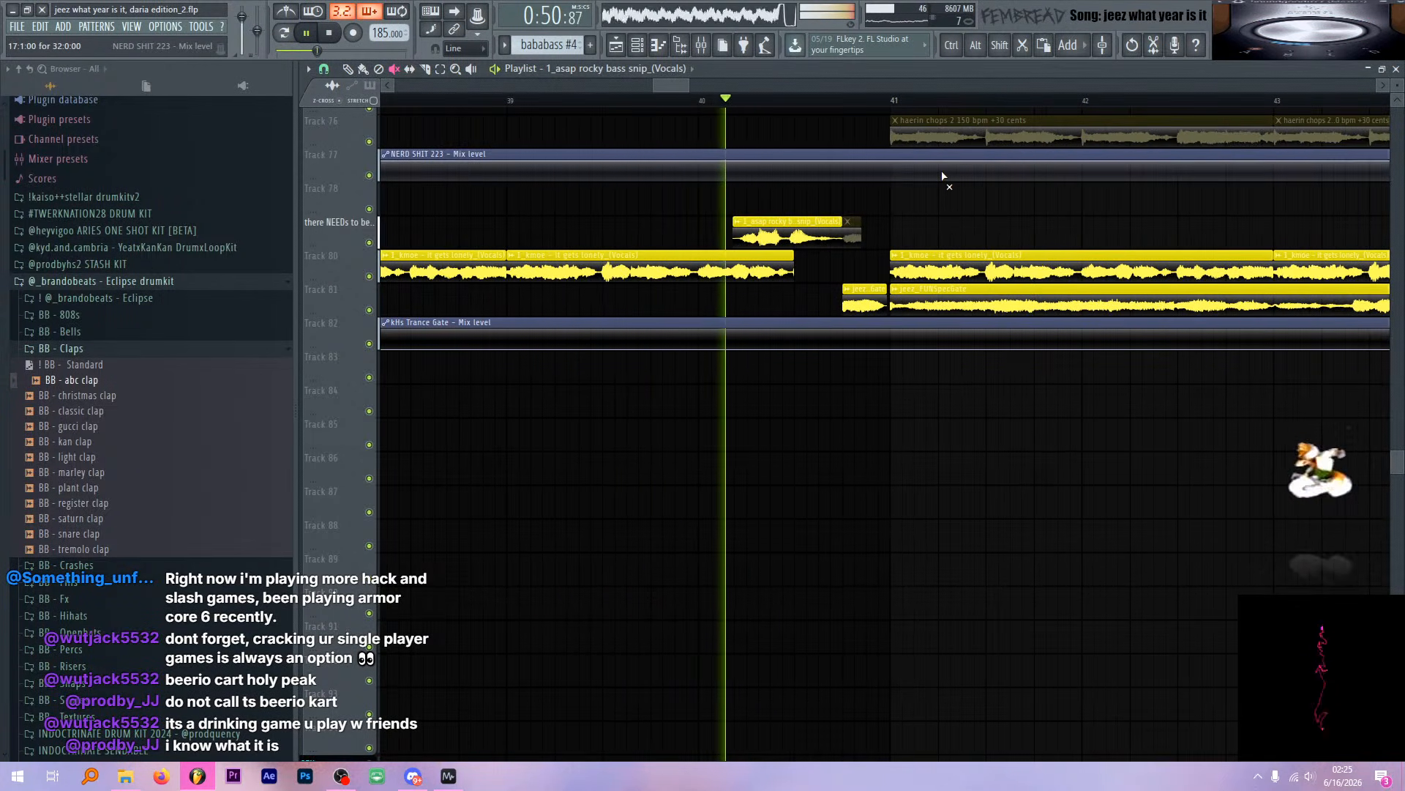
{"action": "scroll", "coordinate": [810, 180], "scroll_direction": "up", "scroll_amount": 3}
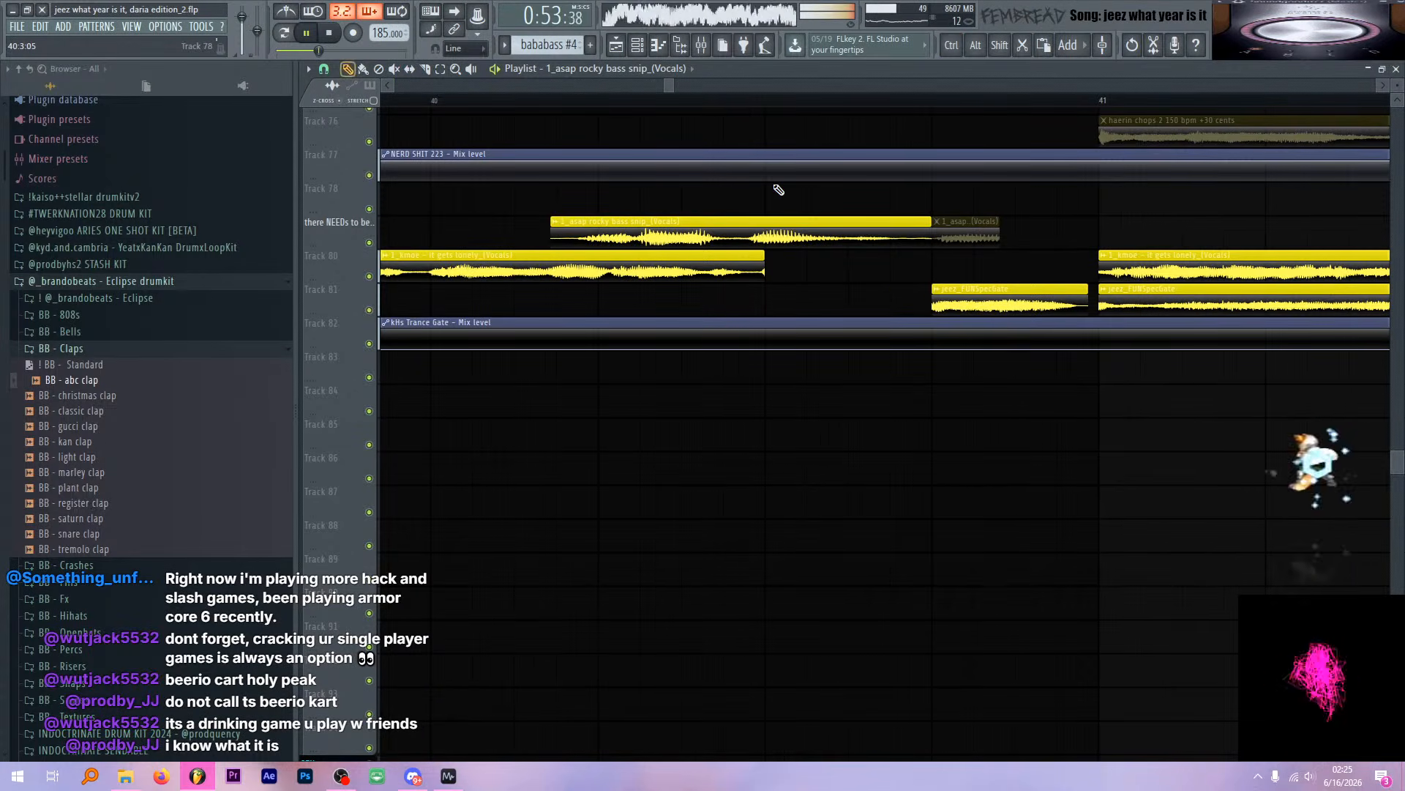
{"action": "key", "text": "space"}
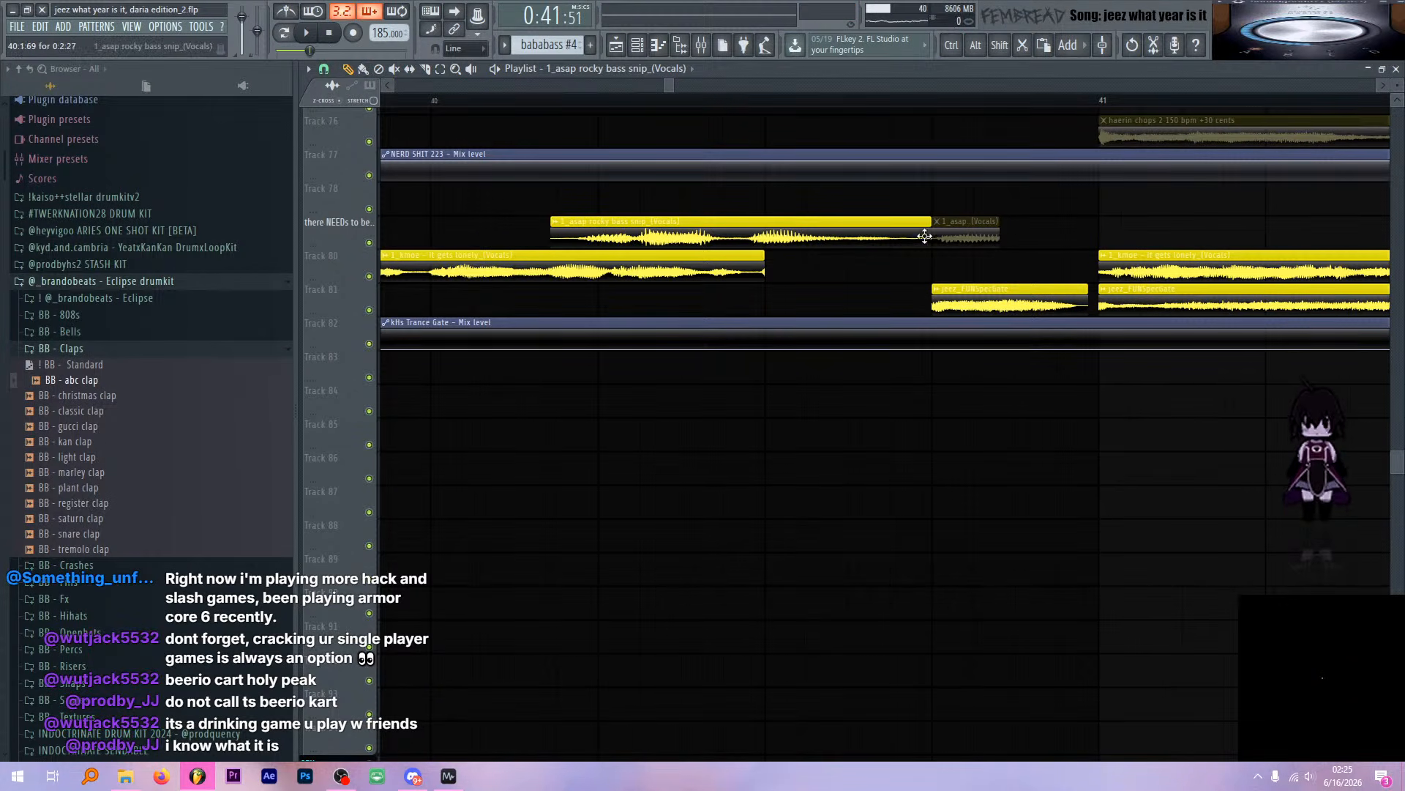
Delete the short asap rocky vocal phrase near bar 40 together with its muted tail
{"action": "right_click", "coordinate": [956, 241]}
{"action": "left_click_drag", "start_coordinate": [854, 232], "coordinate": [869, 231]}
{"action": "right_click", "coordinate": [868, 233]}
Locate the drum pattern clips starting at bar 33 and play them briefly with the mixer open
{"action": "scroll", "coordinate": [895, 237], "scroll_direction": "down", "scroll_amount": 5}
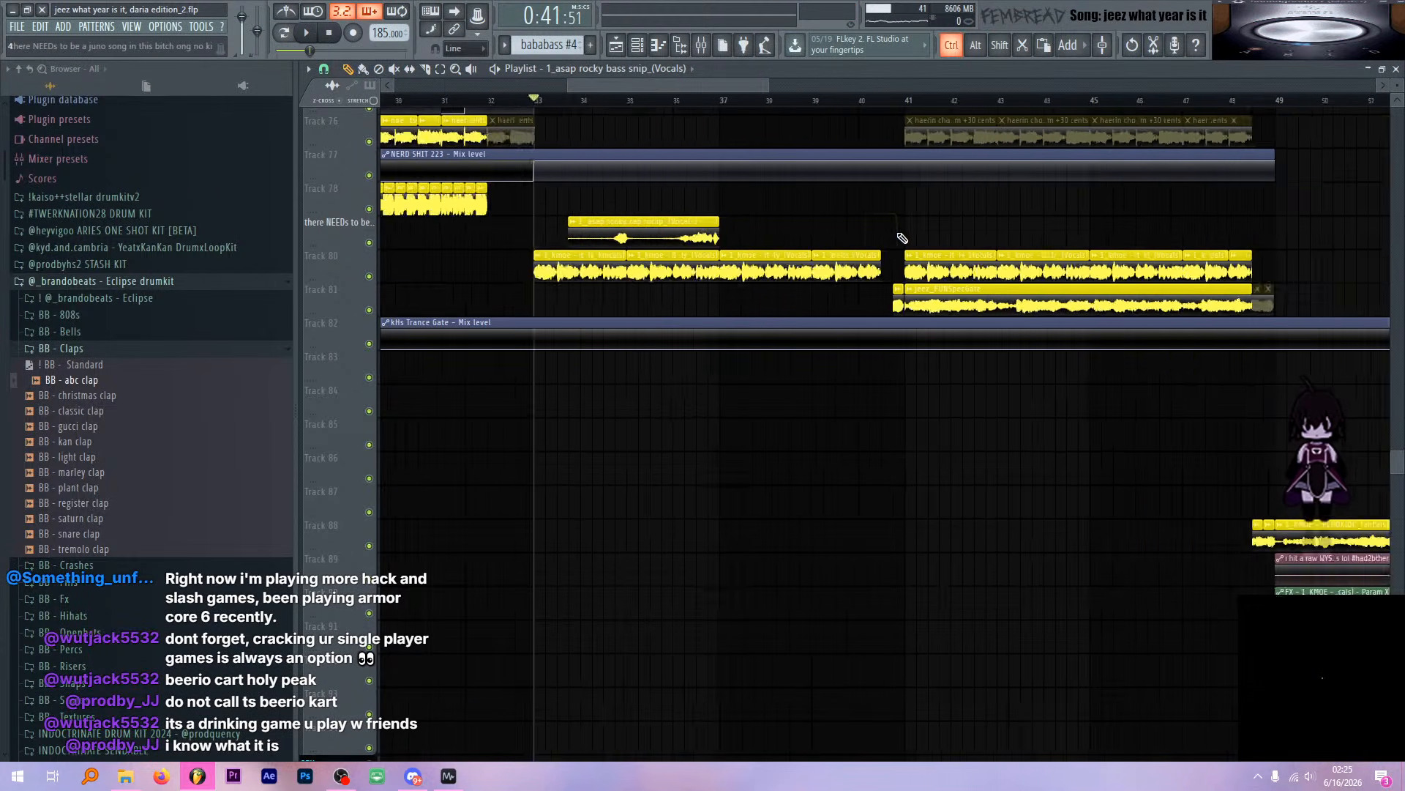
{"action": "scroll", "coordinate": [897, 236], "scroll_direction": "down", "scroll_amount": 4}
{"action": "scroll", "coordinate": [831, 236], "scroll_direction": "up", "scroll_amount": 15}
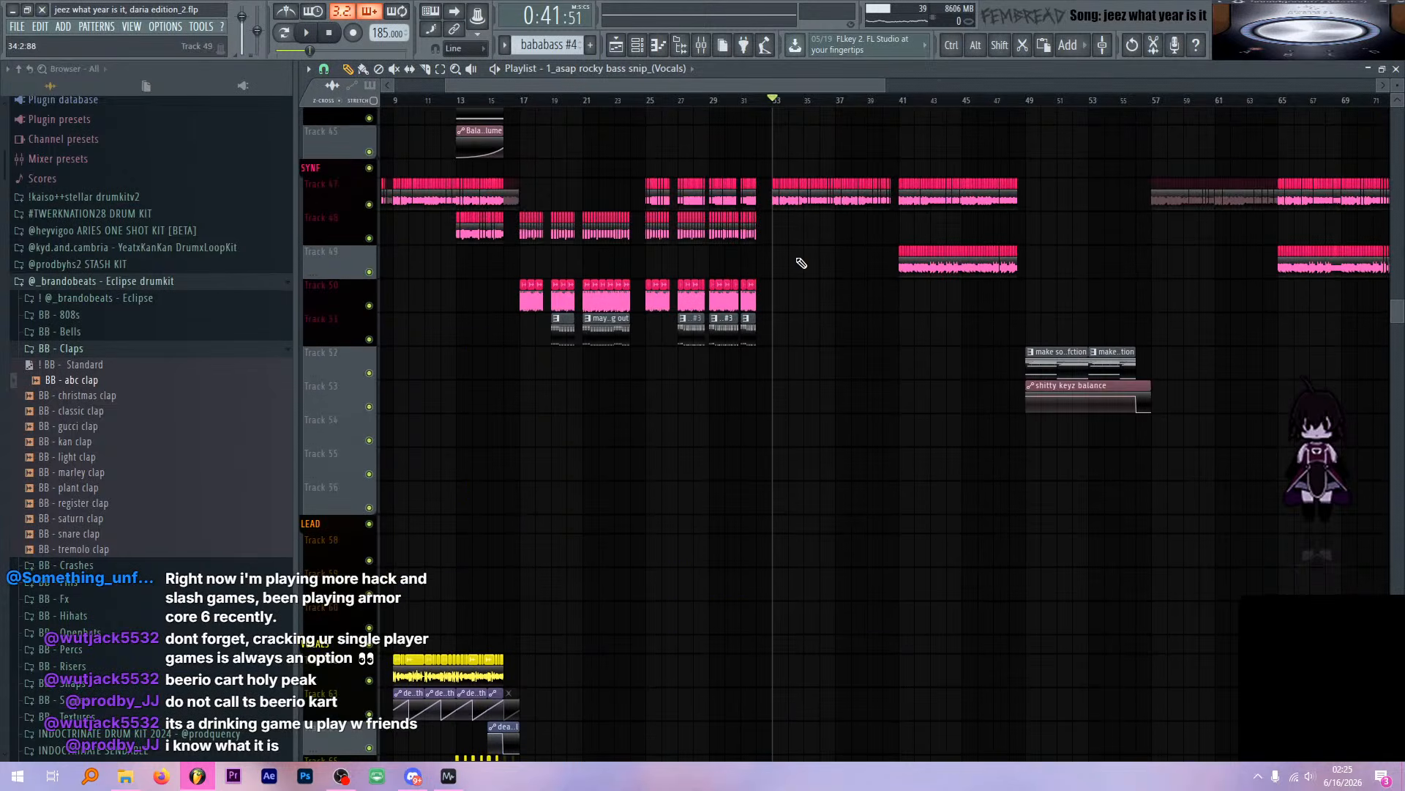
{"action": "scroll", "coordinate": [813, 260], "scroll_direction": "up", "scroll_amount": 14}
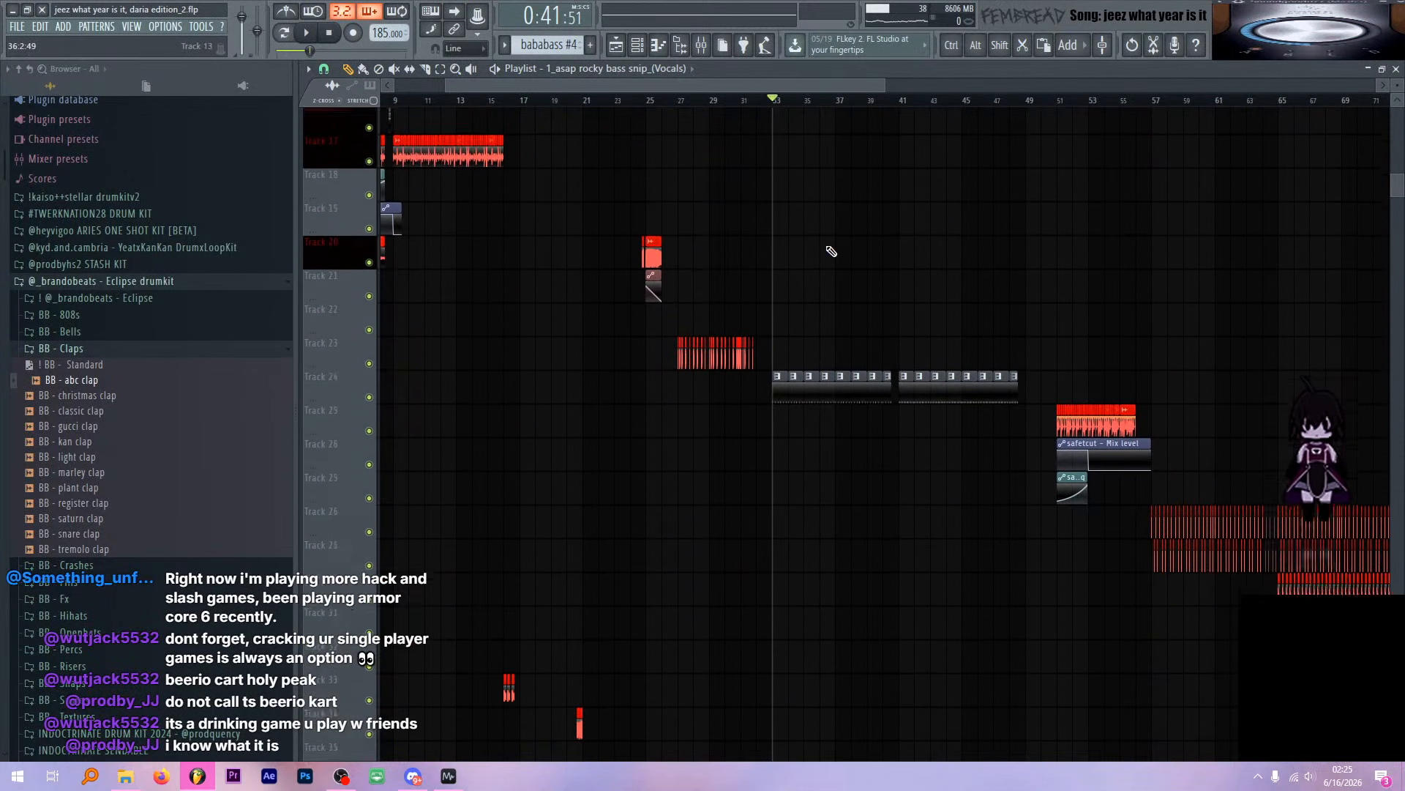
{"action": "scroll", "coordinate": [828, 254], "scroll_direction": "down", "scroll_amount": 2}
{"action": "scroll", "coordinate": [812, 253], "scroll_direction": "up", "scroll_amount": 6}
{"action": "key", "text": "space"}
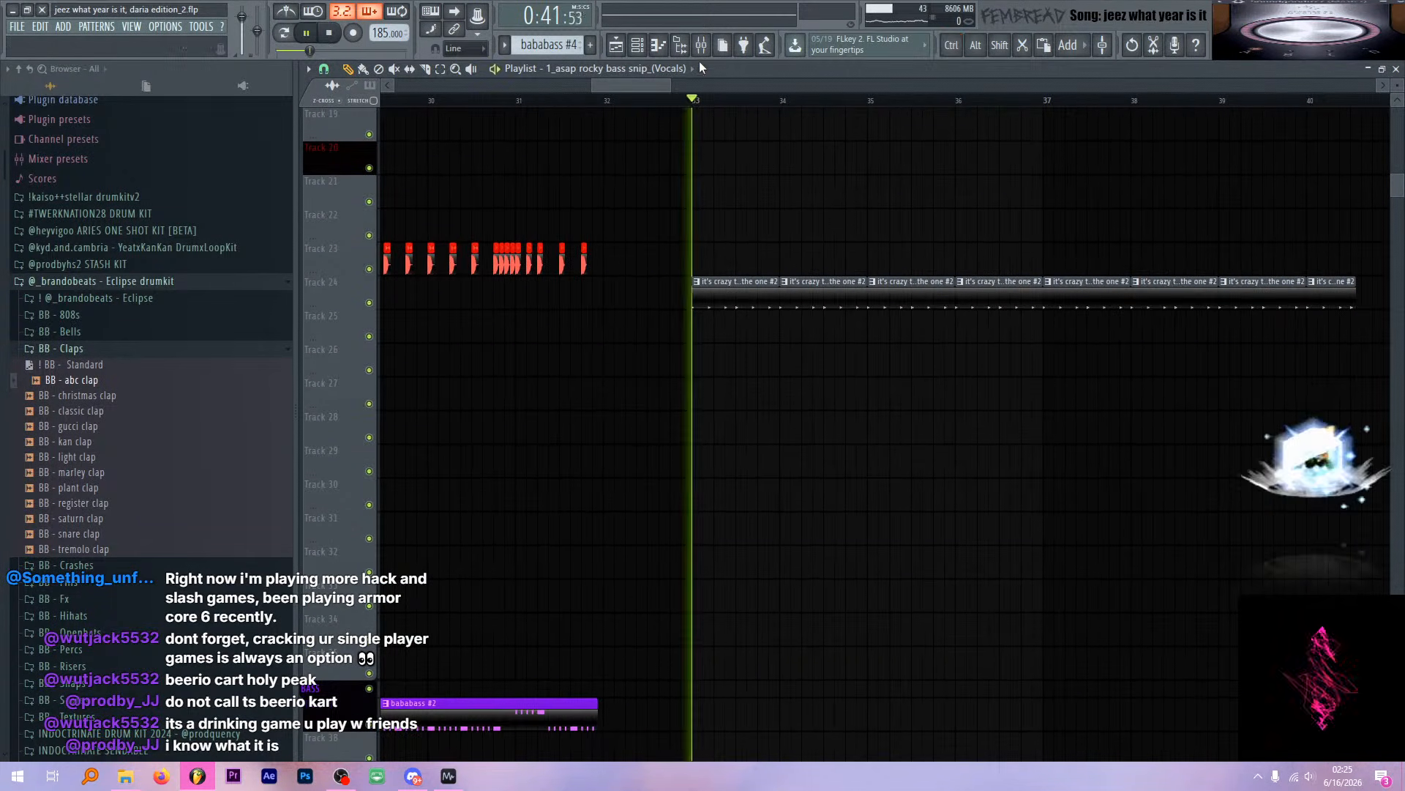
{"action": "key", "text": "F9"}
{"action": "key", "text": "space"}
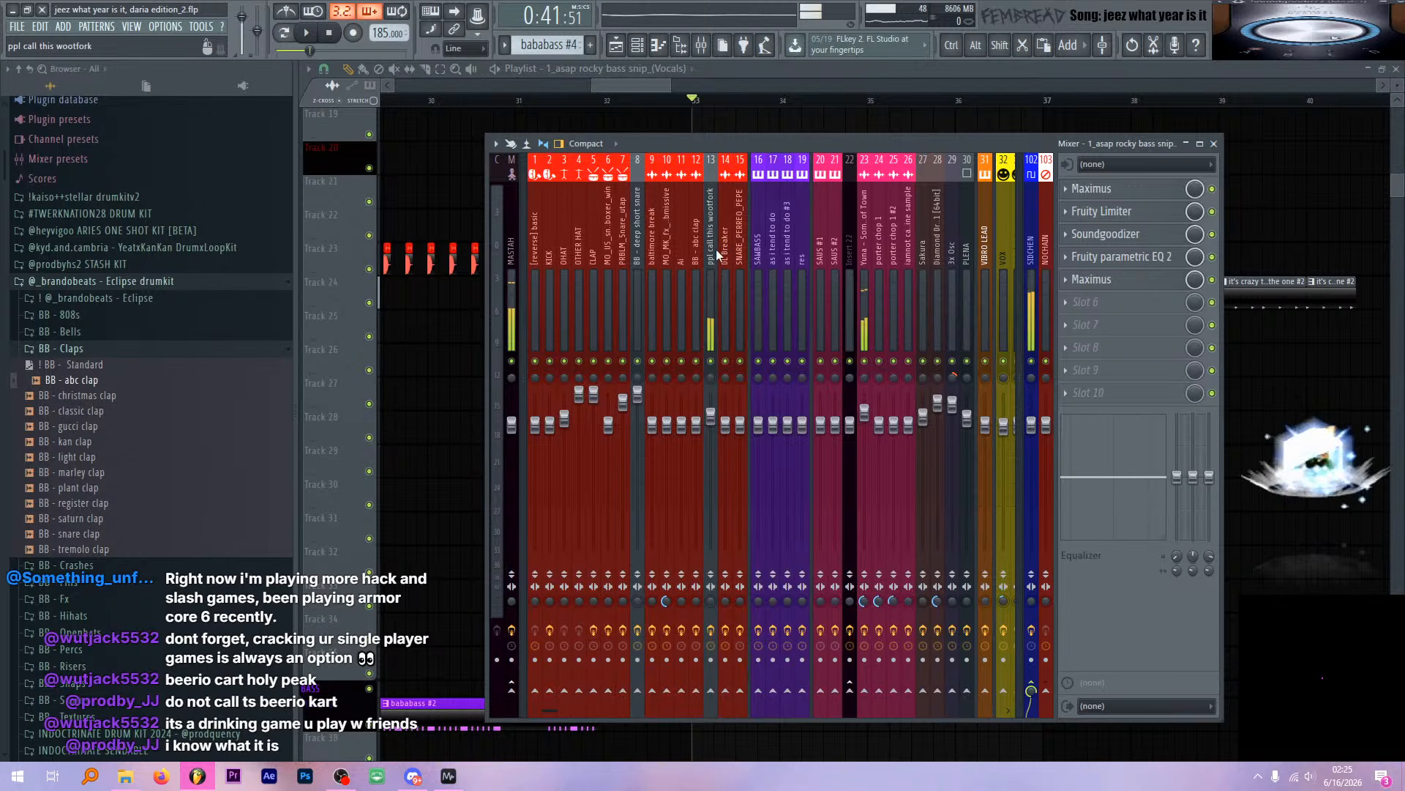
Select the "ppl call this wootfork" mixer insert, play from bar 33, and return to the playlist
{"action": "left_click", "coordinate": [716, 249]}
{"action": "key", "text": "space"}
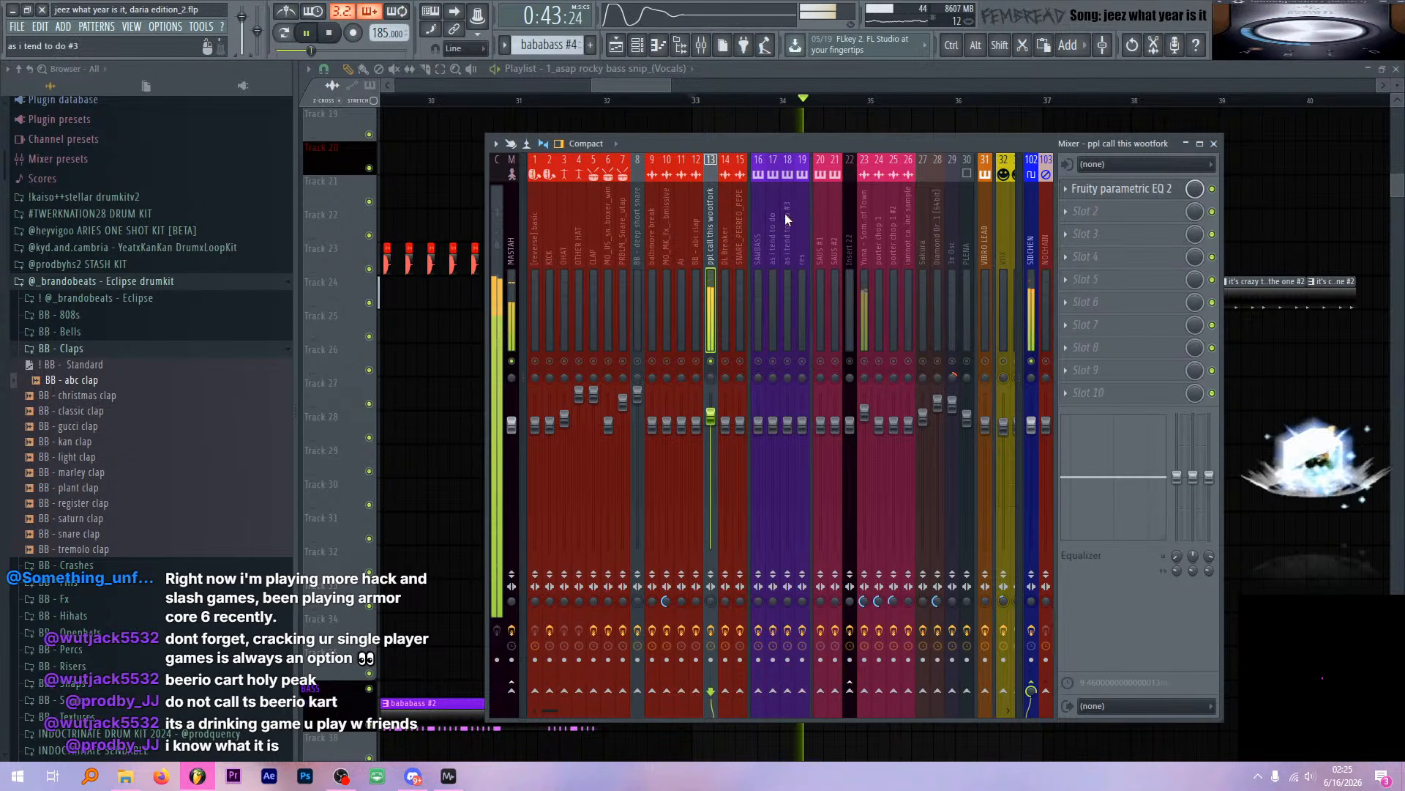
{"action": "key", "text": "F9"}
{"action": "key", "text": "space"}
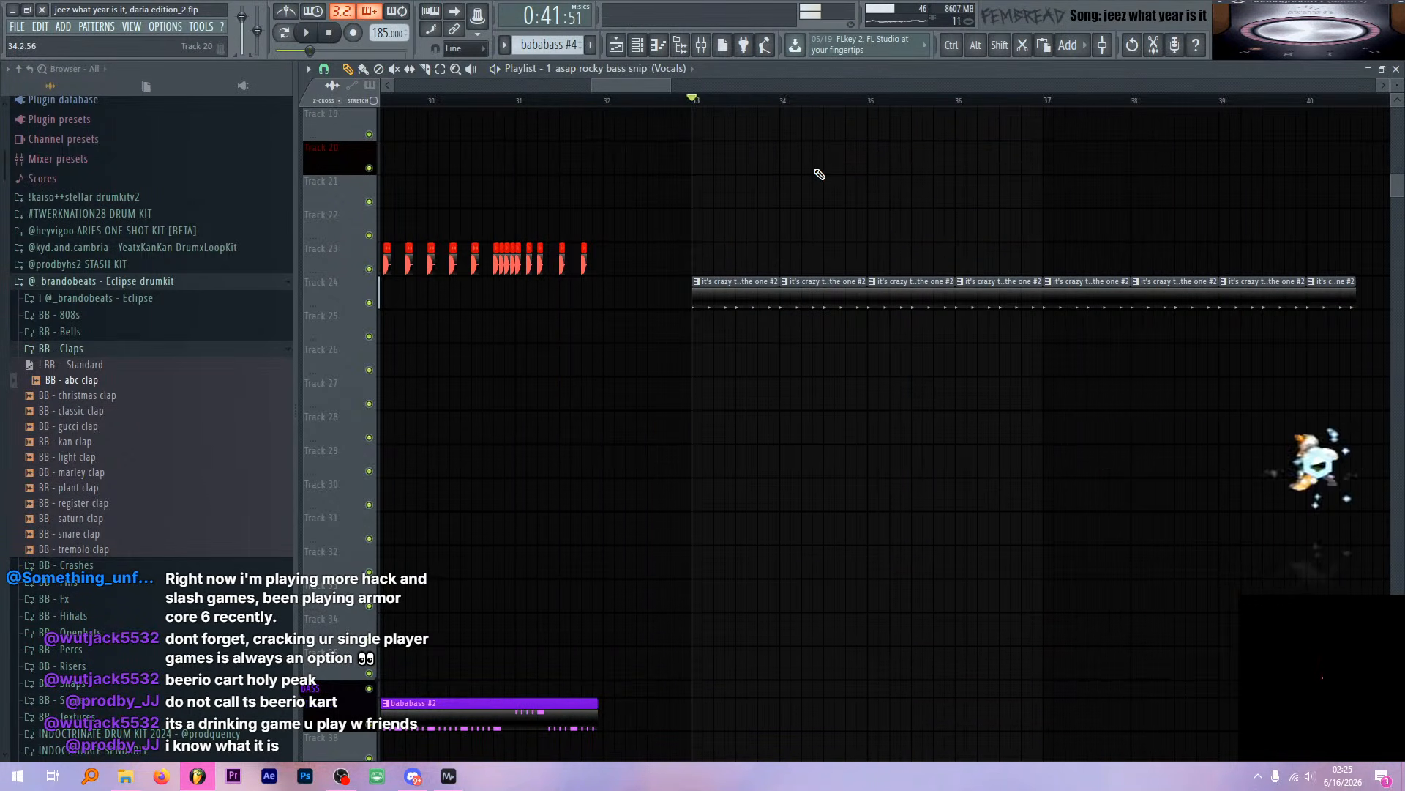
Inspect the KBH_kick_bighead_01 channel used in the bar 33 drum pattern and locate its sample in the browser
{"action": "scroll", "coordinate": [694, 270], "scroll_direction": "up", "scroll_amount": 3}
{"action": "left_click", "coordinate": [714, 282]}
{"action": "left_click", "coordinate": [639, 45]}
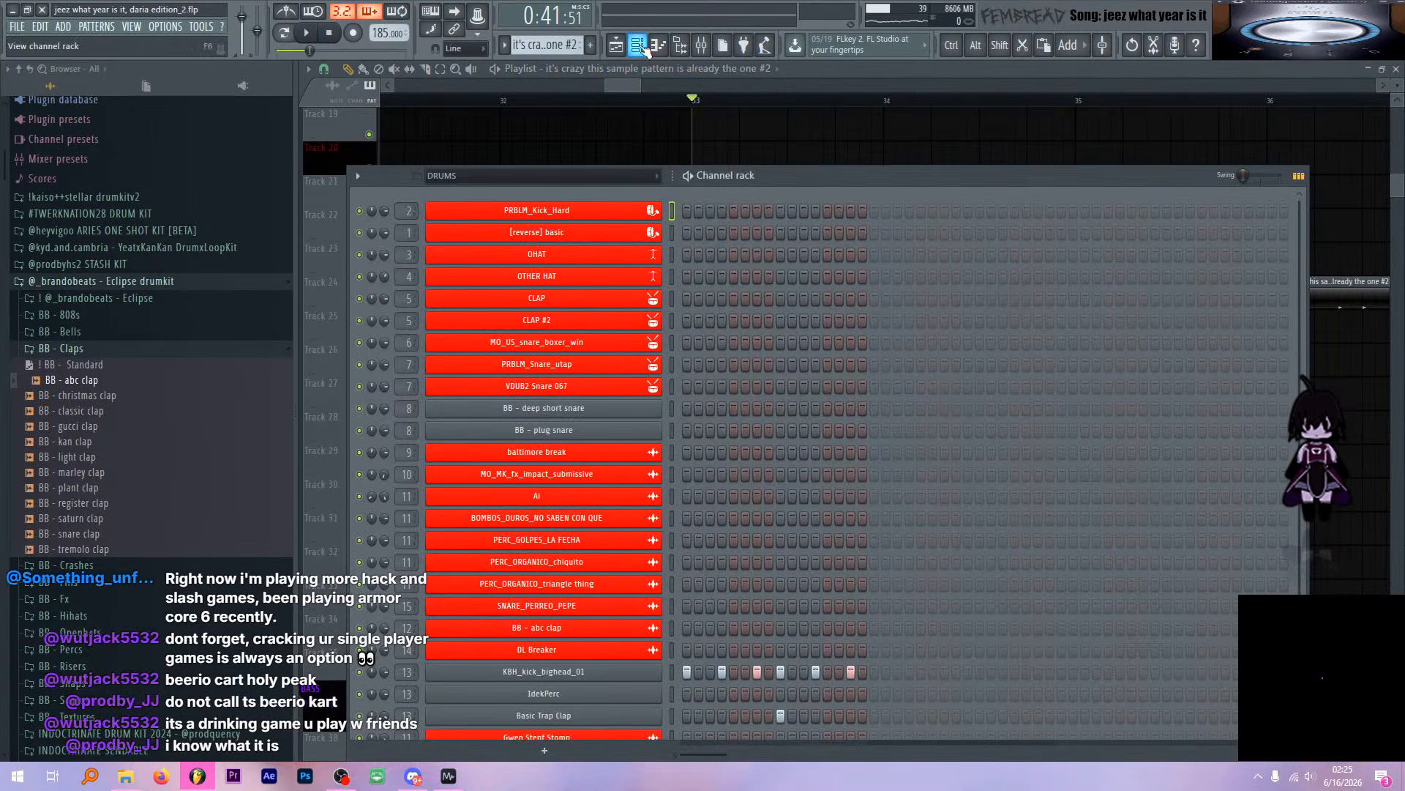
{"action": "left_click", "coordinate": [612, 632]}
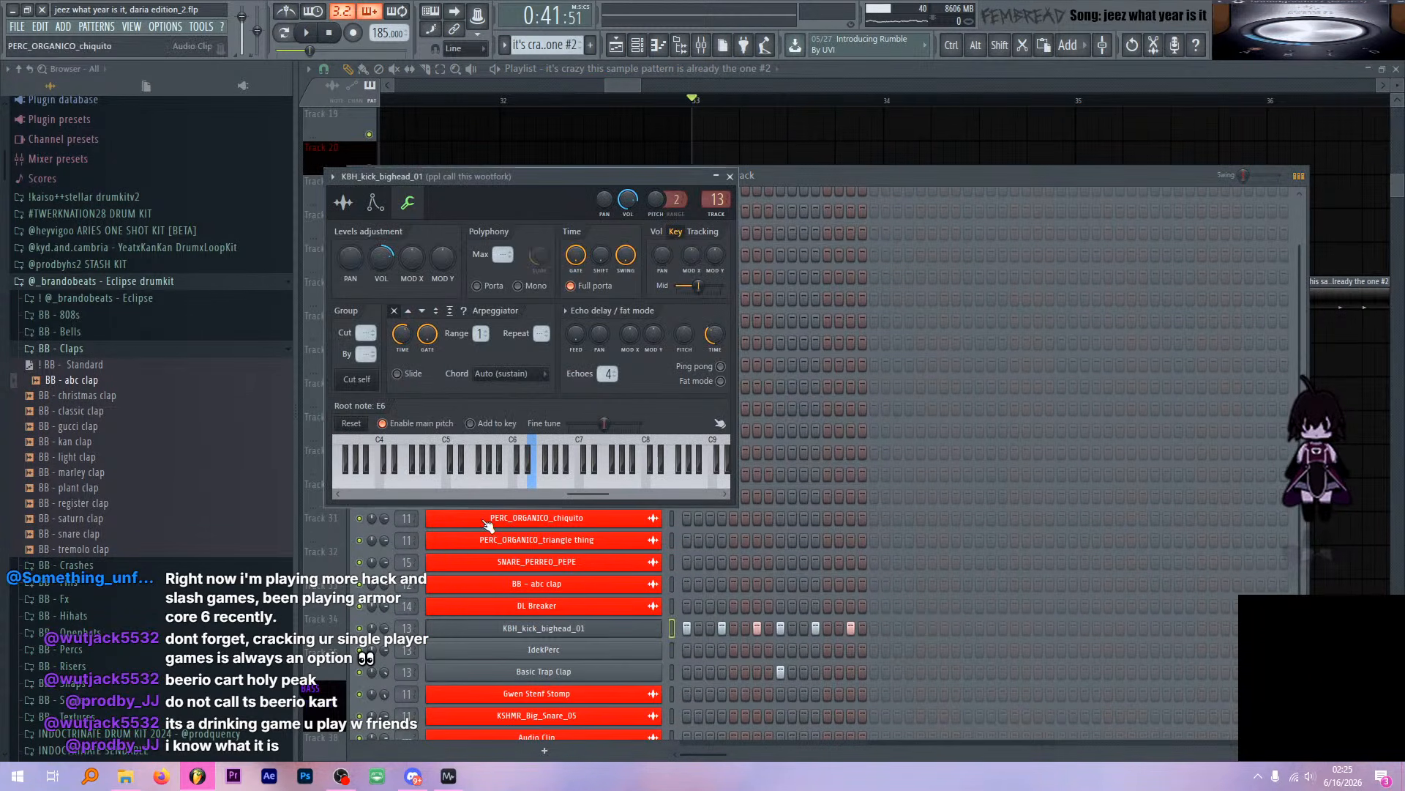
{"action": "left_click_drag", "start_coordinate": [495, 427], "coordinate": [202, 431]}
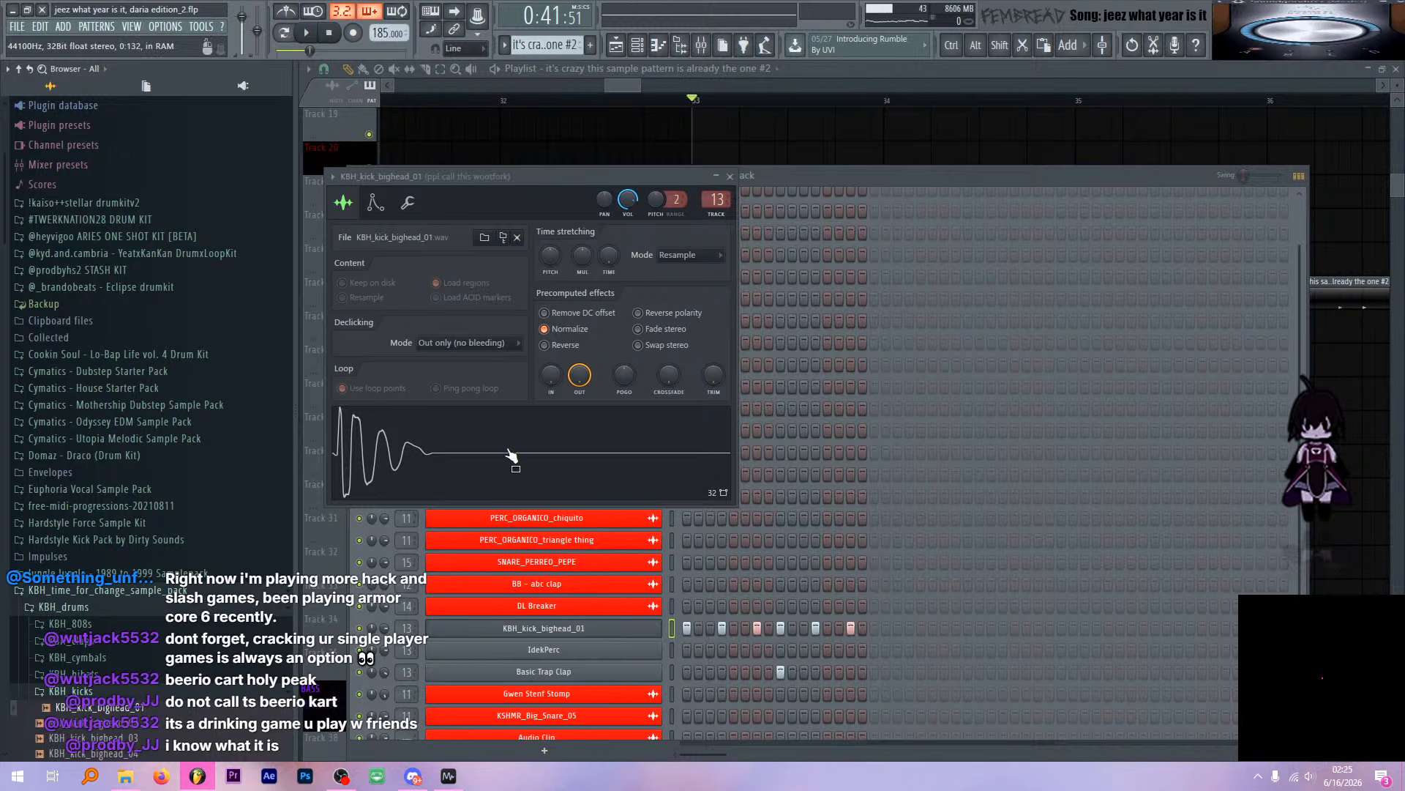
{"action": "left_click", "coordinate": [407, 198]}
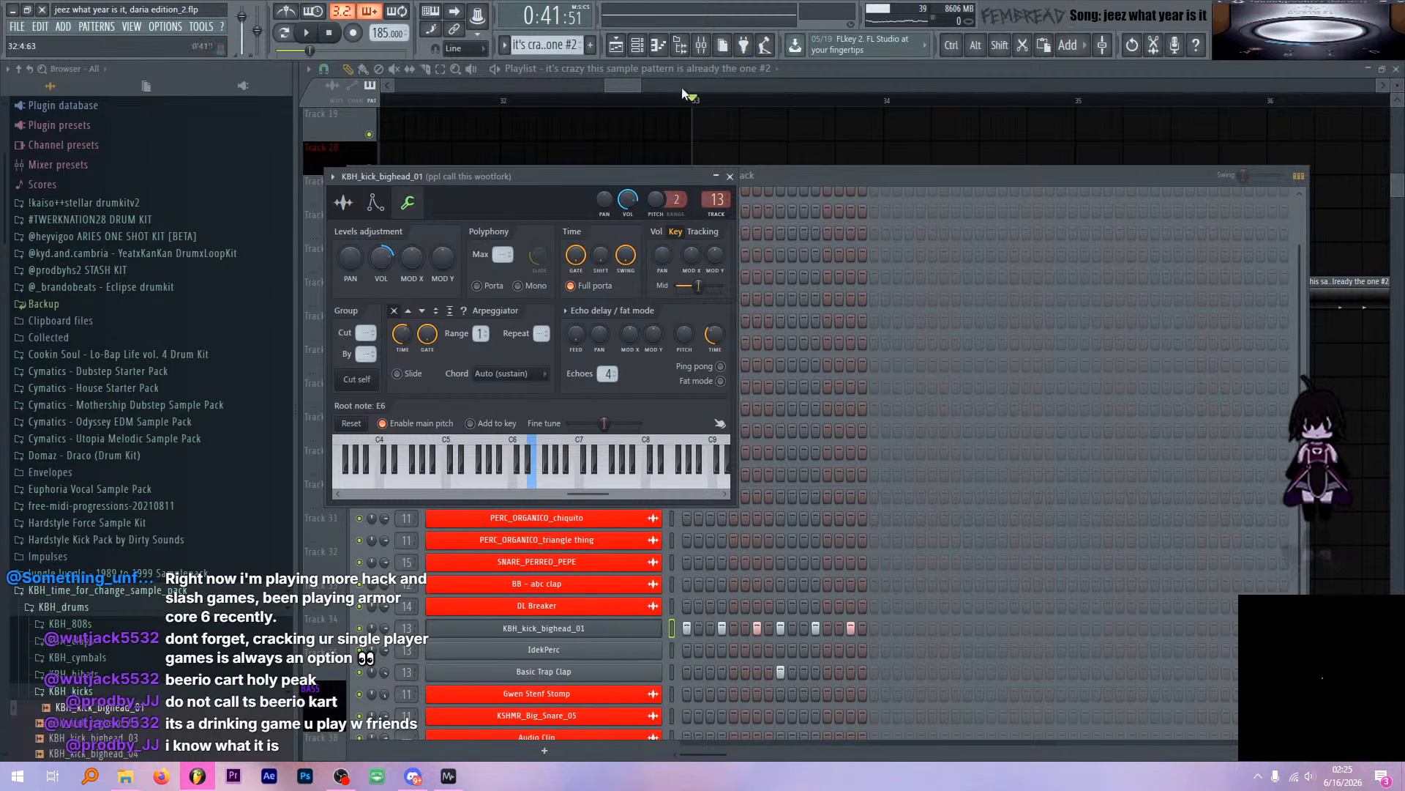
Examine the Fruity parametric EQ 2 on the "ppl call this wootfork" insert while playing from bar 33
{"action": "left_click", "coordinate": [700, 45]}
{"action": "left_click", "coordinate": [1132, 195]}
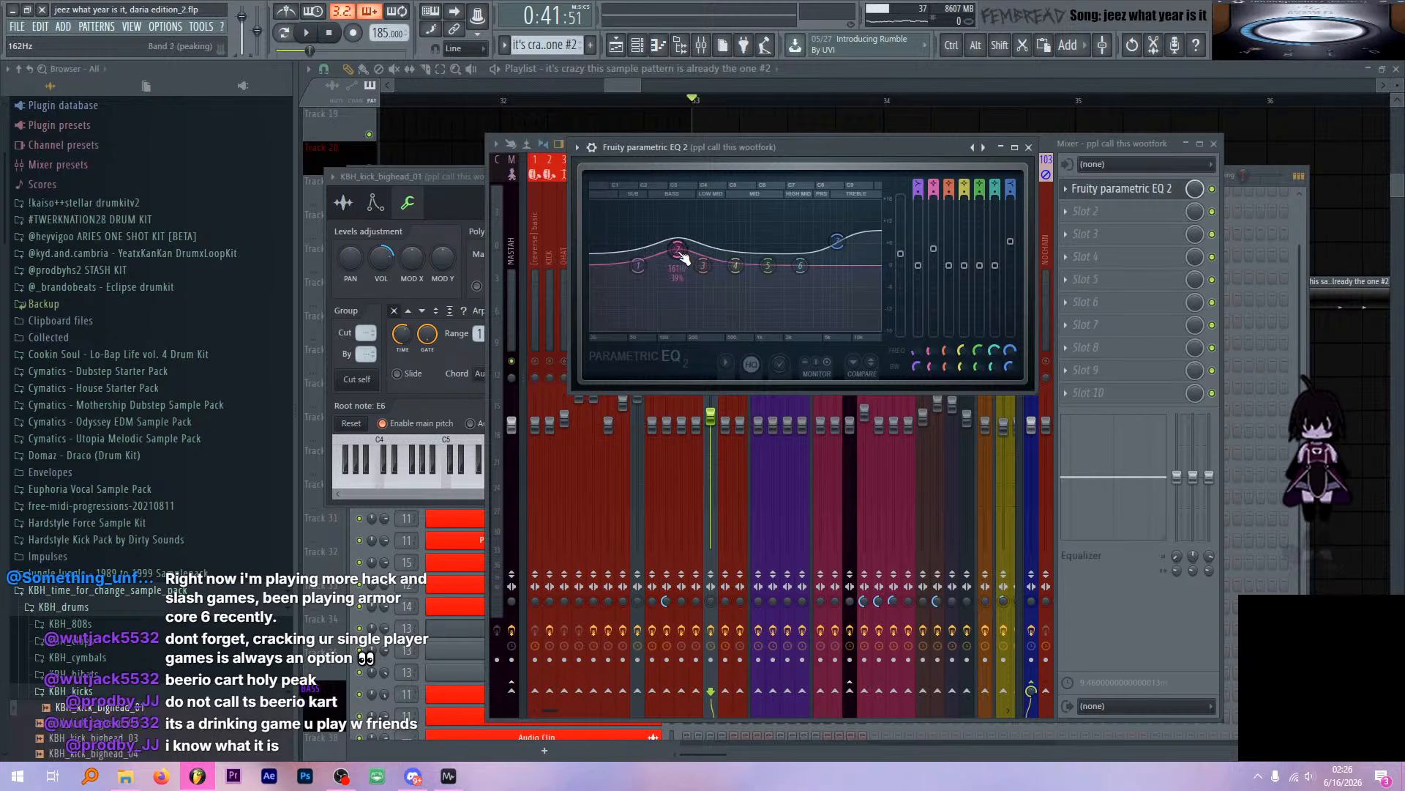
{"action": "key", "text": "space"}
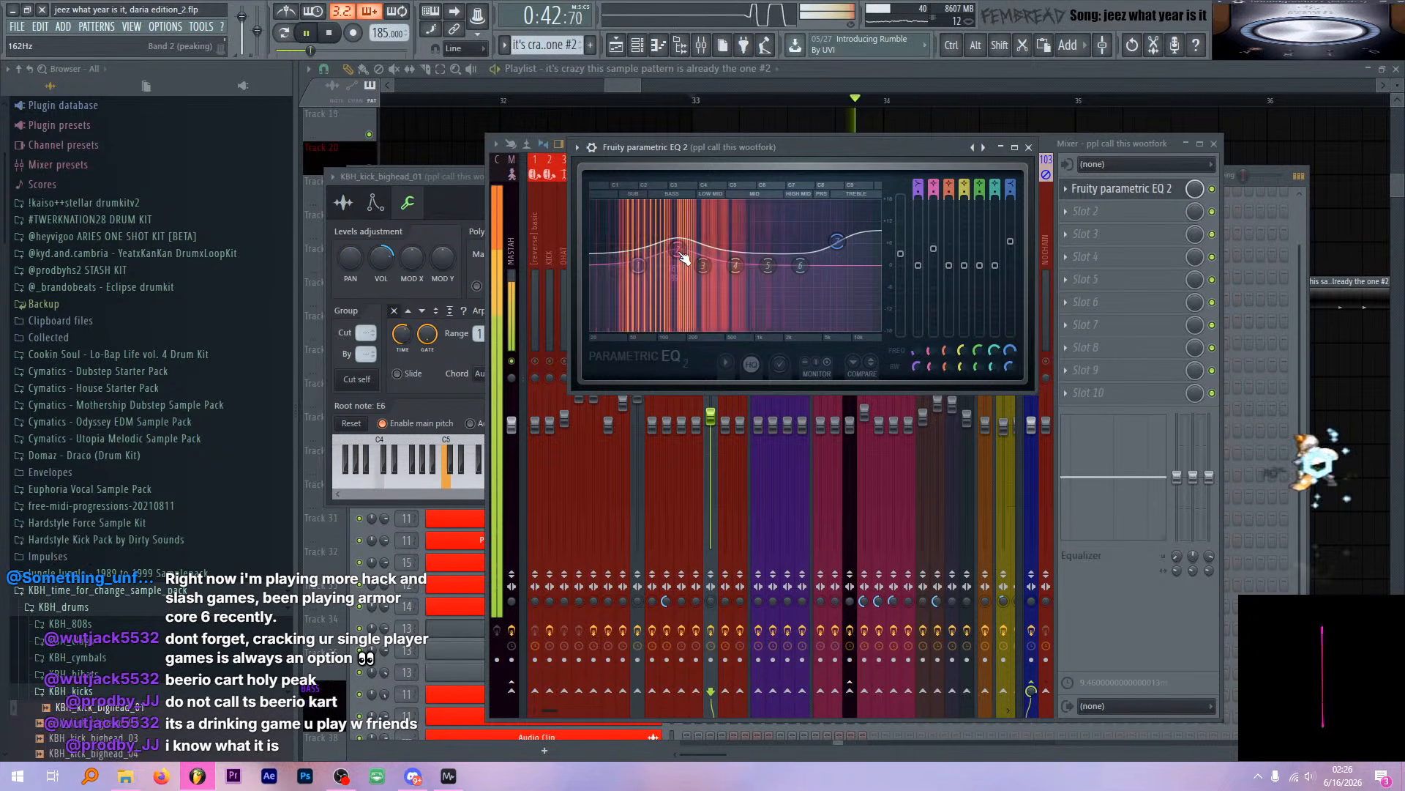
{"action": "key", "text": "space"}
{"action": "left_click", "coordinate": [1029, 148]}
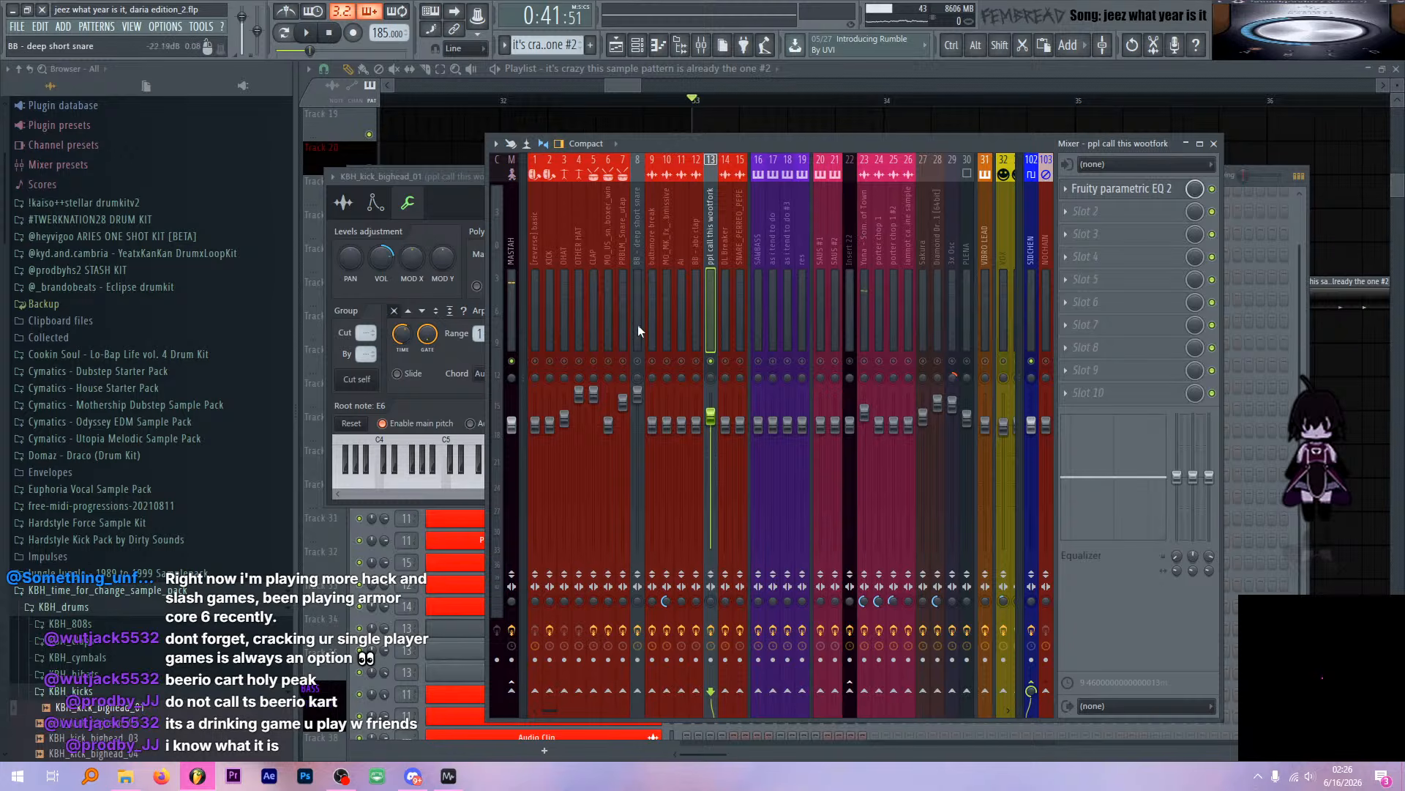
Replay from bar 33 with the insert's EQ open, close the EQ and kick channel settings, and stop playback
{"action": "left_click", "coordinate": [1120, 188]}
{"action": "key", "text": "space"}
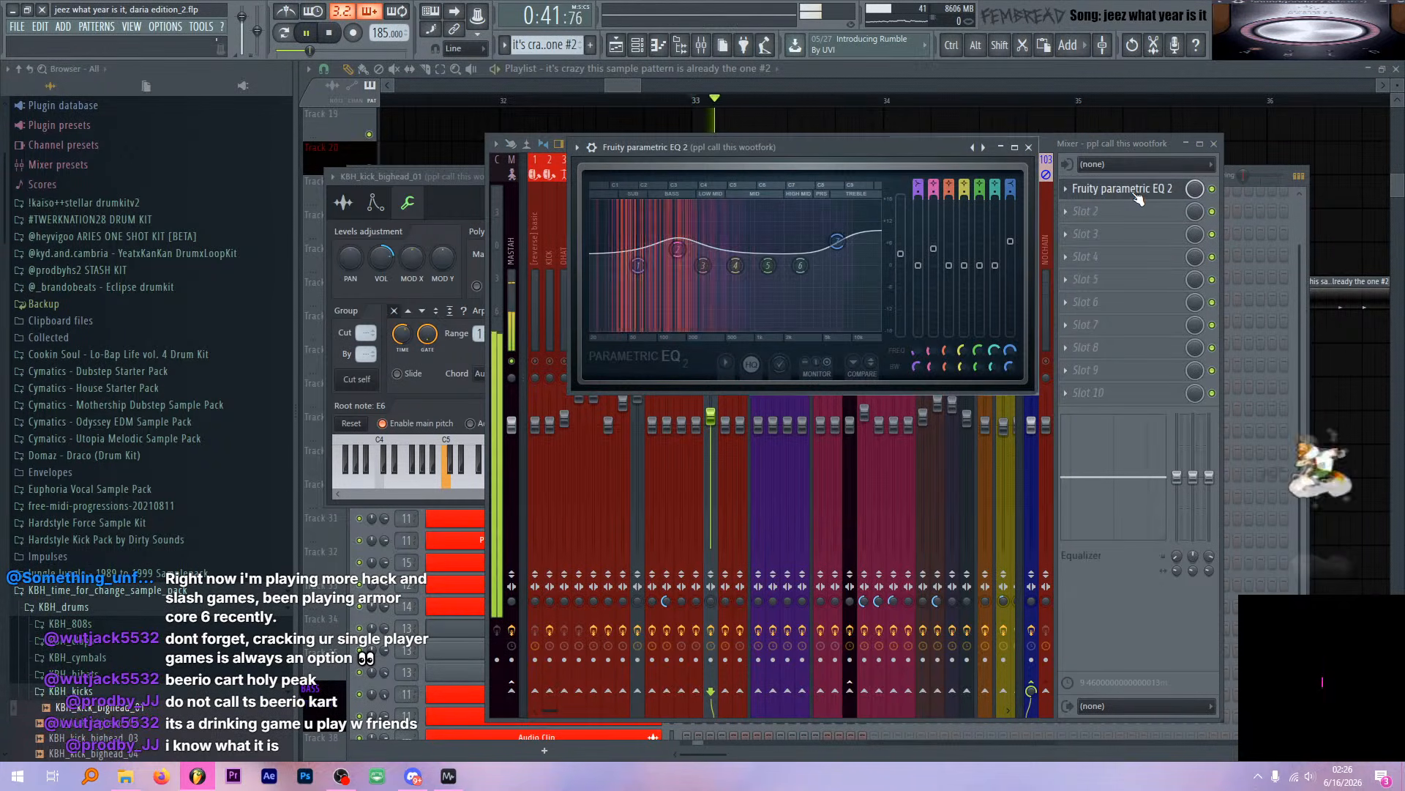
{"action": "left_click", "coordinate": [1030, 147]}
{"action": "left_click_drag", "start_coordinate": [445, 178], "coordinate": [470, 256]}
{"action": "left_click", "coordinate": [401, 180]}
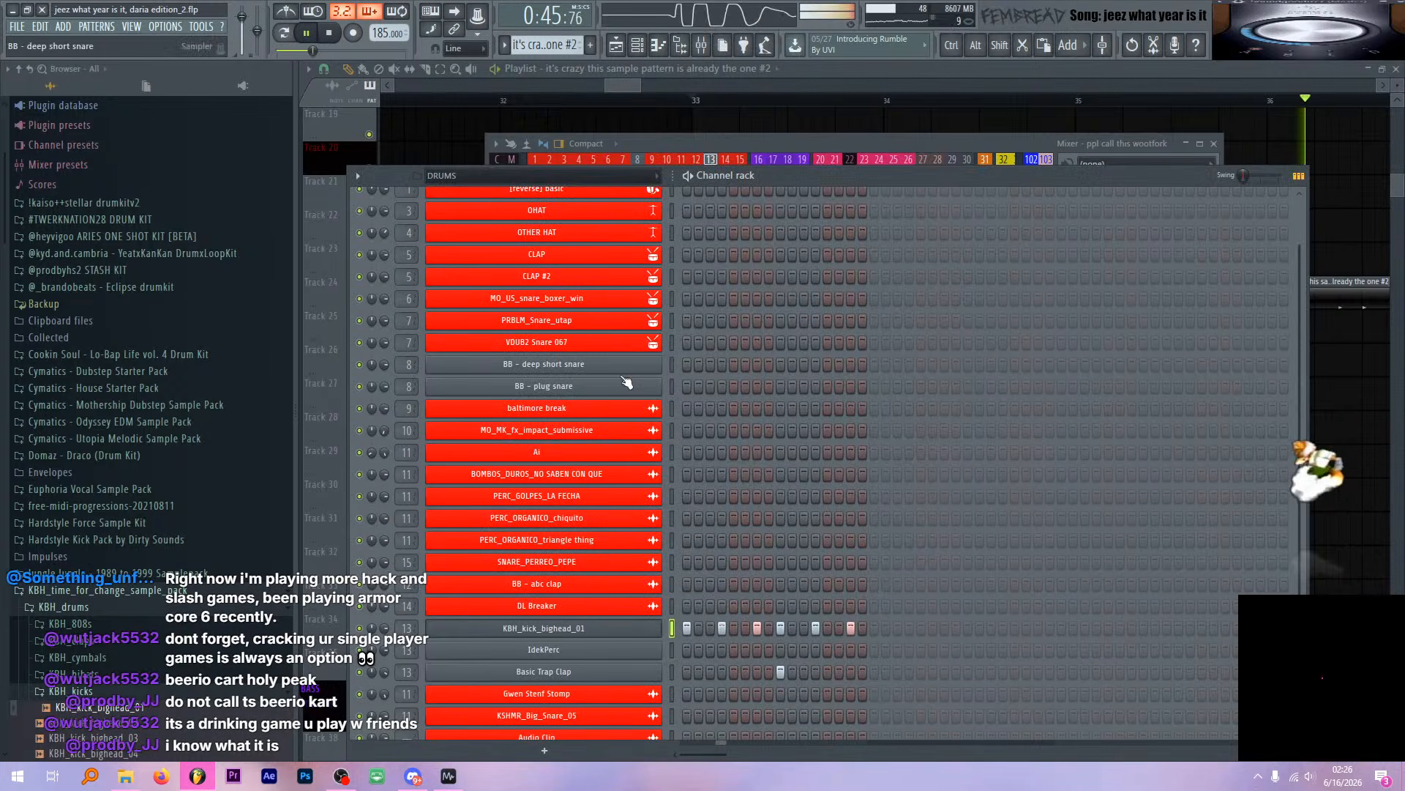
{"action": "key", "text": "space"}
Inspect the Basic Trap Clap channel's sample, locate its file in the browser, and return to the playlist
{"action": "left_click", "coordinate": [632, 675]}
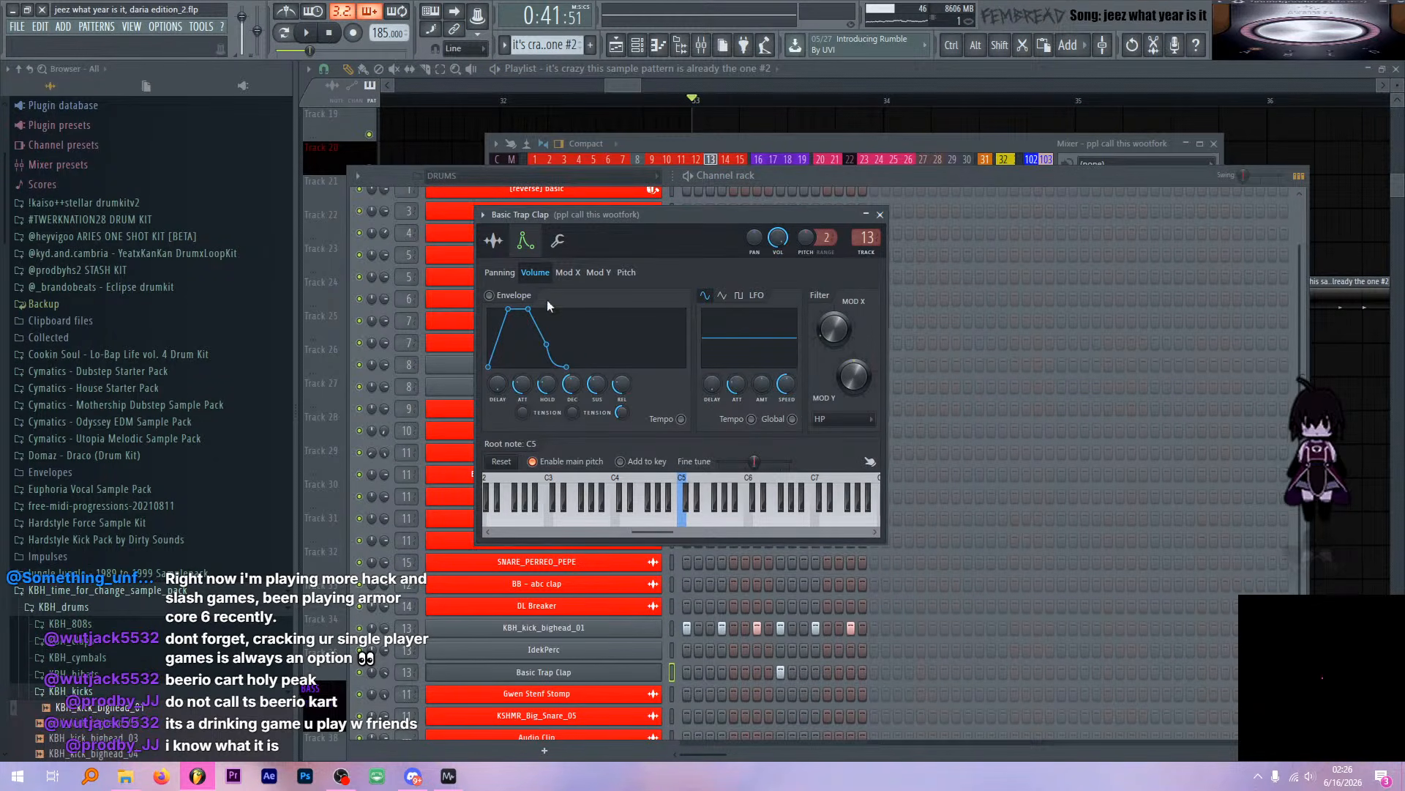
{"action": "left_click", "coordinate": [493, 240]}
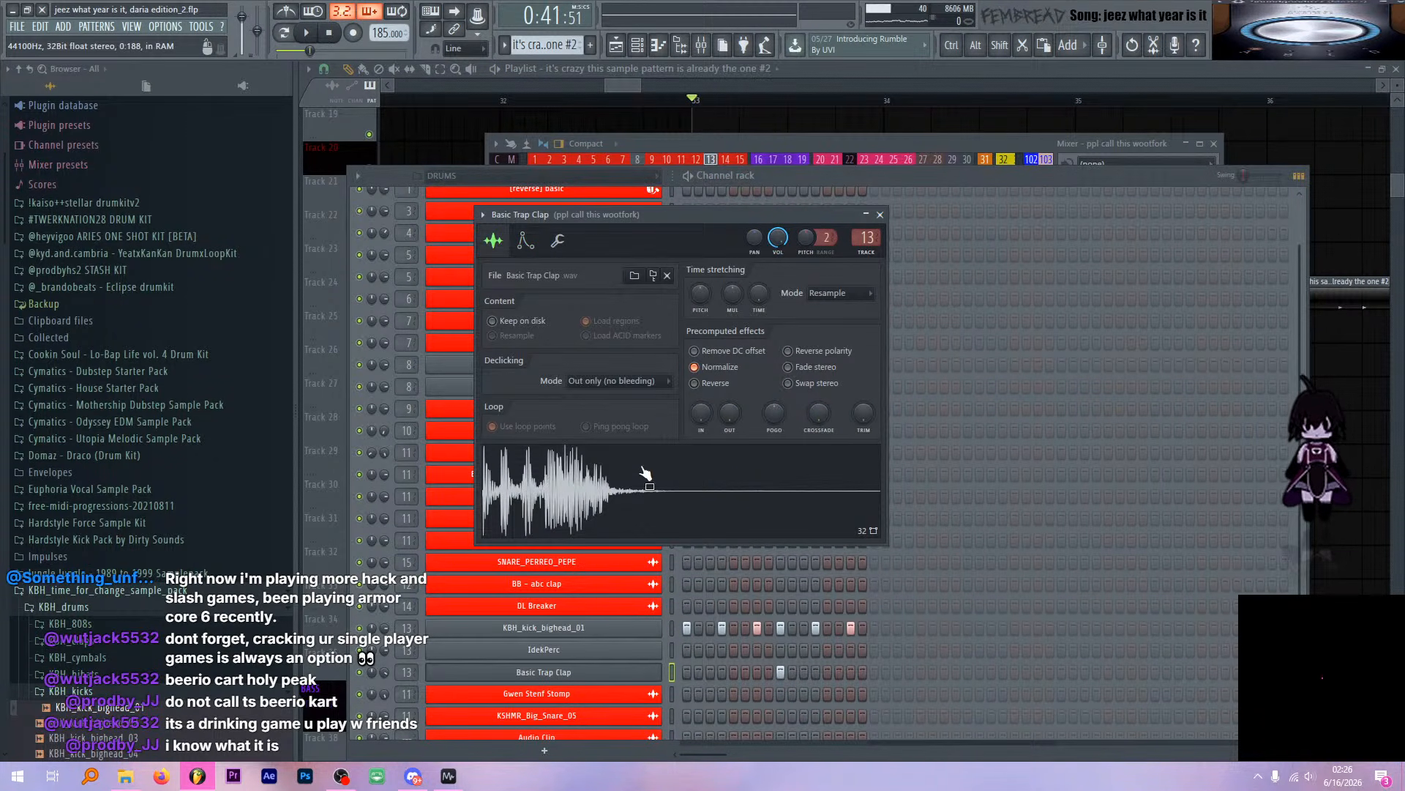
{"action": "left_click_drag", "start_coordinate": [741, 477], "coordinate": [156, 480]}
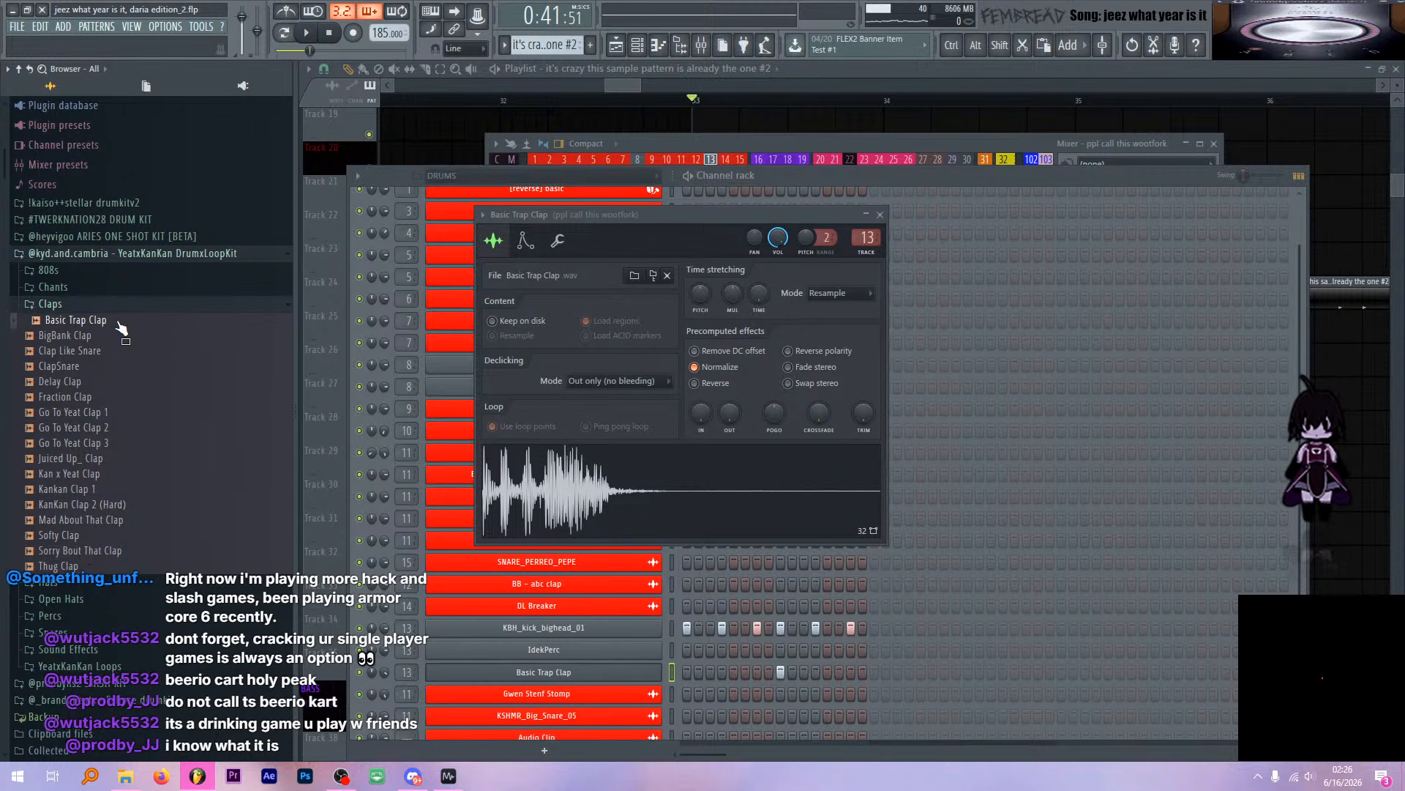
{"action": "left_click", "coordinate": [880, 215]}
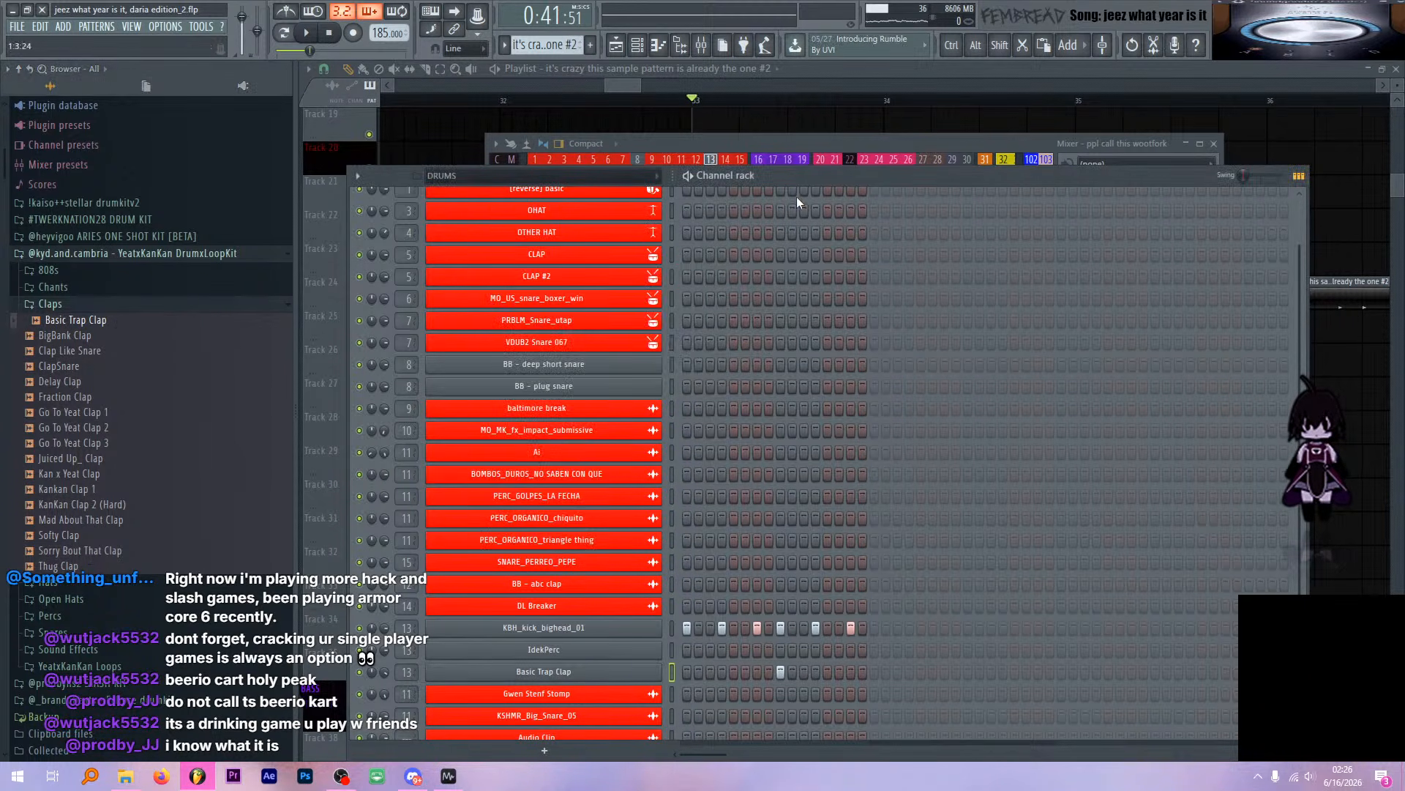
{"action": "left_click", "coordinate": [839, 71]}
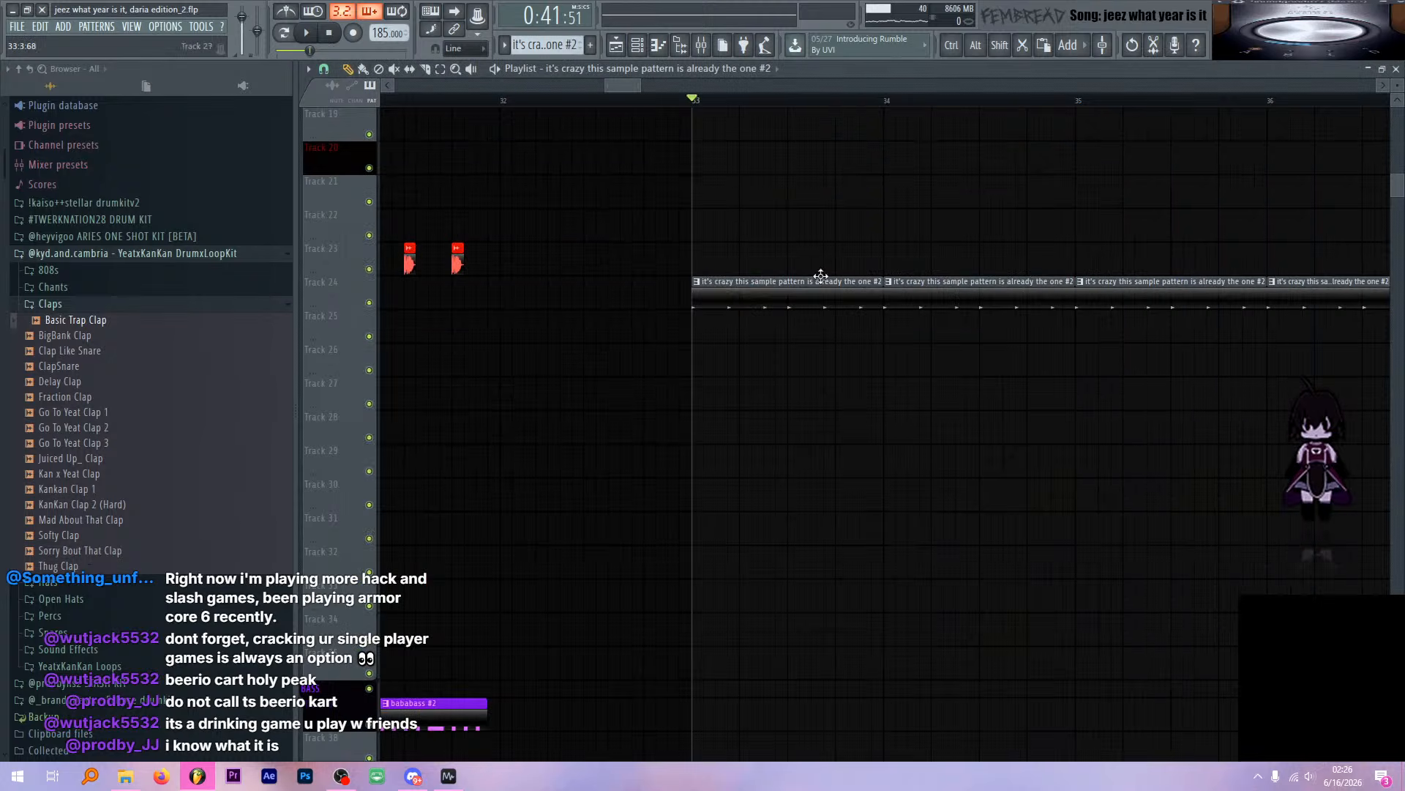
Play the drum pattern from bar 41 with the mixer's "ppl call this wootfork" insert shown, stop, and return to the playlist
{"action": "scroll", "coordinate": [678, 320], "scroll_direction": "down", "scroll_amount": 5}
{"action": "scroll", "coordinate": [939, 259], "scroll_direction": "up", "scroll_amount": 6}
{"action": "scroll", "coordinate": [742, 206], "scroll_direction": "up", "scroll_amount": 1}
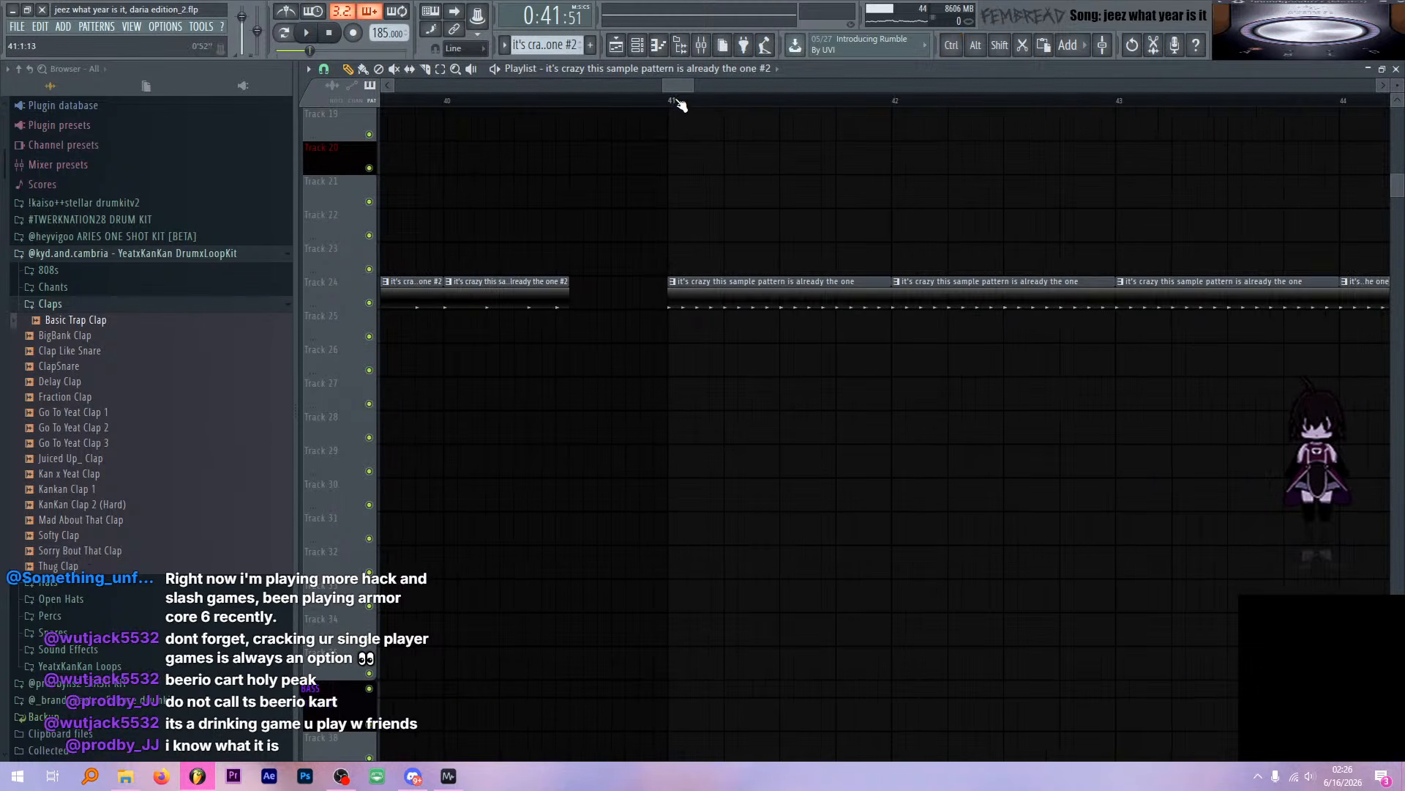
{"action": "left_click", "coordinate": [669, 101]}
{"action": "left_click", "coordinate": [701, 45]}
{"action": "key", "text": "space"}
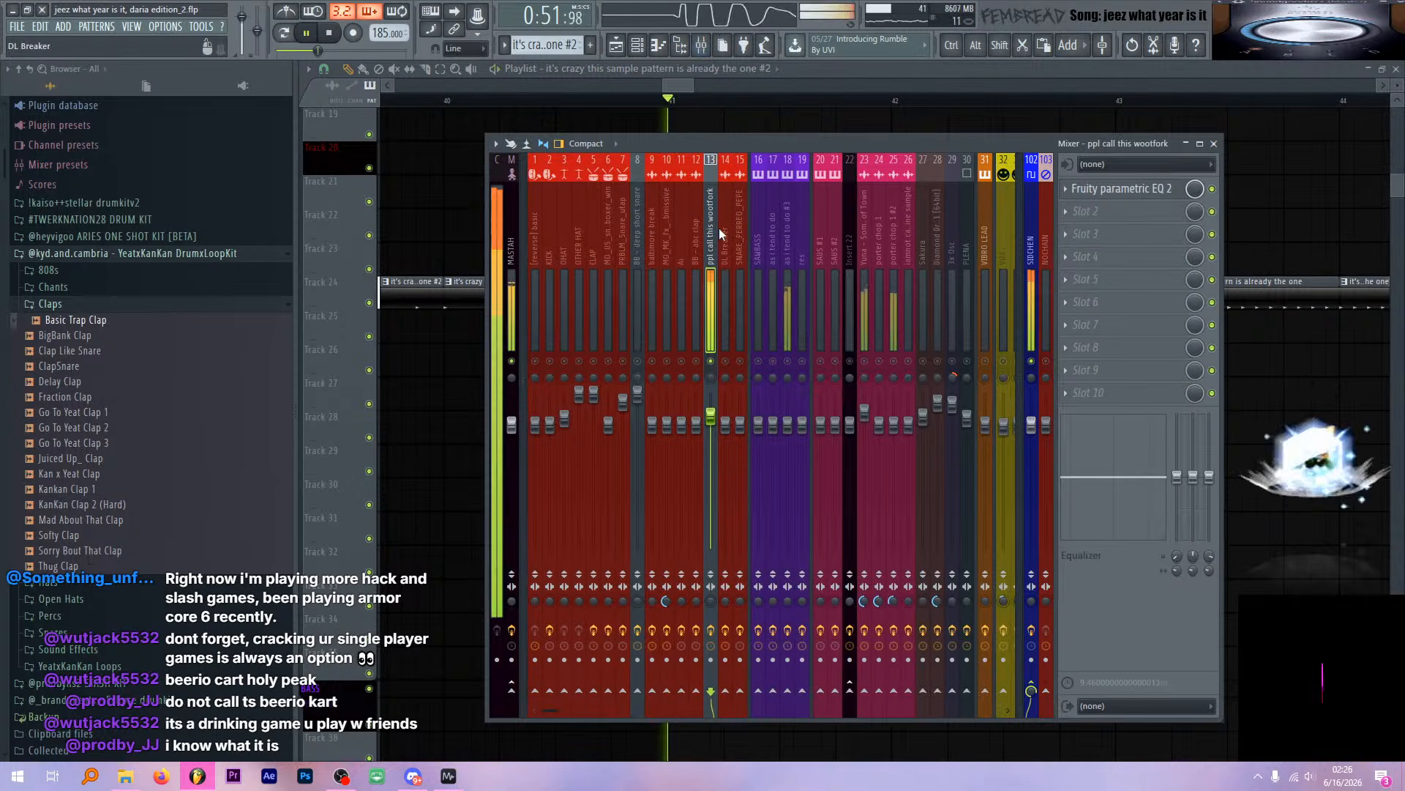
{"action": "key", "text": "space"}
{"action": "left_click", "coordinate": [836, 72]}
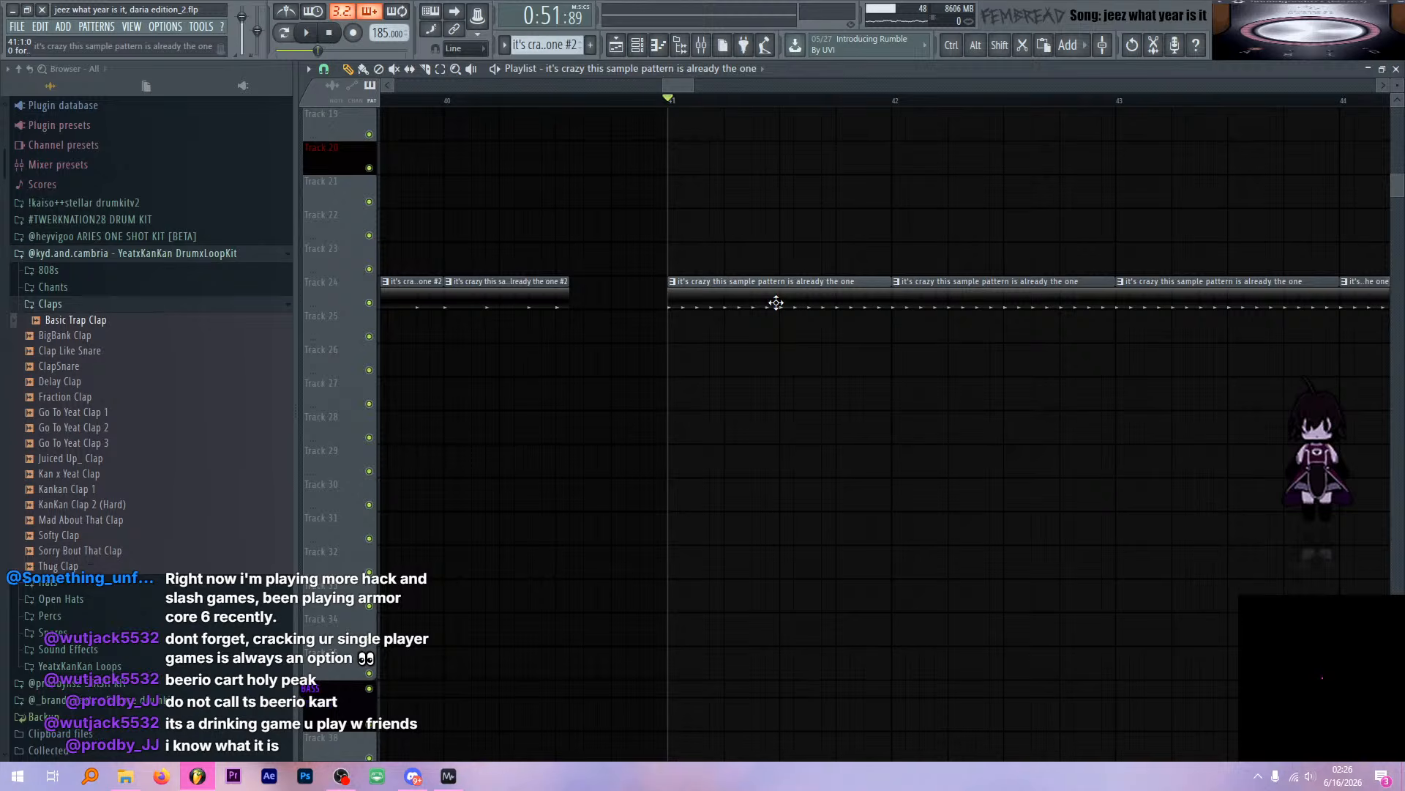
Try filling all of IdekPerc's steps in the bar 41 drum pattern, audition it, and undo the step edits
{"action": "left_click", "coordinate": [658, 45]}
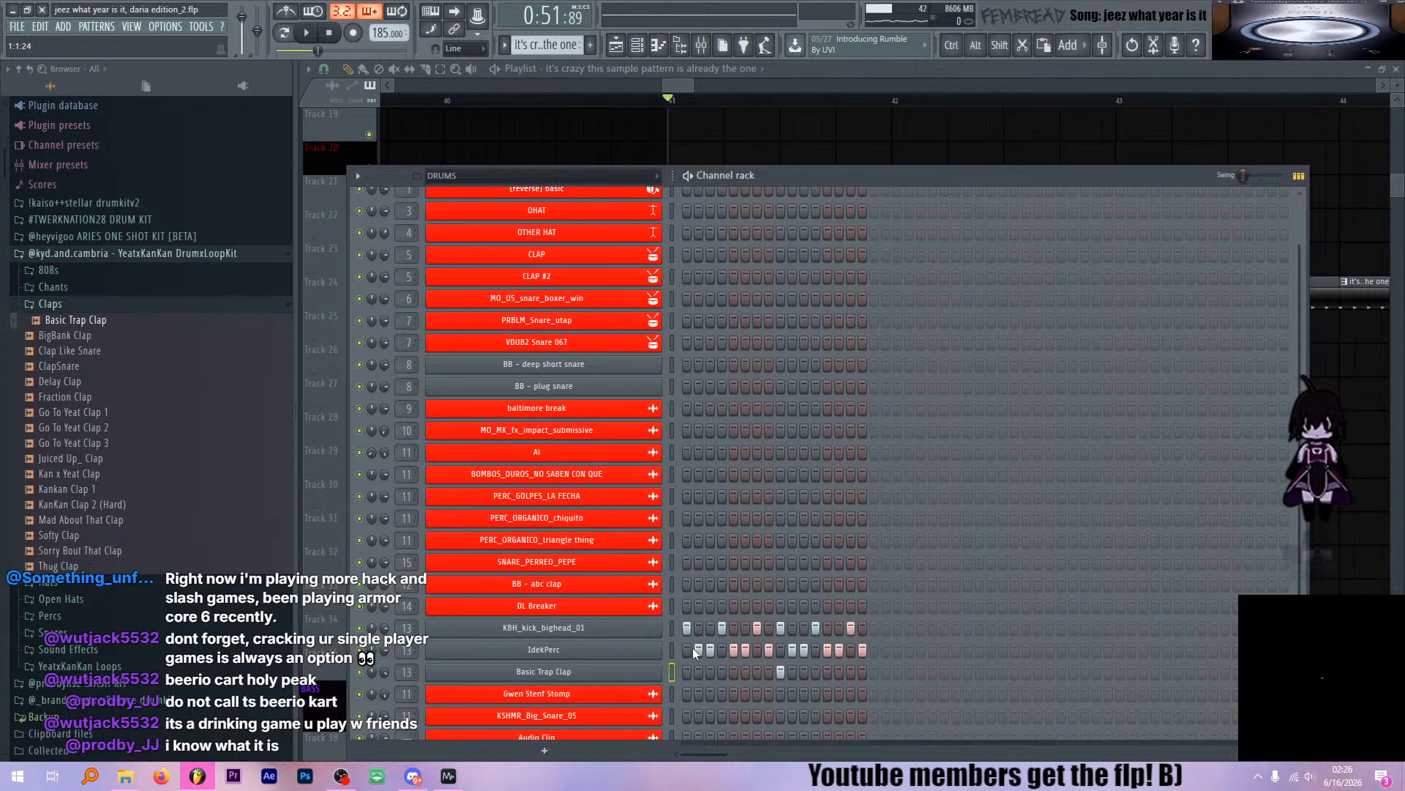
{"action": "left_click_drag", "start_coordinate": [687, 648], "coordinate": [890, 652]}
{"action": "right_click", "coordinate": [886, 650]}
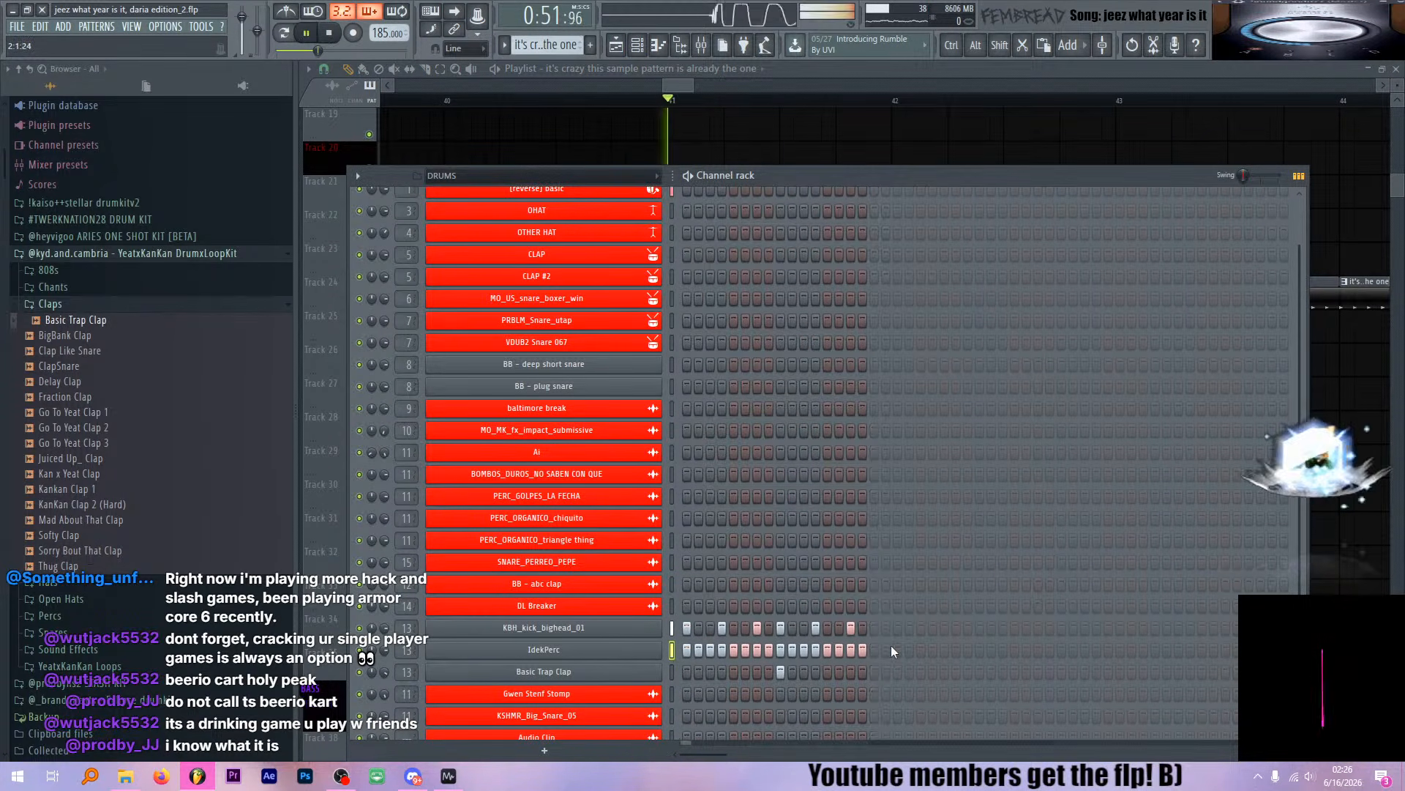
{"action": "key", "text": "space"}
{"action": "key", "text": "space"}
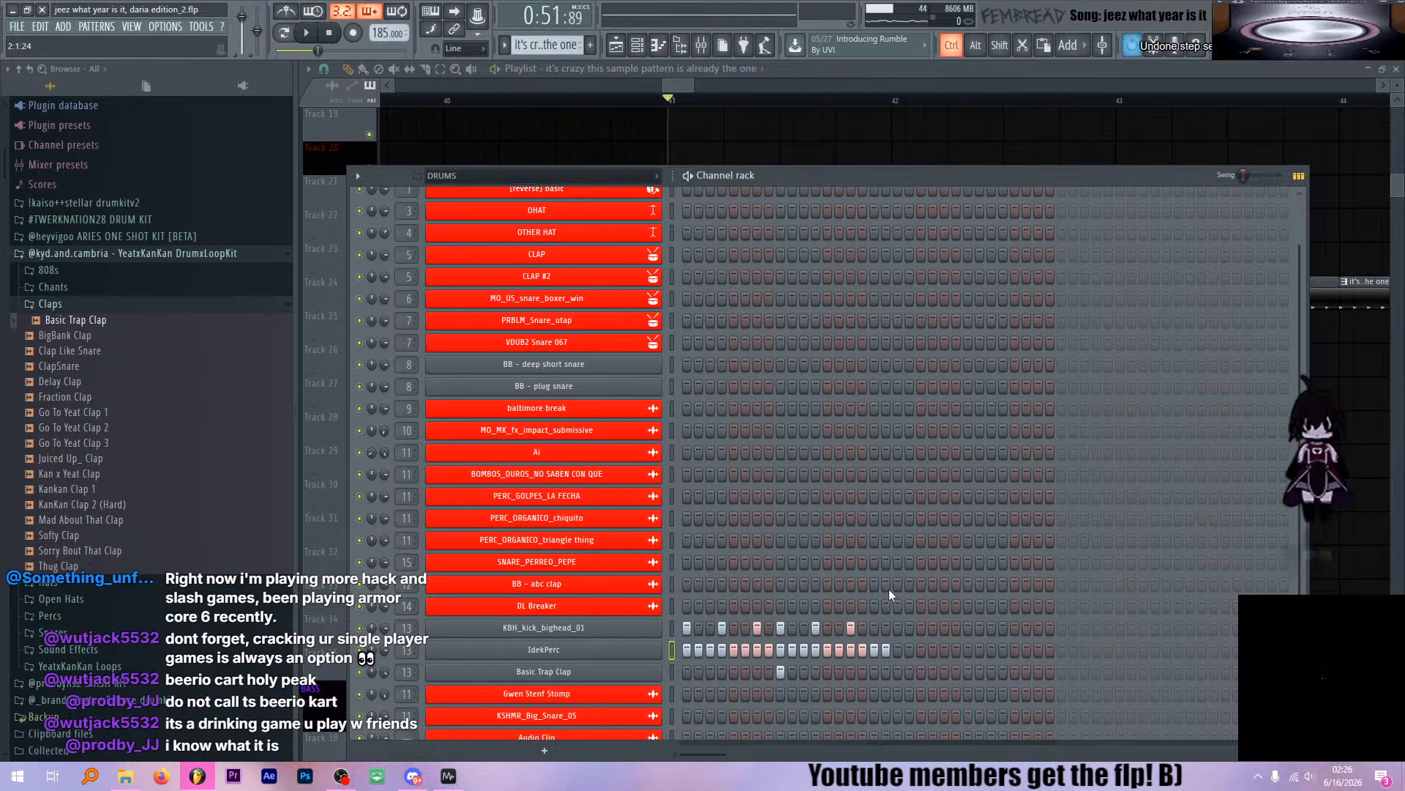
{"action": "key", "text": "ctrl+z"}
{"action": "key", "text": "ctrl+z"}
{"action": "key", "text": "ctrl+z"}
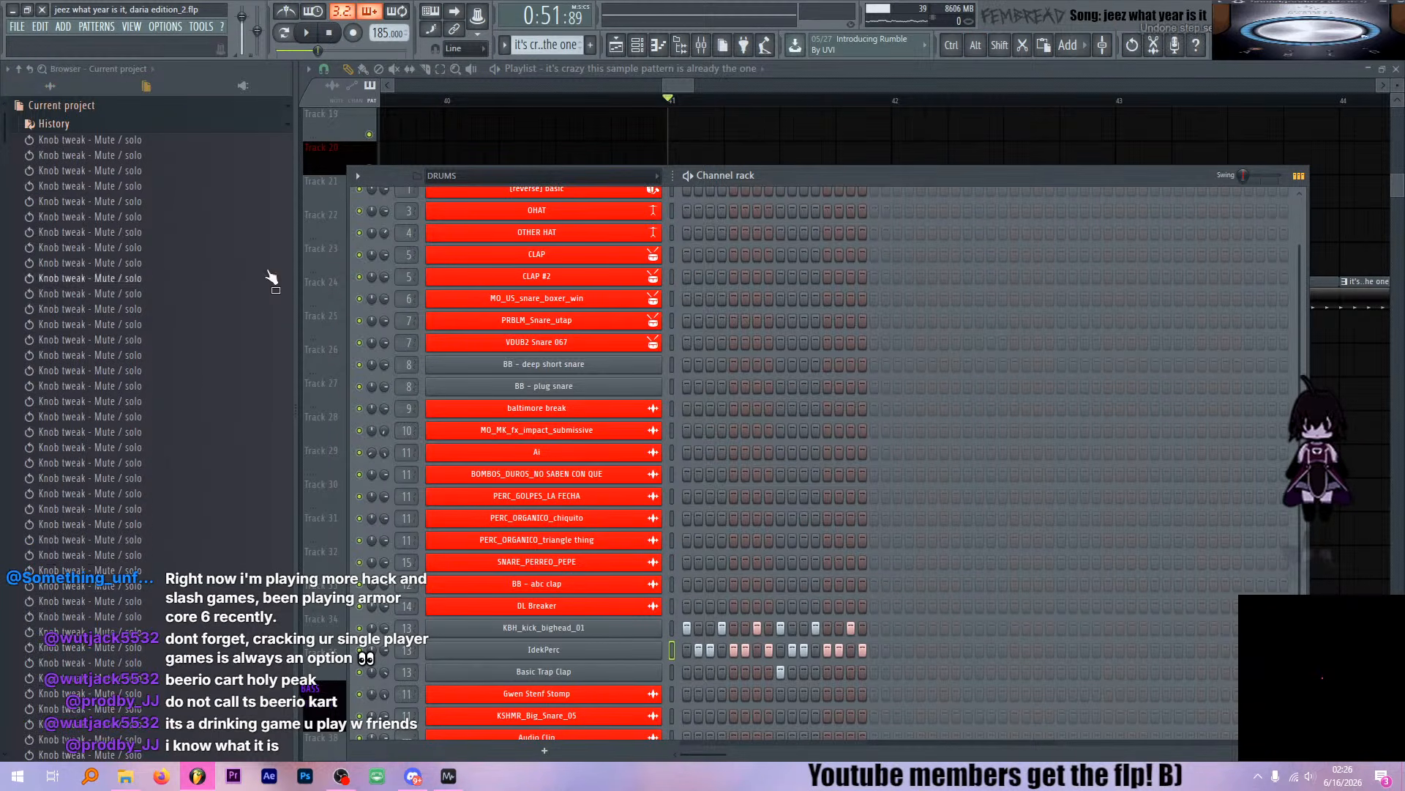
Inspect the IdekPerc channel's sample during playback, locate its file in the browser, and return to the playlist
{"action": "left_click", "coordinate": [69, 93]}
{"action": "key", "text": "space"}
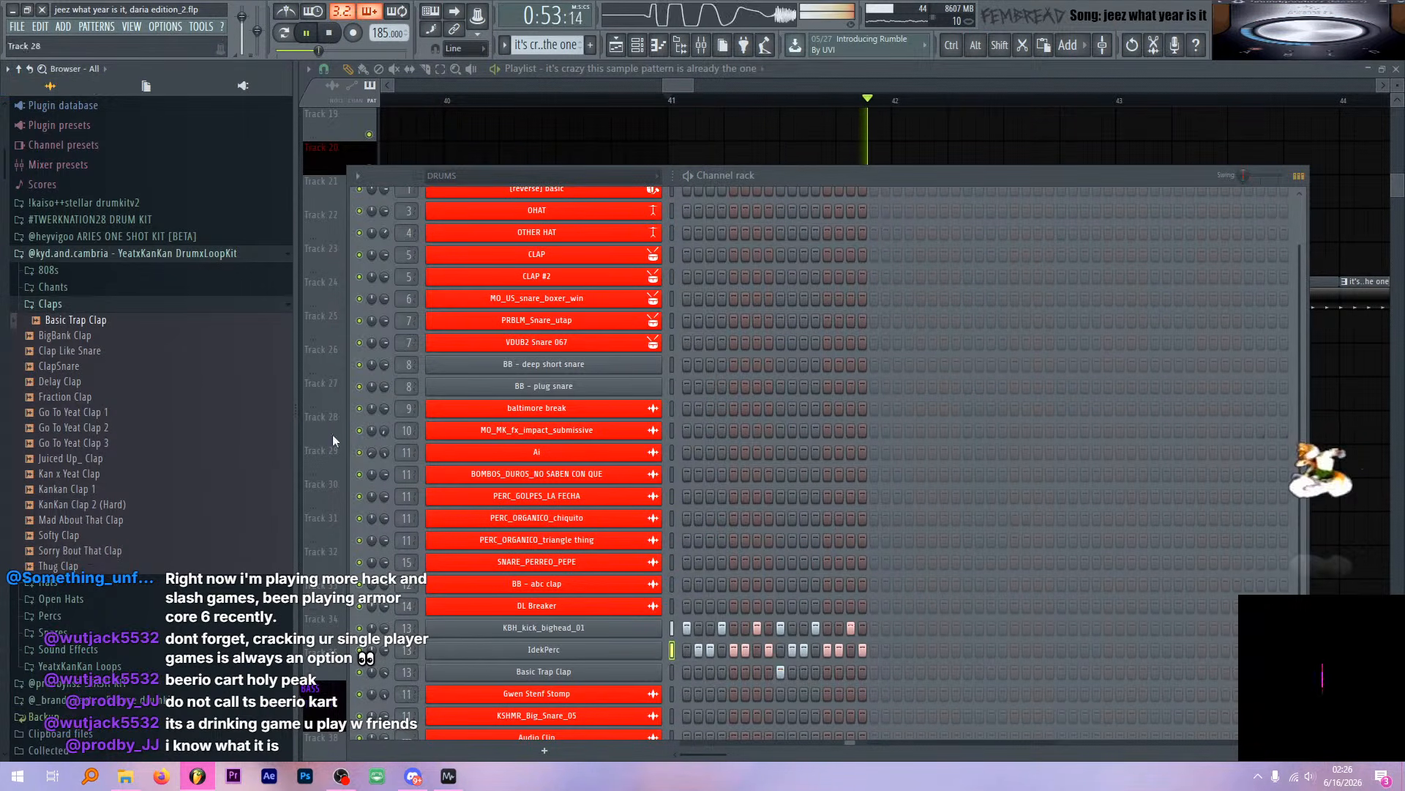
{"action": "left_click", "coordinate": [505, 650]}
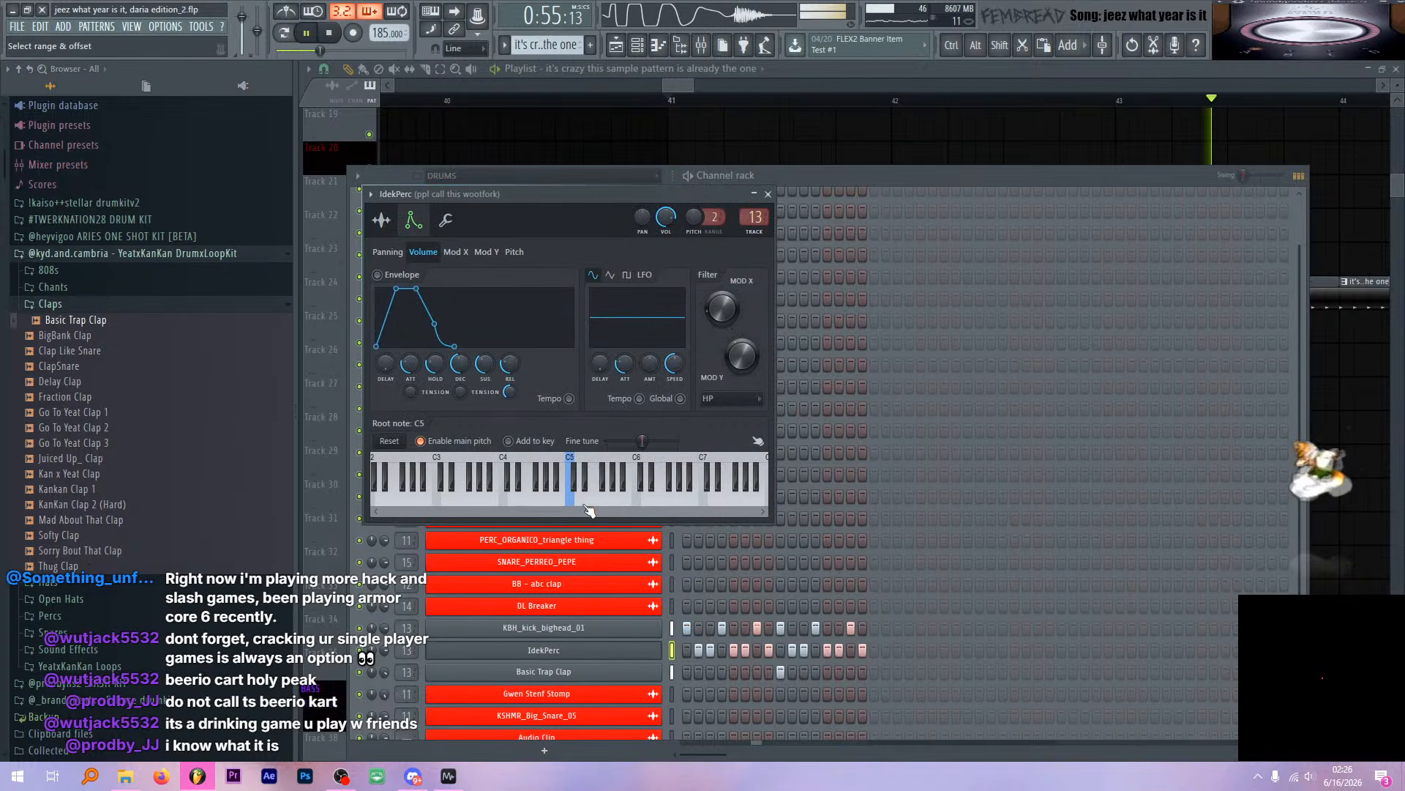
{"action": "left_click", "coordinate": [381, 219]}
{"action": "left_click_drag", "start_coordinate": [498, 461], "coordinate": [132, 377]}
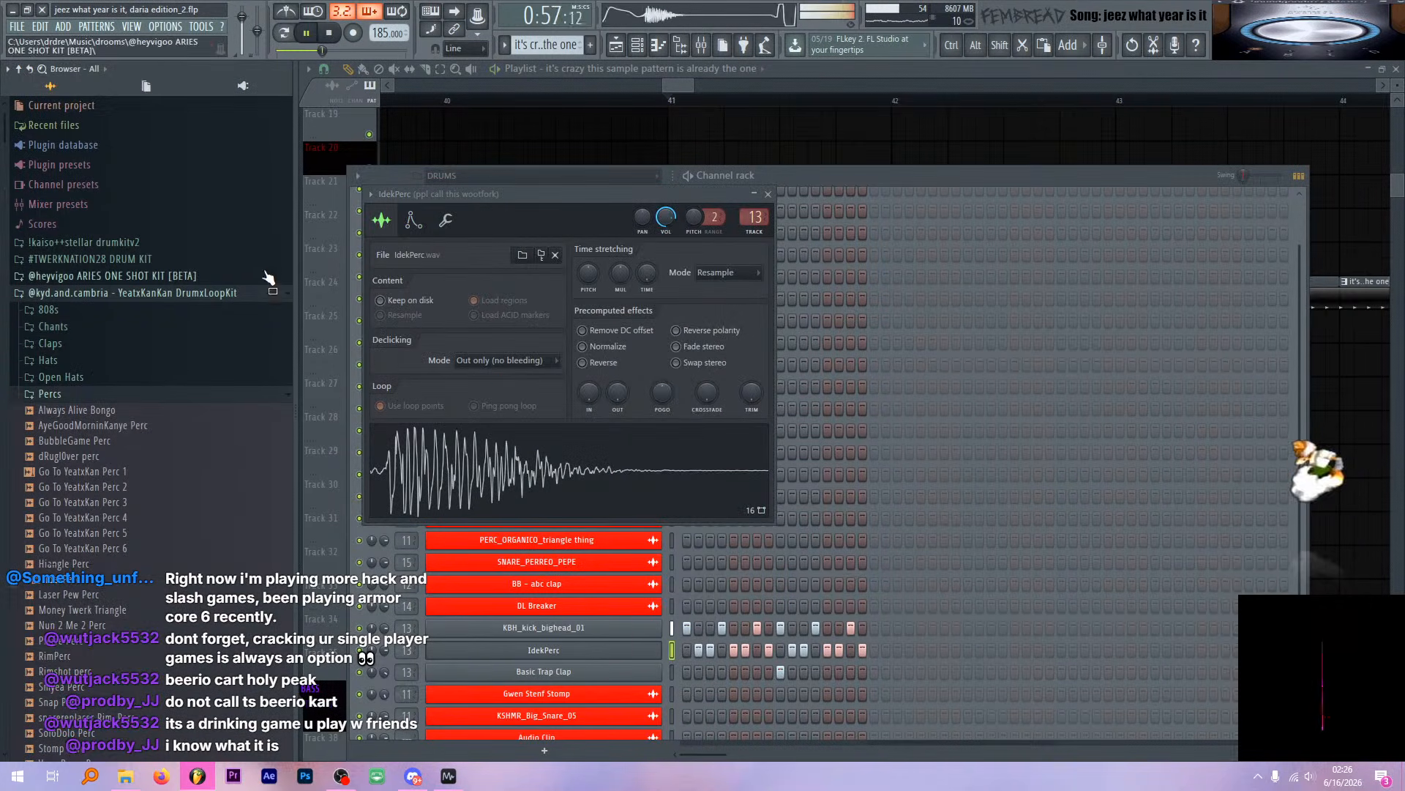
{"action": "key", "text": "space"}
{"action": "left_click", "coordinate": [769, 194]}
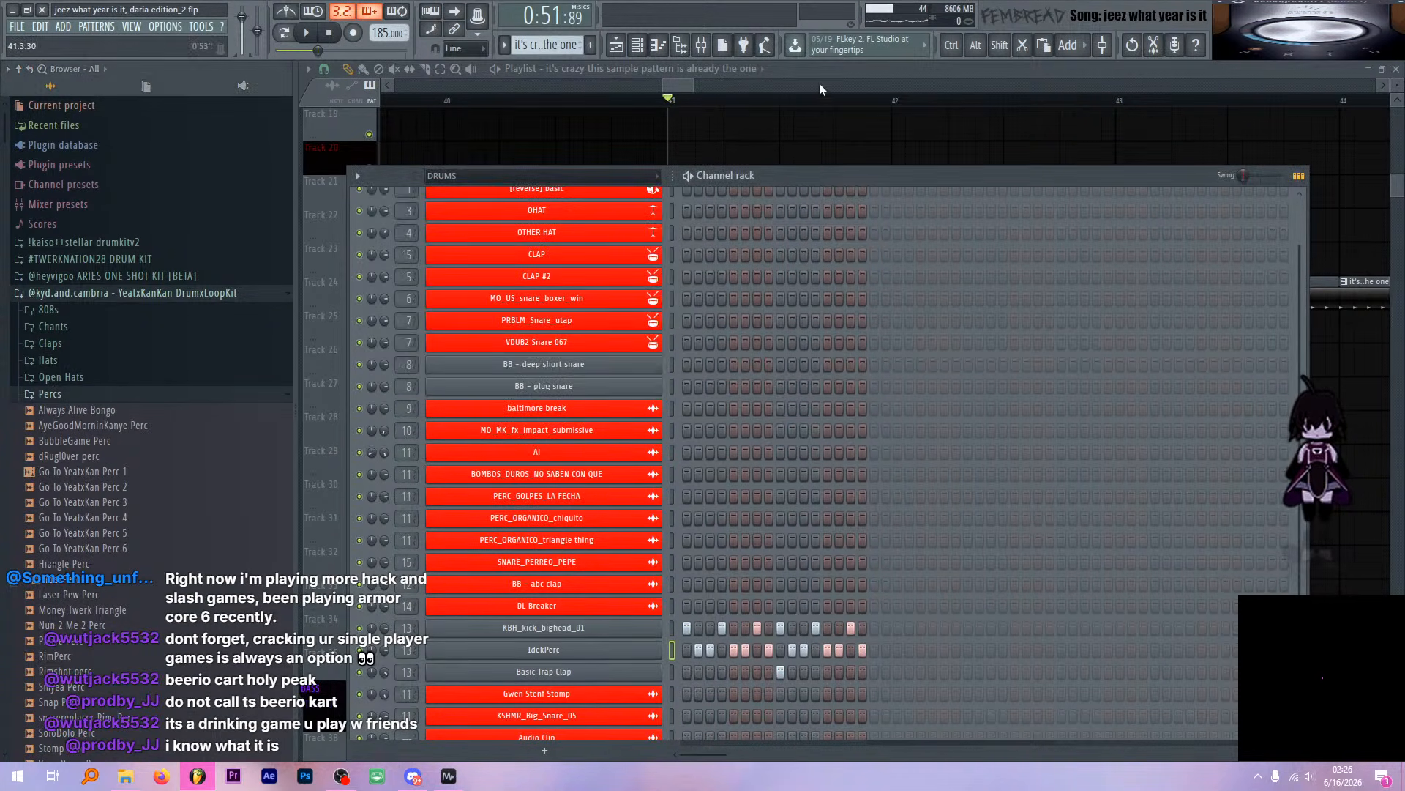
{"action": "left_click", "coordinate": [820, 75]}
Move the playhead back to bar 33 and play the section with the SYNF track group soloed
{"action": "scroll", "coordinate": [962, 227], "scroll_direction": "down", "scroll_amount": 7}
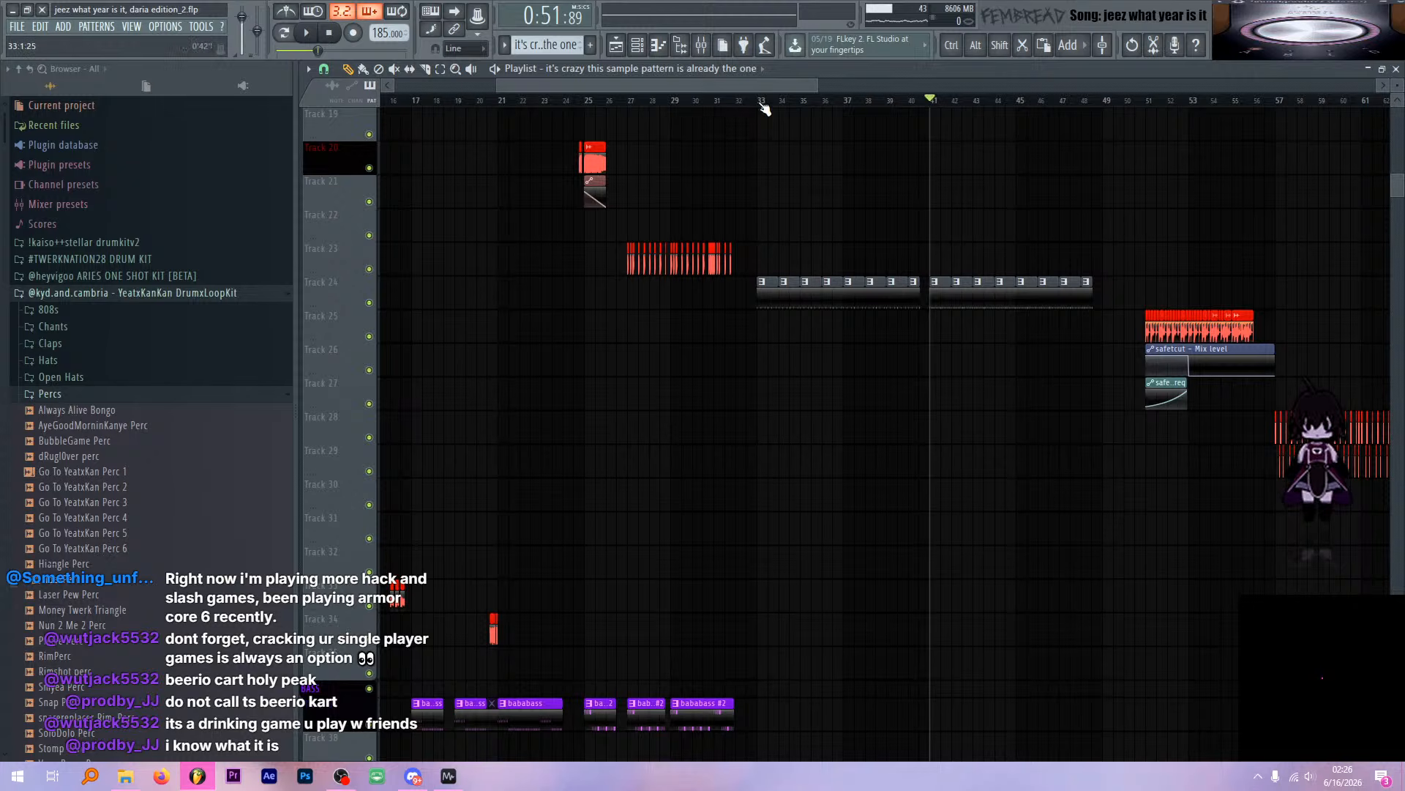
{"action": "left_click", "coordinate": [763, 109]}
{"action": "scroll", "coordinate": [784, 235], "scroll_direction": "down", "scroll_amount": 10}
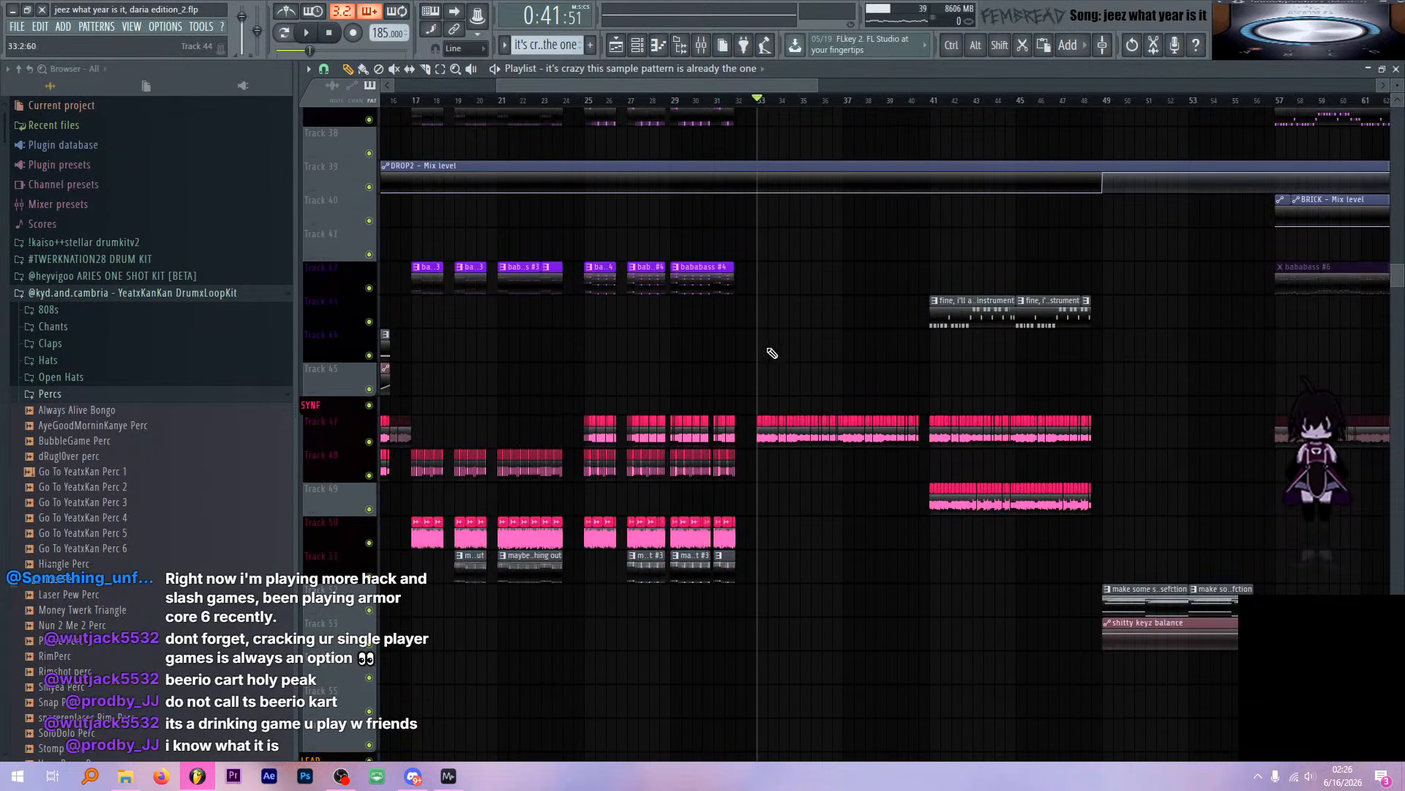
{"action": "scroll", "coordinate": [773, 352], "scroll_direction": "up", "scroll_amount": 6}
{"action": "left_click", "coordinate": [700, 46]}
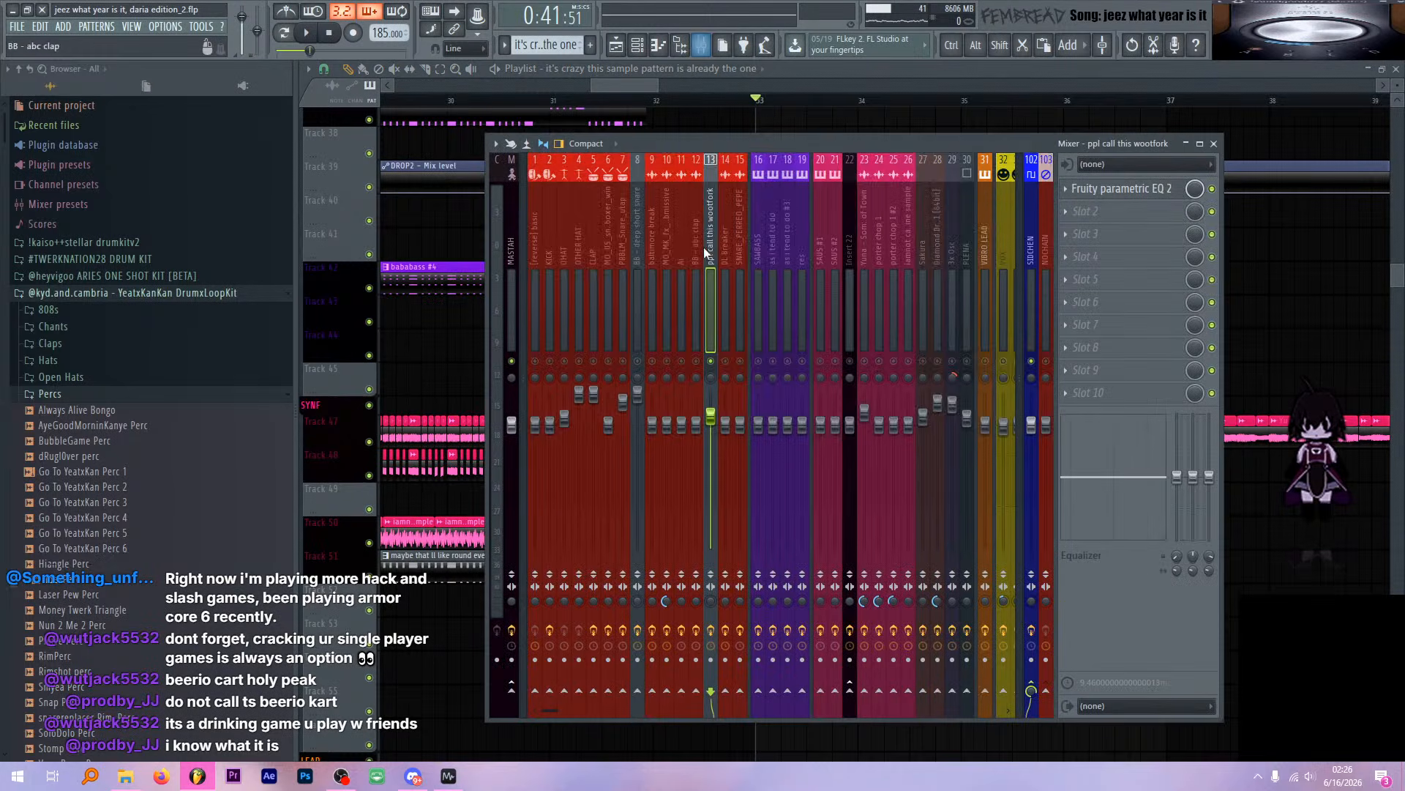
{"action": "key", "text": "F9"}
{"action": "scroll", "coordinate": [703, 388], "scroll_direction": "up", "scroll_amount": 6}
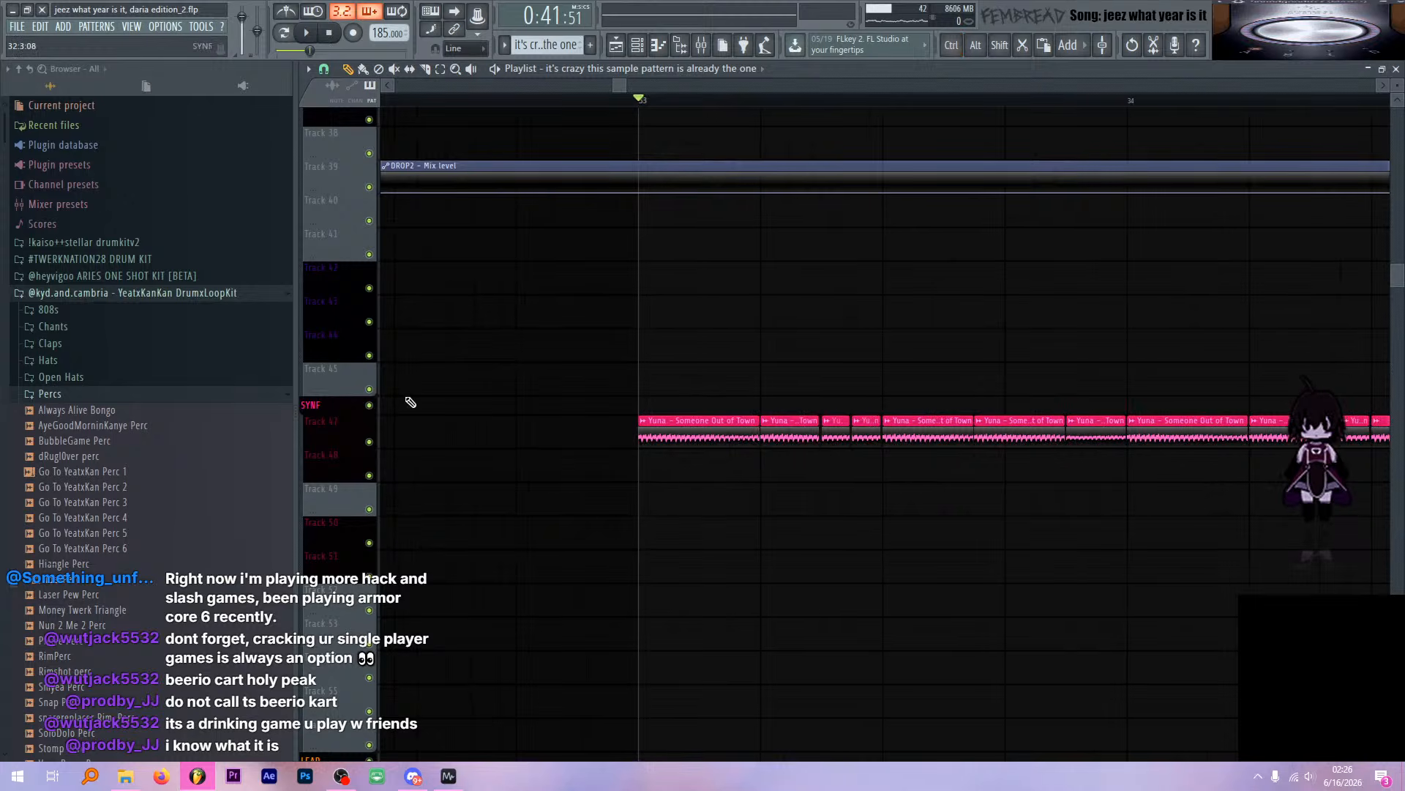
{"action": "key", "text": "space"}
{"action": "scroll", "coordinate": [644, 382], "scroll_direction": "down", "scroll_amount": 3}
{"action": "scroll", "coordinate": [675, 386], "scroll_direction": "down", "scroll_amount": 8}
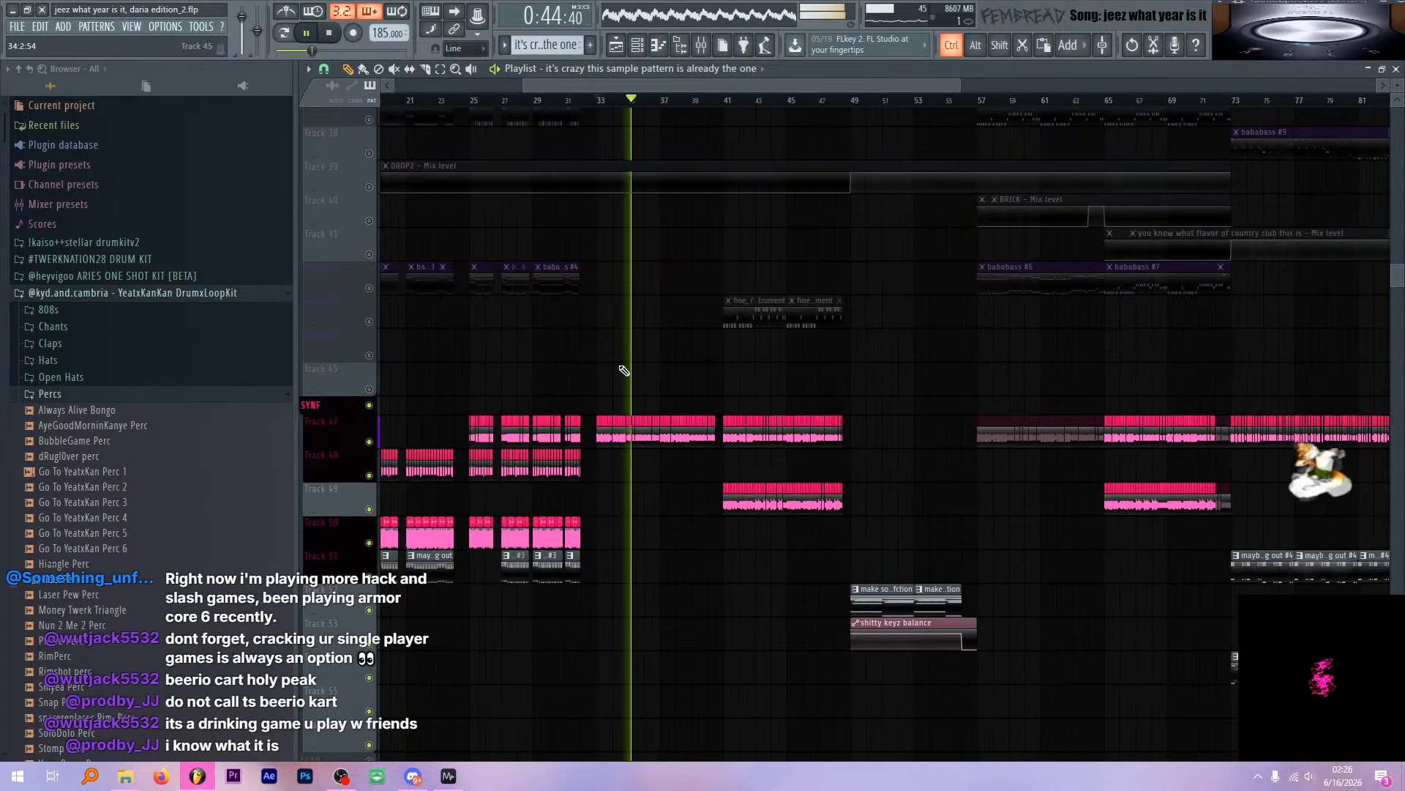
Unmute the DROOM track group, replay the drums and synths together from bar 33, and stop playback
{"action": "scroll", "coordinate": [619, 371], "scroll_direction": "up", "scroll_amount": 6}
{"action": "scroll", "coordinate": [345, 379], "scroll_direction": "up", "scroll_amount": 8}
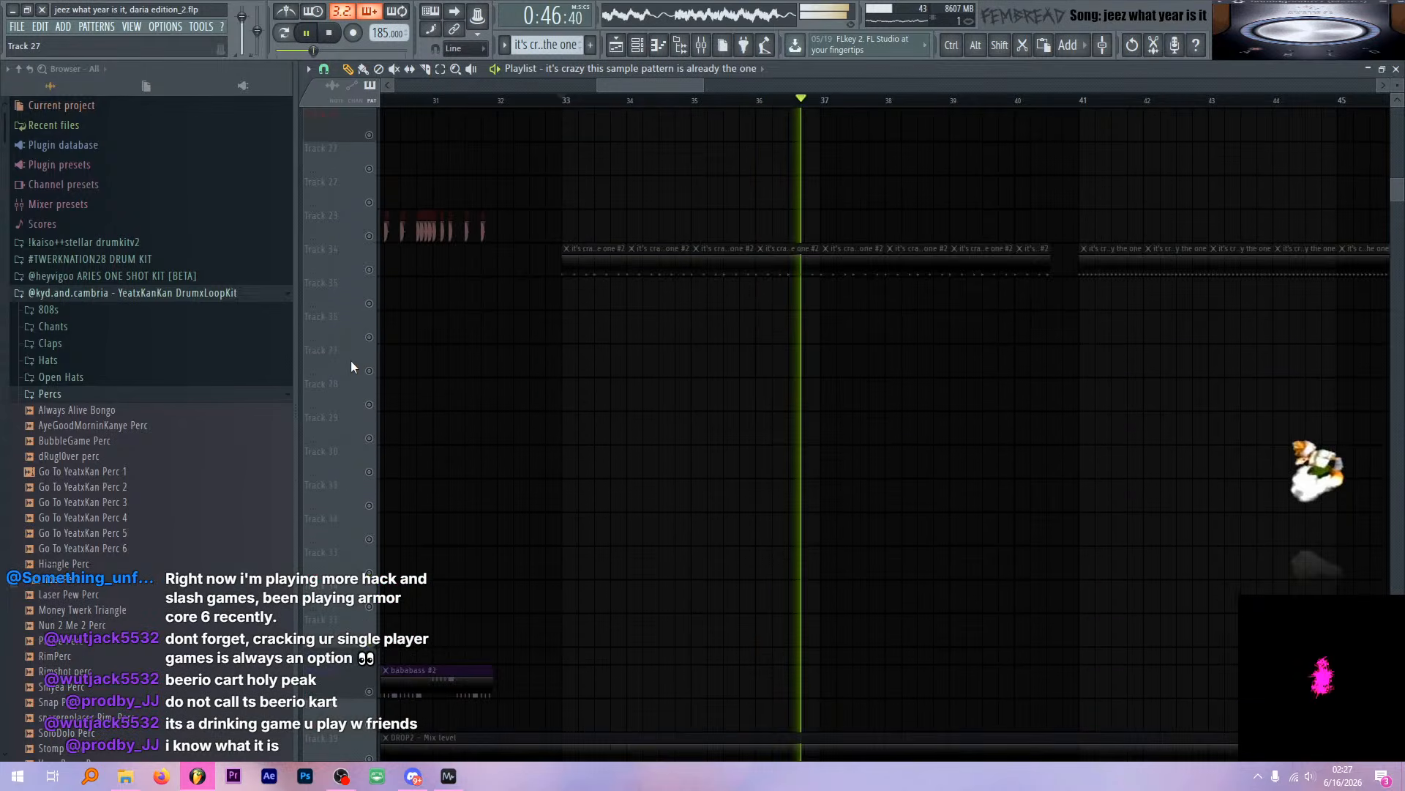
{"action": "key", "text": "space"}
{"action": "key", "text": "space"}
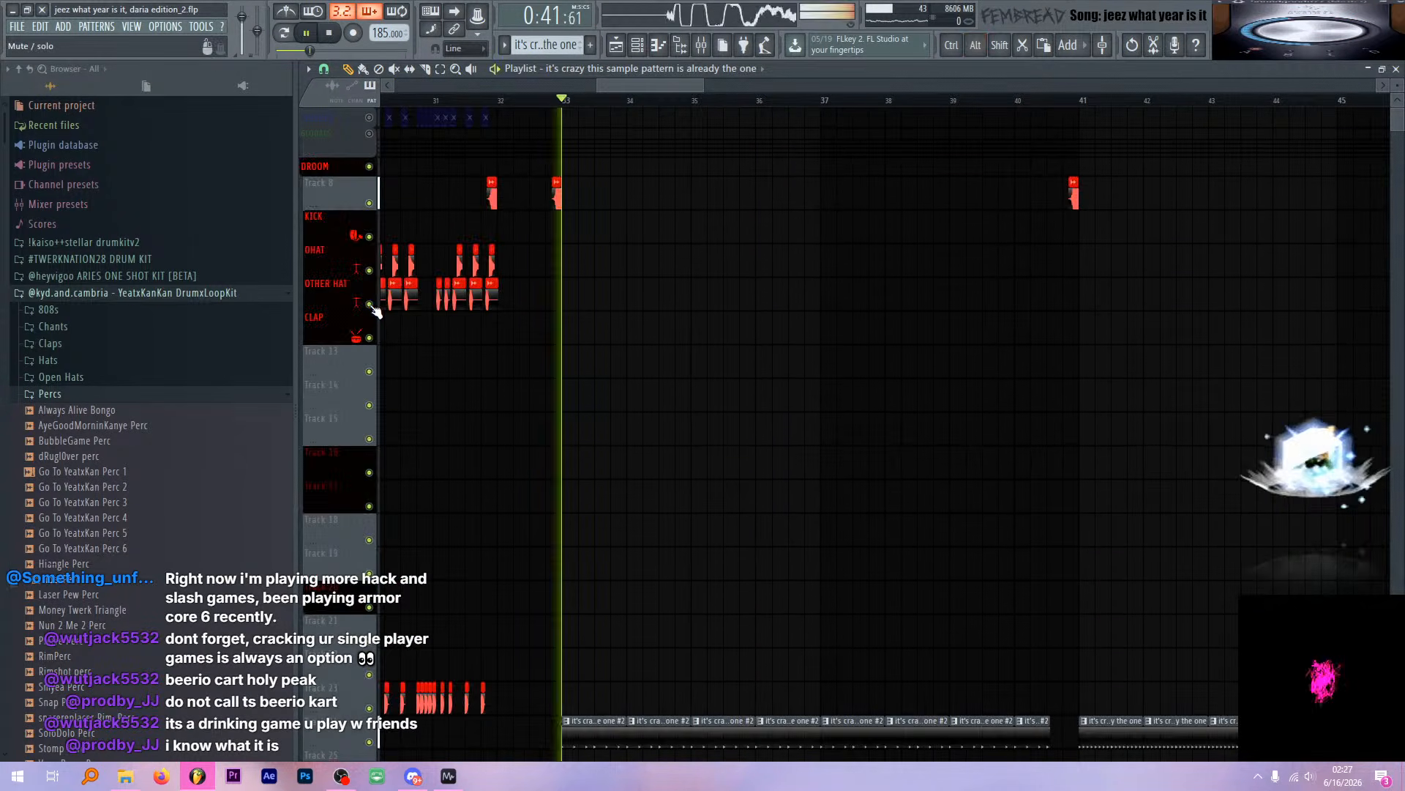
{"action": "scroll", "coordinate": [520, 341], "scroll_direction": "down", "scroll_amount": 11}
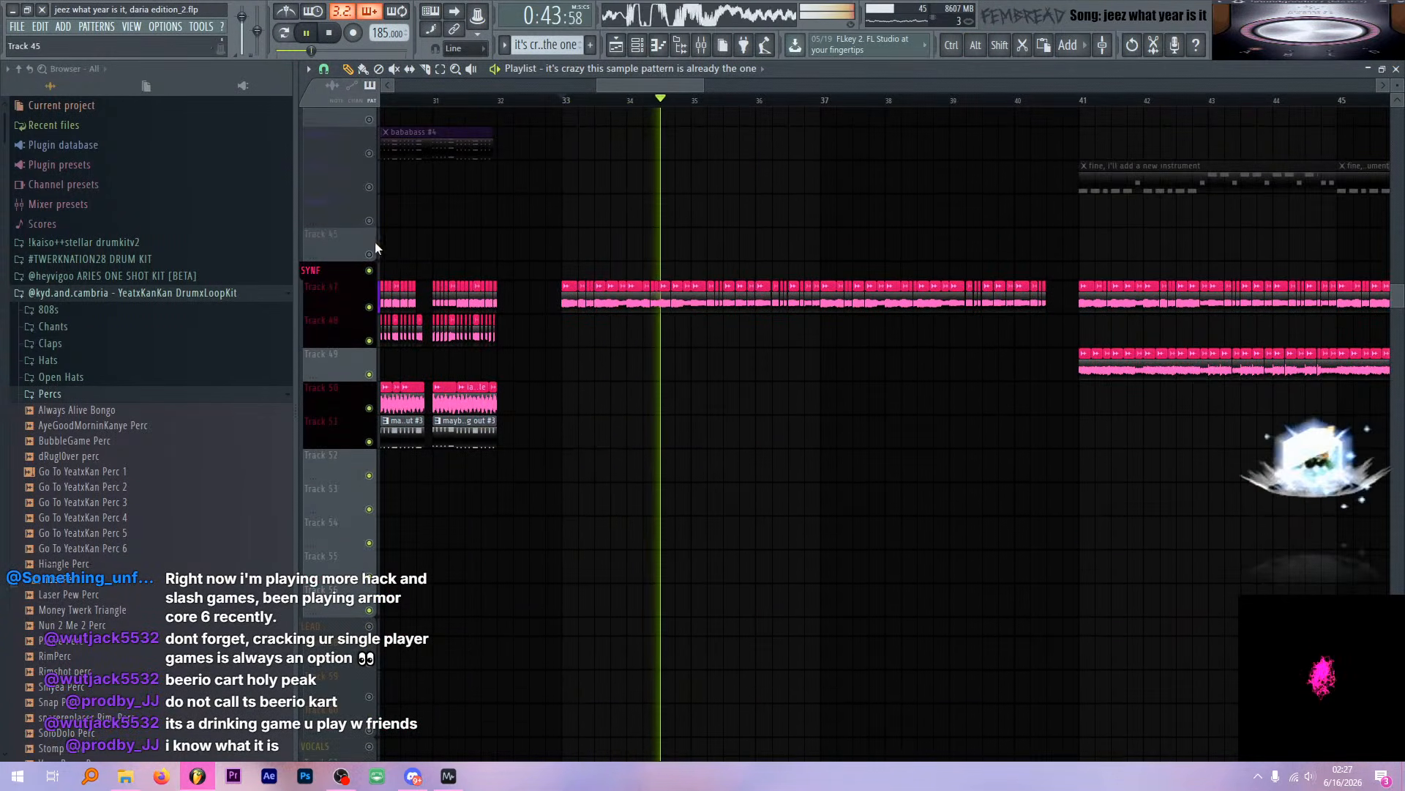
{"action": "scroll", "coordinate": [374, 205], "scroll_direction": "up", "scroll_amount": 3}
{"action": "scroll", "coordinate": [362, 220], "scroll_direction": "down", "scroll_amount": 5}
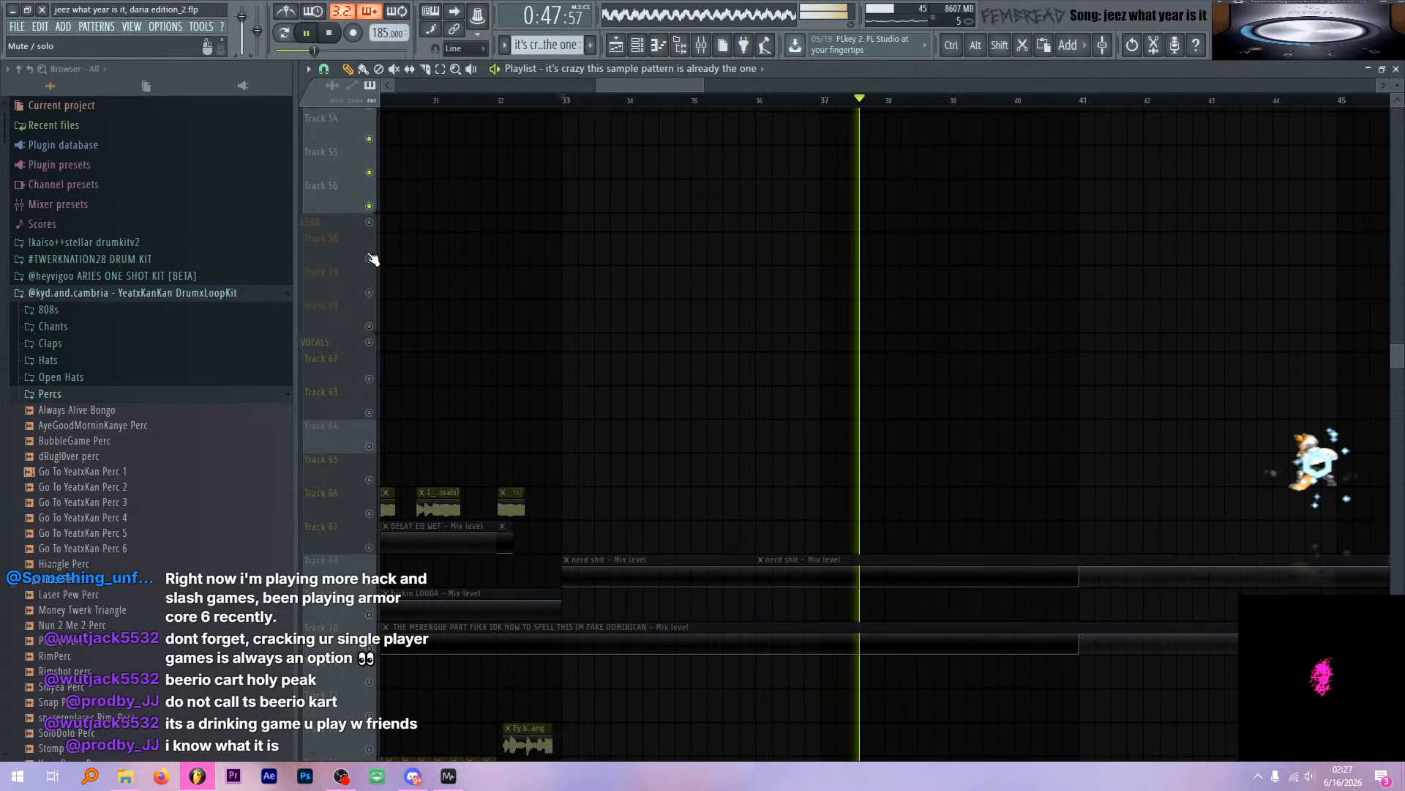
{"action": "key", "text": "space"}
Unmute the LEAD, VOCALS and SFX+ track groups in the playlist
{"action": "scroll", "coordinate": [370, 289], "scroll_direction": "down", "scroll_amount": 2}
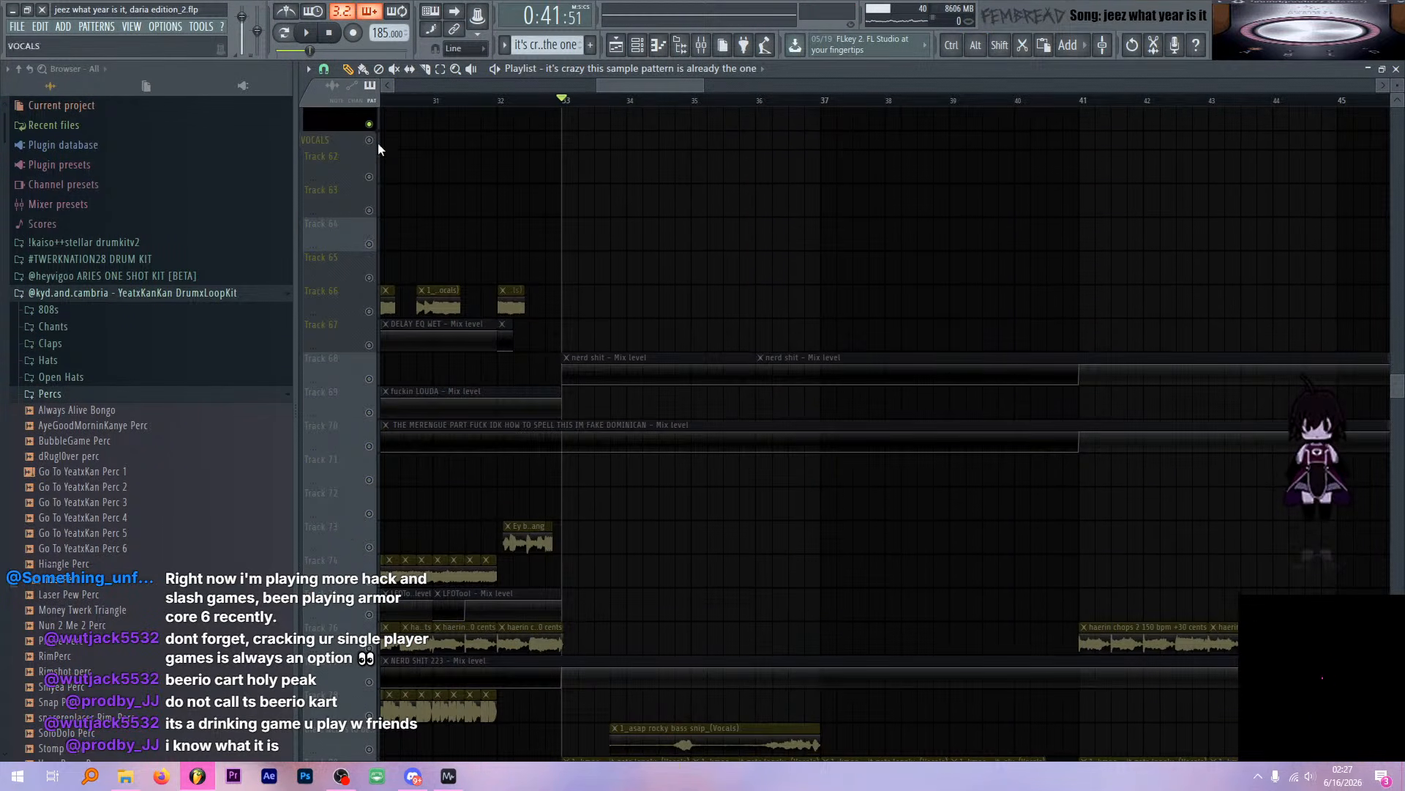
{"action": "scroll", "coordinate": [353, 216], "scroll_direction": "down", "scroll_amount": 6}
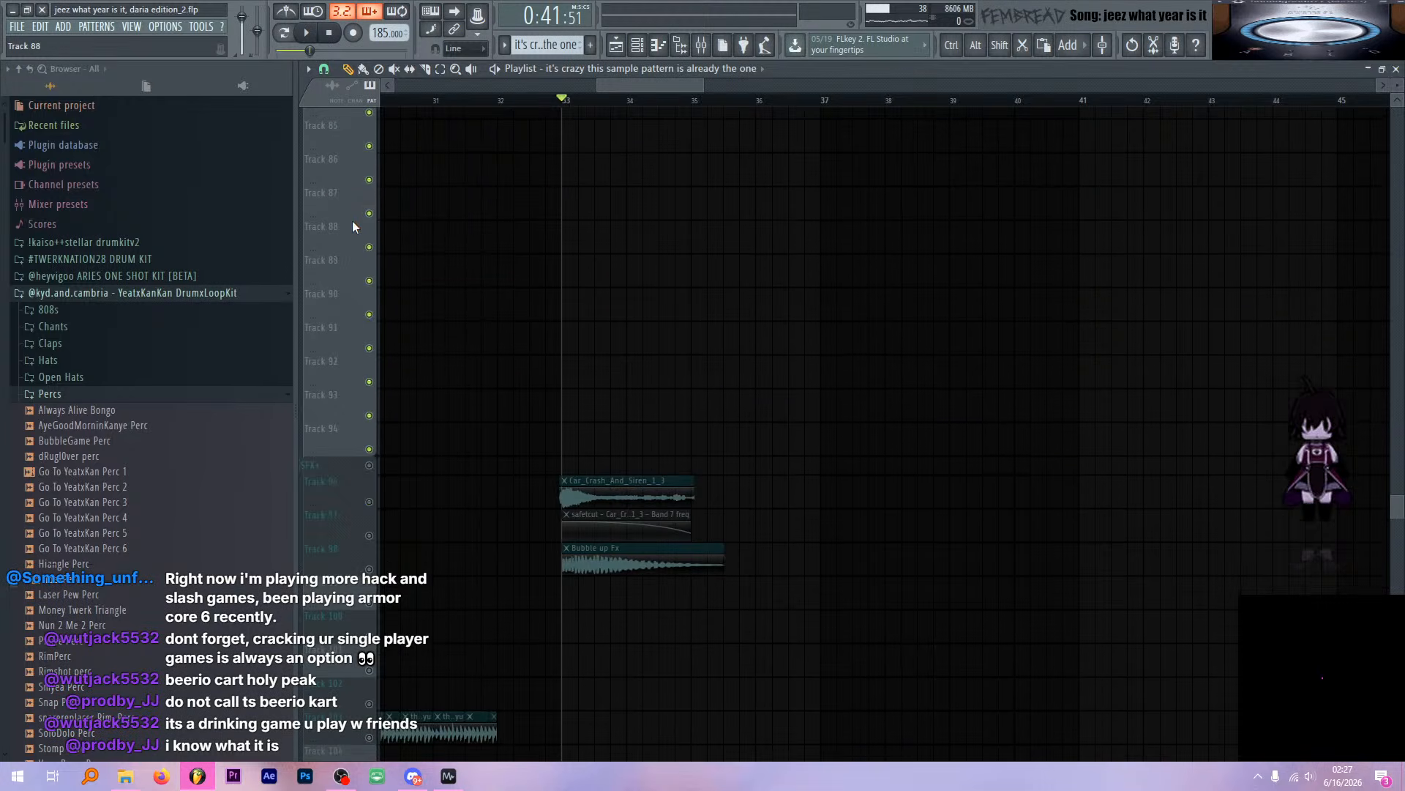
{"action": "left_click", "coordinate": [377, 464], "text": "alt"}
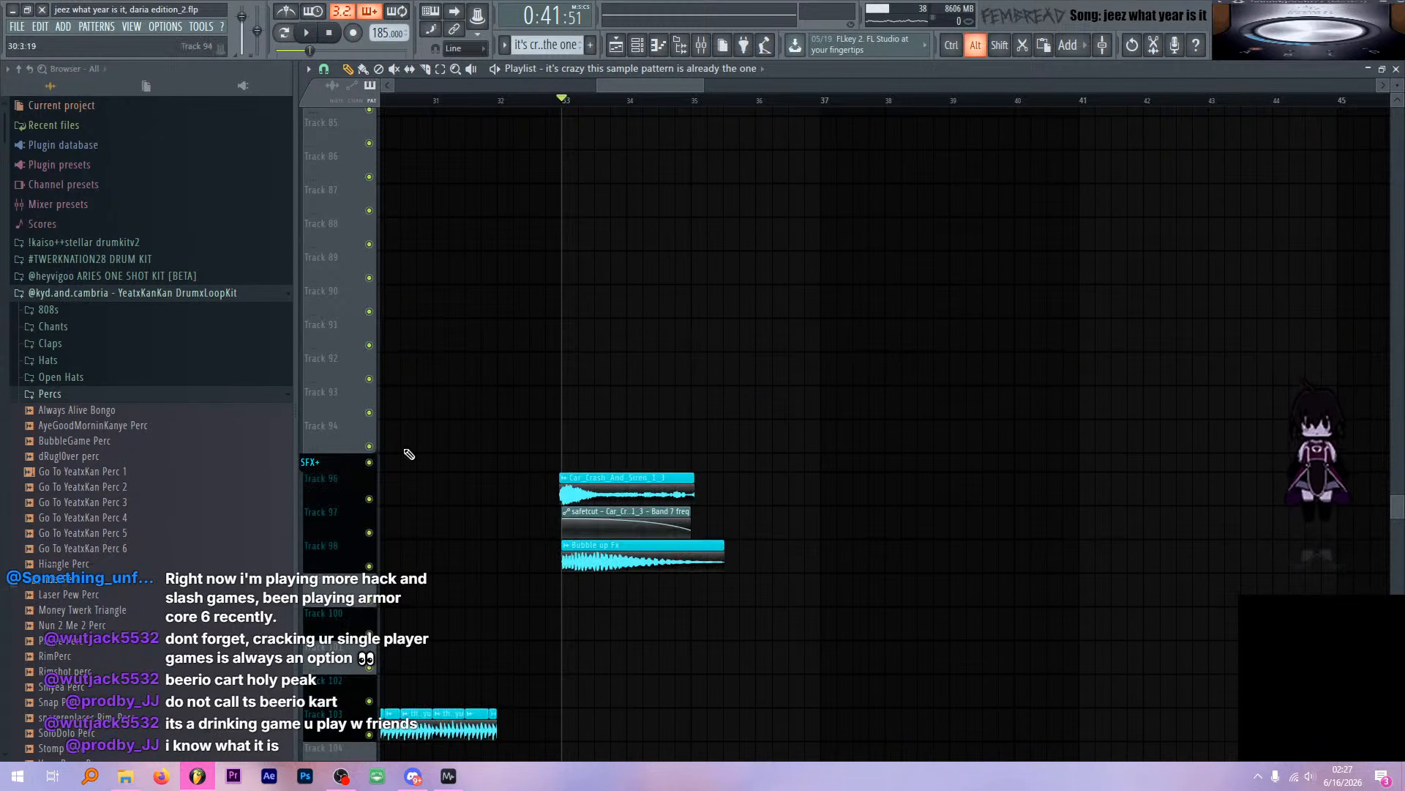
{"action": "scroll", "coordinate": [568, 381], "scroll_direction": "up", "scroll_amount": 2}
{"action": "scroll", "coordinate": [512, 410], "scroll_direction": "down", "scroll_amount": 2}
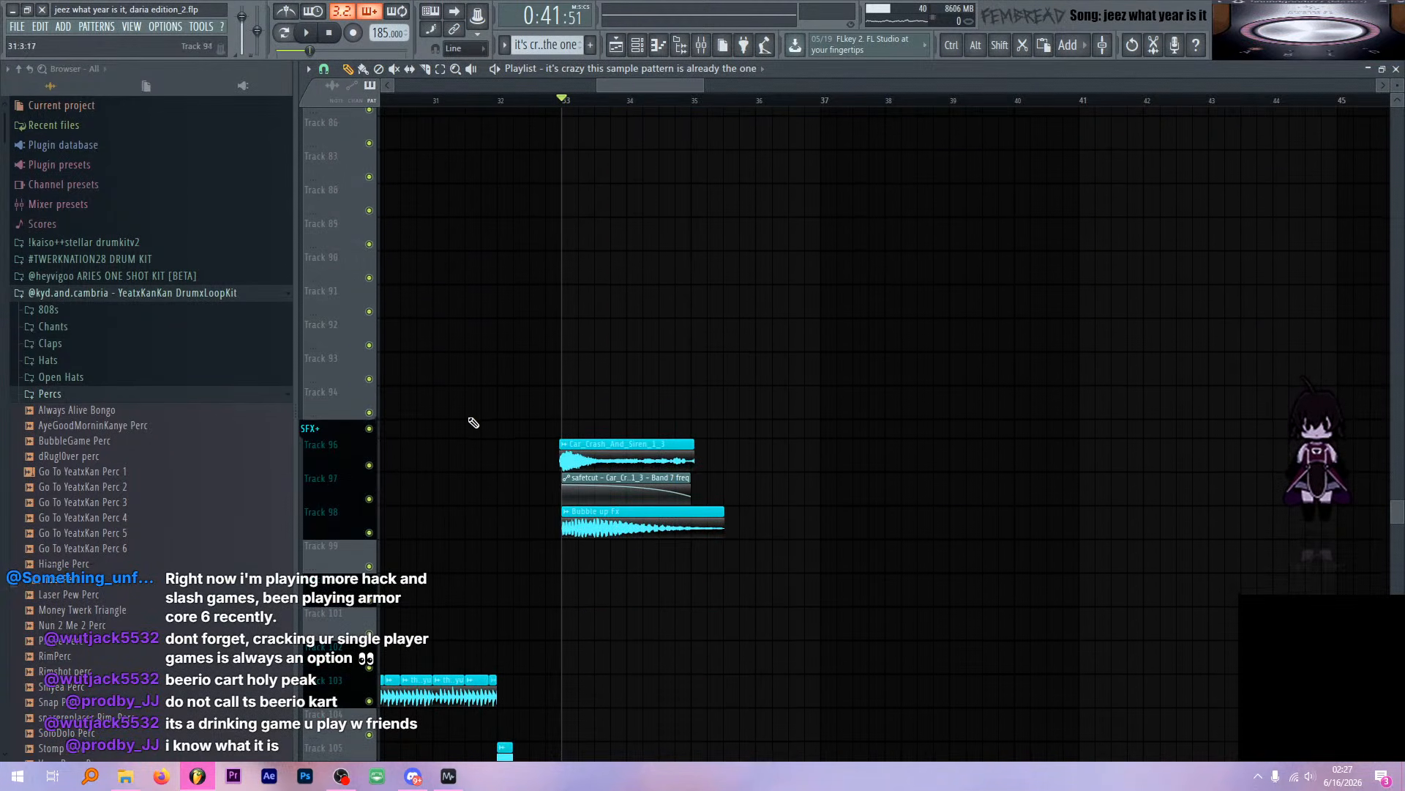
{"action": "scroll", "coordinate": [421, 458], "scroll_direction": "up", "scroll_amount": 3}
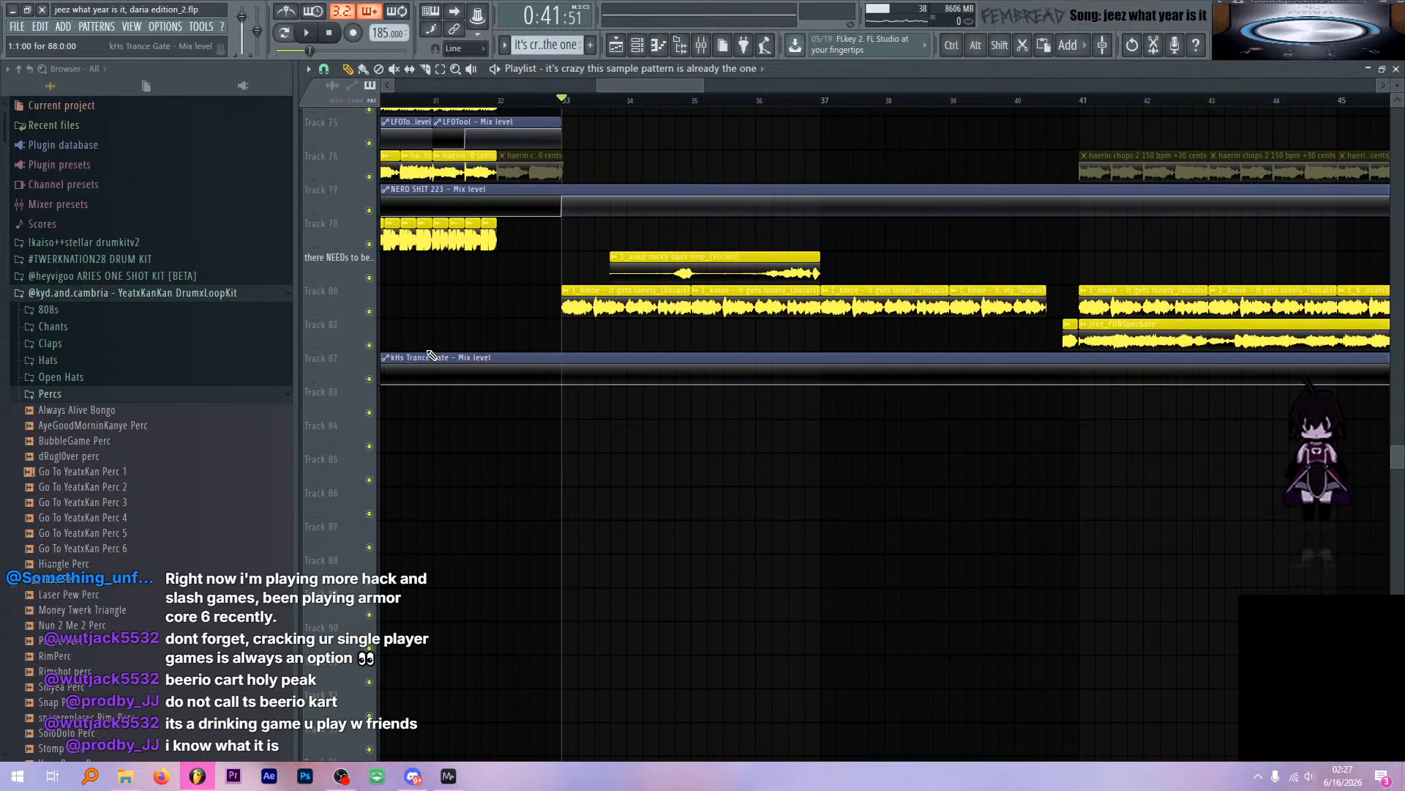
{"action": "scroll", "coordinate": [448, 484], "scroll_direction": "down", "scroll_amount": 1}
{"action": "left_click", "coordinate": [371, 631], "text": "alt"}
{"action": "scroll", "coordinate": [513, 469], "scroll_direction": "up", "scroll_amount": 4}
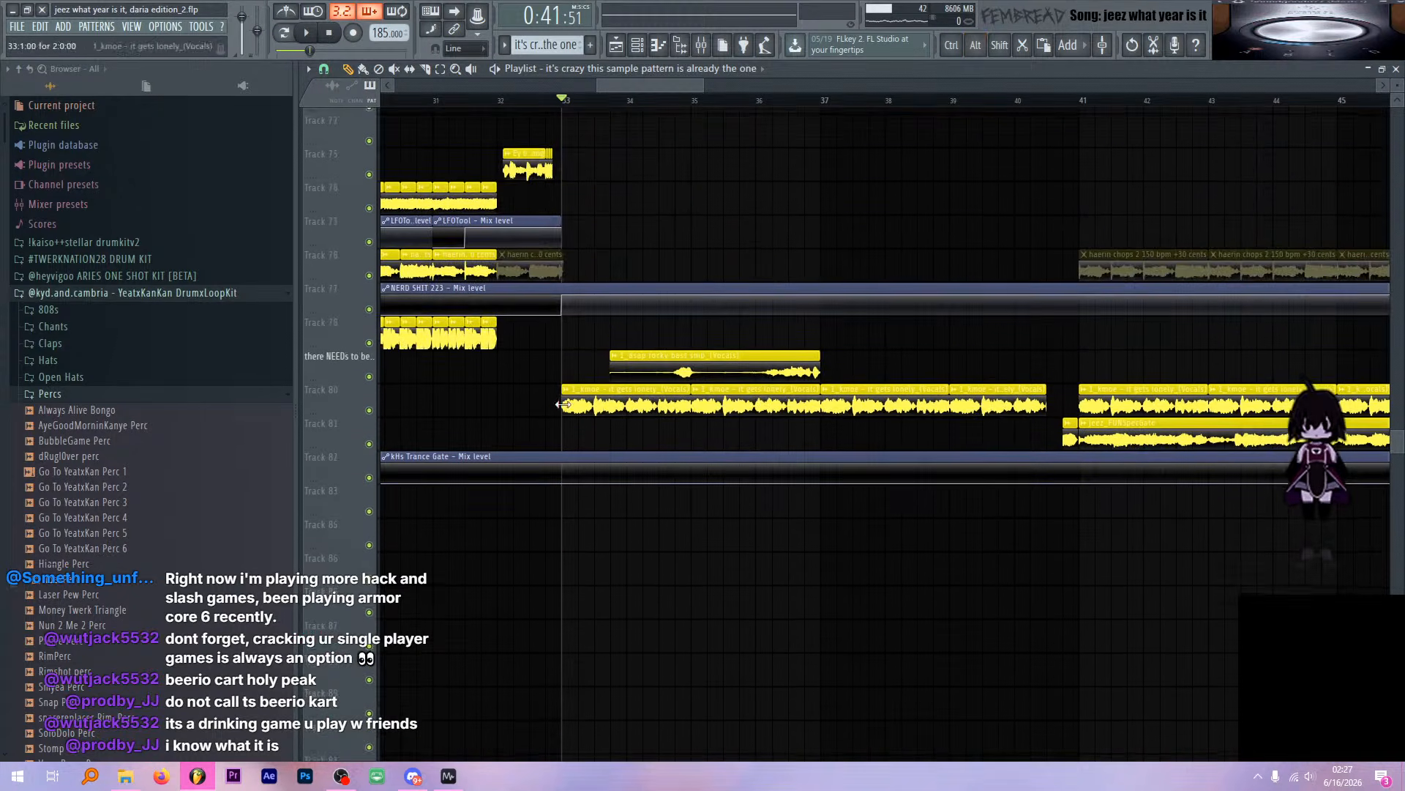
Play from bar 33 and mute the "1_asap rocky bass snip_(Vocals)" clip
{"action": "key", "text": "space"}
{"action": "scroll", "coordinate": [585, 399], "scroll_direction": "up", "scroll_amount": 4}
{"action": "key", "text": "t"}
{"action": "left_click", "coordinate": [793, 370]}
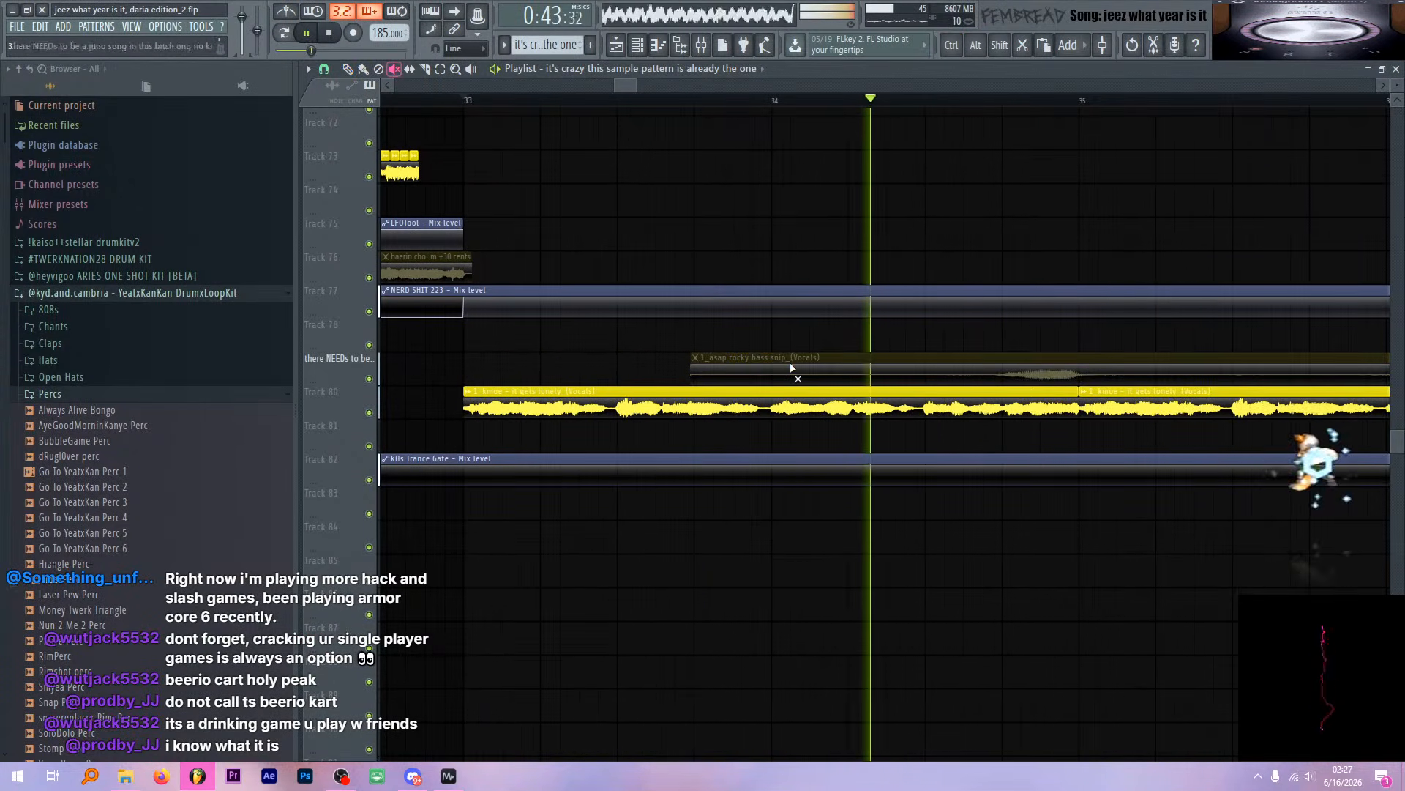
{"action": "scroll", "coordinate": [728, 371], "scroll_direction": "down", "scroll_amount": 4}
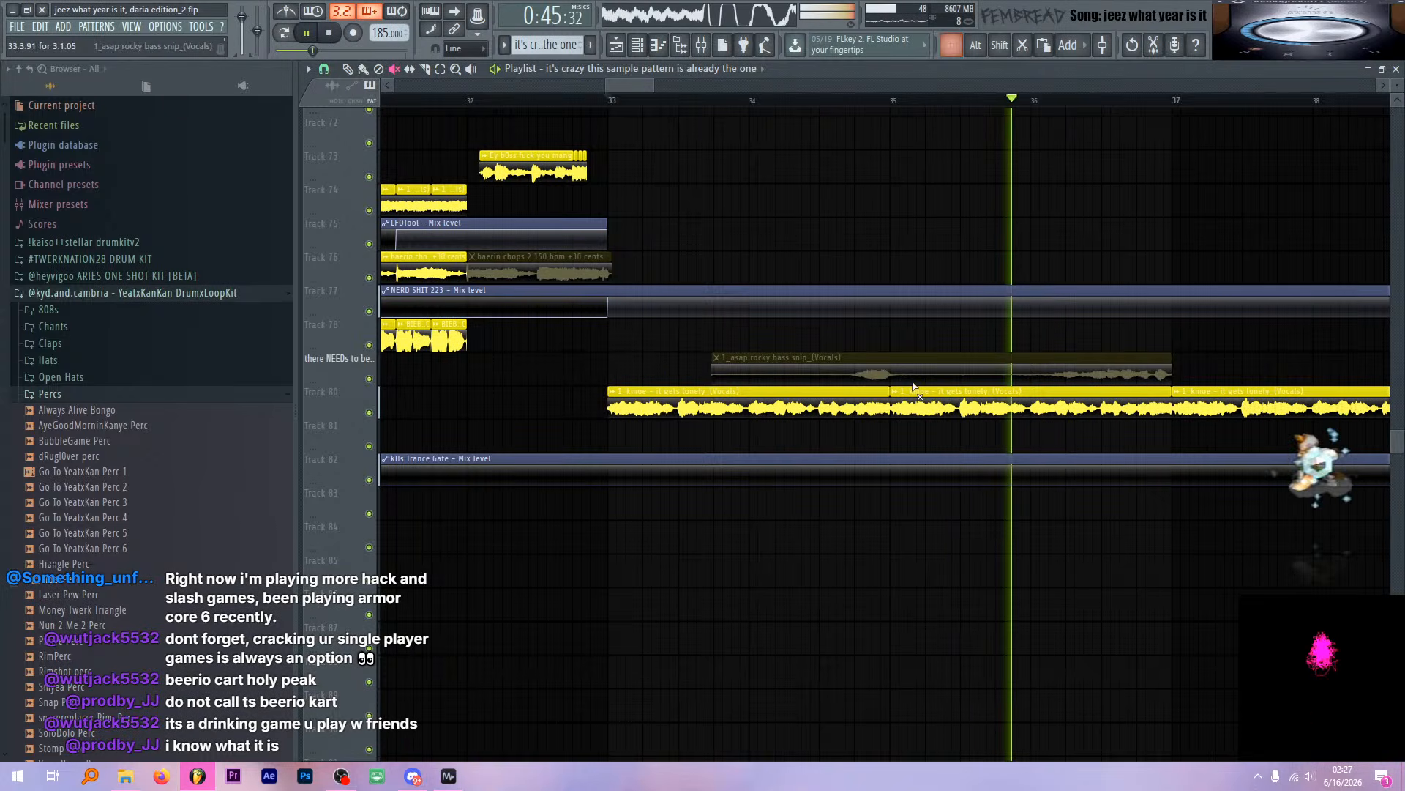
{"action": "left_click", "coordinate": [732, 366]}
{"action": "scroll", "coordinate": [662, 364], "scroll_direction": "up", "scroll_amount": 4}
{"action": "left_click", "coordinate": [825, 366]}
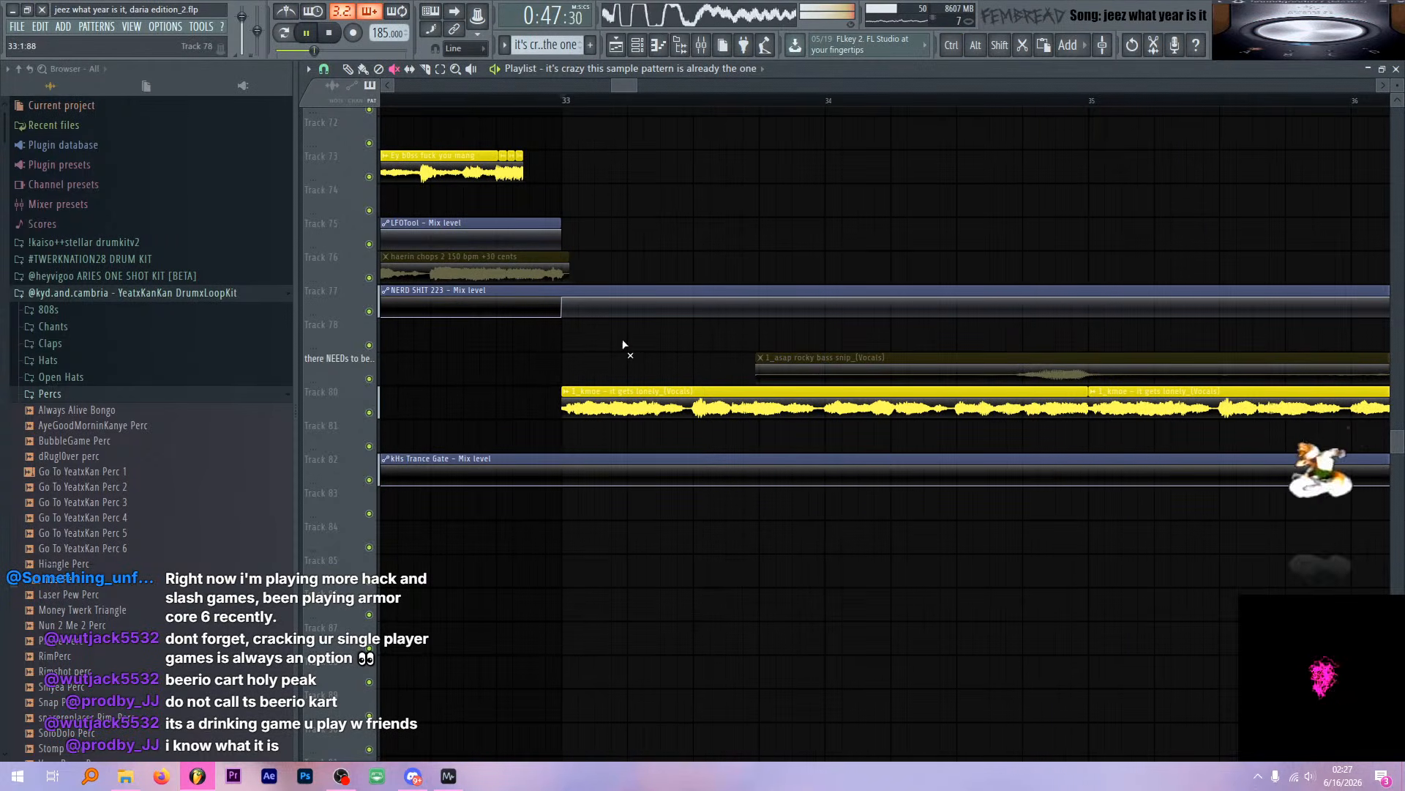
Select the "1_kmoe - it gets lonely_(Vocals)" clip, view its mixer insert's effects, stop playback, and return to the playlist
{"action": "key", "text": "p"}
{"action": "left_click", "coordinate": [602, 390]}
{"action": "left_click", "coordinate": [701, 44]}
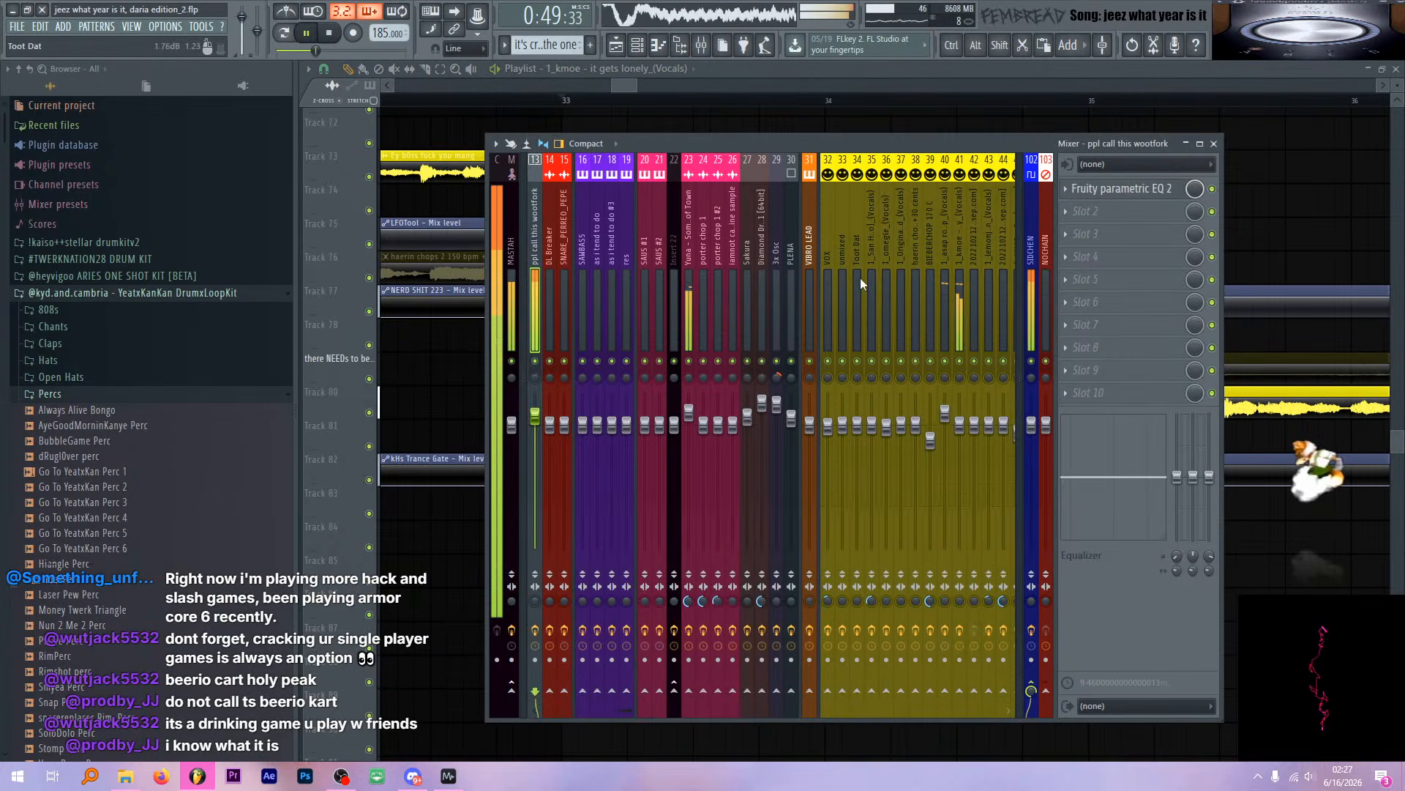
{"action": "key", "text": "space"}
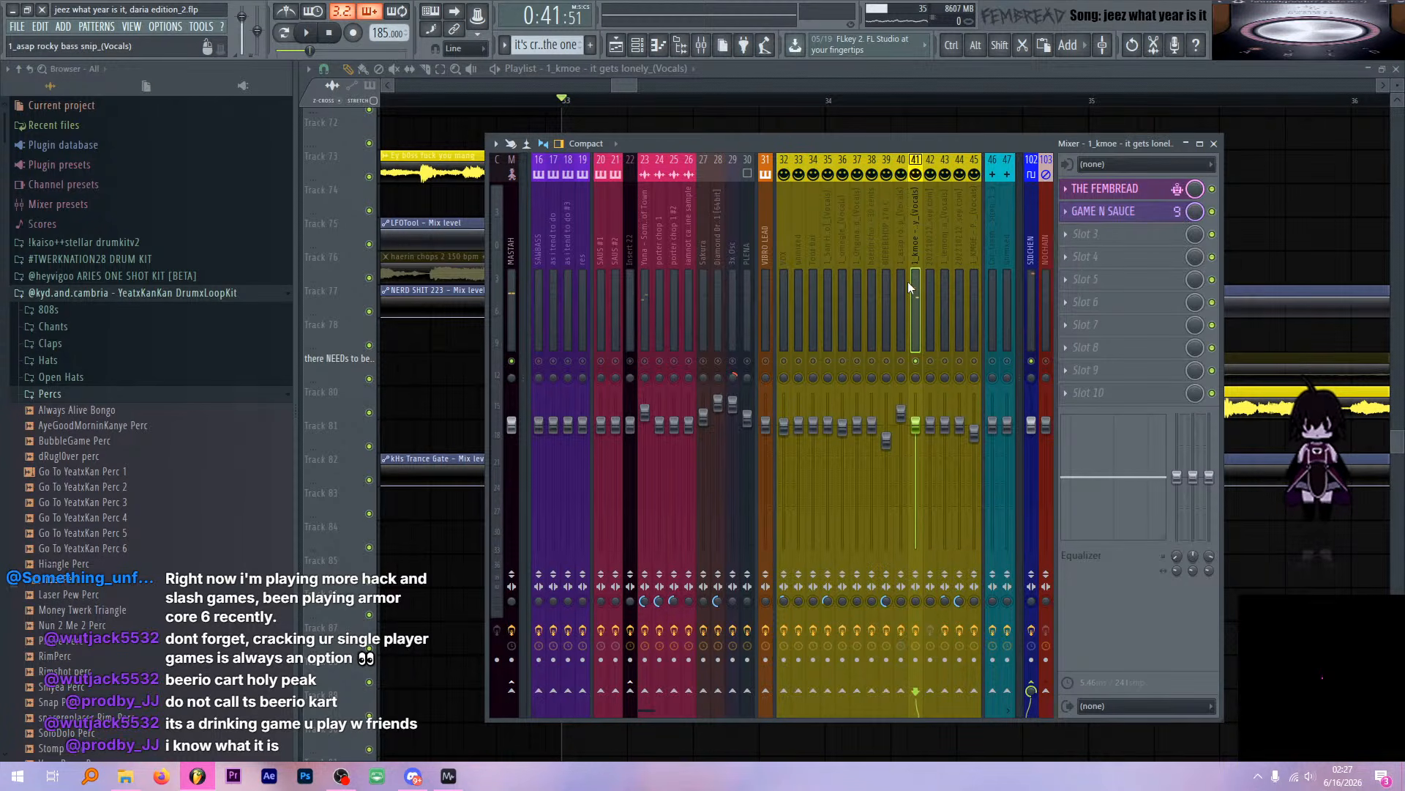
{"action": "left_click", "coordinate": [840, 69]}
Replay the vocal from bar 33 with its mixer insert shown, stop playback, and shift the mixer window slightly
{"action": "key", "text": "space"}
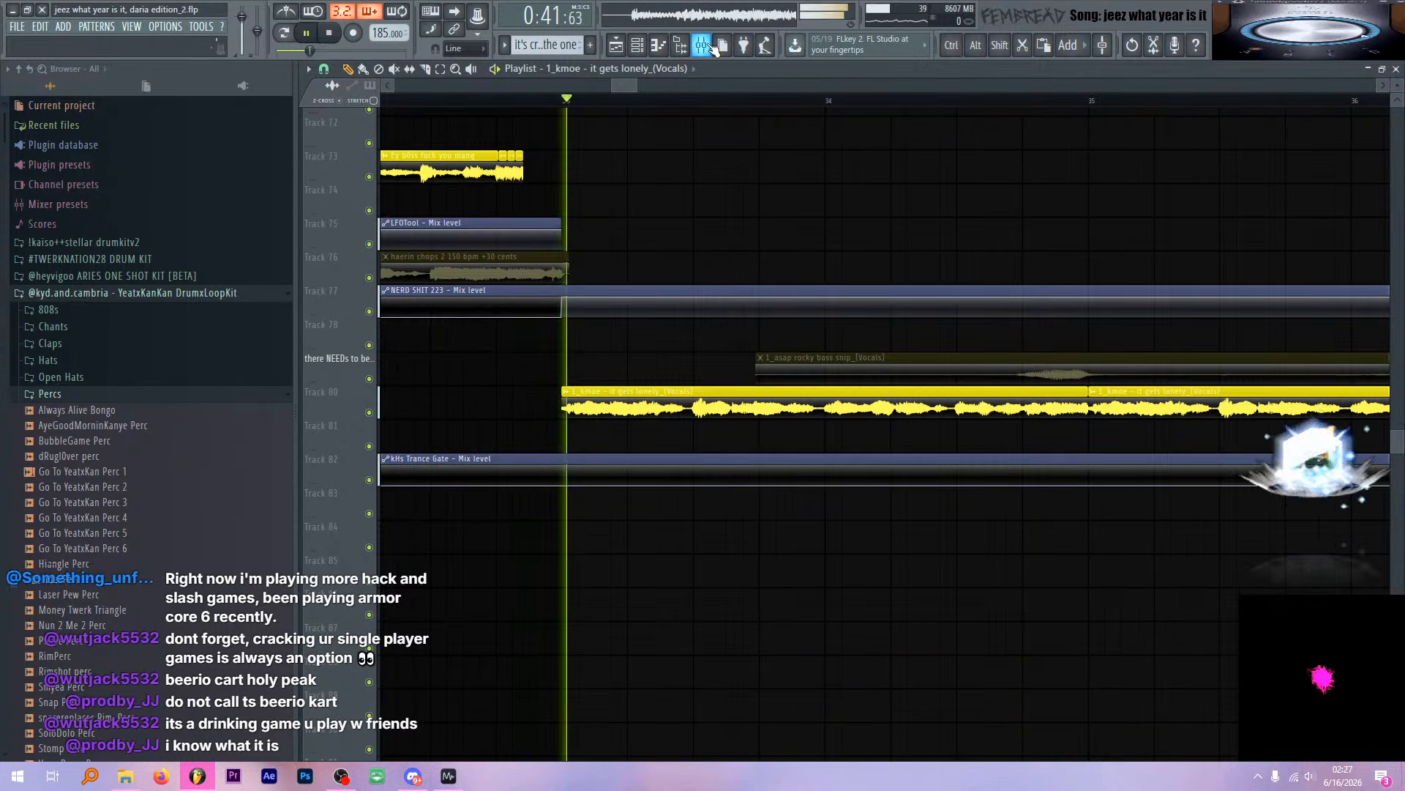
{"action": "left_click", "coordinate": [706, 47]}
{"action": "key", "text": "space"}
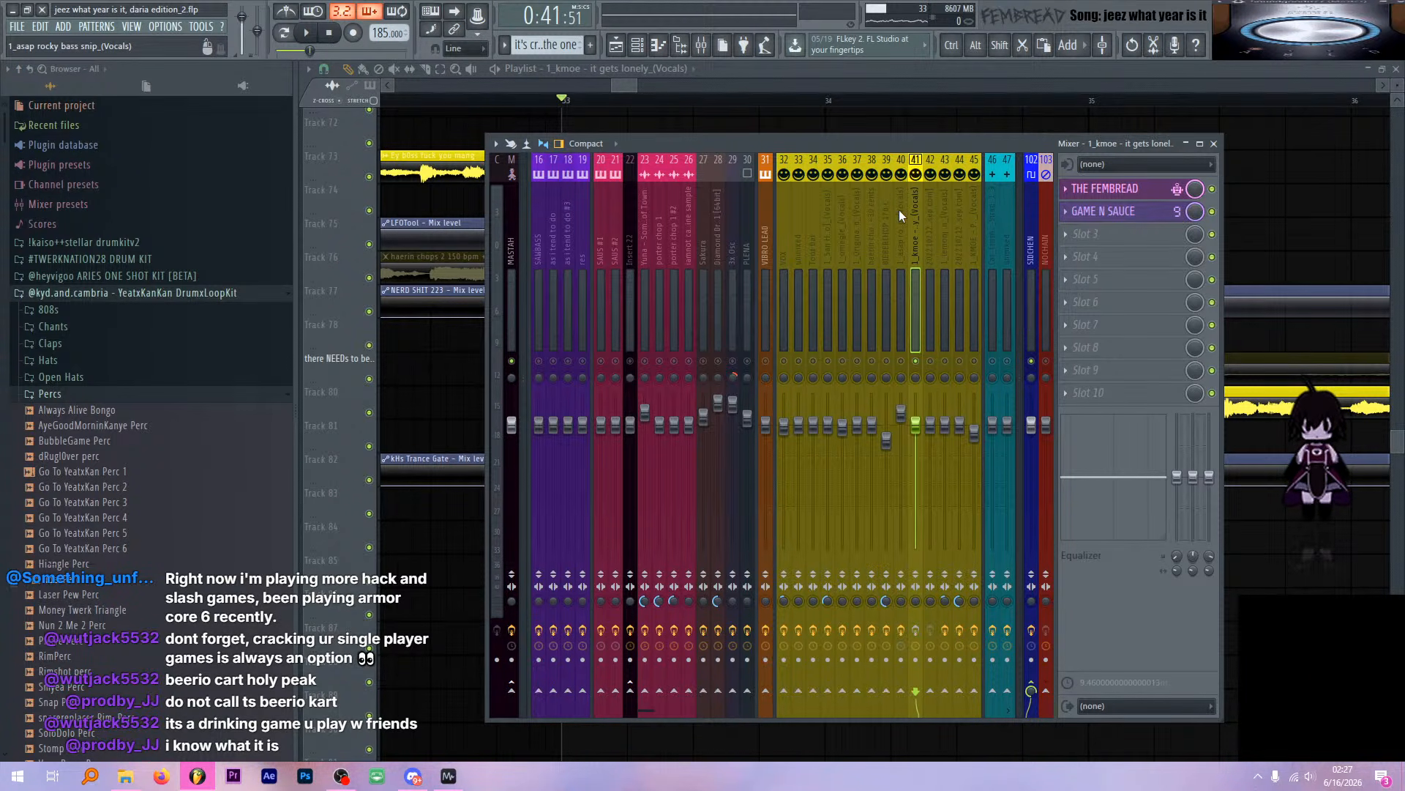
{"action": "key", "text": "space"}
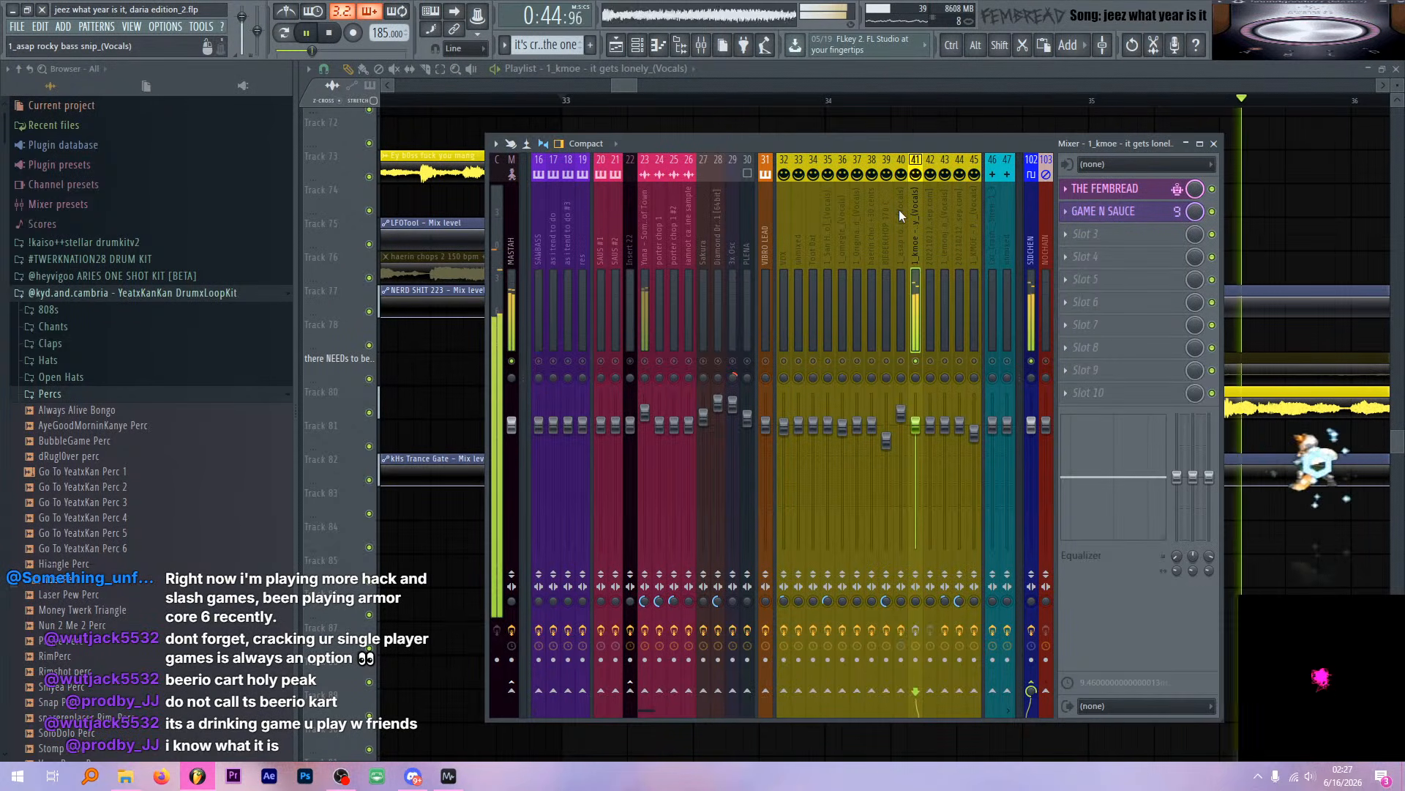
{"action": "key", "text": "space"}
{"action": "left_click_drag", "start_coordinate": [920, 142], "coordinate": [911, 138]}
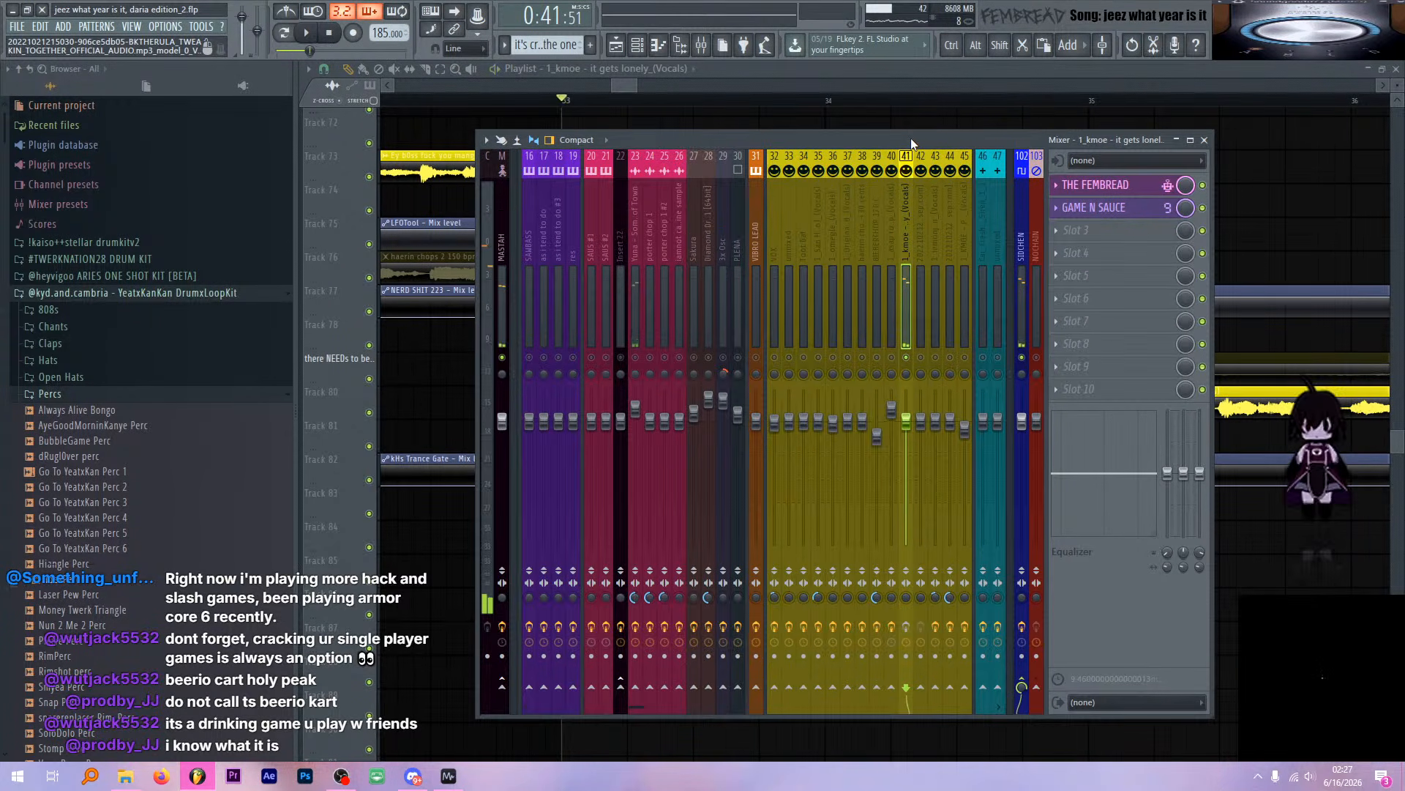
Open THE FEMBREAD on the vocal's mixer insert with the other effect slots bypassed and view its Limiter settings
{"action": "left_click", "coordinate": [1127, 185]}
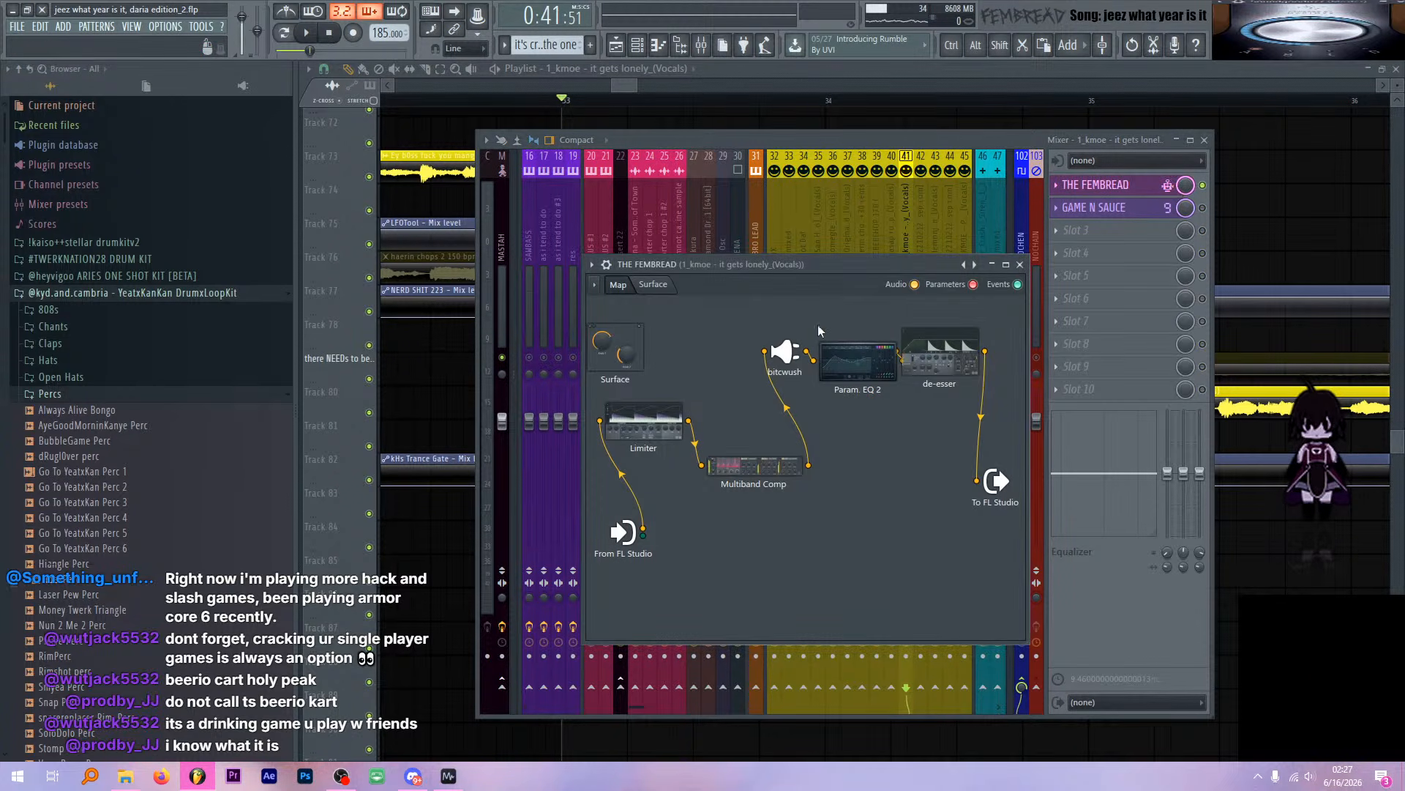
{"action": "left_click", "coordinate": [905, 248]}
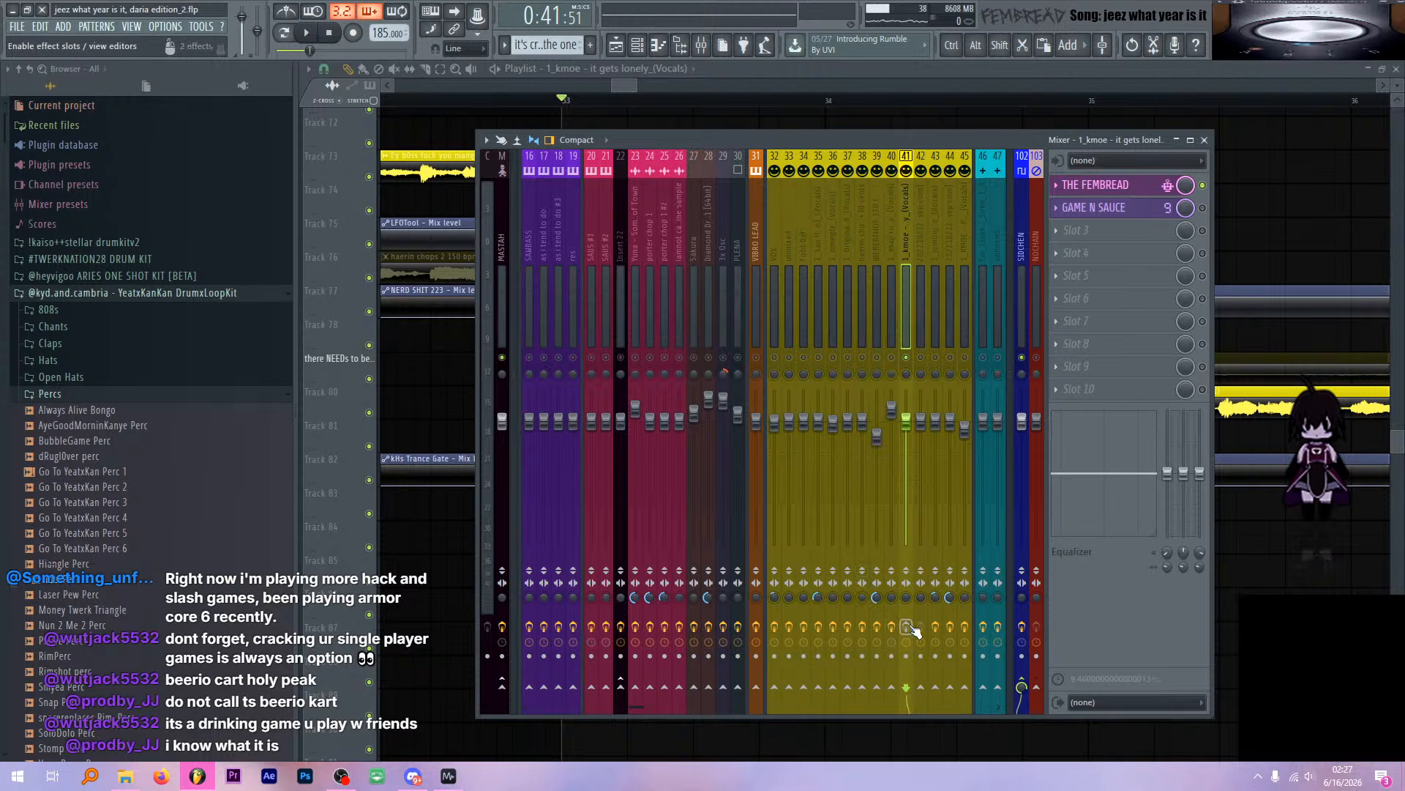
{"action": "left_click", "coordinate": [1135, 188]}
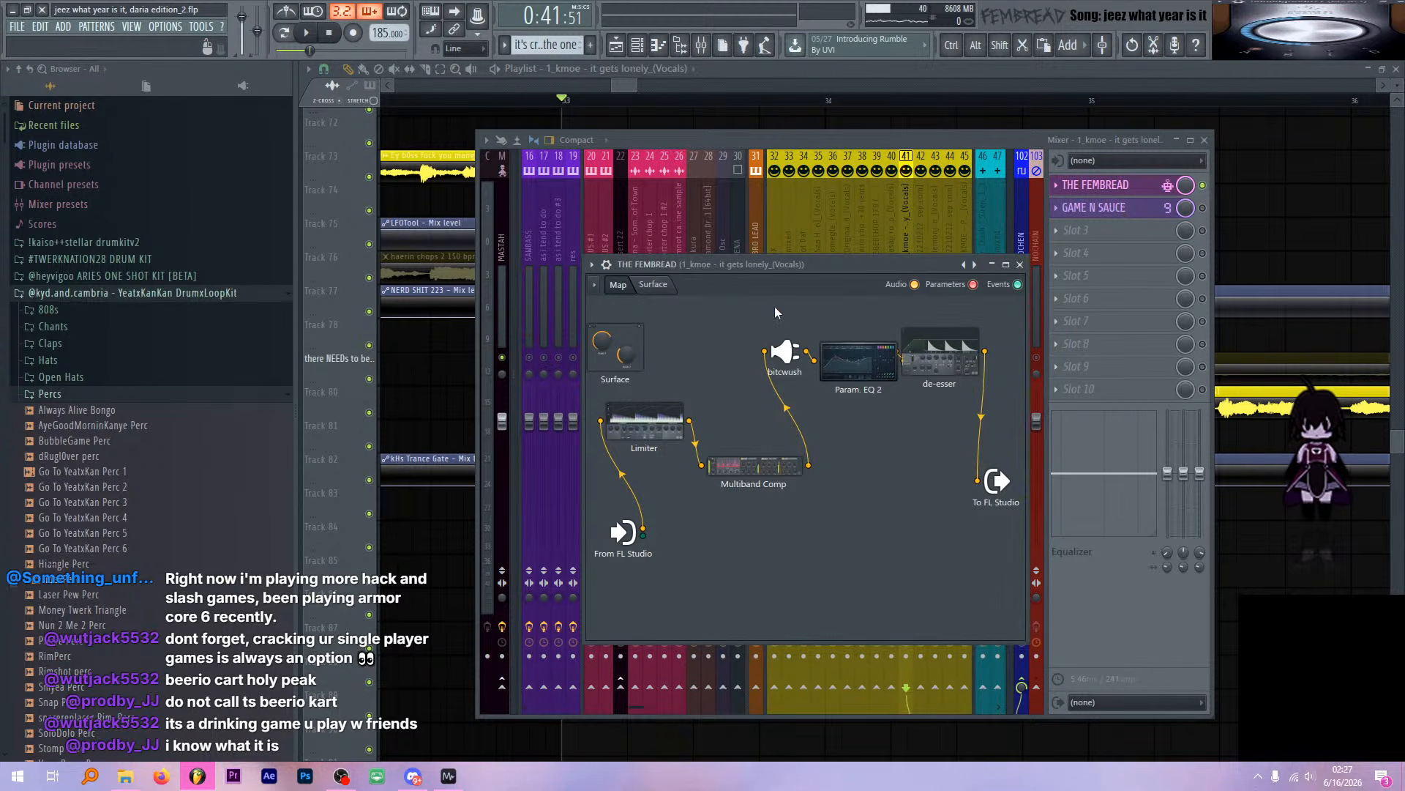
{"action": "left_click", "coordinate": [653, 434], "text": "alt"}
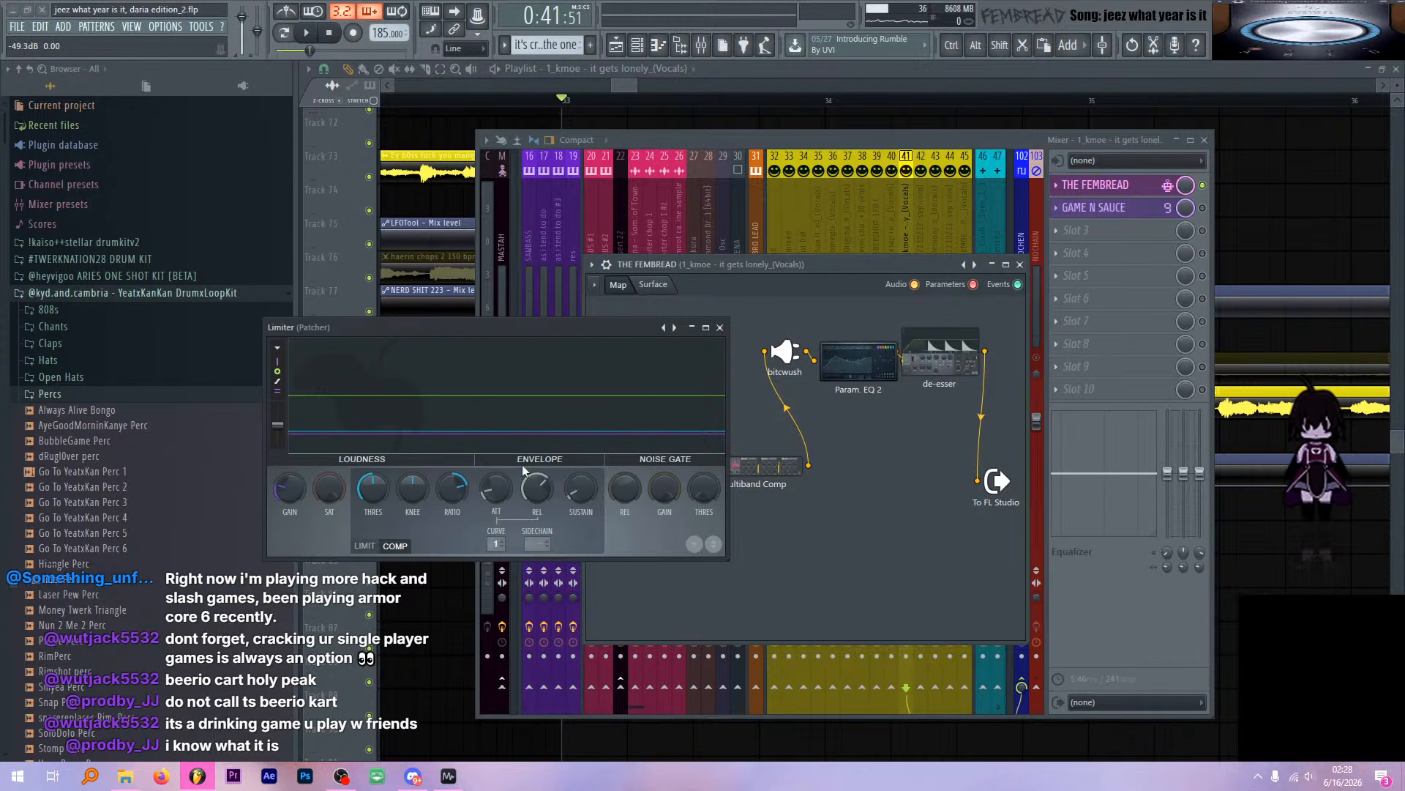
{"action": "left_click", "coordinate": [721, 327]}
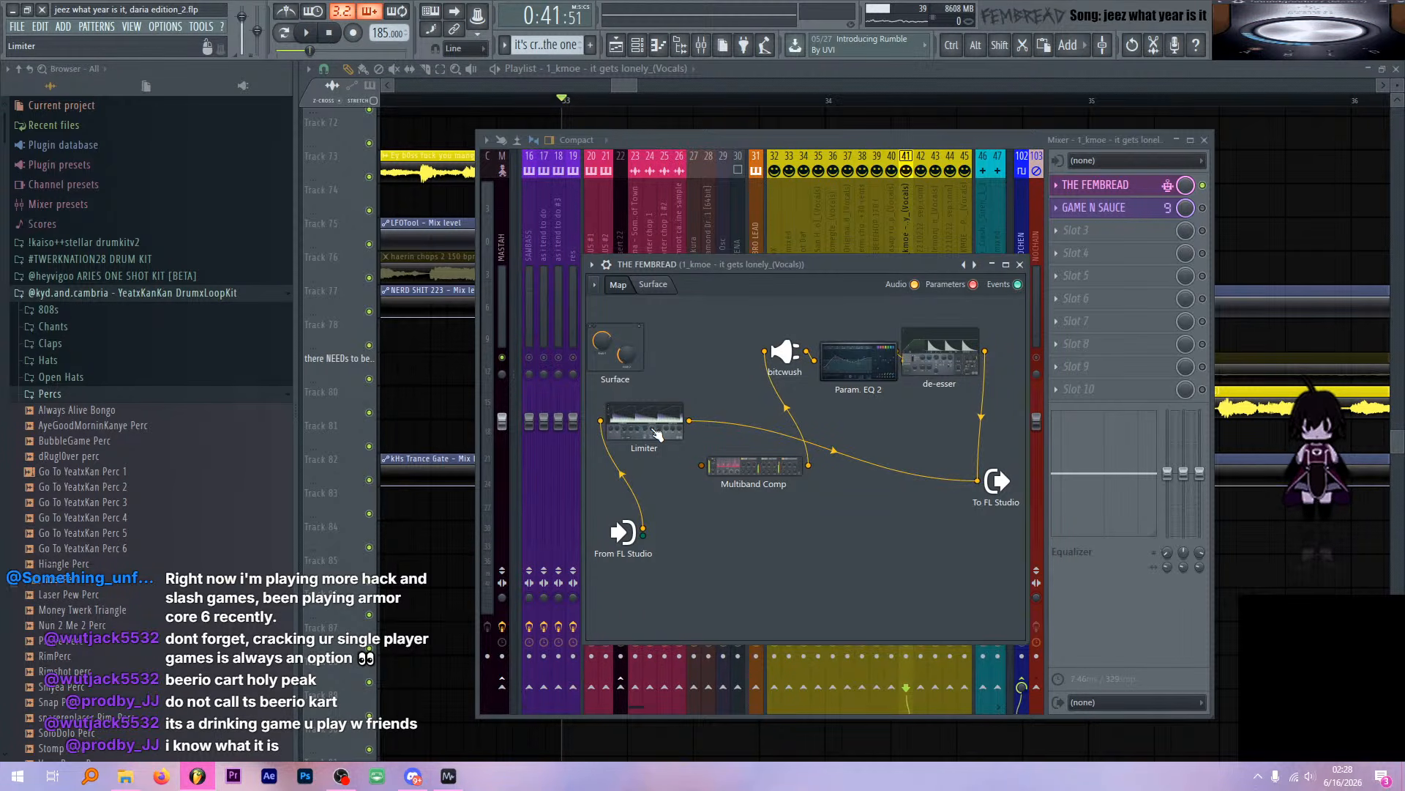
Play the vocal from bar 33 with the Limiter routed straight to the Patcher output and examine the Limiter's graph
{"action": "left_click", "coordinate": [656, 433]}
{"action": "left_click_drag", "start_coordinate": [528, 336], "coordinate": [577, 330]}
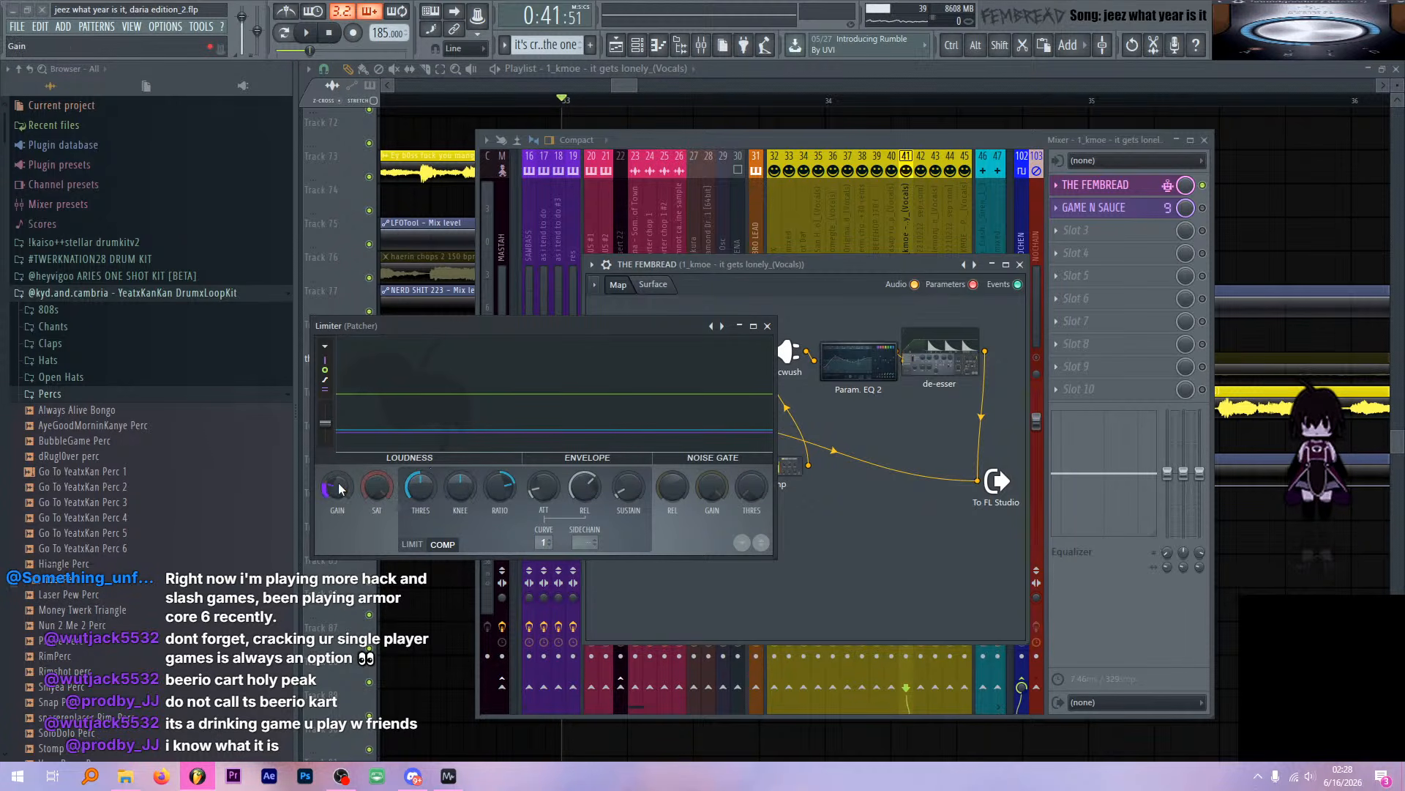
{"action": "key", "text": "space"}
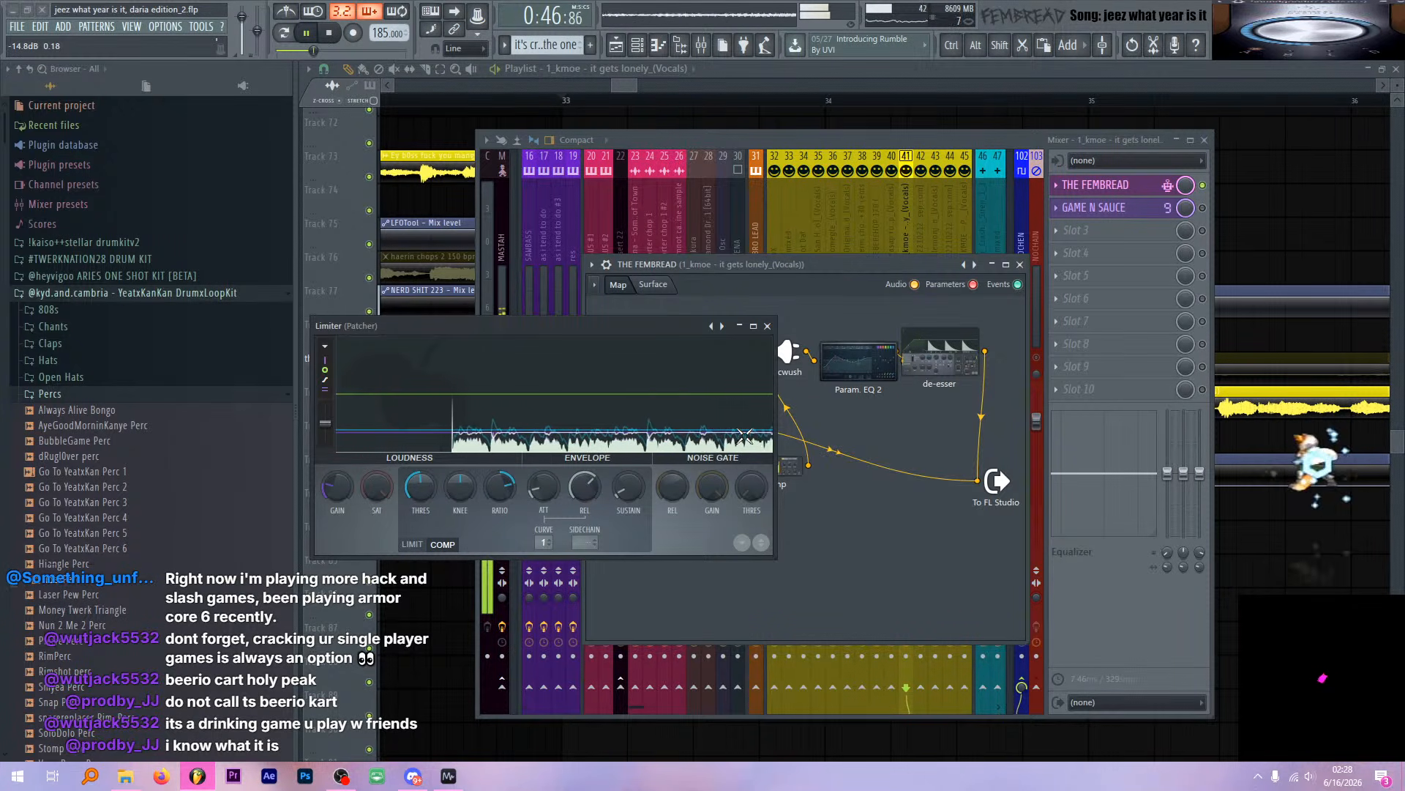
{"action": "left_click", "coordinate": [753, 325]}
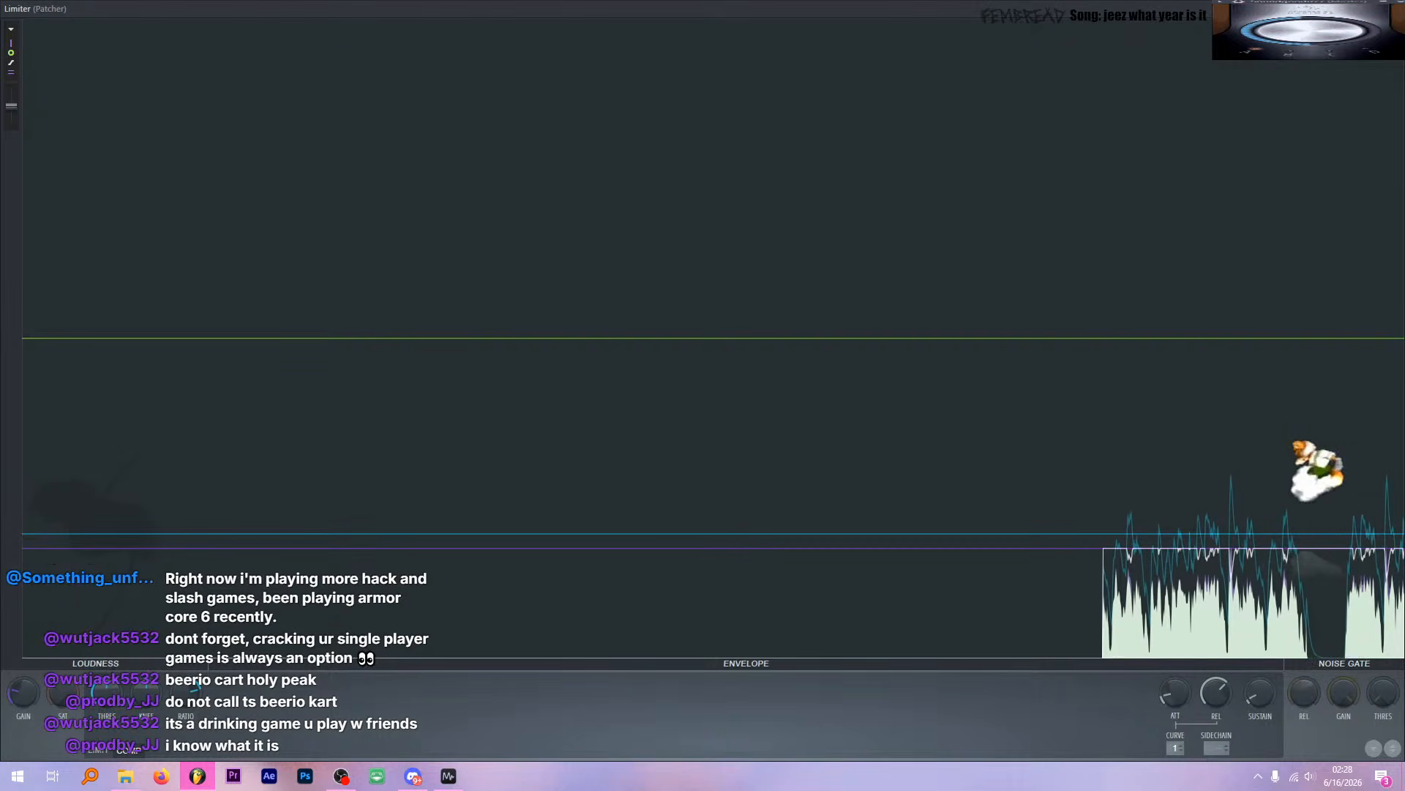
{"action": "left_click", "coordinate": [1382, 9]}
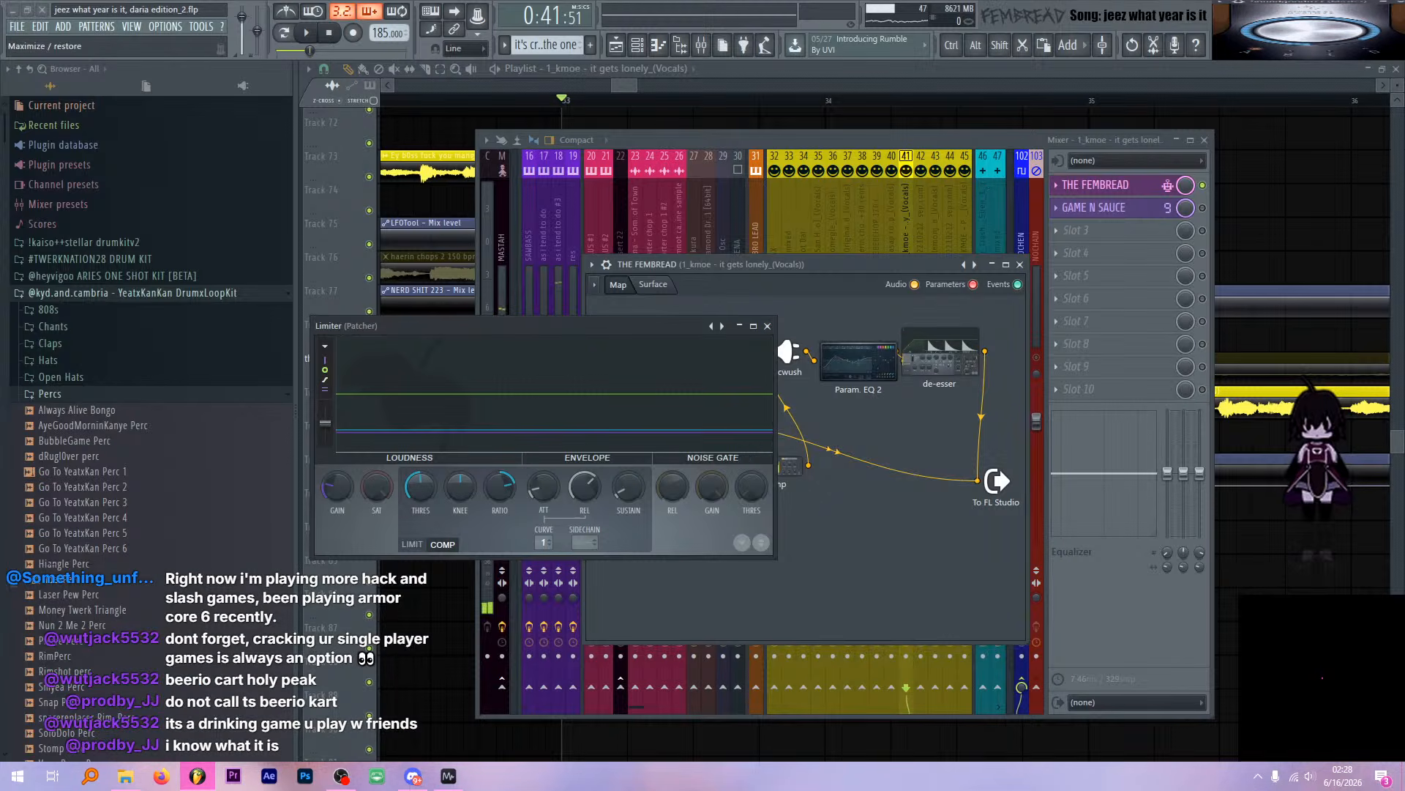
{"action": "left_click", "coordinate": [766, 325]}
{"action": "left_click", "coordinate": [644, 423]}
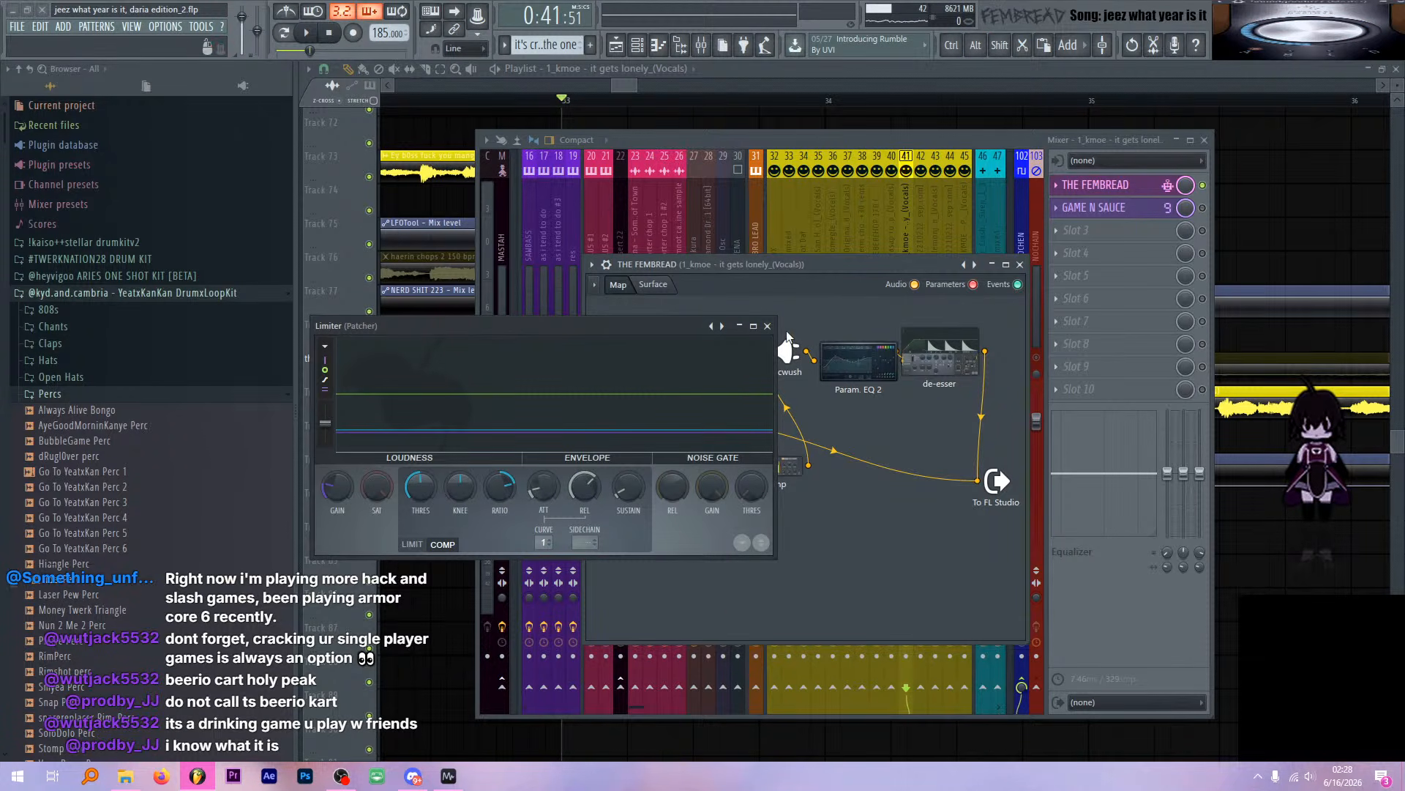
{"action": "left_click", "coordinate": [767, 326]}
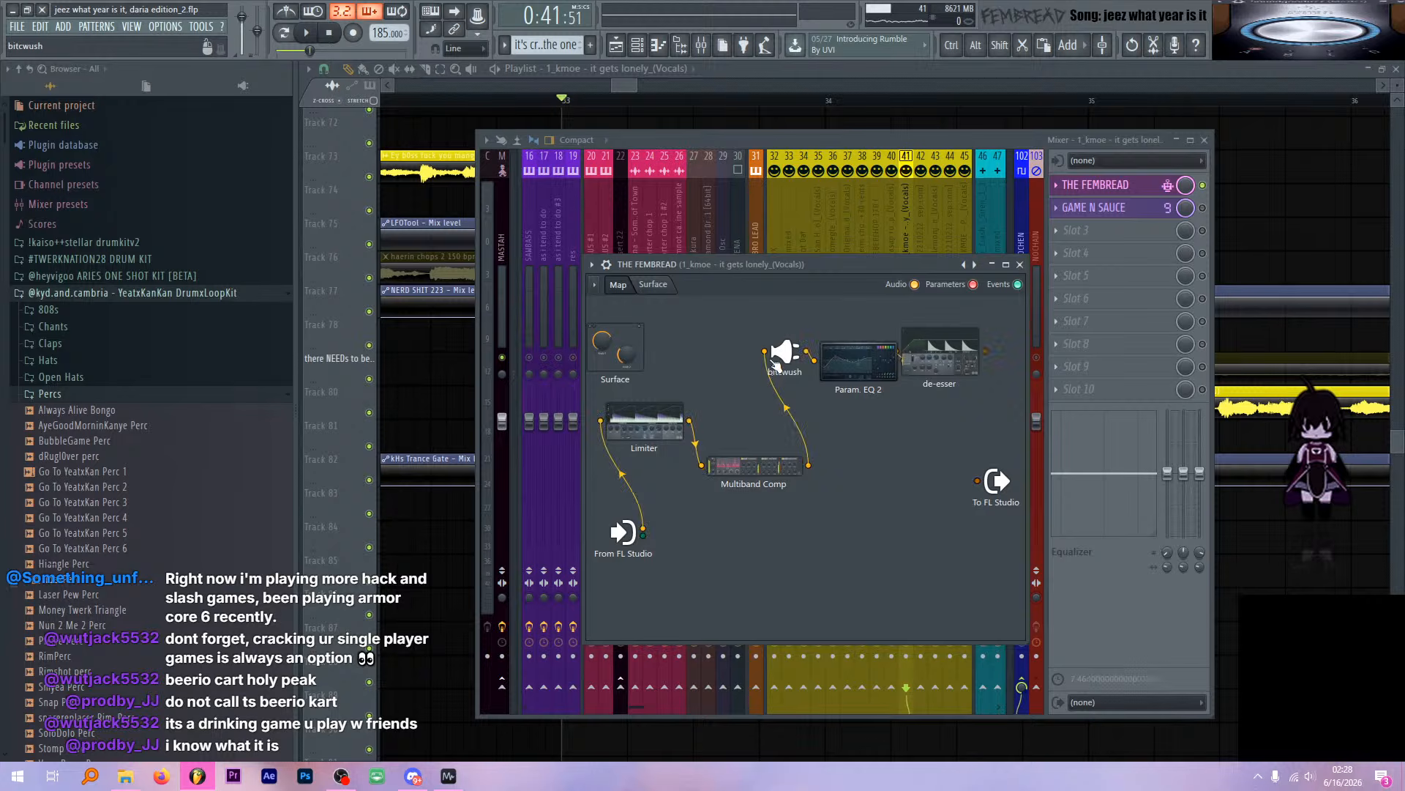
Play the vocal with the Multiband Comp routed straight to the output and view the compressor's band settings
{"action": "left_click", "coordinate": [761, 465]}
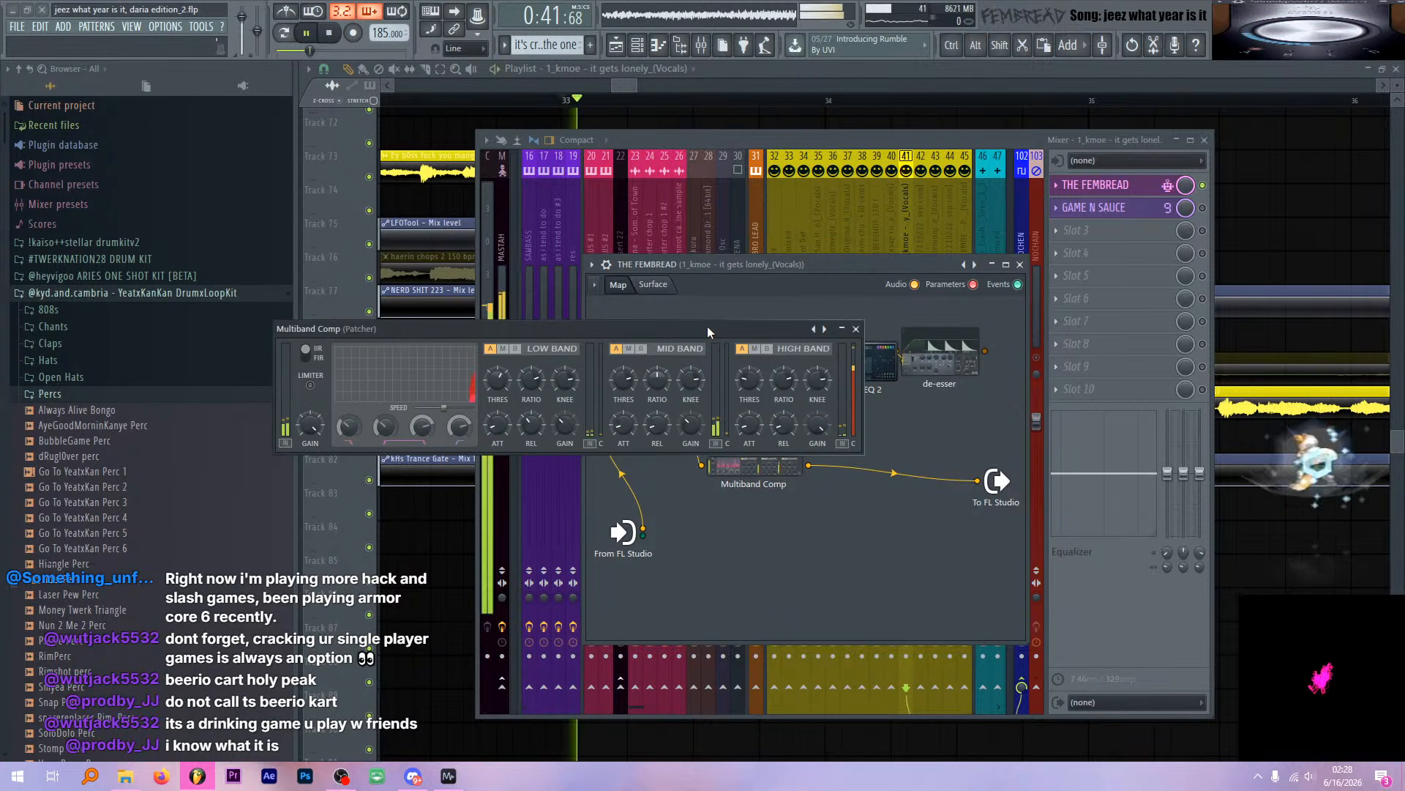
{"action": "left_click_drag", "start_coordinate": [707, 326], "coordinate": [792, 322]}
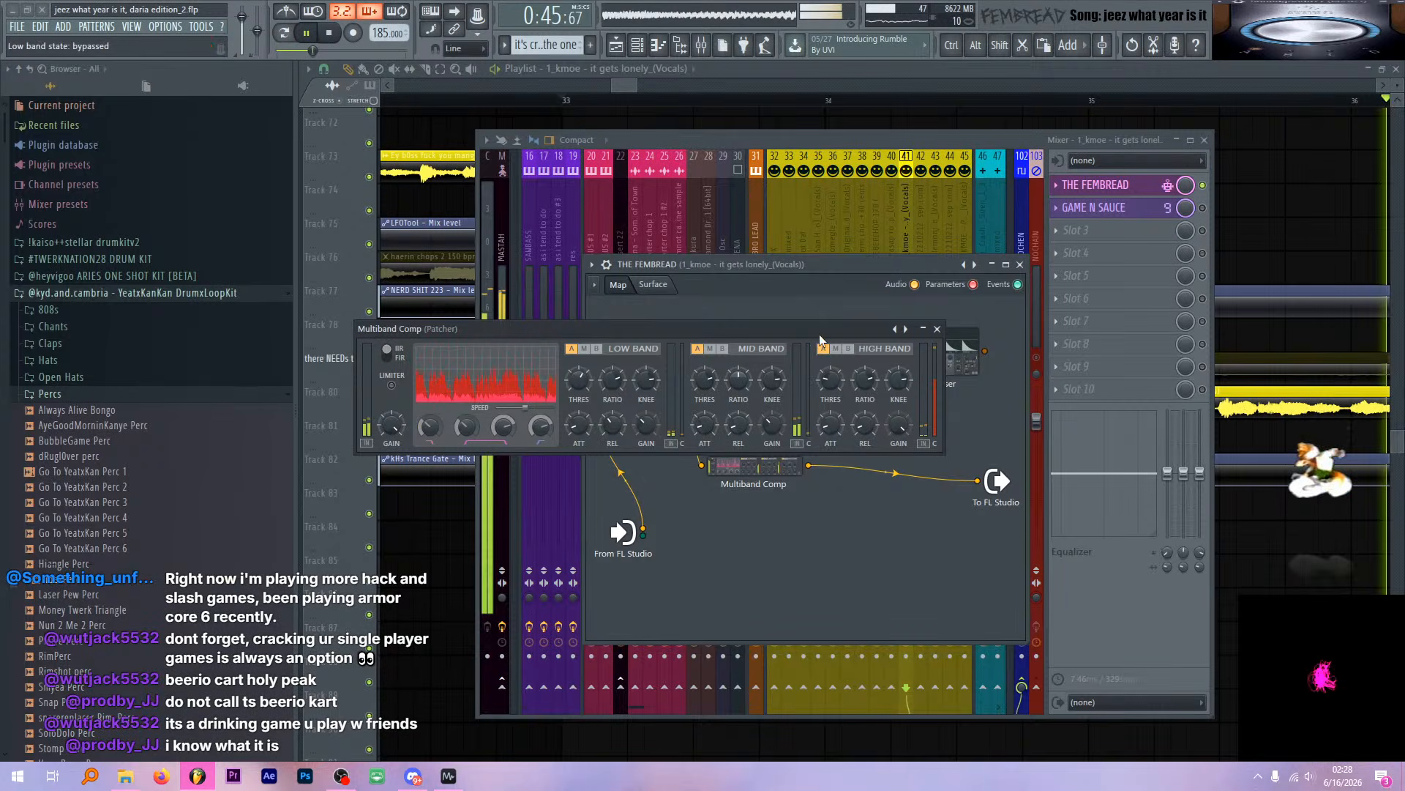
{"action": "left_click", "coordinate": [937, 328]}
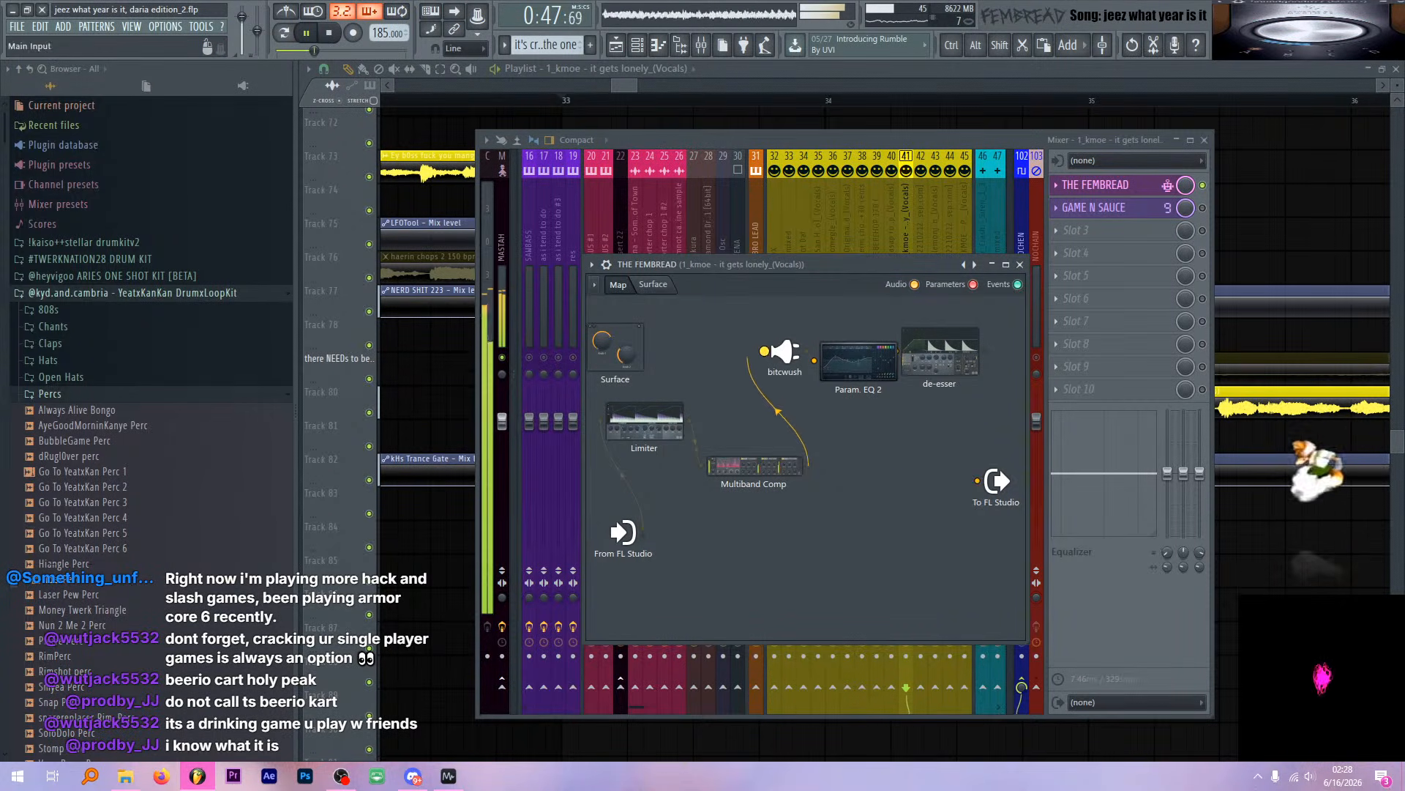
{"action": "left_click_drag", "start_coordinate": [824, 273], "coordinate": [834, 272]}
{"action": "key", "text": "space"}
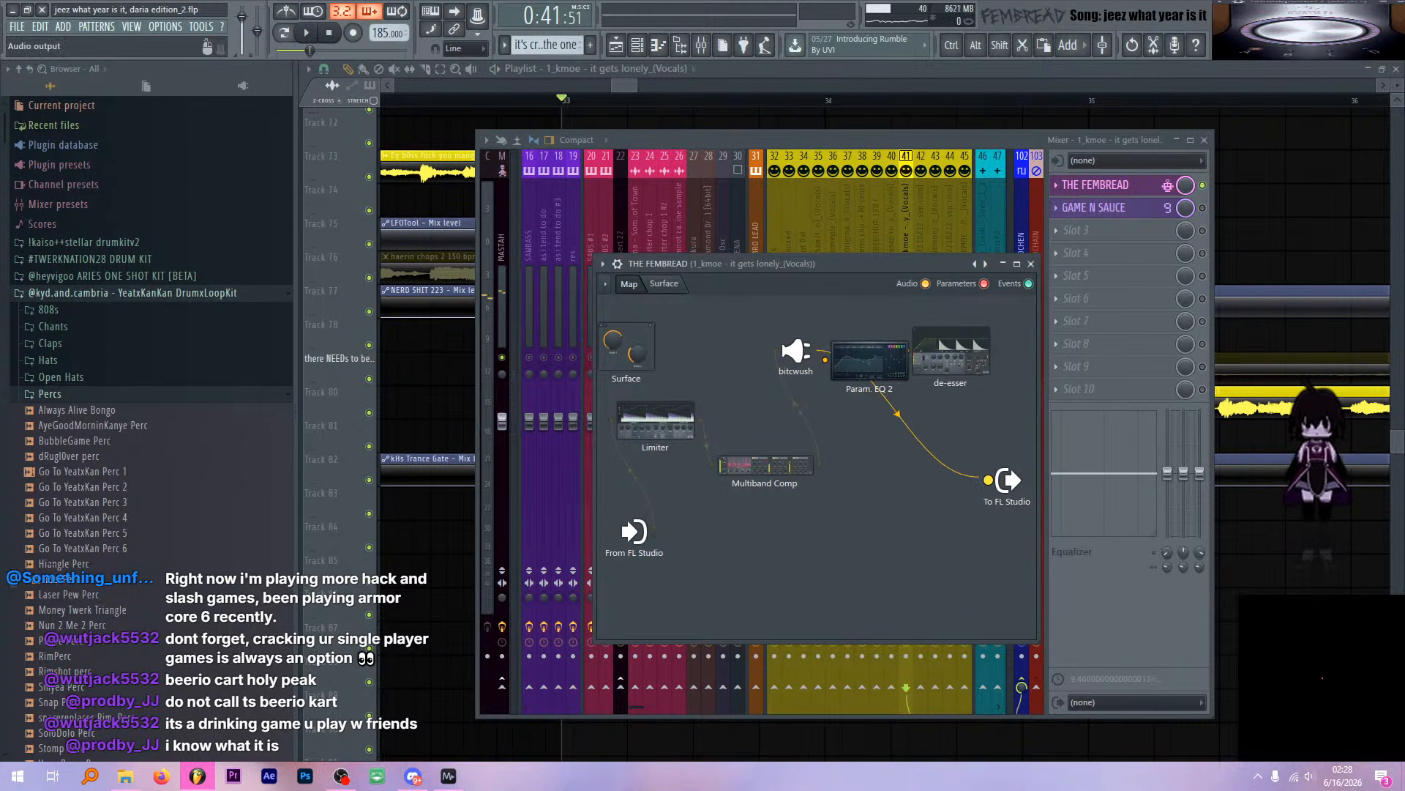
Play the vocal with bitcwush routed straight to the output, view its Effector settings, and shift its node slightly
{"action": "key", "text": "space"}
{"action": "double_click", "coordinate": [796, 350]}
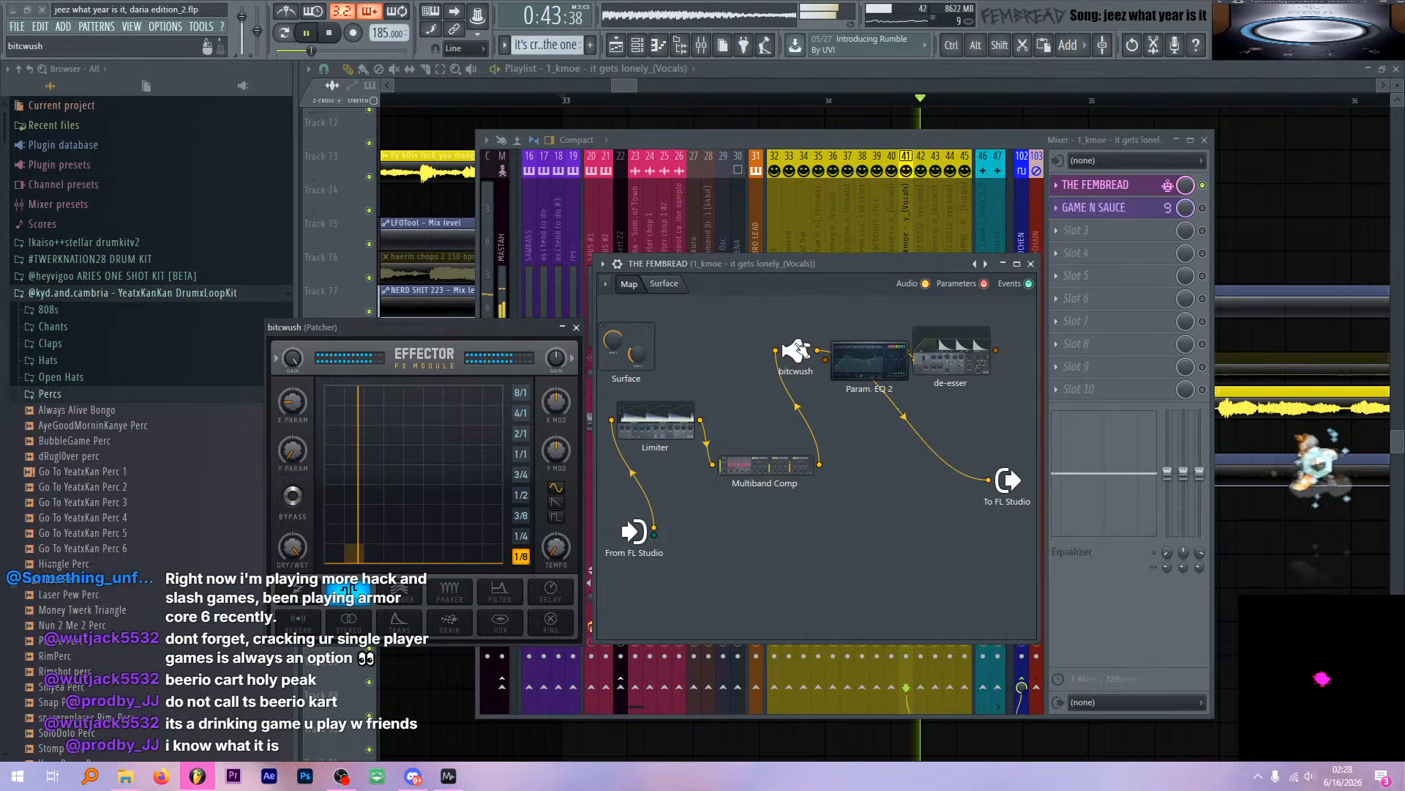
{"action": "left_click", "coordinate": [577, 328]}
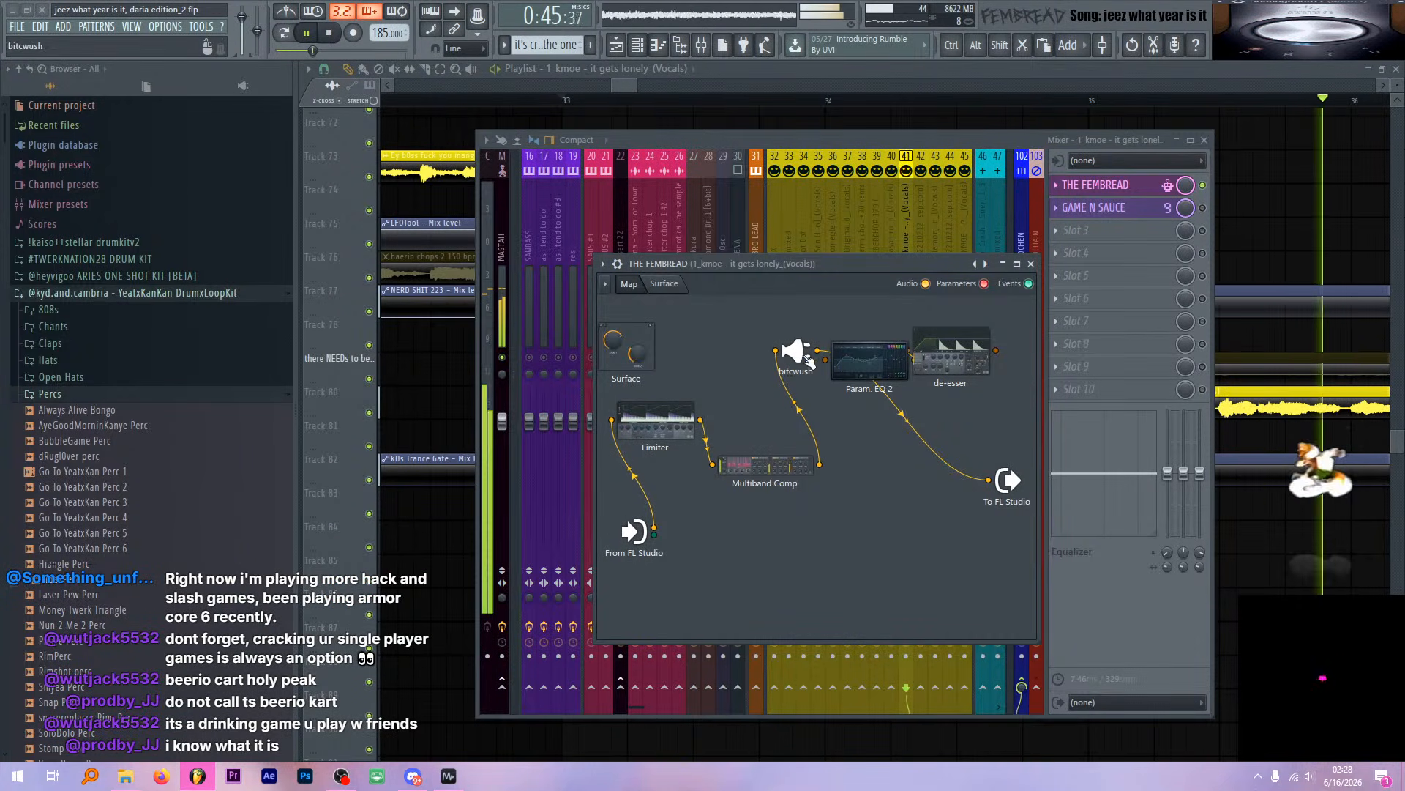
{"action": "left_click_drag", "start_coordinate": [796, 352], "coordinate": [769, 359]}
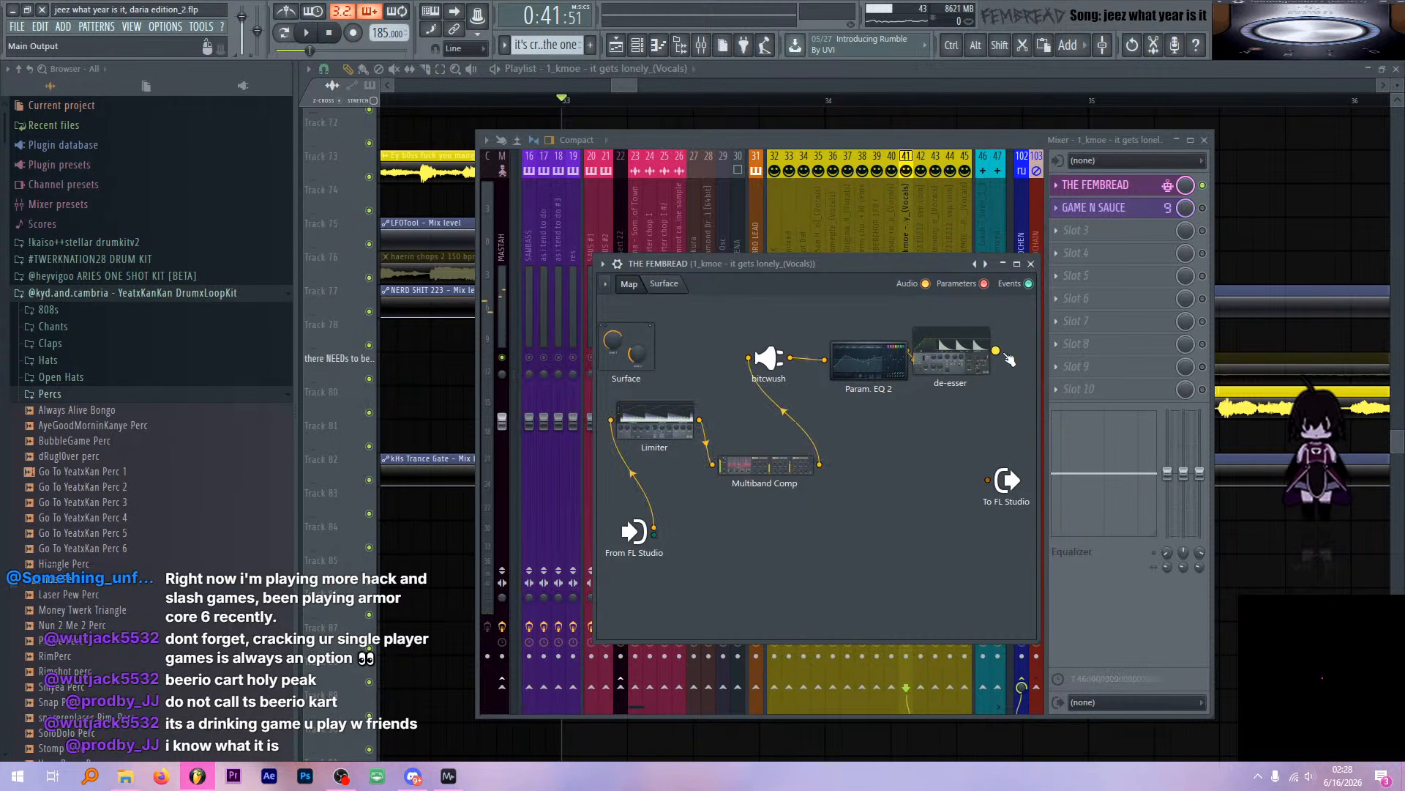
Play the vocal through the full chain, raise Param. EQ 2's band 4 to -0.9 dB, and lower it to -7.2 dB
{"action": "key", "text": "space"}
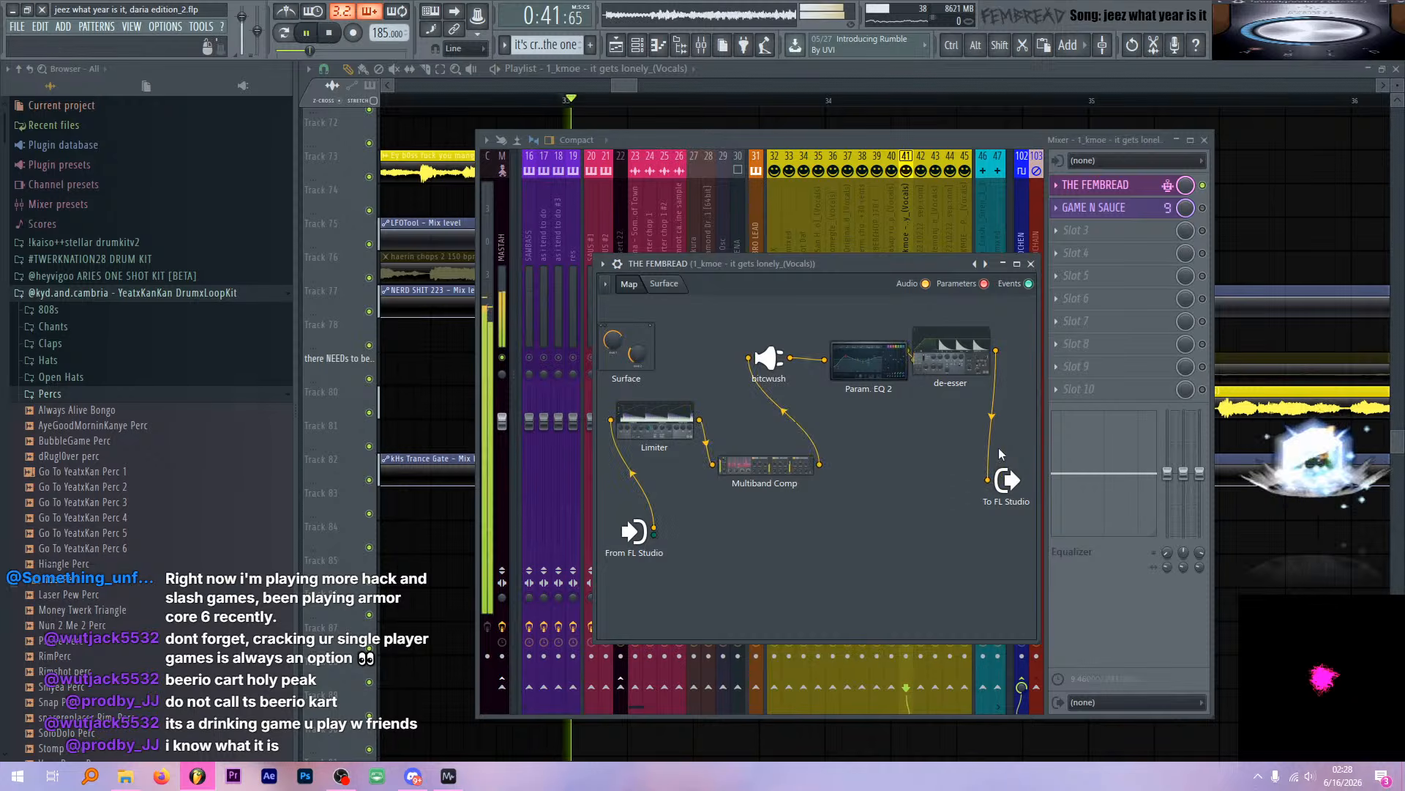
{"action": "double_click", "coordinate": [869, 360]}
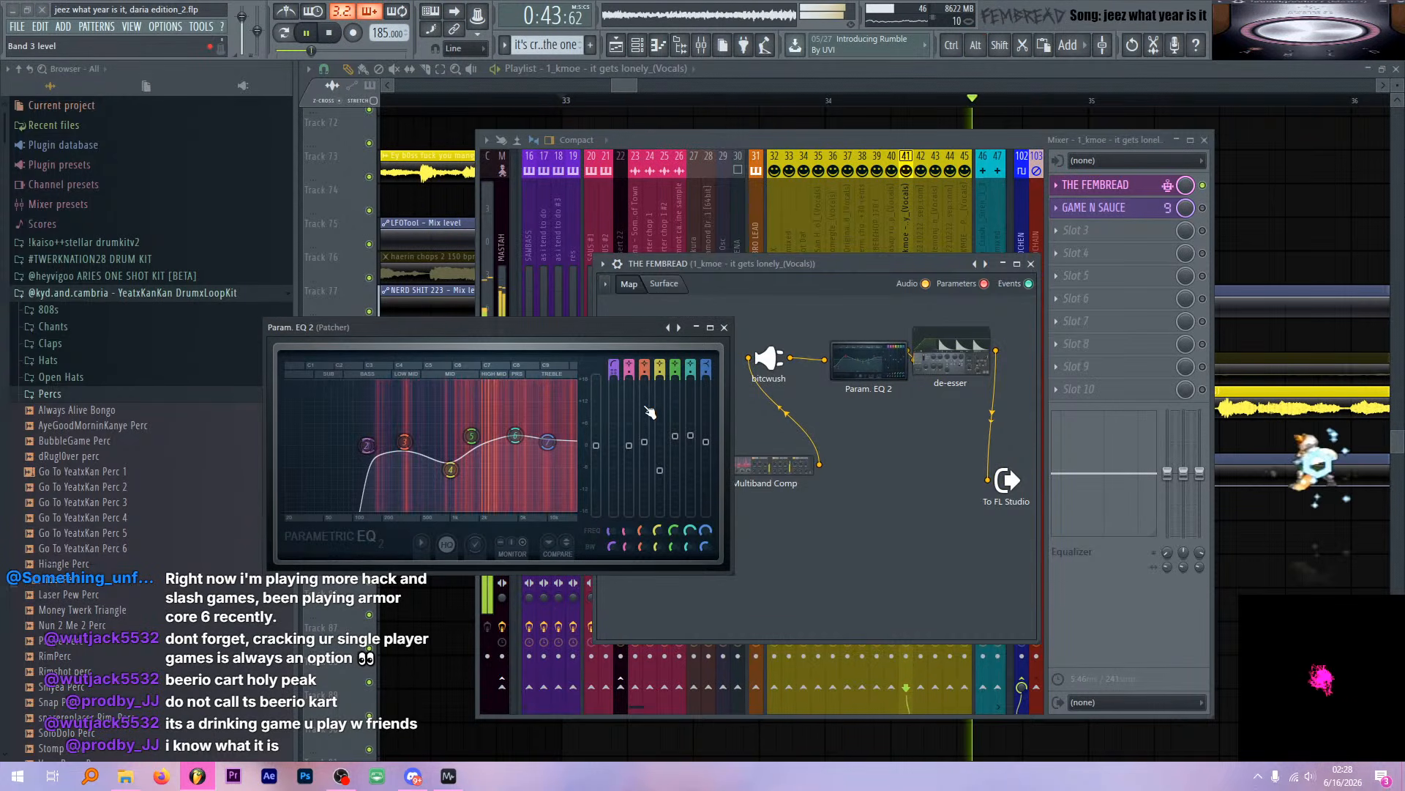
{"action": "left_click_drag", "start_coordinate": [450, 469], "coordinate": [450, 447]}
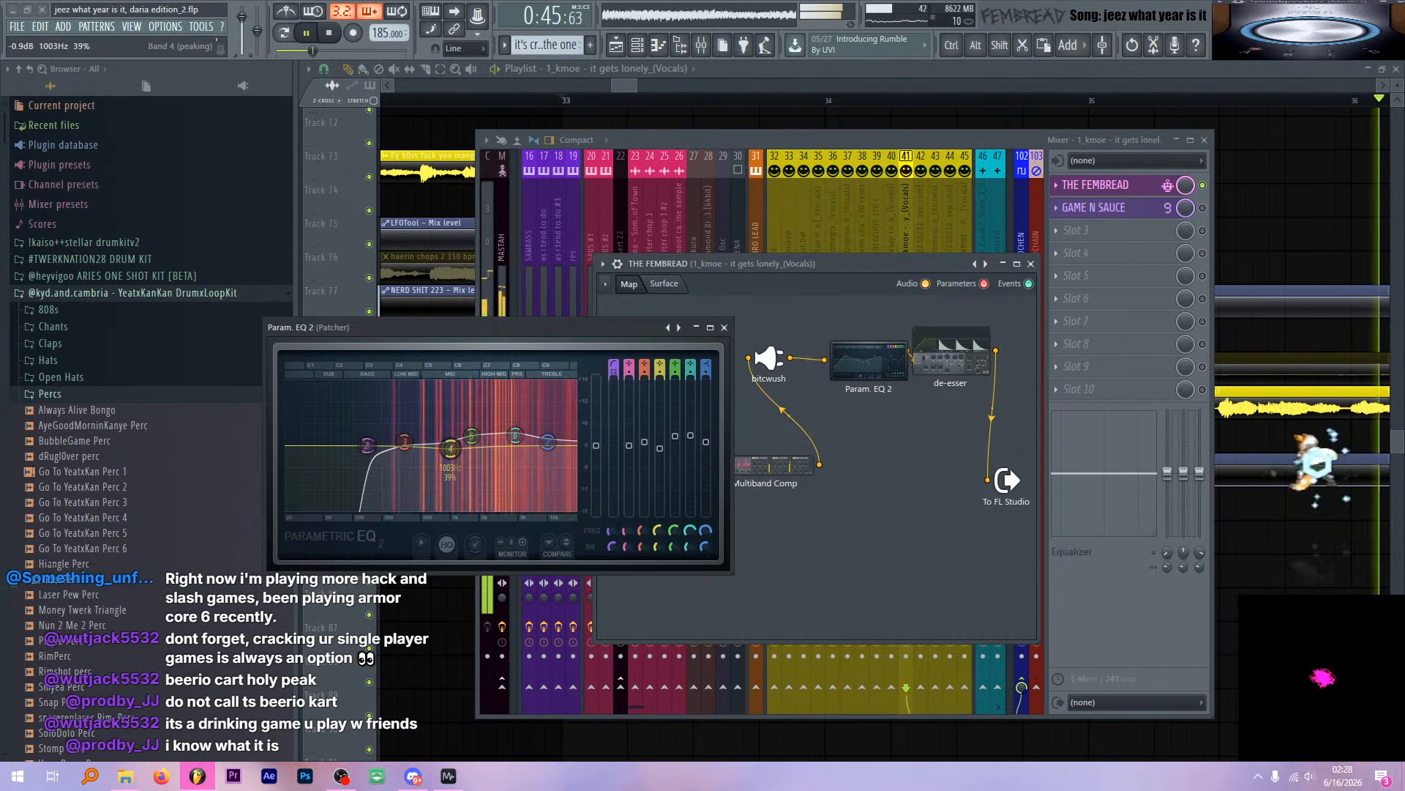
{"action": "left_click_drag", "start_coordinate": [660, 448], "coordinate": [662, 477]}
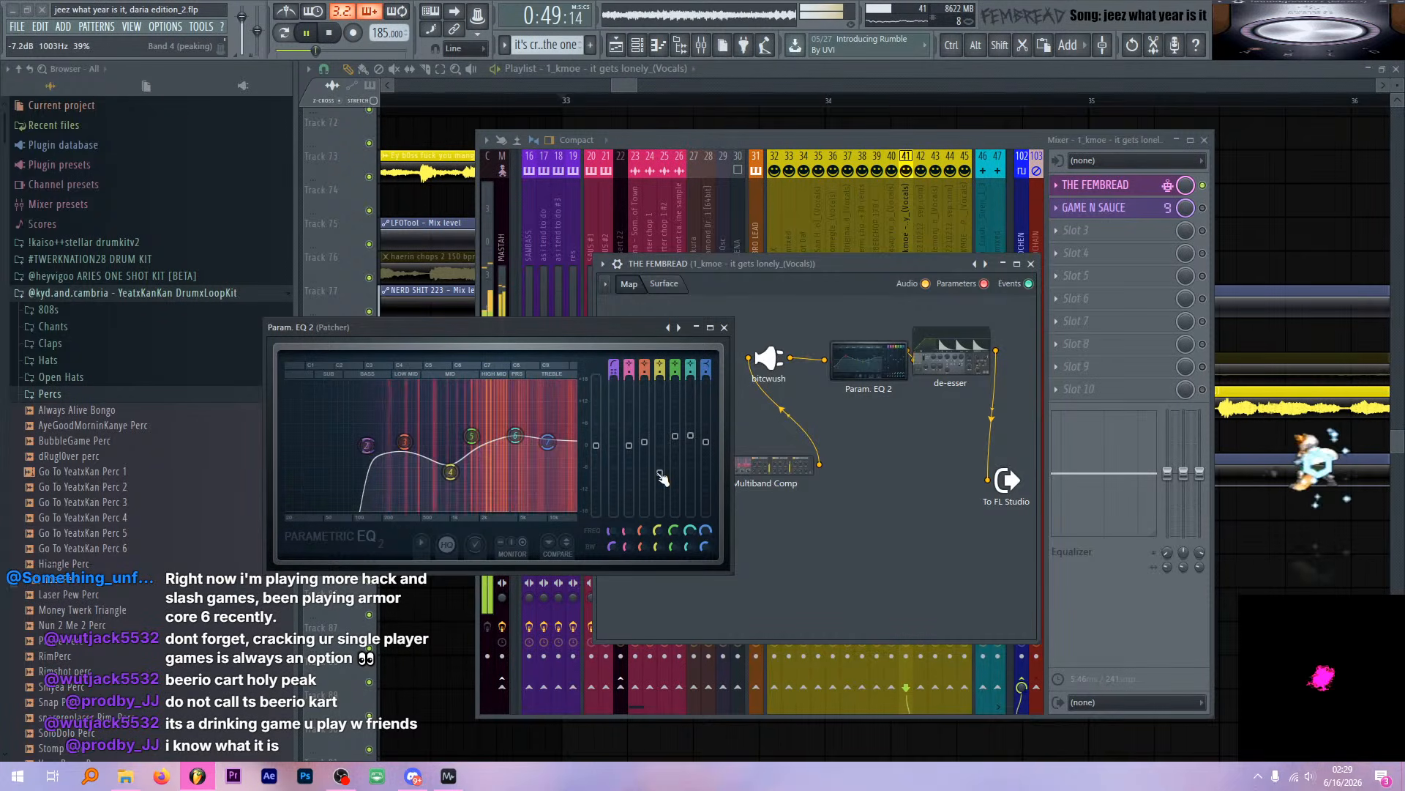
{"action": "left_click", "coordinate": [724, 327]}
Stop playback, view the de-esser's settings in the Patcher map, and close THE FEMBREAD
{"action": "left_click_drag", "start_coordinate": [831, 263], "coordinate": [811, 257]}
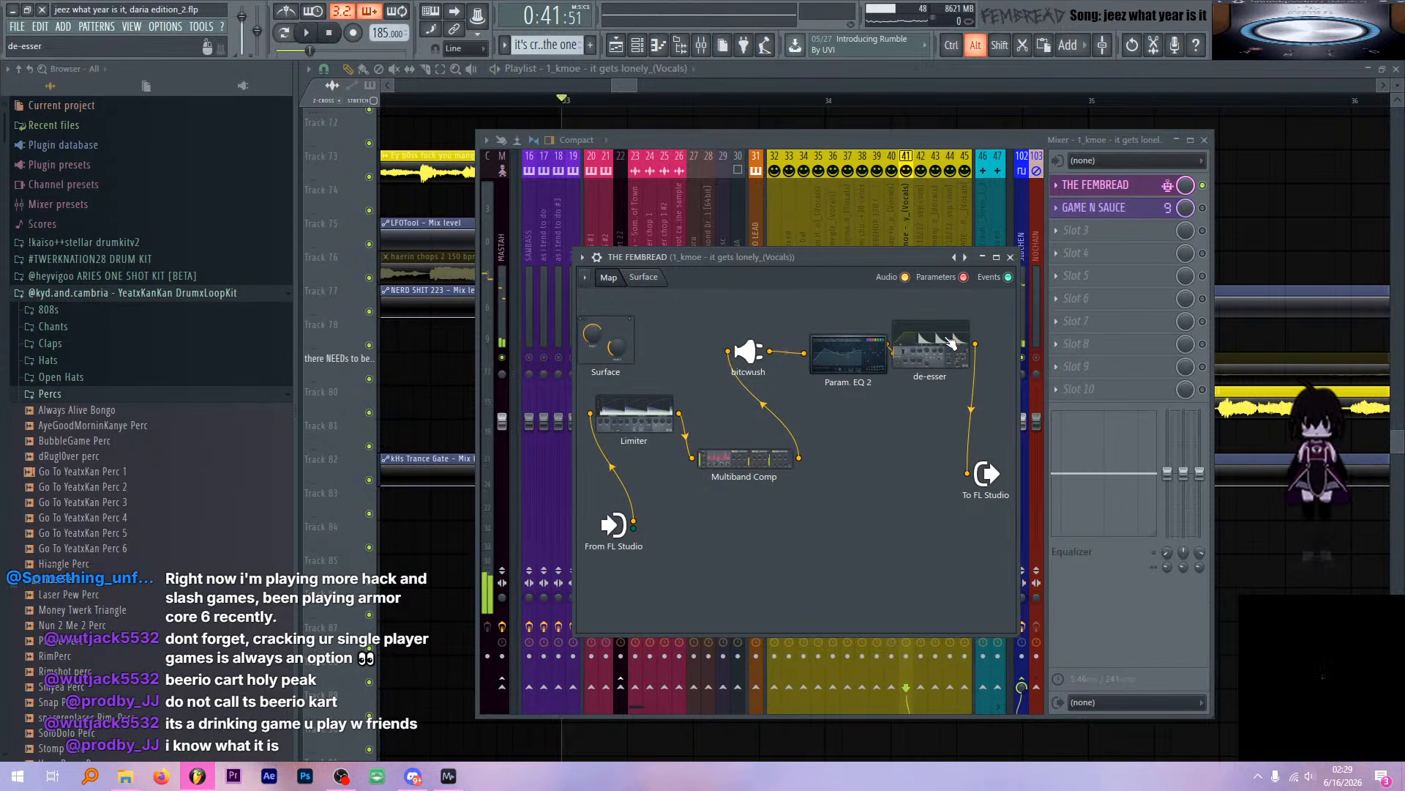
{"action": "left_click", "coordinate": [931, 351]}
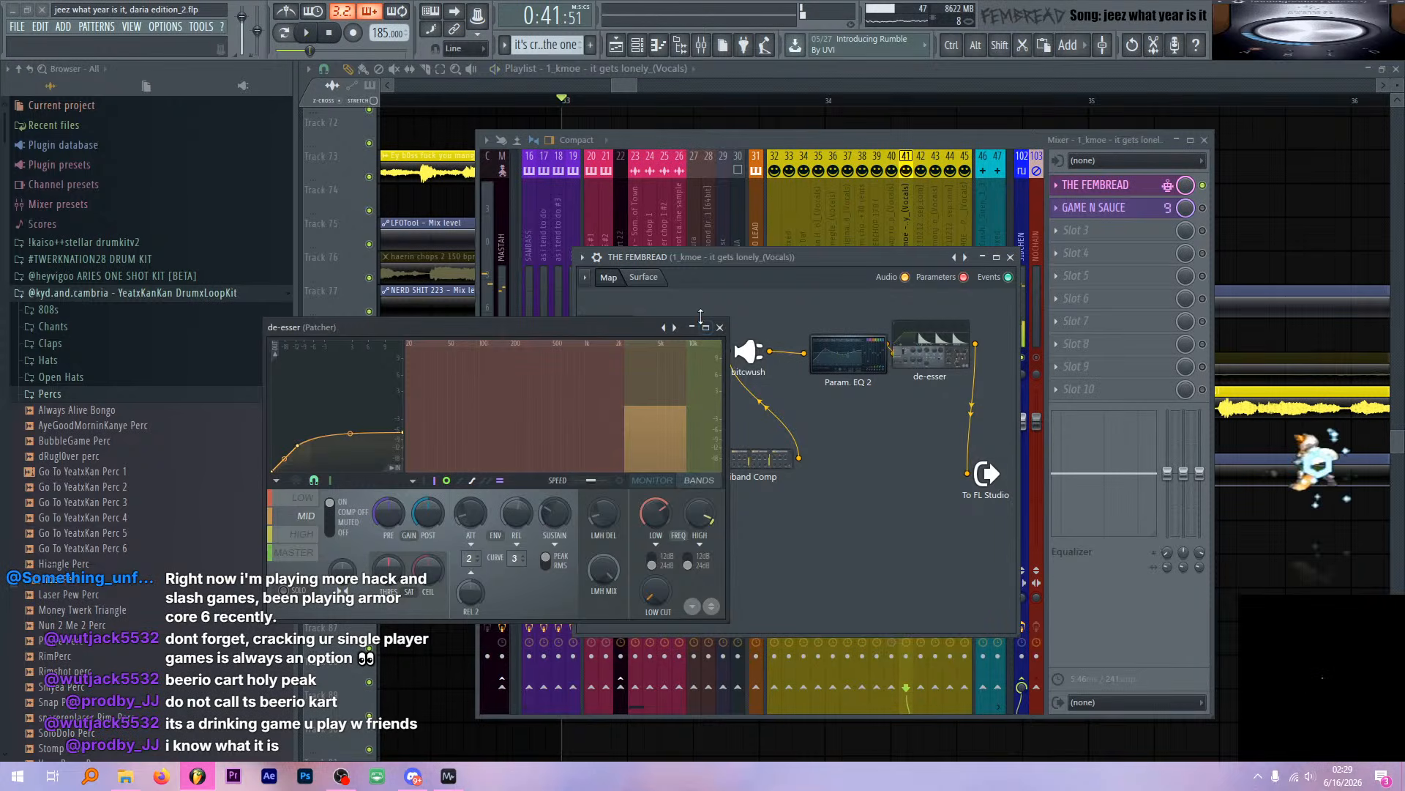
{"action": "left_click", "coordinate": [719, 328]}
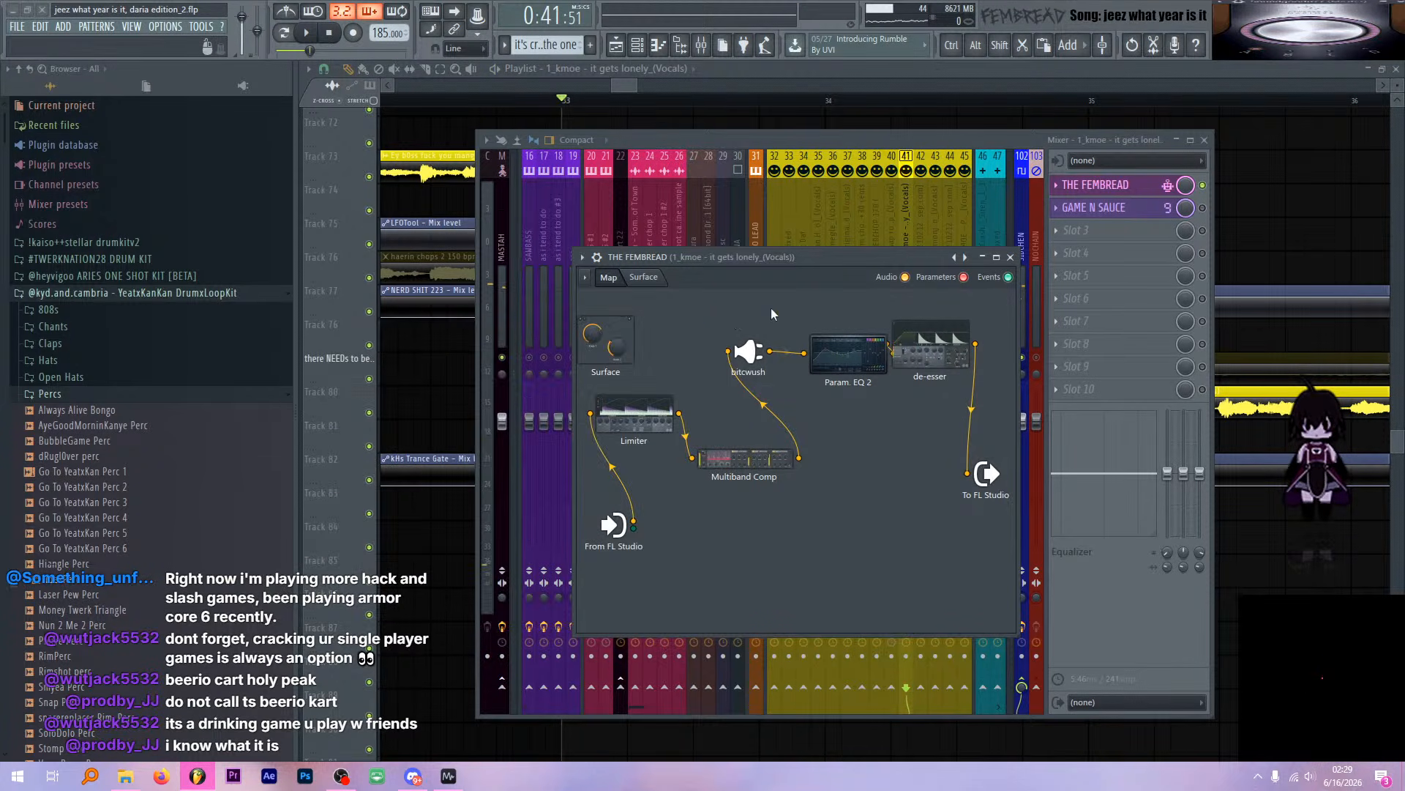
{"action": "left_click", "coordinate": [1011, 257]}
Re-enable GAME N SAUCE and the other bypassed slots, replay the vocal from bar 33, and return to the playlist
{"action": "left_click", "coordinate": [1203, 209]}
{"action": "key", "text": "space"}
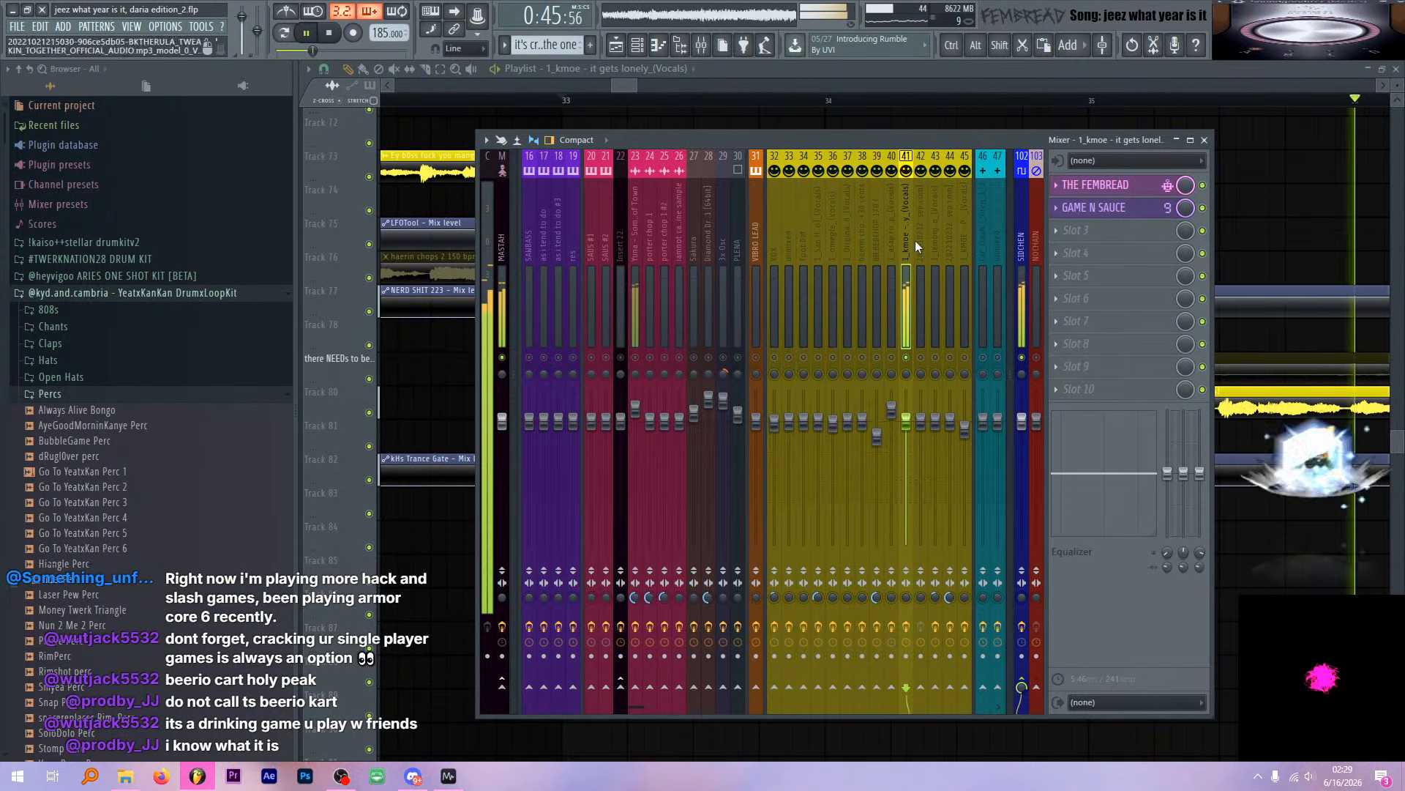
{"action": "key", "text": "s"}
{"action": "left_click", "coordinate": [837, 48]}
{"action": "left_click", "coordinate": [833, 69]}
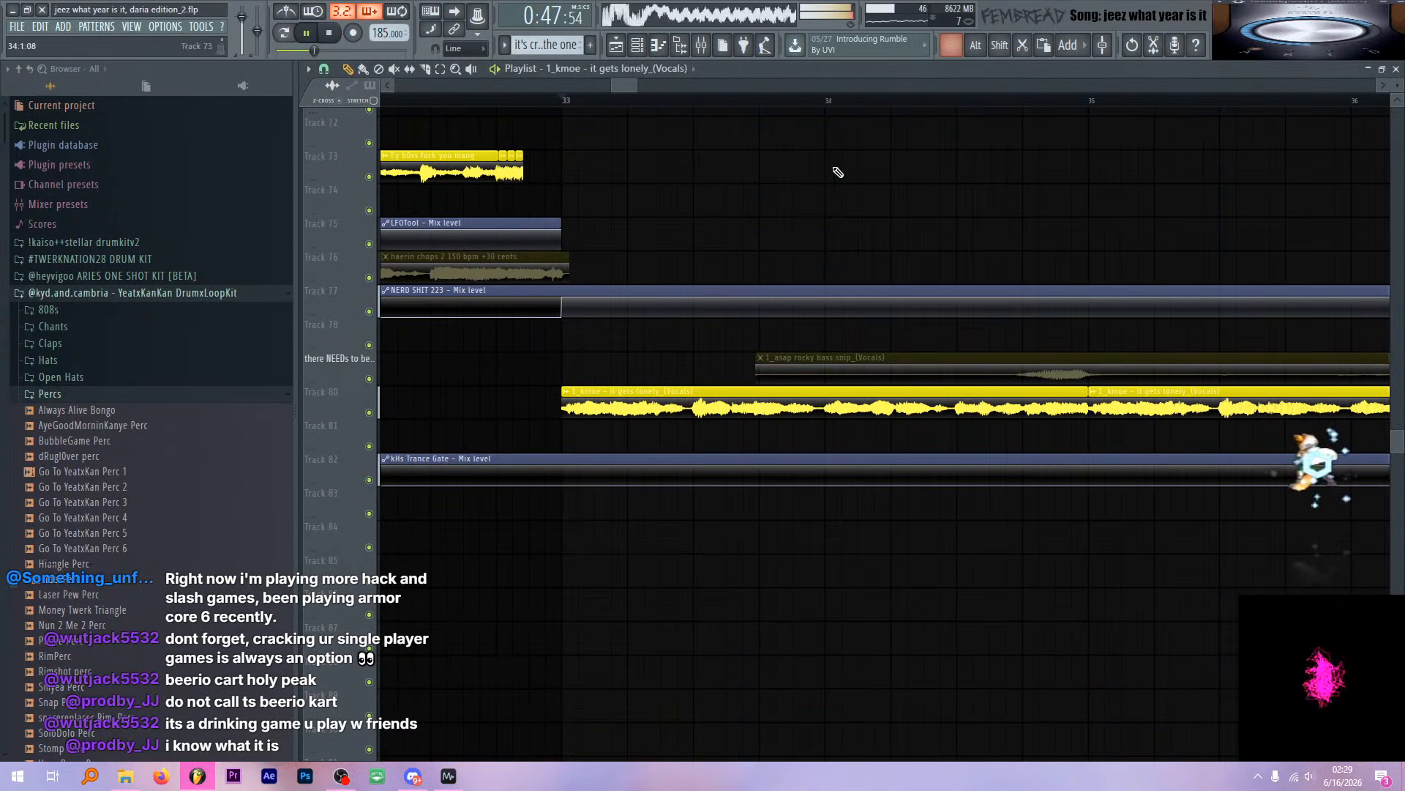
Unmute the "1_asap rocky bass snip_(Vocals)" clip, stop playback, and set the song position to bar 41
{"action": "scroll", "coordinate": [836, 172], "scroll_direction": "down", "scroll_amount": 8}
{"action": "scroll", "coordinate": [710, 165], "scroll_direction": "up", "scroll_amount": 3}
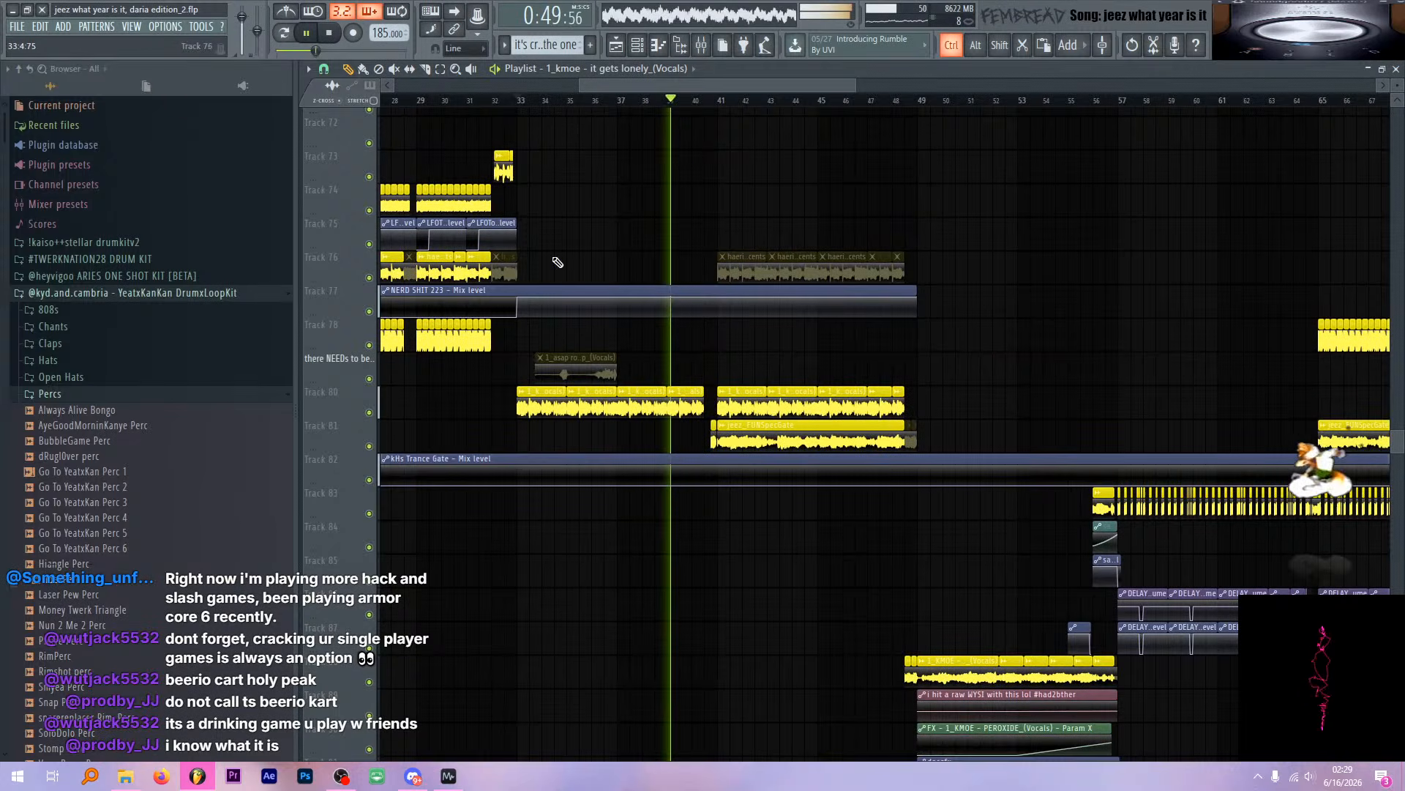
{"action": "scroll", "coordinate": [567, 344], "scroll_direction": "up", "scroll_amount": 3}
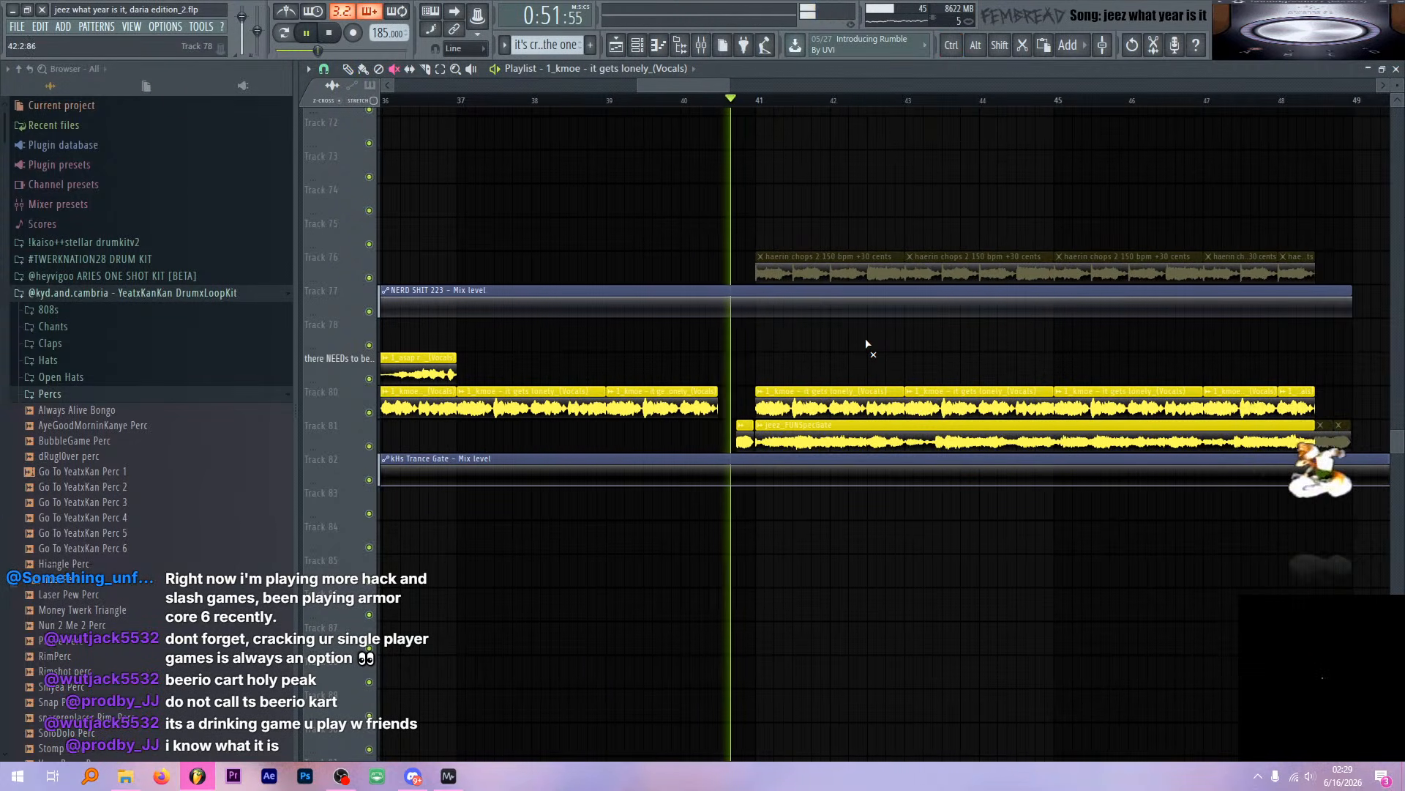
{"action": "key", "text": "space"}
{"action": "scroll", "coordinate": [748, 106], "scroll_direction": "up", "scroll_amount": 3}
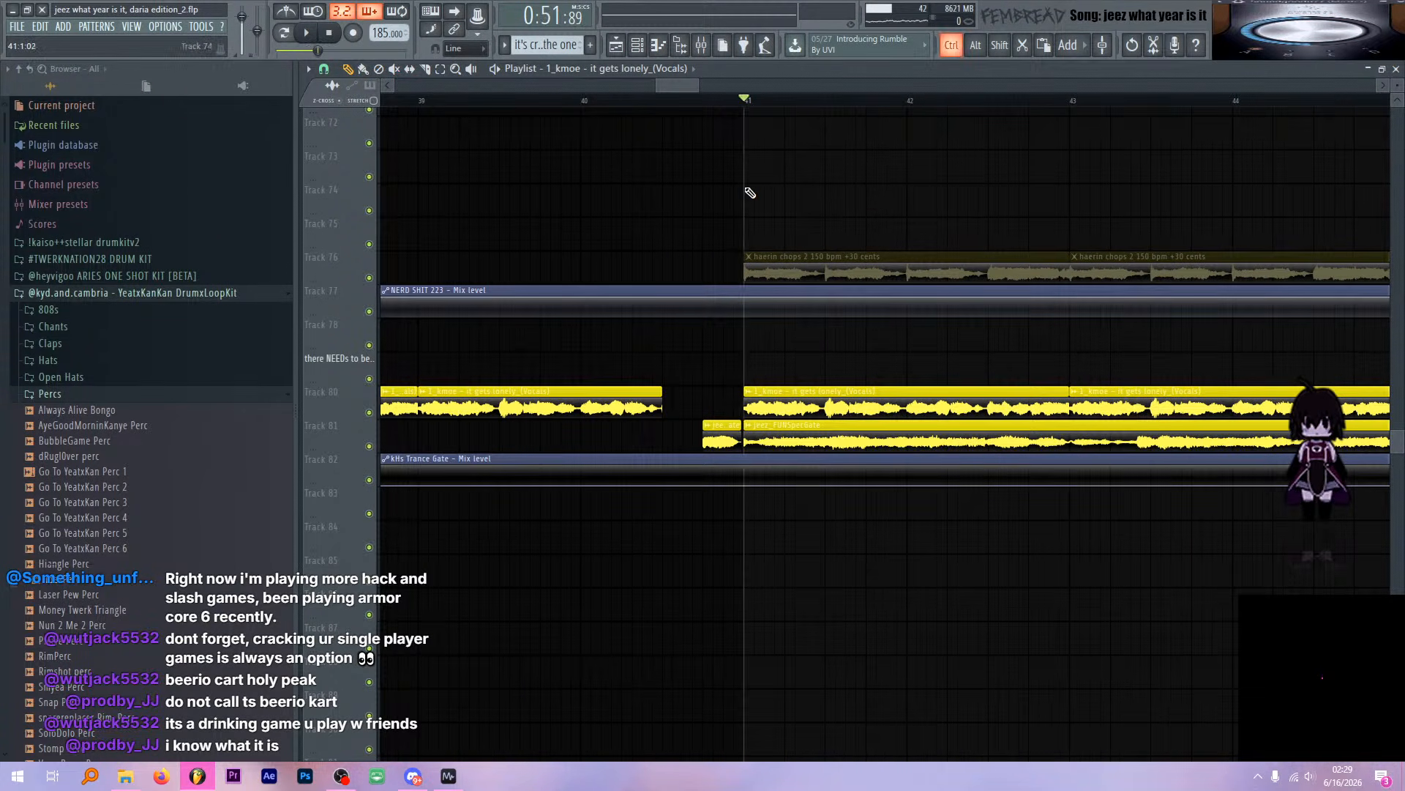
Play the vocals briefly from bar 41 and stop playback
{"action": "scroll", "coordinate": [750, 193], "scroll_direction": "down", "scroll_amount": 2}
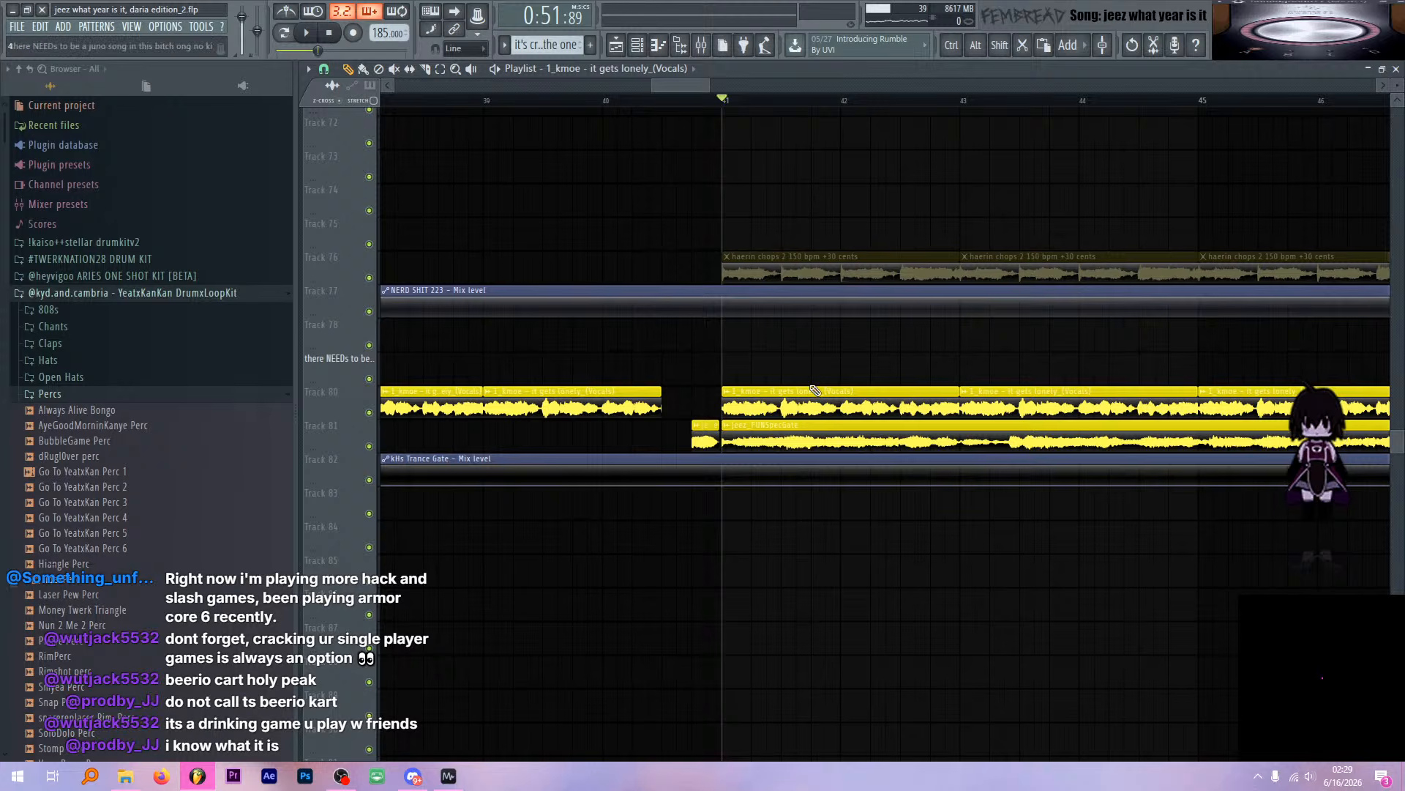
{"action": "key", "text": "space"}
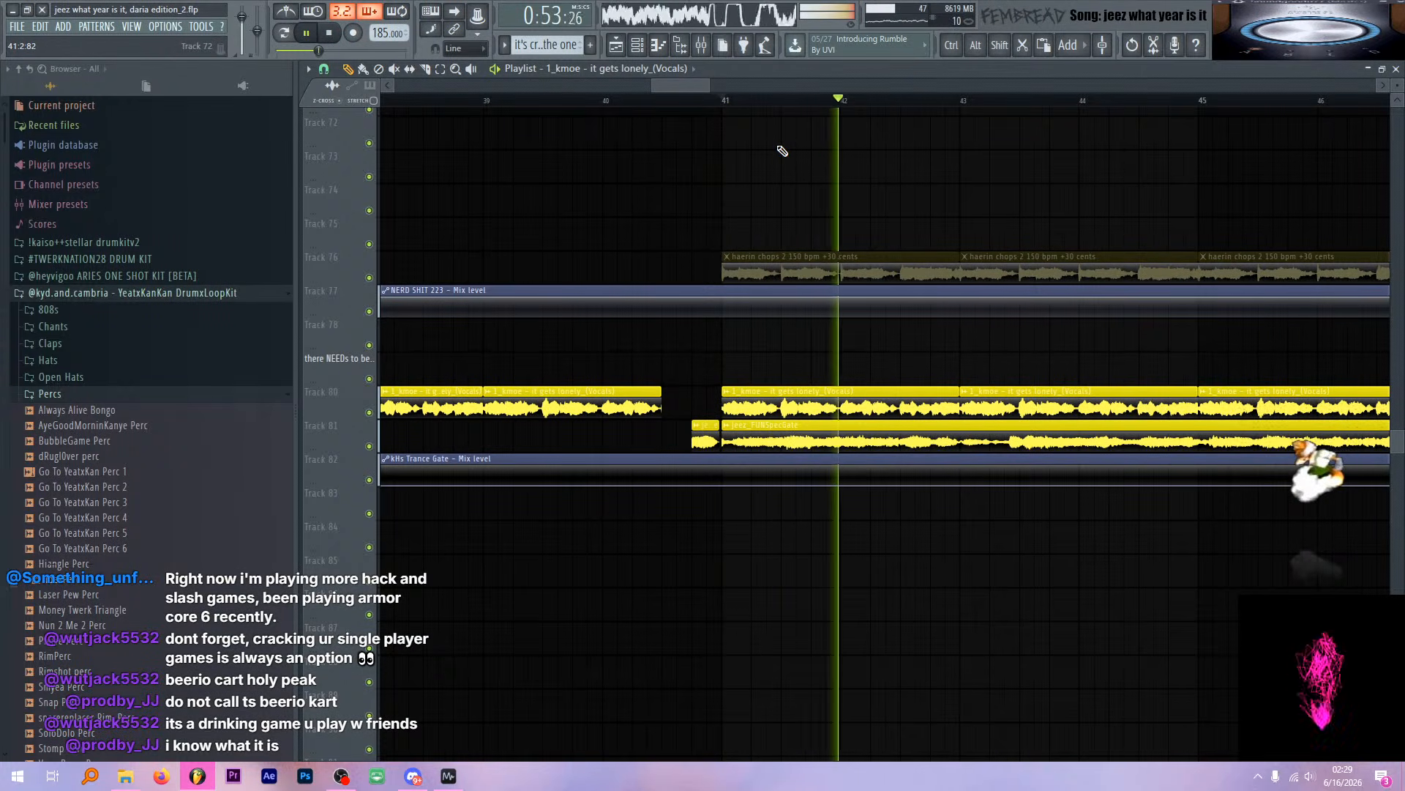
{"action": "key", "text": "space"}
Select the "fine, i'll add a new instrument" pattern at bar 41 among the tracks below BASS
{"action": "scroll", "coordinate": [776, 152], "scroll_direction": "up", "scroll_amount": 10}
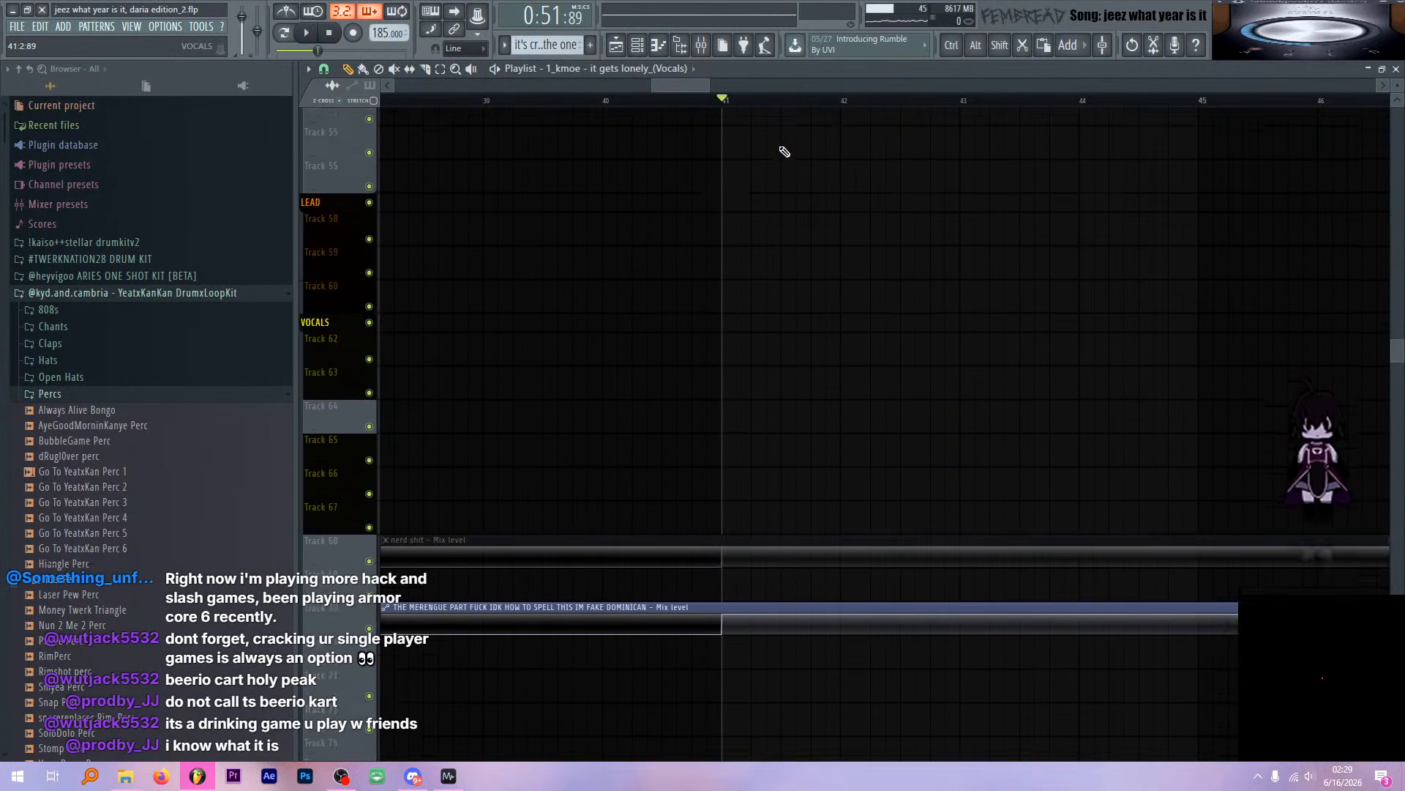
{"action": "scroll", "coordinate": [761, 157], "scroll_direction": "up", "scroll_amount": 2}
{"action": "scroll", "coordinate": [750, 219], "scroll_direction": "down", "scroll_amount": 6}
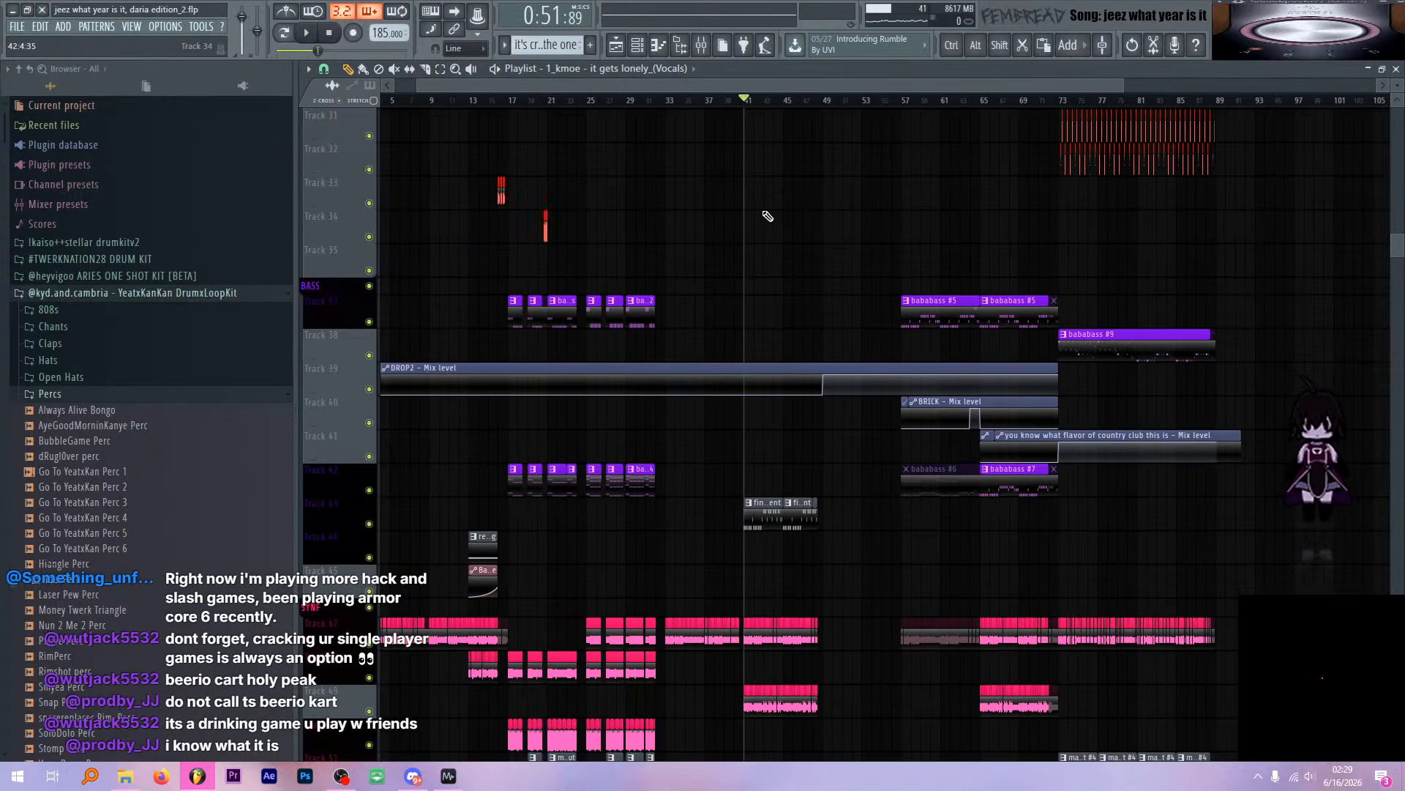
{"action": "scroll", "coordinate": [722, 356], "scroll_direction": "up", "scroll_amount": 4}
{"action": "left_click", "coordinate": [872, 358]}
{"action": "scroll", "coordinate": [904, 379], "scroll_direction": "up", "scroll_amount": 2}
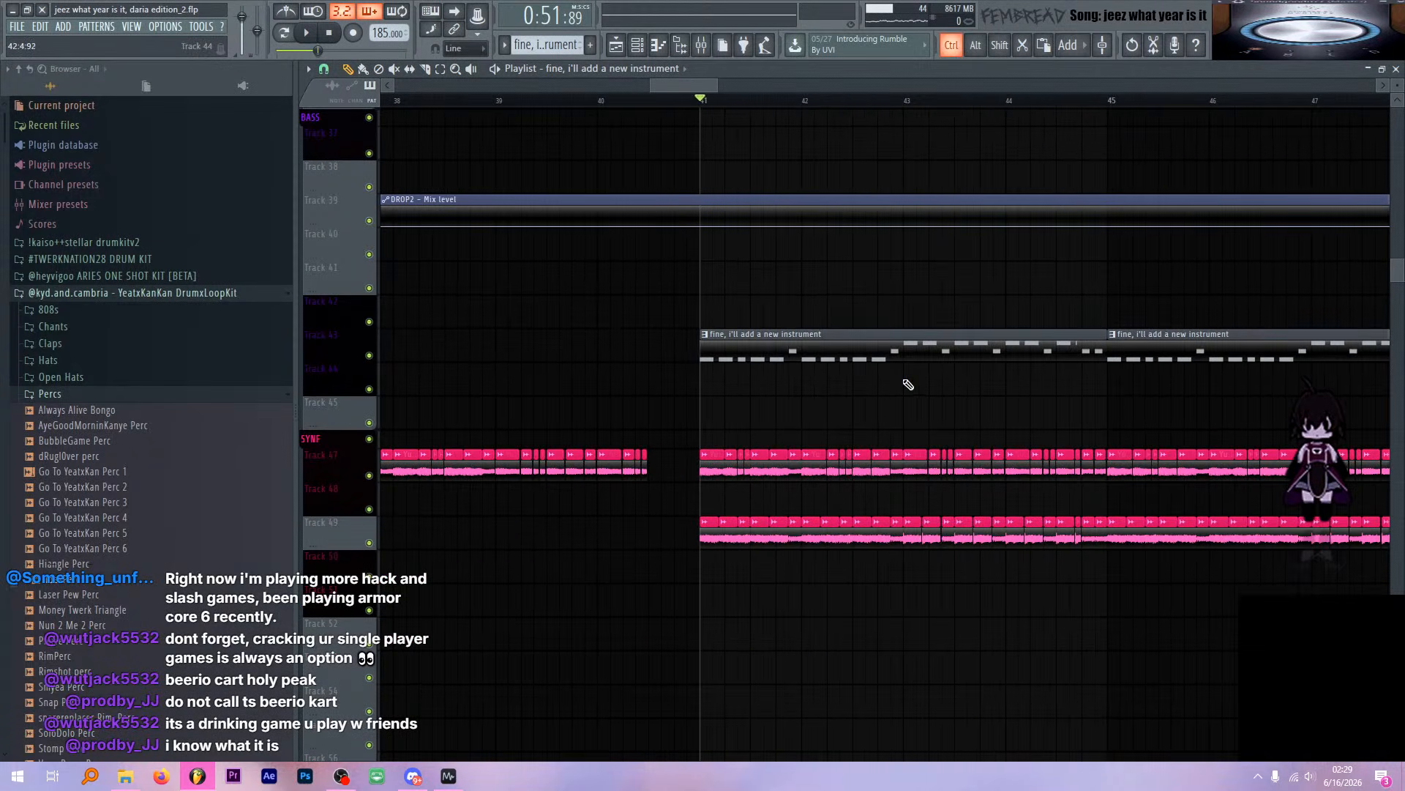
Select the "as i tend to do #3" track in the mixer and play the song from bar 41
{"action": "scroll", "coordinate": [808, 329], "scroll_direction": "up", "scroll_amount": 2}
{"action": "left_click", "coordinate": [701, 46]}
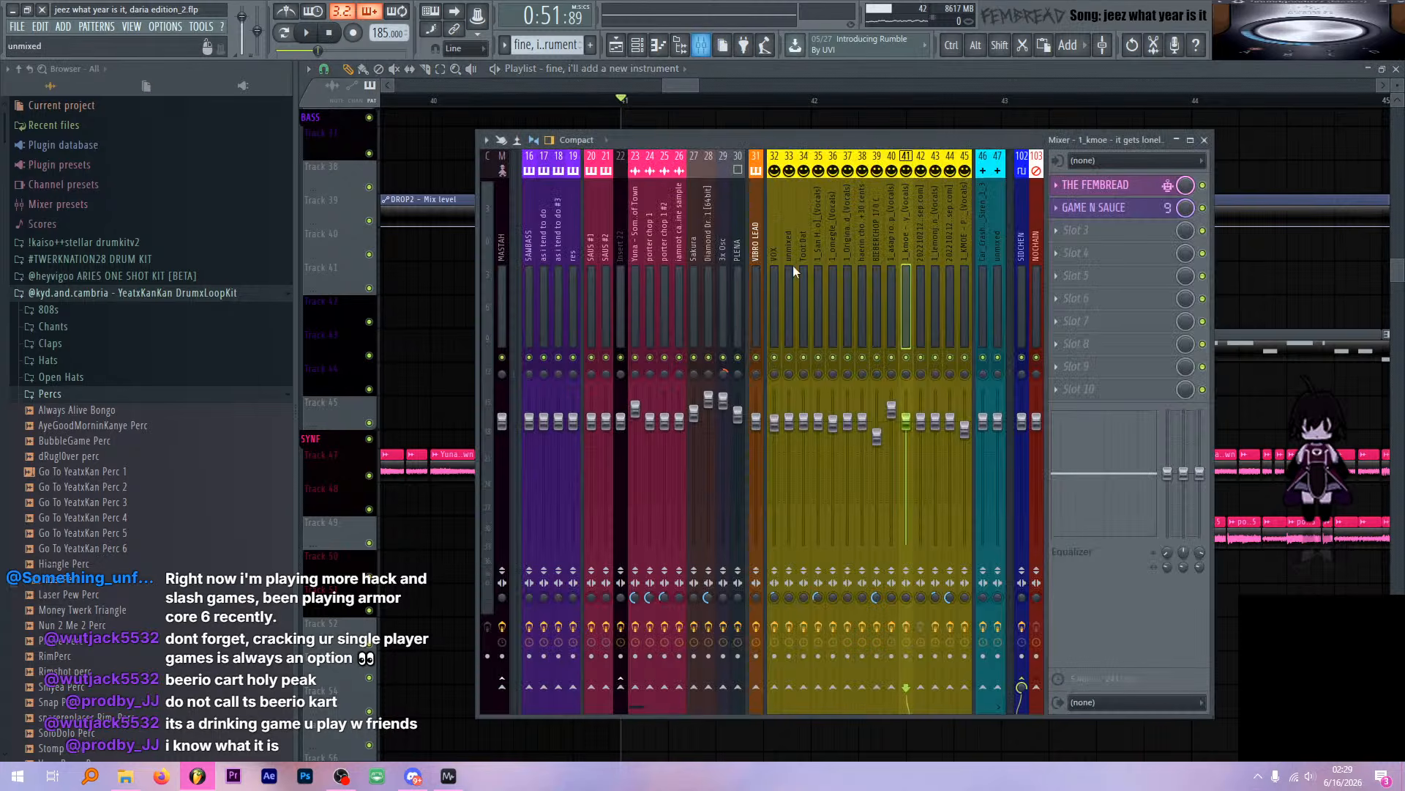
{"action": "left_click", "coordinate": [782, 253]}
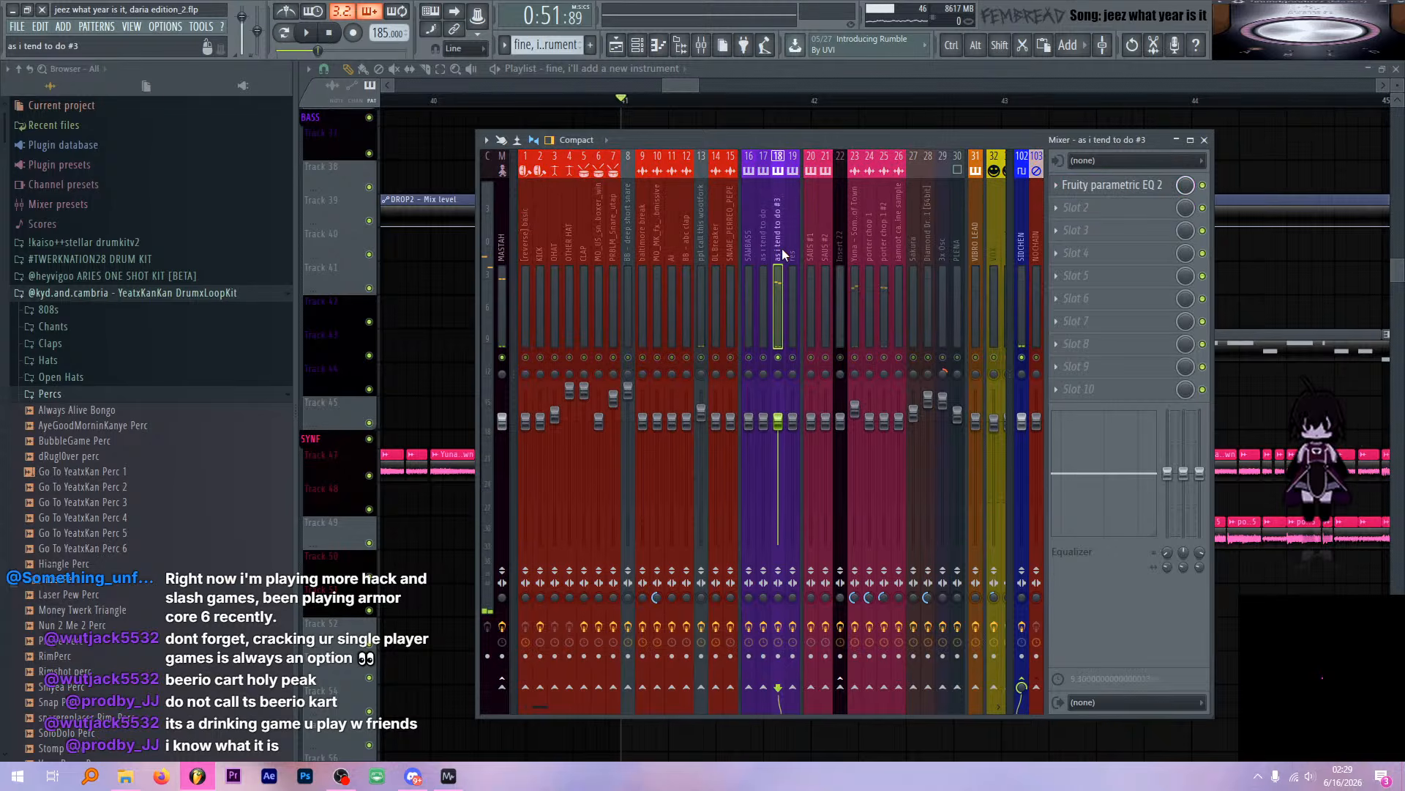
{"action": "key", "text": "space"}
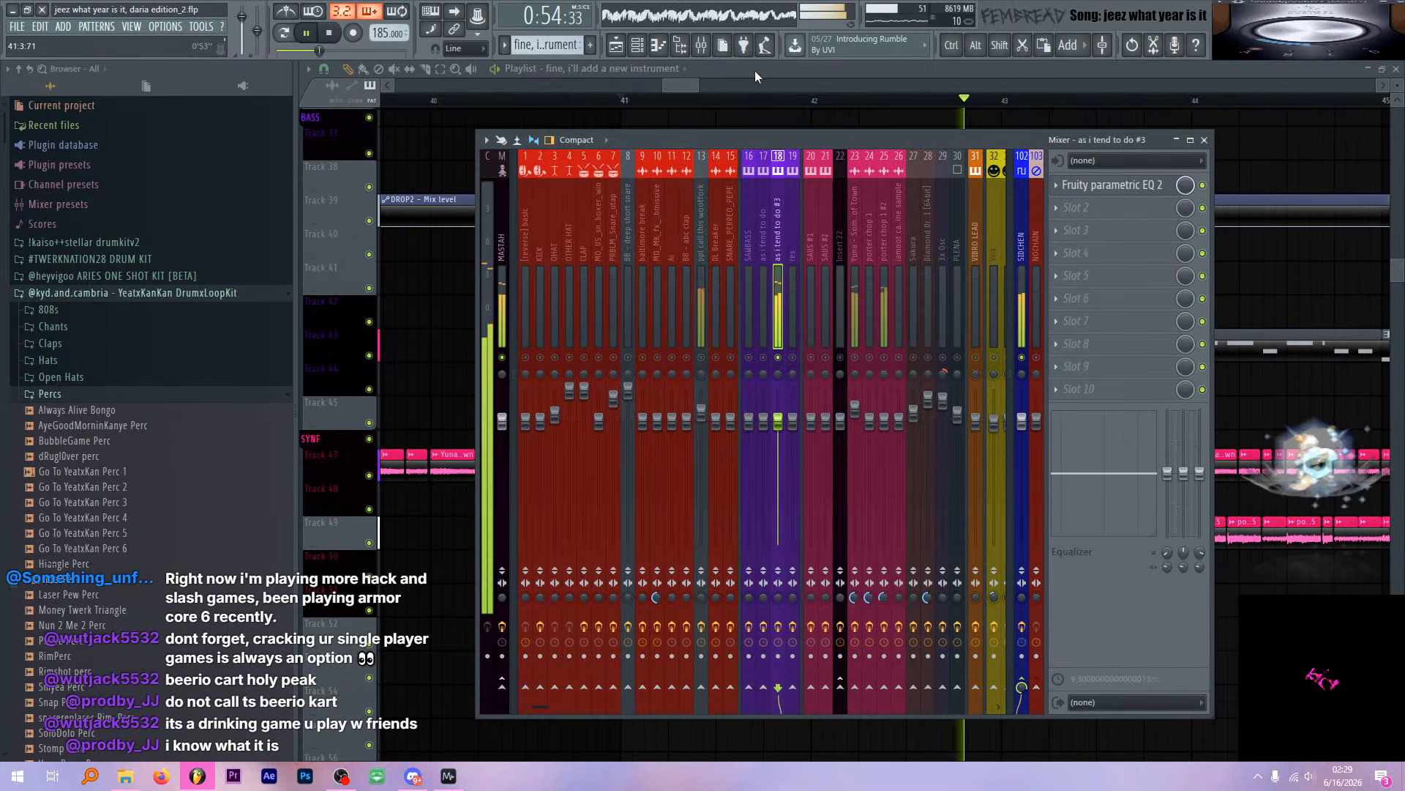
Stop playback and open the "as i tend to do #3" Serum instrument from the BASS channels
{"action": "left_click", "coordinate": [702, 46]}
{"action": "left_click", "coordinate": [639, 45]}
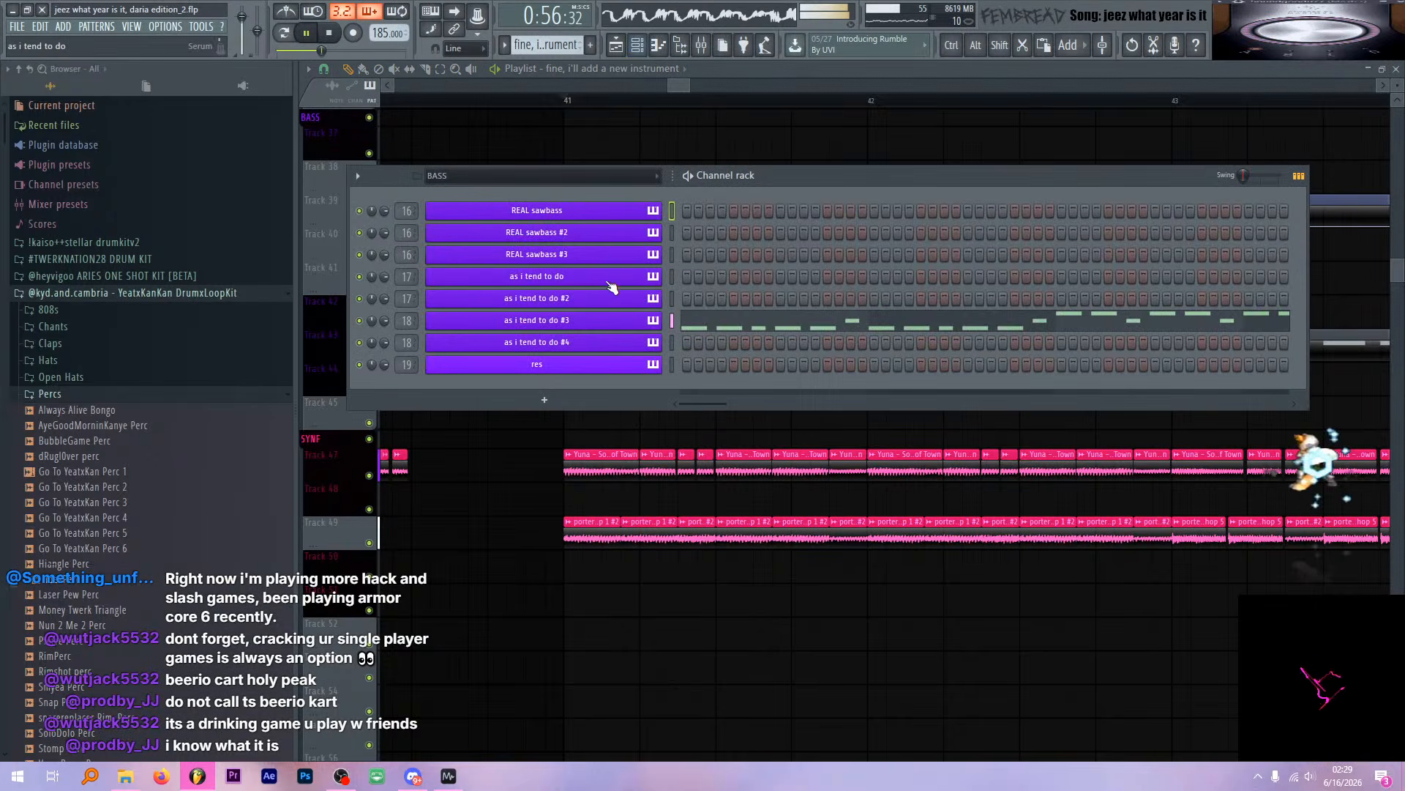
{"action": "key", "text": "space"}
{"action": "left_click", "coordinate": [628, 321]}
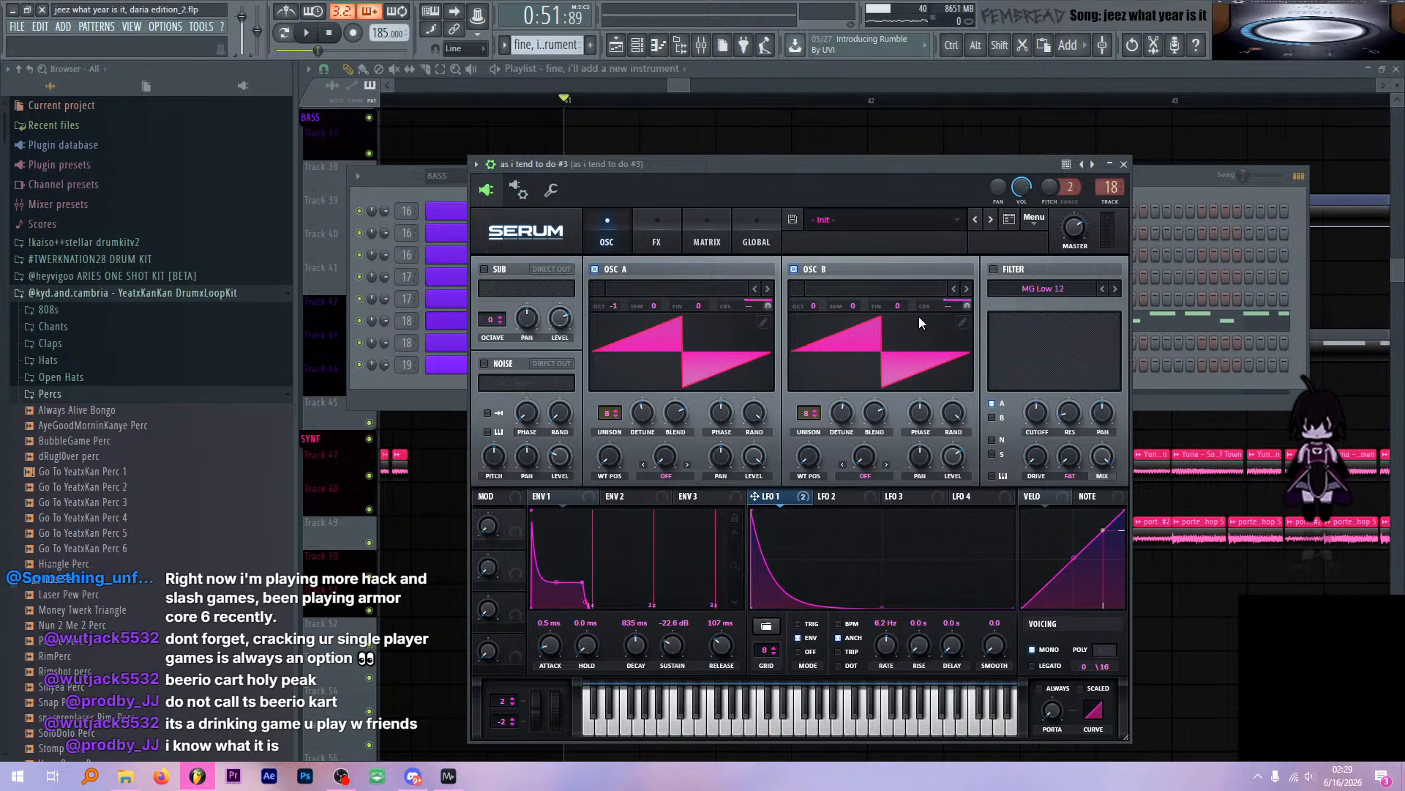
Toggle the bypass of LFO 1's B CoarsePit destination and play the bass briefly from bar 41
{"action": "right_click", "coordinate": [800, 511]}
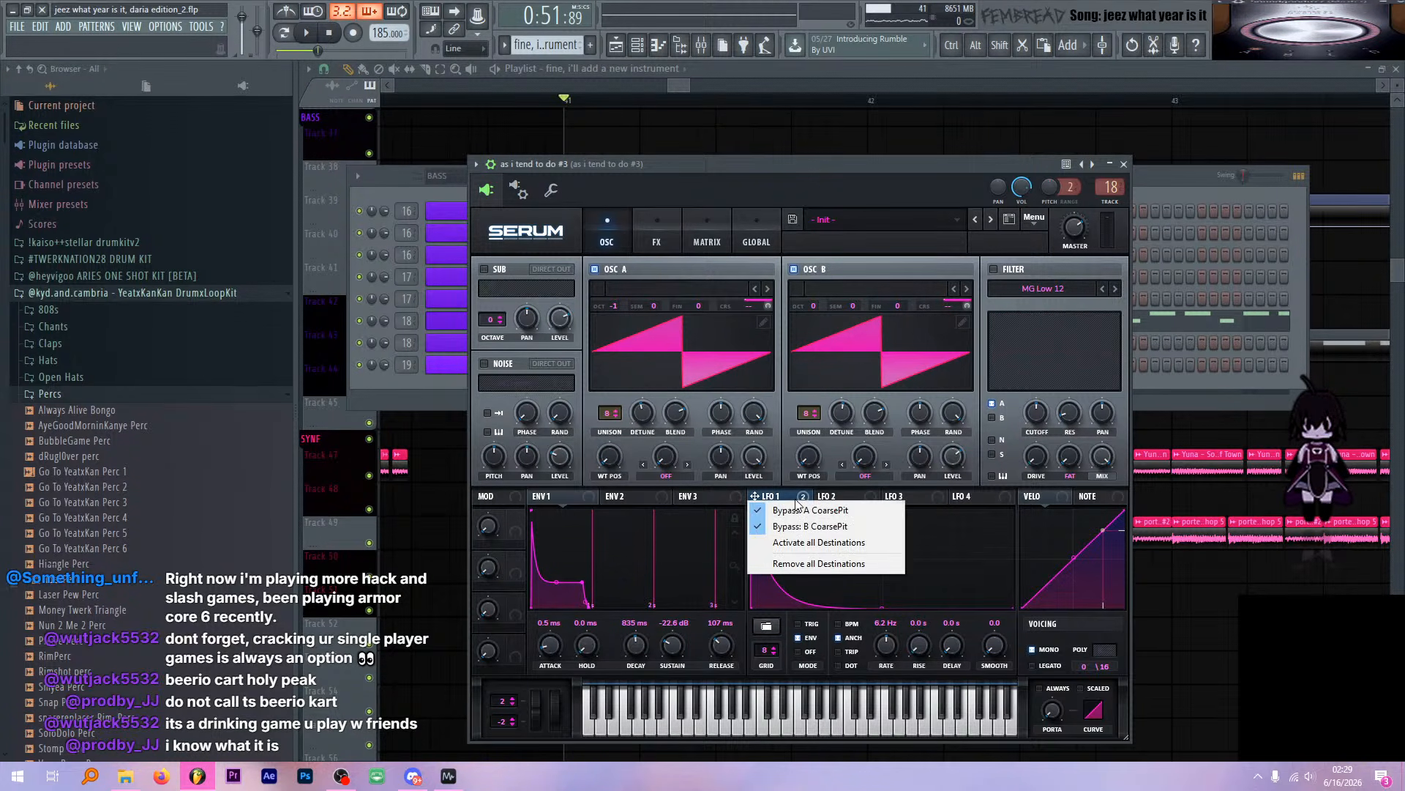
{"action": "left_click", "coordinate": [809, 527]}
{"action": "key", "text": "space"}
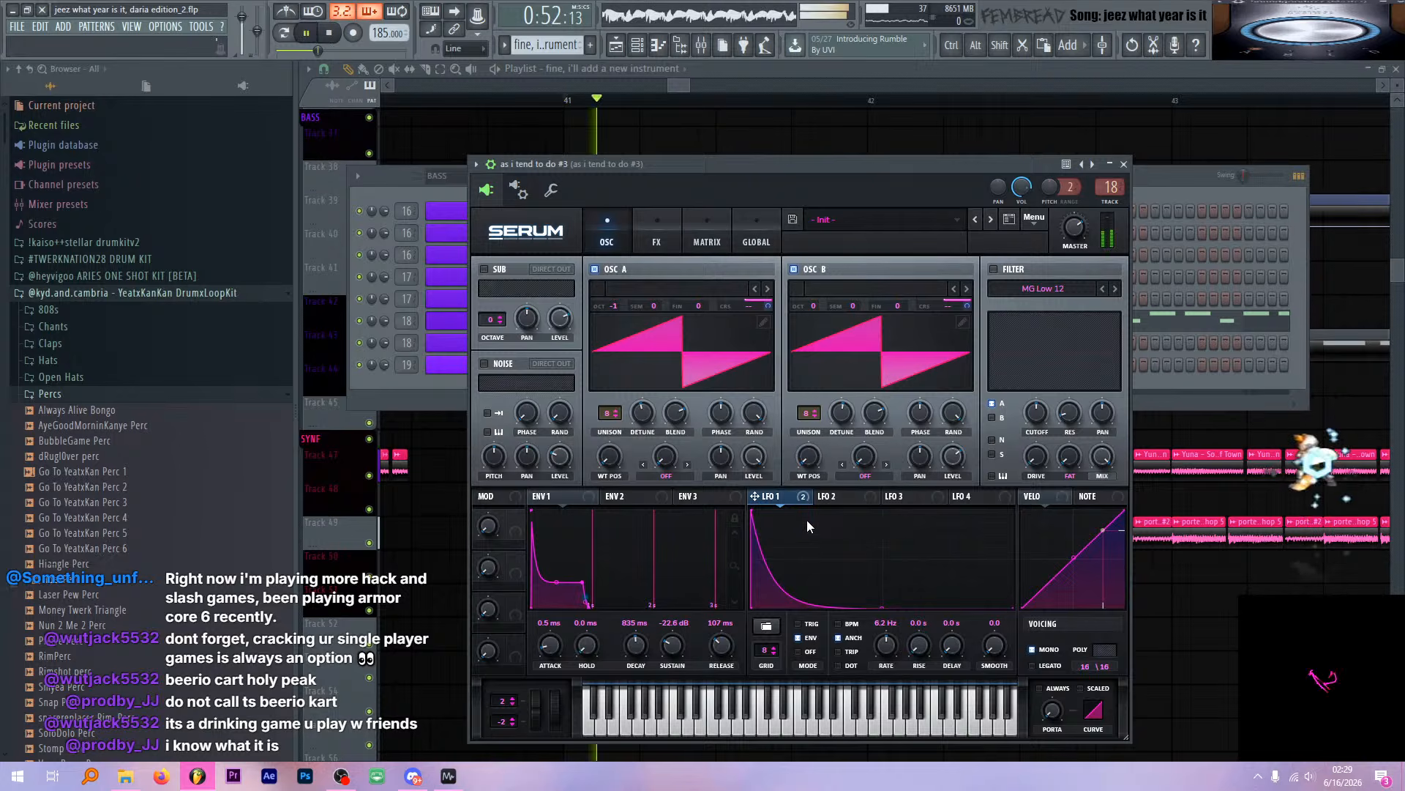
{"action": "mouse_move", "coordinate": [798, 500]}
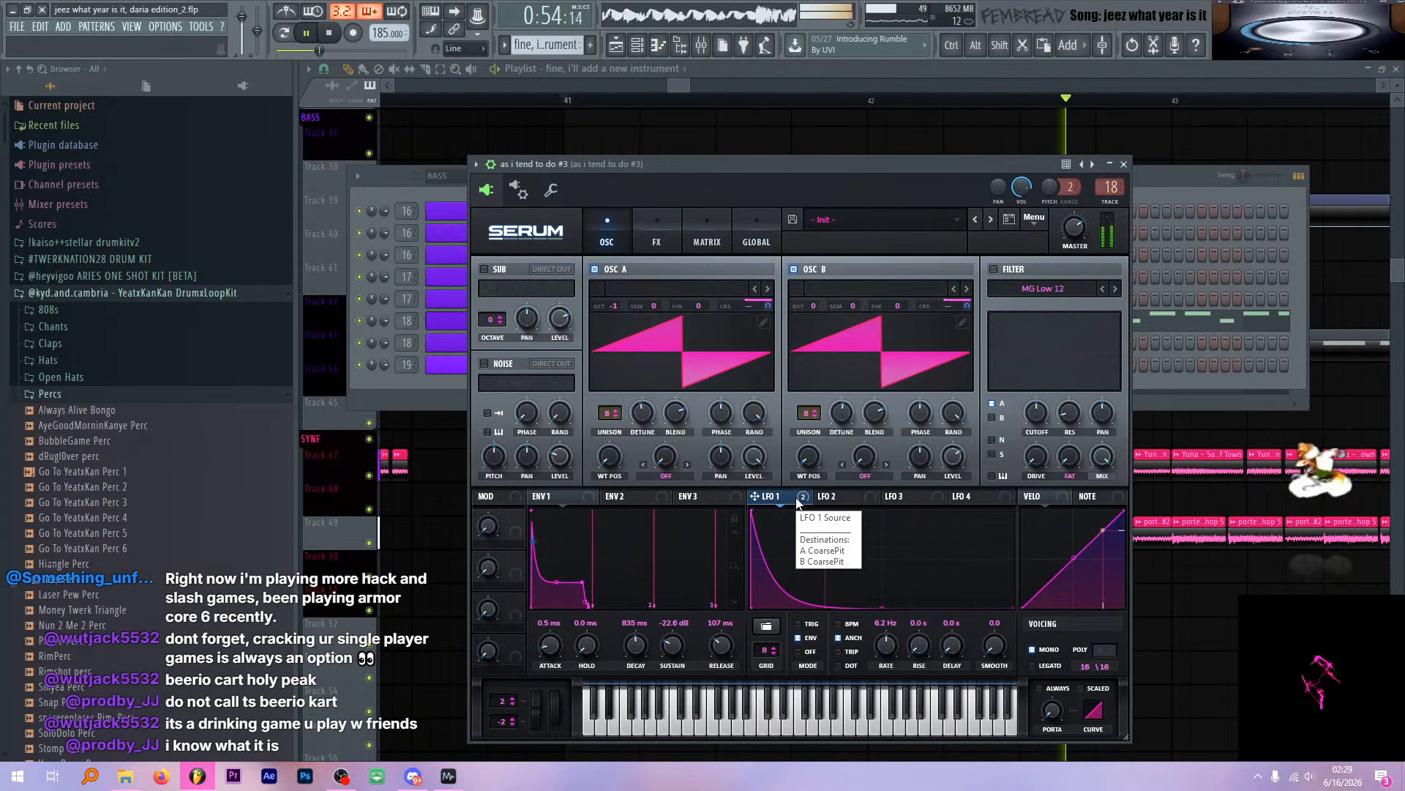
{"action": "key", "text": "space"}
Toggle the bypass of LFO 1's B CoarsePit and A CoarsePit destinations and replay the bass from bar 41
{"action": "right_click", "coordinate": [799, 504]}
{"action": "left_click", "coordinate": [816, 525]}
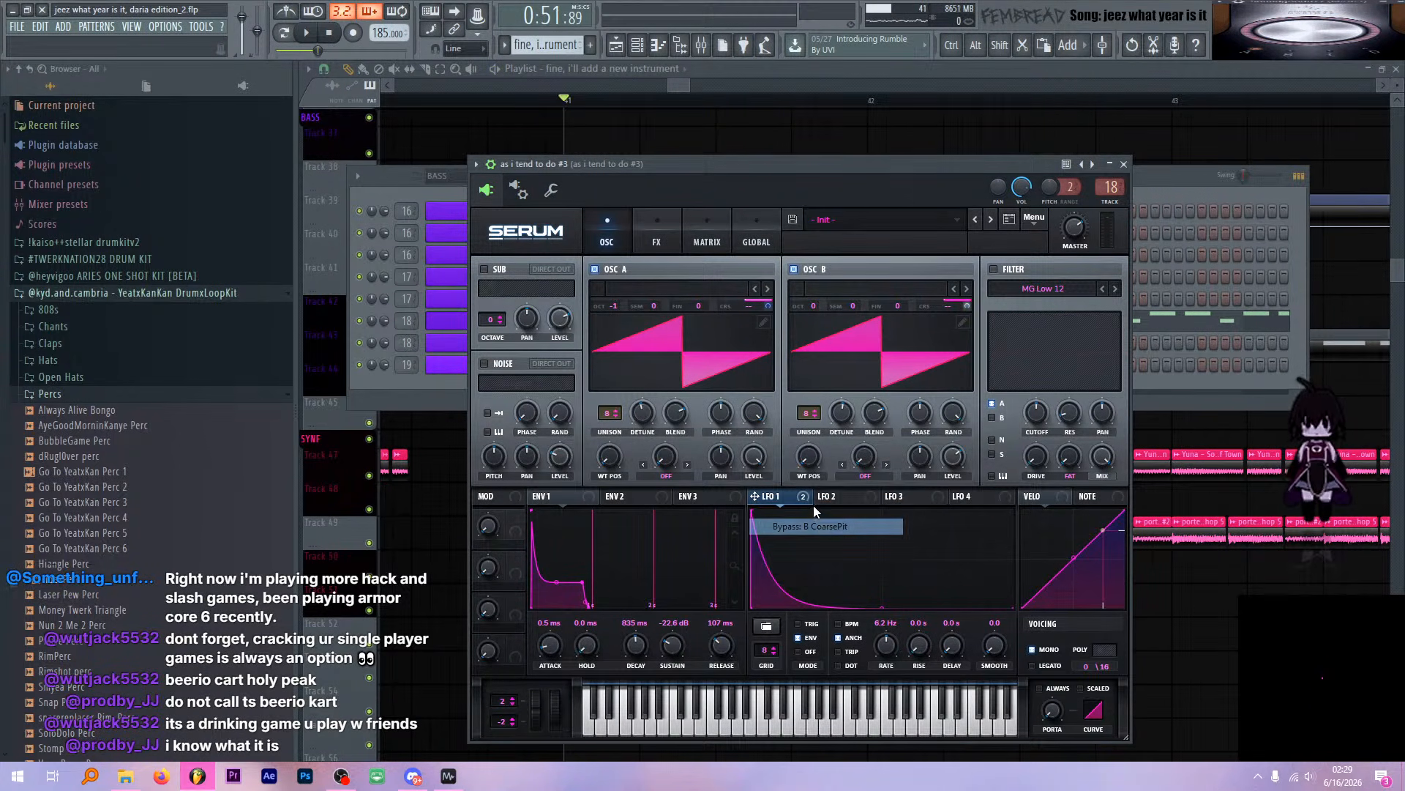
{"action": "right_click", "coordinate": [805, 498]}
{"action": "left_click", "coordinate": [814, 511]}
{"action": "left_click_drag", "start_coordinate": [732, 163], "coordinate": [727, 161]}
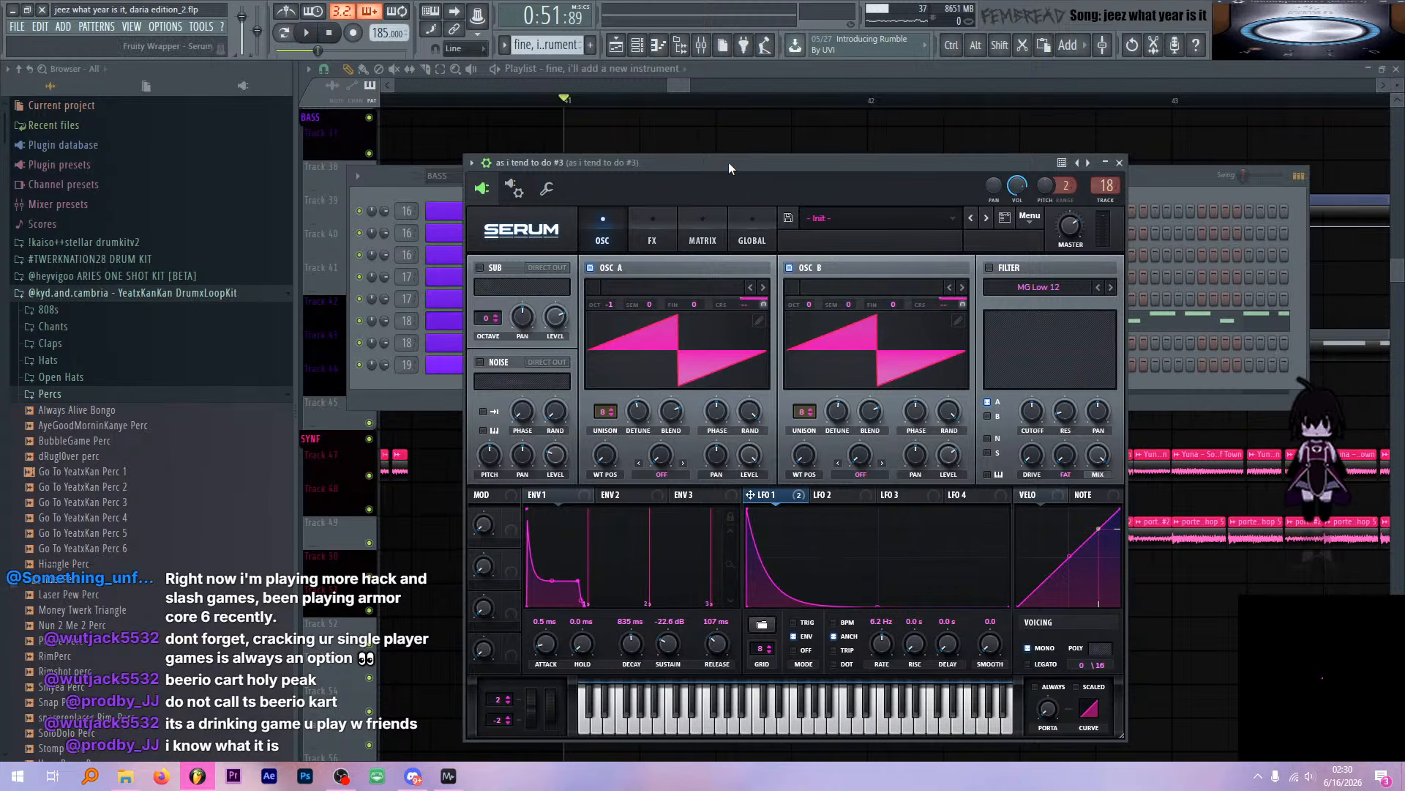
{"action": "key", "text": "space"}
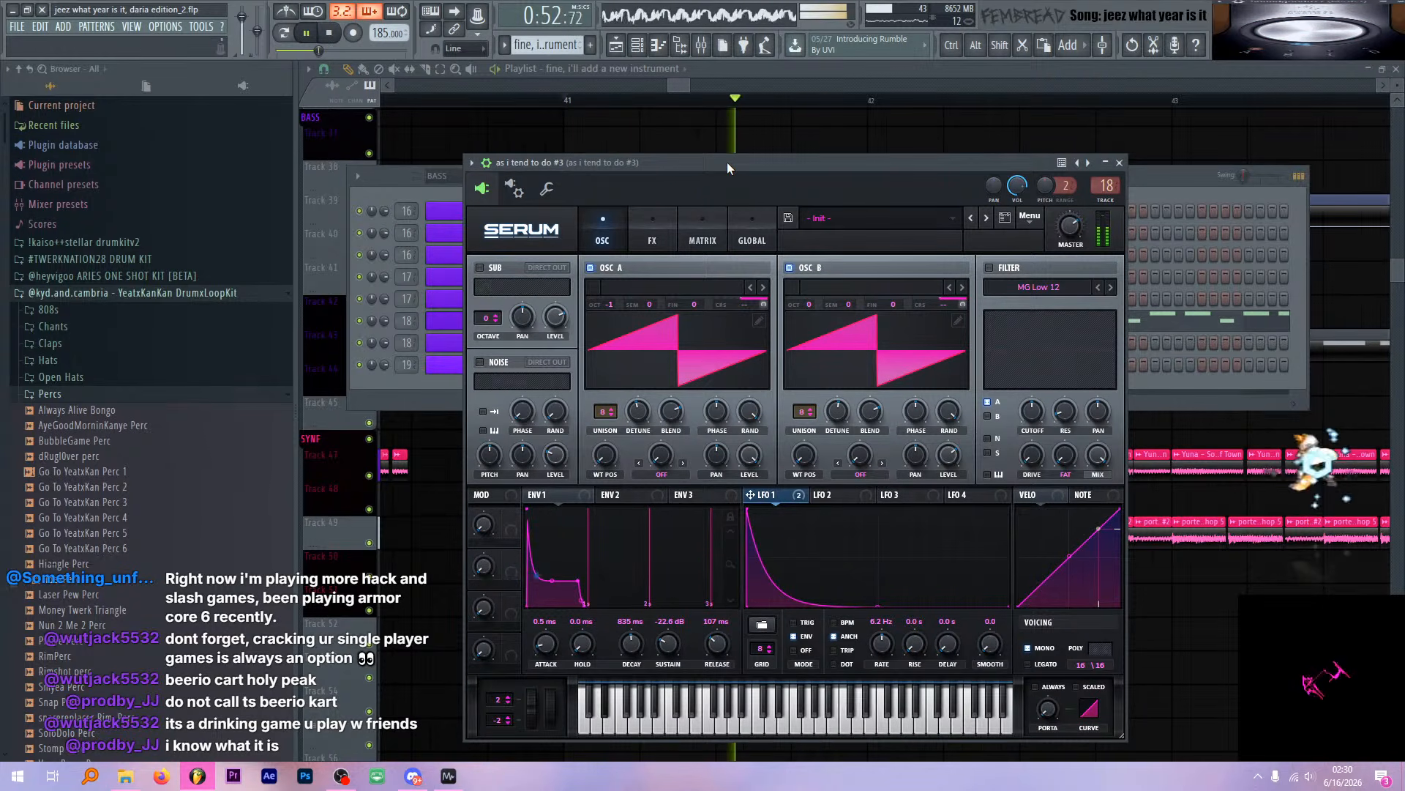
Inspect Serum's matrix, global and effects pages during playback, stop the song and return to the oscillator page
{"action": "left_click", "coordinate": [703, 234]}
{"action": "left_click", "coordinate": [752, 234]}
{"action": "left_click", "coordinate": [652, 235]}
{"action": "left_click", "coordinate": [603, 234]}
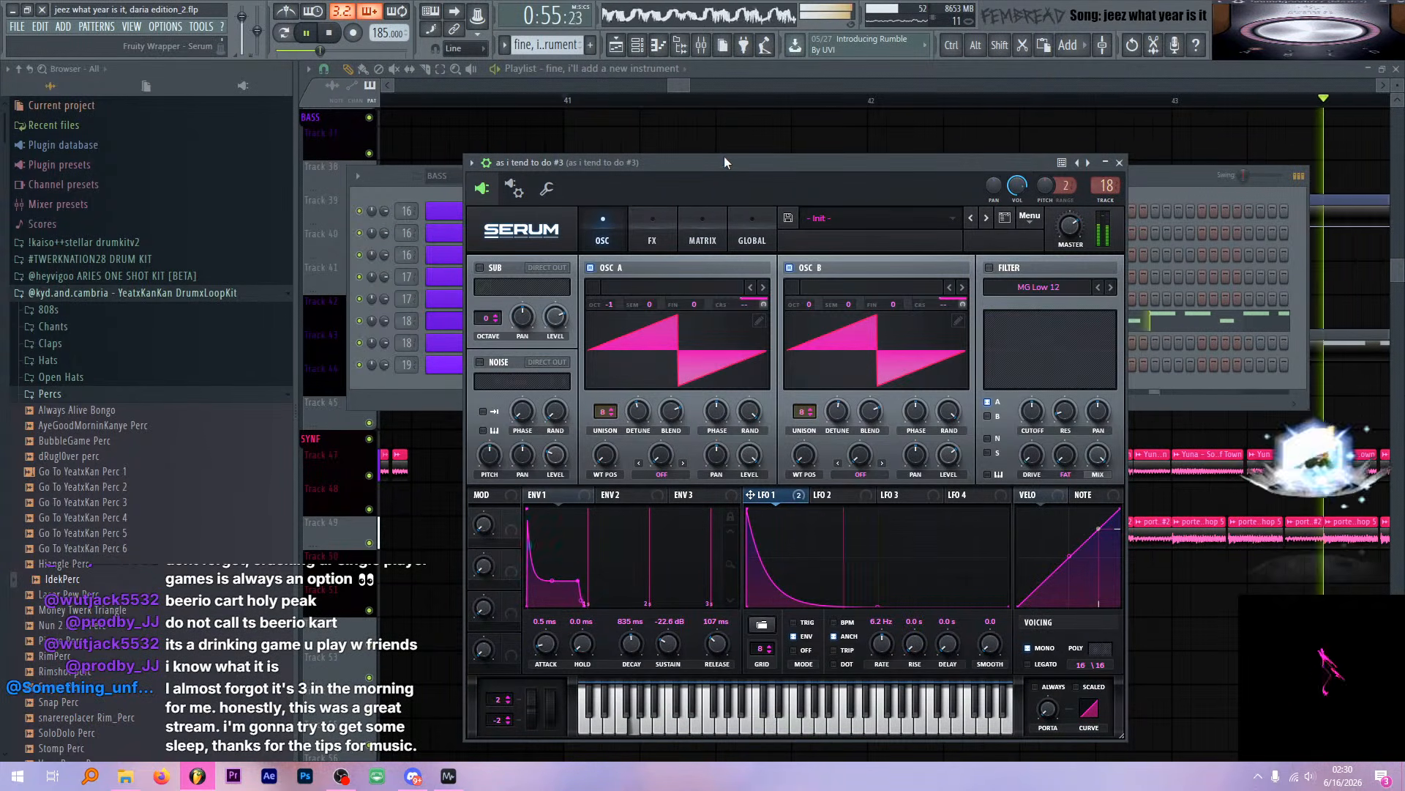
{"action": "left_click_drag", "start_coordinate": [724, 157], "coordinate": [751, 160]}
{"action": "left_click", "coordinate": [656, 233]}
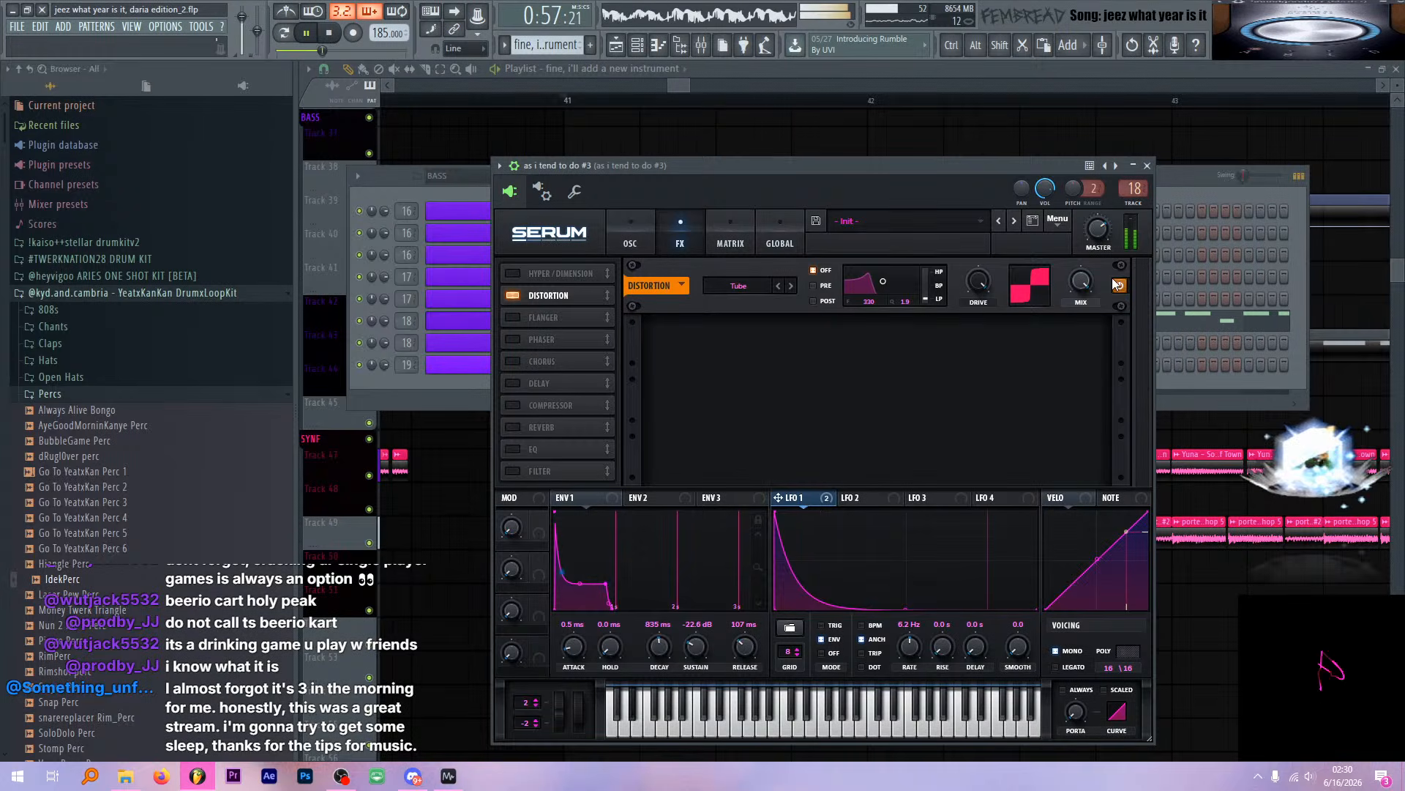
{"action": "key", "text": "space"}
{"action": "left_click", "coordinate": [640, 227]}
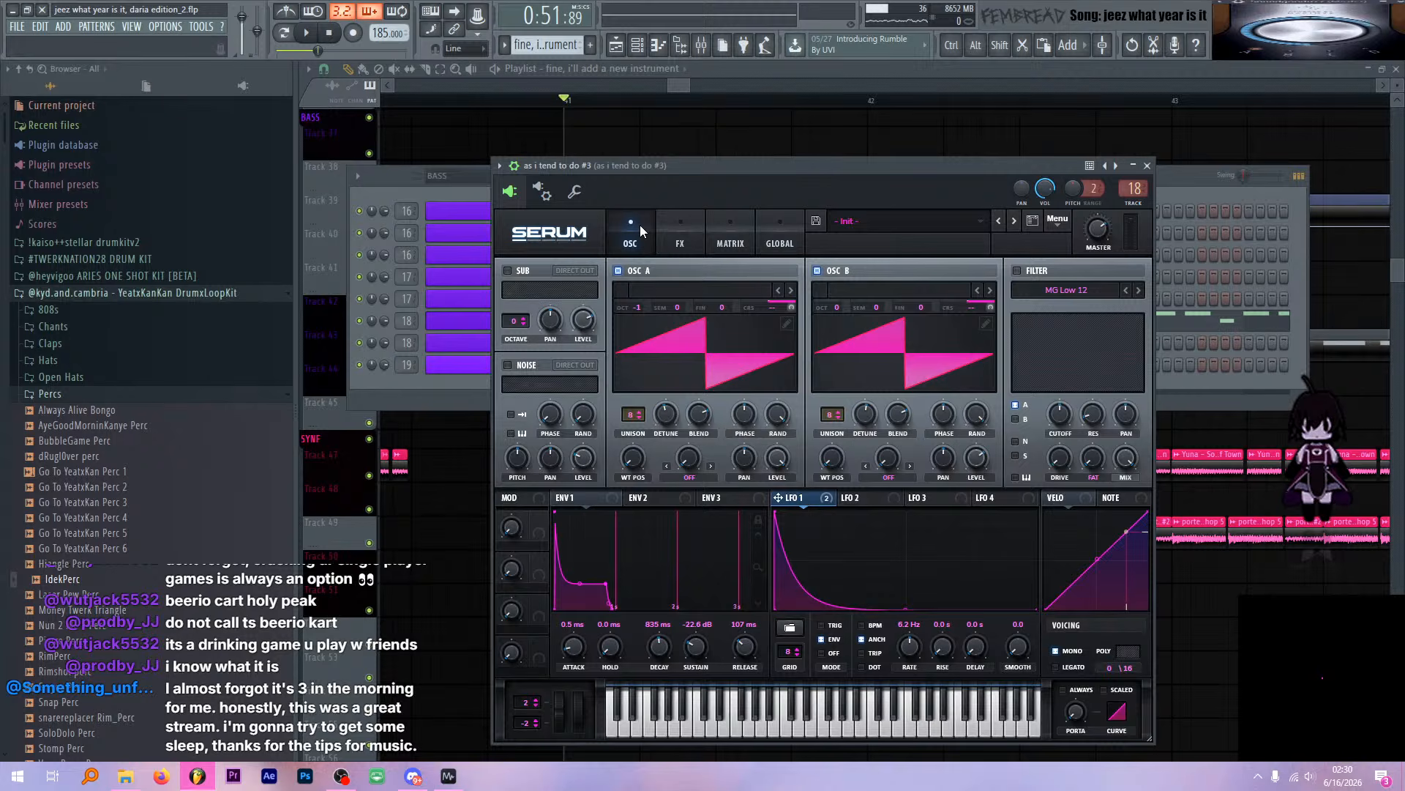
Compare the bass from bar 41 with Serum's mono voicing switched off and back on
{"action": "left_click_drag", "start_coordinate": [744, 161], "coordinate": [745, 141]}
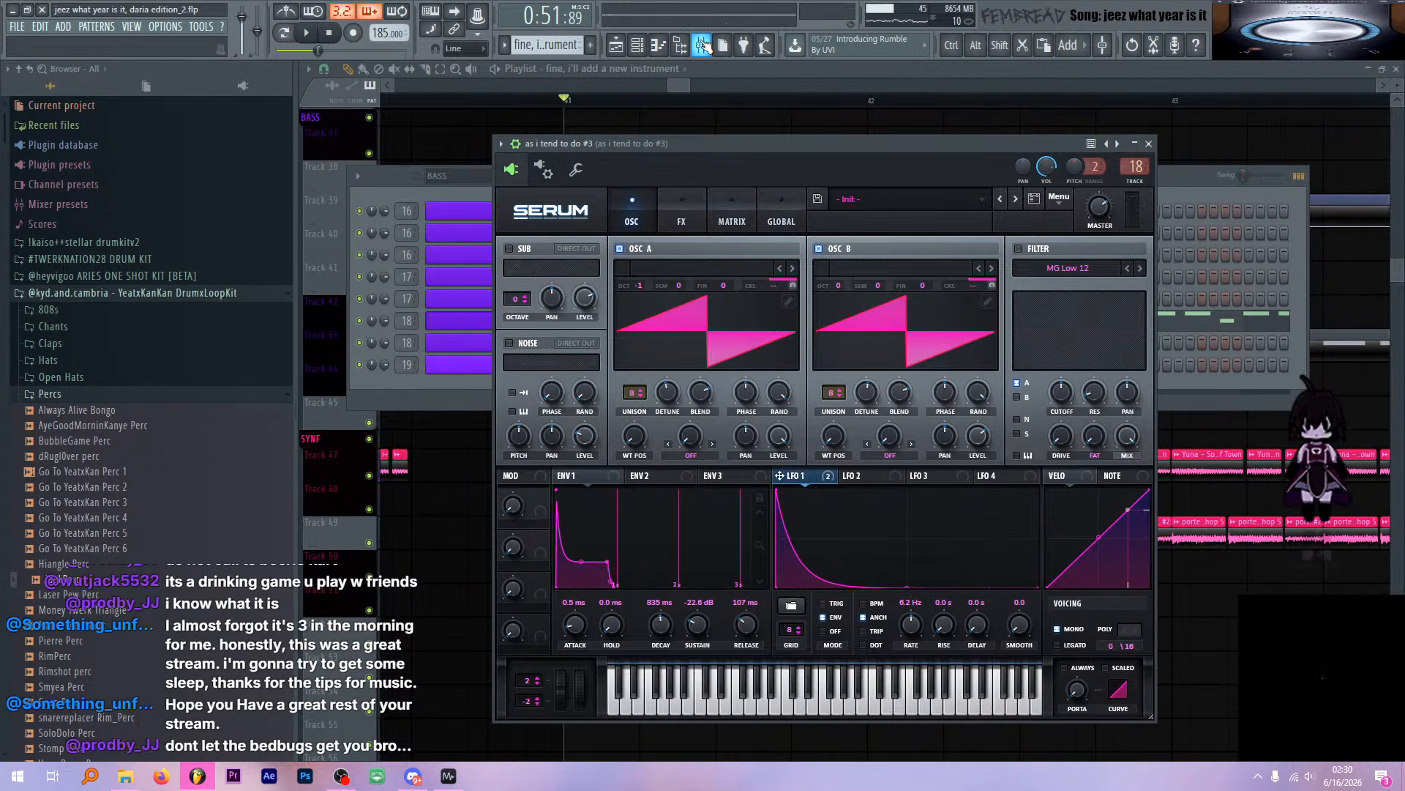
{"action": "key", "text": "space"}
{"action": "left_click", "coordinate": [1076, 630]}
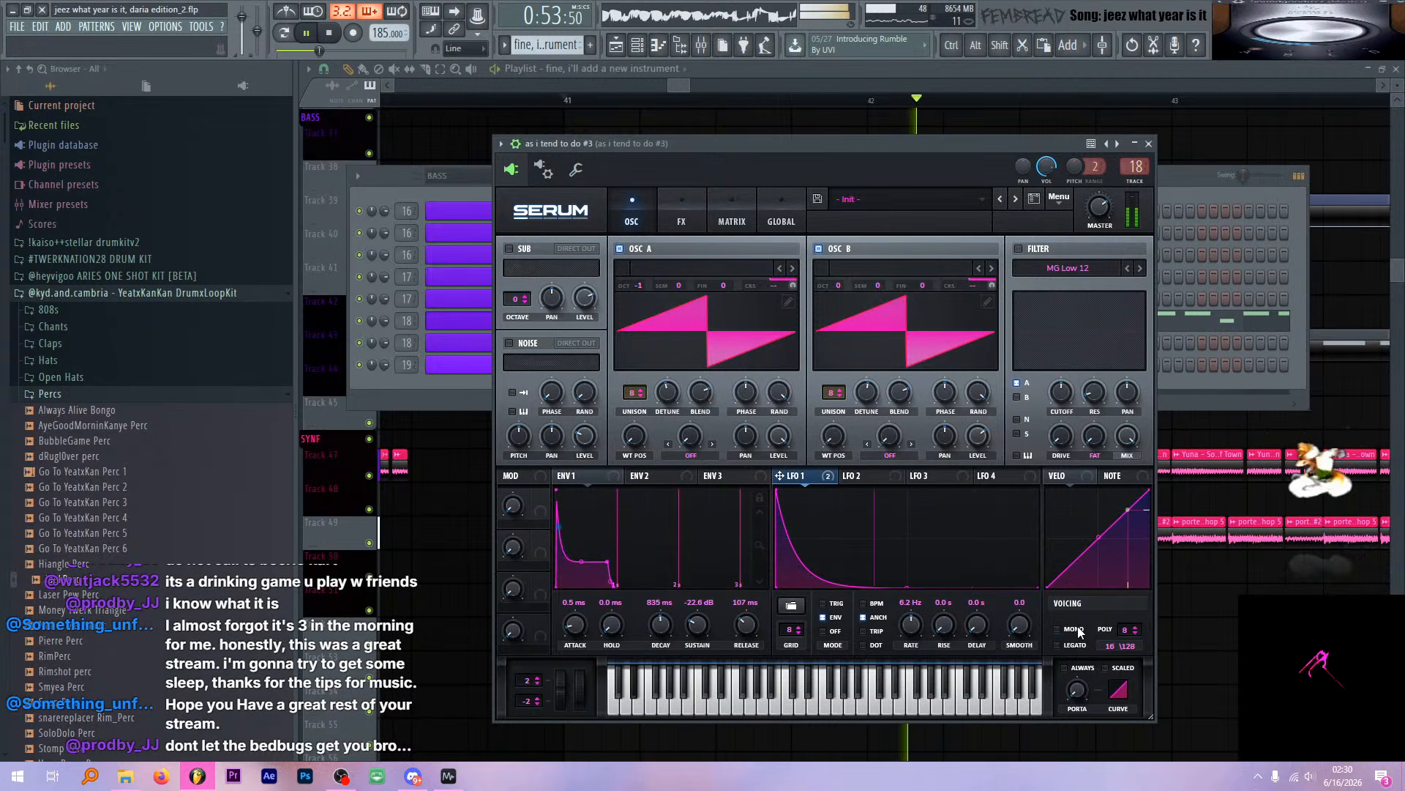
{"action": "left_click", "coordinate": [1076, 630]}
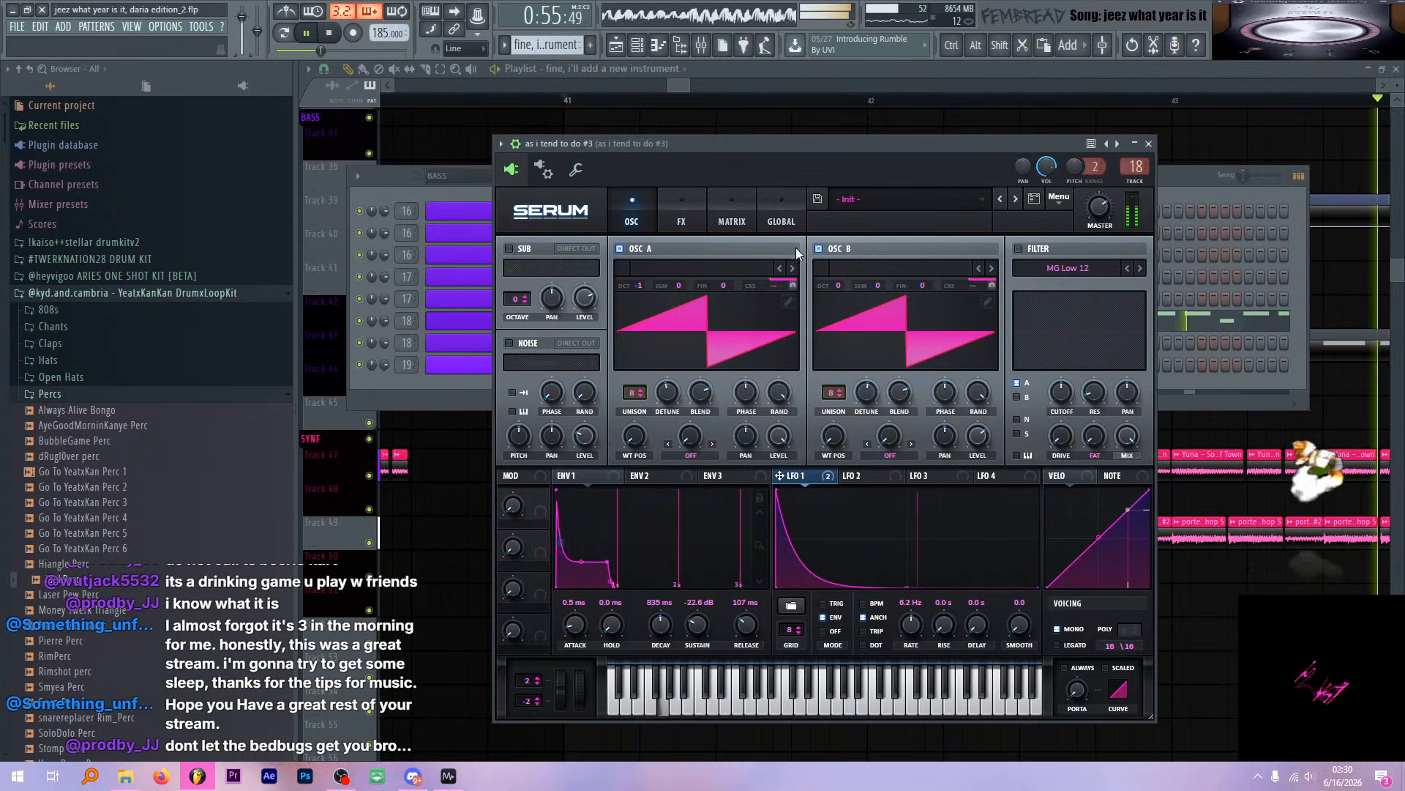
{"action": "key", "text": "space"}
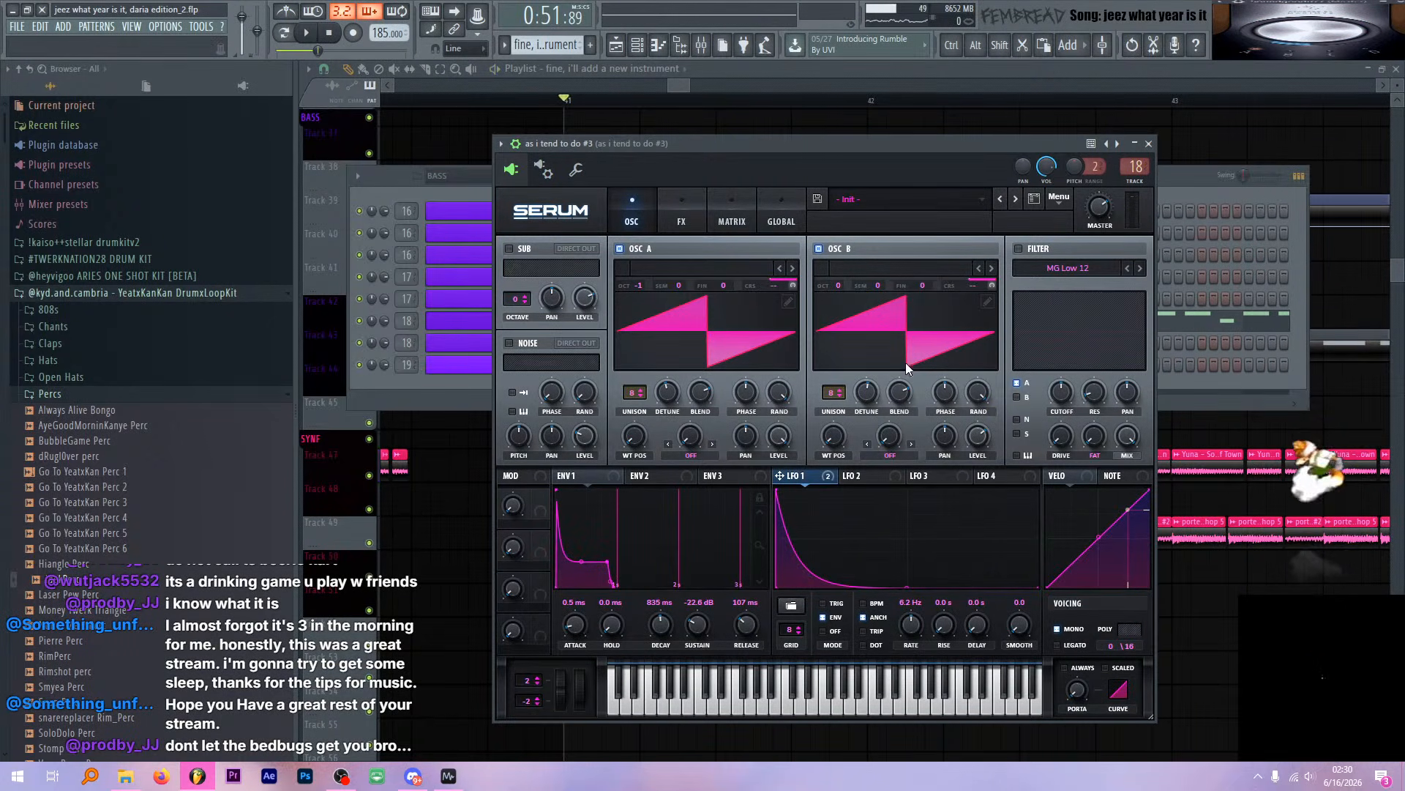
Compare the "as i tend to do #3" mixer track with its Fruity parametric EQ 2 bypassed and re-enabled during playback, inspecting the EQ curve
{"action": "left_click", "coordinate": [729, 45]}
{"action": "left_click", "coordinate": [1135, 187]}
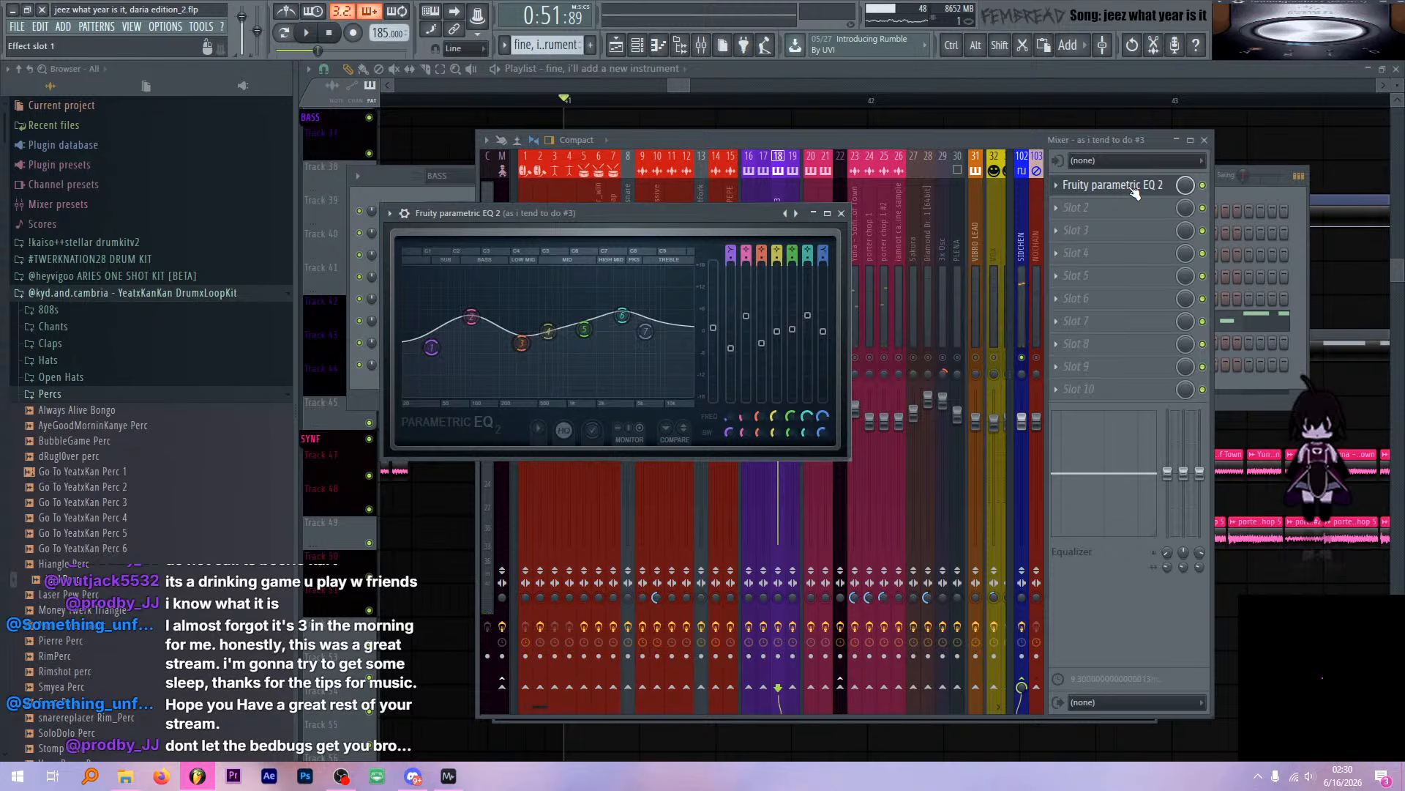
{"action": "key", "text": "space"}
{"action": "left_click", "coordinate": [1203, 186]}
{"action": "left_click", "coordinate": [1159, 187]}
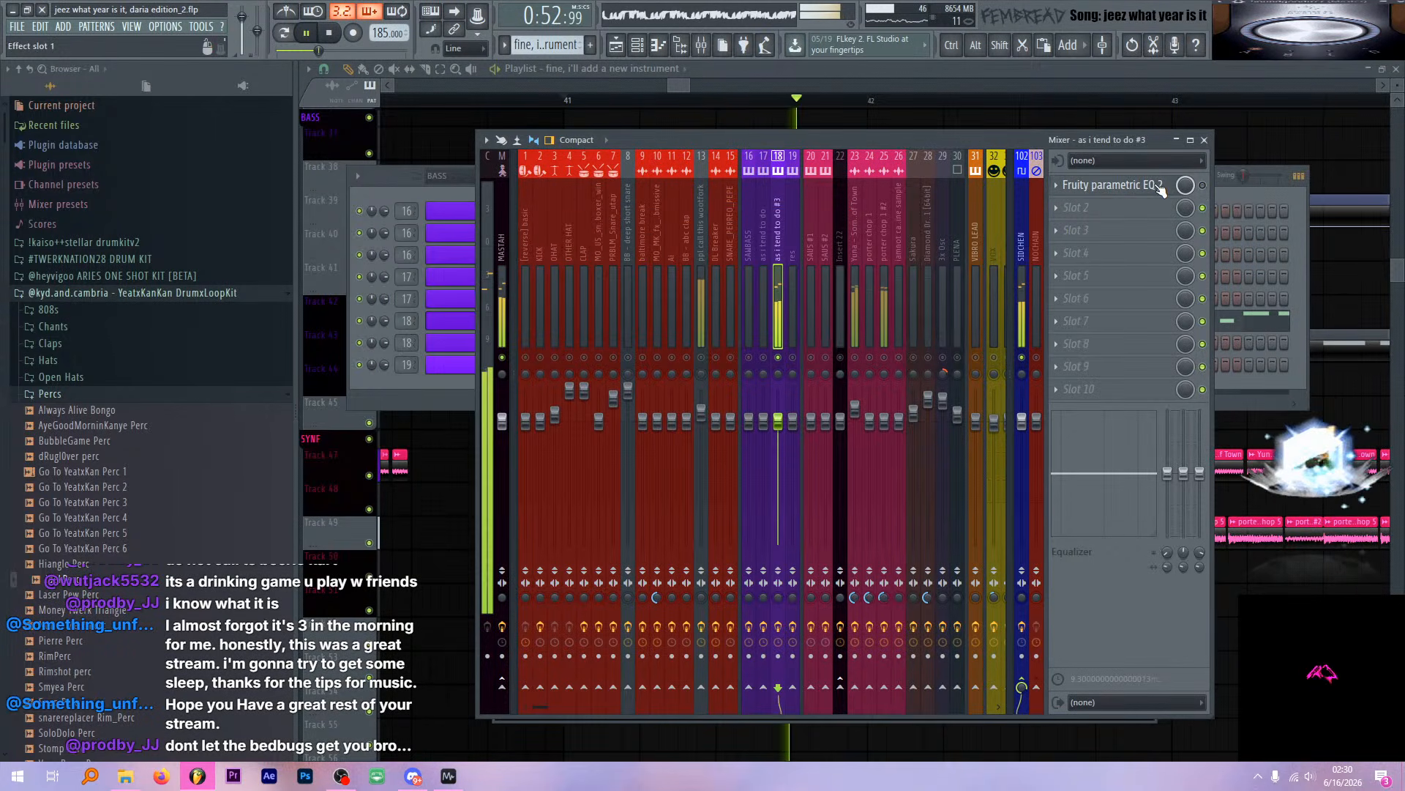
{"action": "left_click", "coordinate": [1160, 187]}
{"action": "left_click", "coordinate": [1203, 186]}
{"action": "left_click", "coordinate": [1145, 187]}
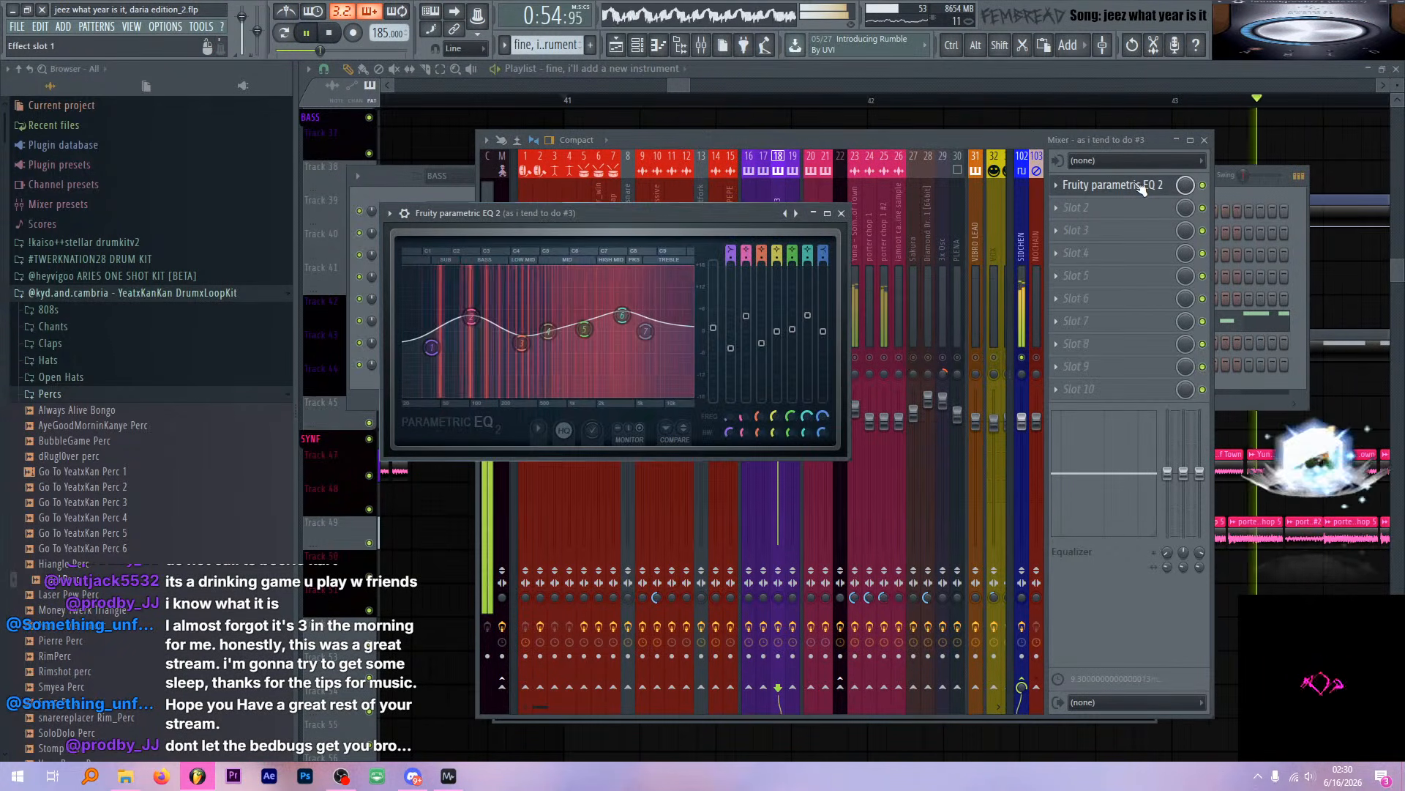
{"action": "key", "text": "space"}
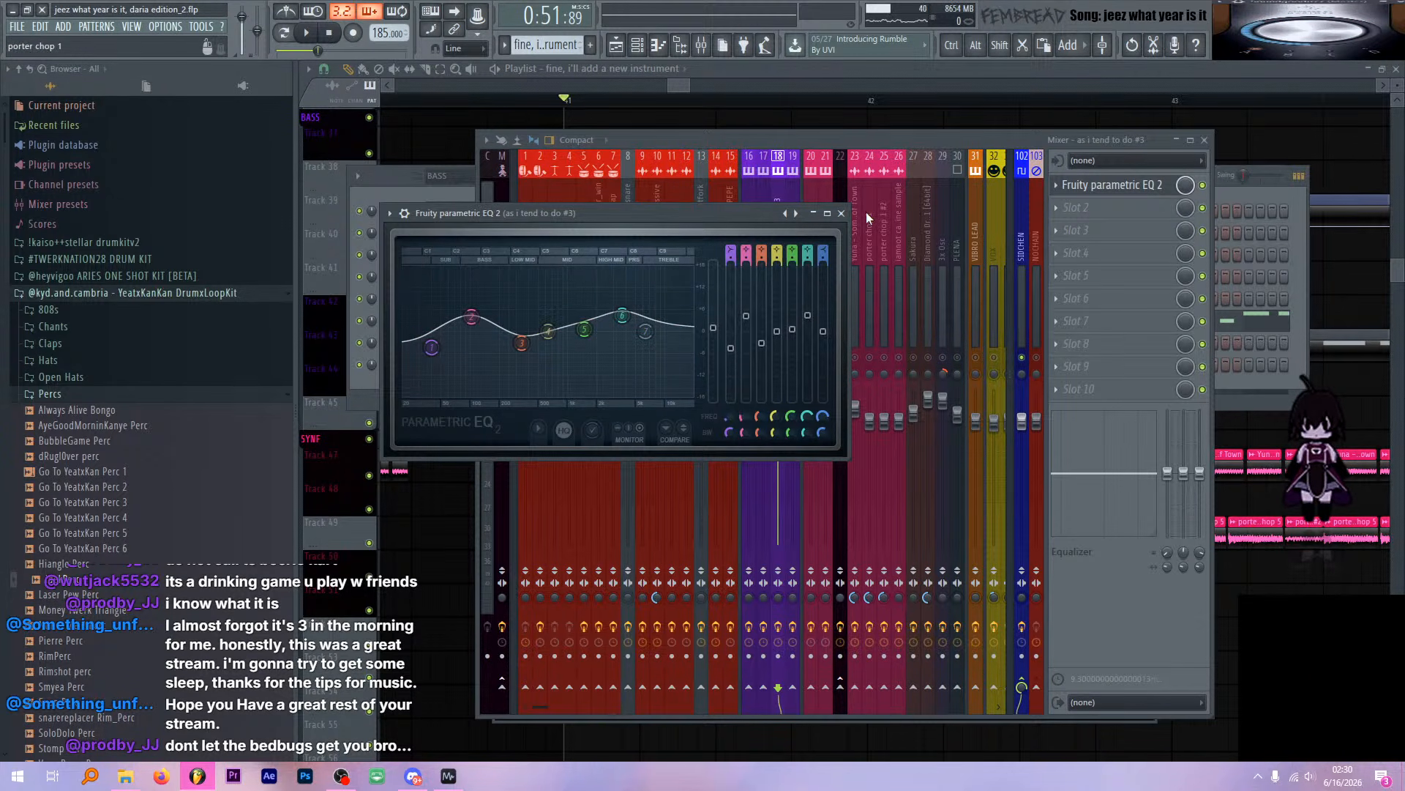
{"action": "left_click", "coordinate": [841, 213]}
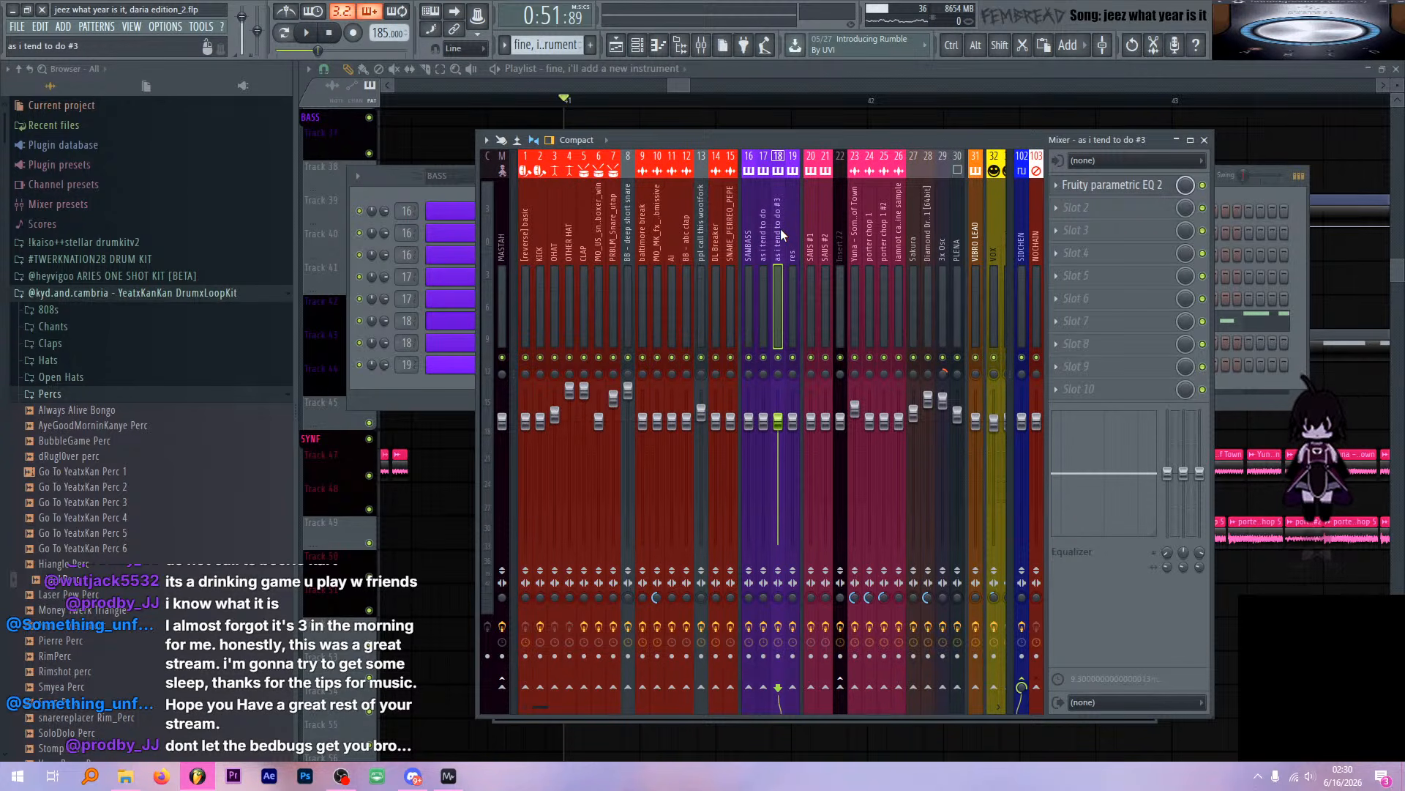
Return to the playlist and play the arrangement briefly from bar 41
{"action": "left_click", "coordinate": [390, 172]}
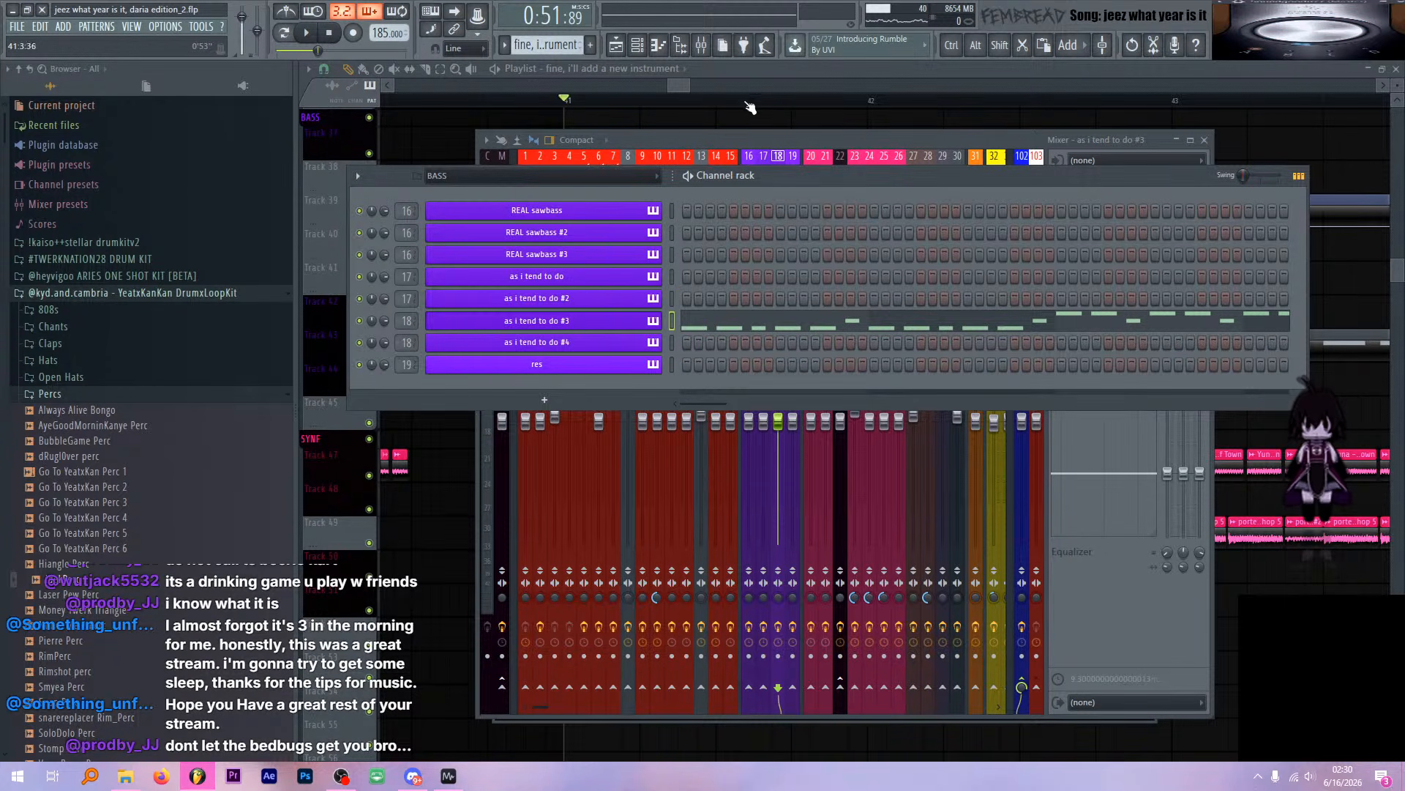
{"action": "left_click", "coordinate": [783, 64]}
{"action": "scroll", "coordinate": [643, 284], "scroll_direction": "down", "scroll_amount": 3}
{"action": "scroll", "coordinate": [647, 288], "scroll_direction": "down", "scroll_amount": 3}
{"action": "key", "text": "space"}
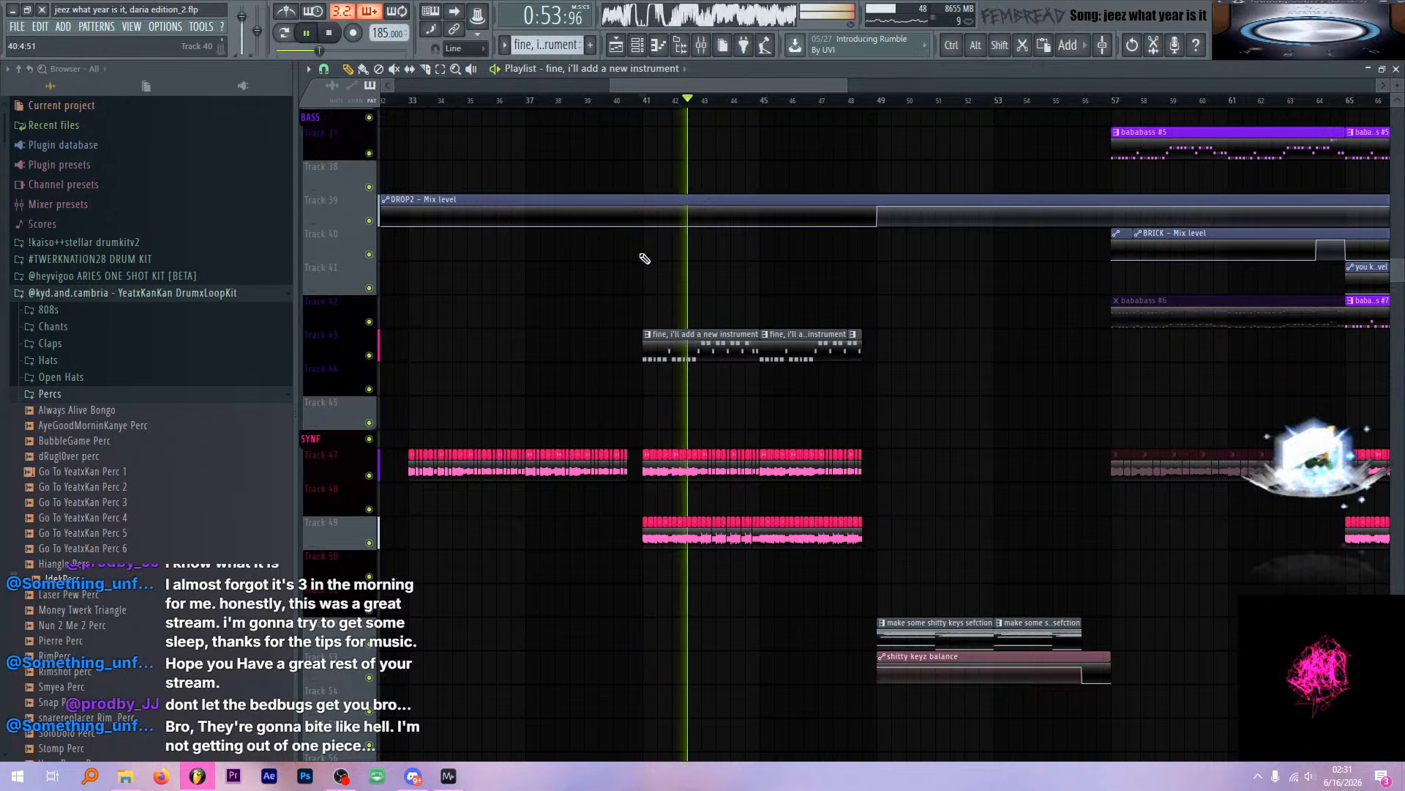
{"action": "scroll", "coordinate": [630, 271], "scroll_direction": "up", "scroll_amount": 3}
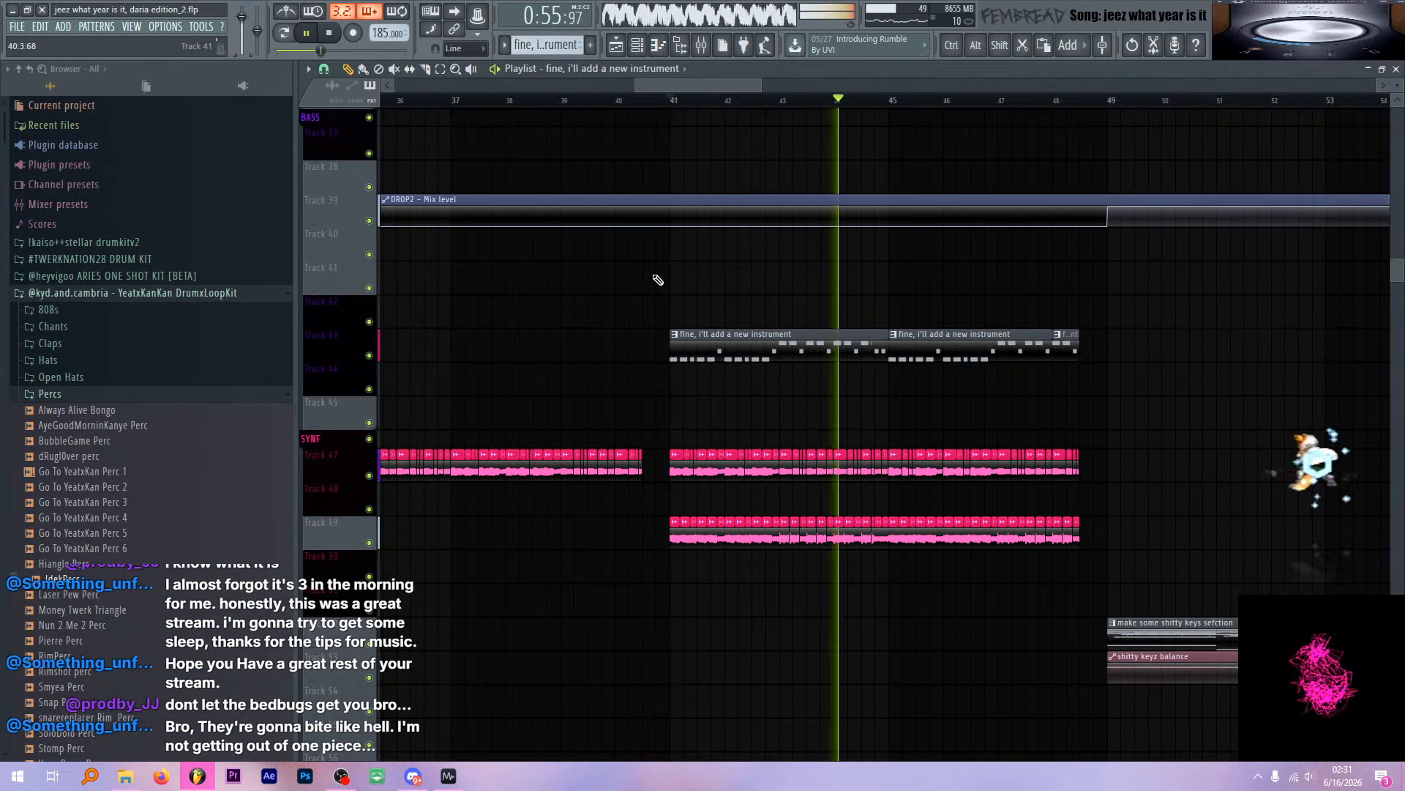
{"action": "key", "text": "space"}
Solo Track 49 in the SYNF group and play its porter chop clips from bar 41
{"action": "scroll", "coordinate": [669, 259], "scroll_direction": "down", "scroll_amount": 4}
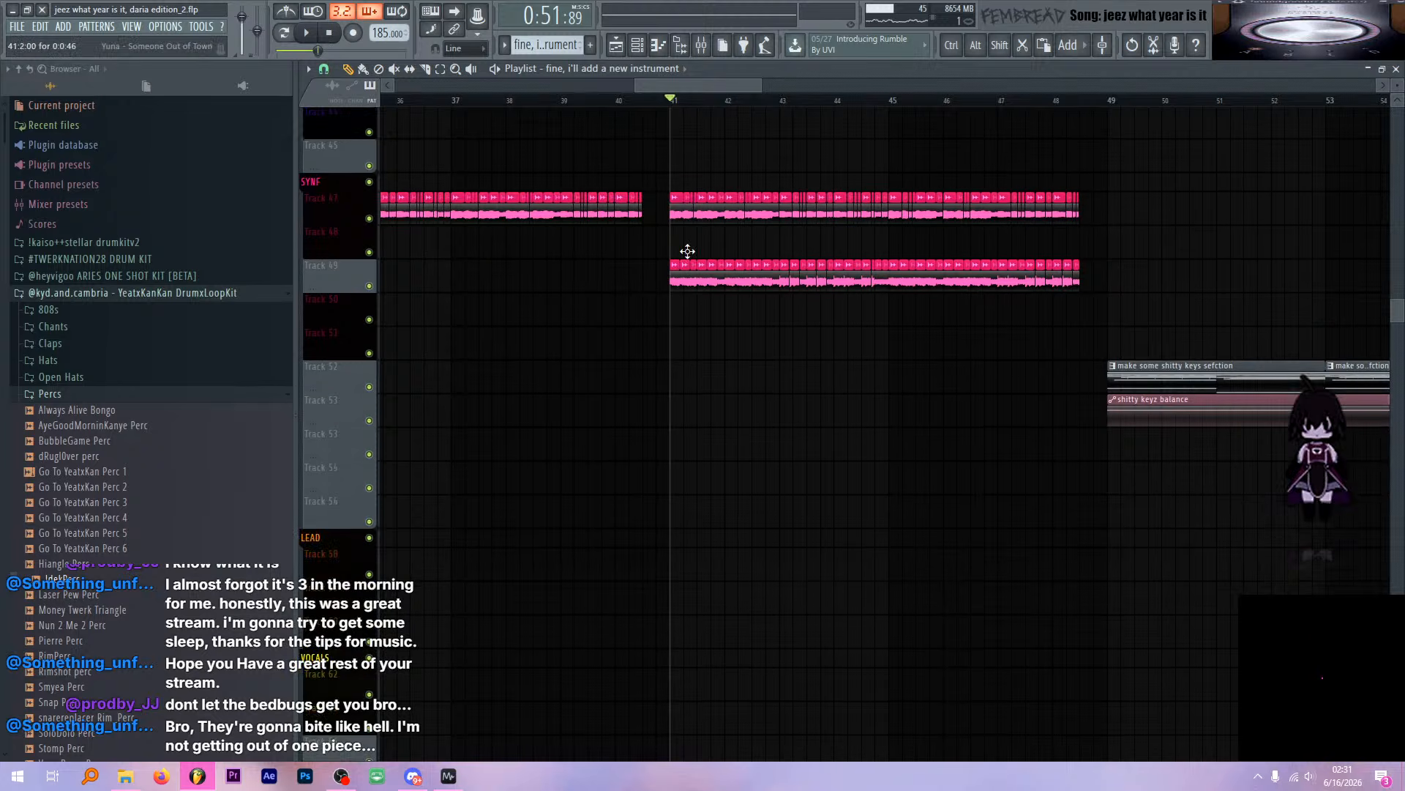
{"action": "left_click", "coordinate": [370, 273], "text": "ctrl"}
{"action": "scroll", "coordinate": [652, 288], "scroll_direction": "up", "scroll_amount": 5}
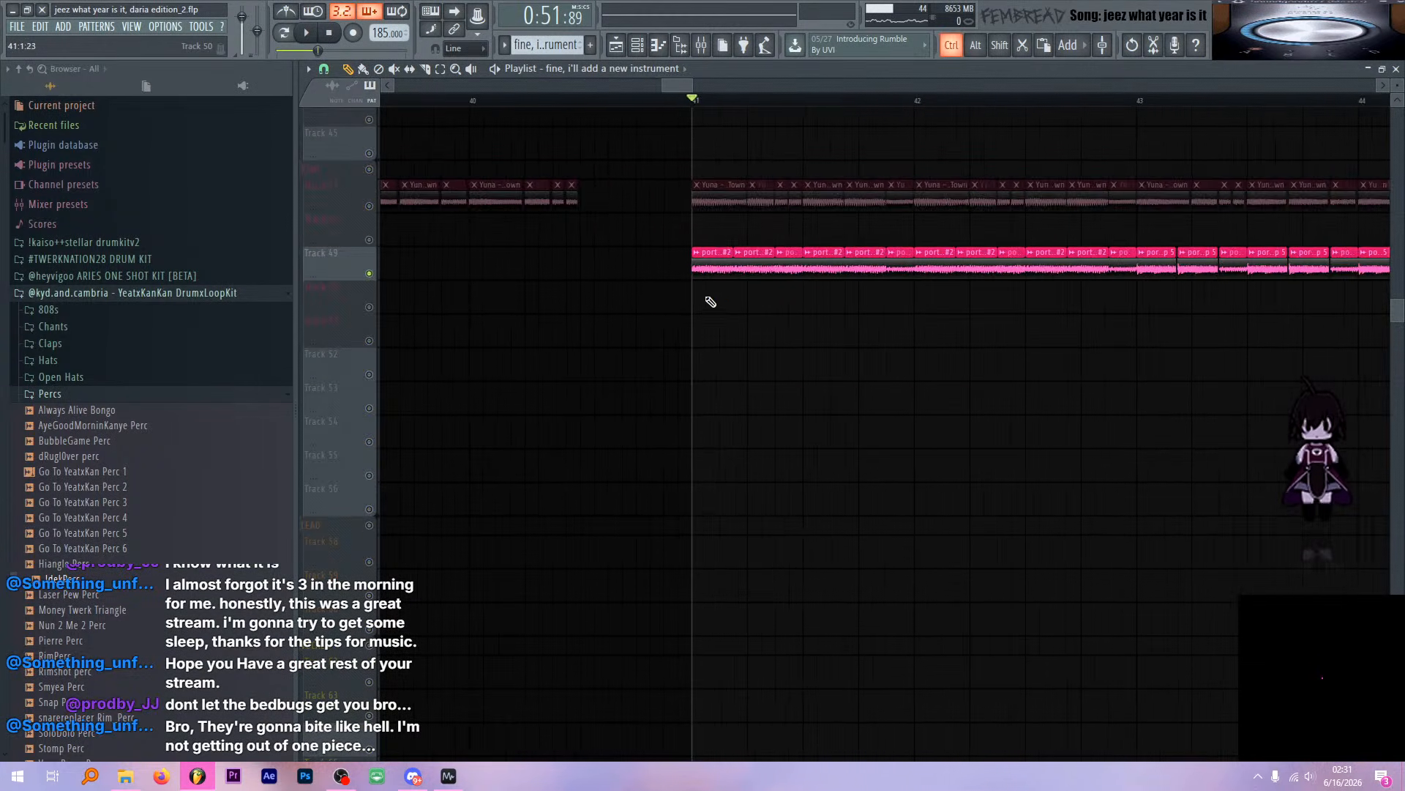
{"action": "key", "text": "space"}
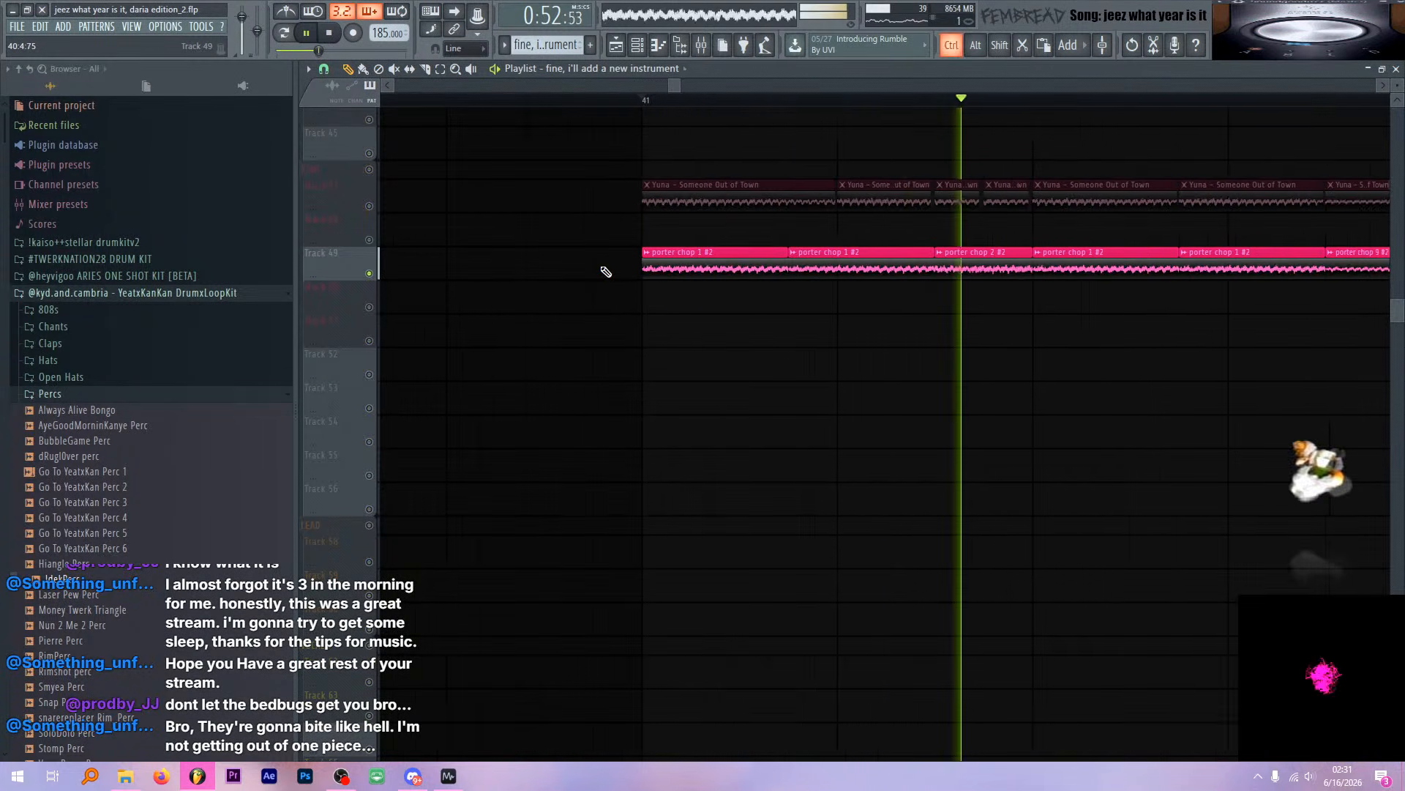
{"action": "scroll", "coordinate": [580, 271], "scroll_direction": "down", "scroll_amount": 4}
{"action": "scroll", "coordinate": [580, 270], "scroll_direction": "up", "scroll_amount": 3}
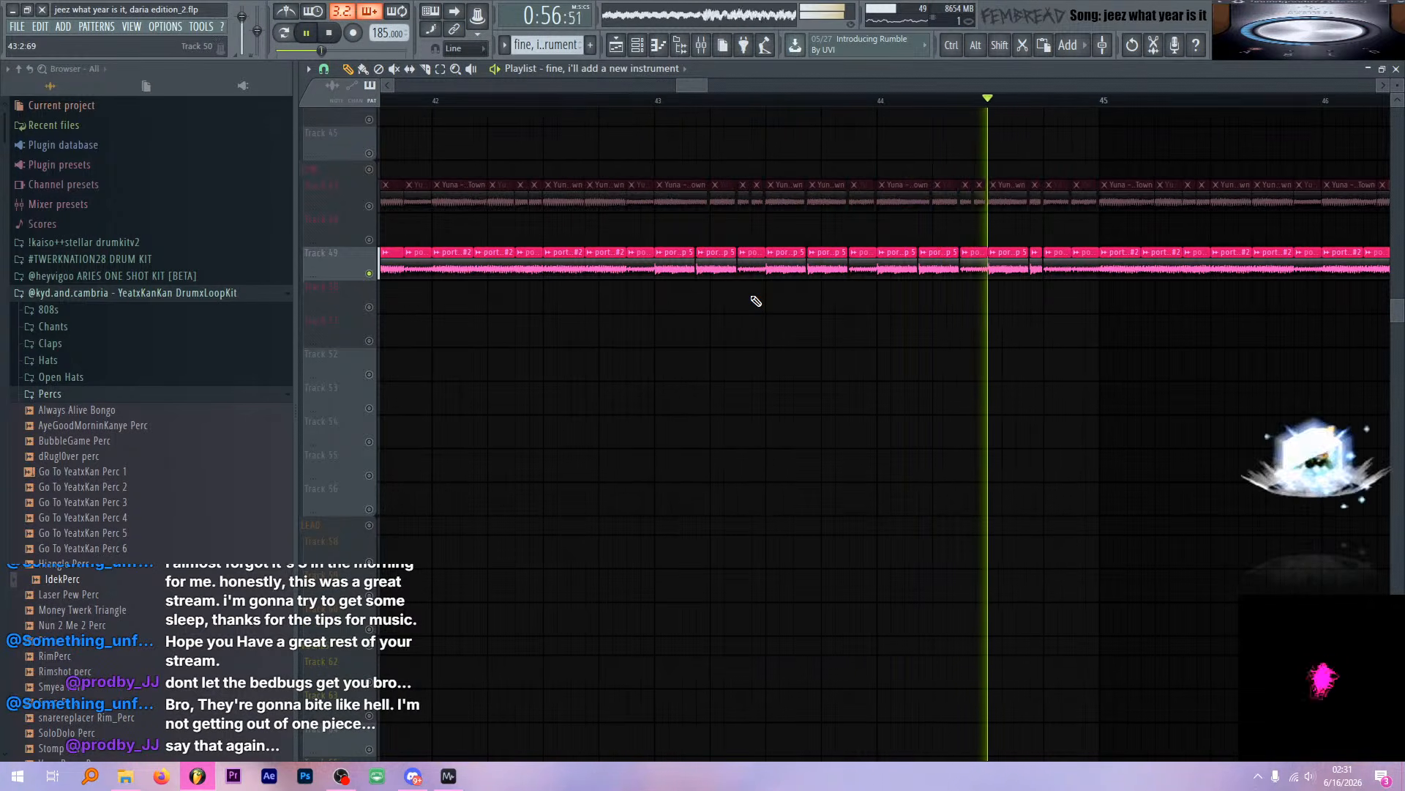
{"action": "scroll", "coordinate": [708, 303], "scroll_direction": "down", "scroll_amount": 3}
{"action": "scroll", "coordinate": [708, 303], "scroll_direction": "down", "scroll_amount": 4}
{"action": "scroll", "coordinate": [704, 302], "scroll_direction": "up", "scroll_amount": 3}
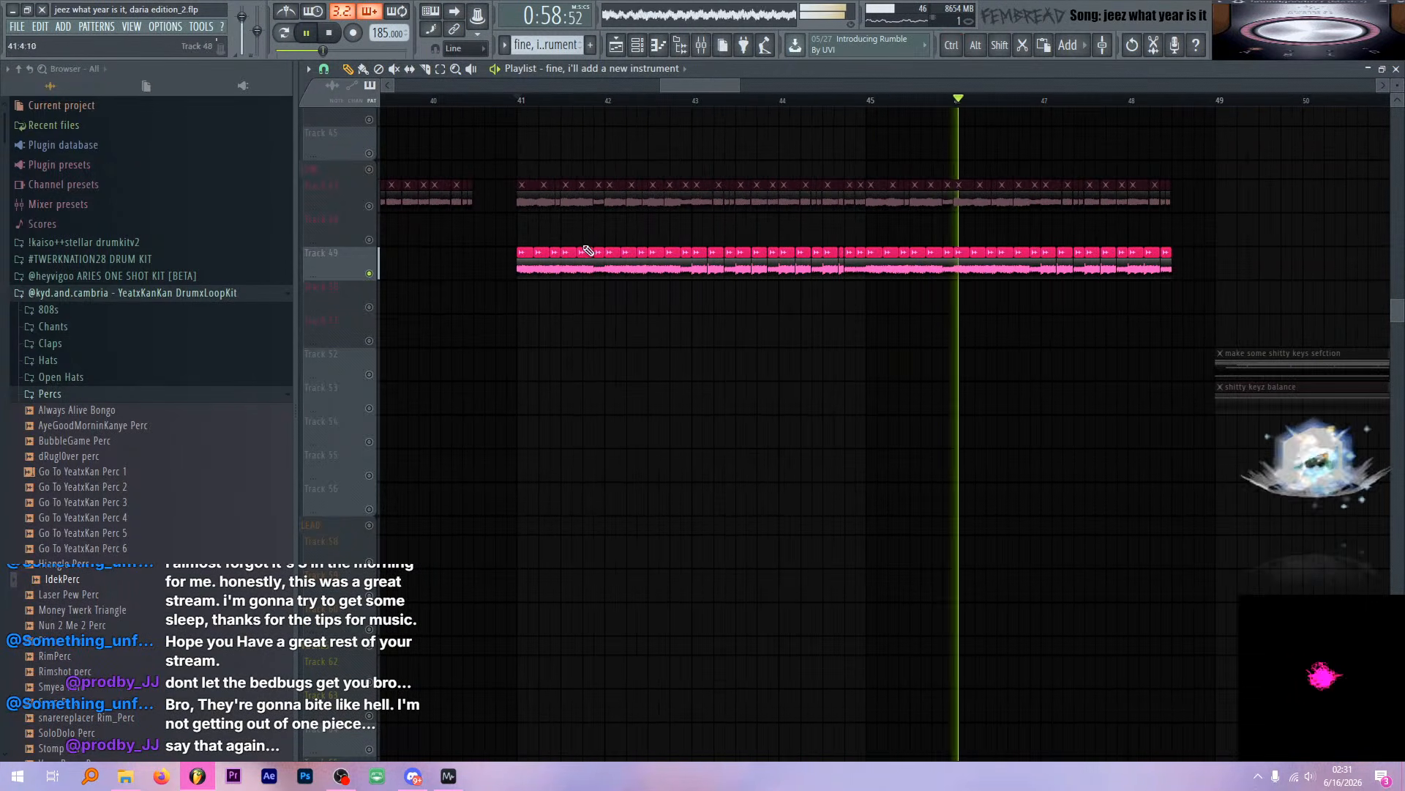
Stop playback and restore all playlist tracks by taking Track 49 out of solo
{"action": "key", "text": "space"}
{"action": "right_click", "coordinate": [369, 274]}
{"action": "scroll", "coordinate": [439, 280], "scroll_direction": "up", "scroll_amount": 3}
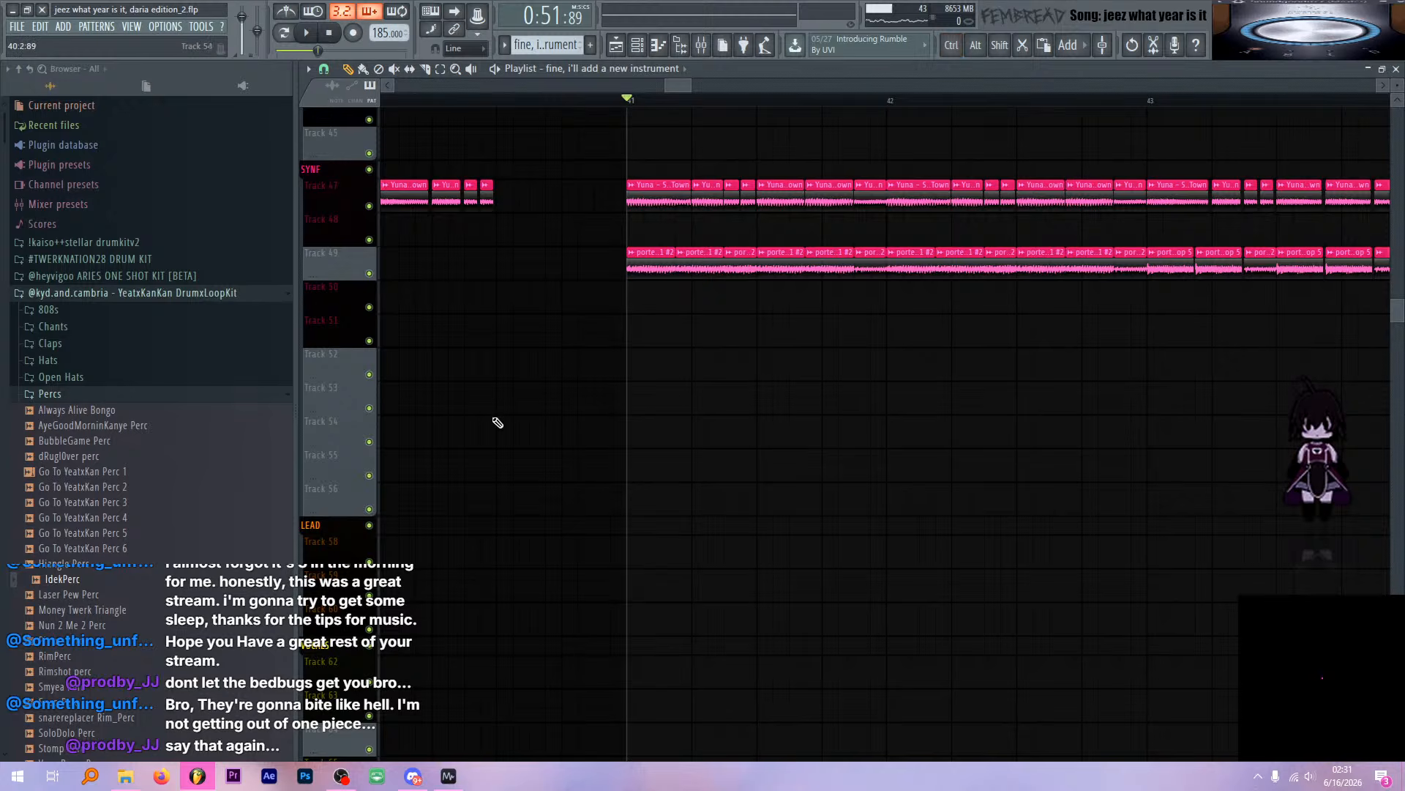
Switch to Everything, search for "during bday month" and open the file "during bday month 23.wav"
{"action": "left_click", "coordinate": [94, 779]}
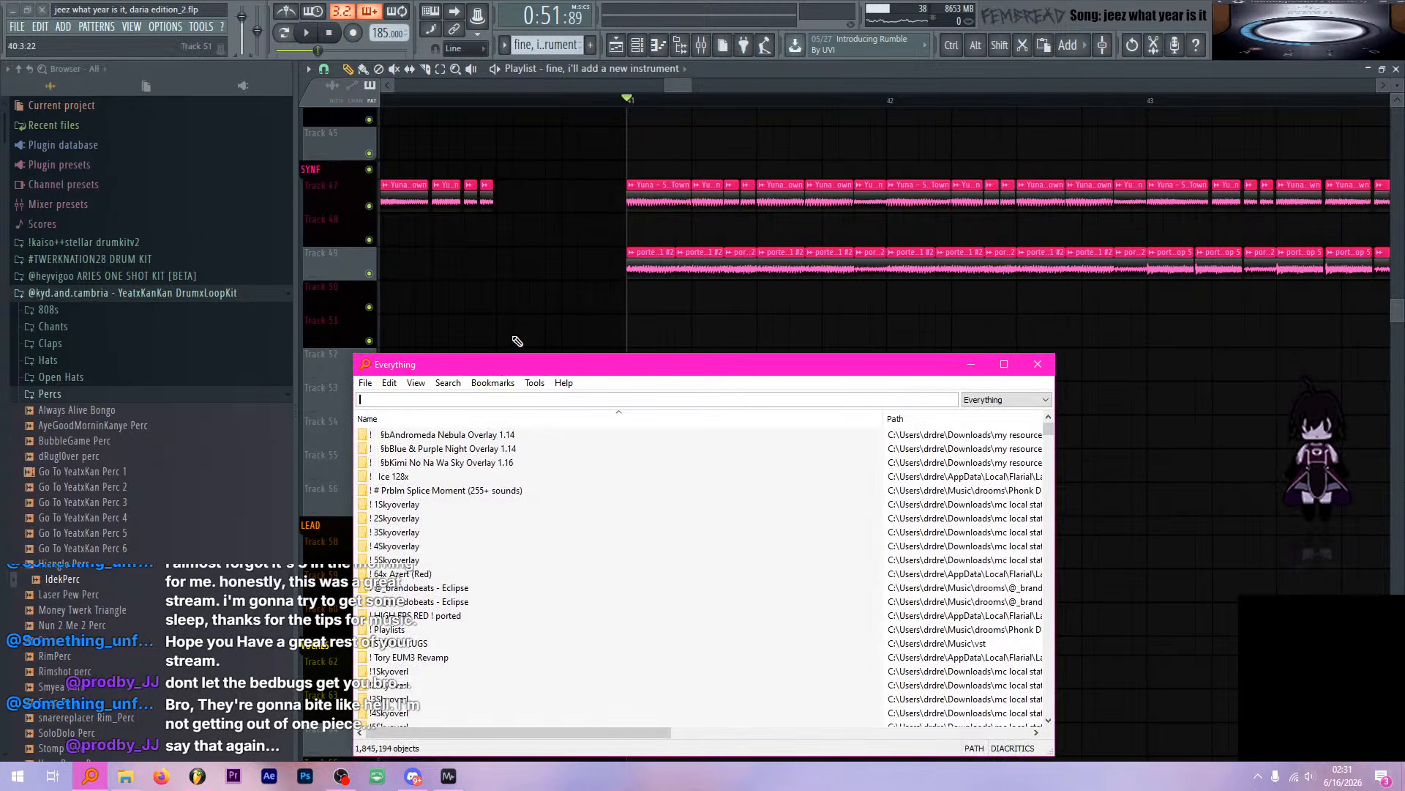
{"action": "type", "text": "during "}
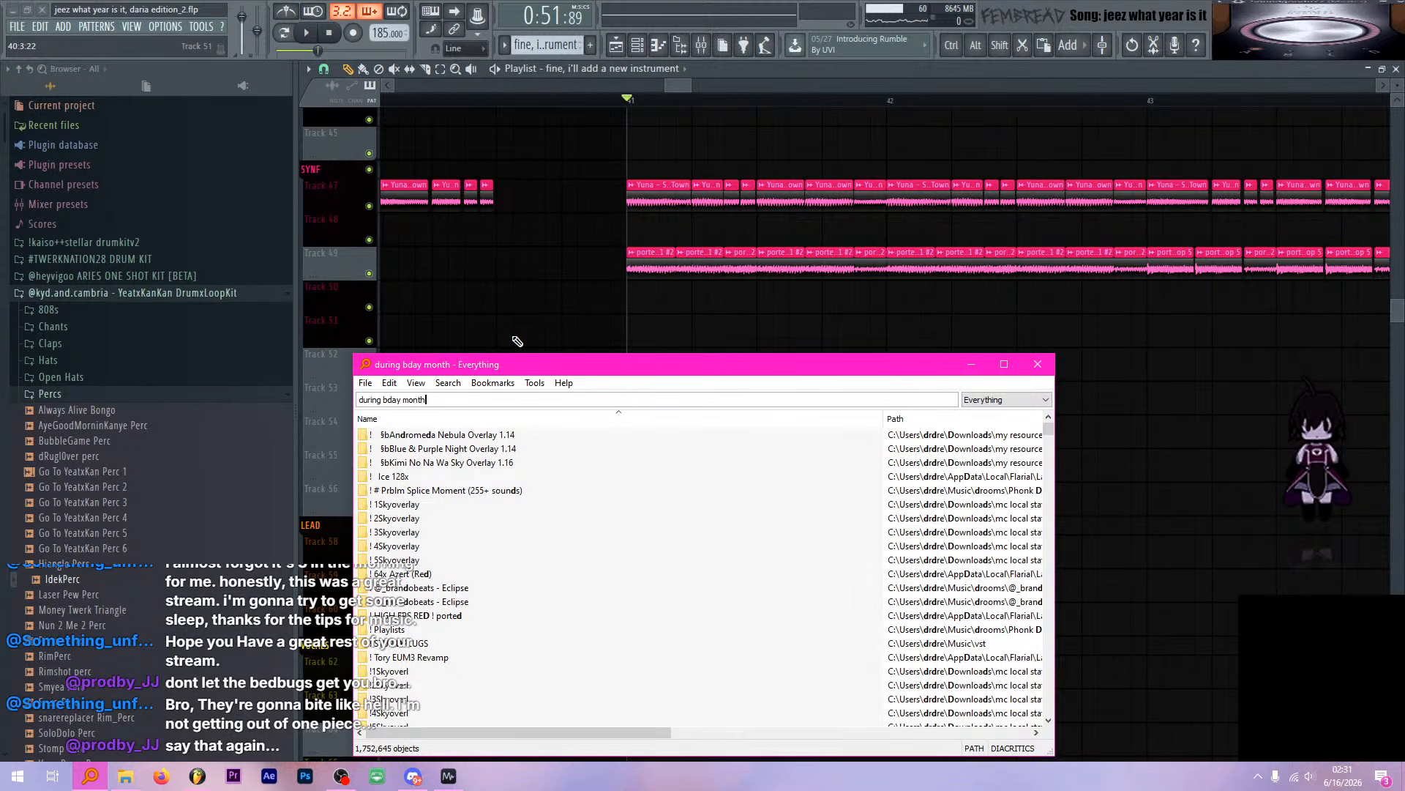
{"action": "type", "text": "bday month"}
{"action": "scroll", "coordinate": [455, 630], "scroll_direction": "down", "scroll_amount": 2}
{"action": "double_click", "coordinate": [444, 589]}
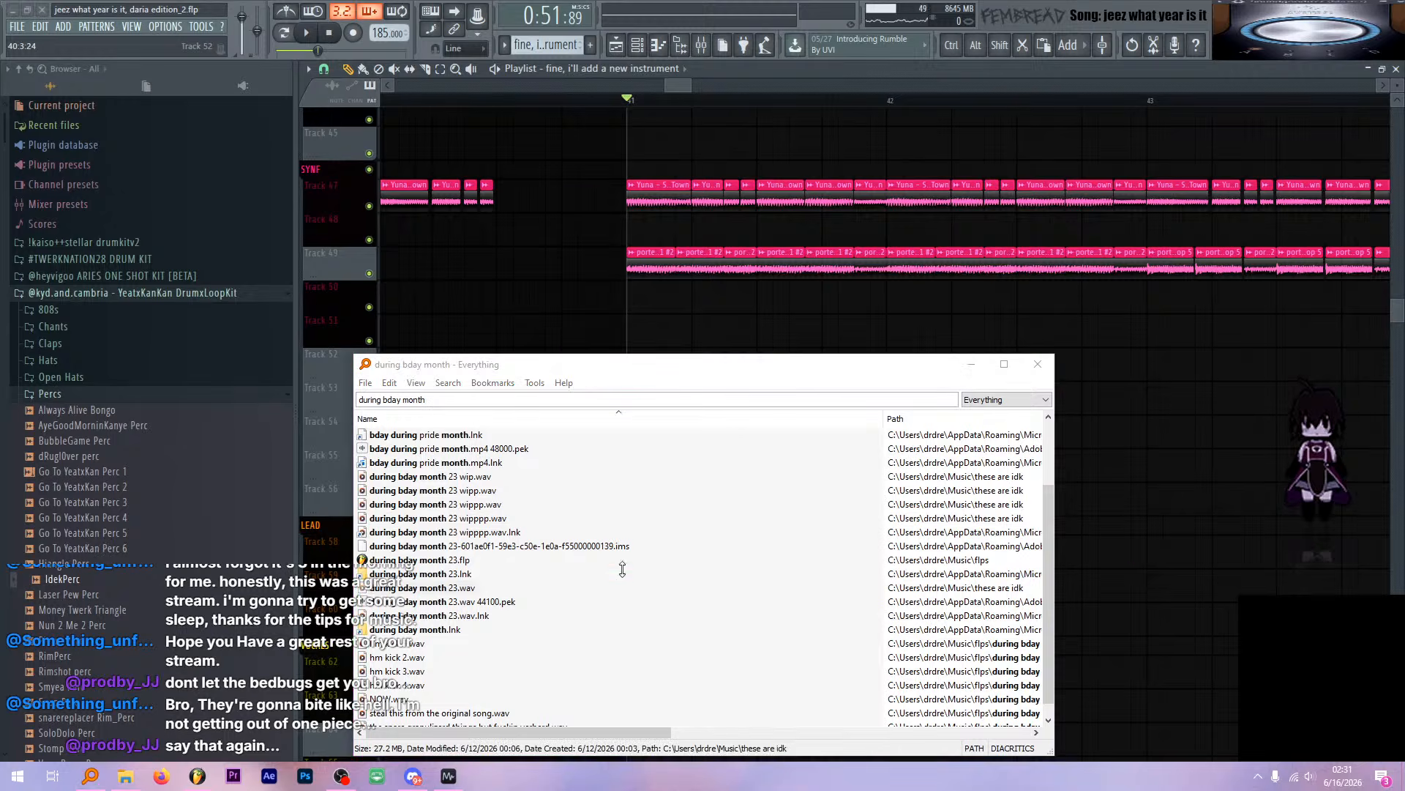
Listen to "during bday month 23" from around the one-minute mark in Media Player, close it and return to the FL Studio playlist
{"action": "left_click", "coordinate": [817, 496]}
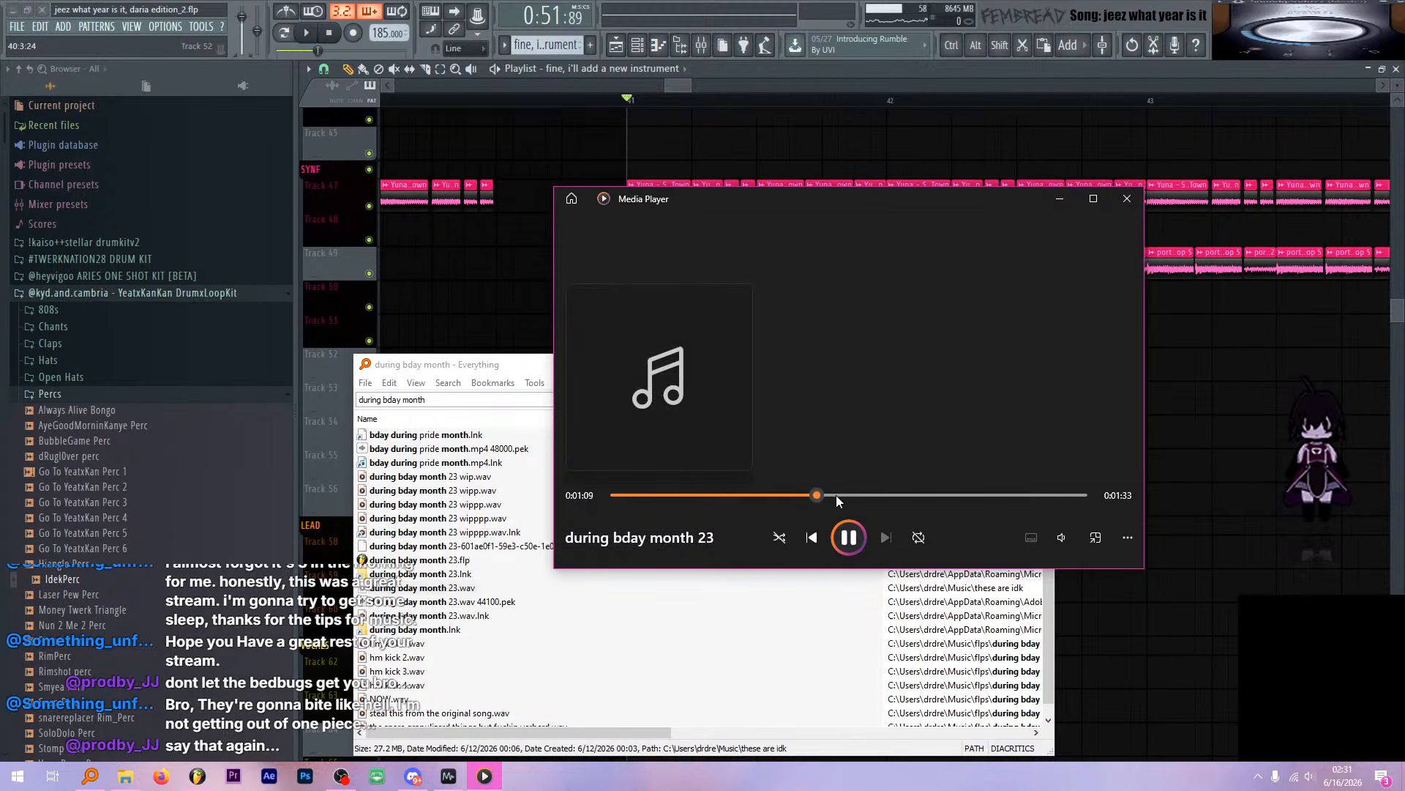
{"action": "left_click", "coordinate": [1127, 199]}
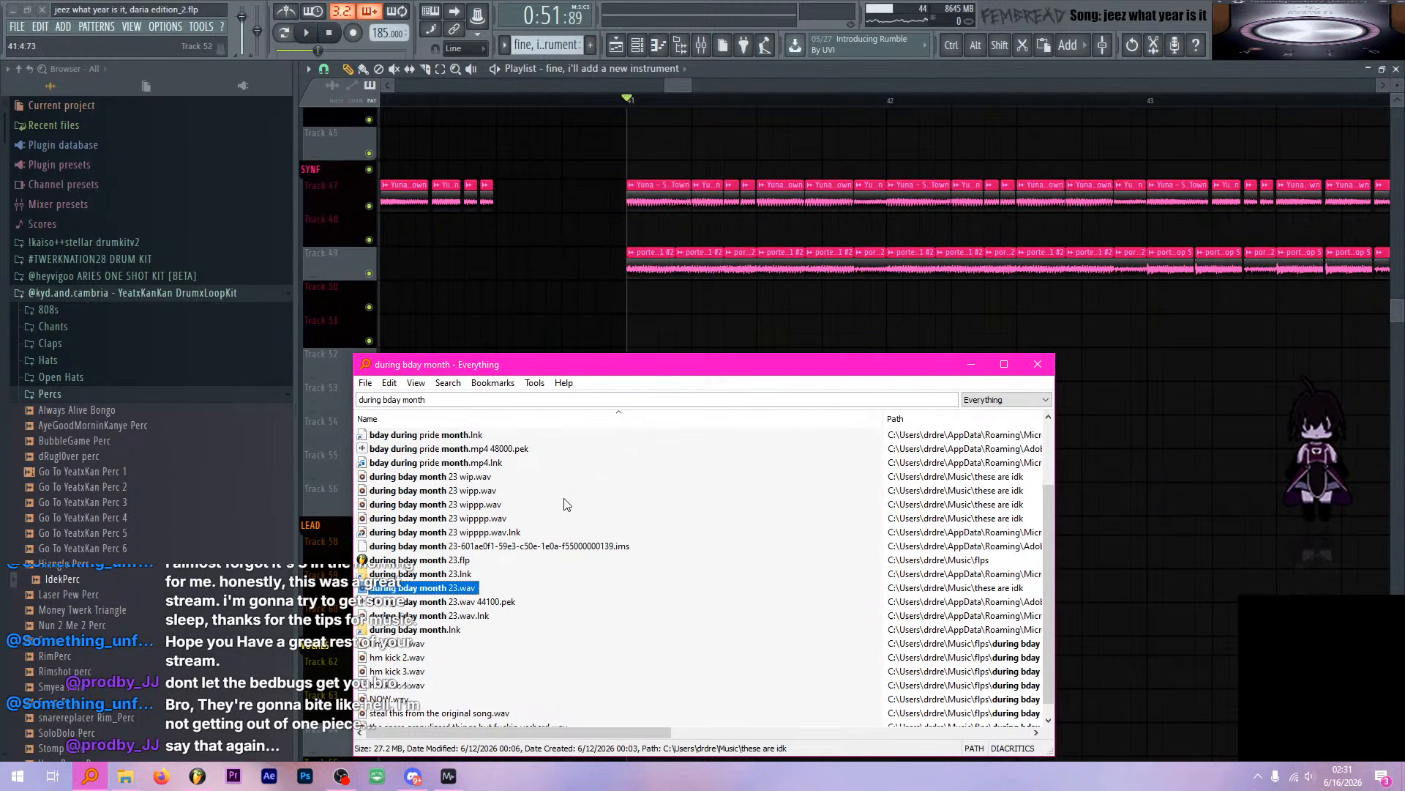
{"action": "double_click", "coordinate": [451, 590]}
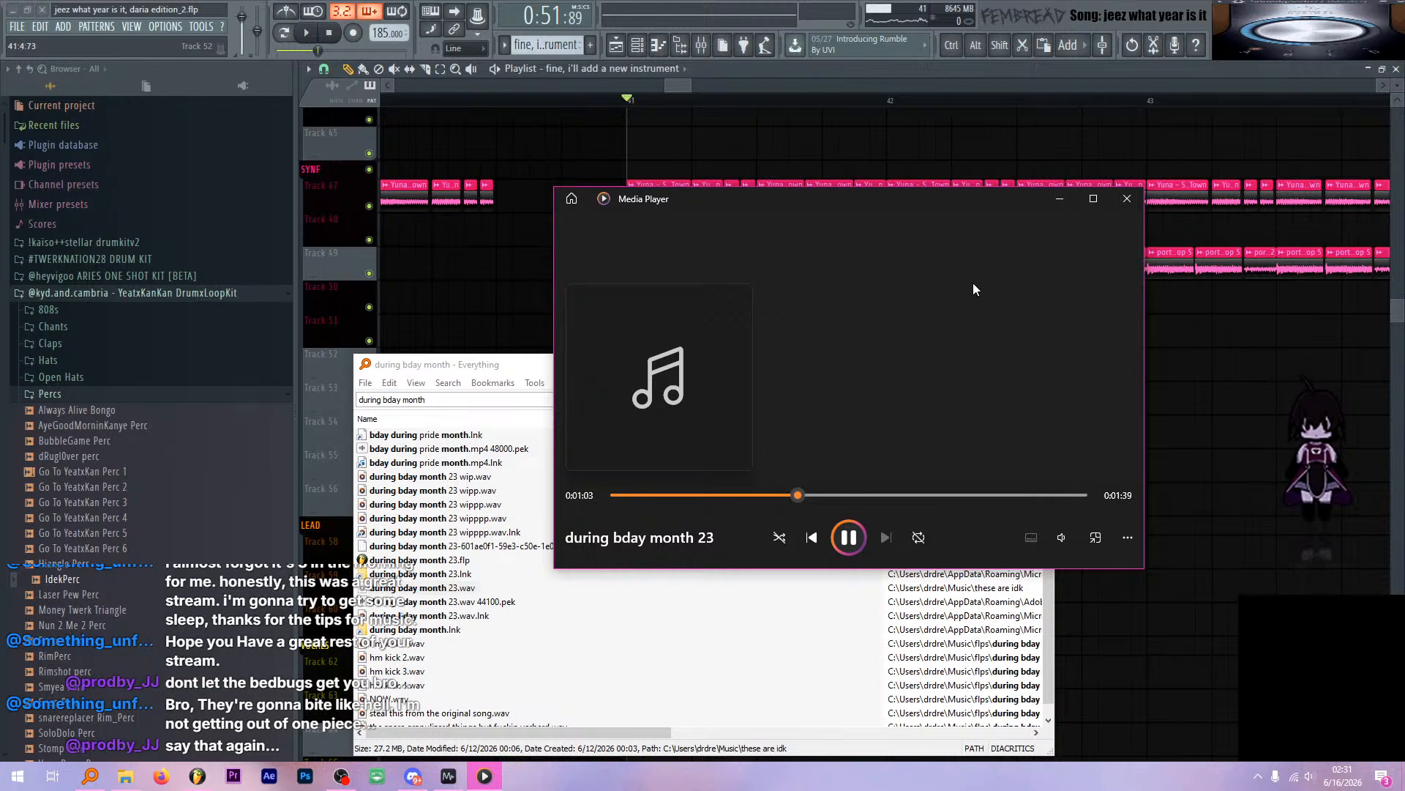
{"action": "left_click", "coordinate": [1126, 199]}
{"action": "left_click", "coordinate": [727, 64]}
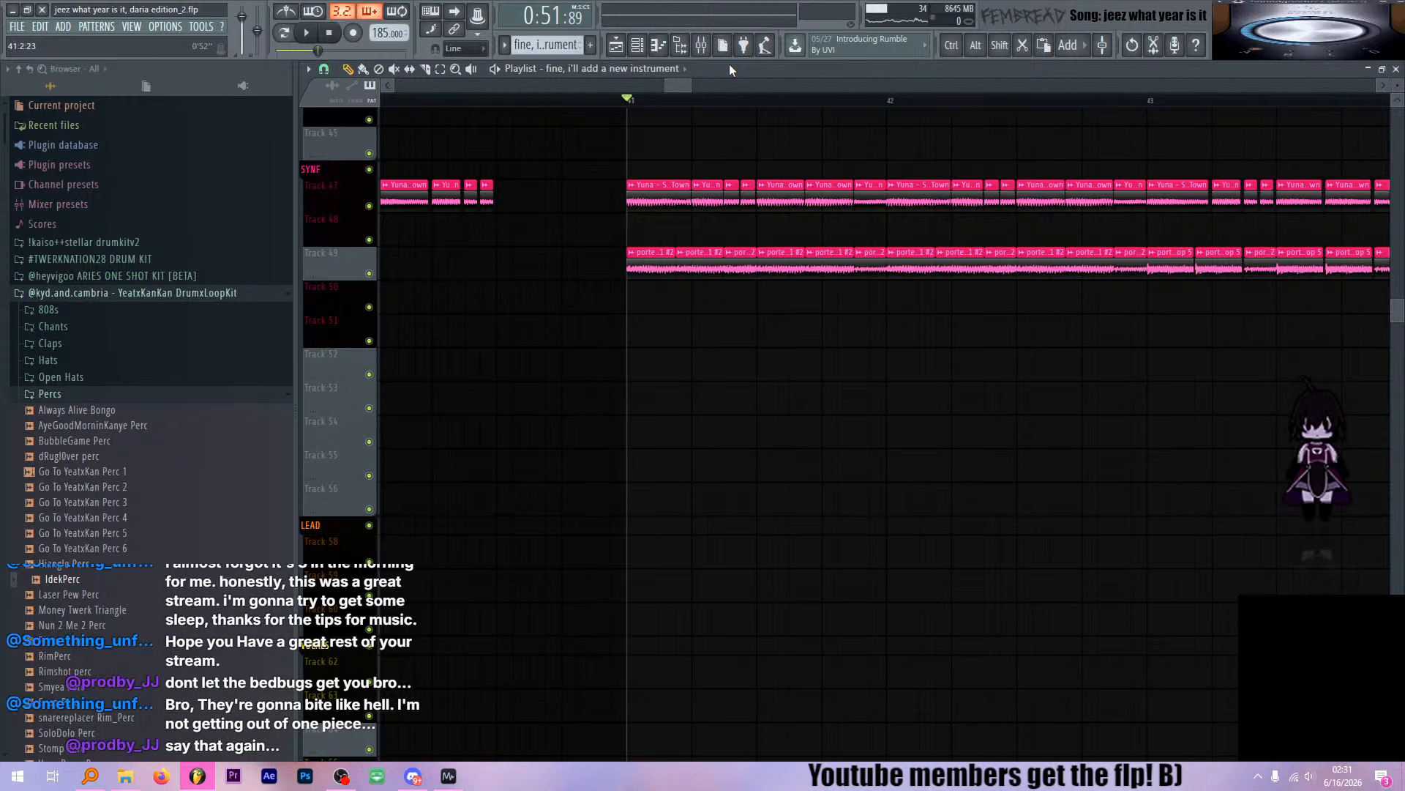
Play from bar 42 while soloing Track 49, stop, and move the playhead to bar 43 at the porter chop 5 clips
{"action": "left_click", "coordinate": [887, 100]}
{"action": "key", "text": "space"}
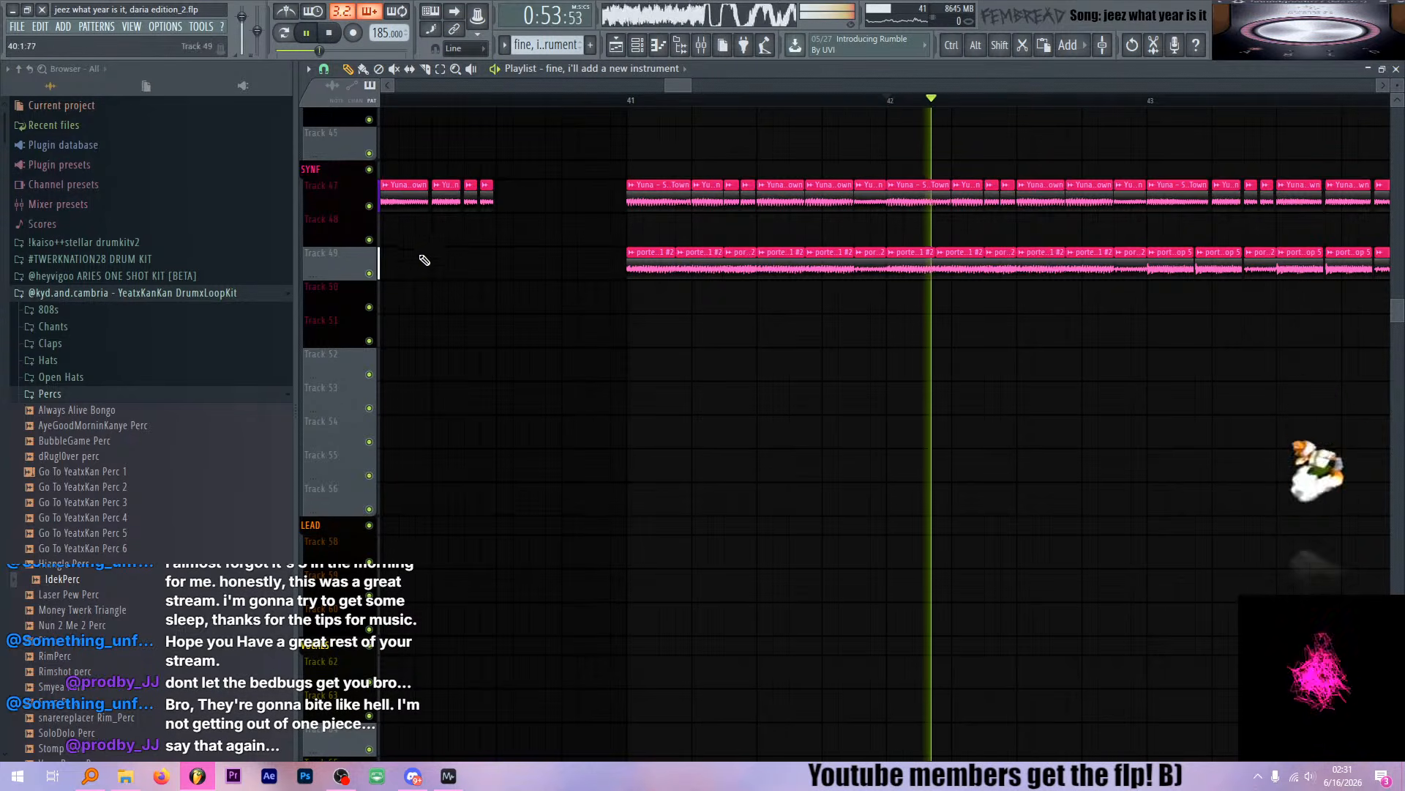
{"action": "left_click", "coordinate": [370, 274], "text": "ctrl"}
{"action": "scroll", "coordinate": [723, 294], "scroll_direction": "down", "scroll_amount": 2}
{"action": "scroll", "coordinate": [1036, 312], "scroll_direction": "up", "scroll_amount": 2}
{"action": "scroll", "coordinate": [947, 265], "scroll_direction": "down", "scroll_amount": 2}
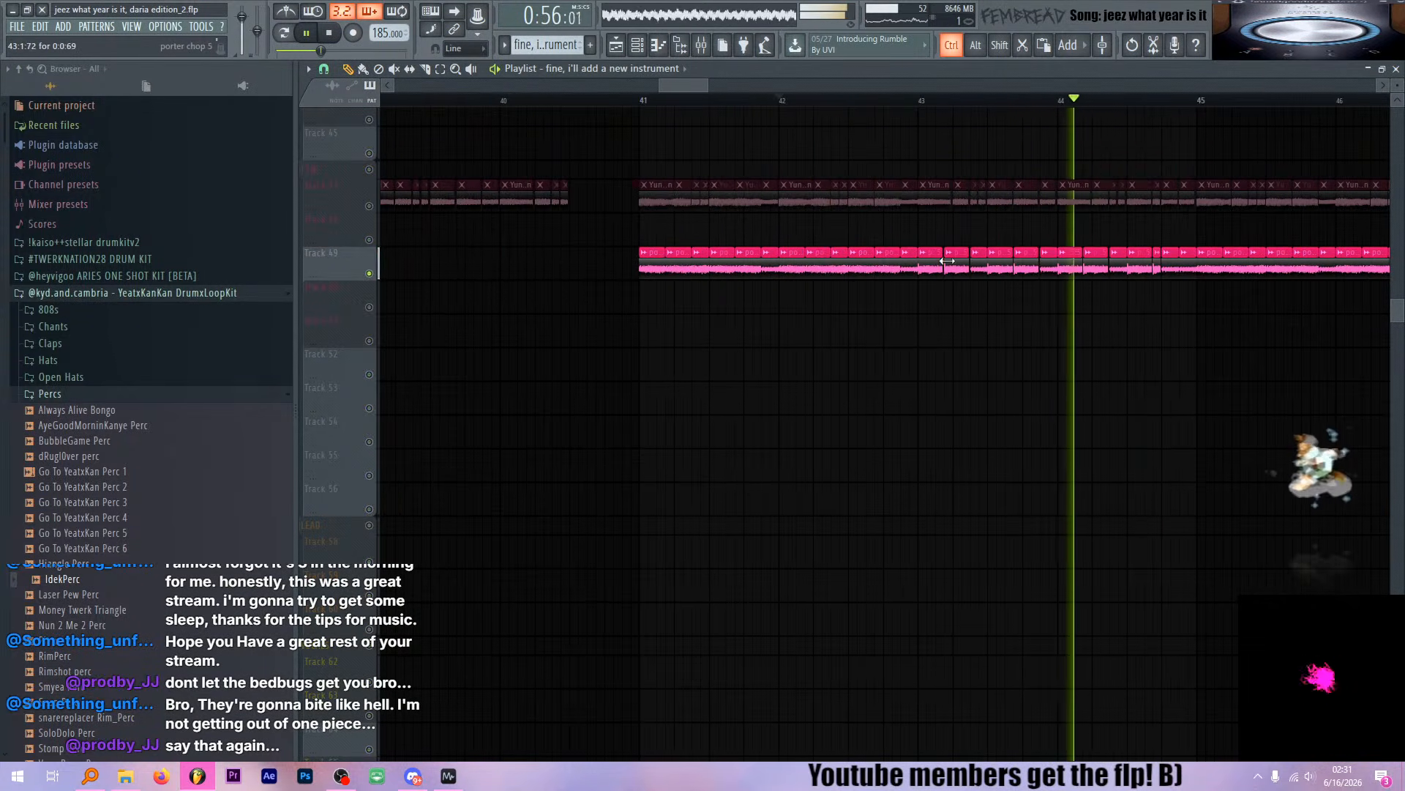
{"action": "key", "text": "space"}
{"action": "scroll", "coordinate": [965, 217], "scroll_direction": "up", "scroll_amount": 2}
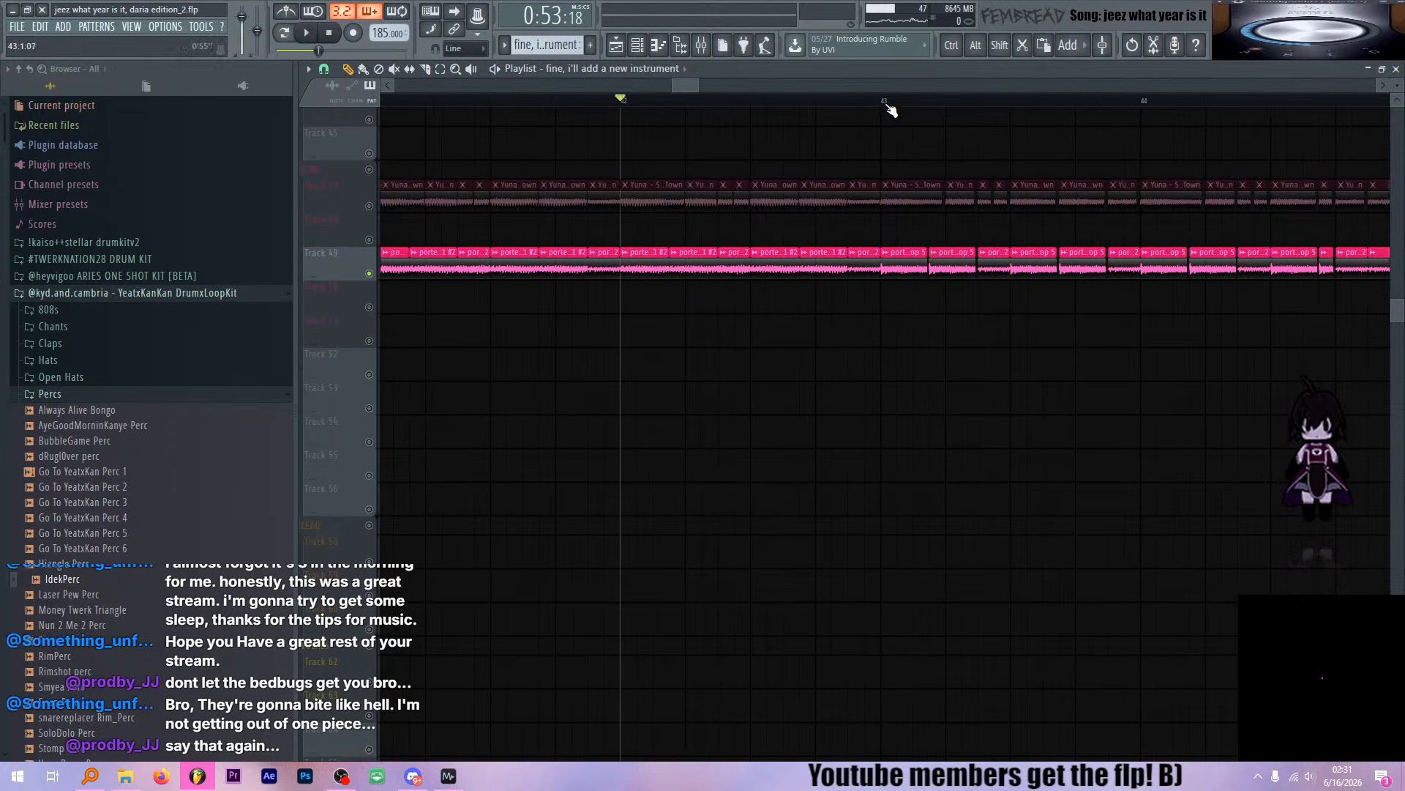
{"action": "left_click", "coordinate": [885, 101]}
{"action": "scroll", "coordinate": [837, 342], "scroll_direction": "down", "scroll_amount": 2}
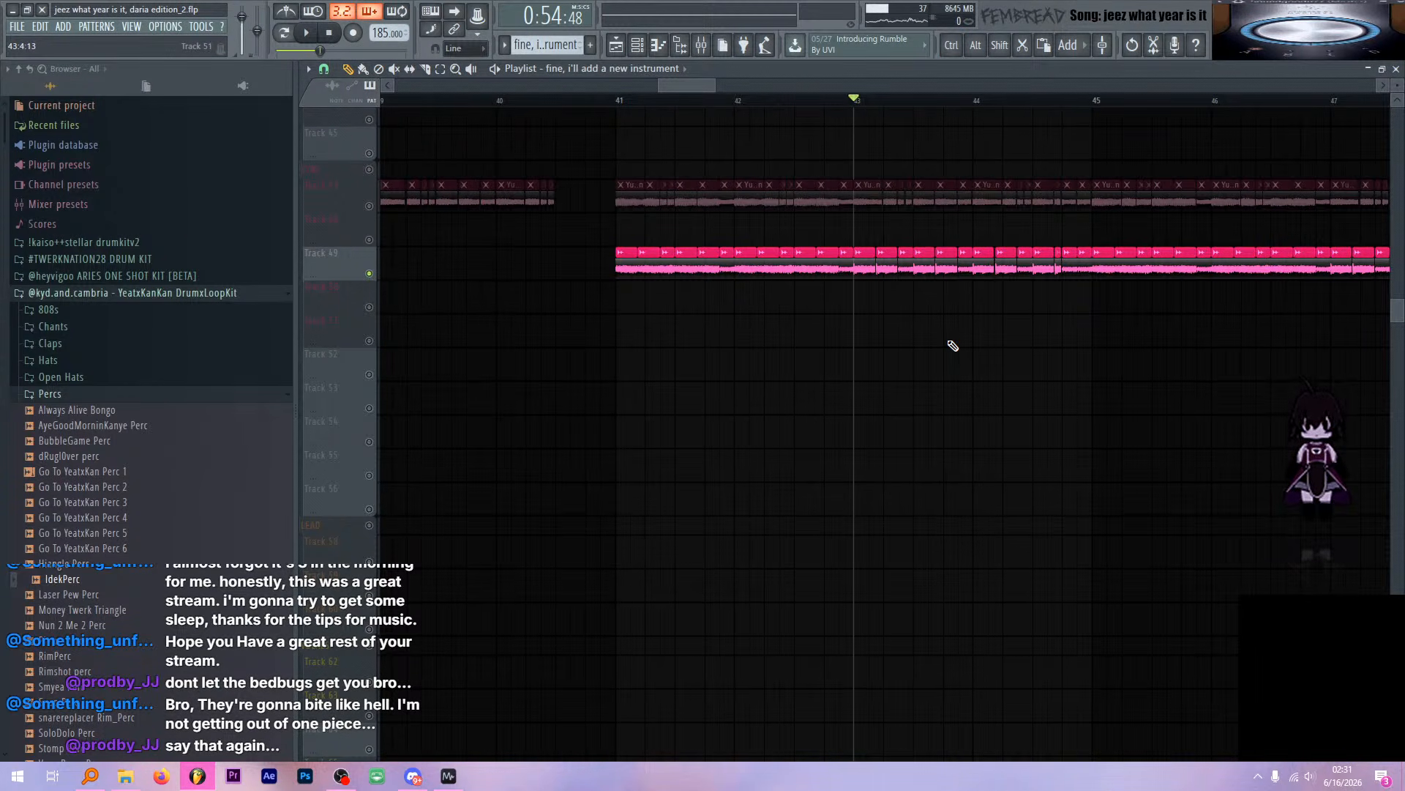
{"action": "scroll", "coordinate": [903, 345], "scroll_direction": "up", "scroll_amount": 4}
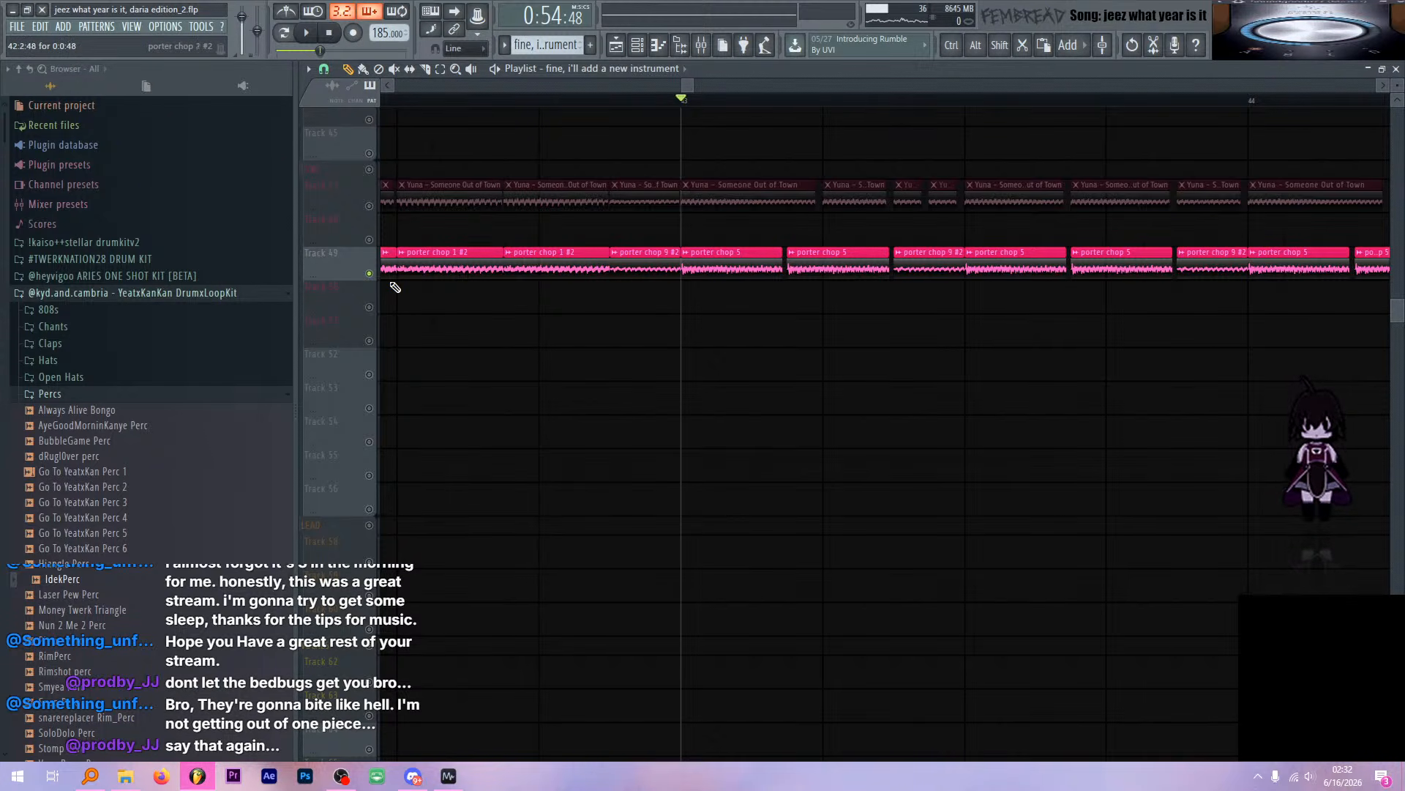
Select all the porter chop clips on Track 49 and take the track out of solo
{"action": "key", "text": "ctrl+a"}
{"action": "left_click", "coordinate": [372, 274], "text": "ctrl"}
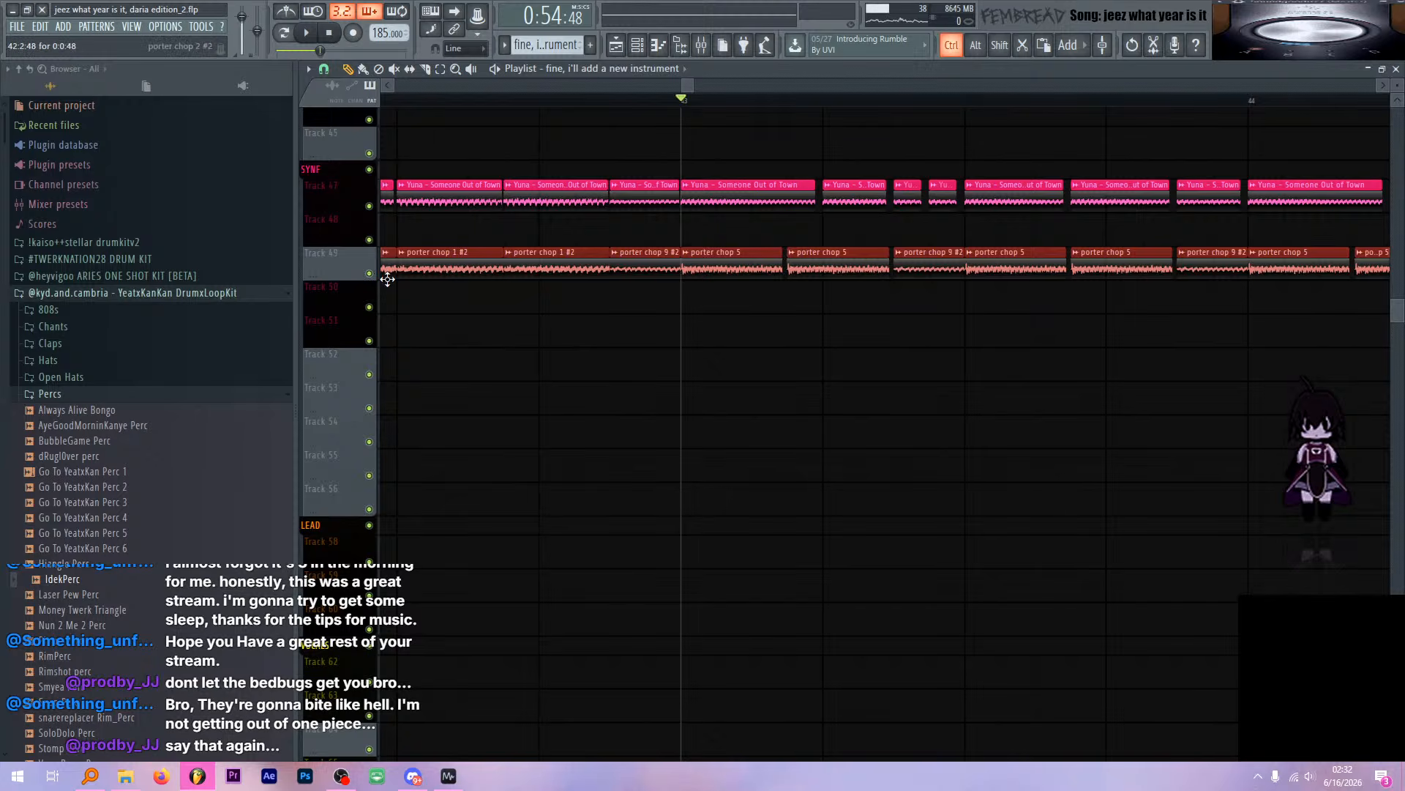
{"action": "scroll", "coordinate": [715, 423], "scroll_direction": "down", "scroll_amount": 5}
{"action": "scroll", "coordinate": [556, 272], "scroll_direction": "up", "scroll_amount": 5}
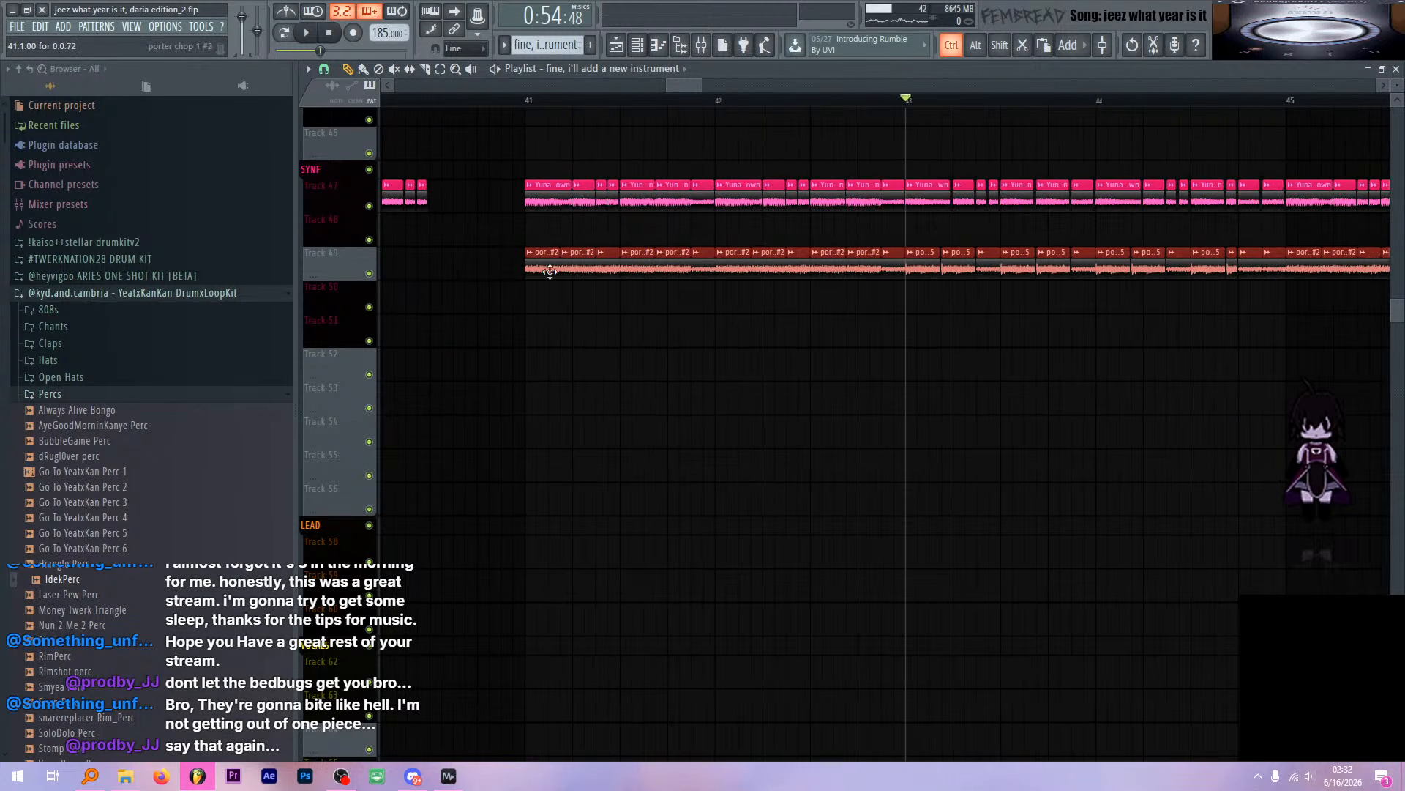
{"action": "scroll", "coordinate": [556, 251], "scroll_direction": "down", "scroll_amount": 3}
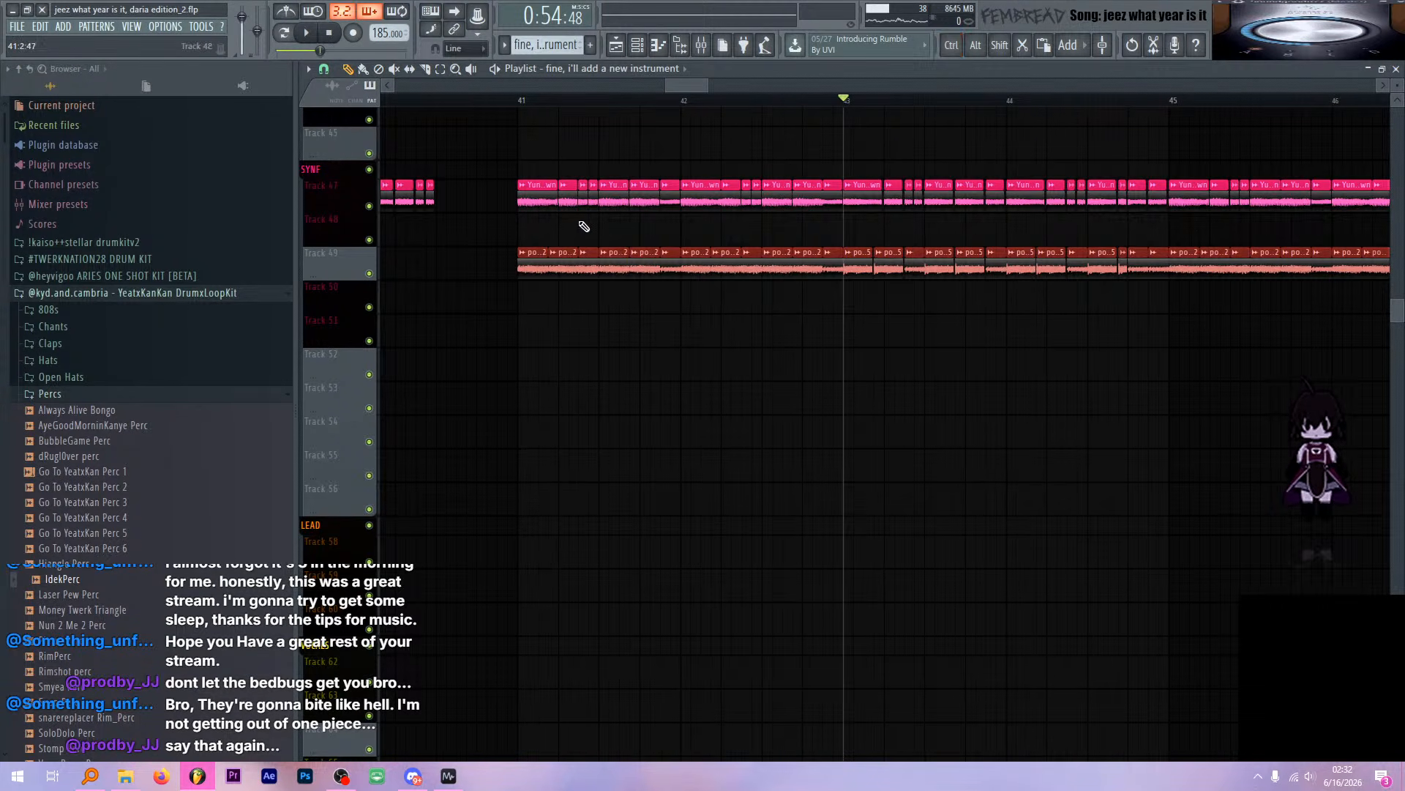
Play the SYNF group's Yuna and porter chop layers in solo from bar 43 and stop playback
{"action": "key", "text": "space"}
{"action": "scroll", "coordinate": [586, 229], "scroll_direction": "down", "scroll_amount": 3}
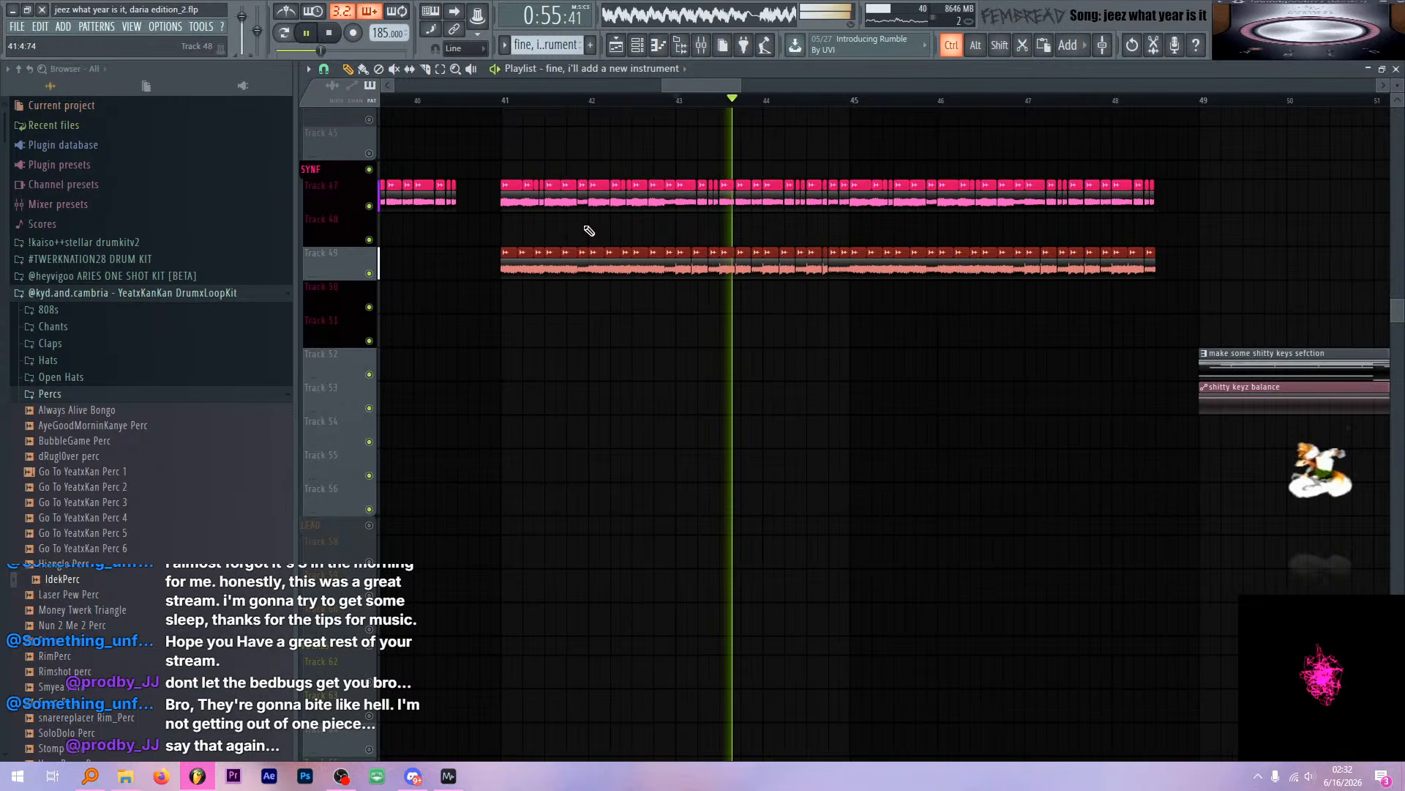
{"action": "scroll", "coordinate": [864, 315], "scroll_direction": "down", "scroll_amount": 4}
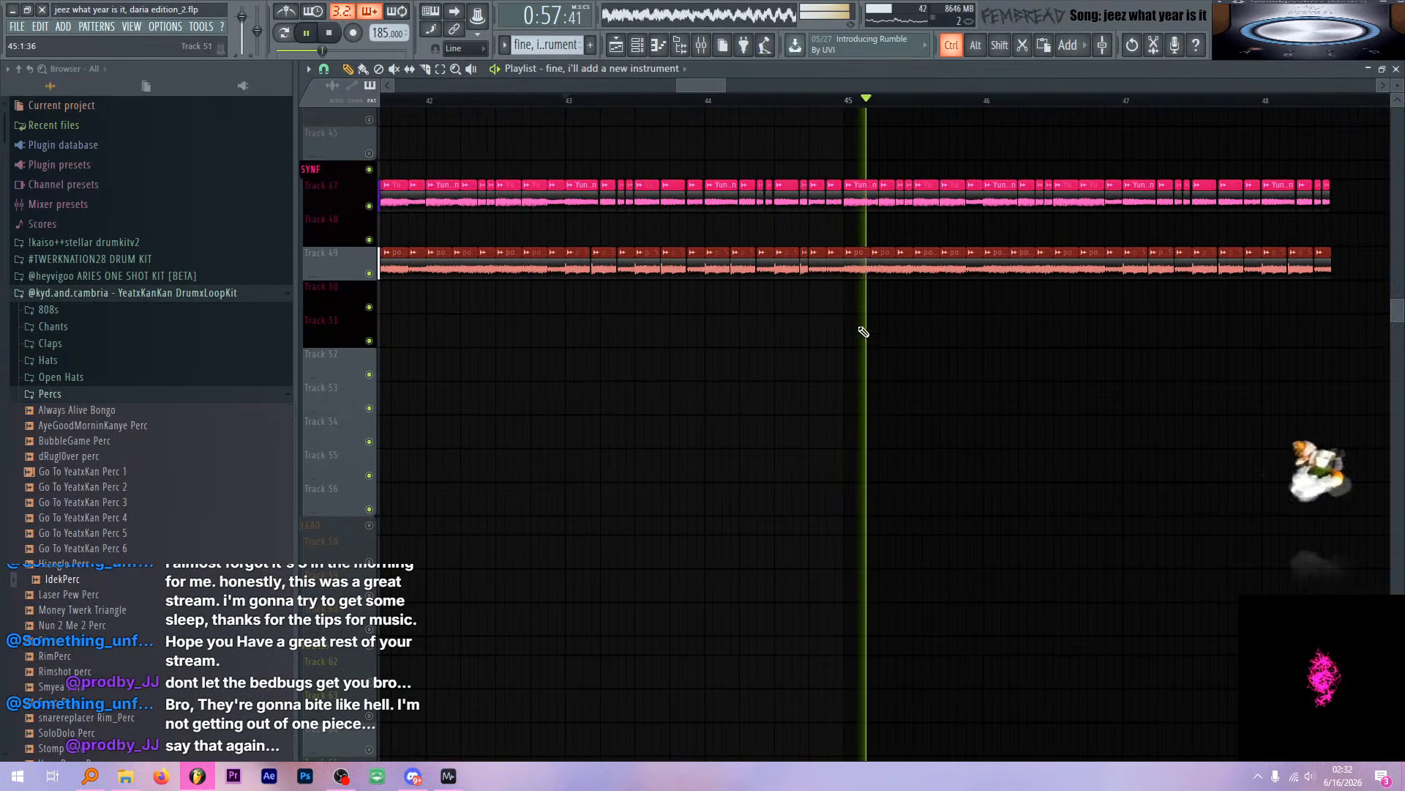
{"action": "scroll", "coordinate": [732, 275], "scroll_direction": "up", "scroll_amount": 4}
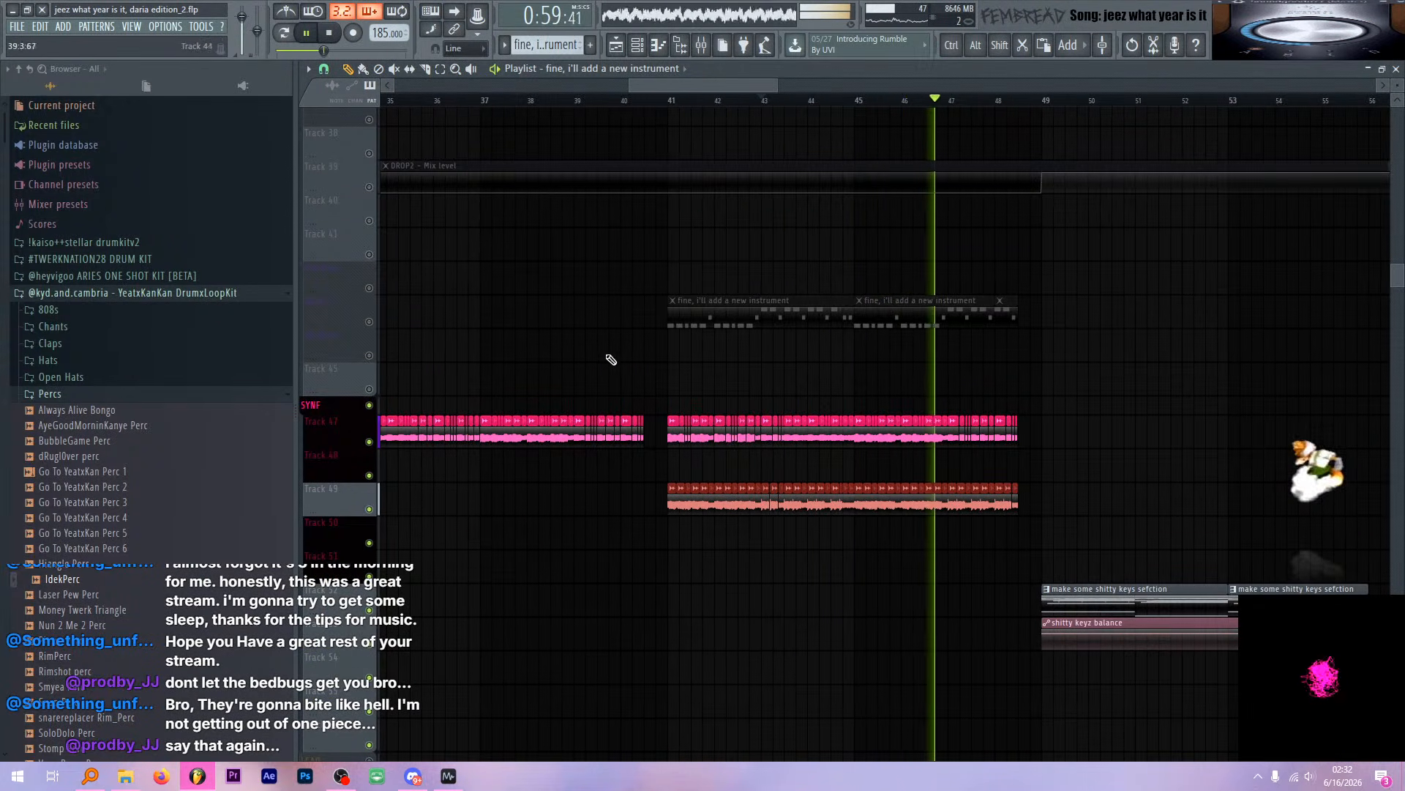
{"action": "scroll", "coordinate": [805, 351], "scroll_direction": "up", "scroll_amount": 4}
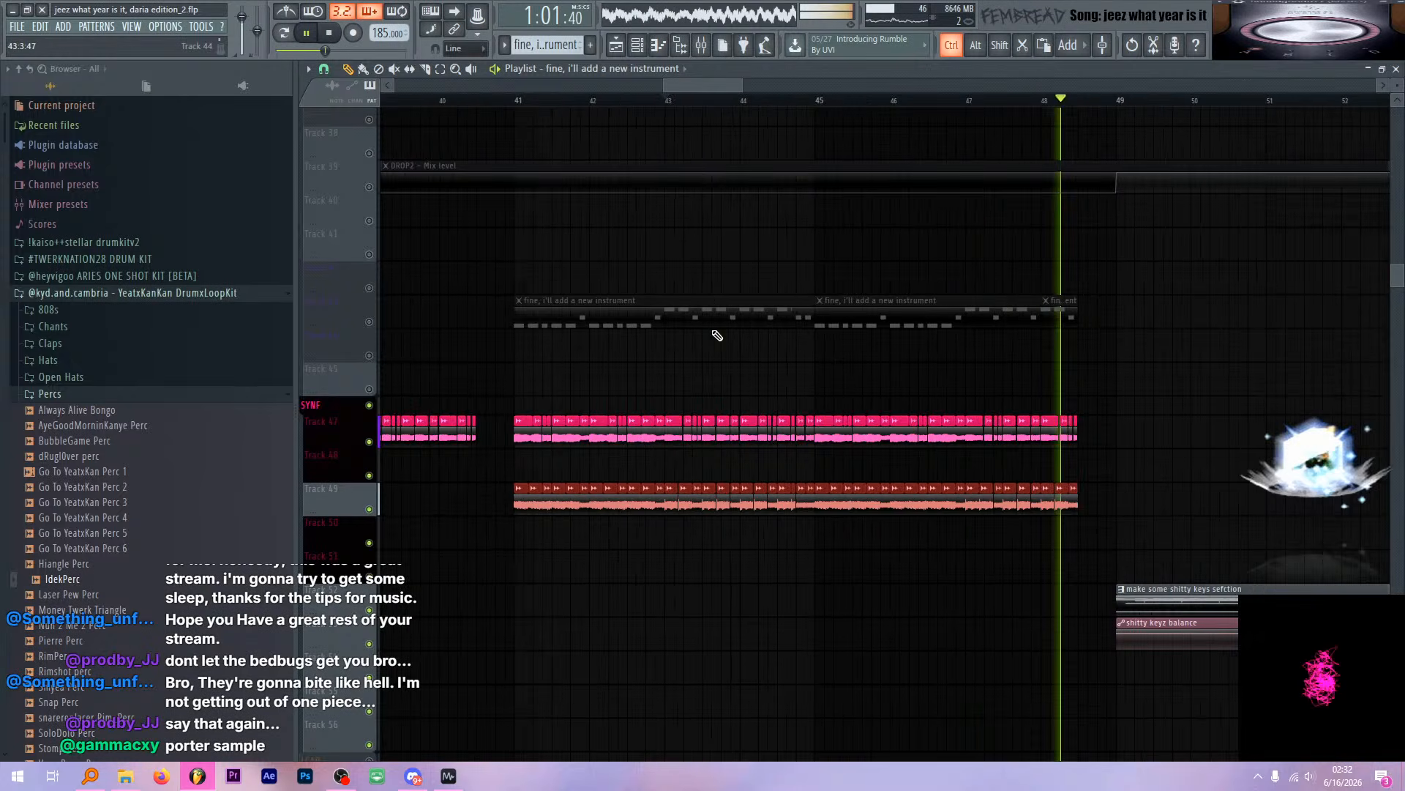
{"action": "scroll", "coordinate": [497, 339], "scroll_direction": "up", "scroll_amount": 2}
{"action": "key", "text": "space"}
Clear the existing solo and solo Track 81, which holds the jeez_FUNSpecGate vocal clips before and after bar 41
{"action": "left_click", "coordinate": [372, 320], "text": "ctrl"}
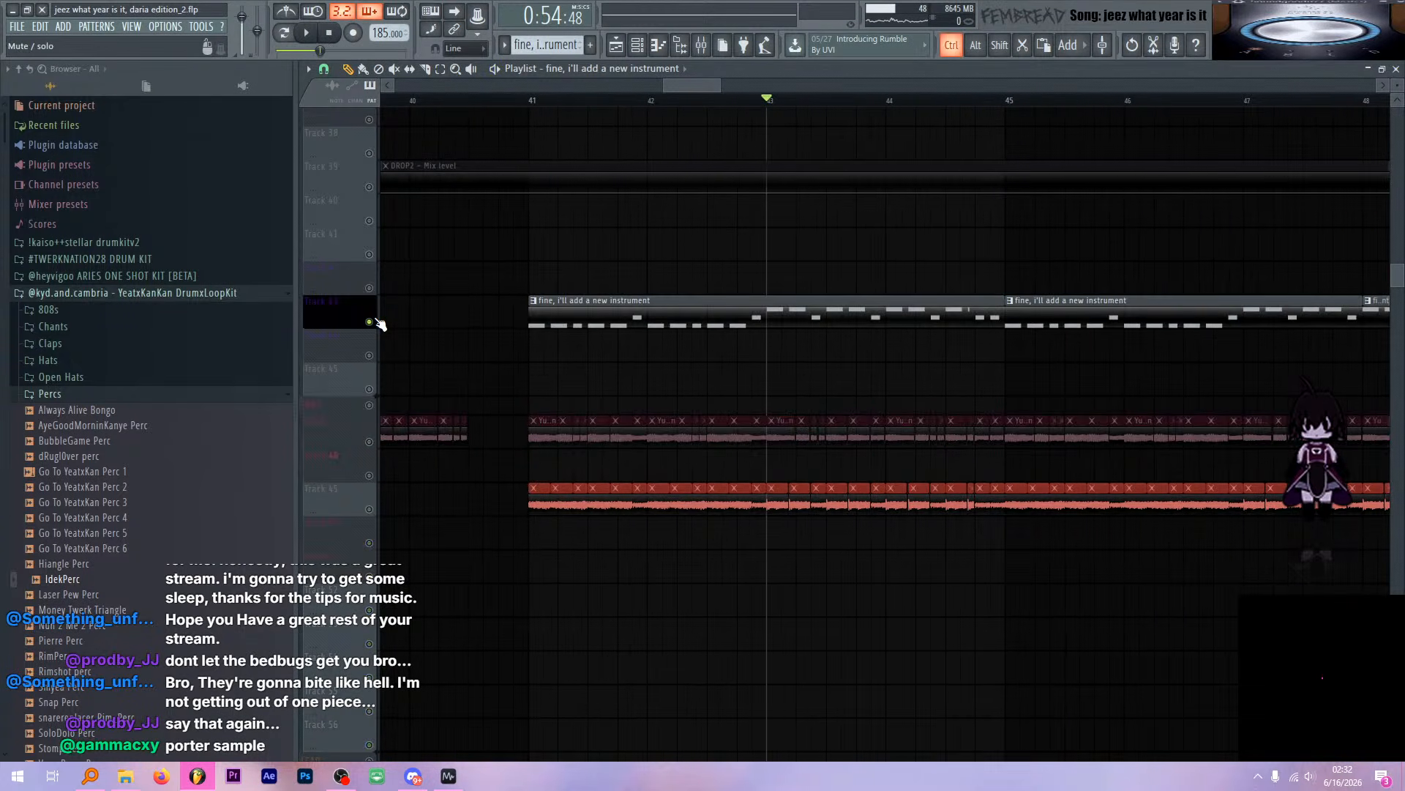
{"action": "left_click", "coordinate": [372, 321], "text": "ctrl"}
{"action": "scroll", "coordinate": [557, 393], "scroll_direction": "down", "scroll_amount": 10}
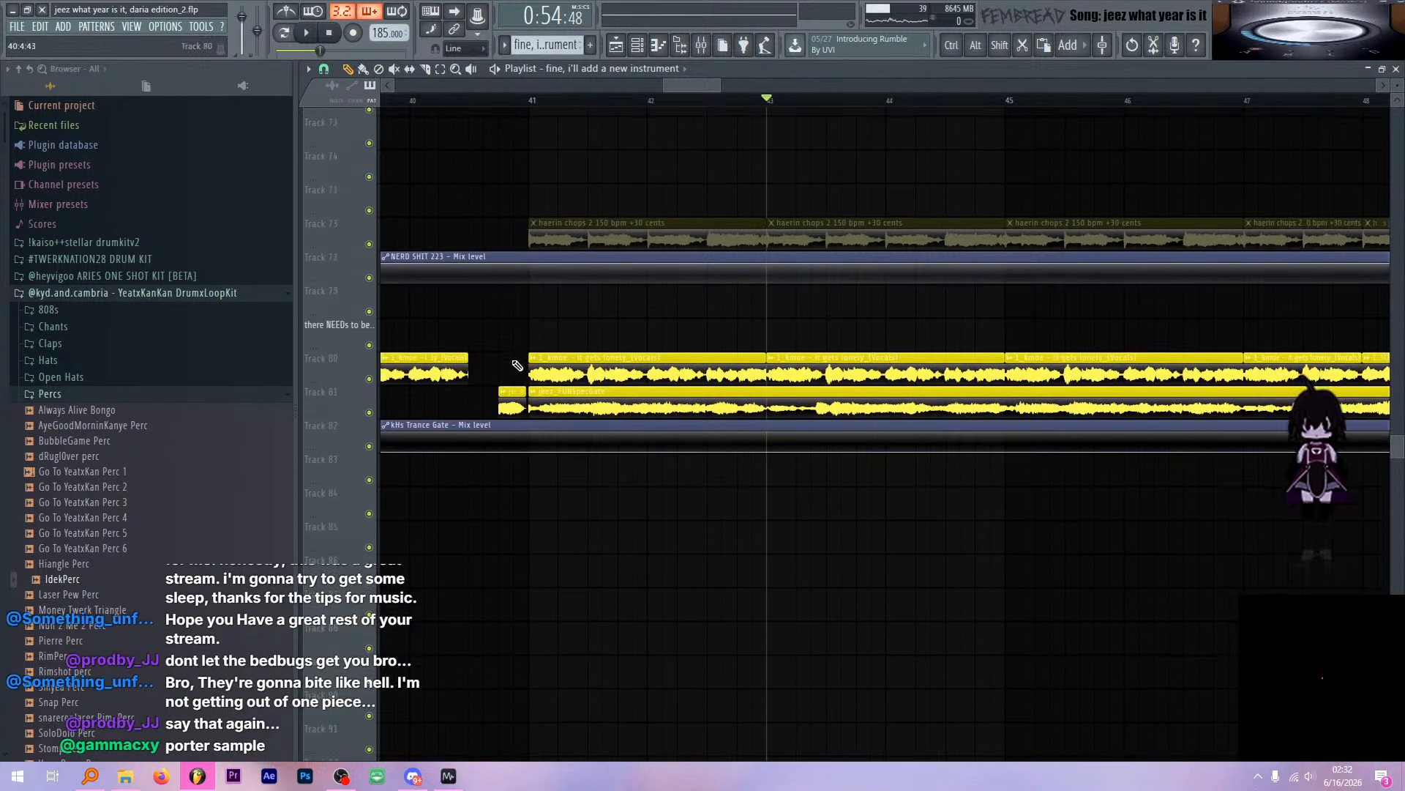
{"action": "left_click", "coordinate": [369, 412], "text": "ctrl"}
{"action": "scroll", "coordinate": [512, 307], "scroll_direction": "down", "scroll_amount": 4}
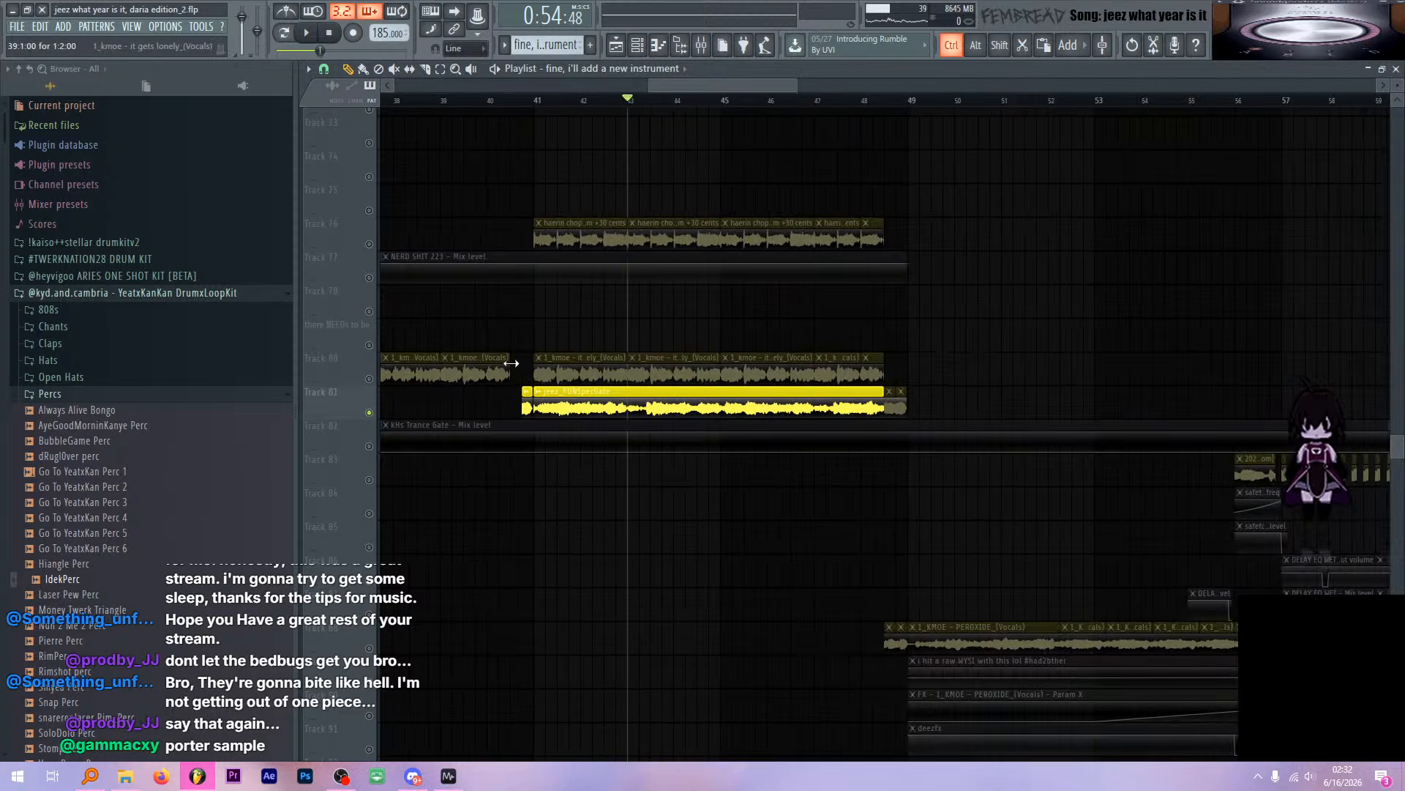
{"action": "scroll", "coordinate": [542, 278], "scroll_direction": "up", "scroll_amount": 10}
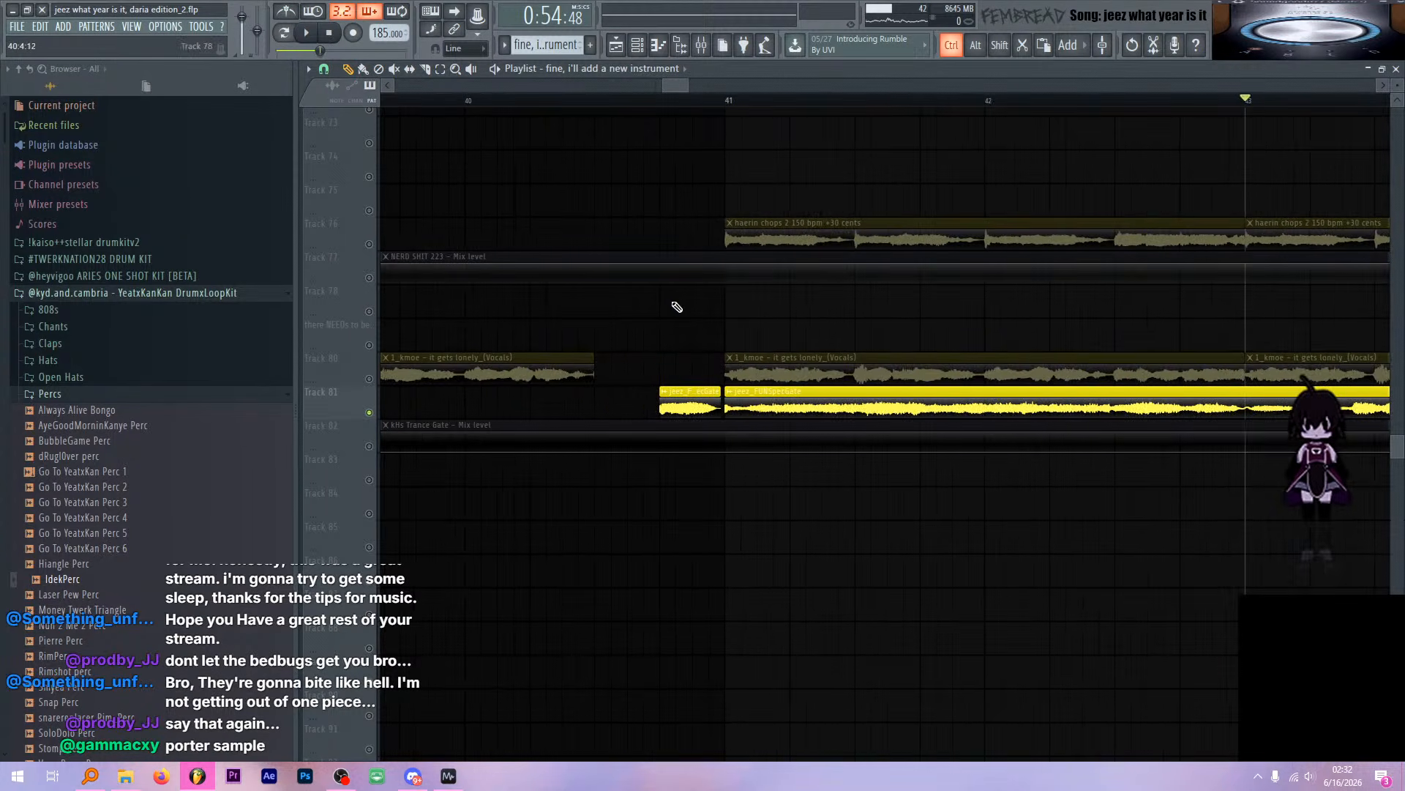
Briefly play the soloed vocal and examine the effect chain on mixer track 43, 1_lemonjay - fun_(Vocals)
{"action": "left_click", "coordinate": [718, 46]}
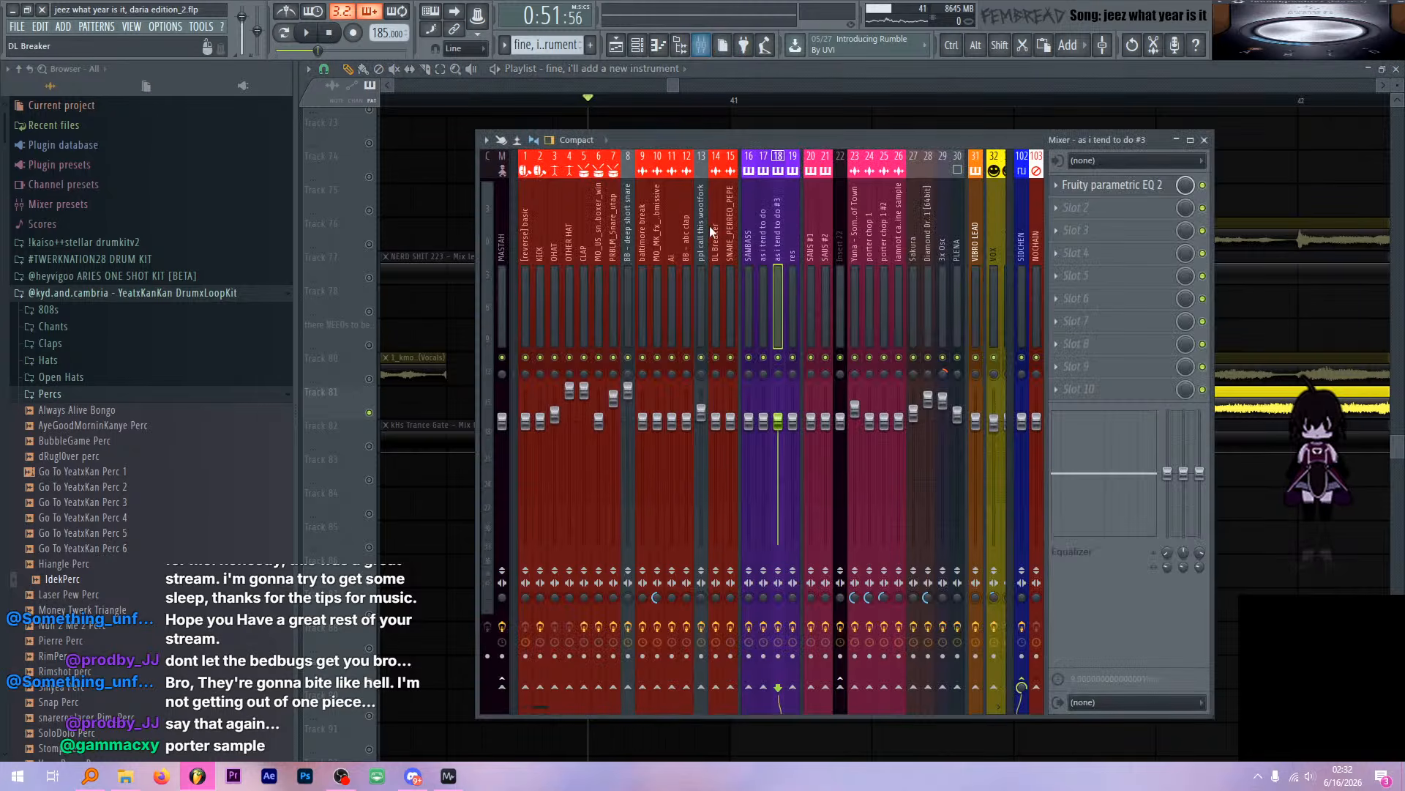
{"action": "key", "text": "space"}
{"action": "key", "text": "space"}
{"action": "left_click", "coordinate": [849, 264]}
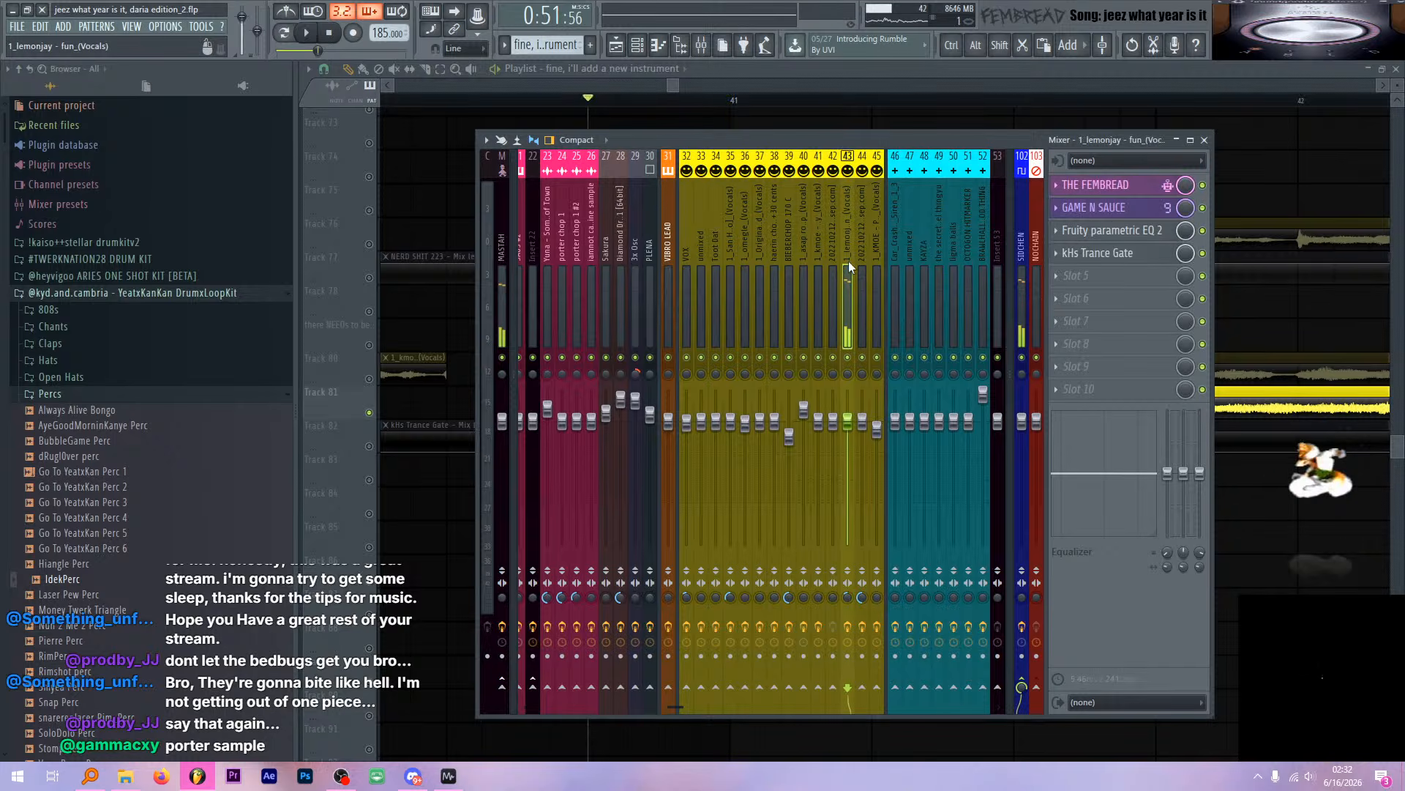
{"action": "key", "text": "F9"}
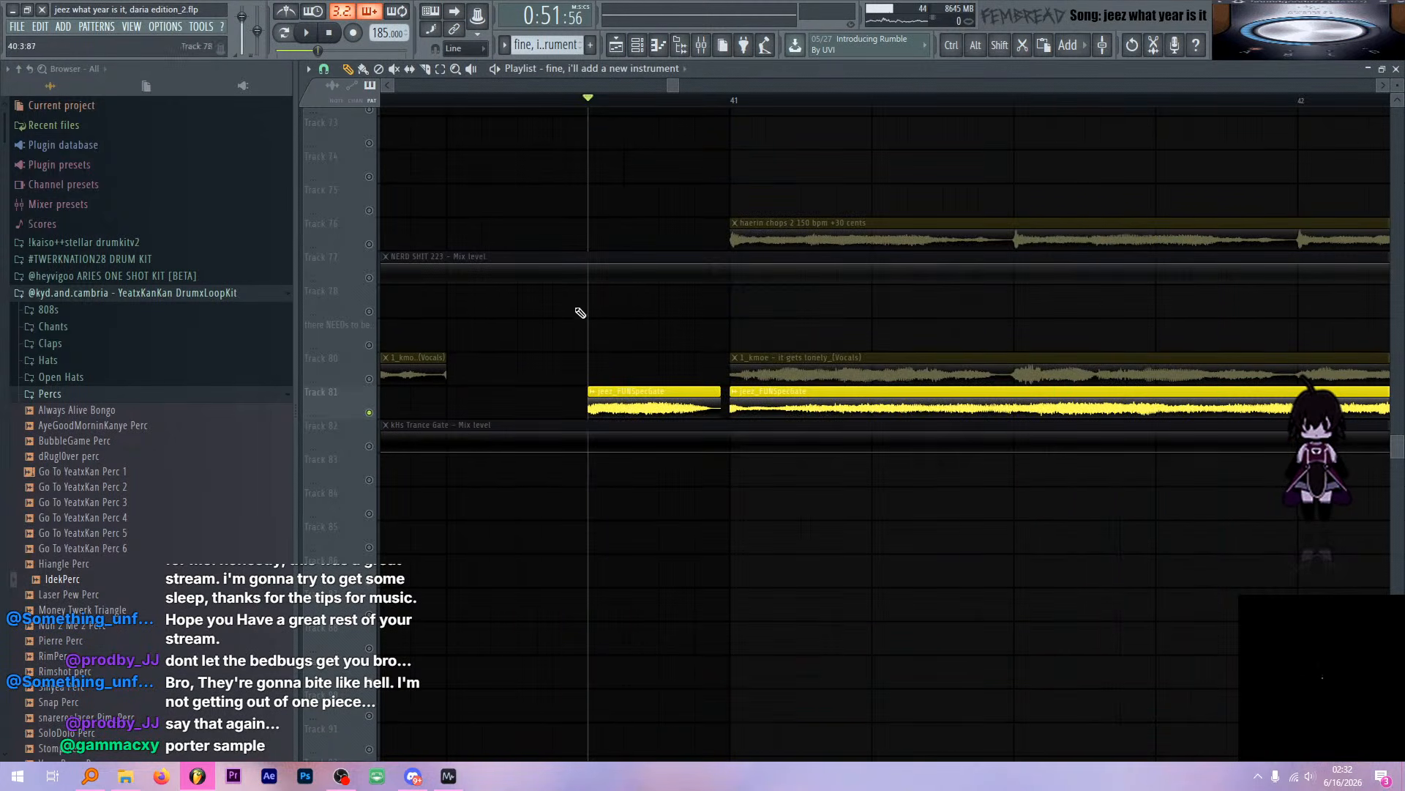
Play the jeez_FUNSpecGate clips from just before bar 41 with Track 82's kHs Trance Gate mix level automation unmuted
{"action": "key", "text": "space"}
{"action": "left_click", "coordinate": [368, 446]}
{"action": "scroll", "coordinate": [579, 461], "scroll_direction": "down", "scroll_amount": 6}
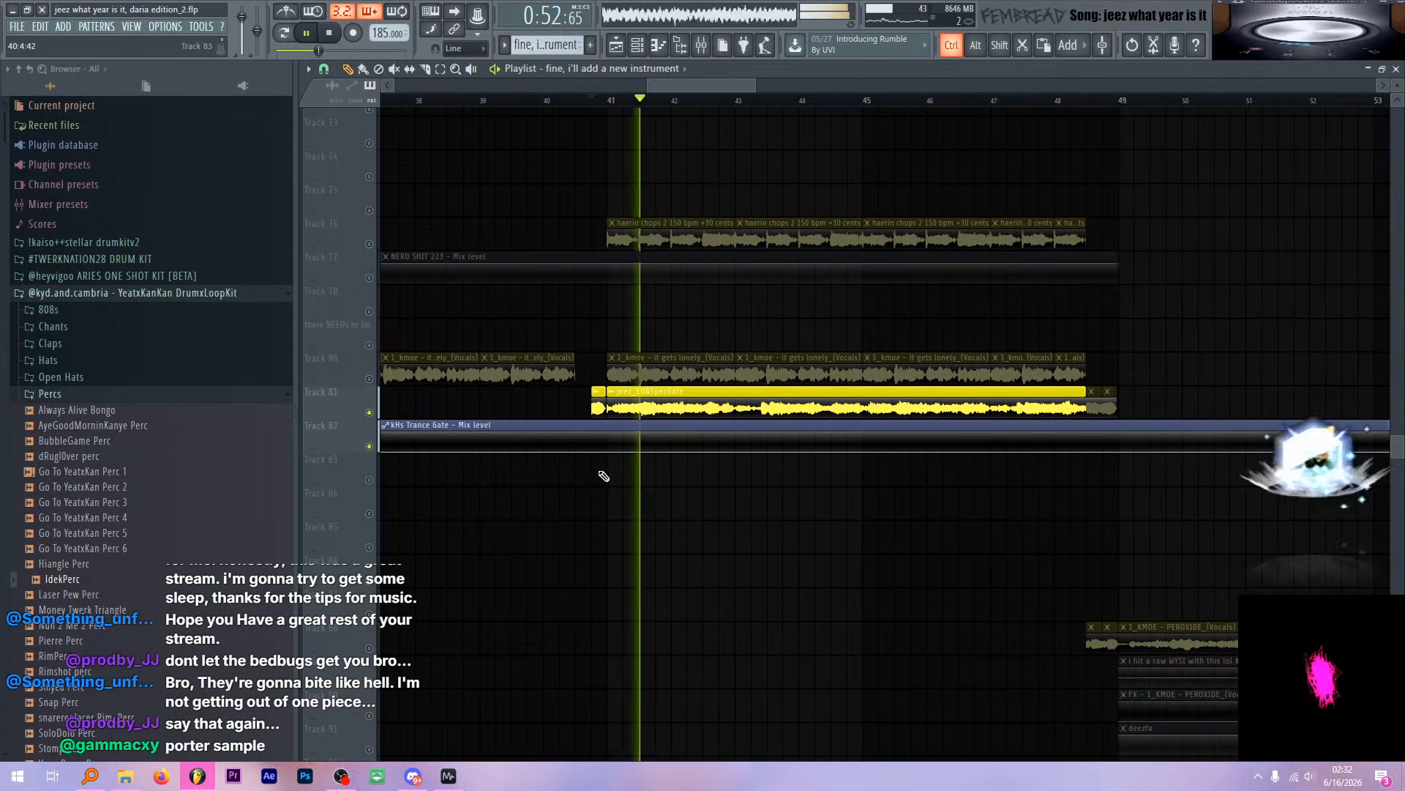
{"action": "scroll", "coordinate": [603, 461], "scroll_direction": "up", "scroll_amount": 4}
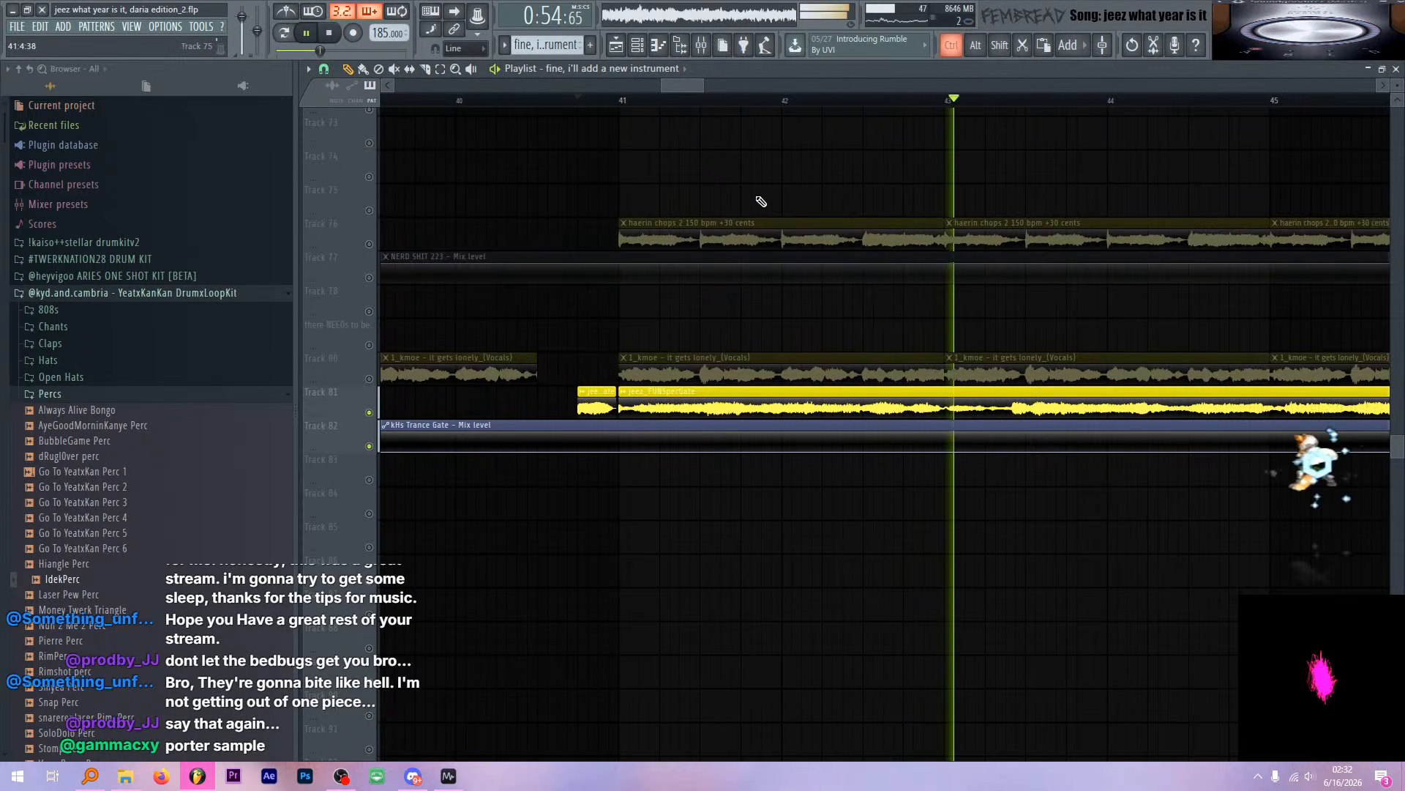
{"action": "scroll", "coordinate": [763, 193], "scroll_direction": "down", "scroll_amount": 7}
{"action": "scroll", "coordinate": [763, 191], "scroll_direction": "up", "scroll_amount": 3}
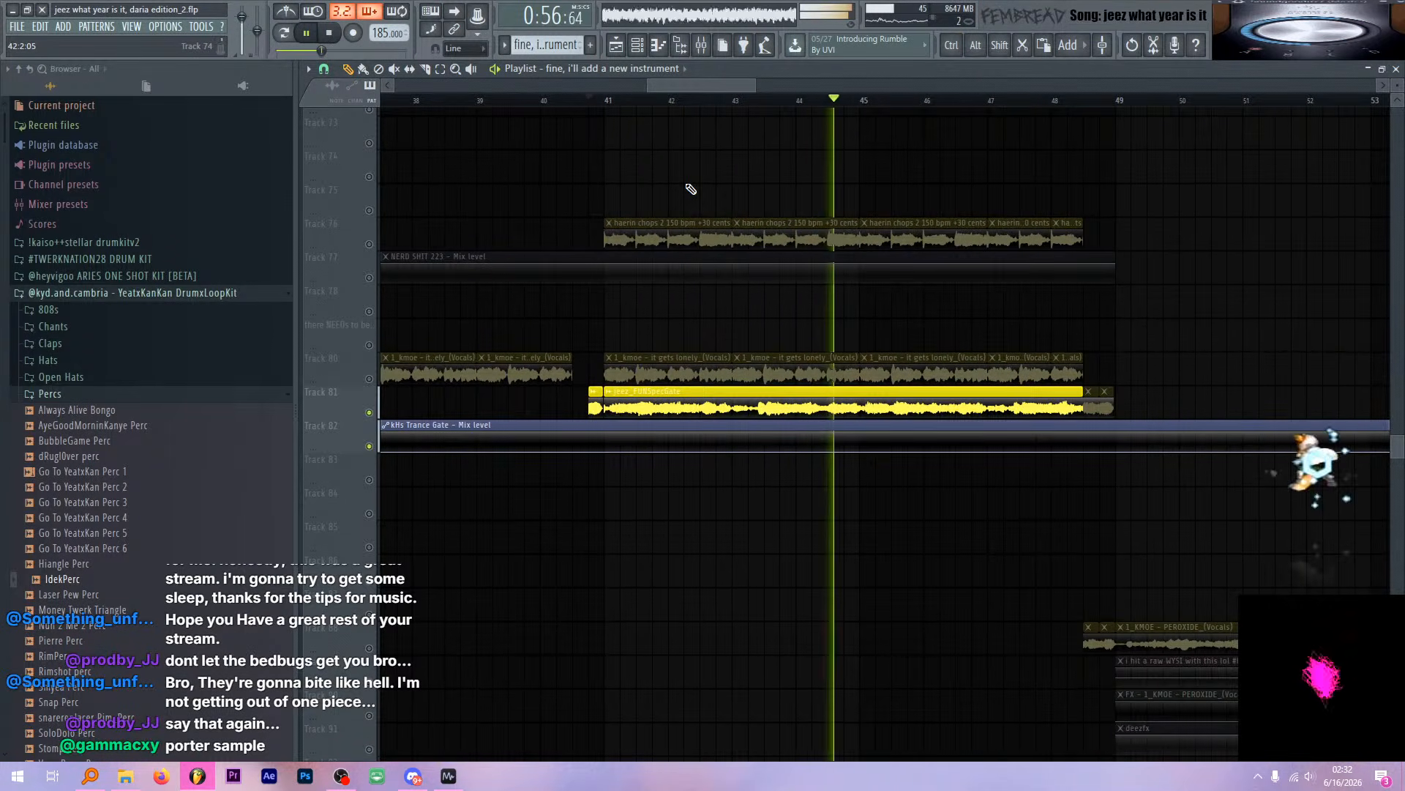
Check the kHs Trance Gate slot on the vocal's mixer track during playback, close the mixer and stop
{"action": "left_click", "coordinate": [705, 48]}
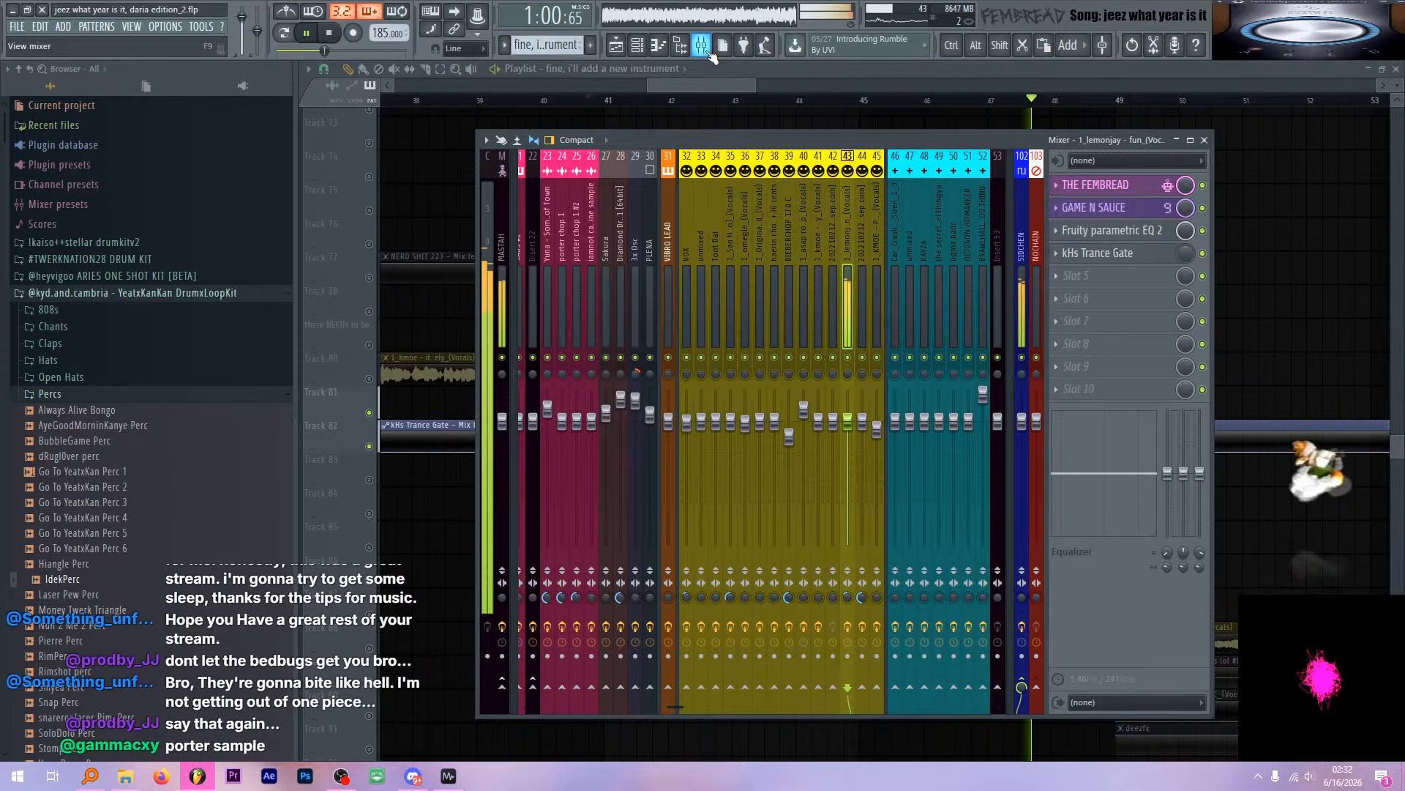
{"action": "key", "text": "F9"}
{"action": "scroll", "coordinate": [612, 410], "scroll_direction": "up", "scroll_amount": 6}
{"action": "key", "text": "space"}
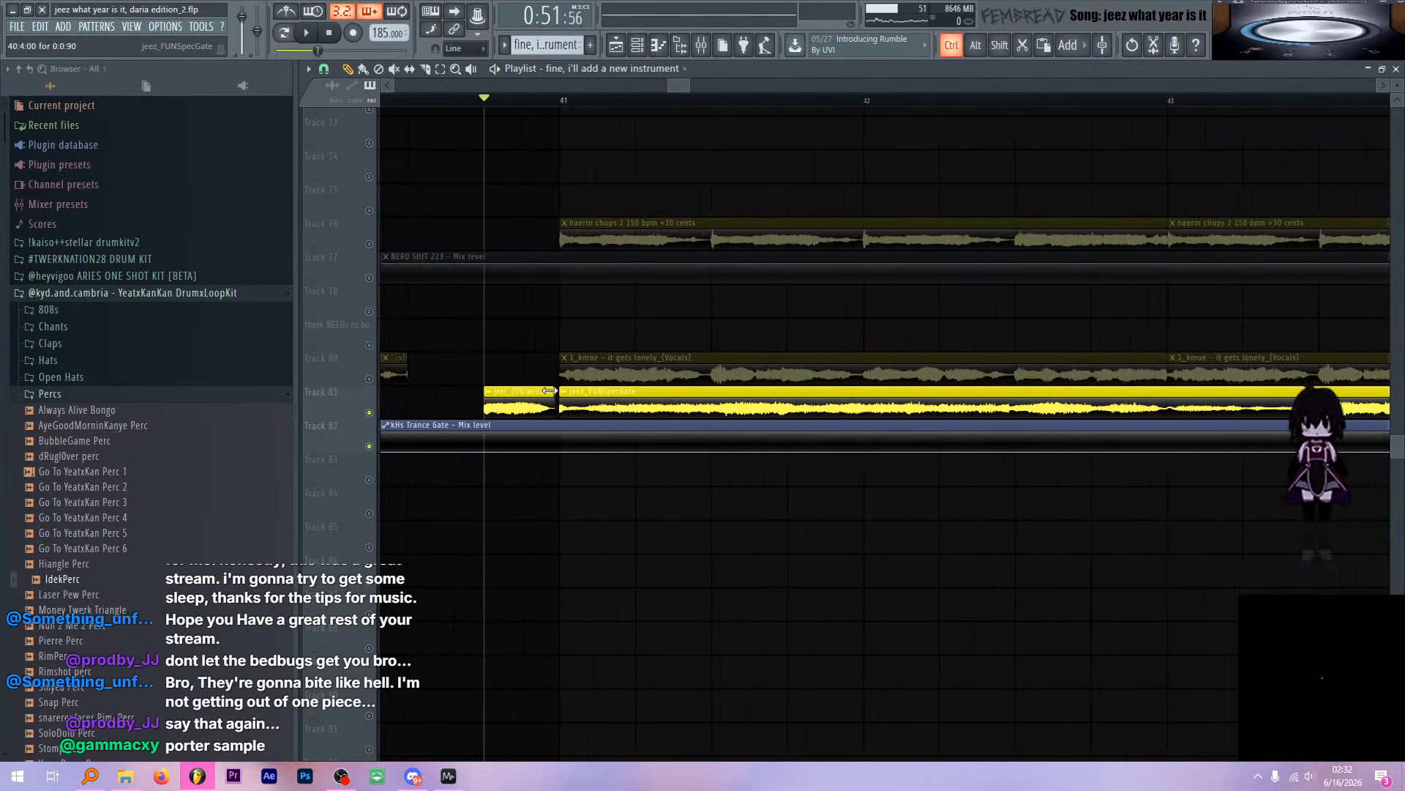
Inspect the jeez_FUNSpecGate sample settings, then open the original 1_lemonjay - fun_(Vocals) channel in the VOX group and preview its sample
{"action": "double_click", "coordinate": [610, 410]}
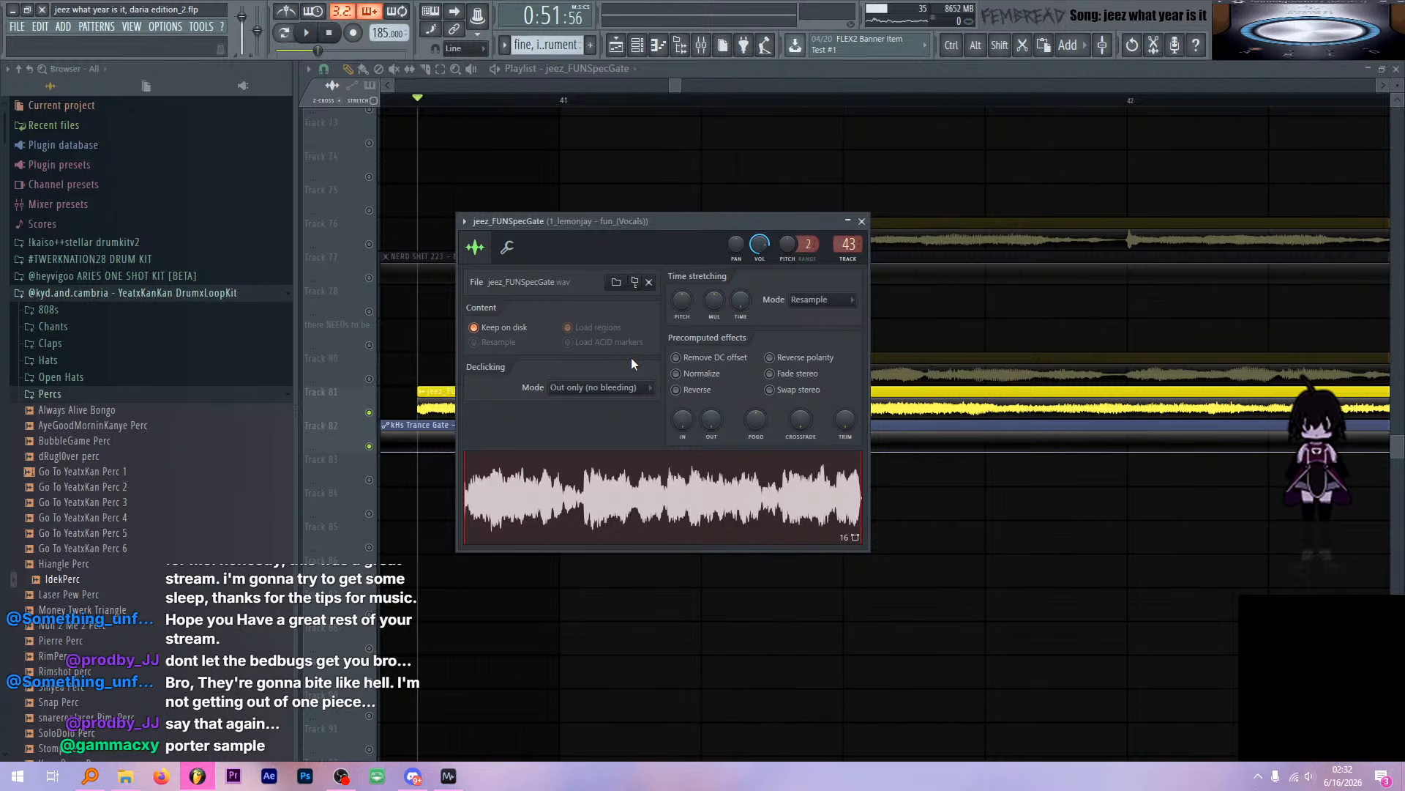
{"action": "left_click", "coordinate": [862, 221]}
{"action": "left_click", "coordinate": [637, 45]}
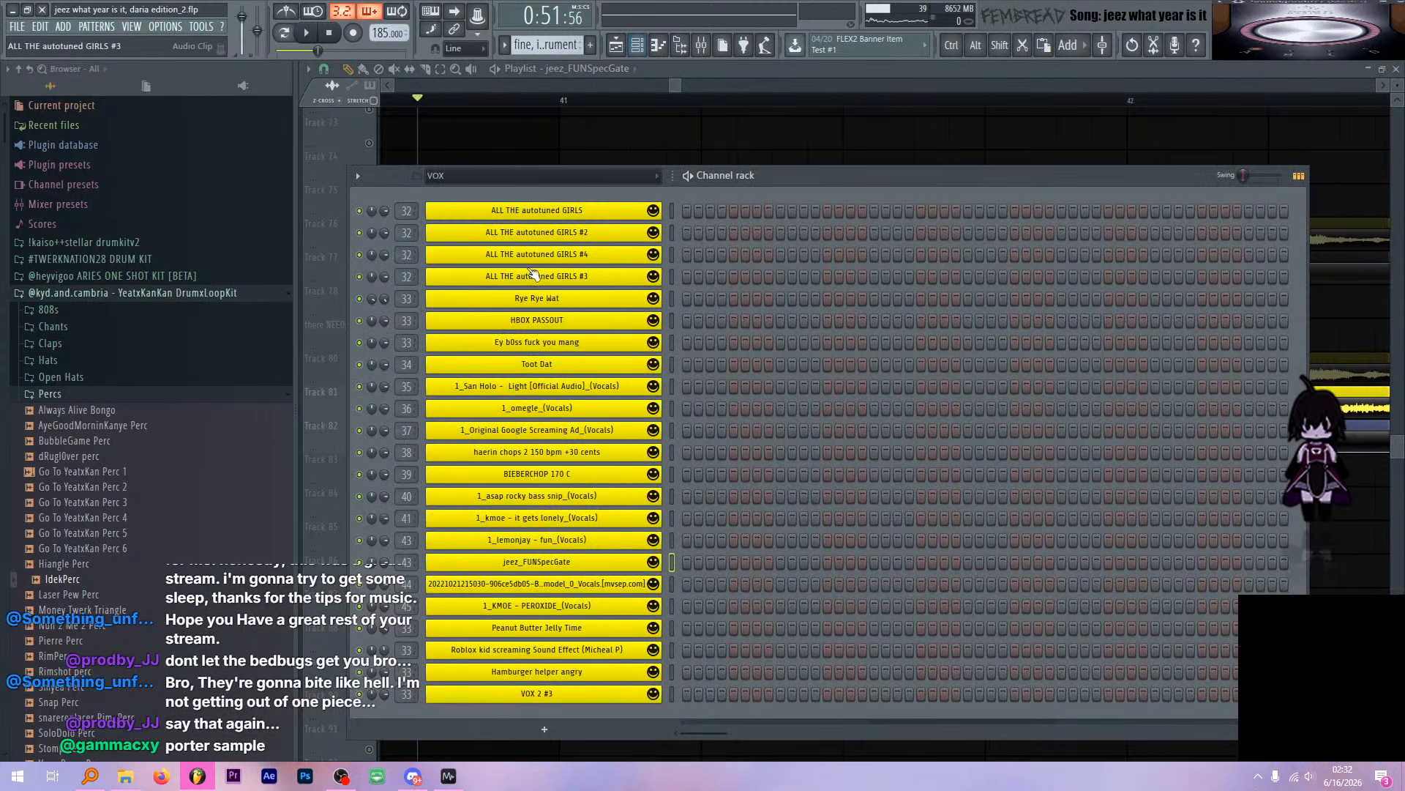
{"action": "left_click", "coordinate": [608, 542]}
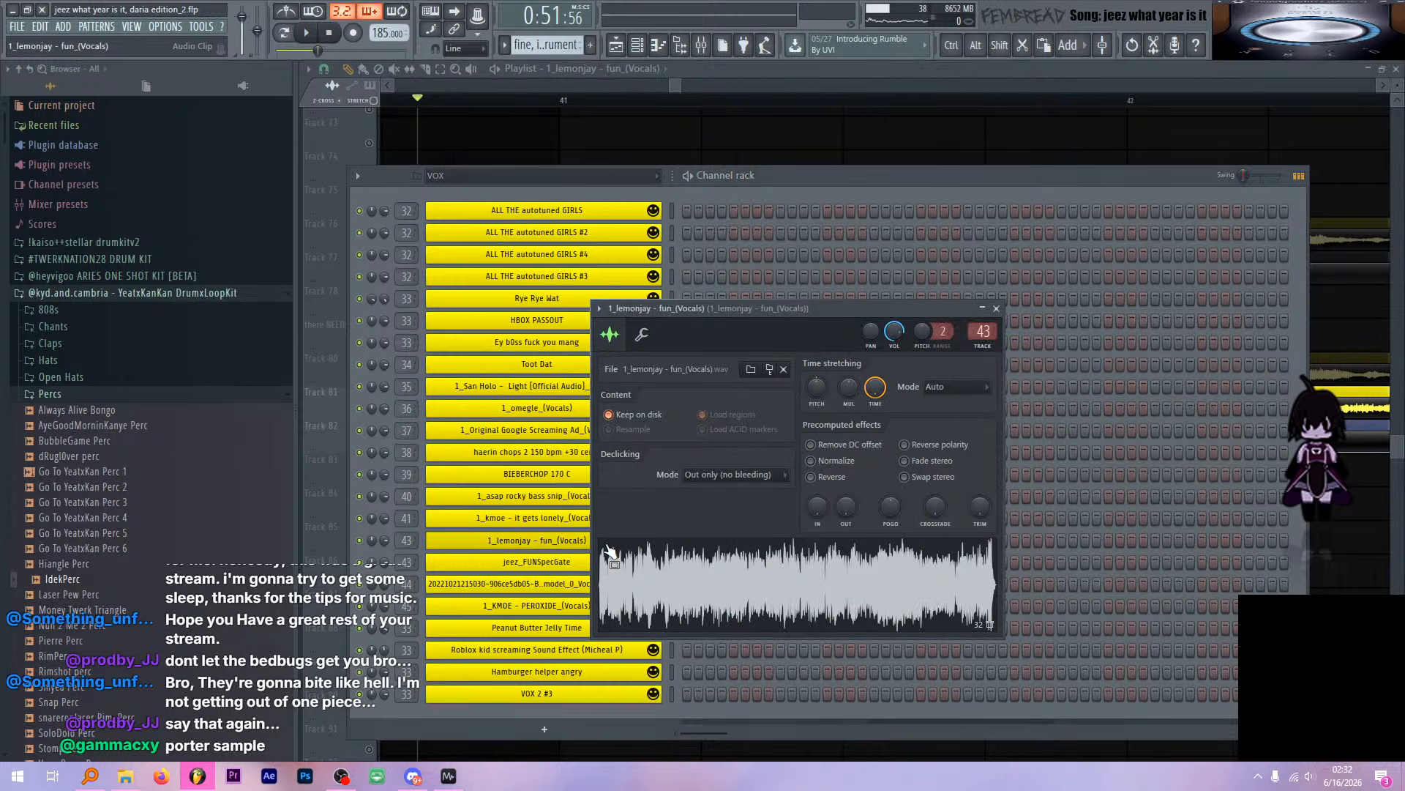
{"action": "left_click", "coordinate": [756, 585]}
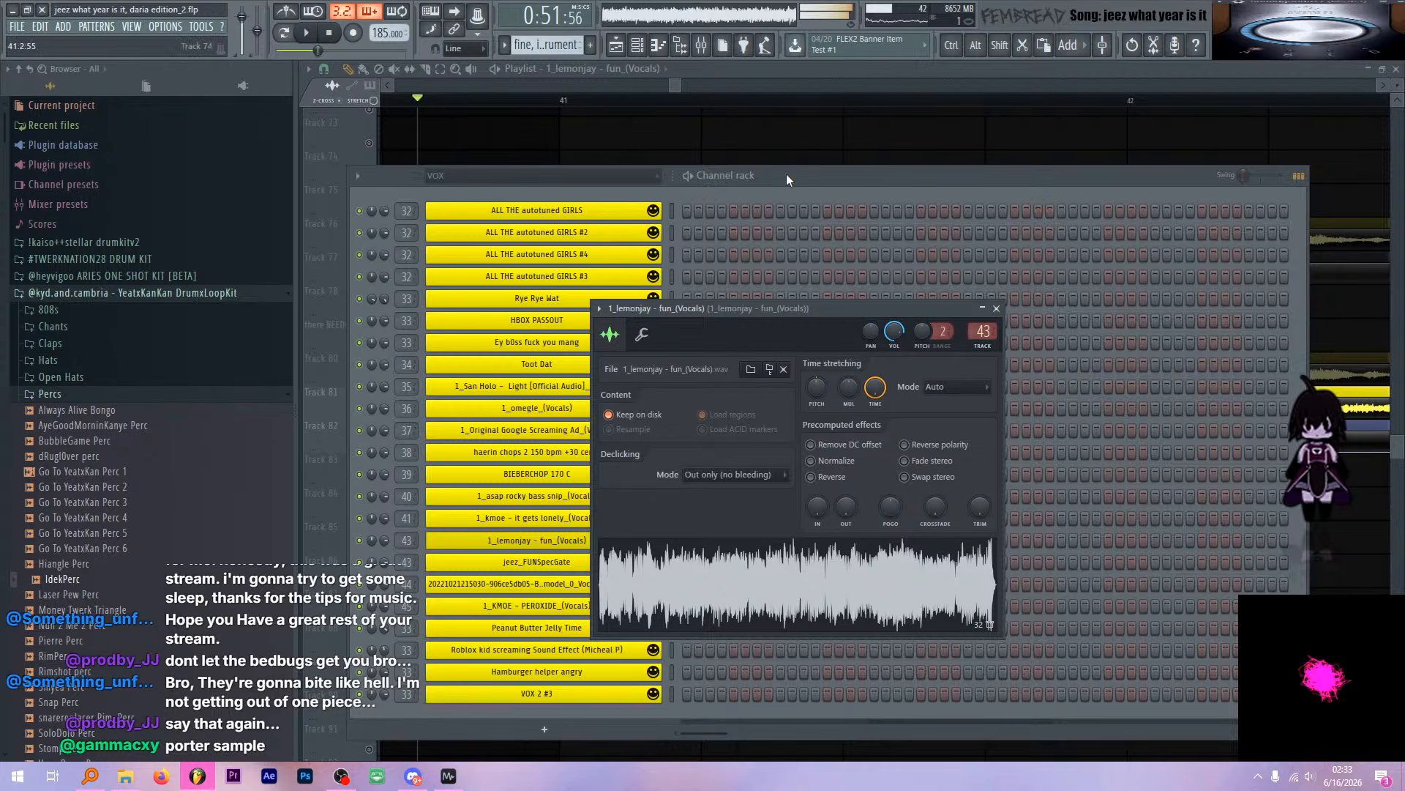
Stop the preview and place the full 1_lemonjay - fun_(Vocals) sample on Track 81 at about bar 100
{"action": "left_click_drag", "start_coordinate": [796, 582], "coordinate": [1146, 402]}
{"action": "scroll", "coordinate": [732, 142], "scroll_direction": "down", "scroll_amount": 10}
{"action": "left_click", "coordinate": [336, 38]}
{"action": "scroll", "coordinate": [683, 235], "scroll_direction": "down", "scroll_amount": 5}
{"action": "scroll", "coordinate": [1068, 388], "scroll_direction": "up", "scroll_amount": 5}
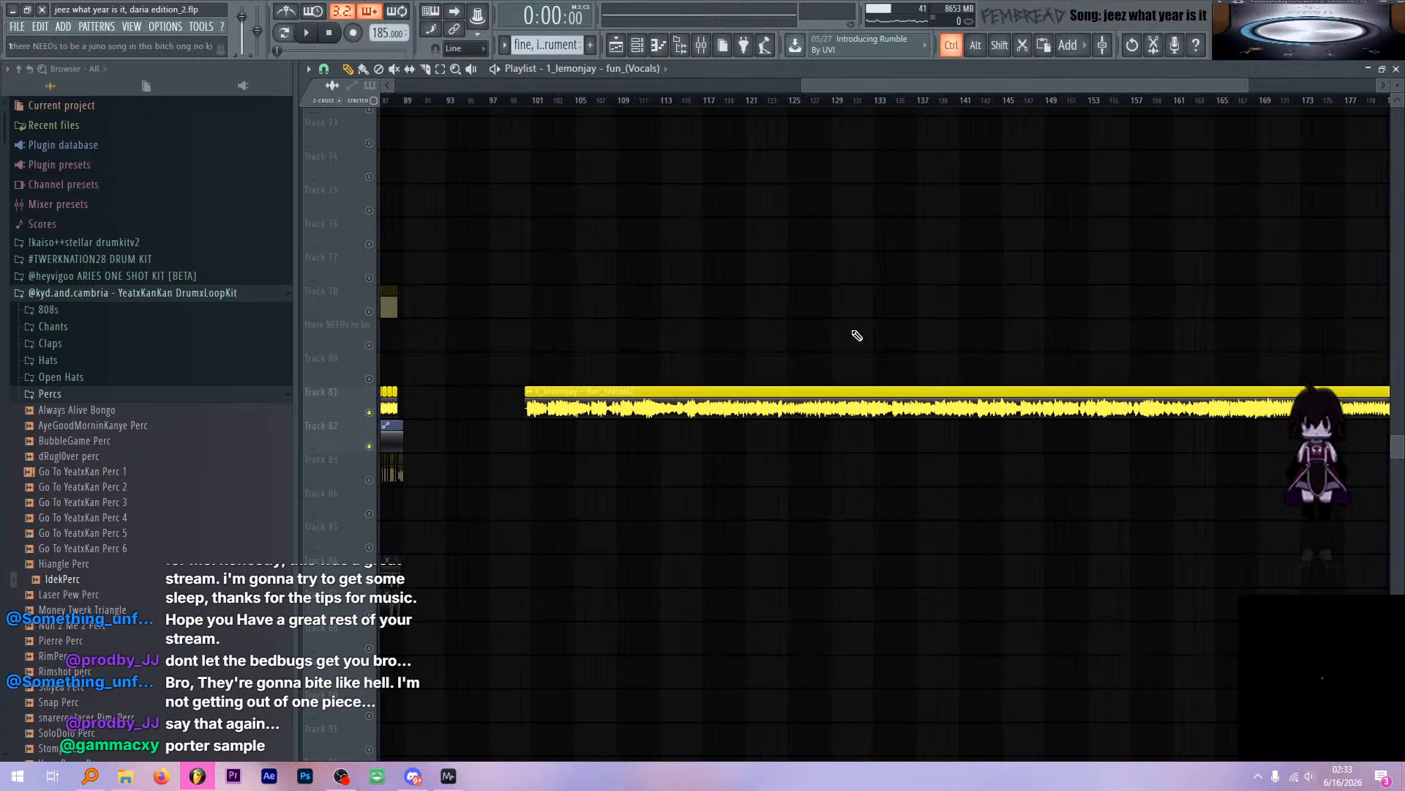
Play the full vocal clip on Track 81 from about bar 106, stop, and return to the earlier vocal clips with the Slice tool active
{"action": "key", "text": "space"}
{"action": "scroll", "coordinate": [913, 361], "scroll_direction": "down", "scroll_amount": 5}
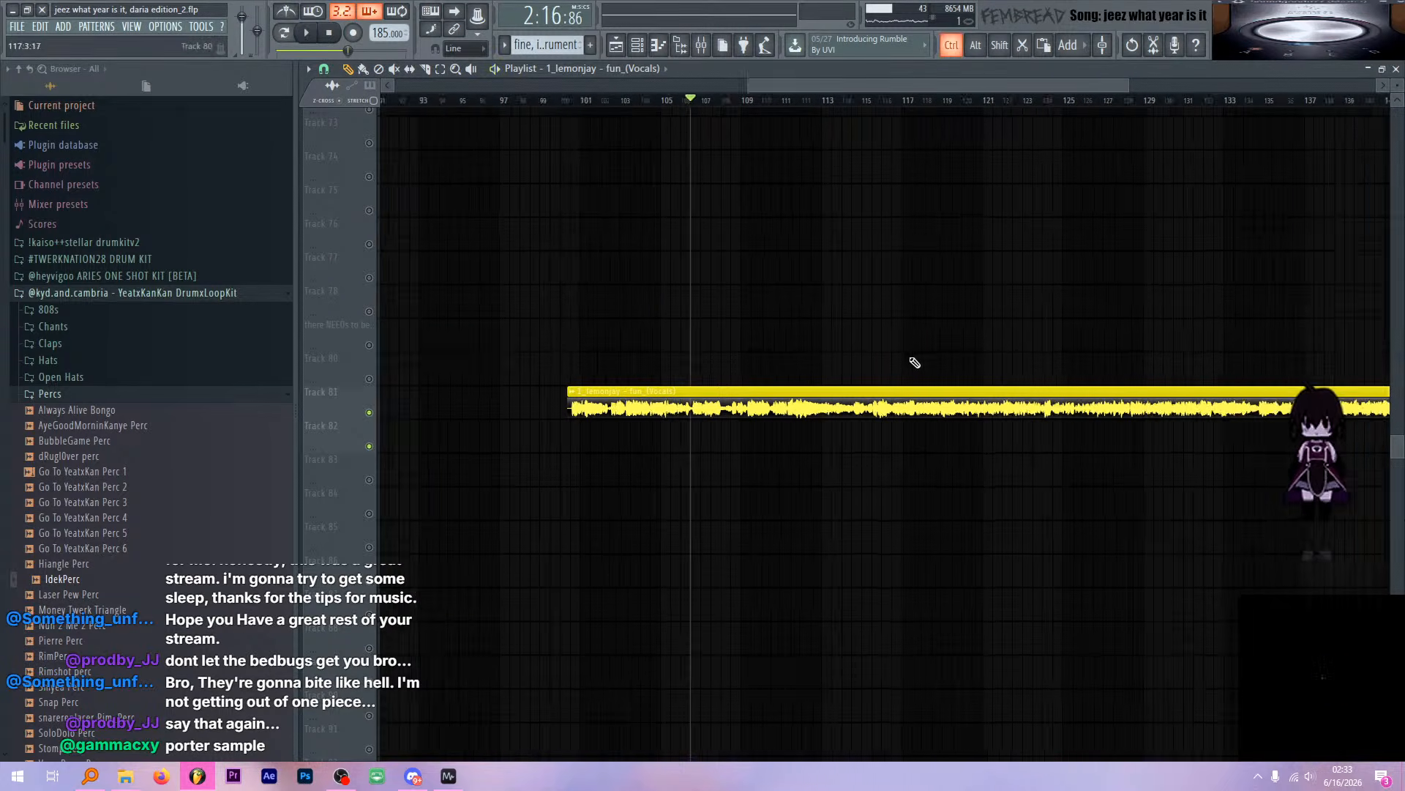
{"action": "scroll", "coordinate": [796, 442], "scroll_direction": "up", "scroll_amount": 3}
{"action": "scroll", "coordinate": [739, 440], "scroll_direction": "up", "scroll_amount": 3}
{"action": "key", "text": "c"}
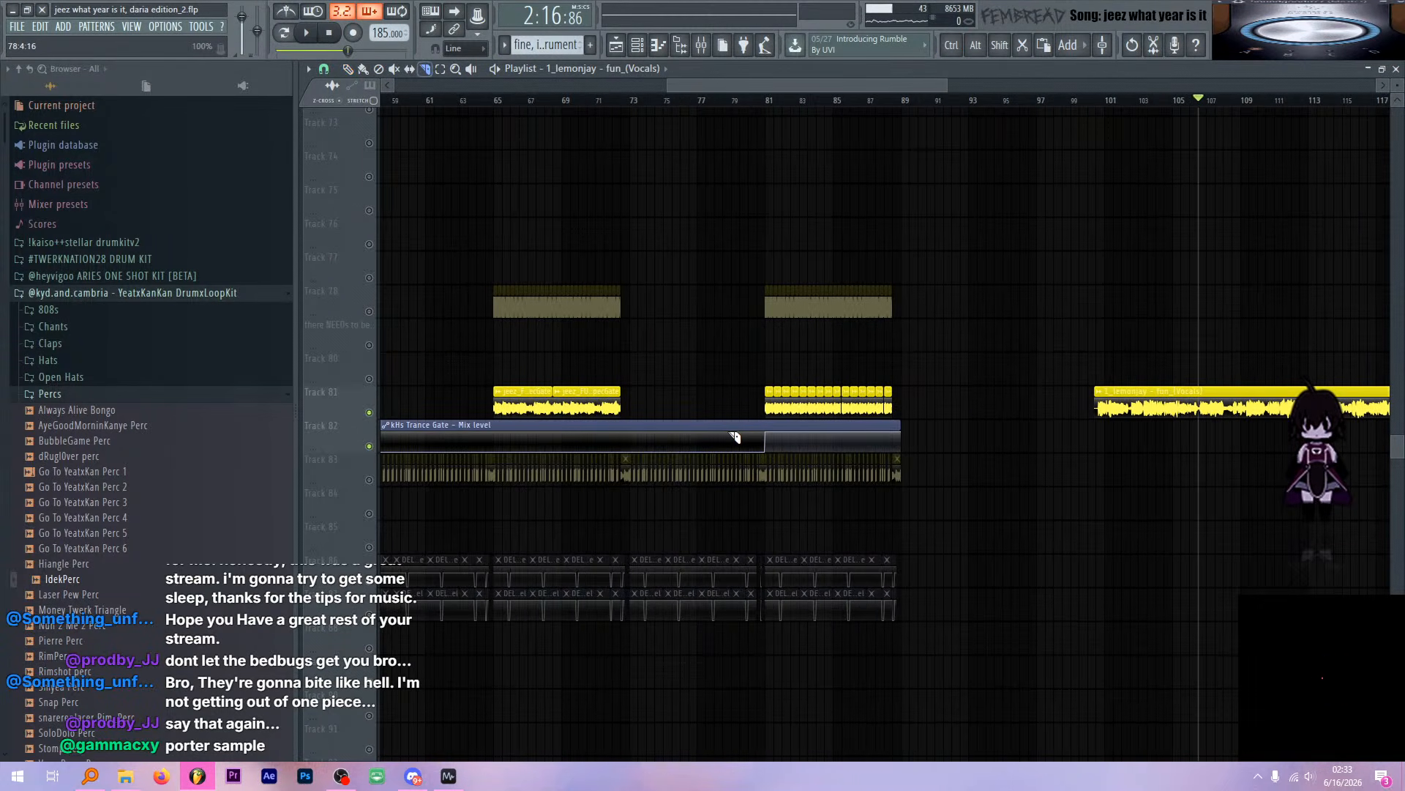
Slice the kHs Trance Gate Mix level automation on Track 82 at about bar 78, mute the part after the cut and start playback
{"action": "left_click_drag", "start_coordinate": [724, 417], "coordinate": [725, 445]}
{"action": "key", "text": "t"}
{"action": "left_click", "coordinate": [740, 431]}
{"action": "key", "text": "space"}
{"action": "scroll", "coordinate": [1025, 292], "scroll_direction": "down", "scroll_amount": 4}
{"action": "scroll", "coordinate": [1025, 265], "scroll_direction": "up", "scroll_amount": 3}
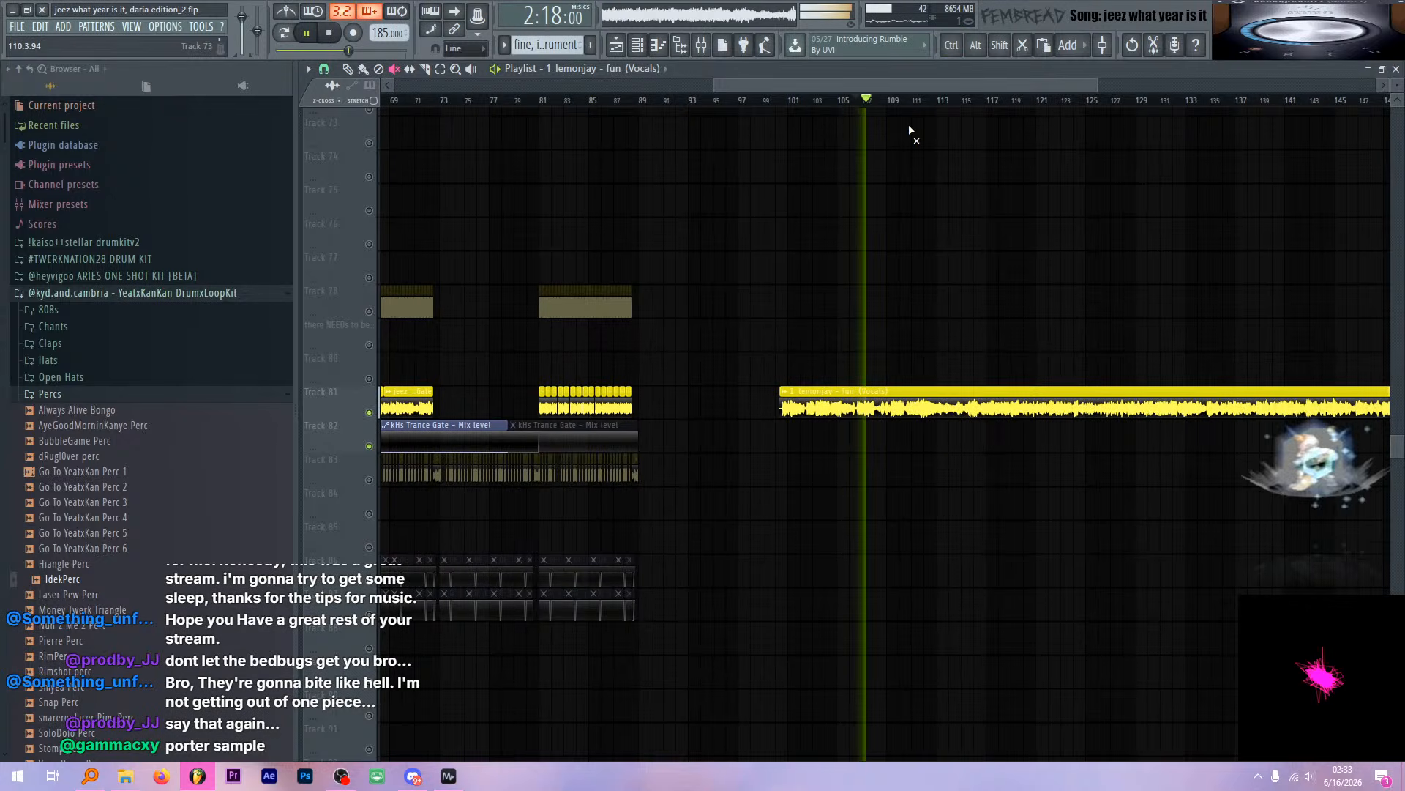
Audition the full vocal clip on Track 81 from successive points between about bars 111 and 129, then stop
{"action": "key", "text": "p"}
{"action": "left_click", "coordinate": [922, 104]}
{"action": "left_click_drag", "start_coordinate": [960, 104], "coordinate": [986, 104]}
{"action": "left_click", "coordinate": [1054, 104]}
{"action": "left_click", "coordinate": [1101, 105]}
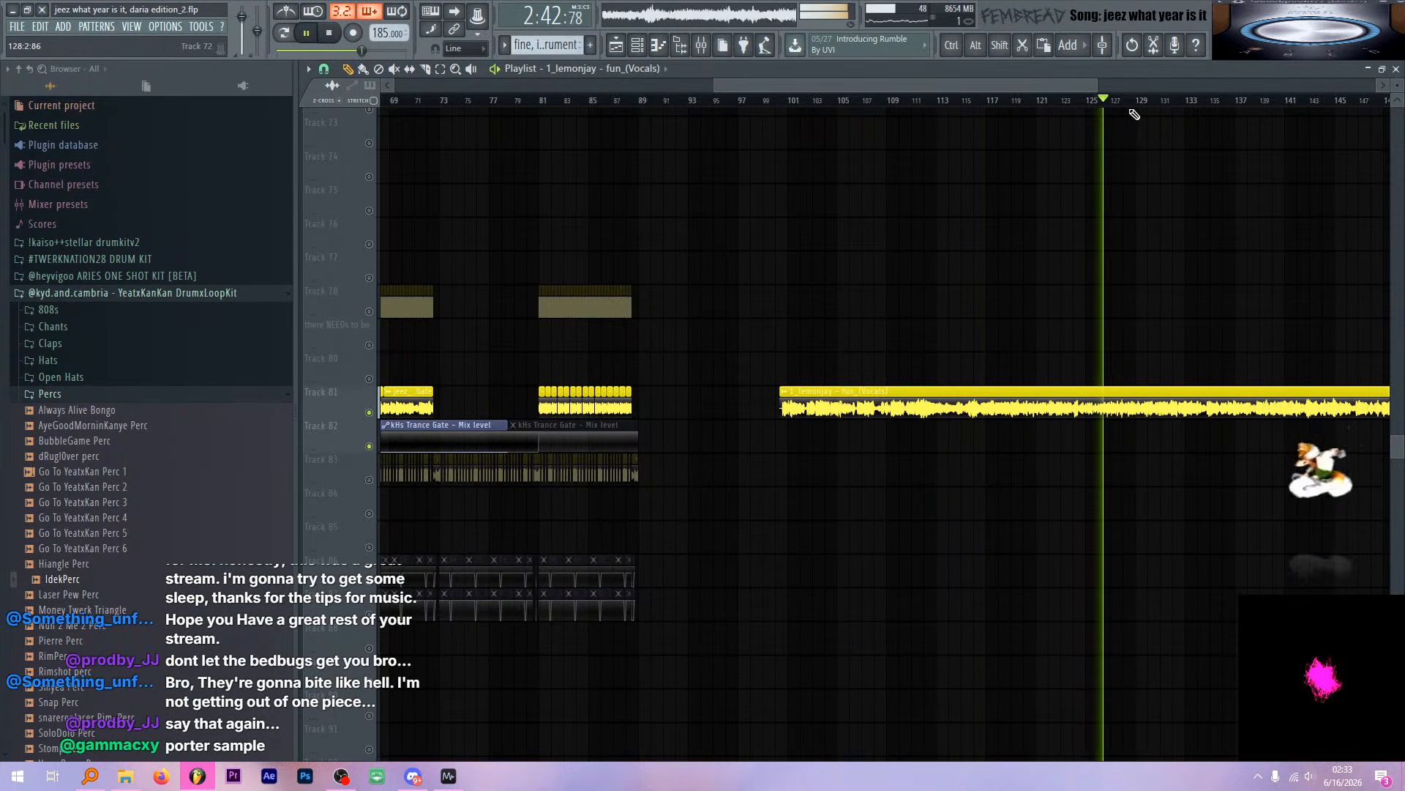
{"action": "left_click", "coordinate": [1146, 112]}
{"action": "scroll", "coordinate": [1105, 151], "scroll_direction": "up", "scroll_amount": 4}
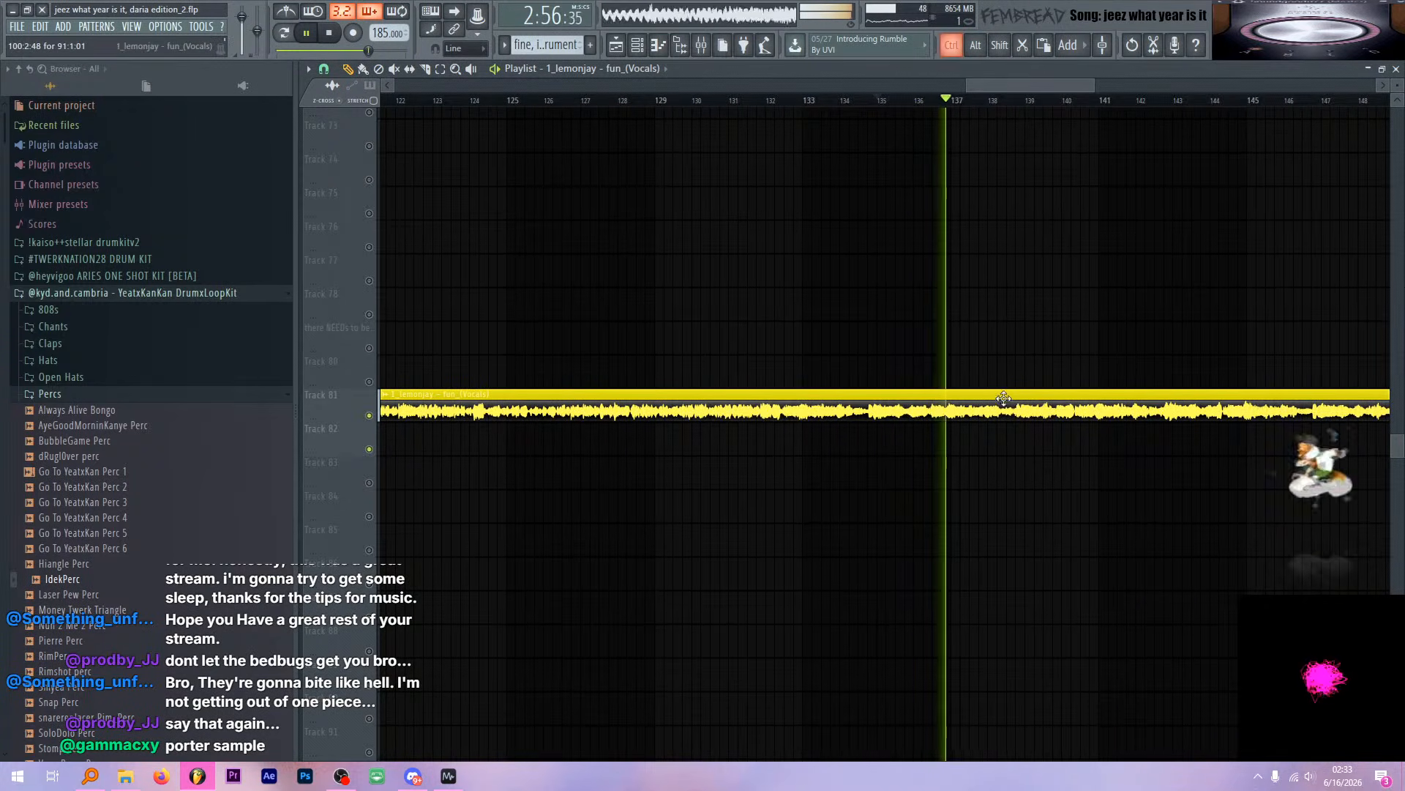
{"action": "scroll", "coordinate": [1014, 369], "scroll_direction": "up", "scroll_amount": 3}
{"action": "scroll", "coordinate": [915, 402], "scroll_direction": "down", "scroll_amount": 5}
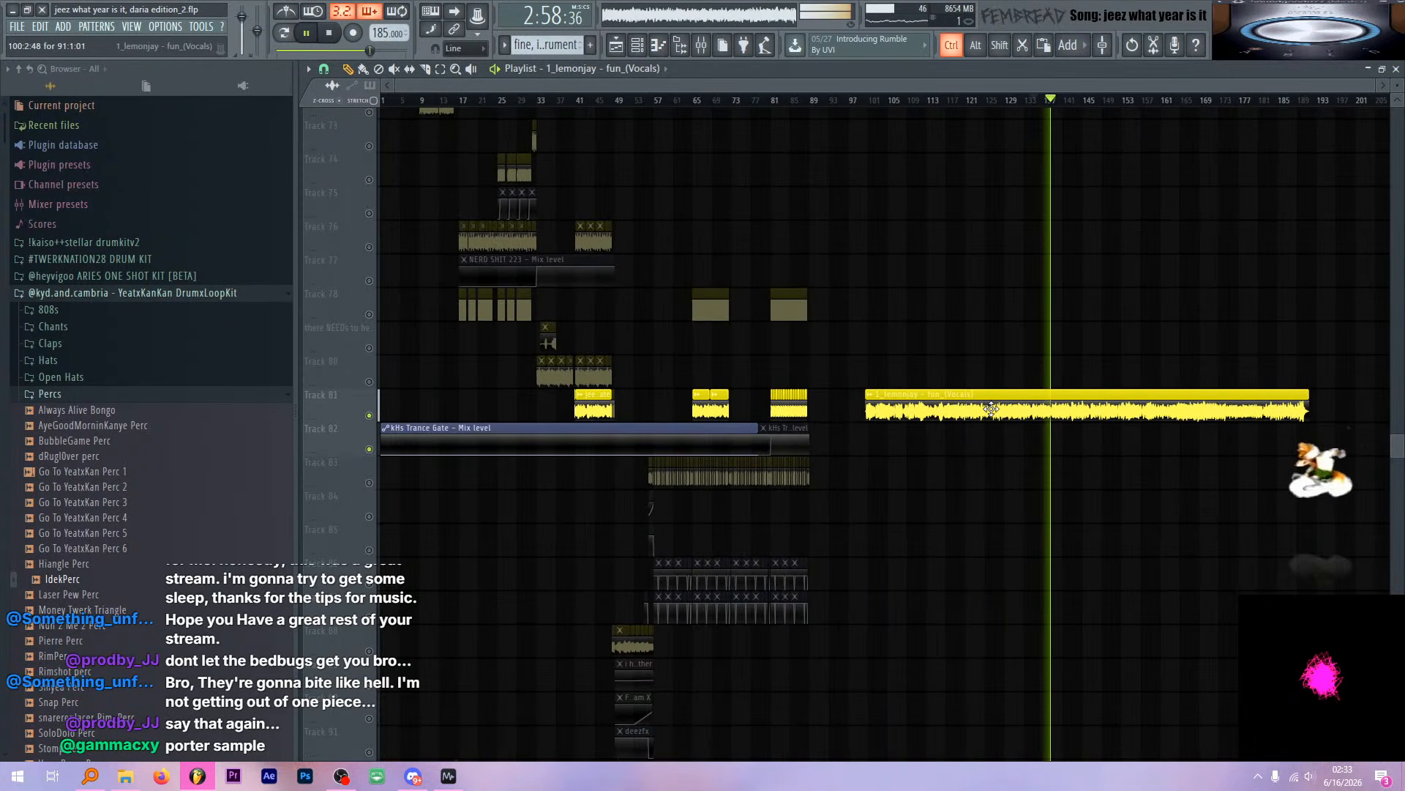
{"action": "scroll", "coordinate": [886, 399], "scroll_direction": "up", "scroll_amount": 4}
{"action": "key", "text": "space"}
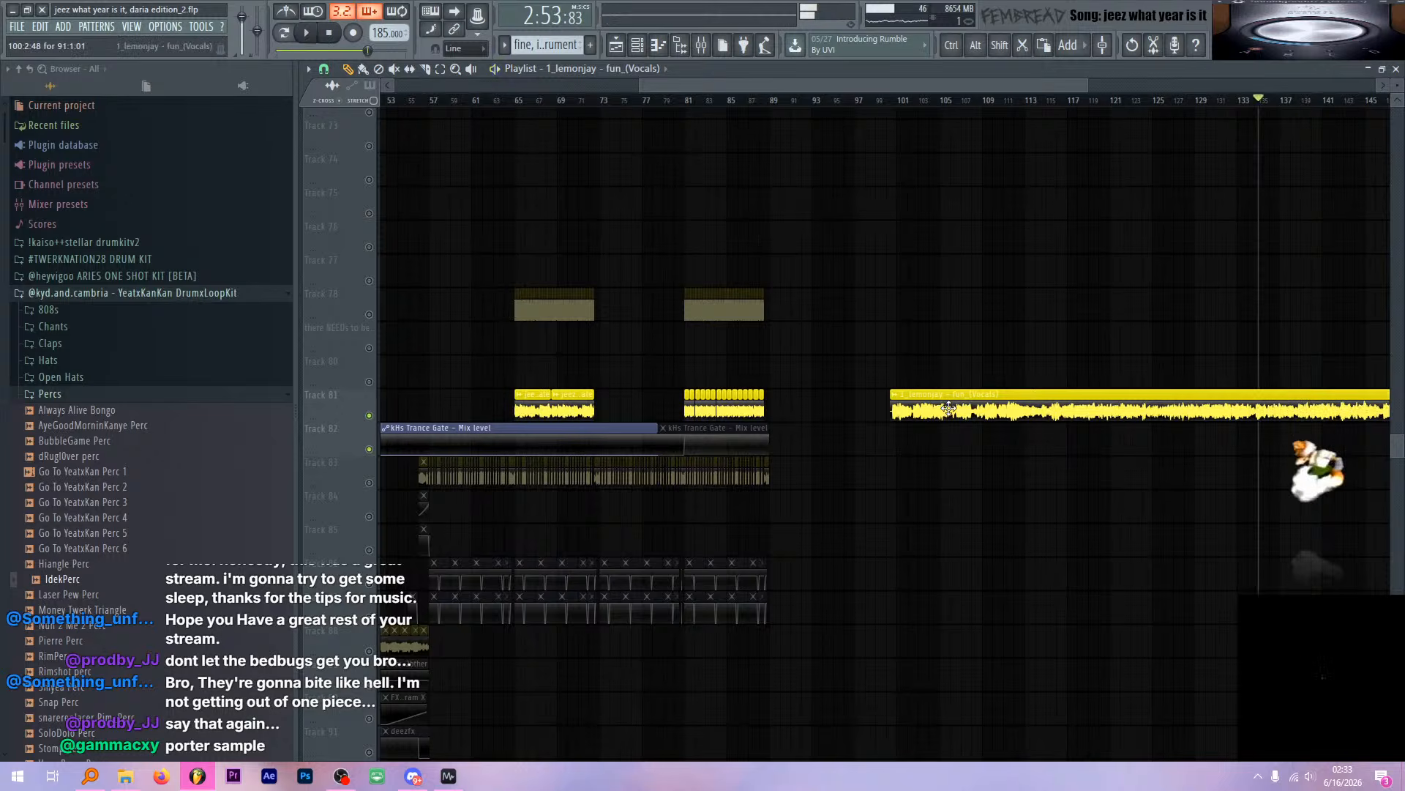
Remove the full vocal clip from Track 81 and play the jeez_FUNSpecGate vocal clips from just before bar 41
{"action": "scroll", "coordinate": [753, 388], "scroll_direction": "up", "scroll_amount": 4}
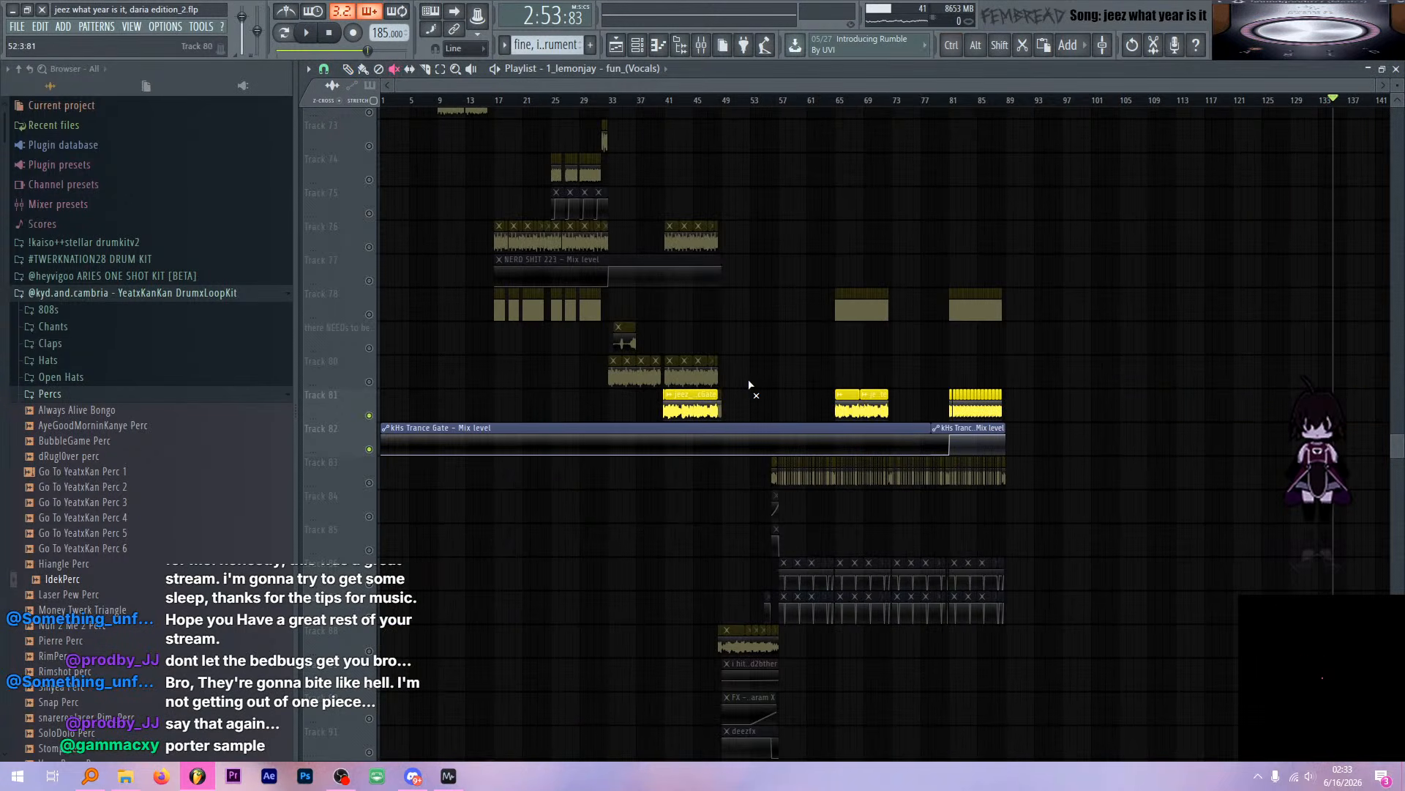
{"action": "scroll", "coordinate": [600, 326], "scroll_direction": "up", "scroll_amount": 6}
{"action": "left_click", "coordinate": [737, 110]}
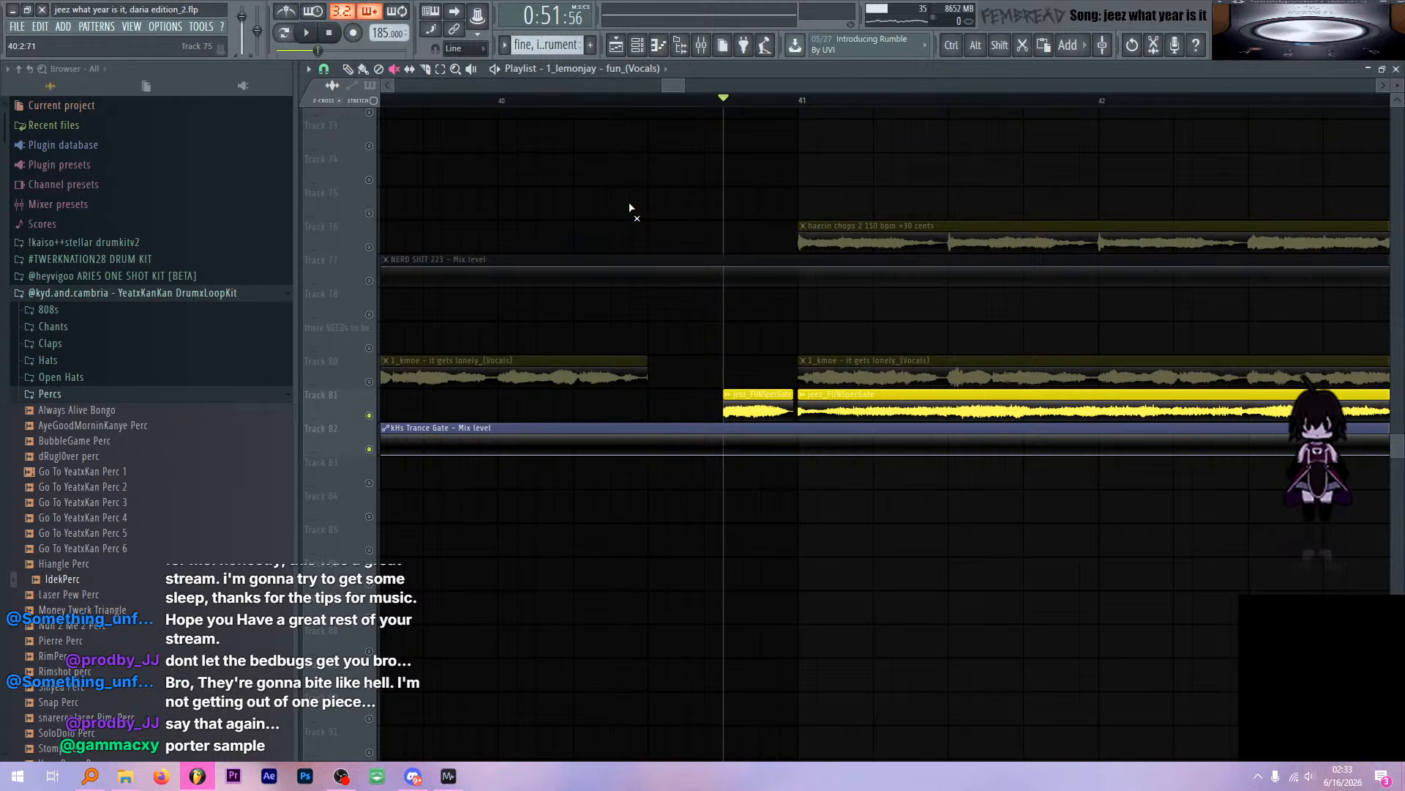
{"action": "key", "text": "space"}
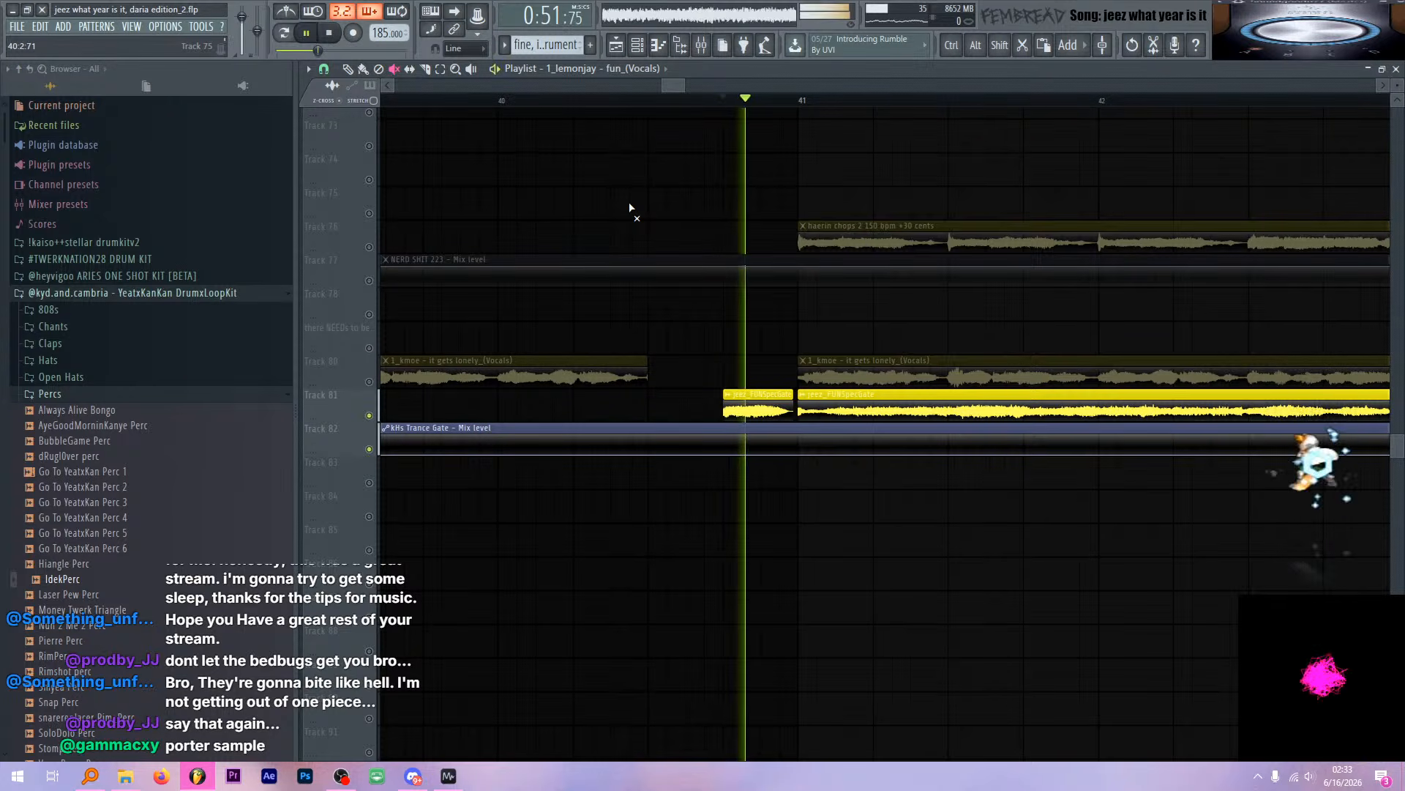
{"action": "scroll", "coordinate": [644, 214], "scroll_direction": "down", "scroll_amount": 4, "text": "ctrl"}
{"action": "scroll", "coordinate": [766, 274], "scroll_direction": "up", "scroll_amount": 3}
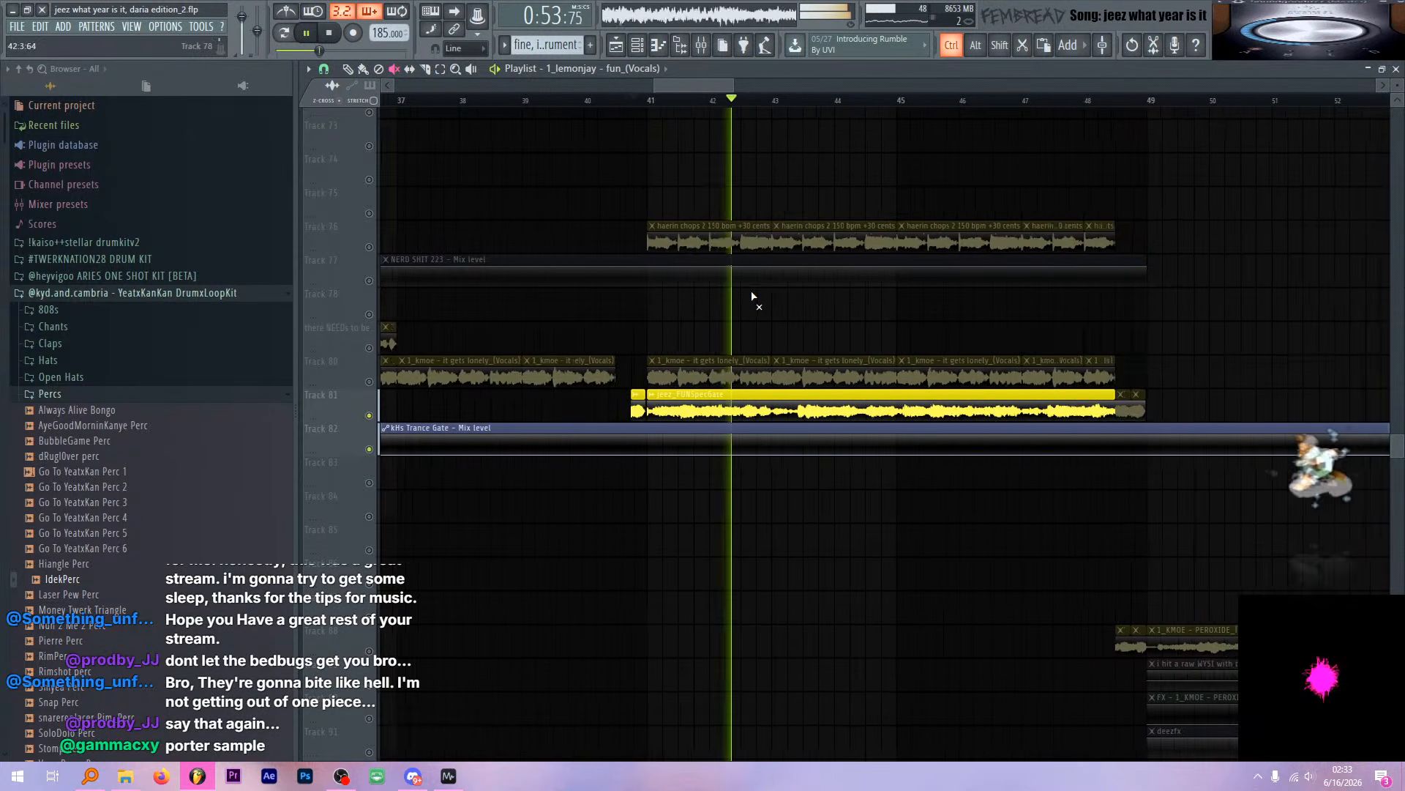
{"action": "scroll", "coordinate": [891, 311], "scroll_direction": "up", "scroll_amount": 2}
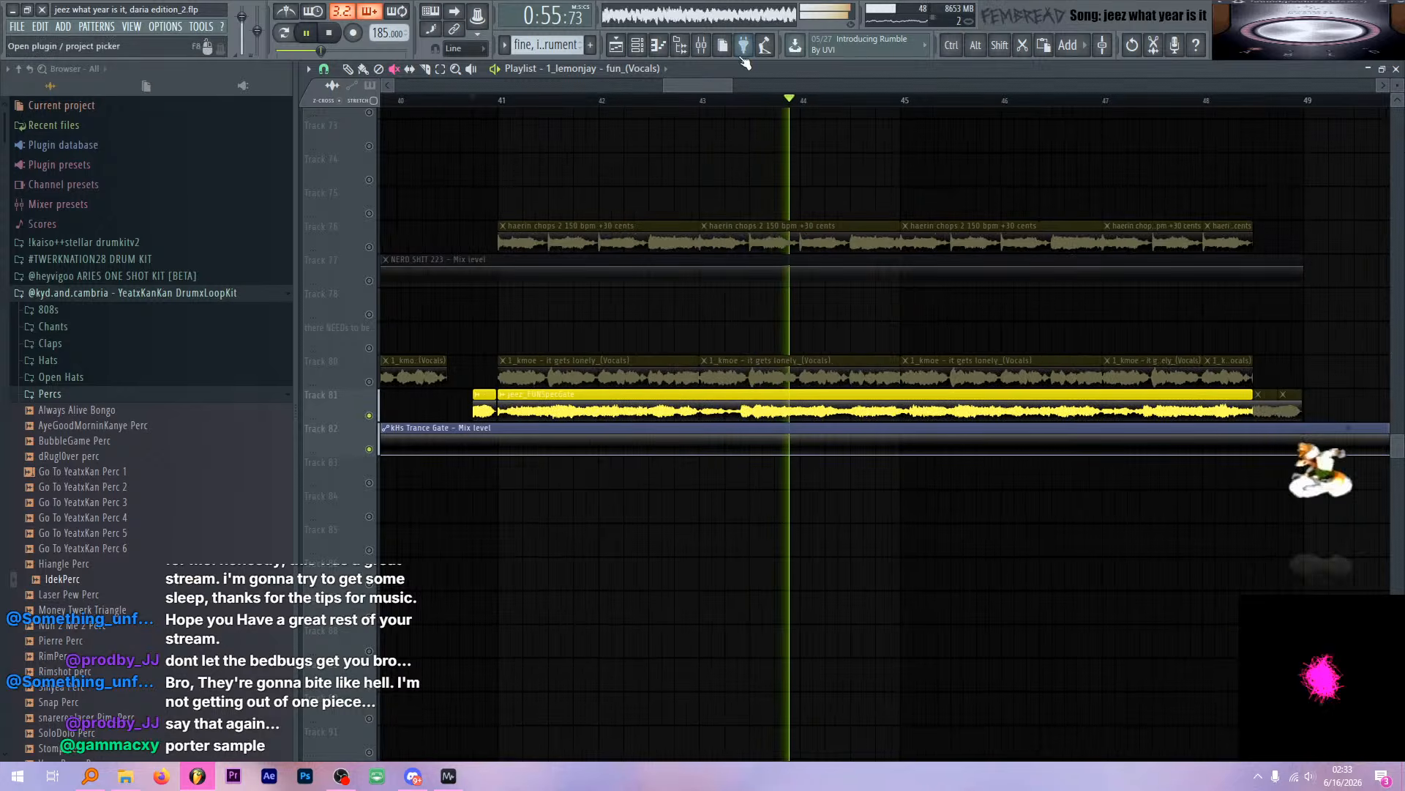
Stop playback, check the vocal's mixer track and unsolo the playlist tracks, briefly replaying the section before bar 41
{"action": "key", "text": "F9"}
{"action": "key", "text": "space"}
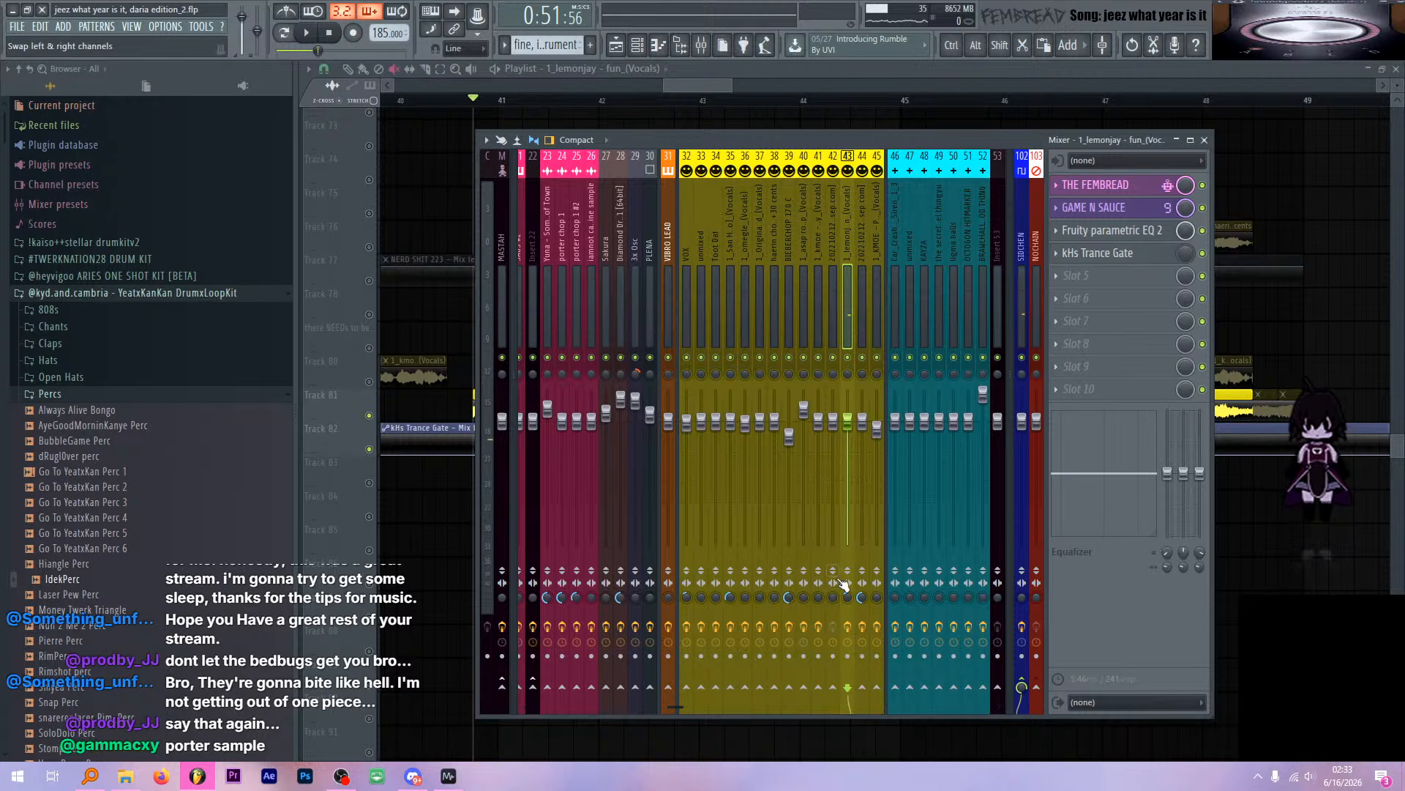
{"action": "key", "text": "F9"}
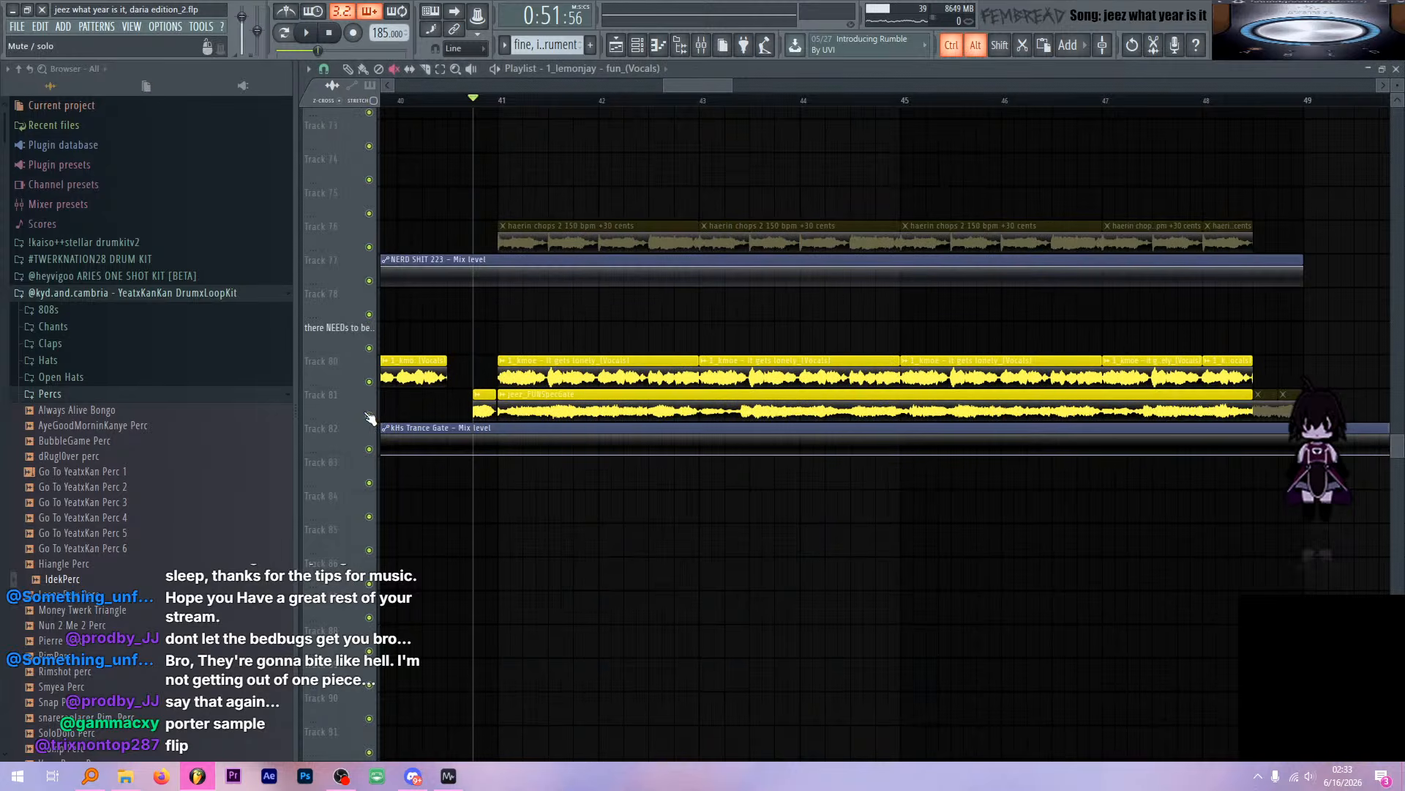
{"action": "scroll", "coordinate": [578, 308], "scroll_direction": "down", "scroll_amount": 3}
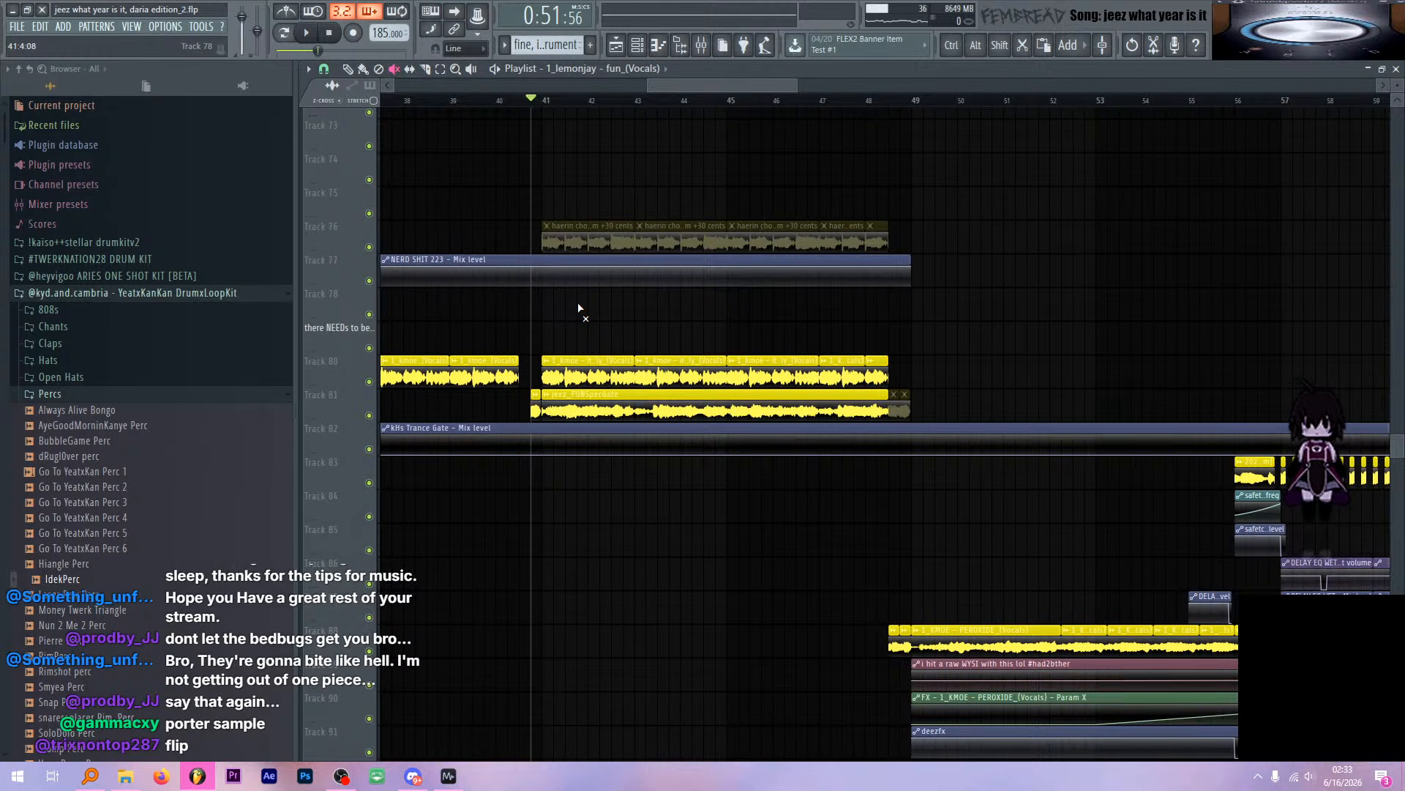
{"action": "key", "text": "space"}
{"action": "key", "text": "space"}
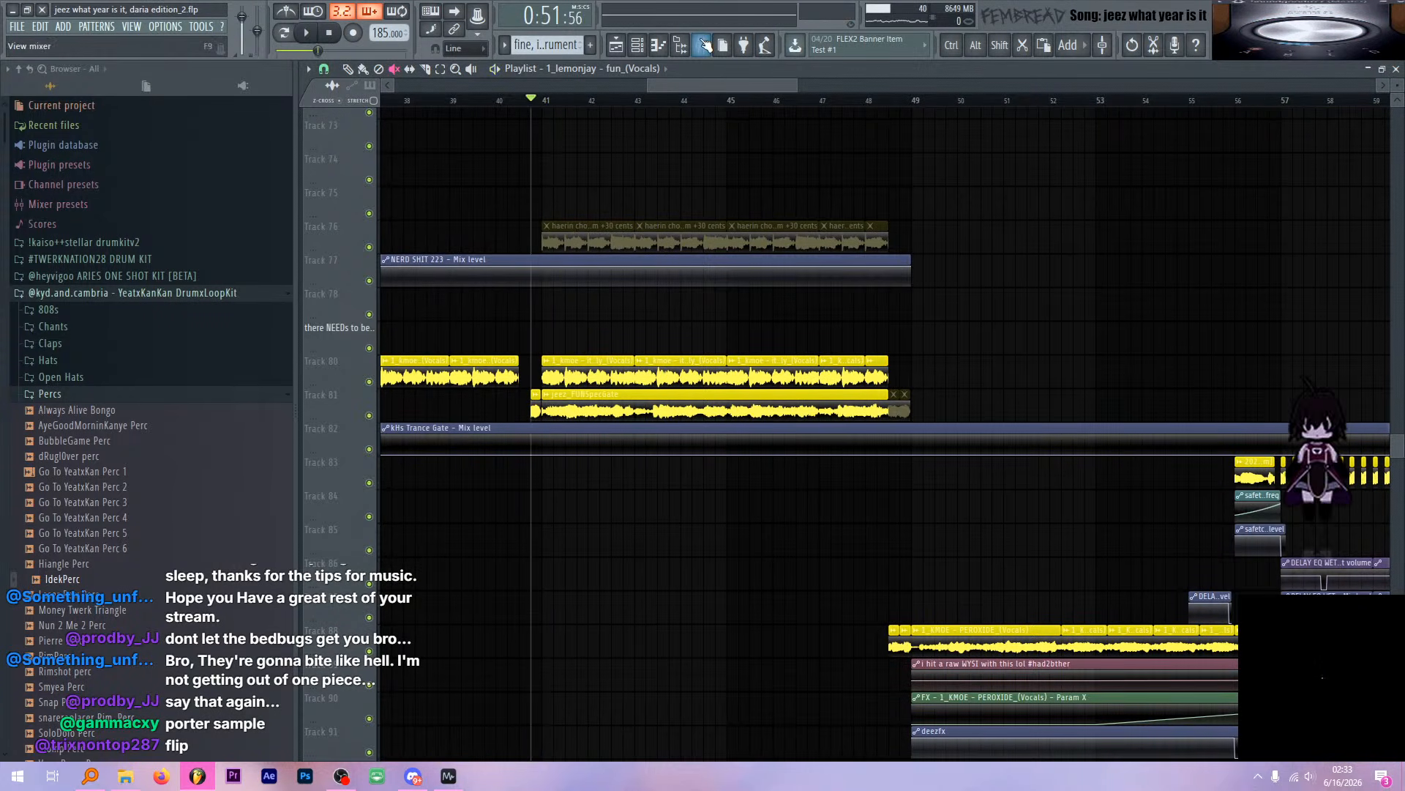
Recheck the vocal in the mixer, then play the section from just before bar 41 with all playlist tracks active and stop
{"action": "left_click", "coordinate": [704, 44]}
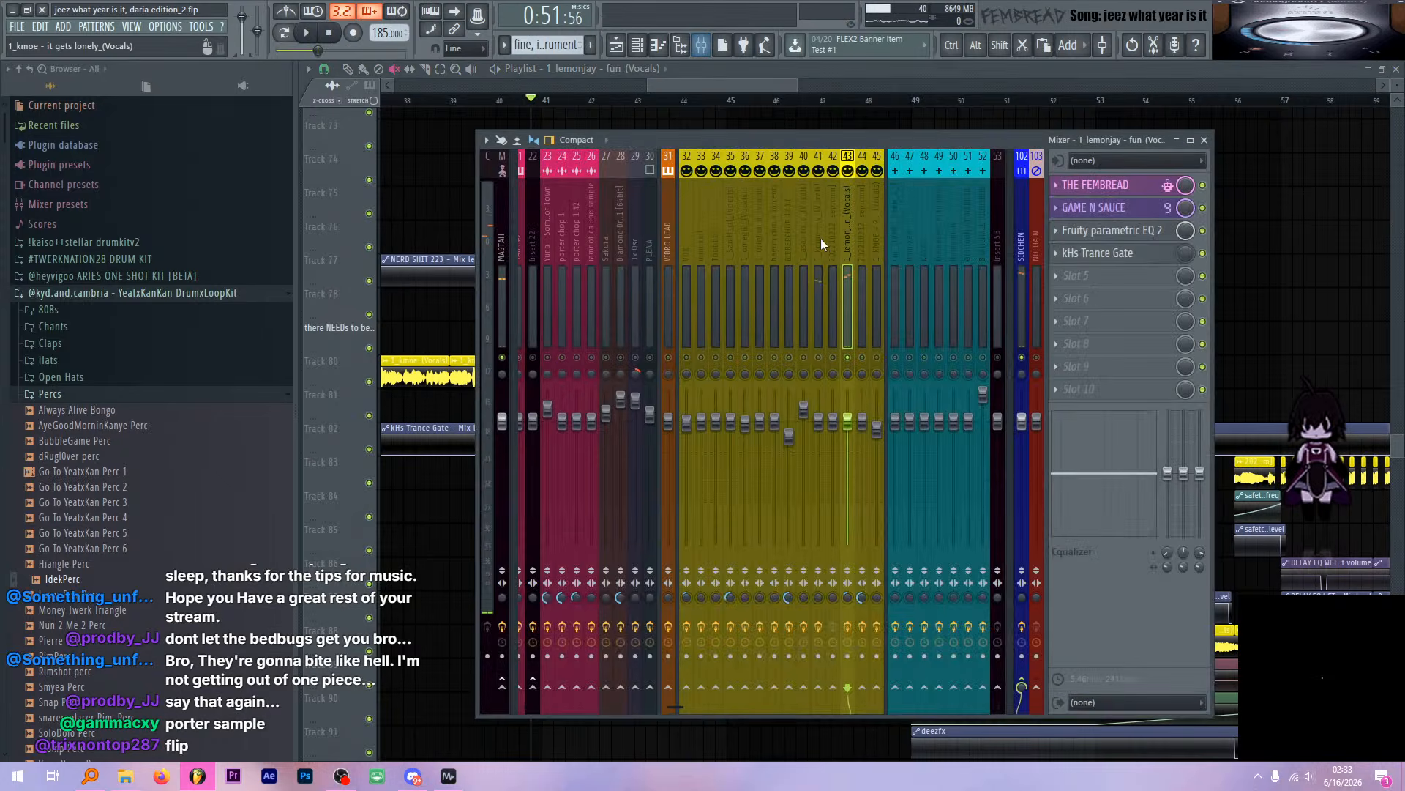
{"action": "left_click", "coordinate": [638, 45]}
{"action": "left_click", "coordinate": [366, 158]}
{"action": "key", "text": "space"}
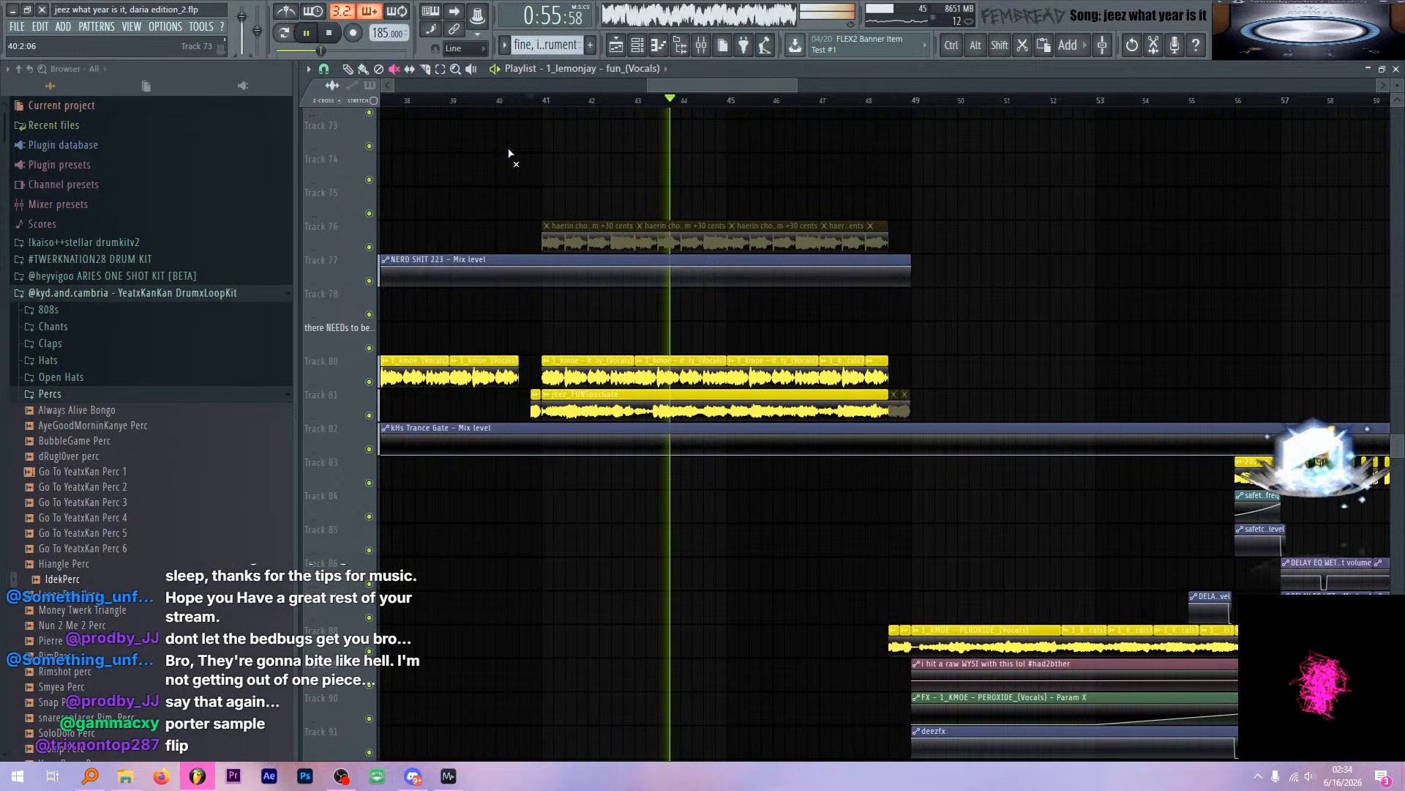
{"action": "scroll", "coordinate": [532, 147], "scroll_direction": "up", "scroll_amount": 2}
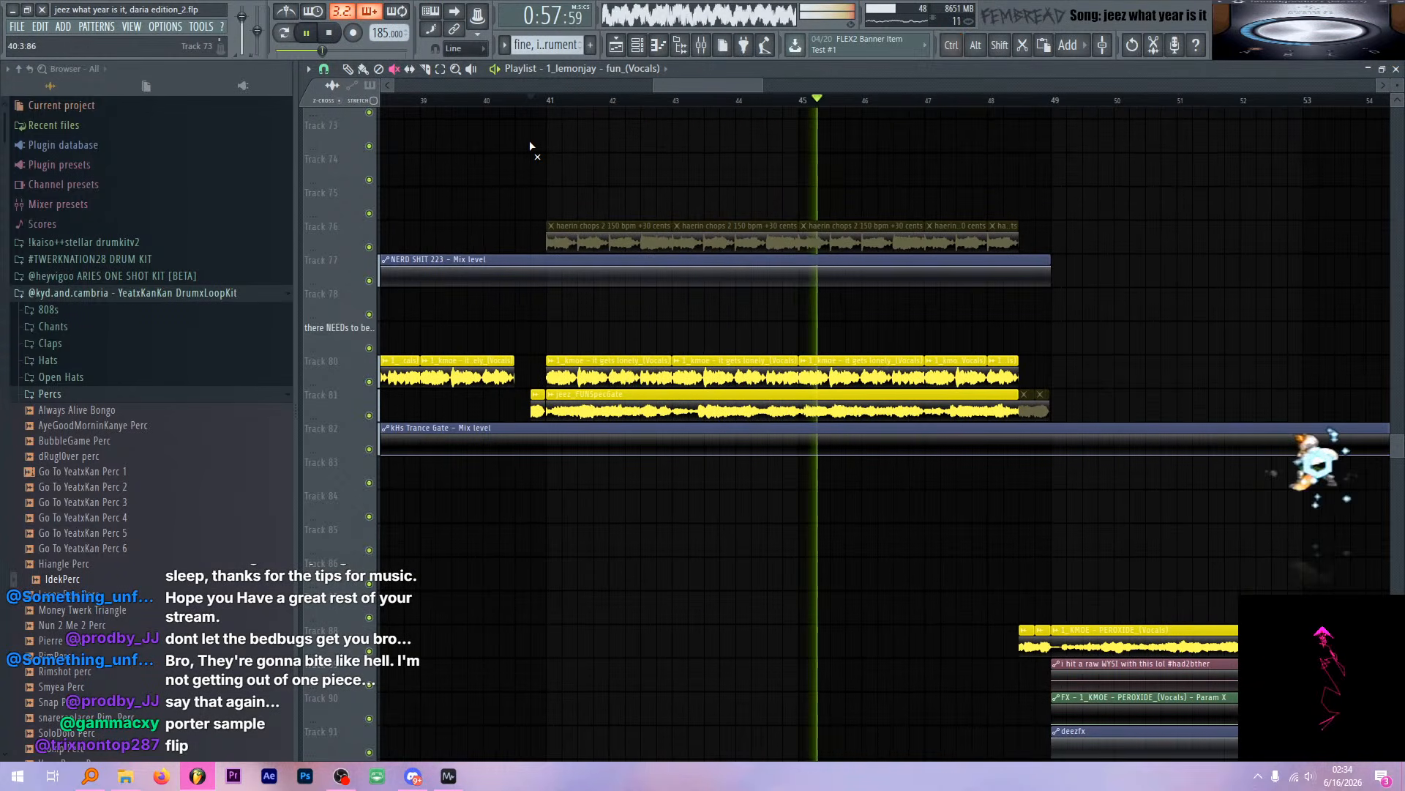
{"action": "scroll", "coordinate": [557, 139], "scroll_direction": "up", "scroll_amount": 2}
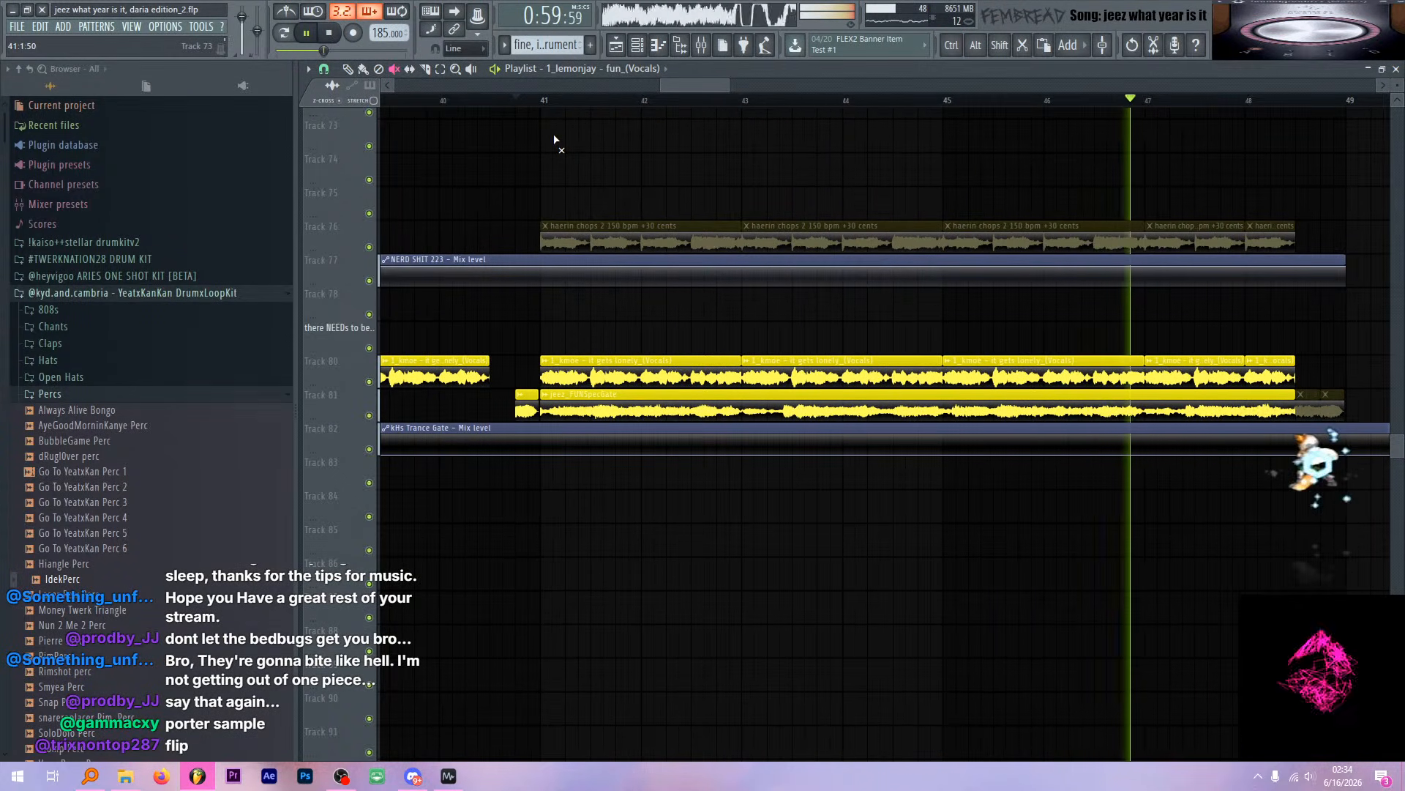
{"action": "key", "text": "space"}
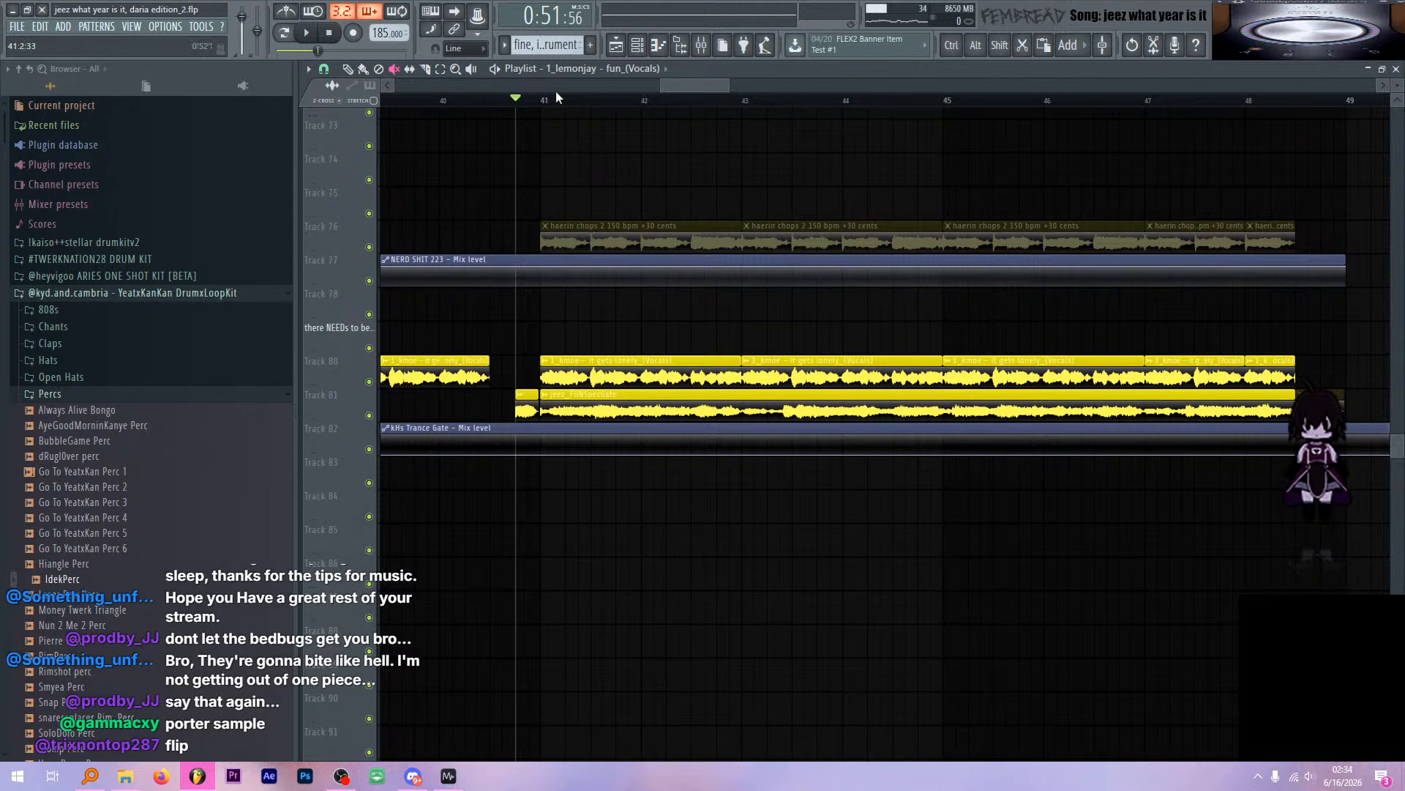
Move the playhead to bar 41, open THE FEMBREAD on the vocal's mixer track and connect its Limiter directly to To FL Studio
{"action": "left_click", "coordinate": [542, 100]}
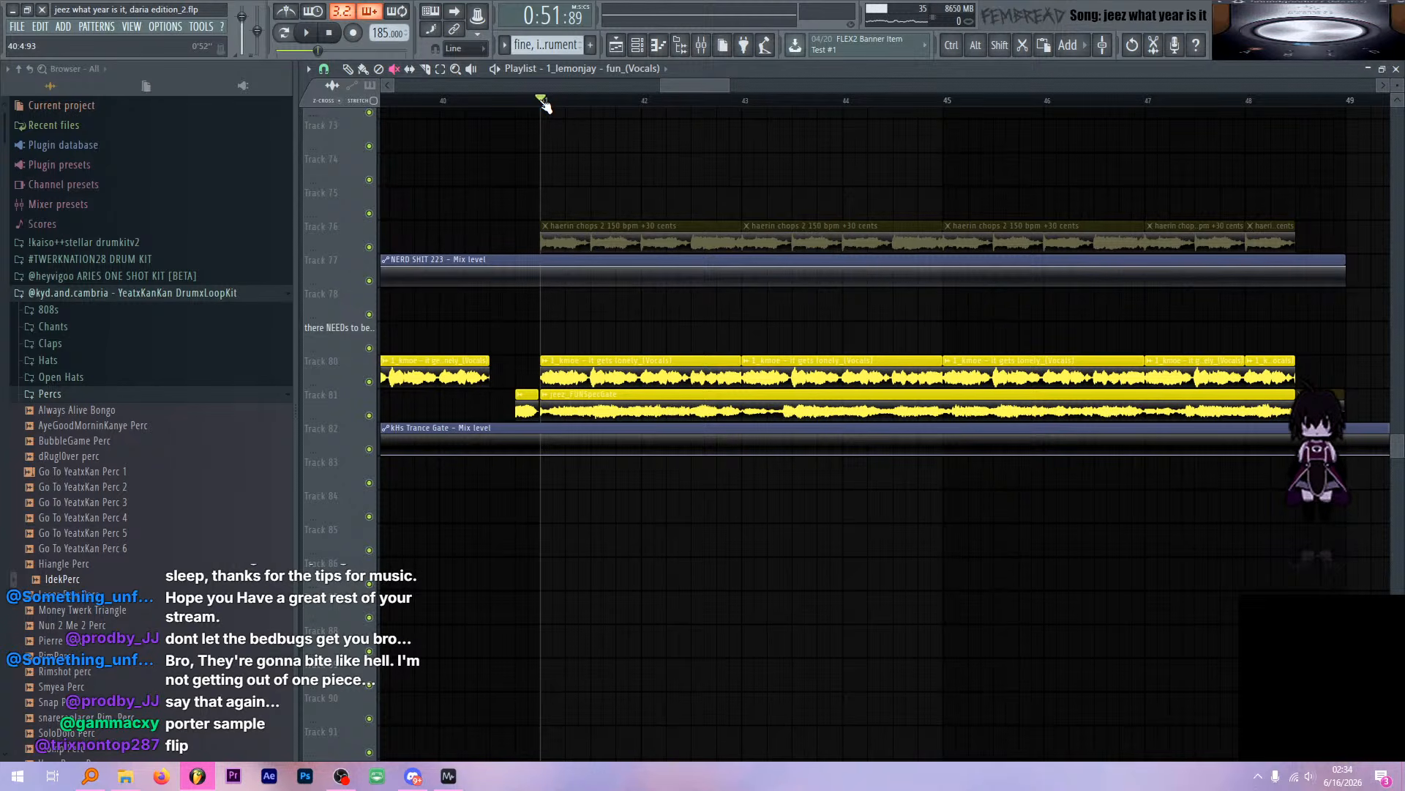
{"action": "scroll", "coordinate": [620, 134], "scroll_direction": "up", "scroll_amount": 3}
{"action": "left_click", "coordinate": [701, 45]}
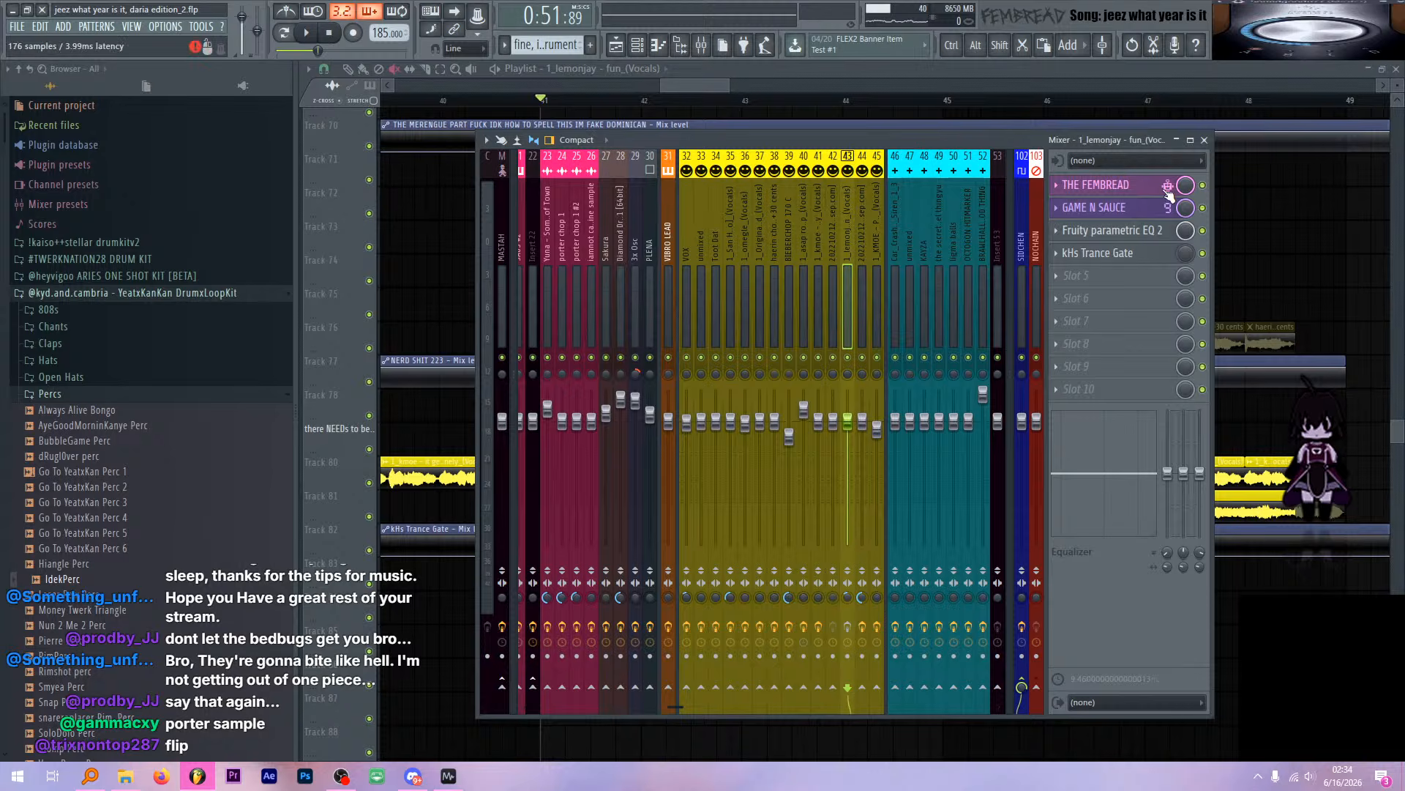
{"action": "left_click", "coordinate": [1101, 185]}
{"action": "left_click_drag", "start_coordinate": [746, 429], "coordinate": [1039, 488]}
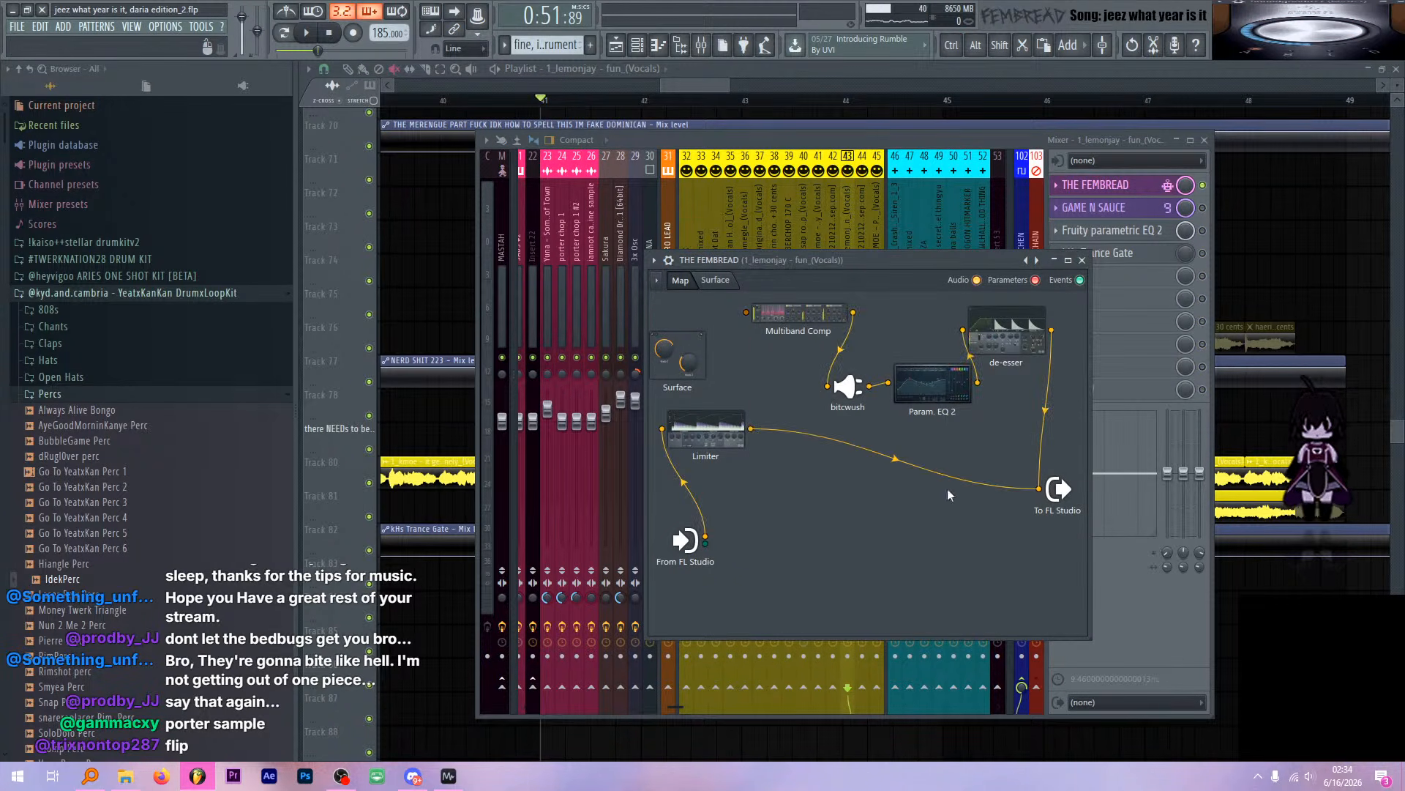
Play the vocal from bar 41 with only THE FEMBREAD active, examine the Limiter's level display maximized, then stop and close it
{"action": "double_click", "coordinate": [715, 417]}
{"action": "left_click", "coordinate": [843, 209]}
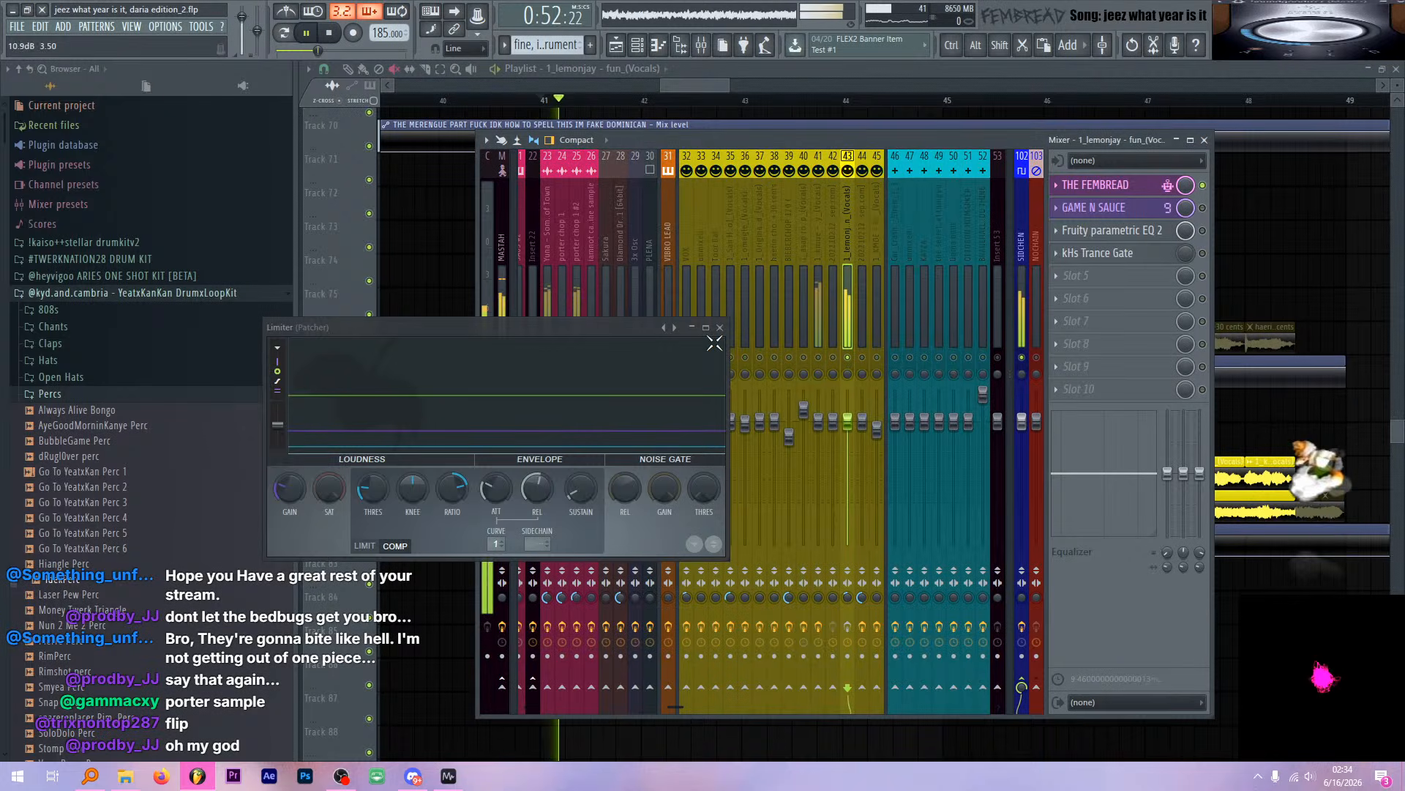
{"action": "key", "text": "space"}
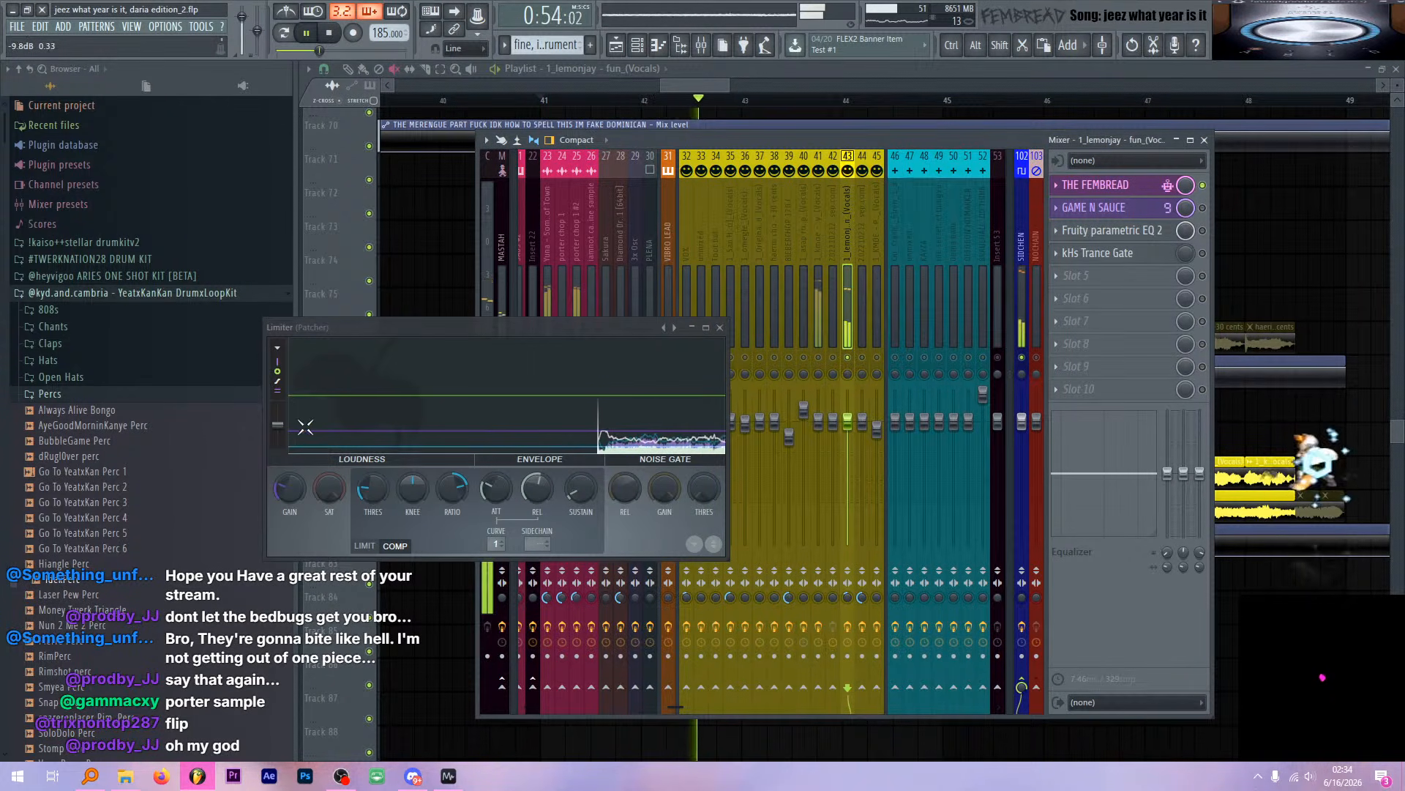
{"action": "left_click", "coordinate": [706, 327]}
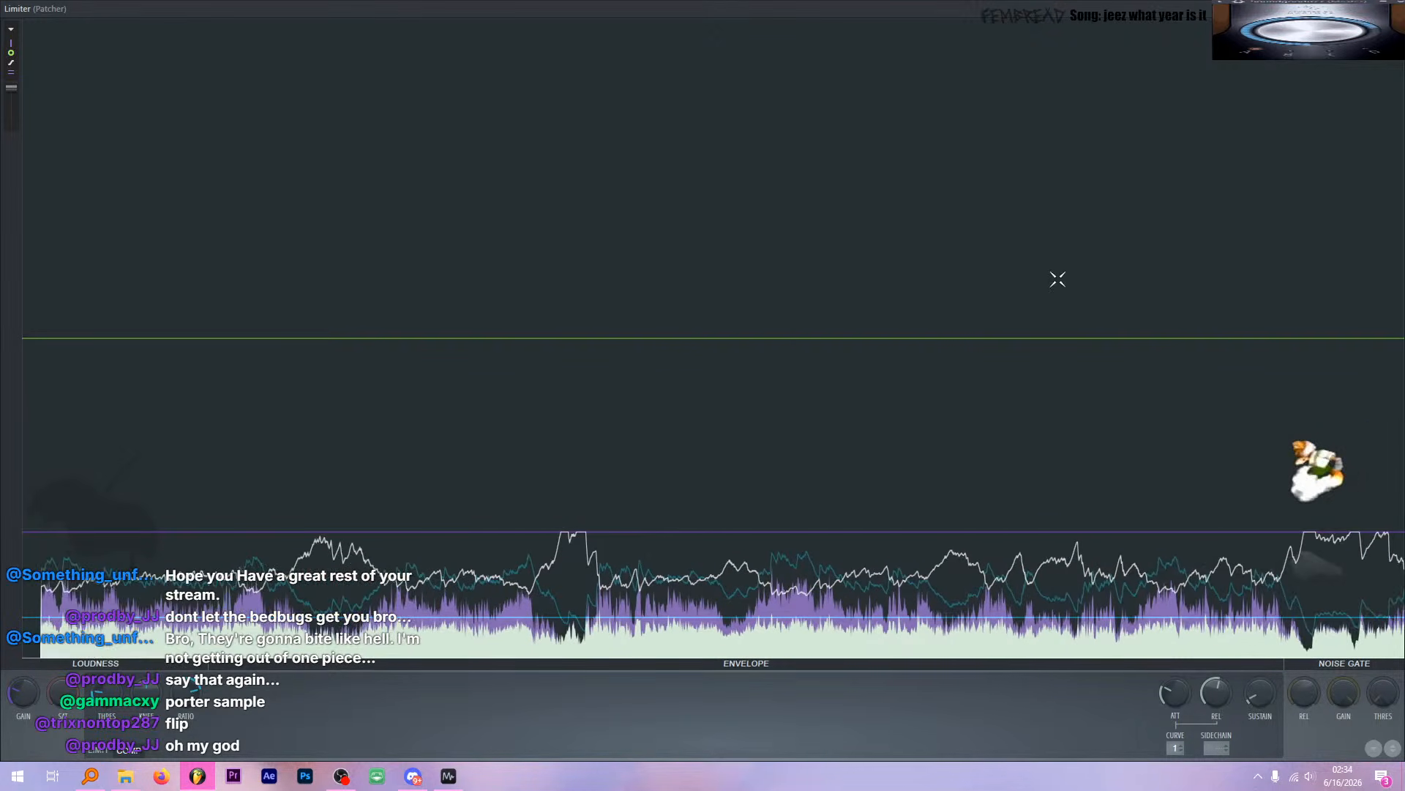
{"action": "key", "text": "space"}
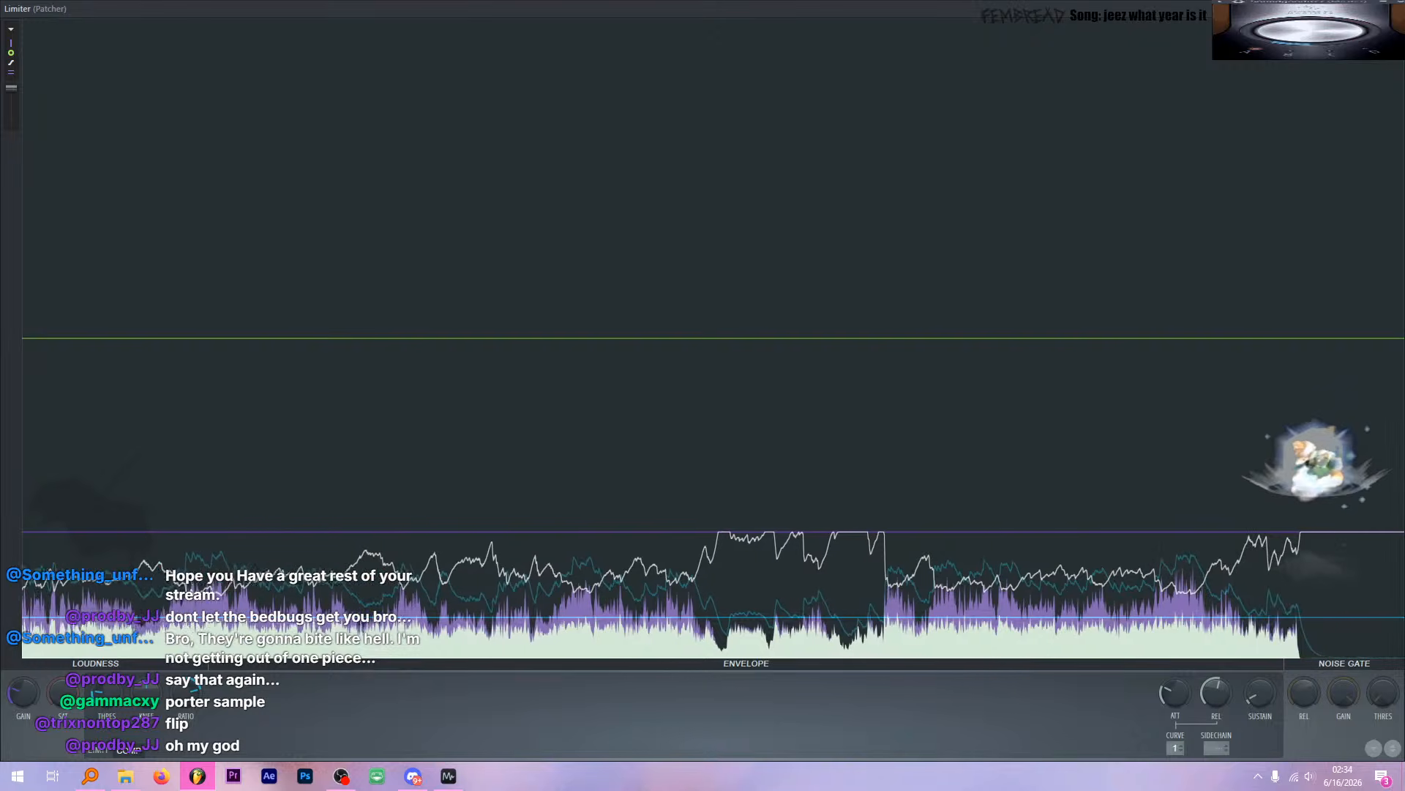
{"action": "left_click", "coordinate": [1397, 8]}
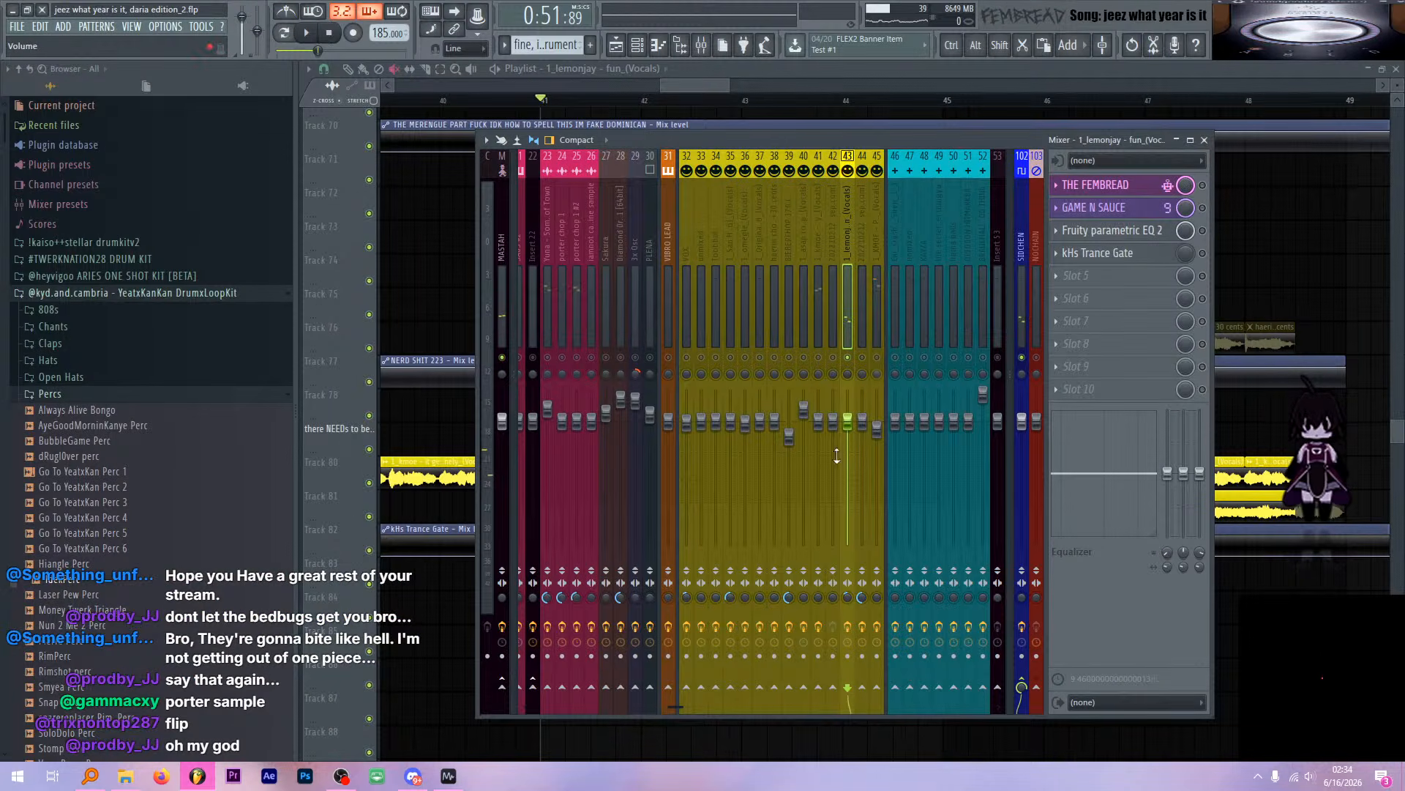
Play the vocal from bar 41 with THE FEMBREAD disabled for comparison, then stop
{"action": "key", "text": "space"}
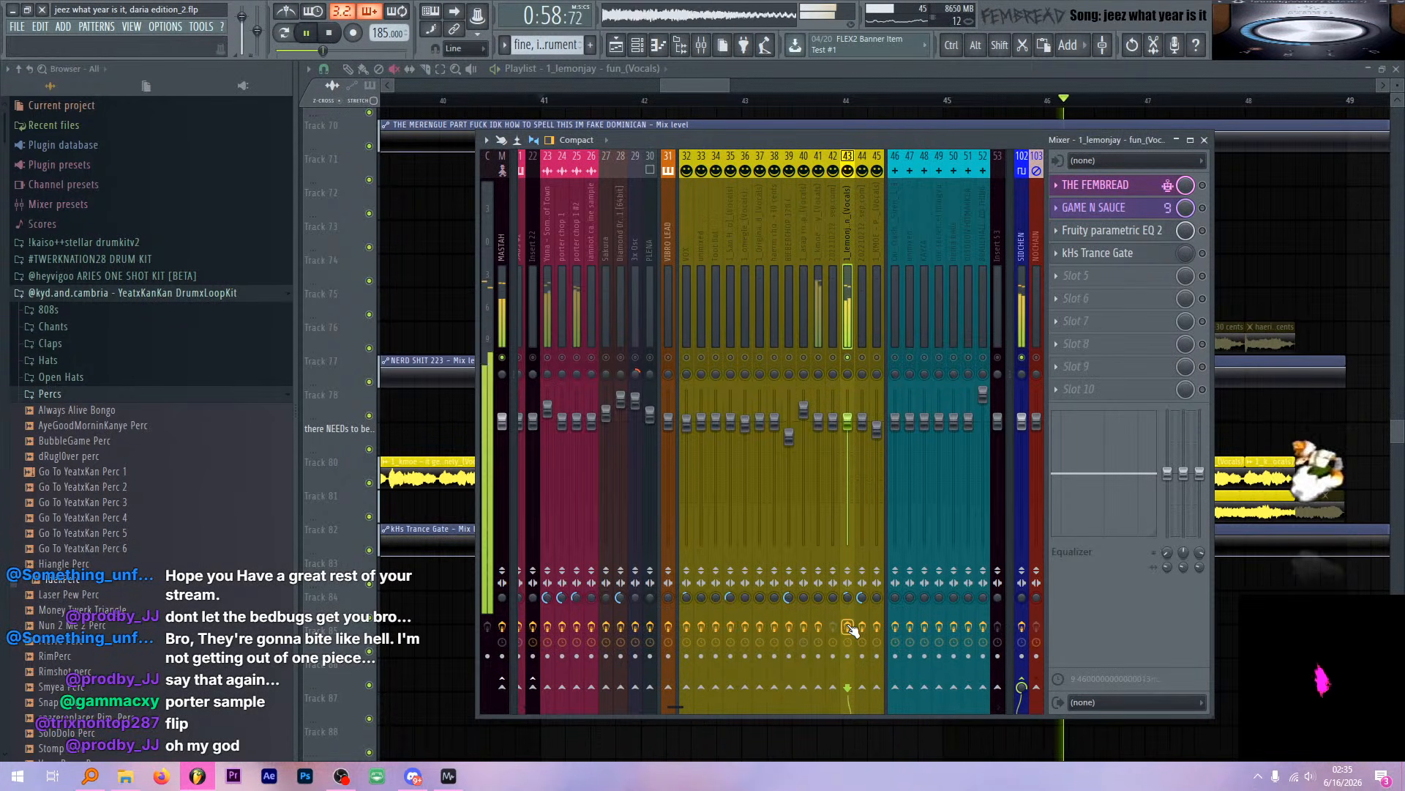
{"action": "key", "text": "space"}
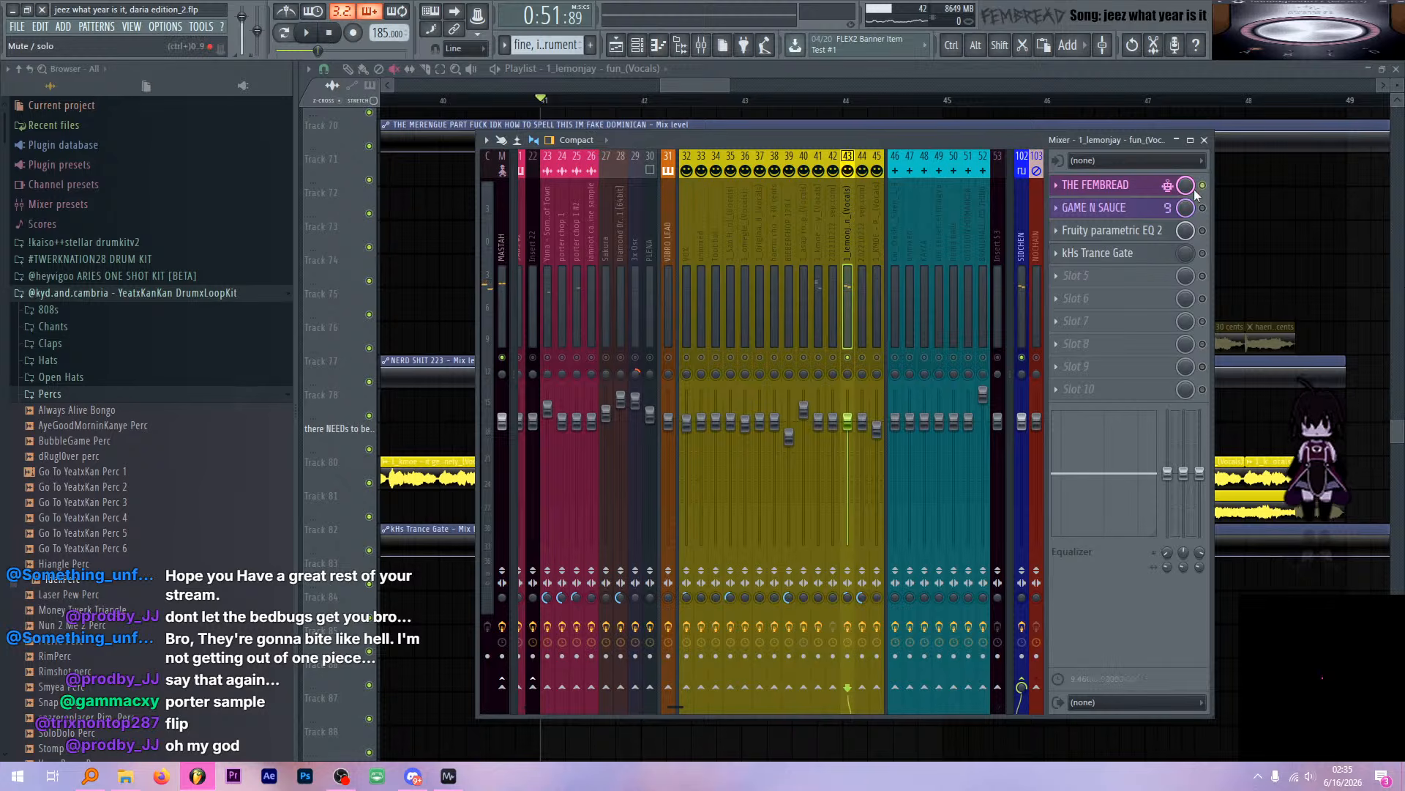
Reopen the Limiter inside THE FEMBREAD, shrink its window beside the patch map to view its compressor settings, then close it
{"action": "left_click", "coordinate": [1163, 192]}
{"action": "double_click", "coordinate": [720, 426]}
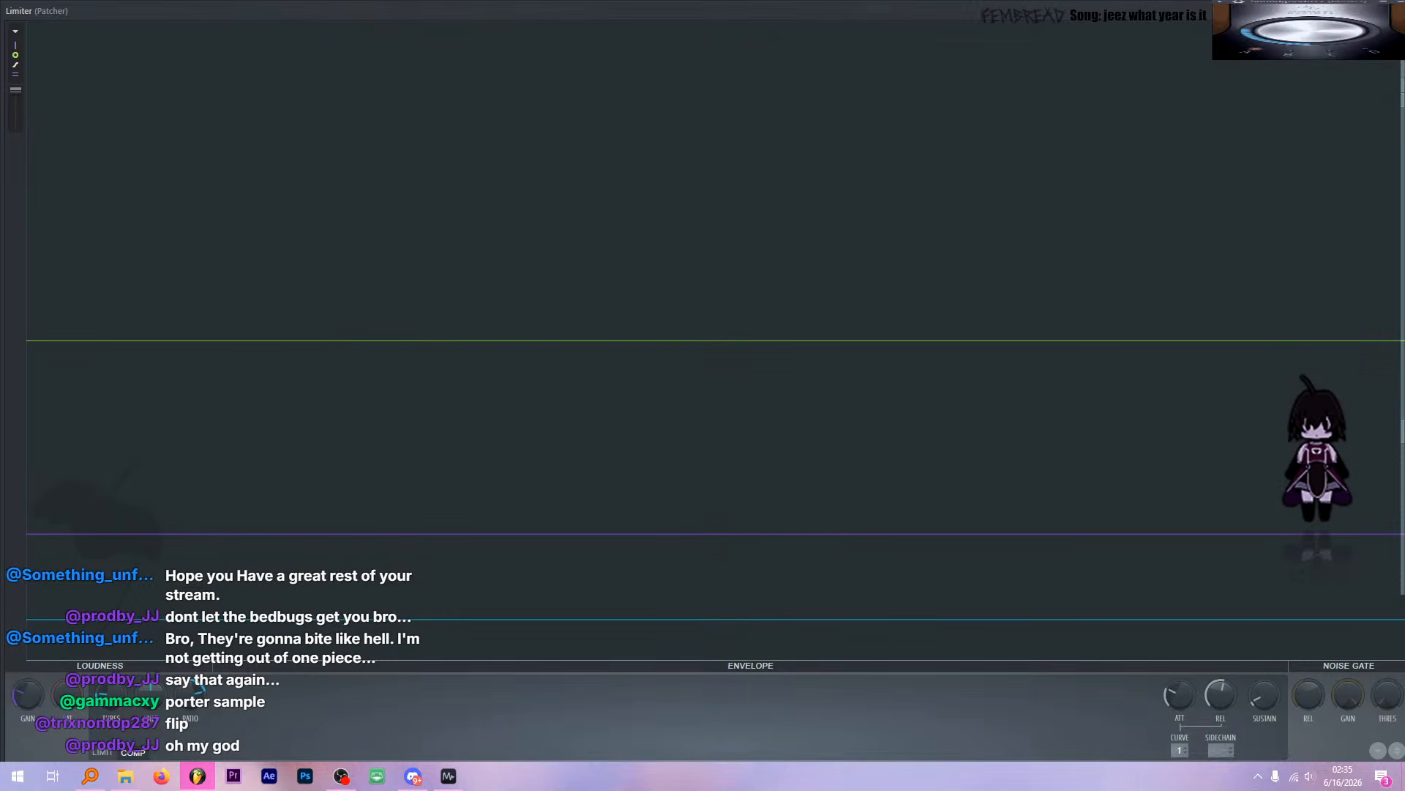
{"action": "key", "text": "Escape"}
{"action": "double_click", "coordinate": [716, 427]}
{"action": "left_click_drag", "start_coordinate": [1397, 6], "coordinate": [211, 557]}
{"action": "left_click_drag", "start_coordinate": [109, 562], "coordinate": [680, 237]}
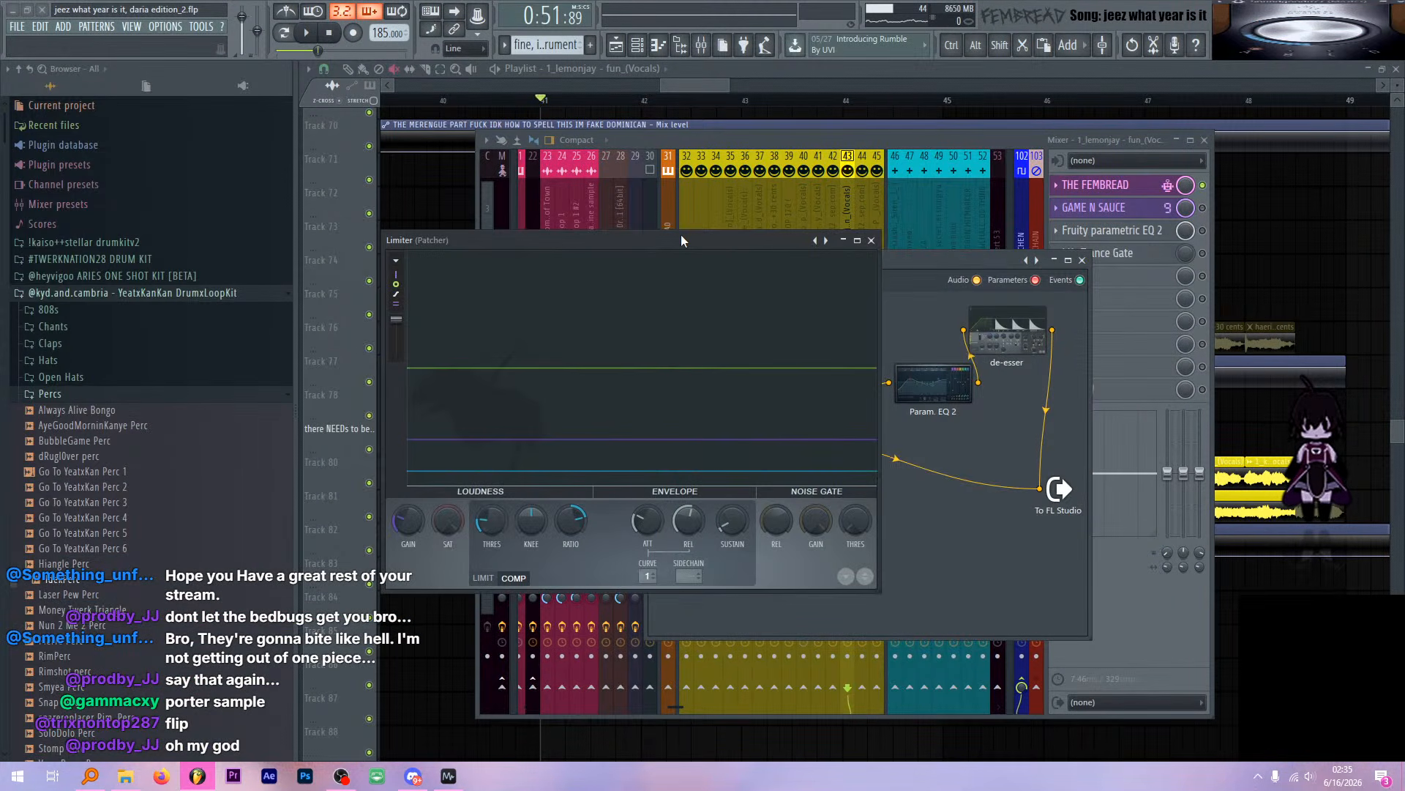
{"action": "left_click_drag", "start_coordinate": [878, 283], "coordinate": [845, 399]}
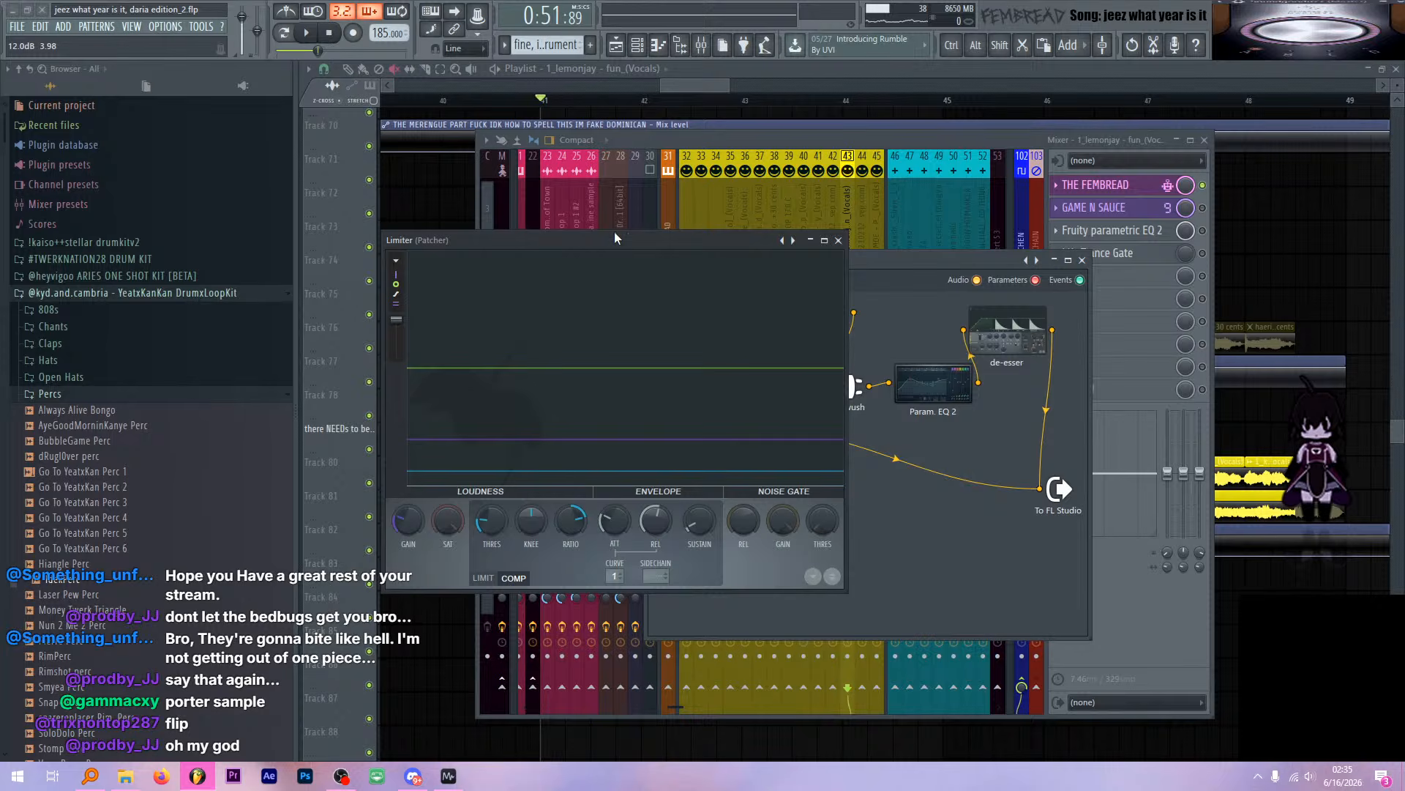
{"action": "left_click_drag", "start_coordinate": [613, 231], "coordinate": [614, 351]}
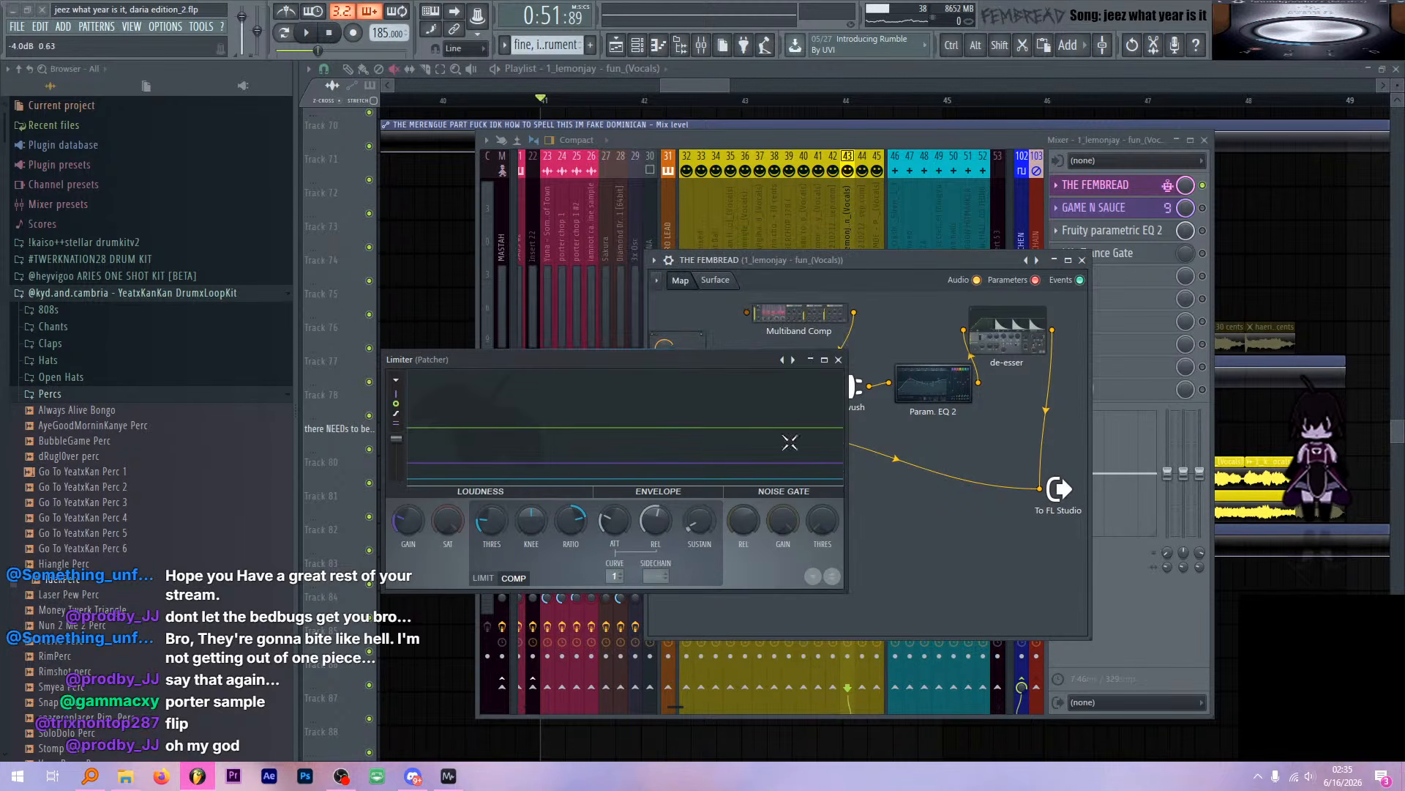
{"action": "left_click", "coordinate": [838, 359]}
Route the Limiter through Multiband Comp to To FL Studio, then open Multiband Comp to view its band settings
{"action": "left_click_drag", "start_coordinate": [1040, 489], "coordinate": [747, 312]}
{"action": "left_click_drag", "start_coordinate": [853, 312], "coordinate": [1040, 489]}
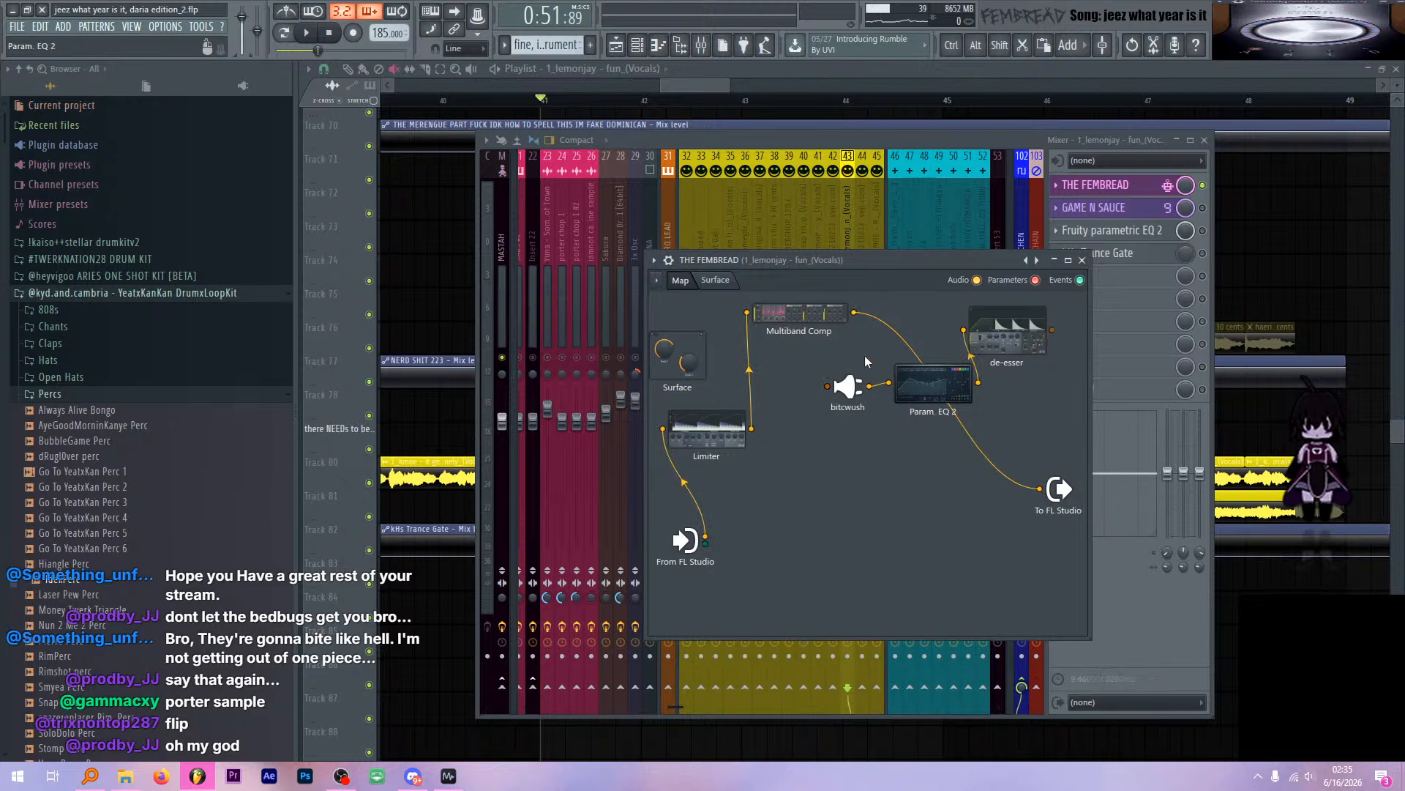
{"action": "left_click", "coordinate": [825, 317], "text": "alt"}
{"action": "left_click_drag", "start_coordinate": [736, 322], "coordinate": [851, 304]}
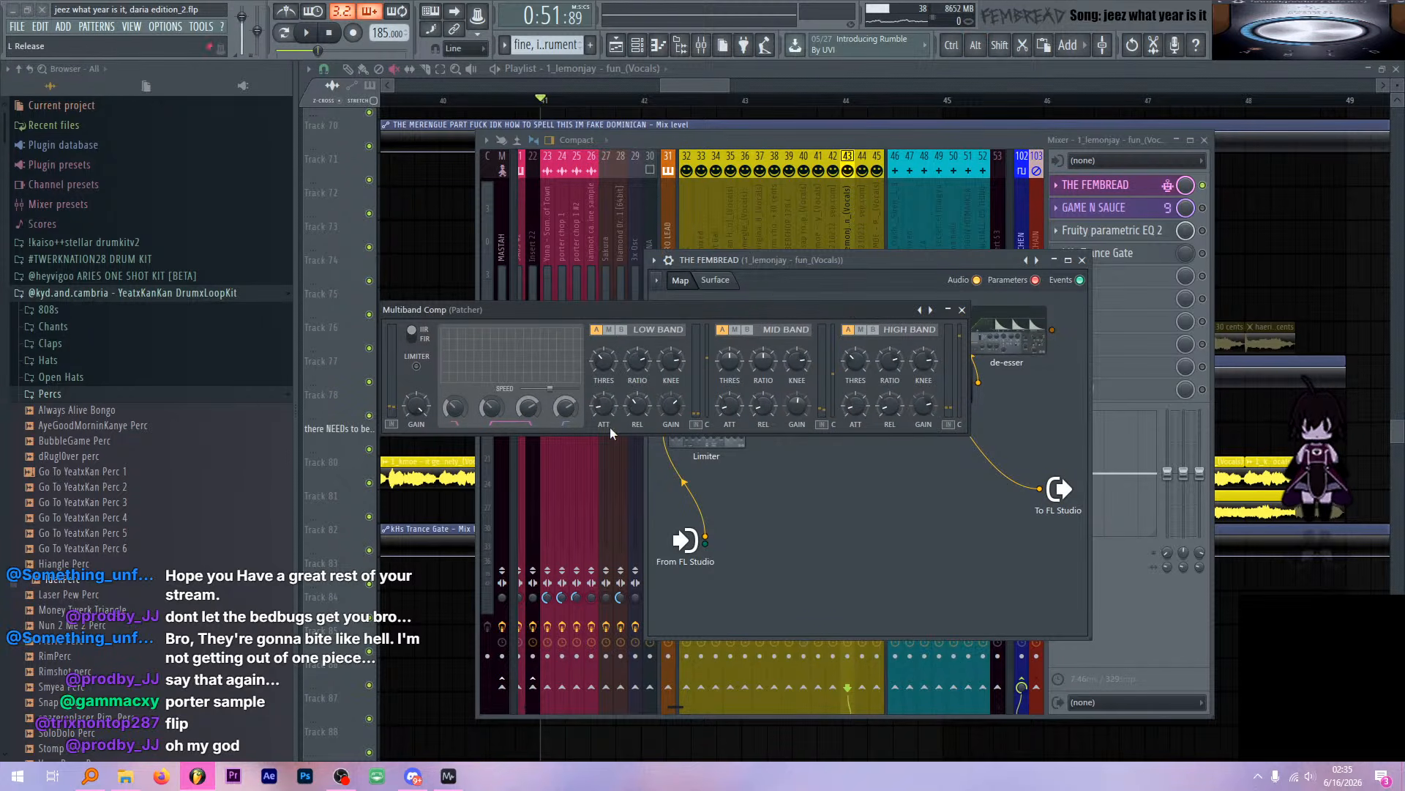
Mute Multiband Comp's low and mid bands to play the vocal's high band alone, then stop
{"action": "left_click", "coordinate": [735, 329]}
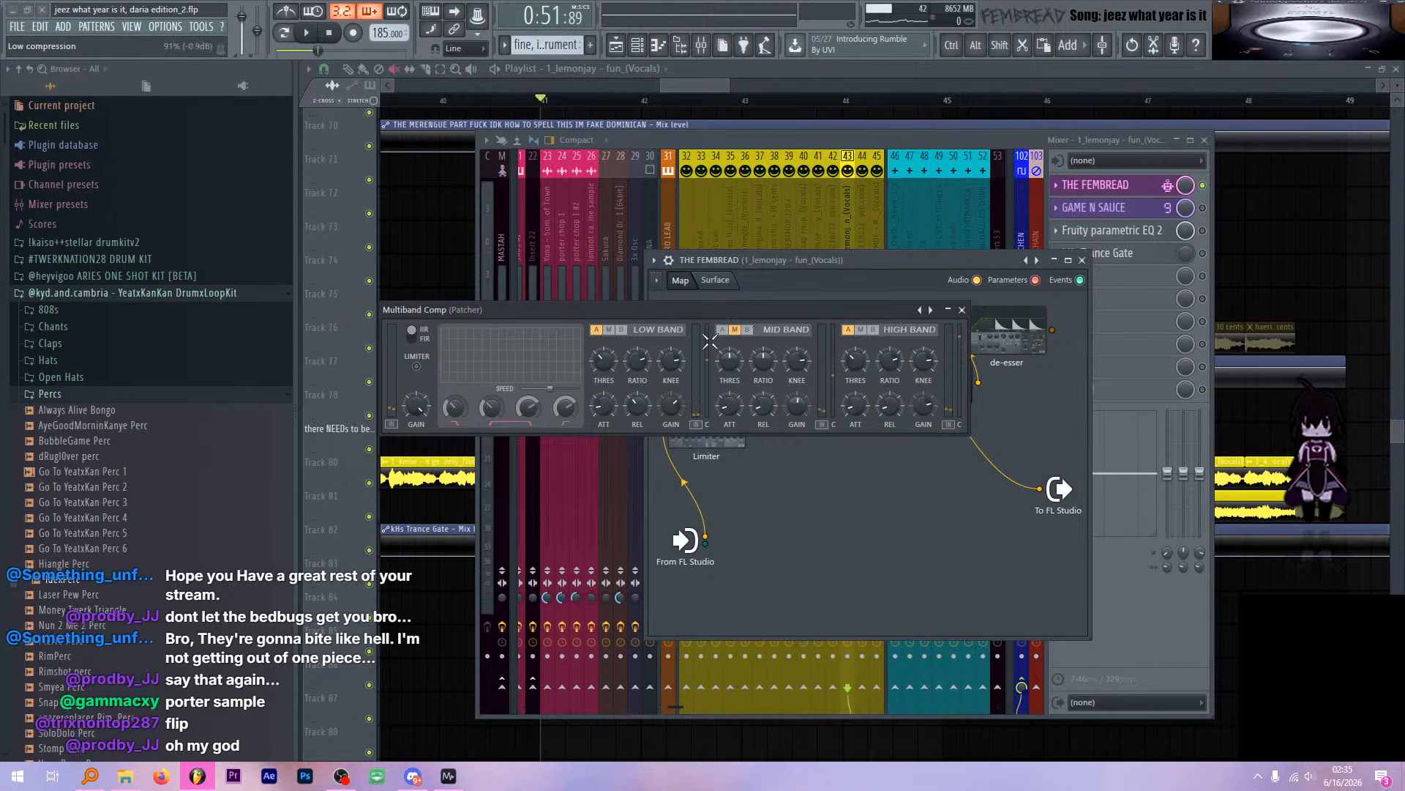
{"action": "left_click_drag", "start_coordinate": [644, 316], "coordinate": [648, 315]}
{"action": "key", "text": "space"}
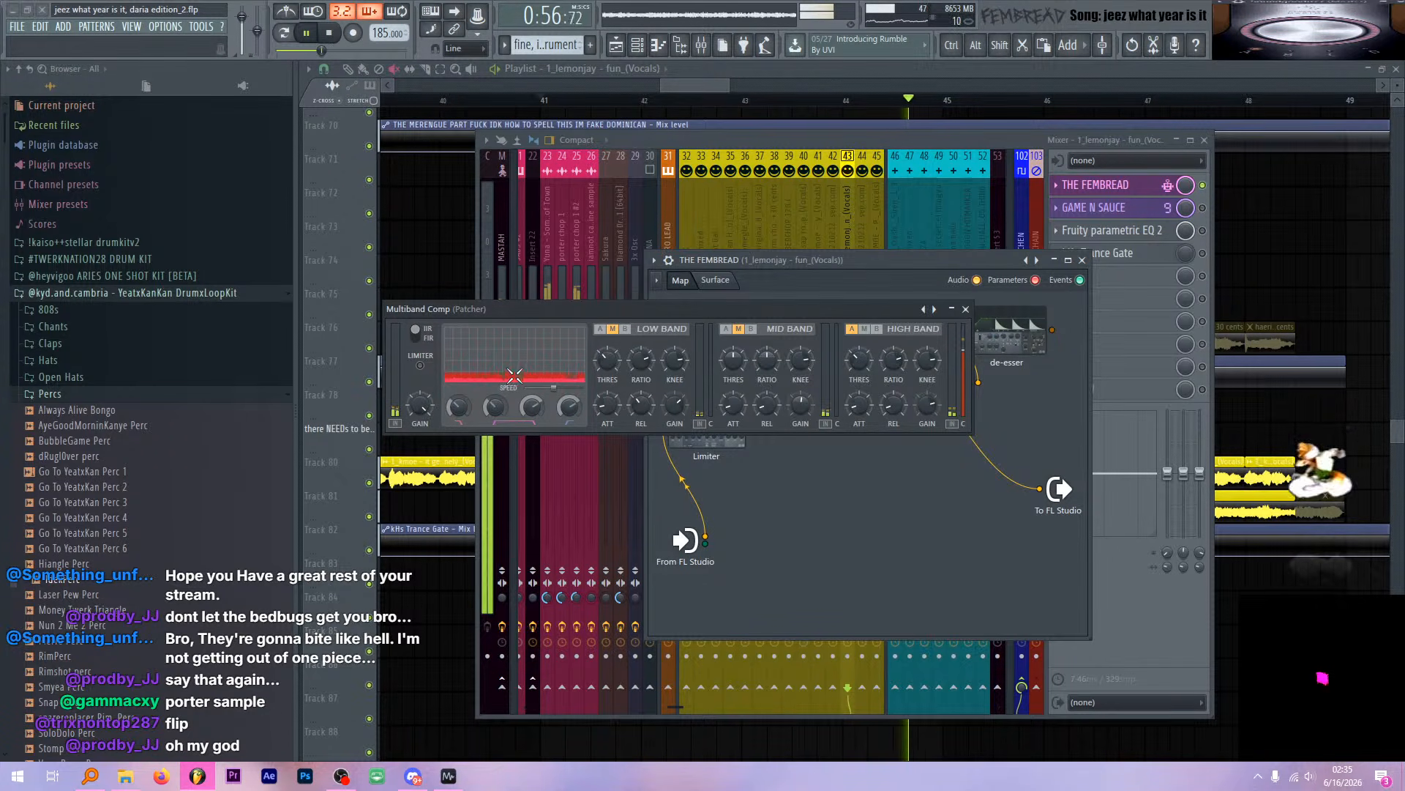
{"action": "key", "text": "space"}
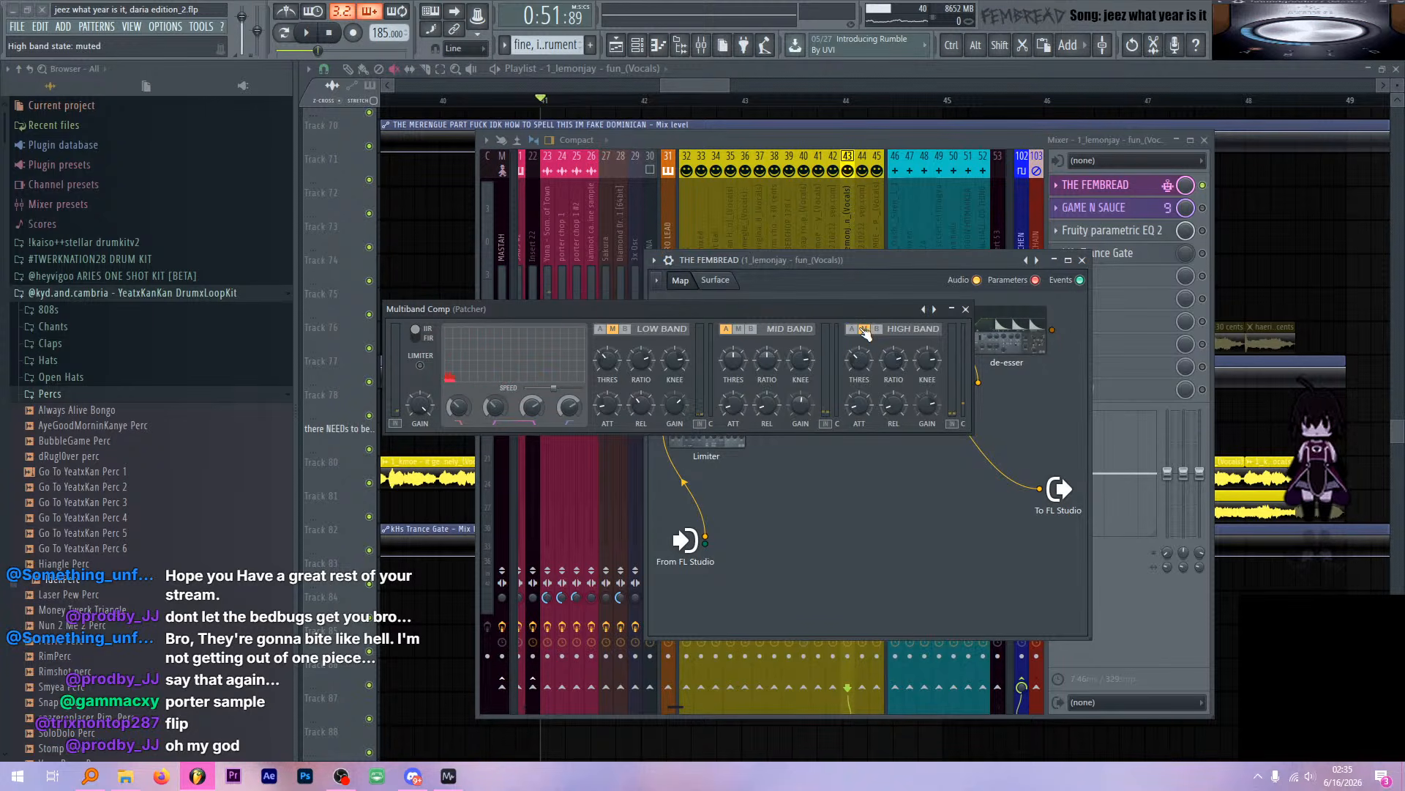
Play the vocal through Multiband Comp with only the mid band active and the high band muted, then stop
{"action": "key", "text": "space"}
{"action": "left_click", "coordinate": [864, 329]}
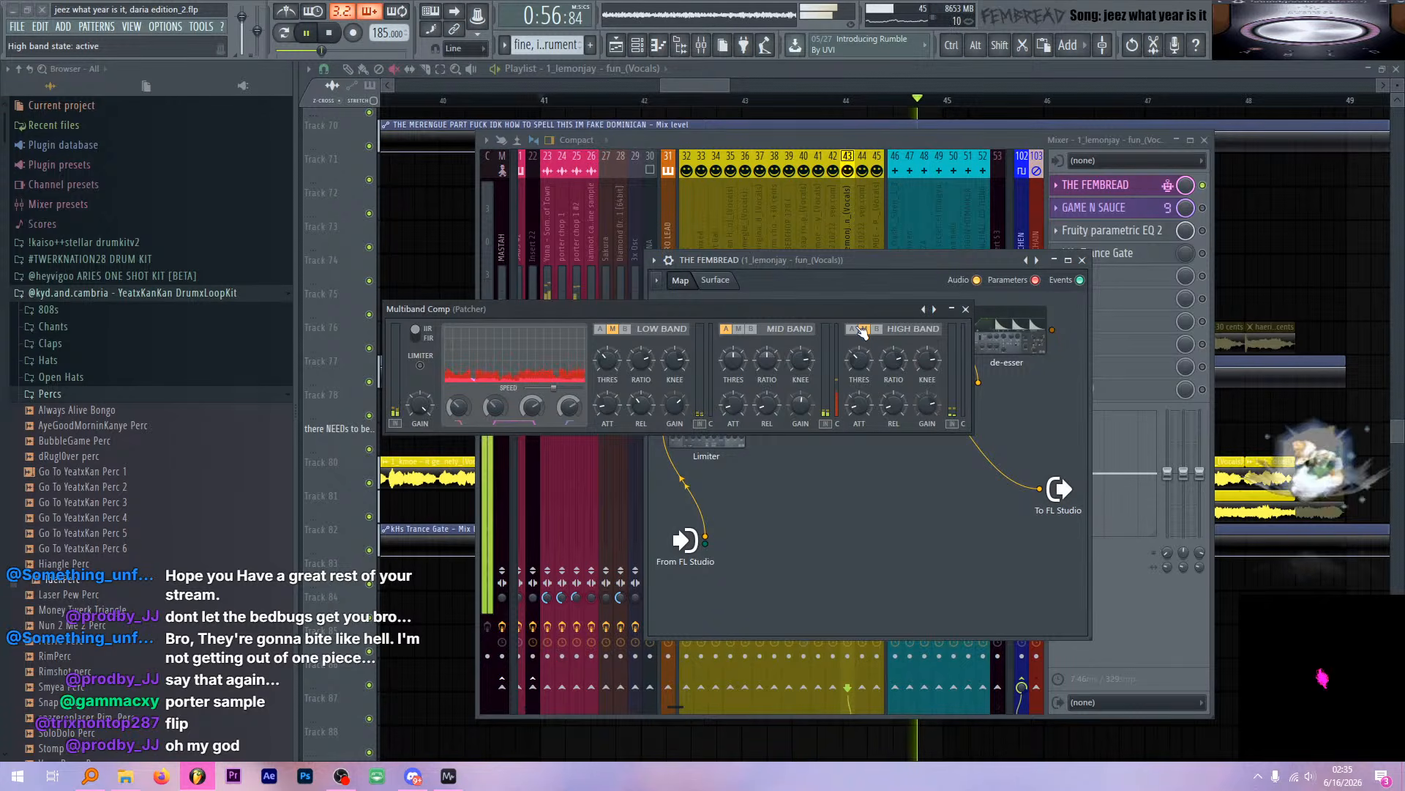
{"action": "key", "text": "space"}
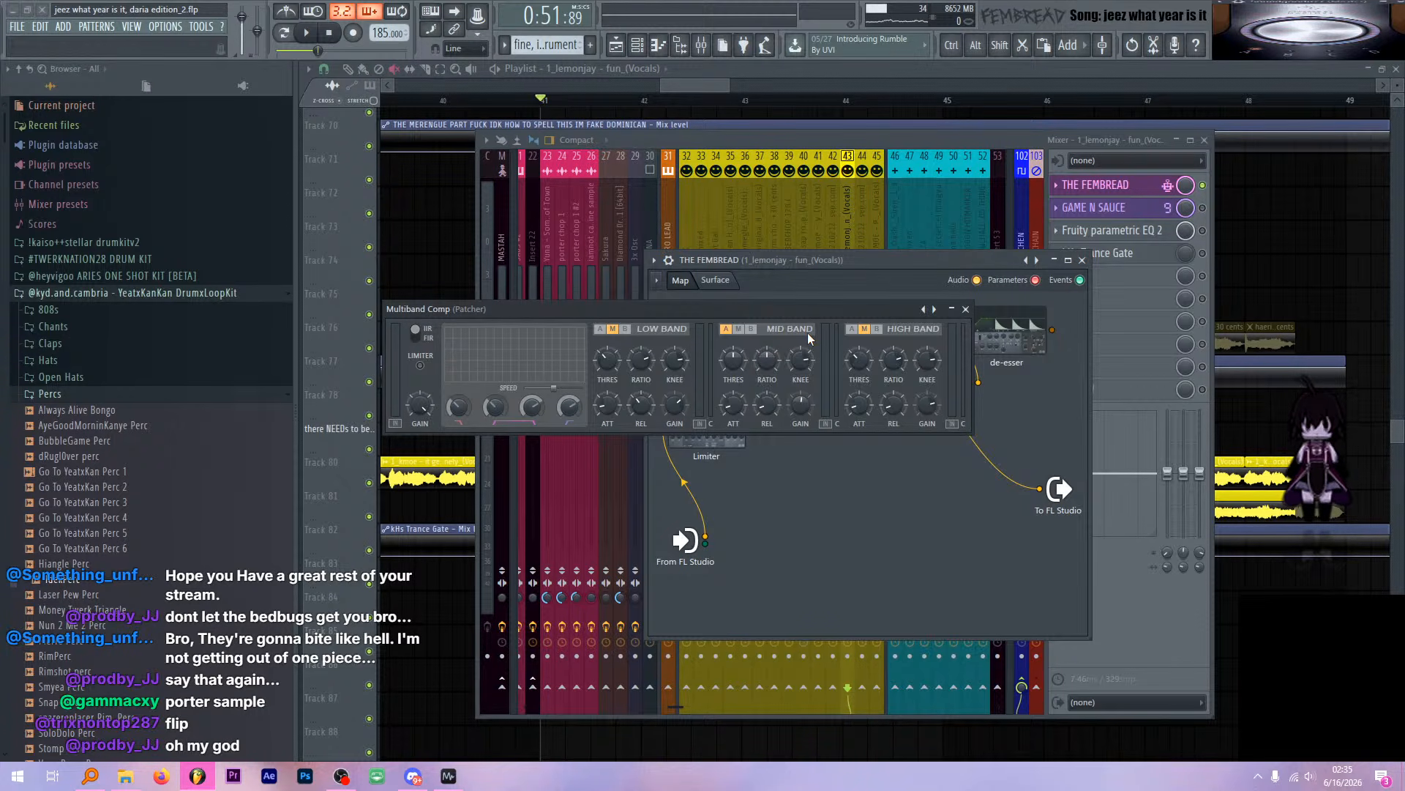
Reactivate Multiband Comp's high band and play the mid and high bands together with the low band muted
{"action": "left_click", "coordinate": [853, 330]}
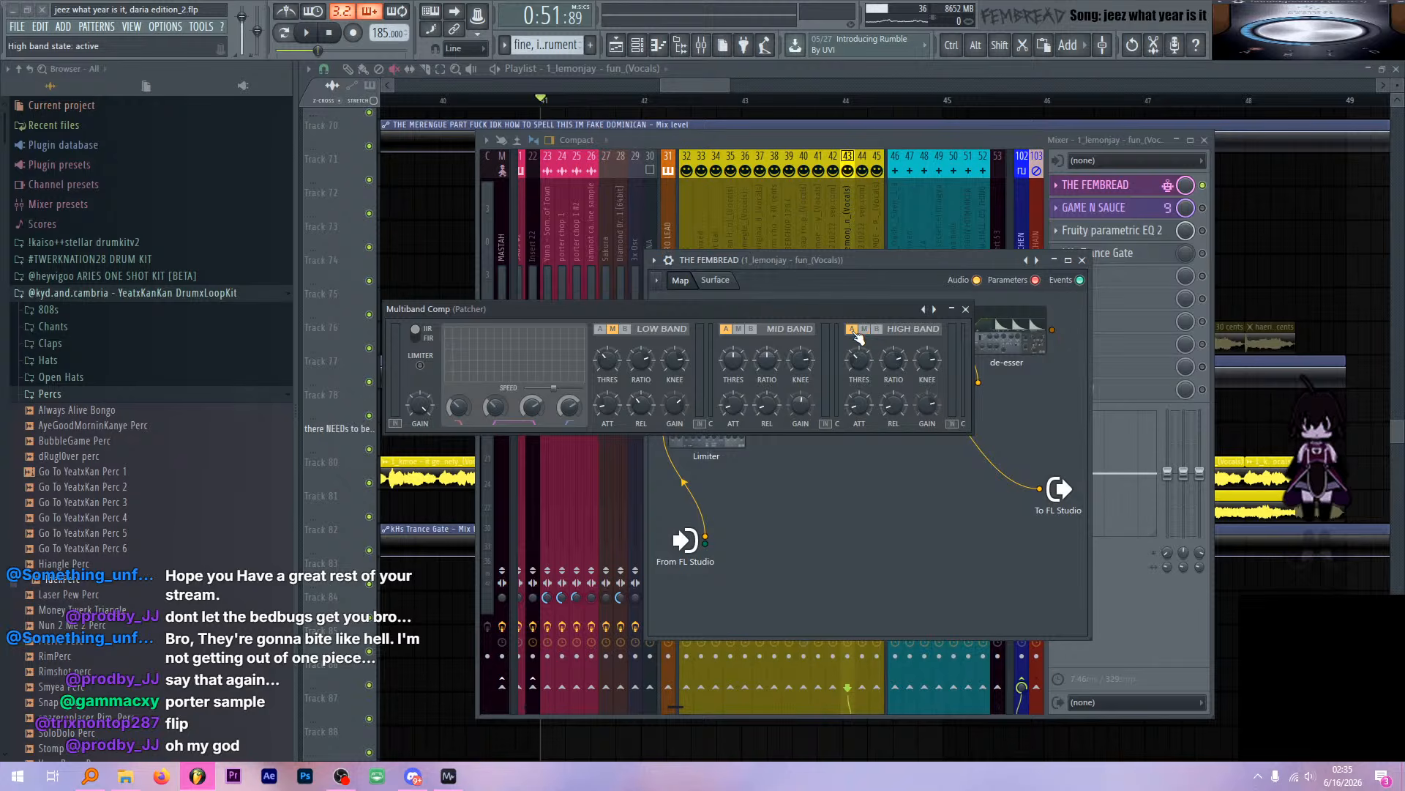
{"action": "left_click_drag", "start_coordinate": [660, 316], "coordinate": [658, 315]}
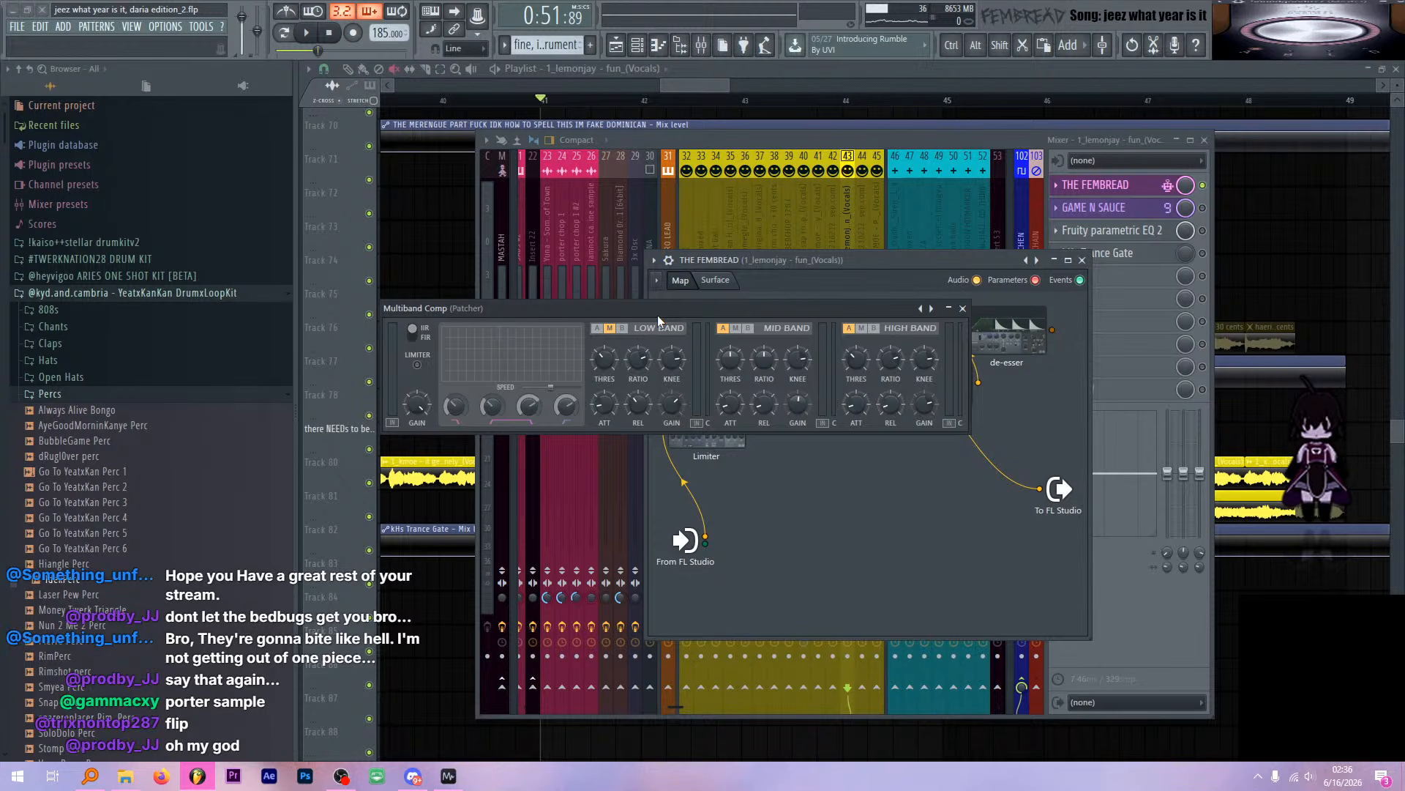
{"action": "key", "text": "space"}
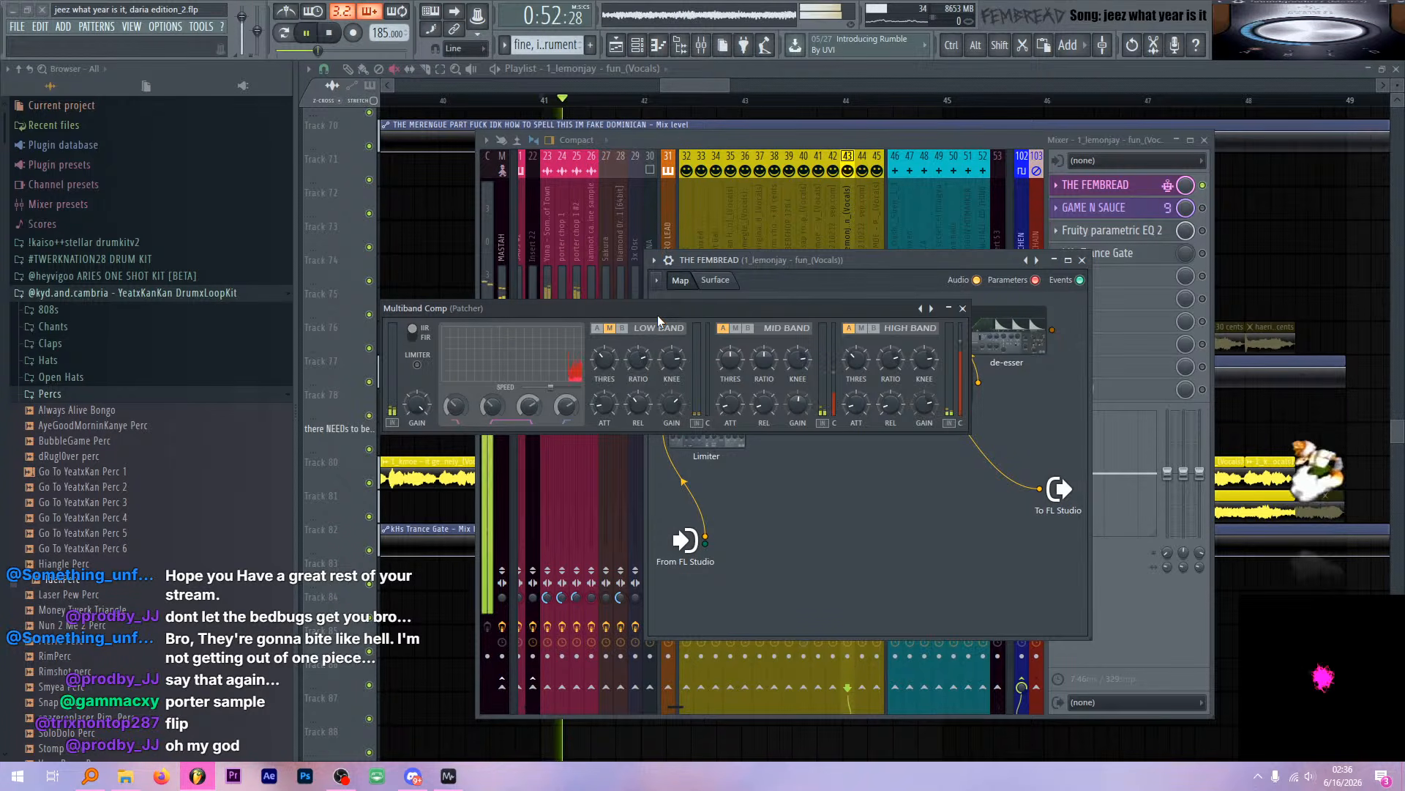
Reactivate the low band and mute the mid and high bands to hear the low band alone, then stop
{"action": "left_click", "coordinate": [615, 329]}
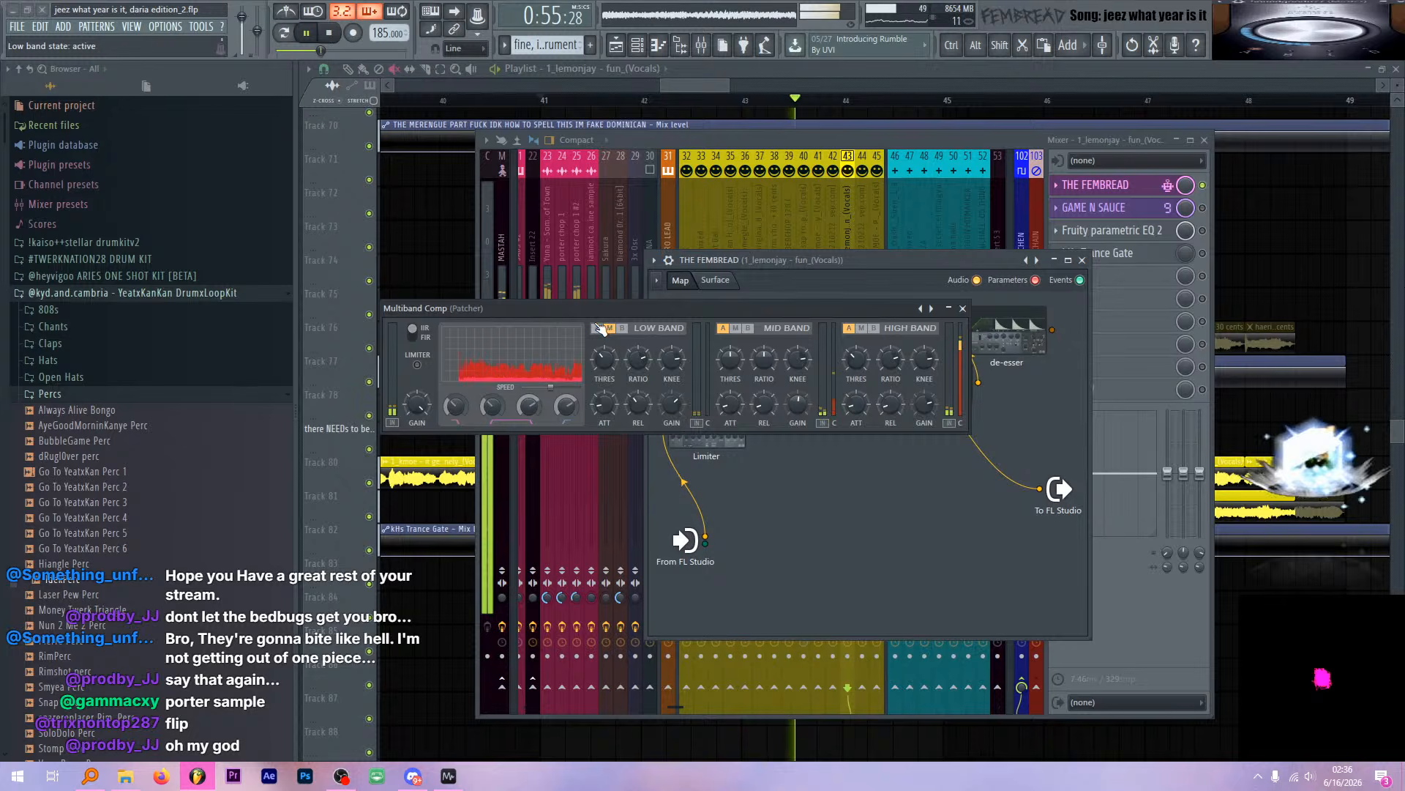
{"action": "left_click", "coordinate": [739, 329]}
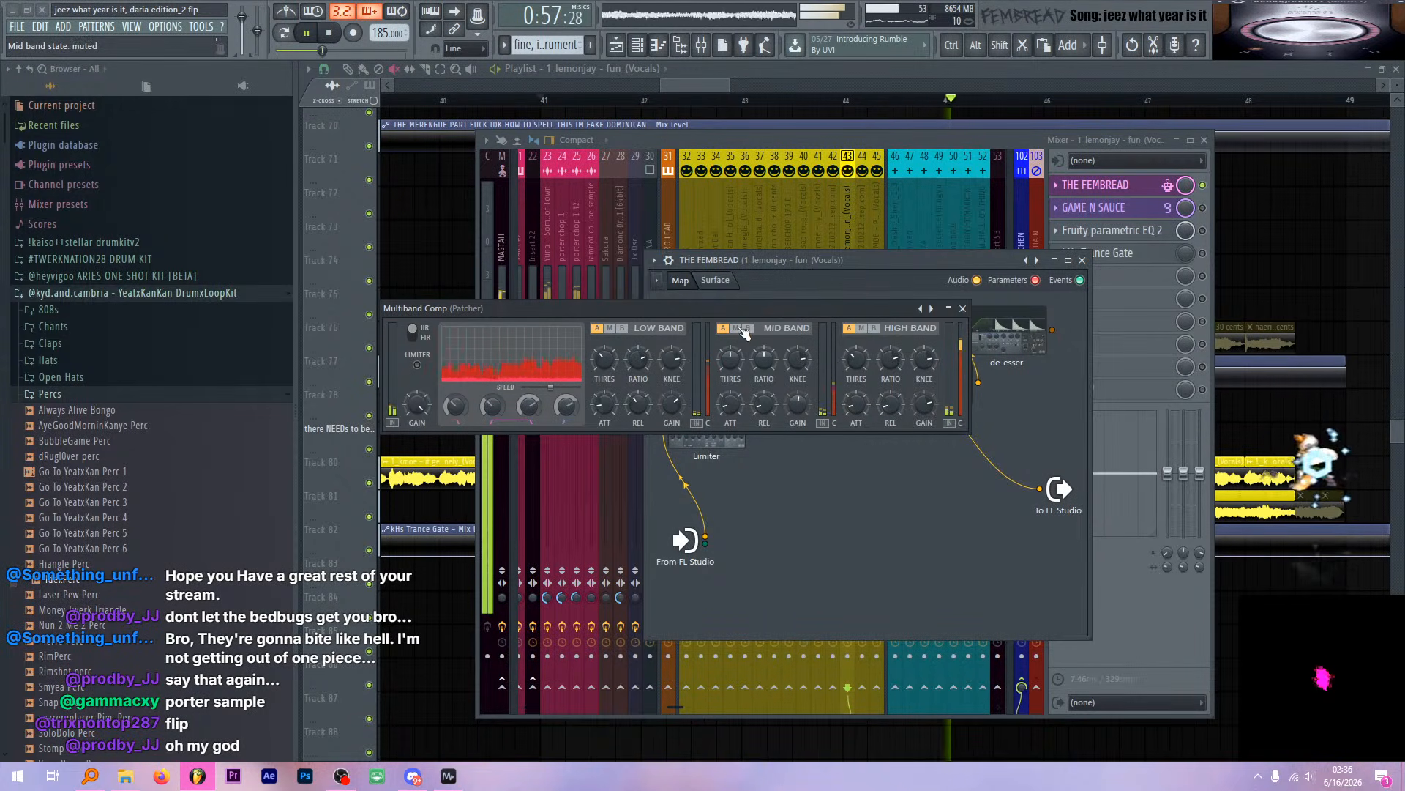
{"action": "left_click", "coordinate": [743, 331]}
{"action": "left_click_drag", "start_coordinate": [677, 310], "coordinate": [710, 274]}
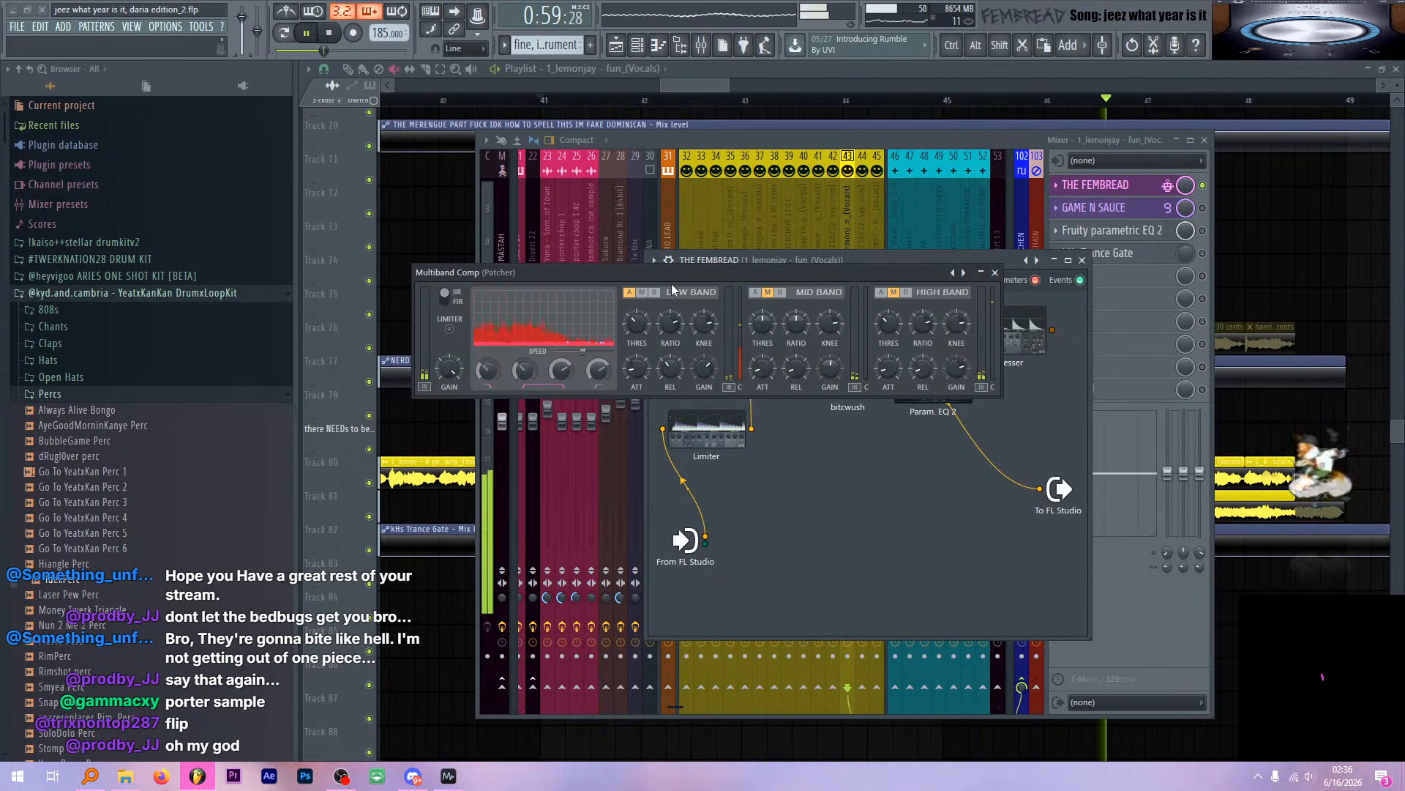
{"action": "key", "text": "space"}
Reactivate the mid and high bands, play the vocal through all three bands, then close Multiband Comp and stop
{"action": "left_click", "coordinate": [756, 294]}
{"action": "left_click", "coordinate": [882, 293]}
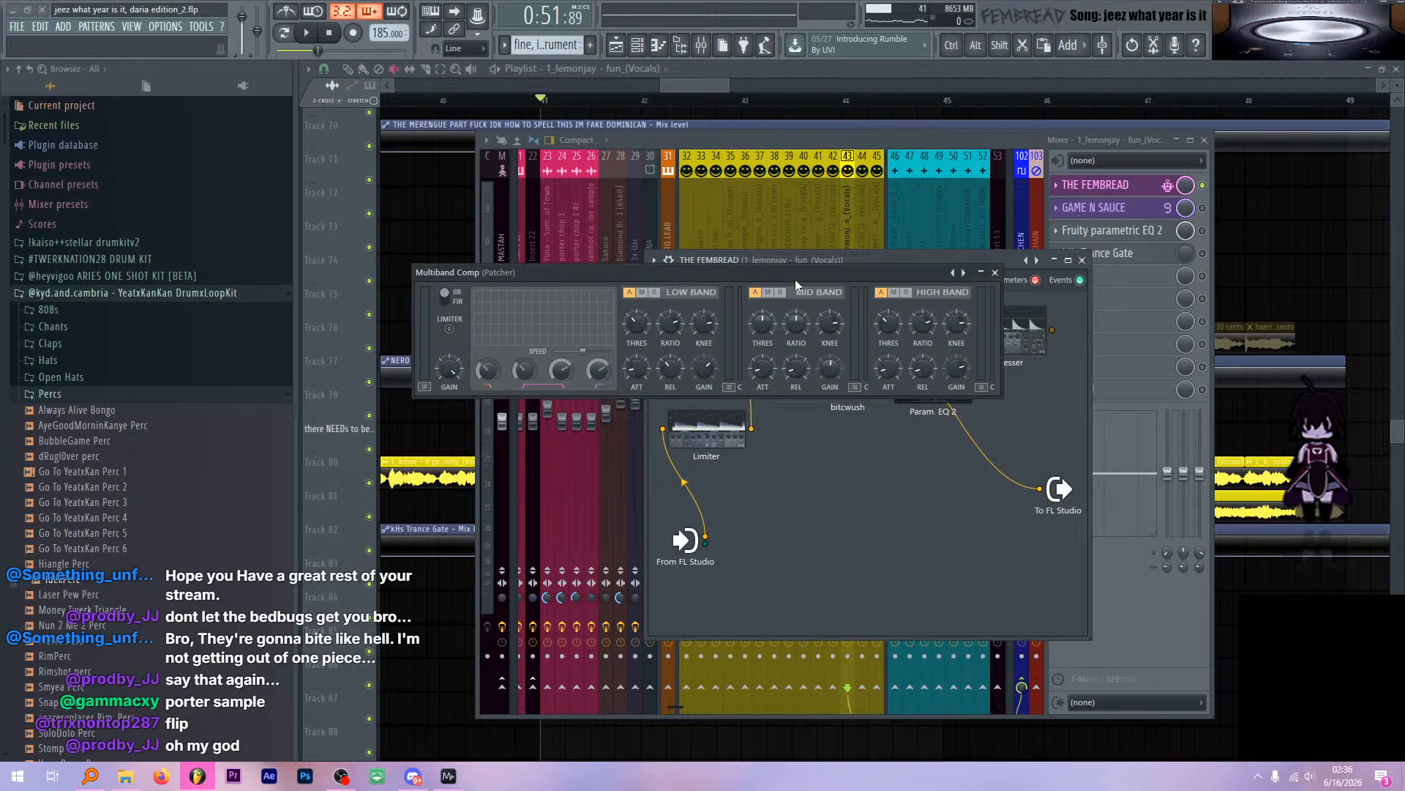
{"action": "key", "text": "space"}
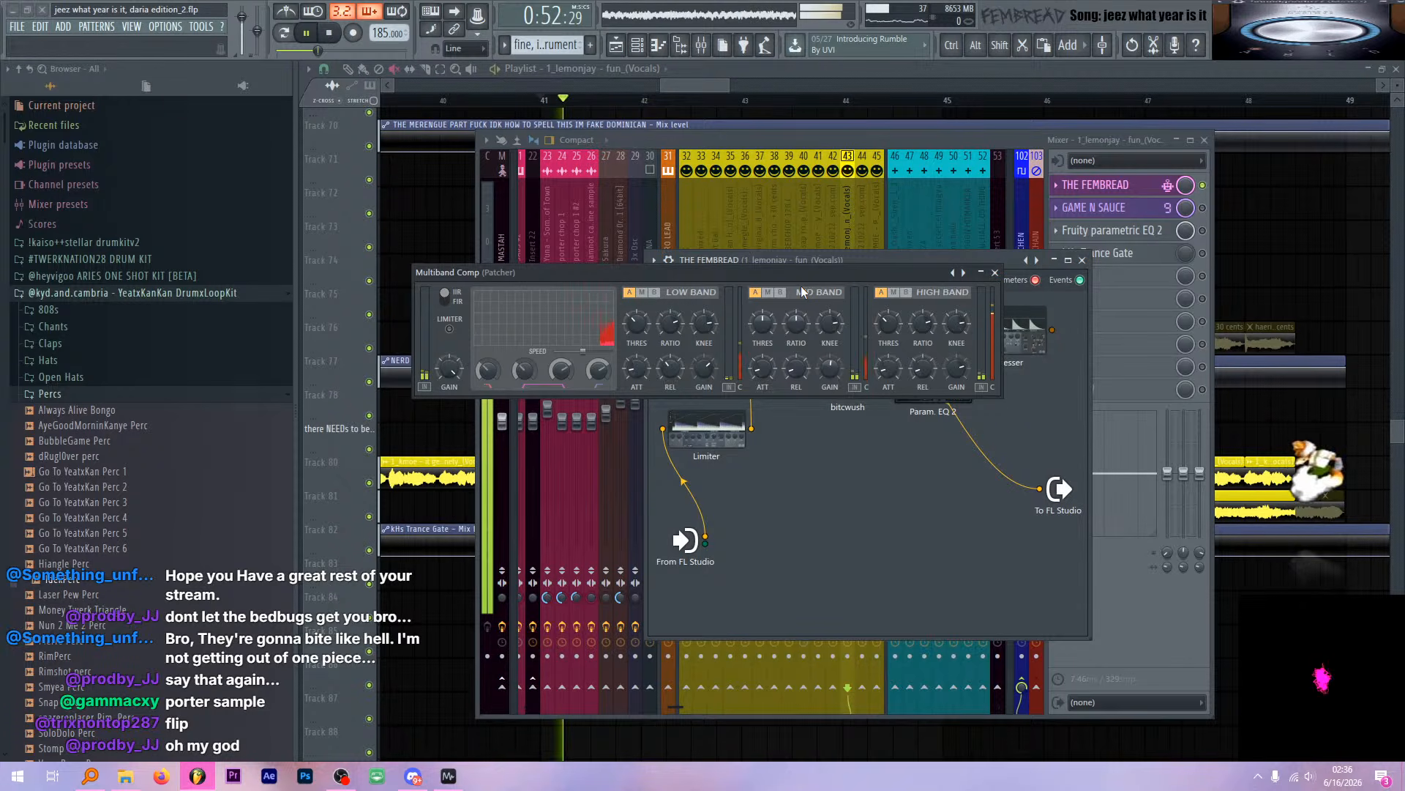
{"action": "left_click", "coordinate": [995, 273]}
{"action": "key", "text": "space"}
Route bitcwush directly to To FL Studio, then open bitcwush beside the patch map to view its Lo-Fi settings
{"action": "mouse_move", "coordinate": [1028, 487]}
{"action": "left_mouse_down"}
{"action": "mouse_move", "coordinate": [827, 386]}
{"action": "mouse_move", "coordinate": [1035, 506]}
{"action": "mouse_move", "coordinate": [1040, 488]}
{"action": "left_mouse_up"}
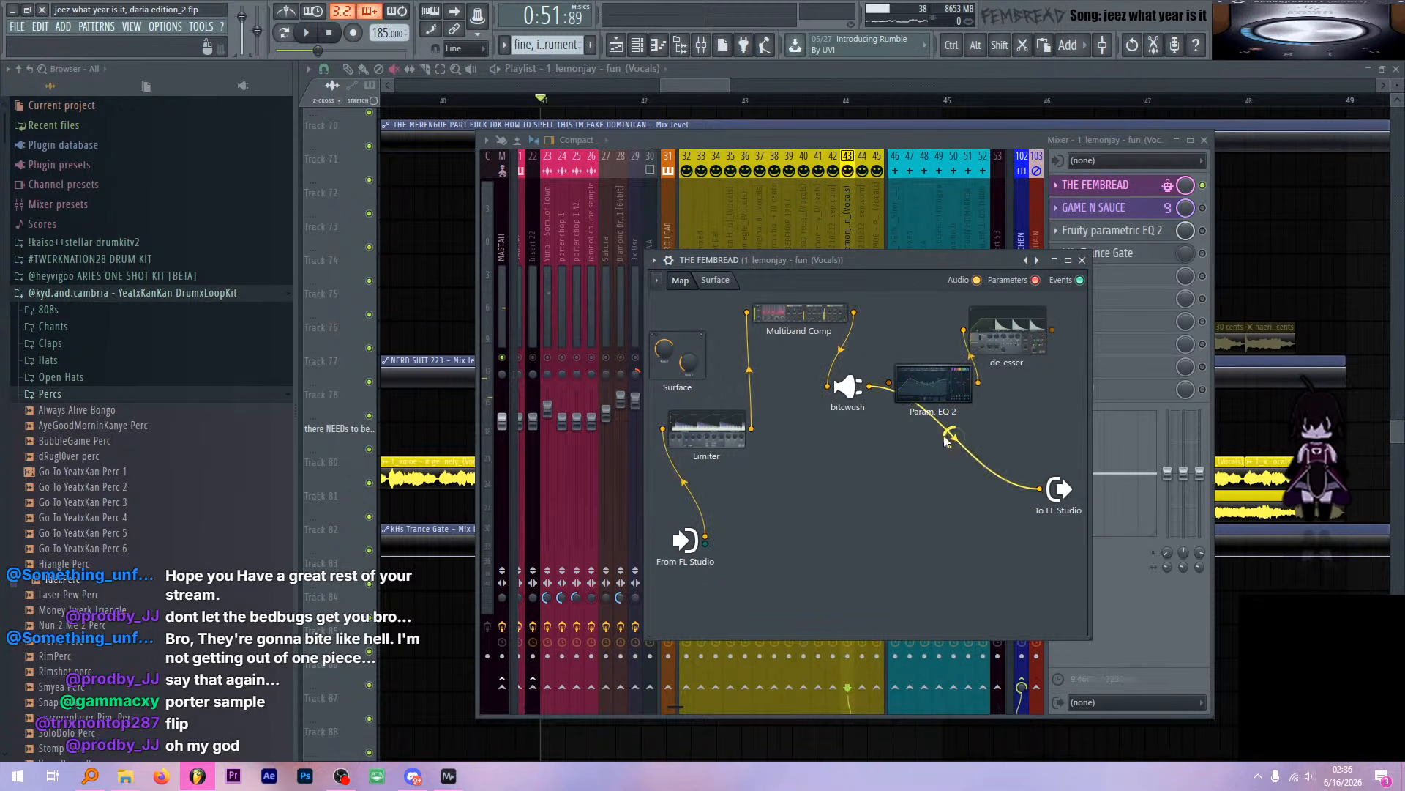
{"action": "left_click", "coordinate": [848, 387]}
{"action": "left_click_drag", "start_coordinate": [512, 322], "coordinate": [534, 319]}
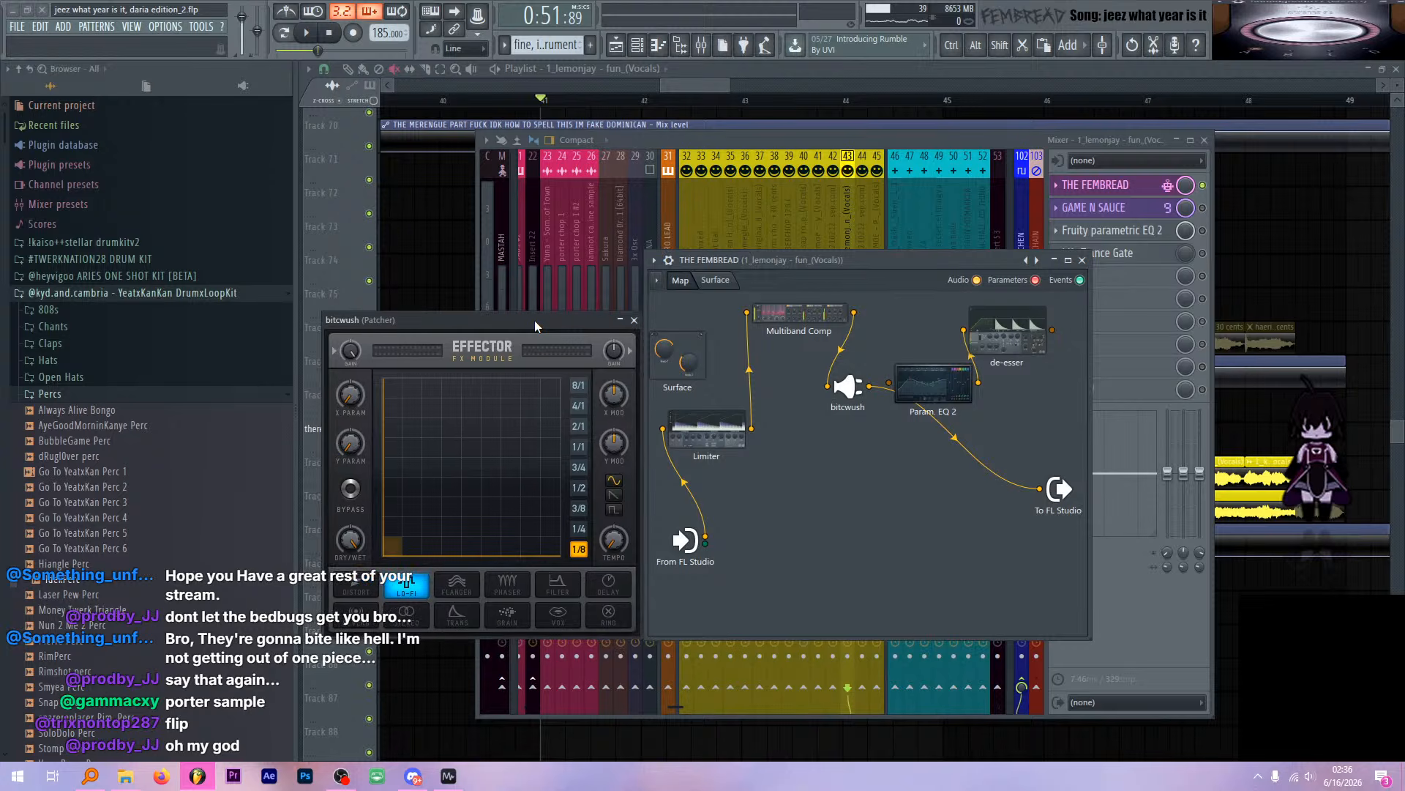
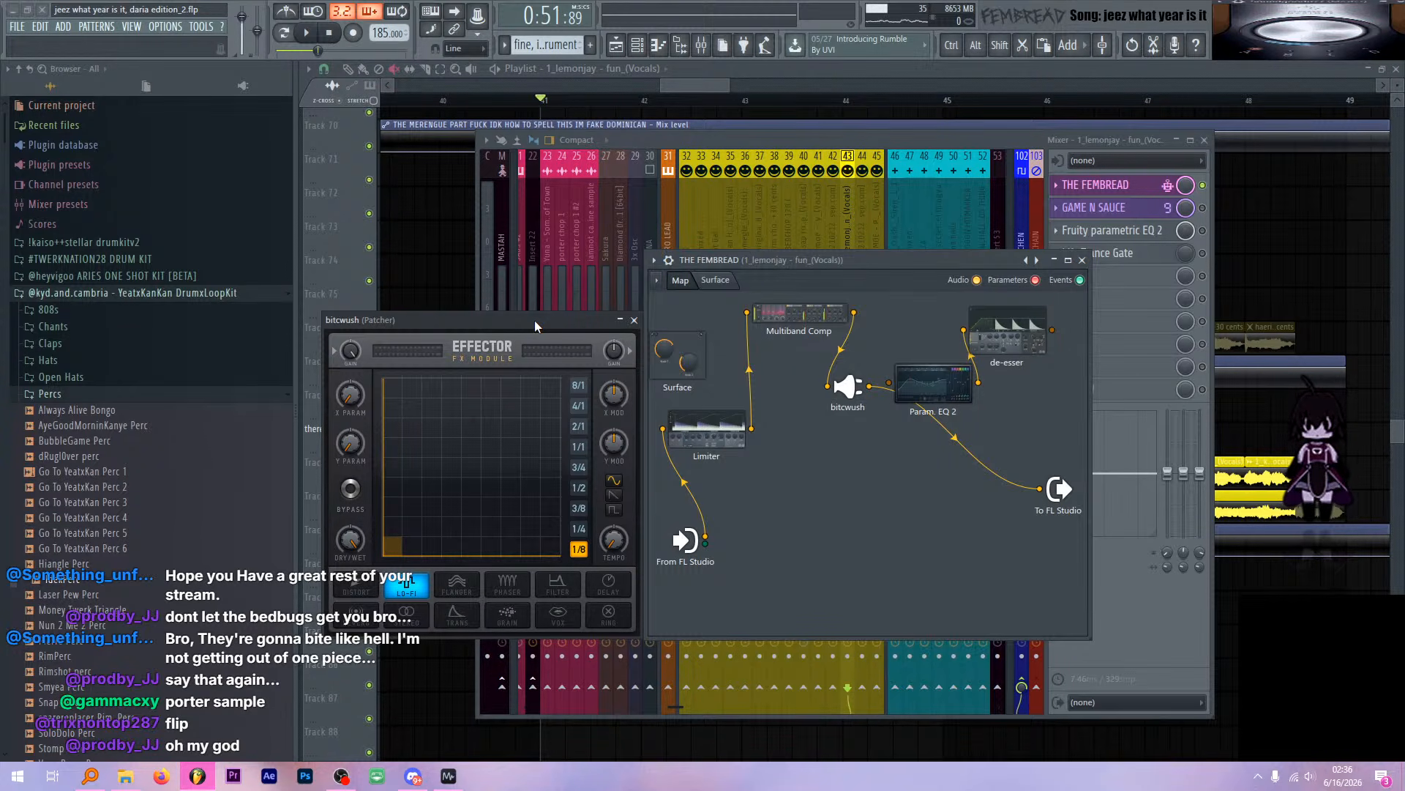
{"action": "left_click_drag", "start_coordinate": [534, 319], "coordinate": [605, 326]}
Play the vocal from bar 41 through bitcwush, then stop and close its window
{"action": "key", "text": "space"}
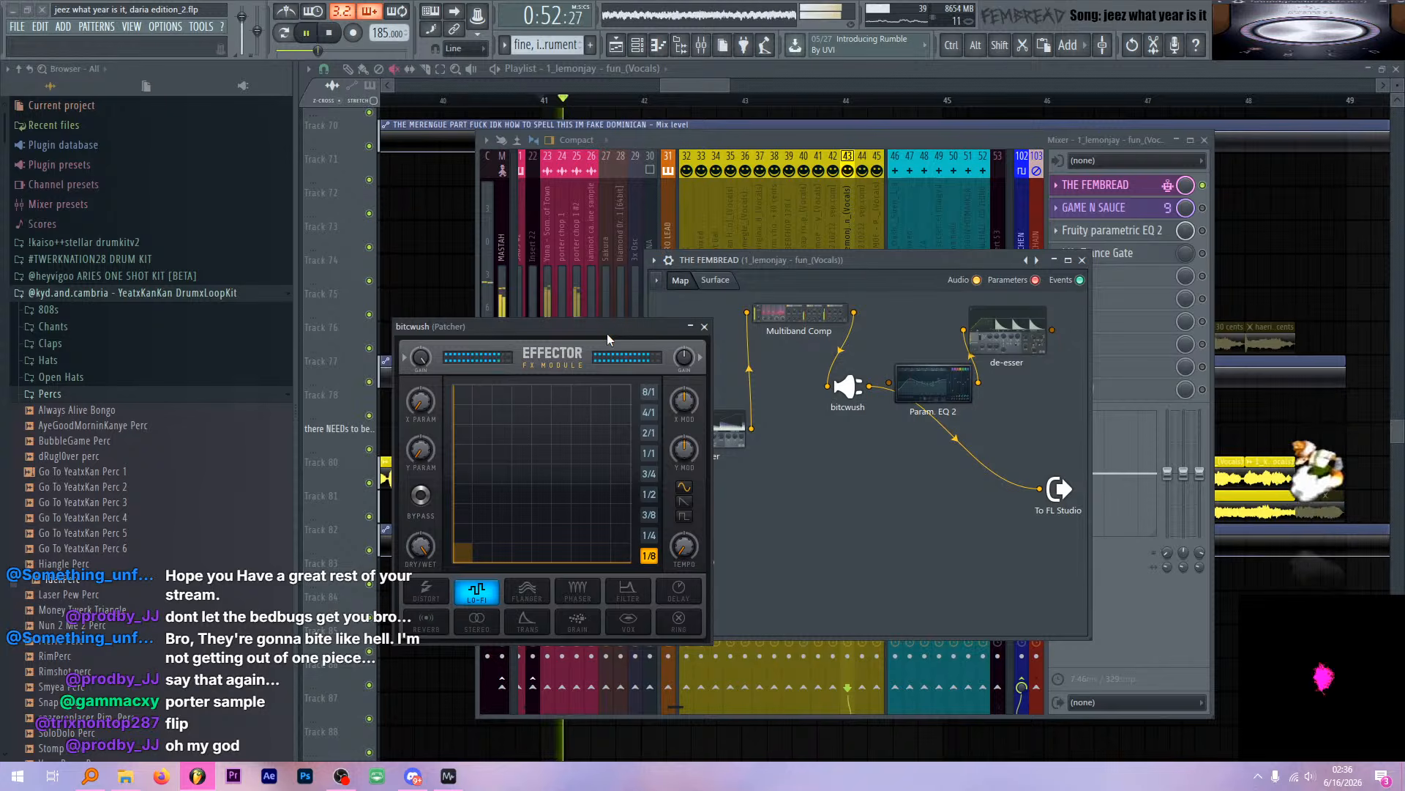
{"action": "key", "text": "space"}
{"action": "left_click", "coordinate": [705, 327]}
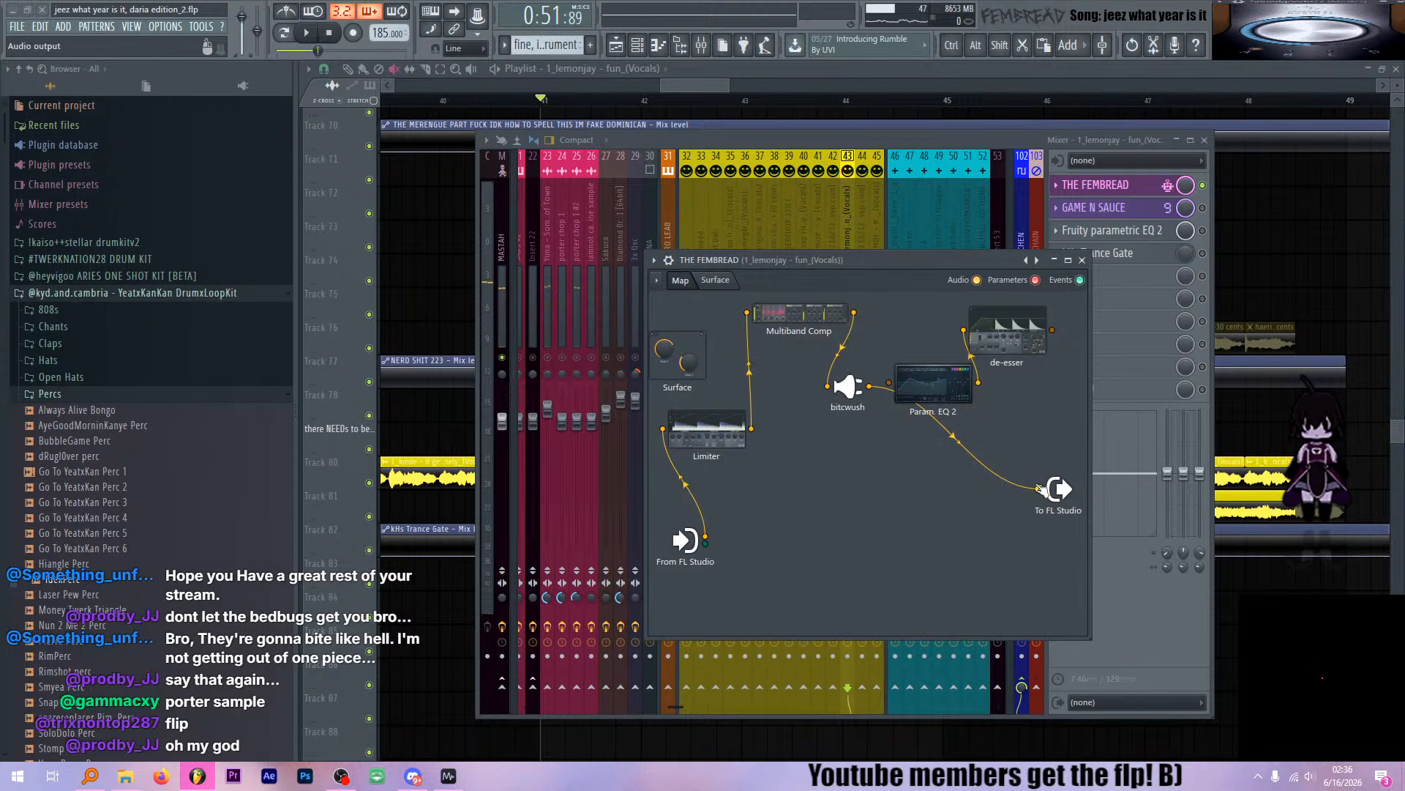
Reroute bitcwush through Param. EQ 2 straight to To FL Studio, bypassing the de-esser, and open Param. EQ 2
{"action": "left_click_drag", "start_coordinate": [1040, 489], "coordinate": [926, 435]}
{"action": "left_click_drag", "start_coordinate": [849, 392], "coordinate": [887, 386]}
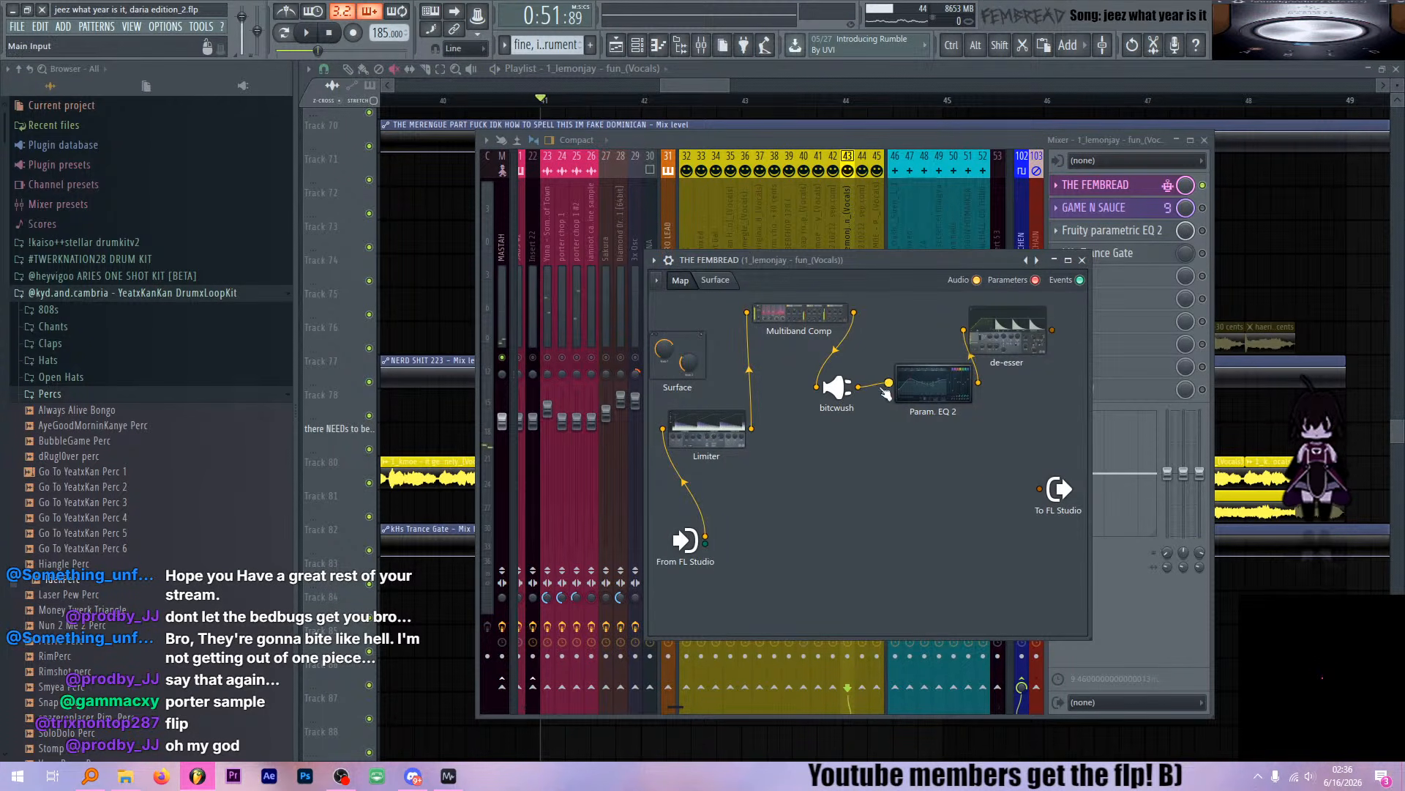
{"action": "left_click_drag", "start_coordinate": [1051, 330], "coordinate": [1040, 488]}
{"action": "double_click", "coordinate": [951, 387]}
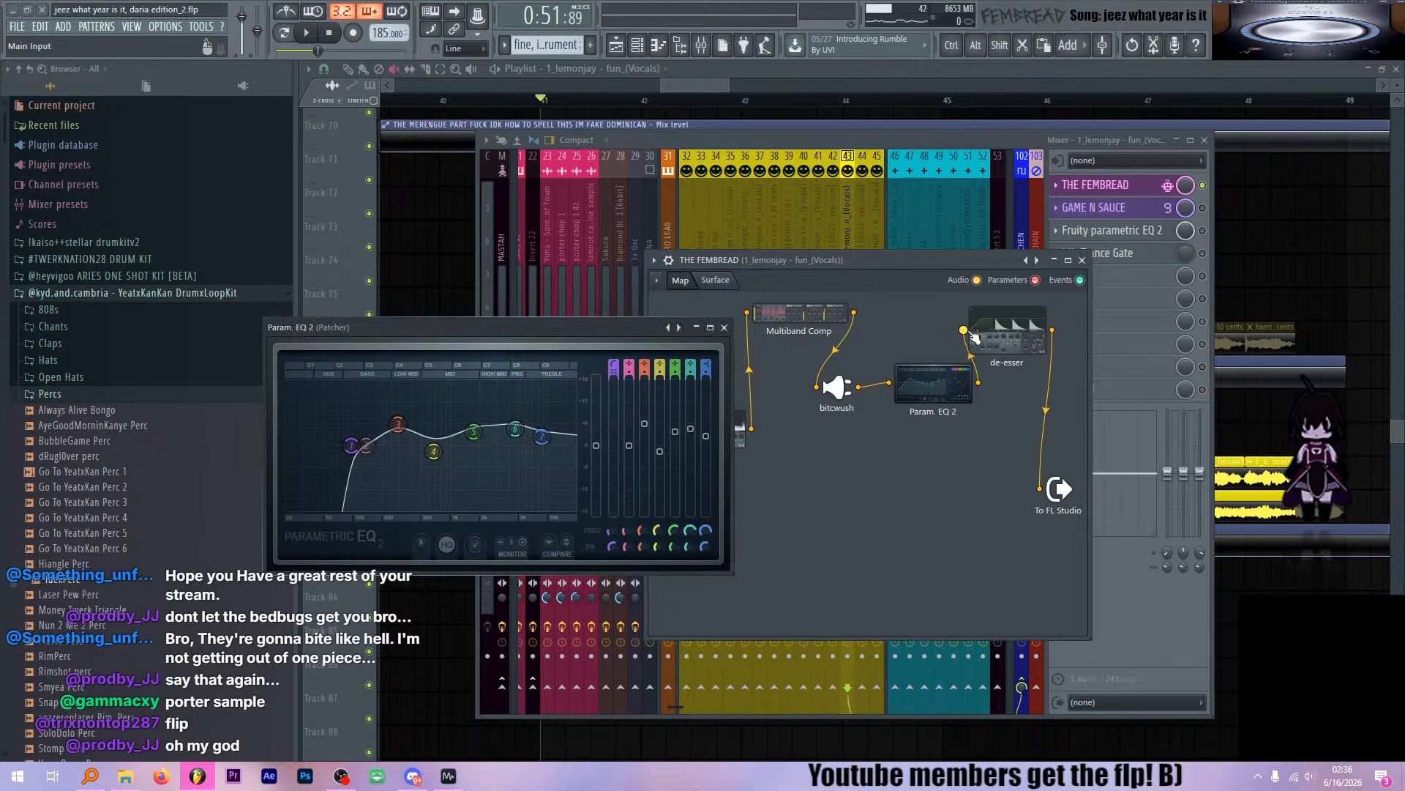
{"action": "left_click_drag", "start_coordinate": [965, 330], "coordinate": [991, 371]}
{"action": "left_click_drag", "start_coordinate": [1040, 488], "coordinate": [1039, 489]}
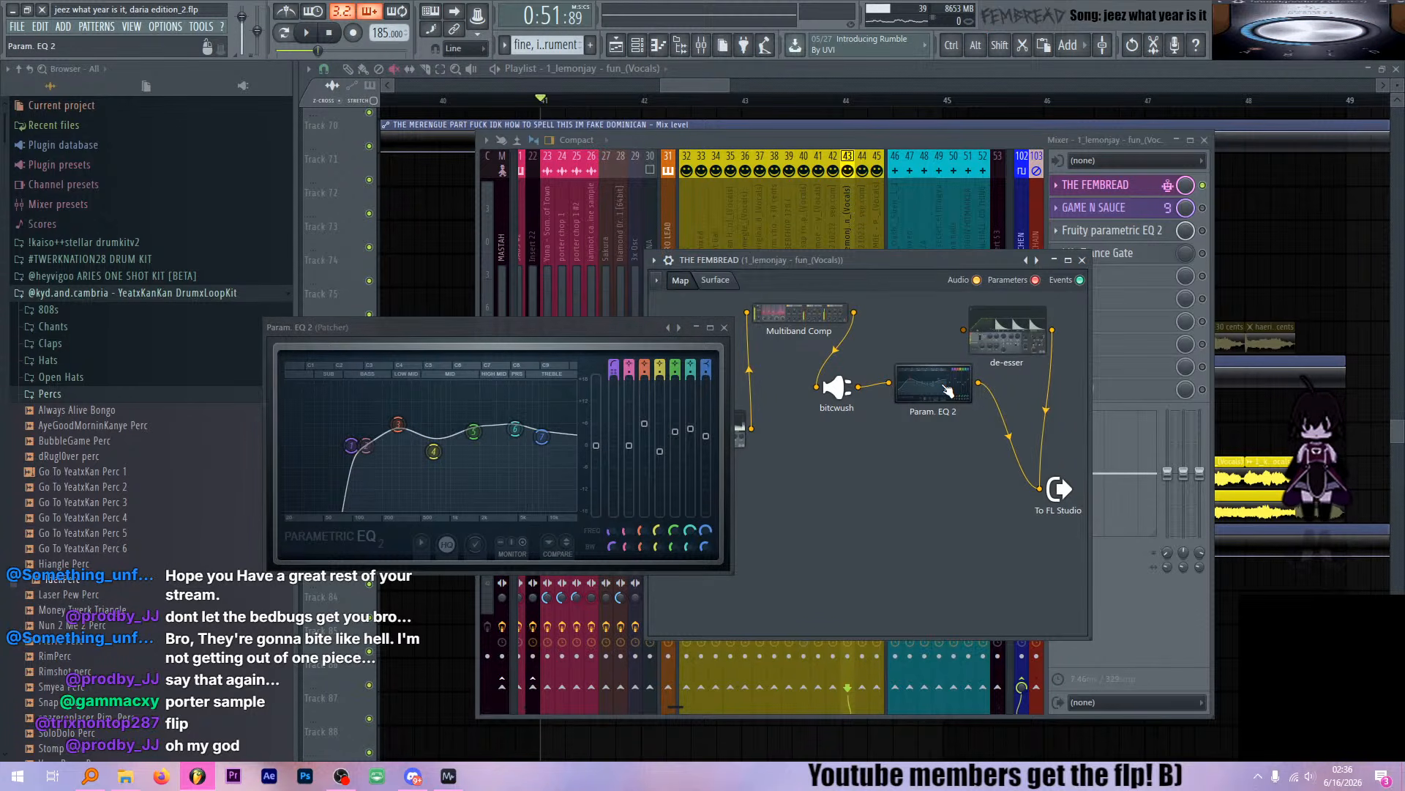
Play the vocal and examine the bands of Param. EQ 2, then stop and close it
{"action": "key", "text": "space"}
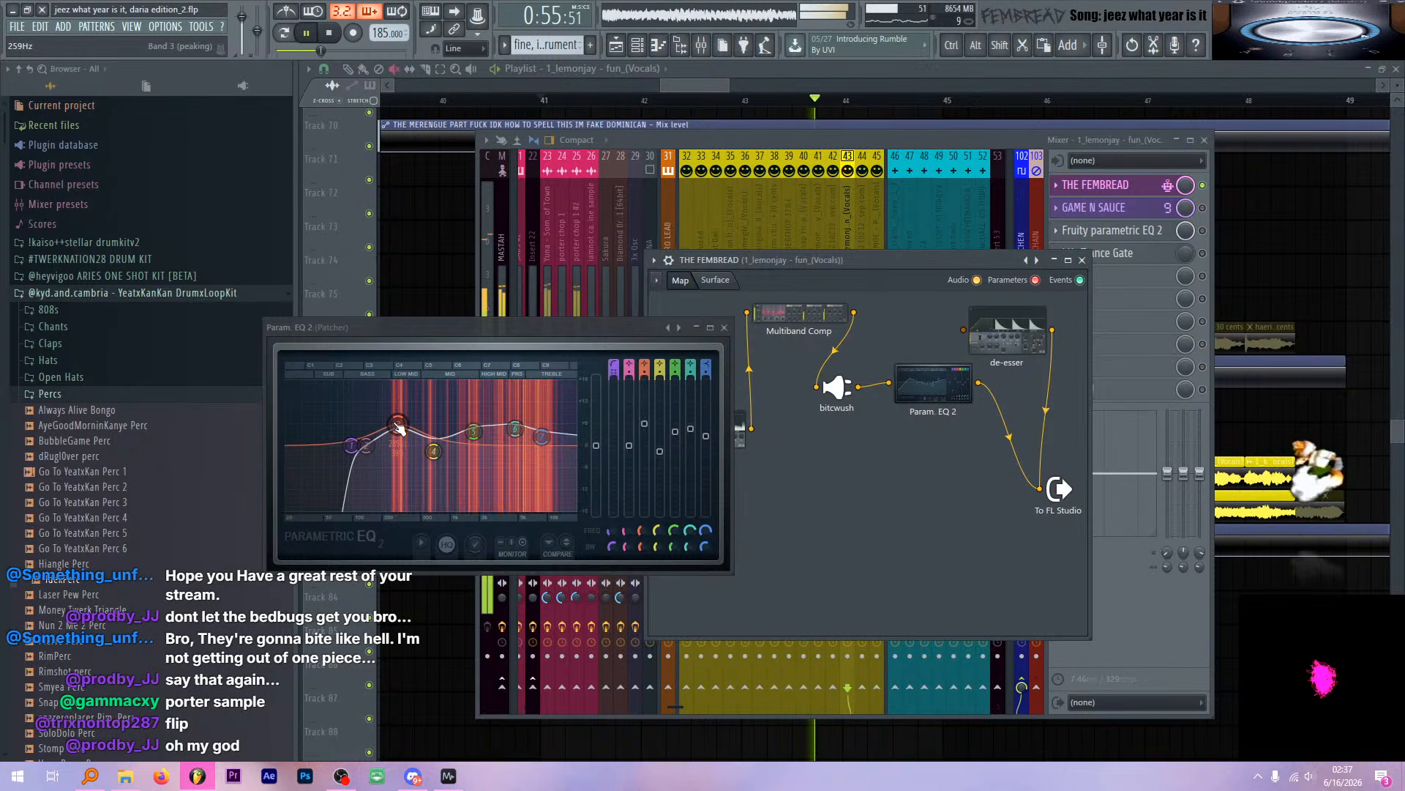
{"action": "key", "text": "space"}
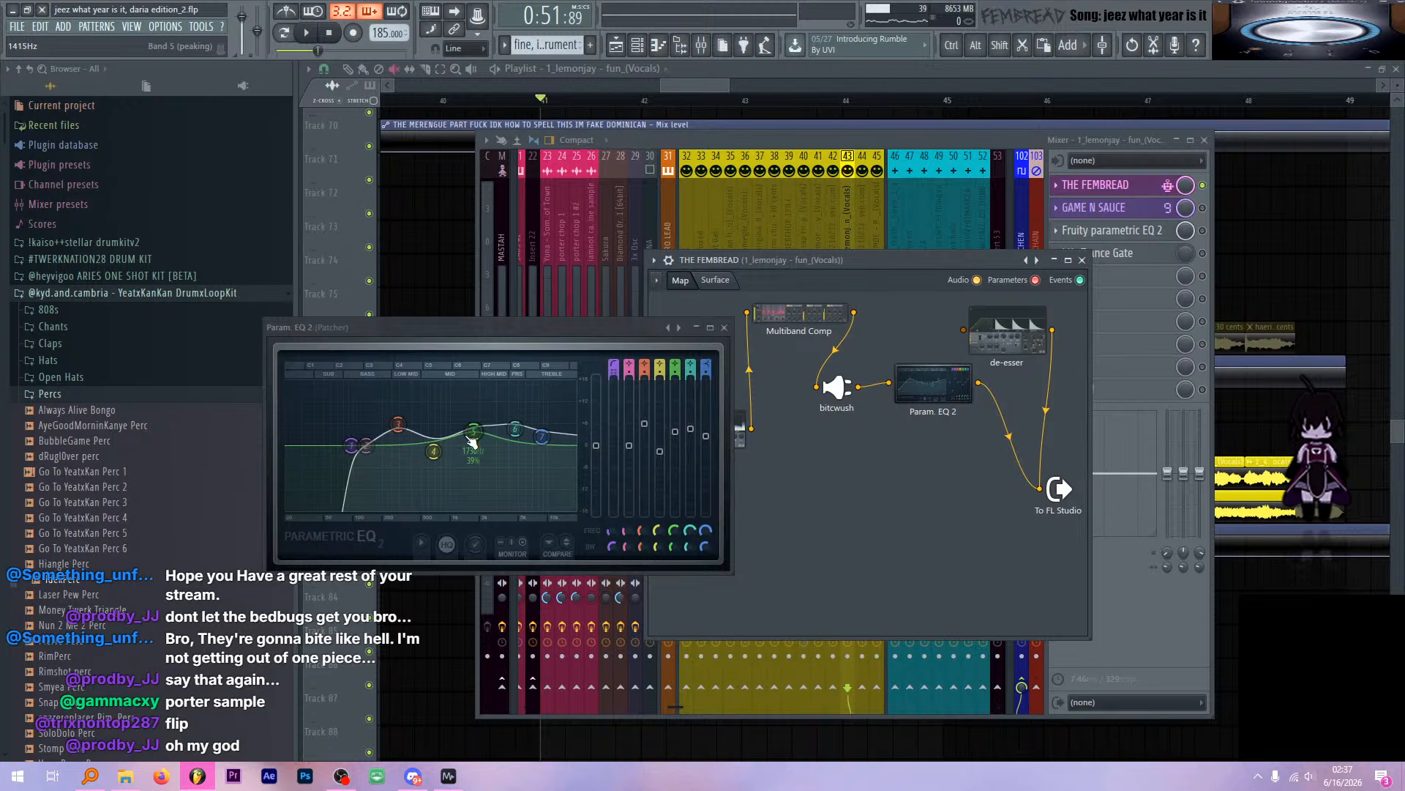
{"action": "left_click", "coordinate": [725, 327]}
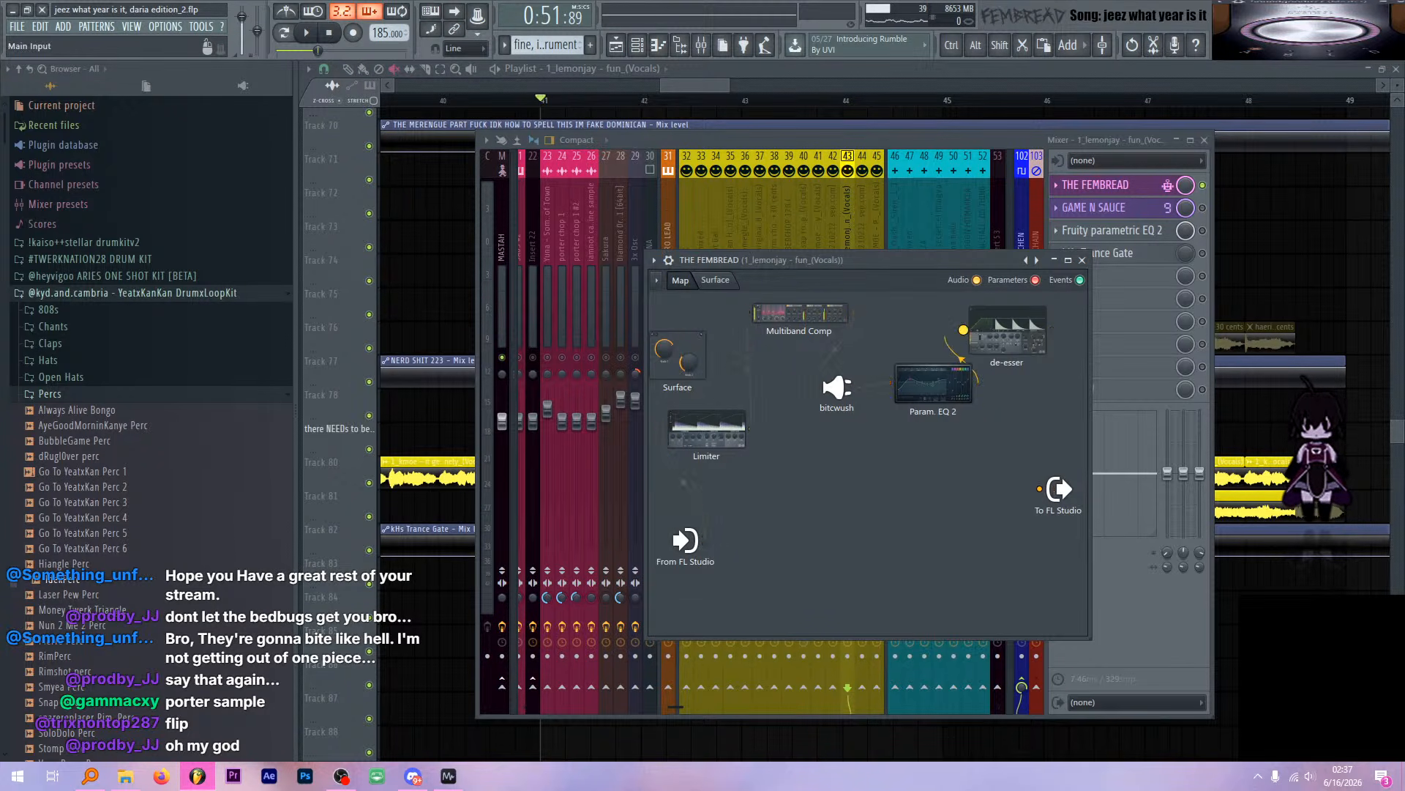
Route Param. EQ 2 through the de-esser to To FL Studio, with the de-esser open and the vocal playing
{"action": "left_click_drag", "start_coordinate": [1053, 331], "coordinate": [1037, 457]}
{"action": "double_click", "coordinate": [1036, 328]}
{"action": "key", "text": "space"}
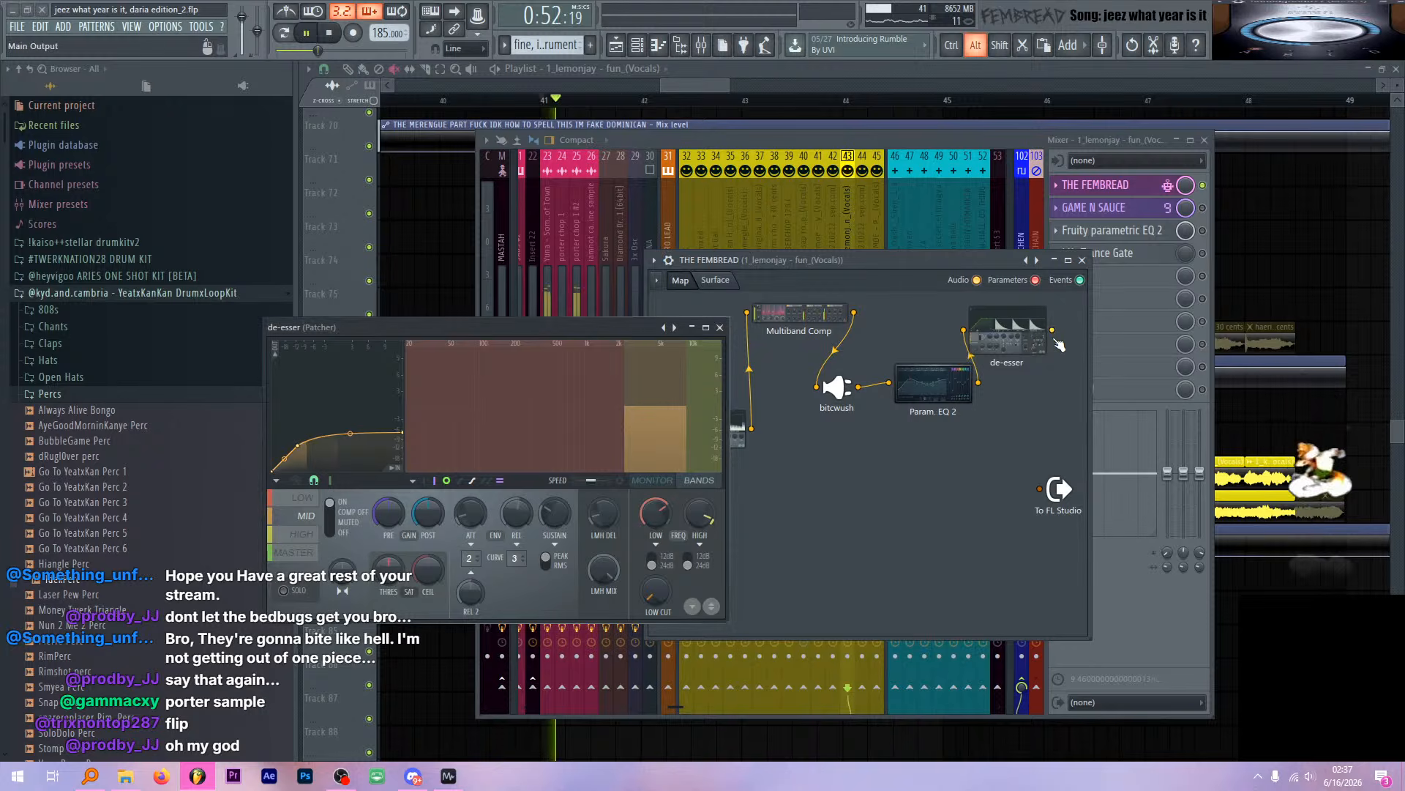
{"action": "left_click_drag", "start_coordinate": [1053, 331], "coordinate": [1039, 489]}
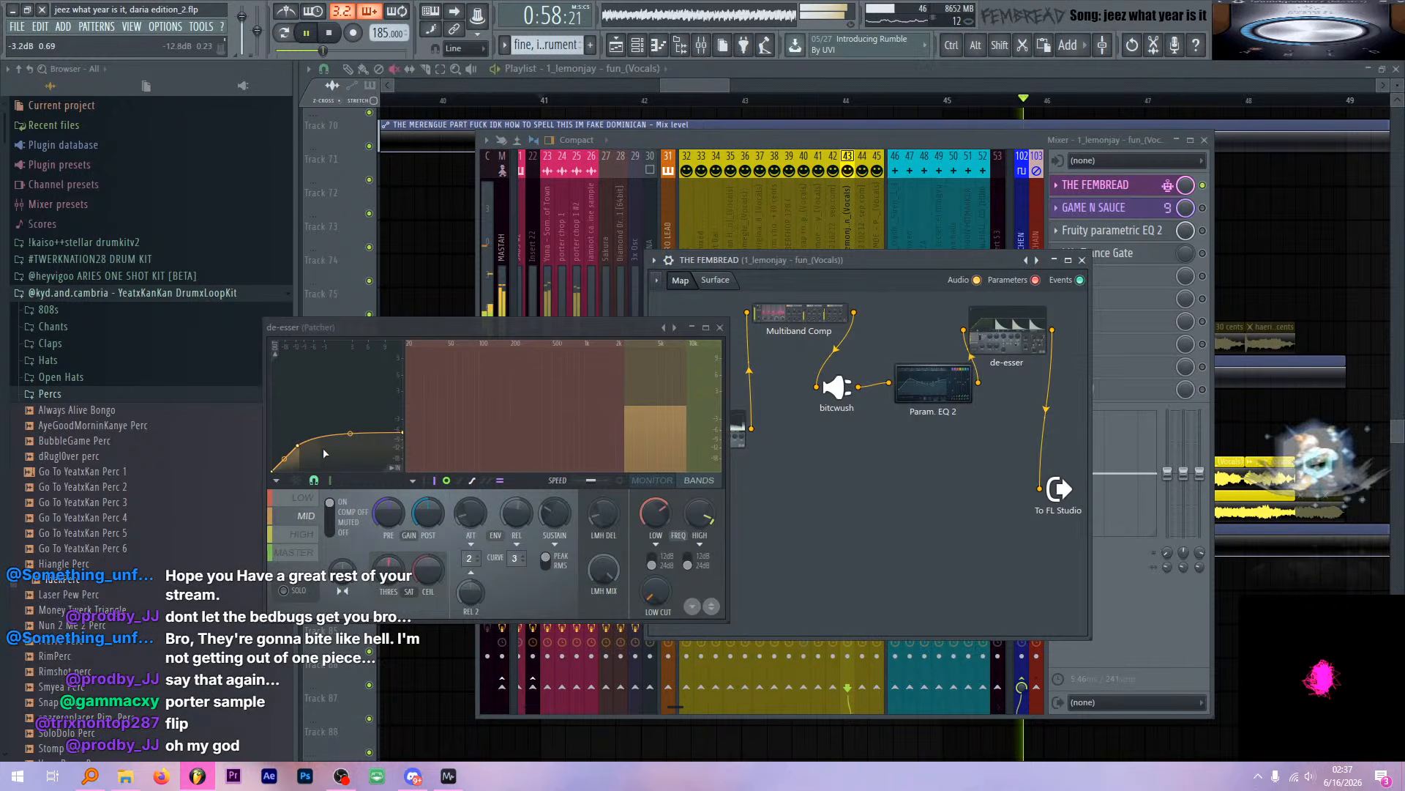
Stop playback, then close the de-esser and THE FEMBREAD patch
{"action": "key", "text": "space"}
{"action": "left_click", "coordinate": [720, 327]}
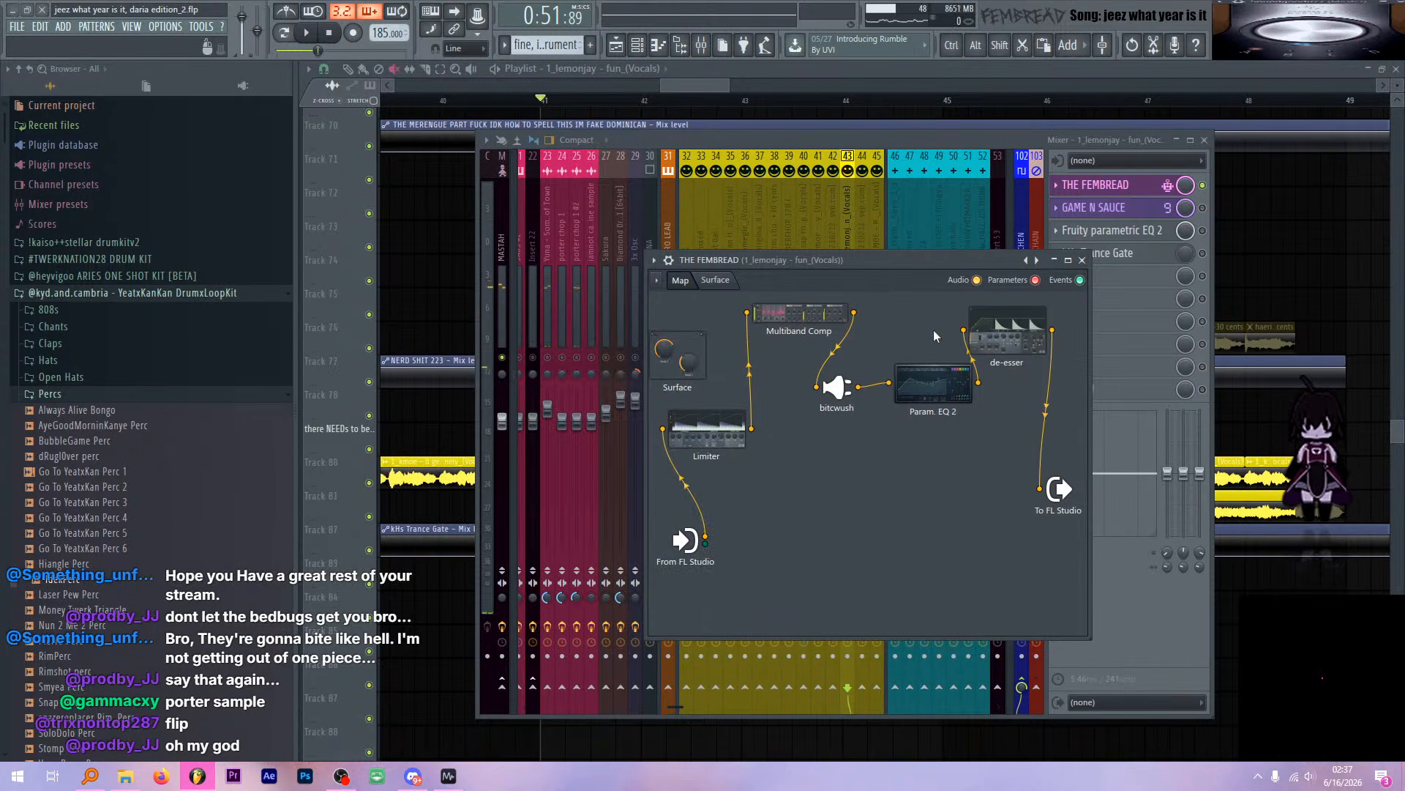
{"action": "left_click", "coordinate": [1083, 259]}
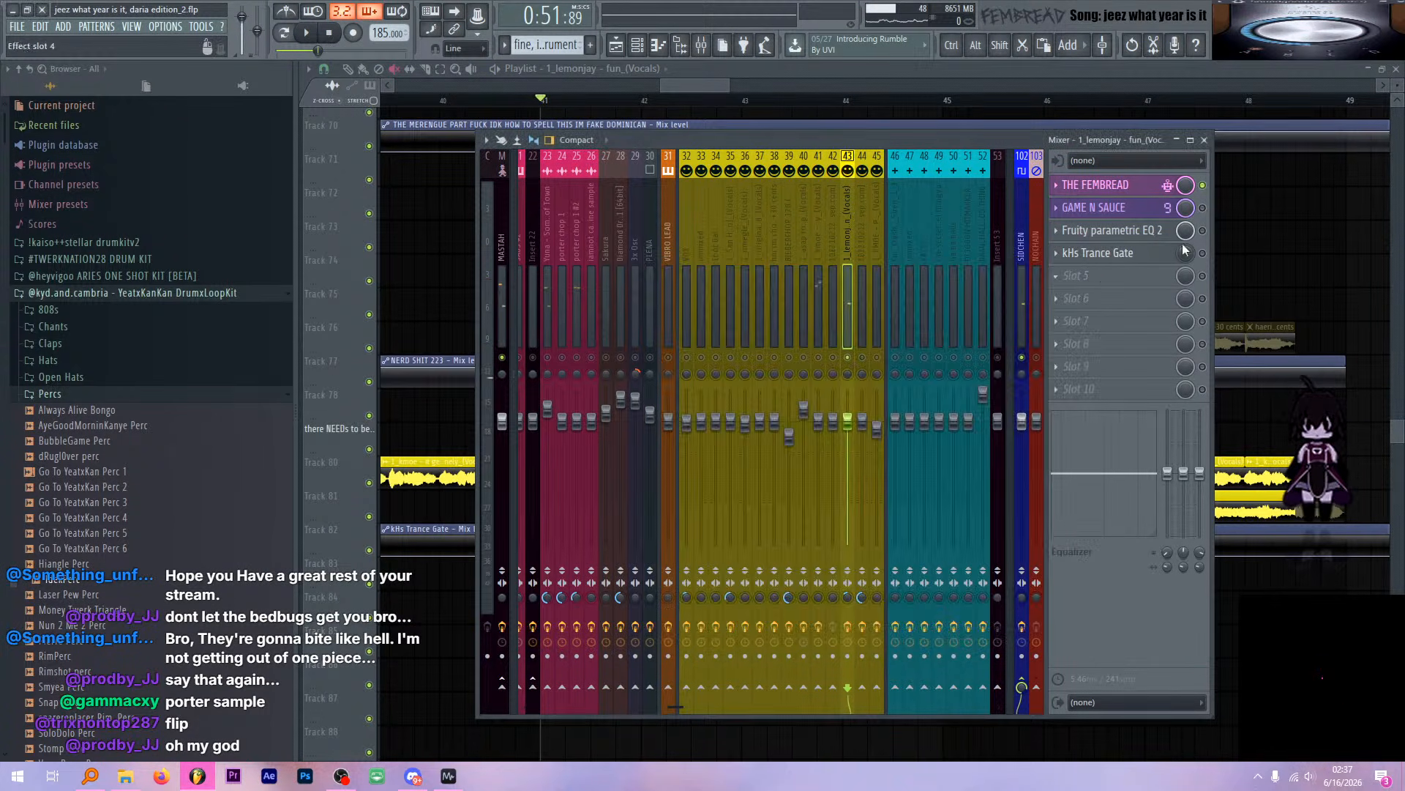
Enable GAME N SAUCE and play the vocal while viewing its SAUCE and GAME2 modules, then close them all
{"action": "left_click", "coordinate": [1155, 199]}
{"action": "left_click", "coordinate": [577, 408]}
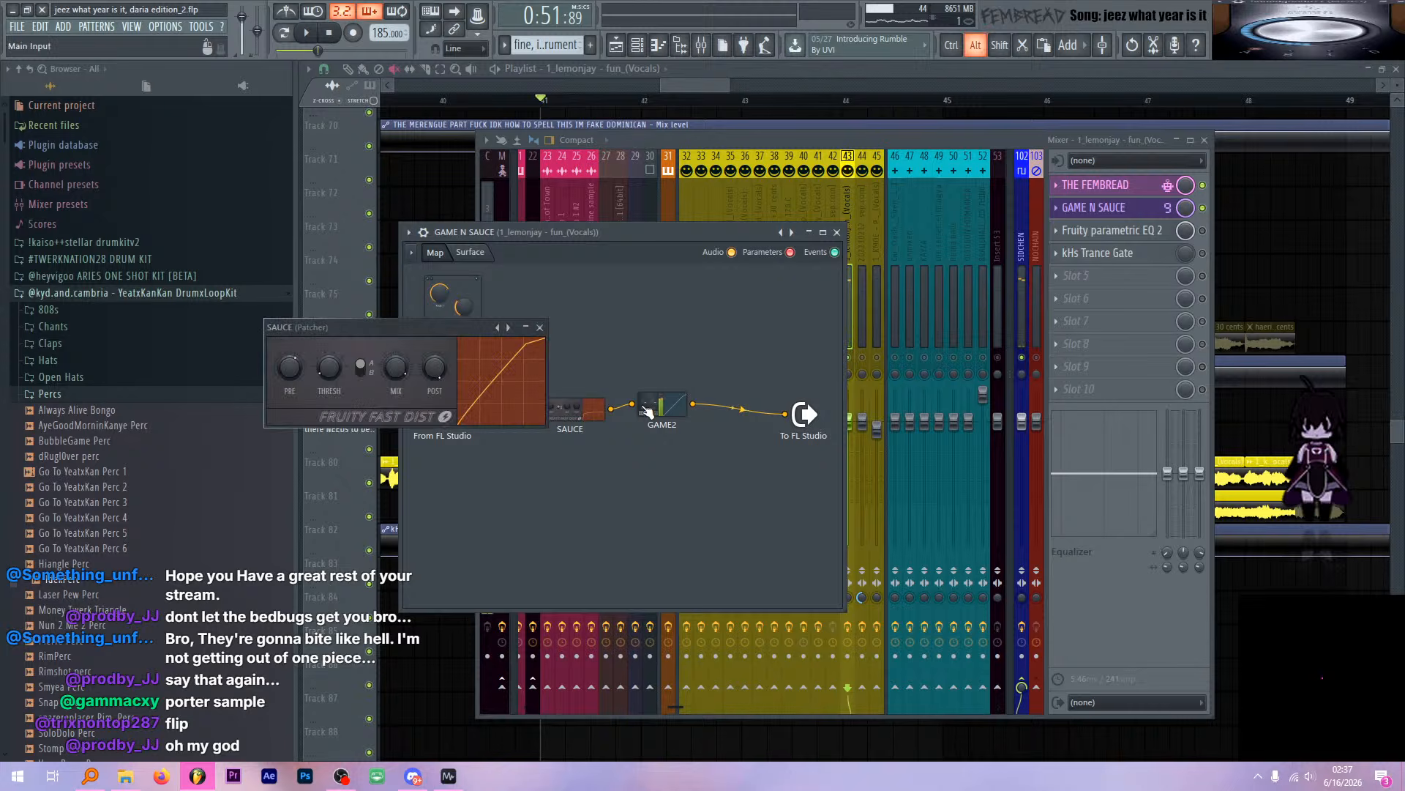
{"action": "key", "text": "space"}
{"action": "left_click", "coordinate": [647, 412]}
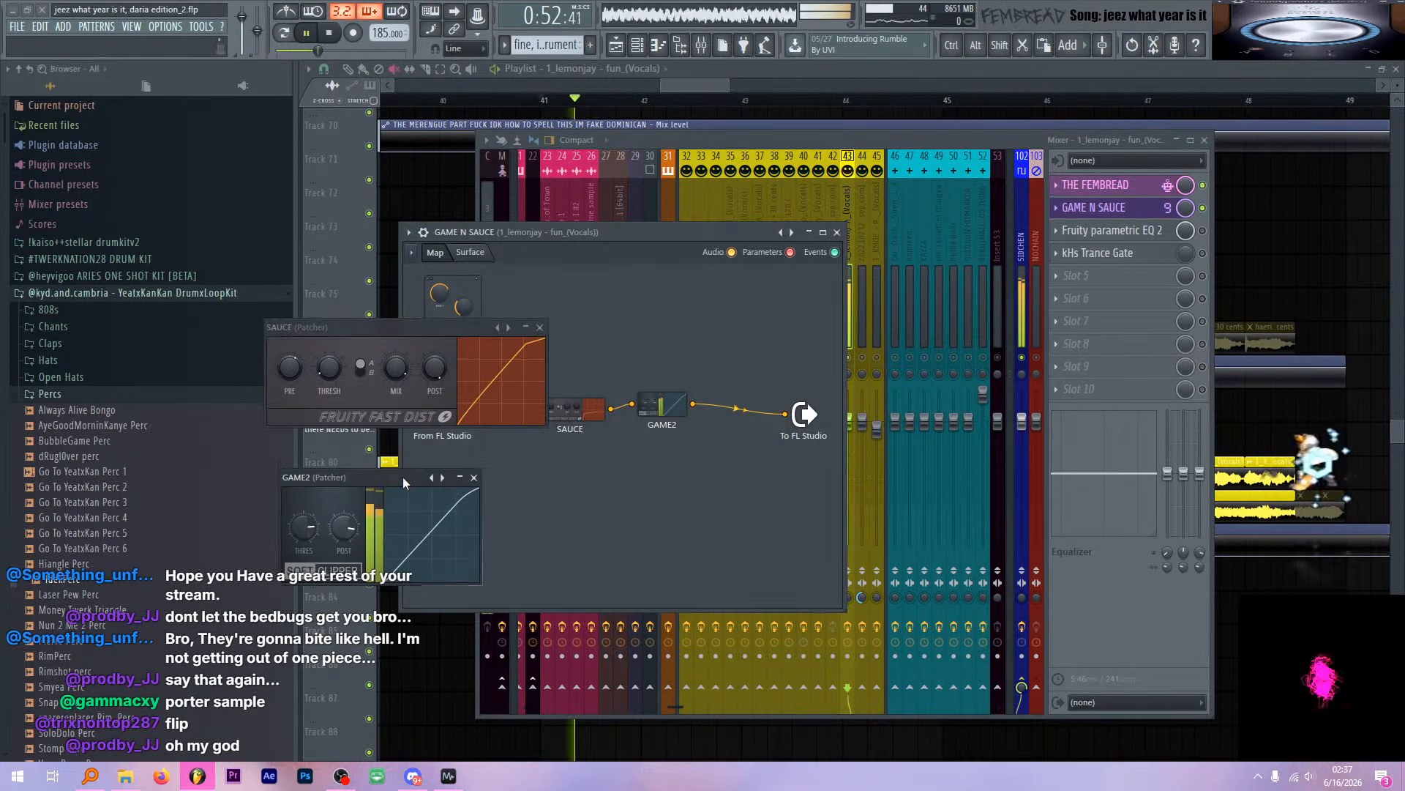
{"action": "left_click", "coordinate": [474, 478]}
{"action": "left_click", "coordinate": [540, 327]}
{"action": "key", "text": "space"}
{"action": "left_click", "coordinate": [836, 232]}
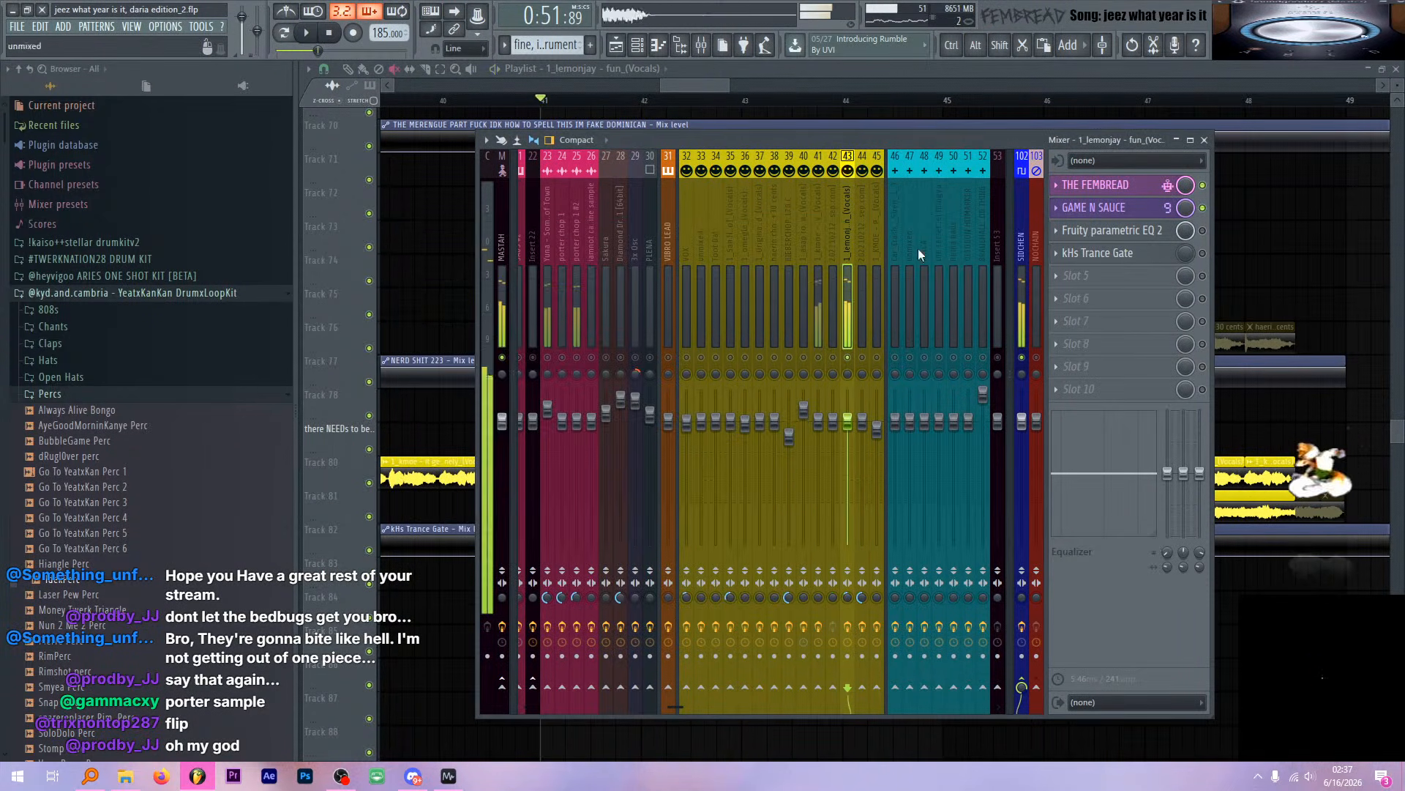
Enable Fruity parametric EQ 2 on the vocal track, play the vocal to examine its bands, then close it
{"action": "left_click", "coordinate": [1149, 233]}
{"action": "key", "text": "space"}
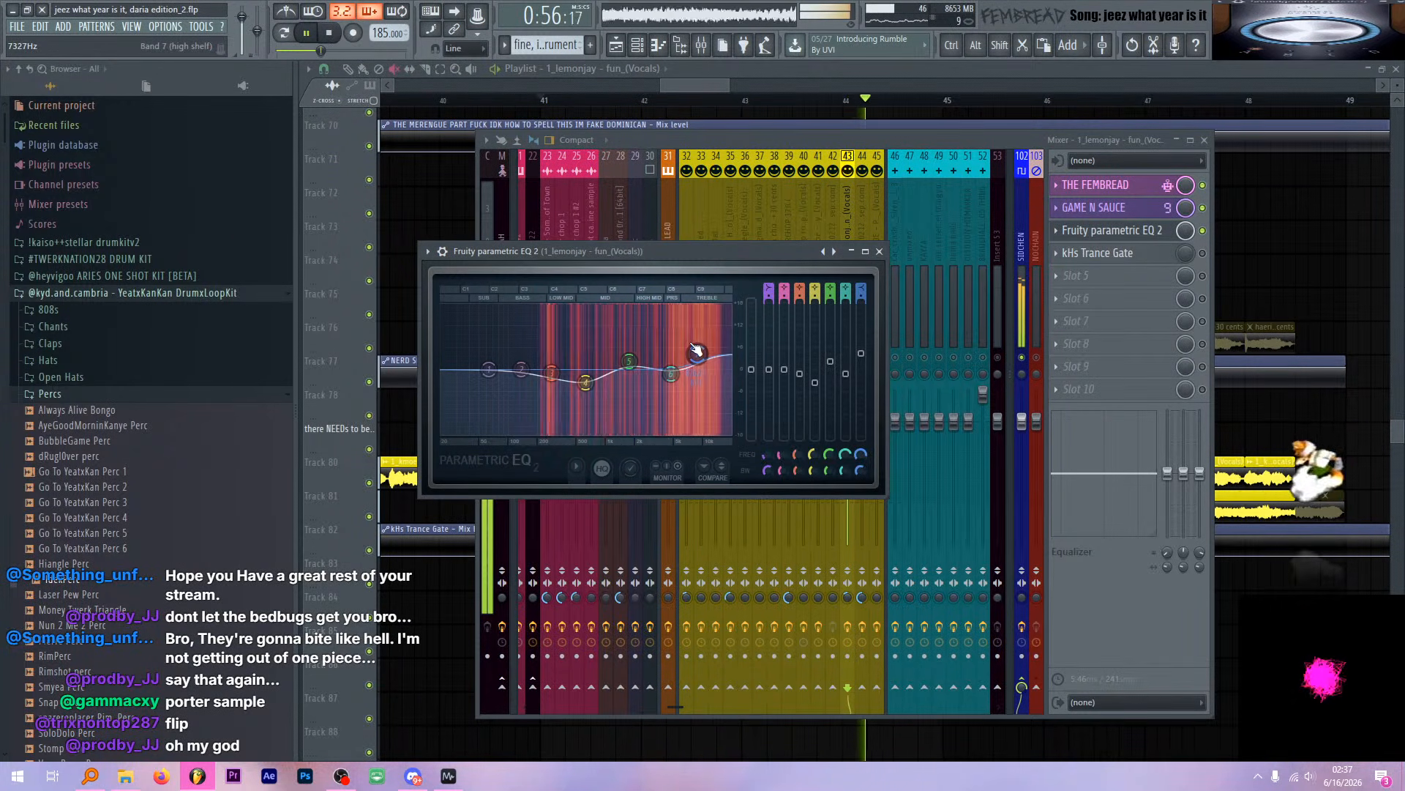
{"action": "key", "text": "space"}
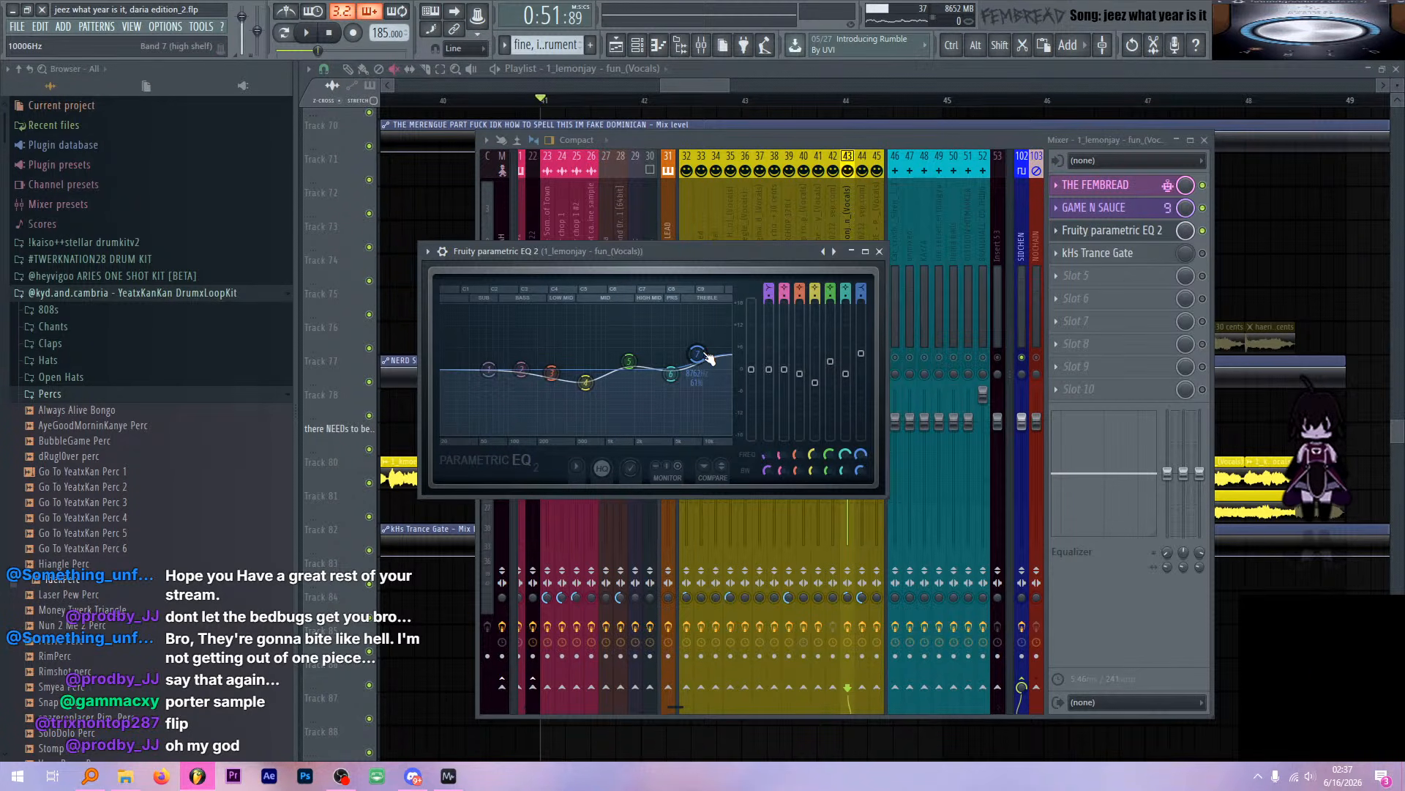
{"action": "left_click", "coordinate": [1118, 232]}
Re-enable all the effect slots on the vocal's mixer track
{"action": "key", "text": "super"}
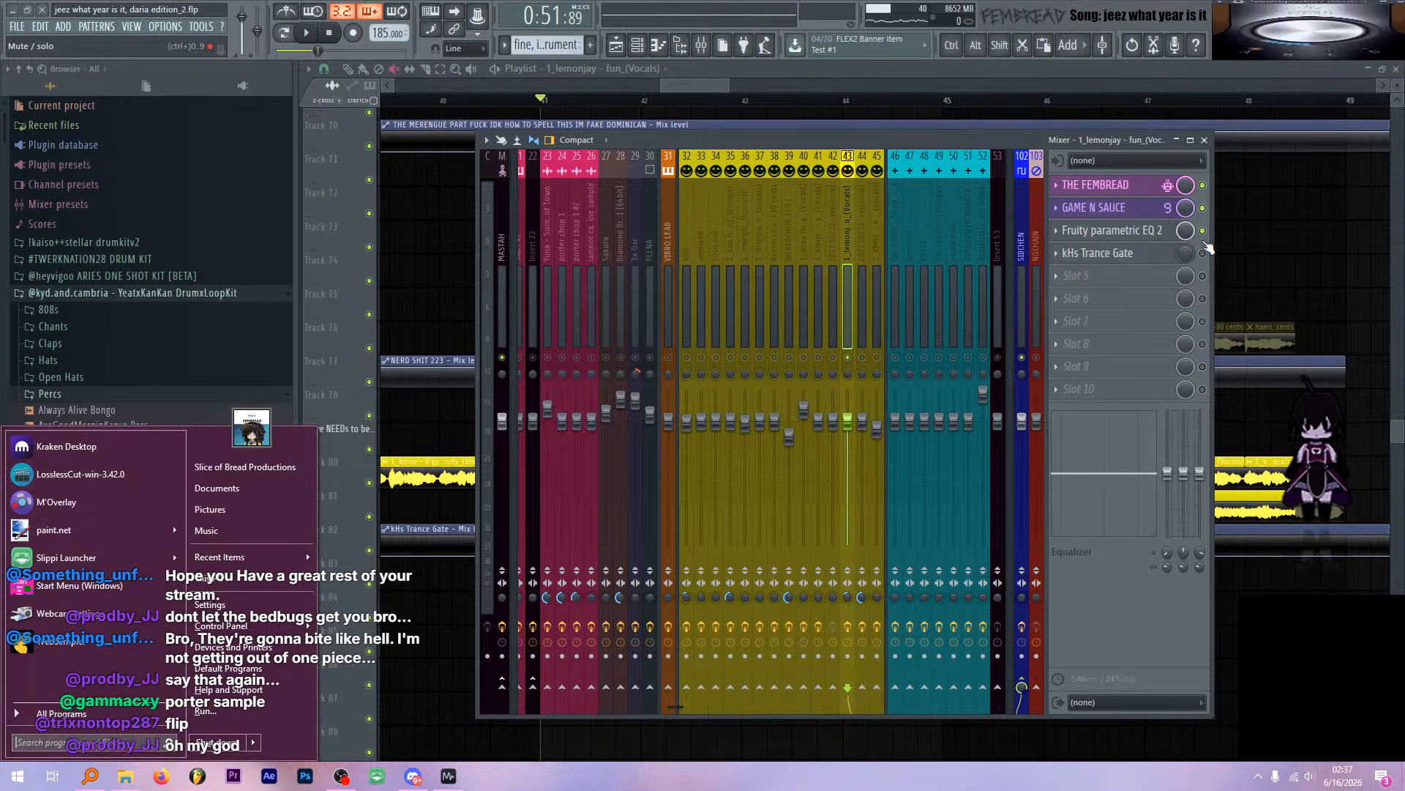
{"action": "left_click", "coordinate": [1204, 235], "text": "ctrl"}
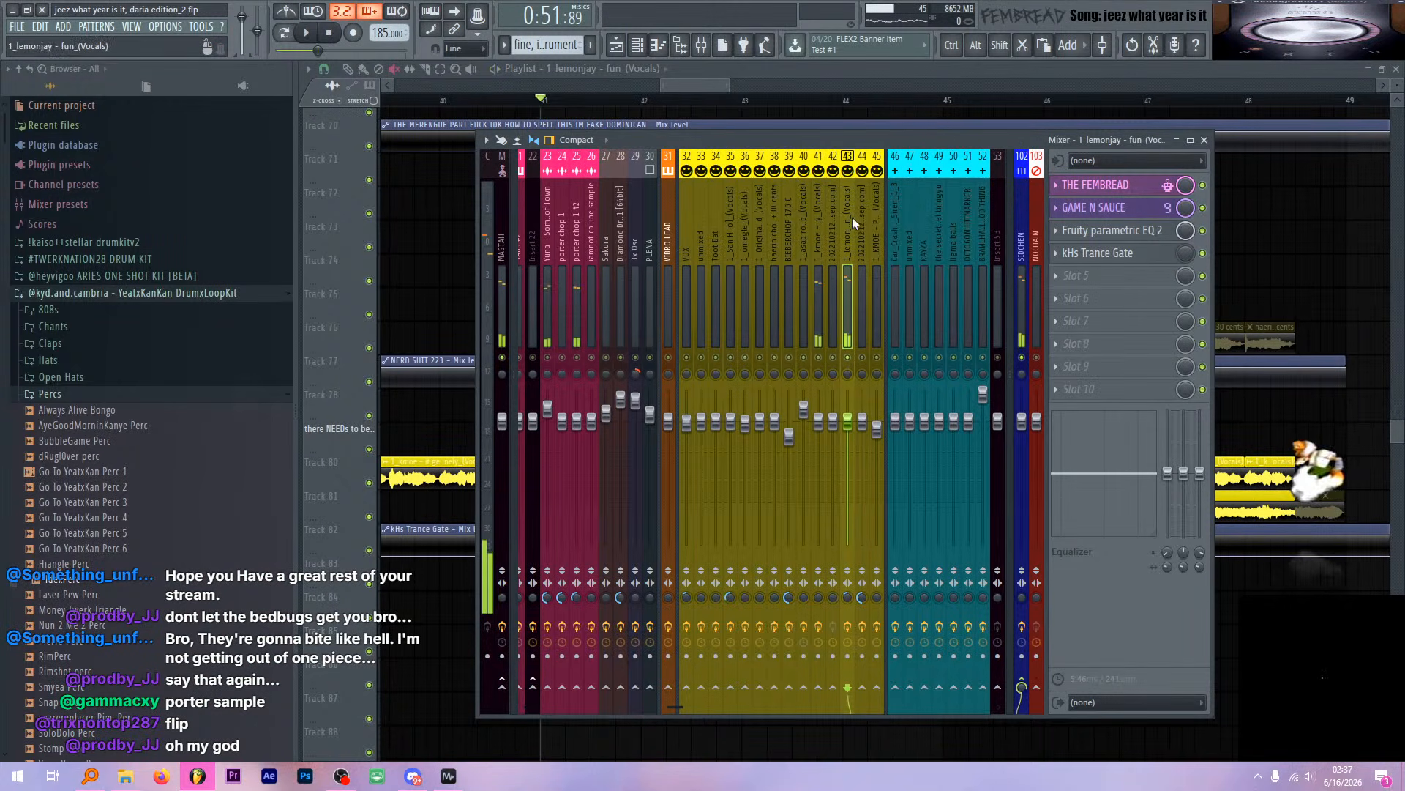
Close the mixer, play the song from bar 41 and examine the vocal, synth and bass tracks, then stop playback
{"action": "key", "text": "F9"}
{"action": "scroll", "coordinate": [766, 273], "scroll_direction": "down", "scroll_amount": 8}
{"action": "scroll", "coordinate": [747, 396], "scroll_direction": "up", "scroll_amount": 10}
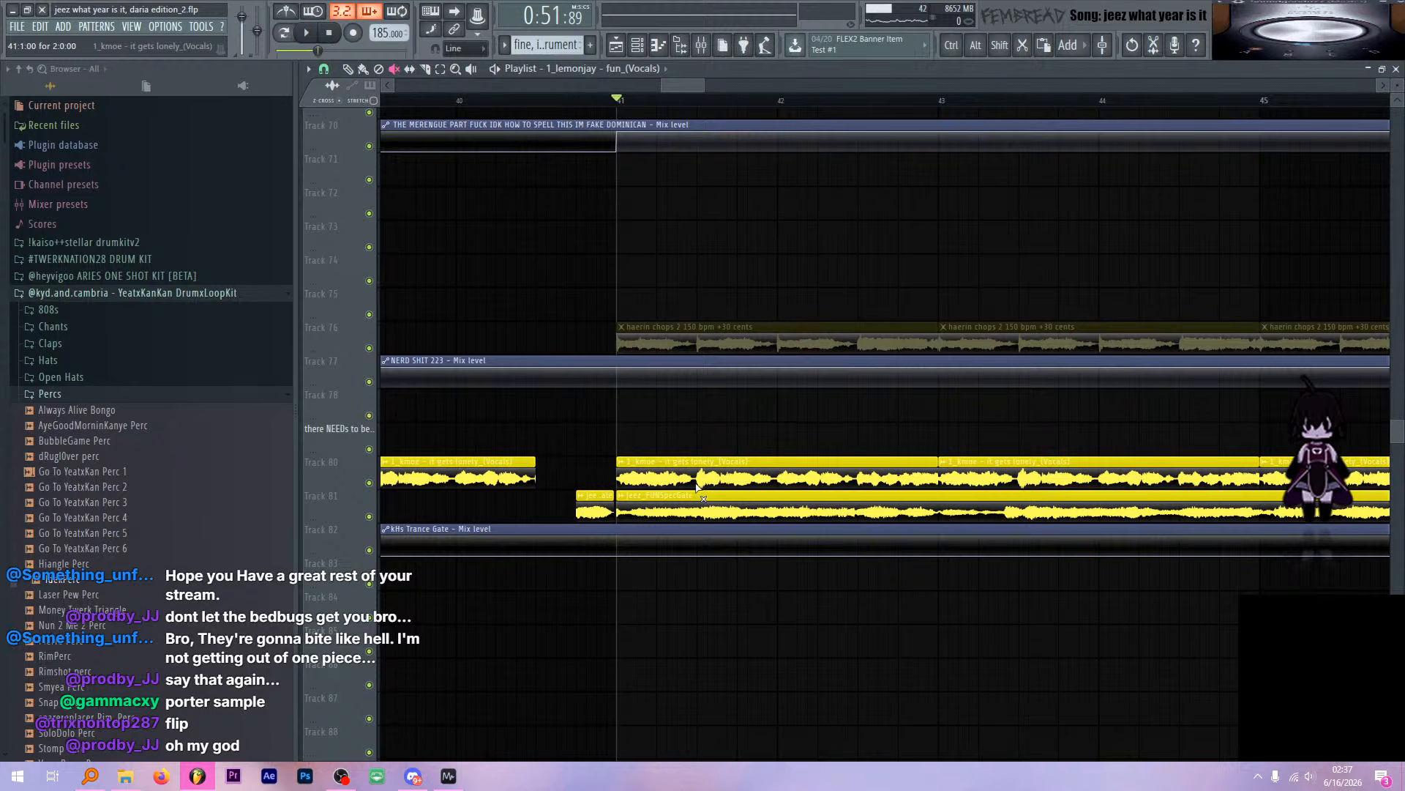
{"action": "scroll", "coordinate": [746, 406], "scroll_direction": "down", "scroll_amount": 6}
{"action": "scroll", "coordinate": [754, 407], "scroll_direction": "down", "scroll_amount": 4}
{"action": "key", "text": "space"}
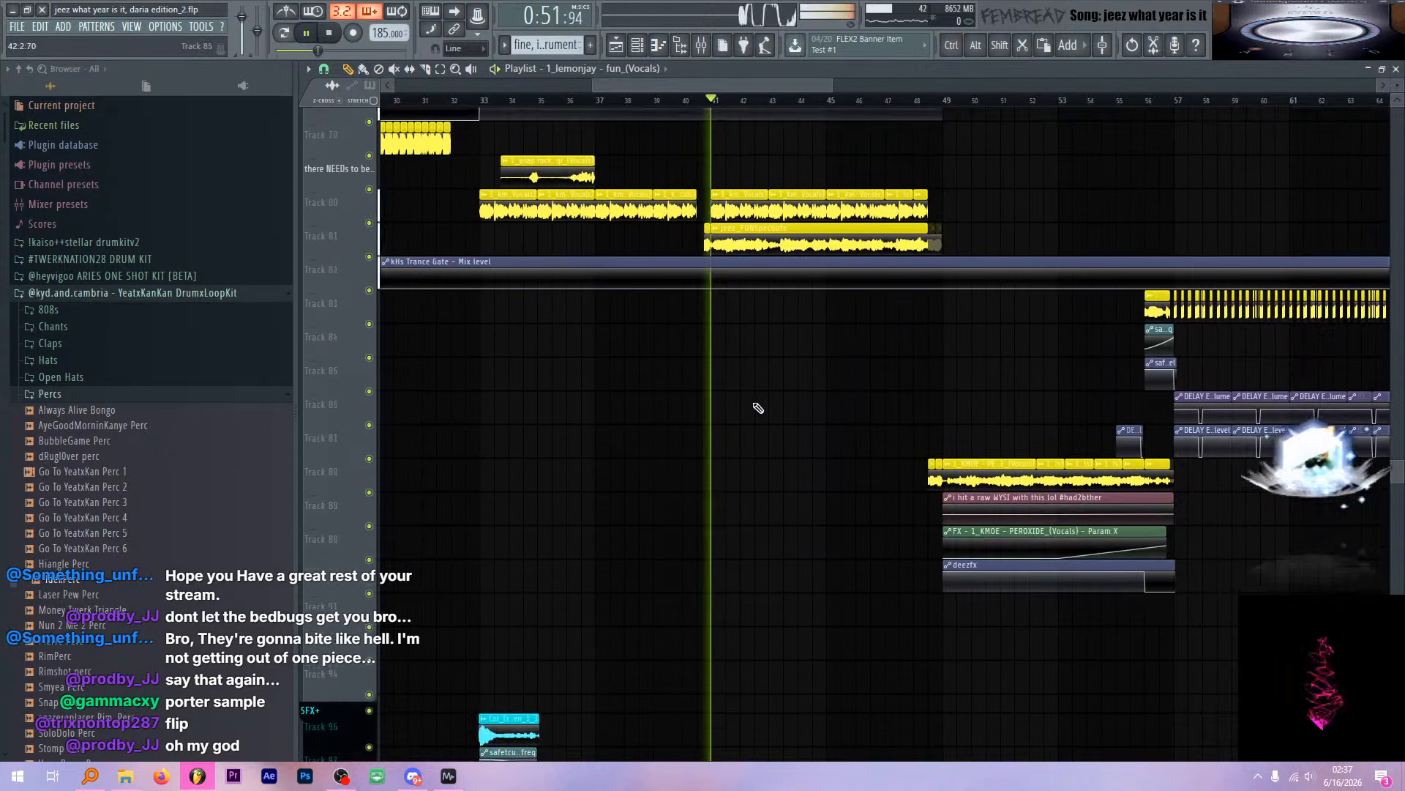
{"action": "scroll", "coordinate": [758, 409], "scroll_direction": "up", "scroll_amount": 3}
{"action": "scroll", "coordinate": [782, 414], "scroll_direction": "down", "scroll_amount": 4}
{"action": "scroll", "coordinate": [804, 426], "scroll_direction": "up", "scroll_amount": 3}
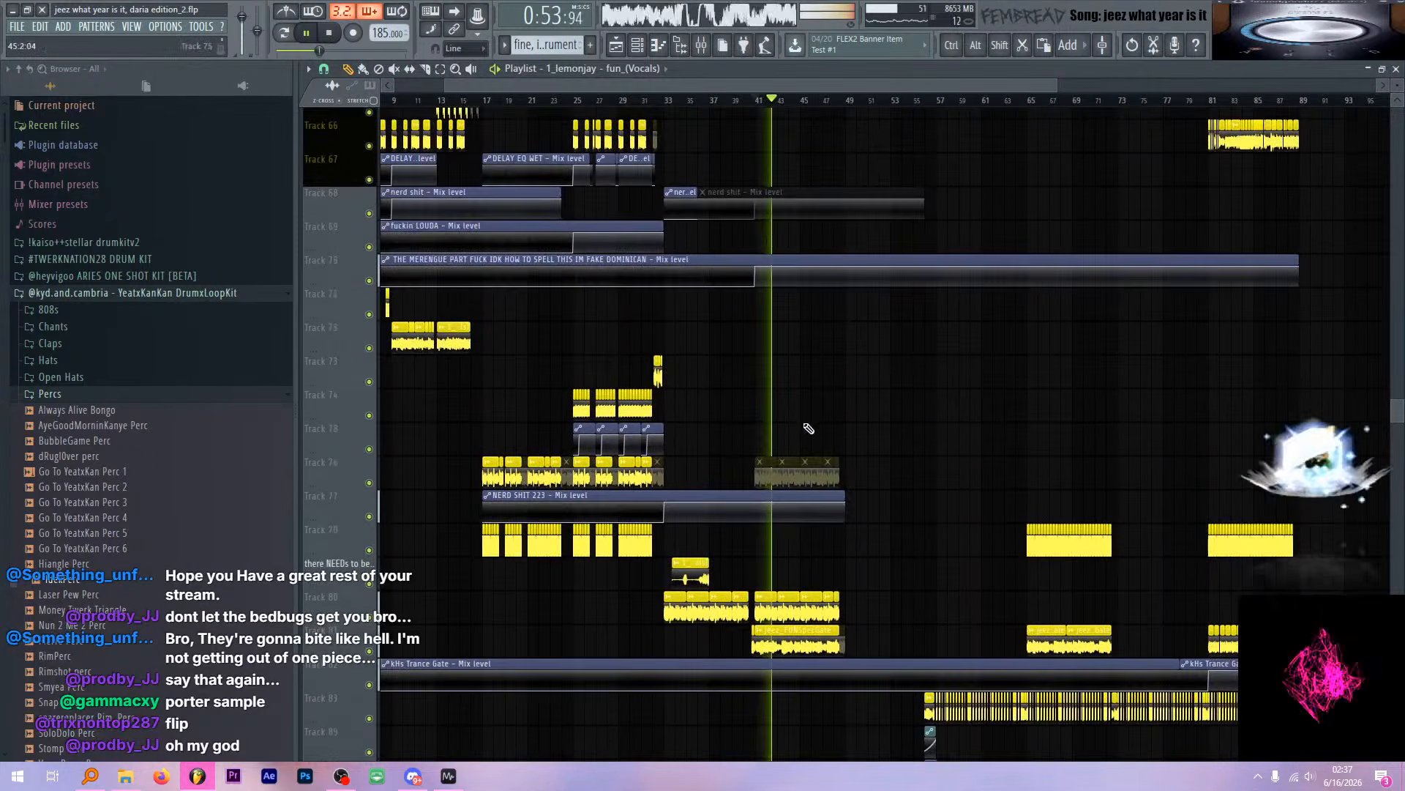
{"action": "scroll", "coordinate": [816, 441], "scroll_direction": "up", "scroll_amount": 4}
{"action": "scroll", "coordinate": [813, 444], "scroll_direction": "up", "scroll_amount": 6}
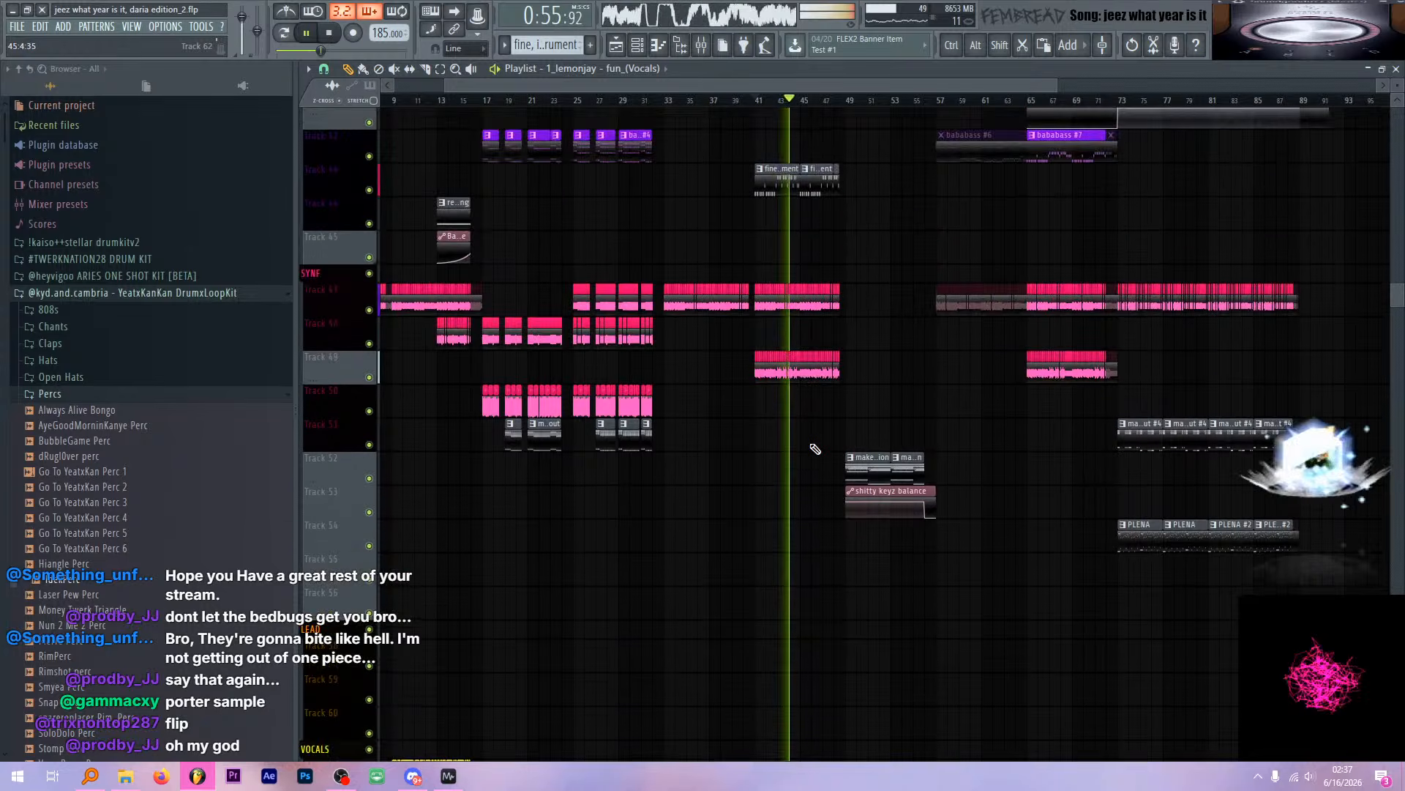
{"action": "scroll", "coordinate": [803, 447], "scroll_direction": "down", "scroll_amount": 1}
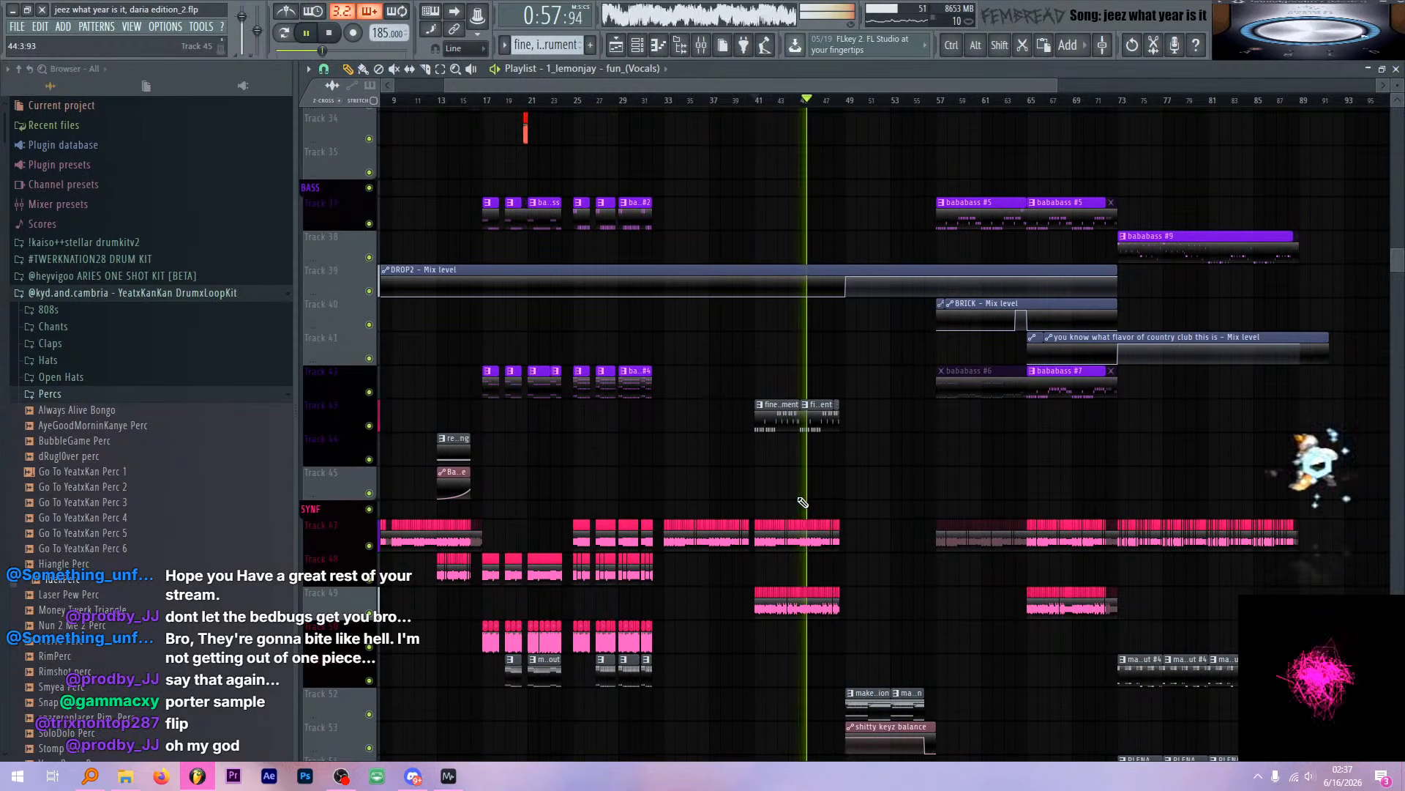
{"action": "scroll", "coordinate": [802, 469], "scroll_direction": "up", "scroll_amount": 6}
{"action": "key", "text": "space"}
Play the Car_Crash_And_Siren_1_3 and Bubble up Fx clips in the SFX+ tracks from bar 33, then stop playback
{"action": "scroll", "coordinate": [802, 496], "scroll_direction": "down", "scroll_amount": 15}
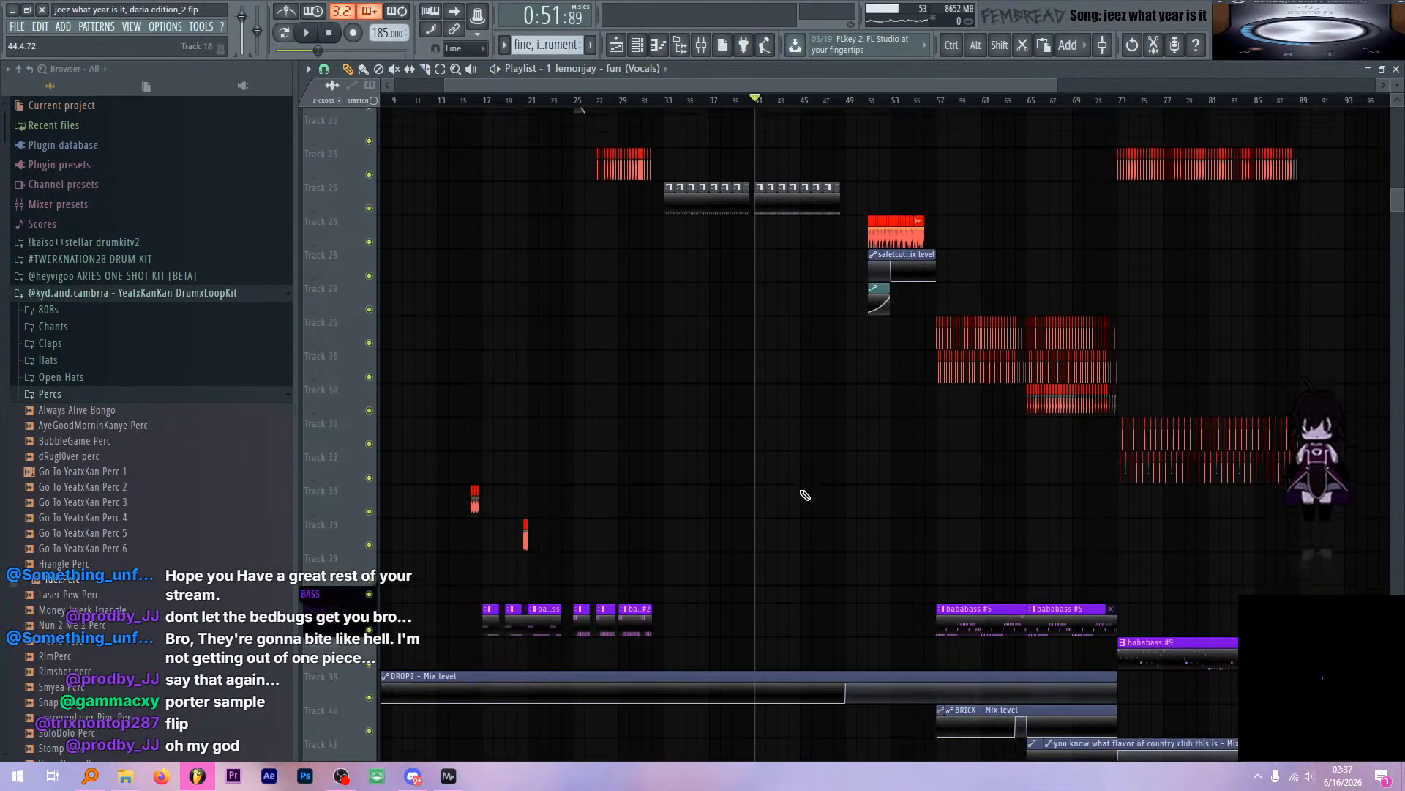
{"action": "scroll", "coordinate": [789, 464], "scroll_direction": "down", "scroll_amount": 9}
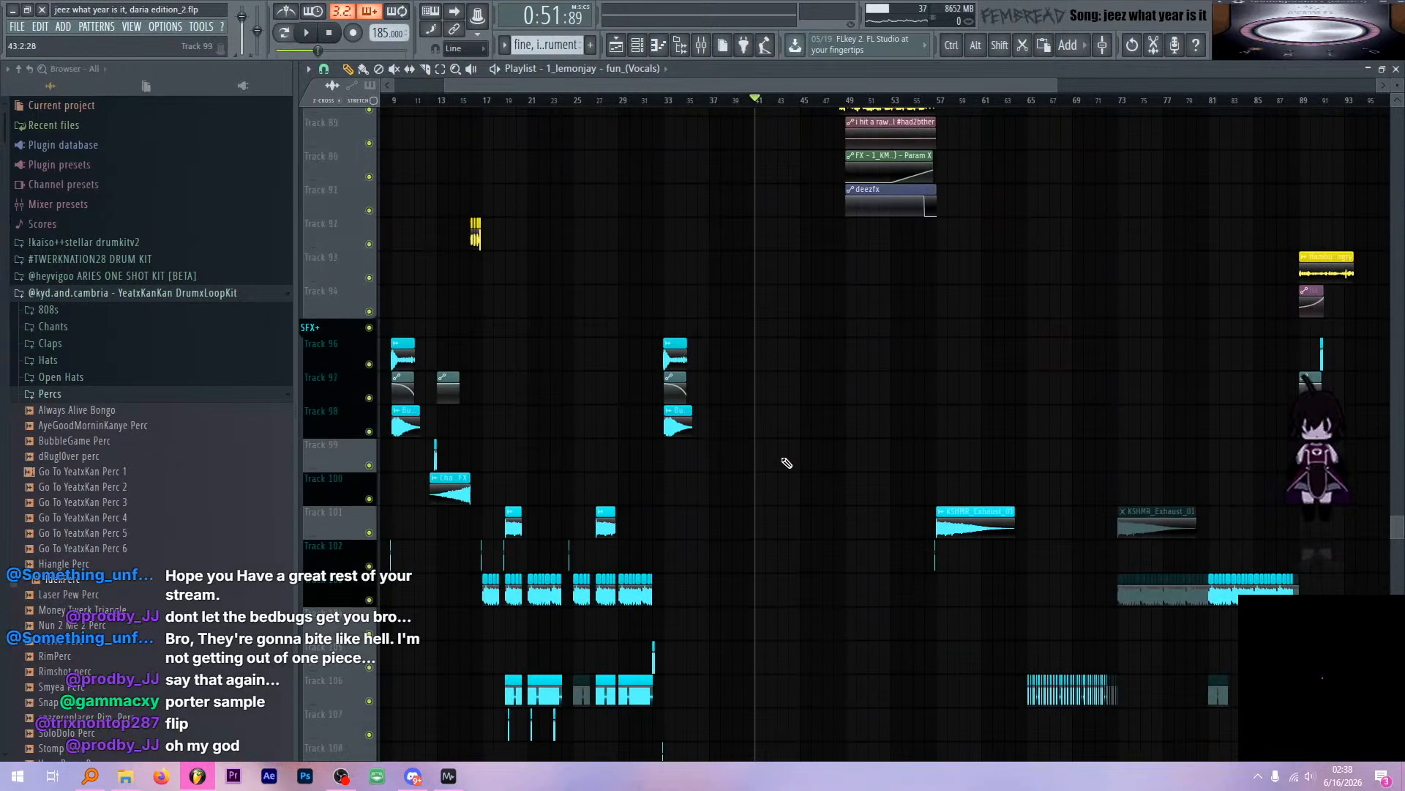
{"action": "left_click", "coordinate": [665, 105]}
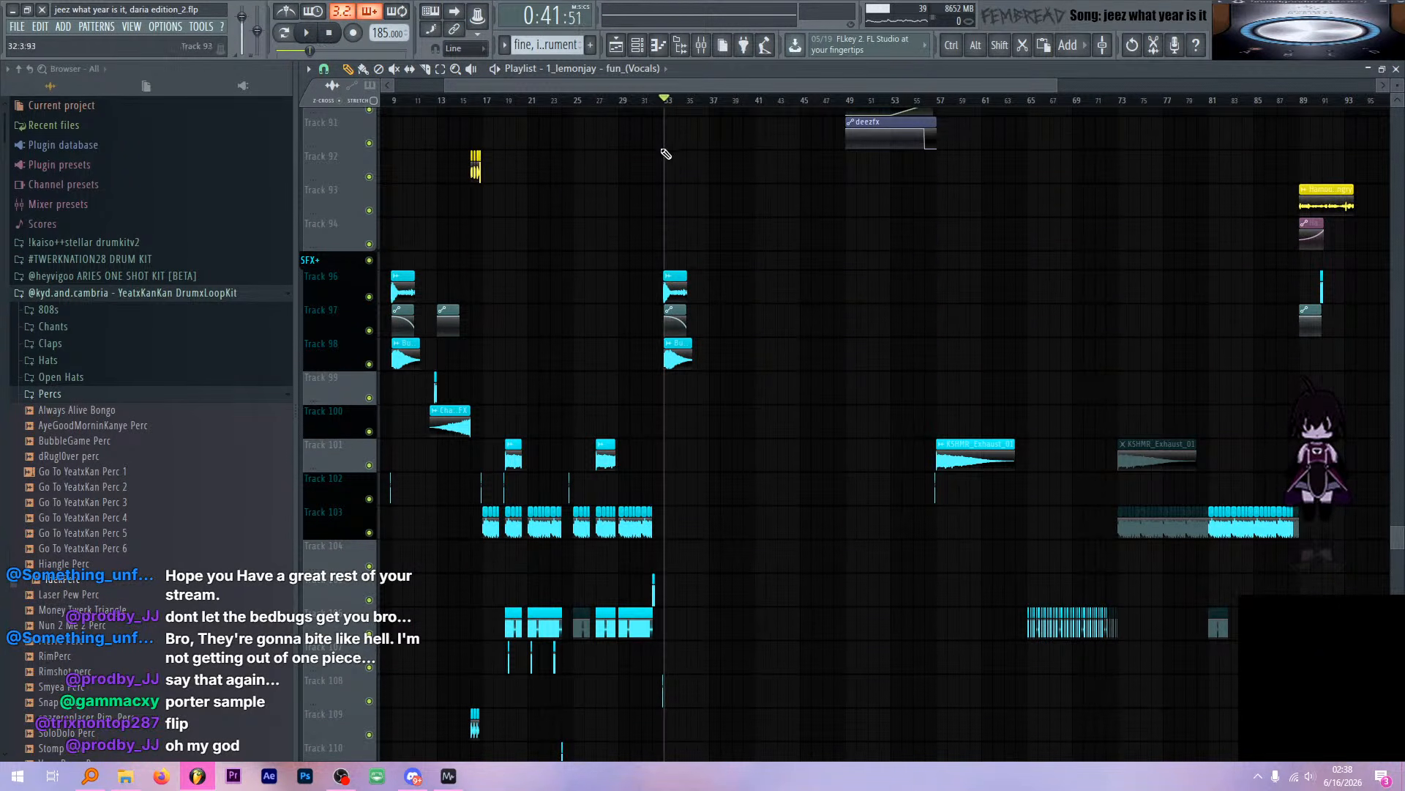
{"action": "scroll", "coordinate": [653, 208], "scroll_direction": "up", "scroll_amount": 5}
{"action": "scroll", "coordinate": [721, 253], "scroll_direction": "down", "scroll_amount": 3}
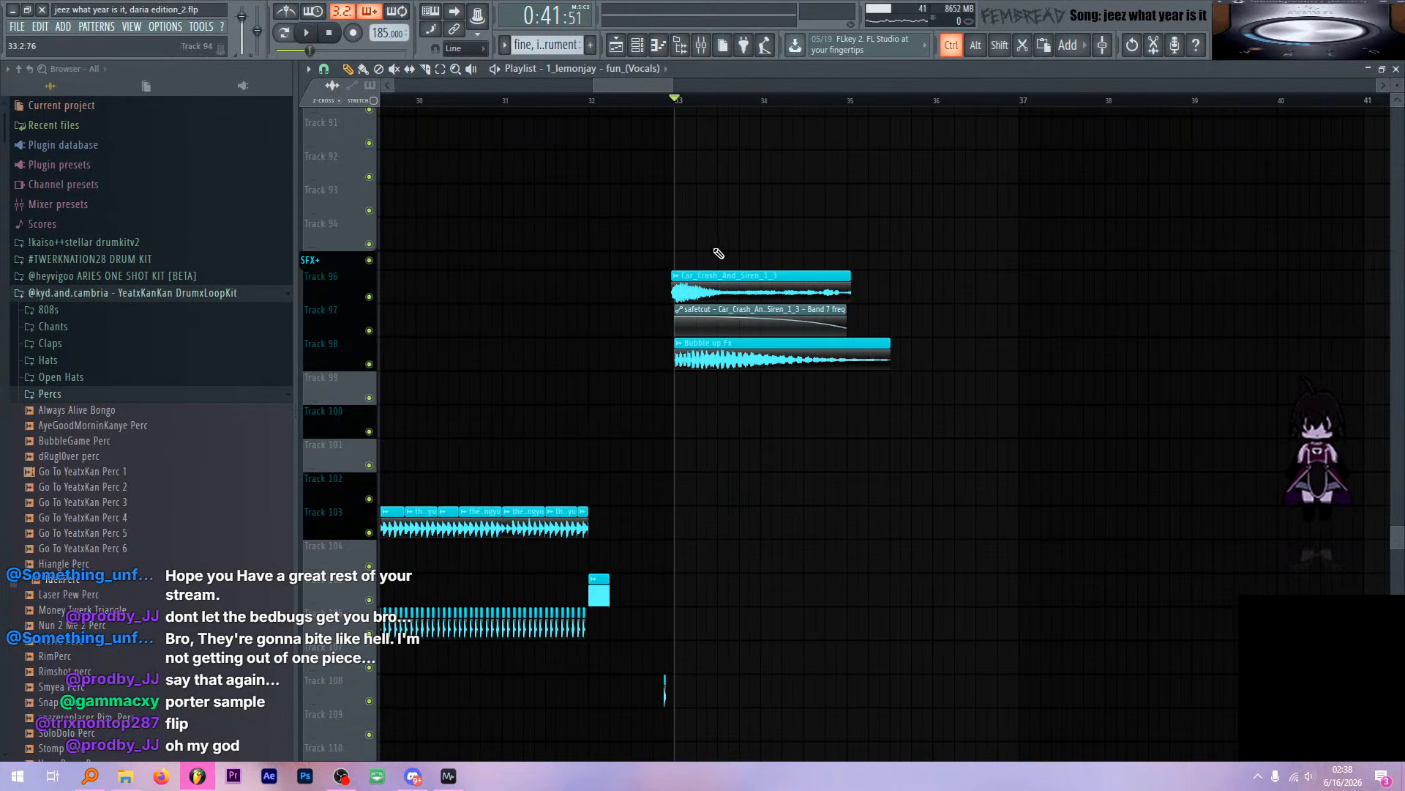
{"action": "scroll", "coordinate": [725, 256], "scroll_direction": "up", "scroll_amount": 2}
{"action": "key", "text": "space"}
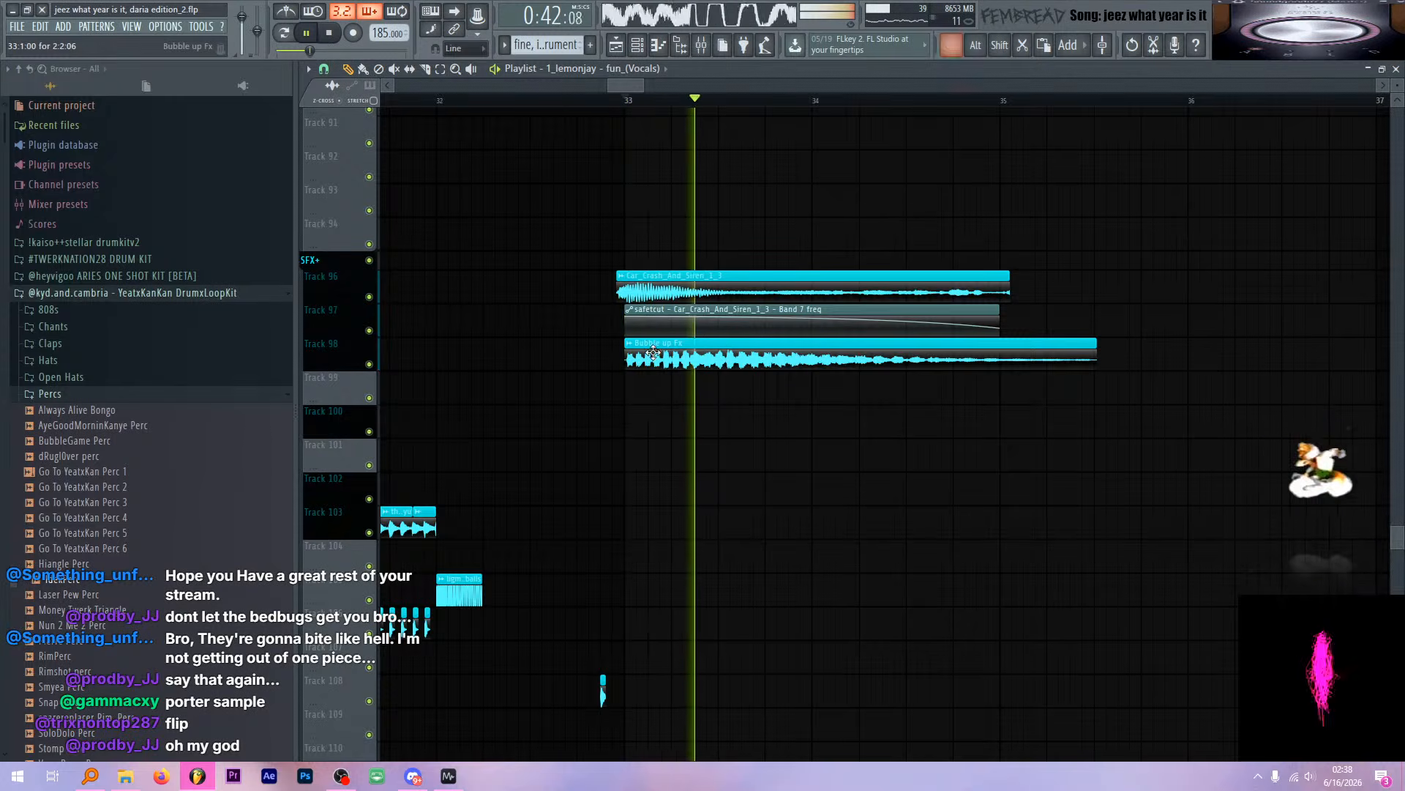
{"action": "scroll", "coordinate": [736, 338], "scroll_direction": "down", "scroll_amount": 5}
{"action": "scroll", "coordinate": [739, 322], "scroll_direction": "up", "scroll_amount": 4}
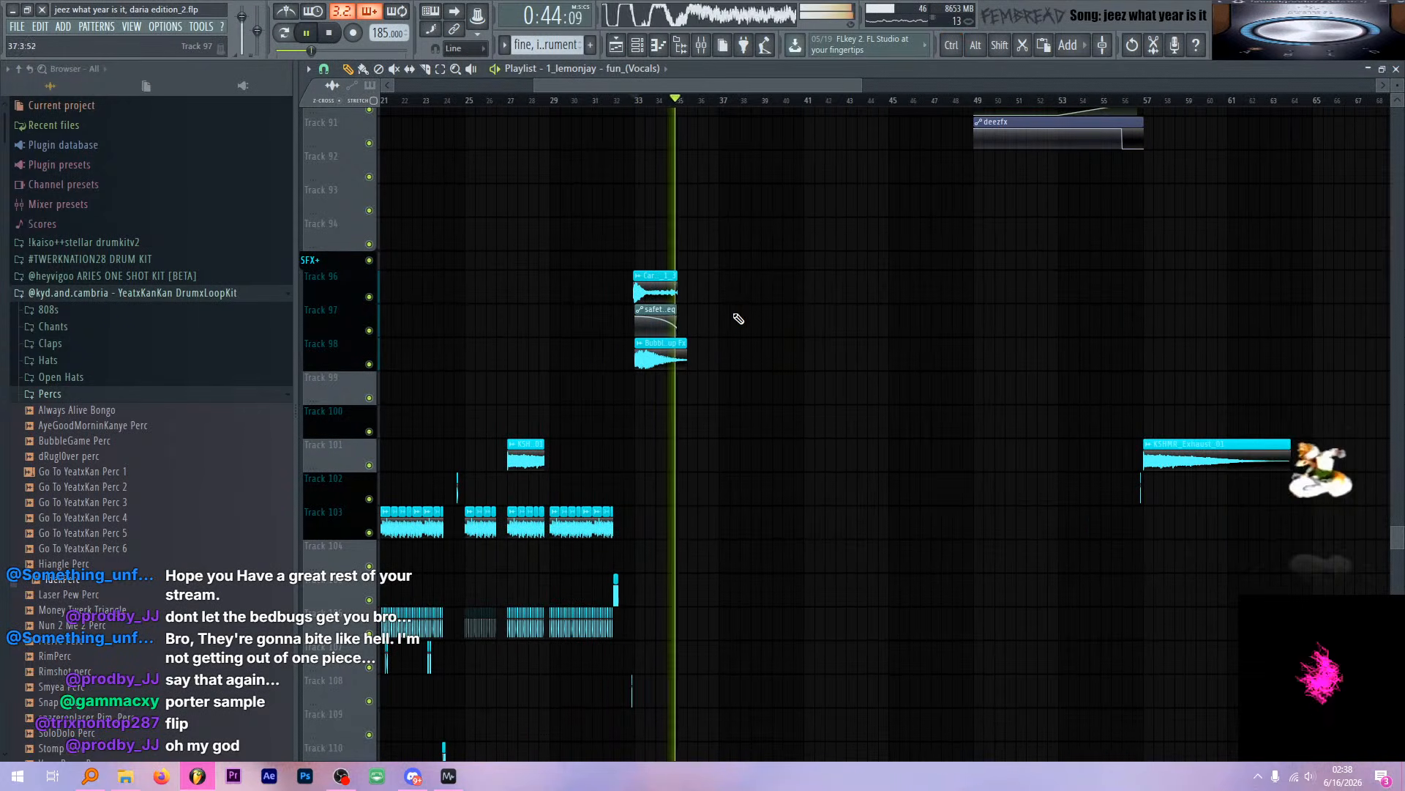
{"action": "key", "text": "space"}
Play the section with the PEROXIDE vocal clips from bar 48 while examining its vocal, keys and automation tracks, then stop playback
{"action": "scroll", "coordinate": [798, 329], "scroll_direction": "down", "scroll_amount": 5}
{"action": "scroll", "coordinate": [841, 342], "scroll_direction": "up", "scroll_amount": 5}
{"action": "scroll", "coordinate": [841, 342], "scroll_direction": "up", "scroll_amount": 8}
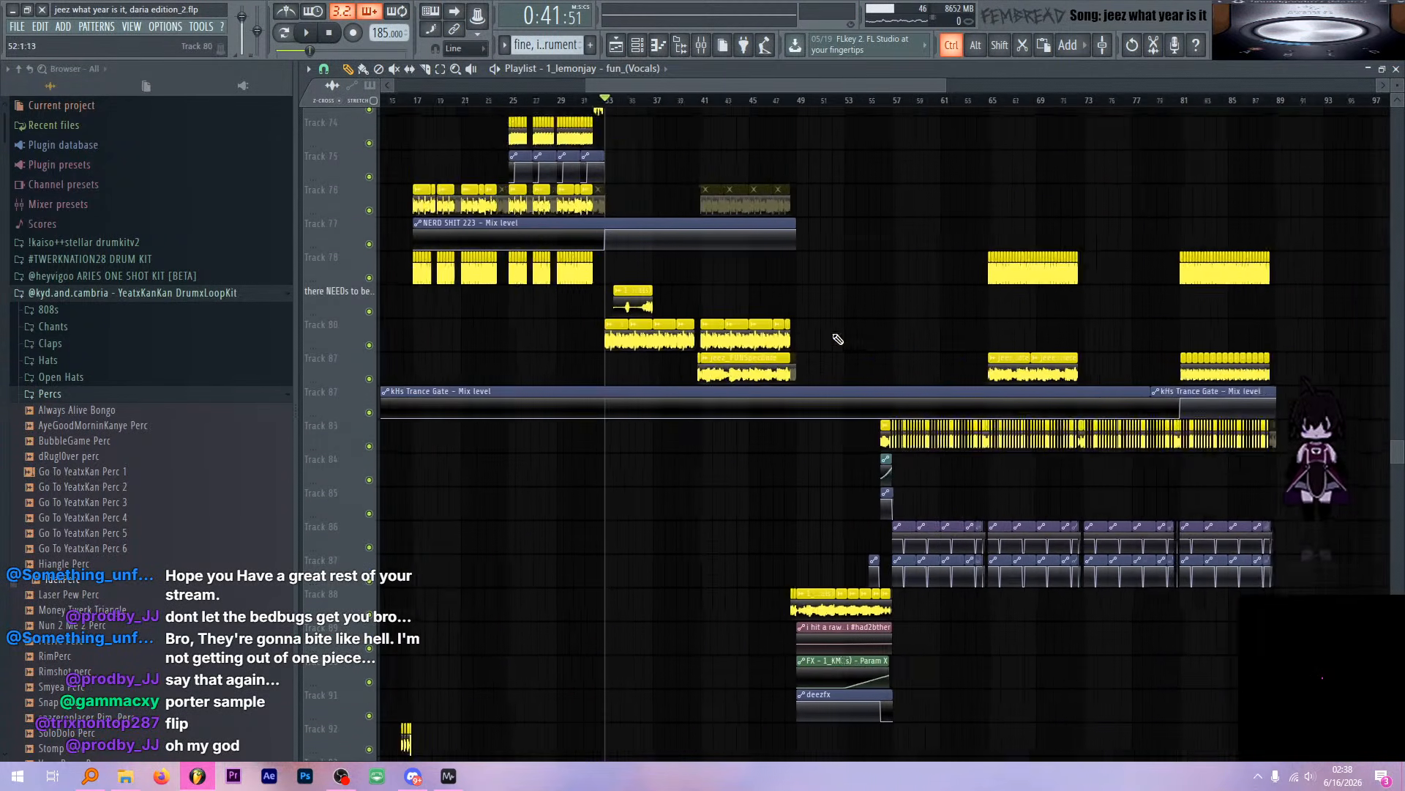
{"action": "scroll", "coordinate": [691, 145], "scroll_direction": "down", "scroll_amount": 2}
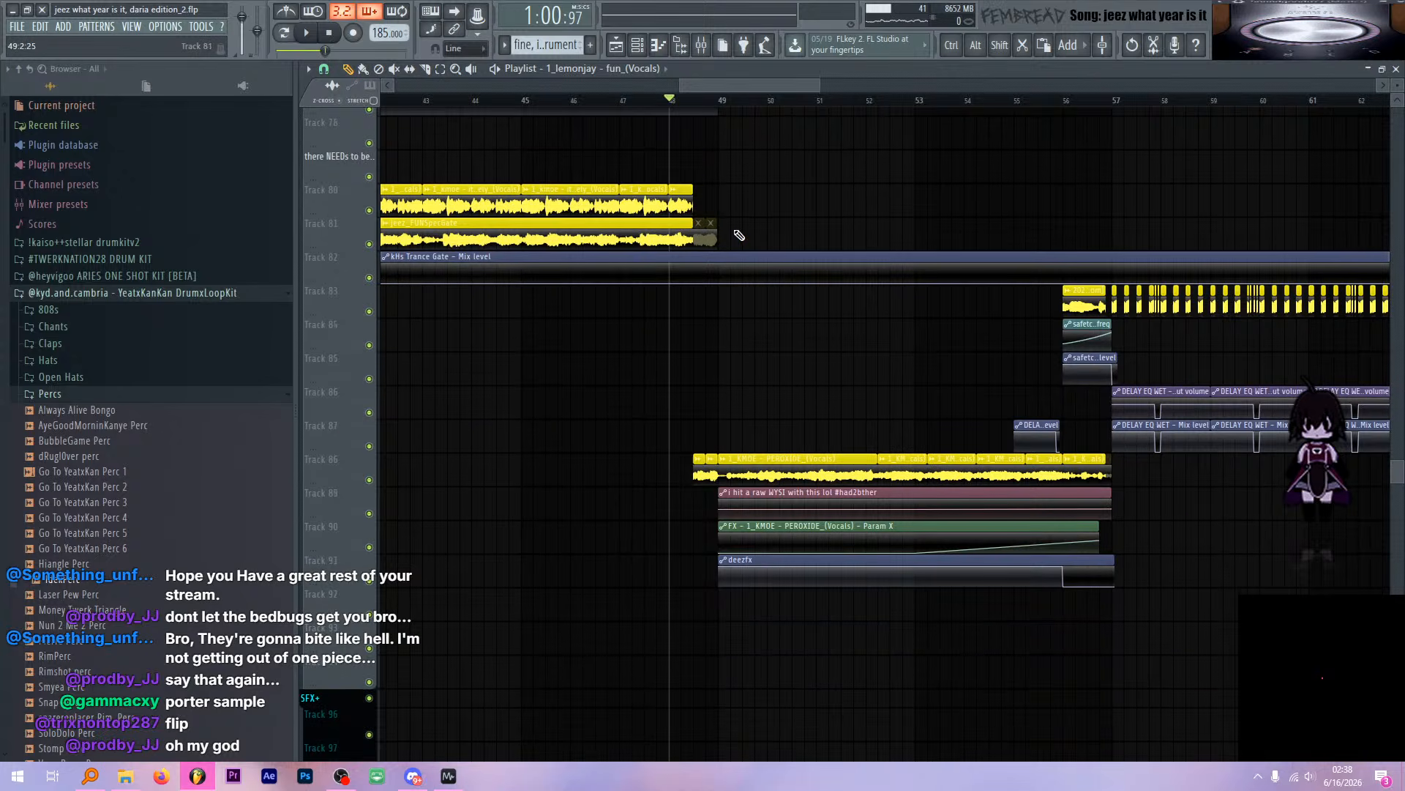
{"action": "key", "text": "space"}
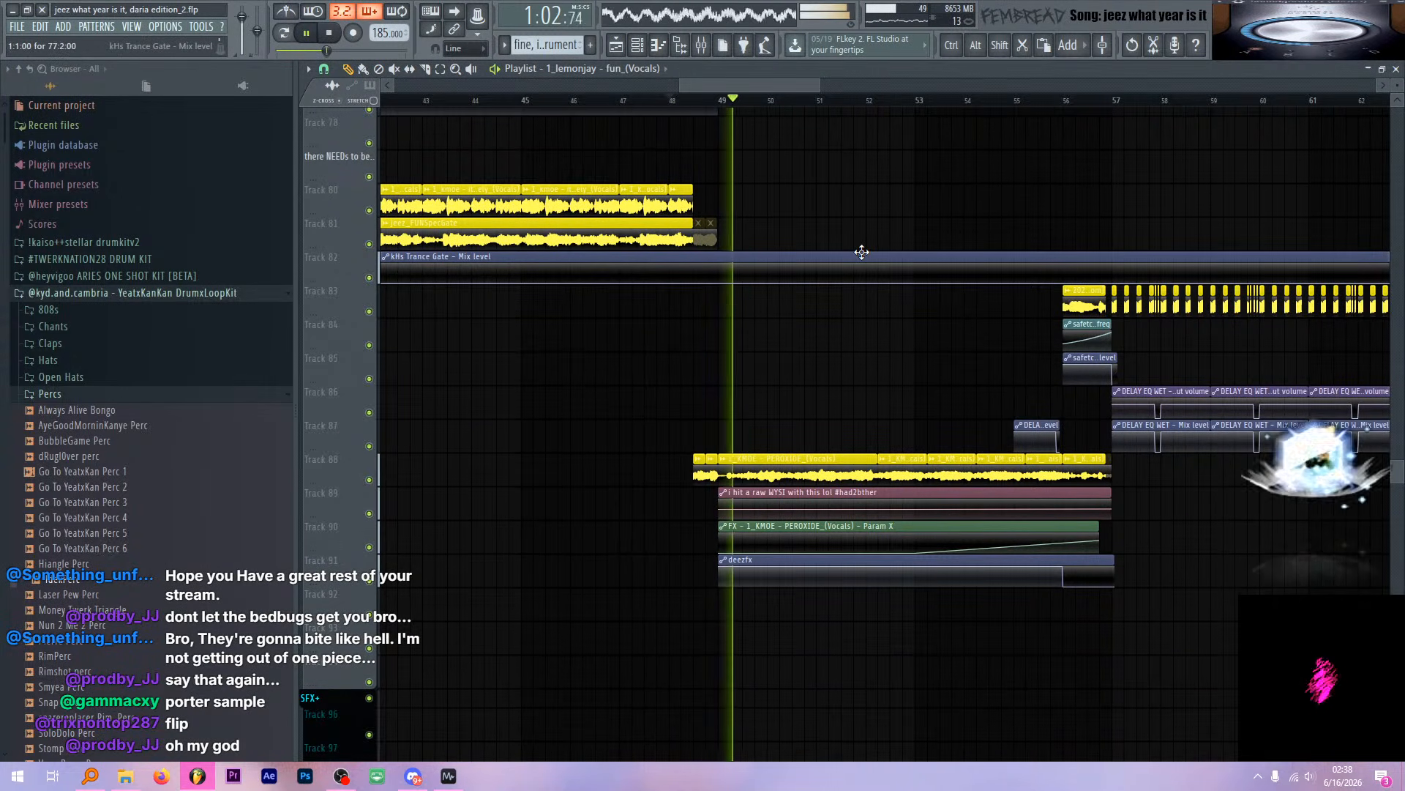
{"action": "scroll", "coordinate": [849, 323], "scroll_direction": "down", "scroll_amount": 3}
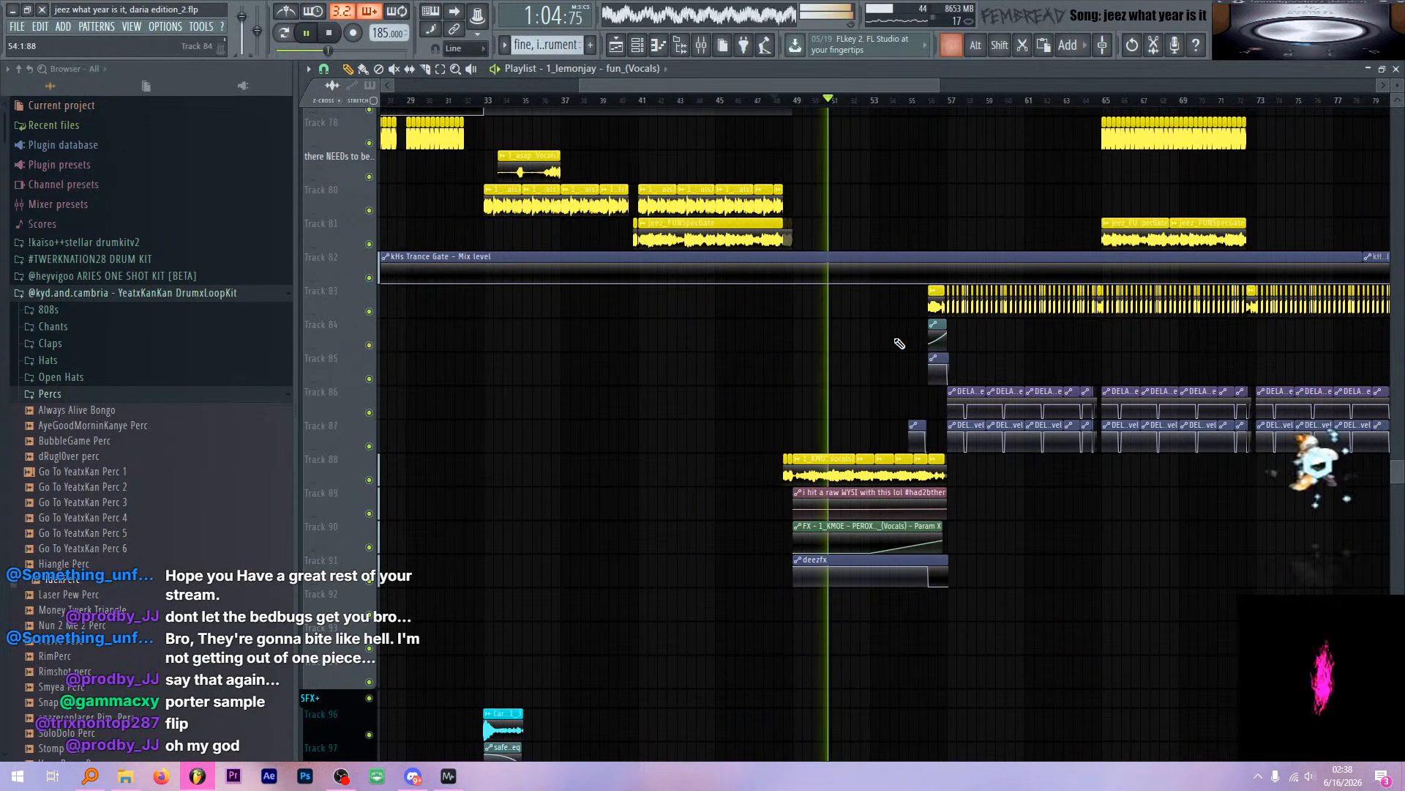
{"action": "scroll", "coordinate": [878, 322], "scroll_direction": "down", "scroll_amount": 5}
{"action": "scroll", "coordinate": [983, 299], "scroll_direction": "up", "scroll_amount": 3}
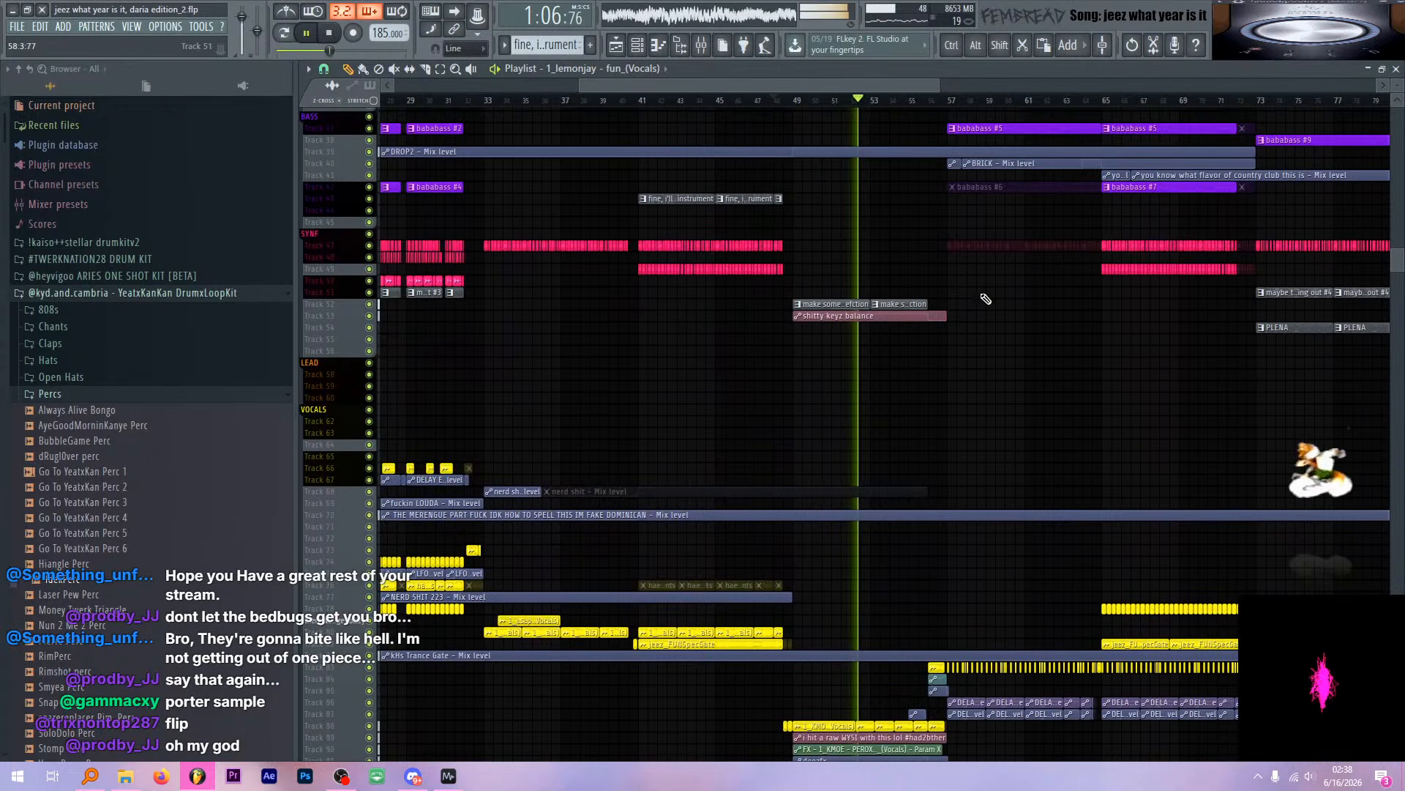
{"action": "scroll", "coordinate": [981, 298], "scroll_direction": "up", "scroll_amount": 2}
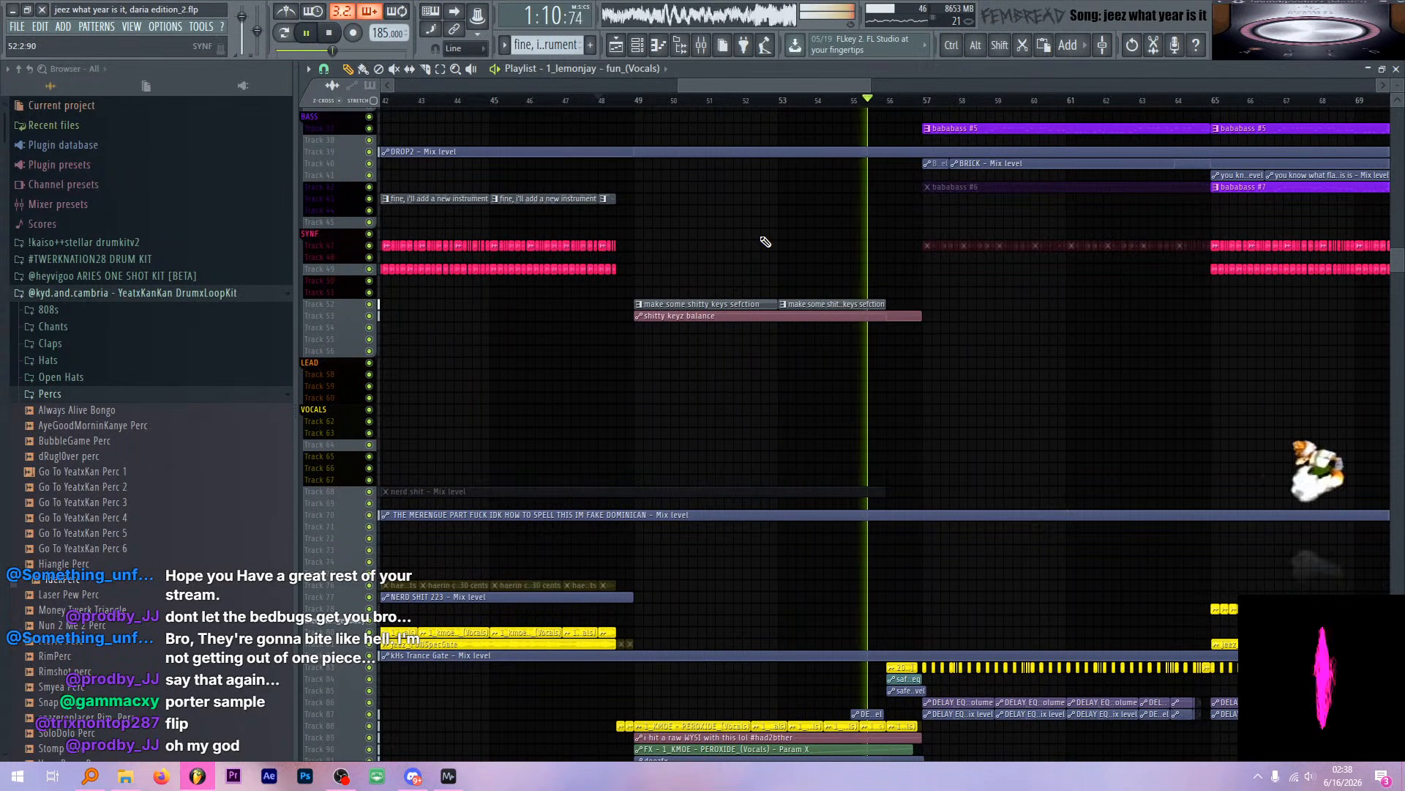
{"action": "scroll", "coordinate": [658, 213], "scroll_direction": "up", "scroll_amount": 7}
{"action": "key", "text": "space"}
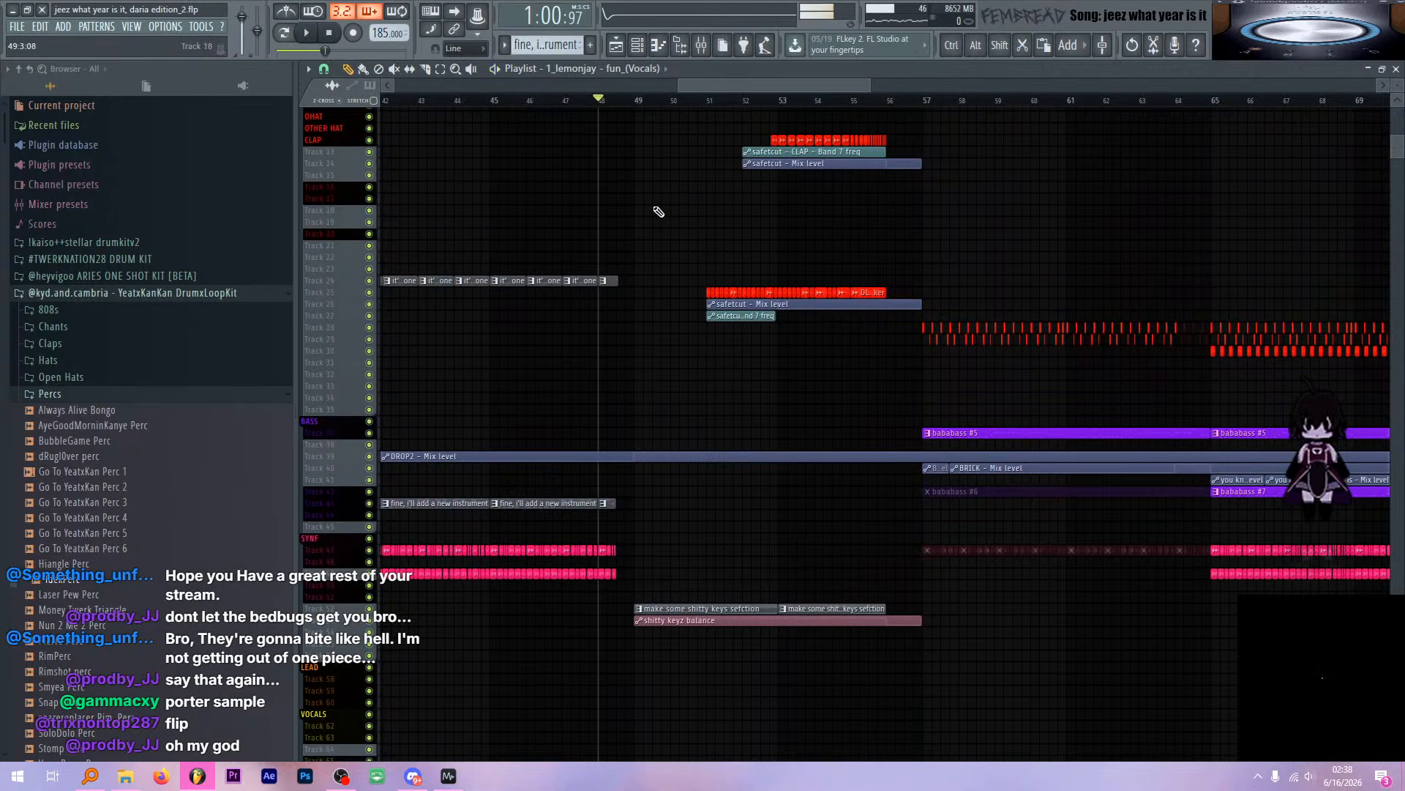
Solo the SYNF track group and set the playback position to bar 49
{"action": "scroll", "coordinate": [663, 210], "scroll_direction": "up", "scroll_amount": 3}
{"action": "left_click", "coordinate": [708, 104]}
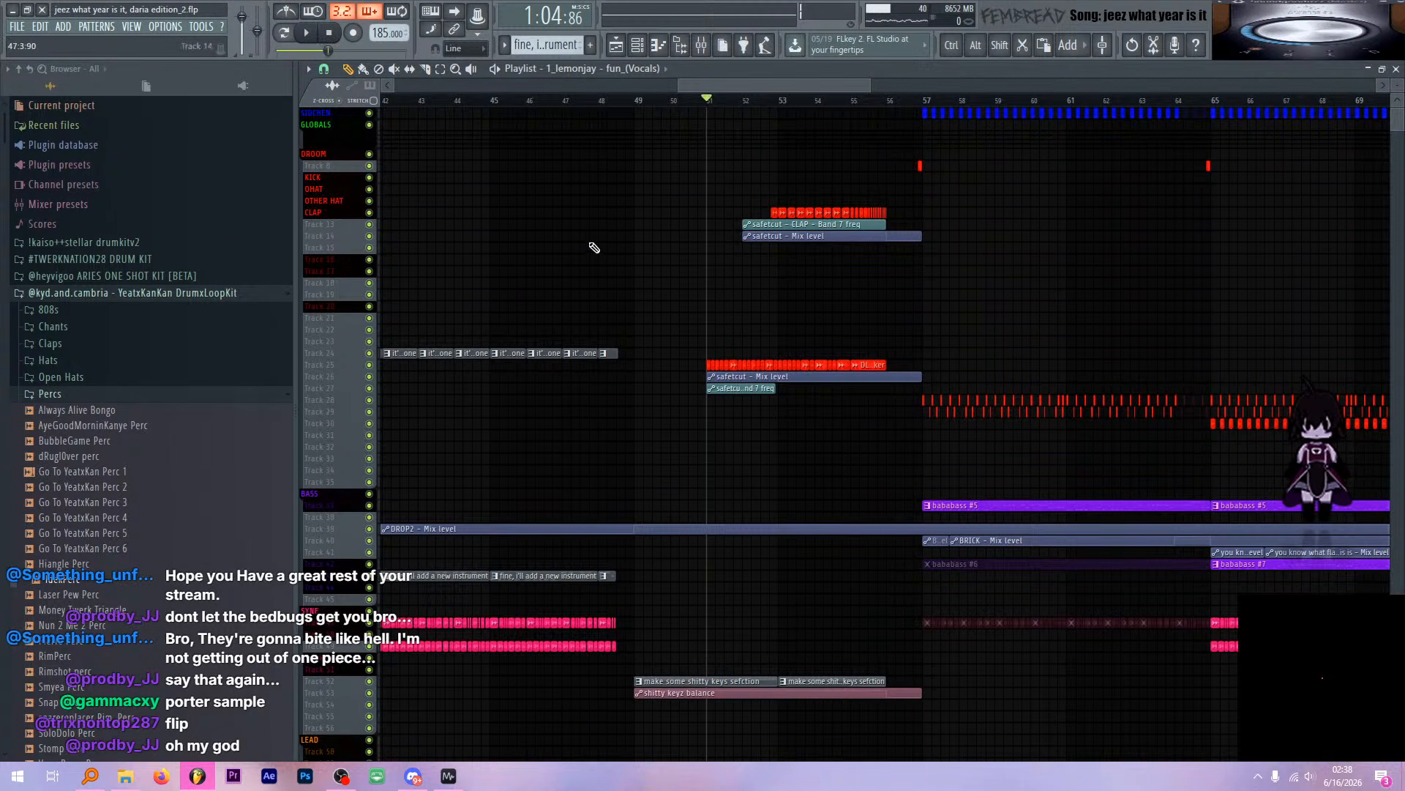
{"action": "scroll", "coordinate": [628, 292], "scroll_direction": "down", "scroll_amount": 4}
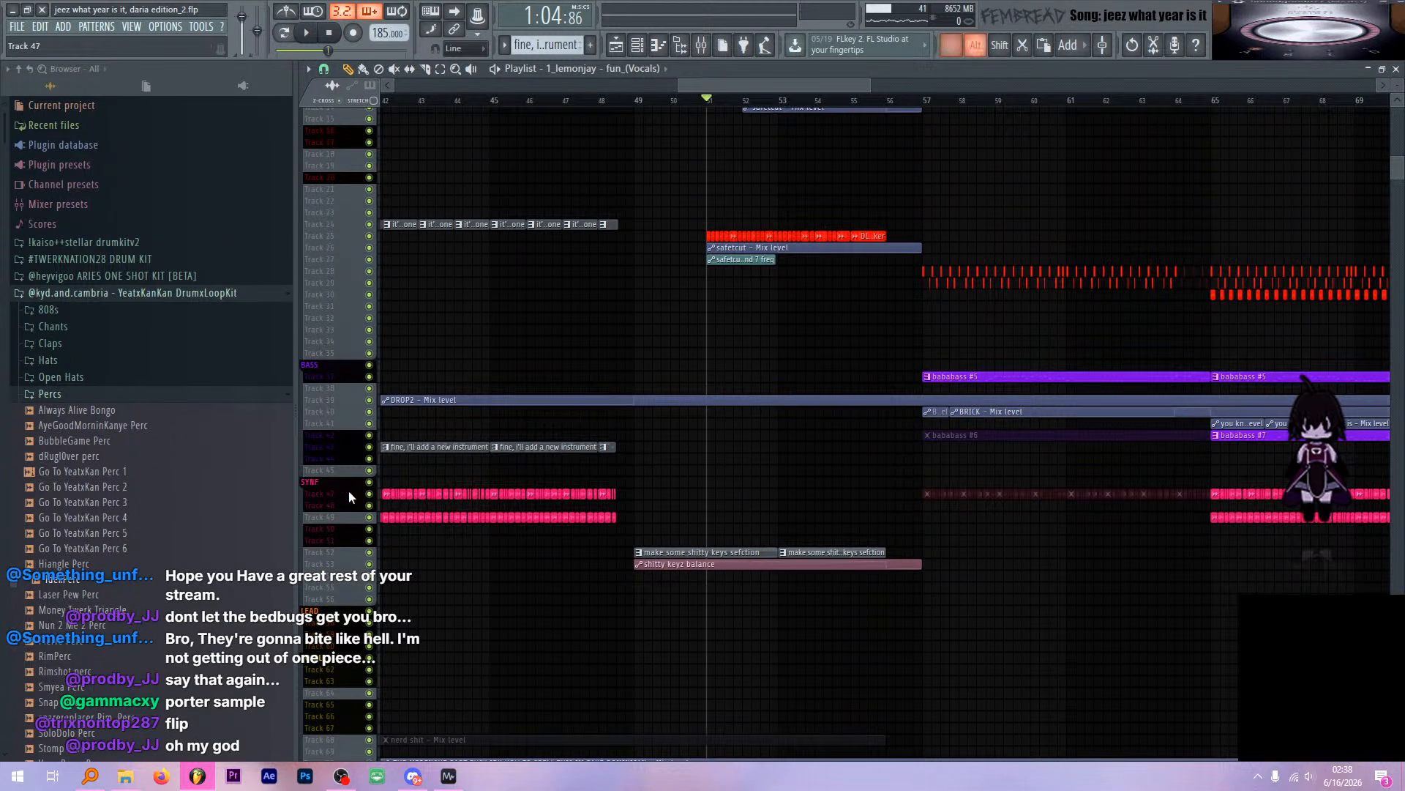
{"action": "left_click", "coordinate": [369, 494], "text": "ctrl"}
{"action": "left_click", "coordinate": [635, 104]}
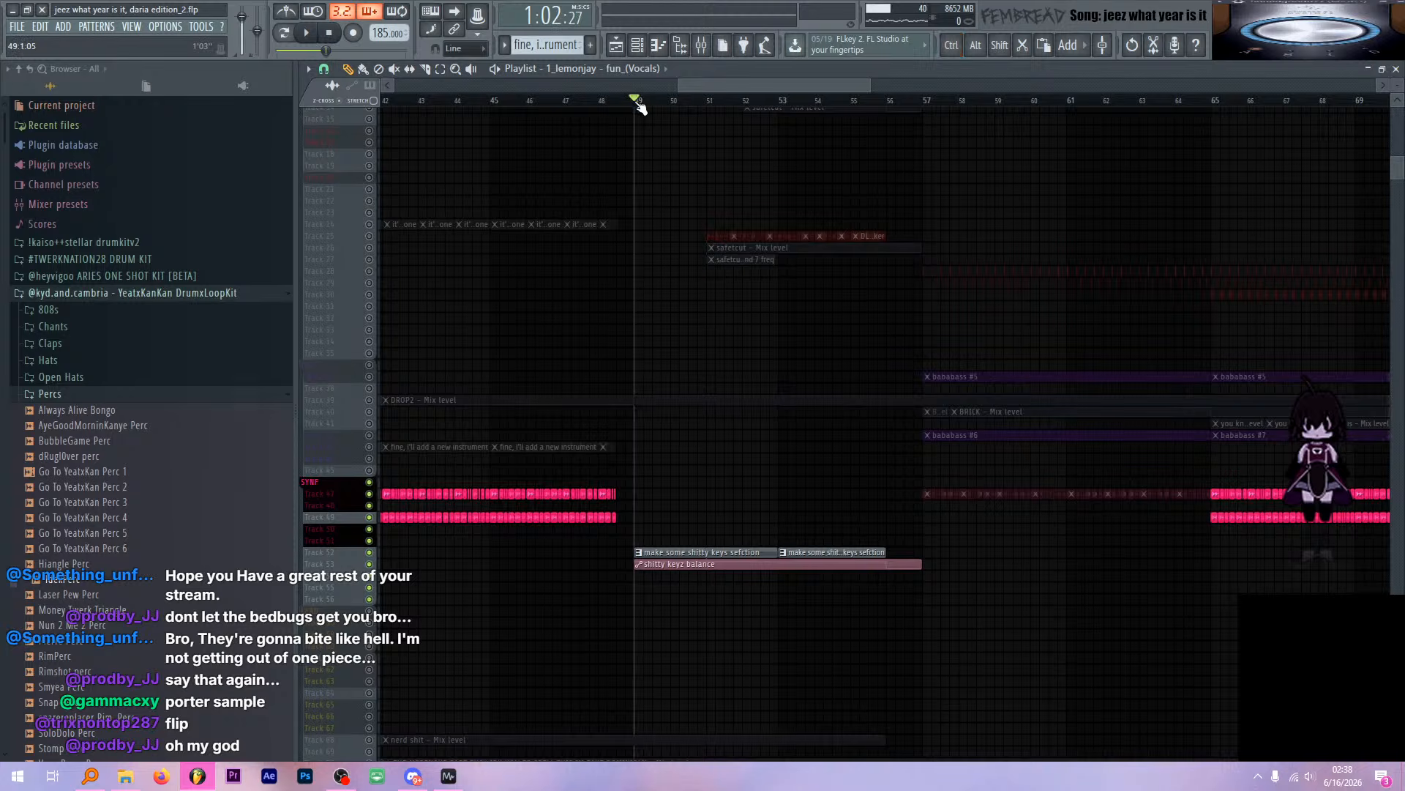
Play the soloed "make some shitty keys sefction" clips from bar 49, then stop playback
{"action": "scroll", "coordinate": [699, 351], "scroll_direction": "up", "scroll_amount": 3, "text": "alt"}
{"action": "scroll", "coordinate": [687, 396], "scroll_direction": "down", "scroll_amount": 2}
{"action": "scroll", "coordinate": [674, 439], "scroll_direction": "up", "scroll_amount": 4, "text": "ctrl"}
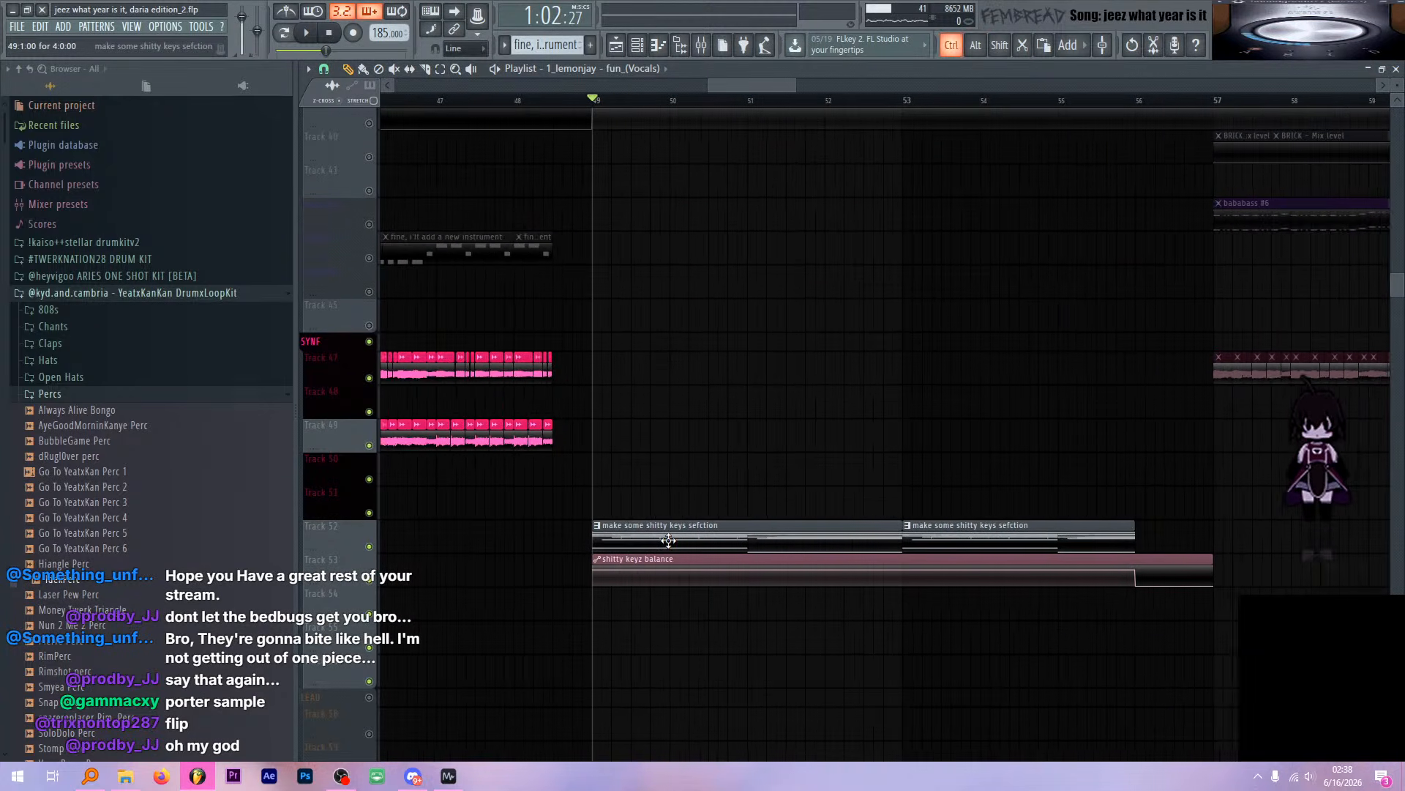
{"action": "key", "text": "space"}
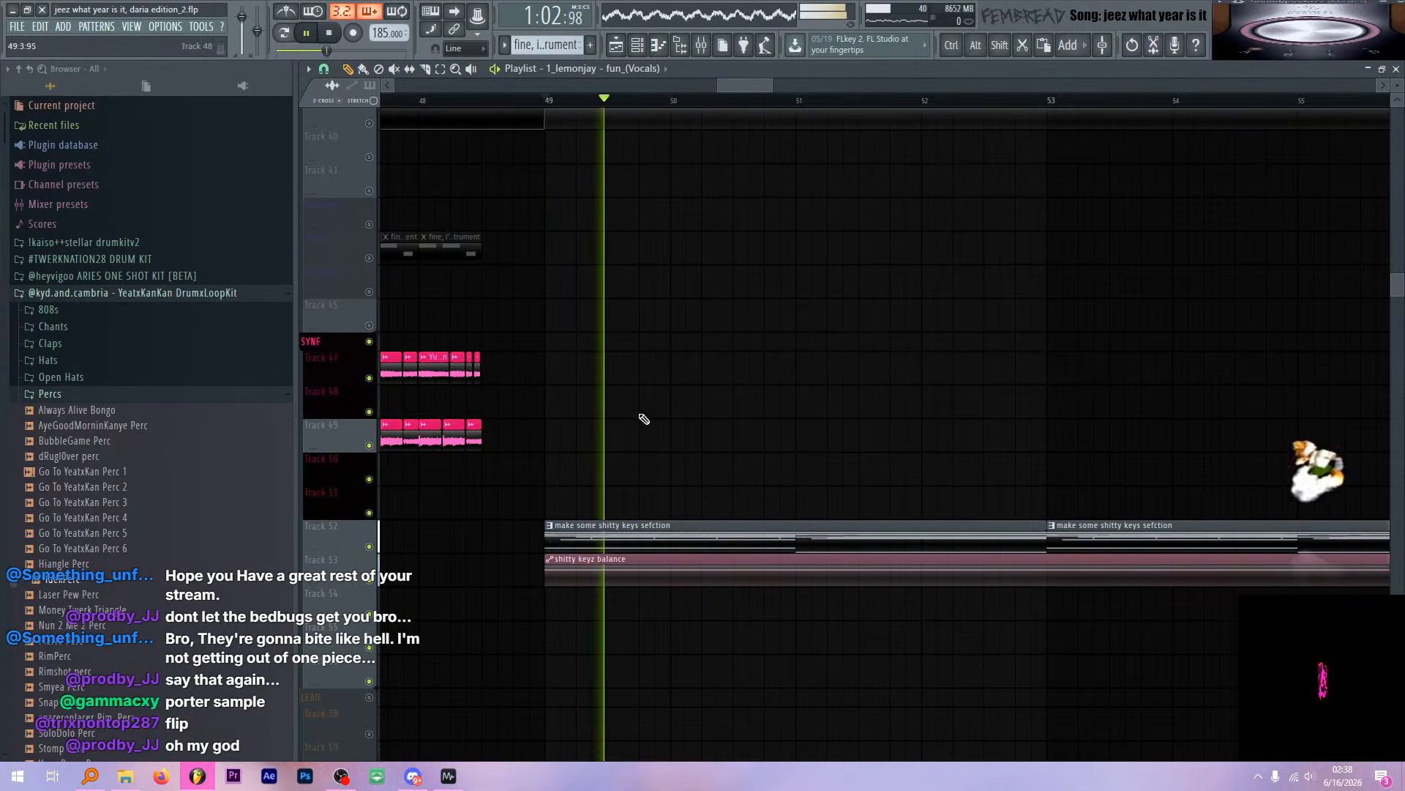
{"action": "scroll", "coordinate": [644, 384], "scroll_direction": "down", "scroll_amount": 2, "text": "ctrl"}
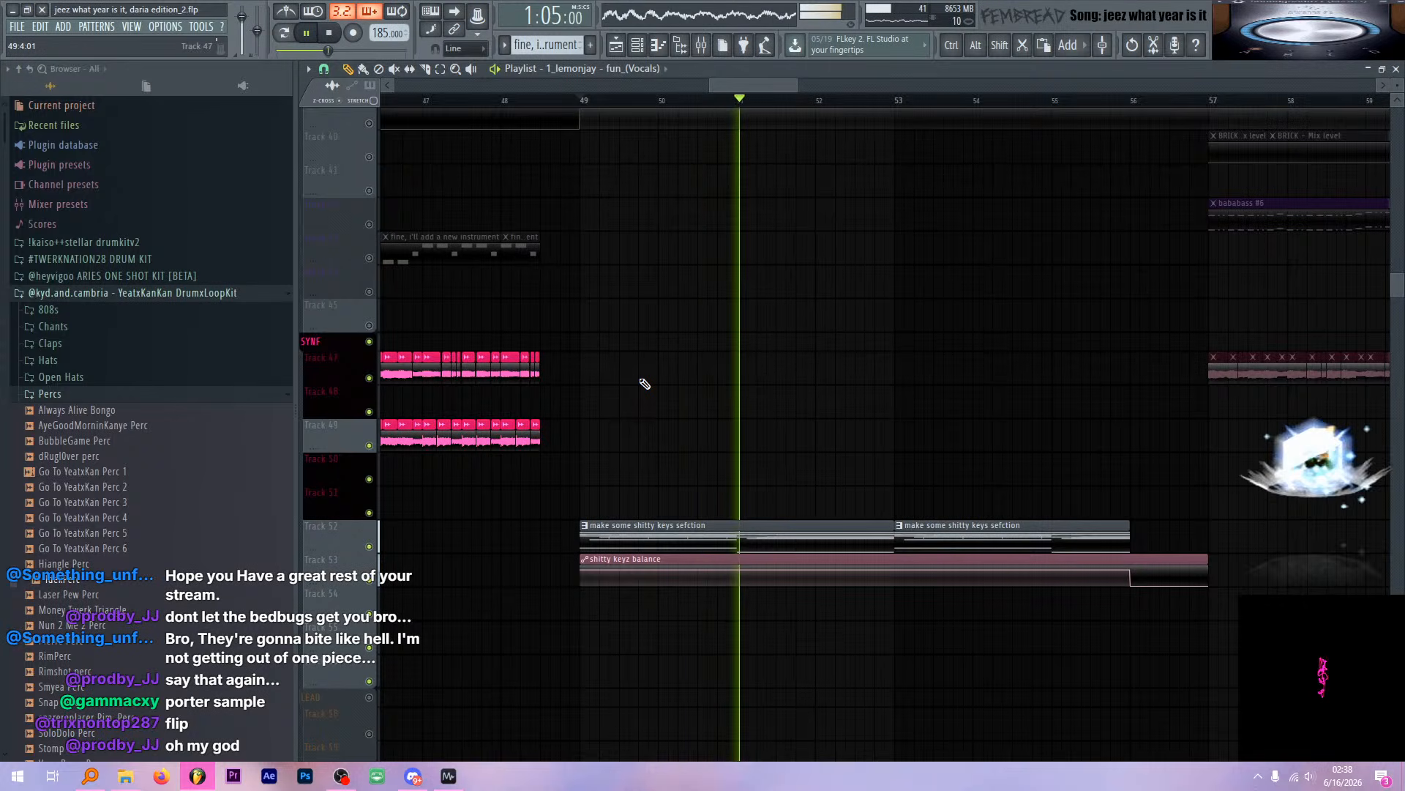
{"action": "scroll", "coordinate": [644, 384], "scroll_direction": "down", "scroll_amount": 2}
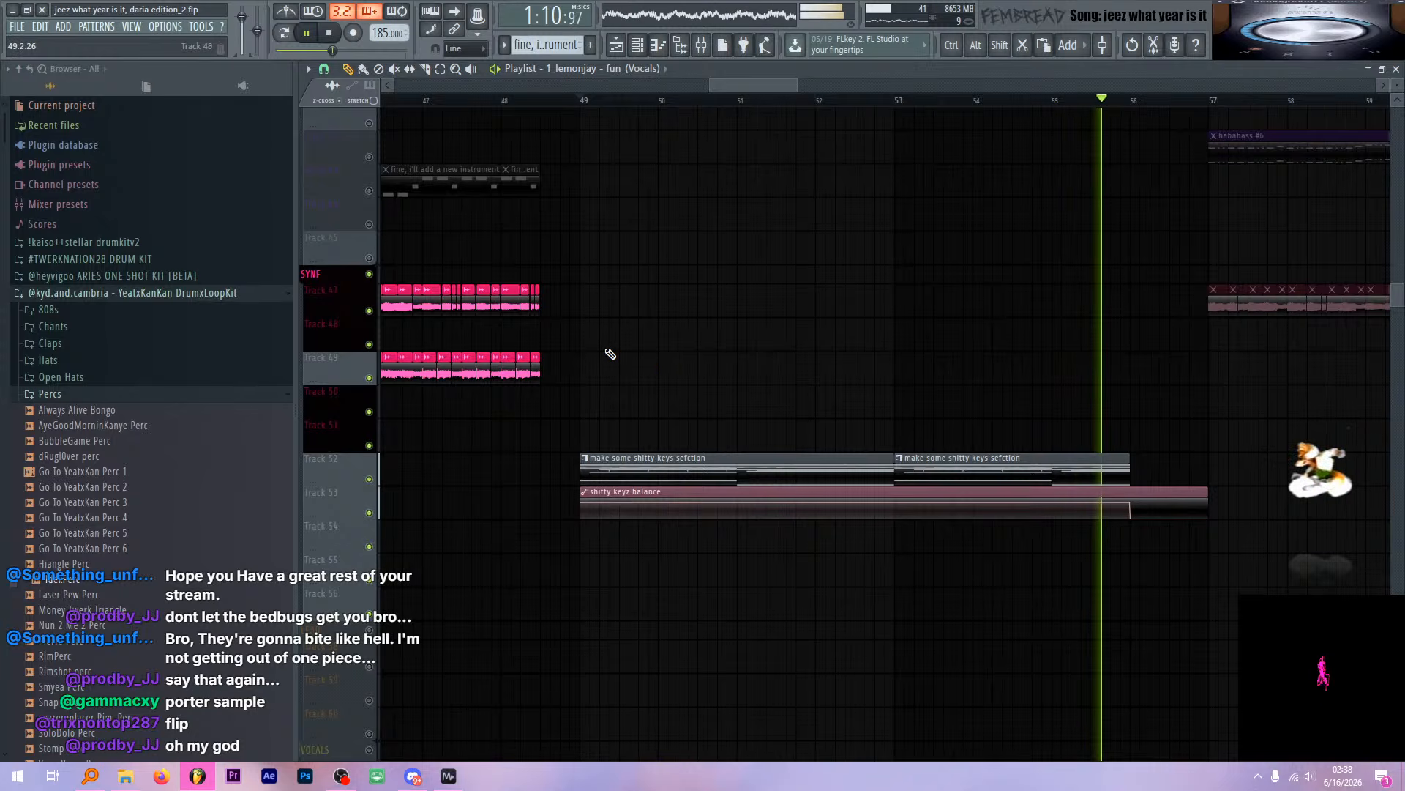
{"action": "key", "text": "space"}
Select the keys pattern and play it with the mixer open, viewing the Sakura and Diamond Dragon mixer tracks, then close the mixer
{"action": "left_click", "coordinate": [670, 461]}
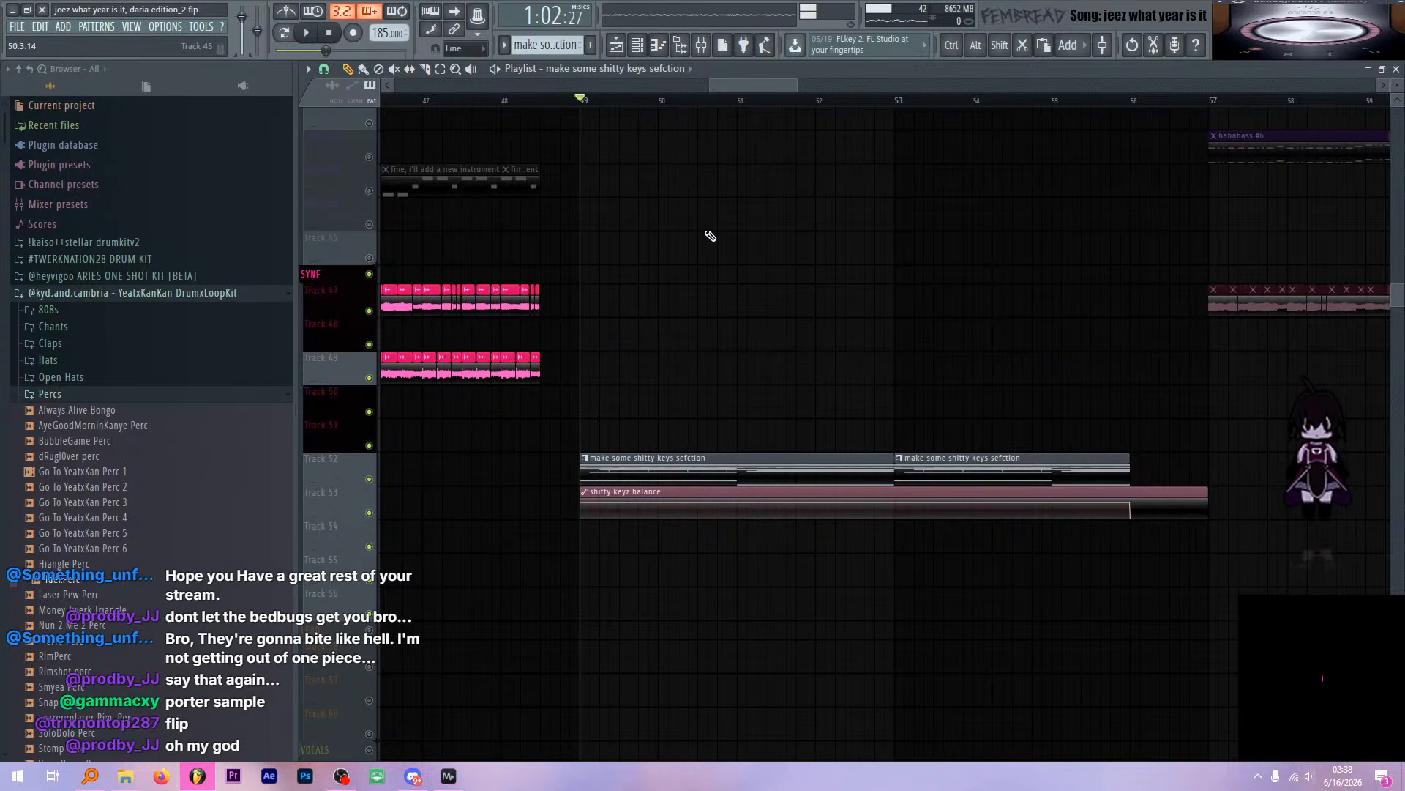
{"action": "left_click", "coordinate": [701, 45]}
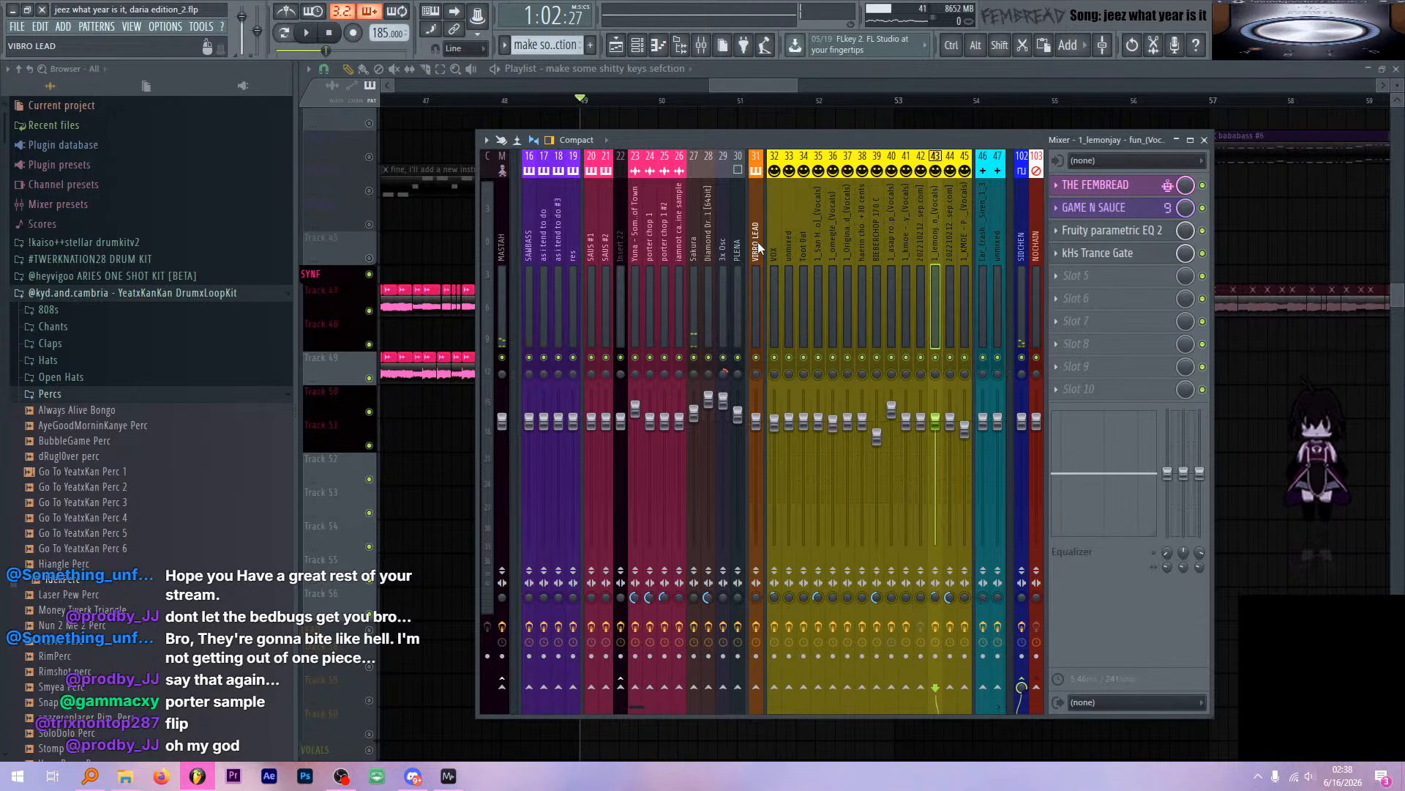
{"action": "key", "text": "space"}
{"action": "key", "text": "space"}
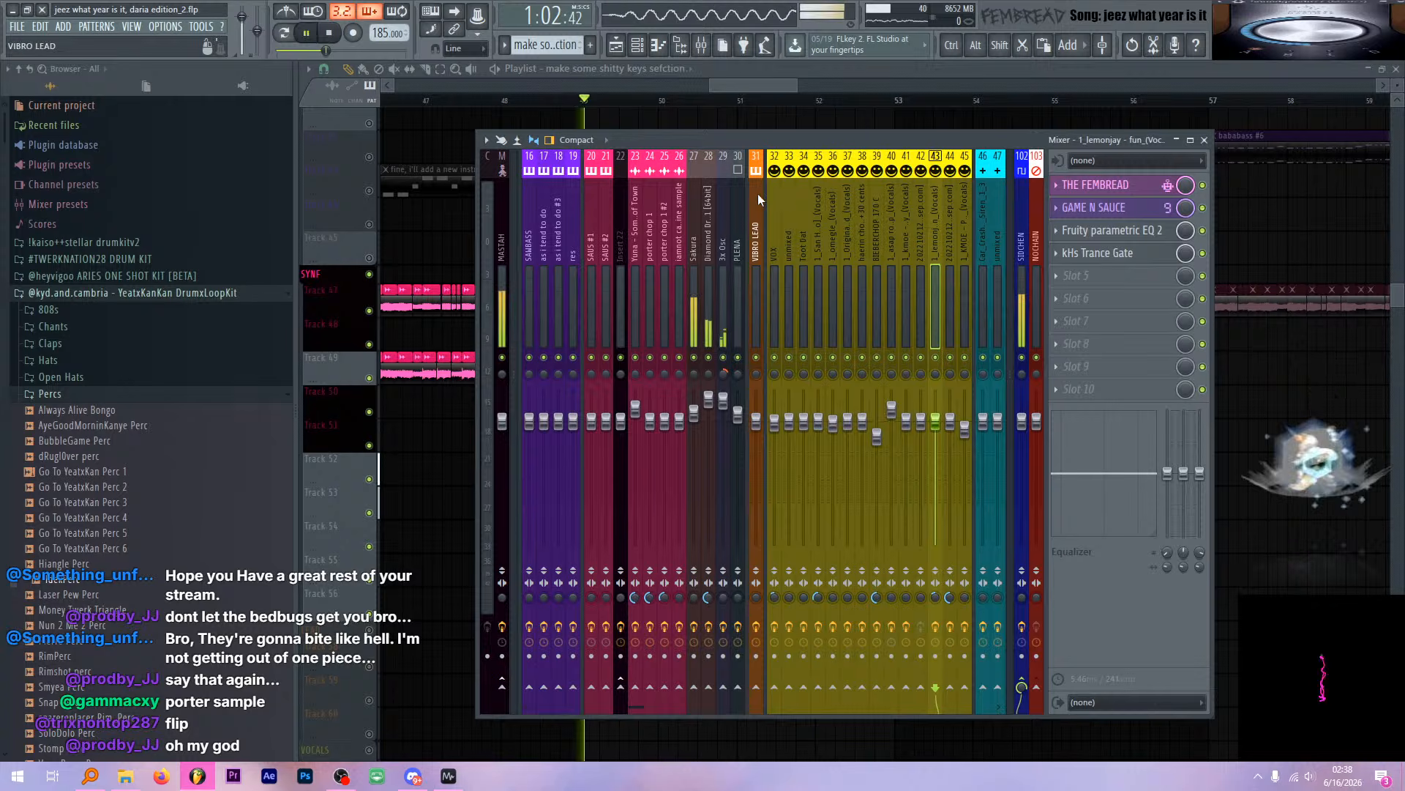
{"action": "left_click", "coordinate": [713, 210]}
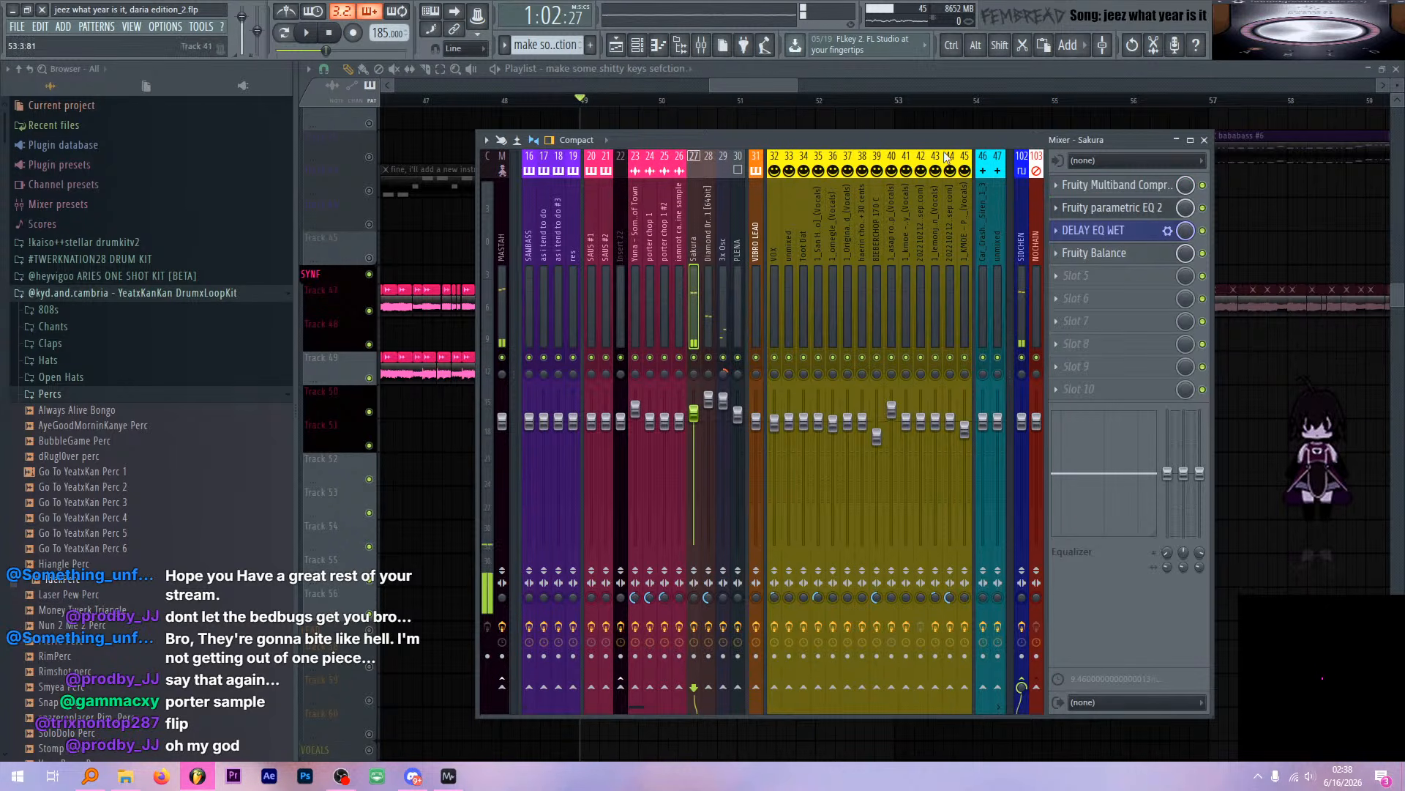
{"action": "left_click", "coordinate": [719, 221]}
{"action": "left_click", "coordinate": [837, 76]}
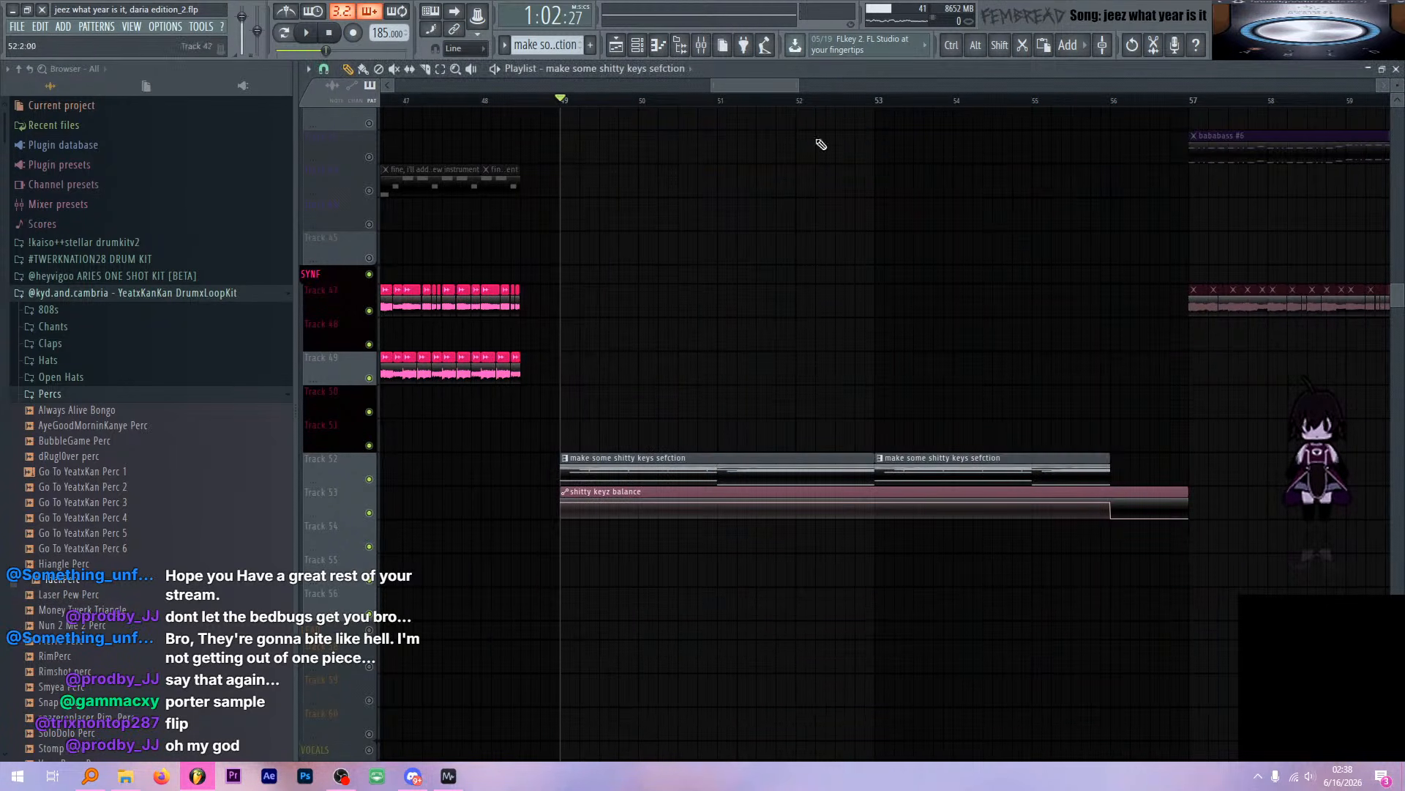
Show the channel rack for the keys pattern, switch playback to pattern mode and play the pattern
{"action": "left_click", "coordinate": [616, 45]}
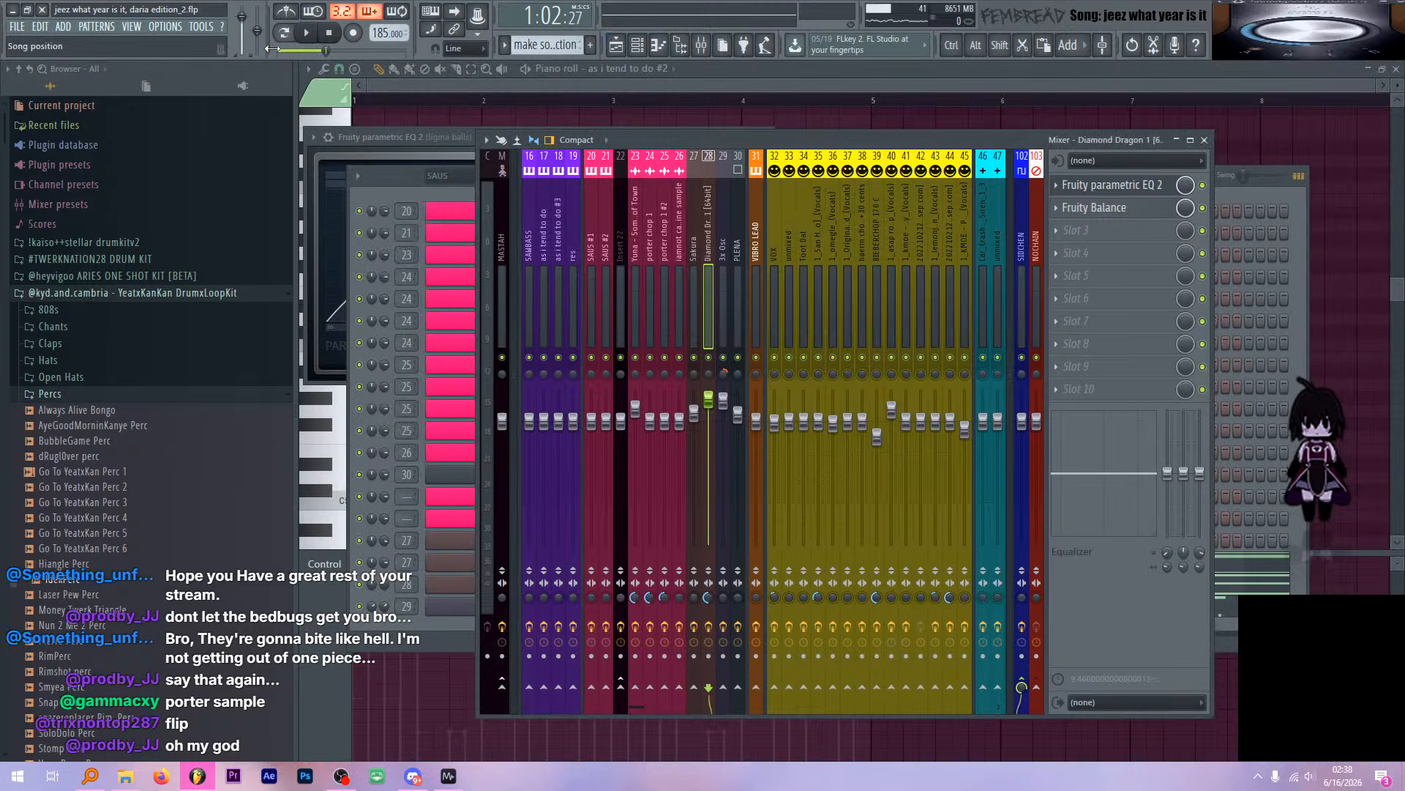
{"action": "left_click", "coordinate": [619, 45]}
{"action": "left_click", "coordinate": [637, 45]}
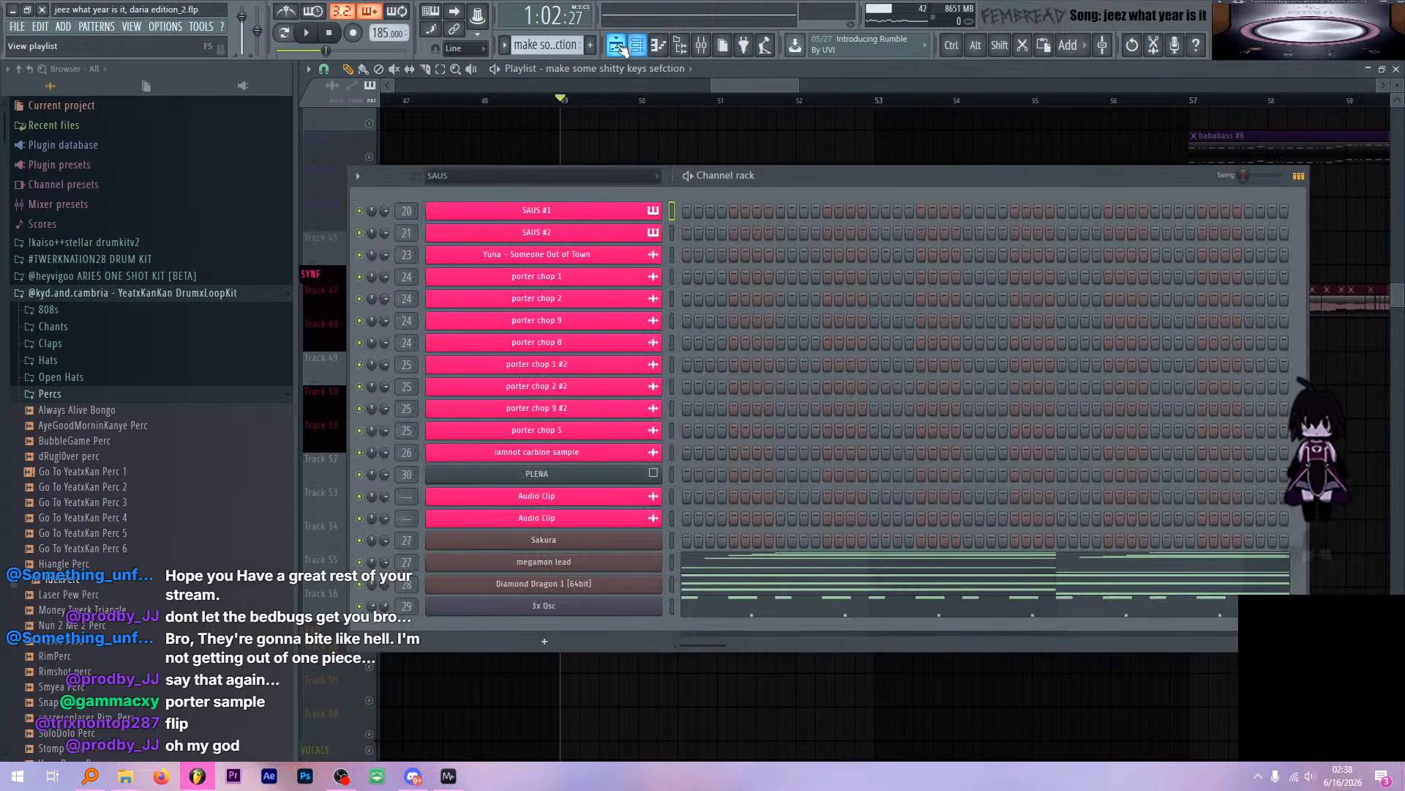
{"action": "left_click", "coordinate": [637, 45]}
{"action": "key", "text": "F6"}
{"action": "key", "text": "F6"}
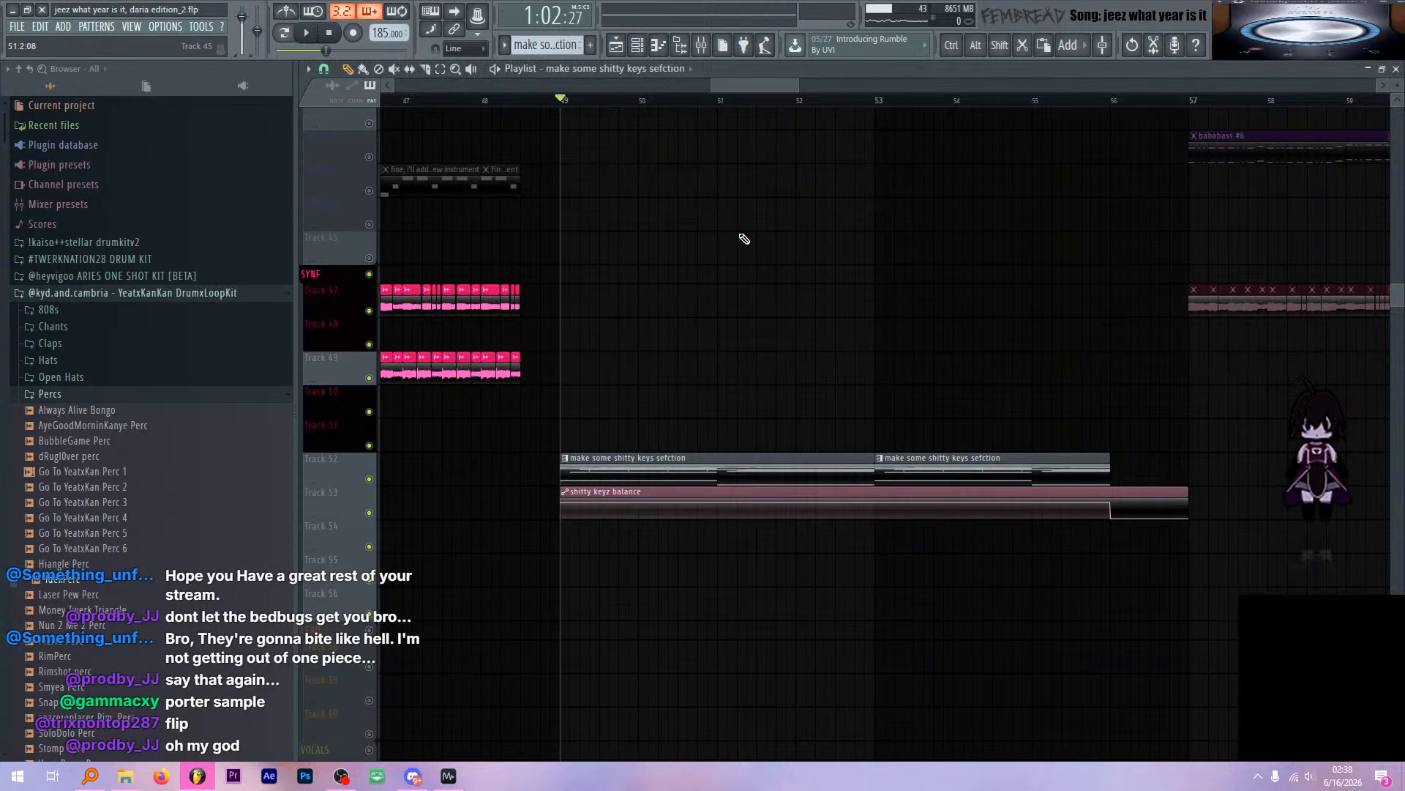
{"action": "key", "text": "F6"}
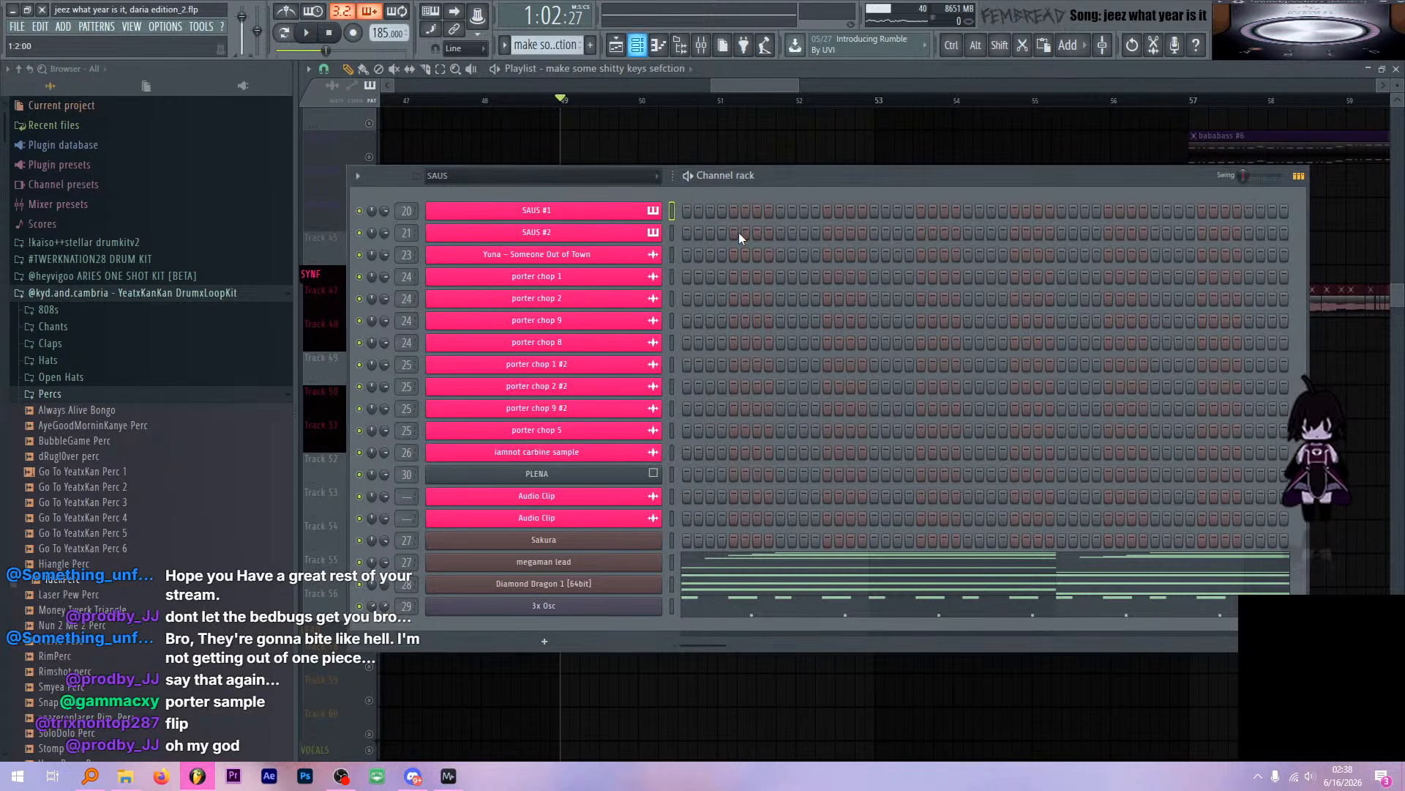
{"action": "left_click", "coordinate": [287, 33]}
{"action": "key", "text": "space"}
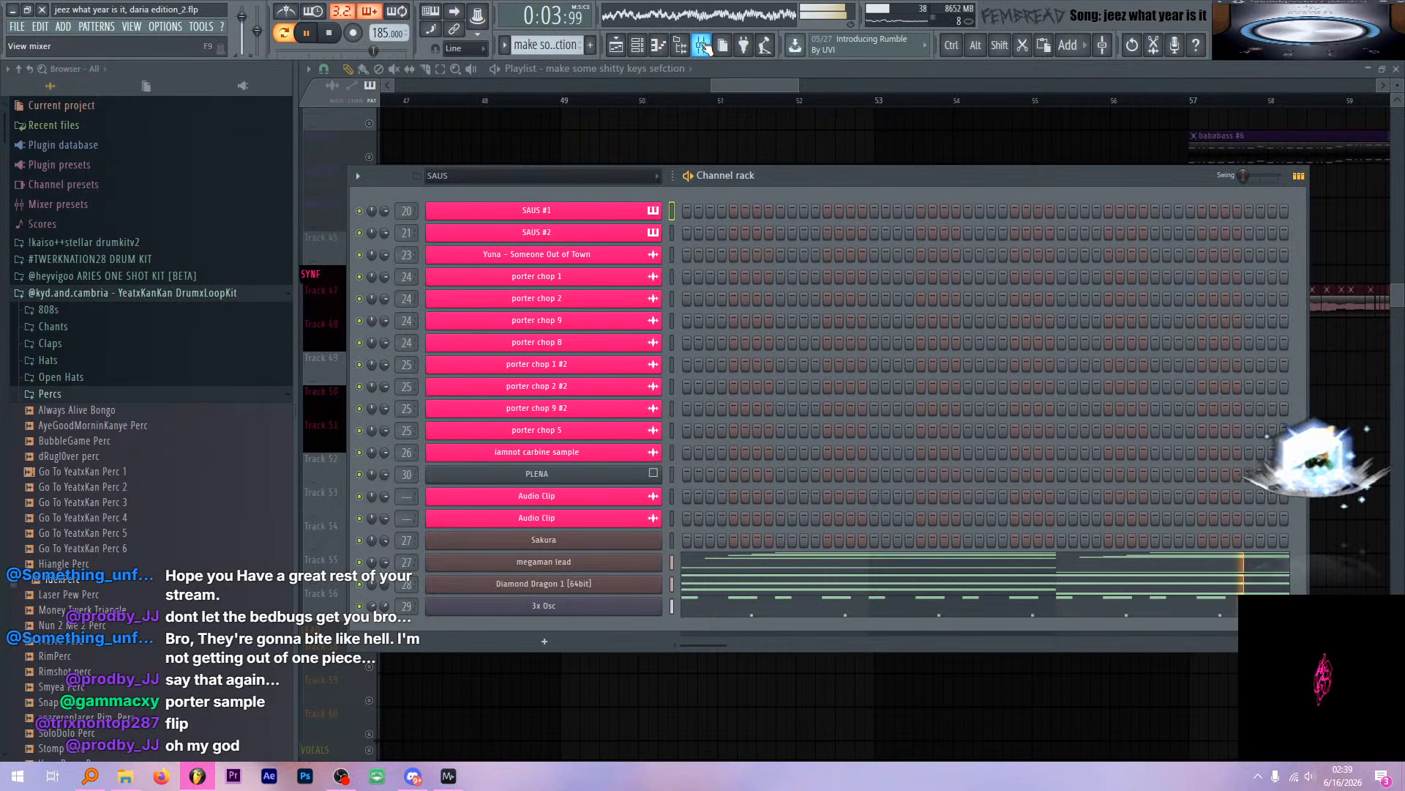
Stop playback, select the Sakura track in the mixer, and open the megaman lead synth from the channel rack
{"action": "key", "text": "space"}
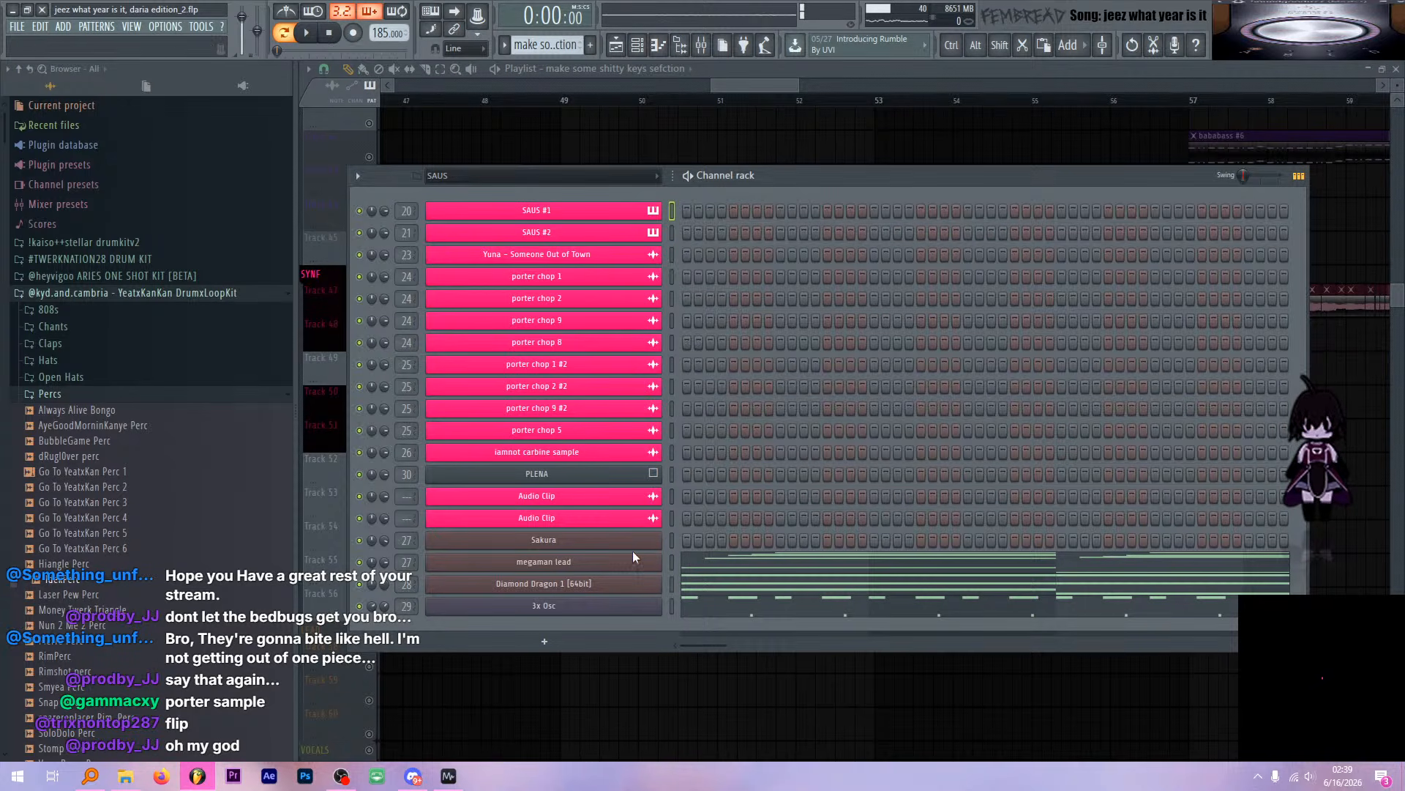
{"action": "left_click", "coordinate": [701, 45]}
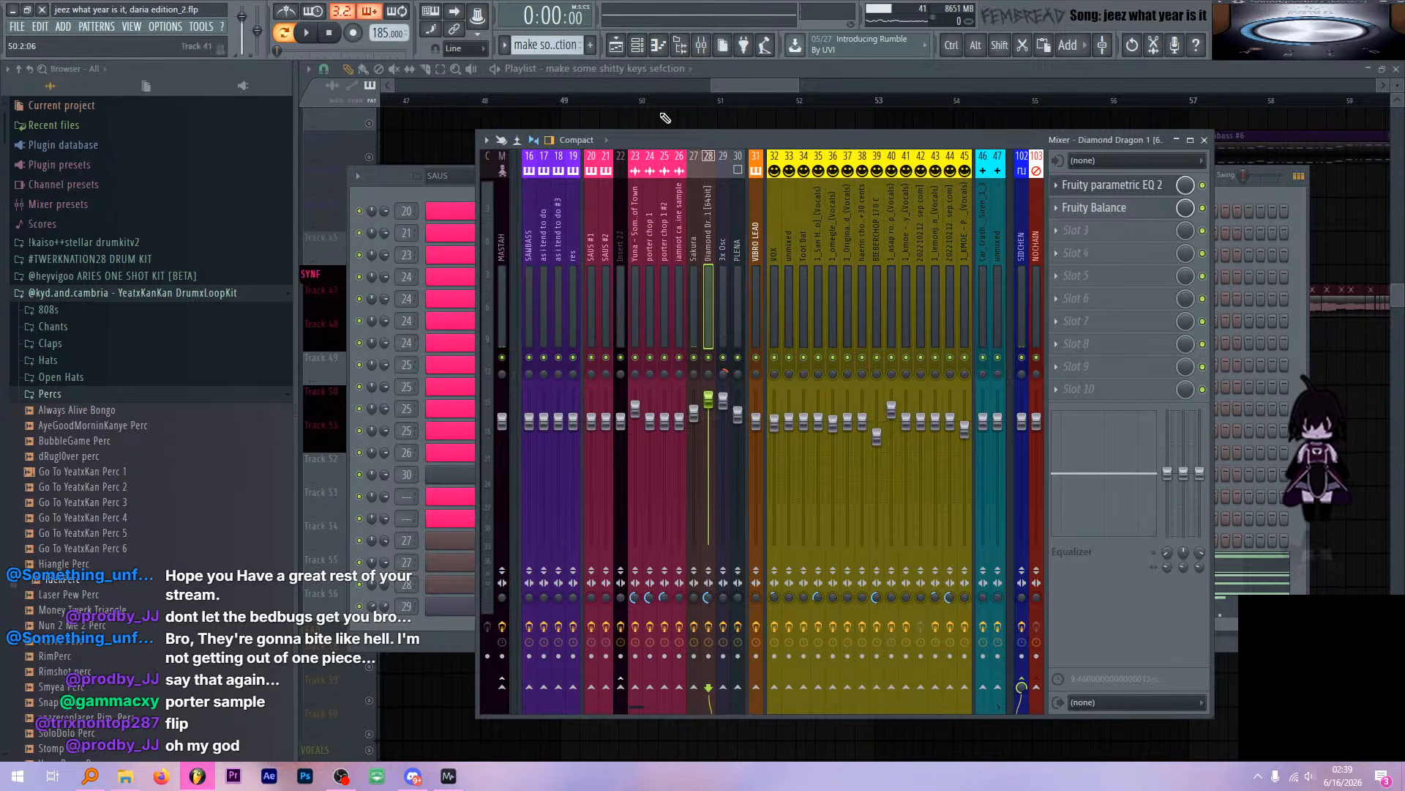
{"action": "left_click", "coordinate": [695, 193]}
{"action": "left_click", "coordinate": [393, 189]}
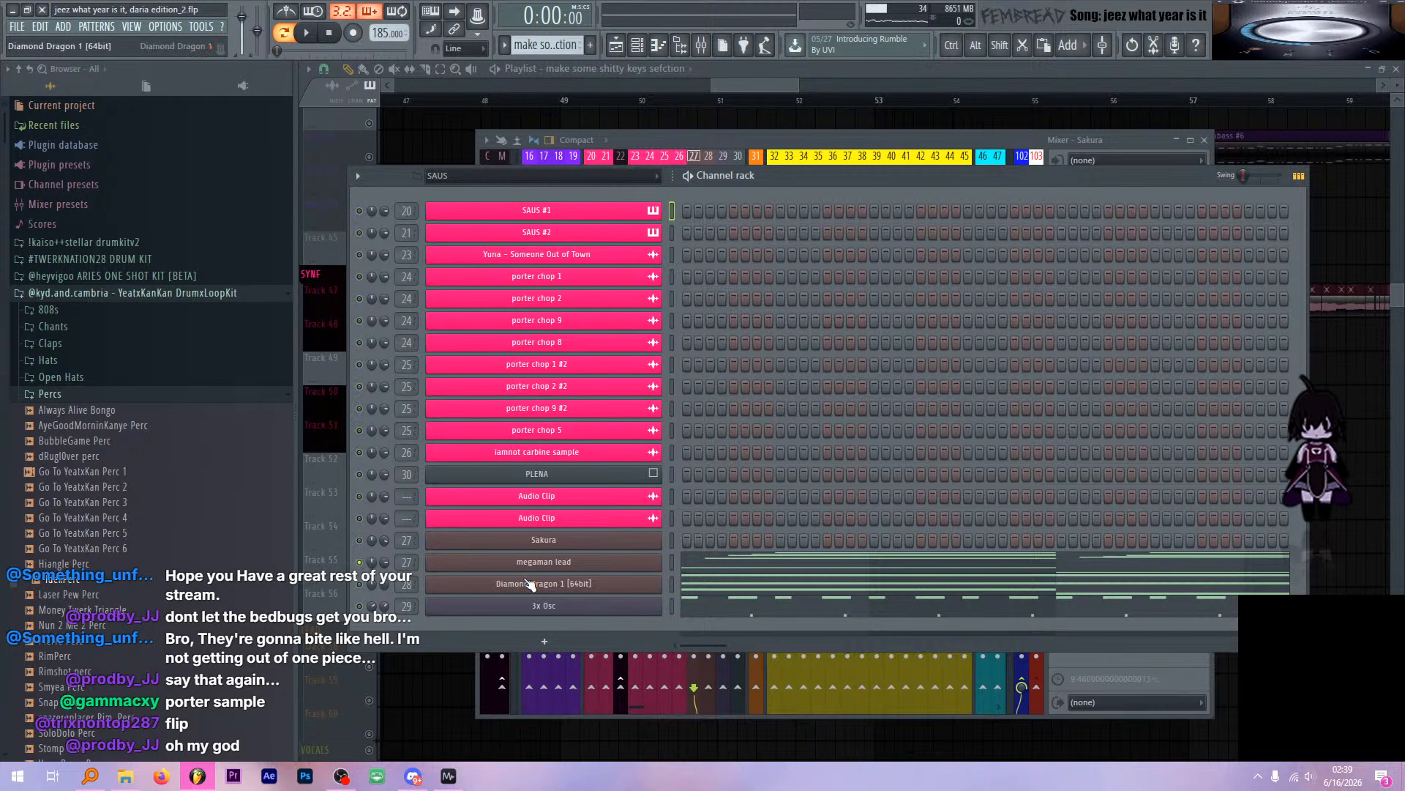
{"action": "left_click", "coordinate": [551, 563]}
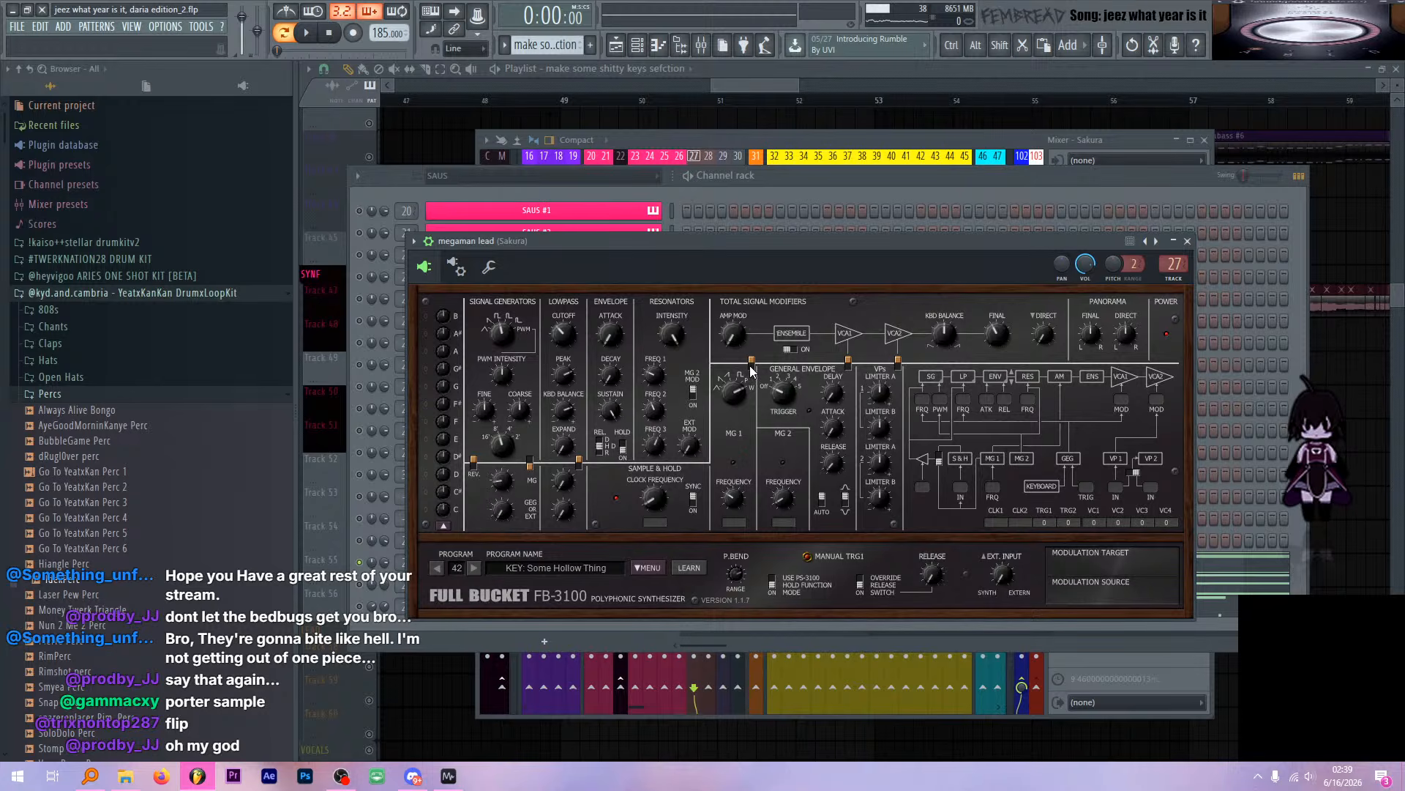
{"action": "mouse_move", "coordinate": [817, 247]}
{"action": "left_mouse_down"}
{"action": "mouse_move", "coordinate": [788, 232]}
{"action": "mouse_move", "coordinate": [814, 221]}
{"action": "left_mouse_up"}
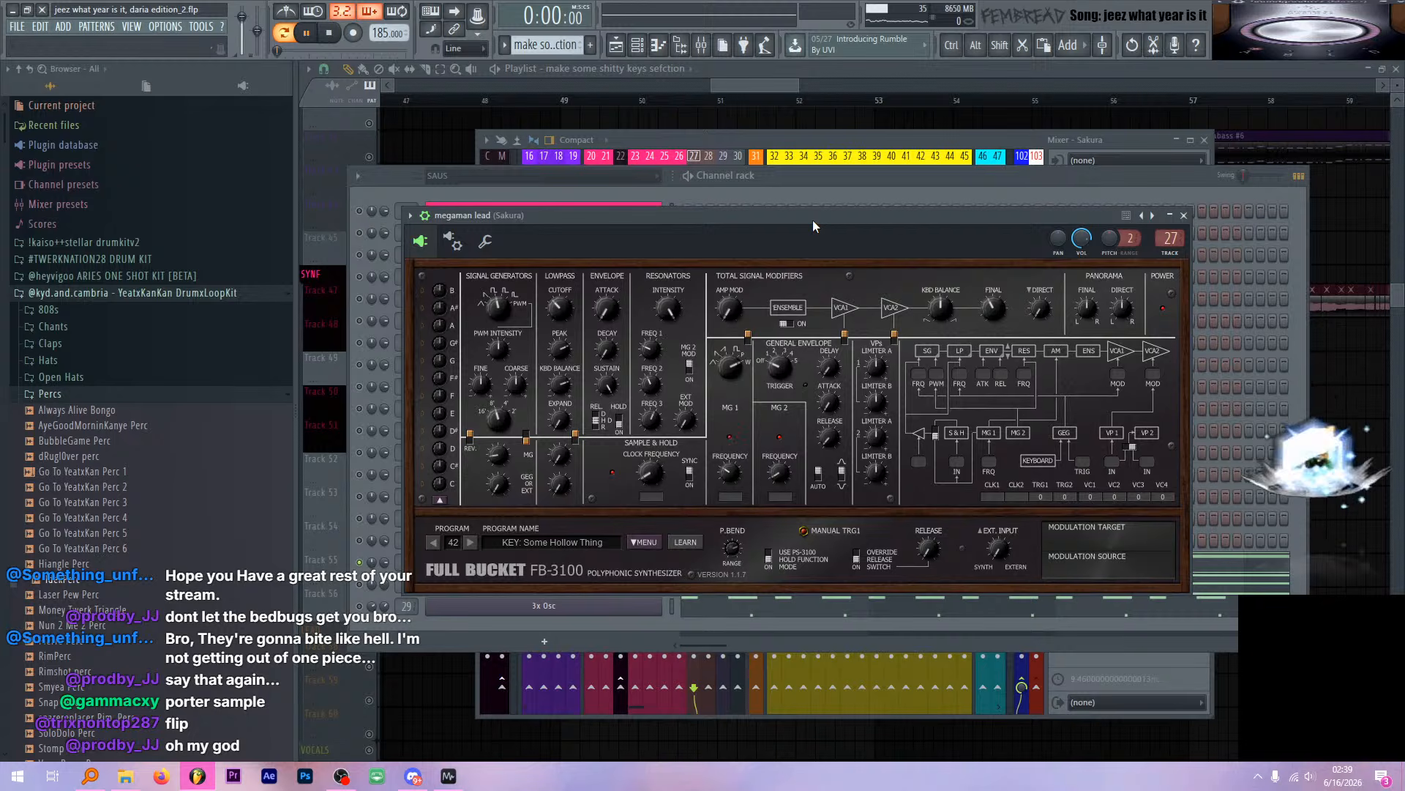
Play the keys pattern while viewing the Sakura mixer track, stop playback, and return to the megaman lead synth
{"action": "left_click", "coordinate": [700, 47]}
{"action": "key", "text": "space"}
{"action": "key", "text": "space"}
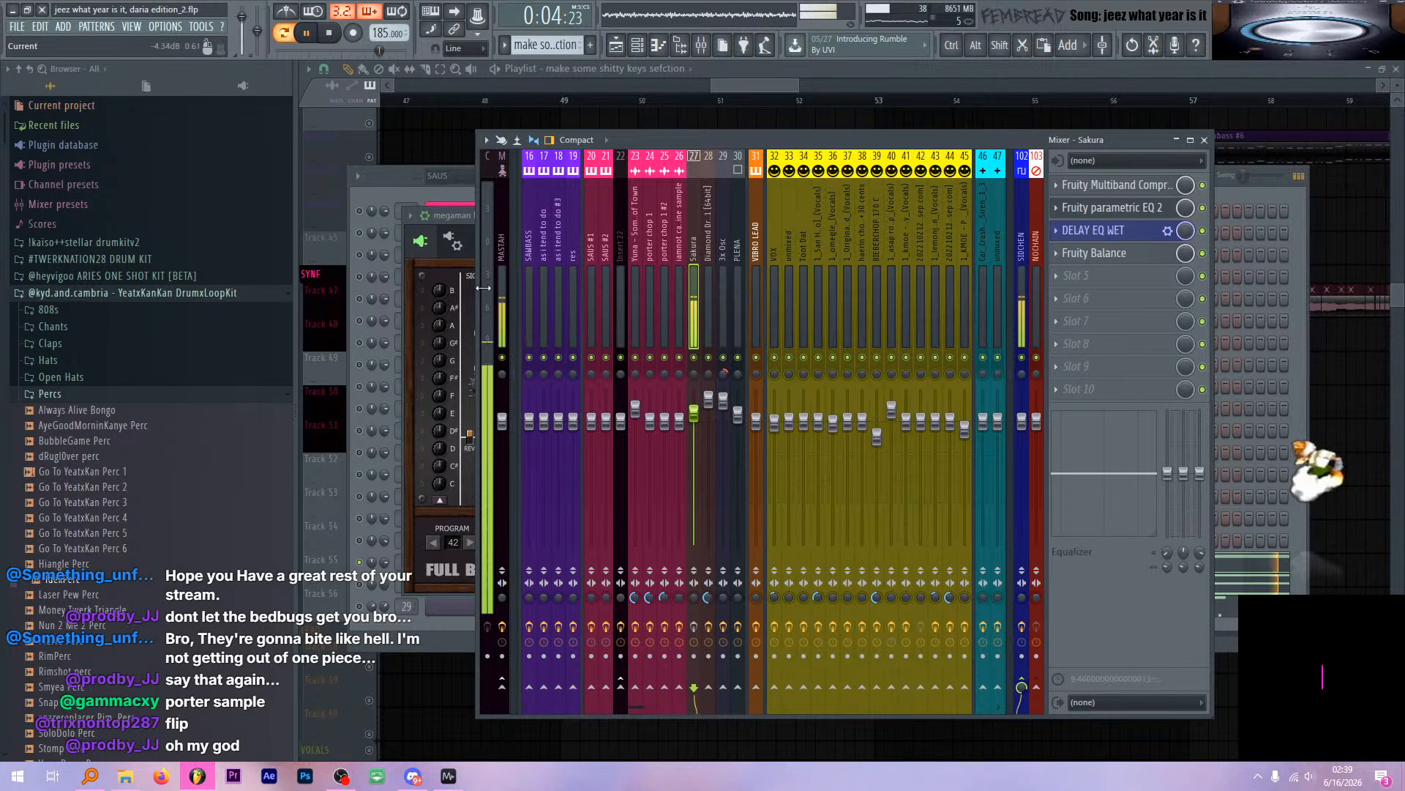
{"action": "left_click", "coordinate": [464, 214]}
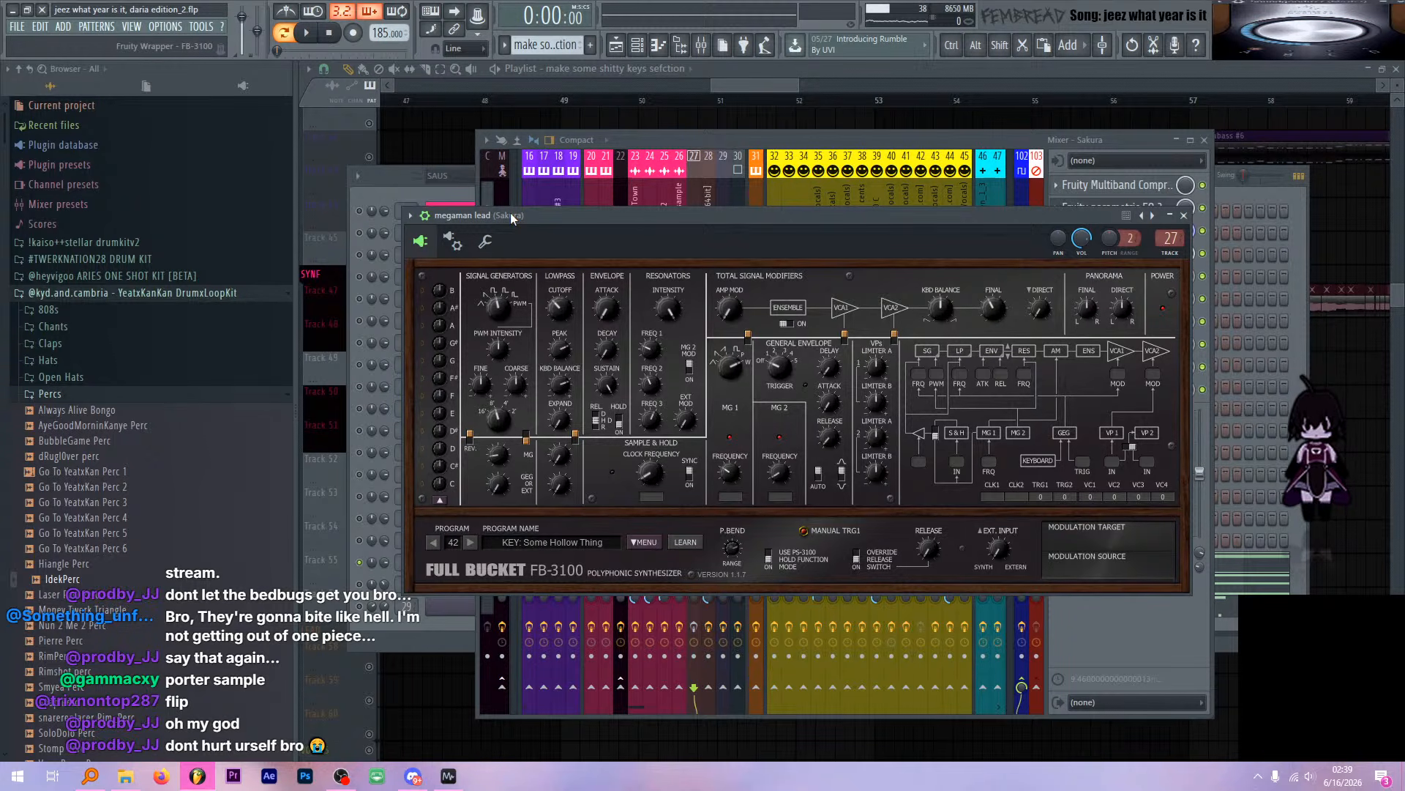
Solo the Fruity Multiband Compressor among the Sakura mixer track's effects and open its settings
{"action": "left_click", "coordinate": [693, 185]}
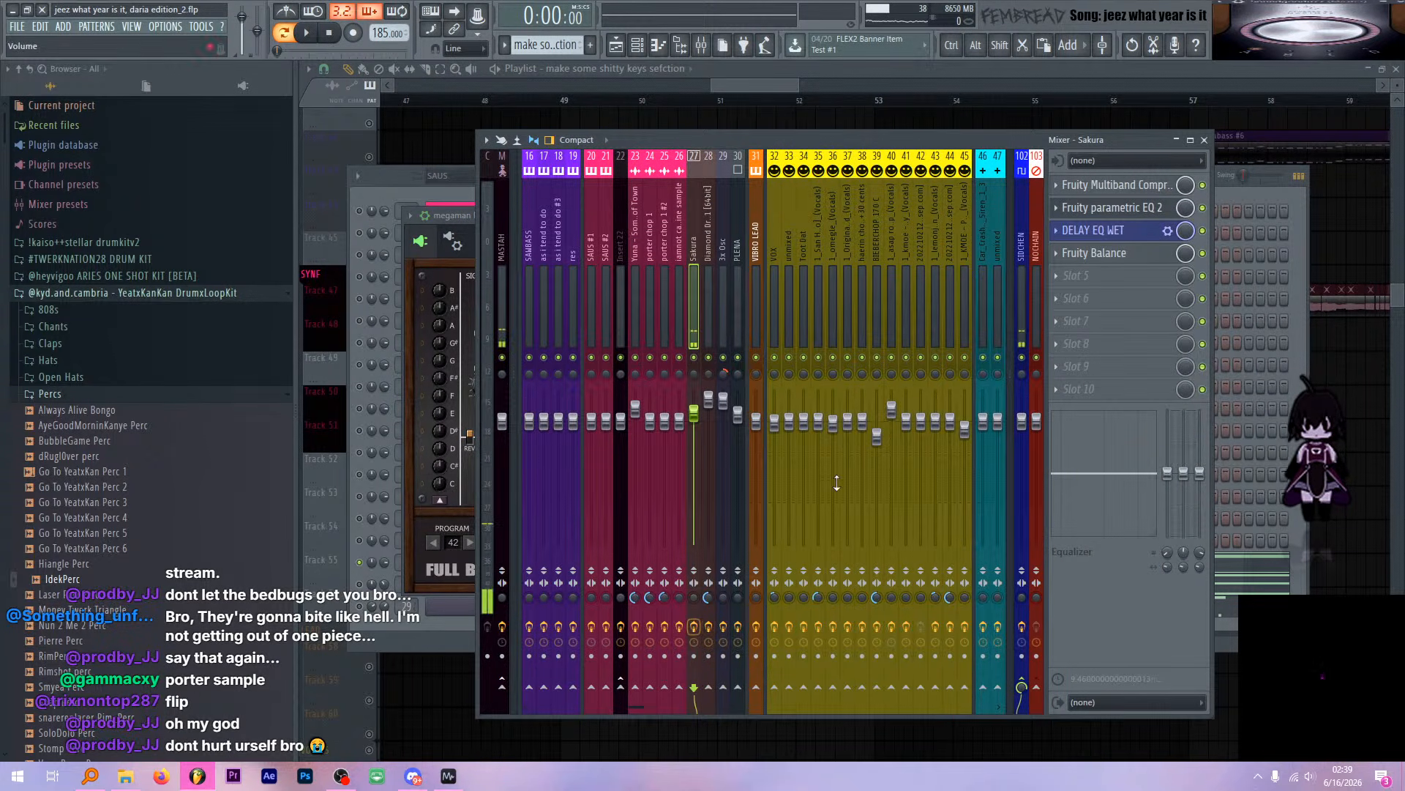
{"action": "left_click", "coordinate": [1150, 186]}
{"action": "left_click", "coordinate": [1202, 185], "text": "ctrl"}
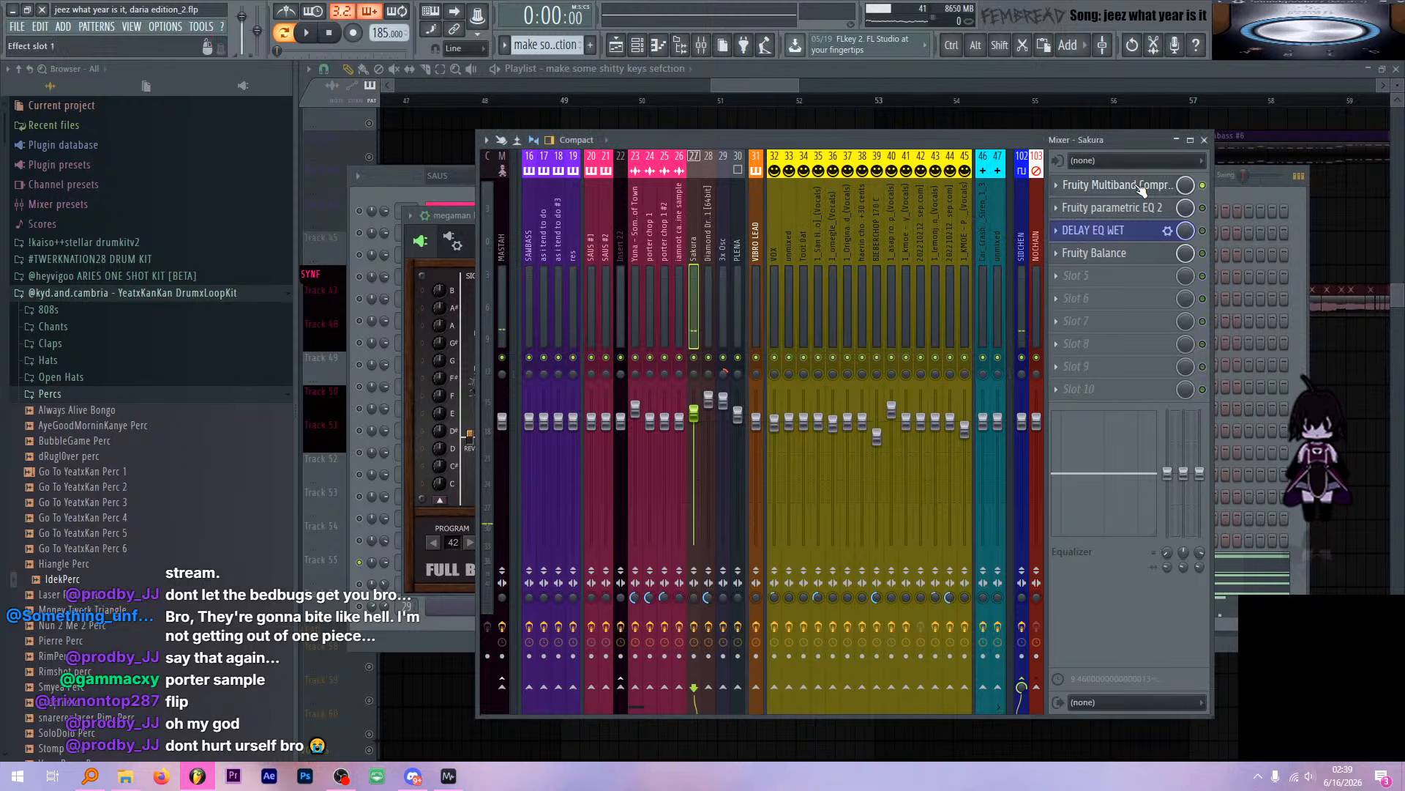
{"action": "left_click", "coordinate": [1144, 187]}
Audition the keys pattern through the Sakura compressor, including with its mid and high bands muted, stopping playback after each pass
{"action": "key", "text": "space"}
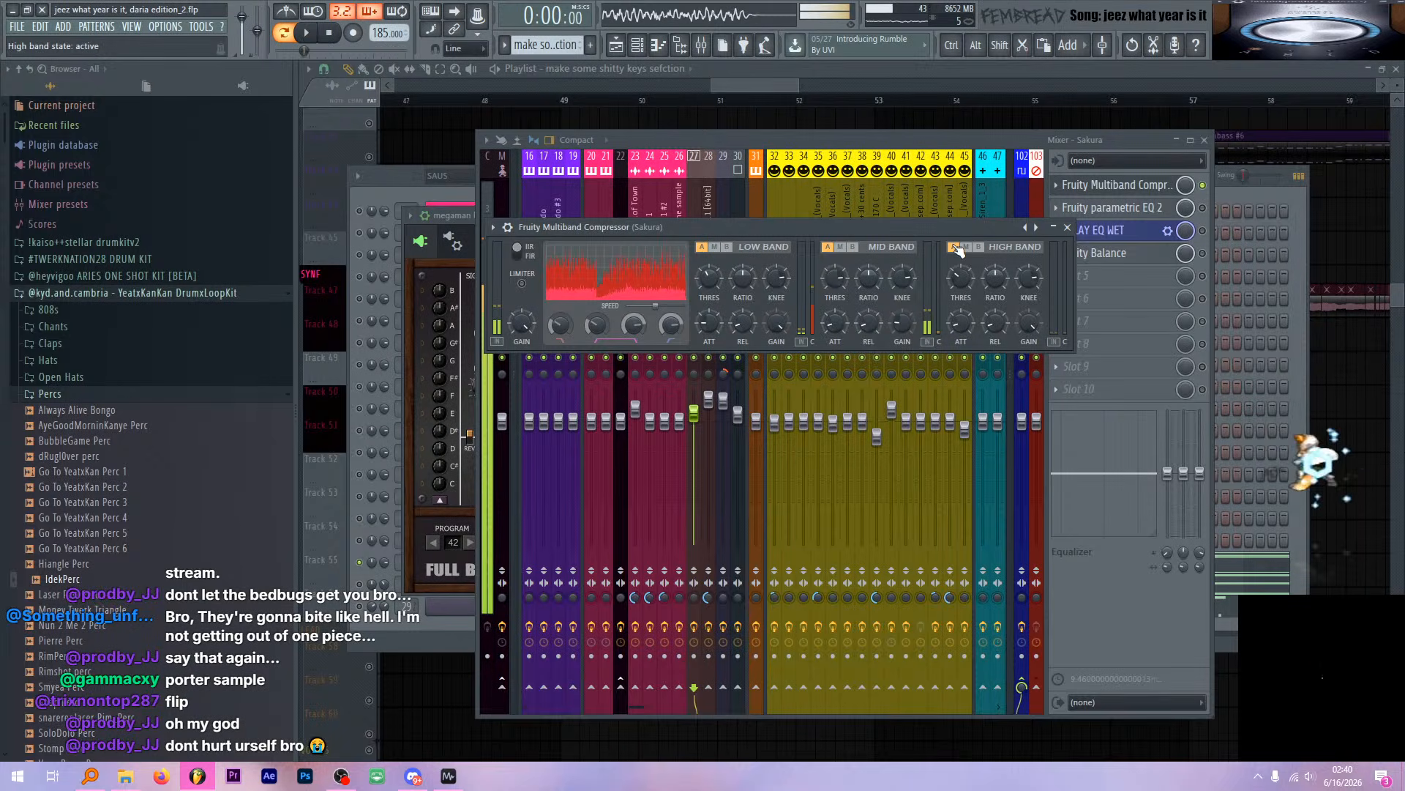
{"action": "key", "text": "space"}
{"action": "left_click_drag", "start_coordinate": [850, 228], "coordinate": [869, 226]}
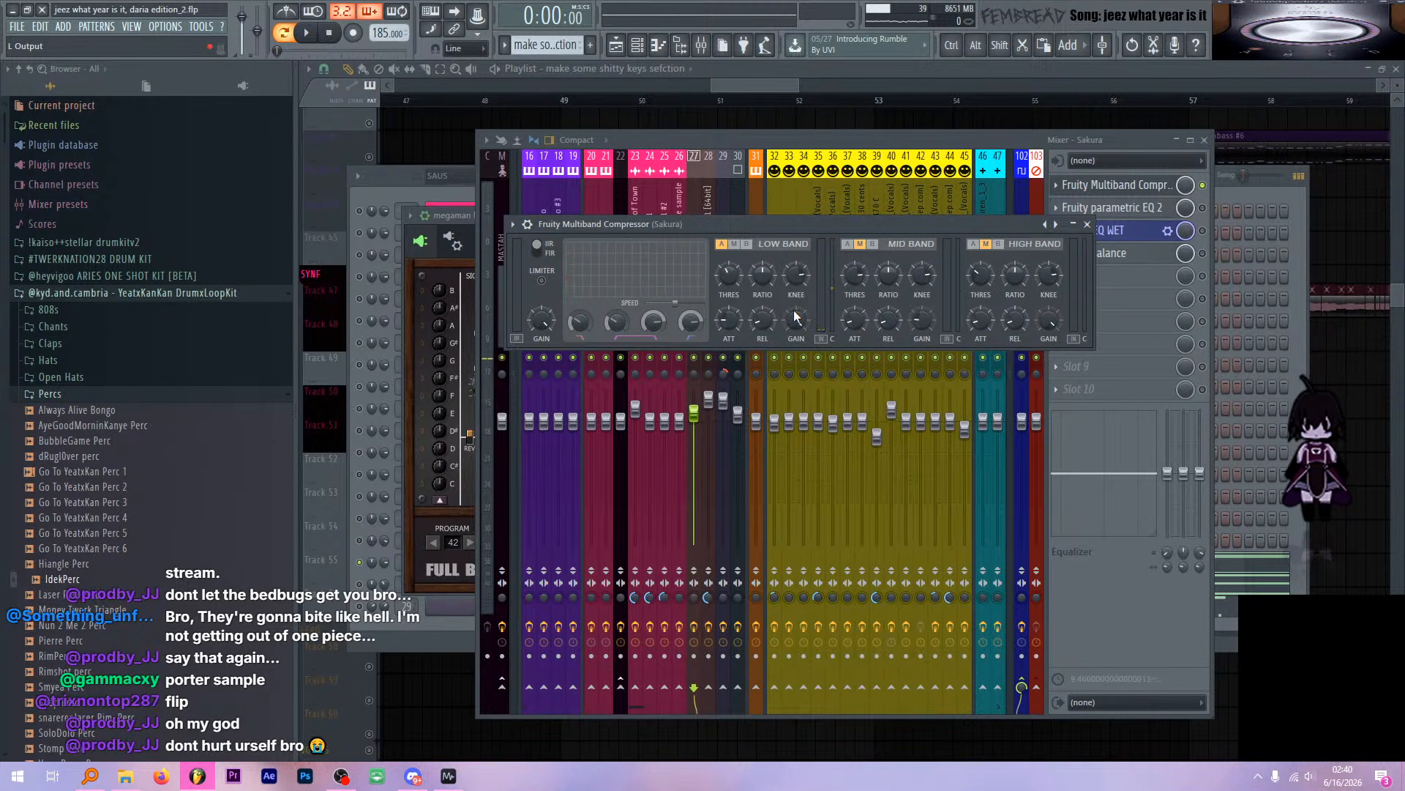
{"action": "key", "text": "space"}
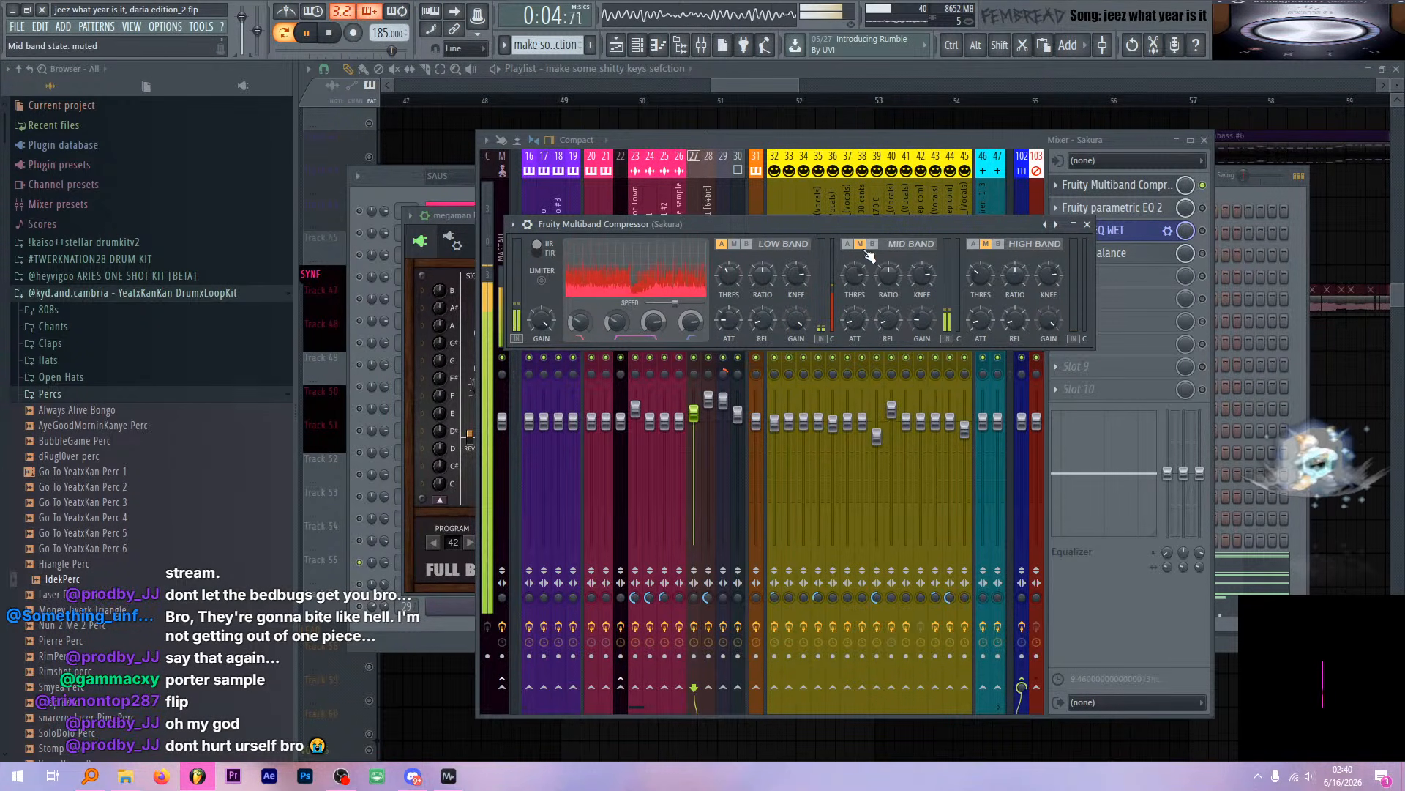
{"action": "key", "text": "space"}
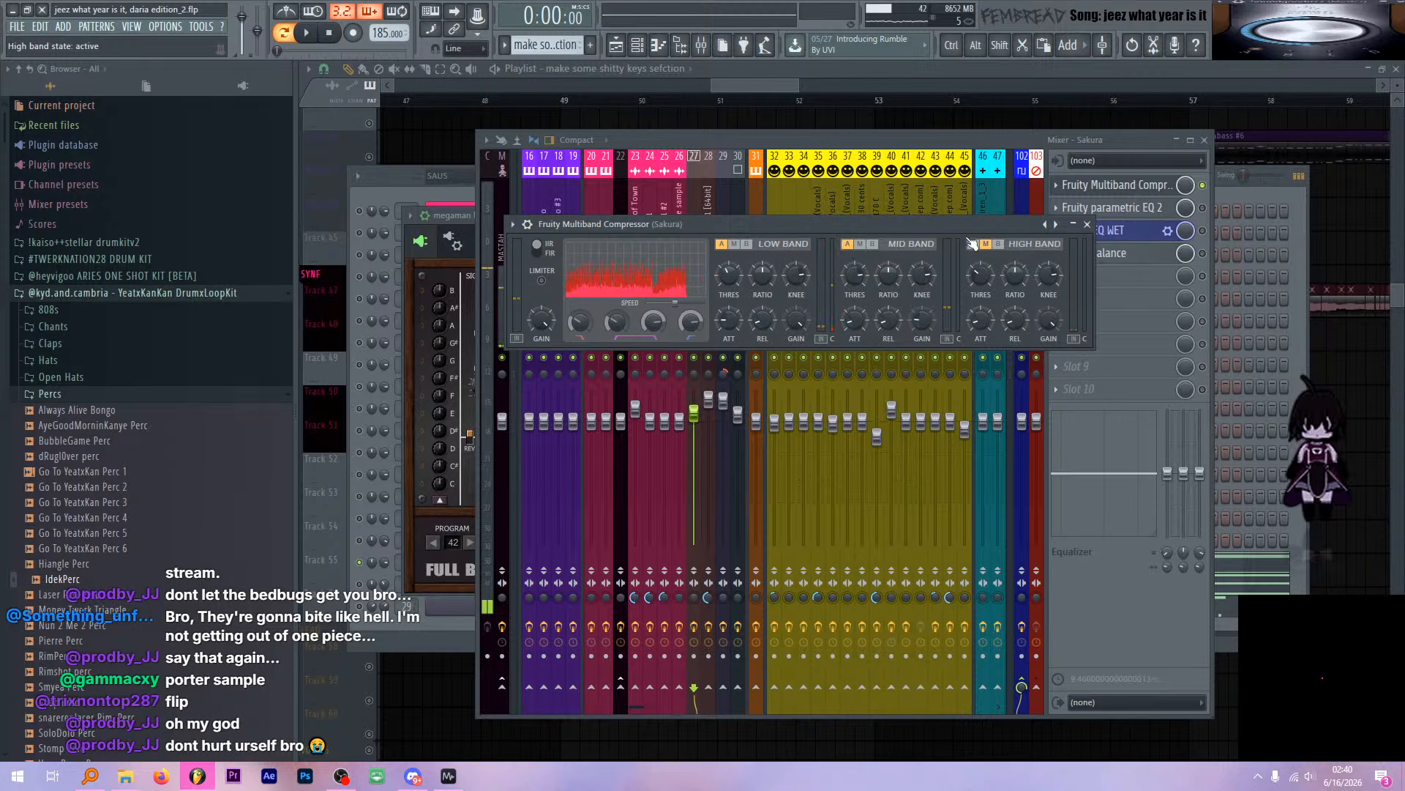
Enable Fruity Parametric EQ 2 on the Sakura mixer track and review its bands during short playbacks
{"action": "left_click", "coordinate": [1087, 224]}
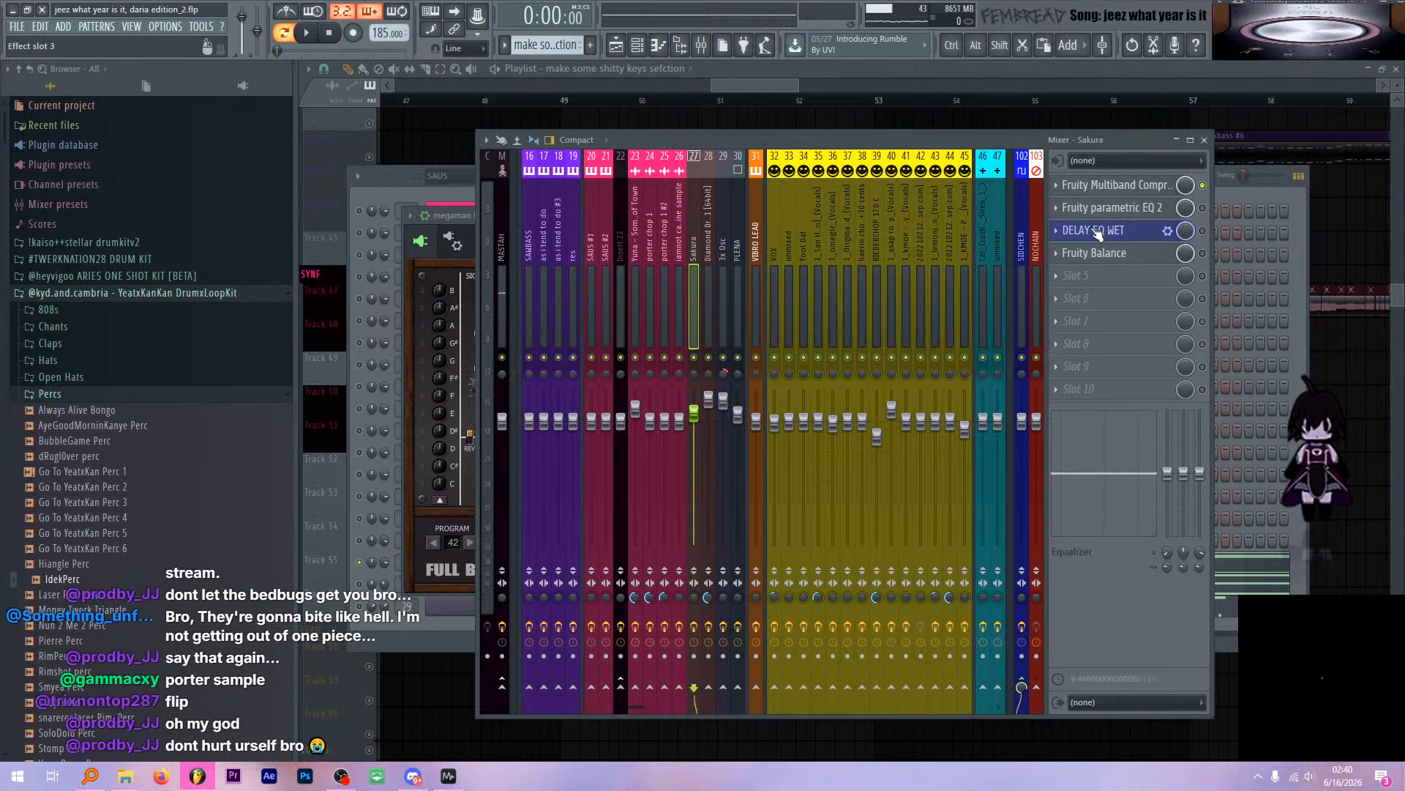
{"action": "left_click", "coordinate": [1117, 207]}
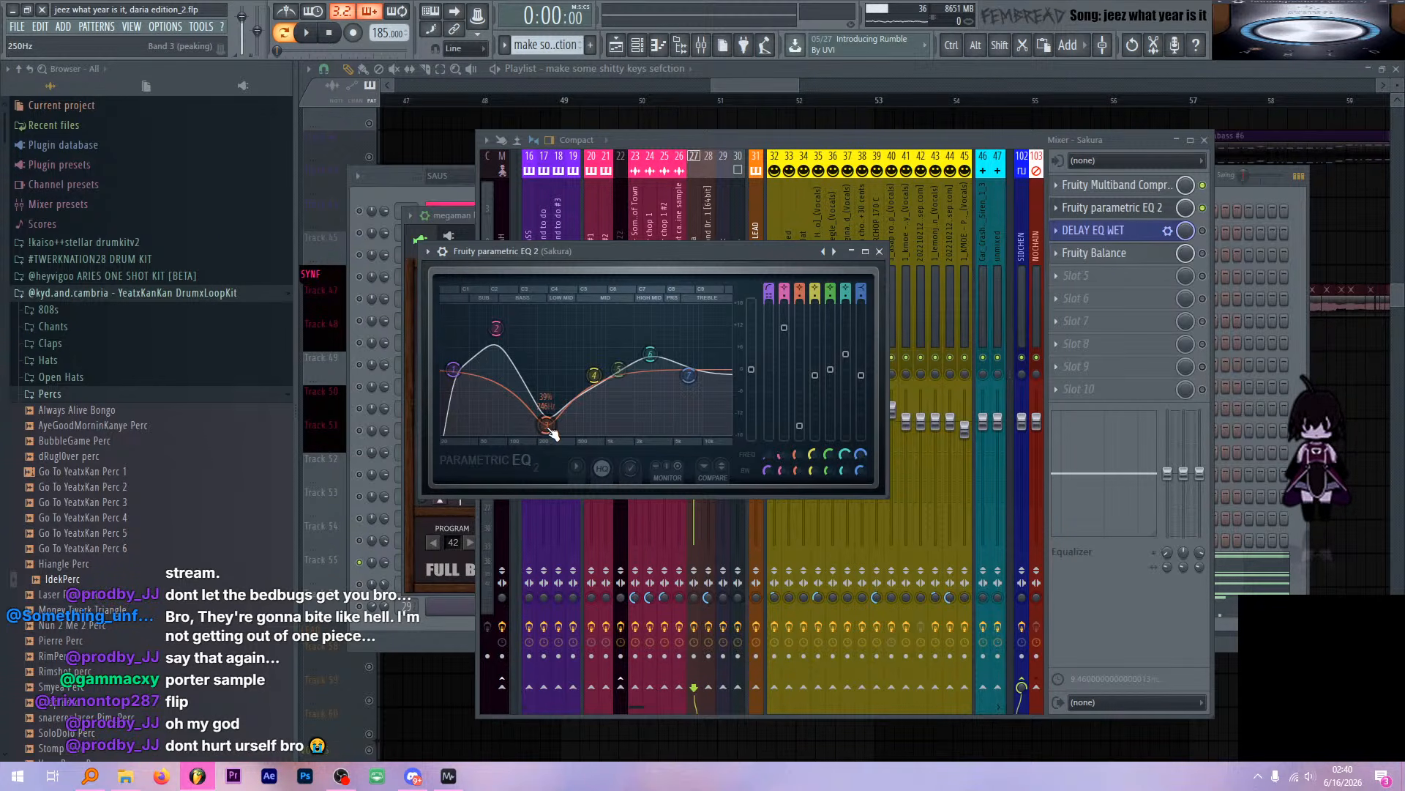
{"action": "key", "text": "space"}
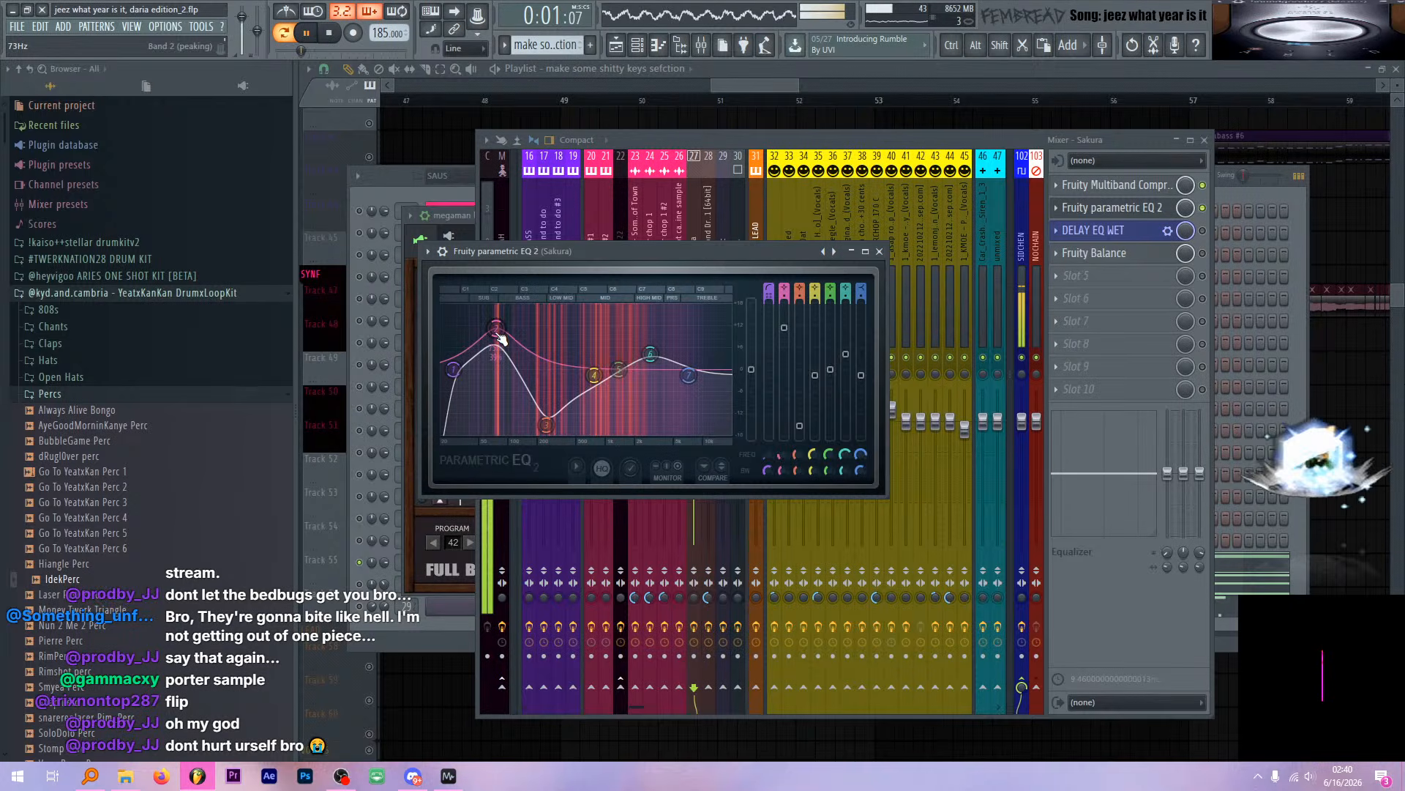
{"action": "key", "text": "space"}
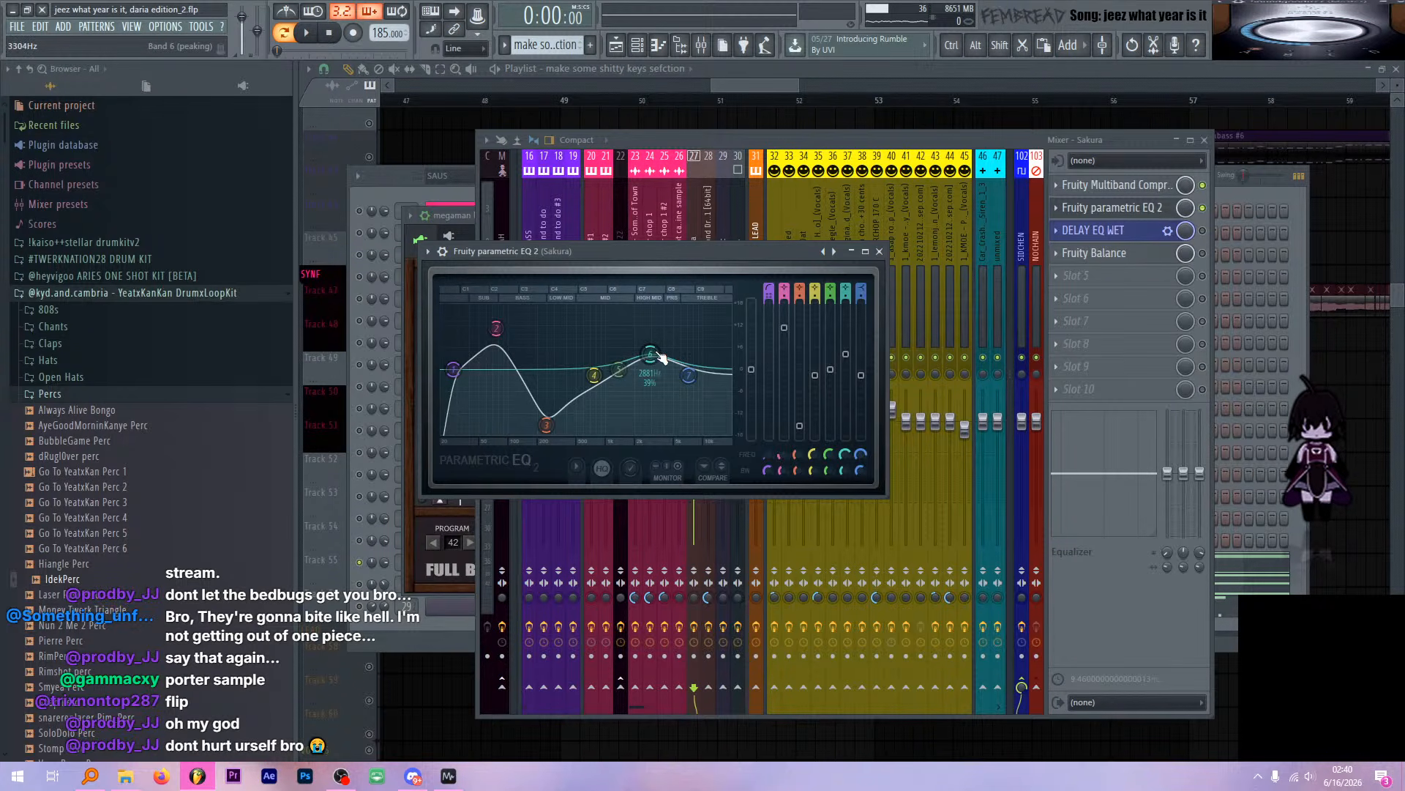
{"action": "key", "text": "space"}
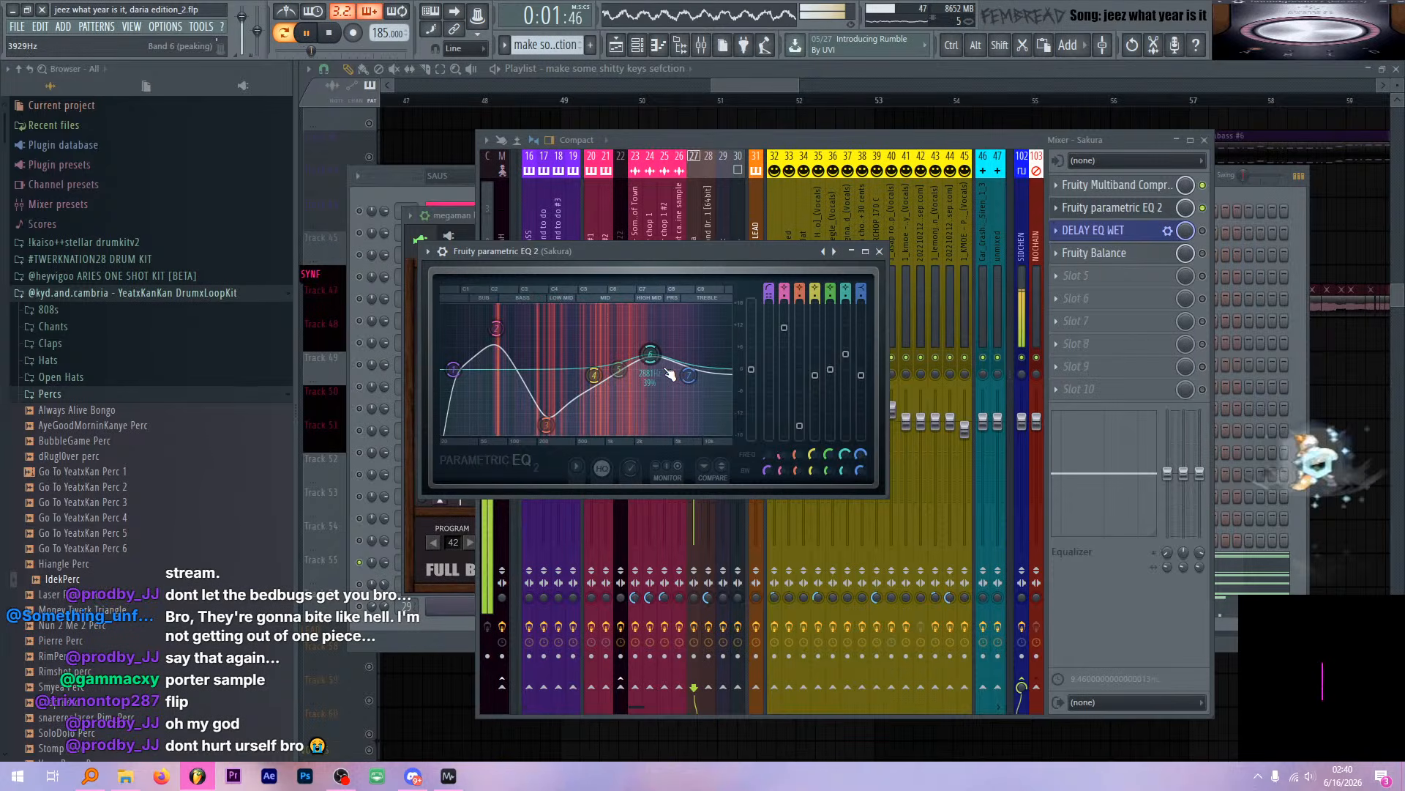
{"action": "key", "text": "space"}
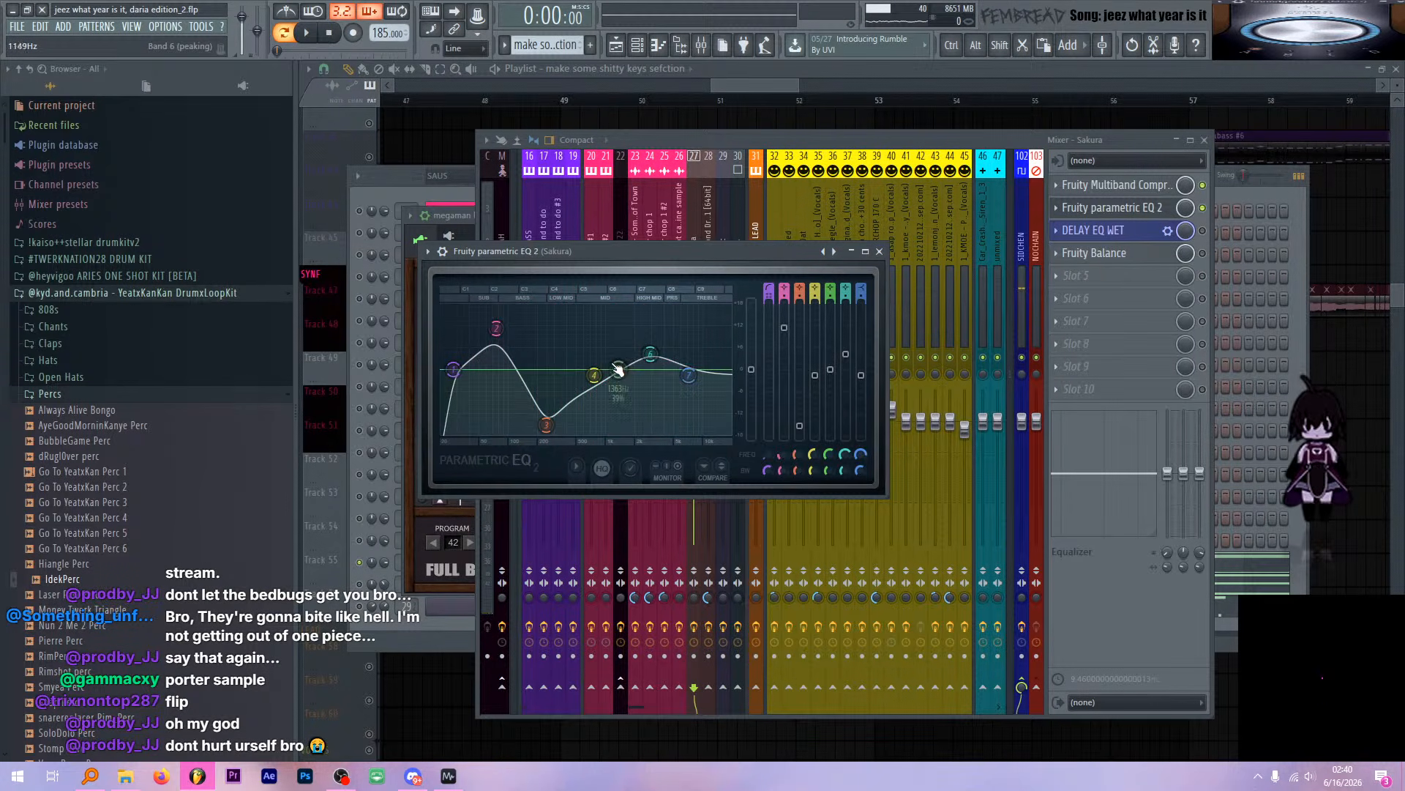
{"action": "key", "text": "space"}
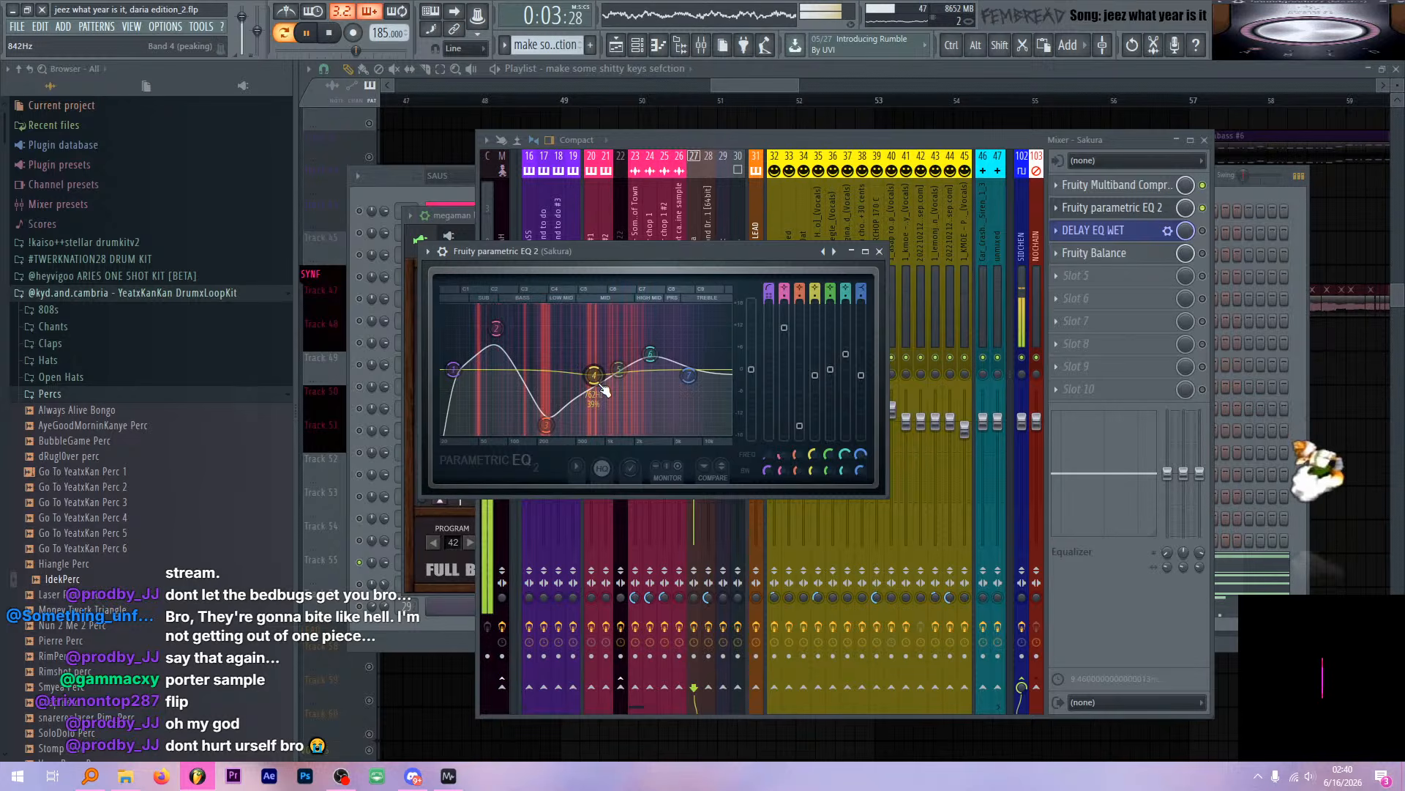
{"action": "key", "text": "space"}
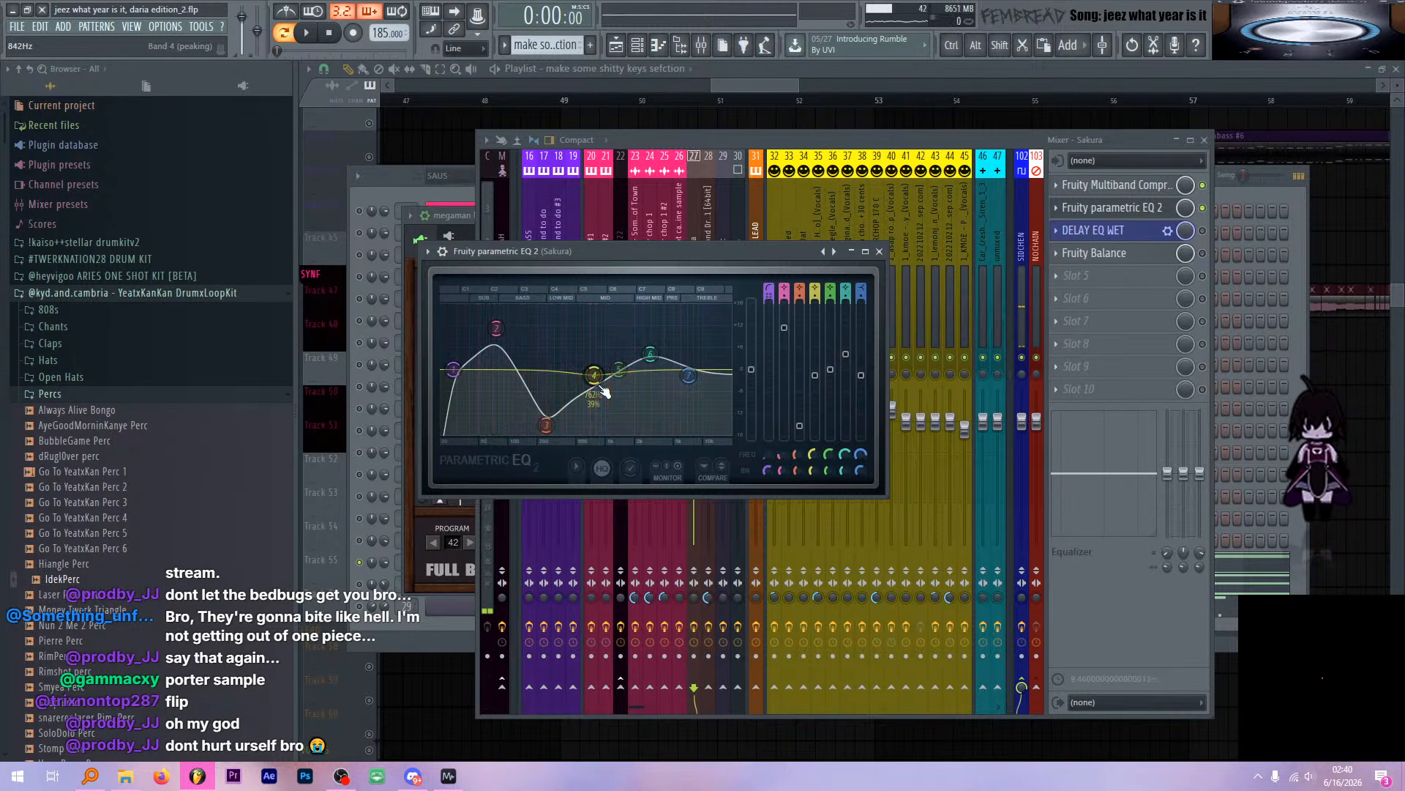
{"action": "left_click", "coordinate": [879, 251]}
Enable the DELAY EQ WET effect on the Sakura track and examine its internal Delay 2 settings
{"action": "left_click", "coordinate": [1091, 230]}
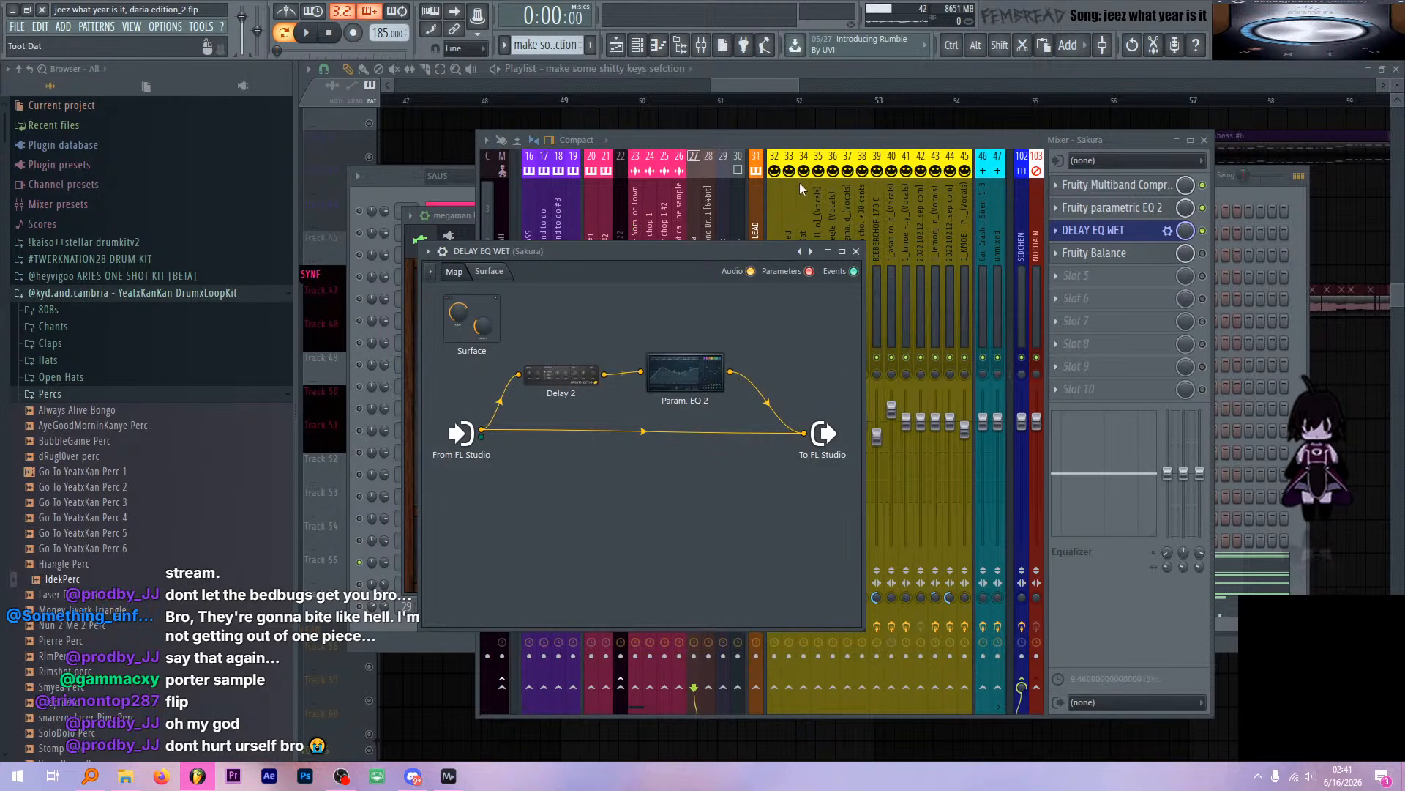
{"action": "left_click", "coordinate": [561, 374]}
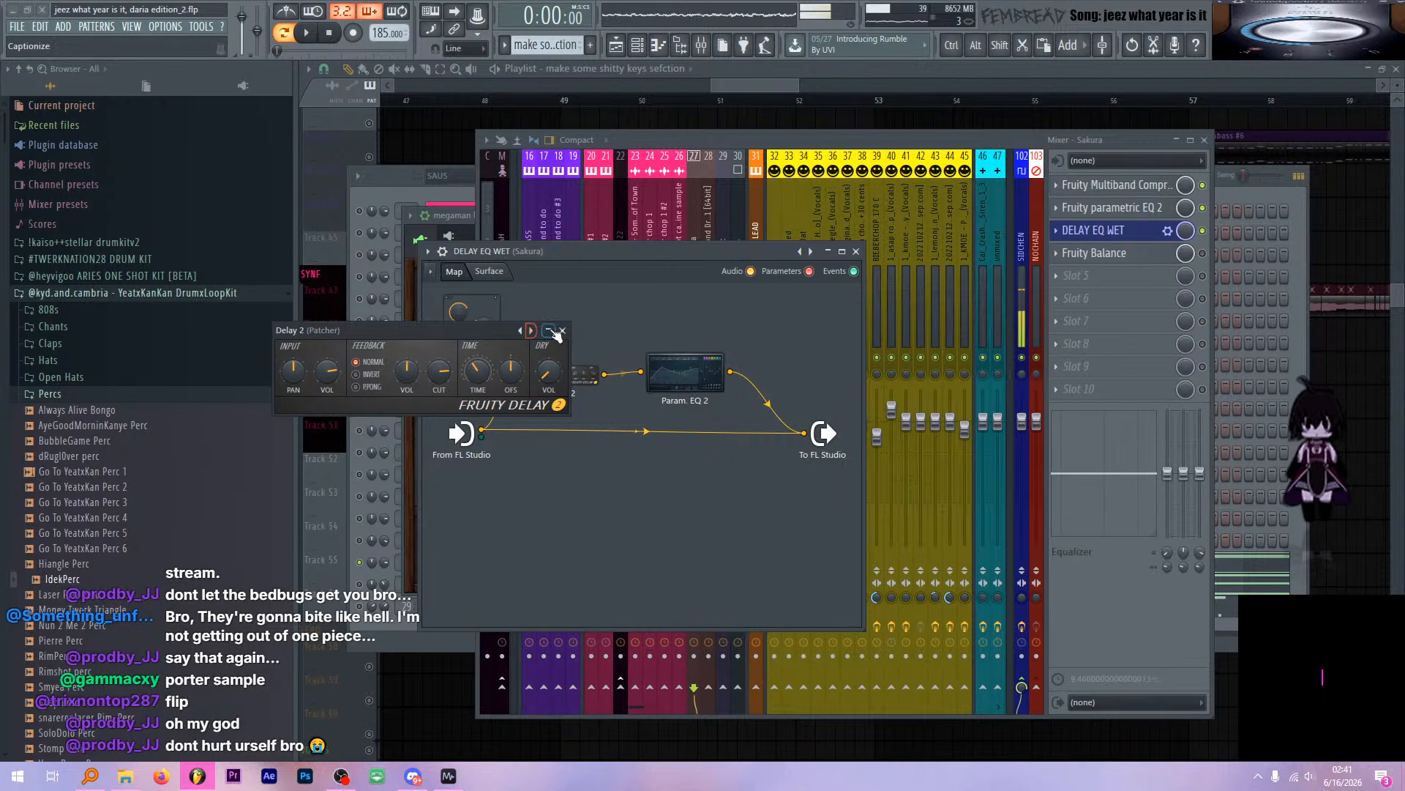
{"action": "left_click", "coordinate": [554, 328]}
{"action": "left_click_drag", "start_coordinate": [648, 254], "coordinate": [641, 253]}
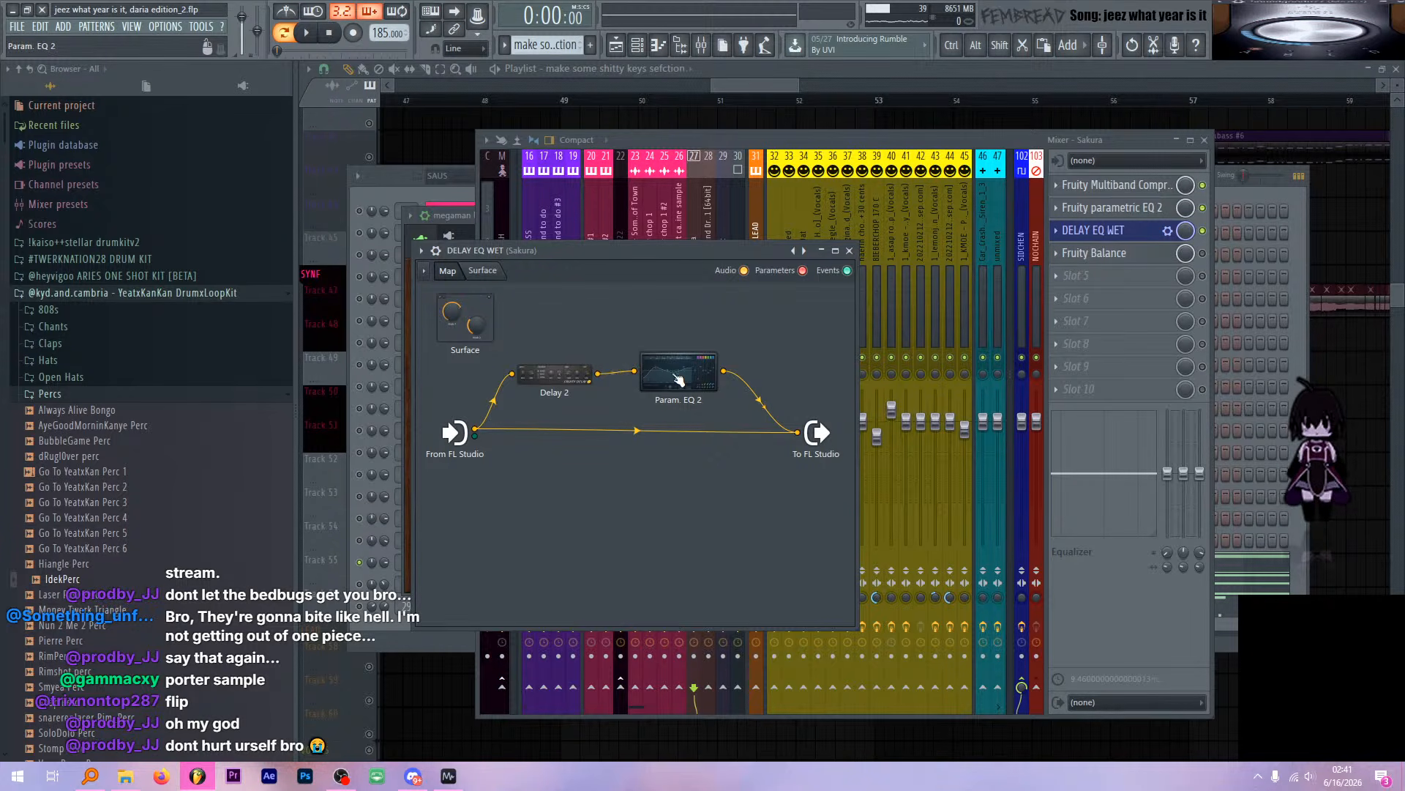
{"action": "left_click", "coordinate": [581, 381]}
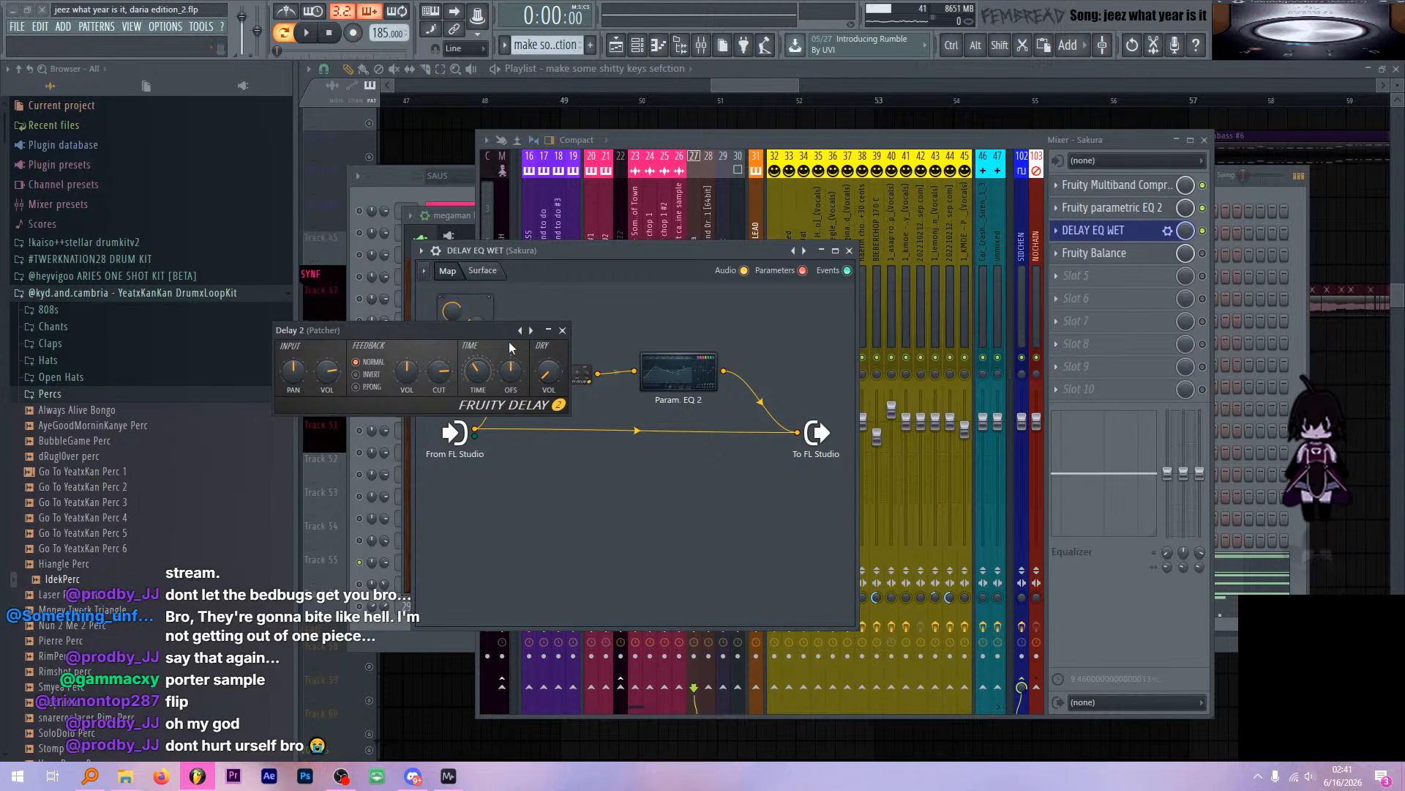
{"action": "left_click", "coordinate": [562, 330]}
Examine the Param. EQ 2 inside the DELAY EQ WET patch and listen to the pattern with the delay active
{"action": "left_click", "coordinate": [679, 373]}
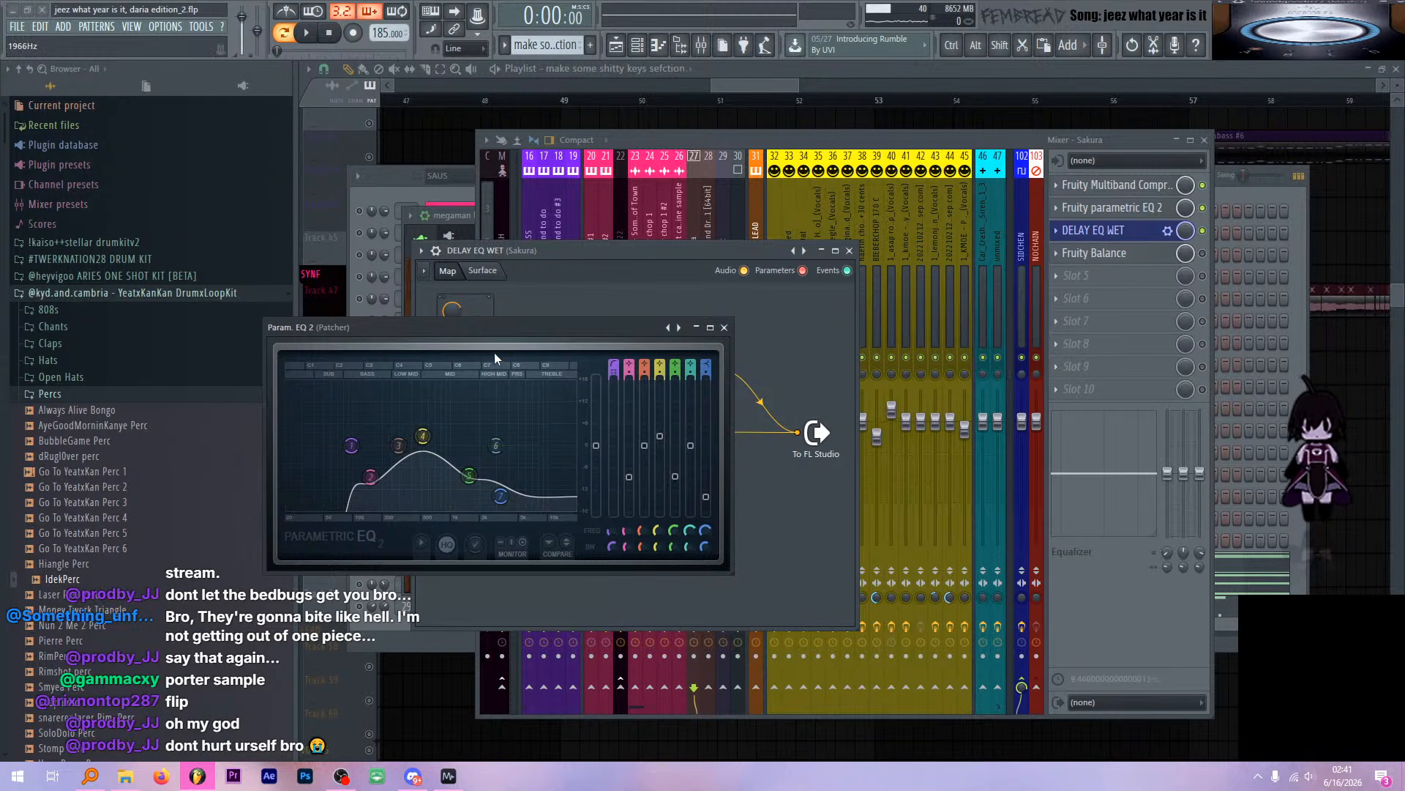
{"action": "left_click_drag", "start_coordinate": [523, 341], "coordinate": [553, 339]}
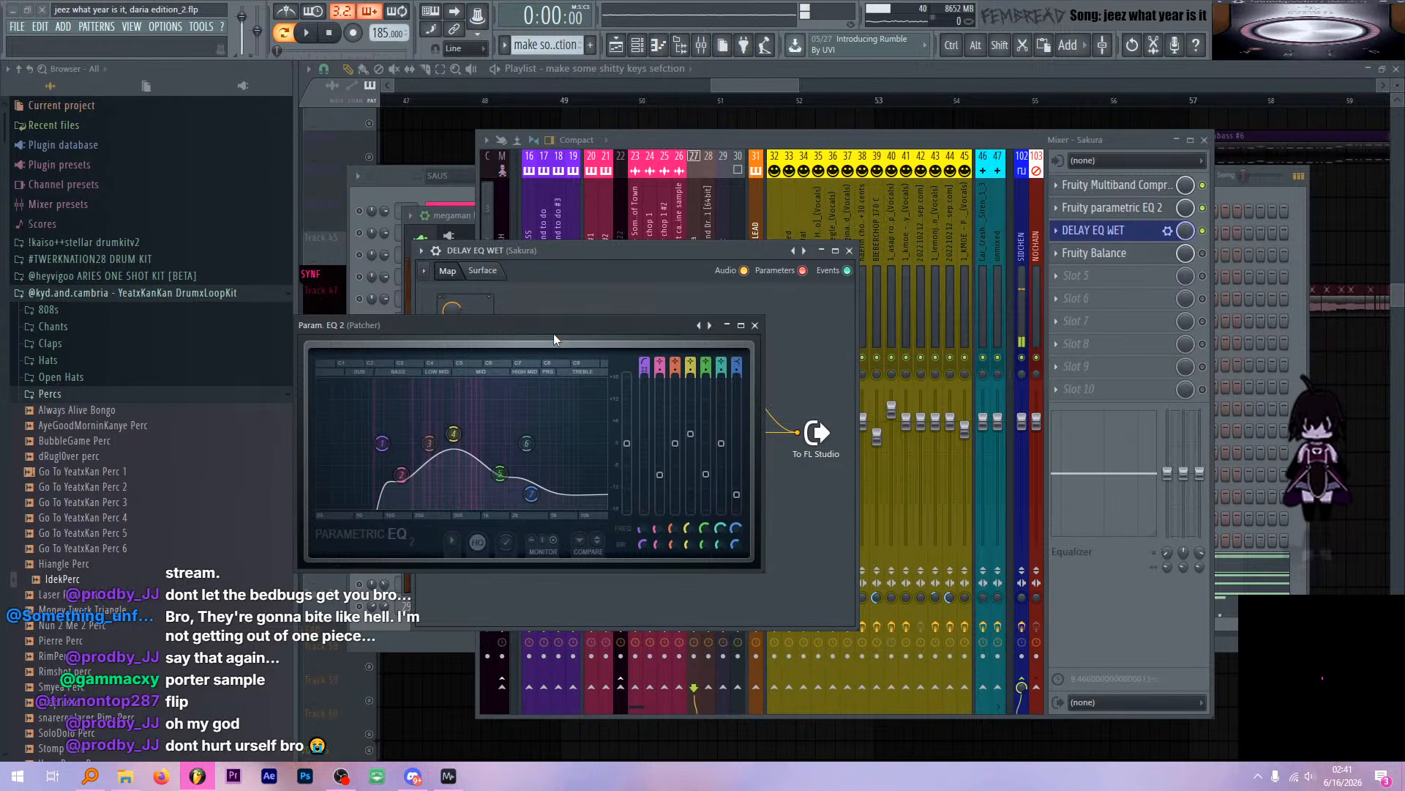
{"action": "left_click", "coordinate": [755, 326]}
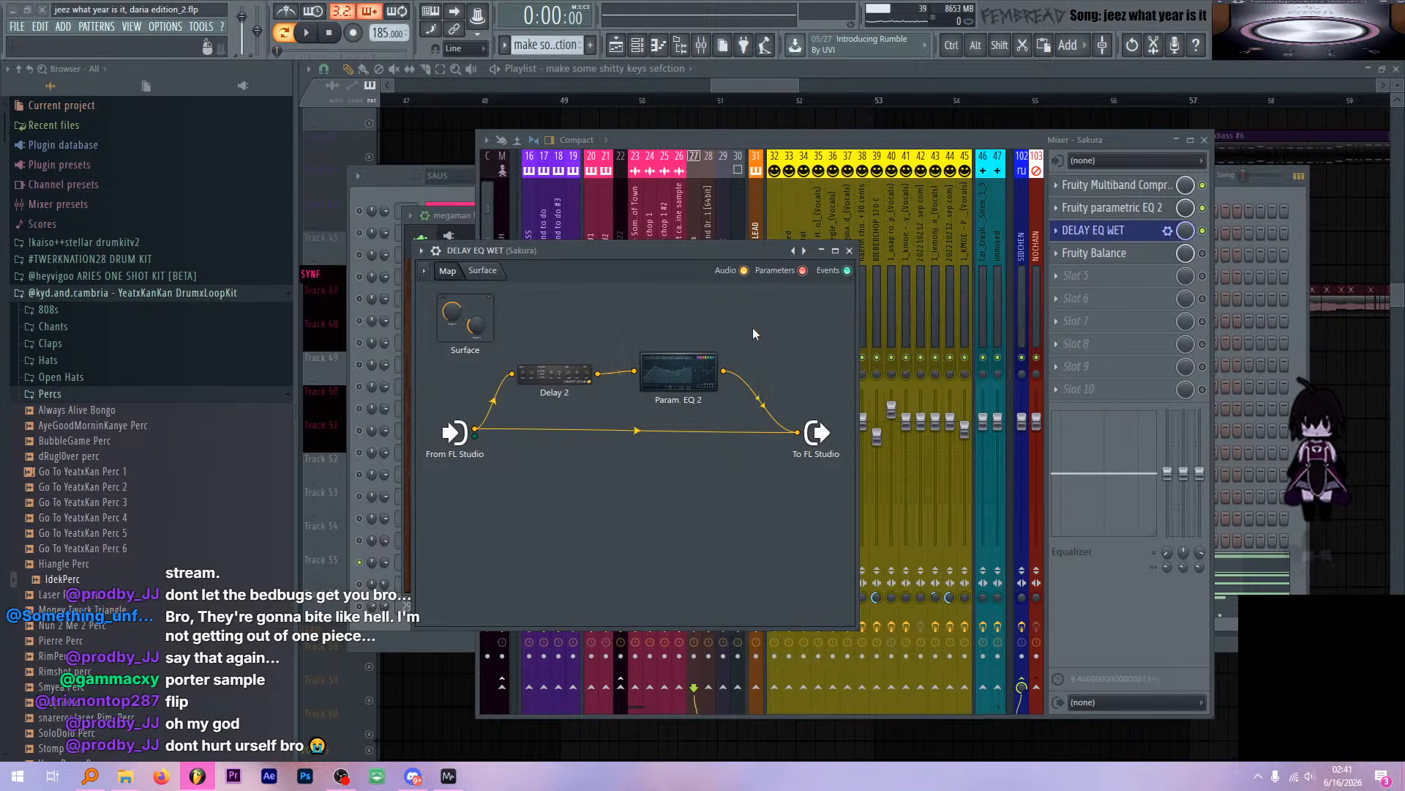
{"action": "left_click_drag", "start_coordinate": [685, 251], "coordinate": [705, 248]}
{"action": "key", "text": "space"}
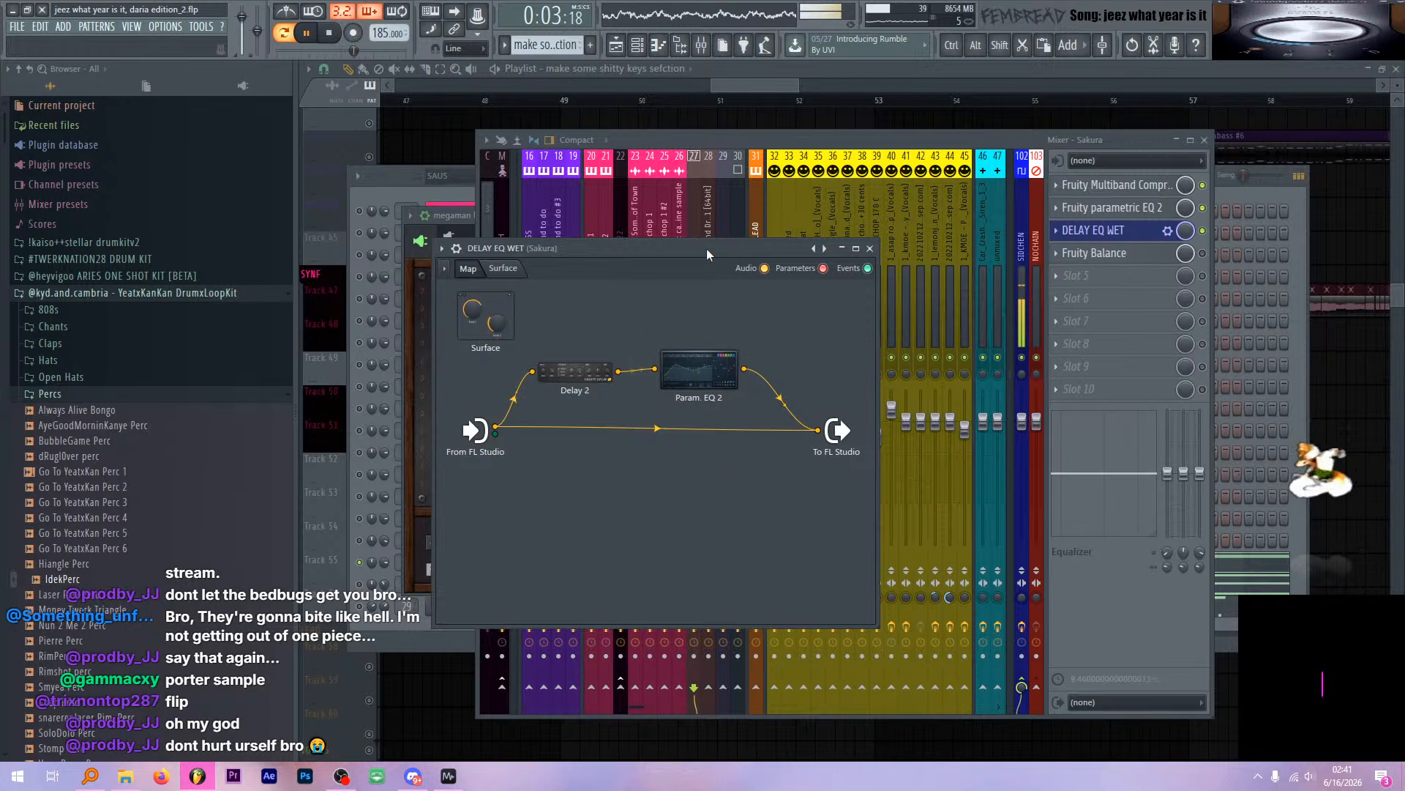
{"action": "left_click", "coordinate": [869, 249]}
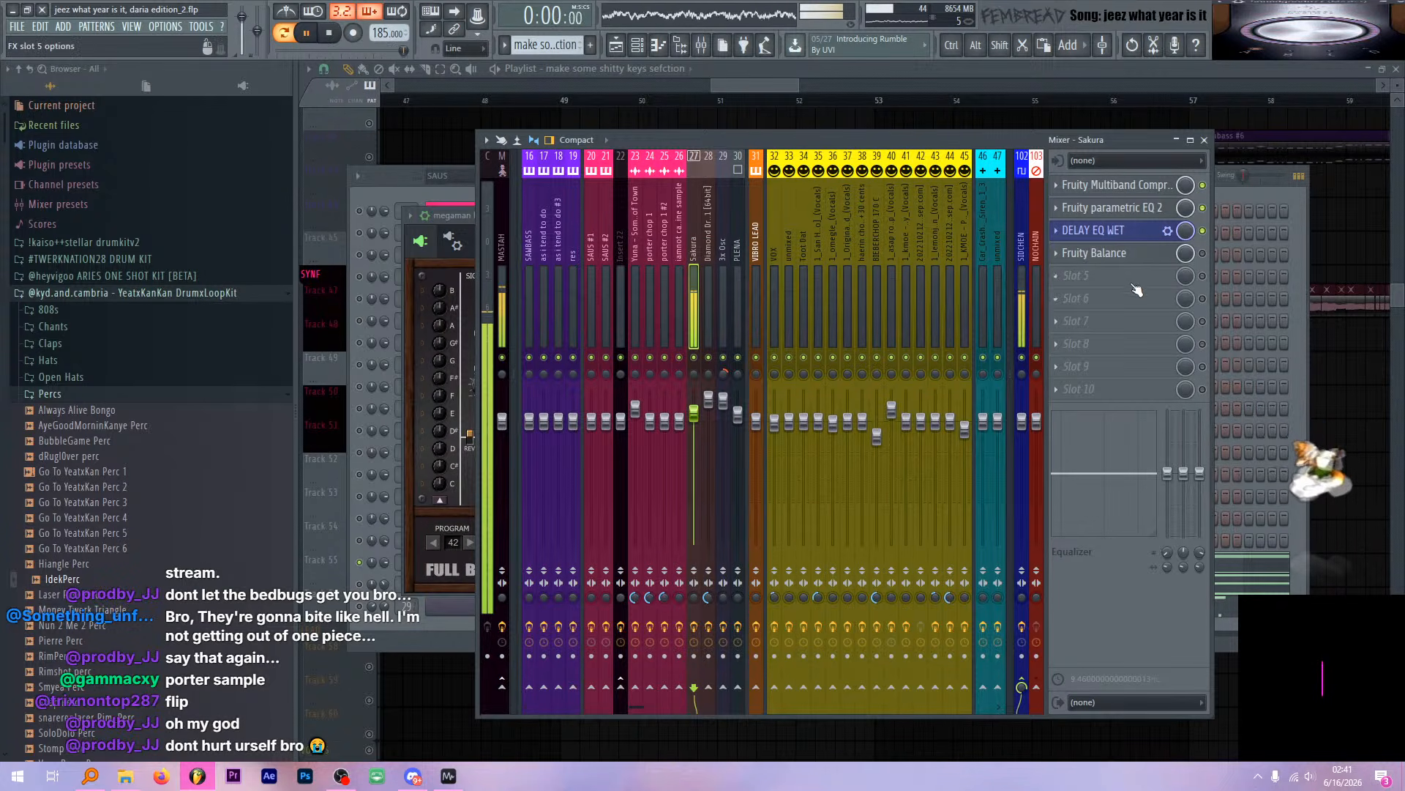
Enable effect slots 5 through 10 on the Sakura mixer track
{"action": "left_click", "coordinate": [1203, 276]}
{"action": "left_click", "coordinate": [1202, 299]}
{"action": "left_click", "coordinate": [1203, 321]}
{"action": "left_click", "coordinate": [1203, 344]}
{"action": "left_click", "coordinate": [1202, 367]}
{"action": "left_click", "coordinate": [1203, 390]}
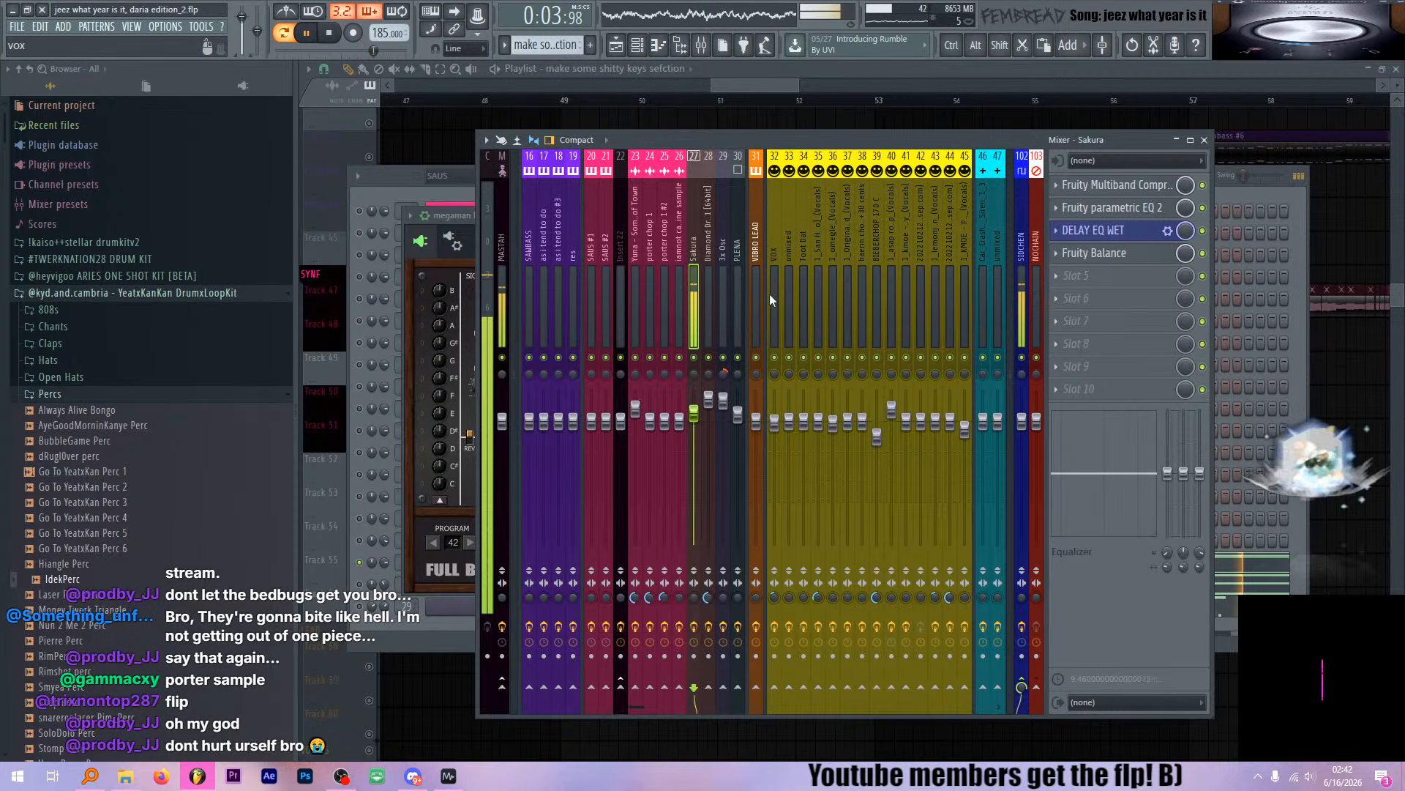
Stop playback, then unmute and select the Diamond Dragon 1 channel in the channel rack
{"action": "left_click", "coordinate": [398, 181]}
{"action": "key", "text": "space"}
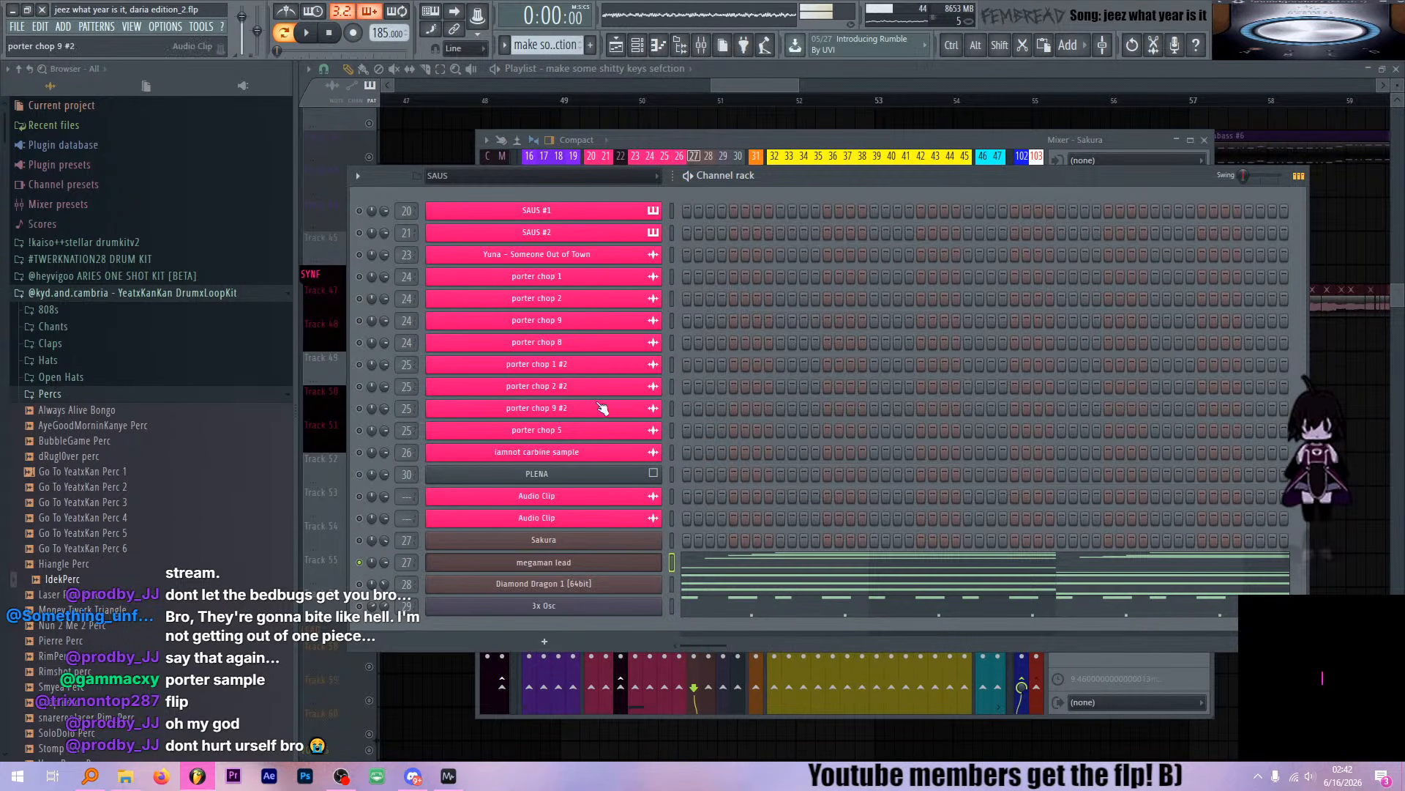
{"action": "left_click", "coordinate": [358, 583]}
{"action": "left_click", "coordinate": [672, 583]}
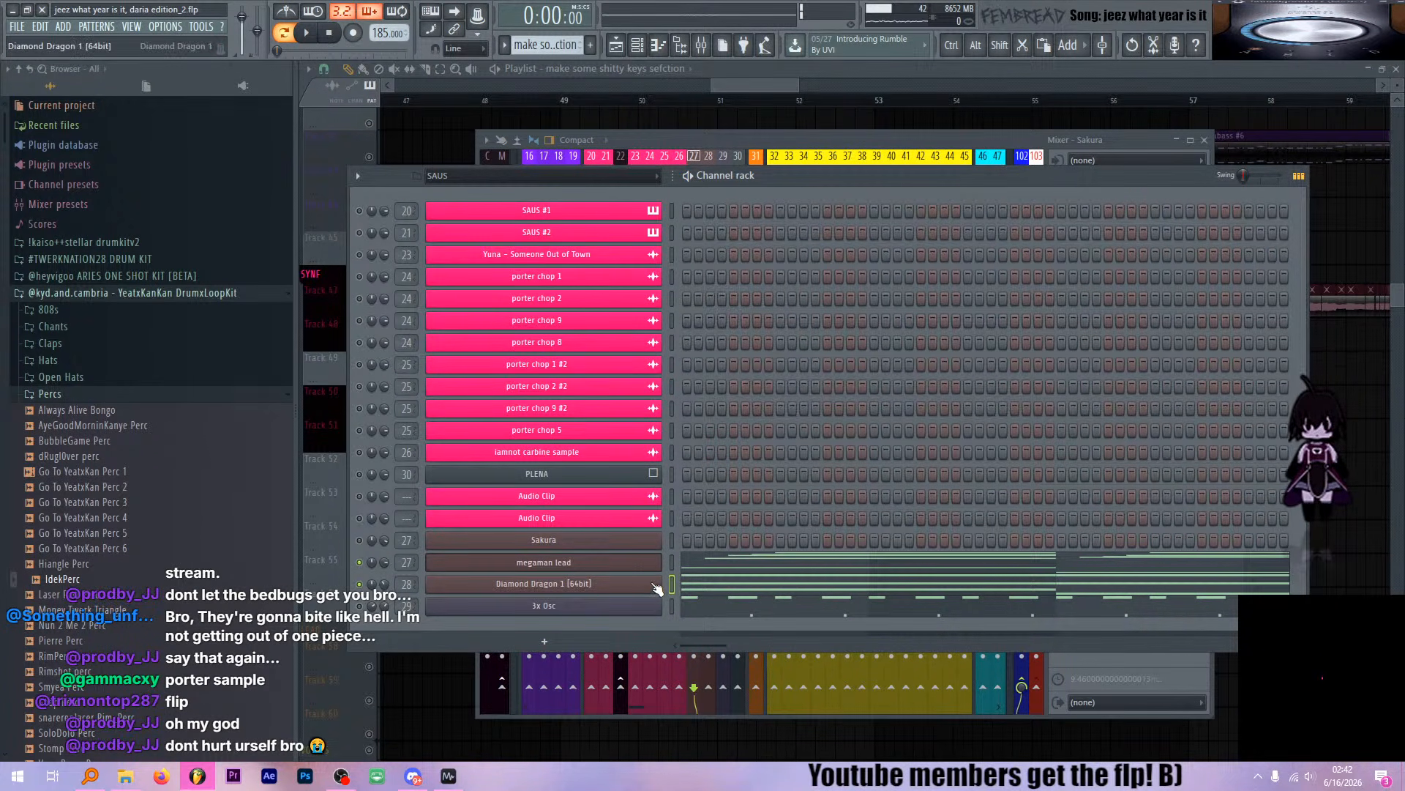
Show the Diamond Dragon 1 instrument's settings and listen to its mixer track 28 soloed
{"action": "left_click", "coordinate": [657, 585]}
{"action": "left_click_drag", "start_coordinate": [753, 164], "coordinate": [770, 164]}
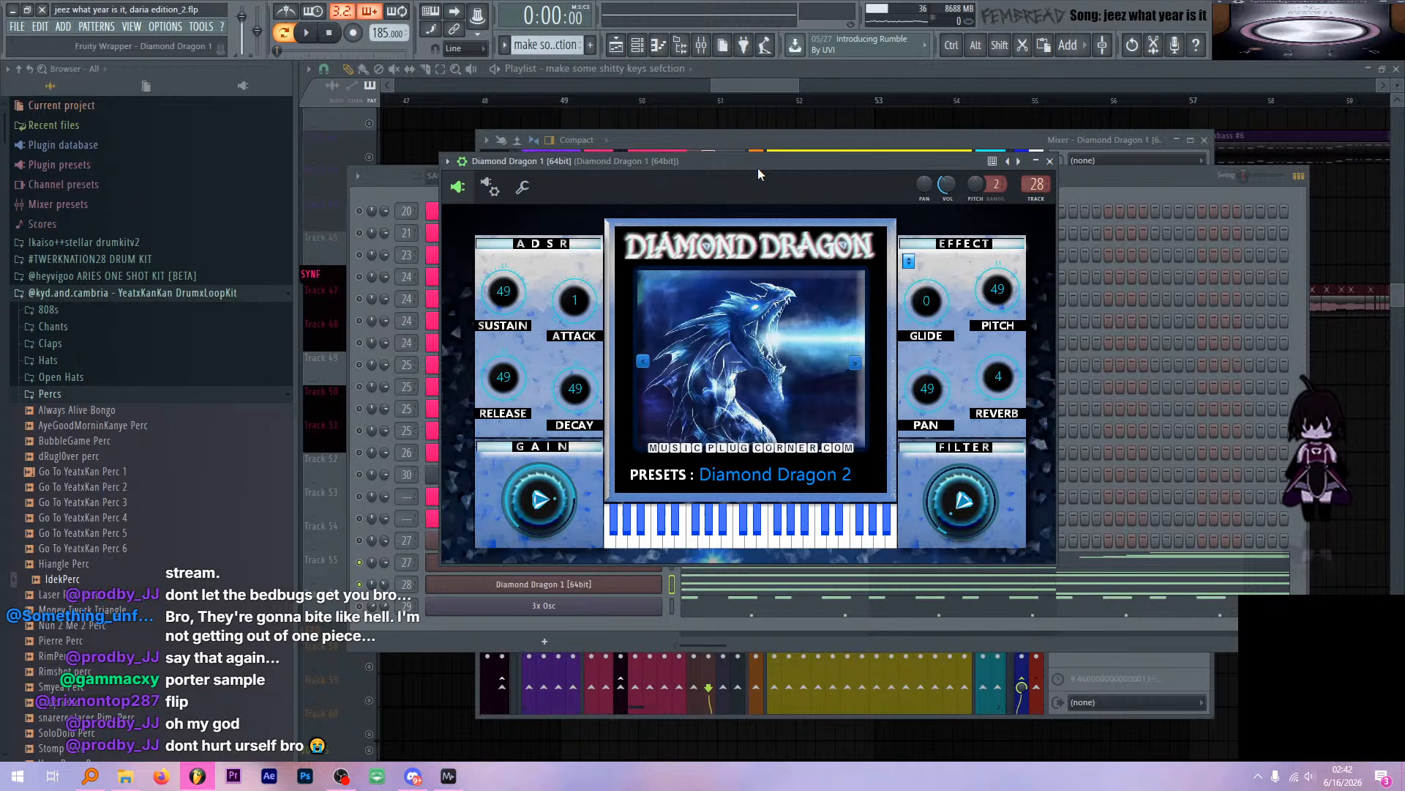
{"action": "left_click", "coordinate": [776, 143]}
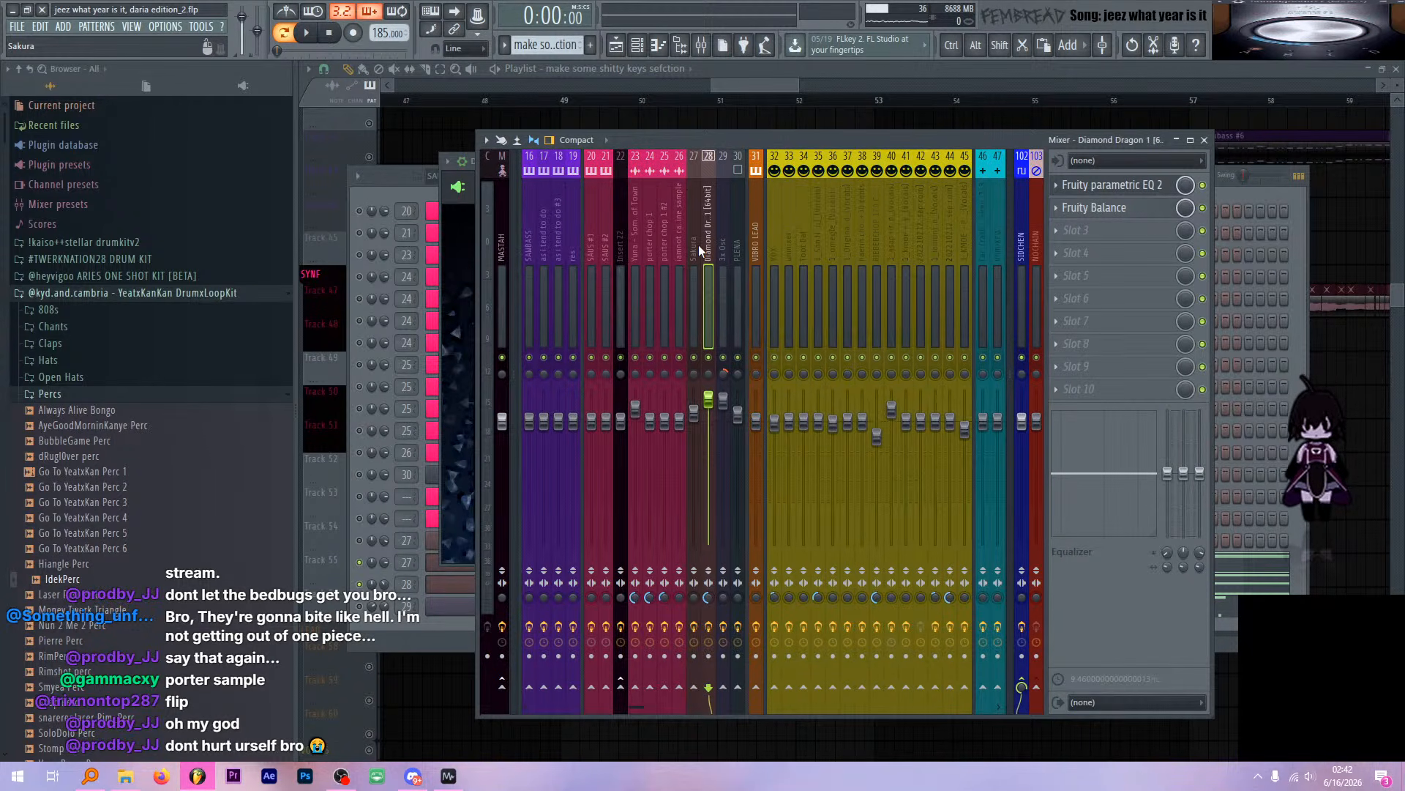
{"action": "key", "text": "space"}
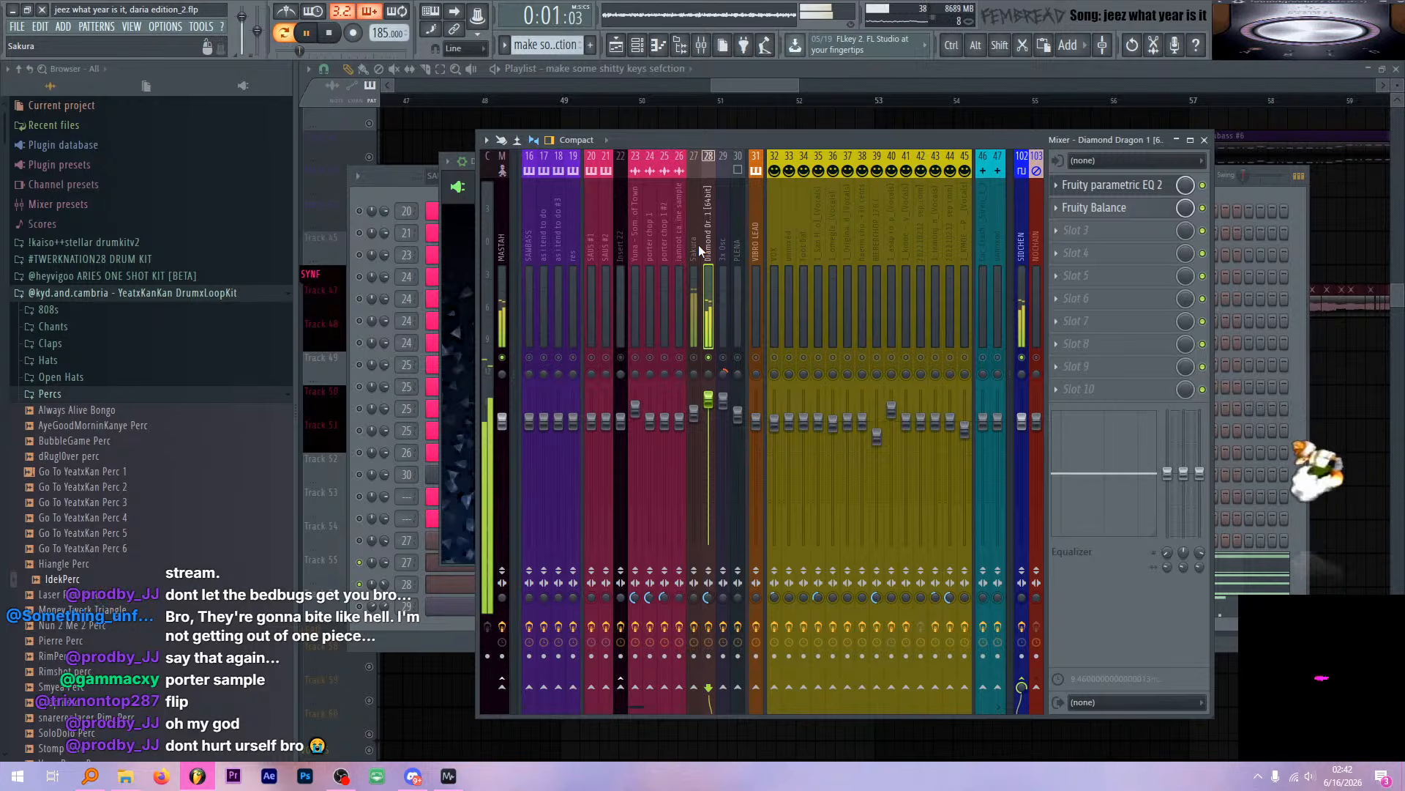
{"action": "key", "text": "space"}
{"action": "key", "text": "space"}
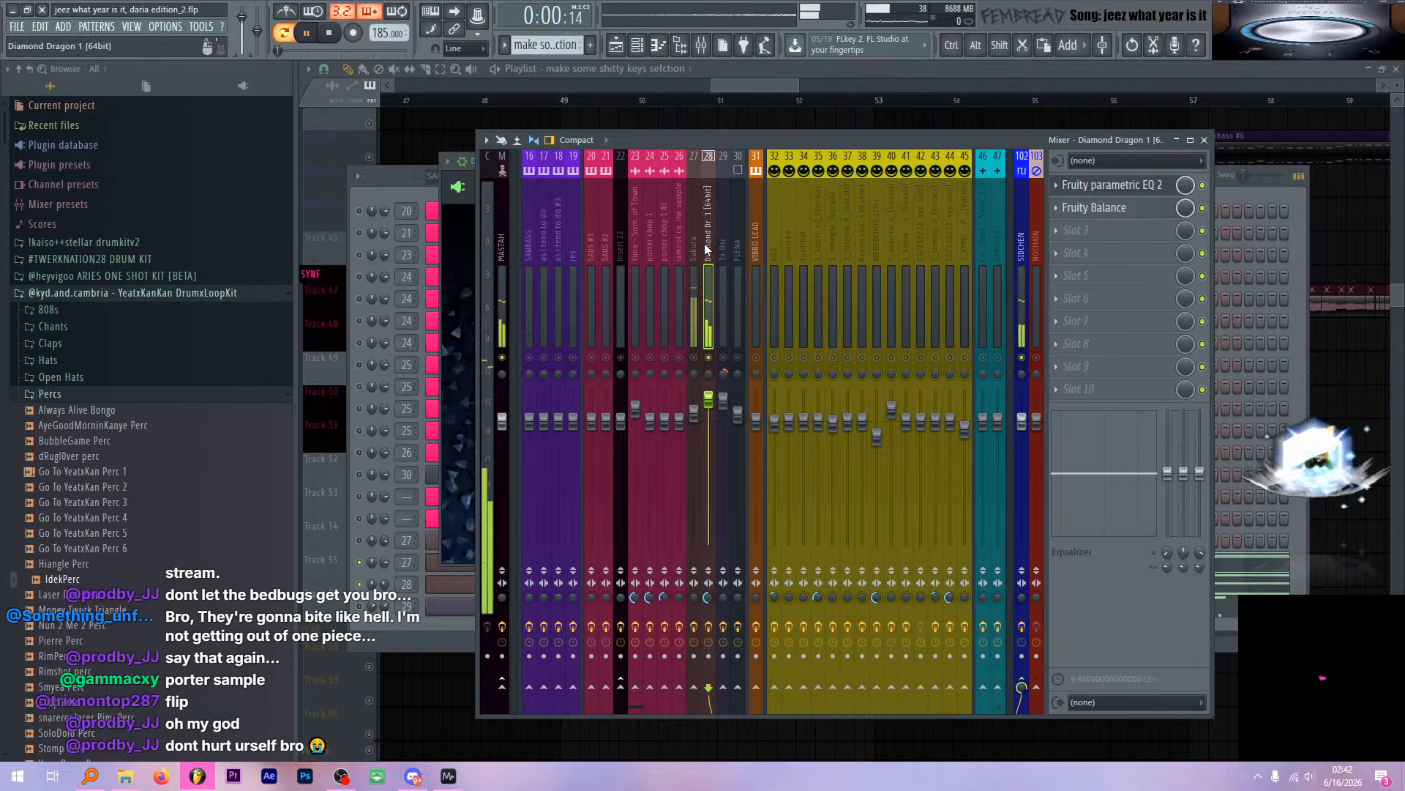
Open the Diamond Dragon 1 channel in the piano roll and stop playback
{"action": "left_click", "coordinate": [439, 209]}
{"action": "right_click", "coordinate": [663, 579]}
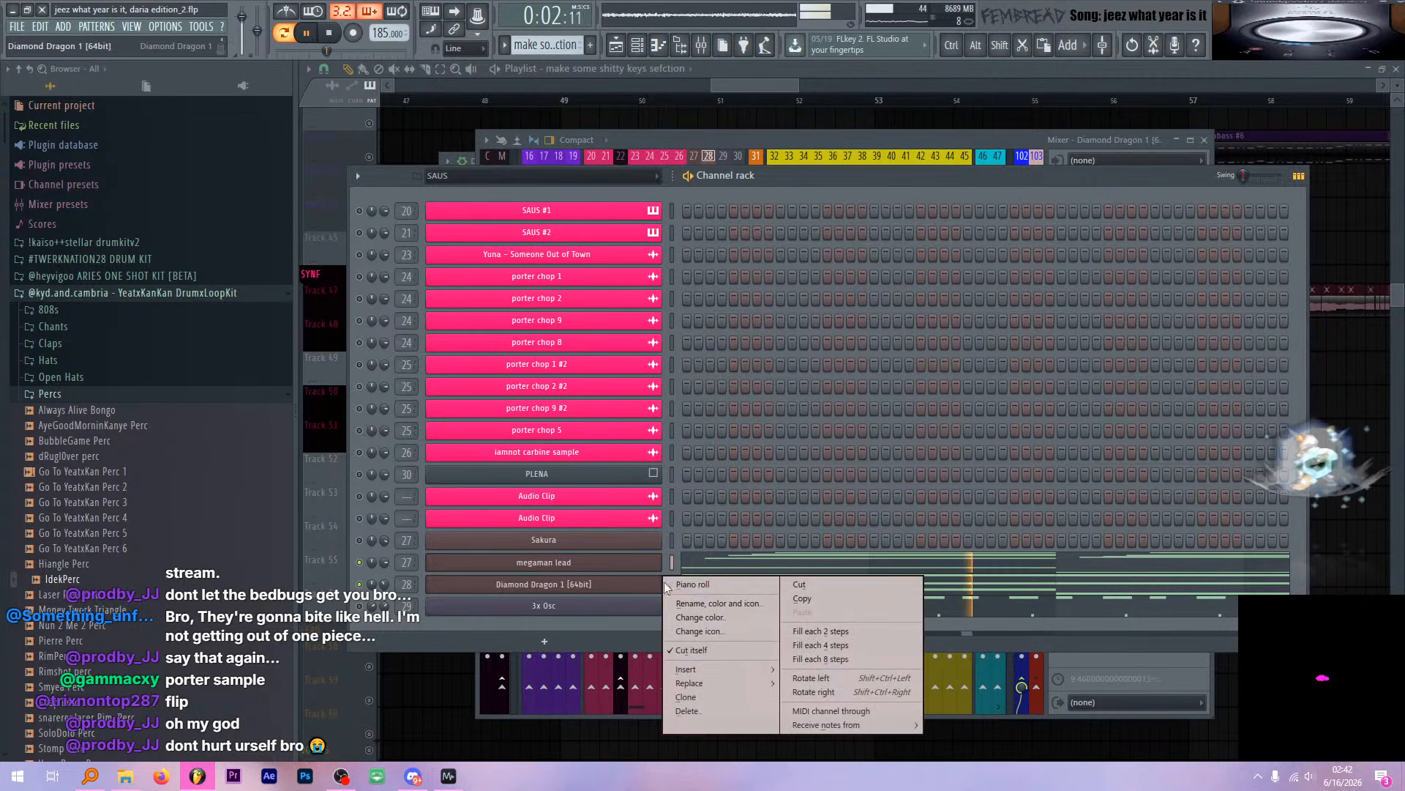
{"action": "left_click", "coordinate": [681, 584]}
{"action": "scroll", "coordinate": [908, 443], "scroll_direction": "down", "scroll_amount": 3}
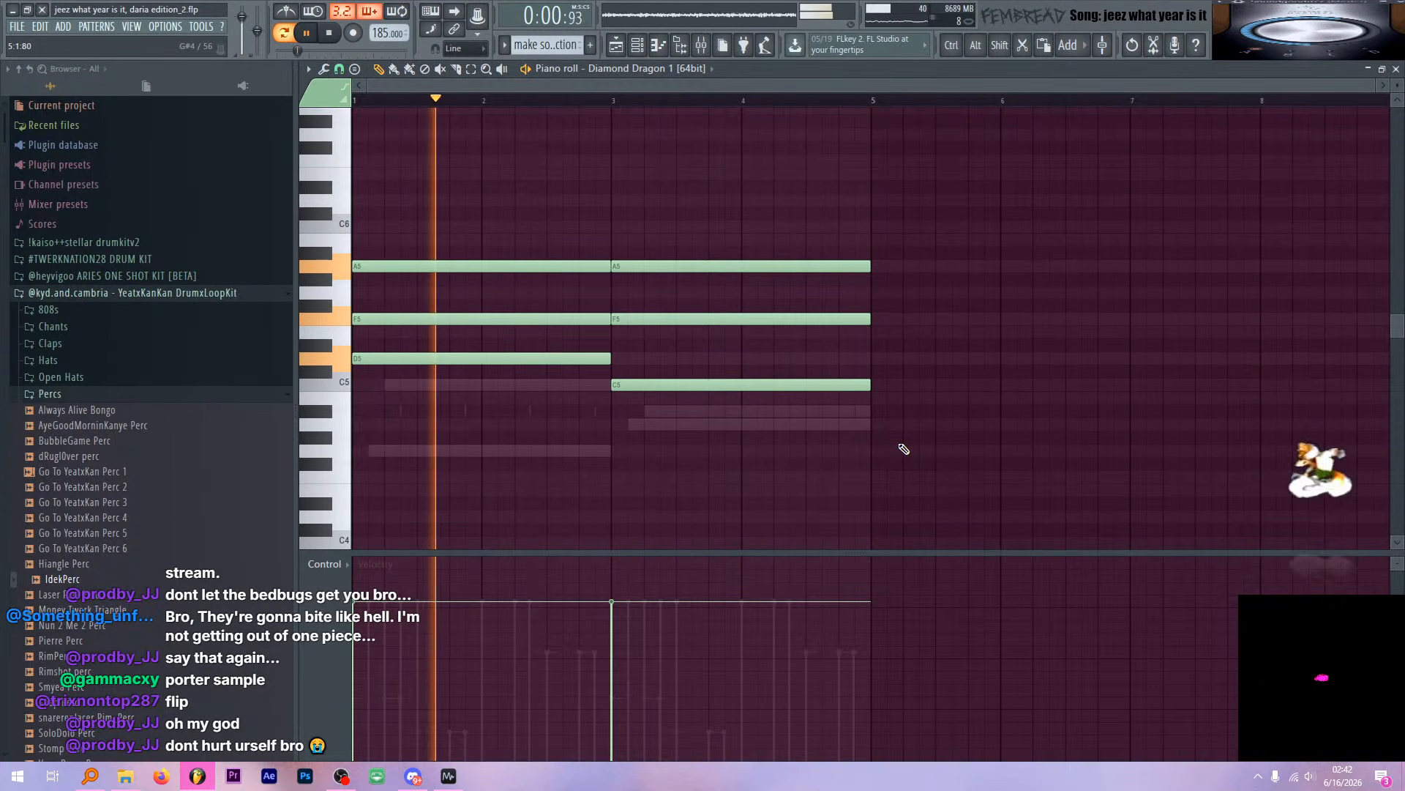
{"action": "key", "text": "space"}
Audition the ghost bass notes D#3 and G2 and the chord notes such as D5 and F5 on the piano keys
{"action": "scroll", "coordinate": [746, 377], "scroll_direction": "down", "scroll_amount": 8}
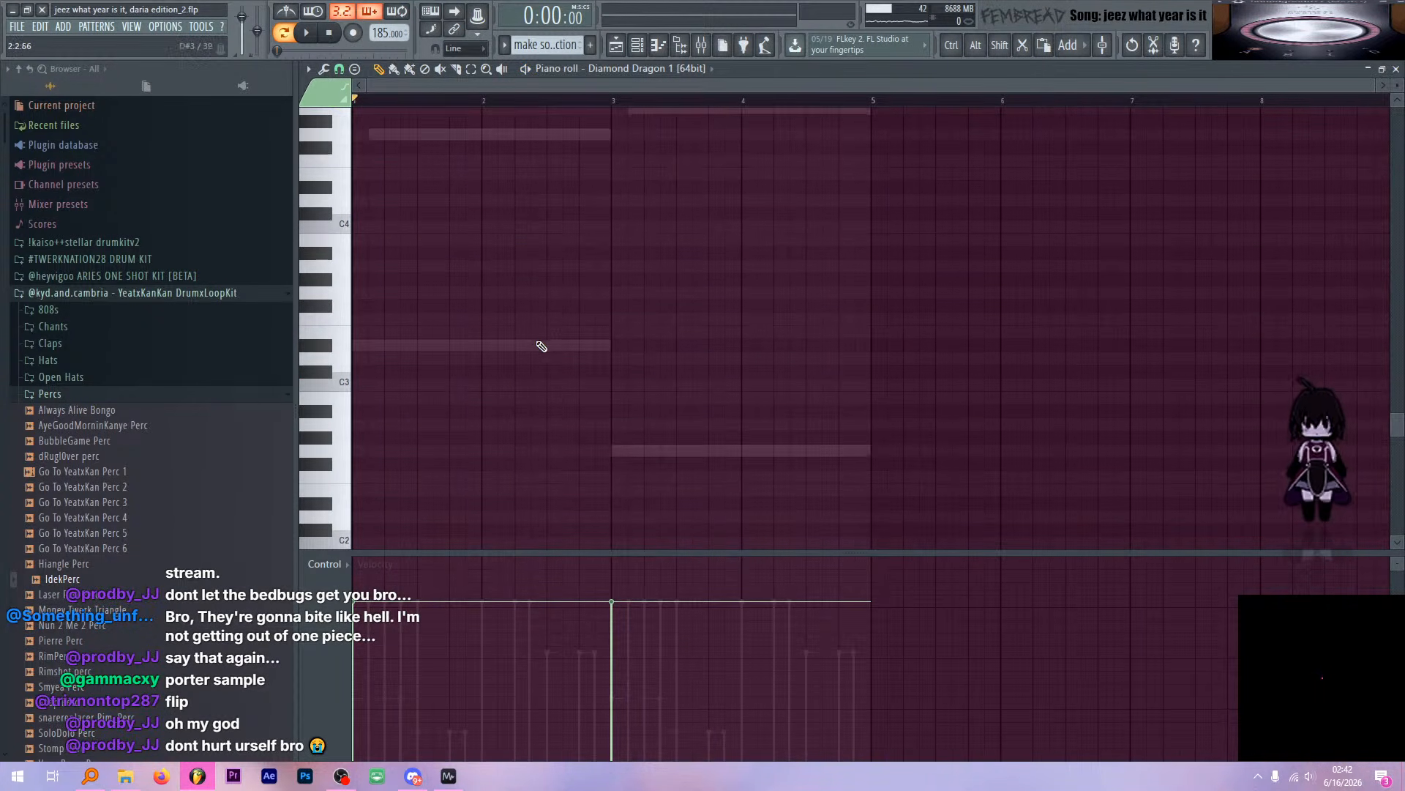
{"action": "left_click", "coordinate": [326, 345]}
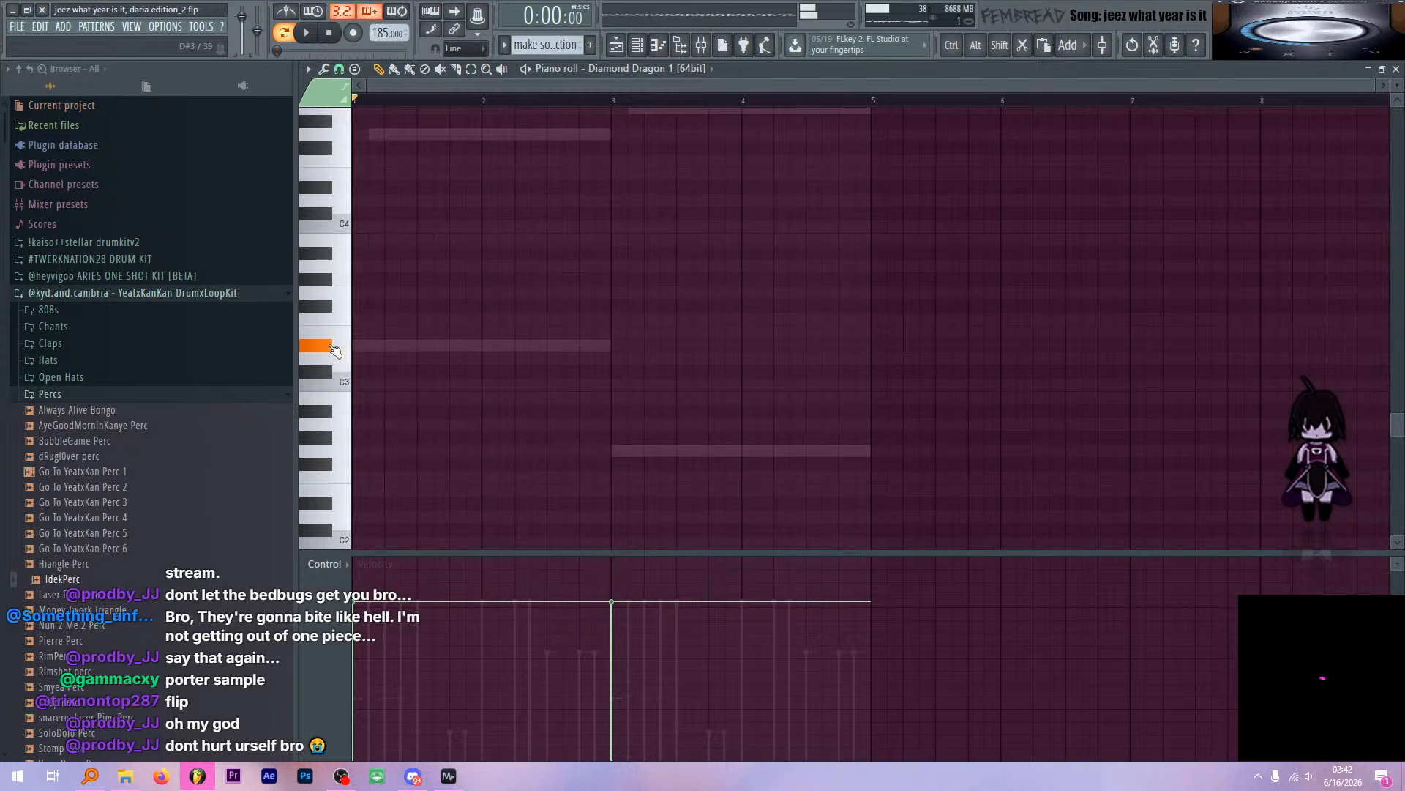
{"action": "left_click", "coordinate": [349, 452]}
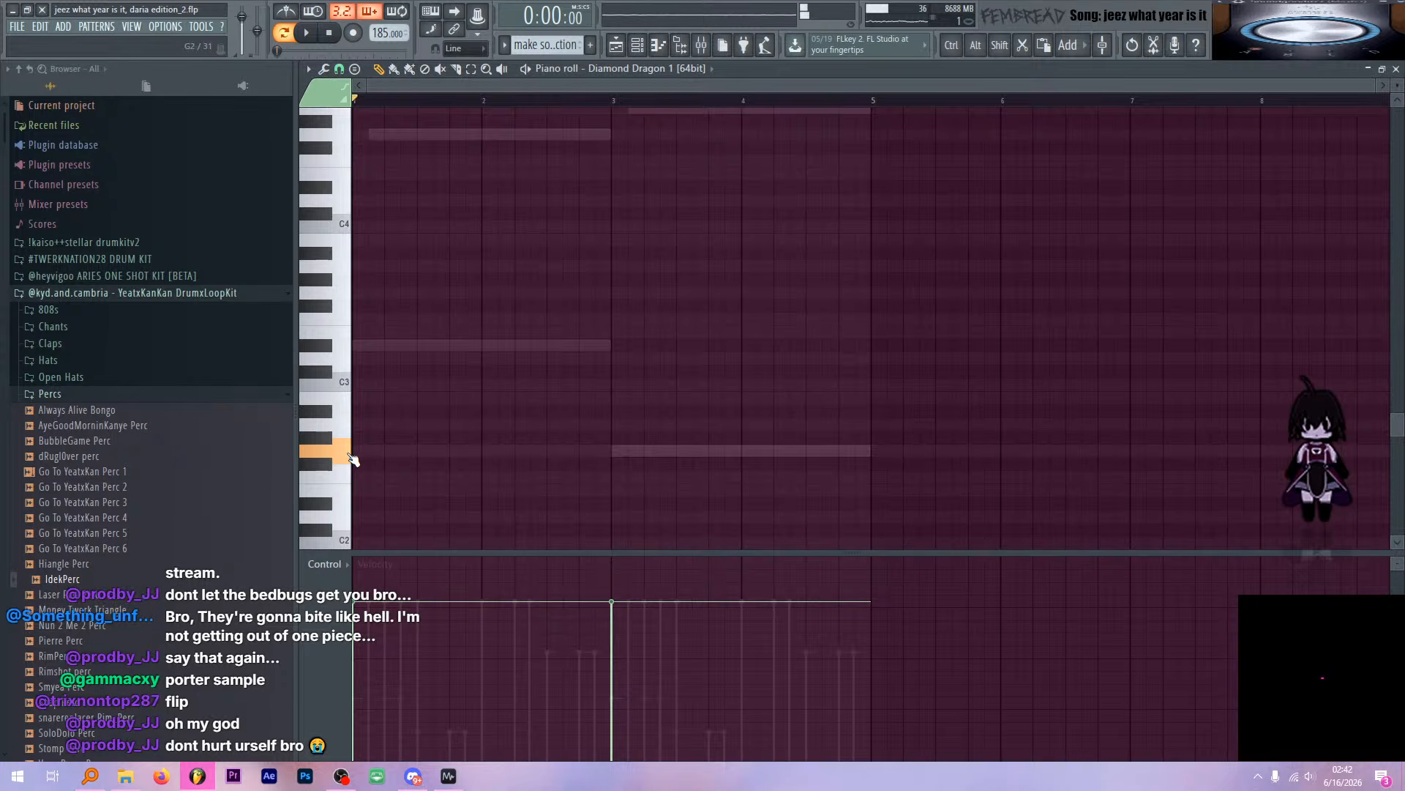
{"action": "scroll", "coordinate": [449, 449], "scroll_direction": "up", "scroll_amount": 5}
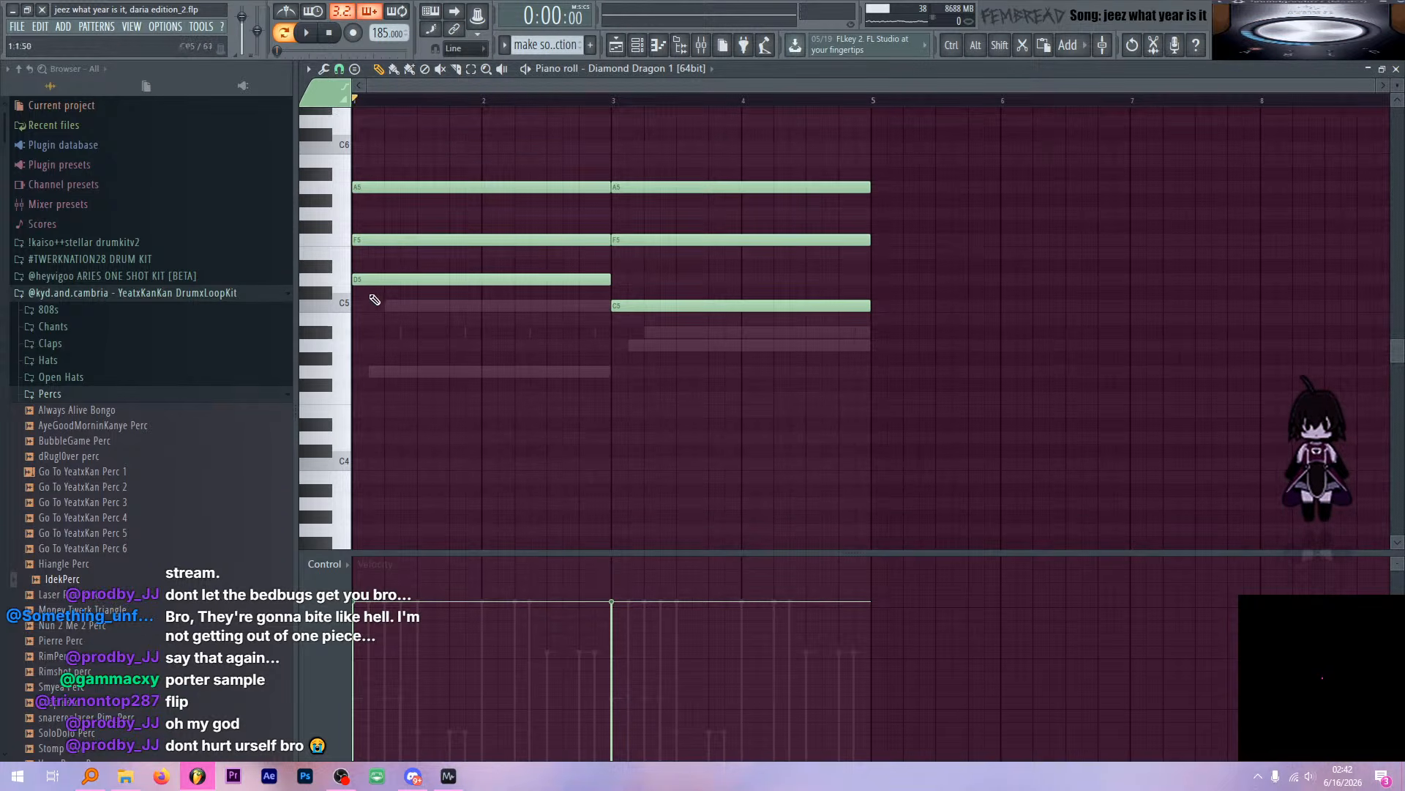
{"action": "left_click", "coordinate": [348, 280]}
{"action": "left_click", "coordinate": [349, 241]}
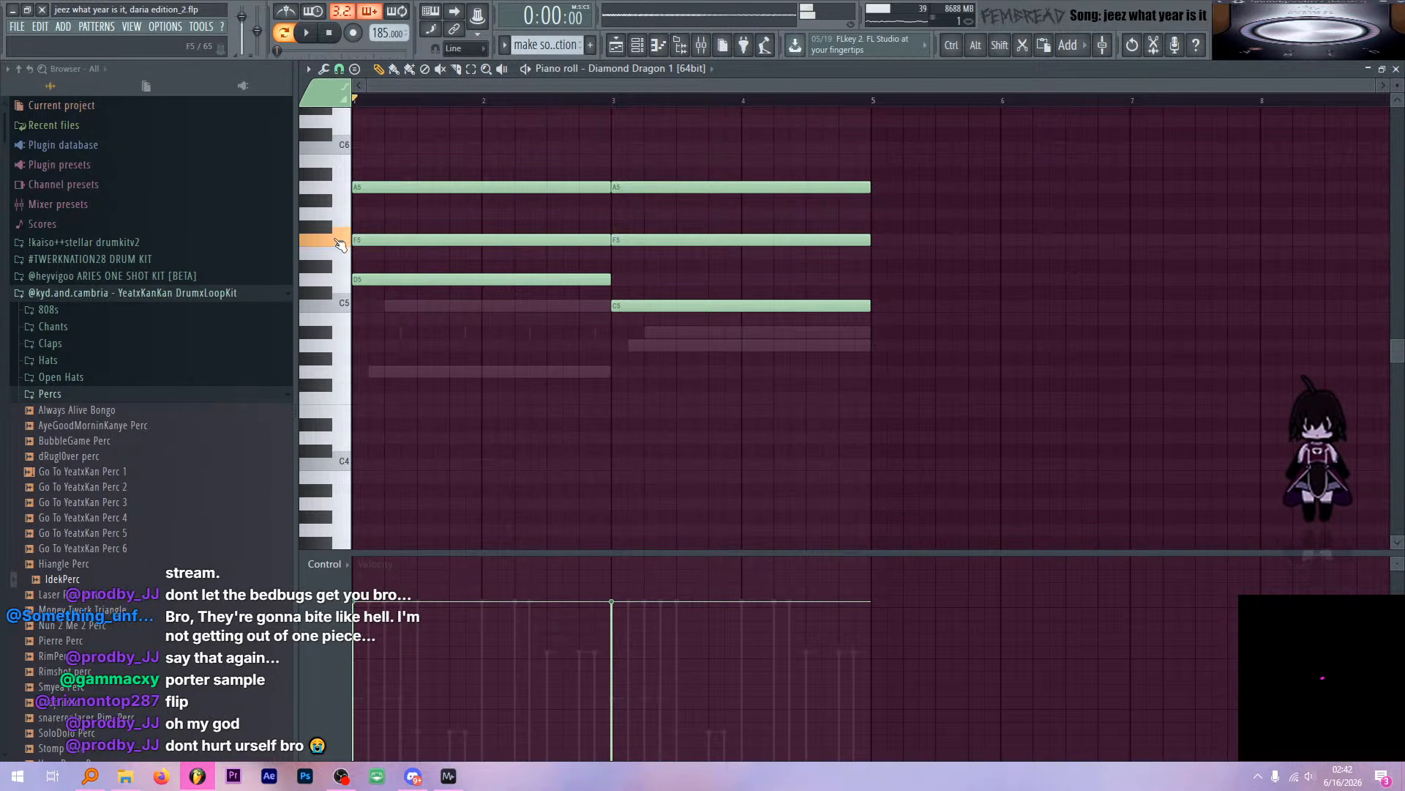
{"action": "left_click", "coordinate": [350, 196]}
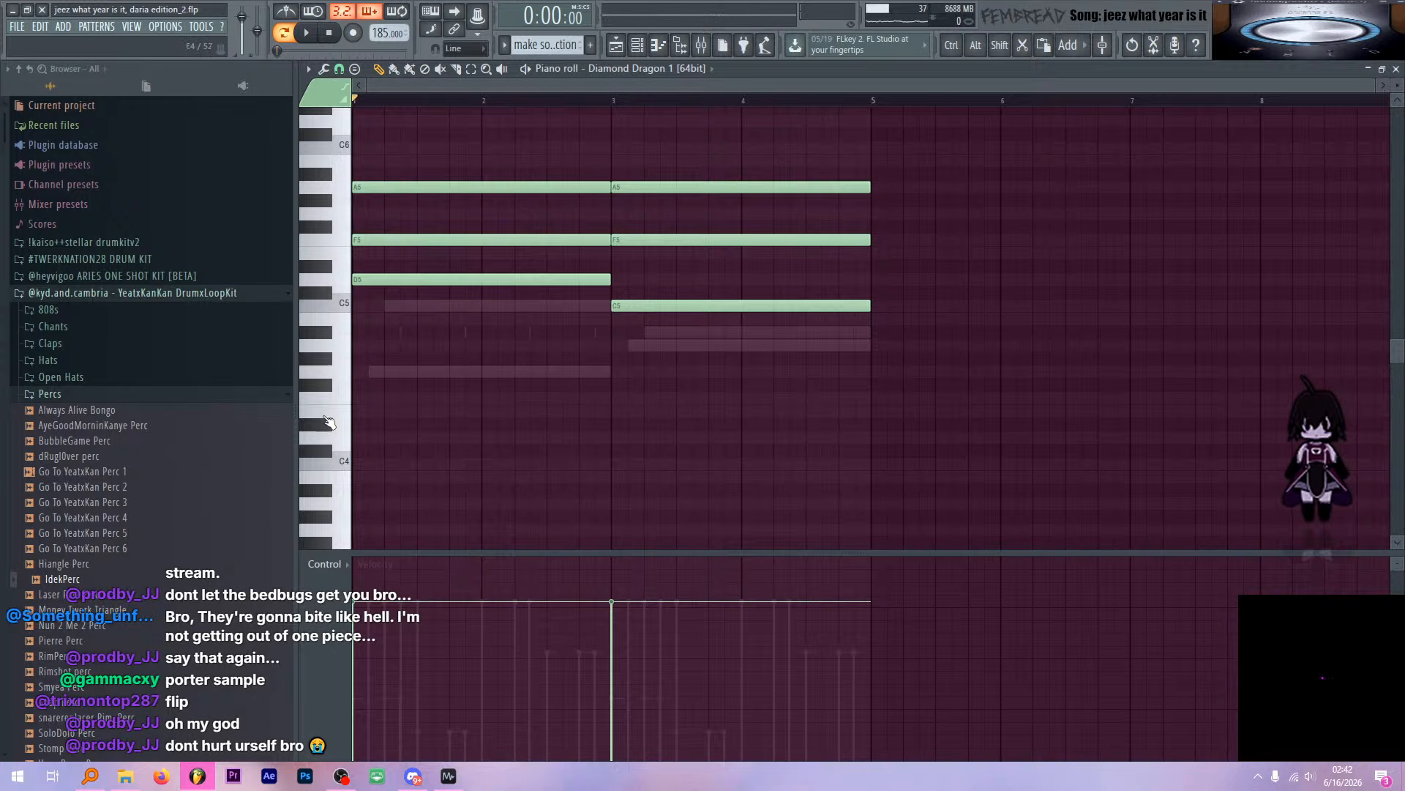
{"action": "left_click", "coordinate": [335, 343]}
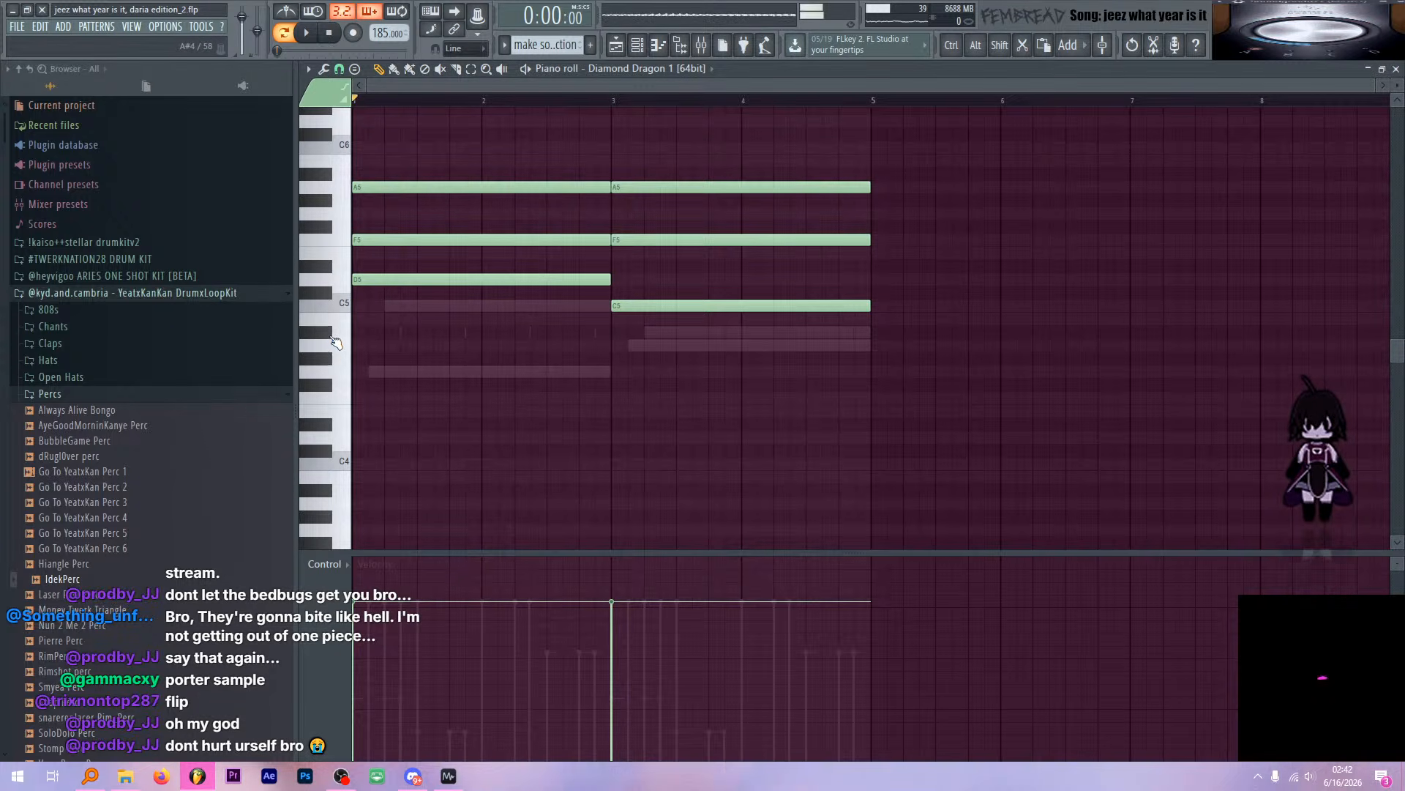
Try an A#4 note under the first chord, undo it, and place a D#4 note at the pattern's start instead
{"action": "left_click", "coordinate": [375, 335]}
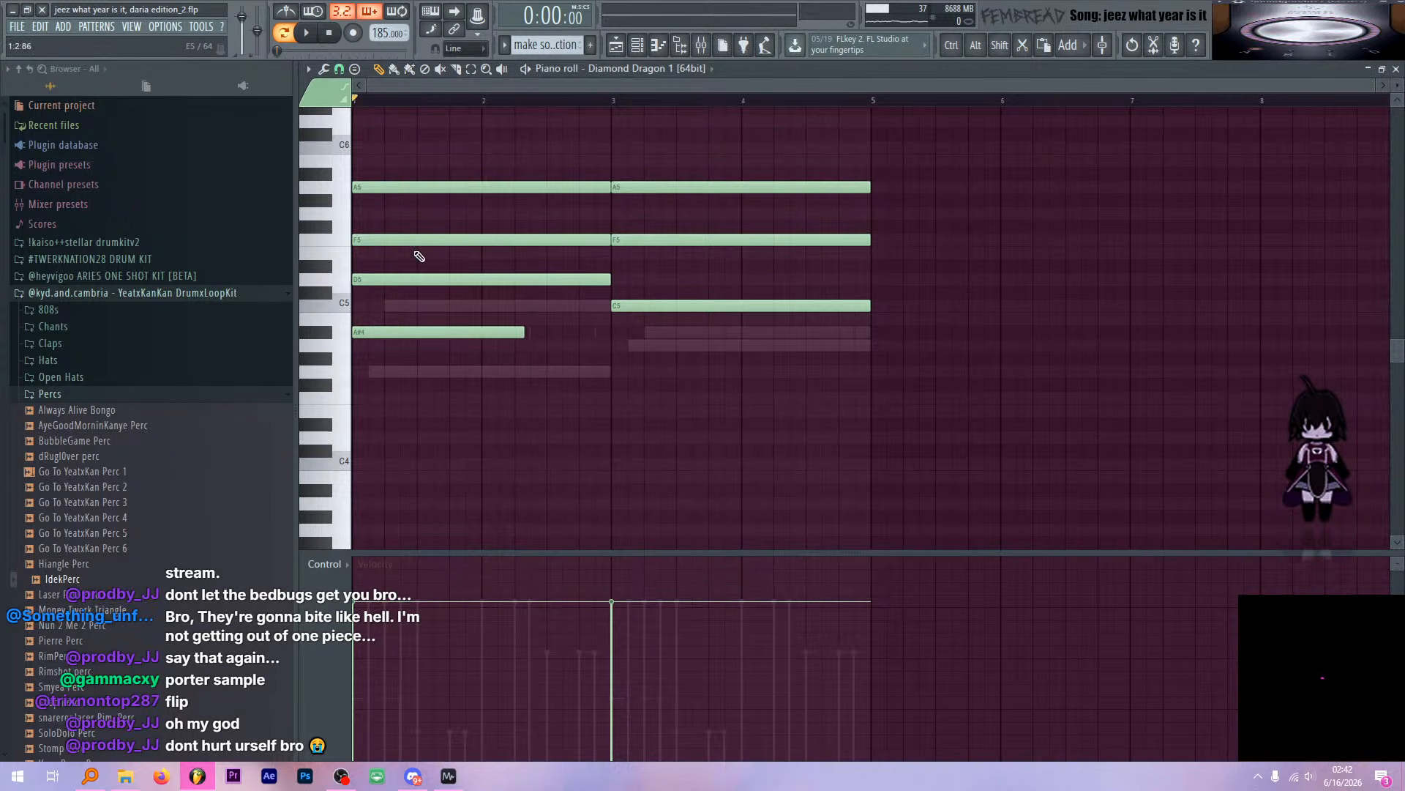
{"action": "key", "text": "ctrl+z"}
{"action": "left_click", "coordinate": [364, 423]}
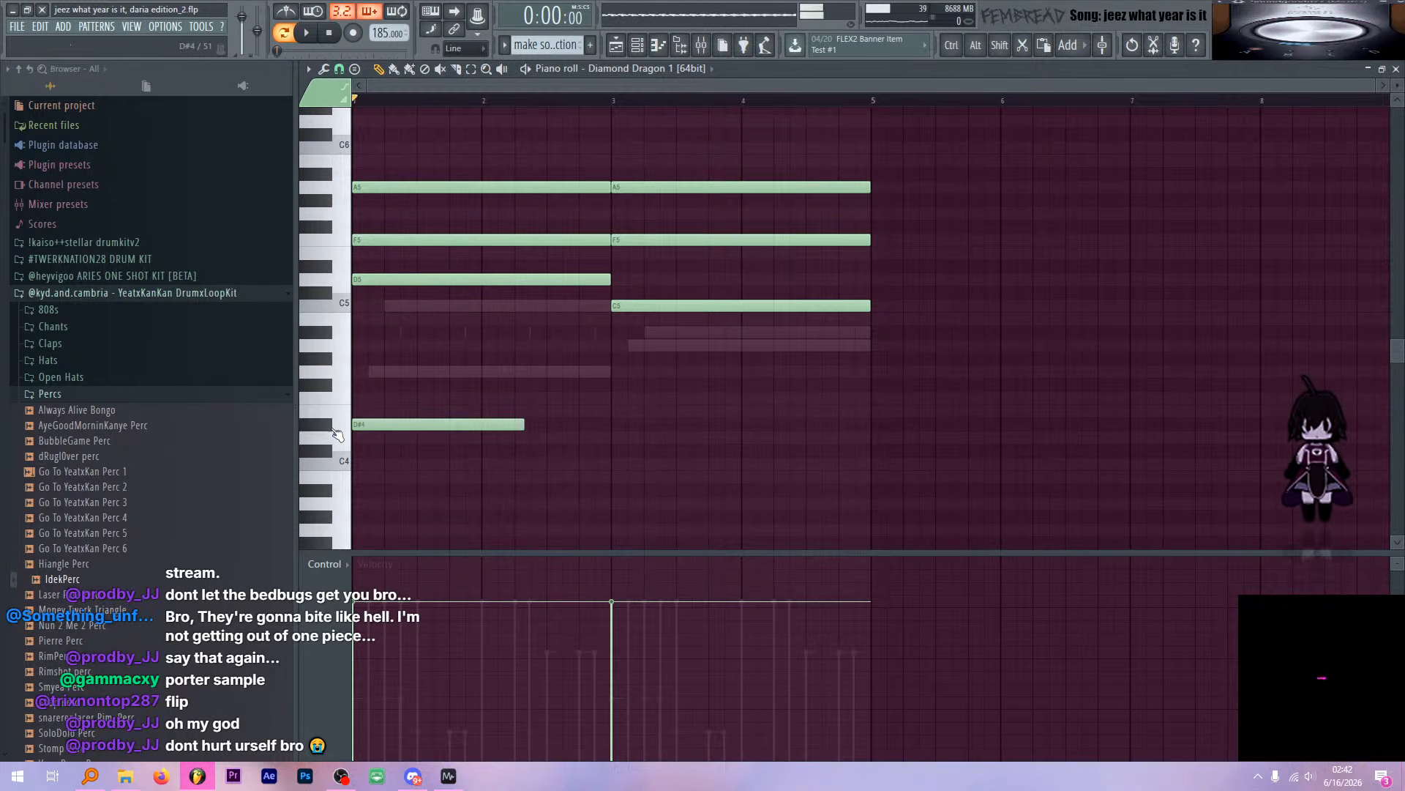
Audition the first chord with the D#4 note under it and delete that D#4 note
{"action": "right_click", "coordinate": [356, 231], "text": "alt"}
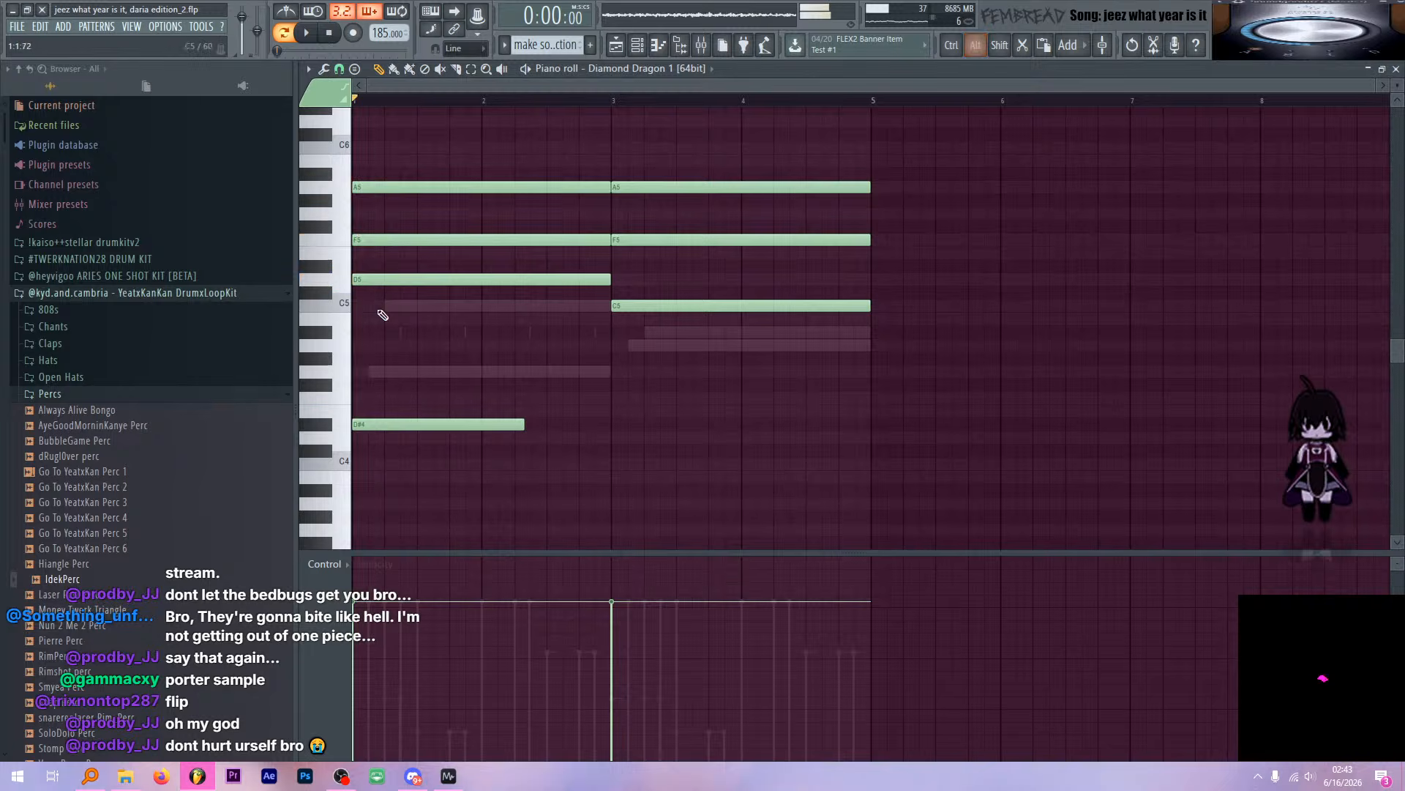
{"action": "right_click", "coordinate": [375, 423]}
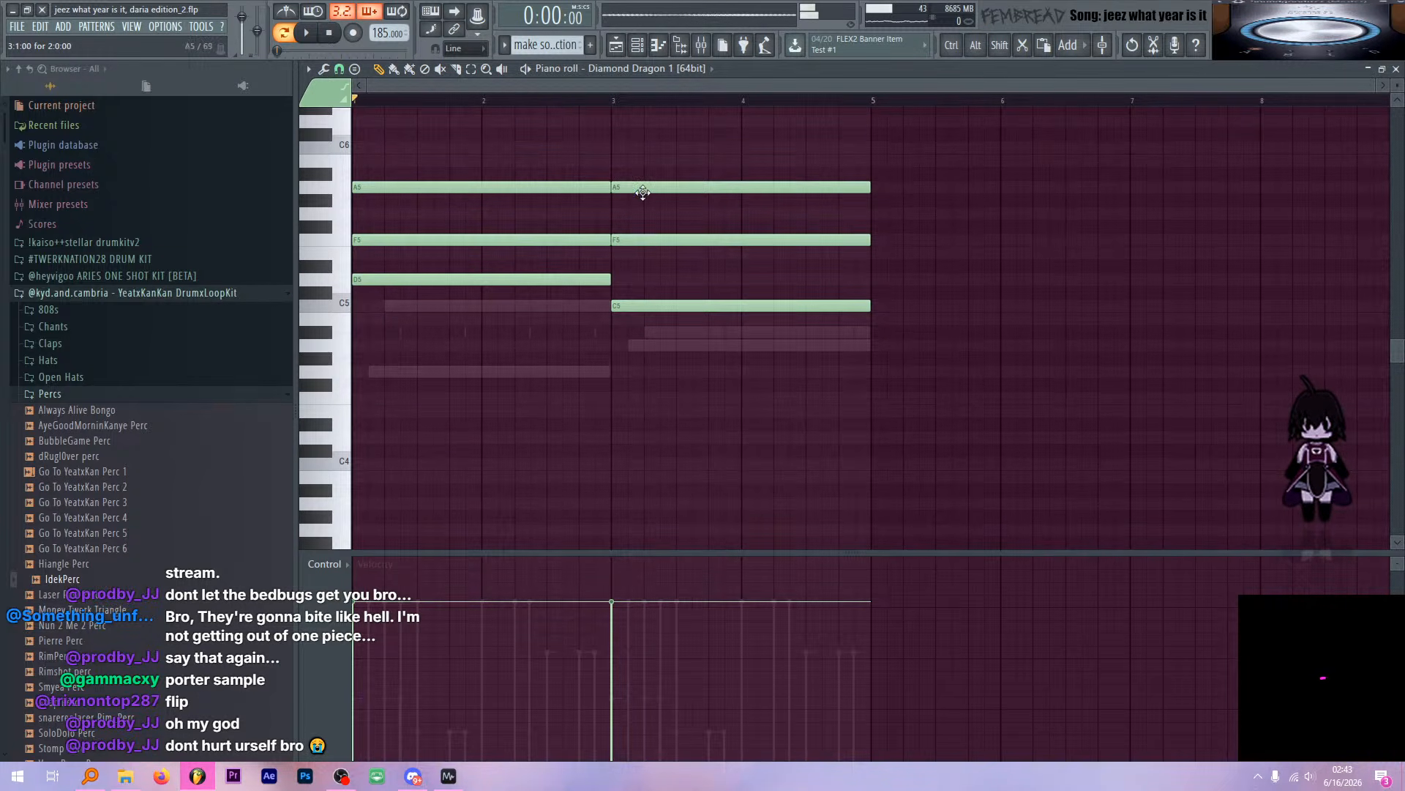
Try a G4 bass note under the second chord, audition it with the F5 and A5 notes, and delete it
{"action": "scroll", "coordinate": [331, 505], "scroll_direction": "down", "scroll_amount": 1}
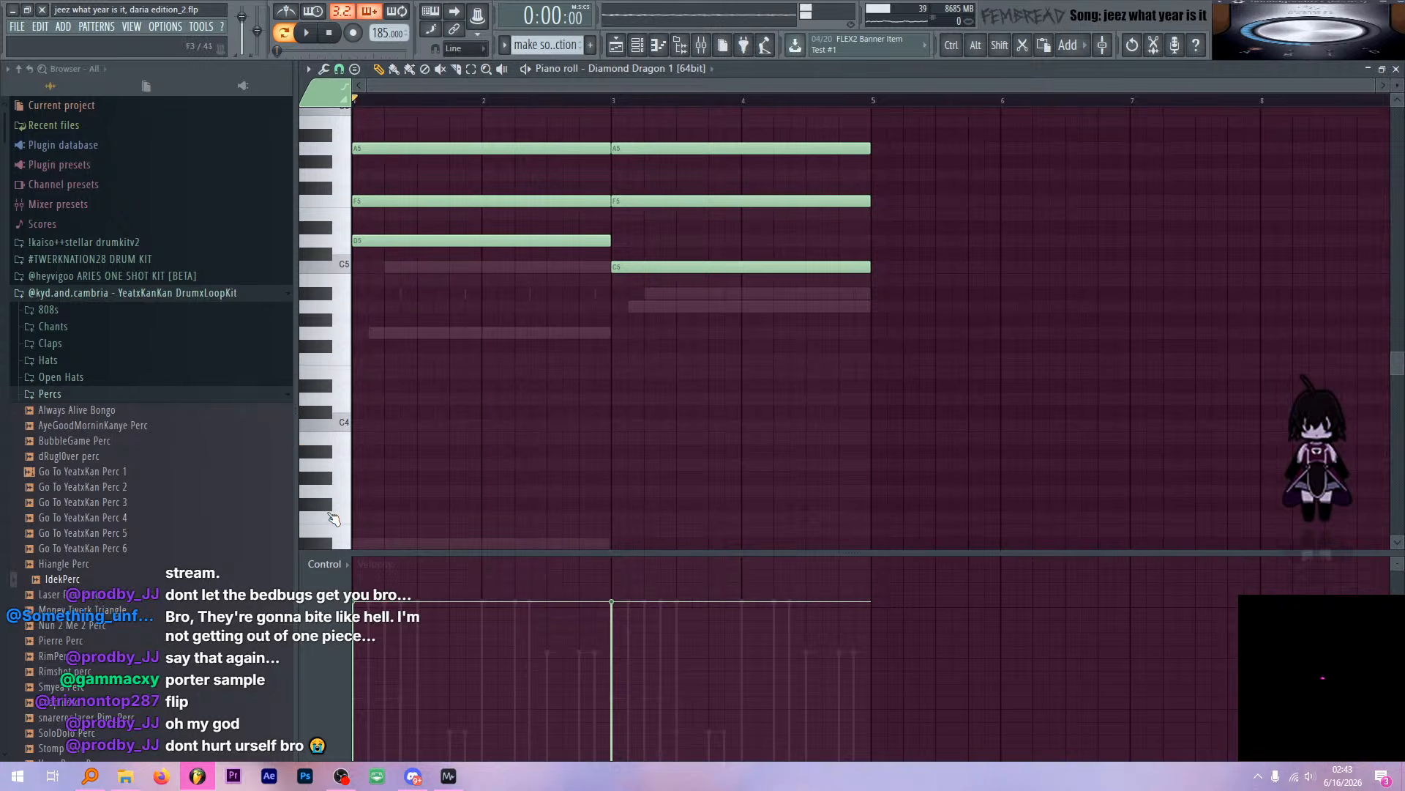
{"action": "left_click_drag", "start_coordinate": [629, 336], "coordinate": [614, 333]}
{"action": "right_click", "coordinate": [615, 310], "text": "alt"}
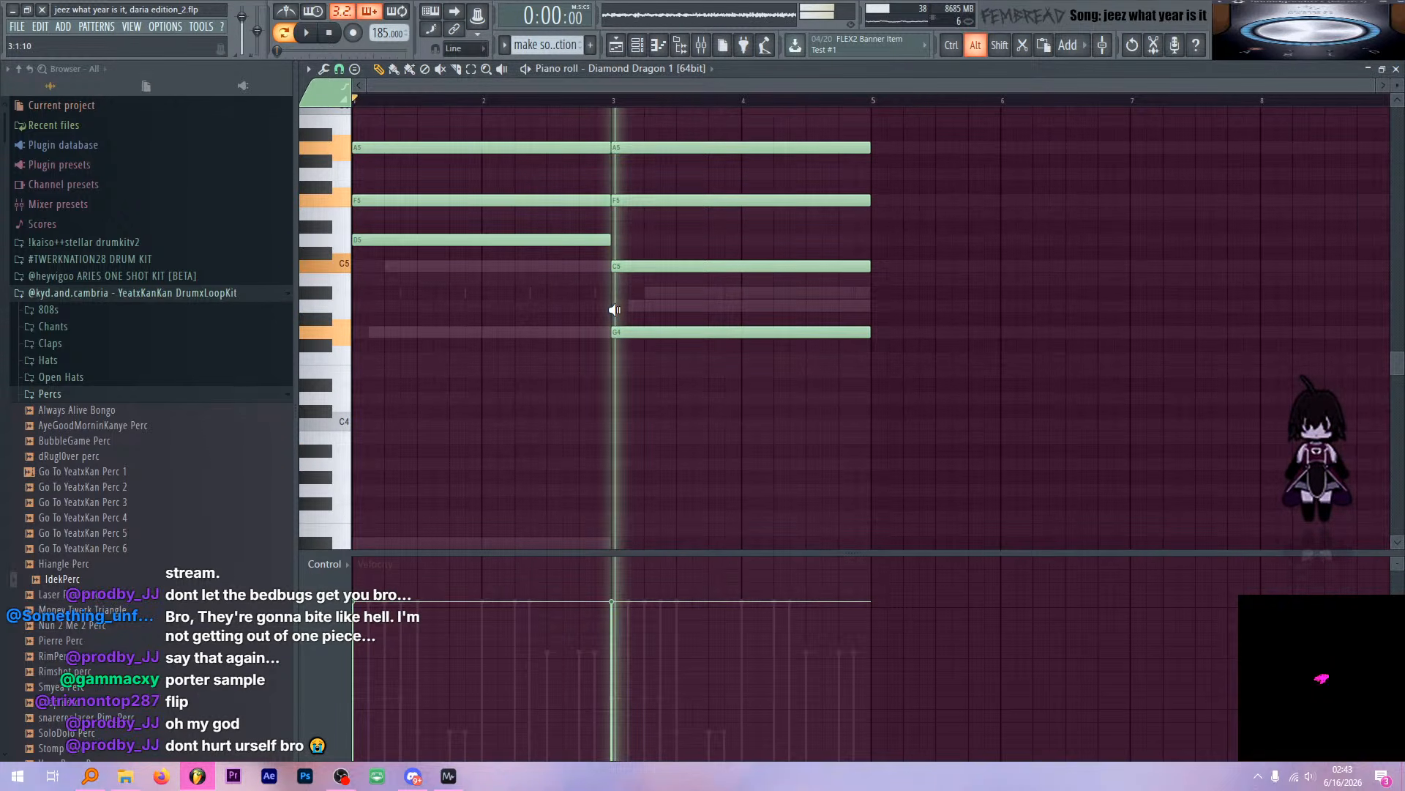
{"action": "scroll", "coordinate": [622, 307], "scroll_direction": "up", "scroll_amount": 1}
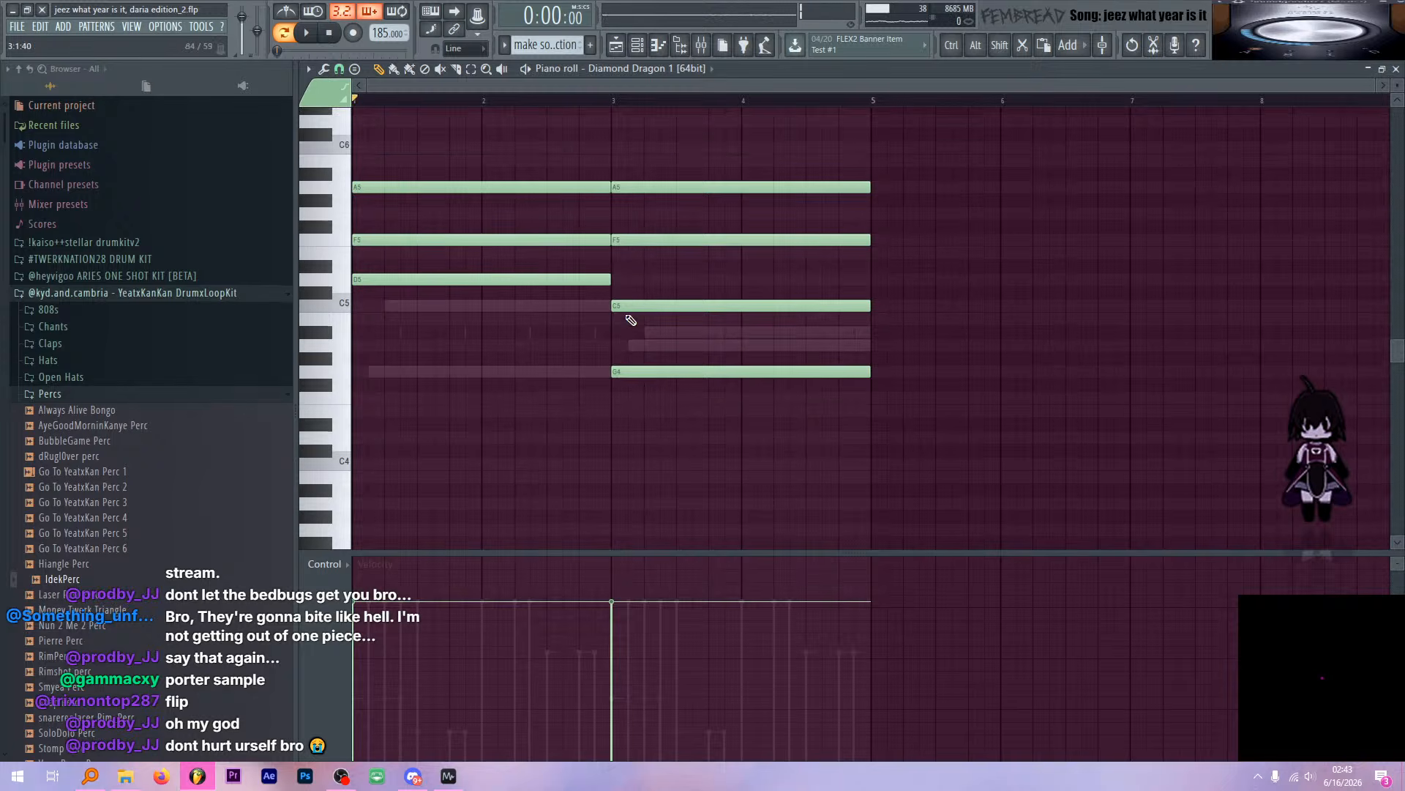
{"action": "left_click", "coordinate": [638, 237]}
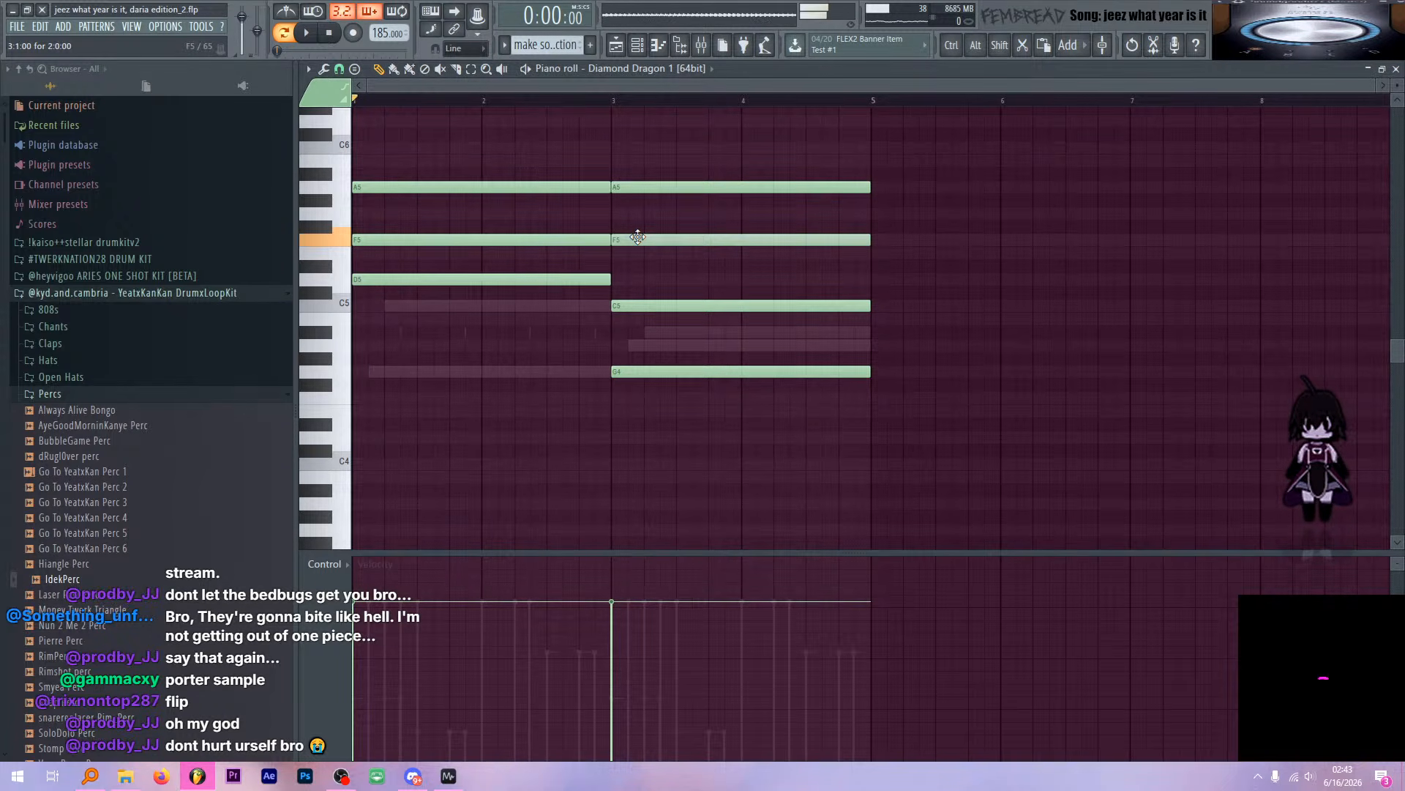
{"action": "left_click", "coordinate": [643, 185]}
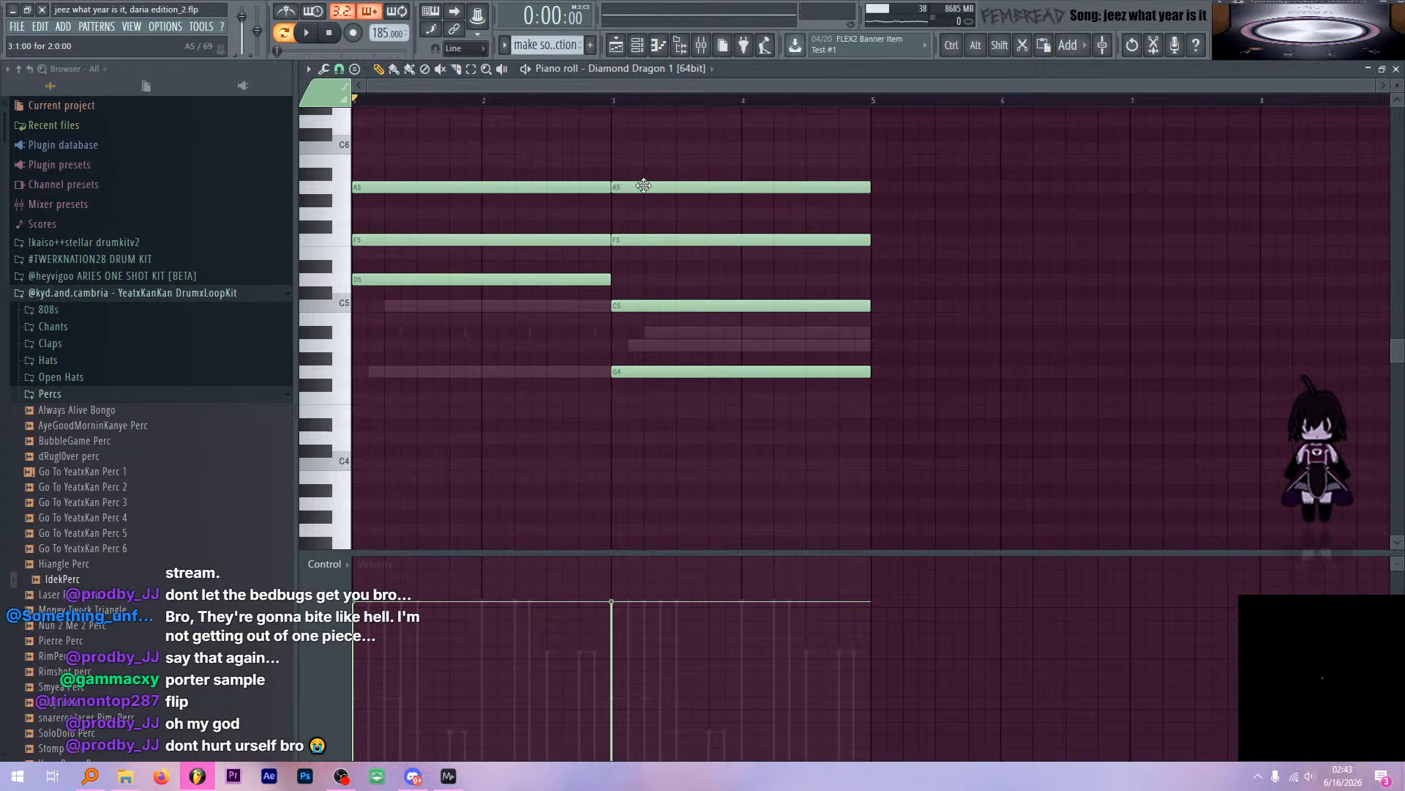
{"action": "right_click", "coordinate": [633, 375]}
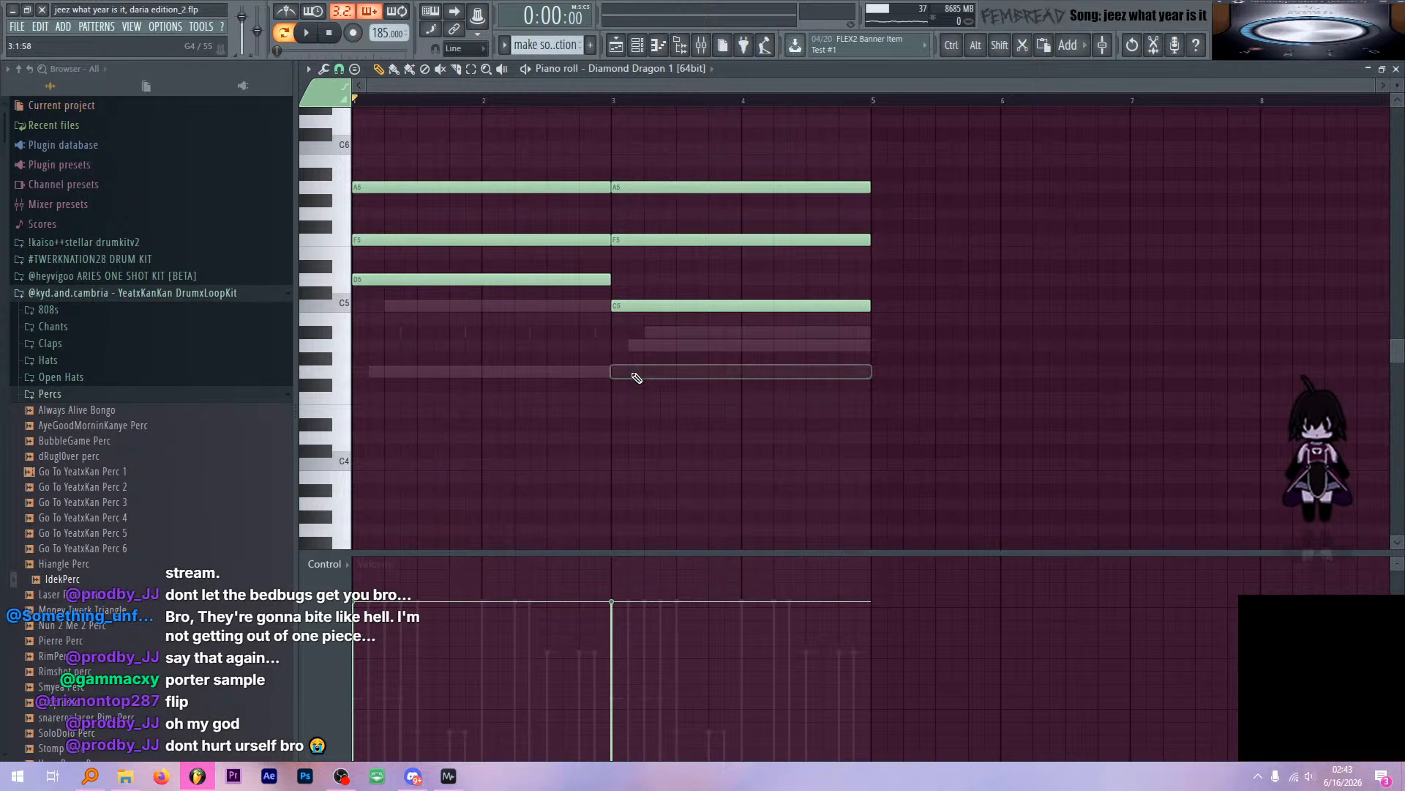
Compare the second chord with and without the G4 bass note again, remove the note, and audition A#4 on the piano keys
{"action": "right_click", "coordinate": [624, 327], "text": "alt"}
{"action": "left_click", "coordinate": [612, 371]}
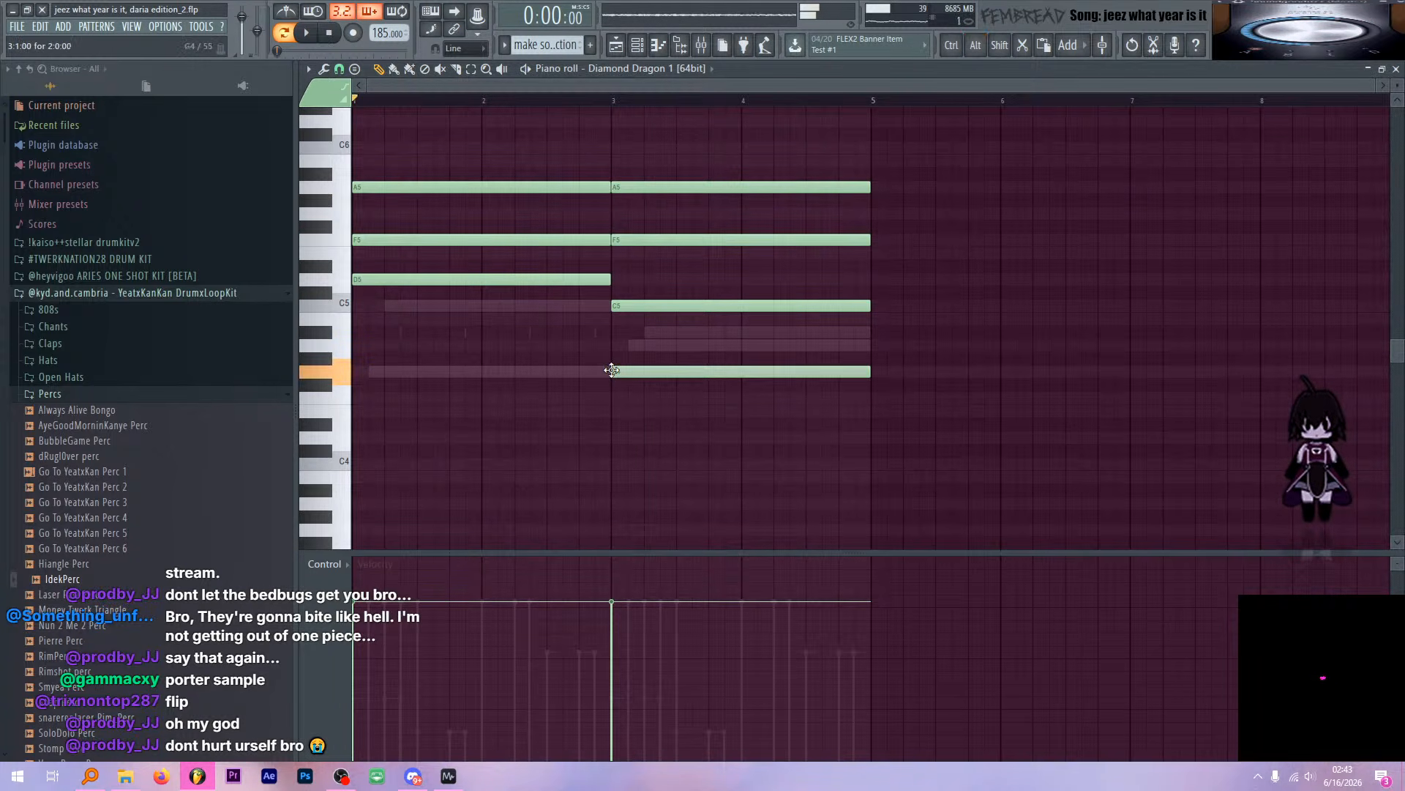
{"action": "right_click", "coordinate": [628, 371]}
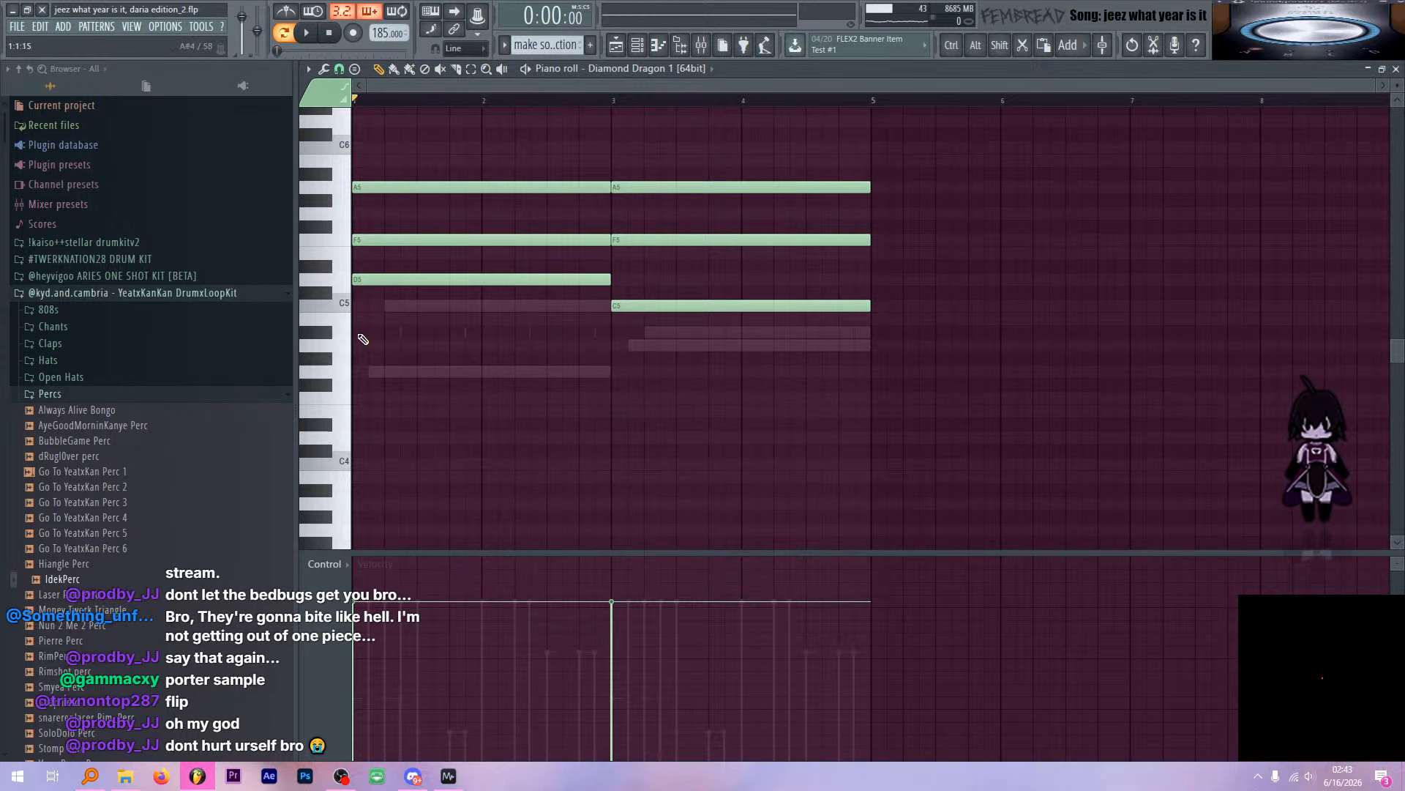
{"action": "left_click", "coordinate": [330, 335]}
{"action": "left_click", "coordinate": [626, 371]}
{"action": "left_click_drag", "start_coordinate": [647, 370], "coordinate": [637, 370]}
{"action": "right_click", "coordinate": [618, 333], "text": "alt"}
{"action": "right_click", "coordinate": [632, 373]}
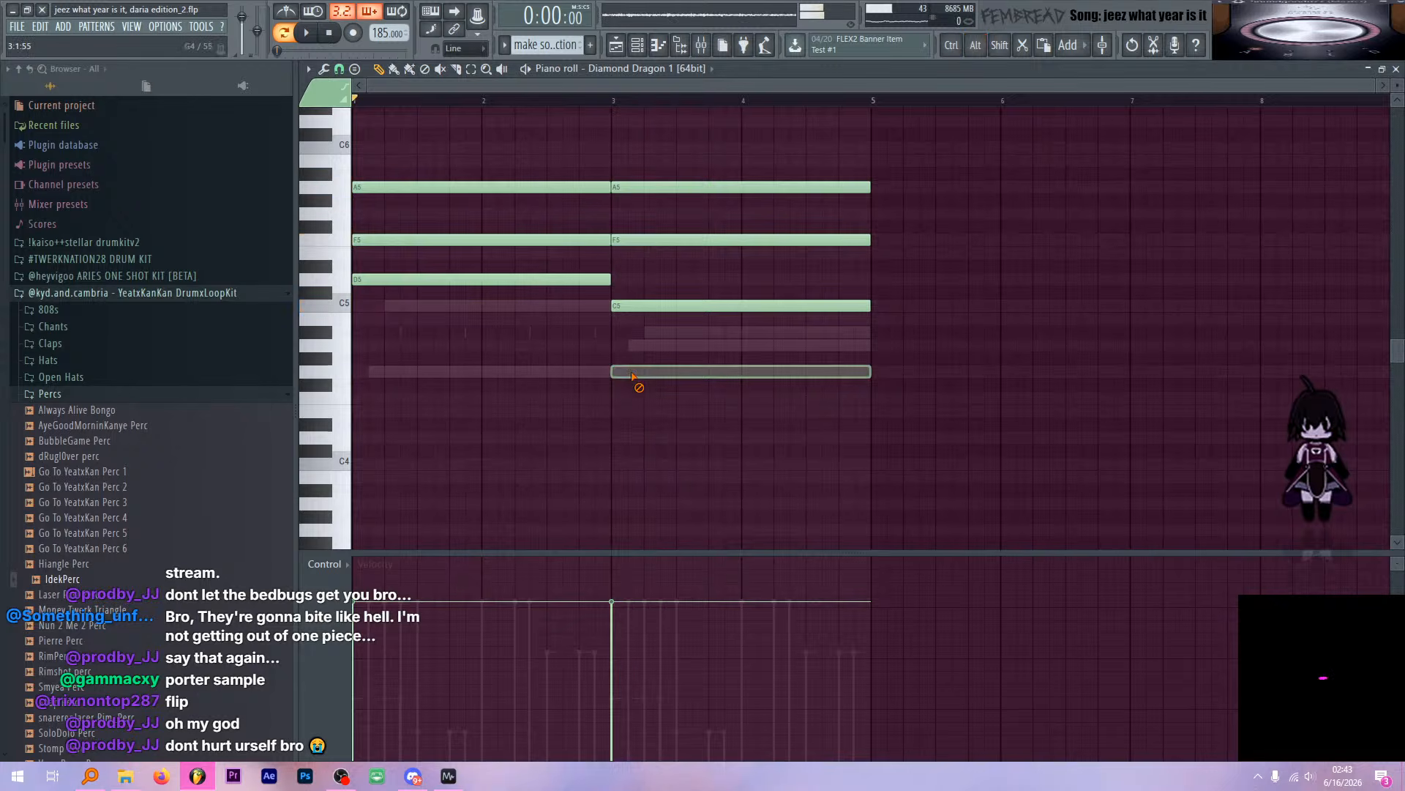
{"action": "left_click", "coordinate": [329, 334]}
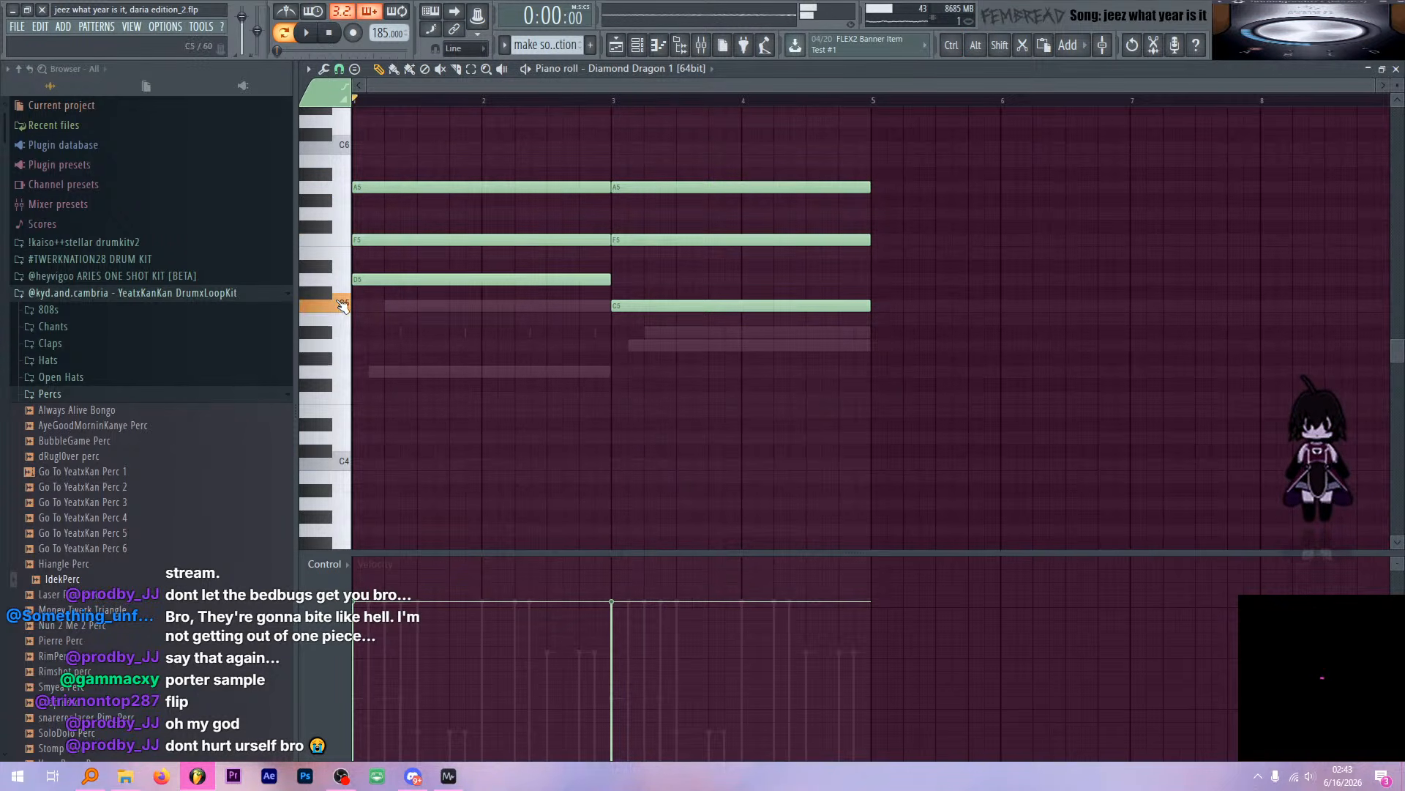
Review the Fruity parametric EQ 2 on Diamond Dragon 1's mixer track while the pattern plays
{"action": "left_click", "coordinate": [701, 46]}
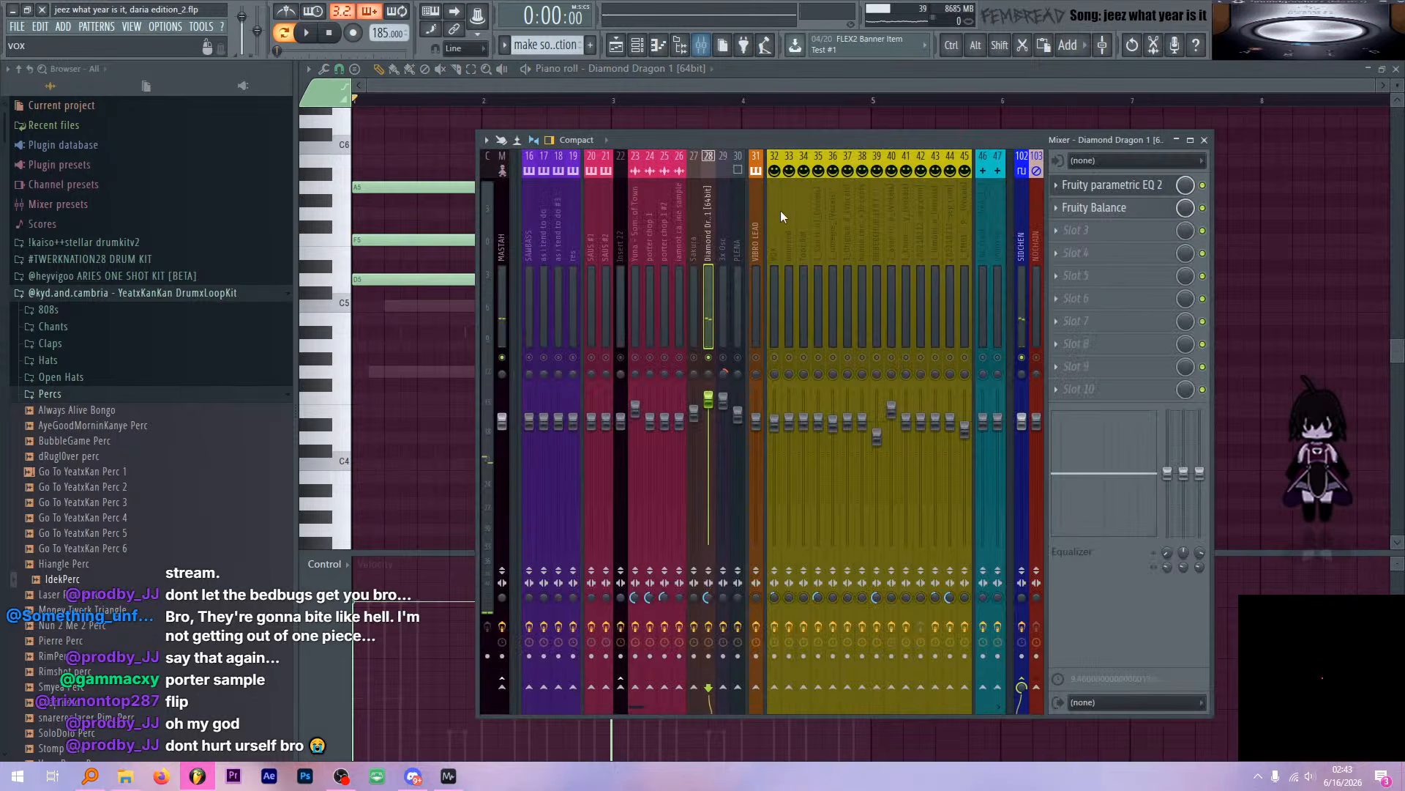
{"action": "left_click", "coordinate": [1155, 188]}
{"action": "left_click", "coordinate": [1155, 188]}
{"action": "left_click", "coordinate": [797, 86]}
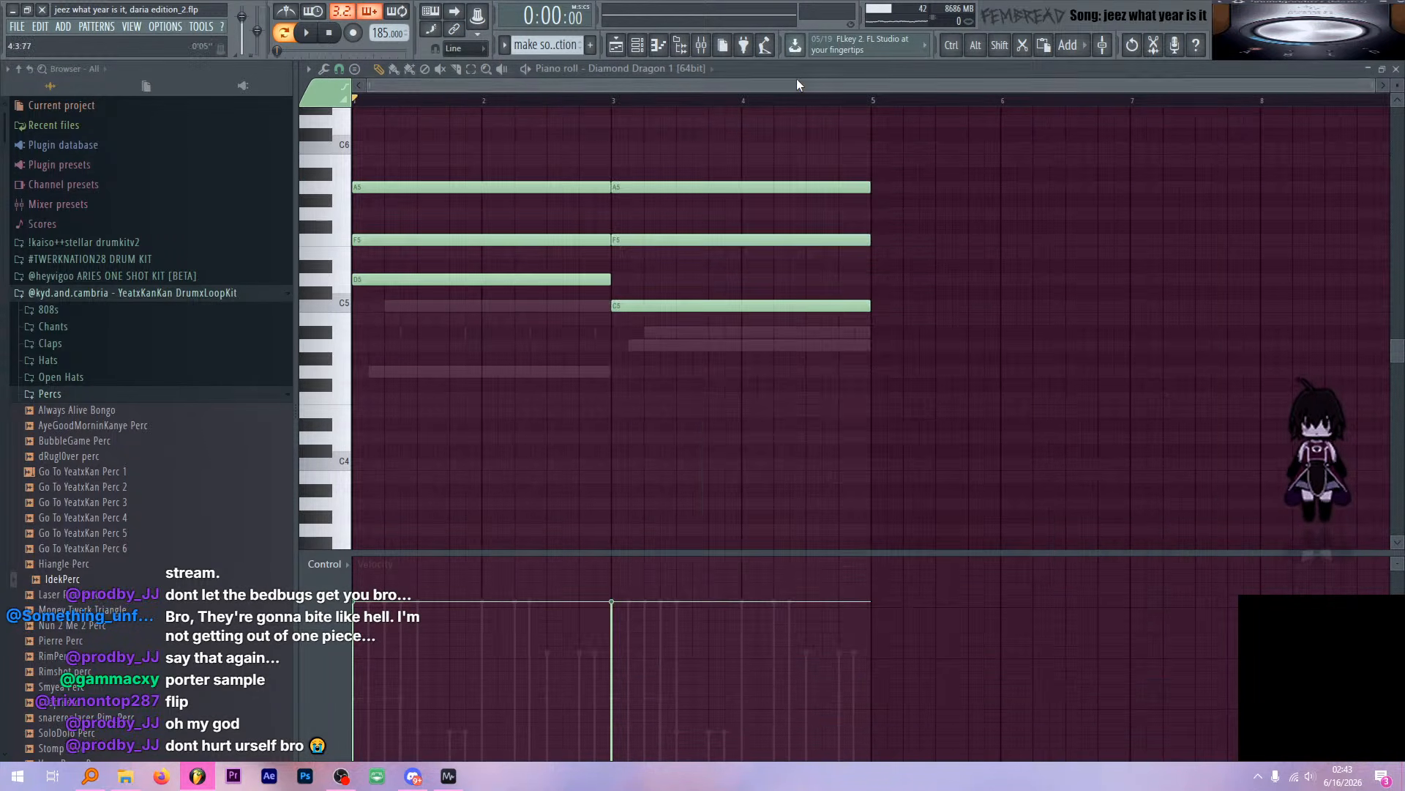
{"action": "scroll", "coordinate": [553, 265], "scroll_direction": "up", "scroll_amount": 2}
{"action": "scroll", "coordinate": [554, 265], "scroll_direction": "down", "scroll_amount": 3}
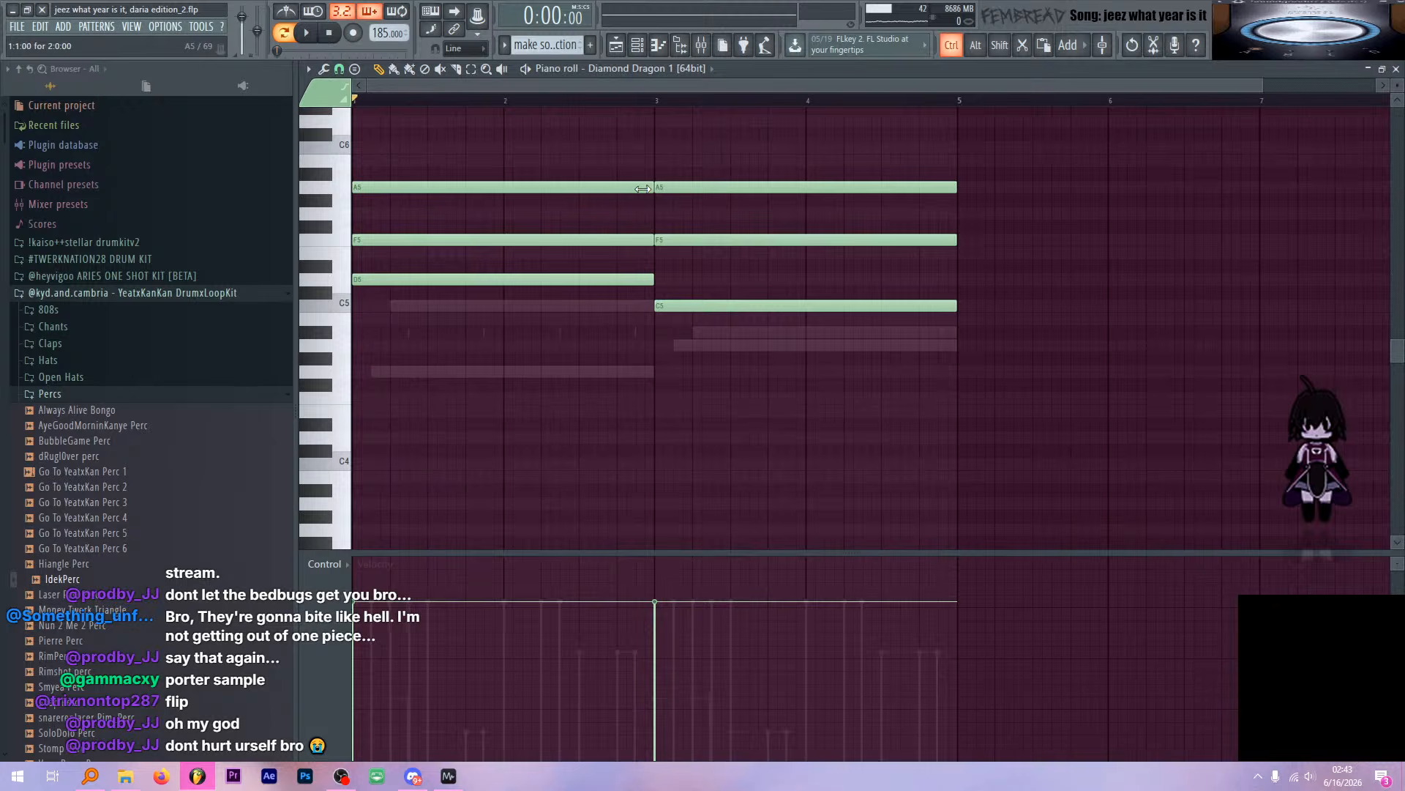
{"action": "left_click", "coordinate": [701, 46]}
{"action": "key", "text": "space"}
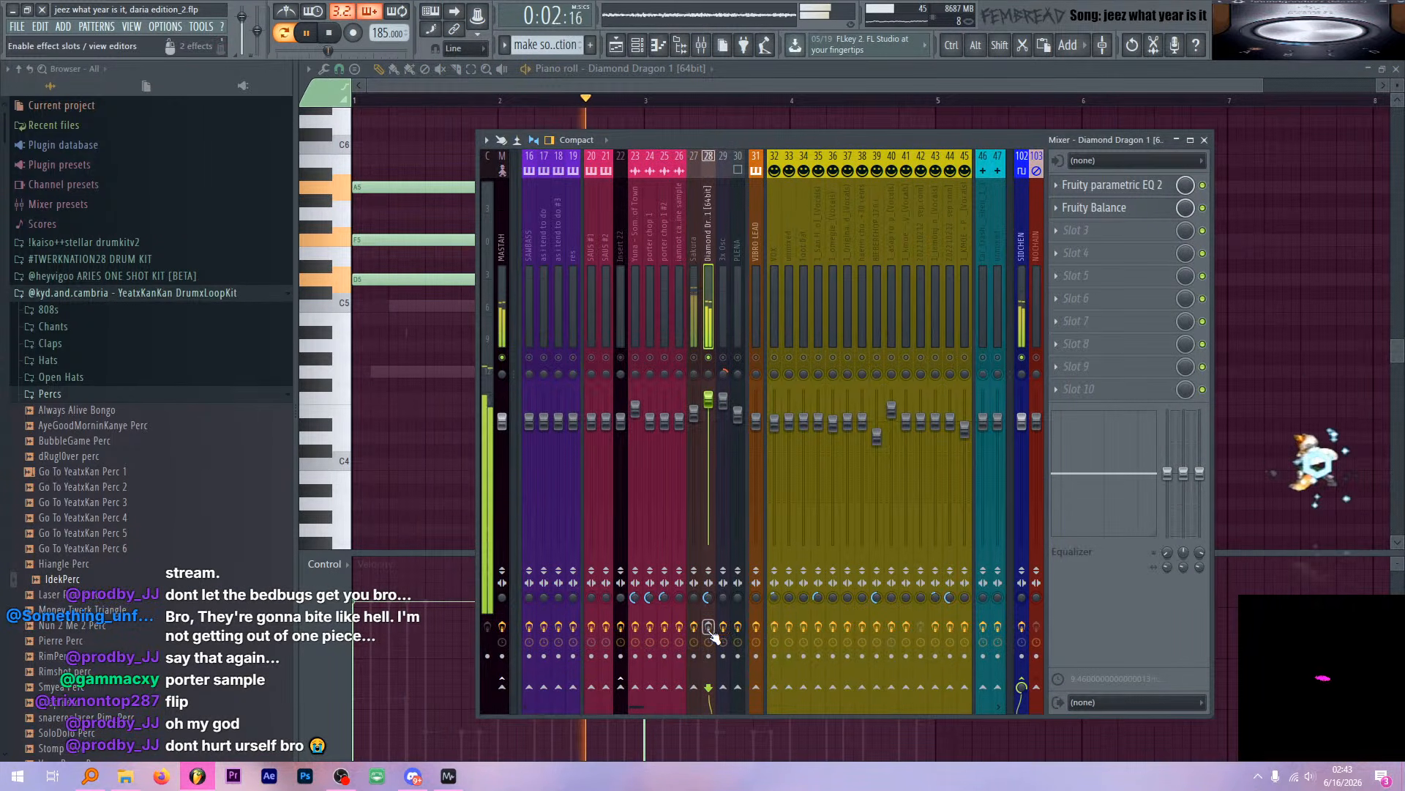
{"action": "left_click", "coordinate": [1150, 189]}
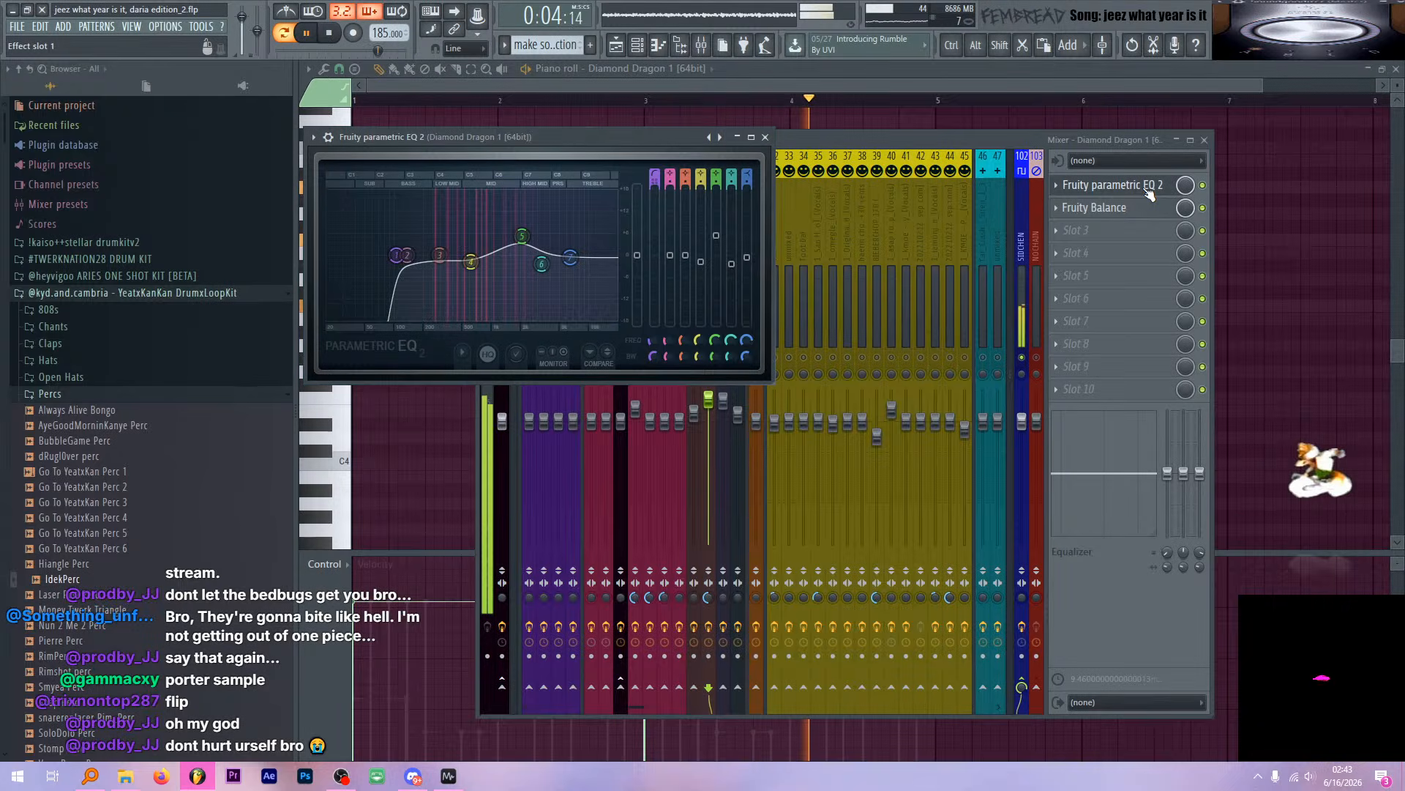
{"action": "key", "text": "space"}
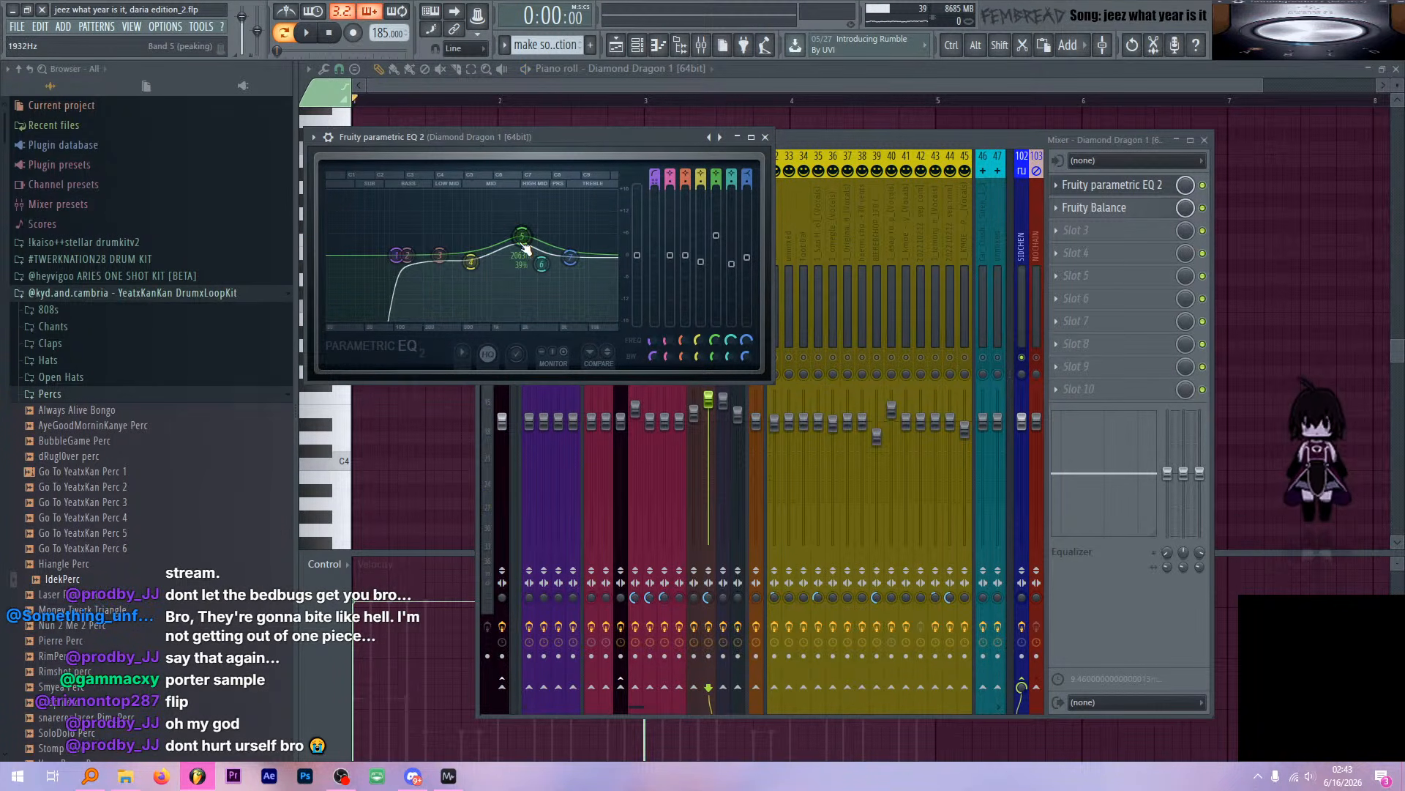
{"action": "left_click", "coordinate": [765, 138]}
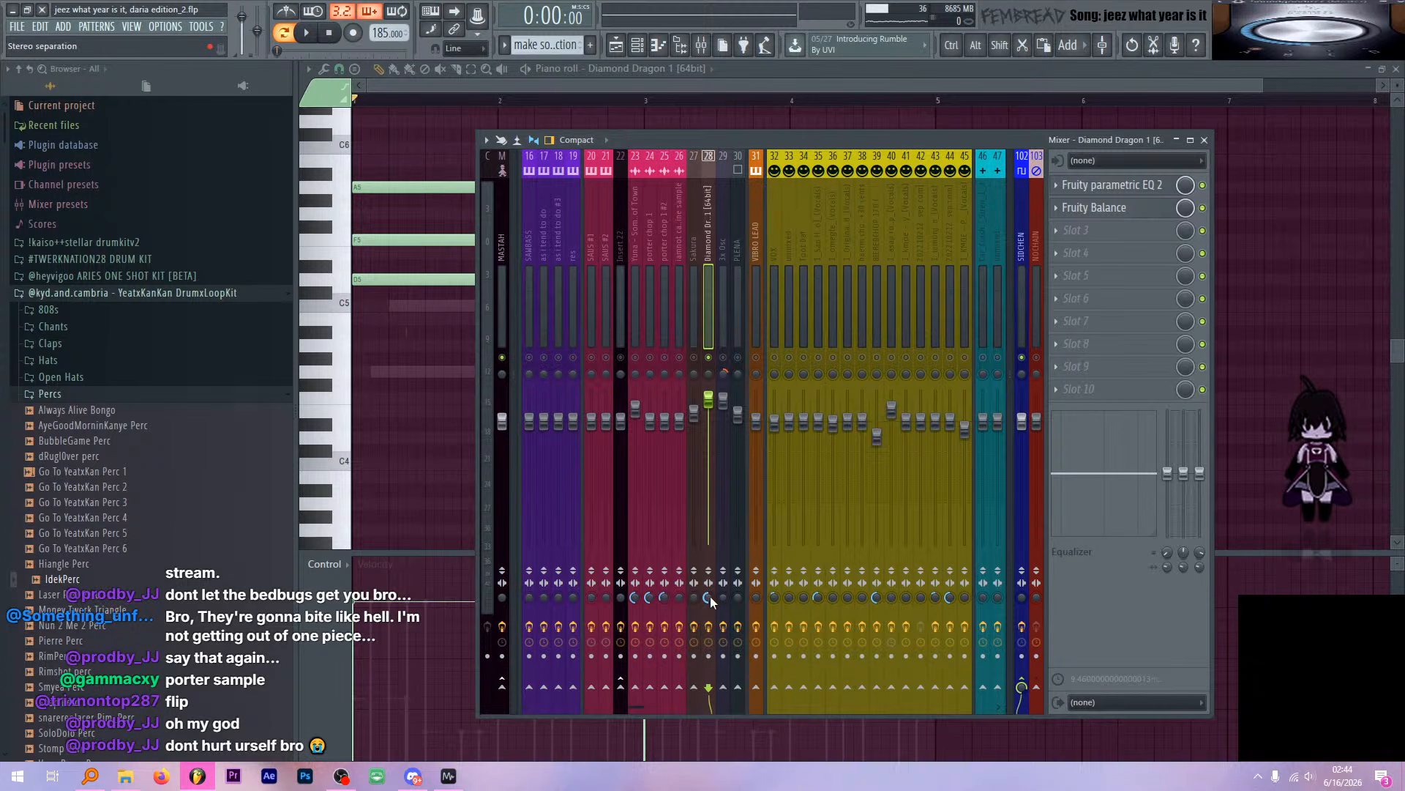
Try resetting the stereo separation of Diamond Dragon 1's mixer track during playback and undo the reset
{"action": "right_click", "coordinate": [708, 598]}
{"action": "key", "text": "r"}
{"action": "key", "text": "space"}
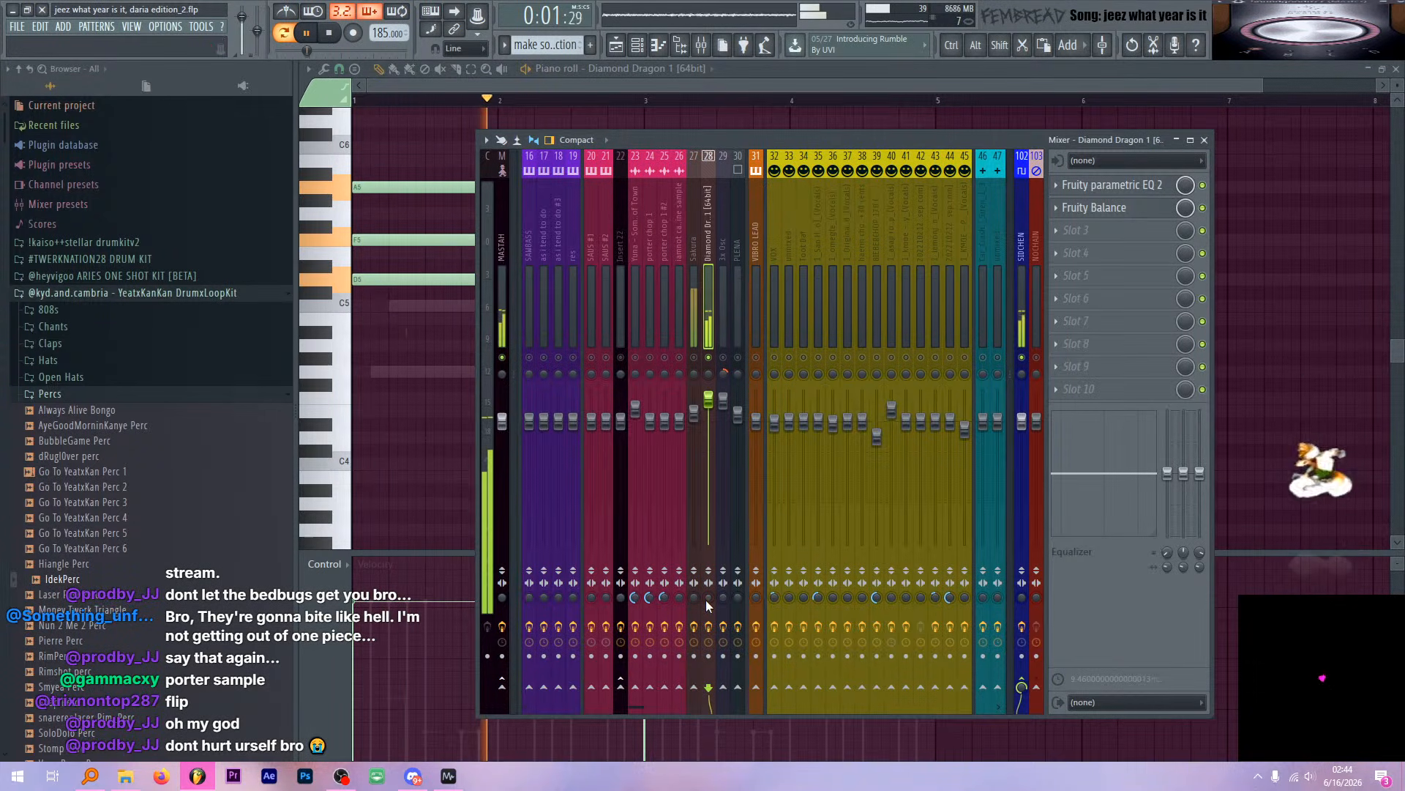
{"action": "key", "text": "ctrl+z"}
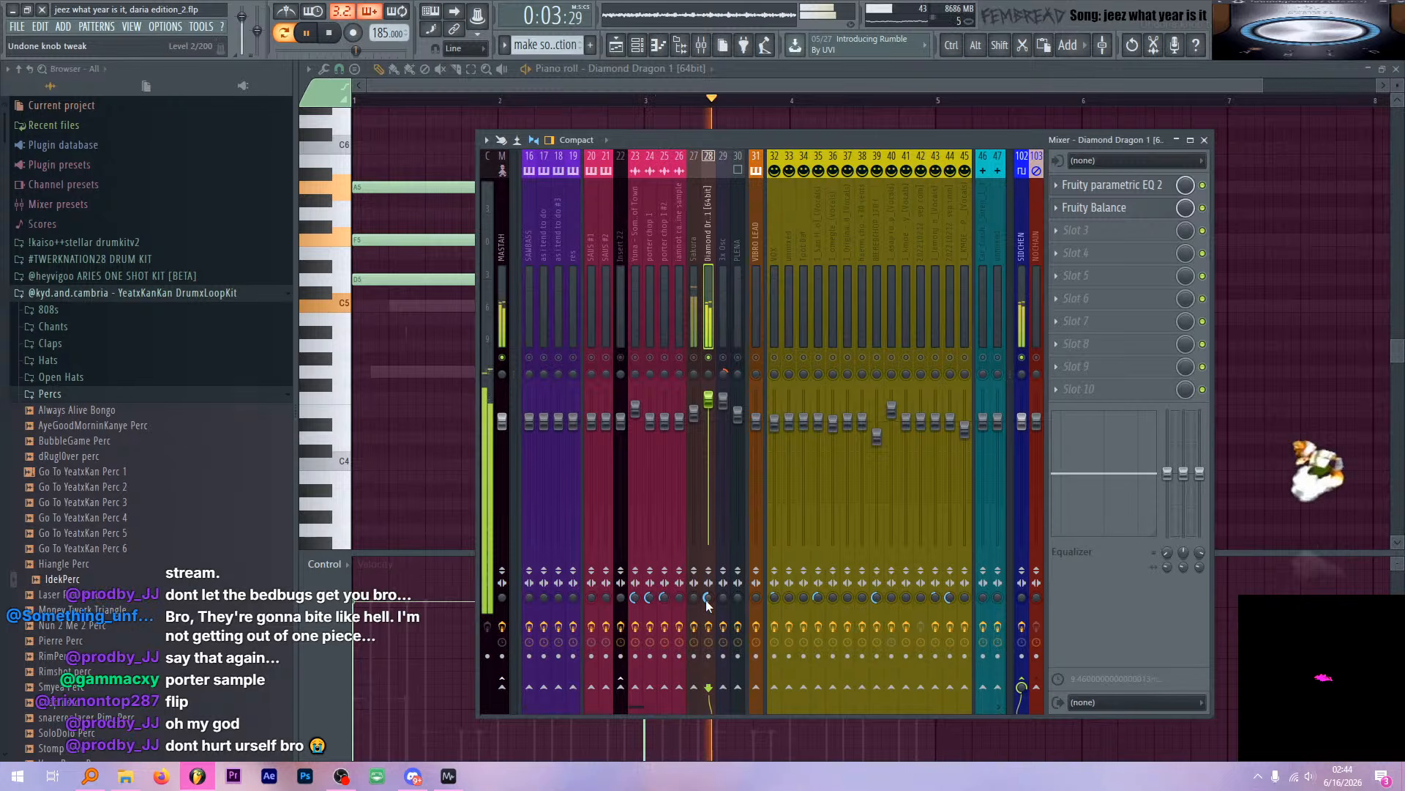
{"action": "key", "text": "space"}
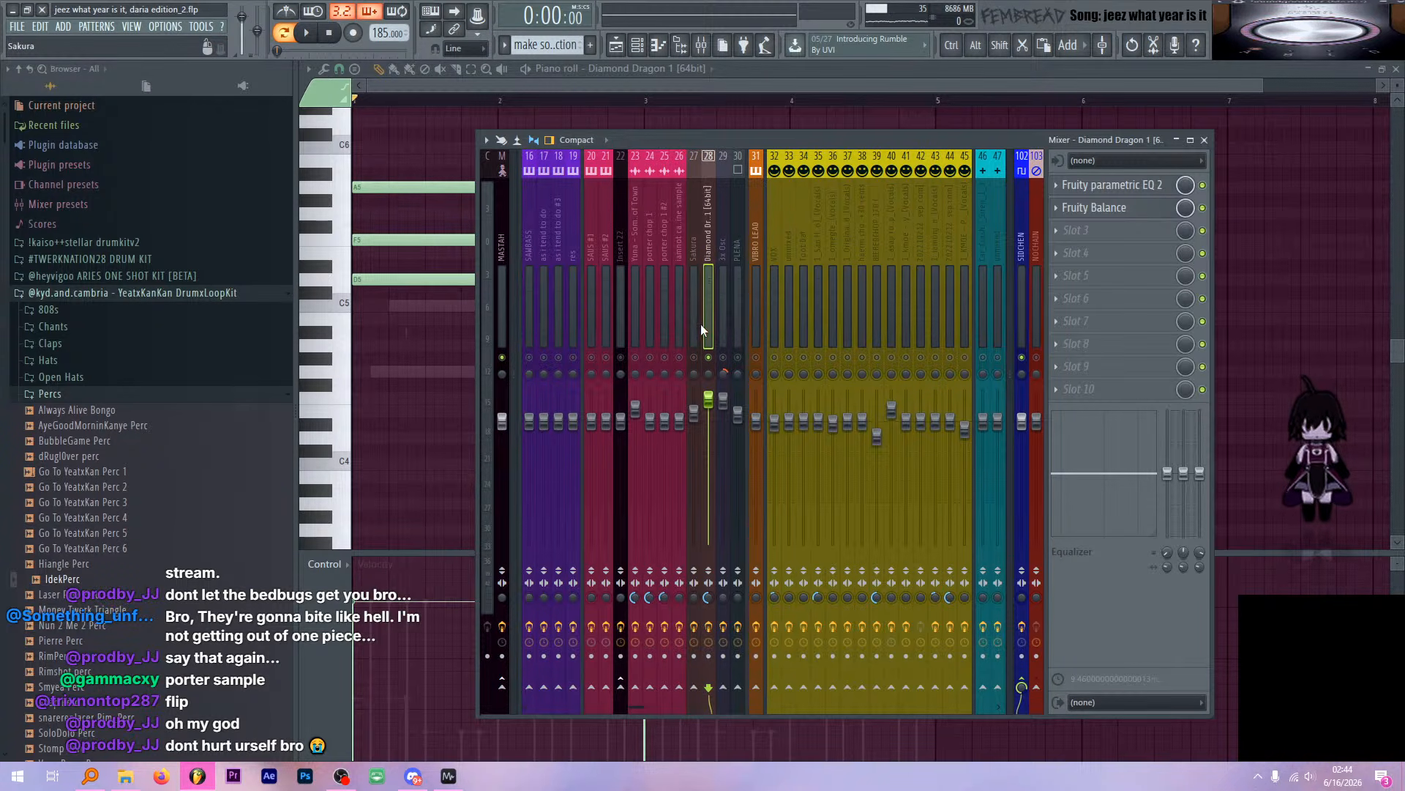
Listen to the pattern with all mixer tracks active and bring up the channel rack over the playlist
{"action": "key", "text": "space"}
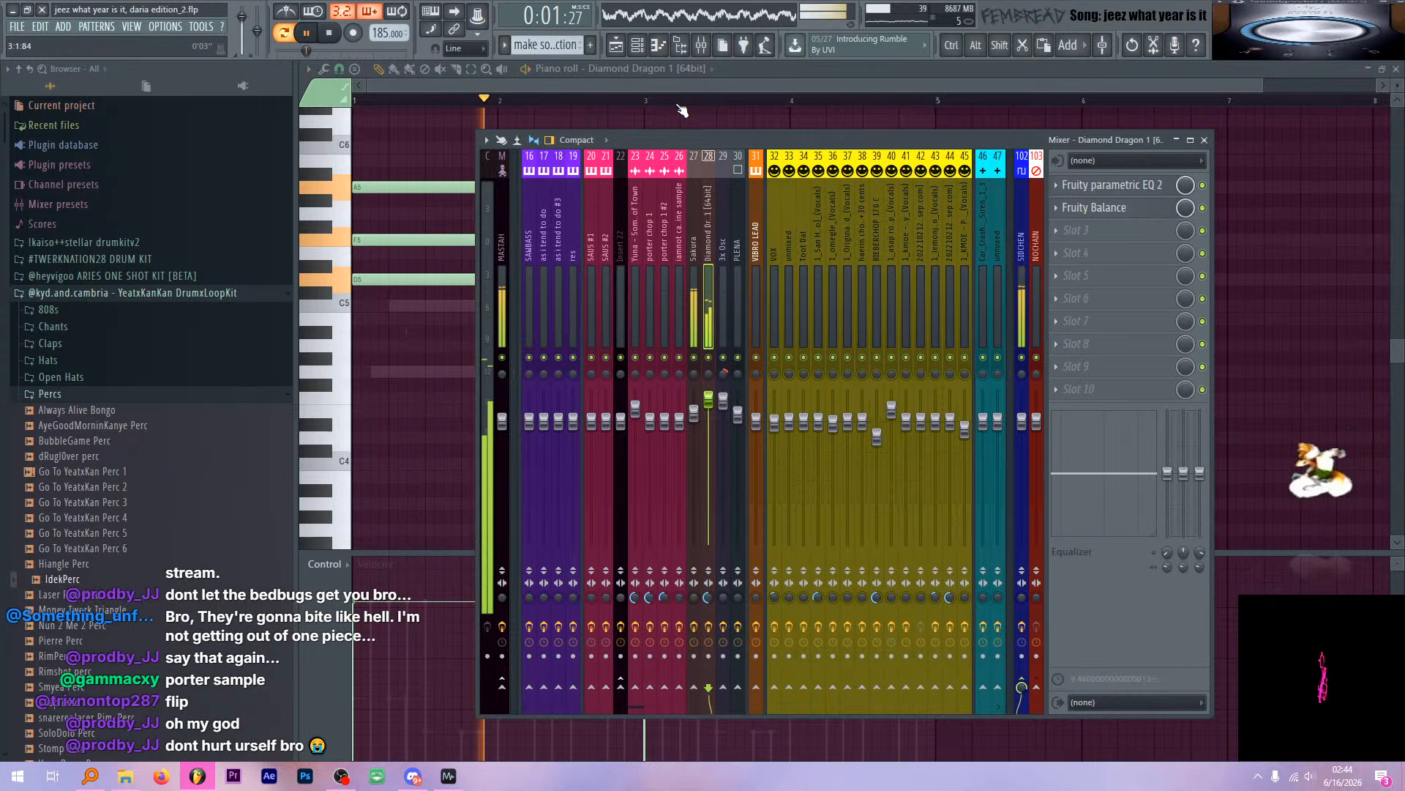
{"action": "left_click", "coordinate": [625, 50]}
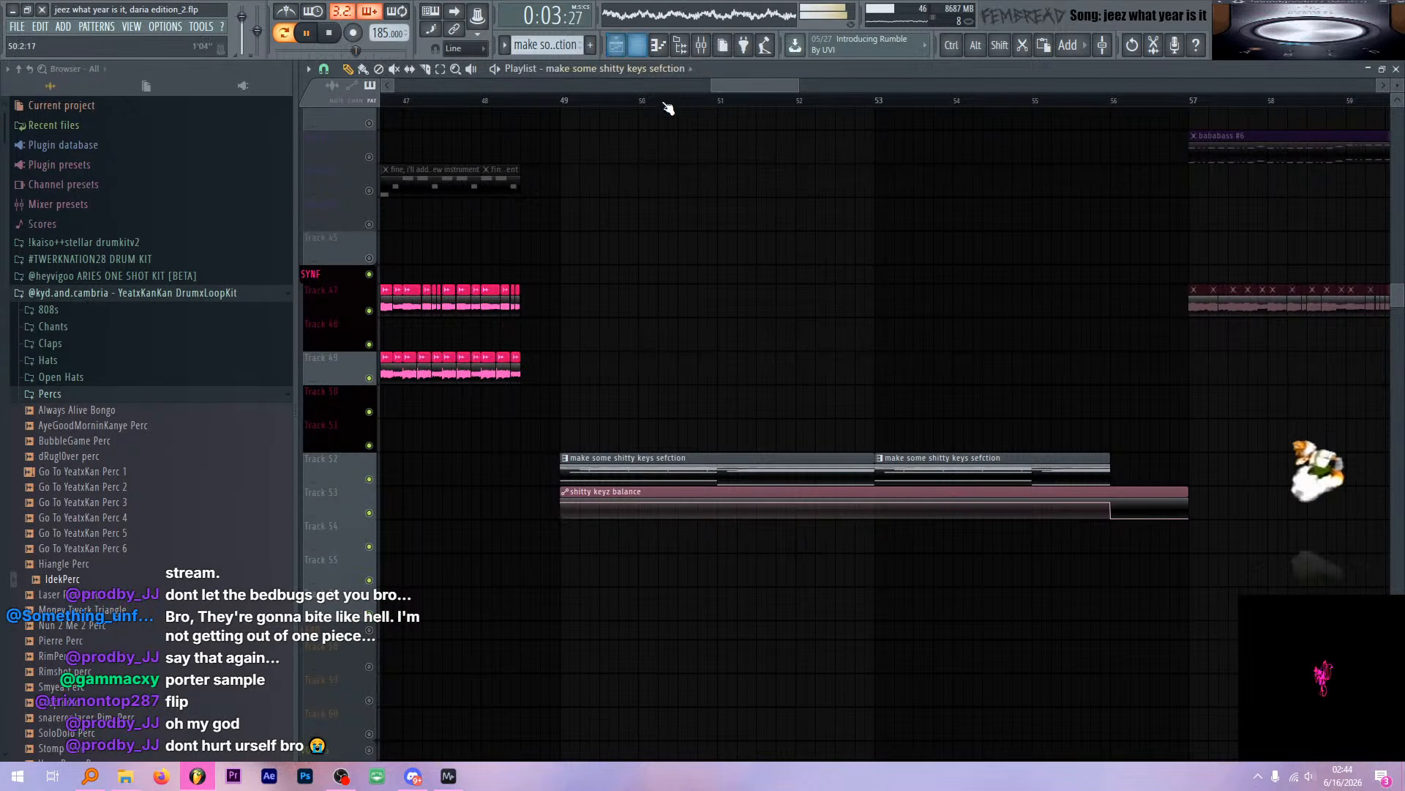
{"action": "left_click", "coordinate": [637, 47]}
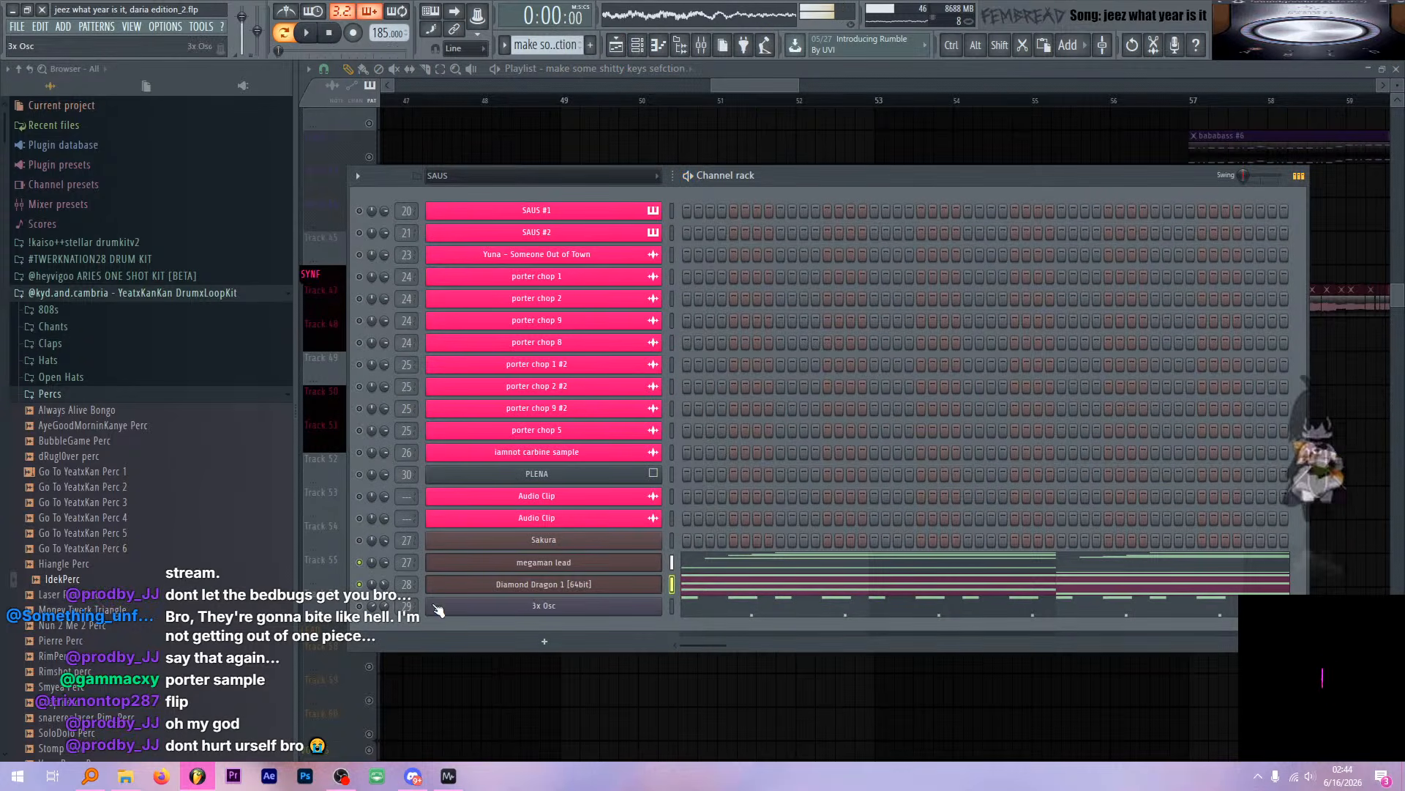
Listen to the 3x Osc mixer track 29 soloed and review its Fruity parametric EQ 2
{"action": "left_click", "coordinate": [719, 47]}
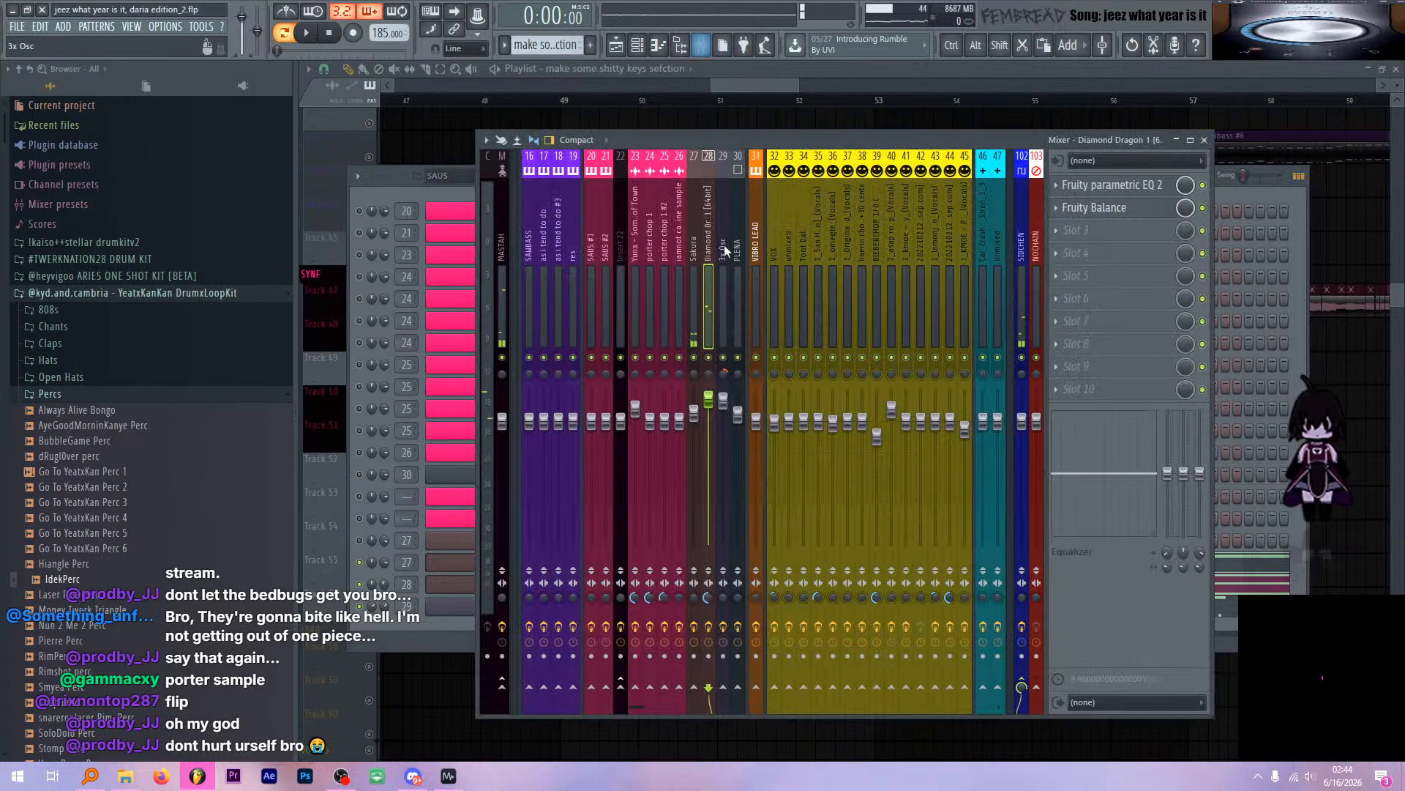
{"action": "left_click", "coordinate": [727, 234]}
{"action": "key", "text": "space"}
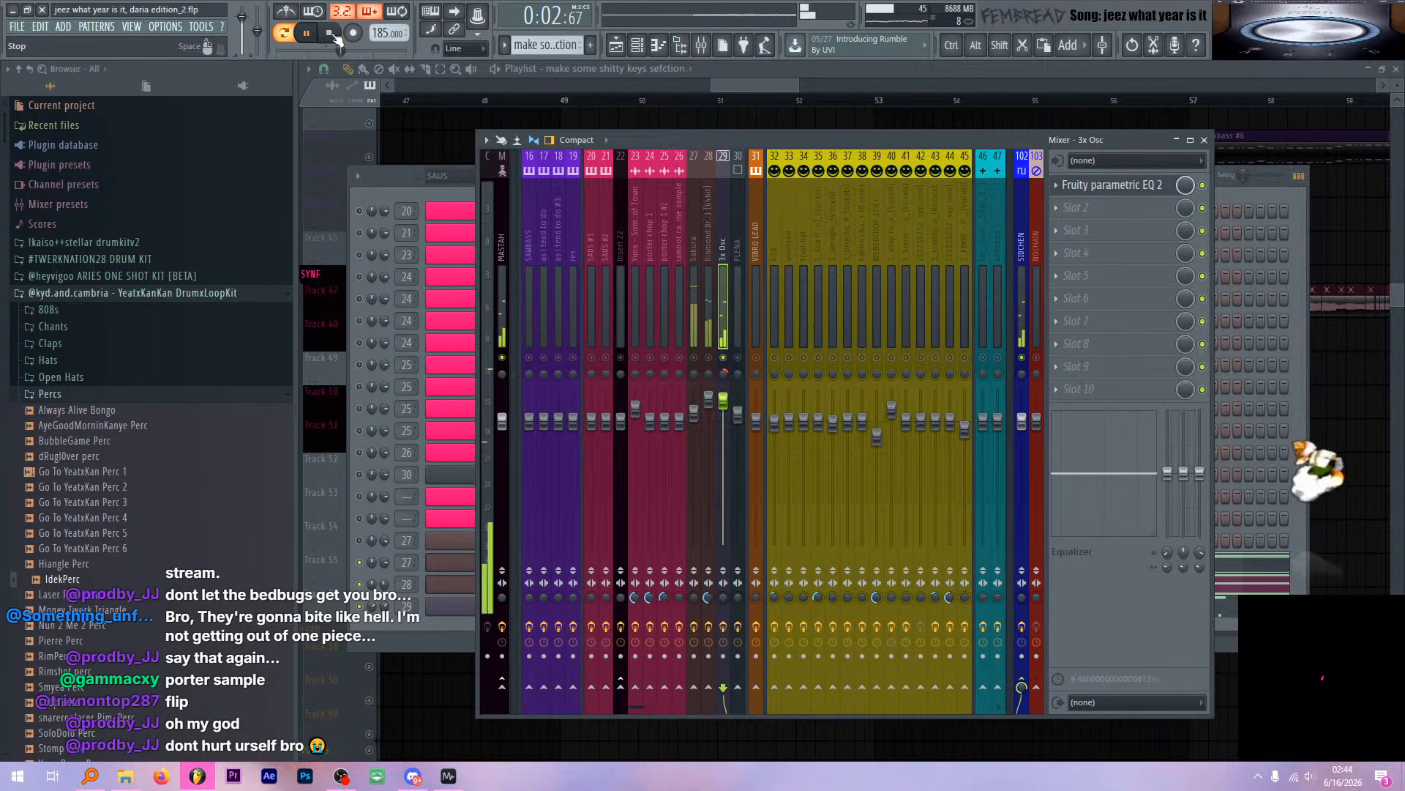
{"action": "left_click", "coordinate": [1087, 186]}
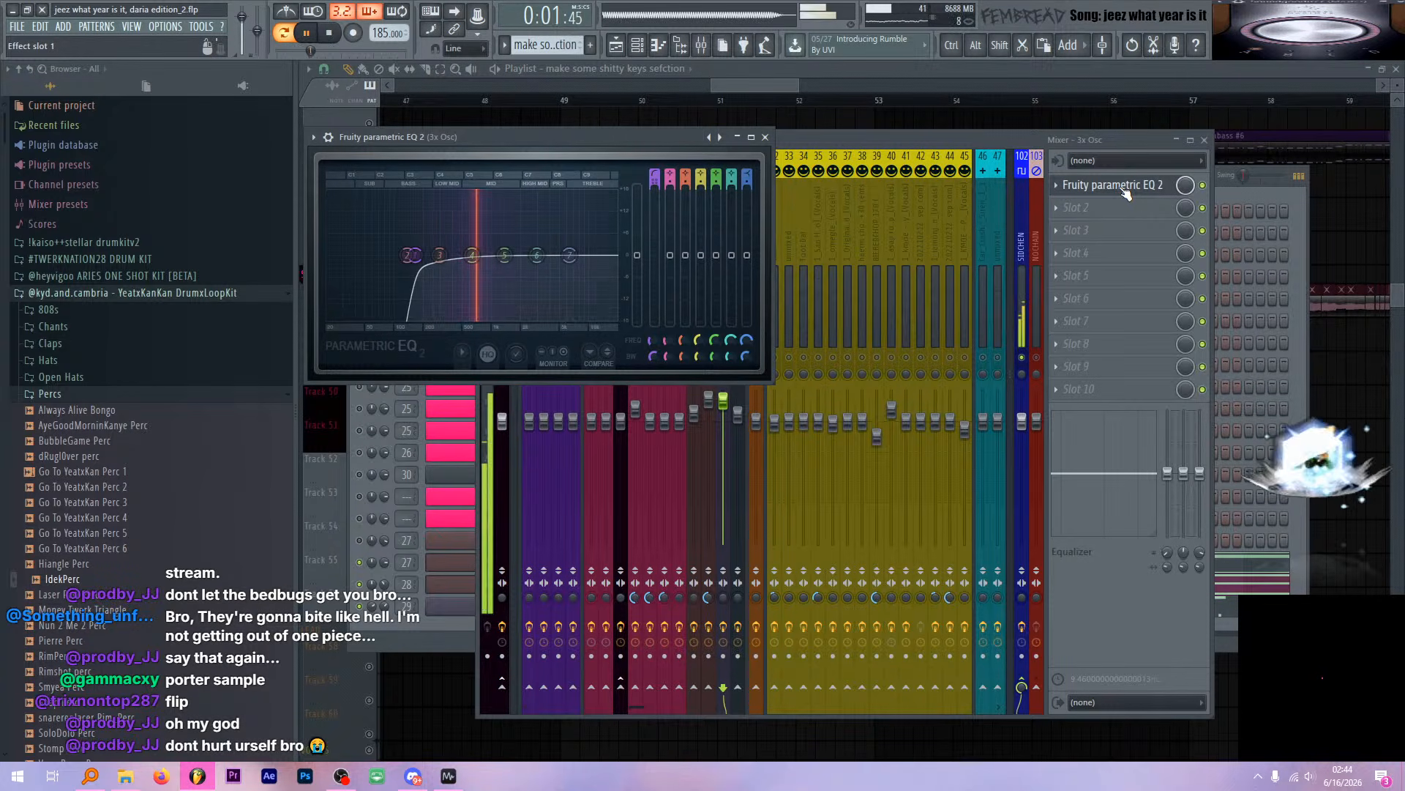
{"action": "key", "text": "space"}
{"action": "left_click", "coordinate": [1127, 192]}
Show the 3x Osc instrument's oscillator settings from the channel rack and close them
{"action": "left_click", "coordinate": [438, 624]}
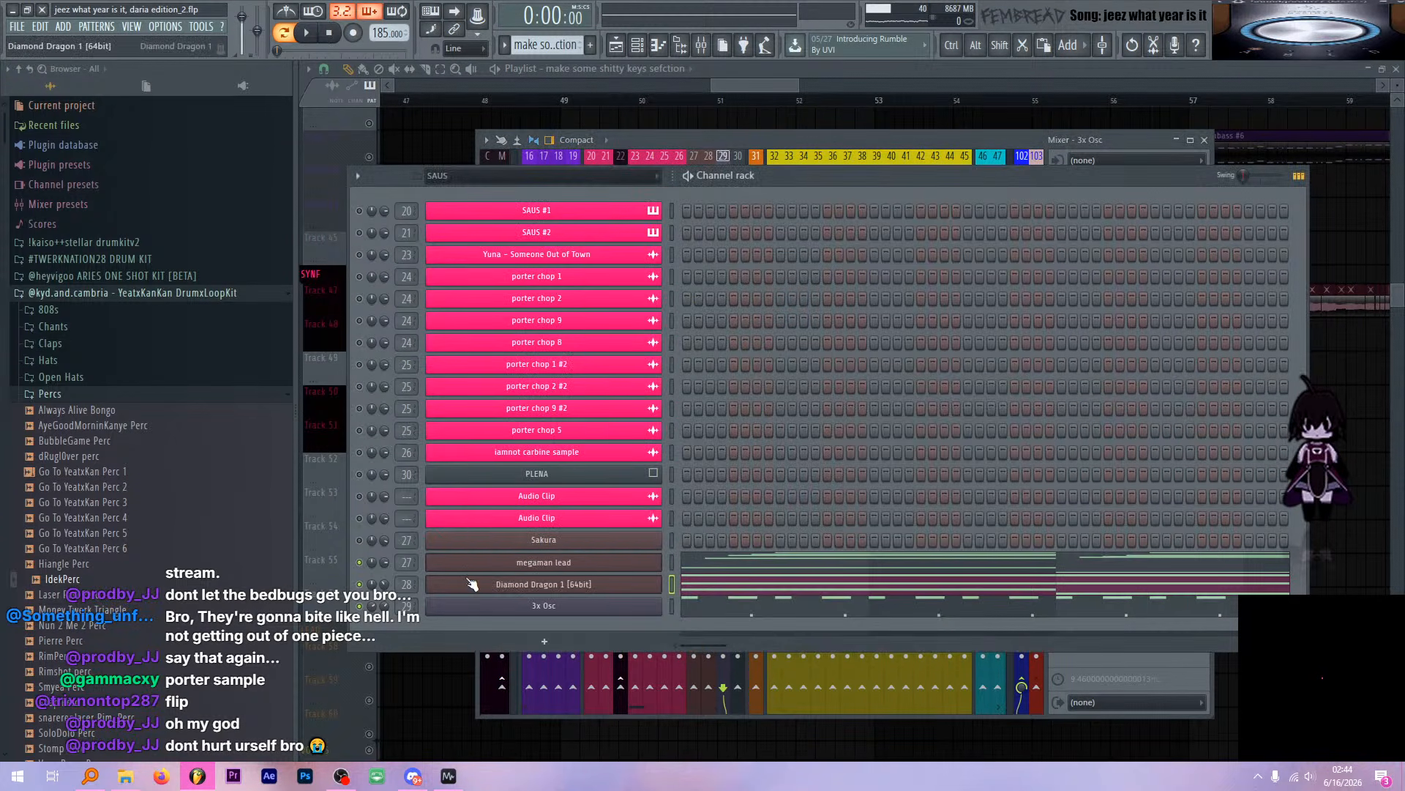
{"action": "left_click", "coordinate": [516, 606]}
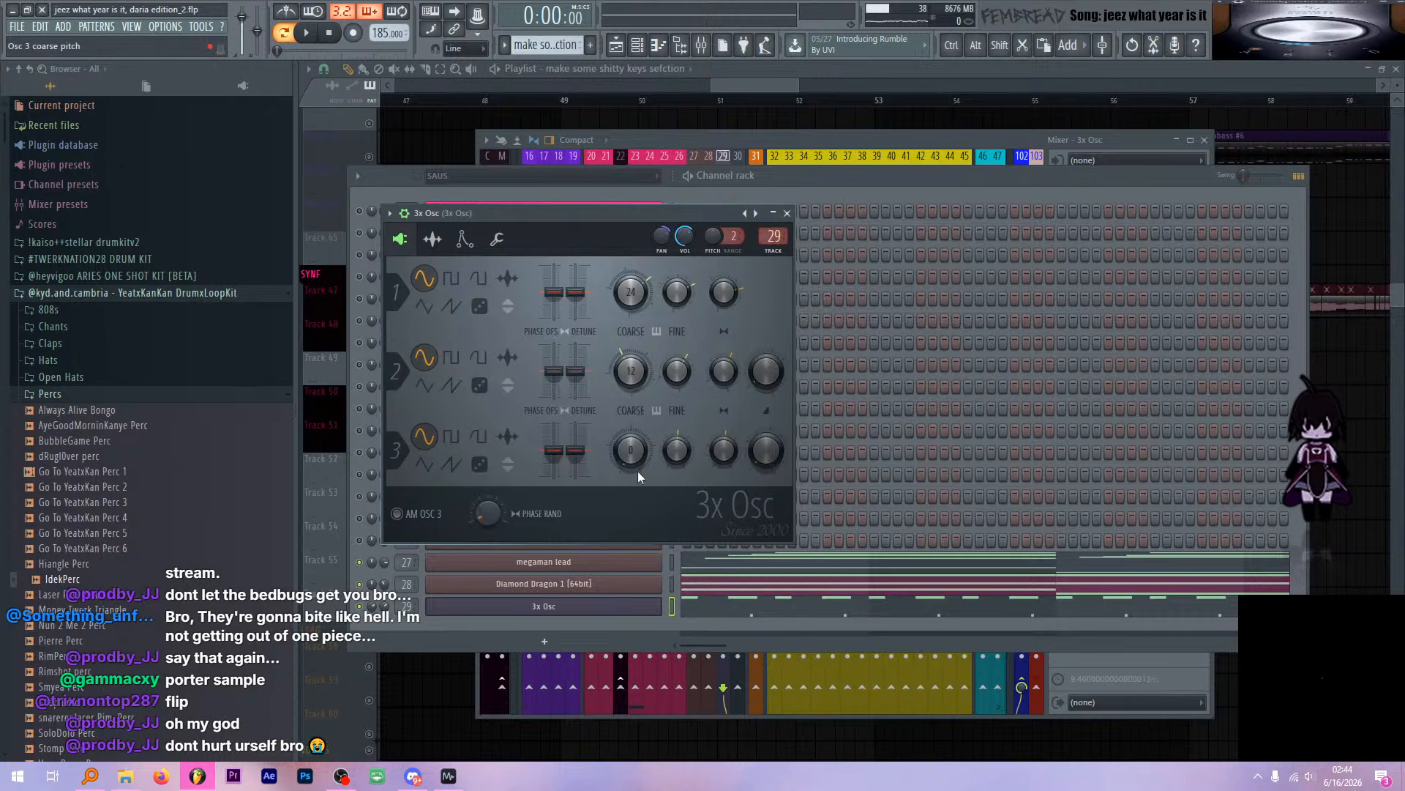
{"action": "left_click", "coordinate": [787, 213]}
Open the 3x Osc channel in the piano roll and examine its repeating F5 notes and short A#4 notes during playback
{"action": "right_click", "coordinate": [669, 600]}
{"action": "left_click", "coordinate": [681, 594]}
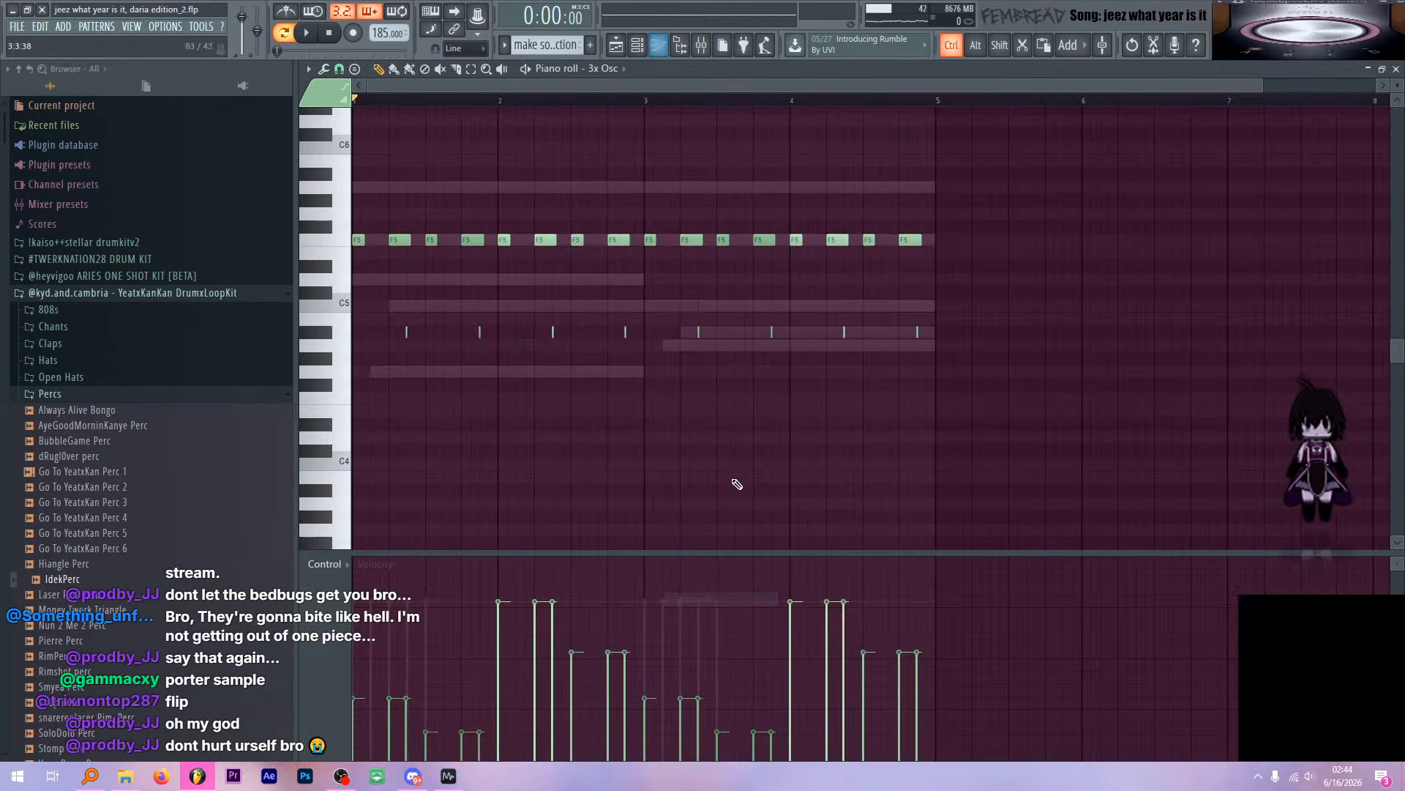
{"action": "key", "text": "space"}
{"action": "scroll", "coordinate": [378, 436], "scroll_direction": "up", "scroll_amount": 2}
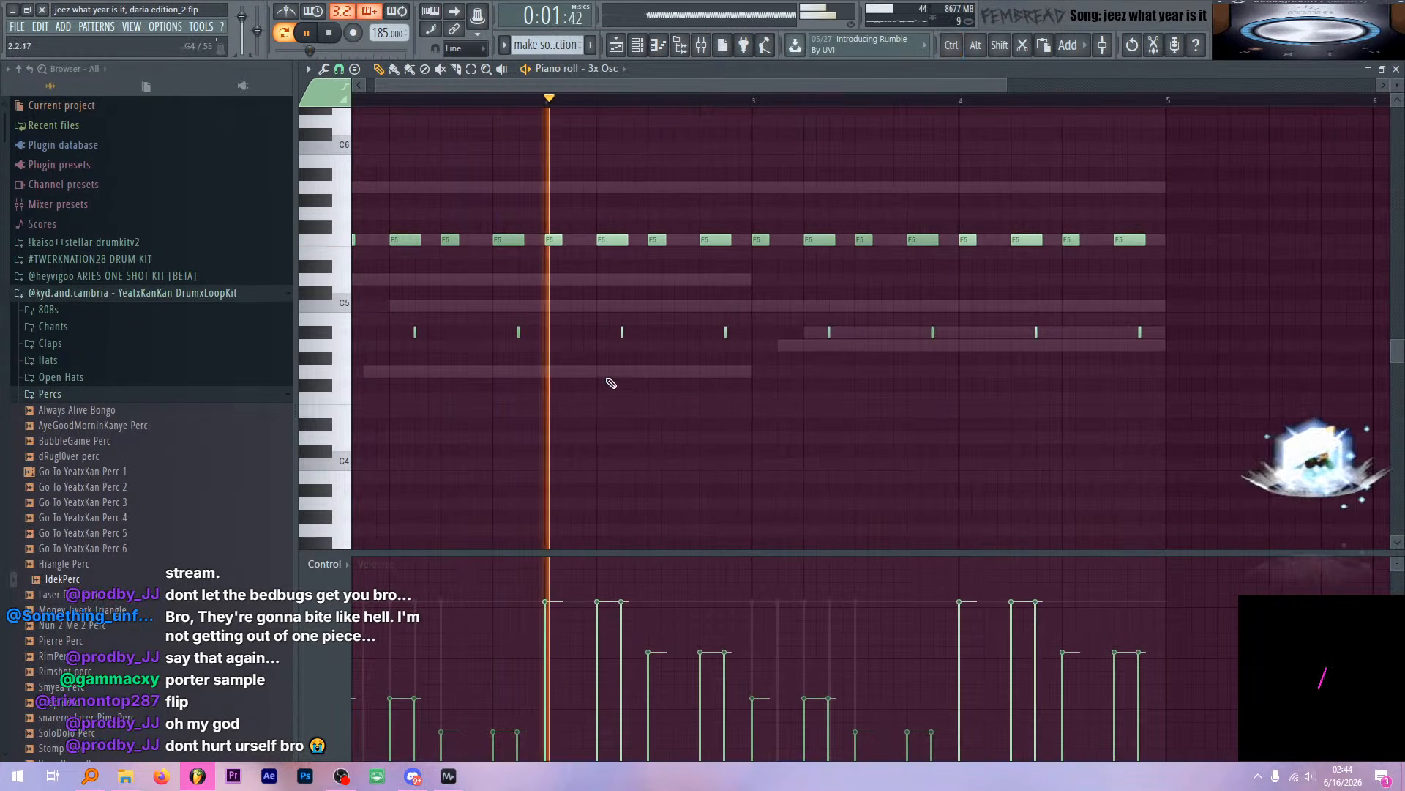
{"action": "scroll", "coordinate": [840, 376], "scroll_direction": "up", "scroll_amount": 5}
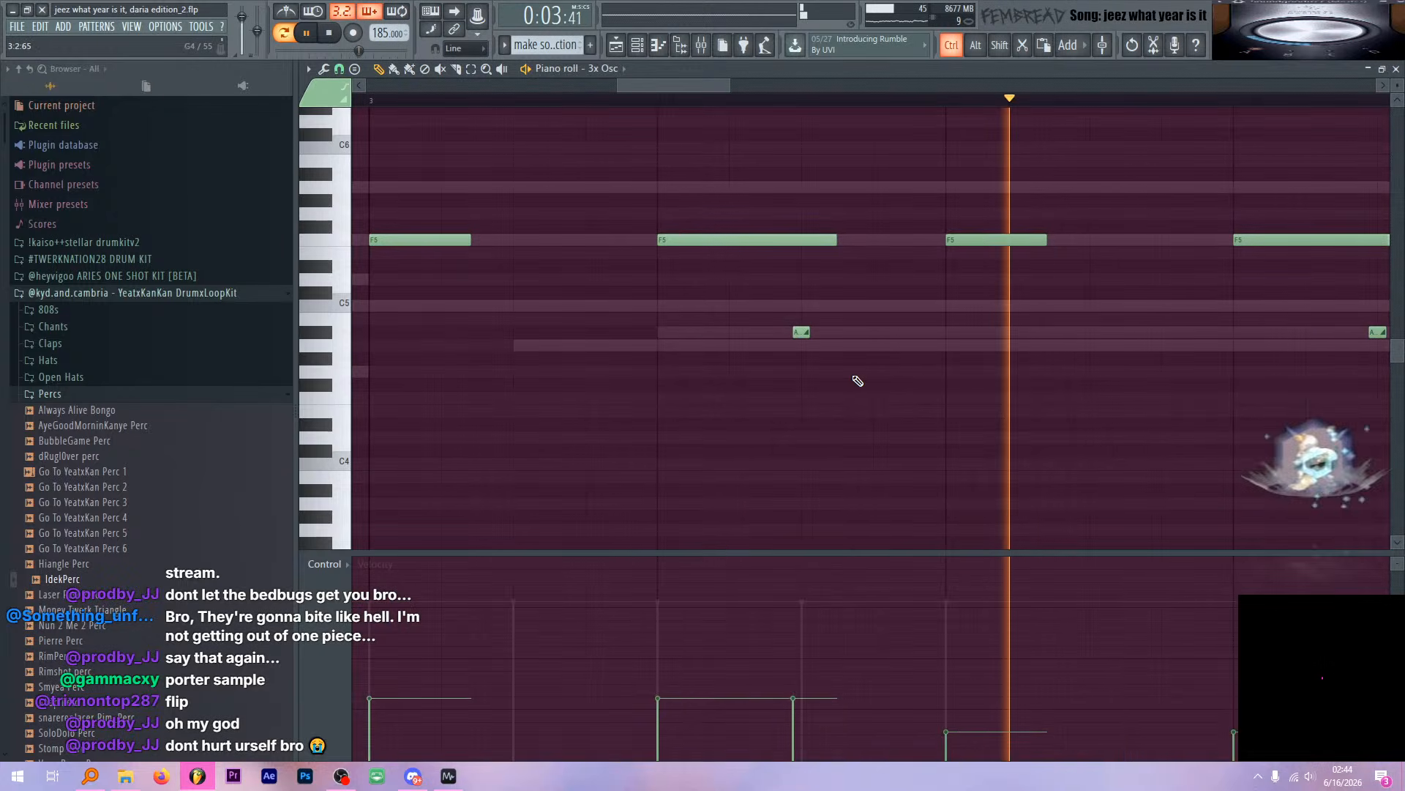
{"action": "scroll", "coordinate": [805, 410], "scroll_direction": "down", "scroll_amount": 7}
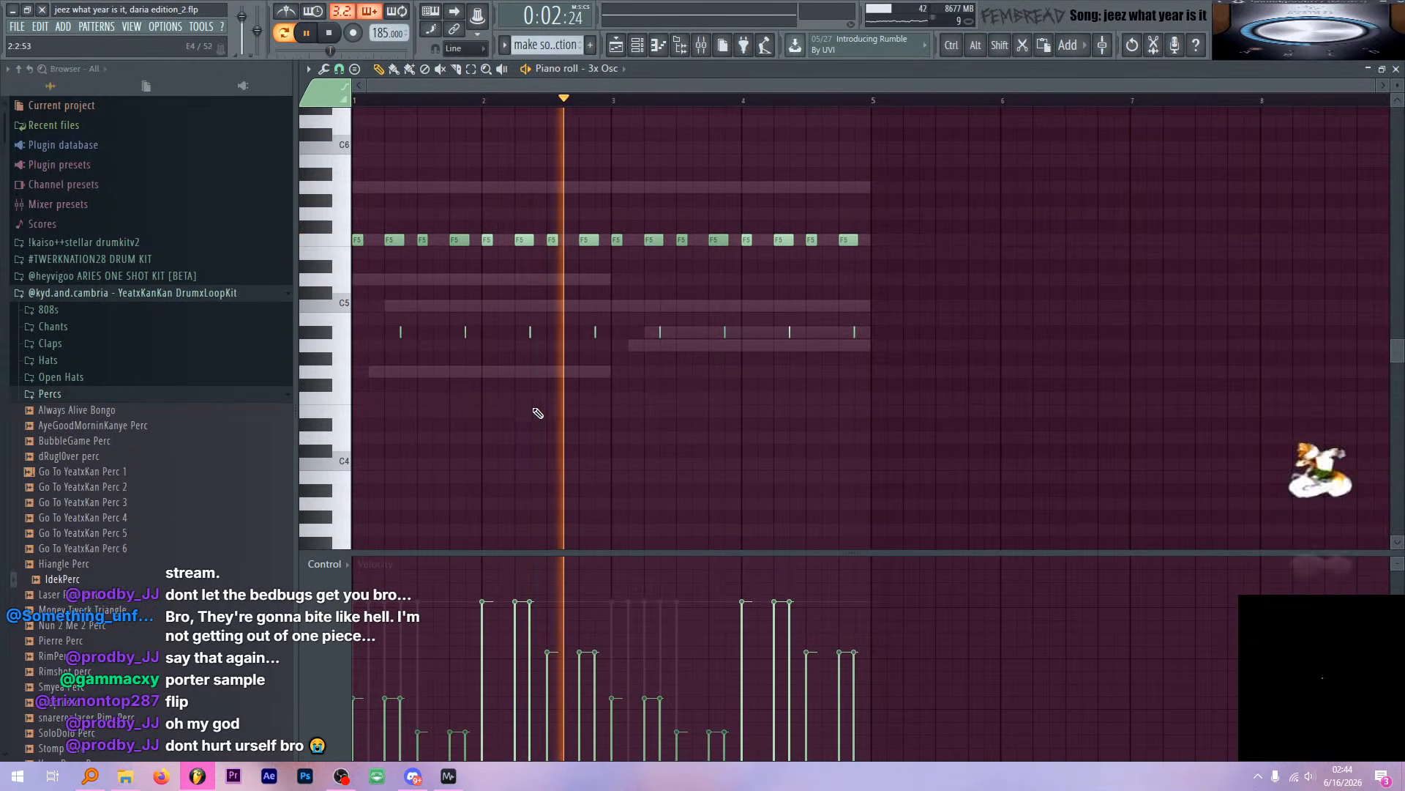
{"action": "scroll", "coordinate": [344, 458], "scroll_direction": "up", "scroll_amount": 3}
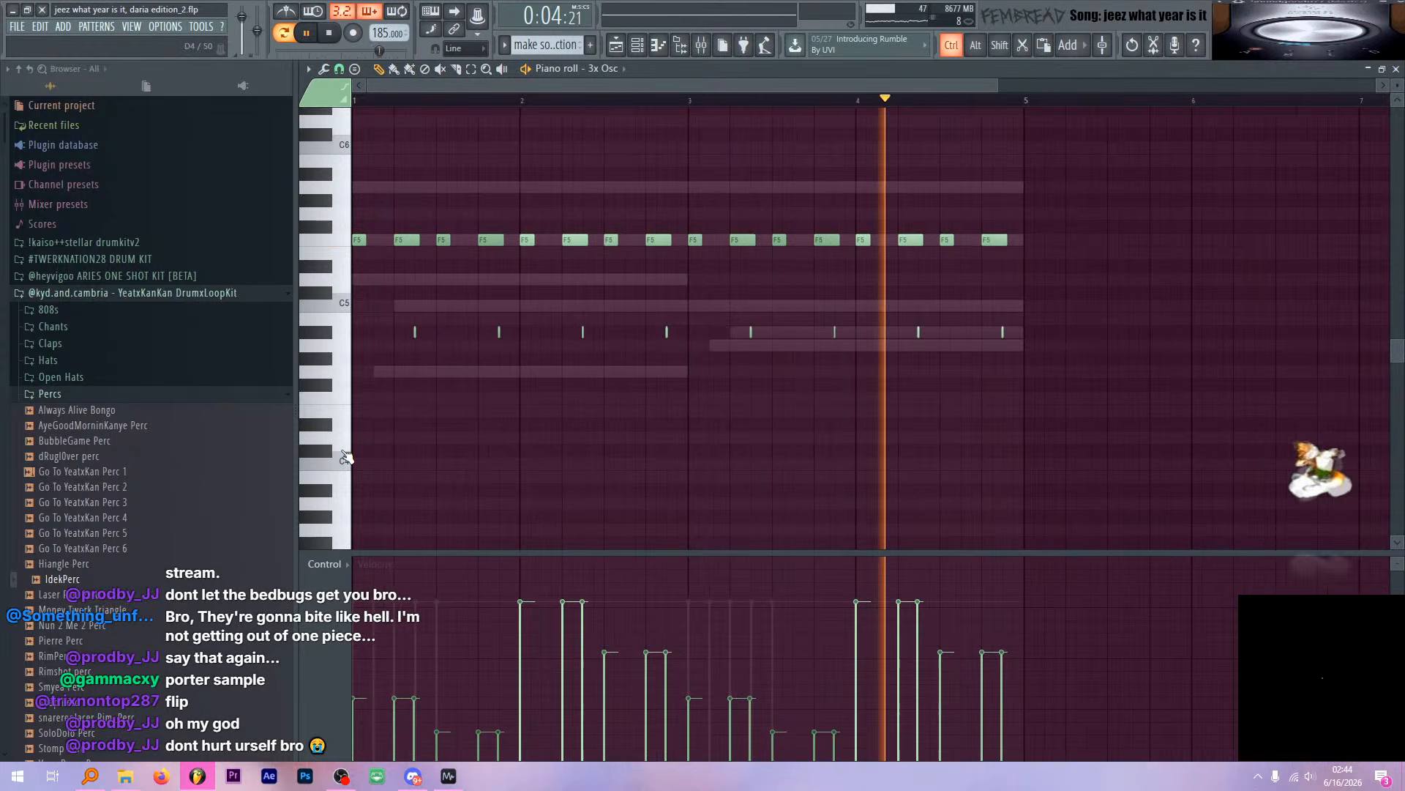
Restore all mixer tracks from the 3x Osc solo, listen to the full pattern and return to the playlist
{"action": "key", "text": "space"}
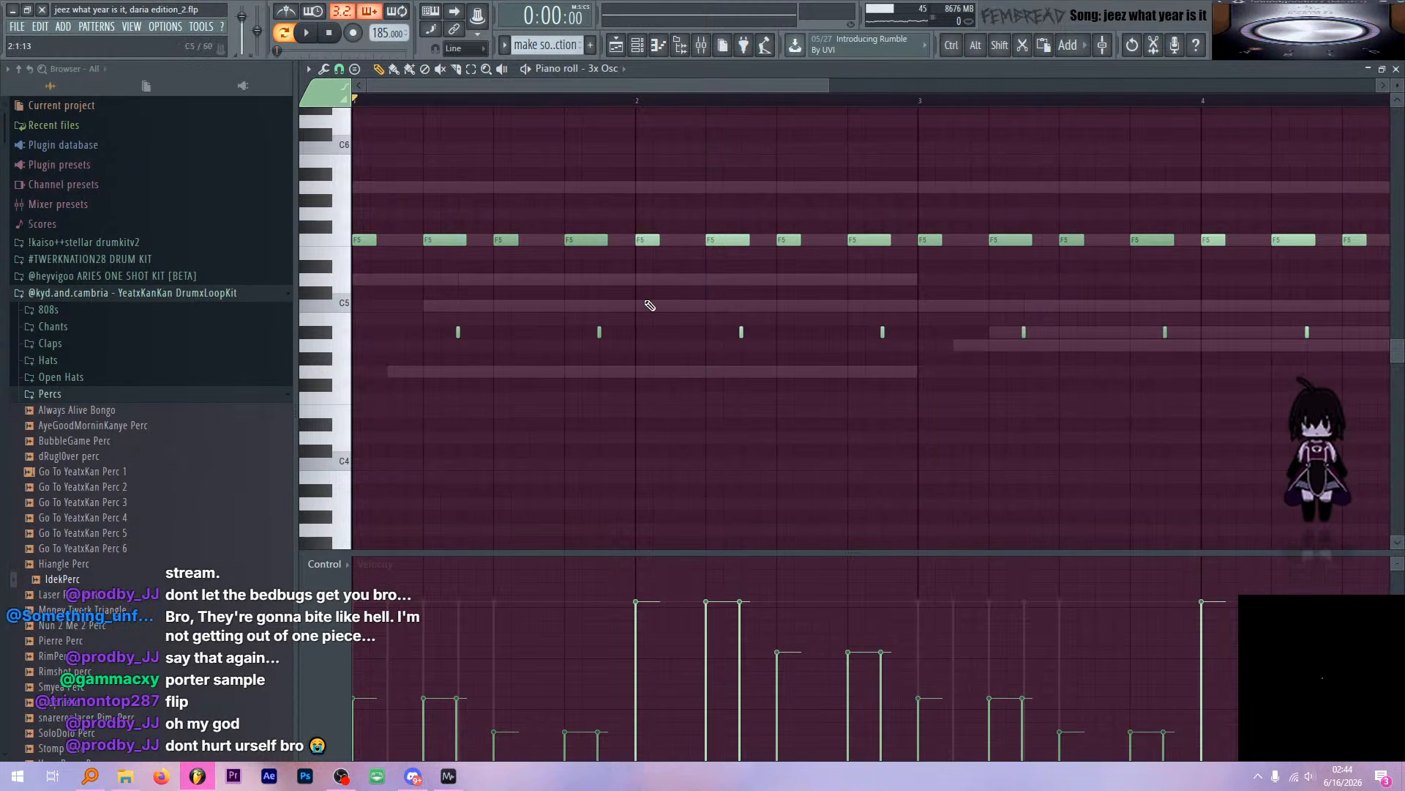
{"action": "left_click", "coordinate": [711, 46]}
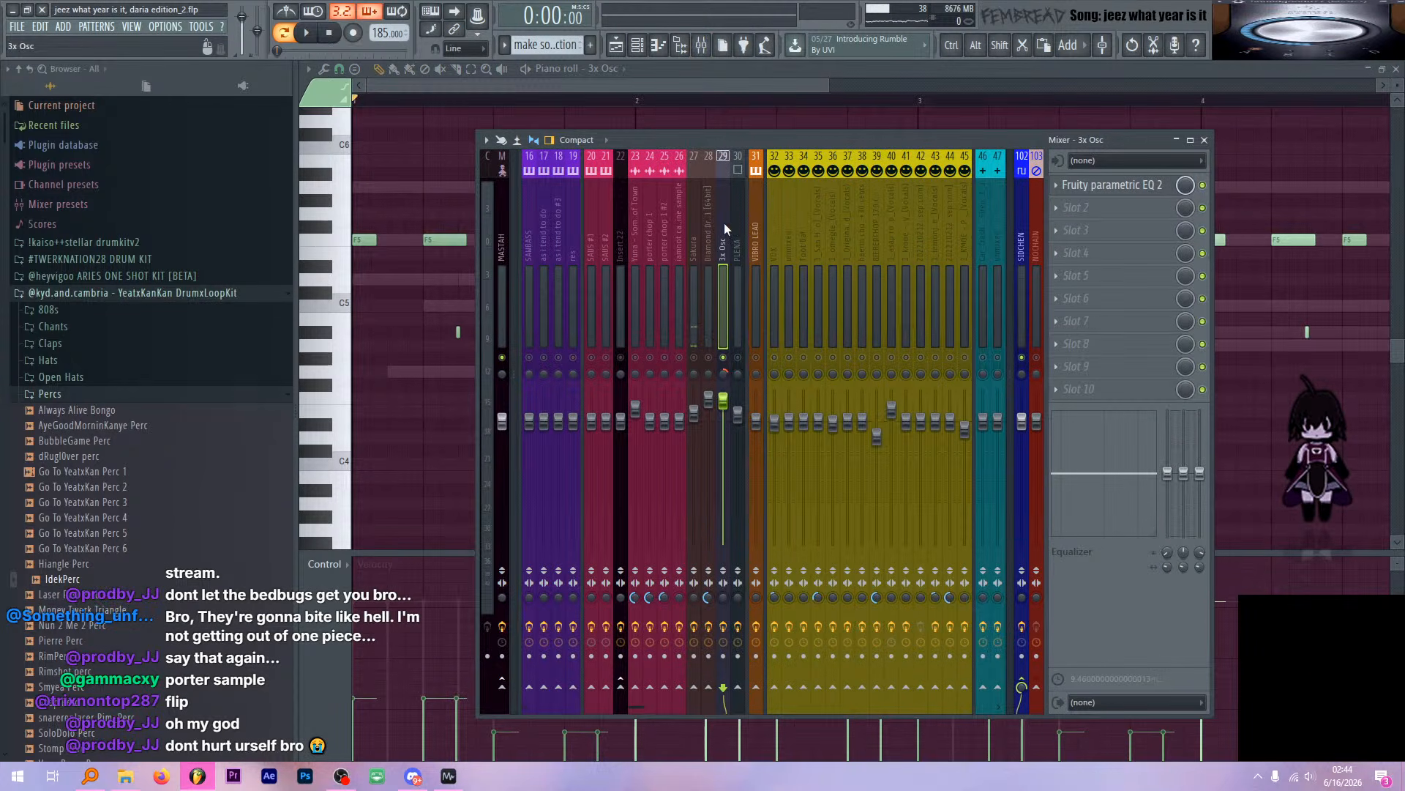
{"action": "key", "text": "space"}
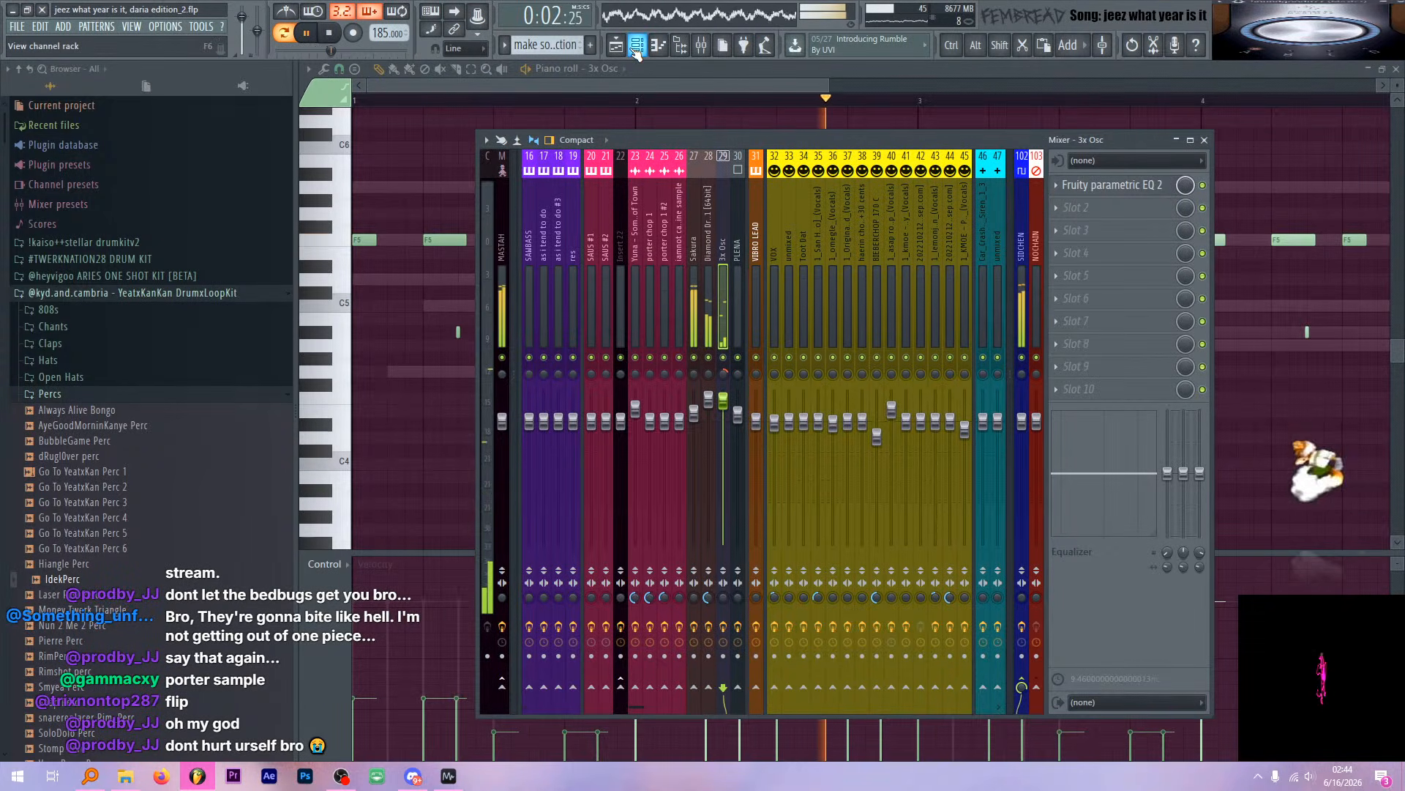
{"action": "left_click", "coordinate": [644, 46]}
{"action": "left_click", "coordinate": [619, 46]}
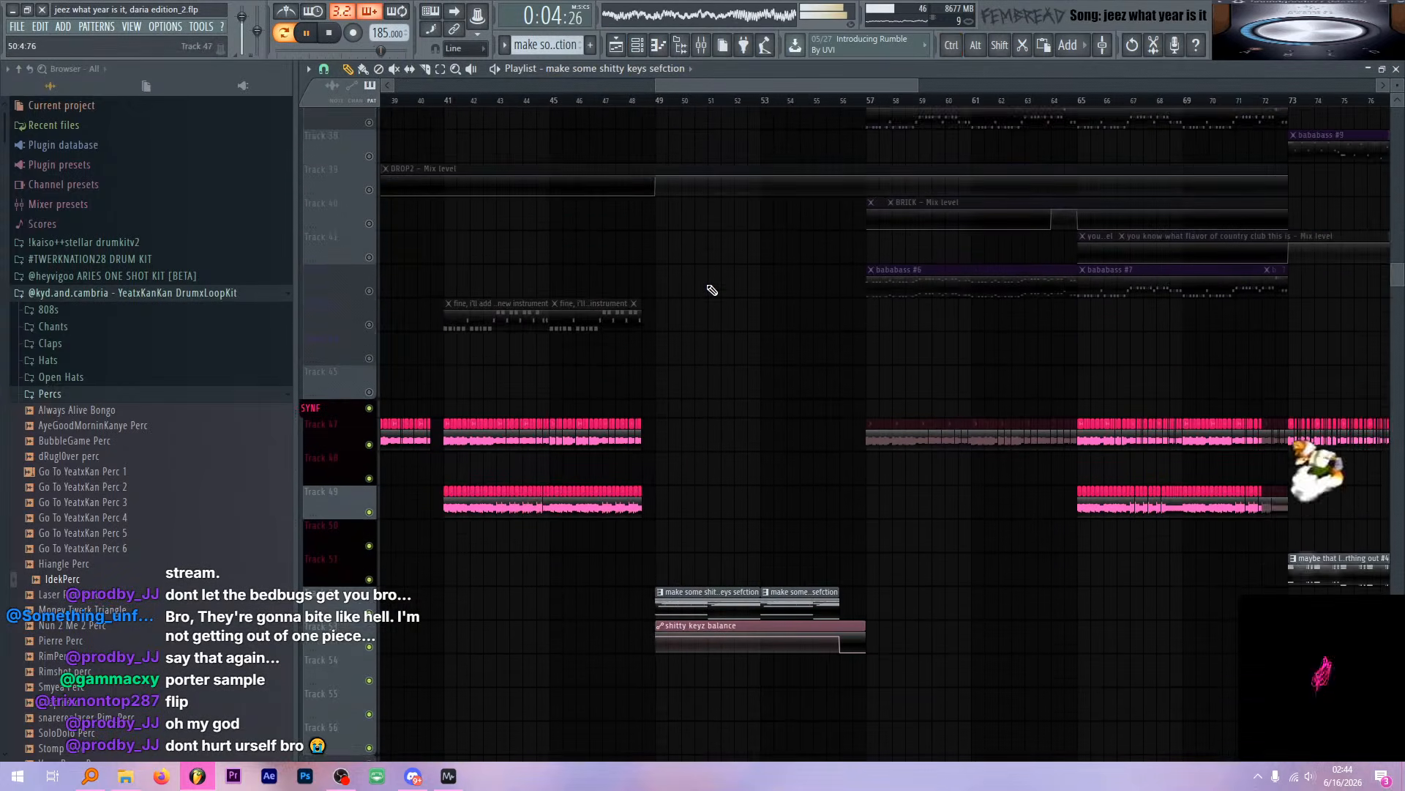
Unmute all playlist tracks and bring the CLAP and DL Breaker clips around bars 51 to 56 into close view
{"action": "scroll", "coordinate": [713, 319], "scroll_direction": "up", "scroll_amount": 8}
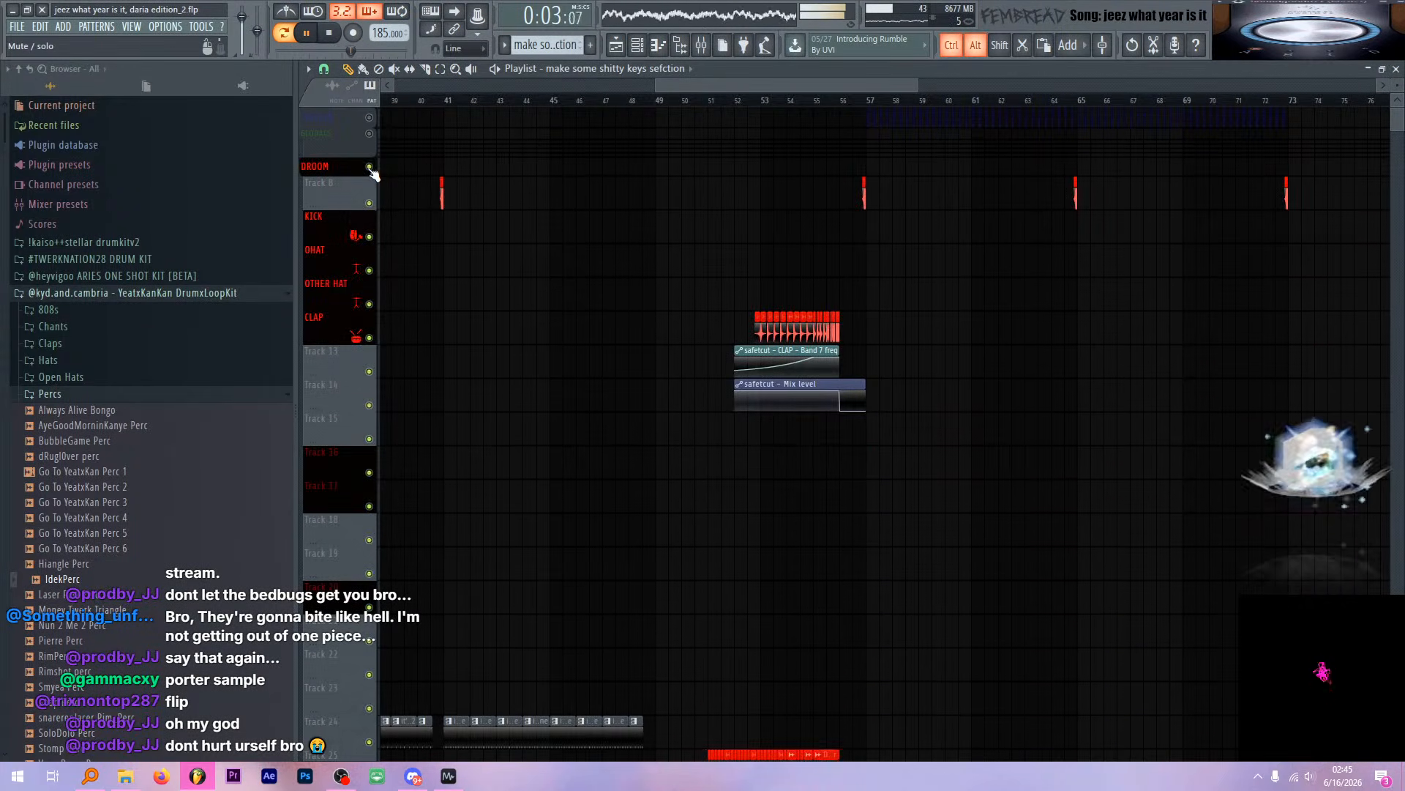
{"action": "scroll", "coordinate": [725, 213], "scroll_direction": "down", "scroll_amount": 2}
{"action": "scroll", "coordinate": [738, 234], "scroll_direction": "up", "scroll_amount": 3, "text": "ctrl"}
{"action": "key", "text": "space"}
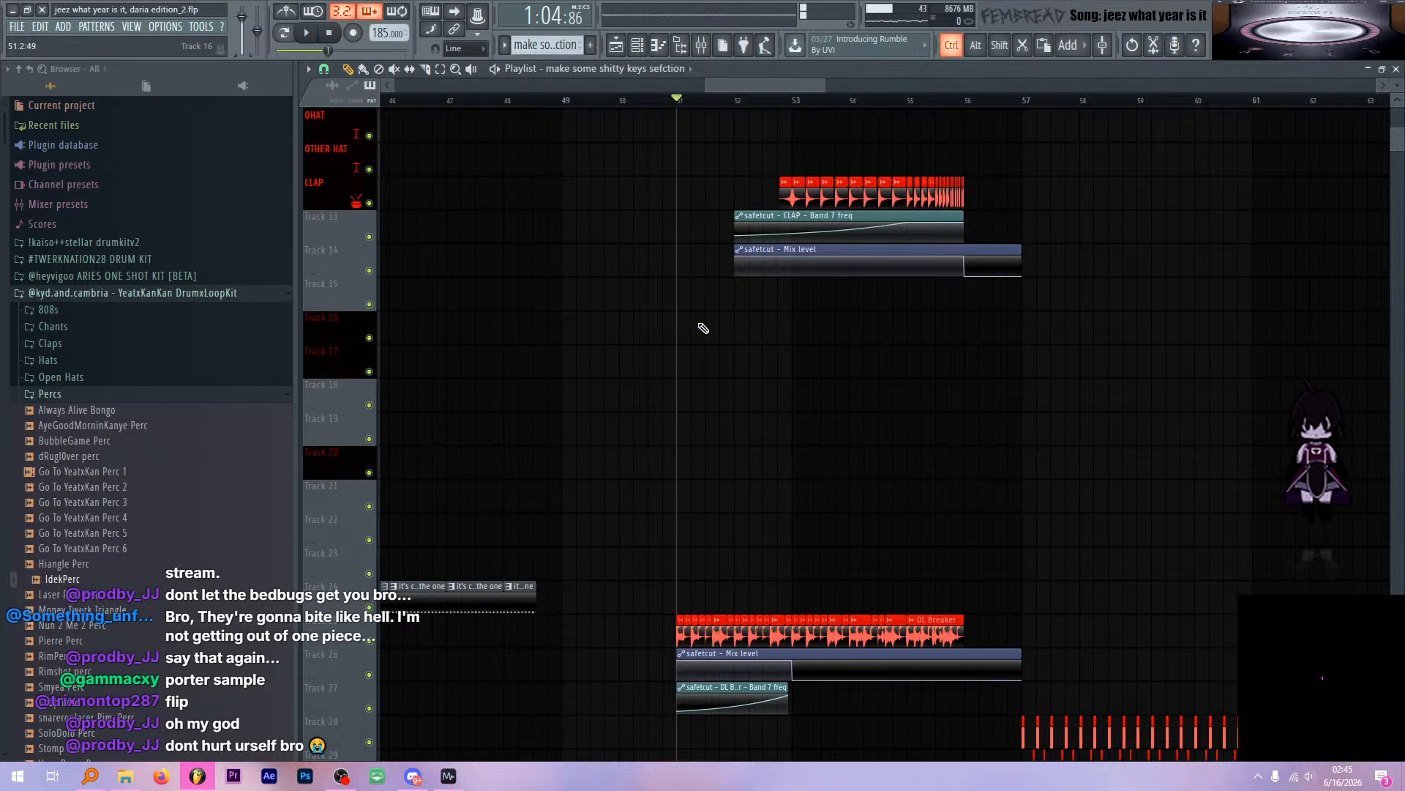
{"action": "scroll", "coordinate": [486, 256], "scroll_direction": "up", "scroll_amount": 3}
{"action": "scroll", "coordinate": [577, 273], "scroll_direction": "down", "scroll_amount": 5}
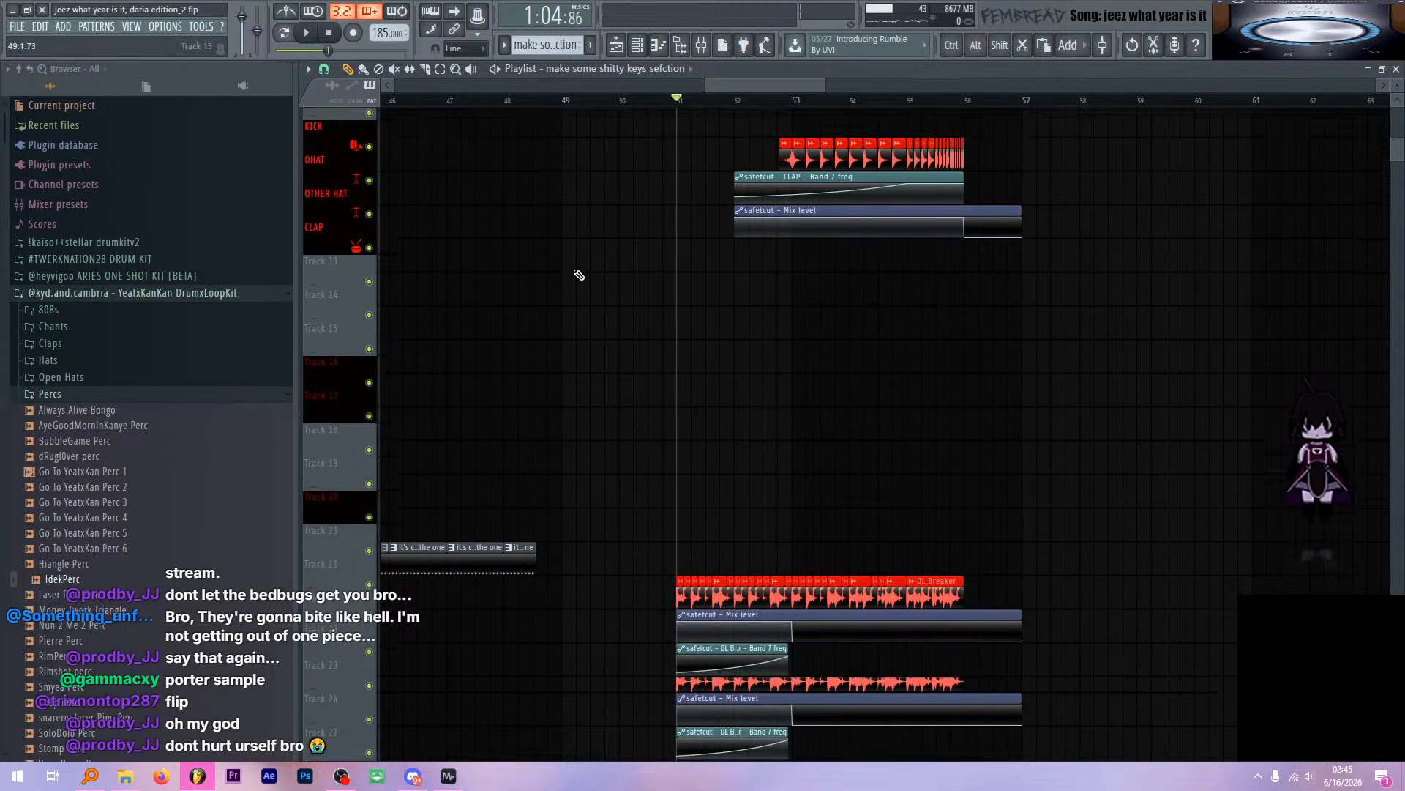
{"action": "scroll", "coordinate": [752, 486], "scroll_direction": "up", "scroll_amount": 4, "text": "ctrl"}
Unmute the SAUS group's channels in the channel rack while playing the song from around bar 51
{"action": "key", "text": "space"}
{"action": "key", "text": "space"}
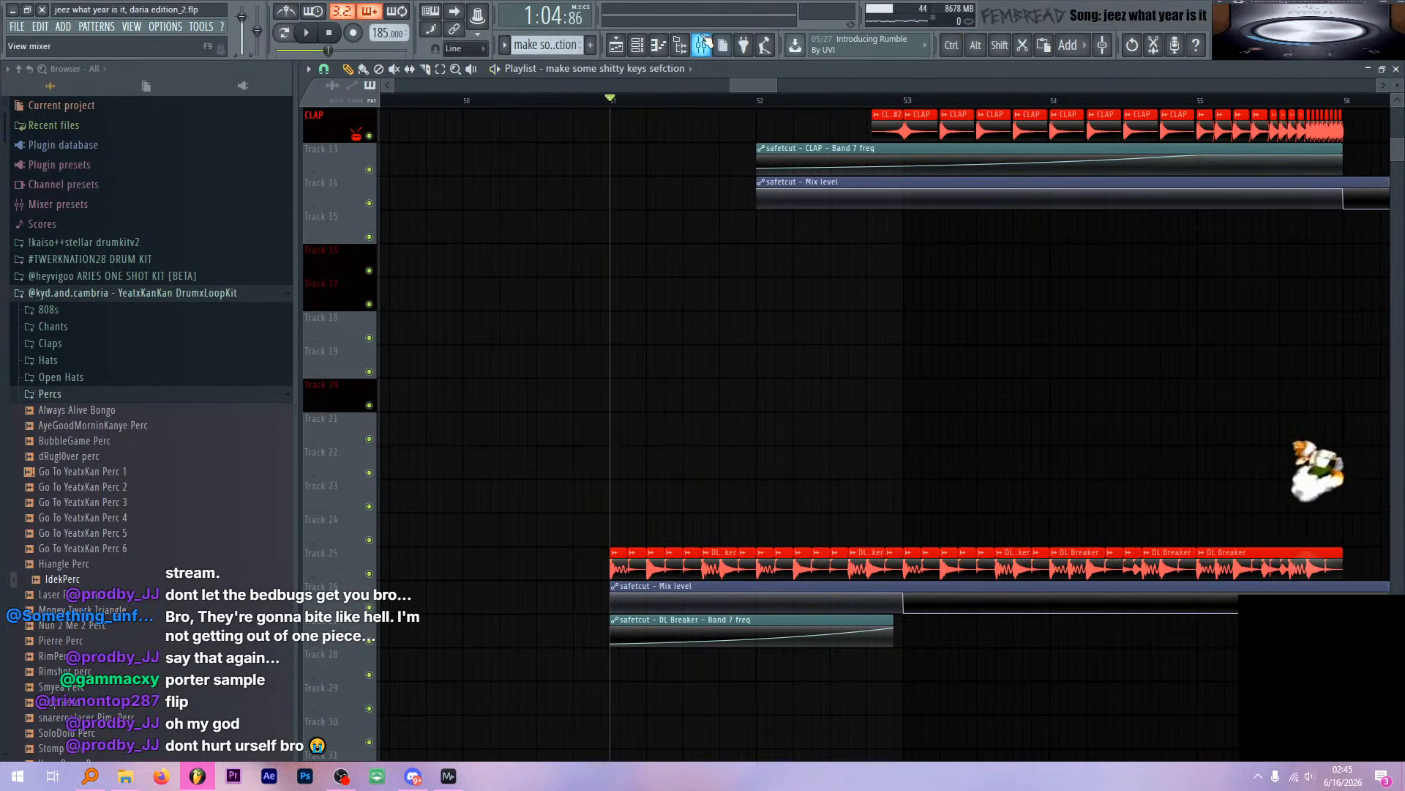
{"action": "key", "text": "F9"}
{"action": "left_click", "coordinate": [637, 45]}
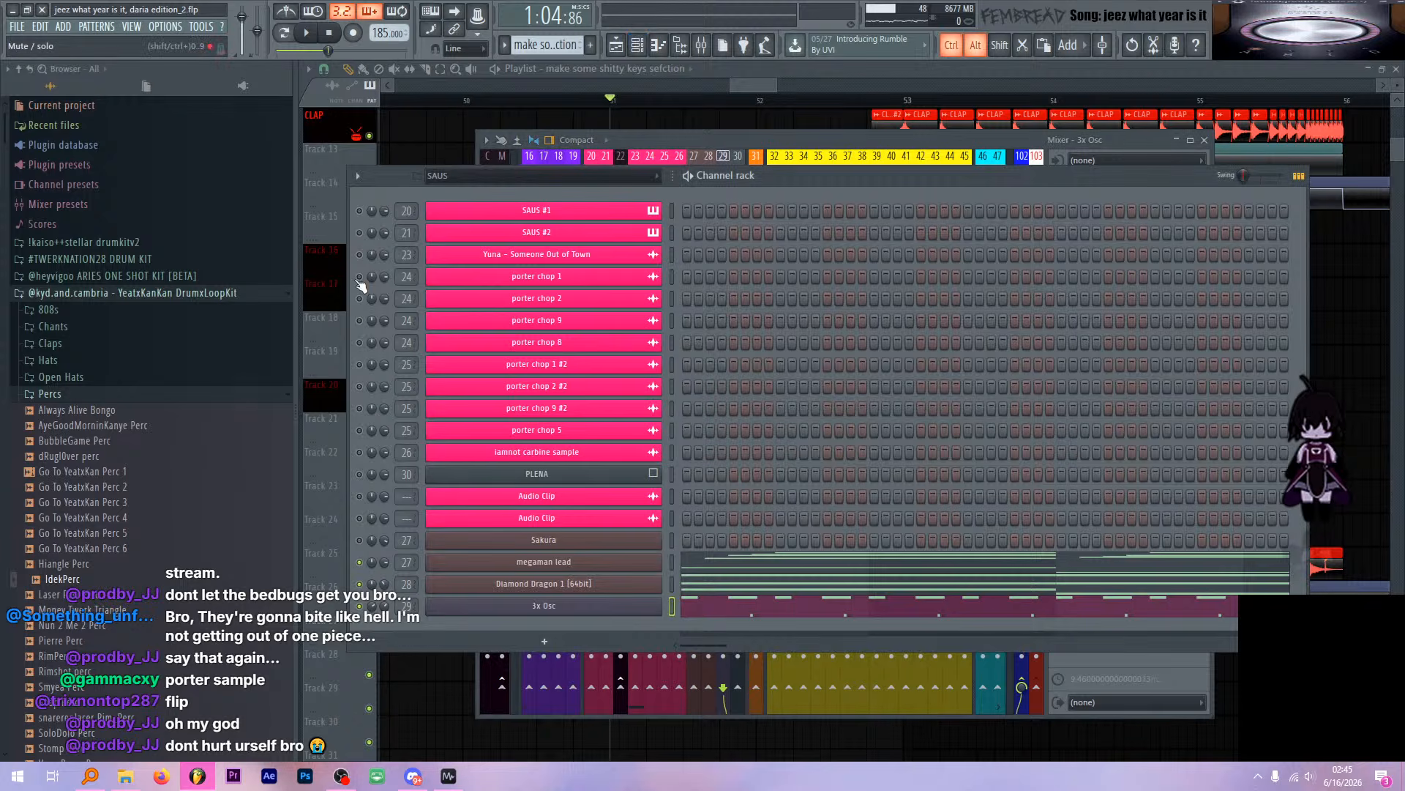
{"action": "left_click", "coordinate": [759, 65]}
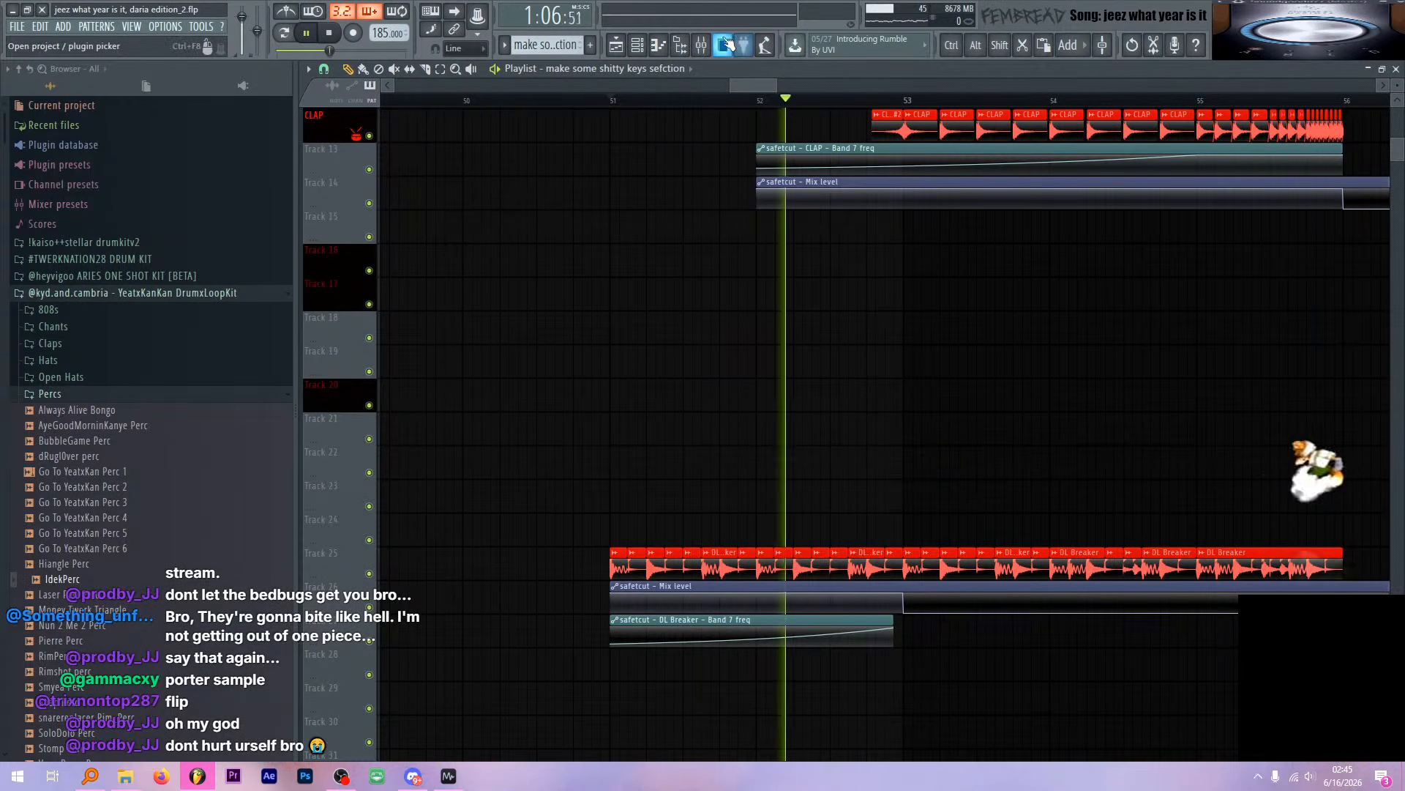
{"action": "left_click", "coordinate": [702, 47]}
{"action": "key", "text": "F9"}
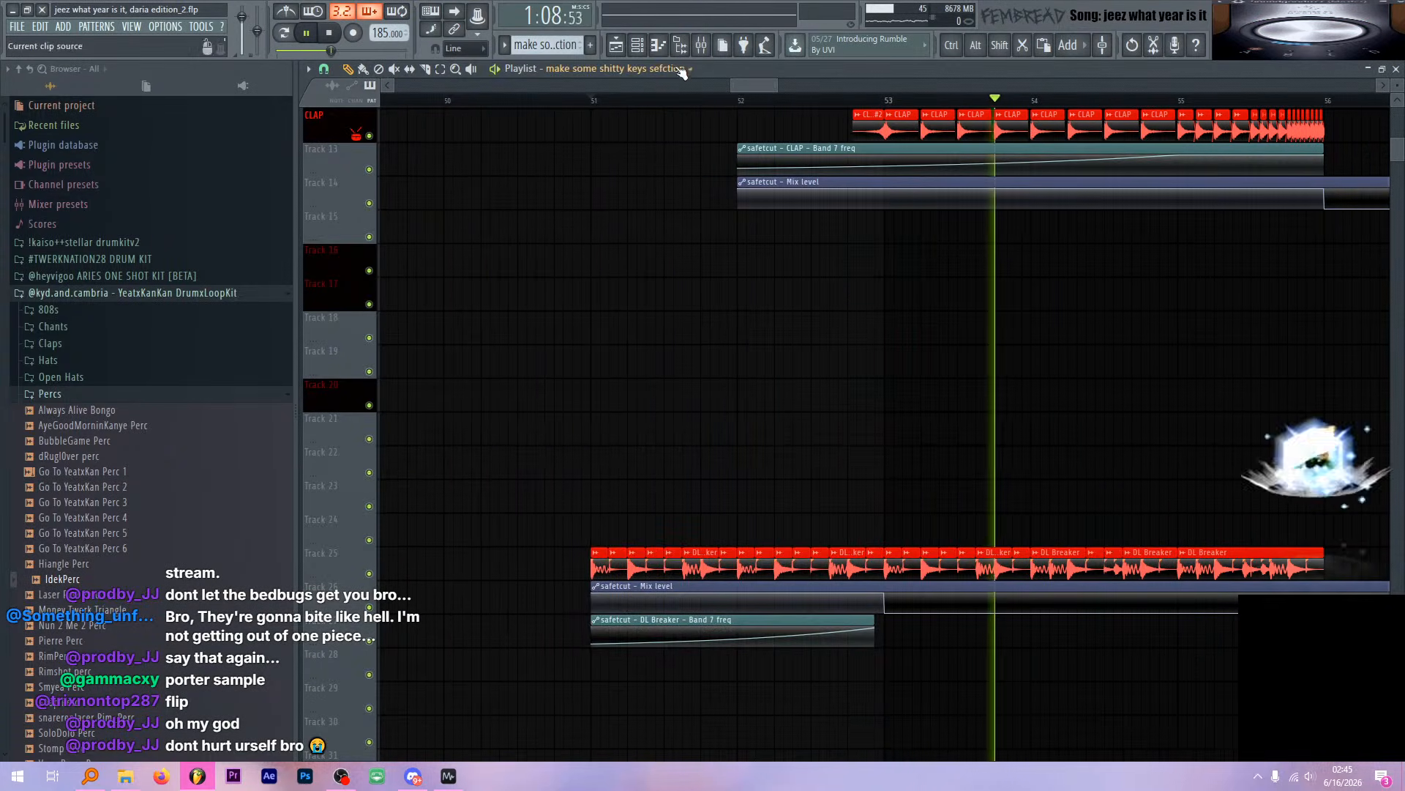
{"action": "key", "text": "space"}
{"action": "key", "text": "F6"}
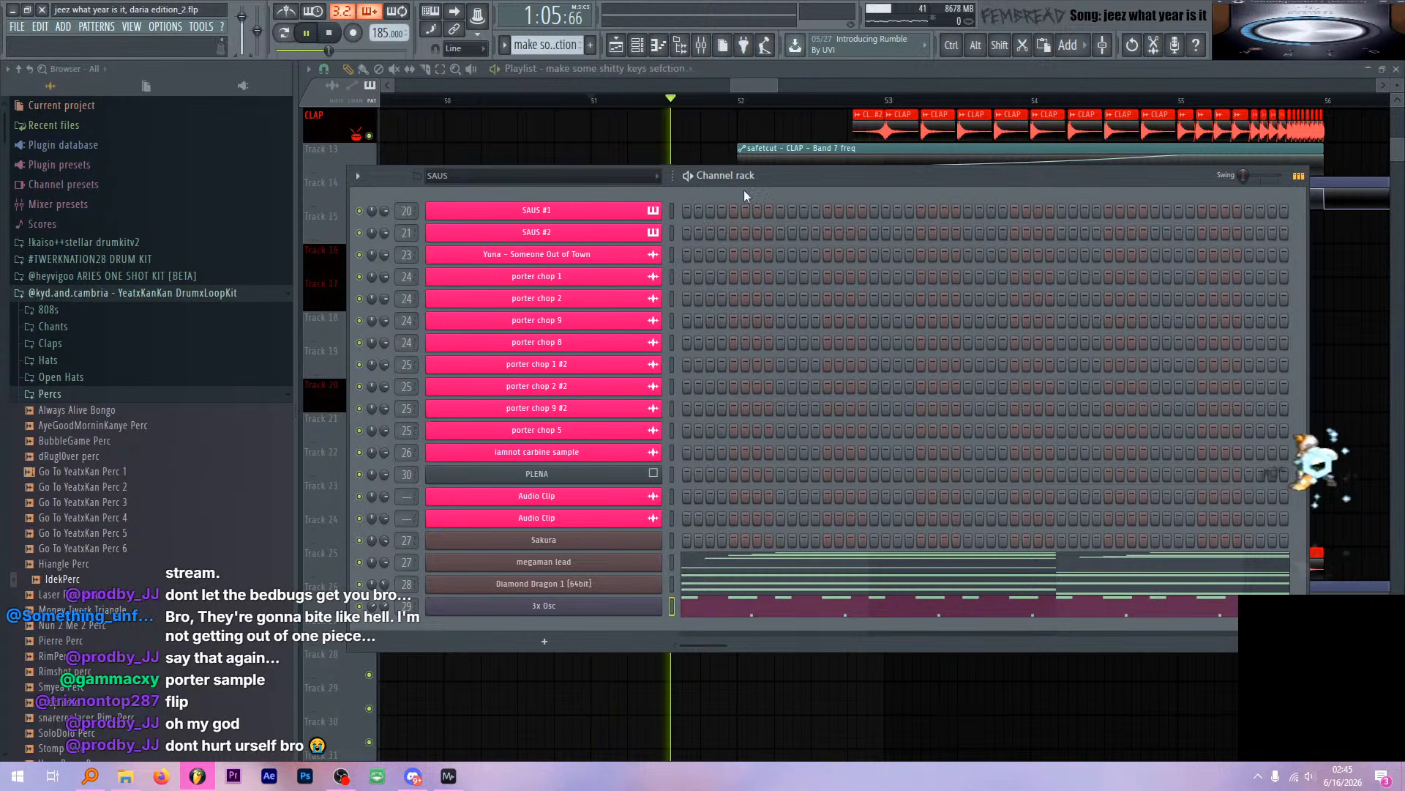
{"action": "key", "text": "F6"}
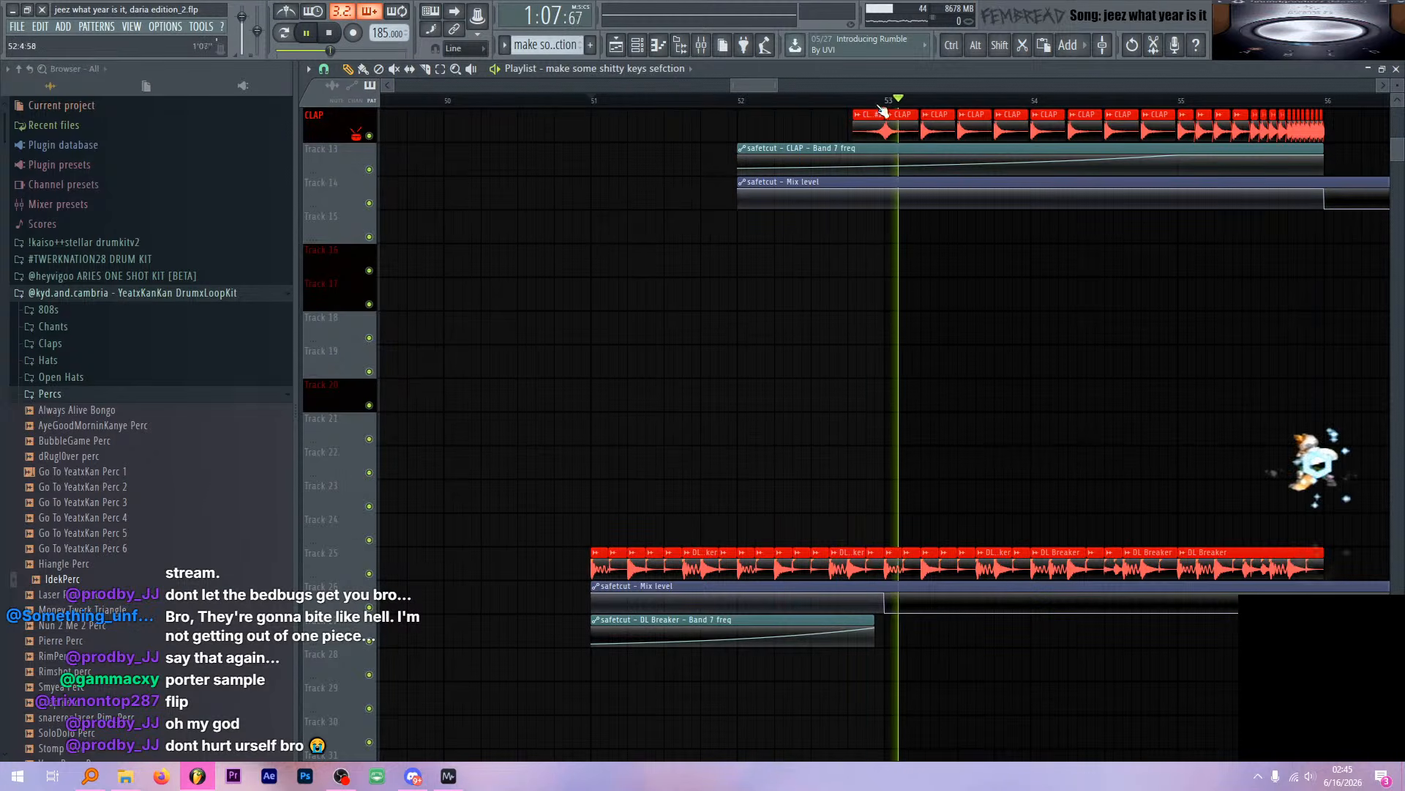
Review the drum tracks in the mixer, then set the channel rack filter to All with every channel unmuted
{"action": "key", "text": "space"}
{"action": "left_click", "coordinate": [704, 53]}
{"action": "key", "text": "space"}
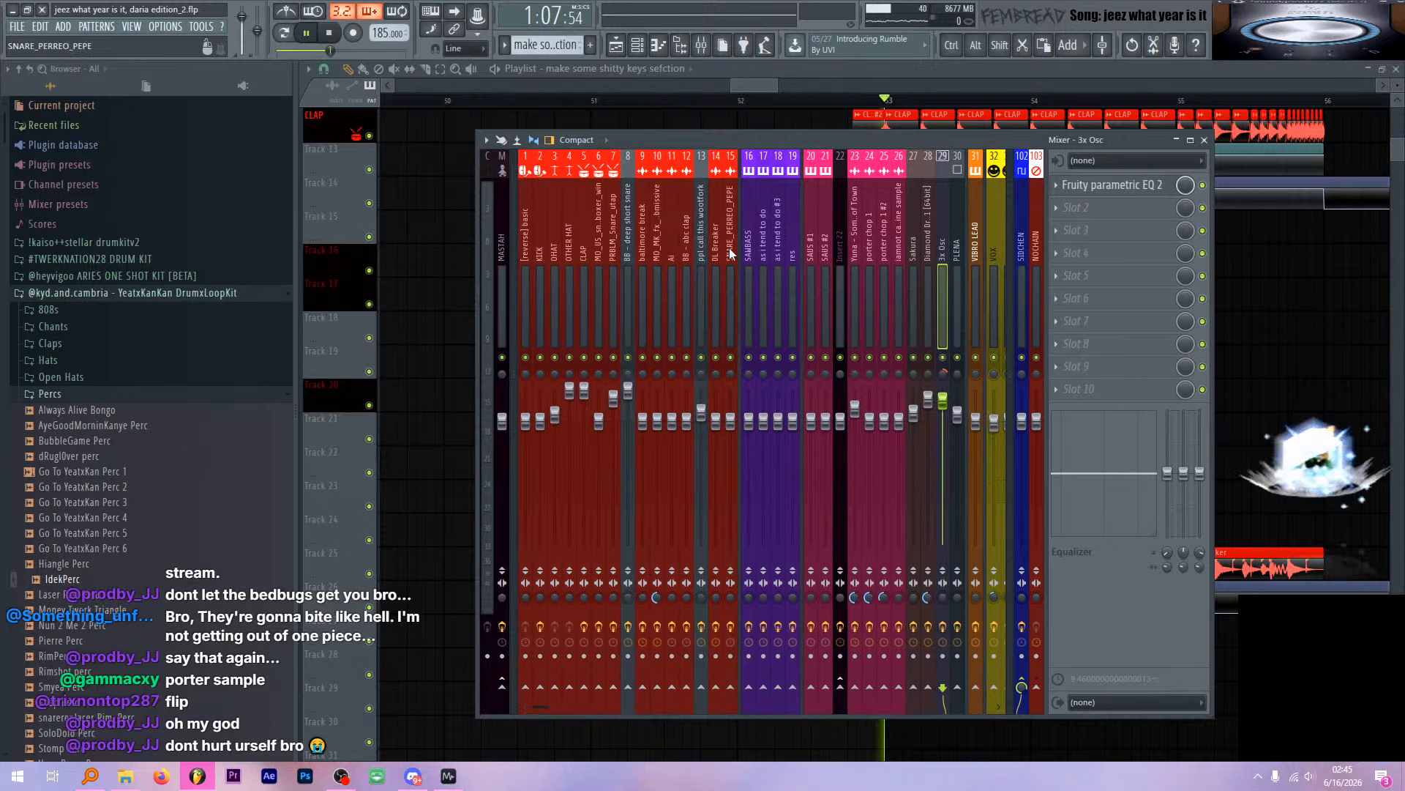
{"action": "key", "text": "F9"}
{"action": "left_click", "coordinate": [639, 50]}
{"action": "left_click", "coordinate": [561, 177]}
{"action": "left_click", "coordinate": [560, 205]}
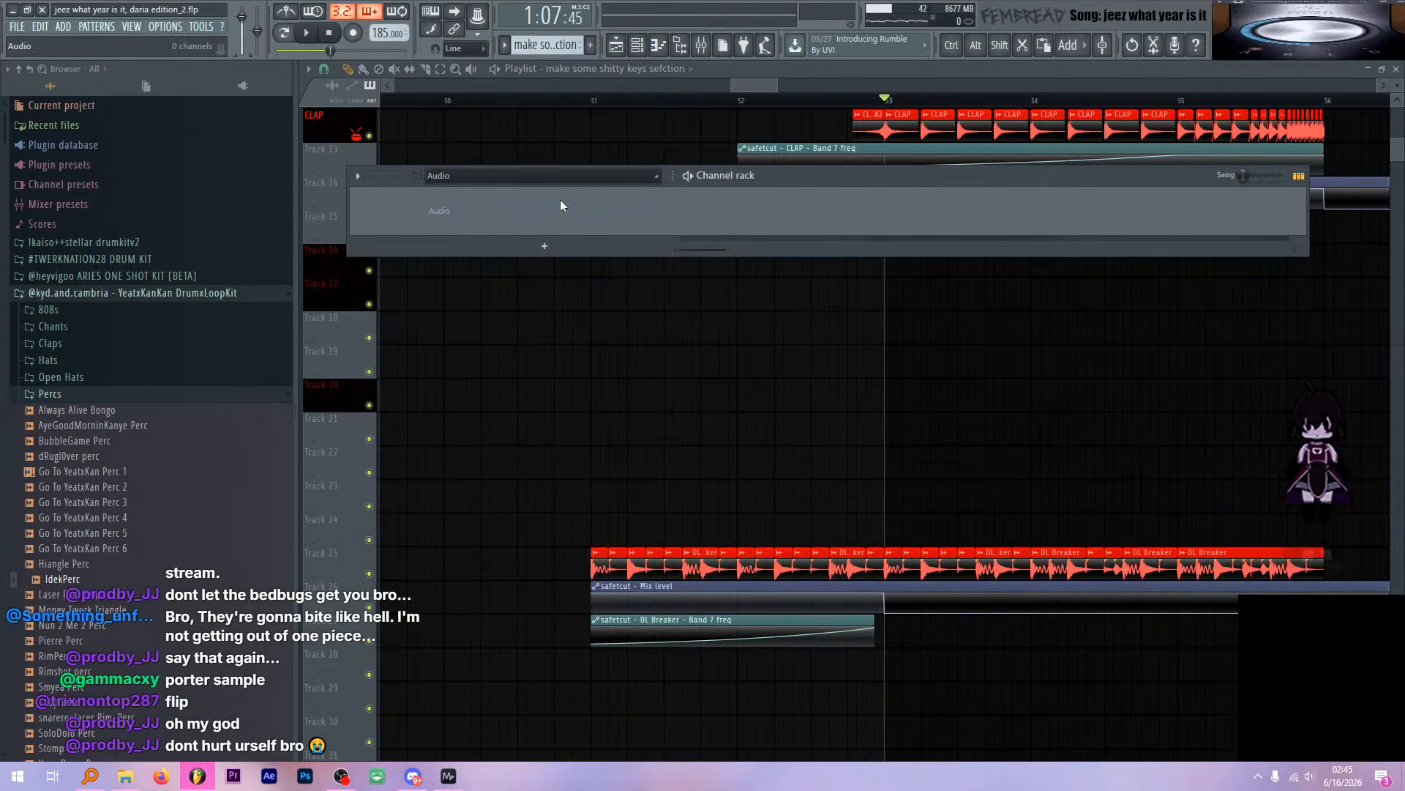
{"action": "key", "text": "KP_Add"}
{"action": "left_click", "coordinate": [548, 176]}
{"action": "left_click", "coordinate": [447, 192]}
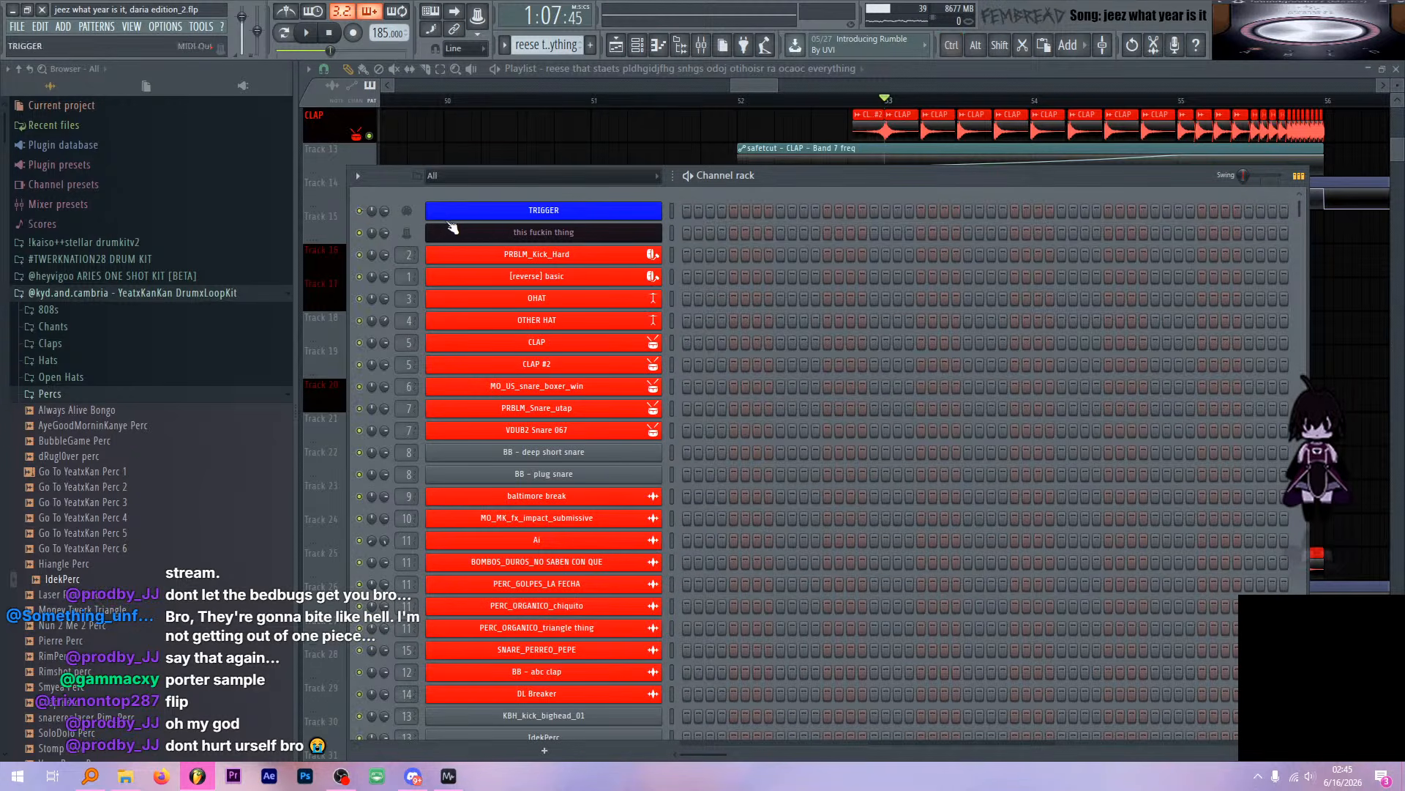
{"action": "key", "text": "F6"}
Listen to the song from around bar 51 and follow the DL Breaker slices on Track 25
{"action": "key", "text": "space"}
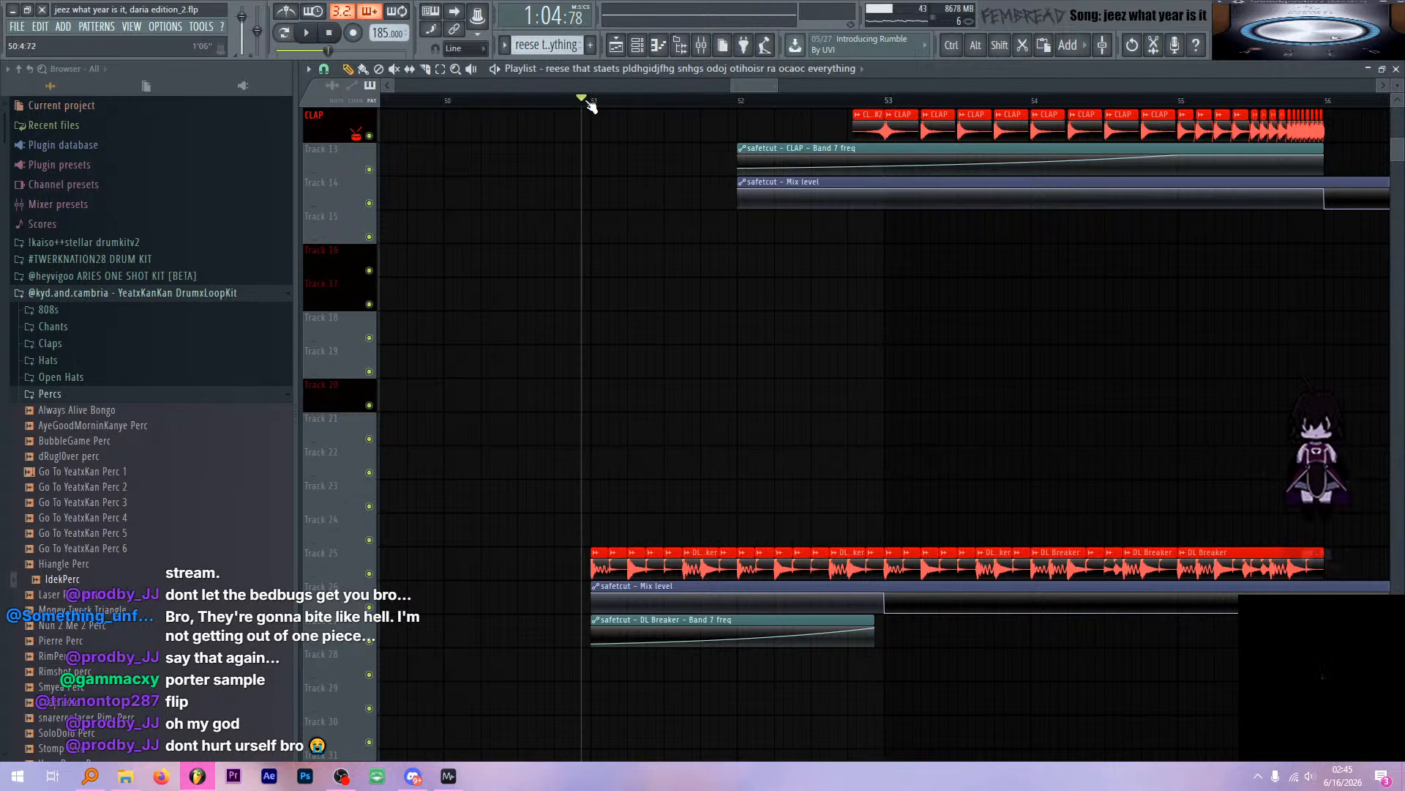
{"action": "key", "text": "space"}
{"action": "scroll", "coordinate": [754, 263], "scroll_direction": "down", "scroll_amount": 4}
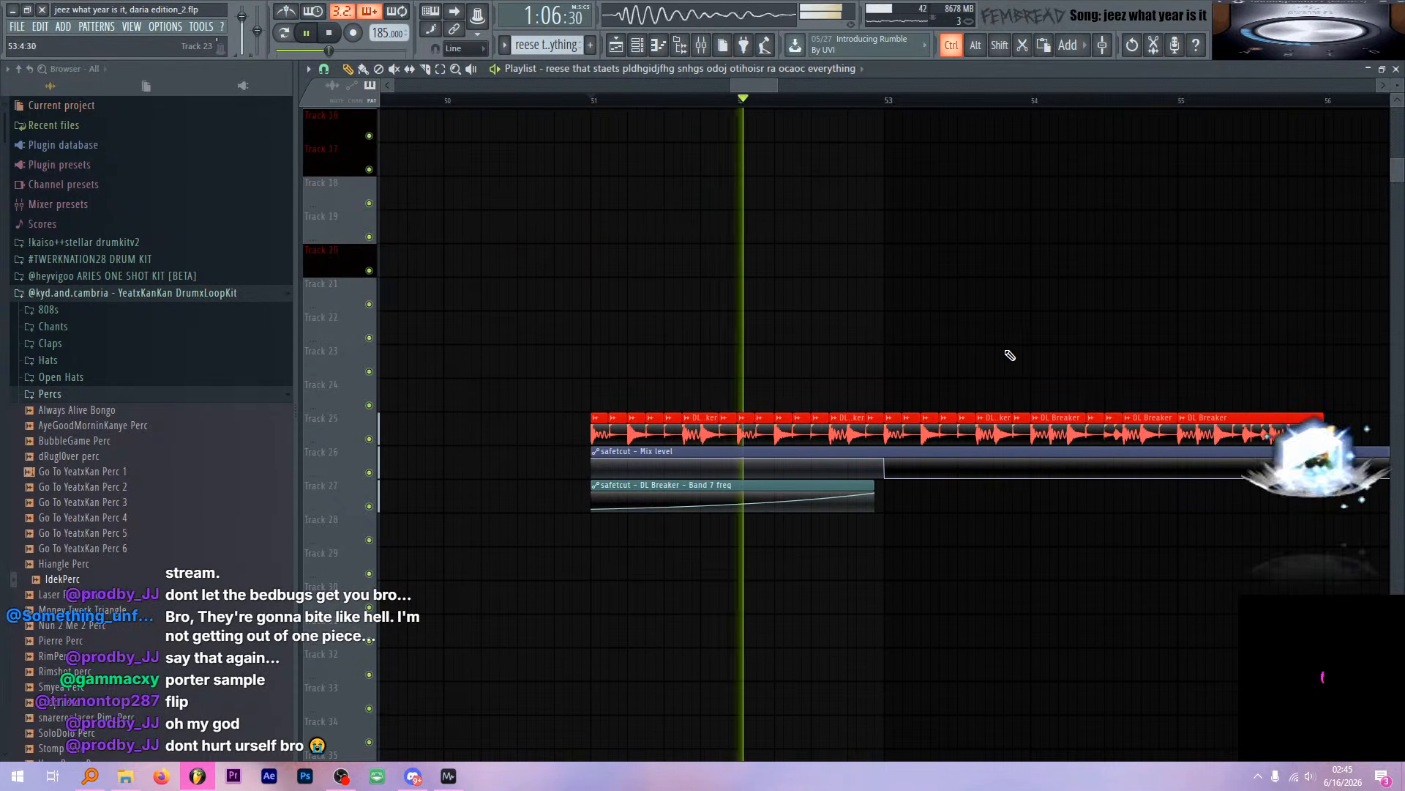
{"action": "scroll", "coordinate": [770, 334], "scroll_direction": "up", "scroll_amount": 3}
{"action": "scroll", "coordinate": [771, 334], "scroll_direction": "up", "scroll_amount": 2}
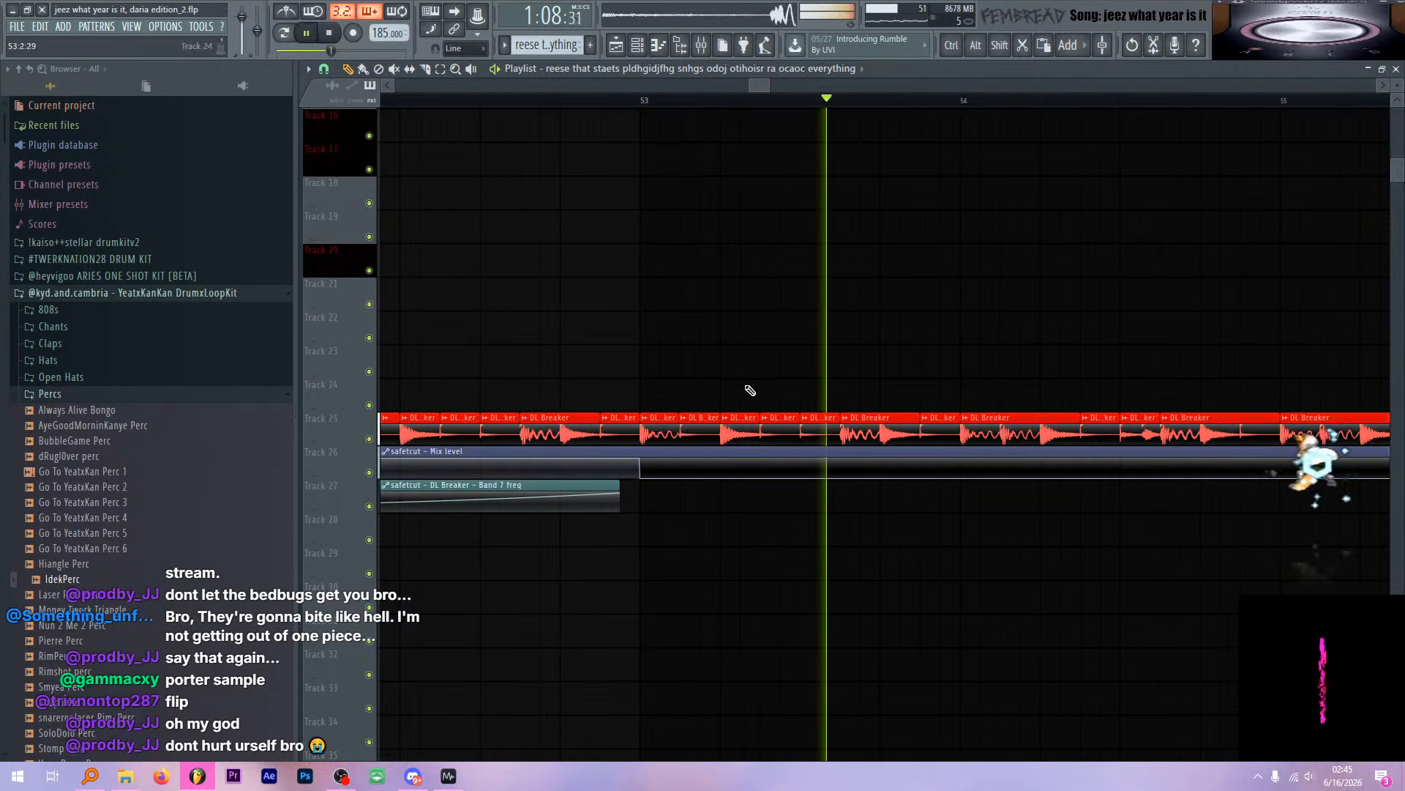
{"action": "scroll", "coordinate": [710, 393], "scroll_direction": "down", "scroll_amount": 3}
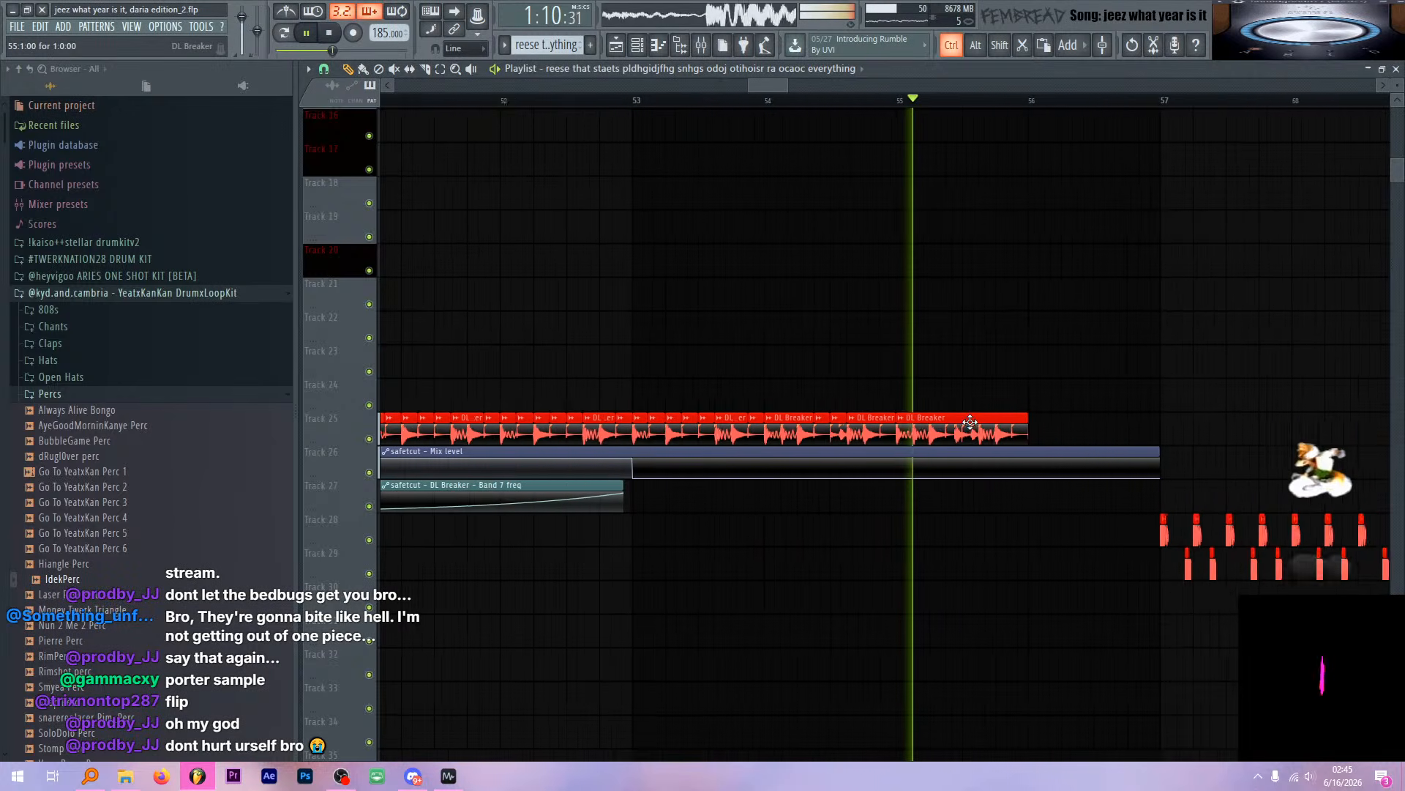
{"action": "scroll", "coordinate": [782, 402], "scroll_direction": "down", "scroll_amount": 4}
{"action": "key", "text": "space"}
{"action": "scroll", "coordinate": [783, 407], "scroll_direction": "down", "scroll_amount": 3}
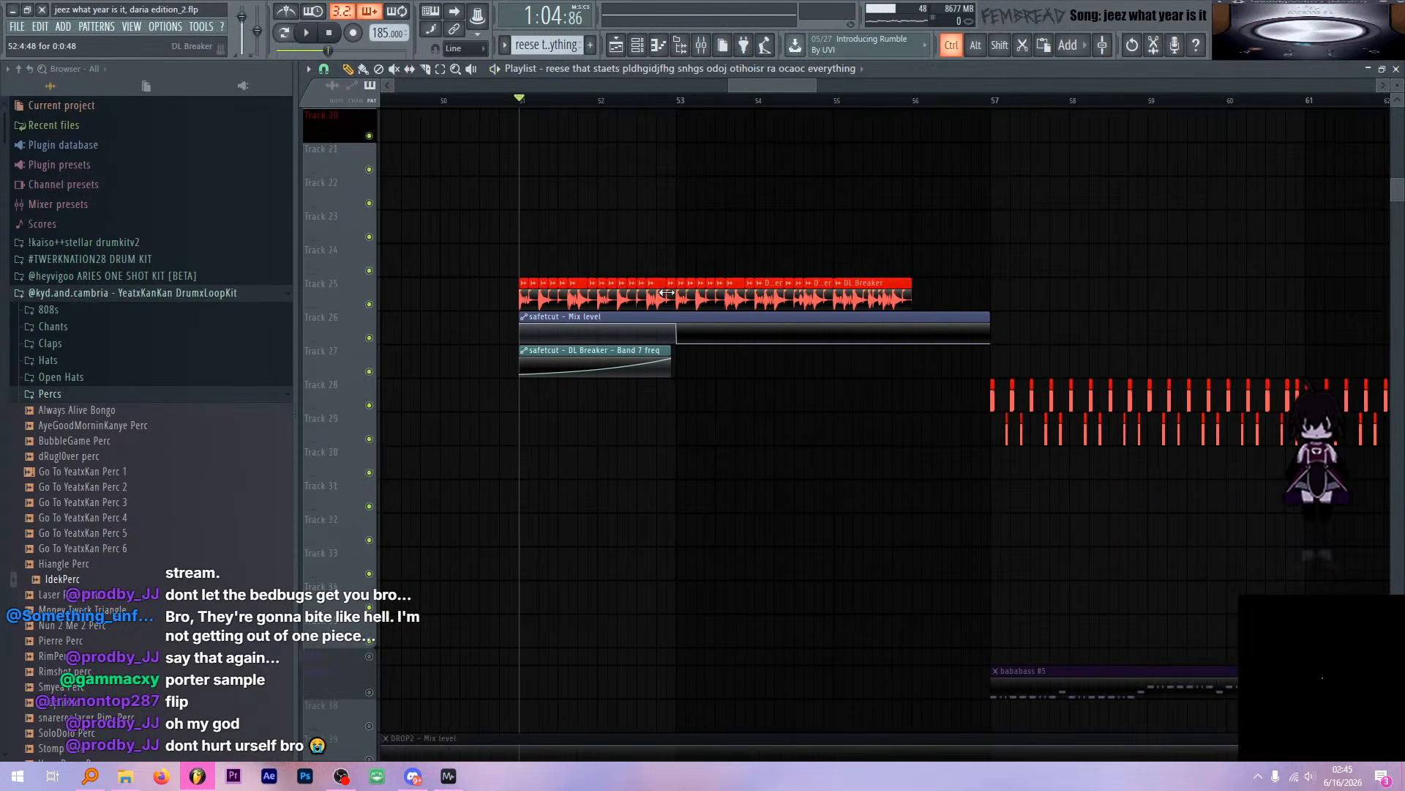
Isolate playlist Tracks 25, 26 and 27 and listen to the DL Breaker break with its safetcut automation
{"action": "left_click", "coordinate": [370, 304], "text": "ctrl"}
{"action": "left_click", "coordinate": [369, 372]}
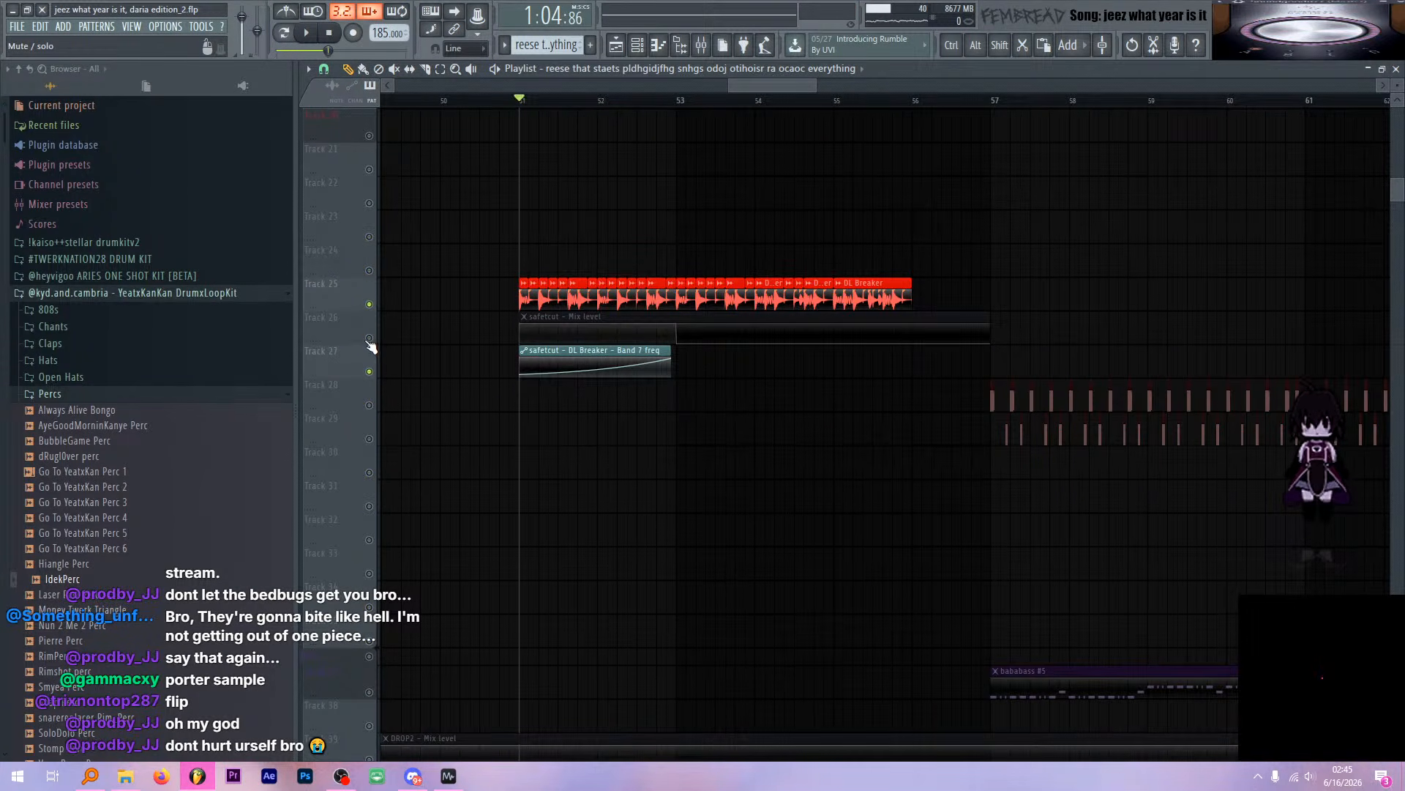
{"action": "left_click", "coordinate": [369, 339]}
{"action": "scroll", "coordinate": [684, 251], "scroll_direction": "up", "scroll_amount": 2}
{"action": "key", "text": "space"}
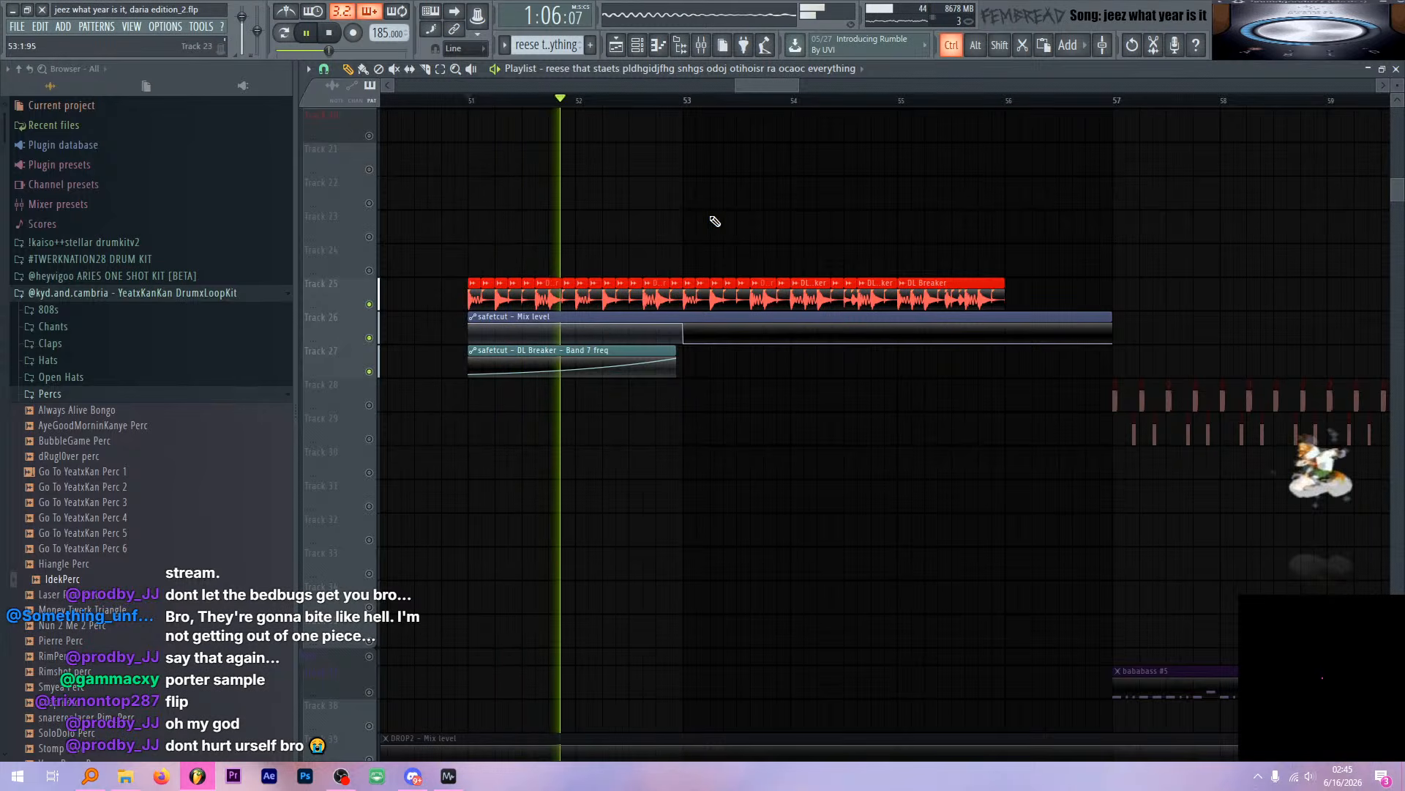
{"action": "scroll", "coordinate": [746, 257], "scroll_direction": "up", "scroll_amount": 2}
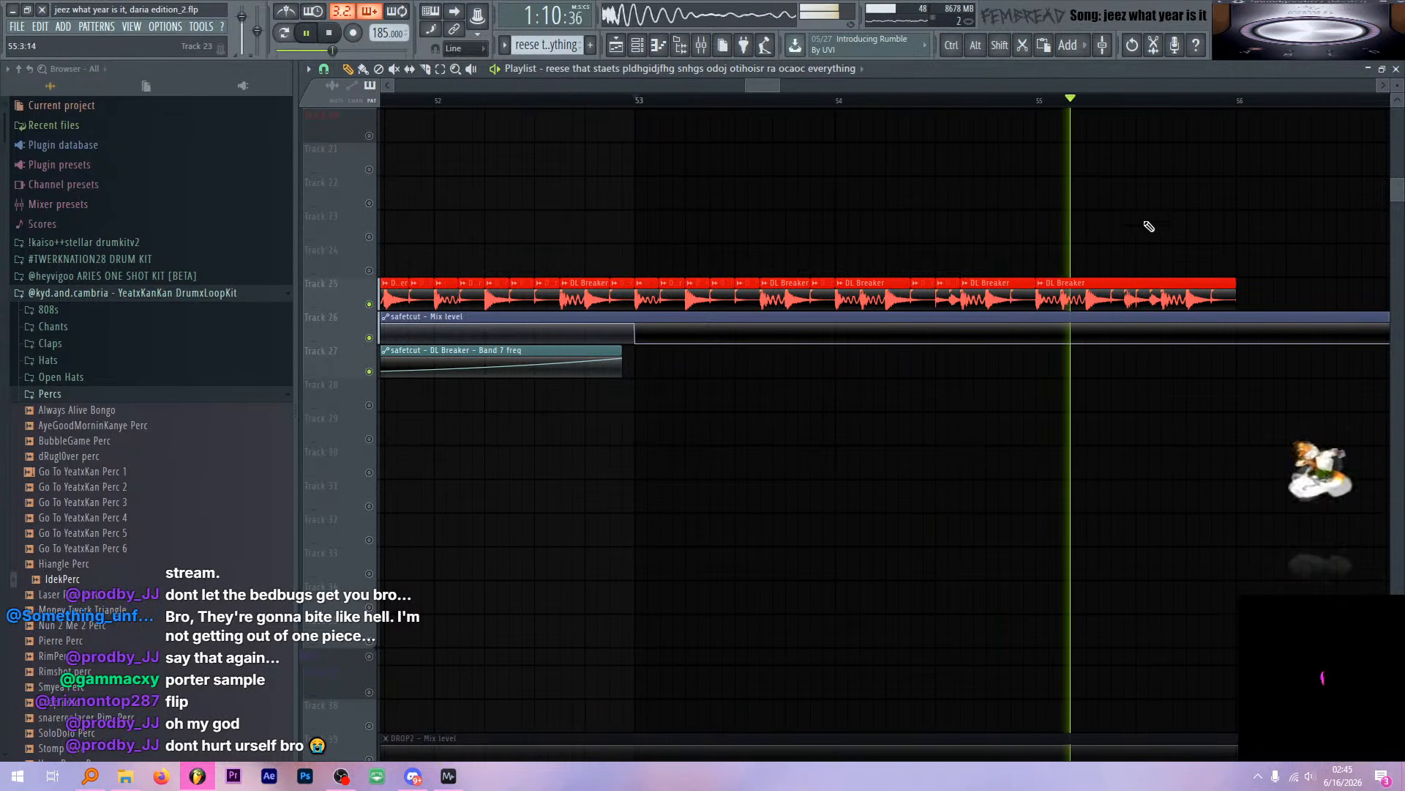
{"action": "key", "text": "space"}
{"action": "scroll", "coordinate": [1054, 278], "scroll_direction": "up", "scroll_amount": 1}
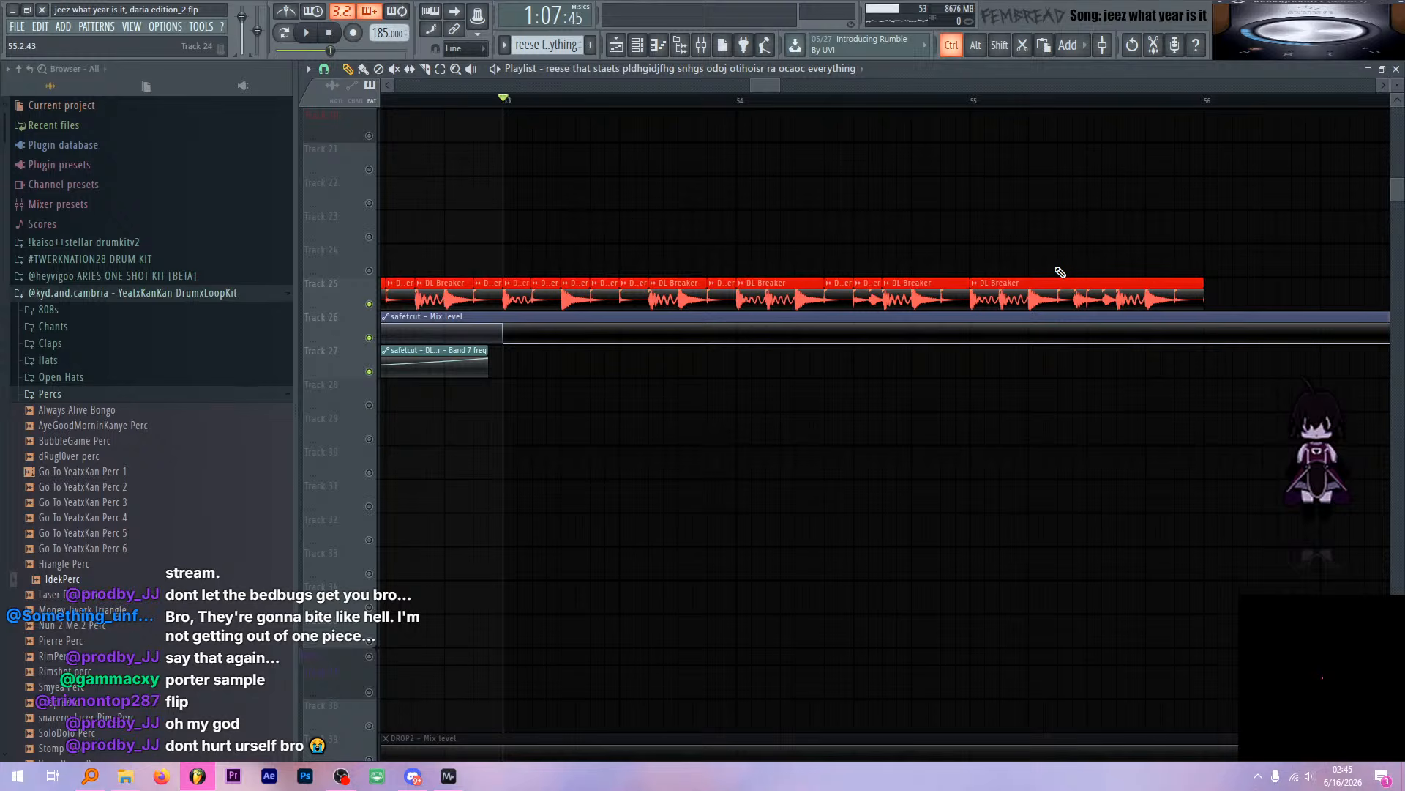
Move the playback position to bar 55 and view the sample settings of the DL Breaker clip there
{"action": "left_click", "coordinate": [962, 99]}
{"action": "scroll", "coordinate": [814, 187], "scroll_direction": "down", "scroll_amount": 3}
{"action": "scroll", "coordinate": [833, 277], "scroll_direction": "up", "scroll_amount": 3}
{"action": "double_click", "coordinate": [868, 289]}
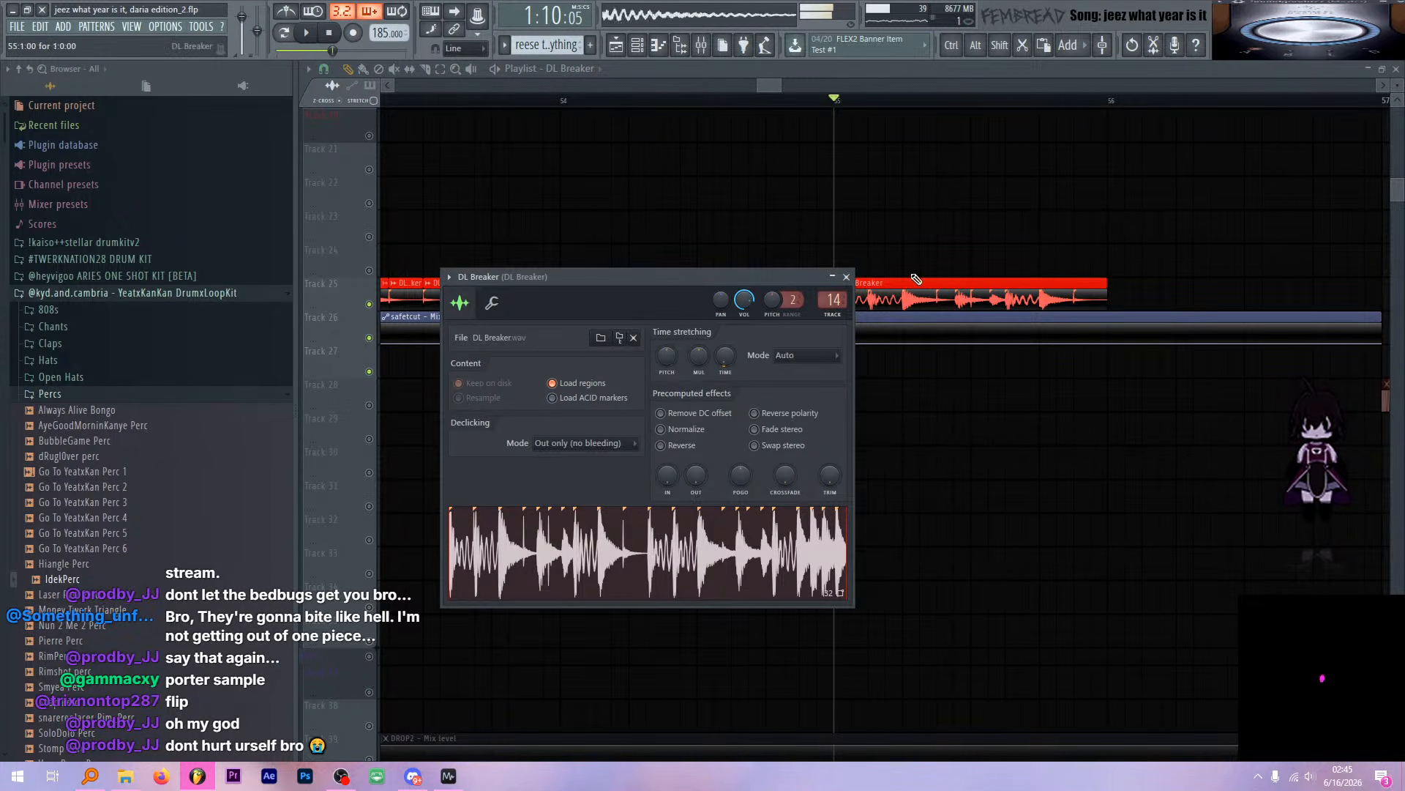
{"action": "left_click", "coordinate": [847, 277]}
Locate the DL Breaker sample in the browser's Packs Loops folder from its channel settings, then close the settings
{"action": "scroll", "coordinate": [866, 248], "scroll_direction": "down", "scroll_amount": 4}
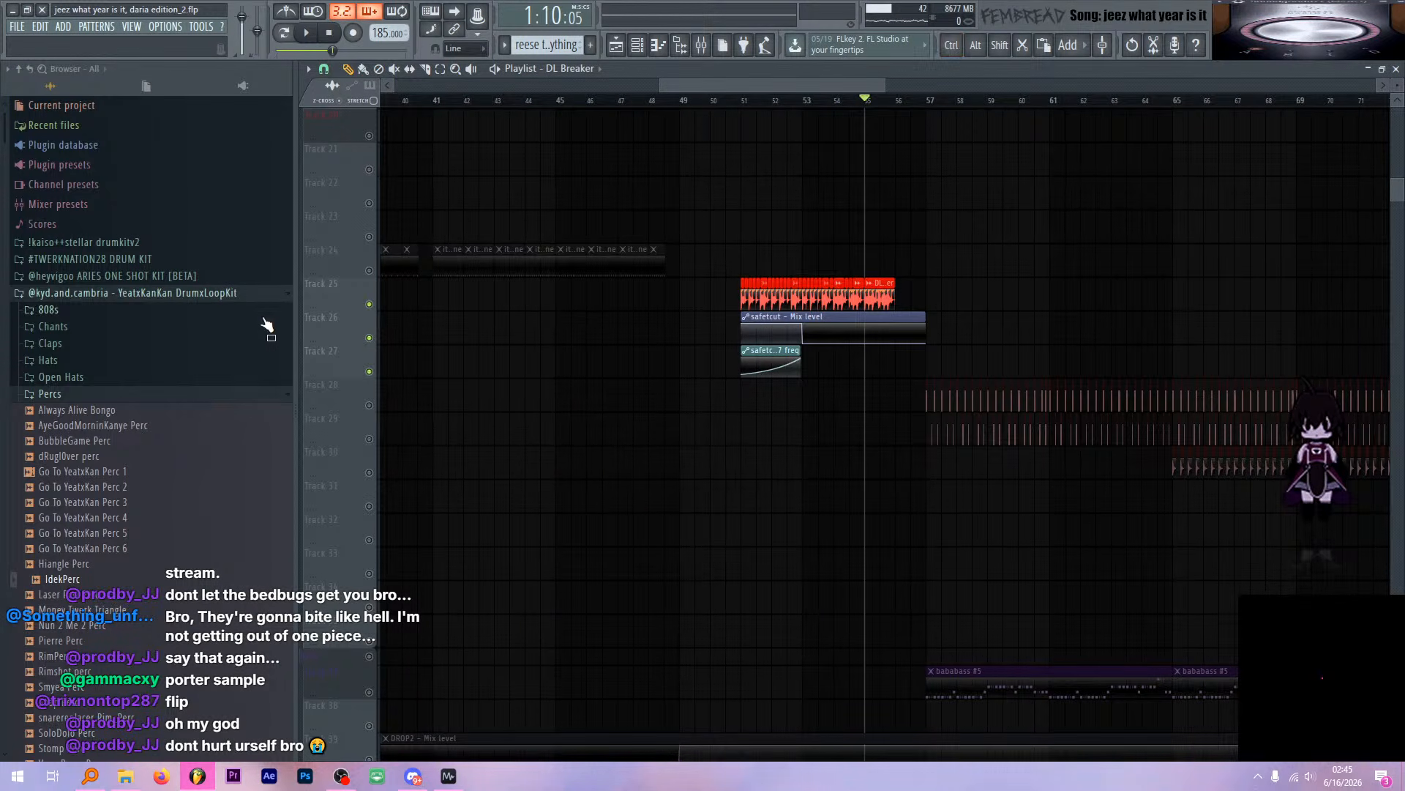
{"action": "scroll", "coordinate": [868, 293], "scroll_direction": "up", "scroll_amount": 4}
{"action": "double_click", "coordinate": [868, 293]}
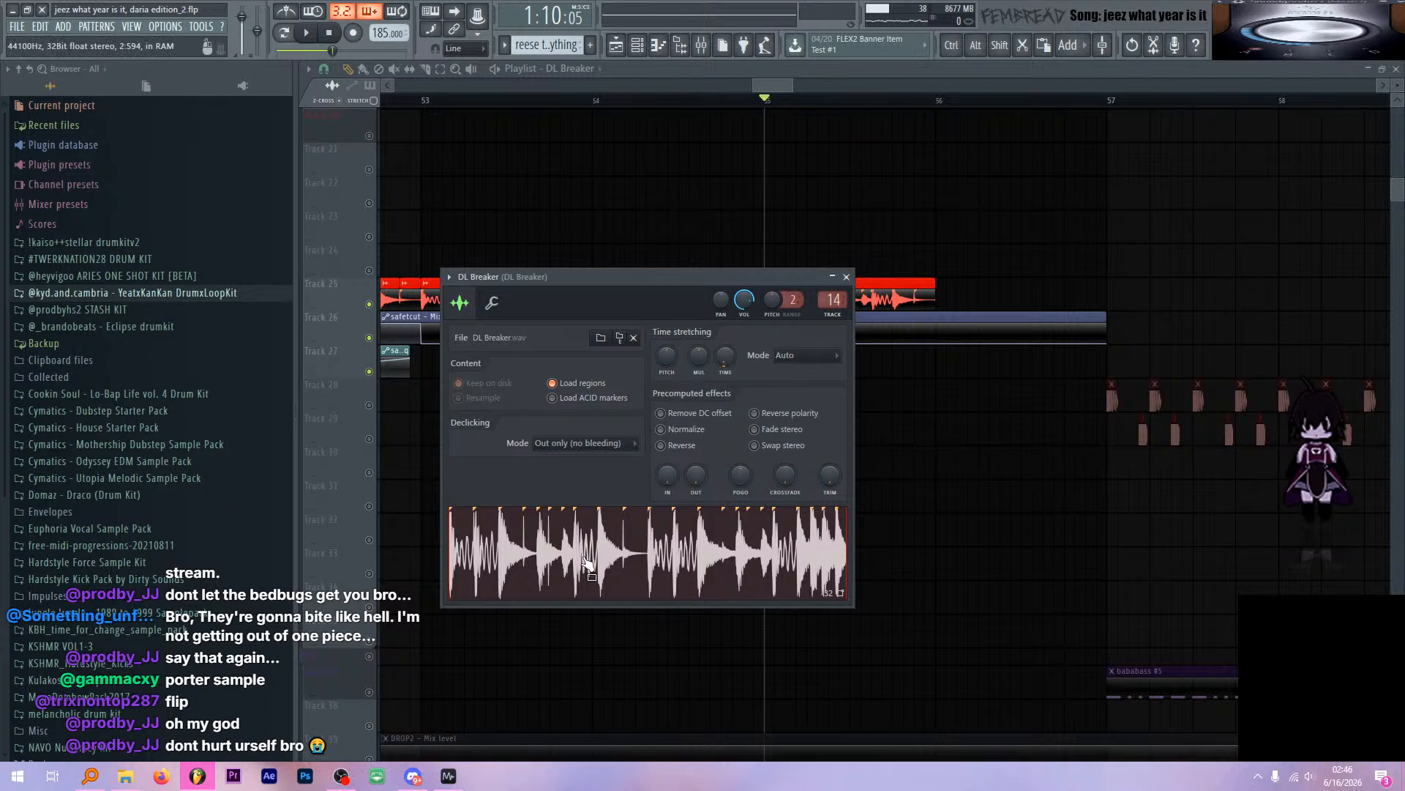
{"action": "left_click_drag", "start_coordinate": [587, 564], "coordinate": [192, 498]}
{"action": "scroll", "coordinate": [174, 543], "scroll_direction": "down", "scroll_amount": 3}
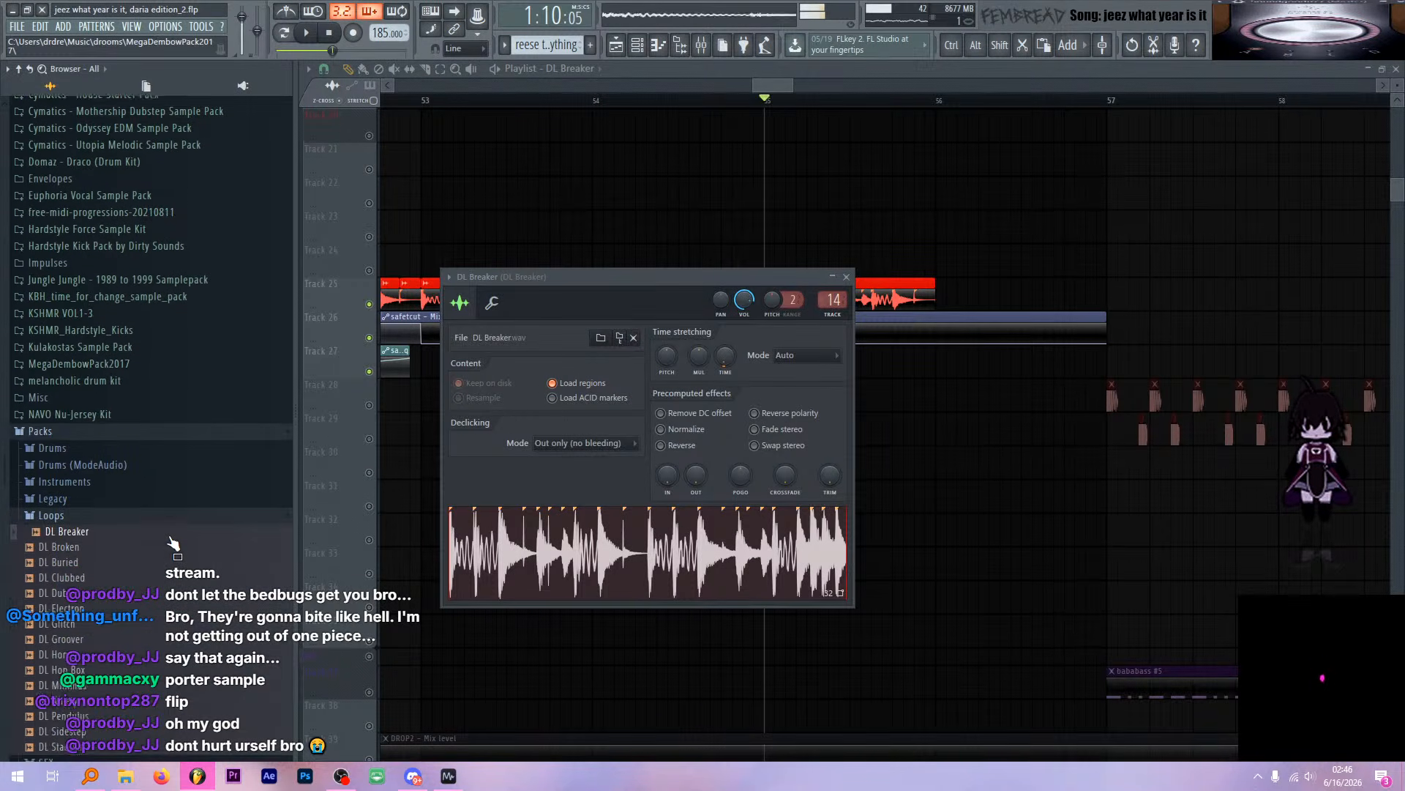
{"action": "scroll", "coordinate": [174, 543], "scroll_direction": "down", "scroll_amount": 3}
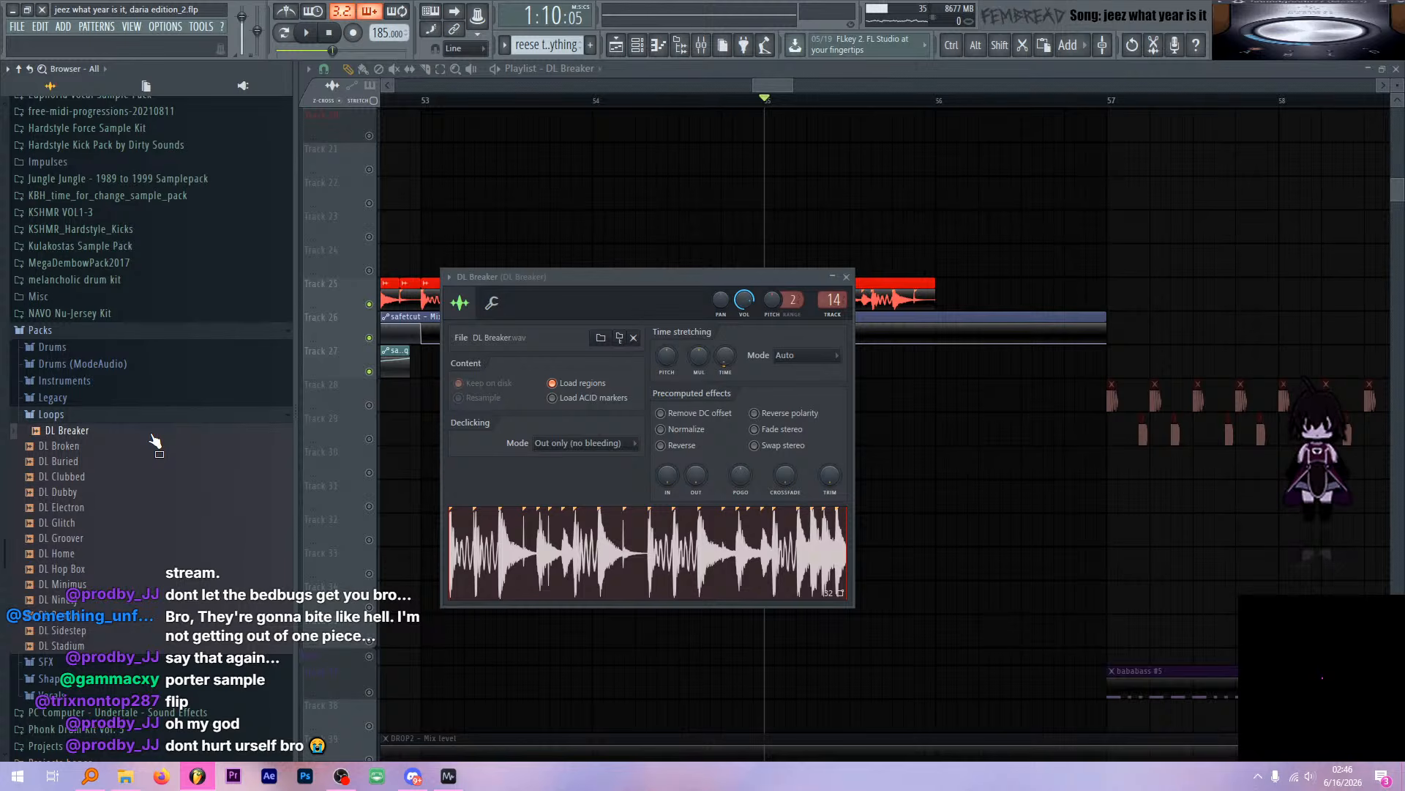
{"action": "left_click", "coordinate": [847, 277]}
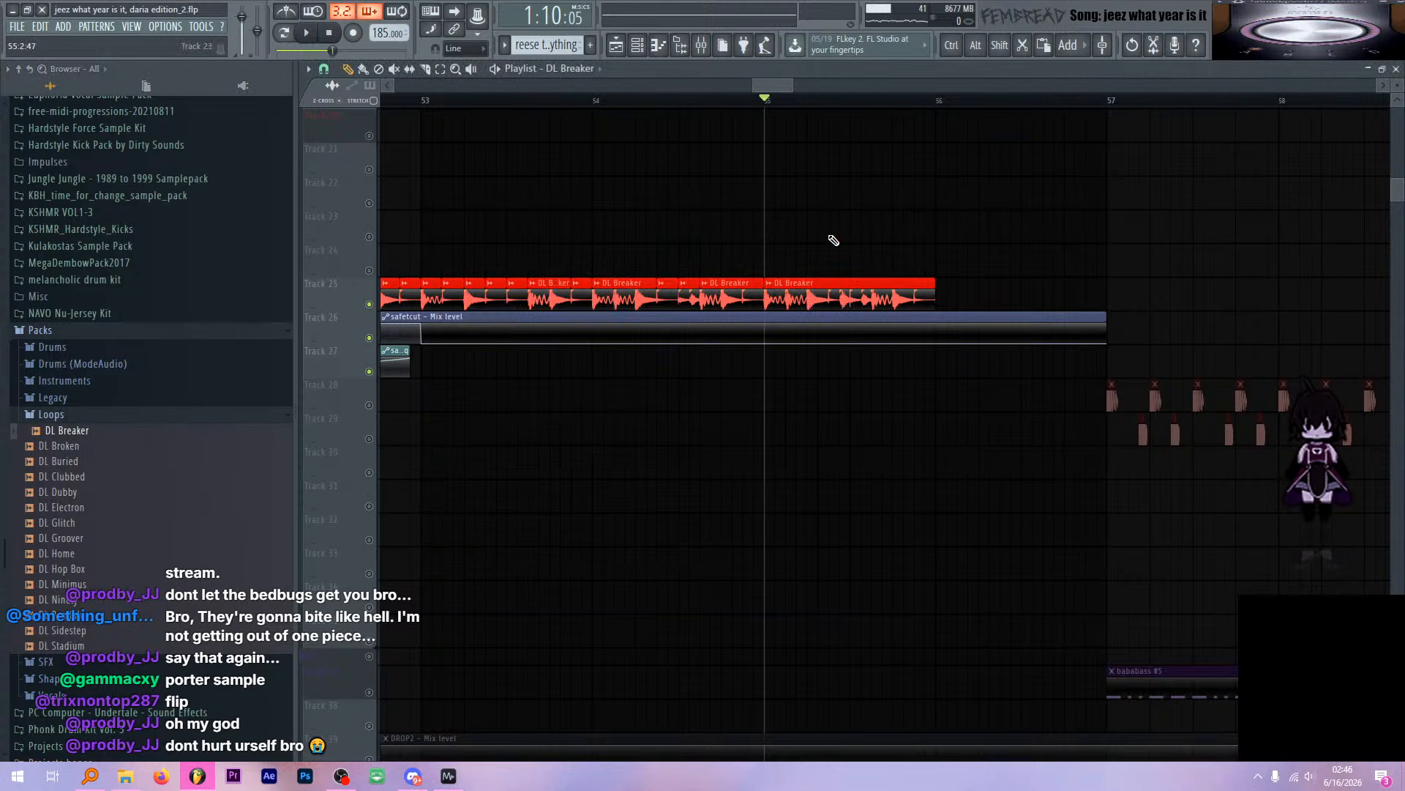
Reactivate all playlist tracks at bar 51 and bring the "make some shitty keys sefction" clips into view
{"action": "scroll", "coordinate": [715, 229], "scroll_direction": "down", "scroll_amount": 5, "text": "ctrl"}
{"action": "scroll", "coordinate": [634, 249], "scroll_direction": "up", "scroll_amount": 5, "text": "ctrl"}
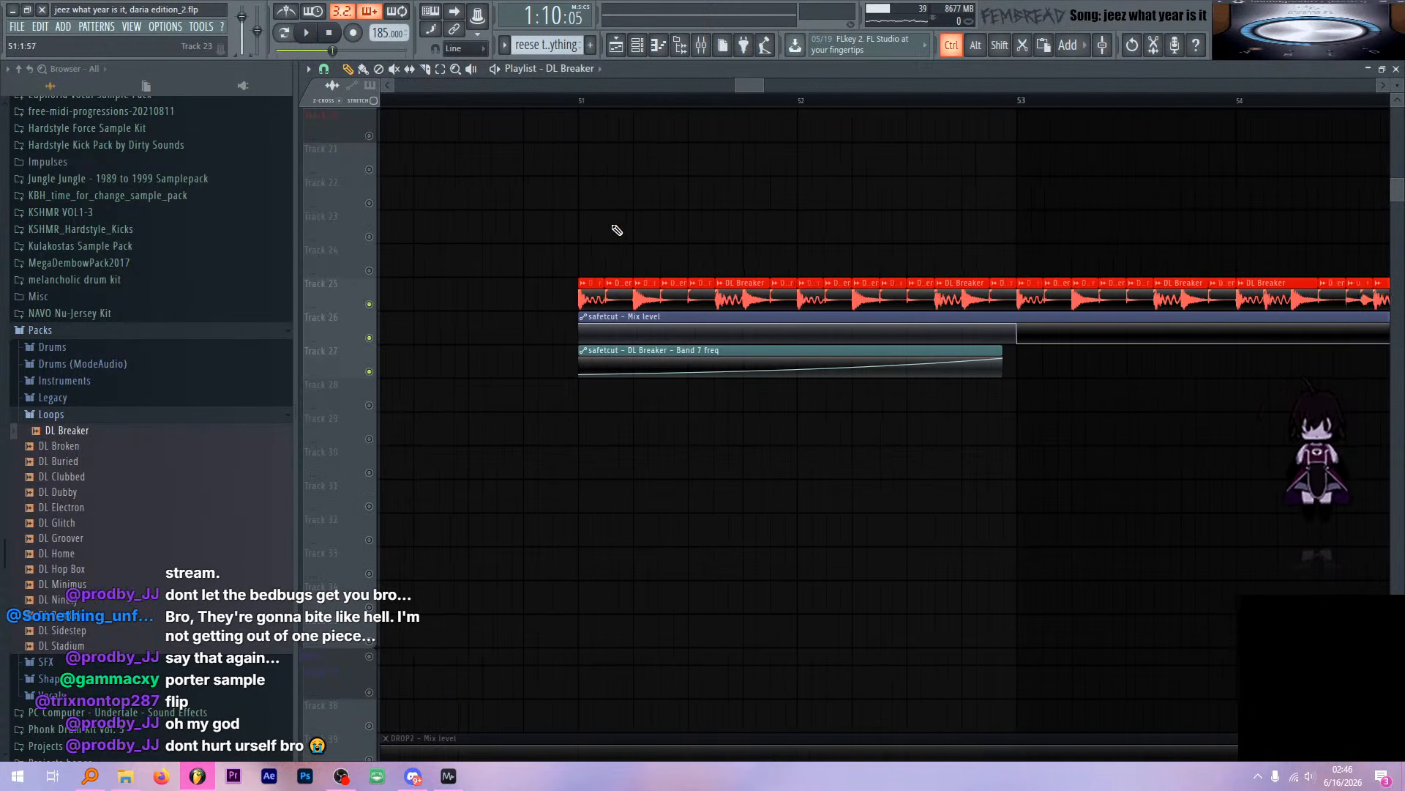
{"action": "right_click", "coordinate": [369, 304]}
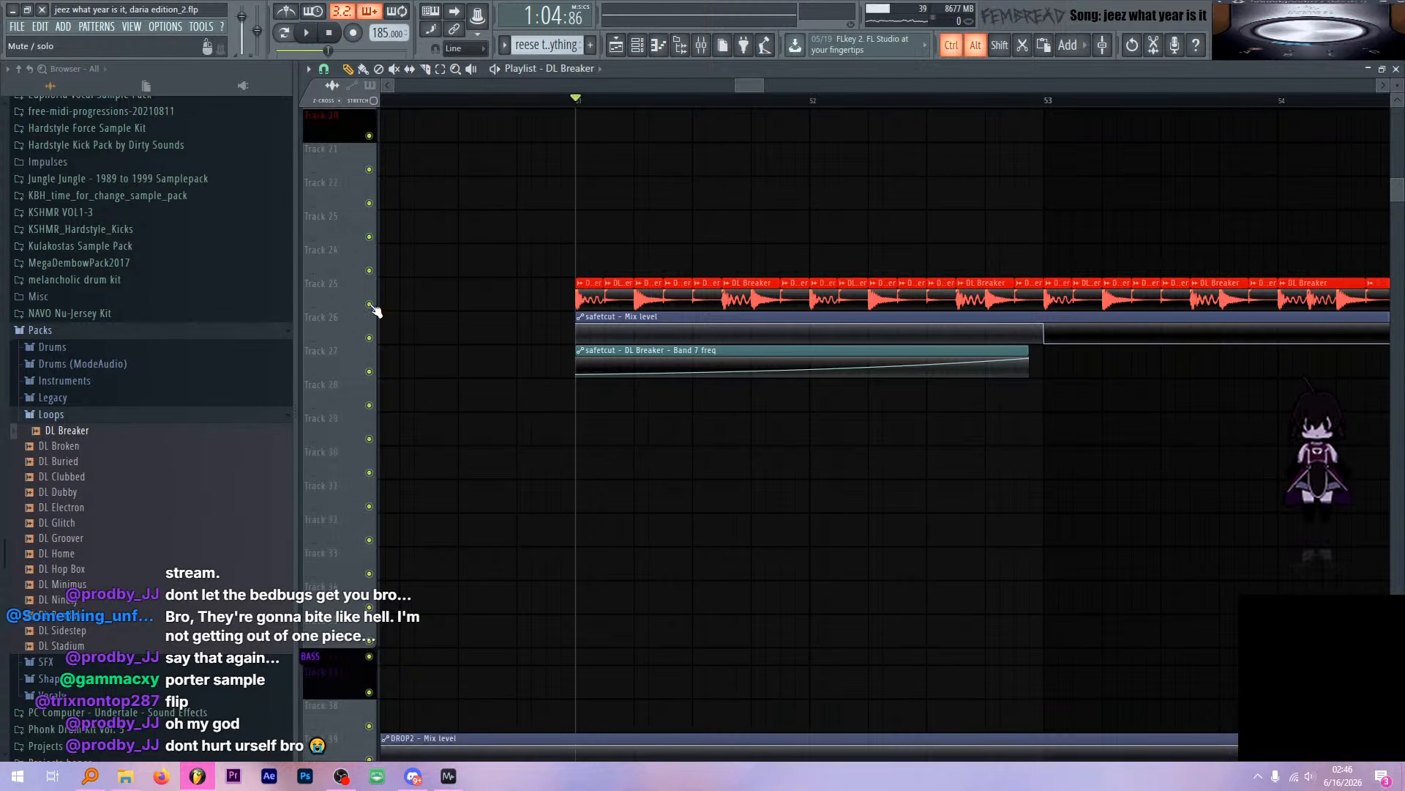
{"action": "right_click", "coordinate": [369, 304]}
{"action": "right_click", "coordinate": [369, 303]}
{"action": "scroll", "coordinate": [476, 272], "scroll_direction": "up", "scroll_amount": 7}
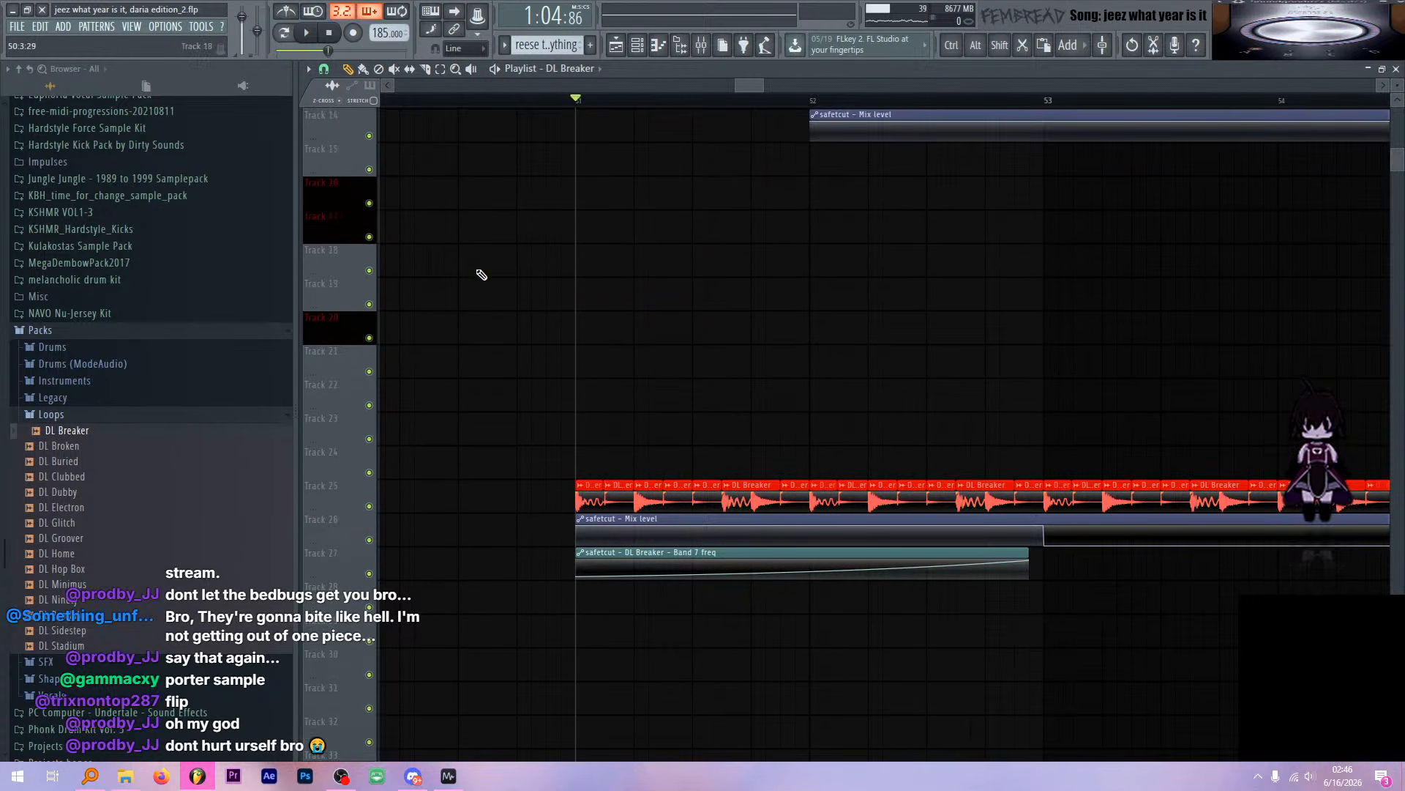
{"action": "scroll", "coordinate": [518, 290], "scroll_direction": "down", "scroll_amount": 10}
{"action": "scroll", "coordinate": [516, 287], "scroll_direction": "down", "scroll_amount": 7}
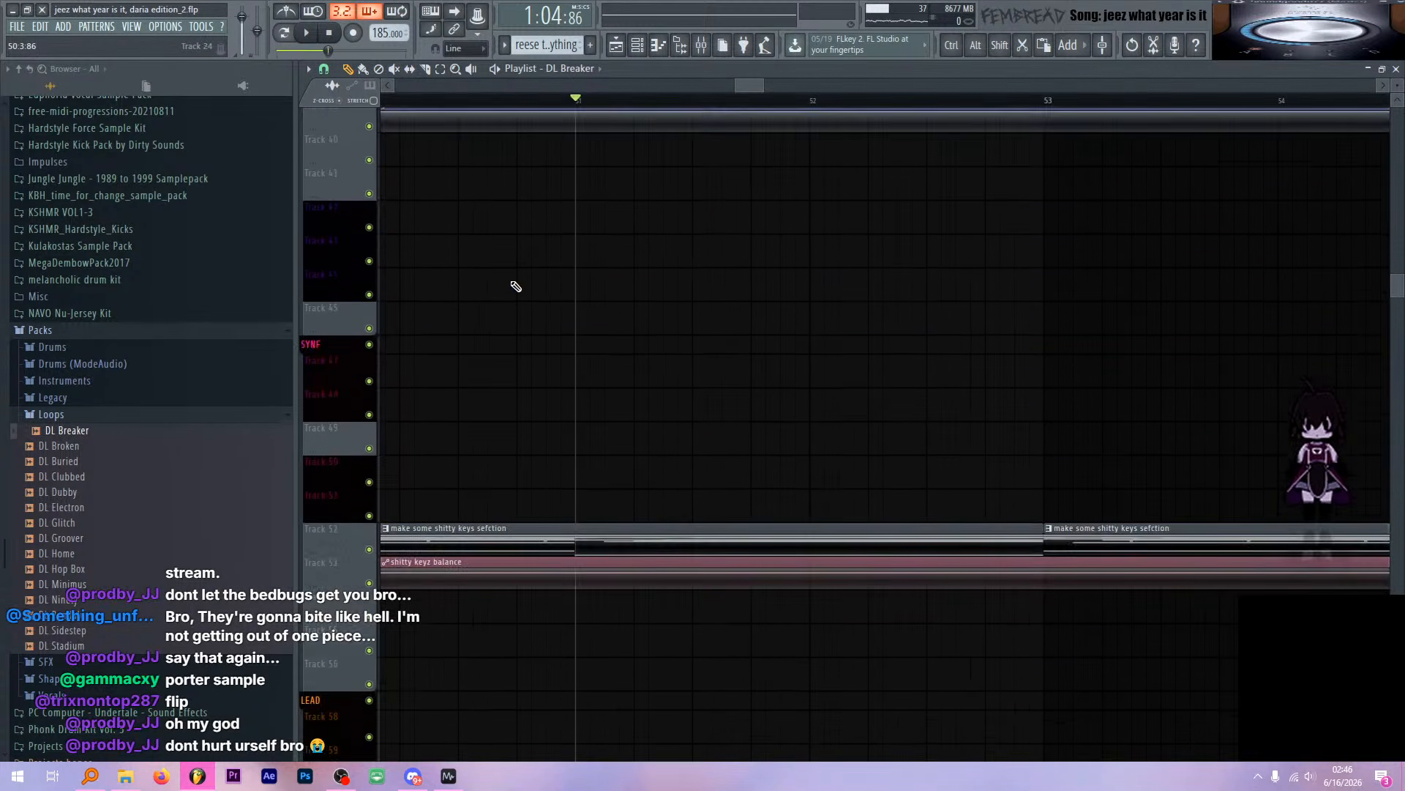
Isolate the DROOM track group and start playing the CLAP clips and their safetcut automation from bar 53
{"action": "scroll", "coordinate": [663, 284], "scroll_direction": "down", "scroll_amount": 6, "text": "ctrl"}
{"action": "scroll", "coordinate": [657, 276], "scroll_direction": "up", "scroll_amount": 5, "text": "ctrl"}
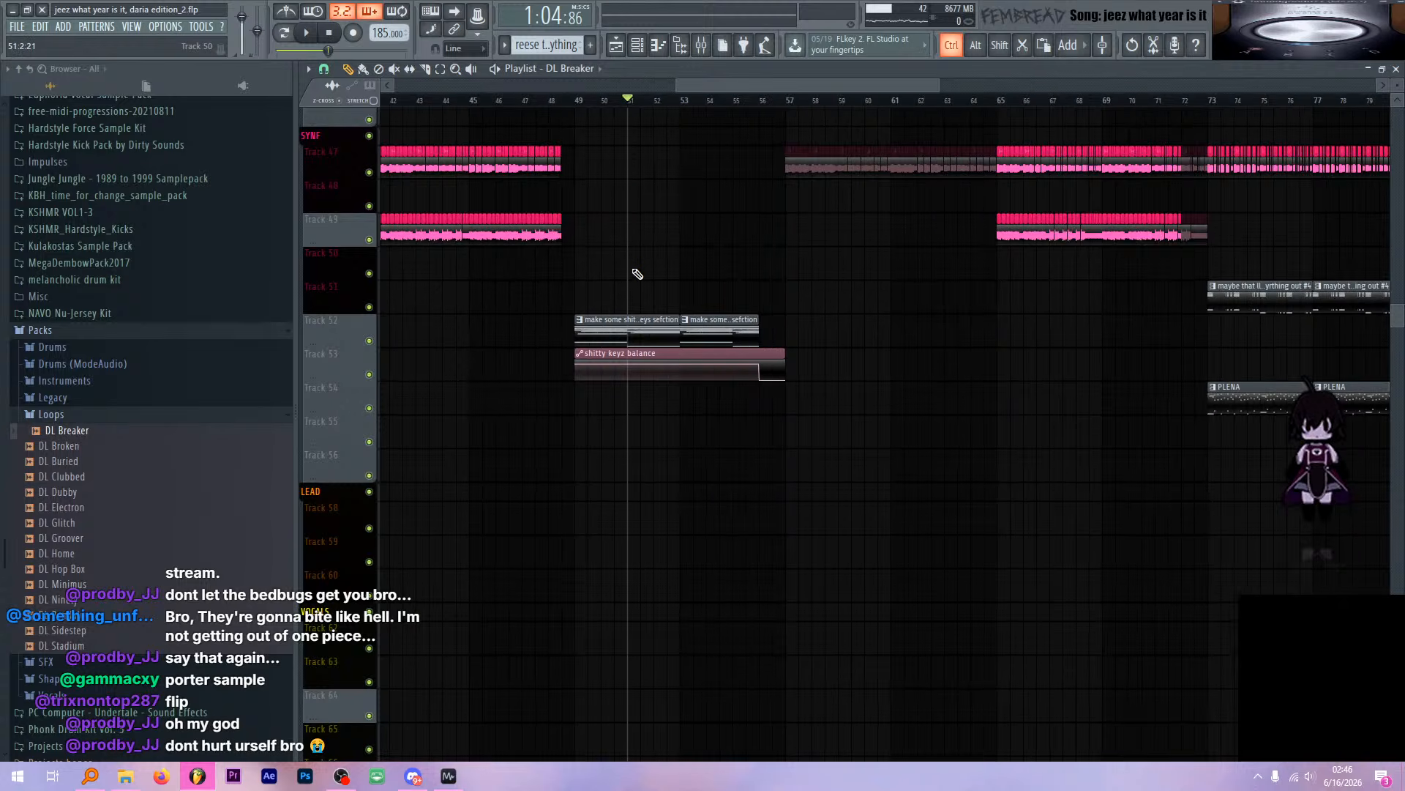
{"action": "scroll", "coordinate": [810, 220], "scroll_direction": "up", "scroll_amount": 13}
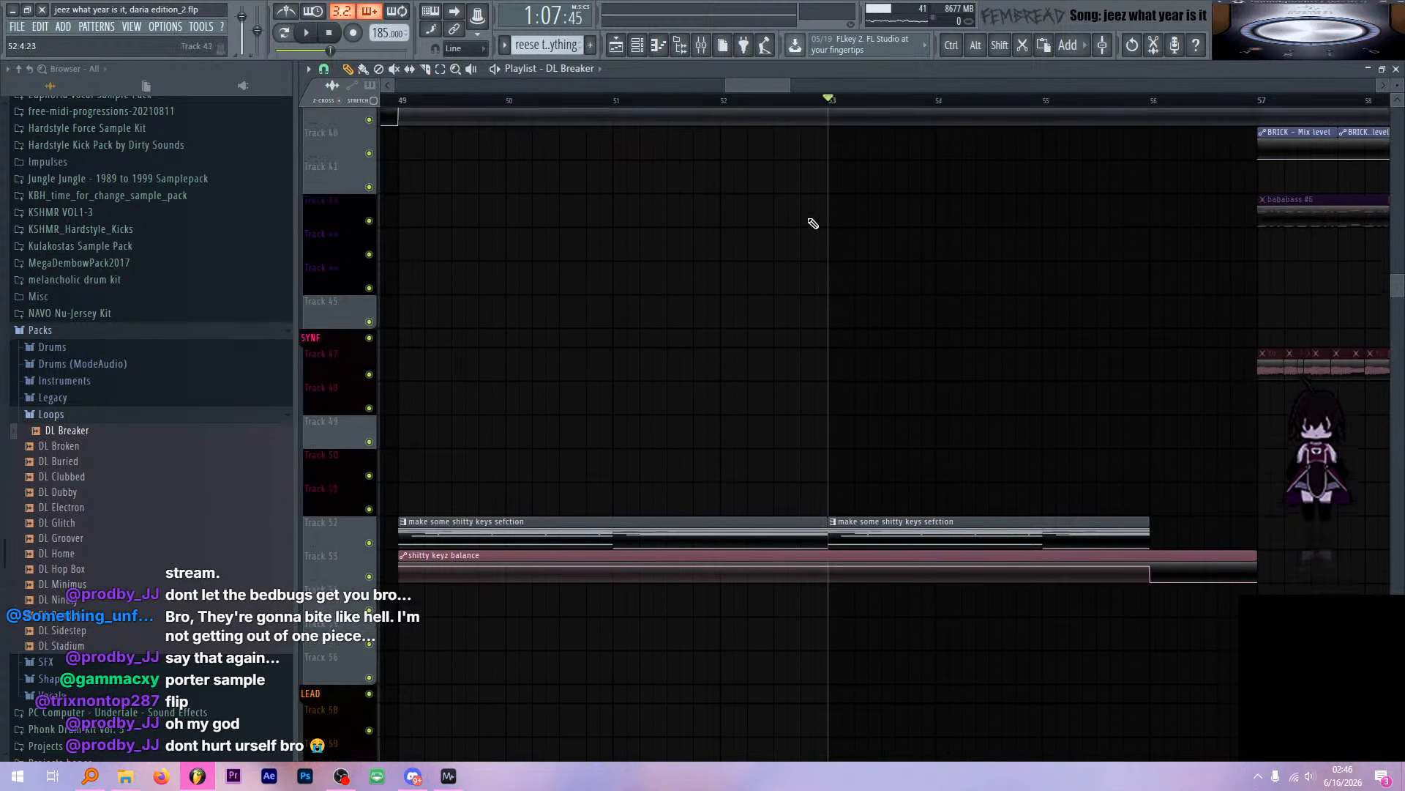
{"action": "scroll", "coordinate": [804, 183], "scroll_direction": "up", "scroll_amount": 1}
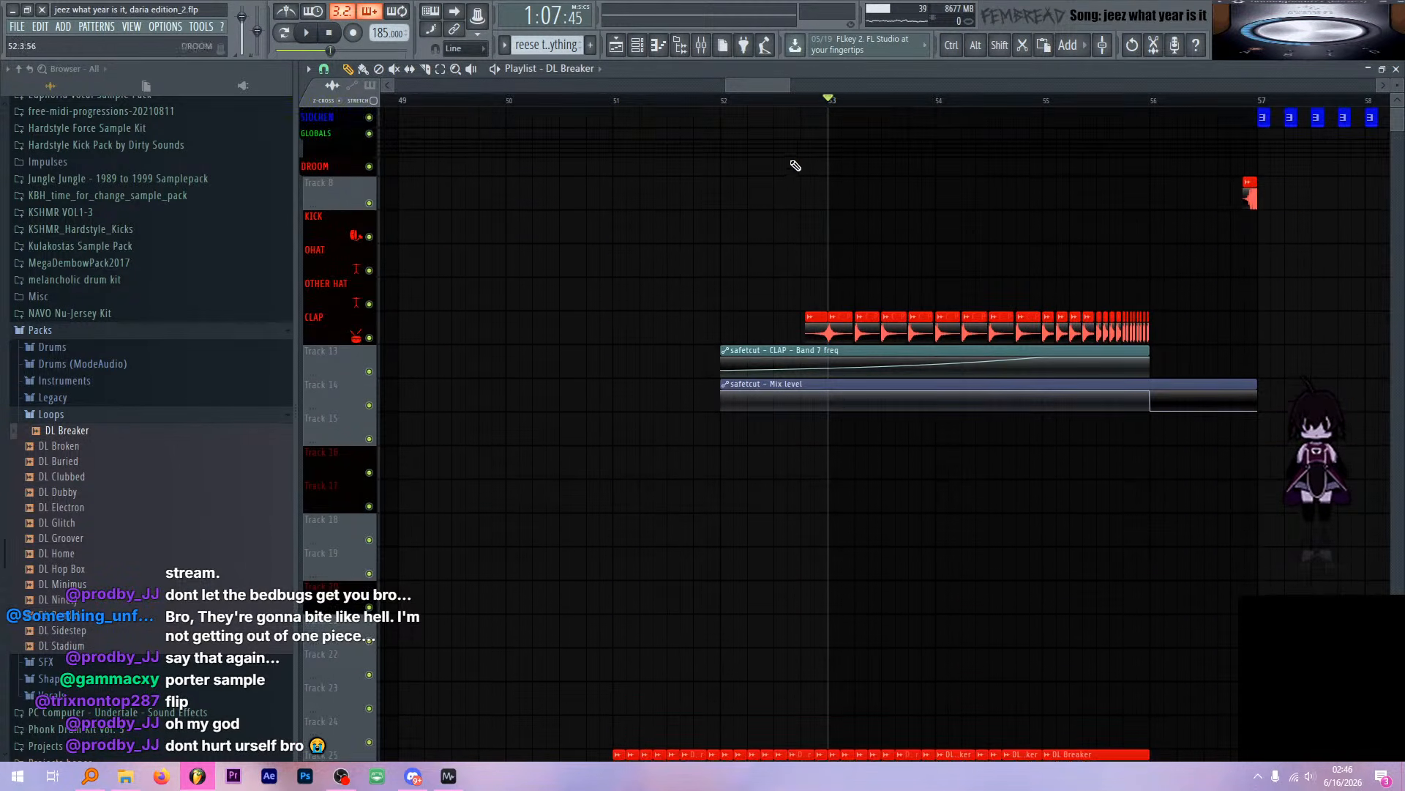
{"action": "scroll", "coordinate": [809, 260], "scroll_direction": "up", "scroll_amount": 2, "text": "ctrl"}
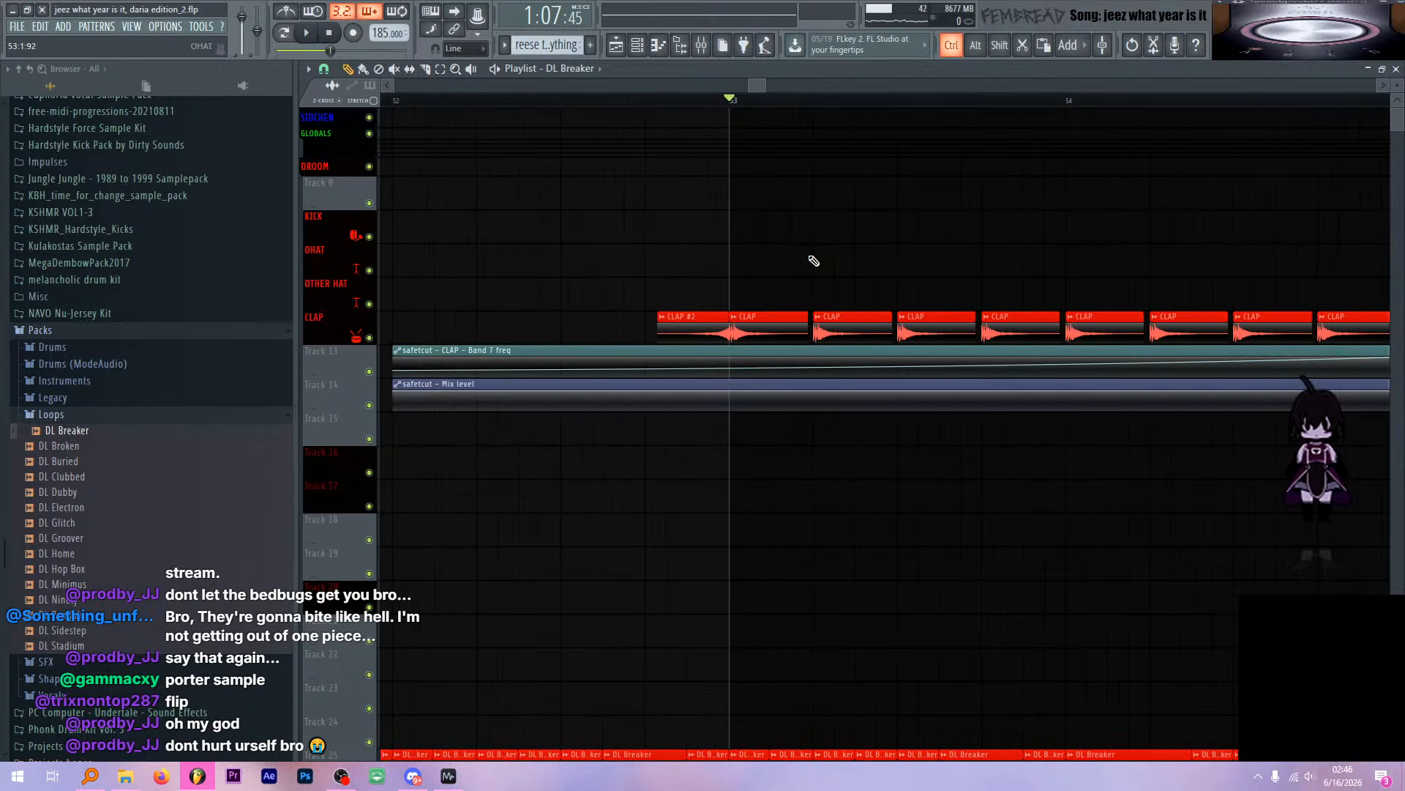
{"action": "left_click", "coordinate": [369, 166], "text": "ctrl+alt"}
{"action": "key", "text": "space"}
{"action": "key", "text": "space"}
{"action": "key", "text": "space"}
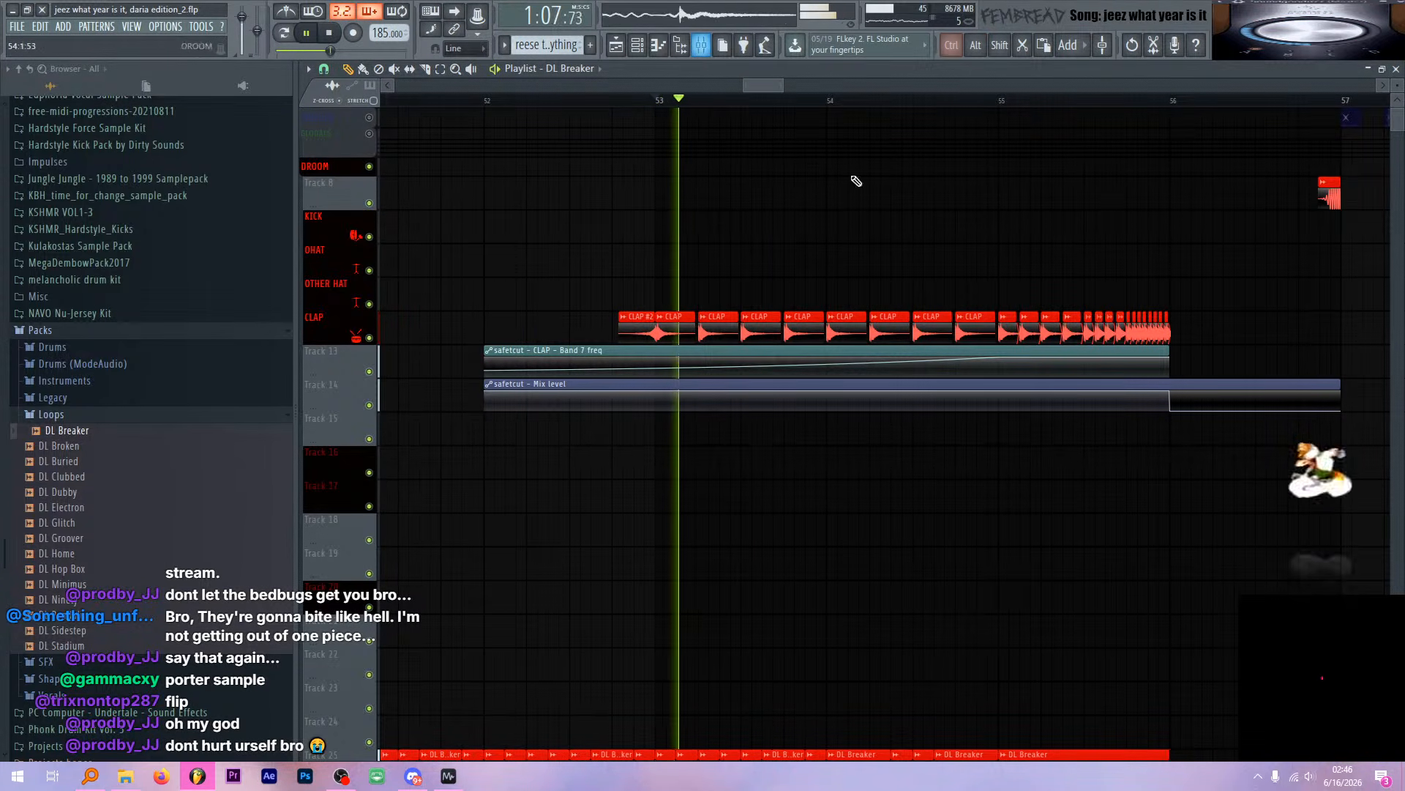
Listen to the CLAP roll while examining its end near bar 56, stop playback and reactivate all tracks
{"action": "scroll", "coordinate": [1115, 433], "scroll_direction": "up", "scroll_amount": 3, "text": "ctrl"}
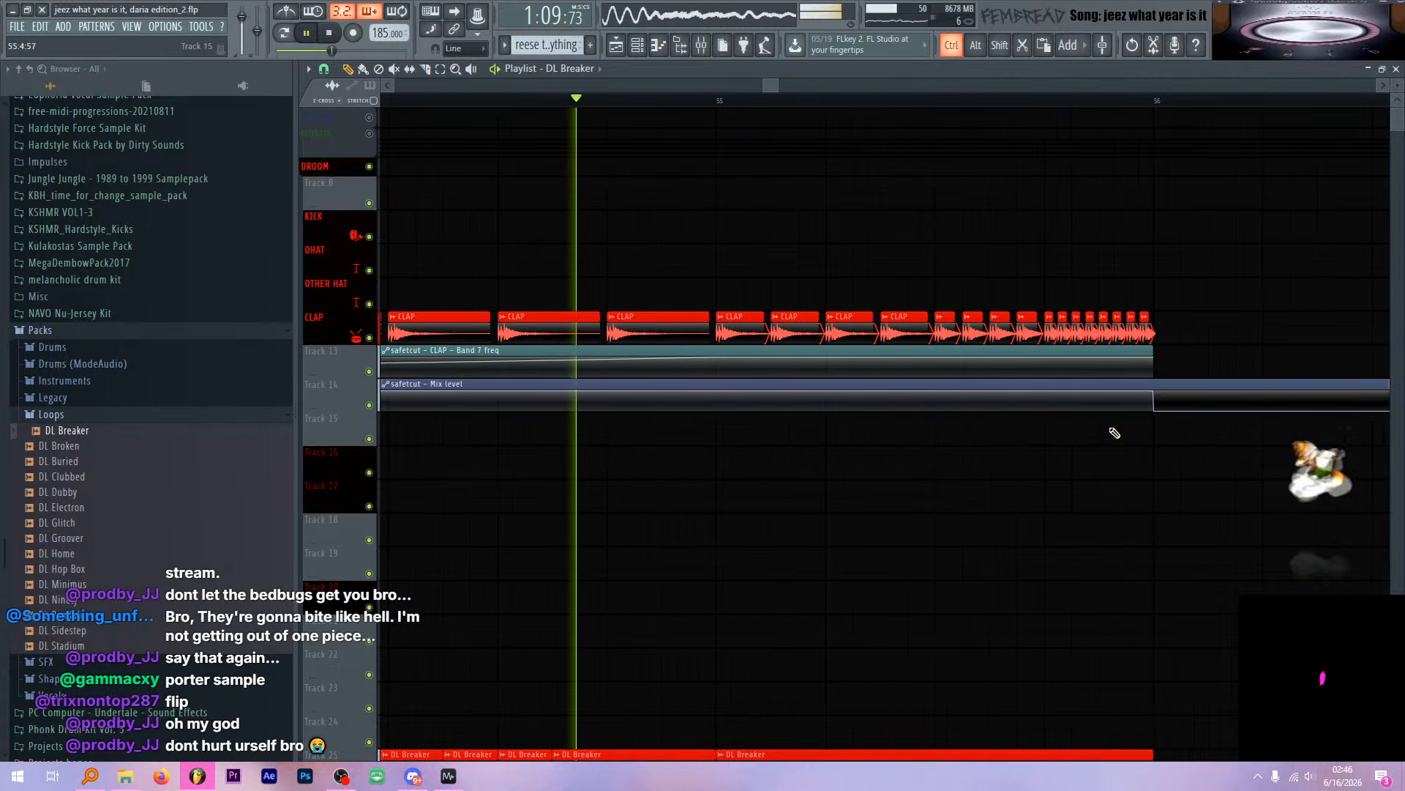
{"action": "scroll", "coordinate": [1132, 454], "scroll_direction": "down", "scroll_amount": 1, "text": "ctrl"}
{"action": "scroll", "coordinate": [1098, 440], "scroll_direction": "up", "scroll_amount": 3, "text": "ctrl"}
{"action": "scroll", "coordinate": [774, 370], "scroll_direction": "up", "scroll_amount": 2, "text": "ctrl"}
{"action": "key", "text": "space"}
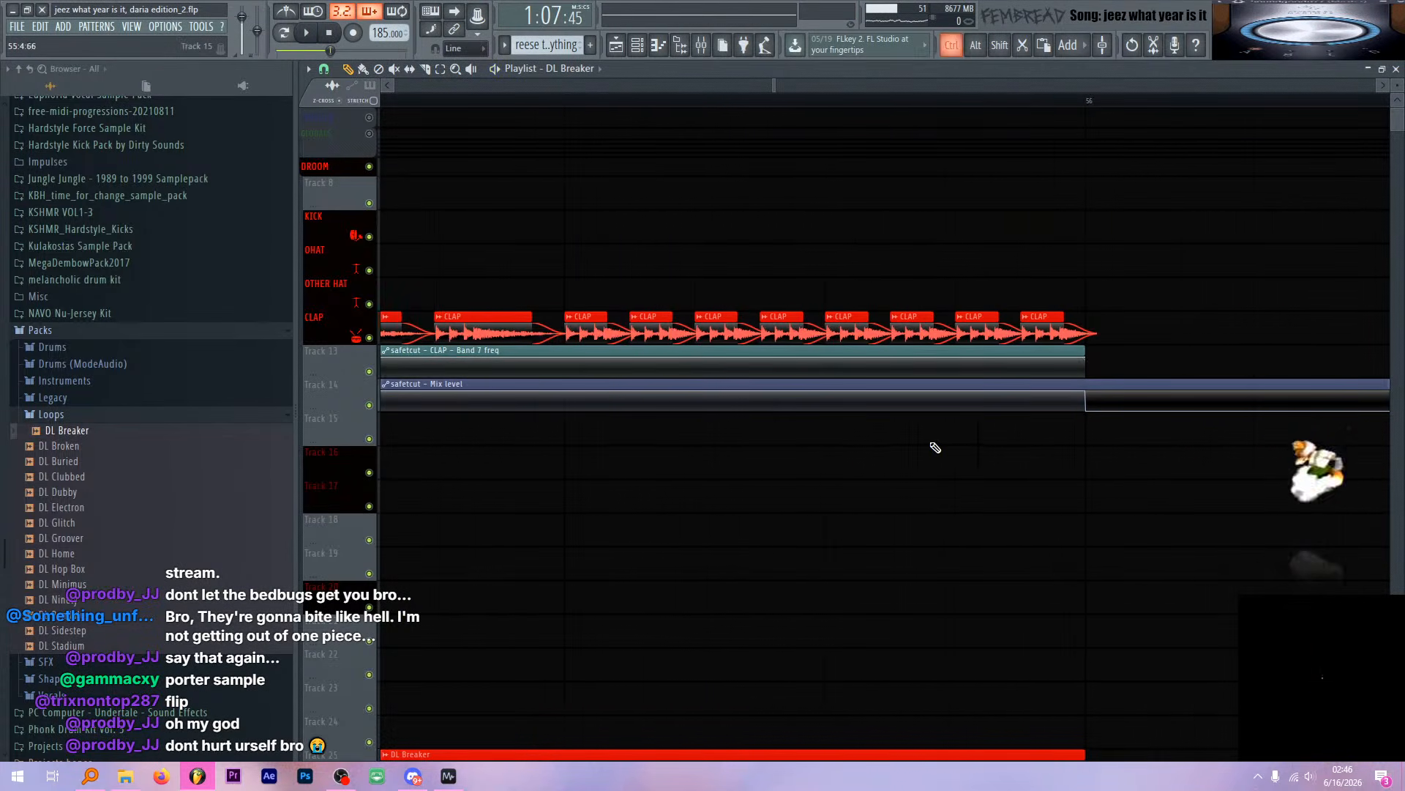
{"action": "scroll", "coordinate": [935, 447], "scroll_direction": "down", "scroll_amount": 4, "text": "ctrl"}
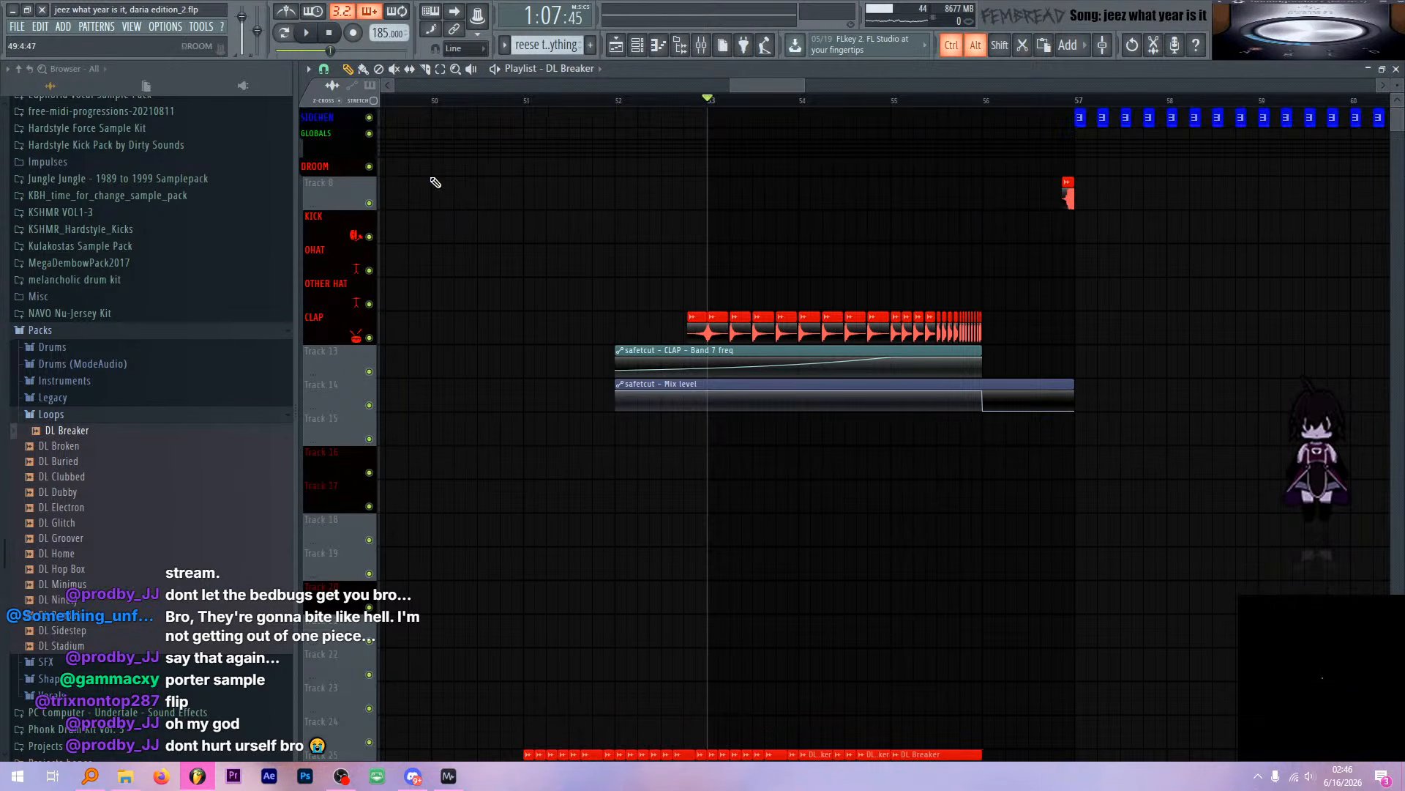
Find the 1_KMOE - PEROXIDE_(Vocals) clips on Track 88 and play the song from their start just before bar 49
{"action": "scroll", "coordinate": [740, 383], "scroll_direction": "down", "scroll_amount": 12}
{"action": "scroll", "coordinate": [748, 422], "scroll_direction": "down", "scroll_amount": 12}
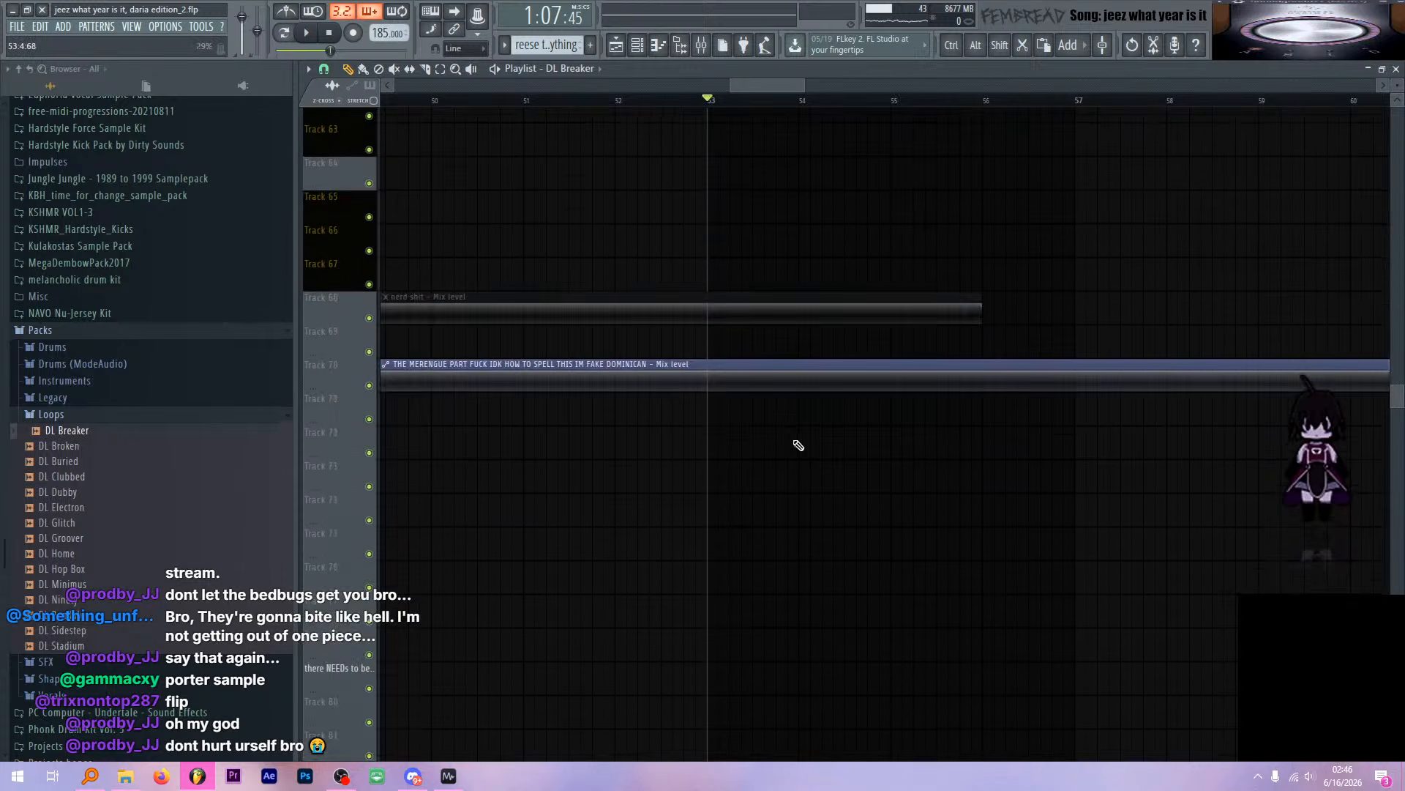
{"action": "scroll", "coordinate": [805, 389], "scroll_direction": "down", "scroll_amount": 1, "text": "ctrl"}
{"action": "scroll", "coordinate": [798, 418], "scroll_direction": "down", "scroll_amount": 4}
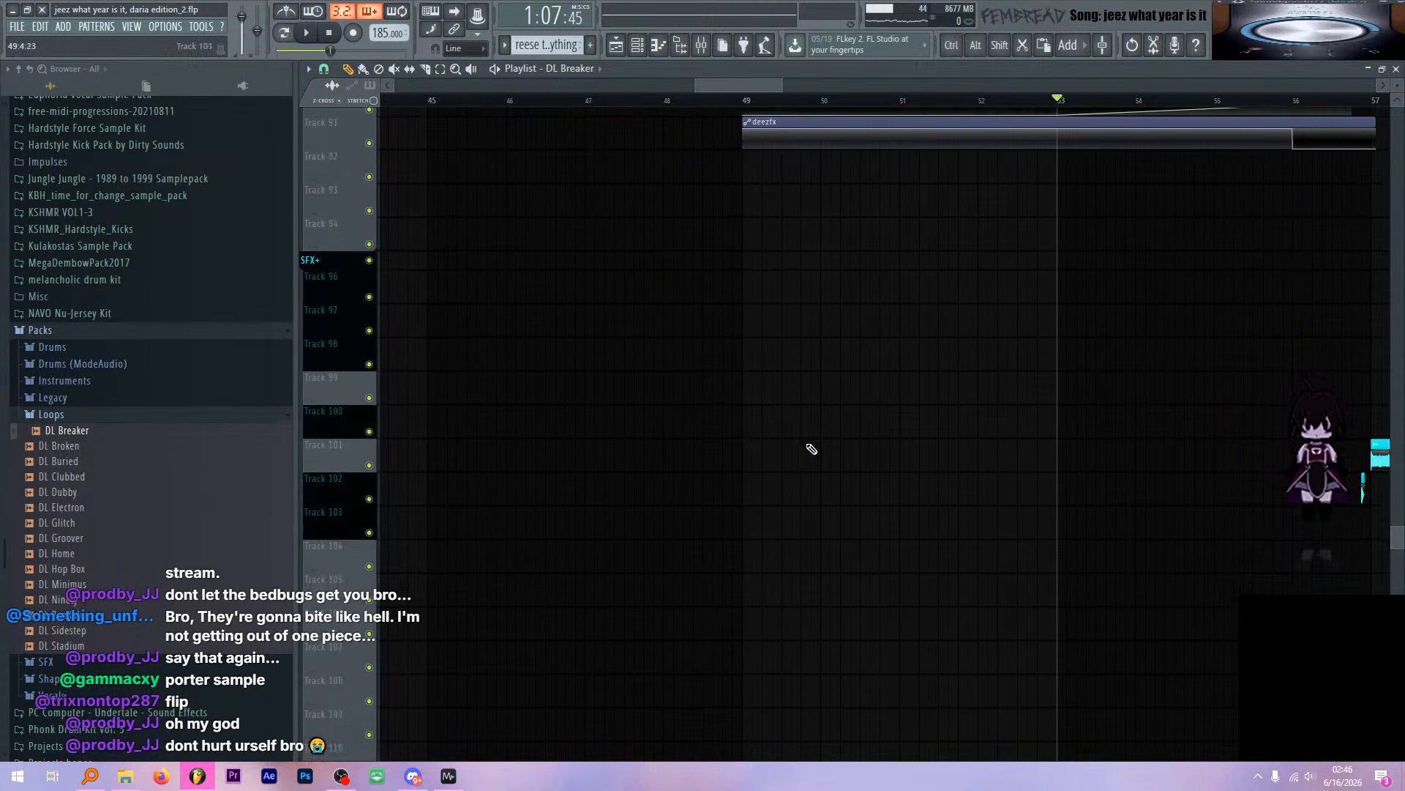
{"action": "scroll", "coordinate": [810, 442], "scroll_direction": "up", "scroll_amount": 6}
{"action": "scroll", "coordinate": [820, 338], "scroll_direction": "down", "scroll_amount": 2}
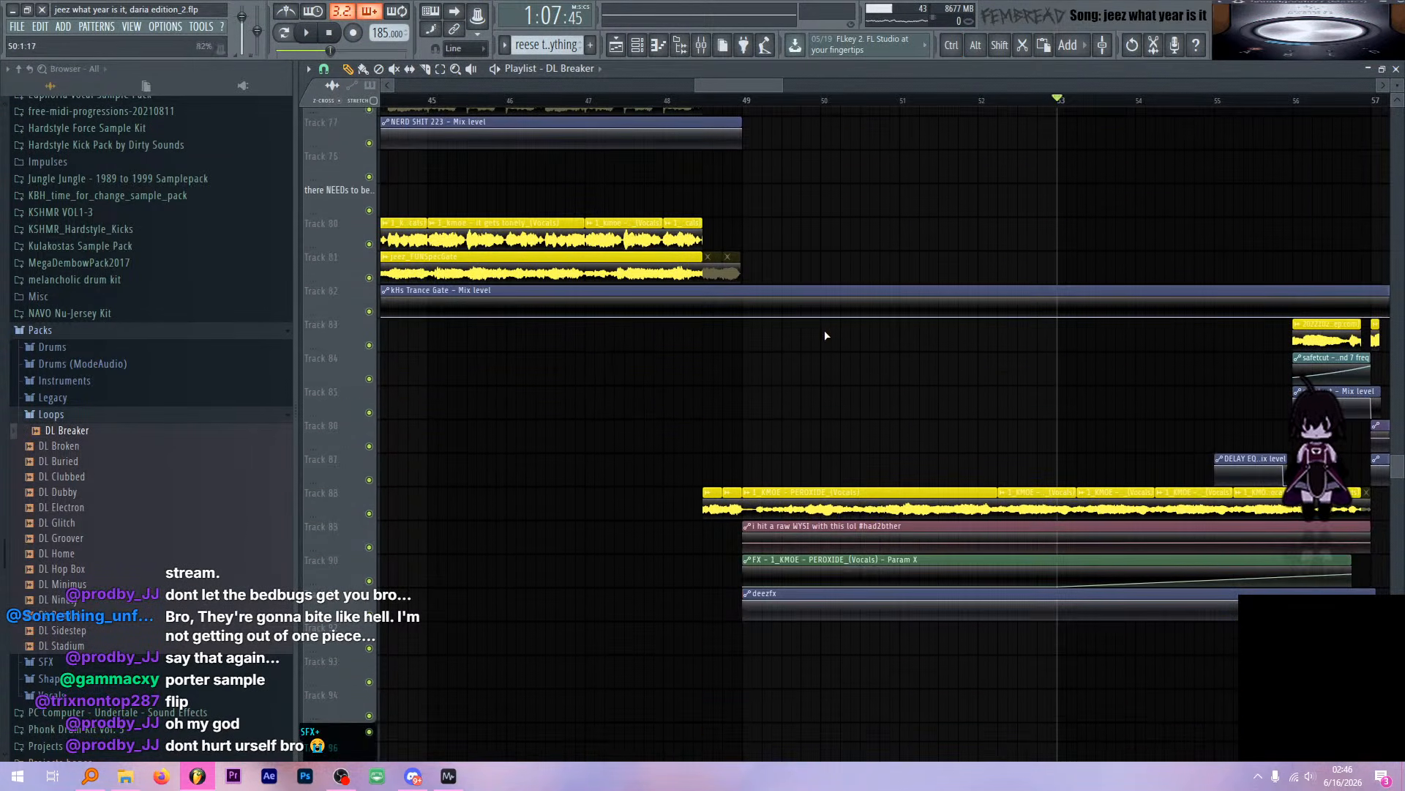
{"action": "left_click", "coordinate": [707, 102]}
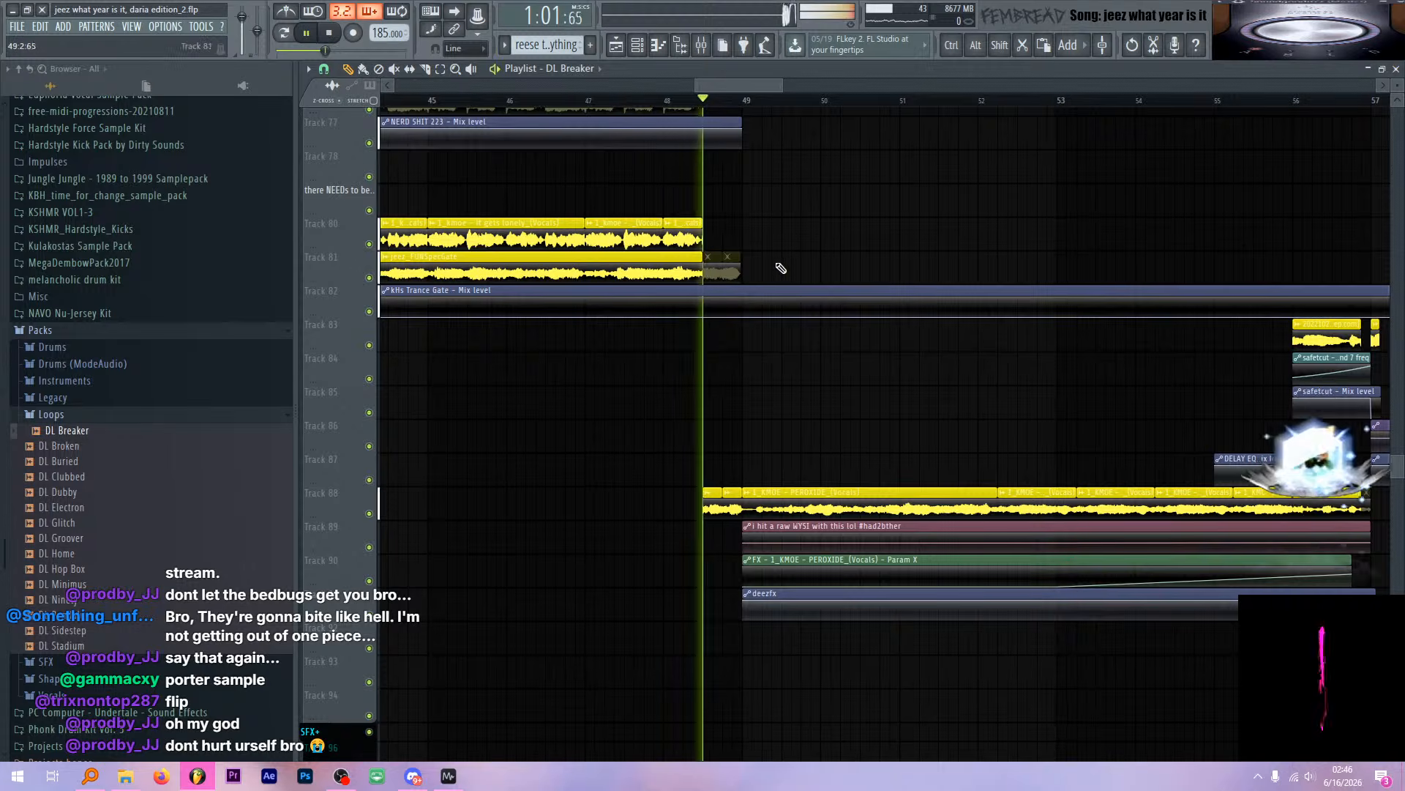
Isolate the vocal track group, listen to the PEROXIDE vocals up to bar 56, then stop and return to bar 49
{"action": "scroll", "coordinate": [743, 430], "scroll_direction": "up", "scroll_amount": 3, "text": "ctrl"}
{"action": "scroll", "coordinate": [940, 486], "scroll_direction": "down", "scroll_amount": 3, "text": "ctrl"}
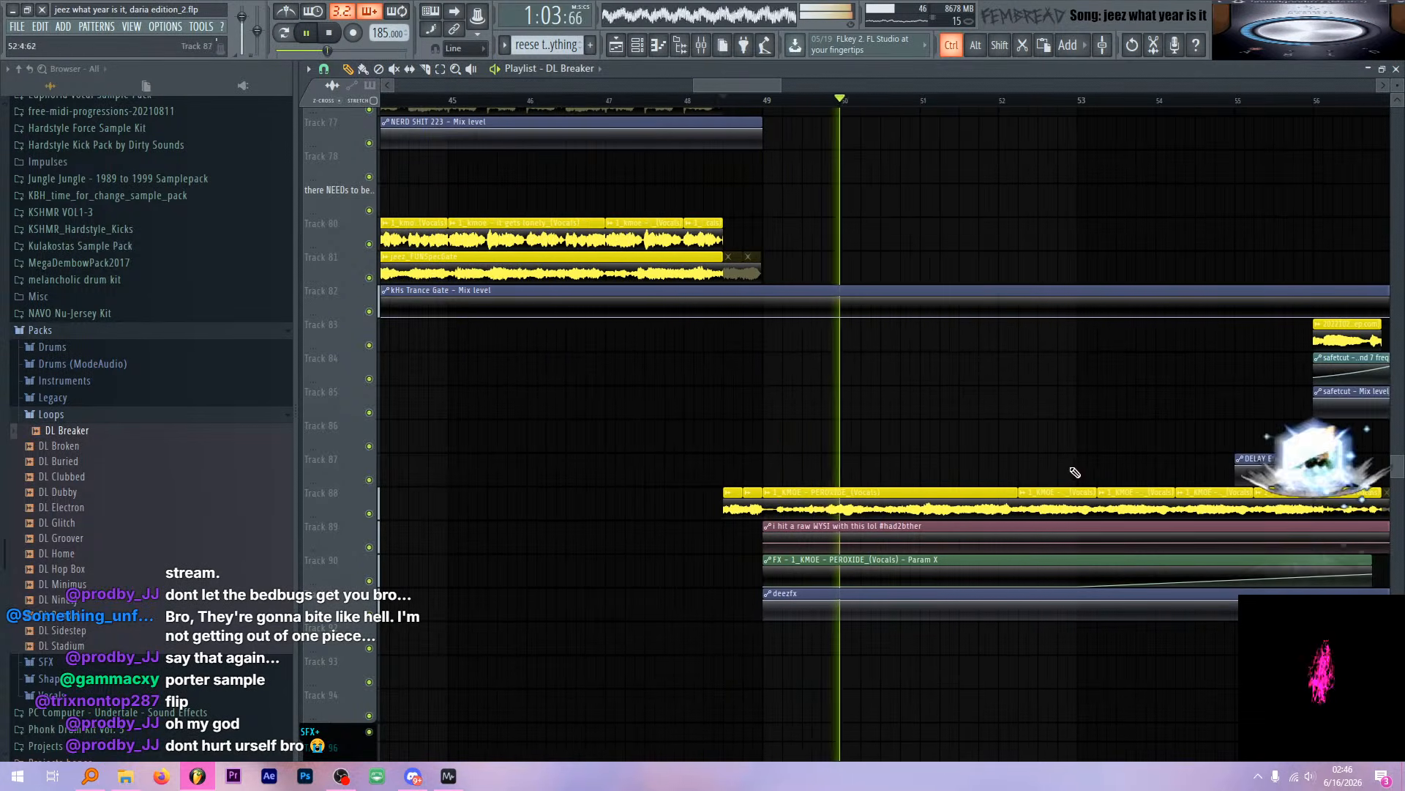
{"action": "scroll", "coordinate": [1062, 468], "scroll_direction": "up", "scroll_amount": 4, "text": "ctrl"}
{"action": "left_click", "coordinate": [370, 480], "text": "ctrl+alt"}
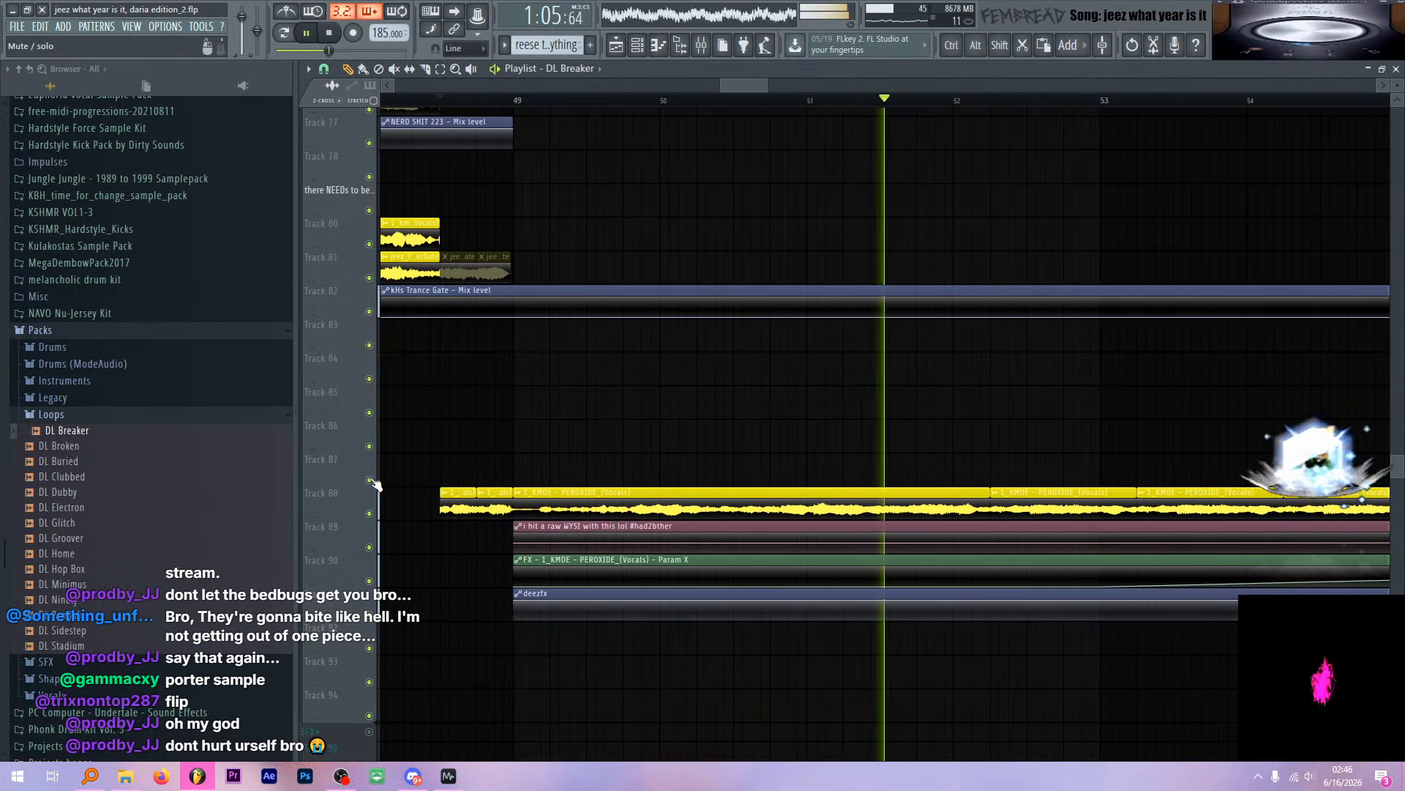
{"action": "scroll", "coordinate": [616, 198], "scroll_direction": "down", "scroll_amount": 3, "text": "ctrl"}
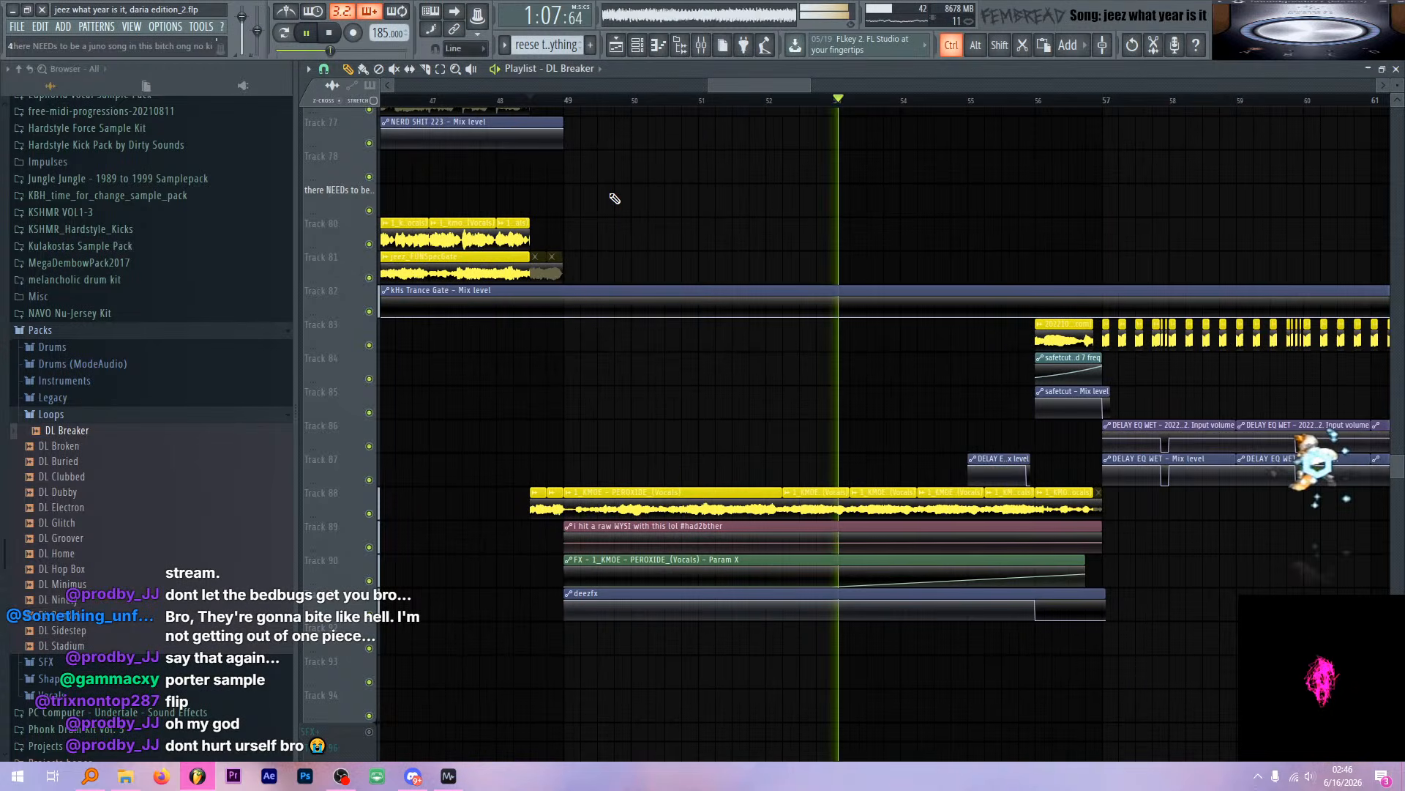
{"action": "scroll", "coordinate": [866, 402], "scroll_direction": "down", "scroll_amount": 1, "text": "ctrl"}
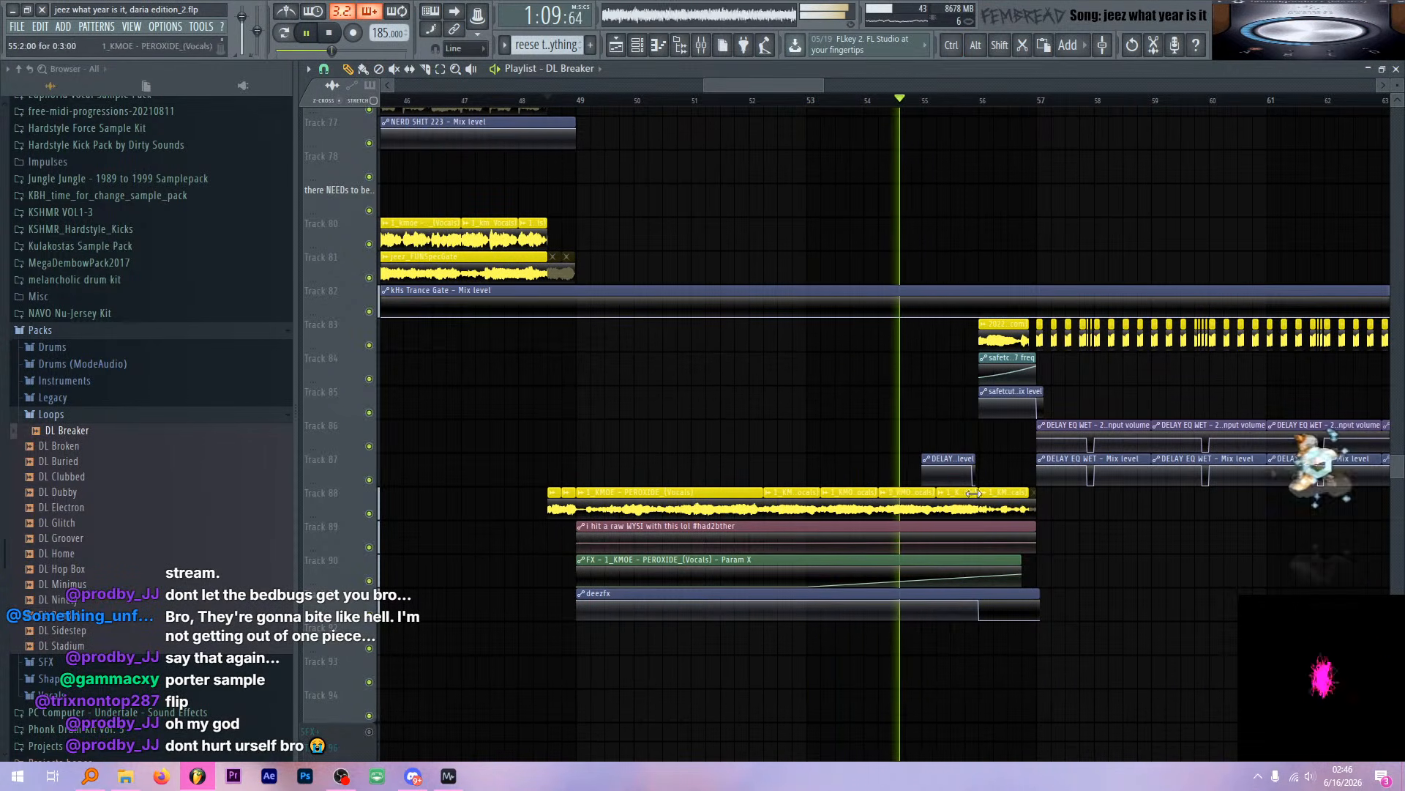
{"action": "scroll", "coordinate": [936, 421], "scroll_direction": "up", "scroll_amount": 3, "text": "ctrl"}
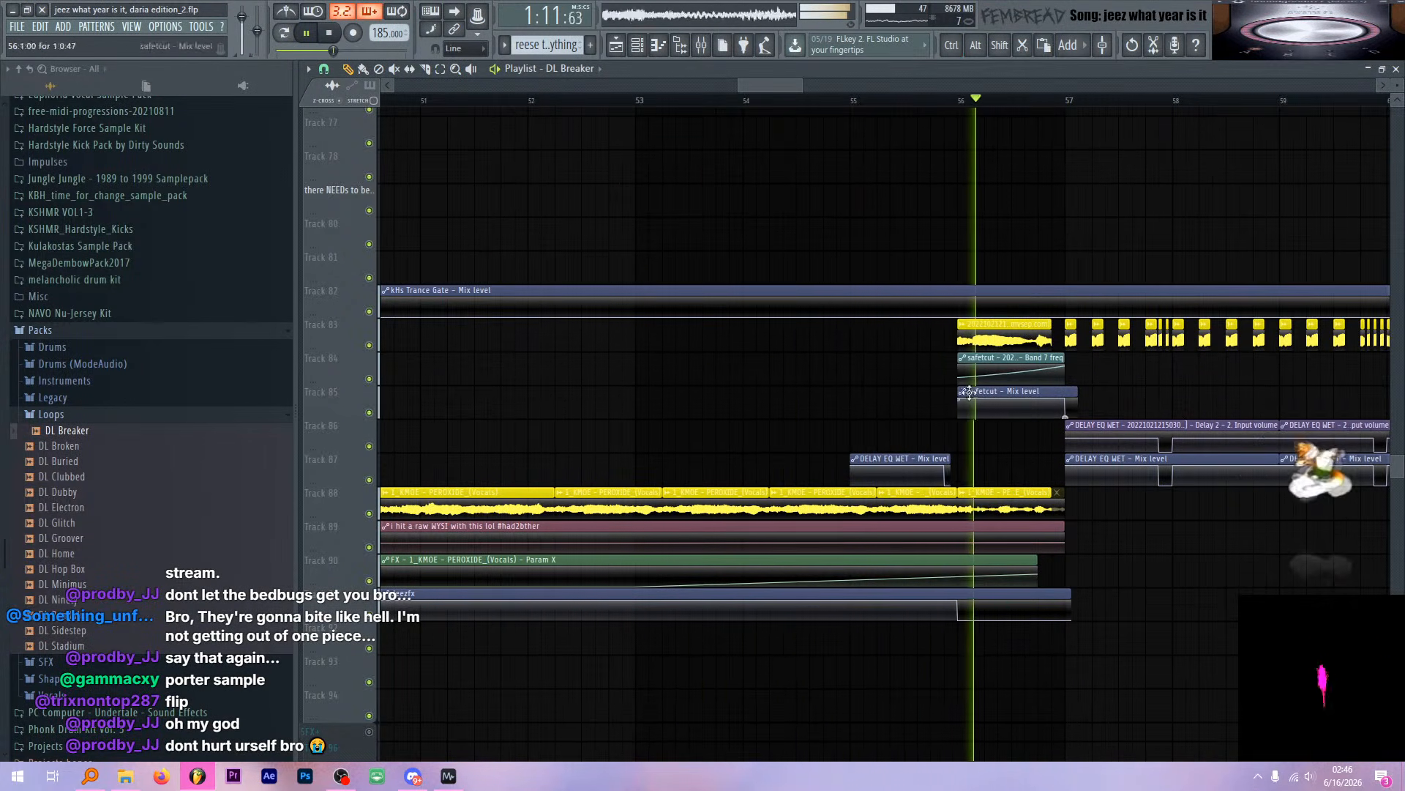
{"action": "scroll", "coordinate": [945, 382], "scroll_direction": "down", "scroll_amount": 3, "text": "ctrl"}
{"action": "key", "text": "space"}
{"action": "scroll", "coordinate": [633, 326], "scroll_direction": "up", "scroll_amount": 3, "text": "ctrl"}
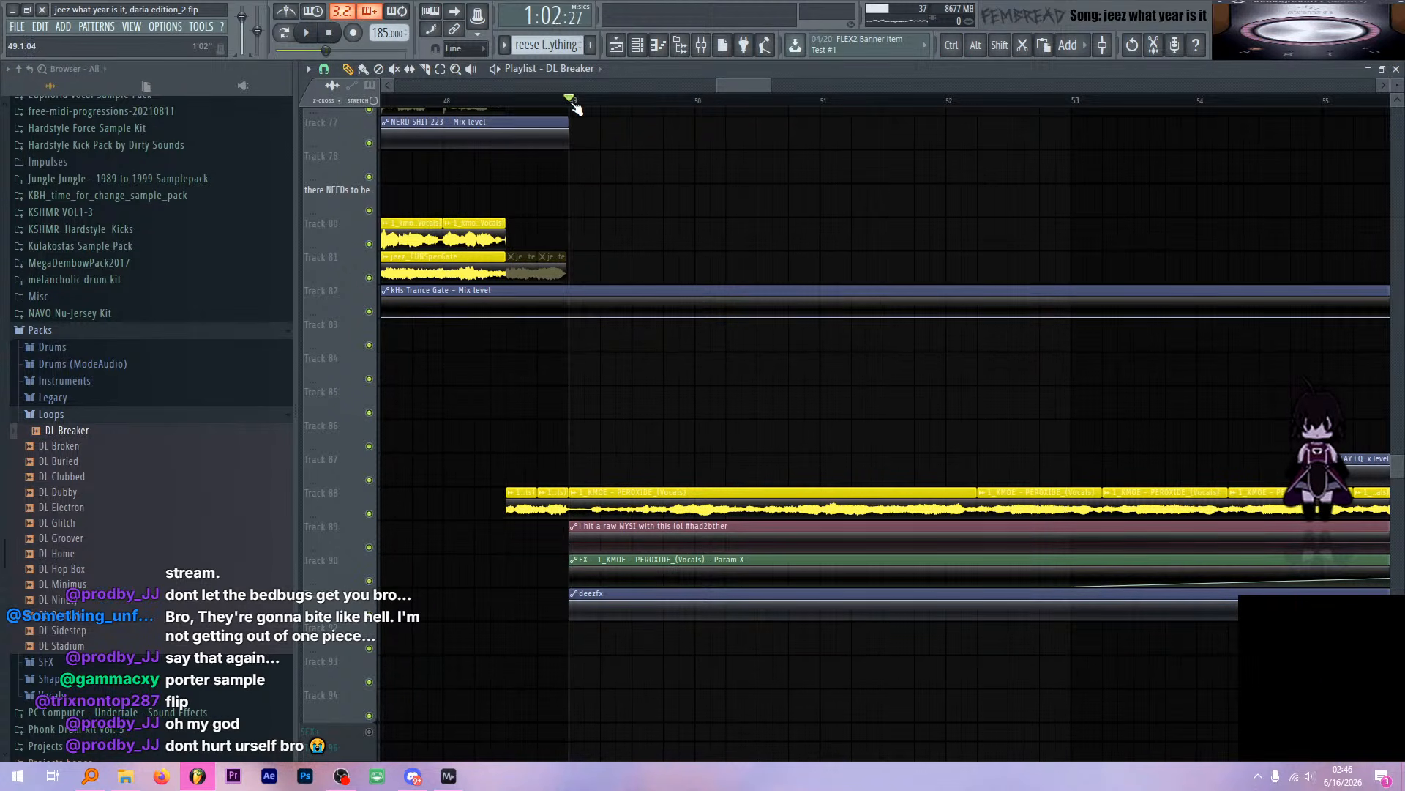
Disable the effects on the 1_KMOE - PEROXIDE_(Vocals) mixer insert and close the mixer
{"action": "scroll", "coordinate": [716, 225], "scroll_direction": "down", "scroll_amount": 3}
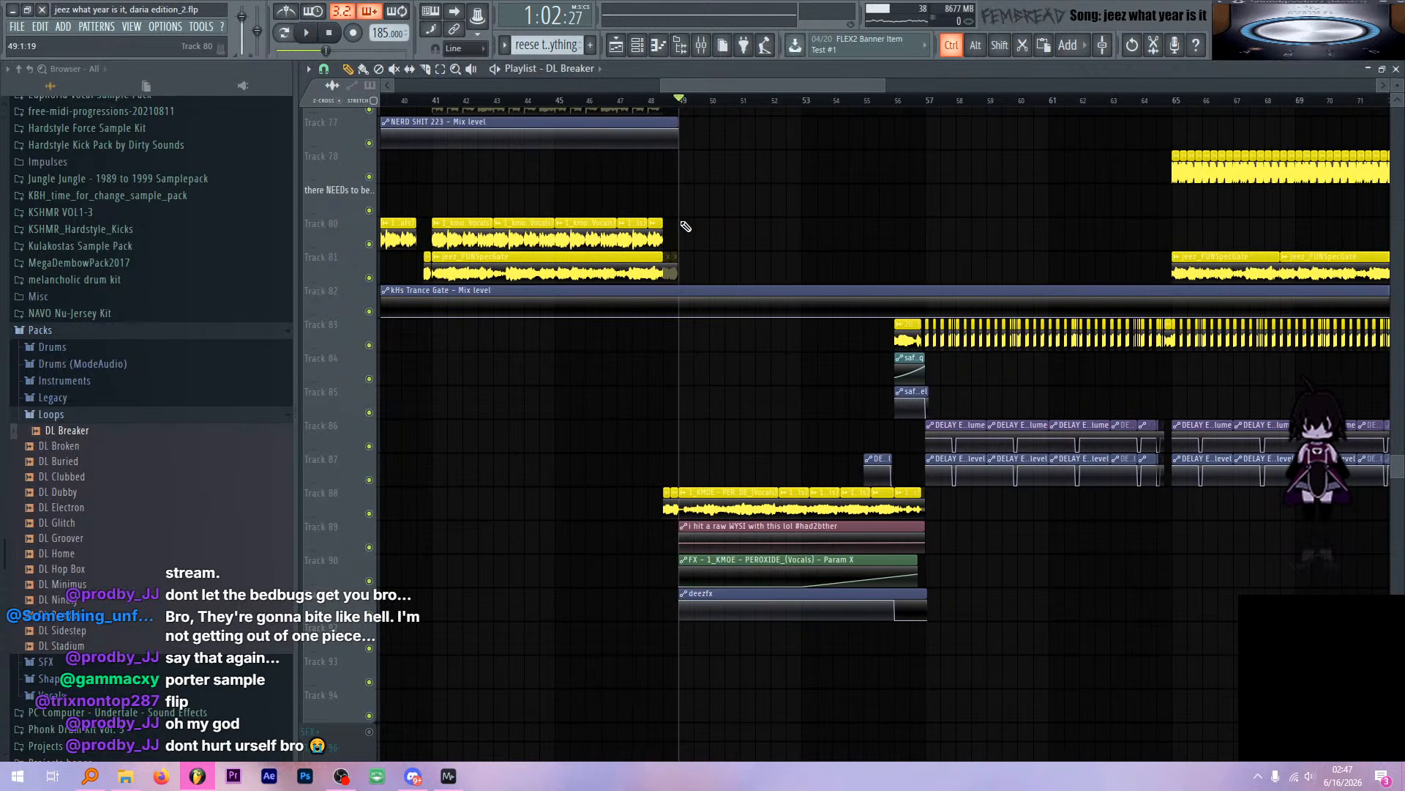
{"action": "scroll", "coordinate": [688, 225], "scroll_direction": "up", "scroll_amount": 3}
{"action": "left_click", "coordinate": [701, 46]}
{"action": "scroll", "coordinate": [754, 249], "scroll_direction": "down", "scroll_amount": 4}
{"action": "scroll", "coordinate": [754, 249], "scroll_direction": "down", "scroll_amount": 5}
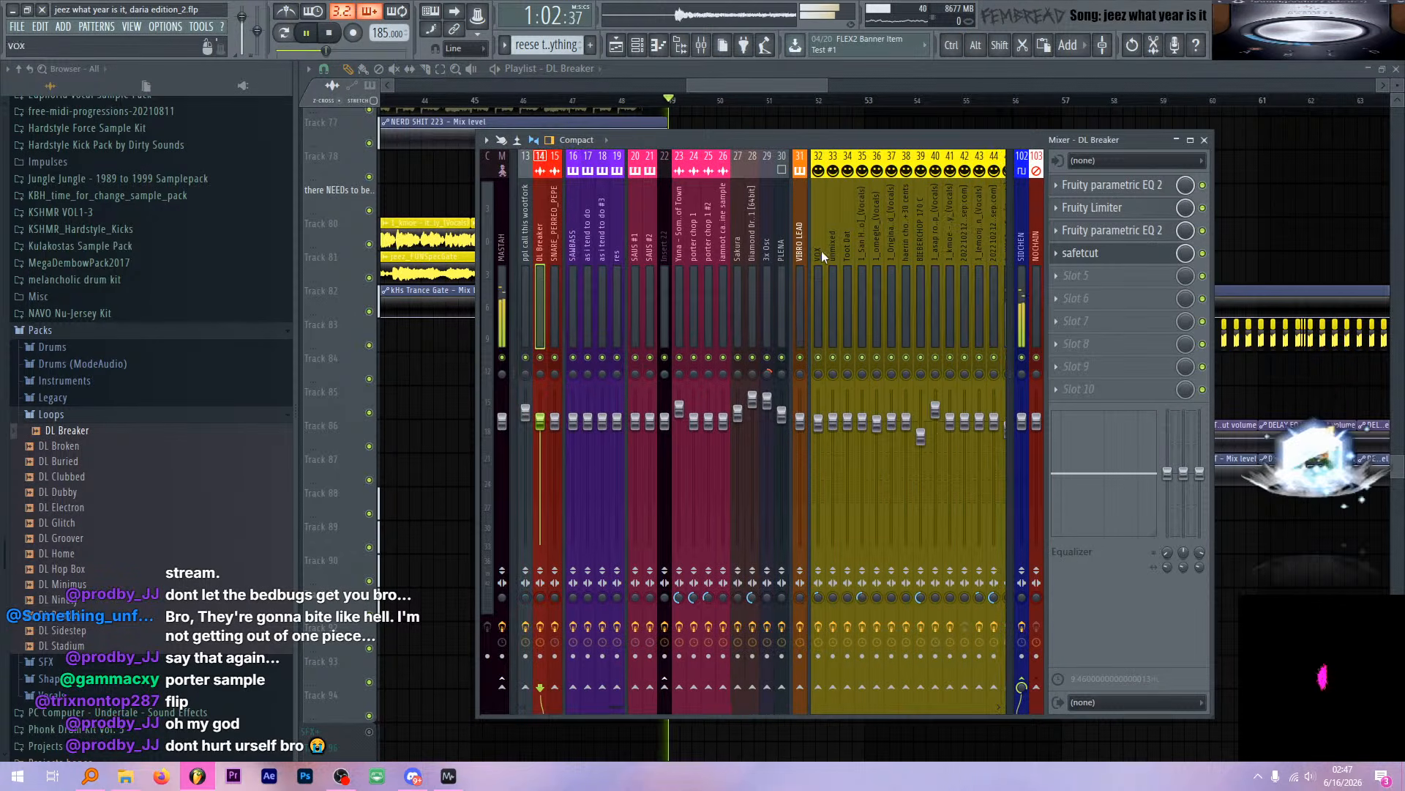
{"action": "left_click", "coordinate": [833, 252]}
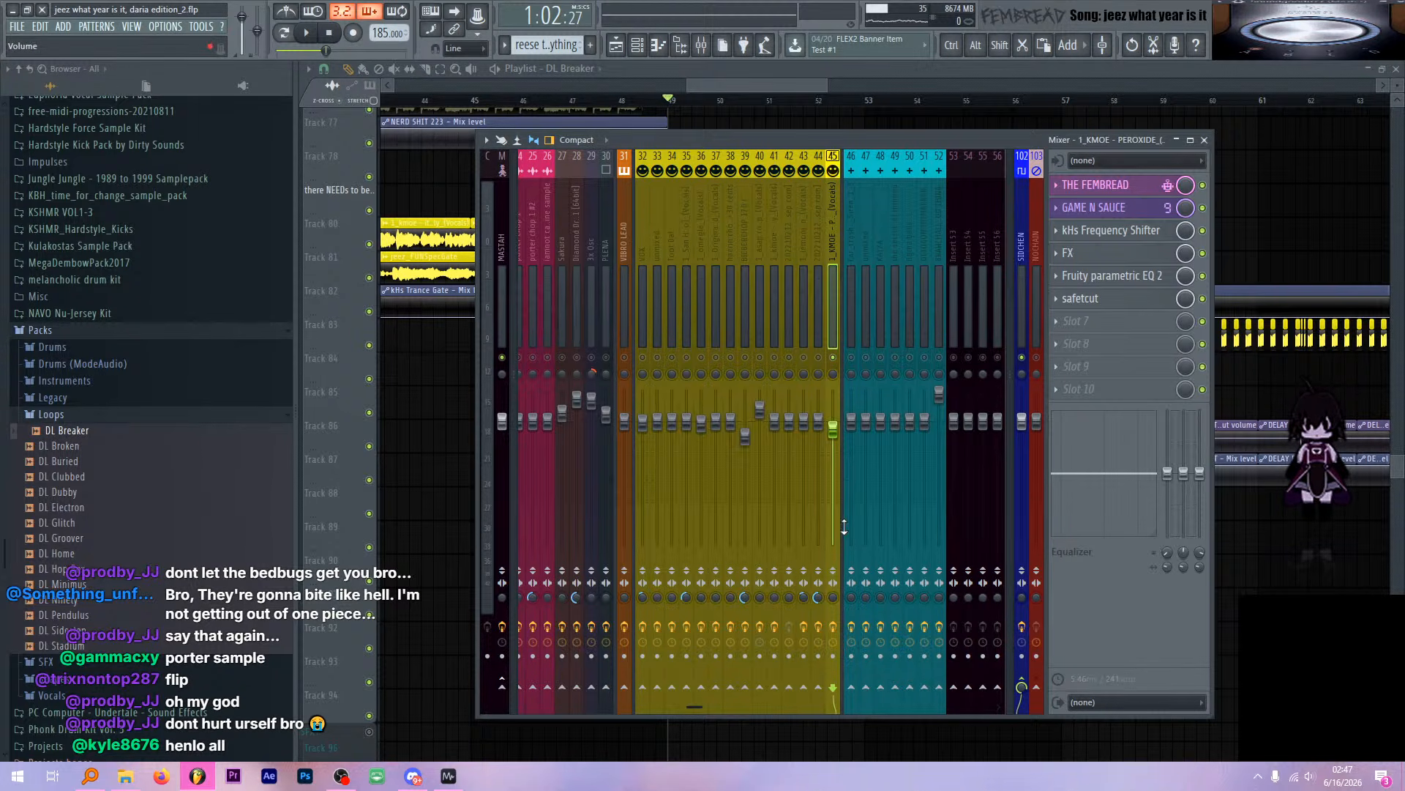
{"action": "left_click", "coordinate": [831, 628]}
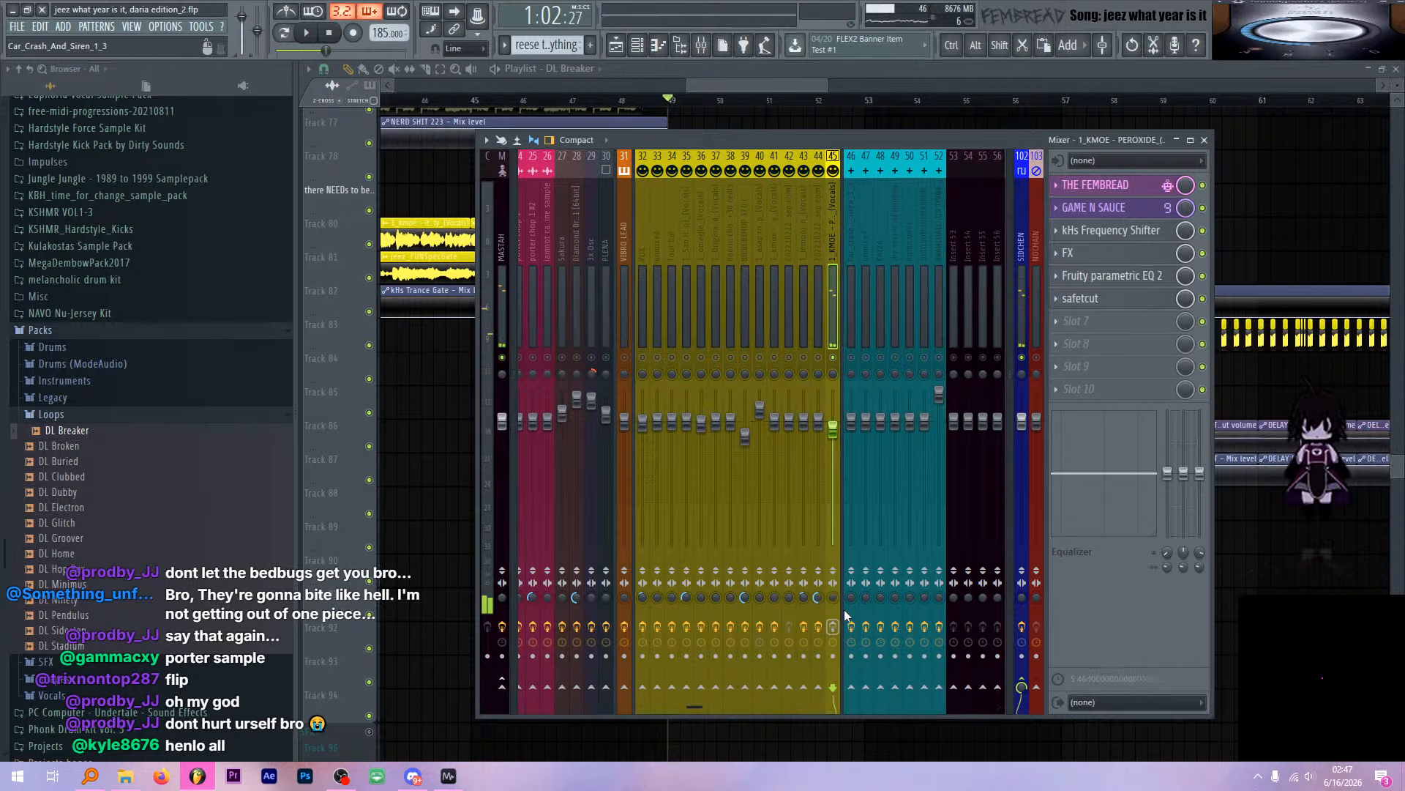
{"action": "key", "text": "F9"}
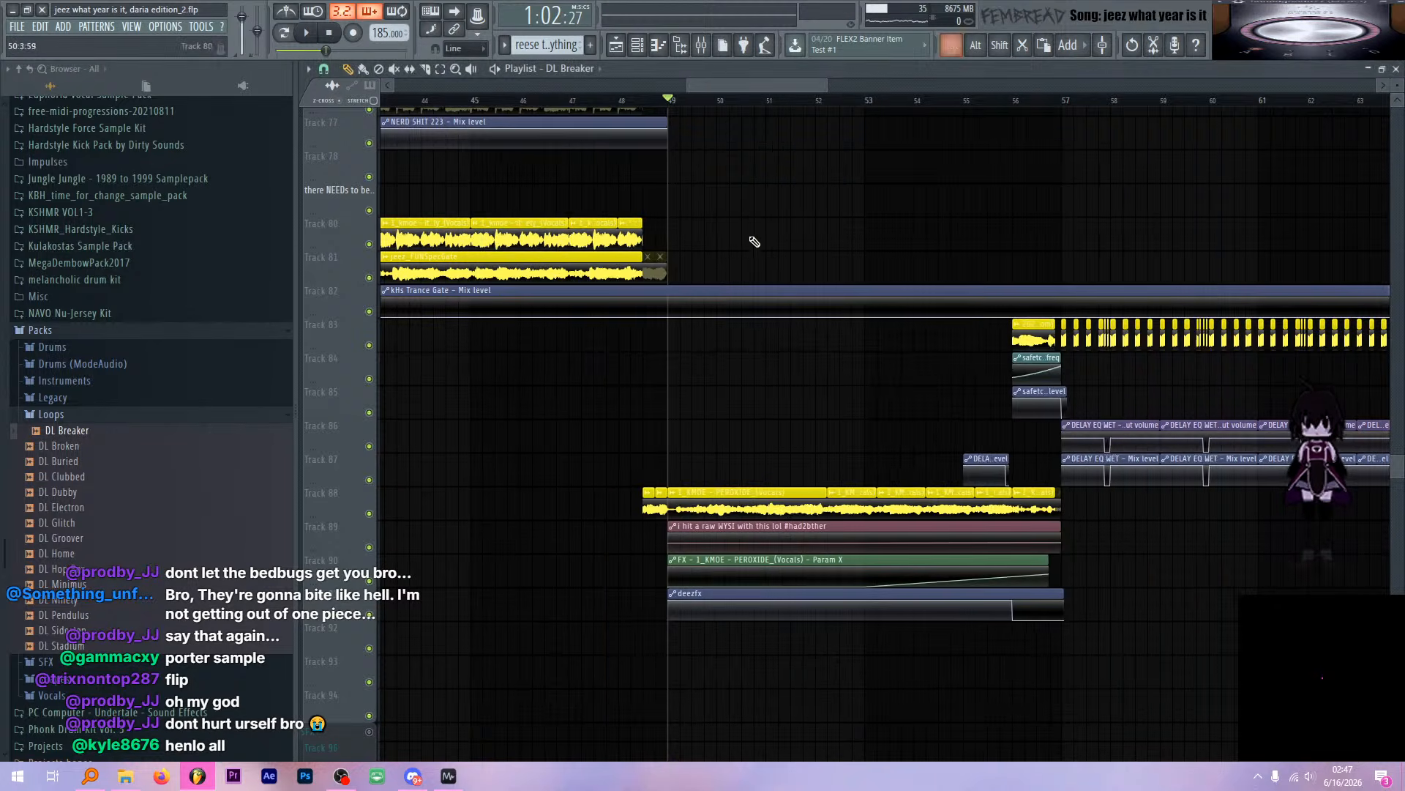
Play the PEROXIDE vocals from bar 49 without their insert effects
{"action": "scroll", "coordinate": [753, 239], "scroll_direction": "up", "scroll_amount": 3}
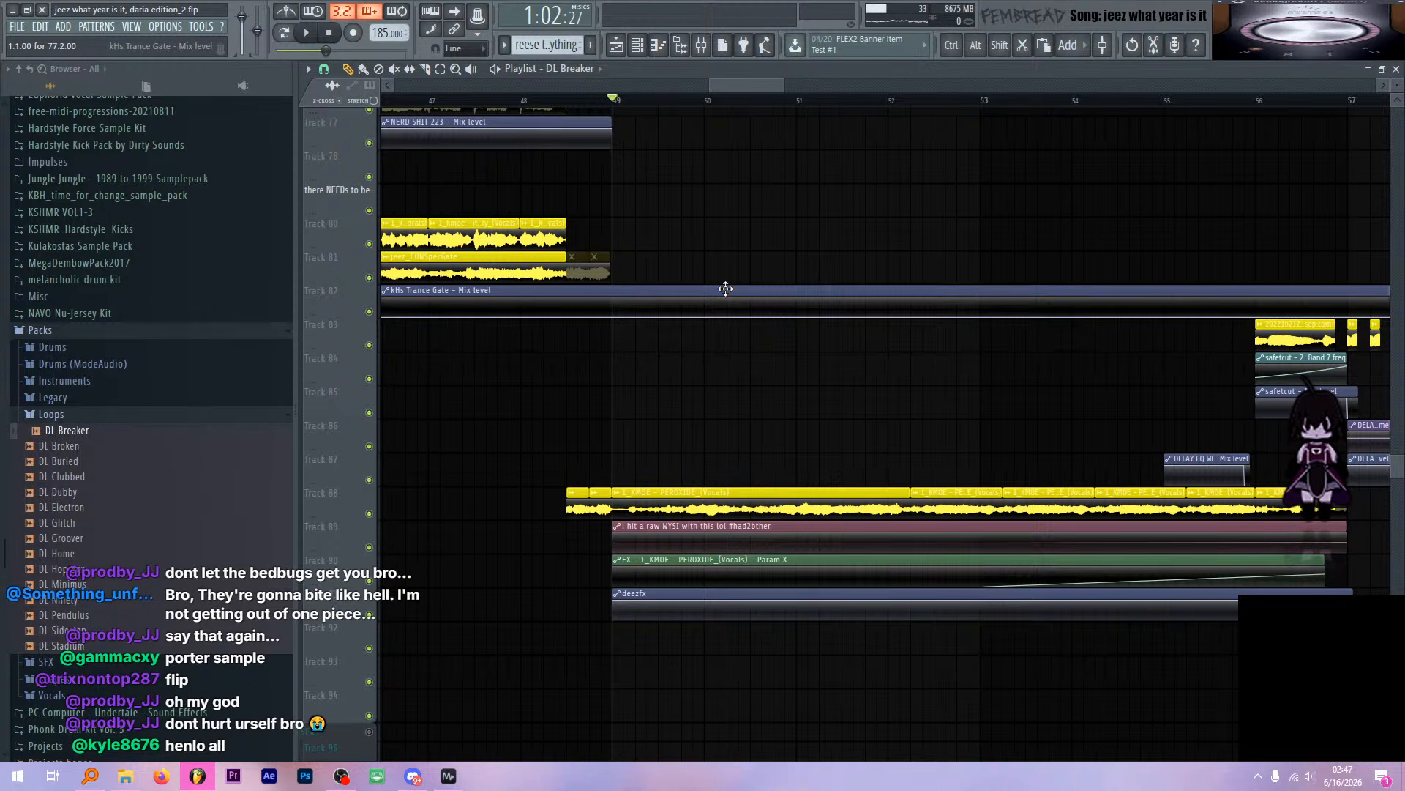
{"action": "key", "text": "space"}
{"action": "scroll", "coordinate": [726, 207], "scroll_direction": "up", "scroll_amount": 2}
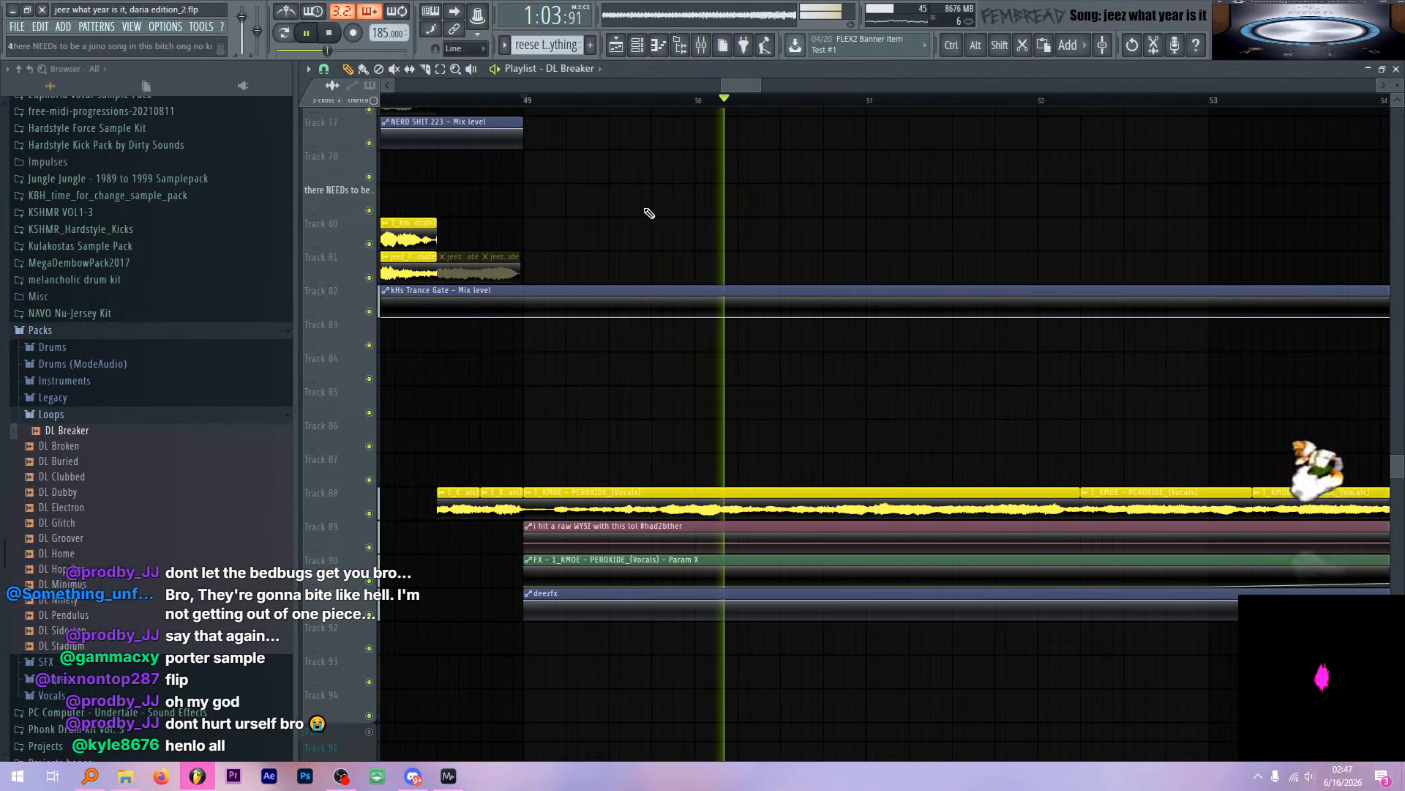
{"action": "scroll", "coordinate": [649, 213], "scroll_direction": "down", "scroll_amount": 2}
Stop playback, leave only THE FEMBREAD effect slot active on the PEROXIDE vocal insert, and close the mixer
{"action": "key", "text": "F9"}
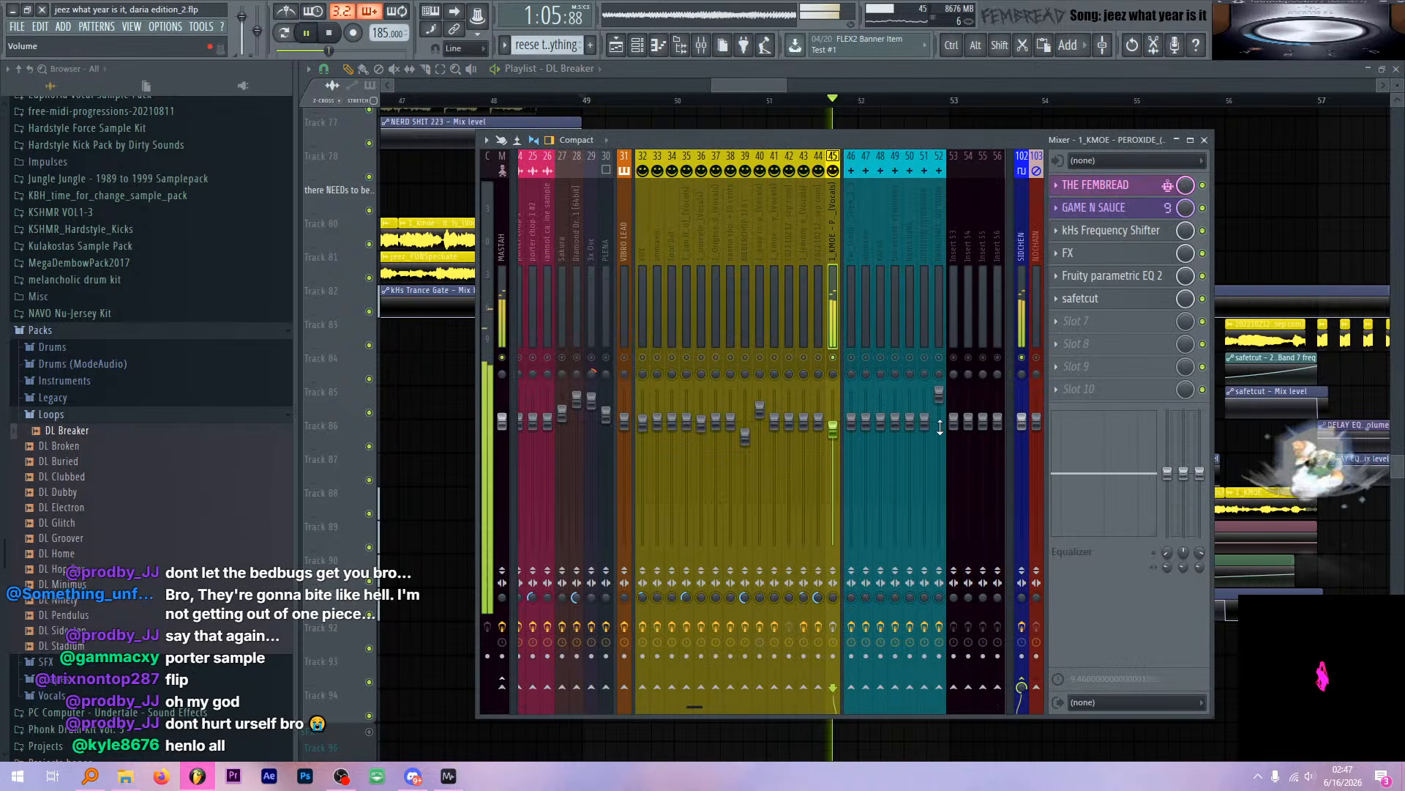
{"action": "key", "text": "space"}
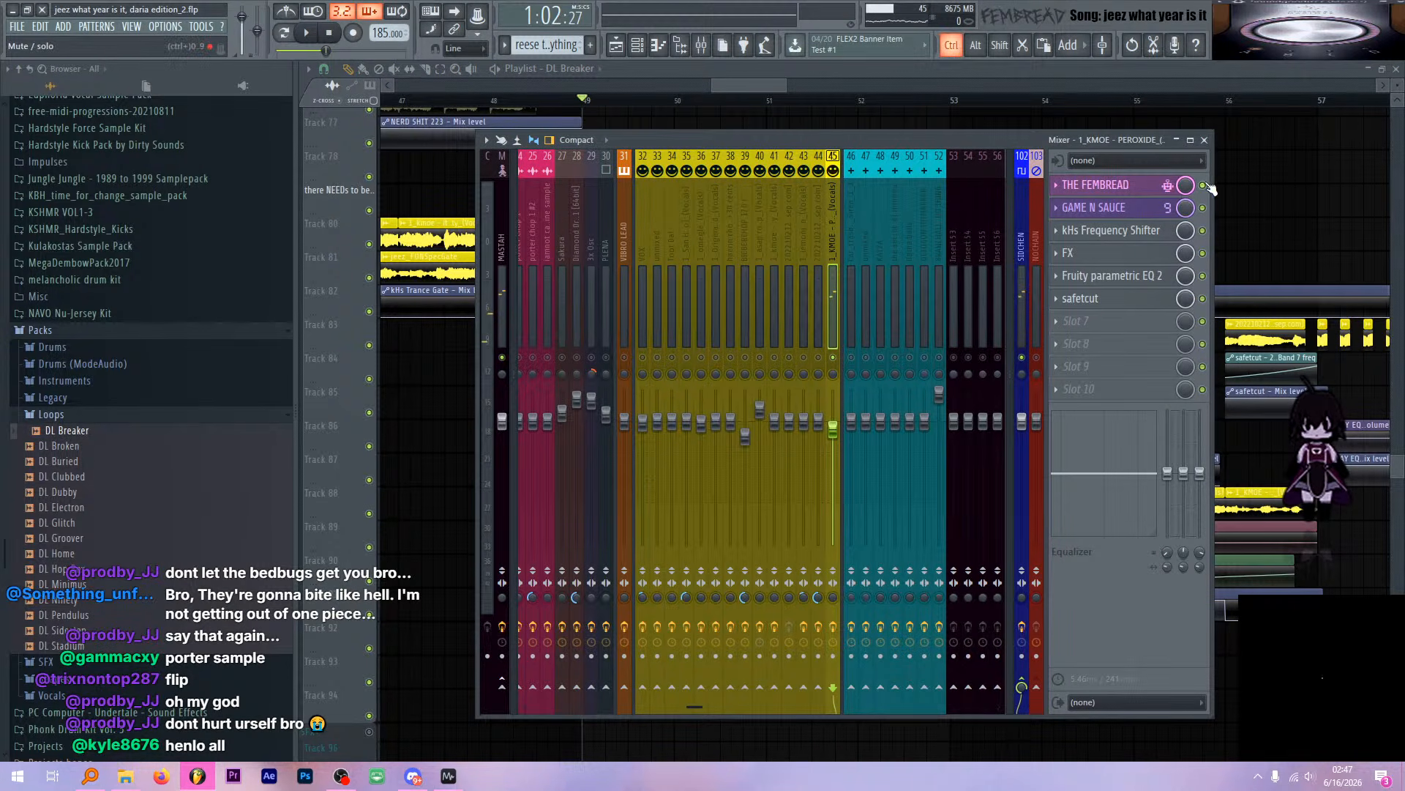
{"action": "left_click", "coordinate": [1141, 188]}
{"action": "left_click", "coordinate": [885, 76]}
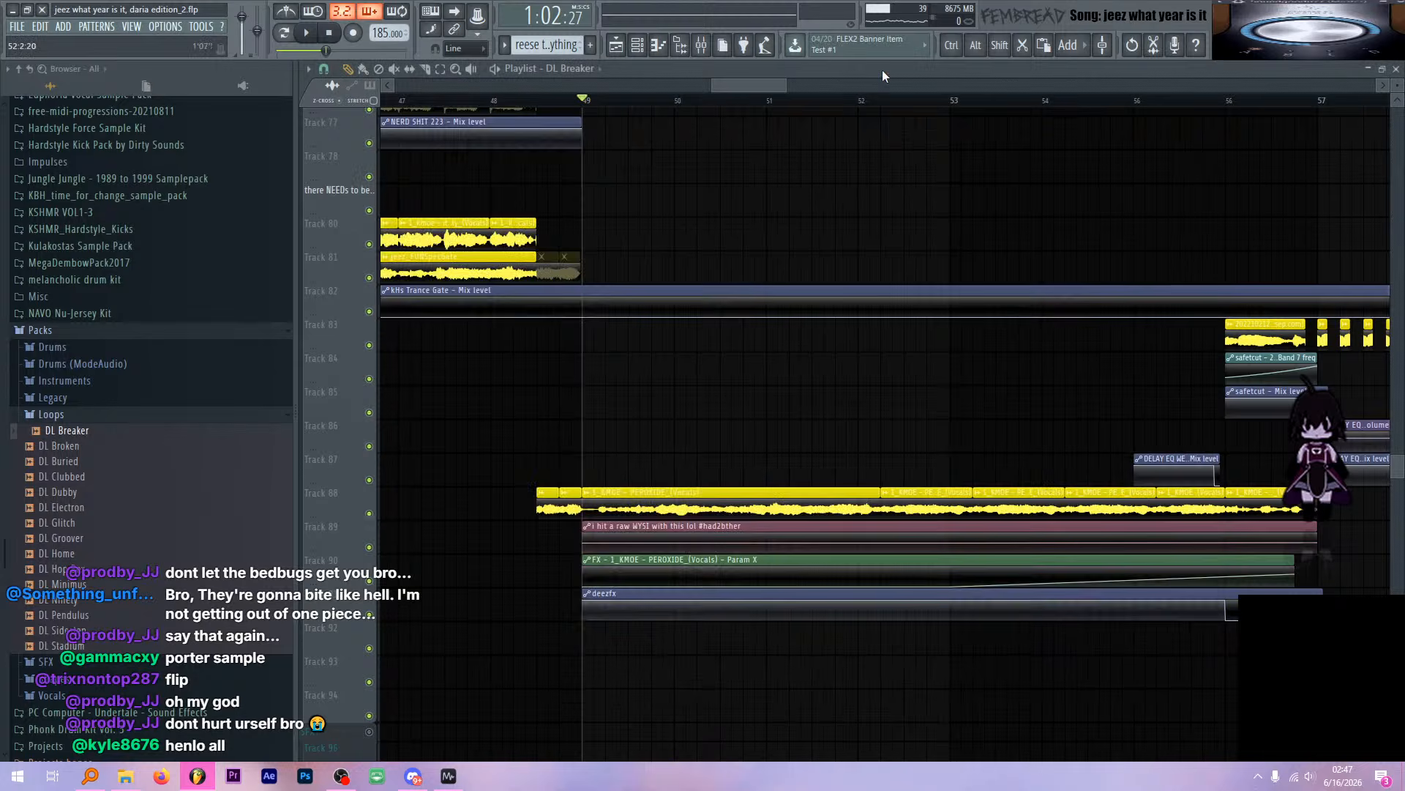
{"action": "scroll", "coordinate": [841, 336], "scroll_direction": "down", "scroll_amount": 3}
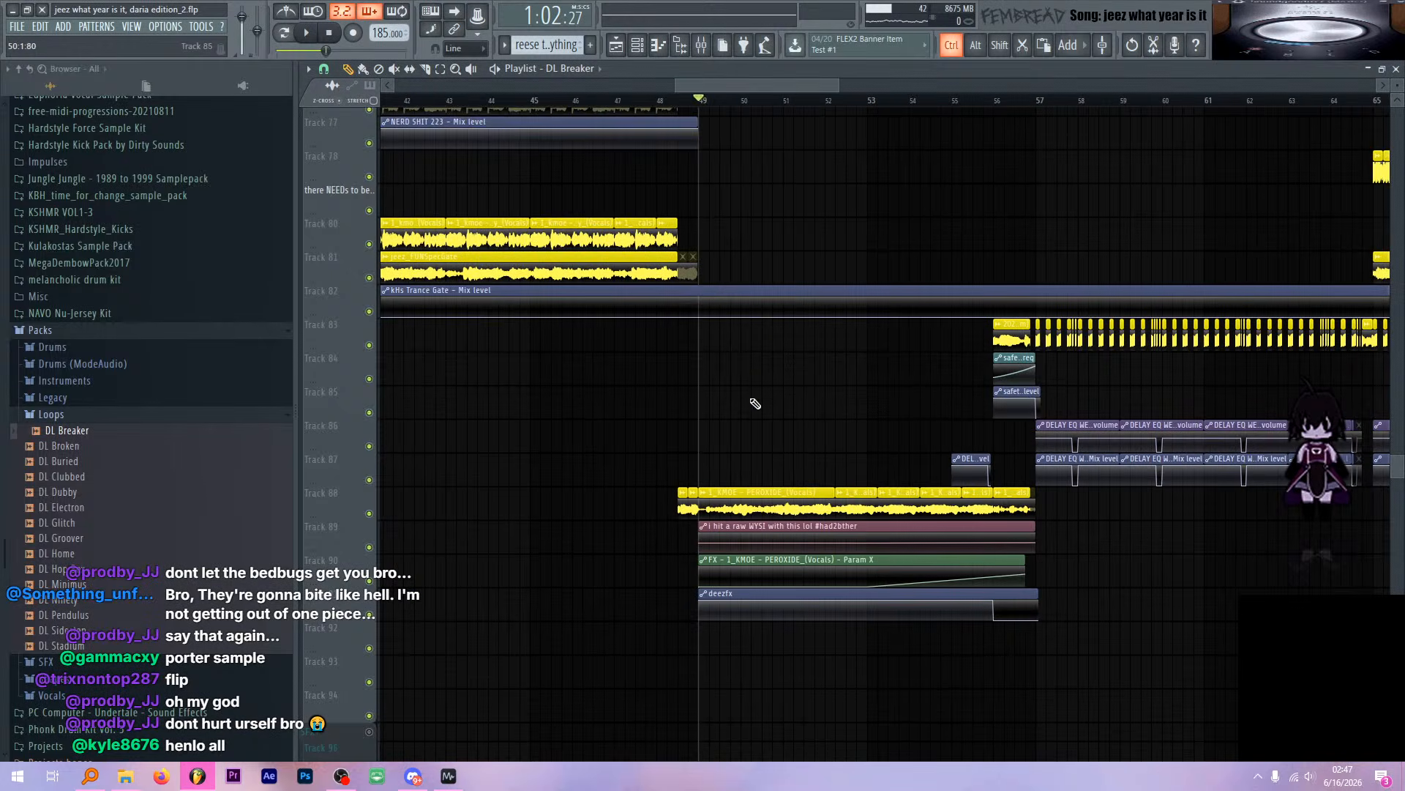
{"action": "scroll", "coordinate": [755, 403], "scroll_direction": "up", "scroll_amount": 4}
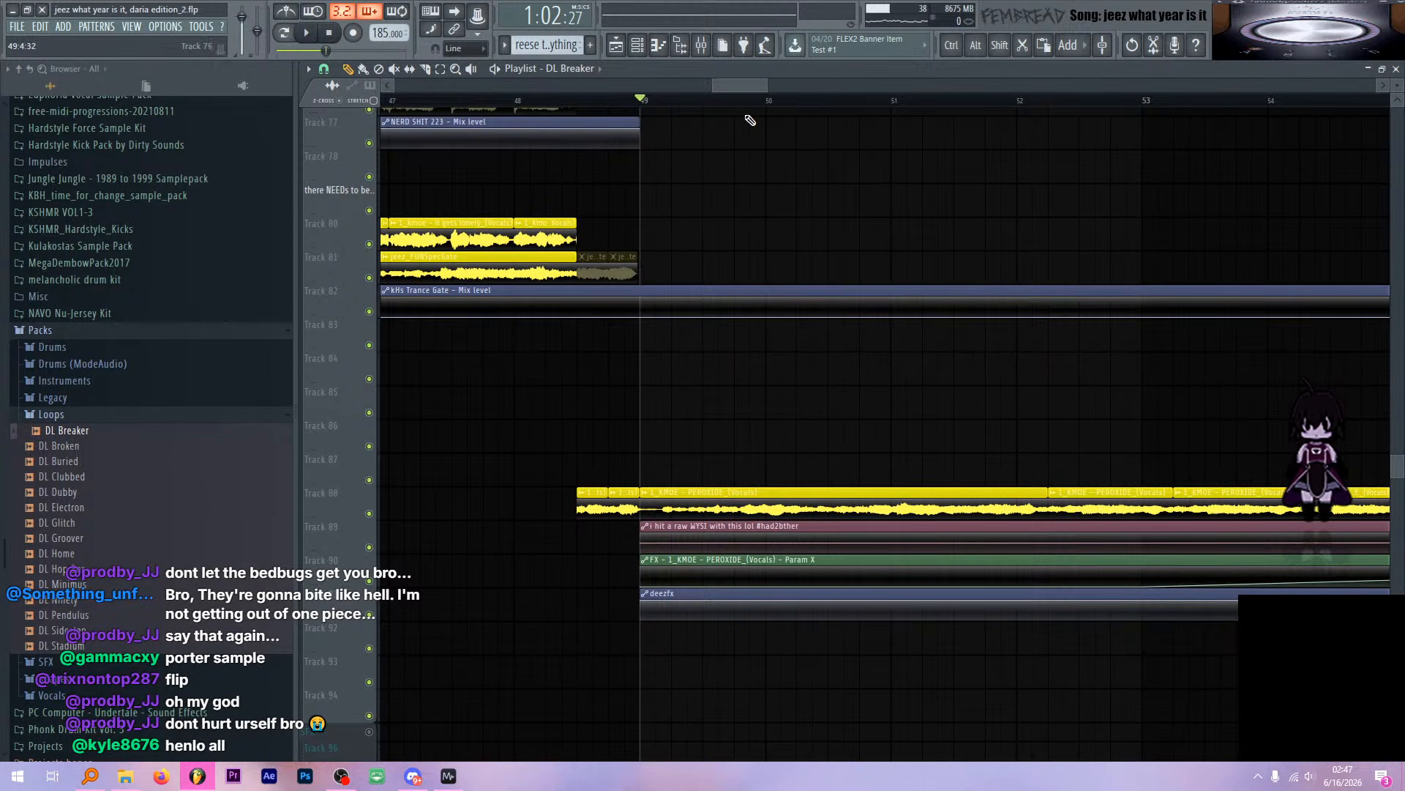
{"action": "scroll", "coordinate": [933, 221], "scroll_direction": "down", "scroll_amount": 2}
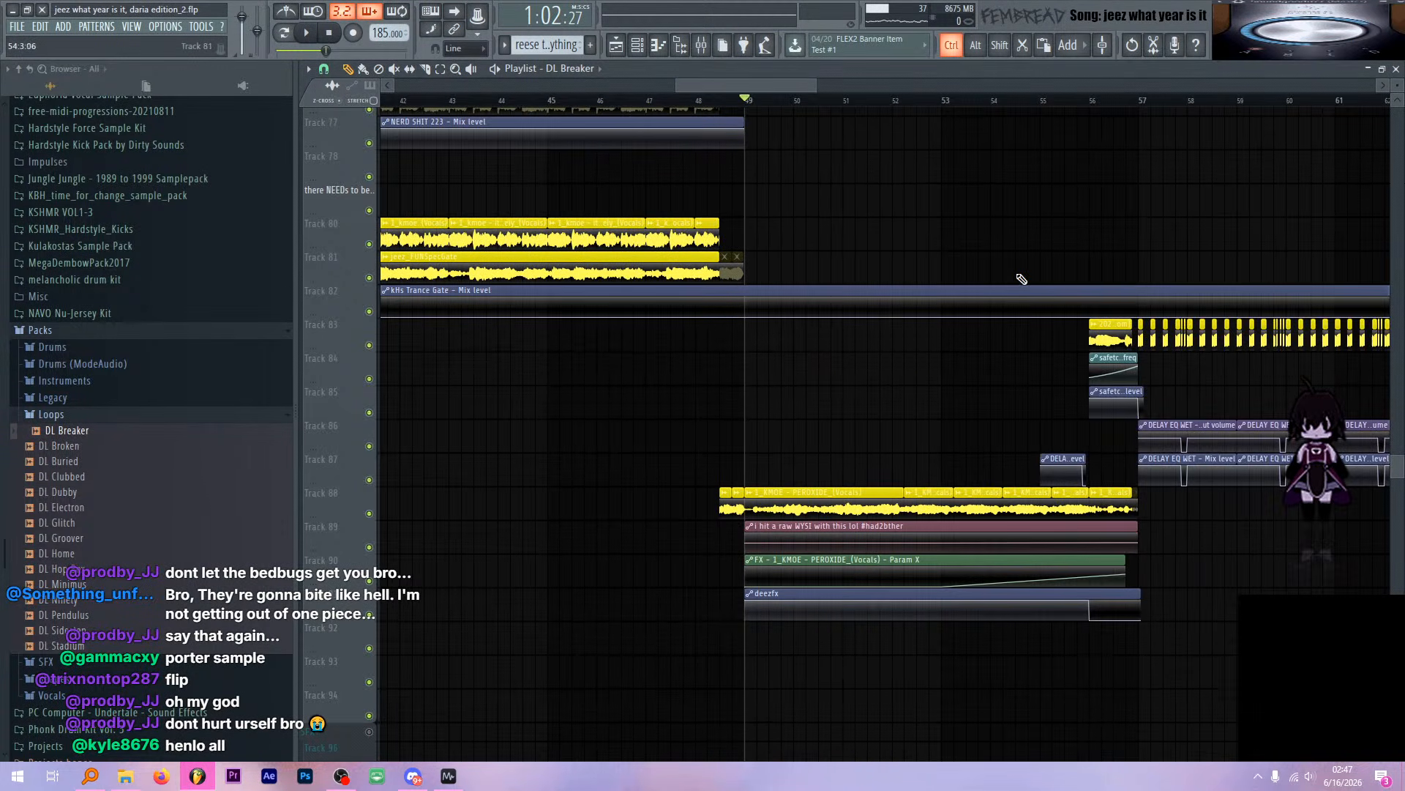
{"action": "mouse_move", "coordinate": [787, 107]}
{"action": "left_mouse_down"}
{"action": "mouse_move", "coordinate": [1160, 103]}
{"action": "mouse_move", "coordinate": [844, 103]}
{"action": "mouse_move", "coordinate": [410, 134]}
{"action": "mouse_move", "coordinate": [427, 130]}
{"action": "left_mouse_up"}
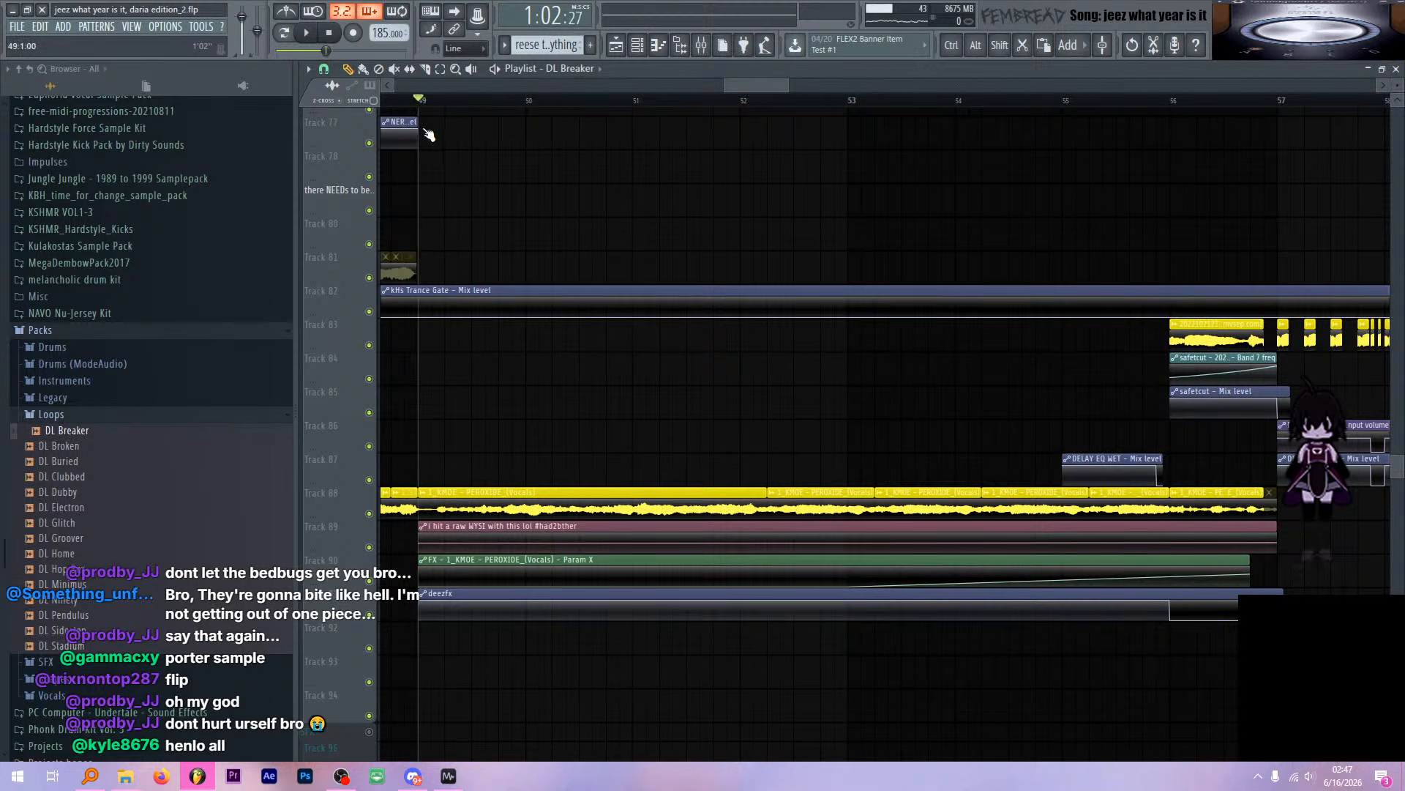
{"action": "scroll", "coordinate": [643, 209], "scroll_direction": "down", "scroll_amount": 3}
{"action": "scroll", "coordinate": [638, 190], "scroll_direction": "up", "scroll_amount": 4}
Open THE FEMBREAD patch on the PEROXIDE vocal insert and route its Limiter directly to the FL Studio output
{"action": "left_click", "coordinate": [702, 46]}
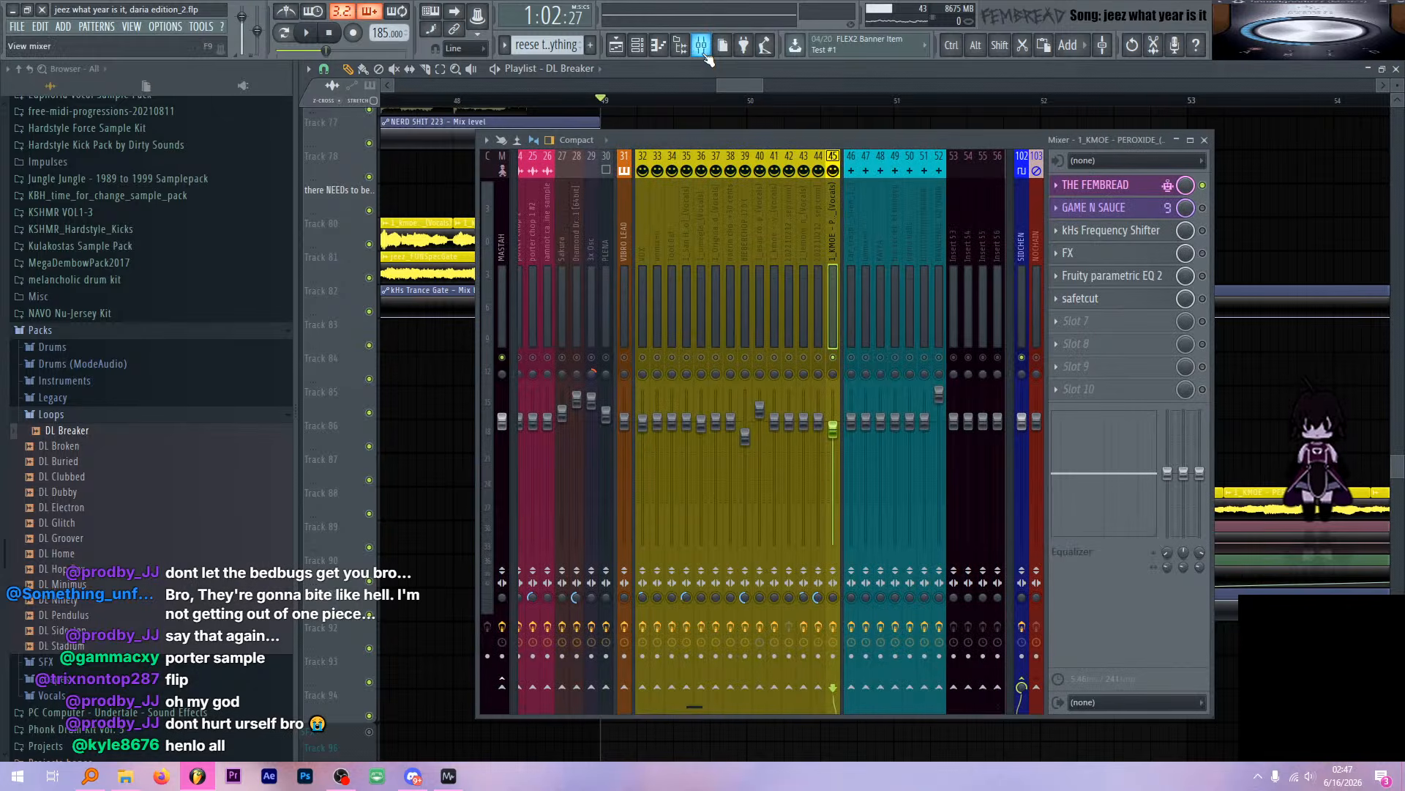
{"action": "left_click", "coordinate": [1098, 184]}
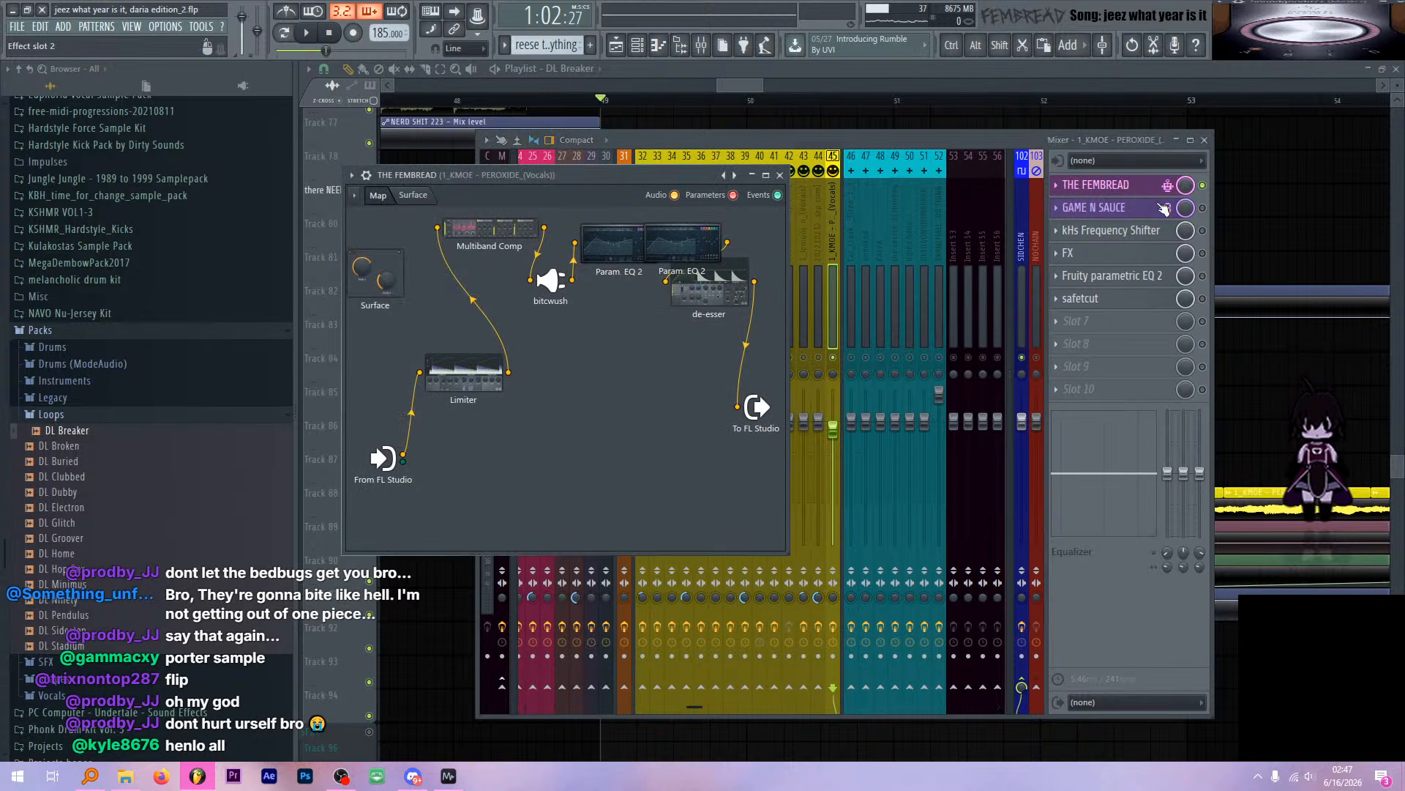
{"action": "left_click_drag", "start_coordinate": [438, 226], "coordinate": [571, 357]}
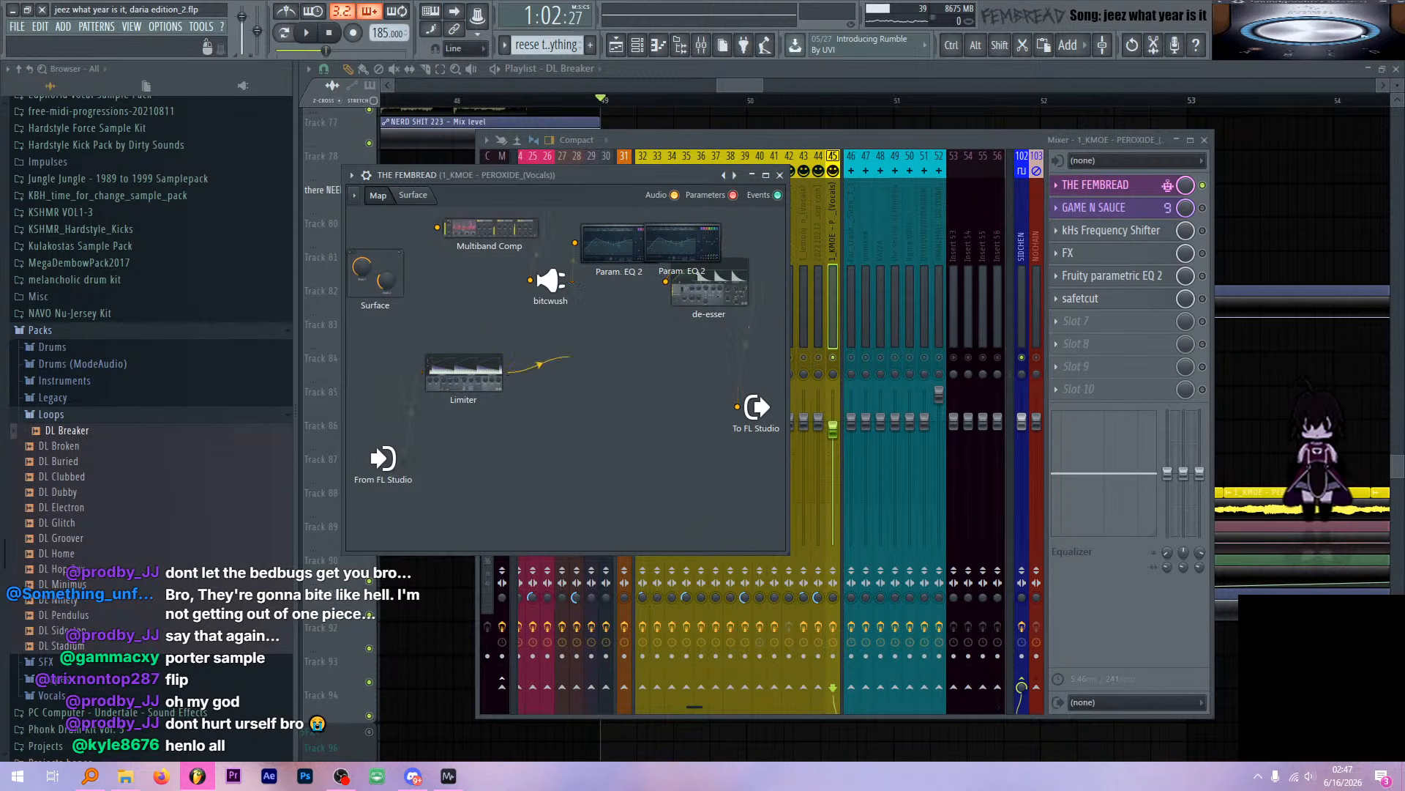
{"action": "left_click_drag", "start_coordinate": [731, 410], "coordinate": [737, 407]}
{"action": "key", "text": "super"}
Open the Limiter, play the PEROXIDE vocals through it, stop, view its LIMIT settings, and close it
{"action": "double_click", "coordinate": [486, 378]}
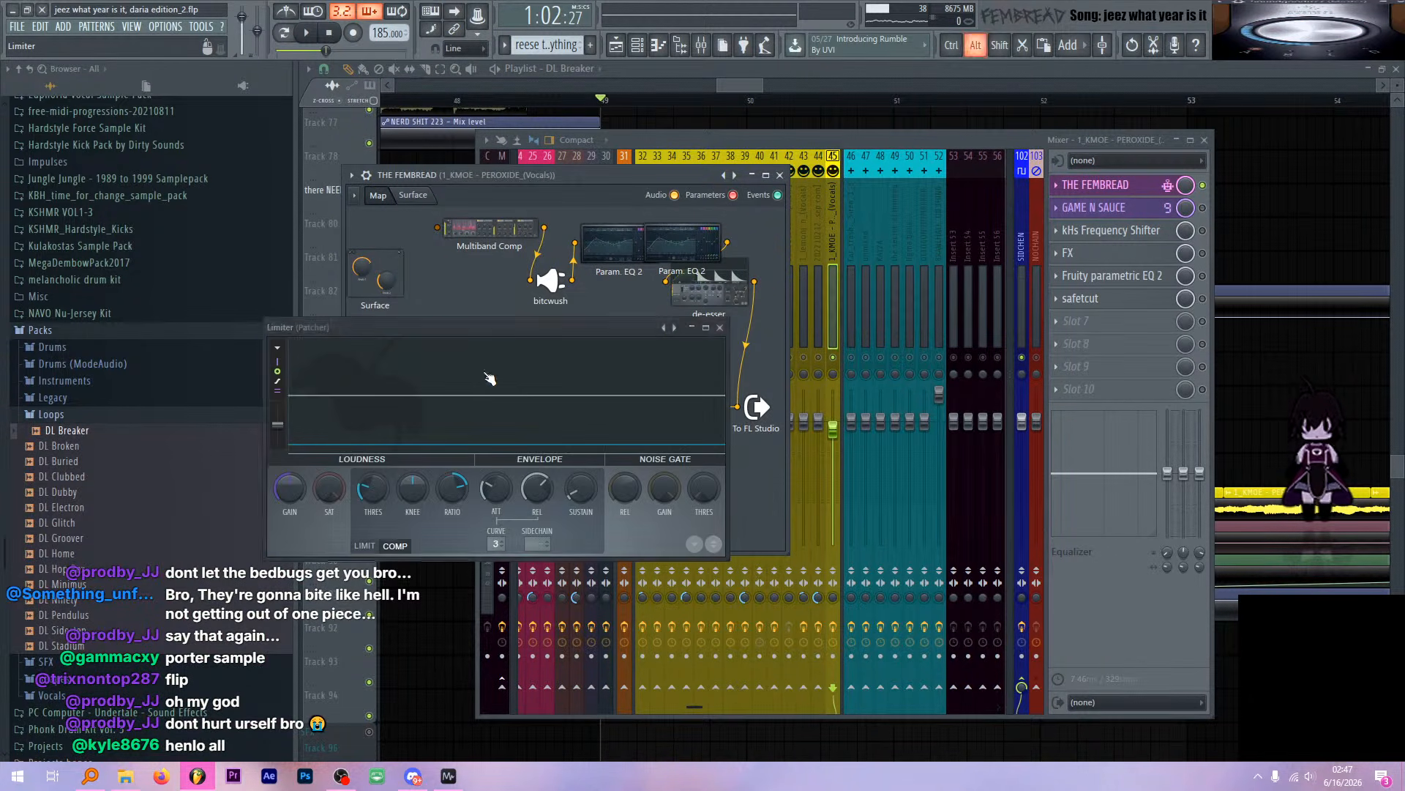
{"action": "left_click_drag", "start_coordinate": [519, 333], "coordinate": [624, 324]}
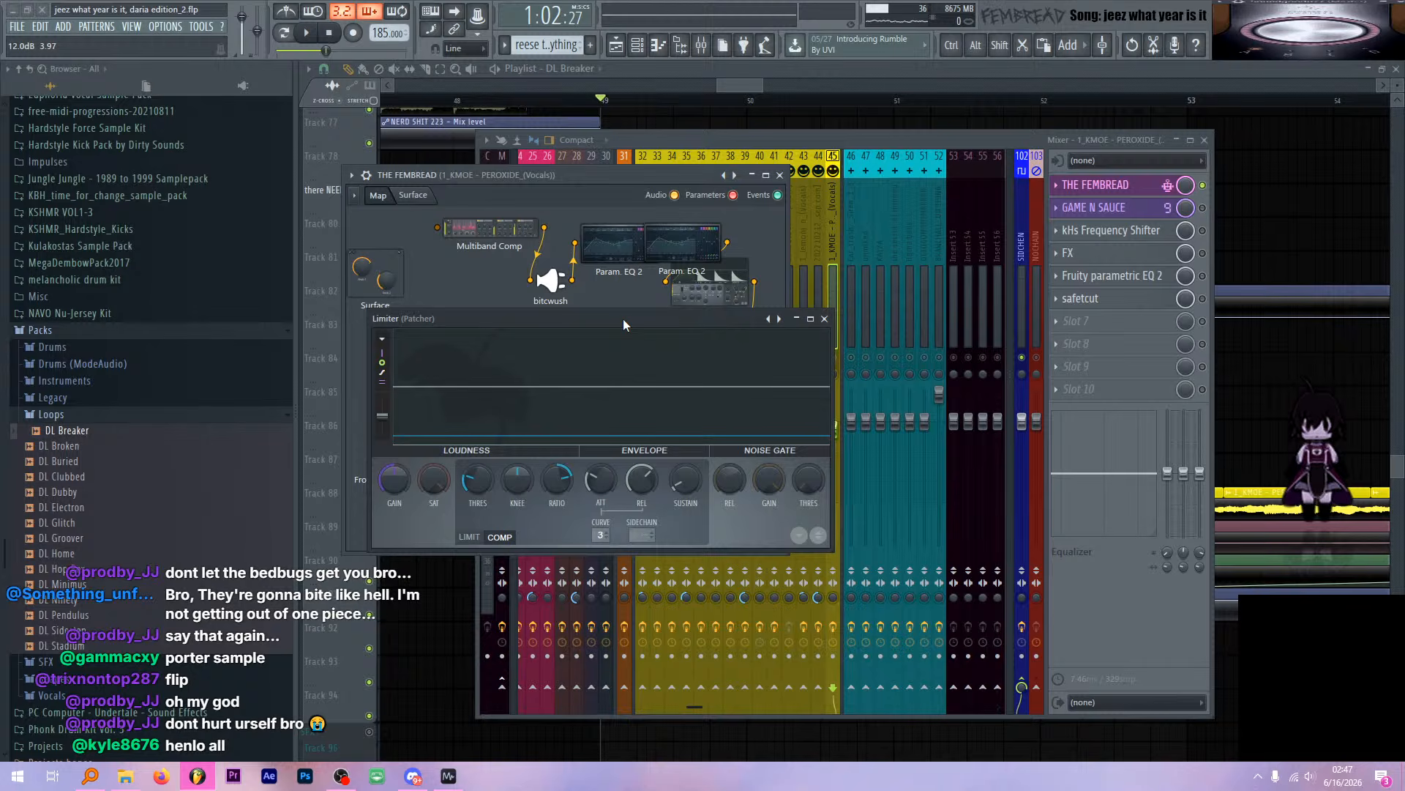
{"action": "key", "text": "space"}
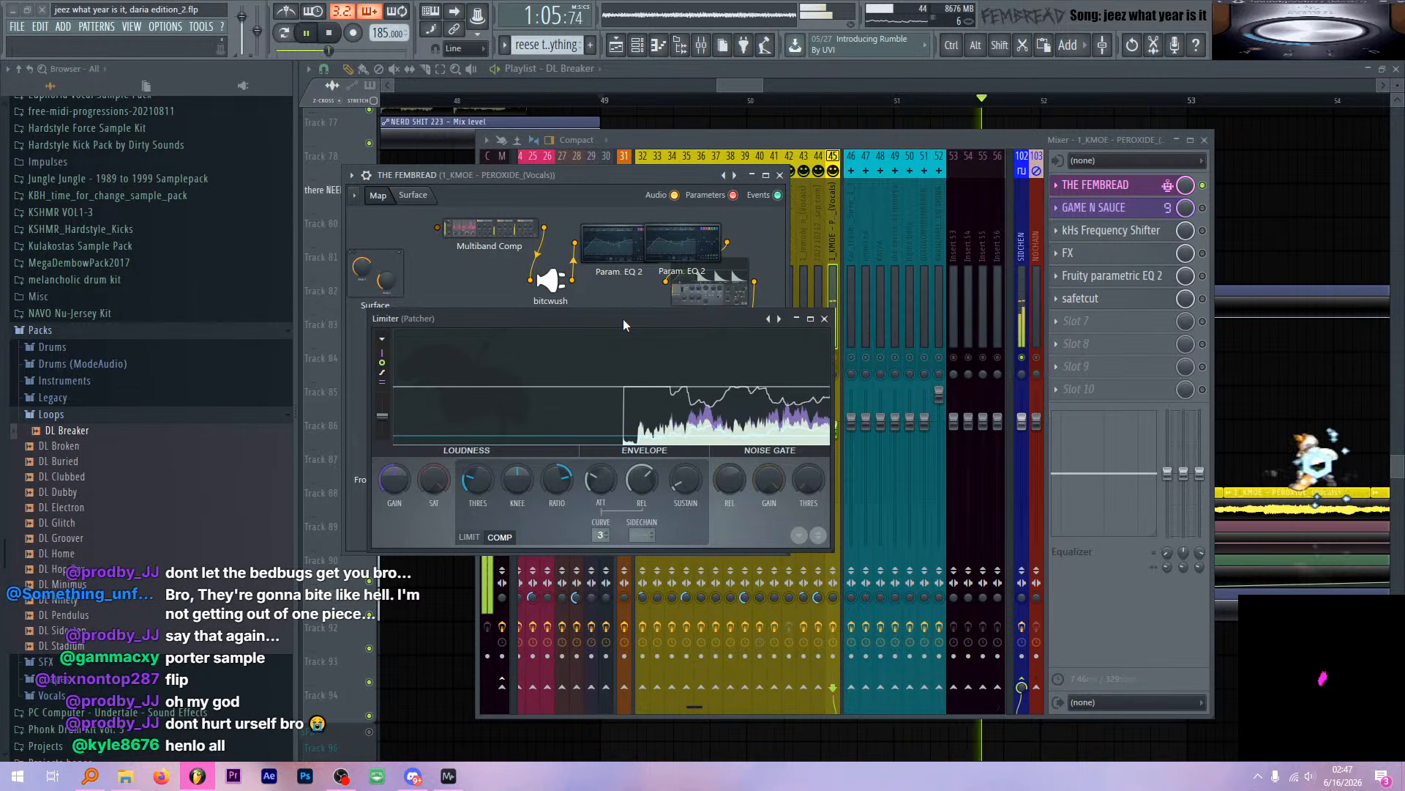
{"action": "key", "text": "space"}
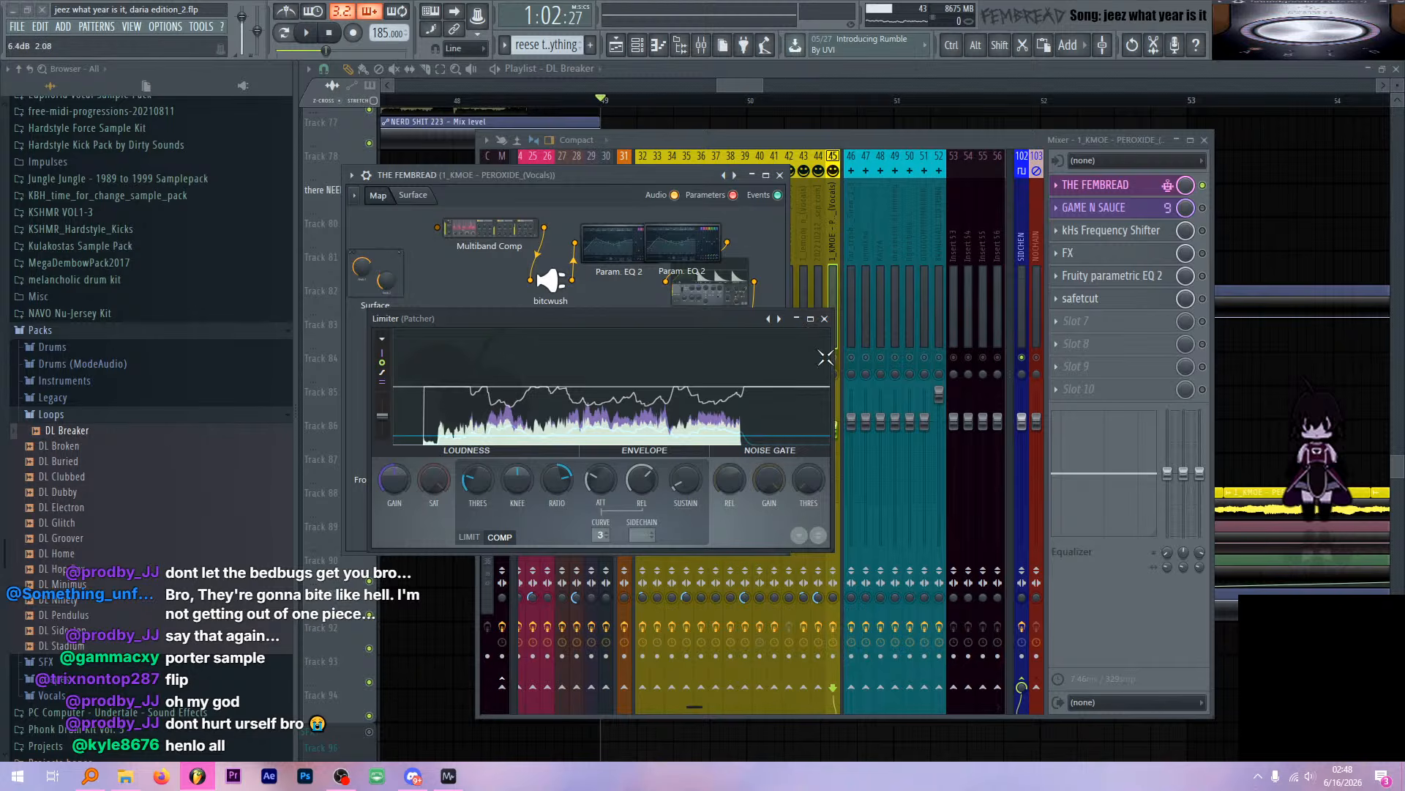
{"action": "left_click", "coordinate": [480, 536]}
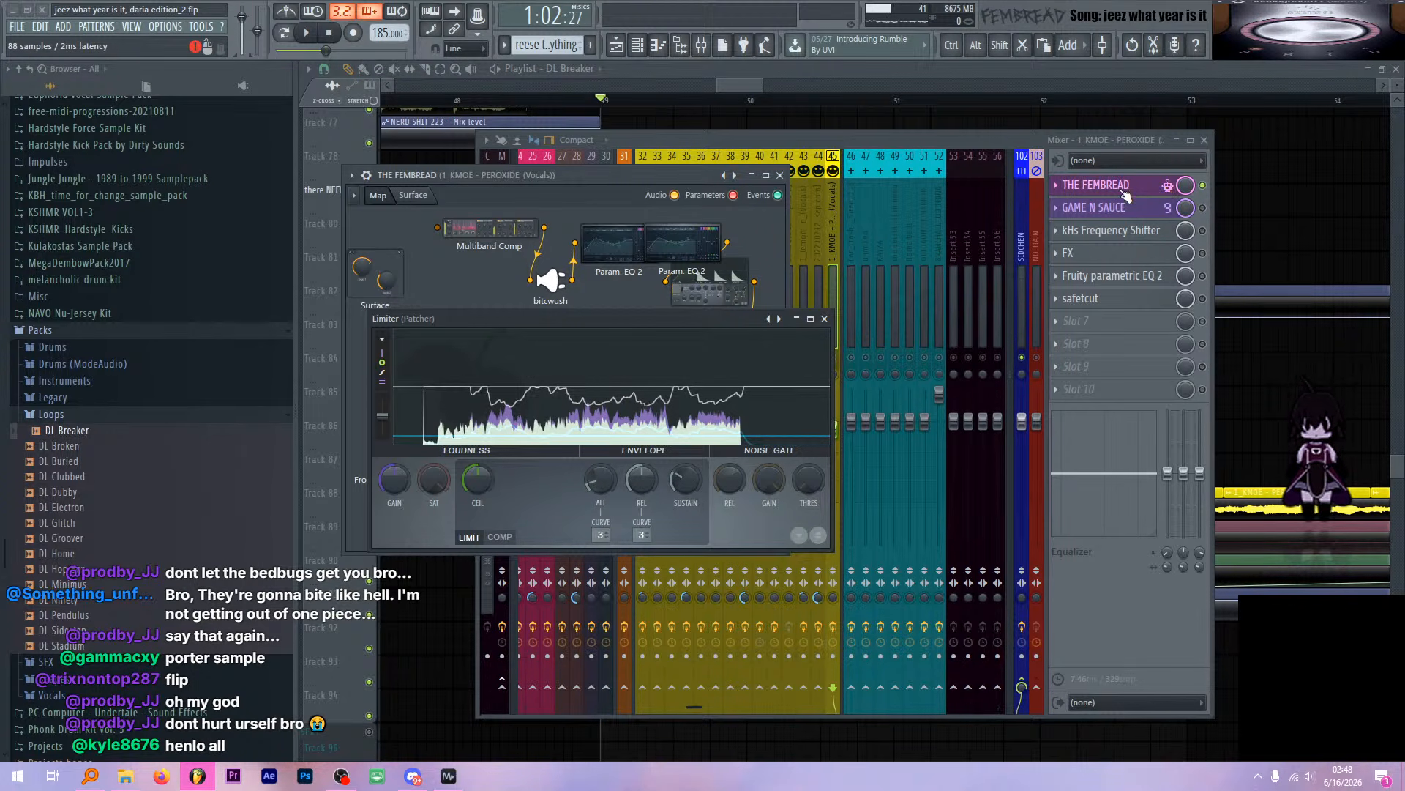
{"action": "left_click", "coordinate": [824, 319]}
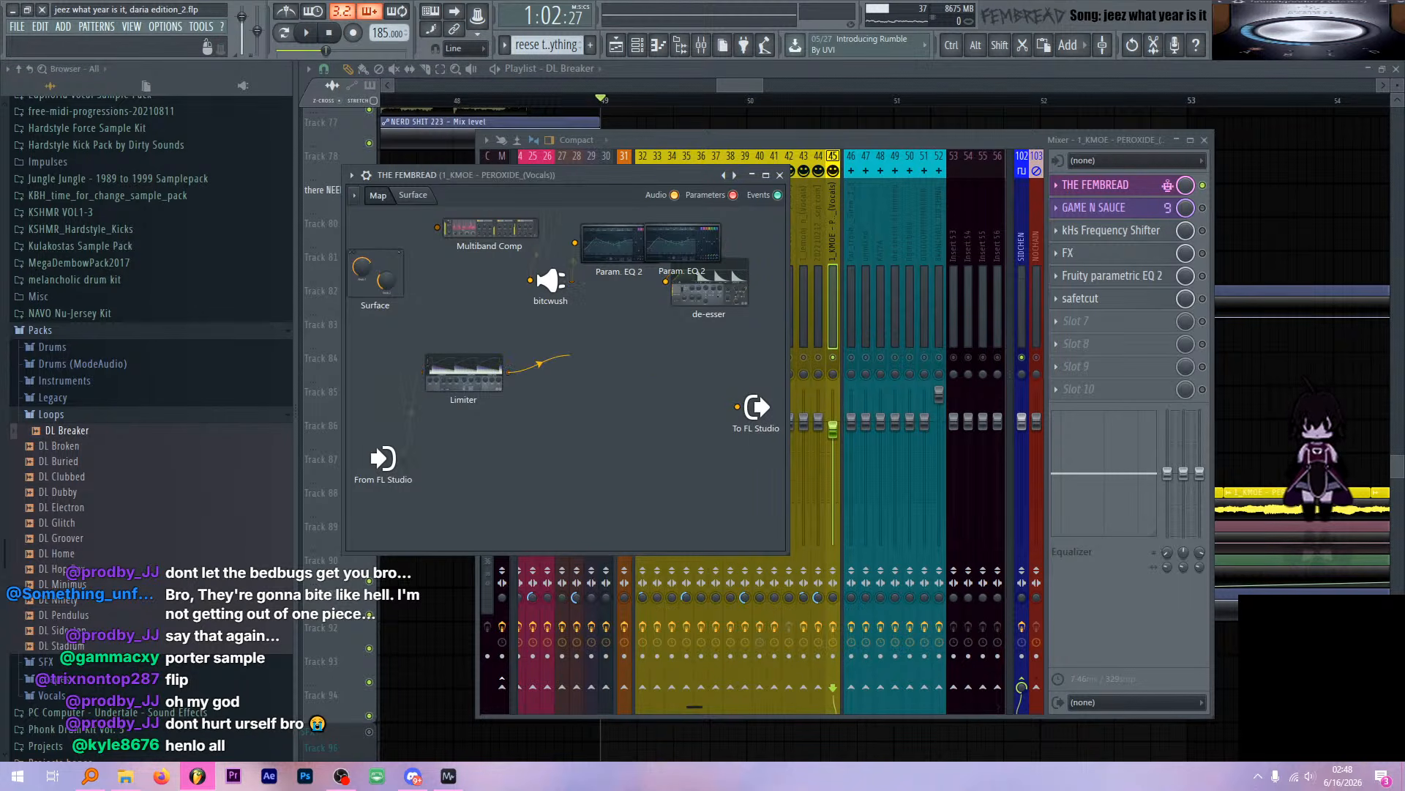
Route the Multiband Comp directly to the output and play the vocals with its mid band muted
{"action": "left_click_drag", "start_coordinate": [530, 281], "coordinate": [735, 406]}
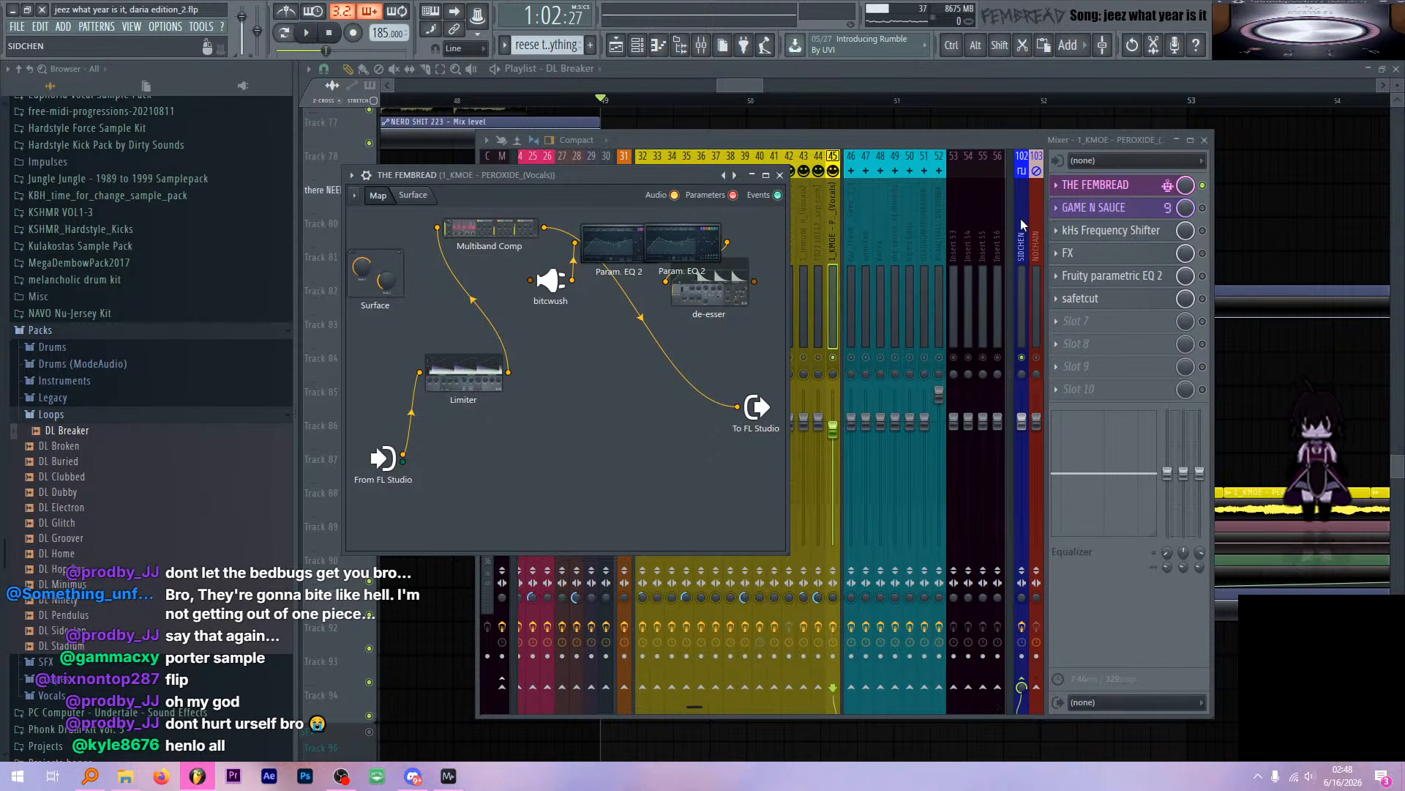
{"action": "double_click", "coordinate": [480, 233]}
{"action": "left_click_drag", "start_coordinate": [466, 325], "coordinate": [455, 310]}
{"action": "left_click", "coordinate": [609, 331]}
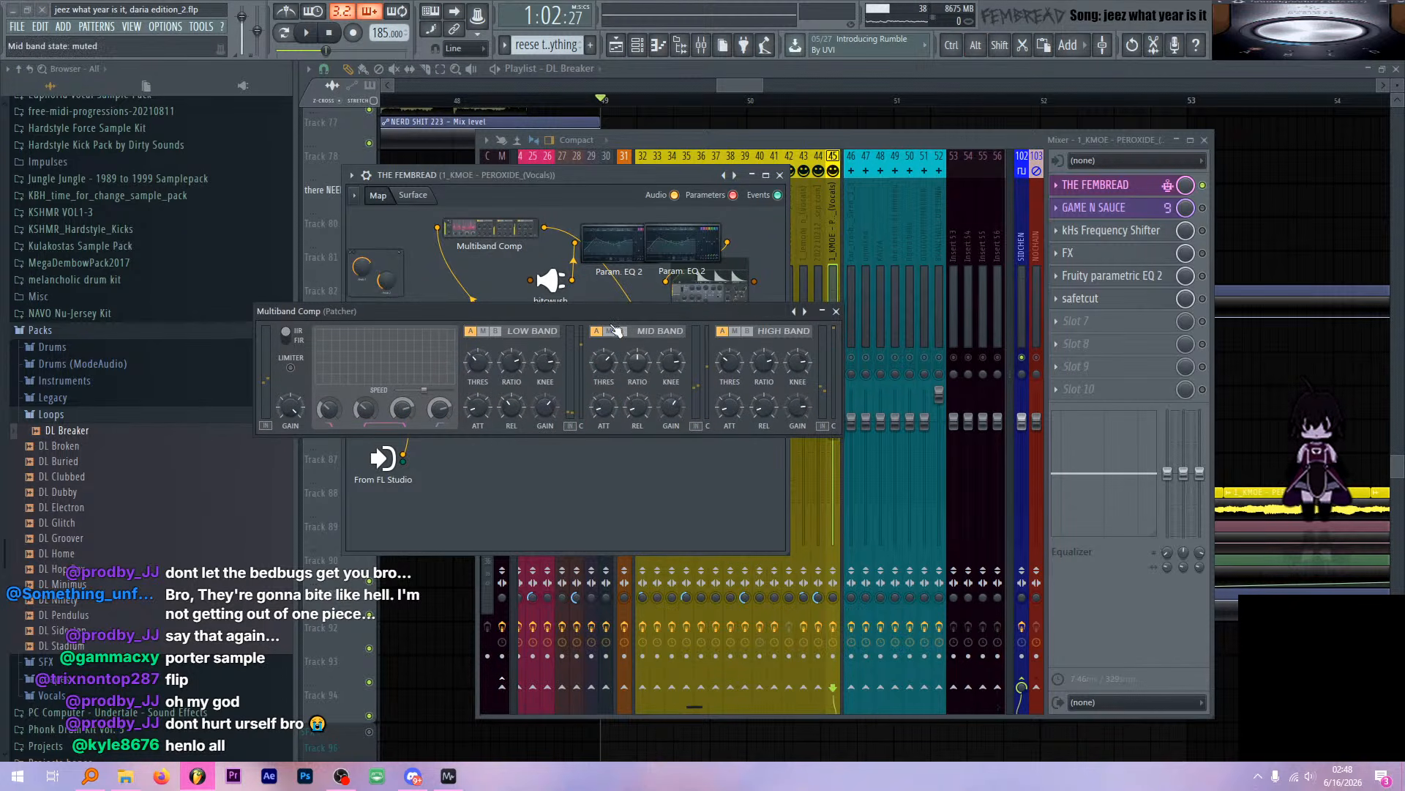
{"action": "key", "text": "space"}
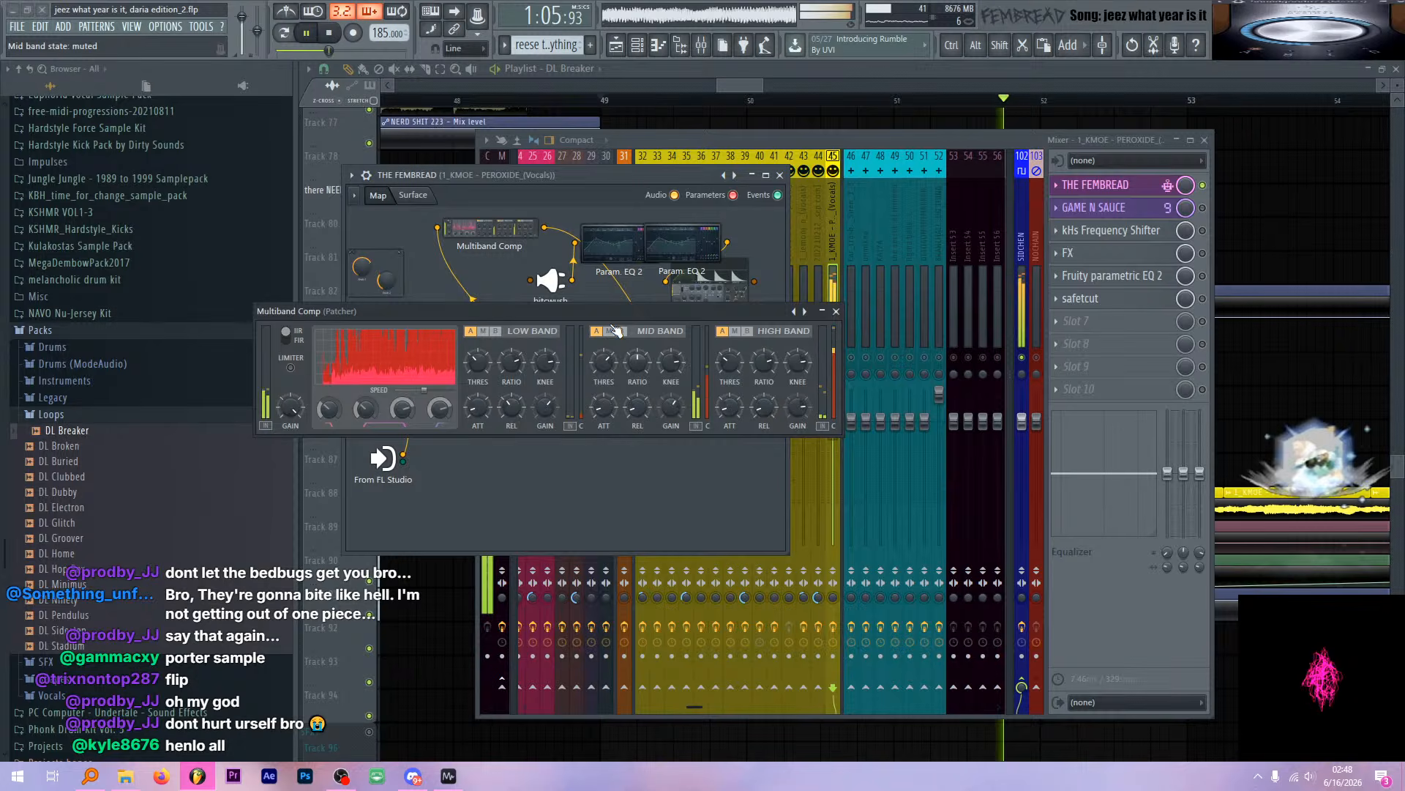
{"action": "key", "text": "space"}
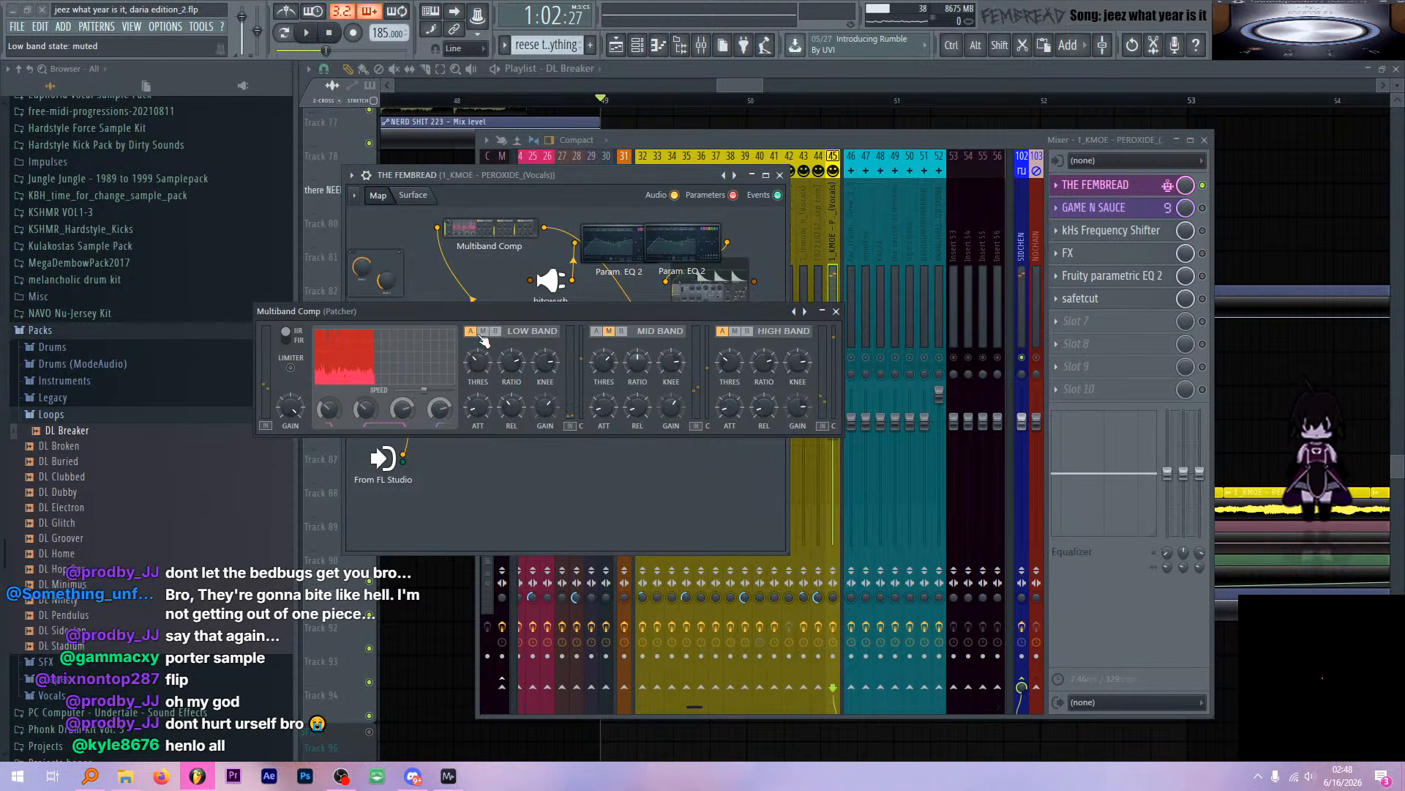
Play the vocals through only the Multiband Comp's high band, with the low and mid bands muted
{"action": "left_click_drag", "start_coordinate": [636, 325], "coordinate": [625, 321]}
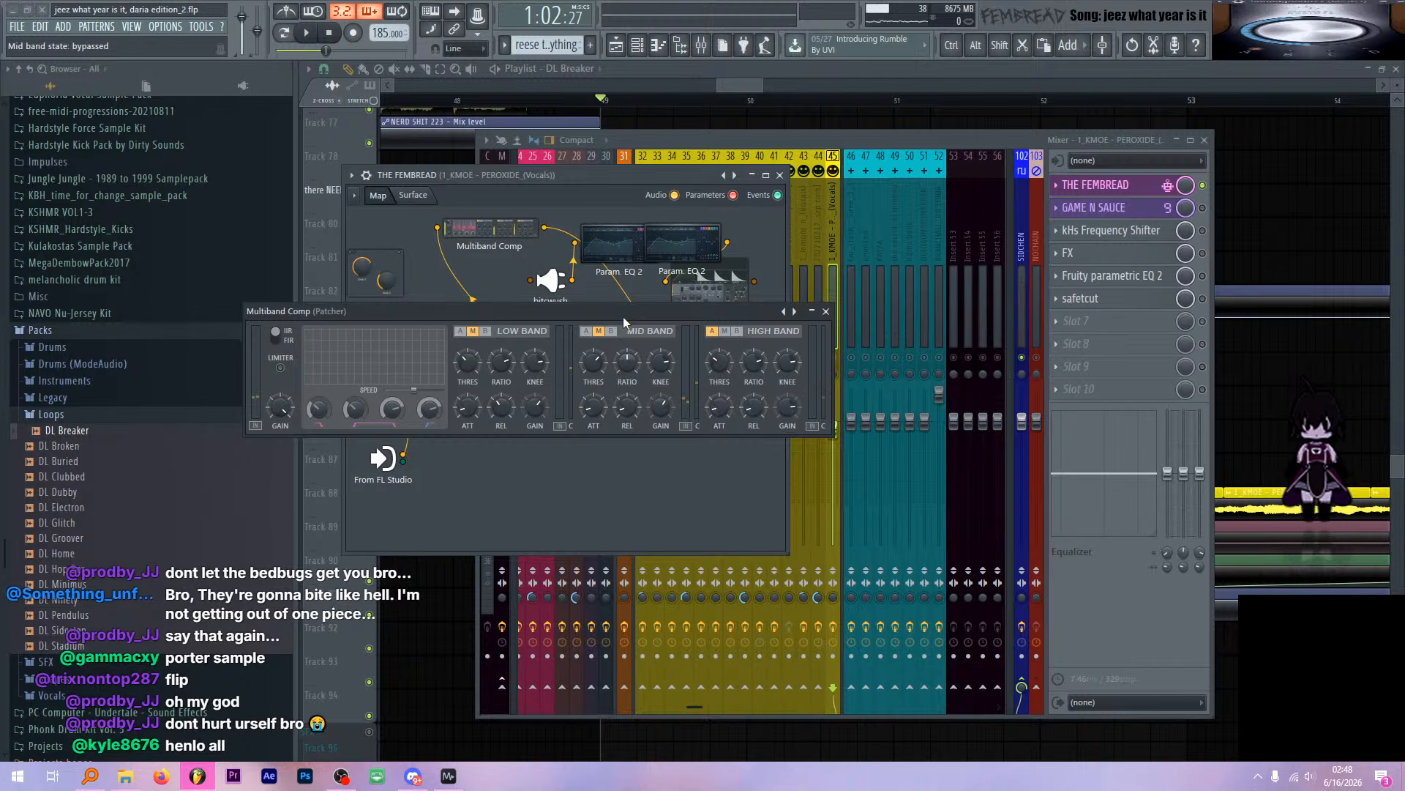
{"action": "key", "text": "space"}
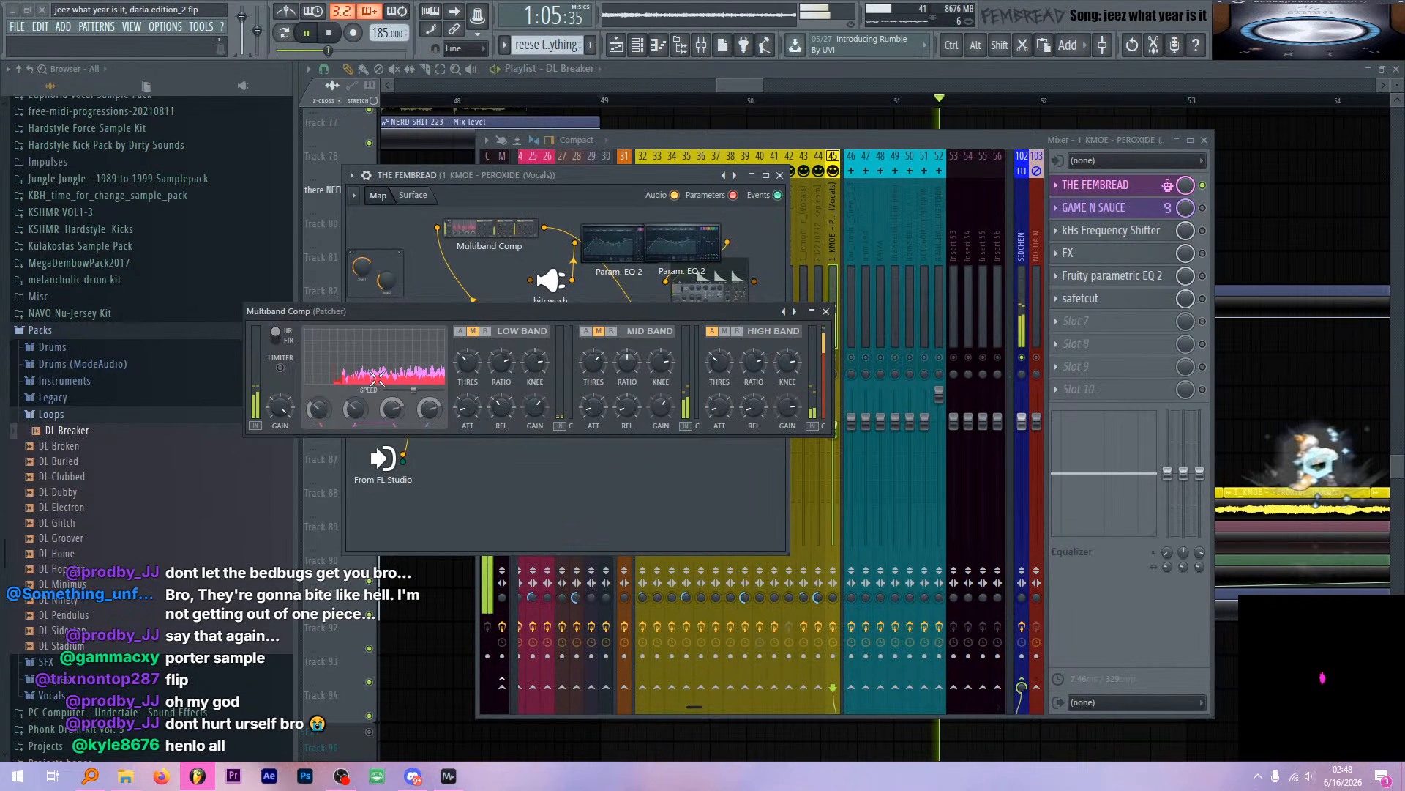
{"action": "left_click", "coordinate": [724, 331]}
{"action": "key", "text": "space"}
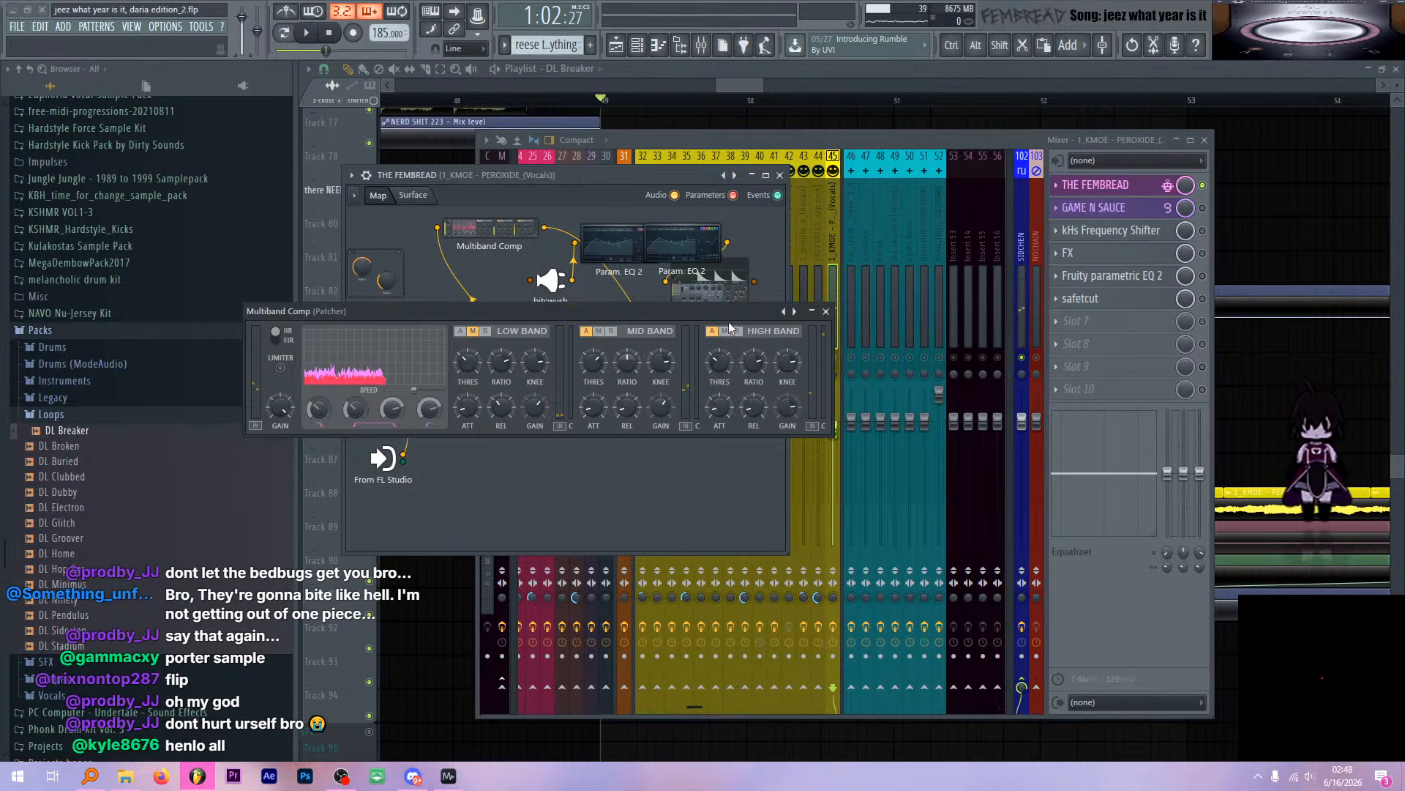
Play the vocals through only the Multiband Comp's mid band, with the low and high bands muted
{"action": "left_click_drag", "start_coordinate": [714, 311], "coordinate": [684, 291]}
{"action": "key", "text": "space"}
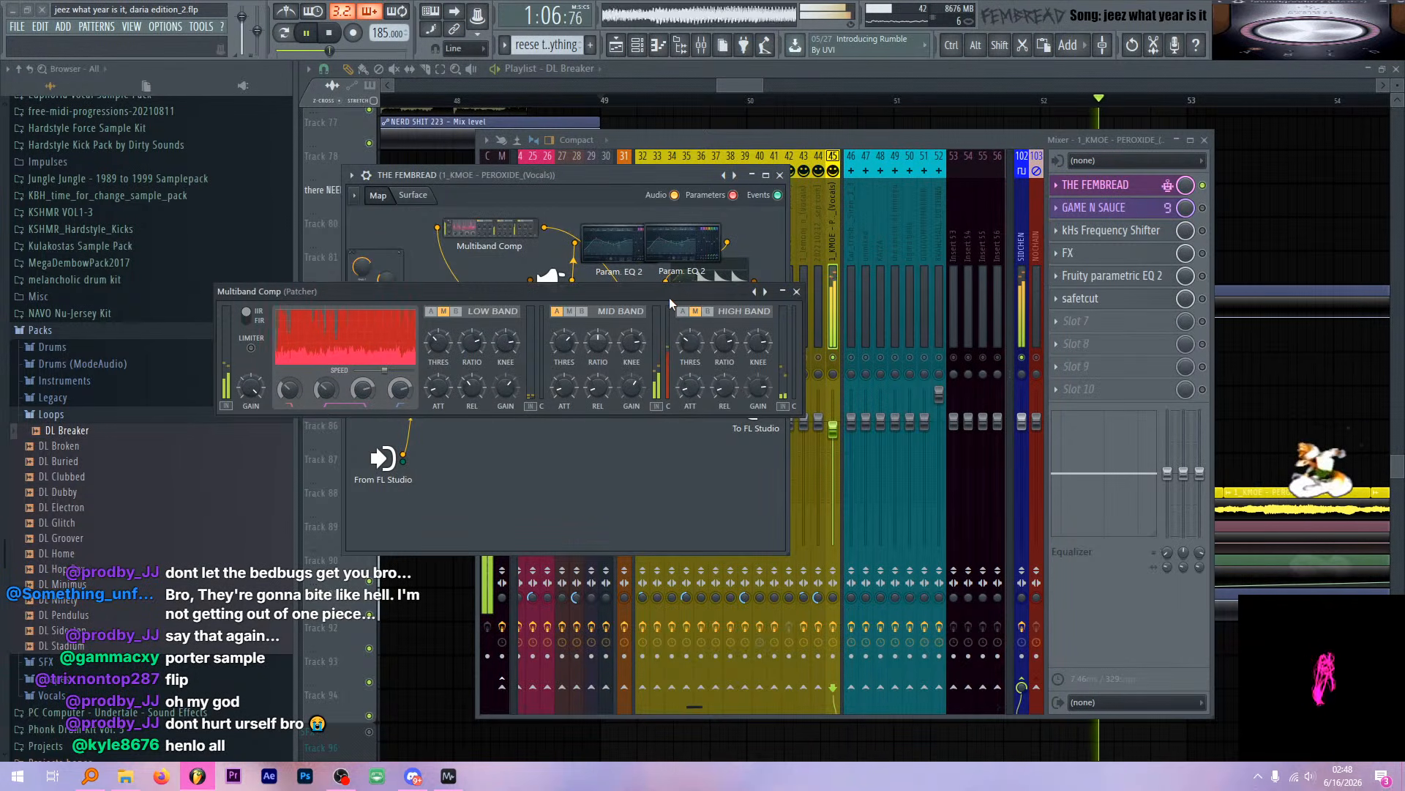
{"action": "key", "text": "space"}
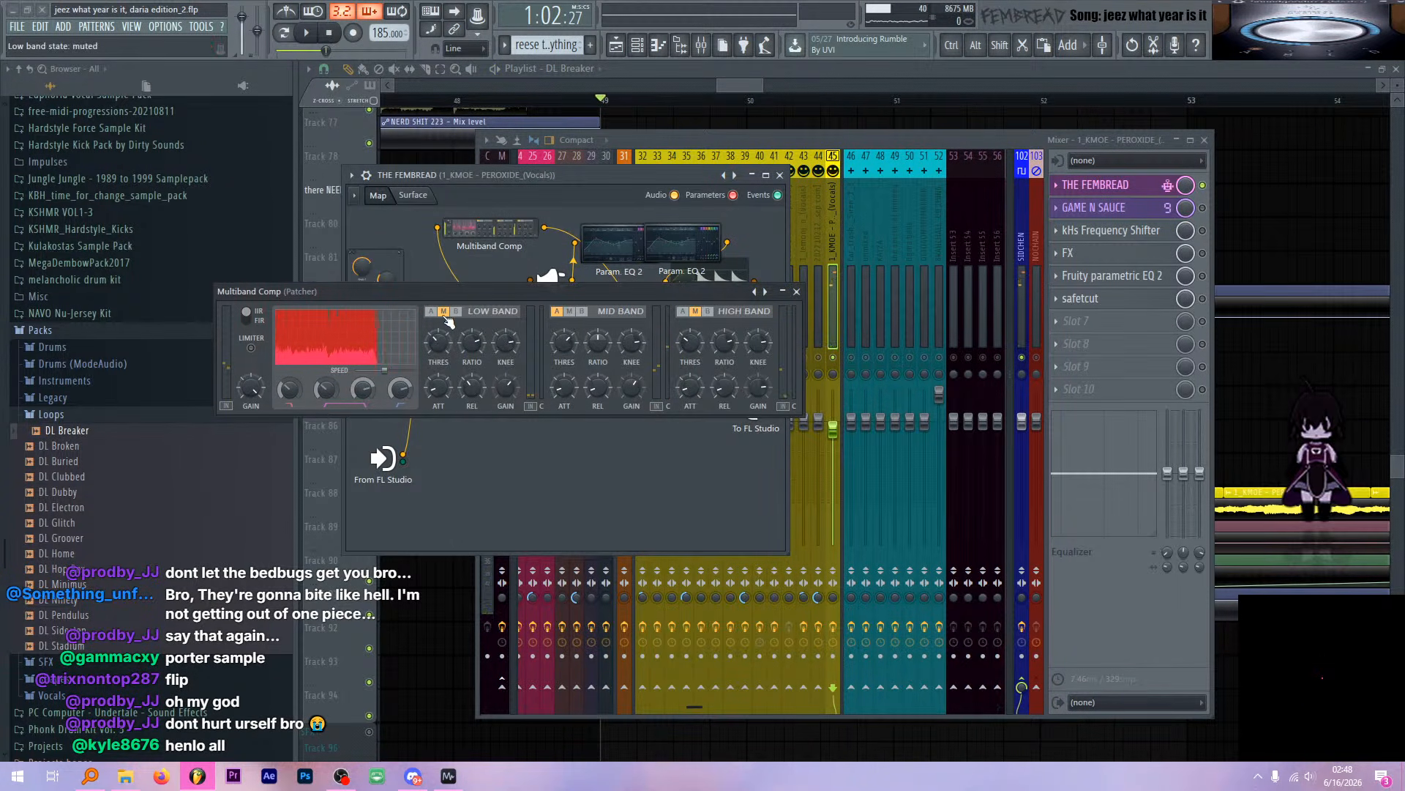
Play the vocals through only the Multiband Comp's low band, reactivate the mid band, stop, and close the compressor
{"action": "key", "text": "space"}
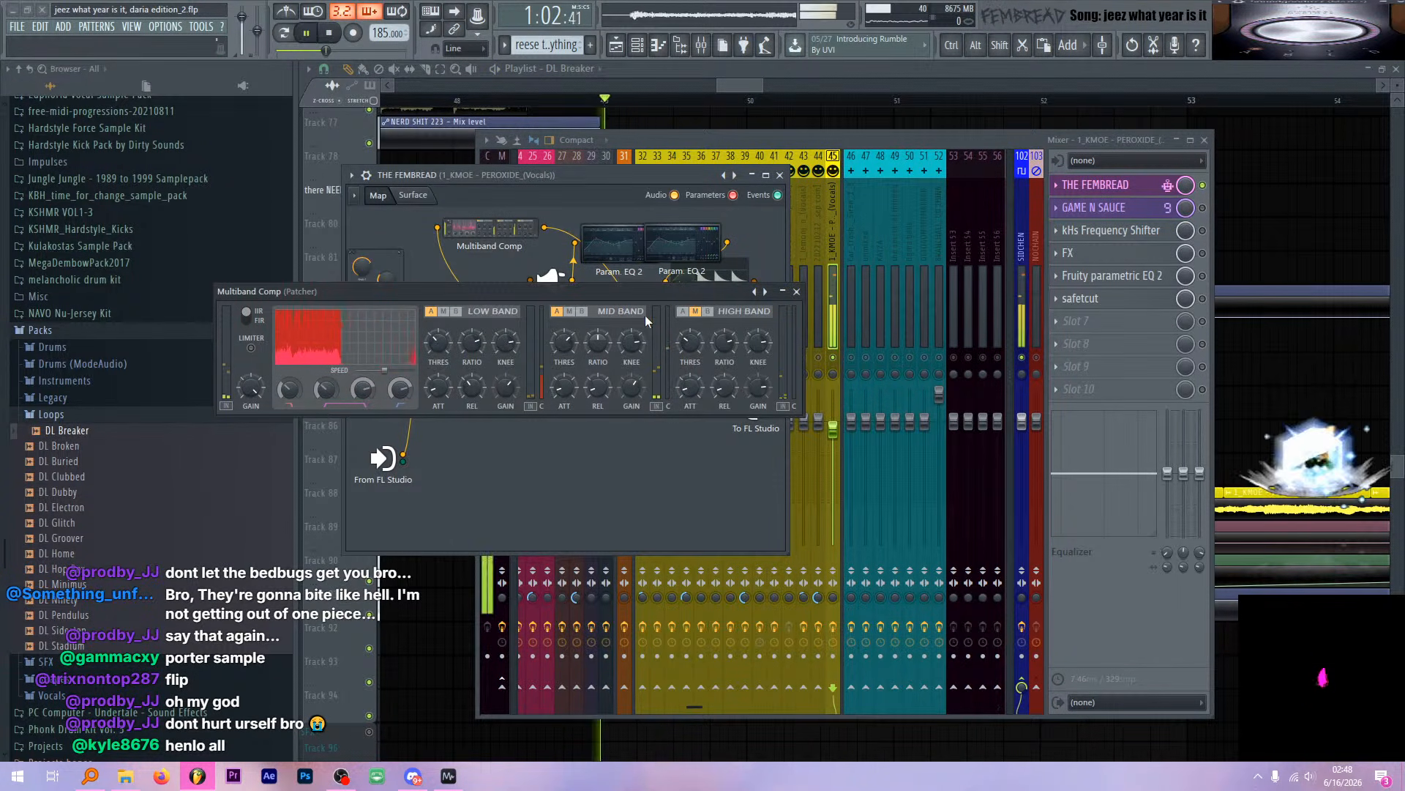
{"action": "left_click", "coordinate": [571, 311]}
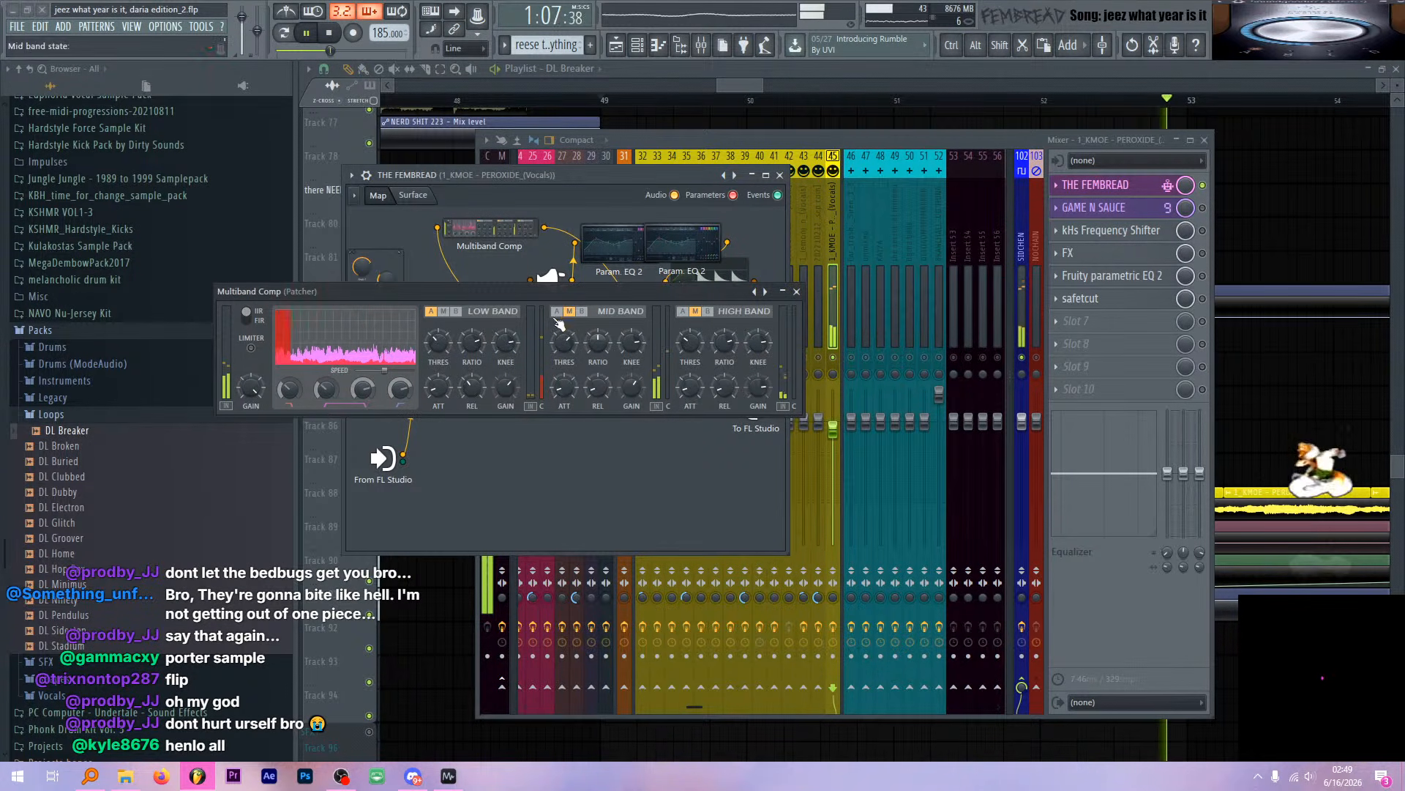
{"action": "left_click", "coordinate": [557, 311]}
{"action": "key", "text": "space"}
{"action": "left_click", "coordinate": [796, 291]}
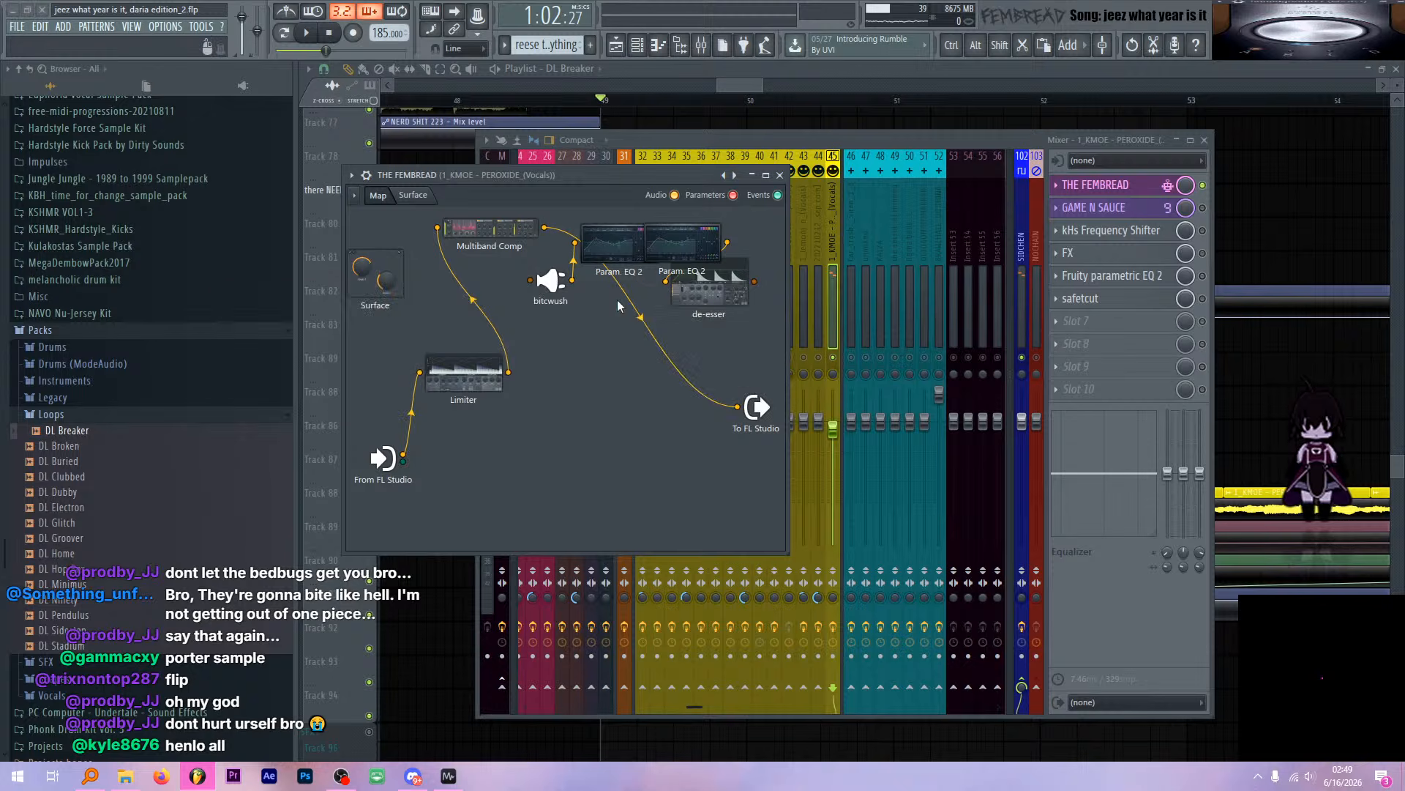
Route the bitcwush module directly to the output and play the vocals while inspecting its Effector settings in an enlarged patch map
{"action": "left_click_drag", "start_coordinate": [731, 415], "coordinate": [563, 260]}
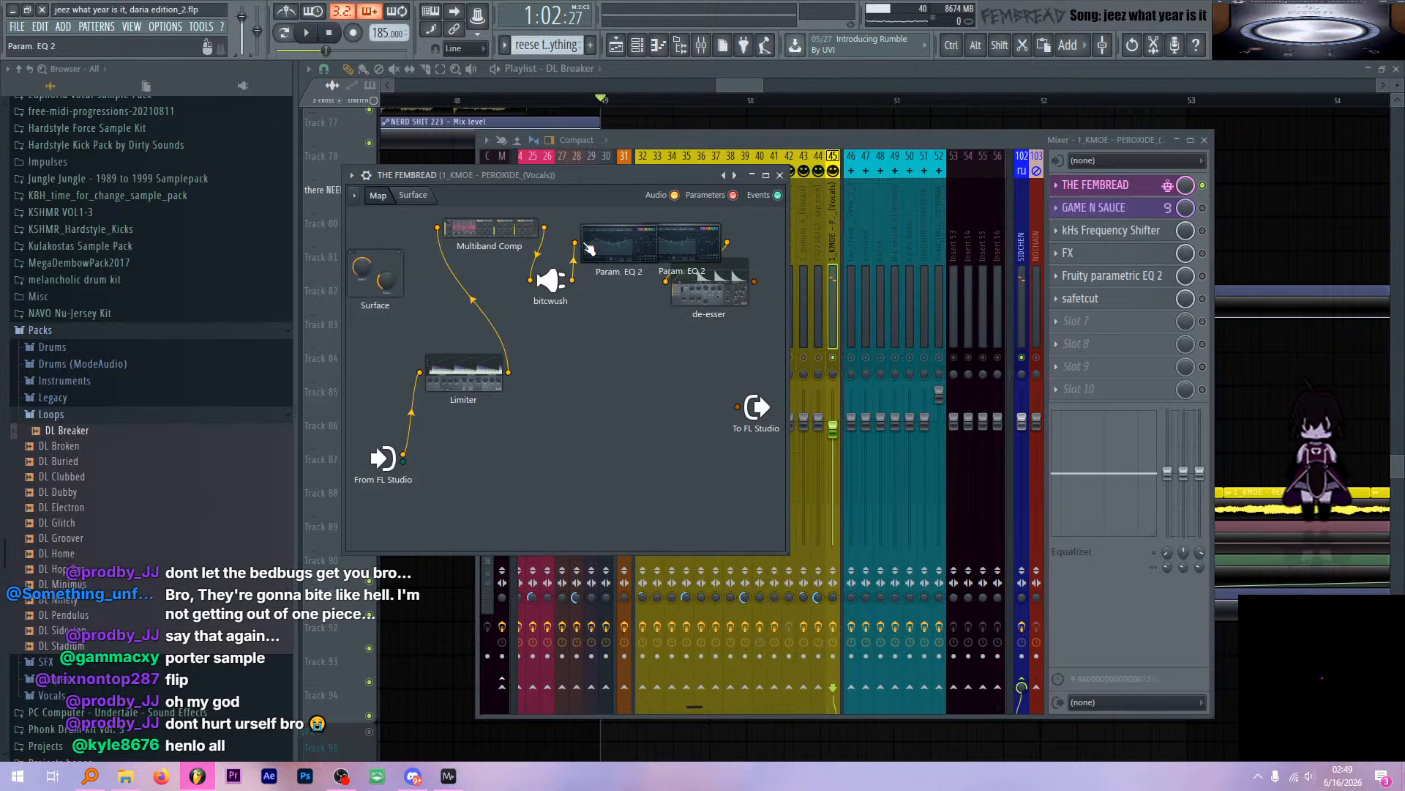
{"action": "left_click_drag", "start_coordinate": [688, 414], "coordinate": [737, 406]}
{"action": "key", "text": "space"}
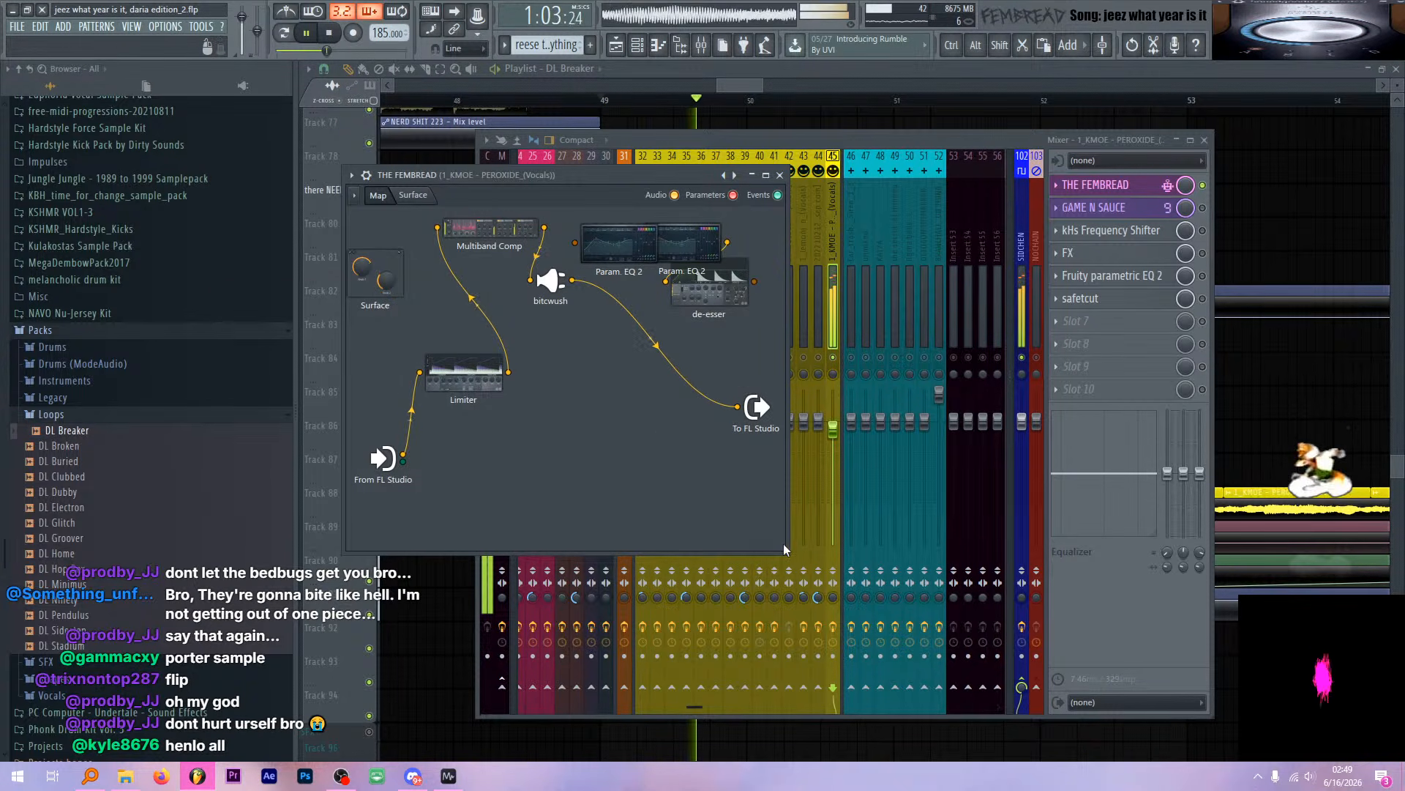
{"action": "left_click_drag", "start_coordinate": [786, 548], "coordinate": [1075, 532]}
{"action": "double_click", "coordinate": [663, 282]}
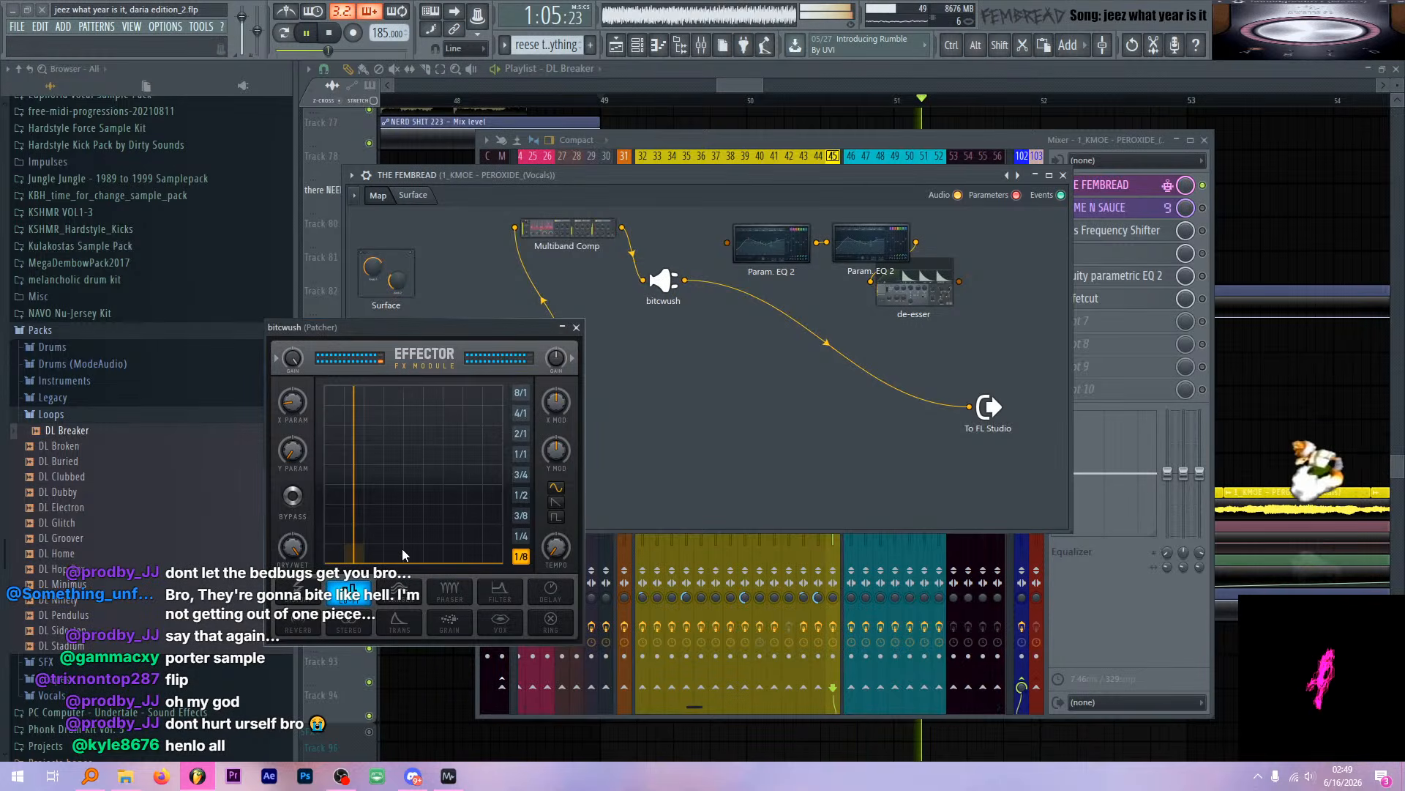
{"action": "left_click", "coordinate": [576, 328]}
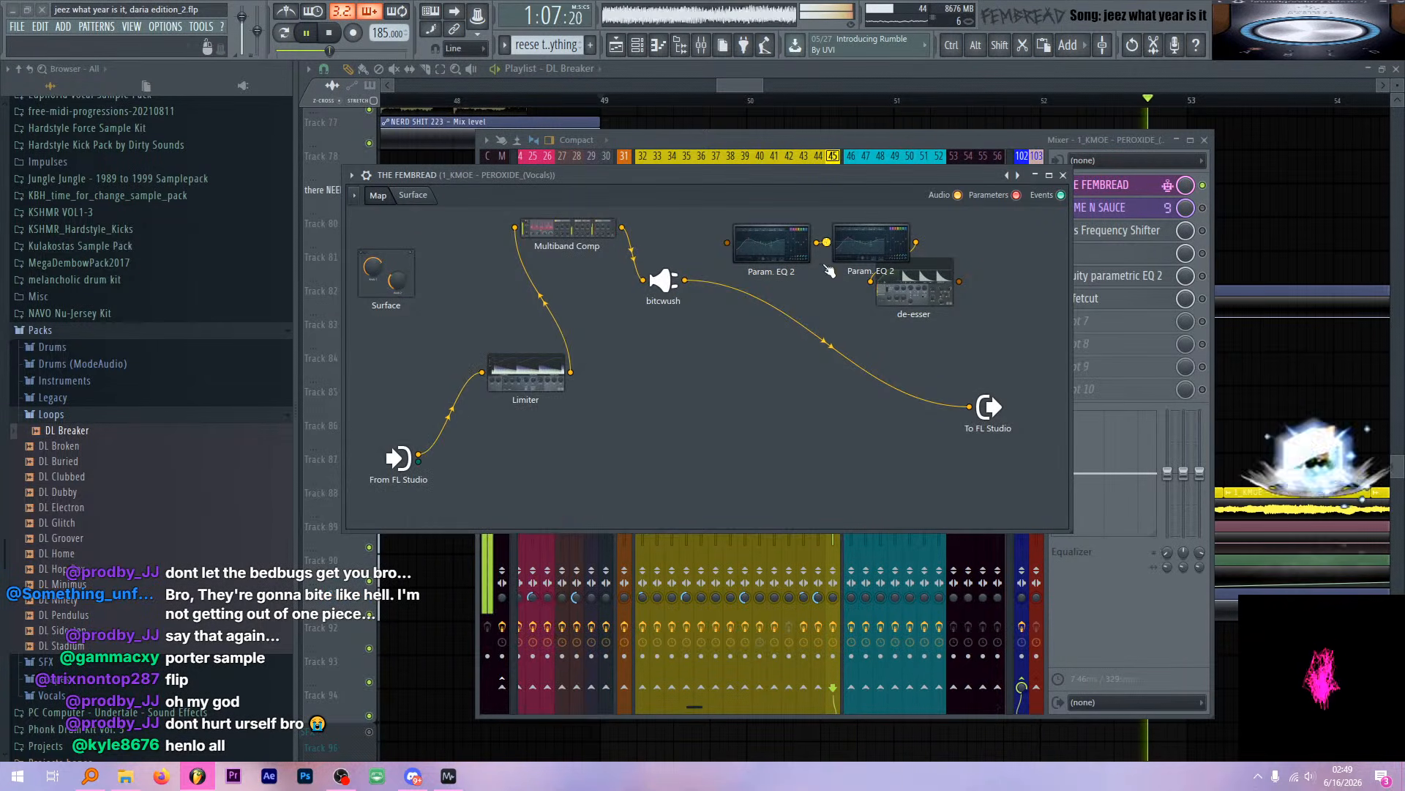
Reconnect bitcwush to the first Param. EQ 2, view that EQ, and route it directly to the output
{"action": "left_click_drag", "start_coordinate": [969, 407], "coordinate": [727, 242]}
{"action": "left_click_drag", "start_coordinate": [741, 173], "coordinate": [730, 178]}
{"action": "double_click", "coordinate": [775, 261]}
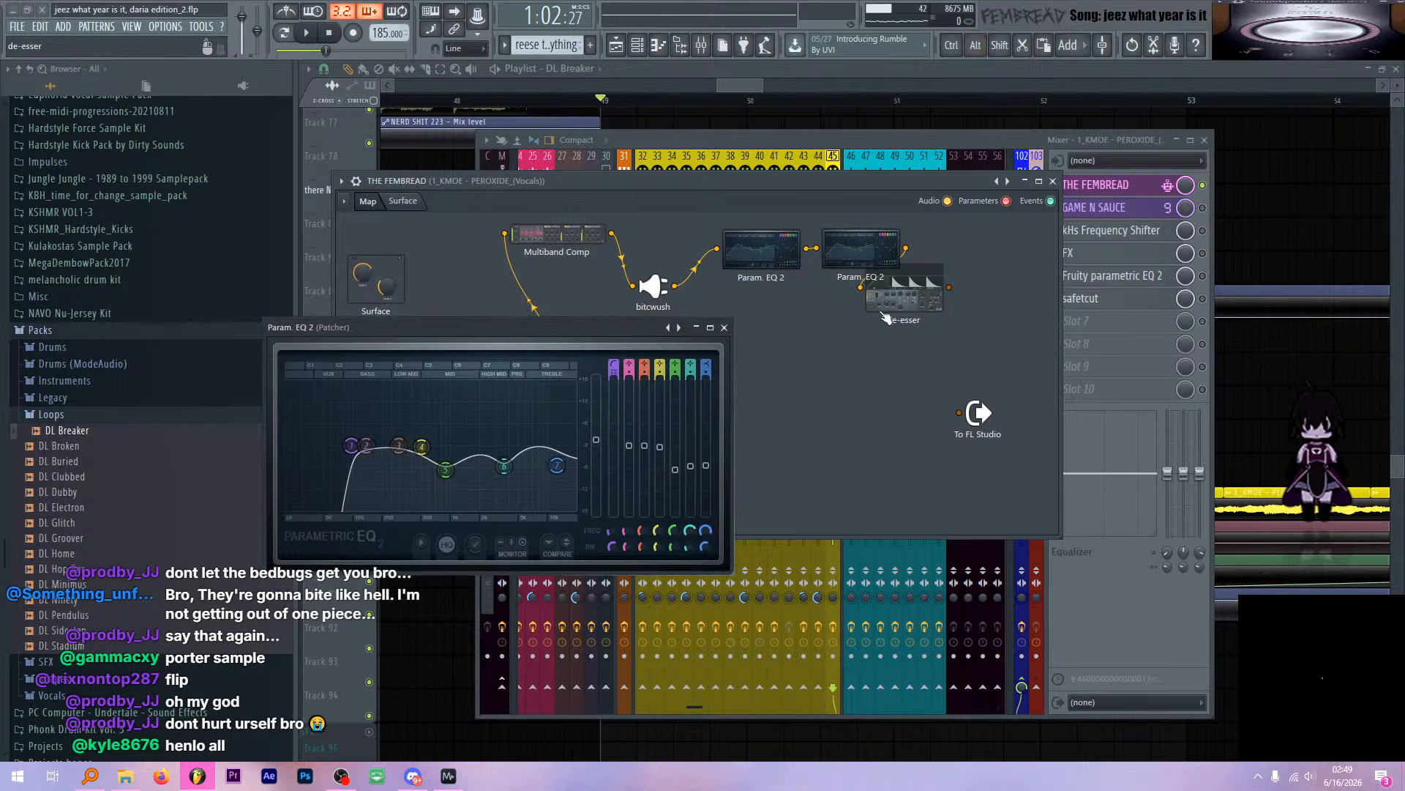
{"action": "left_click_drag", "start_coordinate": [816, 248], "coordinate": [817, 250]}
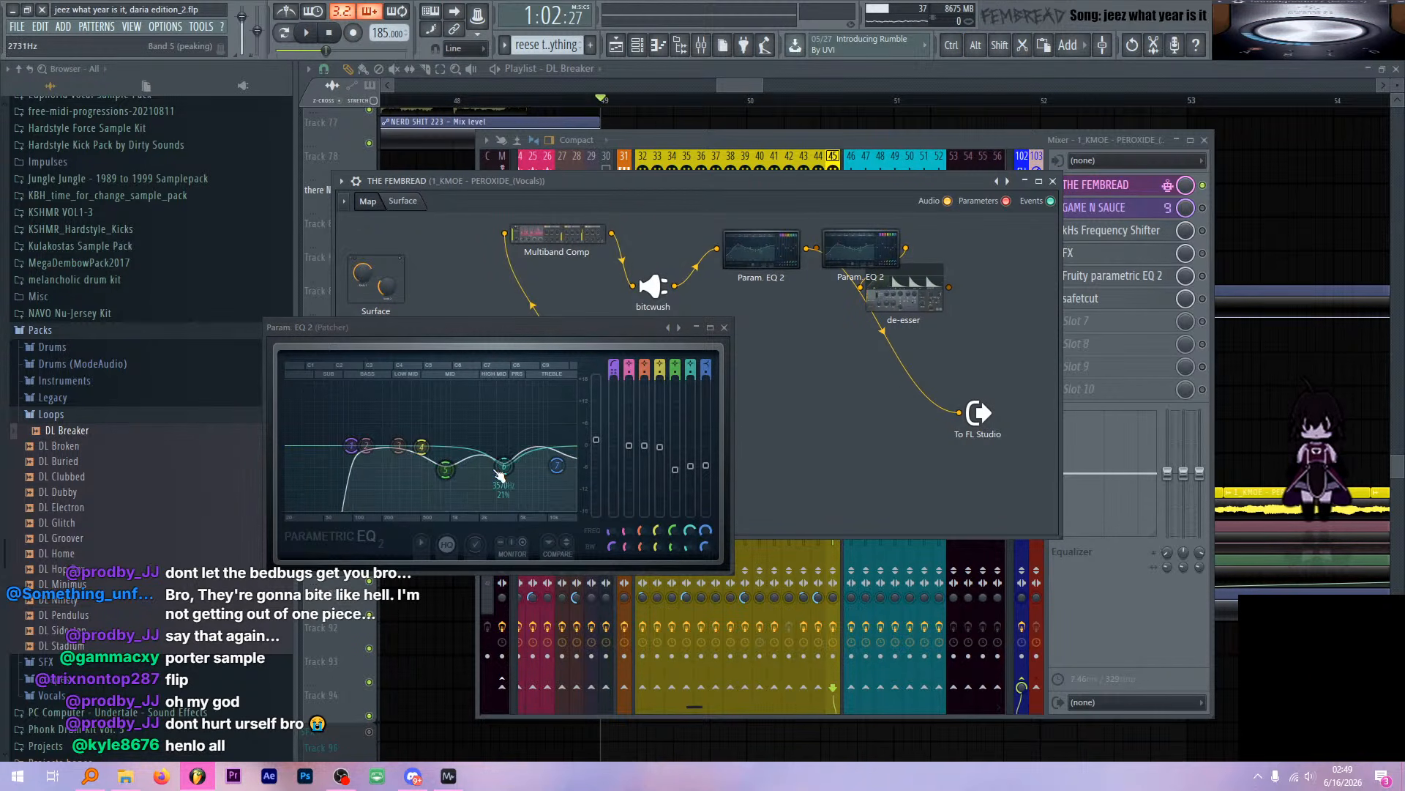
Play the vocals with the first Param. EQ 2 open, close the EQ window, and stop playback
{"action": "left_click_drag", "start_coordinate": [535, 326], "coordinate": [551, 328]}
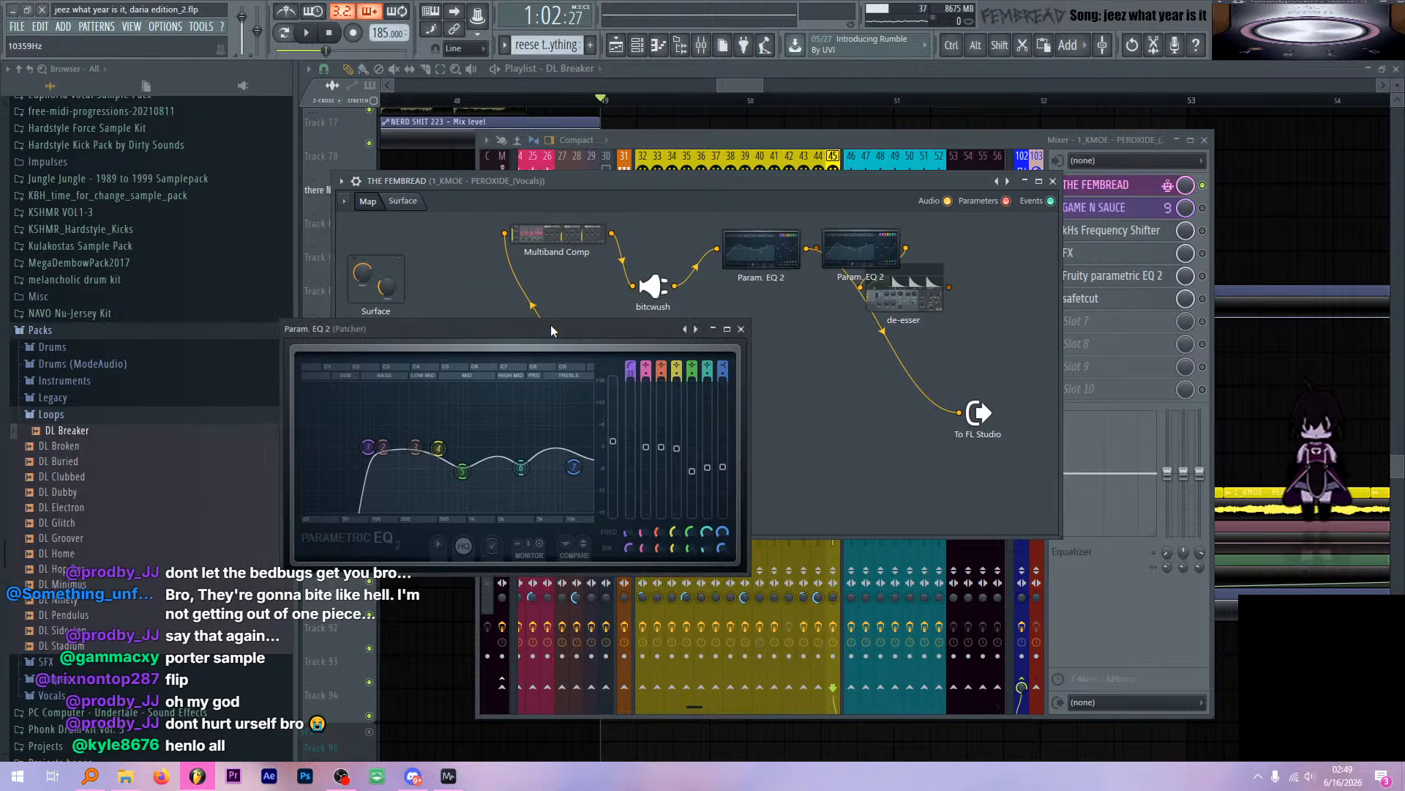
{"action": "key", "text": "space"}
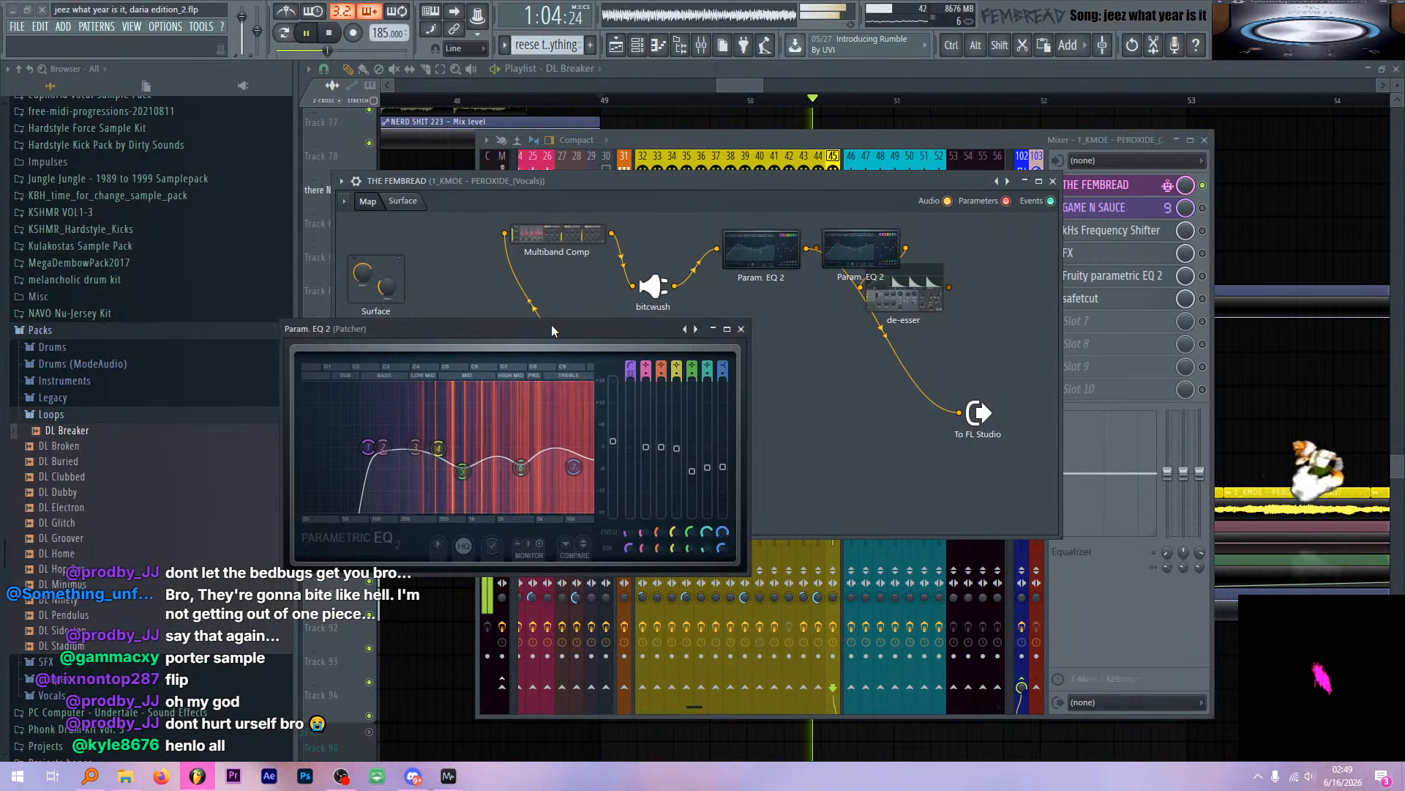
{"action": "left_click", "coordinate": [740, 328]}
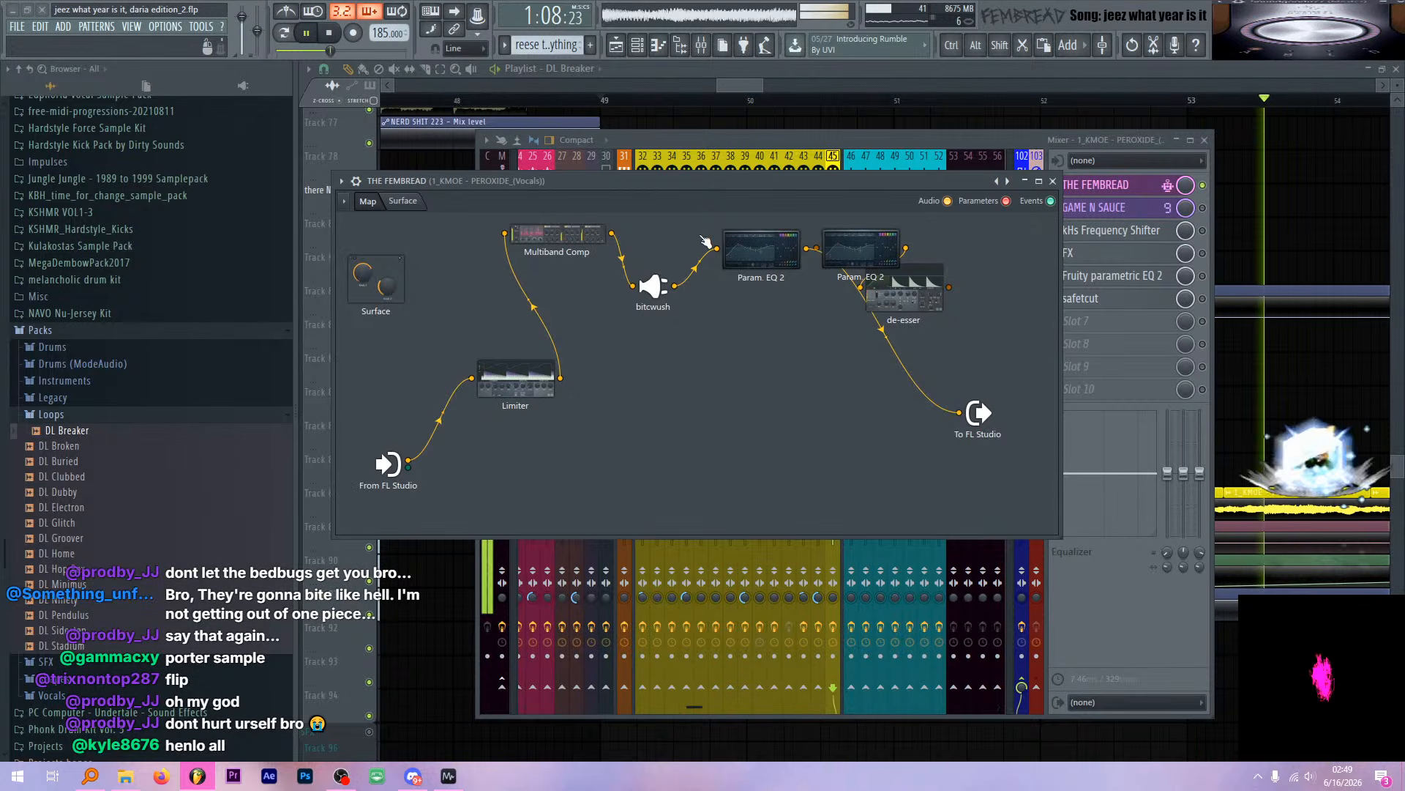
{"action": "left_click_drag", "start_coordinate": [749, 187], "coordinate": [758, 187]}
{"action": "key", "text": "space"}
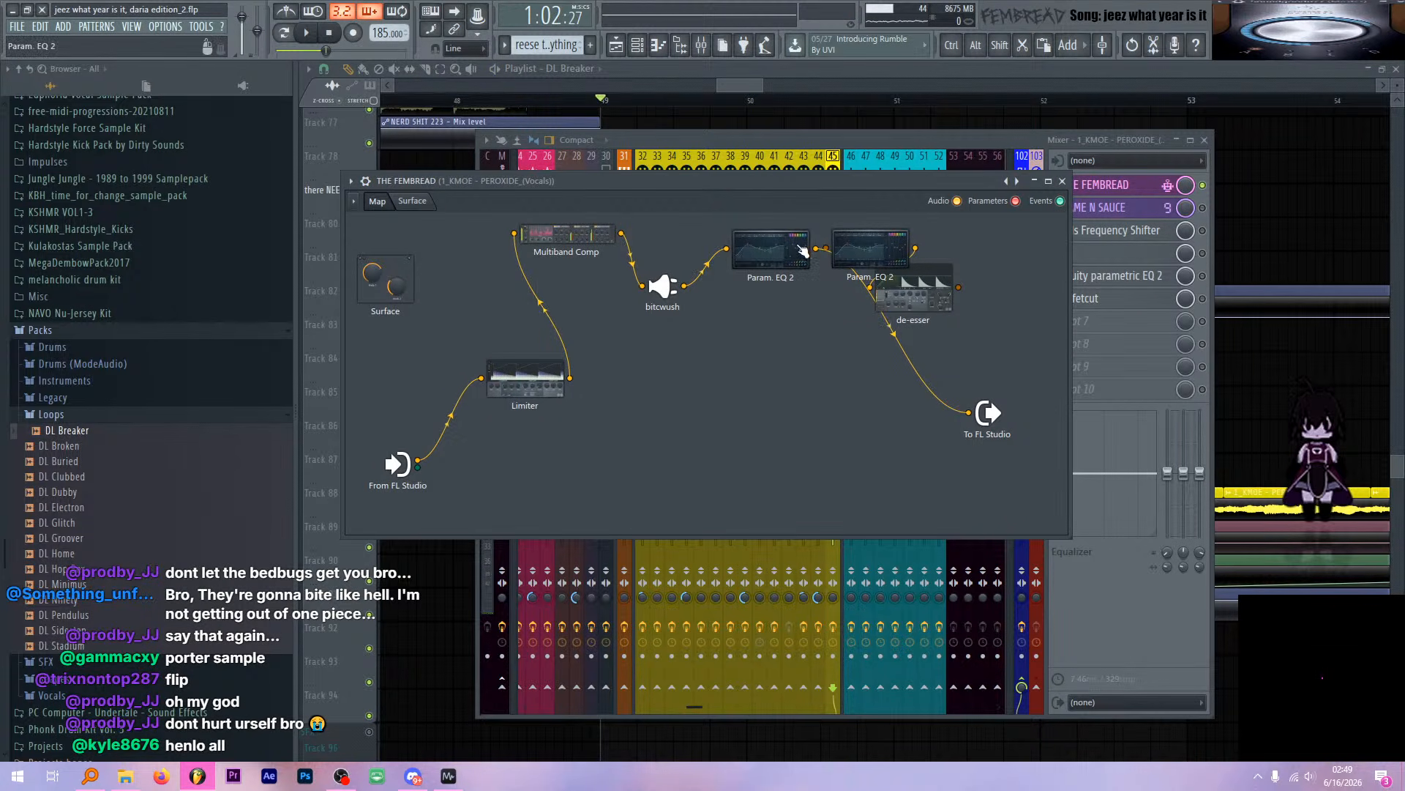
Space out the EQ and de-esser modules, and route the first Param. EQ 2 through the second one to the output
{"action": "left_click_drag", "start_coordinate": [803, 251], "coordinate": [803, 288]}
{"action": "left_click_drag", "start_coordinate": [953, 307], "coordinate": [1011, 289]}
{"action": "left_click_drag", "start_coordinate": [969, 413], "coordinate": [878, 345]}
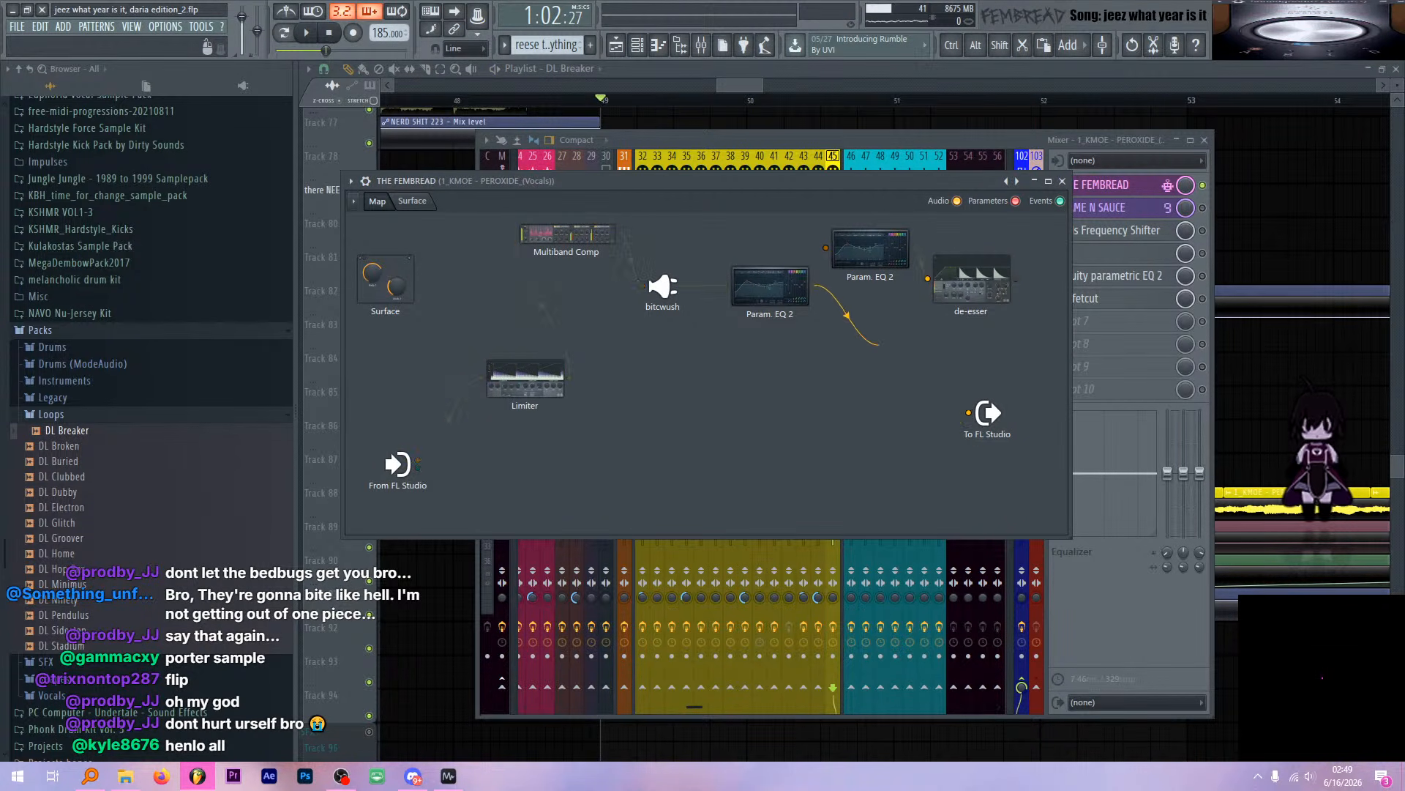
{"action": "left_click_drag", "start_coordinate": [826, 248], "coordinate": [826, 248]}
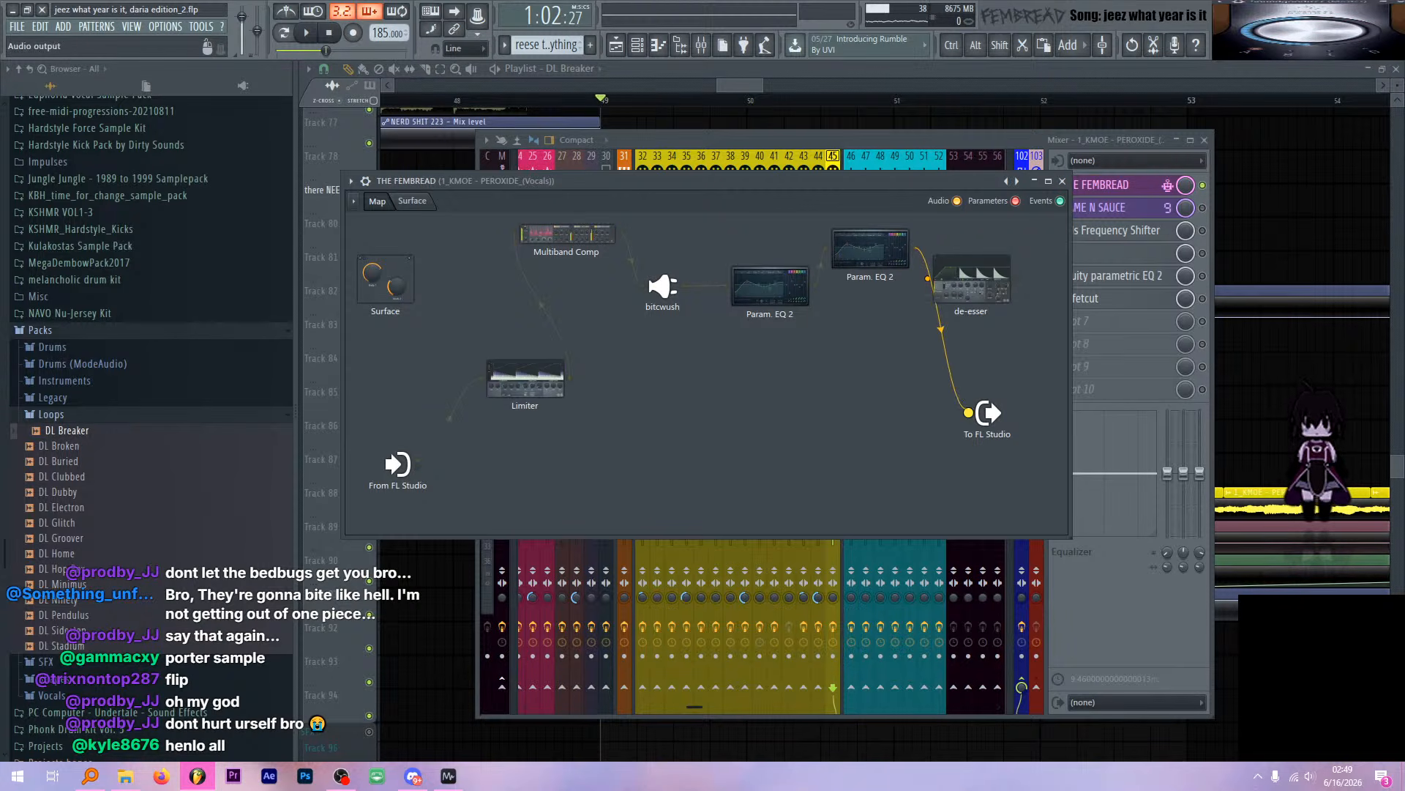
{"action": "left_click_drag", "start_coordinate": [969, 413], "coordinate": [969, 413]}
Open the second Param. EQ 2 and play the vocals through it from bar 49
{"action": "double_click", "coordinate": [881, 260]}
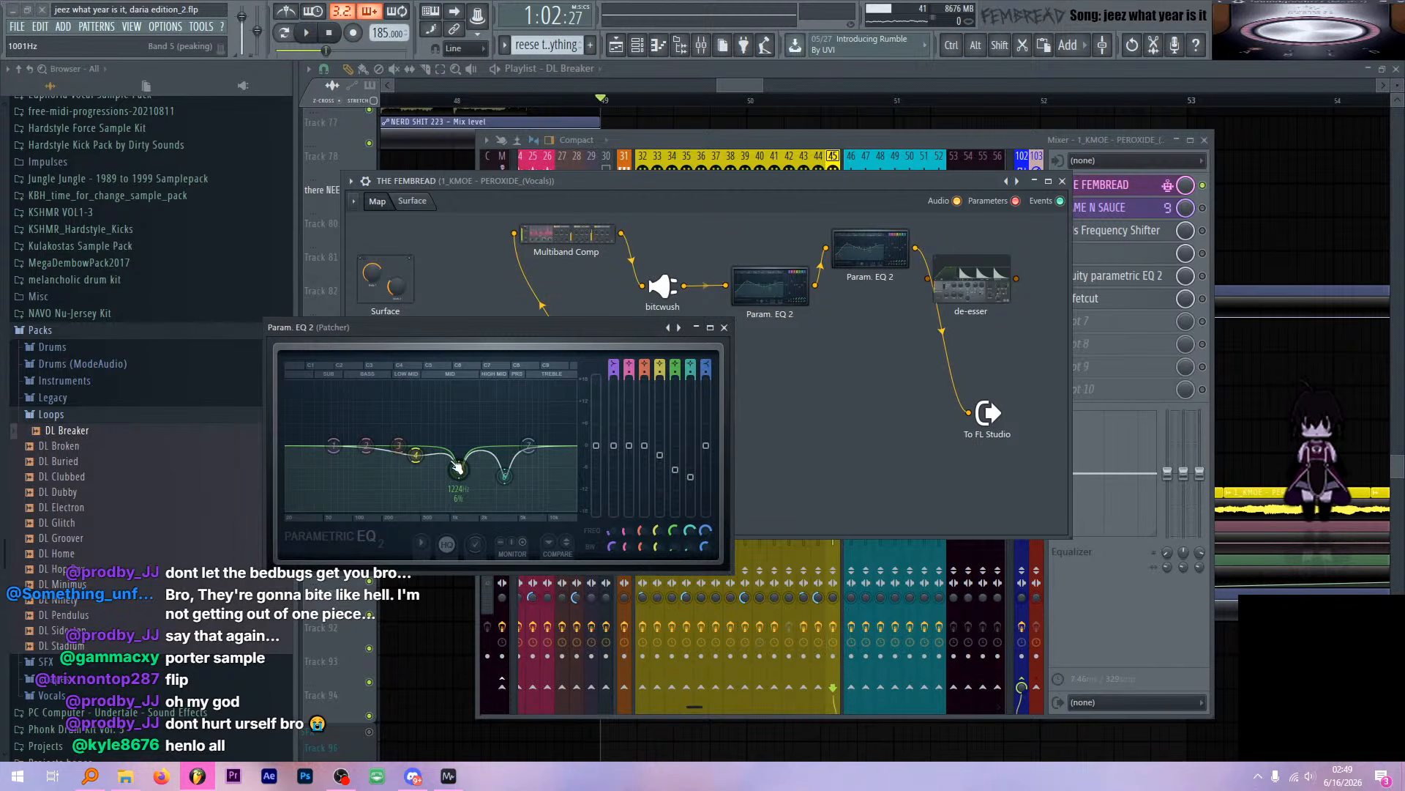
{"action": "left_click_drag", "start_coordinate": [458, 468], "coordinate": [459, 468]}
{"action": "key", "text": "space"}
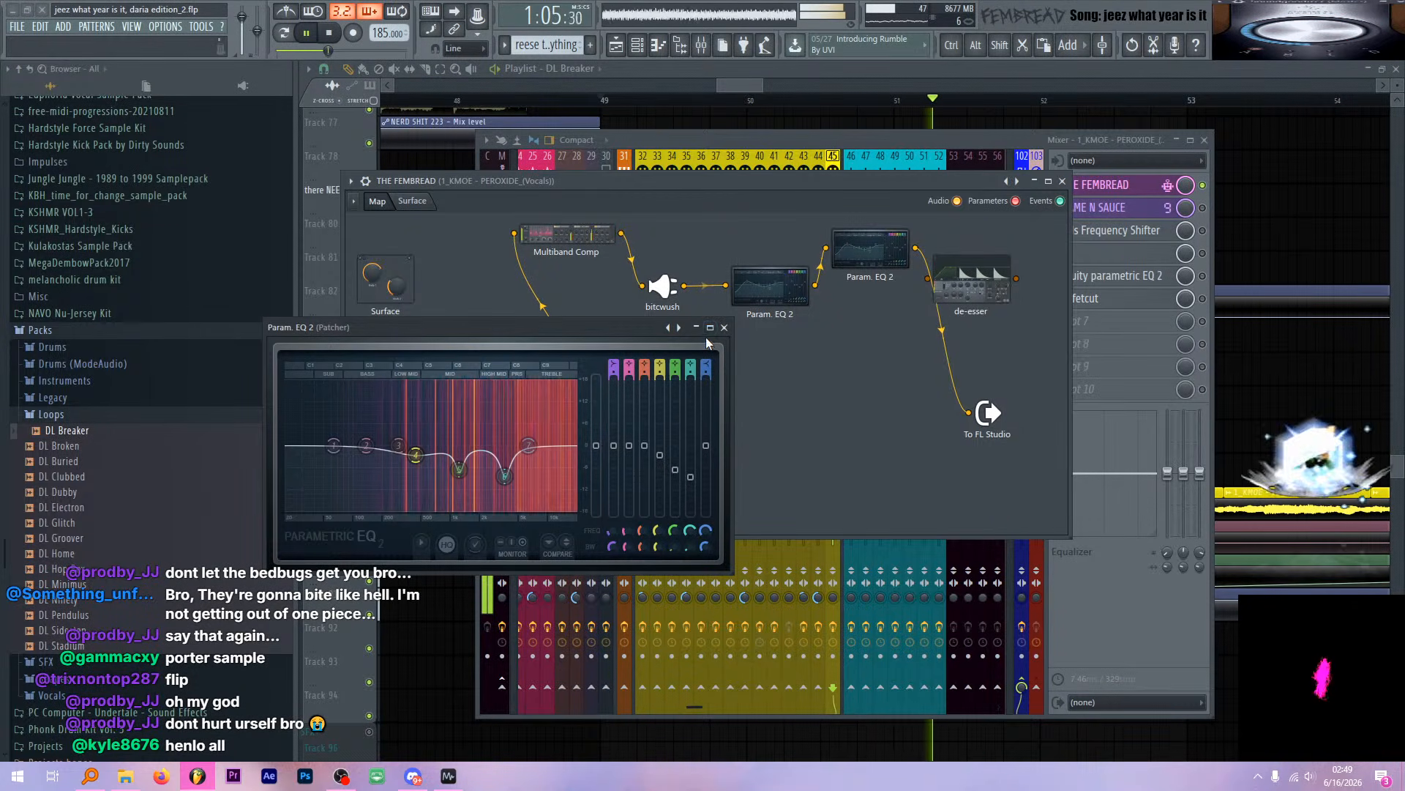
Close the EQ window, route bitcwush directly to the output to bypass both EQs, and play the vocals for comparison
{"action": "left_click", "coordinate": [724, 327]}
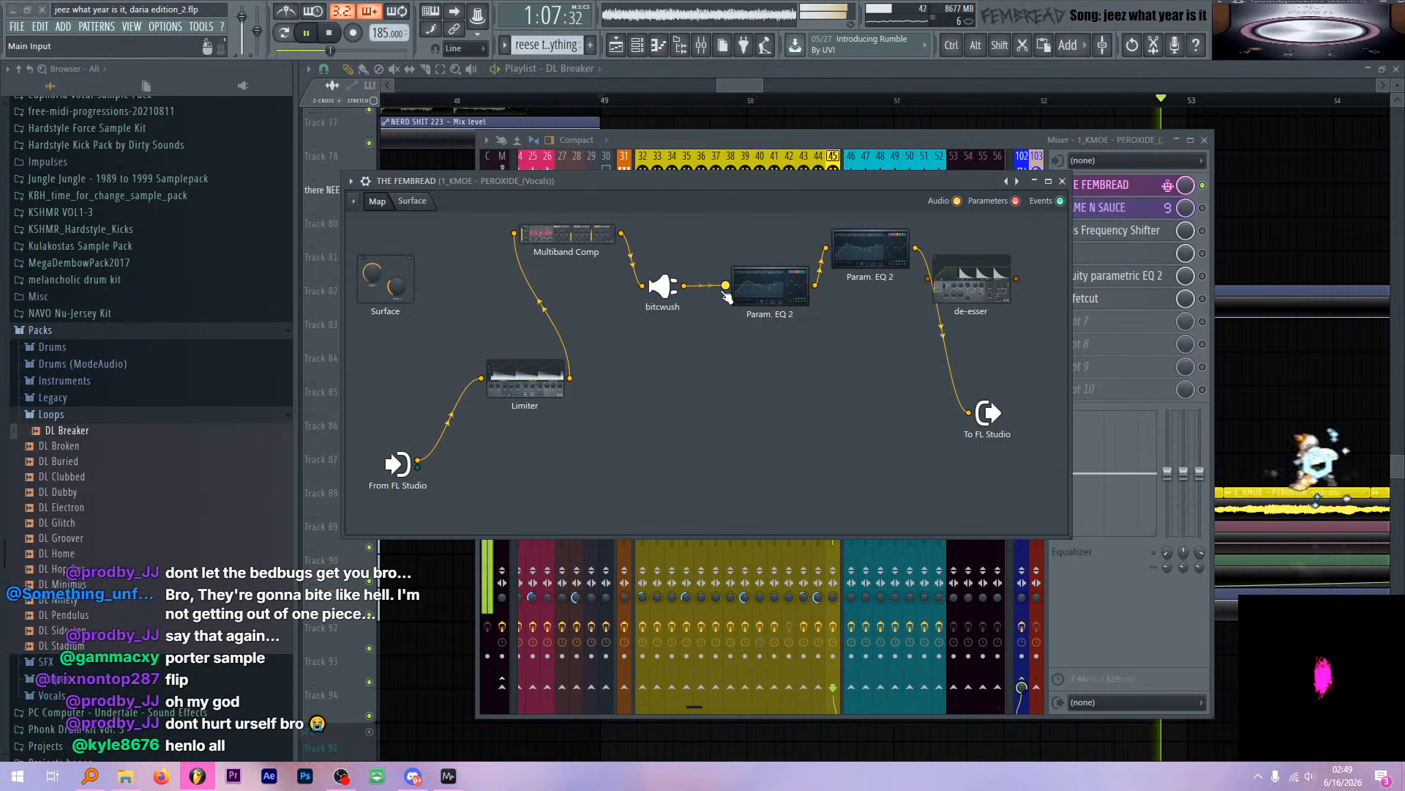
{"action": "left_click_drag", "start_coordinate": [724, 289], "coordinate": [729, 251]}
{"action": "key", "text": "space"}
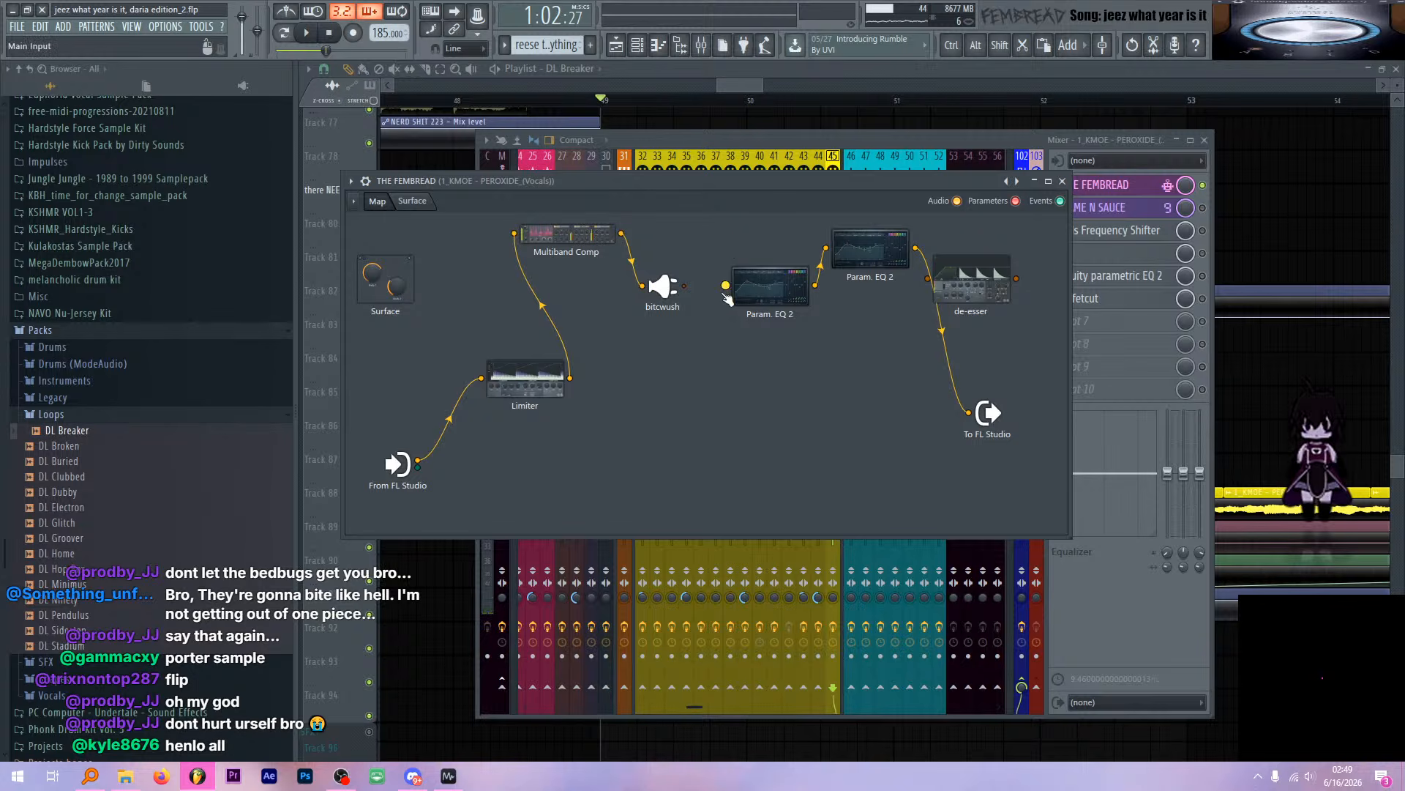
{"action": "left_click_drag", "start_coordinate": [663, 286], "coordinate": [968, 413]}
{"action": "key", "text": "space"}
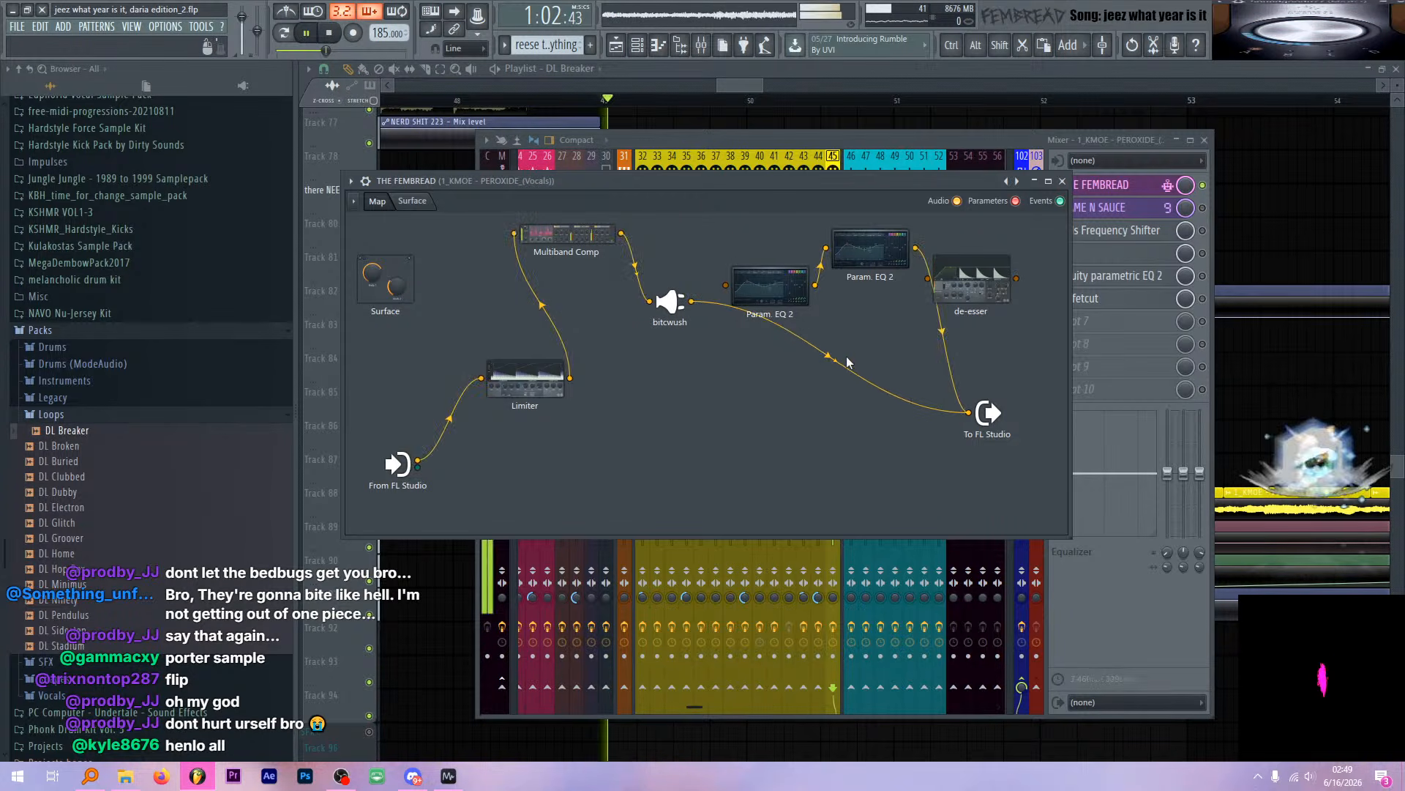
{"action": "left_click_drag", "start_coordinate": [756, 187], "coordinate": [755, 182]}
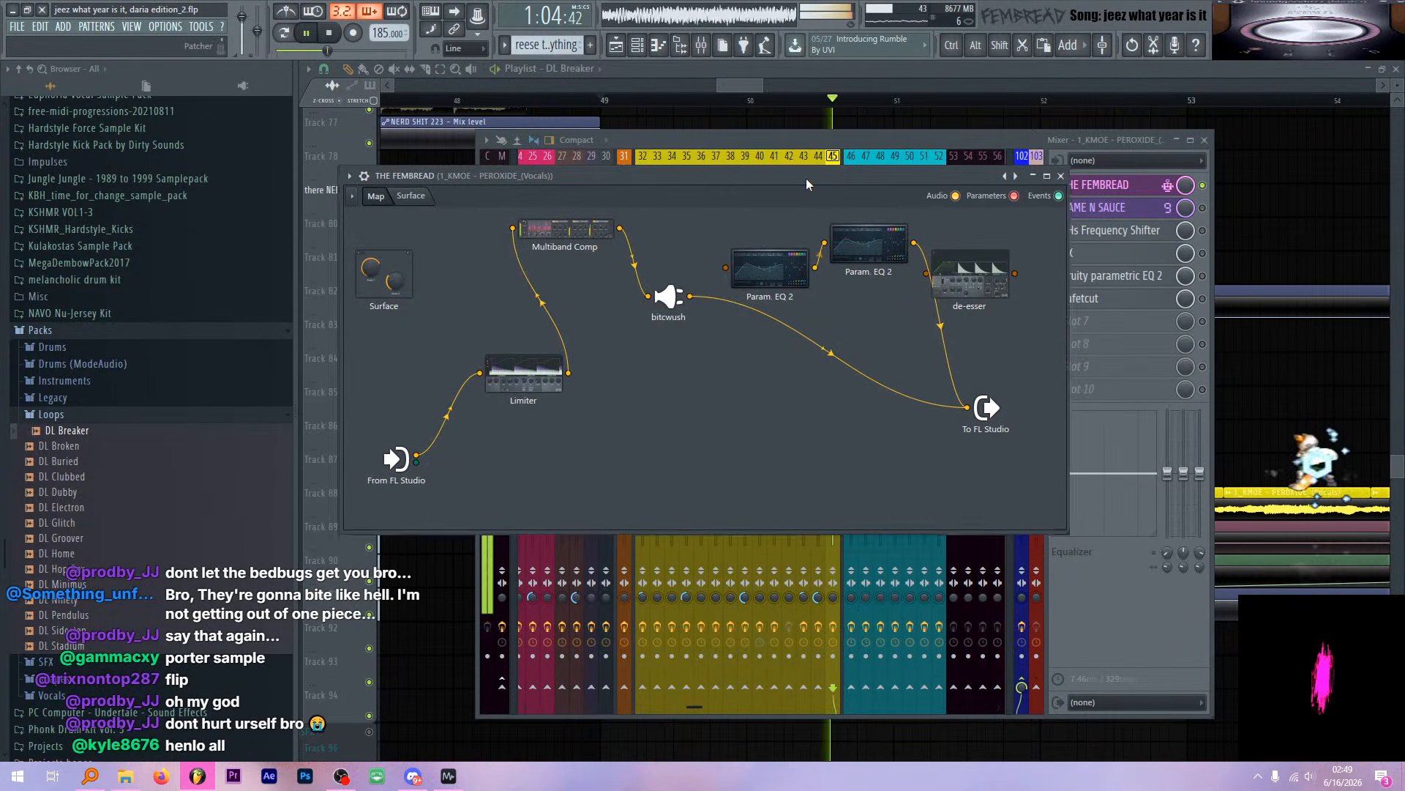
{"action": "key", "text": "space"}
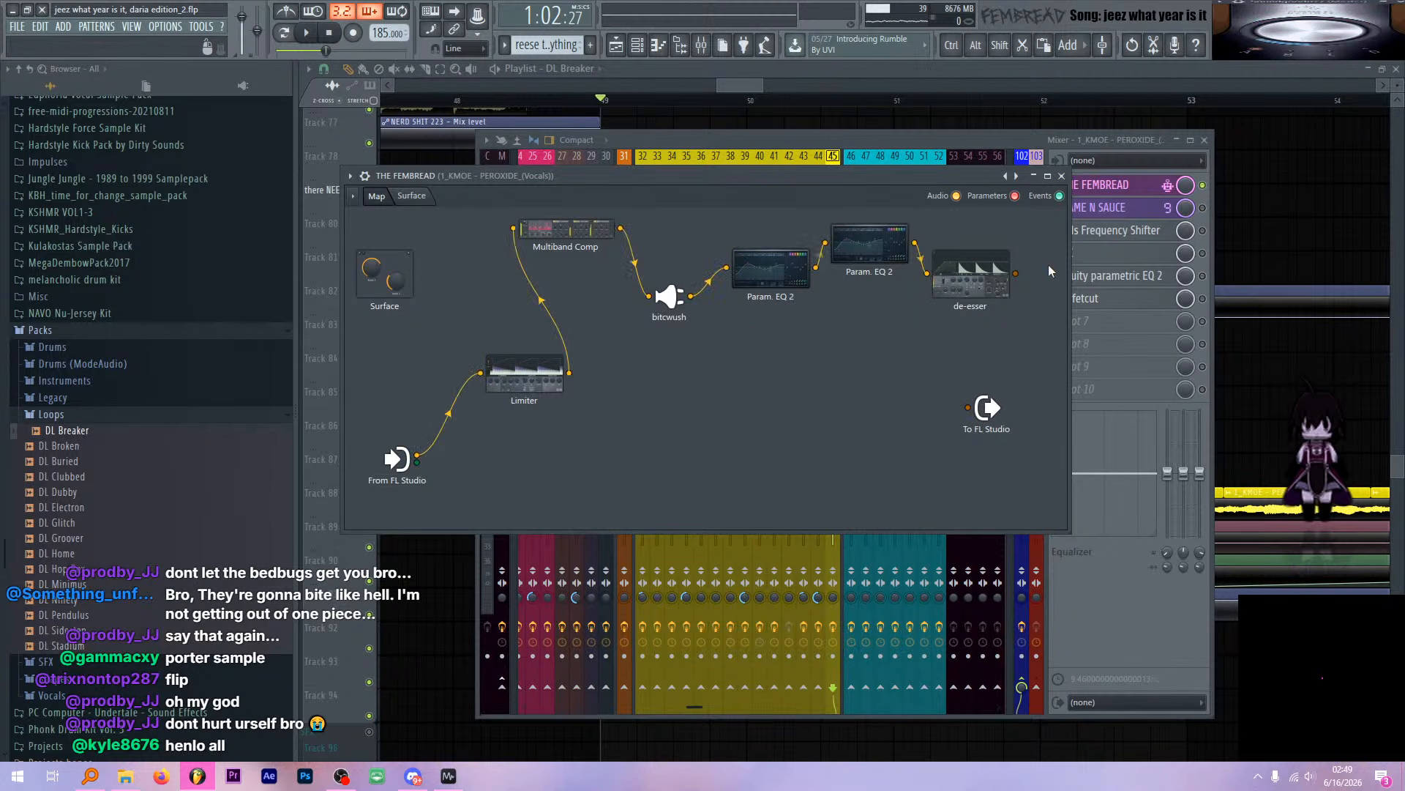
Route bitcwush through both EQs and the de-esser to the output, and play the vocals with the de-esser open before closing THE FEMBREAD
{"action": "left_click", "coordinate": [989, 293]}
{"action": "key", "text": "space"}
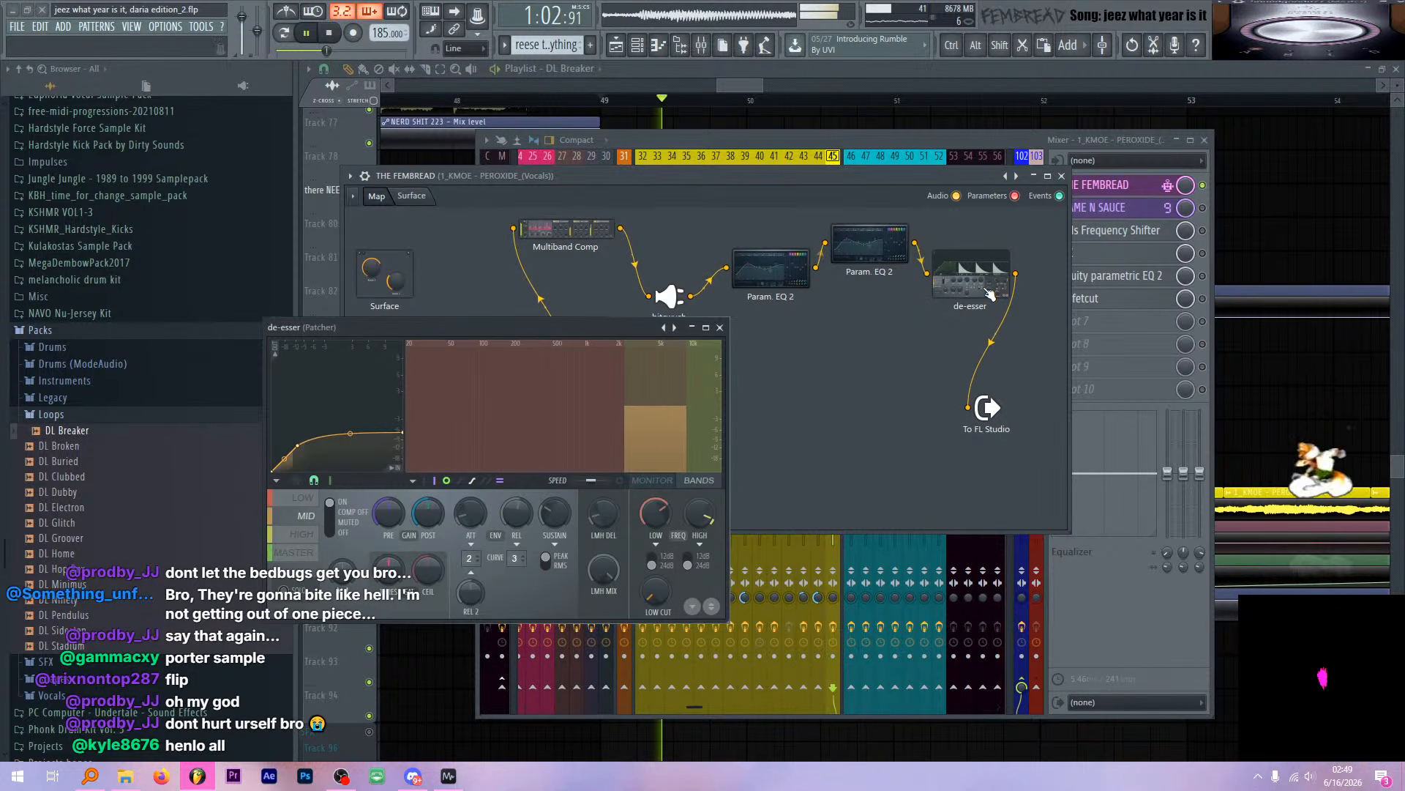
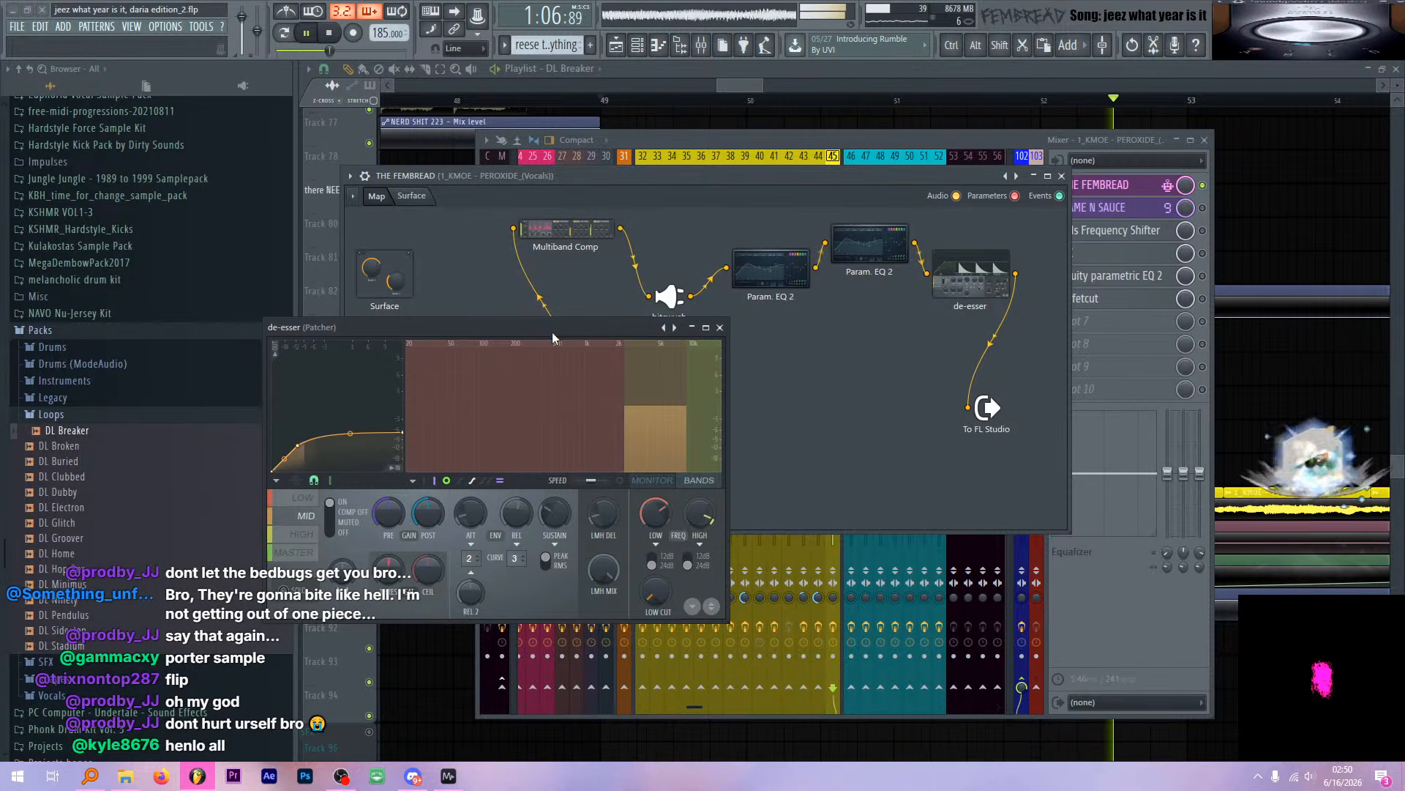
{"action": "key", "text": "space"}
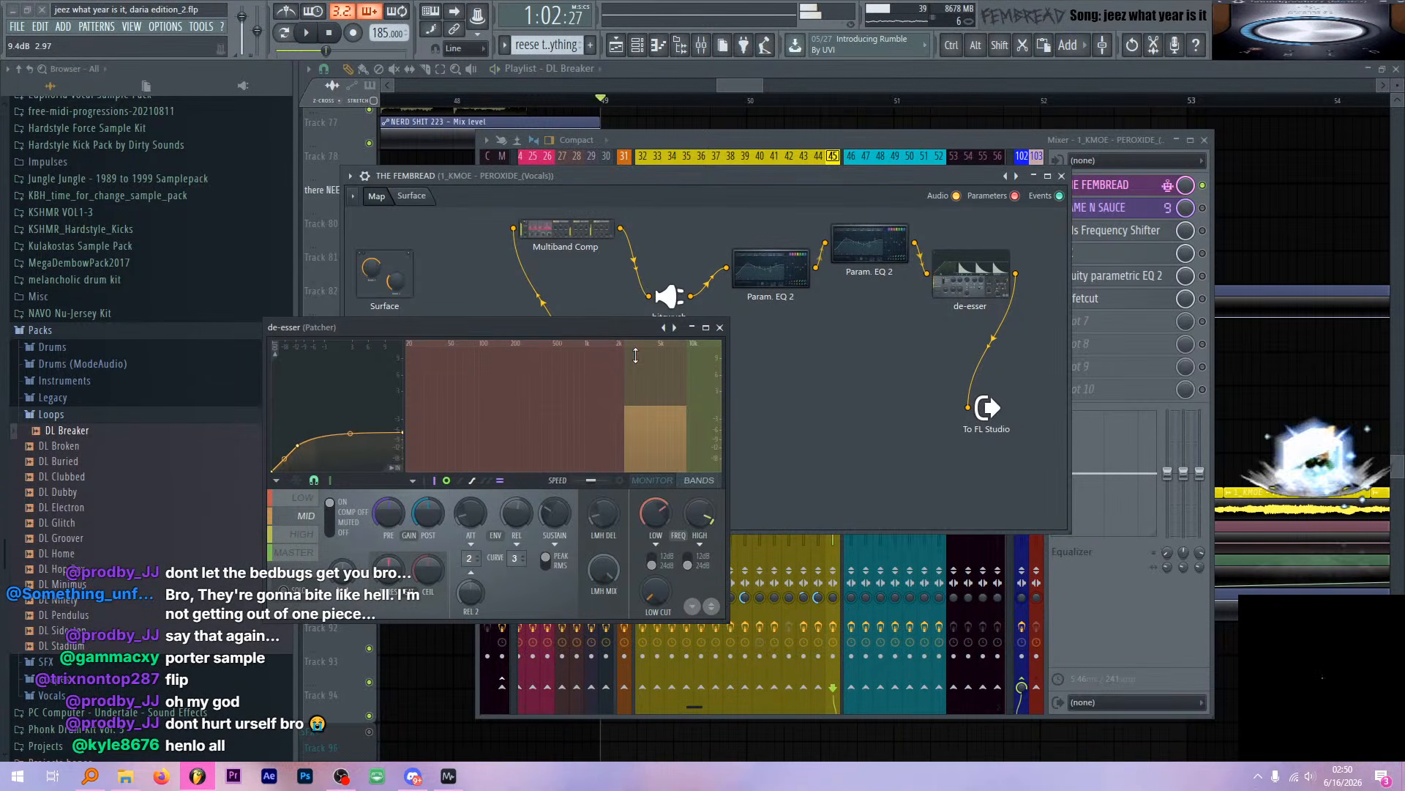
{"action": "left_click", "coordinate": [721, 328]}
{"action": "left_click", "coordinate": [1062, 176]}
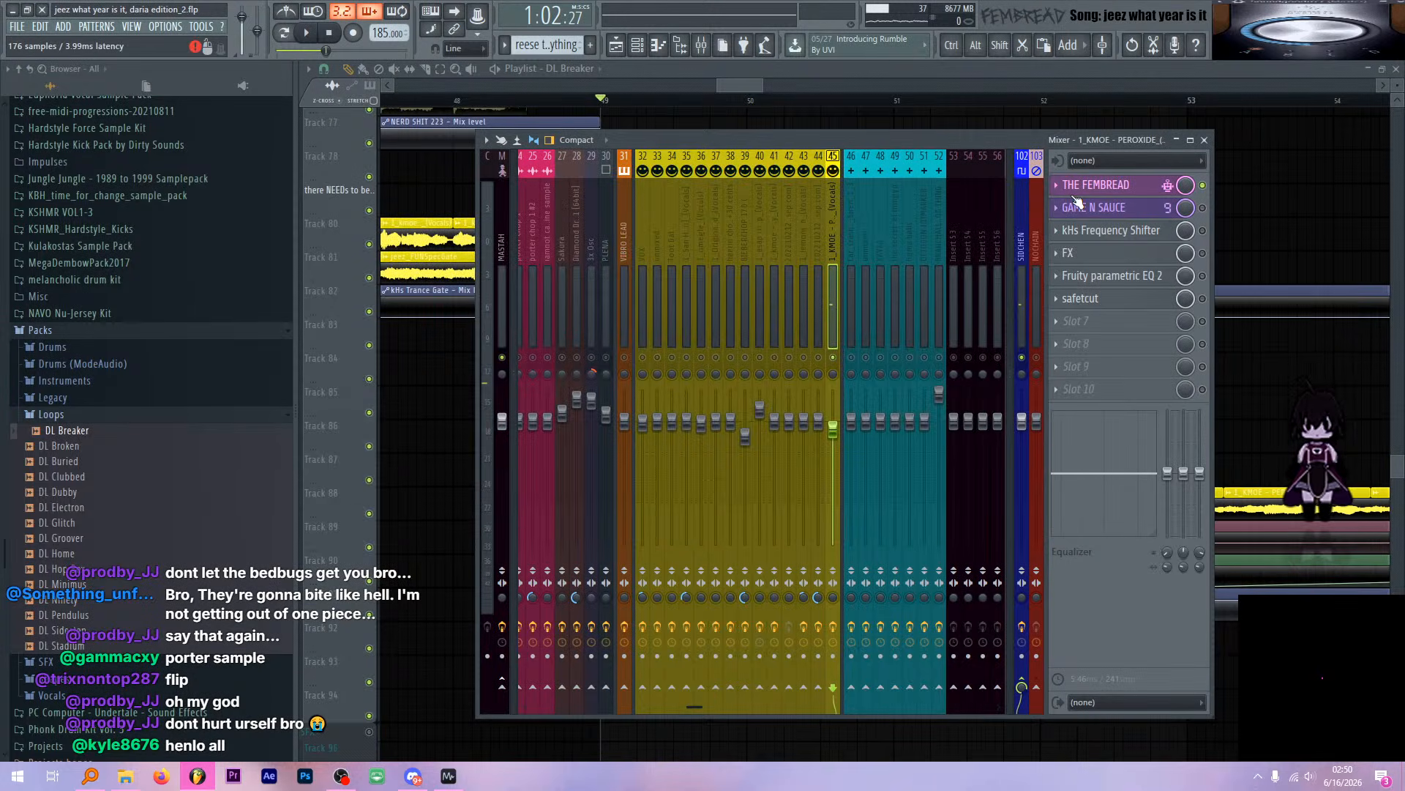
Enable the GAME N SAUCE patch on the vocals and play them with its SAUCE and GAME2 modules open, closing its windows when finished
{"action": "left_click", "coordinate": [1179, 209]}
{"action": "double_click", "coordinate": [609, 378]}
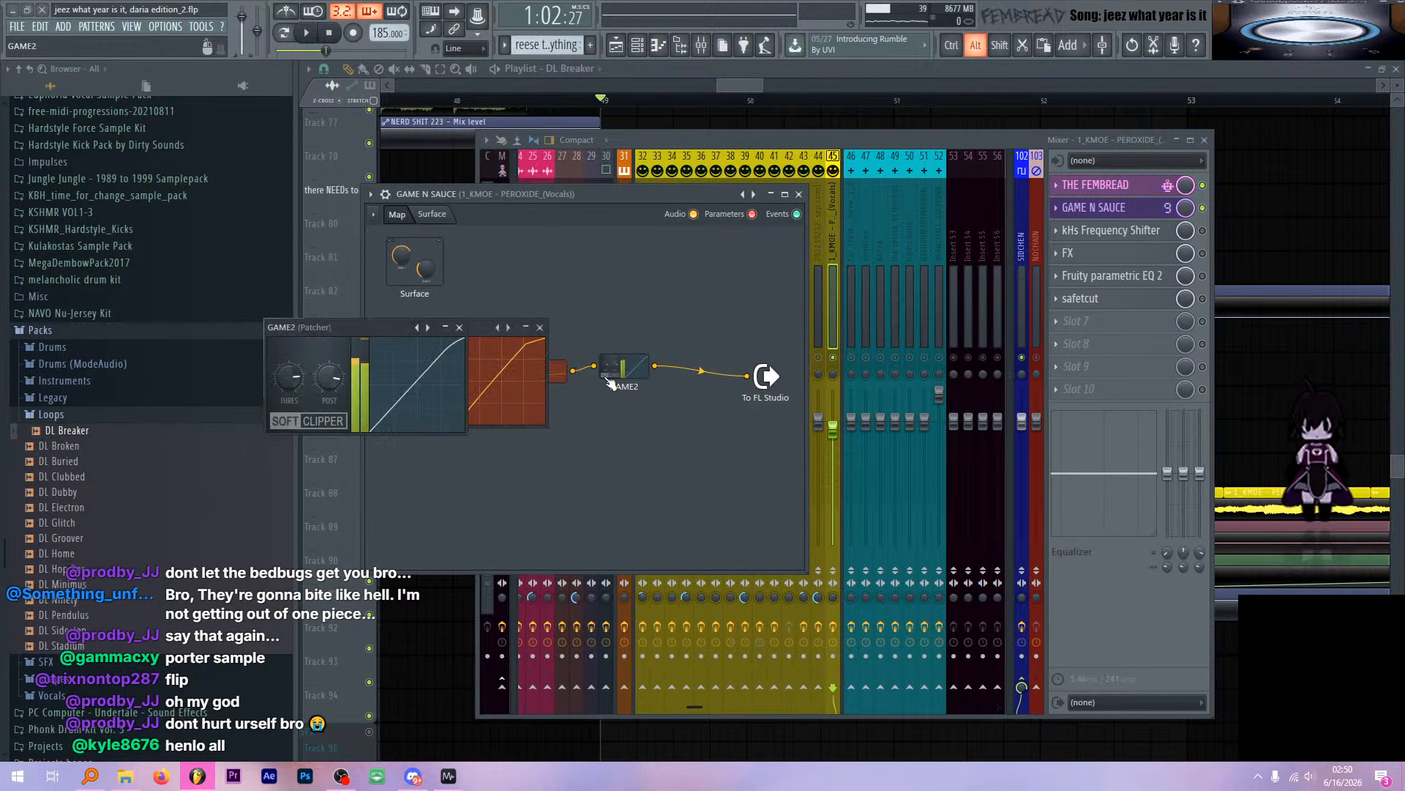
{"action": "left_click_drag", "start_coordinate": [379, 333], "coordinate": [380, 442]}
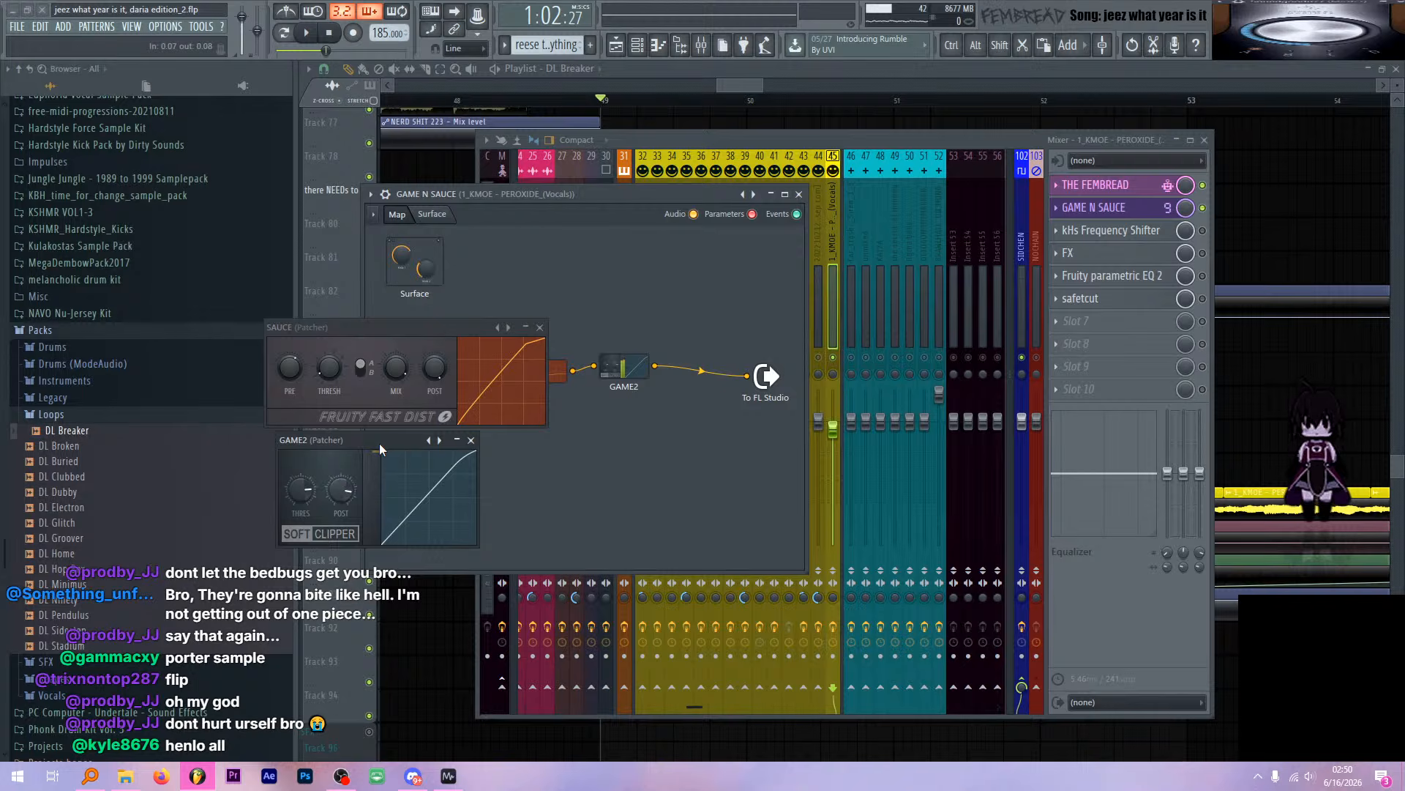
{"action": "key", "text": "space"}
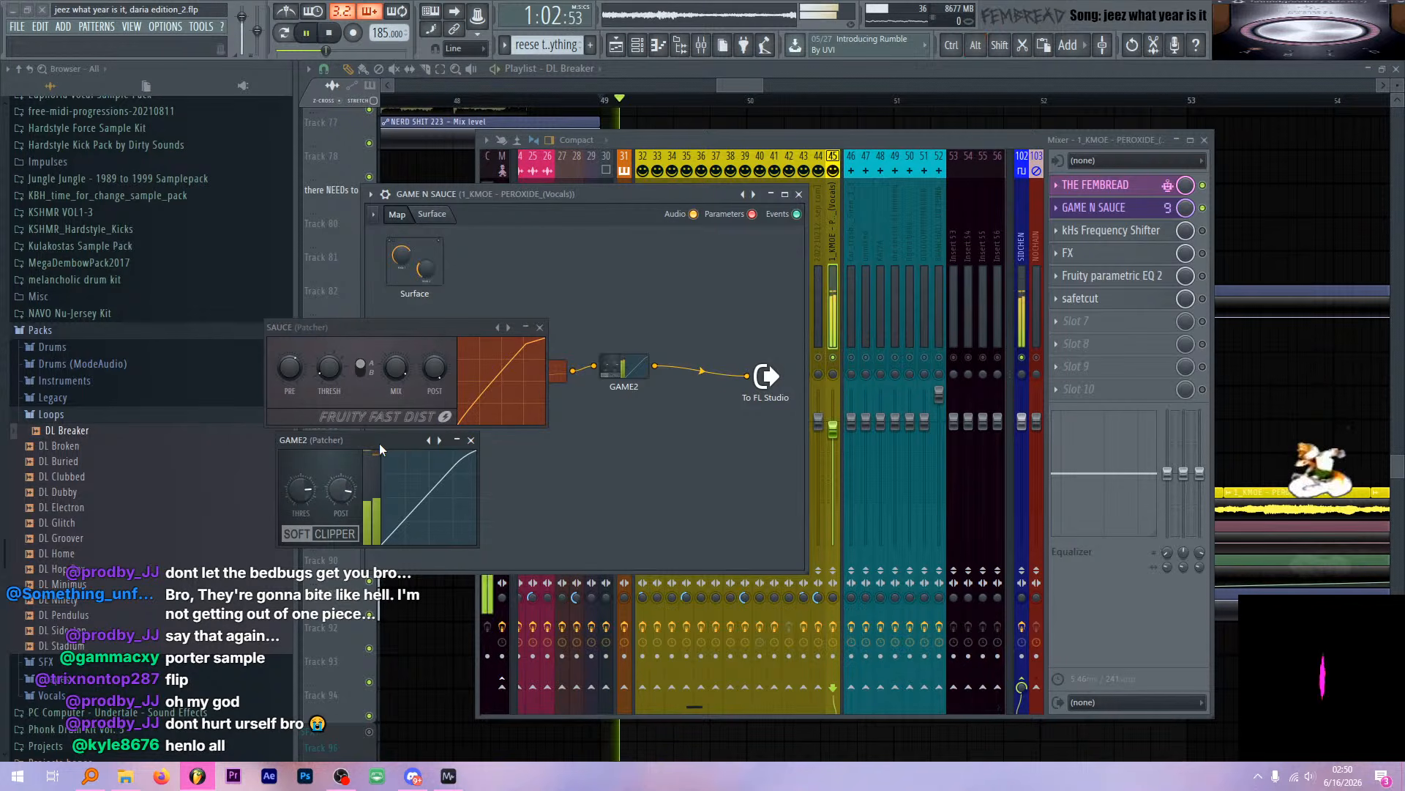
{"action": "left_click", "coordinate": [470, 440]}
{"action": "key", "text": "space"}
{"action": "left_click", "coordinate": [541, 328]}
{"action": "left_click", "coordinate": [1147, 210]}
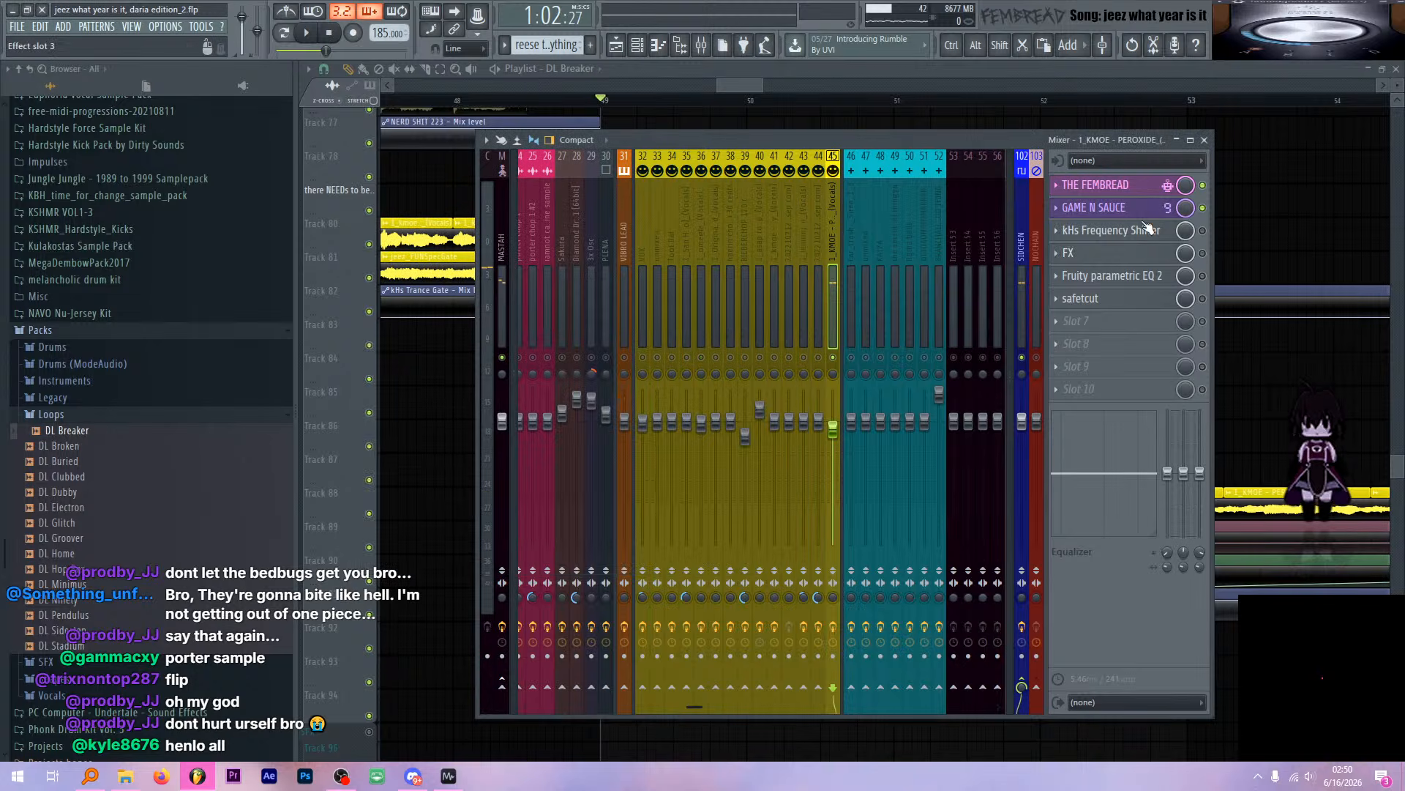
{"action": "left_click", "coordinate": [1146, 210]}
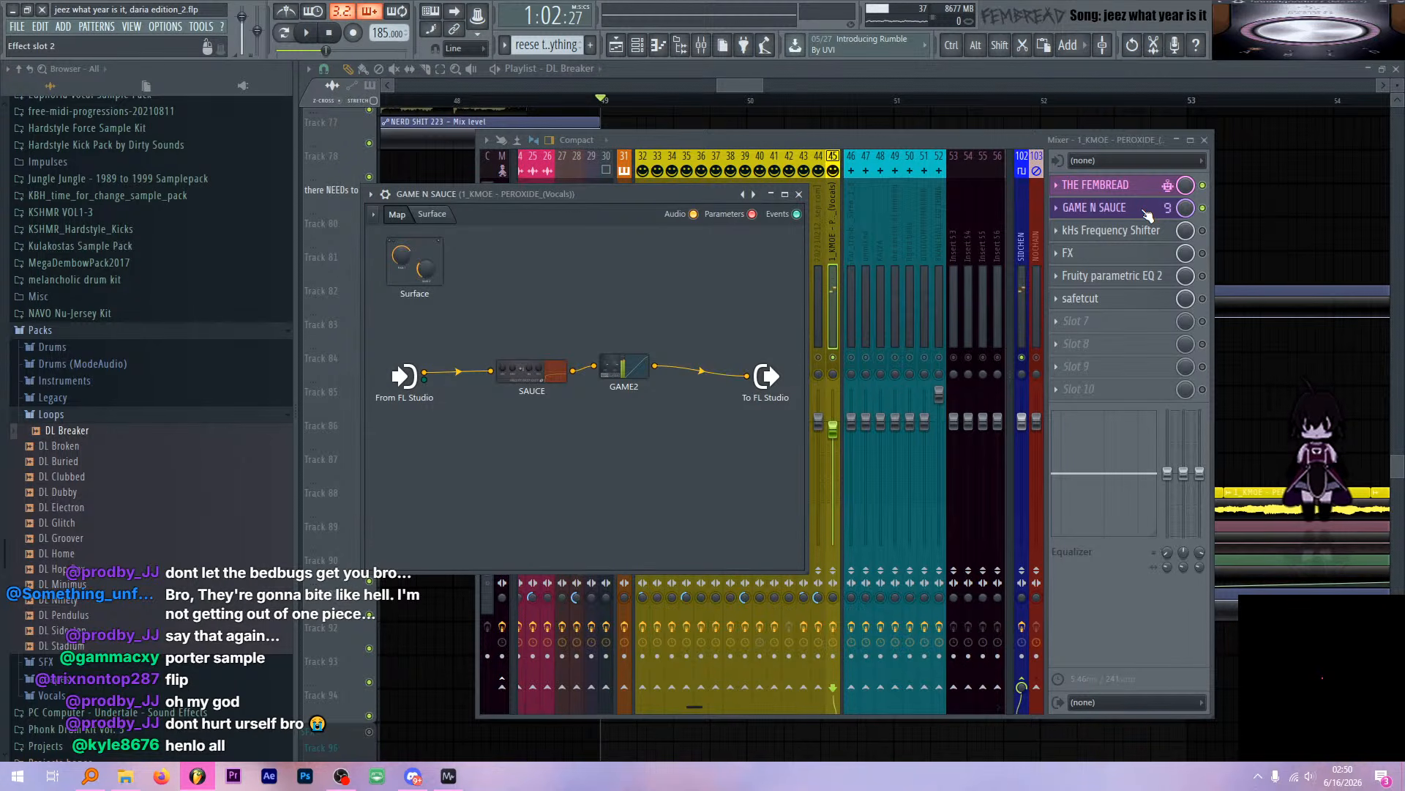
{"action": "left_click", "coordinate": [1147, 210]}
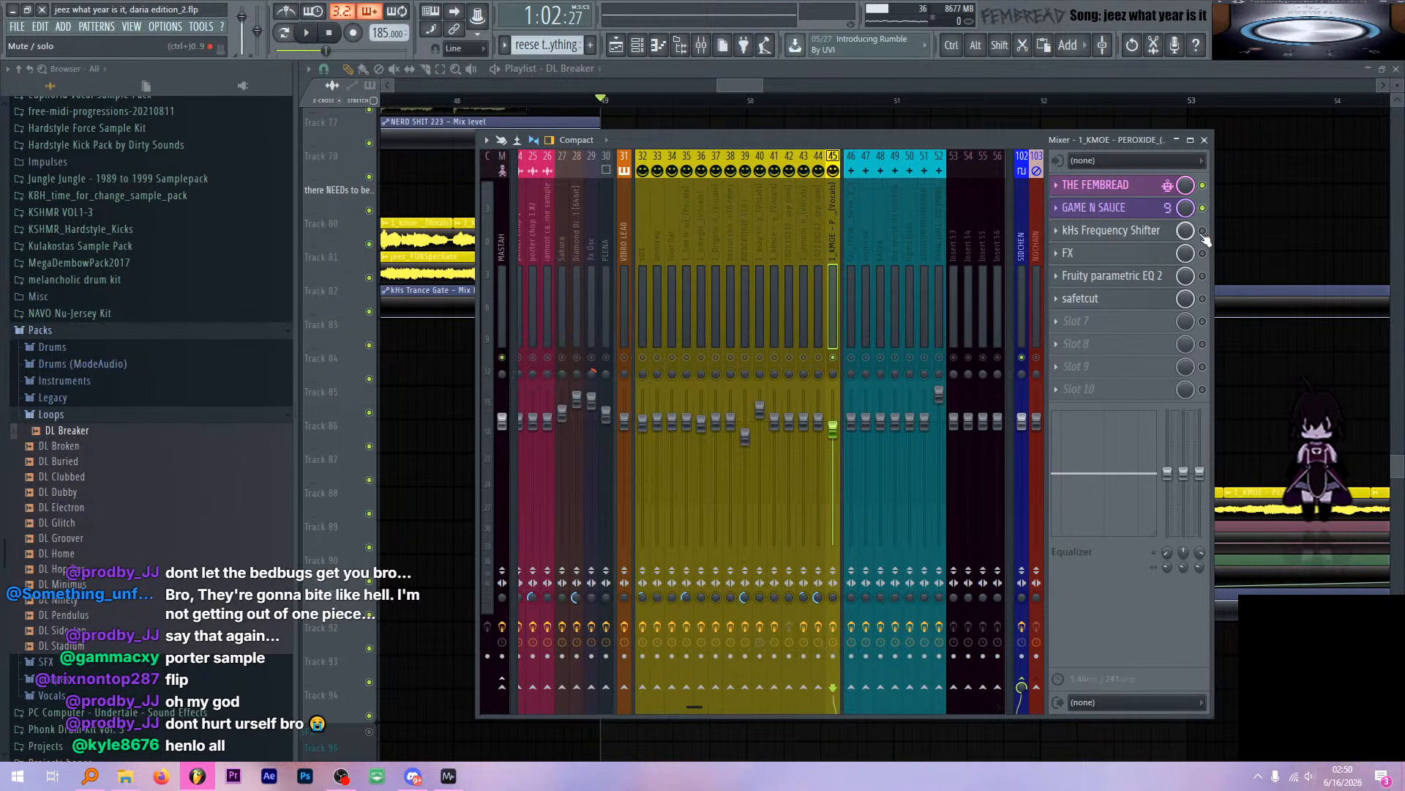
Enable kHs Frequency Shifter and FX on the PEROXIDE vocal insert, briefly viewing each effect
{"action": "left_click", "coordinate": [1142, 232]}
{"action": "left_click", "coordinate": [1143, 231]}
{"action": "left_click", "coordinate": [1139, 253]}
{"action": "left_click", "coordinate": [1139, 254]}
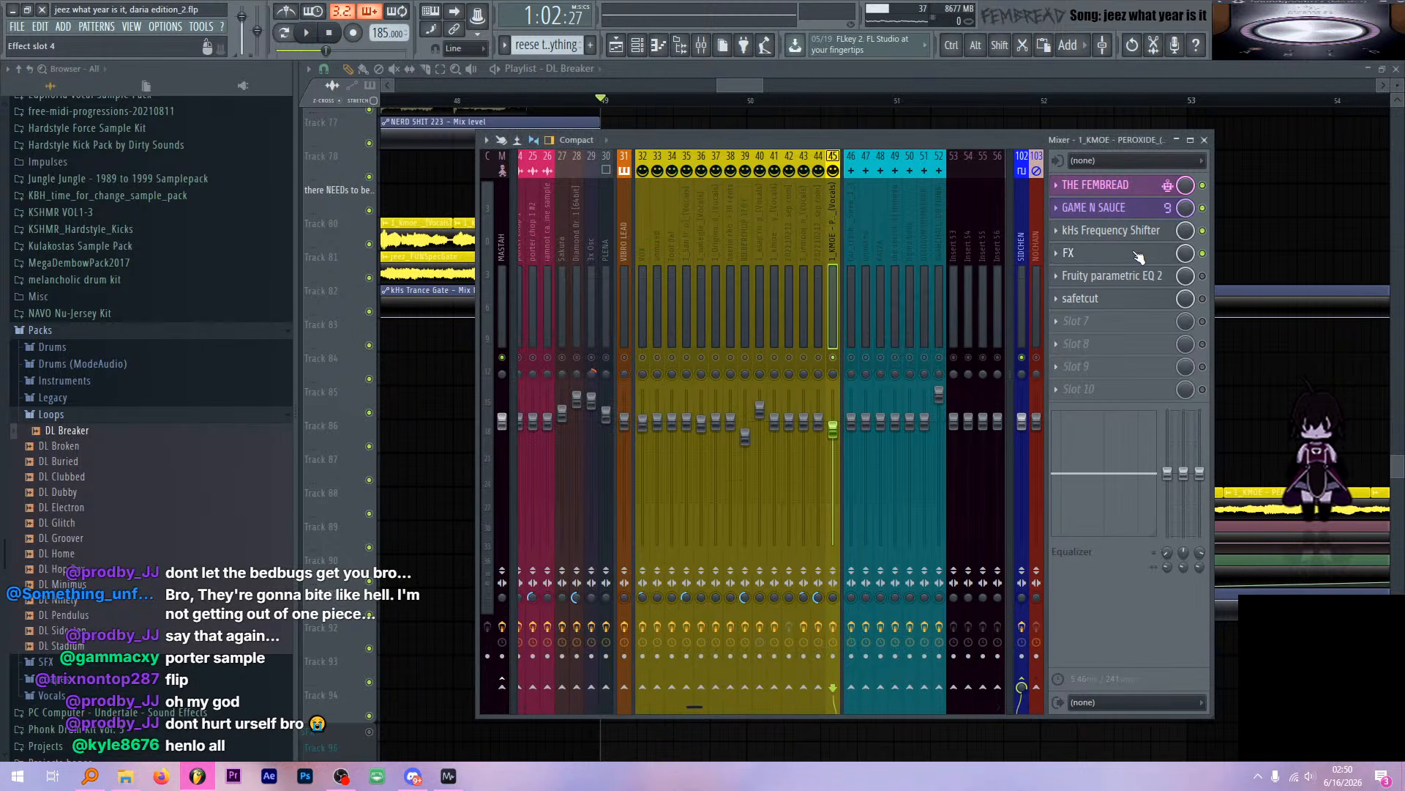
Play the vocals from about bar 52 in the playlist and examine the enlarged automation clips beneath them
{"action": "left_click", "coordinate": [1065, 69]}
{"action": "scroll", "coordinate": [746, 303], "scroll_direction": "down", "scroll_amount": 3}
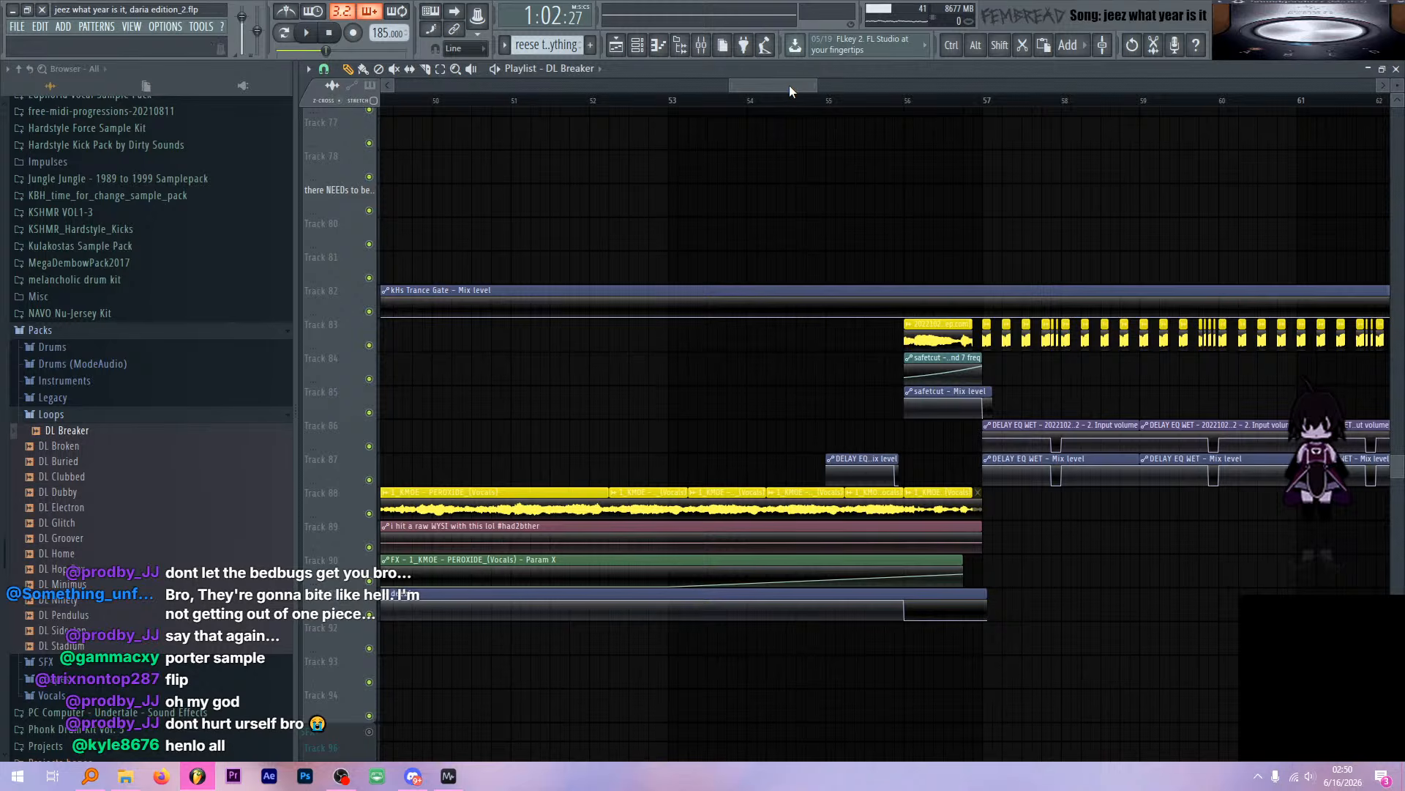
{"action": "left_click", "coordinate": [698, 103]}
{"action": "key", "text": "space"}
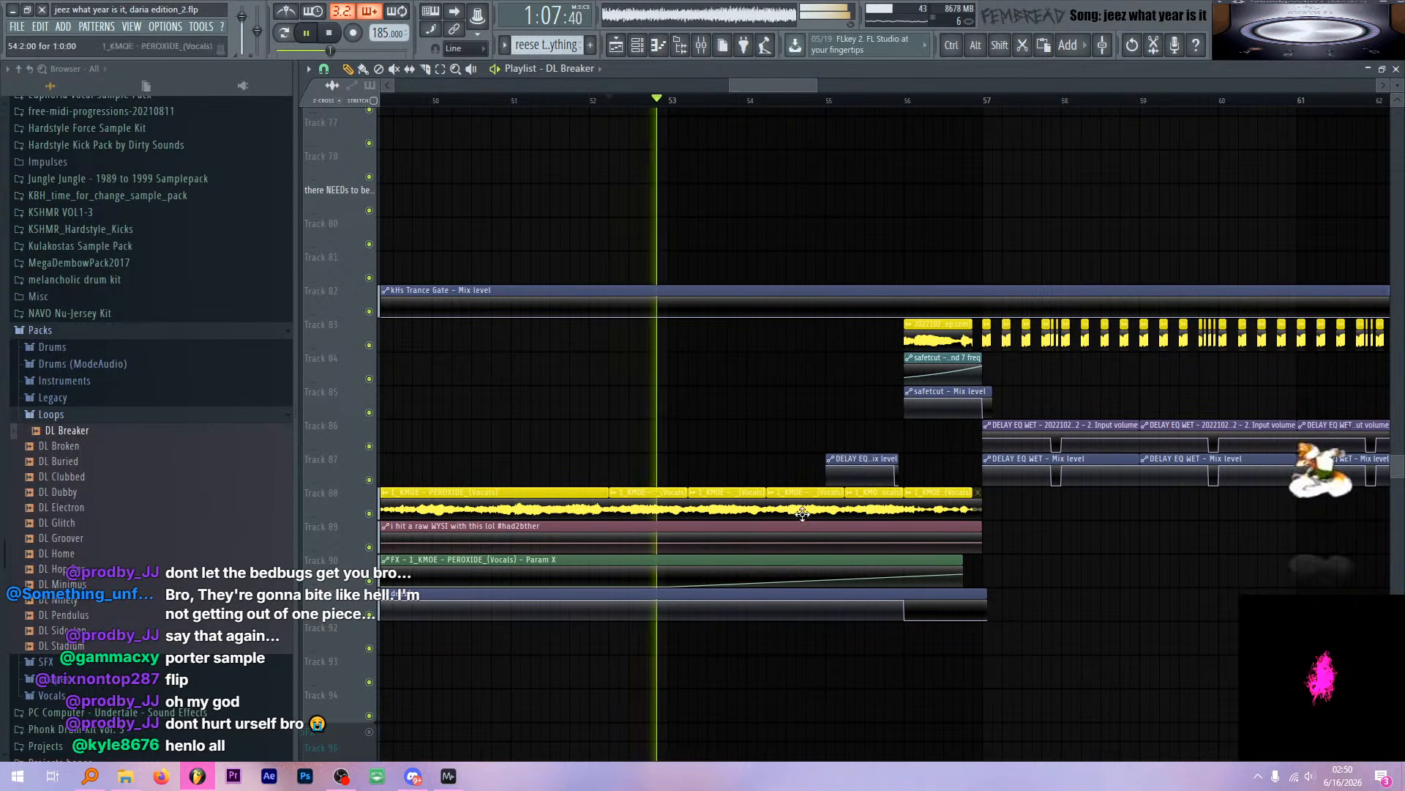
{"action": "scroll", "coordinate": [787, 593], "scroll_direction": "up", "scroll_amount": 3, "text": "alt"}
{"action": "scroll", "coordinate": [798, 489], "scroll_direction": "up", "scroll_amount": 1, "text": "alt"}
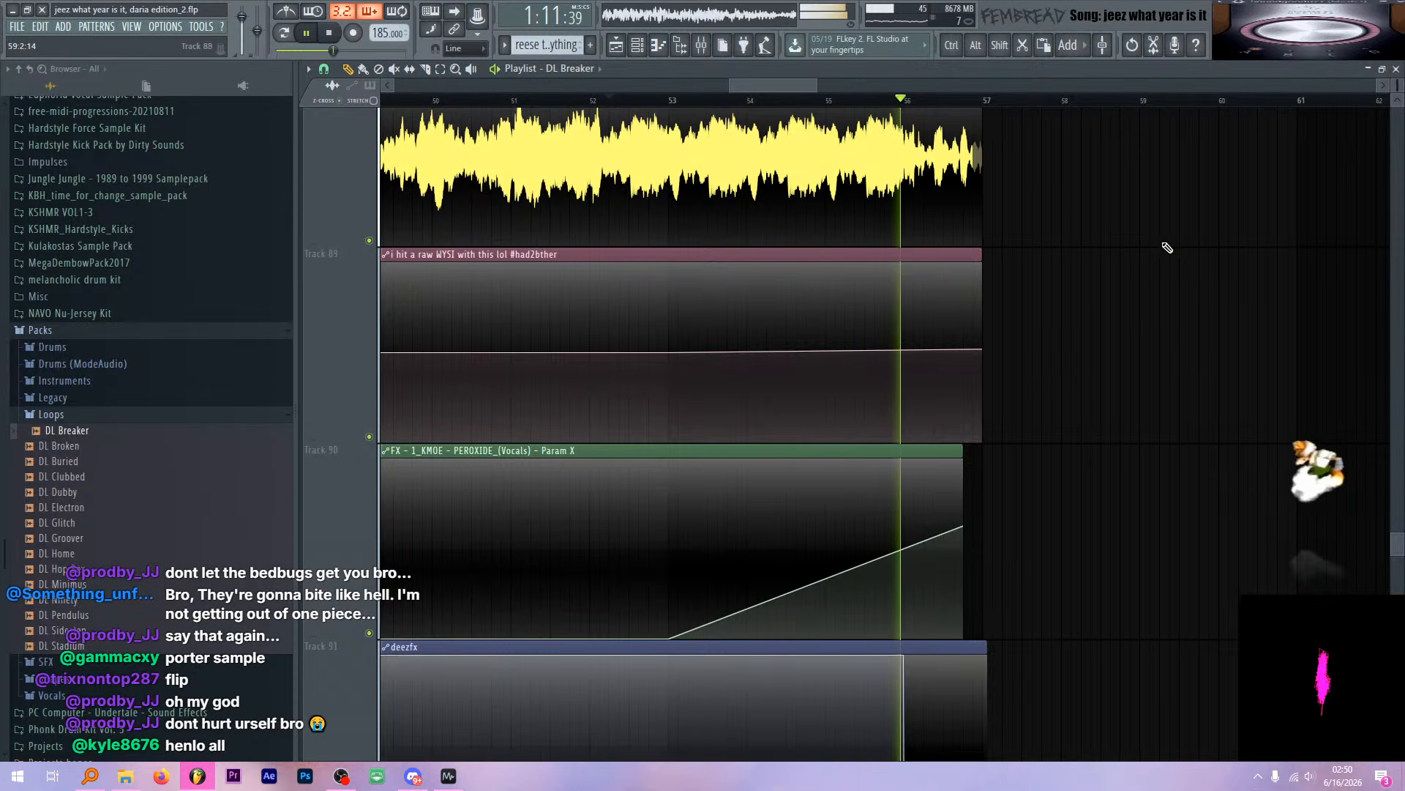
{"action": "key", "text": "space"}
Play the vocals' ending from about bar 55 and compare it with the Param X and deezfx automation
{"action": "scroll", "coordinate": [1164, 284], "scroll_direction": "down", "scroll_amount": 4, "text": "ctrl"}
{"action": "scroll", "coordinate": [1061, 205], "scroll_direction": "up", "scroll_amount": 3, "text": "ctrl"}
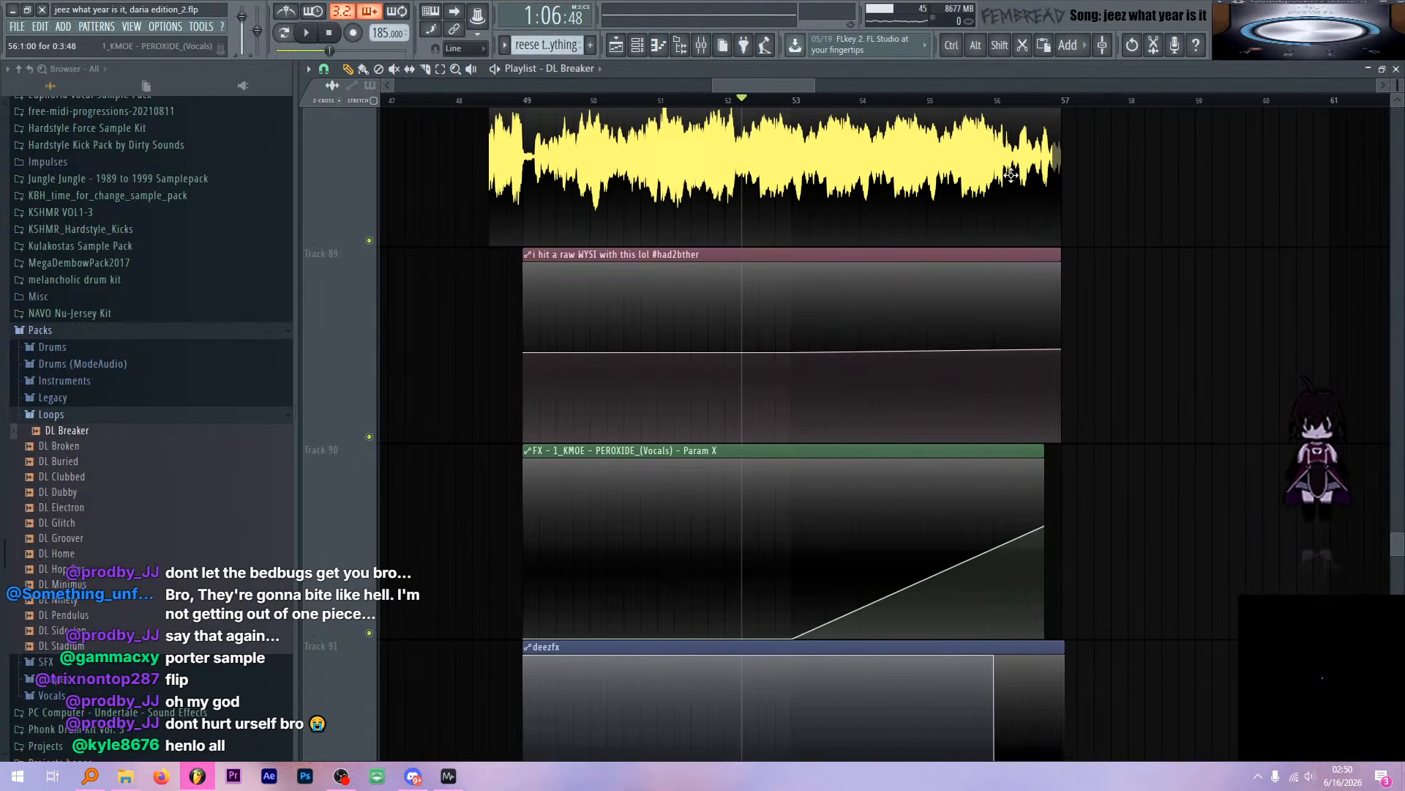
{"action": "left_click", "coordinate": [957, 100]}
{"action": "key", "text": "space"}
{"action": "scroll", "coordinate": [1029, 191], "scroll_direction": "up", "scroll_amount": 3, "text": "ctrl"}
{"action": "scroll", "coordinate": [1013, 241], "scroll_direction": "down", "scroll_amount": 3, "text": "alt"}
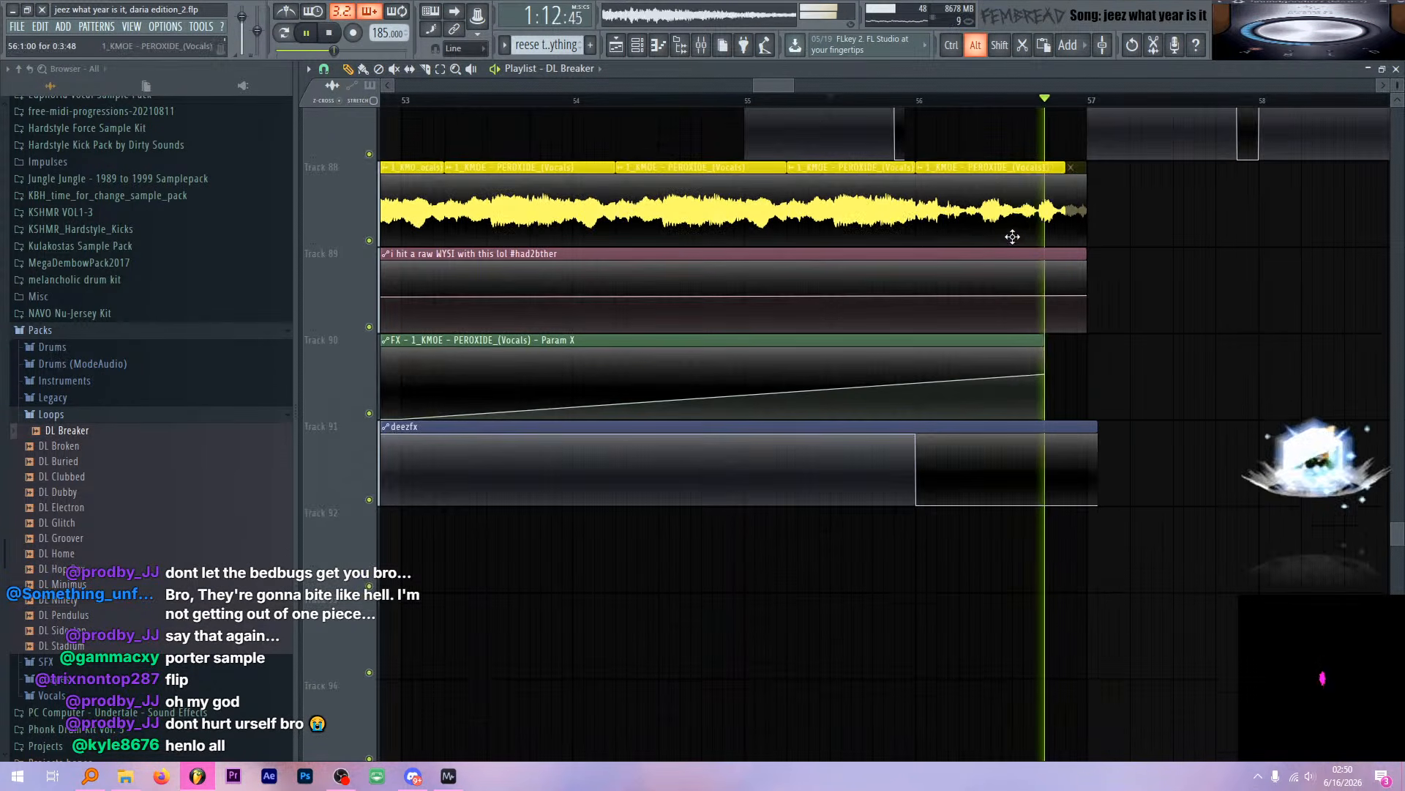
{"action": "scroll", "coordinate": [1012, 237], "scroll_direction": "down", "scroll_amount": 2, "text": "alt"}
{"action": "key", "text": "space"}
{"action": "scroll", "coordinate": [1006, 223], "scroll_direction": "down", "scroll_amount": 3, "text": "ctrl"}
{"action": "scroll", "coordinate": [1006, 227], "scroll_direction": "down", "scroll_amount": 2, "text": "alt"}
{"action": "scroll", "coordinate": [990, 268], "scroll_direction": "up", "scroll_amount": 3, "text": "ctrl"}
{"action": "scroll", "coordinate": [981, 271], "scroll_direction": "down", "scroll_amount": 4, "text": "ctrl"}
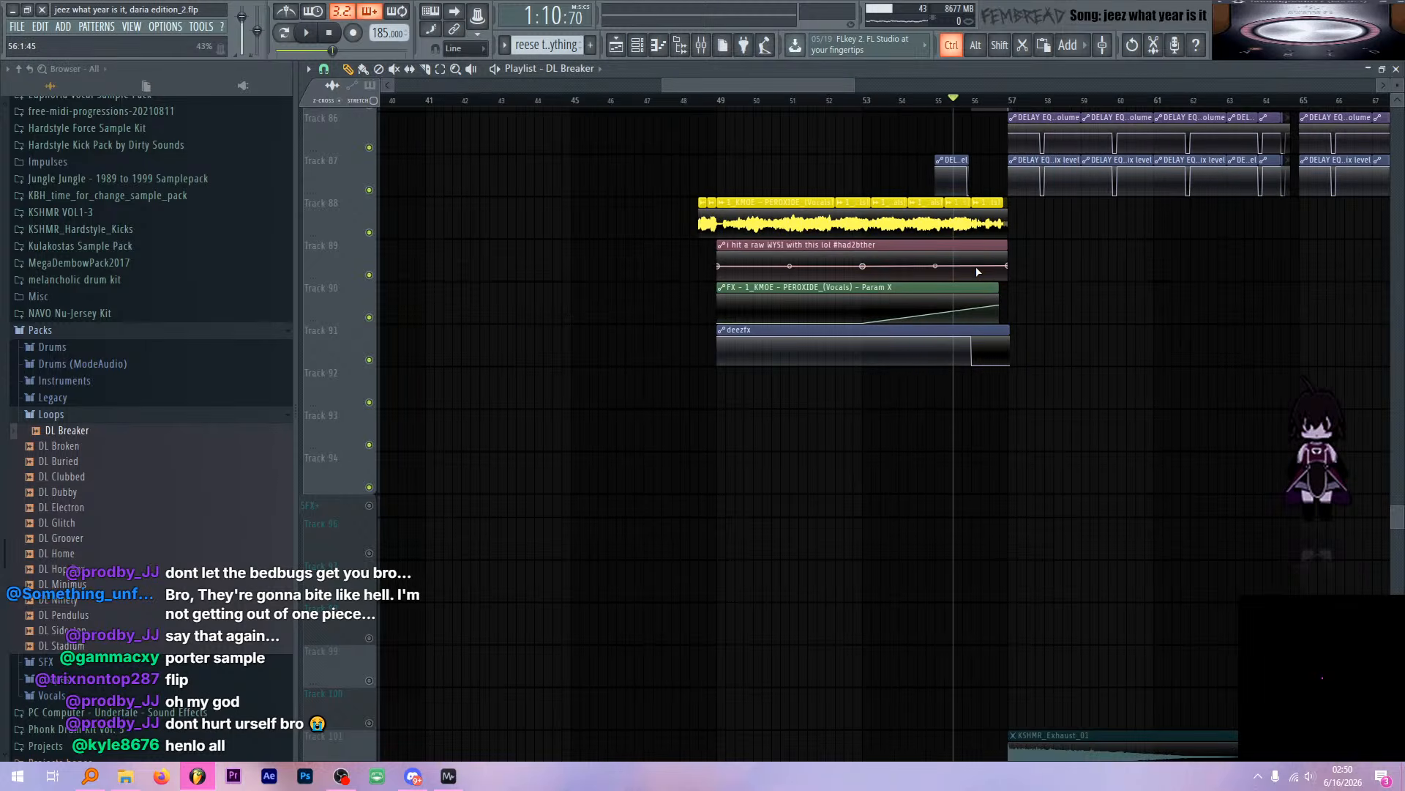
Play the ending of the vocals with the mixer open to watch the effect mix levels, and return to the playlist
{"action": "left_click", "coordinate": [701, 45]}
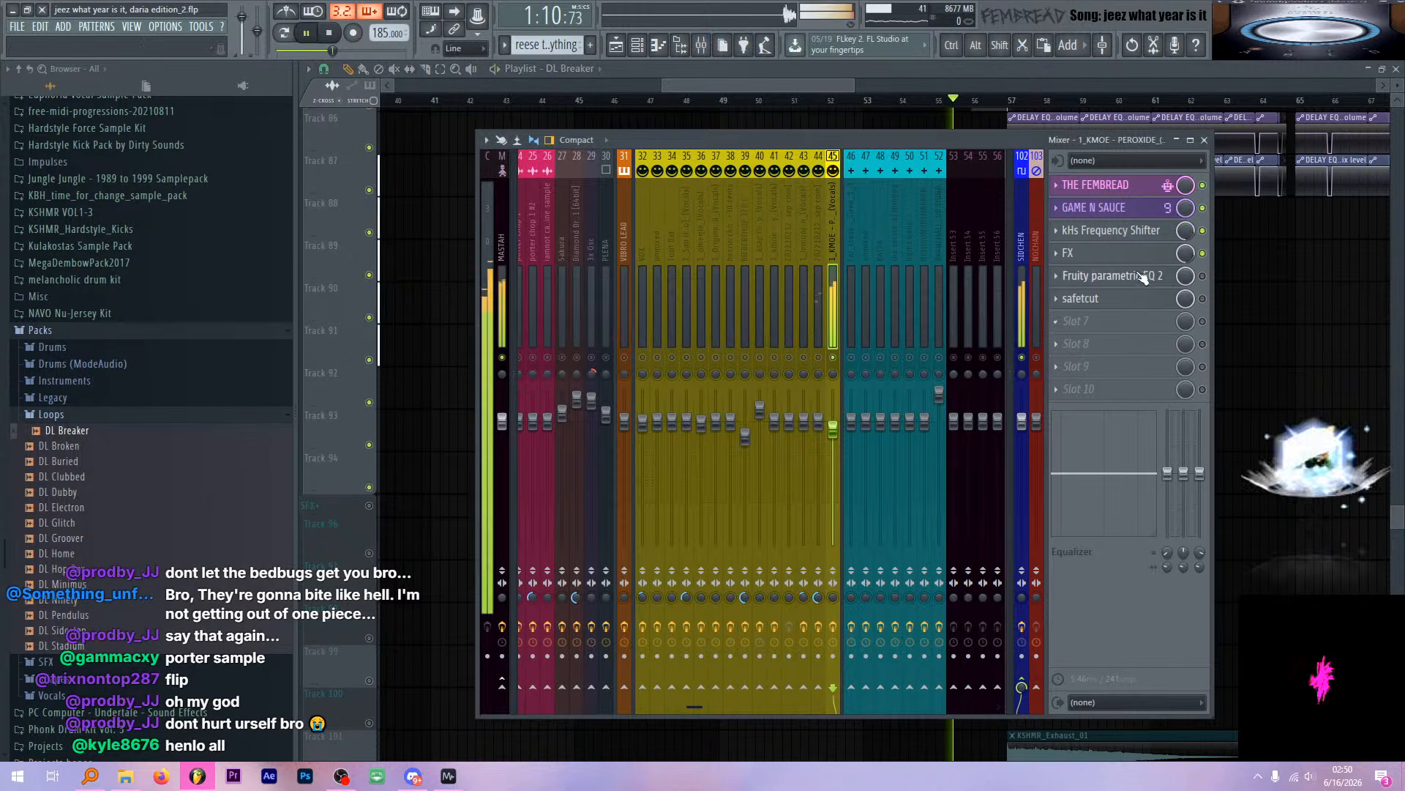
{"action": "key", "text": "space"}
{"action": "key", "text": "space"}
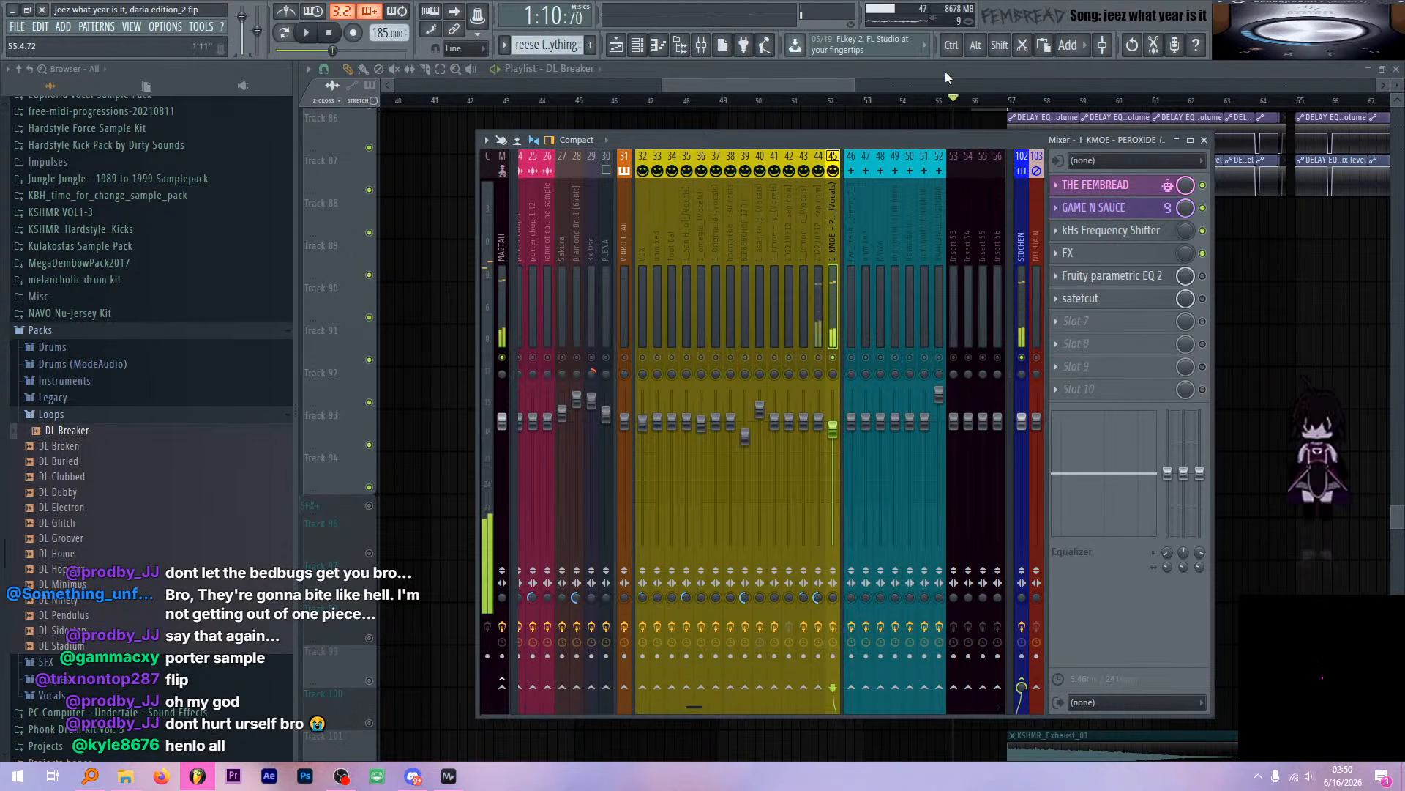
{"action": "left_click", "coordinate": [945, 71]}
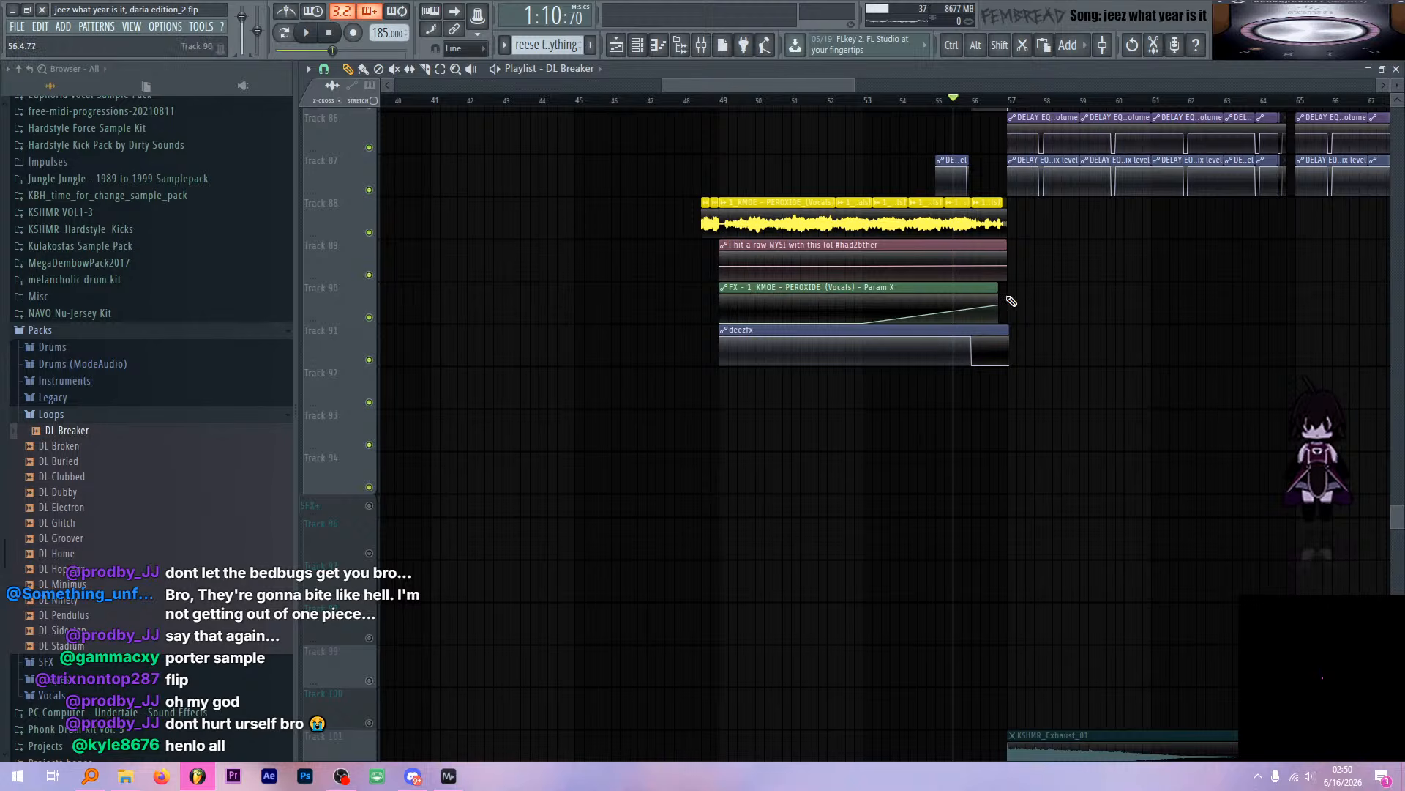
{"action": "scroll", "coordinate": [998, 417], "scroll_direction": "up", "scroll_amount": 4}
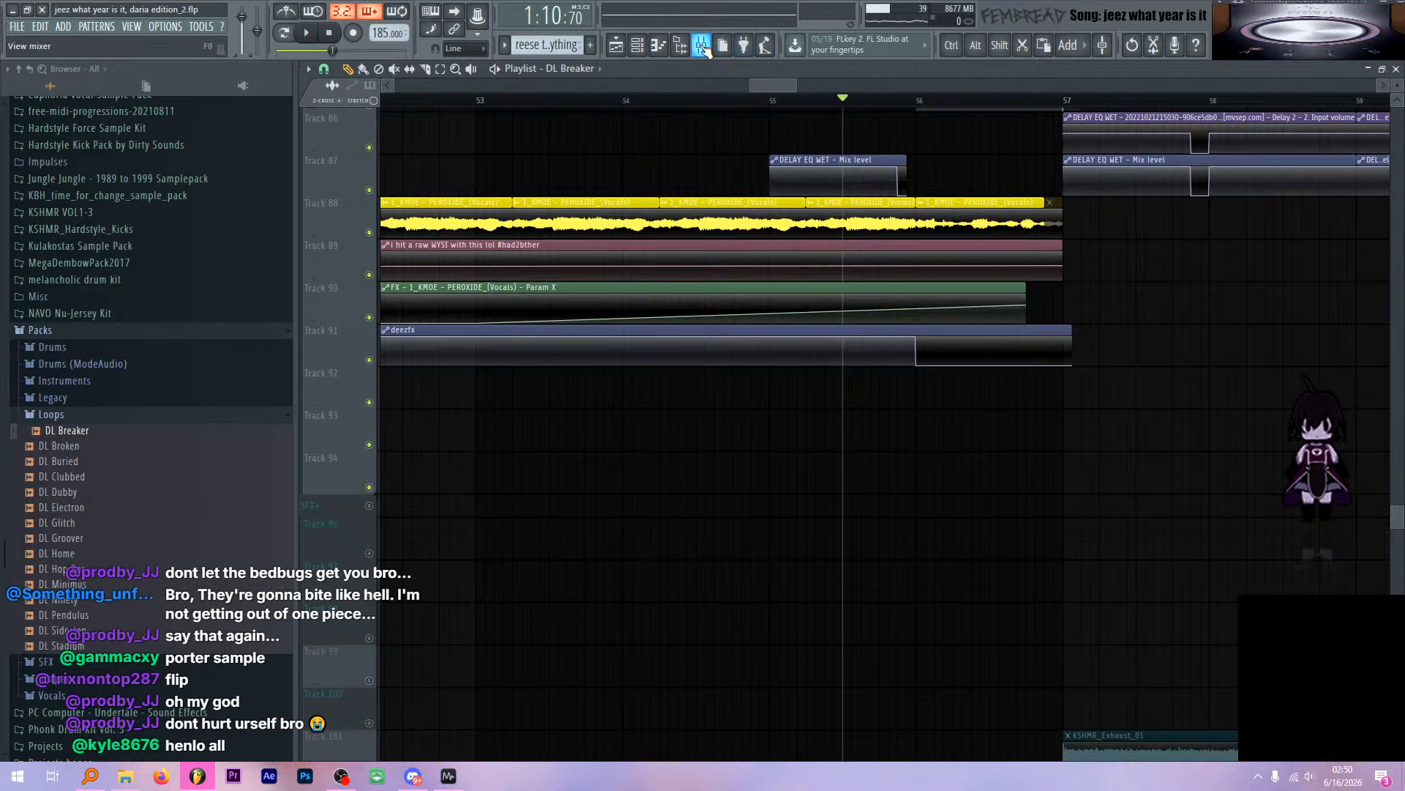
Check the controller links of the kHs Frequency Shifter and FX mix levels in the remote control settings
{"action": "key", "text": "ctrl+z"}
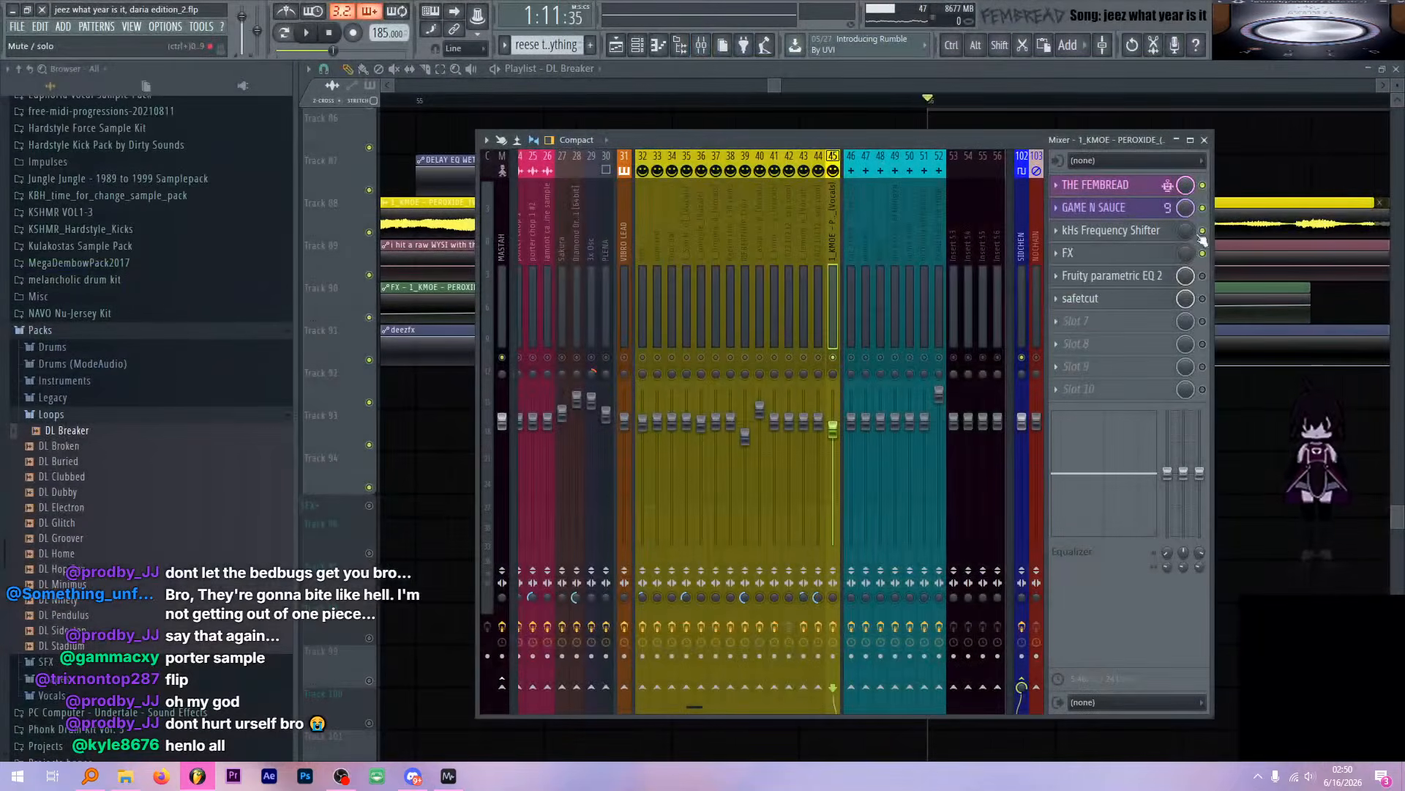
{"action": "right_click", "coordinate": [1191, 233]}
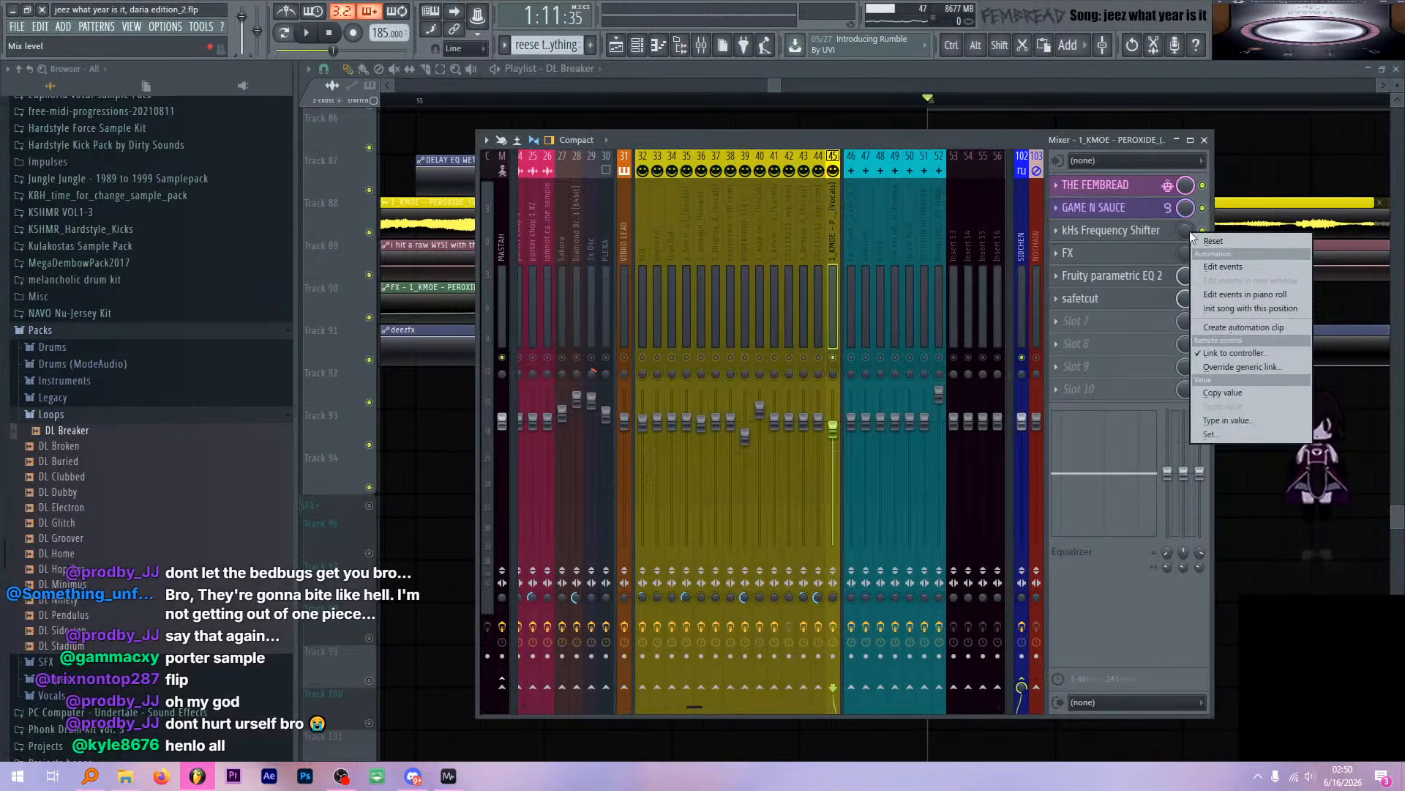
{"action": "left_click", "coordinate": [1231, 353]}
{"action": "left_click", "coordinate": [792, 227]}
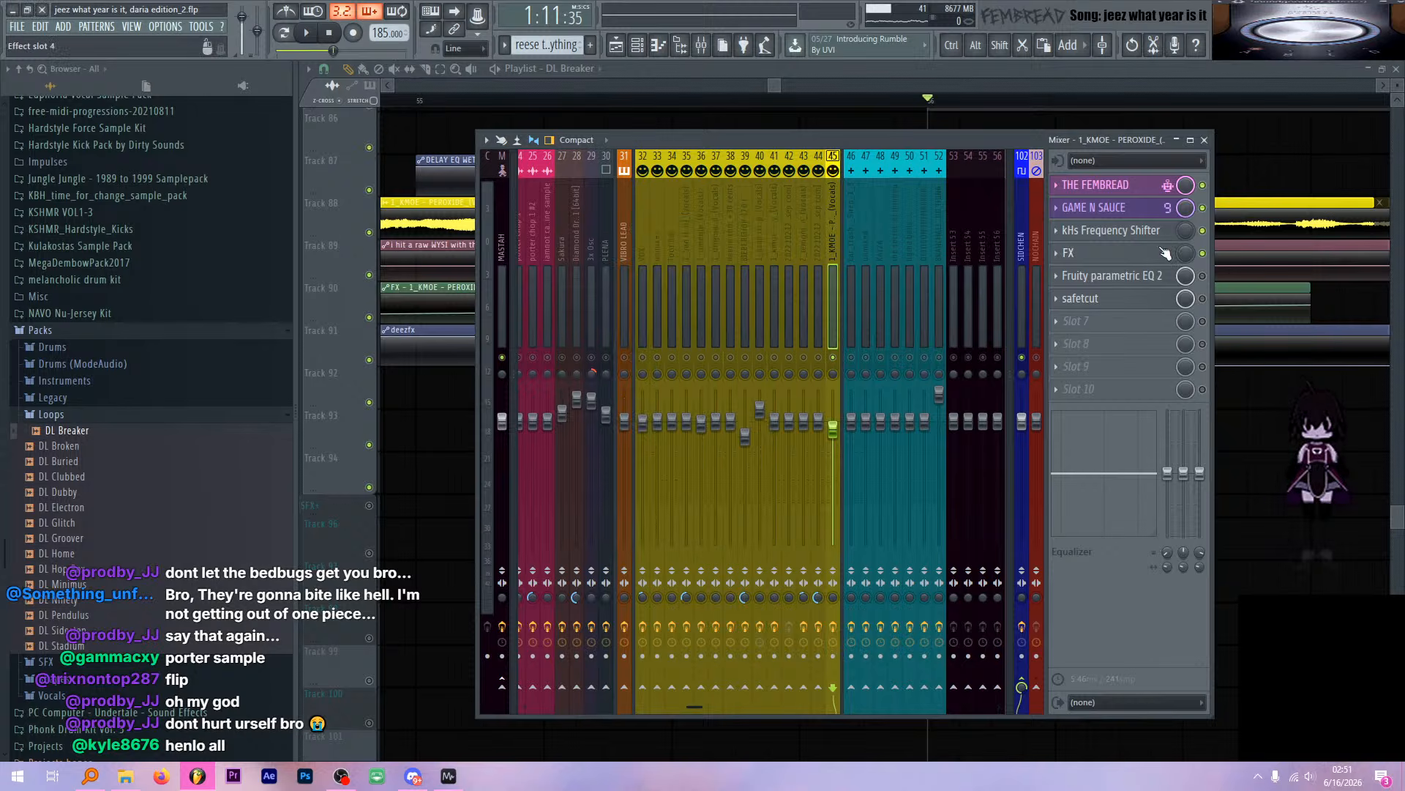
{"action": "right_click", "coordinate": [1187, 253]}
{"action": "left_click", "coordinate": [1215, 371]}
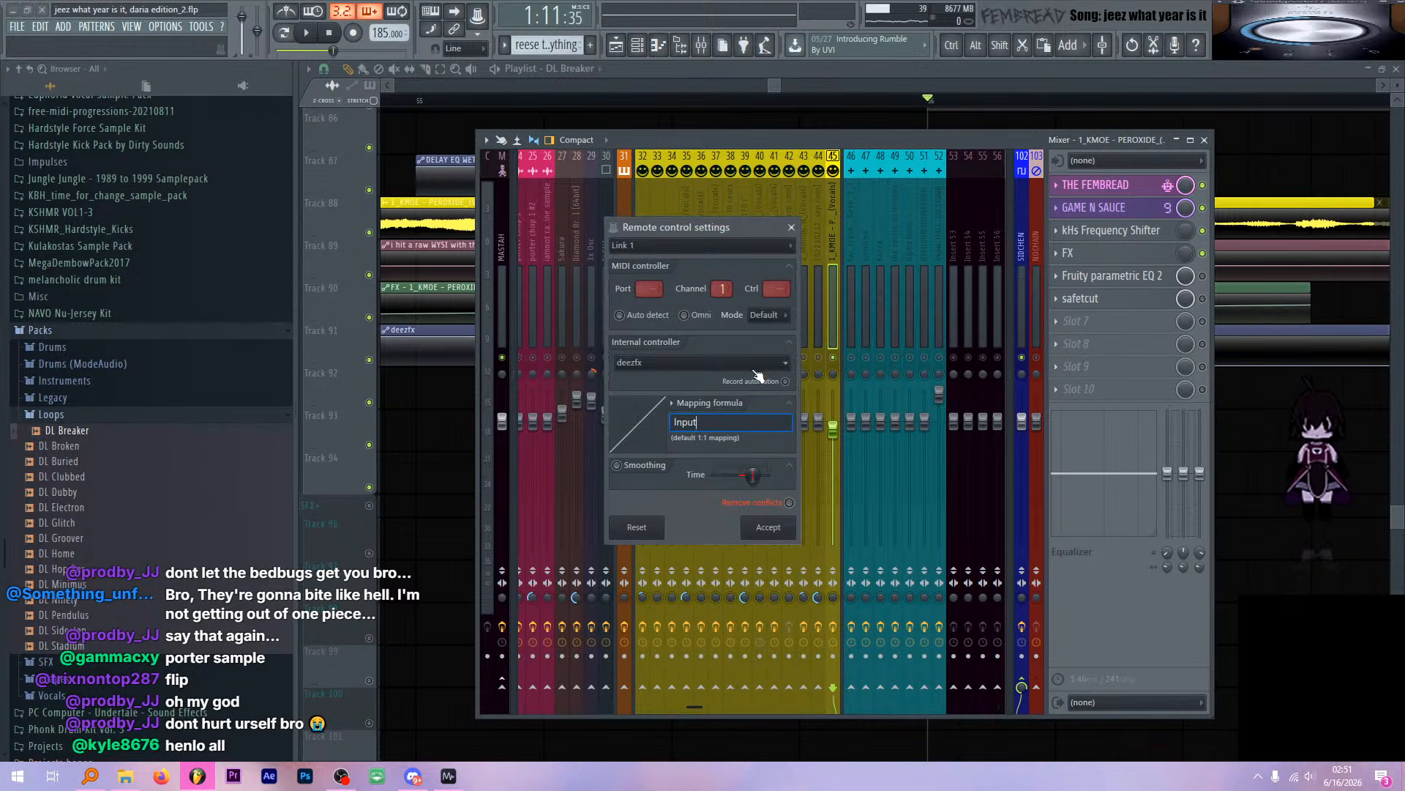
{"action": "left_click", "coordinate": [791, 225]}
Examine the deezfx automation at bar 56 and the vocal and safetcut clips on the tracks above it
{"action": "left_click", "coordinate": [901, 81]}
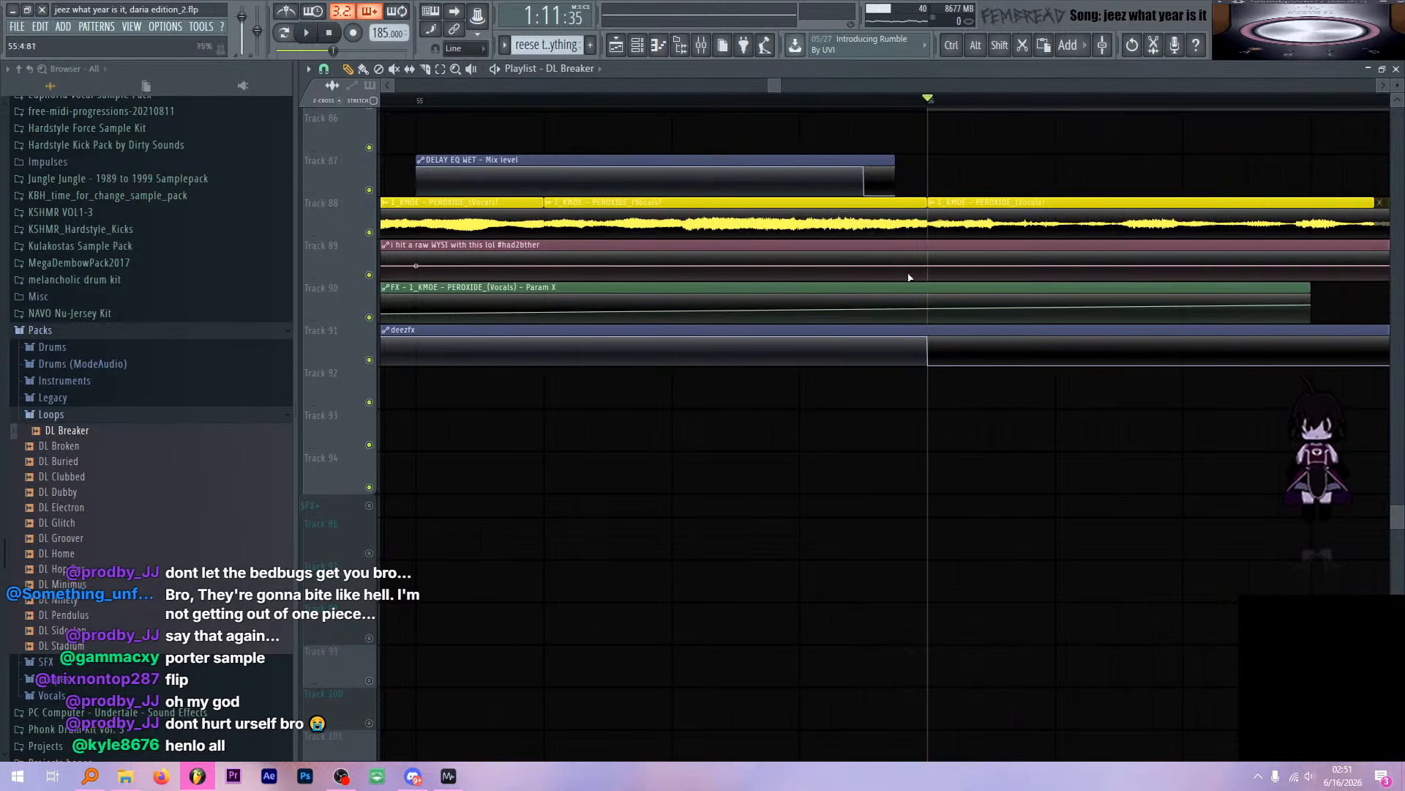
{"action": "scroll", "coordinate": [911, 281], "scroll_direction": "down", "scroll_amount": 3}
{"action": "scroll", "coordinate": [968, 359], "scroll_direction": "down", "scroll_amount": 2}
{"action": "scroll", "coordinate": [964, 373], "scroll_direction": "up", "scroll_amount": 2}
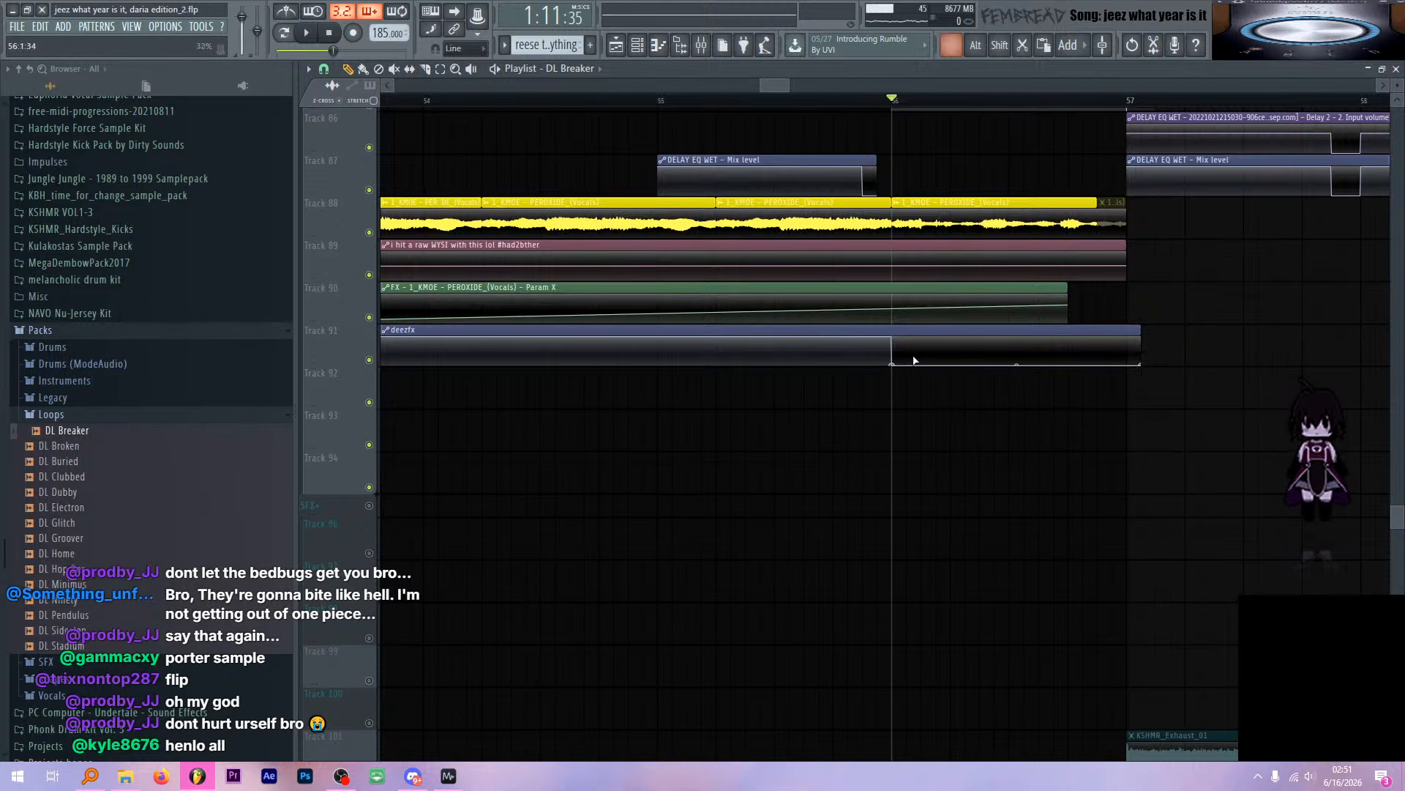
{"action": "scroll", "coordinate": [914, 337], "scroll_direction": "down", "scroll_amount": 4}
{"action": "scroll", "coordinate": [914, 336], "scroll_direction": "up", "scroll_amount": 4}
{"action": "scroll", "coordinate": [925, 337], "scroll_direction": "up", "scroll_amount": 5}
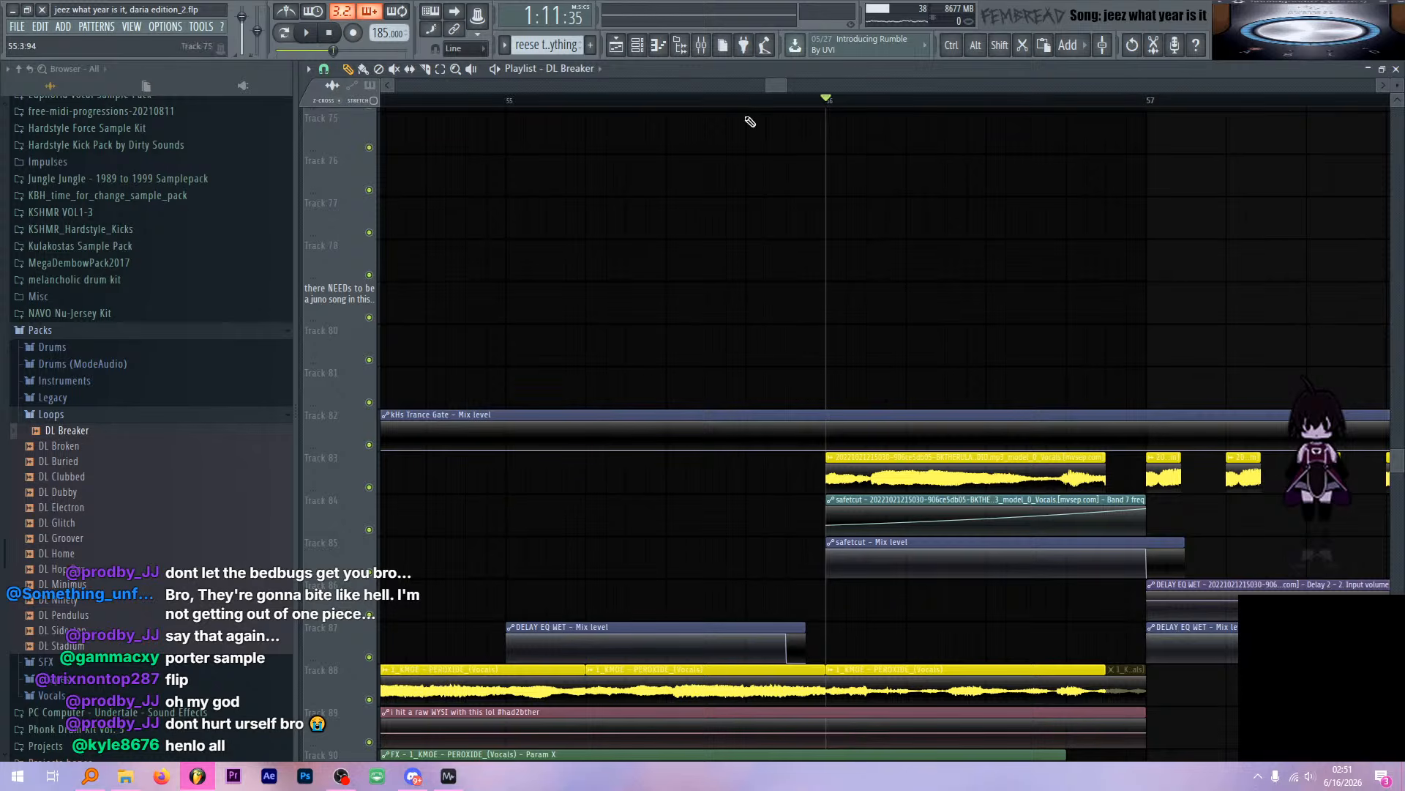
Enable Fruity parametric EQ 2 and safetcut on the PEROXIDE vocal insert, and view the EQ
{"action": "left_click", "coordinate": [701, 45]}
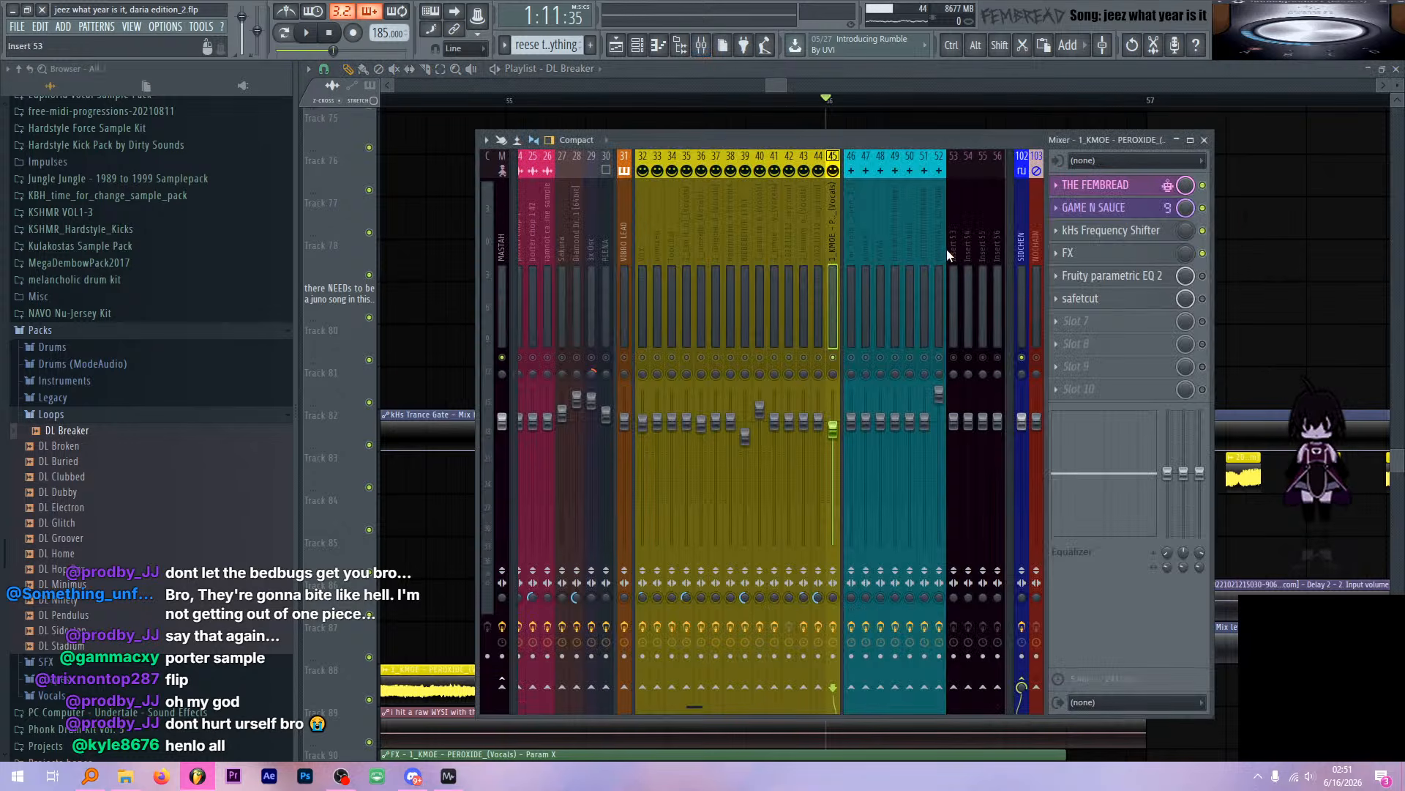
{"action": "left_click", "coordinate": [1143, 276]}
{"action": "left_click", "coordinate": [1145, 276]}
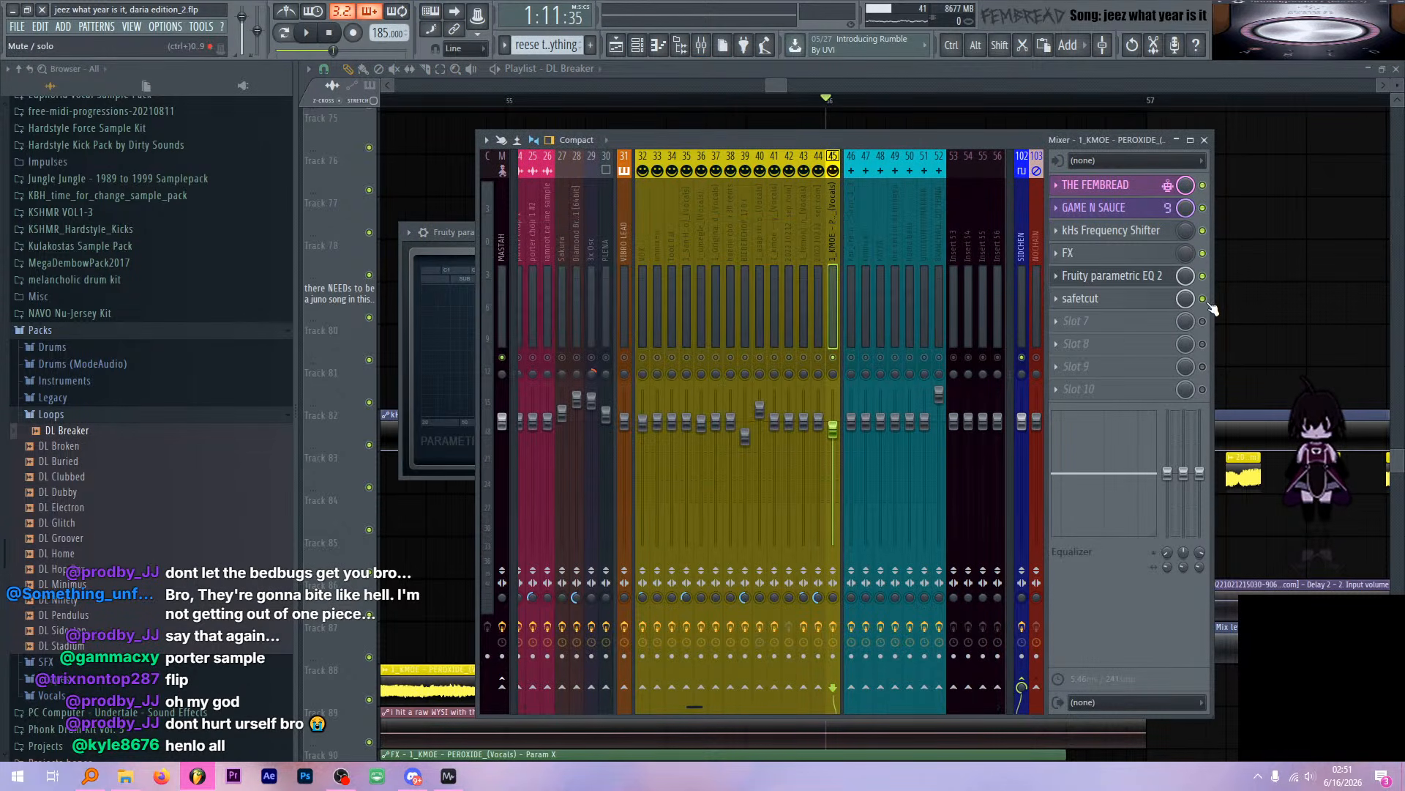
View the Fruity parametric EQ 2 and safetcut effects on the PEROXIDE vocal insert, and return to the playlist
{"action": "left_click", "coordinate": [1145, 276]}
{"action": "left_click", "coordinate": [1163, 300]}
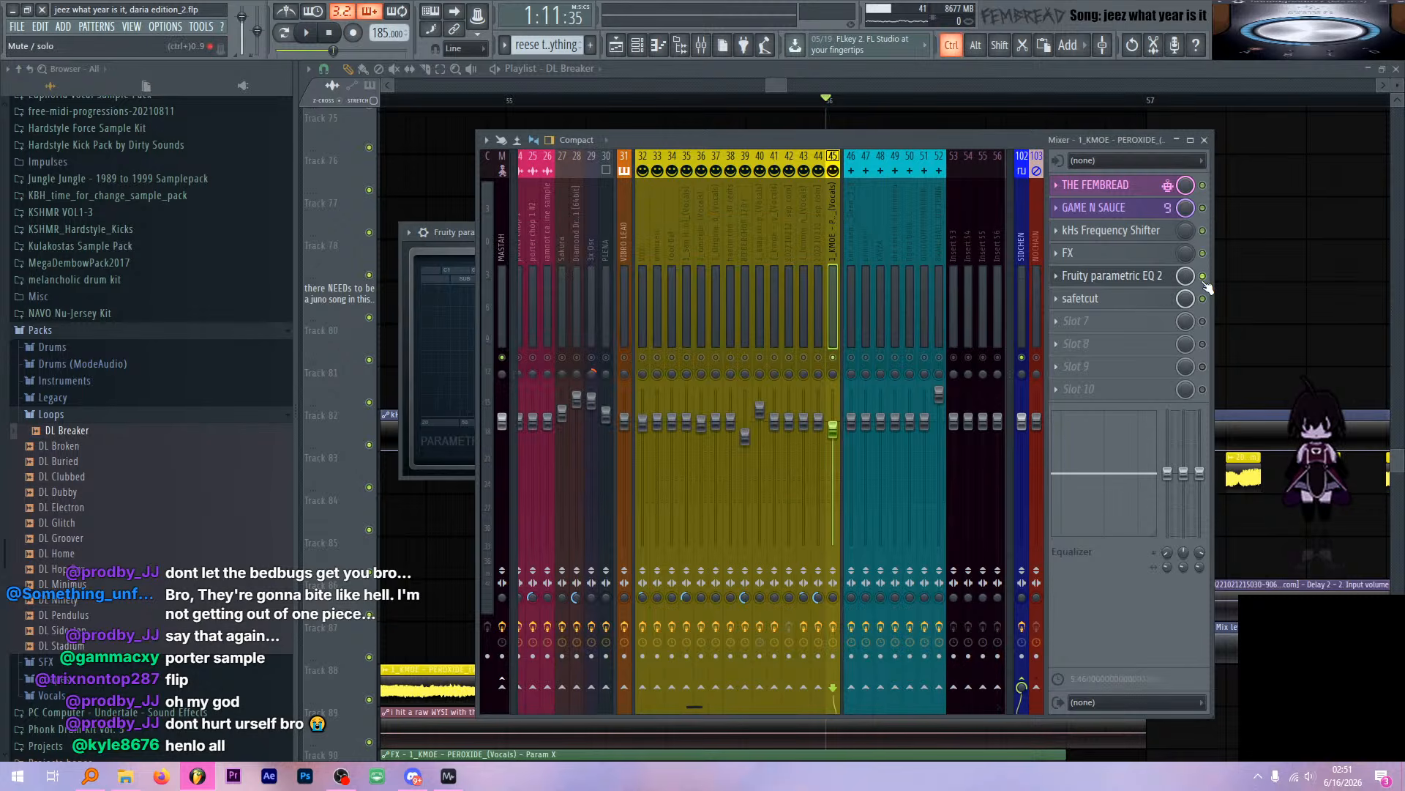
{"action": "left_click", "coordinate": [1162, 300]}
{"action": "left_click", "coordinate": [874, 77]}
{"action": "scroll", "coordinate": [916, 267], "scroll_direction": "down", "scroll_amount": 7}
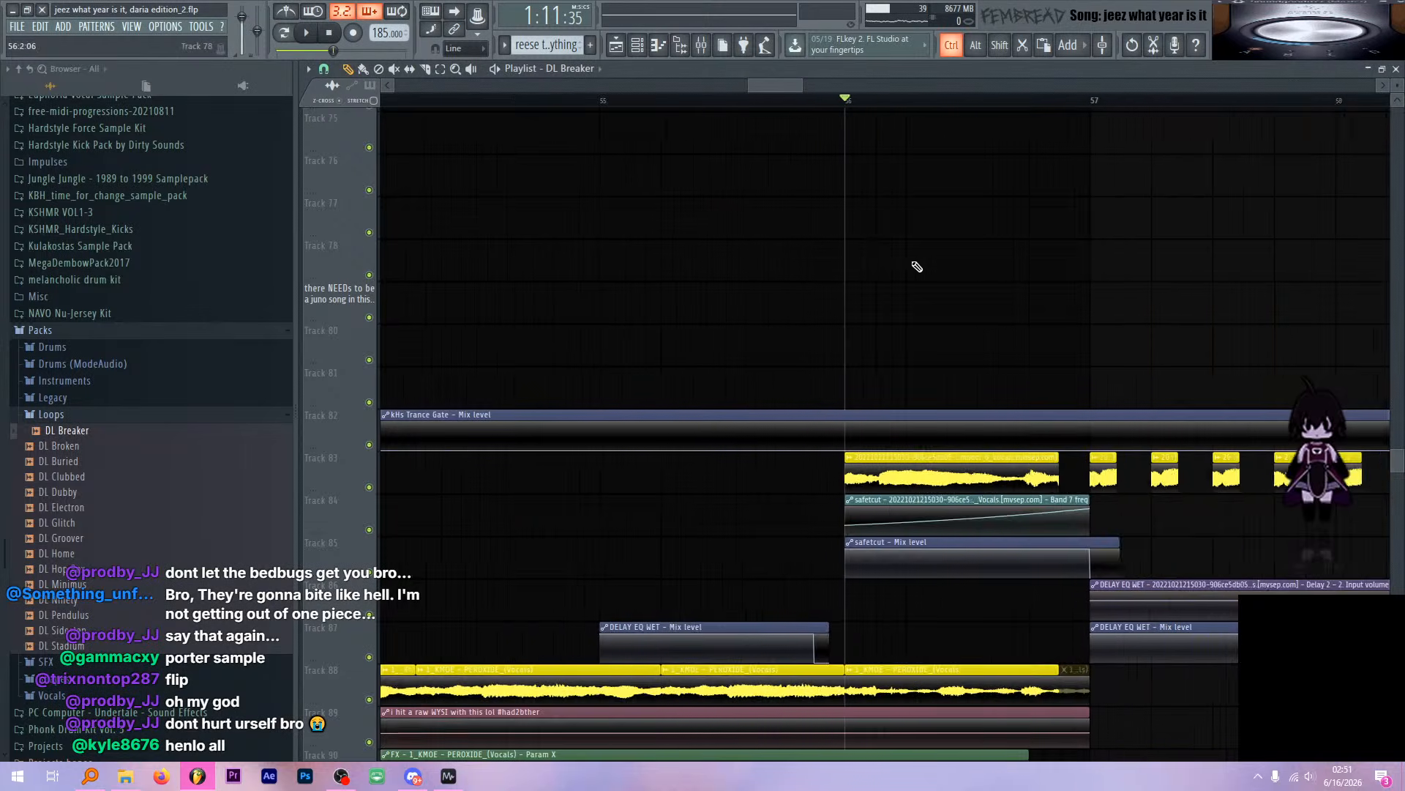
Play the vocals from about bar 50 and compare the Fruity parametric EQ 2 and safetcut displays in the mixer
{"action": "scroll", "coordinate": [658, 182], "scroll_direction": "up", "scroll_amount": 1}
{"action": "left_click", "coordinate": [669, 100]}
{"action": "key", "text": "space"}
{"action": "key", "text": "F9"}
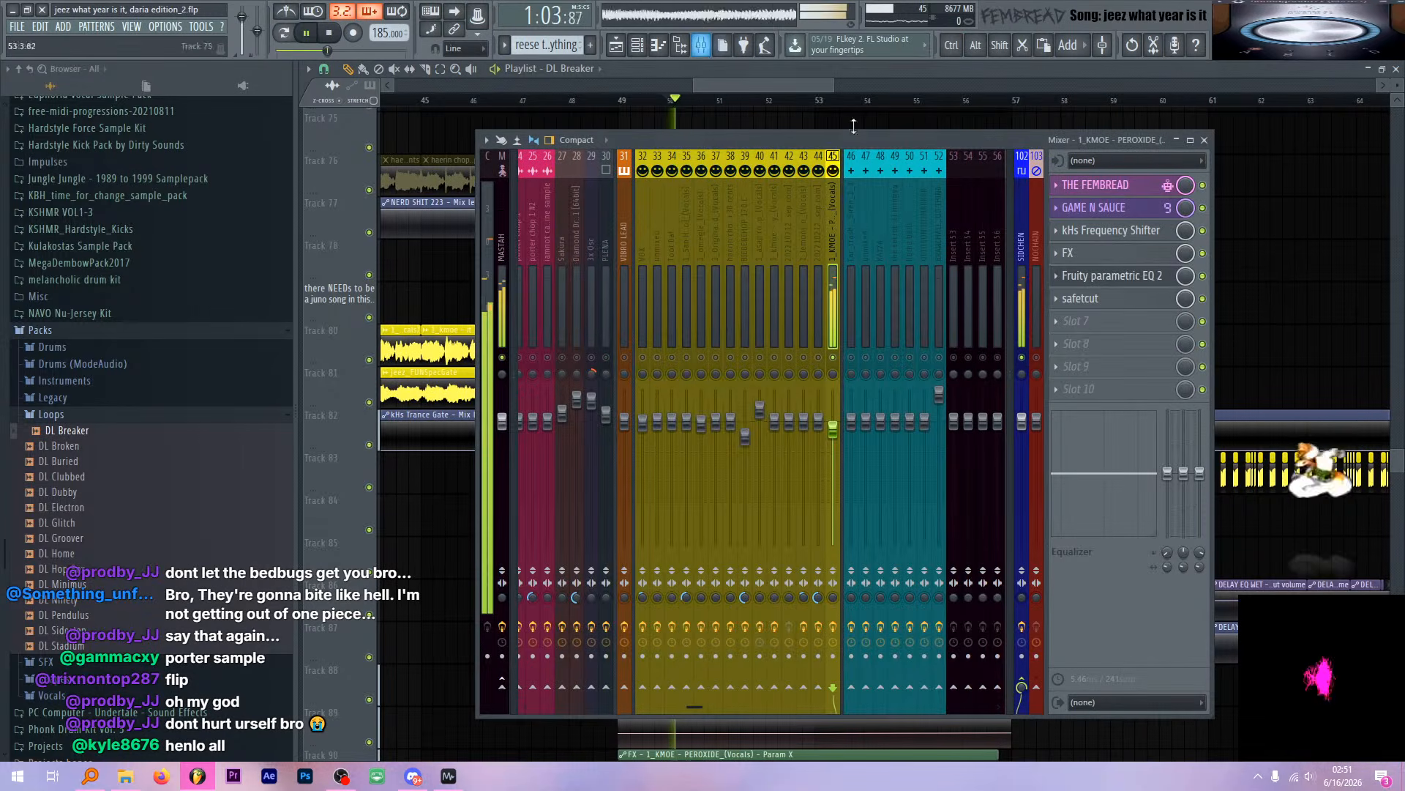
{"action": "left_click", "coordinate": [1139, 276]}
{"action": "left_click", "coordinate": [1138, 299]}
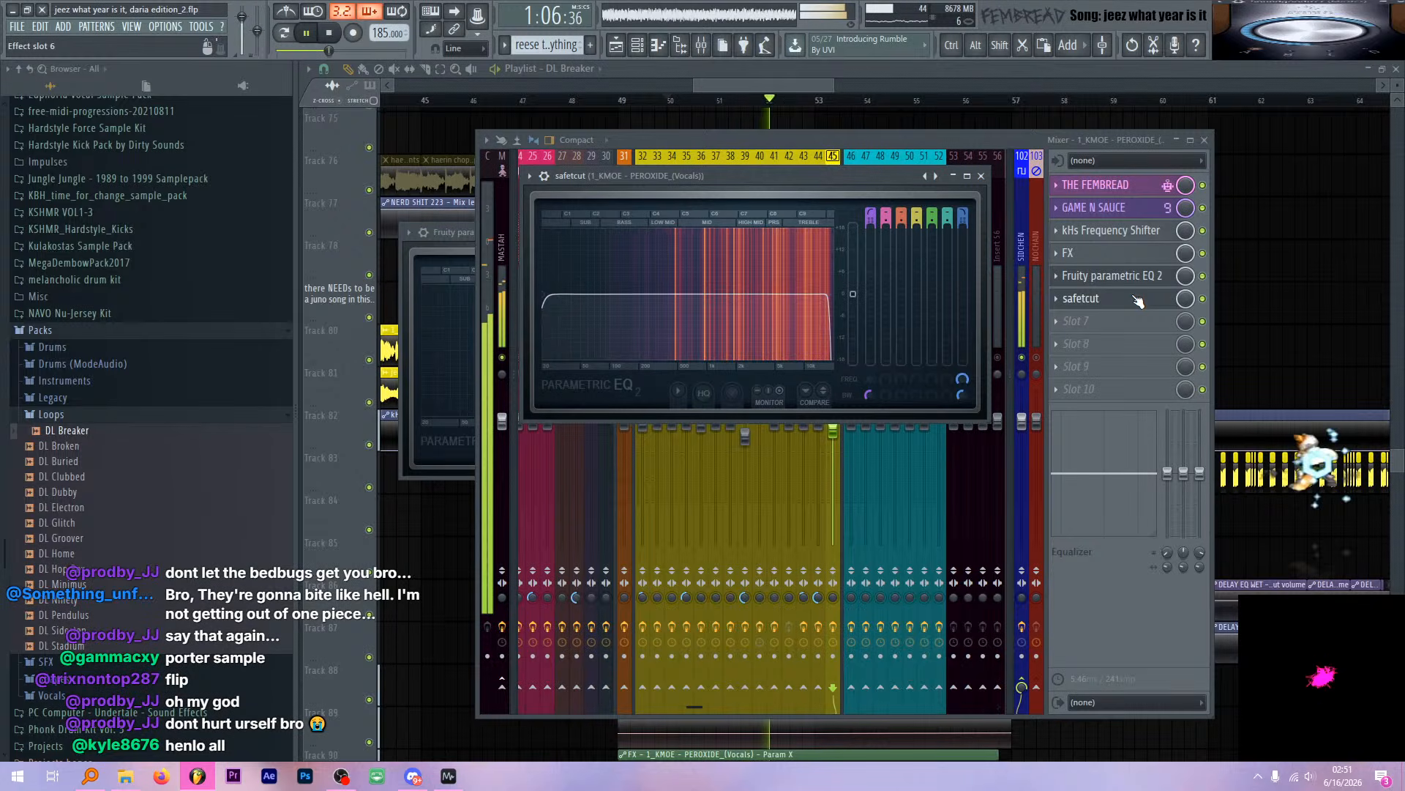
{"action": "left_click", "coordinate": [1139, 278]}
{"action": "left_click", "coordinate": [1139, 299]}
{"action": "left_click", "coordinate": [1138, 277]}
{"action": "key", "text": "space"}
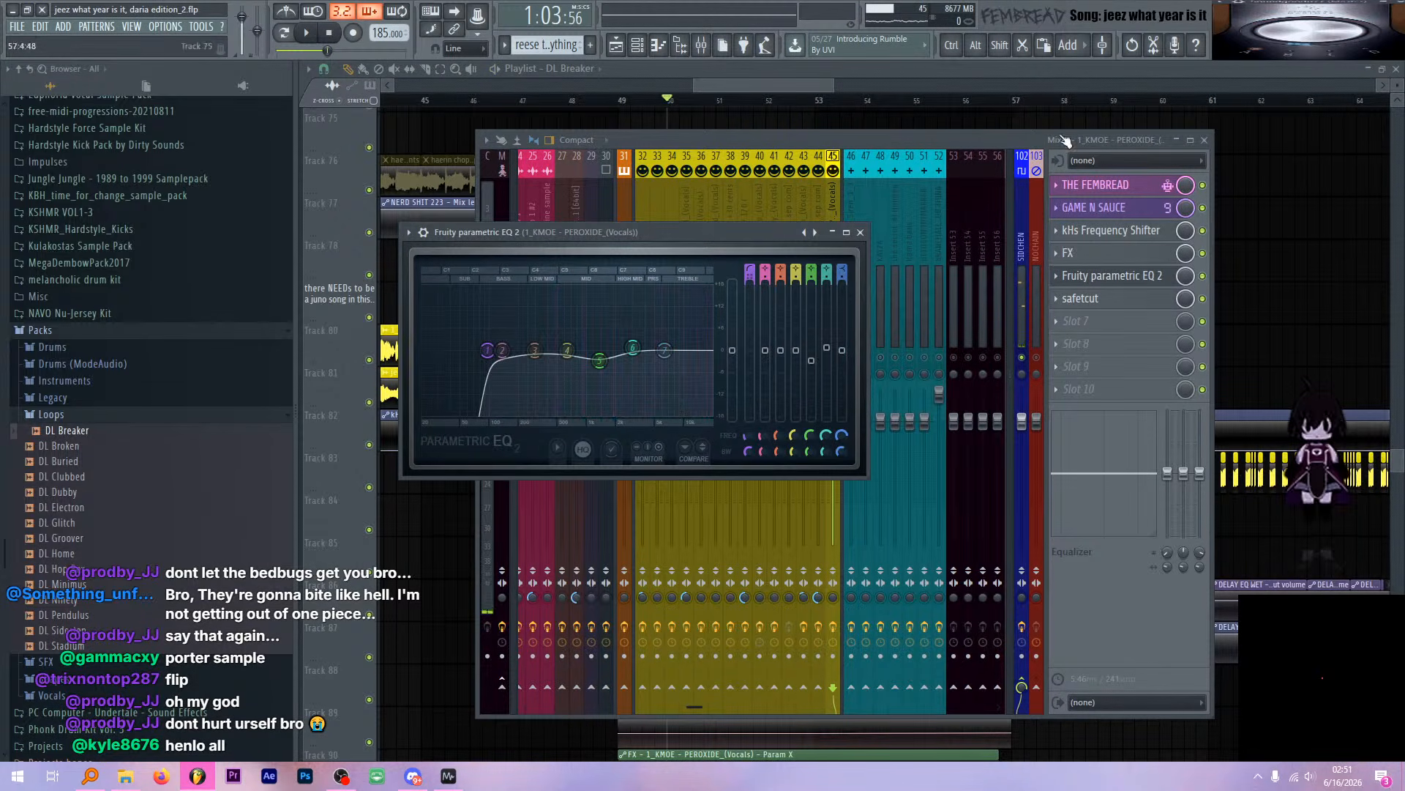
Close the EQ, return to the playlist and play the vocals with the safetcut automation from bar 56
{"action": "left_click", "coordinate": [1160, 276]}
{"action": "left_click", "coordinate": [921, 76]}
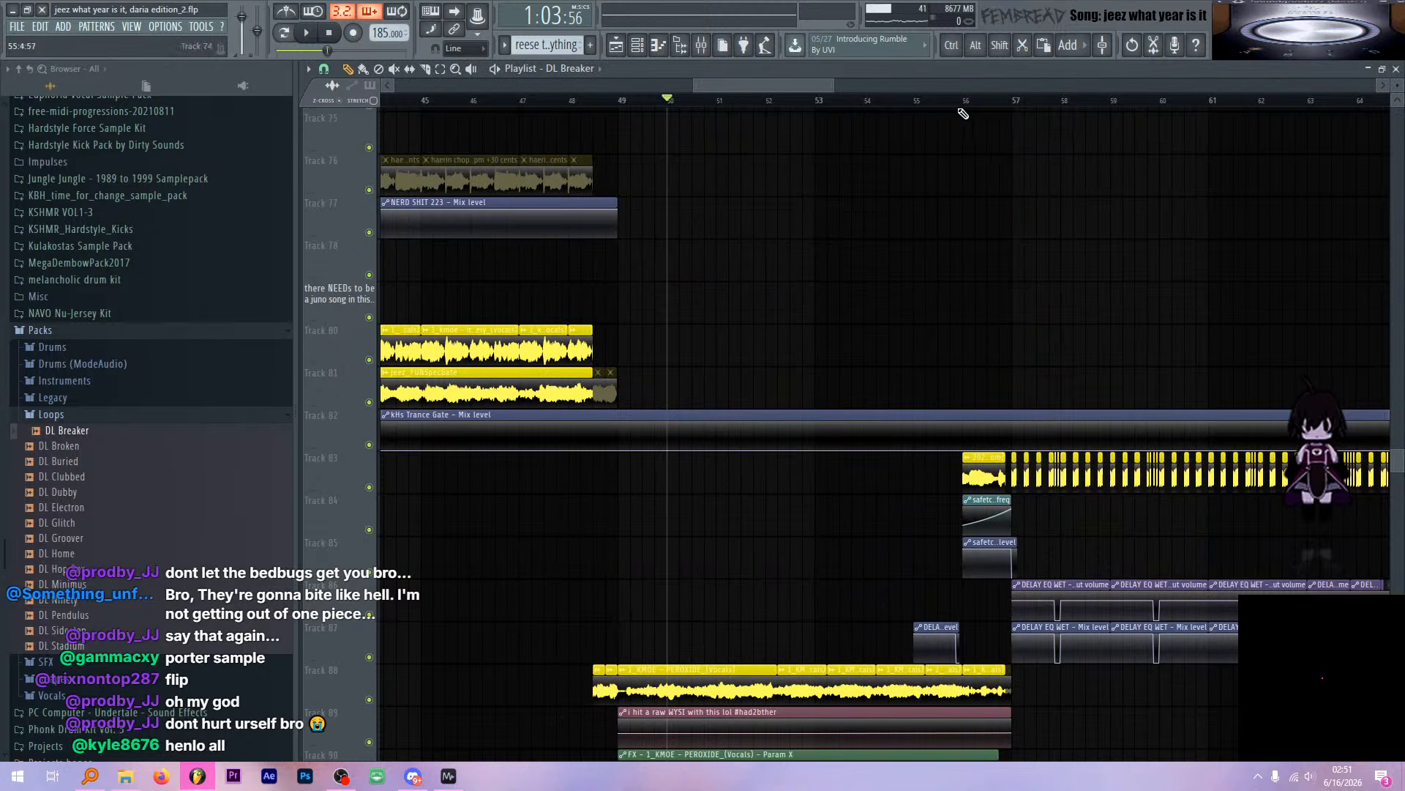
{"action": "left_click", "coordinate": [967, 107]}
{"action": "key", "text": "space"}
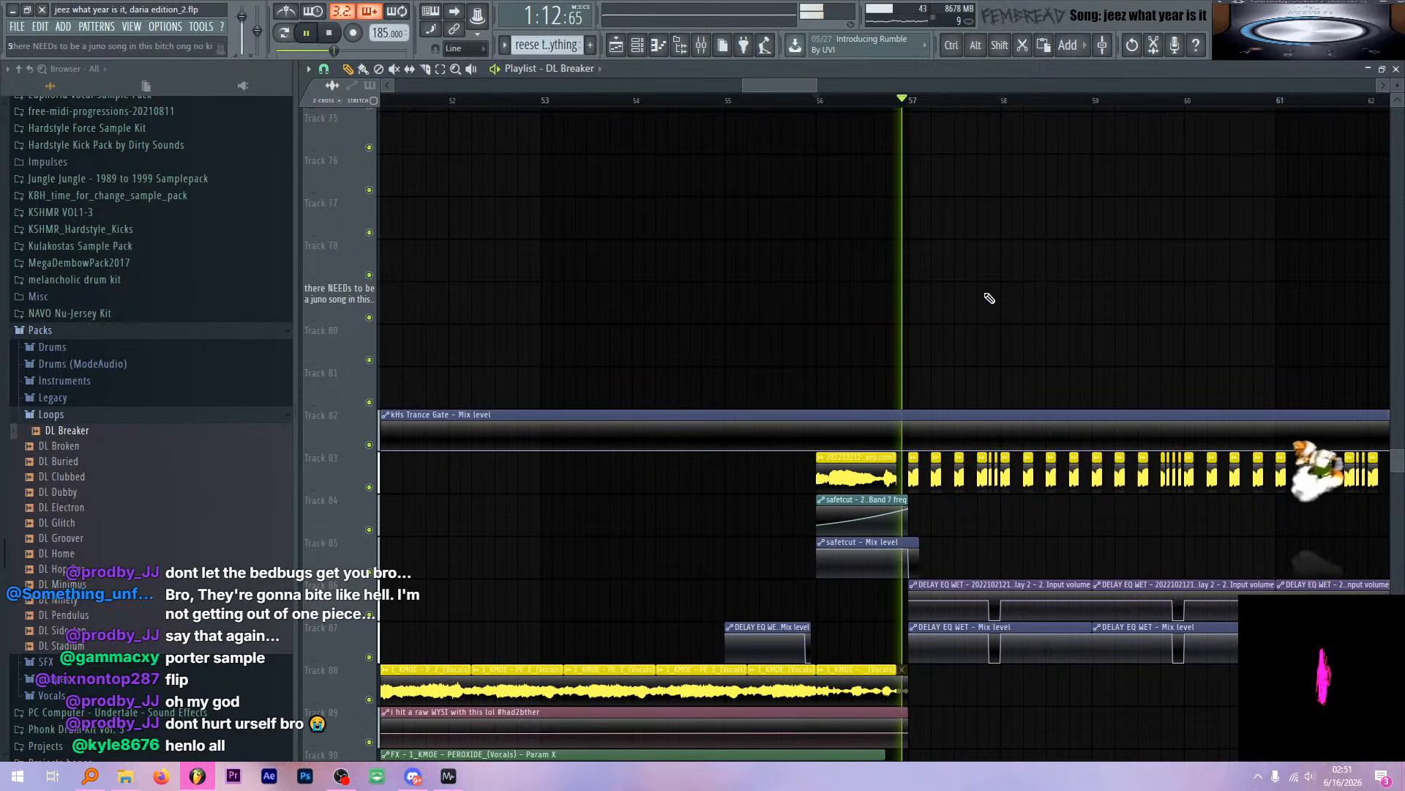
{"action": "scroll", "coordinate": [926, 309], "scroll_direction": "up", "scroll_amount": 2}
{"action": "key", "text": "space"}
Bring back all the muted track groups and play the full arrangement from bar 56 into the drop
{"action": "scroll", "coordinate": [732, 273], "scroll_direction": "up", "scroll_amount": 6}
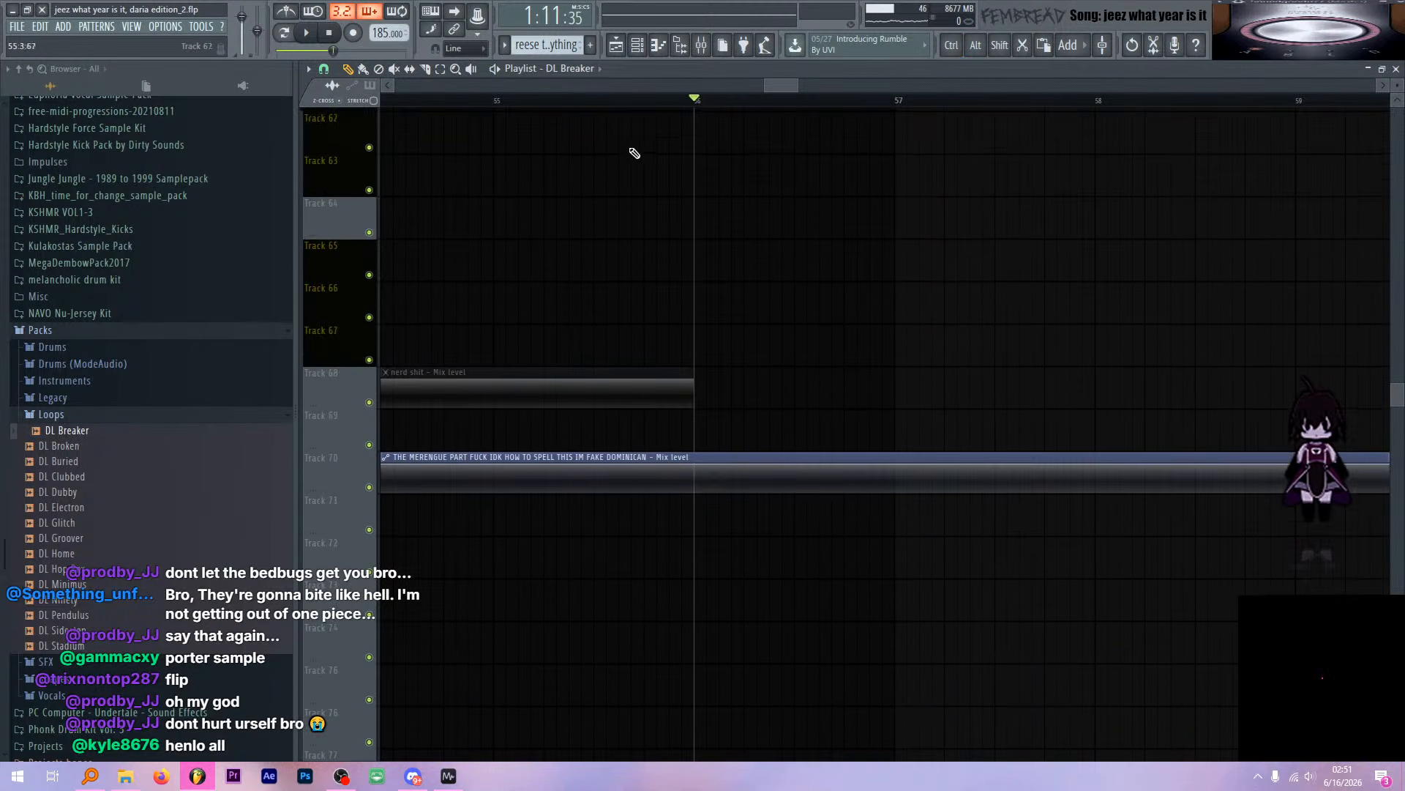
{"action": "key", "text": "F9"}
{"action": "key", "text": "F9"}
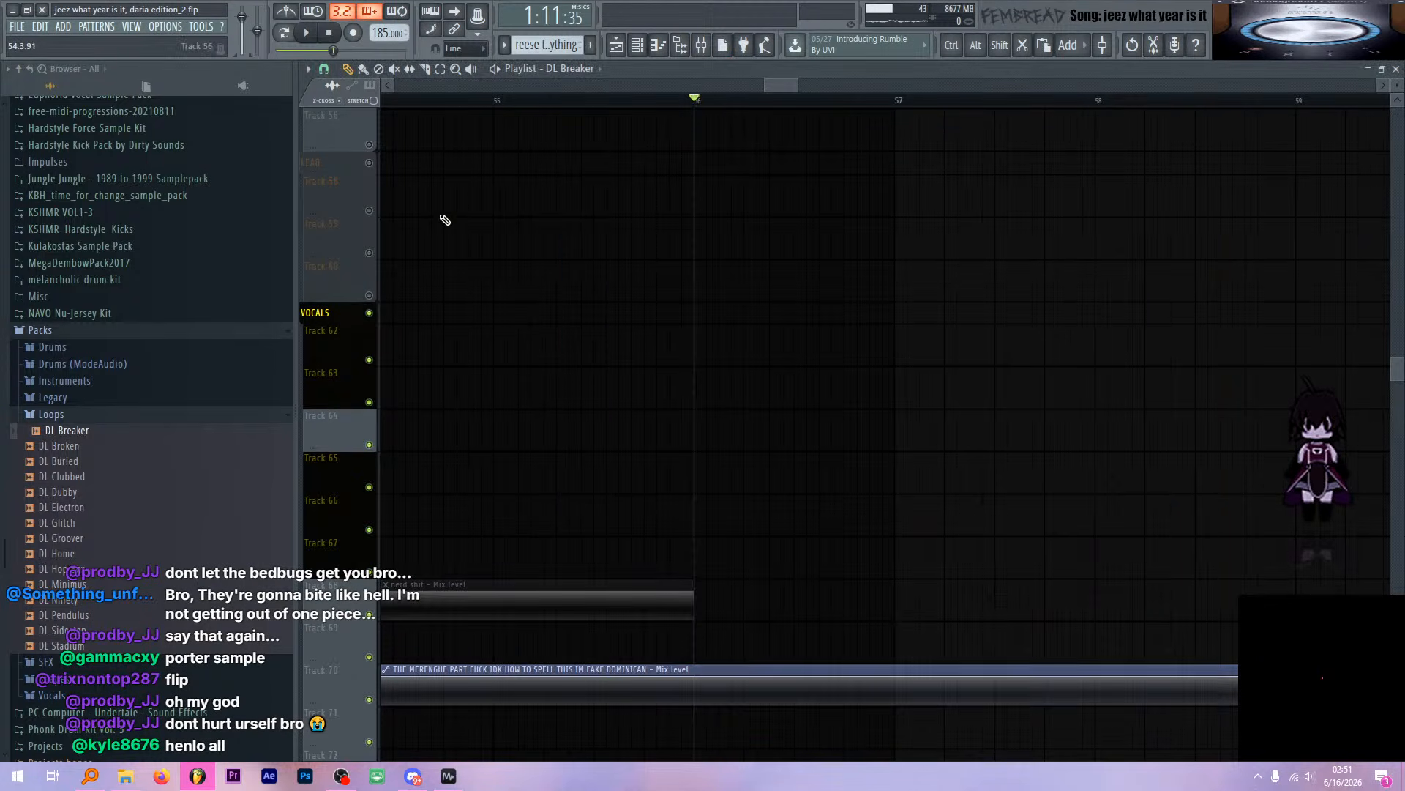
{"action": "right_click", "coordinate": [368, 296]}
{"action": "key", "text": "space"}
{"action": "scroll", "coordinate": [774, 258], "scroll_direction": "down", "scroll_amount": 3}
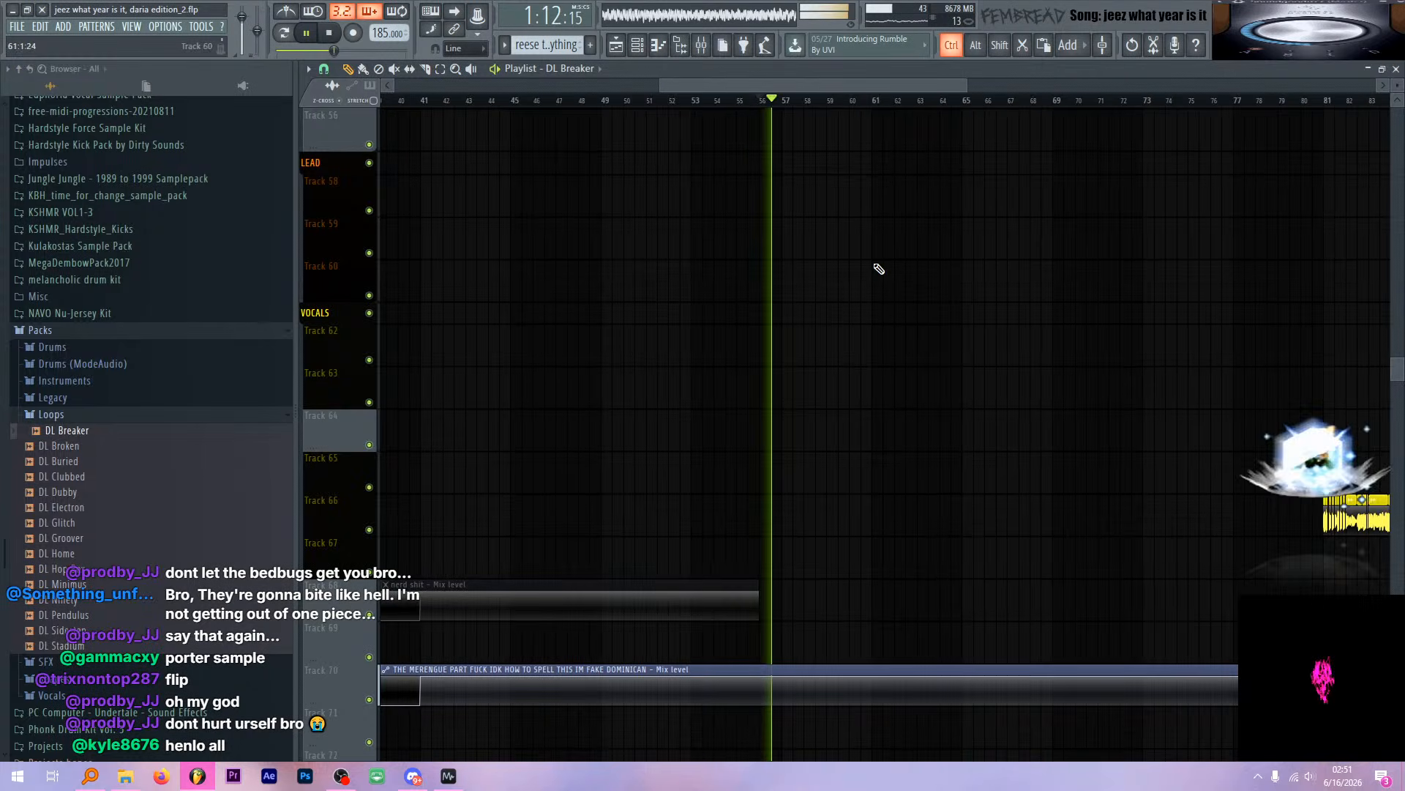
{"action": "scroll", "coordinate": [882, 269], "scroll_direction": "up", "scroll_amount": 1}
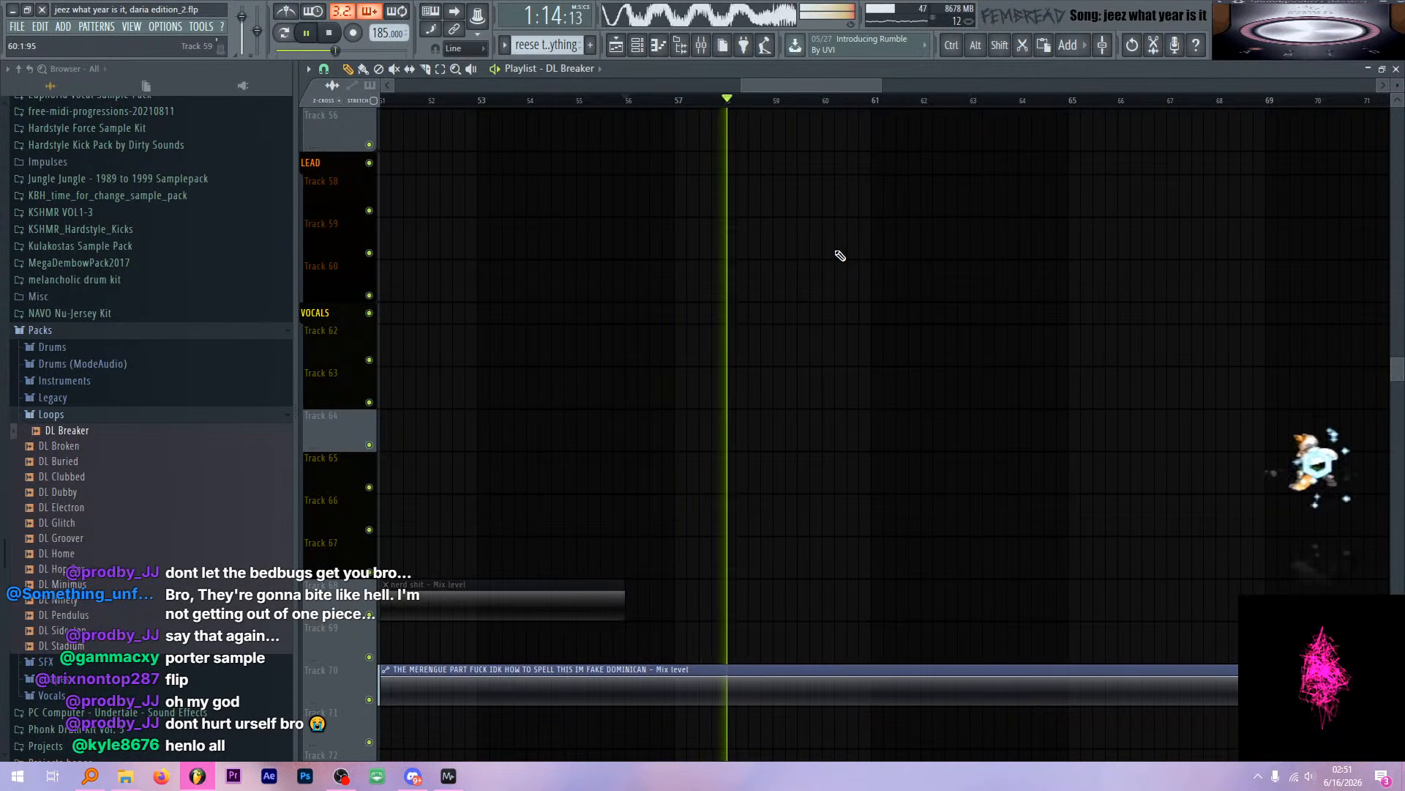
Examine the drum, bass, vocal and automation tracks while the drop plays, and stop playback near bar 64
{"action": "scroll", "coordinate": [839, 252], "scroll_direction": "down", "scroll_amount": 4}
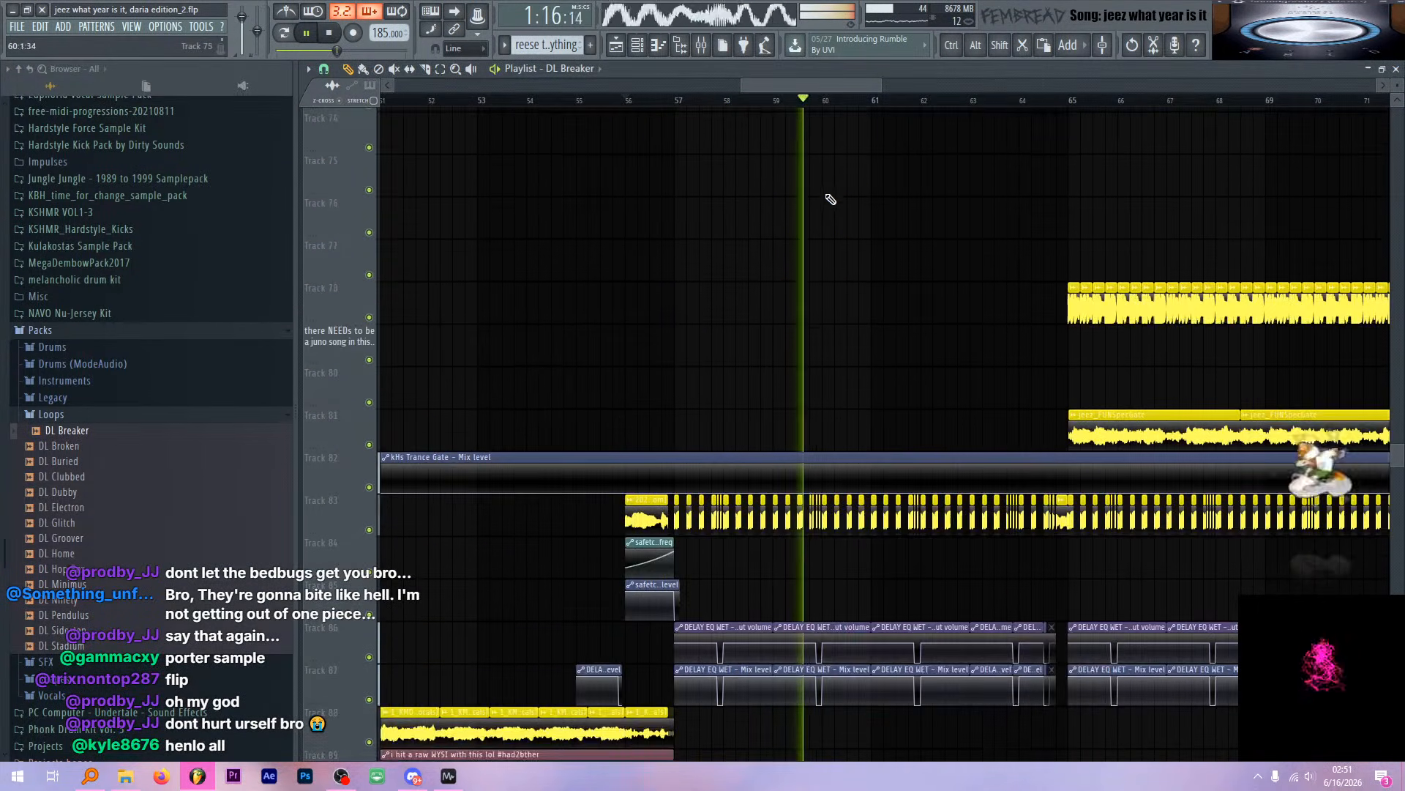
{"action": "scroll", "coordinate": [837, 199], "scroll_direction": "up", "scroll_amount": 15}
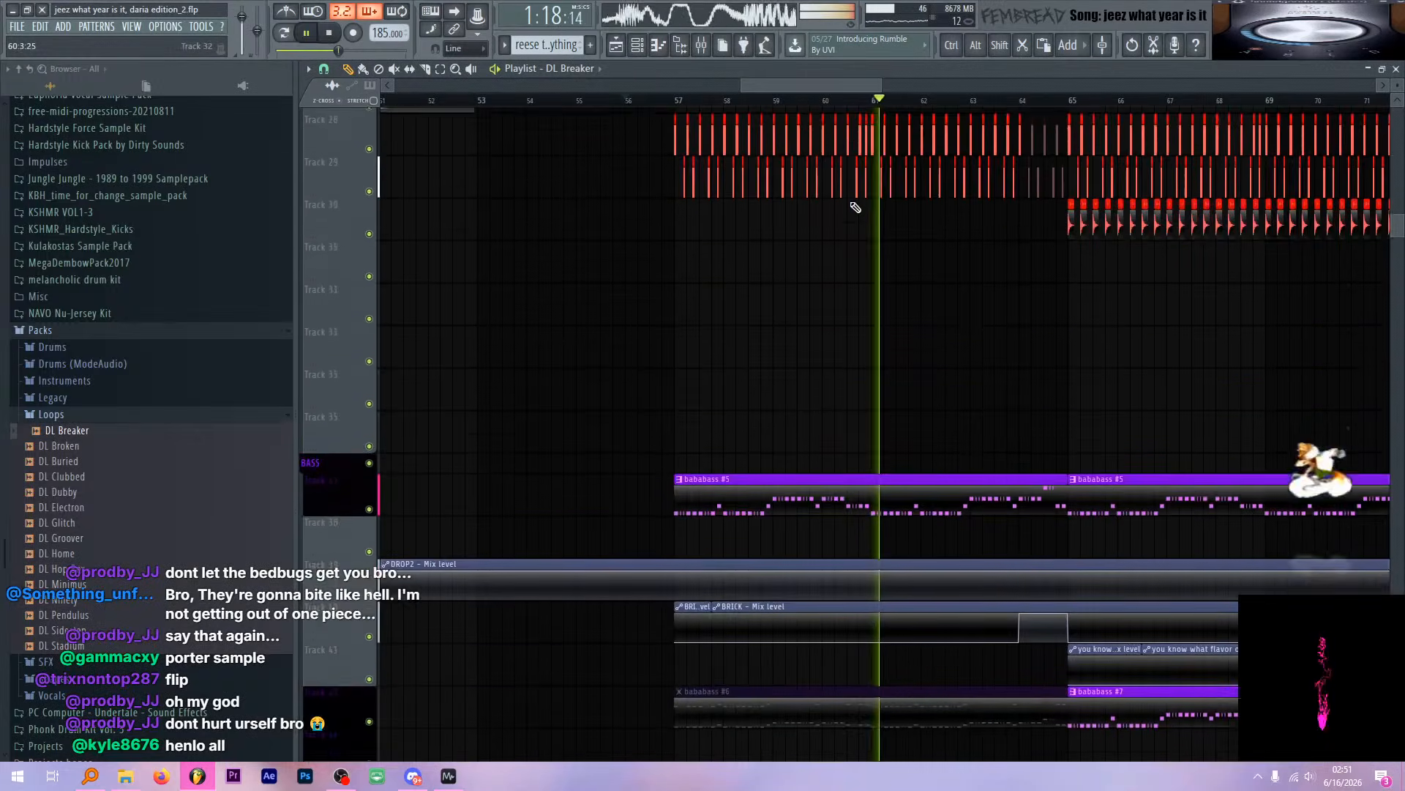
{"action": "scroll", "coordinate": [861, 210], "scroll_direction": "up", "scroll_amount": 8}
{"action": "scroll", "coordinate": [833, 207], "scroll_direction": "down", "scroll_amount": 2}
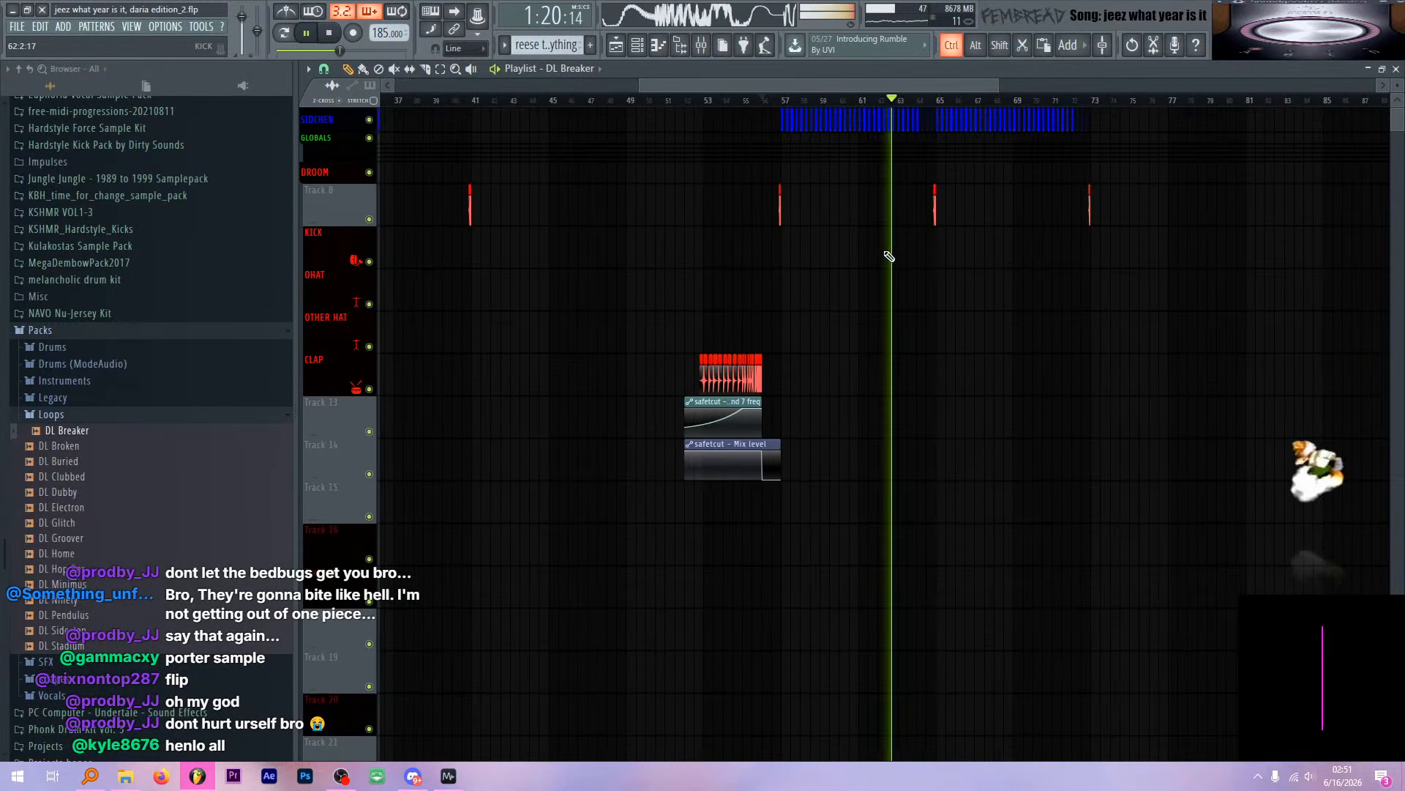
{"action": "scroll", "coordinate": [856, 293], "scroll_direction": "down", "scroll_amount": 20}
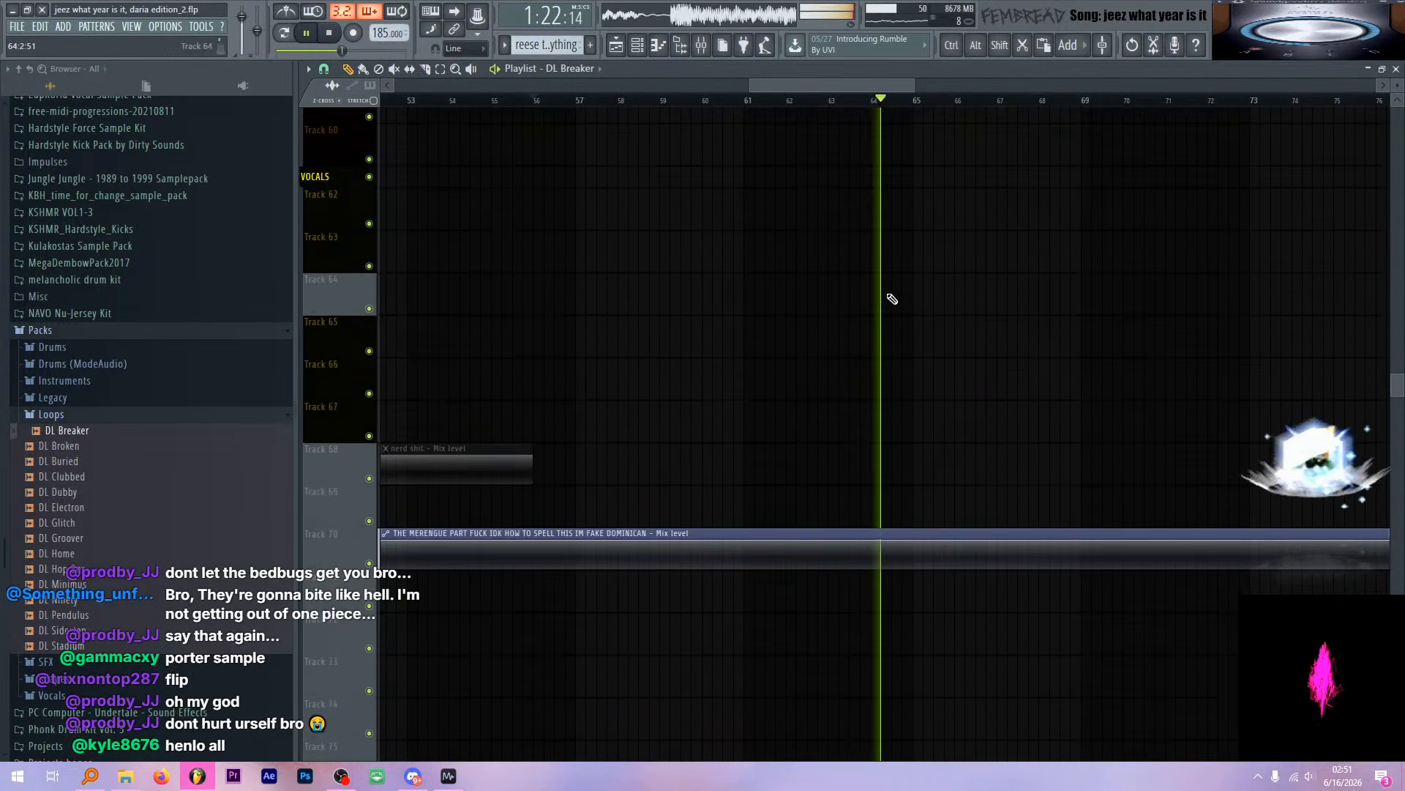
{"action": "scroll", "coordinate": [888, 282], "scroll_direction": "down", "scroll_amount": 1}
{"action": "scroll", "coordinate": [888, 265], "scroll_direction": "up", "scroll_amount": 4}
{"action": "key", "text": "space"}
Try muting the three chopped vocal clips in bar 64 and playing the longer vocal clip in their place
{"action": "scroll", "coordinate": [1025, 293], "scroll_direction": "up", "scroll_amount": 2}
{"action": "scroll", "coordinate": [1056, 300], "scroll_direction": "up", "scroll_amount": 4}
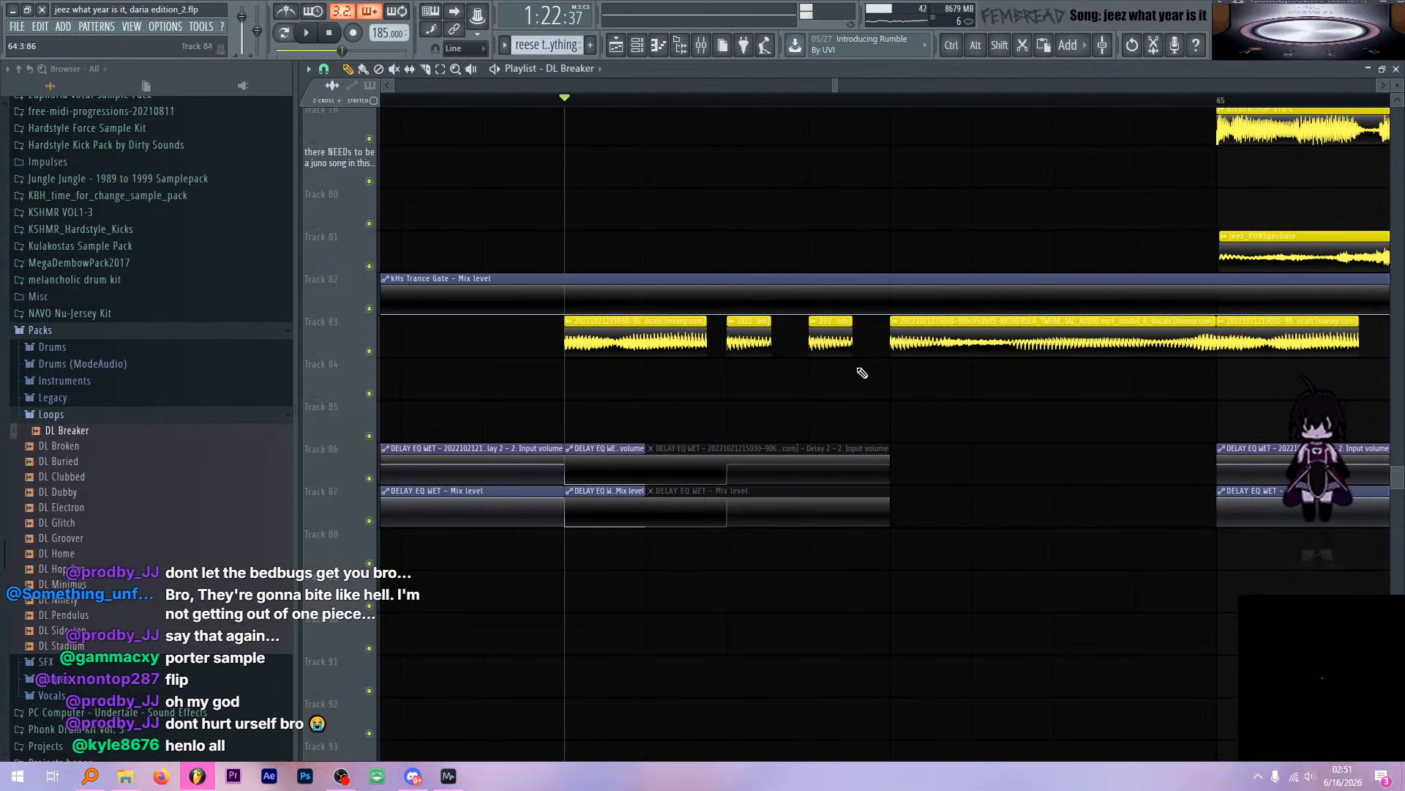
{"action": "left_click", "coordinate": [636, 334]}
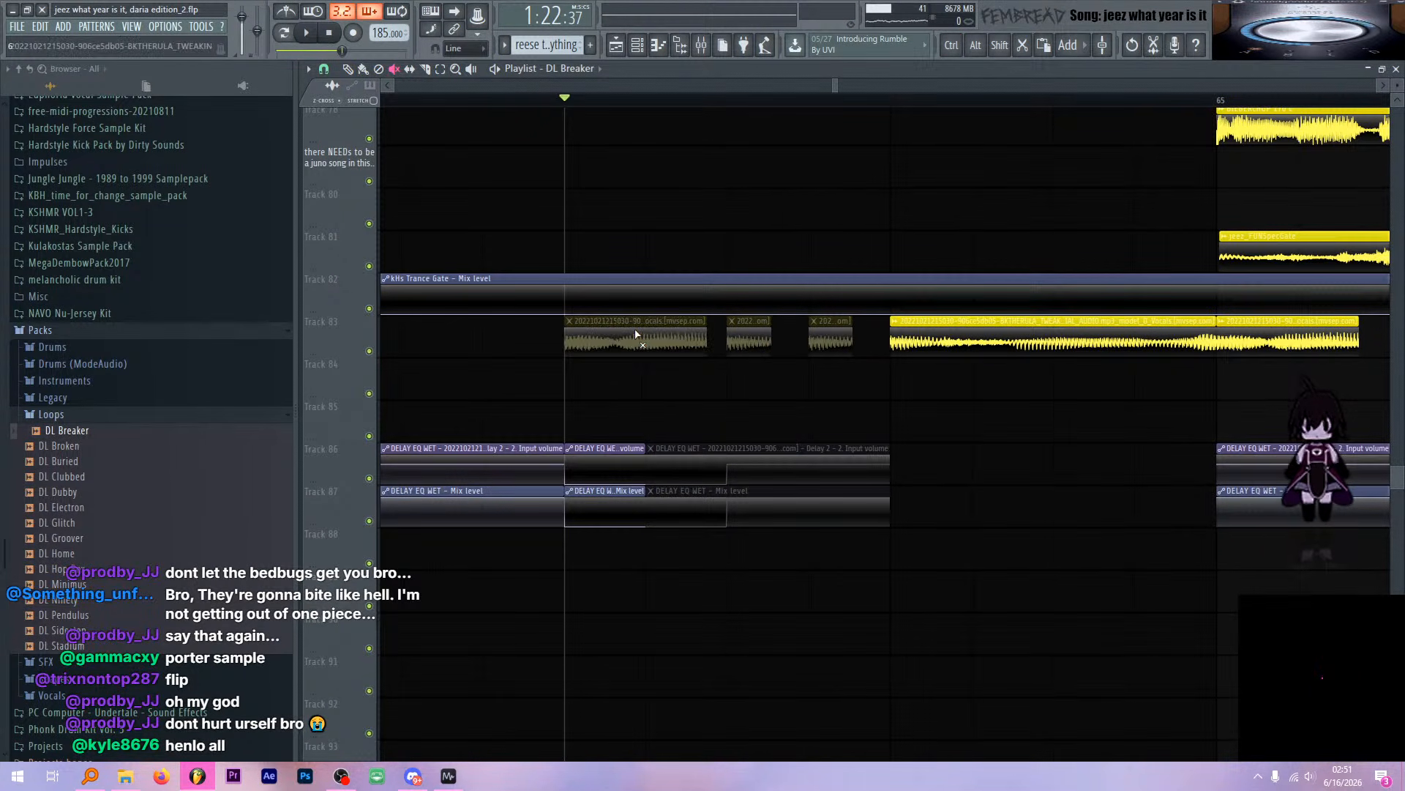
{"action": "left_click_drag", "start_coordinate": [927, 346], "coordinate": [571, 382]}
{"action": "key", "text": "space"}
{"action": "scroll", "coordinate": [807, 321], "scroll_direction": "down", "scroll_amount": 4}
{"action": "key", "text": "space"}
{"action": "scroll", "coordinate": [844, 227], "scroll_direction": "down", "scroll_amount": 3}
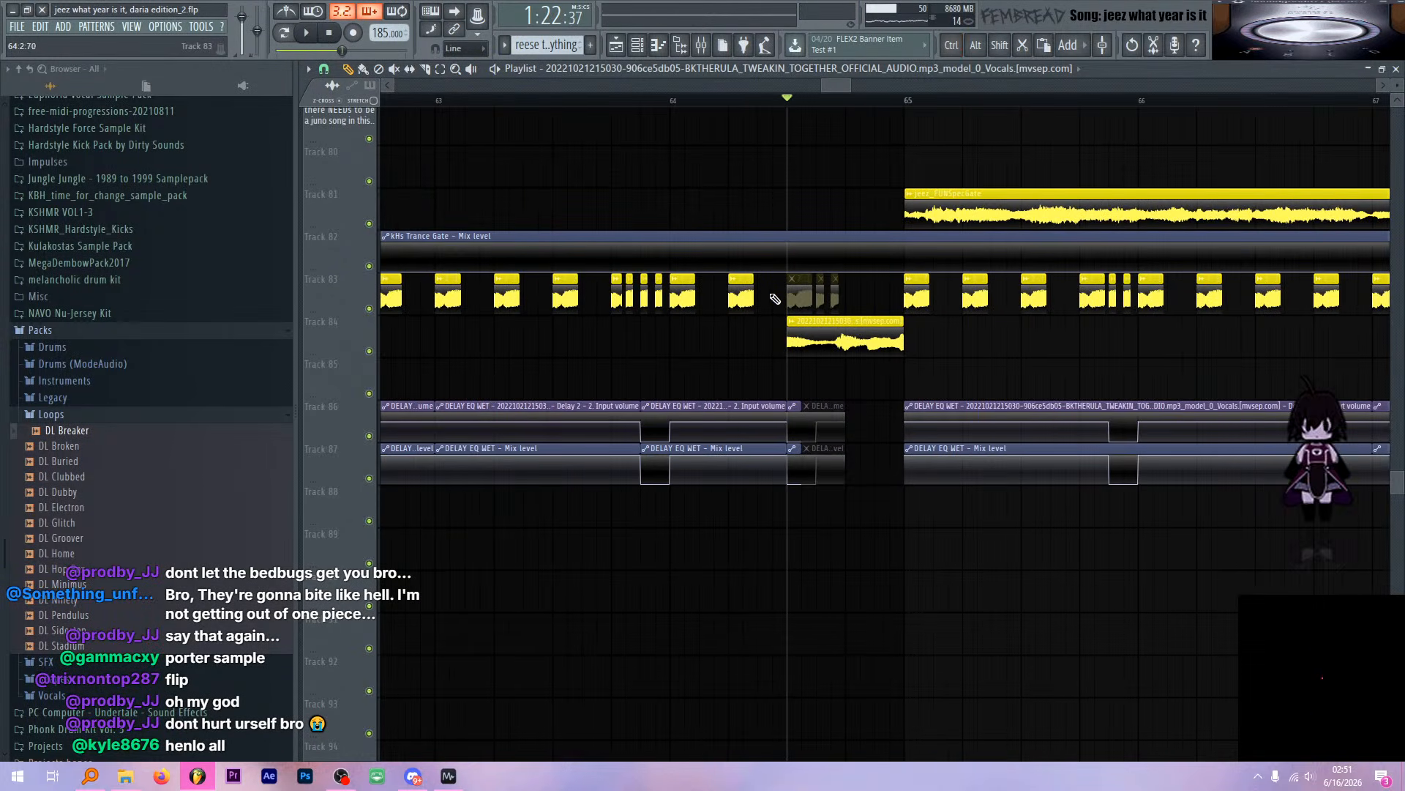
Move the longer vocal clip back to its original place and unmute the chopped vocal clips
{"action": "scroll", "coordinate": [757, 294], "scroll_direction": "up", "scroll_amount": 2}
{"action": "left_click_drag", "start_coordinate": [814, 333], "coordinate": [965, 300]}
{"action": "scroll", "coordinate": [948, 364], "scroll_direction": "up", "scroll_amount": 3}
{"action": "left_click", "coordinate": [1002, 361]}
{"action": "right_click", "coordinate": [1005, 365]}
Solo the DROOM track group and play the kick and snare pattern from bar 57
{"action": "scroll", "coordinate": [878, 336], "scroll_direction": "down", "scroll_amount": 9}
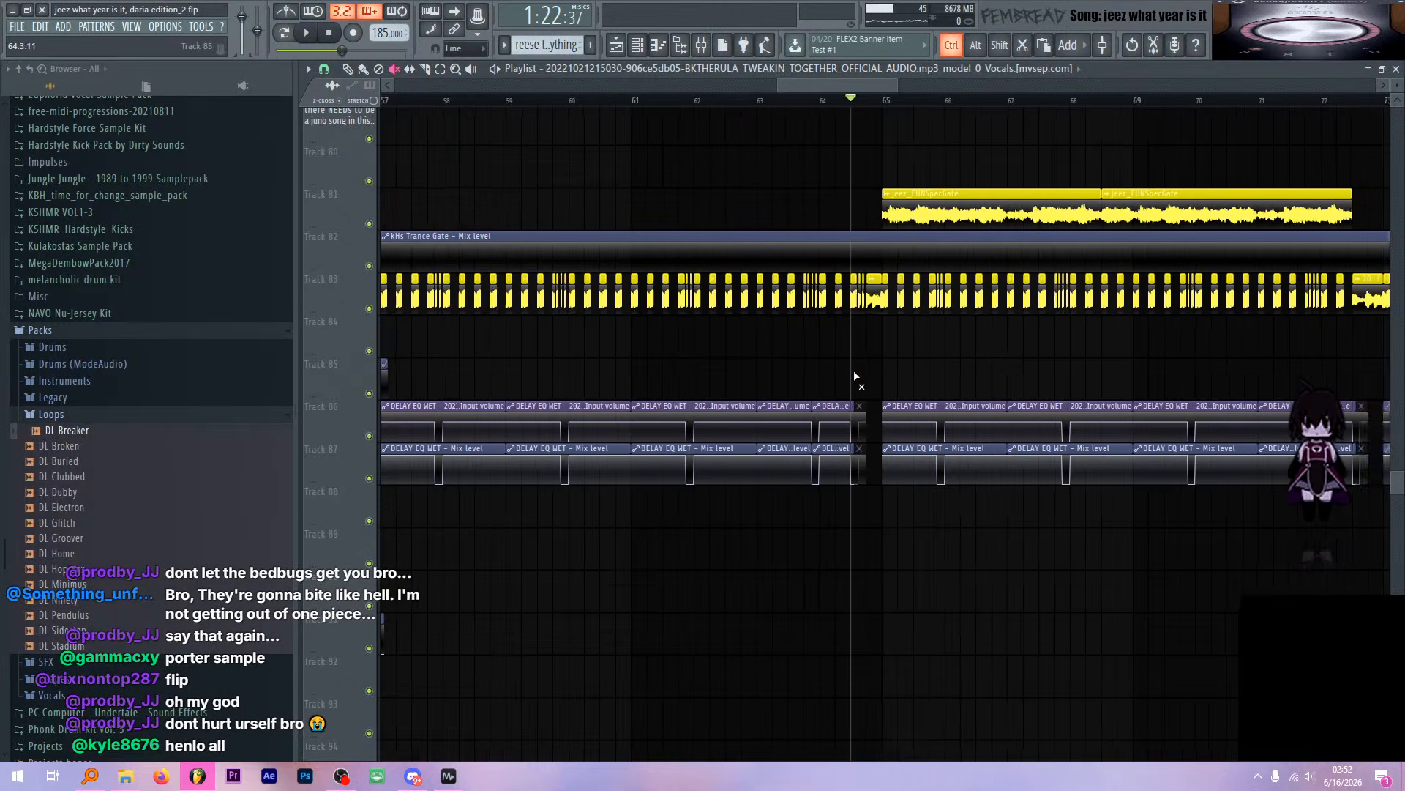
{"action": "scroll", "coordinate": [620, 342], "scroll_direction": "up", "scroll_amount": 2}
{"action": "scroll", "coordinate": [491, 321], "scroll_direction": "up", "scroll_amount": 4}
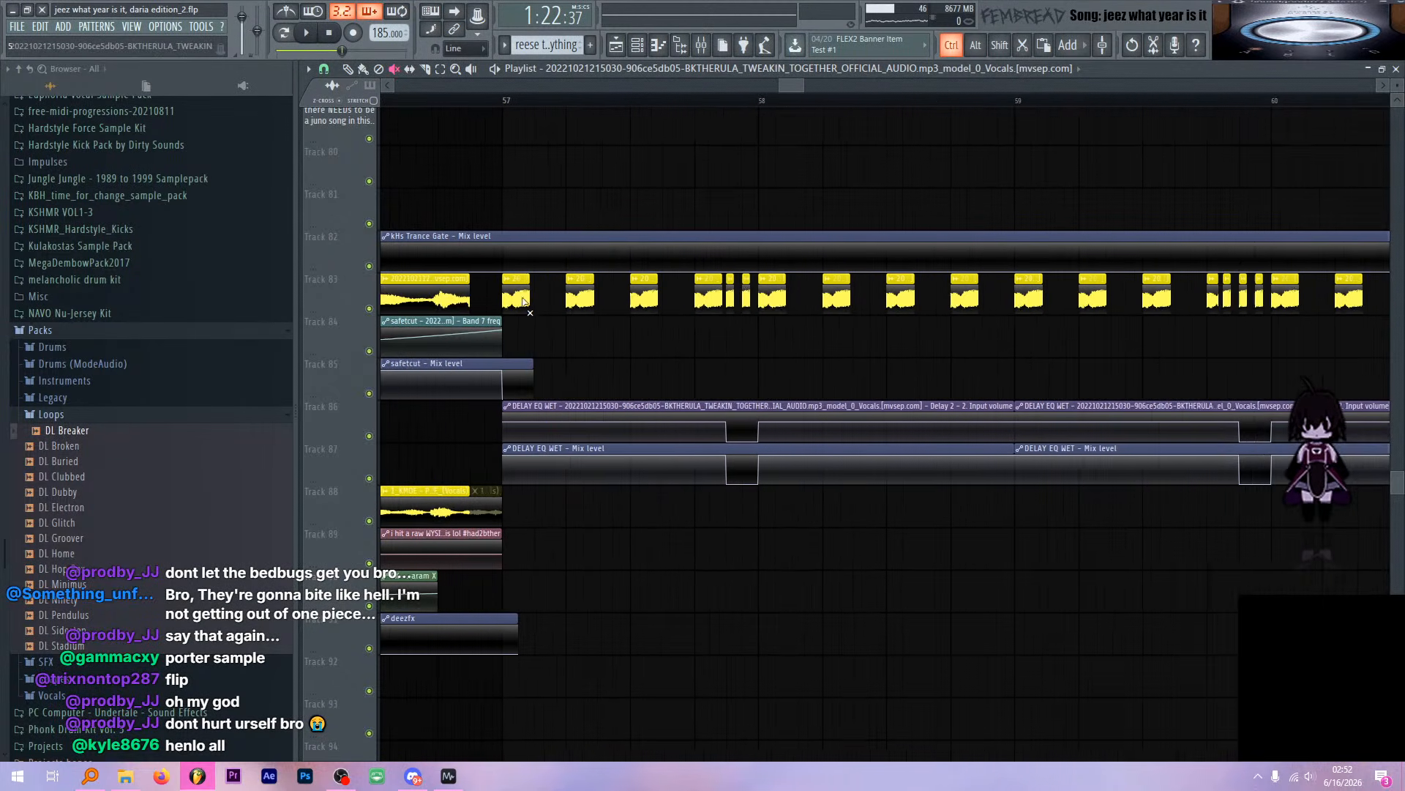
{"action": "scroll", "coordinate": [520, 161], "scroll_direction": "up", "scroll_amount": 3}
{"action": "scroll", "coordinate": [593, 192], "scroll_direction": "up", "scroll_amount": 20}
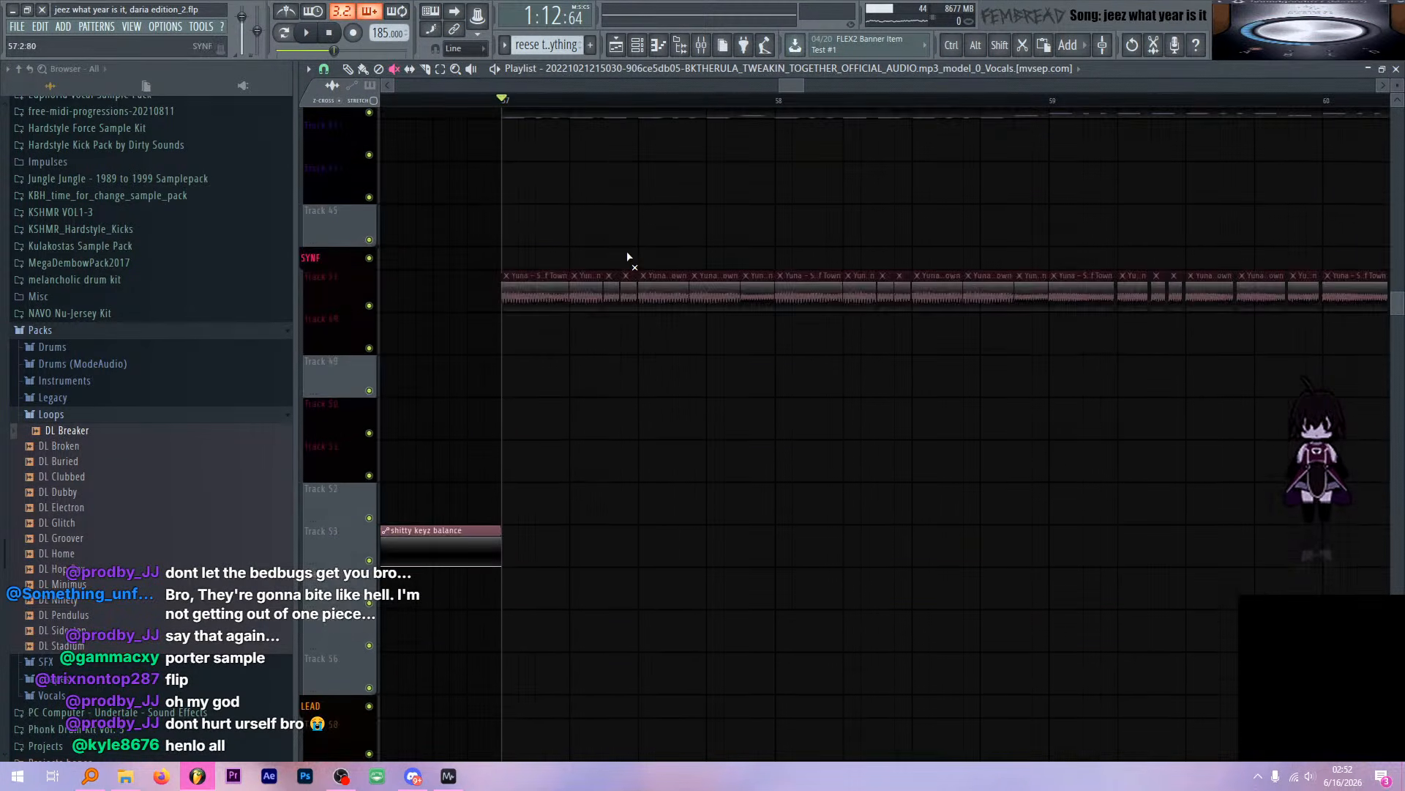
{"action": "scroll", "coordinate": [629, 242], "scroll_direction": "up", "scroll_amount": 6}
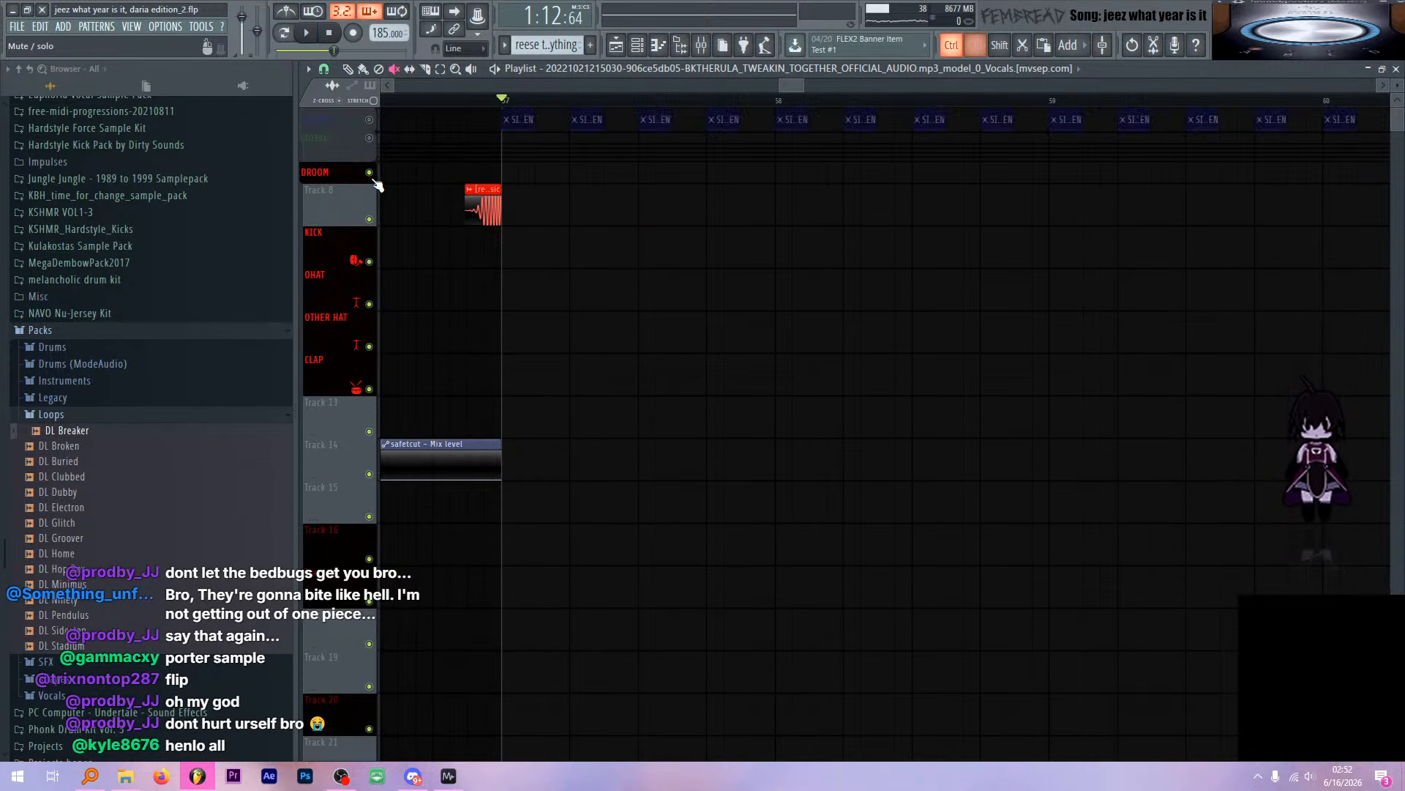
{"action": "key", "text": "space"}
{"action": "scroll", "coordinate": [642, 300], "scroll_direction": "down", "scroll_amount": 8}
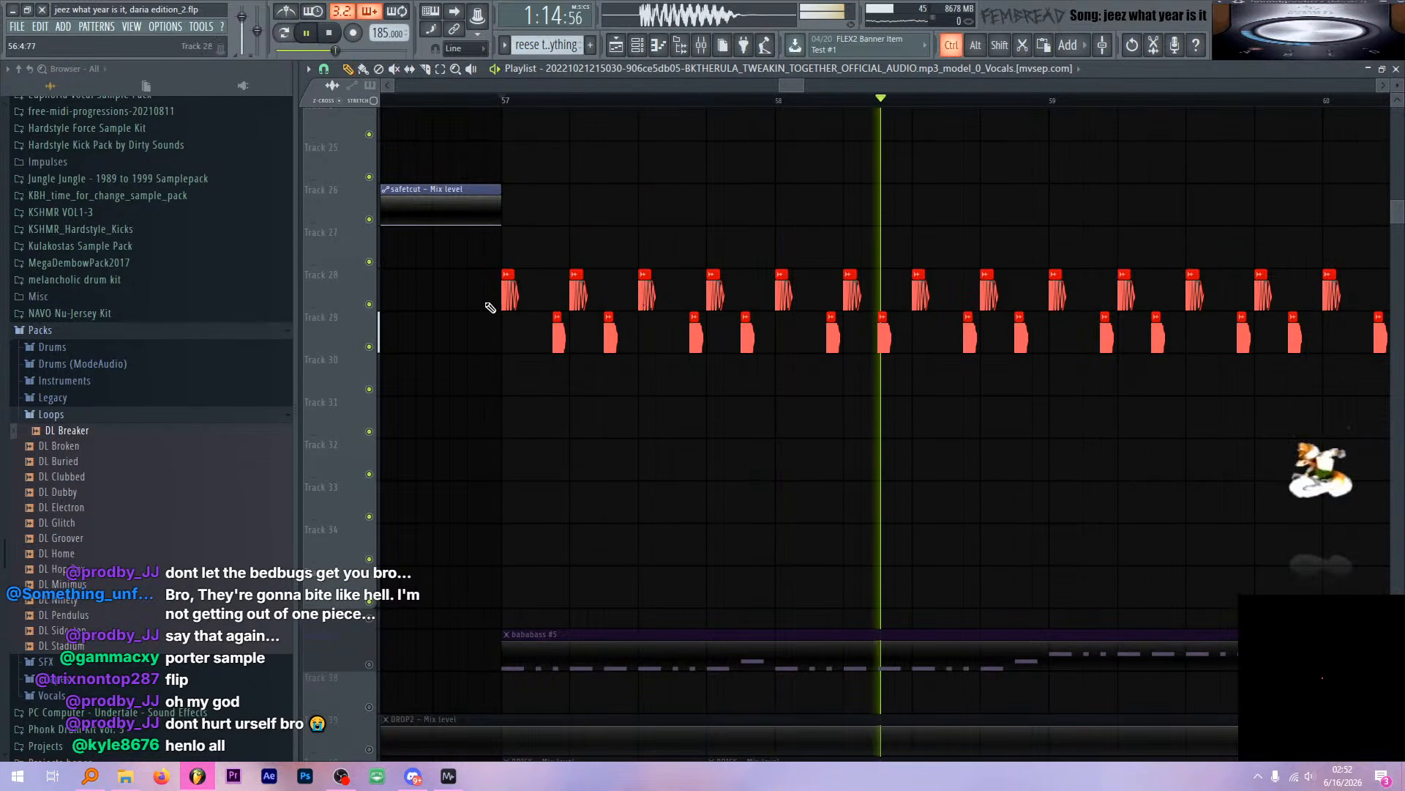
{"action": "scroll", "coordinate": [630, 304], "scroll_direction": "up", "scroll_amount": 5}
{"action": "key", "text": "space"}
Open the BOMBOS_DUROS_NO SABEN CON QUE kick's channel settings, locate its sample in the browser, and close the settings
{"action": "double_click", "coordinate": [617, 289]}
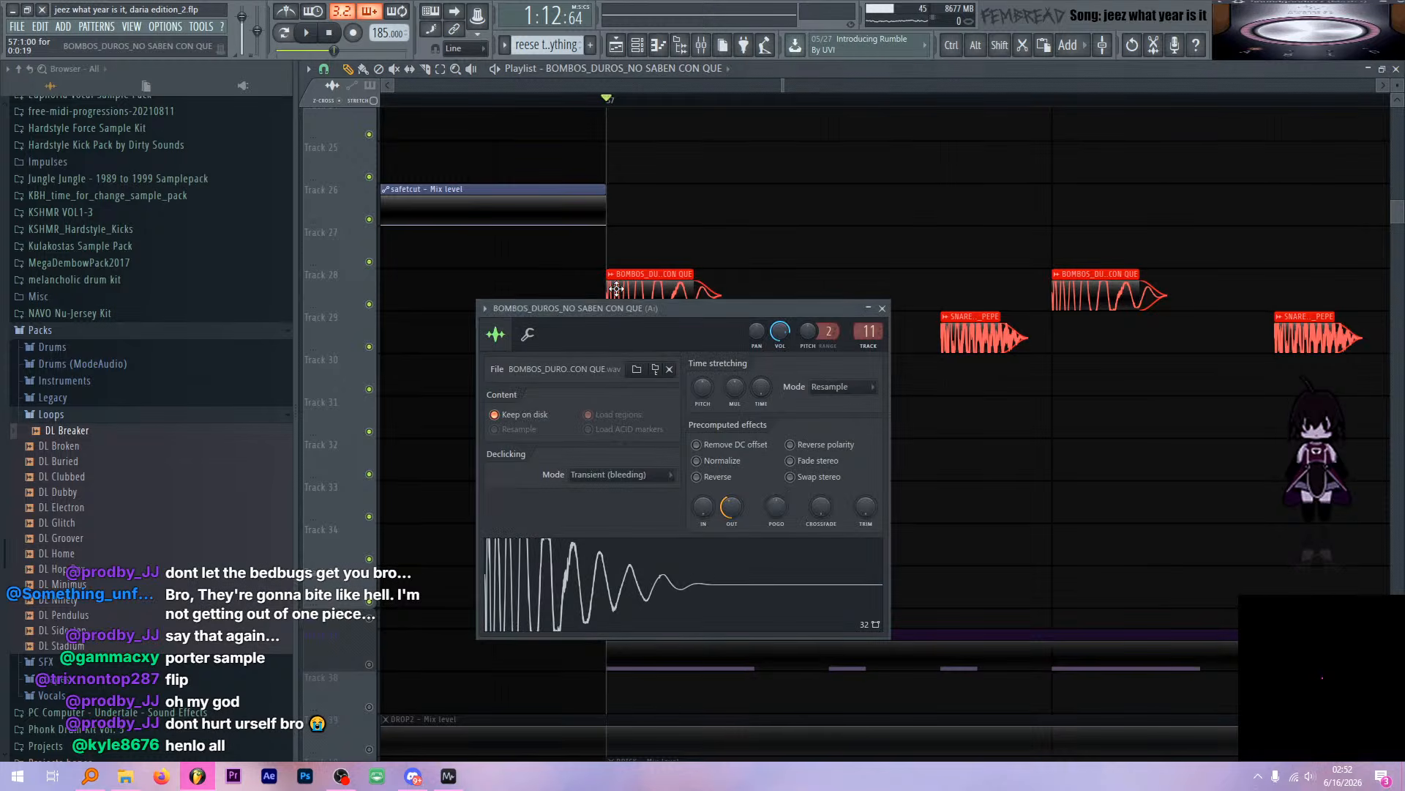
{"action": "left_click_drag", "start_coordinate": [721, 597], "coordinate": [139, 470]}
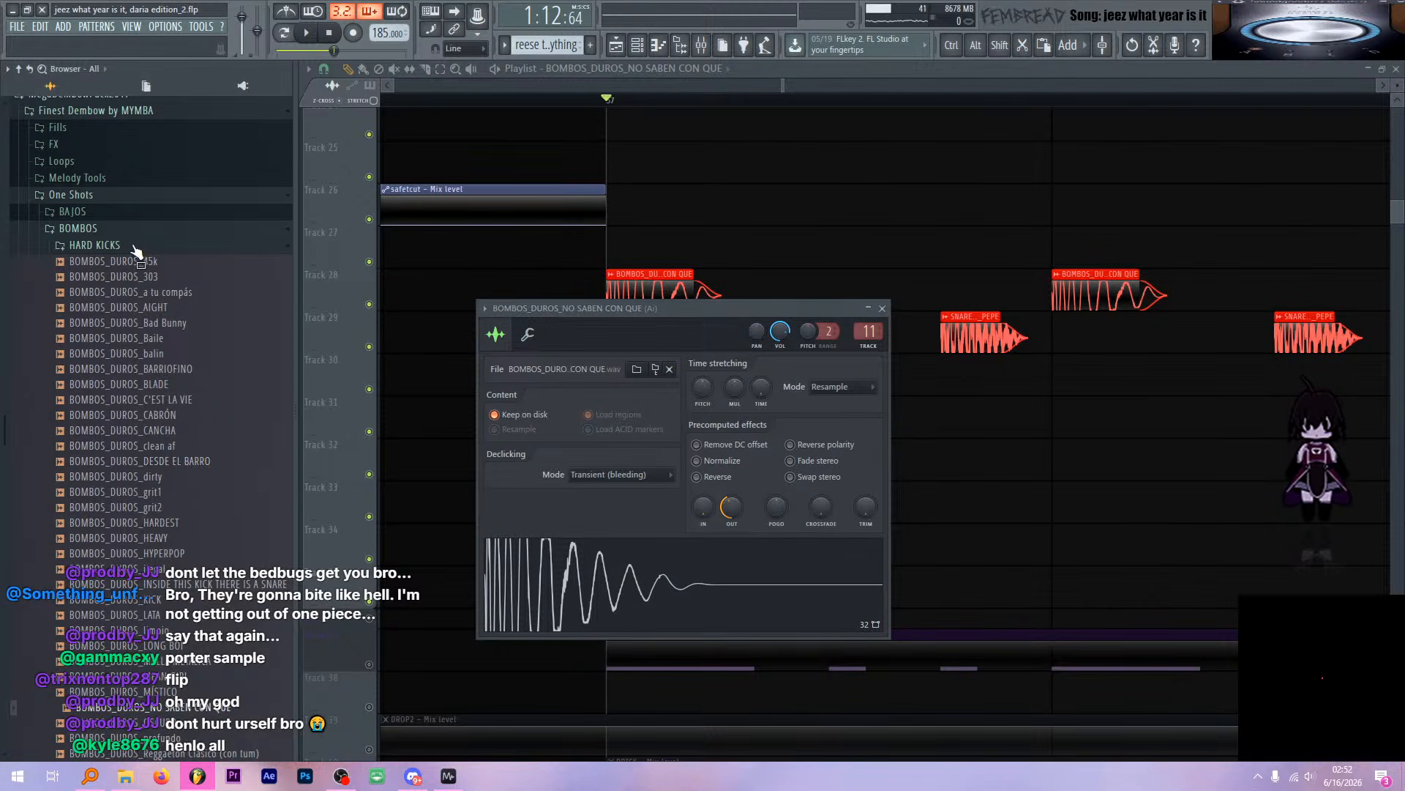
{"action": "key", "text": "space"}
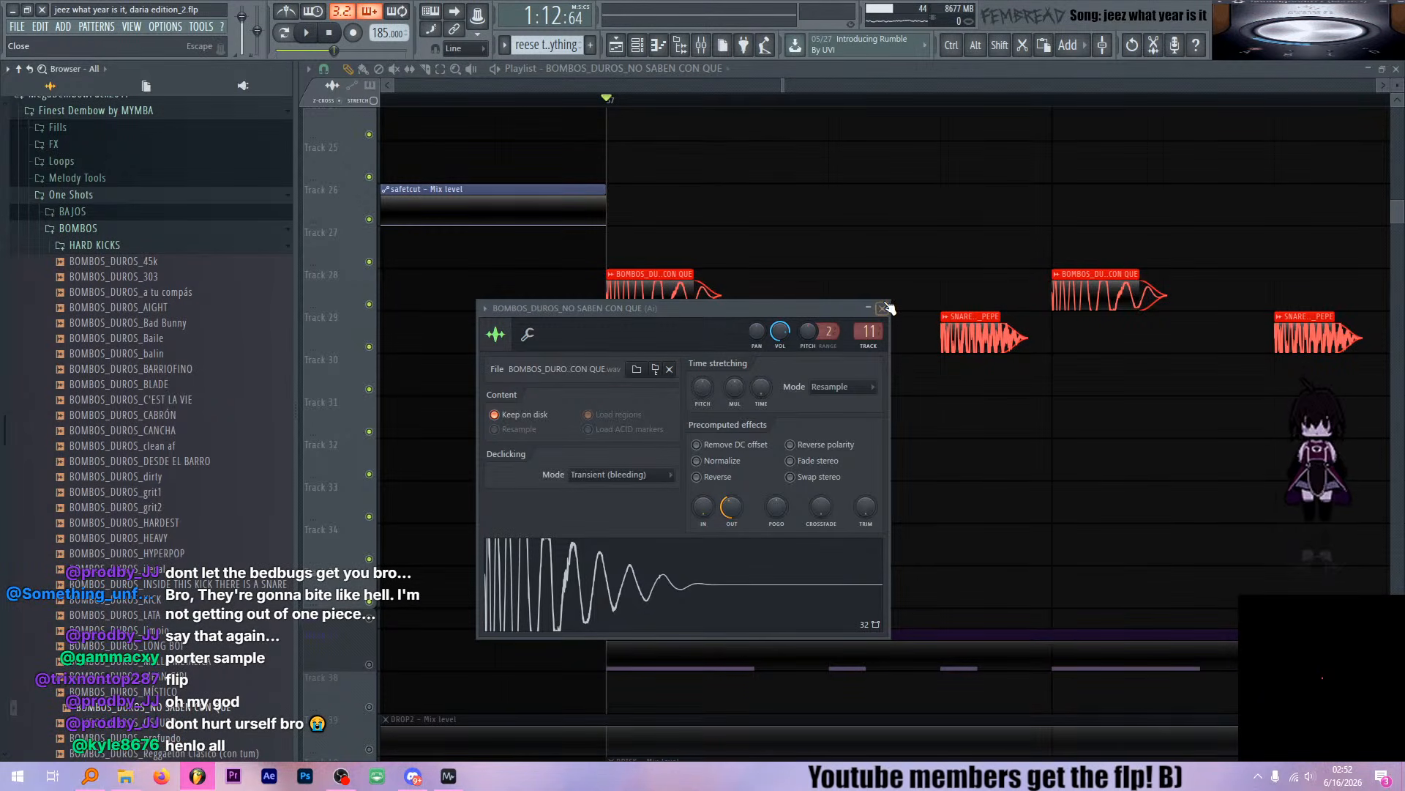
{"action": "left_click", "coordinate": [883, 308]}
Open the SNARE_PERREO_PEPE clip's channel settings, locate its sample in the browser, and close the settings
{"action": "double_click", "coordinate": [960, 337]}
{"action": "left_click_drag", "start_coordinate": [682, 589], "coordinate": [231, 503]}
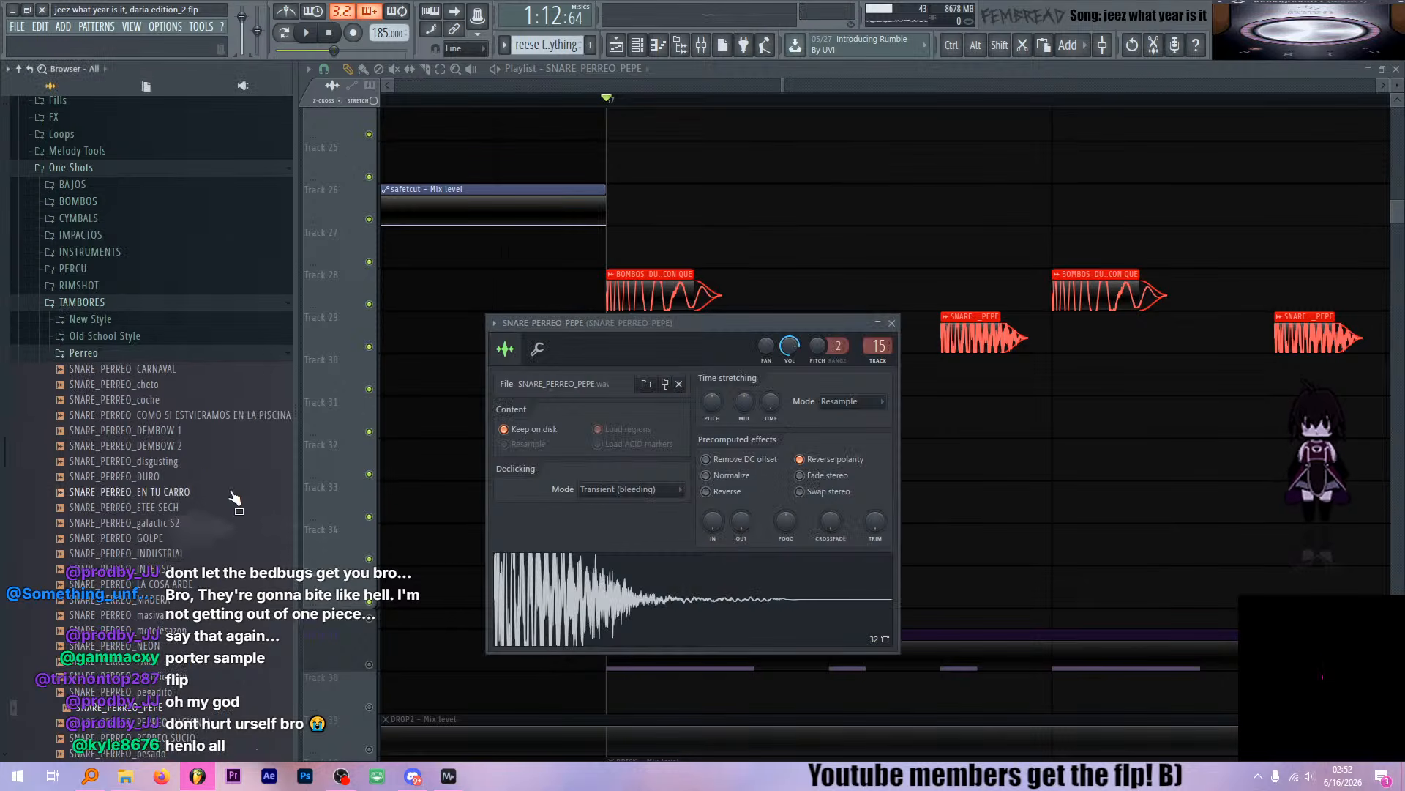
{"action": "left_click", "coordinate": [892, 323]}
Play the drums with the mixer open, select the kick's Ai insert and view its Fruity parametric EQ 2
{"action": "key", "text": "space"}
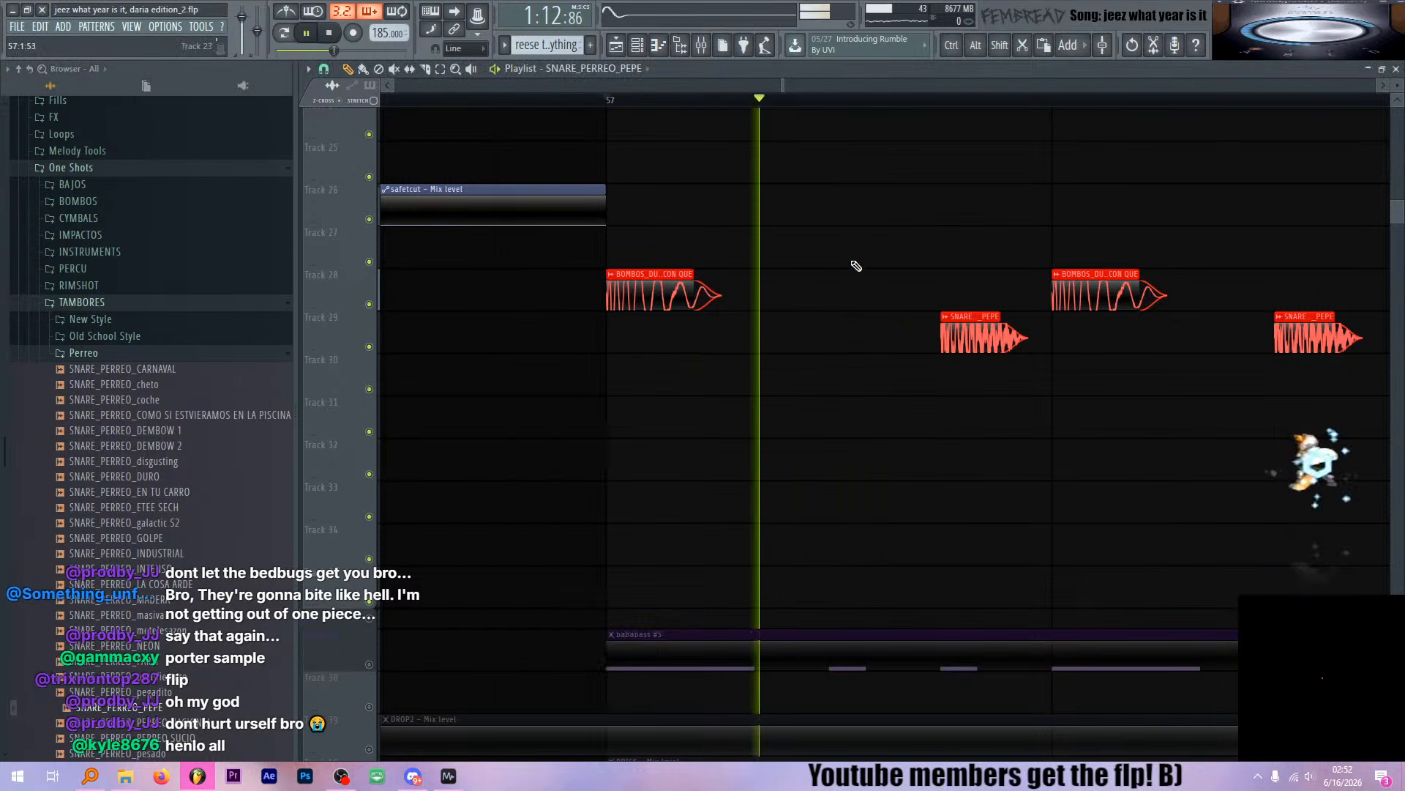
{"action": "key", "text": "F9"}
{"action": "scroll", "coordinate": [744, 227], "scroll_direction": "up", "scroll_amount": 3}
{"action": "left_click", "coordinate": [613, 234]}
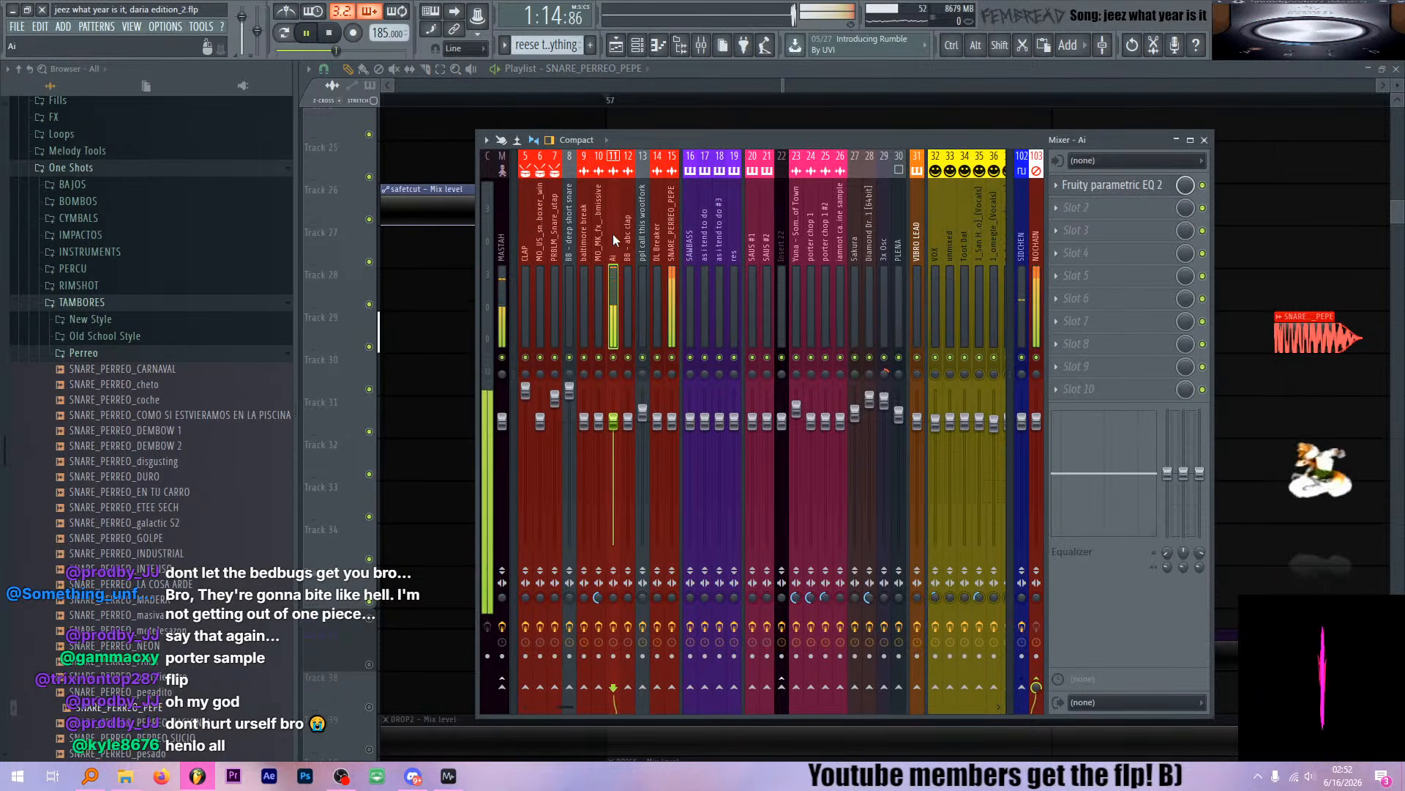
{"action": "key", "text": "space"}
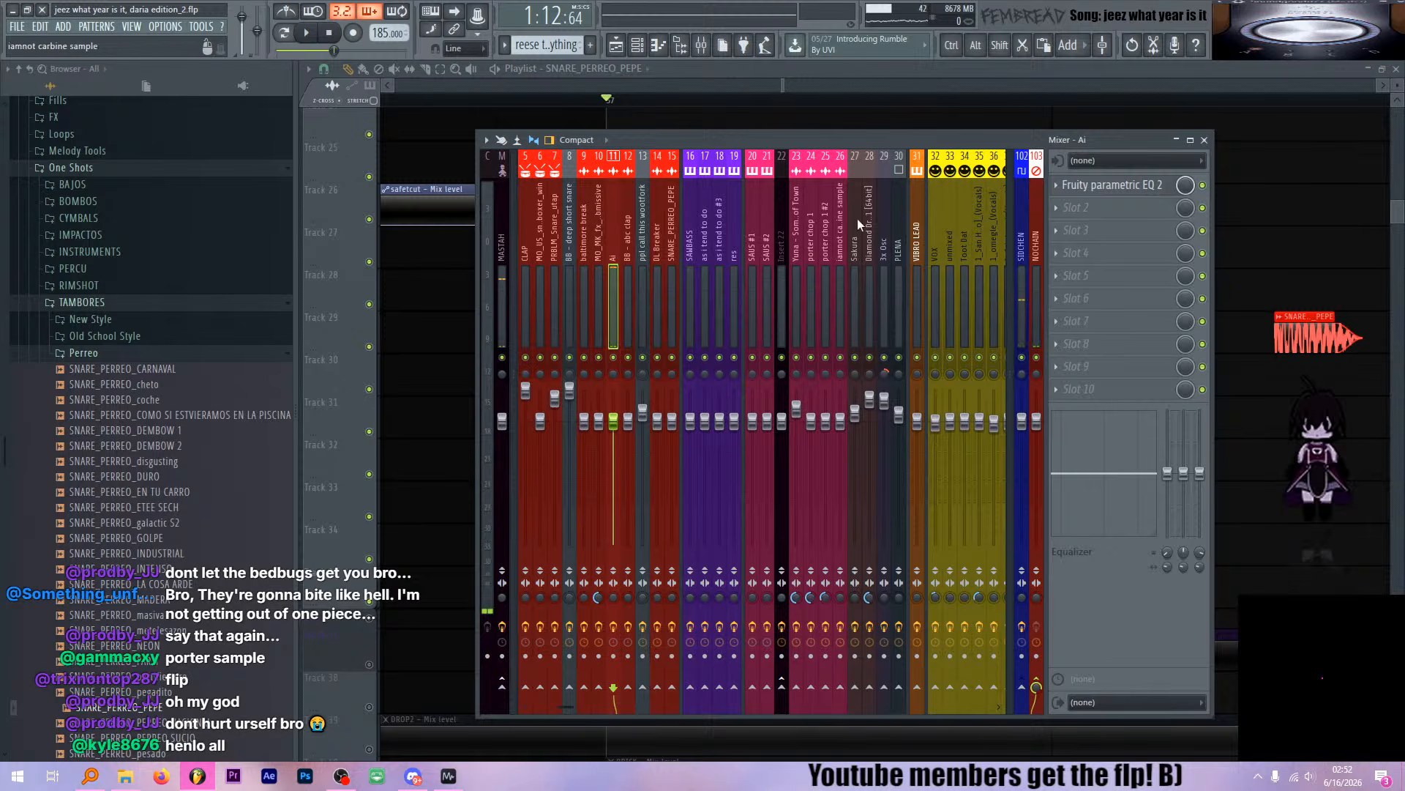
{"action": "left_click", "coordinate": [1092, 186]}
{"action": "left_click", "coordinate": [1125, 194]}
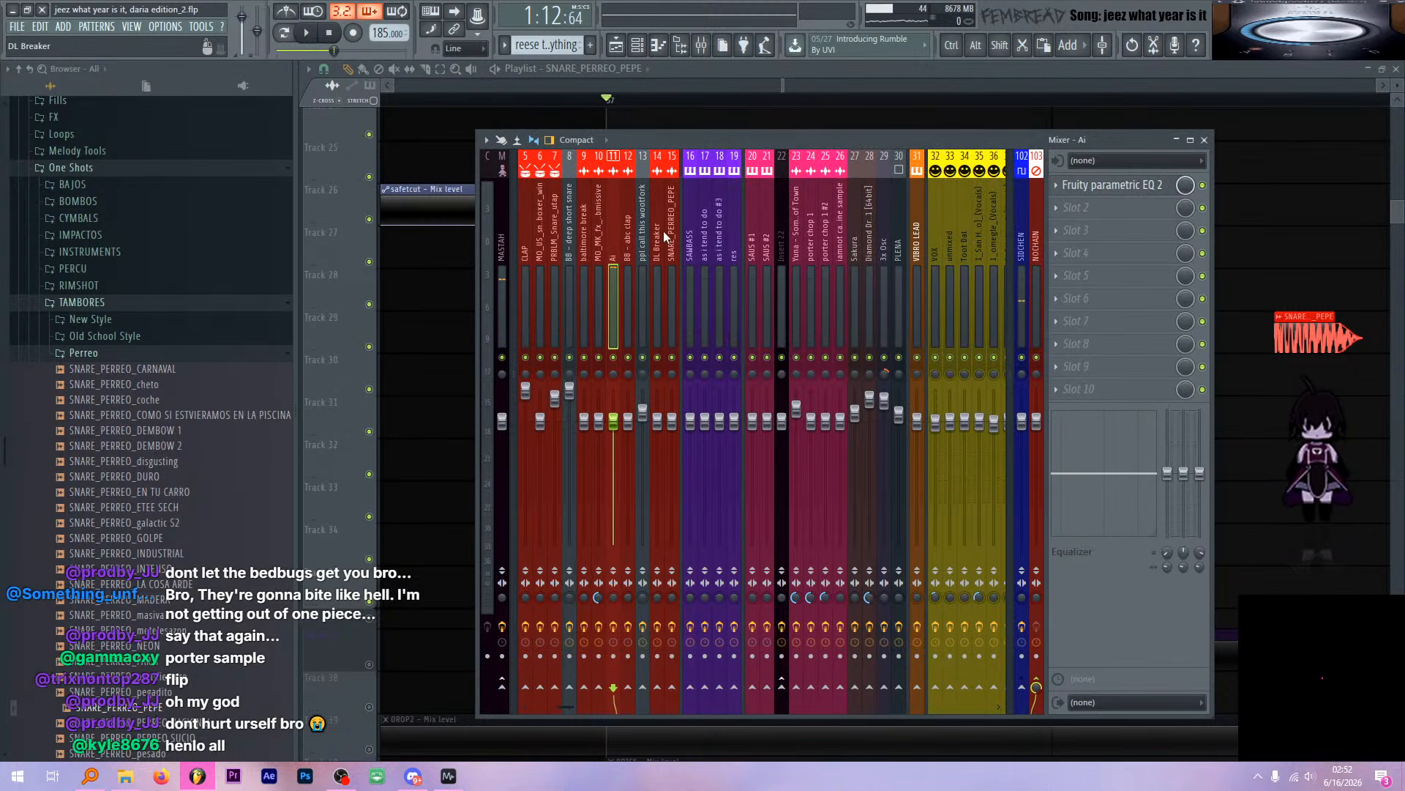
Play the drums and view the kHs Transient Shaper and Fruity parametric EQ 2 settings on the SNARE_PERREO_PEPE insert
{"action": "left_click", "coordinate": [675, 226]}
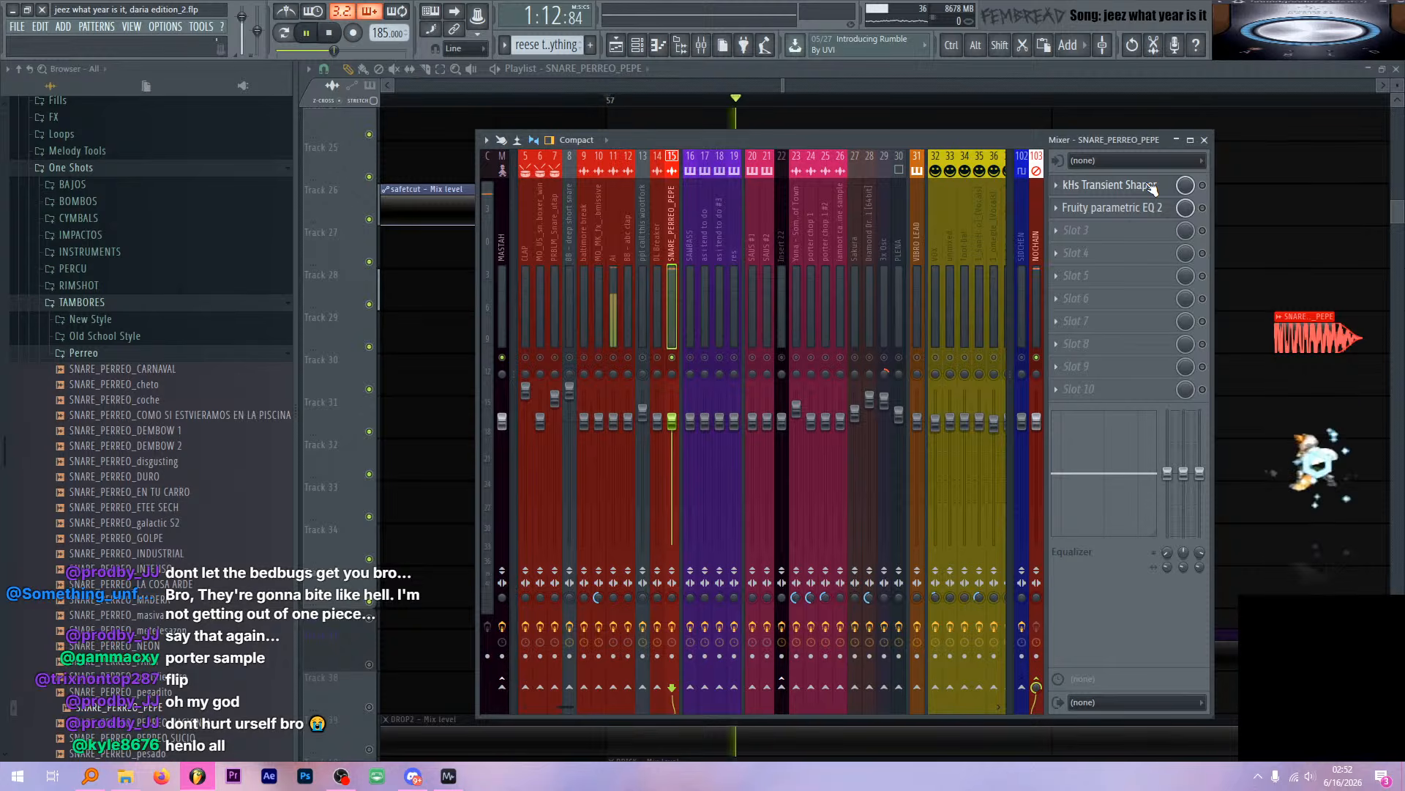
{"action": "key", "text": "space"}
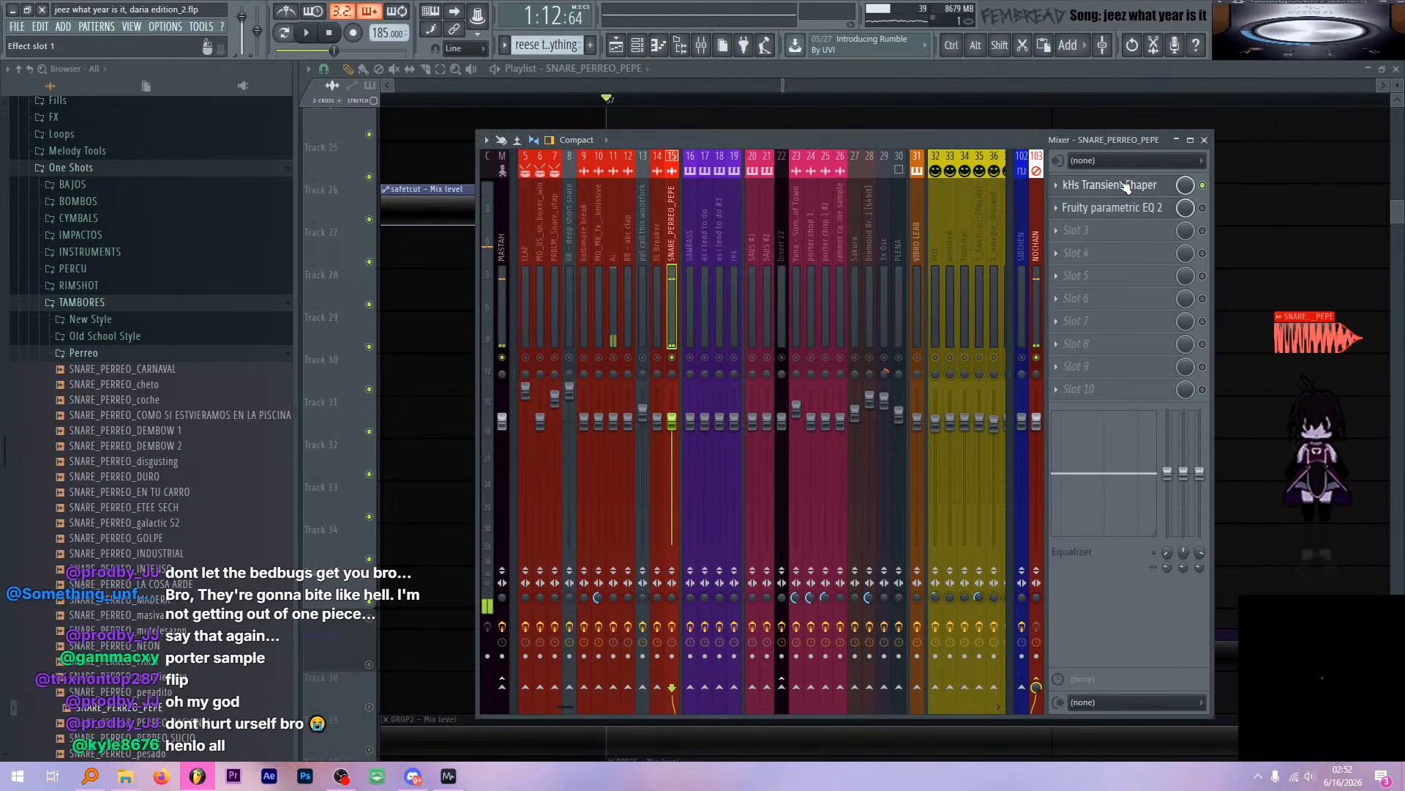
{"action": "left_click", "coordinate": [1125, 188]}
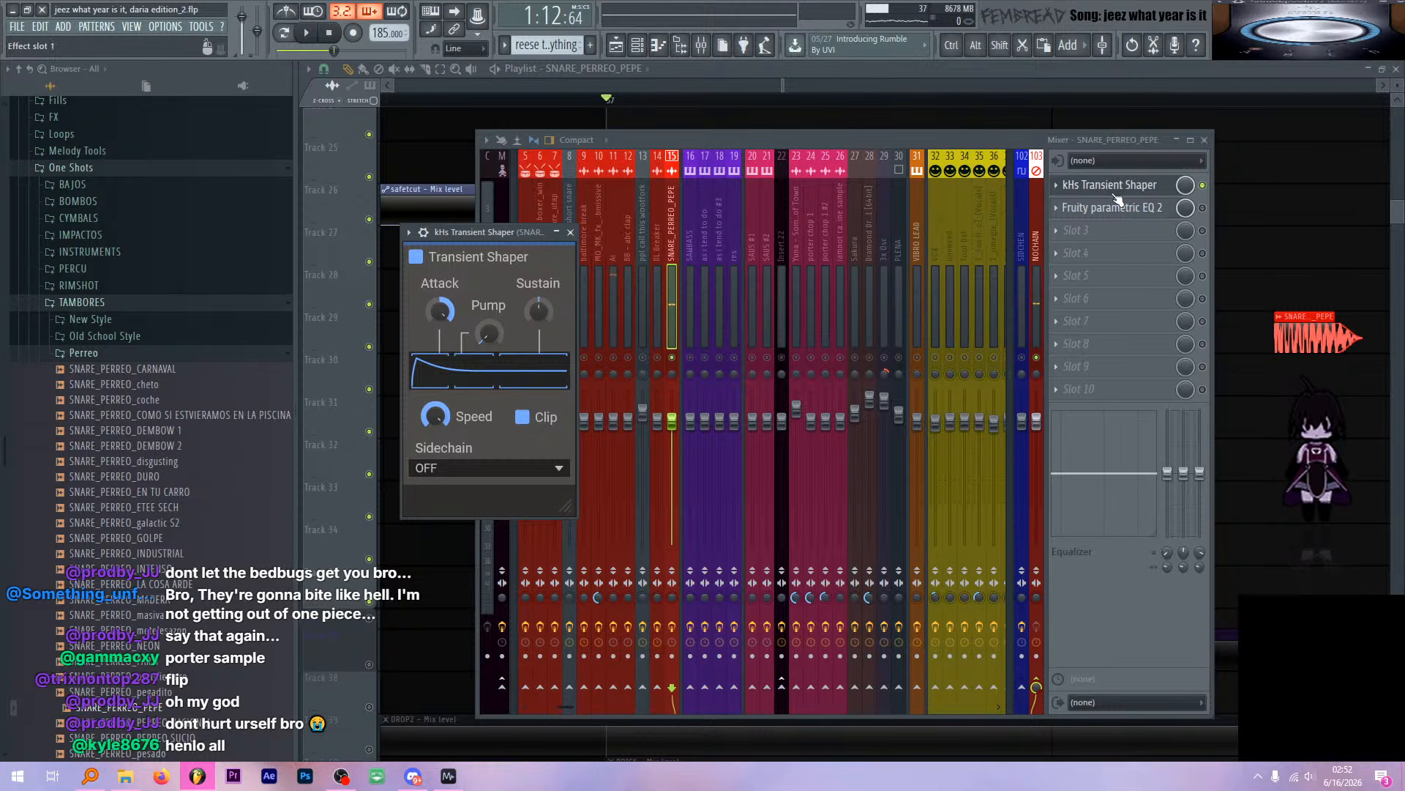
{"action": "left_click", "coordinate": [1120, 184]}
{"action": "left_click", "coordinate": [1120, 207]}
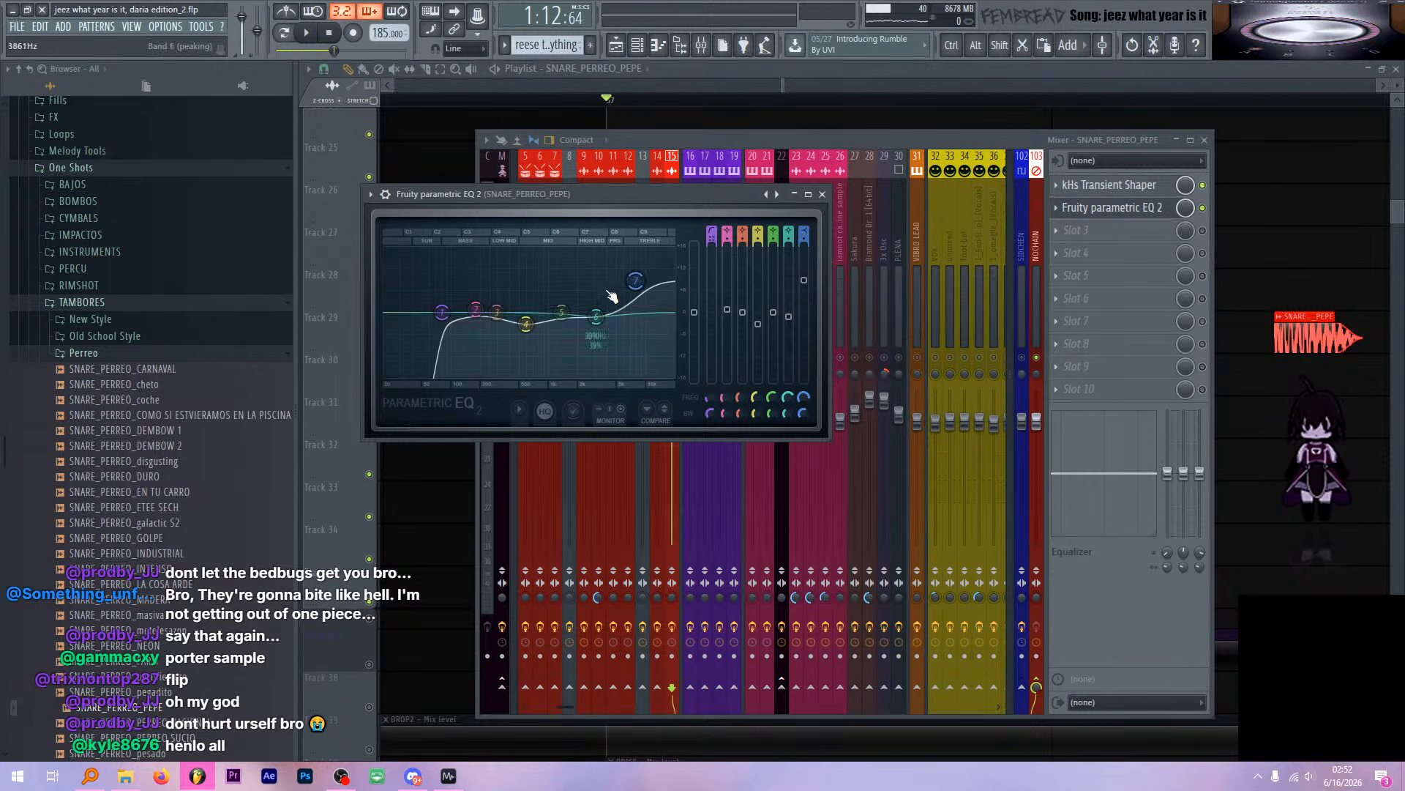
Play the drums with the snare's Fruity parametric EQ 2 in view, select the Ai insert, and close the mixer and plugin windows
{"action": "key", "text": "space"}
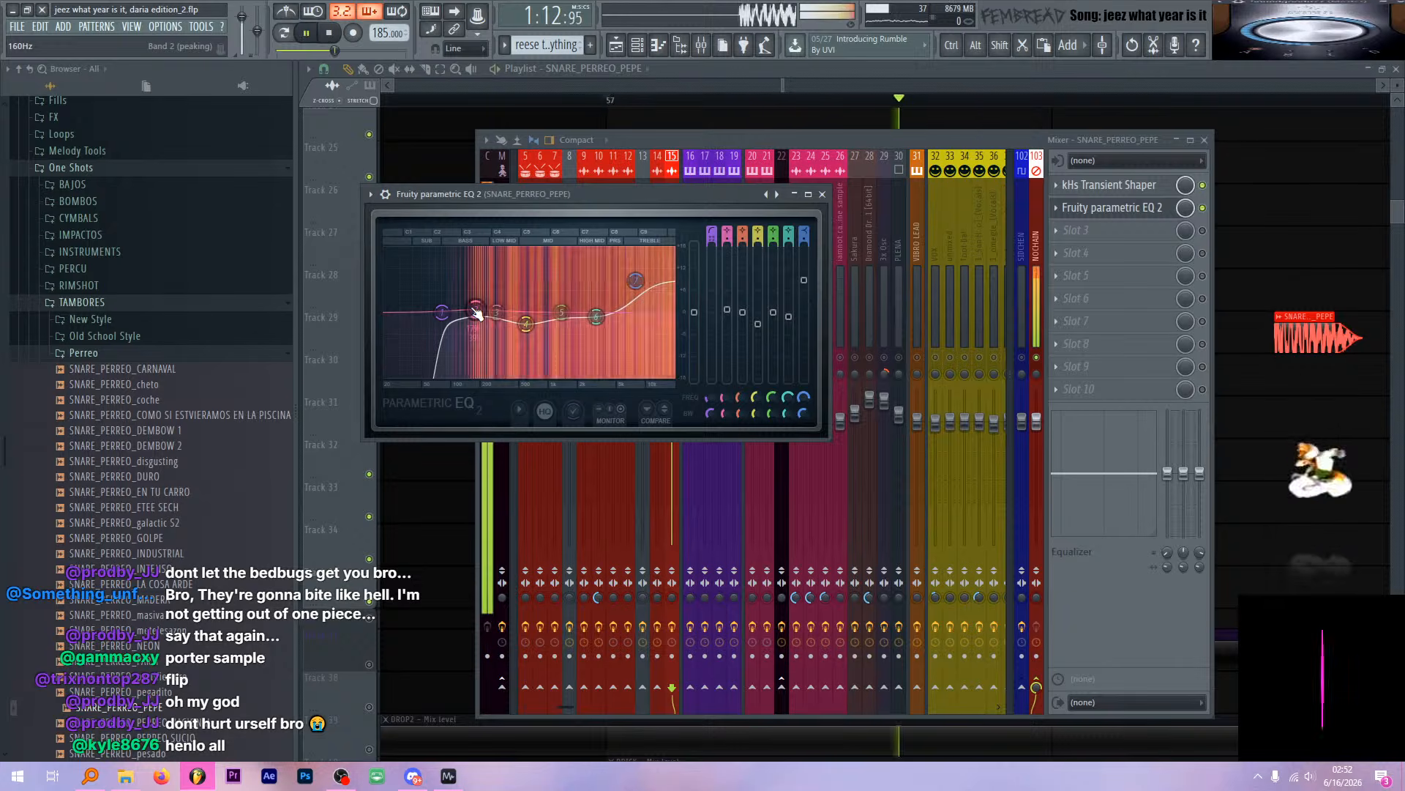
{"action": "key", "text": "space"}
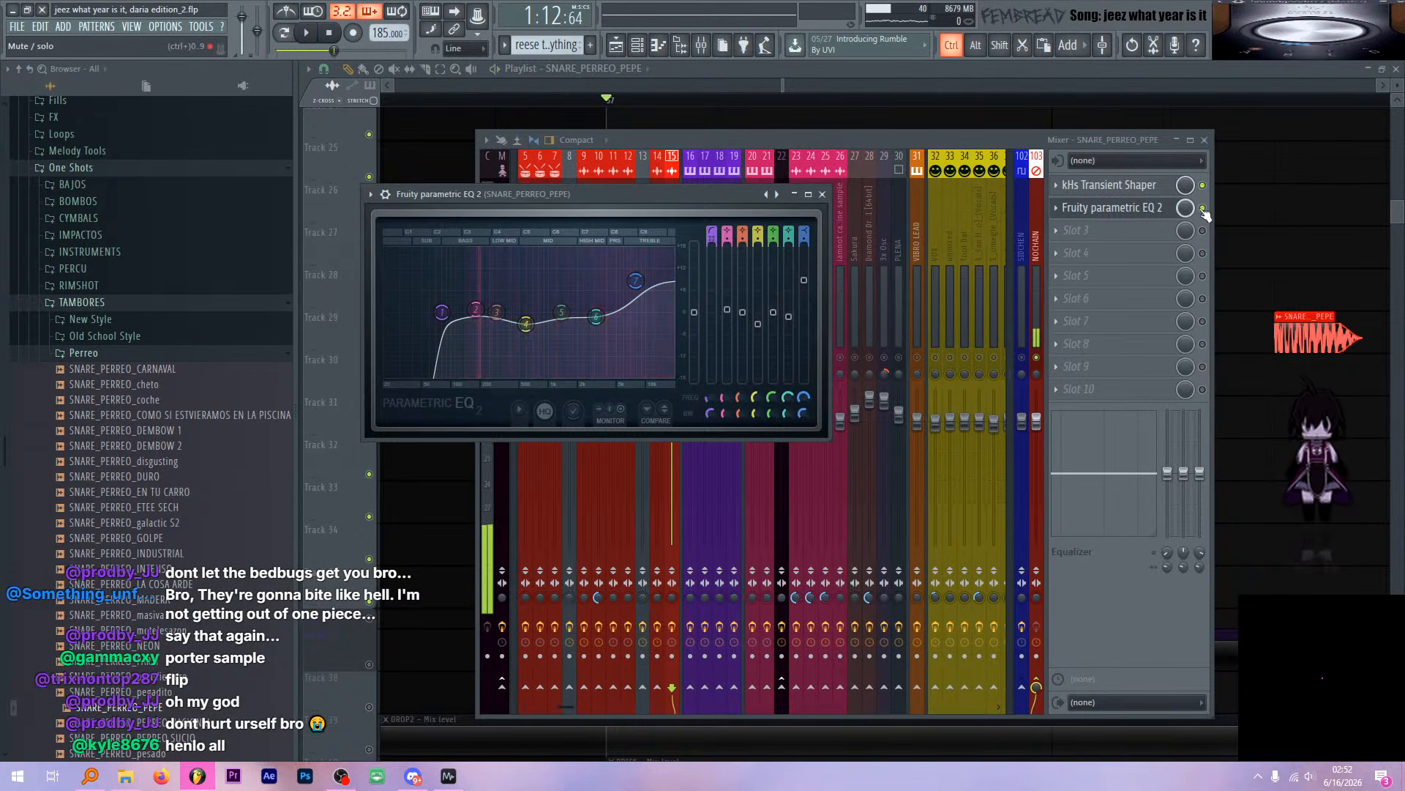
{"action": "left_click", "coordinate": [673, 335]}
{"action": "key", "text": "space"}
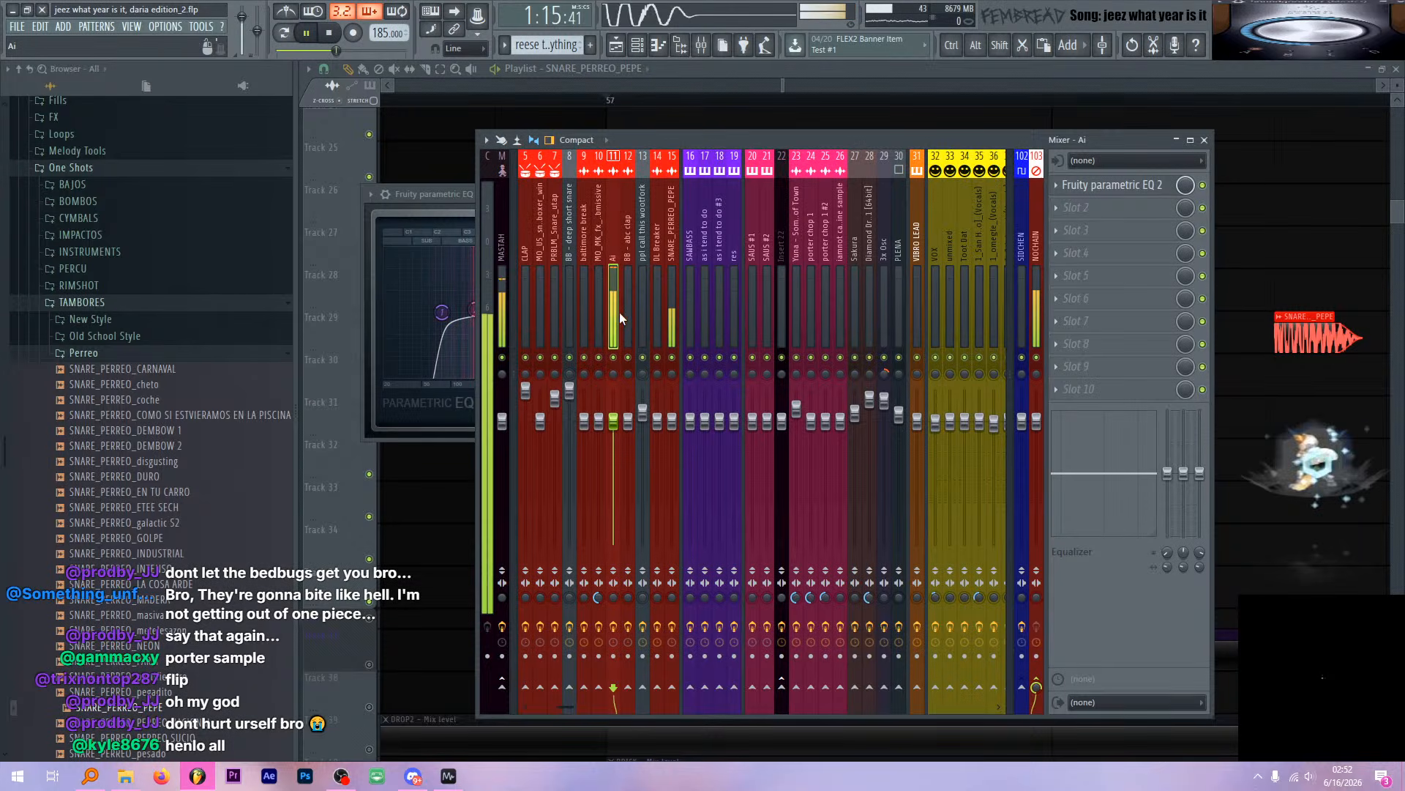
{"action": "key", "text": "F12"}
Play the drop's drums while examining the kick and snare clips and the BASS tracks below them
{"action": "scroll", "coordinate": [761, 249], "scroll_direction": "down", "scroll_amount": 8}
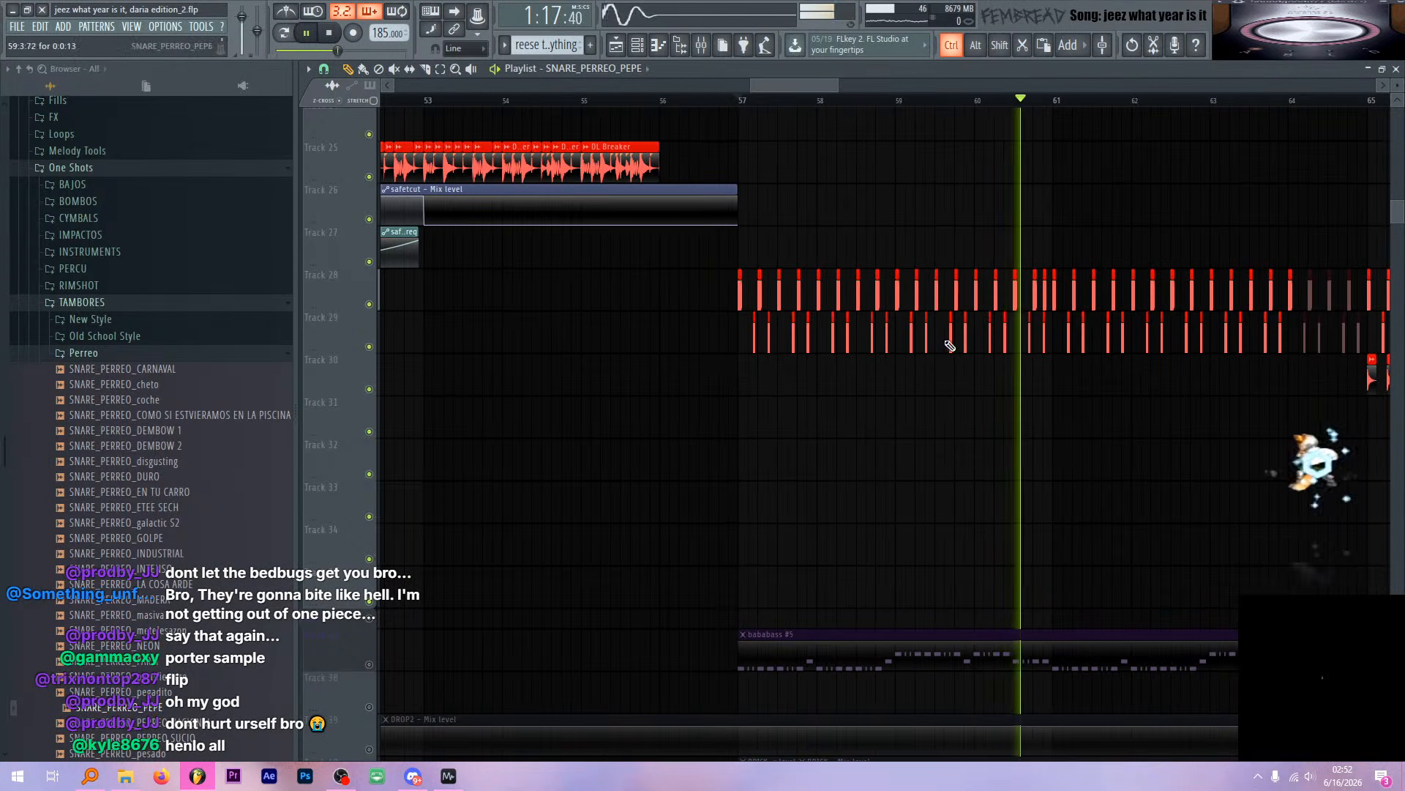
{"action": "scroll", "coordinate": [1017, 357], "scroll_direction": "up", "scroll_amount": 3}
{"action": "key", "text": "space"}
{"action": "scroll", "coordinate": [1054, 383], "scroll_direction": "down", "scroll_amount": 6}
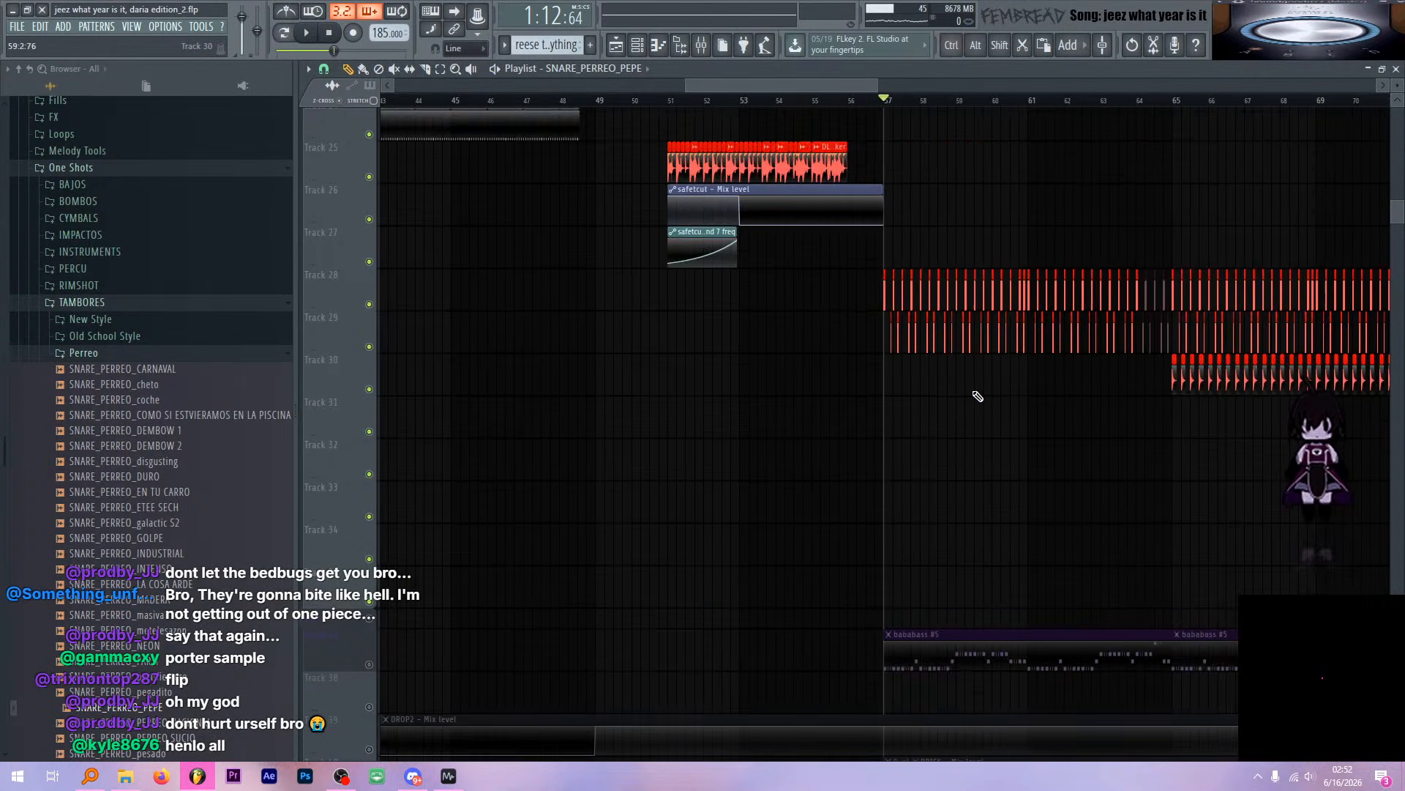
{"action": "scroll", "coordinate": [879, 421], "scroll_direction": "down", "scroll_amount": 5}
{"action": "key", "text": "space"}
{"action": "scroll", "coordinate": [690, 386], "scroll_direction": "down", "scroll_amount": 4}
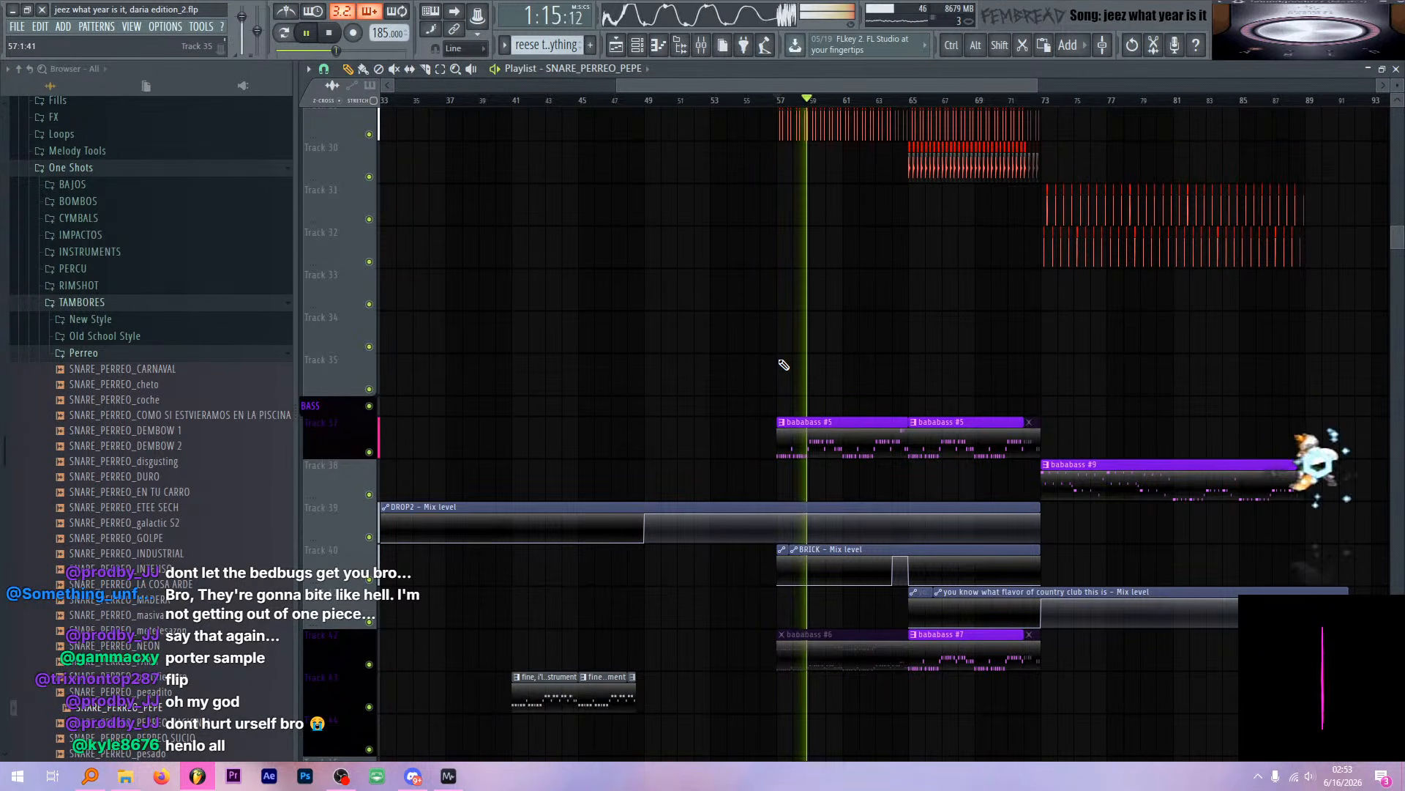
{"action": "scroll", "coordinate": [838, 315], "scroll_direction": "down", "scroll_amount": 3}
Check the SIDCHEN track while the drop plays, return to the start of the bababass #5 clip, and stop playback
{"action": "scroll", "coordinate": [712, 288], "scroll_direction": "up", "scroll_amount": 20}
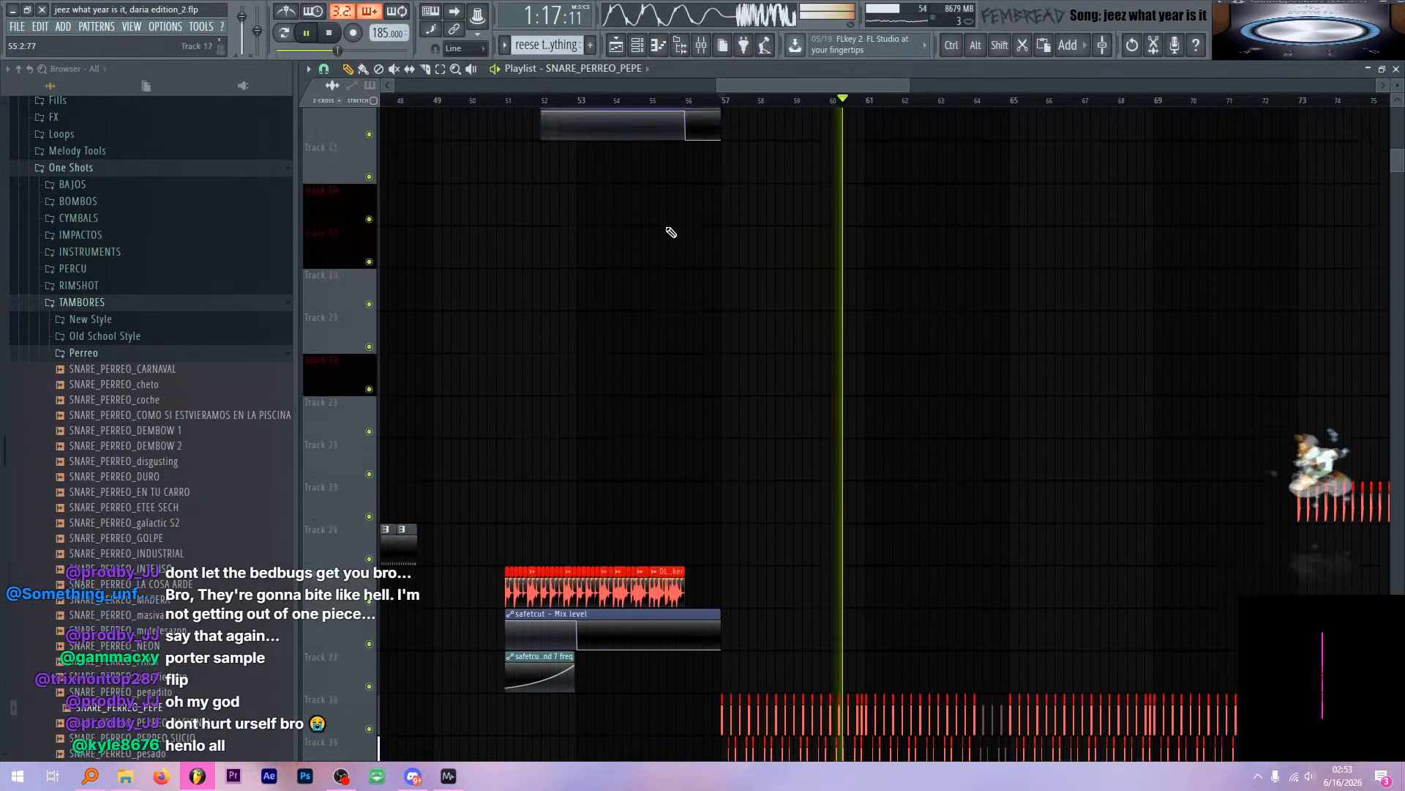
{"action": "scroll", "coordinate": [668, 229], "scroll_direction": "up", "scroll_amount": 4}
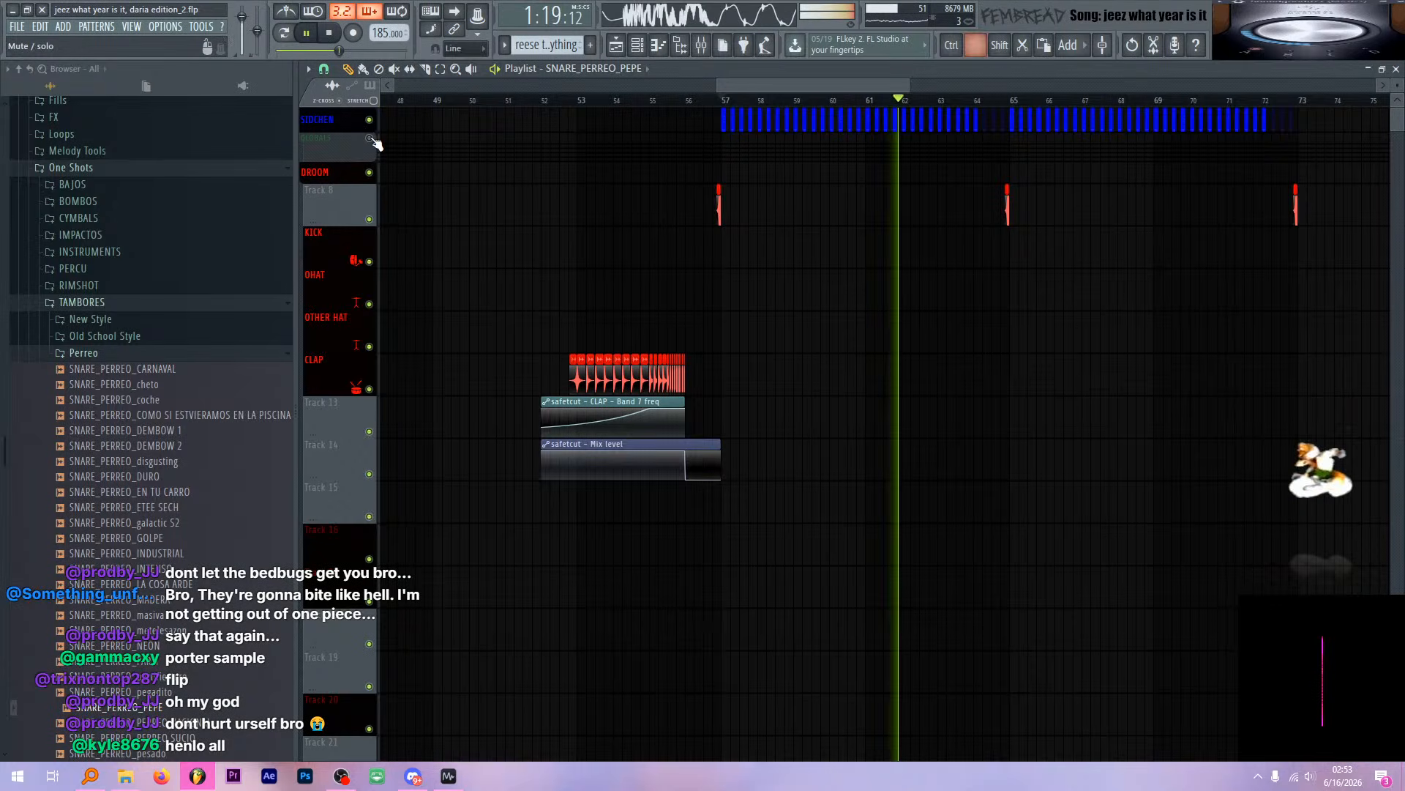
{"action": "scroll", "coordinate": [725, 314], "scroll_direction": "down", "scroll_amount": 12}
{"action": "scroll", "coordinate": [805, 344], "scroll_direction": "down", "scroll_amount": 16}
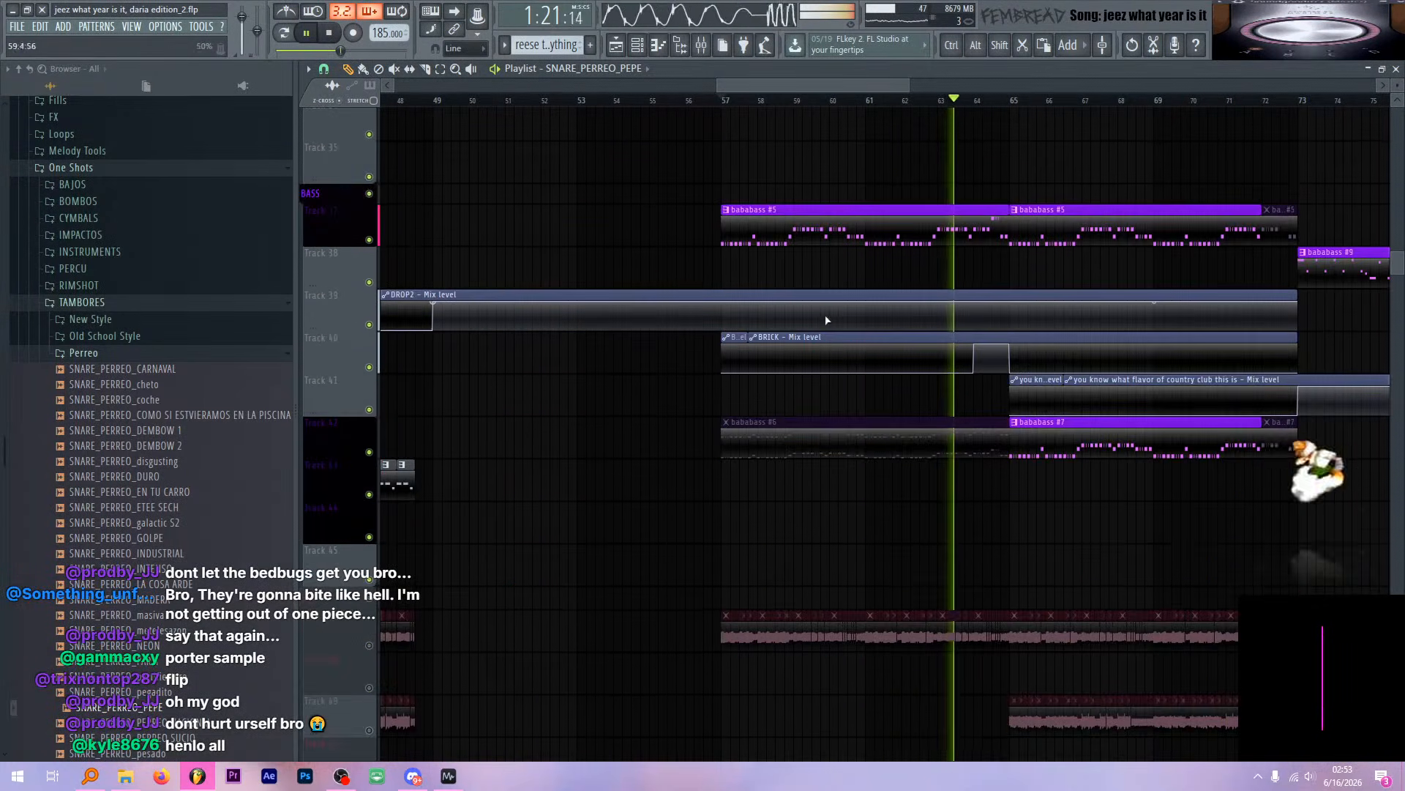
{"action": "scroll", "coordinate": [825, 317], "scroll_direction": "up", "scroll_amount": 6}
{"action": "scroll", "coordinate": [732, 220], "scroll_direction": "left", "scroll_amount": 5}
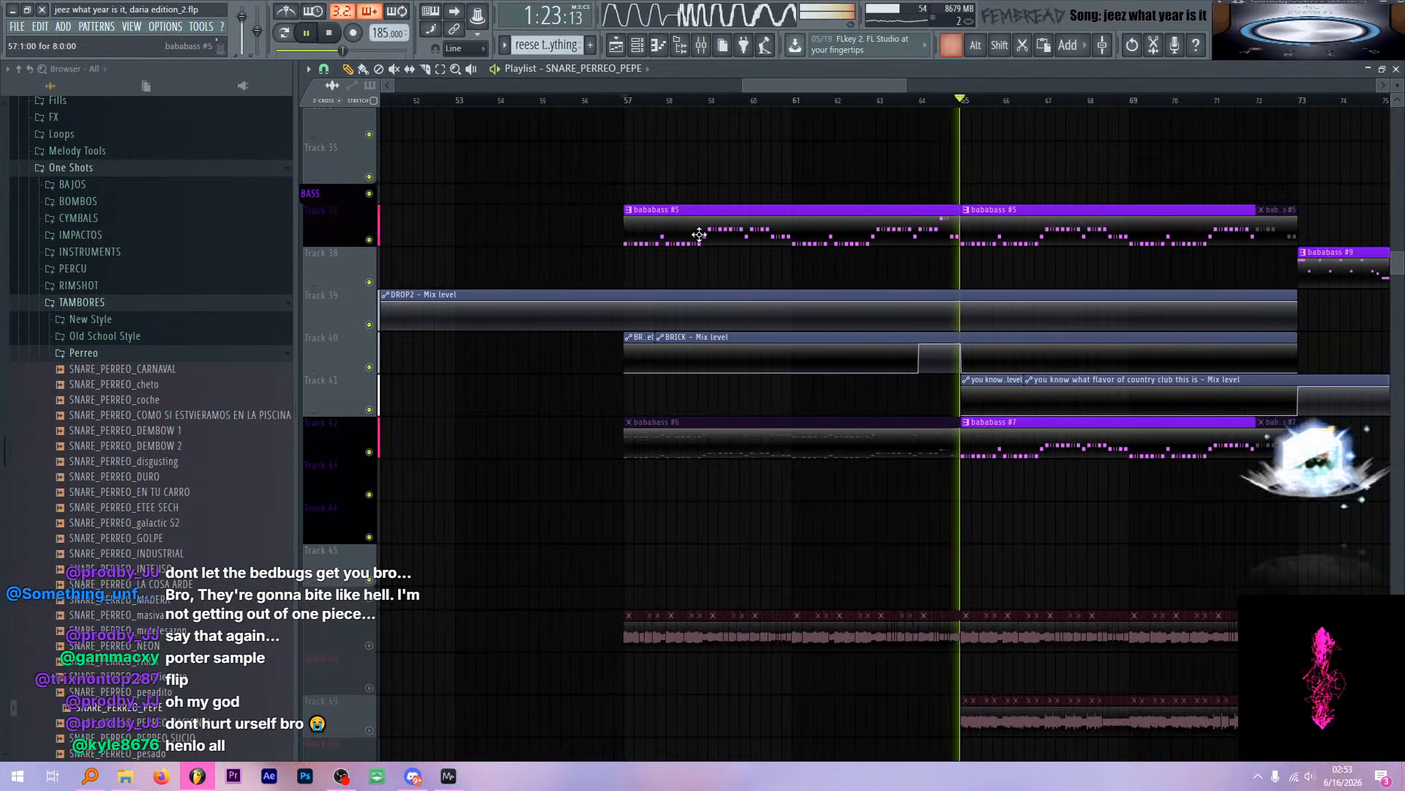
{"action": "key", "text": "space"}
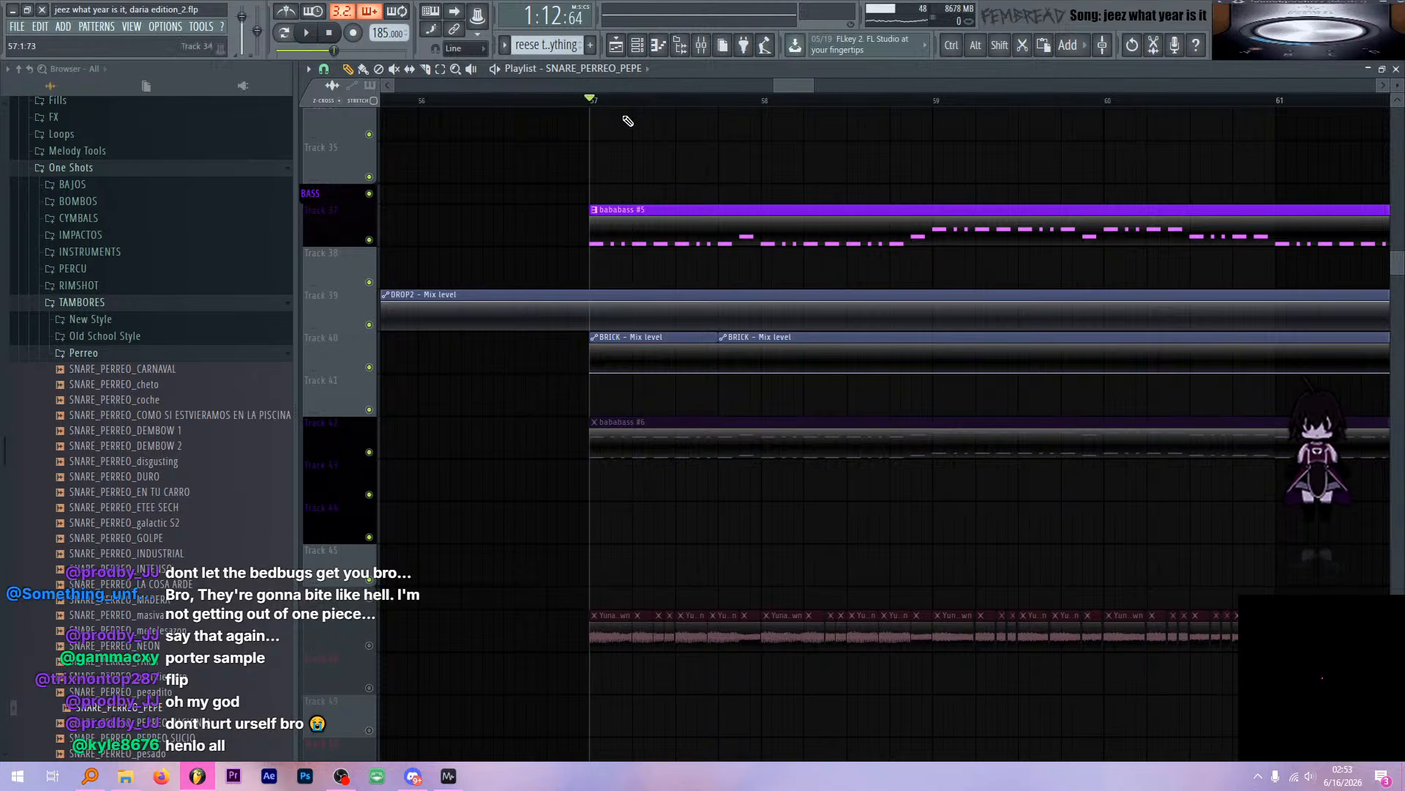
Play the bababass #5 clip and open the Serum instrument of its REAL sawbass #2 channel from the channel rack
{"action": "left_click", "coordinate": [631, 218]}
{"action": "key", "text": "space"}
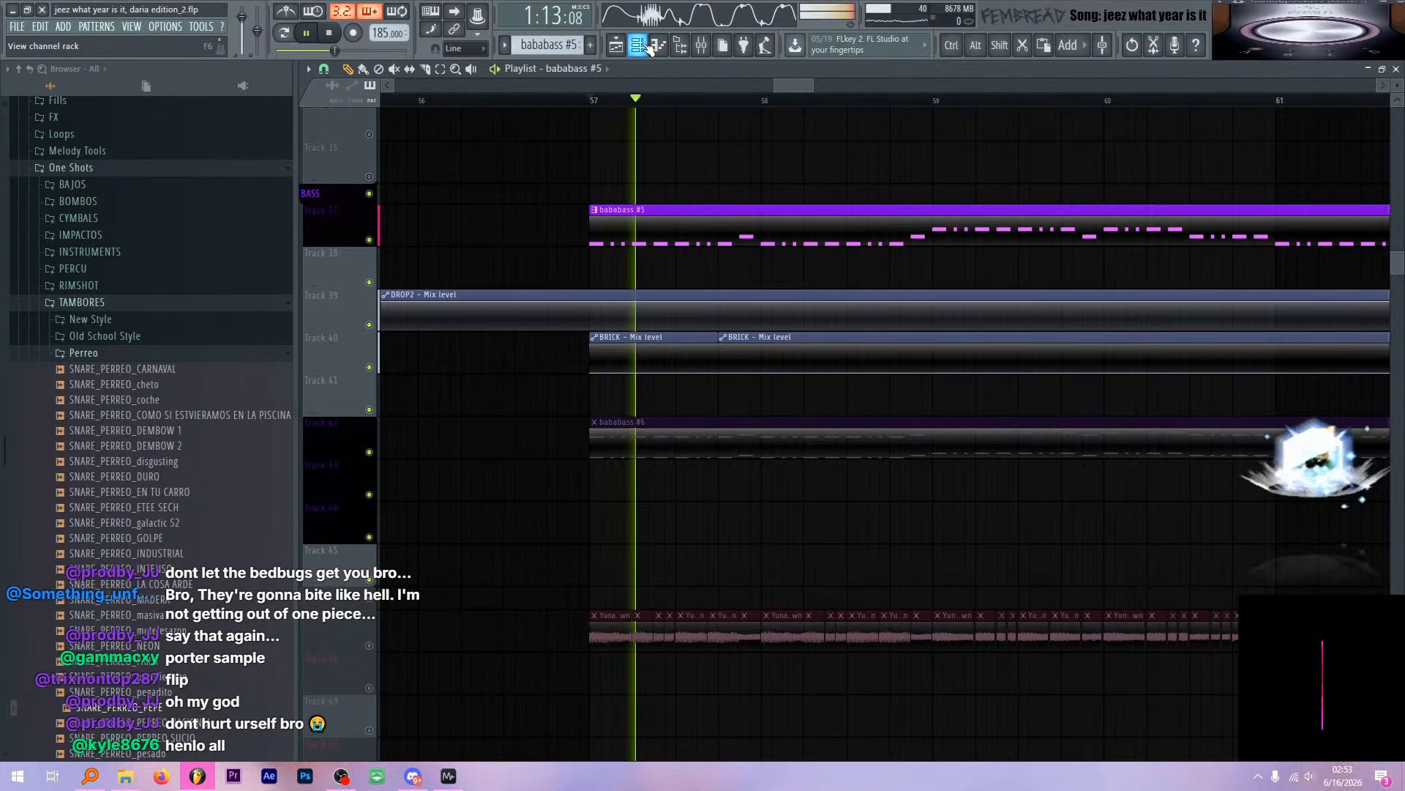
{"action": "left_click", "coordinate": [639, 45]}
{"action": "scroll", "coordinate": [606, 274], "scroll_direction": "down", "scroll_amount": 5}
{"action": "key", "text": "space"}
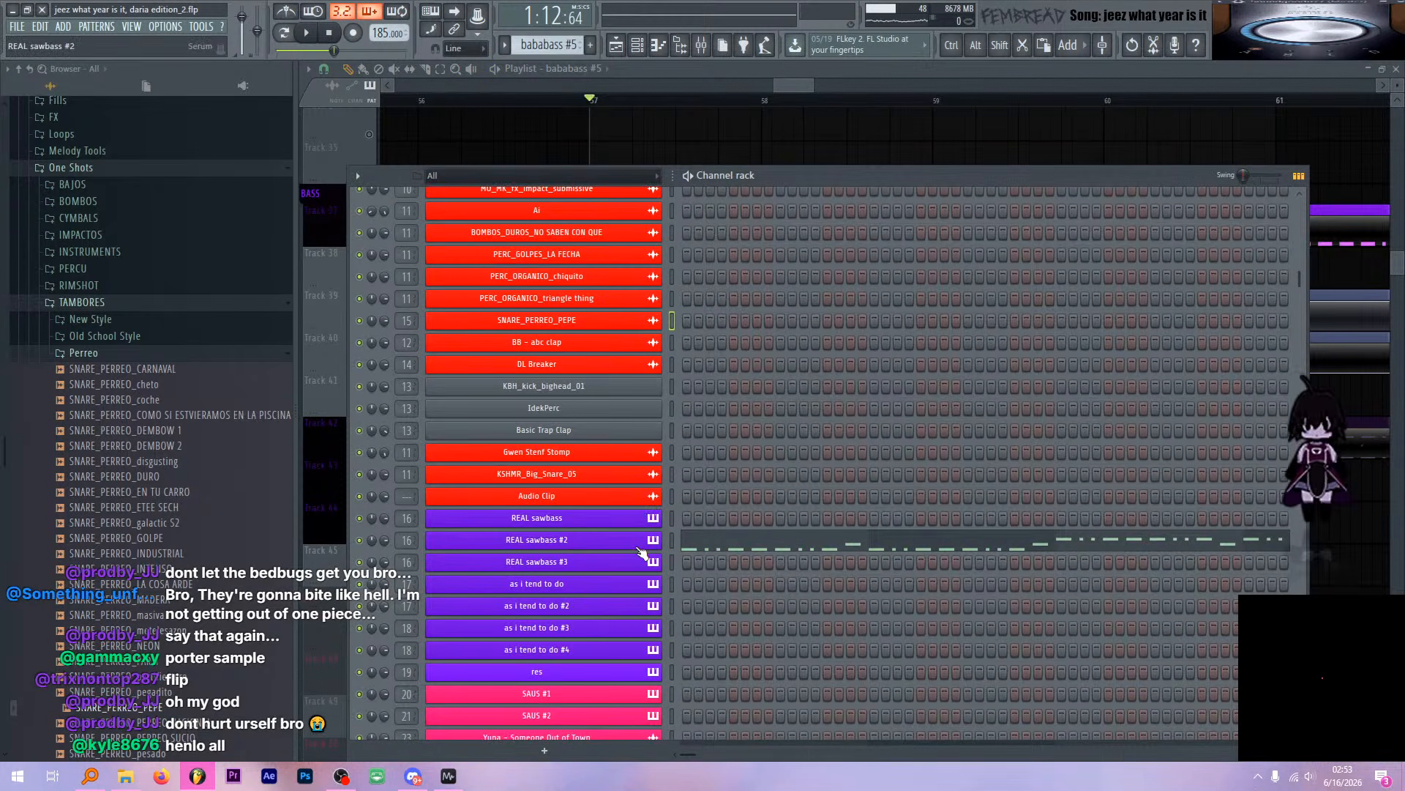
{"action": "left_click", "coordinate": [537, 540]}
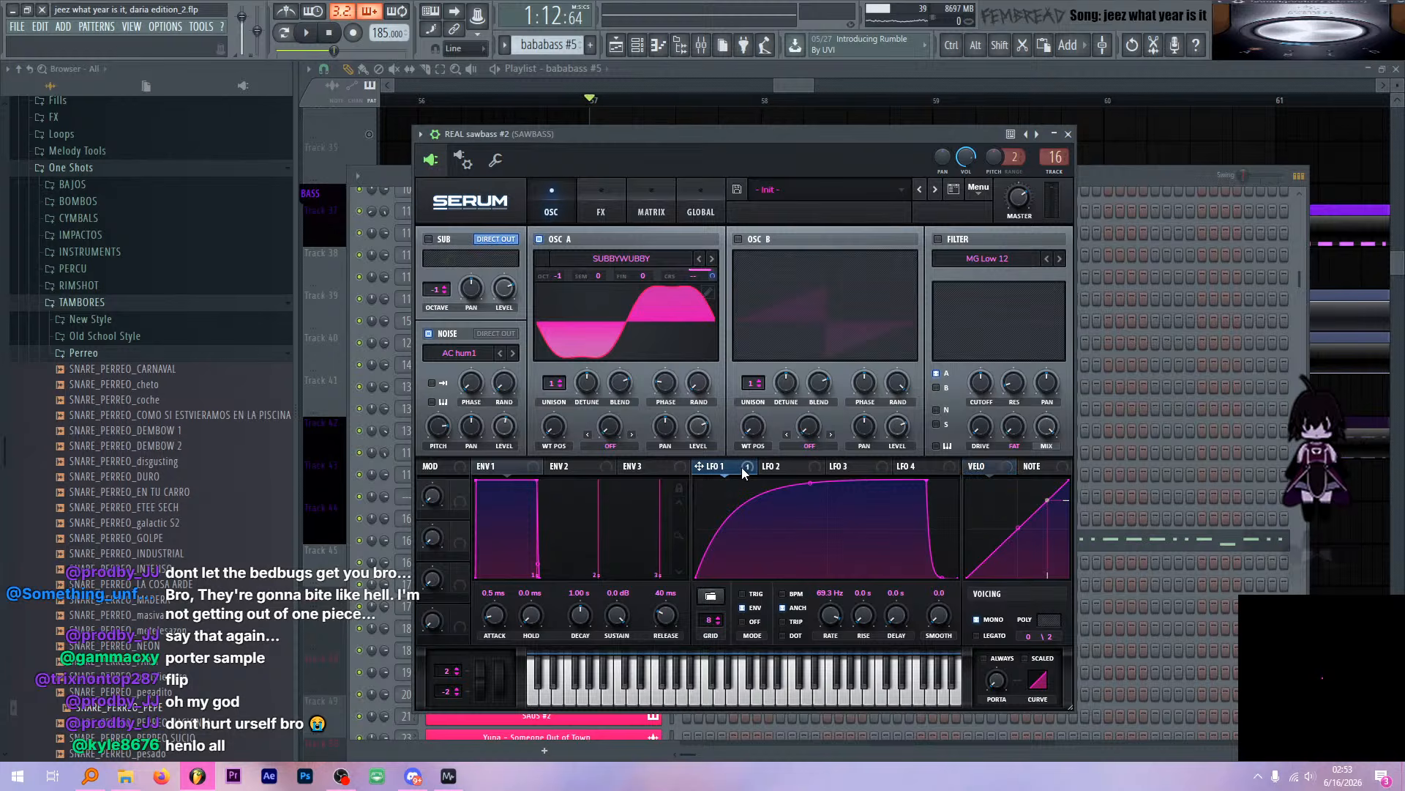
View the LFO 1 and SUBBYWUBBY oscillator settings of REAL sawbass #2 in Serum
{"action": "left_click", "coordinate": [785, 470]}
{"action": "left_click", "coordinate": [713, 466]}
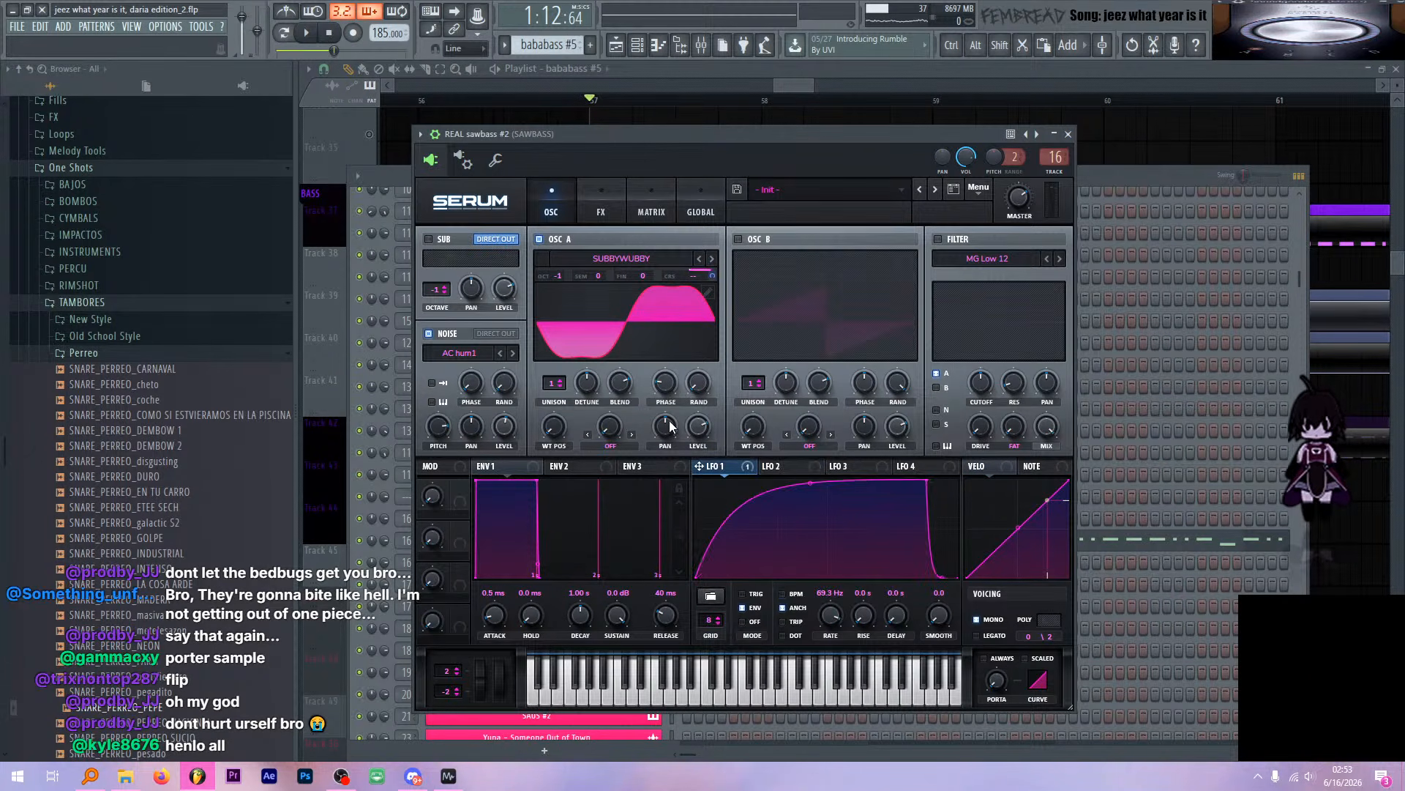
{"action": "left_click", "coordinate": [624, 208]}
{"action": "left_click", "coordinate": [549, 199]}
{"action": "right_click", "coordinate": [714, 466]}
{"action": "left_click", "coordinate": [743, 383]}
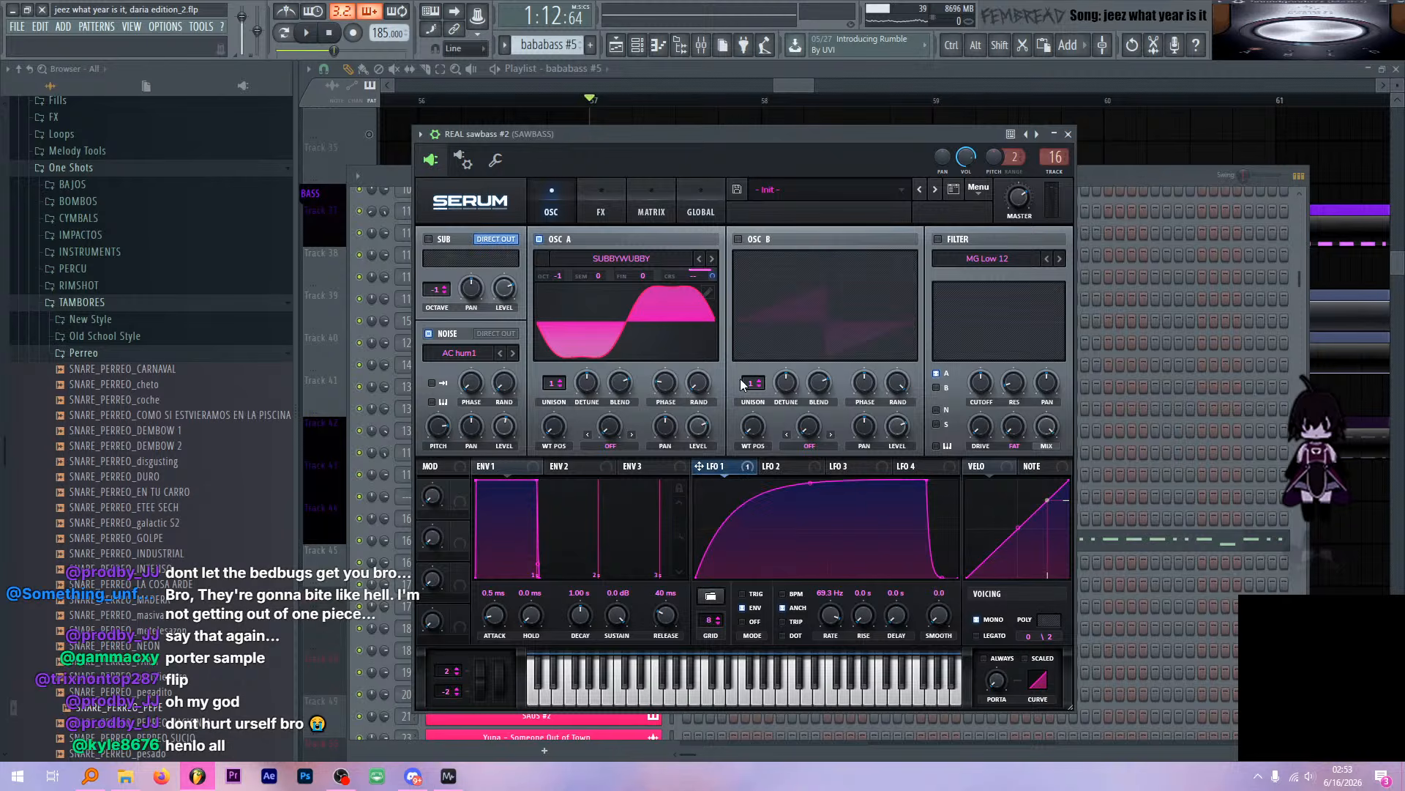
Show Serum's modulation matrix with the LFO 1 to A CoarsePit routing and play the bass
{"action": "left_click", "coordinate": [670, 196]}
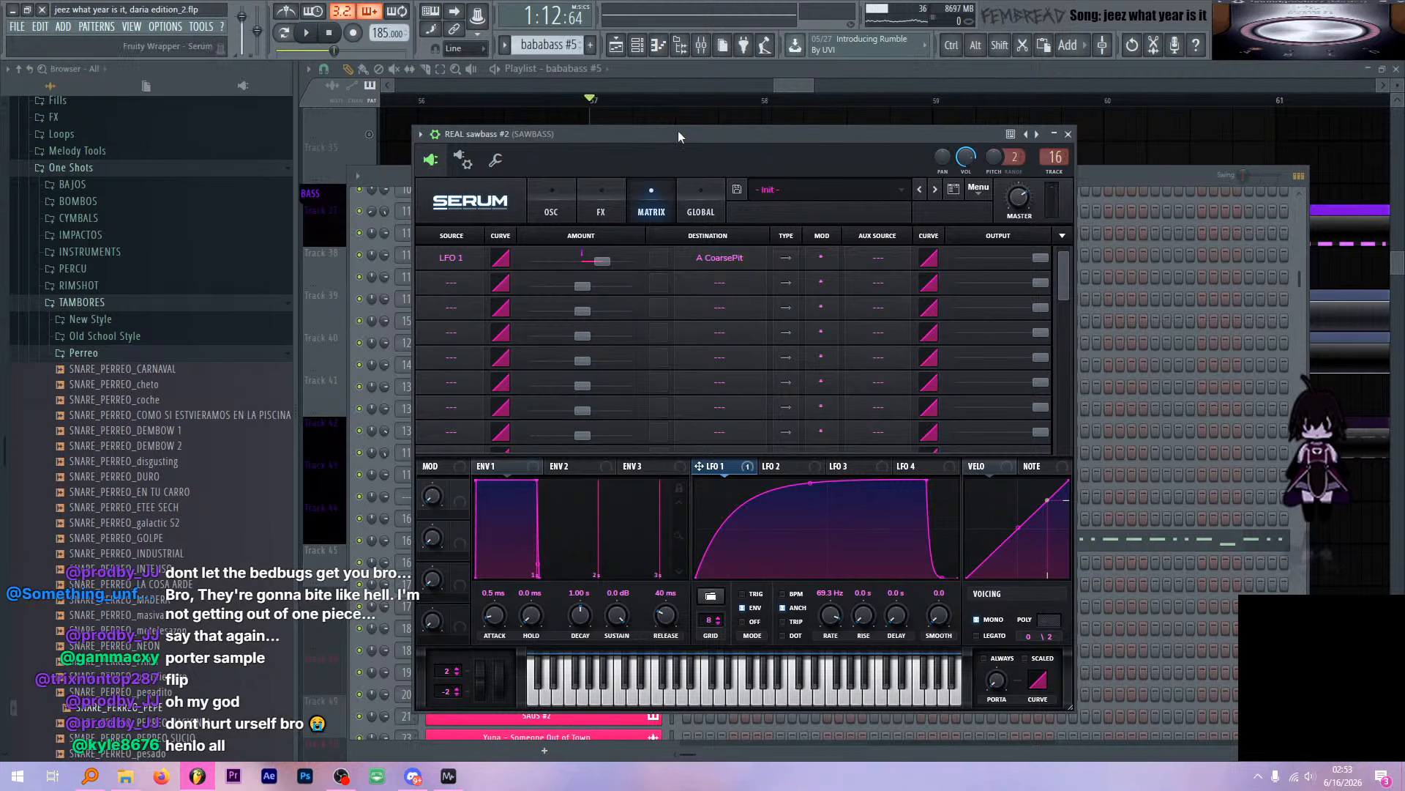
{"action": "left_click_drag", "start_coordinate": [678, 133], "coordinate": [666, 134]}
{"action": "key", "text": "space"}
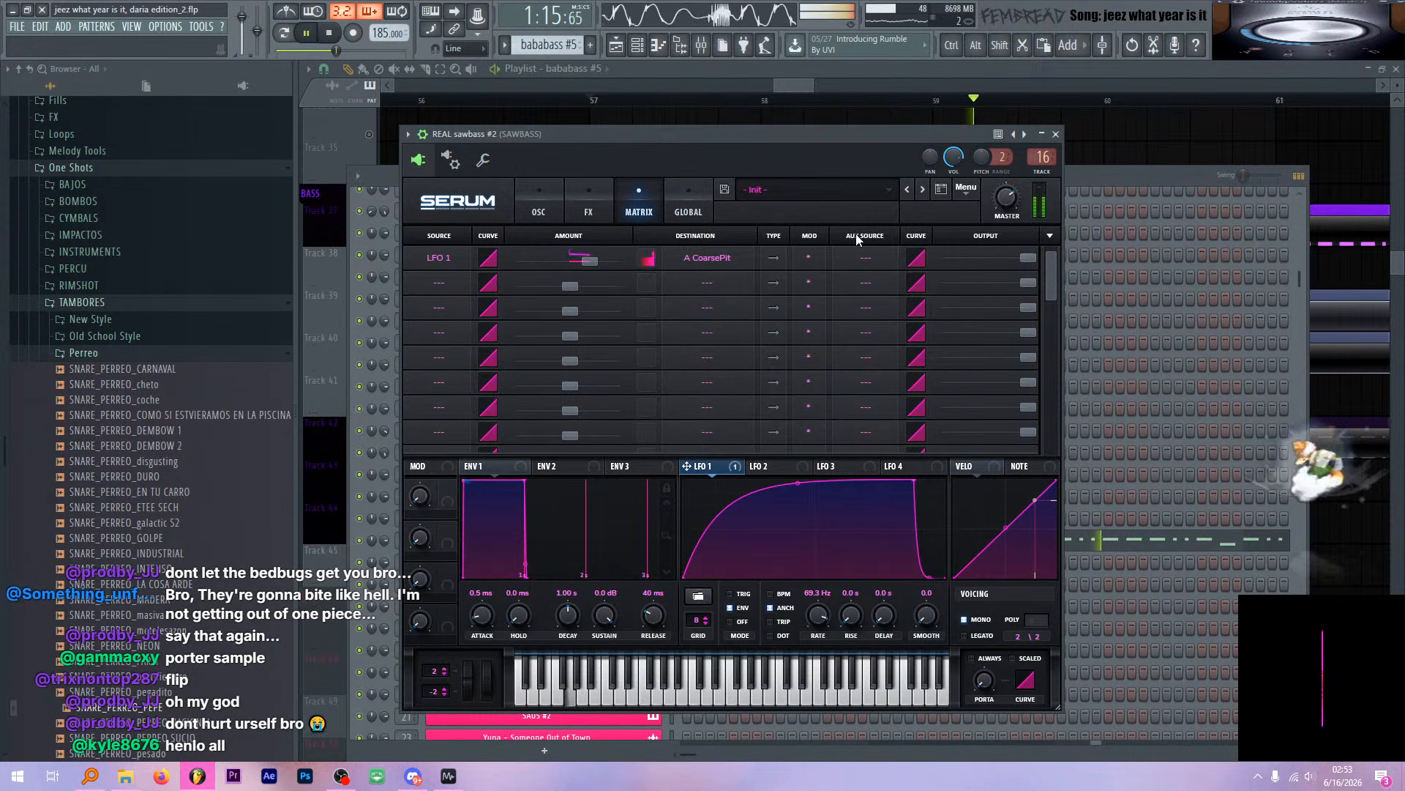
Try an LFO 1 to A CoarsePit modulation amount of 100 during playback, undo it, and stop playback
{"action": "left_click_drag", "start_coordinate": [596, 262], "coordinate": [728, 265]}
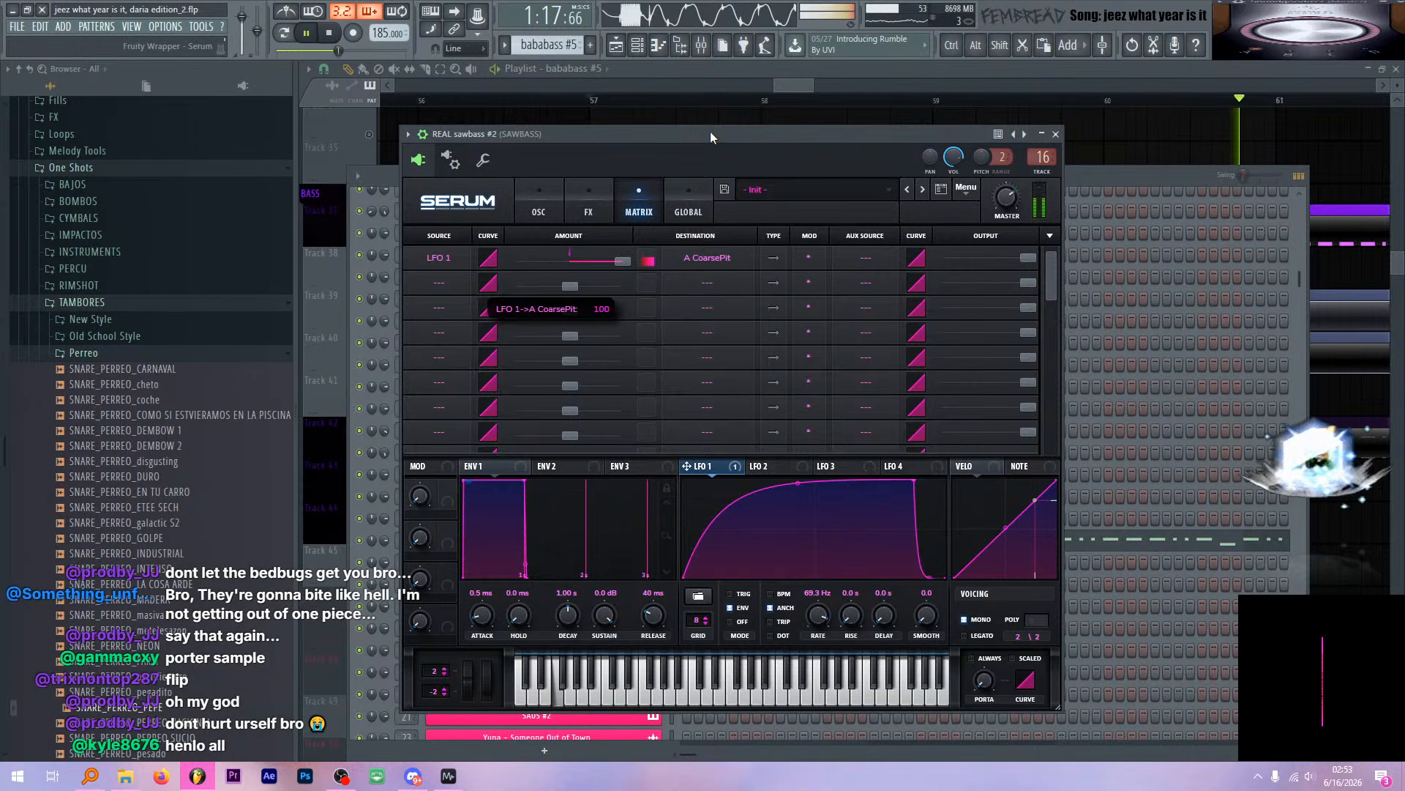
{"action": "left_click_drag", "start_coordinate": [710, 134], "coordinate": [692, 135]}
{"action": "key", "text": "ctrl+z"}
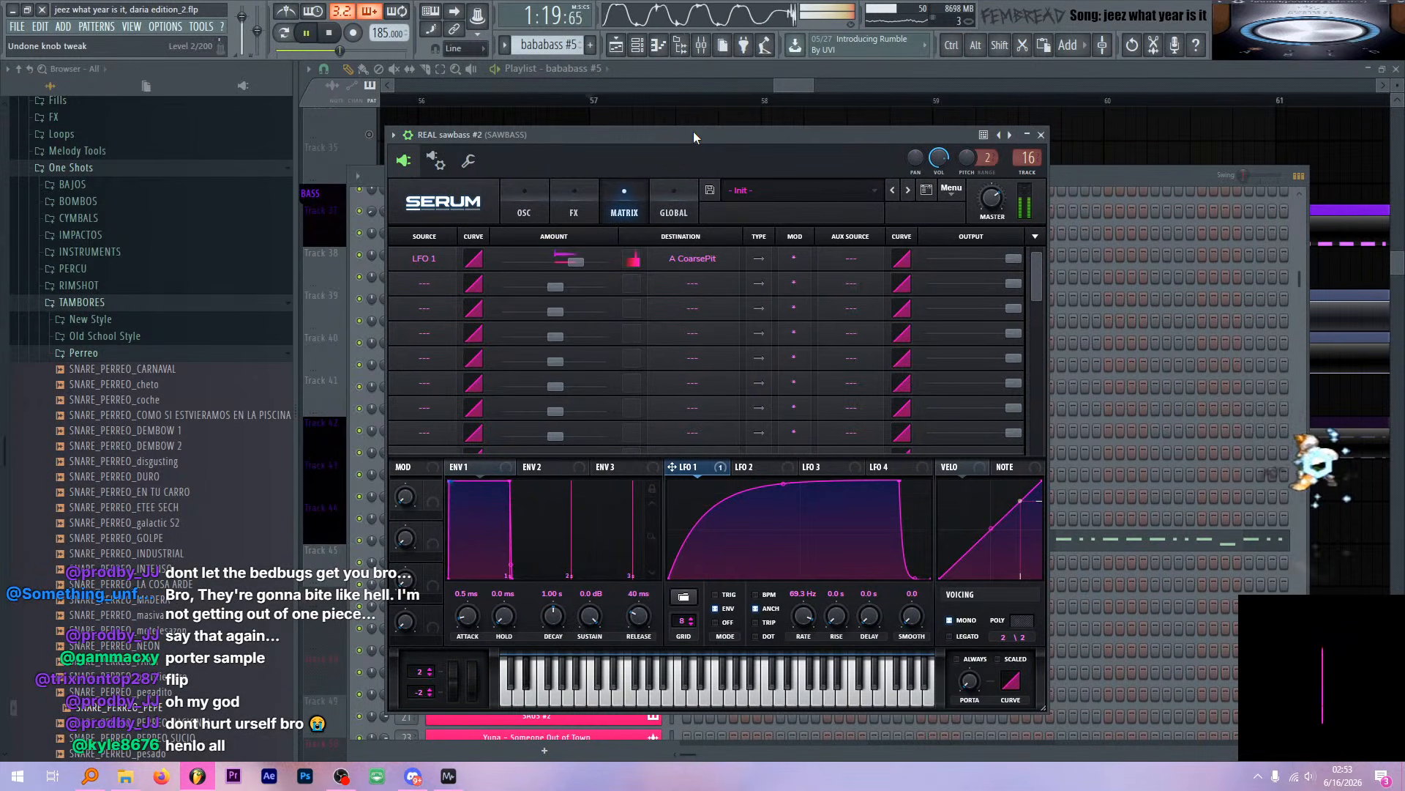
{"action": "key", "text": "space"}
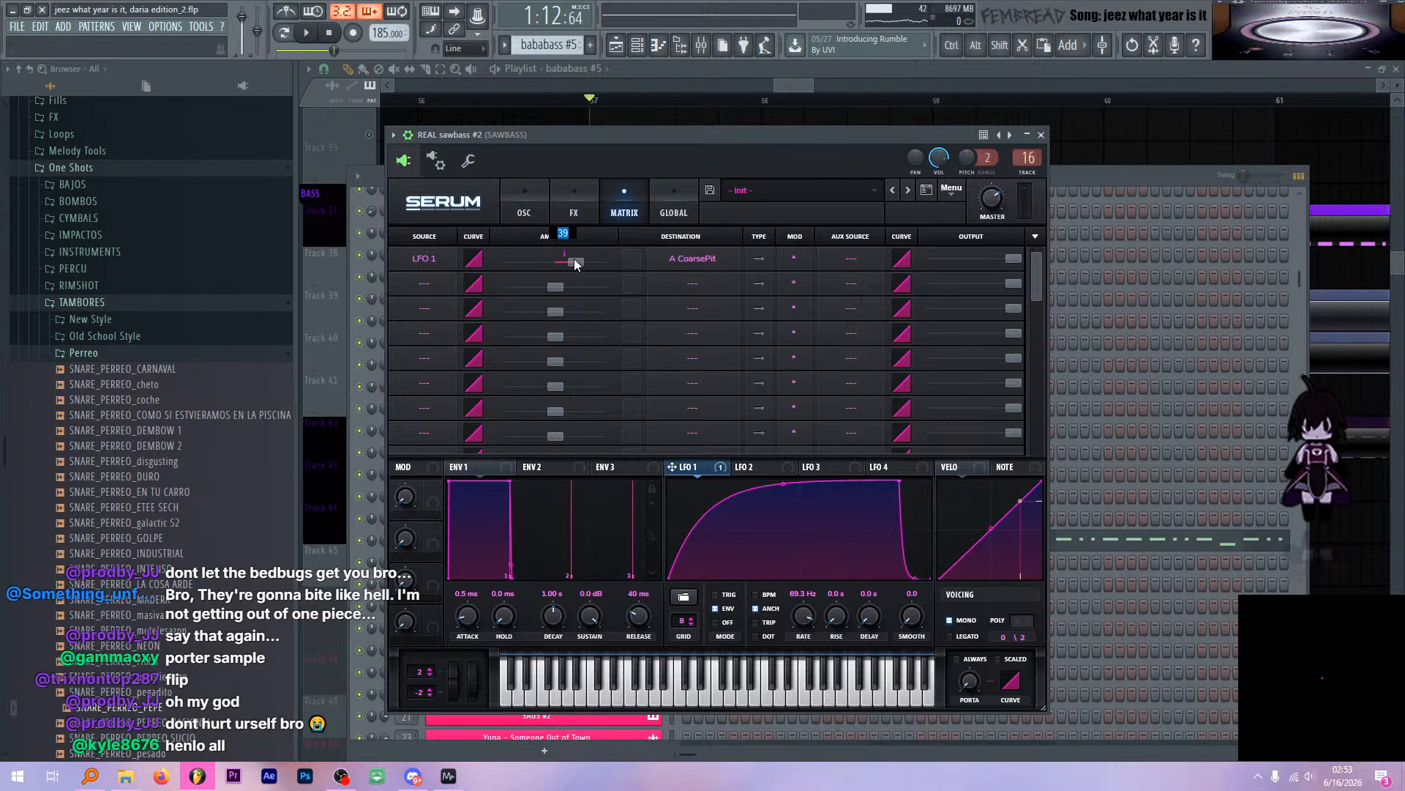
Set the LFO 1 to A CoarsePit modulation amount to 38 and play the bass to hear it
{"action": "type", "text": "38"}
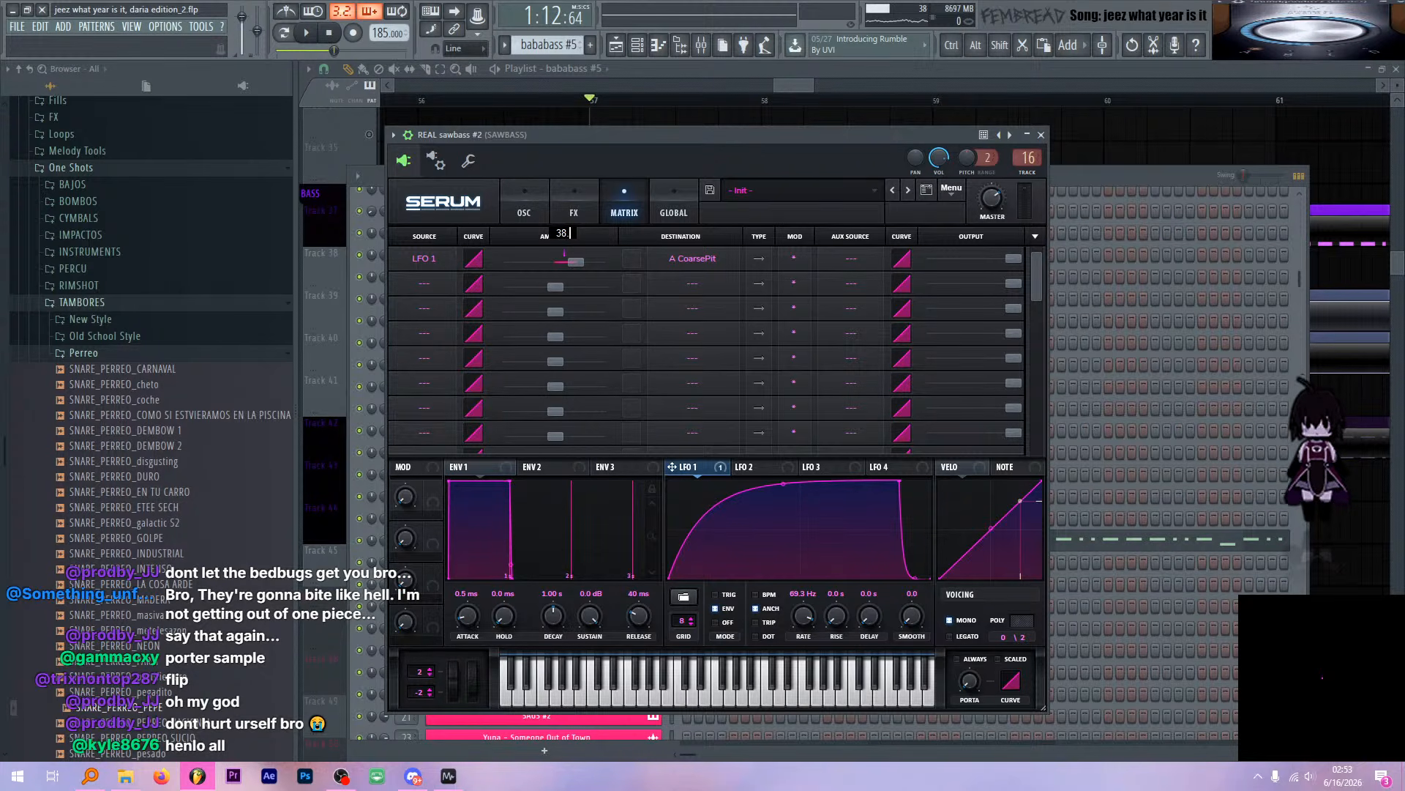
{"action": "key", "text": "Return"}
{"action": "left_click_drag", "start_coordinate": [644, 135], "coordinate": [652, 135]}
{"action": "key", "text": "space"}
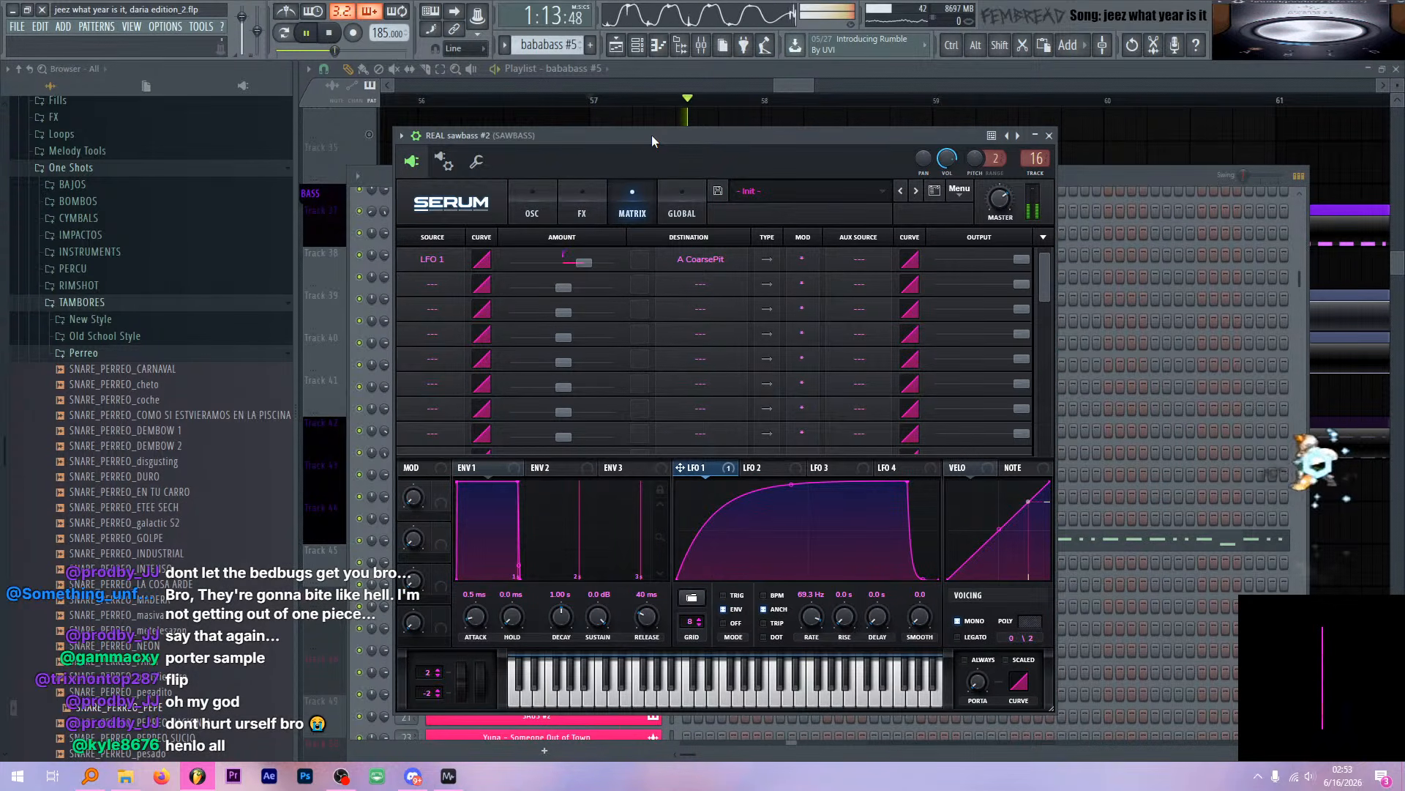
{"action": "key", "text": "space"}
Fine-tune the LFO 1 to A CoarsePit modulation amount and play the bass after each adjustment
{"action": "double_click", "coordinate": [585, 263]}
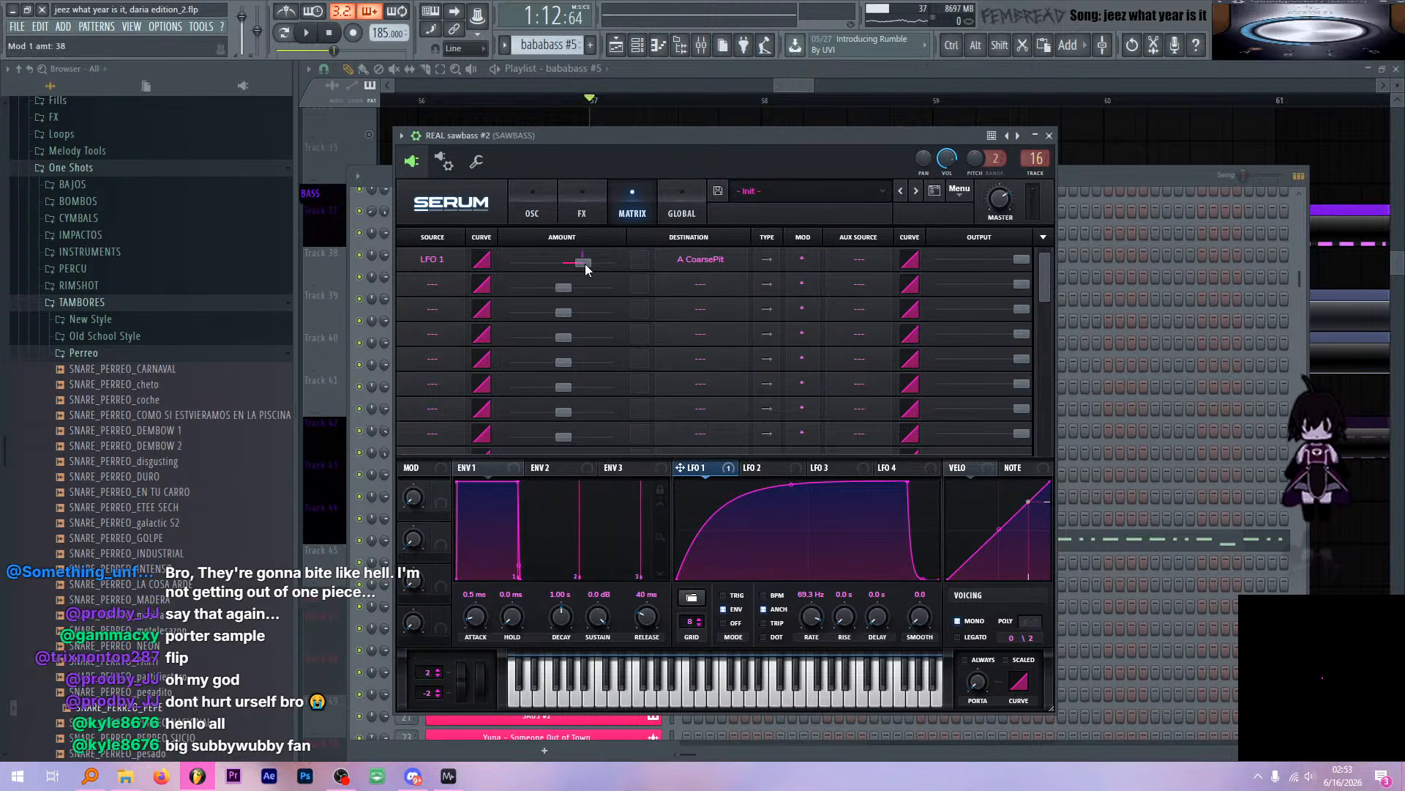
{"action": "left_click_drag", "start_coordinate": [621, 138], "coordinate": [615, 135]}
{"action": "key", "text": "space"}
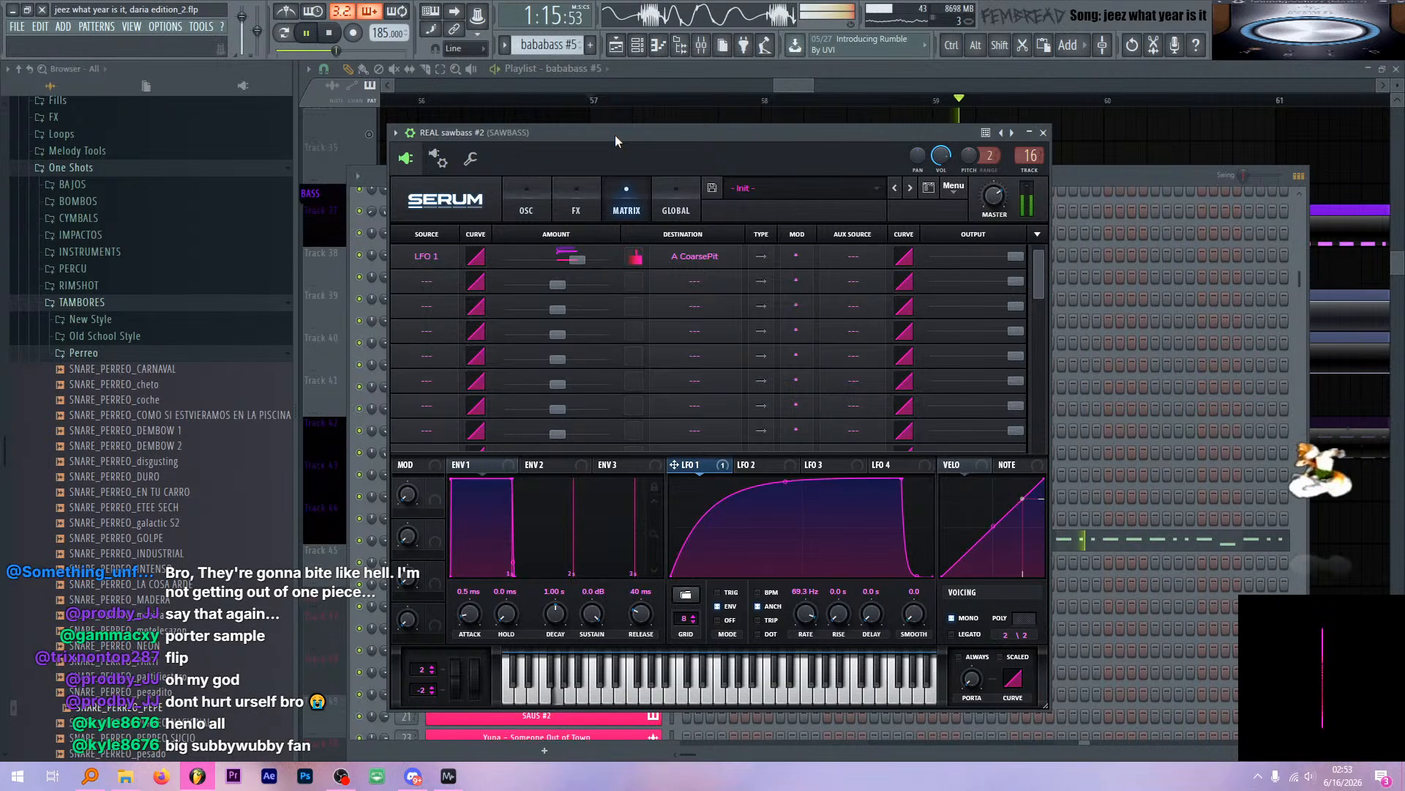
{"action": "key", "text": "space"}
{"action": "double_click", "coordinate": [579, 262]}
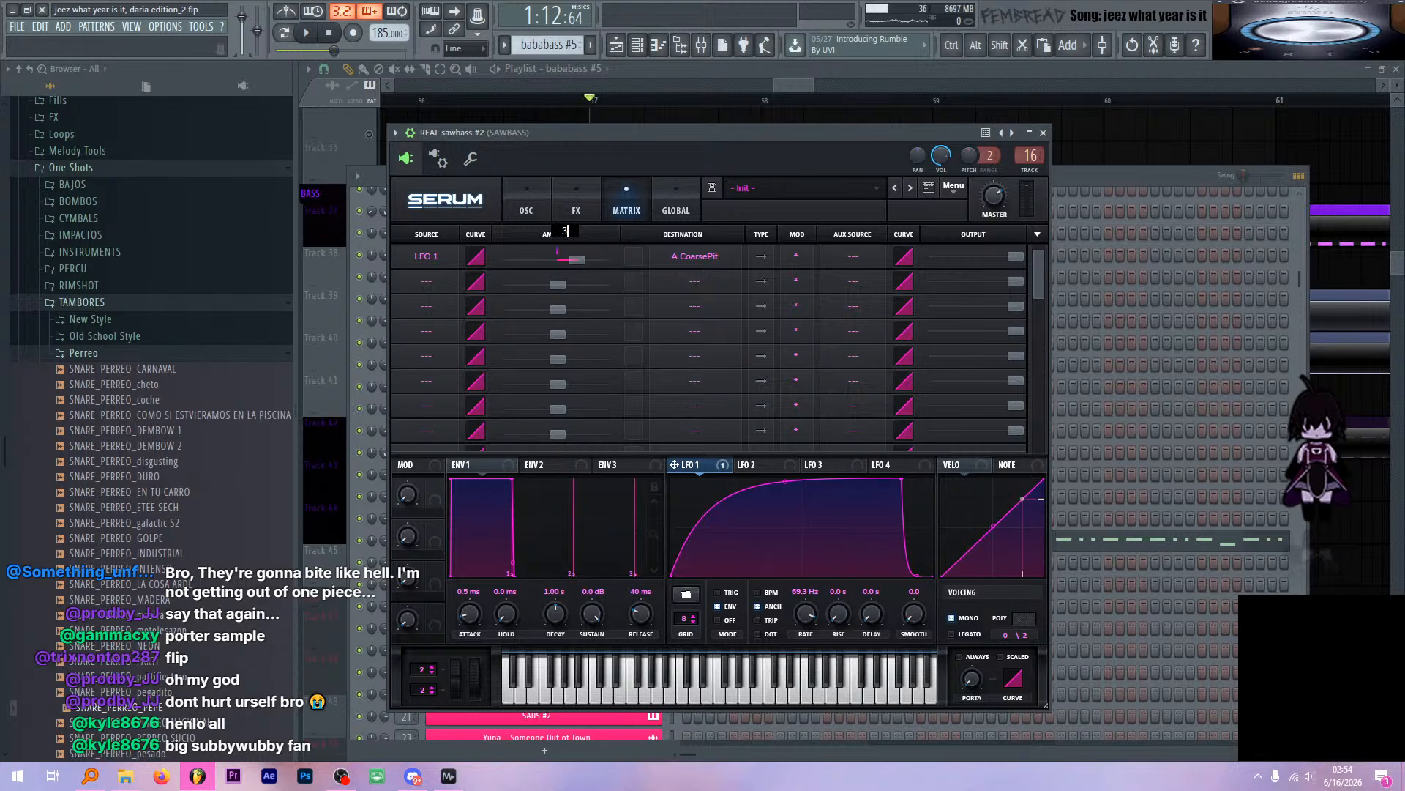
{"action": "left_click_drag", "start_coordinate": [704, 138], "coordinate": [685, 135]}
{"action": "key", "text": "space"}
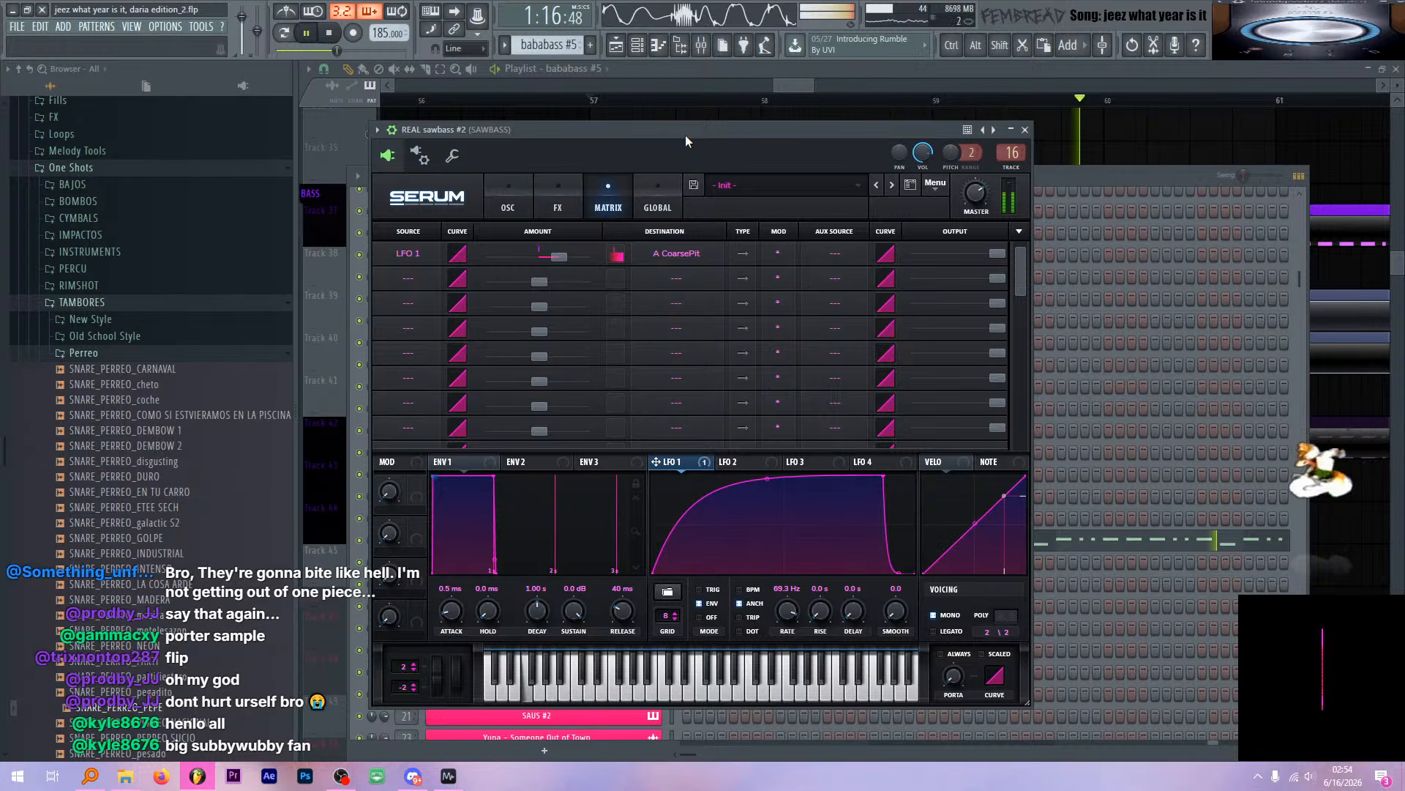
Return Serum to its oscillator page, stop playback, and close the REAL sawbass #2 and channel rack windows
{"action": "left_click", "coordinate": [502, 189]}
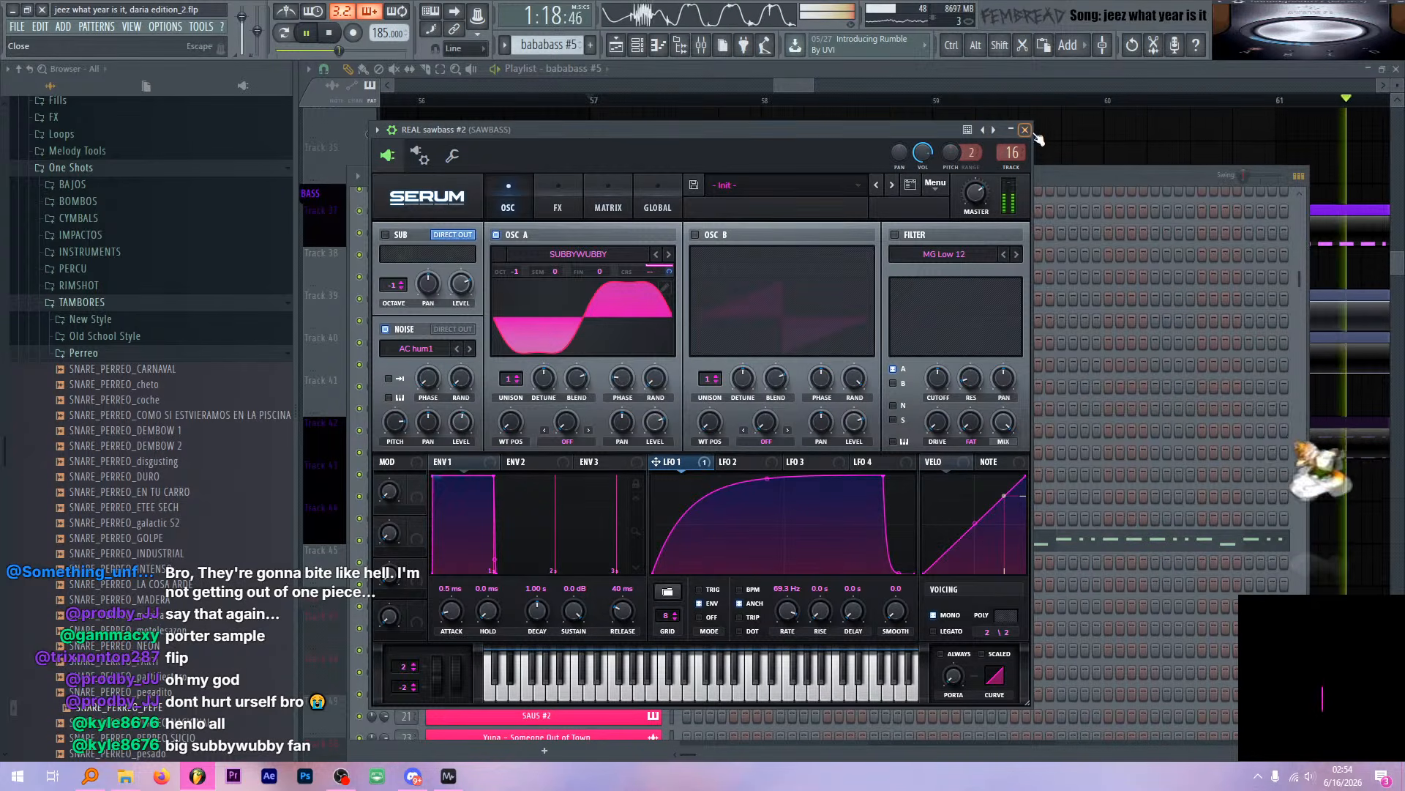
{"action": "key", "text": "space"}
{"action": "left_click_drag", "start_coordinate": [801, 131], "coordinate": [827, 178]}
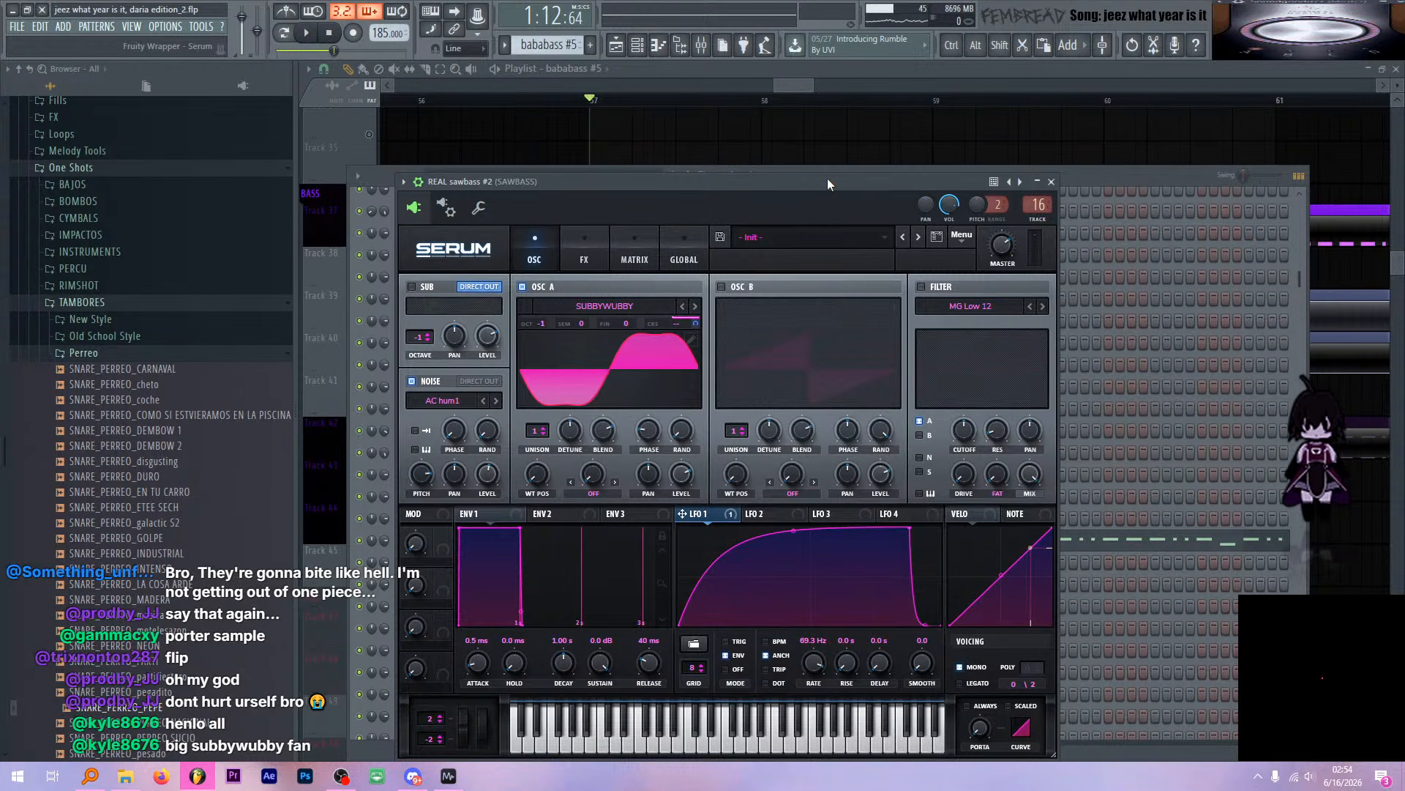
{"action": "left_click", "coordinate": [1051, 182]}
{"action": "left_click", "coordinate": [766, 72]}
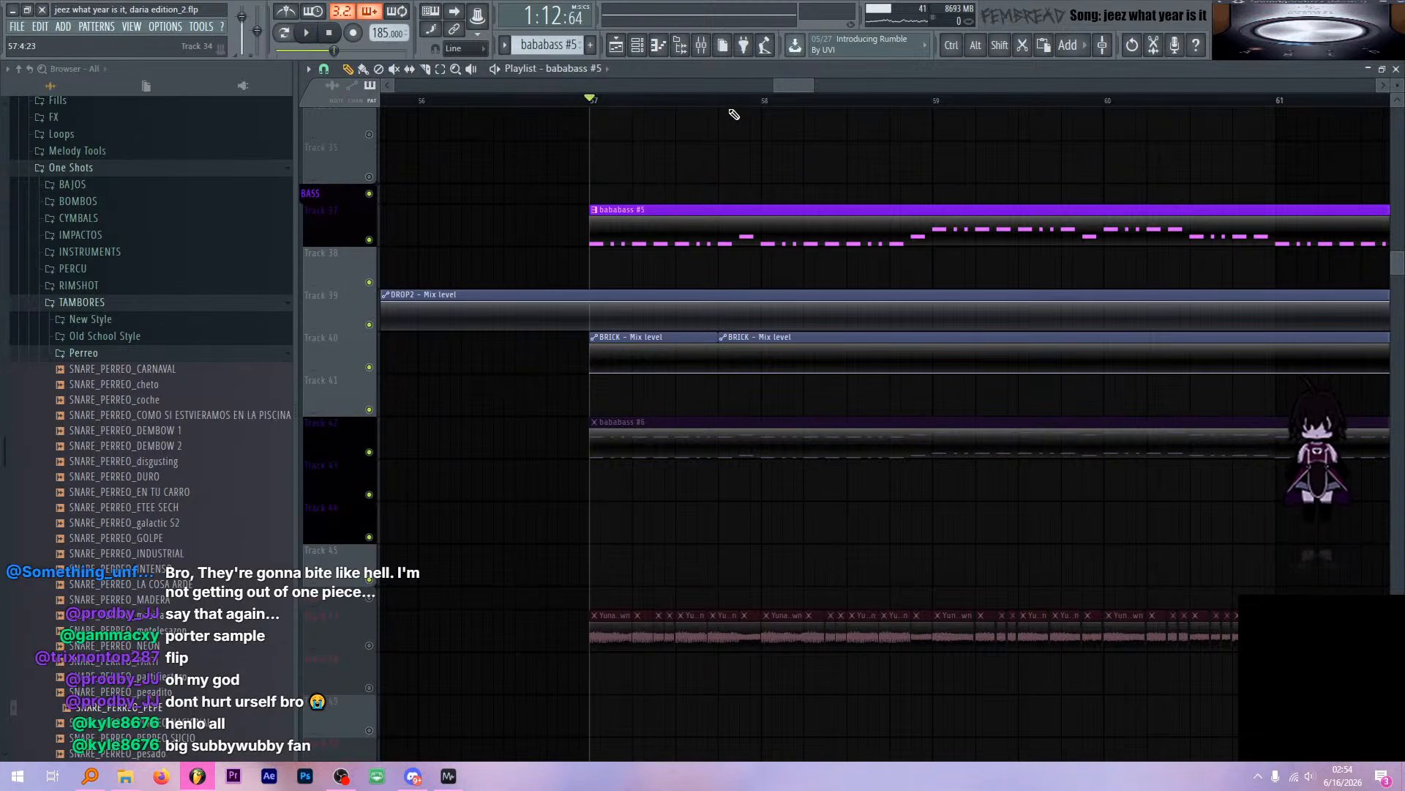
Compare the Serum oscillator and LFO 1 settings of the REAL sawbass #2 and REAL sawbass channels, closing each window
{"action": "left_click", "coordinate": [637, 45]}
{"action": "left_click", "coordinate": [627, 545]}
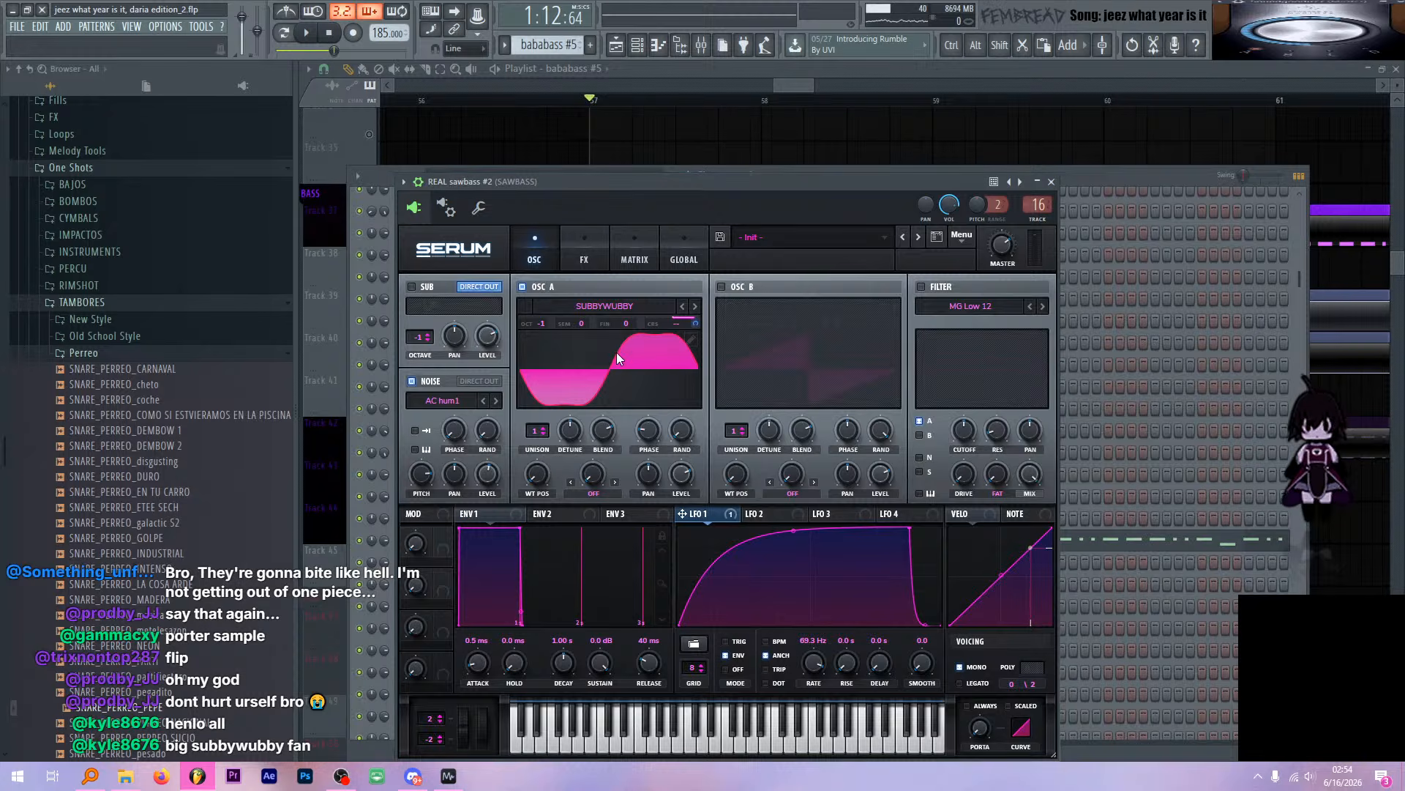
{"action": "left_click", "coordinate": [590, 232]}
{"action": "left_click", "coordinate": [542, 232]}
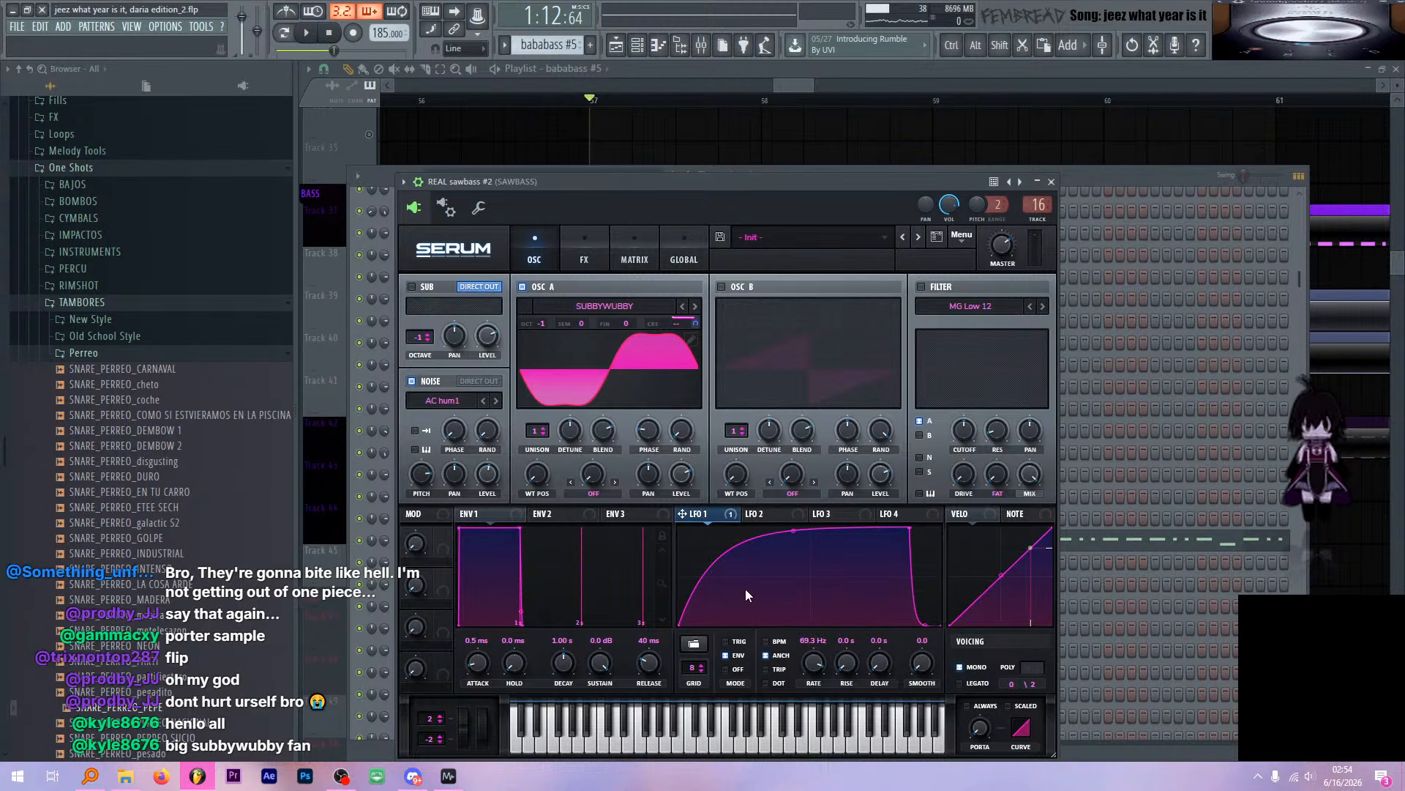
{"action": "left_click", "coordinate": [1052, 181]}
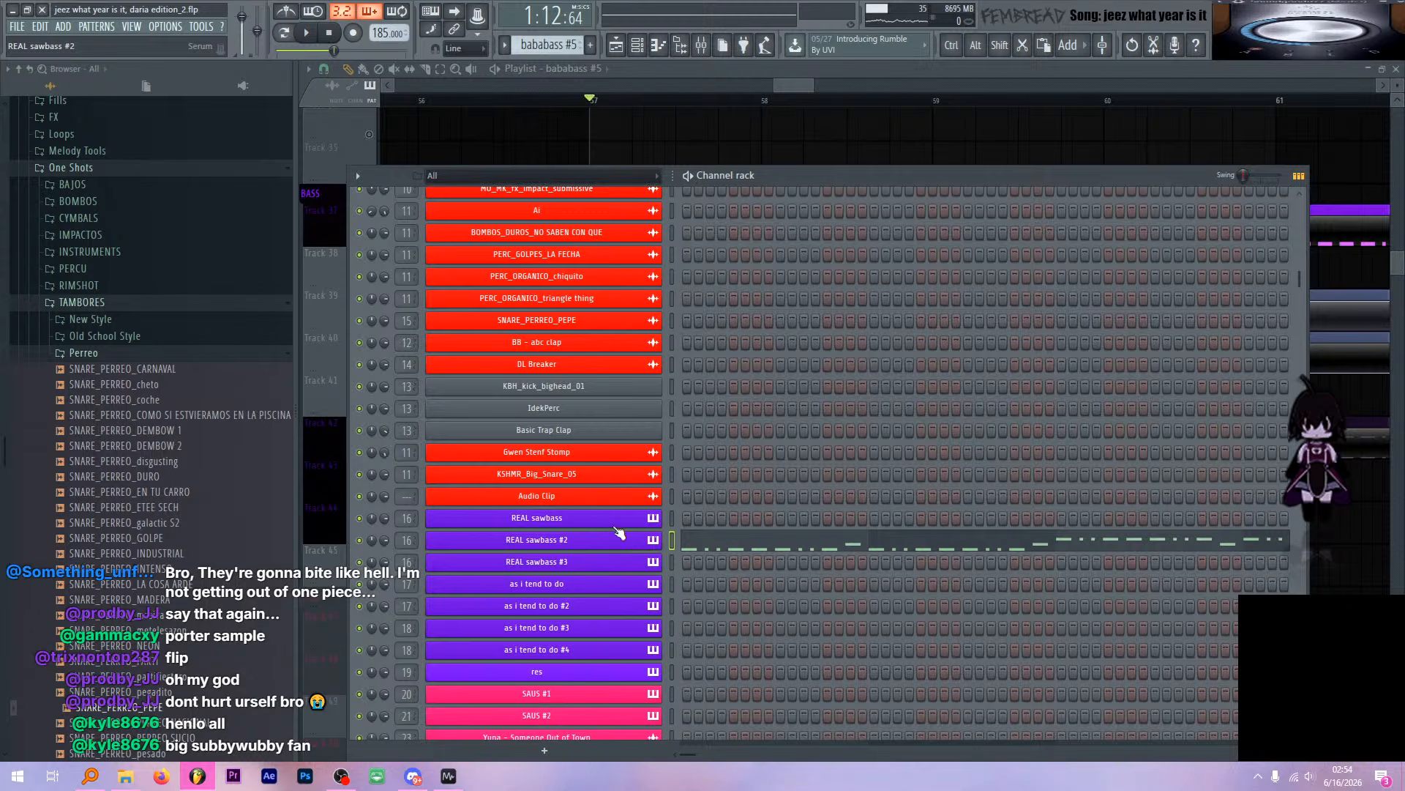
{"action": "left_click", "coordinate": [594, 520]}
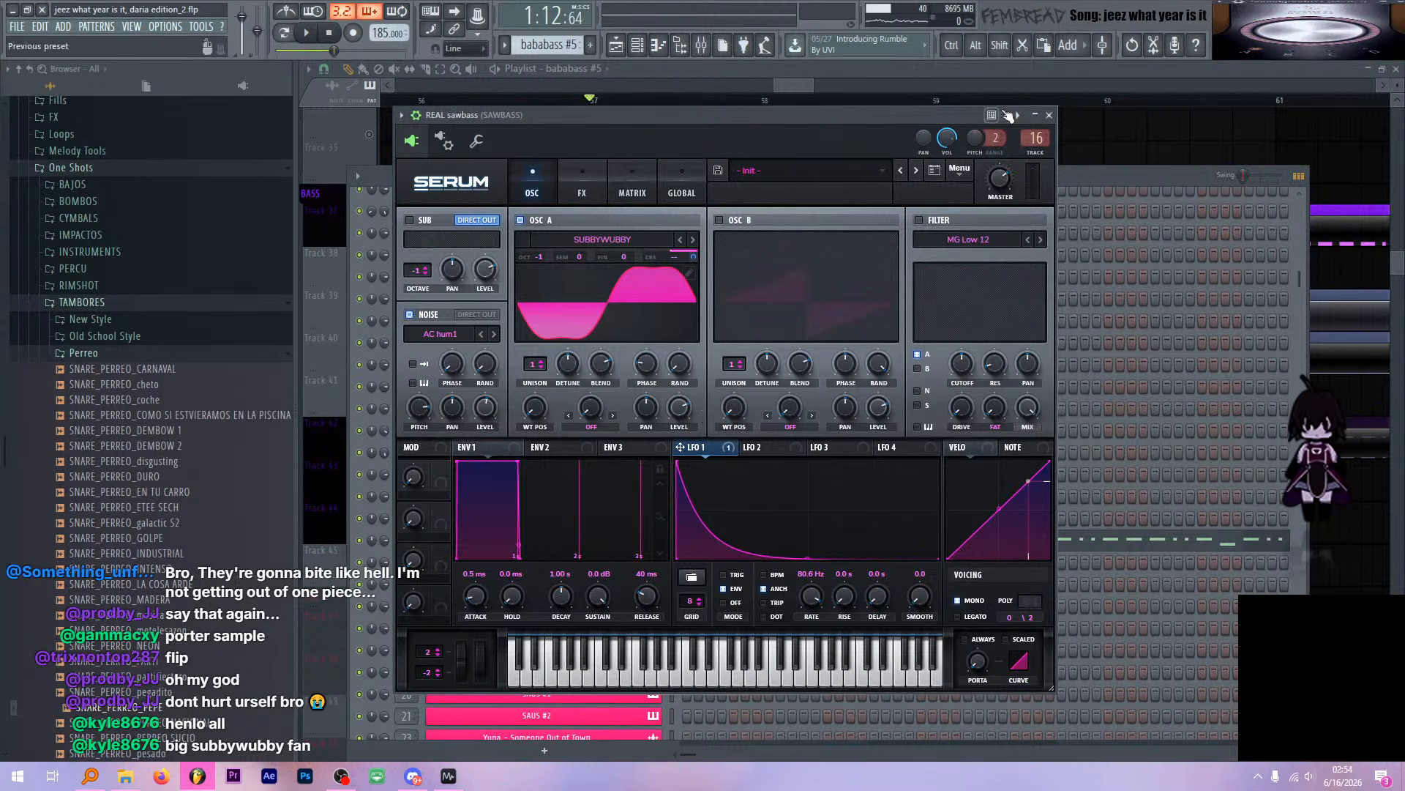
{"action": "left_click", "coordinate": [1053, 115]}
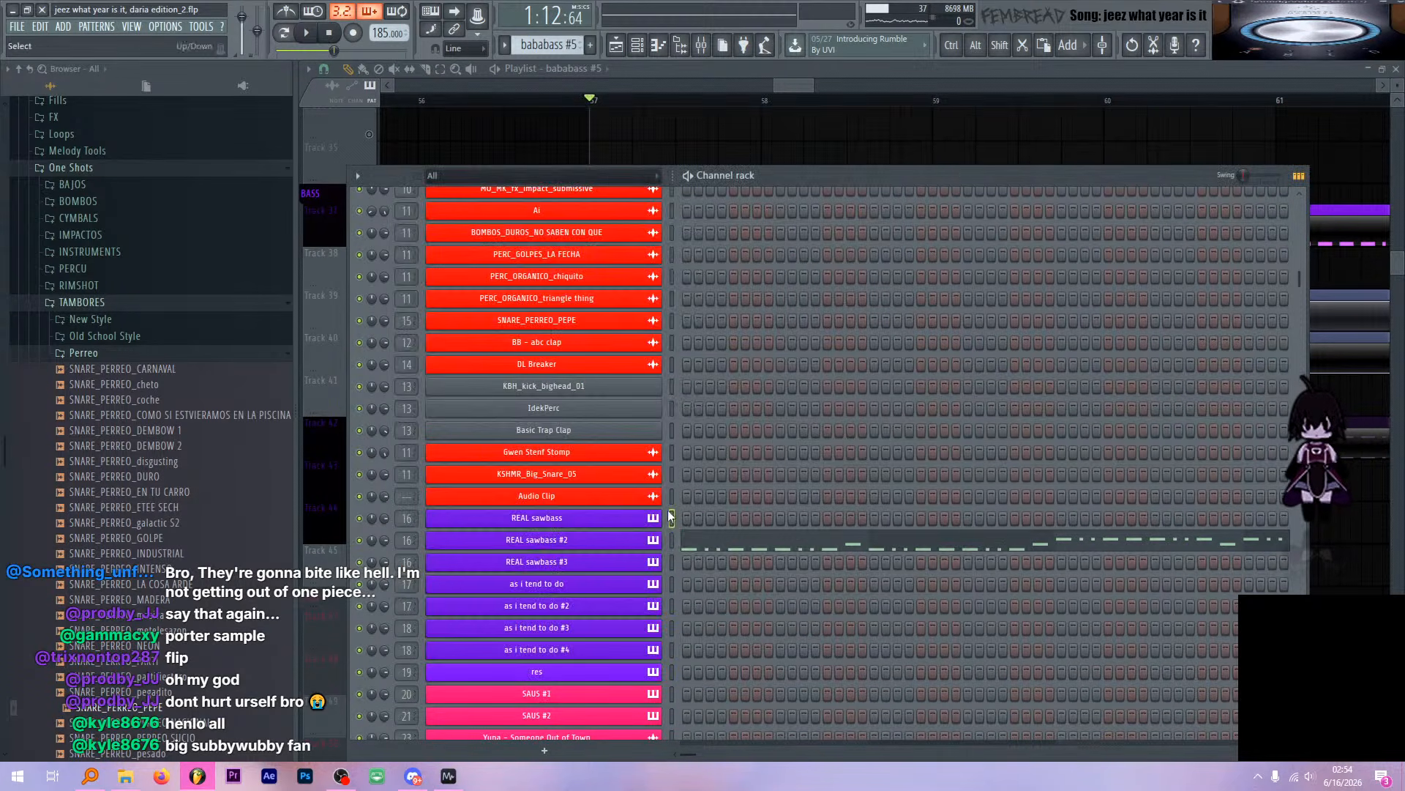
Open the REAL sawbass #2 notes in the piano roll and play the pattern from bar 7
{"action": "left_click", "coordinate": [649, 544]}
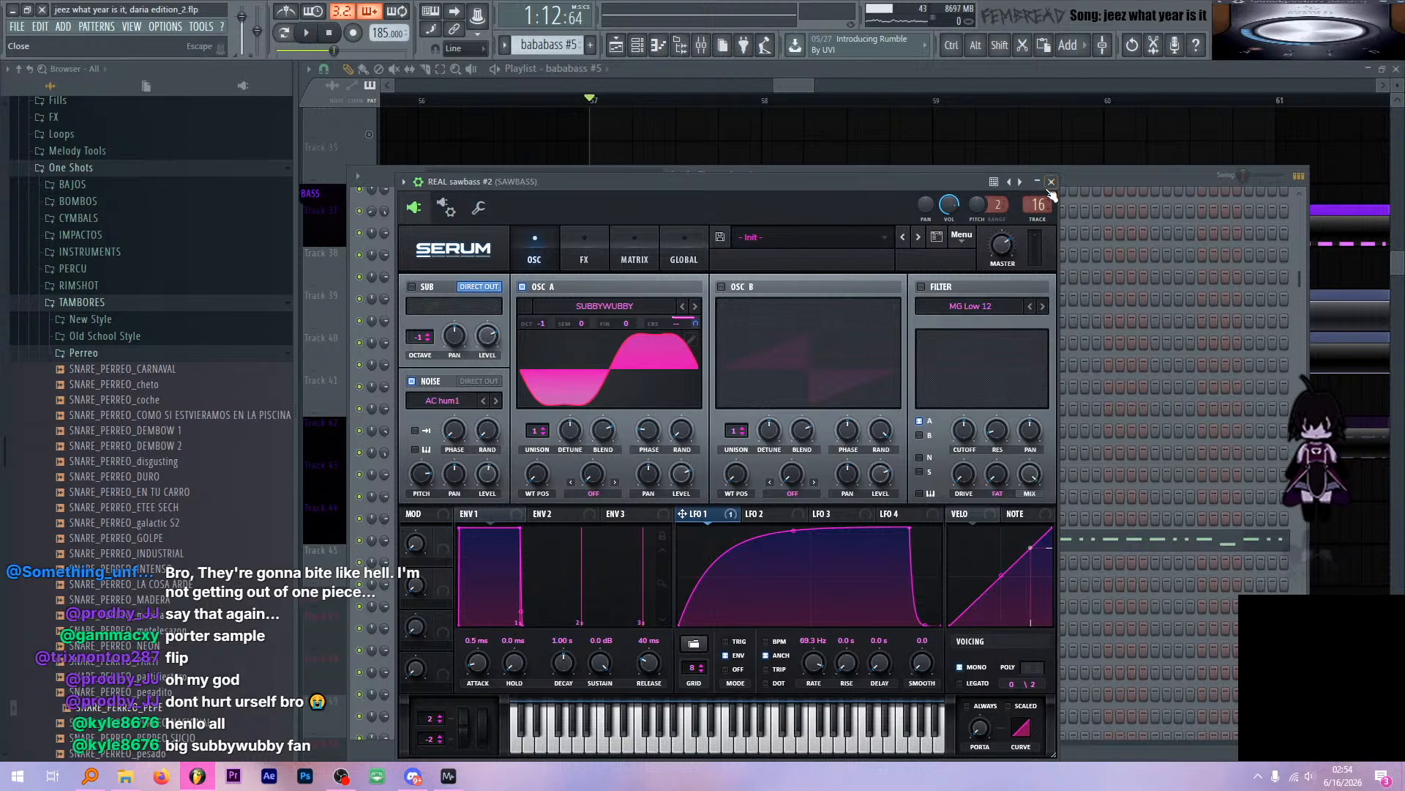
{"action": "left_click", "coordinate": [1051, 182]}
{"action": "left_click", "coordinate": [668, 548]}
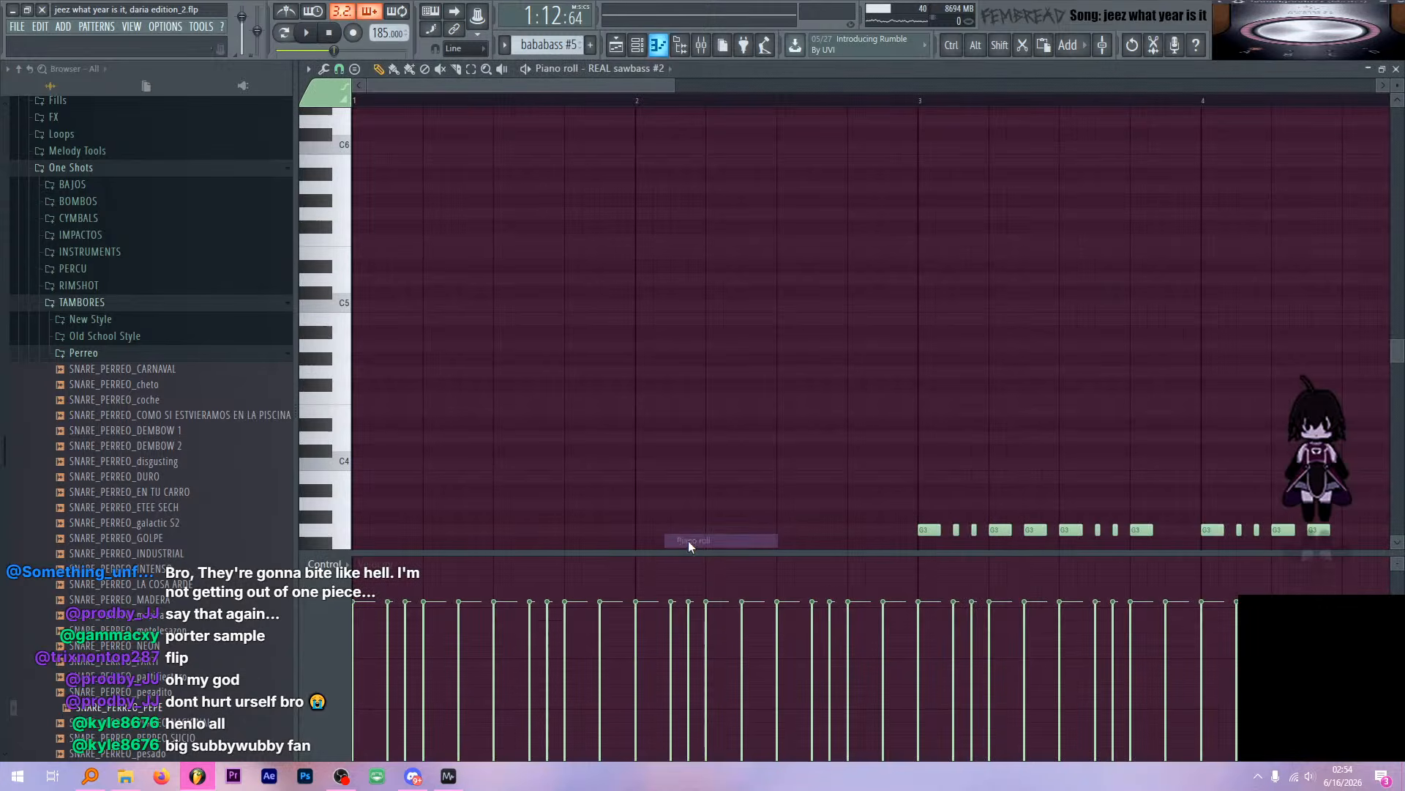
{"action": "scroll", "coordinate": [809, 255], "scroll_direction": "up", "scroll_amount": 5}
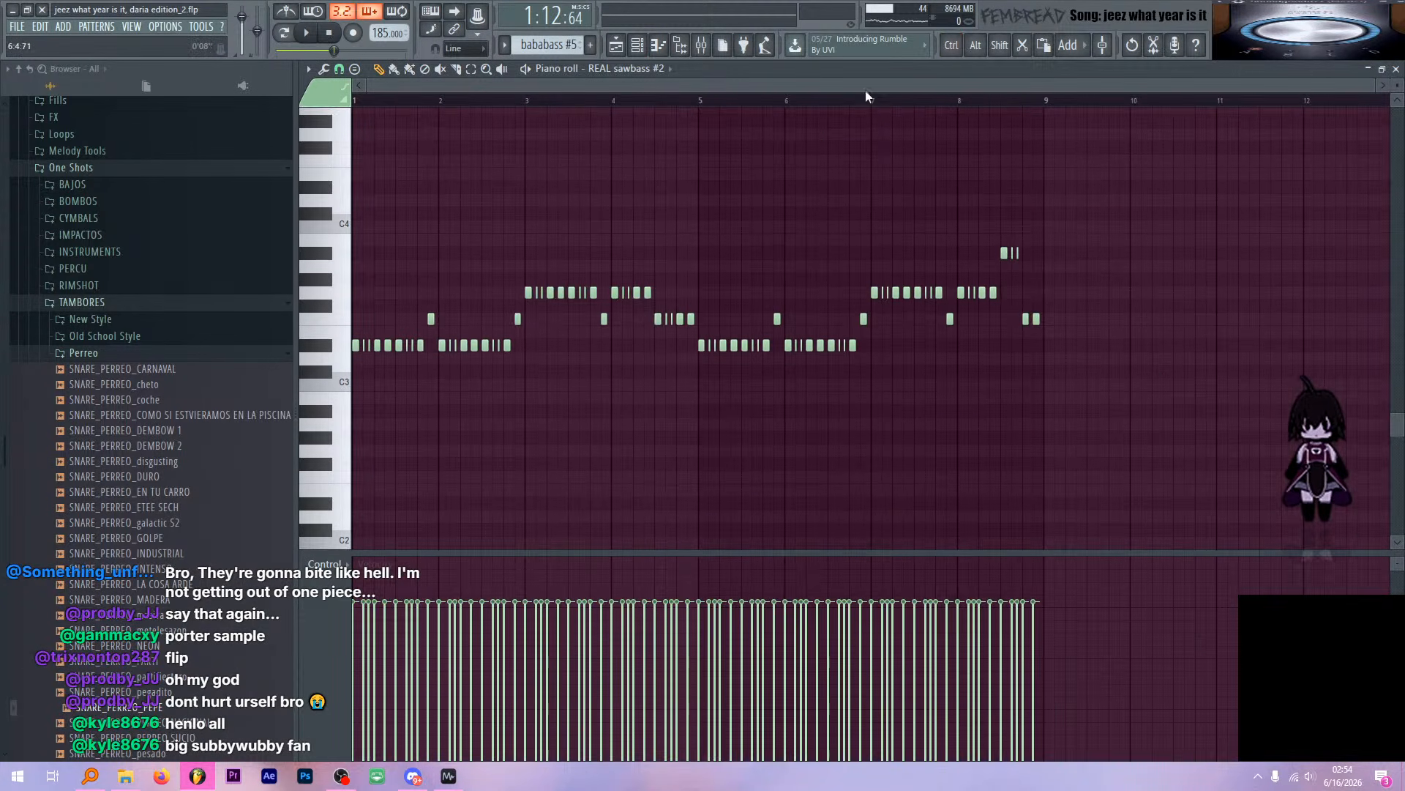
{"action": "left_click", "coordinate": [869, 98]}
{"action": "key", "text": "space"}
{"action": "scroll", "coordinate": [1076, 244], "scroll_direction": "up", "scroll_amount": 3}
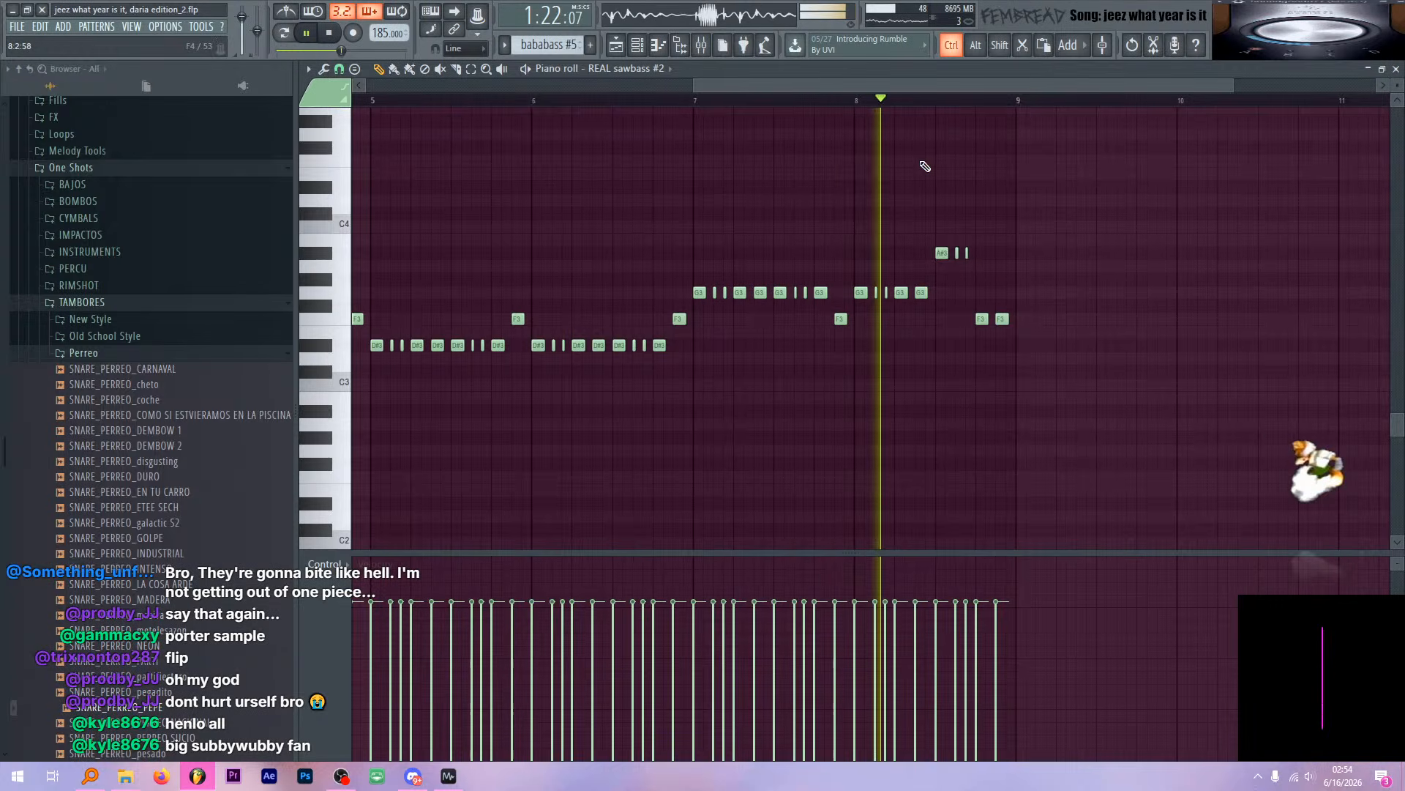
Check the SAWBASS mixer track during playback, and play the layered bababass #5 and #7 clips in the playlist from bar 65
{"action": "left_click", "coordinate": [702, 44]}
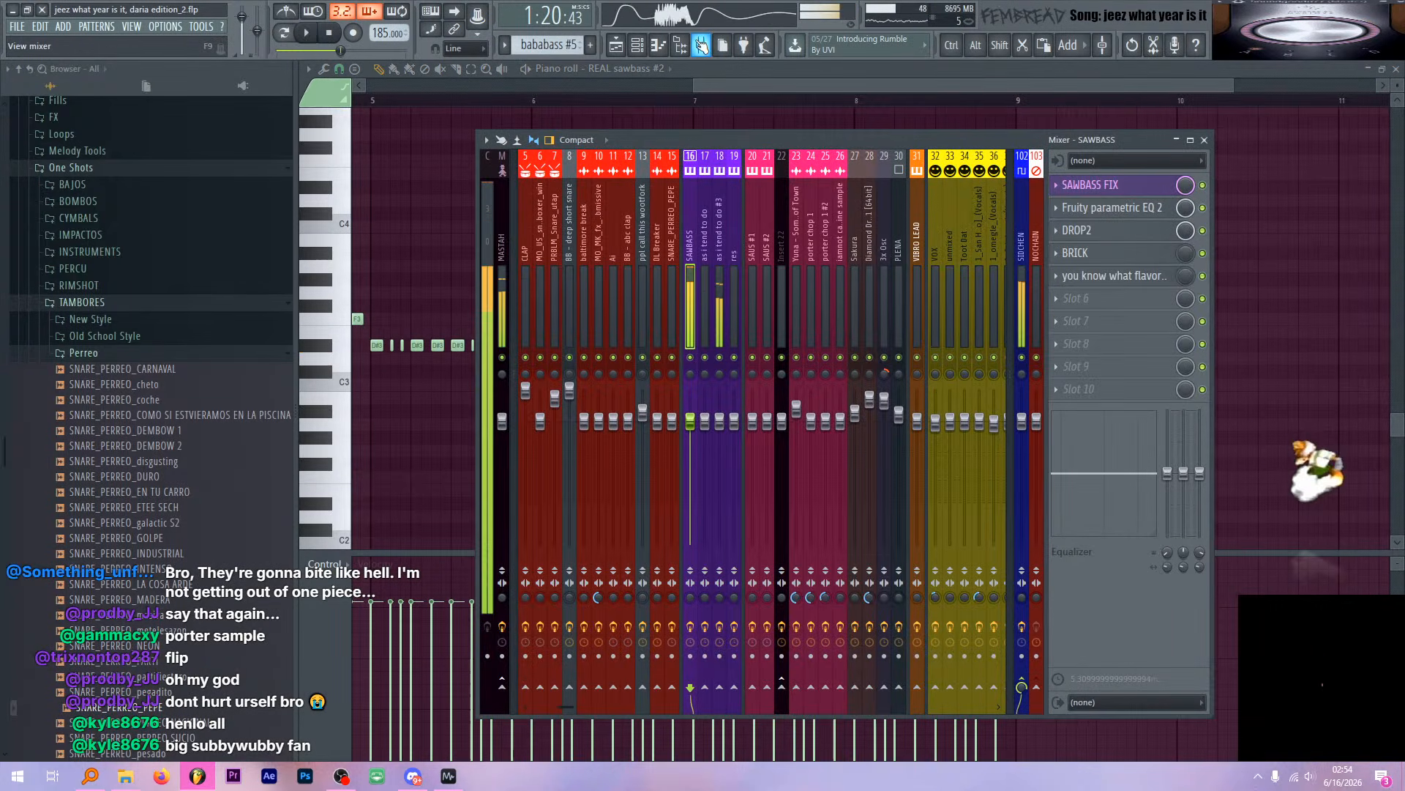
{"action": "key", "text": "space"}
{"action": "left_click", "coordinate": [616, 45]}
{"action": "scroll", "coordinate": [991, 205], "scroll_direction": "up", "scroll_amount": 4}
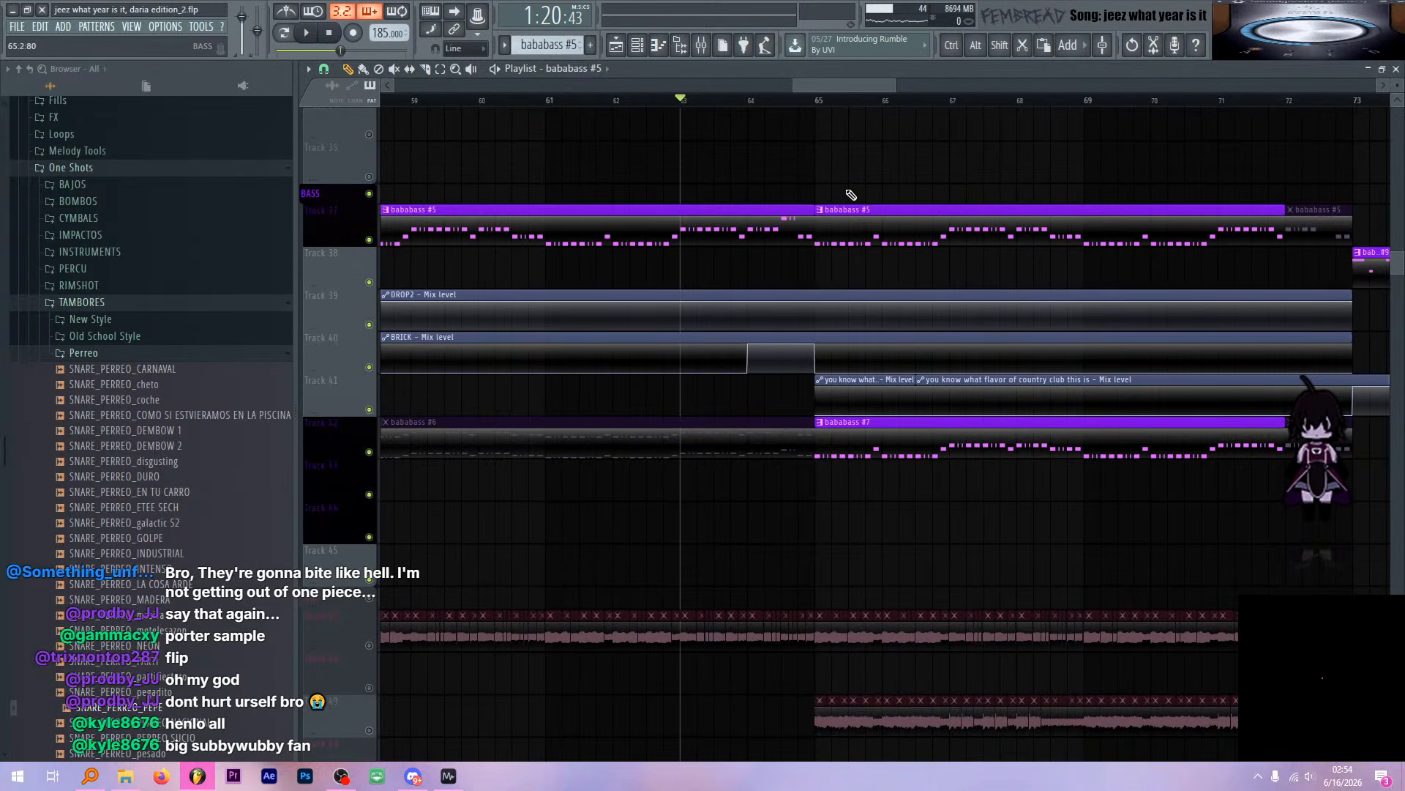
{"action": "scroll", "coordinate": [886, 294], "scroll_direction": "down", "scroll_amount": 5}
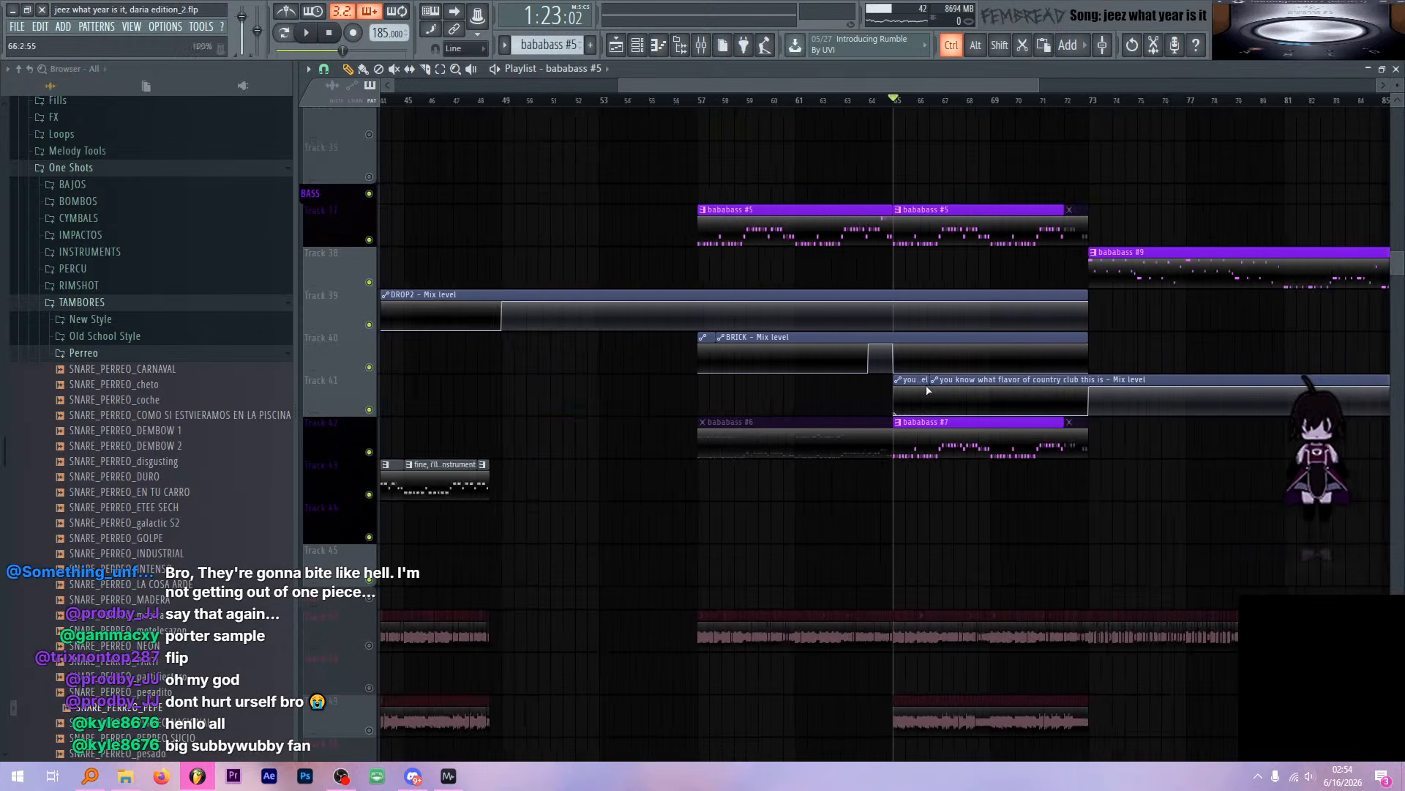
{"action": "scroll", "coordinate": [864, 445], "scroll_direction": "down", "scroll_amount": 3}
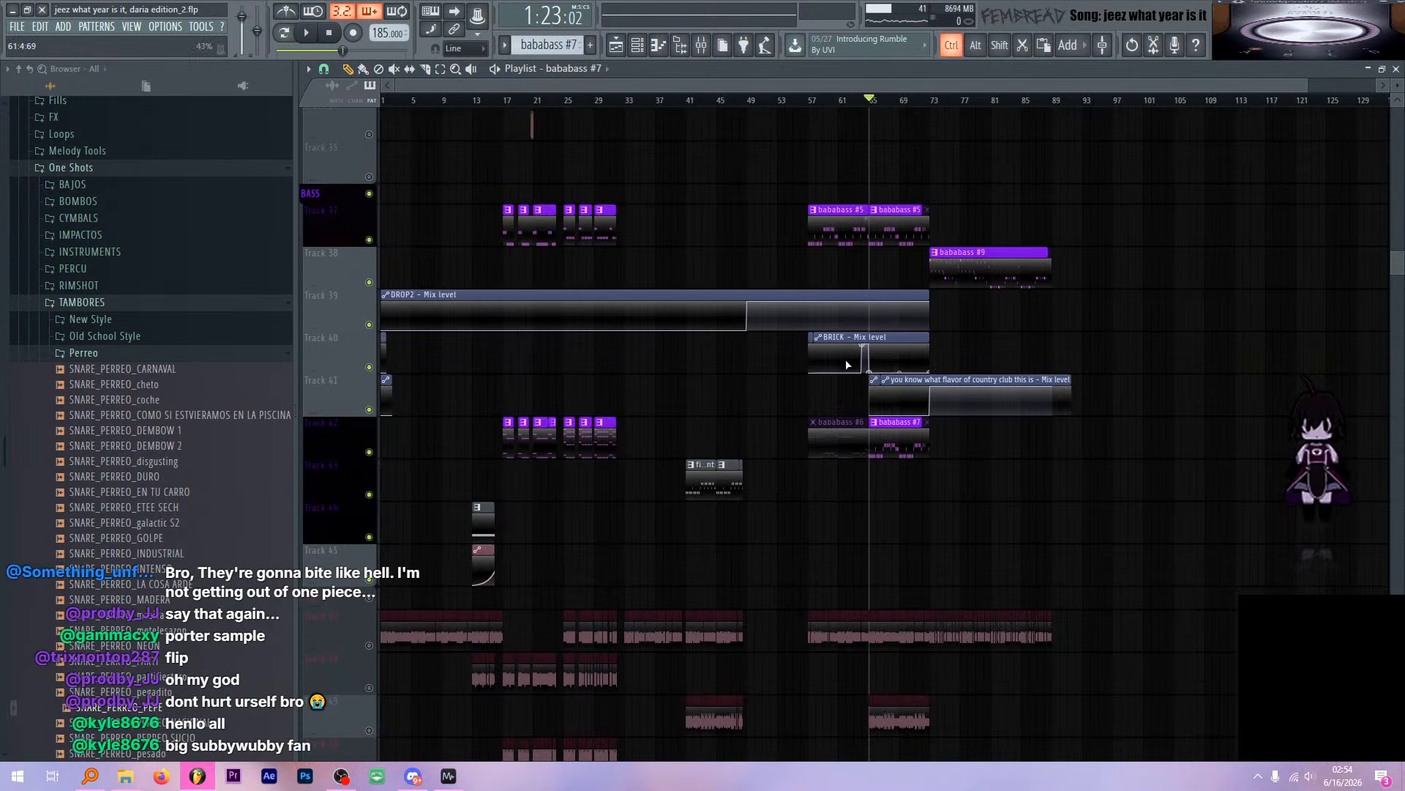
{"action": "scroll", "coordinate": [546, 380], "scroll_direction": "up", "scroll_amount": 2}
{"action": "key", "text": "space"}
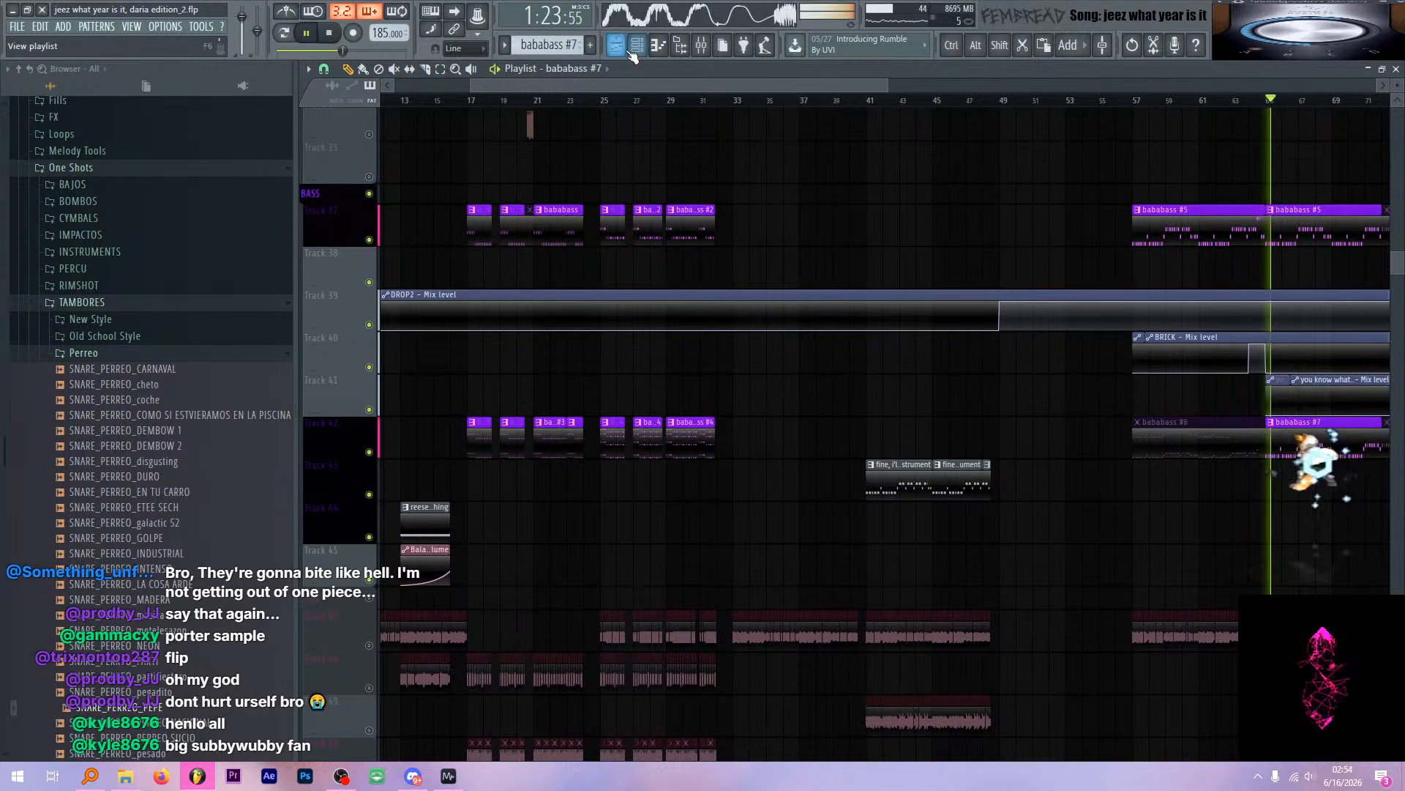
Filter the channel rack to show only the BASS group
{"action": "key", "text": "F6"}
{"action": "left_click", "coordinate": [564, 176]}
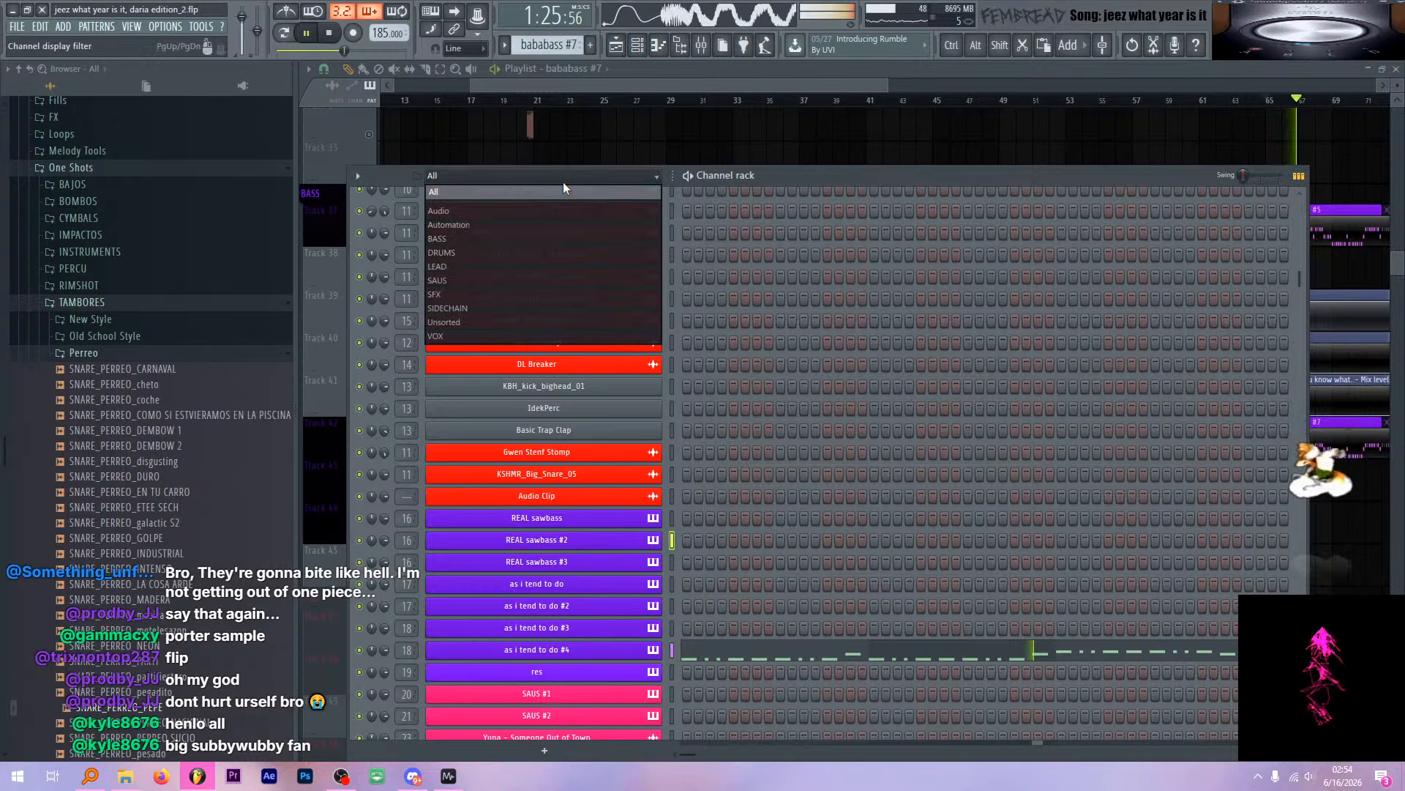
{"action": "left_click", "coordinate": [524, 250]}
{"action": "left_click", "coordinate": [516, 176]}
{"action": "left_click", "coordinate": [508, 237]}
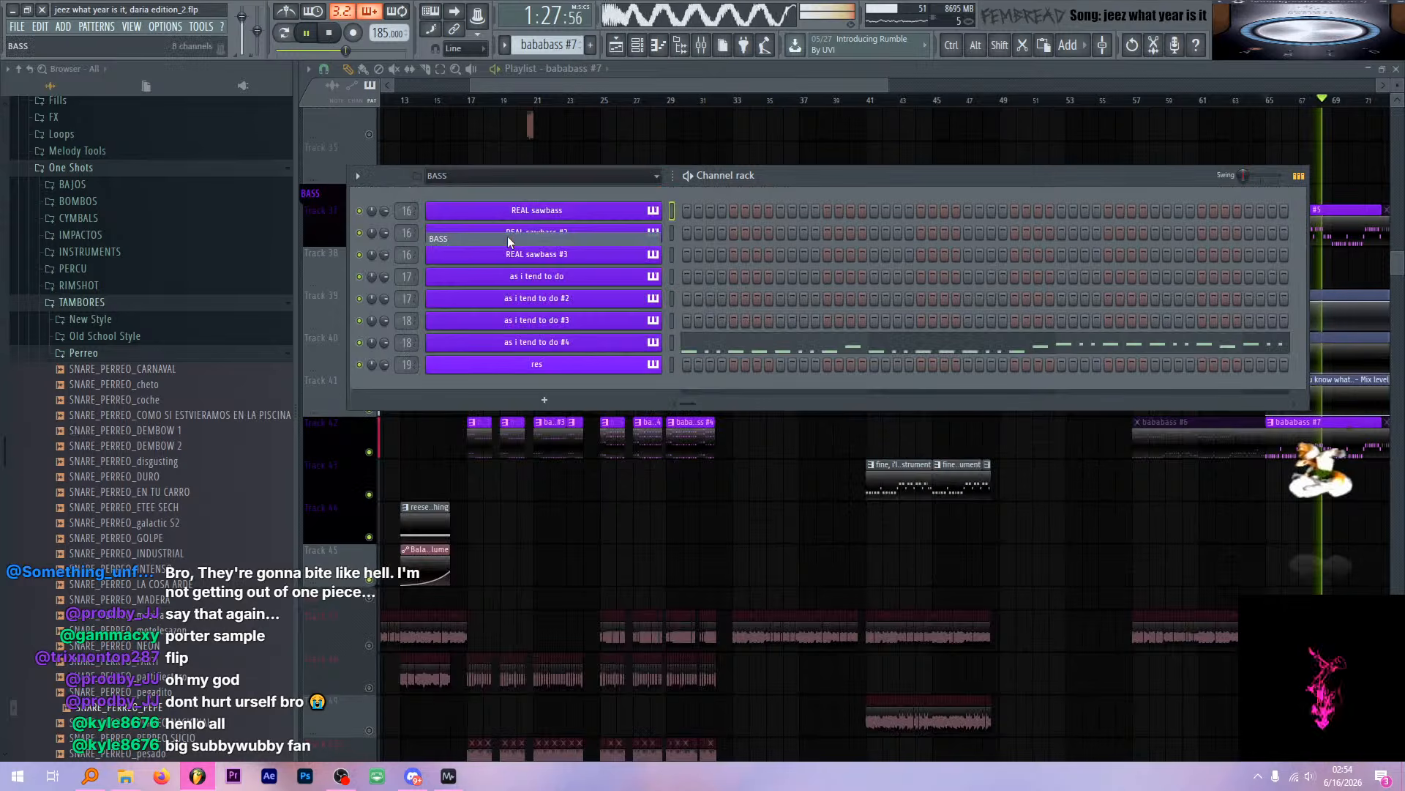
Play the playlist from bar 25 and view which channels the bababass #4 pattern uses
{"action": "left_click", "coordinate": [750, 70]}
{"action": "key", "text": "space"}
{"action": "scroll", "coordinate": [591, 146], "scroll_direction": "up", "scroll_amount": 3}
{"action": "left_click", "coordinate": [611, 106]}
{"action": "key", "text": "space"}
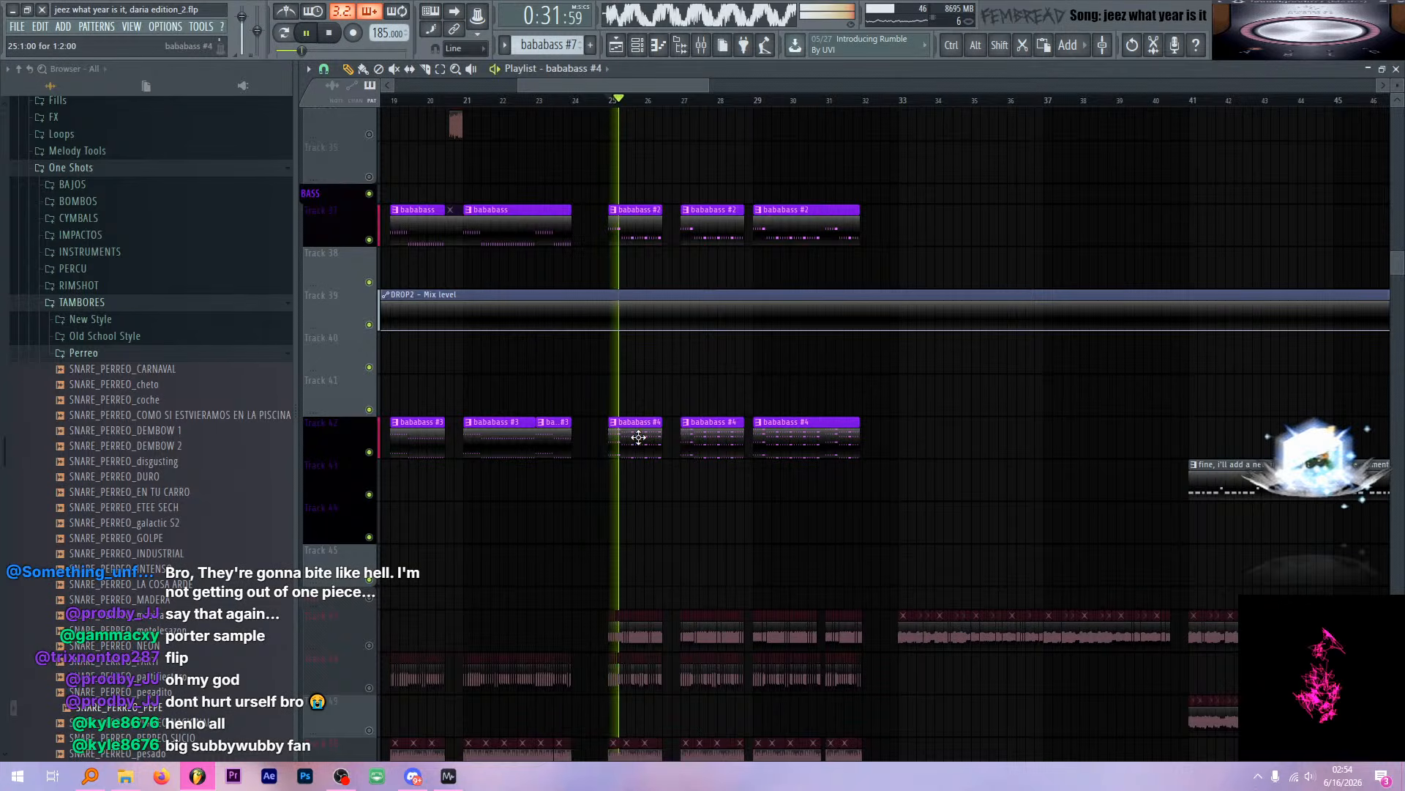
{"action": "left_click", "coordinate": [636, 437]}
{"action": "left_click", "coordinate": [639, 47]}
{"action": "key", "text": "space"}
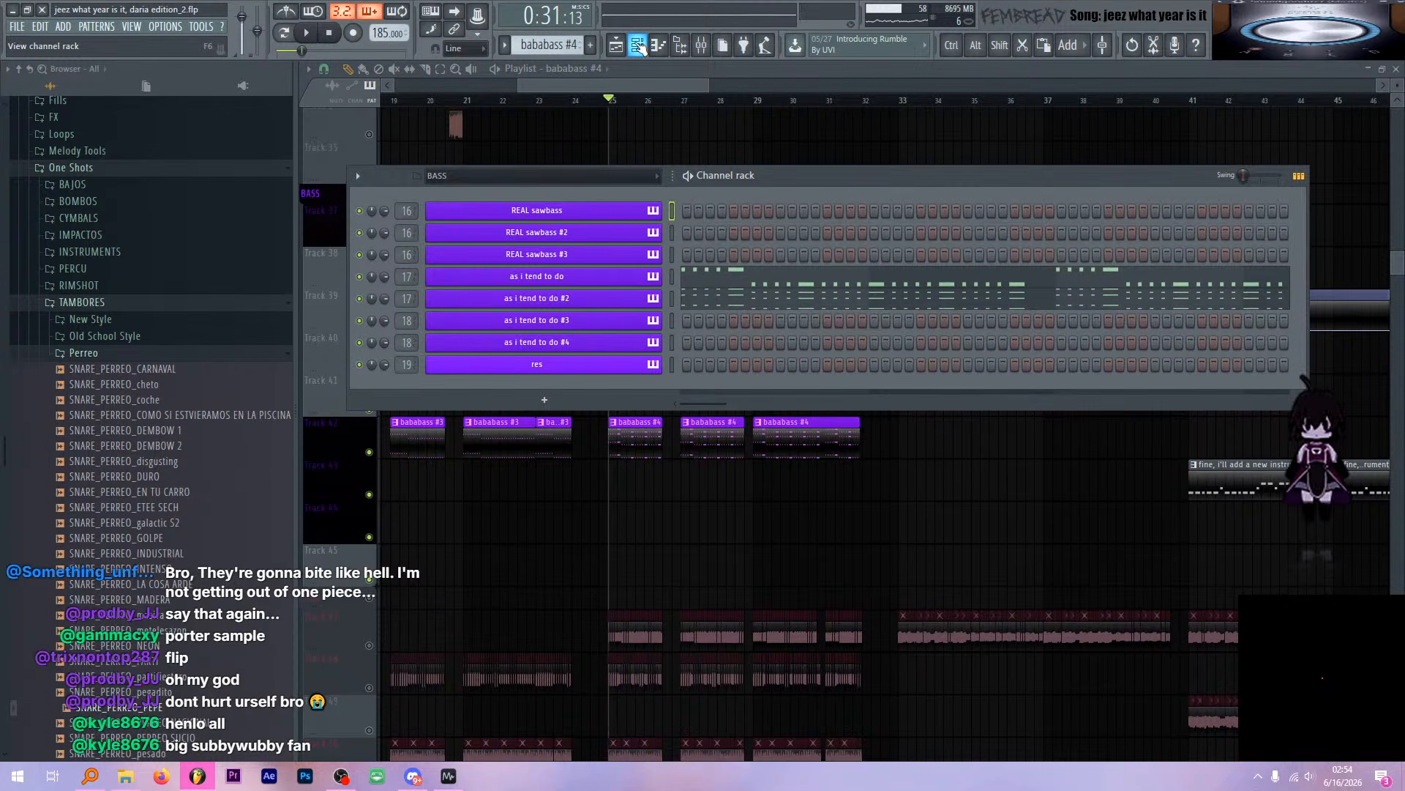
Play the bass layers from bar 65 with the mixer open and select the as i tend to do #3 track
{"action": "left_click", "coordinate": [641, 47]}
{"action": "scroll", "coordinate": [584, 323], "scroll_direction": "down", "scroll_amount": 6}
{"action": "scroll", "coordinate": [845, 383], "scroll_direction": "up", "scroll_amount": 7}
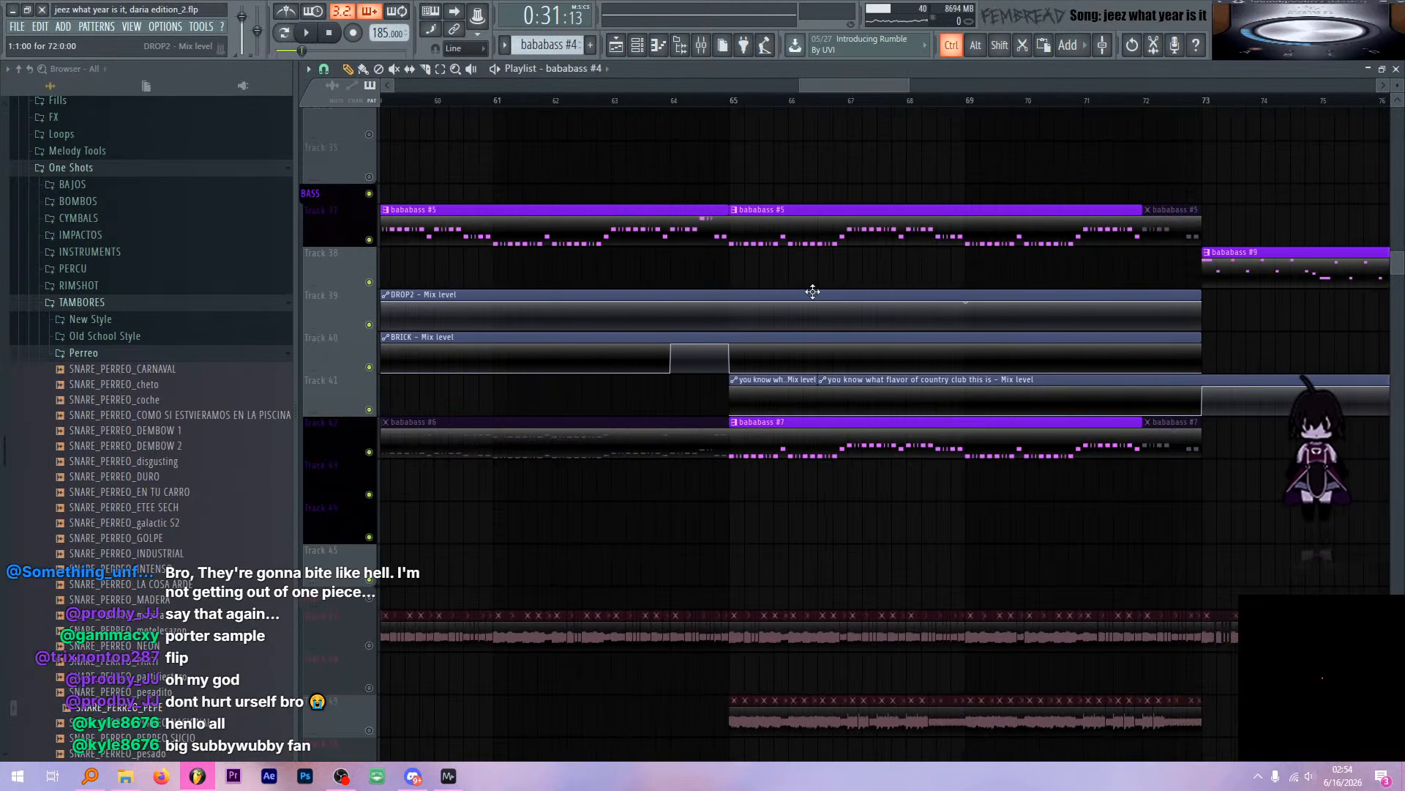
{"action": "left_click", "coordinate": [725, 100]}
{"action": "left_click", "coordinate": [701, 45]}
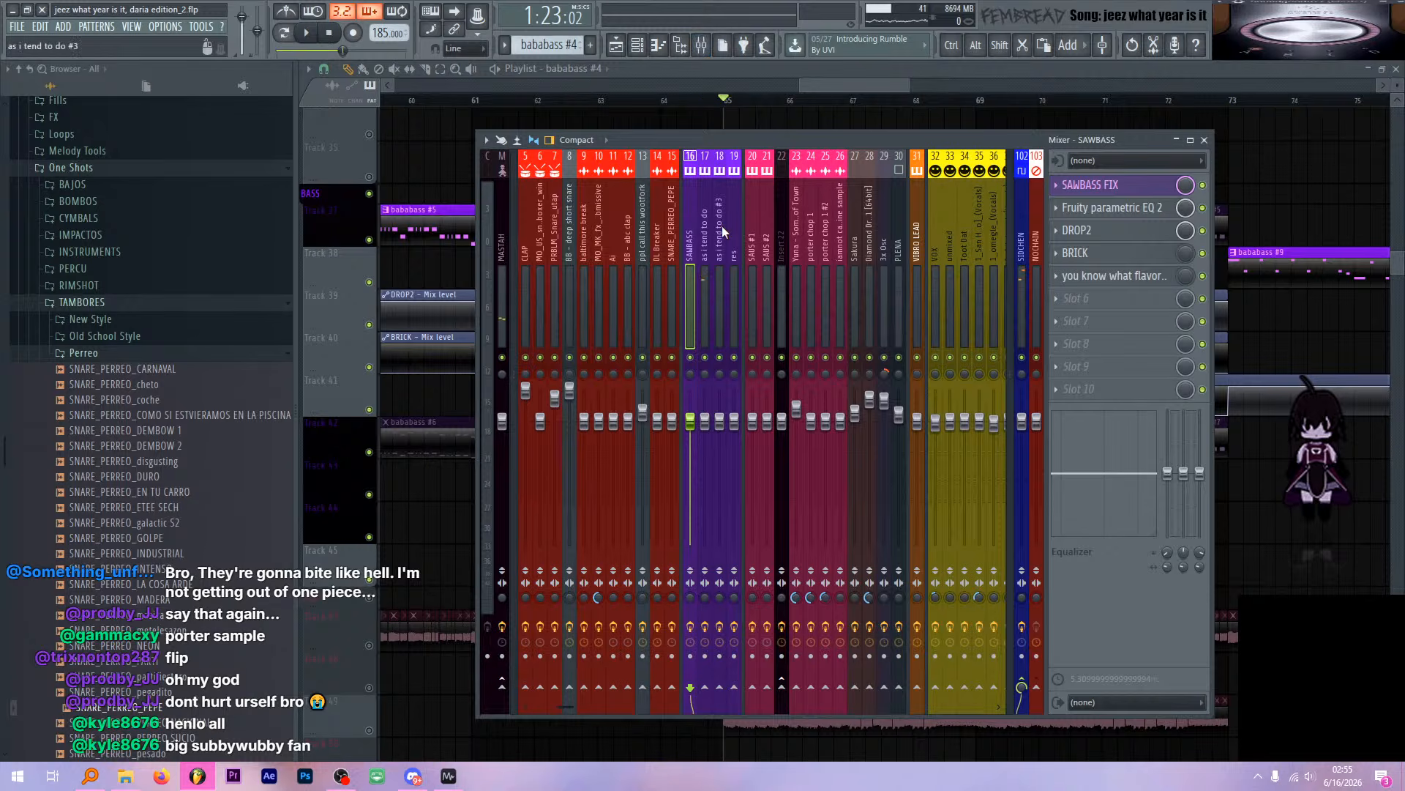
{"action": "key", "text": "space"}
{"action": "left_click", "coordinate": [723, 292]}
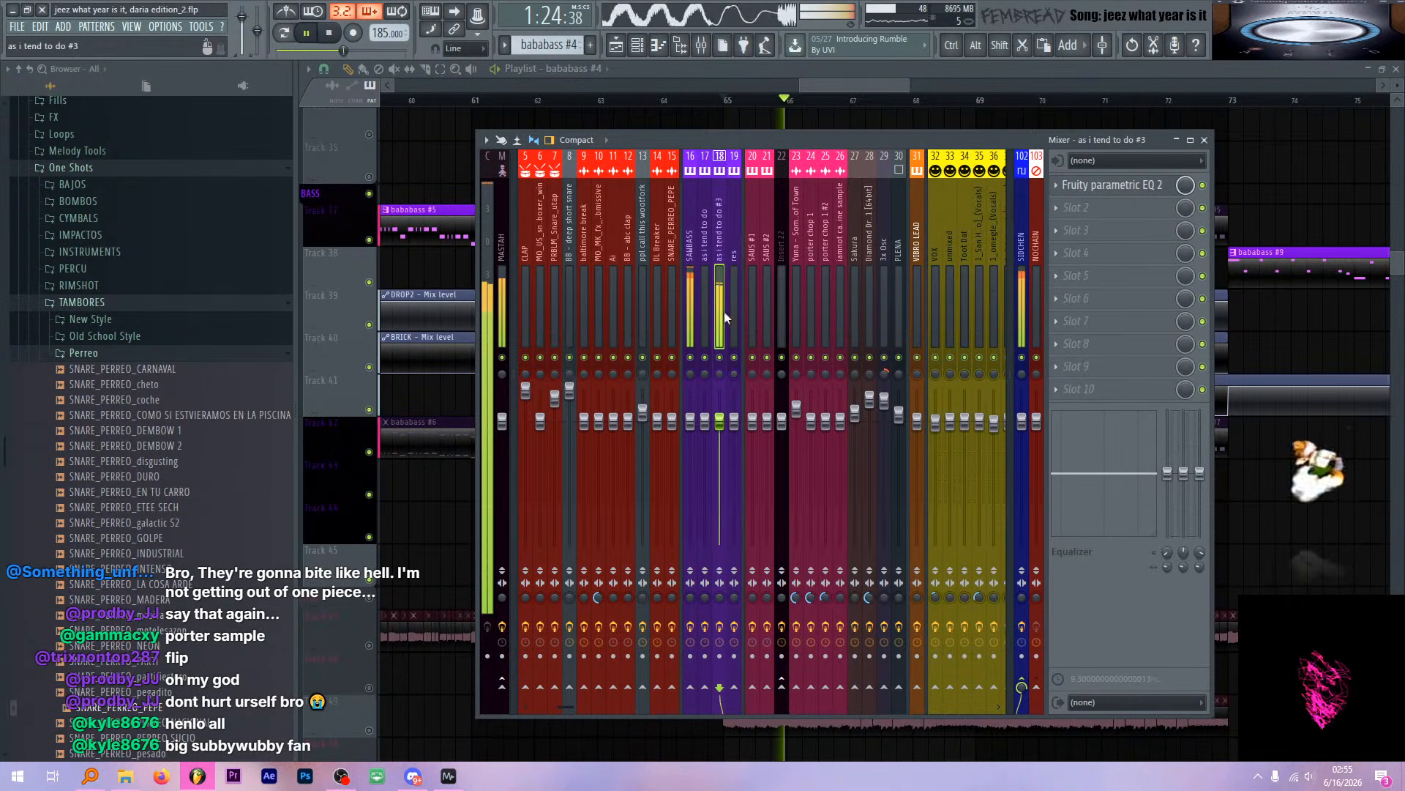
{"action": "key", "text": "space"}
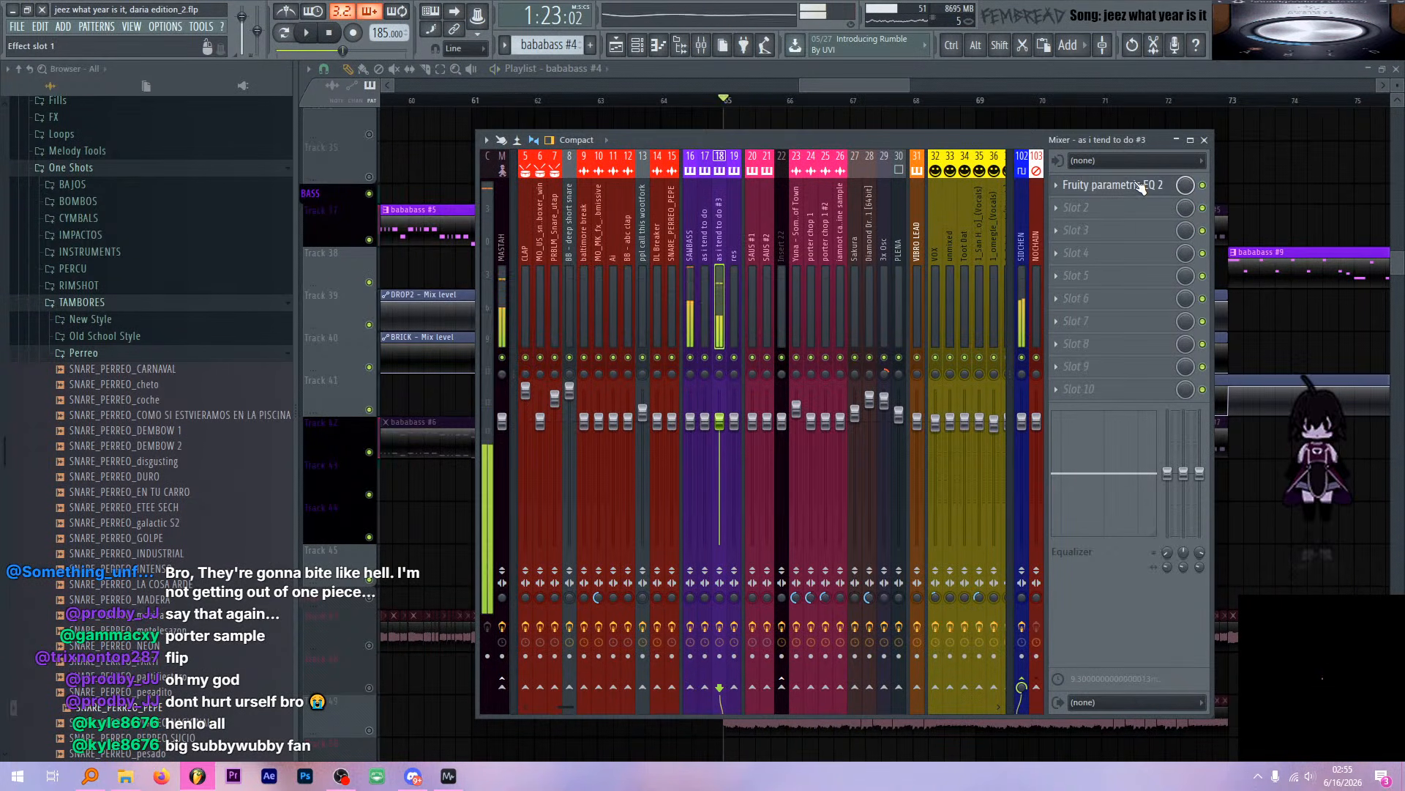
Examine the Fruity parametric EQ 2 curve on the as i tend to do #3 track while playing the bass
{"action": "left_click", "coordinate": [1140, 186]}
{"action": "key", "text": "space"}
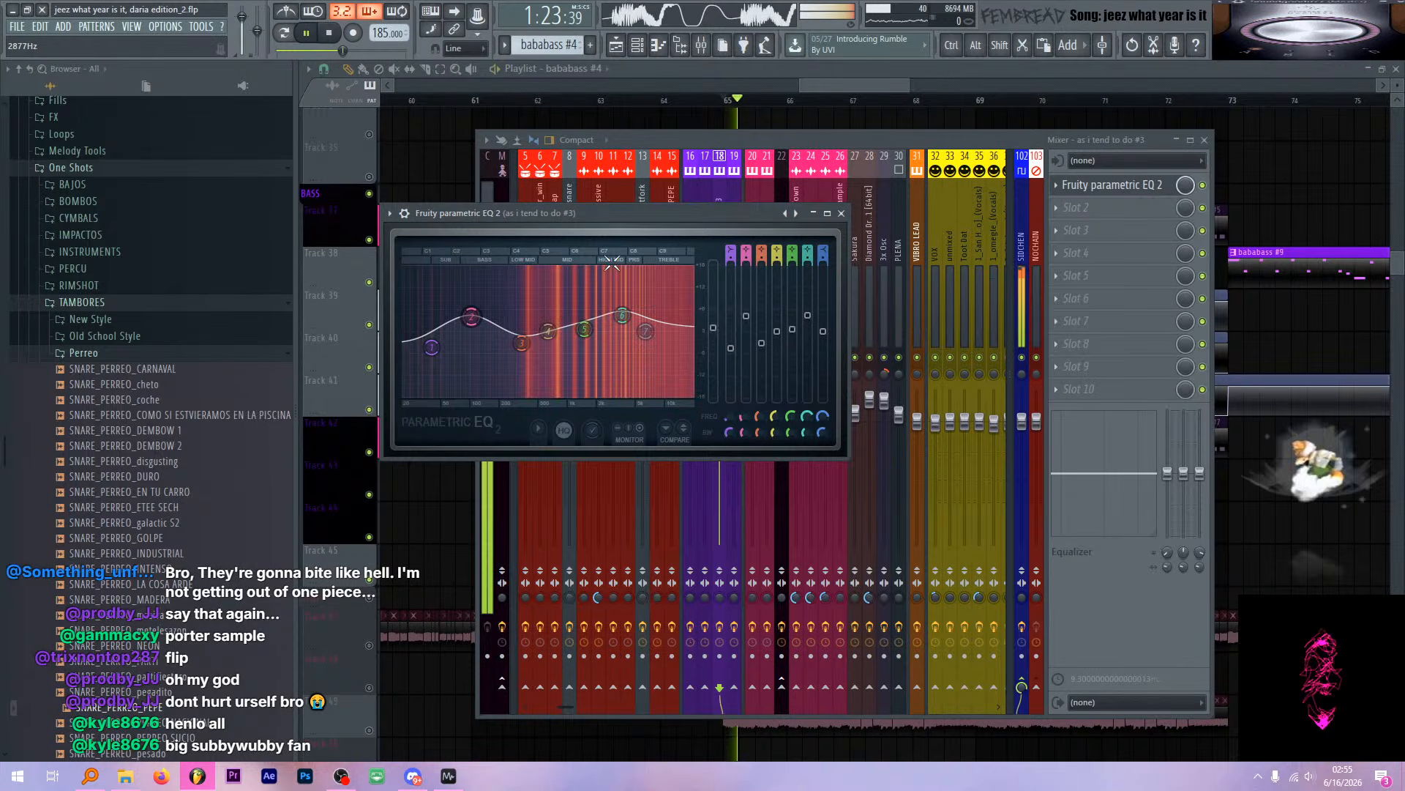
{"action": "left_click", "coordinate": [842, 214]}
{"action": "key", "text": "space"}
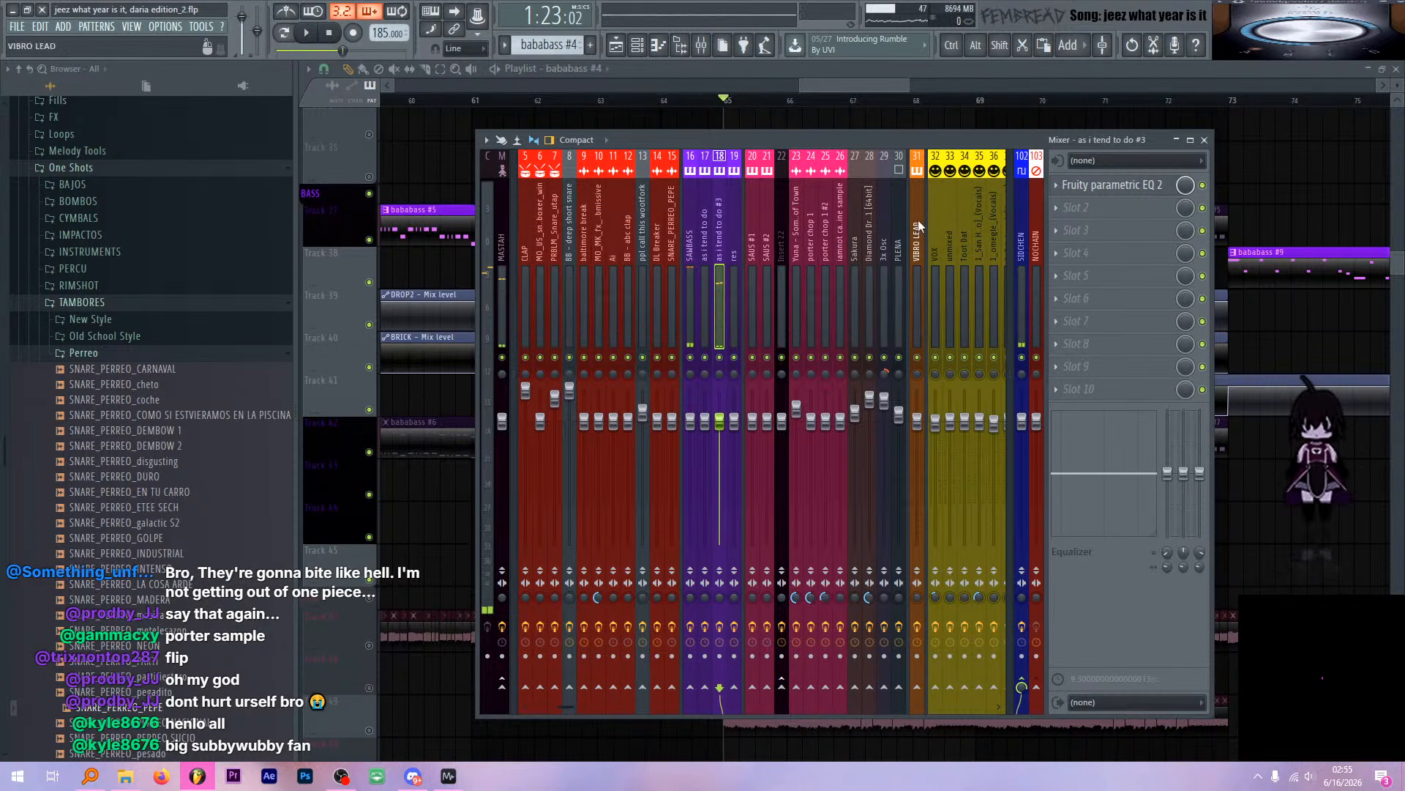
{"action": "left_click", "coordinate": [1091, 187]}
{"action": "left_click", "coordinate": [1091, 189]}
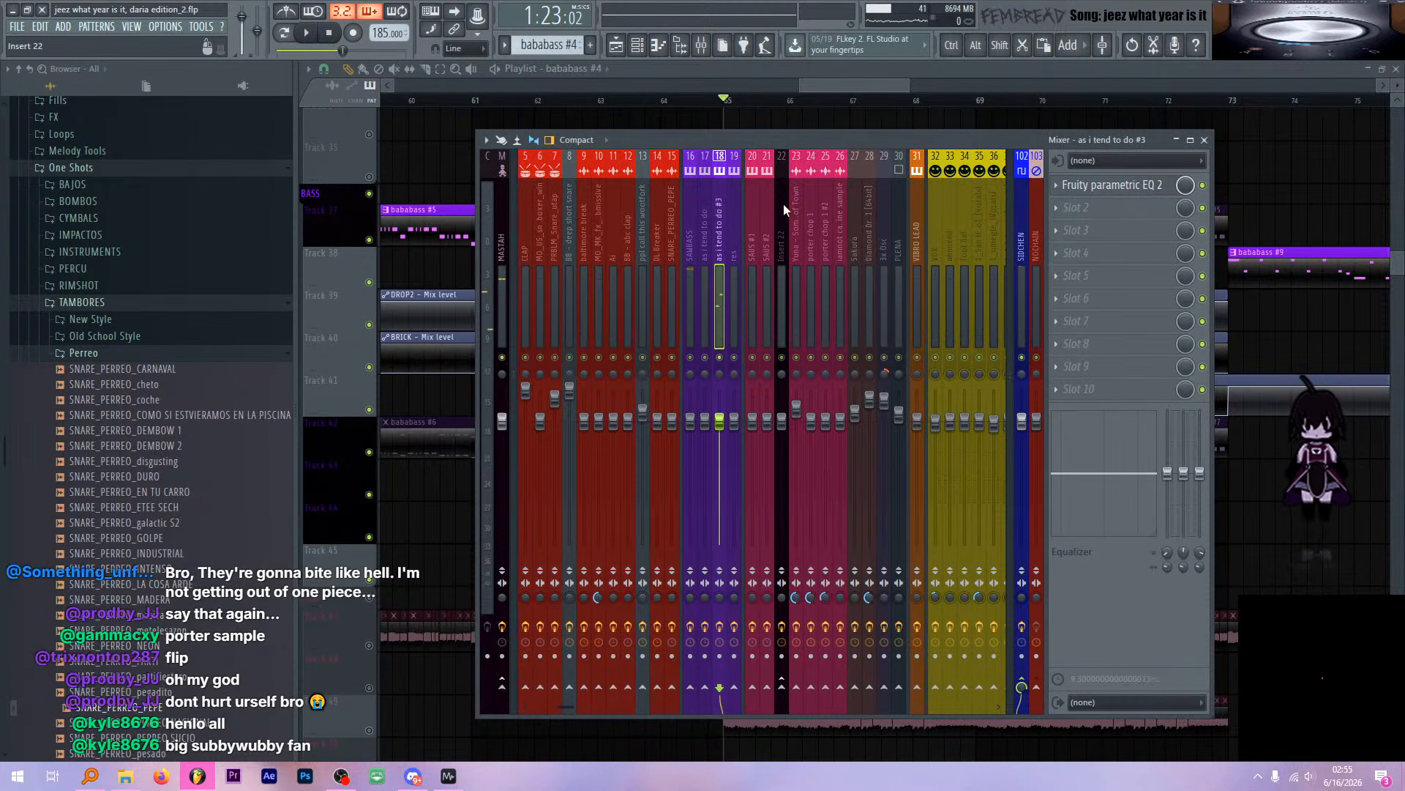
{"action": "key", "text": "space"}
{"action": "left_click", "coordinate": [1117, 184]}
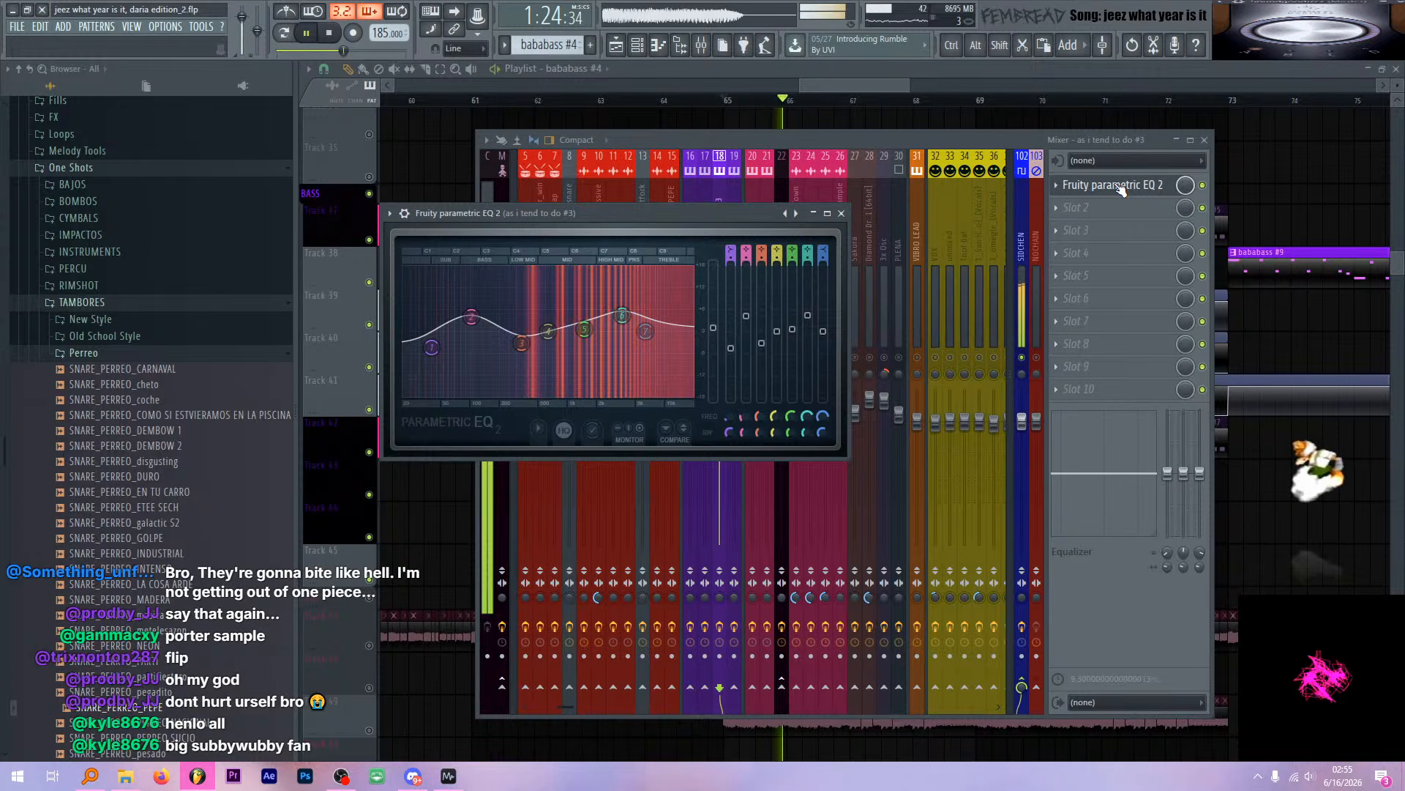
{"action": "left_click", "coordinate": [1120, 189]}
Open the as i tend to do #4 Serum effects, bypass the Tube distortion to hear the difference, and stop playback
{"action": "key", "text": "F6"}
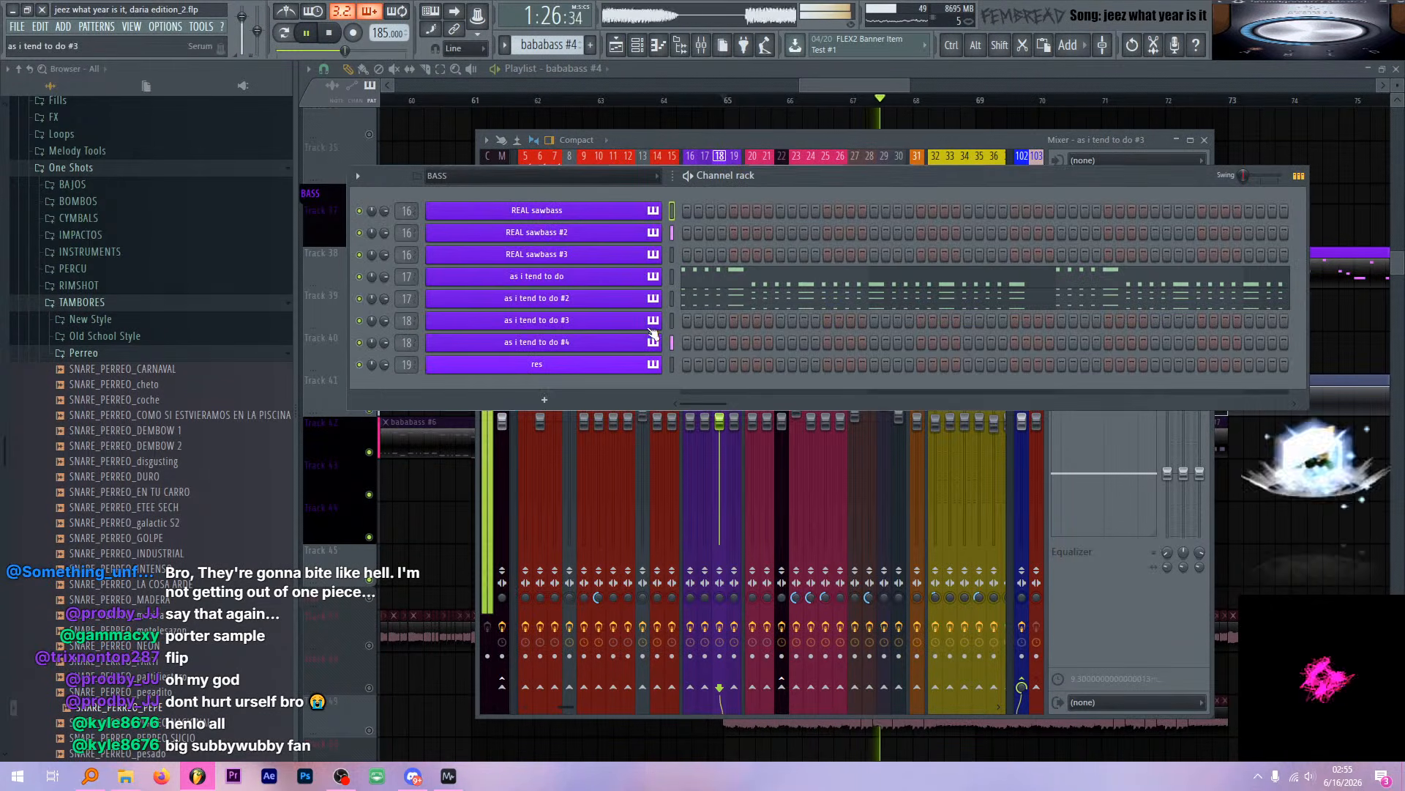
{"action": "left_click", "coordinate": [646, 344]}
{"action": "left_click", "coordinate": [666, 248]}
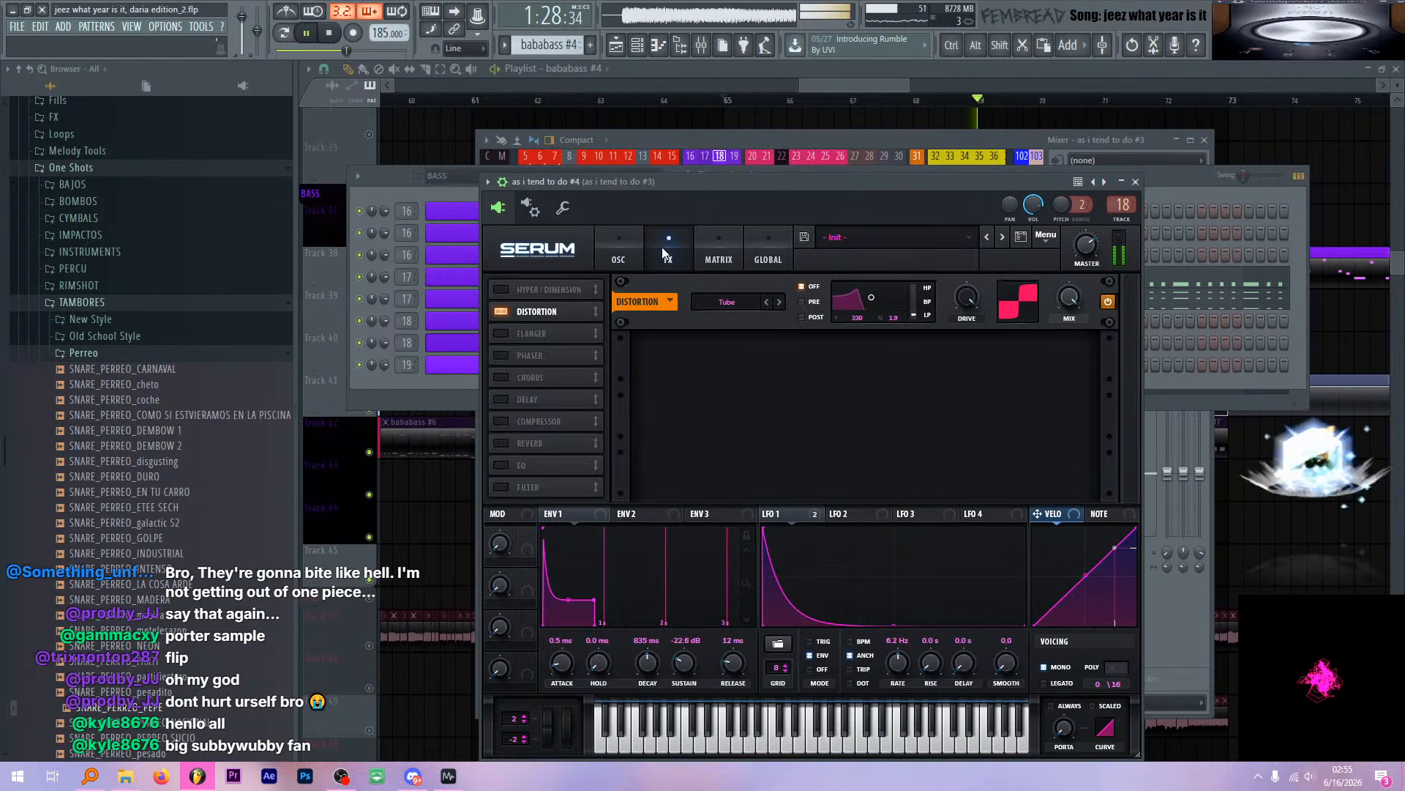
{"action": "left_click", "coordinate": [1106, 301]}
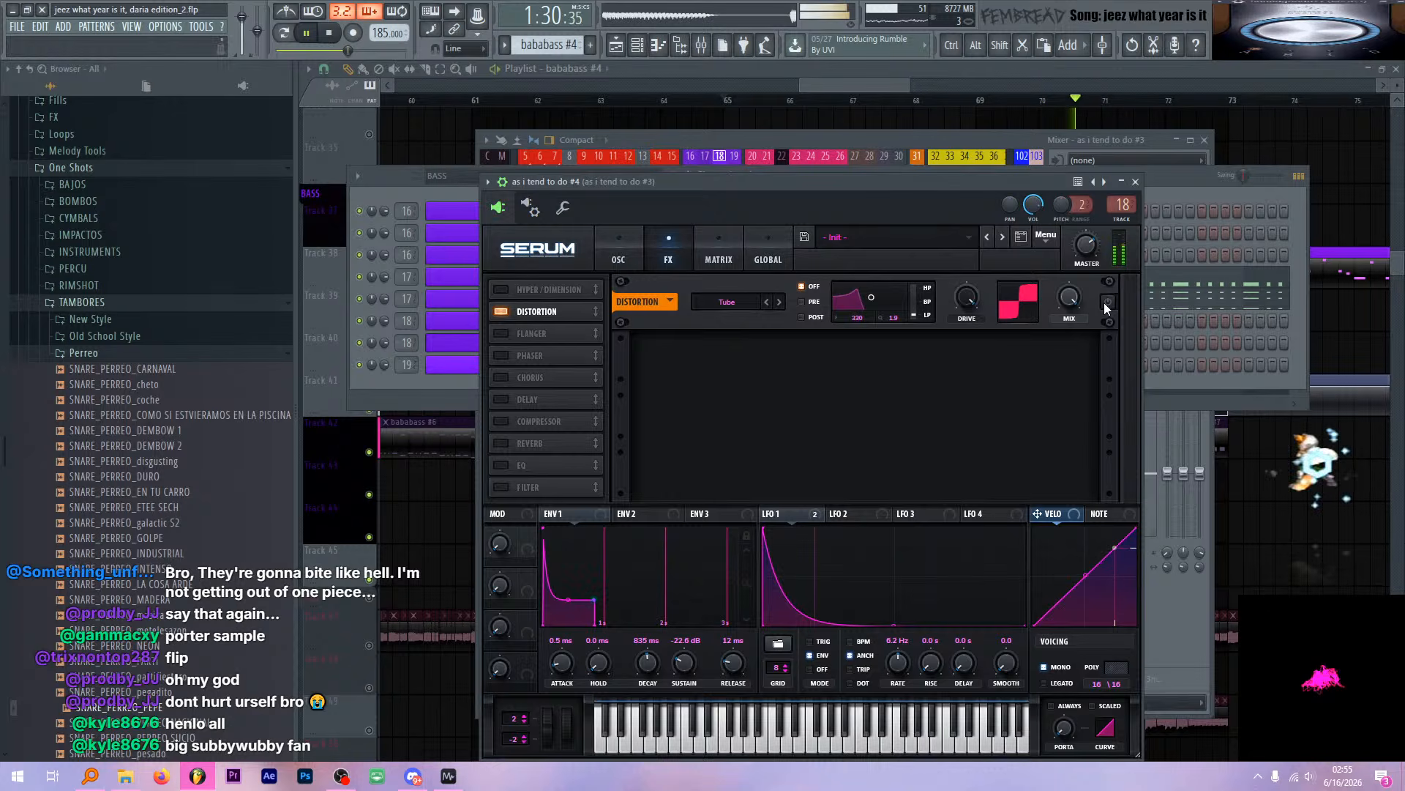
{"action": "left_click", "coordinate": [1136, 183]}
{"action": "key", "text": "space"}
Return to the playlist and toggle the track group muting to keep the bass and vocal tracks audible
{"action": "left_click", "coordinate": [722, 157]}
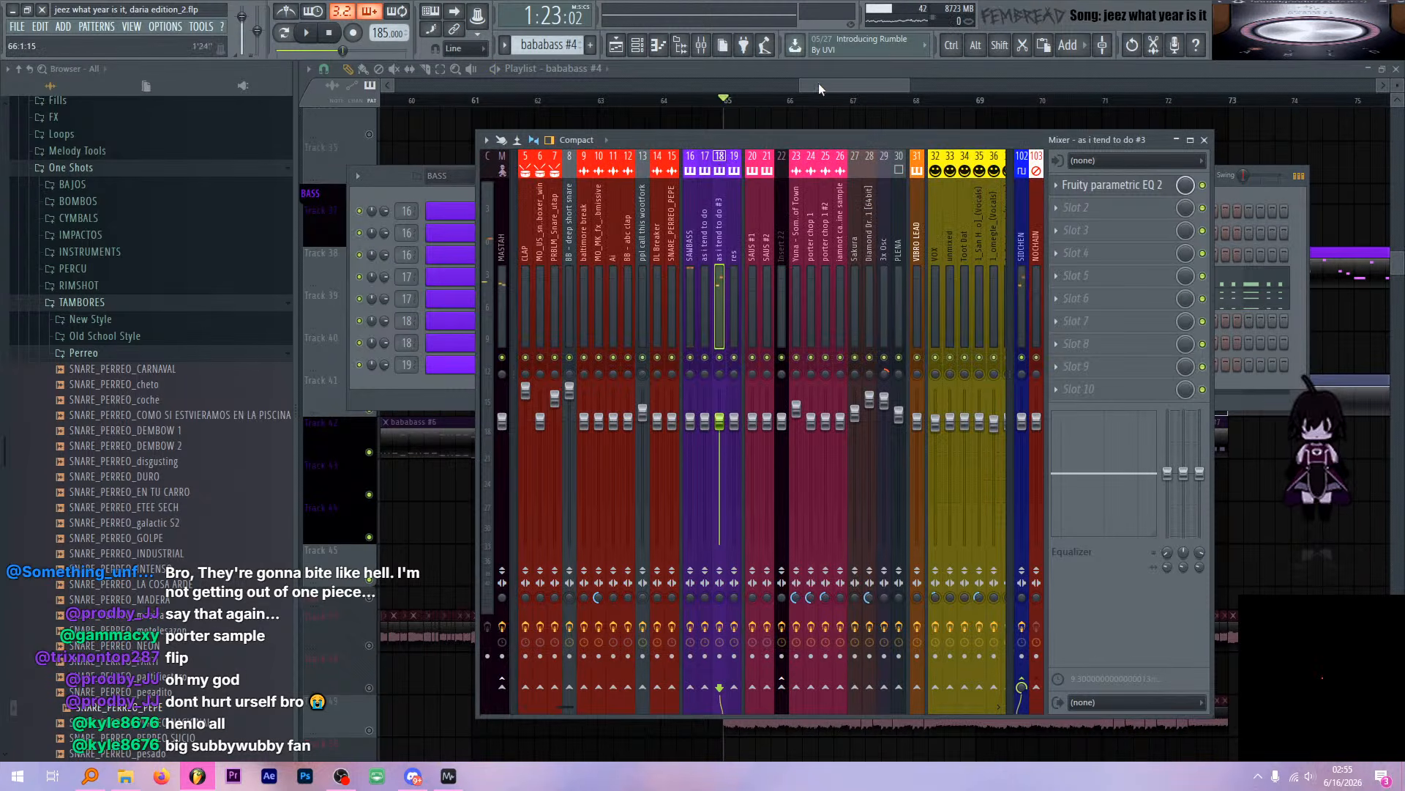
{"action": "left_click", "coordinate": [825, 106], "text": "ctrl"}
{"action": "scroll", "coordinate": [772, 283], "scroll_direction": "down", "scroll_amount": 4}
{"action": "scroll", "coordinate": [681, 273], "scroll_direction": "up", "scroll_amount": 2}
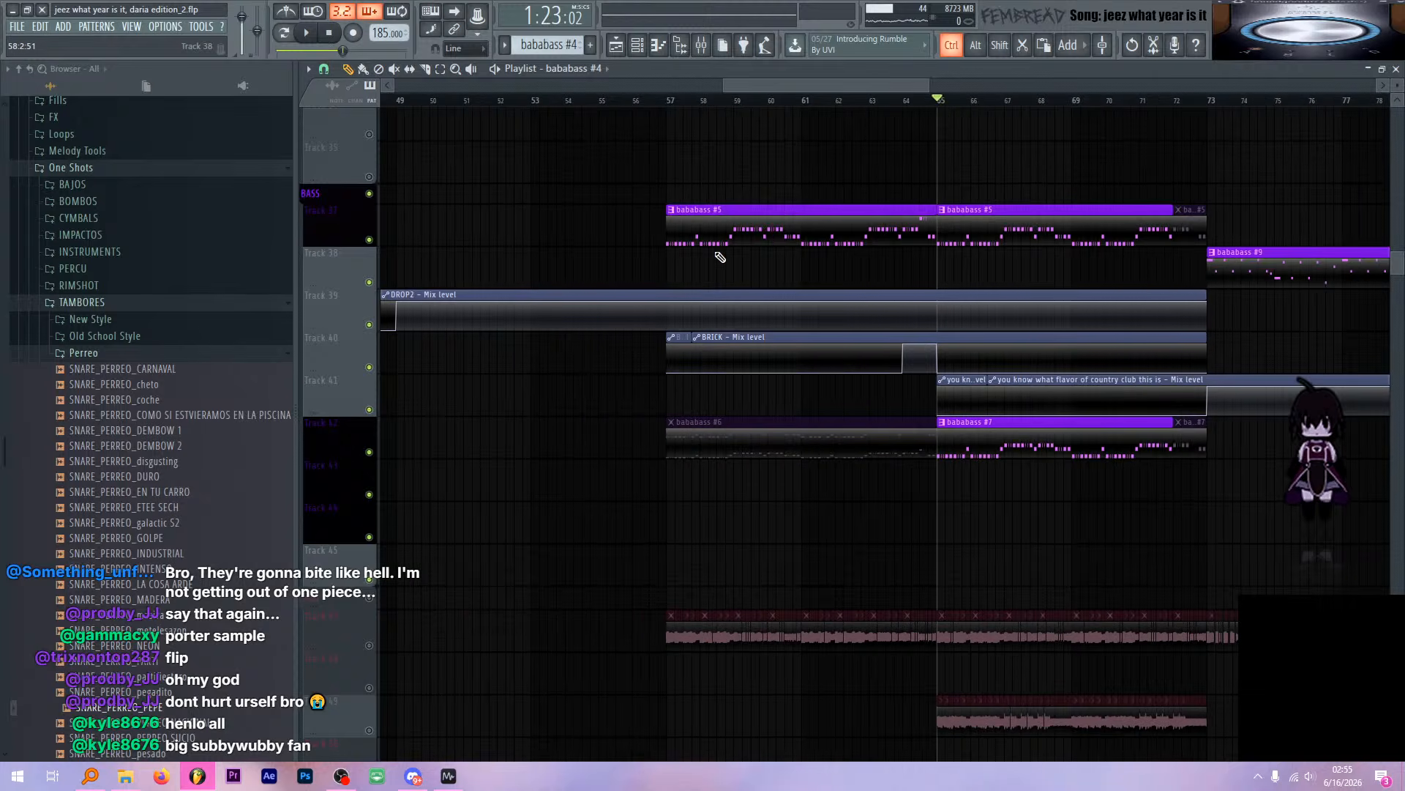
{"action": "scroll", "coordinate": [721, 293], "scroll_direction": "down", "scroll_amount": 5}
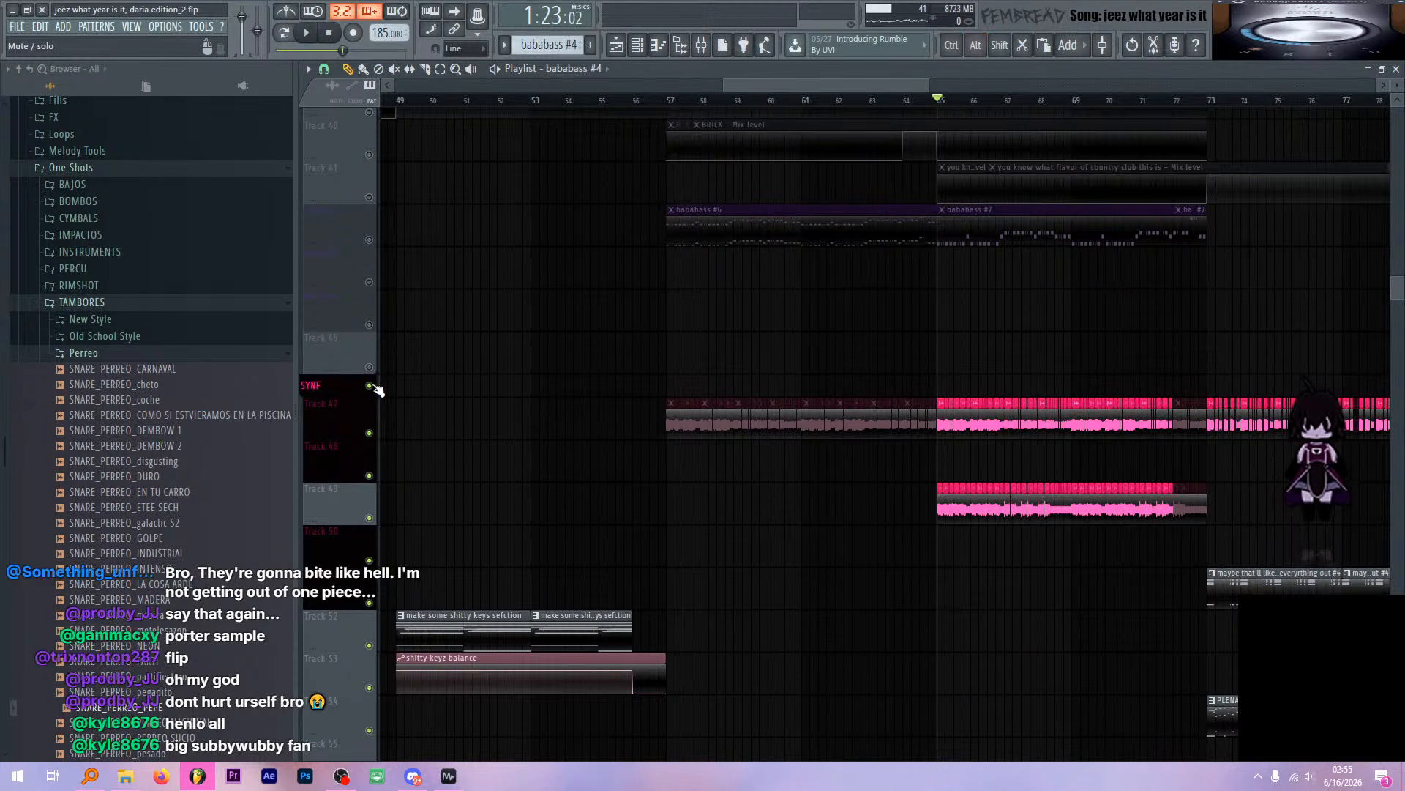
{"action": "scroll", "coordinate": [403, 272], "scroll_direction": "up", "scroll_amount": 5}
{"action": "scroll", "coordinate": [389, 257], "scroll_direction": "down", "scroll_amount": 10}
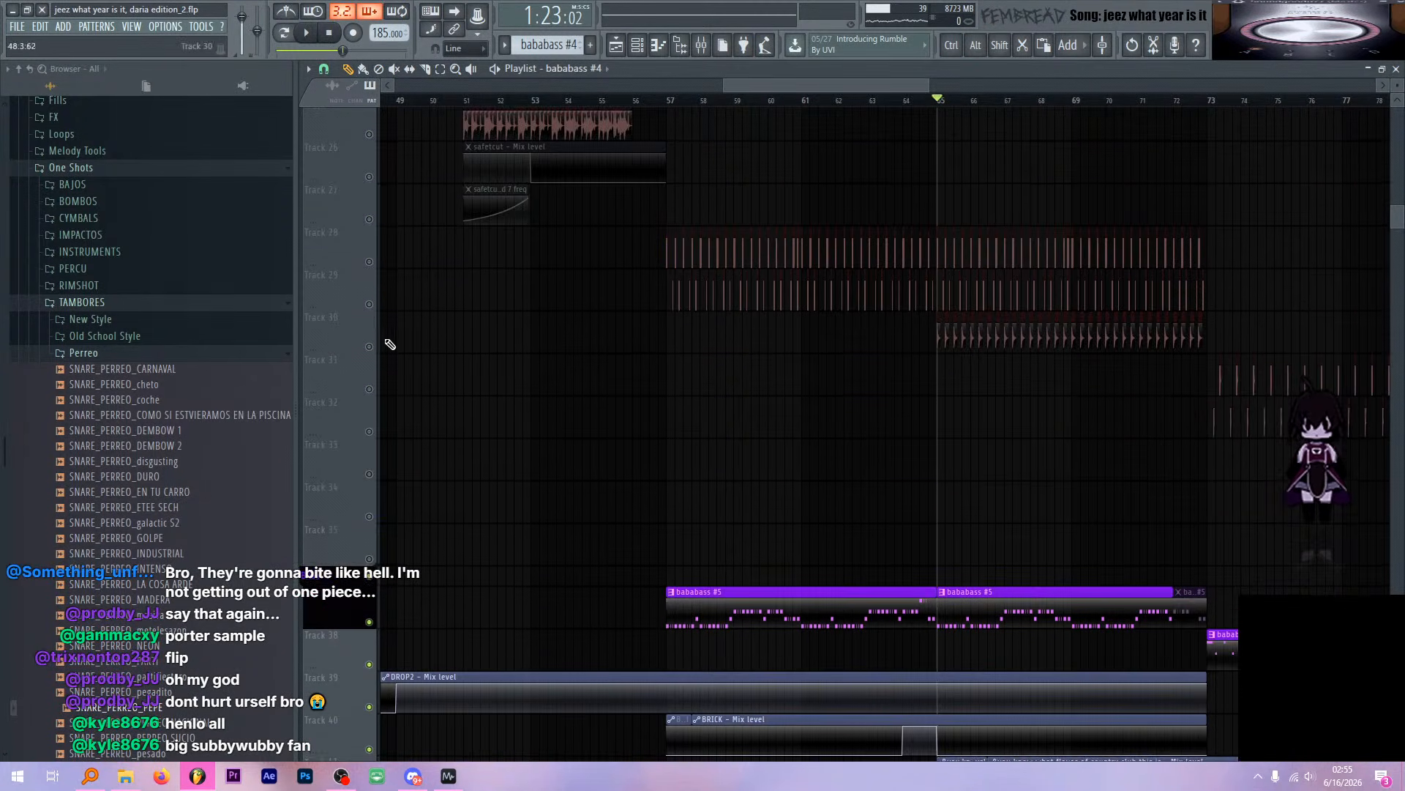
{"action": "scroll", "coordinate": [380, 310], "scroll_direction": "down", "scroll_amount": 13}
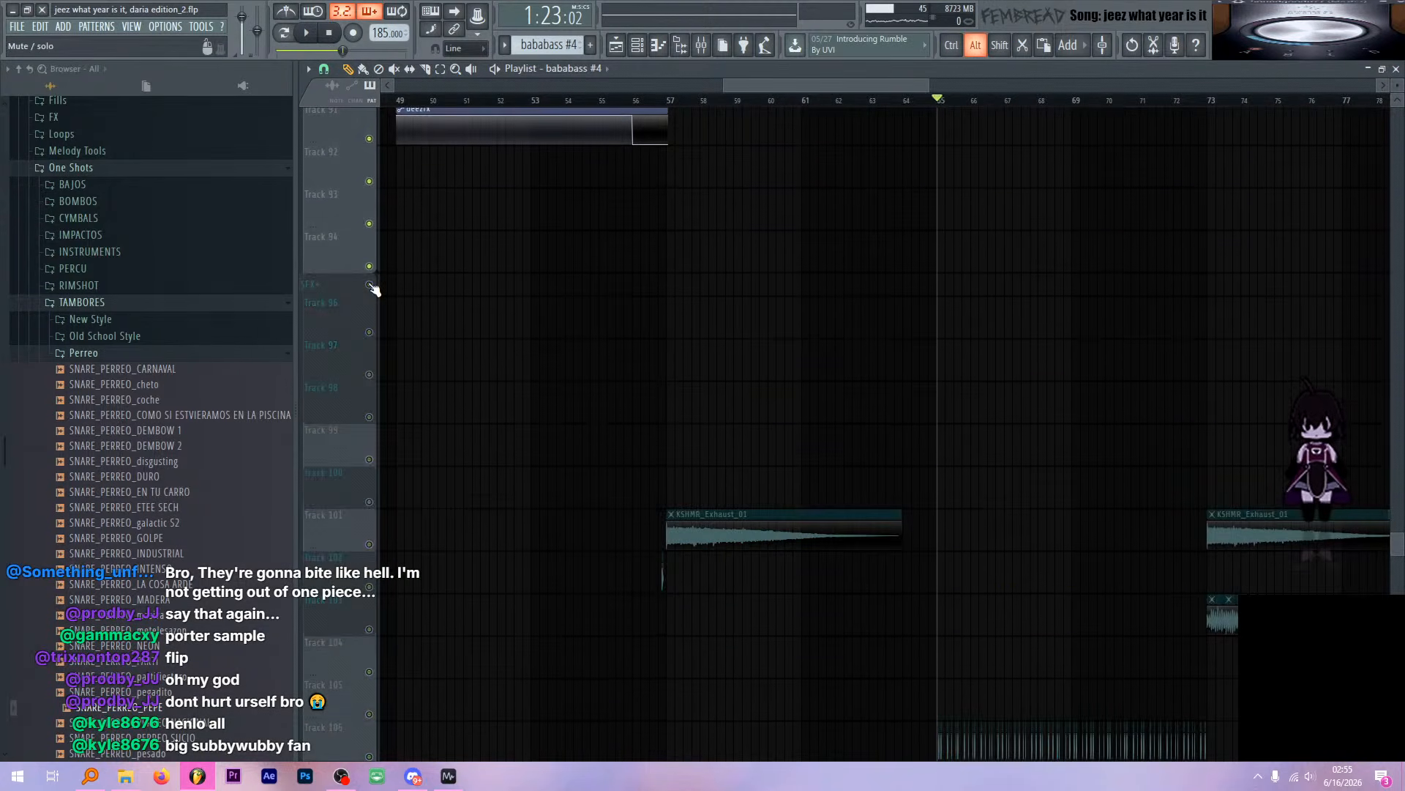
Play the drop from bar 57 and examine the chopped vocal clips with their delay automation
{"action": "left_click", "coordinate": [667, 101]}
{"action": "scroll", "coordinate": [831, 274], "scroll_direction": "up", "scroll_amount": 2}
{"action": "scroll", "coordinate": [820, 285], "scroll_direction": "up", "scroll_amount": 18}
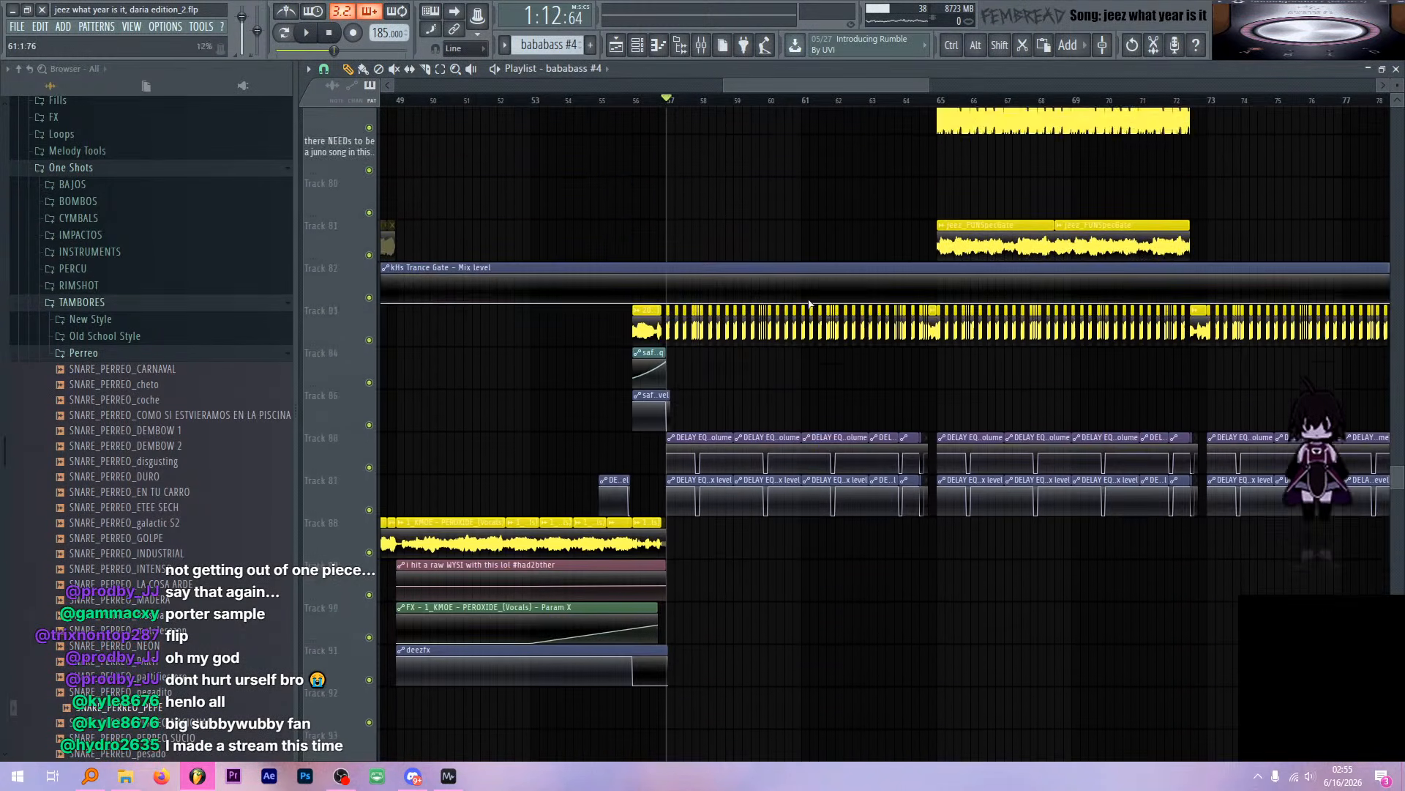
{"action": "scroll", "coordinate": [813, 287], "scroll_direction": "down", "scroll_amount": 14}
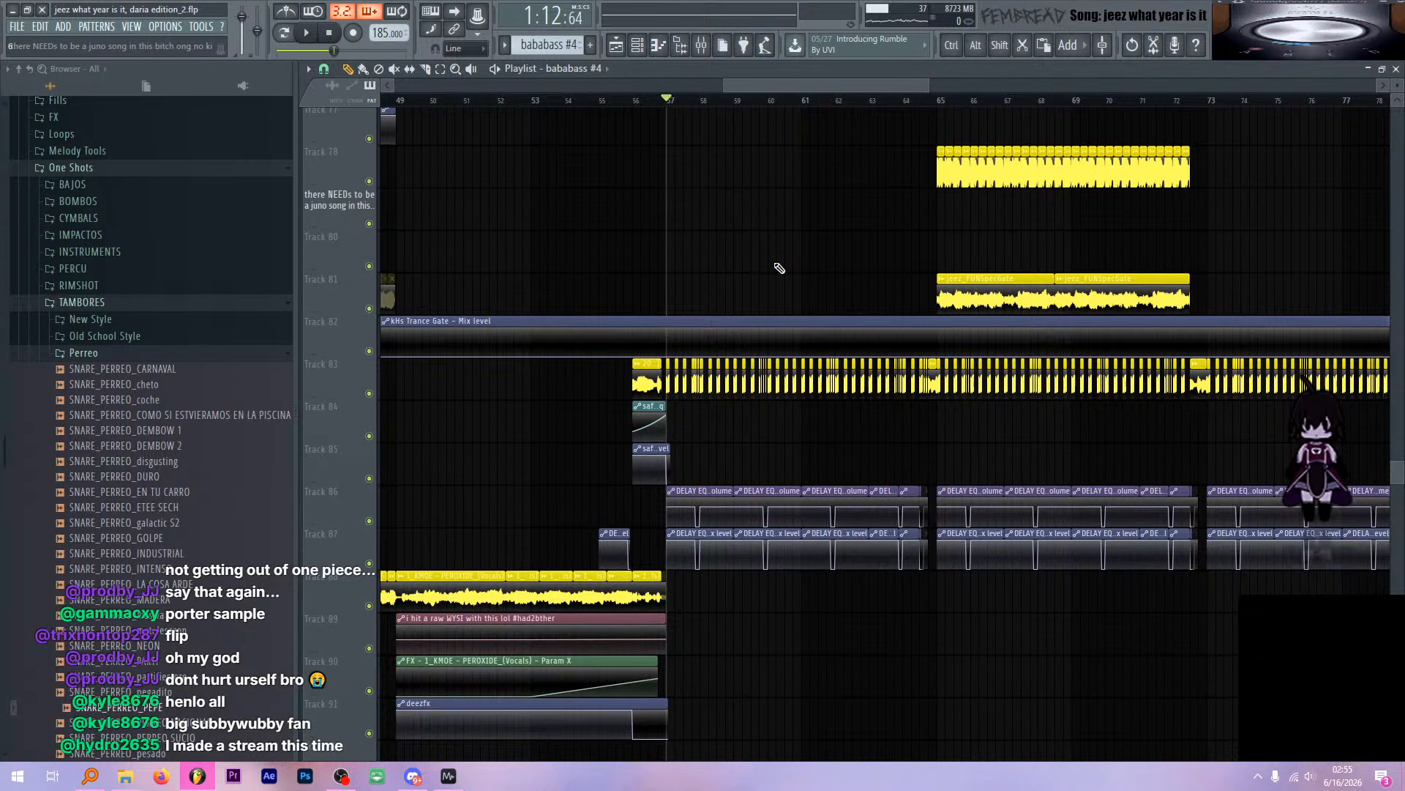
{"action": "scroll", "coordinate": [779, 268], "scroll_direction": "down", "scroll_amount": 4, "text": "ctrl"}
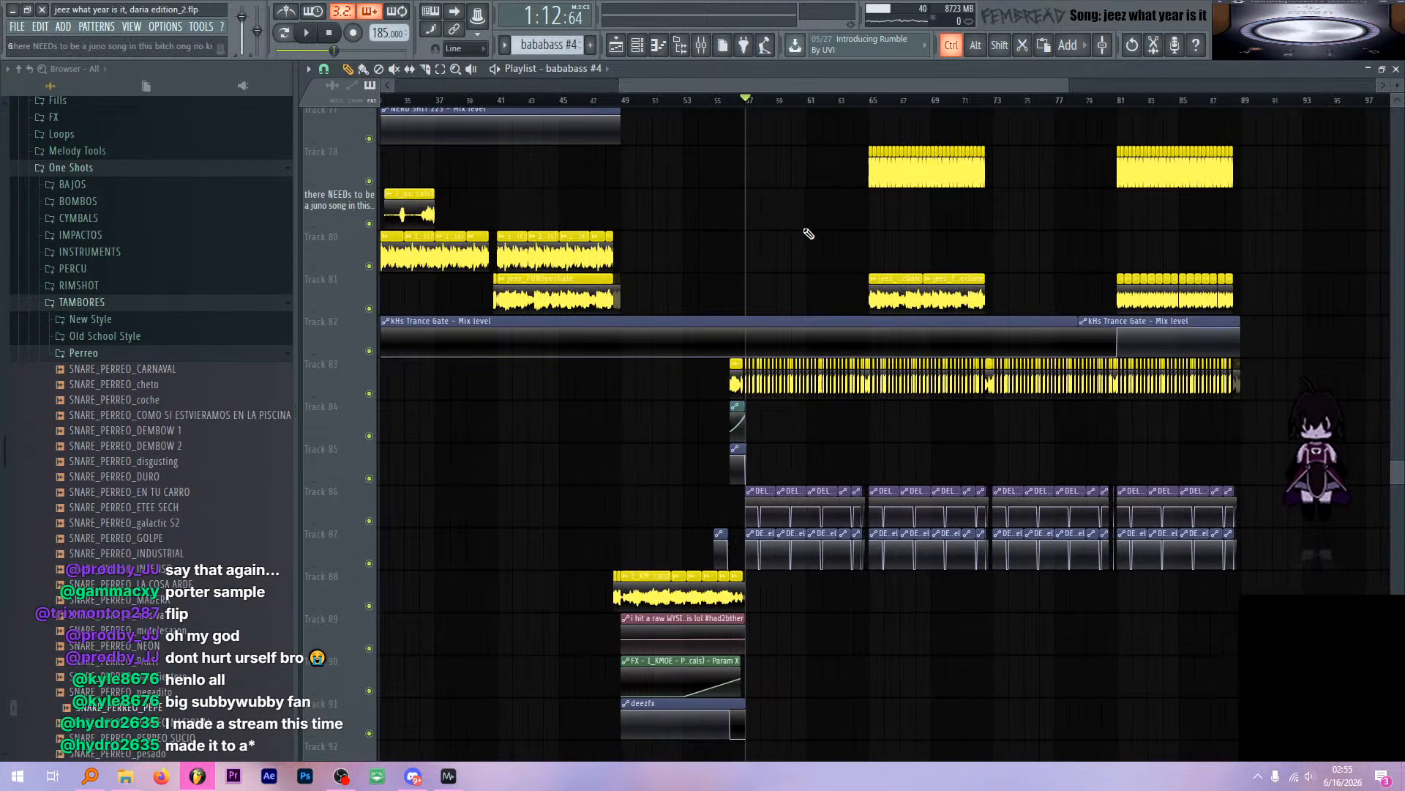
{"action": "scroll", "coordinate": [809, 234], "scroll_direction": "up", "scroll_amount": 5, "text": "ctrl"}
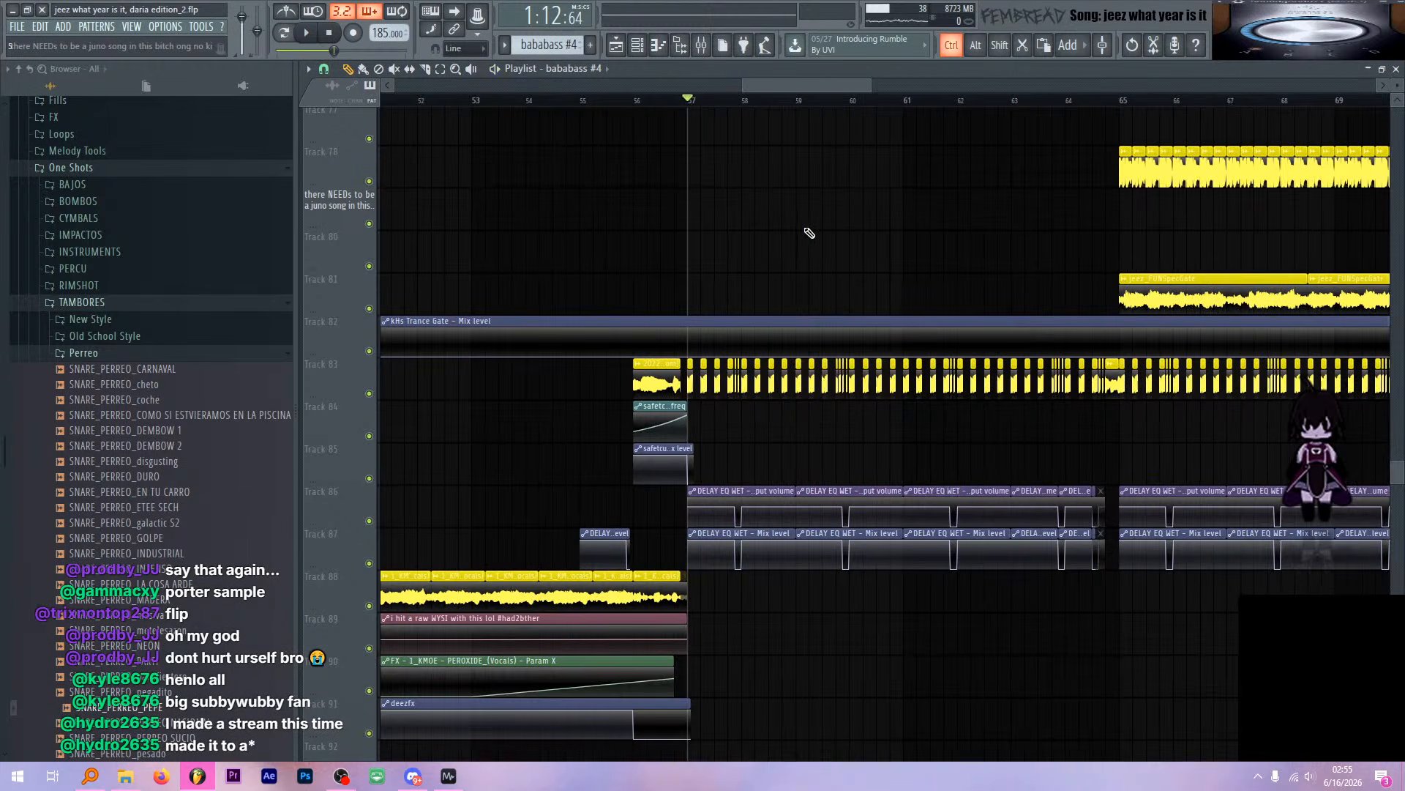
{"action": "scroll", "coordinate": [809, 233], "scroll_direction": "down", "scroll_amount": 3, "text": "ctrl"}
{"action": "key", "text": "space"}
{"action": "scroll", "coordinate": [732, 218], "scroll_direction": "up", "scroll_amount": 3, "text": "ctrl"}
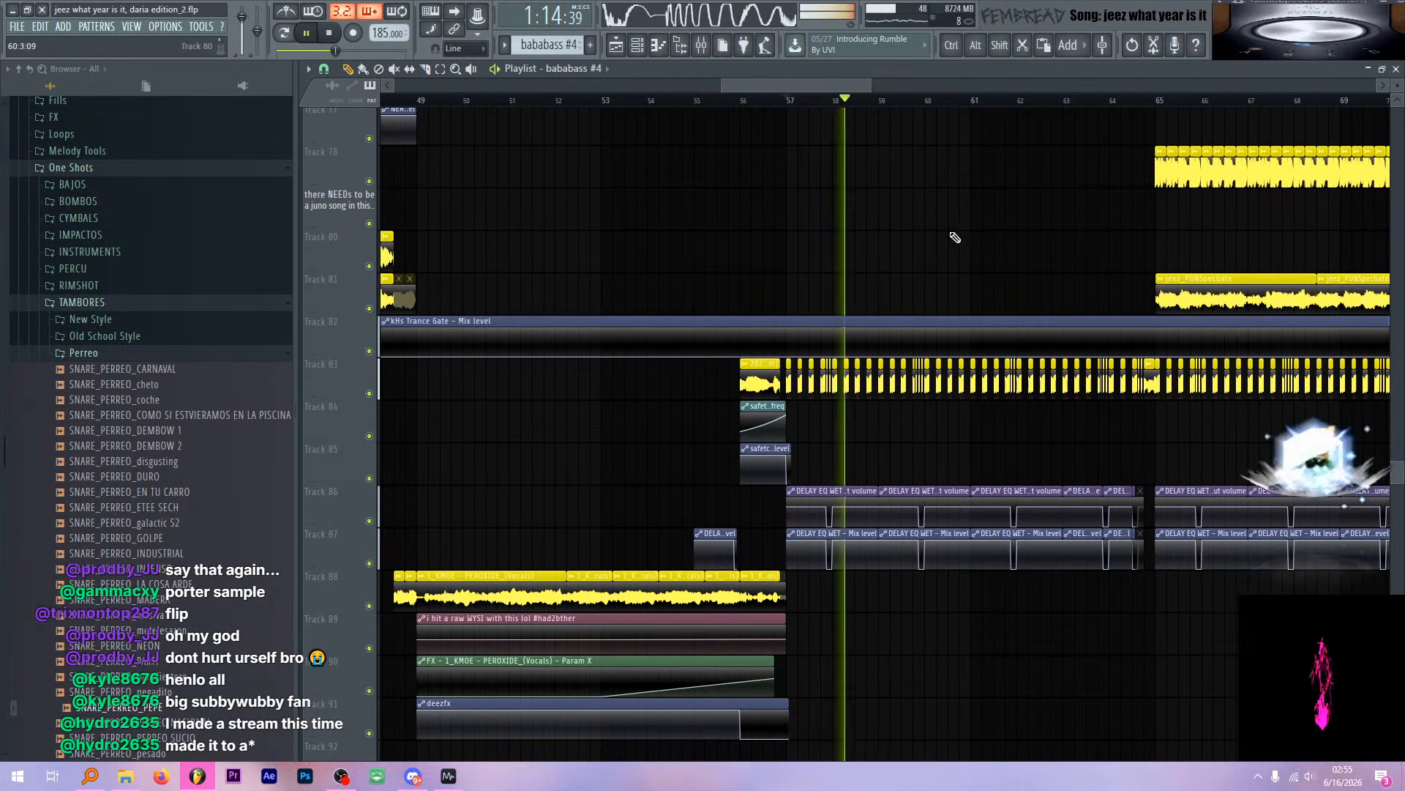
{"action": "scroll", "coordinate": [1010, 240], "scroll_direction": "up", "scroll_amount": 2, "text": "ctrl"}
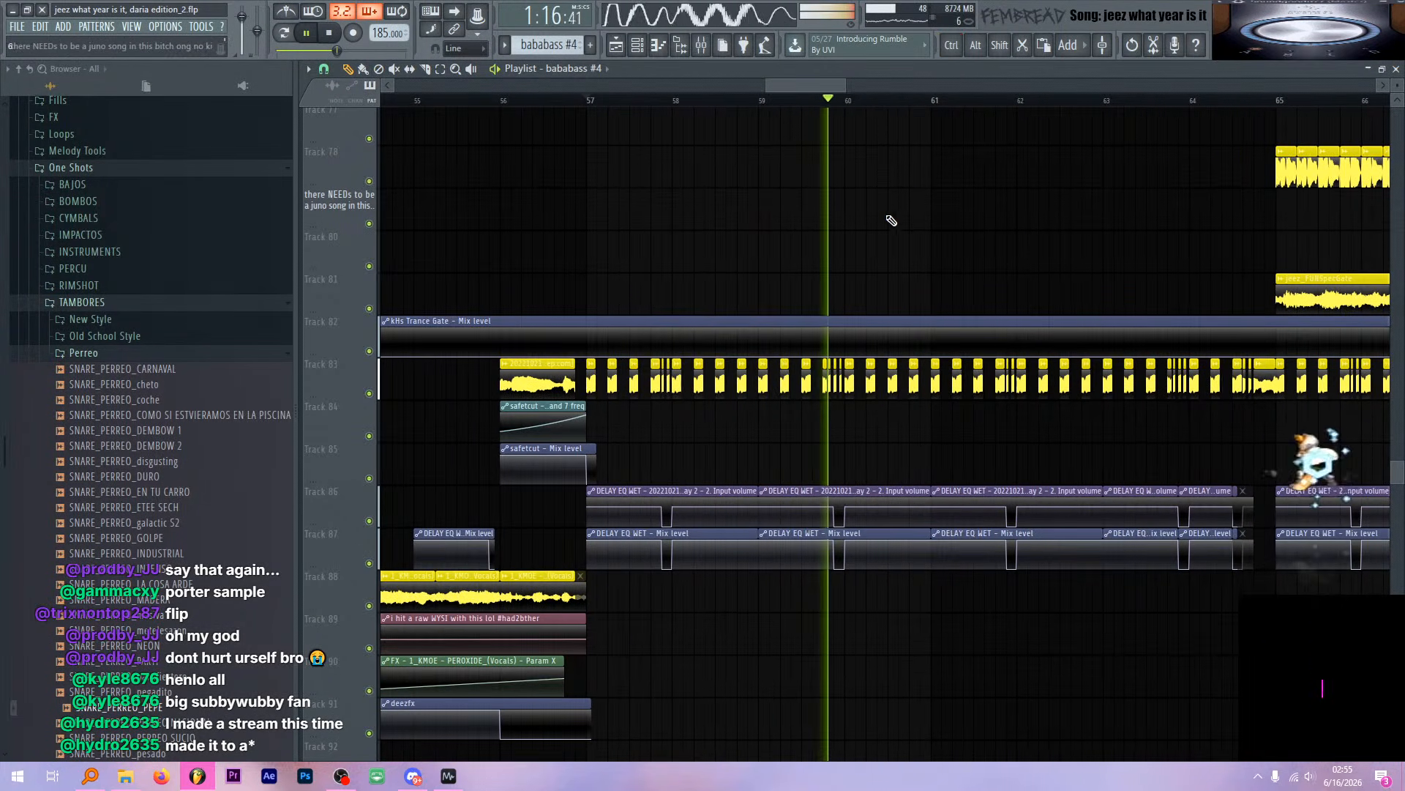
Stop playback and select the first chopped vocal clip on Track 83 at bar 57
{"action": "scroll", "coordinate": [766, 204], "scroll_direction": "up", "scroll_amount": 4, "text": "ctrl"}
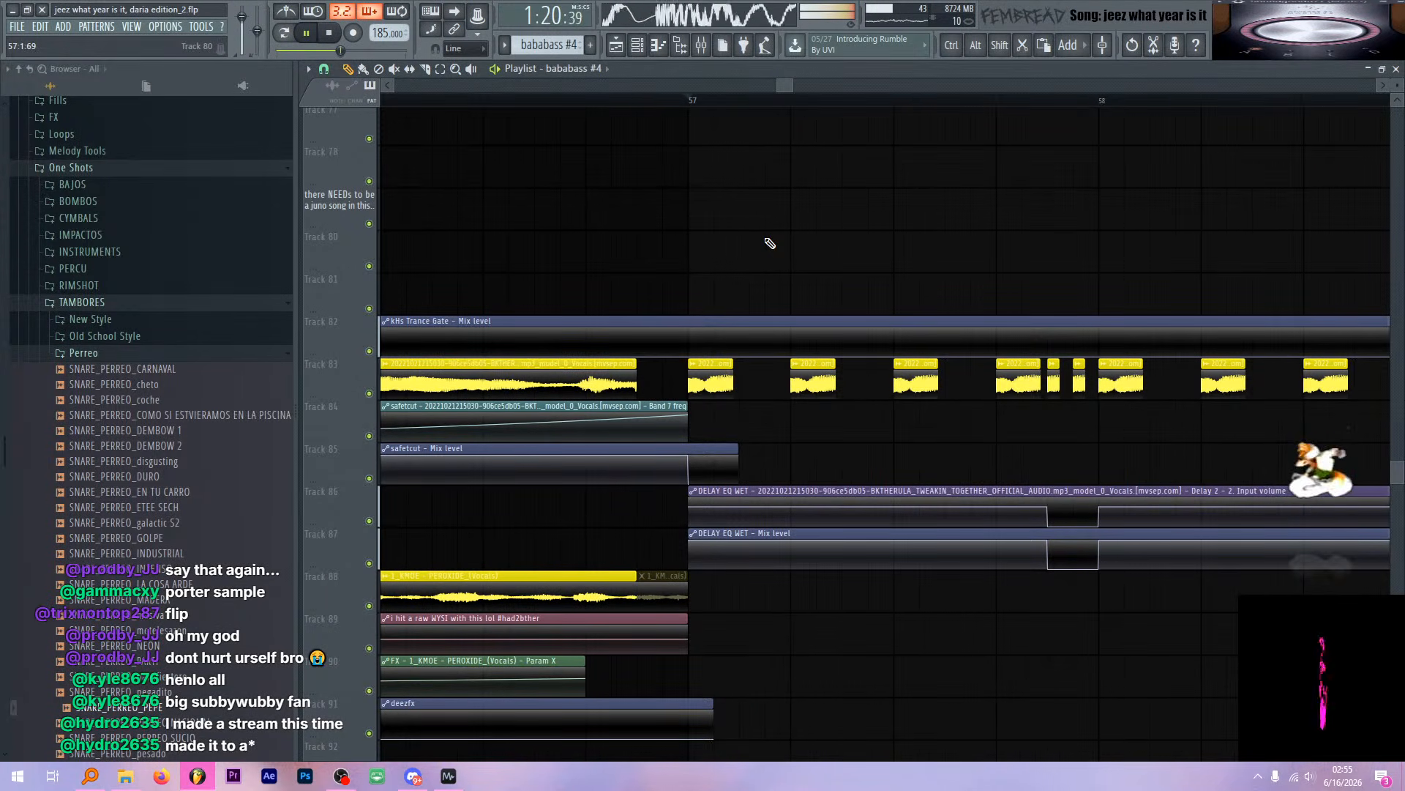
{"action": "key", "text": "space"}
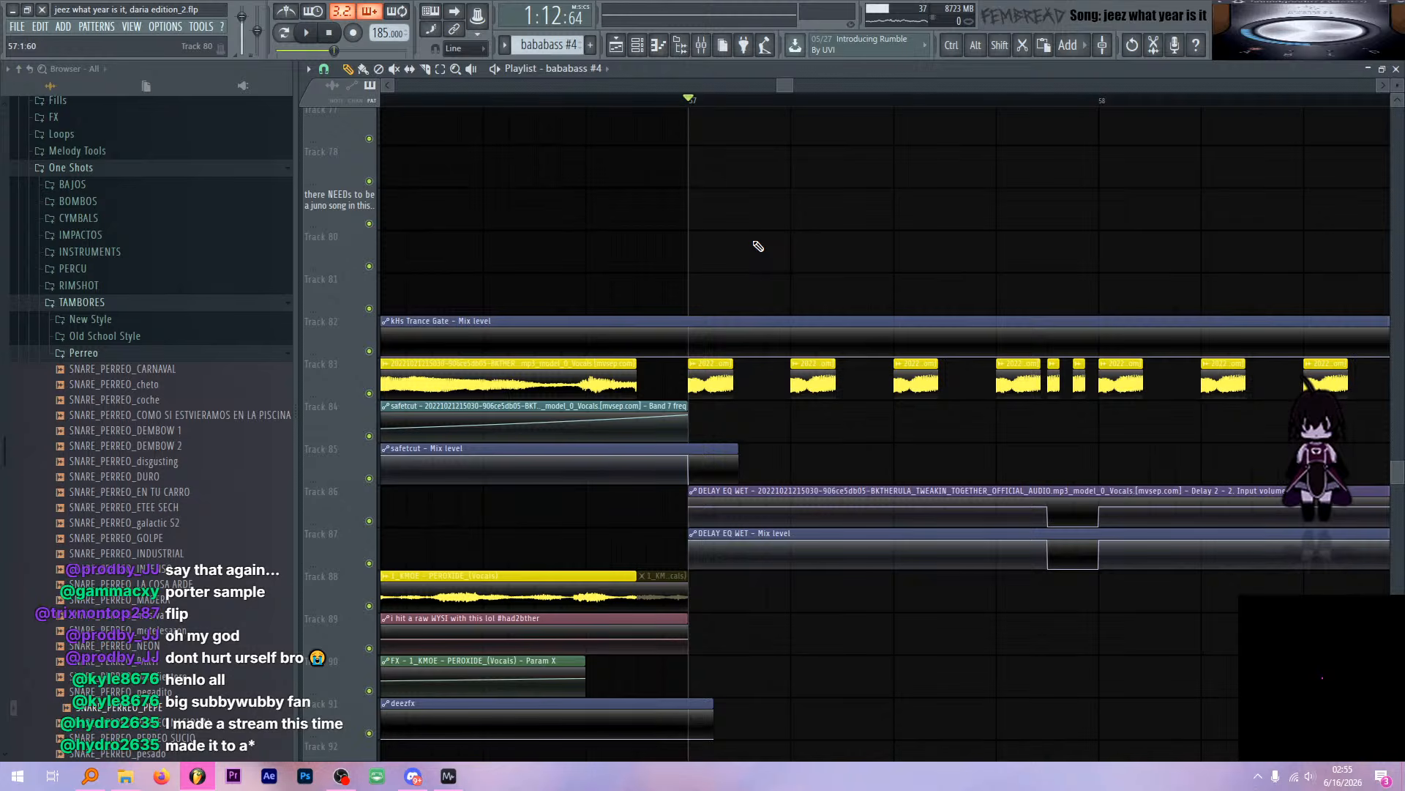
{"action": "left_click", "coordinate": [719, 364]}
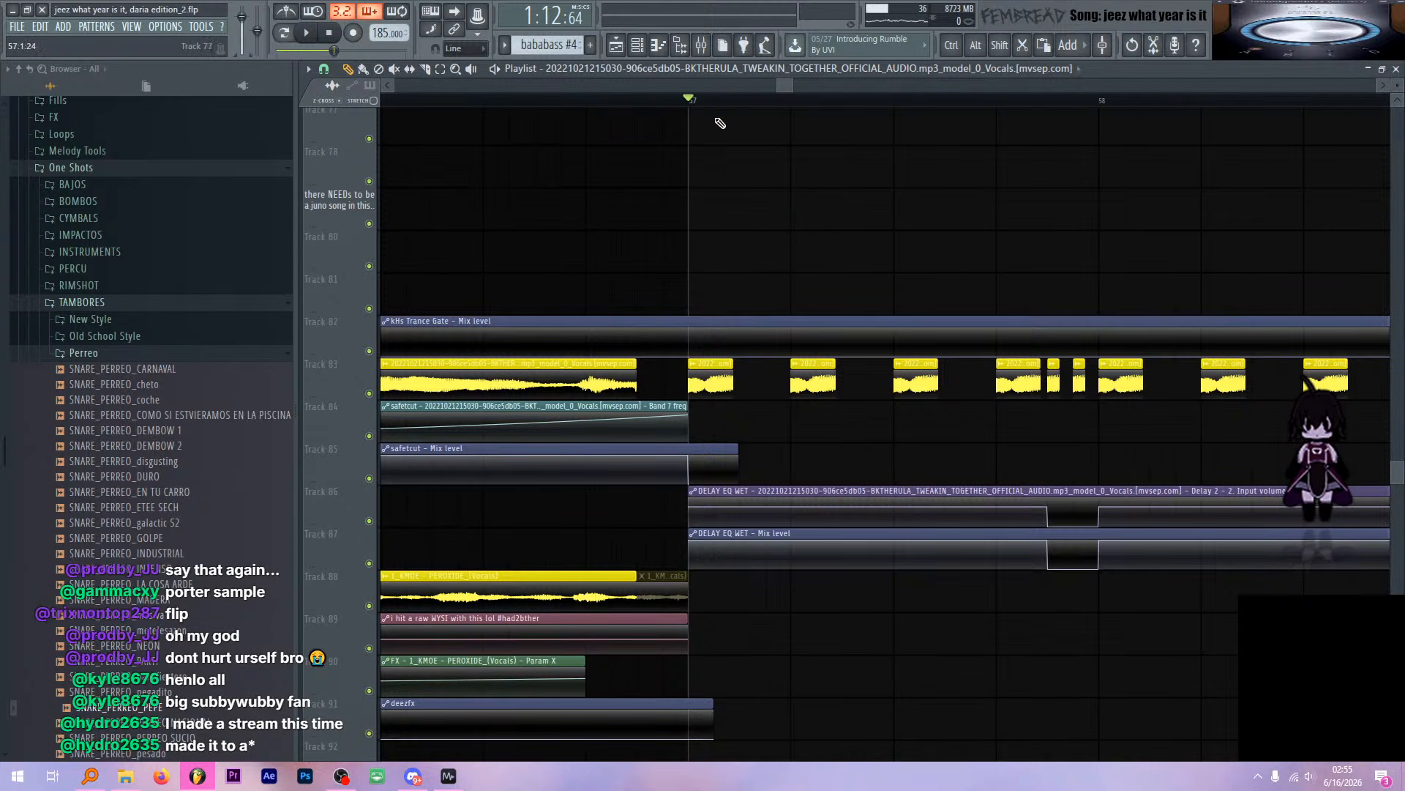
{"action": "scroll", "coordinate": [819, 293], "scroll_direction": "up", "scroll_amount": 3}
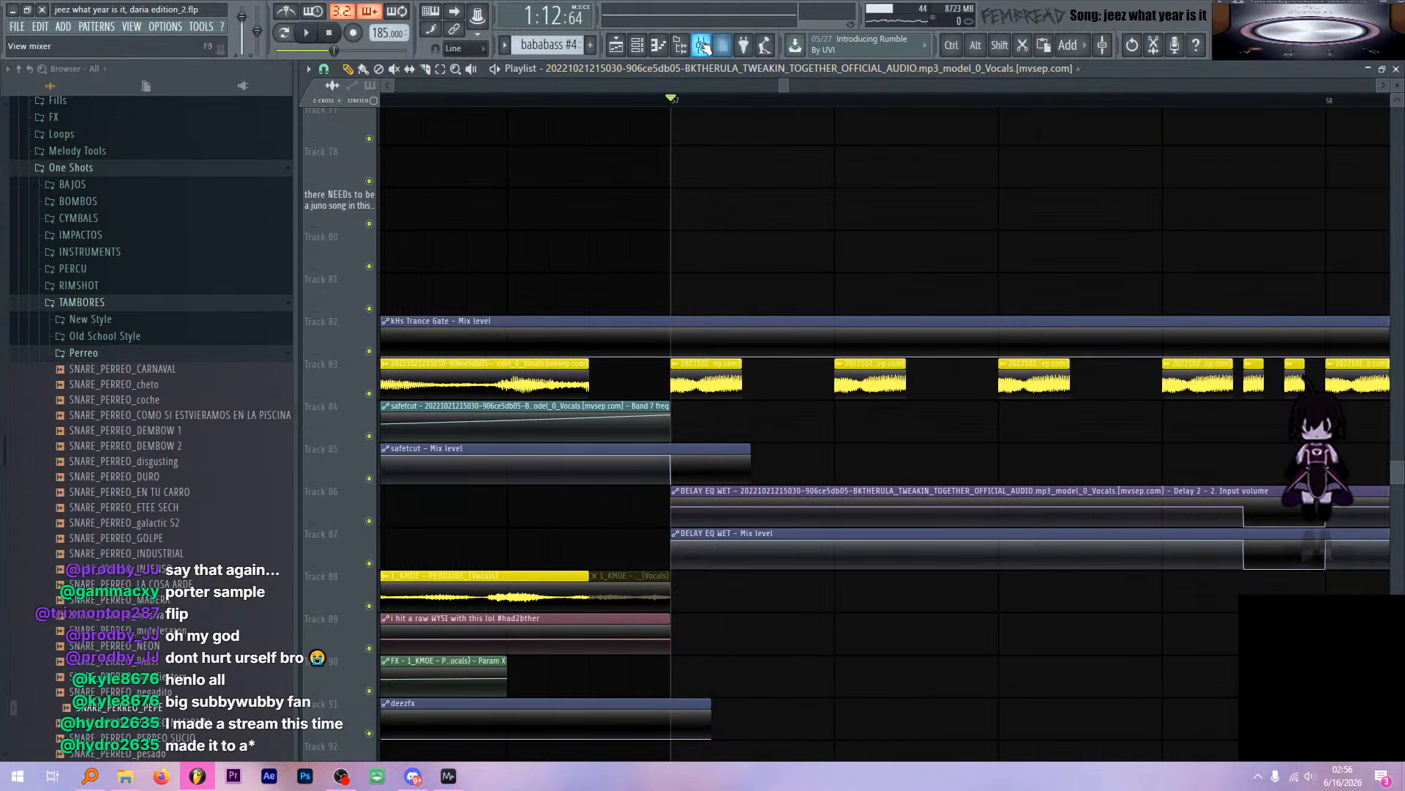
Mute the track group above the VOCALS group so only the vocal tracks play, and return to the chopped clips
{"action": "left_click", "coordinate": [701, 45]}
{"action": "left_click", "coordinate": [338, 195]}
{"action": "scroll", "coordinate": [338, 196], "scroll_direction": "up", "scroll_amount": 2}
{"action": "scroll", "coordinate": [339, 197], "scroll_direction": "up", "scroll_amount": 15}
{"action": "key", "text": "space"}
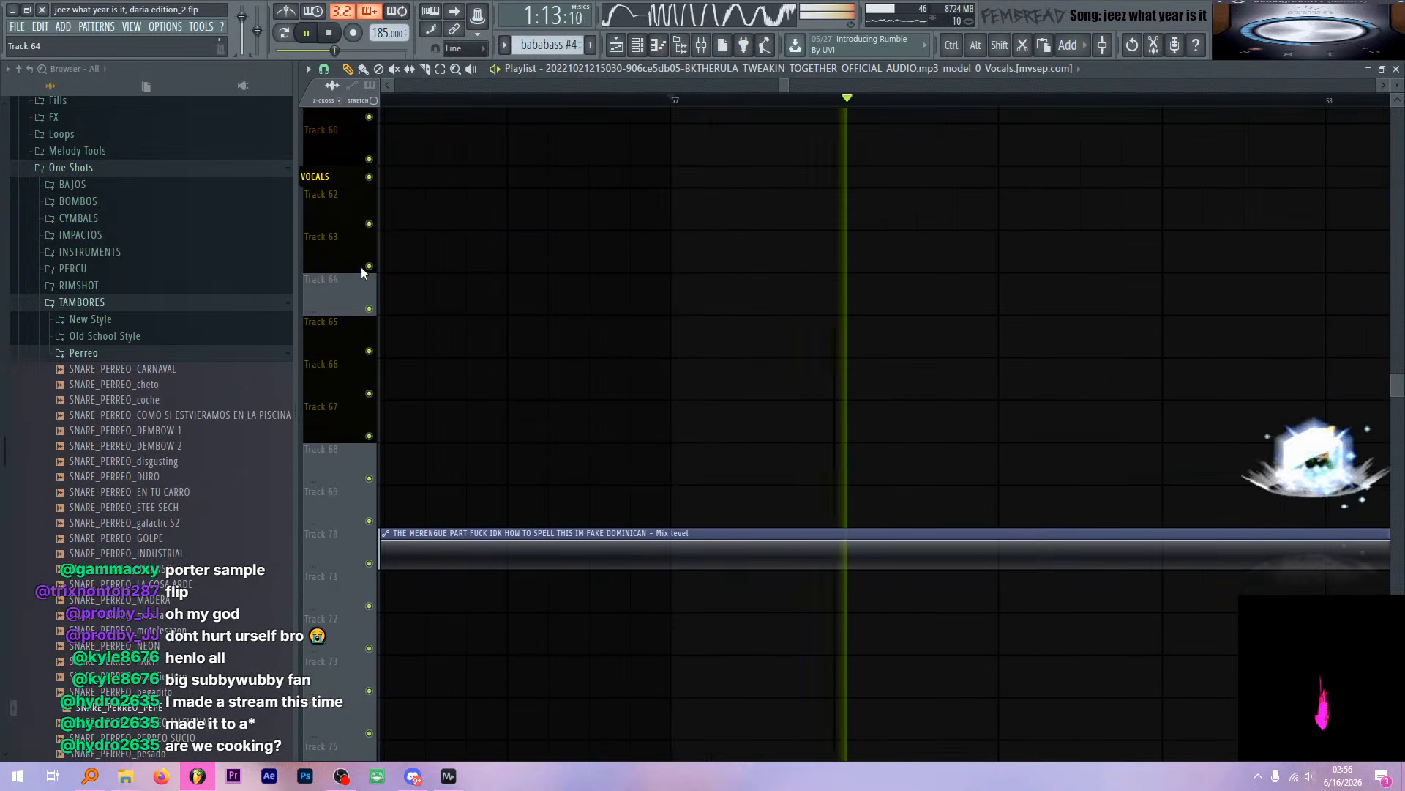
{"action": "key", "text": "space"}
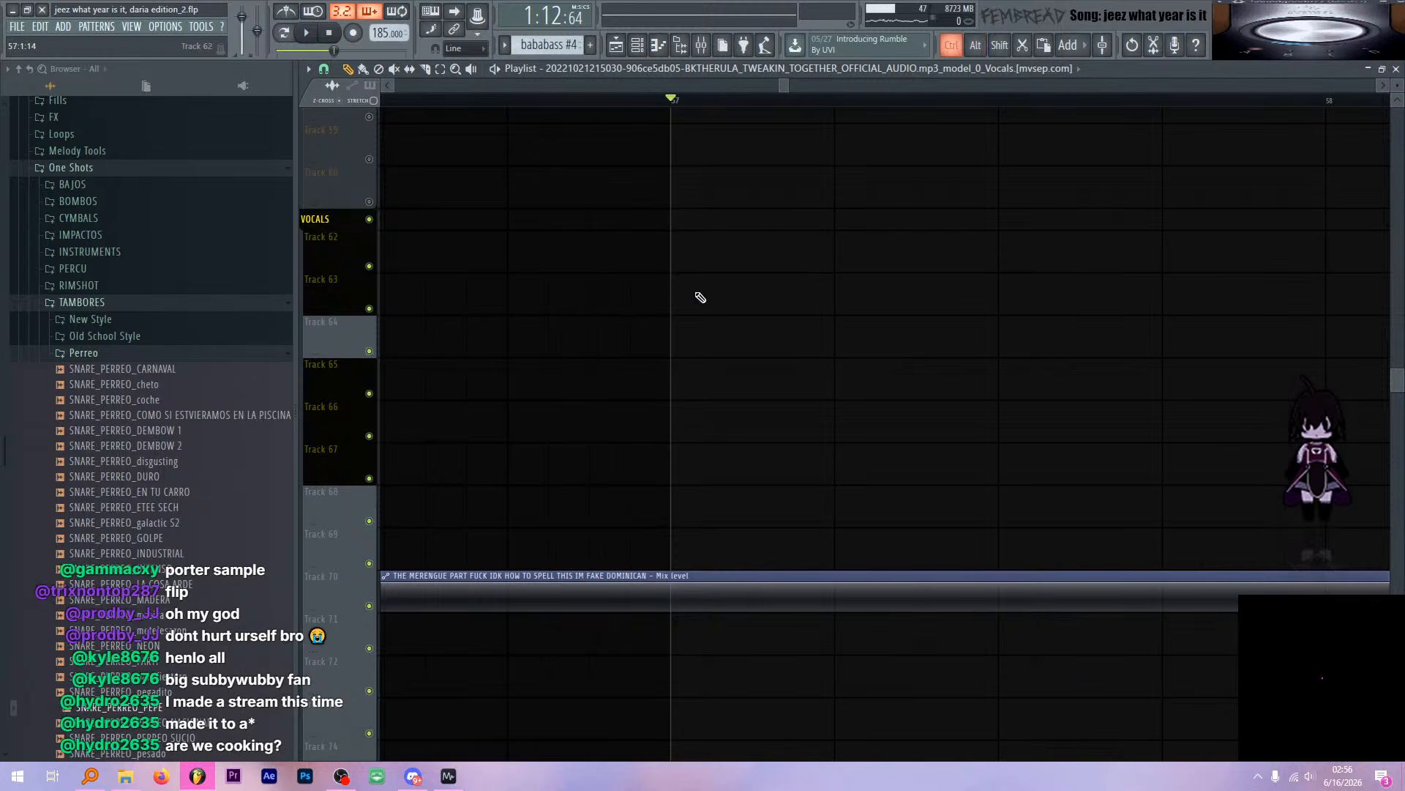
{"action": "scroll", "coordinate": [705, 289], "scroll_direction": "down", "scroll_amount": 15}
{"action": "scroll", "coordinate": [708, 284], "scroll_direction": "down", "scroll_amount": 3}
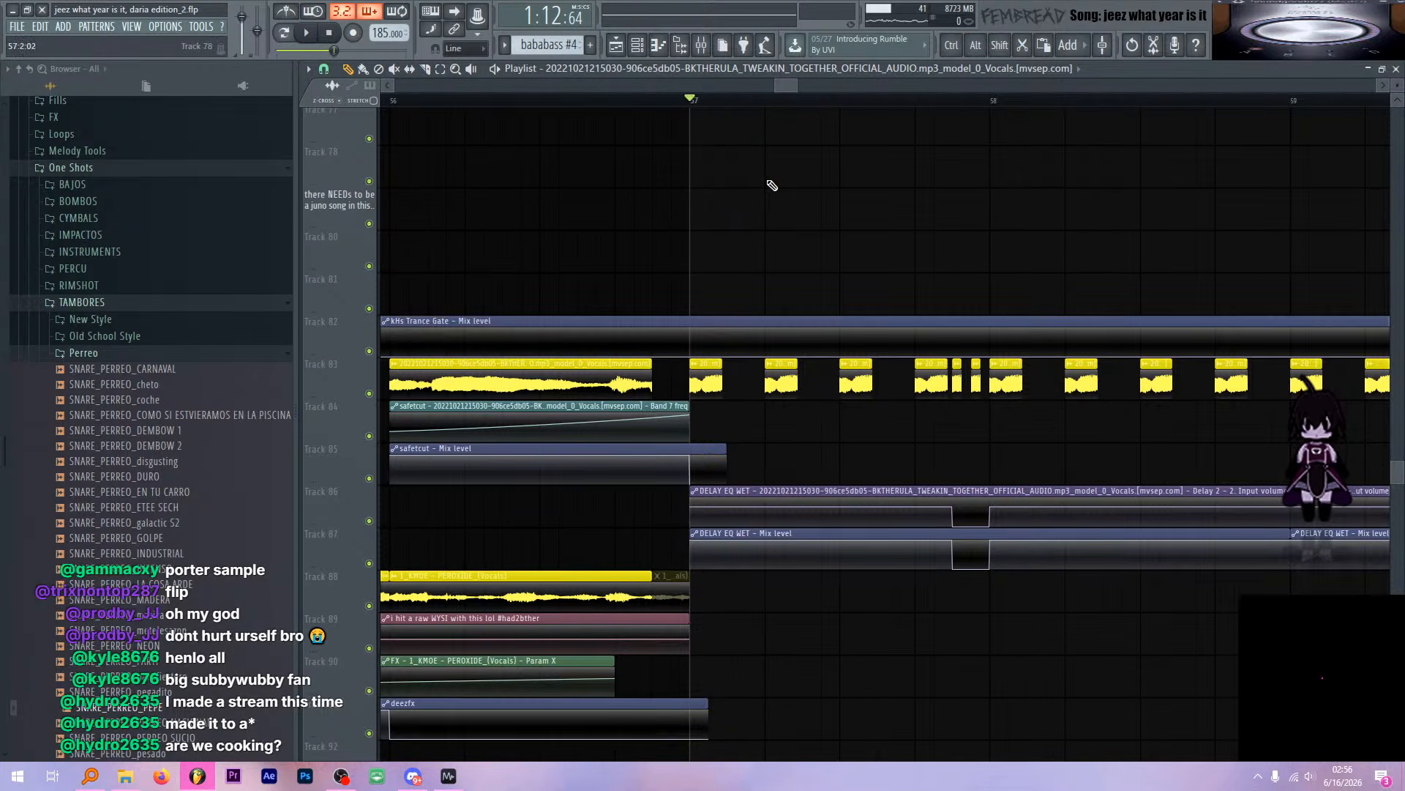
Play the isolated chopped vocals from bar 57 and examine the effects chain on mixer track 44
{"action": "key", "text": "space"}
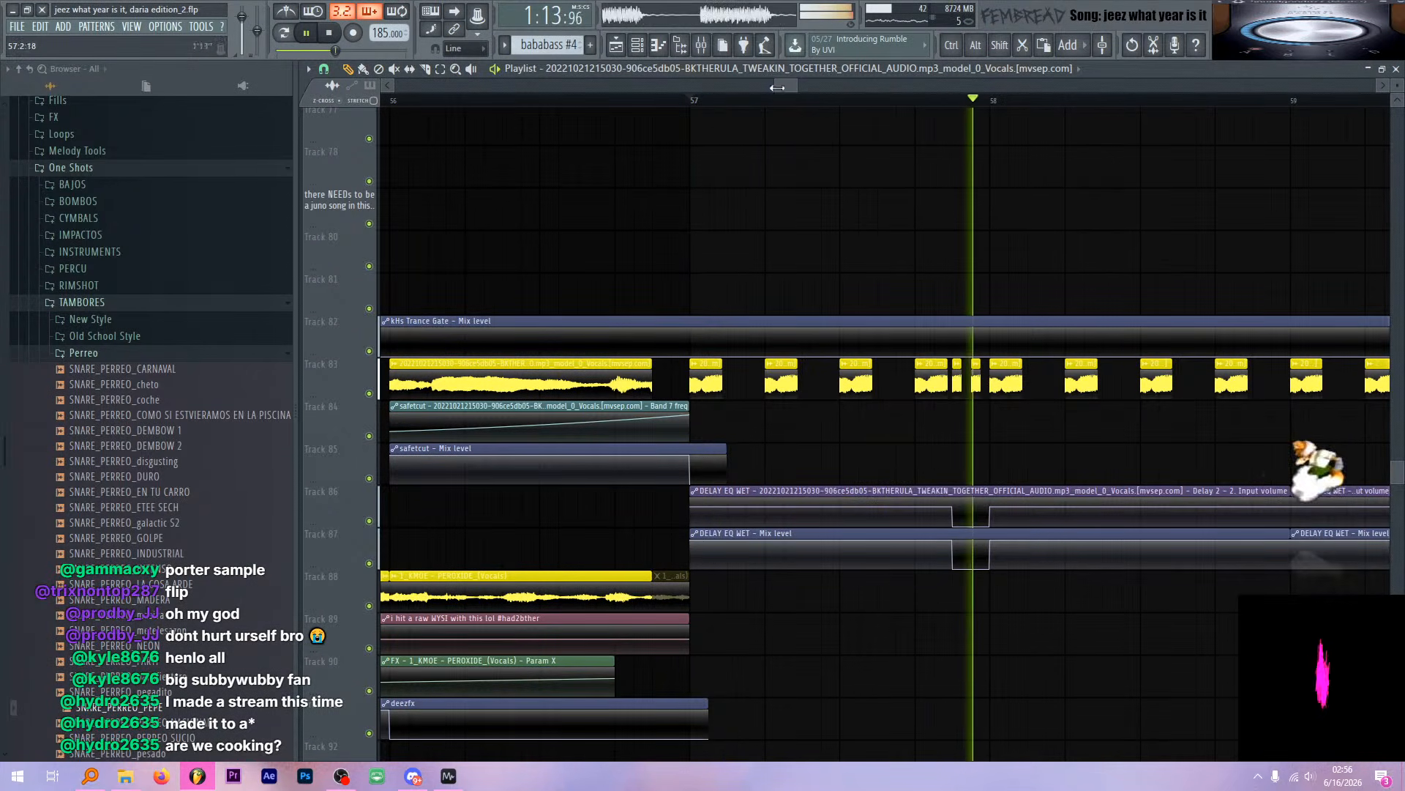
{"action": "left_click", "coordinate": [701, 45]}
{"action": "scroll", "coordinate": [898, 246], "scroll_direction": "down", "scroll_amount": 5}
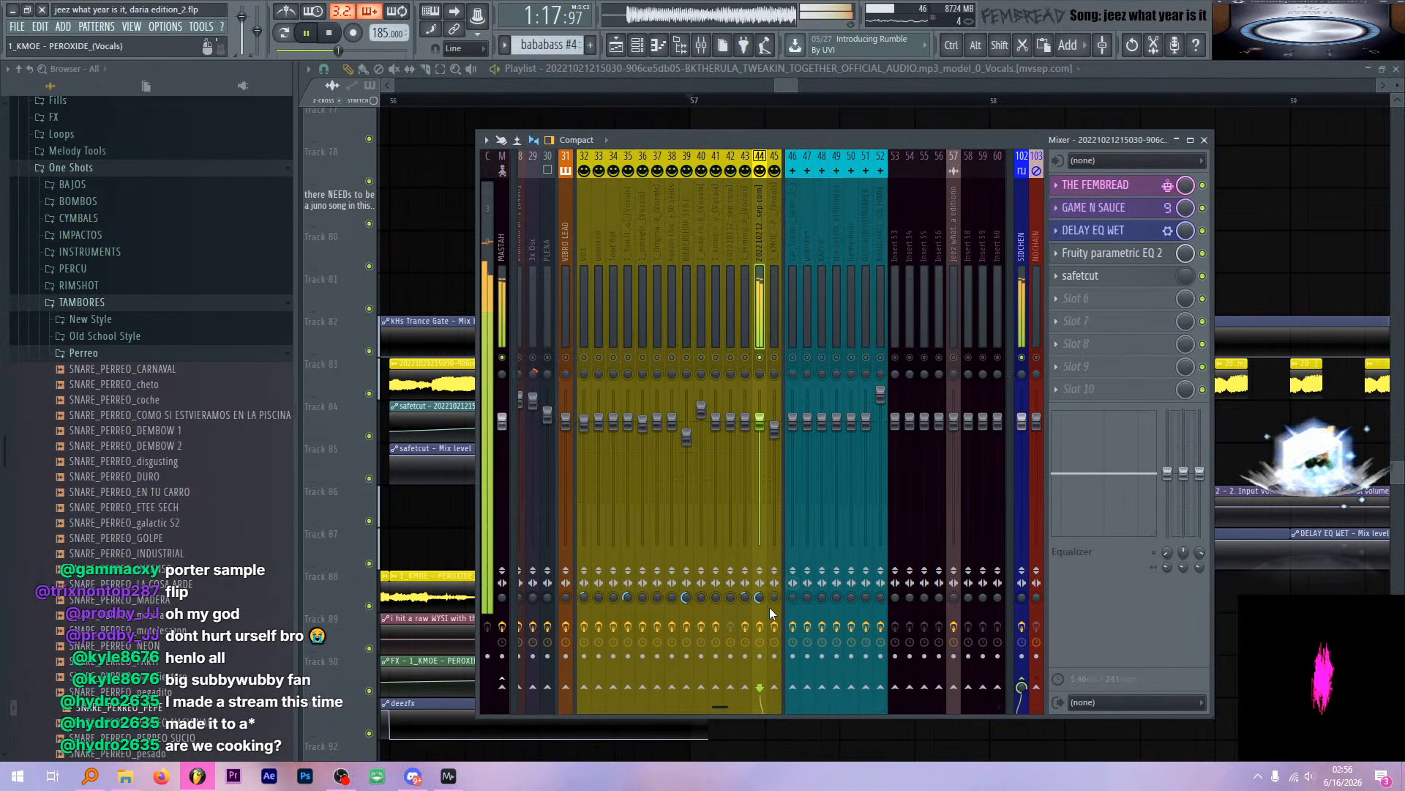
{"action": "key", "text": "space"}
{"action": "left_click", "coordinate": [1098, 71]}
Disable every effect on mixer track 44 except THE FEMBREAD and open that Patcher preset's map
{"action": "scroll", "coordinate": [774, 191], "scroll_direction": "down", "scroll_amount": 2}
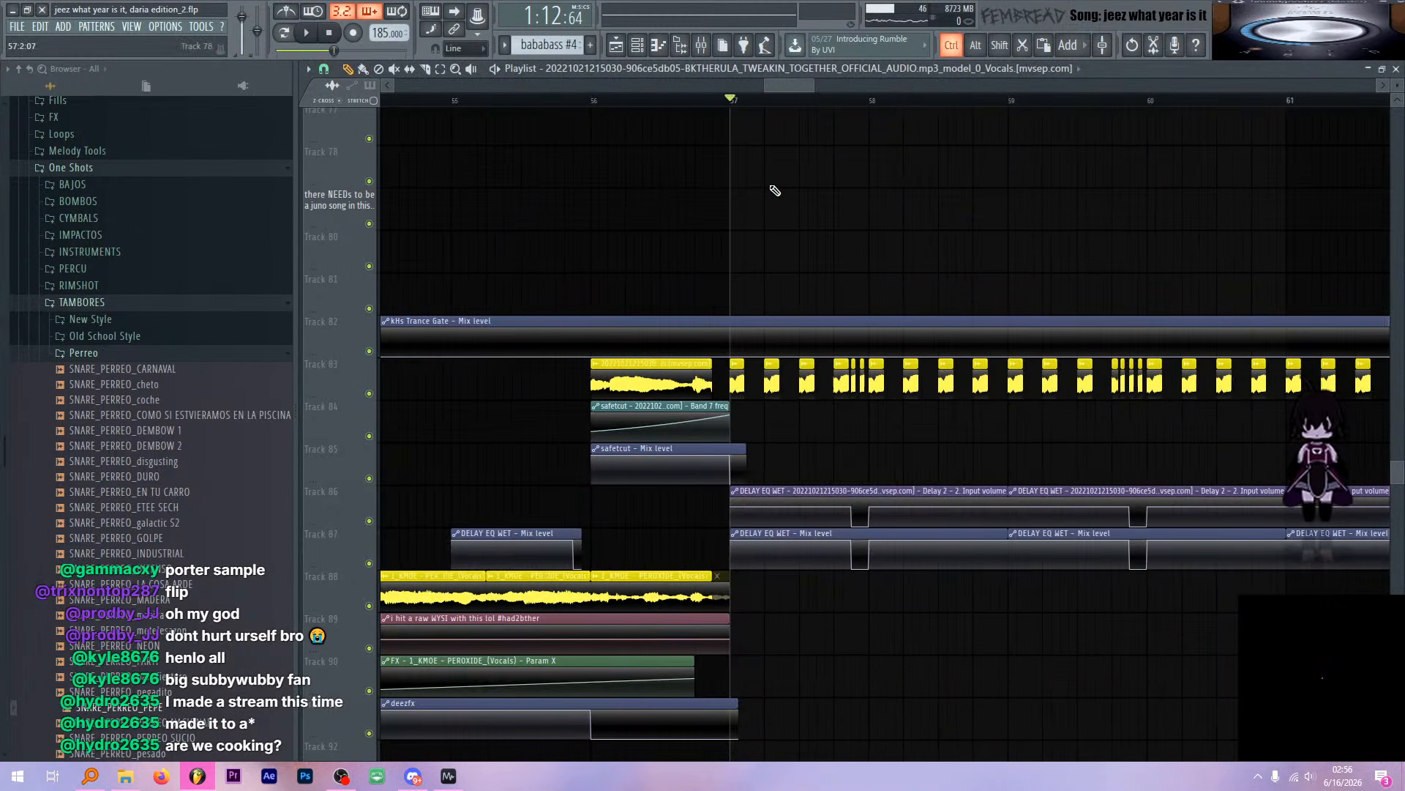
{"action": "scroll", "coordinate": [736, 223], "scroll_direction": "up", "scroll_amount": 2}
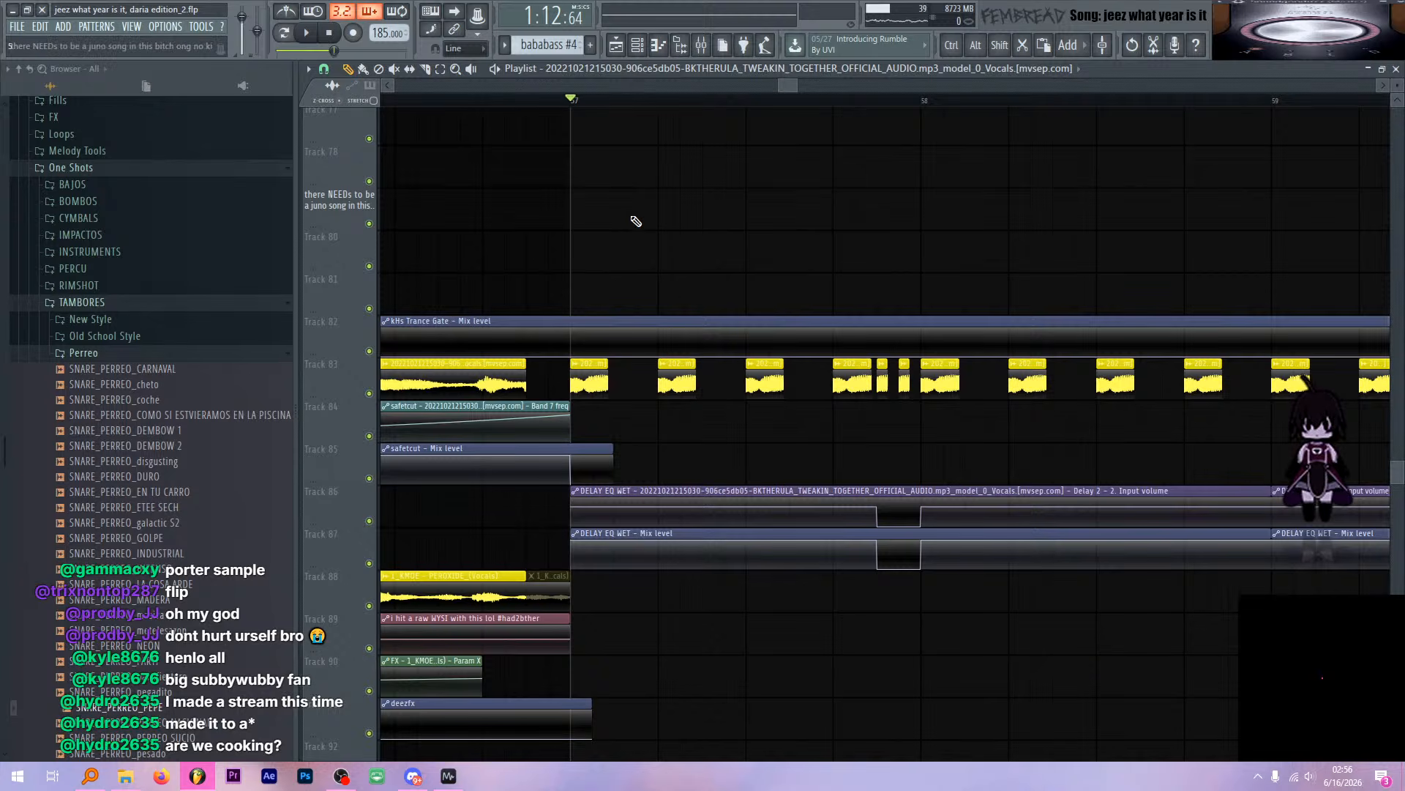
{"action": "scroll", "coordinate": [634, 224], "scroll_direction": "up", "scroll_amount": 3}
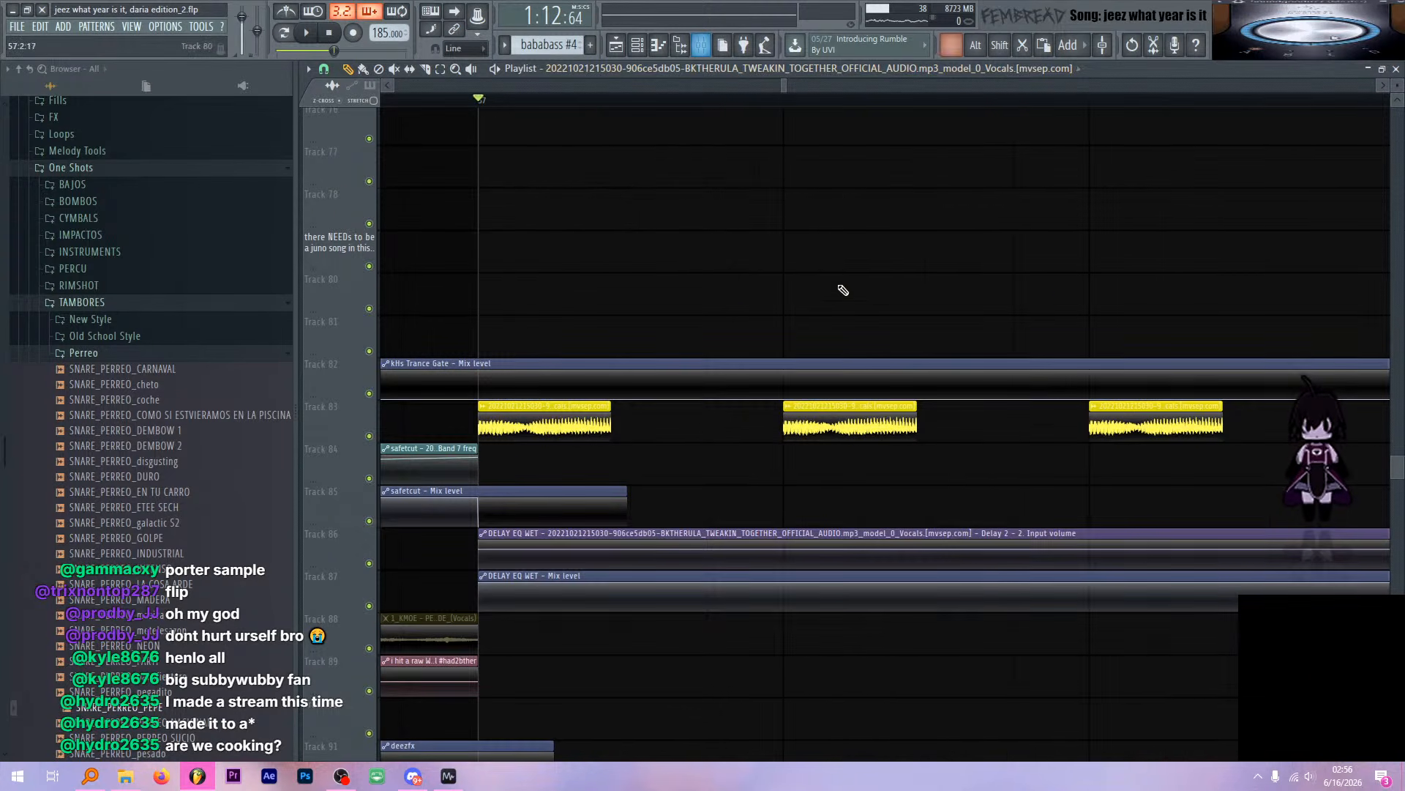
{"action": "scroll", "coordinate": [835, 293], "scroll_direction": "down", "scroll_amount": 3}
{"action": "left_click", "coordinate": [702, 46]}
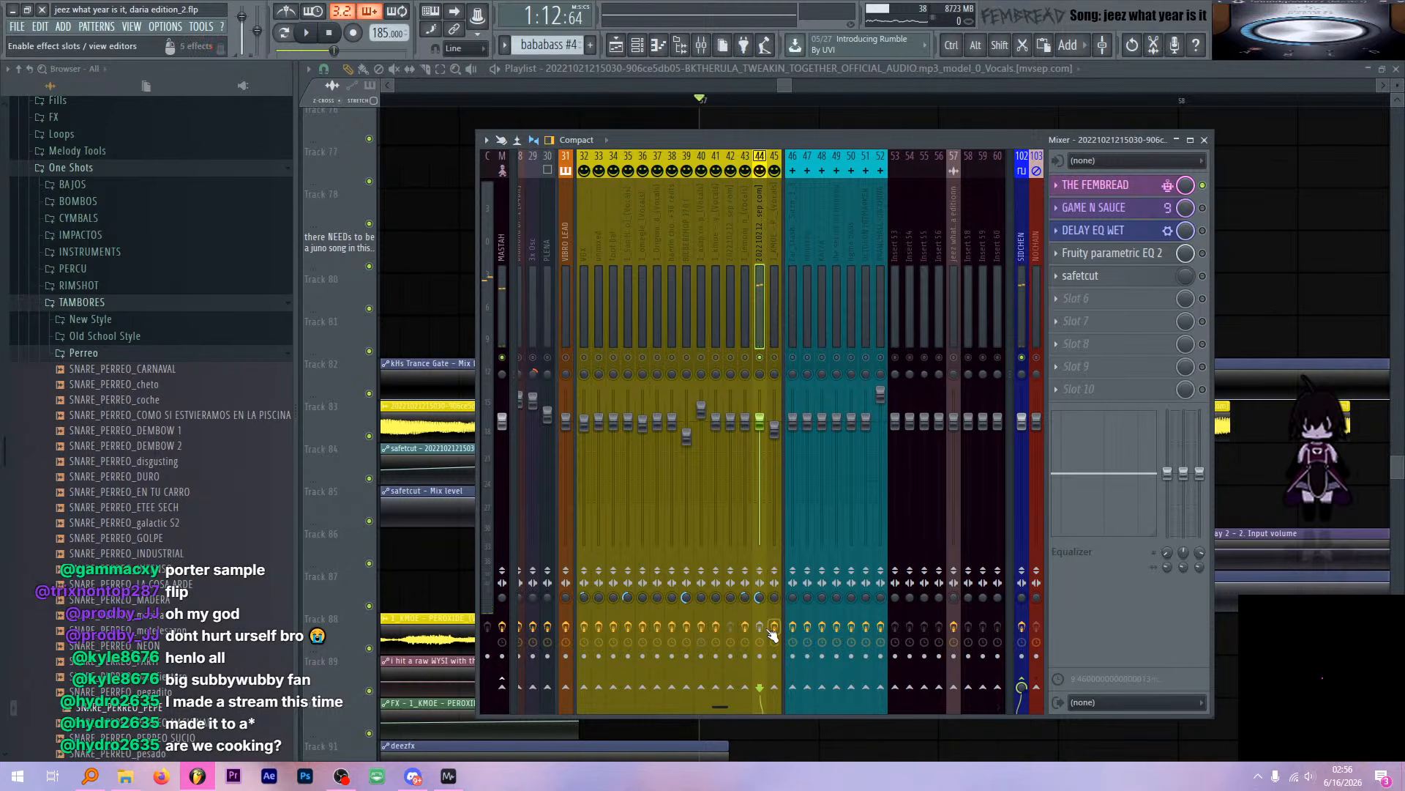
{"action": "left_click", "coordinate": [1096, 184]}
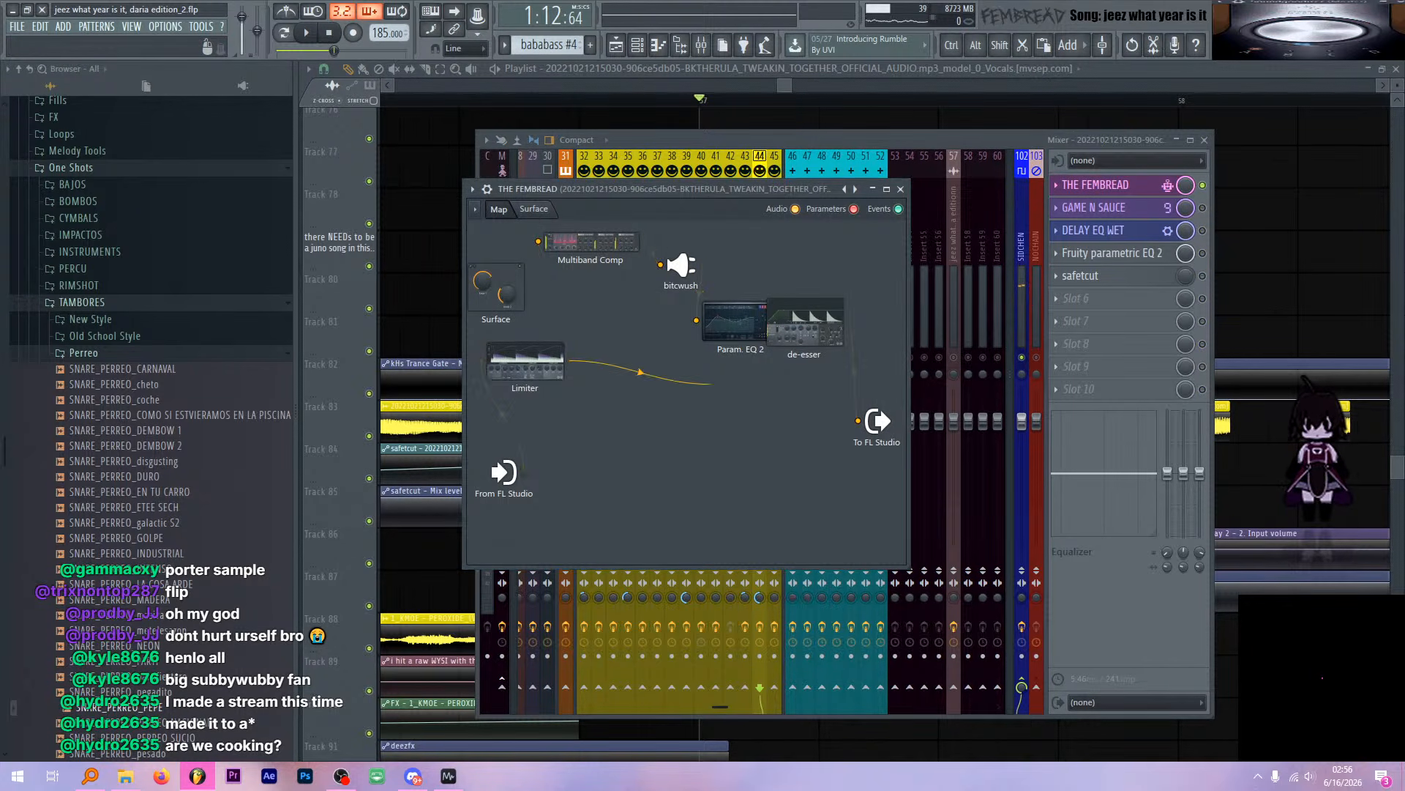
Route THE FEMBREAD's Limiter straight to the output and play the vocals with the Limiter open
{"action": "key", "text": "space"}
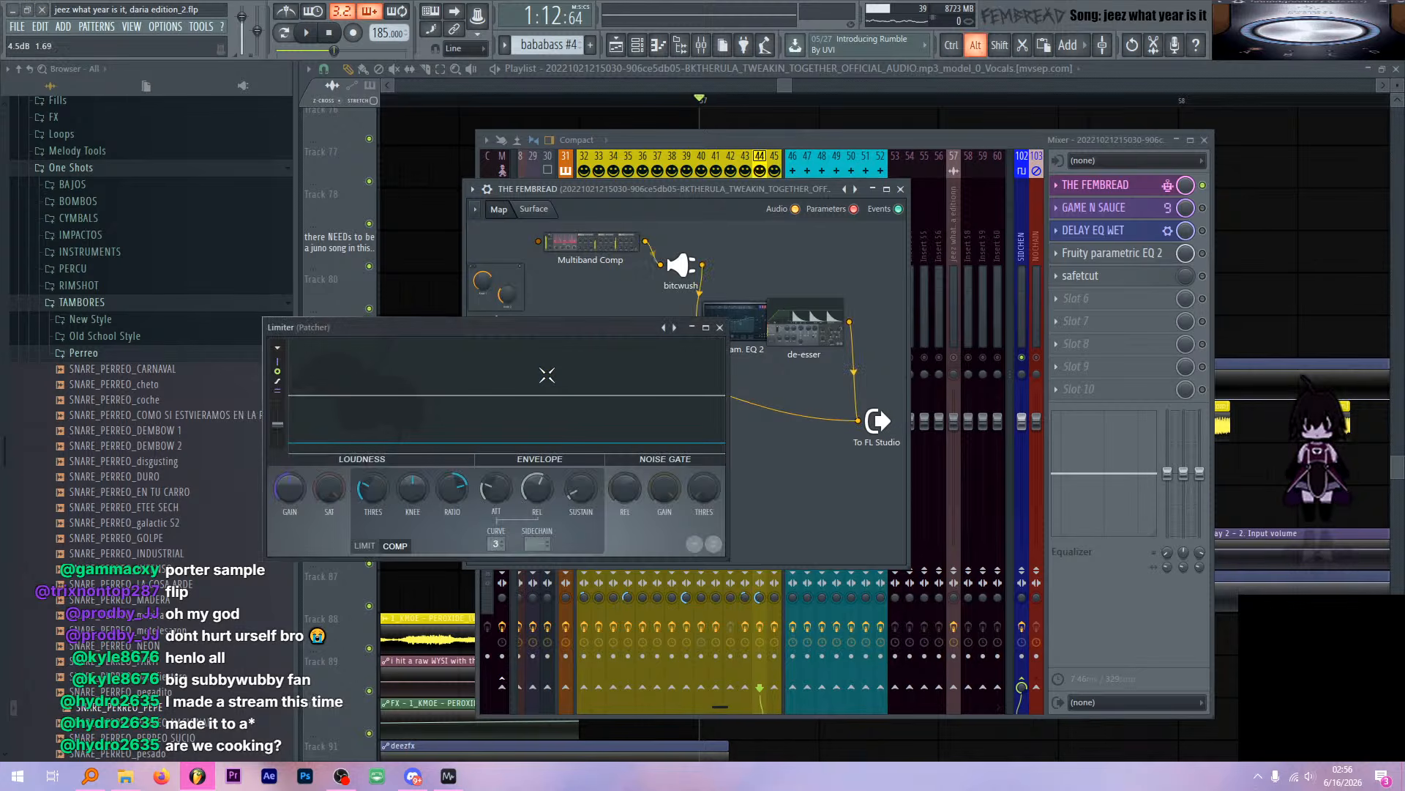
{"action": "double_click", "coordinate": [525, 361]}
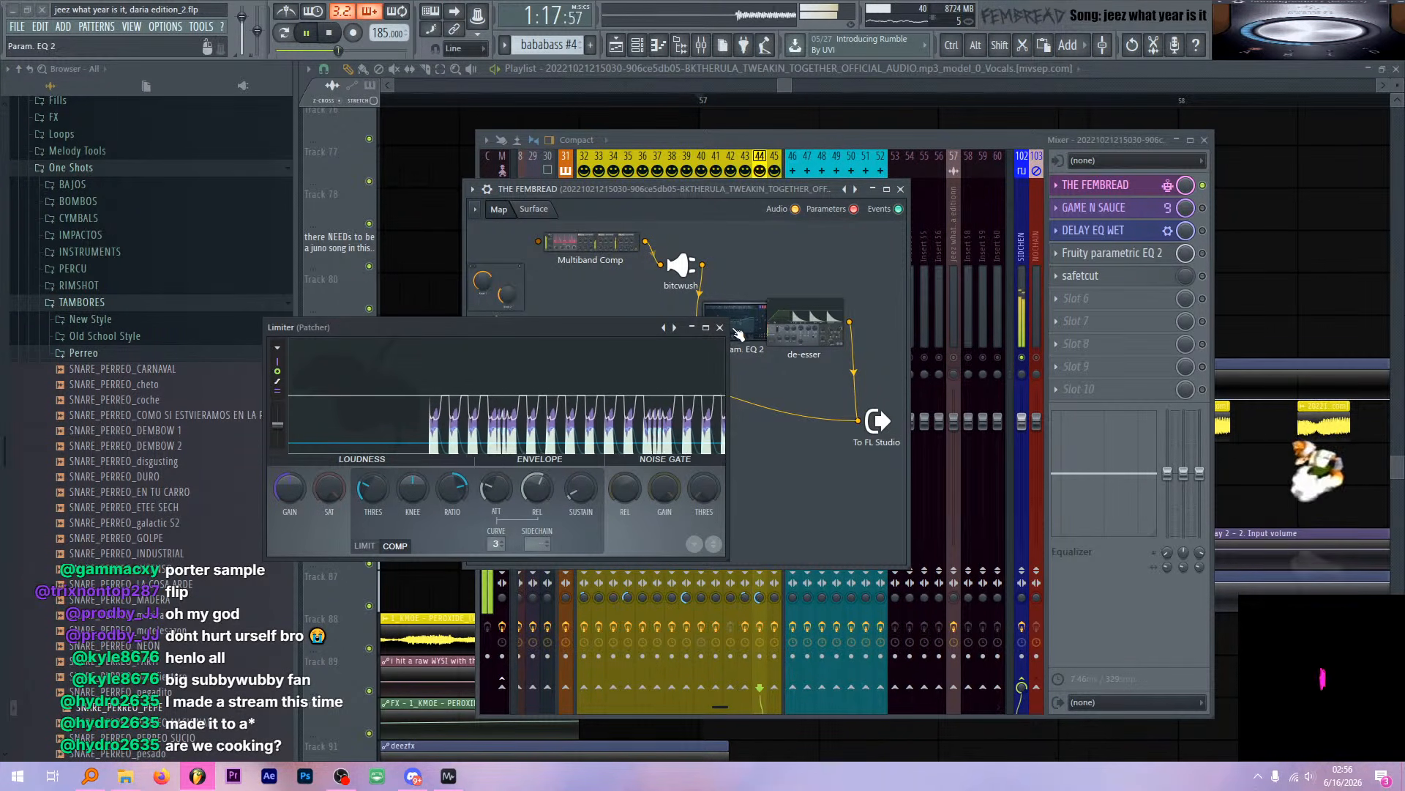
{"action": "key", "text": "space"}
{"action": "left_click", "coordinate": [720, 328]}
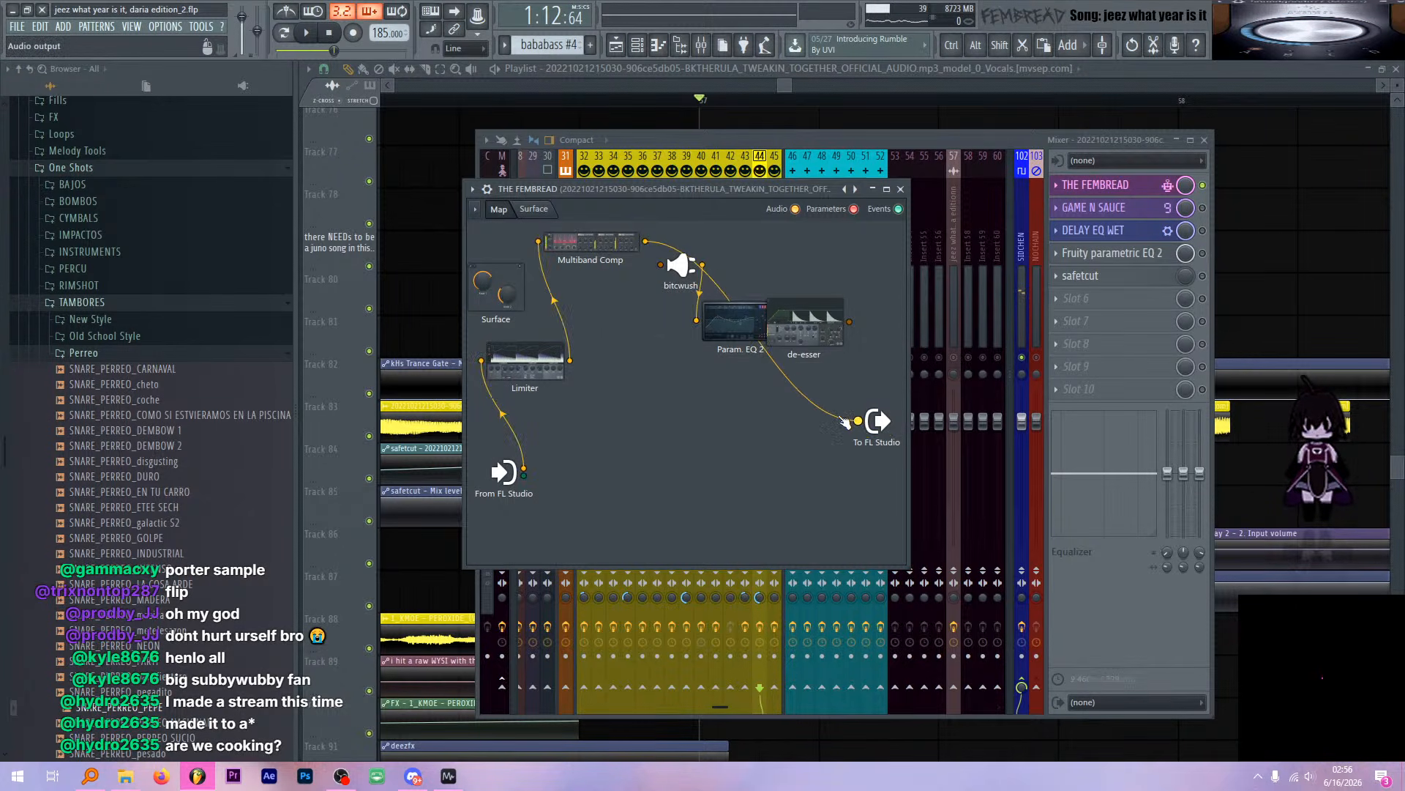
Route the Limiter through Multiband Comp to the output and play the vocals with the compressor open
{"action": "left_click", "coordinate": [591, 243]}
{"action": "key", "text": "space"}
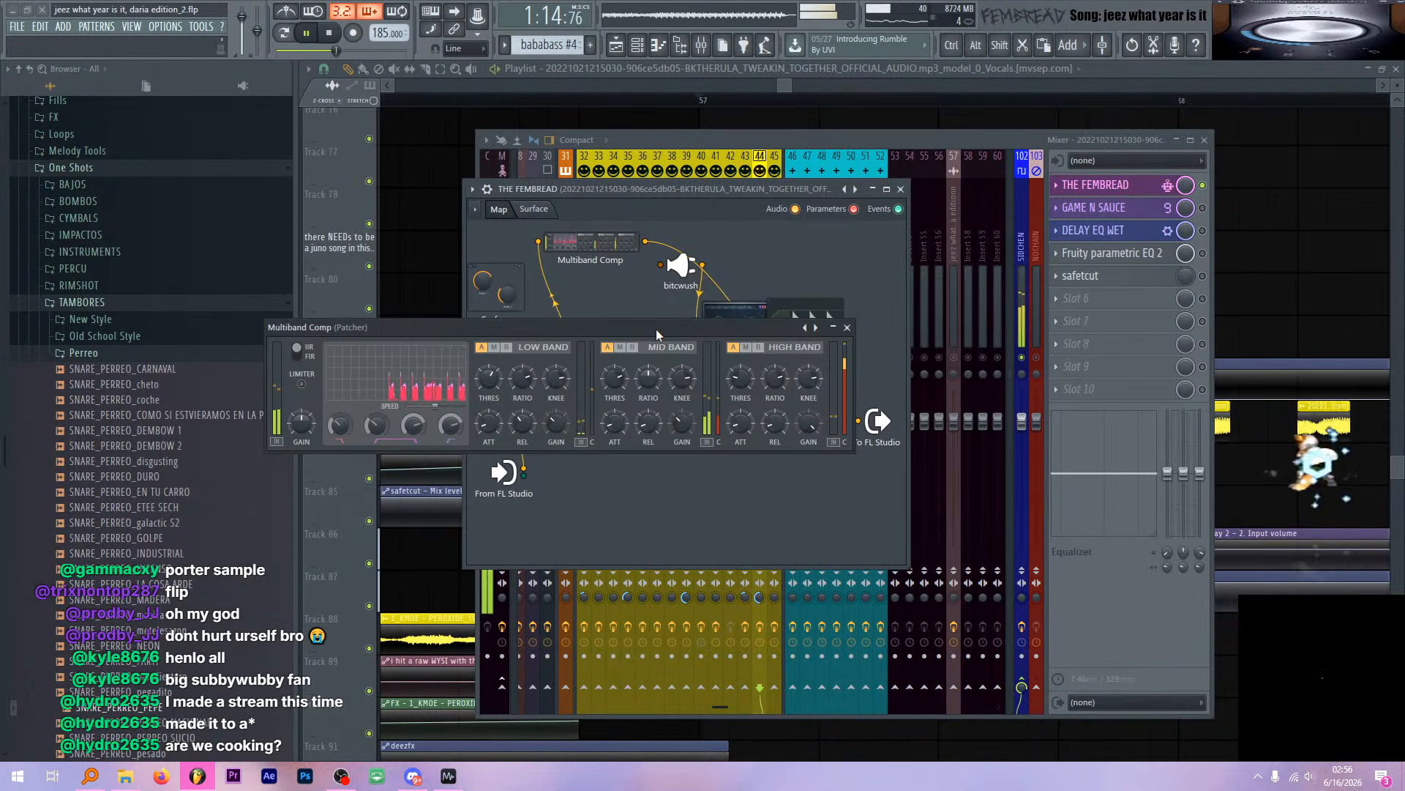
{"action": "key", "text": "space"}
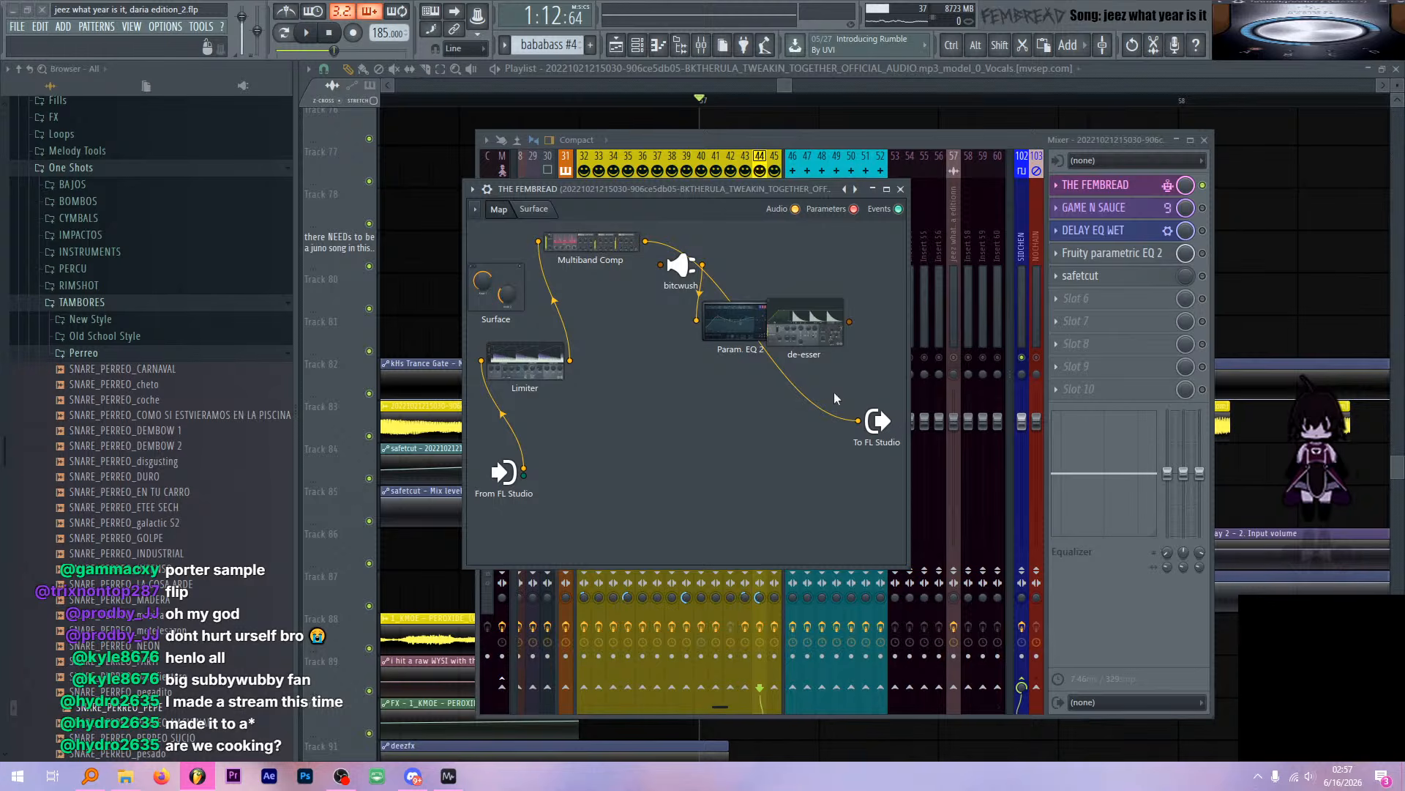
Lower the To FL Studio node, route Multiband Comp through bitcwush to it, and play the vocals with bitcwush open
{"action": "left_click_drag", "start_coordinate": [876, 421], "coordinate": [879, 467]}
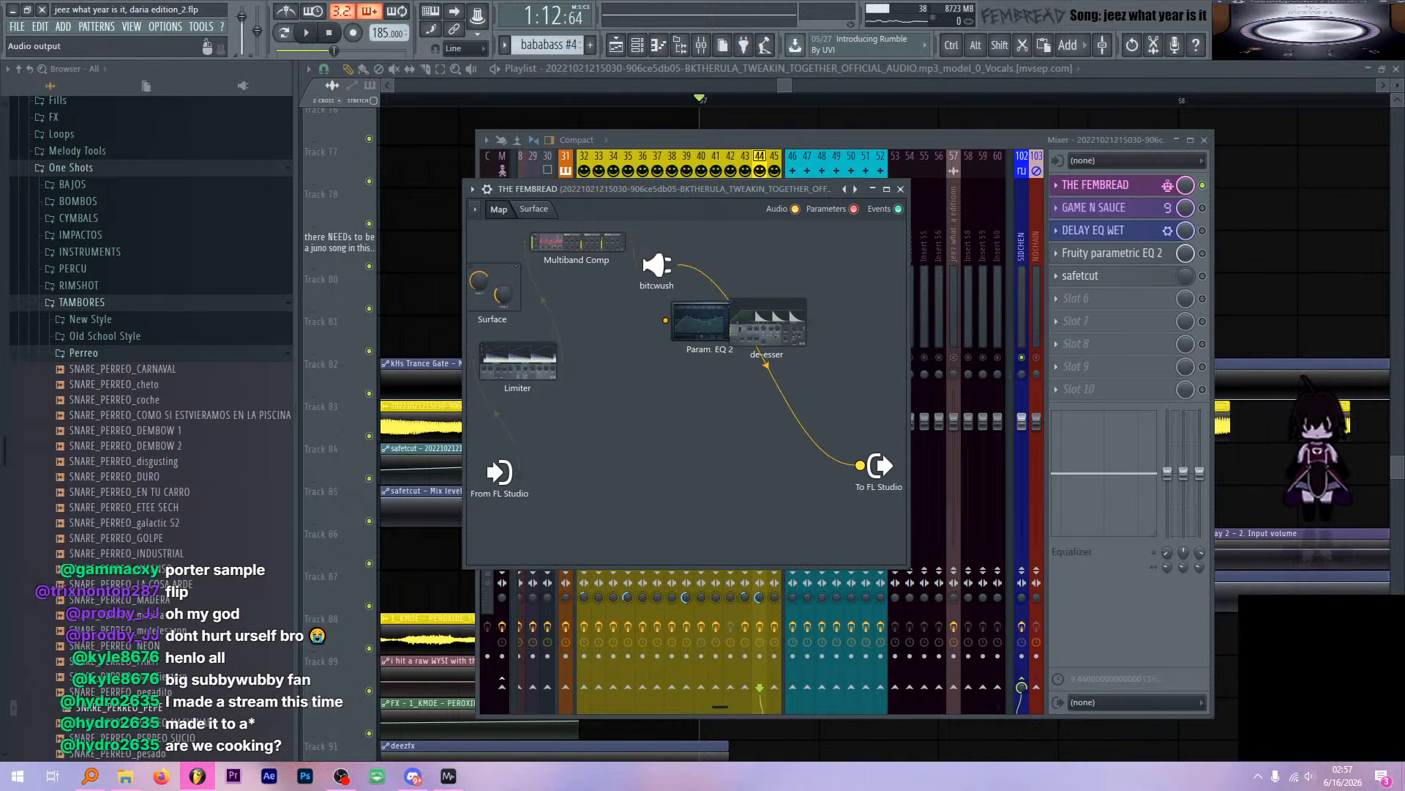
{"action": "double_click", "coordinate": [656, 265]}
{"action": "key", "text": "space"}
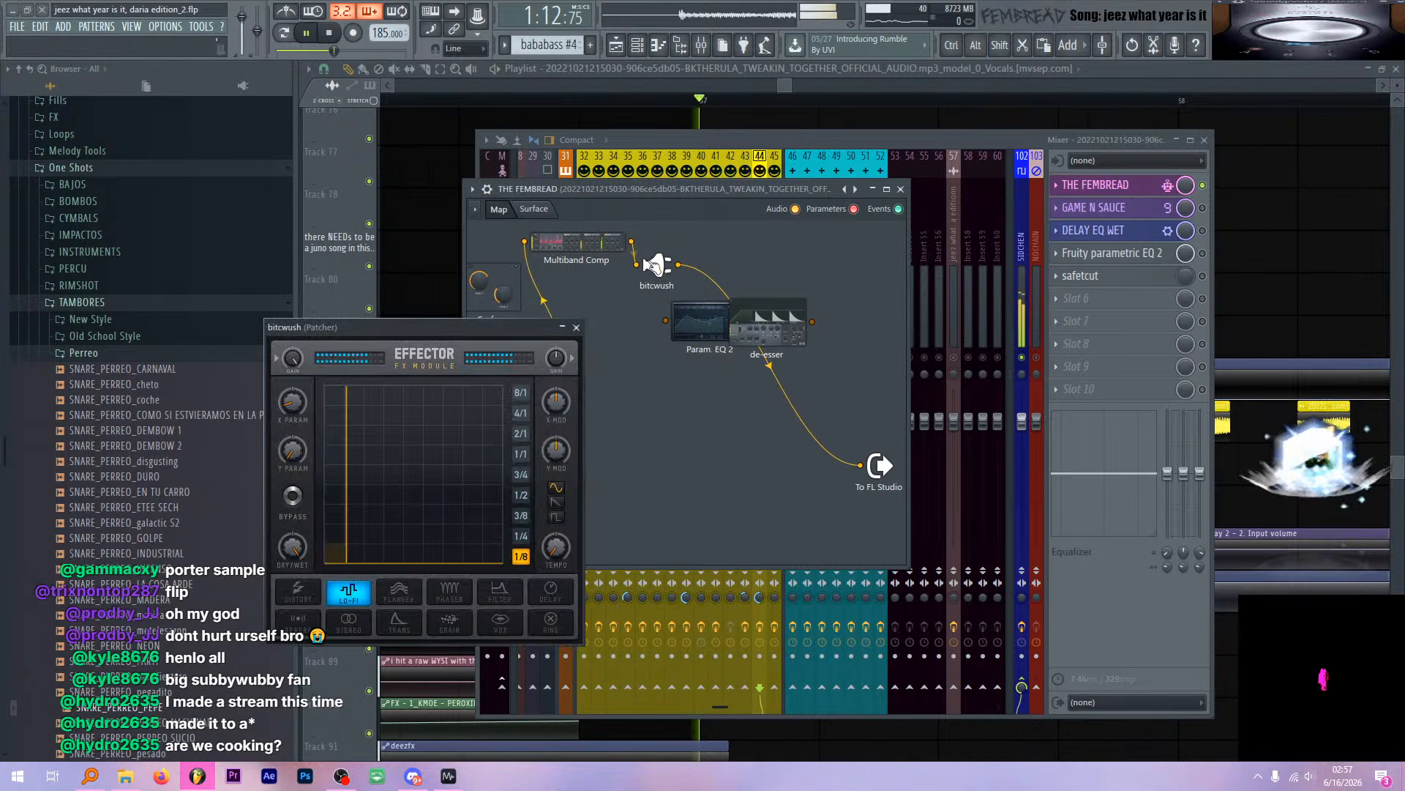
{"action": "left_click", "coordinate": [577, 327]}
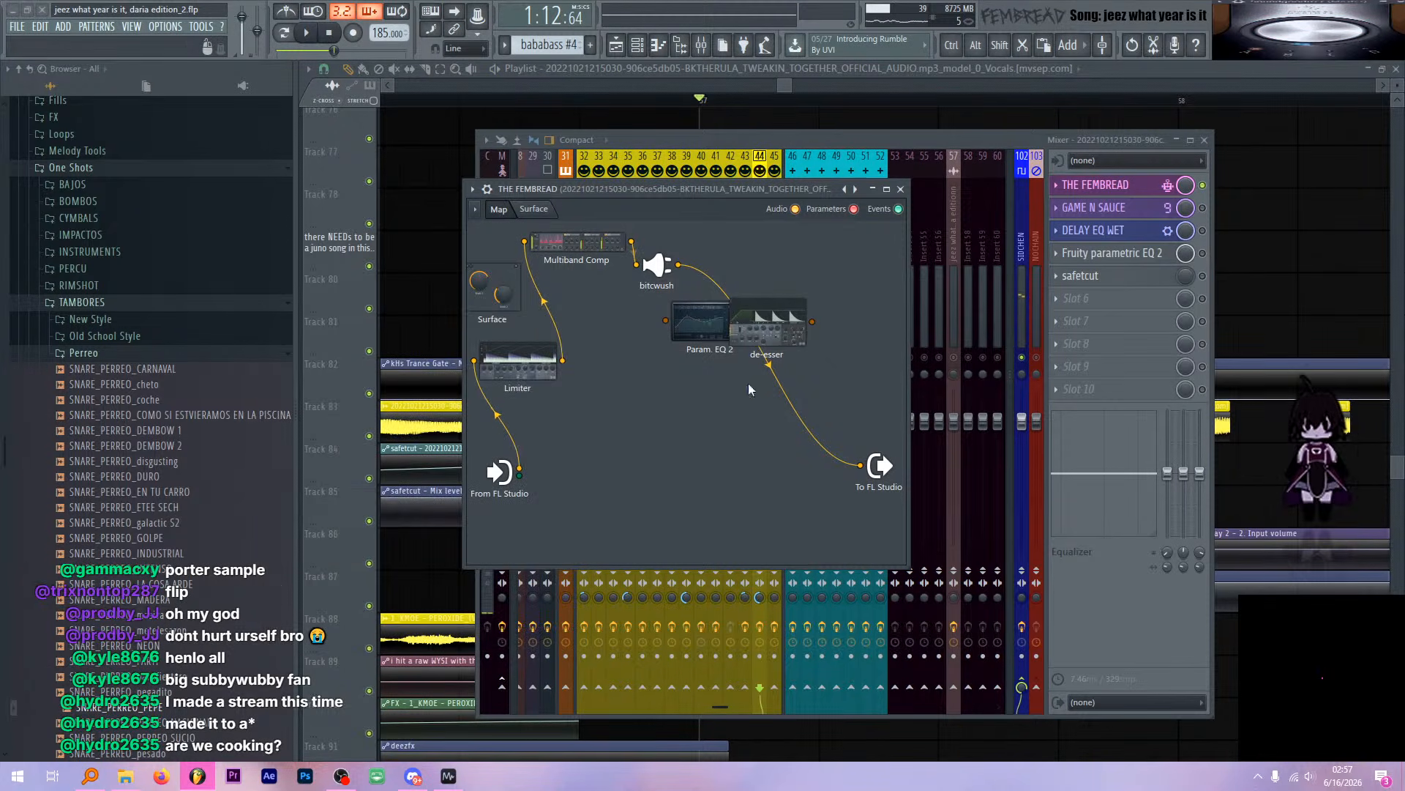
Reconnect bitcwush through Param. EQ 2 and the de-esser to the output, and play the vocals while viewing both modules
{"action": "double_click", "coordinate": [723, 349]}
{"action": "key", "text": "space"}
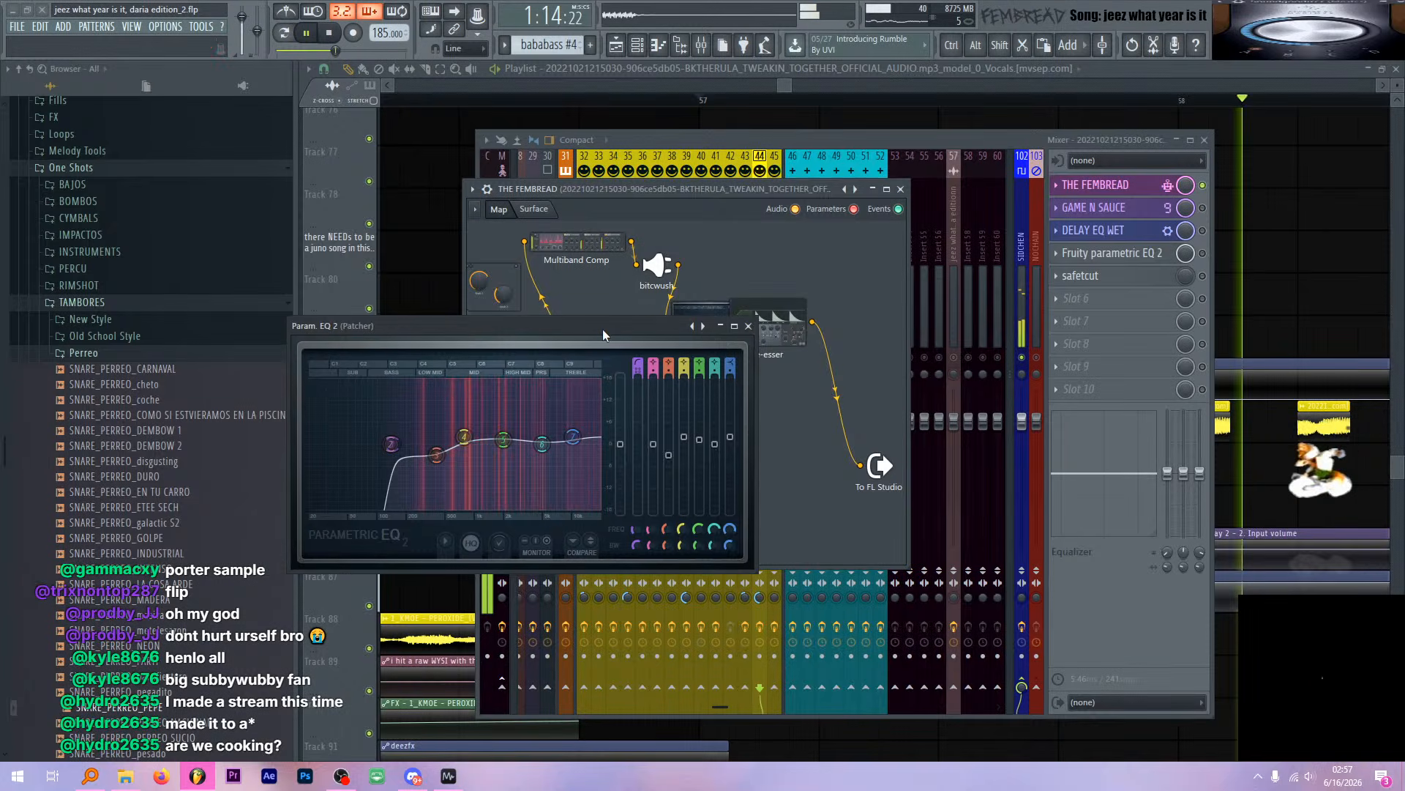
{"action": "left_click_drag", "start_coordinate": [603, 330], "coordinate": [630, 324]}
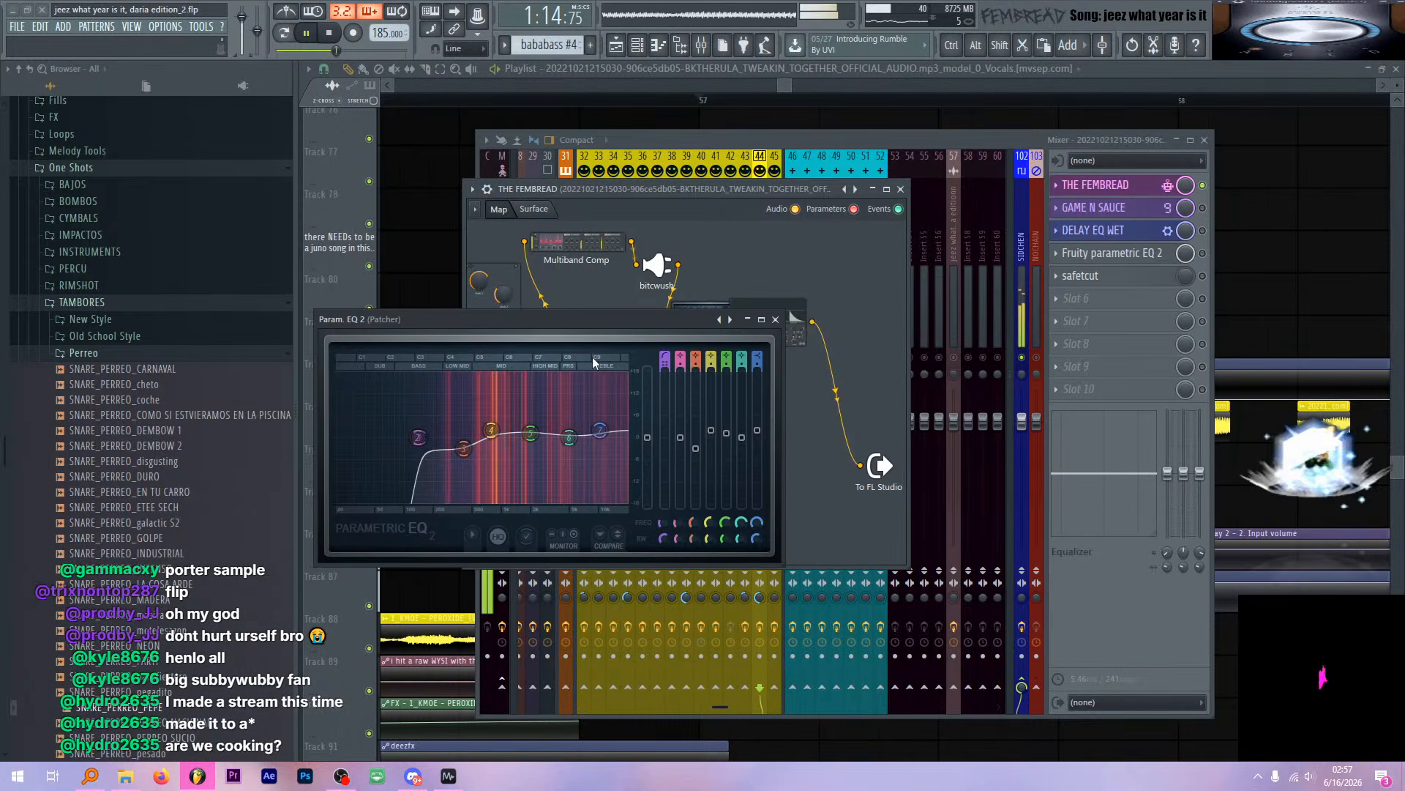
{"action": "left_click", "coordinate": [778, 320]}
{"action": "double_click", "coordinate": [786, 323]}
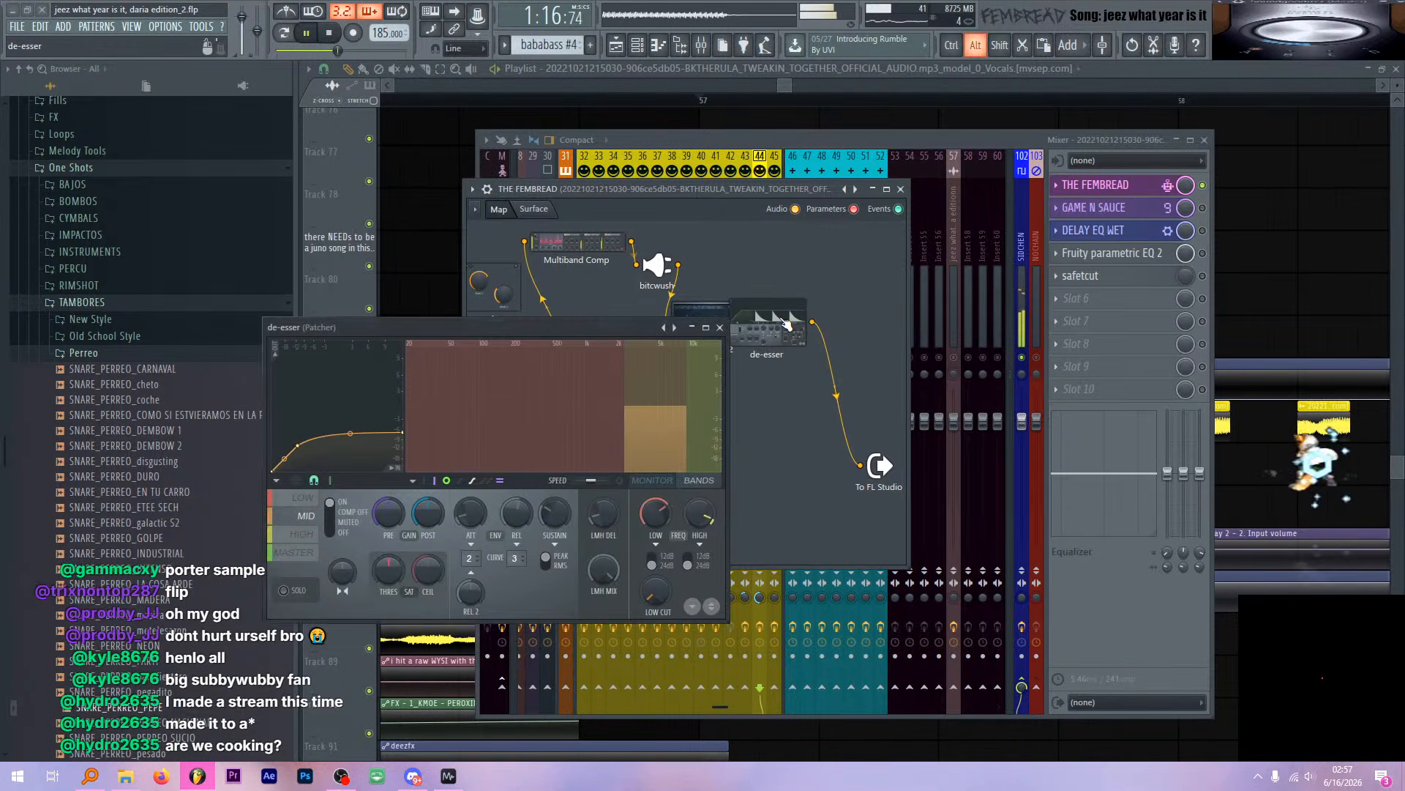
{"action": "left_click", "coordinate": [721, 328]}
{"action": "left_click", "coordinate": [1098, 185]}
Enable GAME N SAUCE on the vocal track, view its SAUCE and GAME2 modules, and play the vocals through it
{"action": "left_click", "coordinate": [1159, 211]}
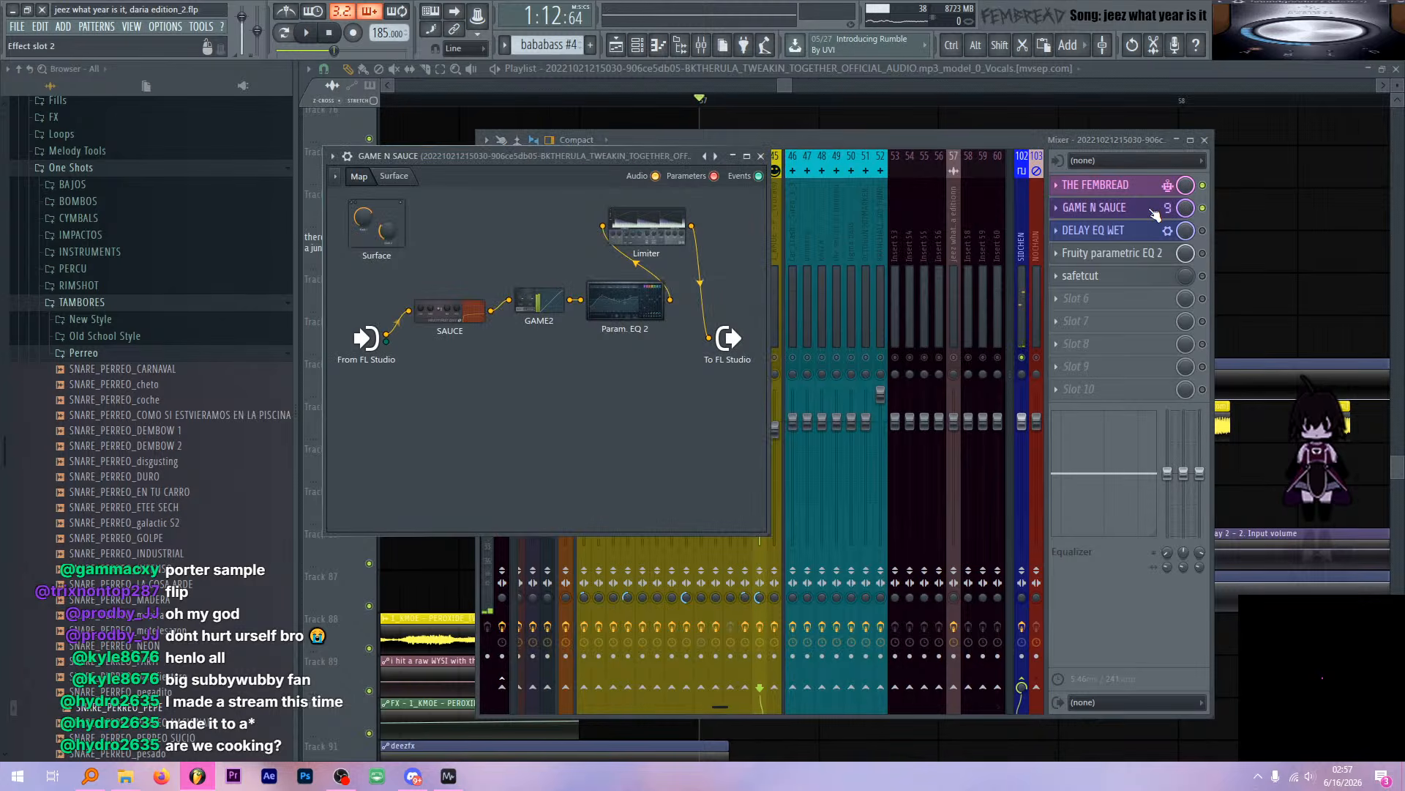
{"action": "double_click", "coordinate": [463, 319]}
{"action": "double_click", "coordinate": [527, 302]}
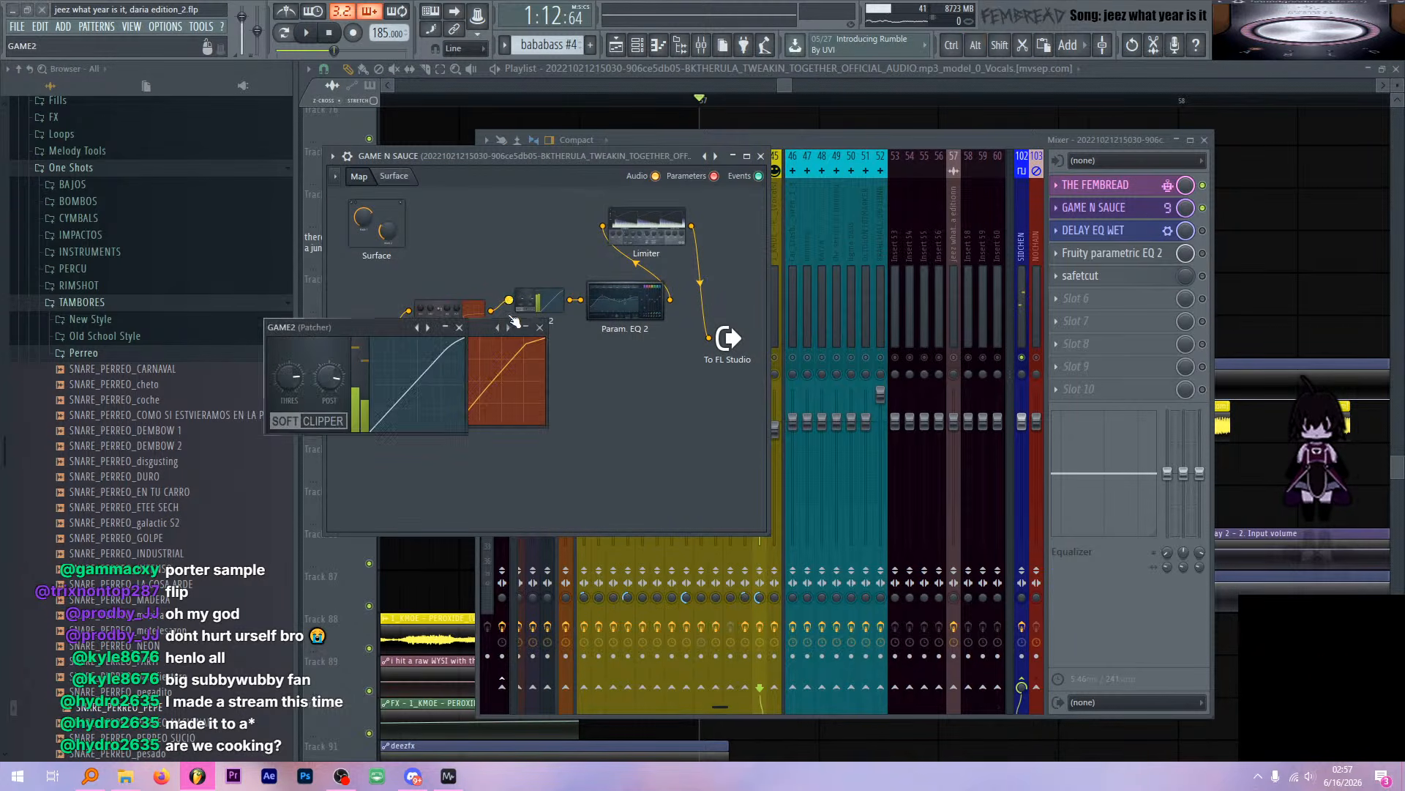
{"action": "left_click", "coordinate": [542, 328]}
{"action": "key", "text": "Escape"}
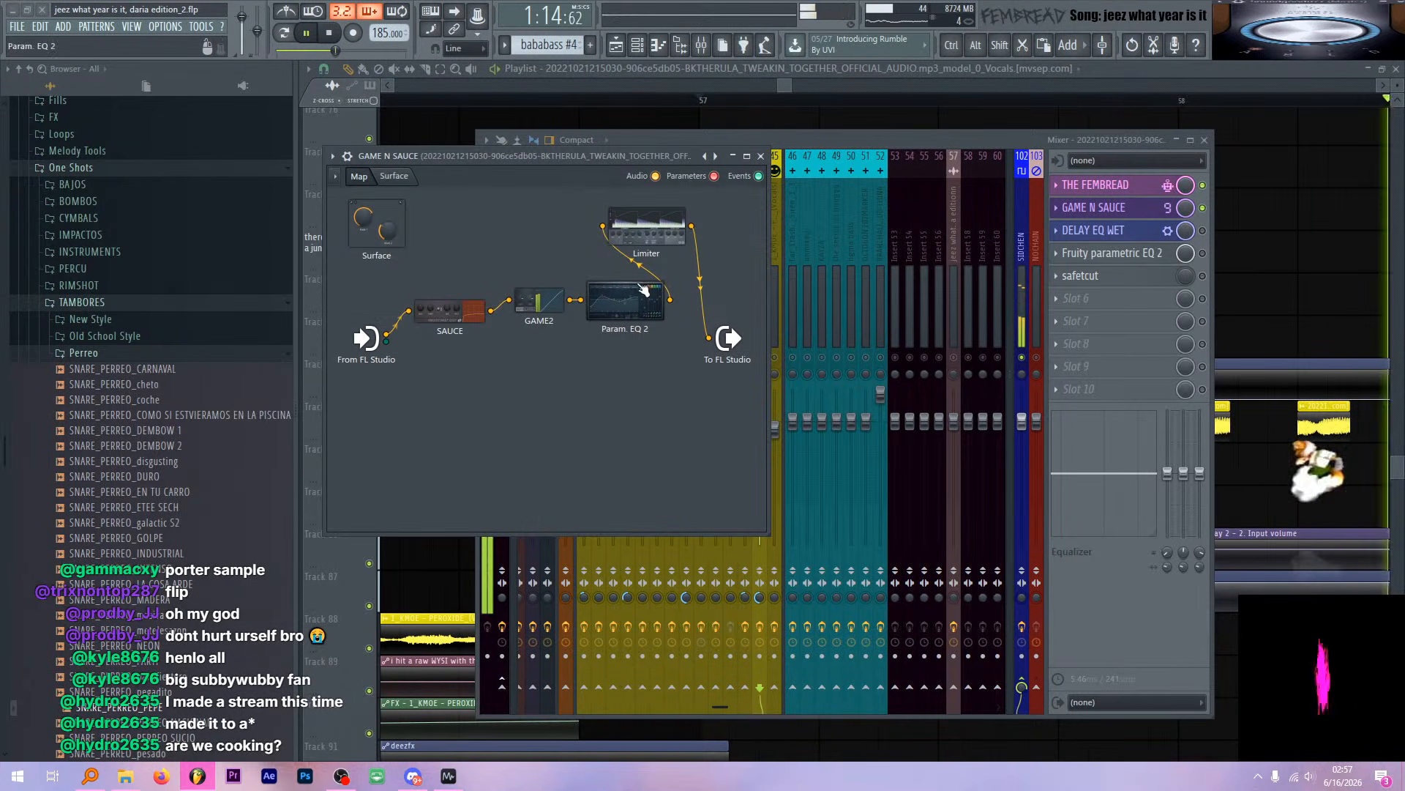
{"action": "left_click_drag", "start_coordinate": [570, 155], "coordinate": [589, 155]}
{"action": "key", "text": "space"}
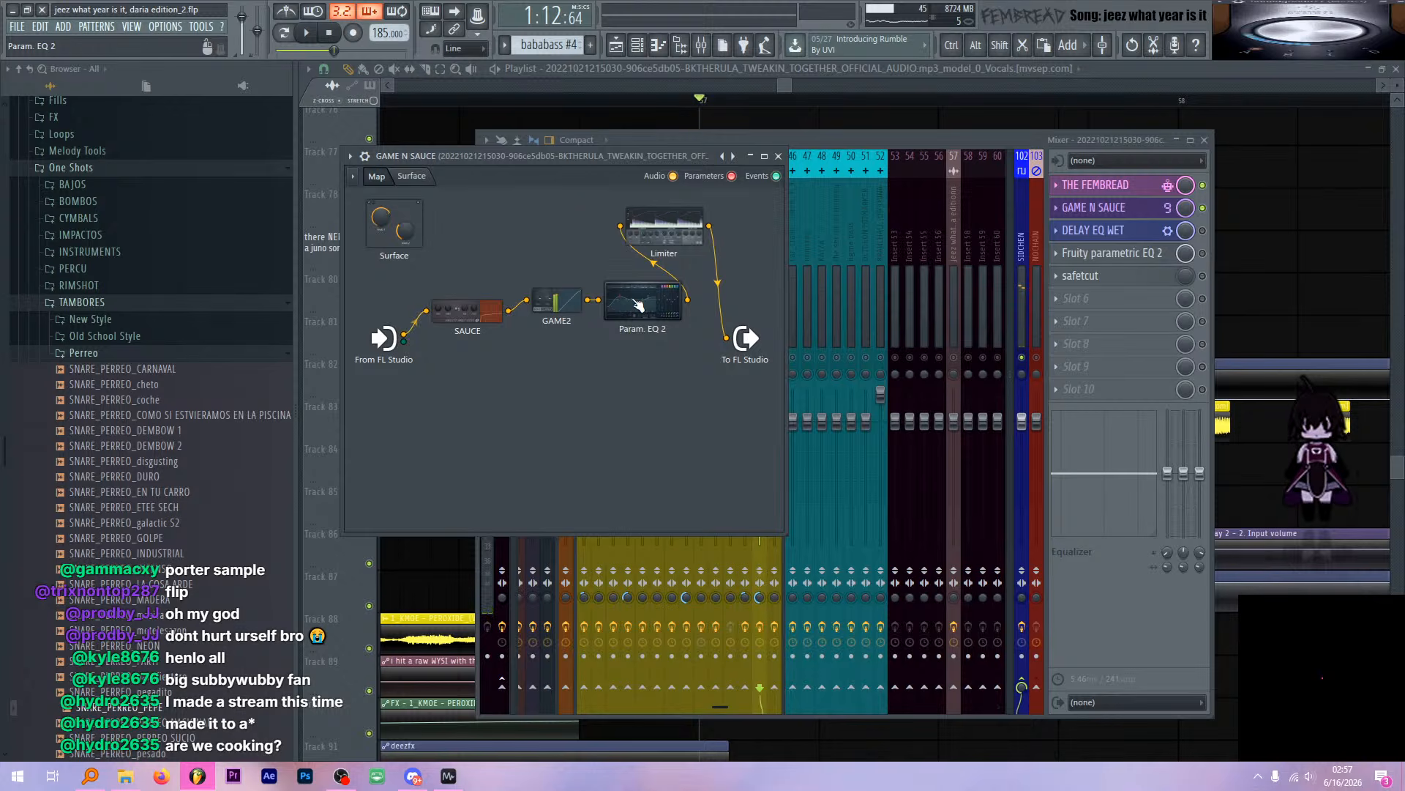
Examine Param. EQ 2 in GAME N SAUCE, route it directly to the output past the Limiter, and play the vocals
{"action": "double_click", "coordinate": [627, 293]}
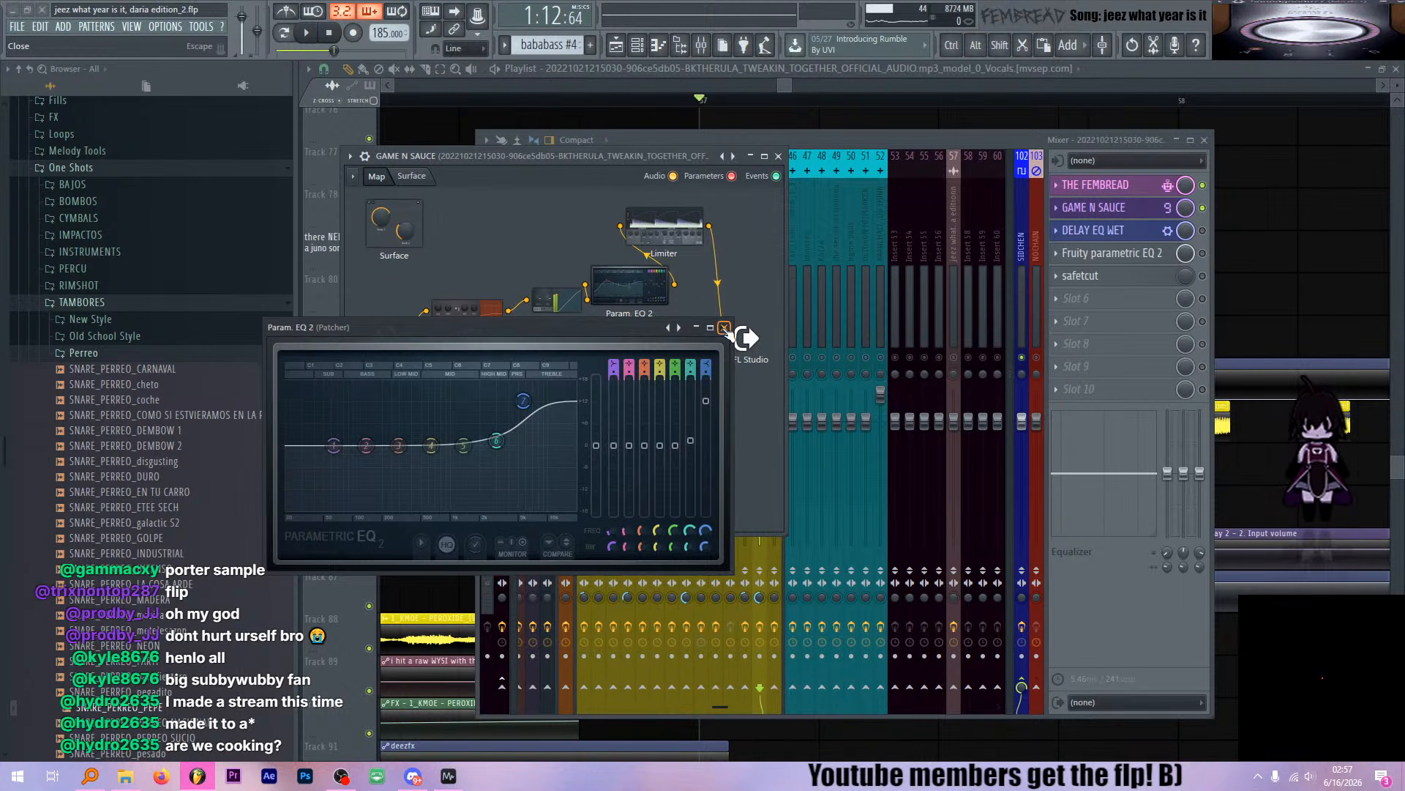
{"action": "left_click", "coordinate": [724, 328]}
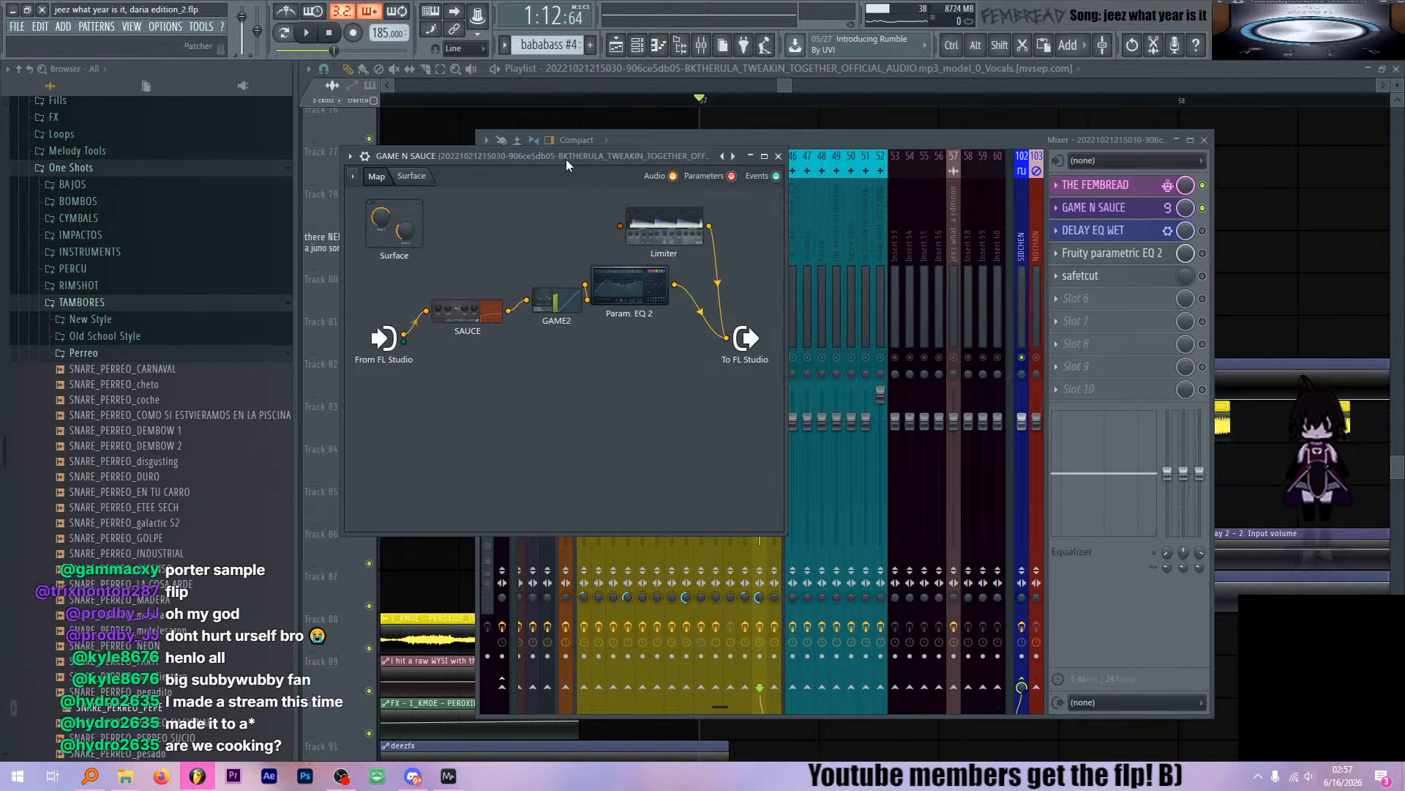
{"action": "left_click_drag", "start_coordinate": [568, 160], "coordinate": [576, 160]}
{"action": "key", "text": "space"}
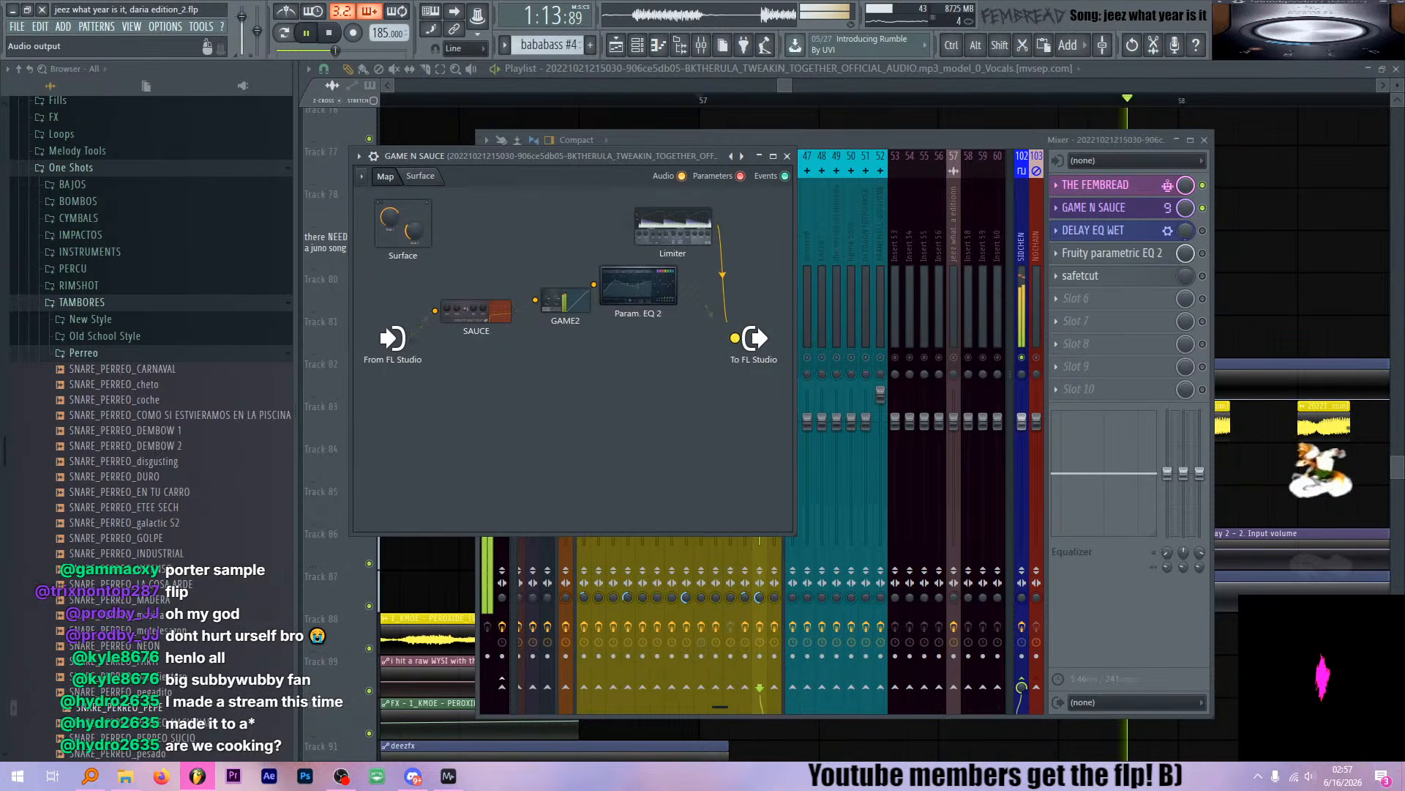
Reconnect Param. EQ 2 through the Limiter to the output, open the Limiter, and play the vocals
{"action": "left_click_drag", "start_coordinate": [727, 322], "coordinate": [735, 340]}
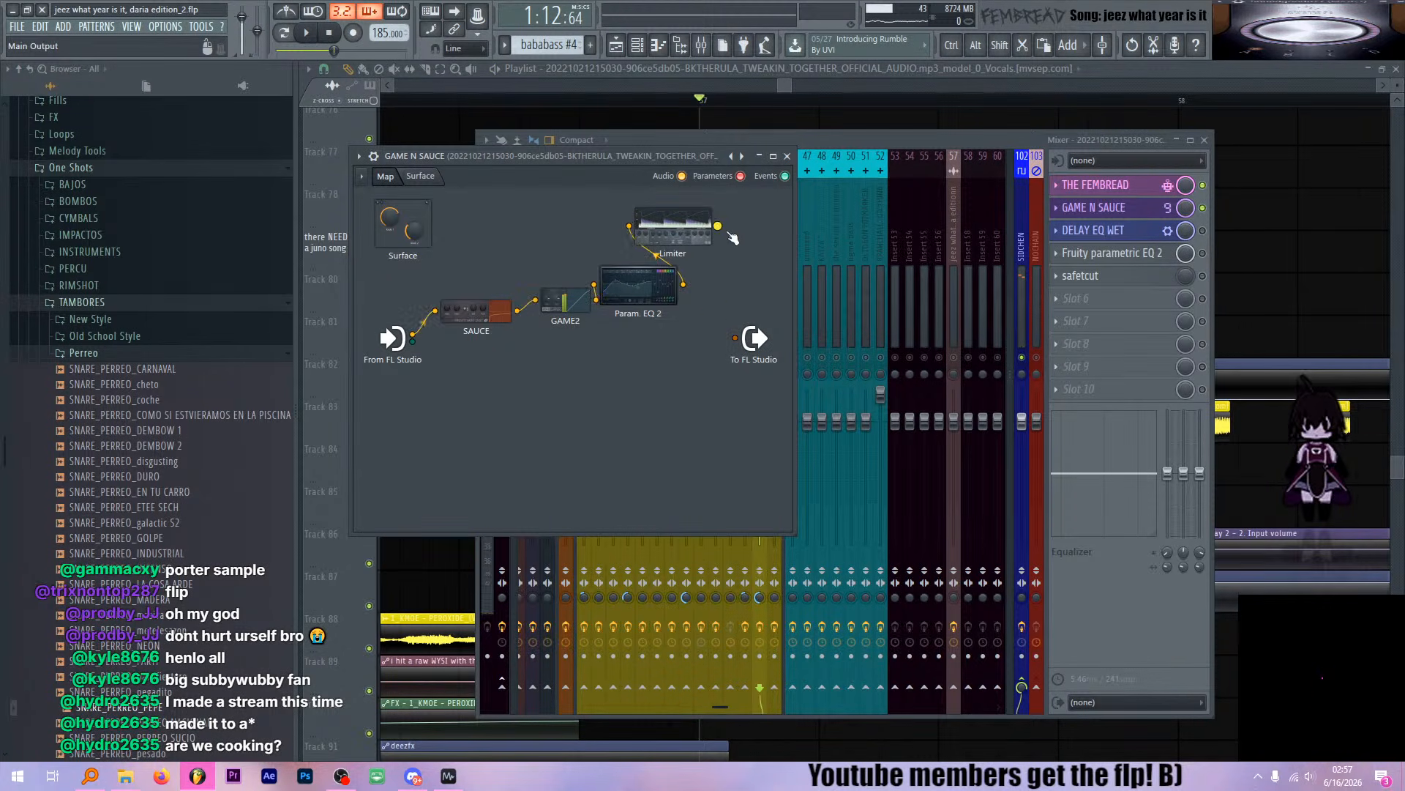
{"action": "left_click", "coordinate": [681, 223]}
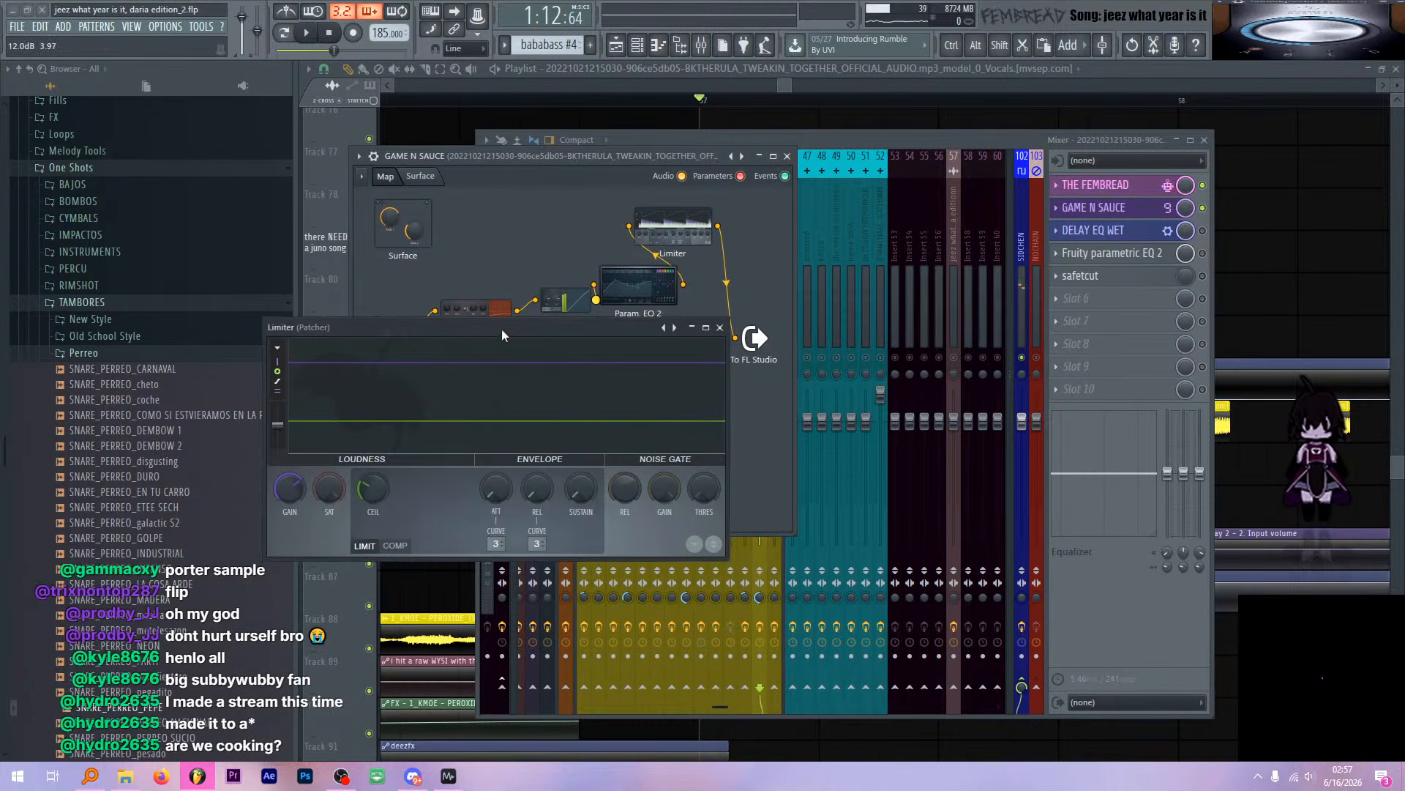
{"action": "left_click_drag", "start_coordinate": [502, 328], "coordinate": [621, 318]}
{"action": "key", "text": "space"}
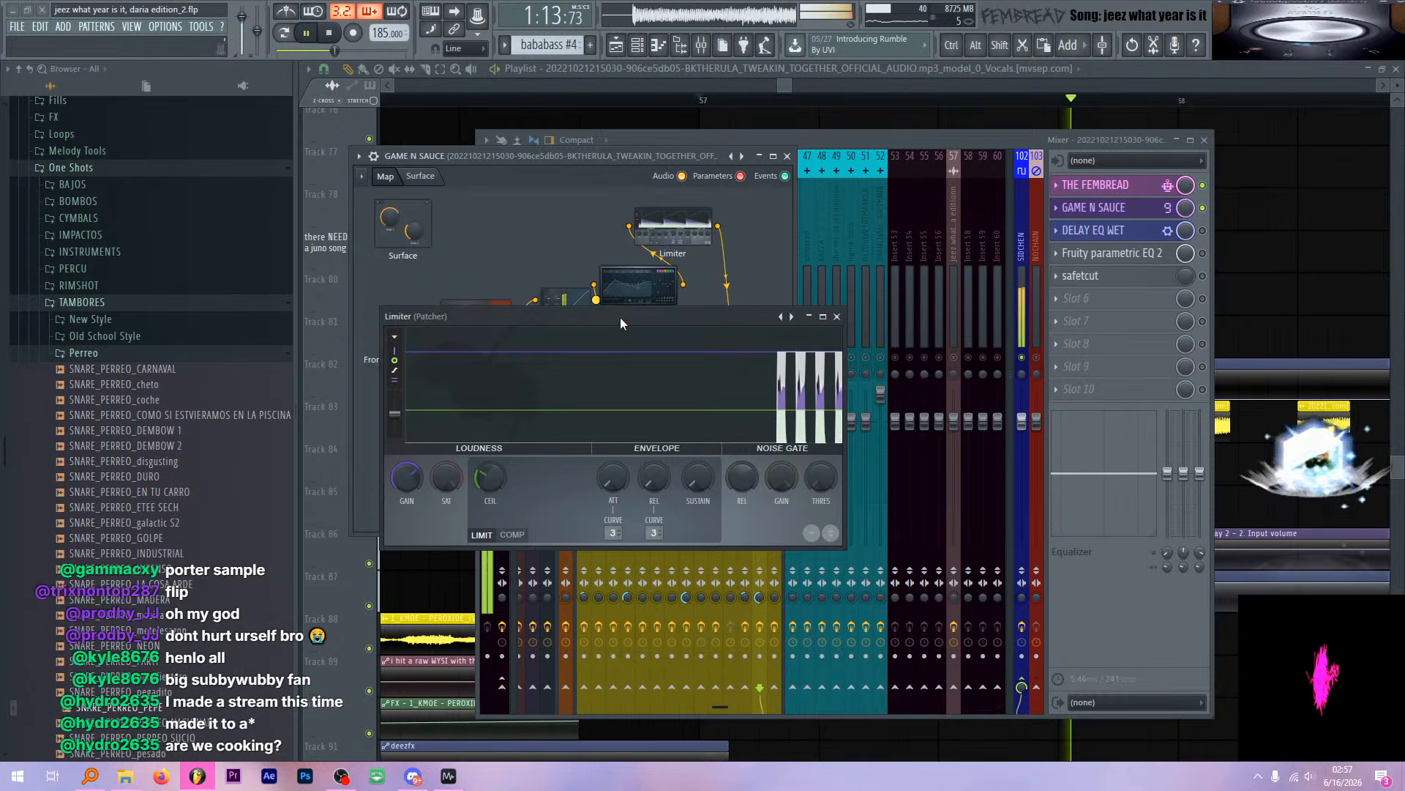
Close GAME N SAUCE, enable DELAY EQ WET on the vocal track, and view its Delay 2 module
{"action": "left_click", "coordinate": [835, 317]}
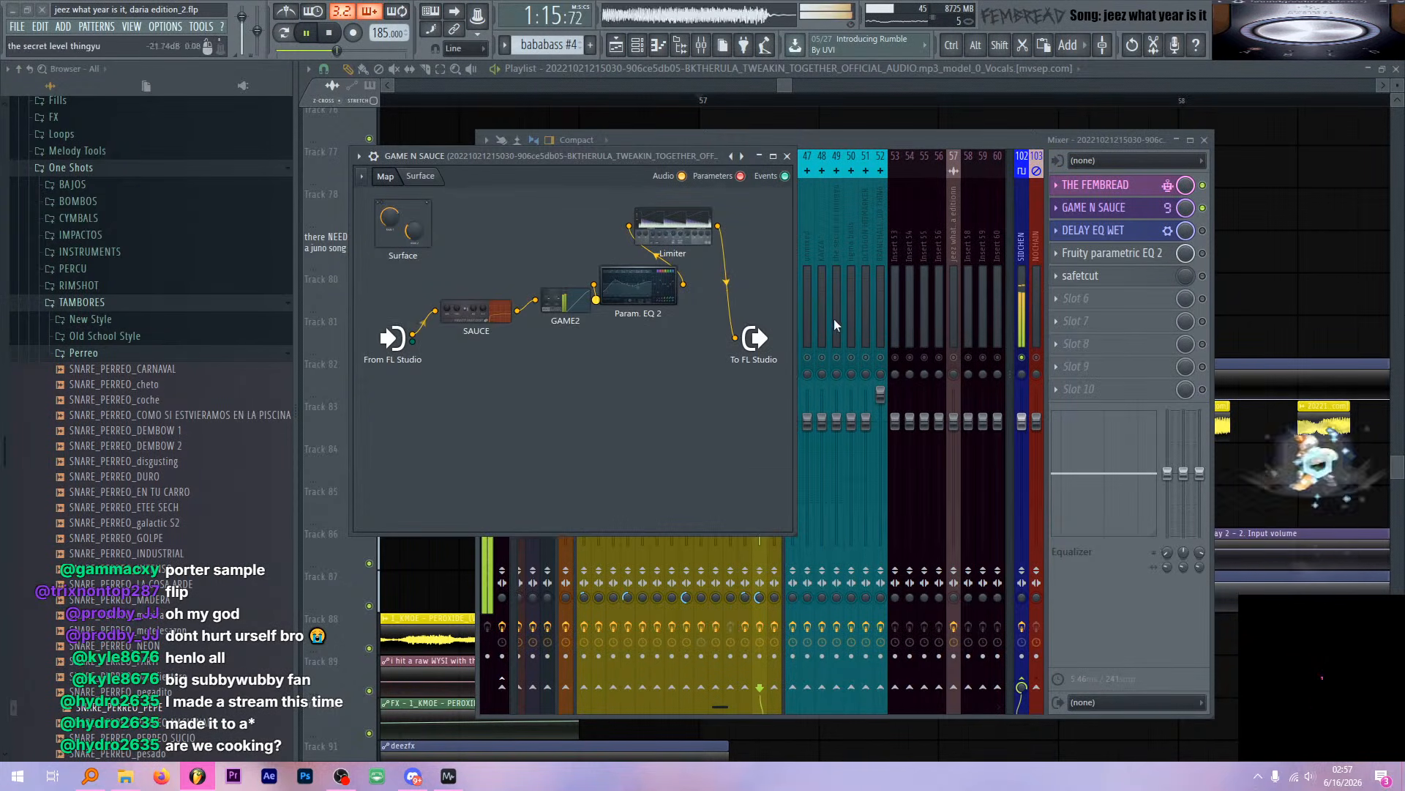
{"action": "left_click", "coordinate": [787, 157]}
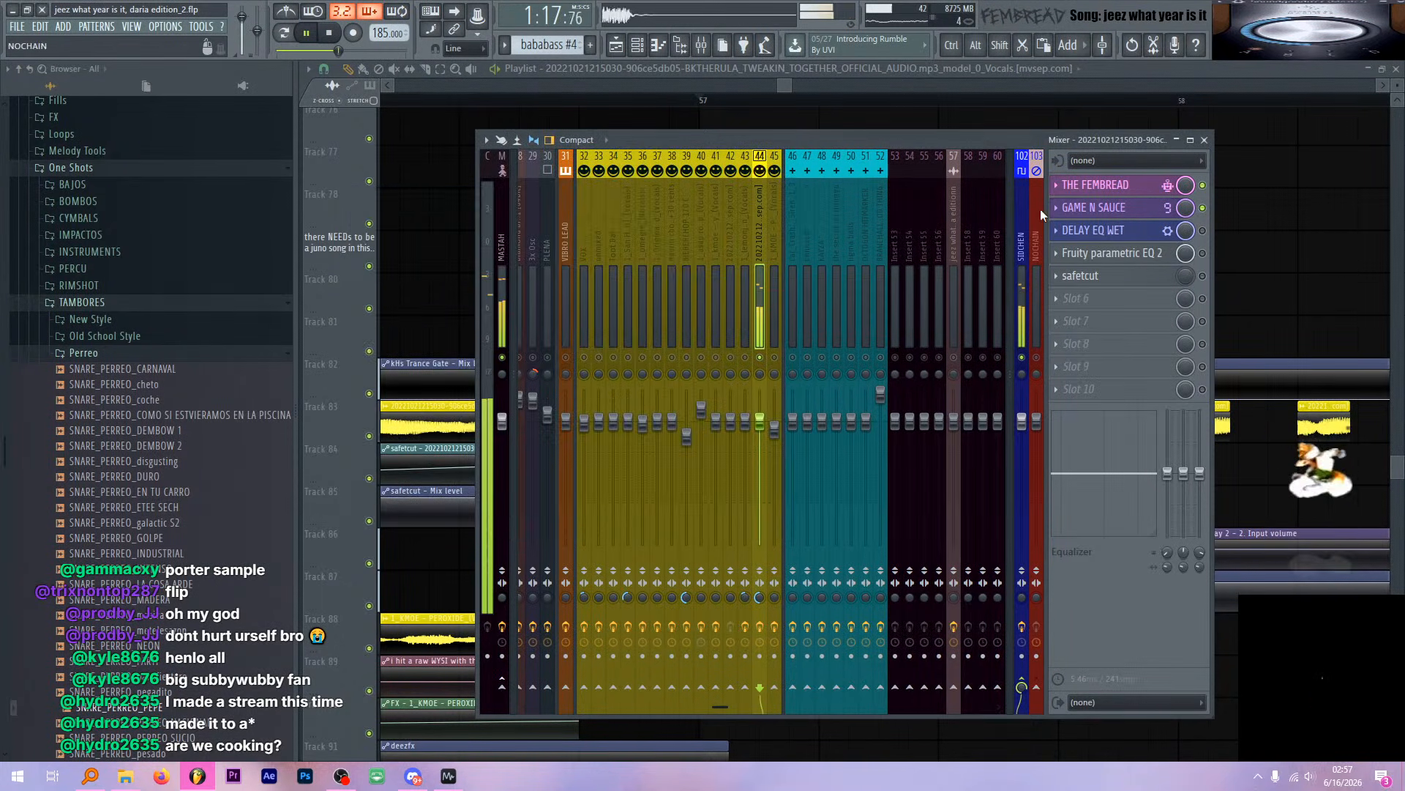
{"action": "key", "text": "space"}
{"action": "left_click", "coordinate": [1096, 230]}
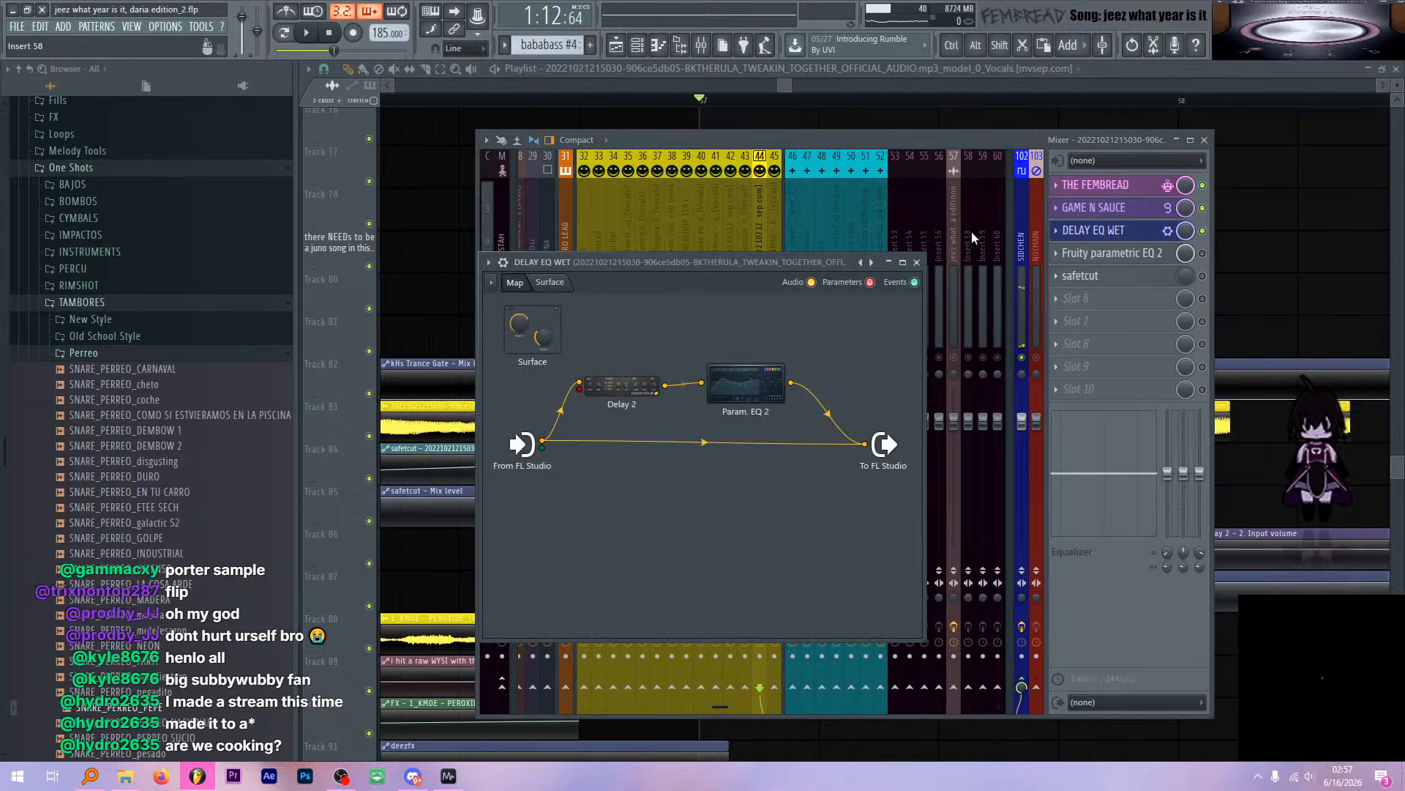
{"action": "left_click", "coordinate": [606, 398]}
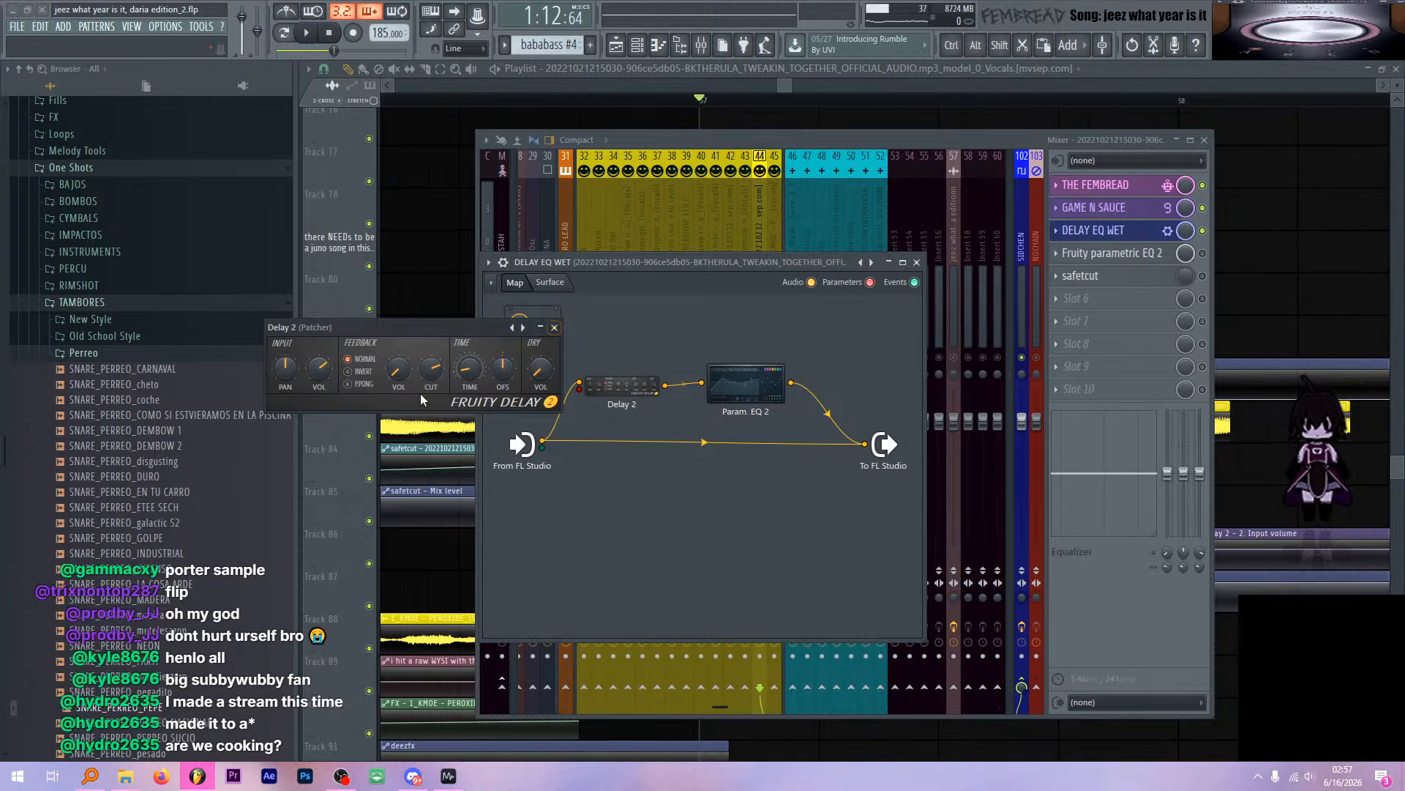
{"action": "left_click", "coordinate": [555, 327]}
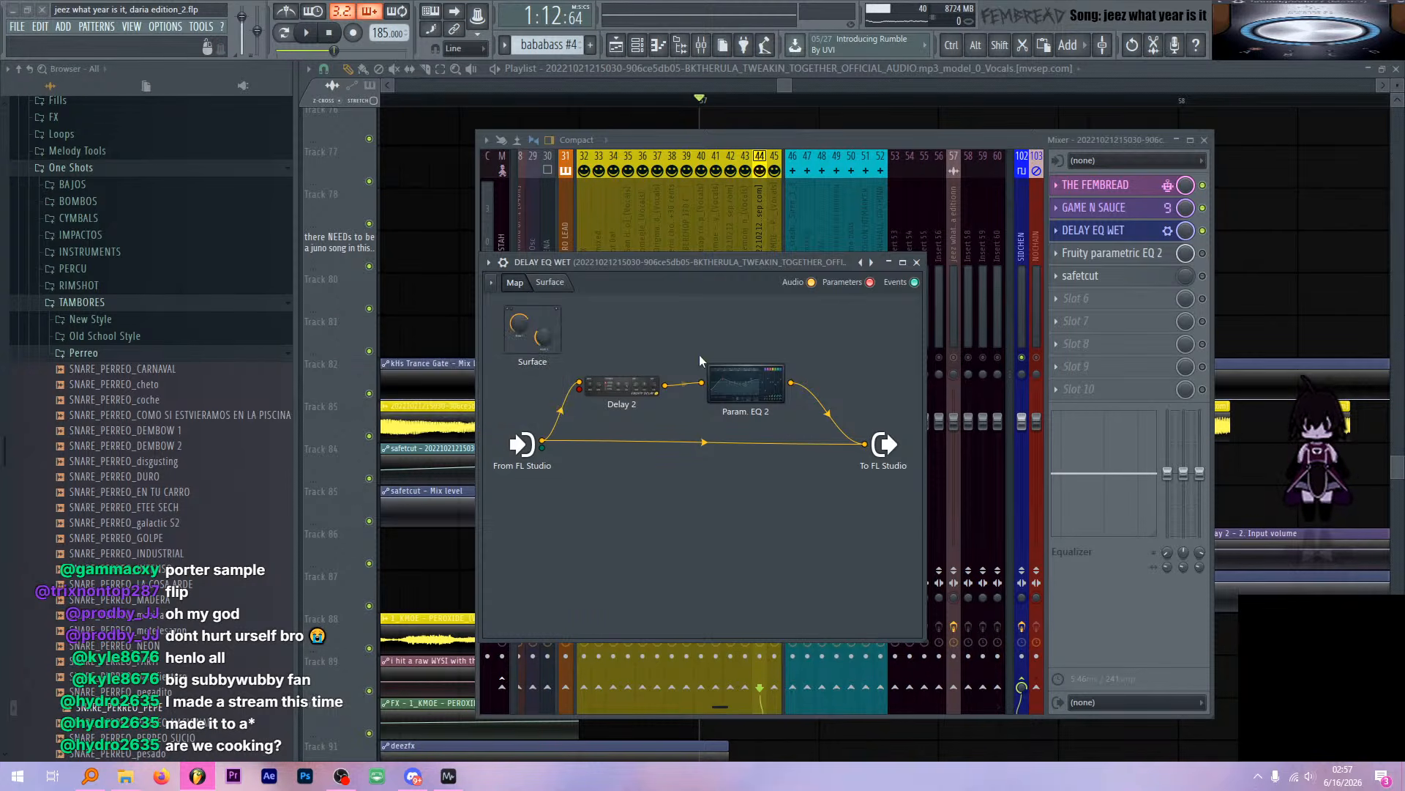
View Param. EQ 2 in DELAY EQ WET while playing the vocals through the effect
{"action": "left_click", "coordinate": [712, 375]}
{"action": "left_click_drag", "start_coordinate": [626, 325], "coordinate": [633, 324]}
{"action": "key", "text": "space"}
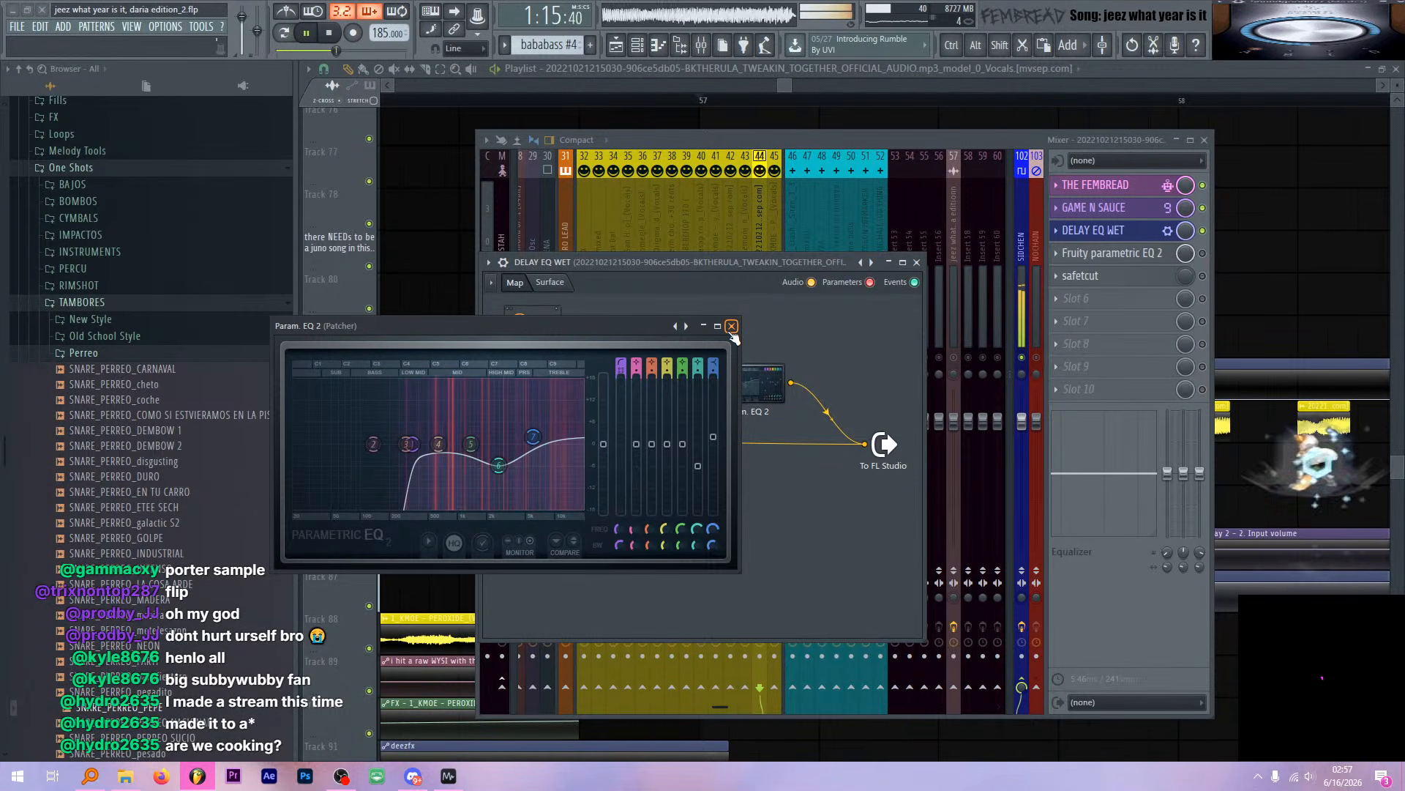
{"action": "left_click", "coordinate": [732, 326]}
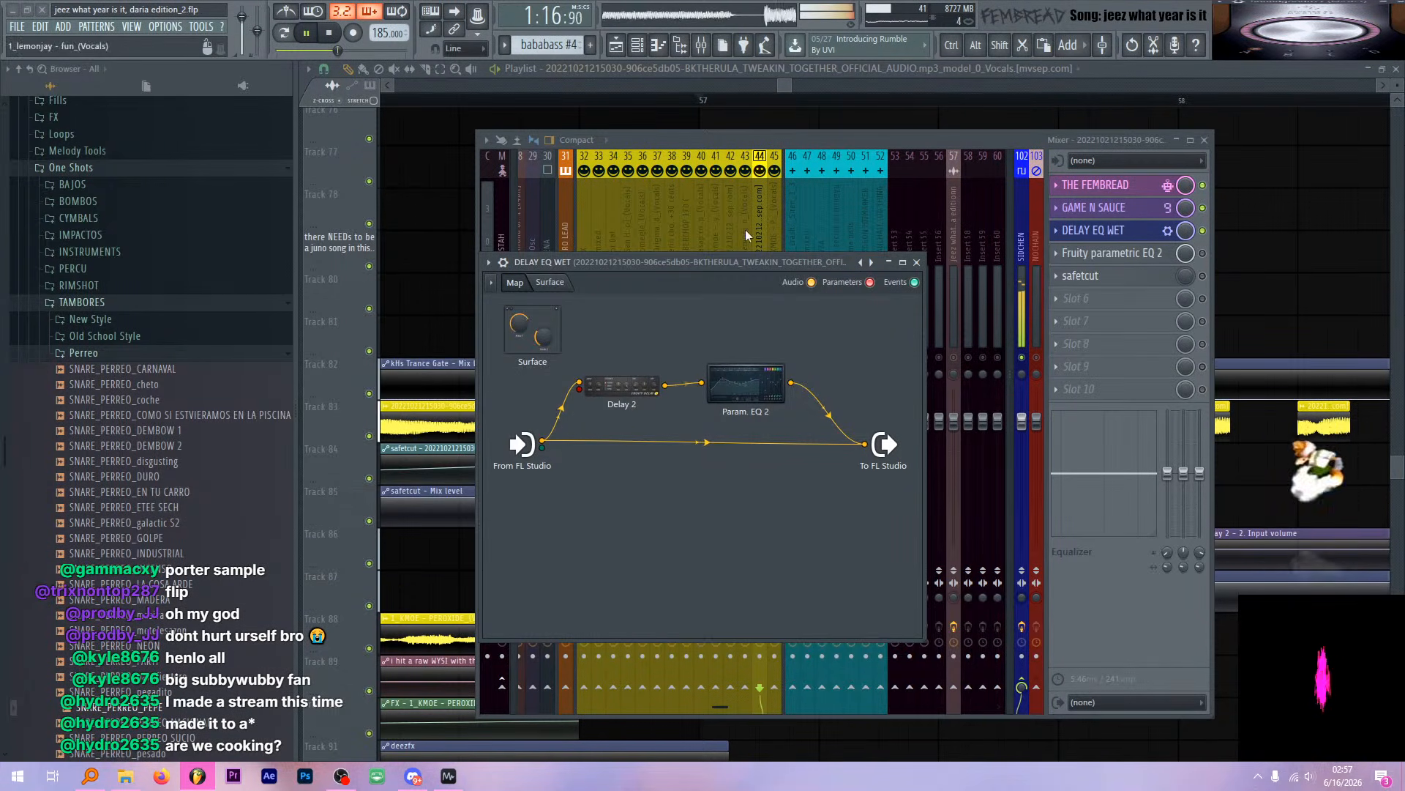
Examine the DELAY EQ WET input volume and mix level automation beneath the vocal chops from bar 57
{"action": "left_click", "coordinate": [1070, 71]}
{"action": "scroll", "coordinate": [822, 238], "scroll_direction": "down", "scroll_amount": 8}
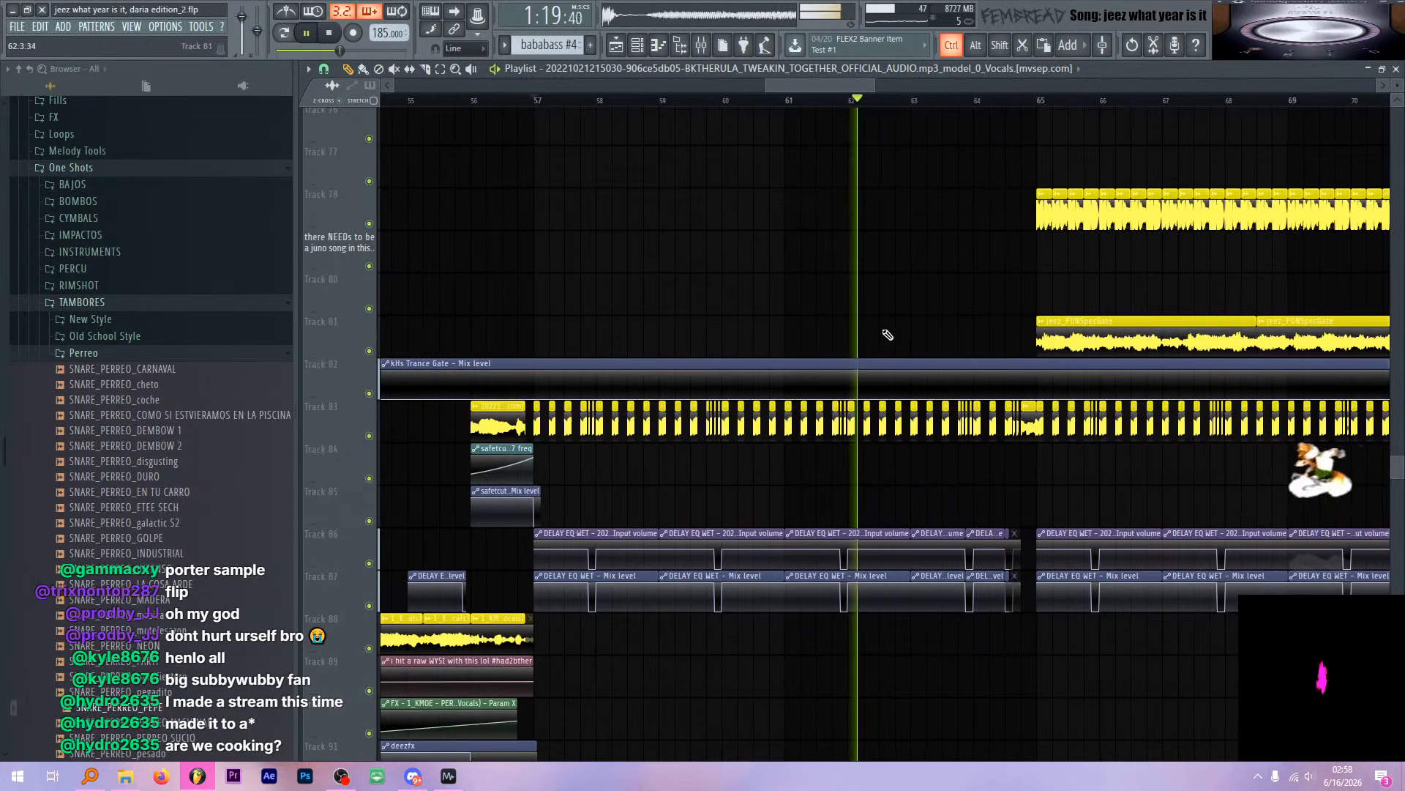
{"action": "key", "text": "space"}
{"action": "scroll", "coordinate": [965, 411], "scroll_direction": "up", "scroll_amount": 4}
{"action": "scroll", "coordinate": [945, 461], "scroll_direction": "down", "scroll_amount": 4}
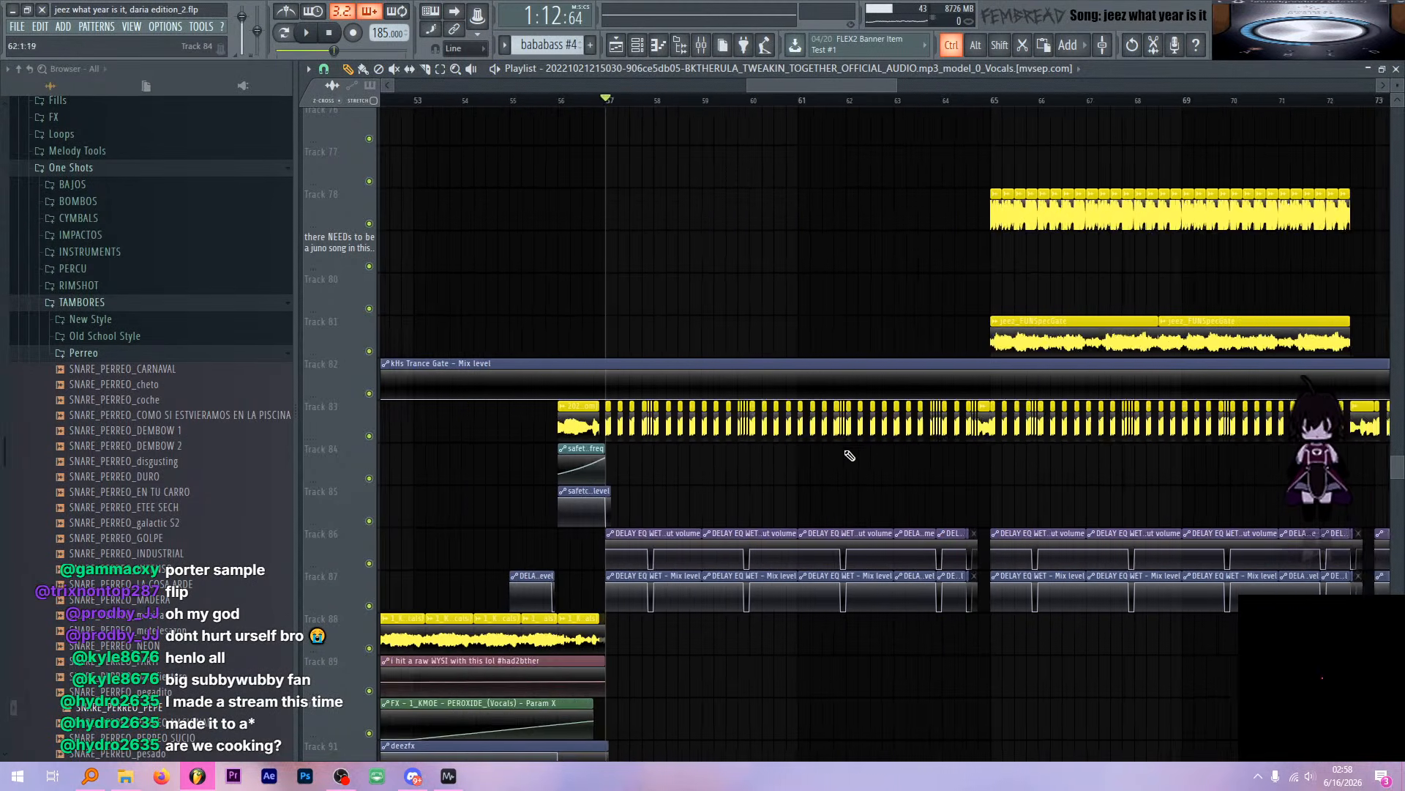
{"action": "scroll", "coordinate": [679, 474], "scroll_direction": "up", "scroll_amount": 7}
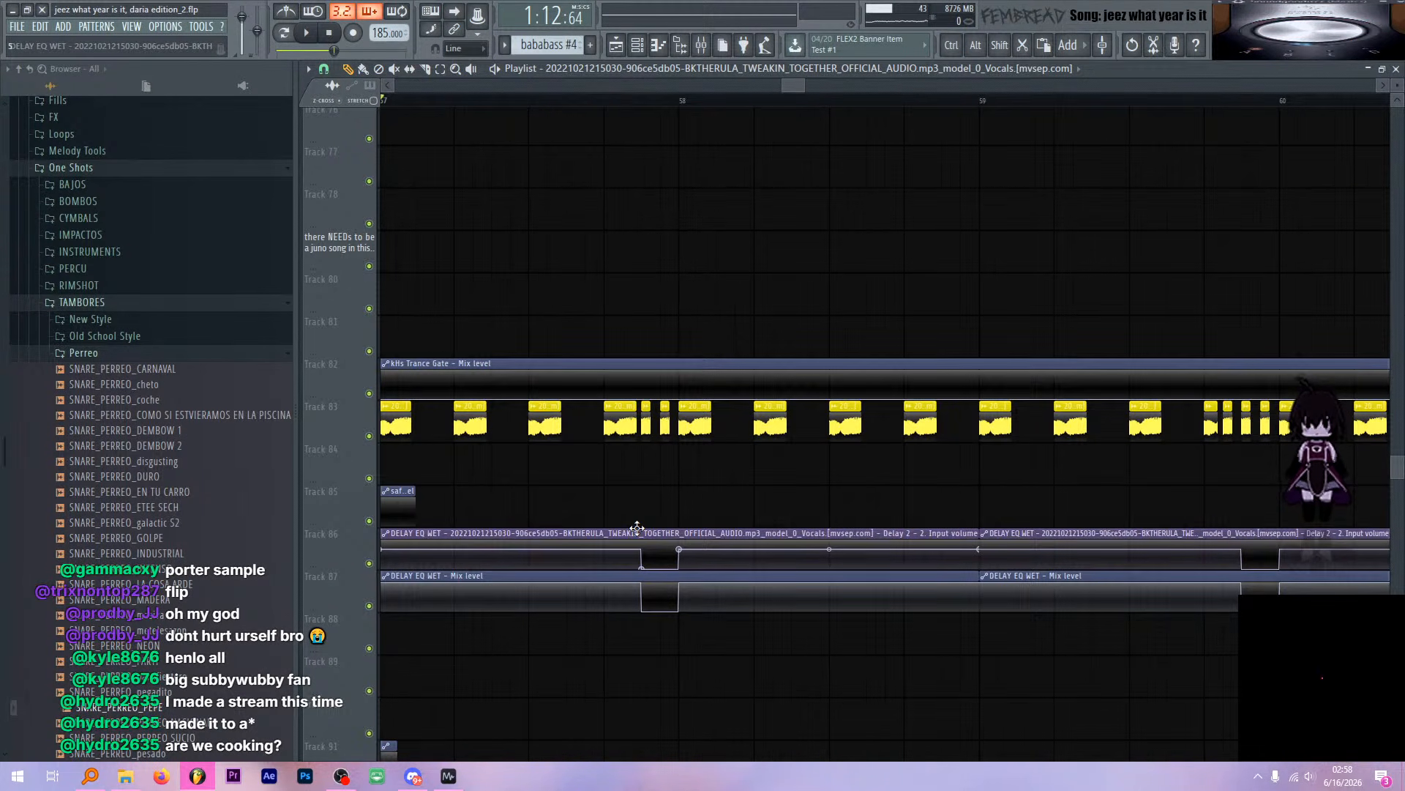
{"action": "scroll", "coordinate": [610, 579], "scroll_direction": "down", "scroll_amount": 3}
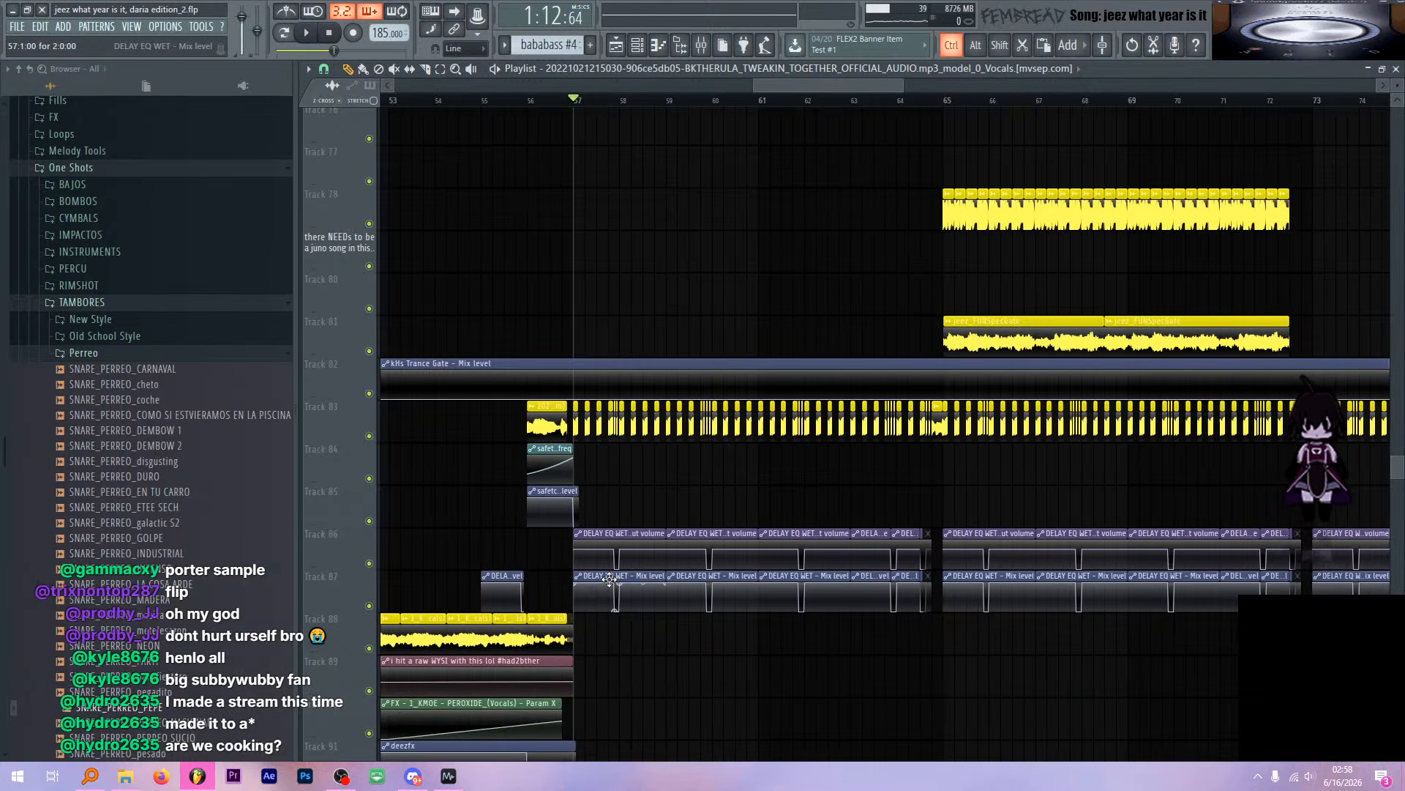
{"action": "scroll", "coordinate": [605, 579], "scroll_direction": "up", "scroll_amount": 3}
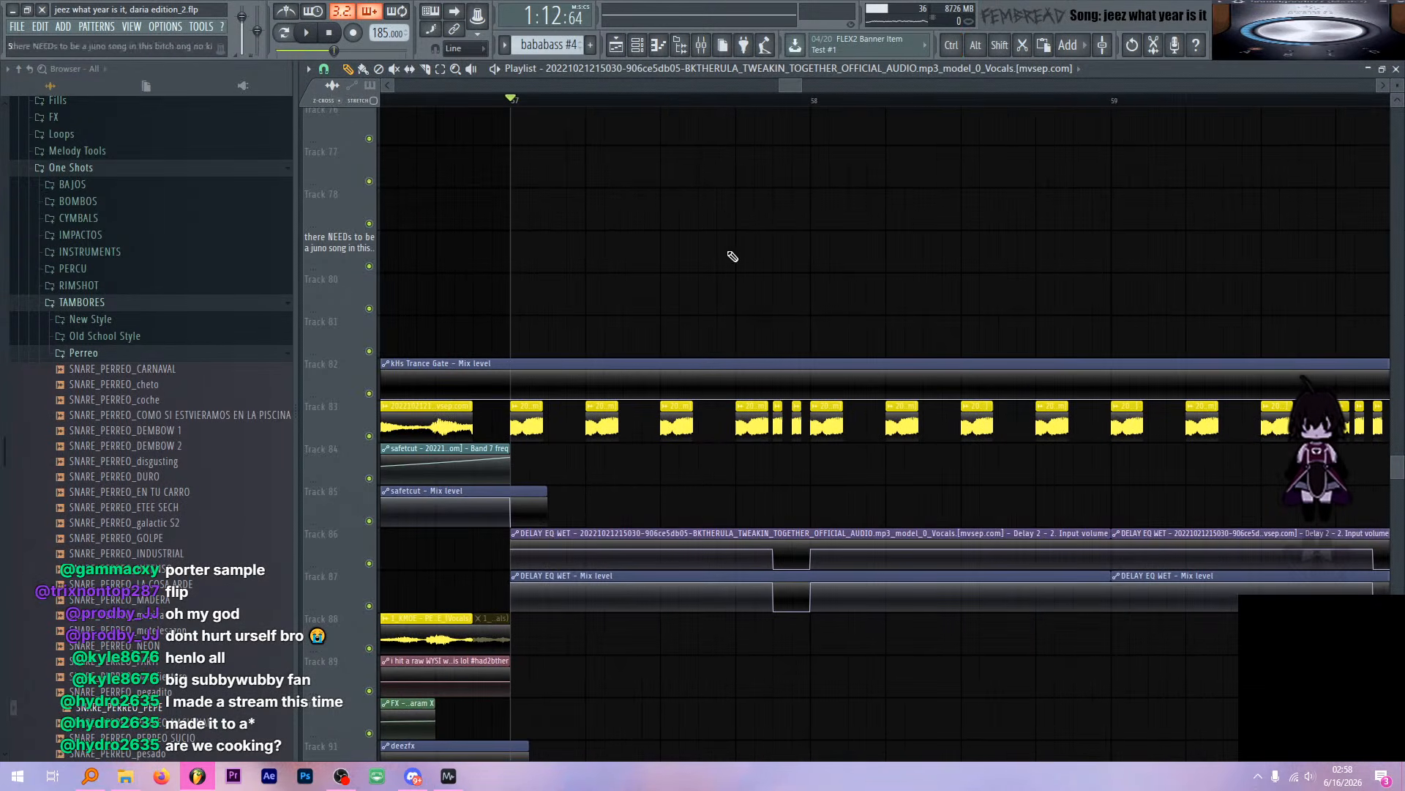
Enable Fruity parametric EQ 2 on the vocal track, play the vocals through it, and enable the remaining effect slots
{"action": "left_click", "coordinate": [704, 48]}
{"action": "left_click", "coordinate": [1155, 231]}
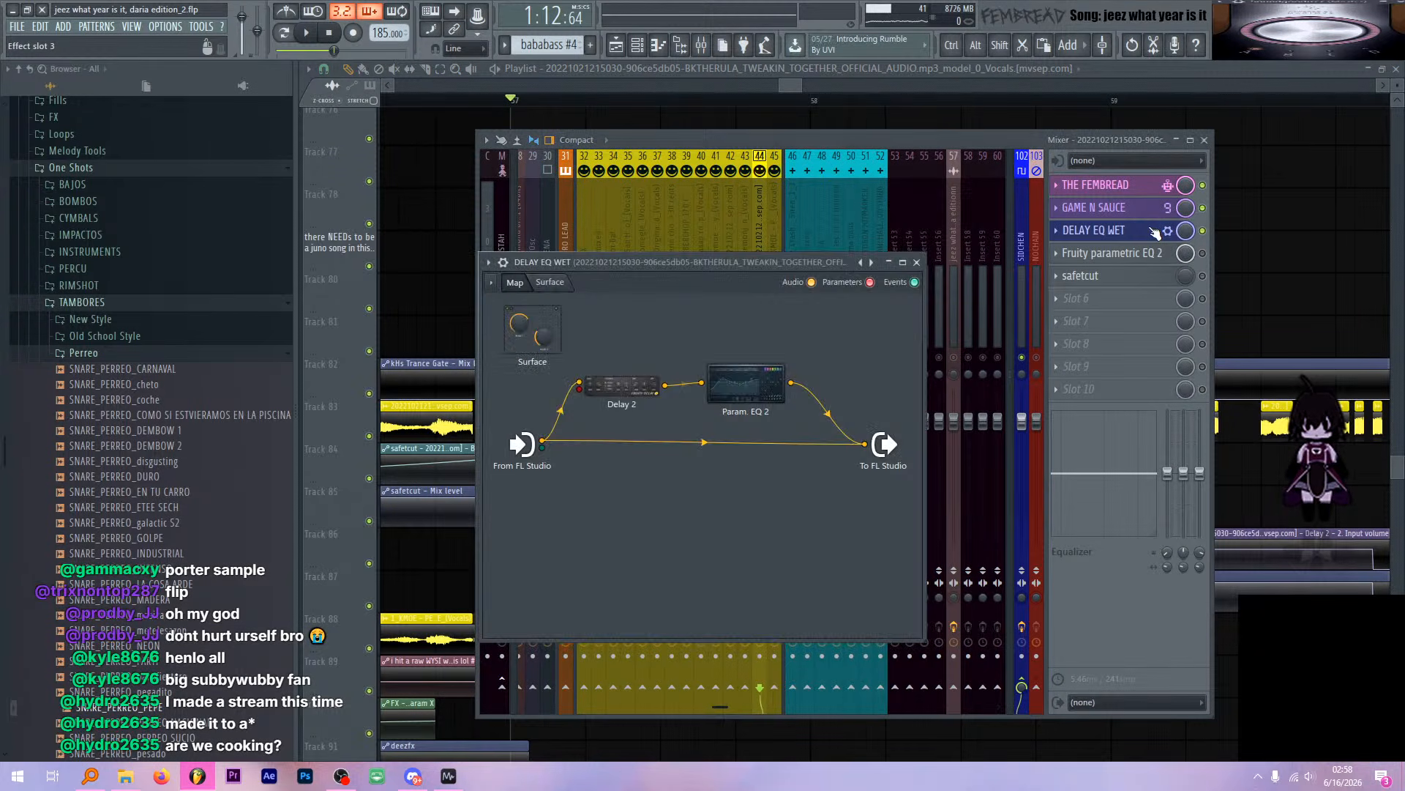
{"action": "left_click", "coordinate": [1156, 232]}
{"action": "left_click", "coordinate": [1155, 263]}
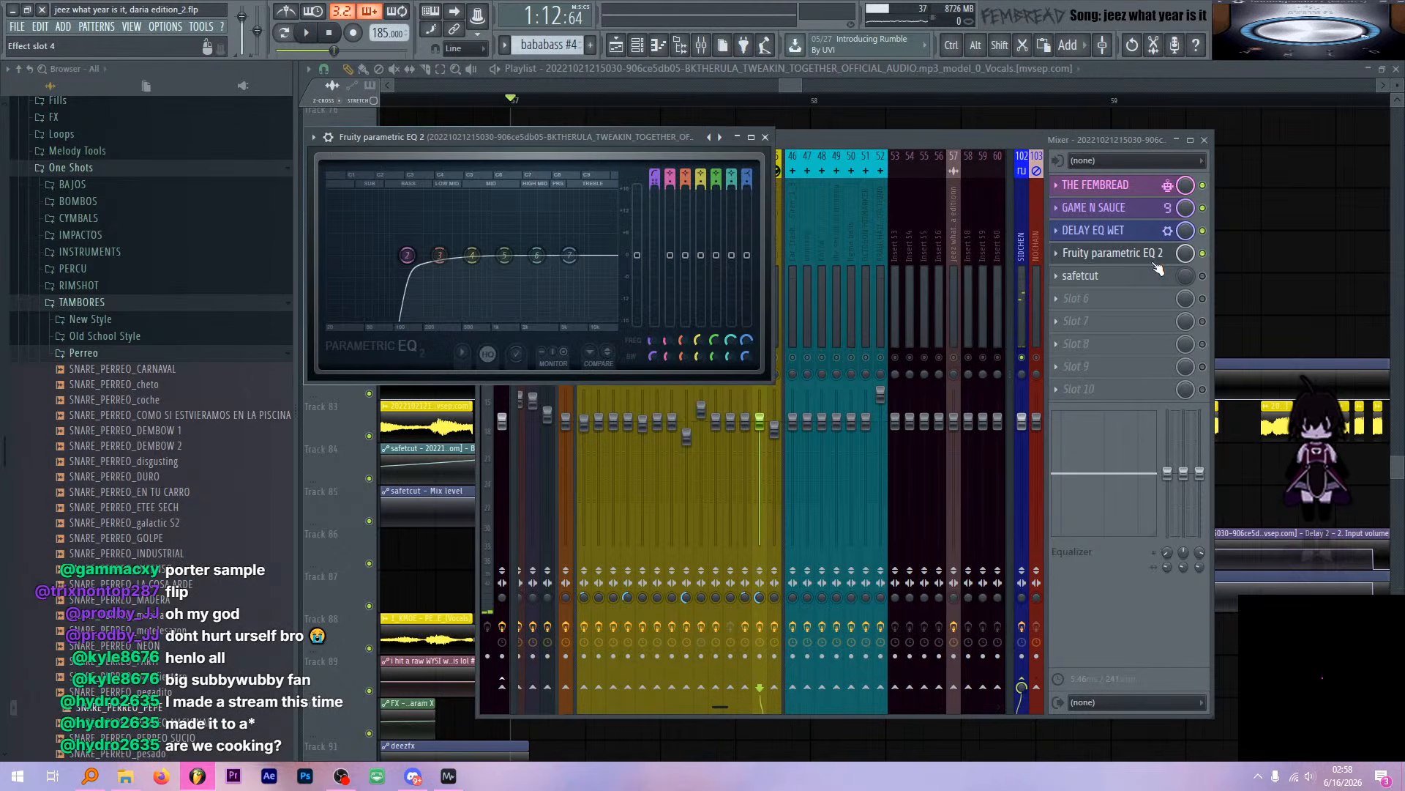
{"action": "key", "text": "space"}
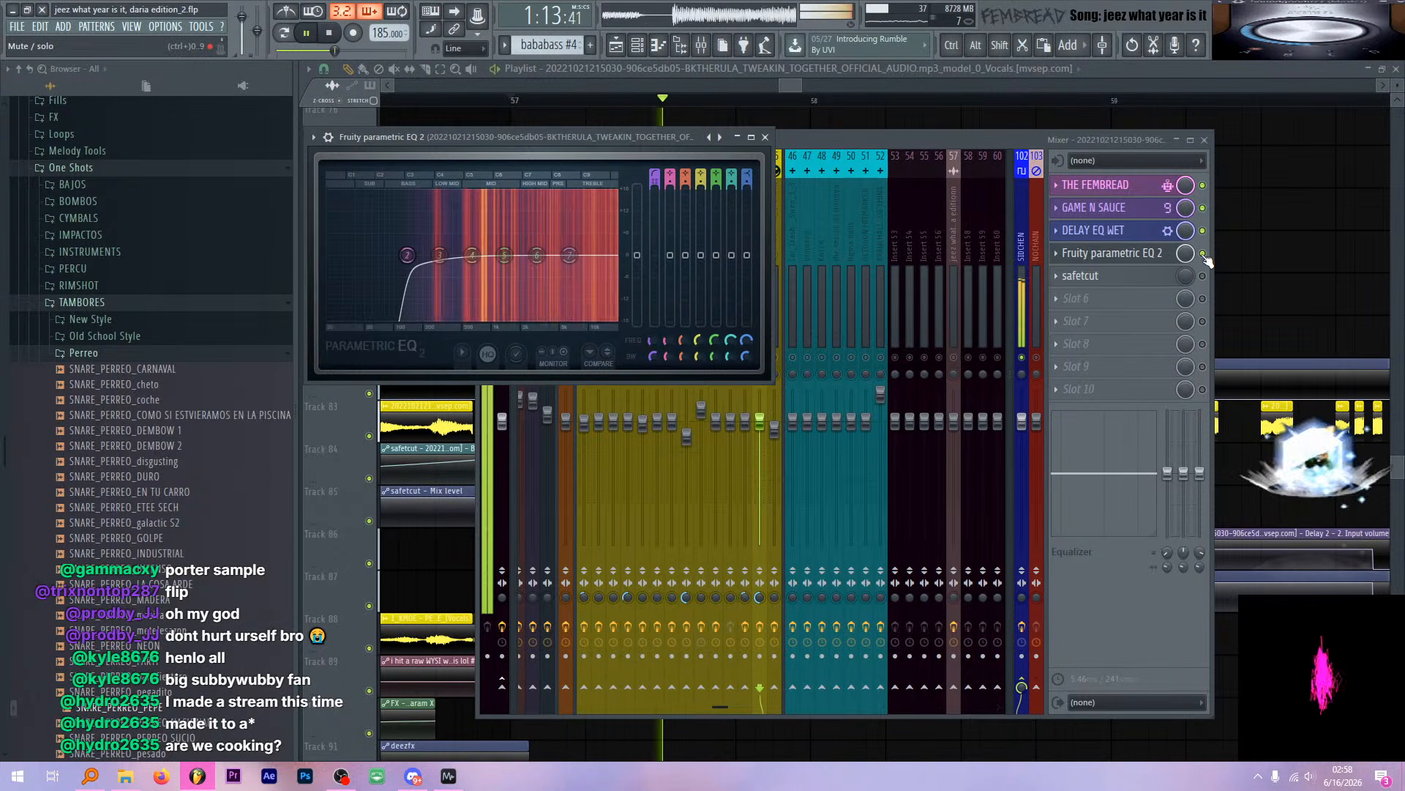
{"action": "left_click", "coordinate": [1162, 254]}
{"action": "left_click", "coordinate": [1164, 254]}
{"action": "left_click", "coordinate": [1164, 254]}
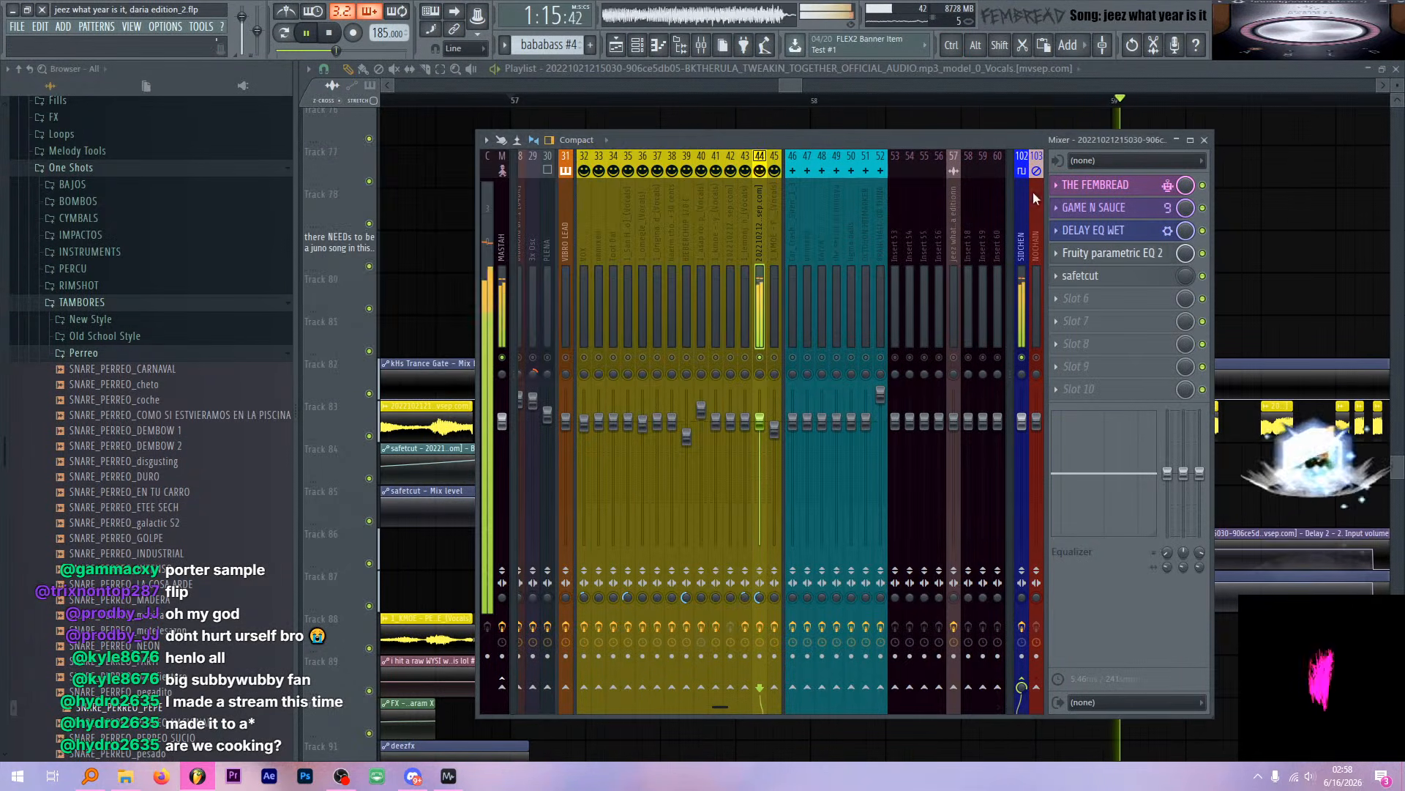
Examine the vocal chops and the clips above them from bar 57 to 89, and place the playhead near bar 59
{"action": "left_click", "coordinate": [1106, 73]}
{"action": "scroll", "coordinate": [800, 262], "scroll_direction": "down", "scroll_amount": 3}
{"action": "scroll", "coordinate": [804, 265], "scroll_direction": "down", "scroll_amount": 4}
{"action": "scroll", "coordinate": [914, 280], "scroll_direction": "up", "scroll_amount": 4}
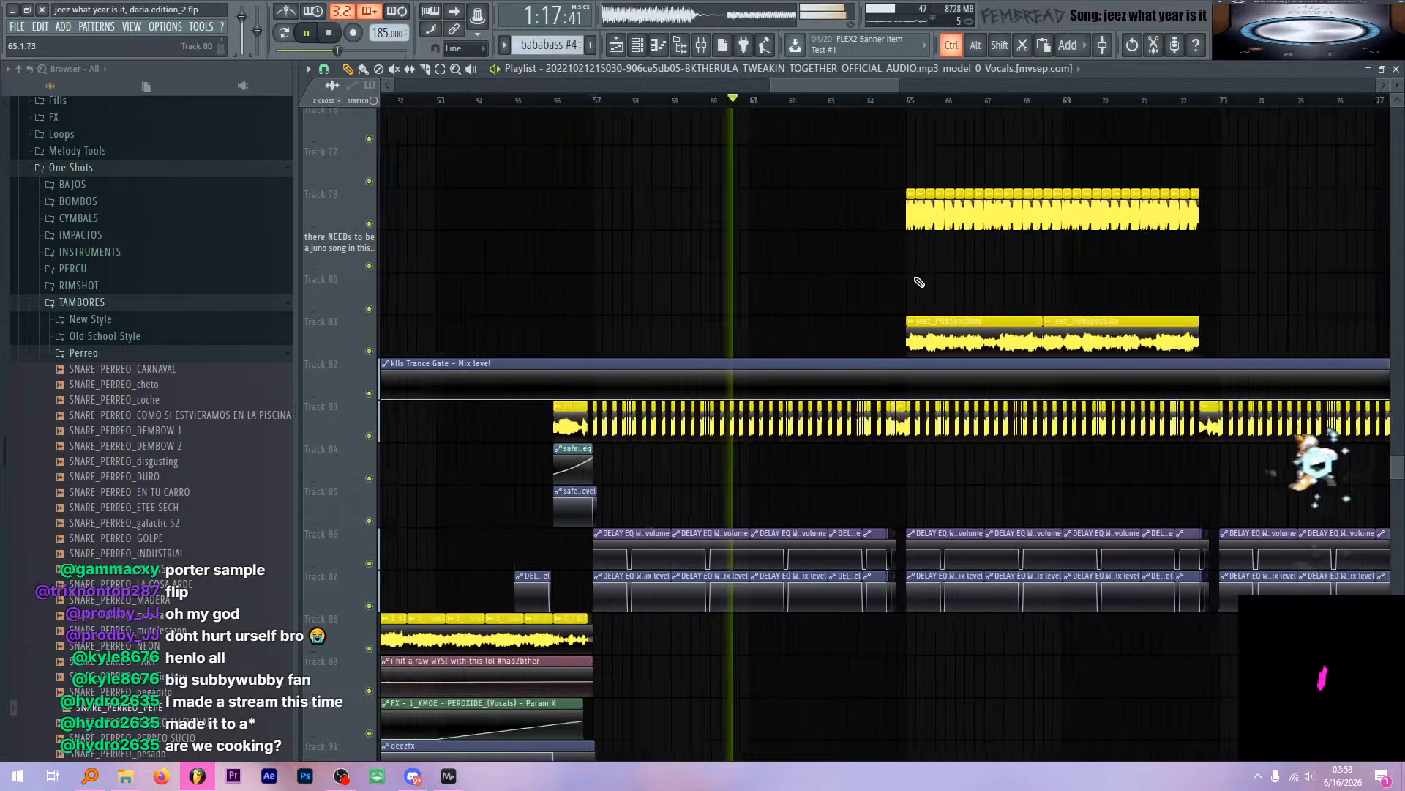
{"action": "key", "text": "space"}
{"action": "scroll", "coordinate": [981, 276], "scroll_direction": "up", "scroll_amount": 2}
{"action": "scroll", "coordinate": [982, 277], "scroll_direction": "up", "scroll_amount": 3}
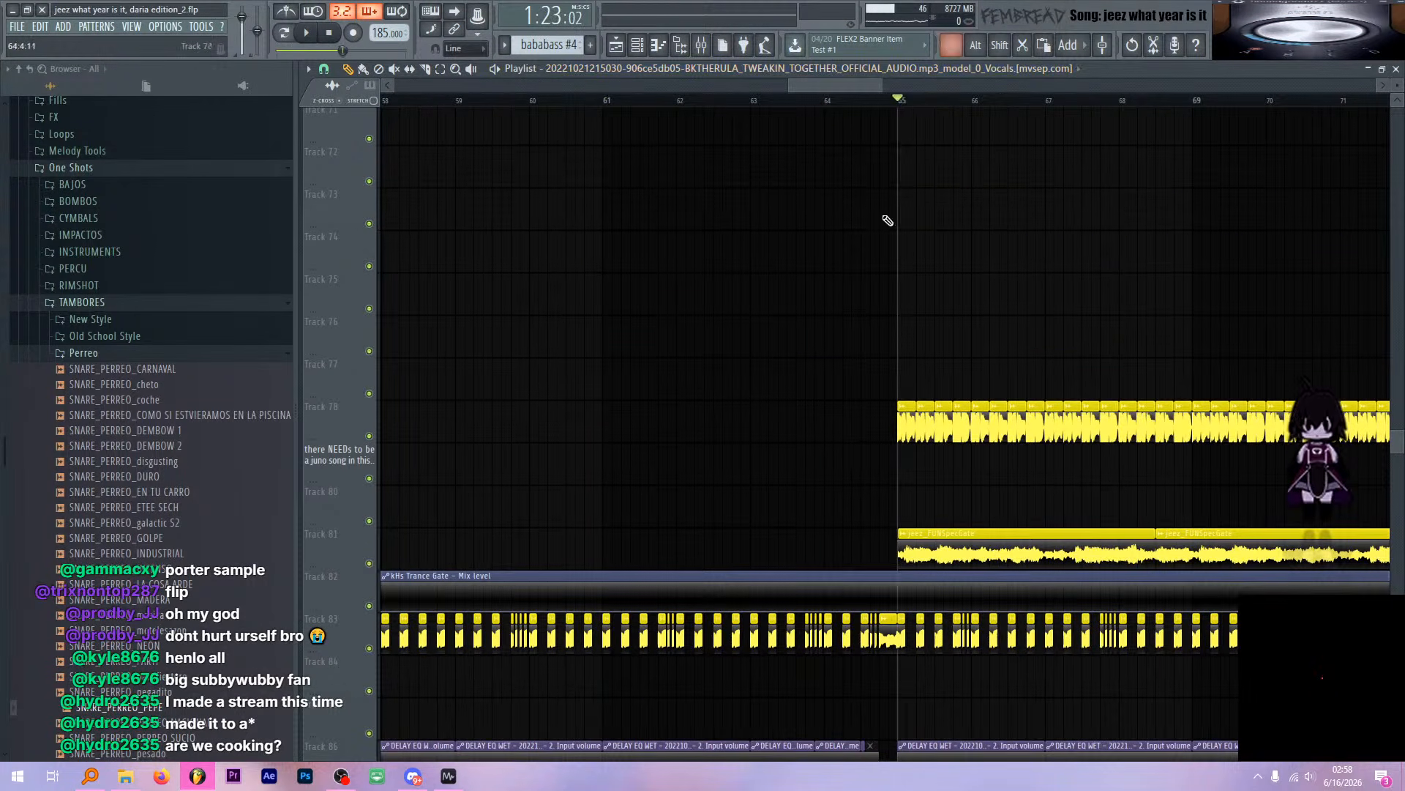
{"action": "scroll", "coordinate": [888, 220], "scroll_direction": "down", "scroll_amount": 3}
{"action": "scroll", "coordinate": [449, 402], "scroll_direction": "down", "scroll_amount": 2}
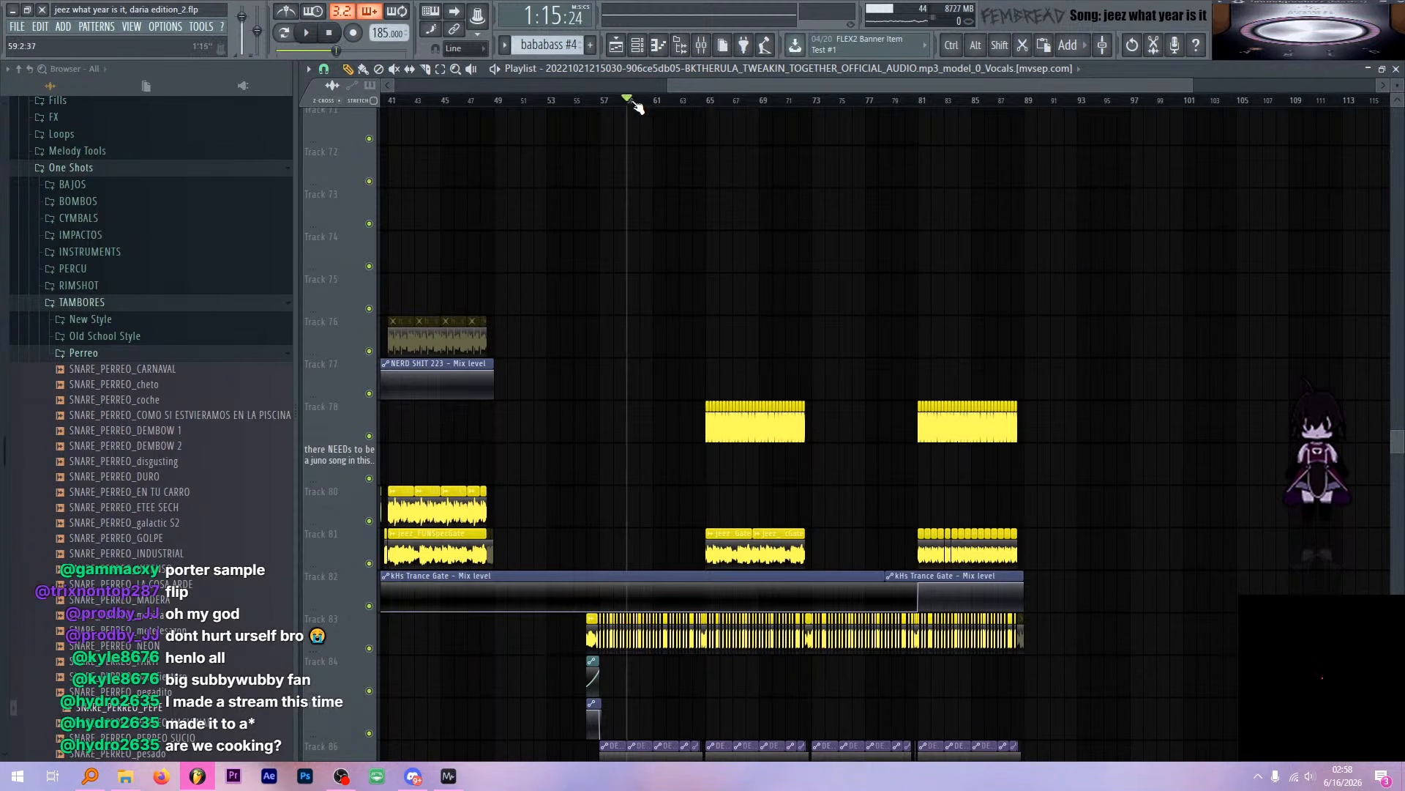
Unsolo the vocal mixer track and play the full mix from about bar 59
{"action": "key", "text": "F9"}
{"action": "key", "text": "space"}
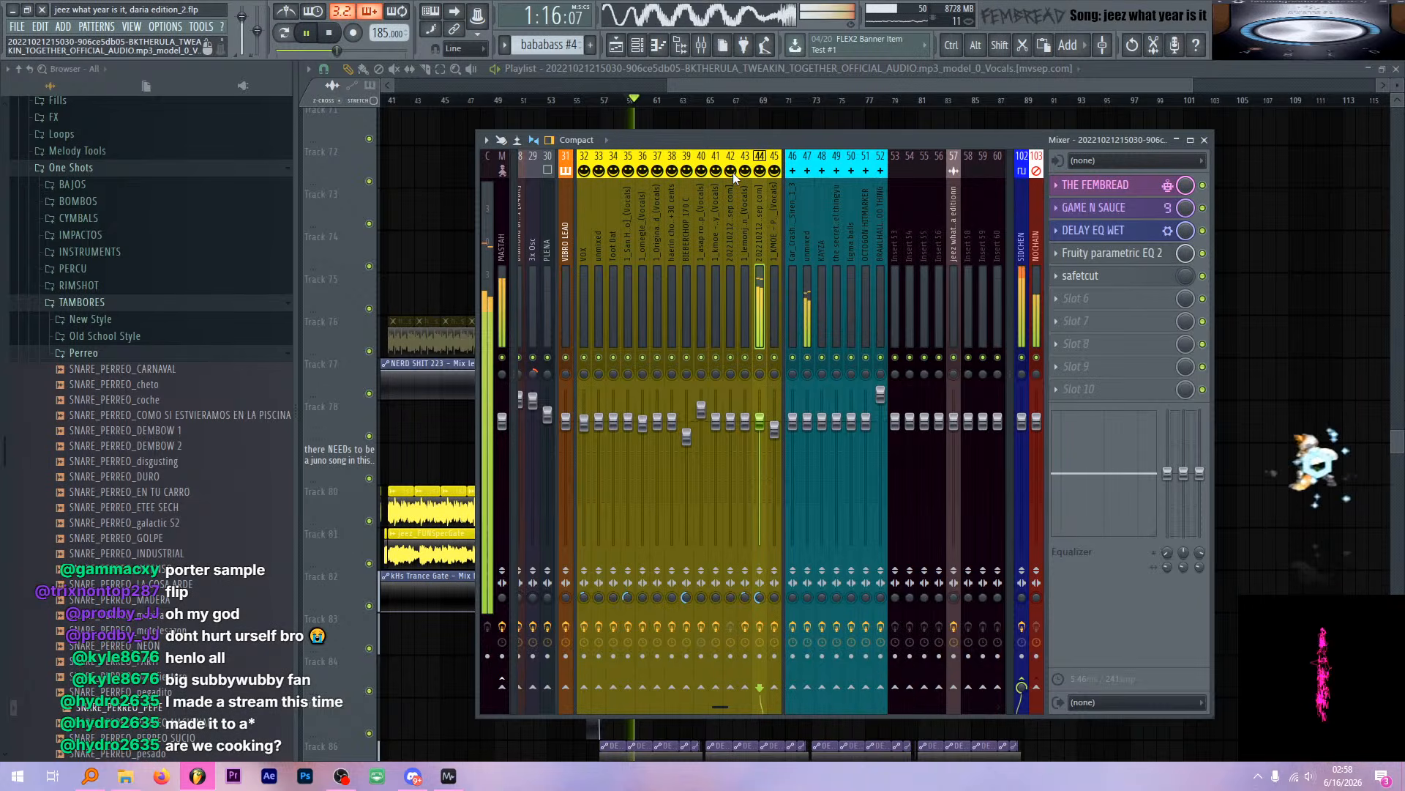
{"action": "key", "text": "space"}
{"action": "key", "text": "F9"}
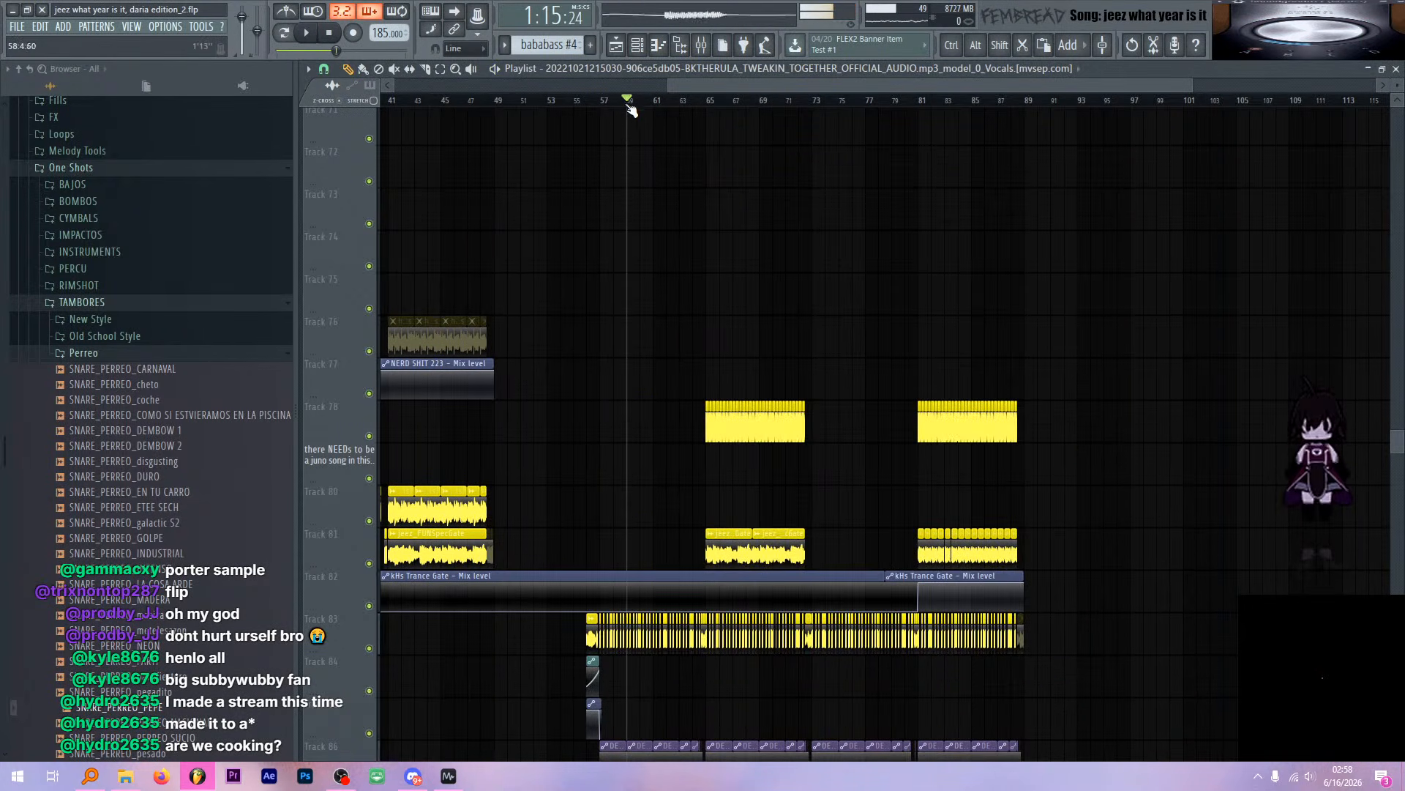
Play the KSHMR_Exhaust_01 clip on Track 101 from bar 57, and view its sampler settings and mixer track 47
{"action": "scroll", "coordinate": [664, 188], "scroll_direction": "down", "scroll_amount": 8}
{"action": "scroll", "coordinate": [605, 288], "scroll_direction": "up", "scroll_amount": 10}
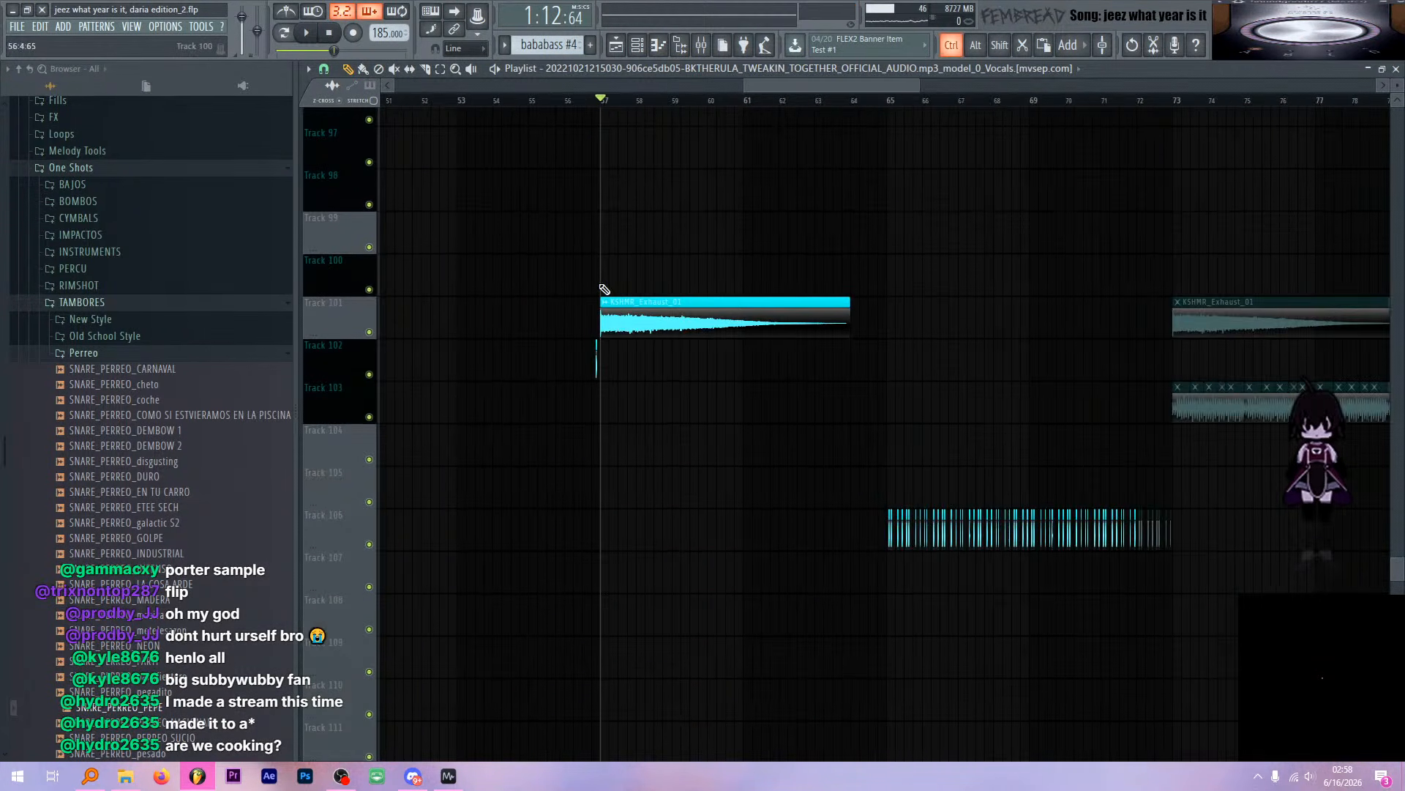
{"action": "key", "text": "space"}
{"action": "double_click", "coordinate": [641, 306]}
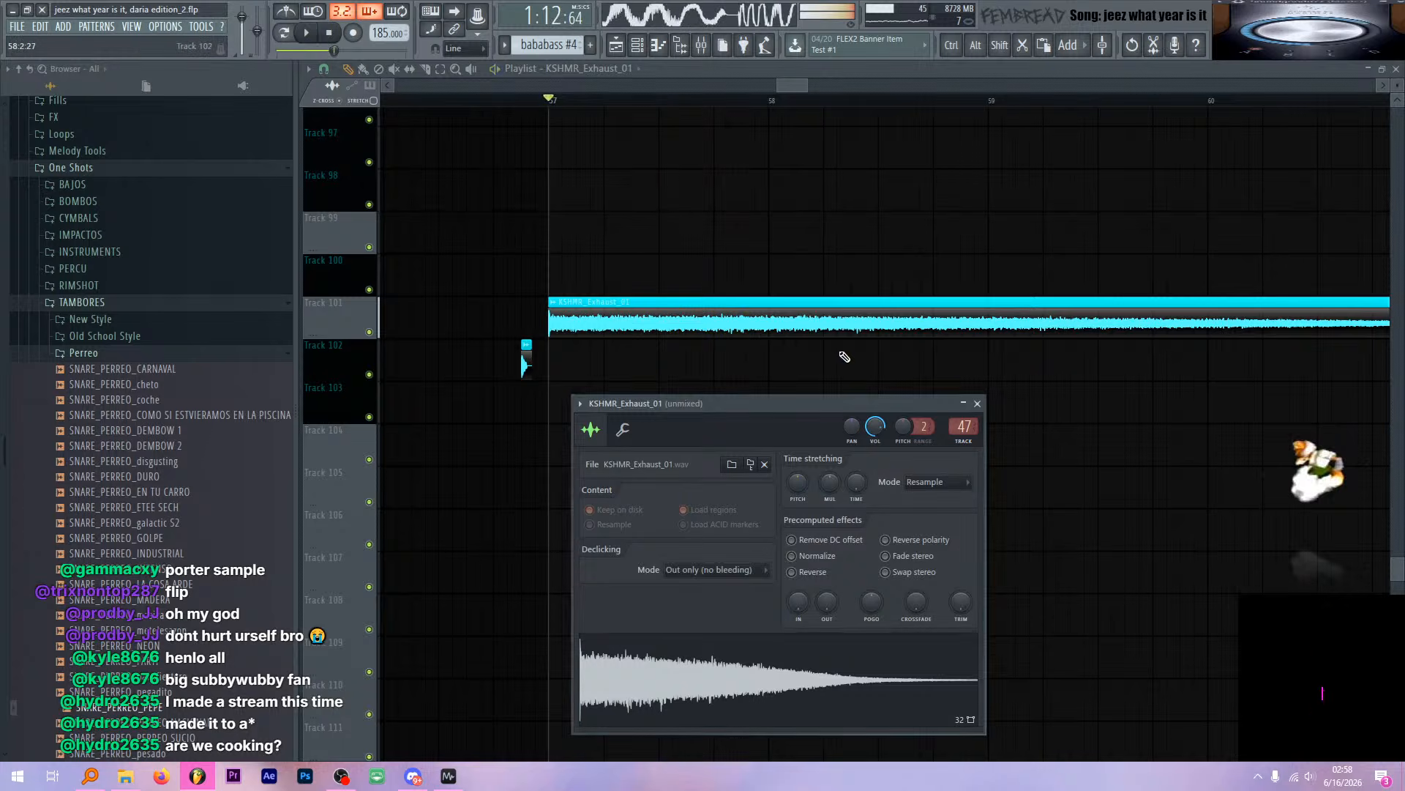
{"action": "left_click", "coordinate": [976, 402]}
{"action": "key", "text": "F9"}
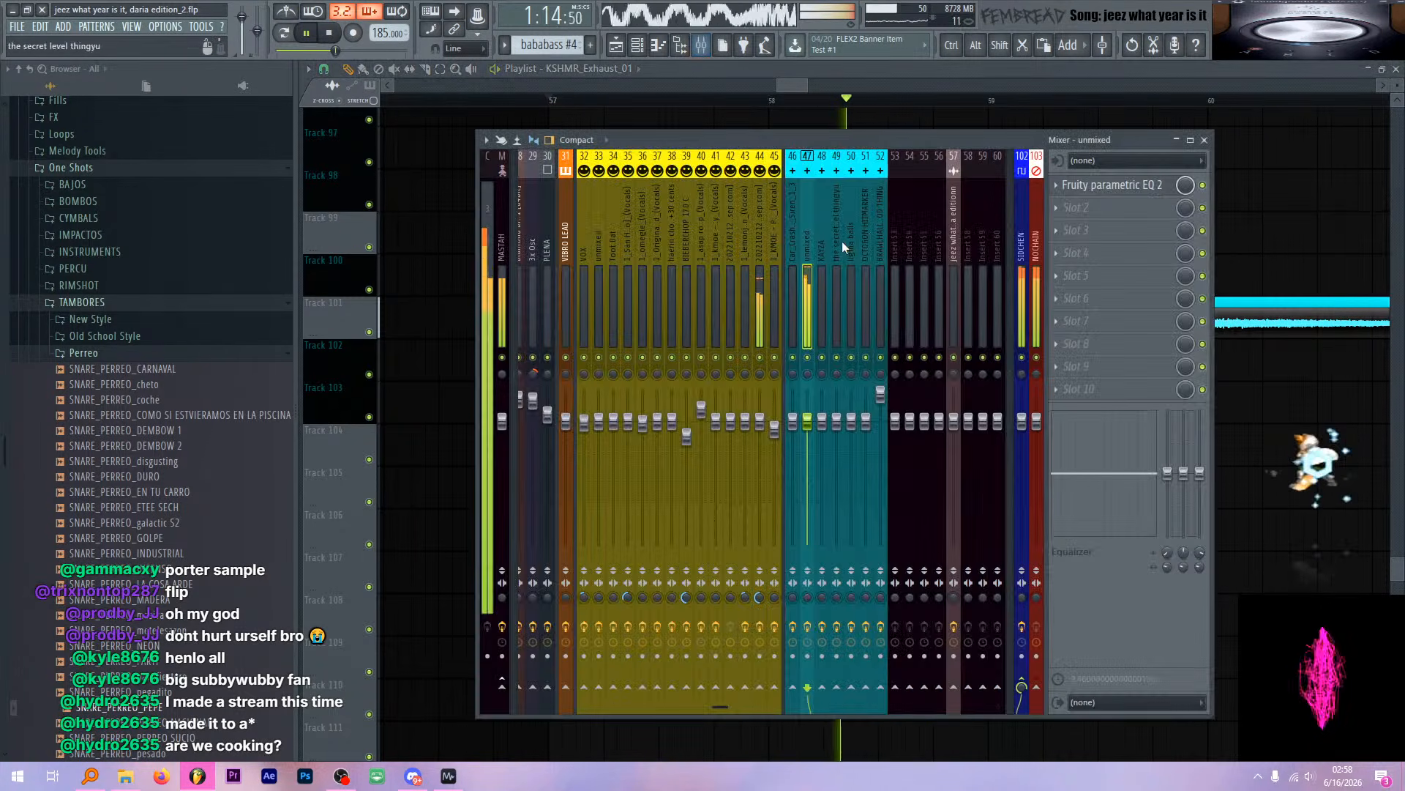
{"action": "key", "text": "F9"}
{"action": "key", "text": "space"}
{"action": "left_click_drag", "start_coordinate": [613, 303], "coordinate": [615, 213]}
{"action": "key", "text": "ctrl+z"}
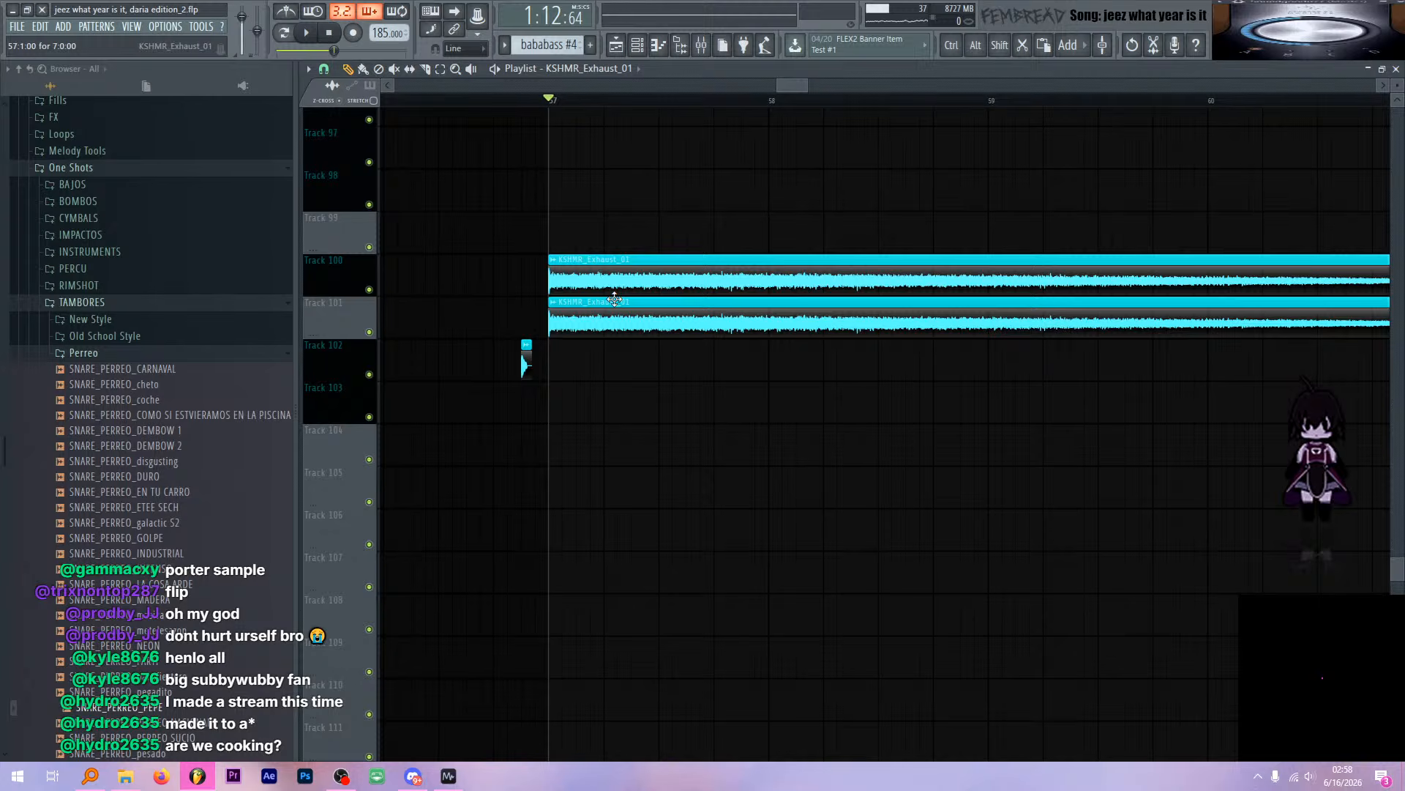
{"action": "key", "text": "ctrl+z"}
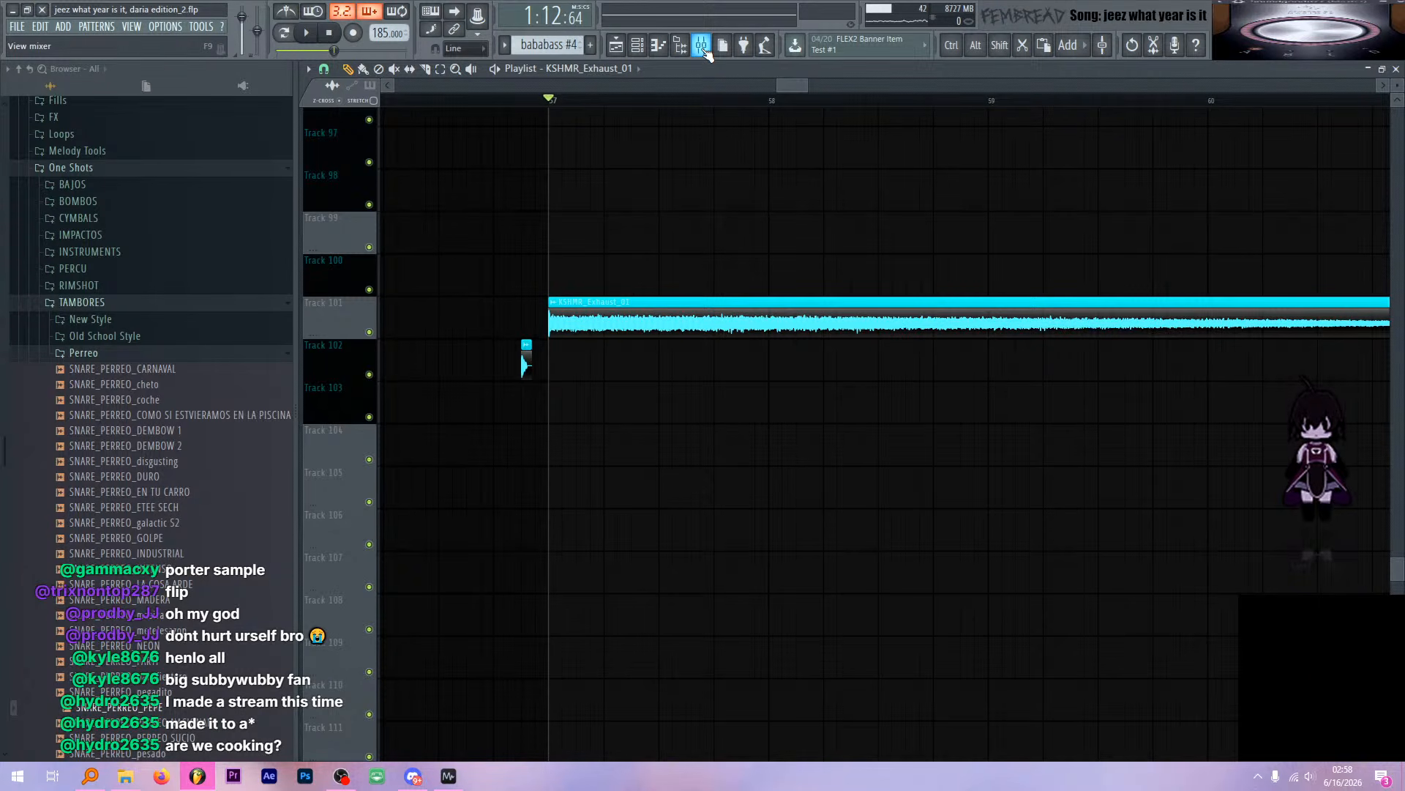
{"action": "key", "text": "ctrl+z"}
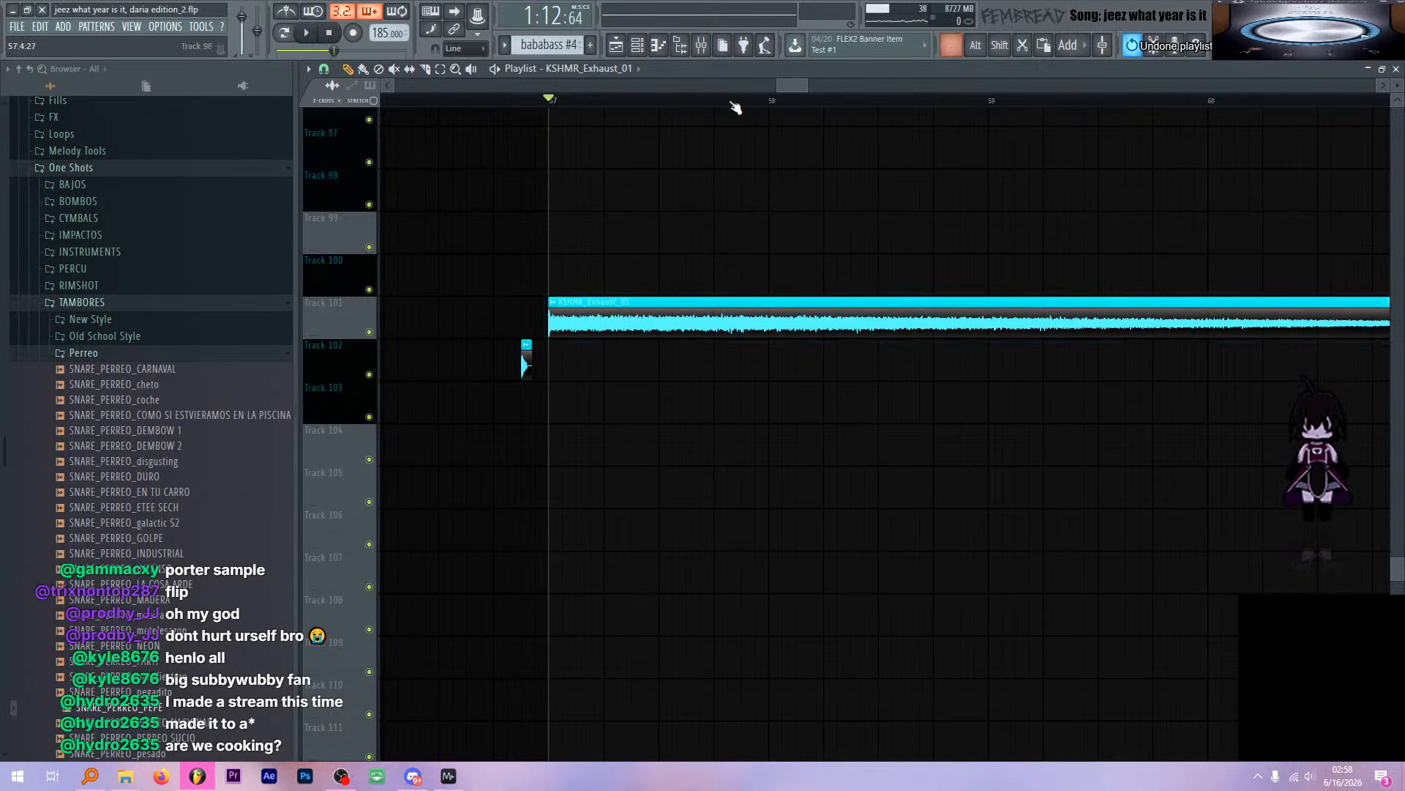
Solo mixer track 47 to hear the exhaust effect, then unsolo it and play the full mix from bar 57
{"action": "left_click", "coordinate": [701, 46]}
{"action": "key", "text": "space"}
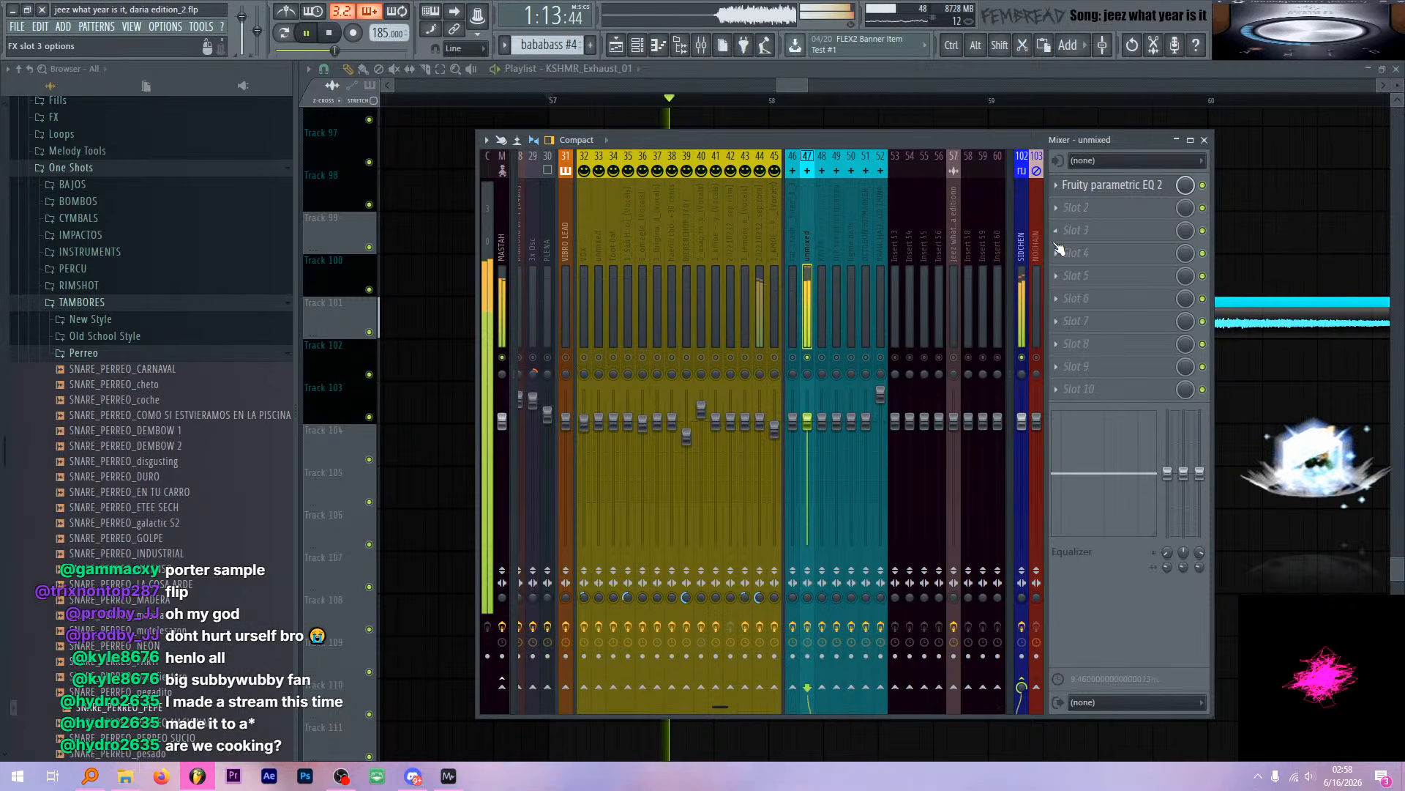
{"action": "key", "text": "space"}
{"action": "key", "text": "space"}
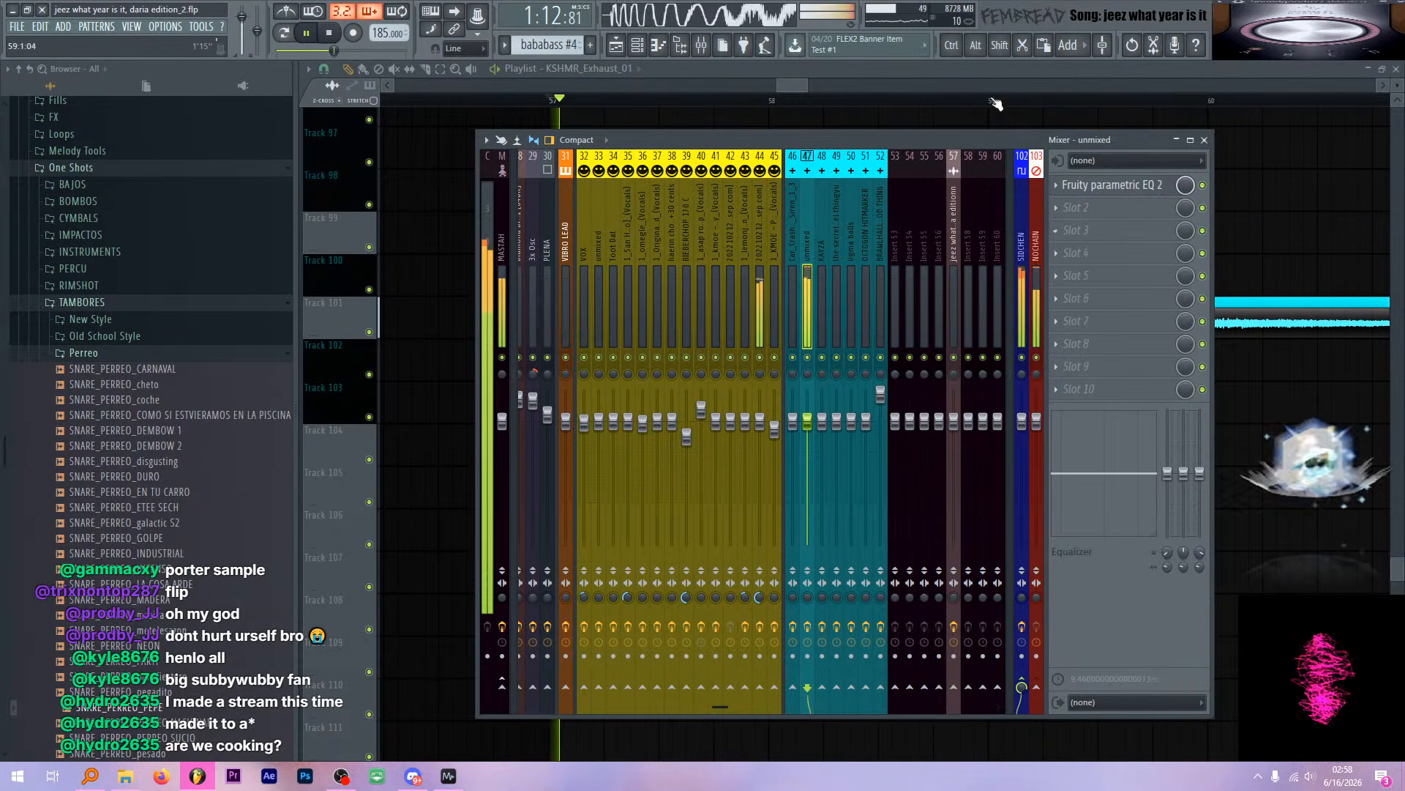
Look through the playlist's vocal and SFX tracks during playback, stop, and place the playhead at bar 65
{"action": "key", "text": "F9"}
{"action": "scroll", "coordinate": [908, 183], "scroll_direction": "down", "scroll_amount": 5}
{"action": "scroll", "coordinate": [897, 219], "scroll_direction": "up", "scroll_amount": 5}
{"action": "scroll", "coordinate": [937, 234], "scroll_direction": "up", "scroll_amount": 5}
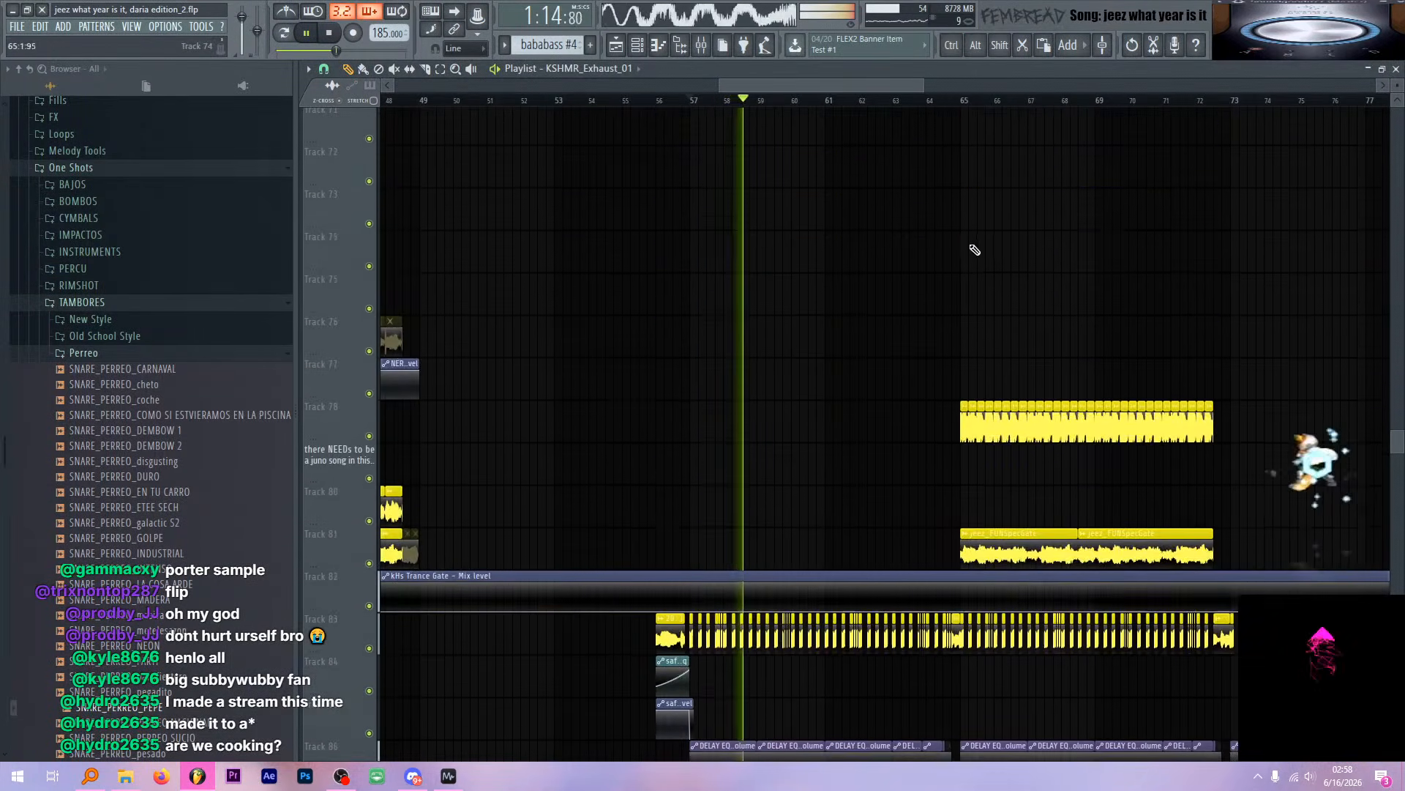
{"action": "scroll", "coordinate": [991, 257], "scroll_direction": "down", "scroll_amount": 4}
{"action": "scroll", "coordinate": [932, 267], "scroll_direction": "up", "scroll_amount": 6}
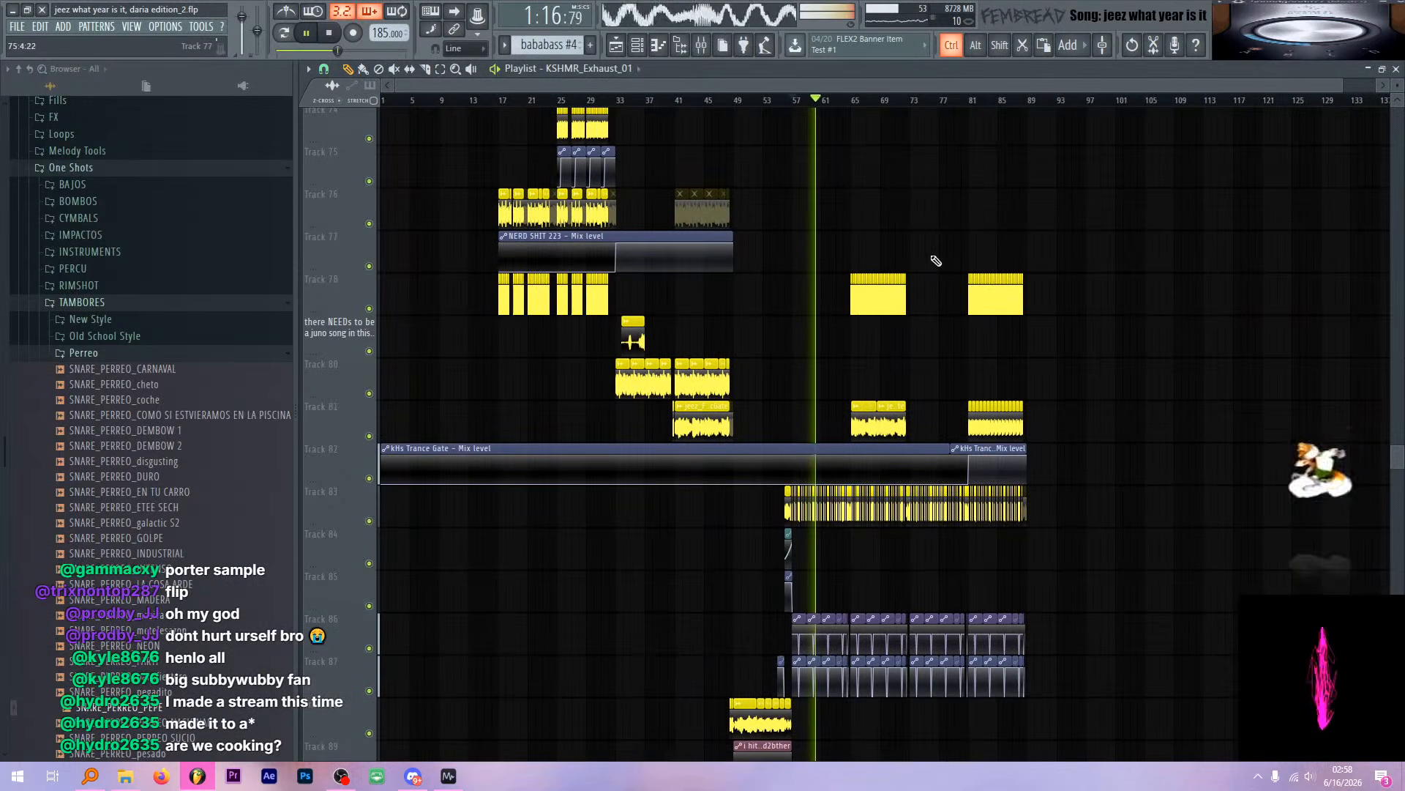
{"action": "scroll", "coordinate": [794, 339], "scroll_direction": "down", "scroll_amount": 10}
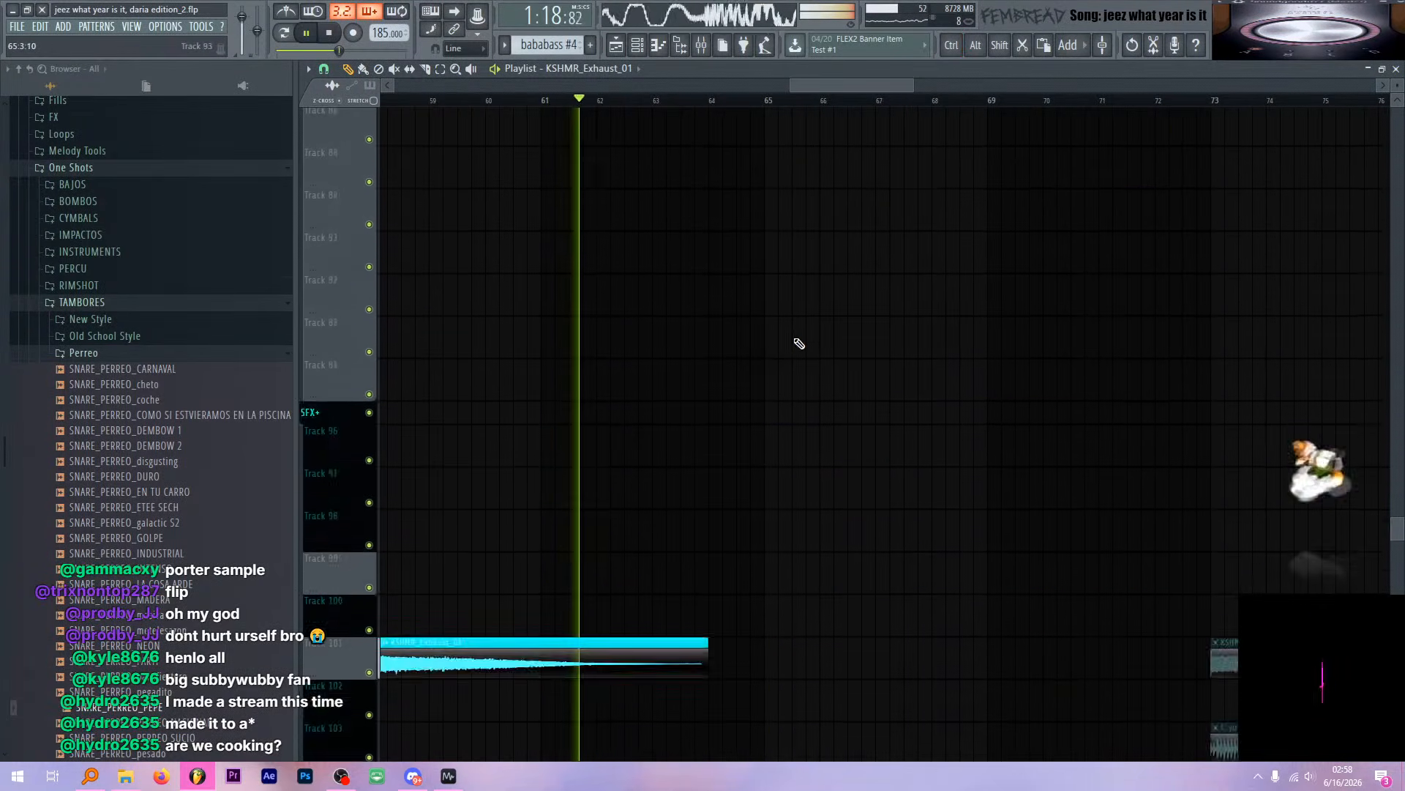
{"action": "key", "text": "space"}
{"action": "scroll", "coordinate": [769, 219], "scroll_direction": "up", "scroll_amount": 5}
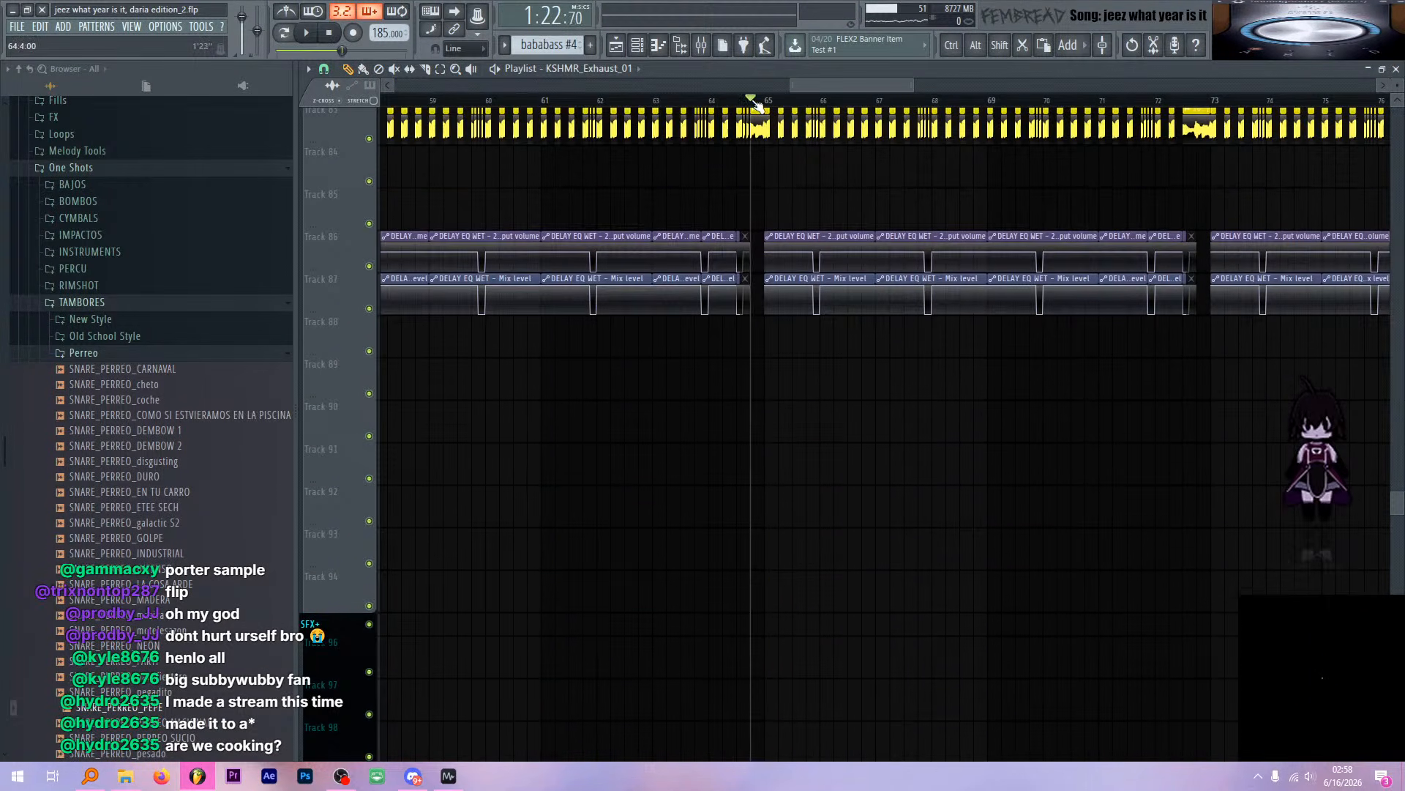
{"action": "scroll", "coordinate": [827, 219], "scroll_direction": "up", "scroll_amount": 5}
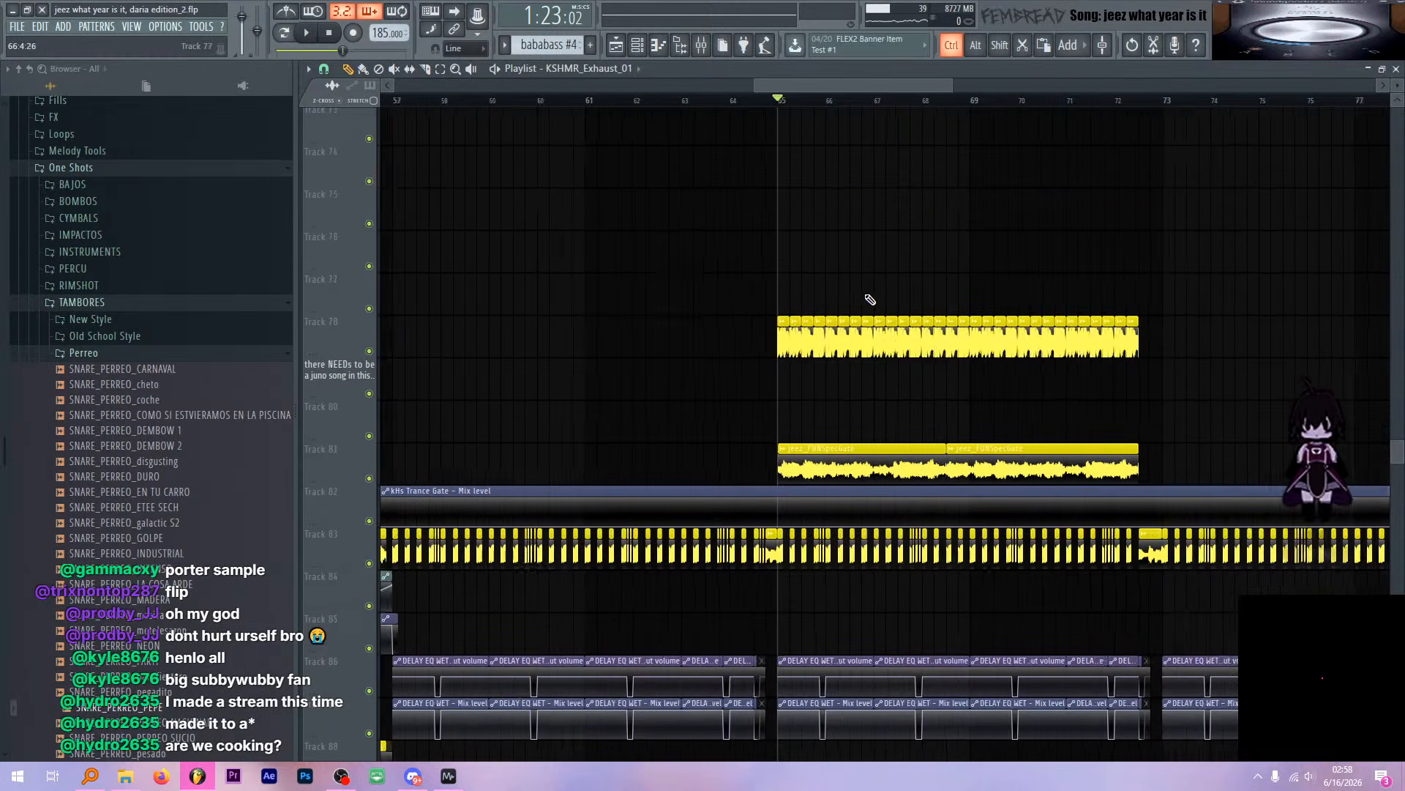
{"action": "scroll", "coordinate": [888, 352], "scroll_direction": "down", "scroll_amount": 8}
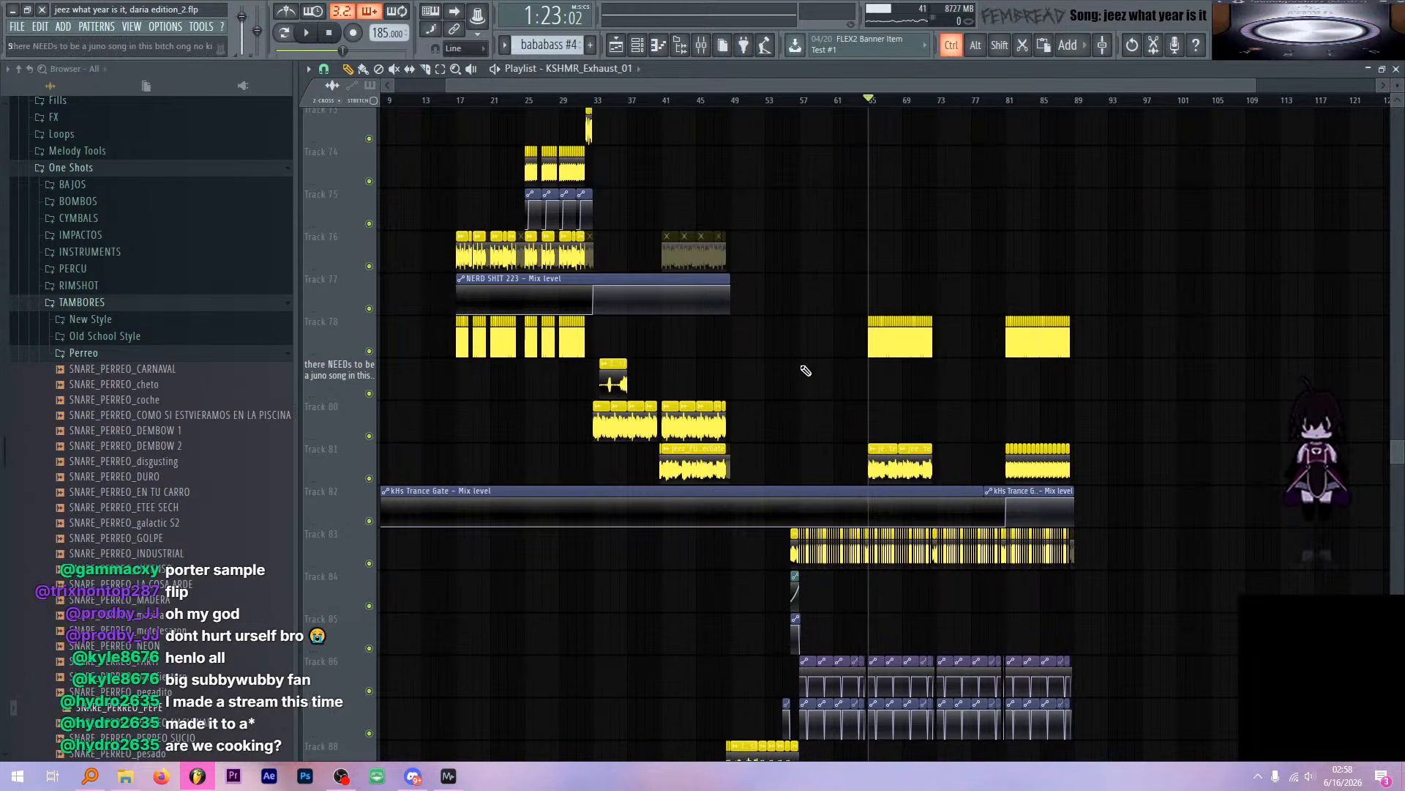
Solo Track 78 at bar 65 and re-enable Track 81 alongside it
{"action": "scroll", "coordinate": [805, 371], "scroll_direction": "up", "scroll_amount": 8}
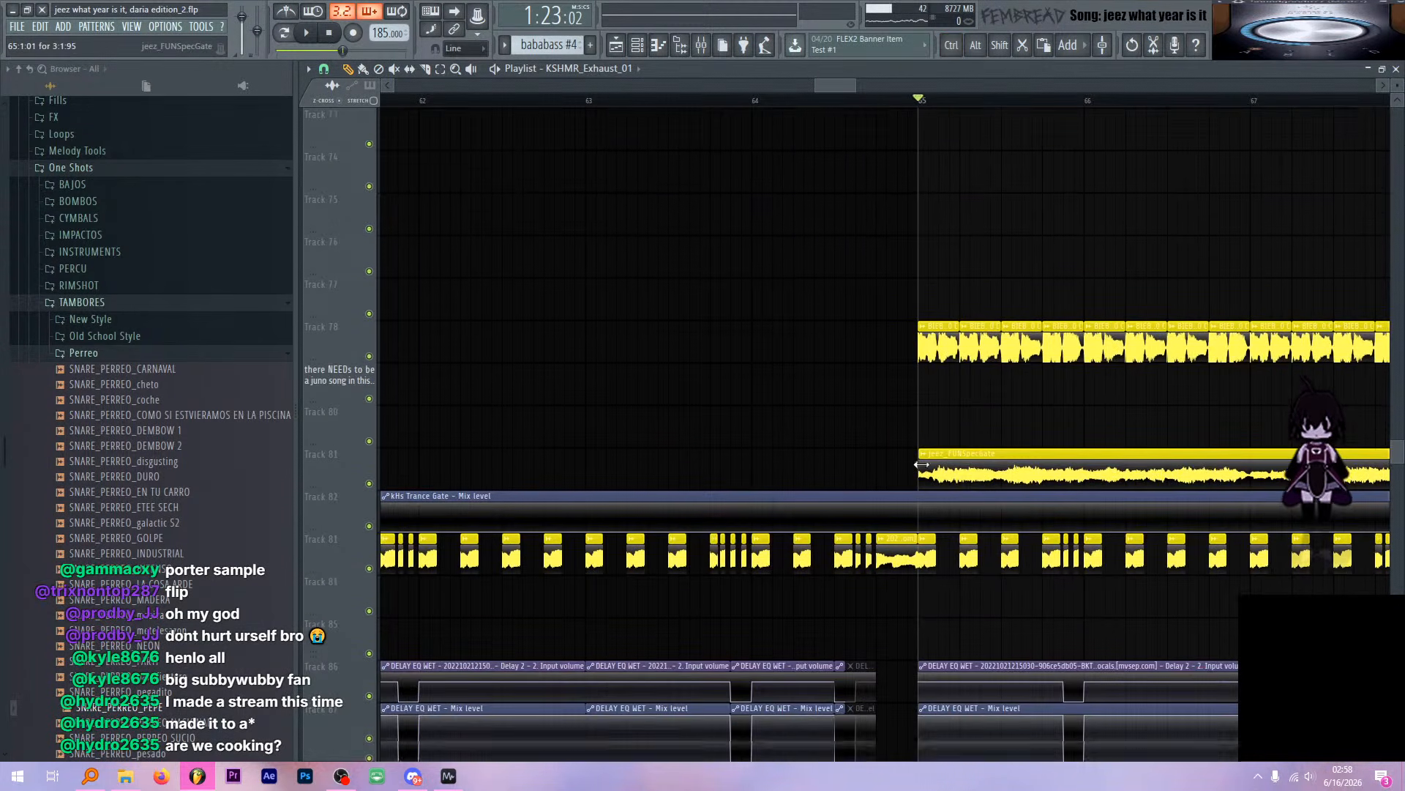
{"action": "scroll", "coordinate": [920, 465], "scroll_direction": "up", "scroll_amount": 3}
{"action": "right_click", "coordinate": [369, 351]}
{"action": "left_click", "coordinate": [369, 479]}
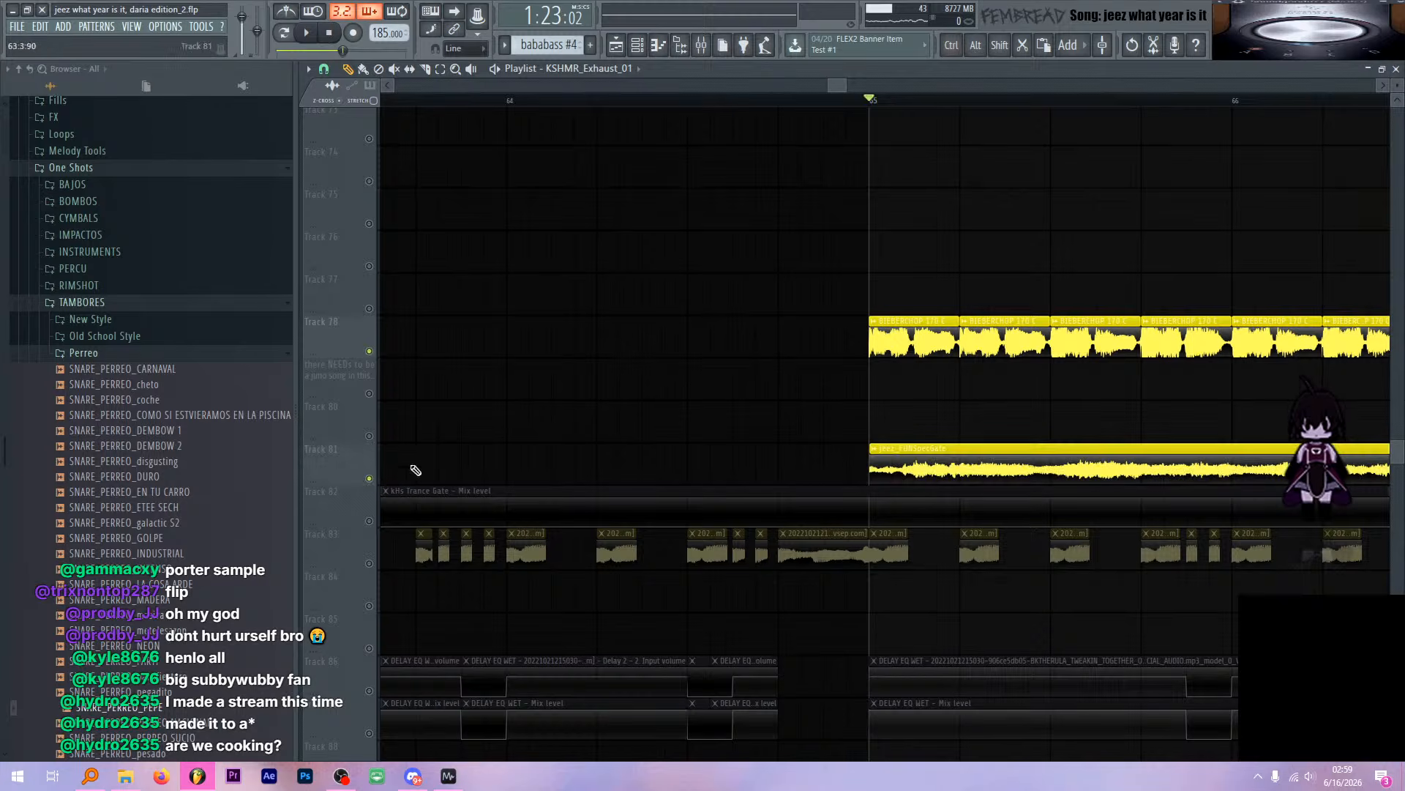
{"action": "left_click", "coordinate": [880, 374]}
{"action": "right_click", "coordinate": [912, 391]}
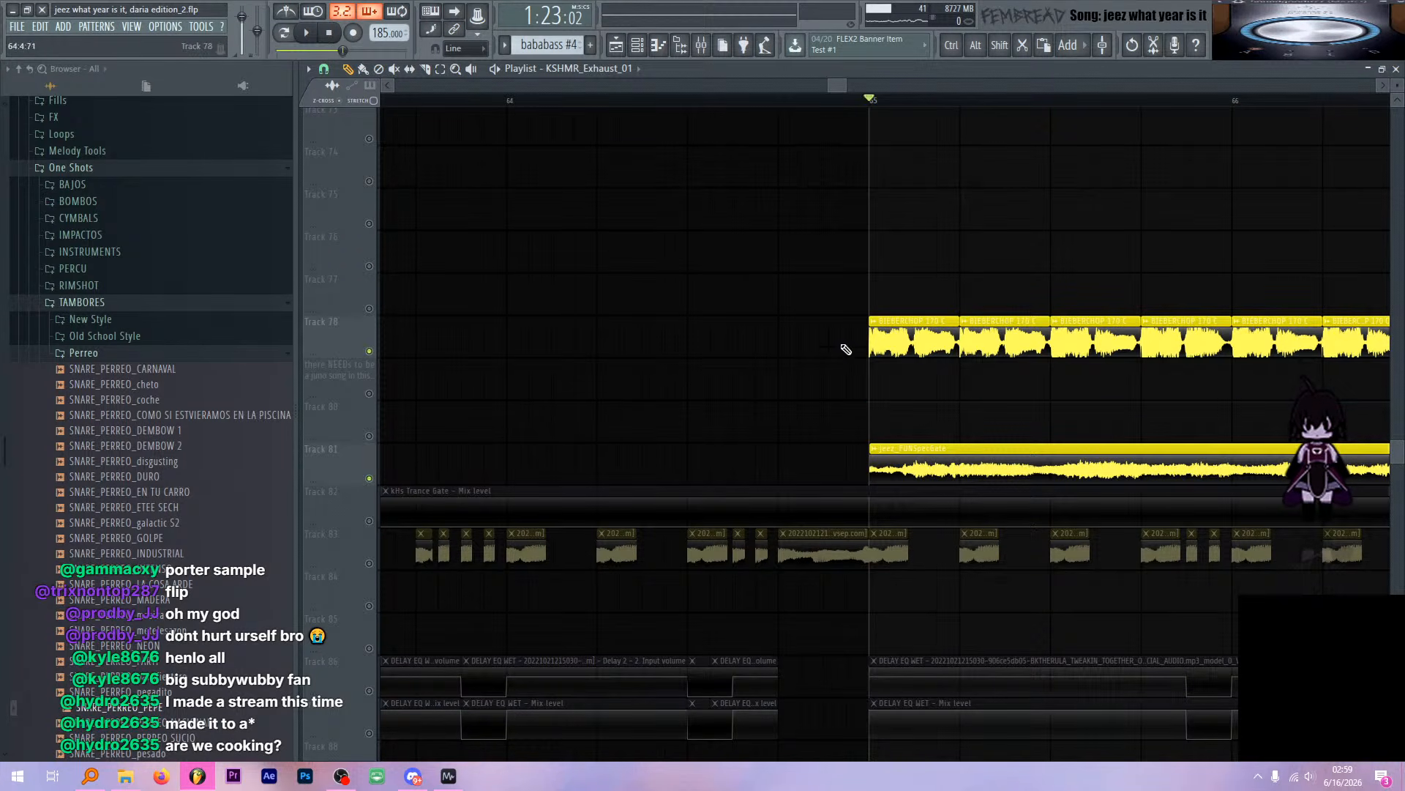
Mute Track 81 and play the chops on Track 78 alone from bar 65, then stop playback
{"action": "left_click", "coordinate": [369, 479]}
{"action": "key", "text": "space"}
{"action": "scroll", "coordinate": [852, 445], "scroll_direction": "down", "scroll_amount": 6}
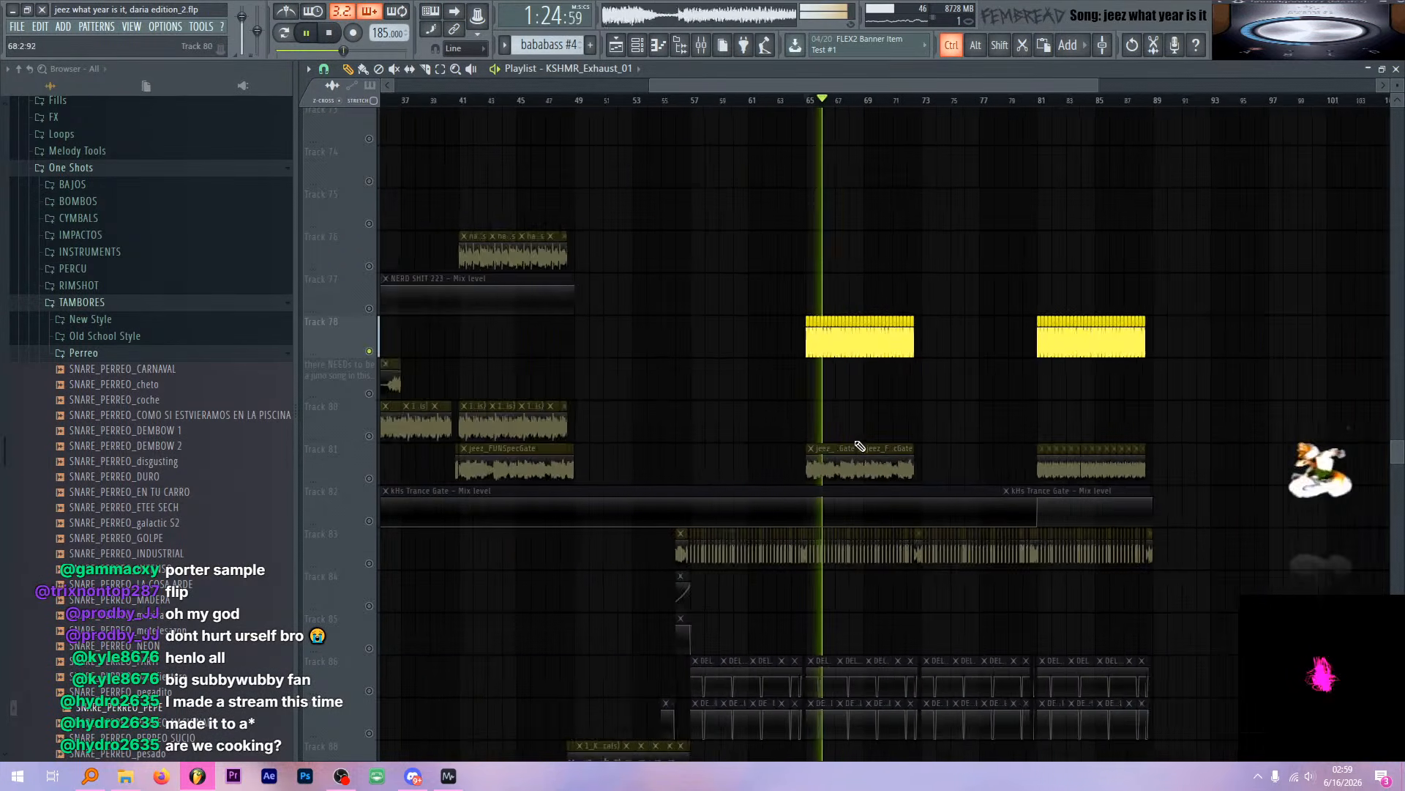
{"action": "scroll", "coordinate": [805, 448], "scroll_direction": "up", "scroll_amount": 3}
{"action": "scroll", "coordinate": [803, 450], "scroll_direction": "down", "scroll_amount": 3}
{"action": "scroll", "coordinate": [803, 451], "scroll_direction": "up", "scroll_amount": 3}
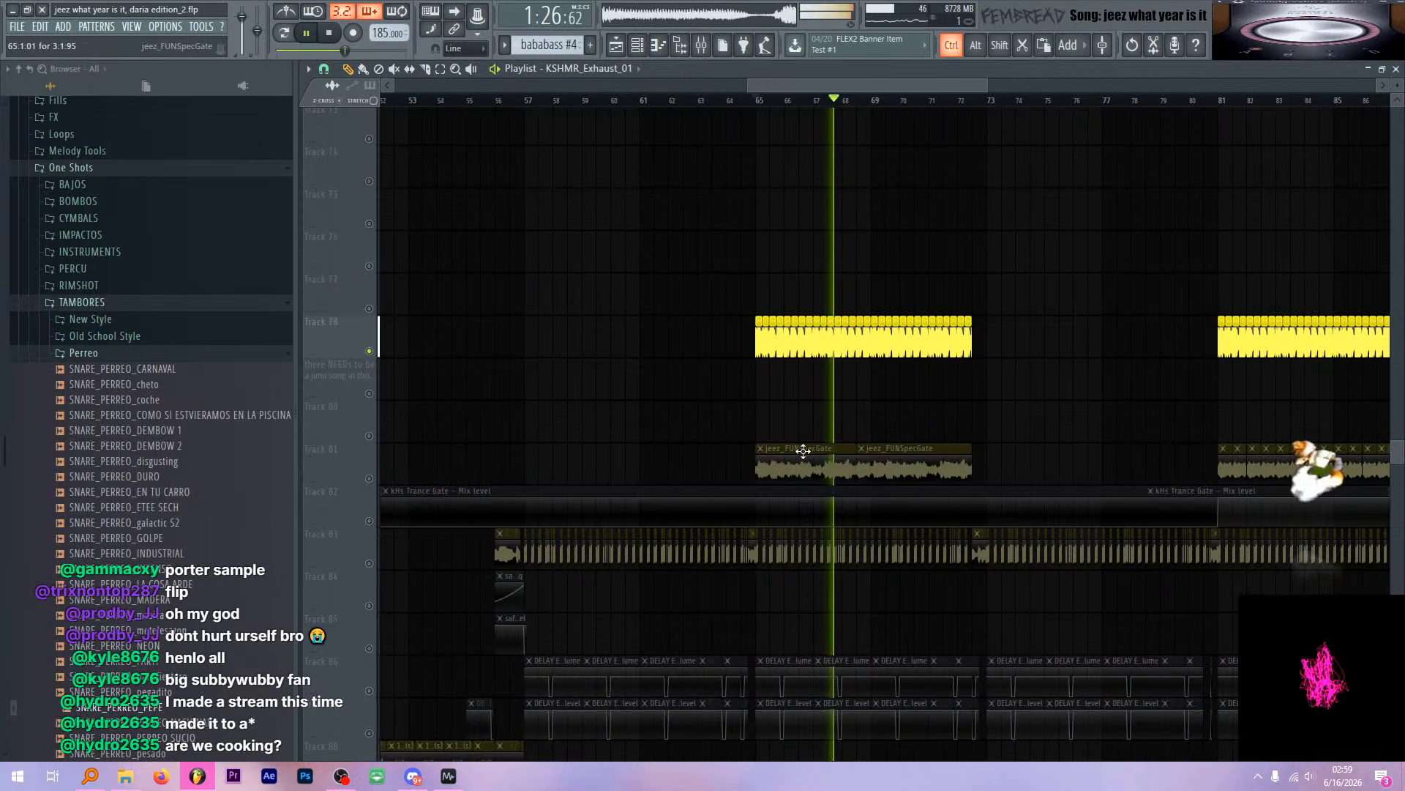
{"action": "scroll", "coordinate": [803, 451], "scroll_direction": "up", "scroll_amount": 2}
{"action": "key", "text": "space"}
Unmute Tracks 81 and 82 and play them together with Track 78 from bar 65
{"action": "left_click", "coordinate": [369, 478]}
{"action": "left_click", "coordinate": [369, 520]}
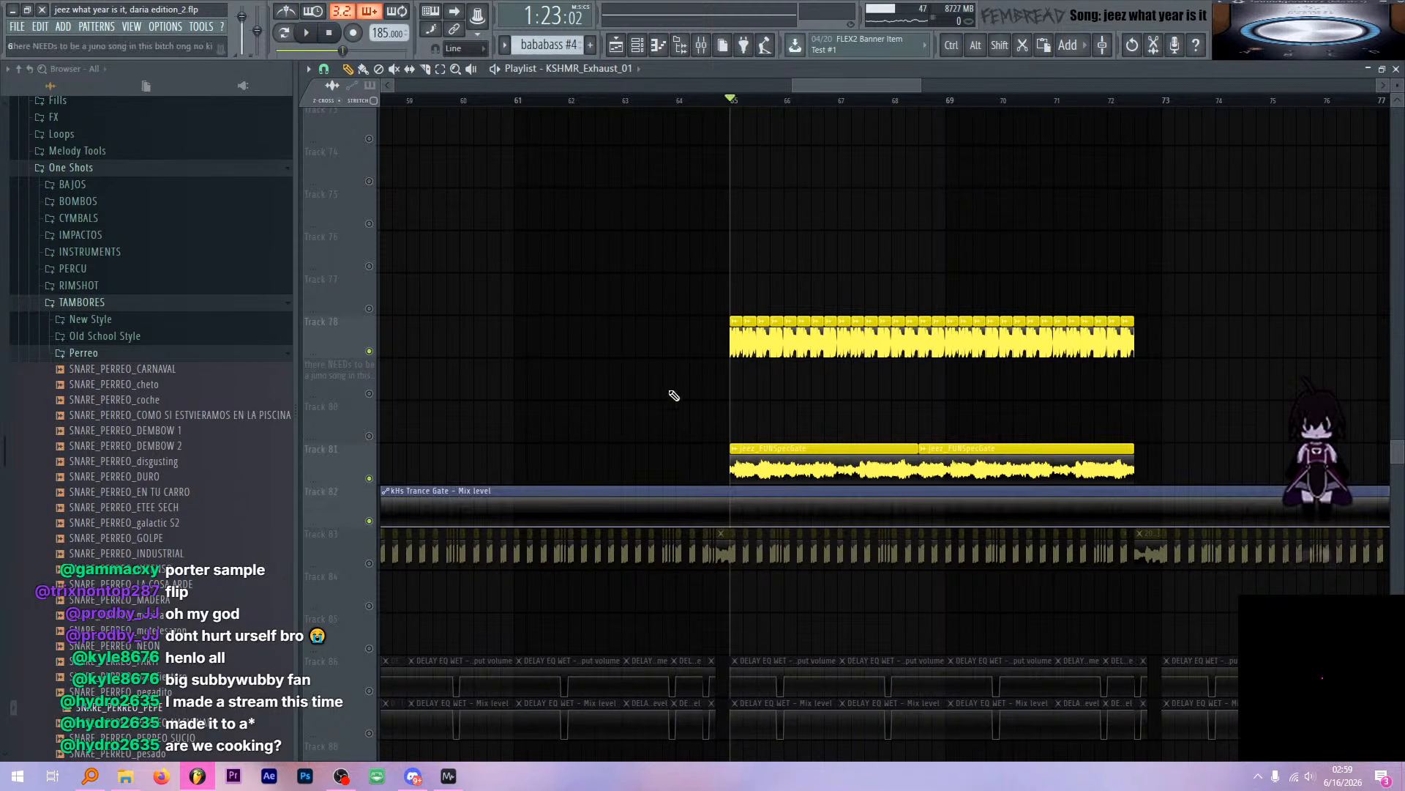
{"action": "key", "text": "space"}
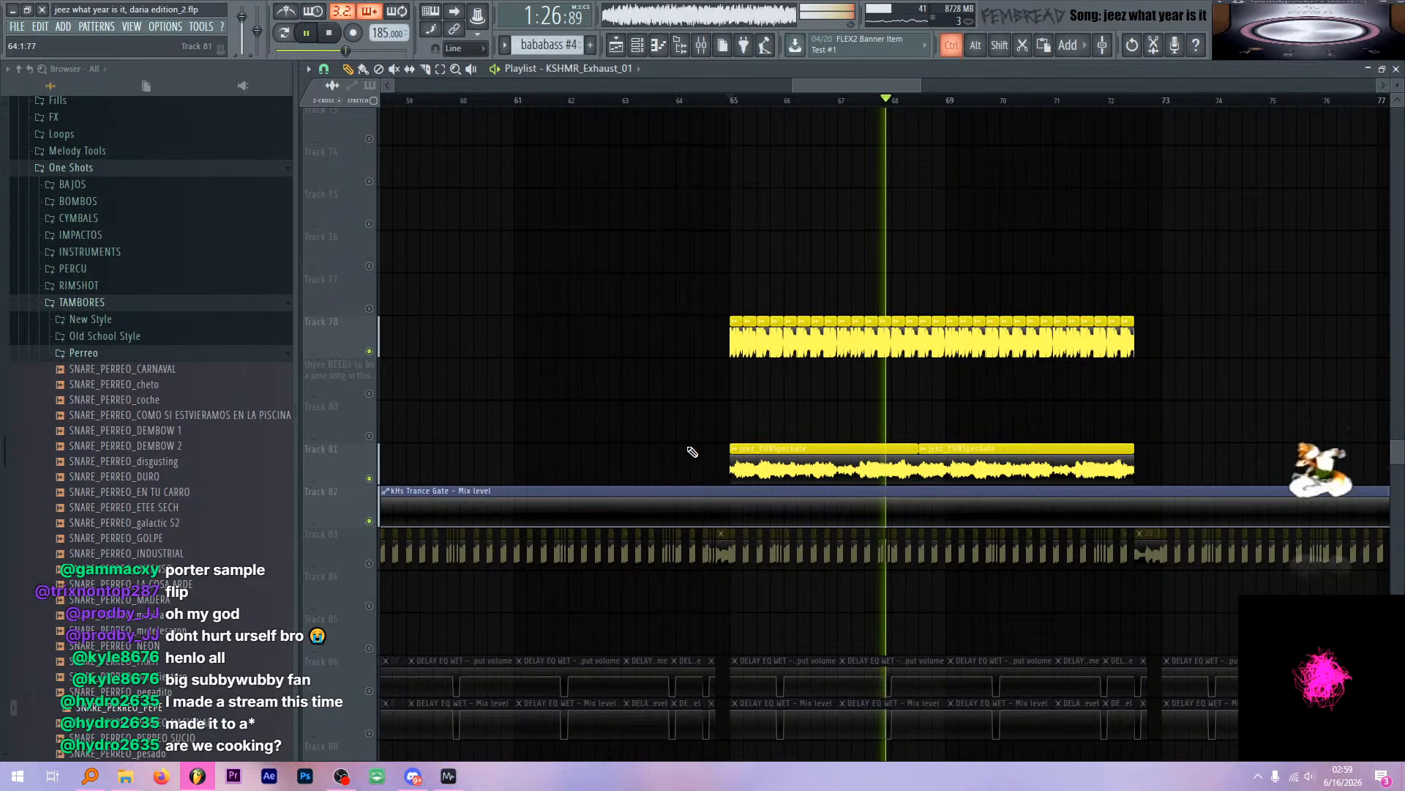
{"action": "scroll", "coordinate": [688, 450], "scroll_direction": "down", "scroll_amount": 1}
{"action": "key", "text": "space"}
Re-enable all playlist tracks, play the full mix from bar 65, and view the bass and synth tracks
{"action": "left_click", "coordinate": [369, 479], "text": "ctrl"}
{"action": "key", "text": "space"}
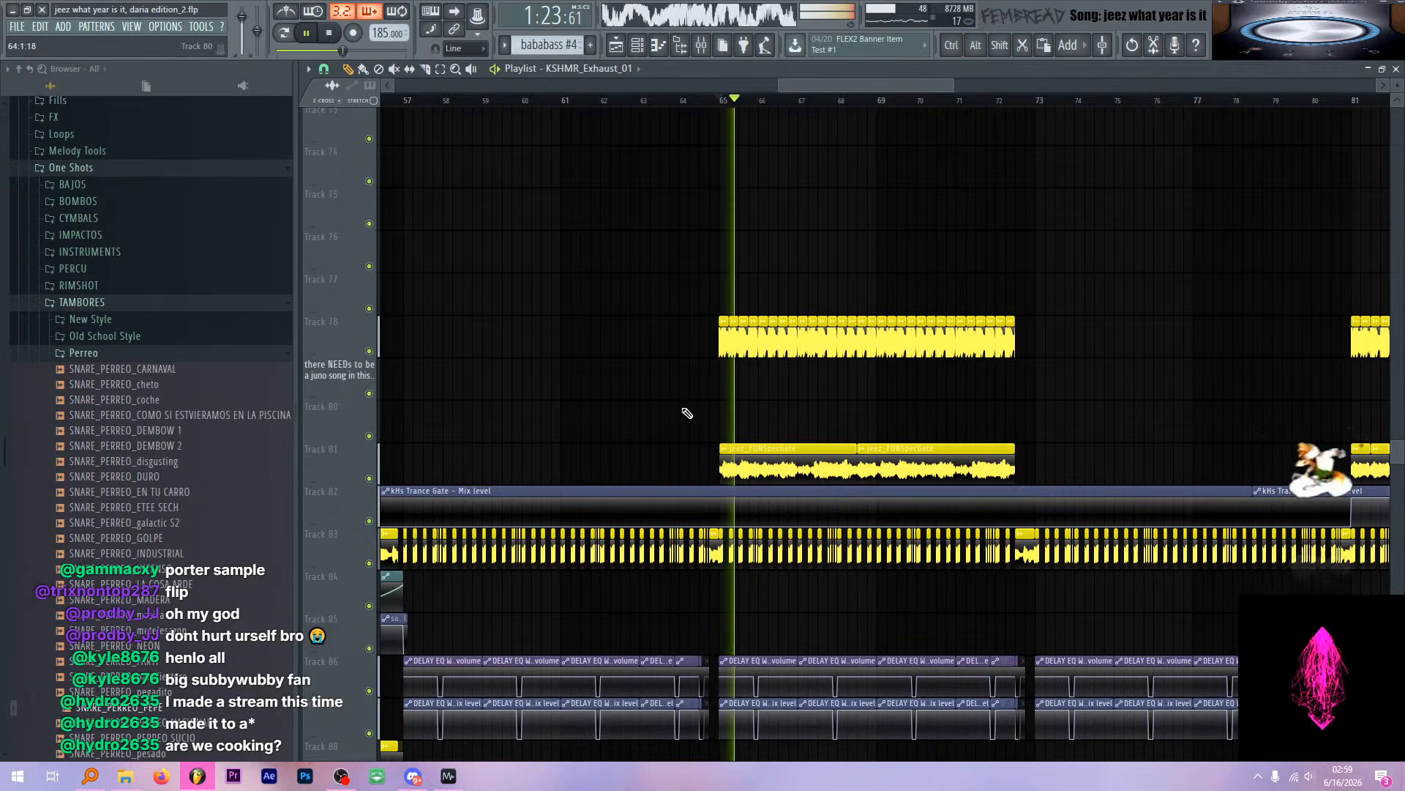
{"action": "scroll", "coordinate": [663, 421], "scroll_direction": "up", "scroll_amount": 8}
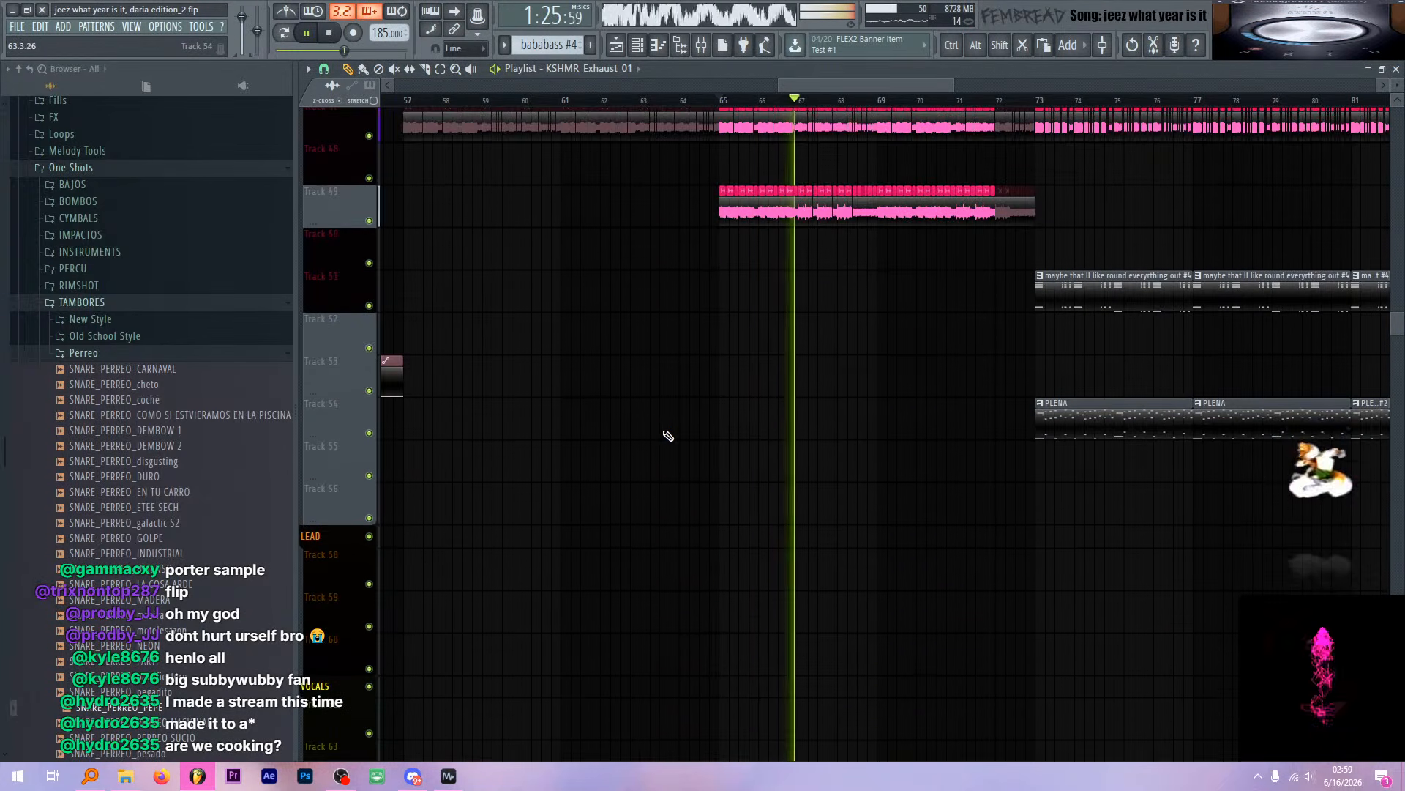
{"action": "scroll", "coordinate": [668, 395], "scroll_direction": "up", "scroll_amount": 2}
{"action": "scroll", "coordinate": [681, 198], "scroll_direction": "up", "scroll_amount": 2}
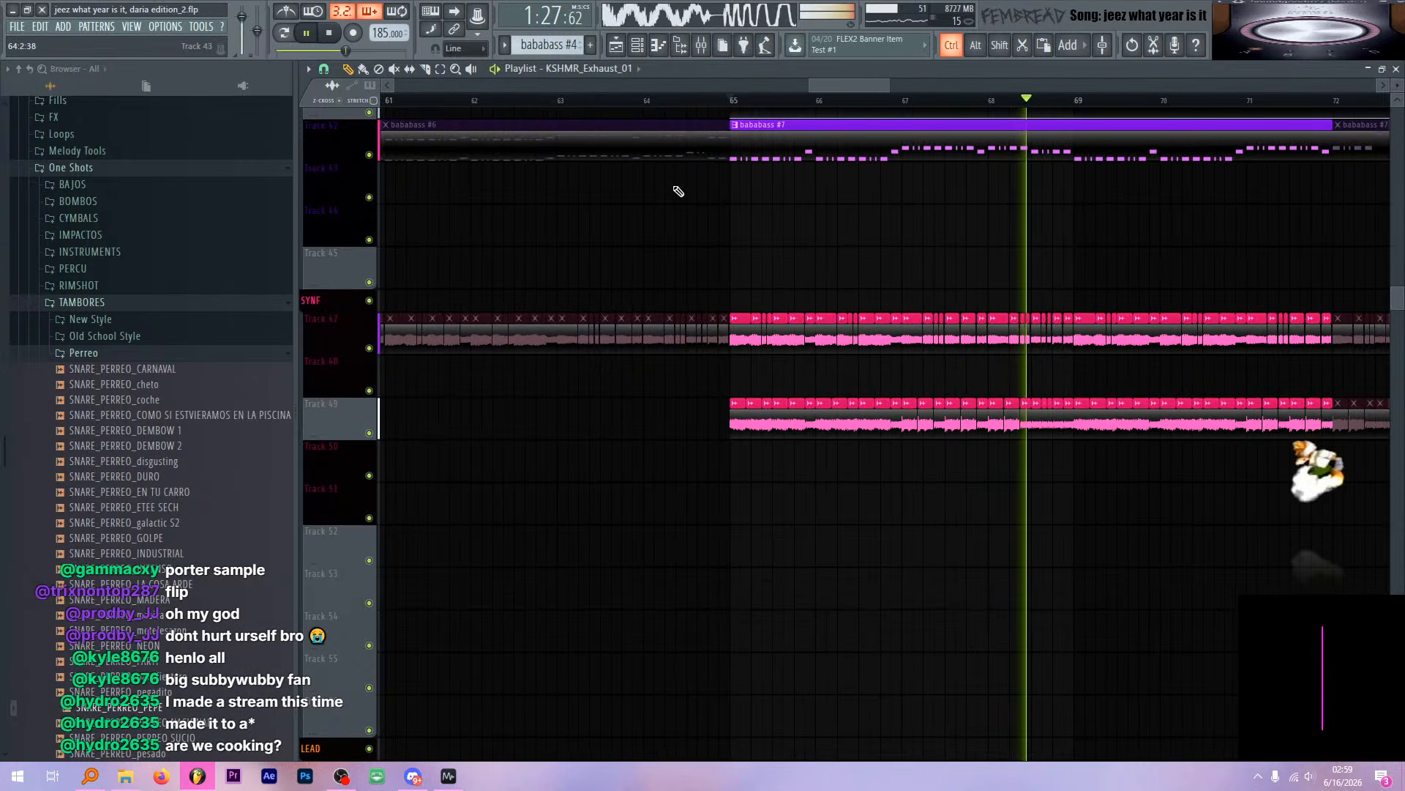
{"action": "key", "text": "space"}
Mute the SYNF track group and play the rest of the mix from bar 65
{"action": "scroll", "coordinate": [519, 270], "scroll_direction": "down", "scroll_amount": 1}
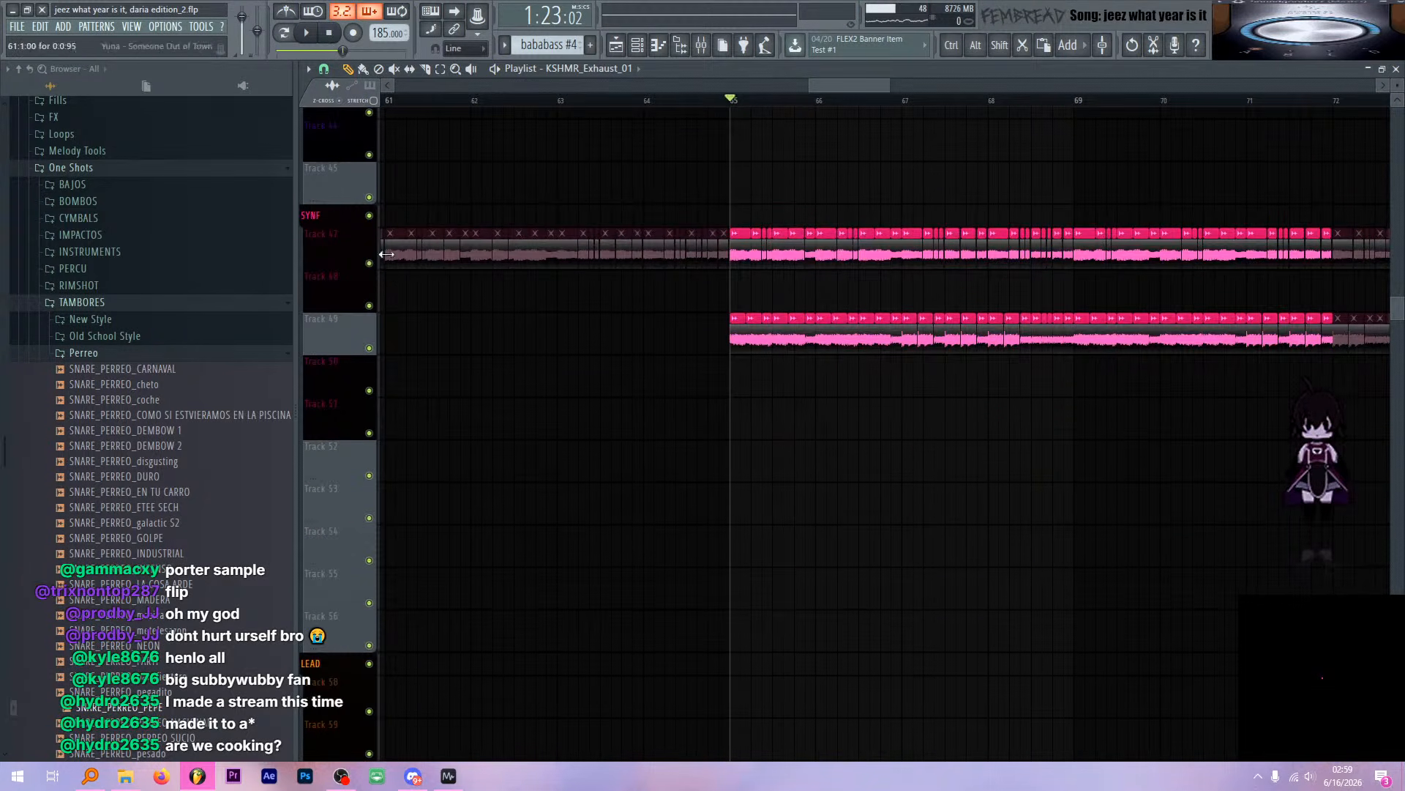
{"action": "left_click", "coordinate": [369, 215], "text": "alt"}
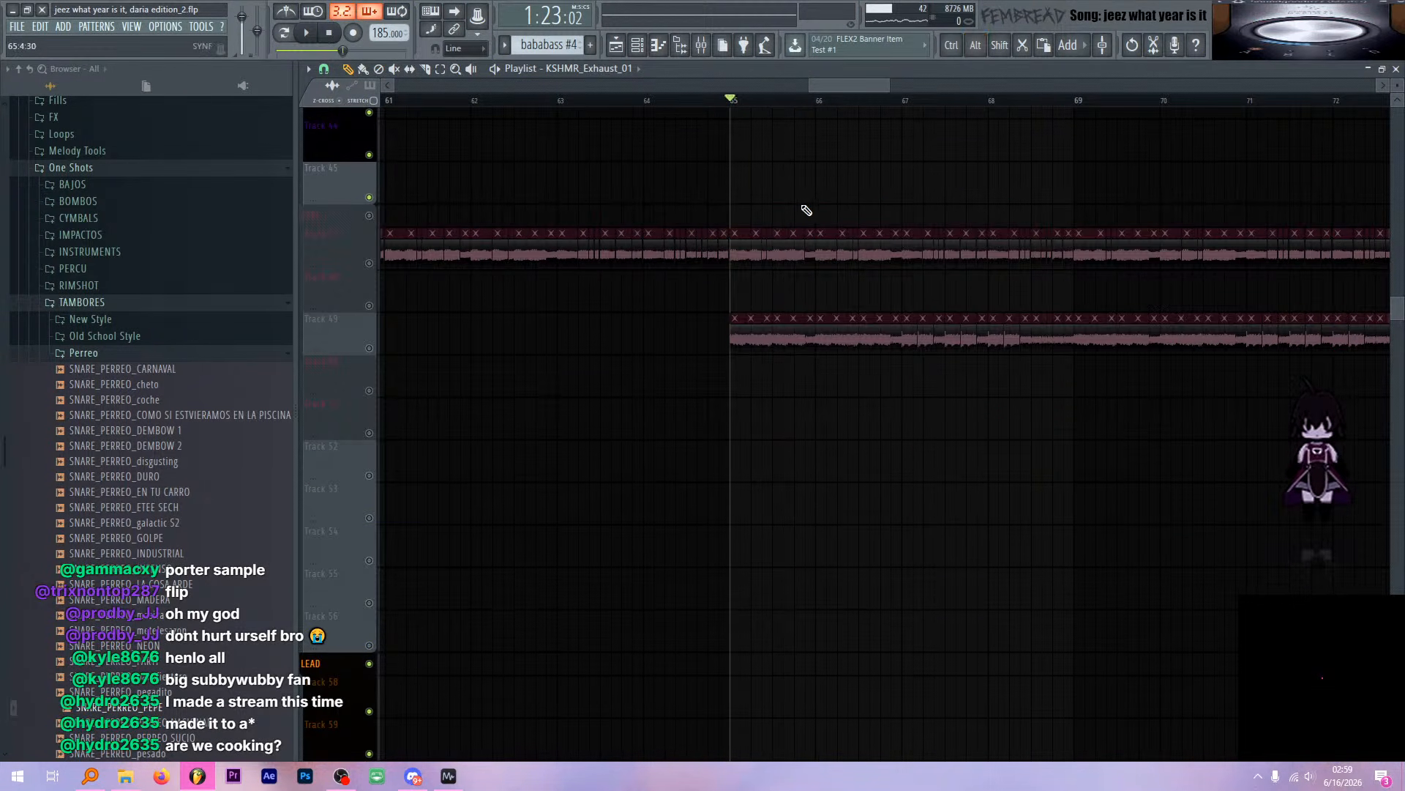
{"action": "key", "text": "space"}
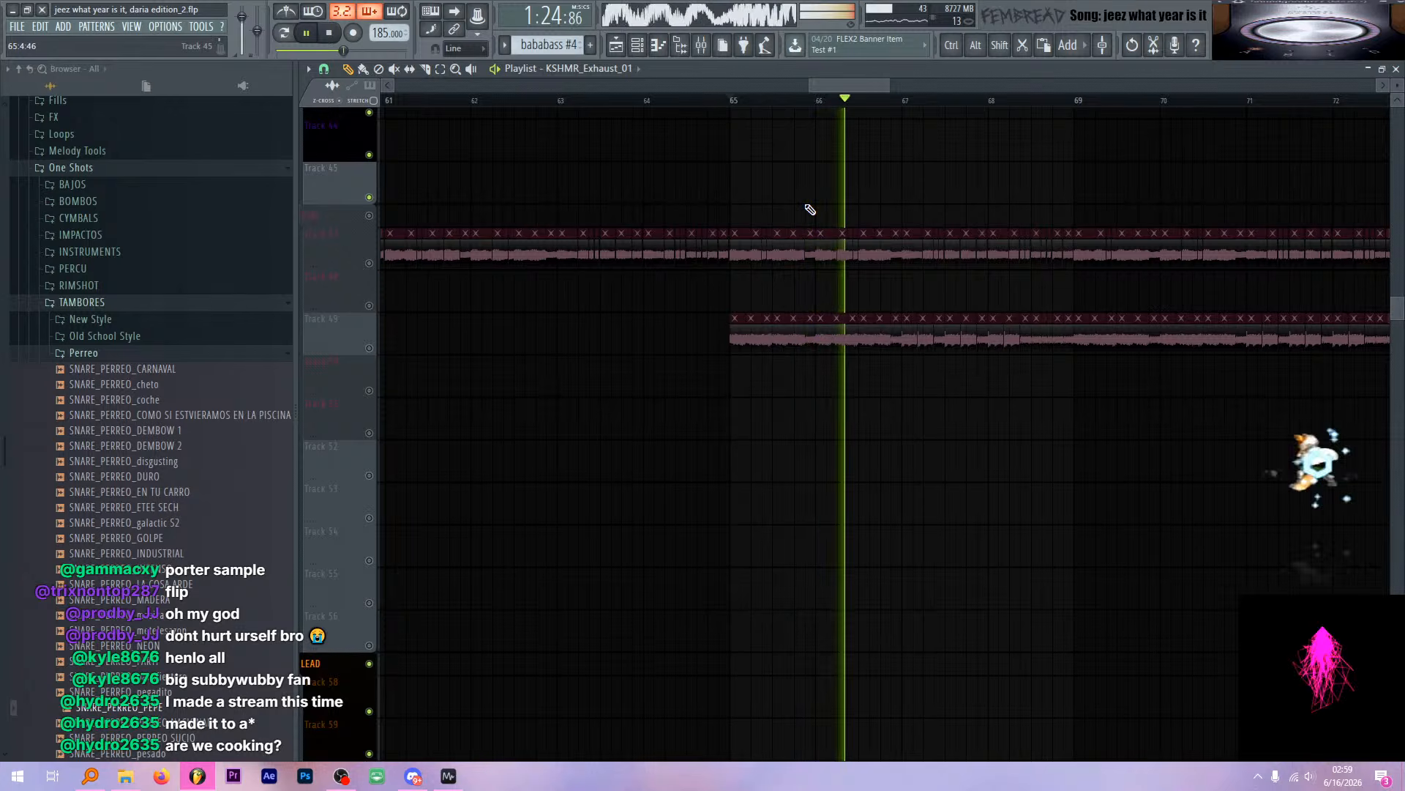
Solo the SYNF track group and play its clips from bar 65 to review the layered synth parts
{"action": "scroll", "coordinate": [817, 213], "scroll_direction": "up", "scroll_amount": 3}
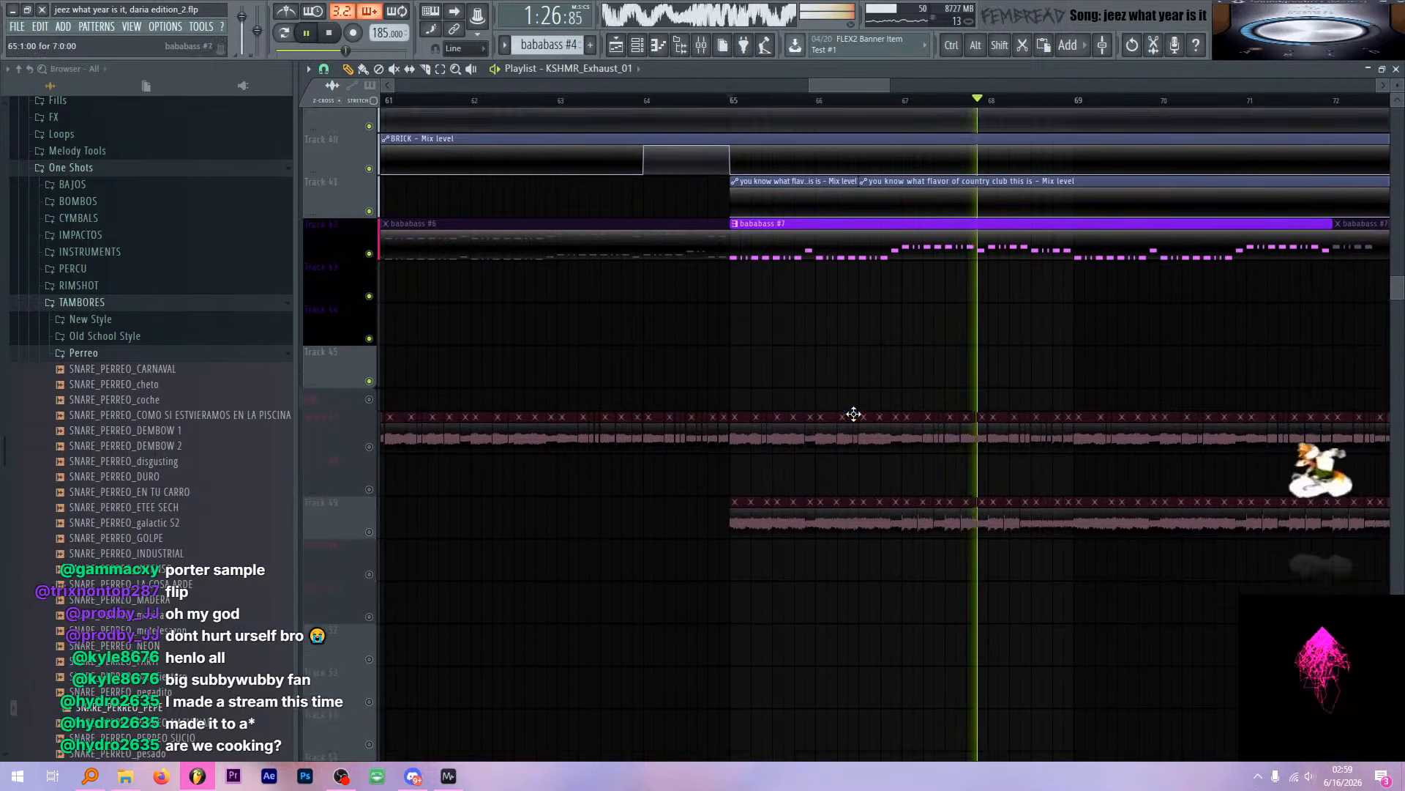
{"action": "key", "text": "space"}
{"action": "scroll", "coordinate": [593, 390], "scroll_direction": "up", "scroll_amount": 2}
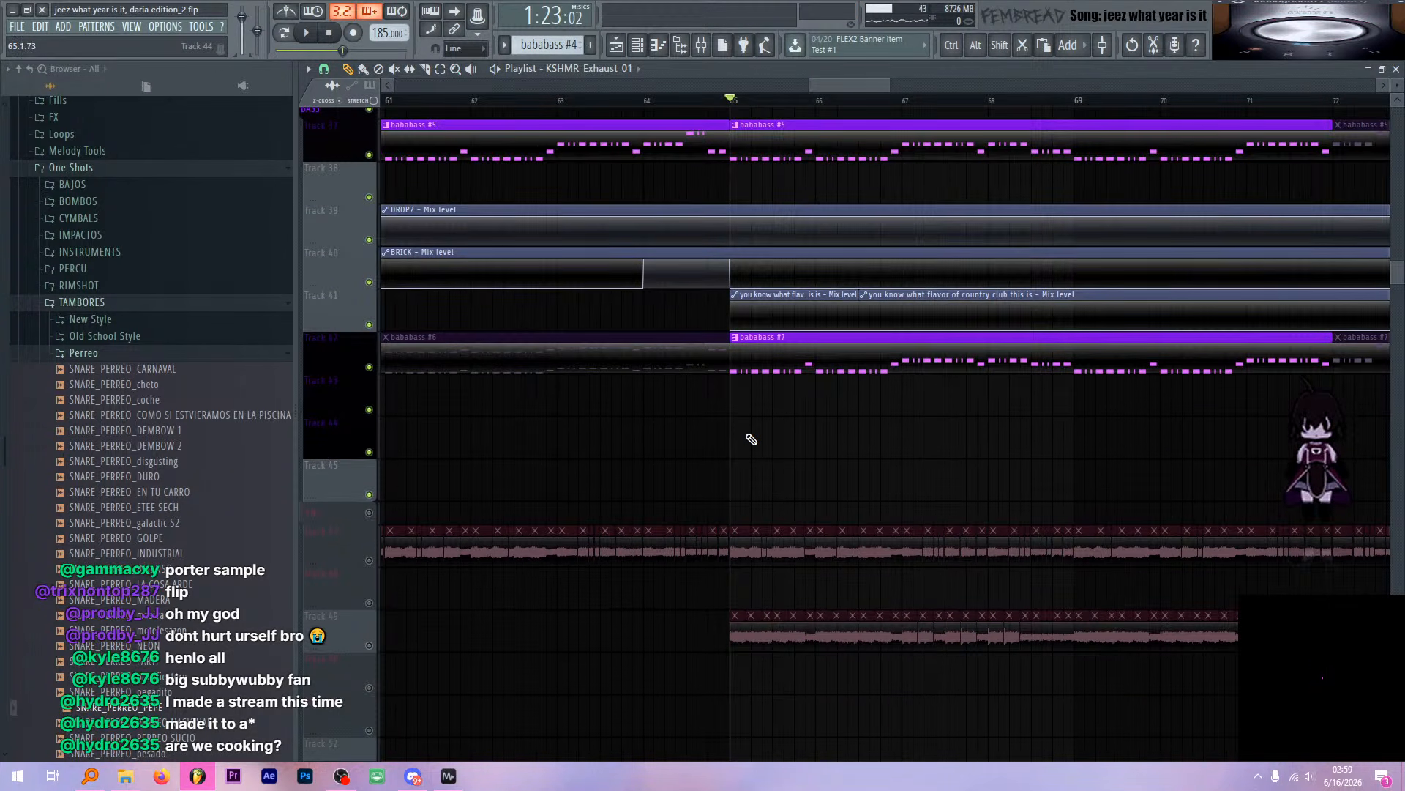
{"action": "right_click", "coordinate": [370, 512]}
{"action": "key", "text": "space"}
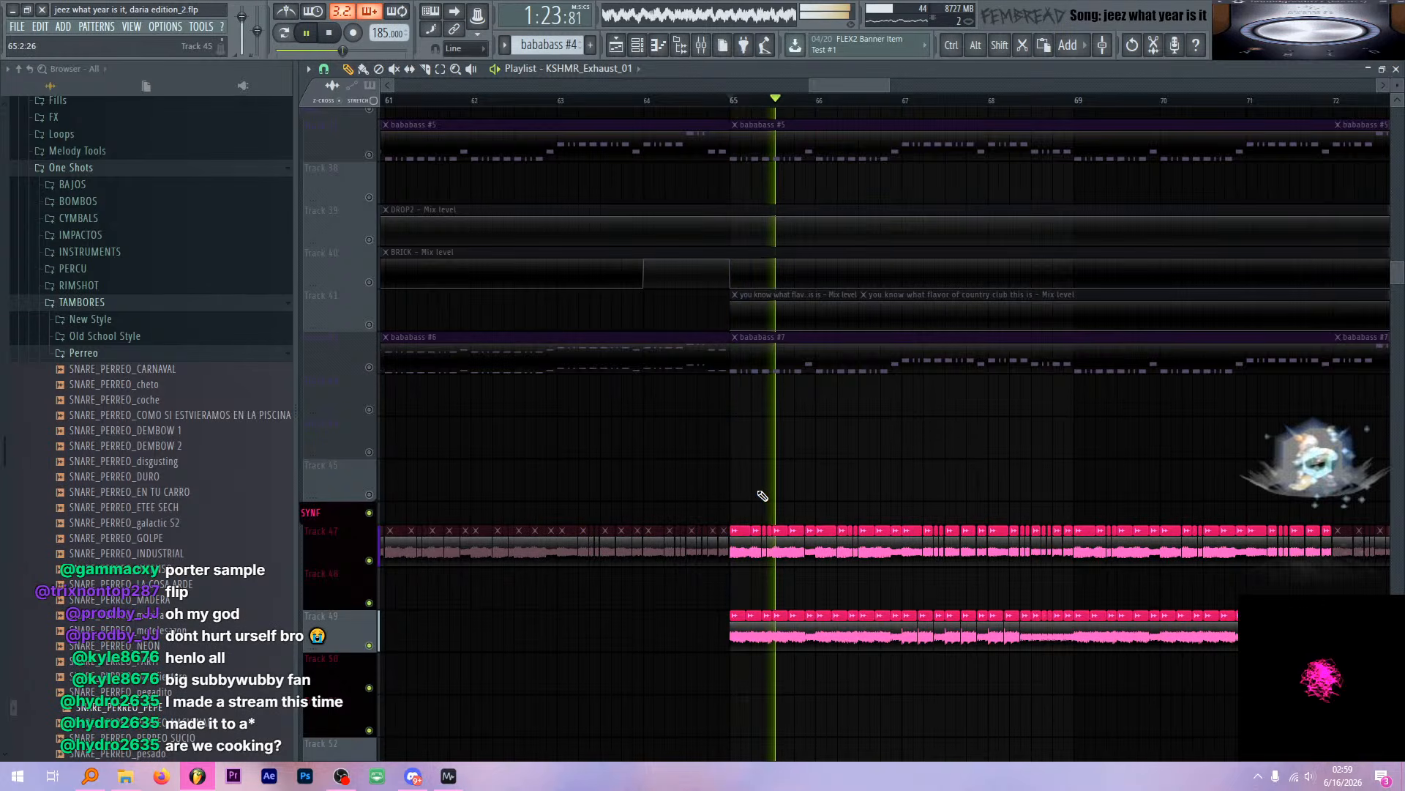
{"action": "scroll", "coordinate": [783, 486], "scroll_direction": "down", "scroll_amount": 2}
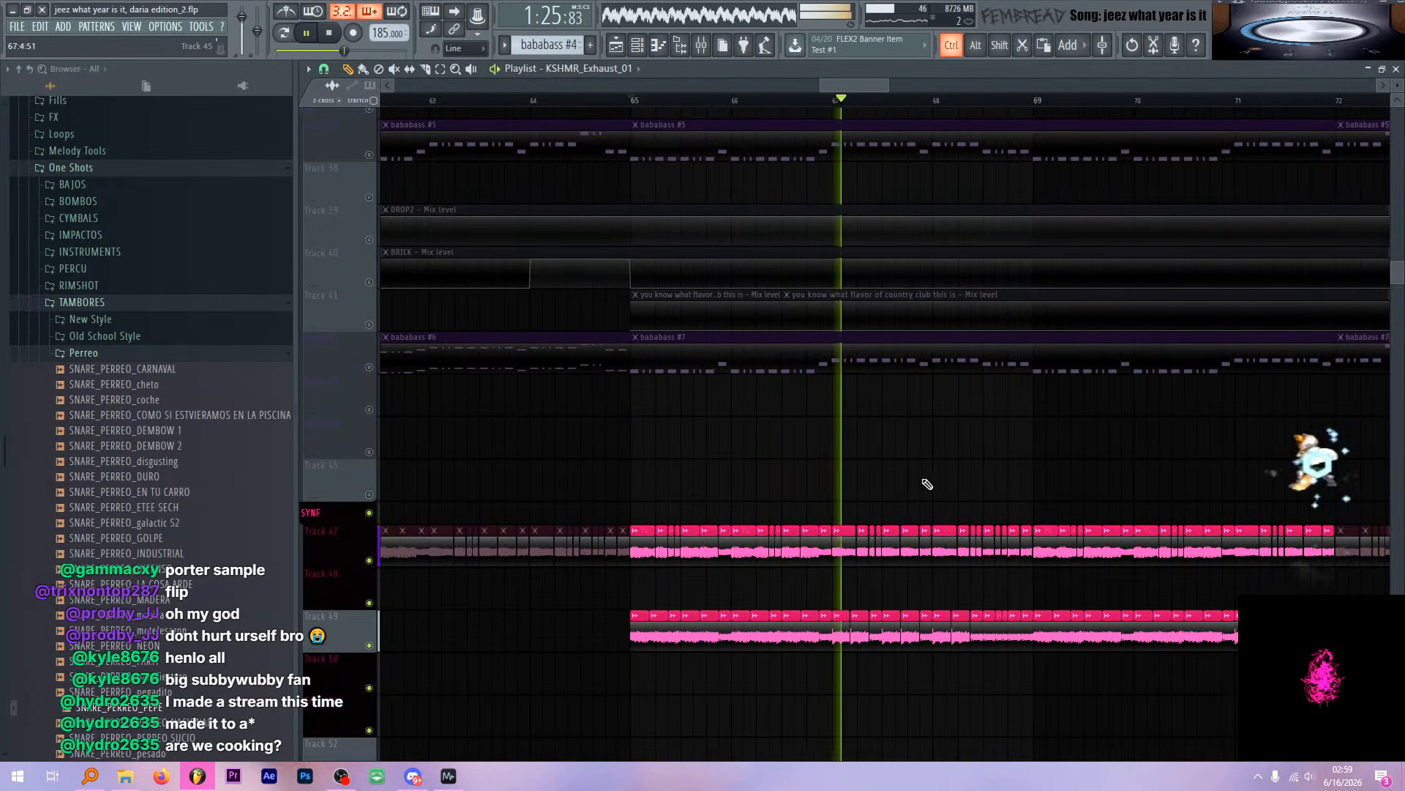
{"action": "scroll", "coordinate": [989, 488], "scroll_direction": "down", "scroll_amount": 2}
{"action": "scroll", "coordinate": [989, 488], "scroll_direction": "down", "scroll_amount": 2}
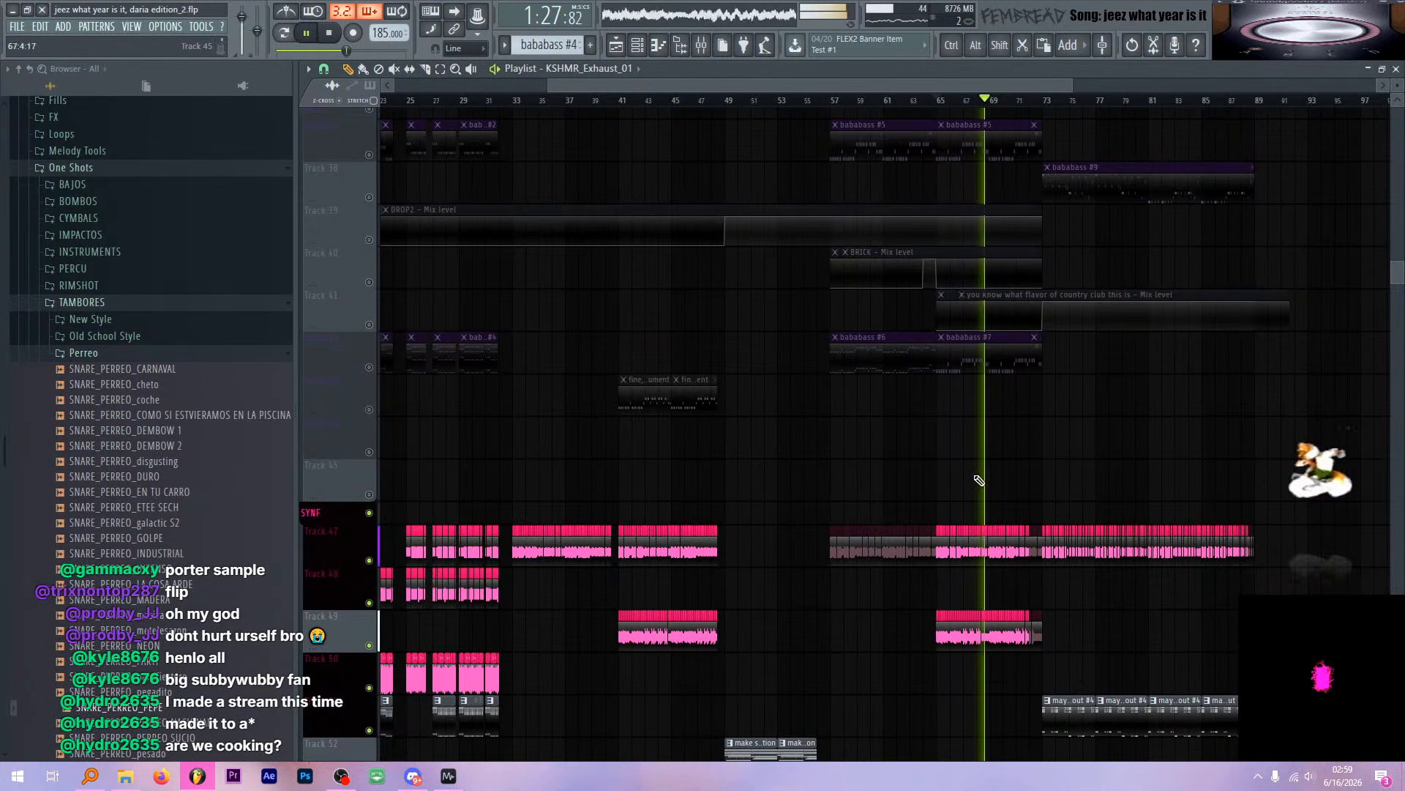
{"action": "scroll", "coordinate": [997, 480], "scroll_direction": "up", "scroll_amount": 2}
{"action": "scroll", "coordinate": [952, 503], "scroll_direction": "up", "scroll_amount": 5}
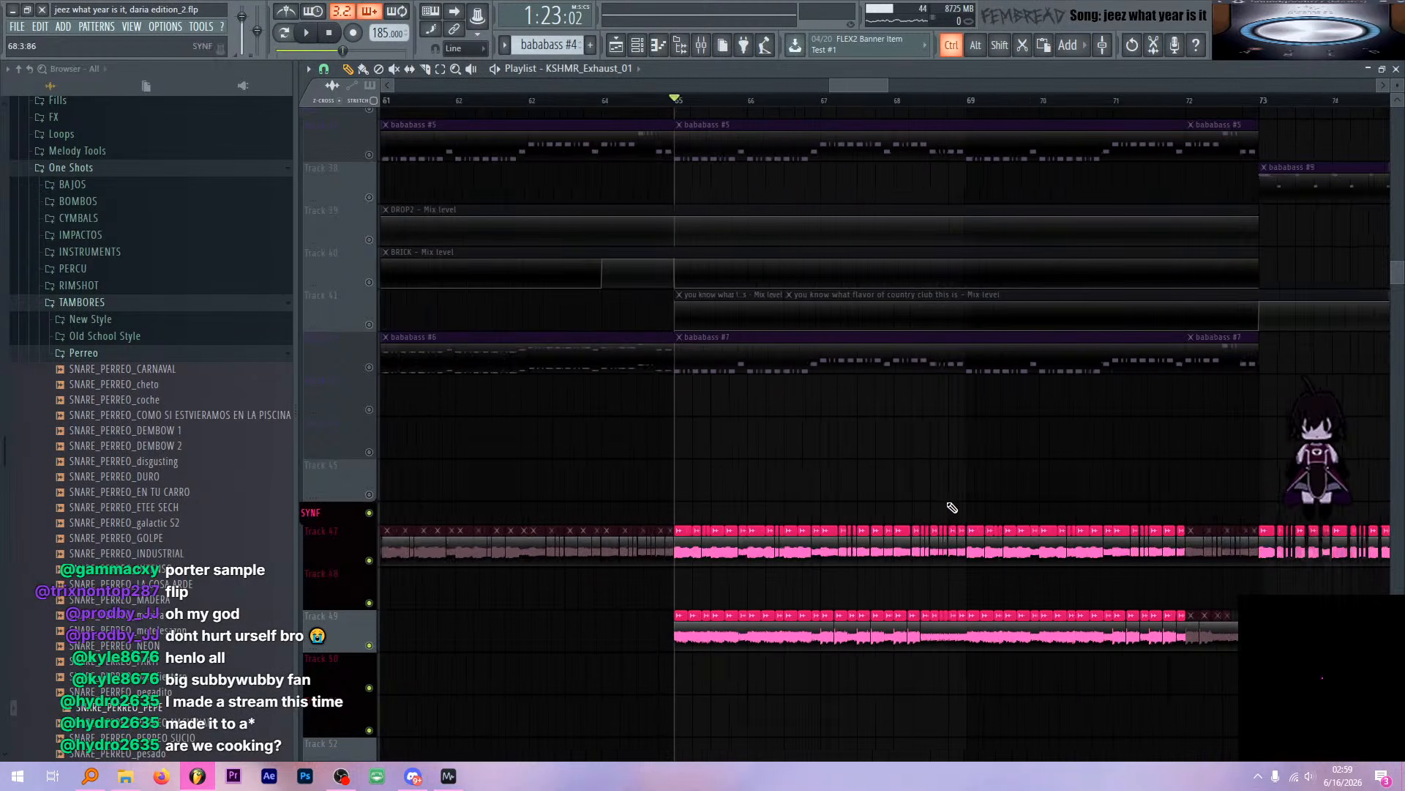
{"action": "left_click_drag", "start_coordinate": [837, 477], "coordinate": [1045, 721]}
{"action": "scroll", "coordinate": [992, 474], "scroll_direction": "down", "scroll_amount": 1}
{"action": "scroll", "coordinate": [991, 474], "scroll_direction": "down", "scroll_amount": 4}
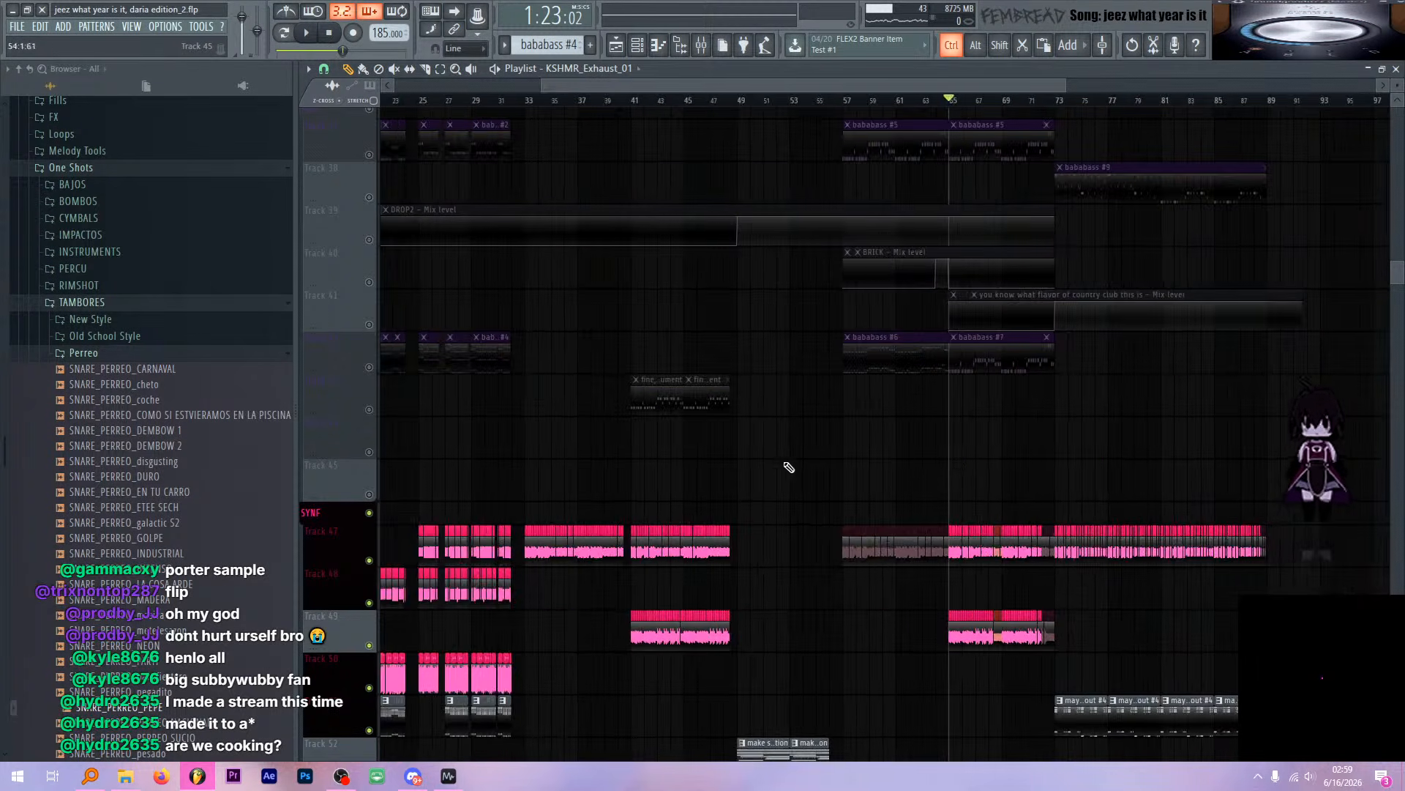
{"action": "scroll", "coordinate": [914, 440], "scroll_direction": "up", "scroll_amount": 4}
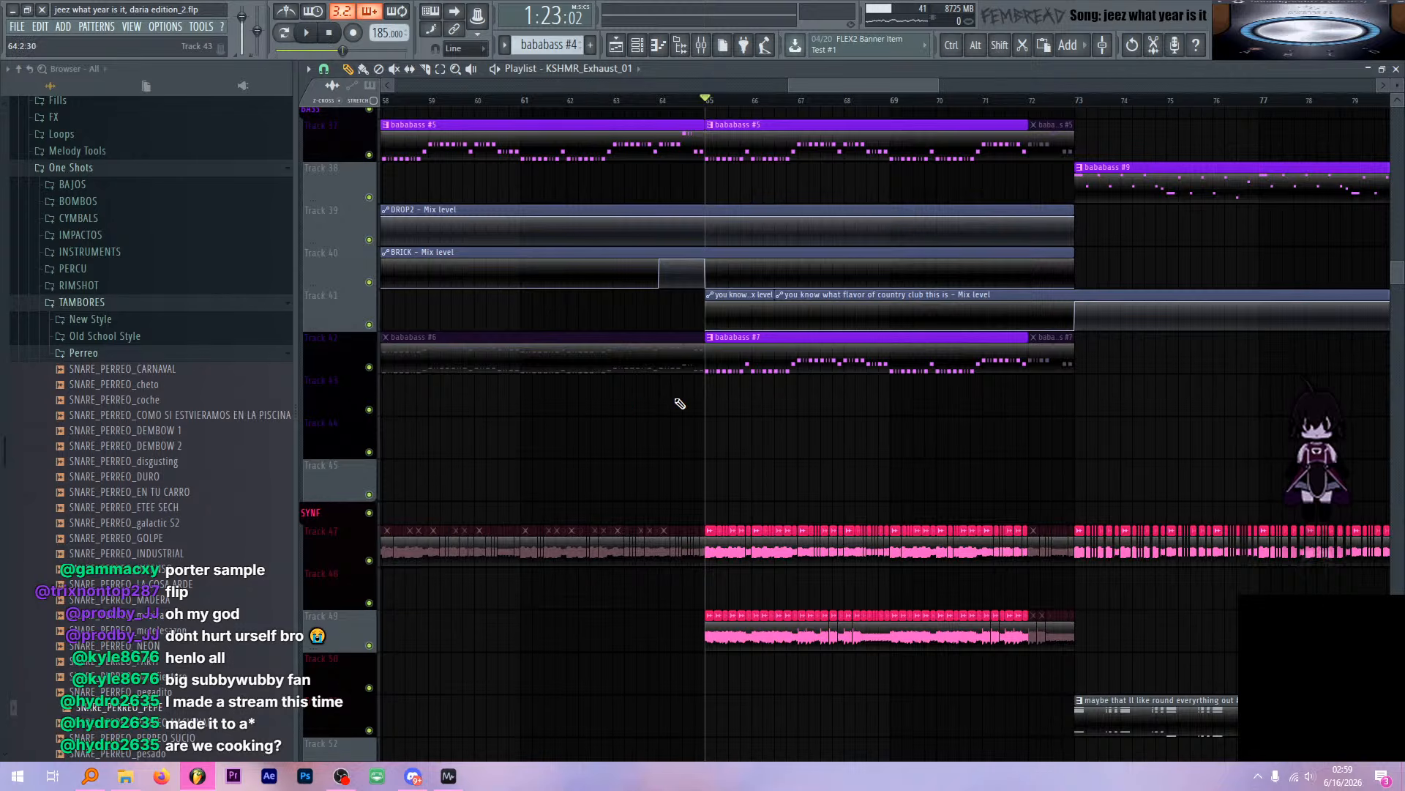
Play the full arrangement from bar 65 with all tracks audible and look through its lower tracks
{"action": "scroll", "coordinate": [680, 404], "scroll_direction": "up", "scroll_amount": 5}
{"action": "key", "text": "space"}
{"action": "scroll", "coordinate": [812, 247], "scroll_direction": "down", "scroll_amount": 5}
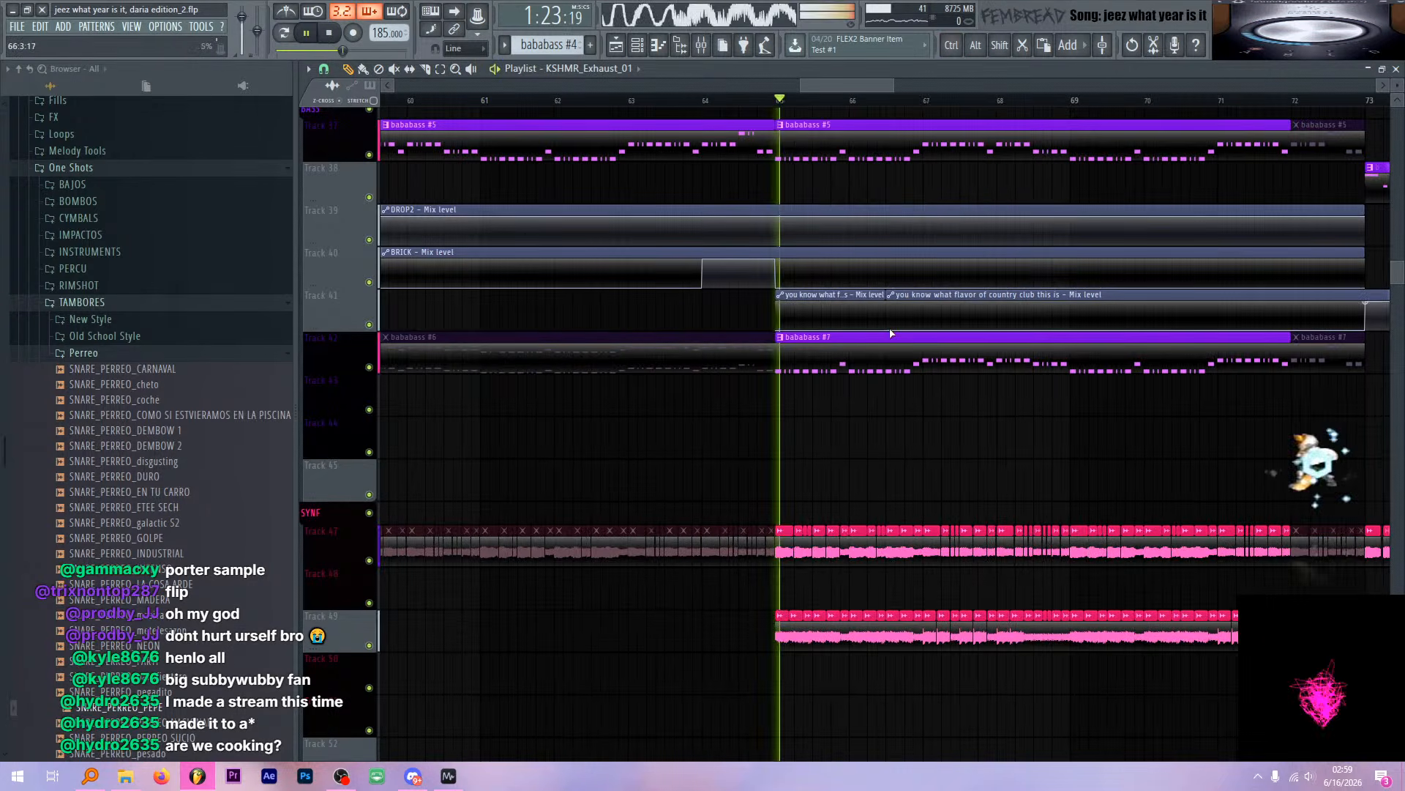
{"action": "scroll", "coordinate": [797, 386], "scroll_direction": "down", "scroll_amount": 4}
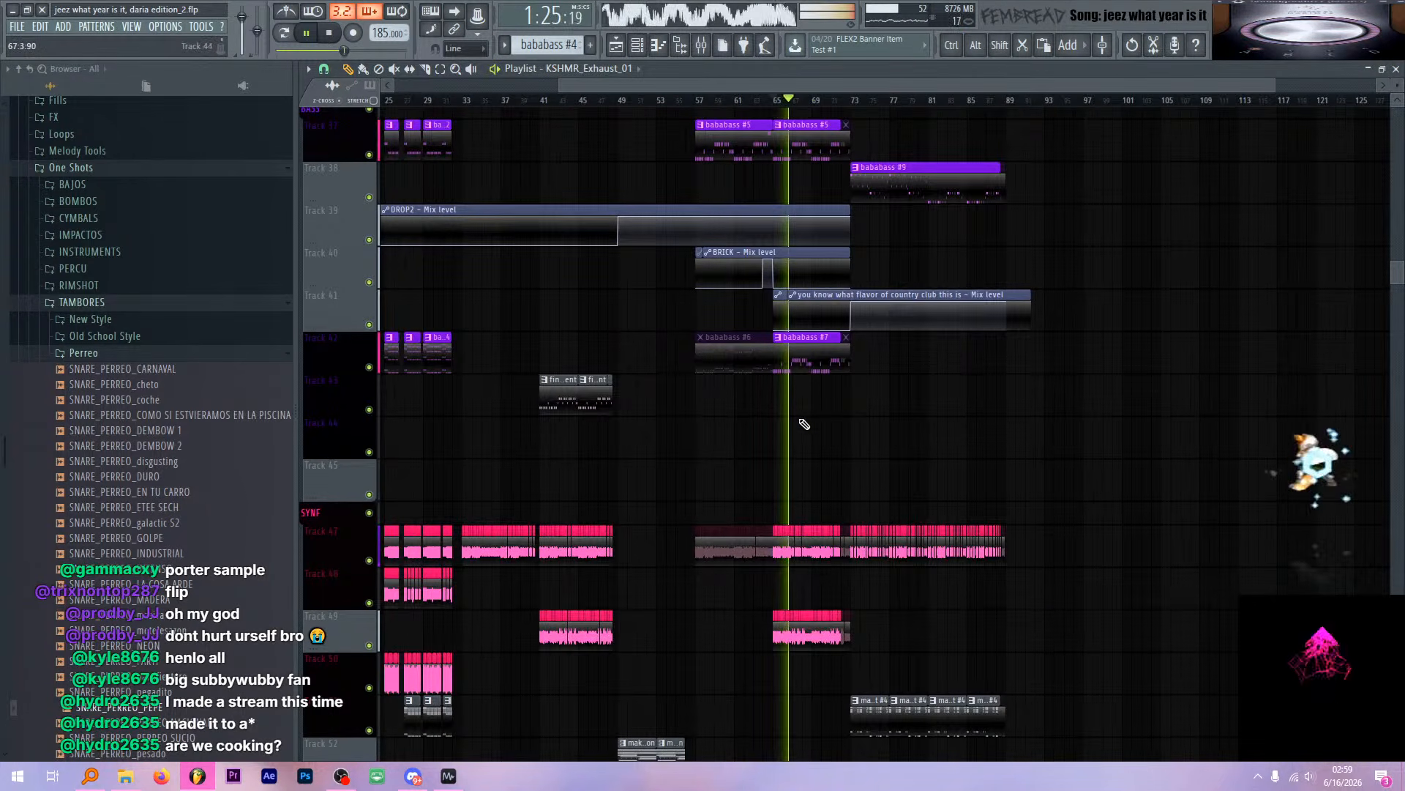
{"action": "scroll", "coordinate": [803, 424], "scroll_direction": "down", "scroll_amount": 14}
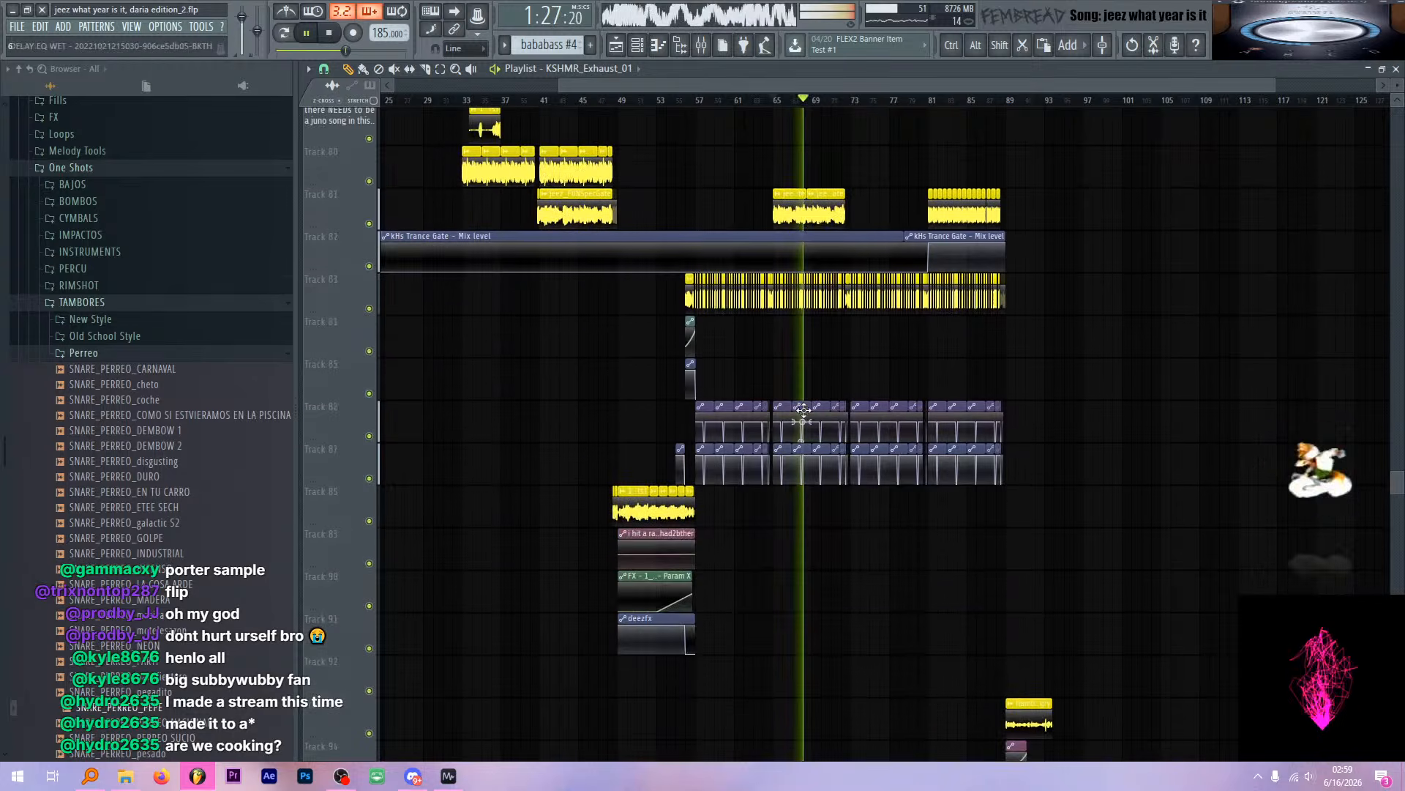
{"action": "scroll", "coordinate": [816, 352], "scroll_direction": "up", "scroll_amount": 4}
{"action": "scroll", "coordinate": [834, 395], "scroll_direction": "down", "scroll_amount": 7}
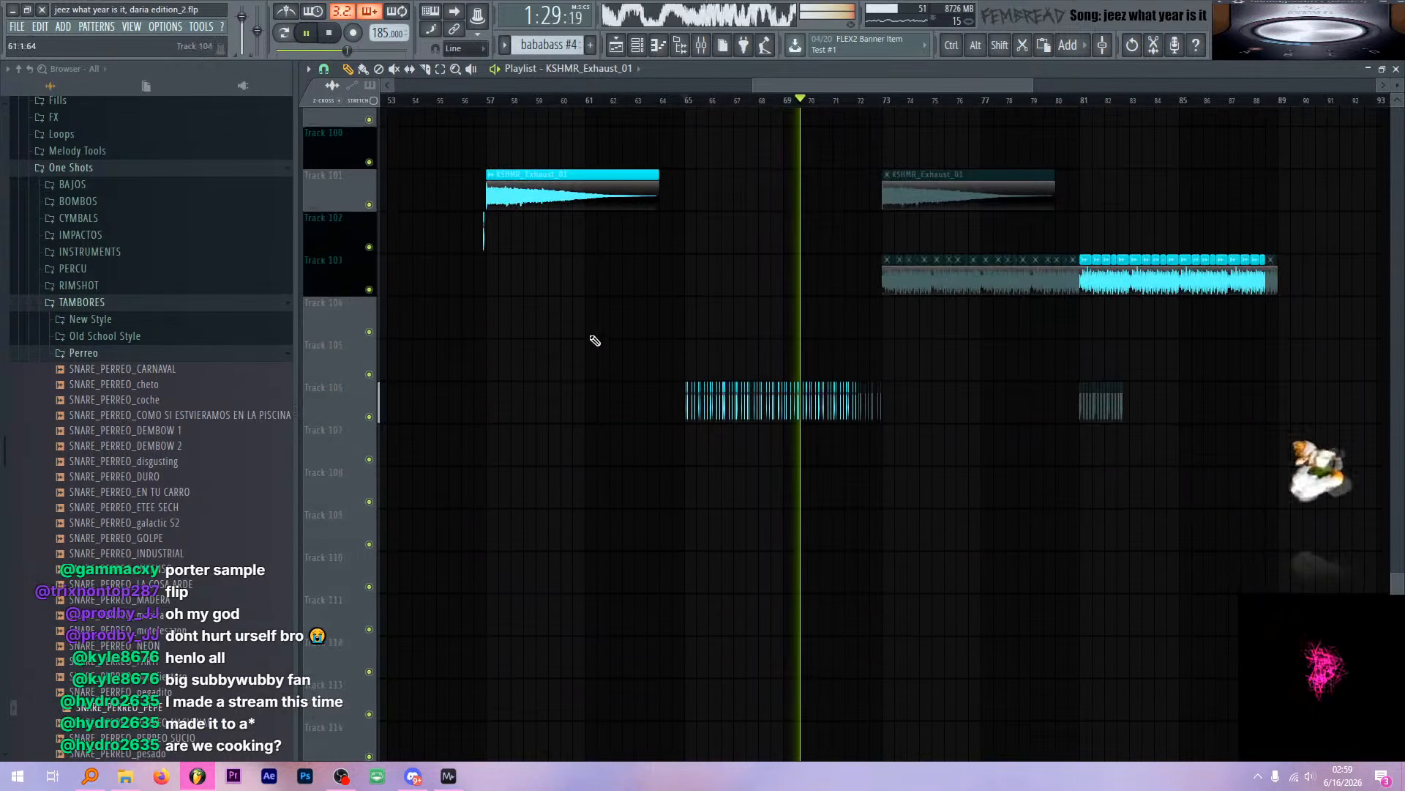
Solo Track 106, play its chopped clips from bar 65, and bring the other tracks back in
{"action": "key", "text": "space"}
{"action": "right_click", "coordinate": [371, 416]}
{"action": "key", "text": "space"}
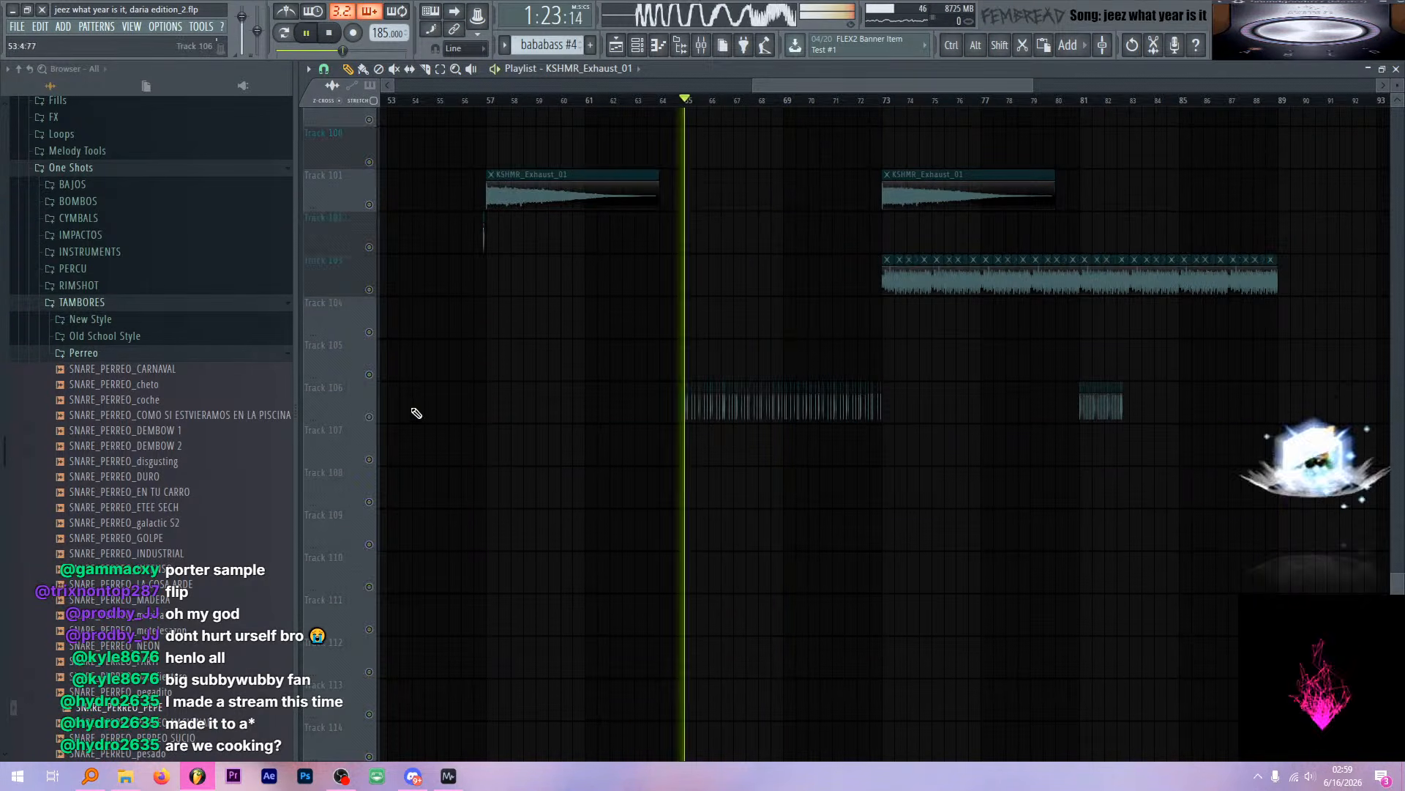
{"action": "right_click", "coordinate": [370, 416]}
Open the mixer during playback and select the OCTOGON HITMARKER track
{"action": "left_click", "coordinate": [701, 45]}
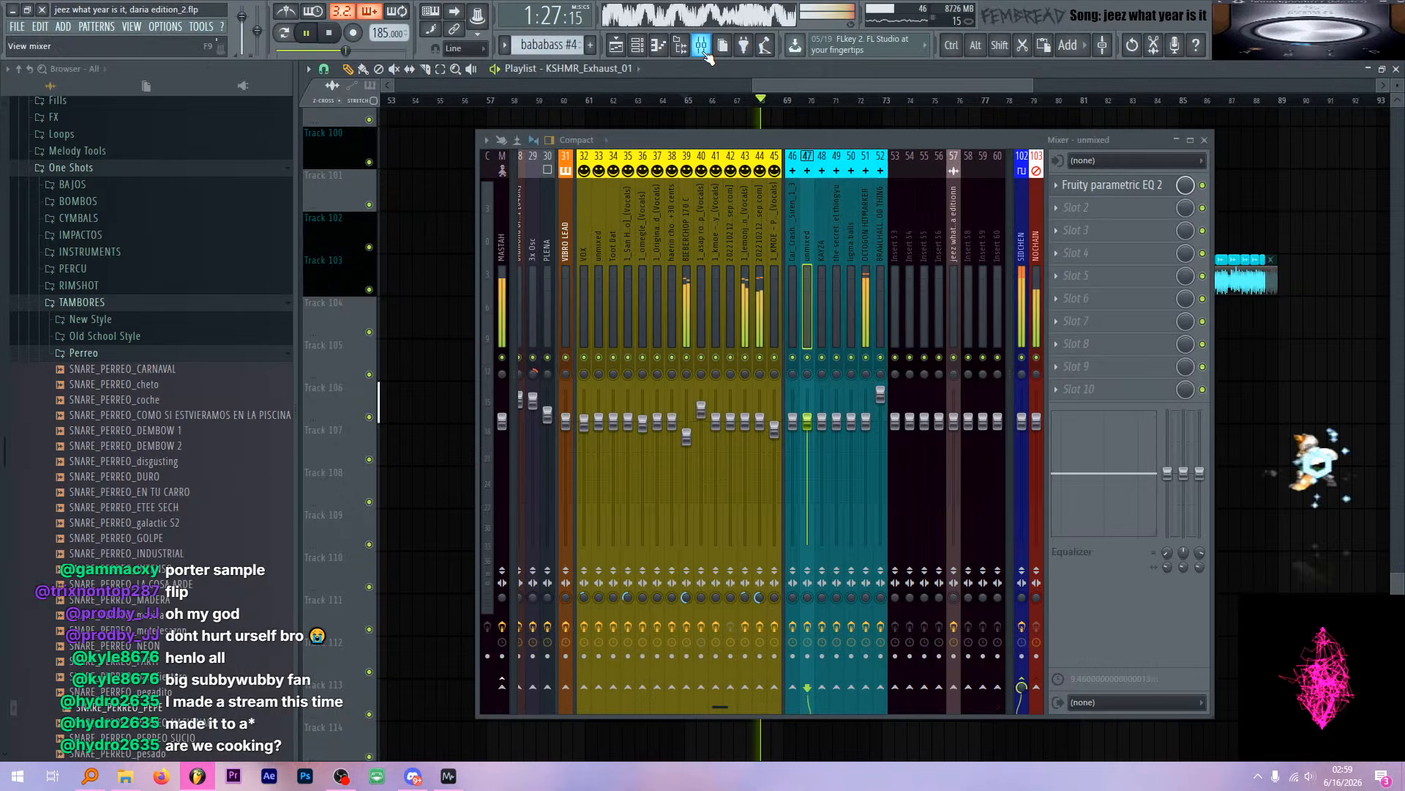
{"action": "left_click", "coordinate": [867, 258]}
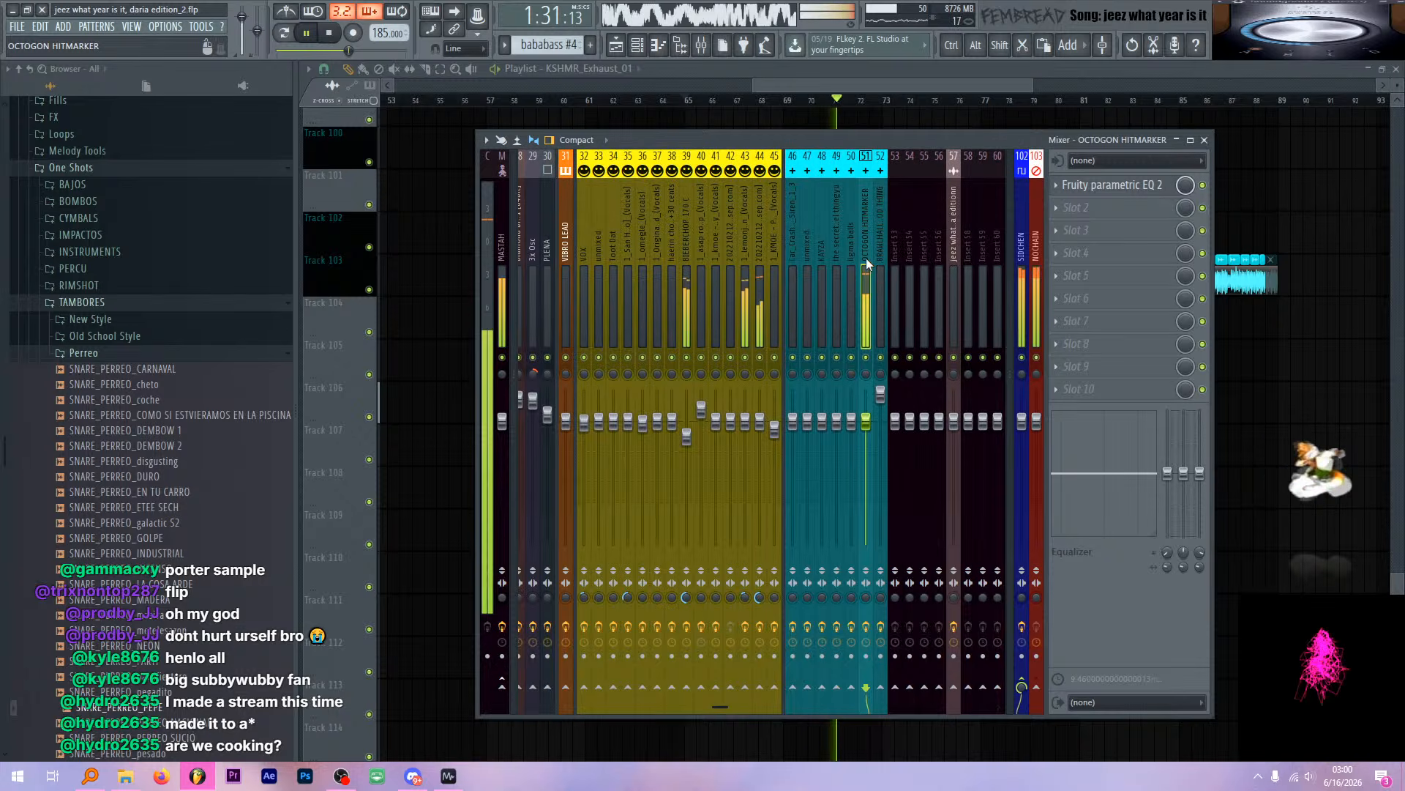
{"action": "key", "text": "space"}
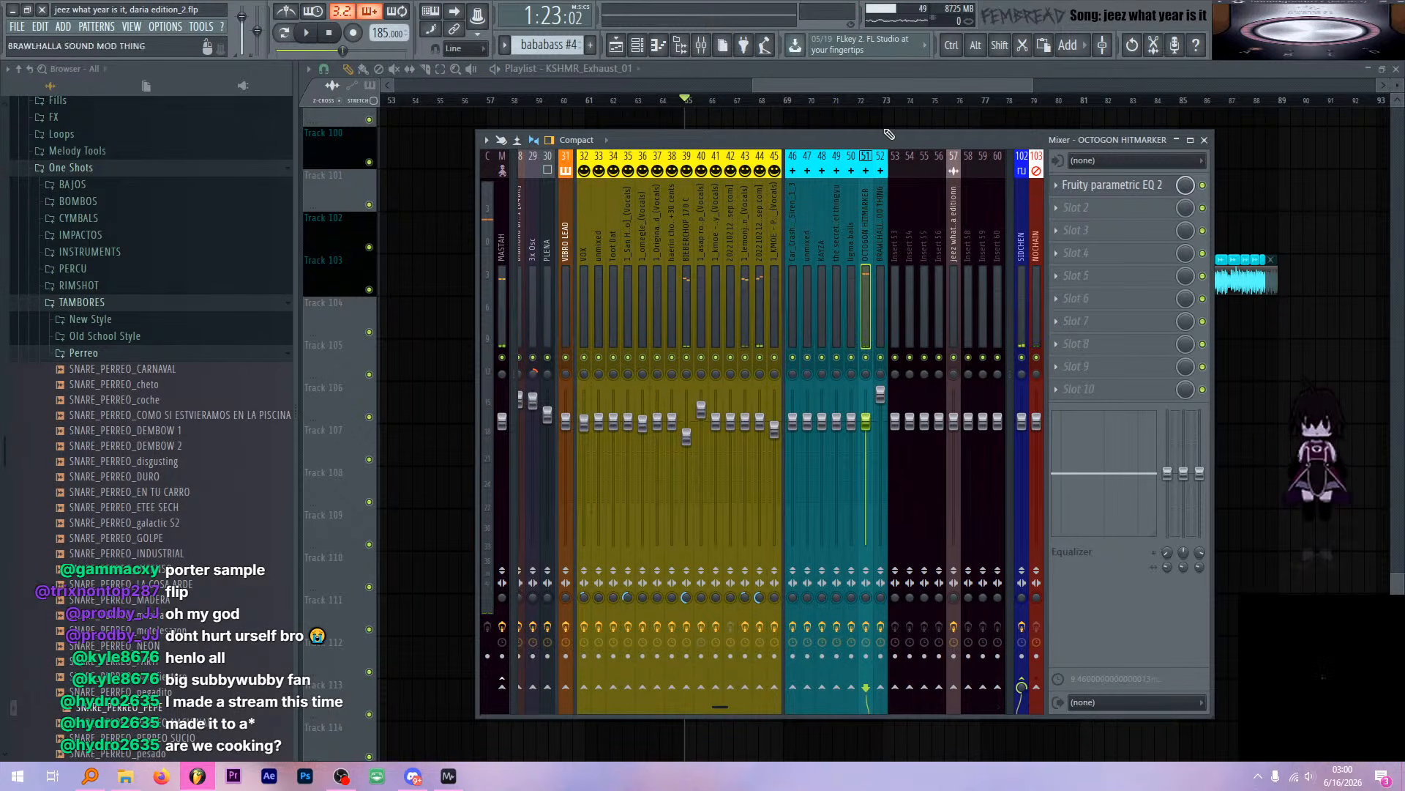
Replay the section from bar 65 while checking the drum, bass and OCTOGON HITMARKER levels in the mixer
{"action": "scroll", "coordinate": [807, 265], "scroll_direction": "up", "scroll_amount": 3}
{"action": "scroll", "coordinate": [805, 266], "scroll_direction": "up", "scroll_amount": 5}
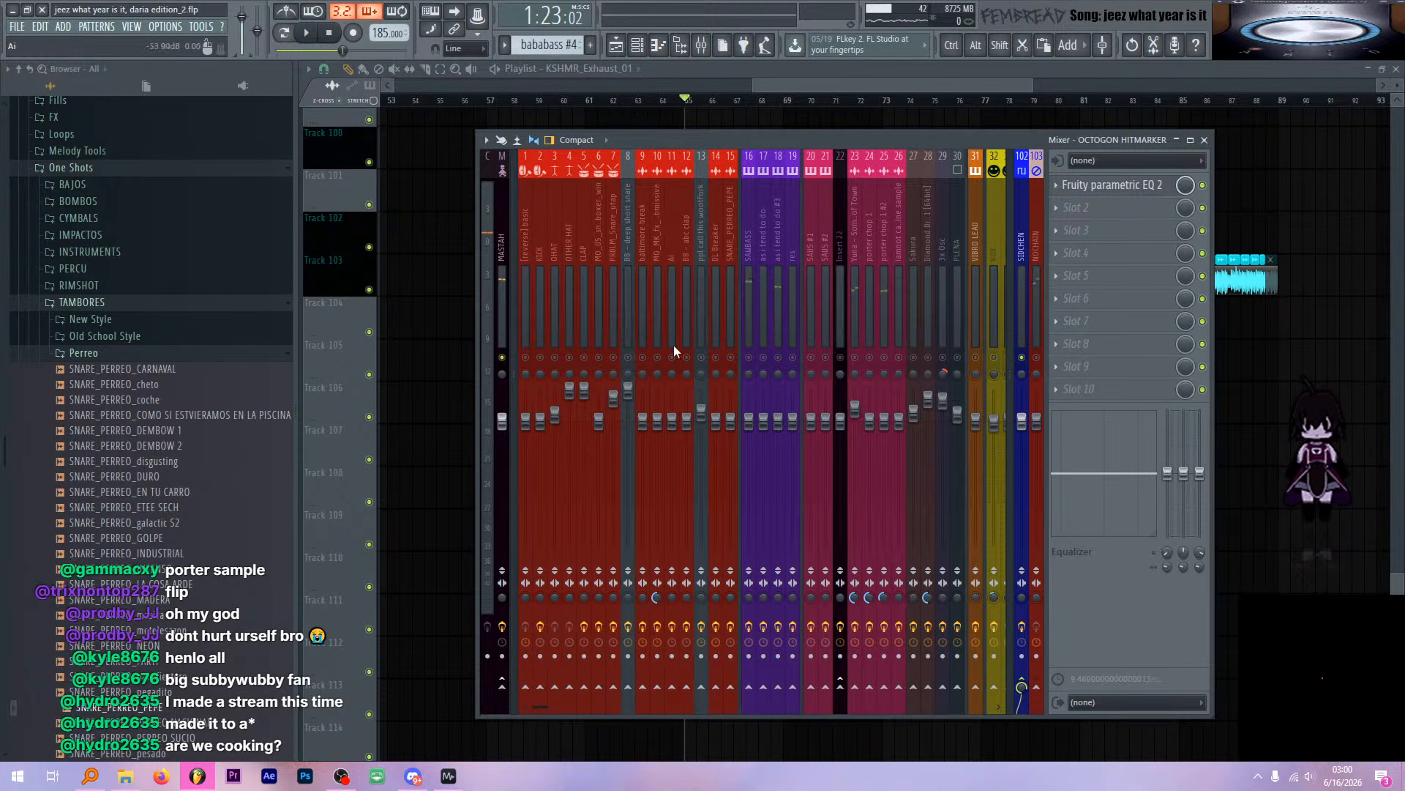
{"action": "key", "text": "space"}
{"action": "key", "text": "space"}
{"action": "key", "text": "space"}
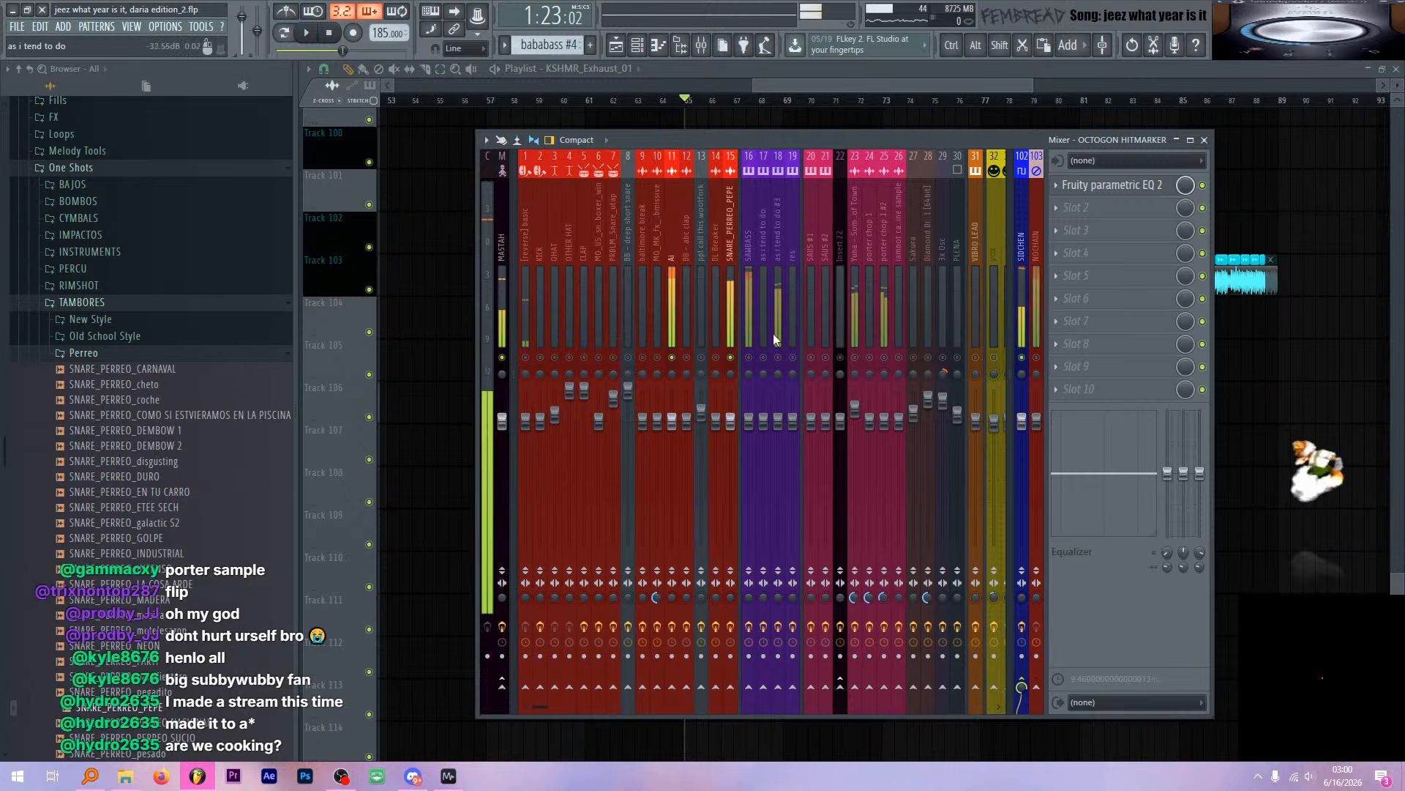
{"action": "key", "text": "space"}
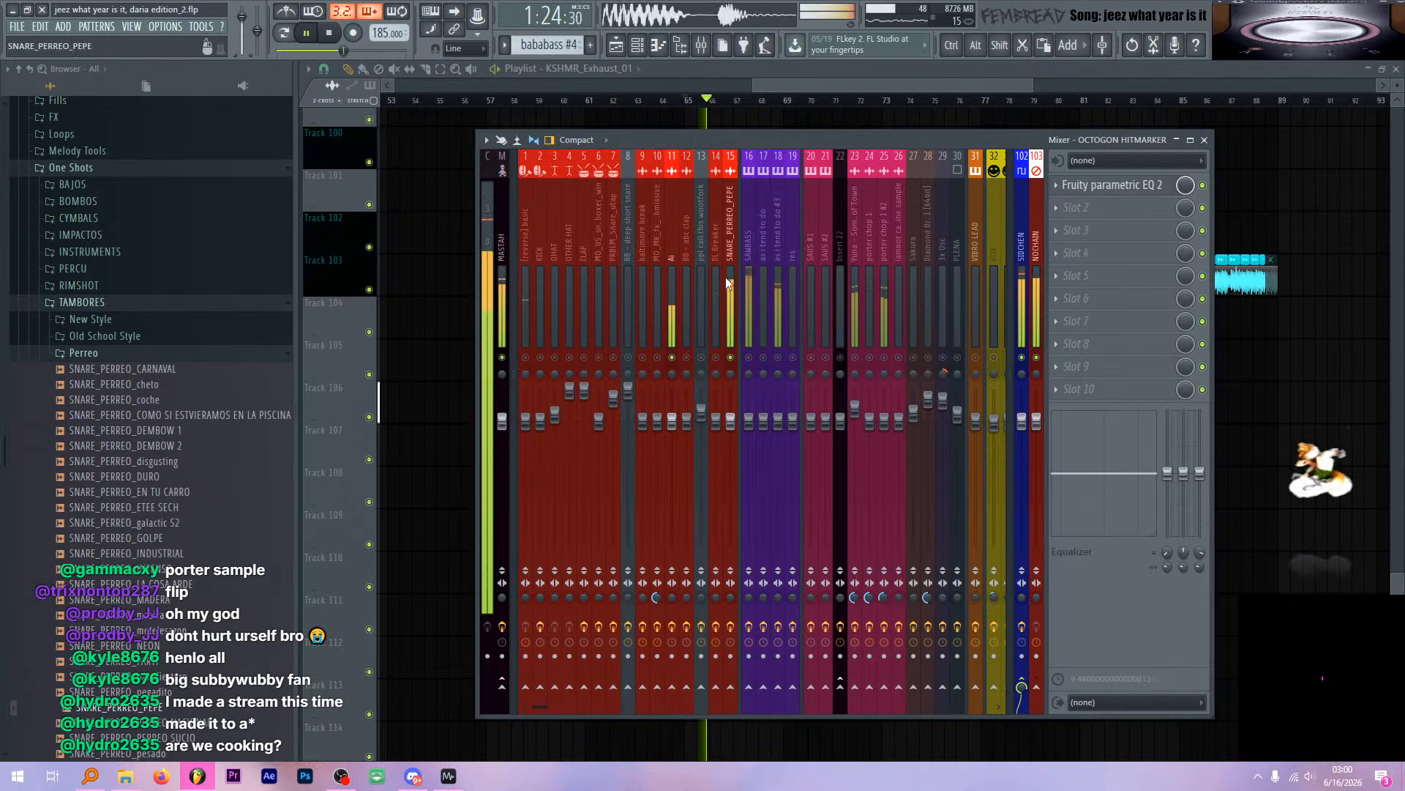
{"action": "scroll", "coordinate": [725, 281], "scroll_direction": "down", "scroll_amount": 7}
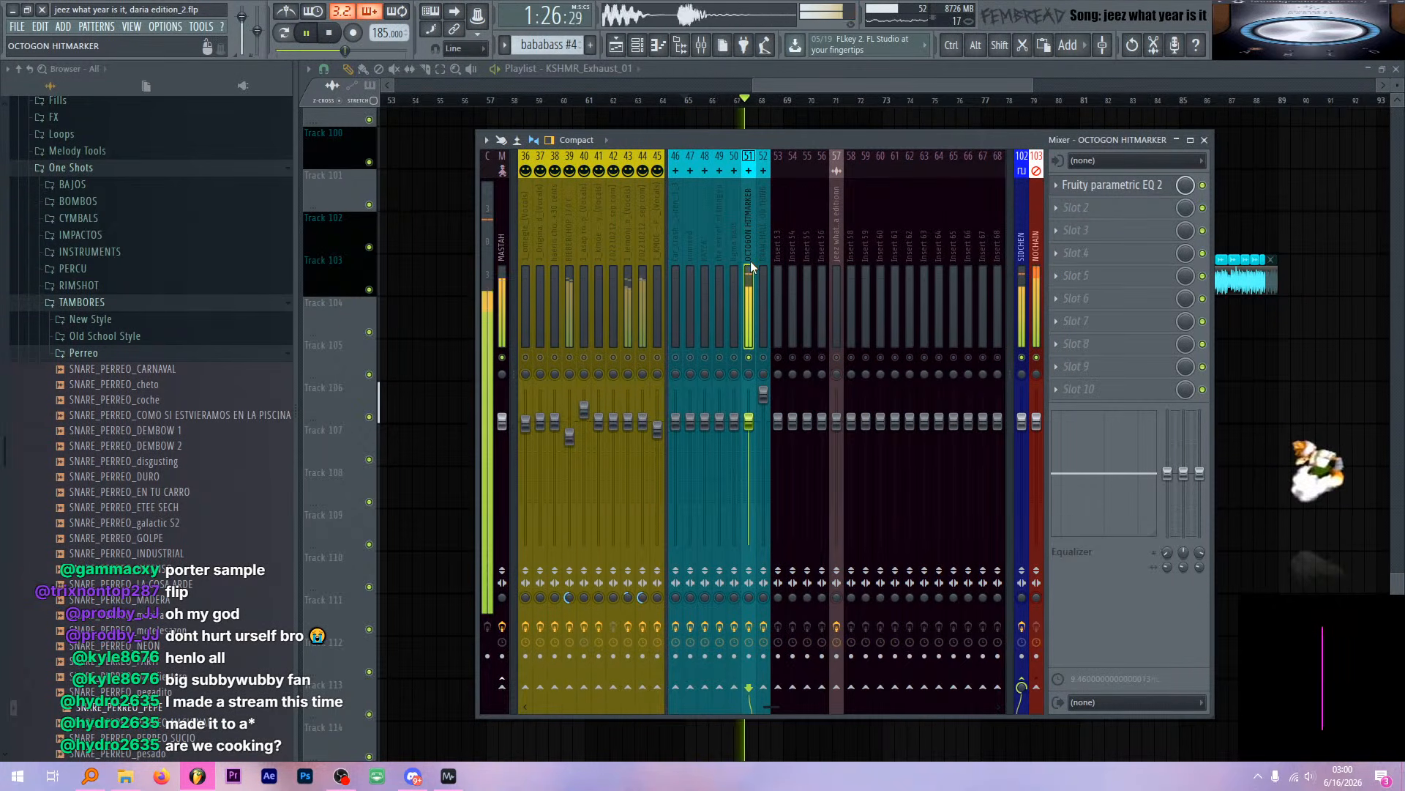
{"action": "key", "text": "space"}
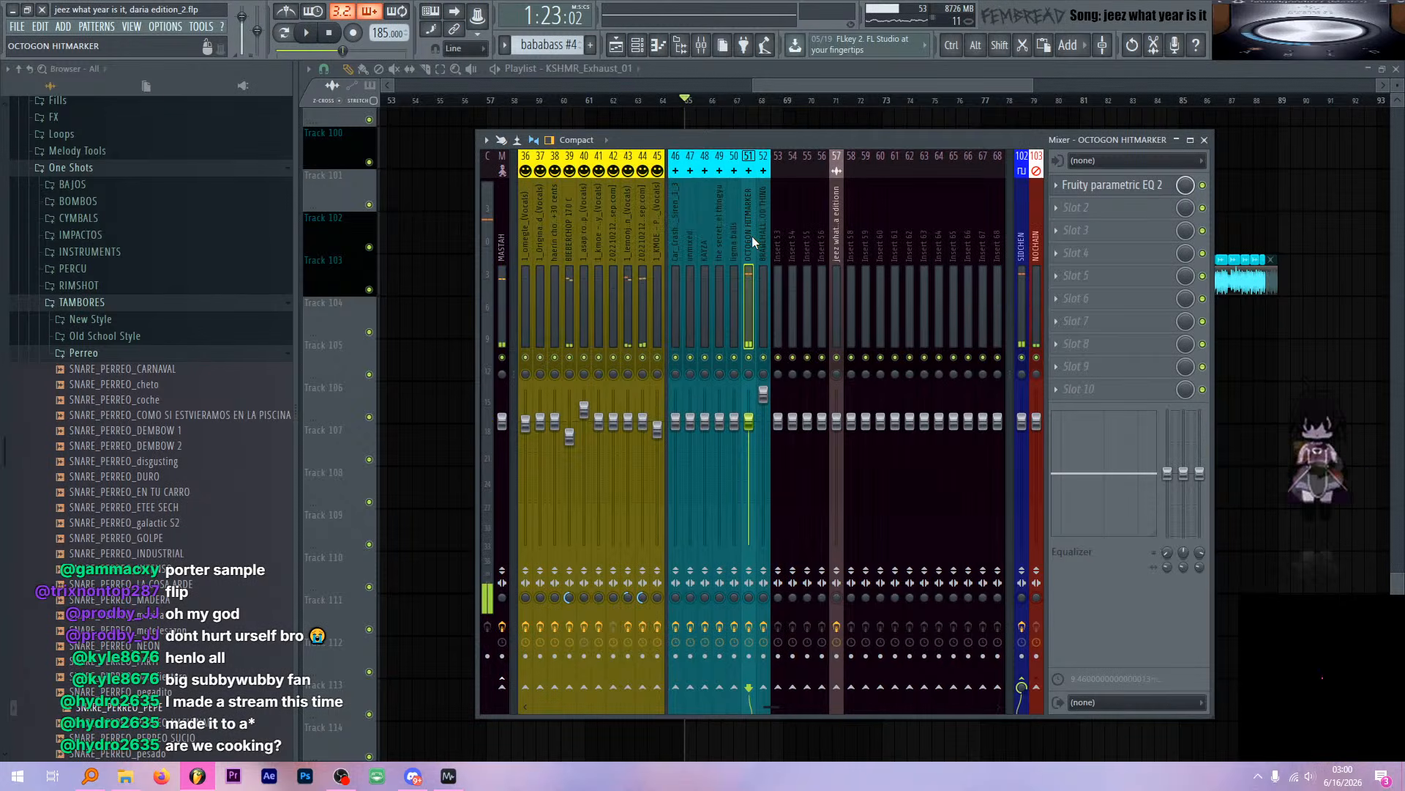
Move the playback start to bar 57 in the playlist and play from there with the mixer open
{"action": "left_click", "coordinate": [845, 86]}
{"action": "scroll", "coordinate": [784, 328], "scroll_direction": "up", "scroll_amount": 8}
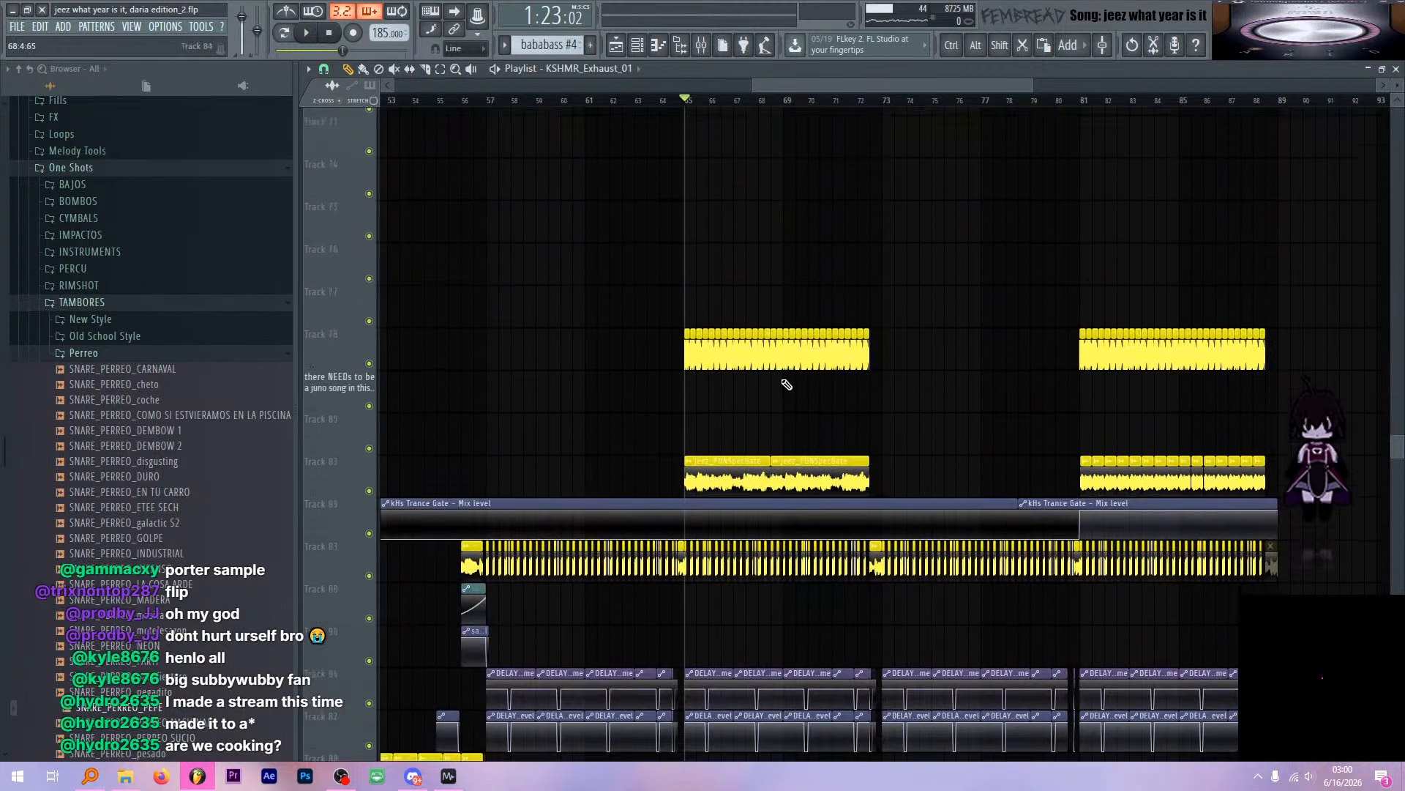
{"action": "scroll", "coordinate": [787, 384], "scroll_direction": "up", "scroll_amount": 15}
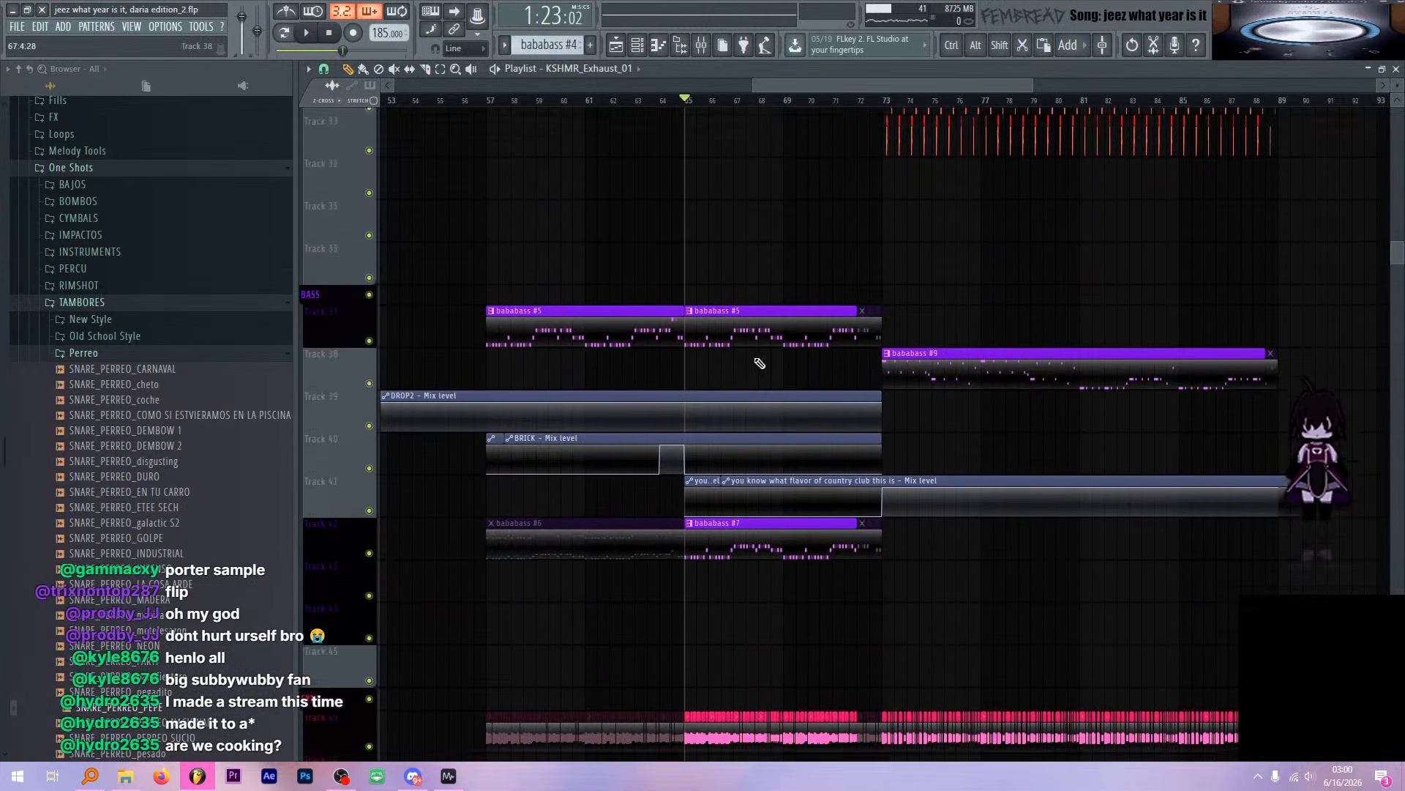
{"action": "scroll", "coordinate": [717, 367], "scroll_direction": "down", "scroll_amount": 6}
{"action": "left_click", "coordinate": [628, 101]}
{"action": "left_click", "coordinate": [700, 46]}
{"action": "key", "text": "space"}
{"action": "scroll", "coordinate": [791, 282], "scroll_direction": "down", "scroll_amount": 3}
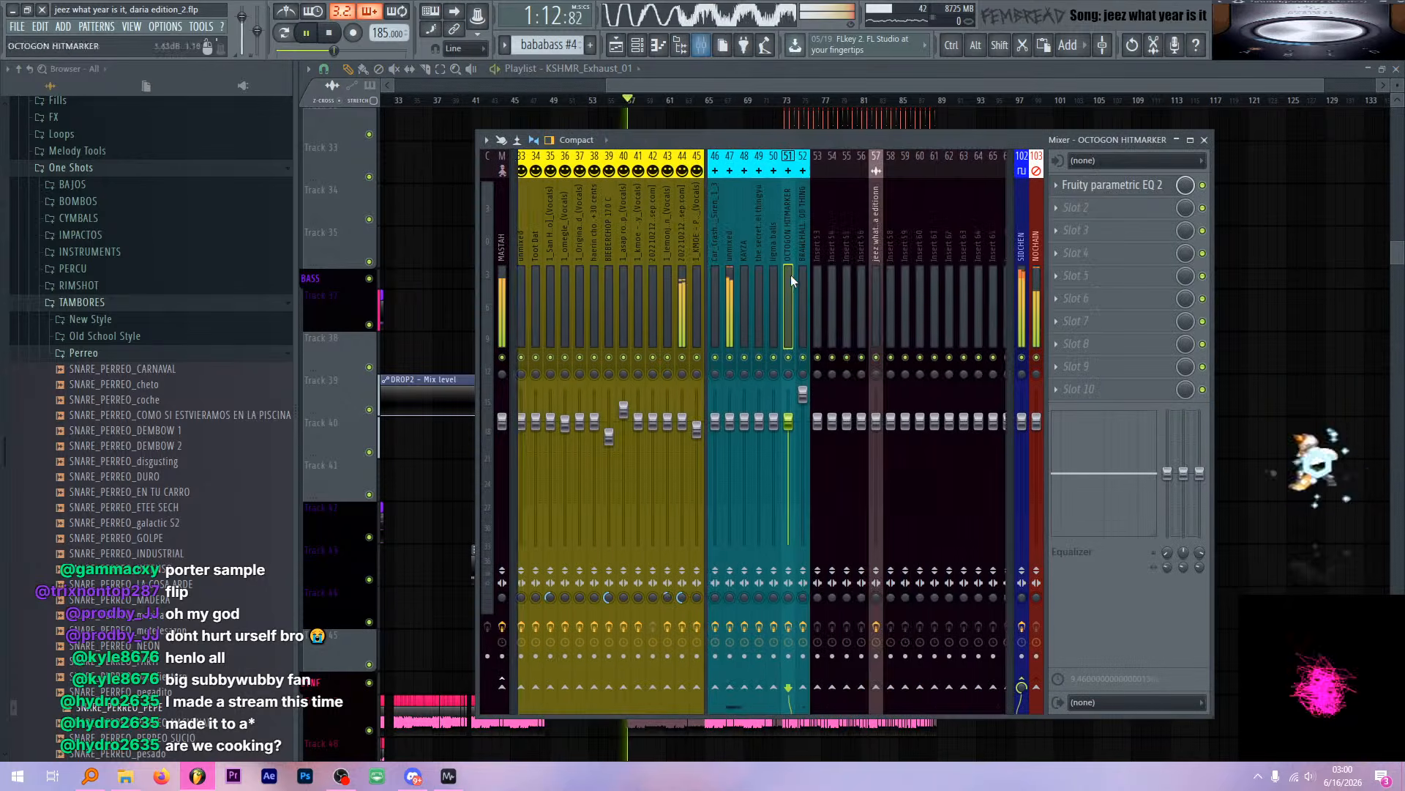
Solo the SAWBASS mixer track and play it from bar 57
{"action": "scroll", "coordinate": [790, 281], "scroll_direction": "up", "scroll_amount": 5}
{"action": "left_click", "coordinate": [632, 264]}
{"action": "key", "text": "s"}
{"action": "key", "text": "space"}
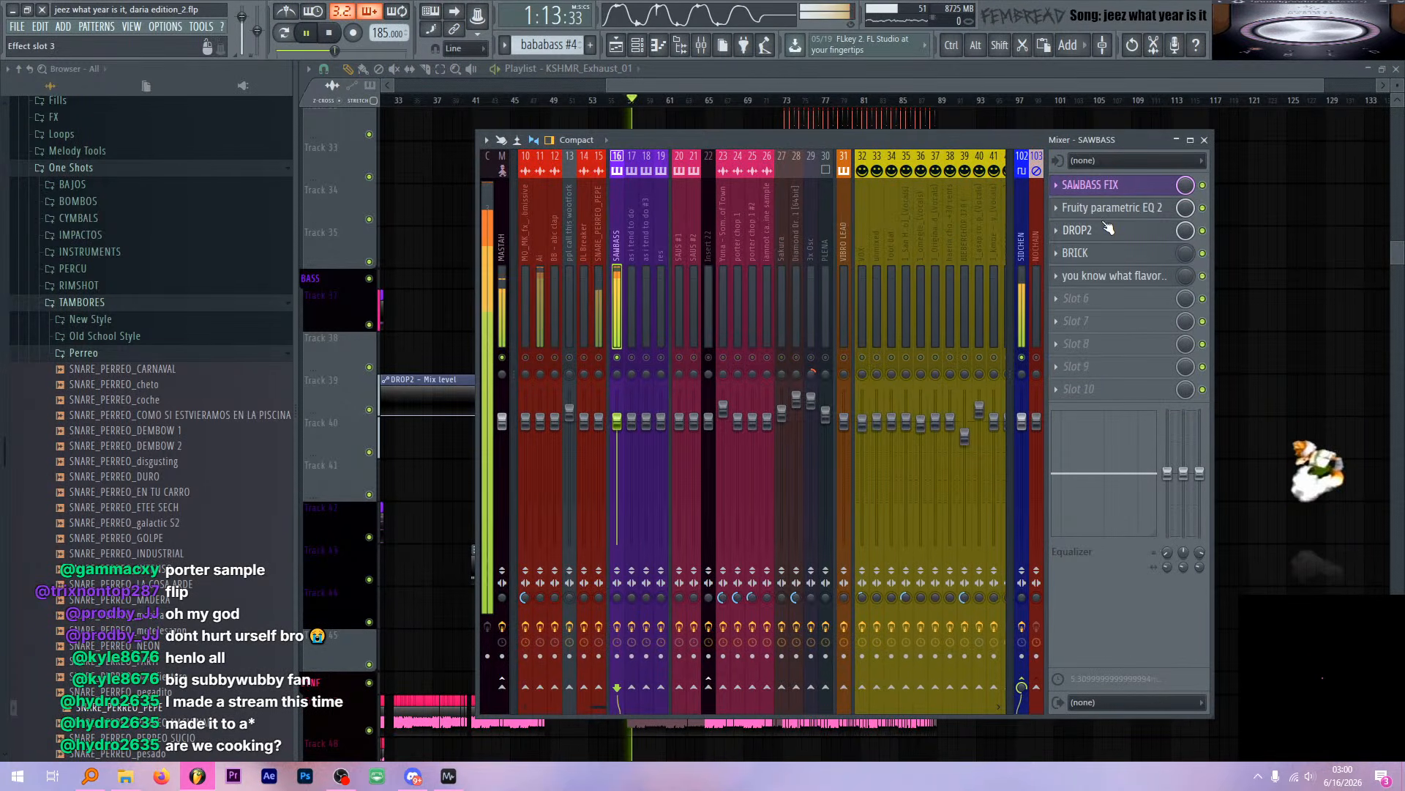
{"action": "key", "text": "space"}
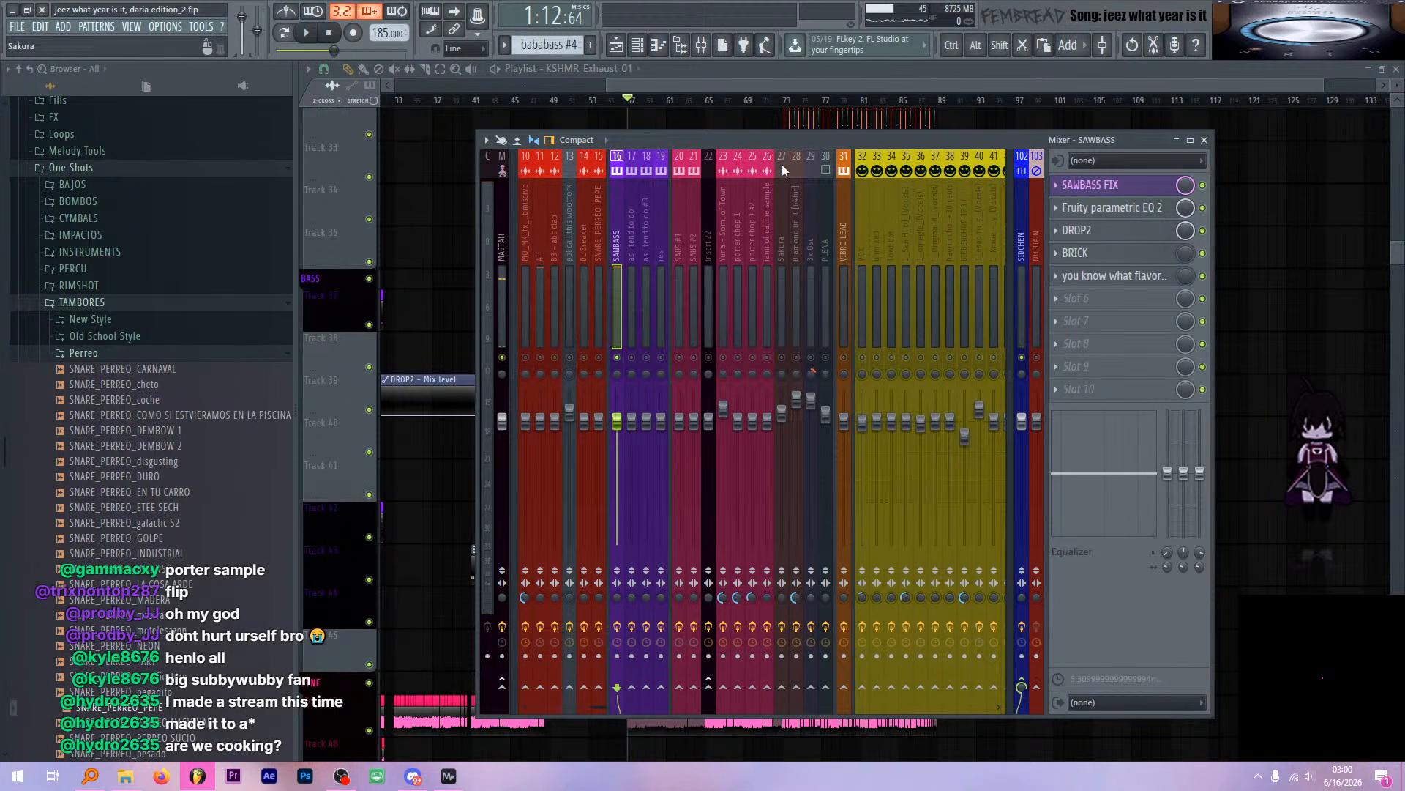
Inspect the Param. EQ 2 inside SAWBASS's DROP2 effect and listen to the bass through it from bar 57
{"action": "left_click", "coordinate": [1149, 240]}
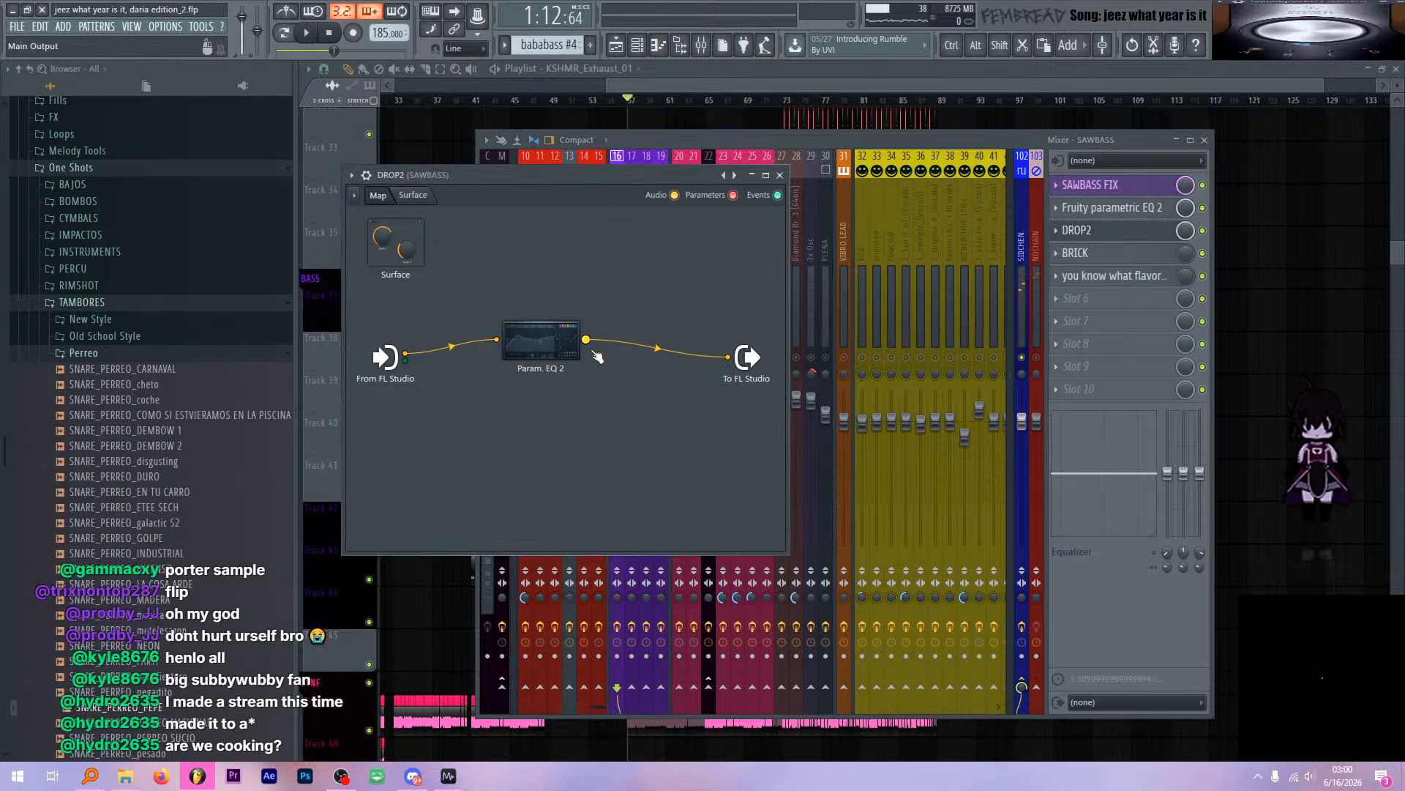
{"action": "double_click", "coordinate": [549, 338]}
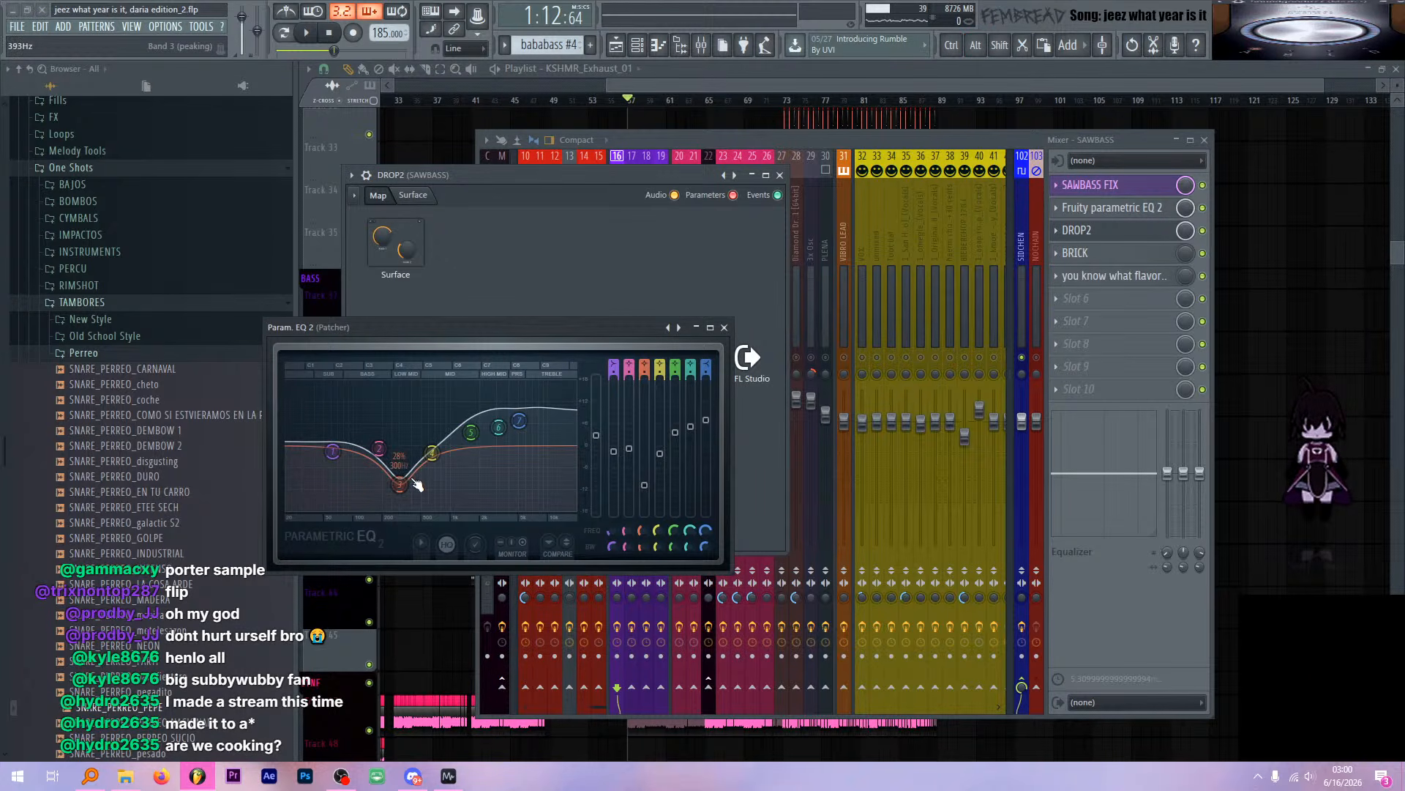
{"action": "left_click_drag", "start_coordinate": [415, 484], "coordinate": [414, 483]}
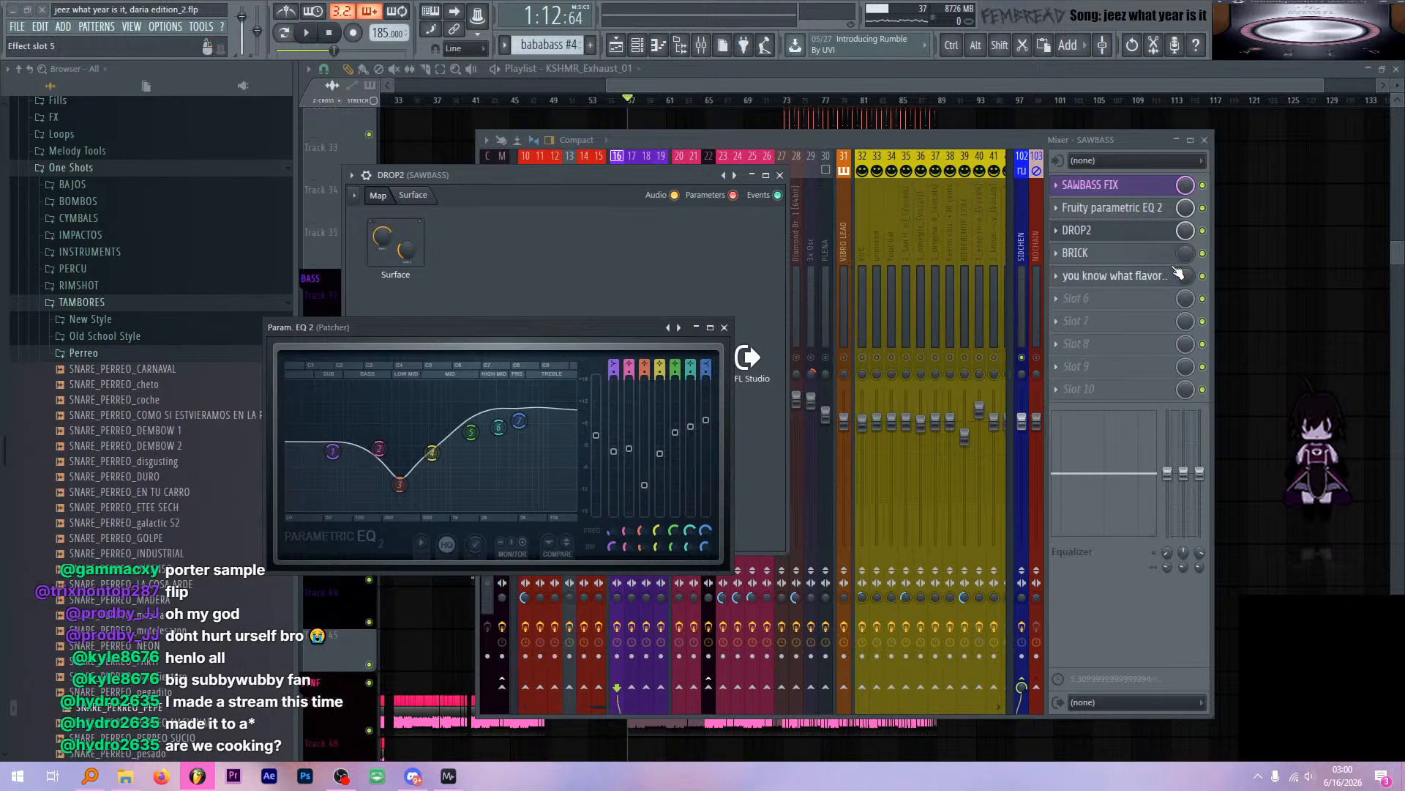
{"action": "key", "text": "space"}
{"action": "mouse_move", "coordinate": [1186, 231]}
{"action": "left_mouse_down"}
{"action": "mouse_move", "coordinate": [1186, 330]}
{"action": "mouse_move", "coordinate": [1186, 231]}
{"action": "left_mouse_up"}
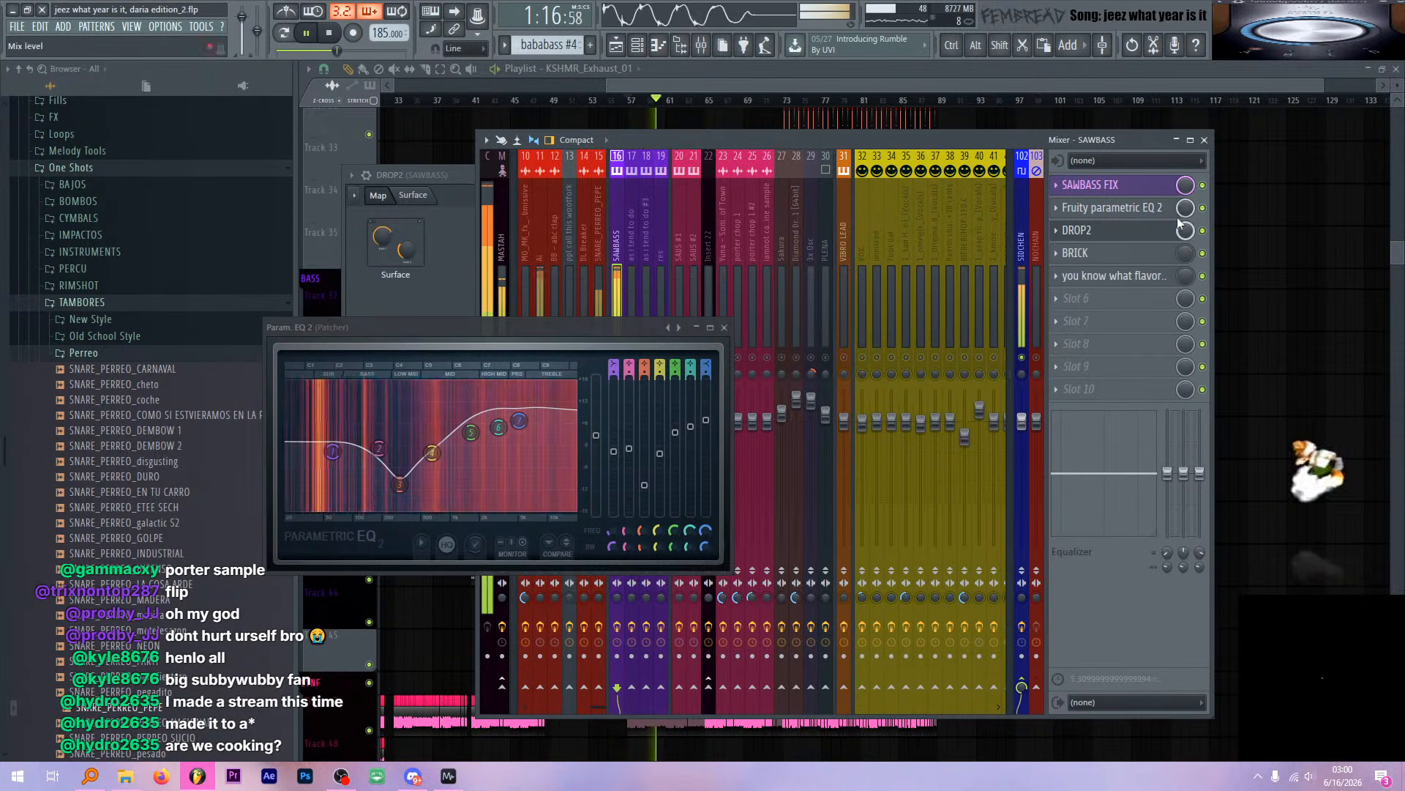
{"action": "left_click", "coordinate": [724, 328]}
{"action": "left_click", "coordinate": [661, 217]}
{"action": "left_click", "coordinate": [621, 221]}
{"action": "key", "text": "space"}
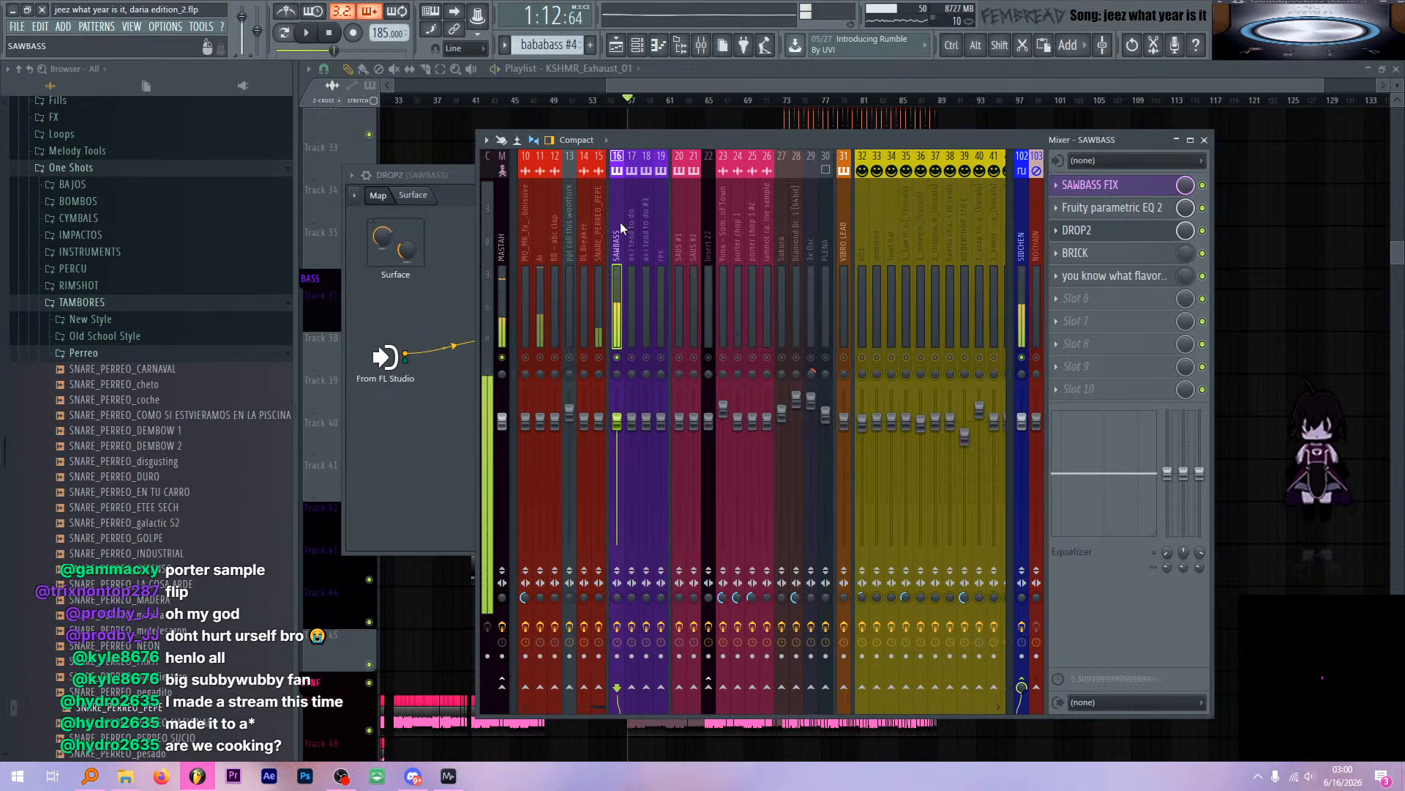
Examine the BRICK equalizer and the "you know what flavor of country club this is" effect chain on SAWBASS, and return to the playlist
{"action": "left_click", "coordinate": [1142, 232]}
{"action": "double_click", "coordinate": [538, 349]}
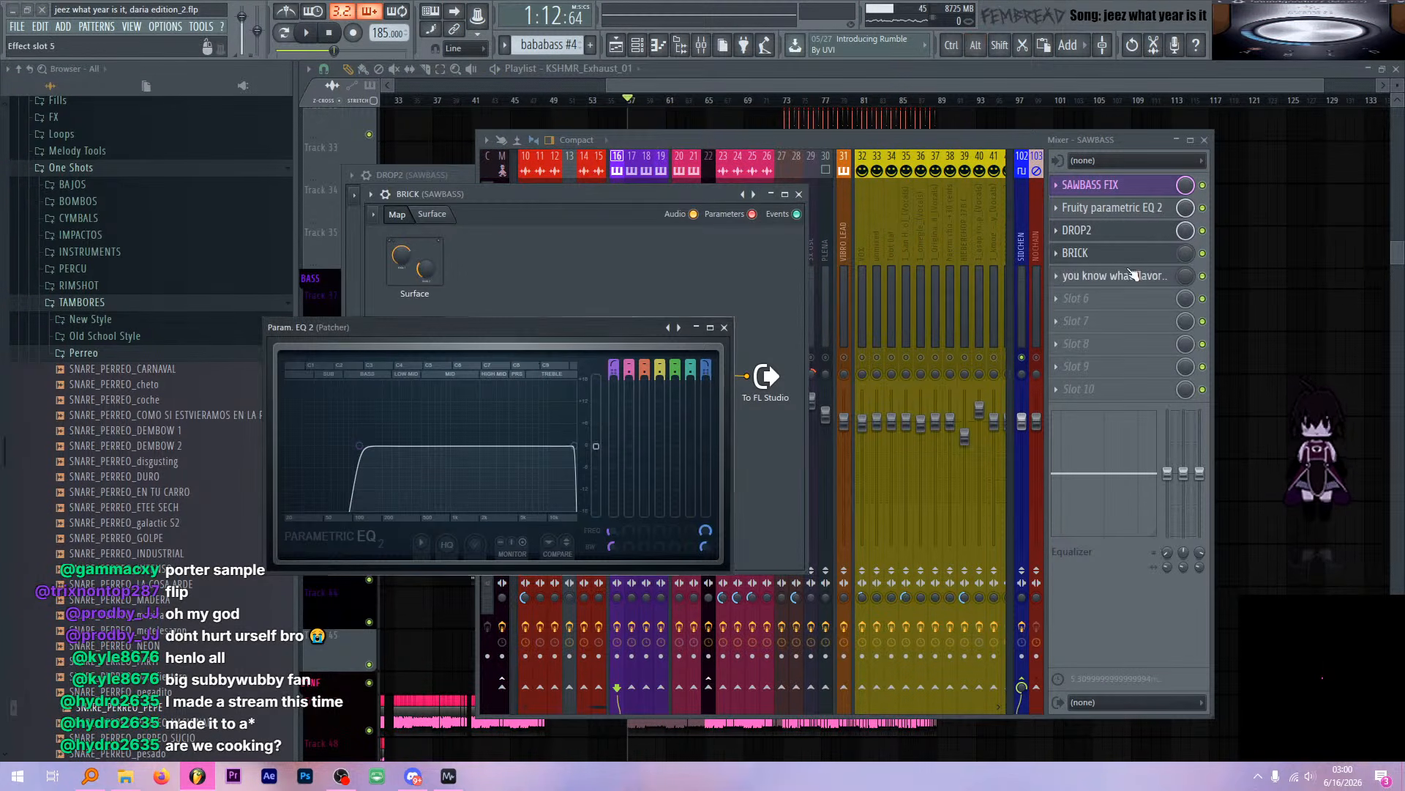
{"action": "left_click", "coordinate": [1141, 235]}
{"action": "left_click", "coordinate": [725, 330]}
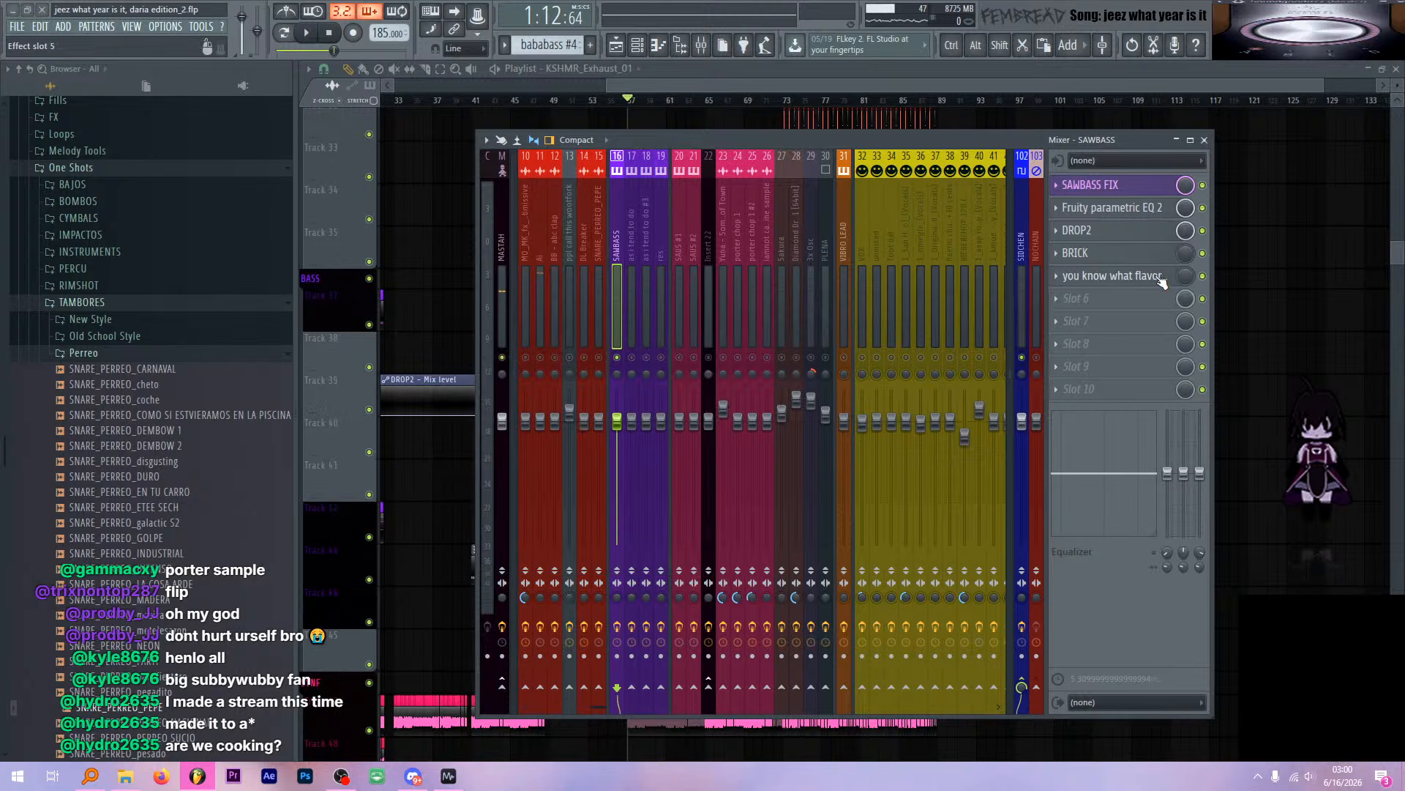
{"action": "left_click", "coordinate": [1154, 278]}
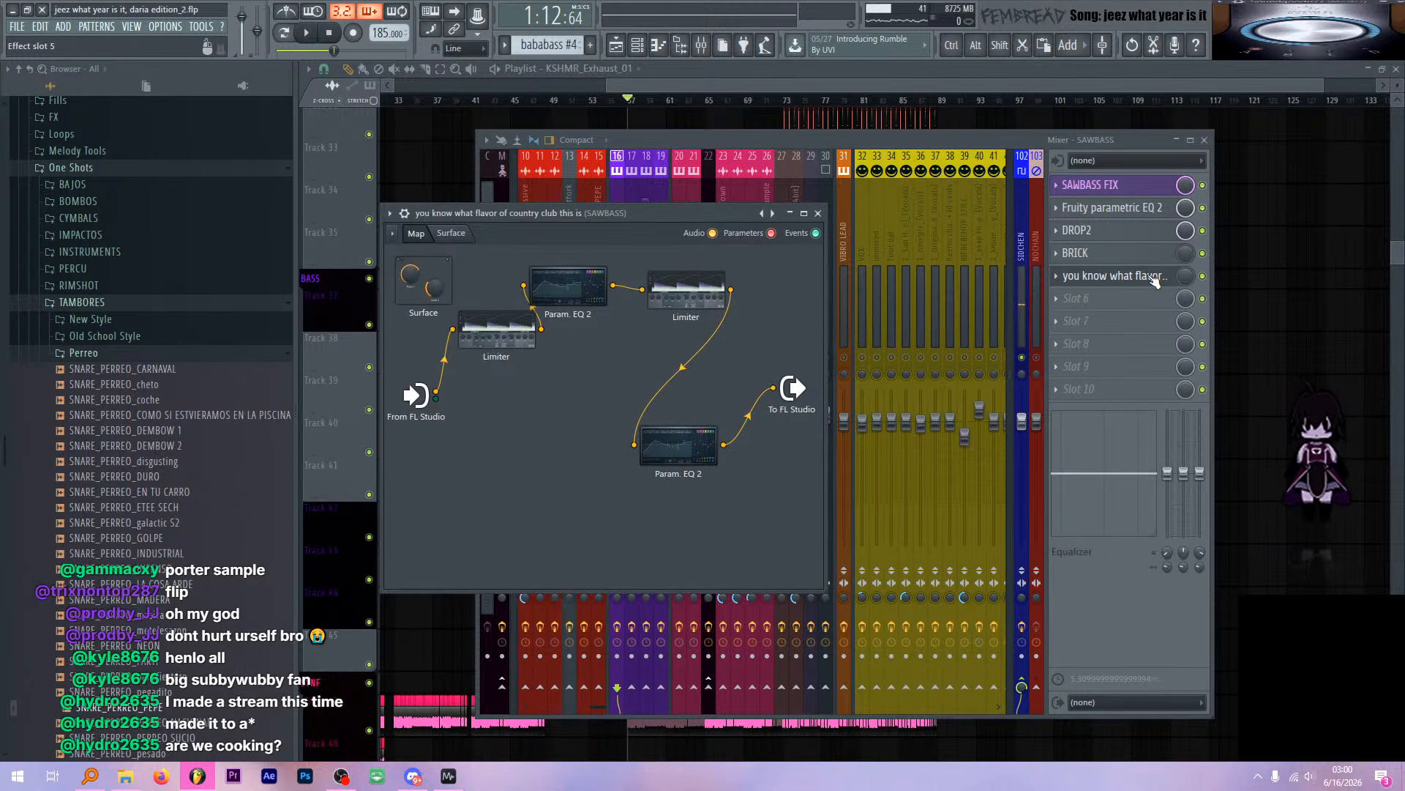
{"action": "left_click", "coordinate": [1155, 278]}
{"action": "left_click", "coordinate": [811, 73]}
{"action": "scroll", "coordinate": [715, 244], "scroll_direction": "down", "scroll_amount": 3}
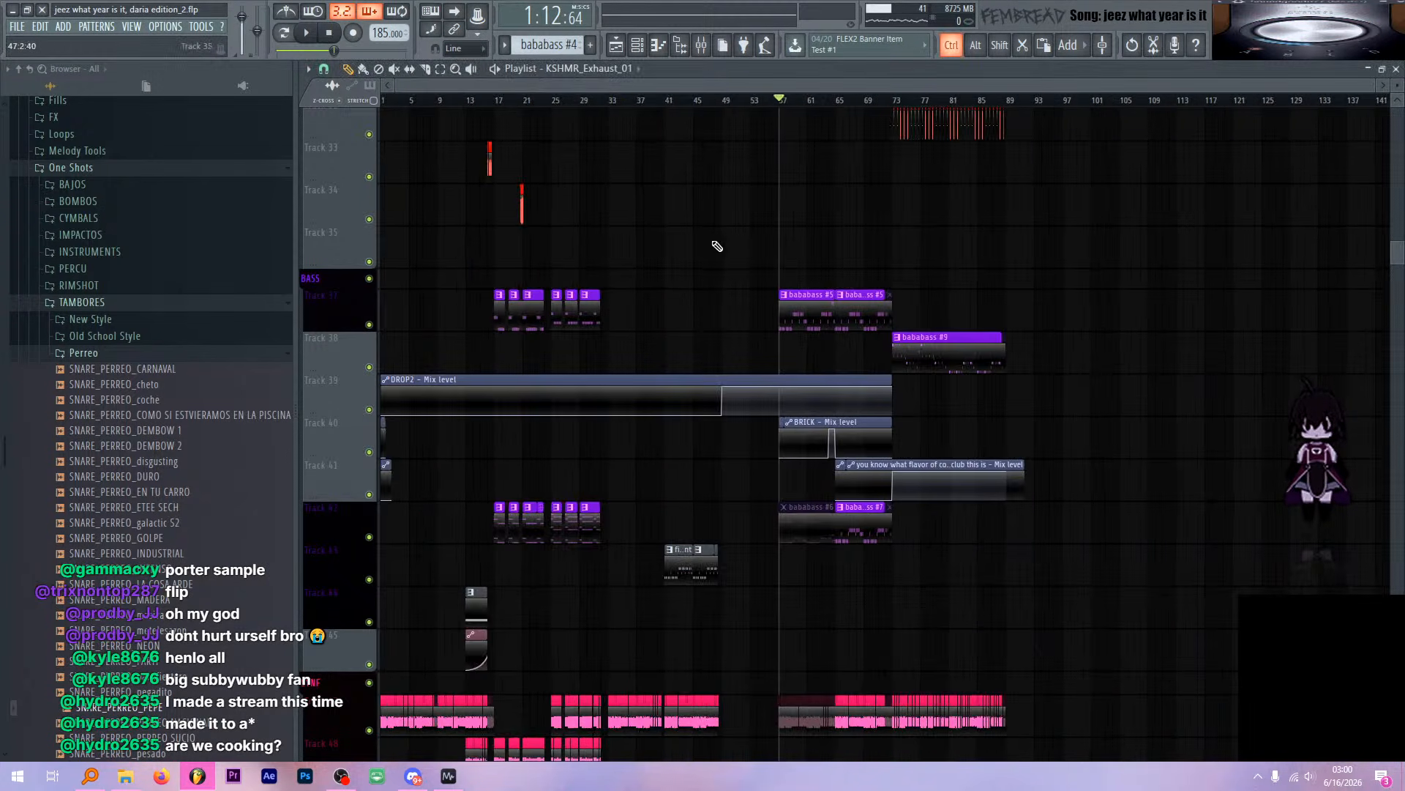
Move the playback start to about bar 71 and play into the section beginning at bar 73
{"action": "scroll", "coordinate": [847, 281], "scroll_direction": "up", "scroll_amount": 7}
{"action": "left_click_drag", "start_coordinate": [637, 105], "coordinate": [682, 105]}
{"action": "scroll", "coordinate": [832, 297], "scroll_direction": "down", "scroll_amount": 12}
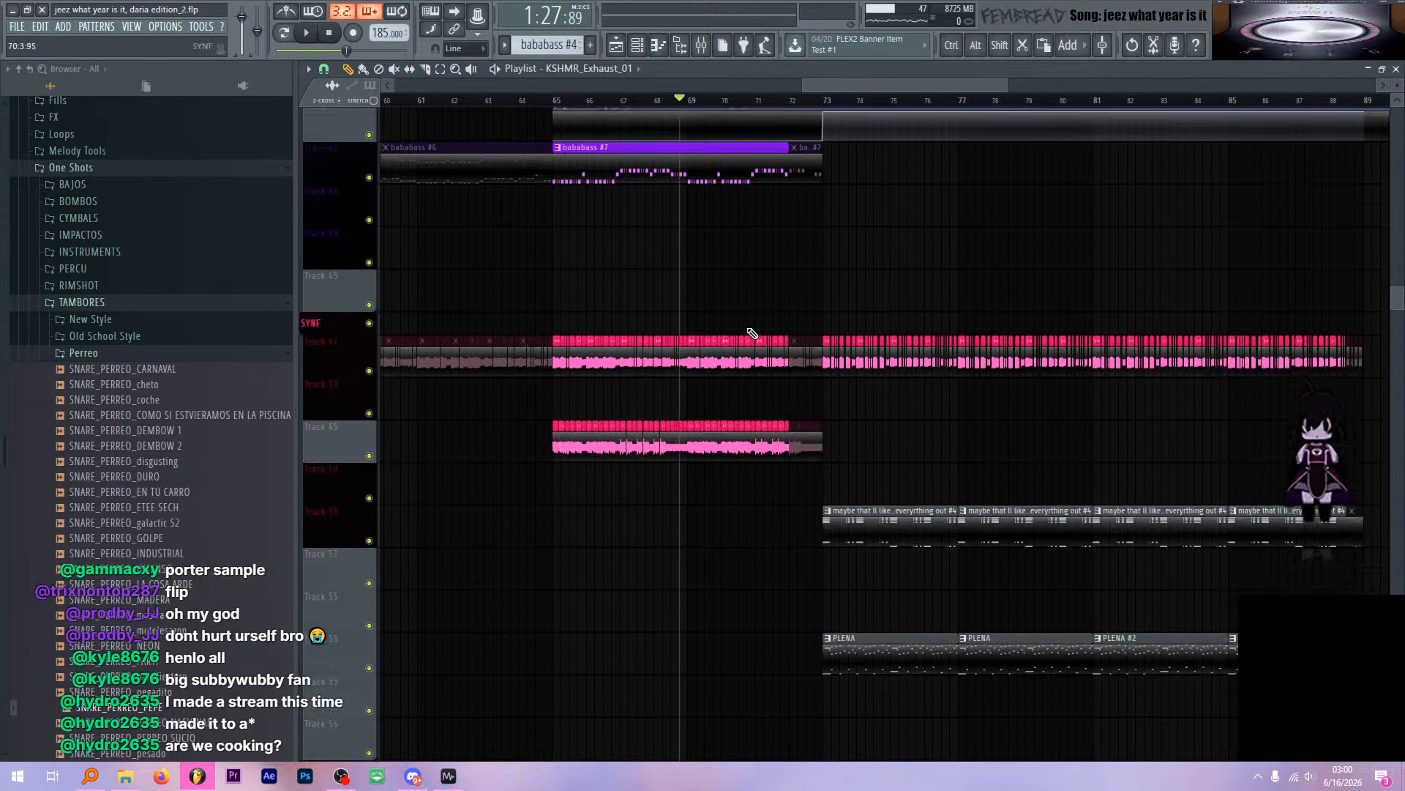
{"action": "scroll", "coordinate": [827, 300], "scroll_direction": "down", "scroll_amount": 8}
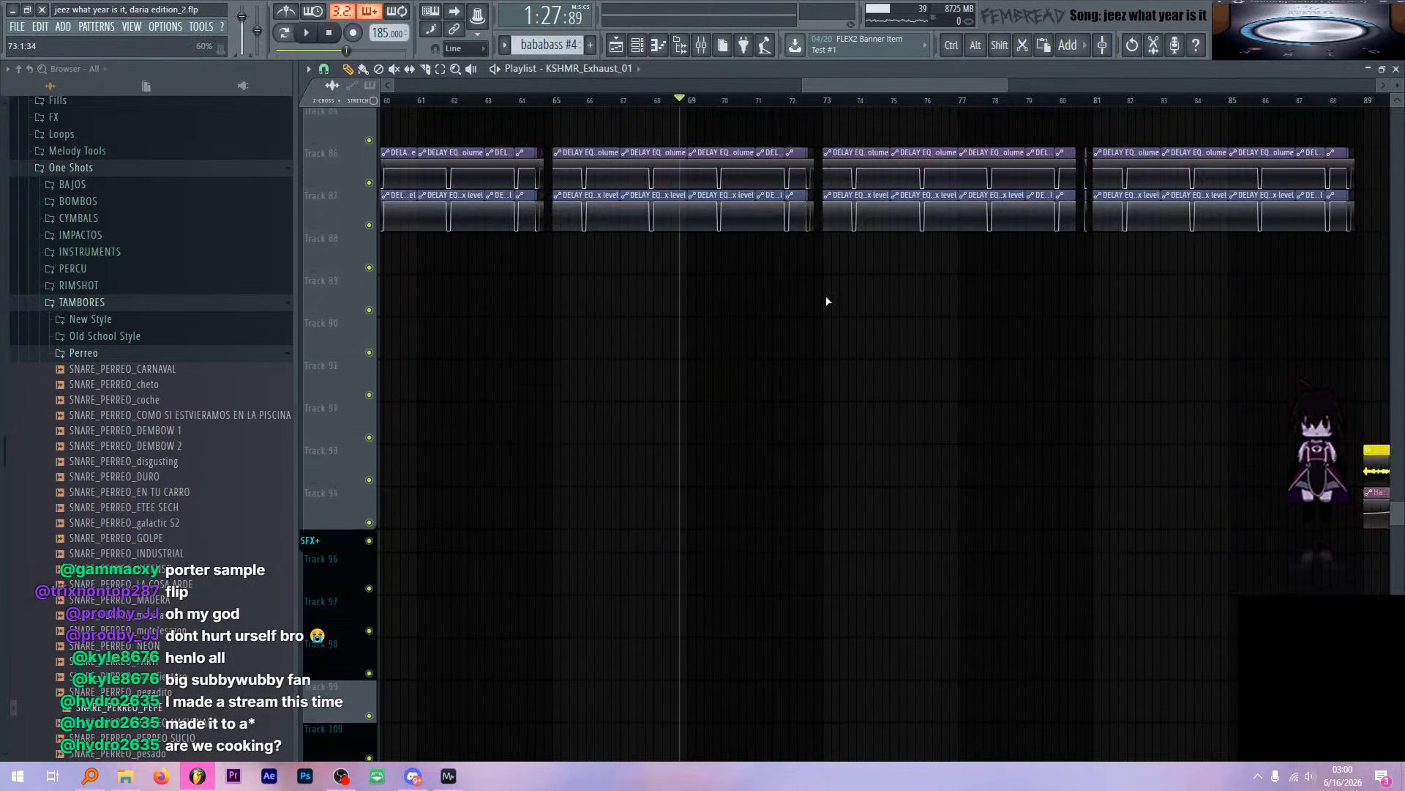
{"action": "scroll", "coordinate": [833, 256], "scroll_direction": "up", "scroll_amount": 4}
{"action": "scroll", "coordinate": [827, 205], "scroll_direction": "up", "scroll_amount": 5}
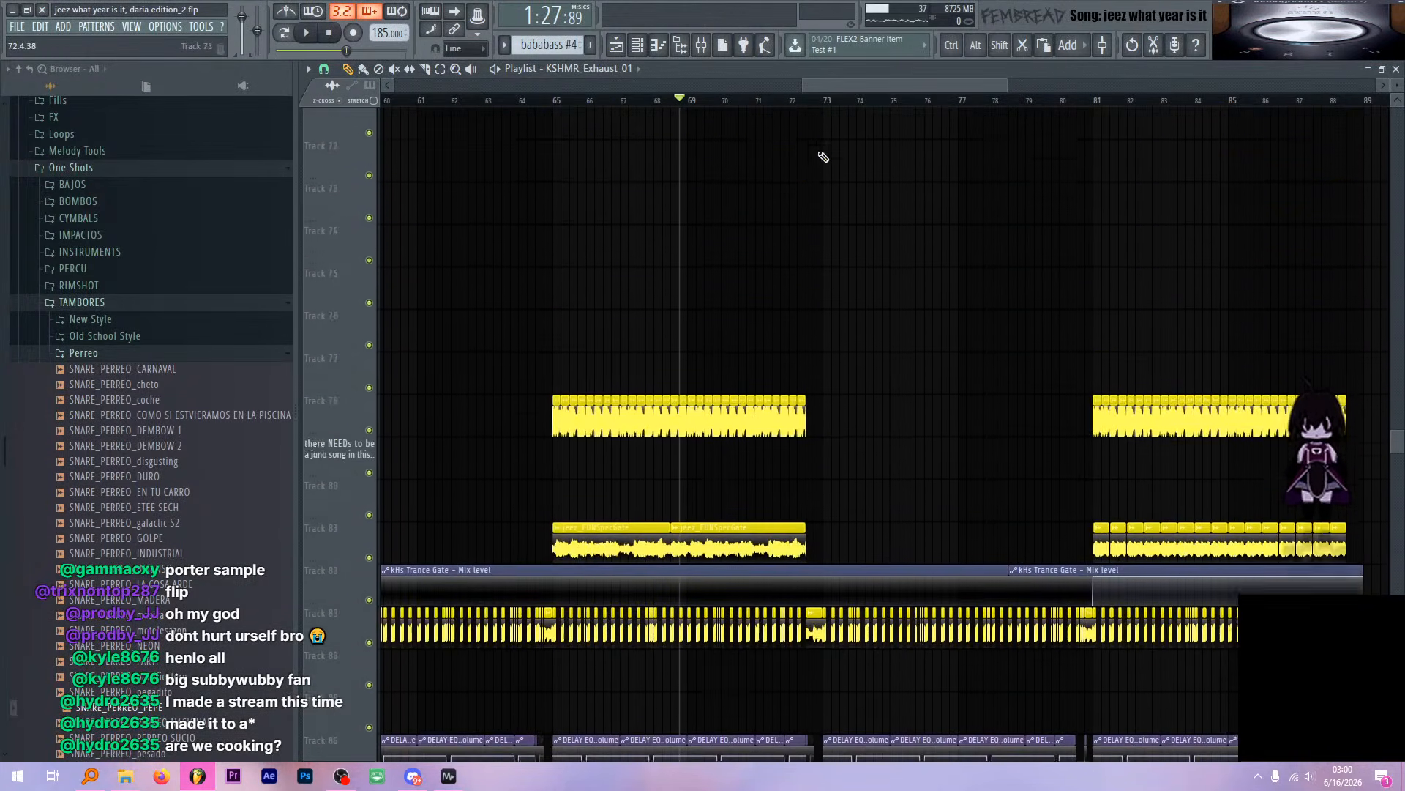
{"action": "left_click", "coordinate": [798, 103]}
{"action": "scroll", "coordinate": [815, 251], "scroll_direction": "up", "scroll_amount": 4}
{"action": "left_click", "coordinate": [754, 101]}
{"action": "key", "text": "space"}
{"action": "scroll", "coordinate": [869, 226], "scroll_direction": "up", "scroll_amount": 7}
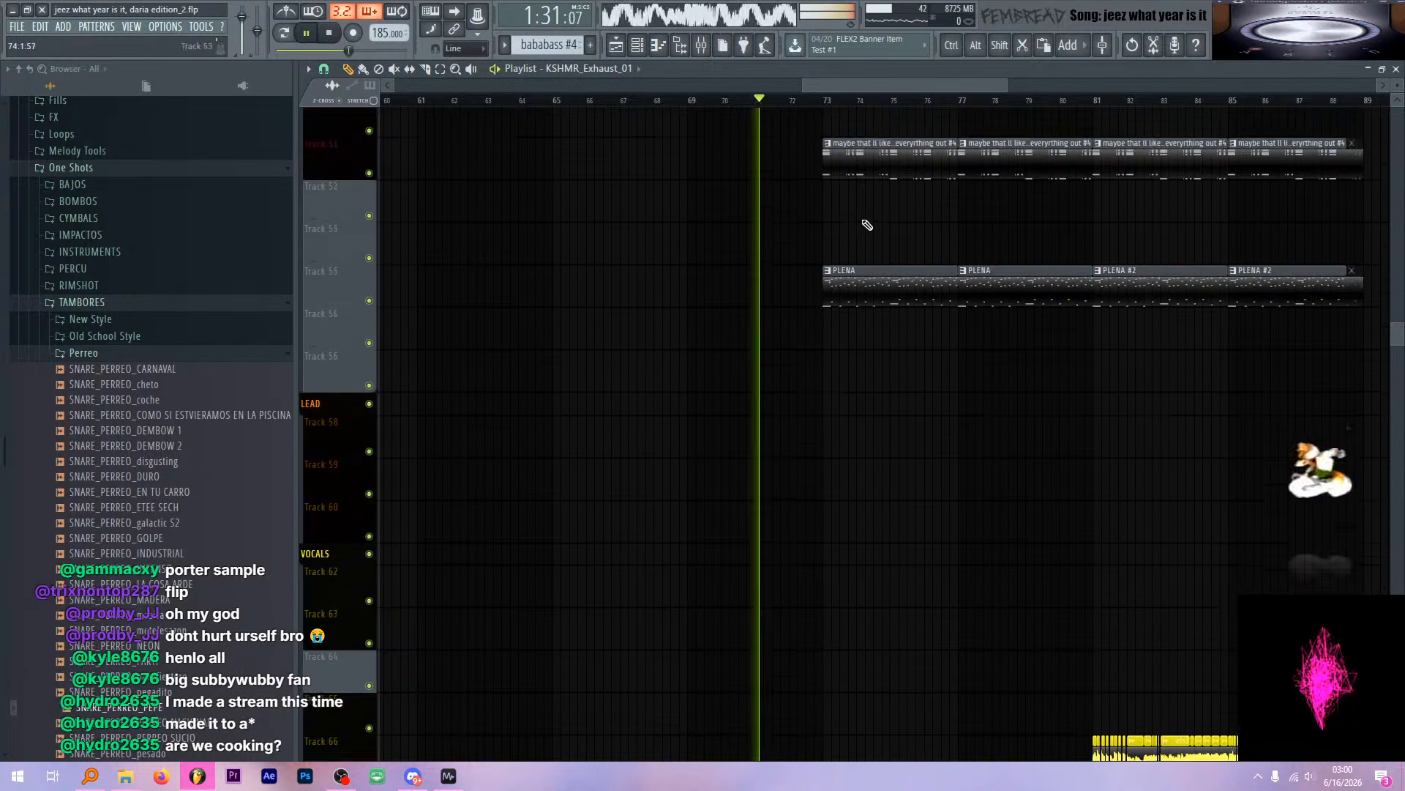
Listen to the section from bar 73 while examining its drum, bass, synth and vocal layers in the playlist, and stop playback
{"action": "scroll", "coordinate": [903, 300], "scroll_direction": "up", "scroll_amount": 3}
{"action": "scroll", "coordinate": [859, 323], "scroll_direction": "down", "scroll_amount": 4}
{"action": "scroll", "coordinate": [859, 322], "scroll_direction": "down", "scroll_amount": 2}
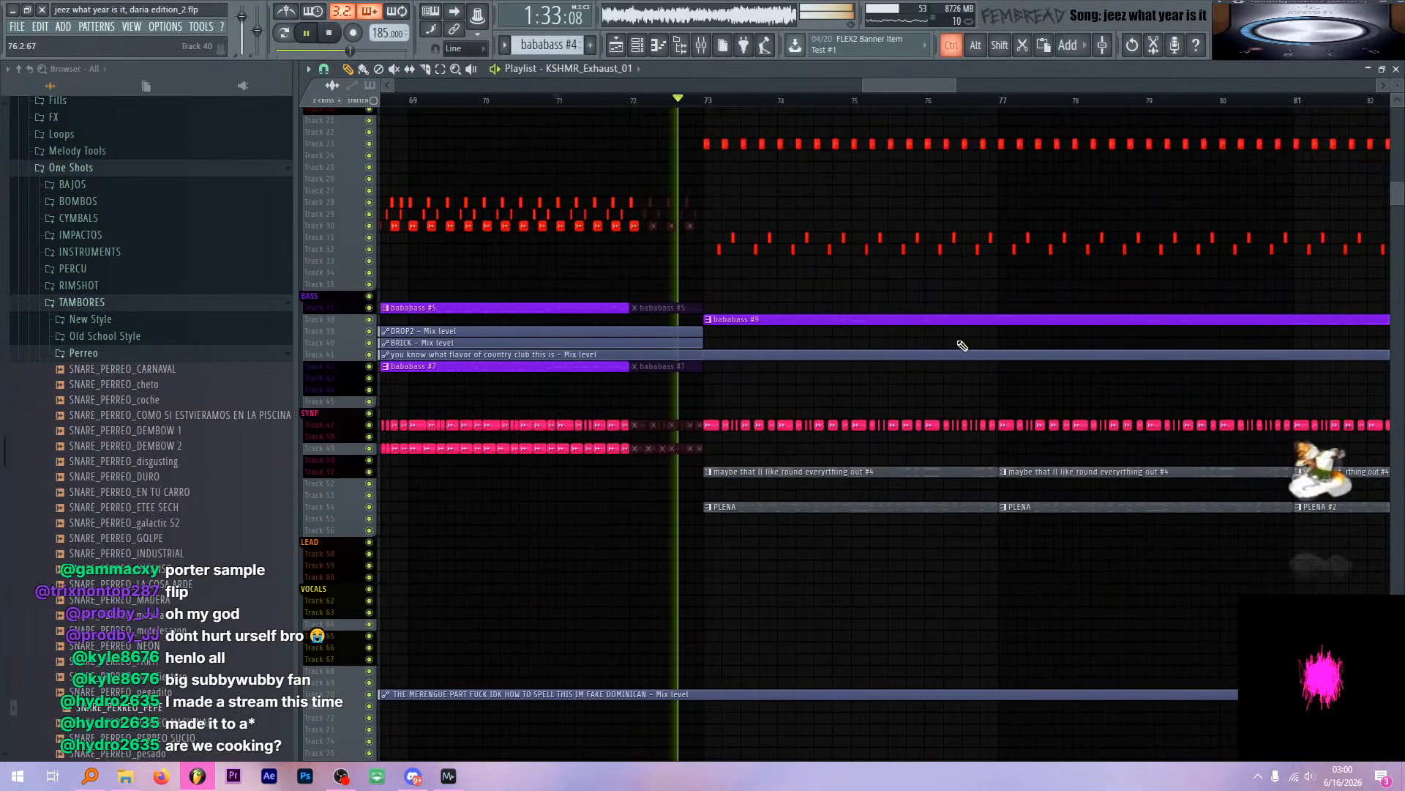
{"action": "scroll", "coordinate": [963, 344], "scroll_direction": "up", "scroll_amount": 1}
{"action": "scroll", "coordinate": [880, 350], "scroll_direction": "right", "scroll_amount": 4}
{"action": "scroll", "coordinate": [1078, 399], "scroll_direction": "down", "scroll_amount": 6}
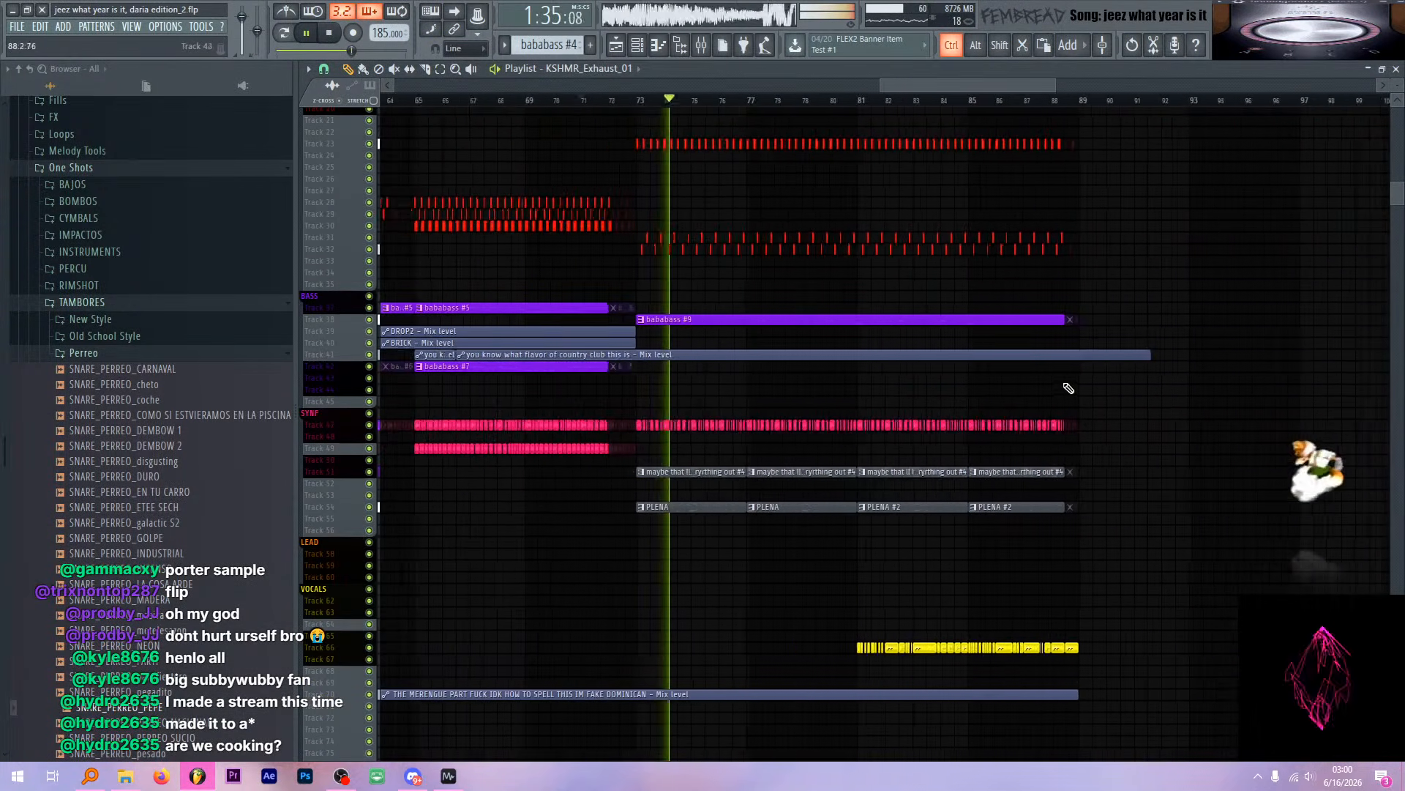
{"action": "scroll", "coordinate": [725, 357], "scroll_direction": "down", "scroll_amount": 7}
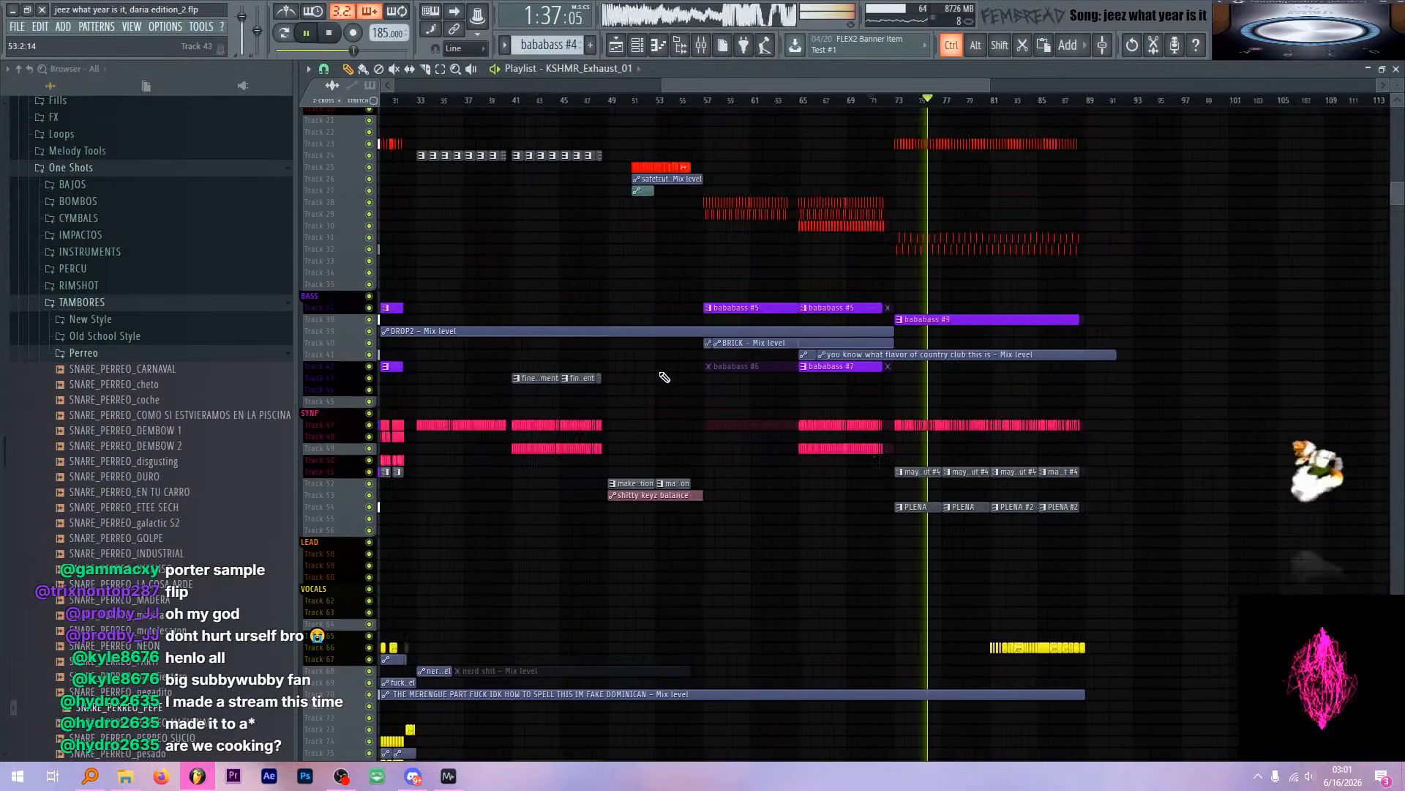
{"action": "scroll", "coordinate": [1035, 348], "scroll_direction": "up", "scroll_amount": 6}
{"action": "scroll", "coordinate": [998, 351], "scroll_direction": "up", "scroll_amount": 4}
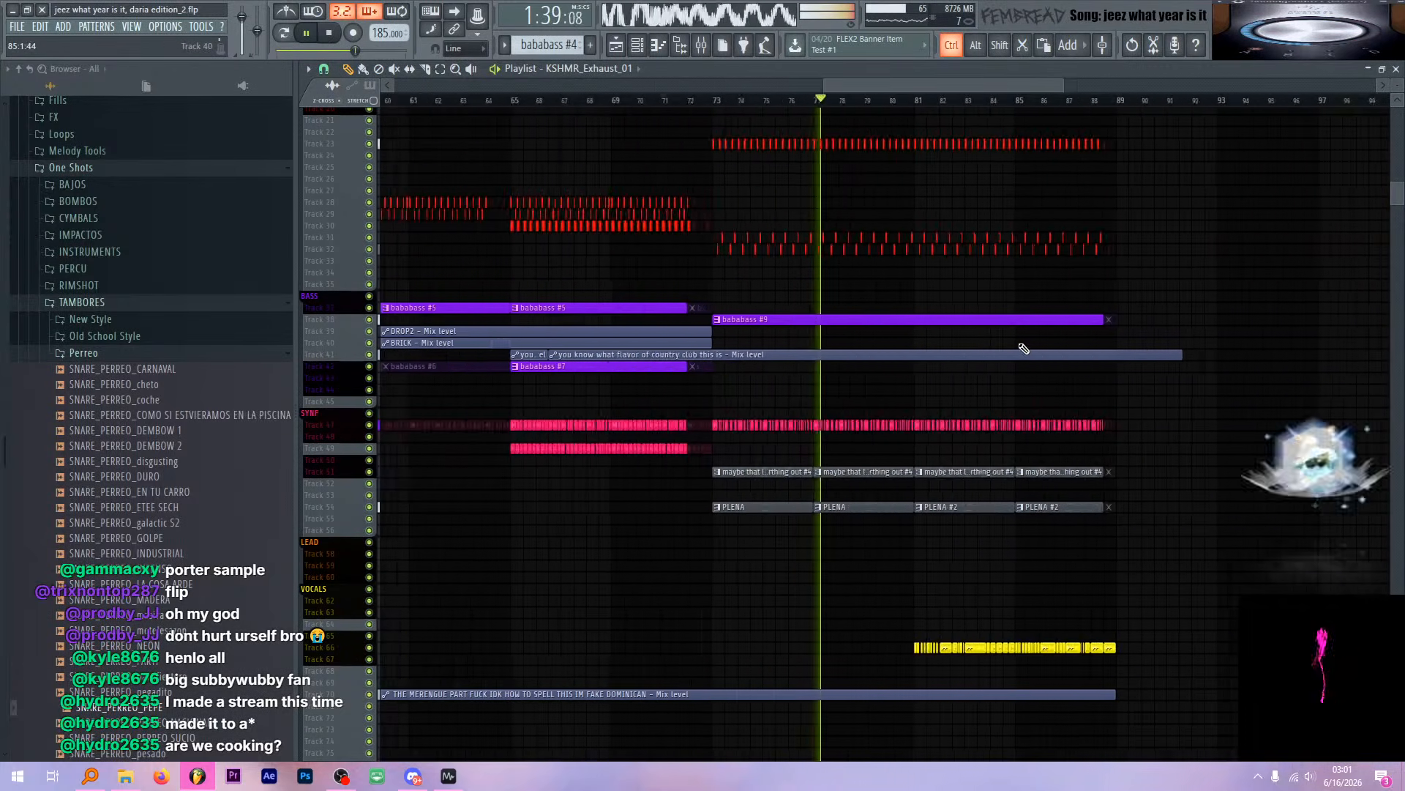
{"action": "scroll", "coordinate": [930, 355], "scroll_direction": "down", "scroll_amount": 2}
{"action": "scroll", "coordinate": [915, 349], "scroll_direction": "up", "scroll_amount": 2}
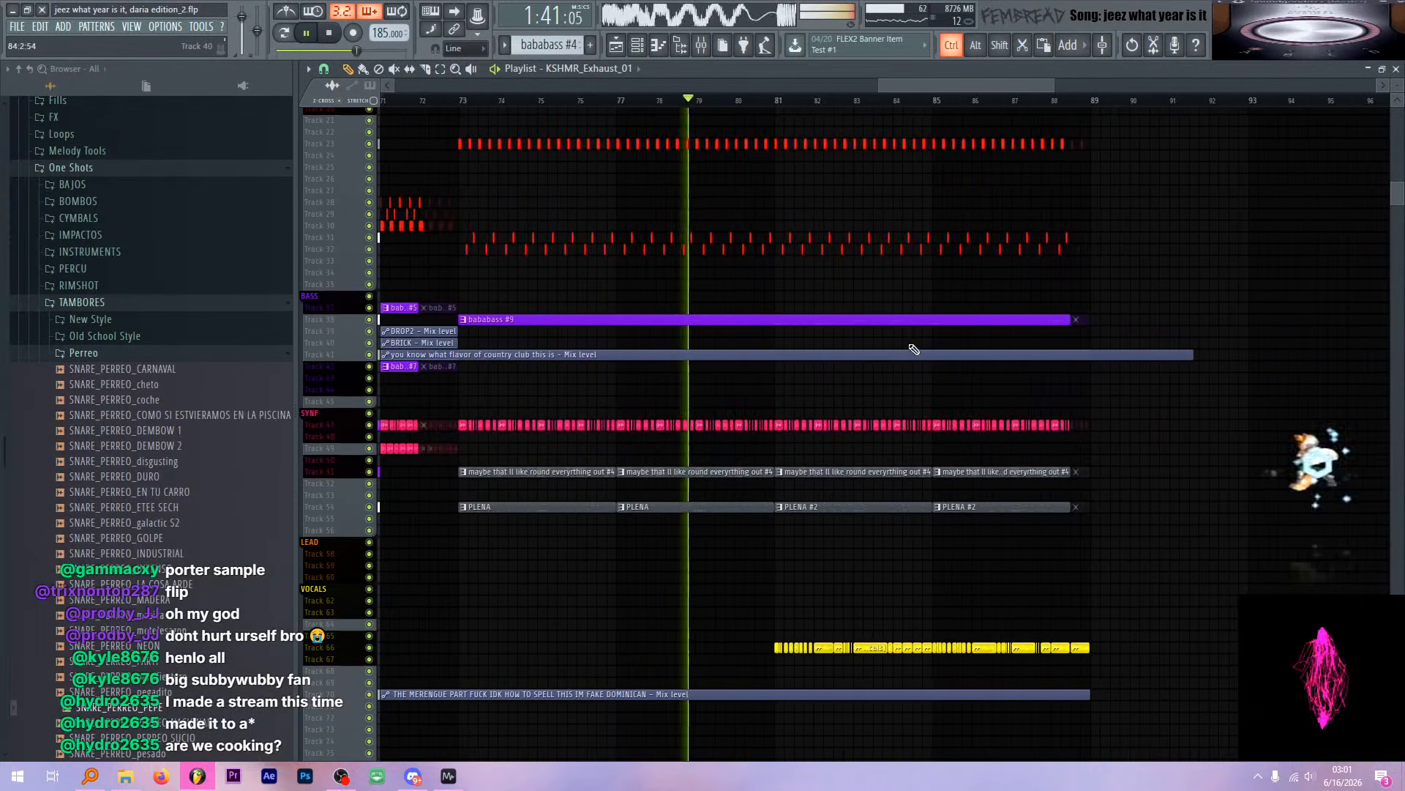
{"action": "scroll", "coordinate": [888, 355], "scroll_direction": "down", "scroll_amount": 4}
{"action": "scroll", "coordinate": [842, 353], "scroll_direction": "up", "scroll_amount": 3}
{"action": "scroll", "coordinate": [878, 337], "scroll_direction": "down", "scroll_amount": 3}
{"action": "scroll", "coordinate": [891, 342], "scroll_direction": "up", "scroll_amount": 3}
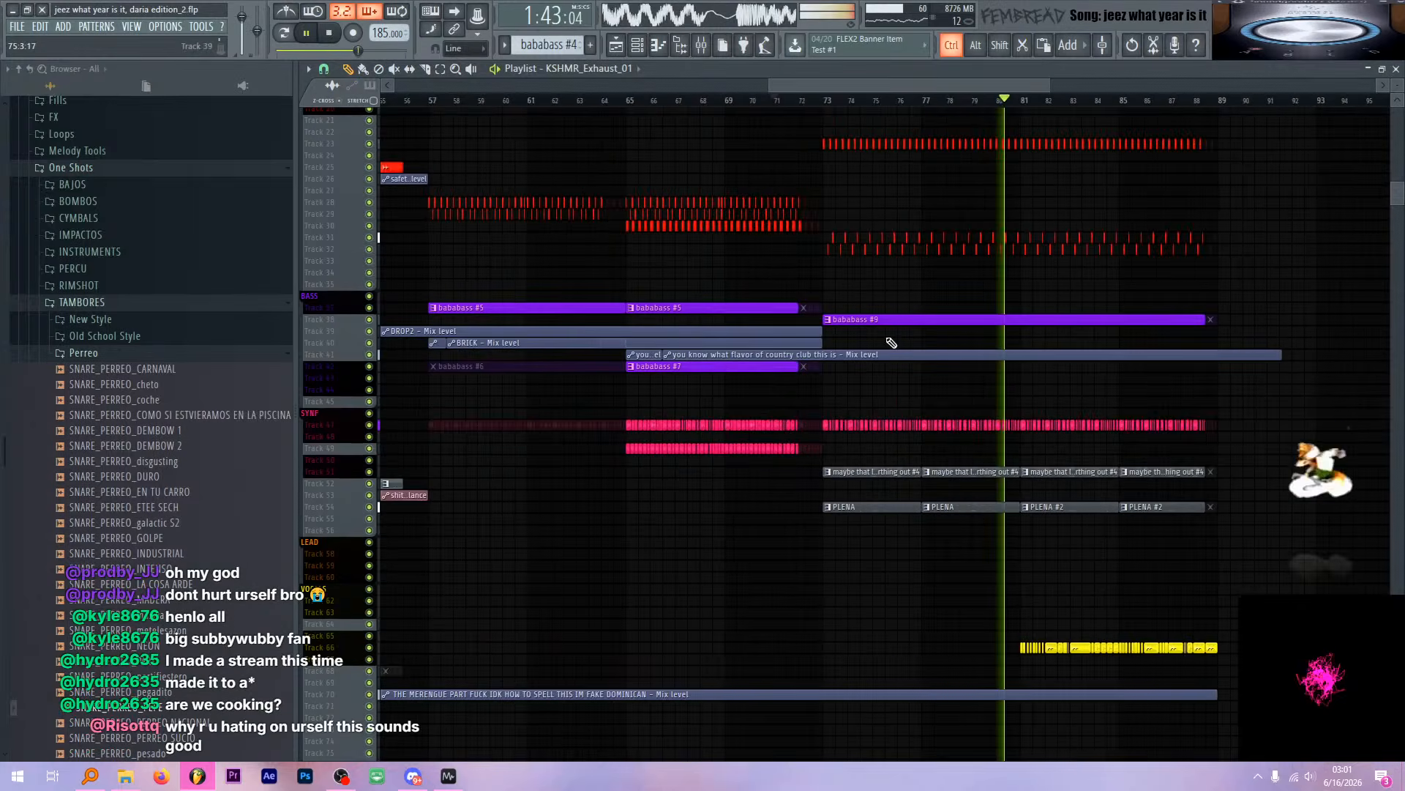
{"action": "scroll", "coordinate": [945, 350], "scroll_direction": "down", "scroll_amount": 3}
{"action": "scroll", "coordinate": [1085, 367], "scroll_direction": "up", "scroll_amount": 3}
{"action": "key", "text": "space"}
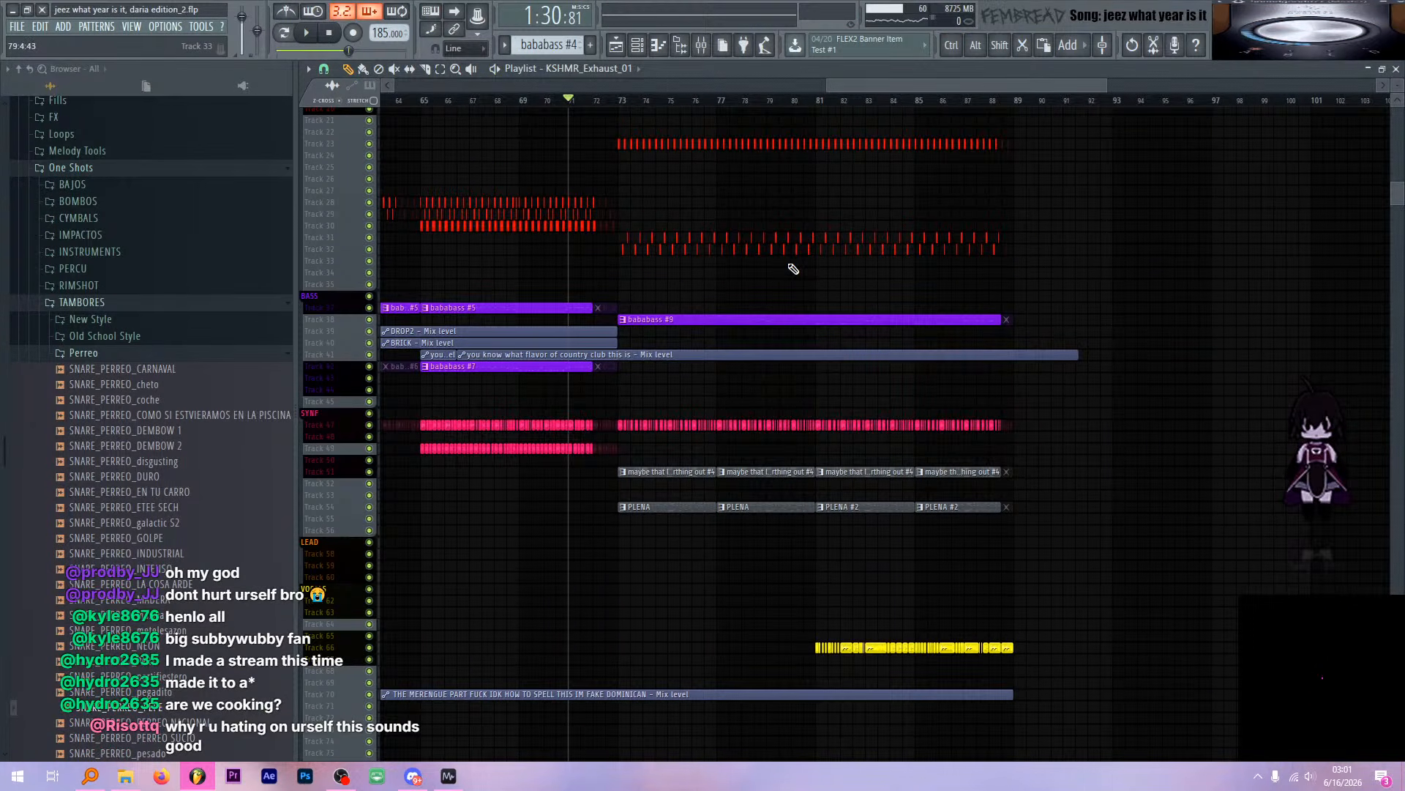
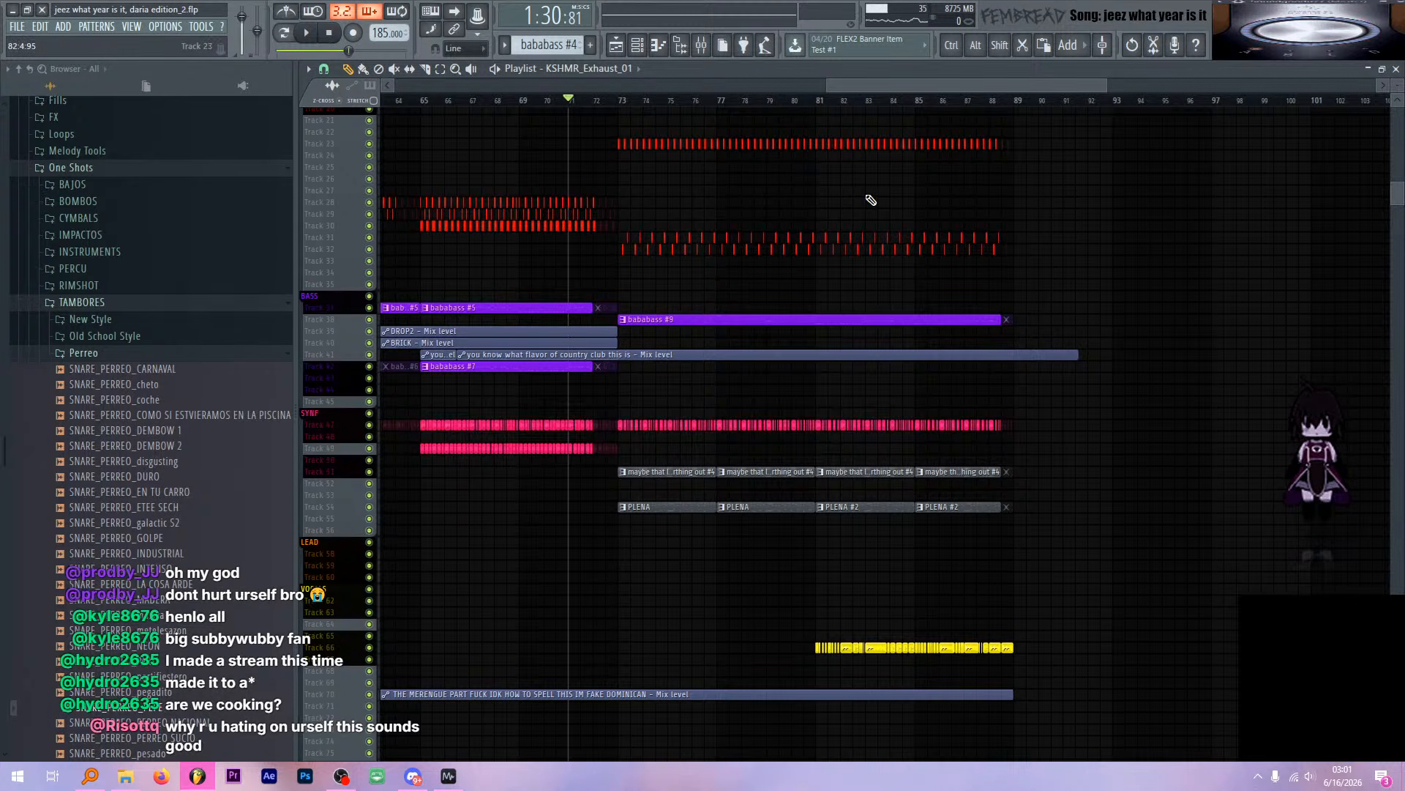
Highlight bars 57 to 89 on the timeline and look over the layers within that range
{"action": "scroll", "coordinate": [872, 199], "scroll_direction": "down", "scroll_amount": 4}
{"action": "left_click_drag", "start_coordinate": [619, 101], "coordinate": [924, 111]}
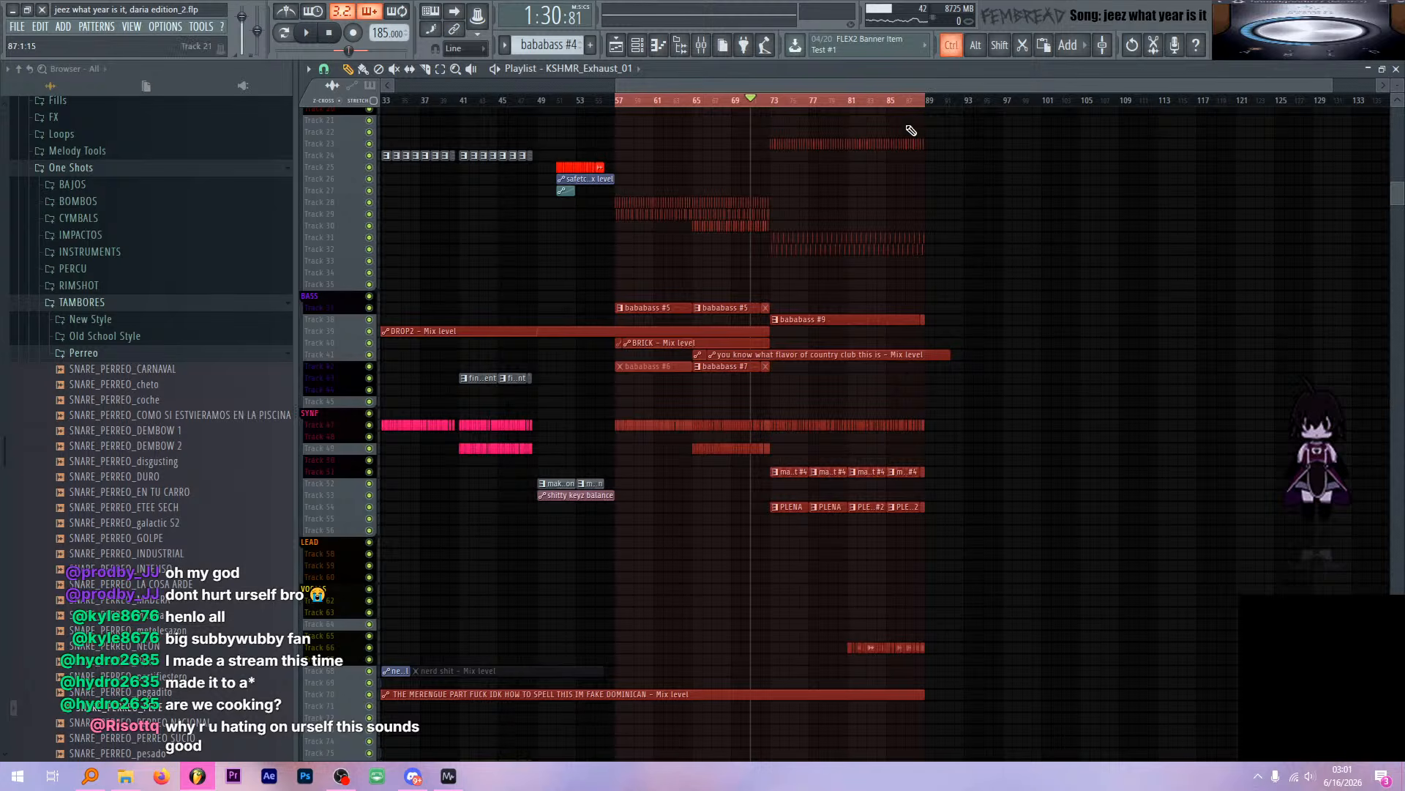
{"action": "scroll", "coordinate": [838, 207], "scroll_direction": "up", "scroll_amount": 6}
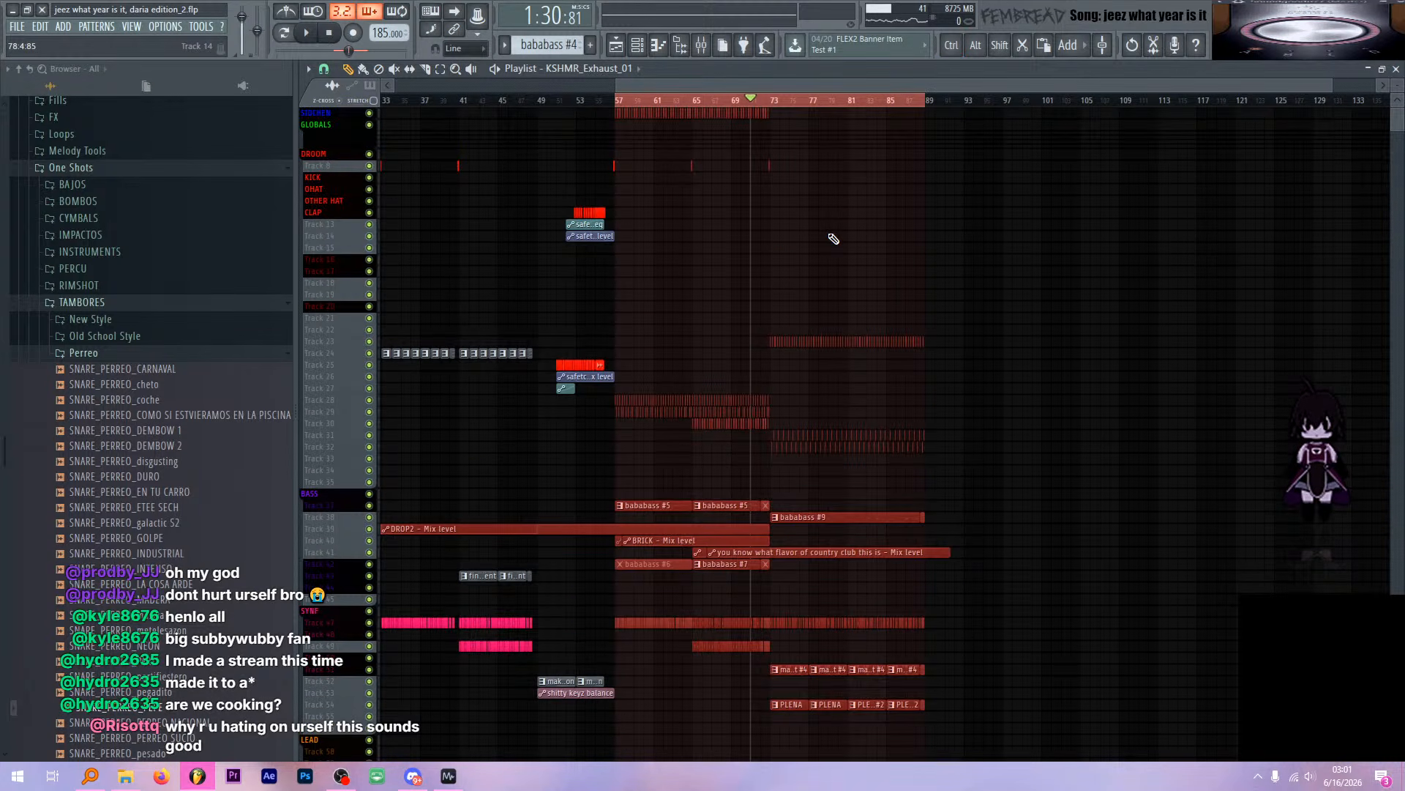
{"action": "scroll", "coordinate": [832, 237], "scroll_direction": "down", "scroll_amount": 3}
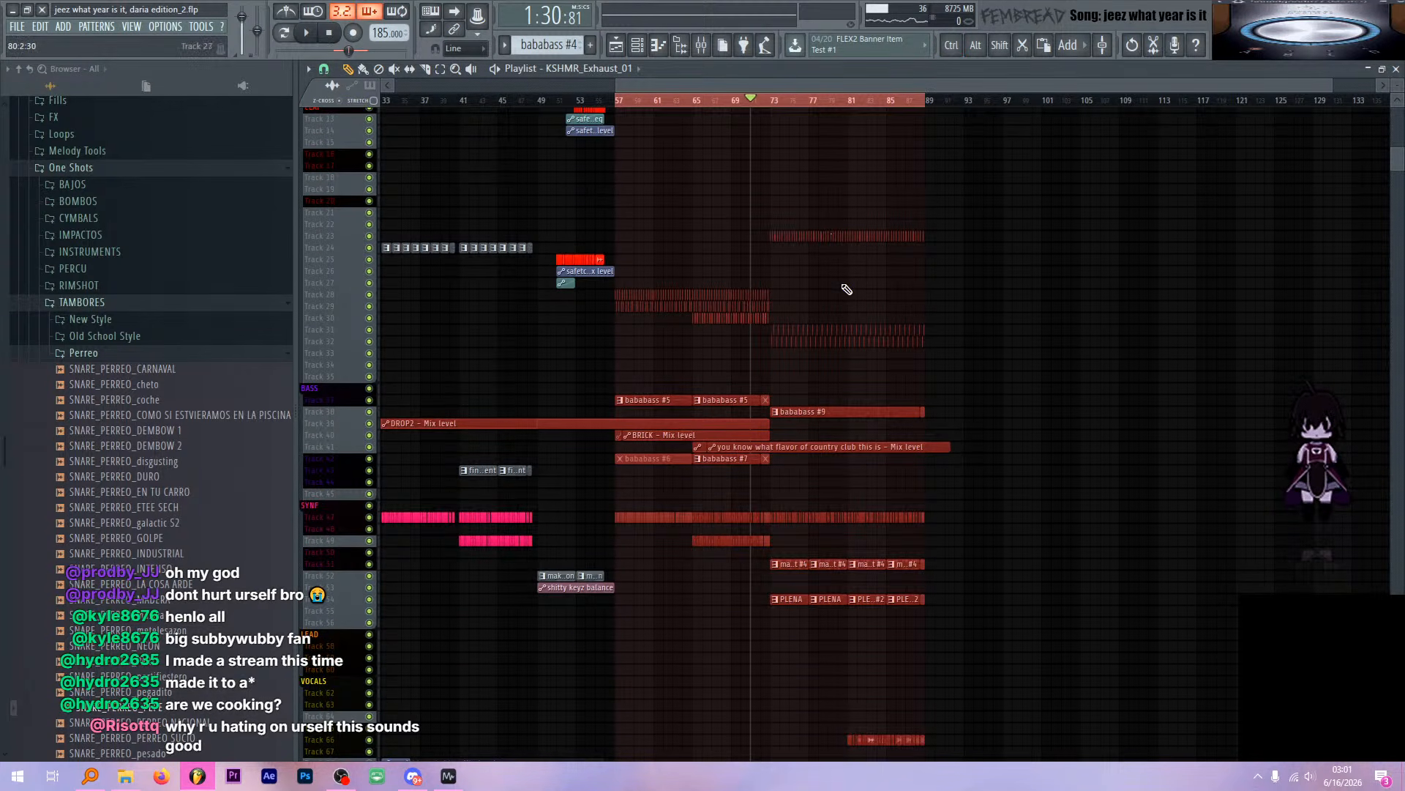
{"action": "scroll", "coordinate": [831, 313], "scroll_direction": "down", "scroll_amount": 1}
{"action": "scroll", "coordinate": [815, 315], "scroll_direction": "up", "scroll_amount": 3}
Move the playback start to bar 73, highlight everything from bar 1 up to bar 57, and clear the selection
{"action": "left_click_drag", "start_coordinate": [715, 105], "coordinate": [721, 107]}
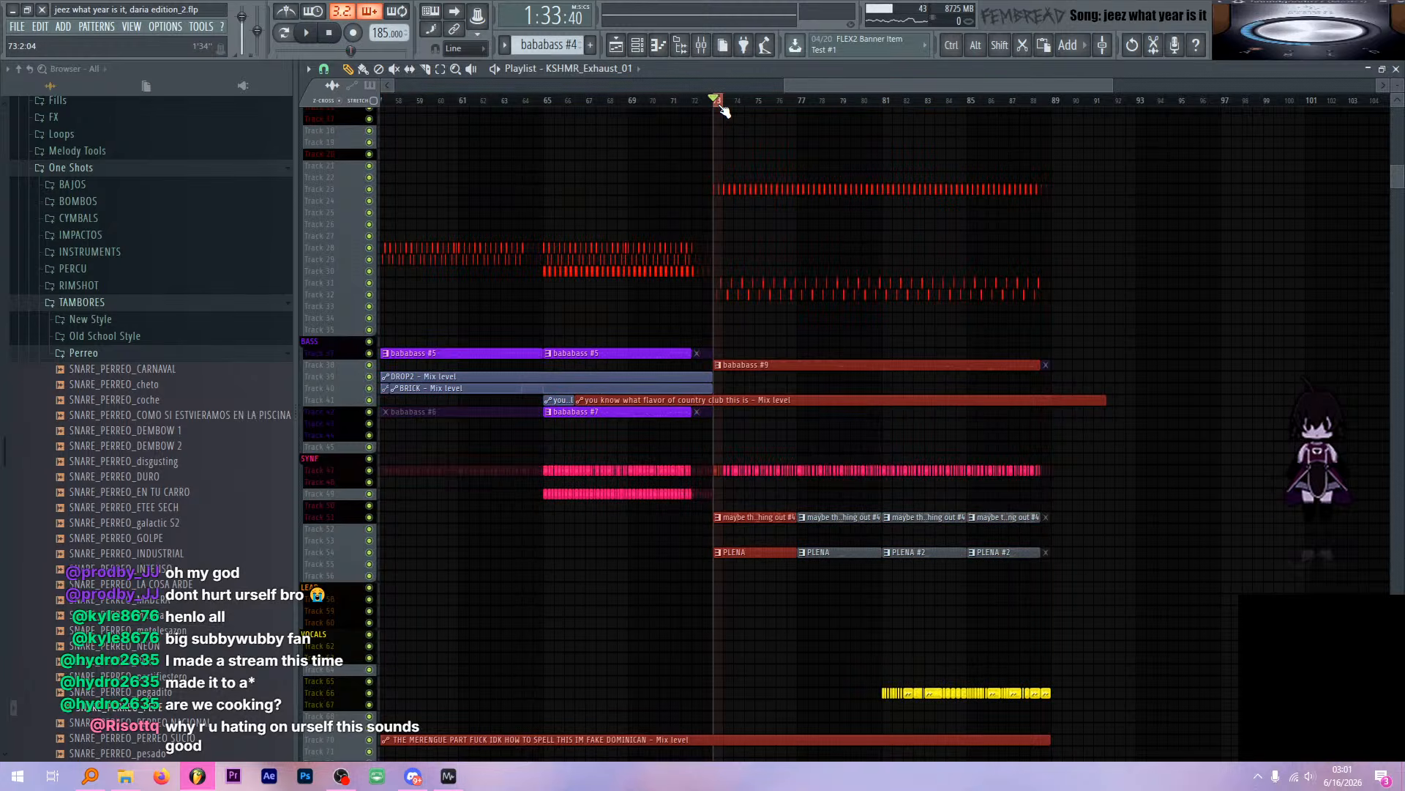
{"action": "scroll", "coordinate": [981, 256], "scroll_direction": "down", "scroll_amount": 3}
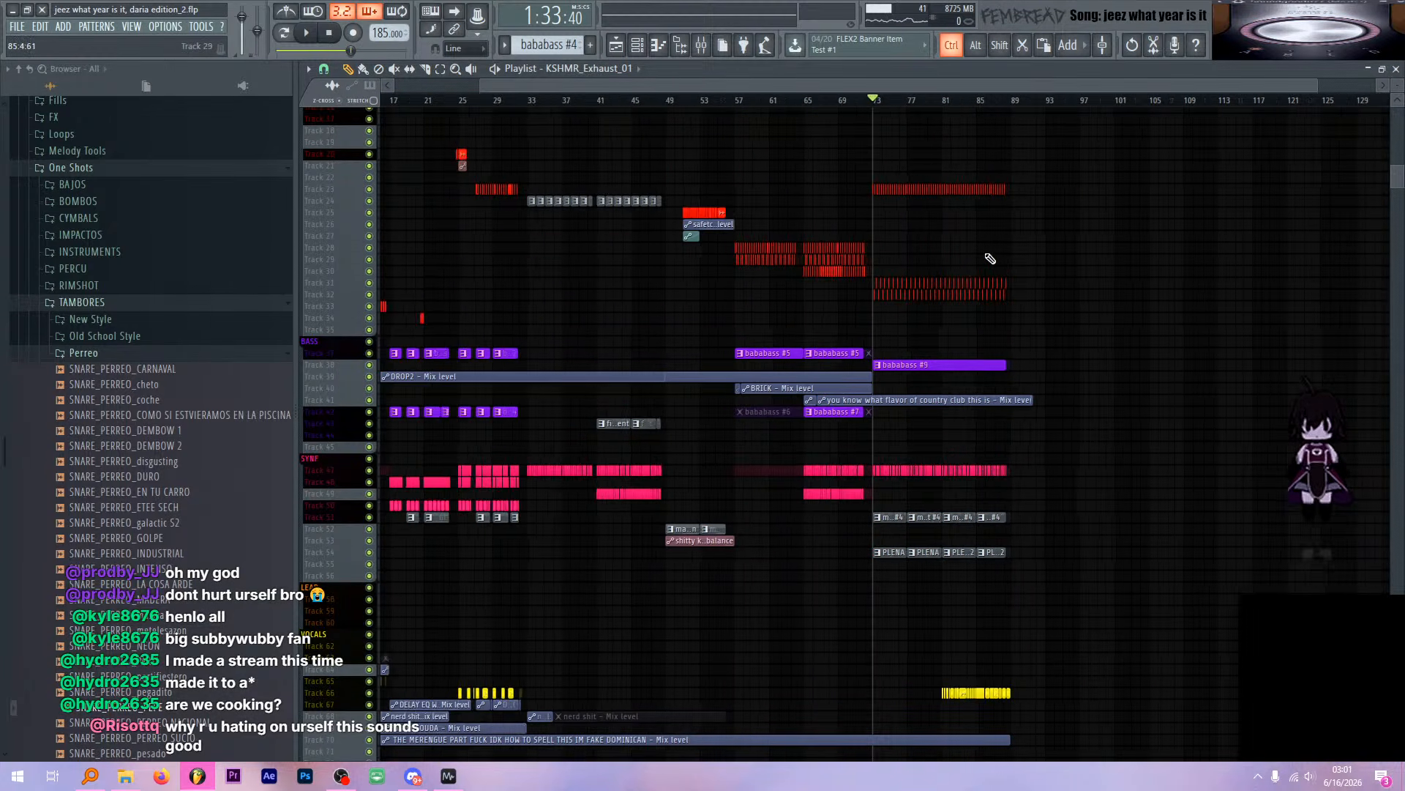
{"action": "scroll", "coordinate": [990, 259], "scroll_direction": "down", "scroll_amount": 1}
{"action": "left_click_drag", "start_coordinate": [781, 105], "coordinate": [382, 107]}
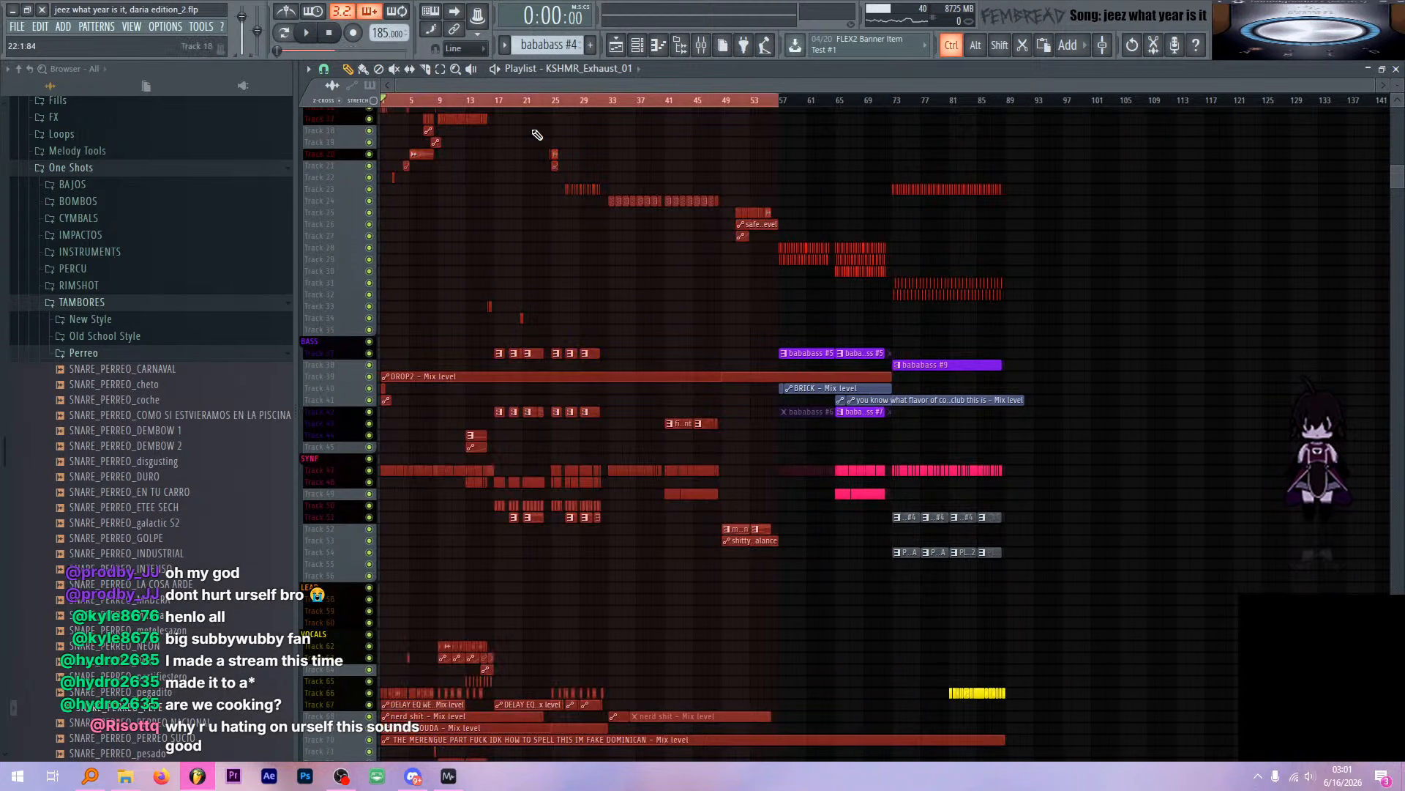
{"action": "left_click", "coordinate": [650, 107], "text": "ctrl"}
Highlight the section from bar 73 to bar 89 on the timeline and clear the selection
{"action": "scroll", "coordinate": [868, 189], "scroll_direction": "up", "scroll_amount": 6}
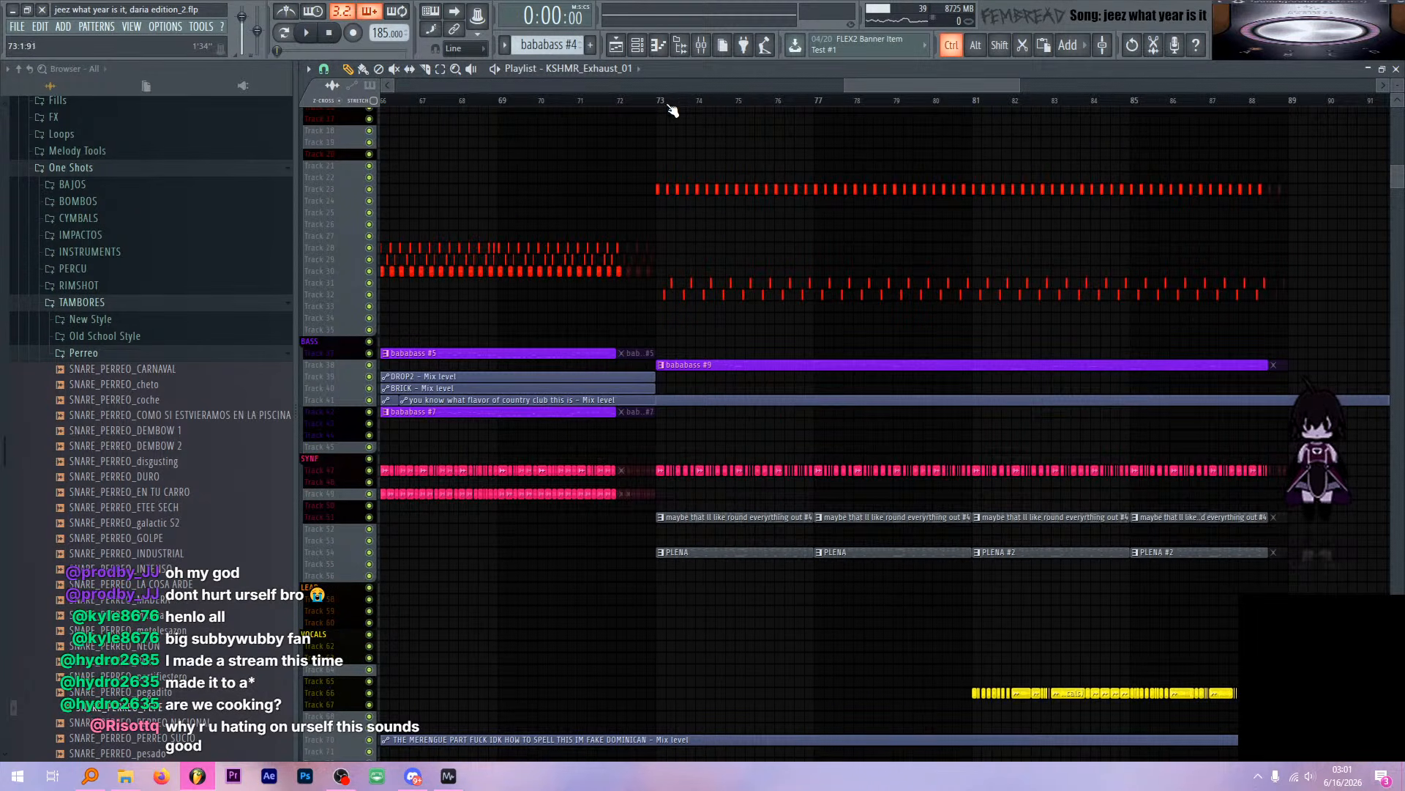
{"action": "scroll", "coordinate": [672, 110], "scroll_direction": "down", "scroll_amount": 2}
{"action": "left_click_drag", "start_coordinate": [668, 110], "coordinate": [1013, 148]}
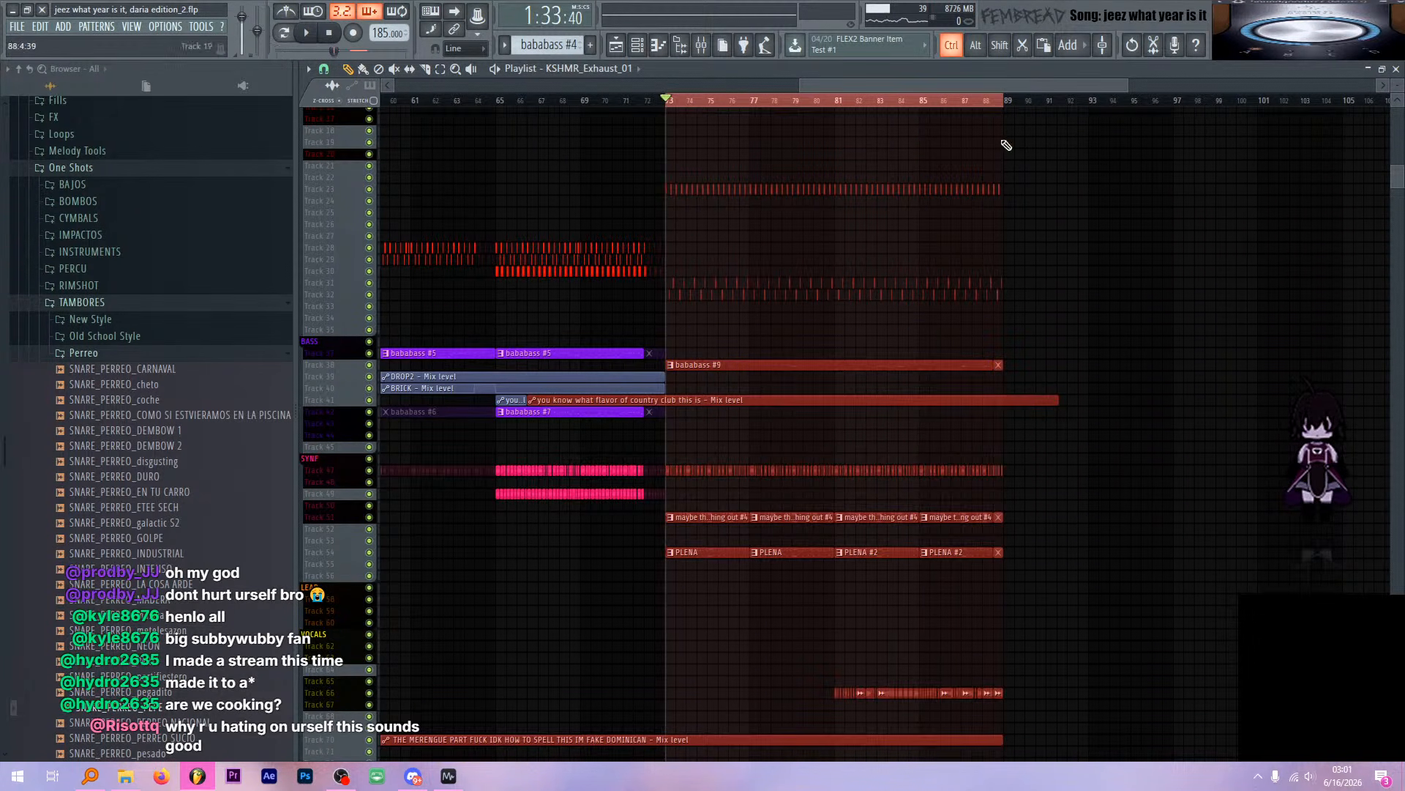
{"action": "left_click", "coordinate": [677, 105], "text": "ctrl"}
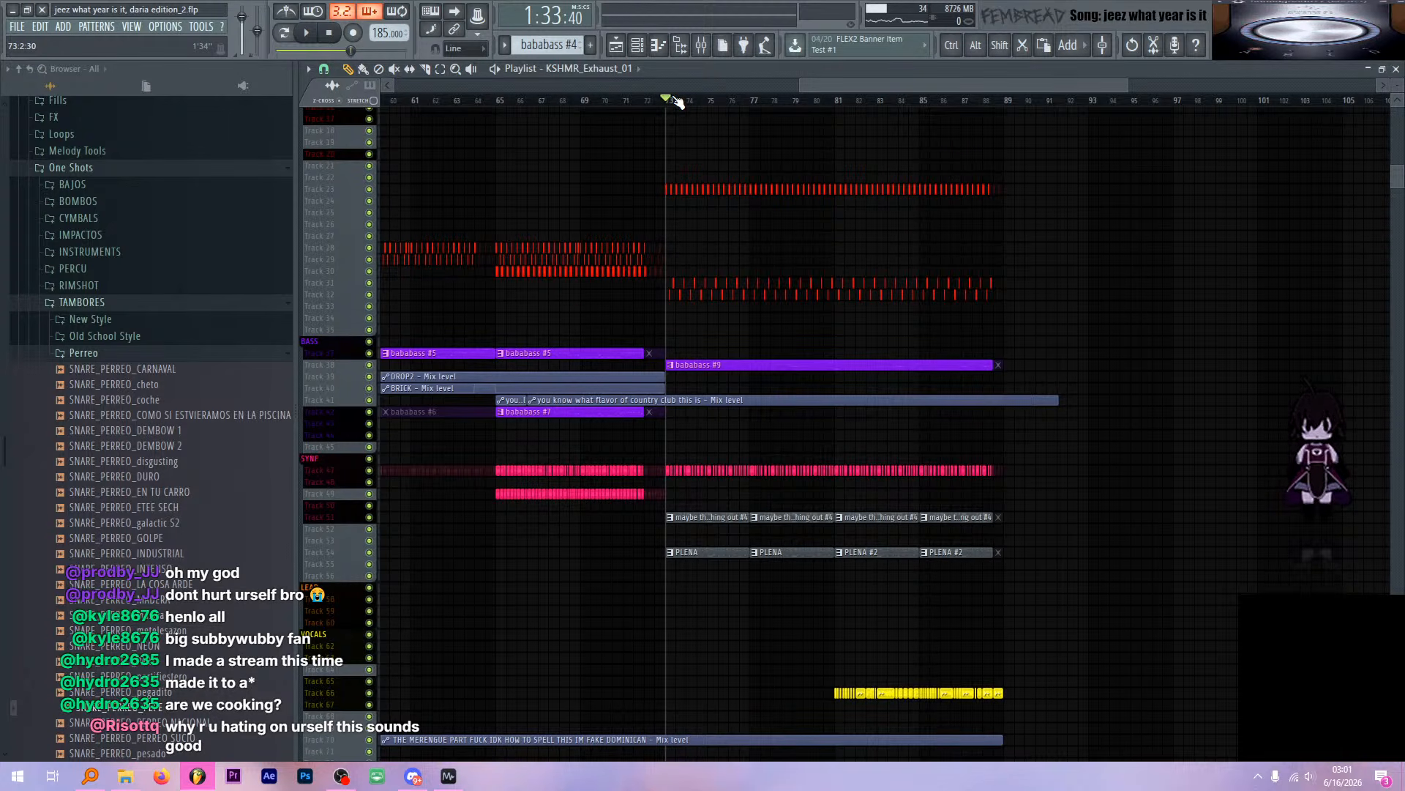
Highlight the range from bar 49 to bar 89 on the timeline, examine it closer, and clear the selection
{"action": "scroll", "coordinate": [677, 102], "scroll_direction": "down", "scroll_amount": 5}
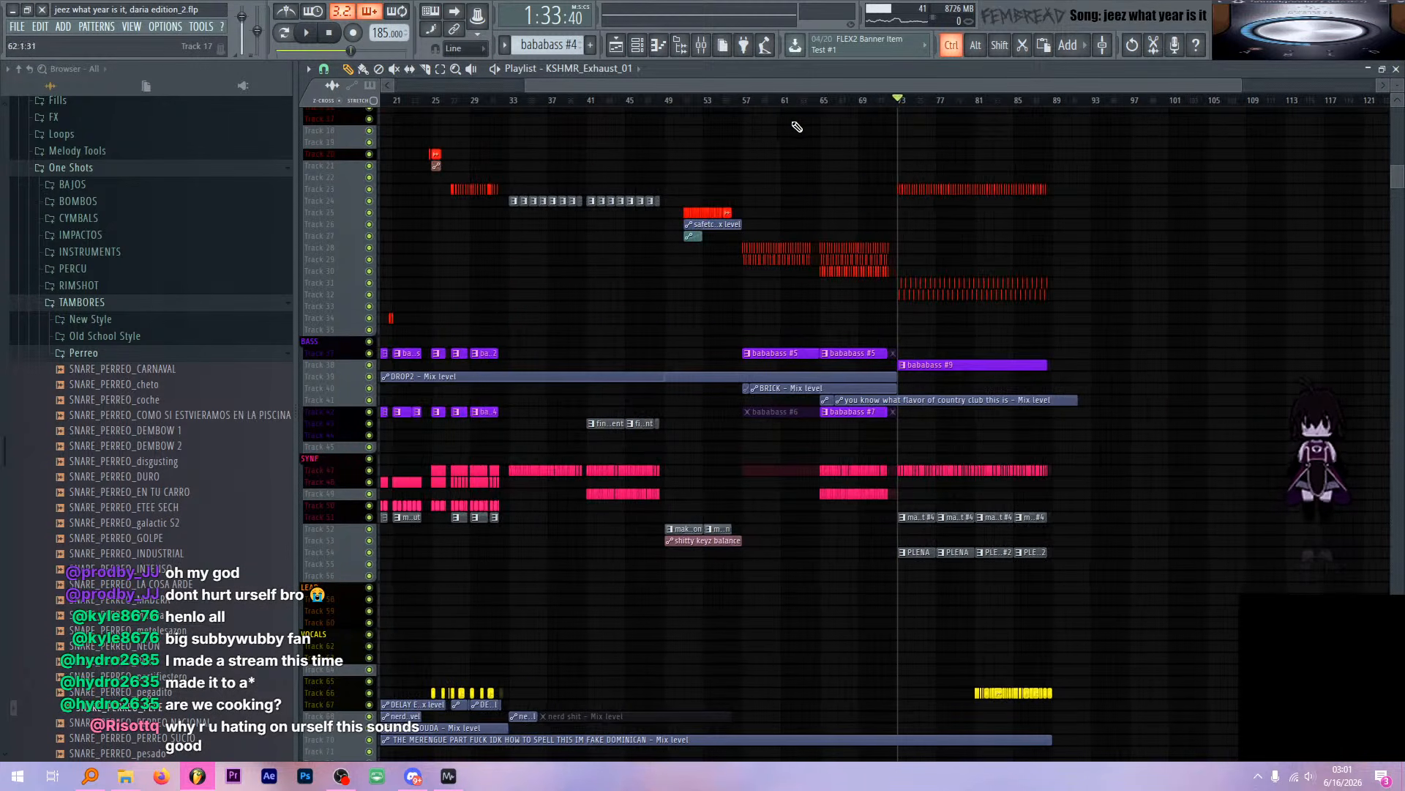
{"action": "left_click_drag", "start_coordinate": [669, 104], "coordinate": [1065, 105]}
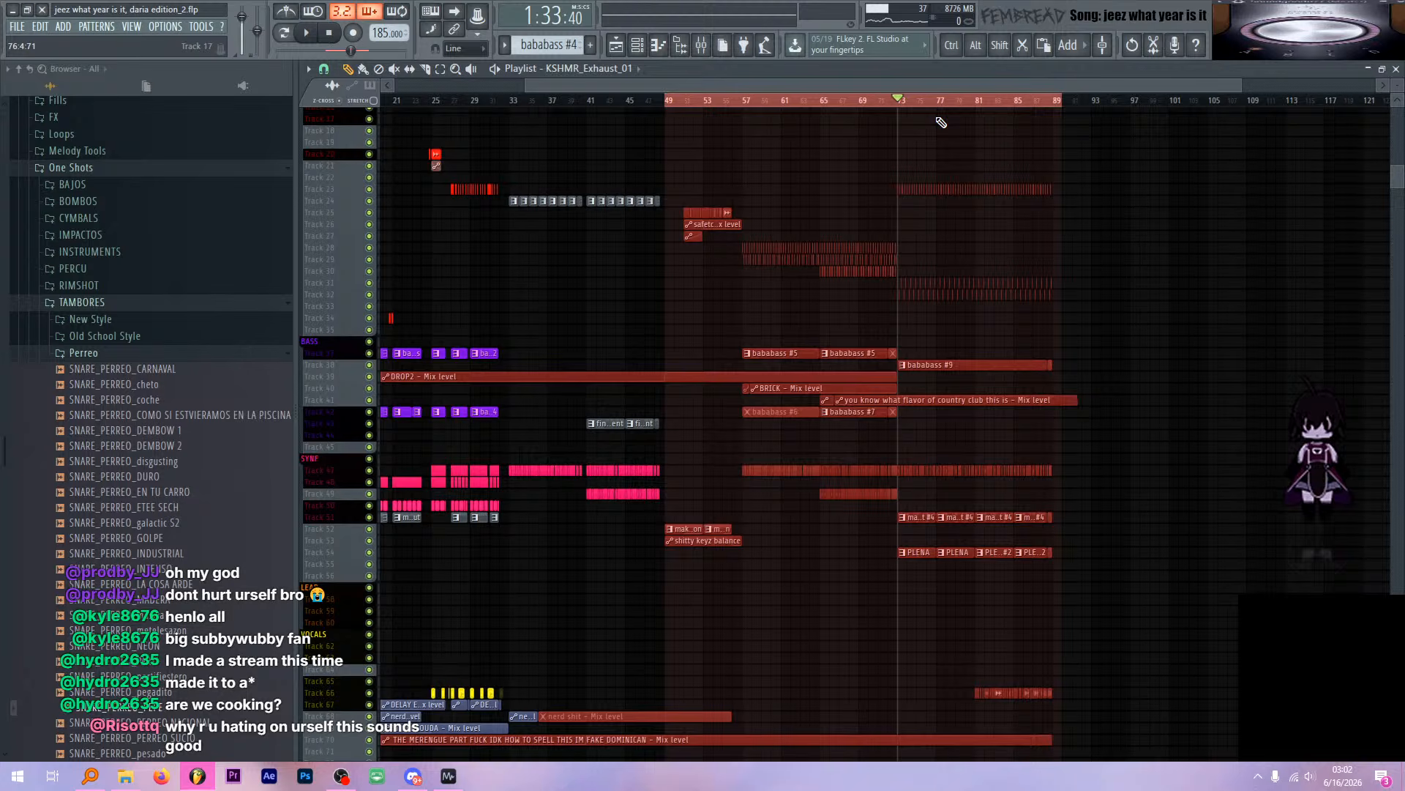
{"action": "scroll", "coordinate": [944, 136], "scroll_direction": "up", "scroll_amount": 4}
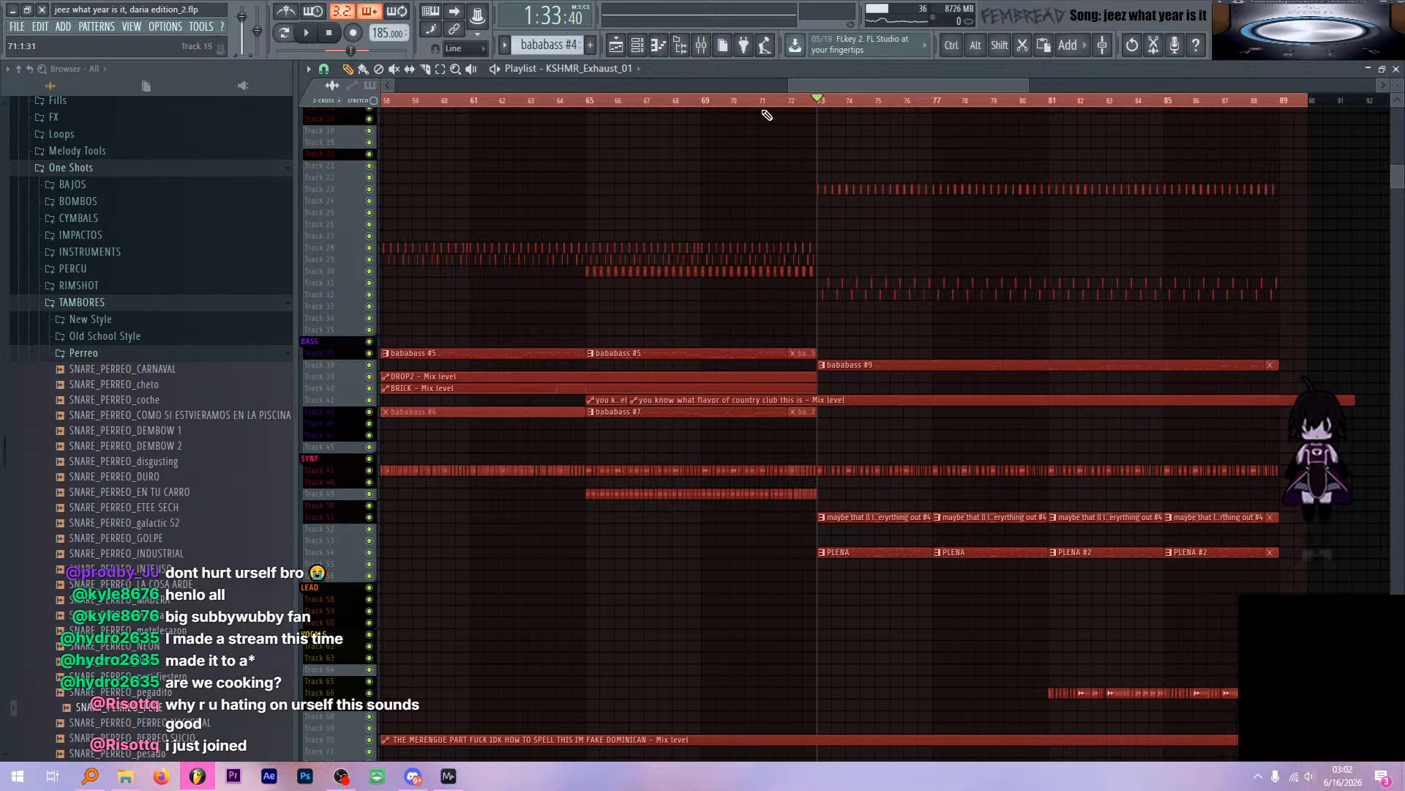
{"action": "right_click", "coordinate": [720, 103]}
Move the playback start to bar 65 and examine the bass patterns and mix-level automation around it
{"action": "left_click", "coordinate": [578, 101]}
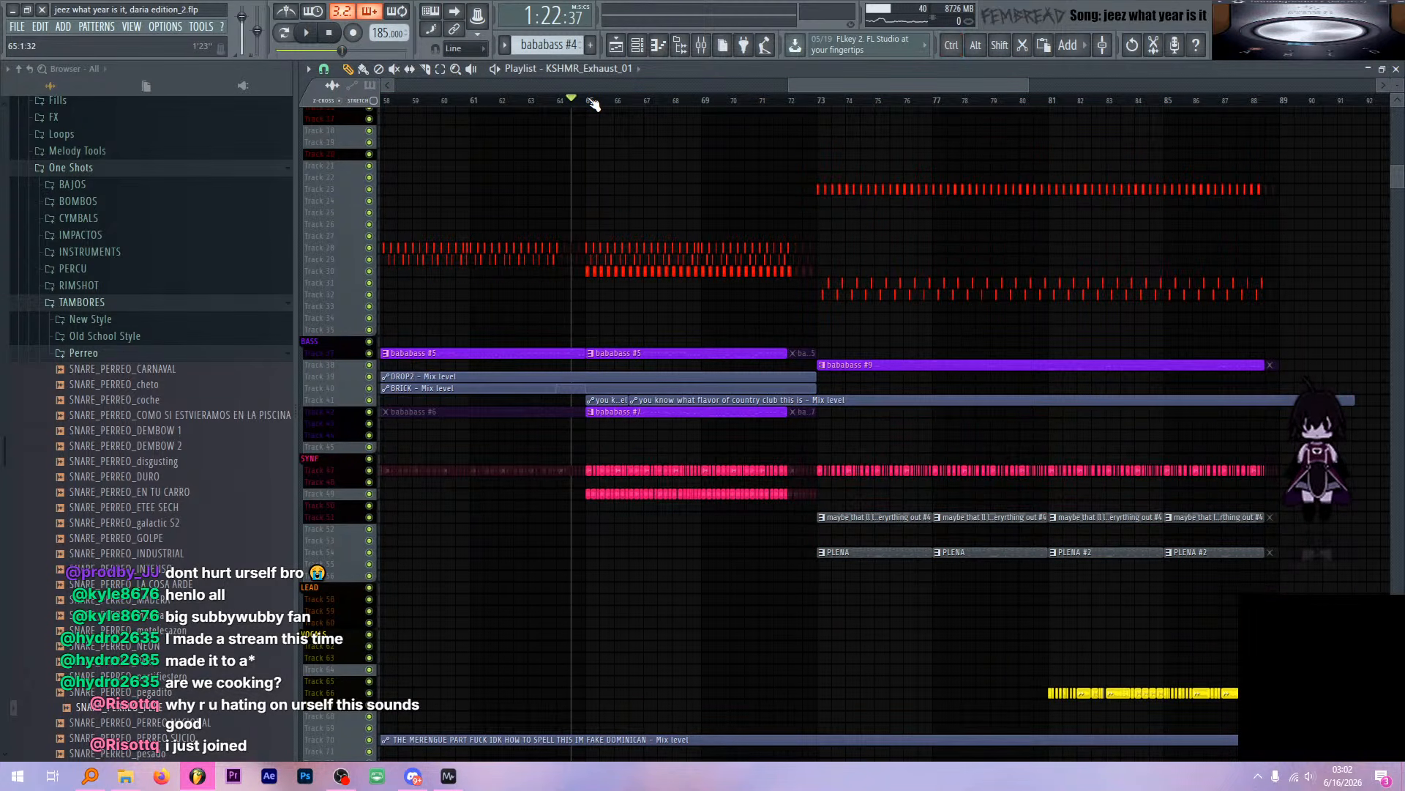
{"action": "left_click", "coordinate": [594, 102]}
{"action": "scroll", "coordinate": [652, 126], "scroll_direction": "down", "scroll_amount": 3}
{"action": "scroll", "coordinate": [724, 217], "scroll_direction": "down", "scroll_amount": 4}
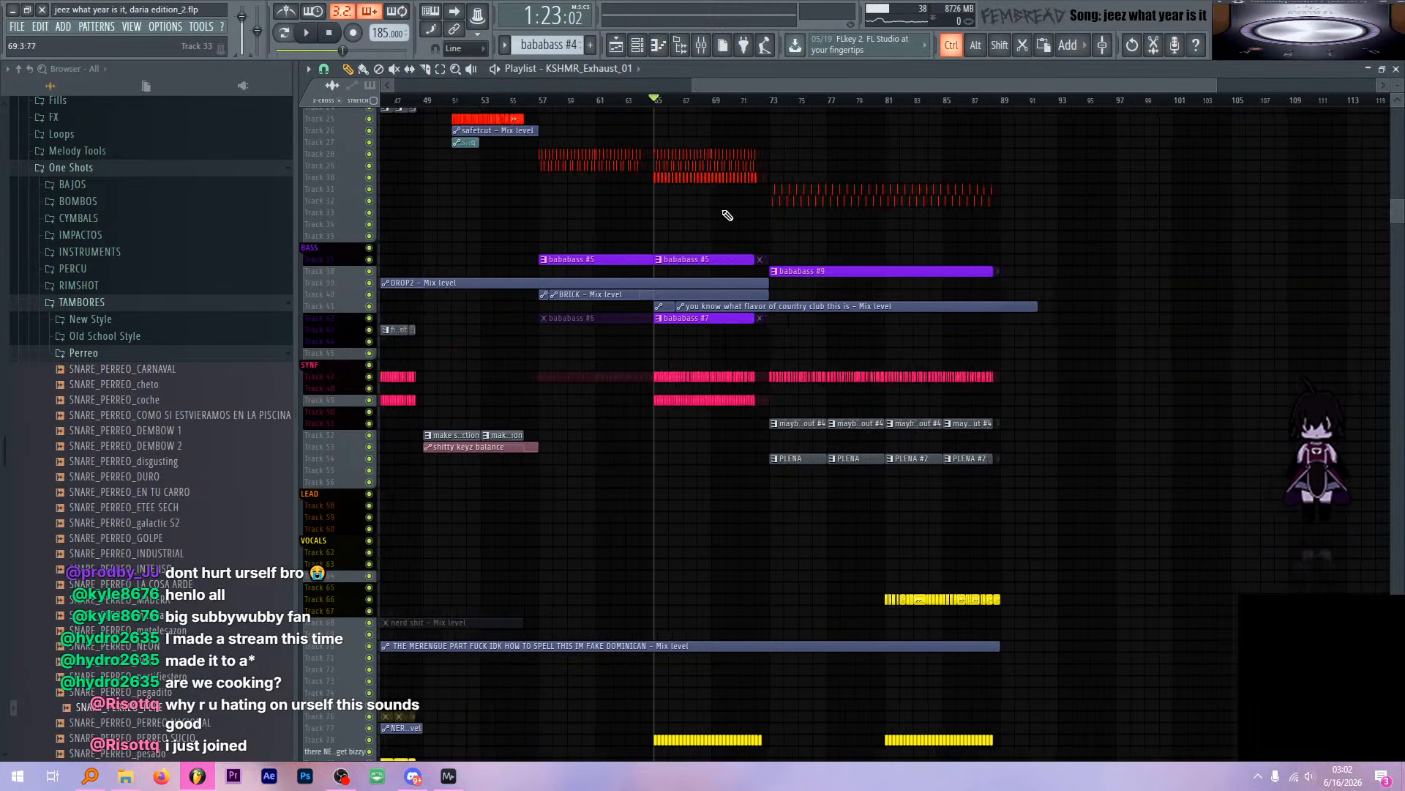
{"action": "scroll", "coordinate": [872, 234], "scroll_direction": "up", "scroll_amount": 4}
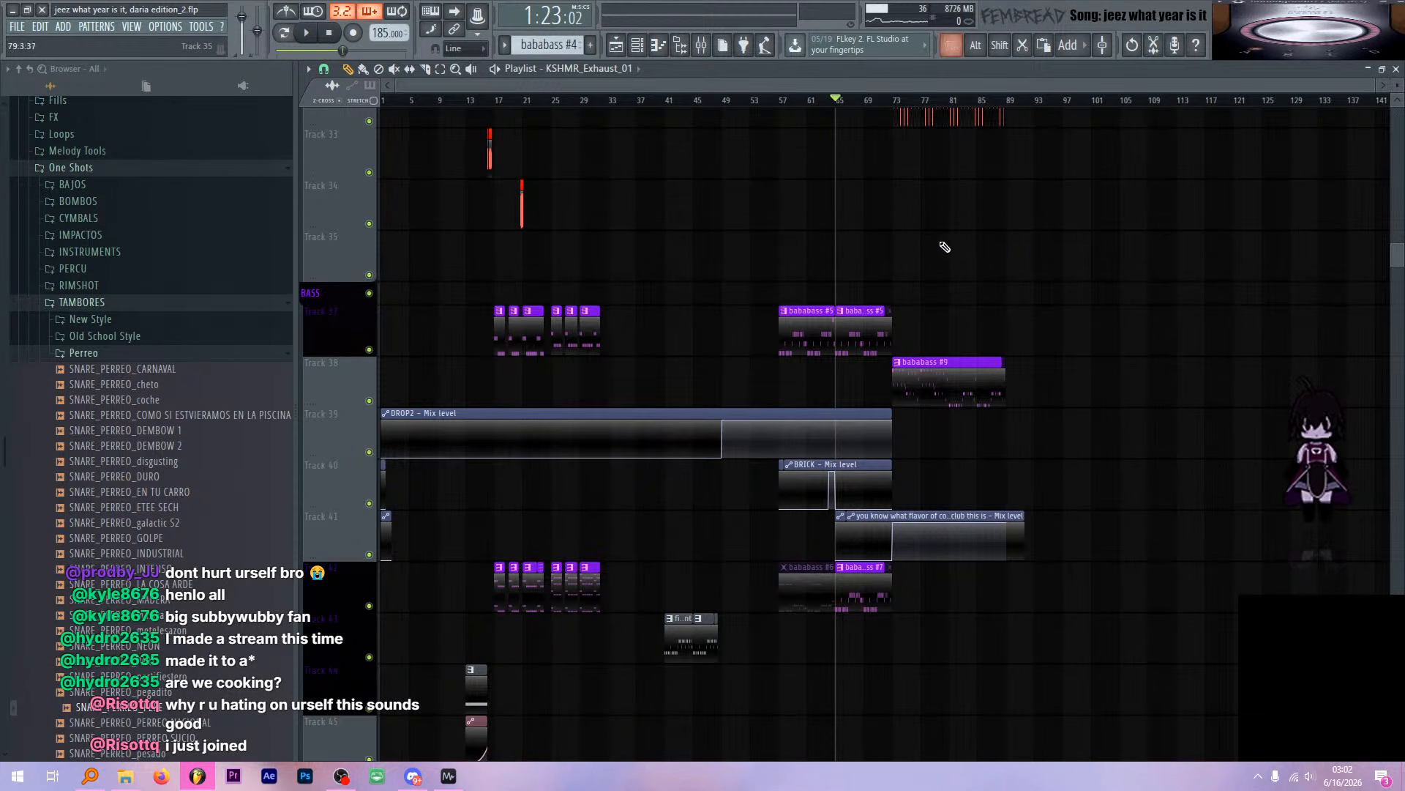
{"action": "scroll", "coordinate": [945, 247], "scroll_direction": "up", "scroll_amount": 4}
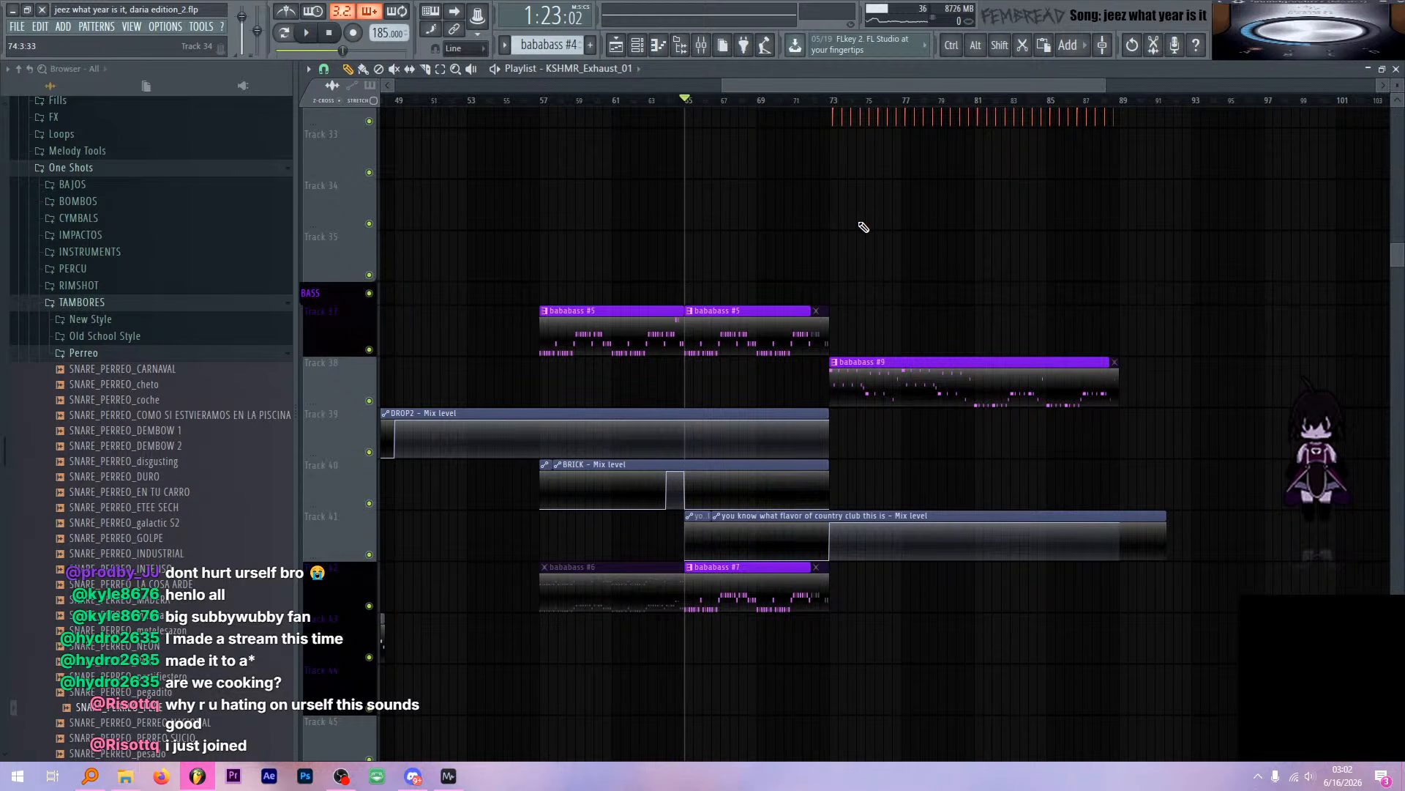
Play the transition into bar 73 from about bar 71 while checking the bass, synth and PLENA tracks, and stop playback
{"action": "scroll", "coordinate": [913, 233], "scroll_direction": "up", "scroll_amount": 3}
{"action": "left_click_drag", "start_coordinate": [775, 100], "coordinate": [732, 101]}
{"action": "key", "text": "space"}
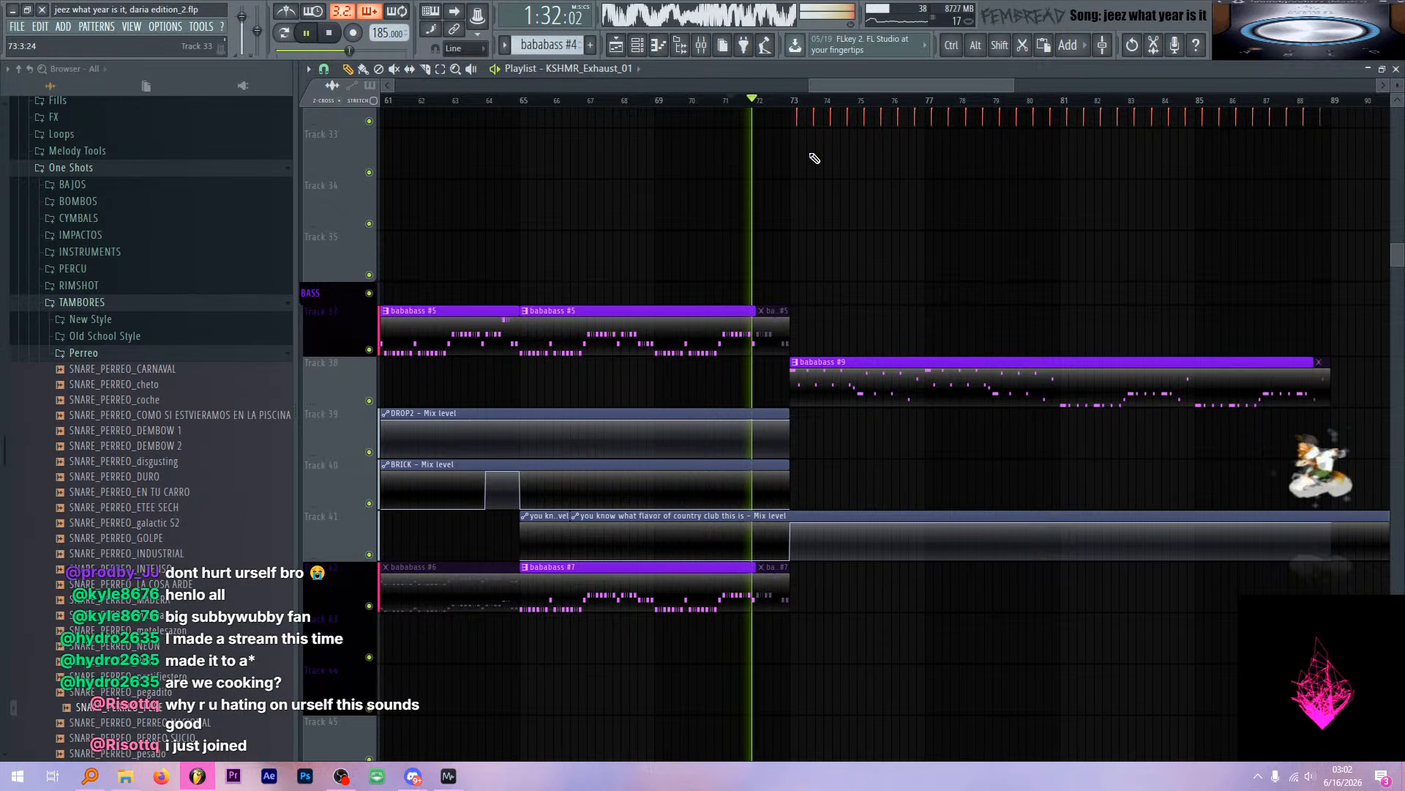
{"action": "scroll", "coordinate": [897, 229], "scroll_direction": "down", "scroll_amount": 6}
{"action": "scroll", "coordinate": [878, 257], "scroll_direction": "down", "scroll_amount": 9}
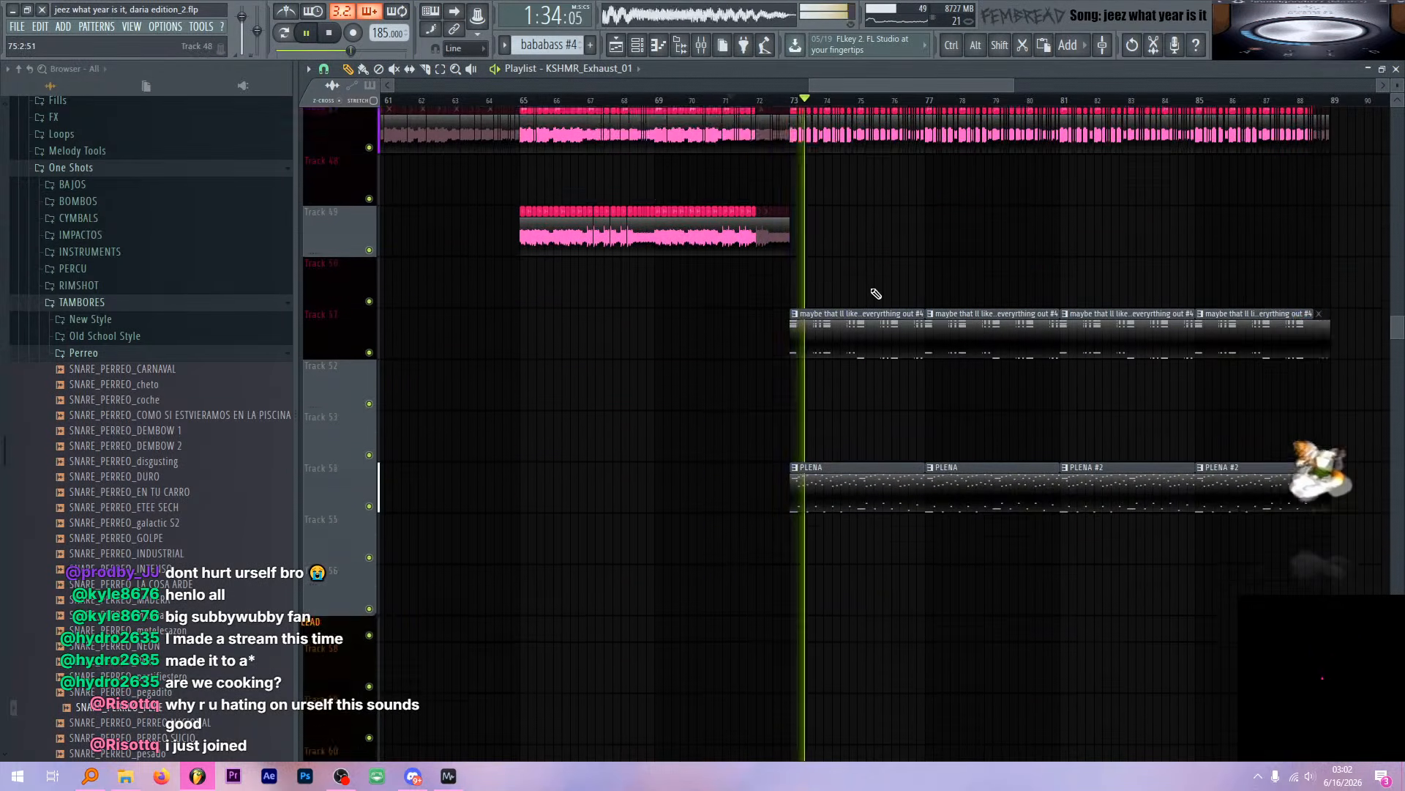
{"action": "key", "text": "space"}
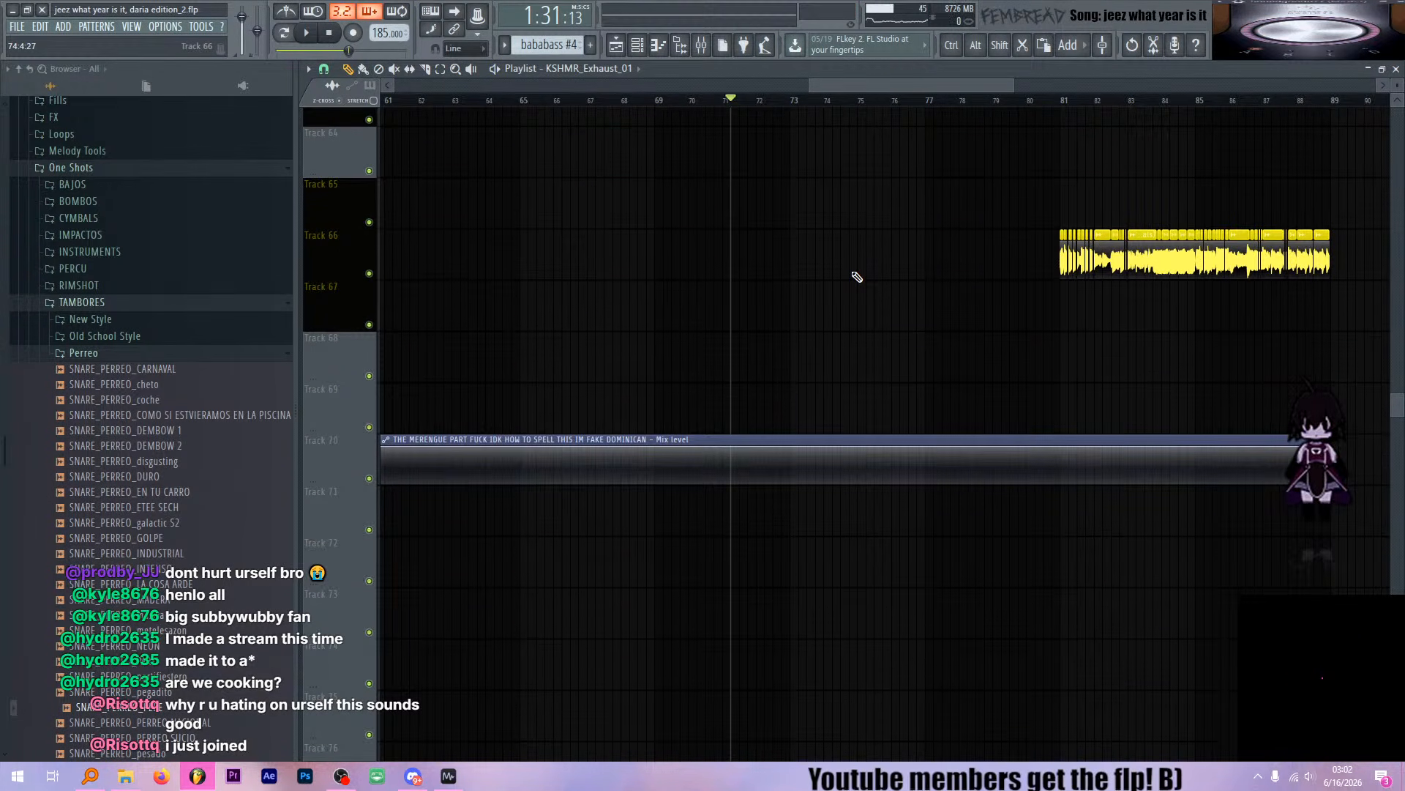
Find the vocal clips leading into bar 73 on Tracks 78 to 83 and replay the transition from about bar 71
{"action": "scroll", "coordinate": [868, 268], "scroll_direction": "down", "scroll_amount": 4}
{"action": "scroll", "coordinate": [868, 267], "scroll_direction": "down", "scroll_amount": 2}
{"action": "scroll", "coordinate": [827, 298], "scroll_direction": "up", "scroll_amount": 4}
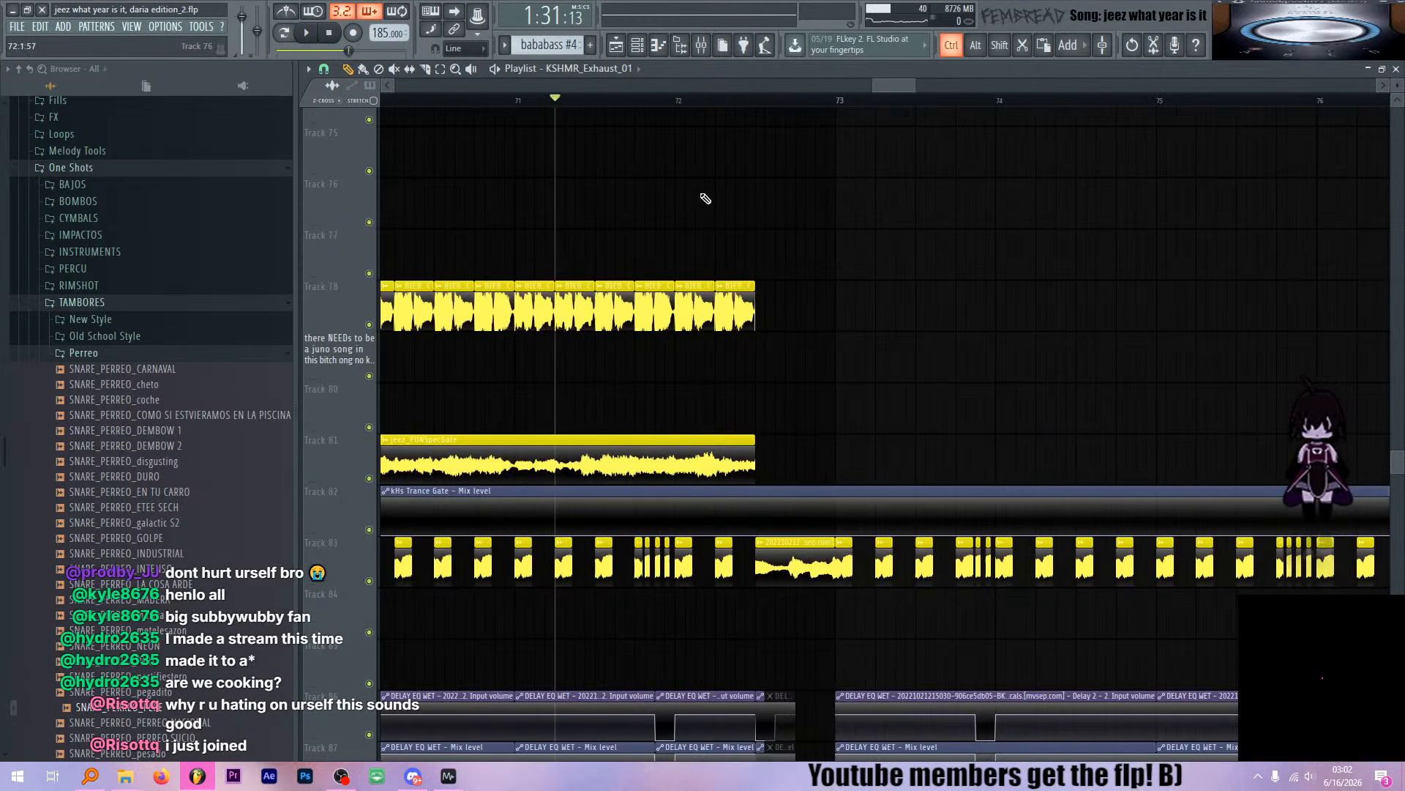
{"action": "scroll", "coordinate": [803, 301], "scroll_direction": "up", "scroll_amount": 2}
{"action": "key", "text": "space"}
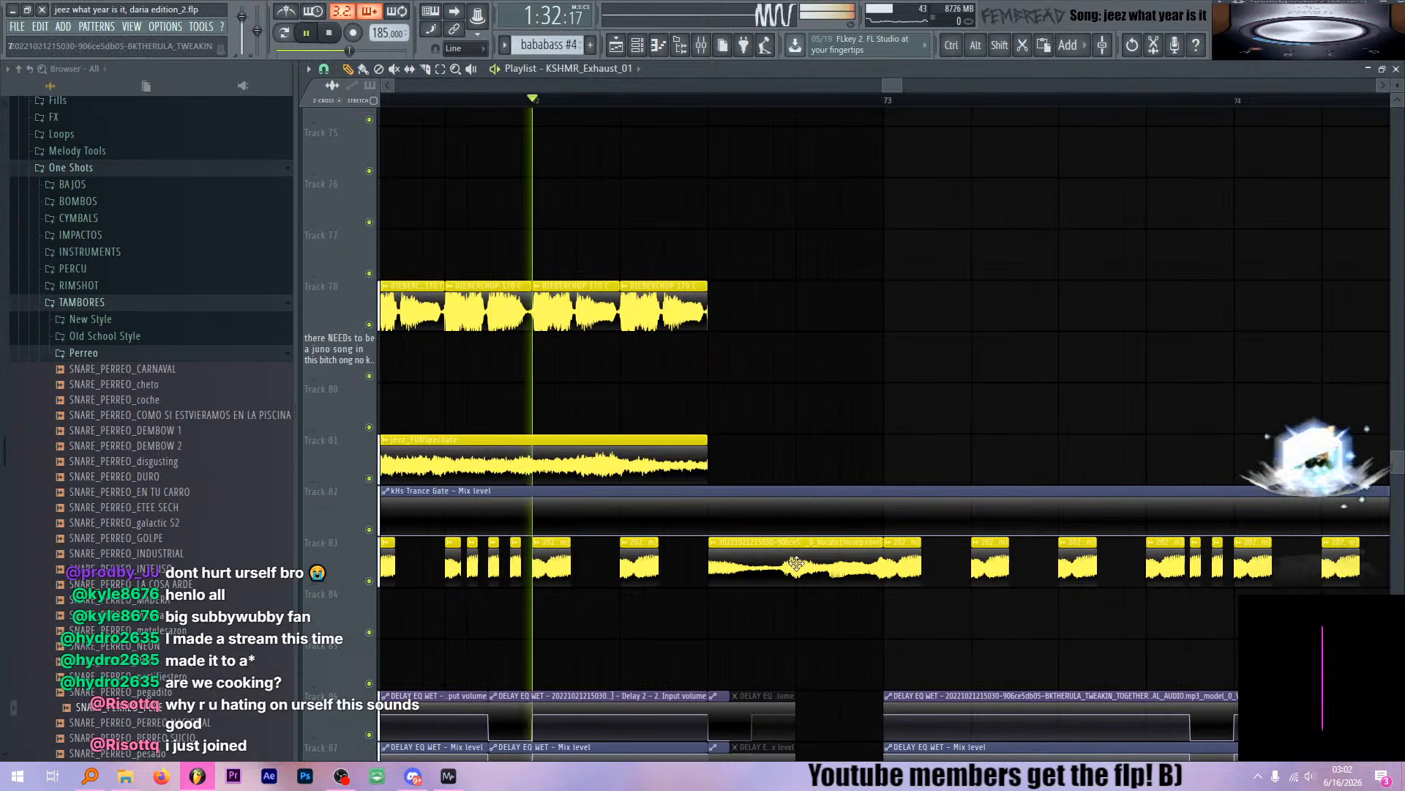
Stop playback, move the long vocal clip before bar 73 to Track 84, and extend Track 83's bar 73 vocal clip back to the same start
{"action": "scroll", "coordinate": [839, 580], "scroll_direction": "up", "scroll_amount": 2}
{"action": "key", "text": "space"}
{"action": "left_click_drag", "start_coordinate": [839, 580], "coordinate": [839, 630]}
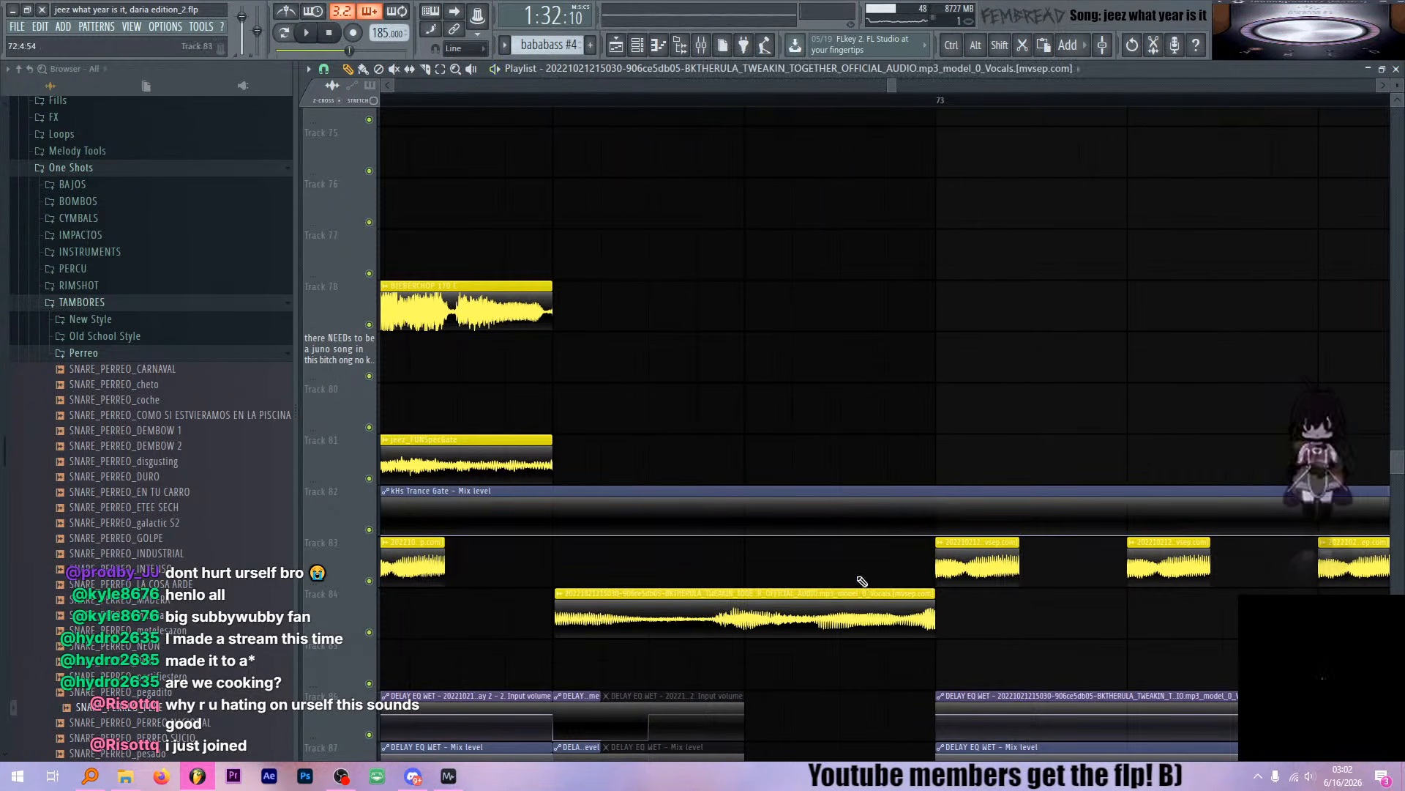
{"action": "left_click_drag", "start_coordinate": [938, 554], "coordinate": [538, 554]}
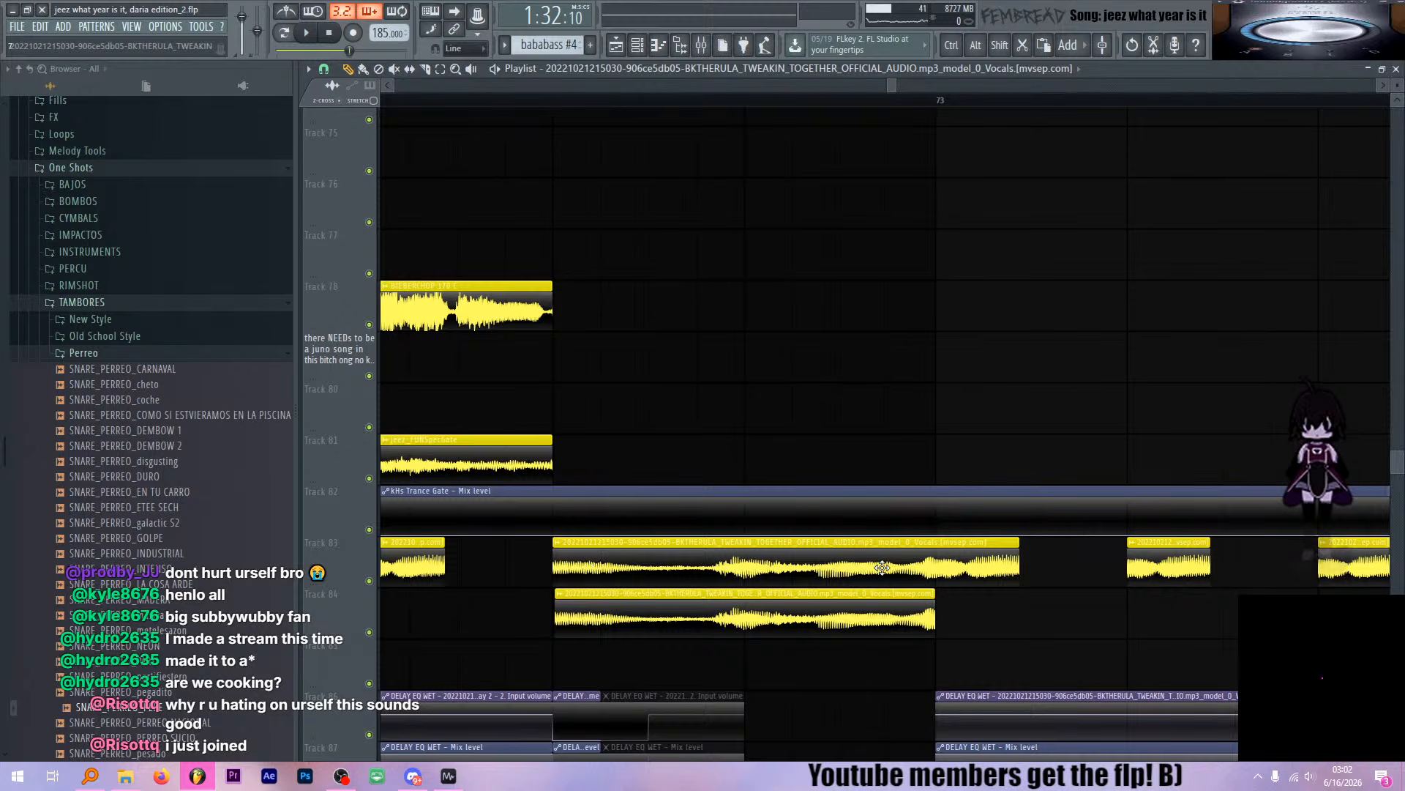
Undo the long vocal clip's move to Track 84 and the extension of Track 83's bar 73 clip
{"action": "scroll", "coordinate": [978, 566], "scroll_direction": "up", "scroll_amount": 2}
{"action": "key", "text": "ctrl+z"}
{"action": "scroll", "coordinate": [885, 573], "scroll_direction": "down", "scroll_amount": 1}
{"action": "key", "text": "ctrl+z"}
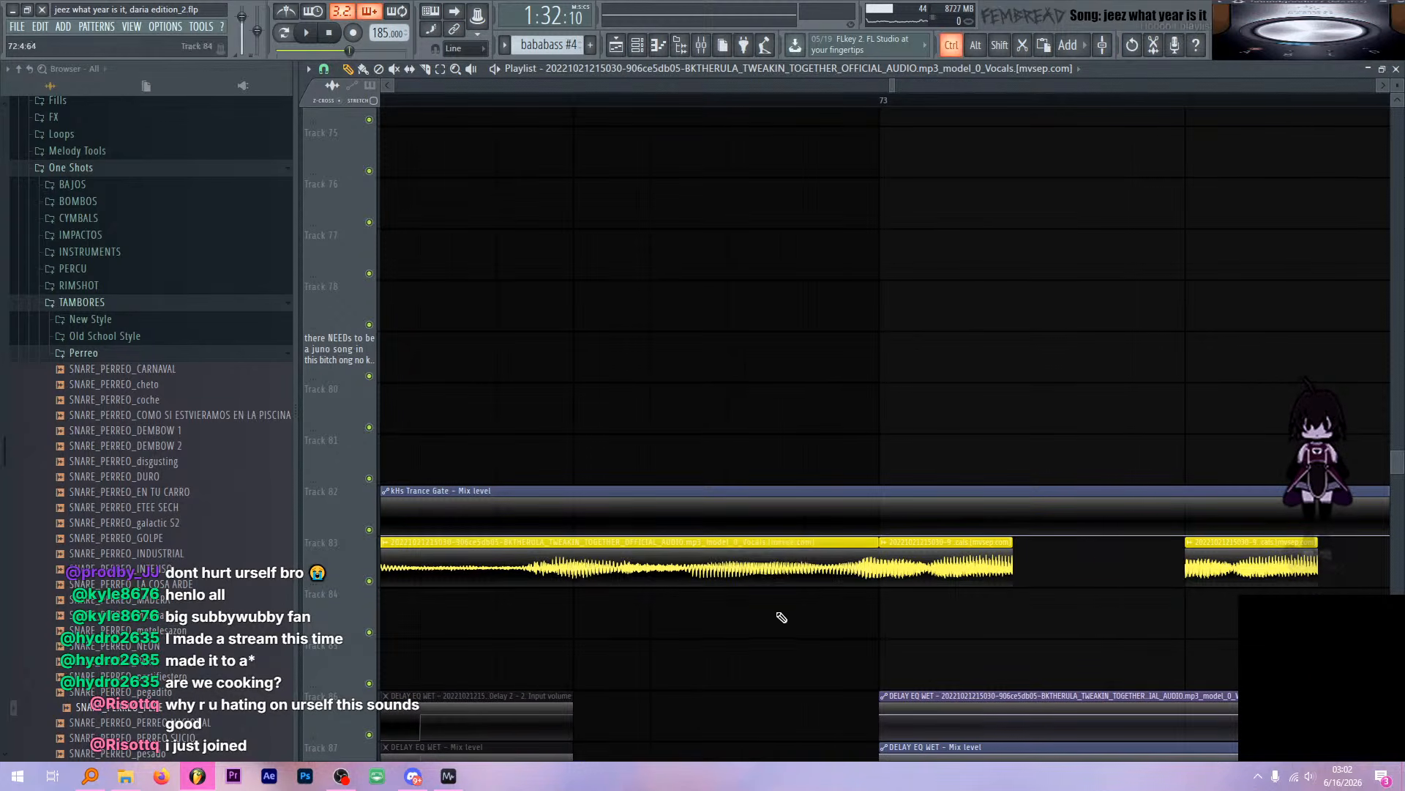
{"action": "scroll", "coordinate": [781, 617], "scroll_direction": "down", "scroll_amount": 1}
{"action": "scroll", "coordinate": [871, 337], "scroll_direction": "down", "scroll_amount": 2}
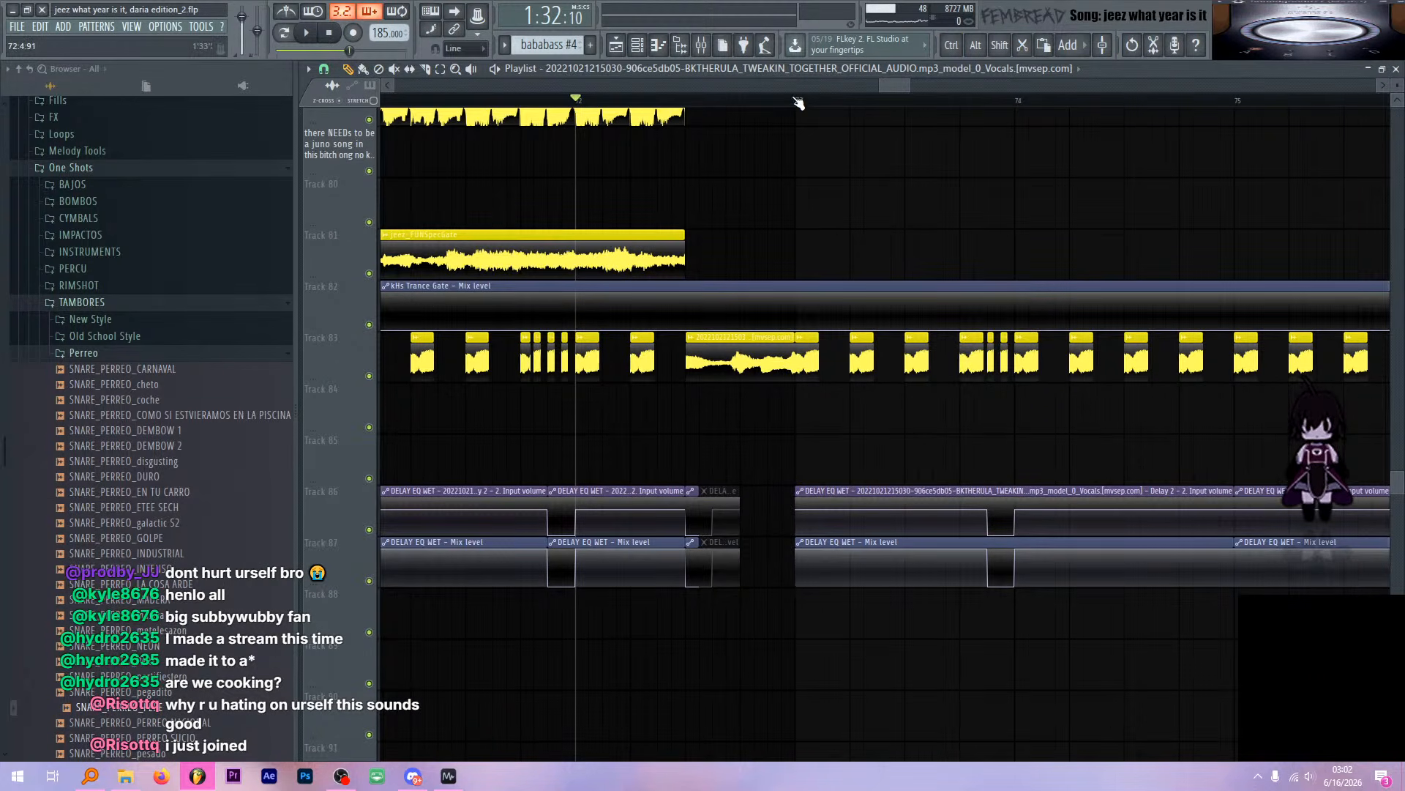
Play the section from bar 73 while checking the vocal clips on Track 83, and stop playback
{"action": "key", "text": "space"}
{"action": "scroll", "coordinate": [775, 209], "scroll_direction": "down", "scroll_amount": 3}
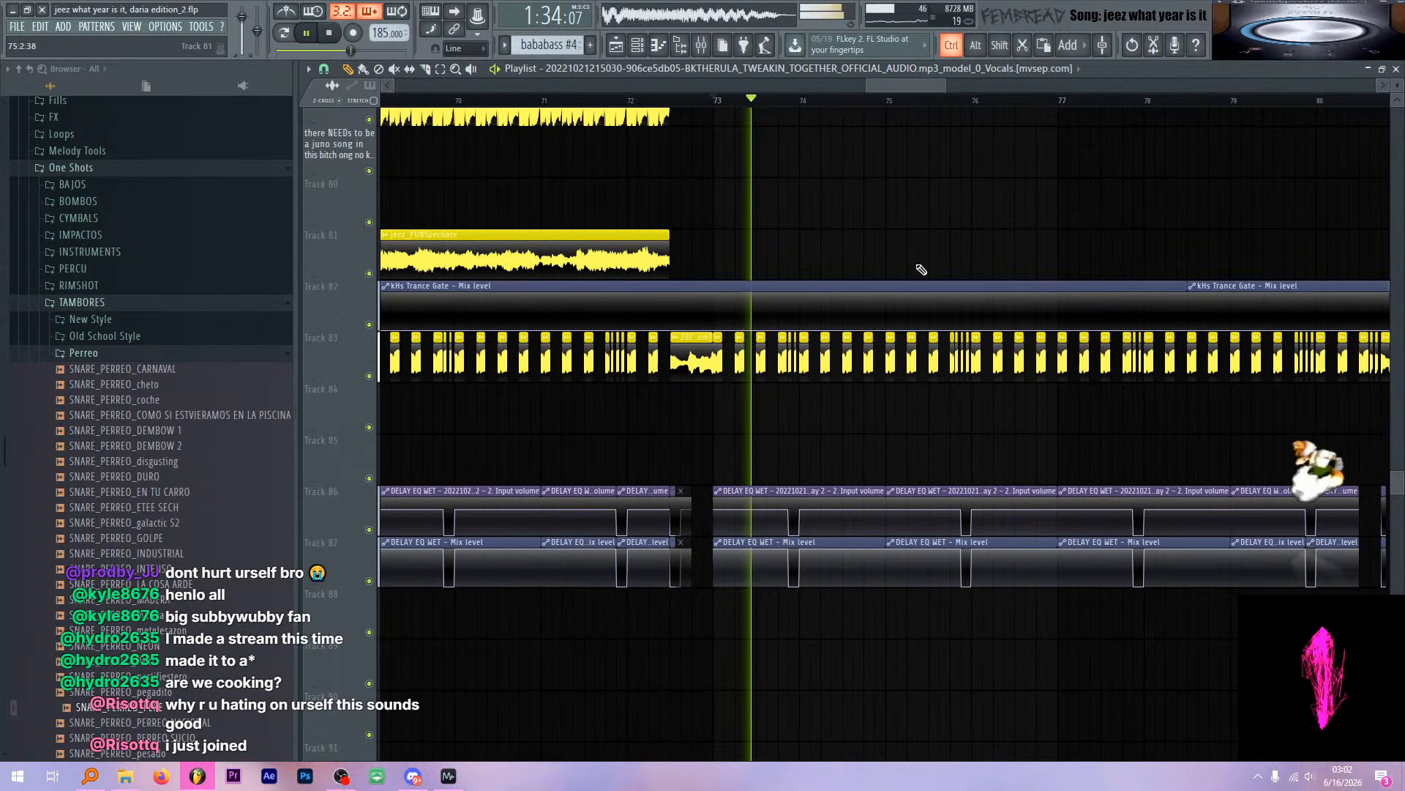
{"action": "scroll", "coordinate": [922, 269], "scroll_direction": "up", "scroll_amount": 2}
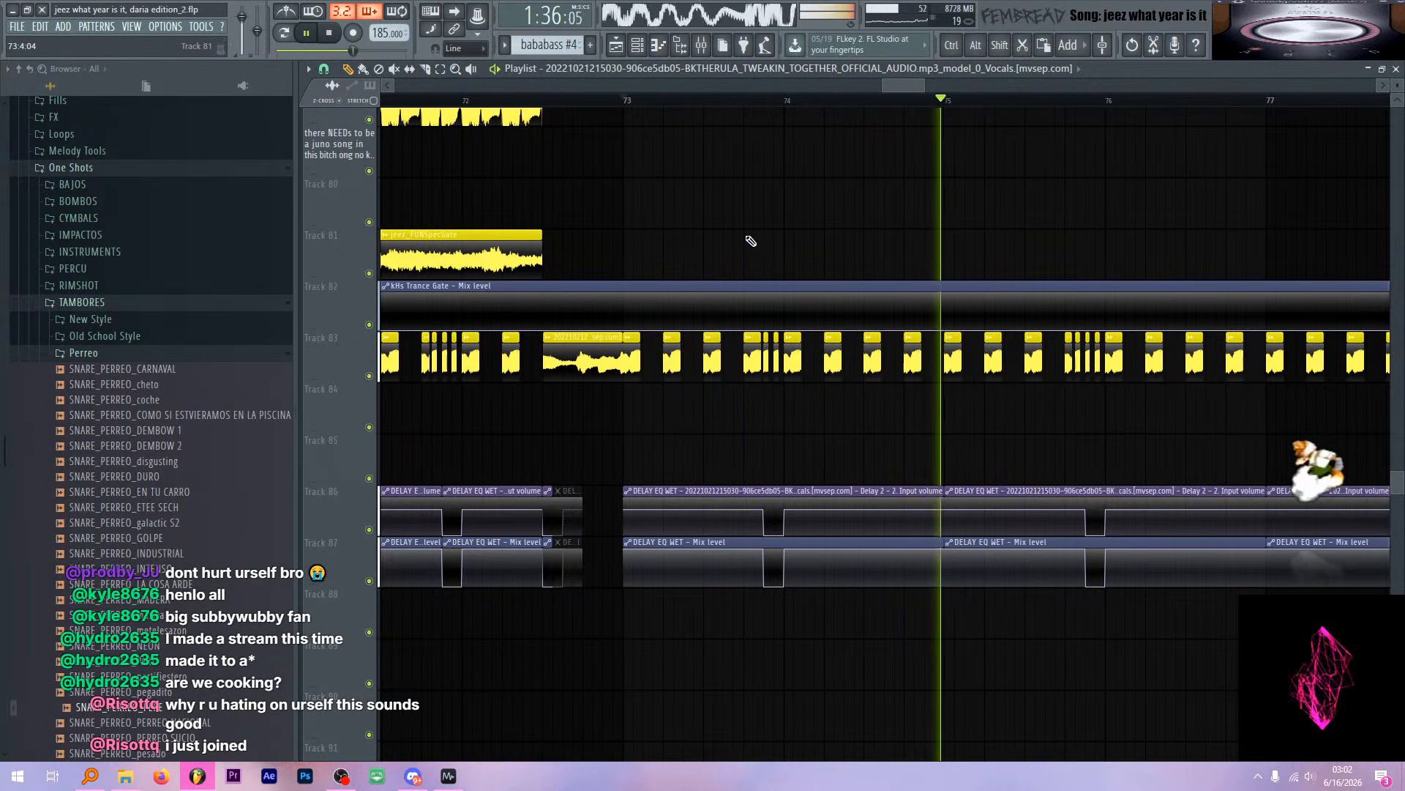
{"action": "key", "text": "space"}
Examine the synth, bass and drum tracks at bar 73, and play the section from there to check the percussion
{"action": "scroll", "coordinate": [739, 245], "scroll_direction": "up", "scroll_amount": 15}
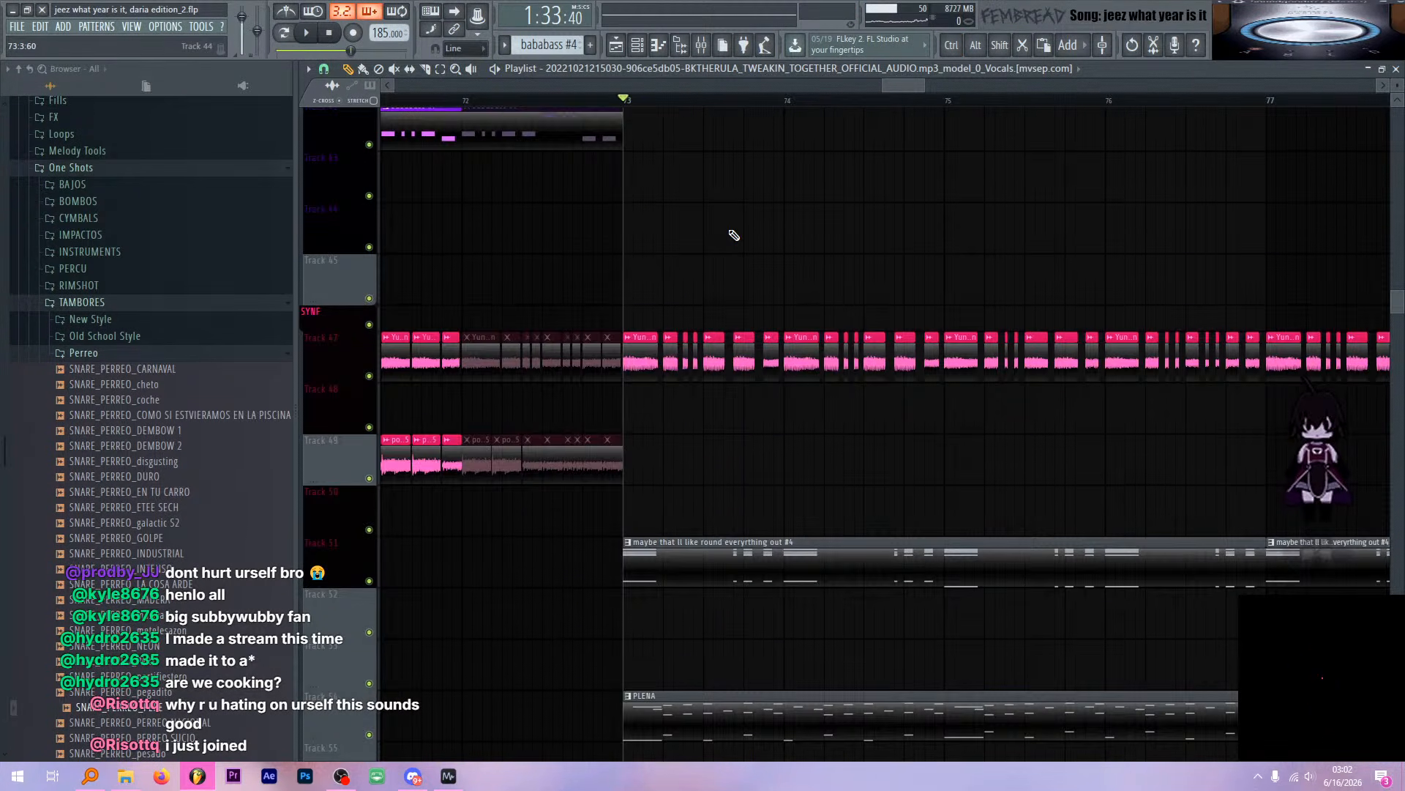
{"action": "scroll", "coordinate": [776, 234], "scroll_direction": "up", "scroll_amount": 14}
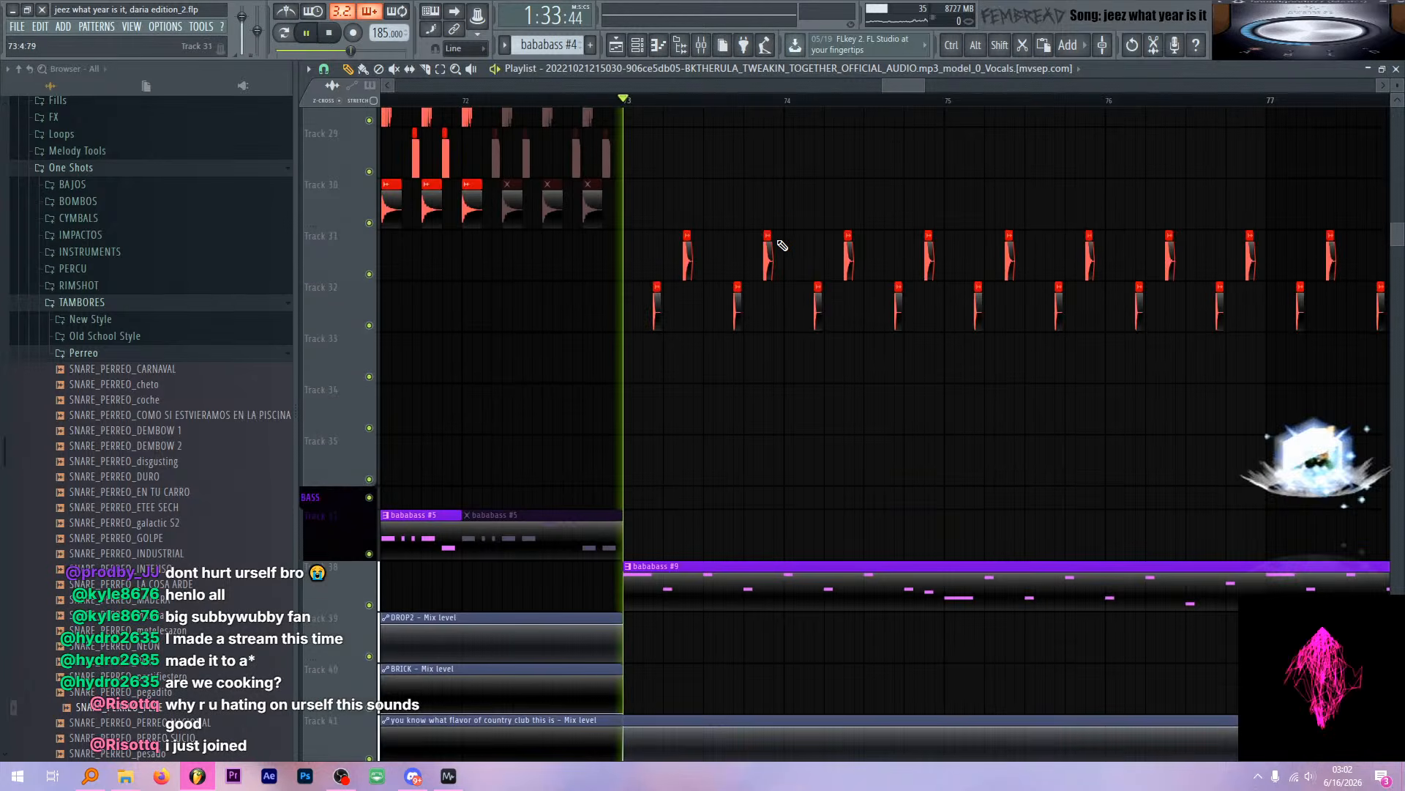
{"action": "scroll", "coordinate": [542, 277], "scroll_direction": "up", "scroll_amount": 2}
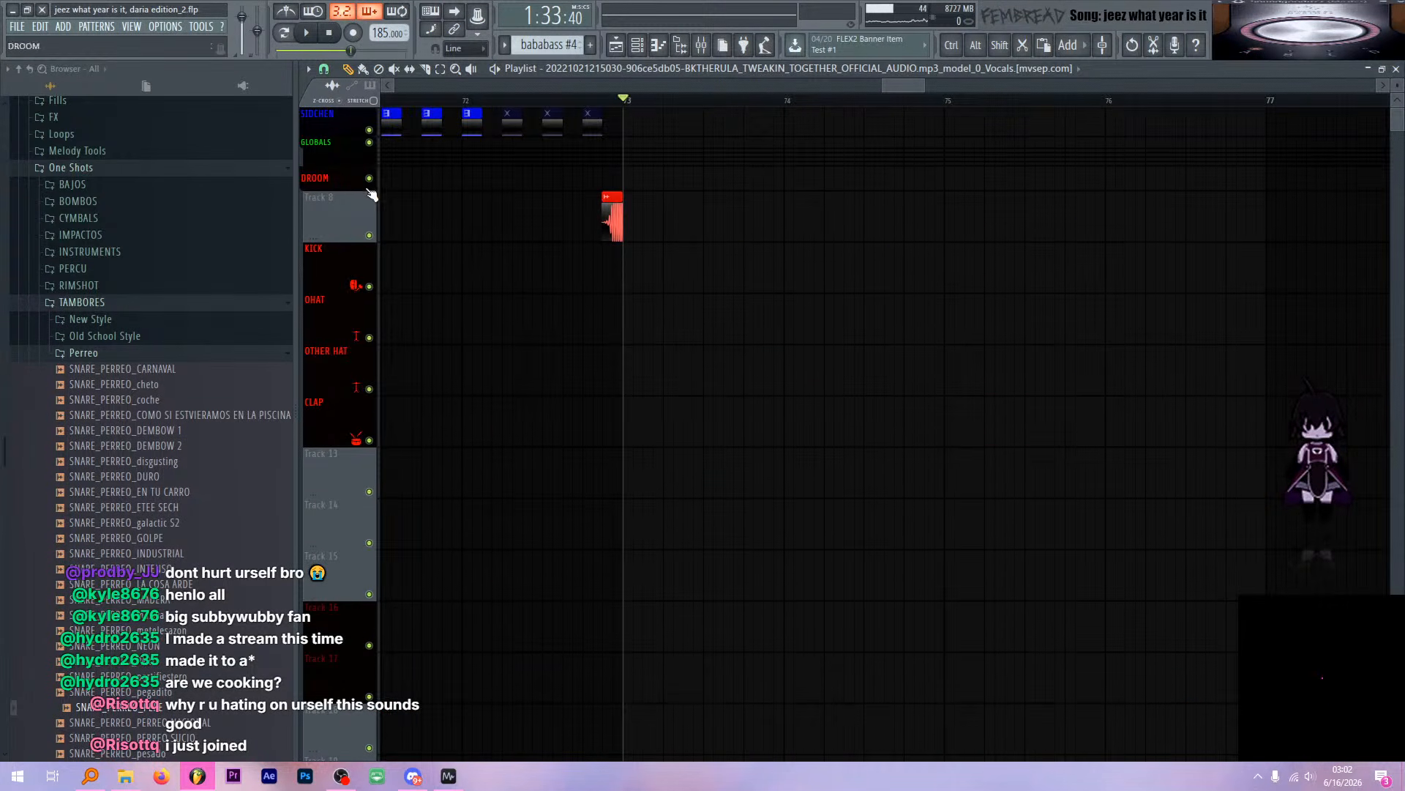
{"action": "key", "text": "space"}
{"action": "scroll", "coordinate": [756, 376], "scroll_direction": "down", "scroll_amount": 4, "text": "ctrl"}
{"action": "scroll", "coordinate": [803, 385], "scroll_direction": "down", "scroll_amount": 5}
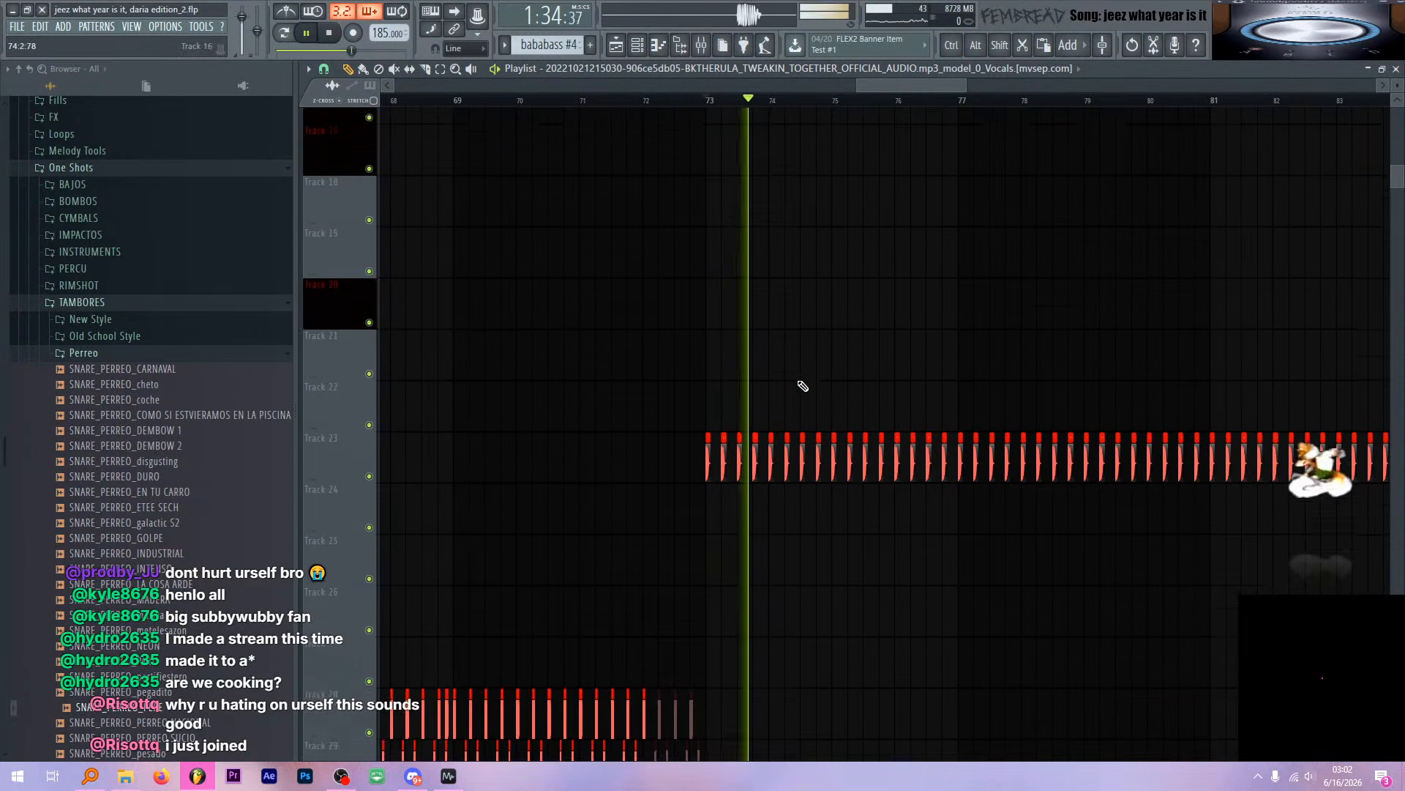
{"action": "scroll", "coordinate": [735, 428], "scroll_direction": "up", "scroll_amount": 4, "text": "ctrl"}
{"action": "scroll", "coordinate": [646, 453], "scroll_direction": "down", "scroll_amount": 3}
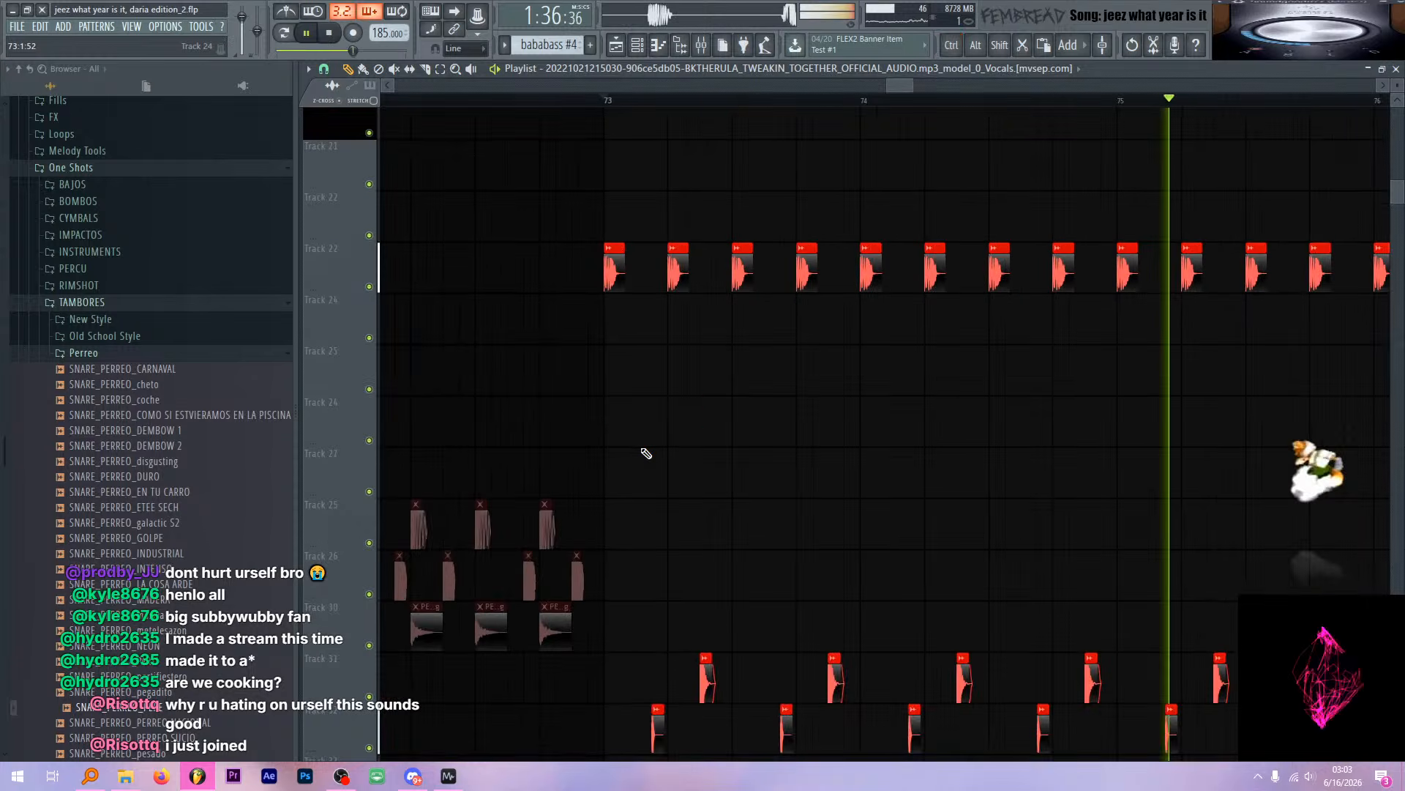
{"action": "key", "text": "space"}
Inspect the sample settings of Track 23's first clap at bar 73, and close them
{"action": "scroll", "coordinate": [634, 351], "scroll_direction": "up", "scroll_amount": 4, "text": "ctrl"}
{"action": "double_click", "coordinate": [574, 263]}
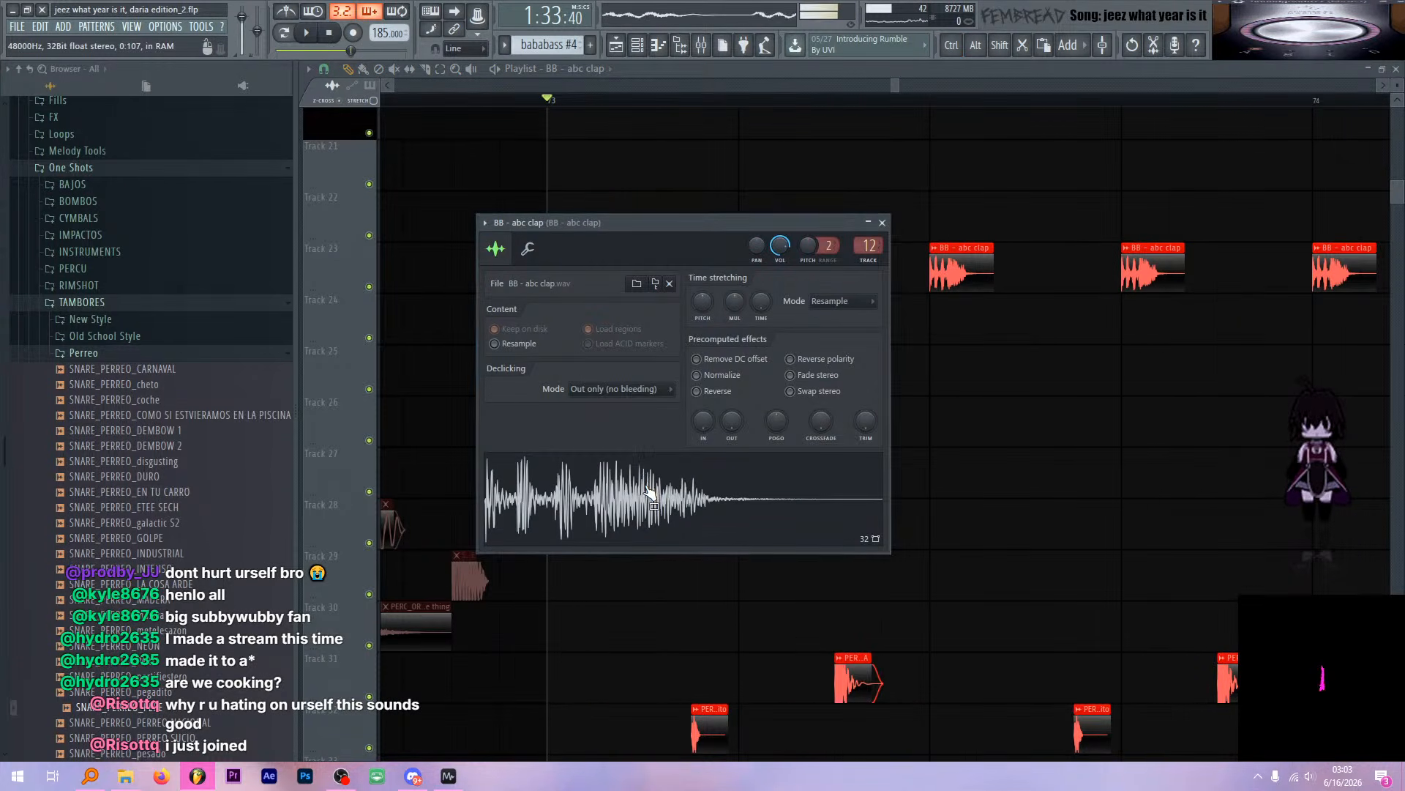
{"action": "key", "text": "Escape"}
Find the earlier clap pattern on Track 23, play it twice from bar 27 for comparison, and stop playback
{"action": "scroll", "coordinate": [769, 246], "scroll_direction": "down", "scroll_amount": 6, "text": "ctrl"}
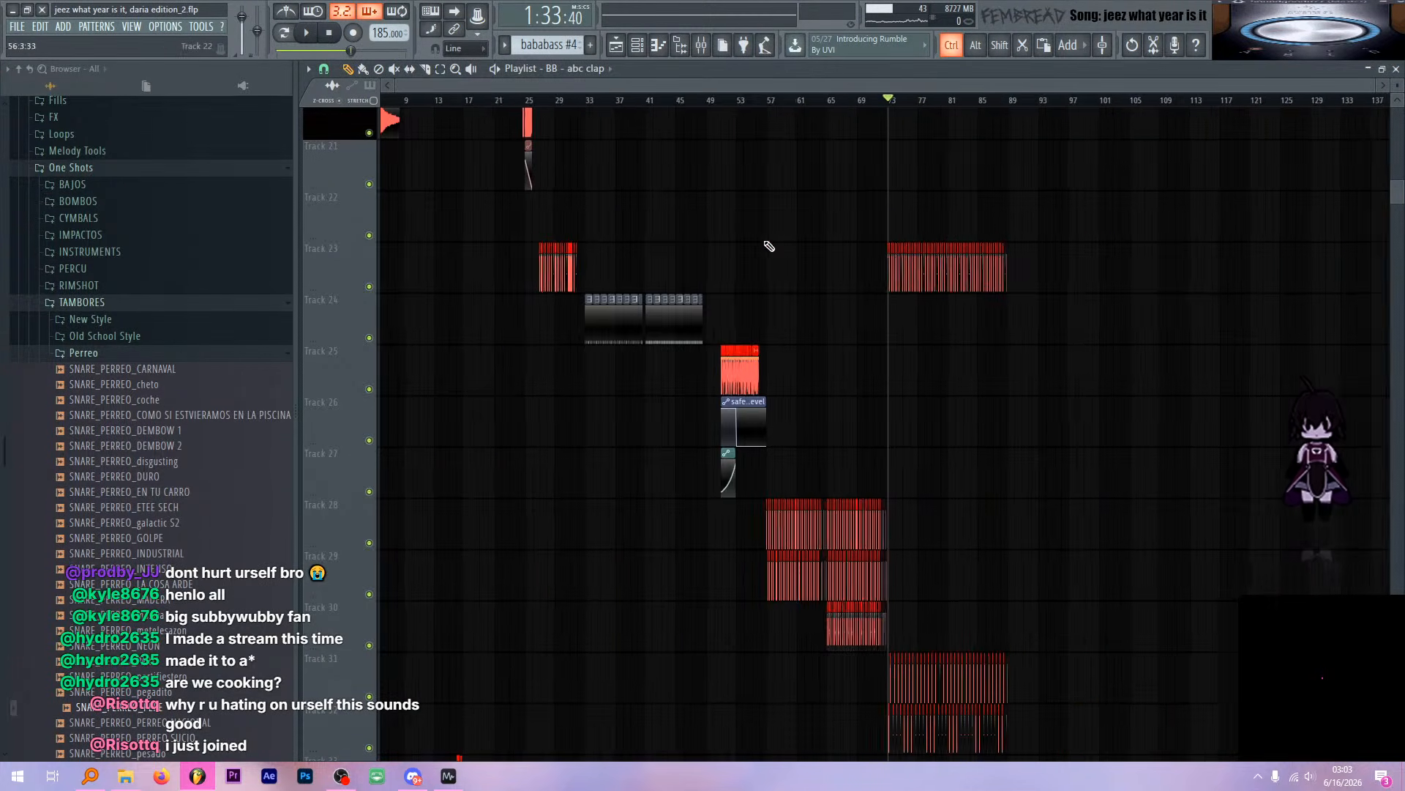
{"action": "scroll", "coordinate": [454, 191], "scroll_direction": "up", "scroll_amount": 8, "text": "ctrl"}
{"action": "left_click", "coordinate": [461, 100]}
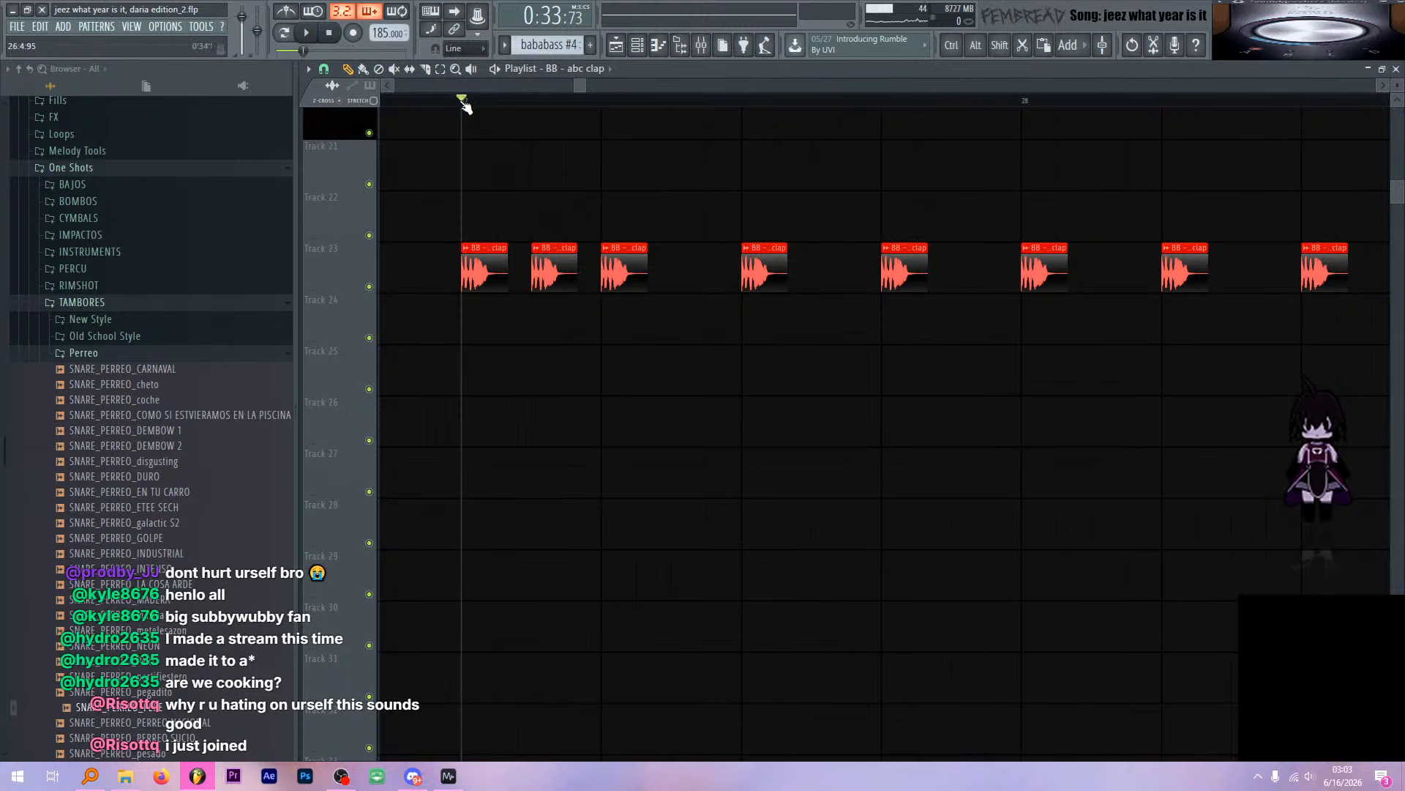
{"action": "key", "text": "space"}
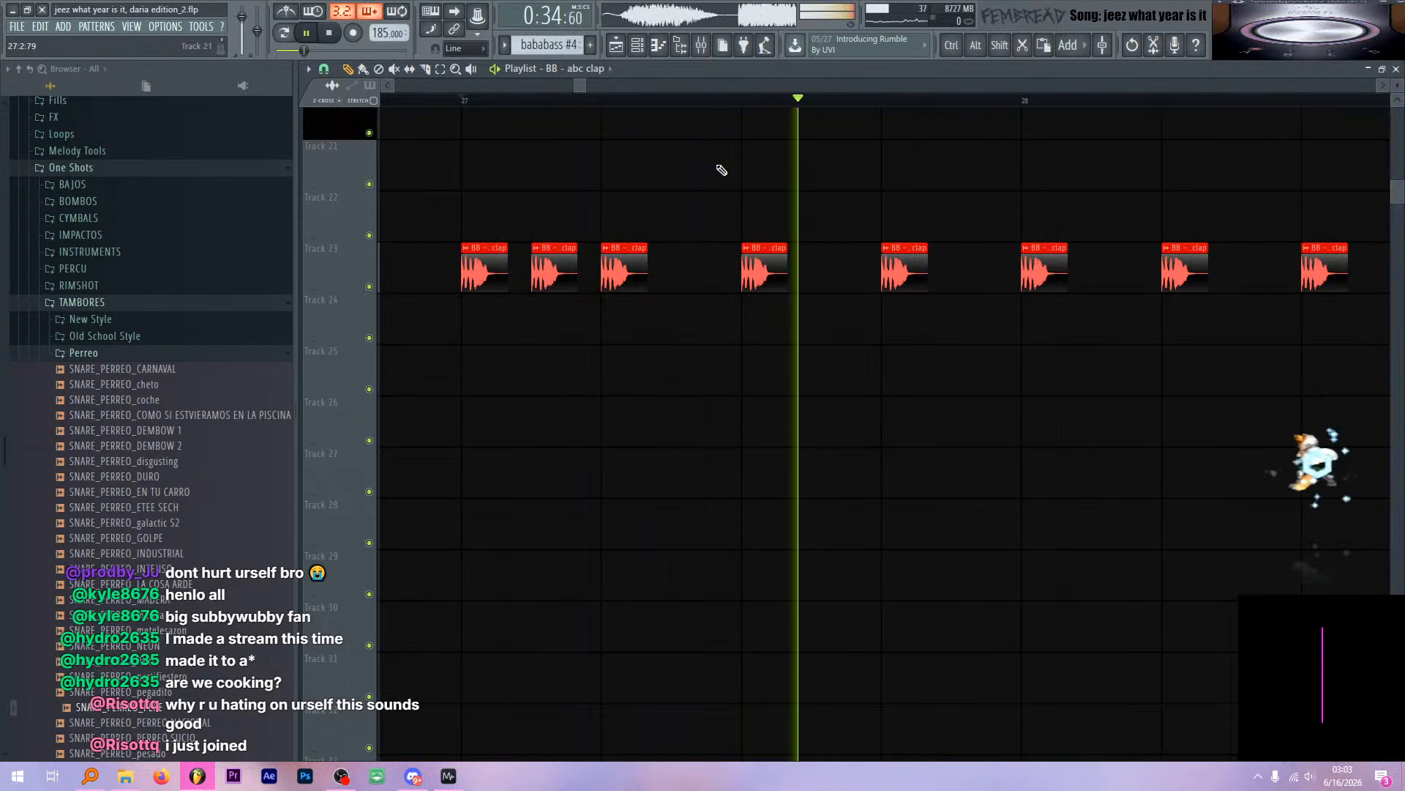
{"action": "scroll", "coordinate": [720, 178], "scroll_direction": "down", "scroll_amount": 2, "text": "ctrl"}
{"action": "scroll", "coordinate": [720, 178], "scroll_direction": "down", "scroll_amount": 2, "text": "ctrl"}
{"action": "key", "text": "space"}
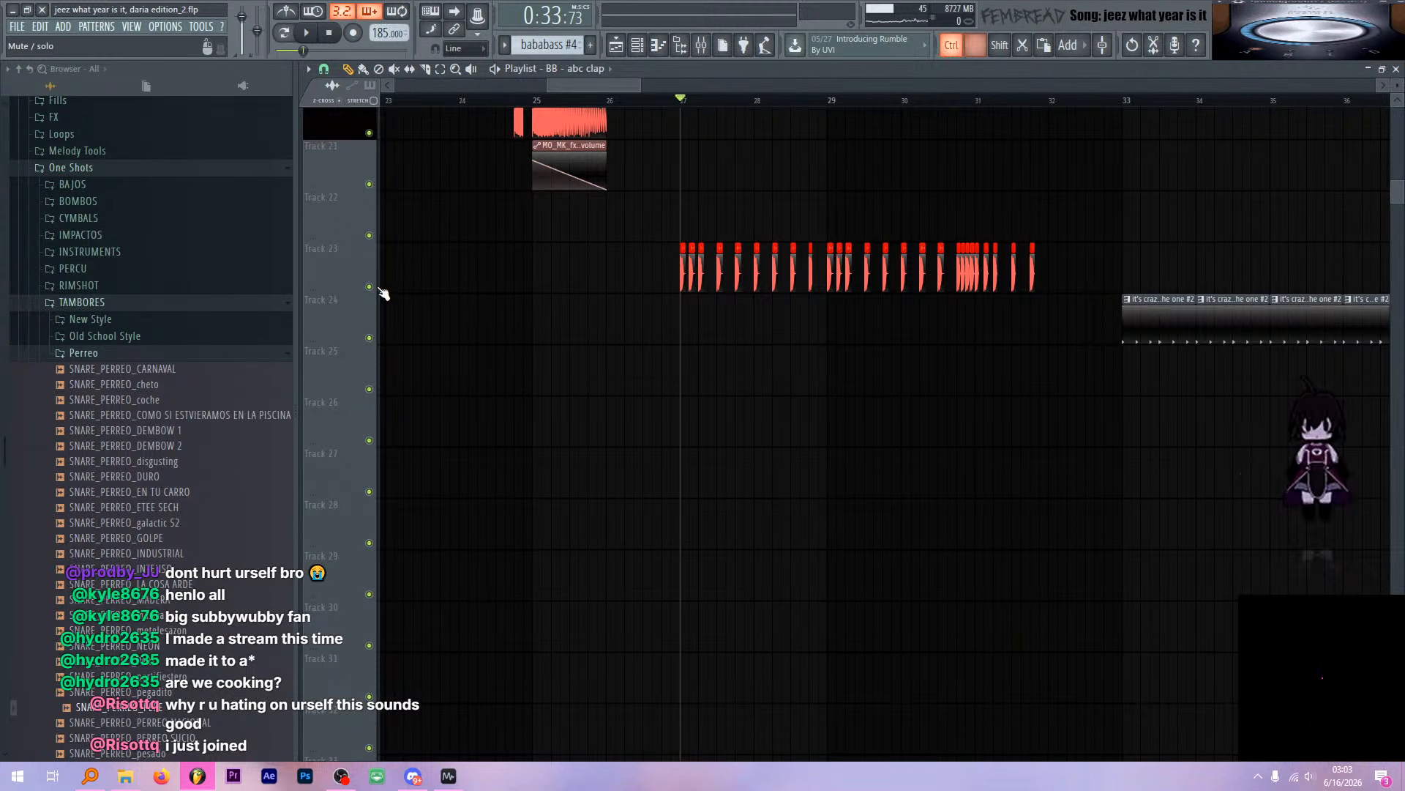
{"action": "key", "text": "space"}
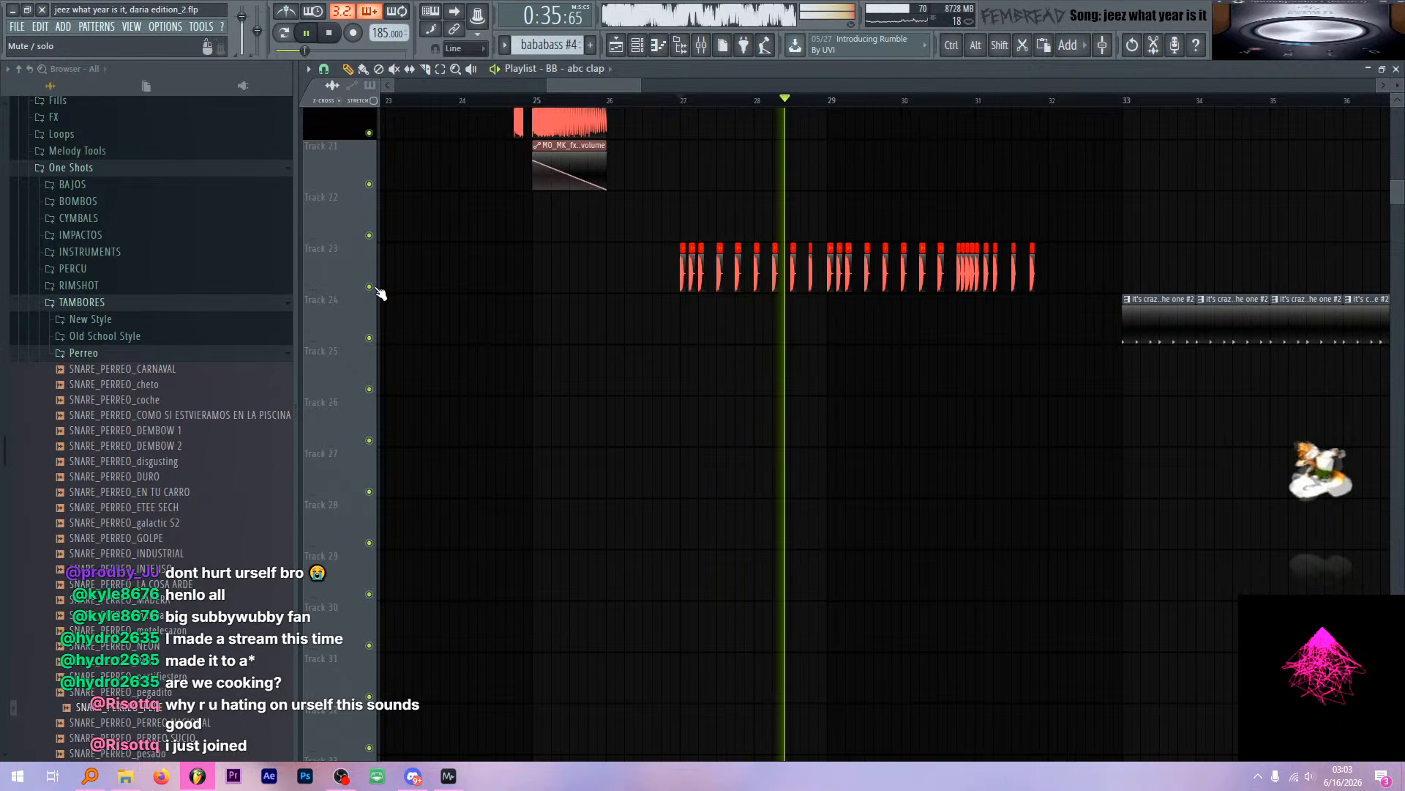
{"action": "scroll", "coordinate": [526, 315], "scroll_direction": "down", "scroll_amount": 2, "text": "ctrl"}
{"action": "key", "text": "space"}
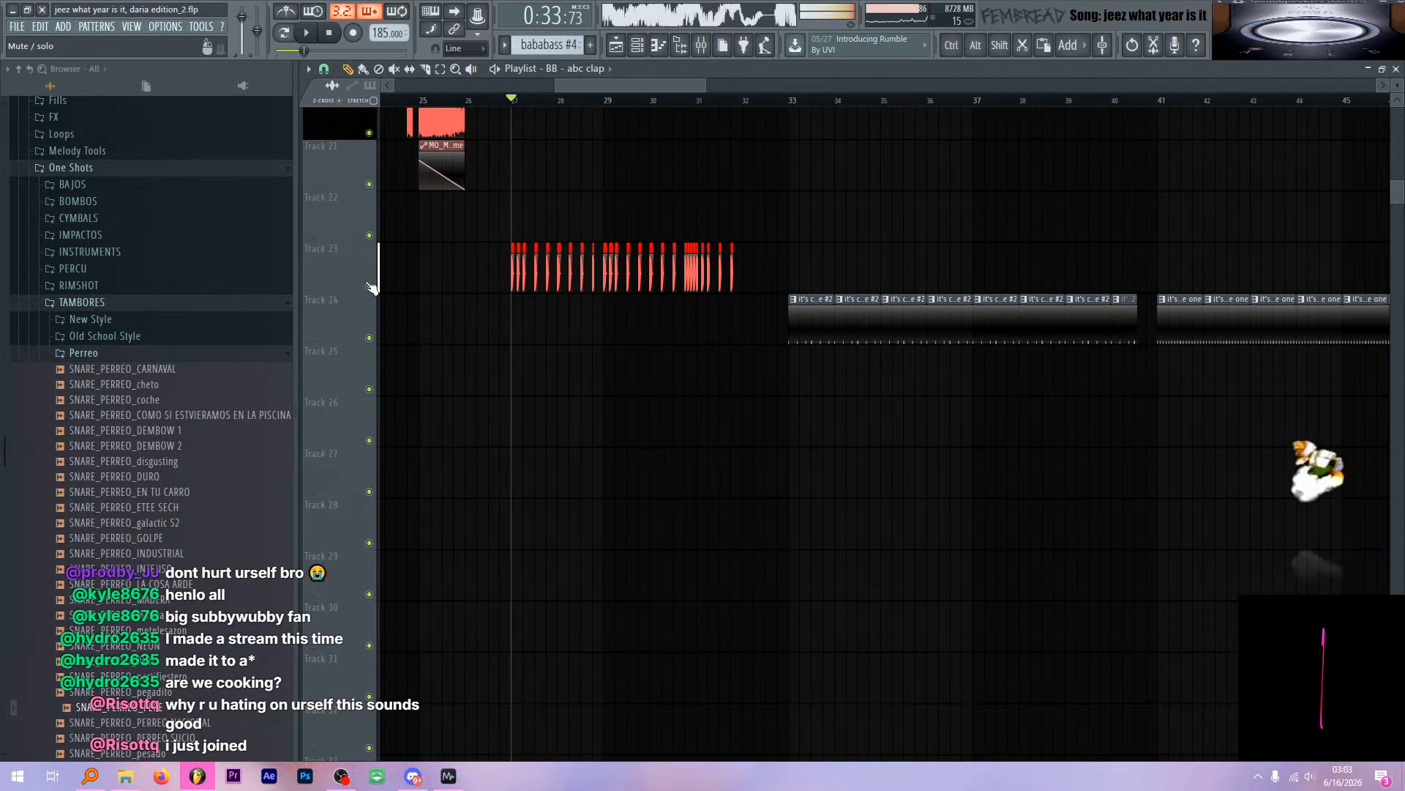
Solo Track 23 and play its claps from bar 73, then stop playback
{"action": "scroll", "coordinate": [486, 314], "scroll_direction": "down", "scroll_amount": 3, "text": "ctrl"}
{"action": "scroll", "coordinate": [966, 290], "scroll_direction": "up", "scroll_amount": 4, "text": "ctrl"}
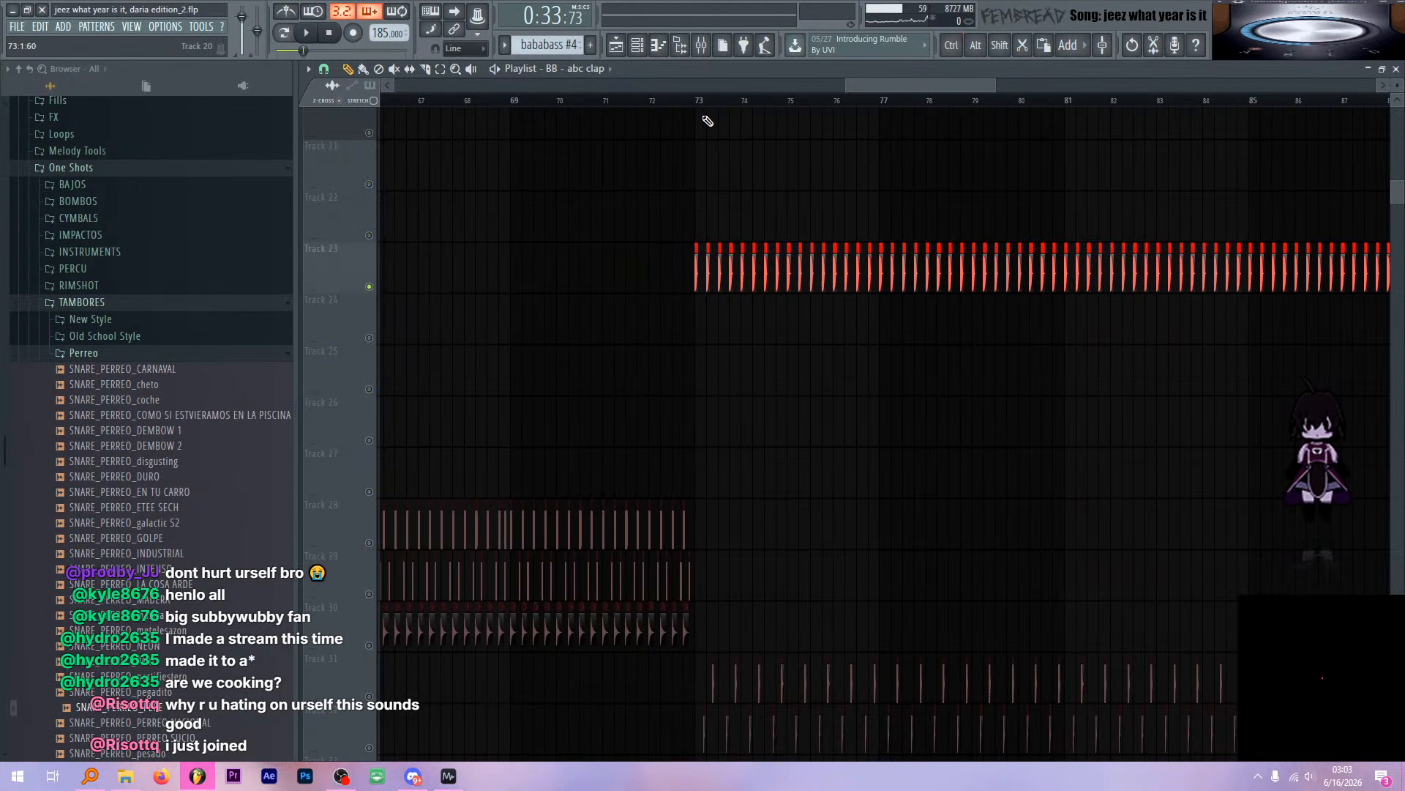
{"action": "left_click", "coordinate": [697, 101]}
{"action": "scroll", "coordinate": [729, 171], "scroll_direction": "up", "scroll_amount": 1, "text": "ctrl"}
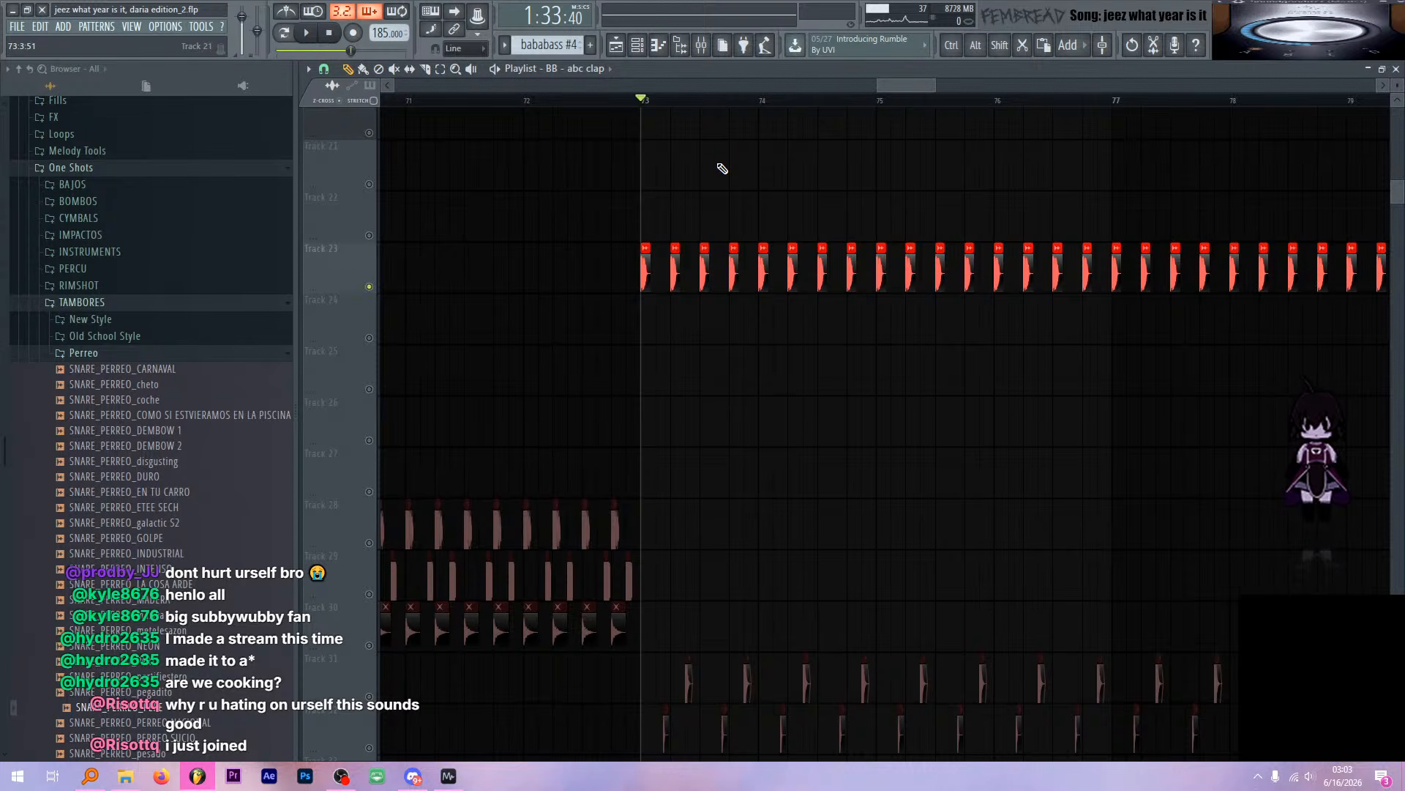
{"action": "key", "text": "space"}
{"action": "scroll", "coordinate": [723, 157], "scroll_direction": "up", "scroll_amount": 3, "text": "ctrl"}
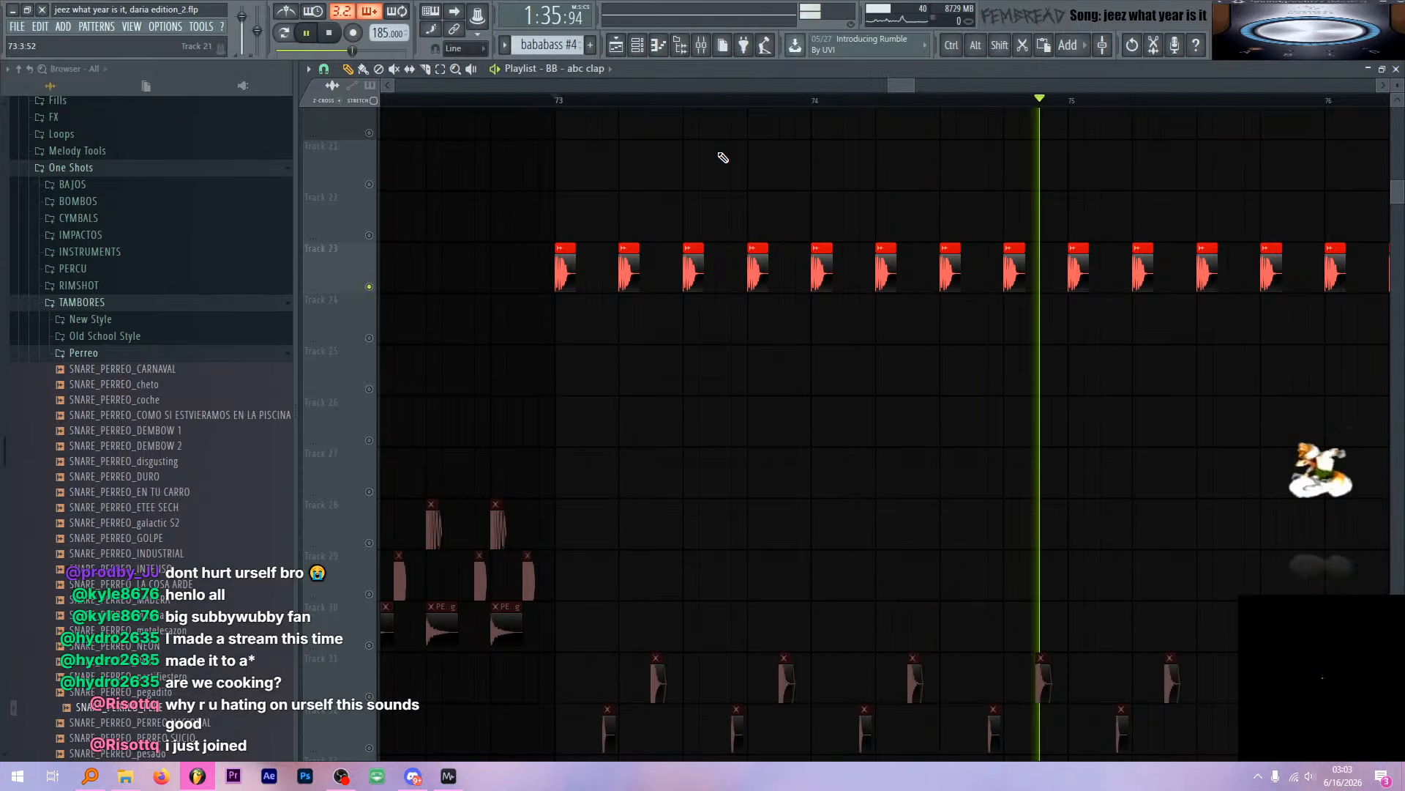
{"action": "scroll", "coordinate": [723, 182], "scroll_direction": "down", "scroll_amount": 4}
{"action": "key", "text": "space"}
Enable Tracks 31 and 32 alongside the soloed clap track, and play the three tracks together from bar 73
{"action": "scroll", "coordinate": [694, 223], "scroll_direction": "up", "scroll_amount": 5}
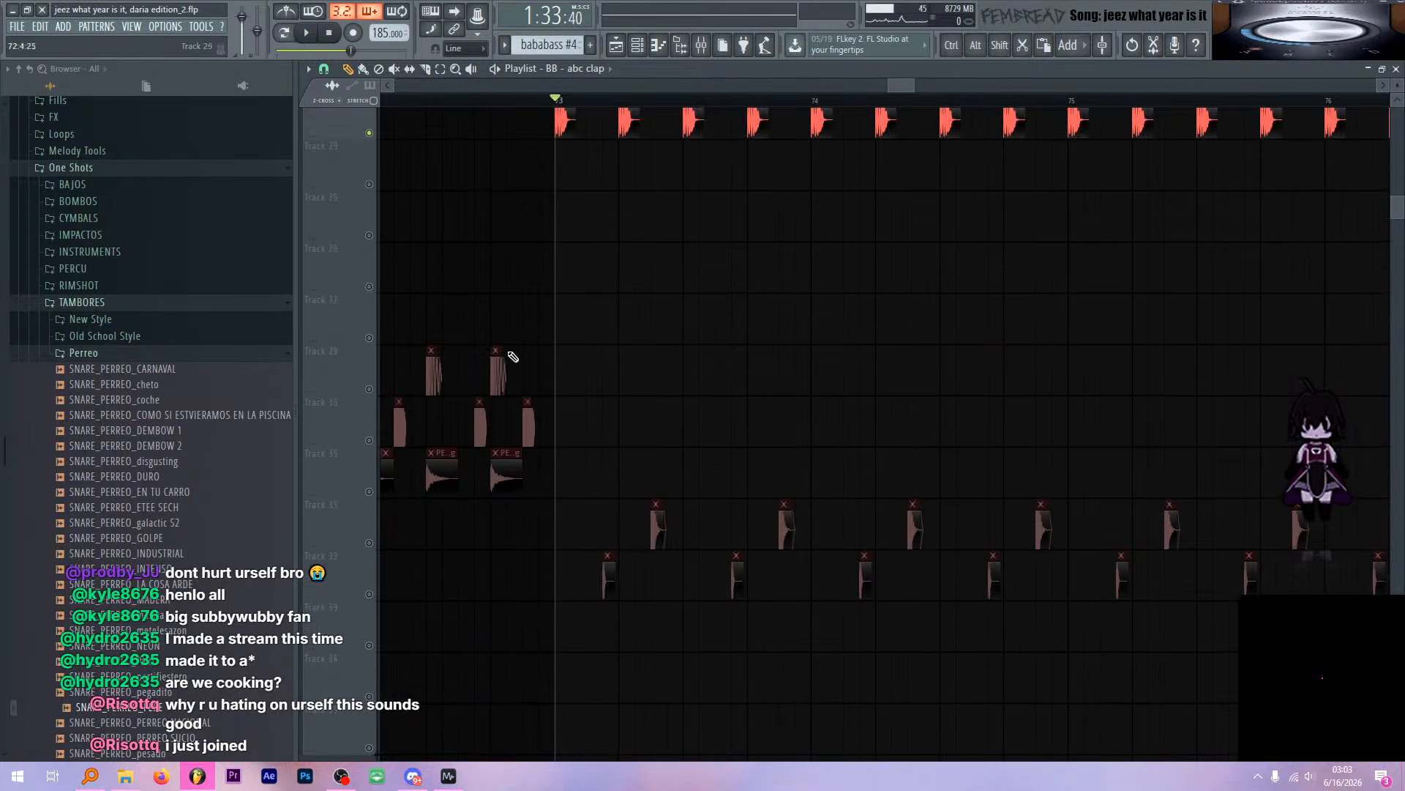
{"action": "key", "text": "space"}
{"action": "scroll", "coordinate": [691, 584], "scroll_direction": "up", "scroll_amount": 3, "text": "ctrl"}
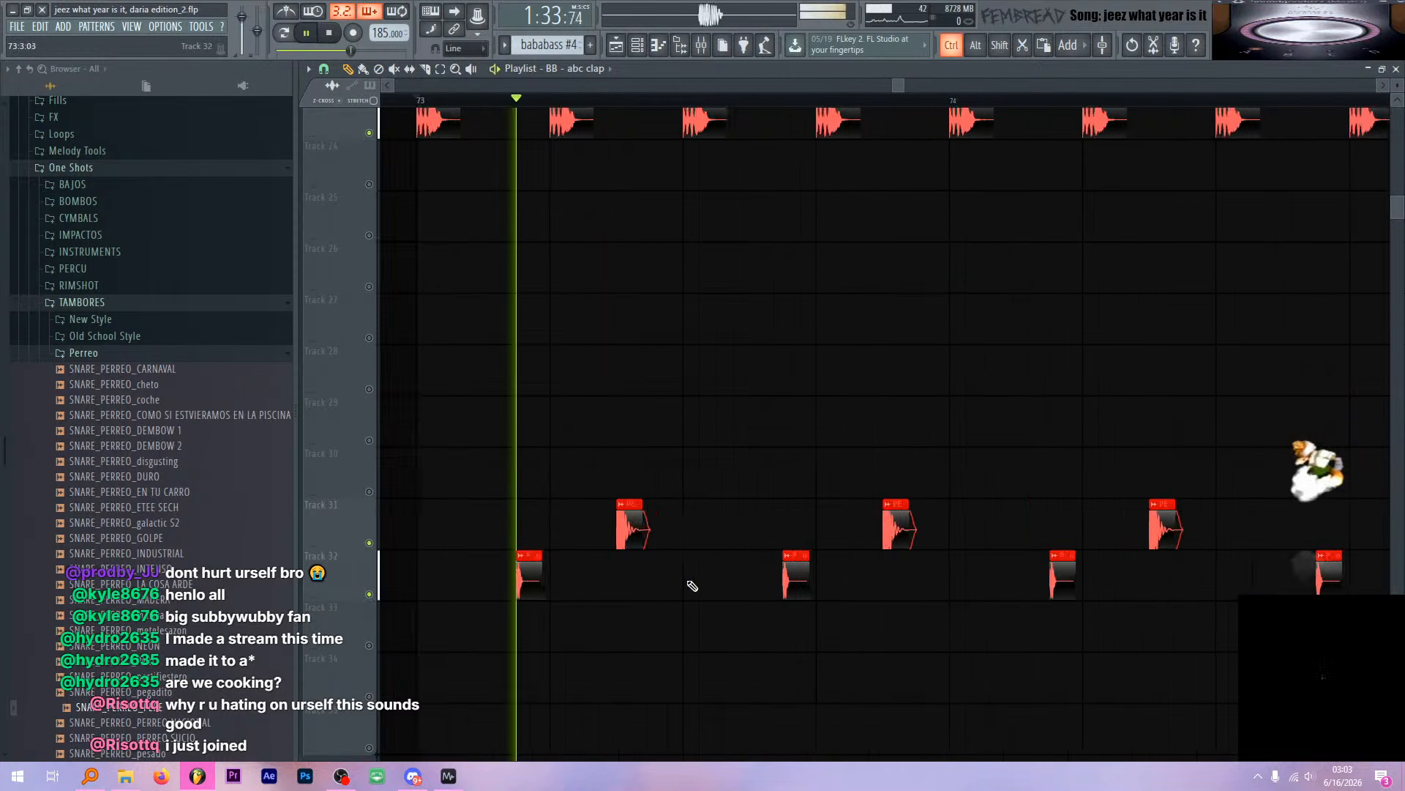
{"action": "scroll", "coordinate": [728, 590], "scroll_direction": "down", "scroll_amount": 4, "text": "ctrl"}
{"action": "scroll", "coordinate": [866, 600], "scroll_direction": "up", "scroll_amount": 4, "text": "ctrl"}
{"action": "scroll", "coordinate": [866, 600], "scroll_direction": "down", "scroll_amount": 4, "text": "ctrl"}
{"action": "scroll", "coordinate": [925, 600], "scroll_direction": "up", "scroll_amount": 4, "text": "ctrl"}
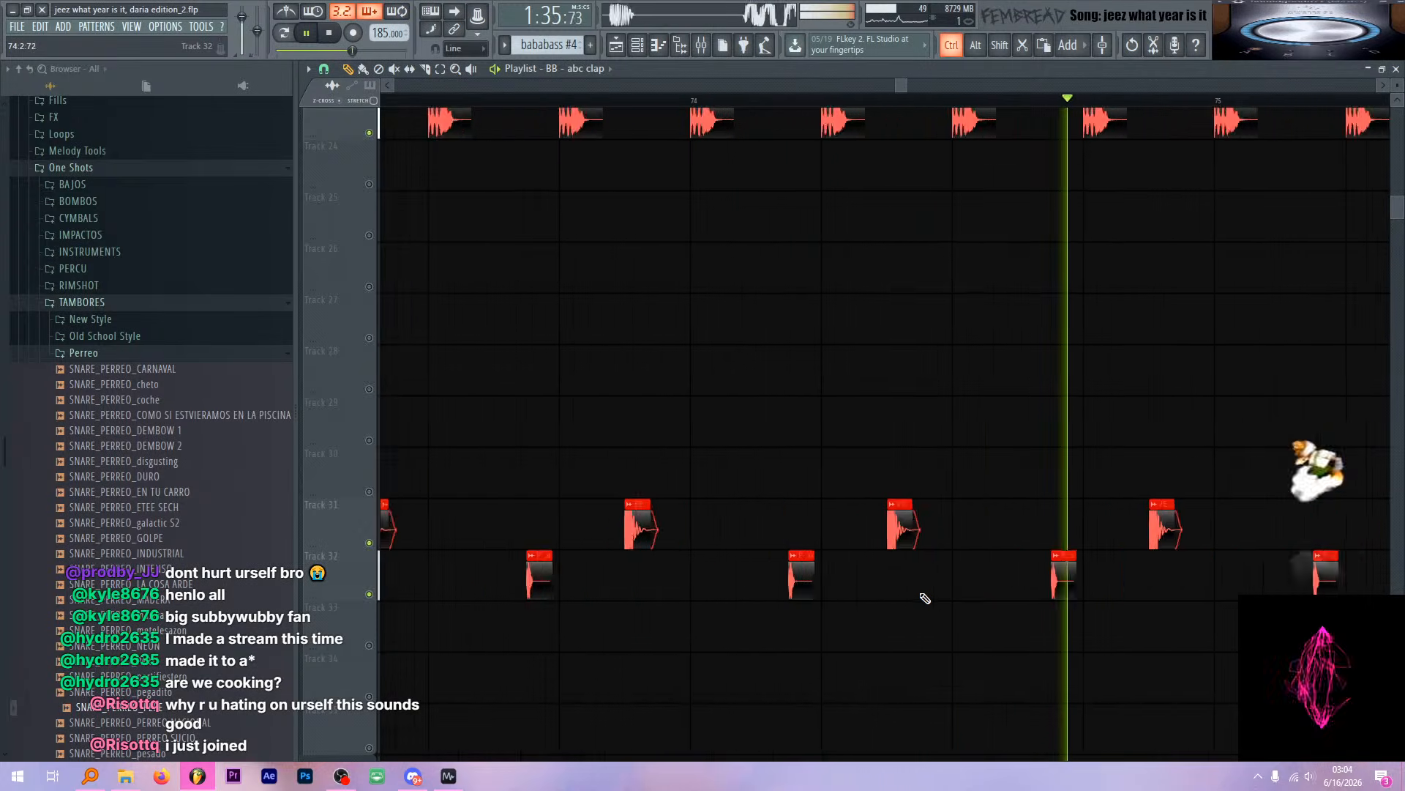
{"action": "scroll", "coordinate": [908, 601], "scroll_direction": "down", "scroll_amount": 4, "text": "ctrl"}
{"action": "scroll", "coordinate": [672, 592], "scroll_direction": "up", "scroll_amount": 5, "text": "ctrl"}
{"action": "scroll", "coordinate": [673, 592], "scroll_direction": "up", "scroll_amount": 4, "text": "ctrl"}
{"action": "key", "text": "space"}
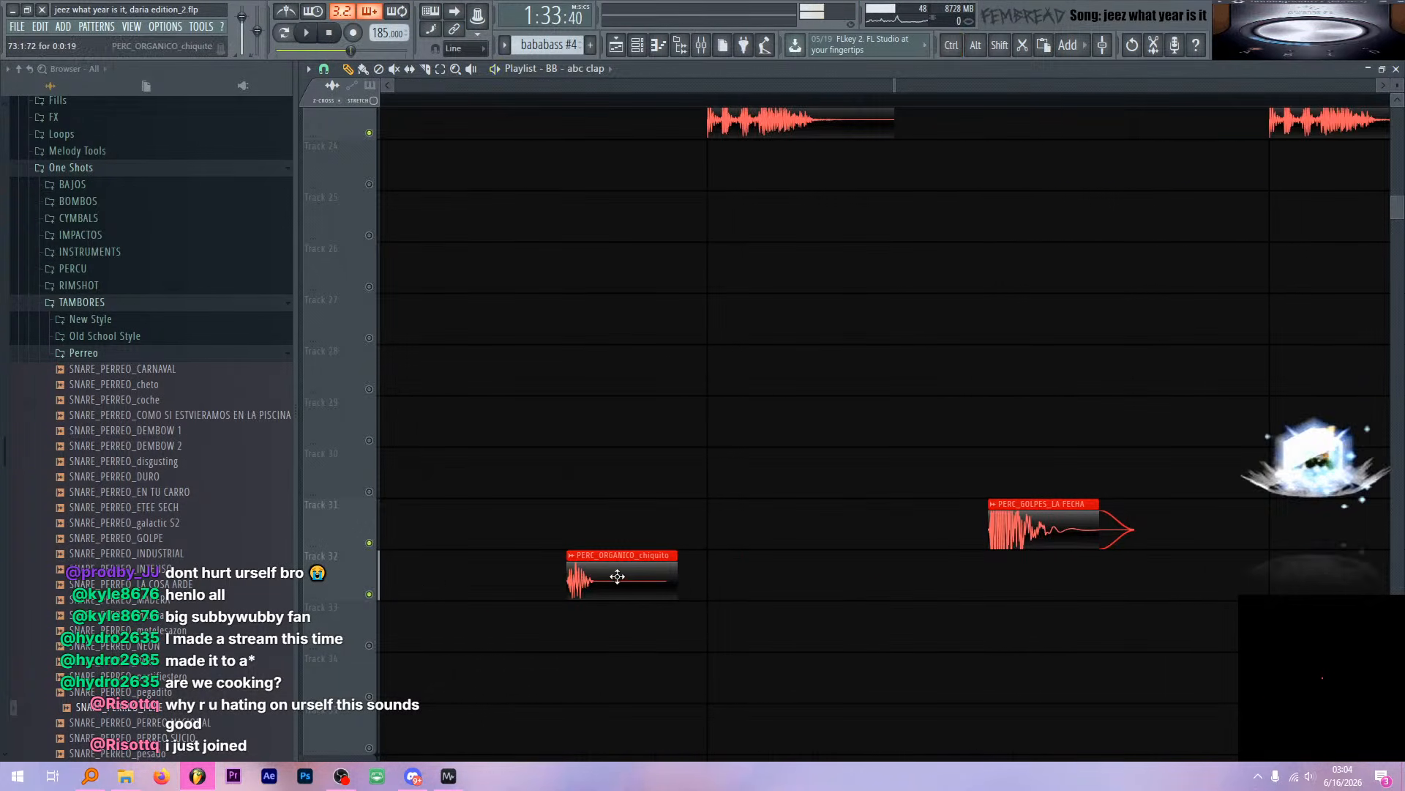
Try removing the fade-out from the PERC_ORGANICO_chiquito sample, audition it from bar 73, undo the change and close the settings
{"action": "double_click", "coordinate": [616, 575]}
{"action": "left_click_drag", "start_coordinate": [454, 458], "coordinate": [170, 521]}
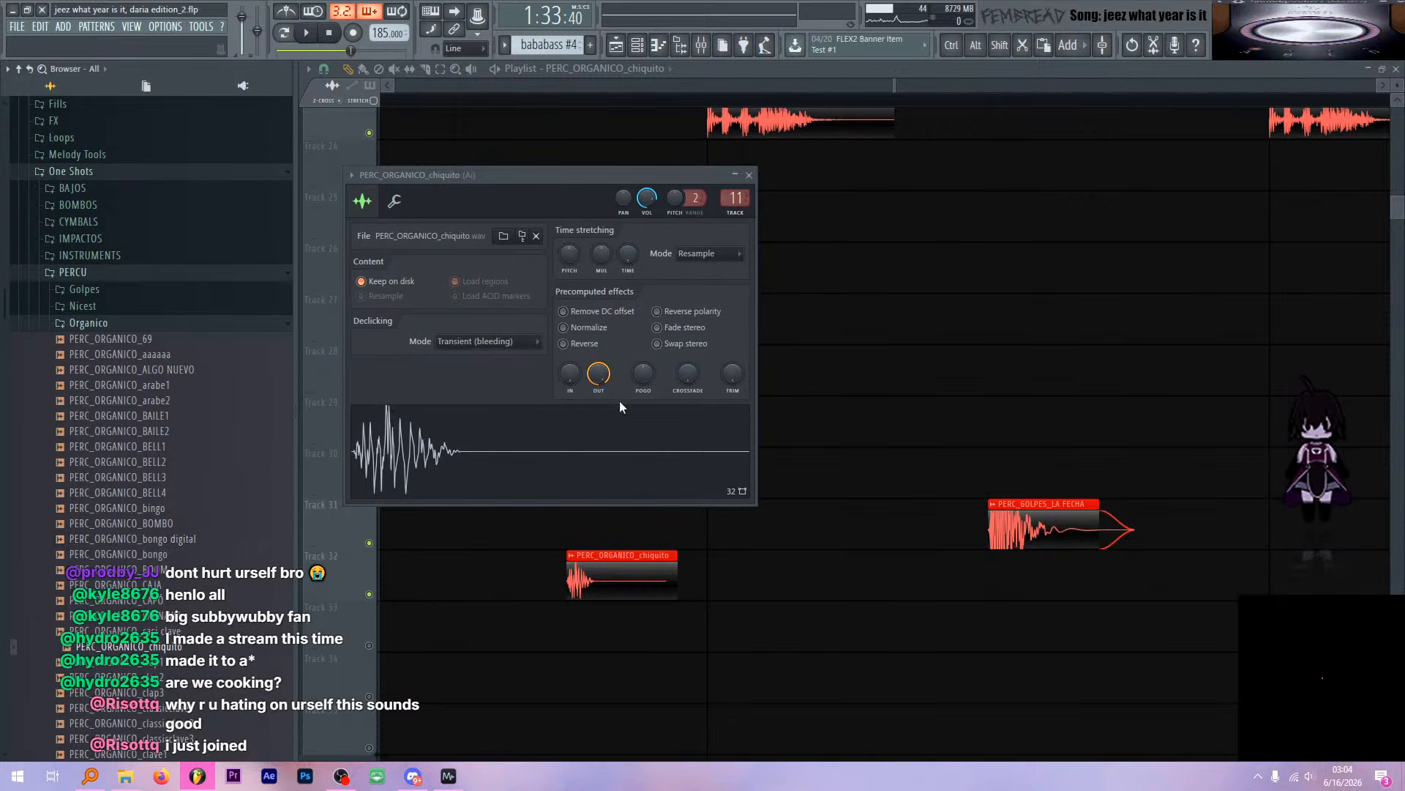
{"action": "key", "text": "space"}
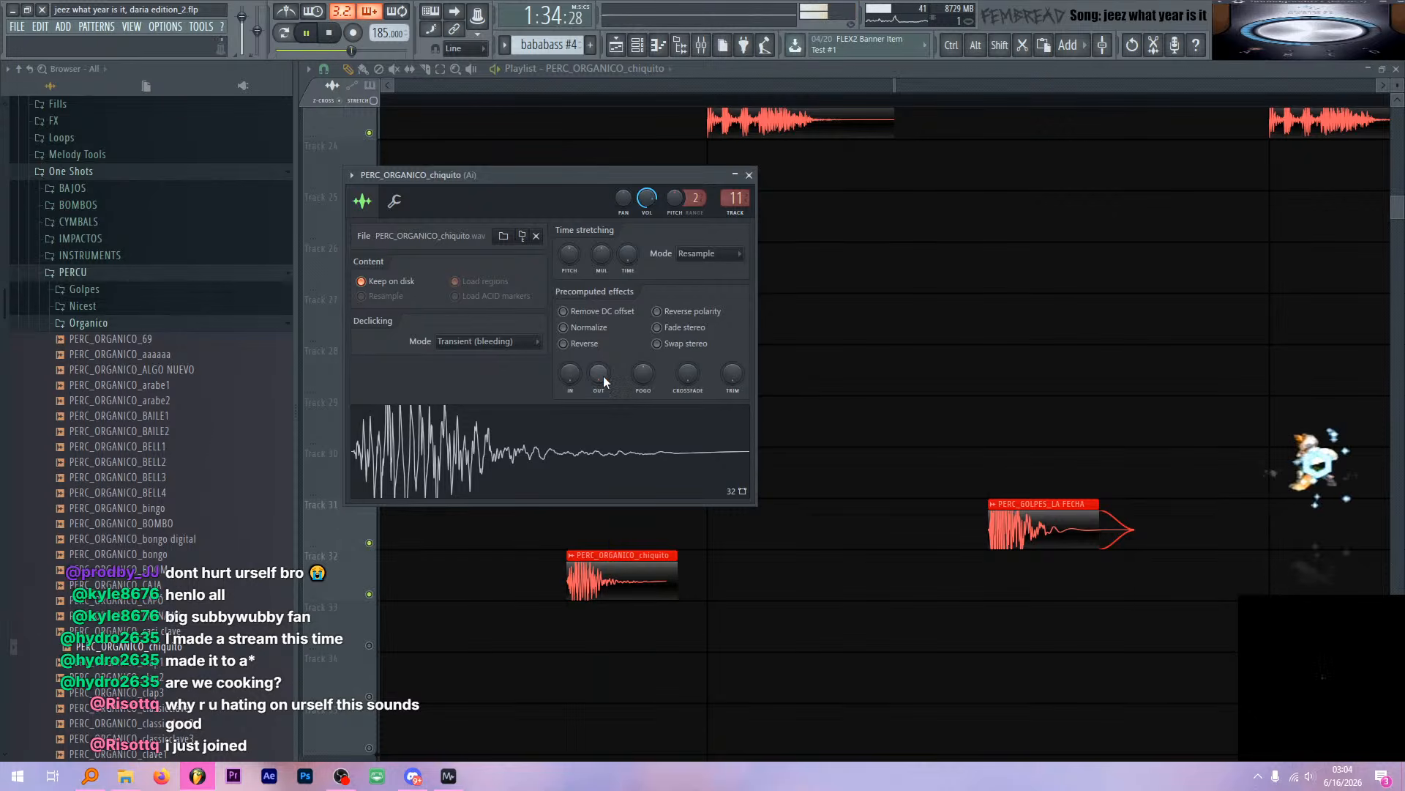
{"action": "key", "text": "space"}
{"action": "left_click_drag", "start_coordinate": [591, 169], "coordinate": [612, 172]}
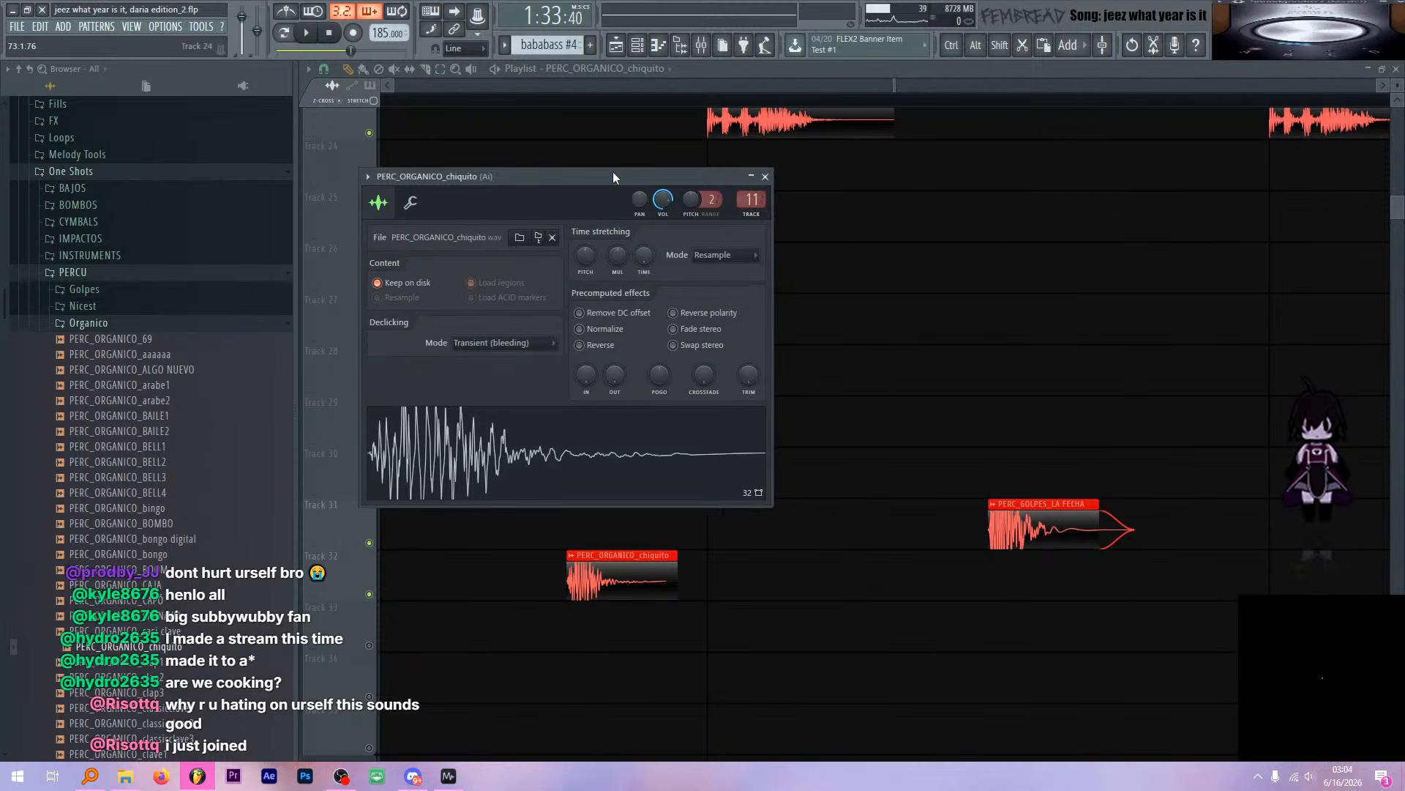
{"action": "key", "text": "ctrl+z"}
{"action": "left_click", "coordinate": [772, 178]}
Try resetting the fade-out of the PERC_GOLPES_LA FECHA sample, audition it from bar 73, undo the change and close the settings
{"action": "left_click", "coordinate": [1043, 504]}
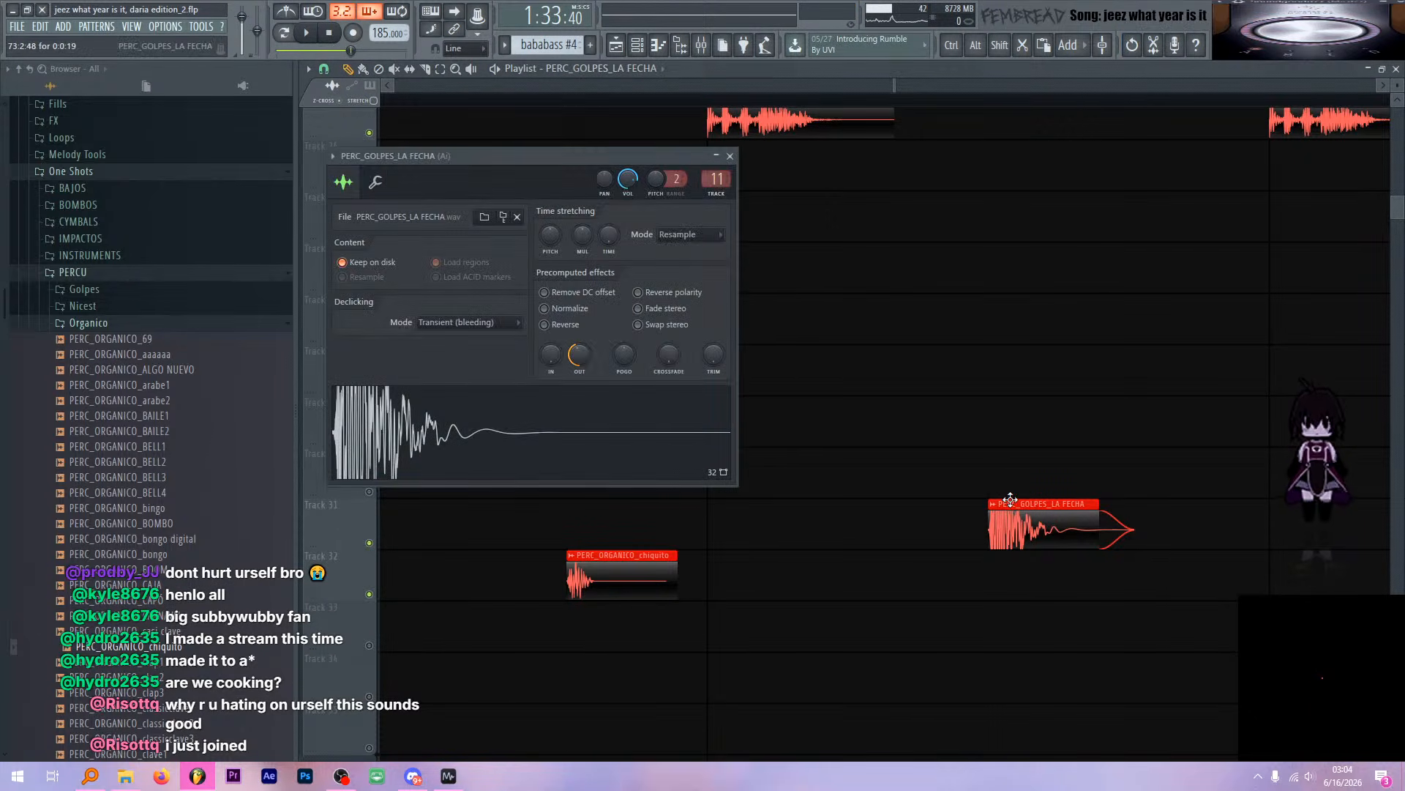
{"action": "left_click", "coordinate": [583, 356], "text": "alt"}
{"action": "key", "text": "space"}
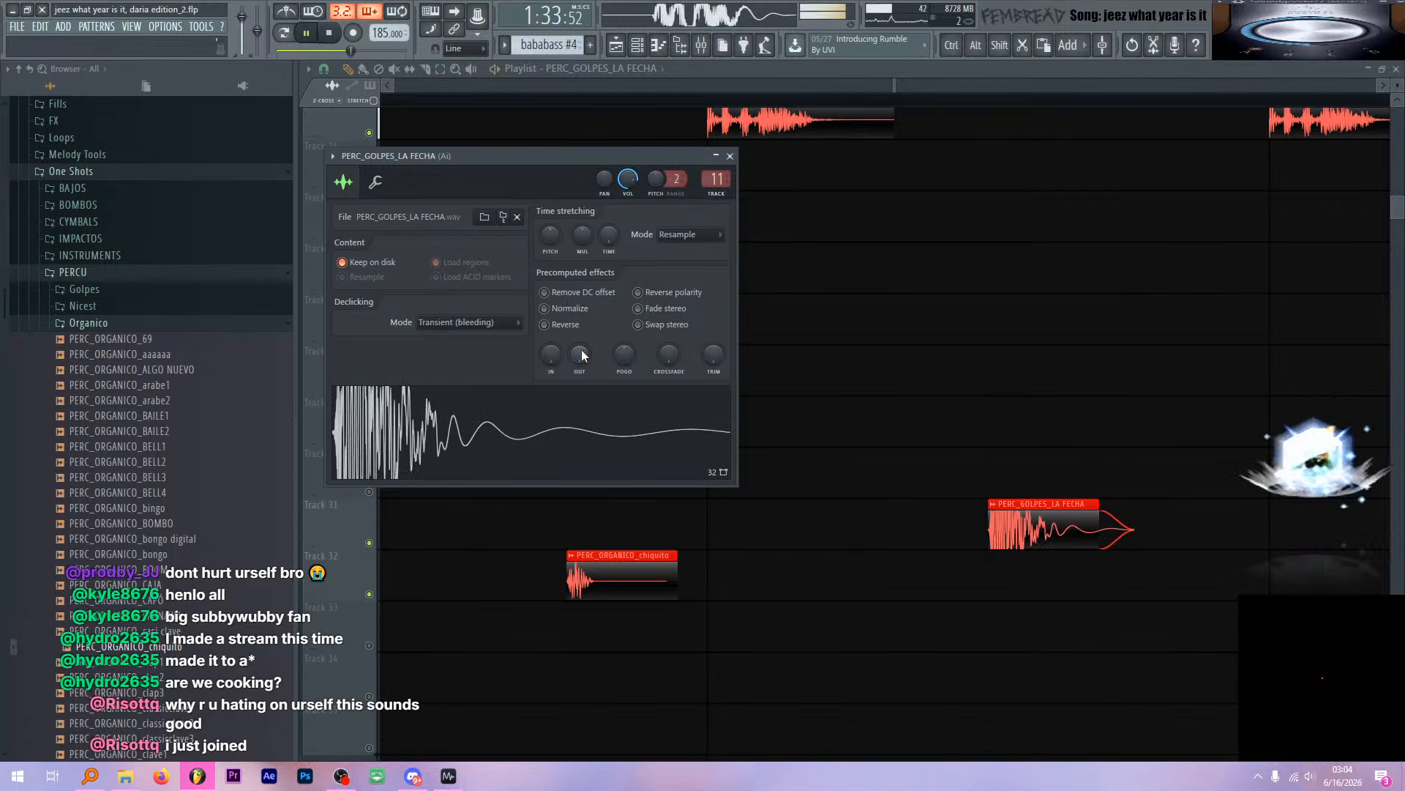
{"action": "key", "text": "space"}
{"action": "key", "text": "ctrl+z"}
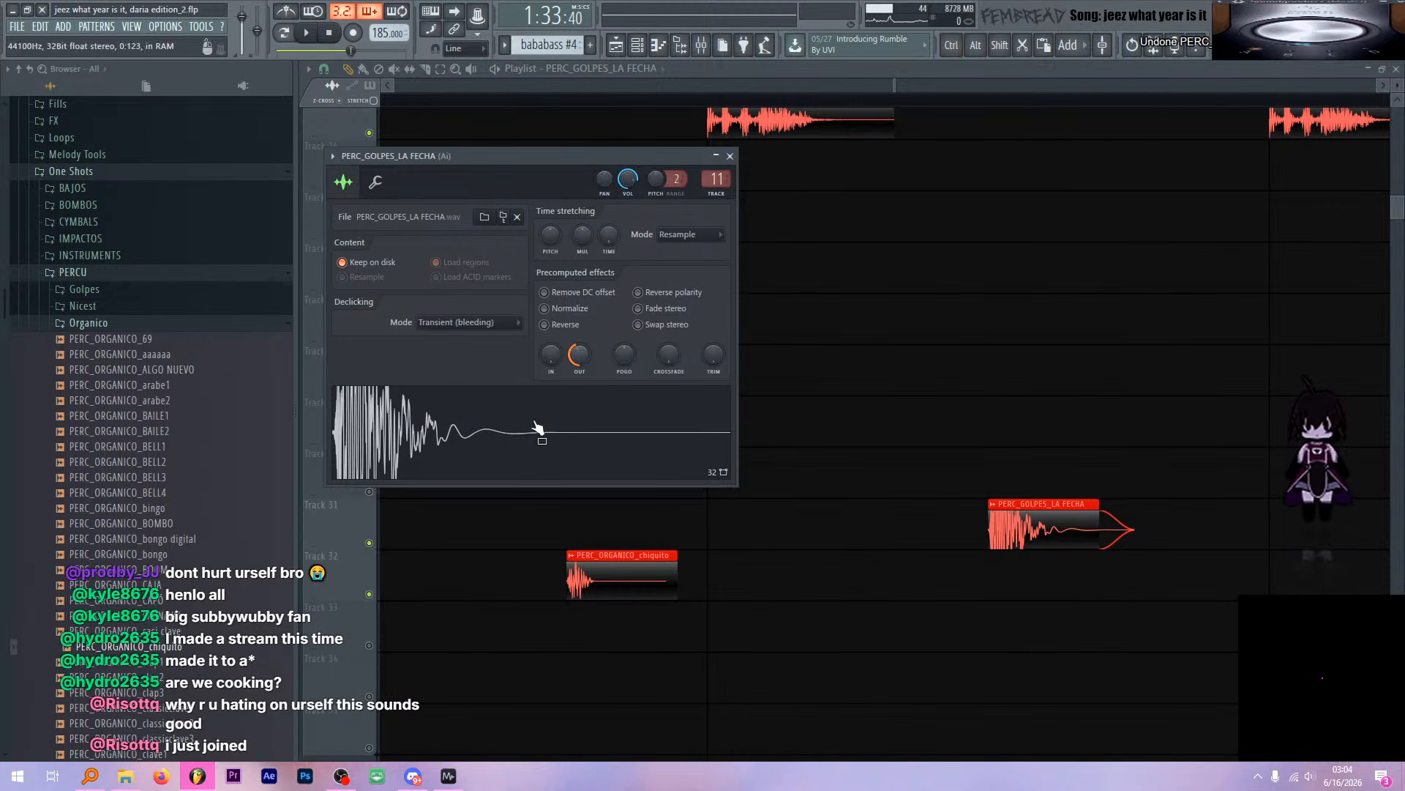
{"action": "left_click", "coordinate": [730, 156]}
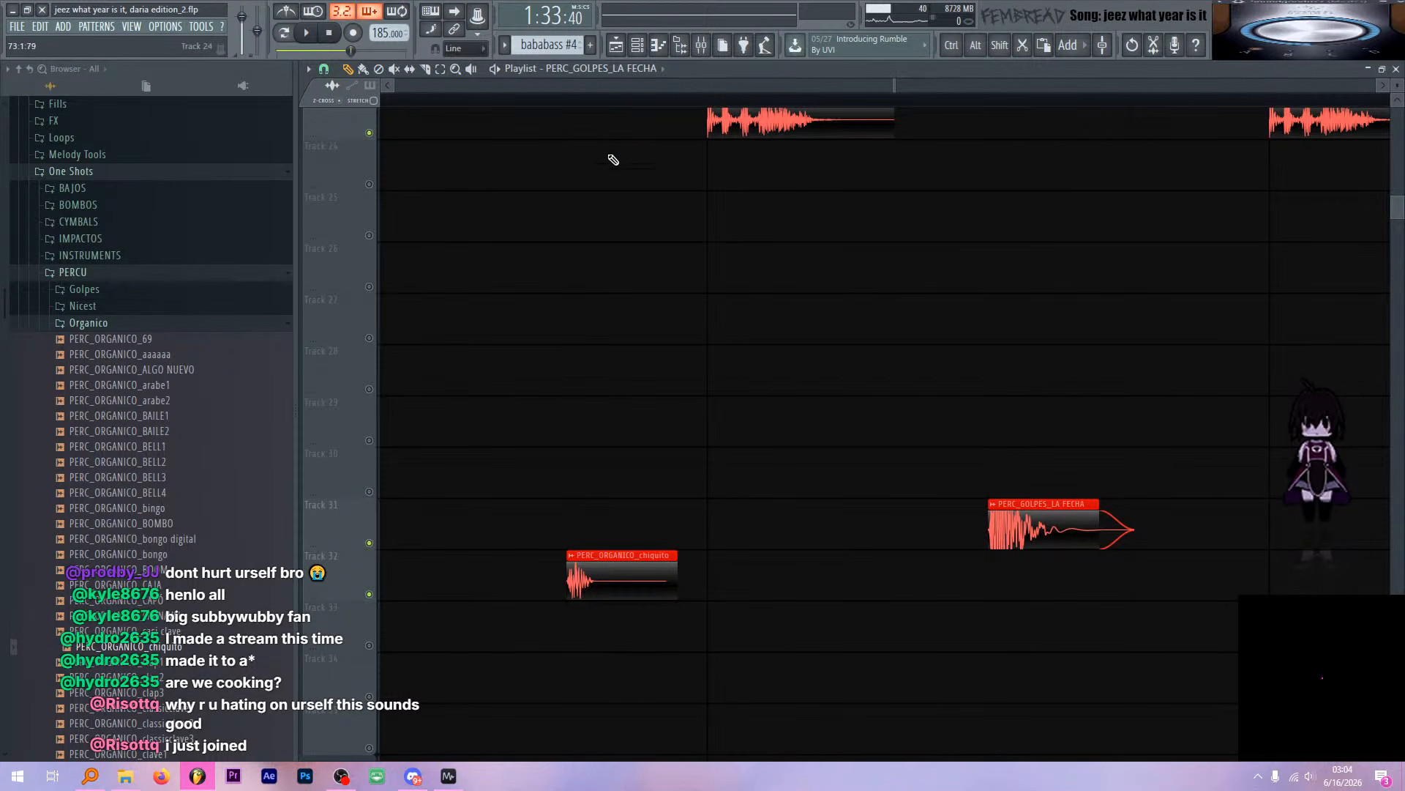
Check mixer track 11 of PERC_ORGANICO_chiquito and its Fruity parametric EQ 2, audition from bar 73, and close the mixer
{"action": "left_click", "coordinate": [624, 556]}
{"action": "left_click", "coordinate": [771, 178]}
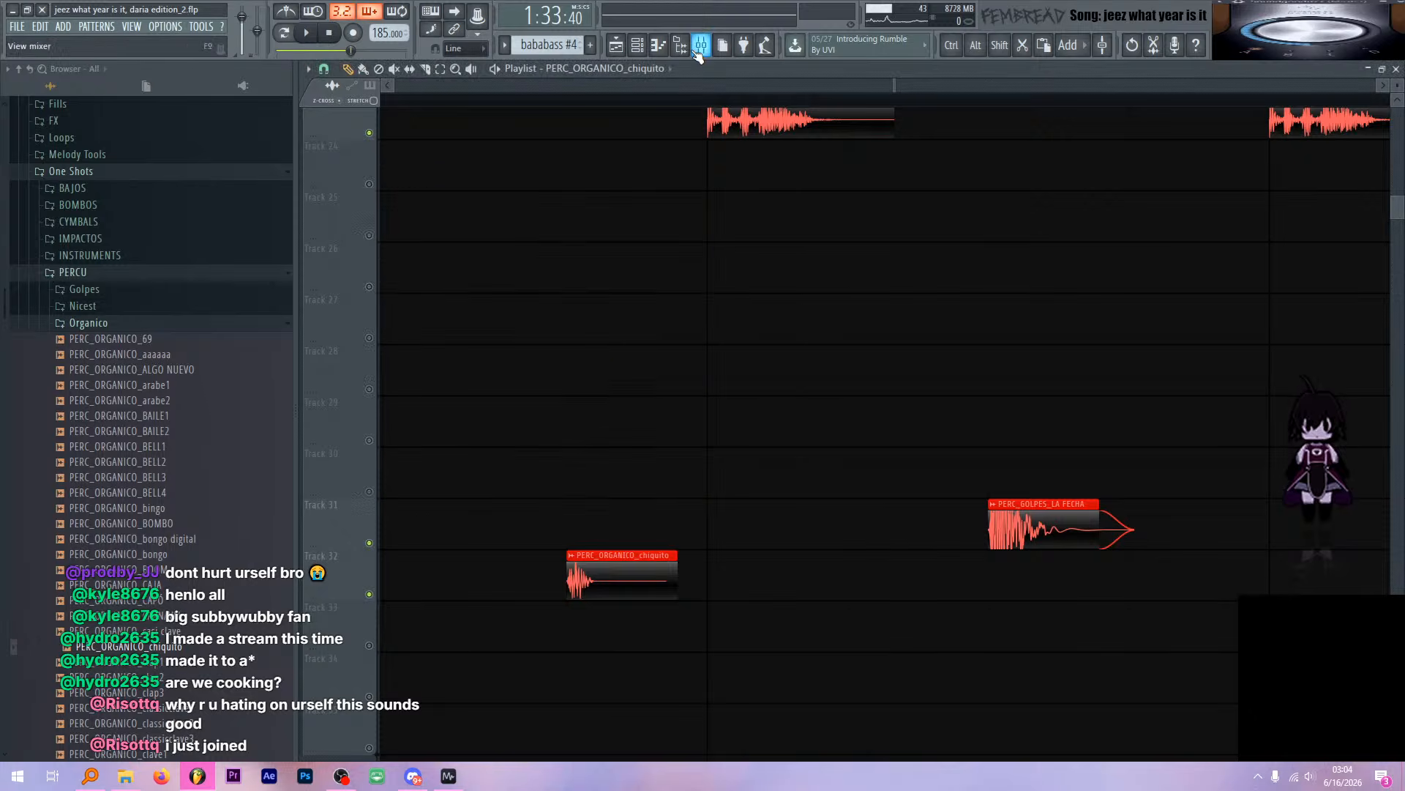
{"action": "left_click", "coordinate": [701, 45]}
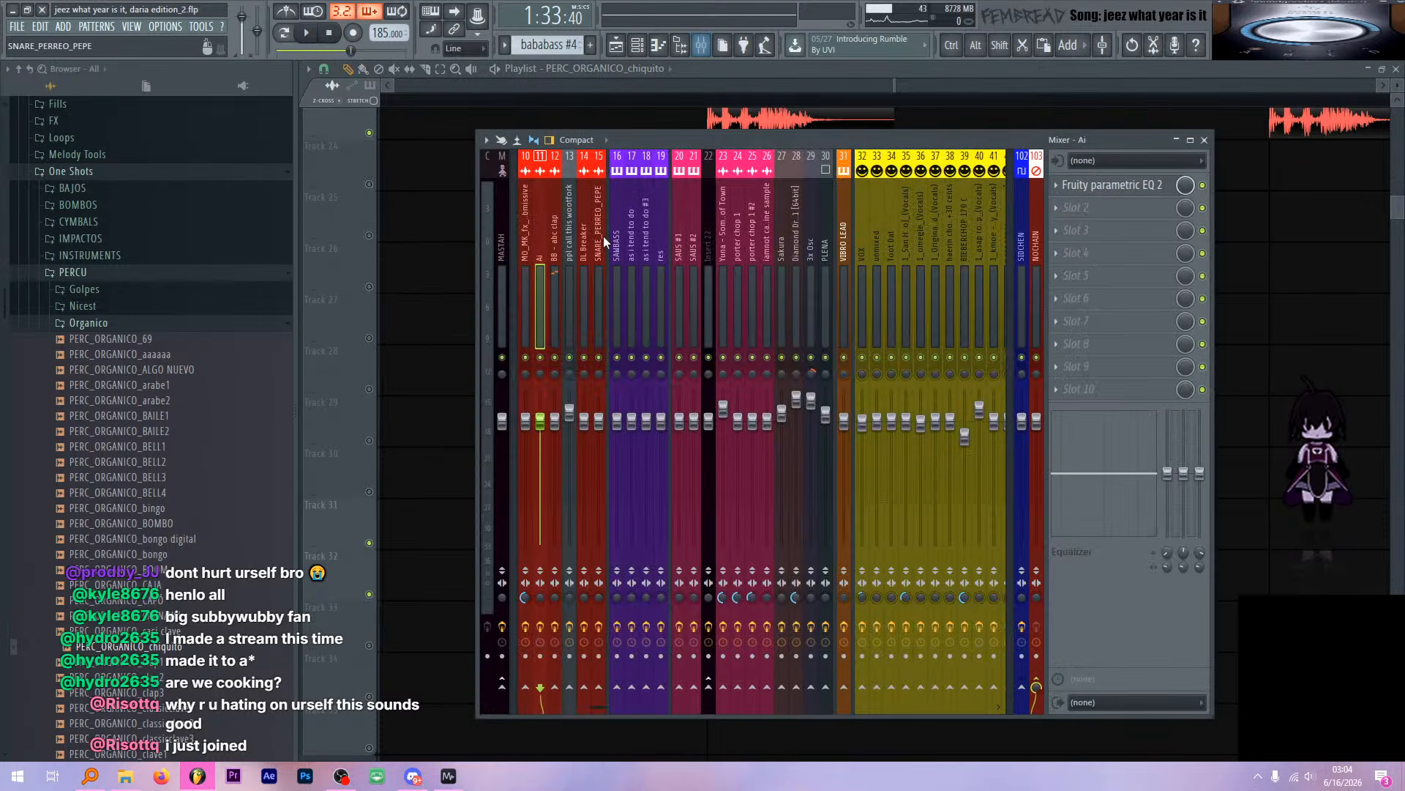
{"action": "left_click", "coordinate": [1114, 186]}
{"action": "left_click", "coordinate": [1117, 192]}
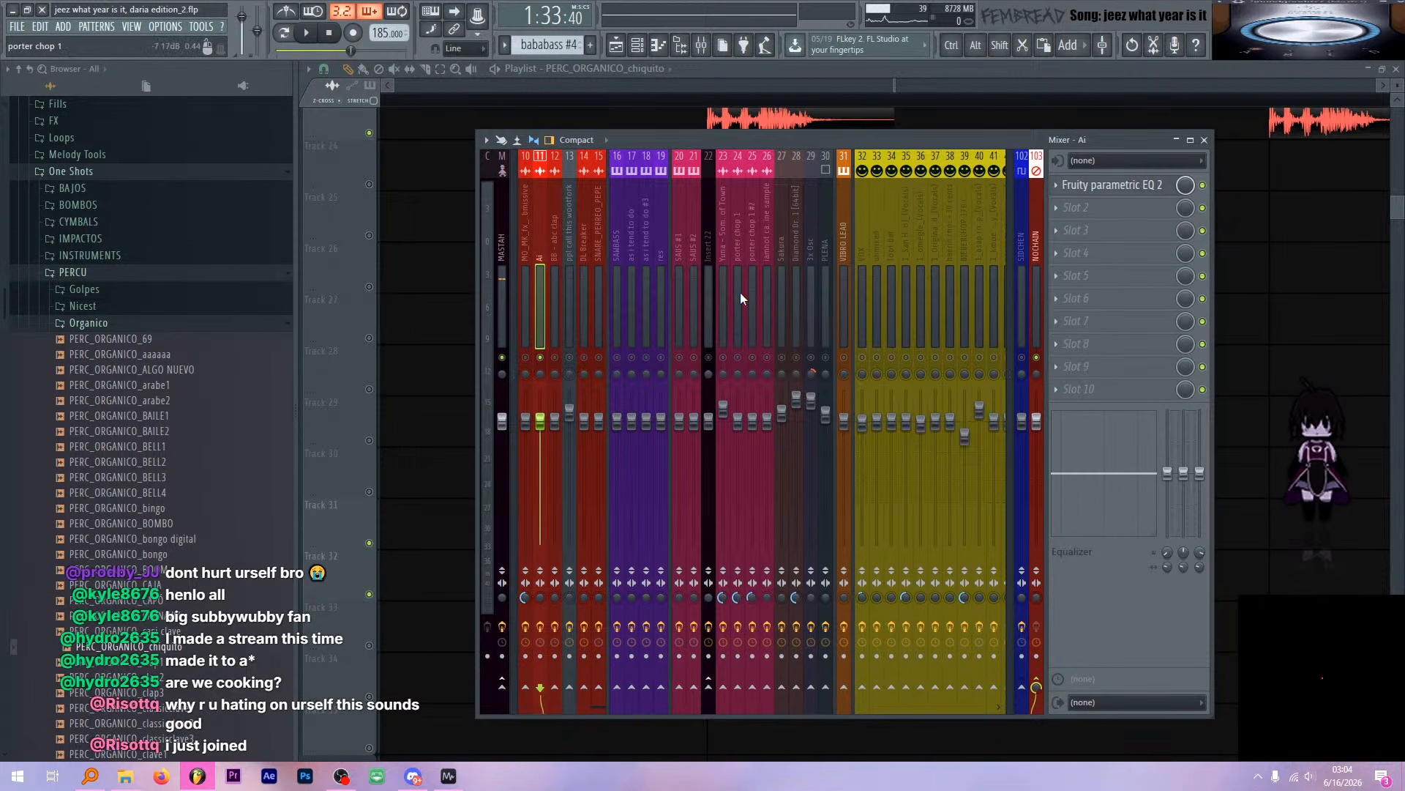
{"action": "scroll", "coordinate": [740, 291], "scroll_direction": "up", "scroll_amount": 3}
{"action": "key", "text": "space"}
{"action": "key", "text": "space"}
{"action": "left_click", "coordinate": [701, 45]}
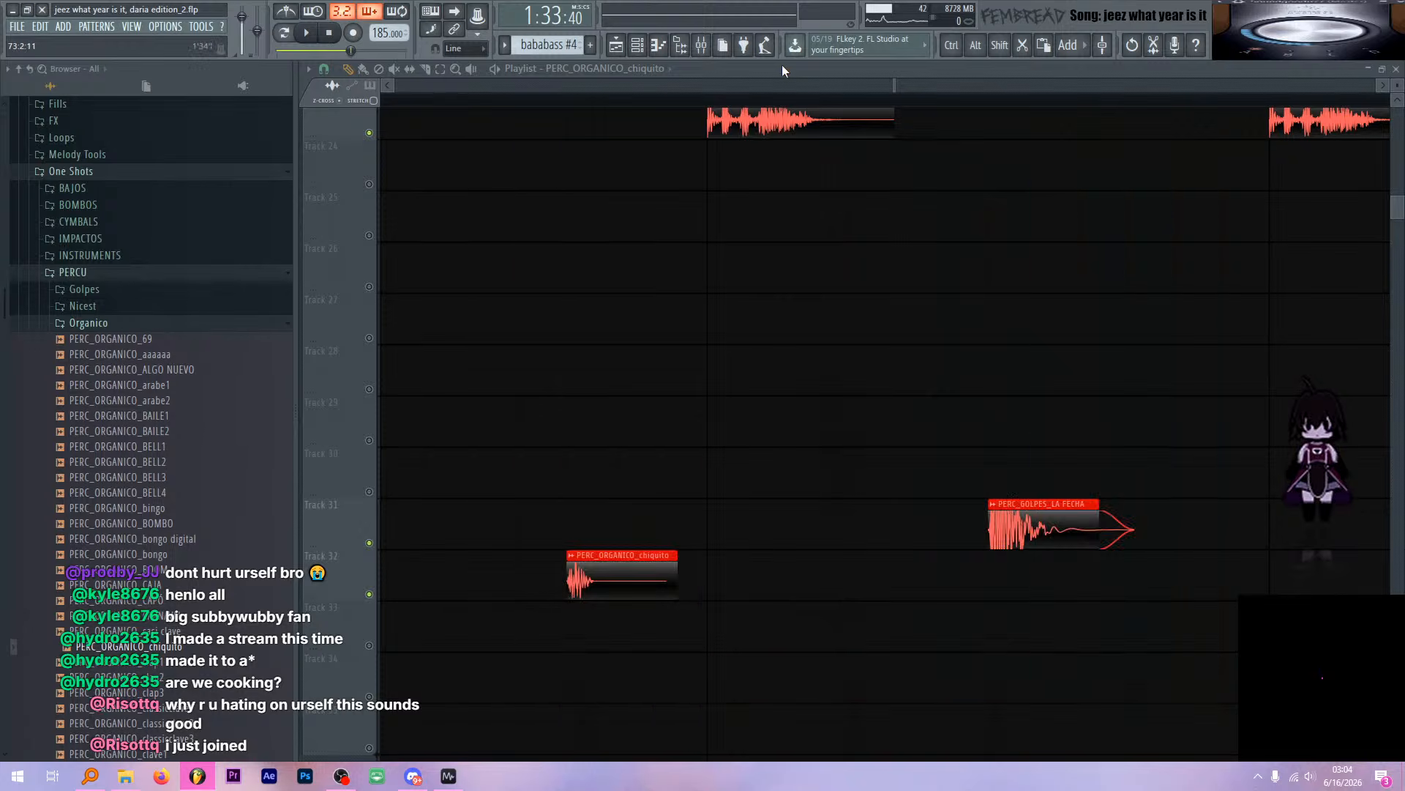
Look over the mixer's insert tracks, including the unused inserts around 68, and close the mixer
{"action": "scroll", "coordinate": [732, 313], "scroll_direction": "down", "scroll_amount": 7}
{"action": "scroll", "coordinate": [747, 322], "scroll_direction": "up", "scroll_amount": 4}
{"action": "key", "text": "F9"}
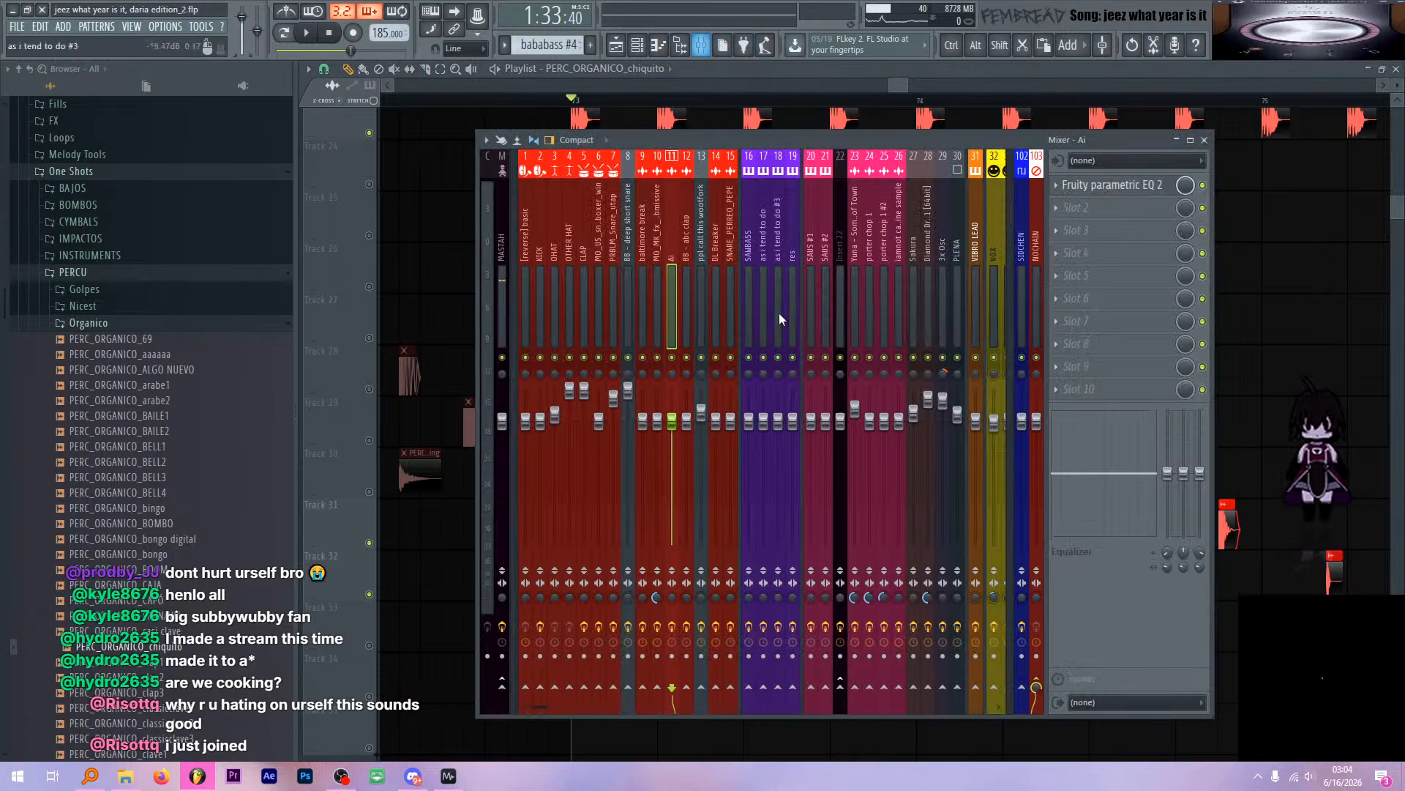
{"action": "scroll", "coordinate": [779, 313], "scroll_direction": "down", "scroll_amount": 5}
{"action": "scroll", "coordinate": [811, 274], "scroll_direction": "down", "scroll_amount": 3}
{"action": "left_click", "coordinate": [720, 227]}
{"action": "left_click", "coordinate": [778, 213]}
{"action": "left_click", "coordinate": [734, 205]}
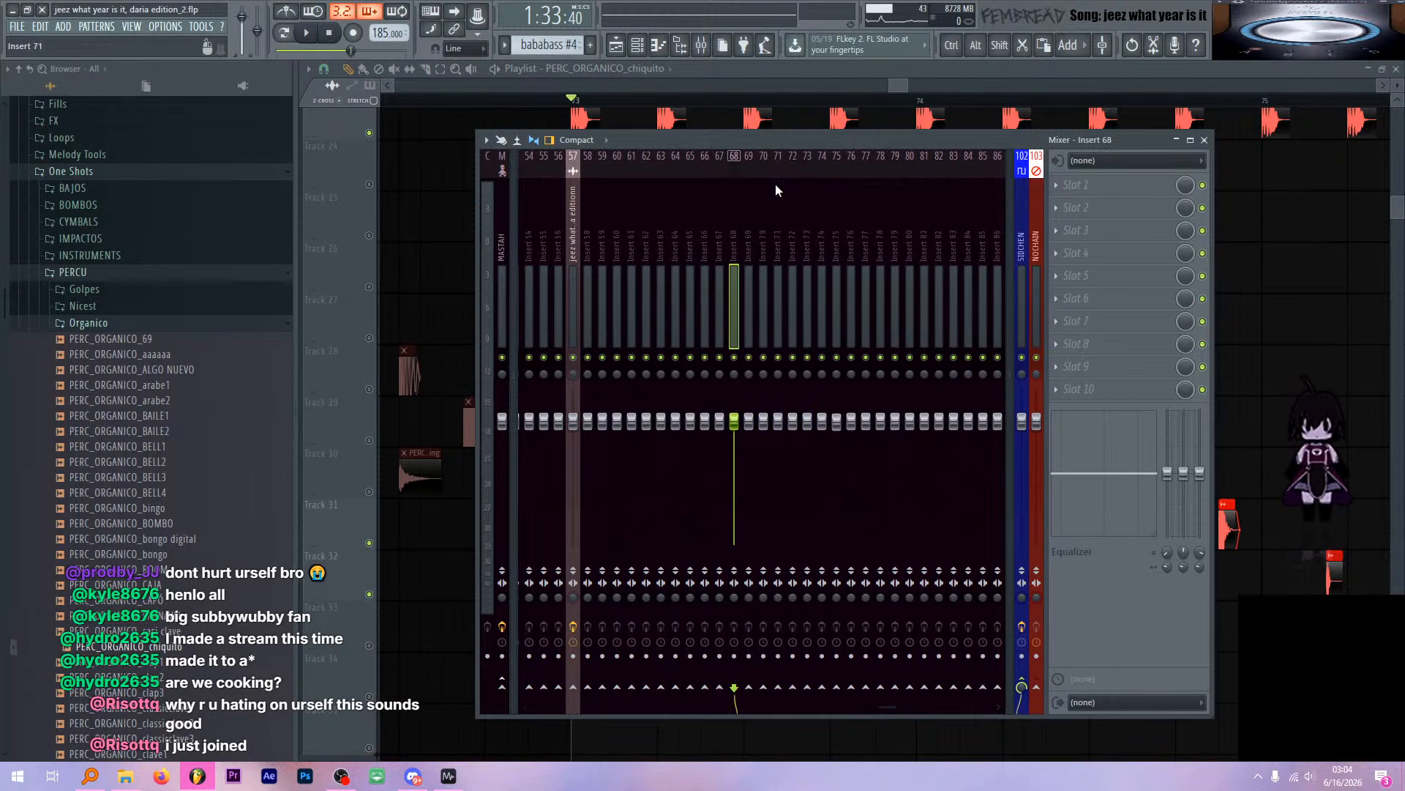
{"action": "scroll", "coordinate": [851, 217], "scroll_direction": "up", "scroll_amount": 9}
{"action": "scroll", "coordinate": [805, 205], "scroll_direction": "up", "scroll_amount": 5}
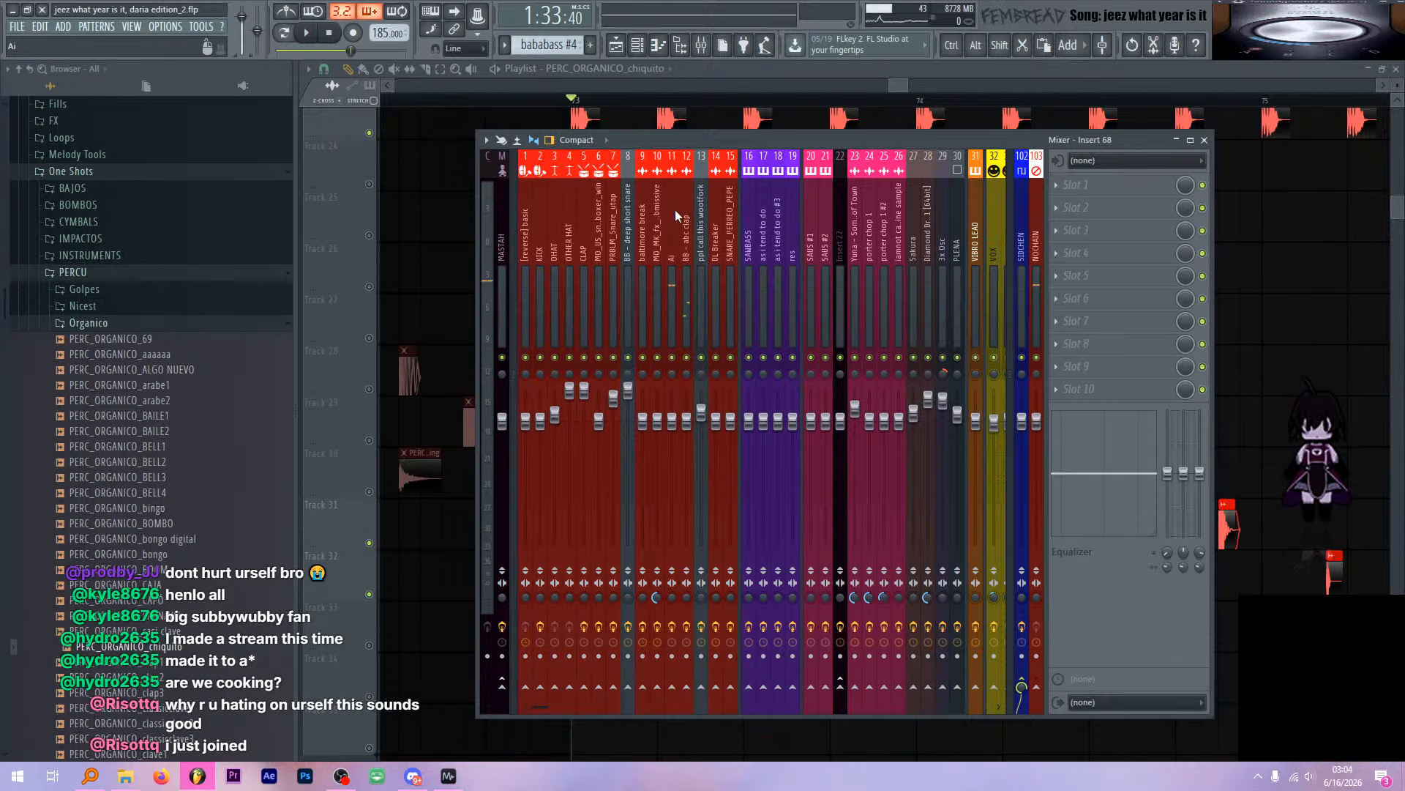
{"action": "key", "text": "F9"}
Enable the BASS track group alongside the soloed clap and percussion tracks
{"action": "scroll", "coordinate": [784, 283], "scroll_direction": "down", "scroll_amount": 3}
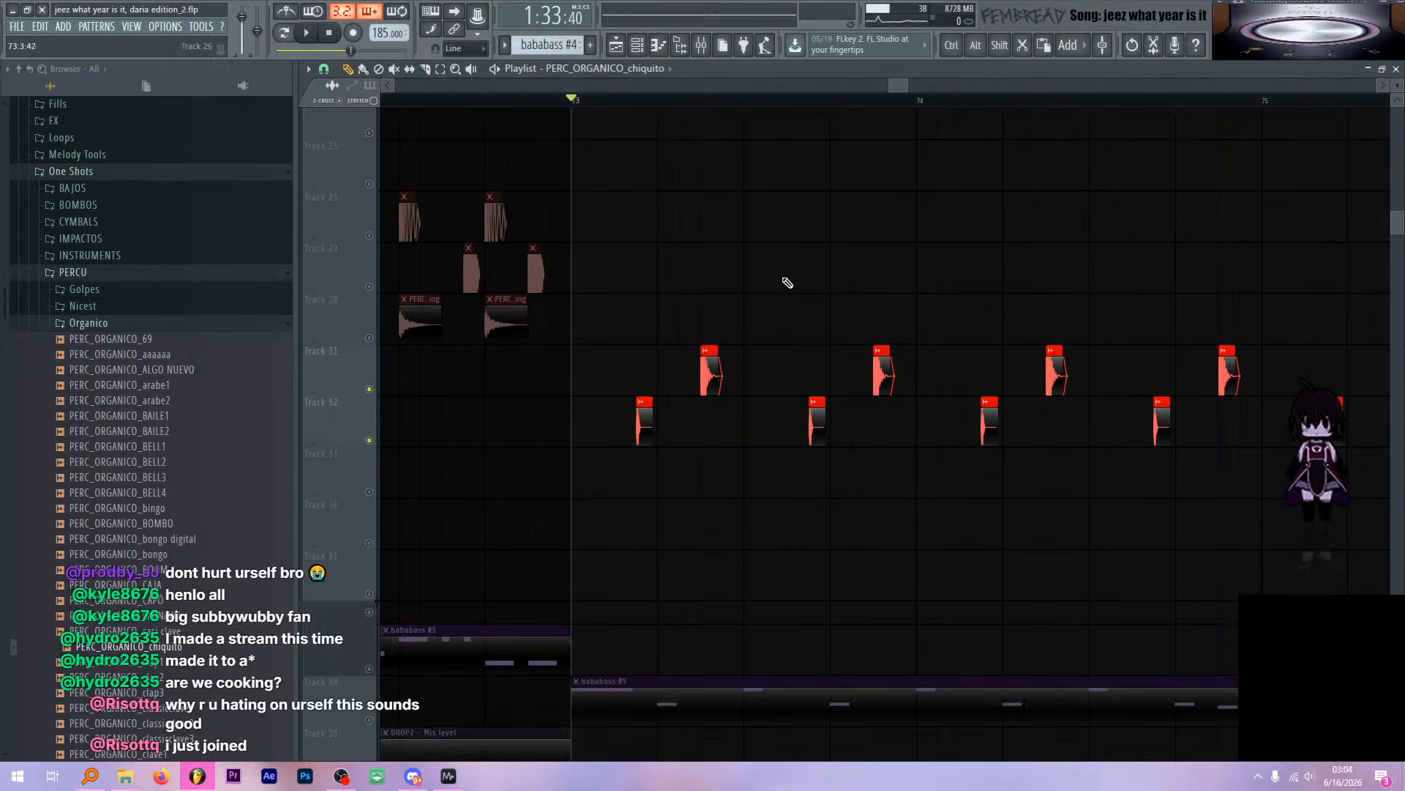
{"action": "scroll", "coordinate": [784, 282], "scroll_direction": "down", "scroll_amount": 8}
{"action": "scroll", "coordinate": [784, 304], "scroll_direction": "up", "scroll_amount": 5}
{"action": "scroll", "coordinate": [759, 298], "scroll_direction": "up", "scroll_amount": 4}
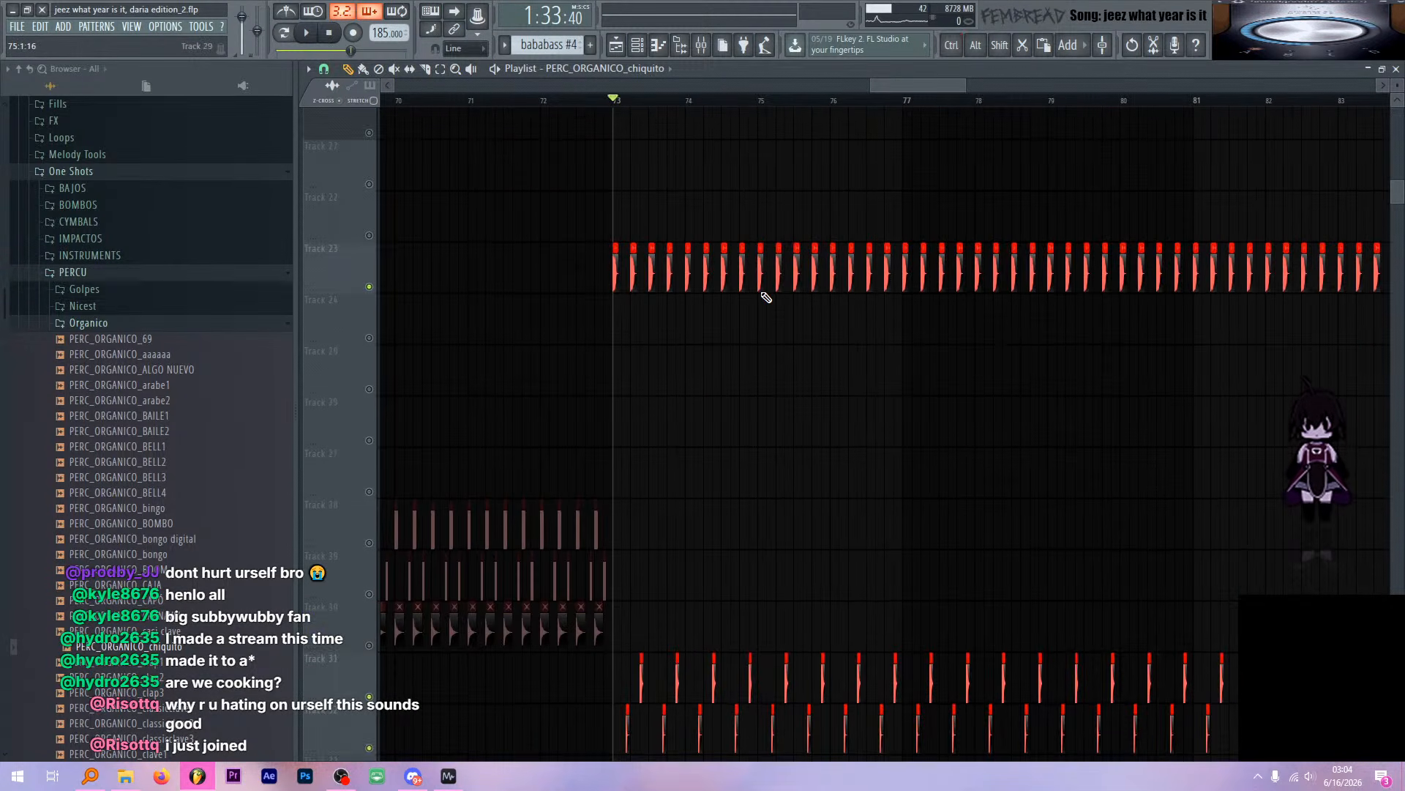
{"action": "scroll", "coordinate": [759, 339], "scroll_direction": "down", "scroll_amount": 6}
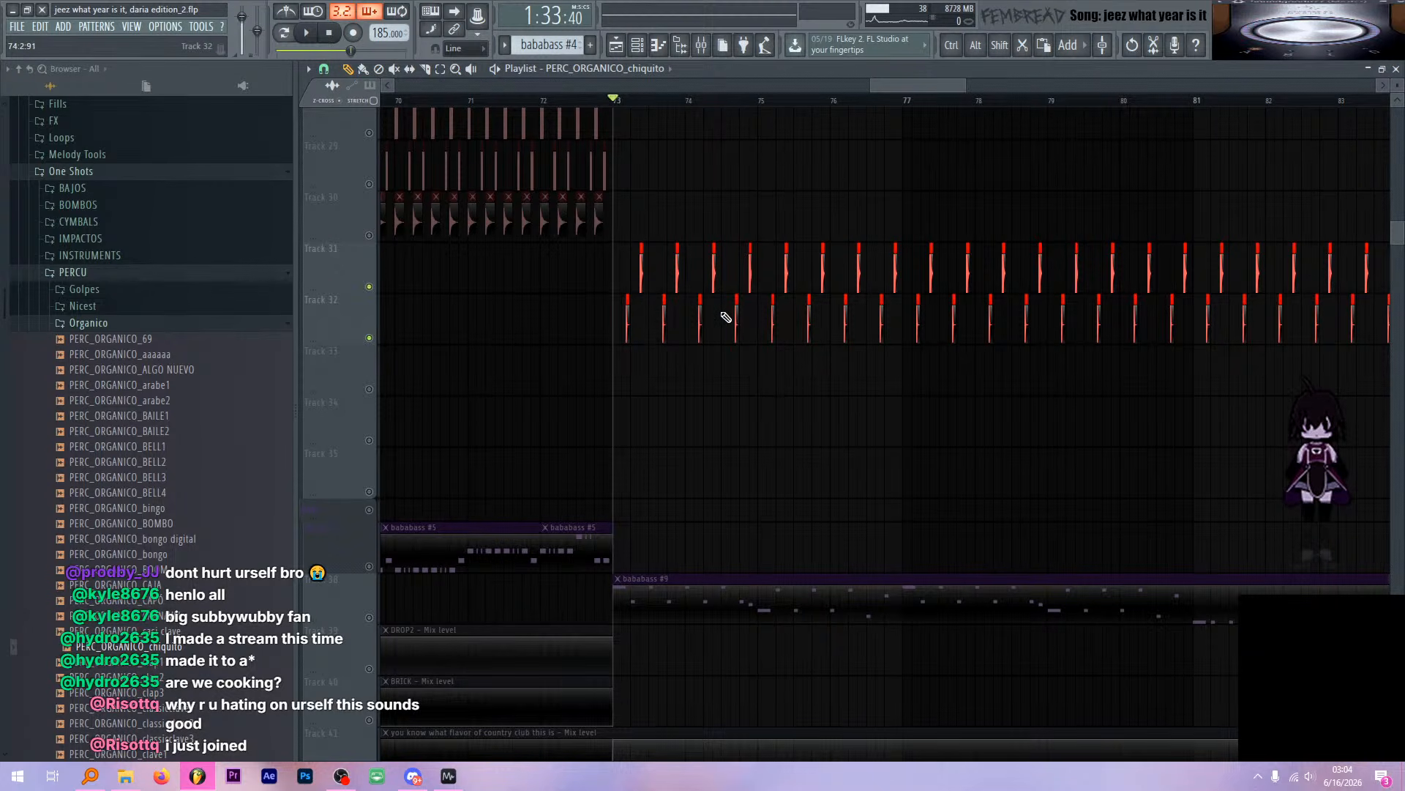
{"action": "scroll", "coordinate": [567, 476], "scroll_direction": "down", "scroll_amount": 1}
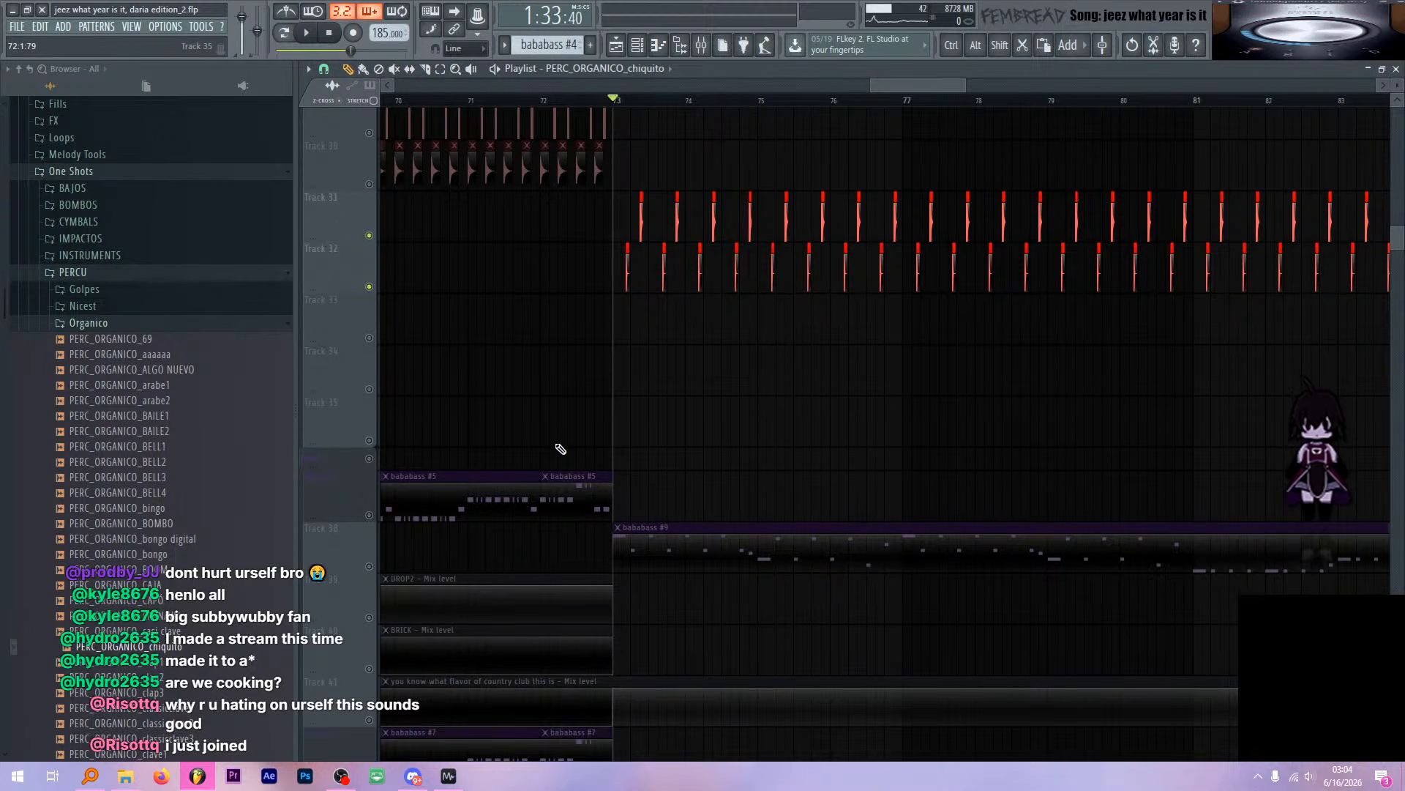
{"action": "left_click", "coordinate": [366, 458]}
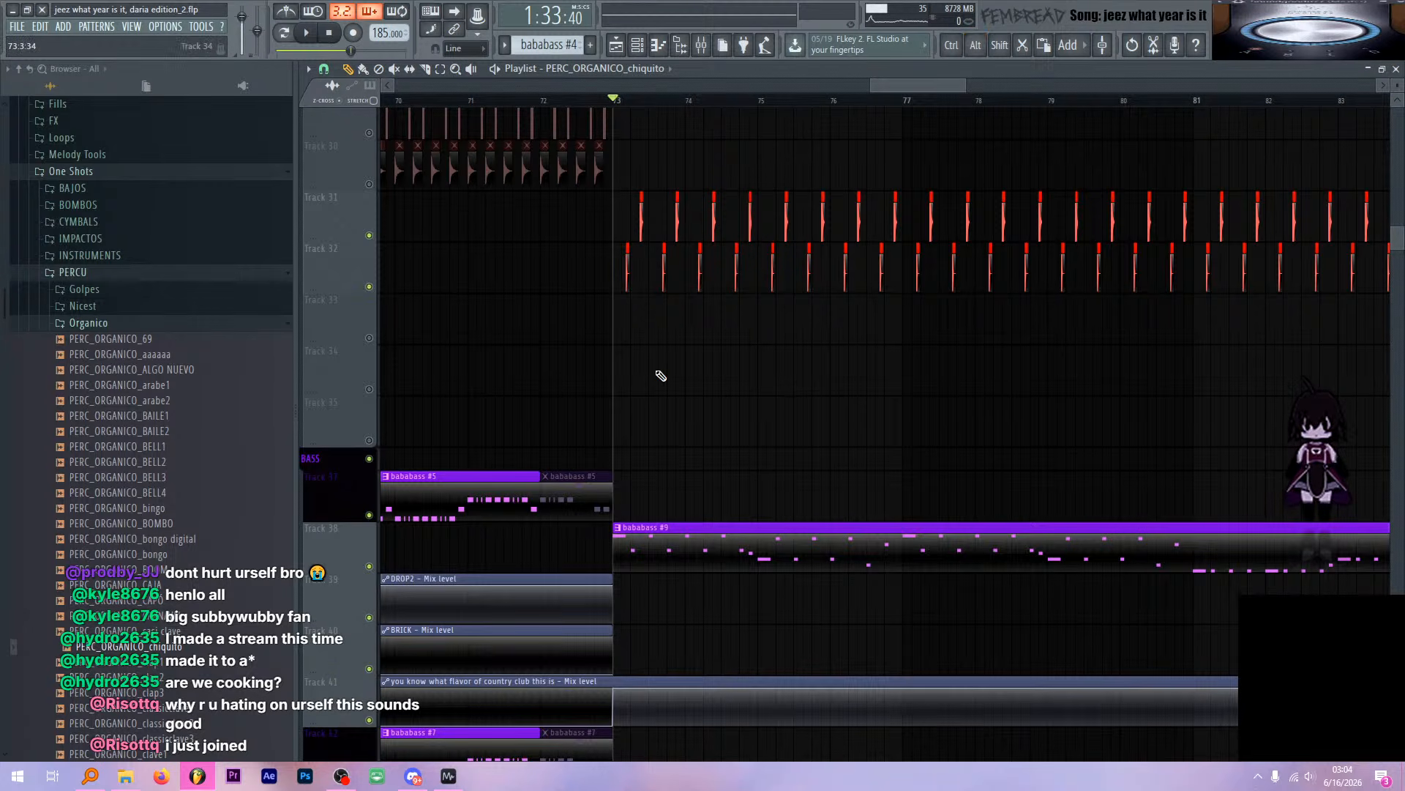
Play the bass, clap and percussion together from bar 73 while following the arrangement, and stop playback
{"action": "key", "text": "space"}
{"action": "scroll", "coordinate": [666, 379], "scroll_direction": "up", "scroll_amount": 2}
{"action": "scroll", "coordinate": [681, 379], "scroll_direction": "down", "scroll_amount": 3}
{"action": "scroll", "coordinate": [700, 380], "scroll_direction": "up", "scroll_amount": 3}
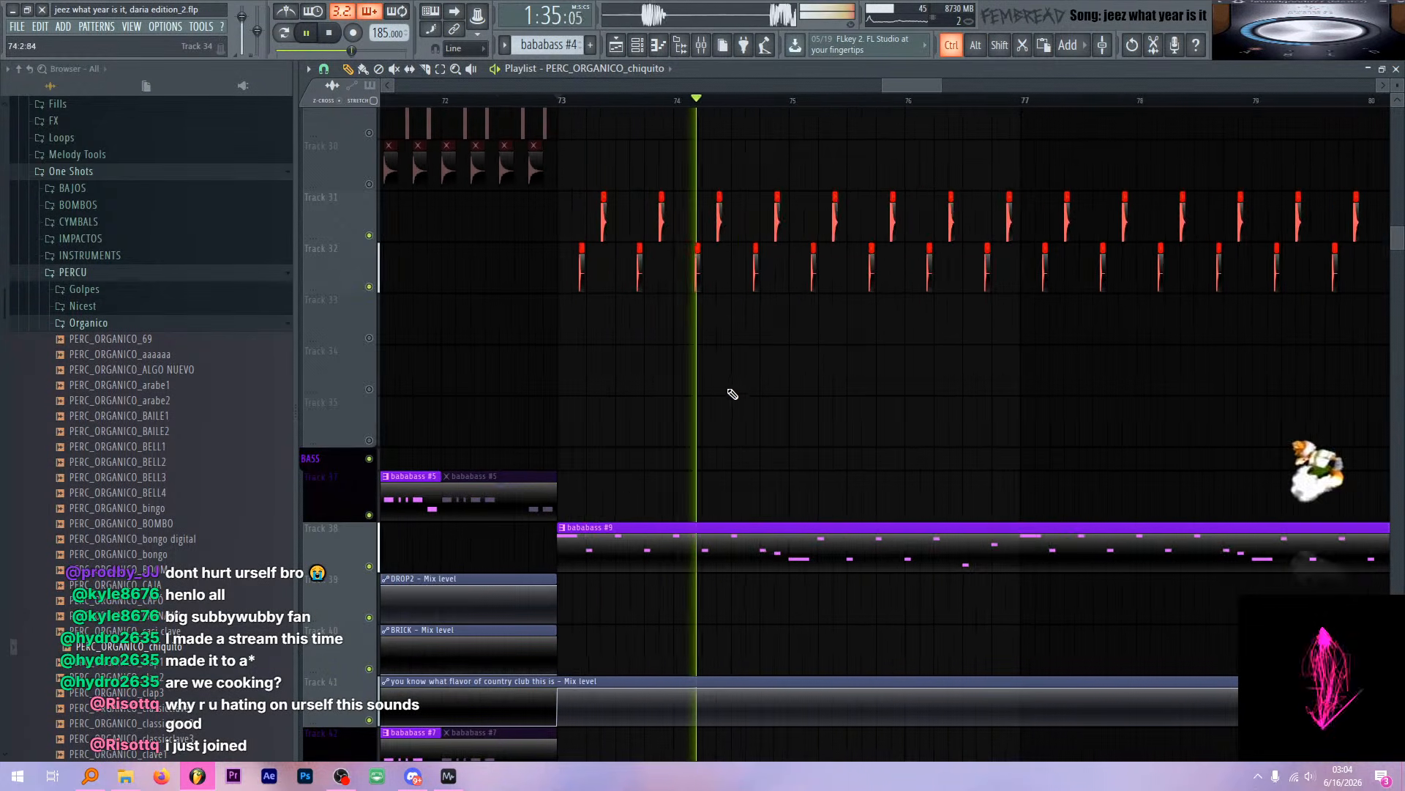
{"action": "scroll", "coordinate": [737, 393], "scroll_direction": "down", "scroll_amount": 4}
{"action": "scroll", "coordinate": [799, 423], "scroll_direction": "up", "scroll_amount": 3}
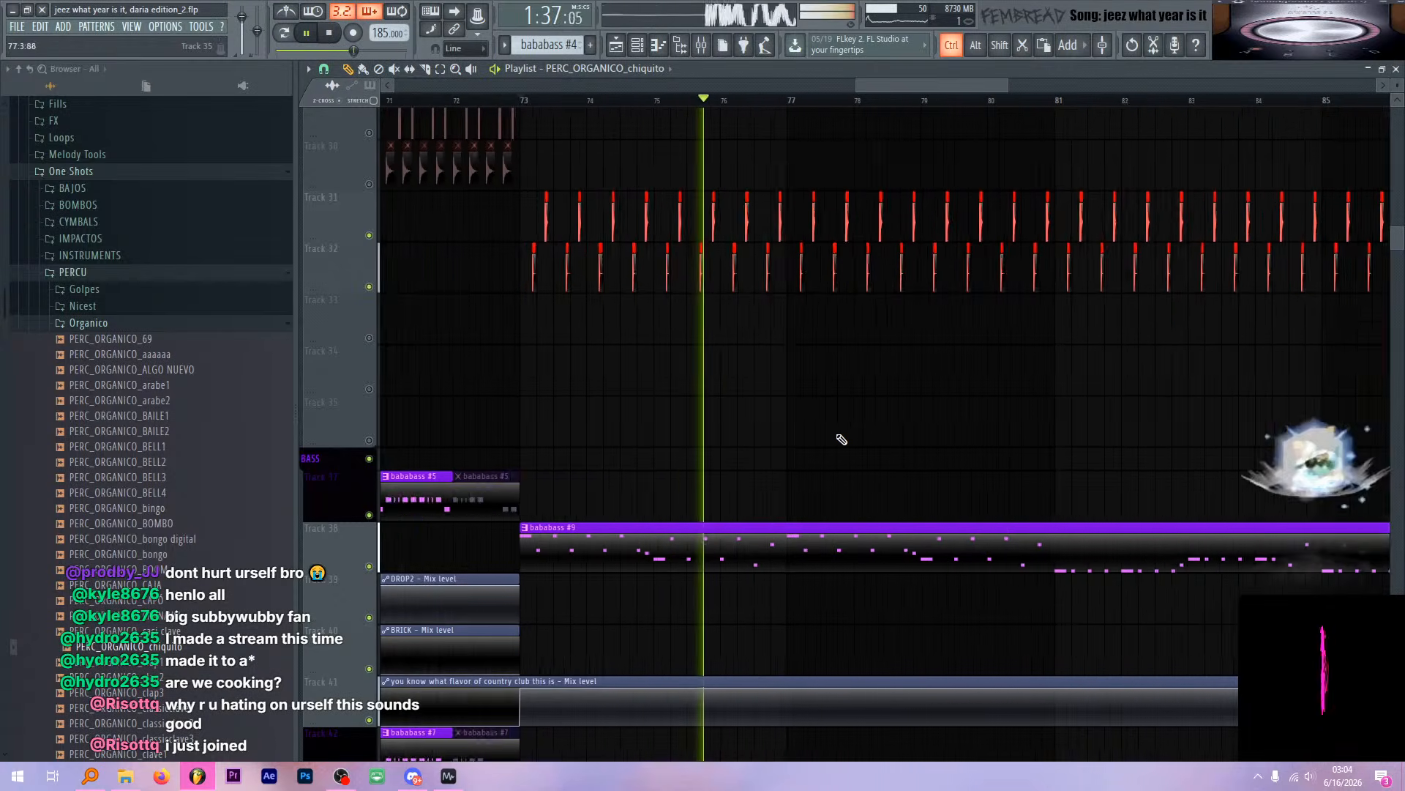
{"action": "scroll", "coordinate": [835, 441], "scroll_direction": "down", "scroll_amount": 3}
{"action": "scroll", "coordinate": [847, 442], "scroll_direction": "up", "scroll_amount": 3}
{"action": "scroll", "coordinate": [869, 467], "scroll_direction": "down", "scroll_amount": 3}
{"action": "scroll", "coordinate": [842, 463], "scroll_direction": "up", "scroll_amount": 3}
{"action": "scroll", "coordinate": [804, 455], "scroll_direction": "down", "scroll_amount": 3}
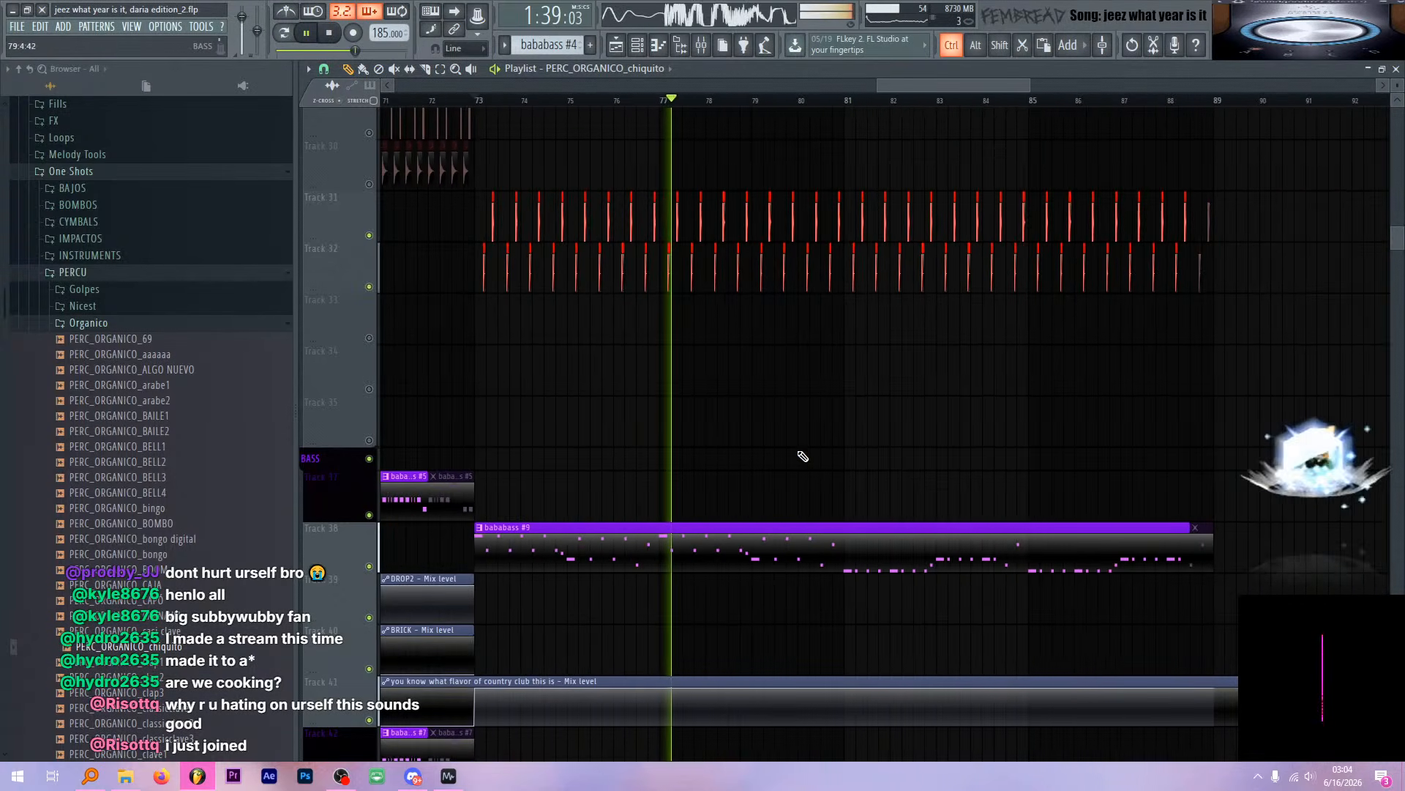
{"action": "scroll", "coordinate": [783, 453], "scroll_direction": "up", "scroll_amount": 3}
{"action": "scroll", "coordinate": [791, 462], "scroll_direction": "down", "scroll_amount": 3}
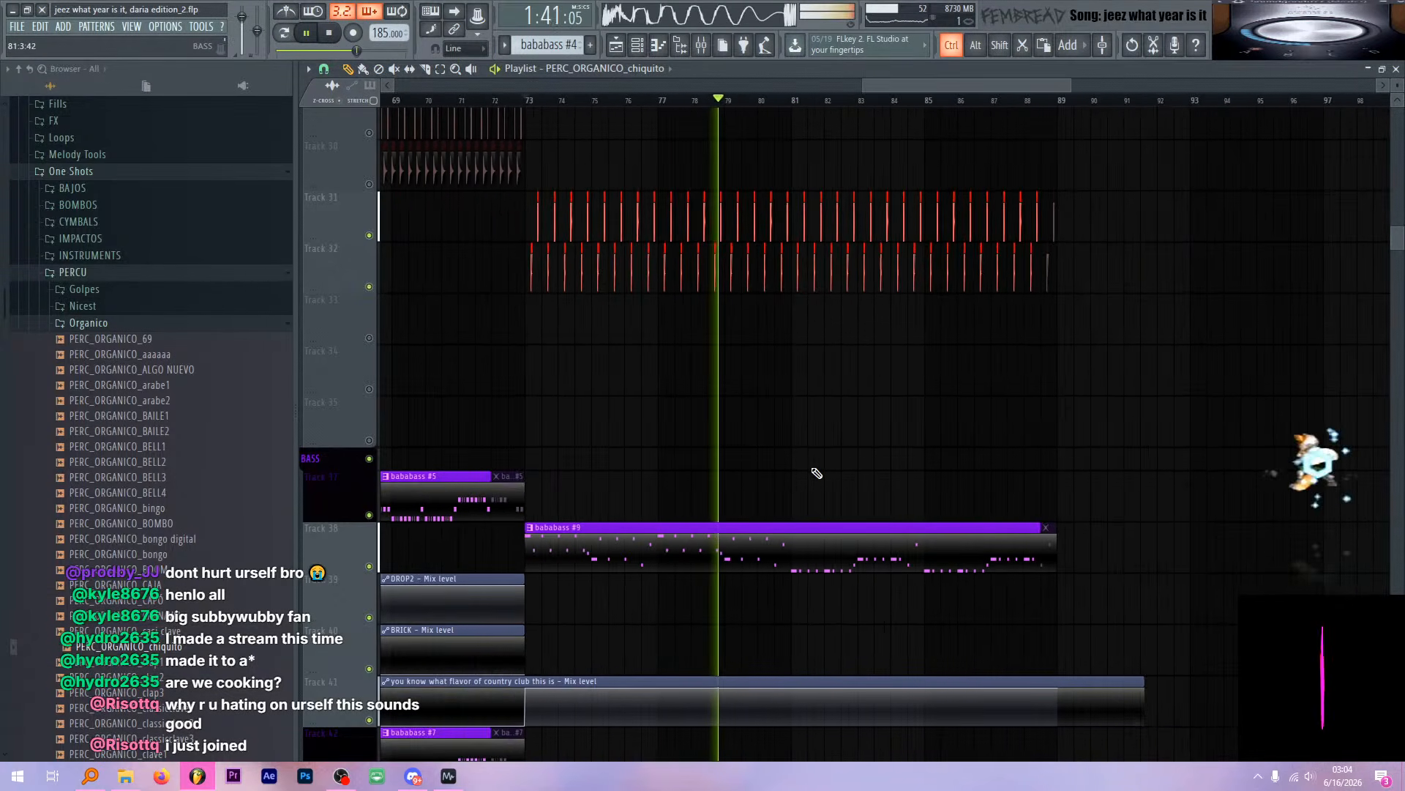
{"action": "scroll", "coordinate": [816, 472], "scroll_direction": "up", "scroll_amount": 3}
{"action": "scroll", "coordinate": [823, 476], "scroll_direction": "down", "scroll_amount": 3}
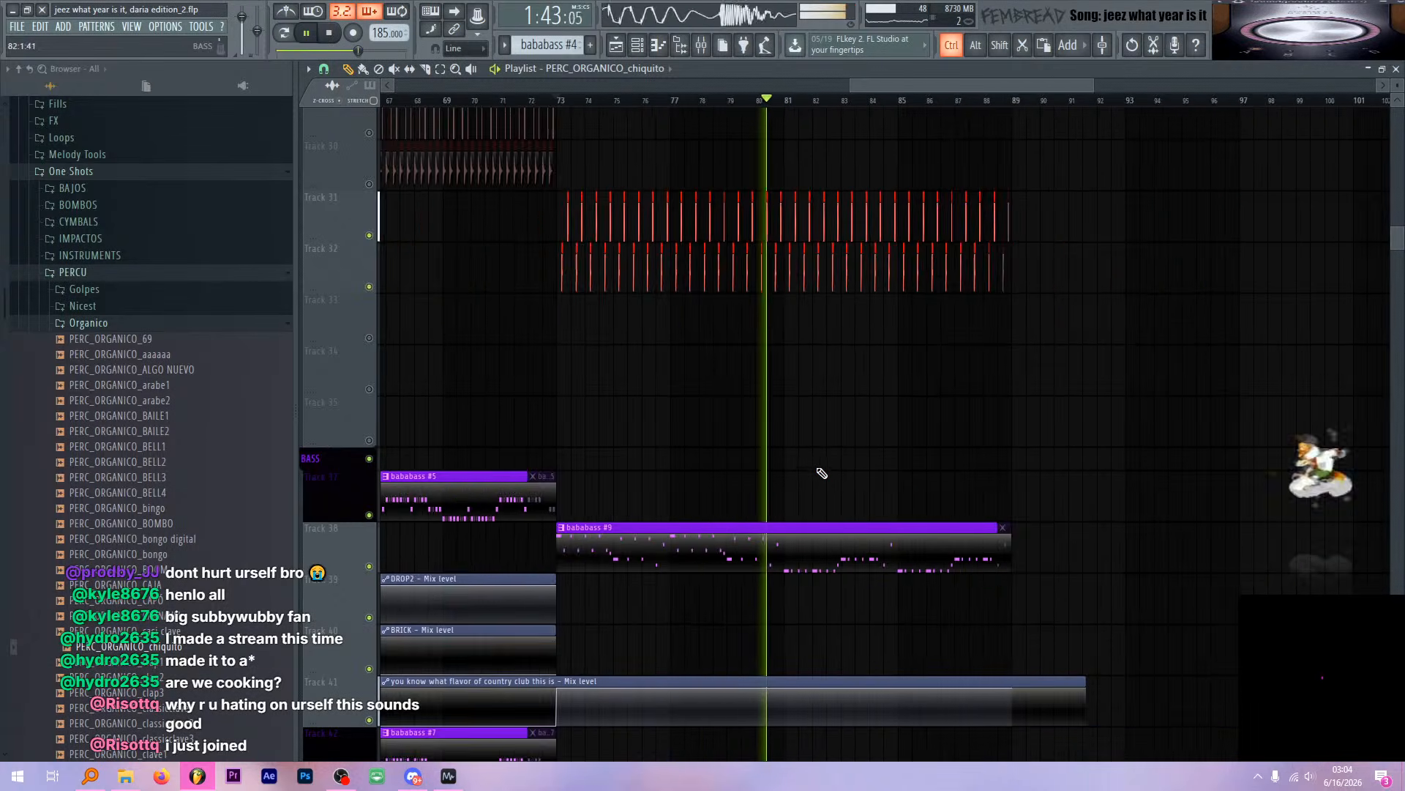
{"action": "scroll", "coordinate": [853, 478], "scroll_direction": "up", "scroll_amount": 3}
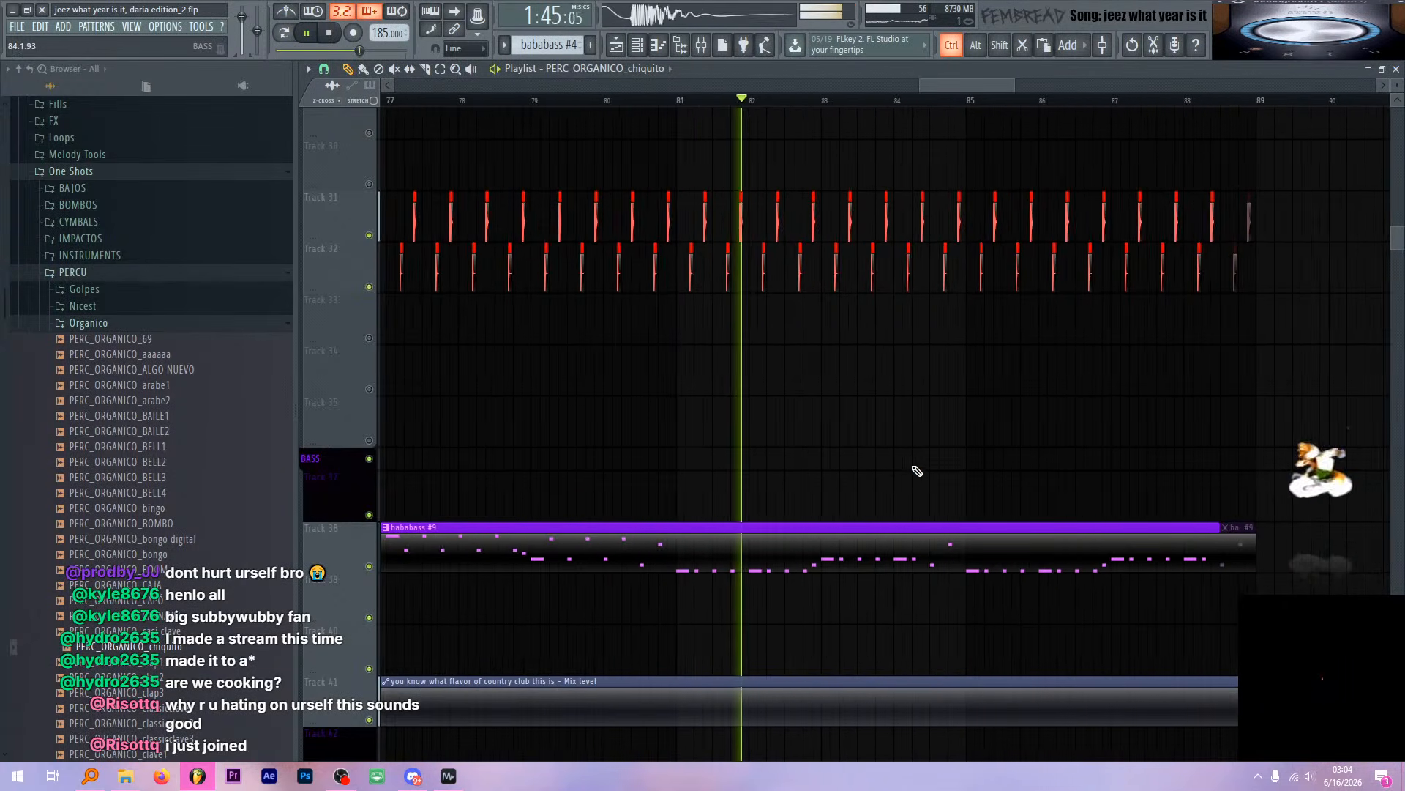
{"action": "scroll", "coordinate": [871, 434], "scroll_direction": "down", "scroll_amount": 3}
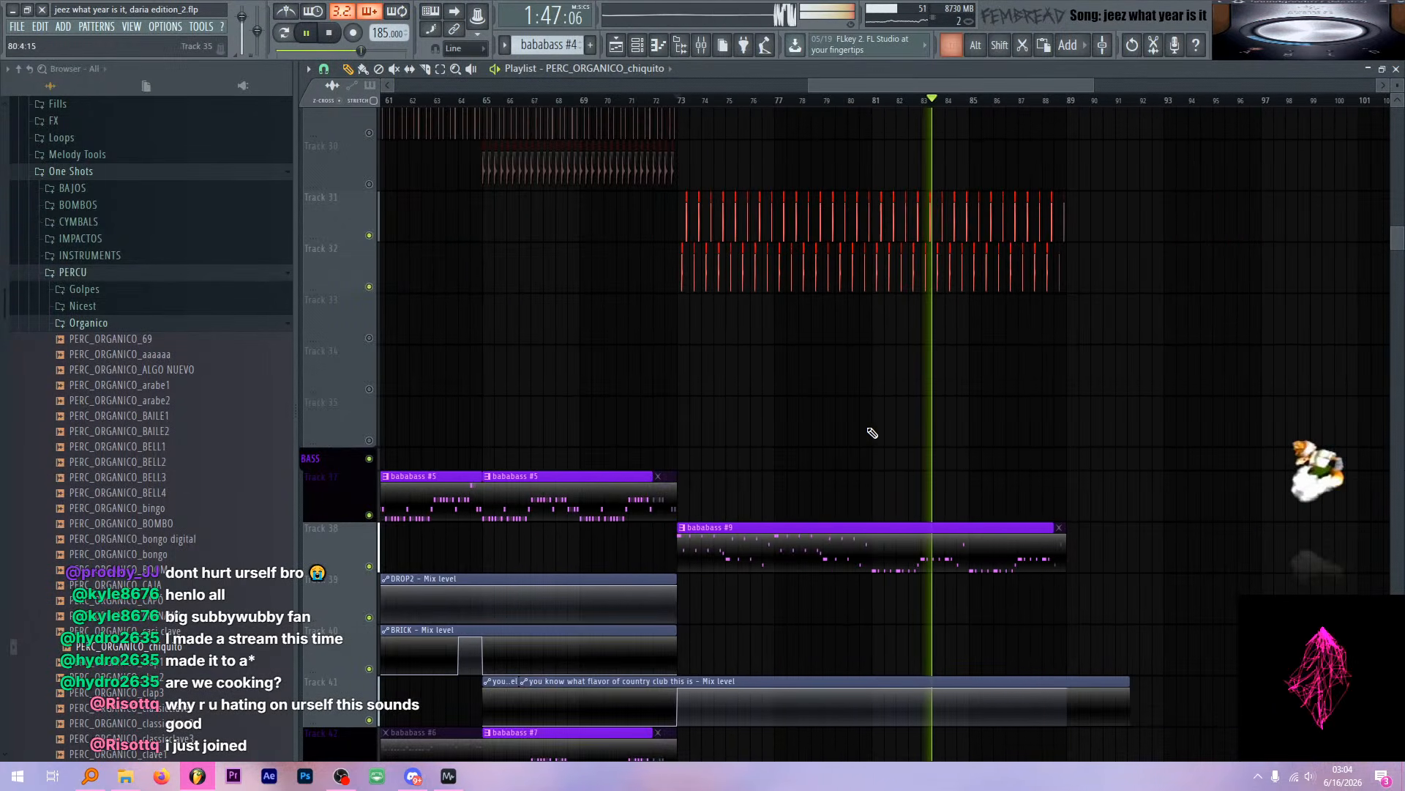
{"action": "scroll", "coordinate": [772, 411], "scroll_direction": "down", "scroll_amount": 4}
{"action": "scroll", "coordinate": [776, 410], "scroll_direction": "up", "scroll_amount": 4}
{"action": "key", "text": "space"}
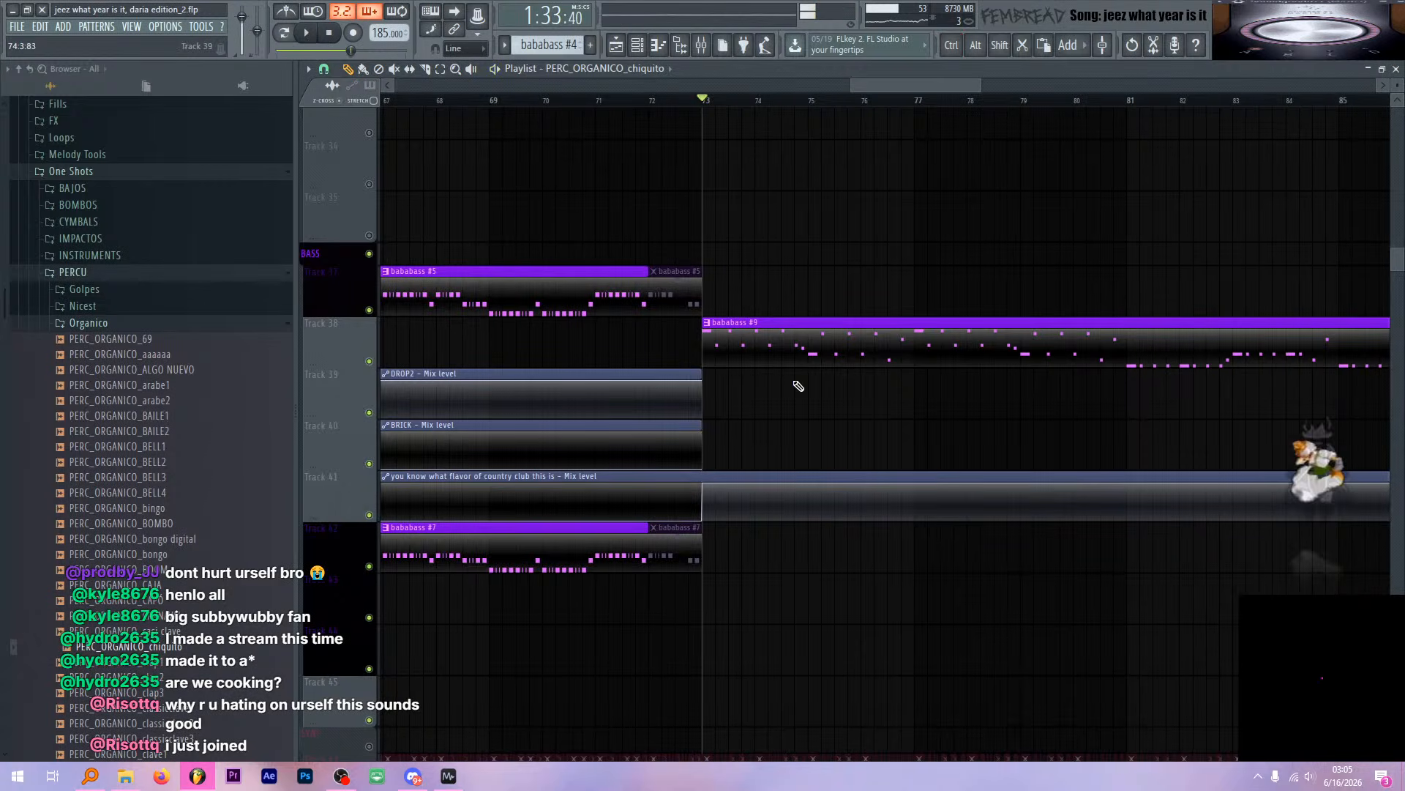
Select the bababass #9 clip and inspect the "you know what flavor of country club this is" Patcher effect on mixer track SAWBASS
{"action": "left_click", "coordinate": [800, 325]}
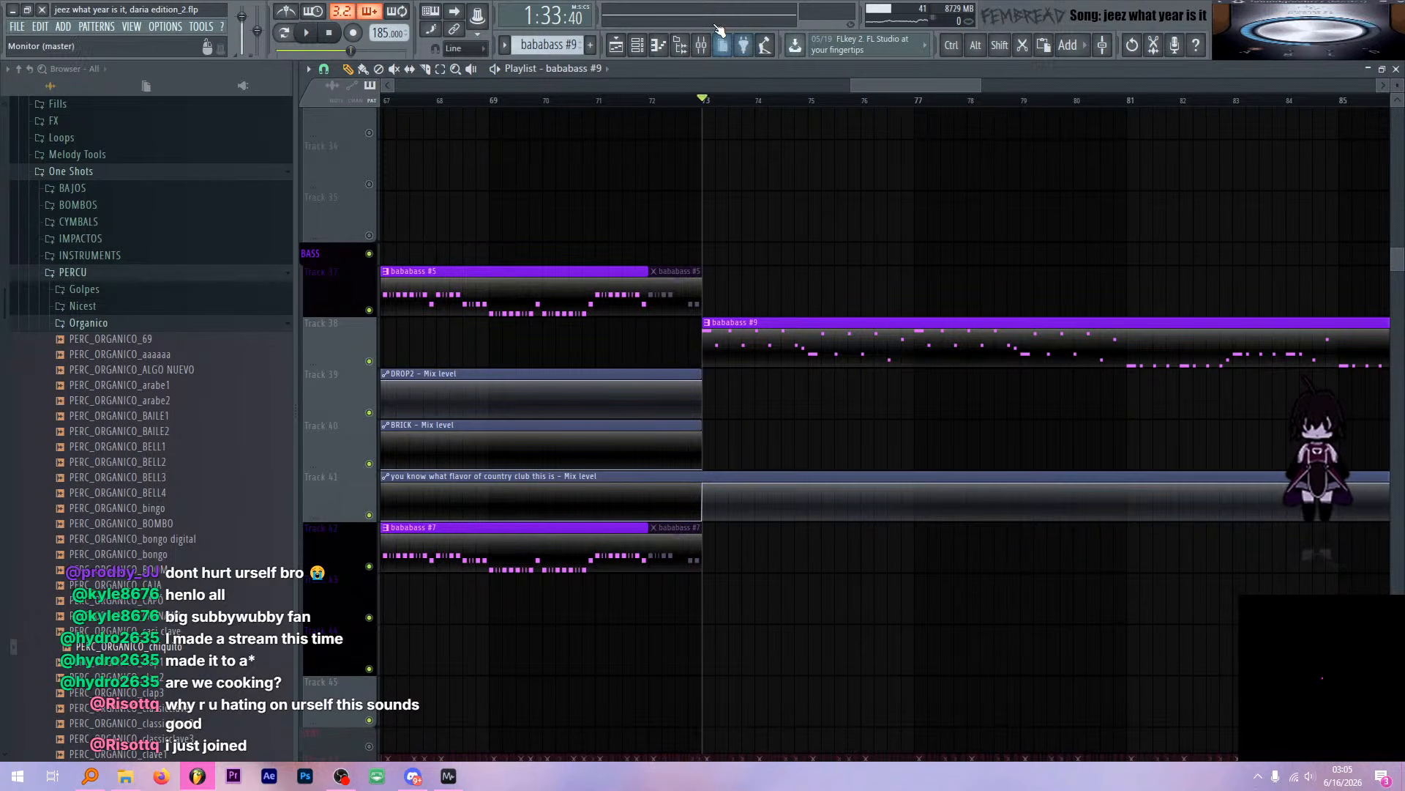
{"action": "left_click", "coordinate": [701, 45]}
{"action": "left_click", "coordinate": [748, 212]}
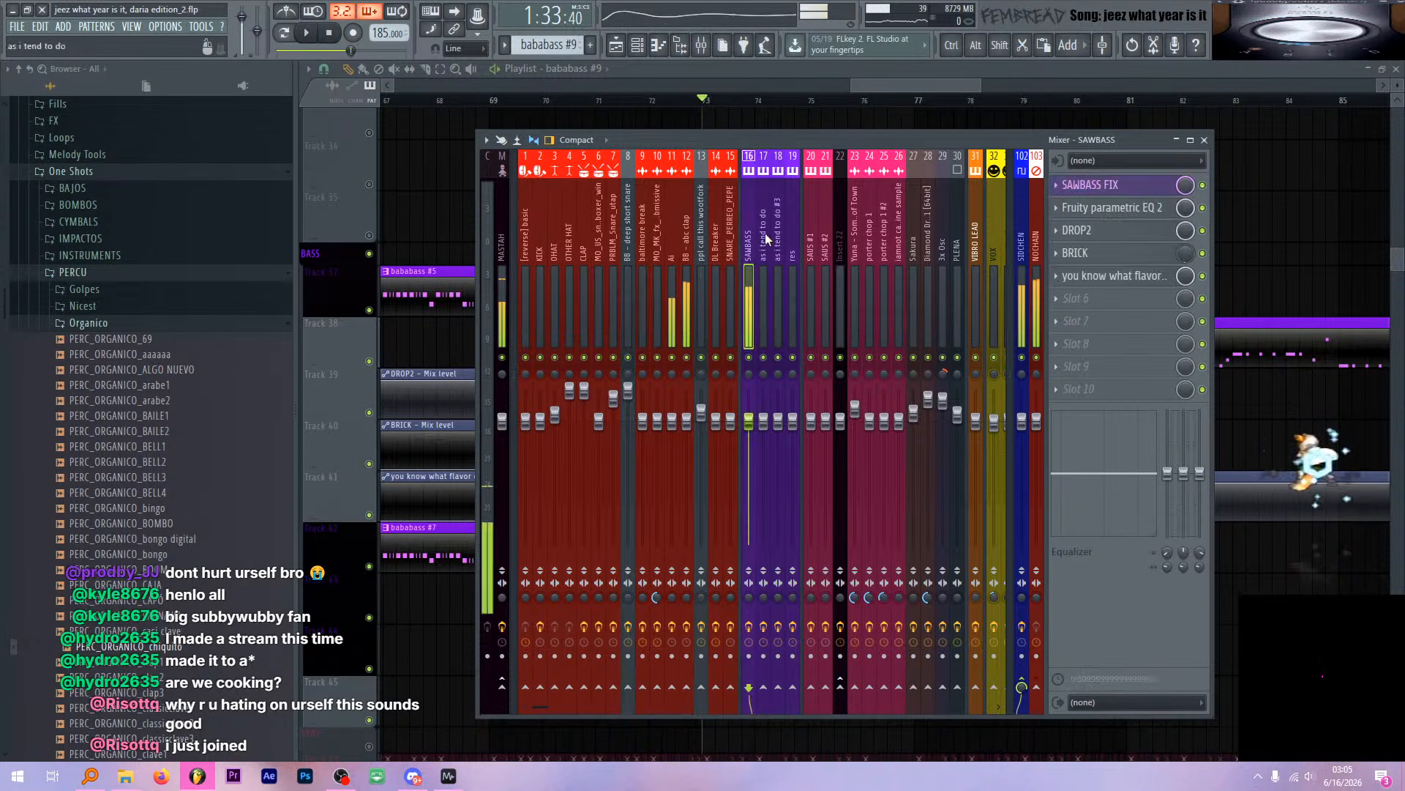
{"action": "left_click", "coordinate": [1100, 277]}
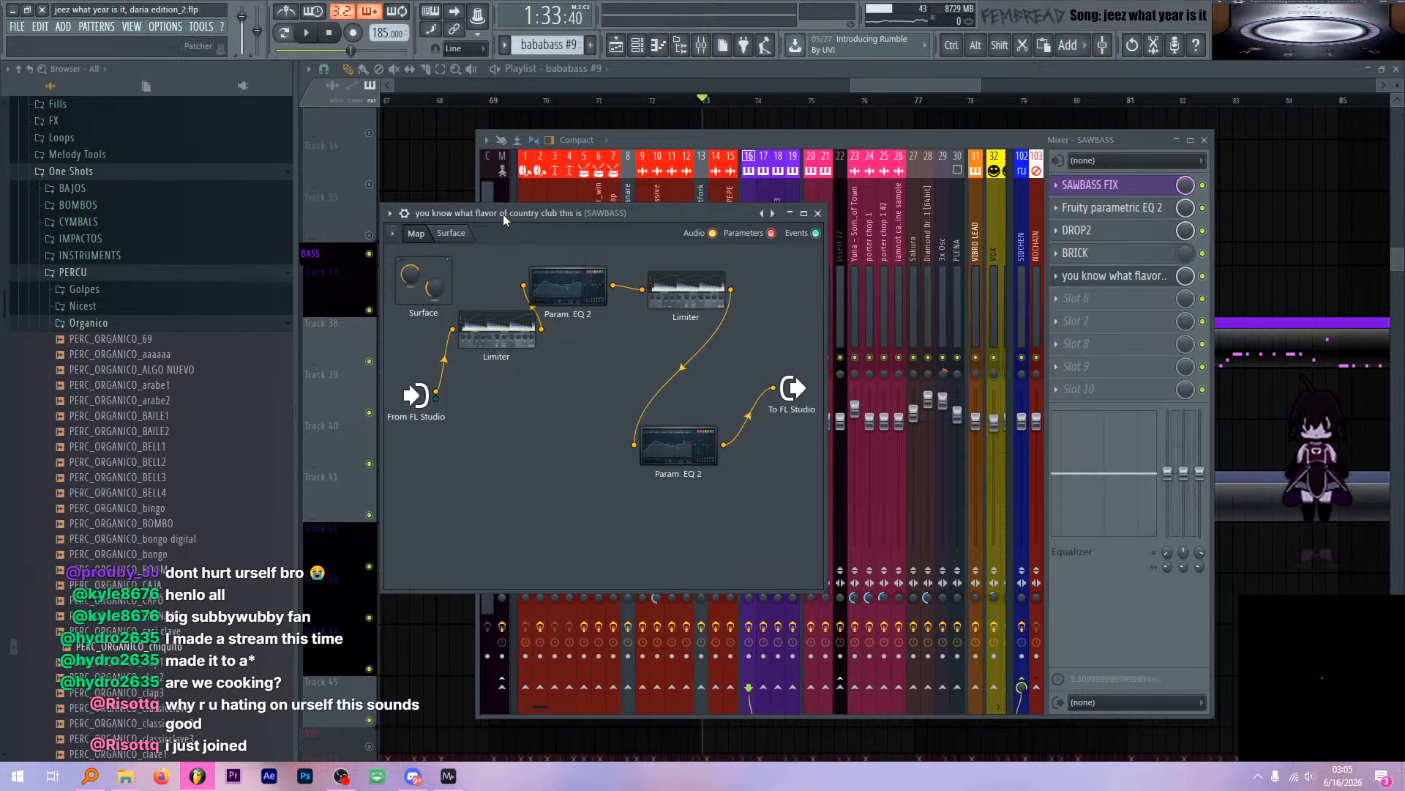
{"action": "left_click_drag", "start_coordinate": [503, 214], "coordinate": [546, 231]}
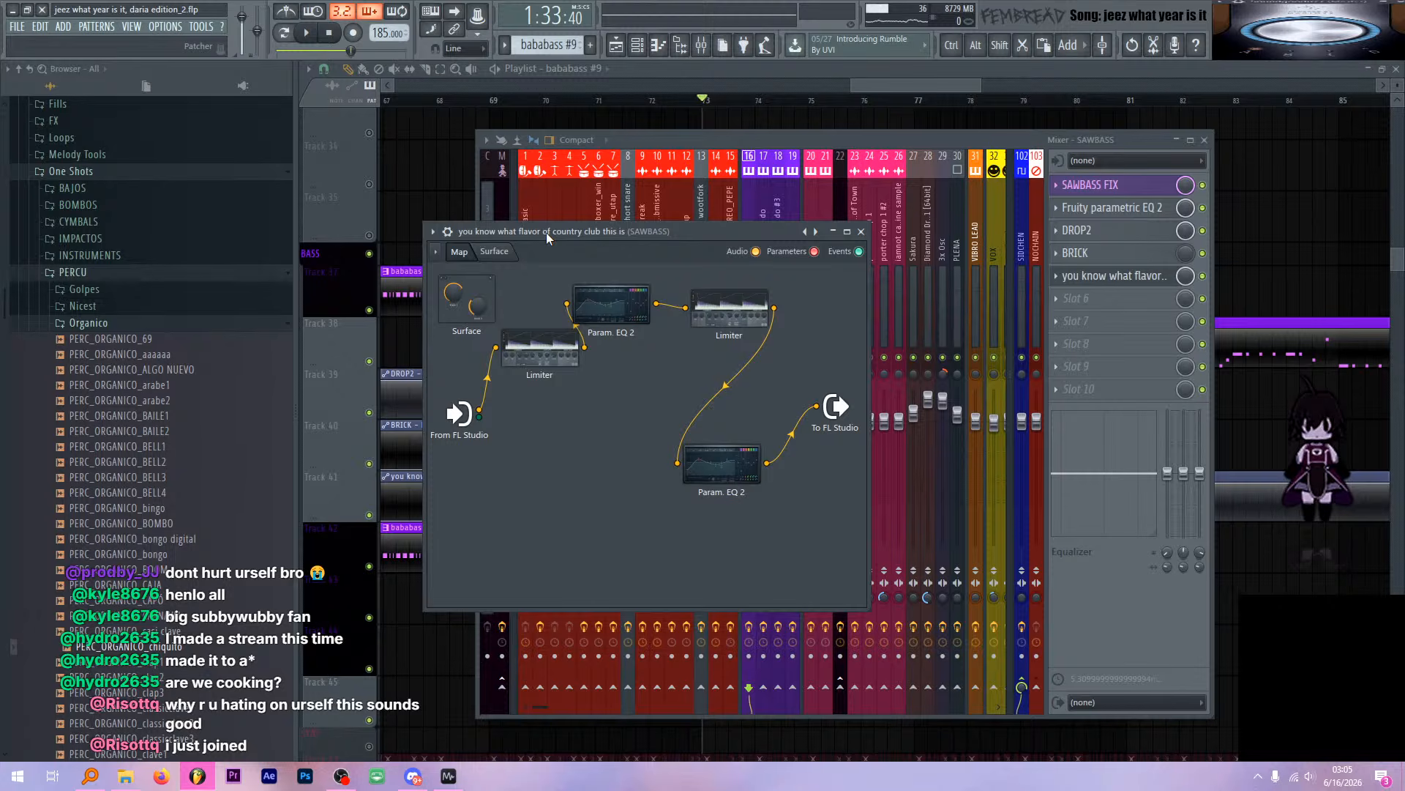
Audition SAWBASS from bar 73 with the "you know what flavor of country club this is" mix level at 0% and 100%, and reopen the effect
{"action": "left_click", "coordinate": [756, 199]}
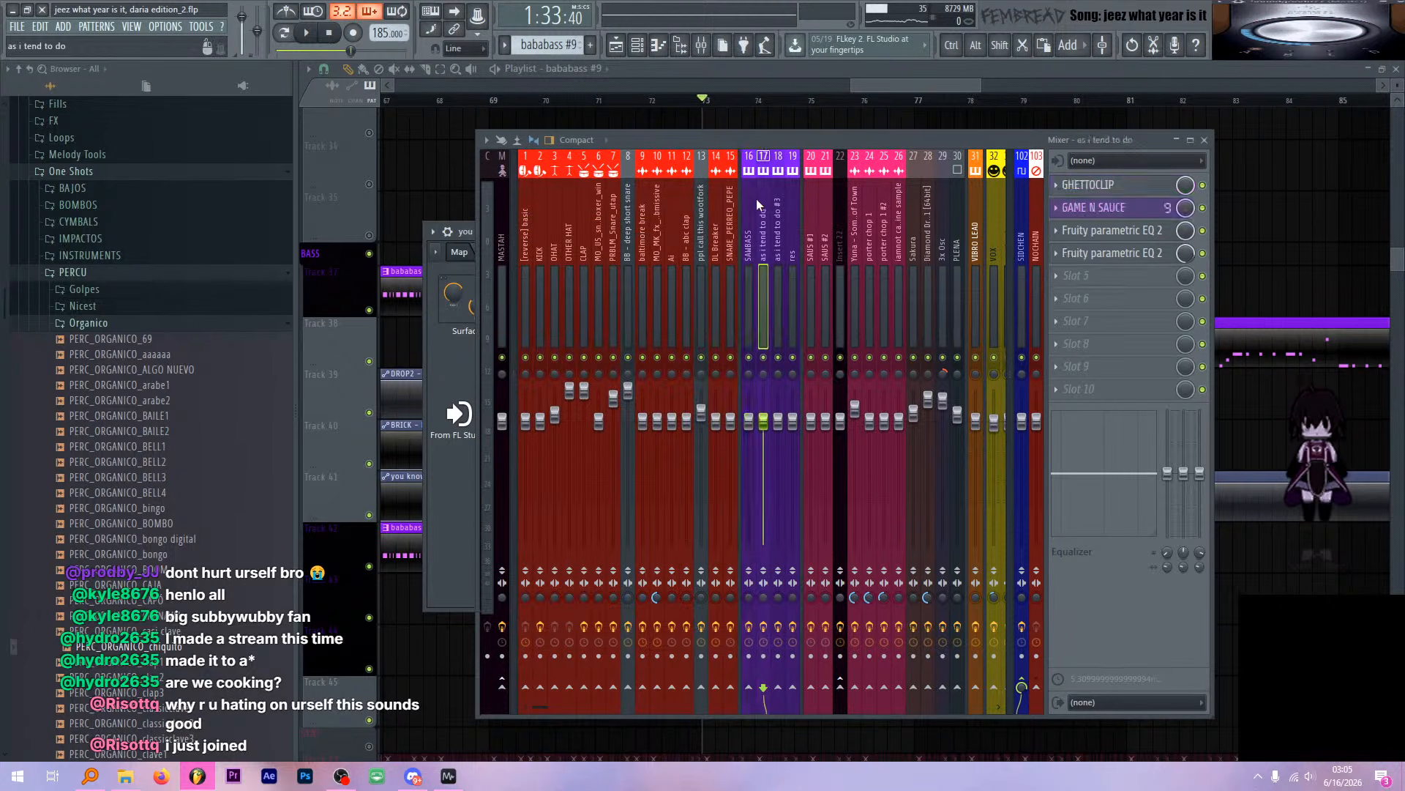
{"action": "key", "text": "space"}
{"action": "left_click", "coordinate": [1189, 277], "text": "alt"}
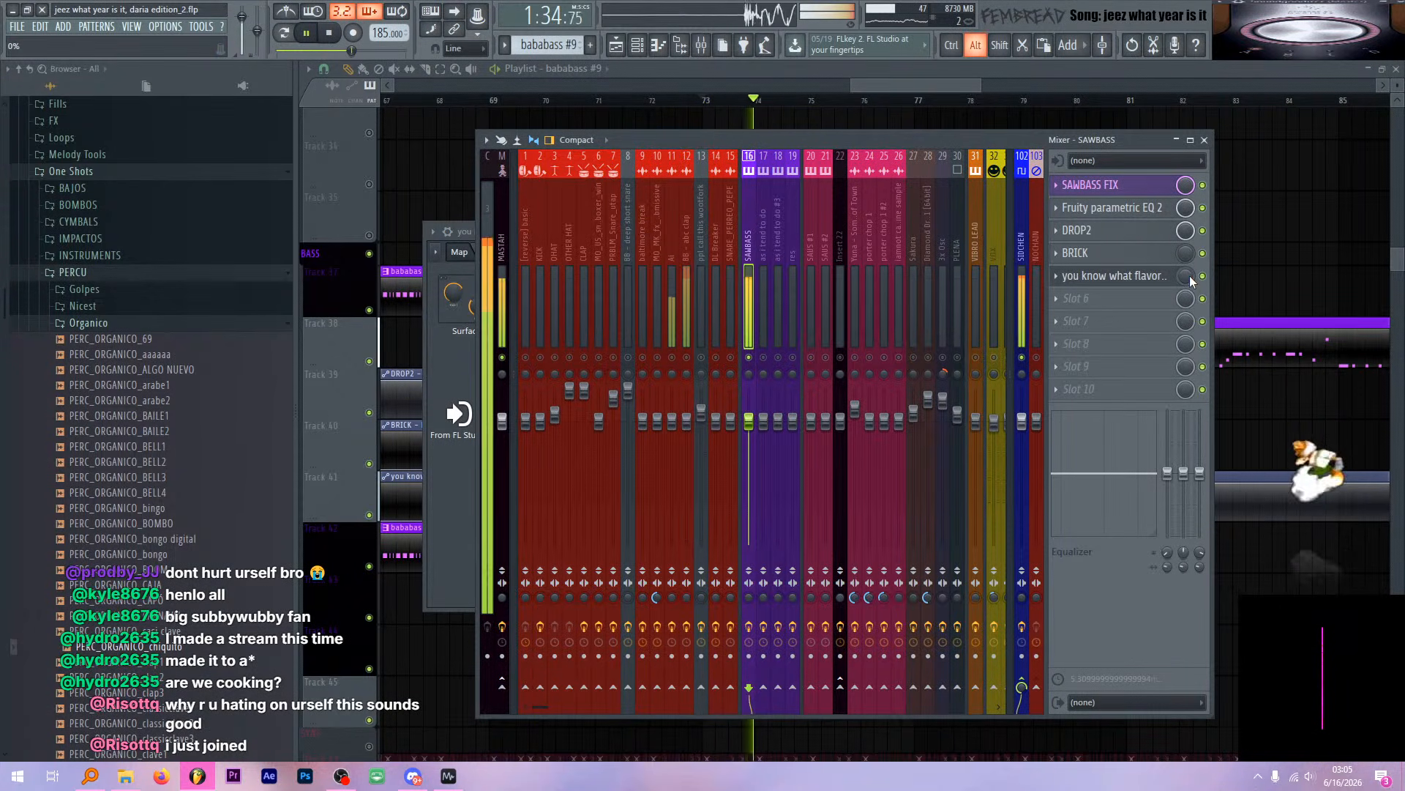
{"action": "left_click", "coordinate": [1187, 279], "text": "alt"}
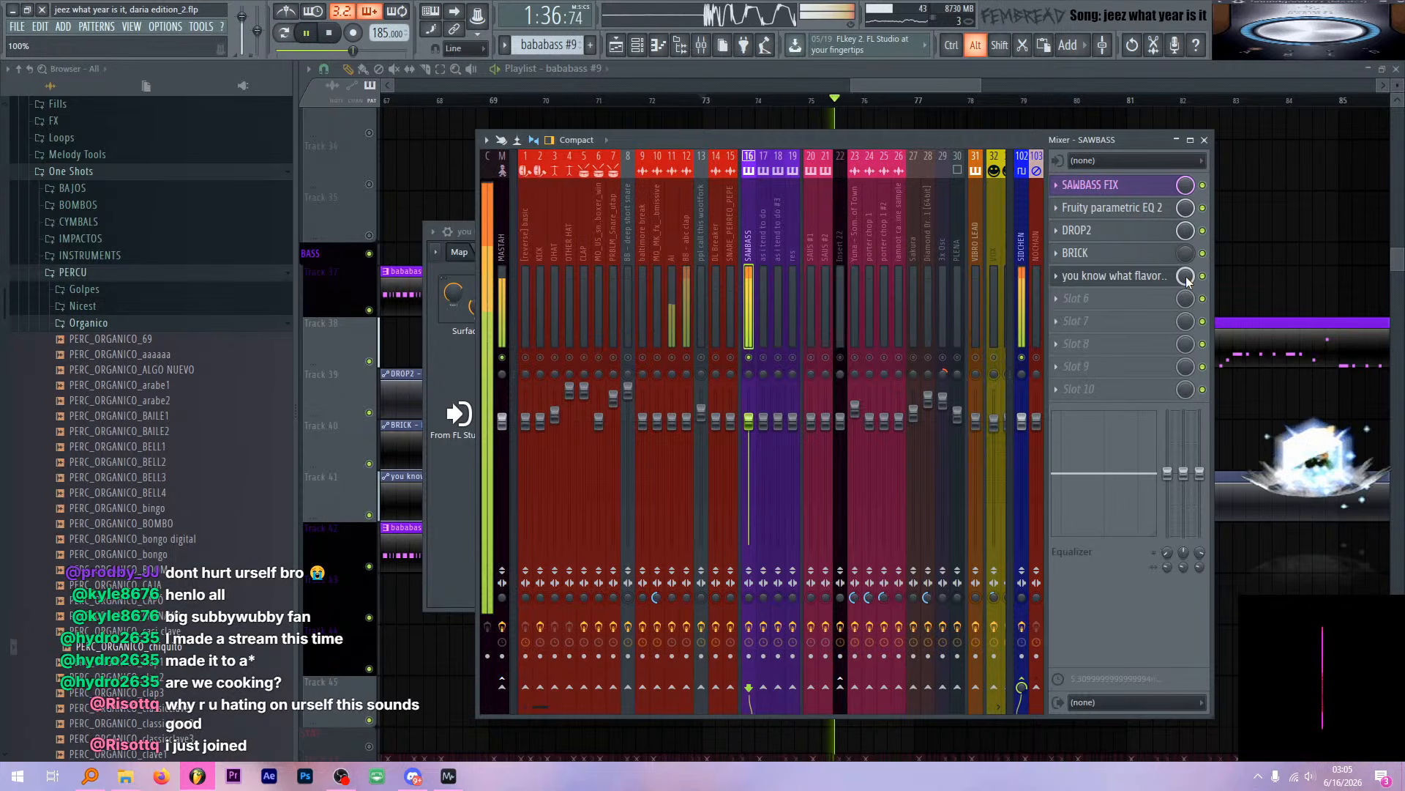
{"action": "key", "text": "space"}
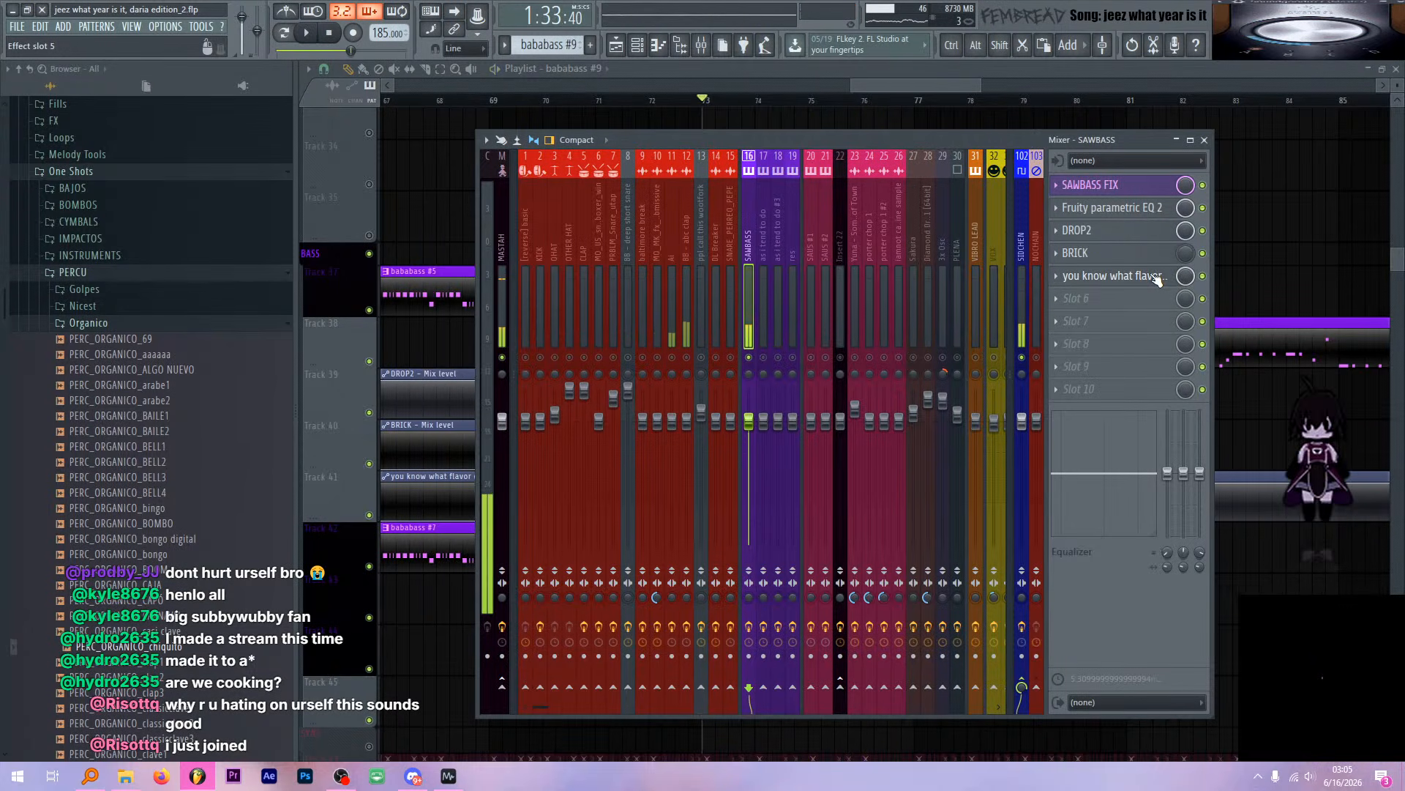
{"action": "left_click", "coordinate": [1163, 277]}
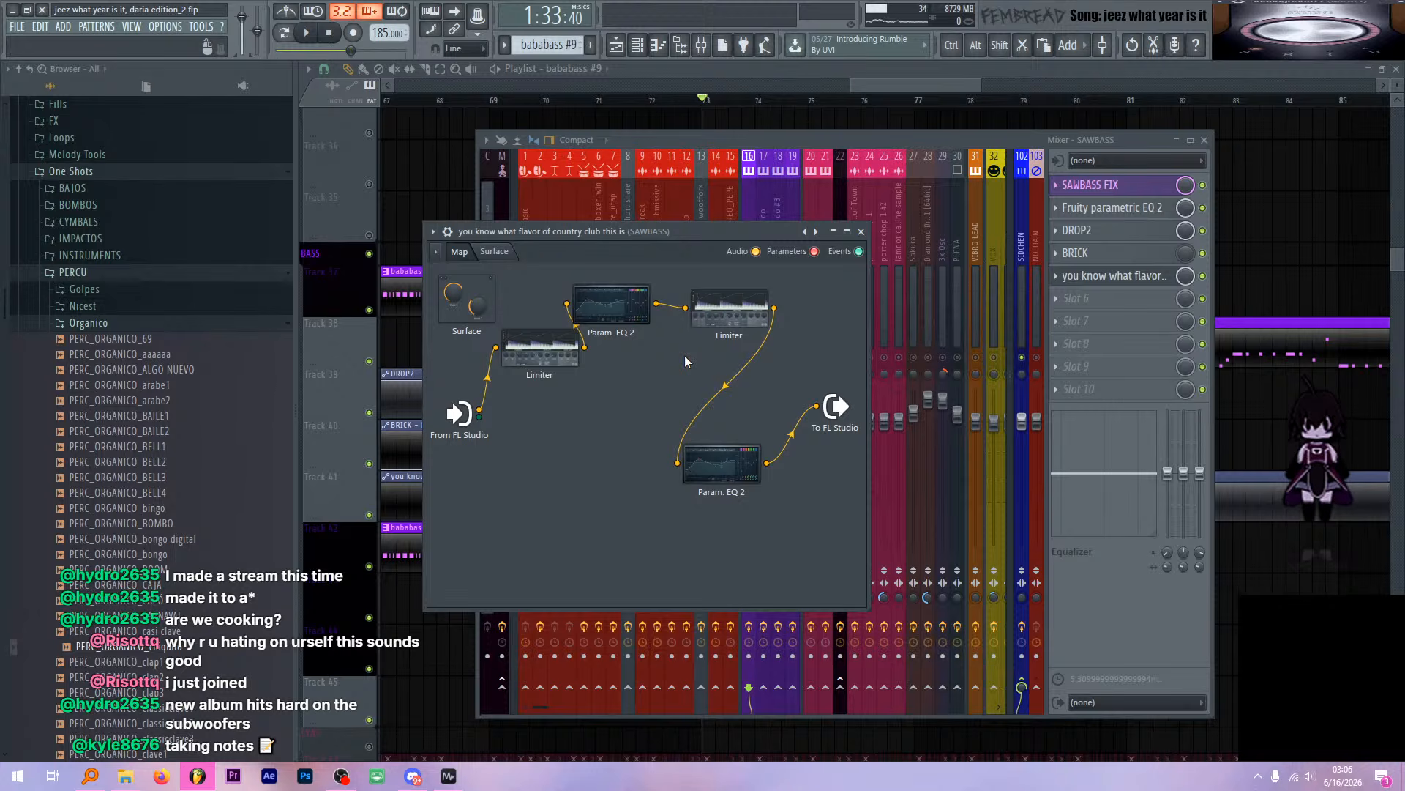
Switch to Everything and select the existing search text for replacement
{"action": "left_click", "coordinate": [90, 775]}
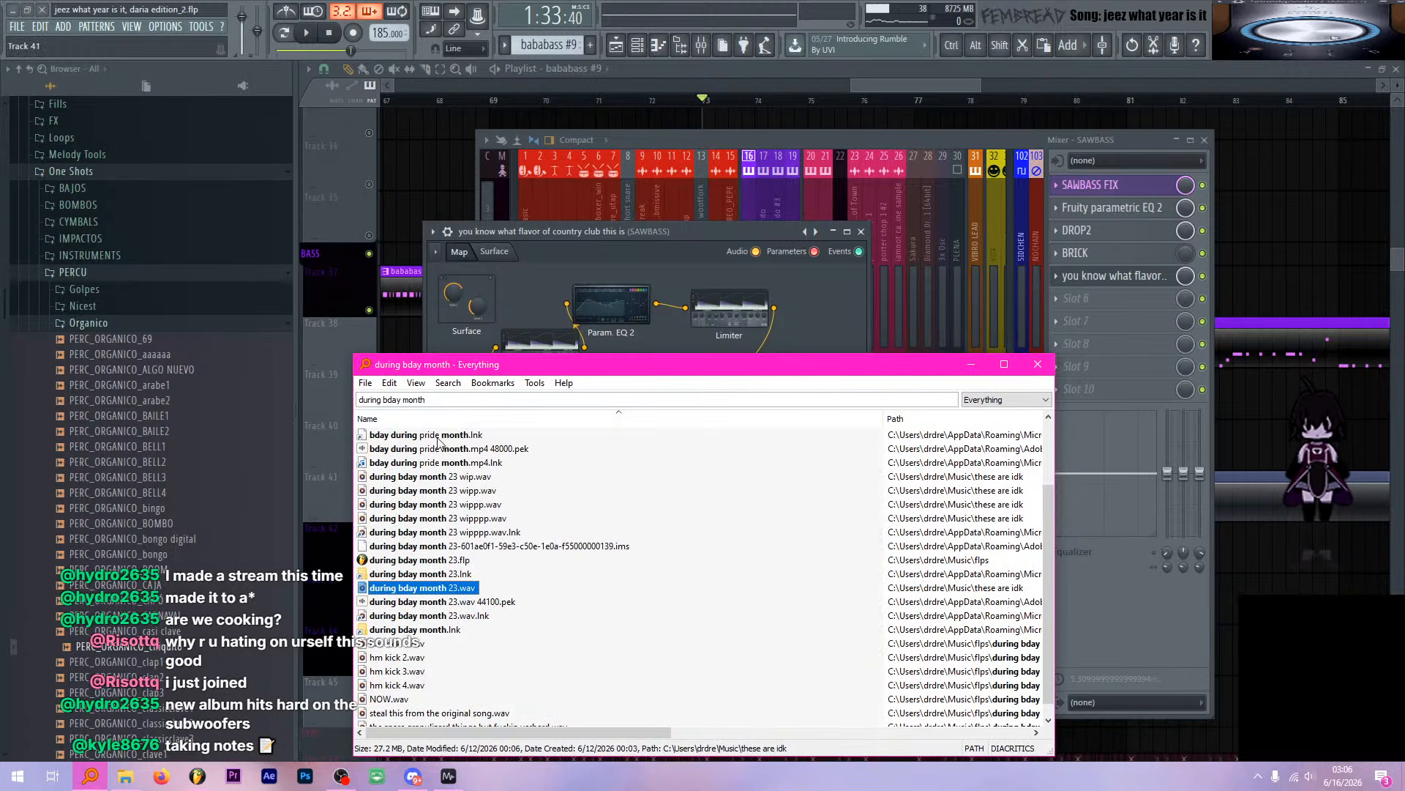
{"action": "left_click_drag", "start_coordinate": [478, 400], "coordinate": [233, 423]}
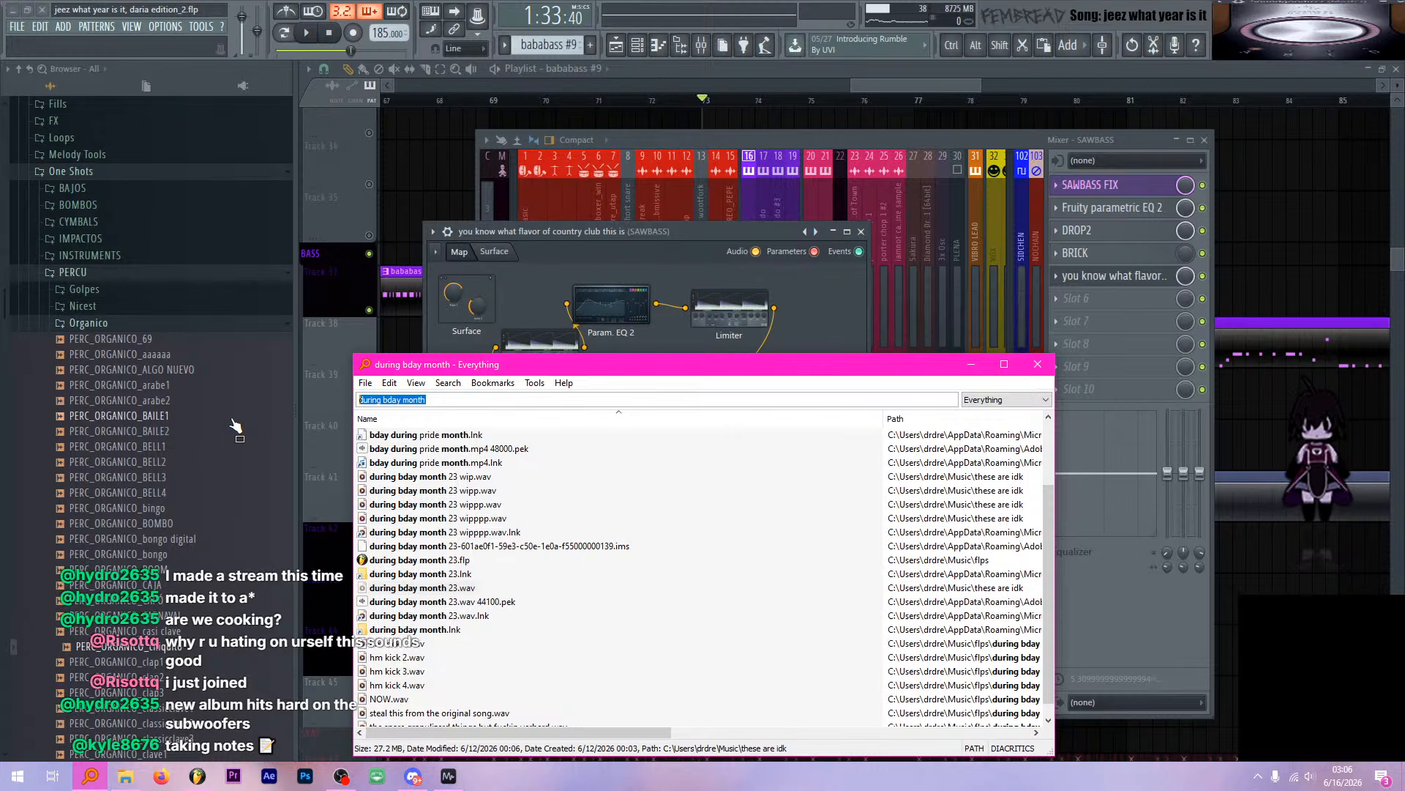
{"action": "type", "text": "hooka"}
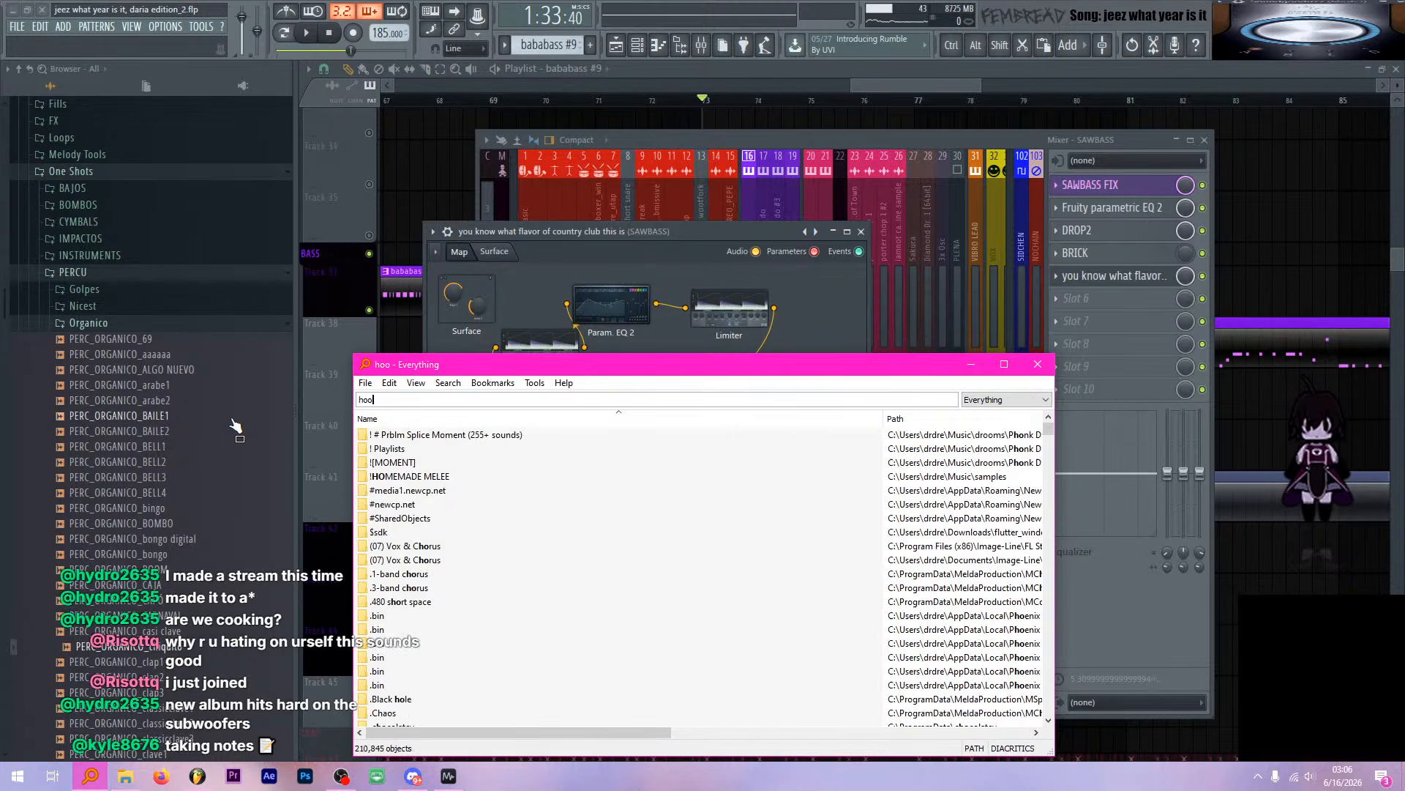
{"action": "key", "text": "BackSpace"}
{"action": "key", "text": "BackSpace"}
{"action": "key", "text": "BackSpace"}
{"action": "key", "text": "BackSpace"}
{"action": "key", "text": "BackSpace"}
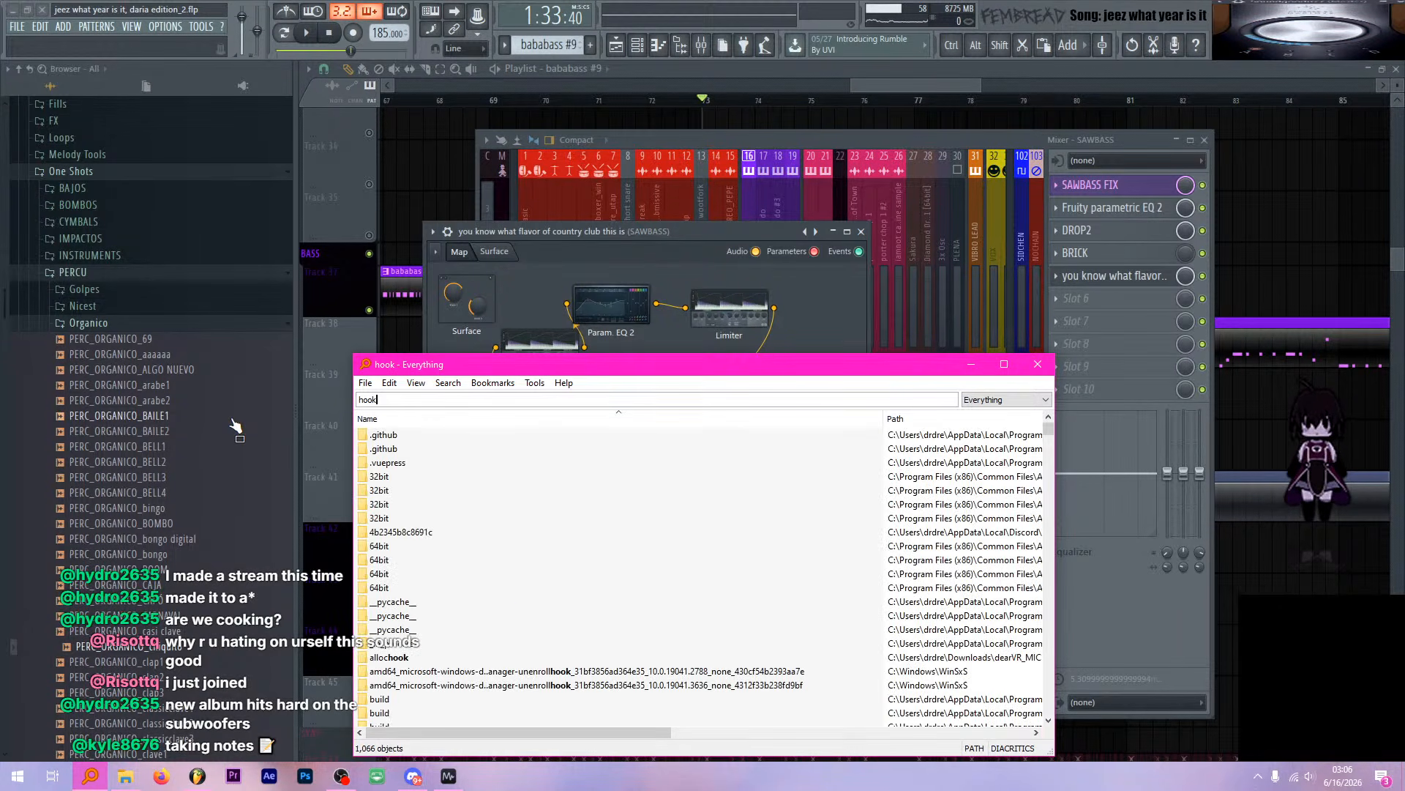
Search the computer's files for "damnitall2hell eq"
{"action": "type", "text": "damnitall"}
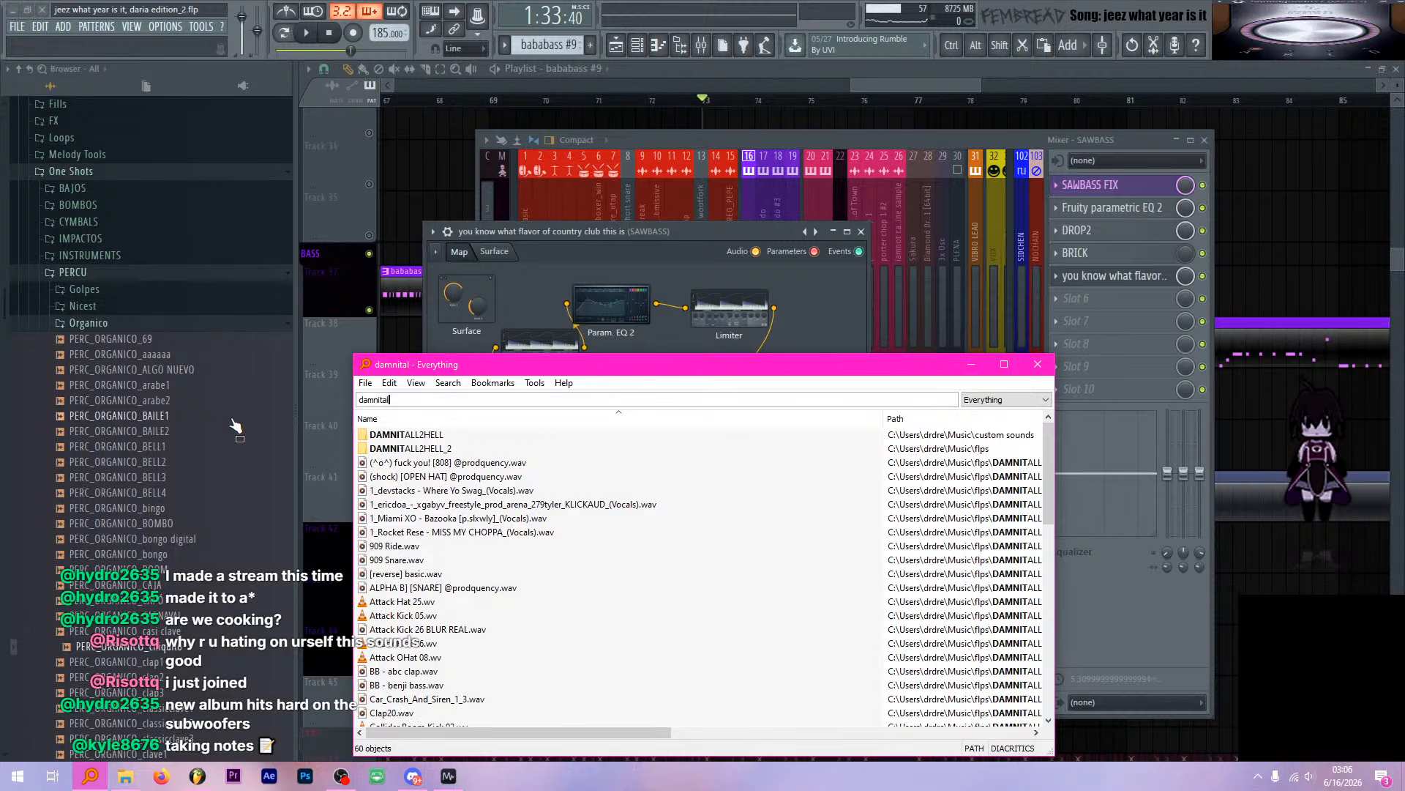
{"action": "type", "text": "2hell"}
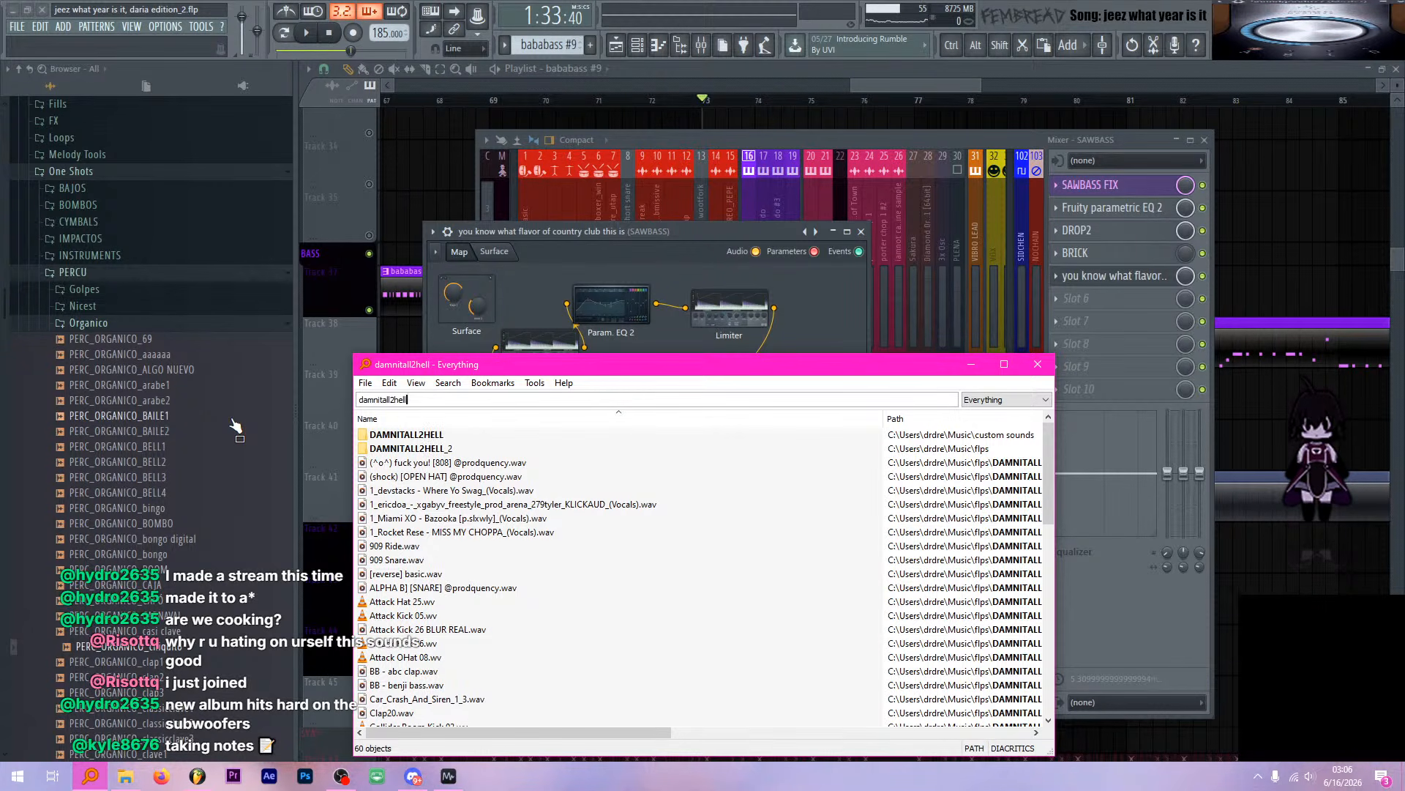
{"action": "type", "text": " eq"}
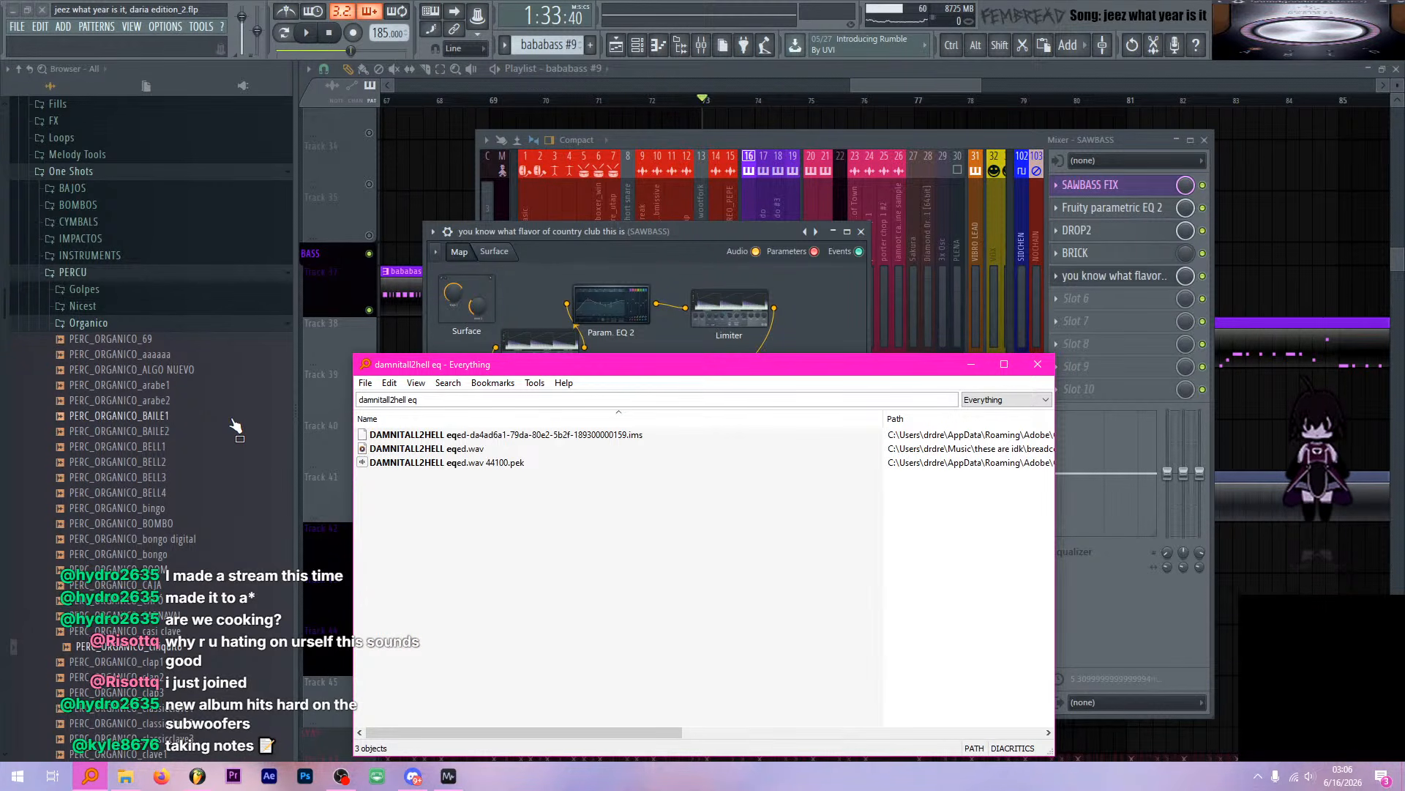
Play DAMNITALL2HELL eqed.wav in Media Player from about 2:20, close the player, and reopen the same file
{"action": "double_click", "coordinate": [430, 448]}
{"action": "left_click", "coordinate": [1022, 493]}
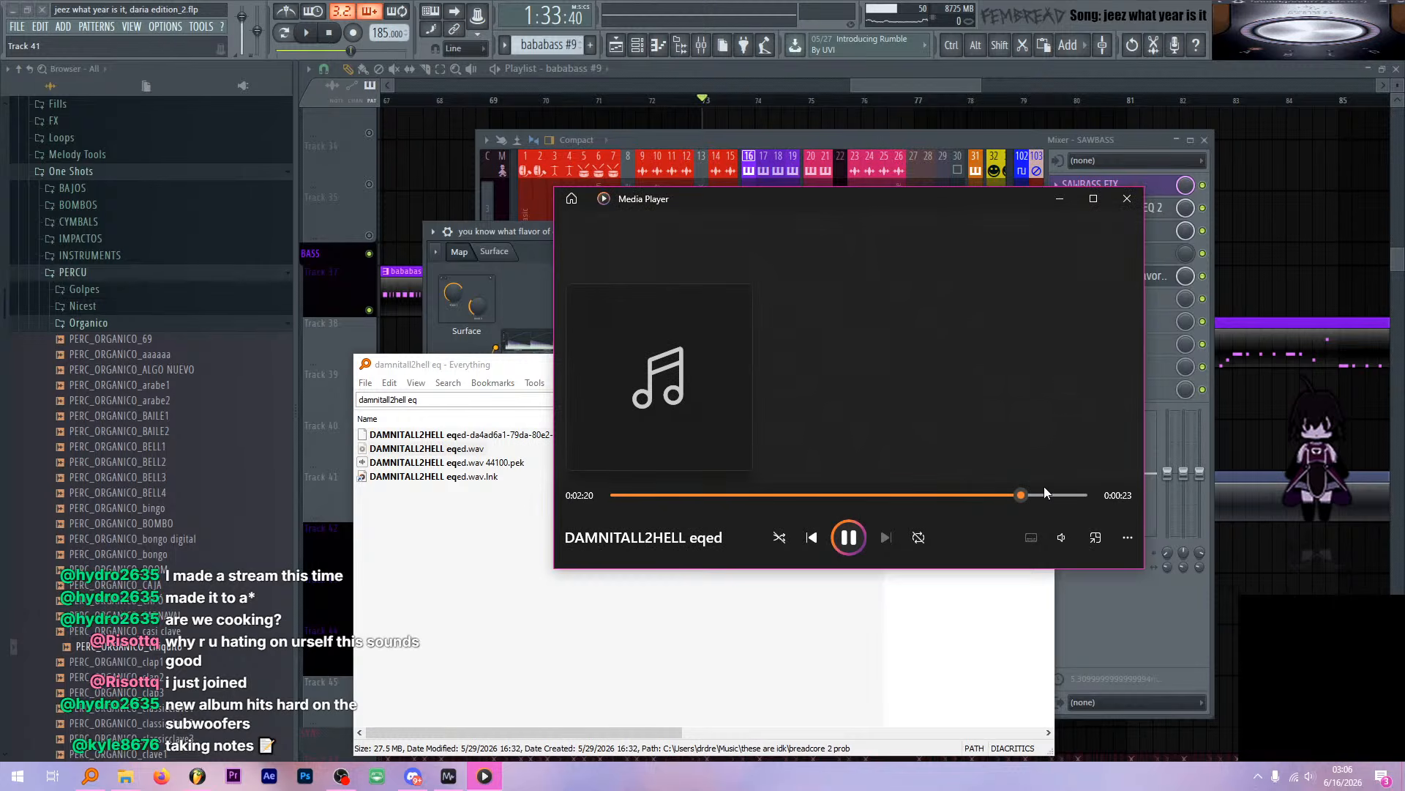
{"action": "left_click", "coordinate": [1128, 198]}
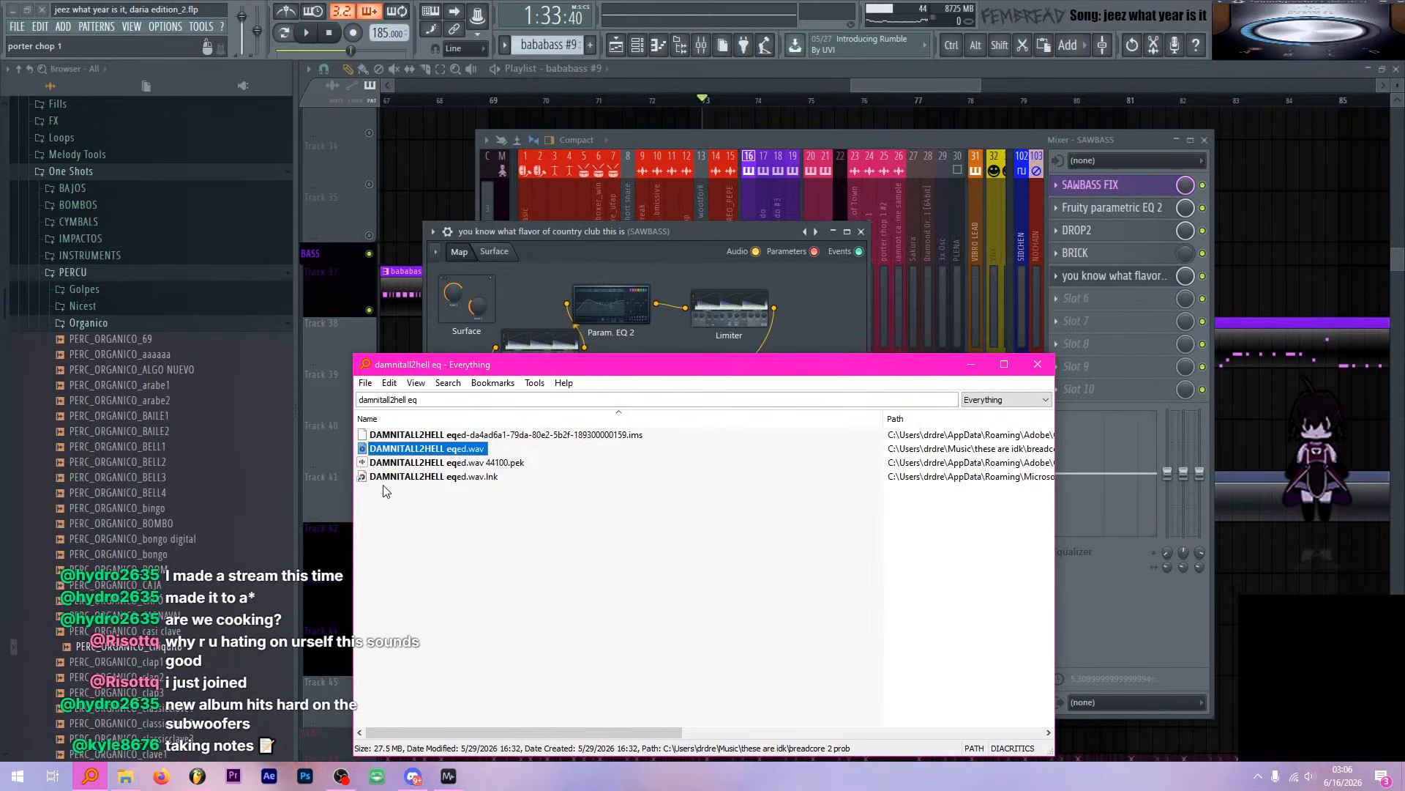
{"action": "double_click", "coordinate": [419, 451]}
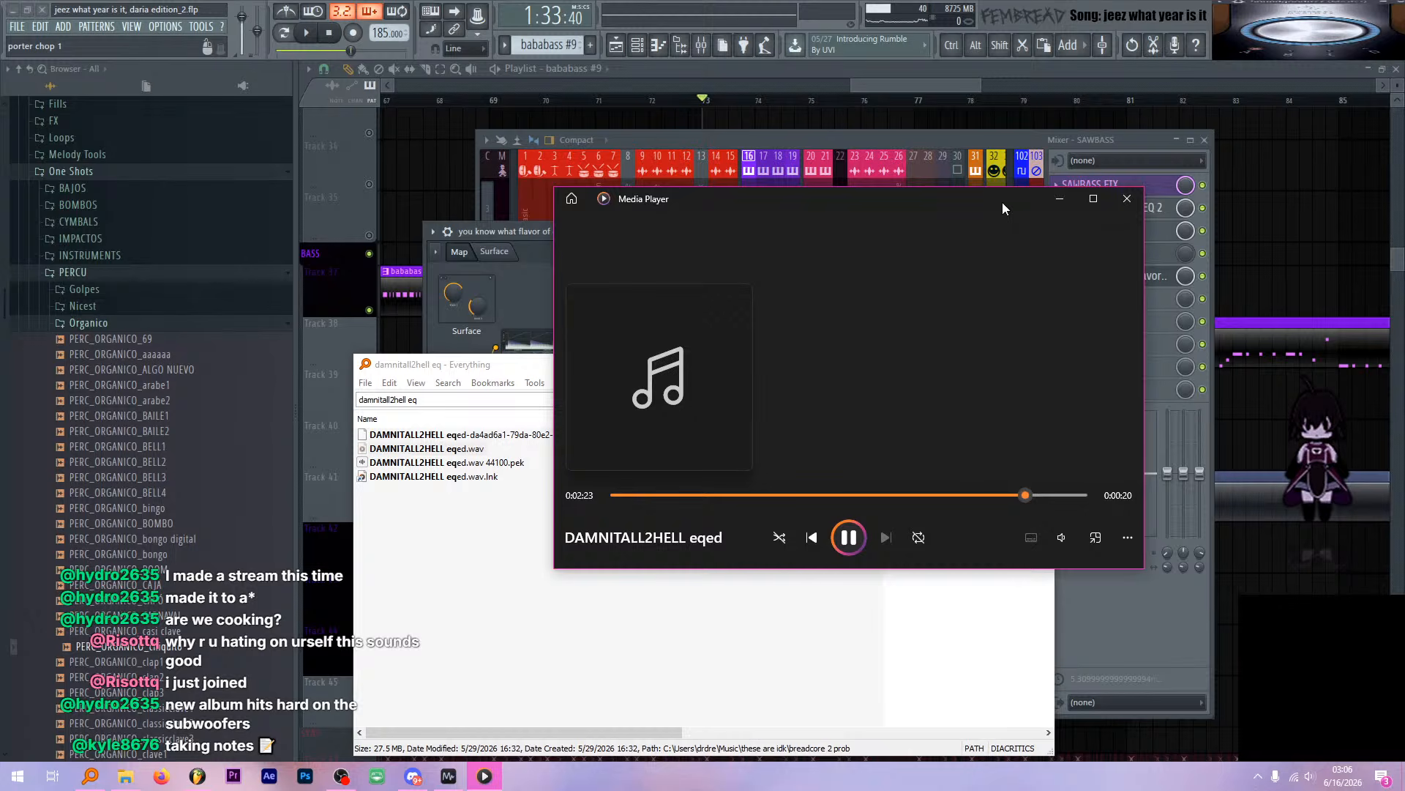
Close the Media Player and Everything windows to return to the FL Studio project
{"action": "left_click_drag", "start_coordinate": [987, 200], "coordinate": [1025, 137]}
{"action": "left_click", "coordinate": [1171, 139]}
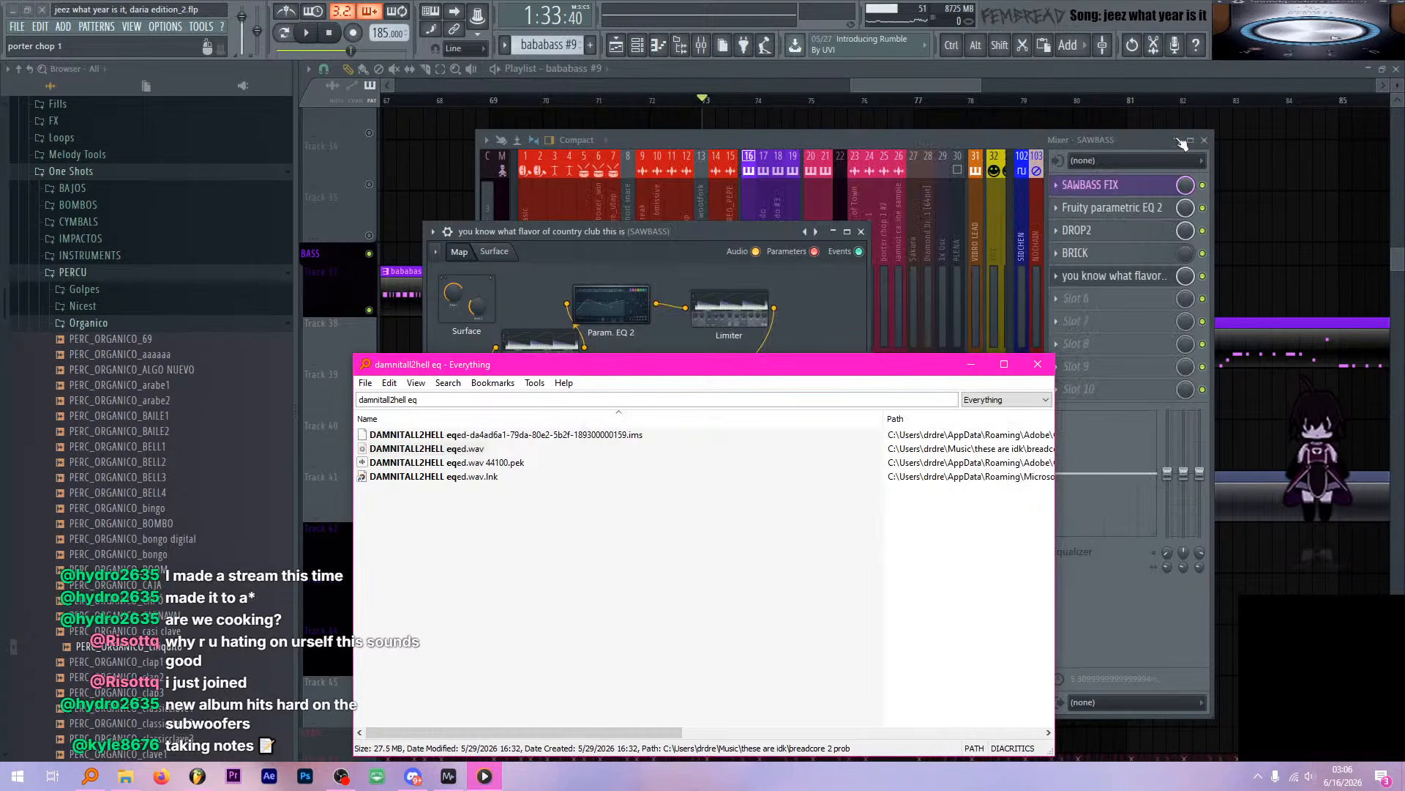
{"action": "left_click", "coordinate": [1037, 364]}
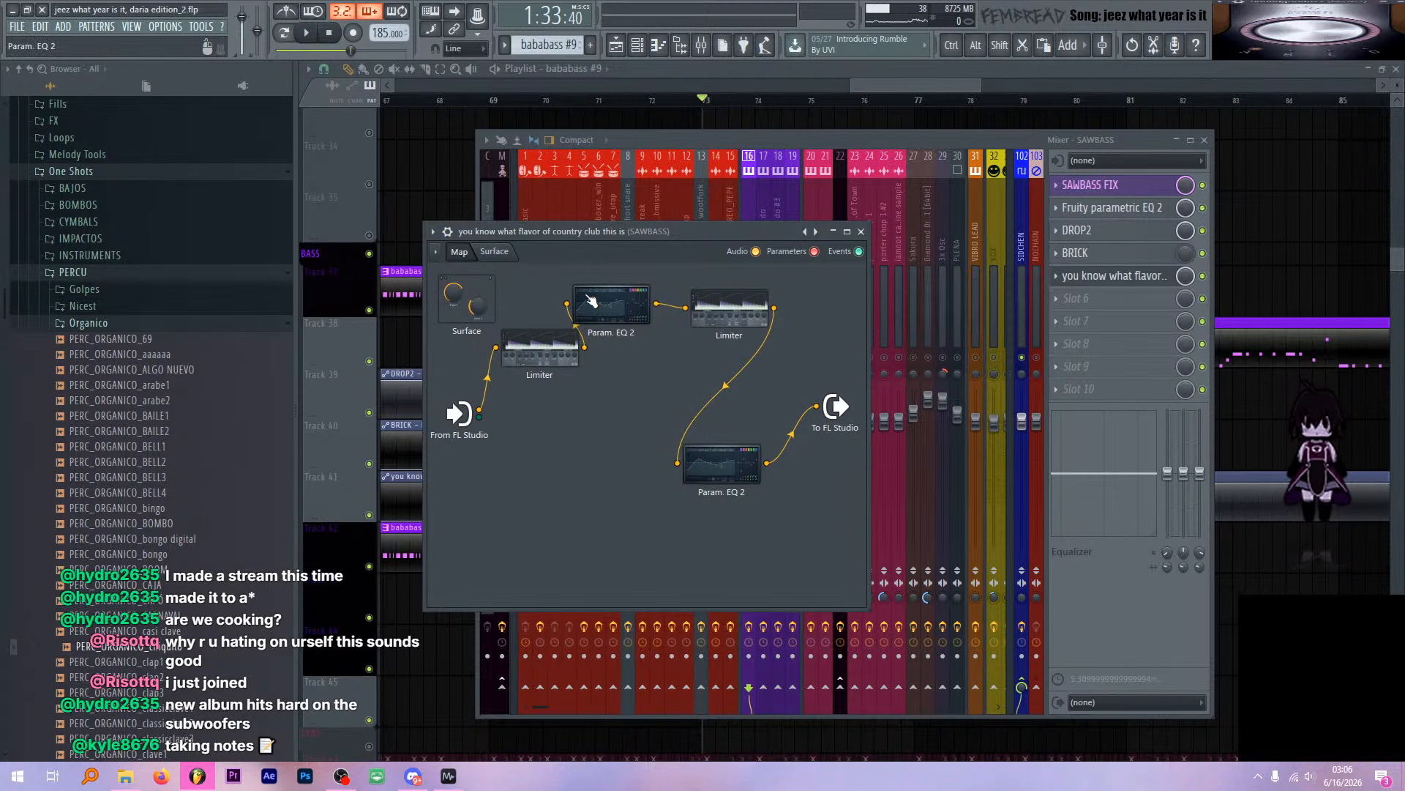
Route the first Limiter straight to the output in the SAWBASS patch, audition it from bar 73 in LIMIT mode, and close it
{"action": "left_click_drag", "start_coordinate": [735, 463], "coordinate": [779, 356]}
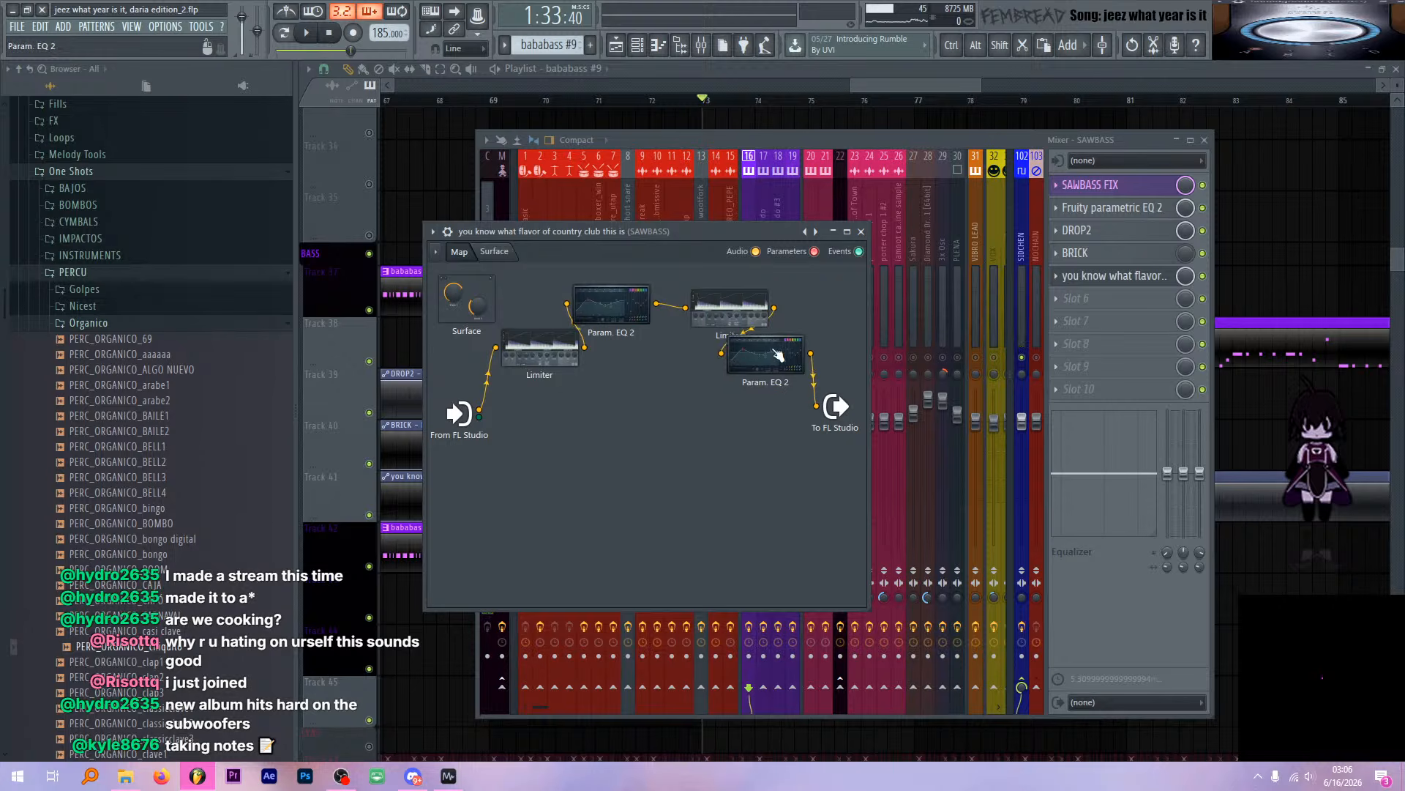
{"action": "left_click_drag", "start_coordinate": [568, 303], "coordinate": [817, 405]}
{"action": "left_click_drag", "start_coordinate": [534, 362], "coordinate": [537, 380]}
{"action": "double_click", "coordinate": [537, 380]}
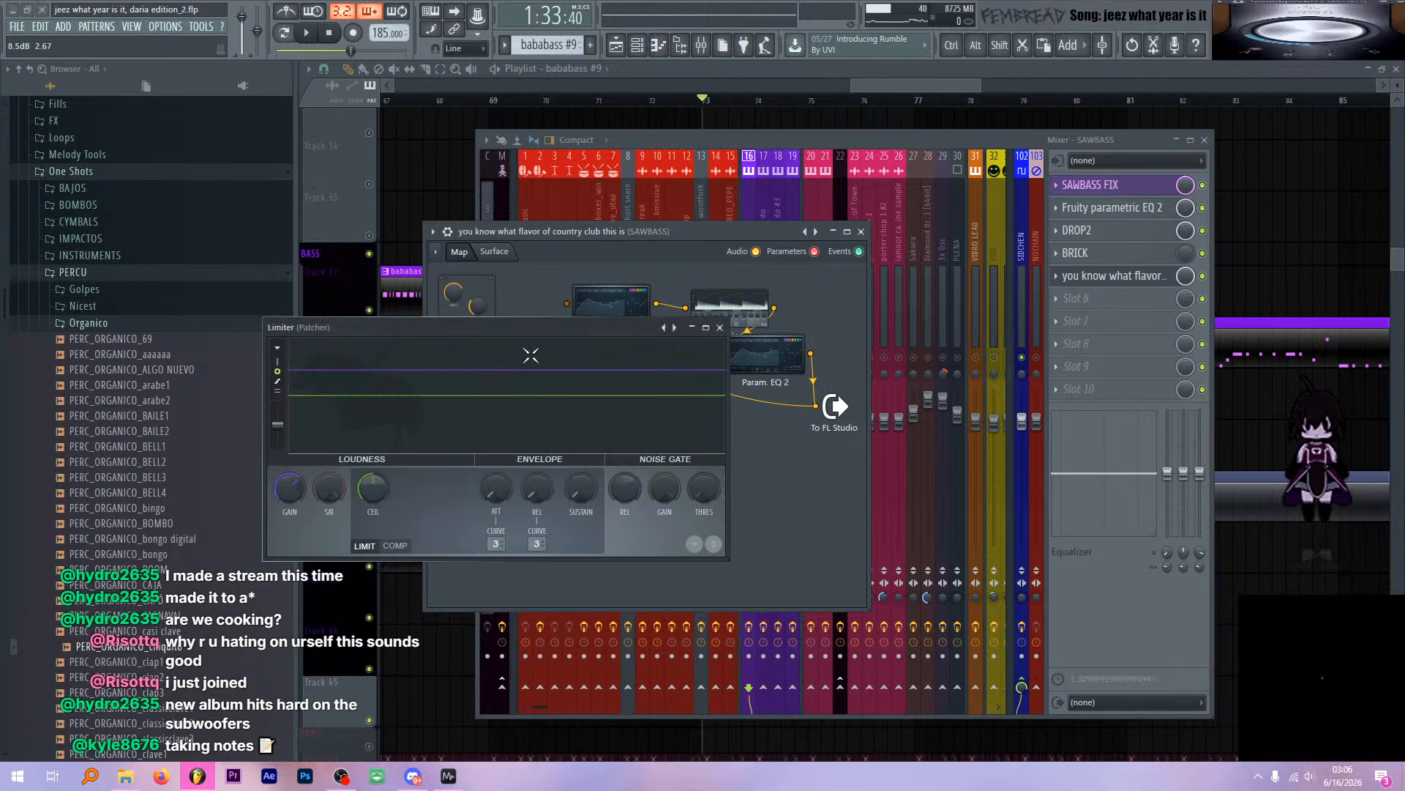
{"action": "left_click", "coordinate": [396, 545]}
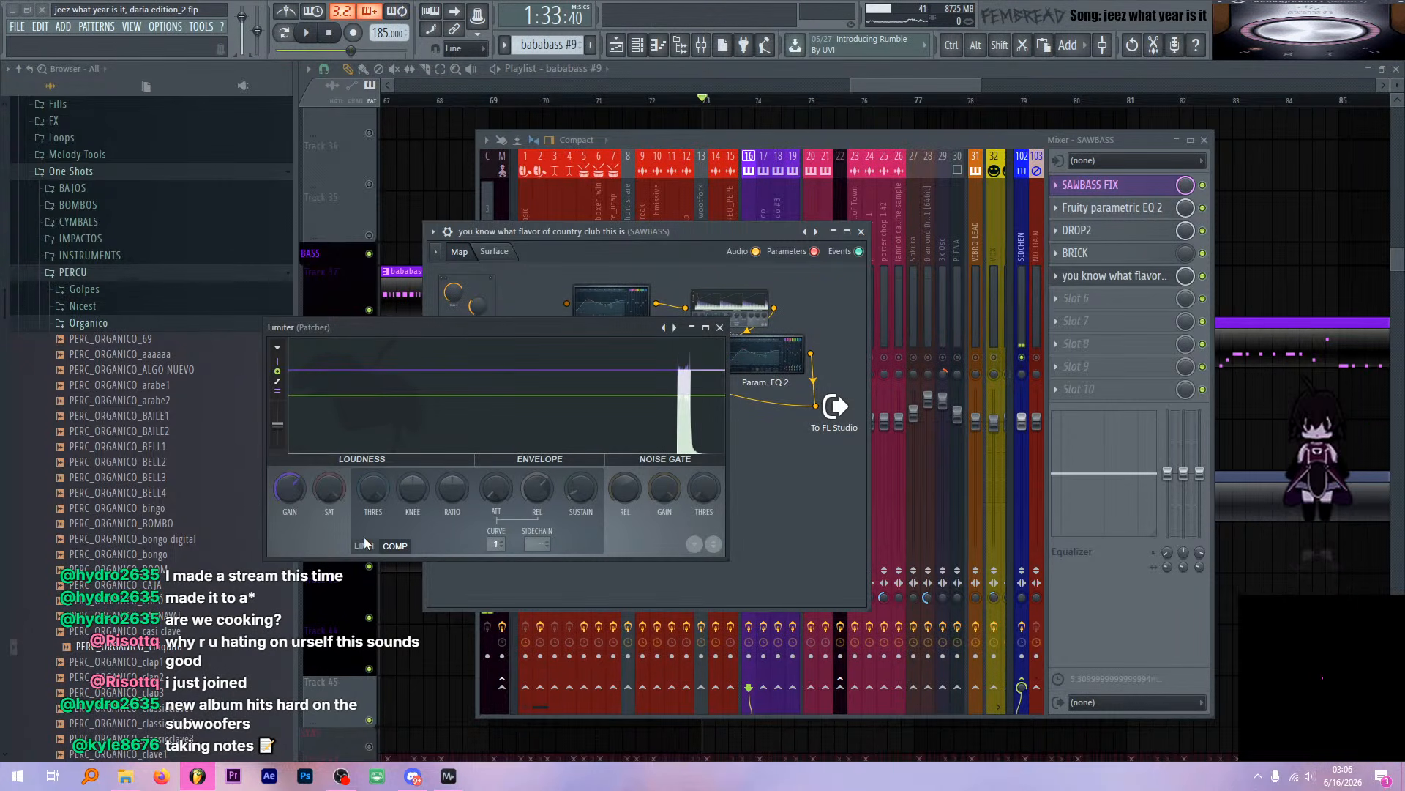
{"action": "left_click", "coordinate": [365, 546]}
{"action": "key", "text": "space"}
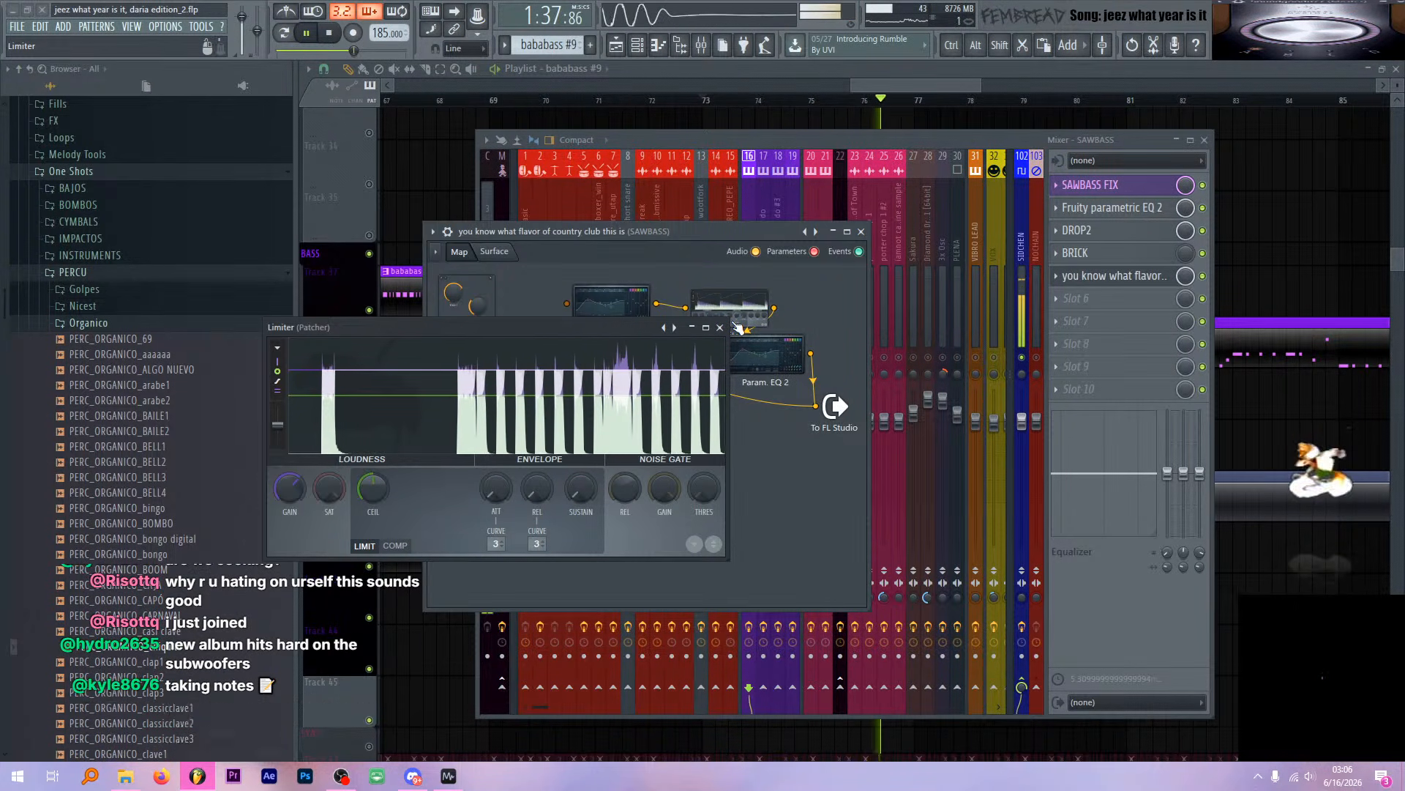
{"action": "key", "text": "space"}
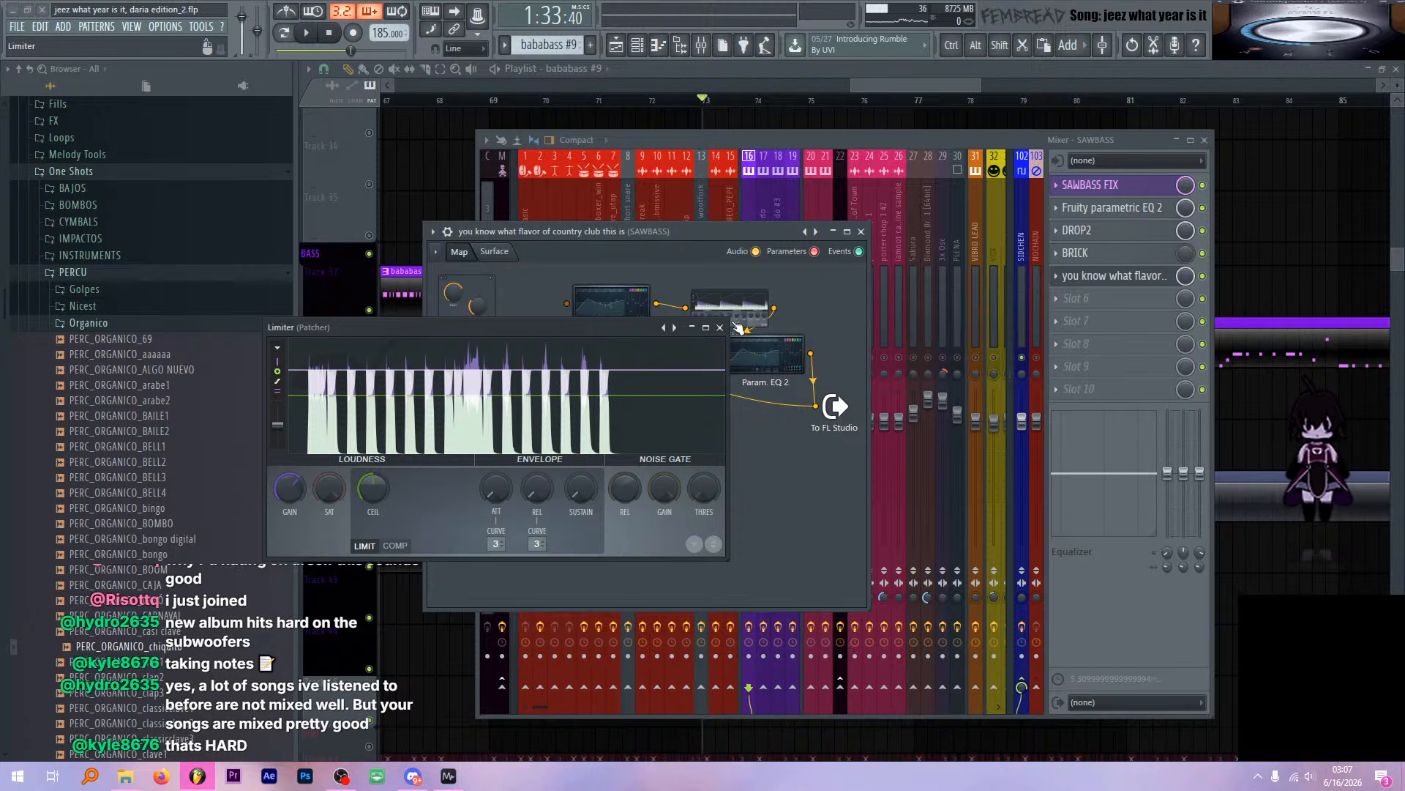
{"action": "left_click", "coordinate": [720, 327]}
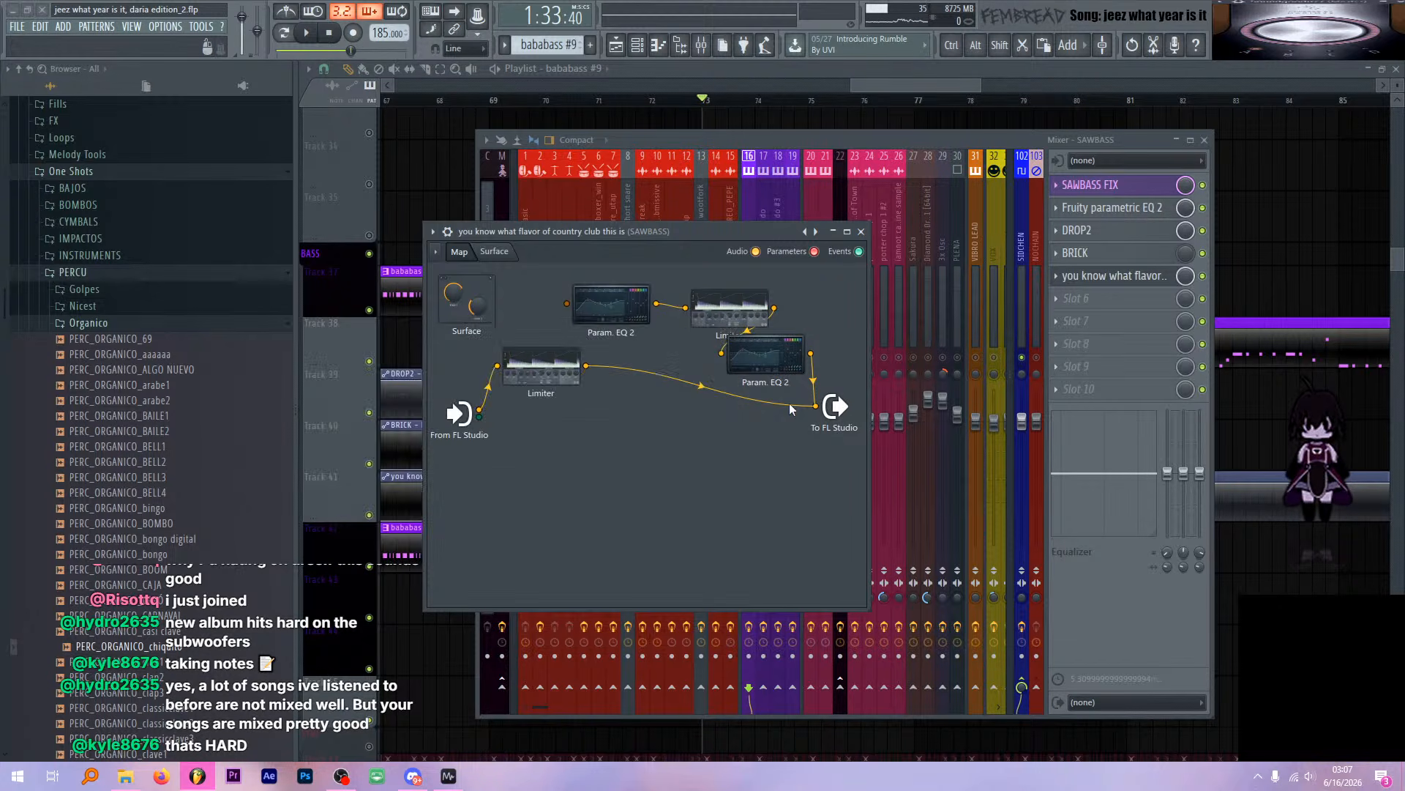
Route the first Limiter through only the first Param. EQ 2 to the output, and audition the drop from bar 73 with that EQ open
{"action": "left_click_drag", "start_coordinate": [543, 315], "coordinate": [564, 310]}
{"action": "left_click_drag", "start_coordinate": [685, 308], "coordinate": [809, 407]}
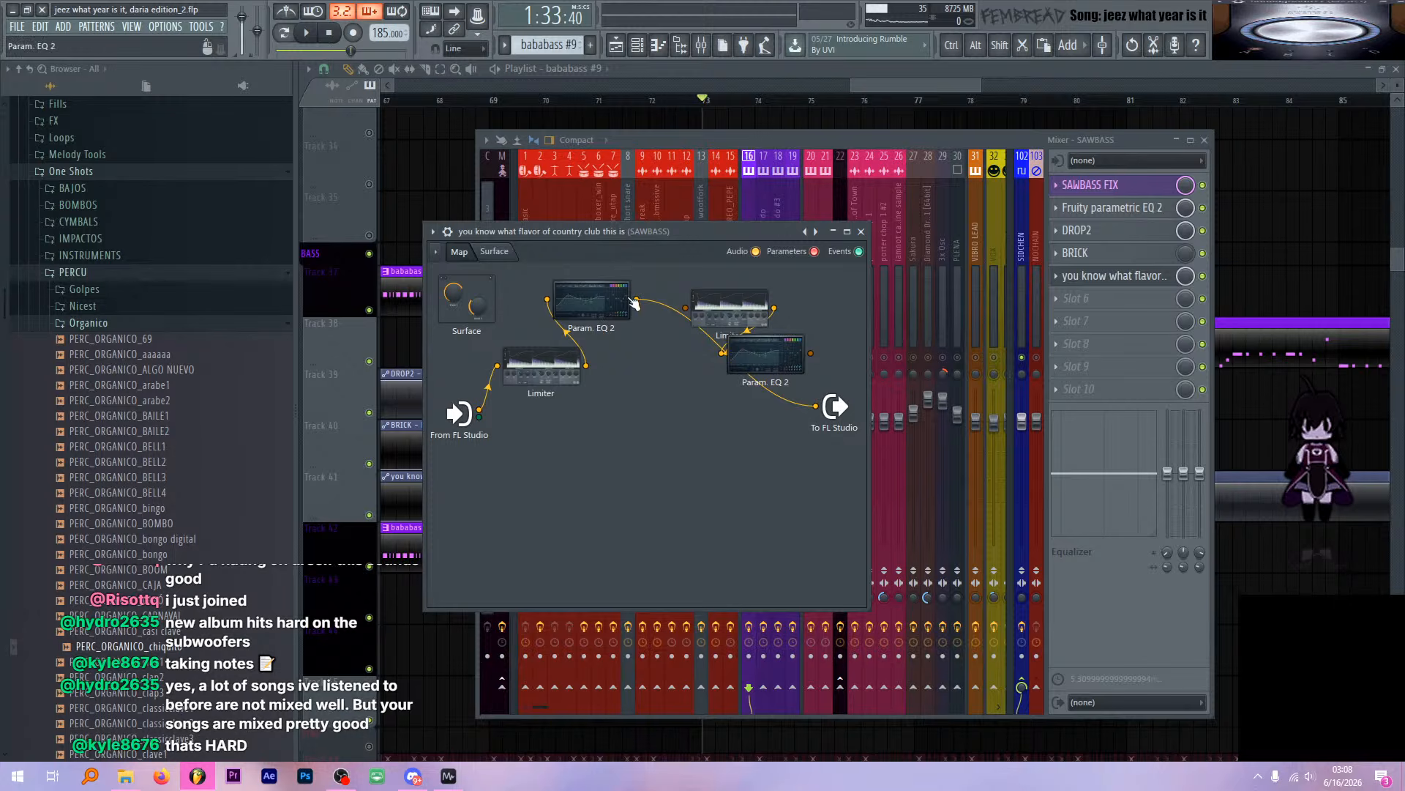
{"action": "left_click_drag", "start_coordinate": [771, 358], "coordinate": [721, 294]}
{"action": "double_click", "coordinate": [622, 301]}
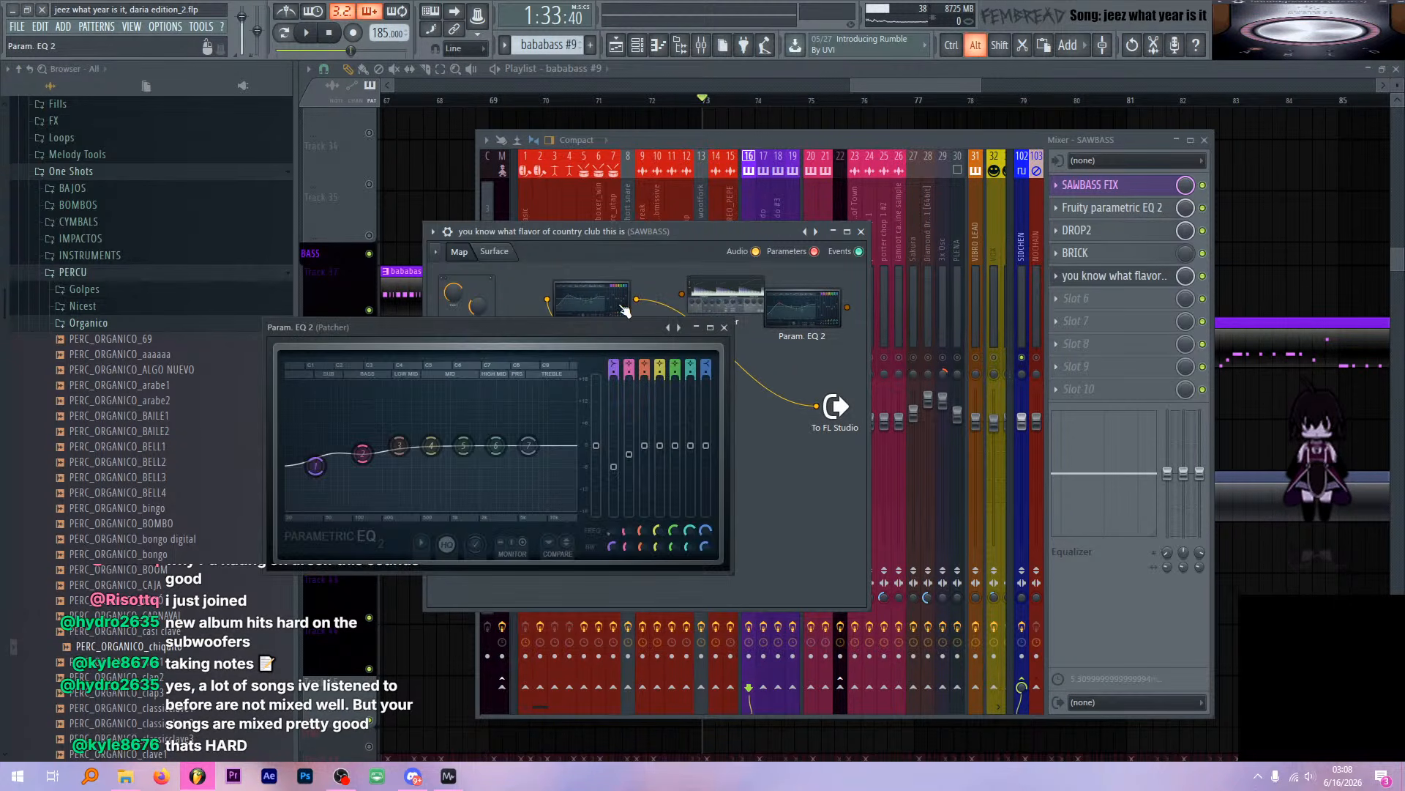
{"action": "left_click_drag", "start_coordinate": [597, 329], "coordinate": [846, 424]}
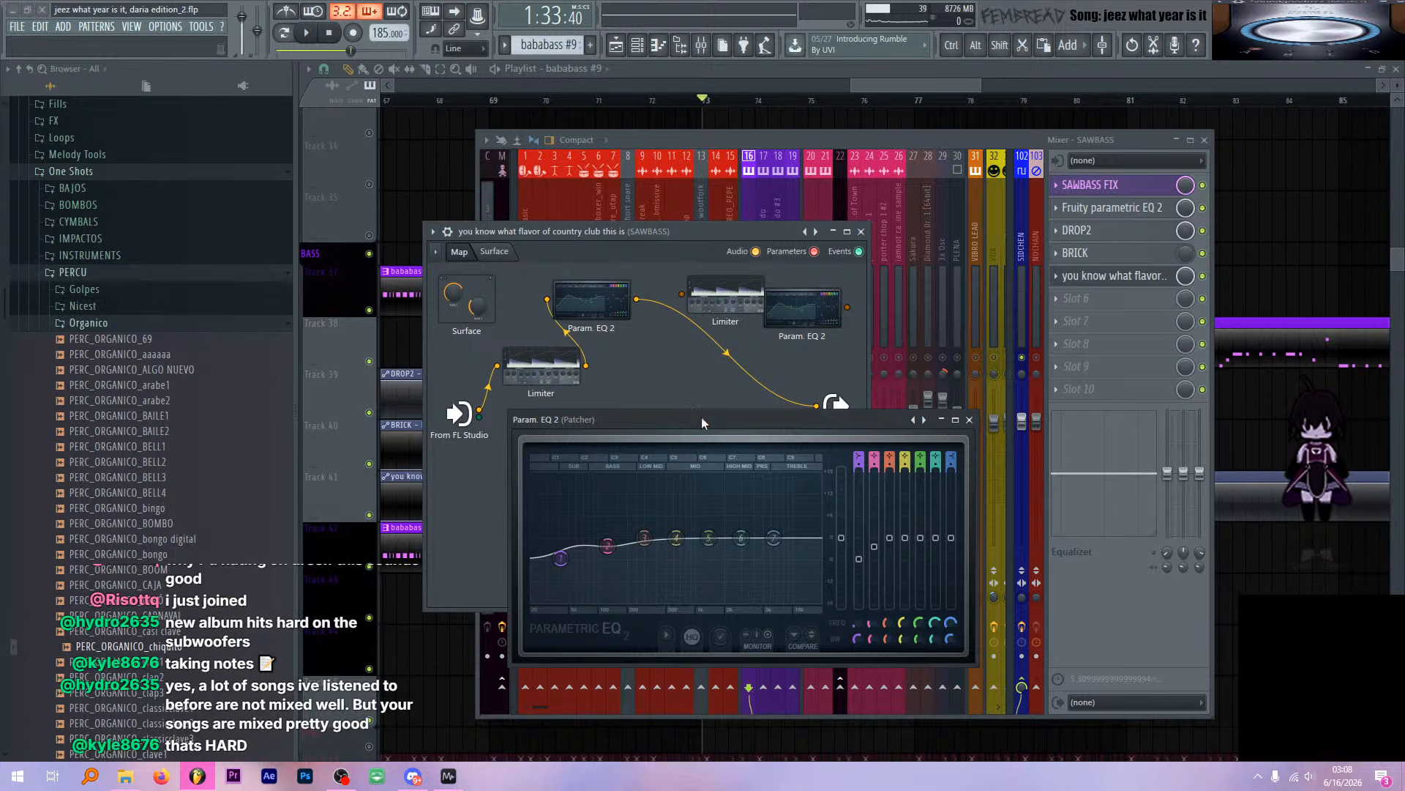
{"action": "left_click_drag", "start_coordinate": [701, 417], "coordinate": [681, 388]}
{"action": "key", "text": "space"}
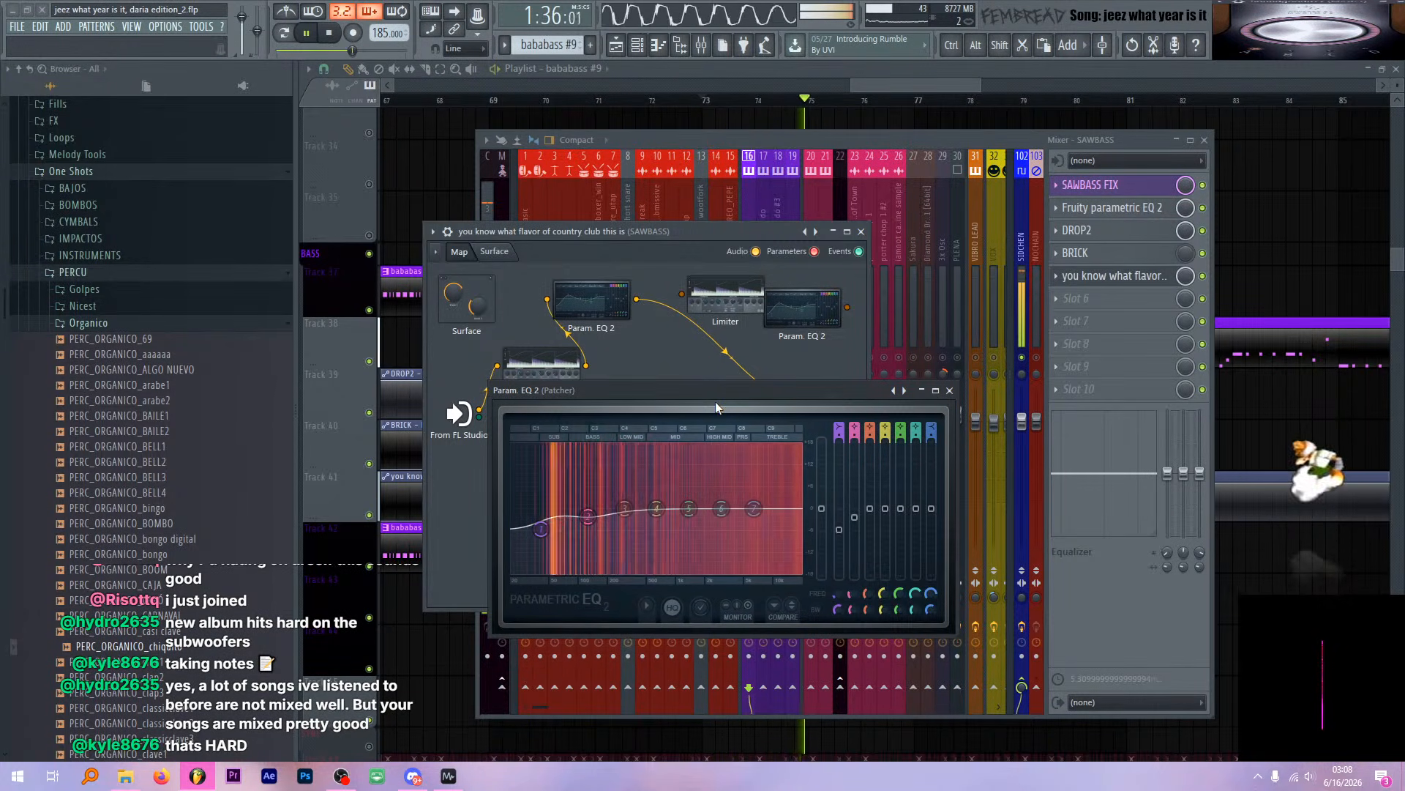
{"action": "left_click", "coordinate": [949, 391]}
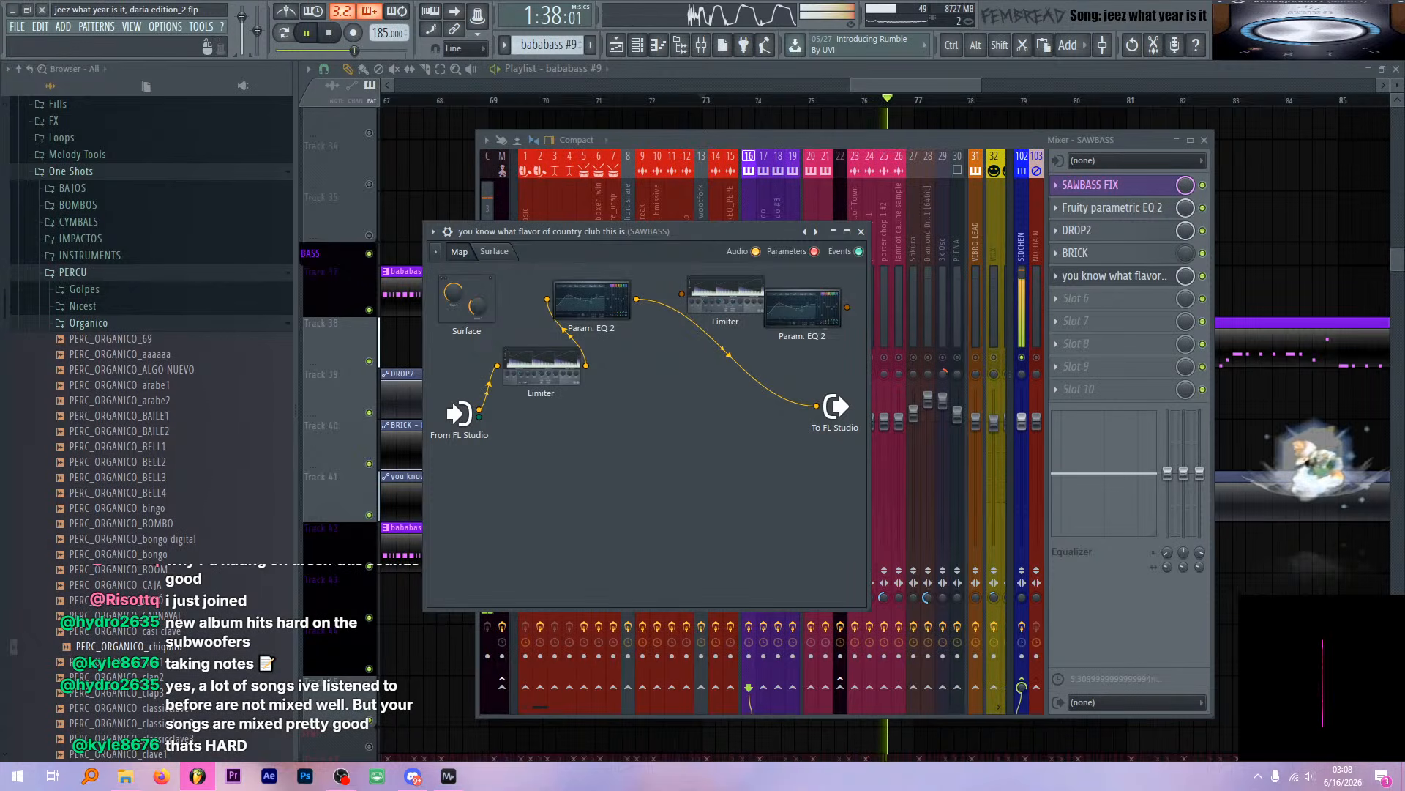
{"action": "key", "text": "space"}
Insert the second Limiter between the first Param. EQ 2 and the output, and open it while playing from bar 73
{"action": "left_click_drag", "start_coordinate": [815, 406], "coordinate": [689, 305]}
{"action": "left_click_drag", "start_coordinate": [777, 308], "coordinate": [815, 407]}
{"action": "double_click", "coordinate": [696, 316]}
{"action": "key", "text": "space"}
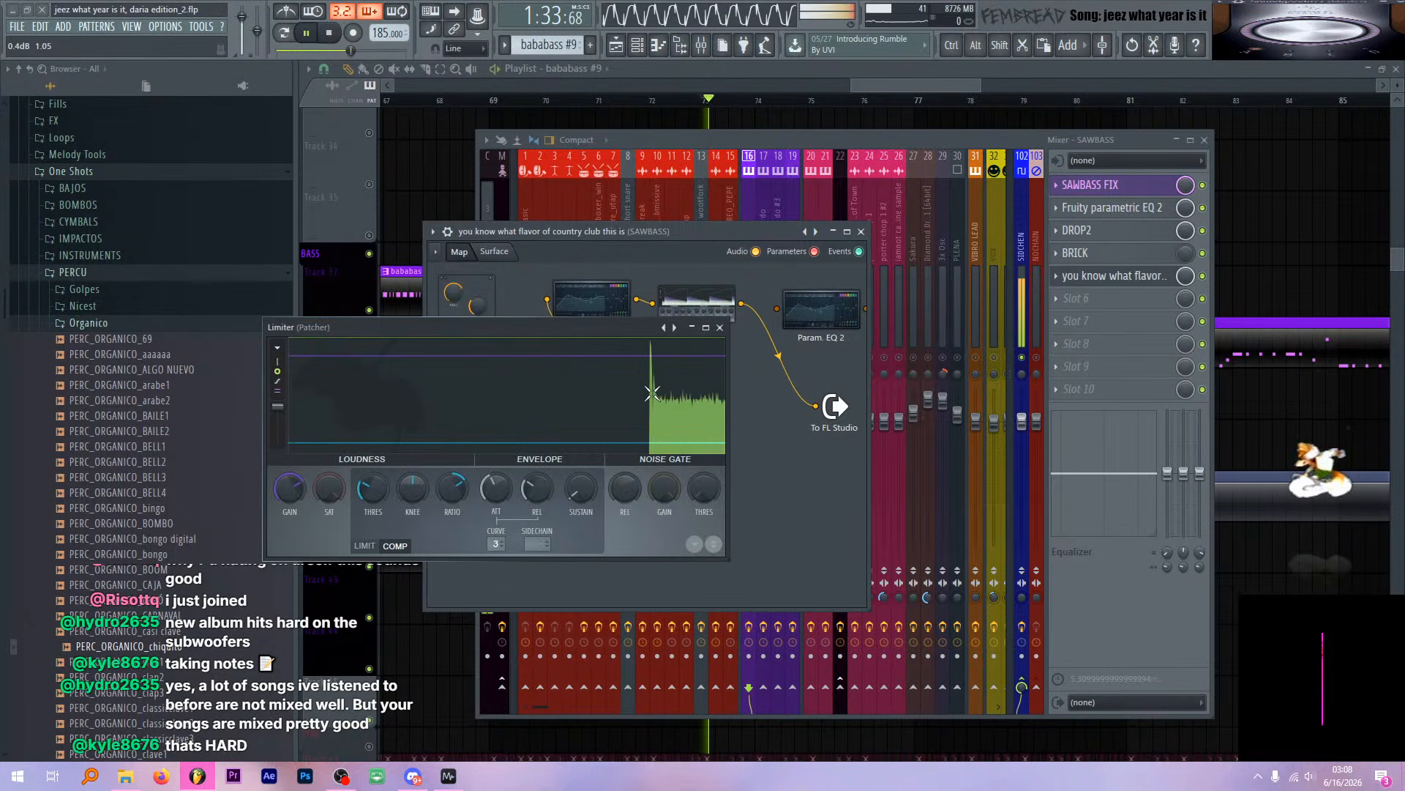
Examine the second Limiter's compression from bar 73 with its peak and gain envelope display on and off, and close the Limiter
{"action": "left_click", "coordinate": [278, 371]}
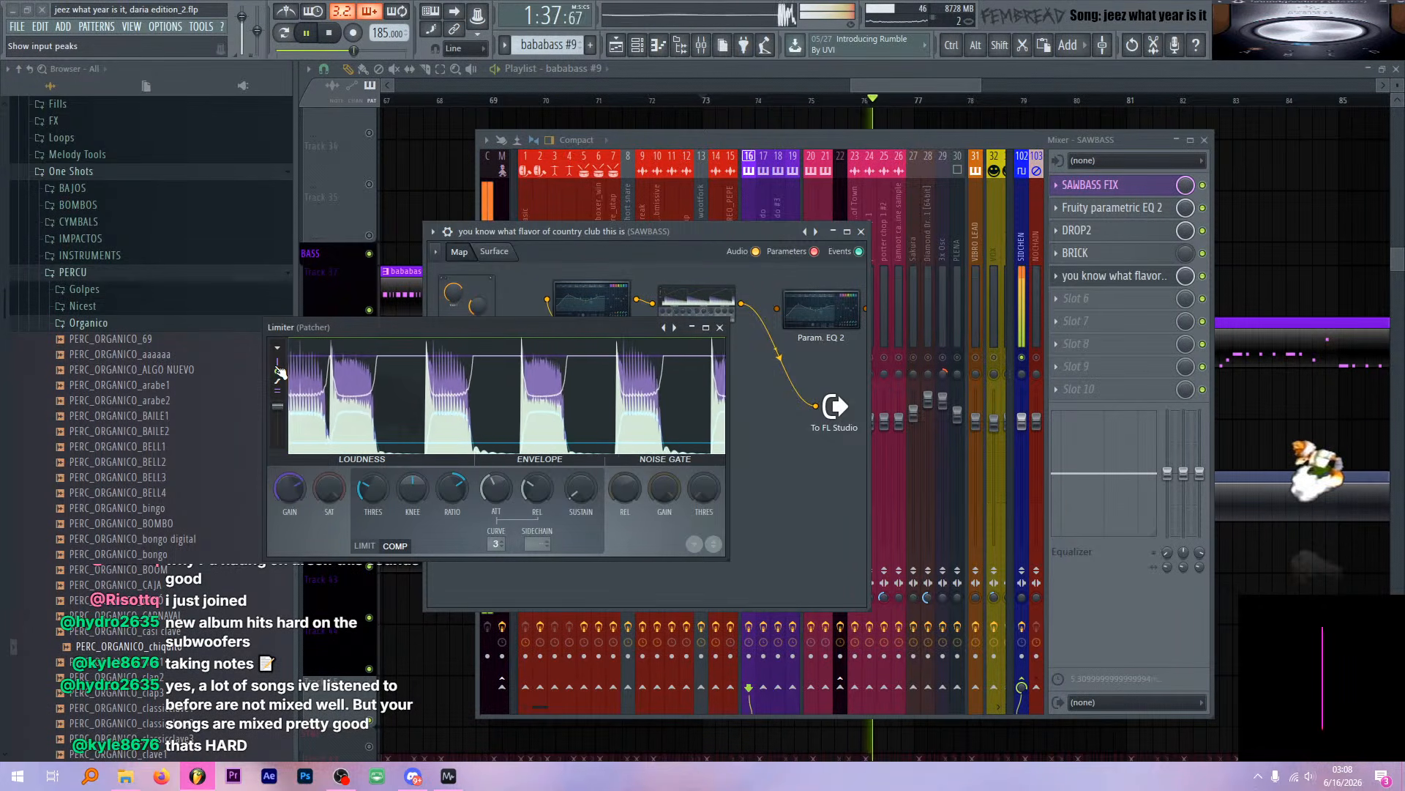
{"action": "key", "text": "space"}
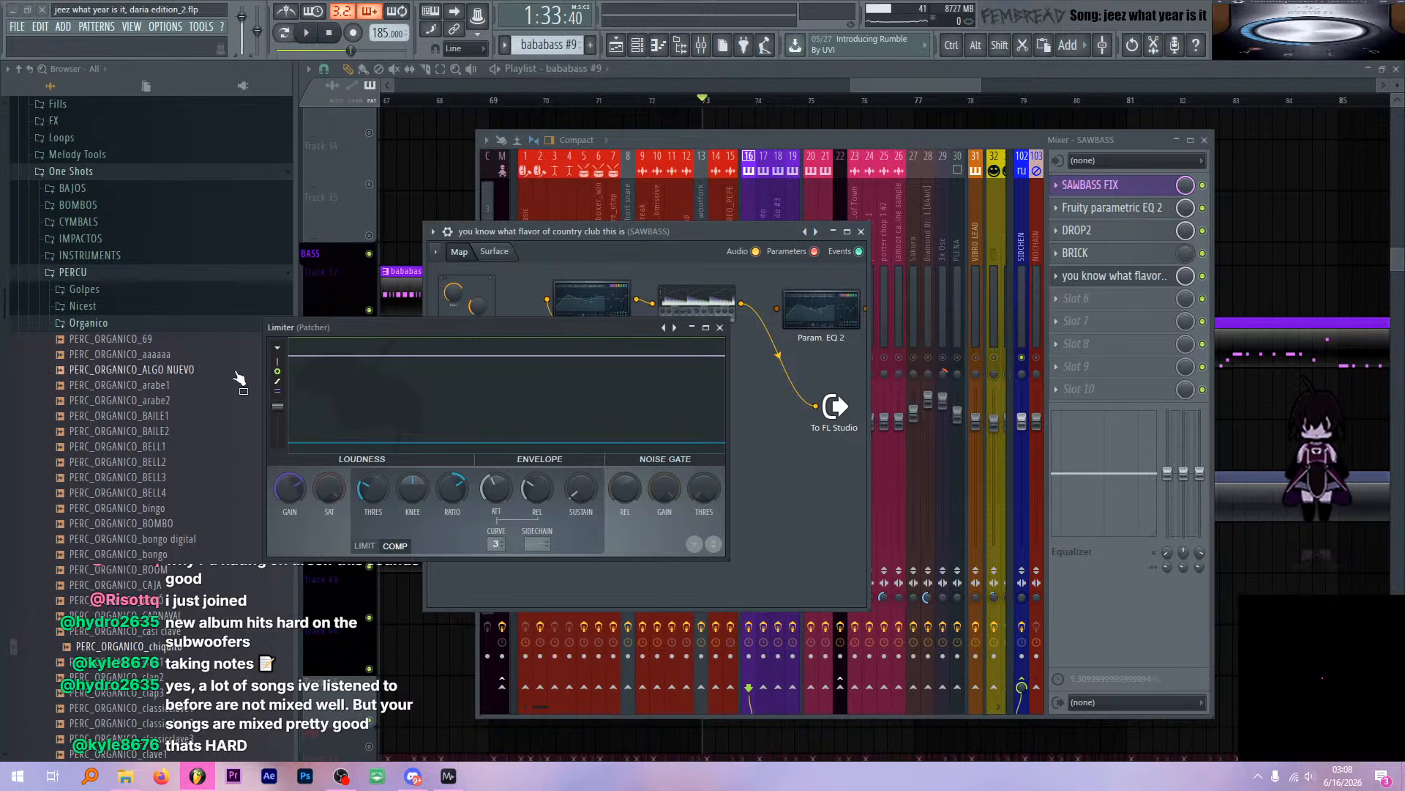
{"action": "left_click", "coordinate": [278, 382]}
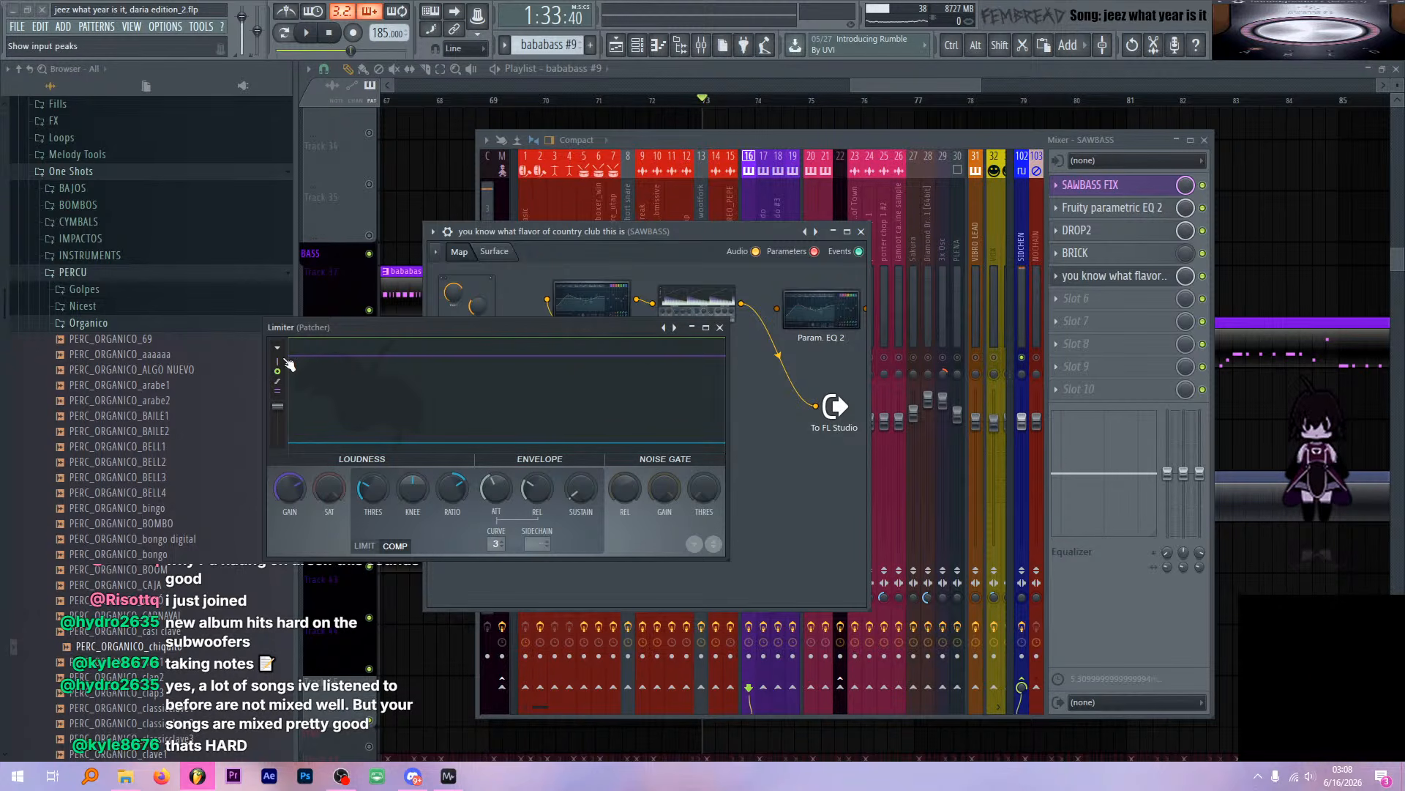
{"action": "key", "text": "space"}
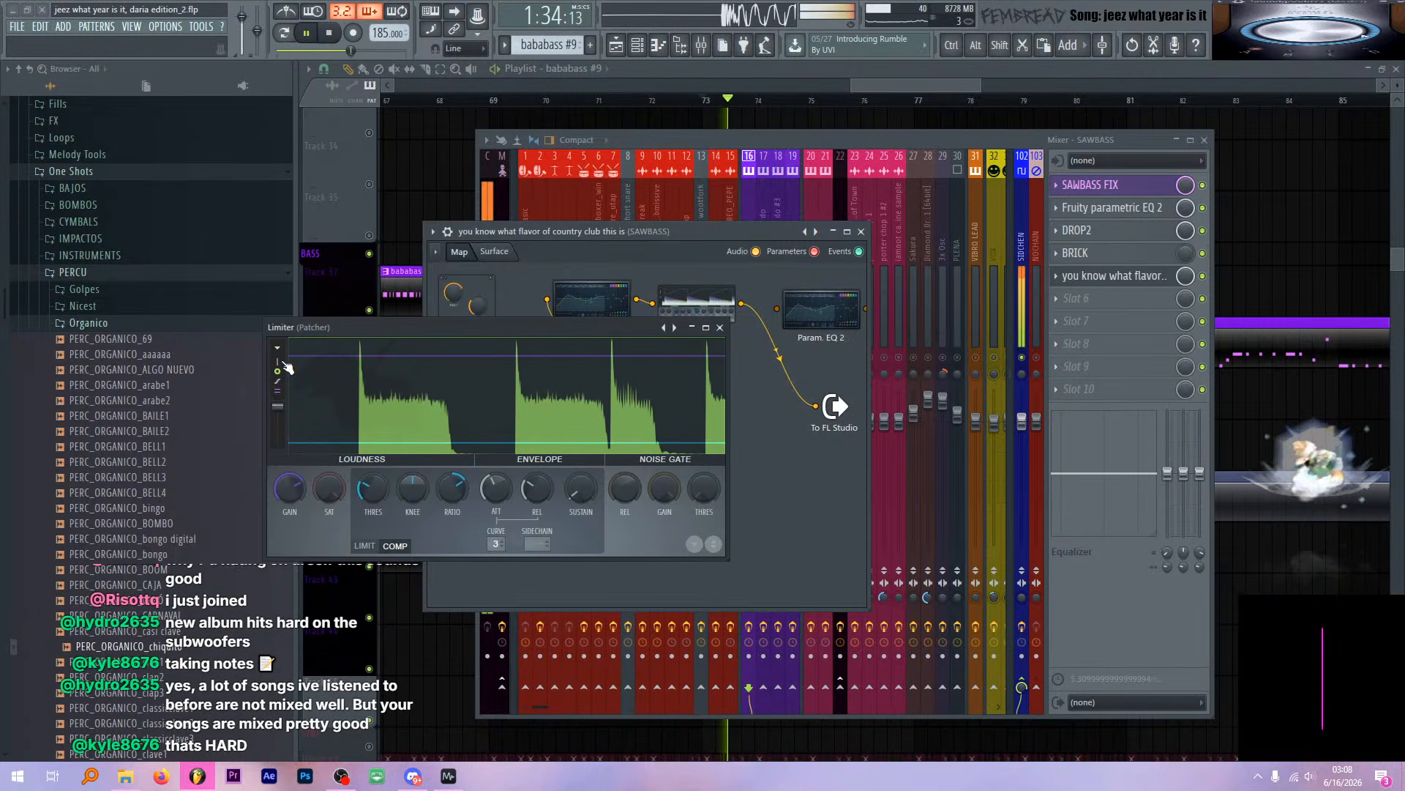
{"action": "key", "text": "space"}
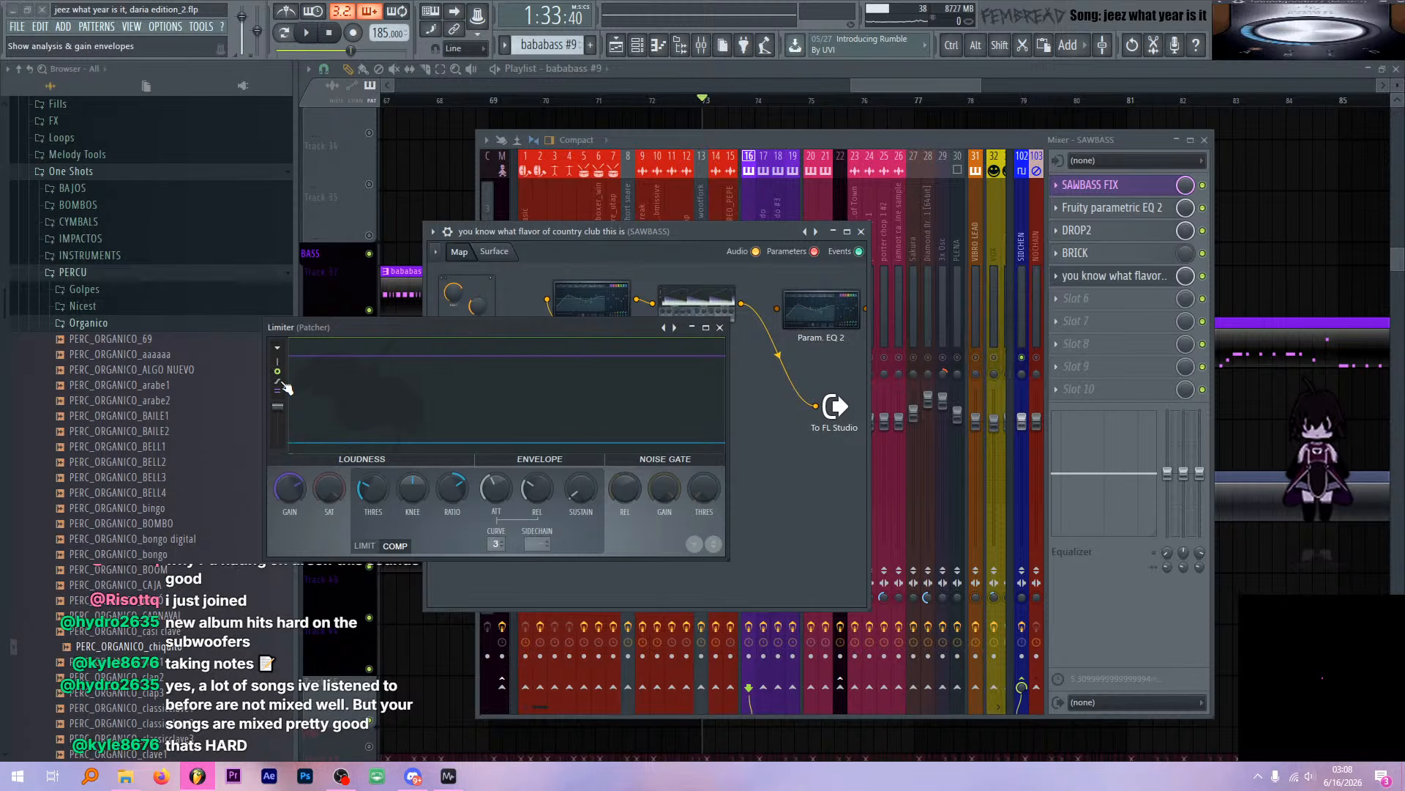
{"action": "left_click_drag", "start_coordinate": [447, 331], "coordinate": [454, 334]}
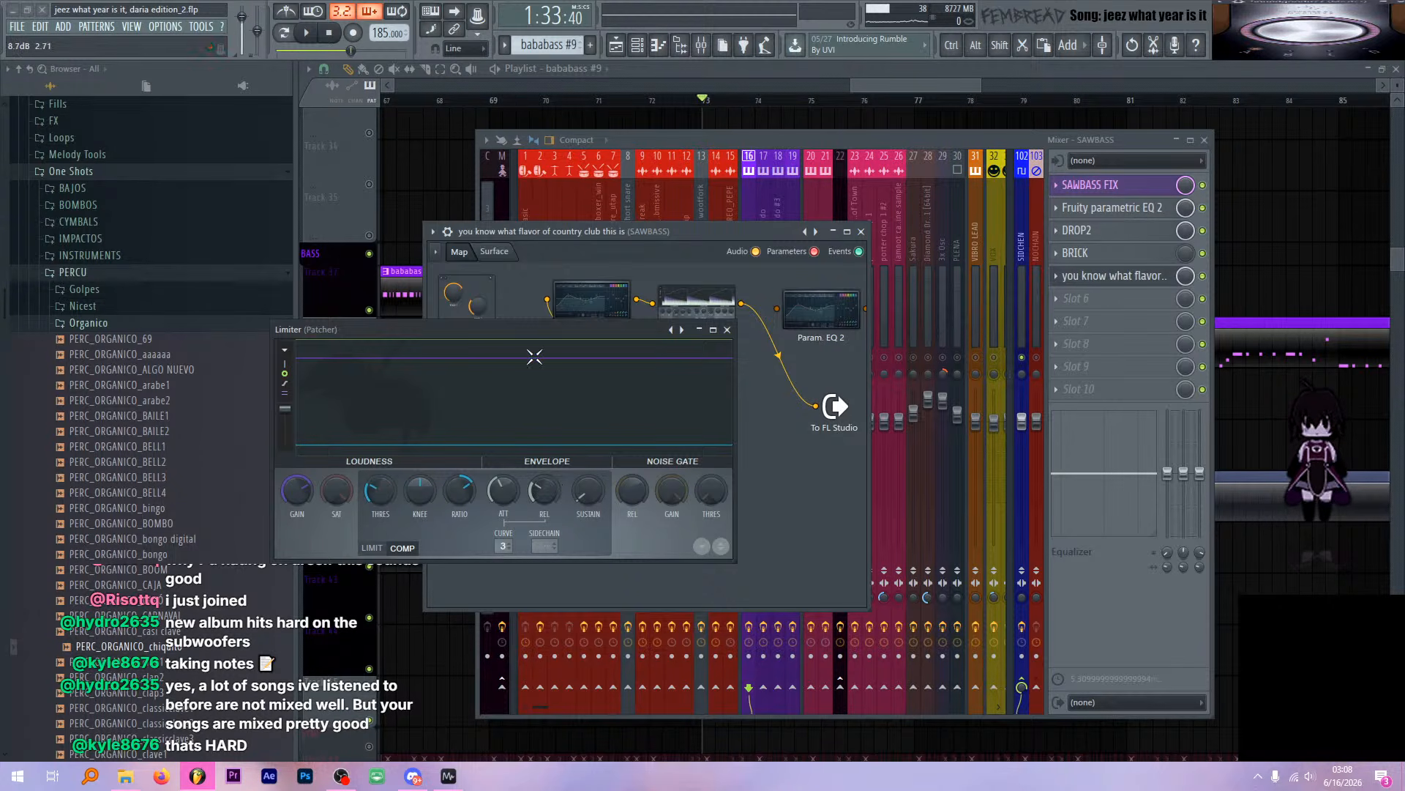
{"action": "key", "text": "space"}
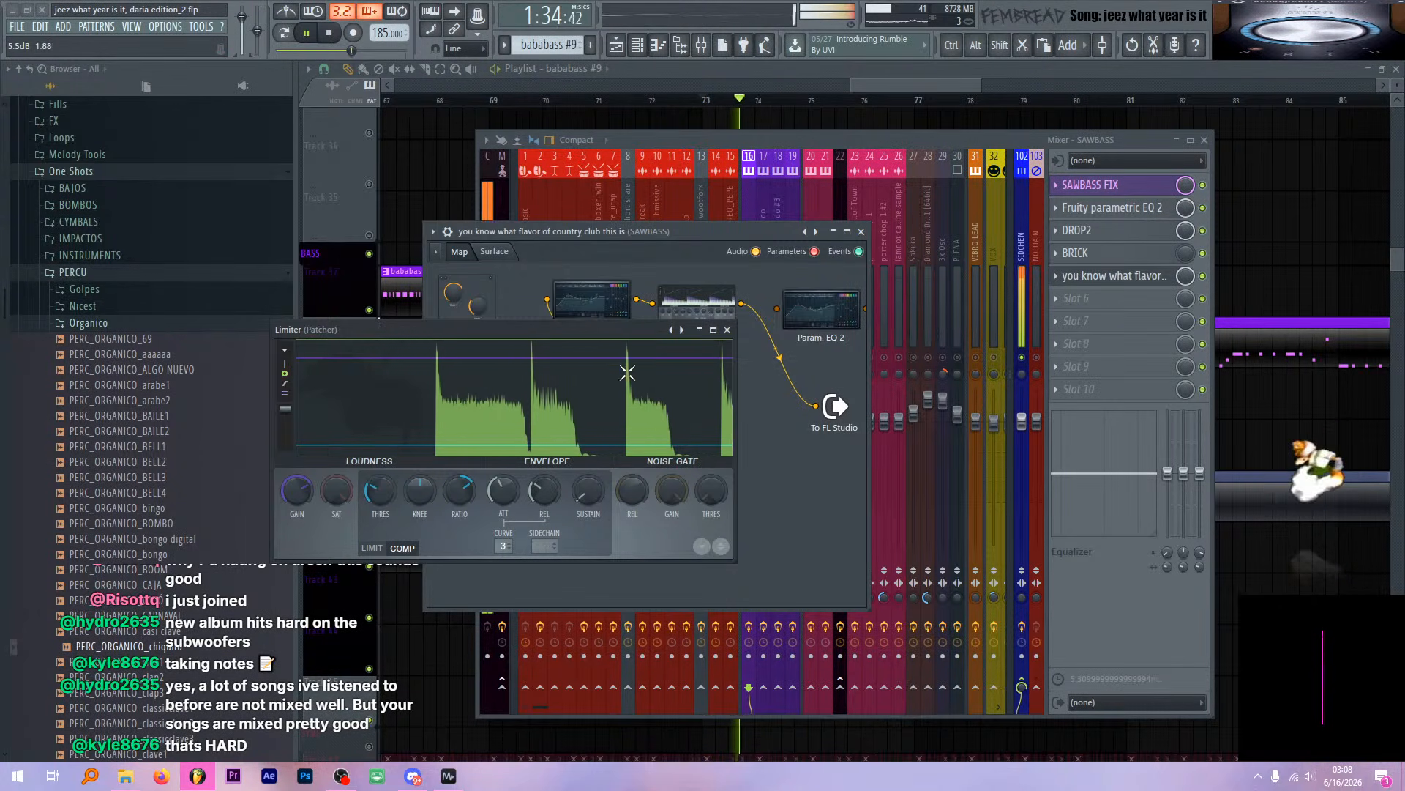
{"action": "left_click", "coordinate": [726, 329]}
Reinsert the last Param. EQ 2 between the second Limiter and the output of the SAWBASS patch
{"action": "left_click_drag", "start_coordinate": [736, 232], "coordinate": [752, 235]}
{"action": "key", "text": "space"}
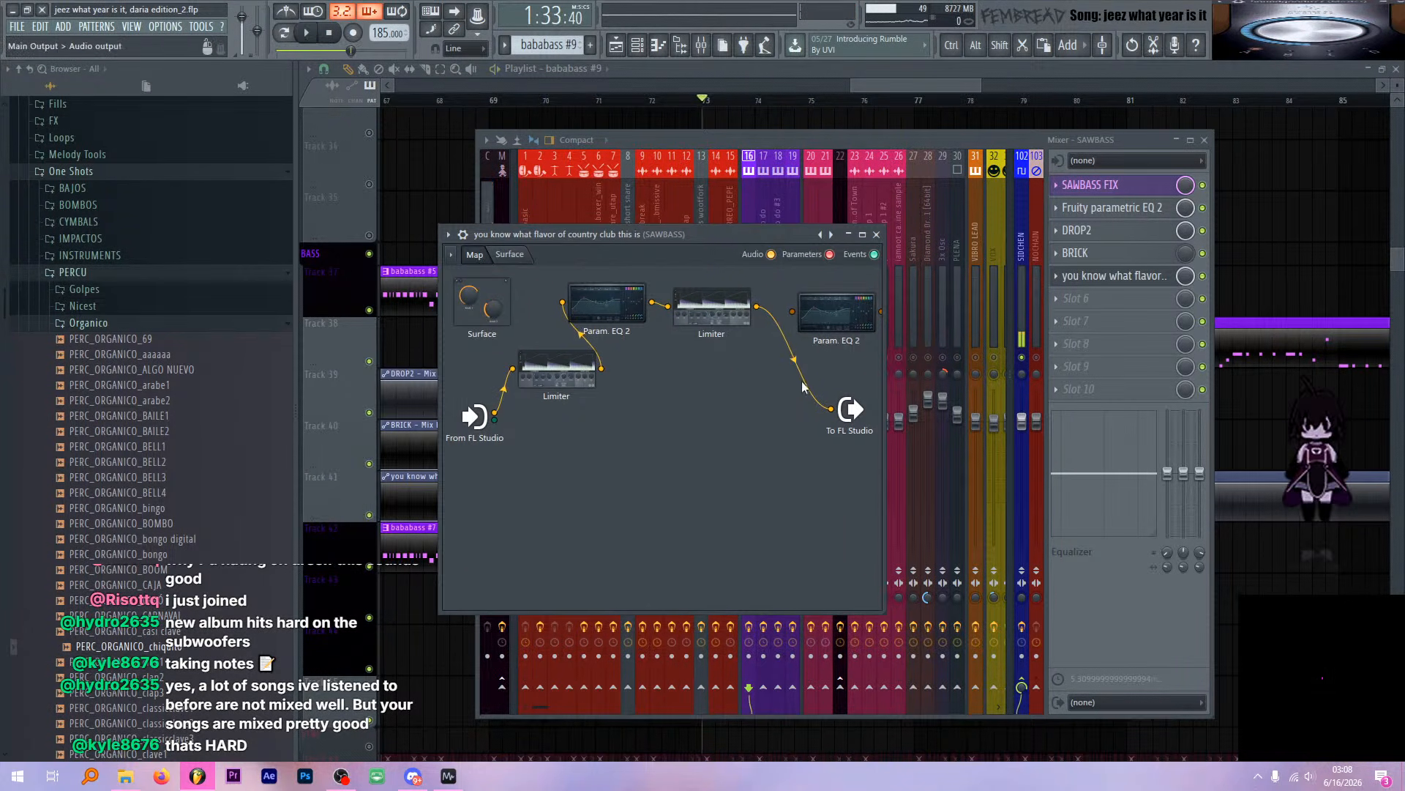
{"action": "mouse_move", "coordinate": [831, 409]}
{"action": "left_mouse_down"}
{"action": "mouse_move", "coordinate": [793, 312]}
{"action": "mouse_move", "coordinate": [782, 350]}
{"action": "mouse_move", "coordinate": [832, 408]}
{"action": "left_mouse_up"}
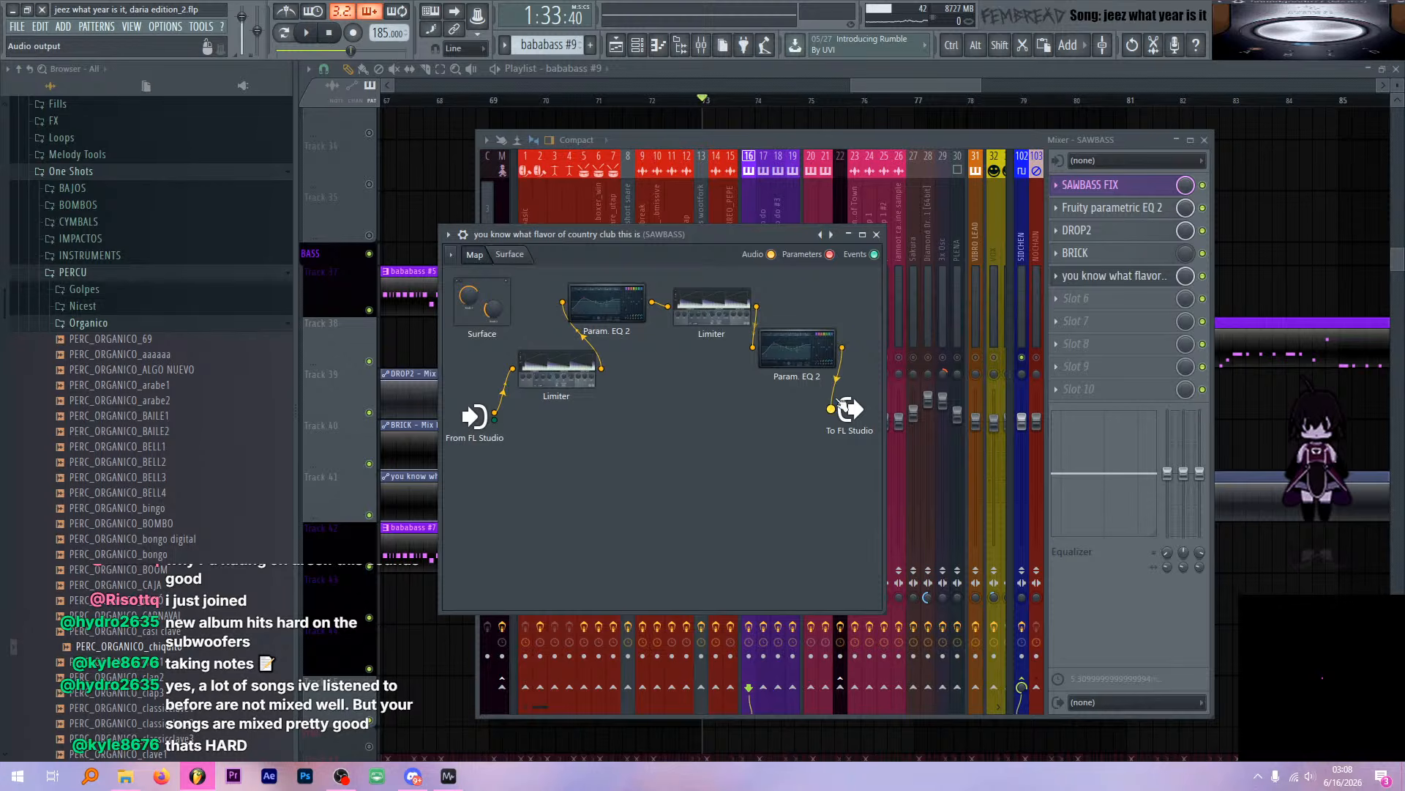
Open the last Param. EQ 2, check its band 2 cut during playback from bar 73, and close it
{"action": "double_click", "coordinate": [800, 362]}
{"action": "left_click_drag", "start_coordinate": [557, 323], "coordinate": [659, 330]}
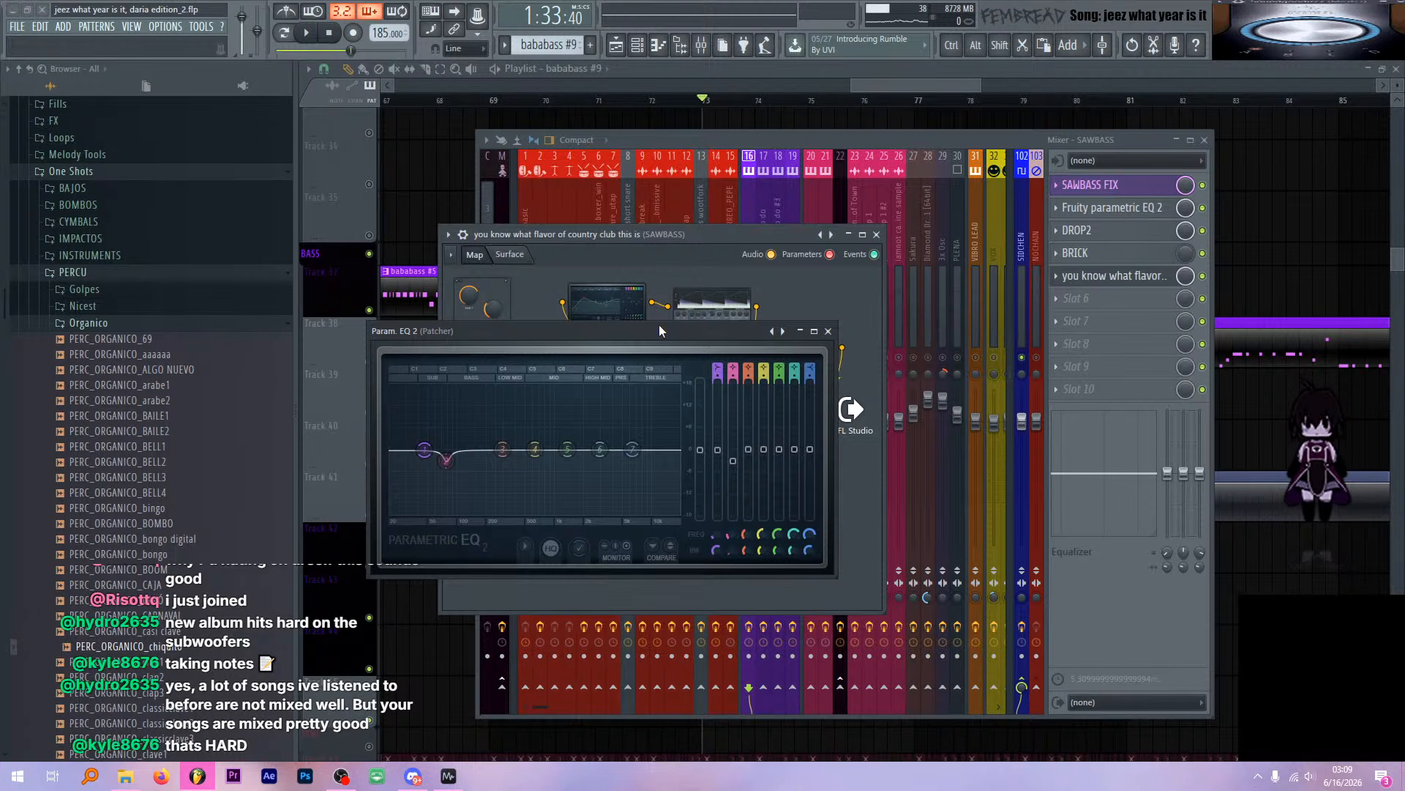
{"action": "key", "text": "space"}
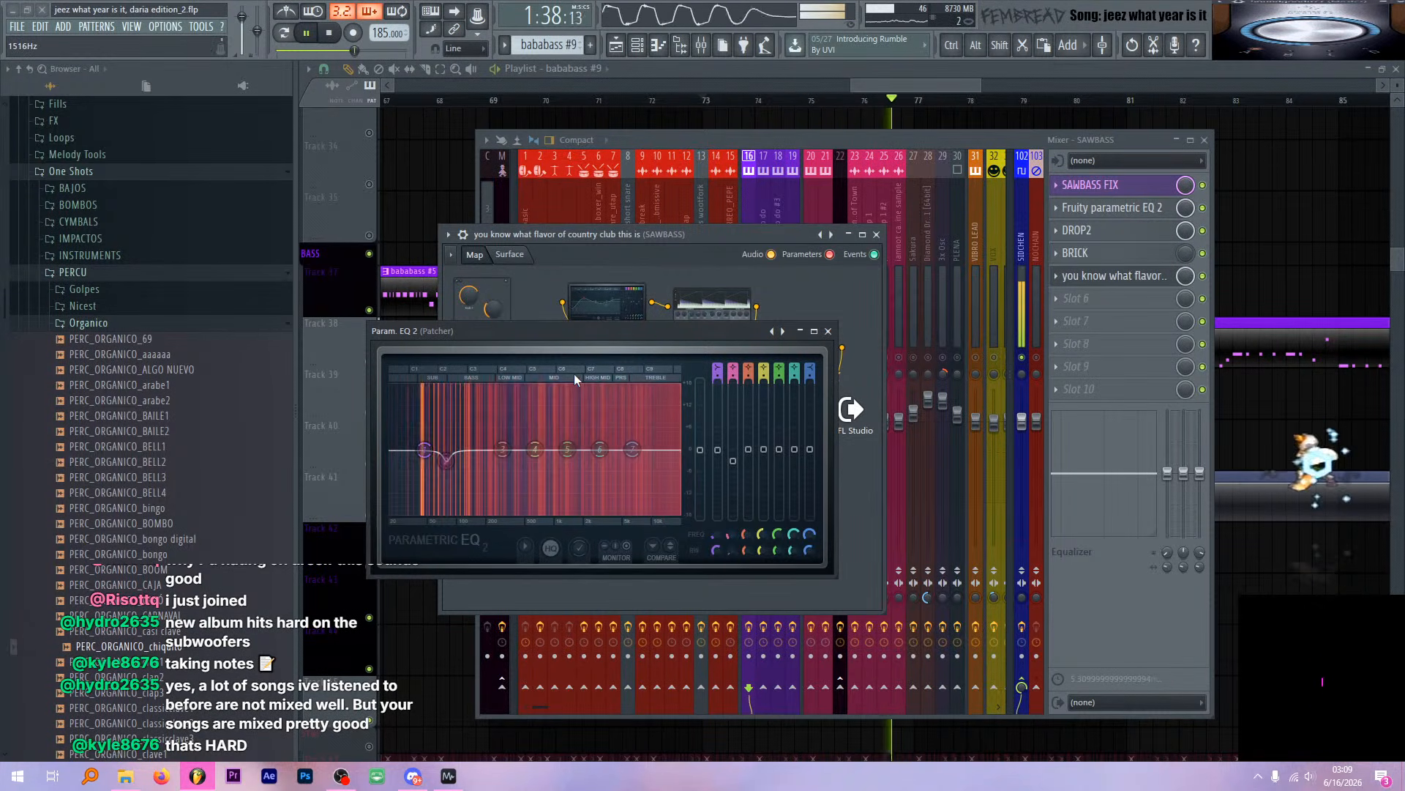
{"action": "key", "text": "space"}
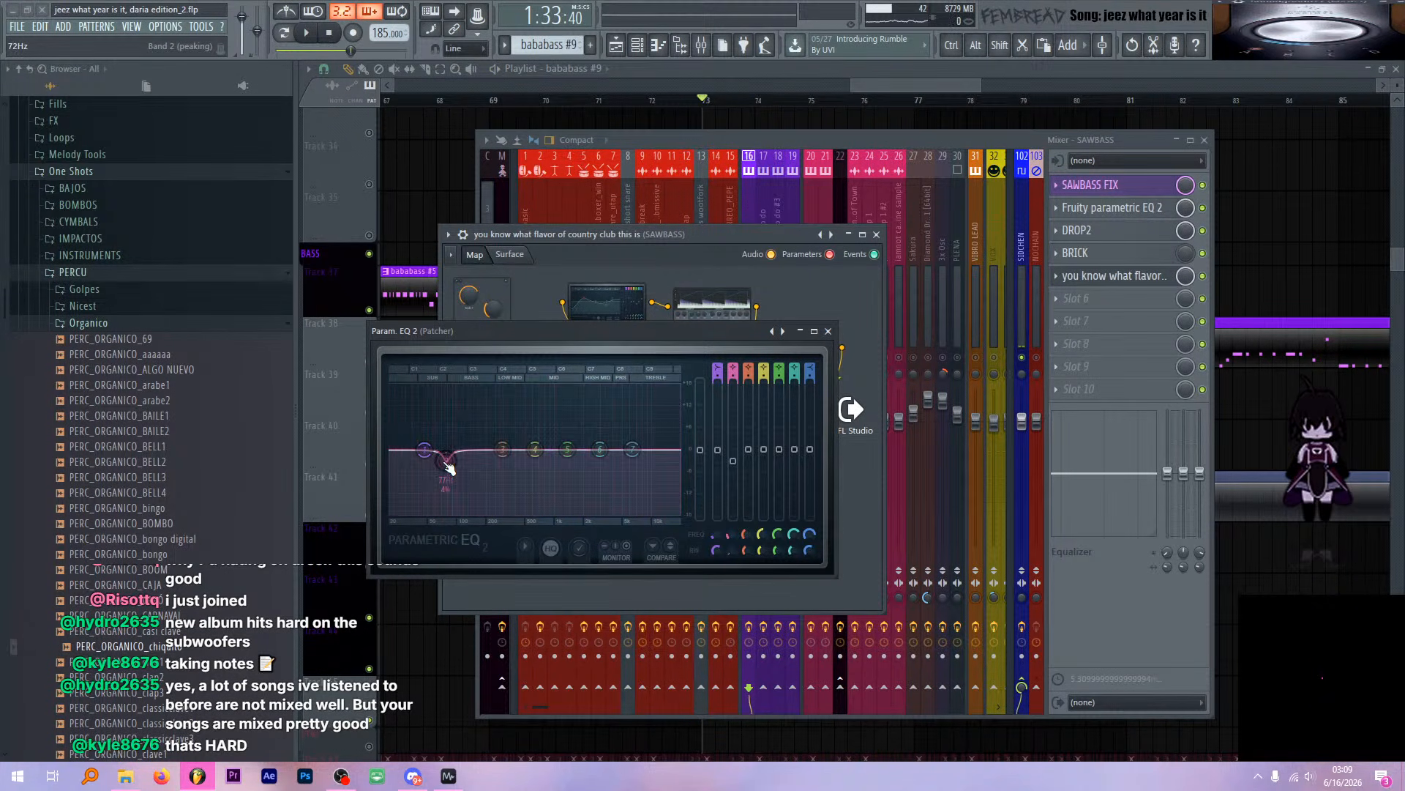
{"action": "left_click", "coordinate": [828, 331]}
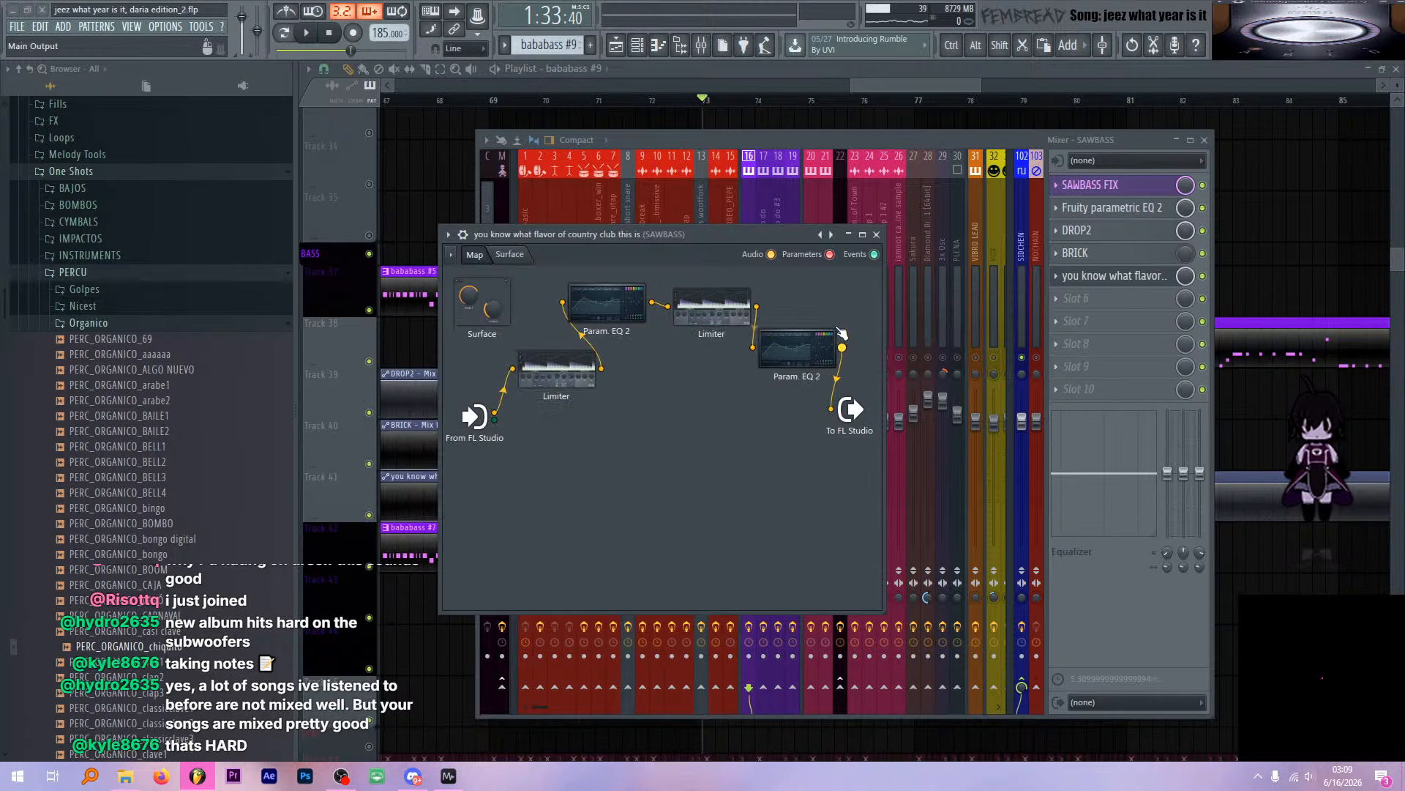
Close the SAWBASS patch and review the bass tracks in the playlist while playing from bar 73
{"action": "left_click", "coordinate": [1082, 278]}
{"action": "key", "text": "space"}
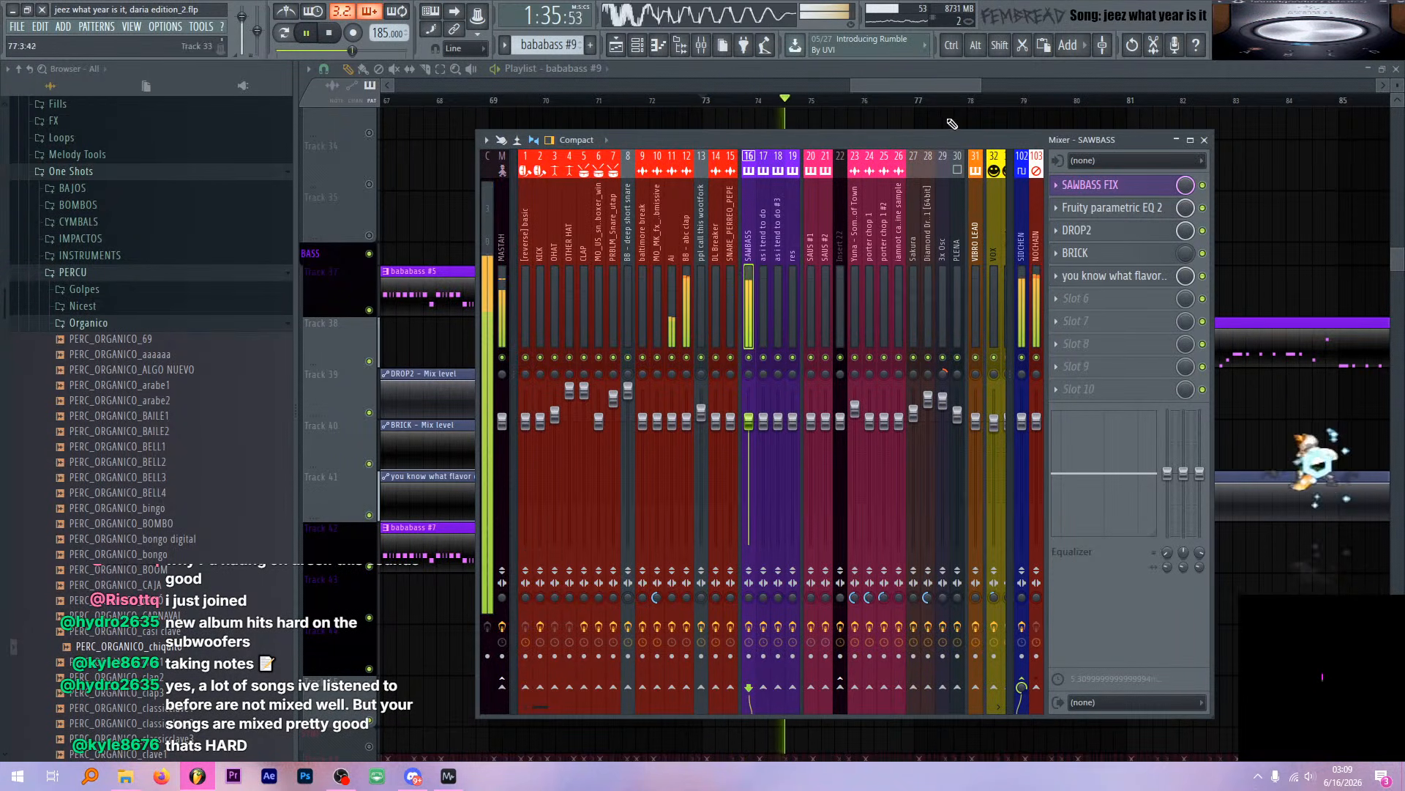
{"action": "left_click", "coordinate": [922, 68]}
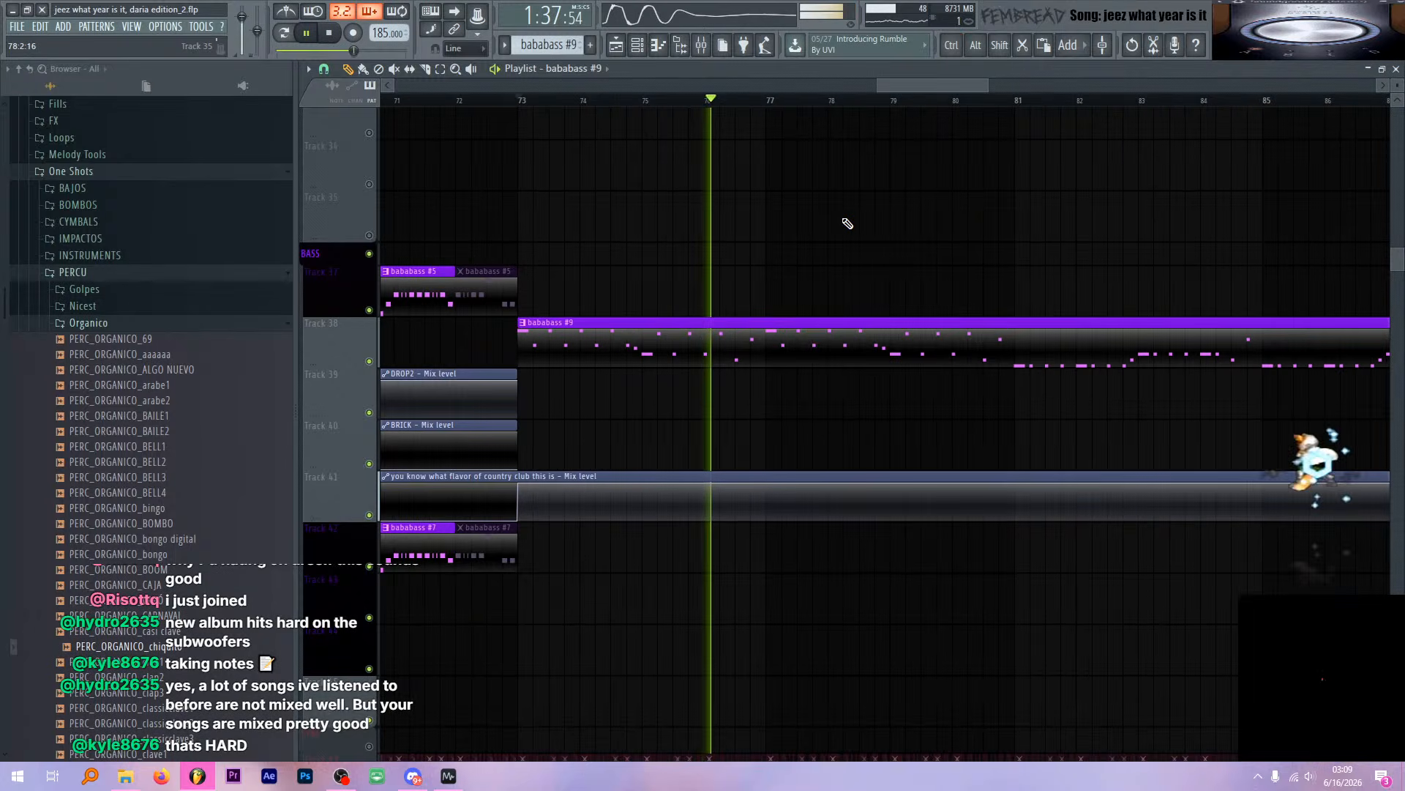
{"action": "scroll", "coordinate": [781, 213], "scroll_direction": "down", "scroll_amount": 2}
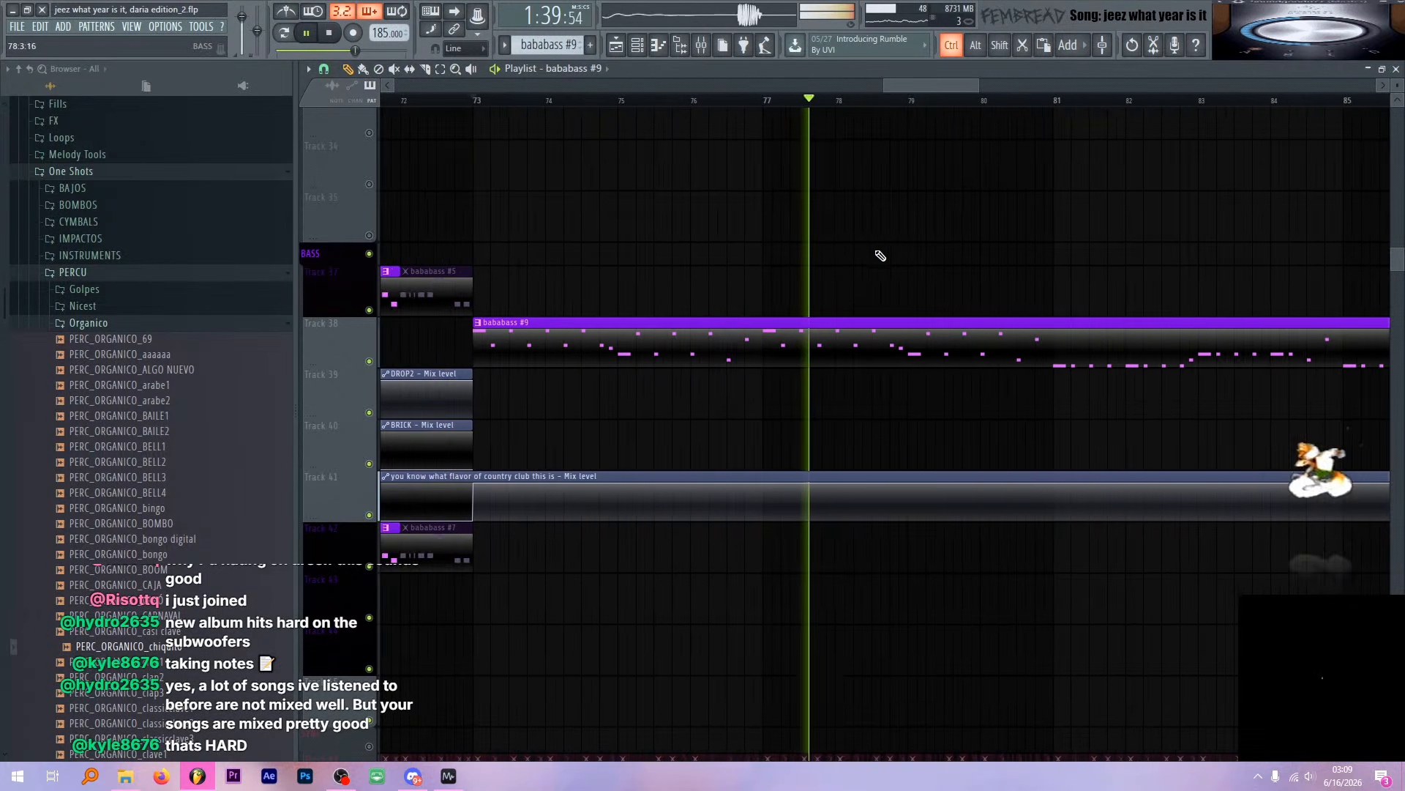
{"action": "scroll", "coordinate": [920, 251], "scroll_direction": "down", "scroll_amount": 5}
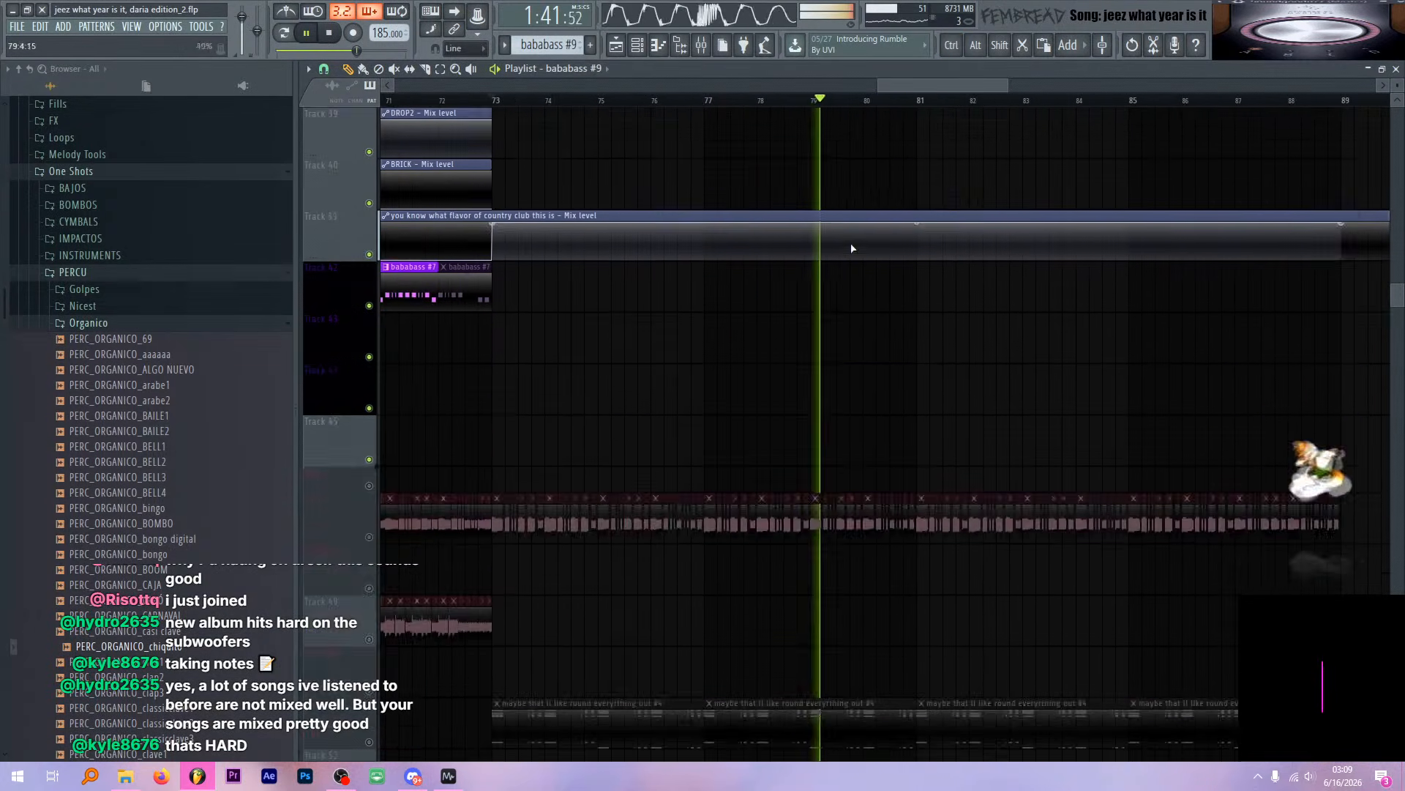
{"action": "key", "text": "space"}
Unmute the SYNF track group and audition its layers together with the bass from bar 73
{"action": "scroll", "coordinate": [806, 235], "scroll_direction": "down", "scroll_amount": 2}
{"action": "scroll", "coordinate": [718, 239], "scroll_direction": "up", "scroll_amount": 5}
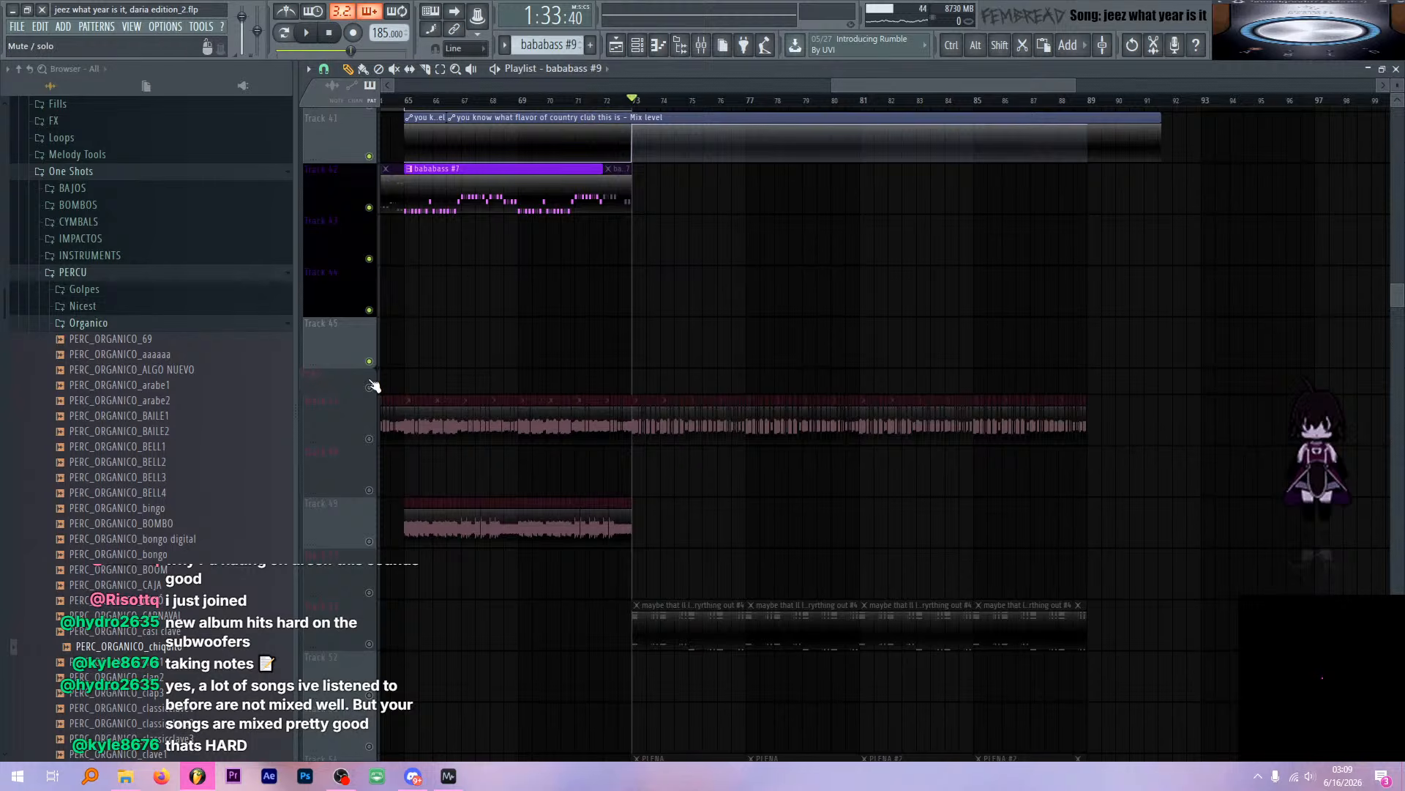
{"action": "left_click", "coordinate": [371, 387]}
{"action": "scroll", "coordinate": [687, 436], "scroll_direction": "down", "scroll_amount": 5}
{"action": "key", "text": "space"}
{"action": "scroll", "coordinate": [642, 382], "scroll_direction": "up", "scroll_amount": 2}
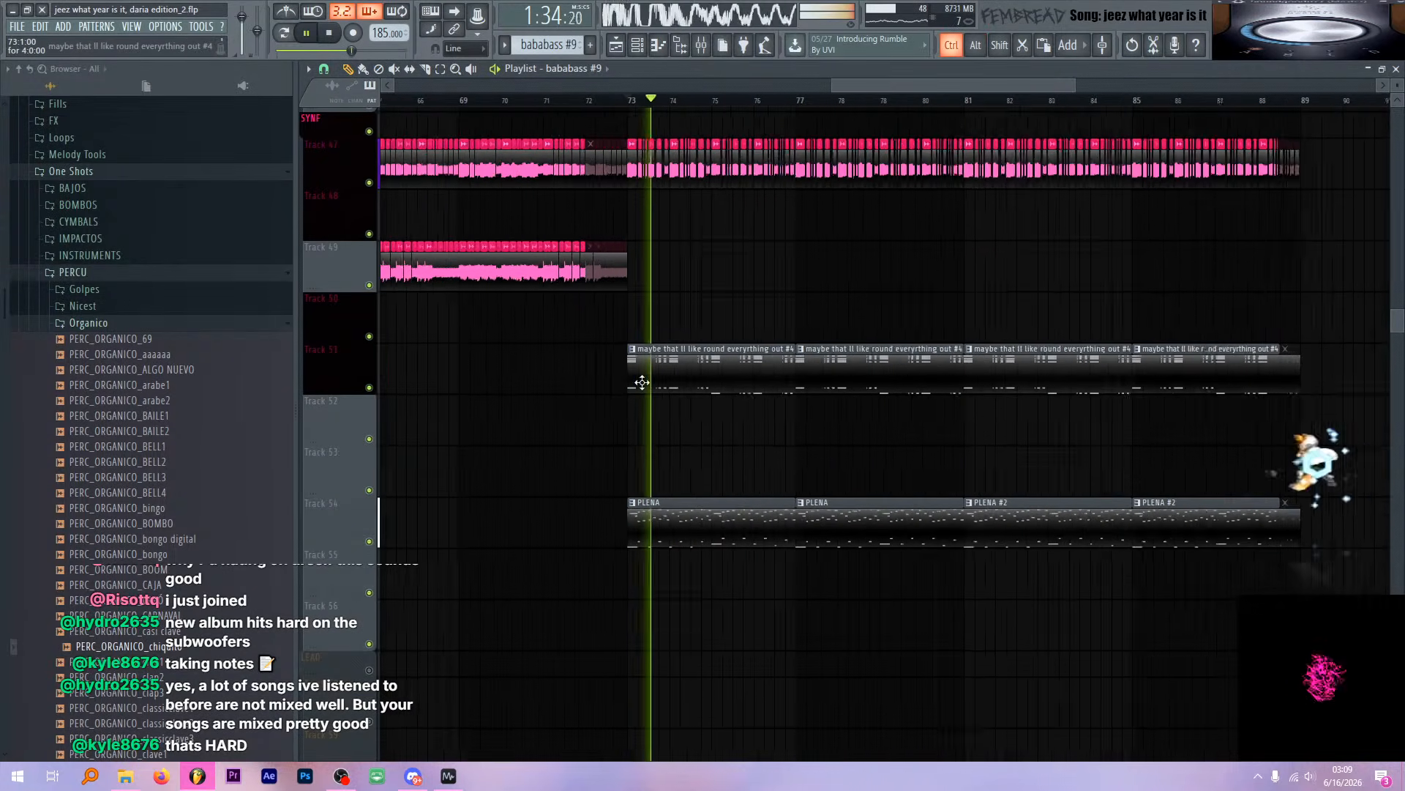
{"action": "scroll", "coordinate": [642, 382], "scroll_direction": "down", "scroll_amount": 3}
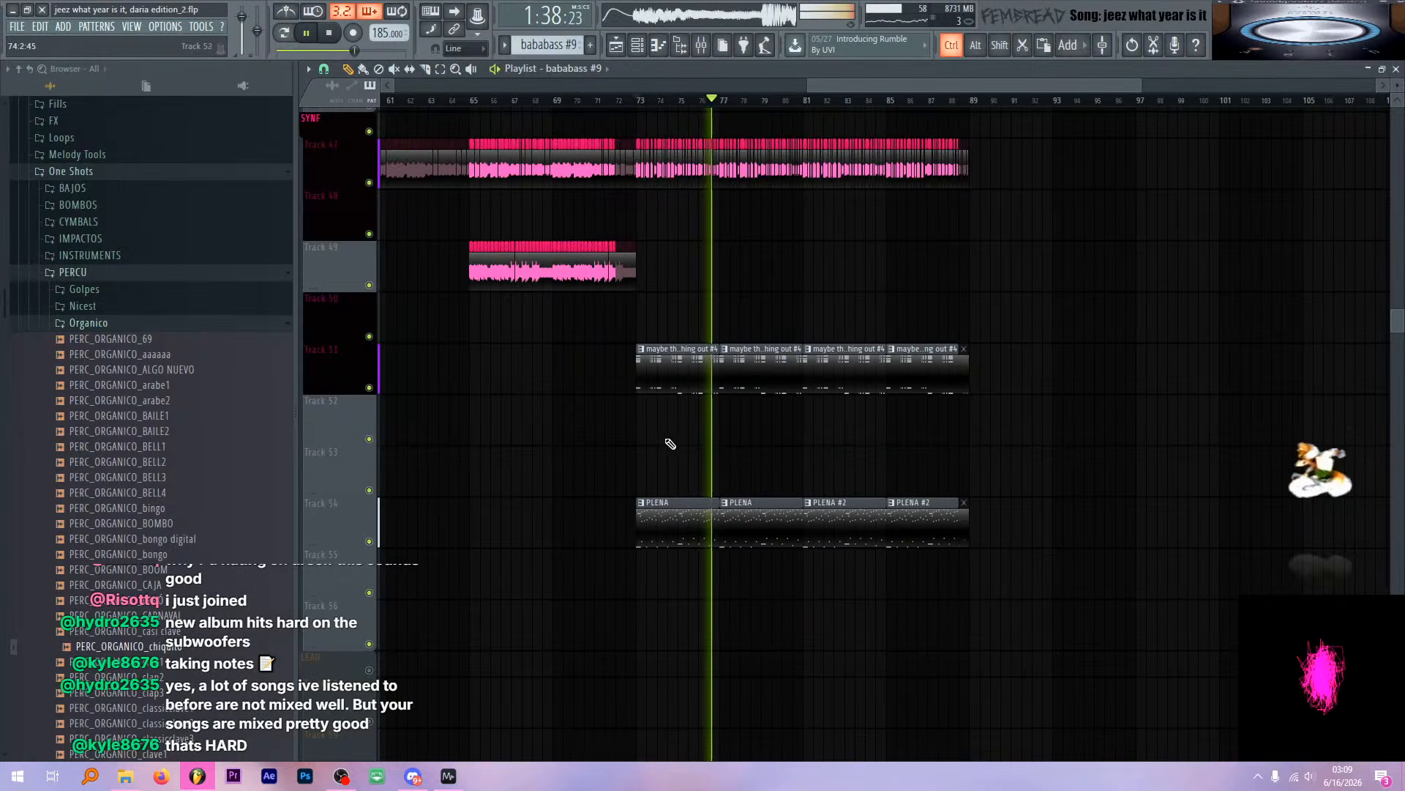
{"action": "scroll", "coordinate": [670, 443], "scroll_direction": "up", "scroll_amount": 6}
{"action": "key", "text": "space"}
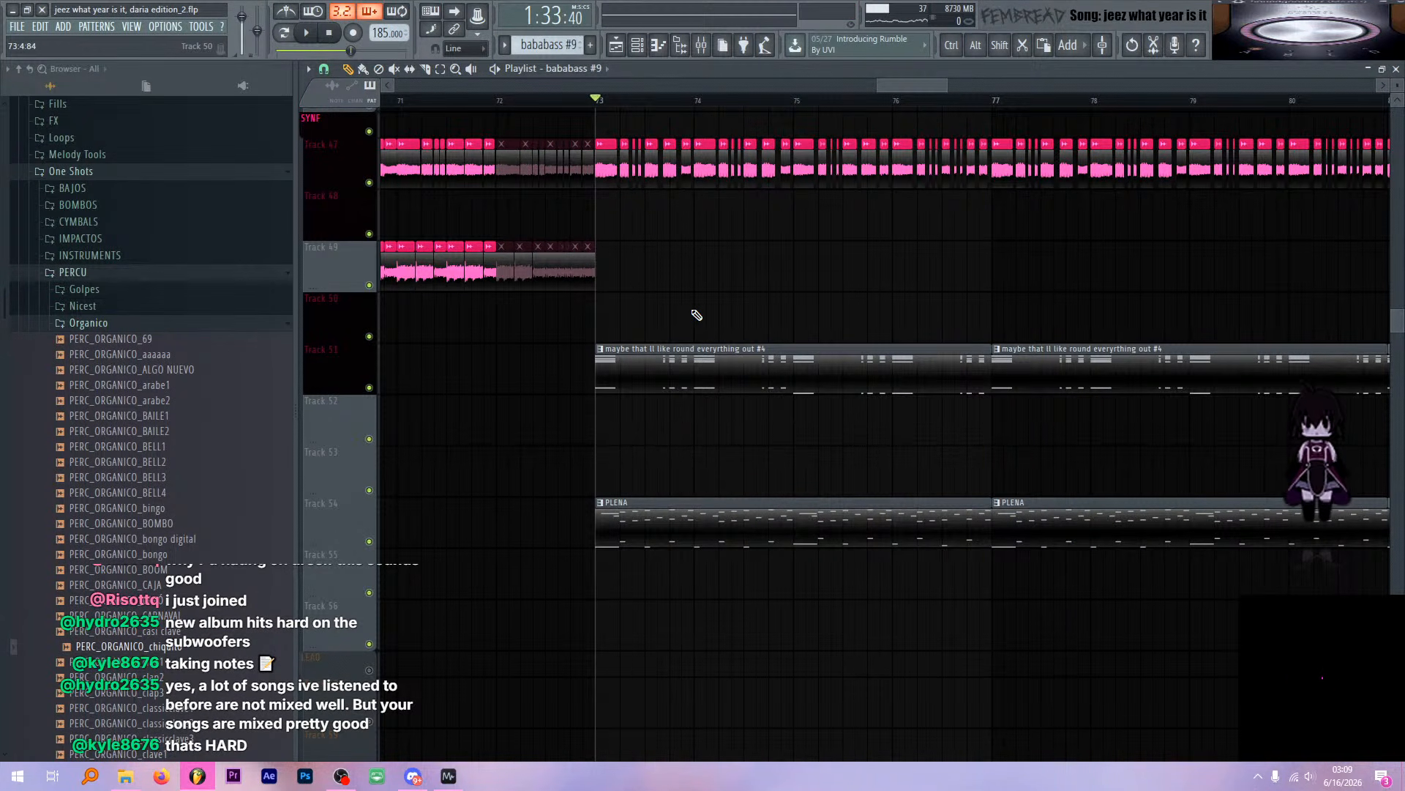
Solo Track 47 and audition the Yuna - Someone Out of Town chops on their own from bar 73
{"action": "scroll", "coordinate": [696, 315], "scroll_direction": "up", "scroll_amount": 4}
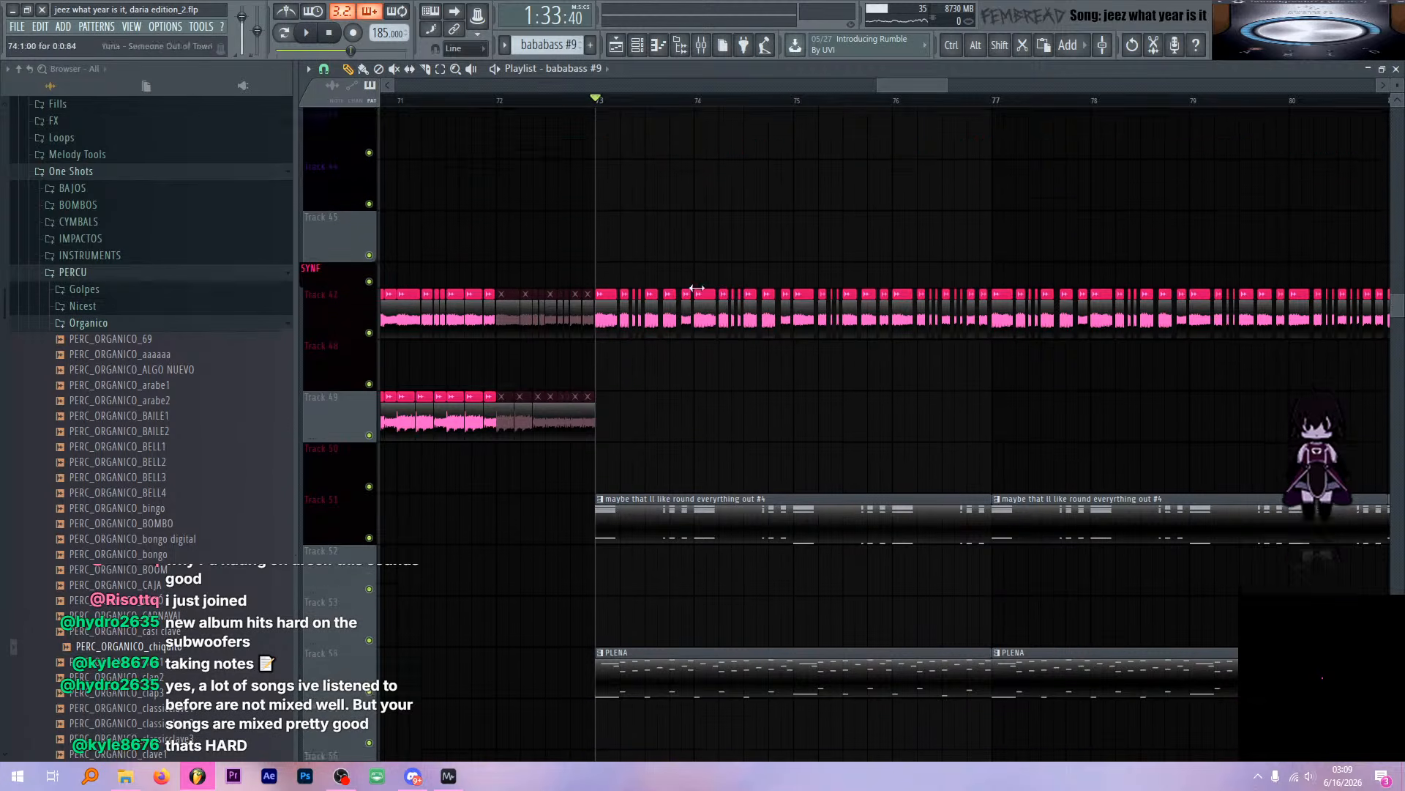
{"action": "scroll", "coordinate": [665, 321], "scroll_direction": "up", "scroll_amount": 2, "text": "ctrl"}
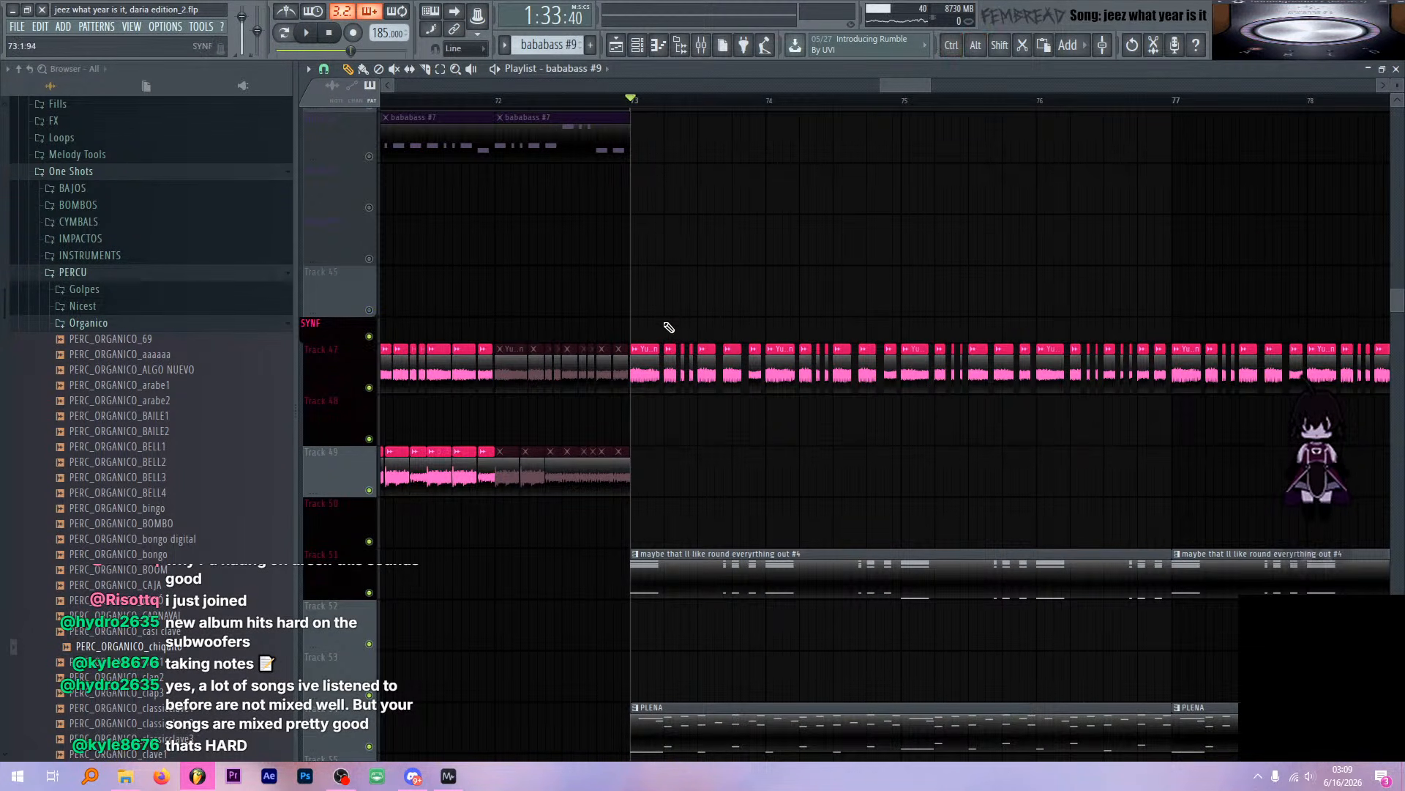
{"action": "scroll", "coordinate": [666, 323], "scroll_direction": "up", "scroll_amount": 3, "text": "ctrl"}
{"action": "scroll", "coordinate": [658, 450], "scroll_direction": "down", "scroll_amount": 2}
{"action": "scroll", "coordinate": [601, 388], "scroll_direction": "down", "scroll_amount": 3}
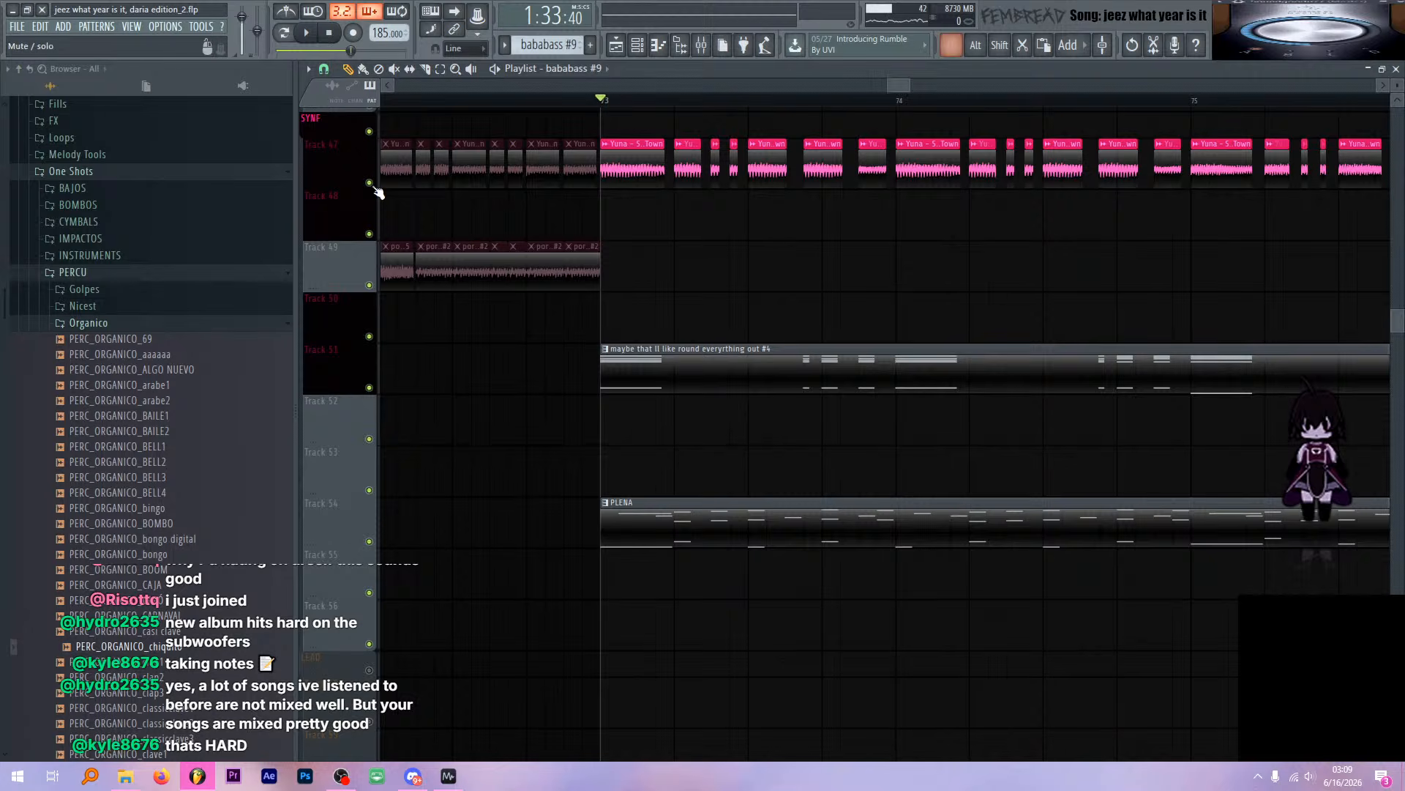
{"action": "scroll", "coordinate": [668, 229], "scroll_direction": "up", "scroll_amount": 2, "text": "ctrl"}
{"action": "scroll", "coordinate": [672, 235], "scroll_direction": "up", "scroll_amount": 5}
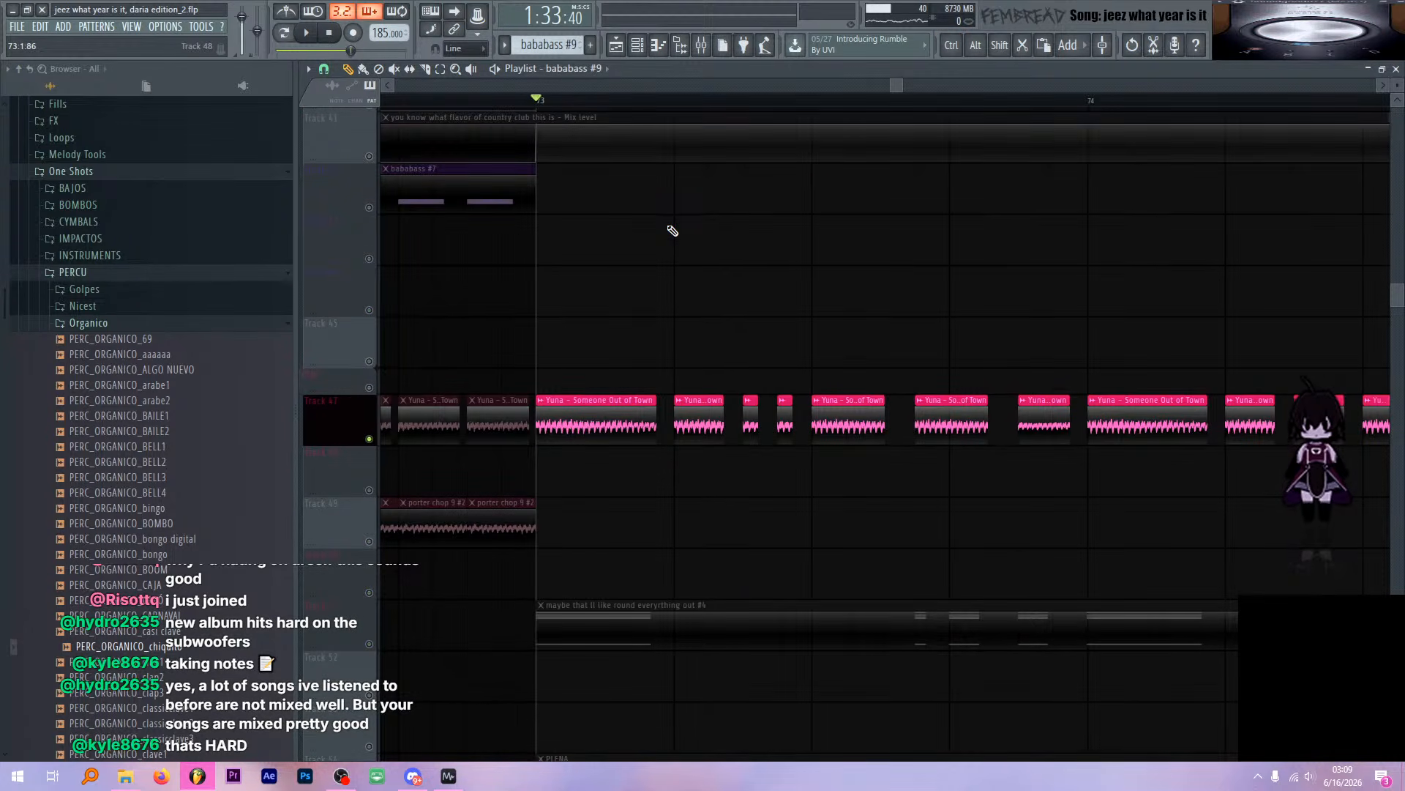
{"action": "key", "text": "space"}
{"action": "key", "text": "space"}
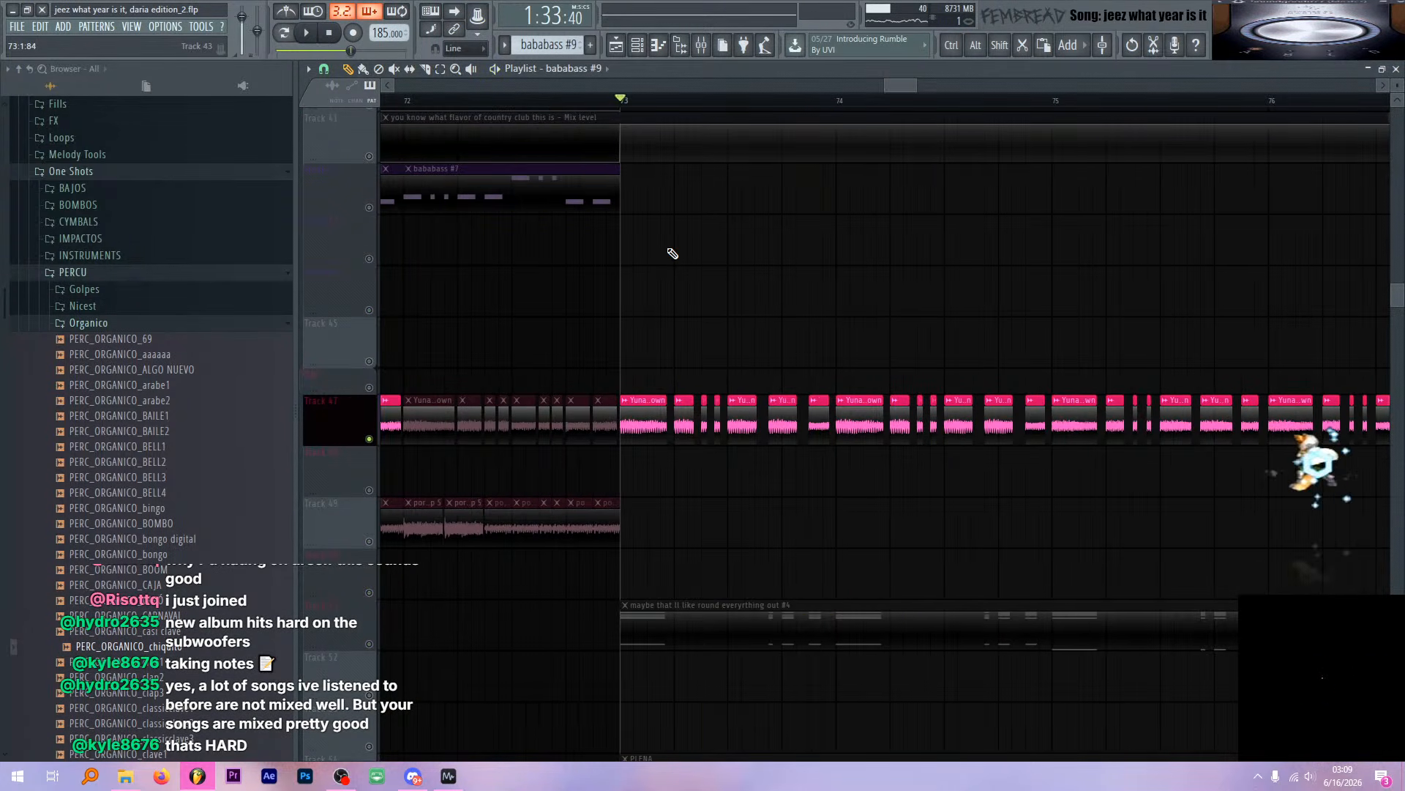
{"action": "scroll", "coordinate": [670, 252], "scroll_direction": "down", "scroll_amount": 4, "text": "ctrl"}
{"action": "key", "text": "space"}
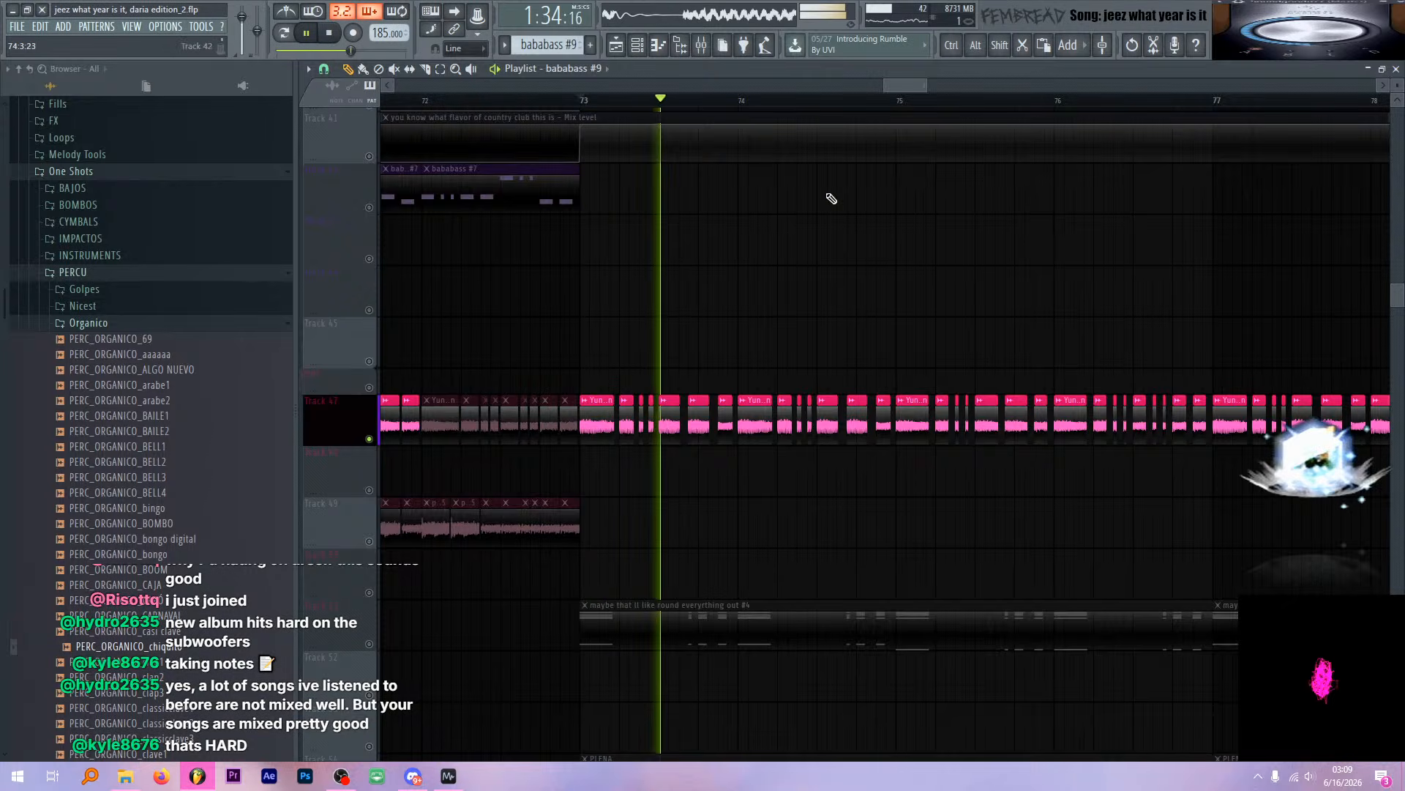
{"action": "scroll", "coordinate": [854, 298], "scroll_direction": "down", "scroll_amount": 5, "text": "ctrl"}
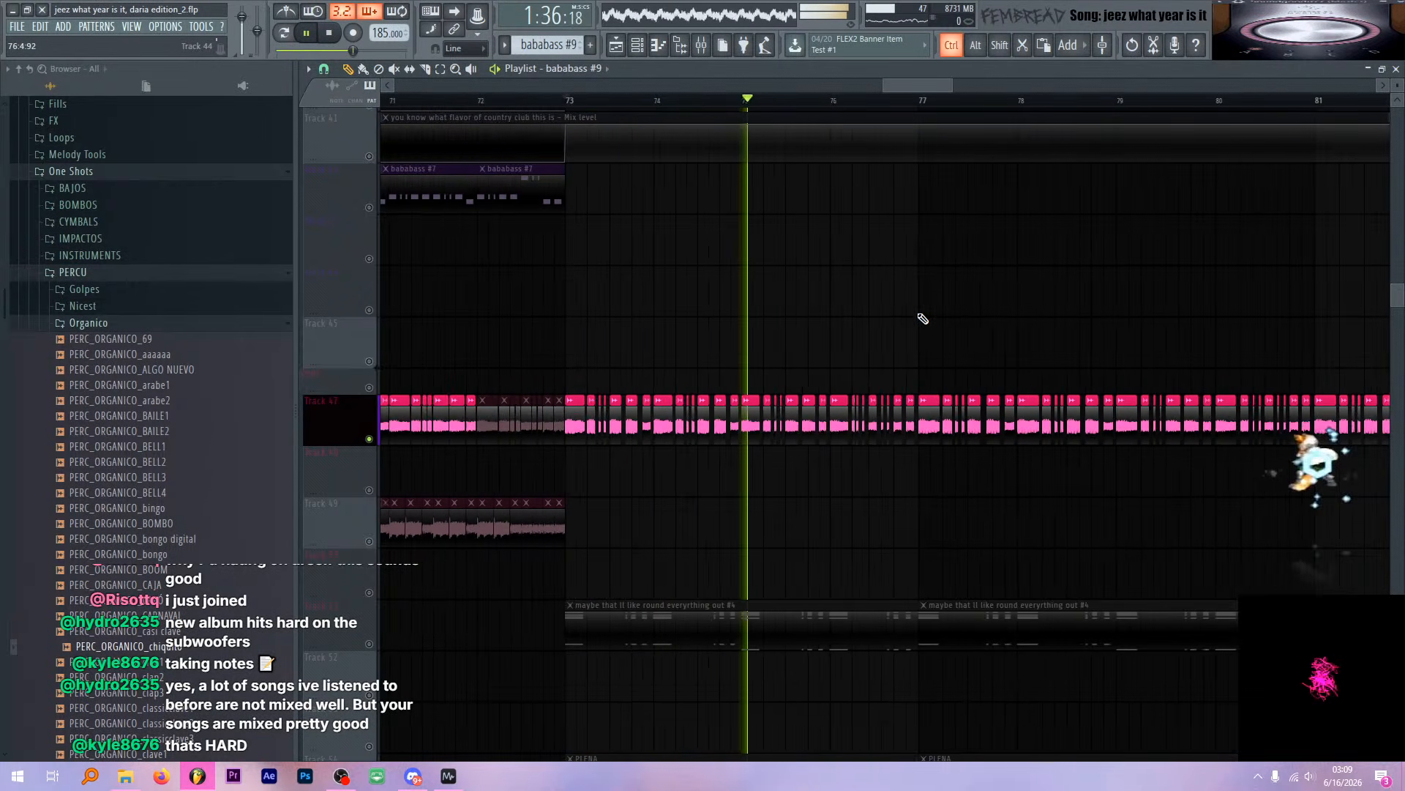
{"action": "scroll", "coordinate": [765, 260], "scroll_direction": "up", "scroll_amount": 3, "text": "ctrl"}
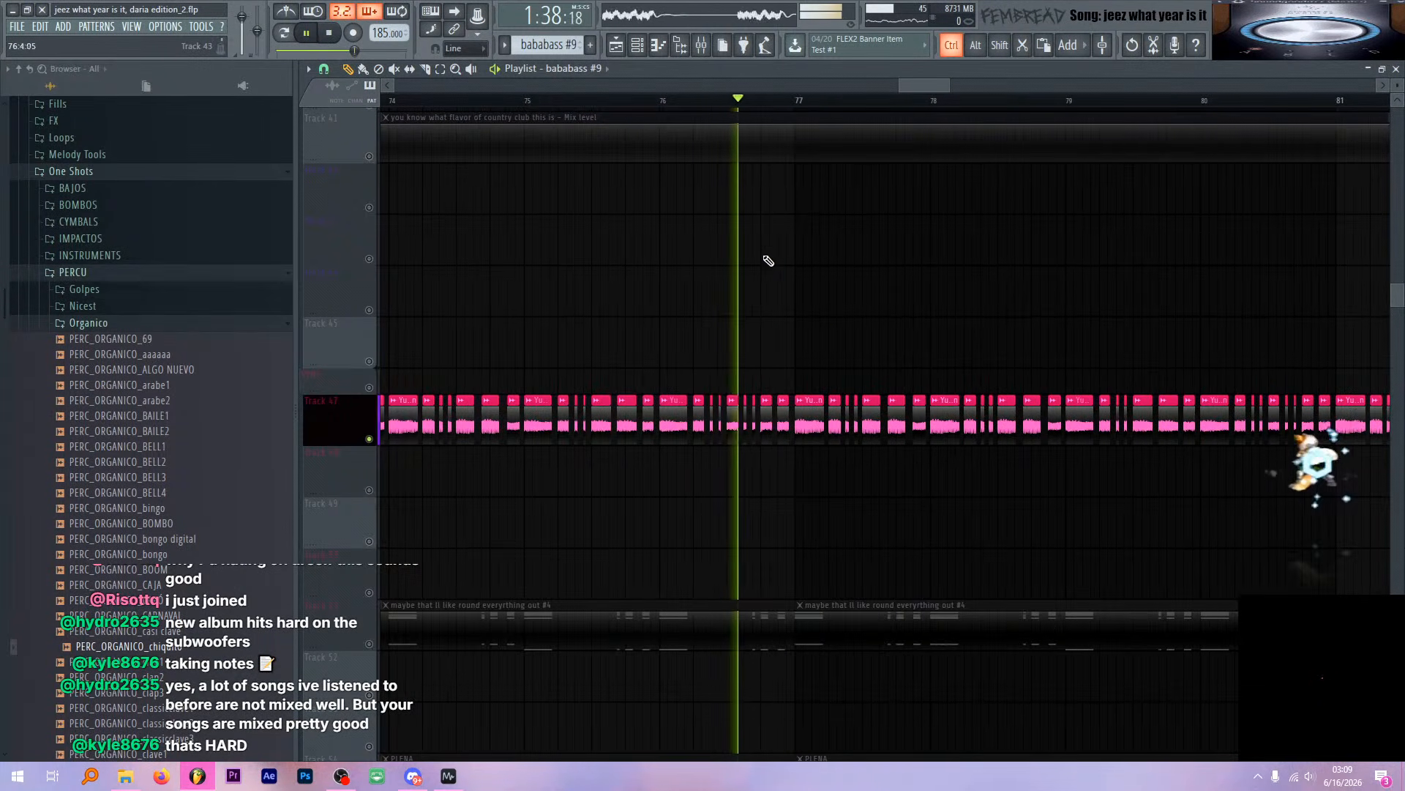
{"action": "key", "text": "space"}
Solo Track 51 and play its "maybe that ll like round everyrthing out #4" clips from bar 73
{"action": "scroll", "coordinate": [765, 315], "scroll_direction": "down", "scroll_amount": 3, "text": "ctrl"}
{"action": "scroll", "coordinate": [461, 308], "scroll_direction": "down", "scroll_amount": 4}
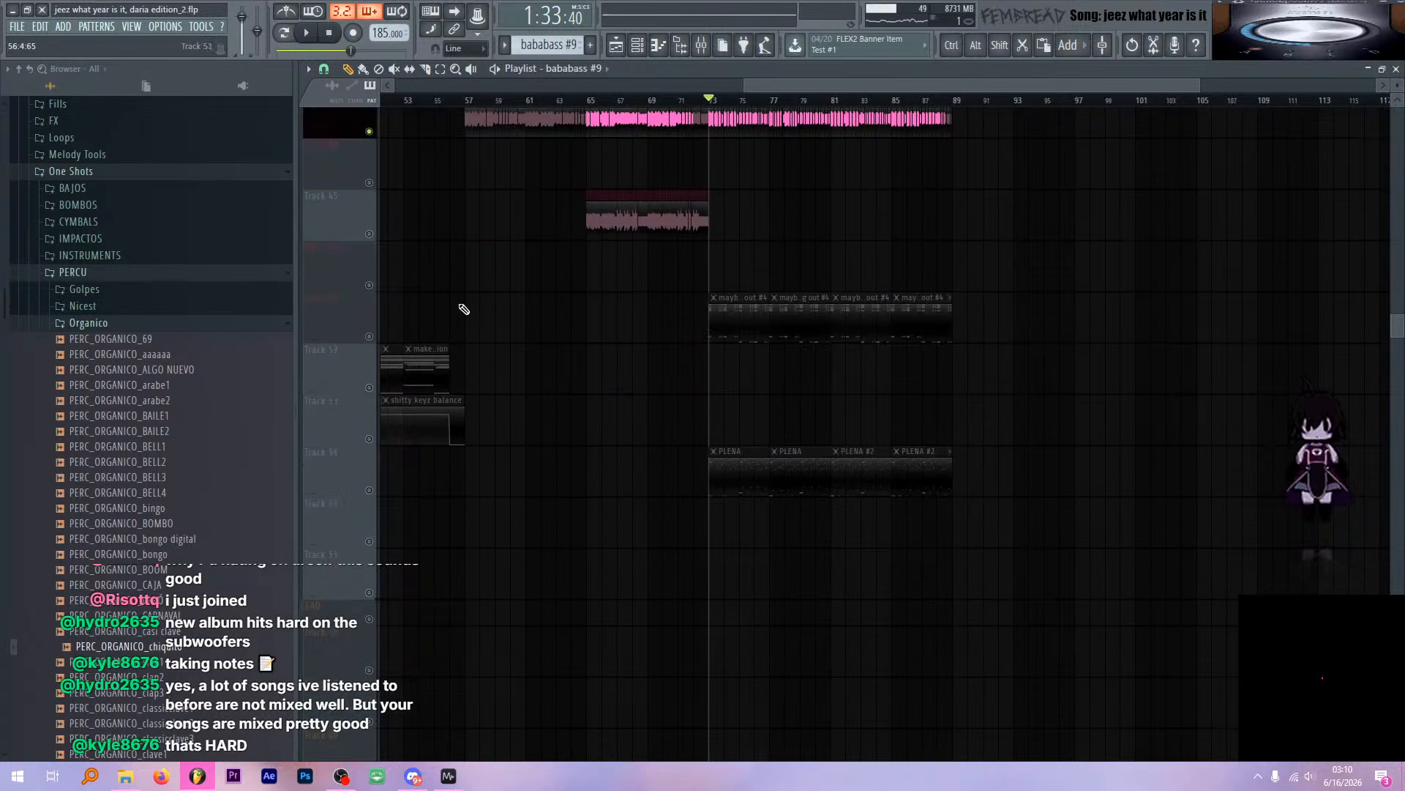
{"action": "key", "text": "space"}
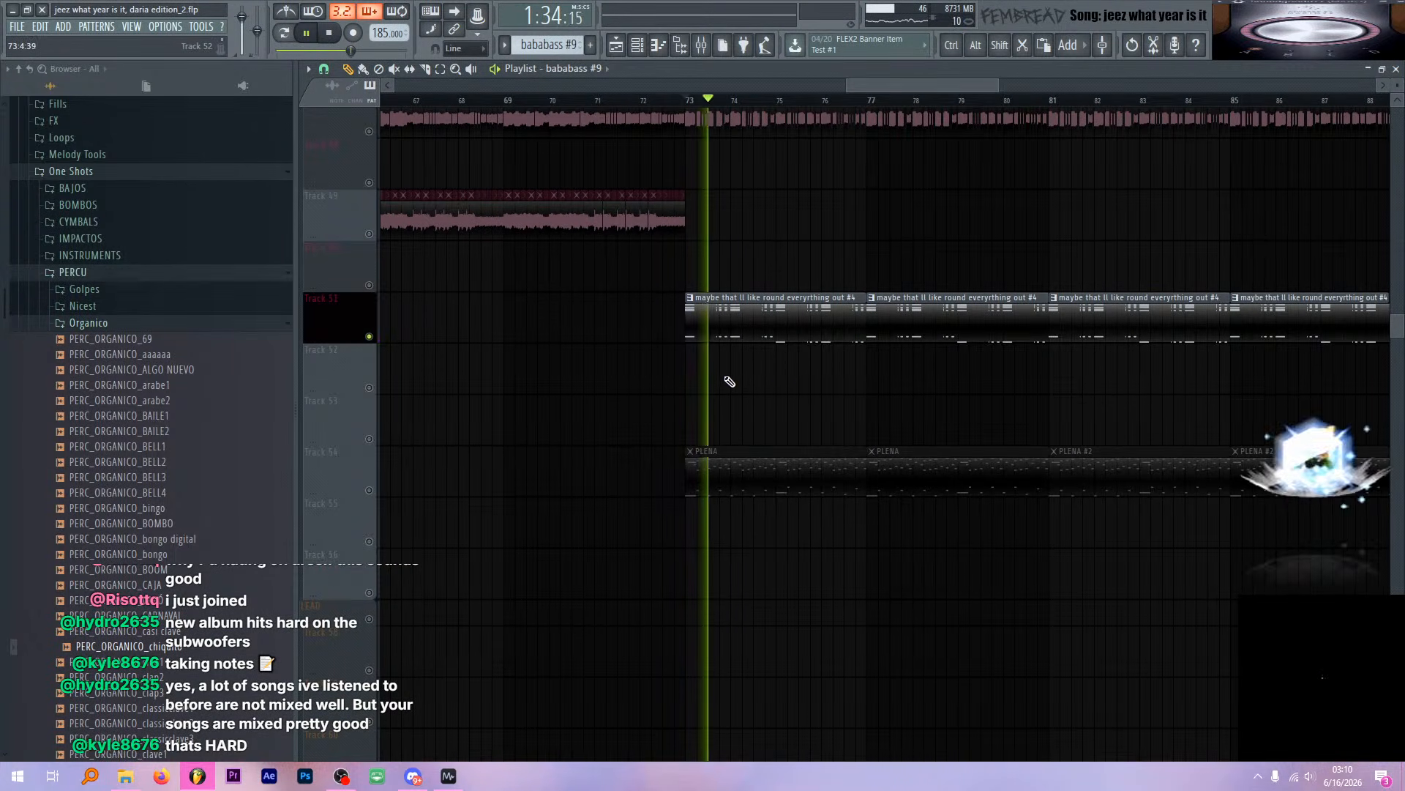
{"action": "scroll", "coordinate": [732, 382], "scroll_direction": "up", "scroll_amount": 3, "text": "ctrl"}
{"action": "left_click", "coordinate": [837, 322]}
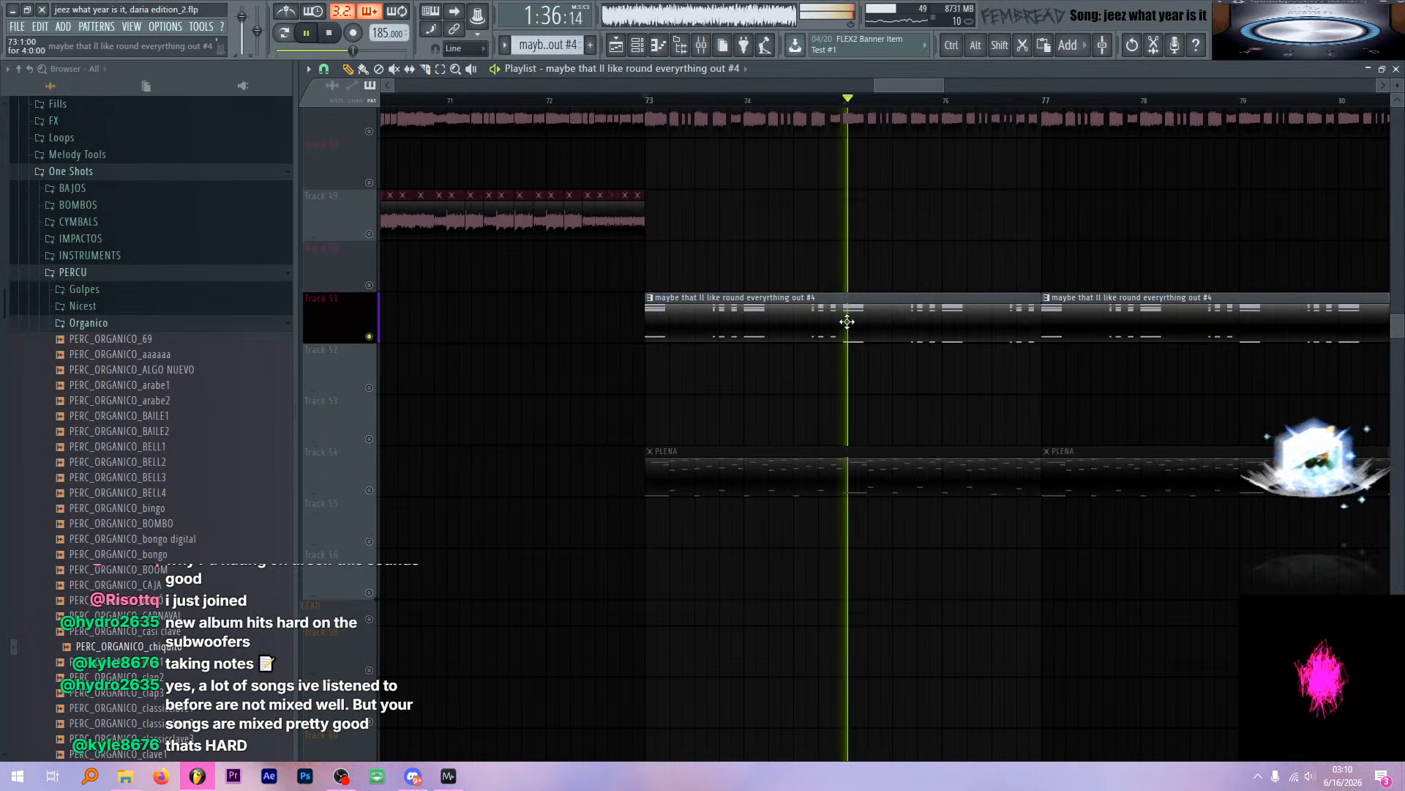
Review the effect chain of mixer Insert 22 beside the SAUS tracks, stop playback, and close the mixer
{"action": "left_click", "coordinate": [703, 47]}
{"action": "scroll", "coordinate": [783, 193], "scroll_direction": "down", "scroll_amount": 2}
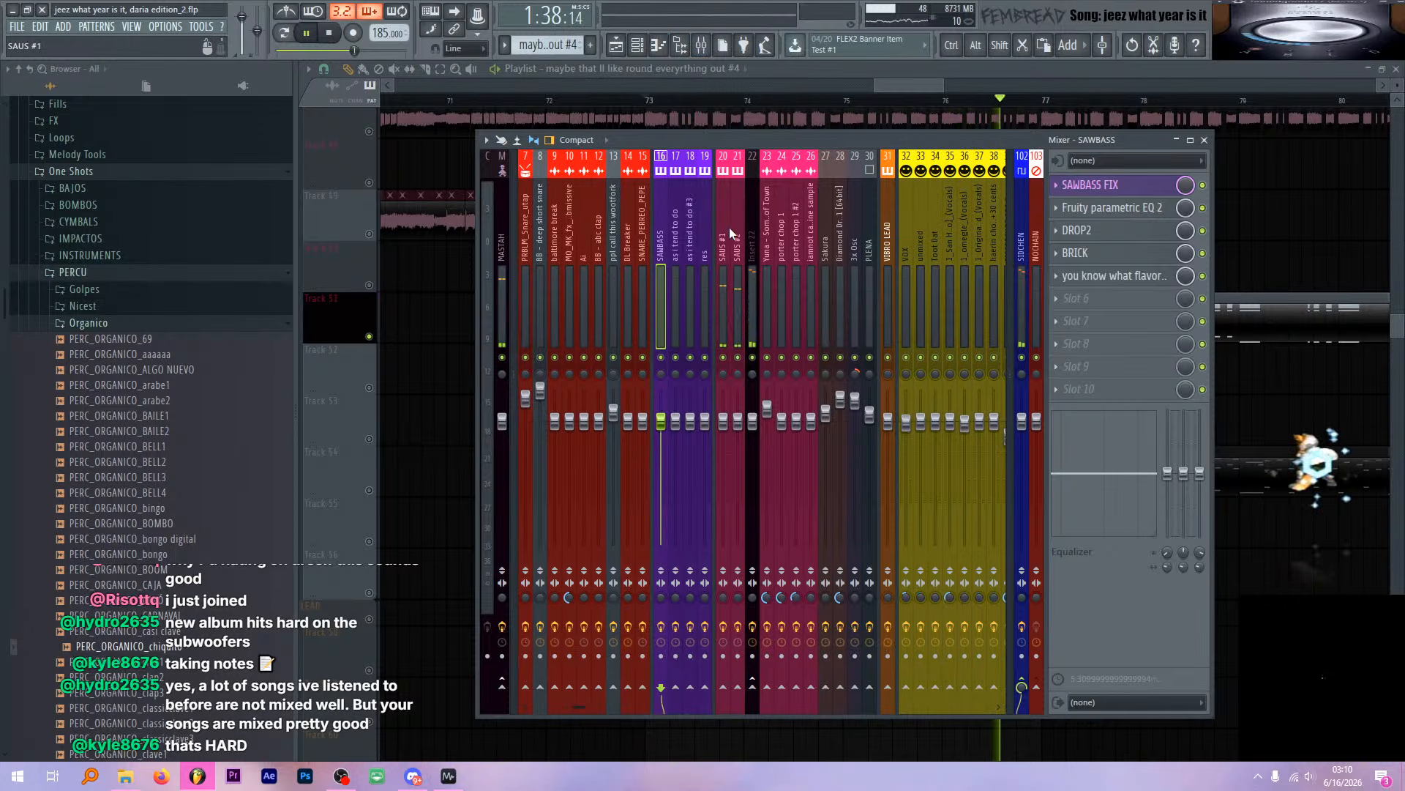
{"action": "left_click", "coordinate": [749, 233]}
{"action": "key", "text": "space"}
{"action": "key", "text": "F9"}
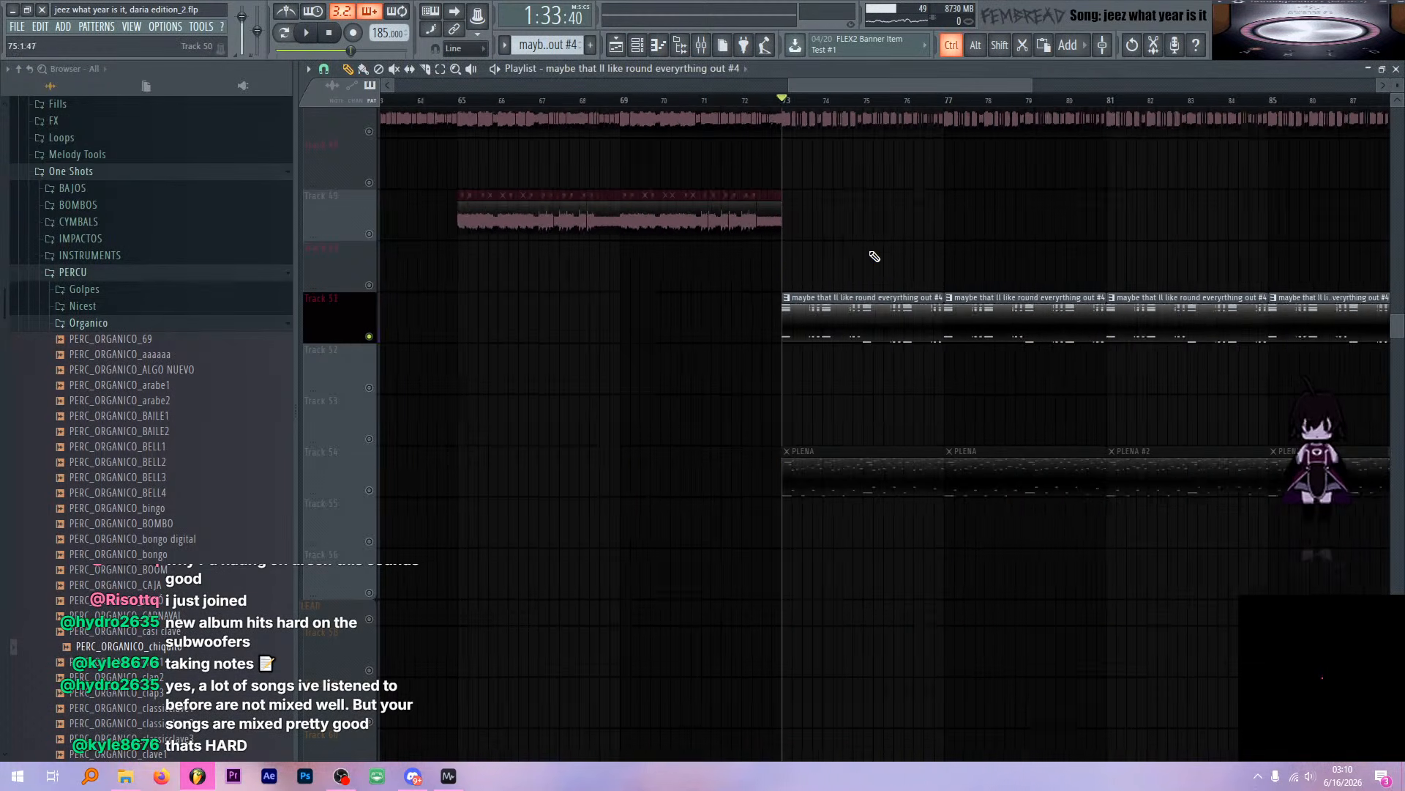
Check which channels the Track 51 pattern uses in the channel rack and return to the playlist
{"action": "scroll", "coordinate": [872, 257], "scroll_direction": "down", "scroll_amount": 5, "text": "ctrl"}
{"action": "scroll", "coordinate": [925, 289], "scroll_direction": "up", "scroll_amount": 5, "text": "ctrl"}
{"action": "left_click", "coordinate": [637, 54]}
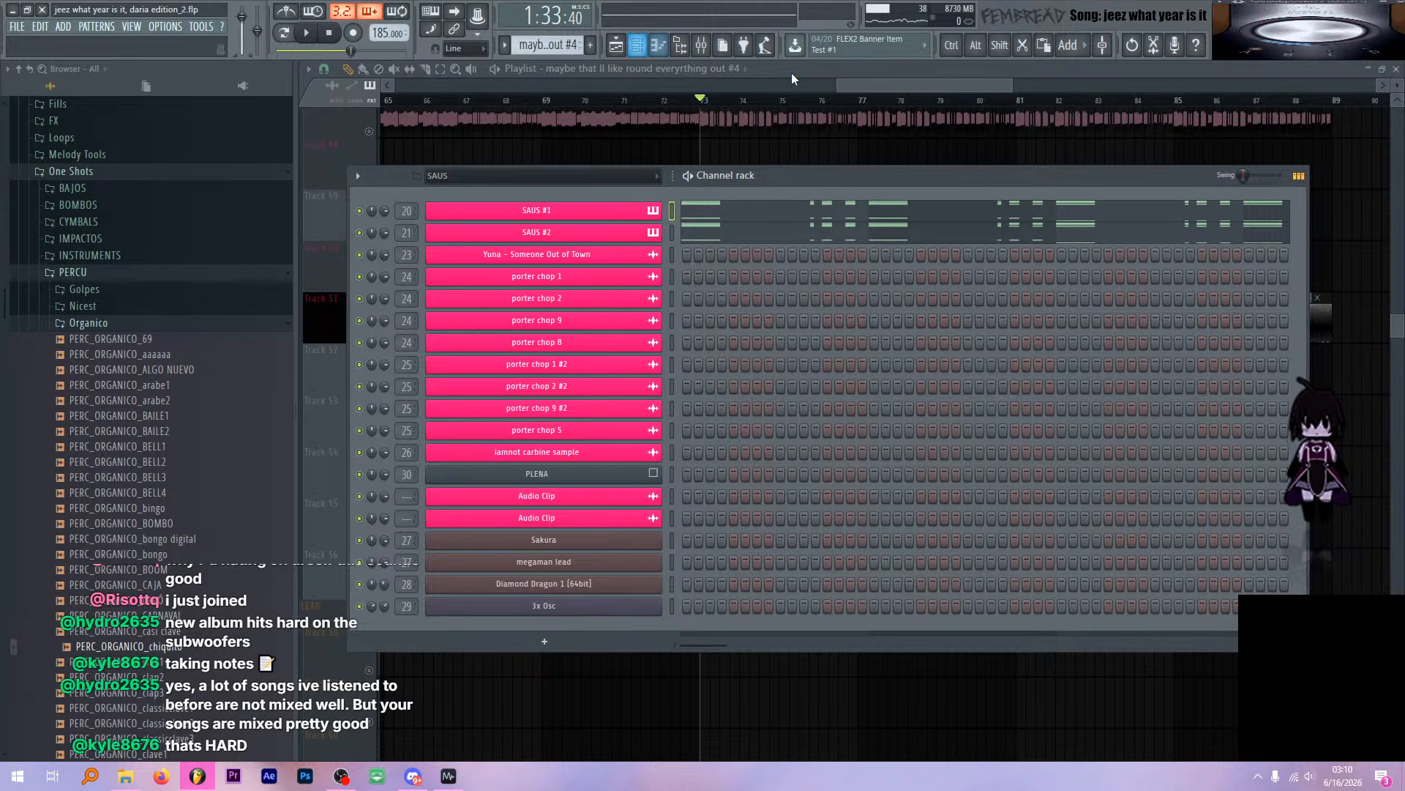
{"action": "key", "text": "F6"}
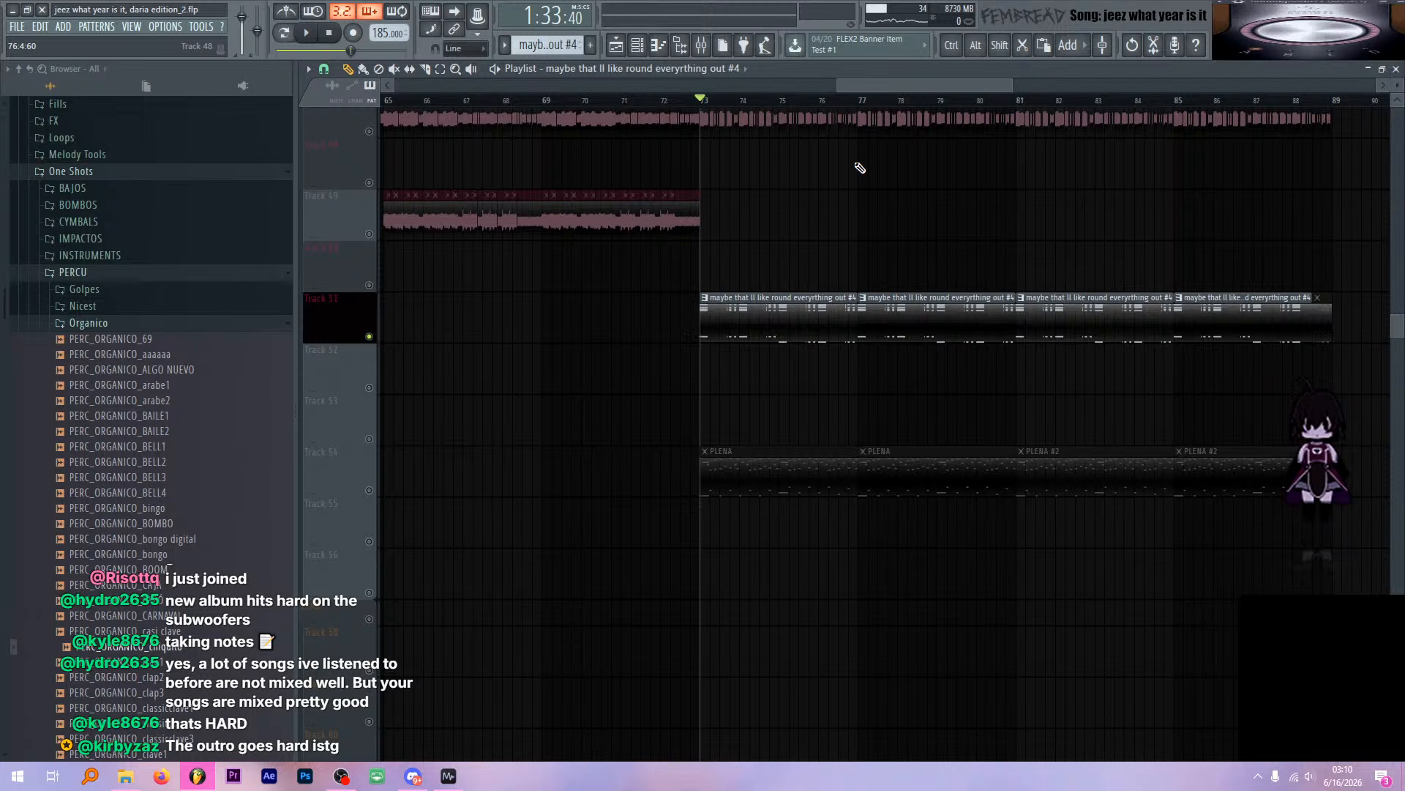
{"action": "scroll", "coordinate": [762, 229], "scroll_direction": "down", "scroll_amount": 2}
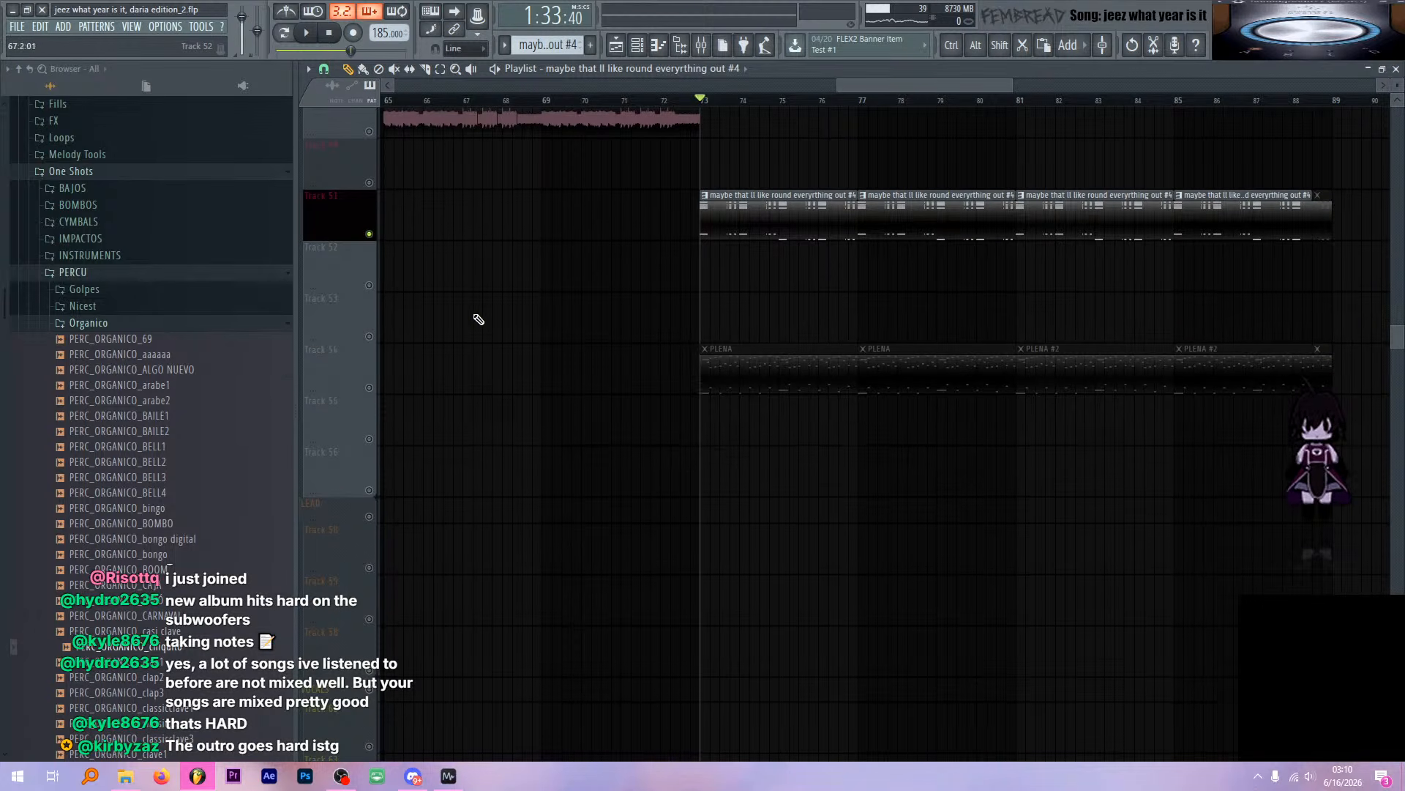
{"action": "scroll", "coordinate": [541, 350], "scroll_direction": "up", "scroll_amount": 2}
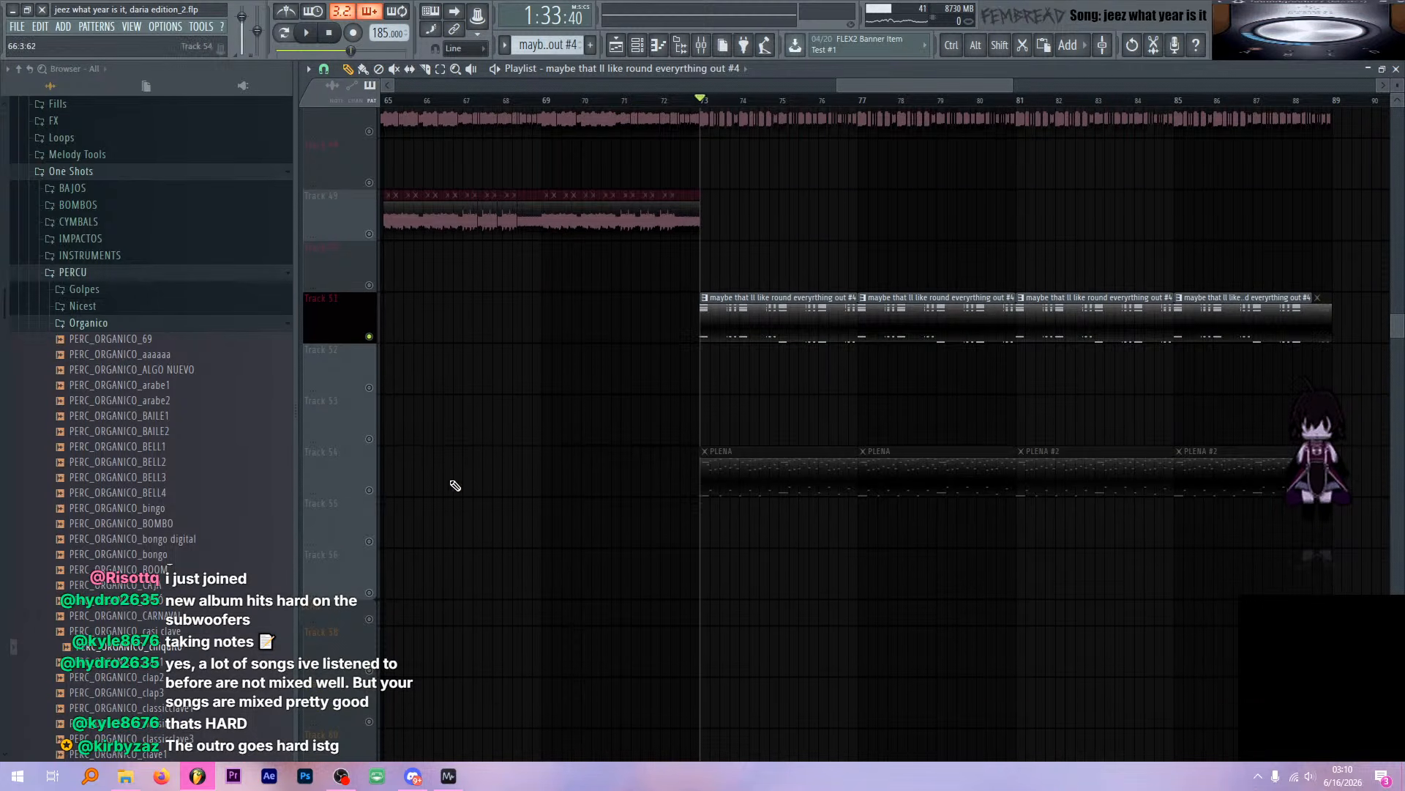
Replay the soloed Track 51 synth pattern from bar 73 and stop playback
{"action": "key", "text": "space"}
{"action": "scroll", "coordinate": [806, 405], "scroll_direction": "up", "scroll_amount": 3}
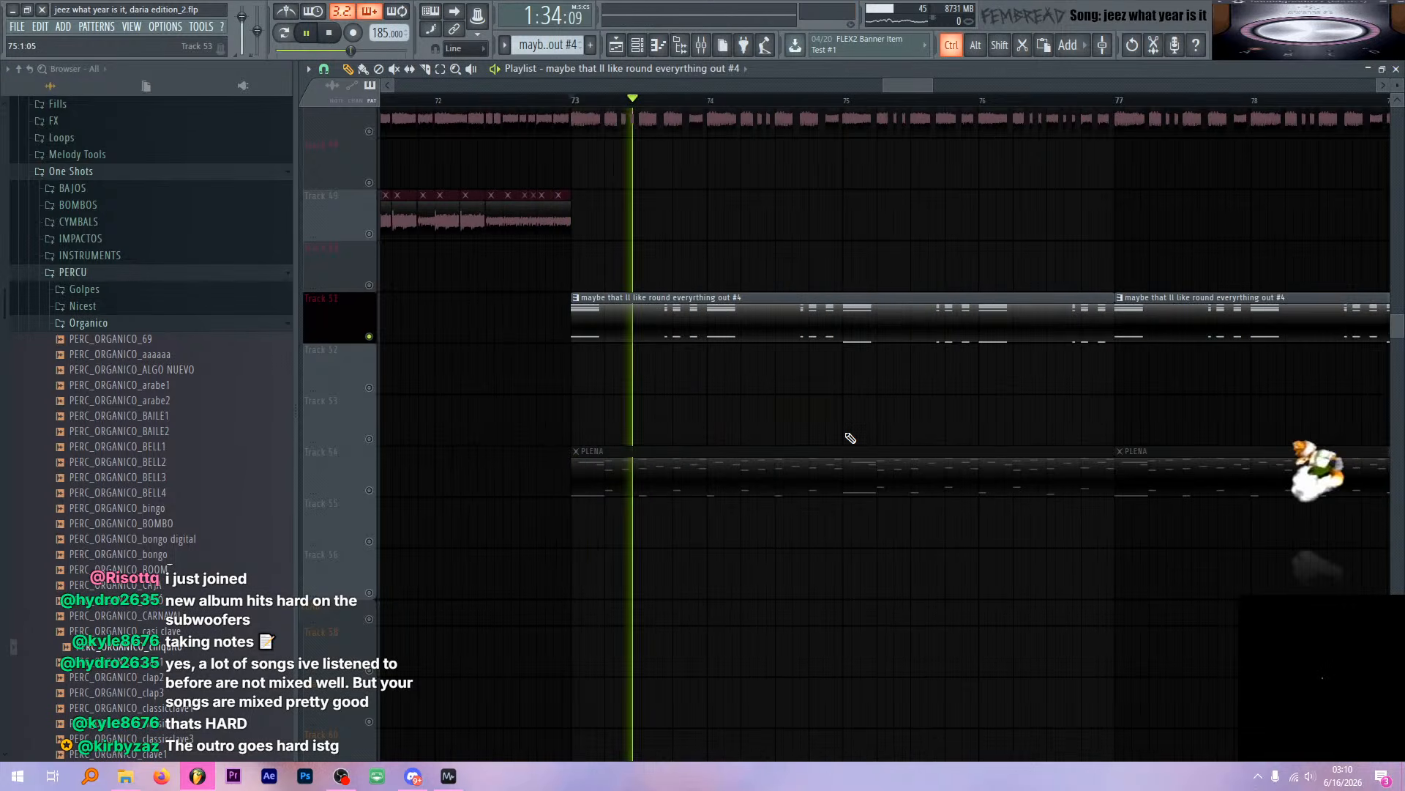
{"action": "scroll", "coordinate": [776, 394], "scroll_direction": "up", "scroll_amount": 2}
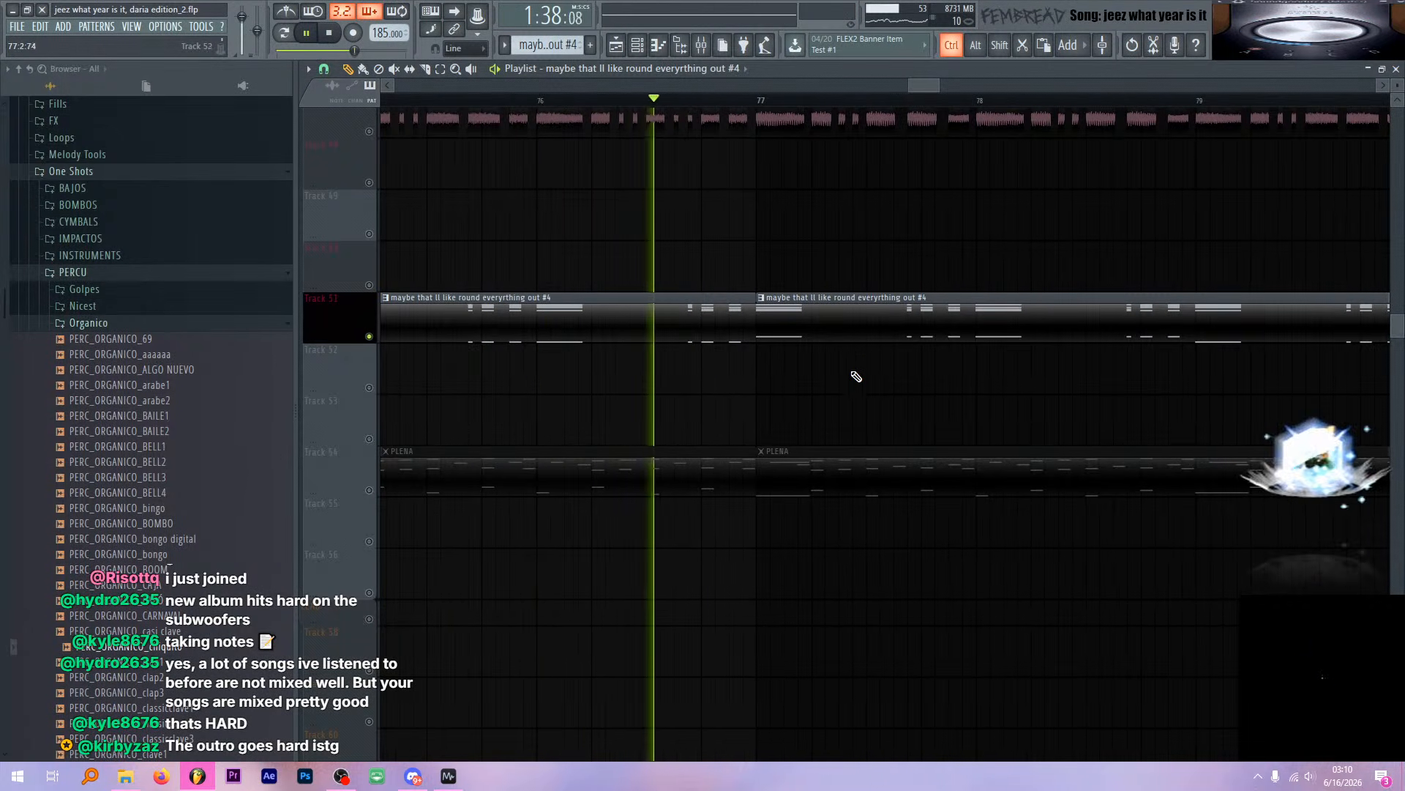
{"action": "scroll", "coordinate": [808, 378], "scroll_direction": "down", "scroll_amount": 3}
{"action": "scroll", "coordinate": [808, 379], "scroll_direction": "down", "scroll_amount": 2}
{"action": "key", "text": "space"}
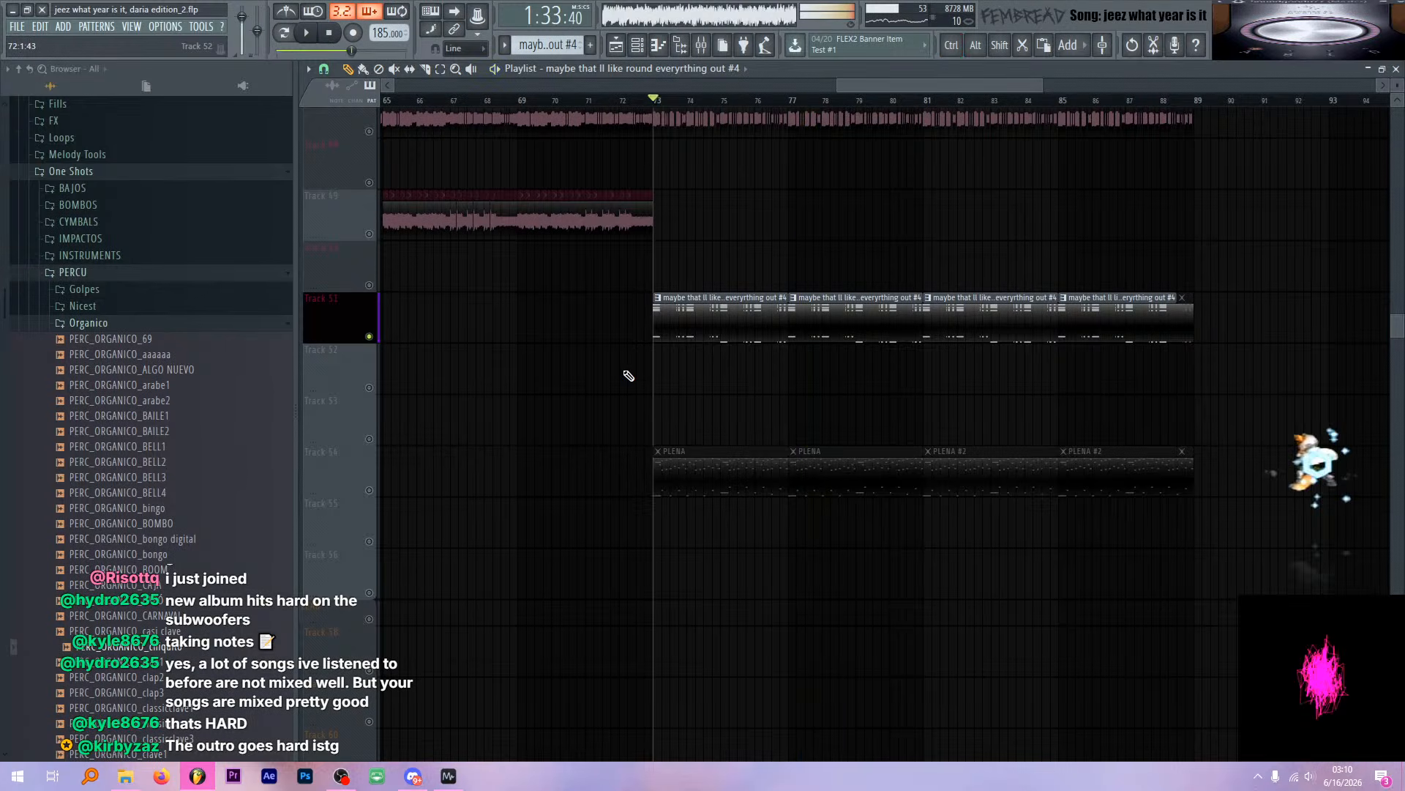
Solo Track 54 and view the PLENA mixer track's effect chain while playing from bar 73
{"action": "right_click", "coordinate": [369, 490]}
{"action": "scroll", "coordinate": [661, 450], "scroll_direction": "up", "scroll_amount": 4}
{"action": "left_click", "coordinate": [678, 458]}
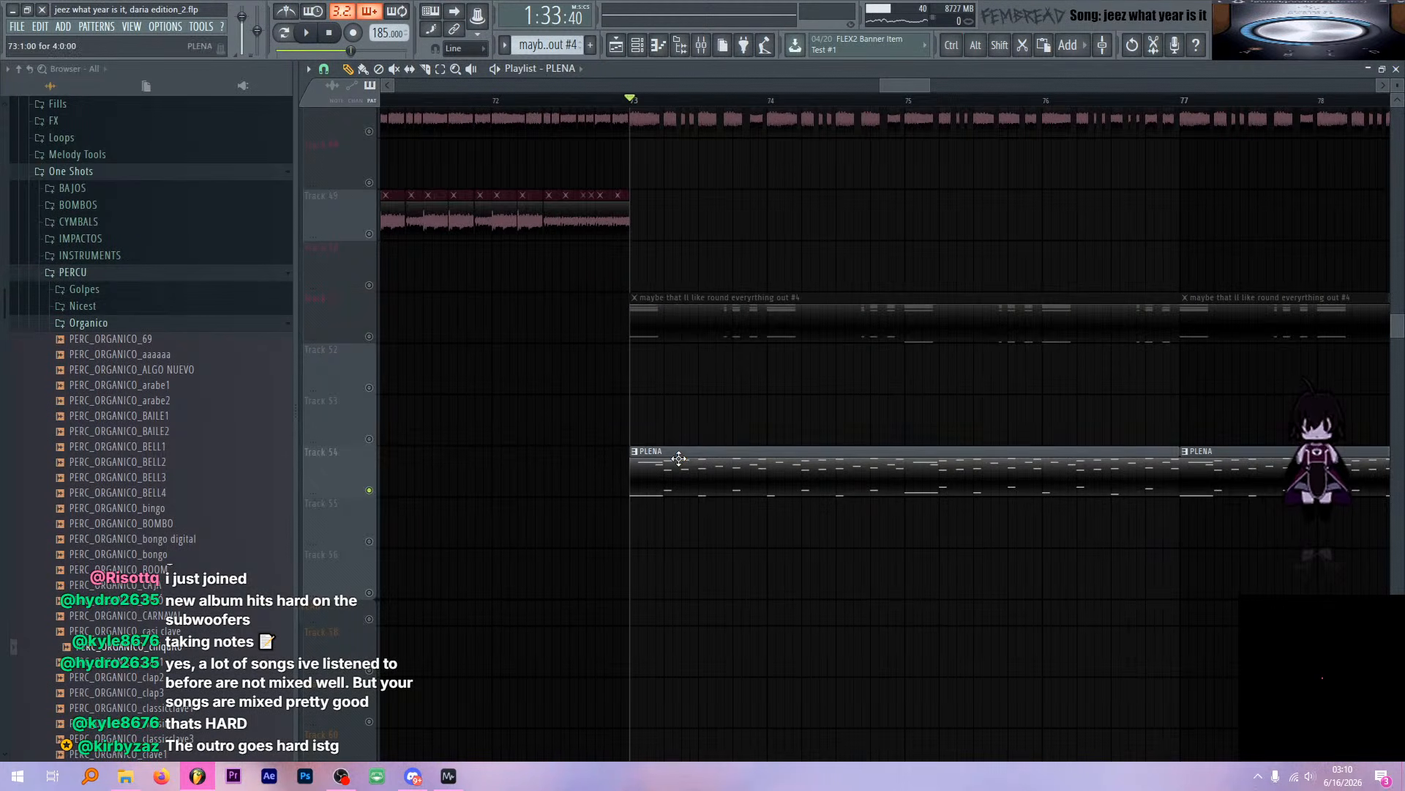
{"action": "left_click", "coordinate": [699, 43]}
{"action": "key", "text": "space"}
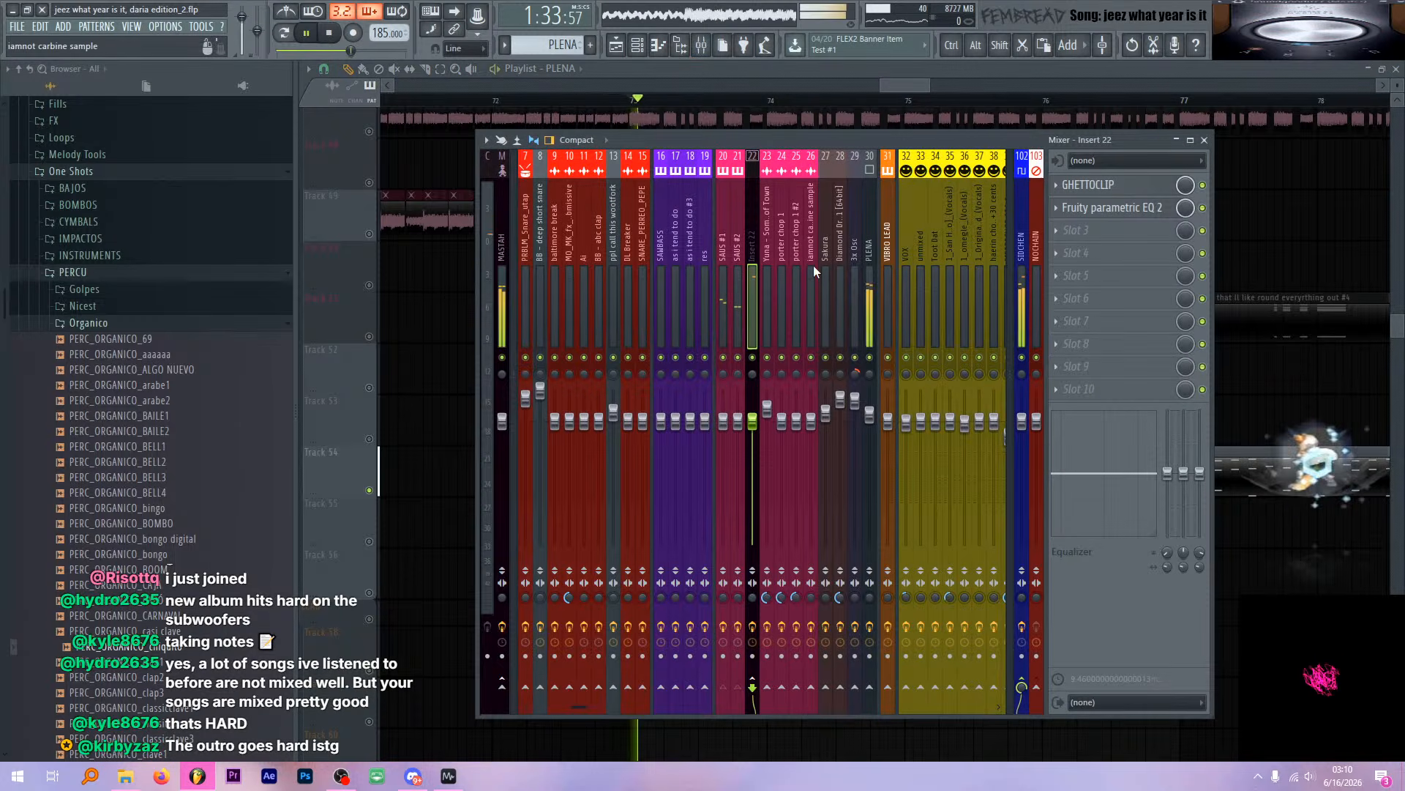
{"action": "left_click", "coordinate": [866, 252]}
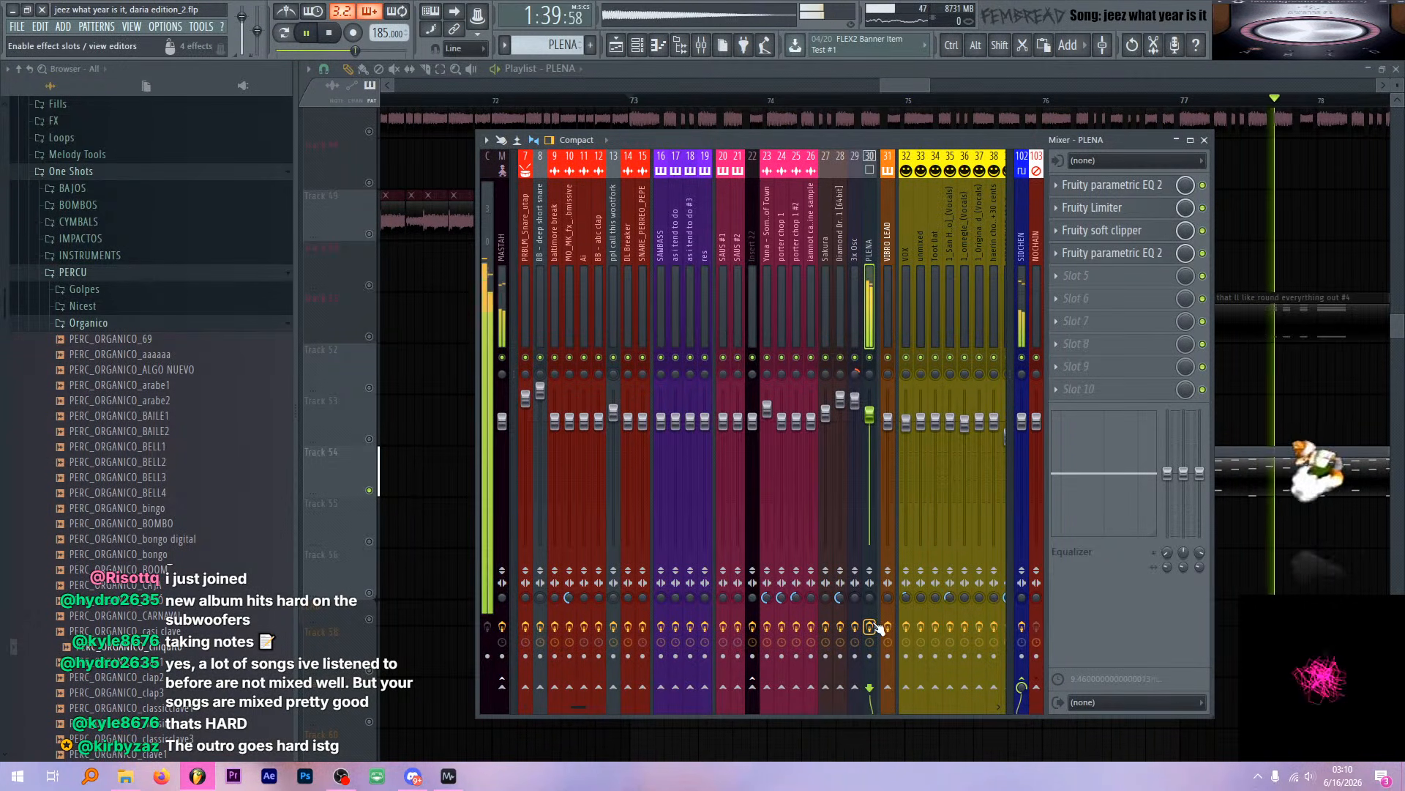
{"action": "left_click", "coordinate": [812, 71]}
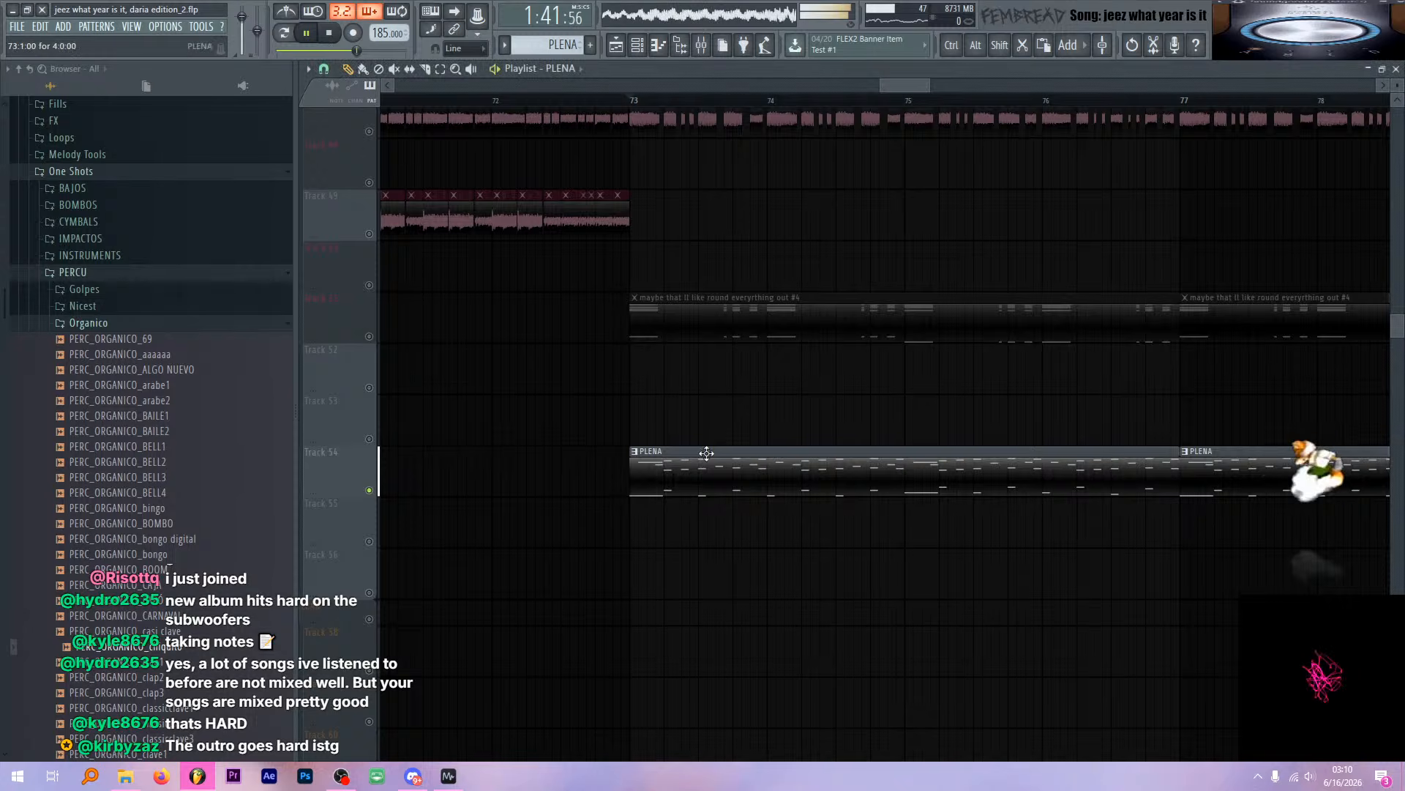
Open the PLENA channel's notes in the piano roll and examine the low and high note lines
{"action": "key", "text": "F6"}
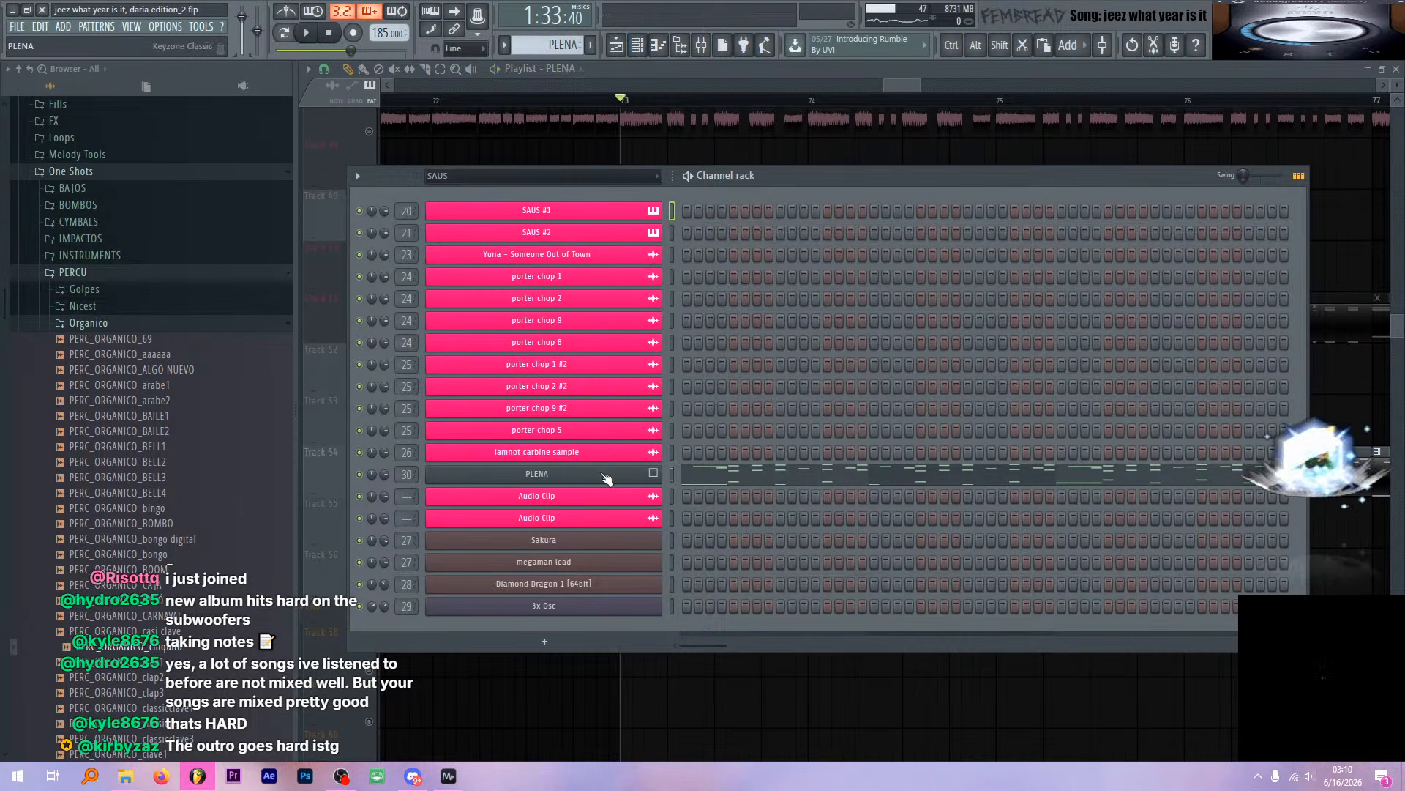
{"action": "right_click", "coordinate": [607, 479]}
{"action": "left_click", "coordinate": [683, 479]}
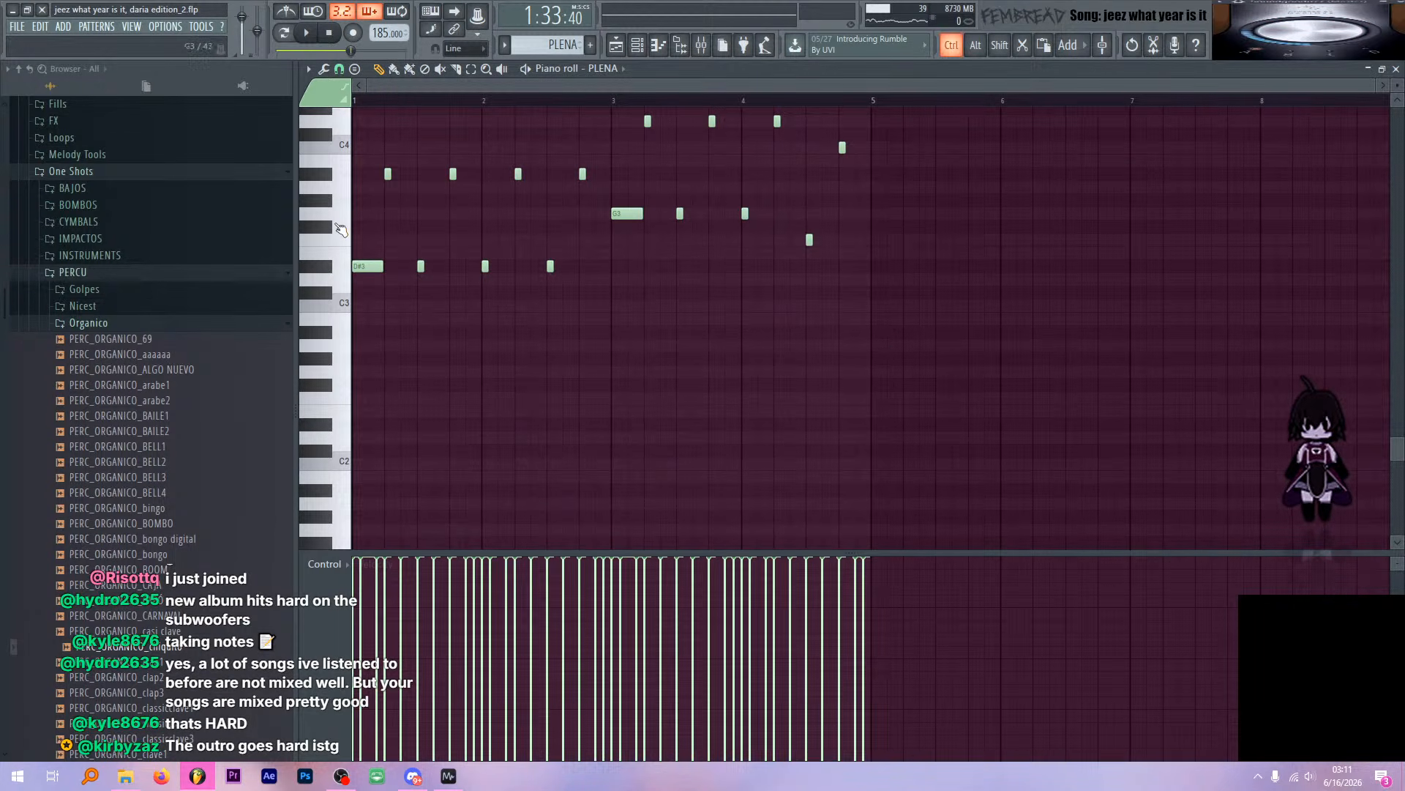
{"action": "scroll", "coordinate": [644, 339], "scroll_direction": "up", "scroll_amount": 2, "text": "ctrl"}
{"action": "scroll", "coordinate": [643, 339], "scroll_direction": "up", "scroll_amount": 8}
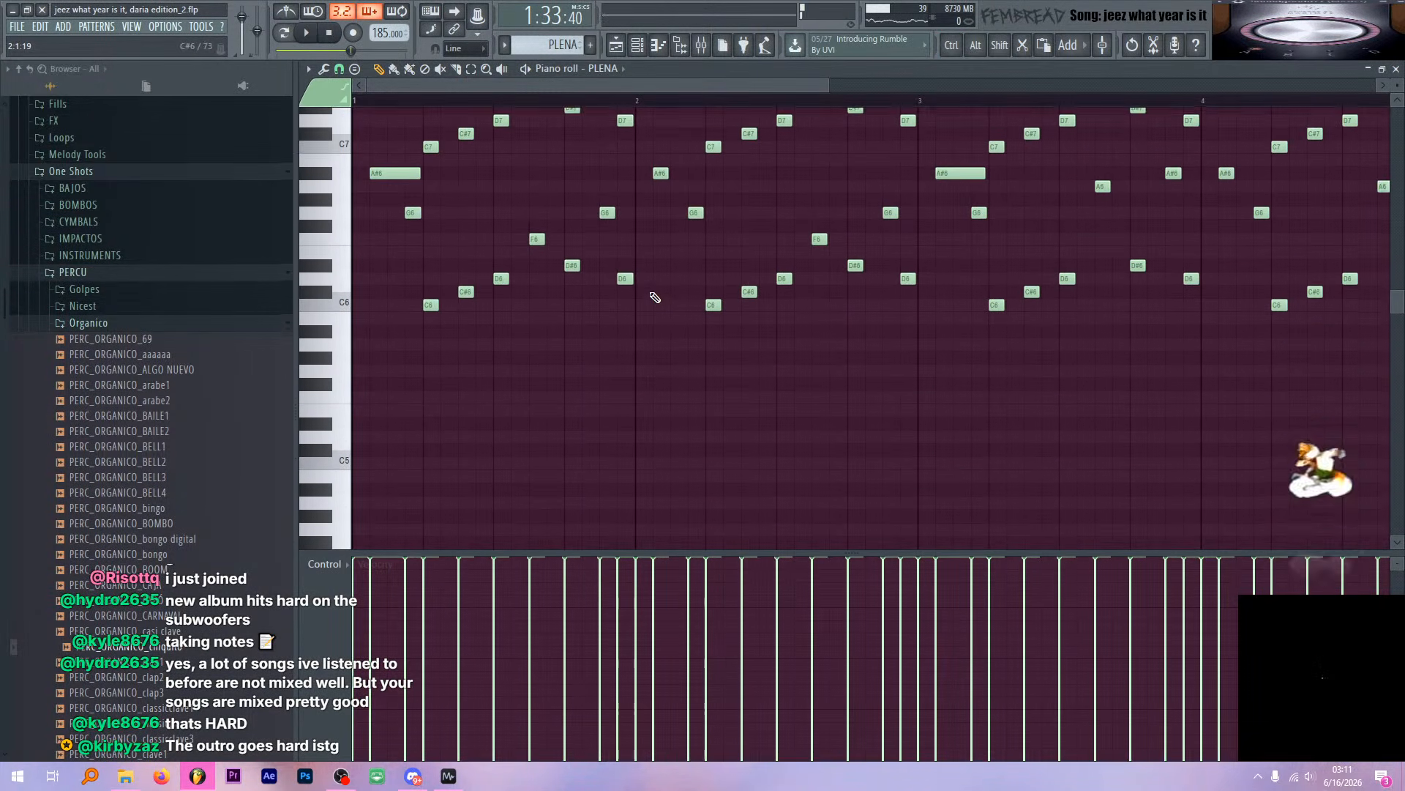
{"action": "scroll", "coordinate": [655, 298], "scroll_direction": "up", "scroll_amount": 2}
{"action": "scroll", "coordinate": [792, 209], "scroll_direction": "down", "scroll_amount": 4, "text": "ctrl"}
{"action": "scroll", "coordinate": [827, 145], "scroll_direction": "down", "scroll_amount": 4, "text": "alt"}
{"action": "scroll", "coordinate": [838, 144], "scroll_direction": "up", "scroll_amount": 1, "text": "ctrl"}
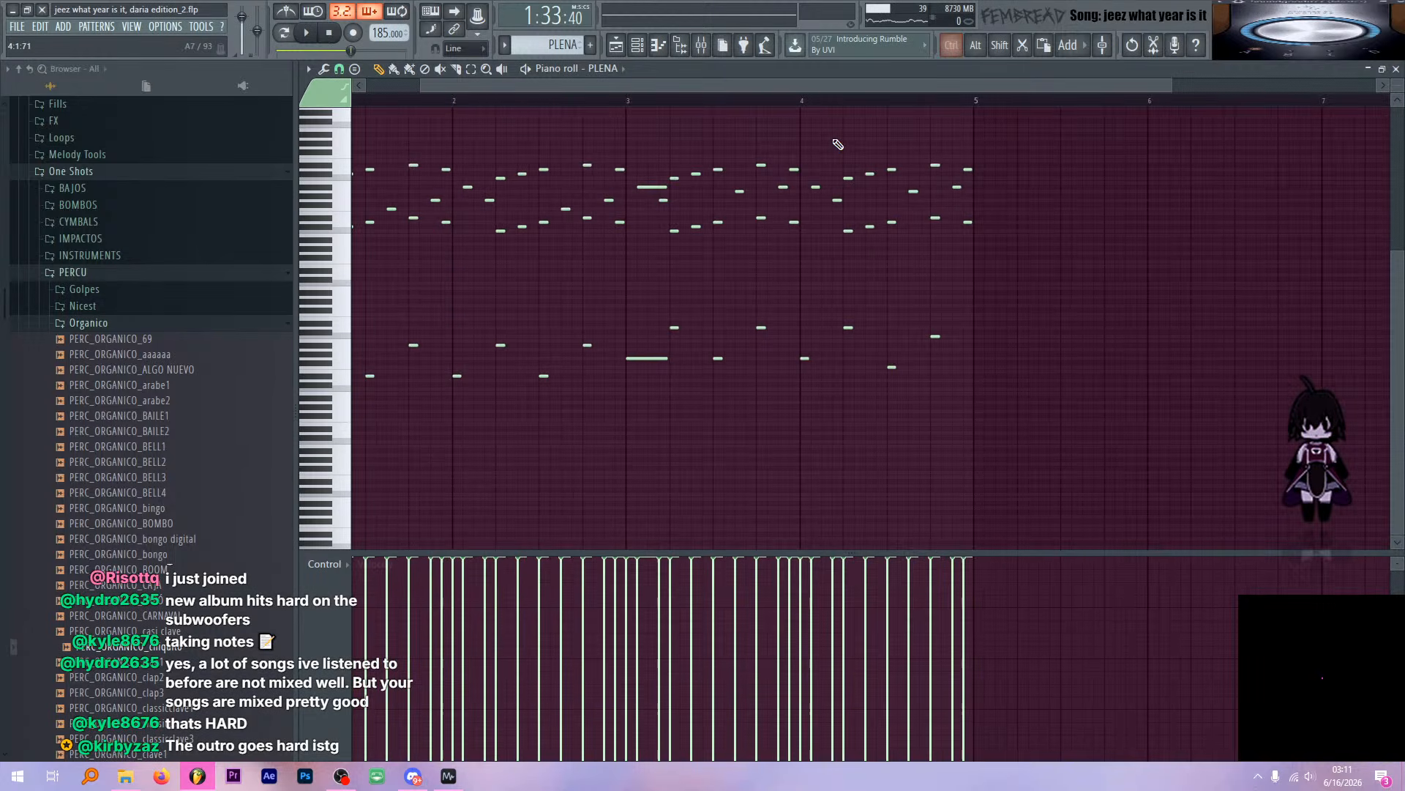
Select the row of low notes in the PLENA pattern and mute them
{"action": "scroll", "coordinate": [838, 145], "scroll_direction": "down", "scroll_amount": 1, "text": "ctrl"}
{"action": "mouse_move", "coordinate": [997, 433]}
{"action": "left_mouse_down"}
{"action": "mouse_move", "coordinate": [269, 314]}
{"action": "mouse_move", "coordinate": [344, 313]}
{"action": "left_mouse_up"}
{"action": "key", "text": "ctrl+z"}
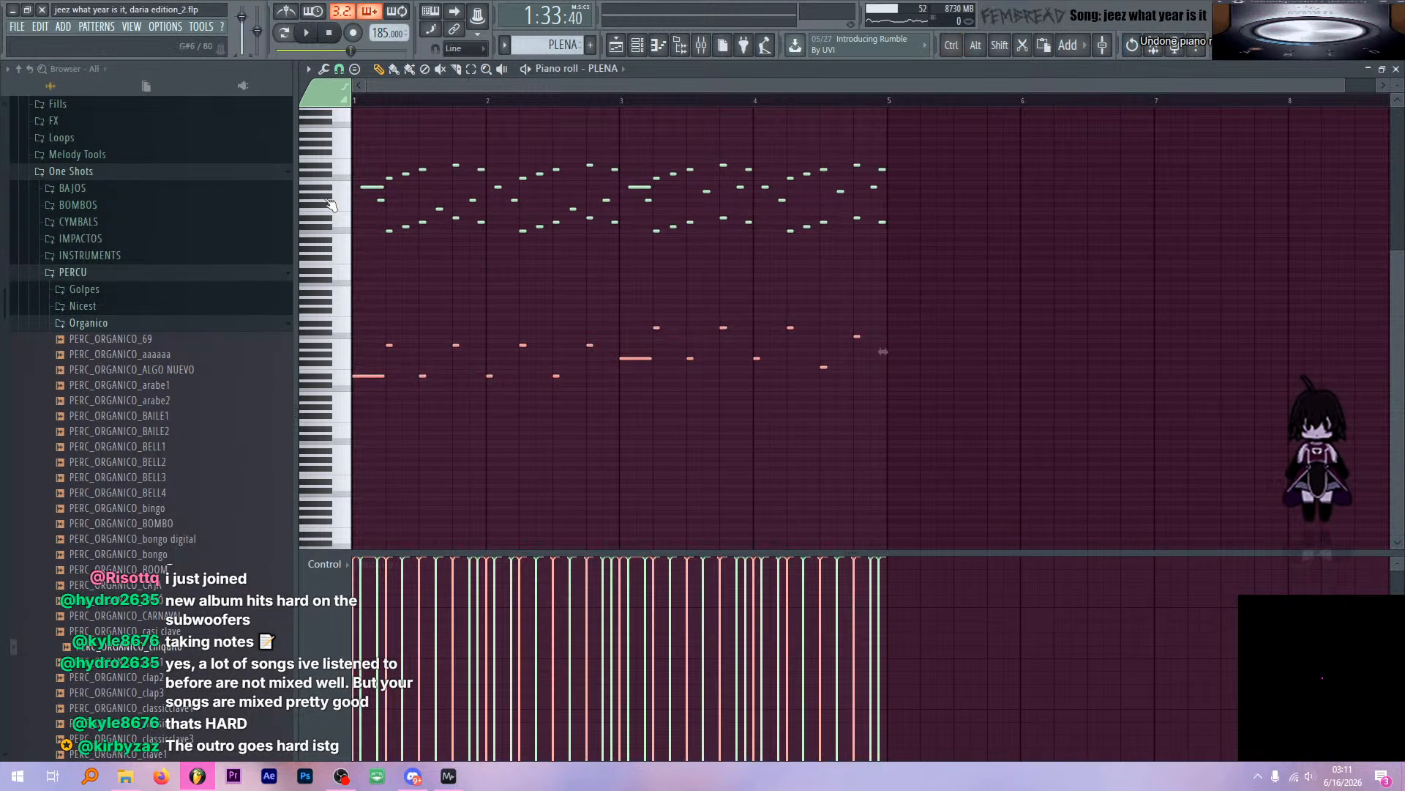
{"action": "left_click", "coordinate": [314, 70]}
{"action": "mouse_move", "coordinate": [337, 102]}
{"action": "left_click", "coordinate": [425, 339]}
Play the PLENA pattern to audition its upper melody, stop playback, and inspect the opening bar's notes
{"action": "key", "text": "space"}
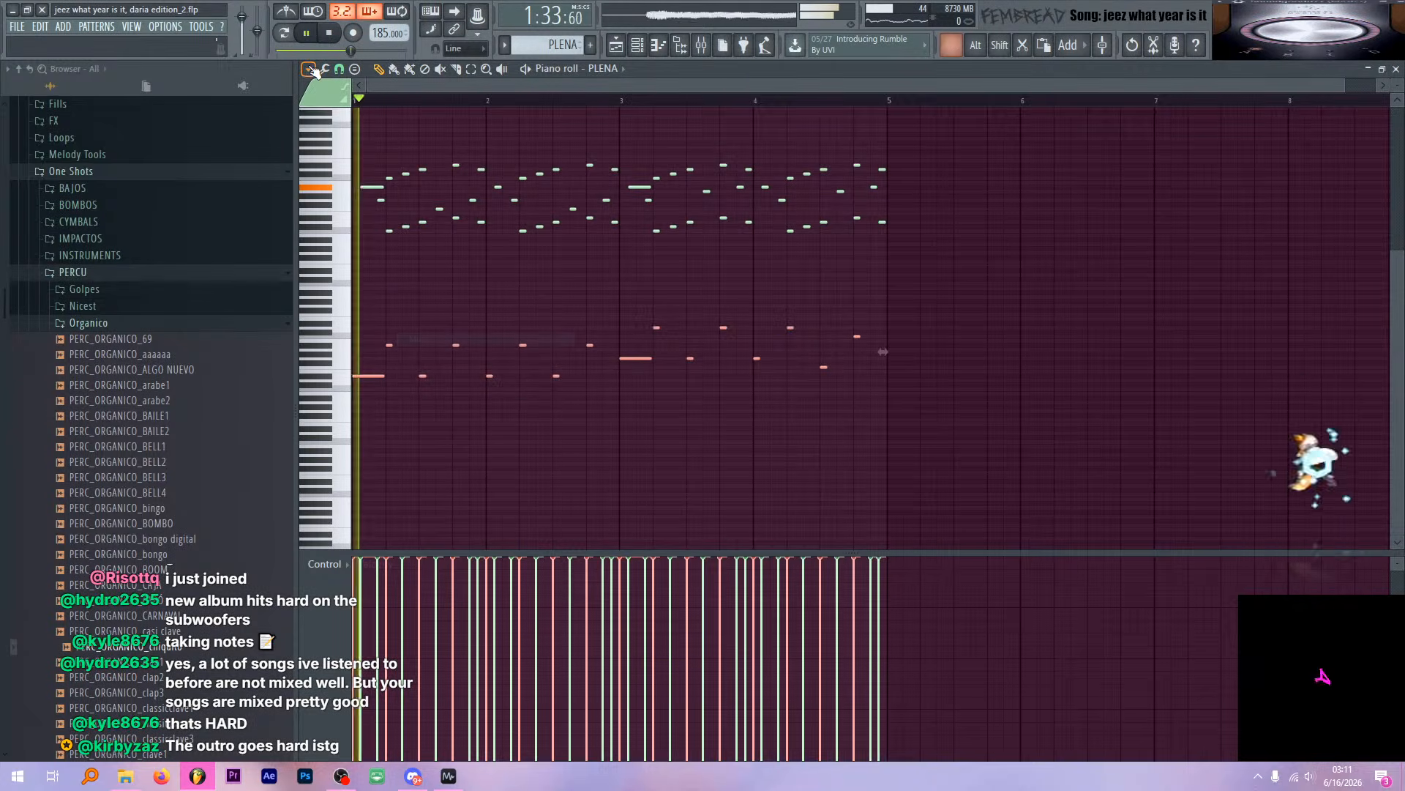
{"action": "scroll", "coordinate": [434, 201], "scroll_direction": "up", "scroll_amount": 3, "text": "ctrl"}
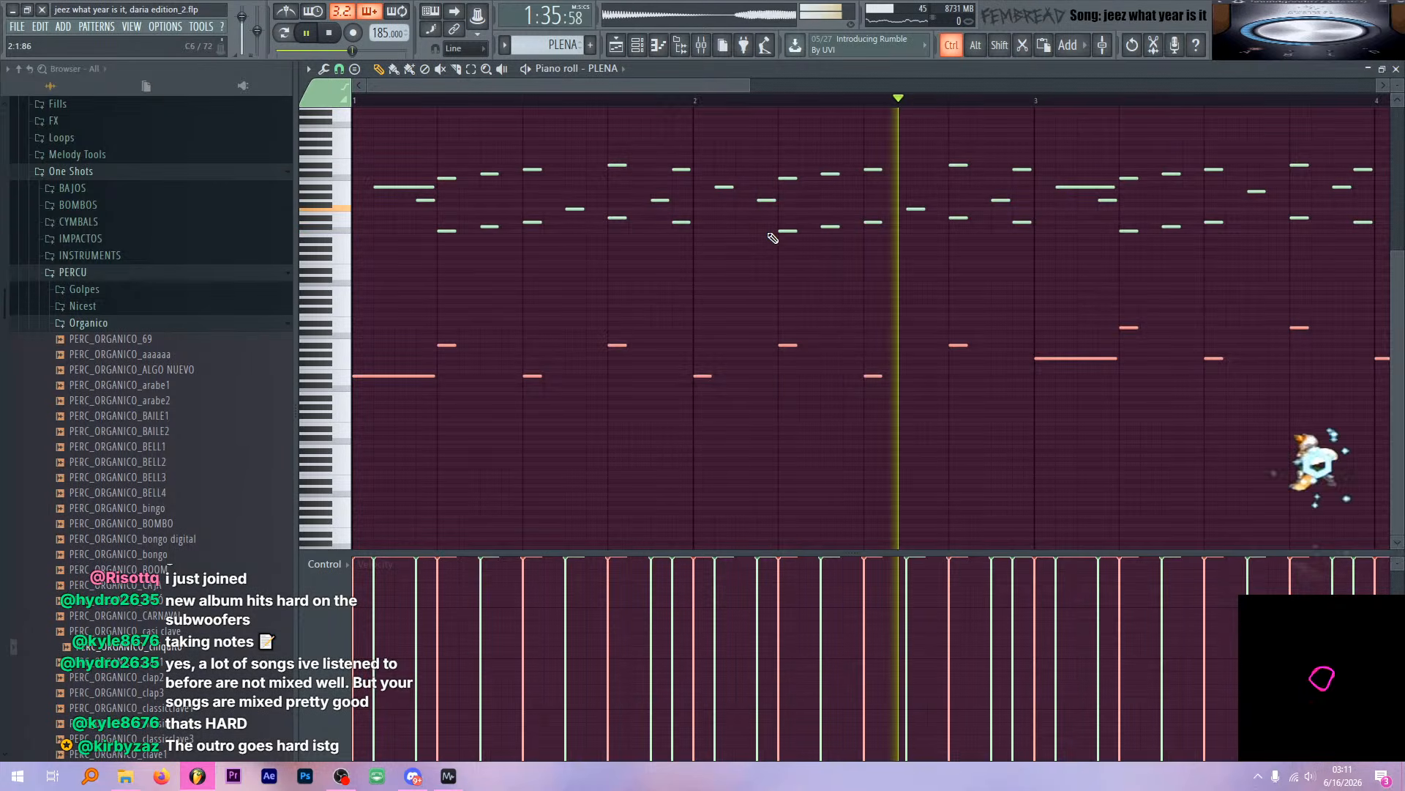
{"action": "scroll", "coordinate": [772, 232], "scroll_direction": "down", "scroll_amount": 2, "text": "ctrl"}
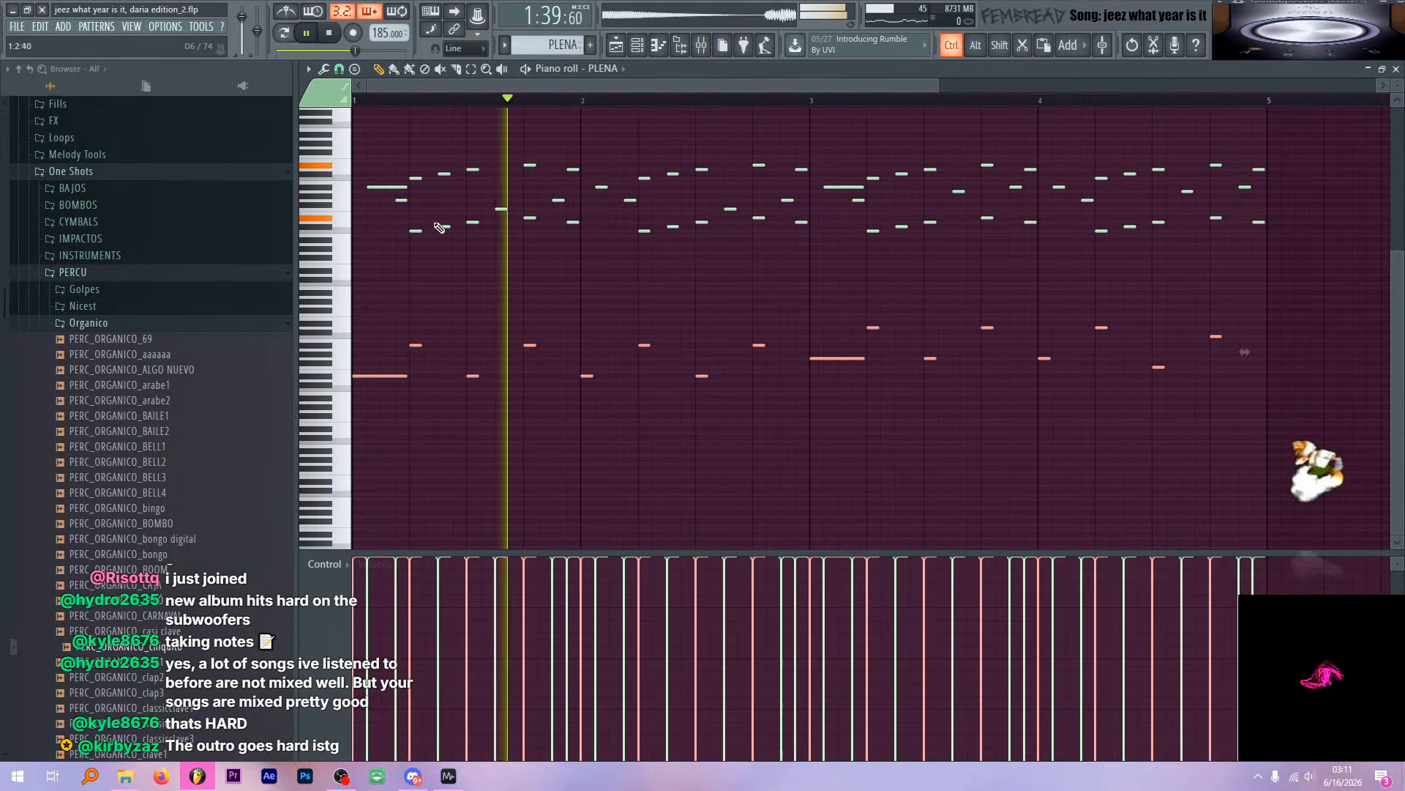
{"action": "scroll", "coordinate": [777, 277], "scroll_direction": "up", "scroll_amount": 1, "text": "ctrl"}
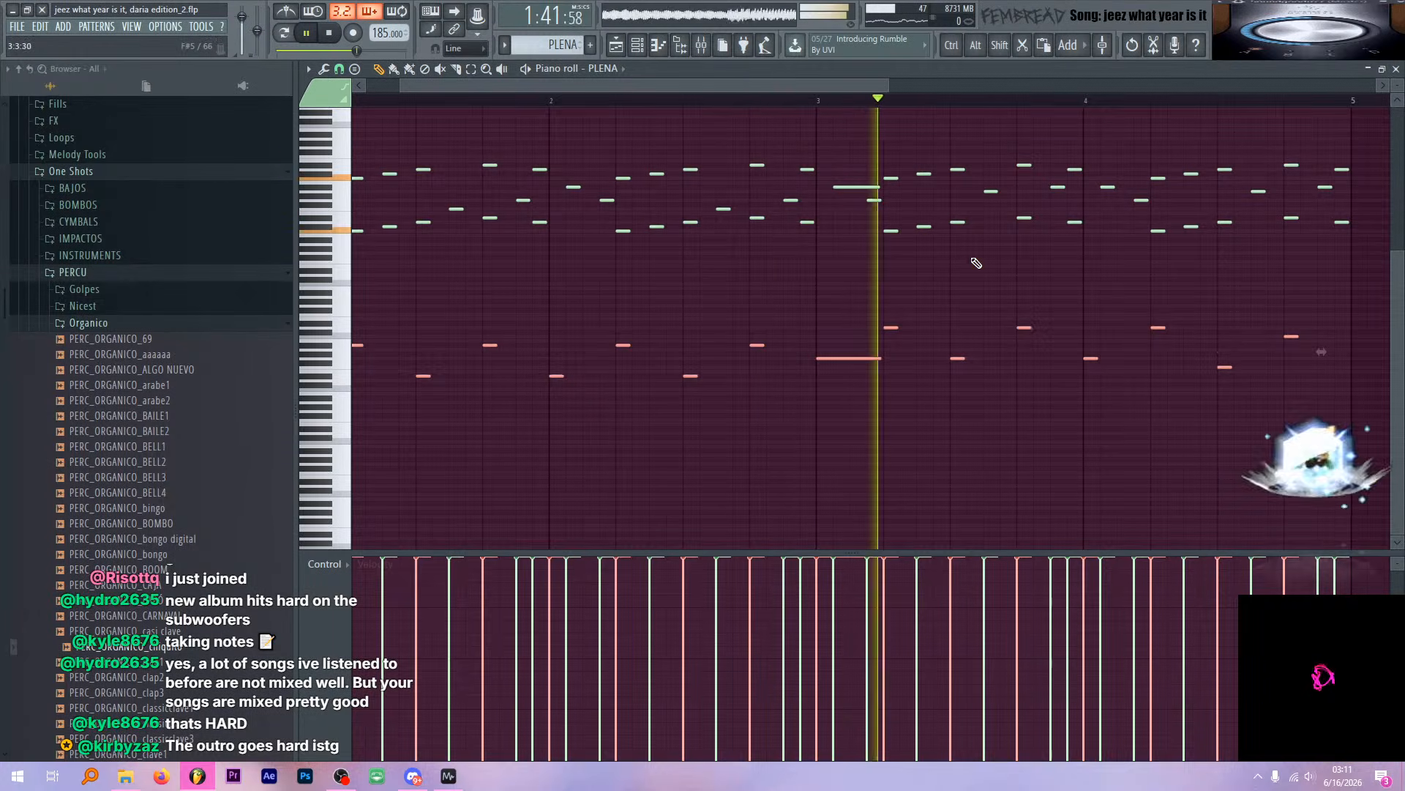
{"action": "key", "text": "space"}
{"action": "scroll", "coordinate": [816, 200], "scroll_direction": "down", "scroll_amount": 1, "text": "ctrl"}
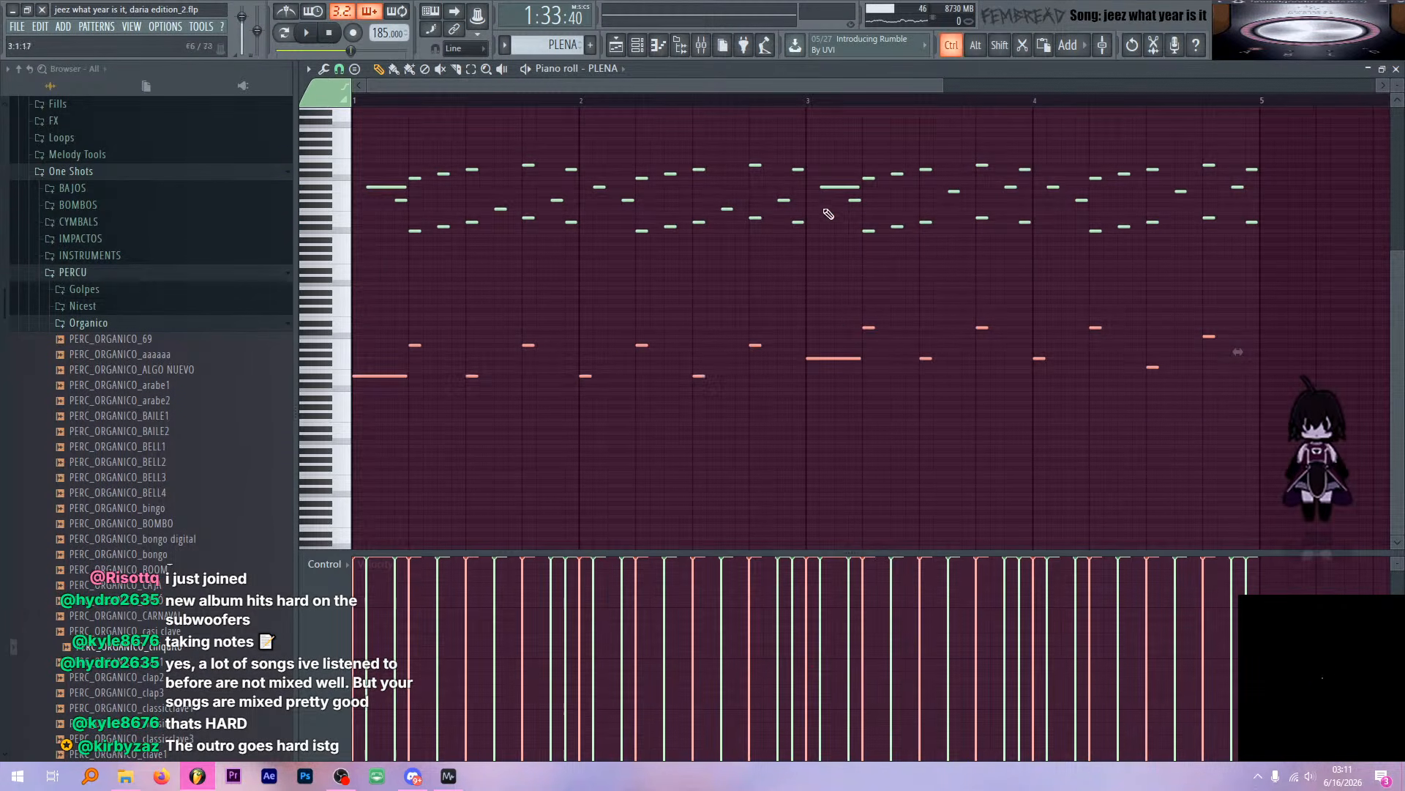
{"action": "scroll", "coordinate": [380, 189], "scroll_direction": "up", "scroll_amount": 4, "text": "ctrl"}
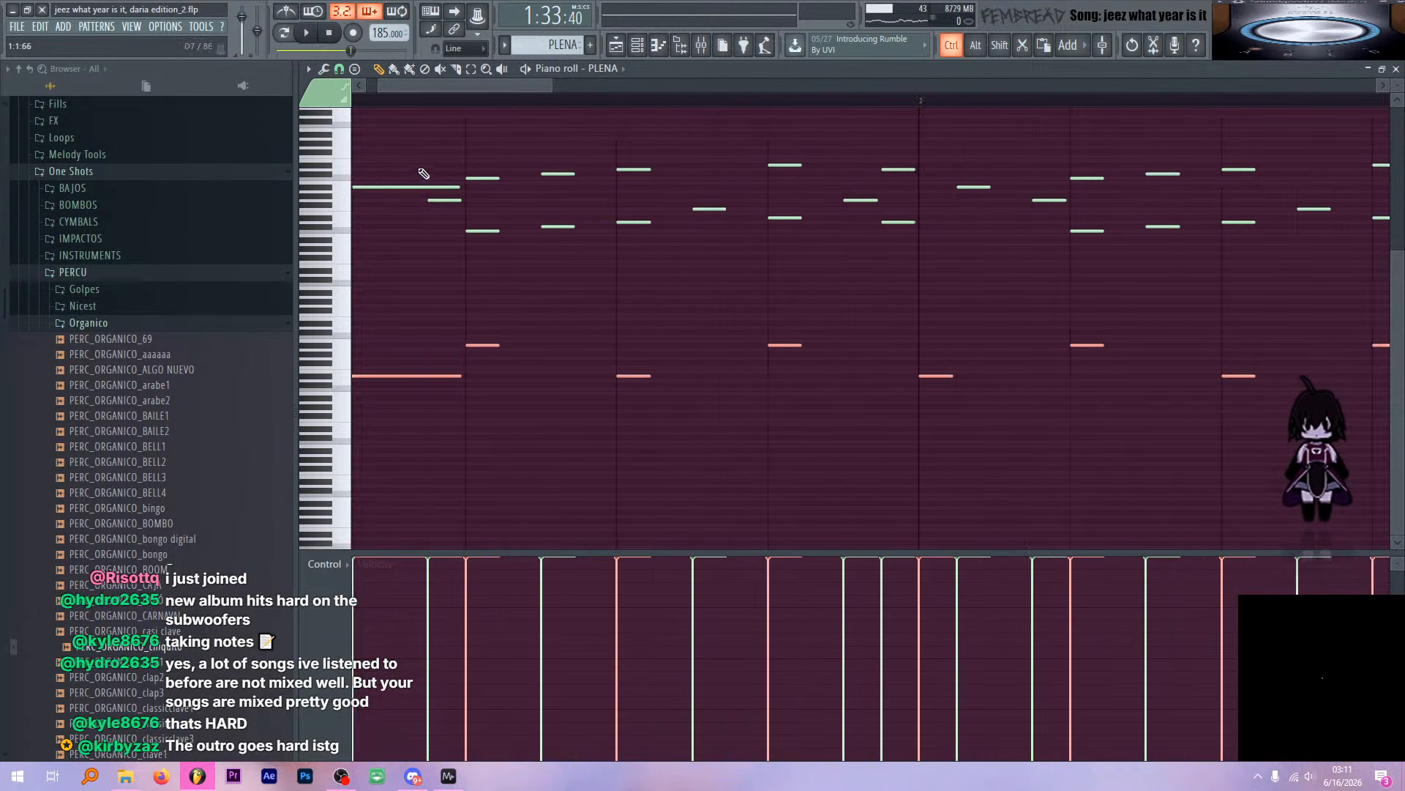
Audition individual upper notes across the PLENA pattern's four bars and play back the upper melody
{"action": "scroll", "coordinate": [424, 174], "scroll_direction": "up", "scroll_amount": 1, "text": "ctrl"}
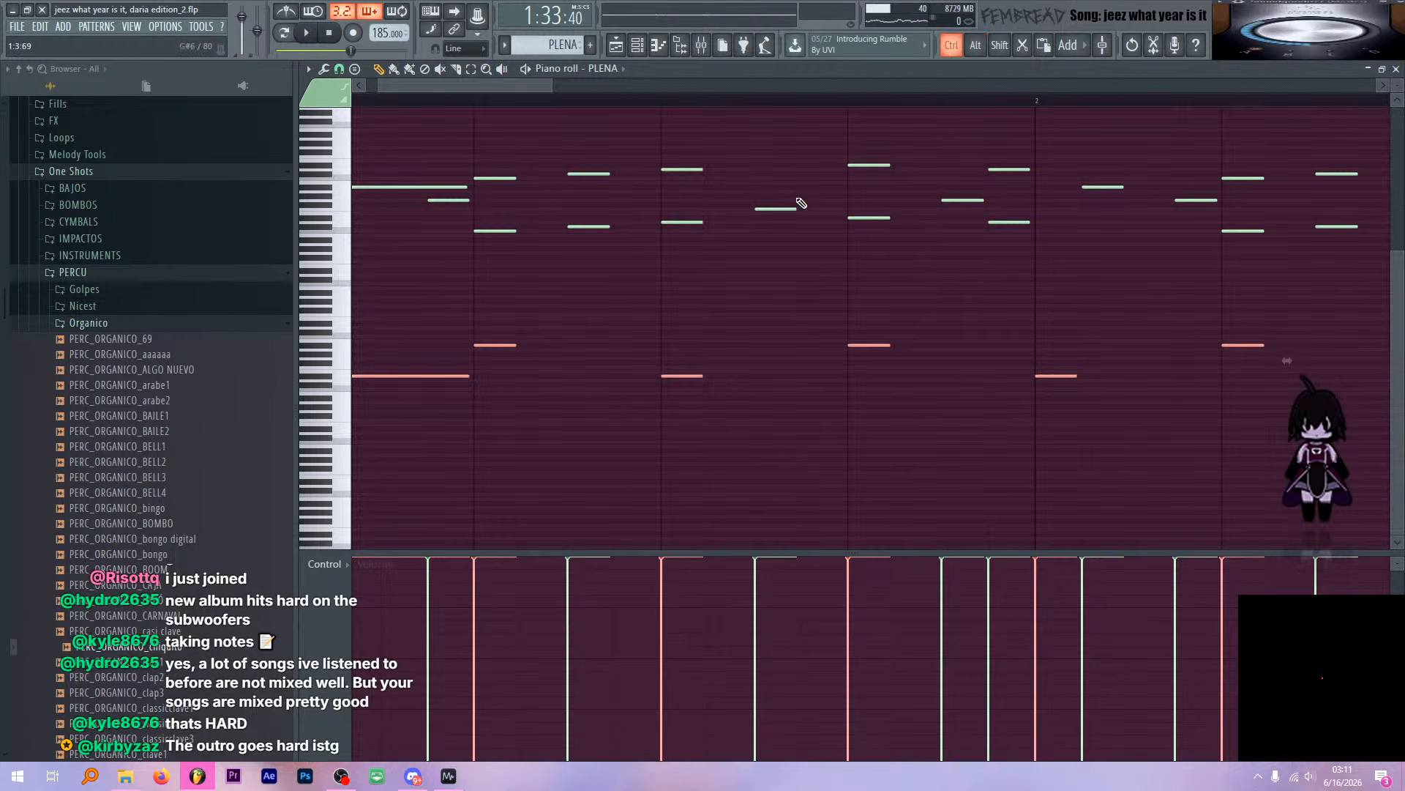
{"action": "scroll", "coordinate": [781, 203], "scroll_direction": "down", "scroll_amount": 3, "text": "ctrl"}
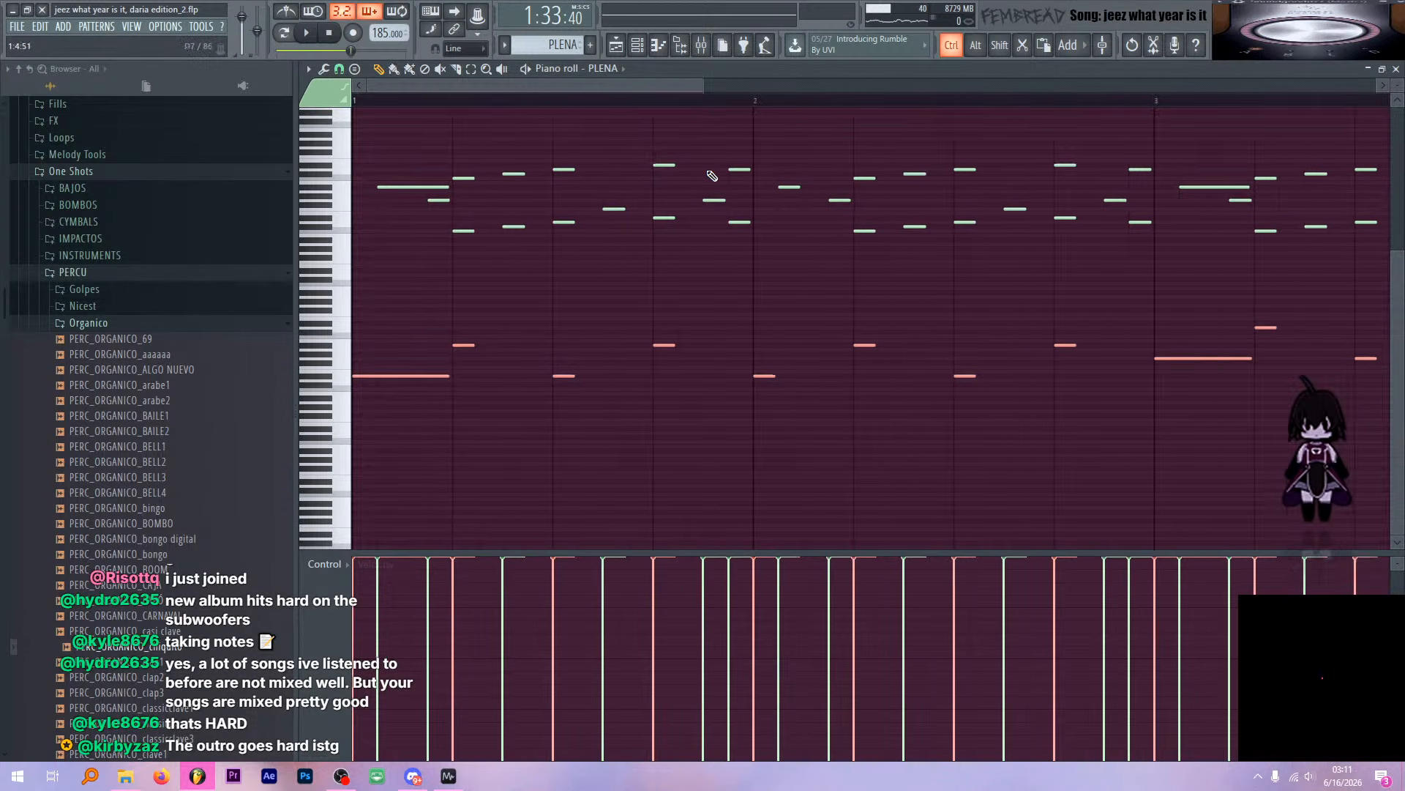
{"action": "scroll", "coordinate": [712, 176], "scroll_direction": "down", "scroll_amount": 1, "text": "ctrl"}
{"action": "scroll", "coordinate": [617, 159], "scroll_direction": "down", "scroll_amount": 3, "text": "ctrl"}
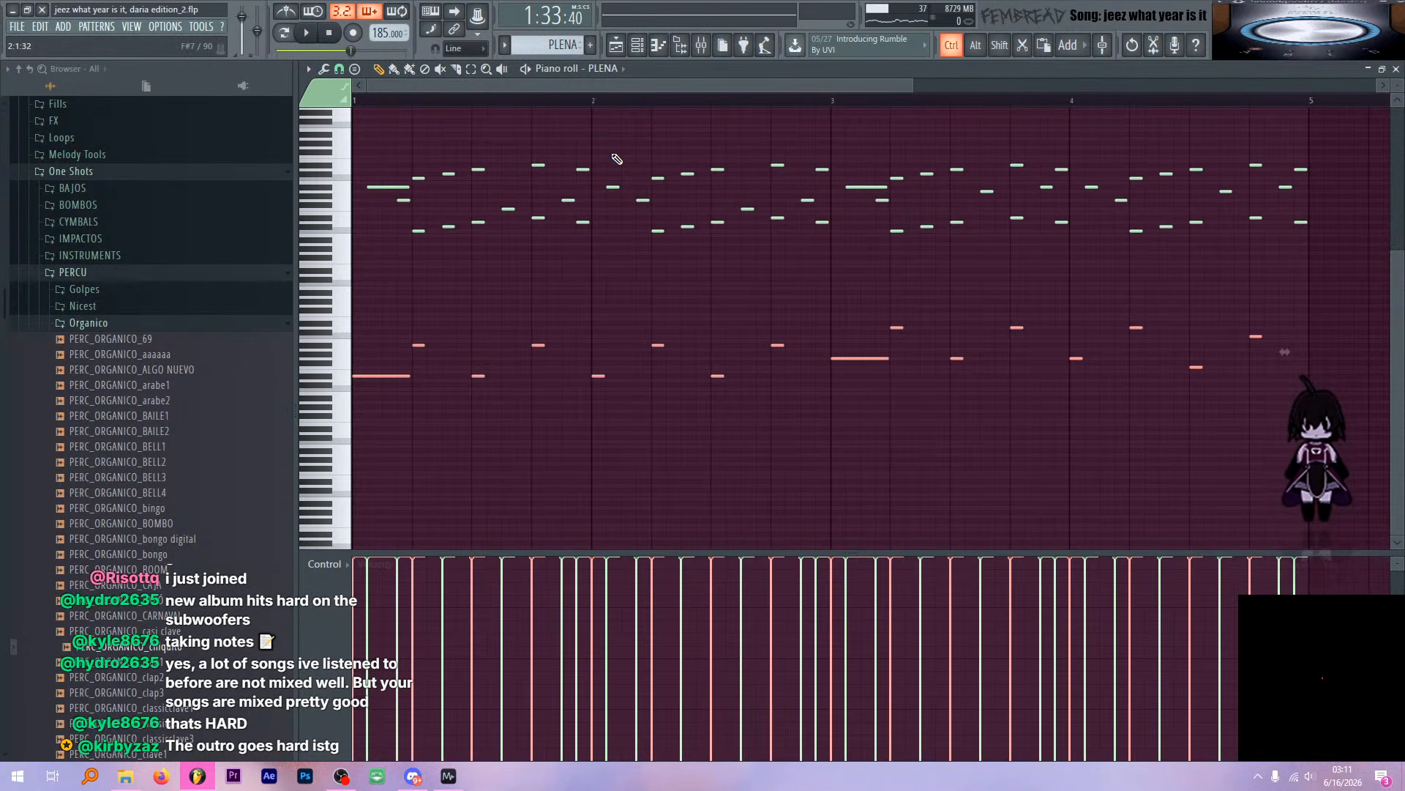
{"action": "right_click", "coordinate": [507, 183], "text": "alt"}
{"action": "right_click", "coordinate": [564, 179], "text": "alt"}
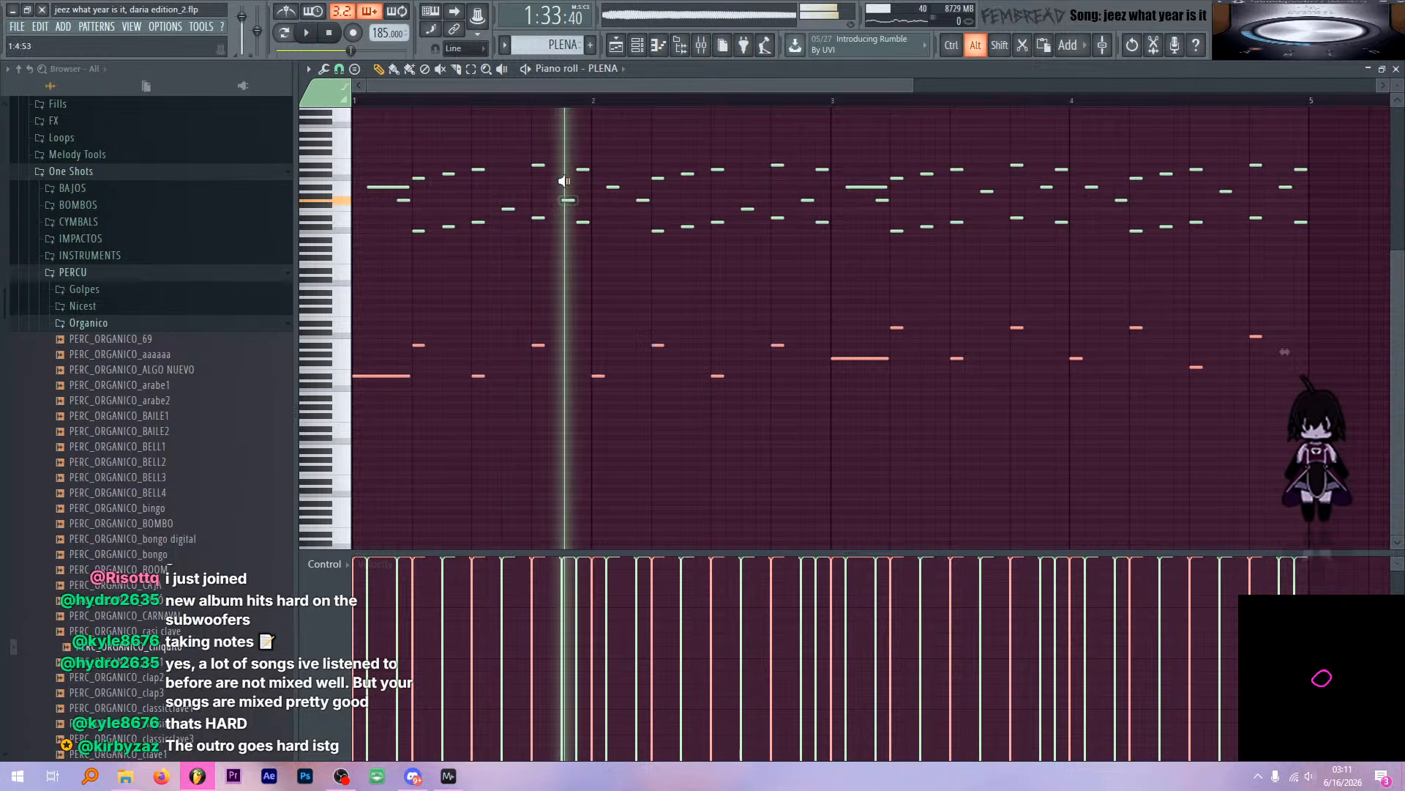
{"action": "right_click", "coordinate": [985, 175], "text": "alt"}
{"action": "scroll", "coordinate": [692, 129], "scroll_direction": "down", "scroll_amount": 2, "text": "ctrl"}
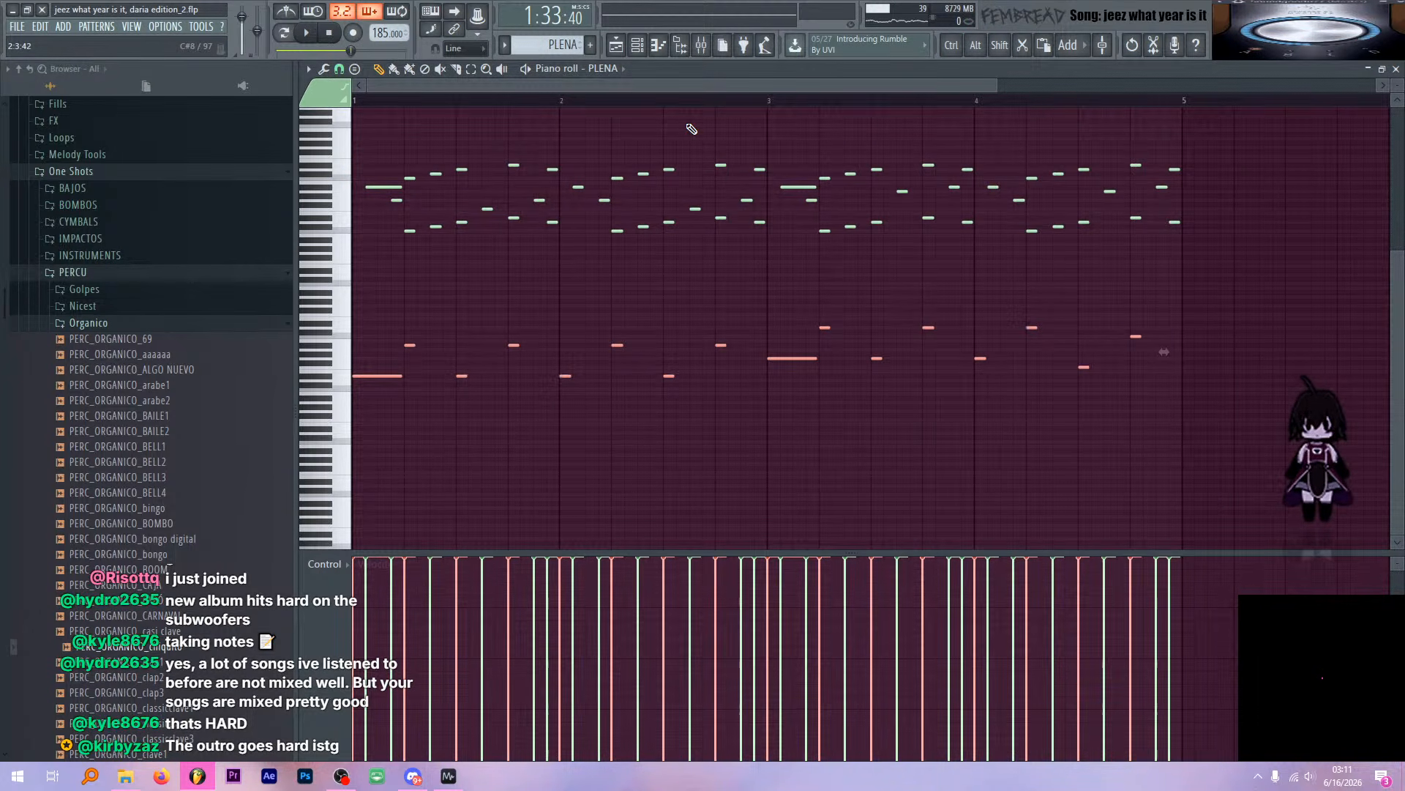
{"action": "key", "text": "space"}
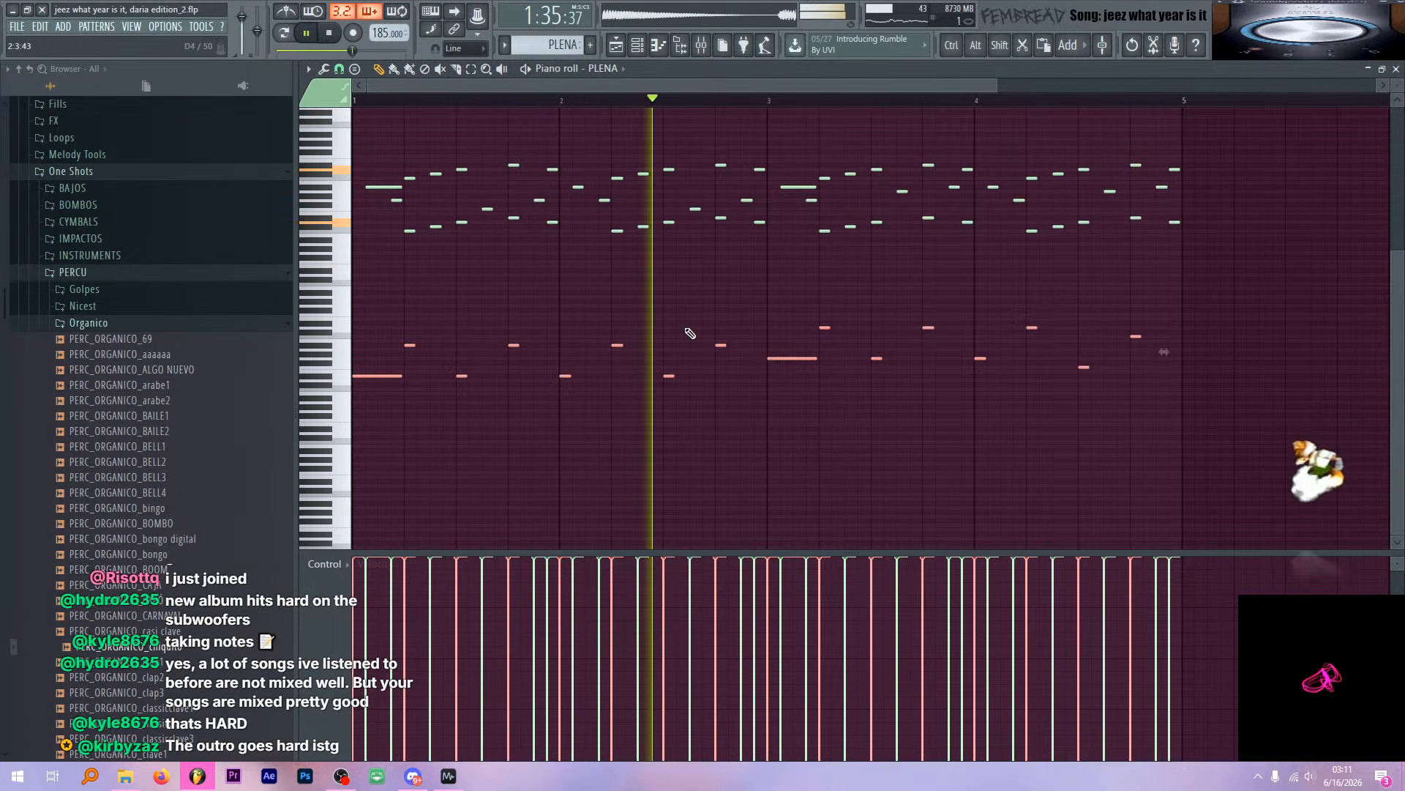
Unmute the low notes in the PLENA pattern and play back both note lines together
{"action": "left_click", "coordinate": [306, 68]}
{"action": "left_click", "coordinate": [307, 68]}
{"action": "key", "text": "space"}
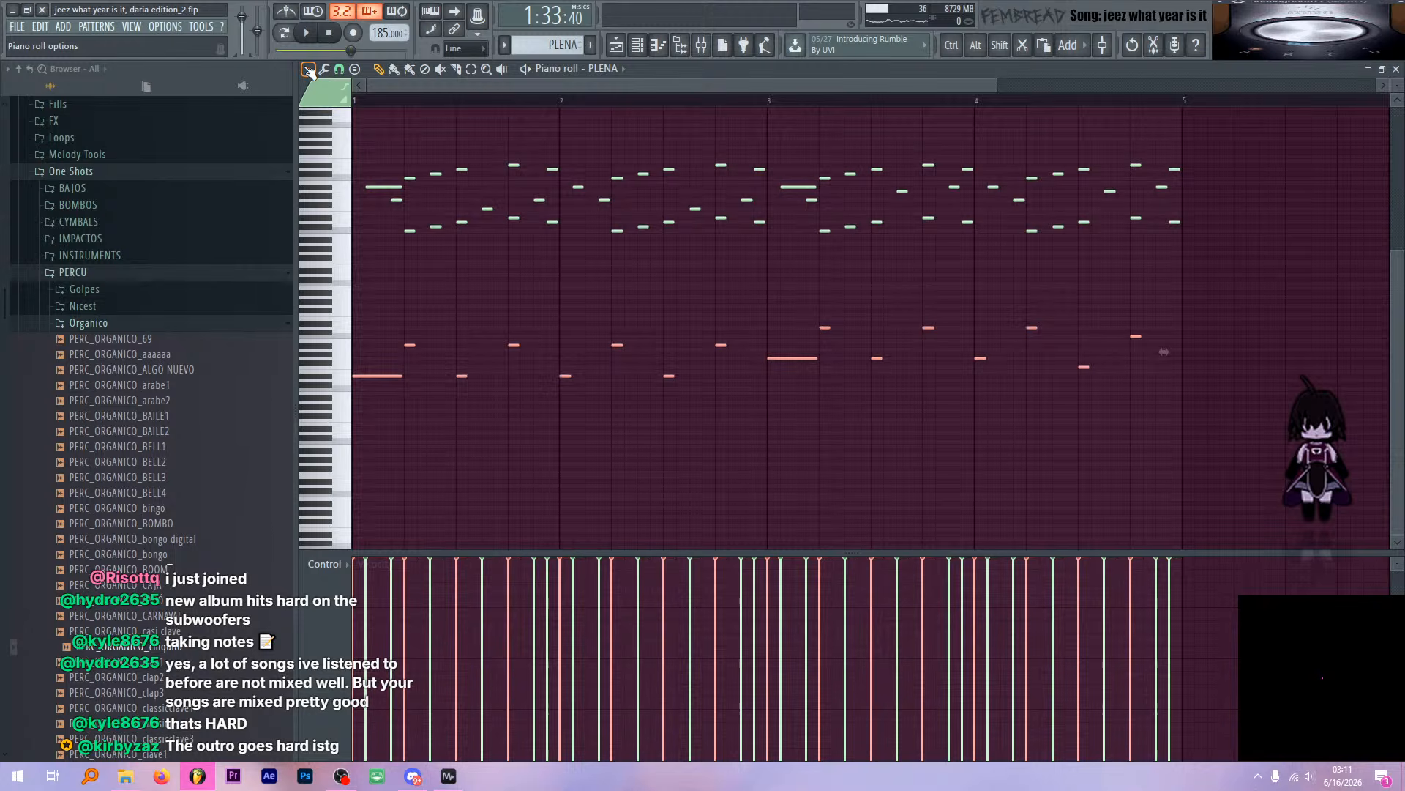
{"action": "left_click", "coordinate": [310, 71]}
{"action": "mouse_move", "coordinate": [329, 101]}
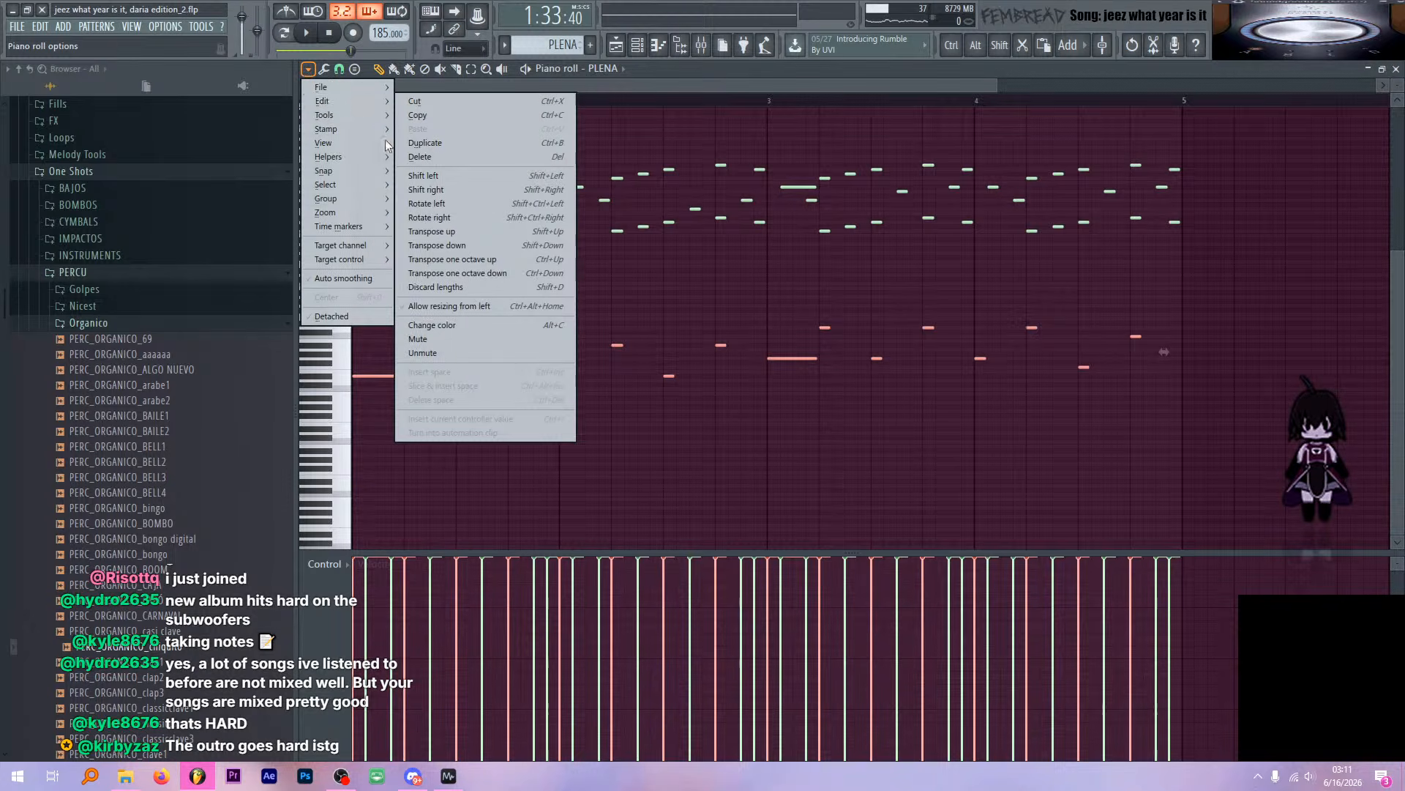
{"action": "left_click", "coordinate": [471, 353]}
{"action": "key", "text": "space"}
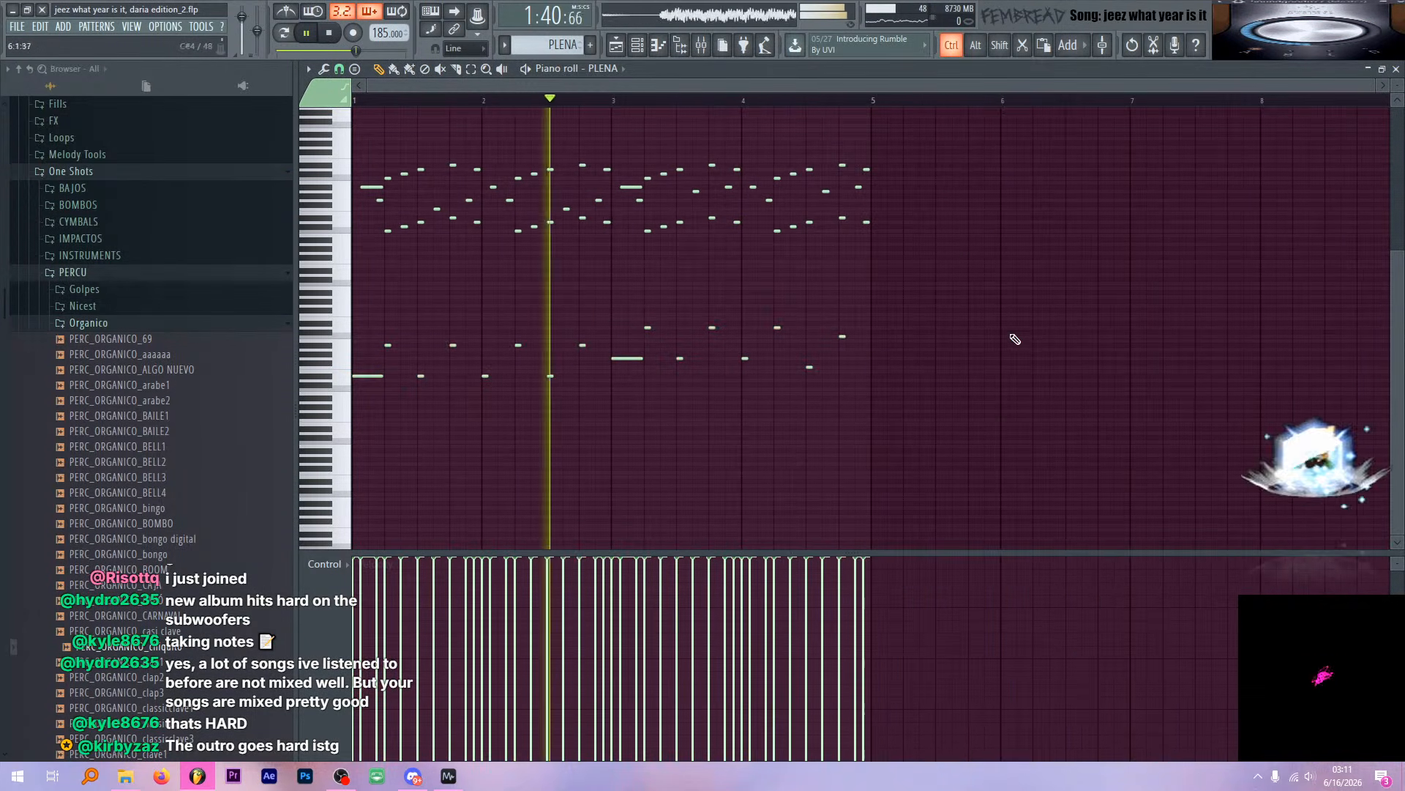
{"action": "scroll", "coordinate": [345, 401], "scroll_direction": "up", "scroll_amount": 4}
{"action": "scroll", "coordinate": [590, 269], "scroll_direction": "down", "scroll_amount": 5}
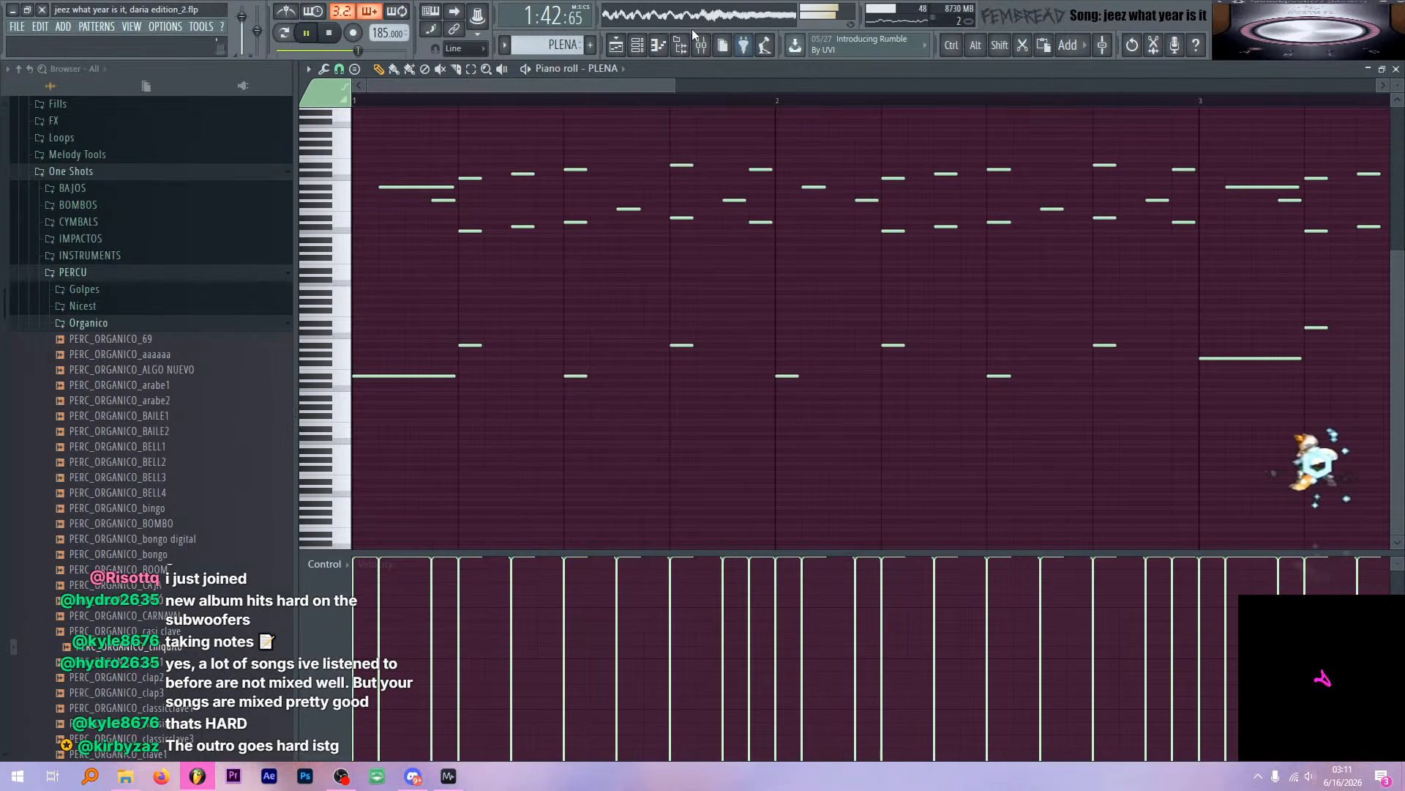
View the PLENA mixer track's effect chain, stop playback, and inspect the PLENA channel's Keyzone Classic instrument
{"action": "left_click", "coordinate": [701, 45]}
{"action": "key", "text": "space"}
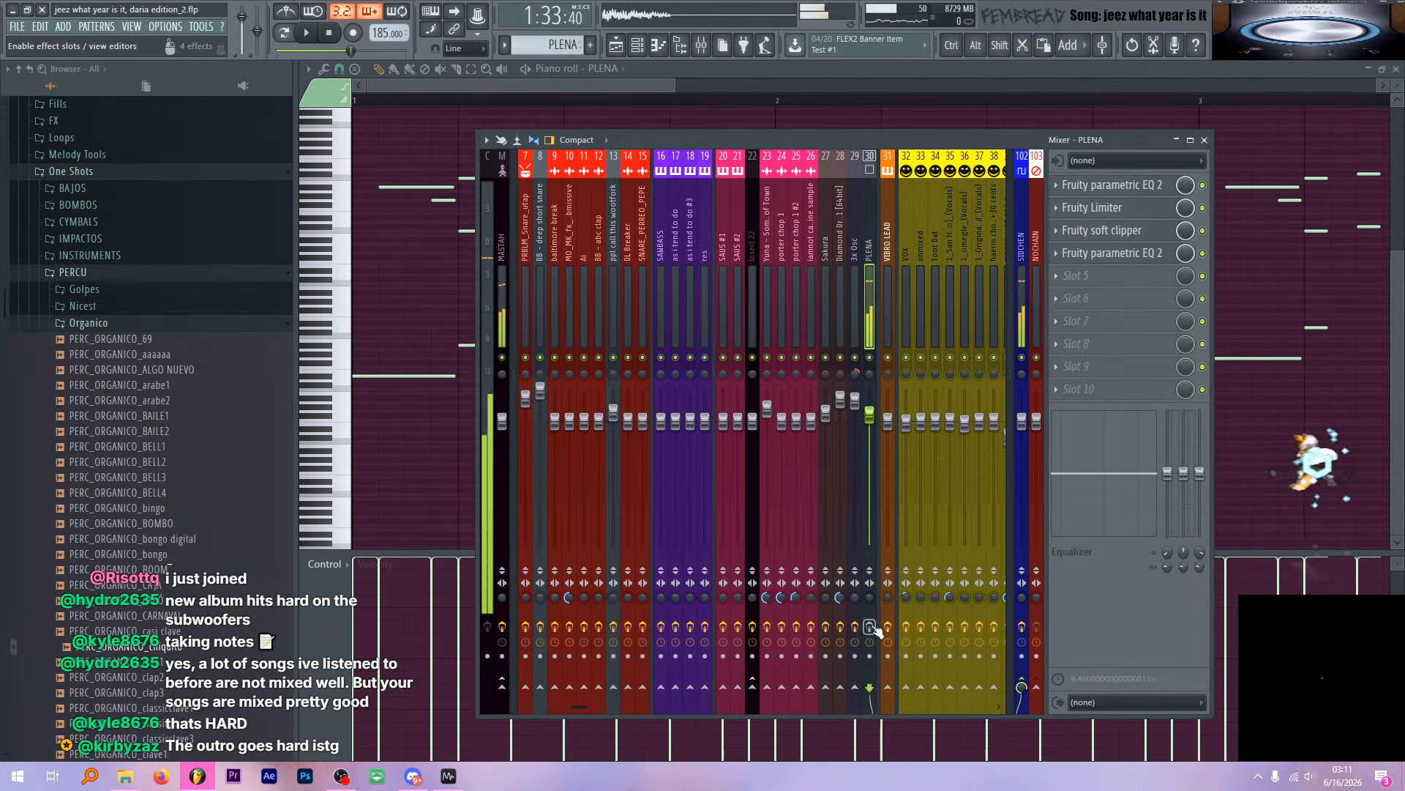
{"action": "left_click", "coordinate": [639, 45]}
{"action": "left_click", "coordinate": [605, 474]}
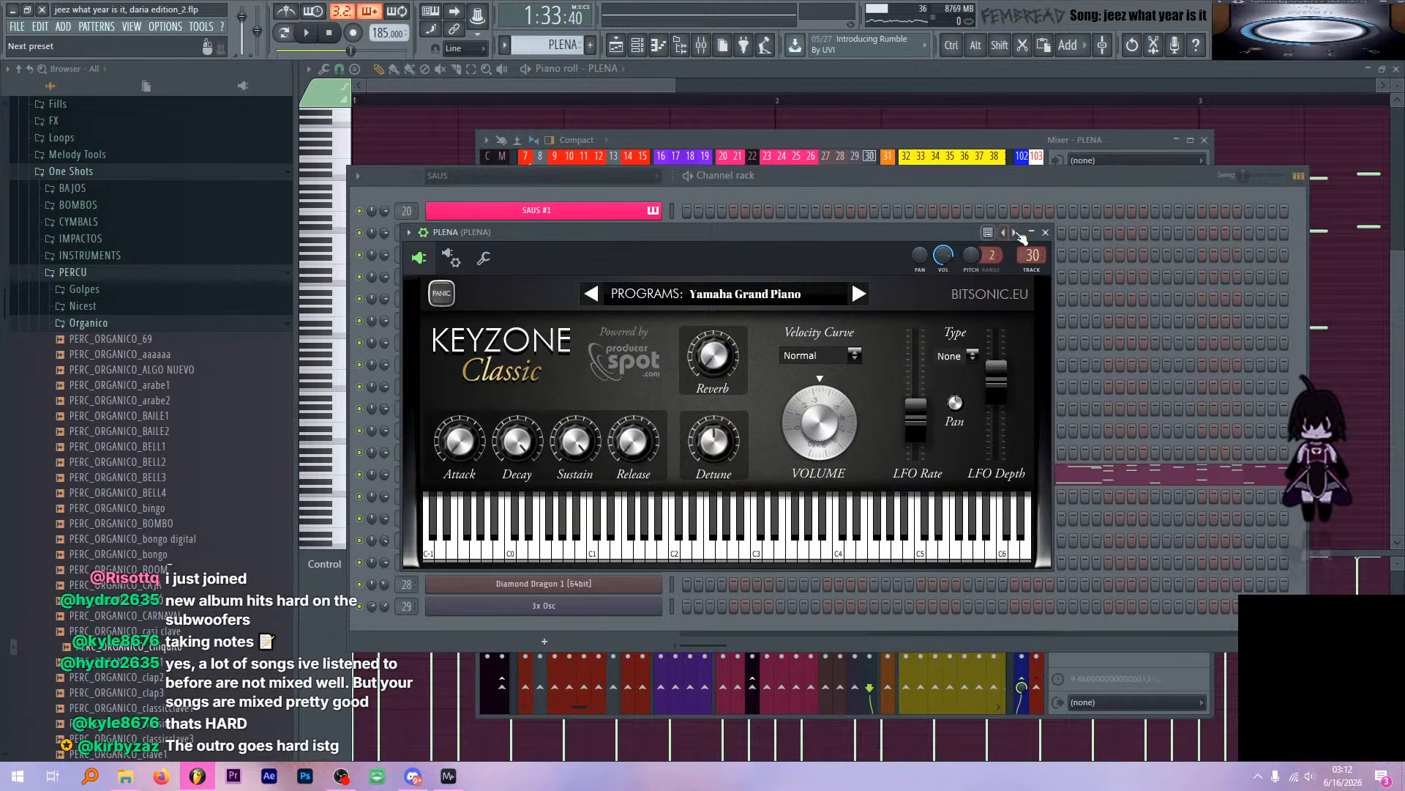
{"action": "left_click", "coordinate": [1044, 232]}
Play the PLENA pattern with only the first Fruity parametric EQ 2 active and examine its curve
{"action": "left_click", "coordinate": [838, 143]}
{"action": "key", "text": "space"}
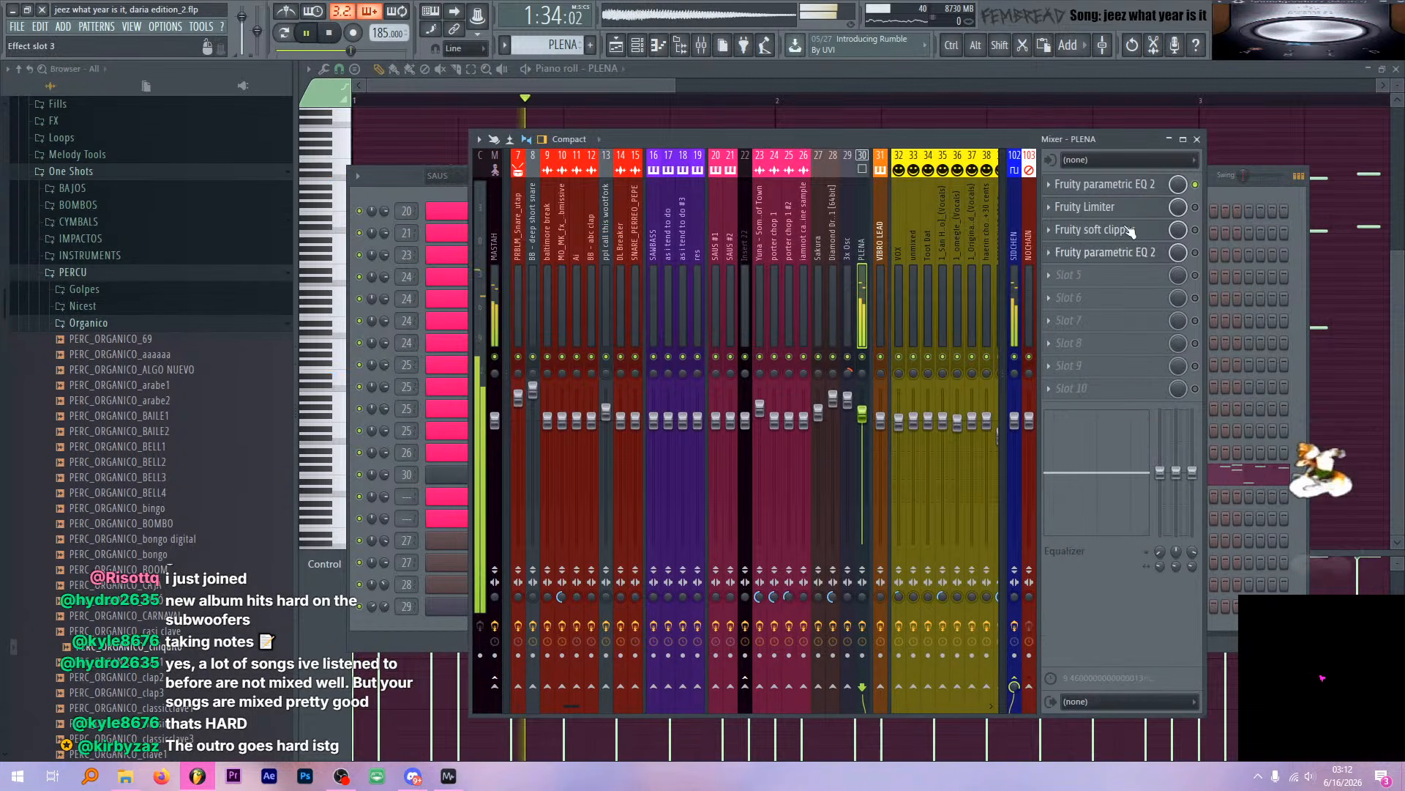
{"action": "left_click", "coordinate": [1139, 187]}
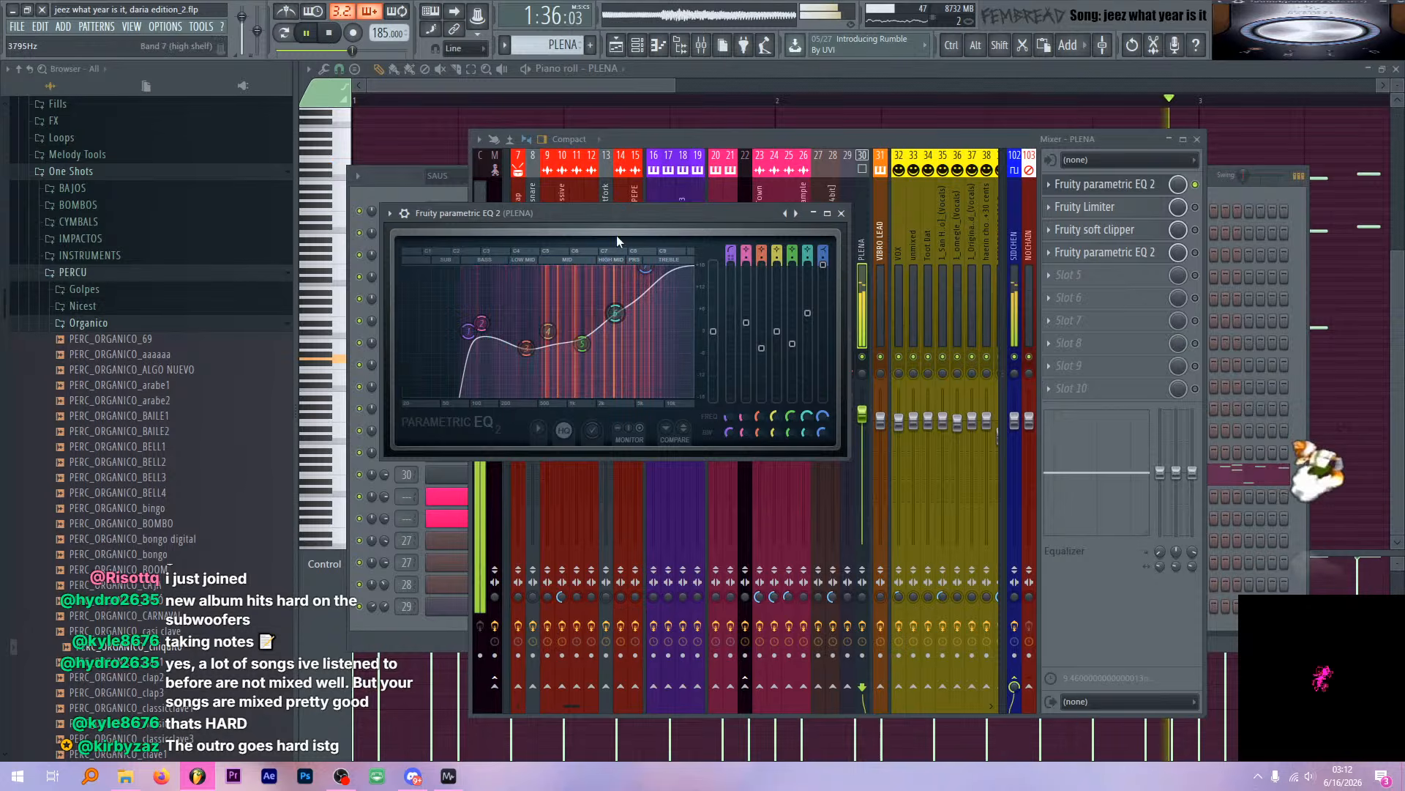
{"action": "left_click_drag", "start_coordinate": [594, 213], "coordinate": [613, 217]}
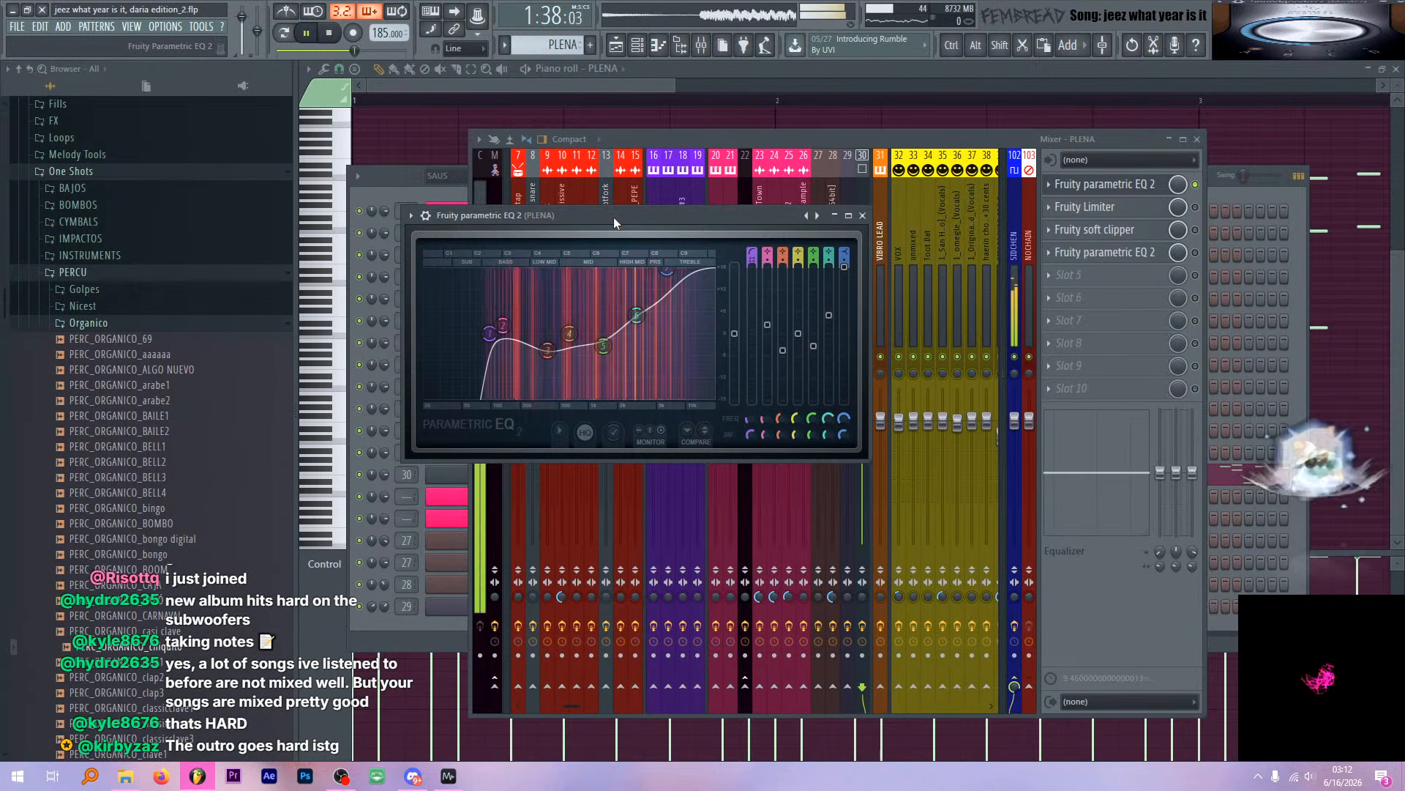
{"action": "key", "text": "space"}
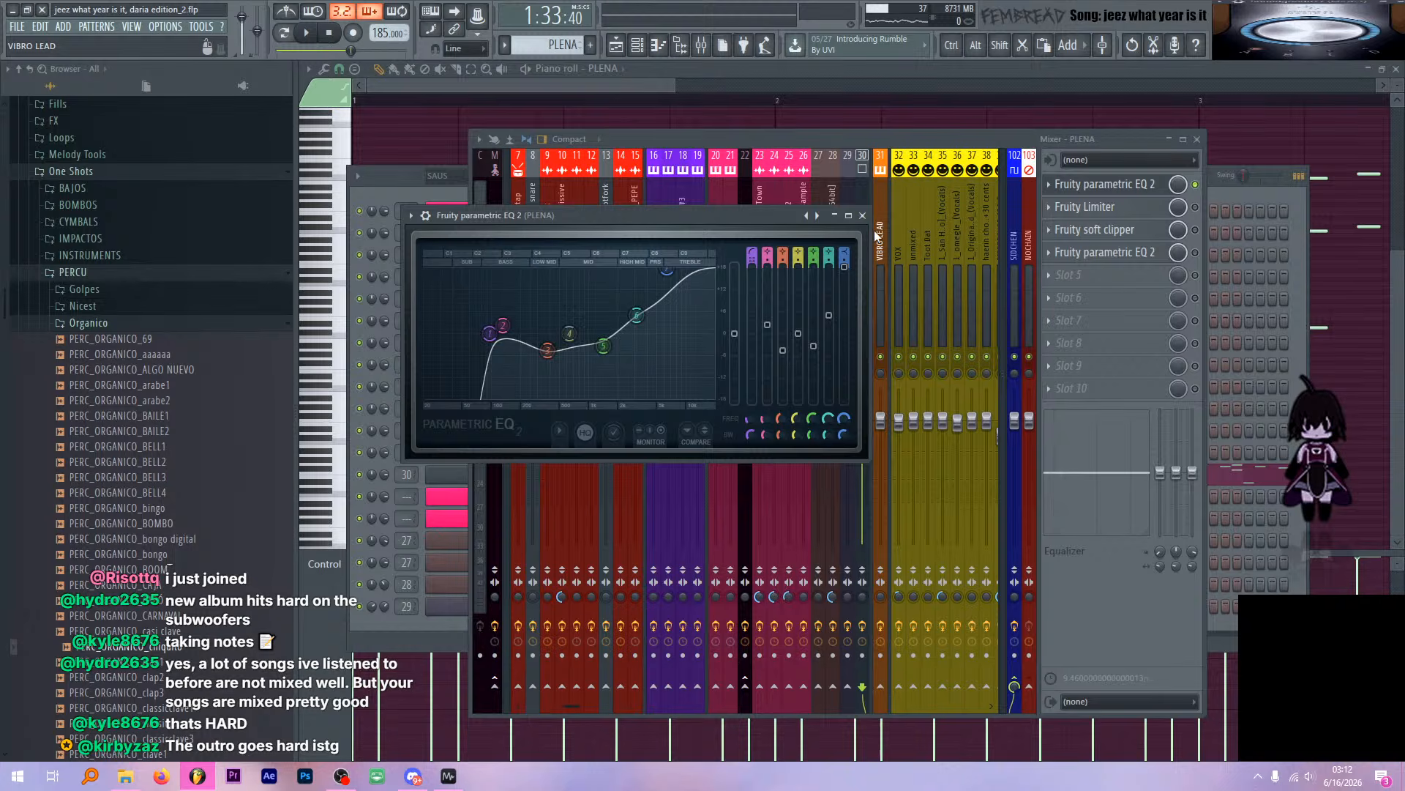
{"action": "key", "text": "space"}
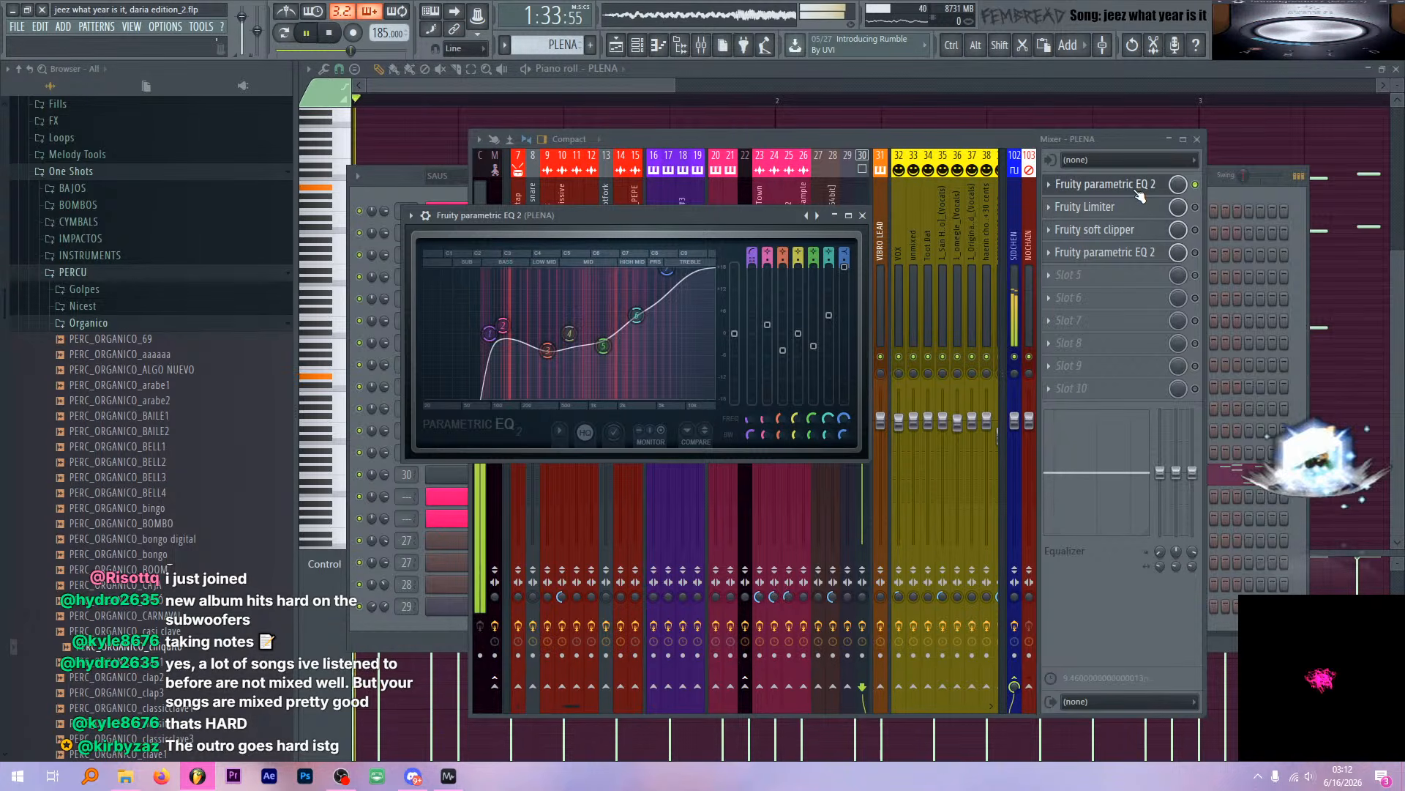
{"action": "left_click", "coordinate": [1147, 190]}
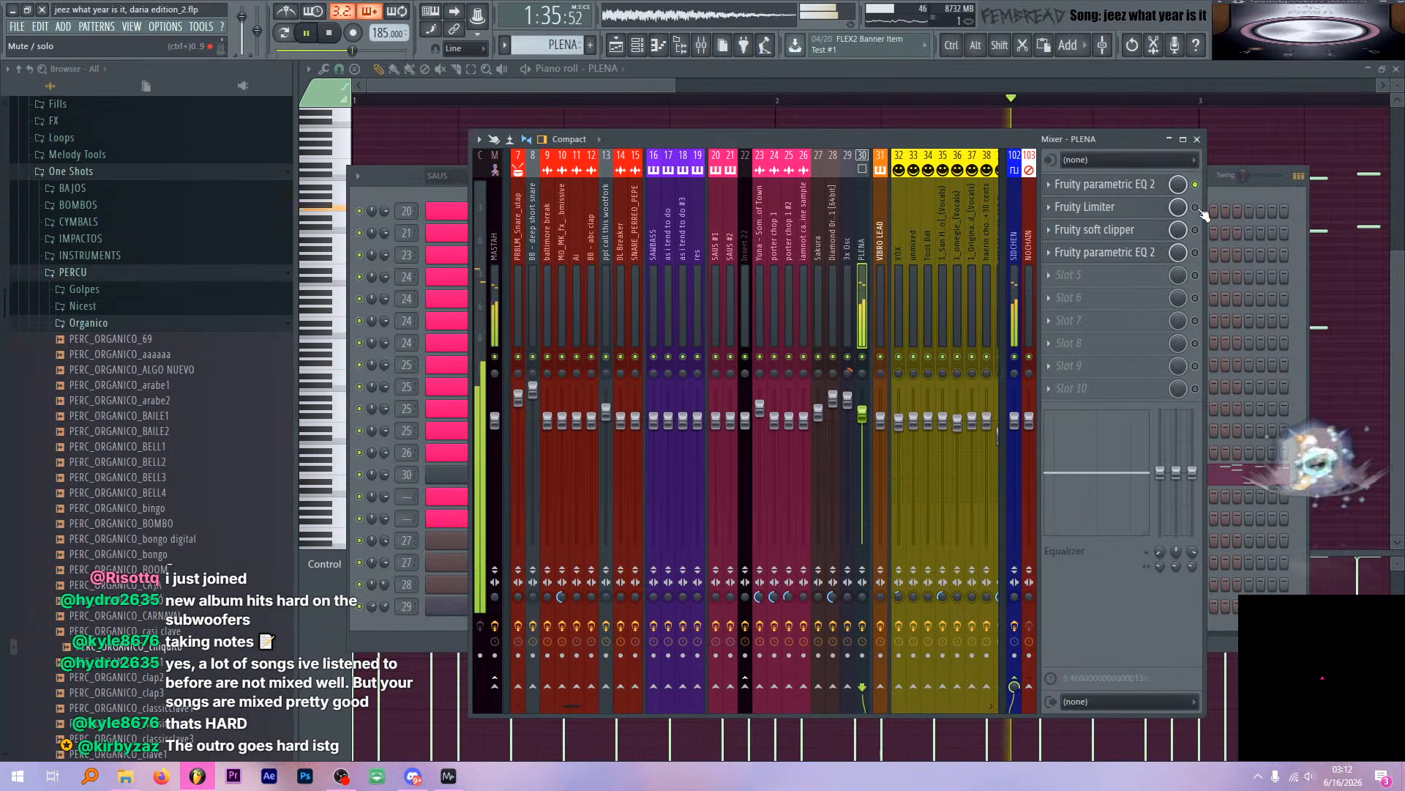
Enable the Fruity Limiter on the PLENA track and examine its compressor settings during playback
{"action": "left_click", "coordinate": [1098, 207]}
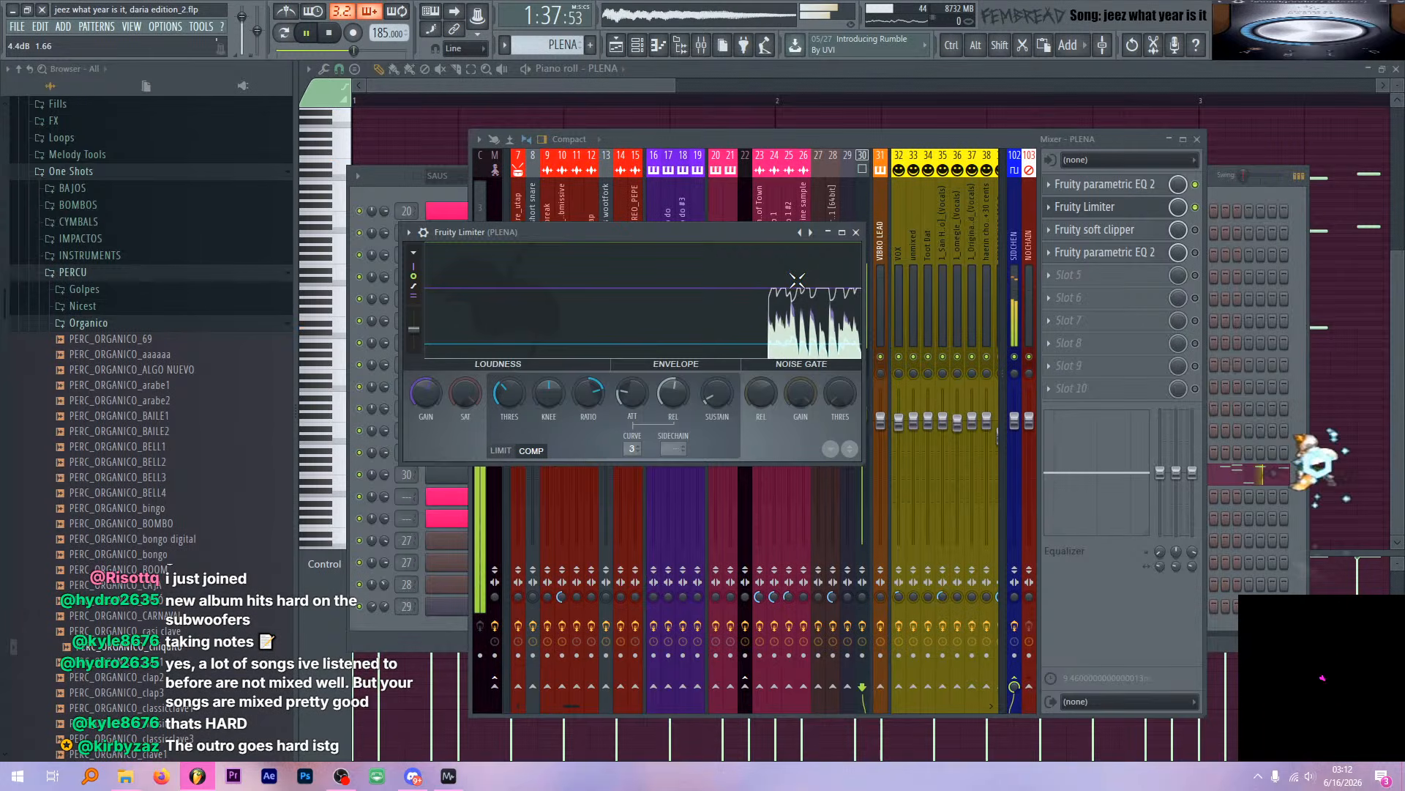
{"action": "key", "text": "space"}
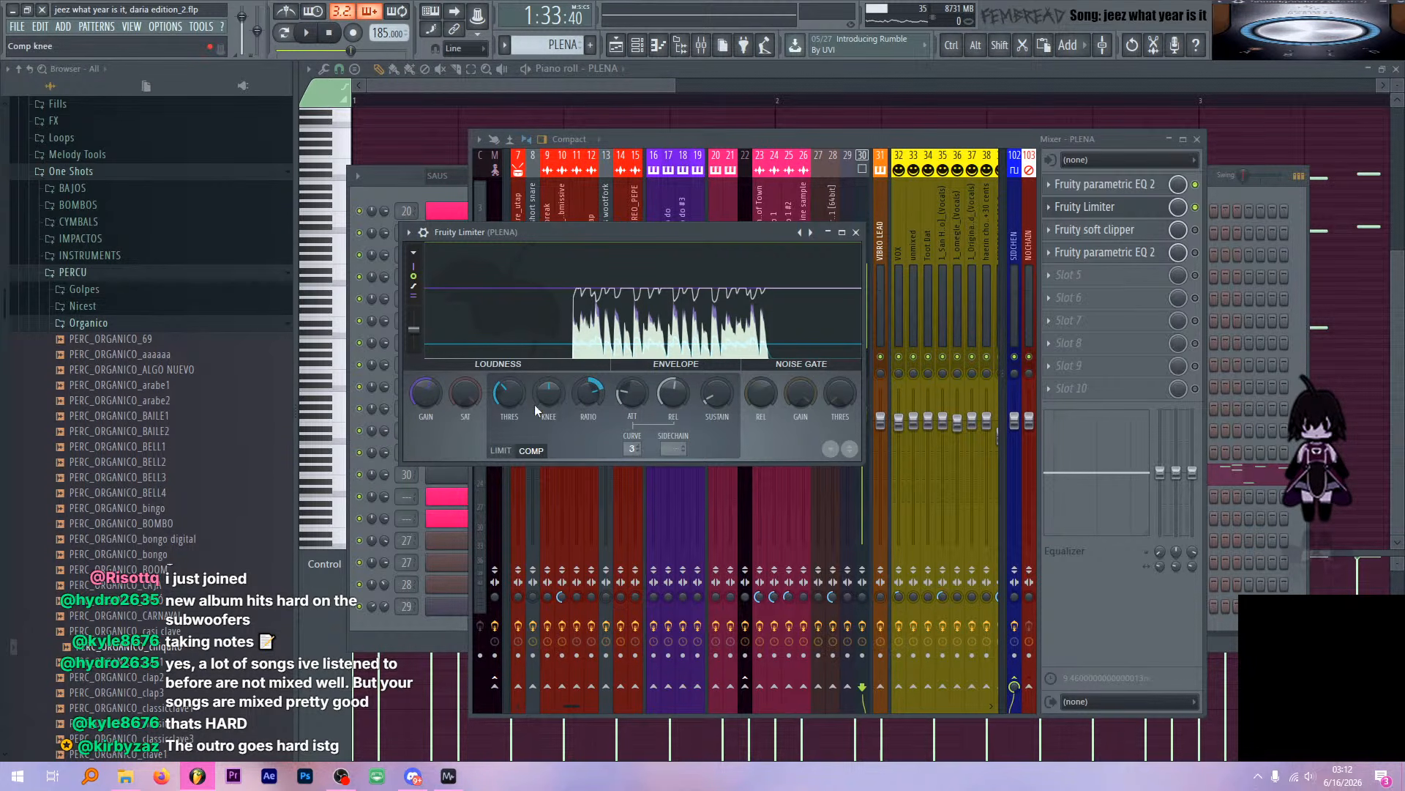
{"action": "left_click", "coordinate": [1133, 218]}
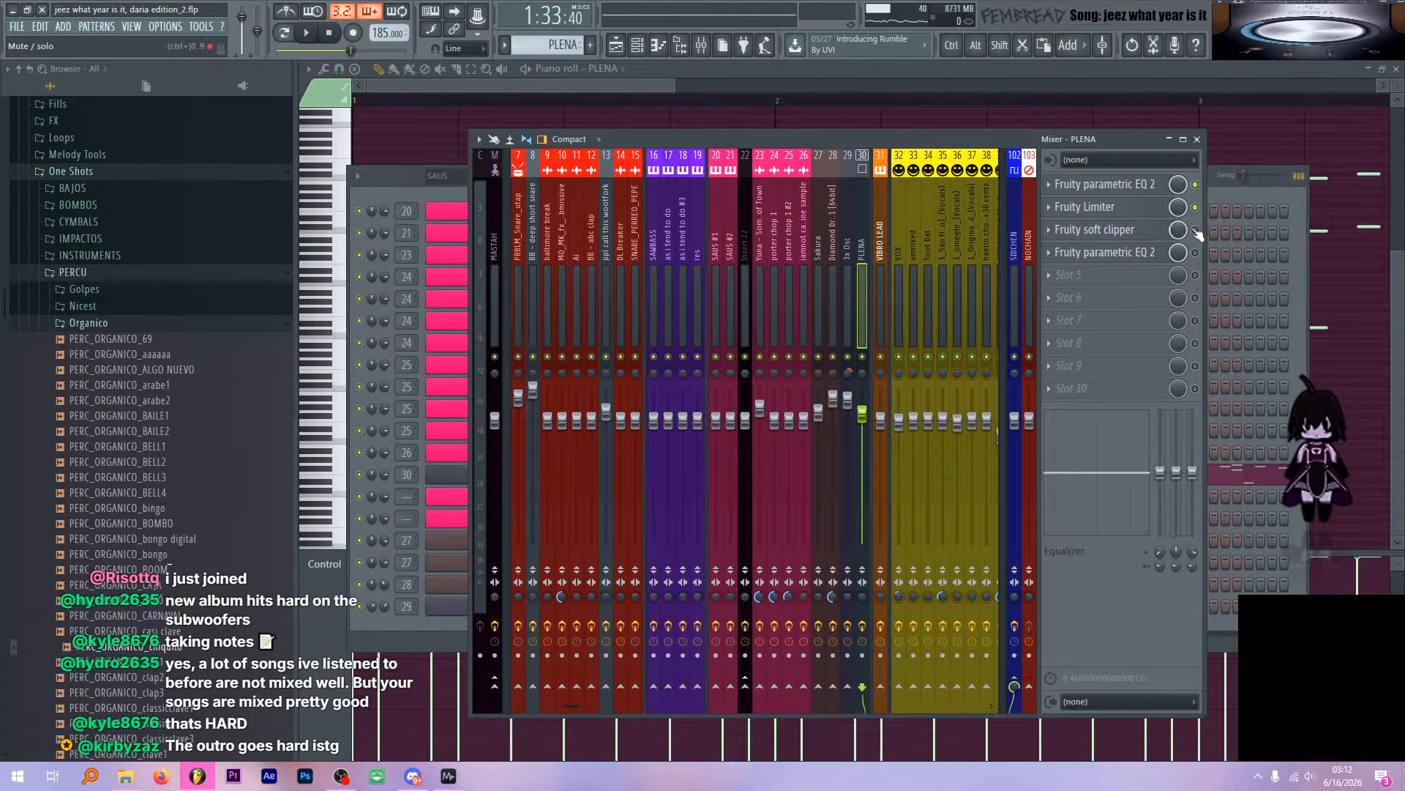
Enable the Fruity soft clipper on the PLENA track and audition the pattern through it
{"action": "left_click", "coordinate": [1154, 232]}
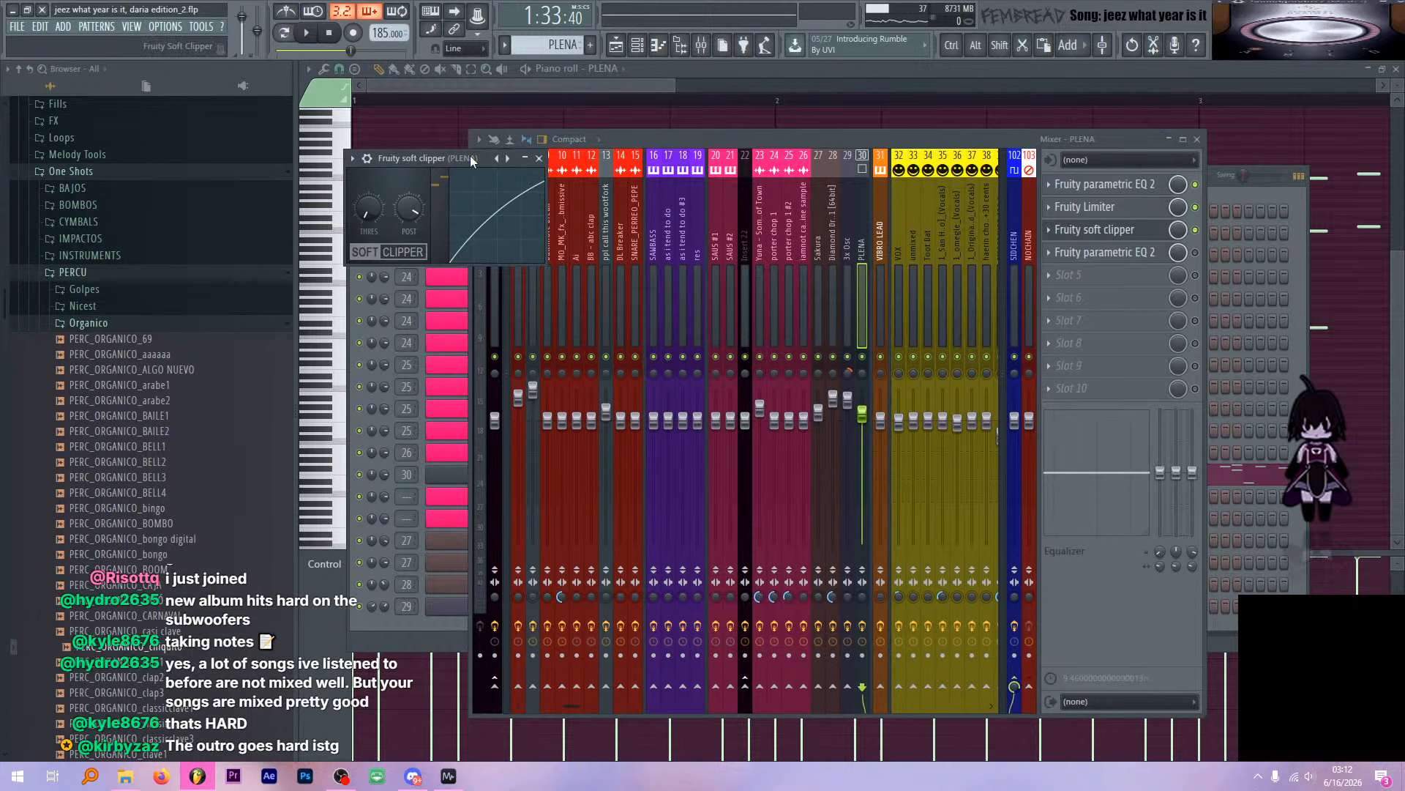
{"action": "left_click_drag", "start_coordinate": [470, 155], "coordinate": [525, 152]}
{"action": "key", "text": "space"}
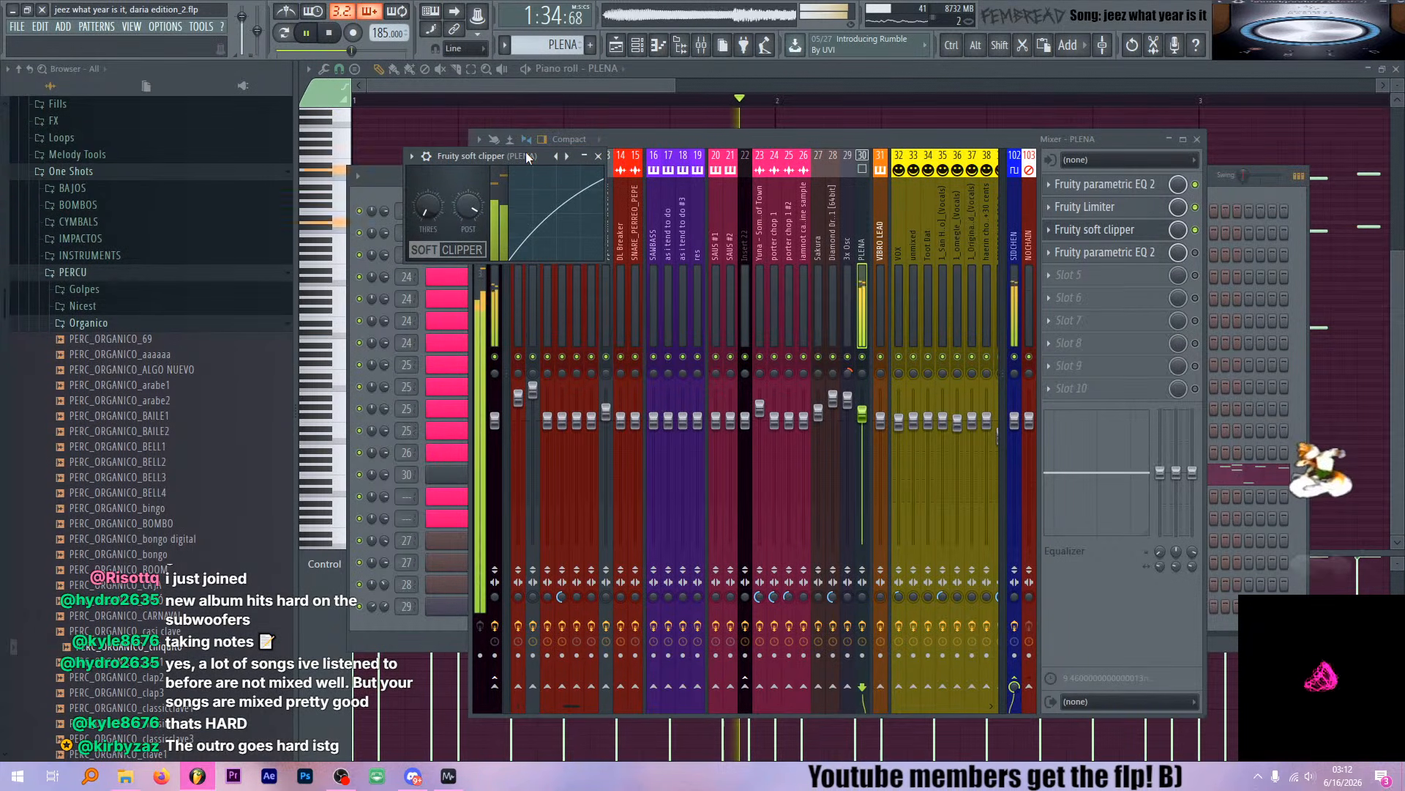
{"action": "left_click", "coordinate": [604, 156]}
{"action": "key", "text": "space"}
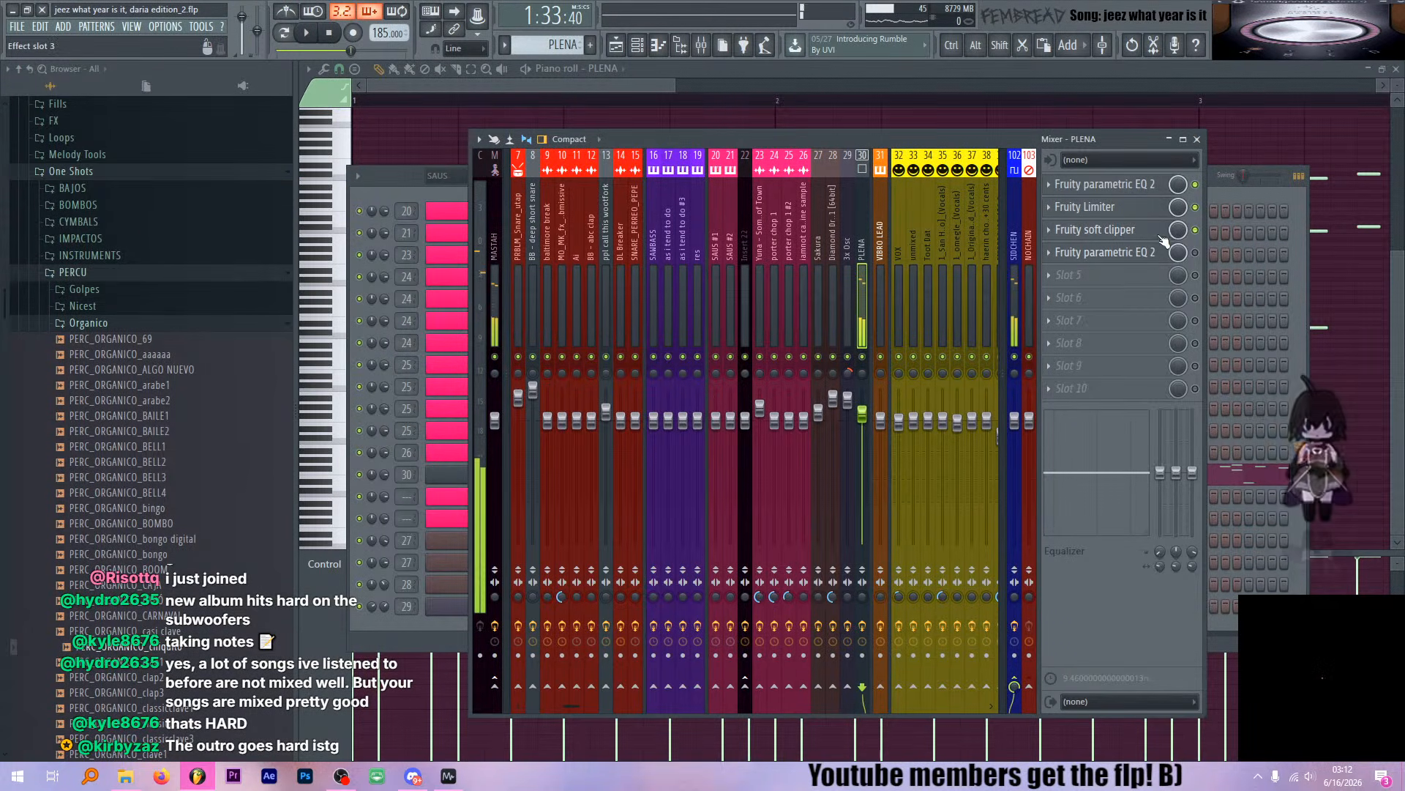
Audition the second Fruity parametric EQ 2 on the PLENA track and re-enable all effect slots
{"action": "left_click", "coordinate": [1155, 254]}
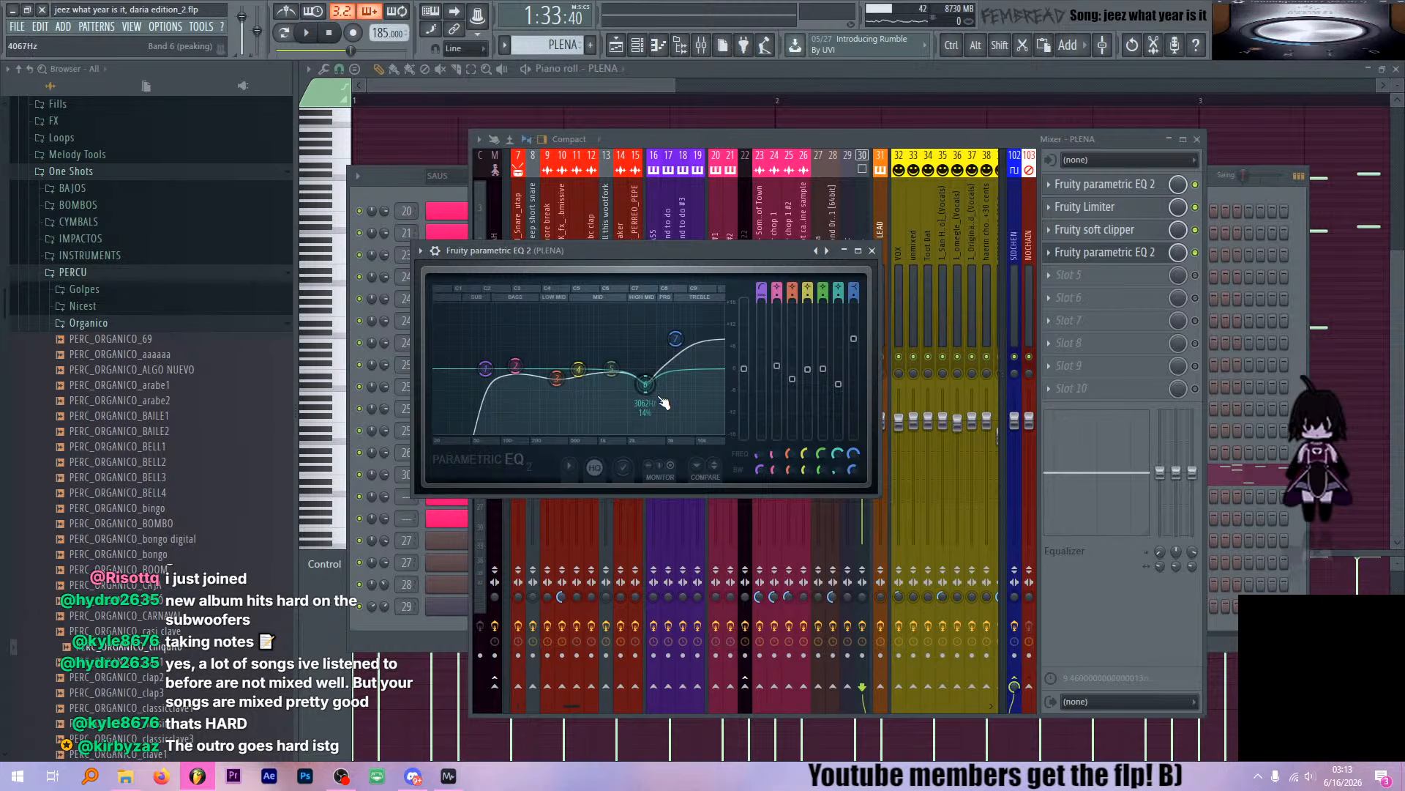
{"action": "key", "text": "space"}
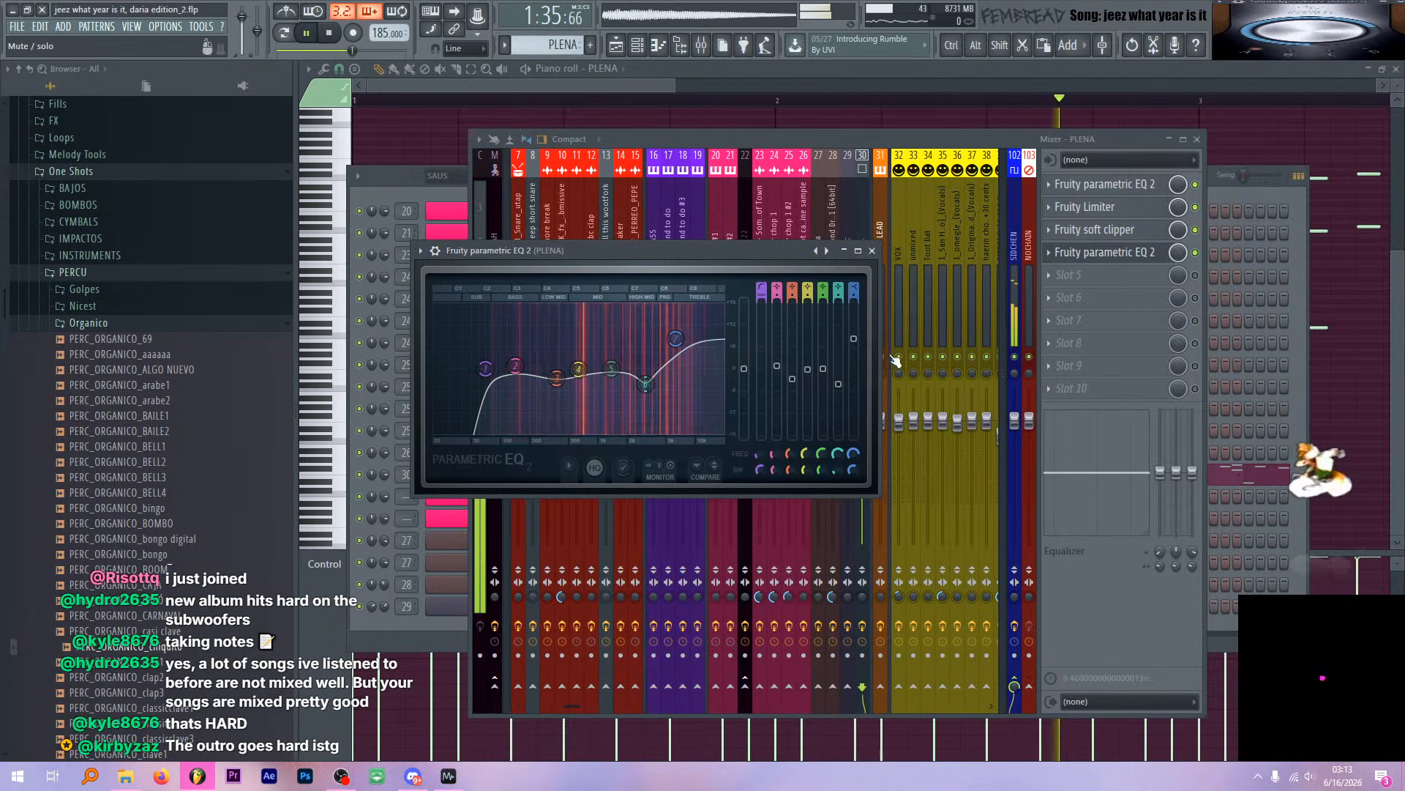
{"action": "double_click", "coordinate": [1196, 253]}
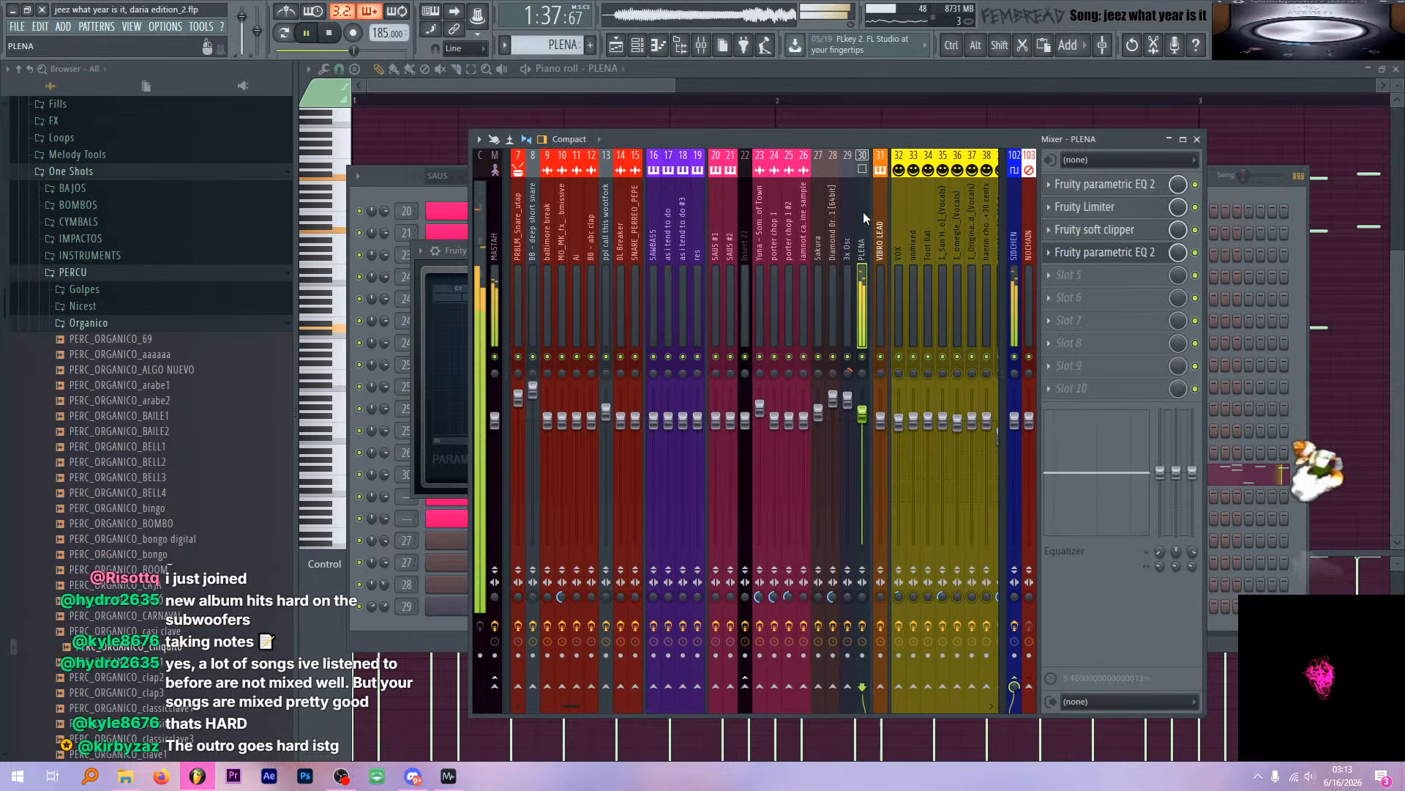
Return to the playlist and listen through the PLENA and PLENA #2 clips on Track 54, stopping playback after reviewing them
{"action": "key", "text": "F5"}
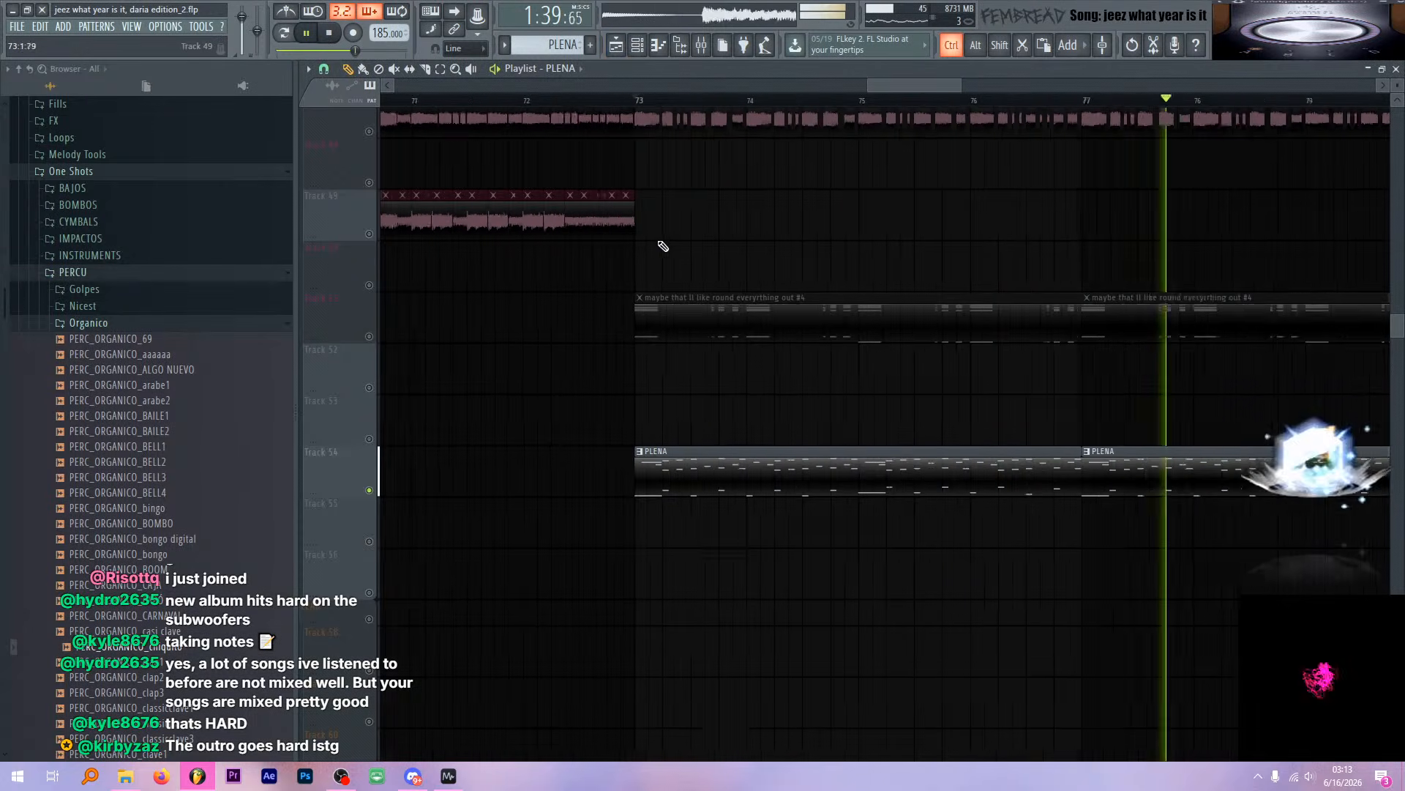
{"action": "scroll", "coordinate": [825, 328], "scroll_direction": "up", "scroll_amount": 4}
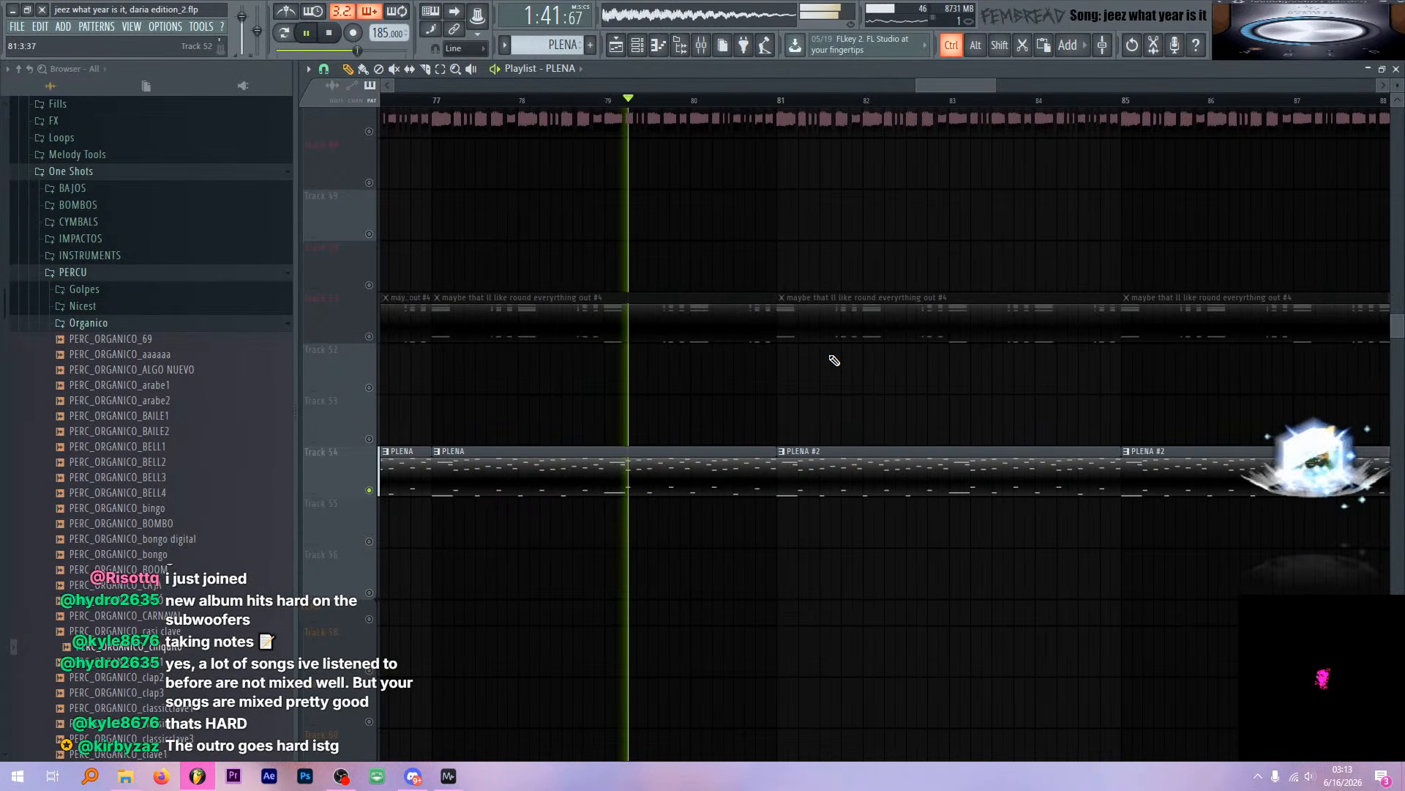
{"action": "scroll", "coordinate": [852, 430], "scroll_direction": "down", "scroll_amount": 1}
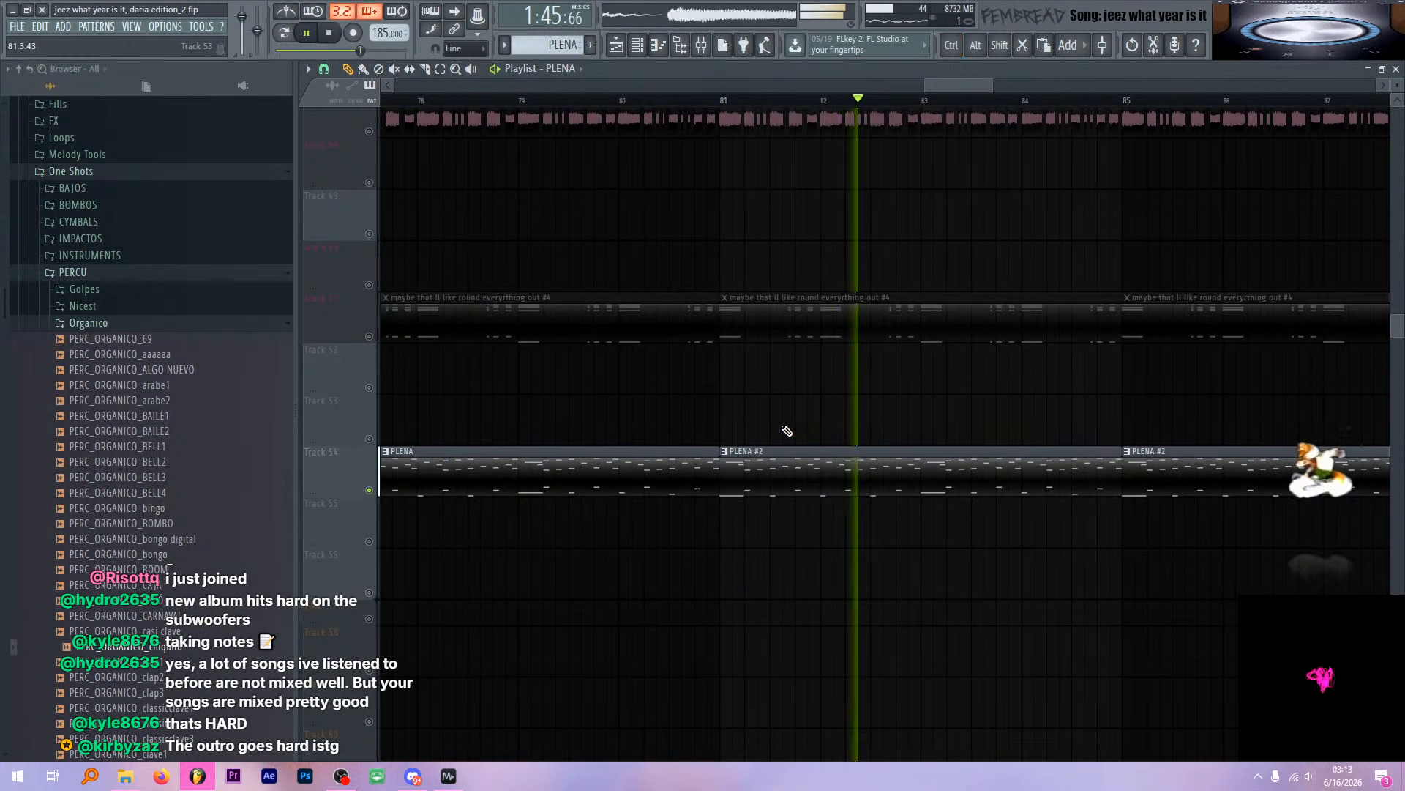
{"action": "scroll", "coordinate": [835, 441], "scroll_direction": "down", "scroll_amount": 2}
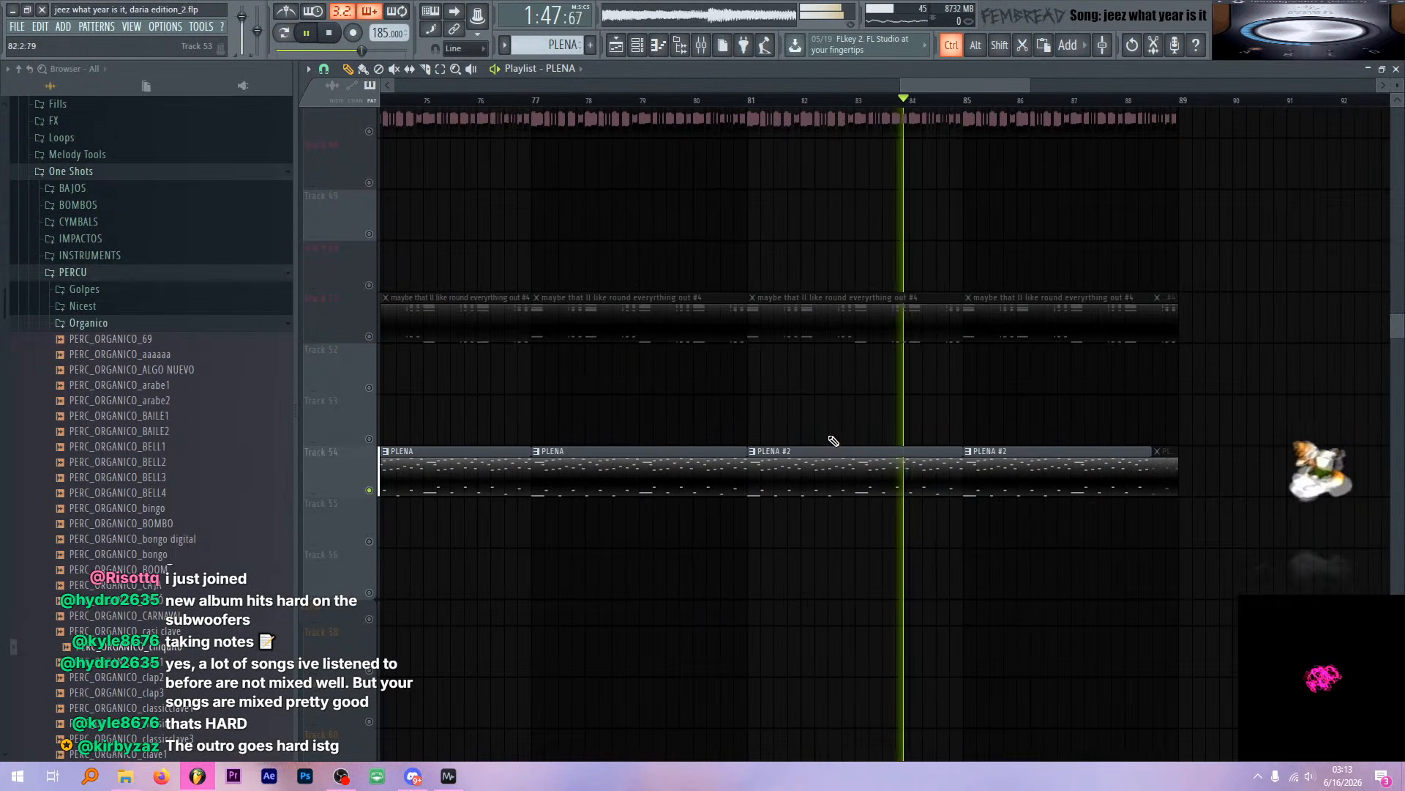
{"action": "scroll", "coordinate": [1019, 489], "scroll_direction": "up", "scroll_amount": 2}
{"action": "key", "text": "space"}
Unsolo Track 54 to reactivate all the playlist tracks
{"action": "scroll", "coordinate": [991, 490], "scroll_direction": "down", "scroll_amount": 6}
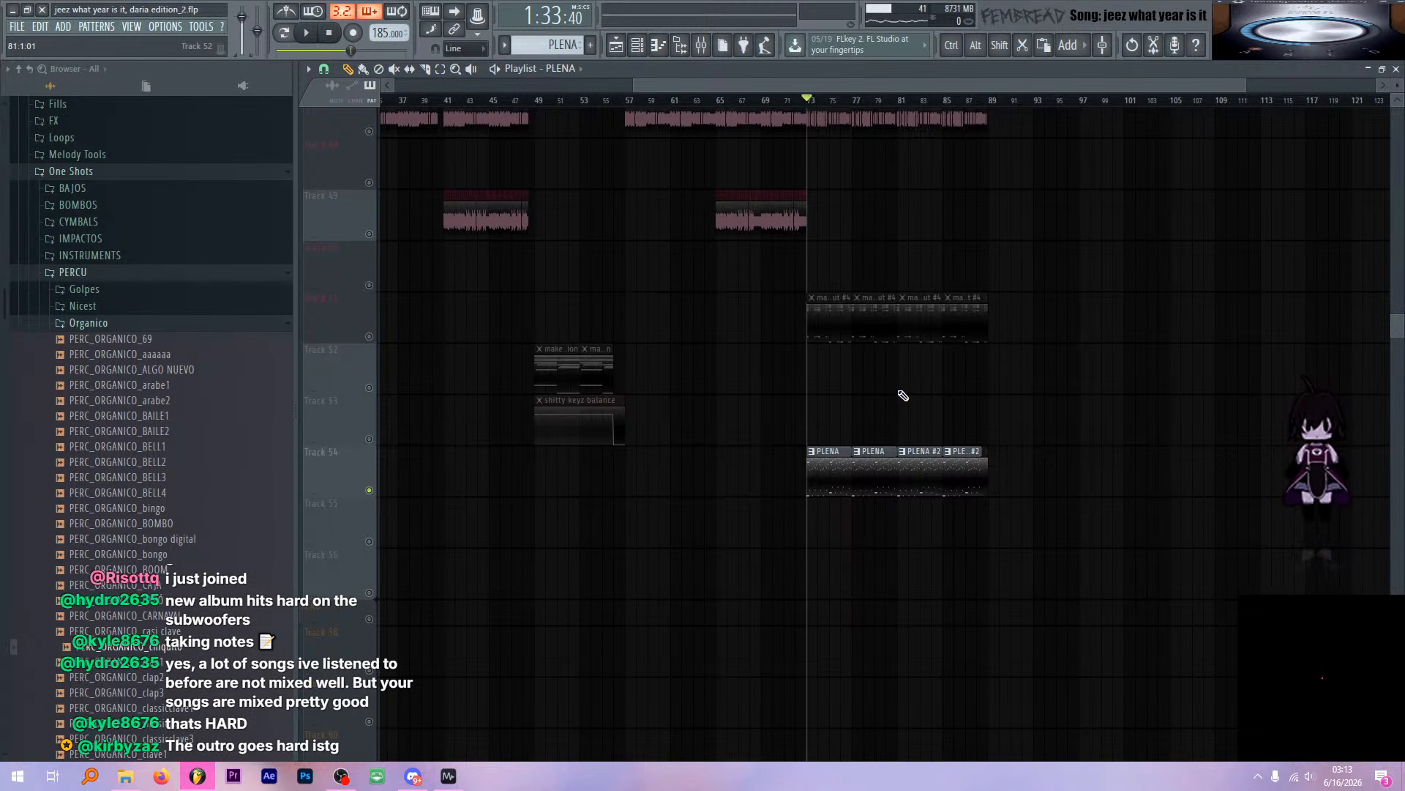
{"action": "scroll", "coordinate": [903, 395], "scroll_direction": "down", "scroll_amount": 2}
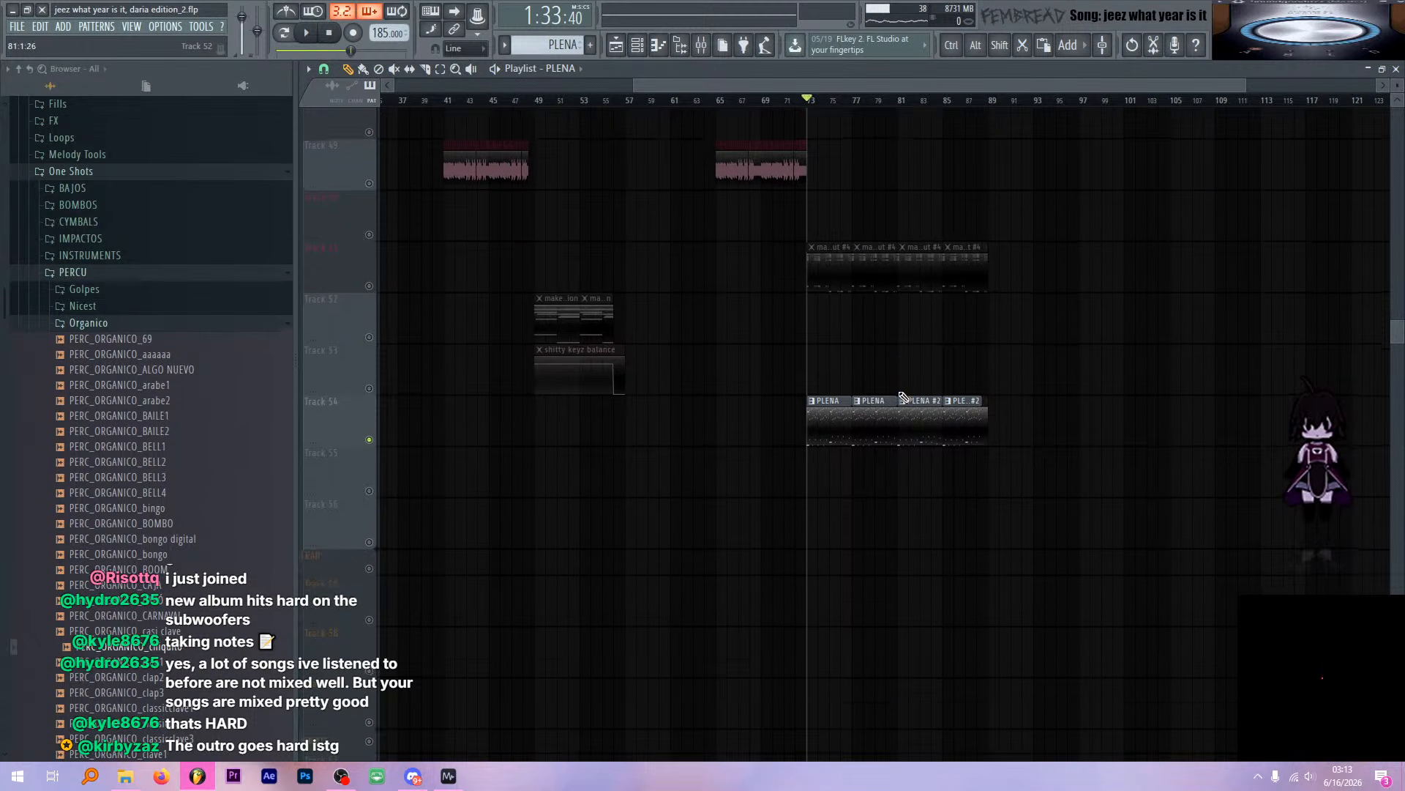
{"action": "scroll", "coordinate": [917, 323], "scroll_direction": "up", "scroll_amount": 3}
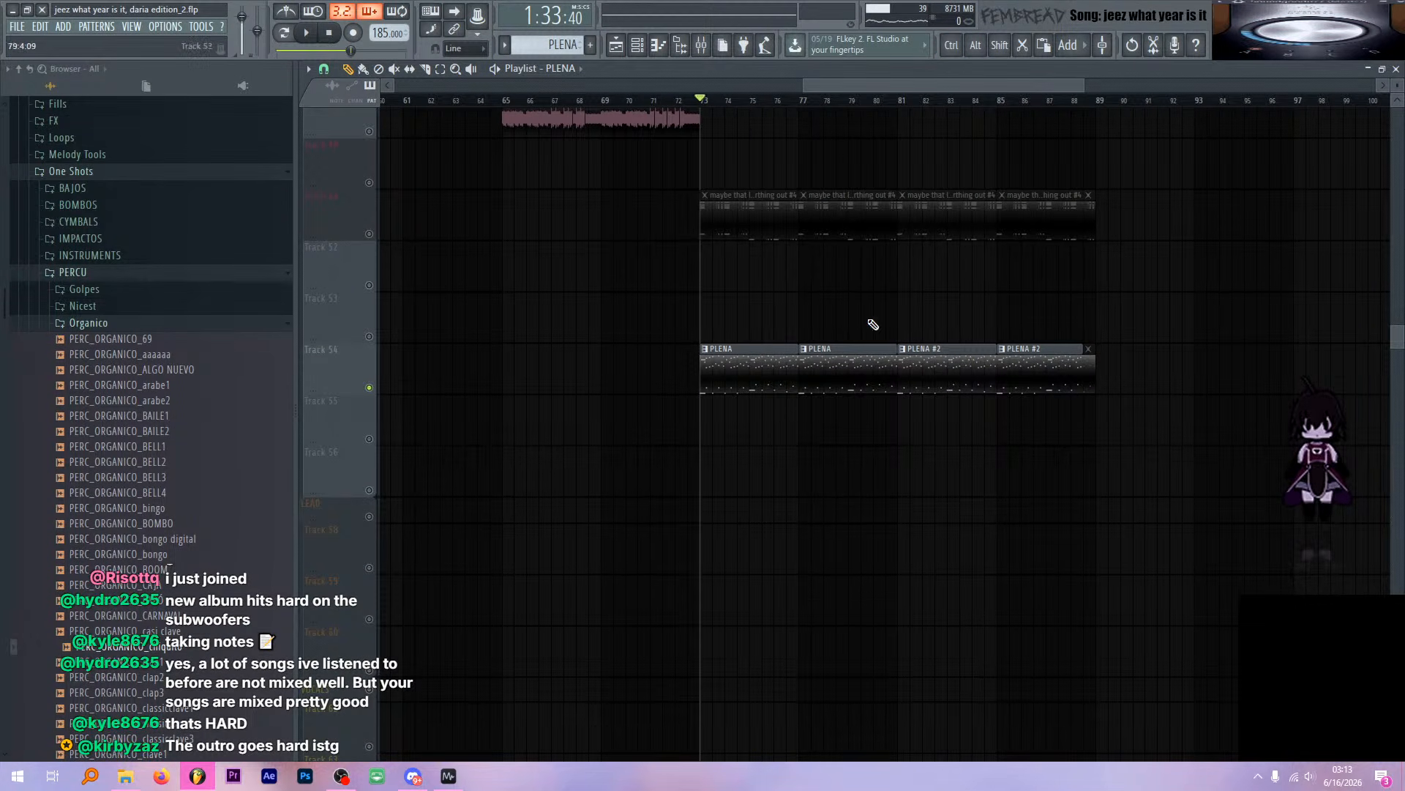
{"action": "scroll", "coordinate": [650, 364], "scroll_direction": "down", "scroll_amount": 20}
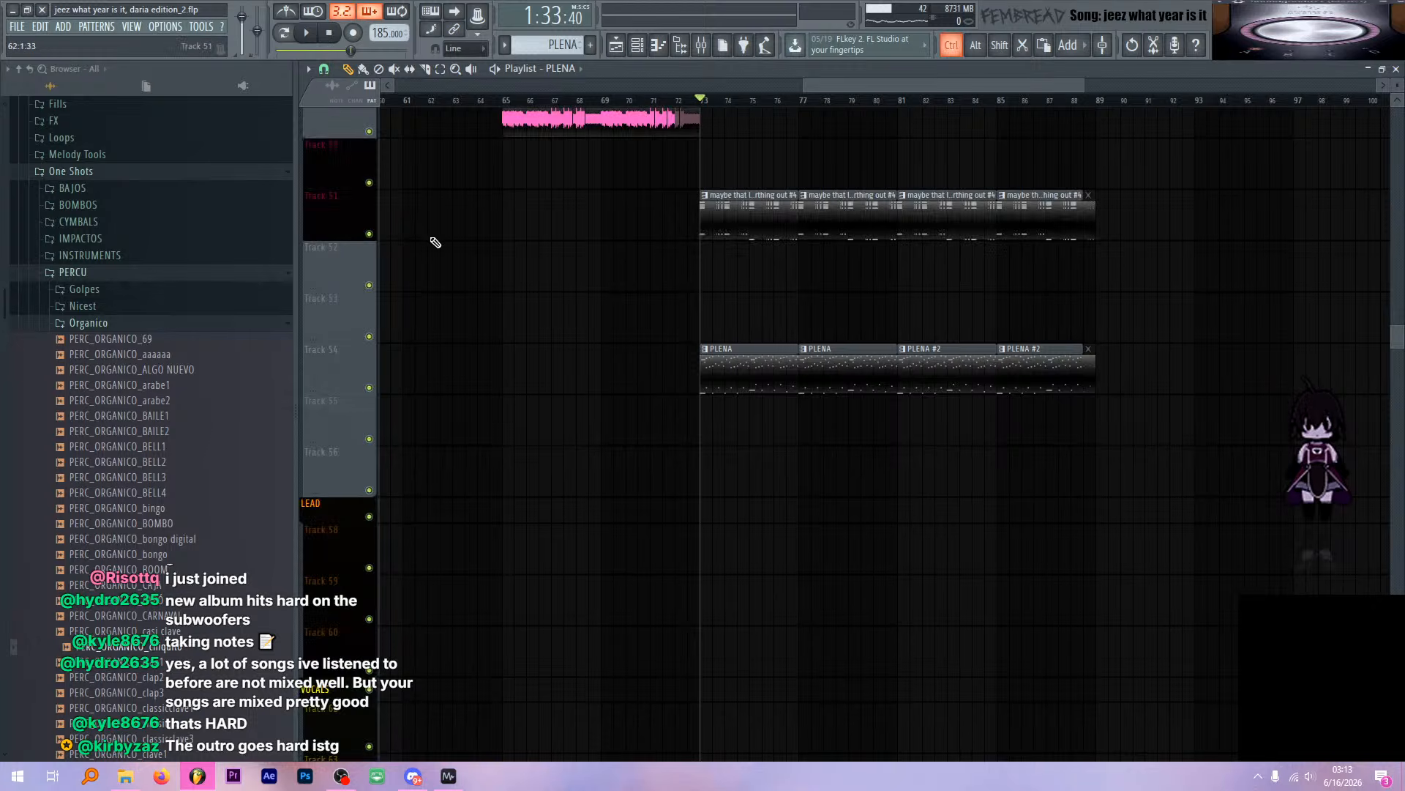
Play the full arrangement from bar 73 up to bar 81 and examine the layers sounding on the lower playlist tracks
{"action": "scroll", "coordinate": [707, 352], "scroll_direction": "down", "scroll_amount": 14}
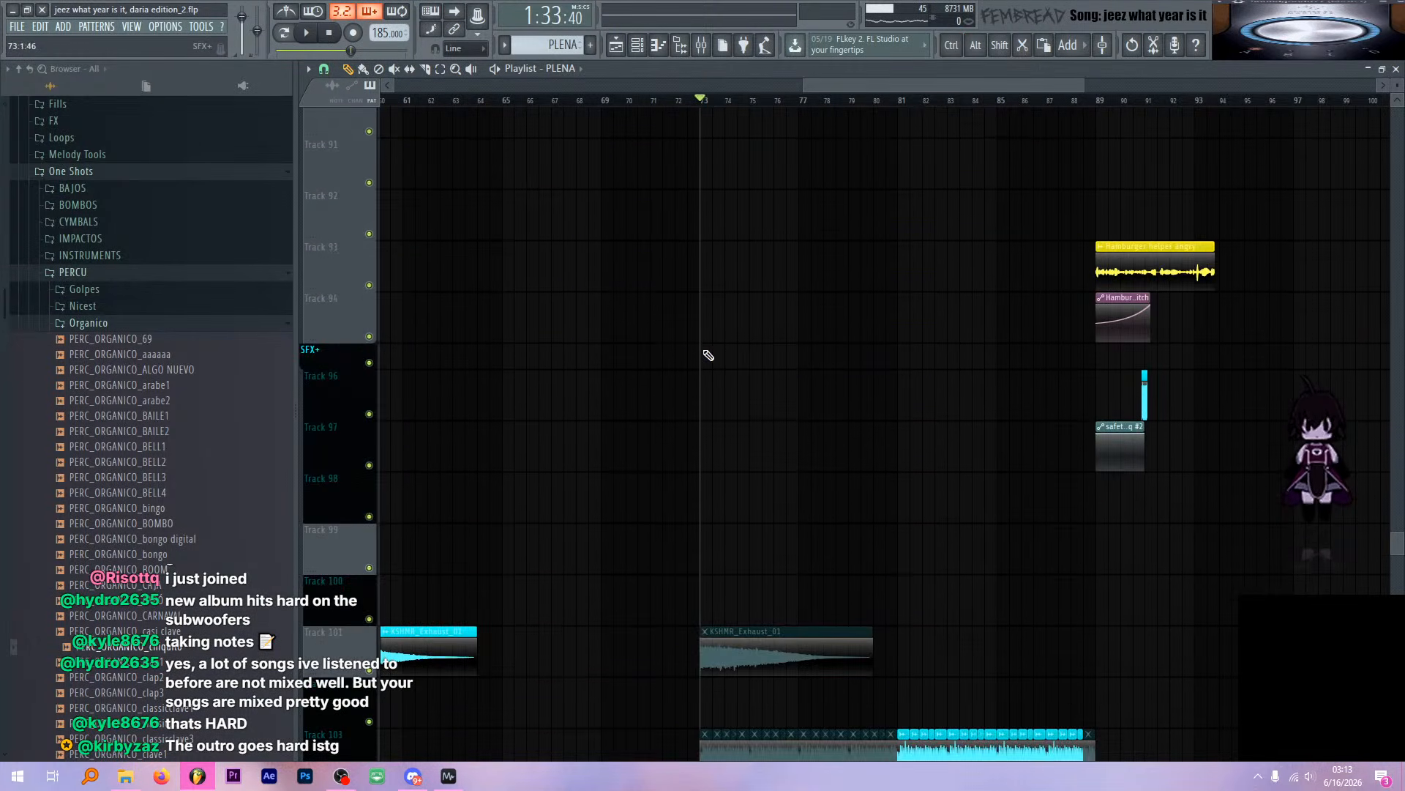
{"action": "scroll", "coordinate": [712, 352], "scroll_direction": "up", "scroll_amount": 17}
{"action": "scroll", "coordinate": [721, 348], "scroll_direction": "up", "scroll_amount": 4}
{"action": "key", "text": "space"}
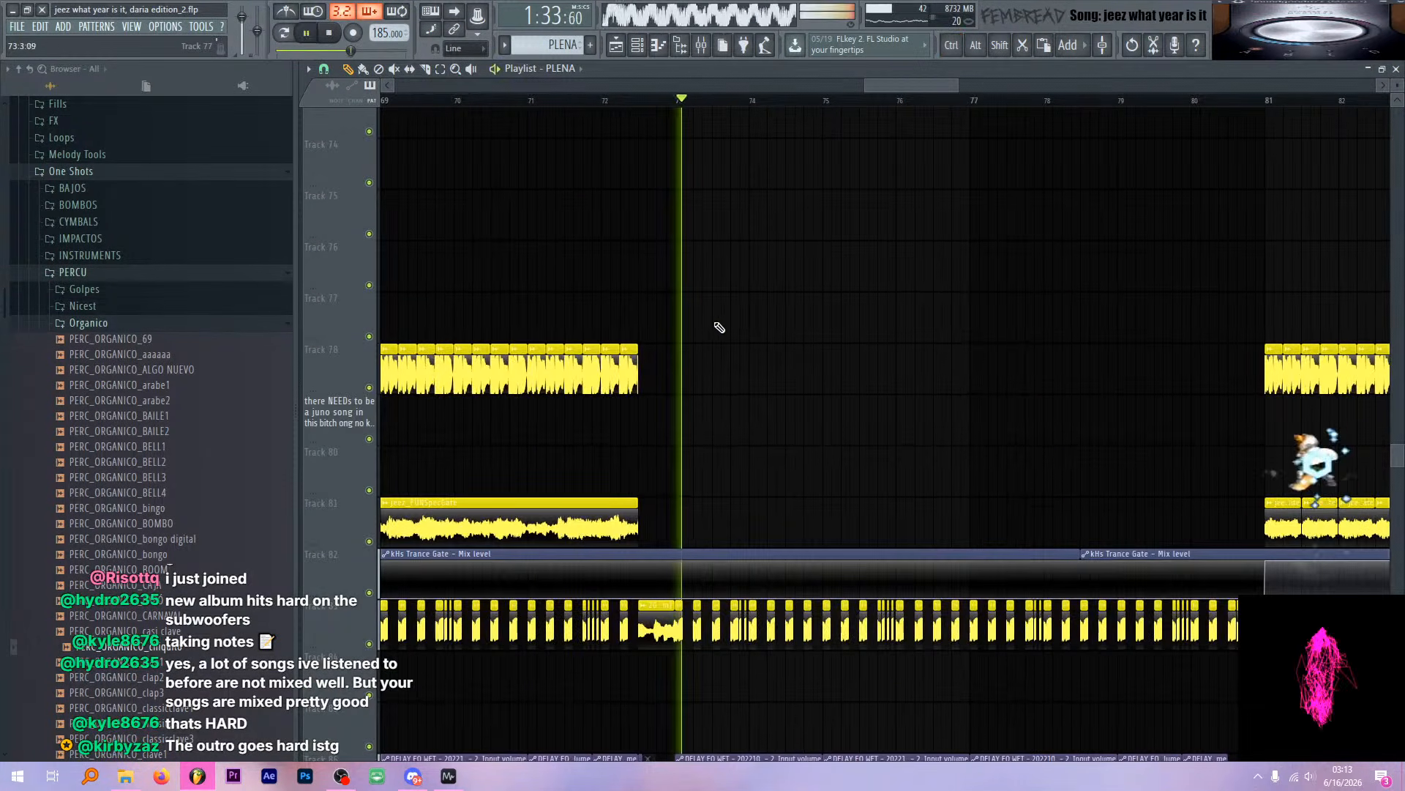
{"action": "scroll", "coordinate": [774, 349], "scroll_direction": "down", "scroll_amount": 3}
{"action": "scroll", "coordinate": [738, 339], "scroll_direction": "down", "scroll_amount": 5}
{"action": "scroll", "coordinate": [424, 257], "scroll_direction": "up", "scroll_amount": 15}
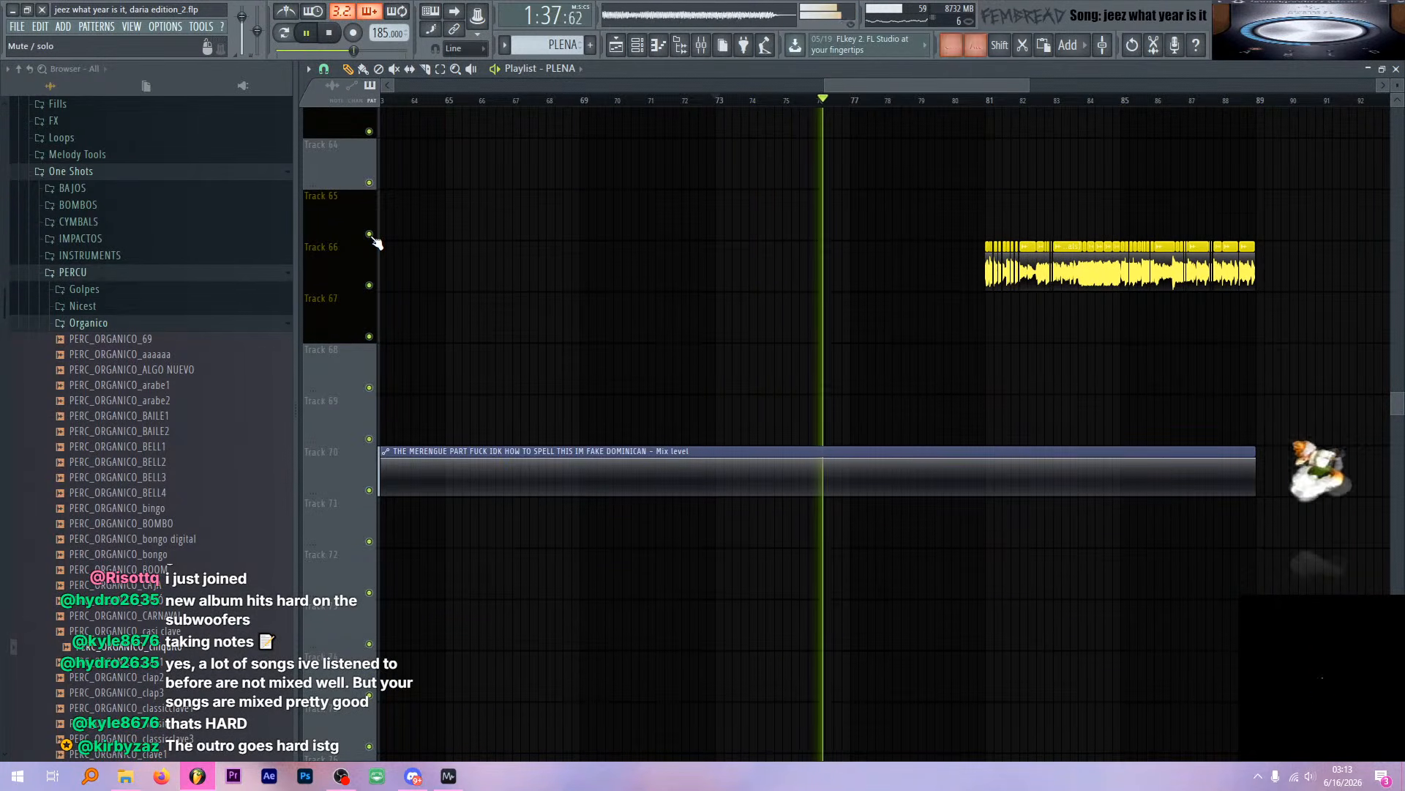
{"action": "scroll", "coordinate": [370, 292], "scroll_direction": "down", "scroll_amount": 9}
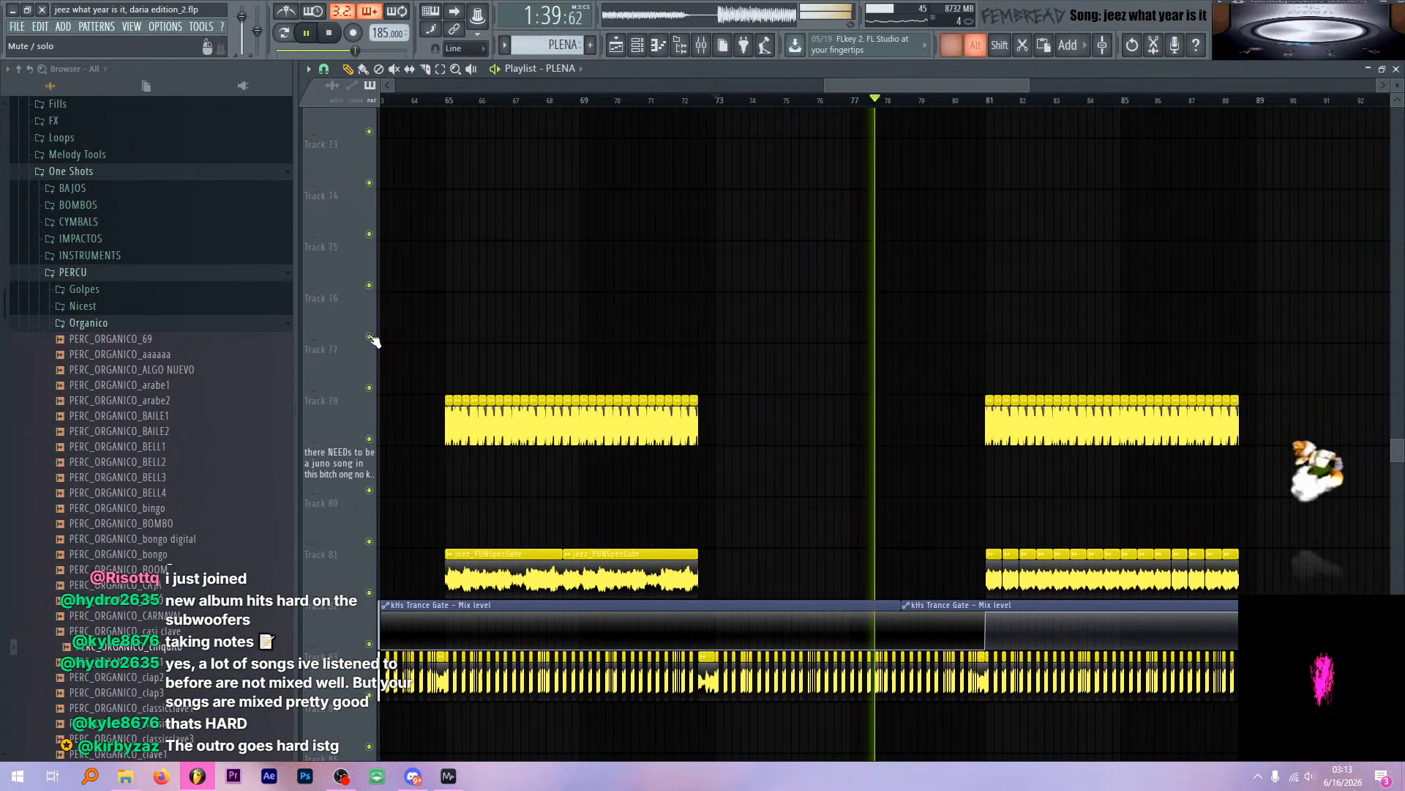
{"action": "scroll", "coordinate": [373, 340], "scroll_direction": "down", "scroll_amount": 4}
{"action": "scroll", "coordinate": [827, 316], "scroll_direction": "down", "scroll_amount": 3, "text": "ctrl"}
{"action": "scroll", "coordinate": [828, 316], "scroll_direction": "up", "scroll_amount": 3, "text": "ctrl"}
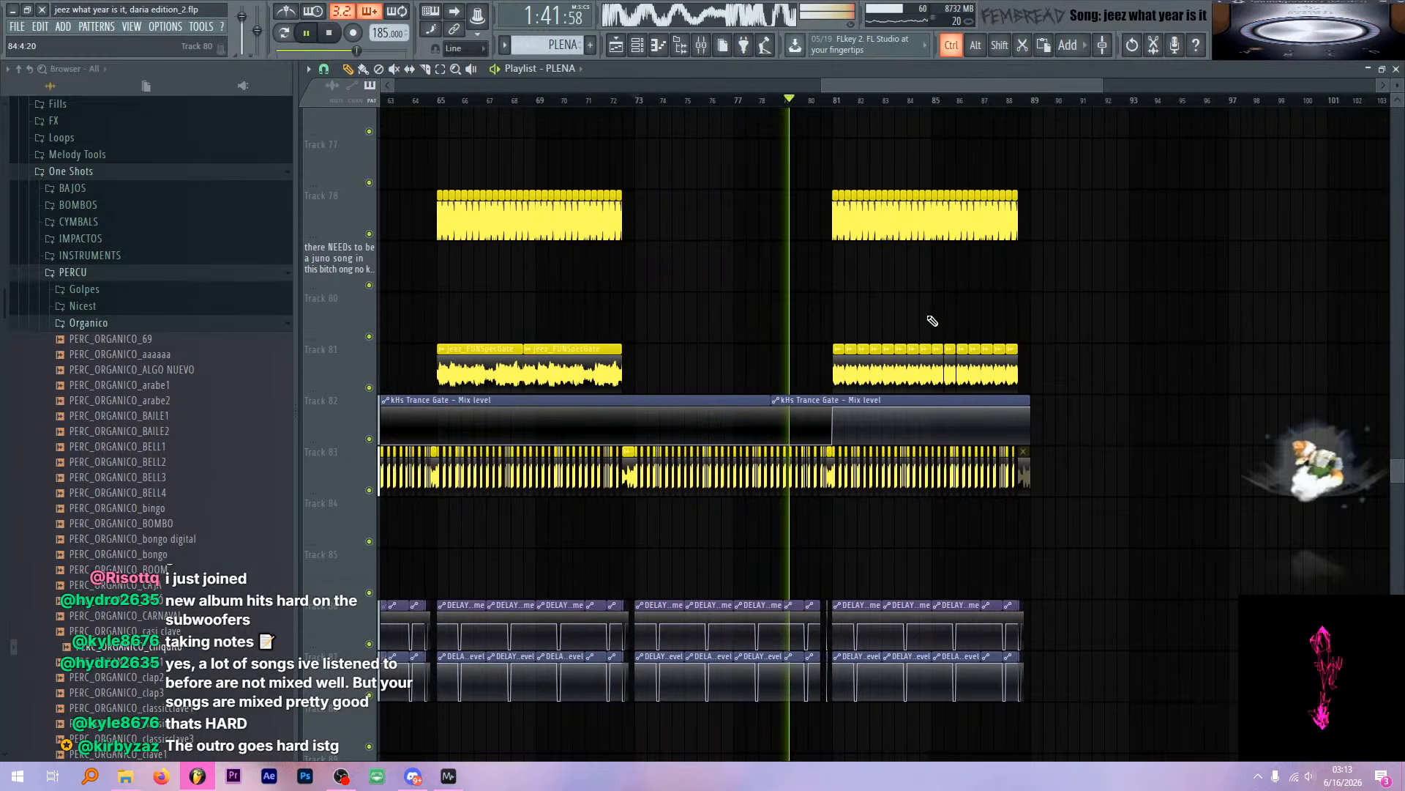
{"action": "scroll", "coordinate": [790, 313], "scroll_direction": "down", "scroll_amount": 4}
{"action": "scroll", "coordinate": [809, 322], "scroll_direction": "up", "scroll_amount": 17}
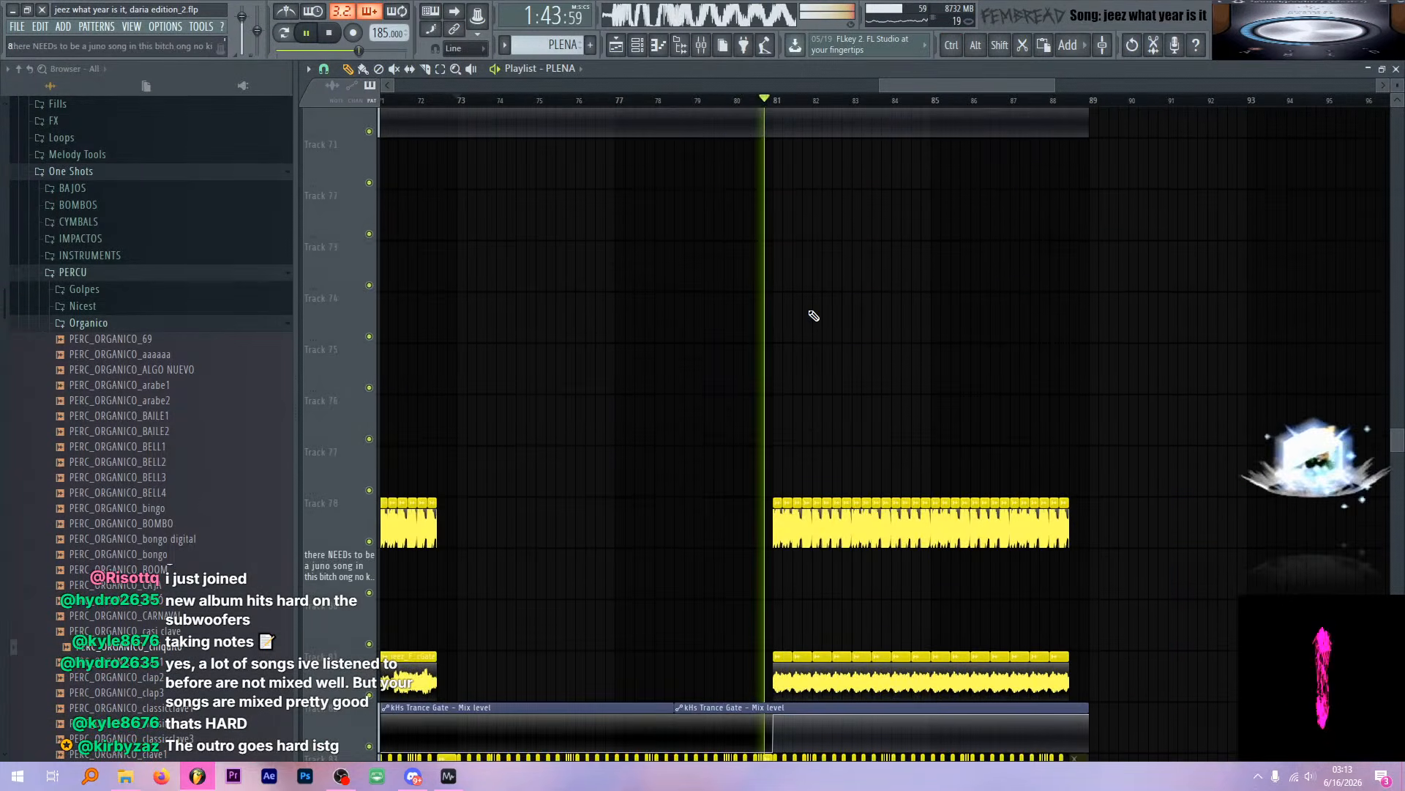
{"action": "key", "text": "space"}
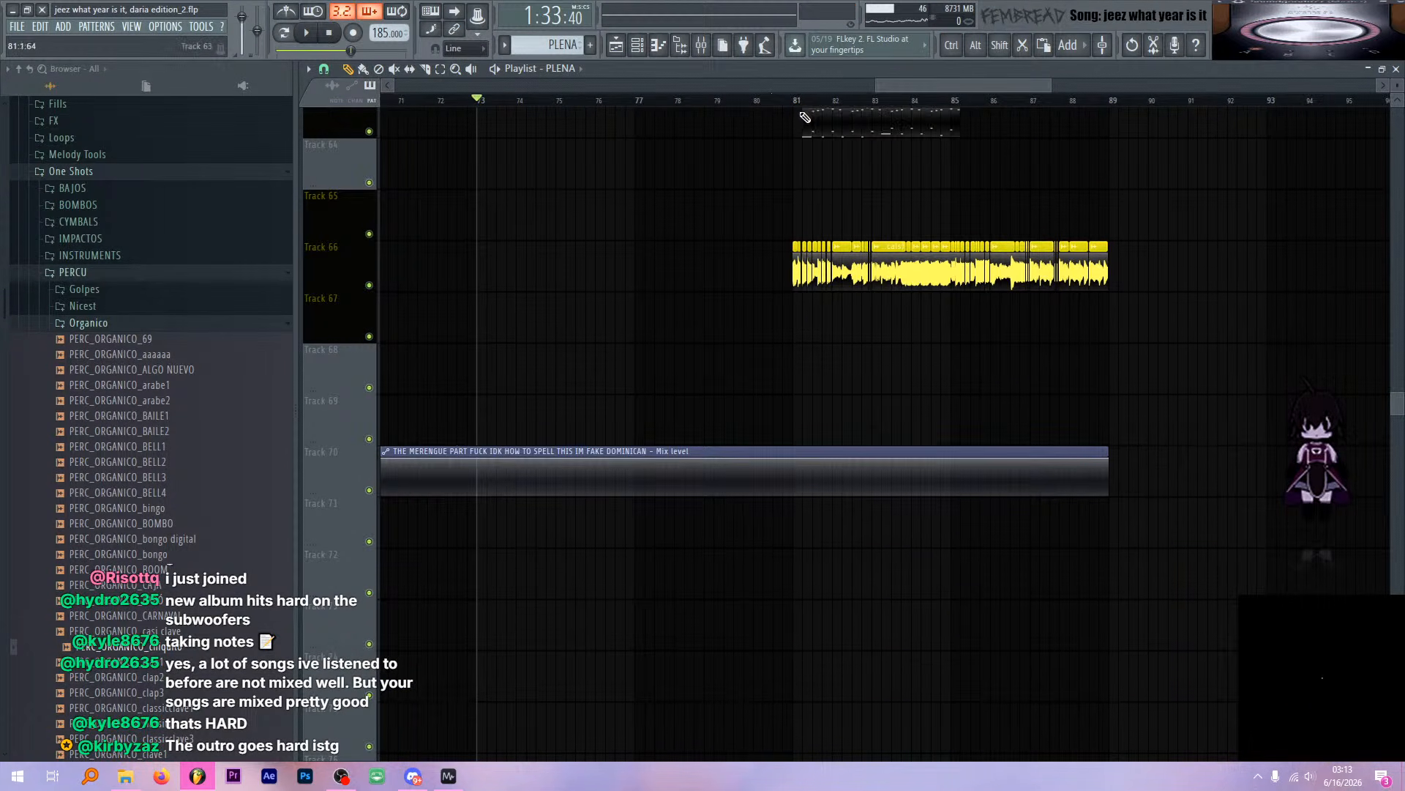
Solo Track 66 and play its vocal clips from bar 81
{"action": "left_click", "coordinate": [805, 101]}
{"action": "scroll", "coordinate": [787, 227], "scroll_direction": "down", "scroll_amount": 3, "text": "ctrl"}
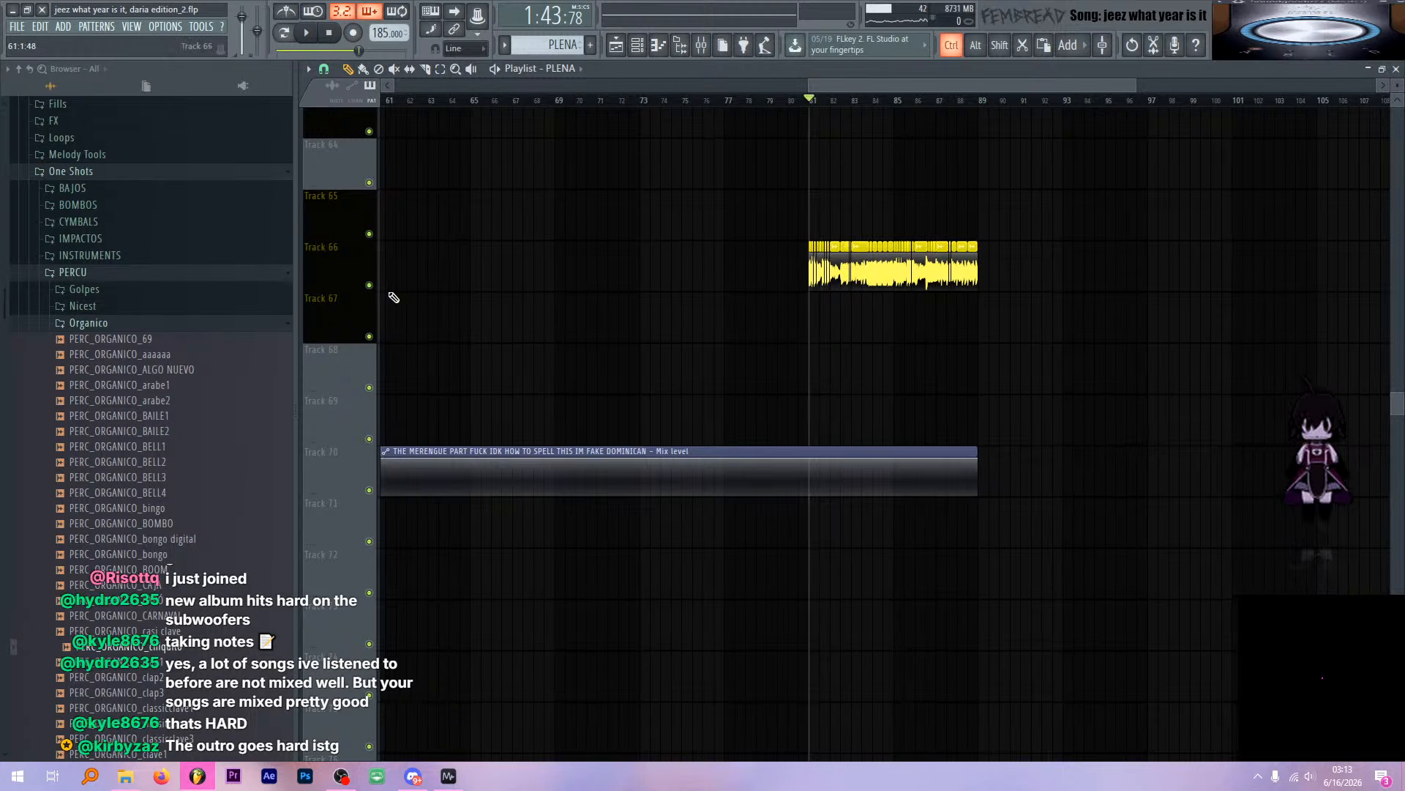
{"action": "left_click", "coordinate": [368, 285], "text": "ctrl"}
{"action": "key", "text": "space"}
{"action": "scroll", "coordinate": [871, 373], "scroll_direction": "down", "scroll_amount": 3, "text": "ctrl"}
{"action": "scroll", "coordinate": [874, 376], "scroll_direction": "down", "scroll_amount": 2, "text": "ctrl"}
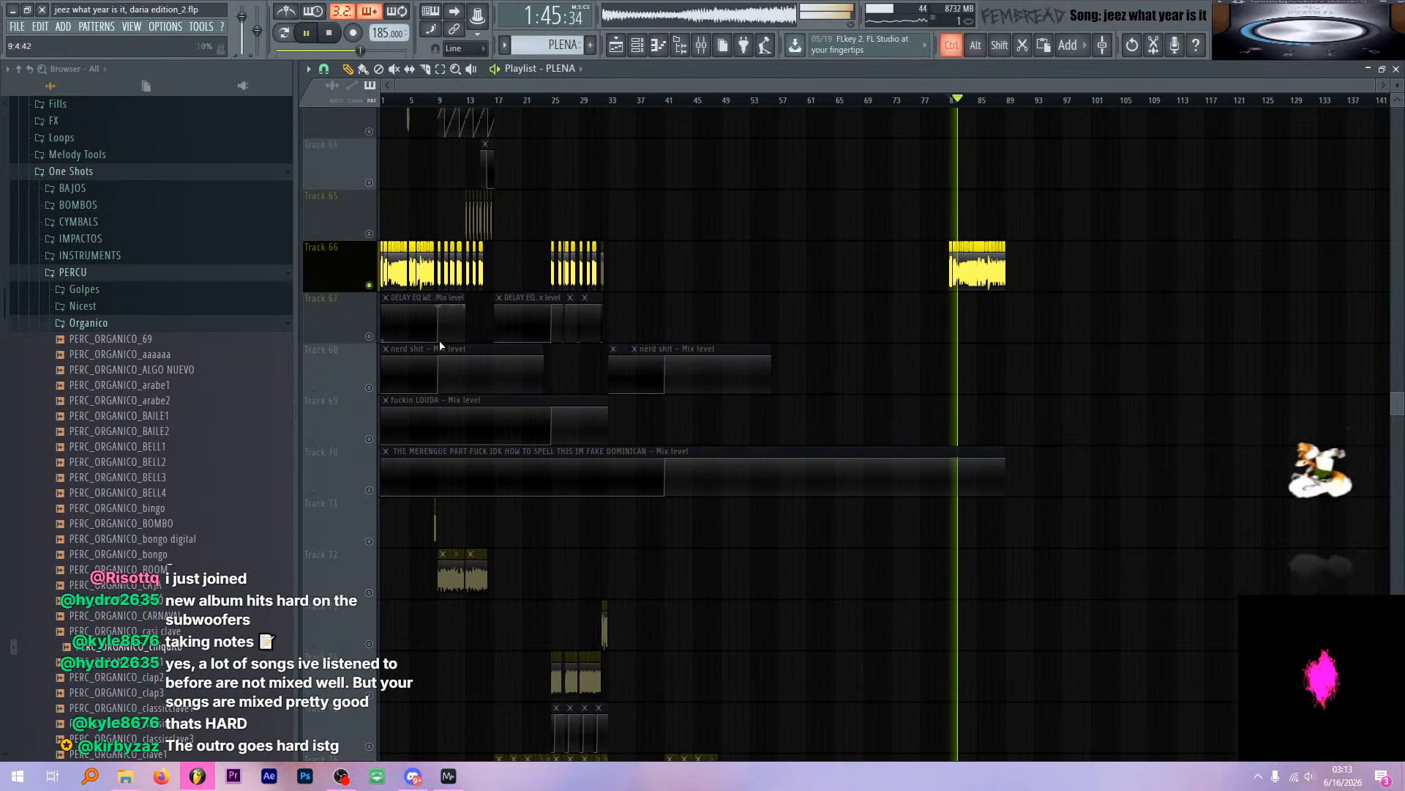
Enable the automation on Tracks 67 to 70, listen through the rest of Track 66's vocal clips and stop playback
{"action": "left_click_drag", "start_coordinate": [369, 336], "coordinate": [371, 514]}
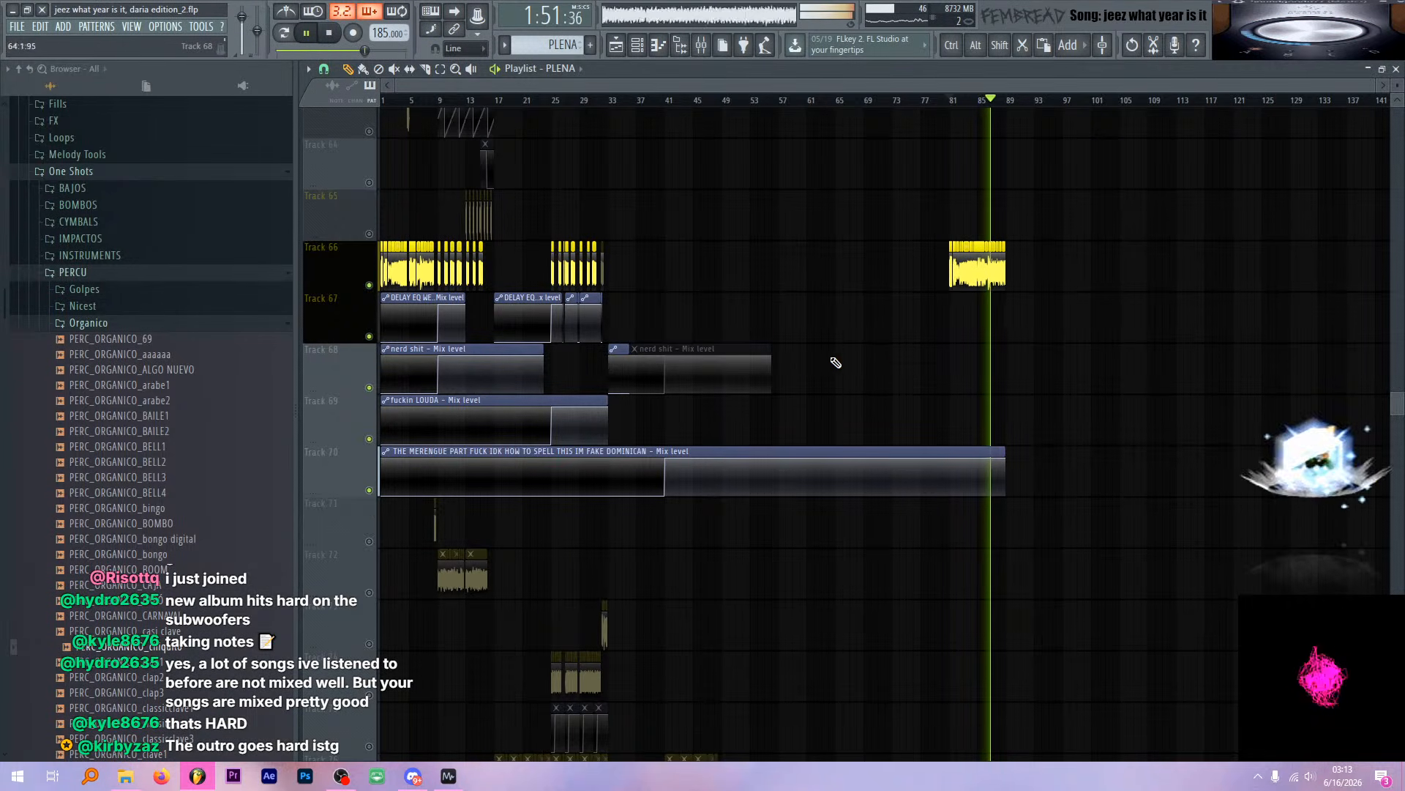
{"action": "scroll", "coordinate": [1024, 345], "scroll_direction": "up", "scroll_amount": 3, "text": "ctrl"}
{"action": "scroll", "coordinate": [844, 317], "scroll_direction": "up", "scroll_amount": 3, "text": "ctrl"}
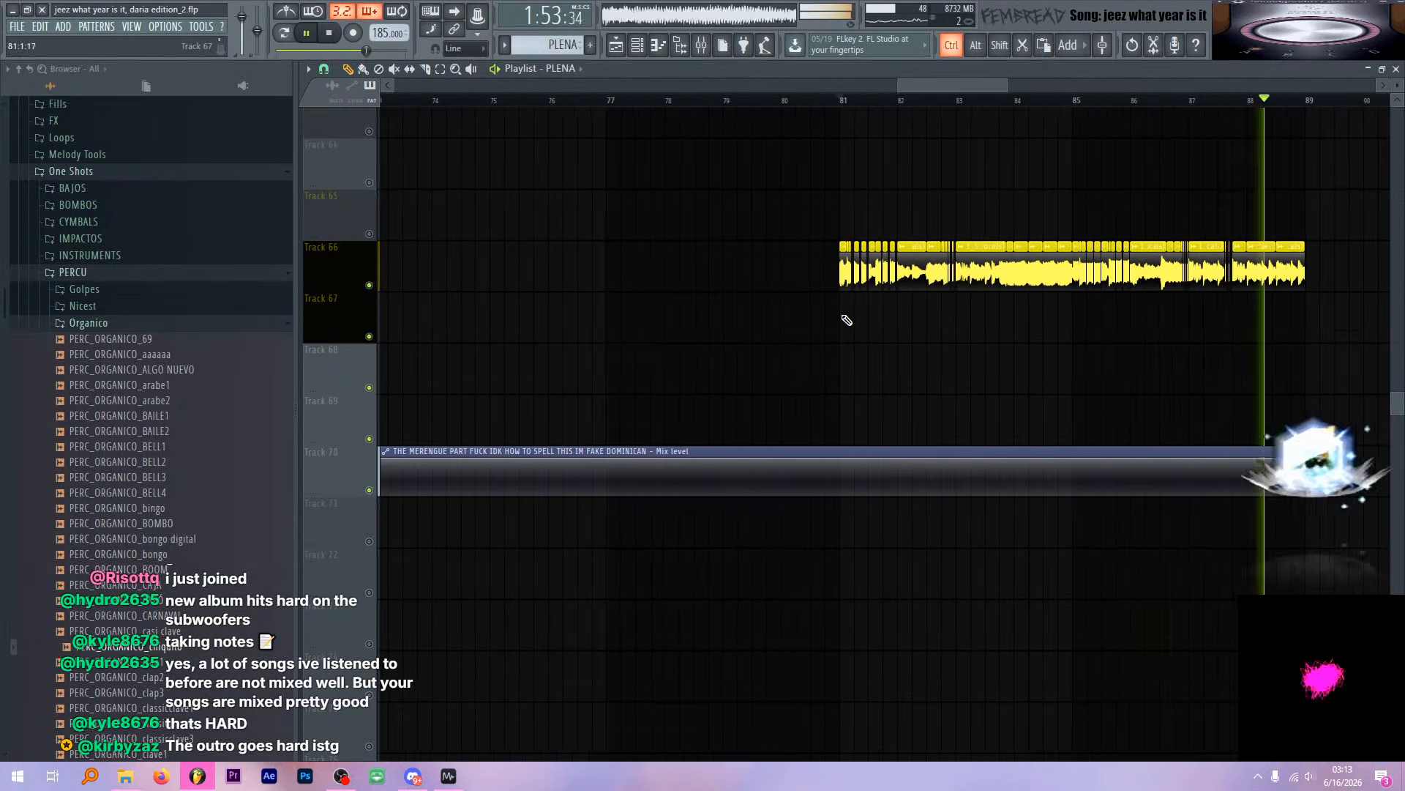
{"action": "key", "text": "space"}
{"action": "scroll", "coordinate": [899, 336], "scroll_direction": "down", "scroll_amount": 4, "text": "ctrl"}
{"action": "scroll", "coordinate": [899, 336], "scroll_direction": "down", "scroll_amount": 1, "text": "ctrl"}
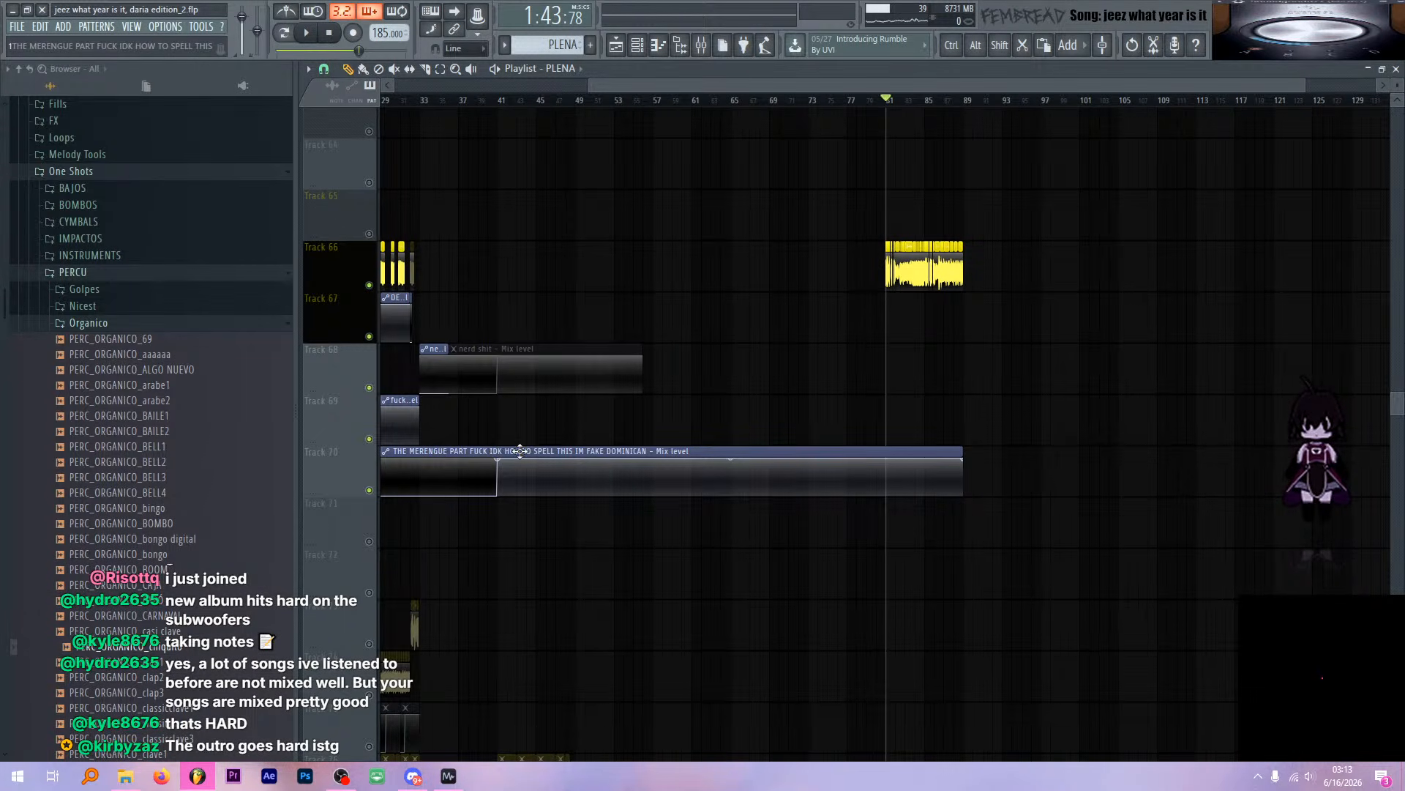
{"action": "scroll", "coordinate": [893, 366], "scroll_direction": "up", "scroll_amount": 5, "text": "ctrl"}
{"action": "scroll", "coordinate": [896, 364], "scroll_direction": "up", "scroll_amount": 1, "text": "ctrl"}
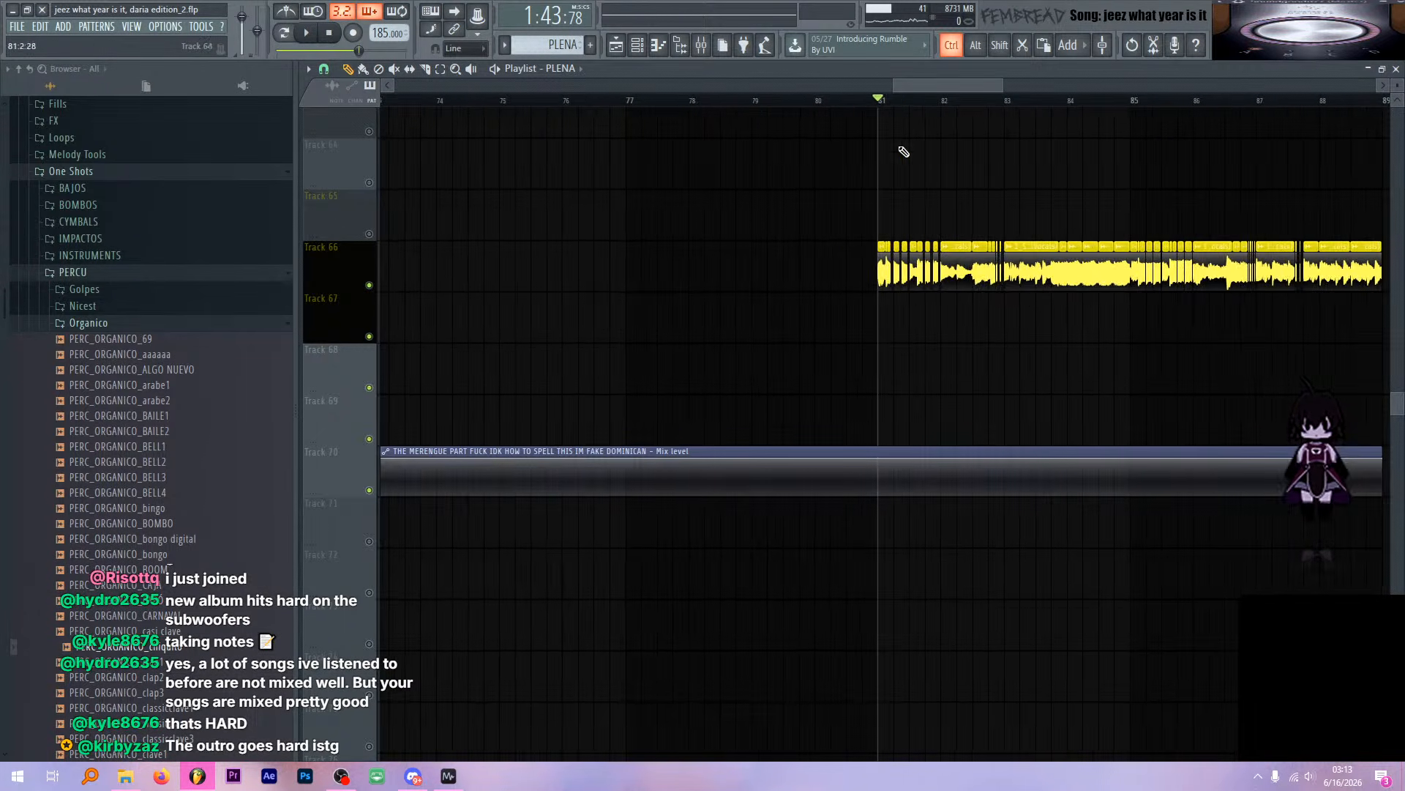
Open the mixer and briefly play the soloed vocals to find and select their mixer track, the San Holo insert 35
{"action": "left_click", "coordinate": [702, 45]}
{"action": "scroll", "coordinate": [790, 228], "scroll_direction": "down", "scroll_amount": 4}
{"action": "key", "text": "space"}
{"action": "key", "text": "space"}
{"action": "left_click", "coordinate": [767, 242]}
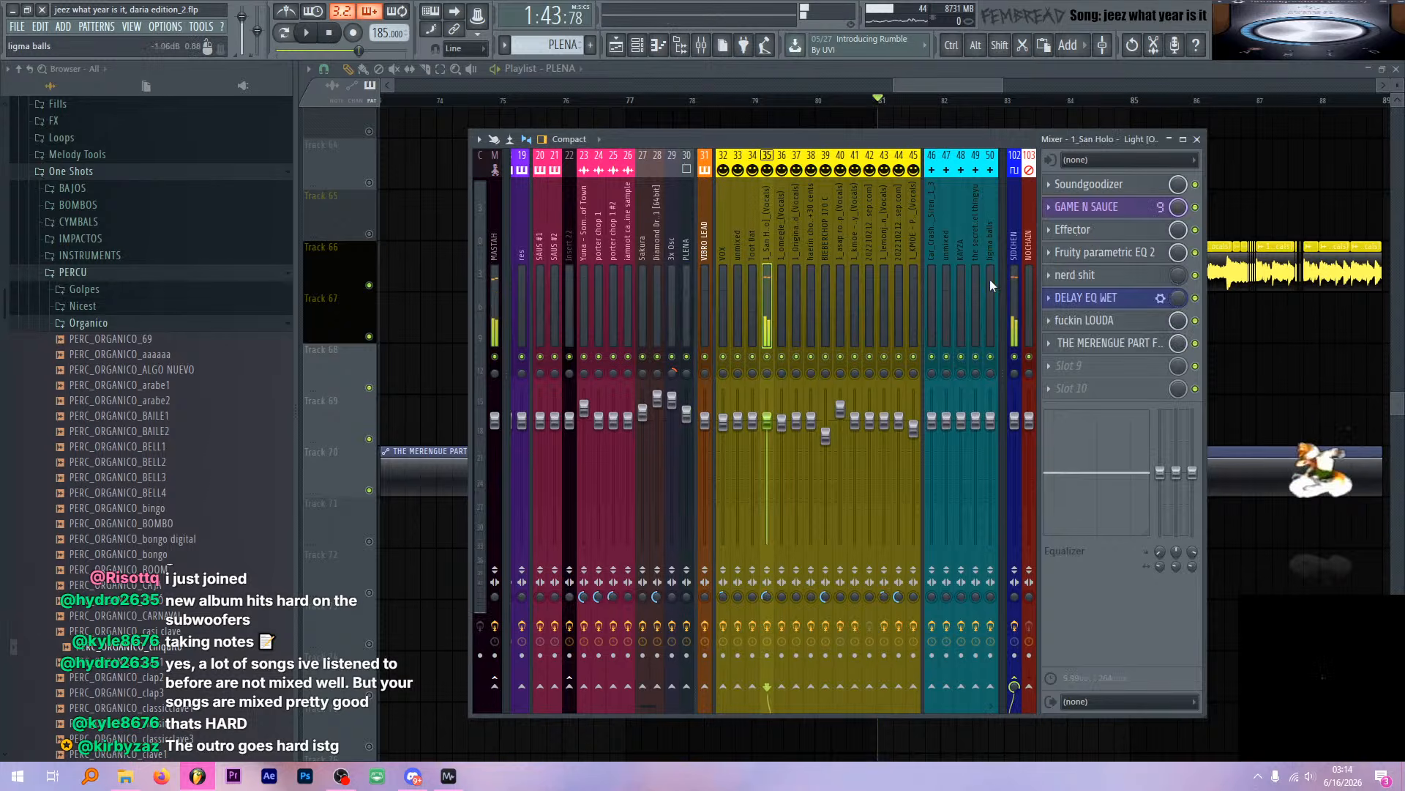
Open the THE MERENGUE PART effect on the San Holo insert and view a Param. EQ 2 inside it
{"action": "left_click", "coordinate": [1130, 343]}
{"action": "double_click", "coordinate": [506, 316]}
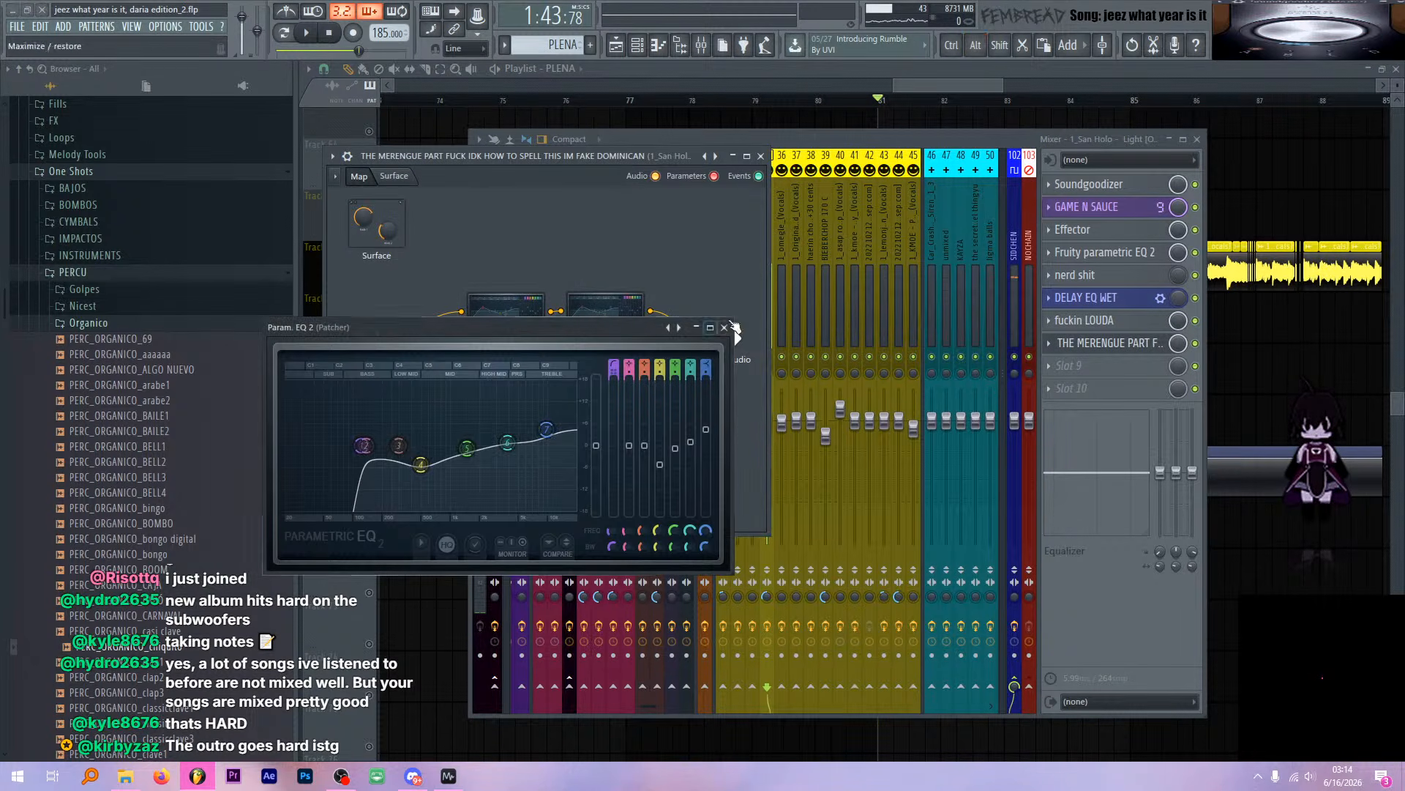
{"action": "left_click", "coordinate": [776, 309]}
{"action": "left_click", "coordinate": [725, 328]}
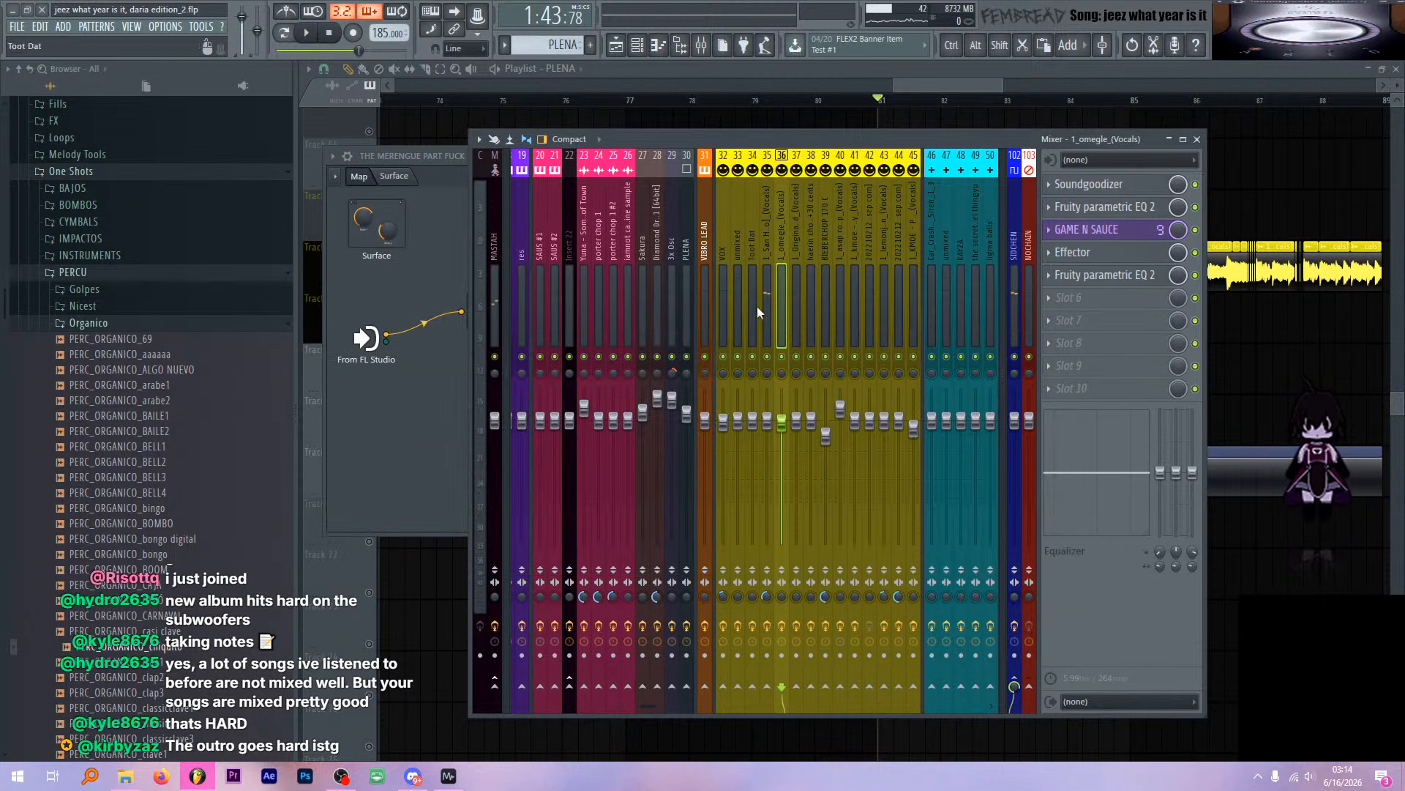
Reselect insert 35, reopen the THE MERENGUE PART effect and inspect the curve of its first Param. EQ 2
{"action": "left_click", "coordinate": [768, 304]}
{"action": "key", "text": "space"}
{"action": "key", "text": "space"}
{"action": "left_click", "coordinate": [1116, 348]}
{"action": "left_click", "coordinate": [1116, 350]}
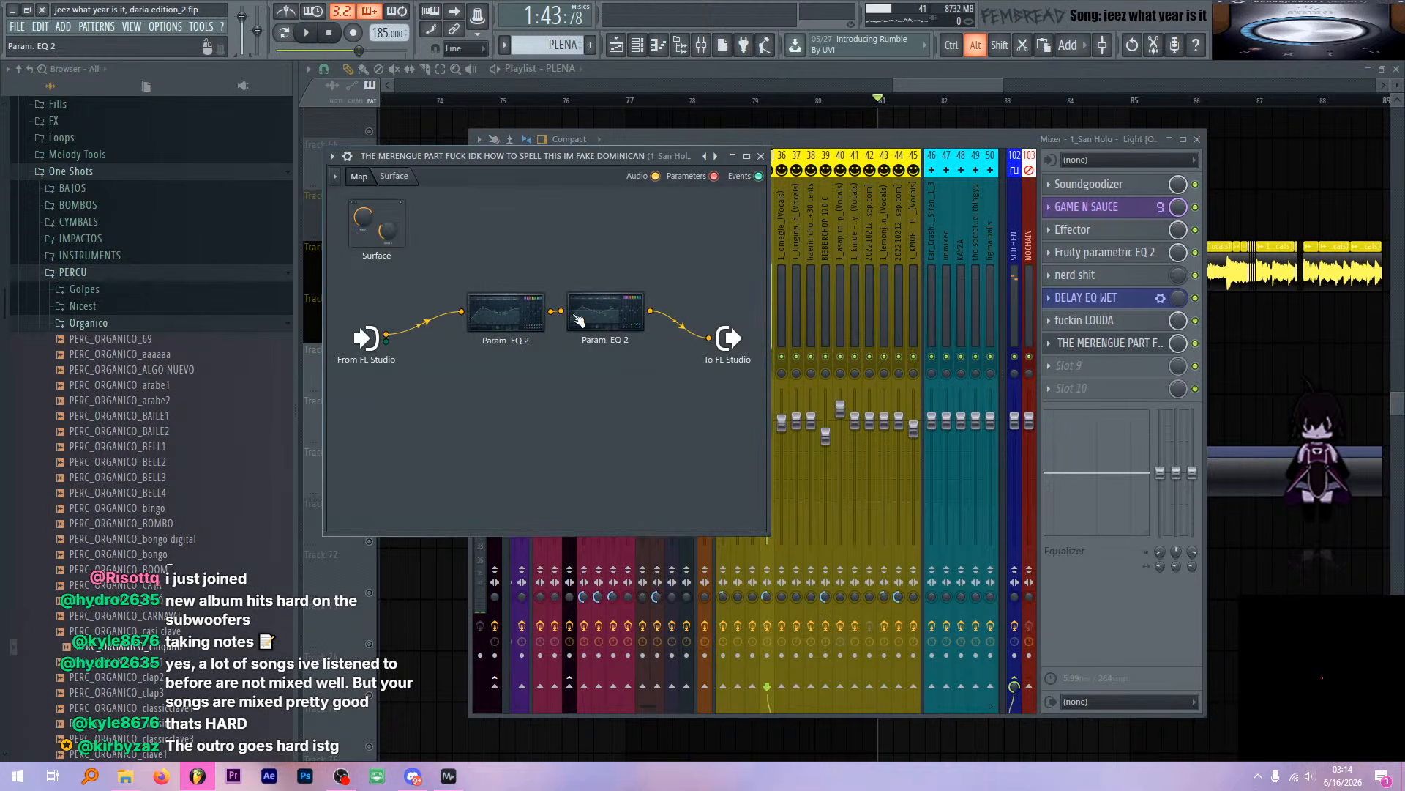
{"action": "double_click", "coordinate": [503, 314]}
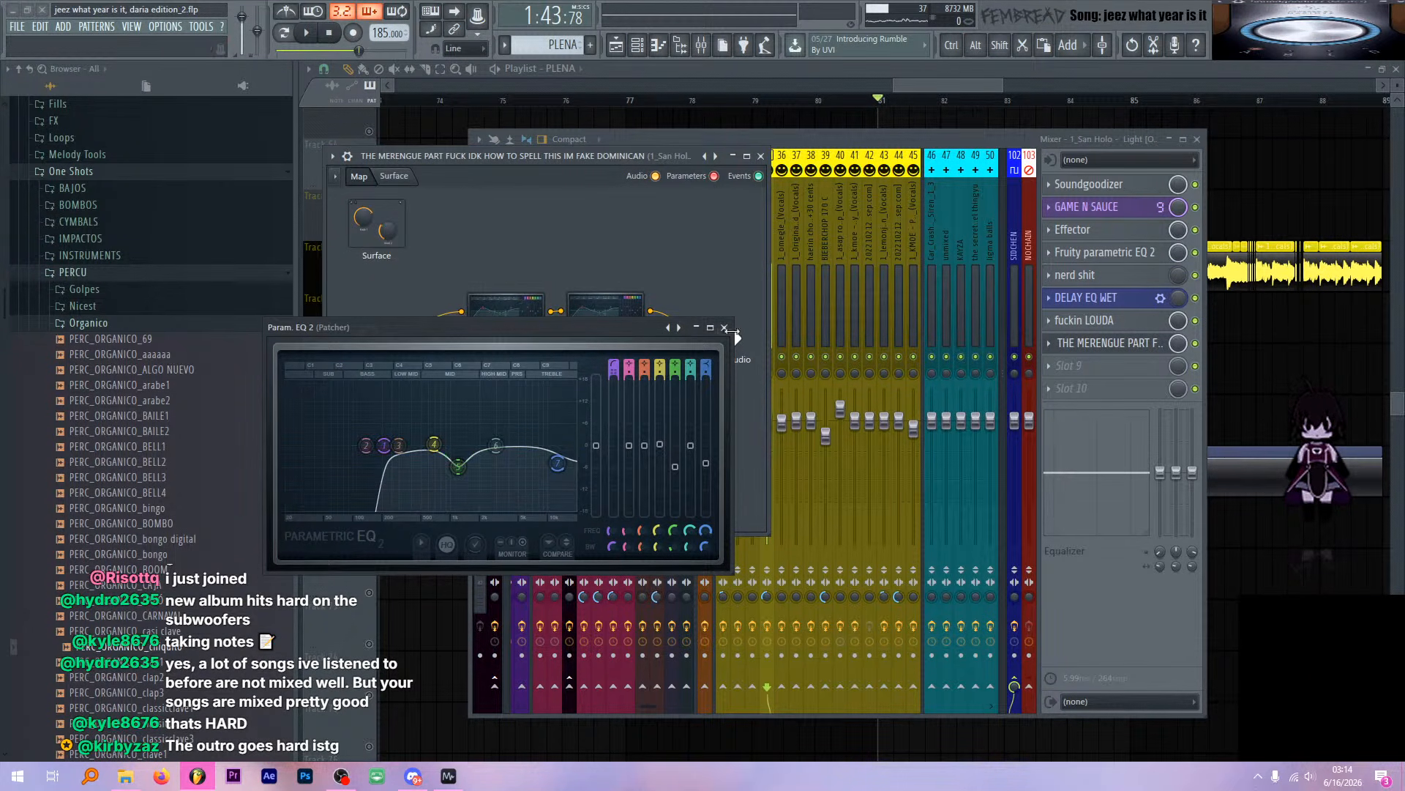
{"action": "left_click", "coordinate": [724, 328]}
Inspect the effect's second Param. EQ 2, recheck the first one and close the effect
{"action": "double_click", "coordinate": [603, 326]}
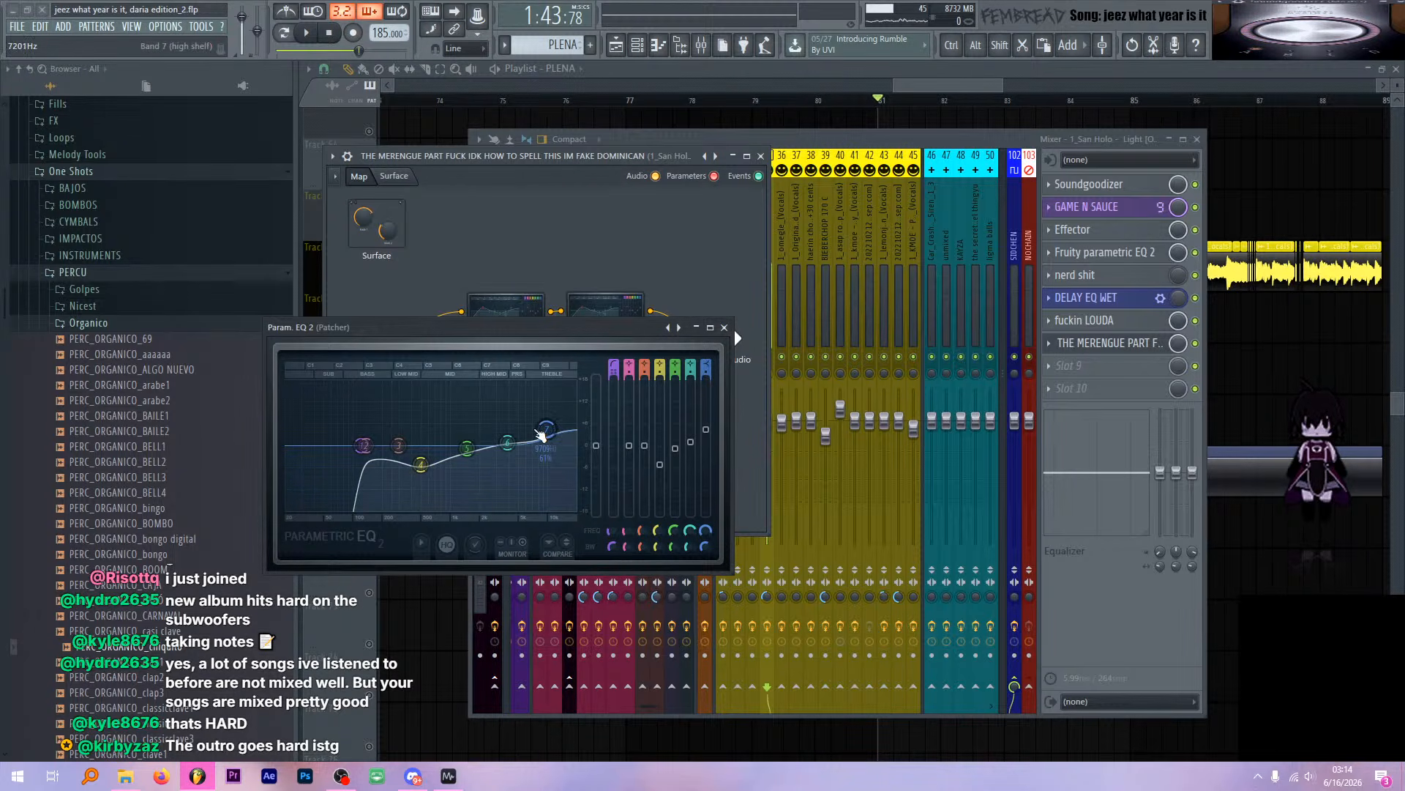
{"action": "left_click", "coordinate": [725, 327]}
{"action": "double_click", "coordinate": [507, 314]}
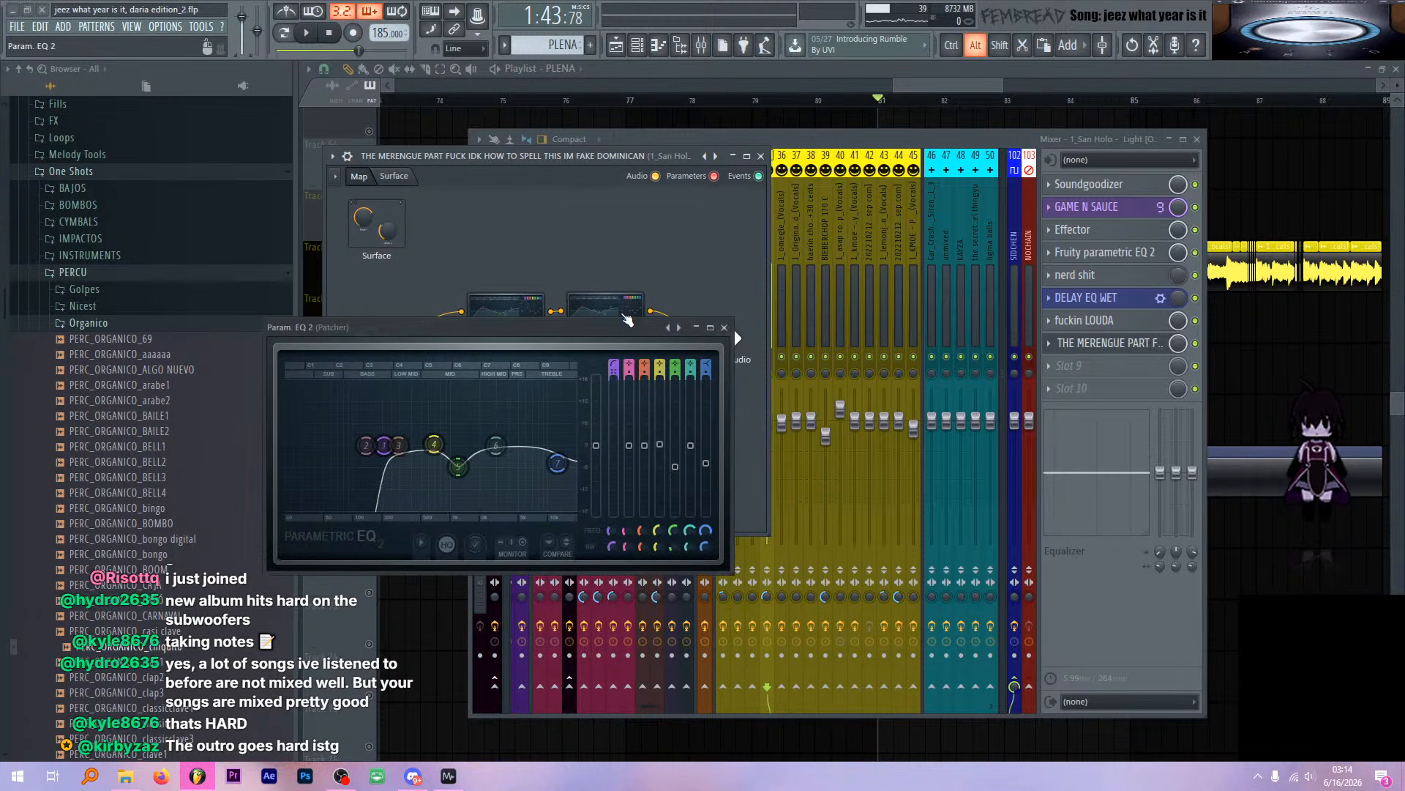
{"action": "left_click", "coordinate": [724, 327]}
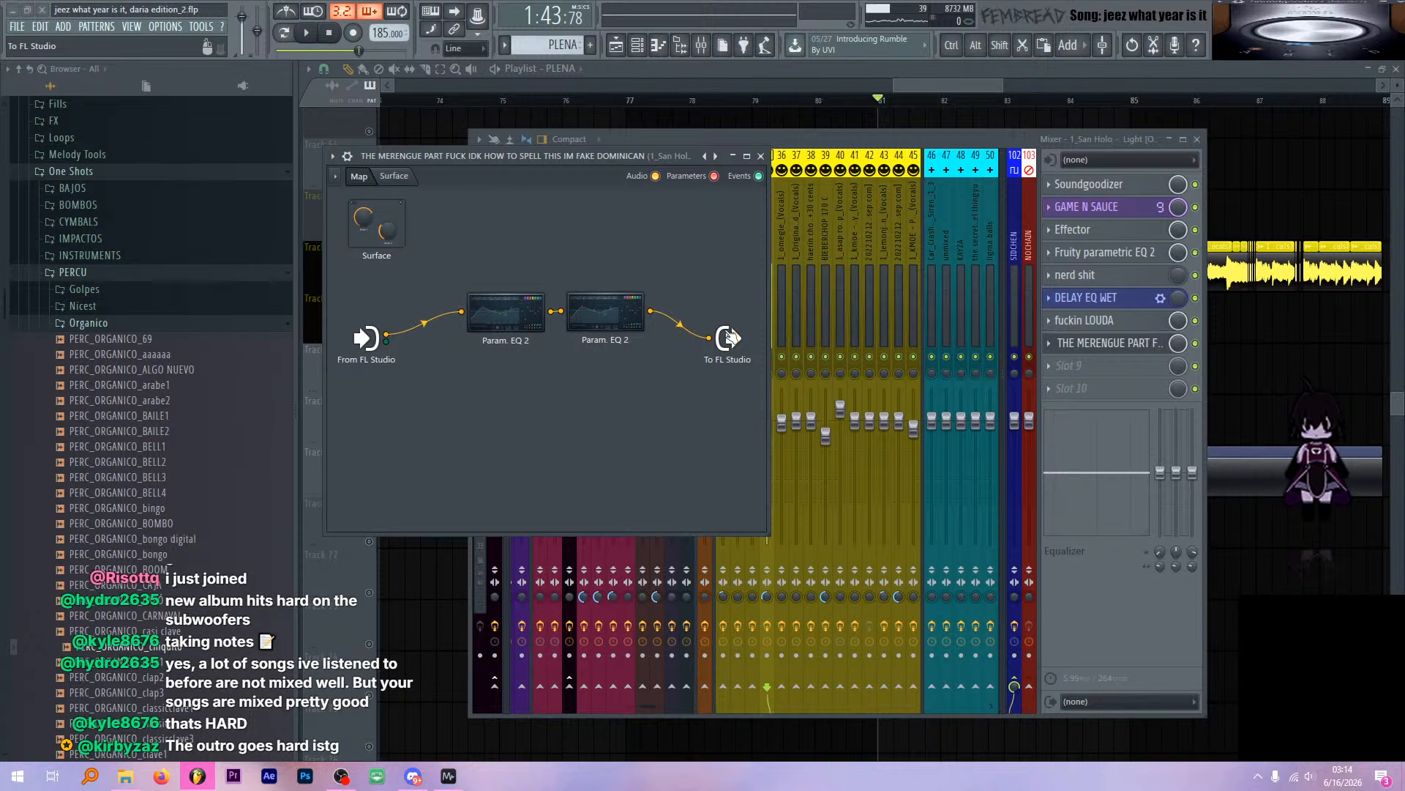
{"action": "left_click", "coordinate": [761, 156]}
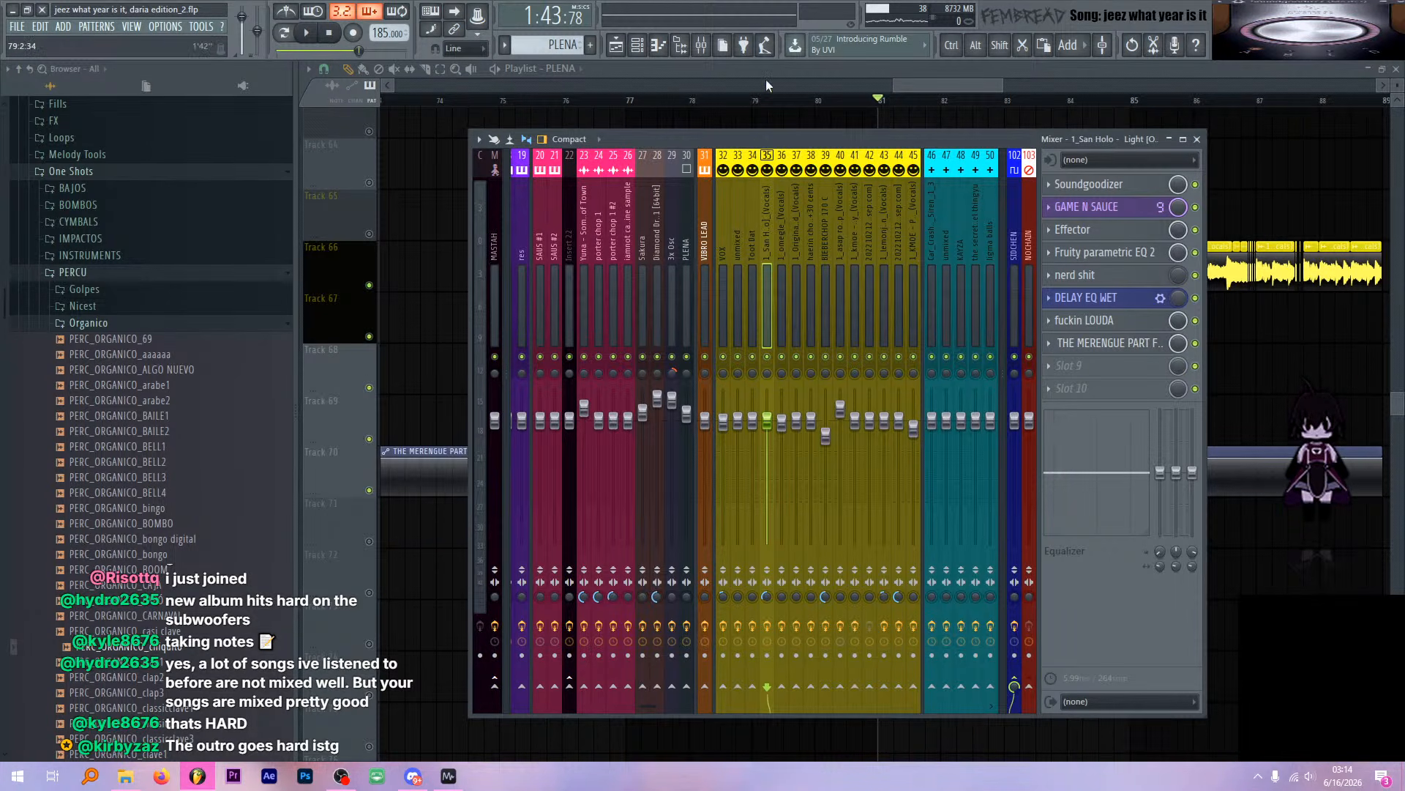
Return to the playlist and solo Track 78 in place of the vocal tracks
{"action": "left_click", "coordinate": [969, 65]}
{"action": "scroll", "coordinate": [736, 223], "scroll_direction": "down", "scroll_amount": 8}
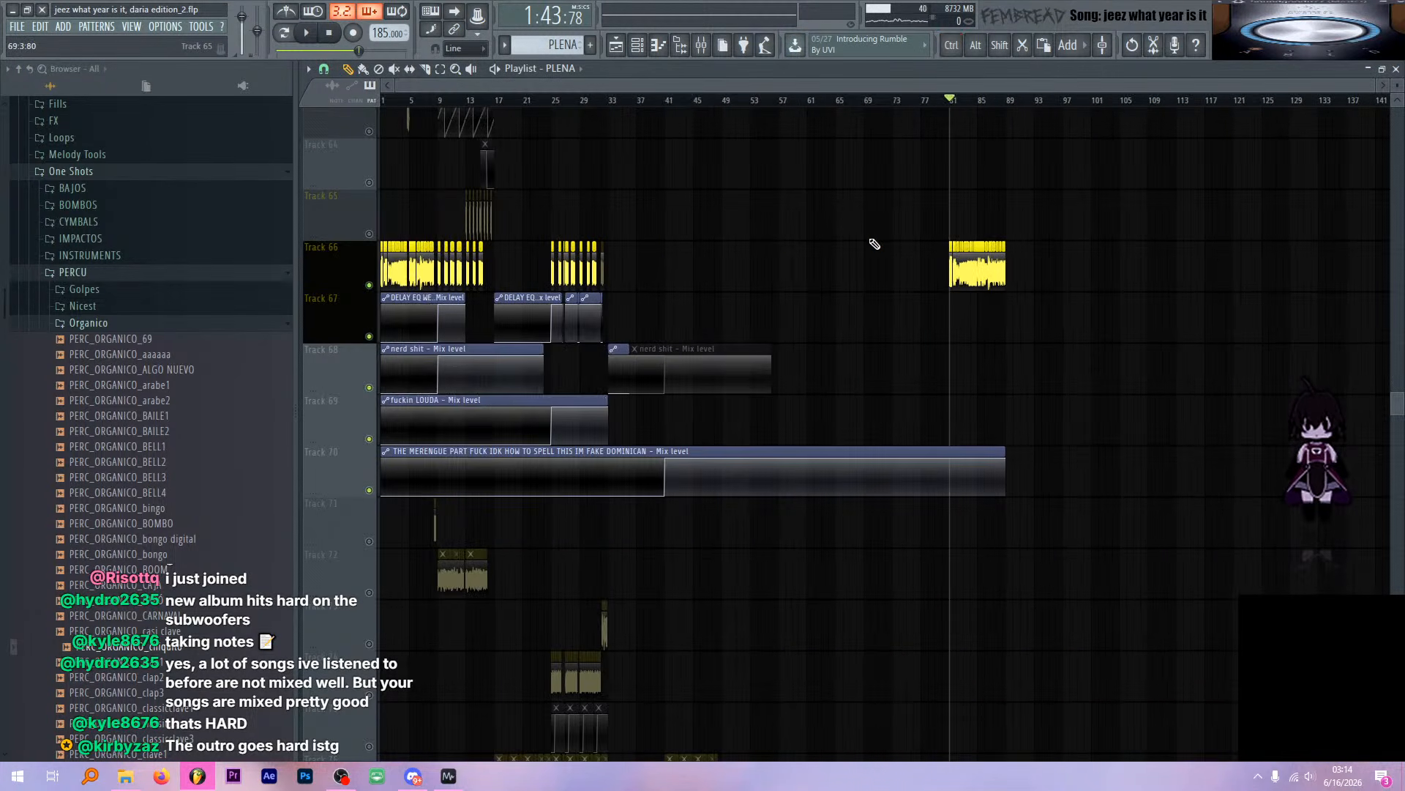
{"action": "key", "text": "space"}
{"action": "key", "text": "space"}
{"action": "scroll", "coordinate": [805, 264], "scroll_direction": "down", "scroll_amount": 4}
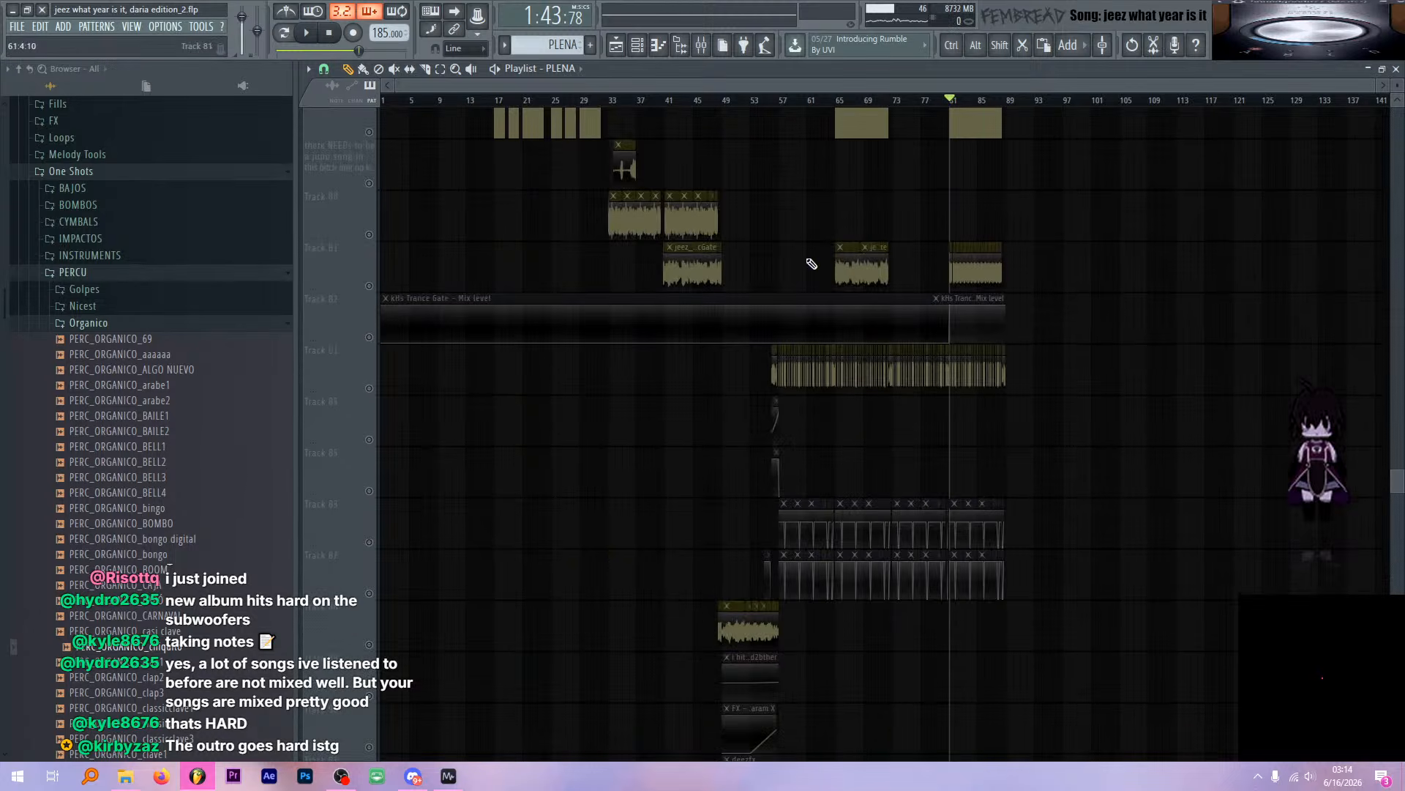
{"action": "left_click", "coordinate": [363, 316]}
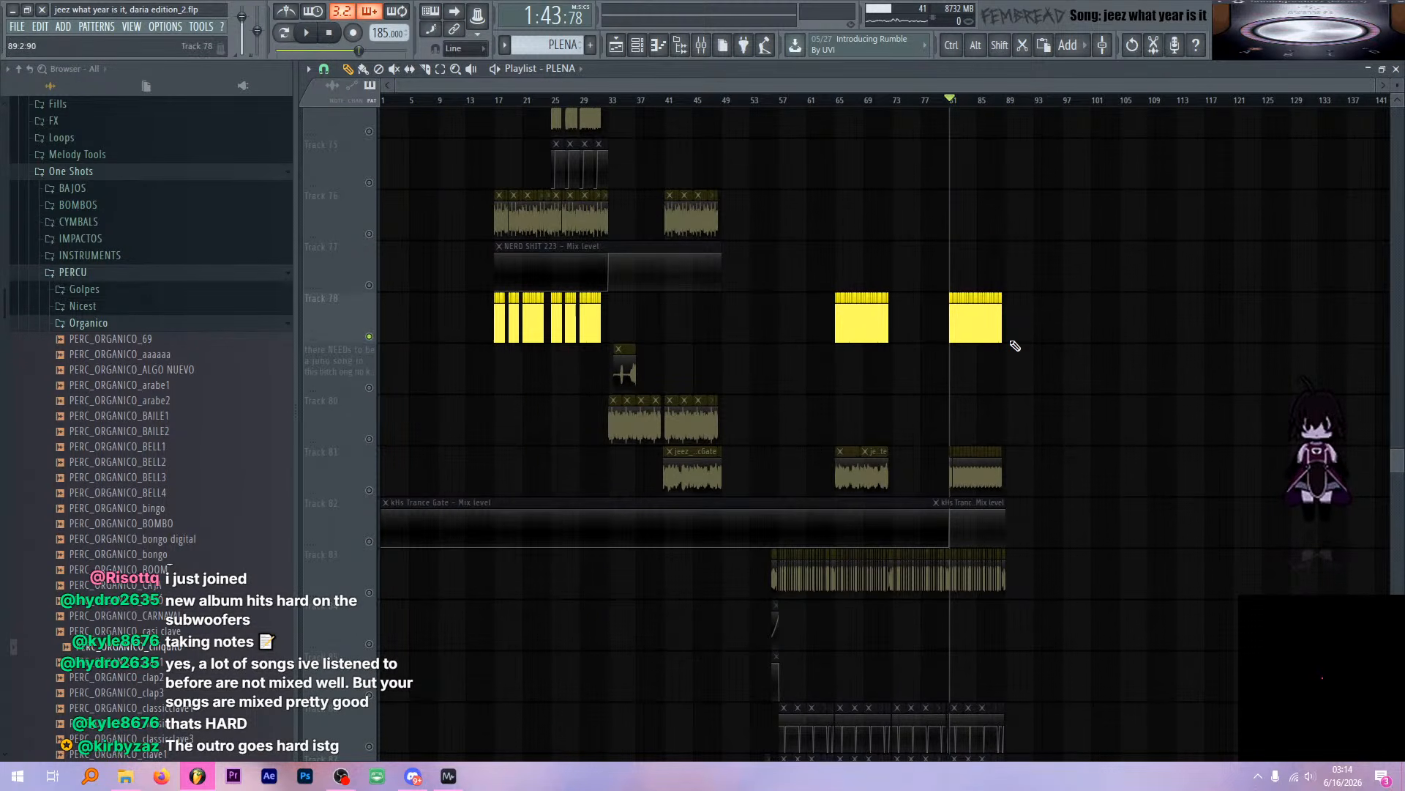
Listen to Track 78's chopped clips from bar 81, view the individual chops up close and stop playback
{"action": "key", "text": "space"}
{"action": "scroll", "coordinate": [989, 397], "scroll_direction": "up", "scroll_amount": 2}
{"action": "scroll", "coordinate": [952, 396], "scroll_direction": "up", "scroll_amount": 2}
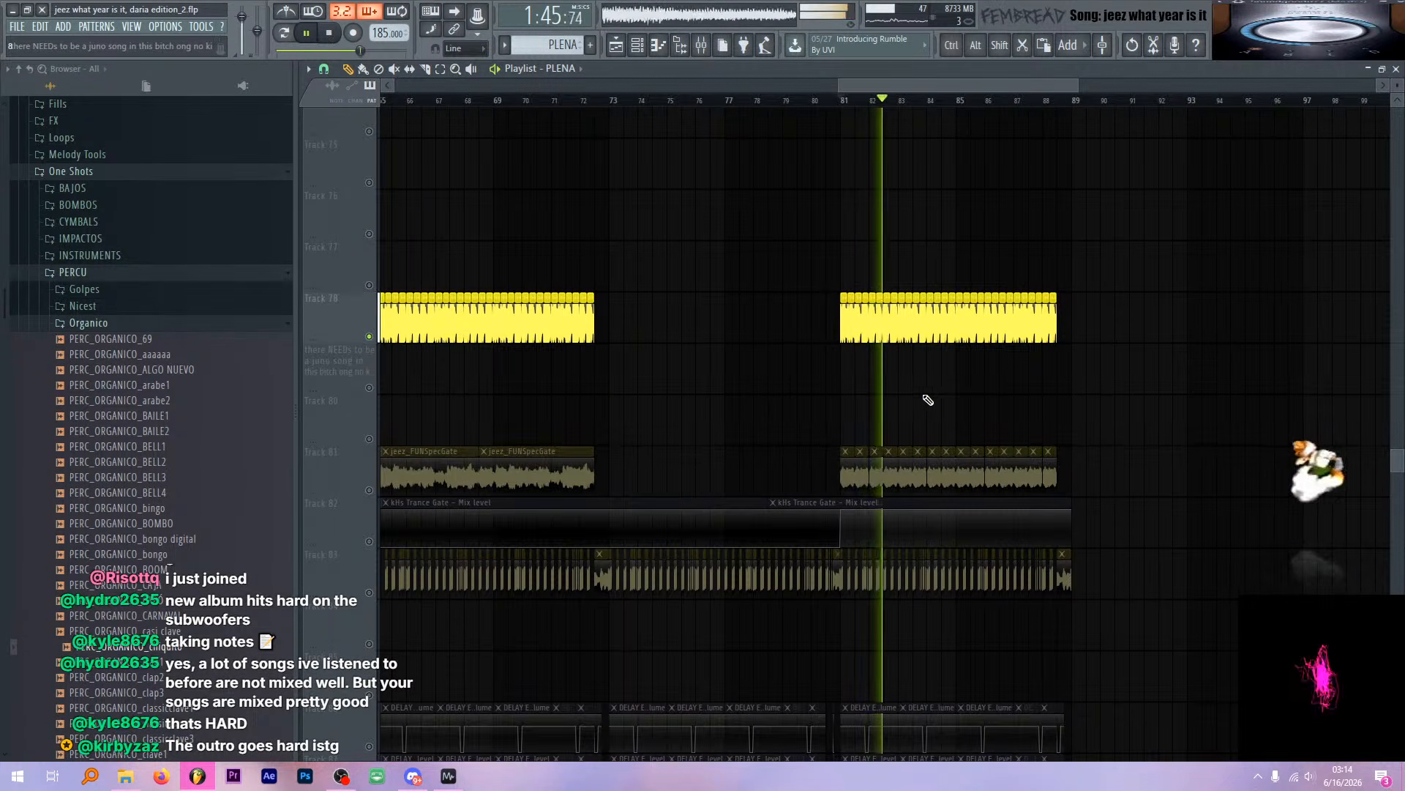
{"action": "scroll", "coordinate": [841, 383], "scroll_direction": "up", "scroll_amount": 2}
{"action": "scroll", "coordinate": [776, 366], "scroll_direction": "up", "scroll_amount": 3}
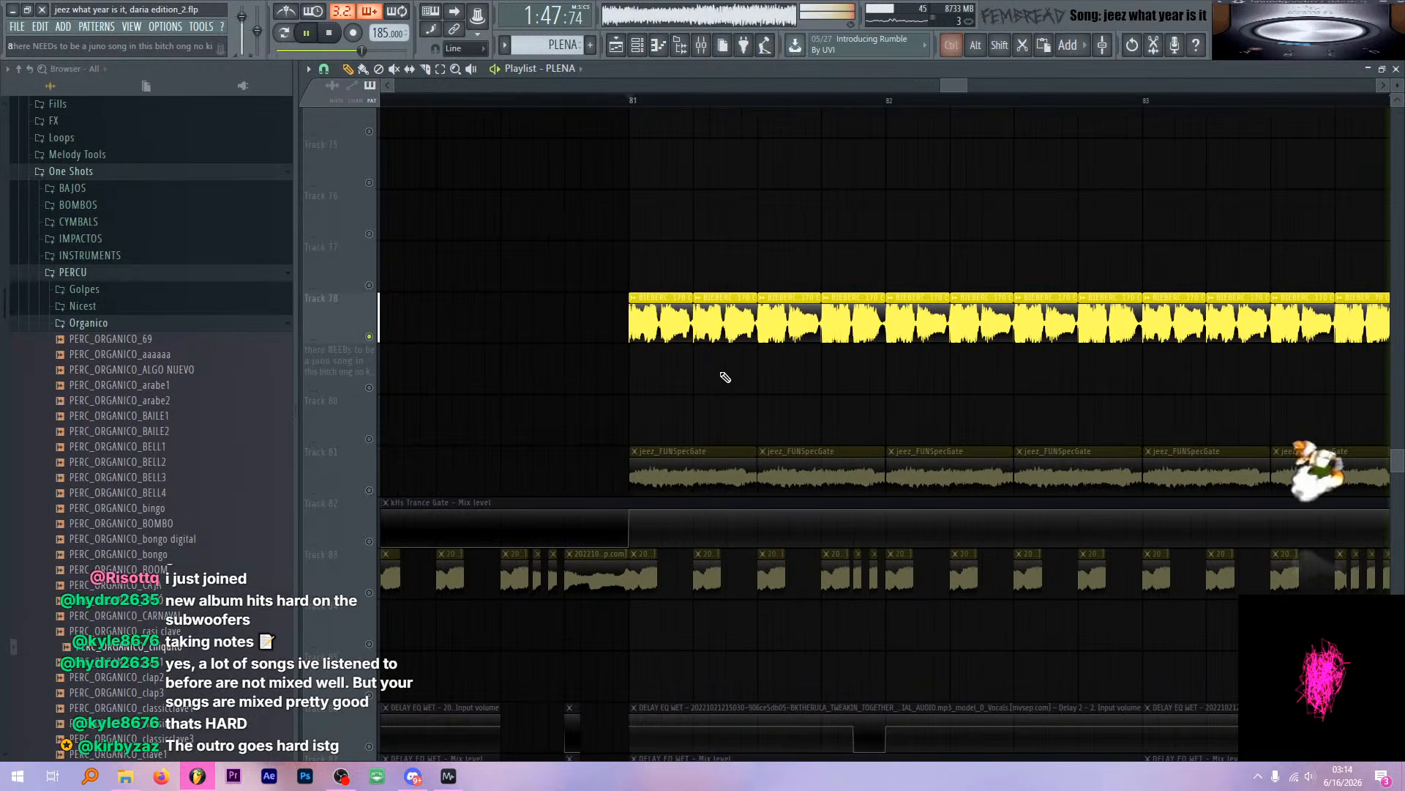
{"action": "key", "text": "space"}
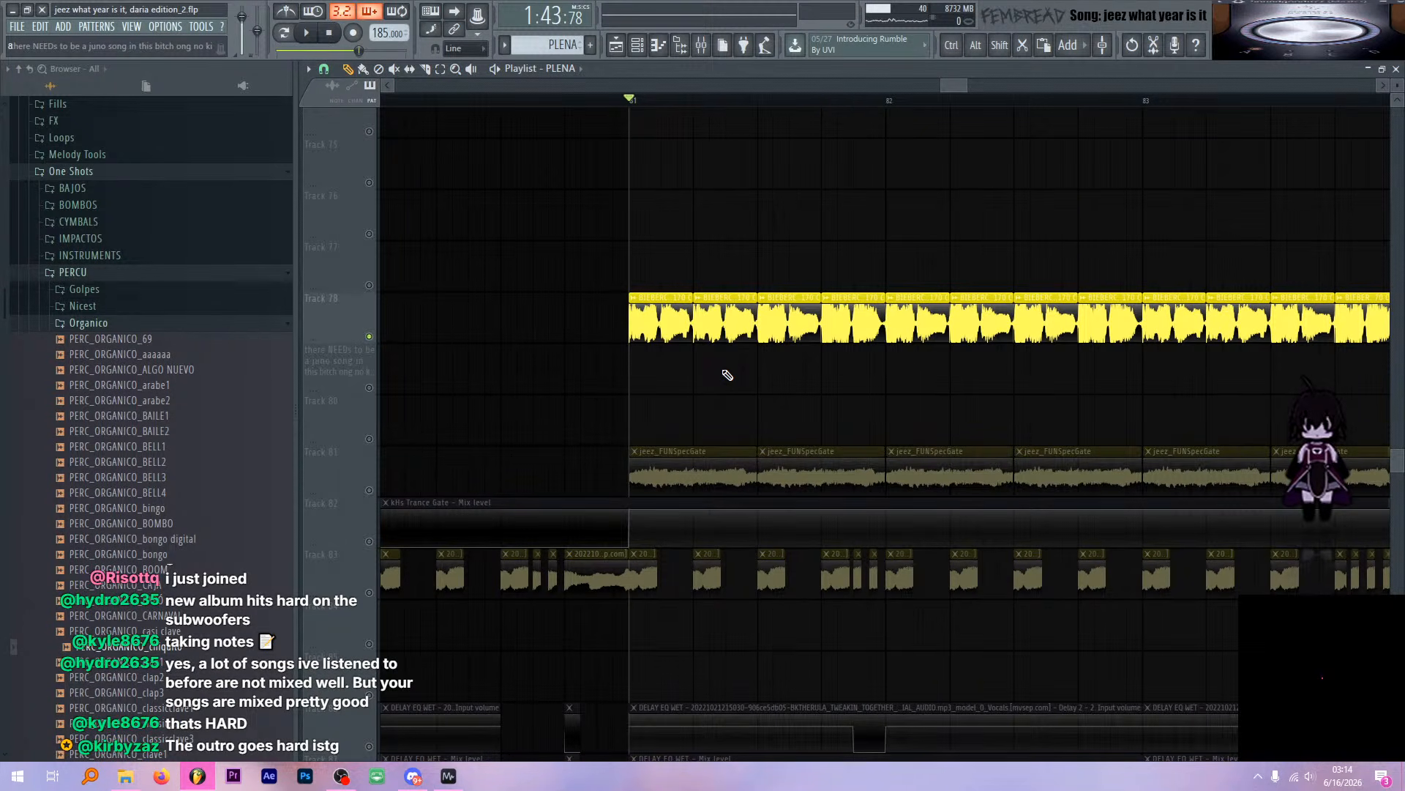
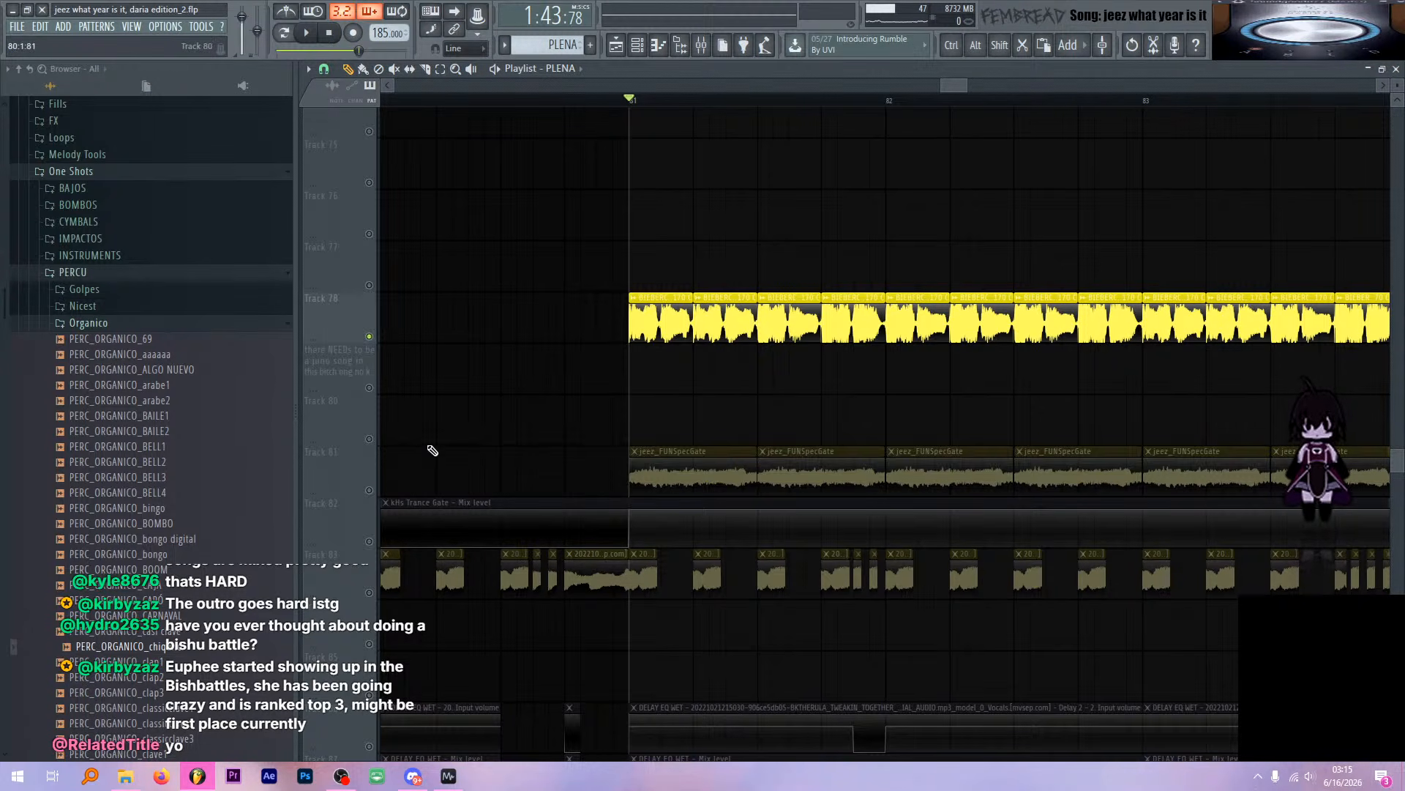
Solo Track 81 with Track 82's kHs Trance Gate automation enabled and audition the jeez_FUNSpecGate clips from bar 81
{"action": "left_click", "coordinate": [369, 490]}
{"action": "left_click", "coordinate": [369, 541]}
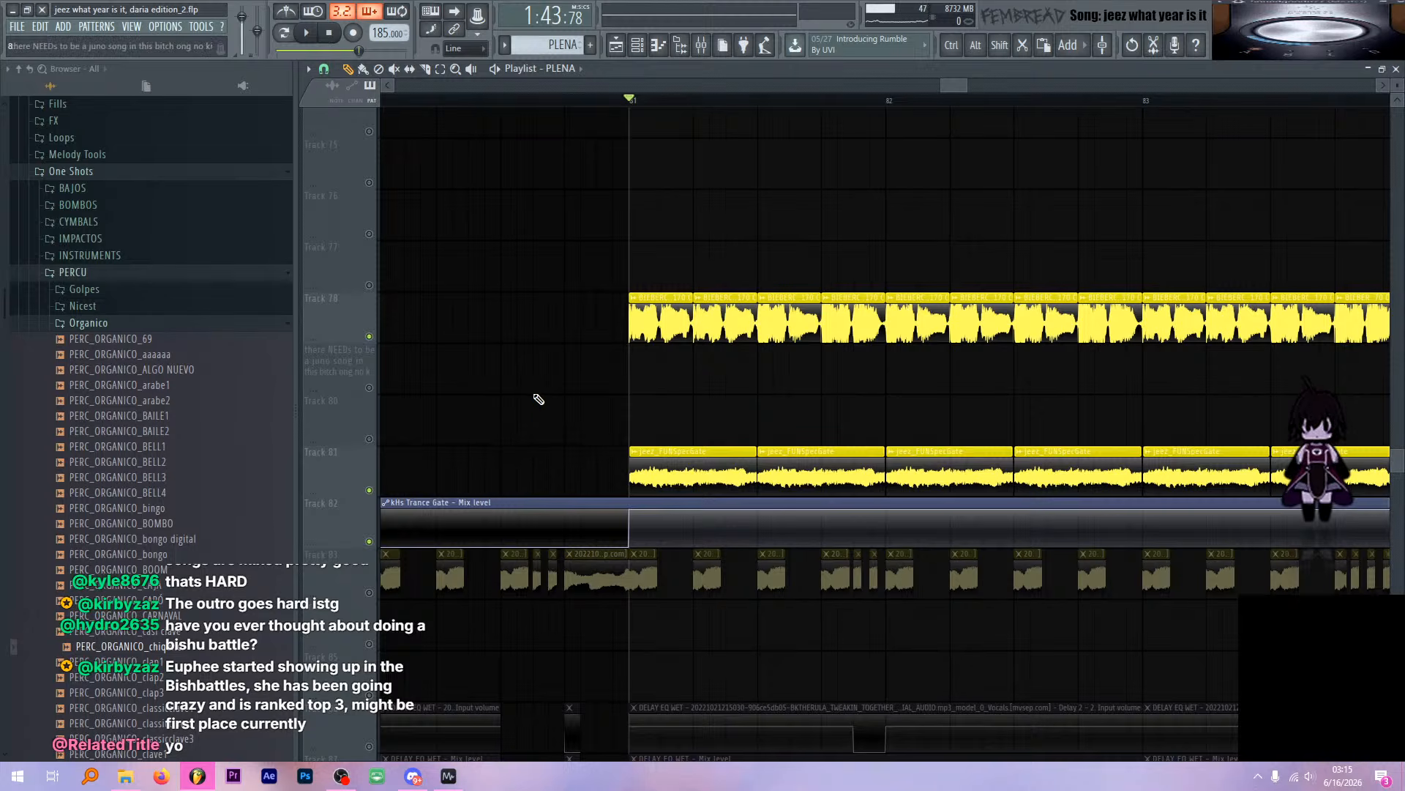
{"action": "left_click", "coordinate": [369, 490], "text": "ctrl"}
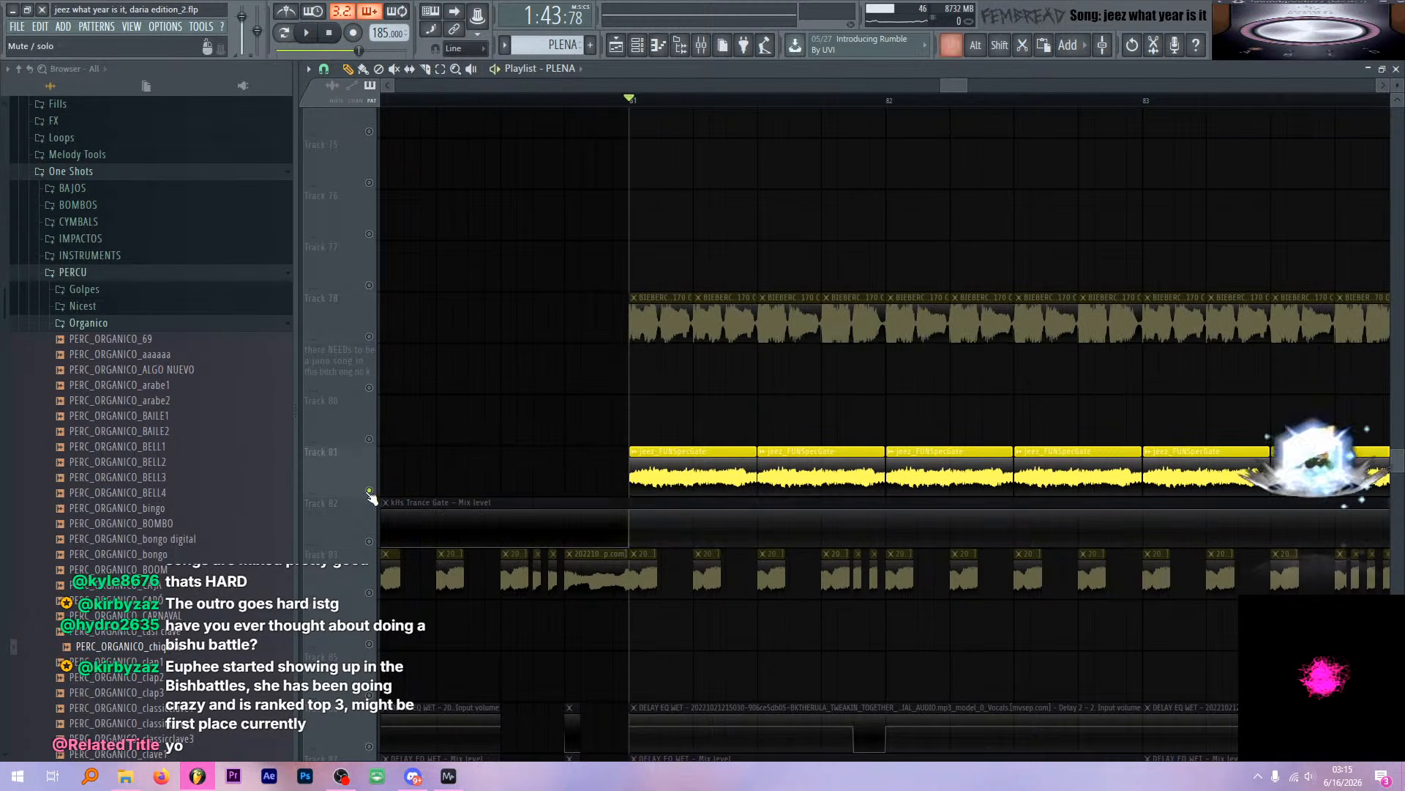
{"action": "key", "text": "space"}
{"action": "left_click", "coordinate": [369, 541]}
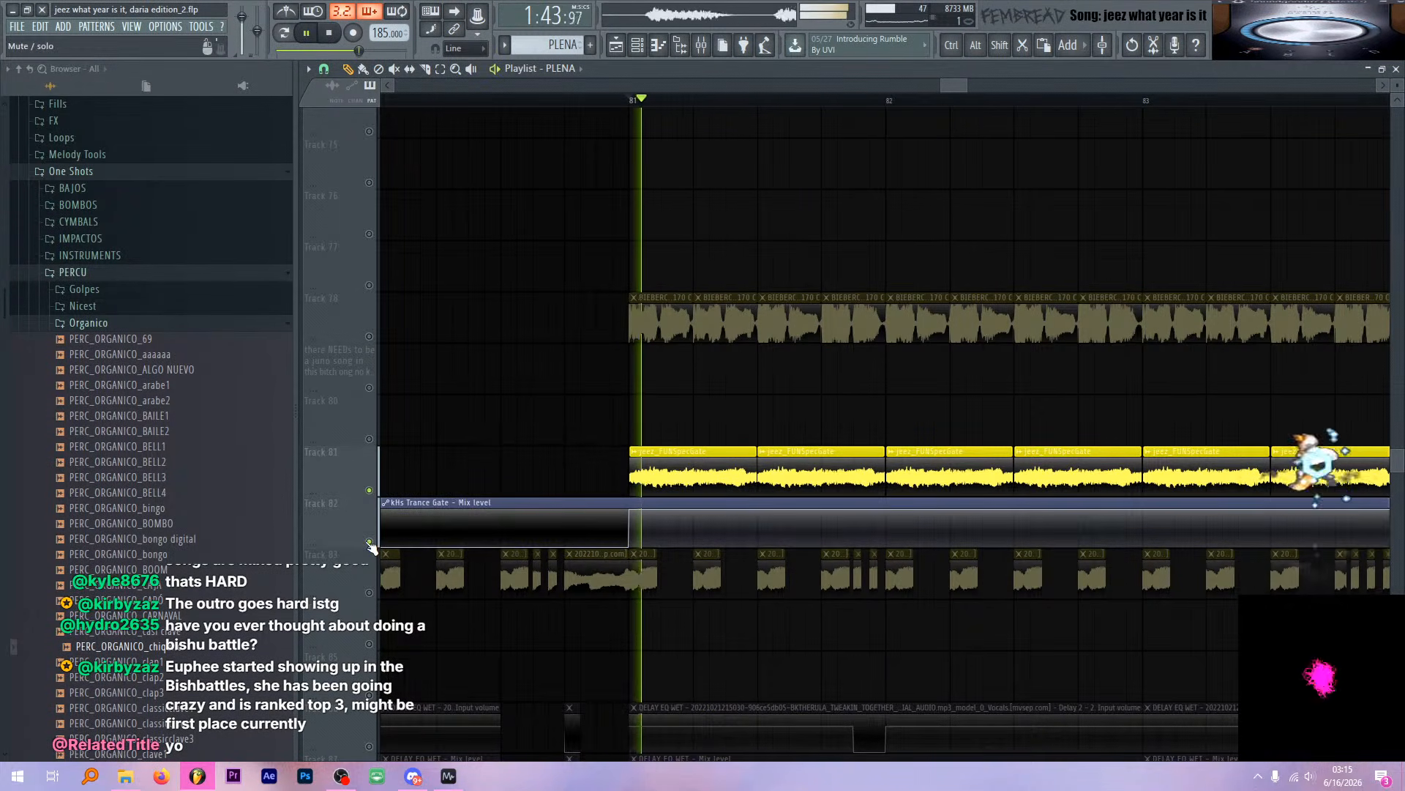
{"action": "scroll", "coordinate": [753, 376], "scroll_direction": "down", "scroll_amount": 8}
{"action": "scroll", "coordinate": [787, 392], "scroll_direction": "up", "scroll_amount": 5}
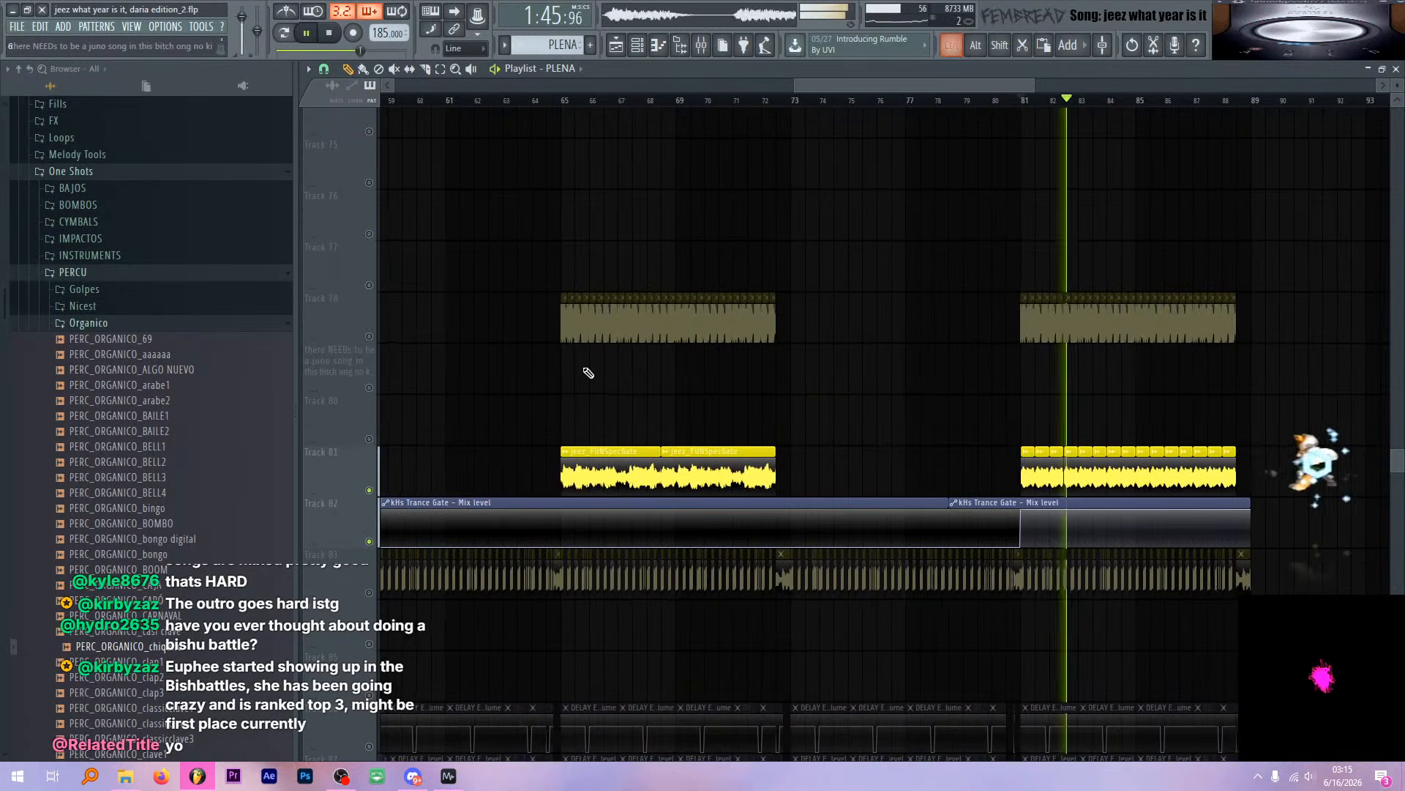
{"action": "key", "text": "space"}
Play the earlier jeez_FUNSpecGate clips on Track 81 from bar 65 and view their waveforms up close
{"action": "scroll", "coordinate": [715, 371], "scroll_direction": "down", "scroll_amount": 6}
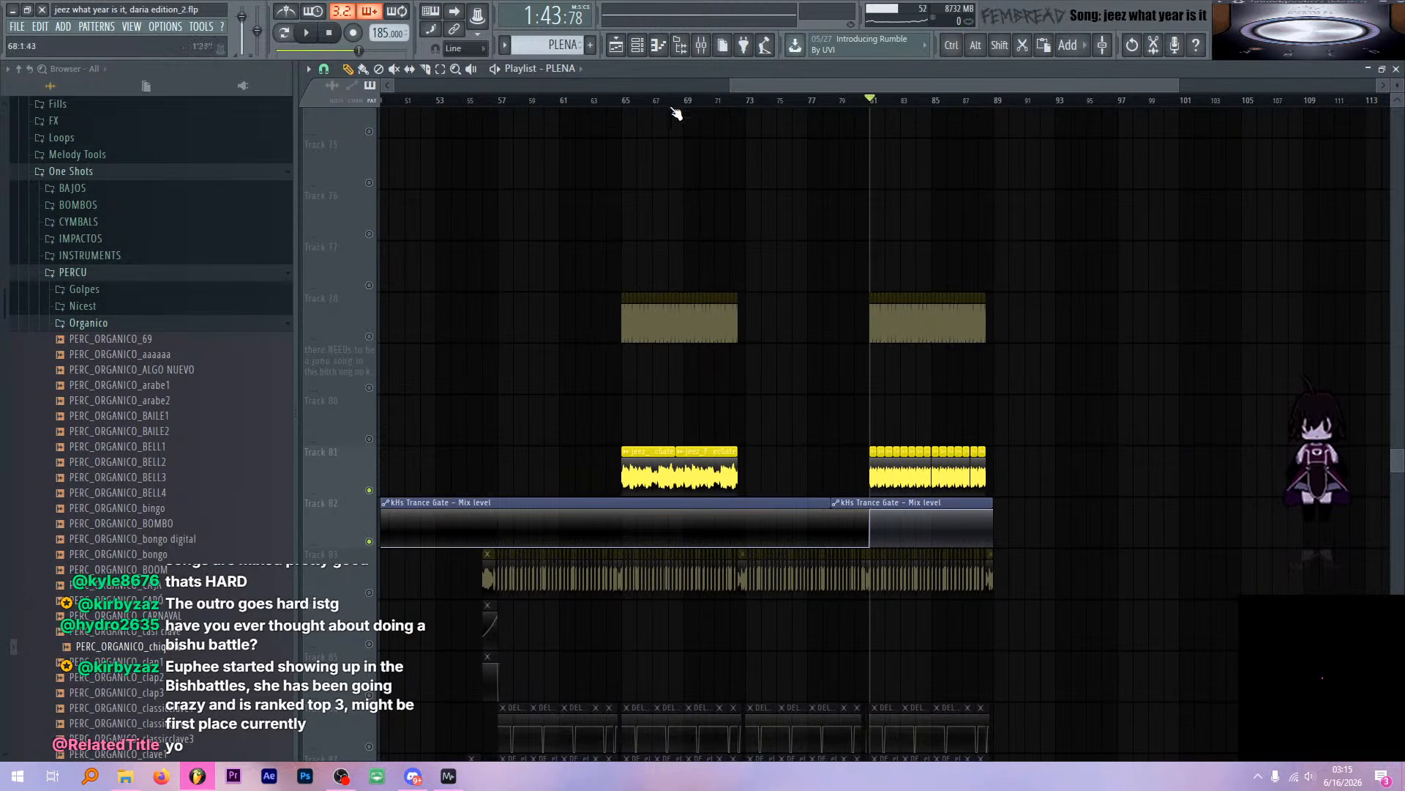
{"action": "left_click", "coordinate": [627, 103]}
{"action": "key", "text": "space"}
{"action": "scroll", "coordinate": [633, 147], "scroll_direction": "up", "scroll_amount": 7}
{"action": "scroll", "coordinate": [638, 190], "scroll_direction": "up", "scroll_amount": 3}
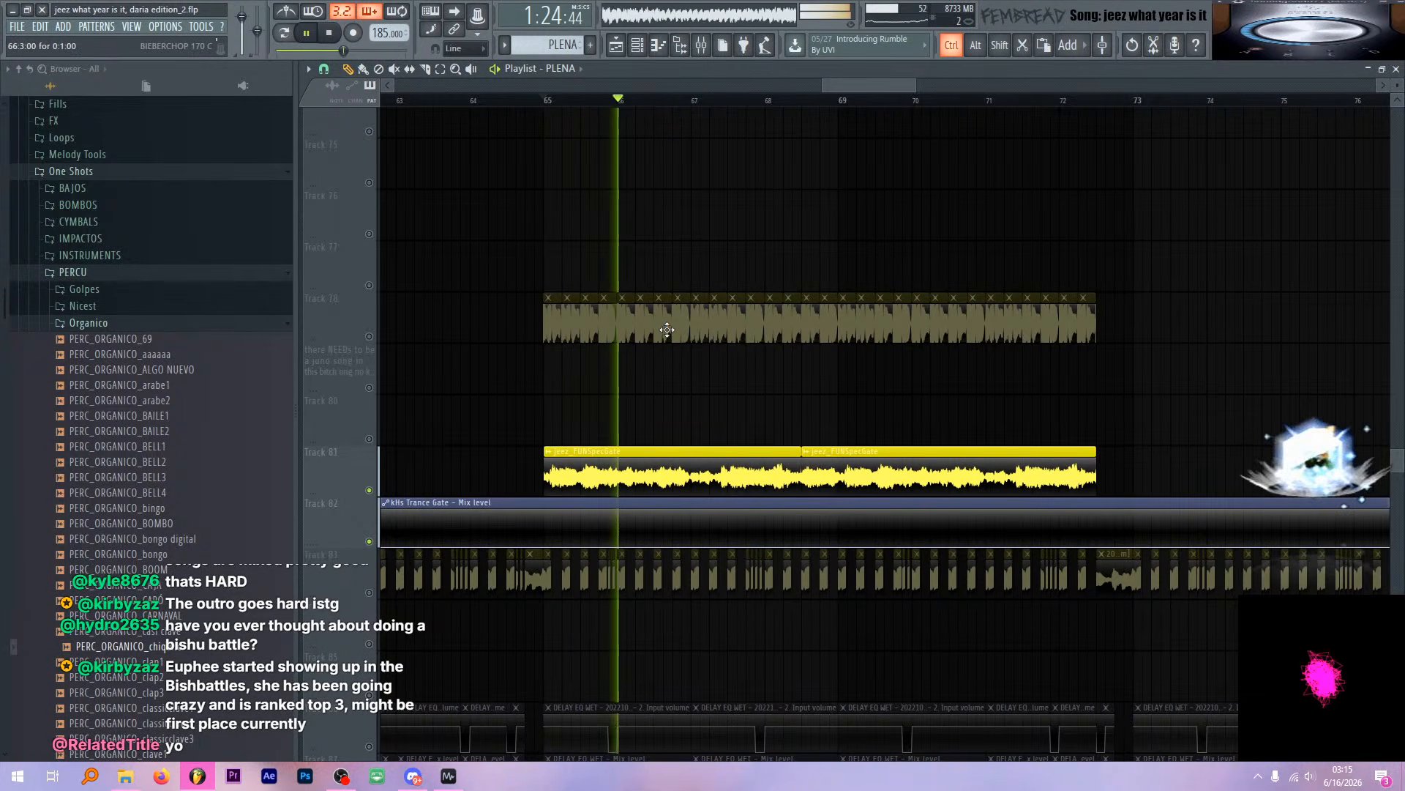
Play Track 81's jeez_FUNSpecGate clips from just before bar 68 and again from the start of the second clip
{"action": "key", "text": "space"}
{"action": "scroll", "coordinate": [668, 276], "scroll_direction": "up", "scroll_amount": 2}
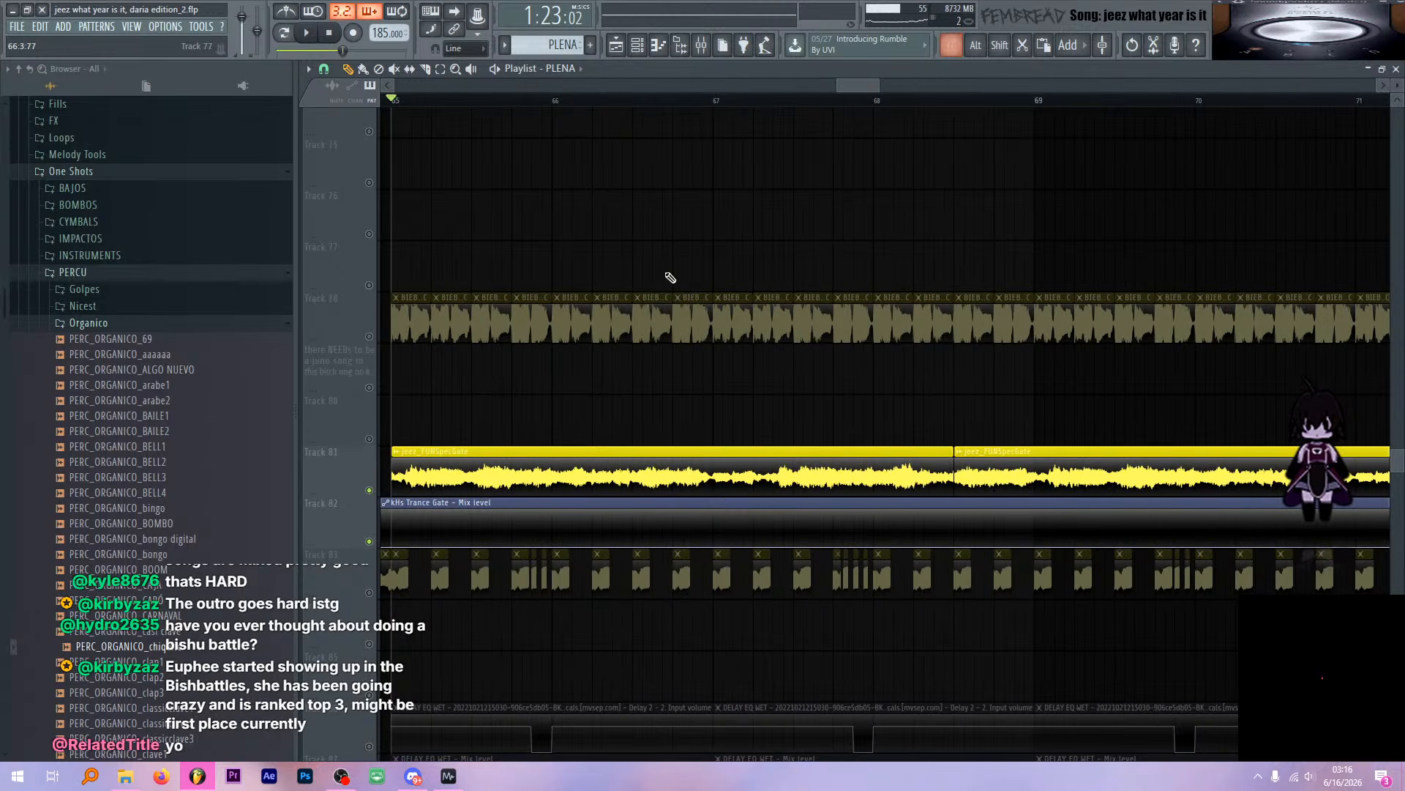
{"action": "scroll", "coordinate": [681, 322], "scroll_direction": "down", "scroll_amount": 5}
{"action": "scroll", "coordinate": [684, 335], "scroll_direction": "up", "scroll_amount": 8}
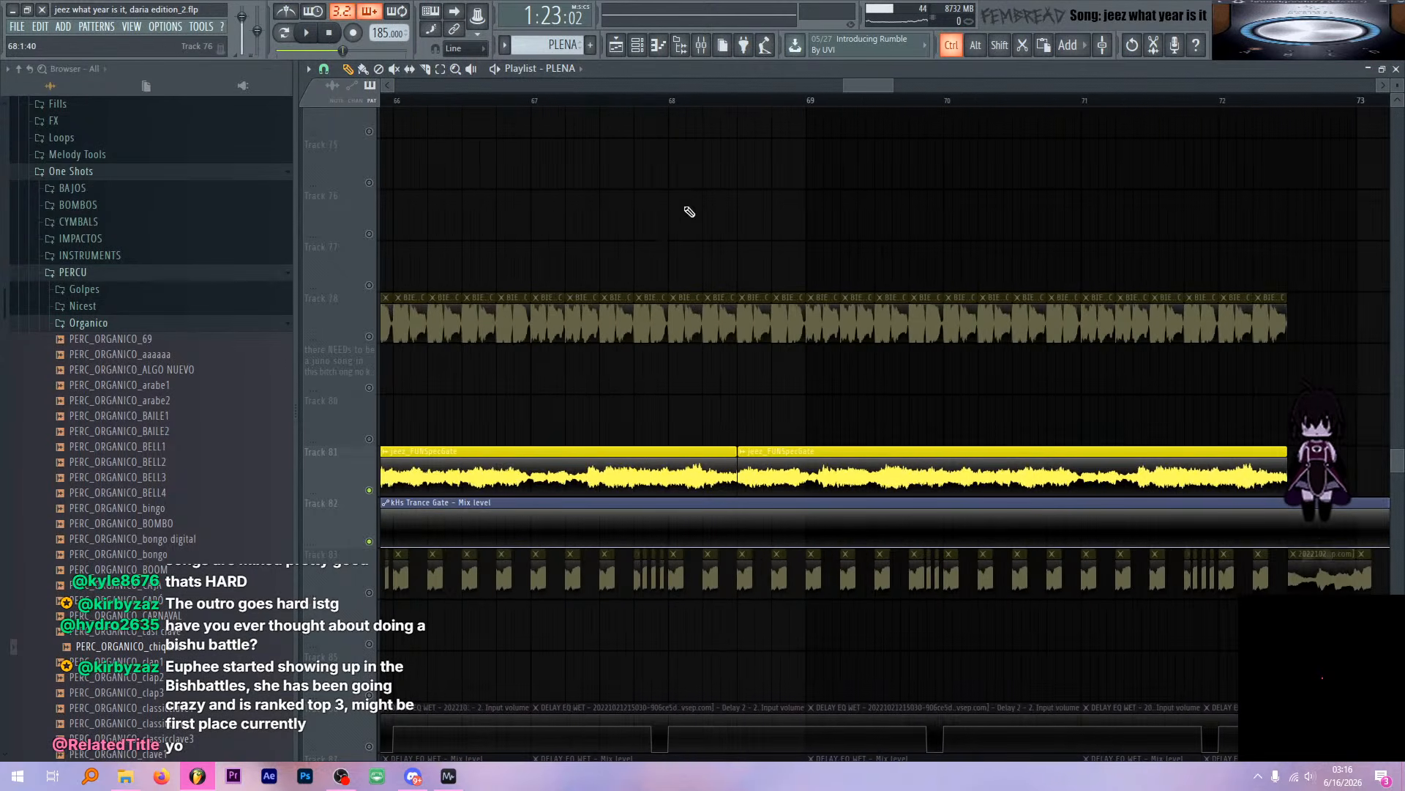
{"action": "left_click", "coordinate": [666, 102]}
{"action": "key", "text": "space"}
{"action": "key", "text": "space"}
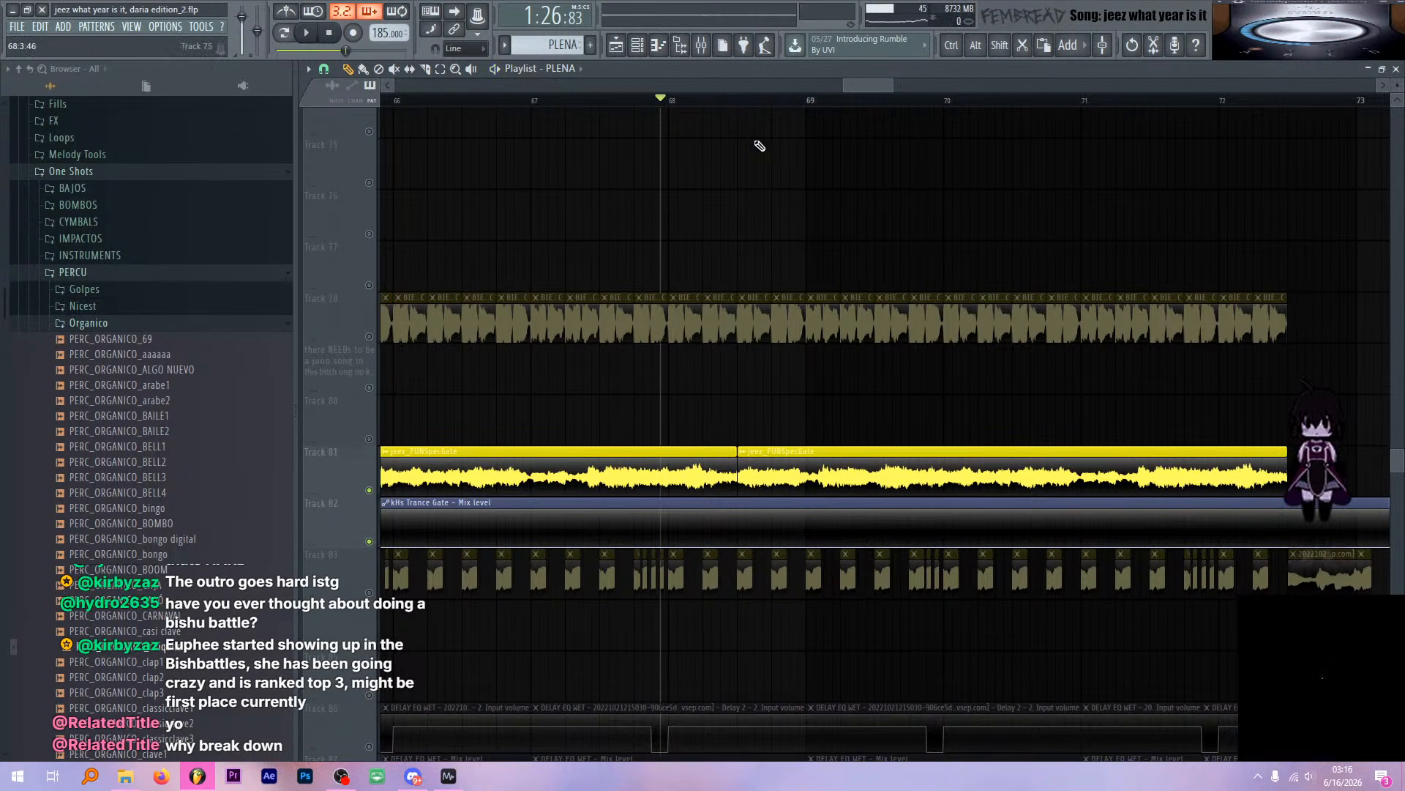
{"action": "left_click", "coordinate": [746, 101]}
{"action": "key", "text": "space"}
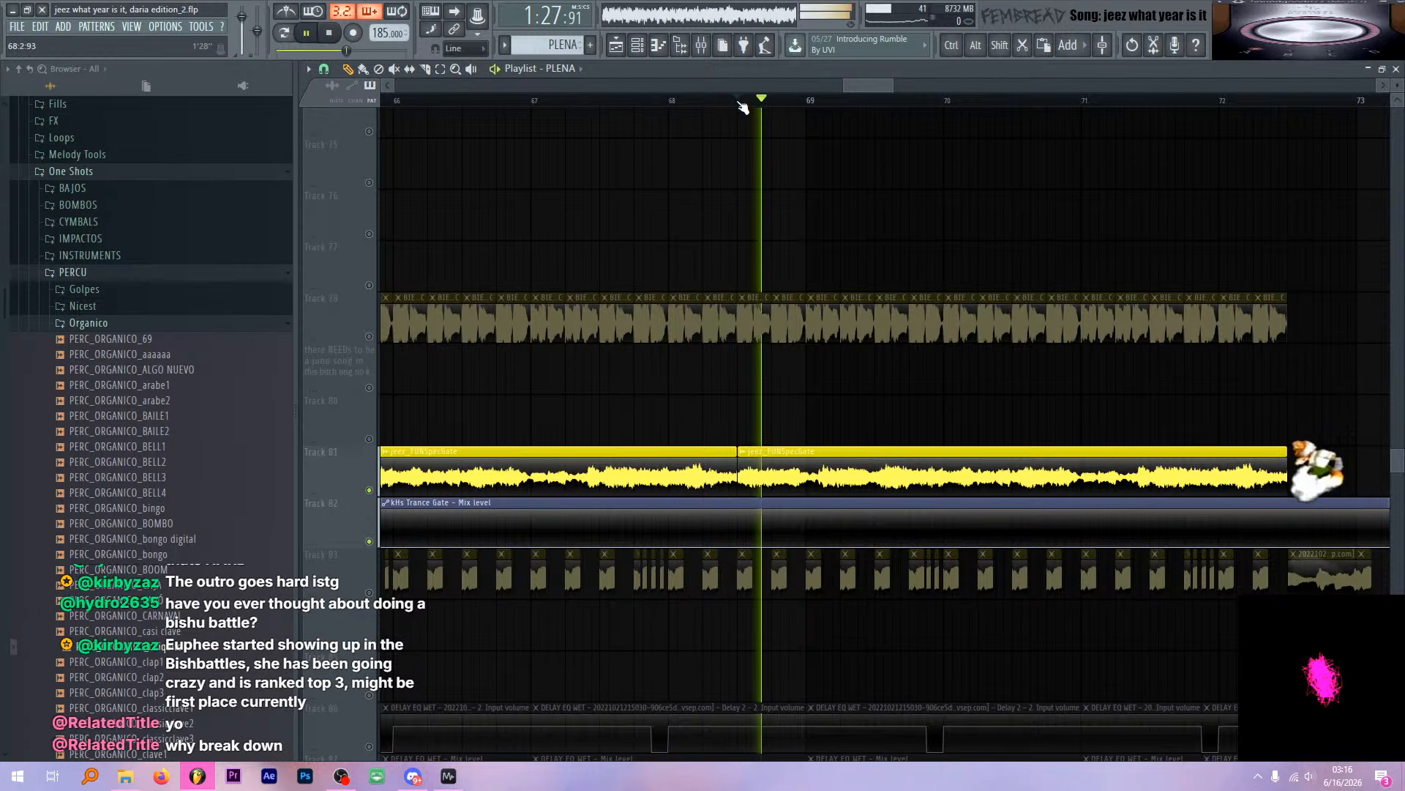
{"action": "key", "text": "space"}
Enable Track 83 alongside Tracks 81 and 82, check the mixer briefly and start a short playback from bar 81
{"action": "scroll", "coordinate": [697, 288], "scroll_direction": "down", "scroll_amount": 9}
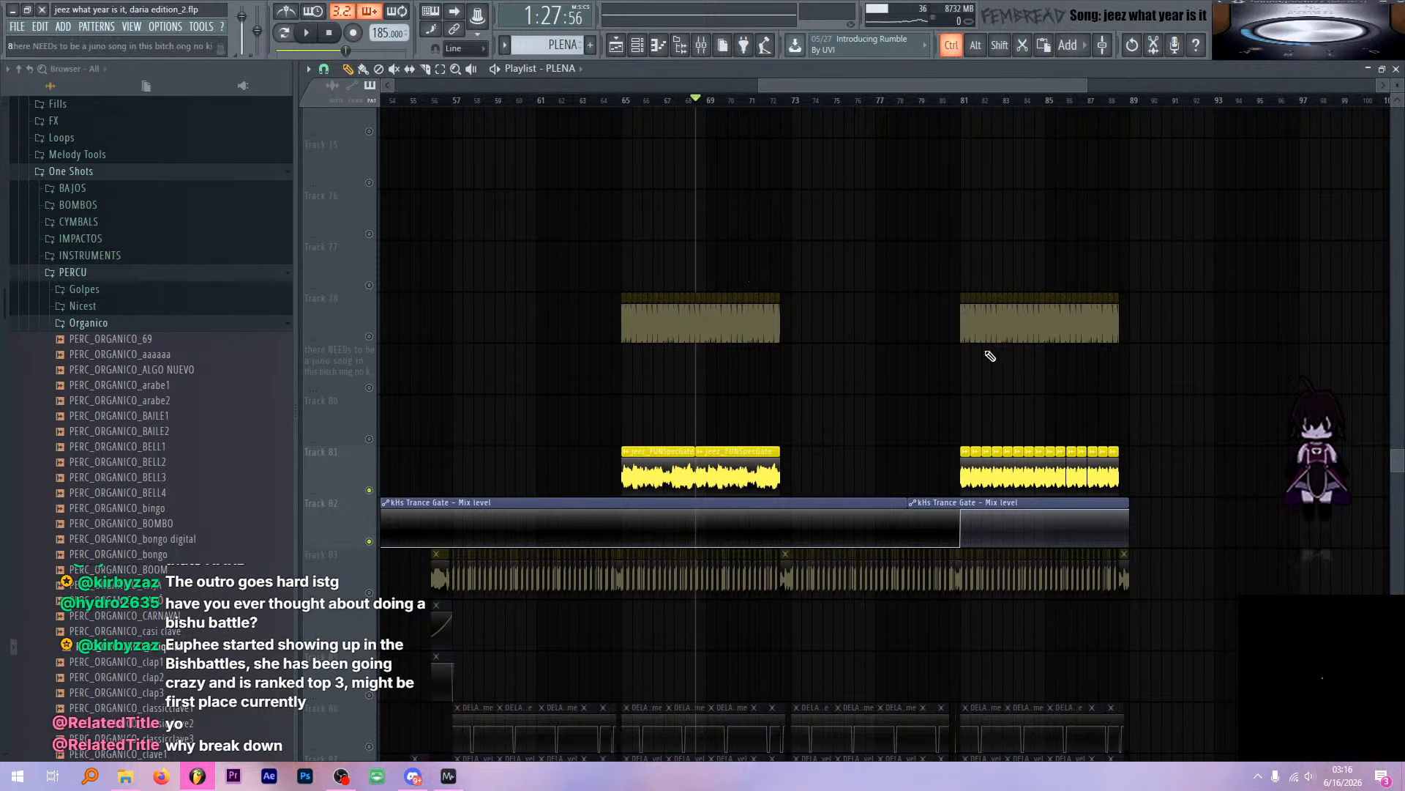
{"action": "scroll", "coordinate": [996, 359], "scroll_direction": "up", "scroll_amount": 6}
{"action": "left_click", "coordinate": [835, 98]}
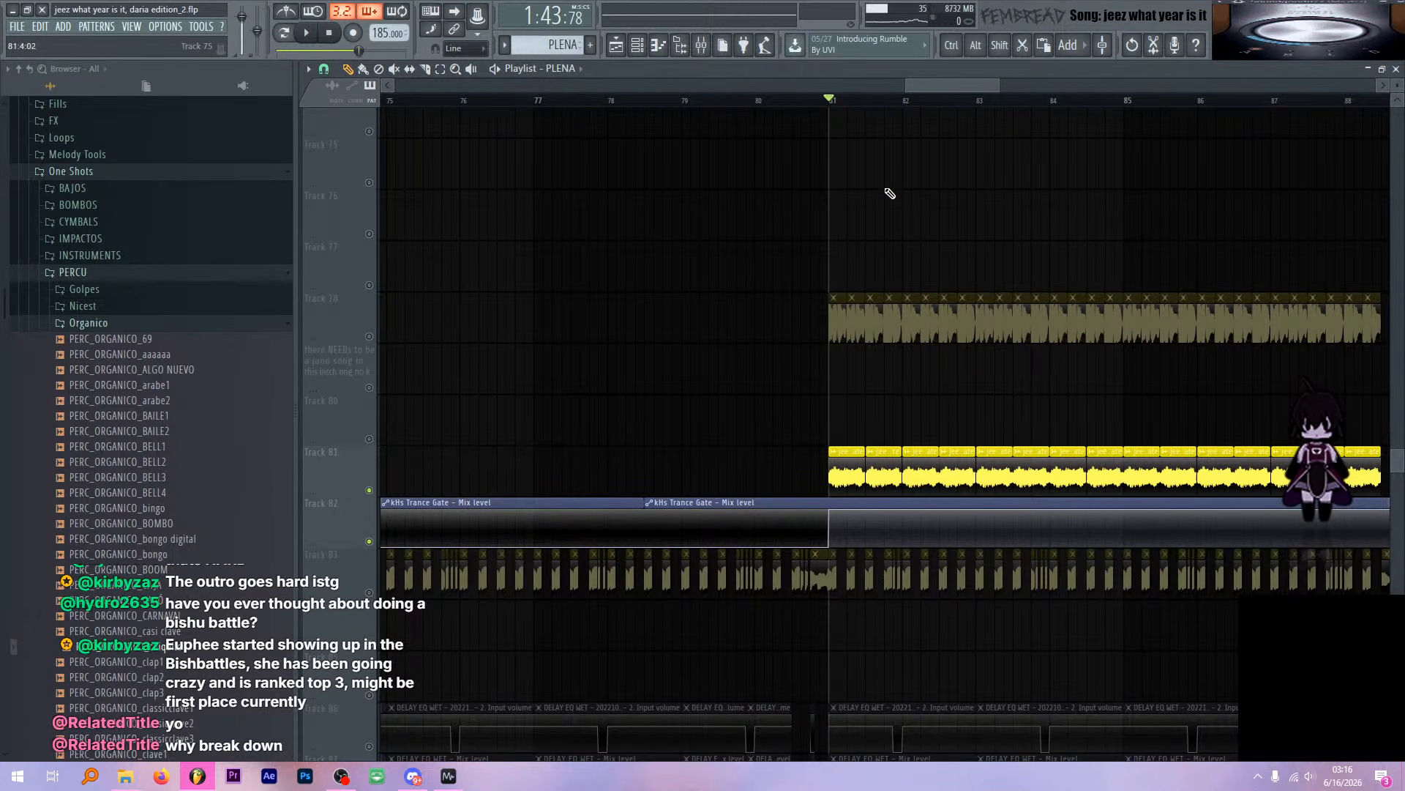
{"action": "scroll", "coordinate": [888, 195], "scroll_direction": "down", "scroll_amount": 4}
{"action": "left_click", "coordinate": [369, 388]}
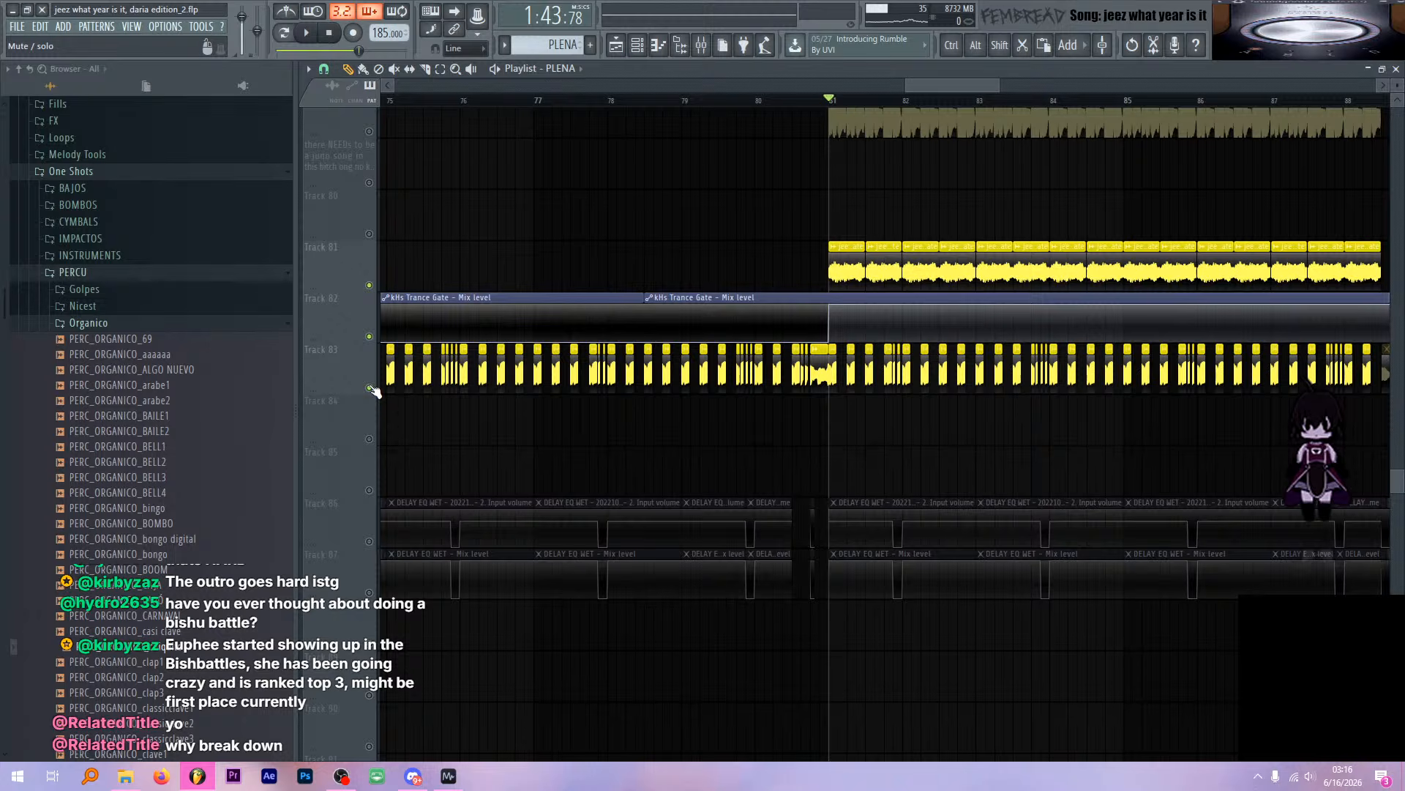
{"action": "left_click", "coordinate": [701, 45]}
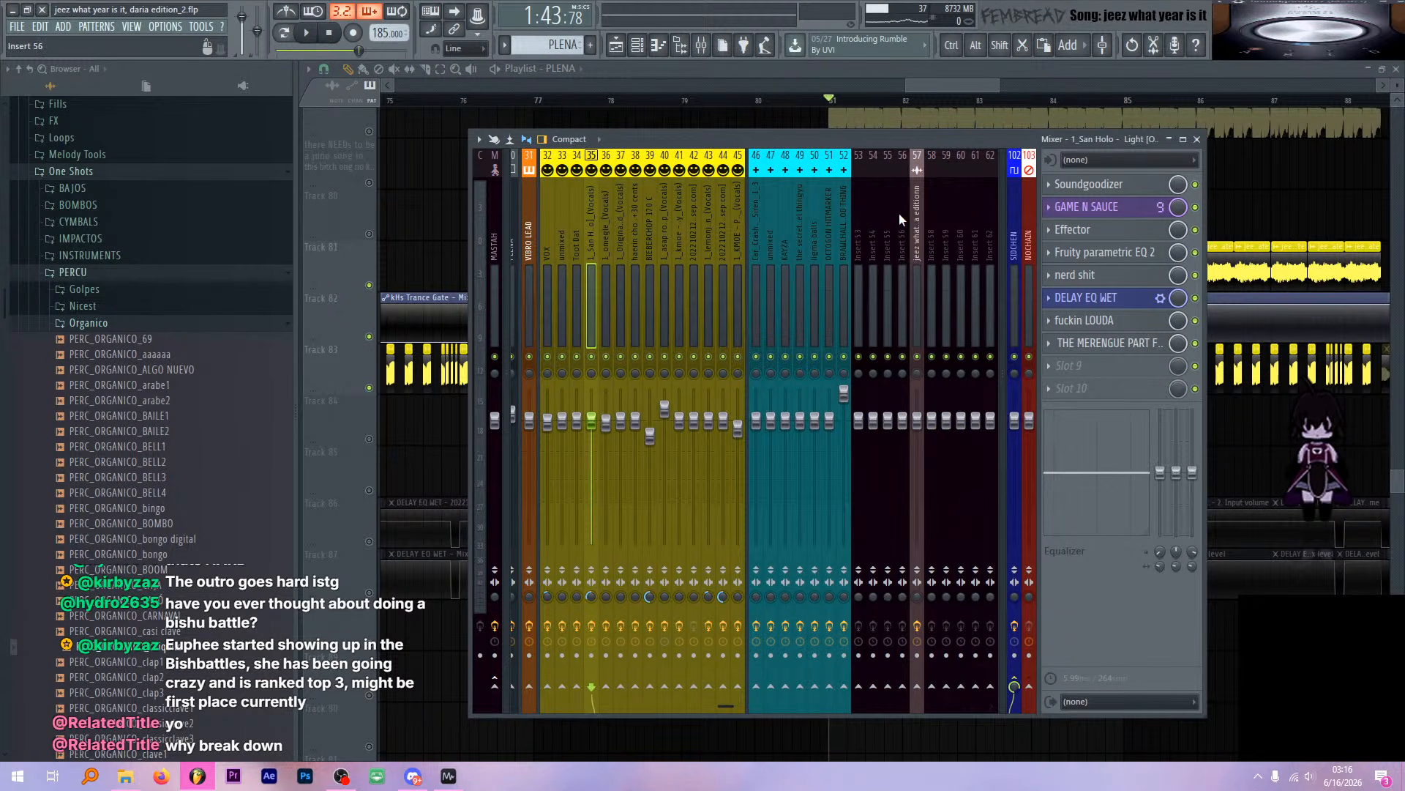
{"action": "key", "text": "F9"}
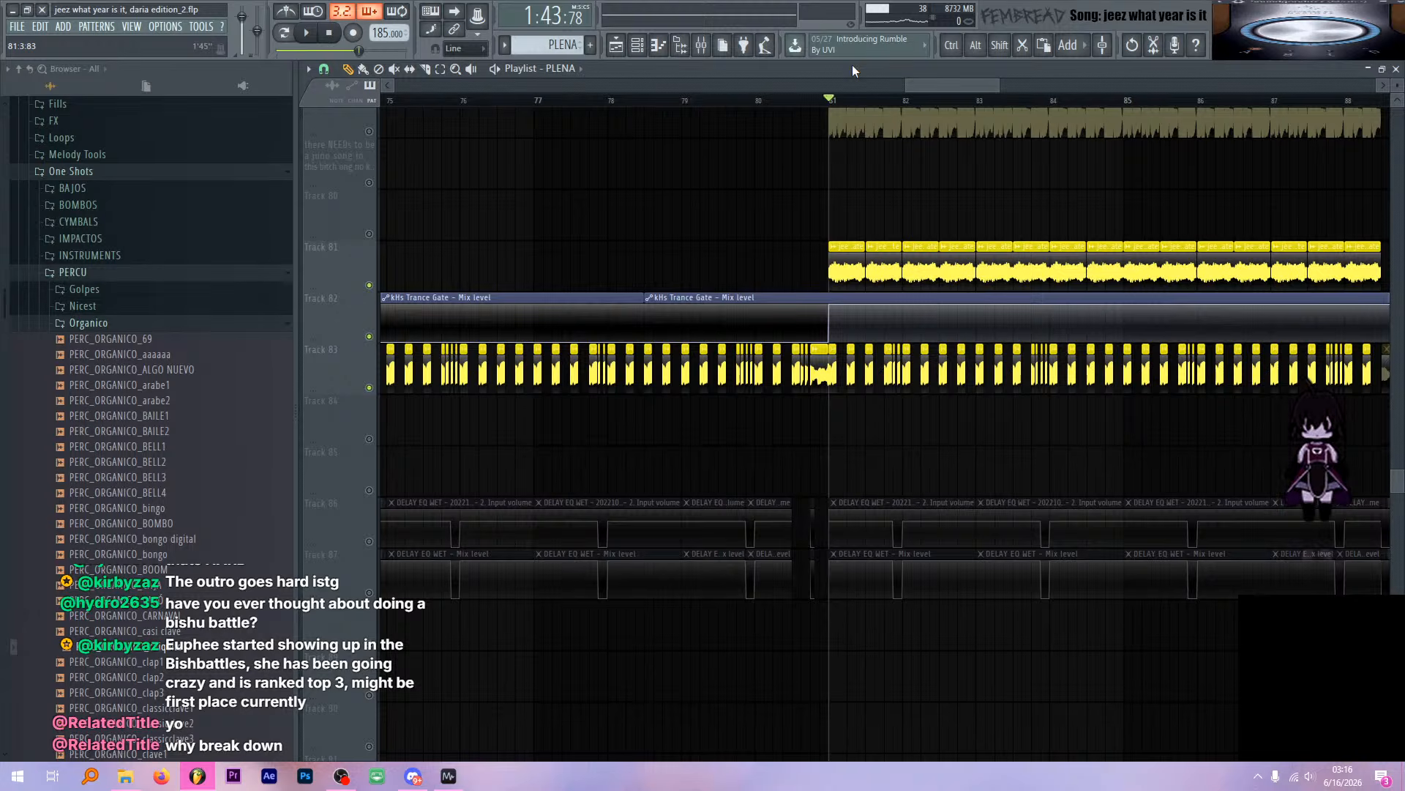
{"action": "key", "text": "space"}
{"action": "key", "text": "space"}
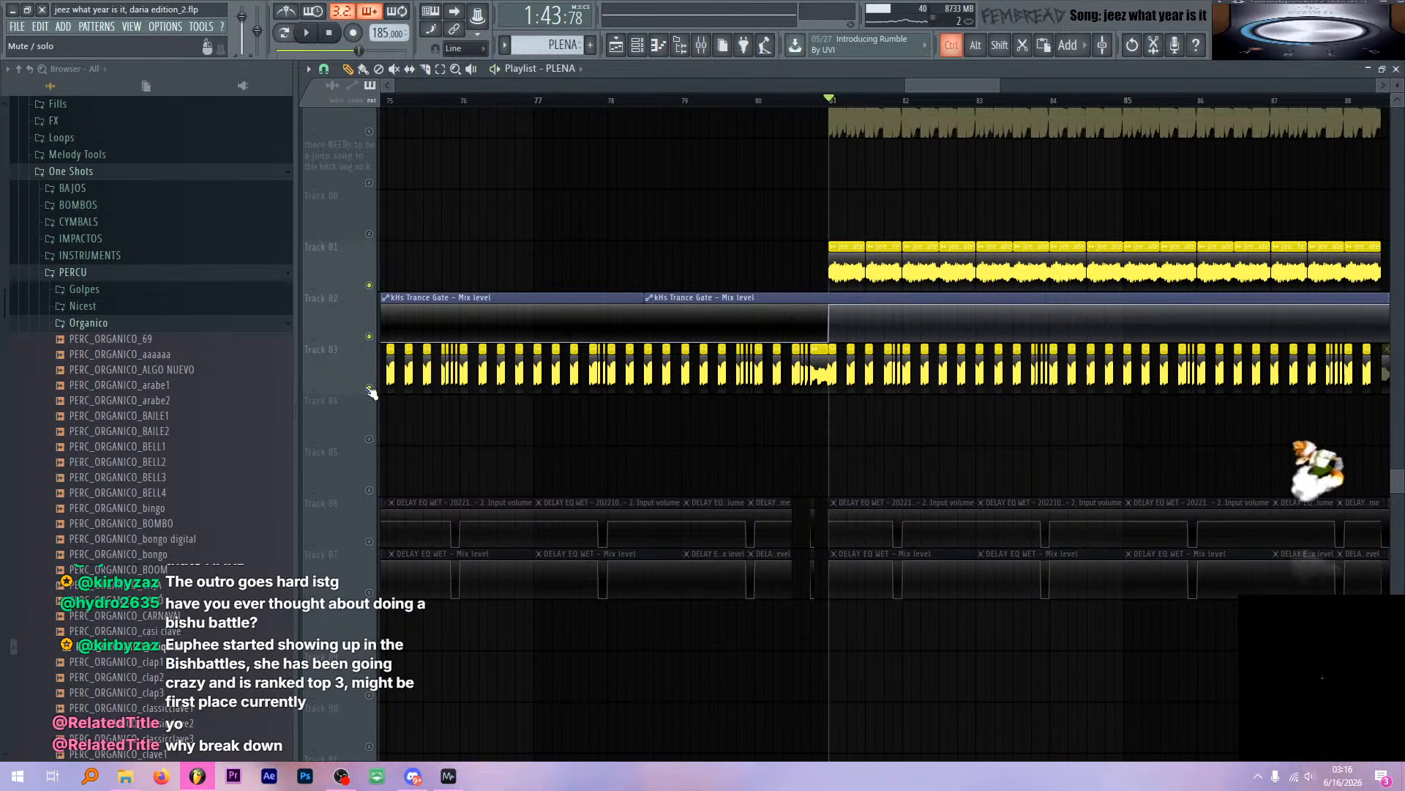
Enable the whole VOCALS group and play all its layers together from bar 81
{"action": "scroll", "coordinate": [372, 391], "scroll_direction": "down", "scroll_amount": 4}
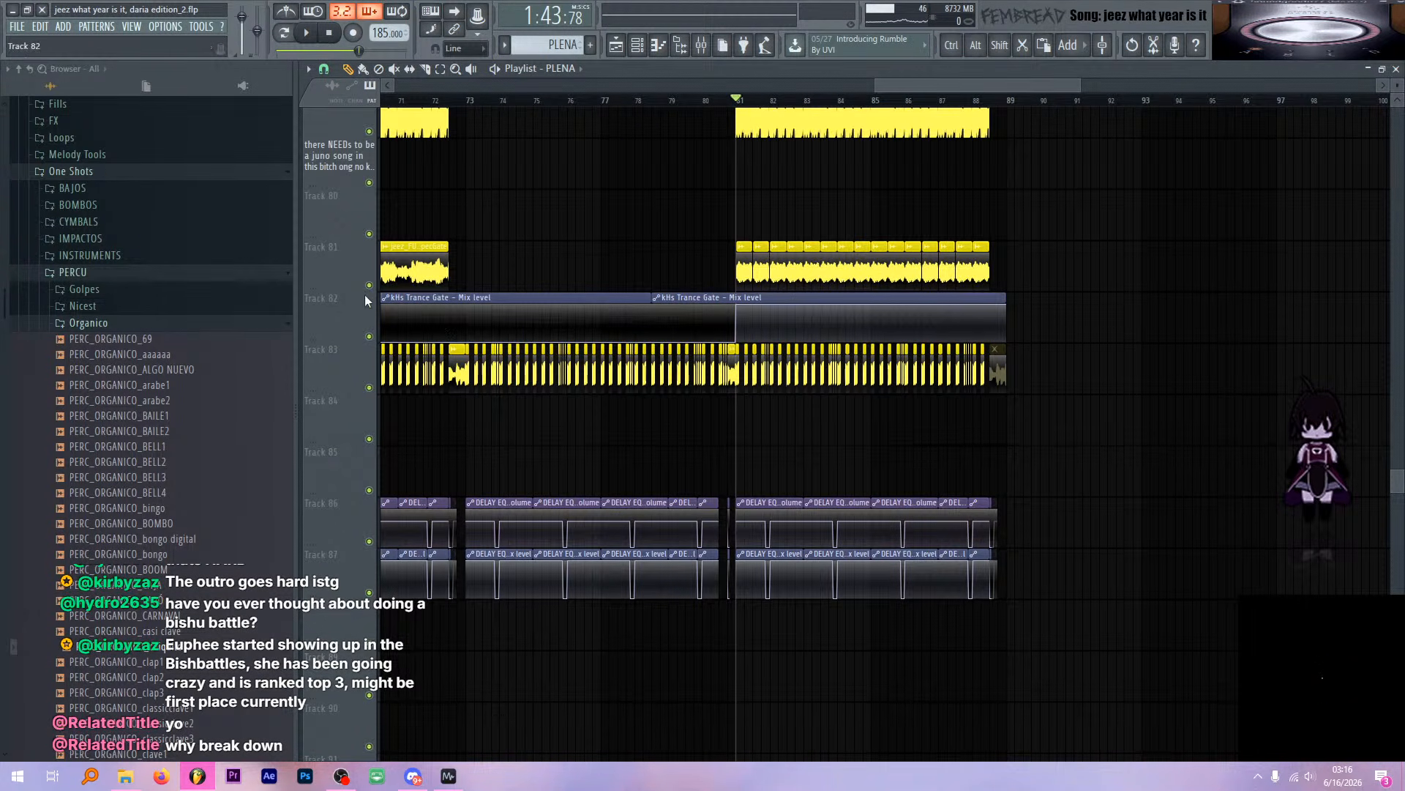
{"action": "scroll", "coordinate": [681, 410], "scroll_direction": "up", "scroll_amount": 4}
{"action": "key", "text": "space"}
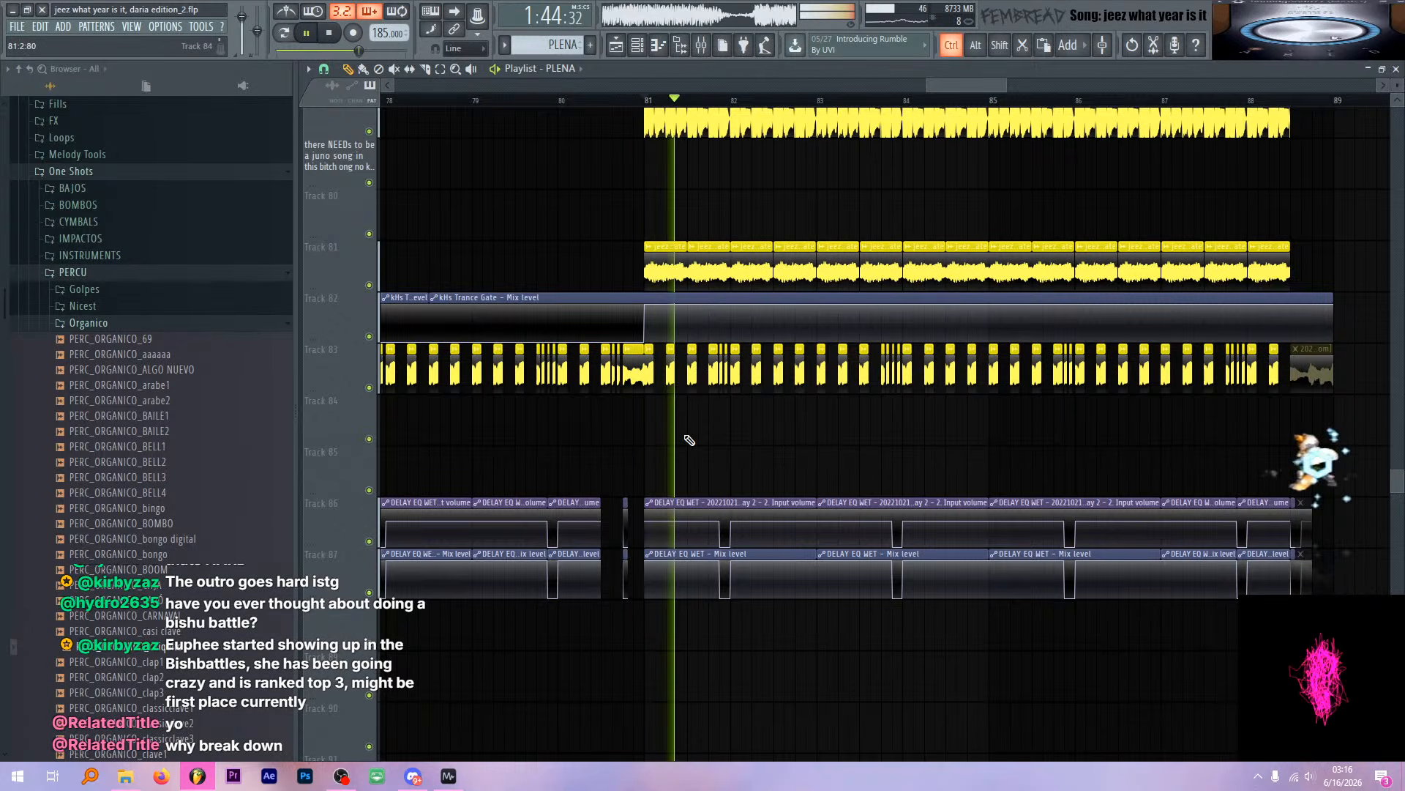
{"action": "scroll", "coordinate": [711, 439], "scroll_direction": "down", "scroll_amount": 2}
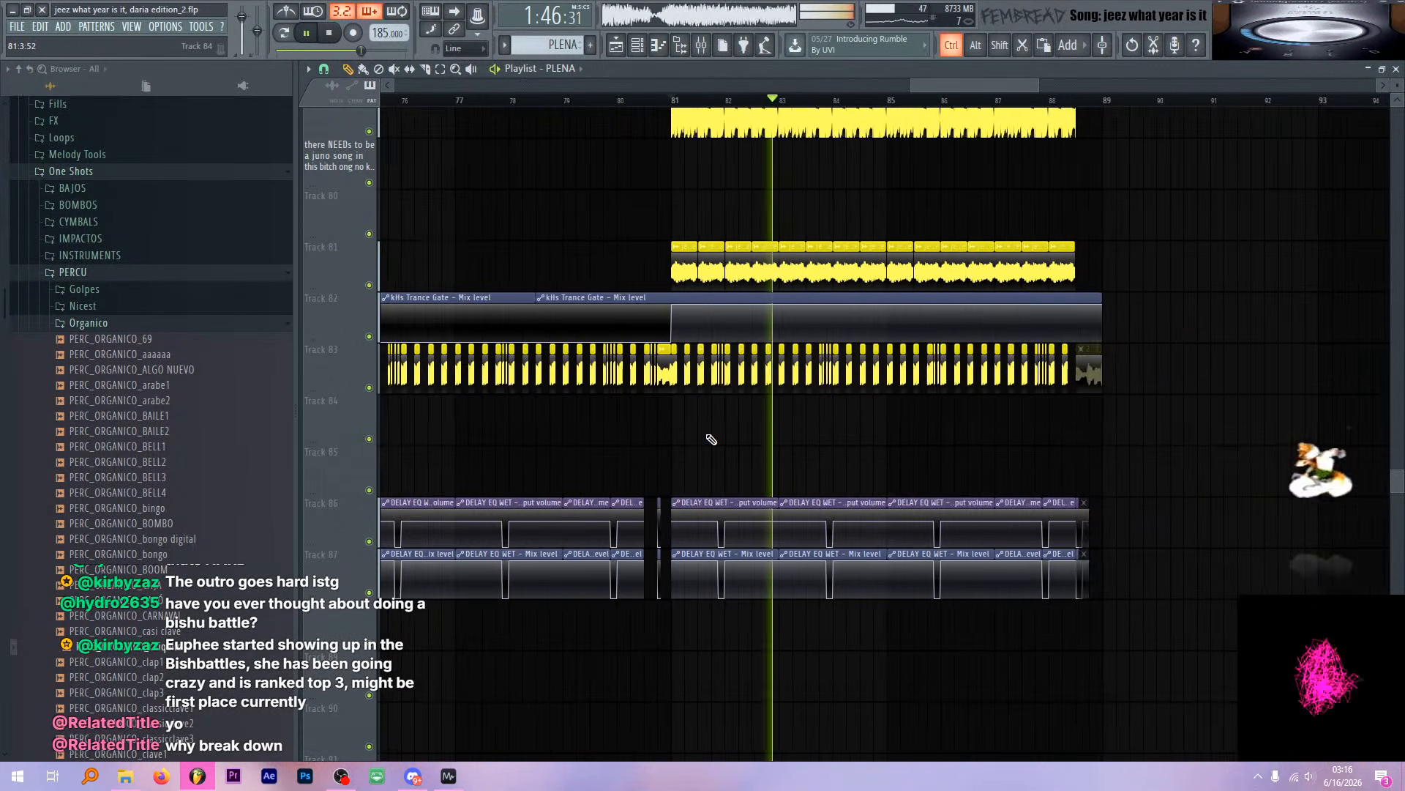
{"action": "scroll", "coordinate": [712, 439], "scroll_direction": "down", "scroll_amount": 3}
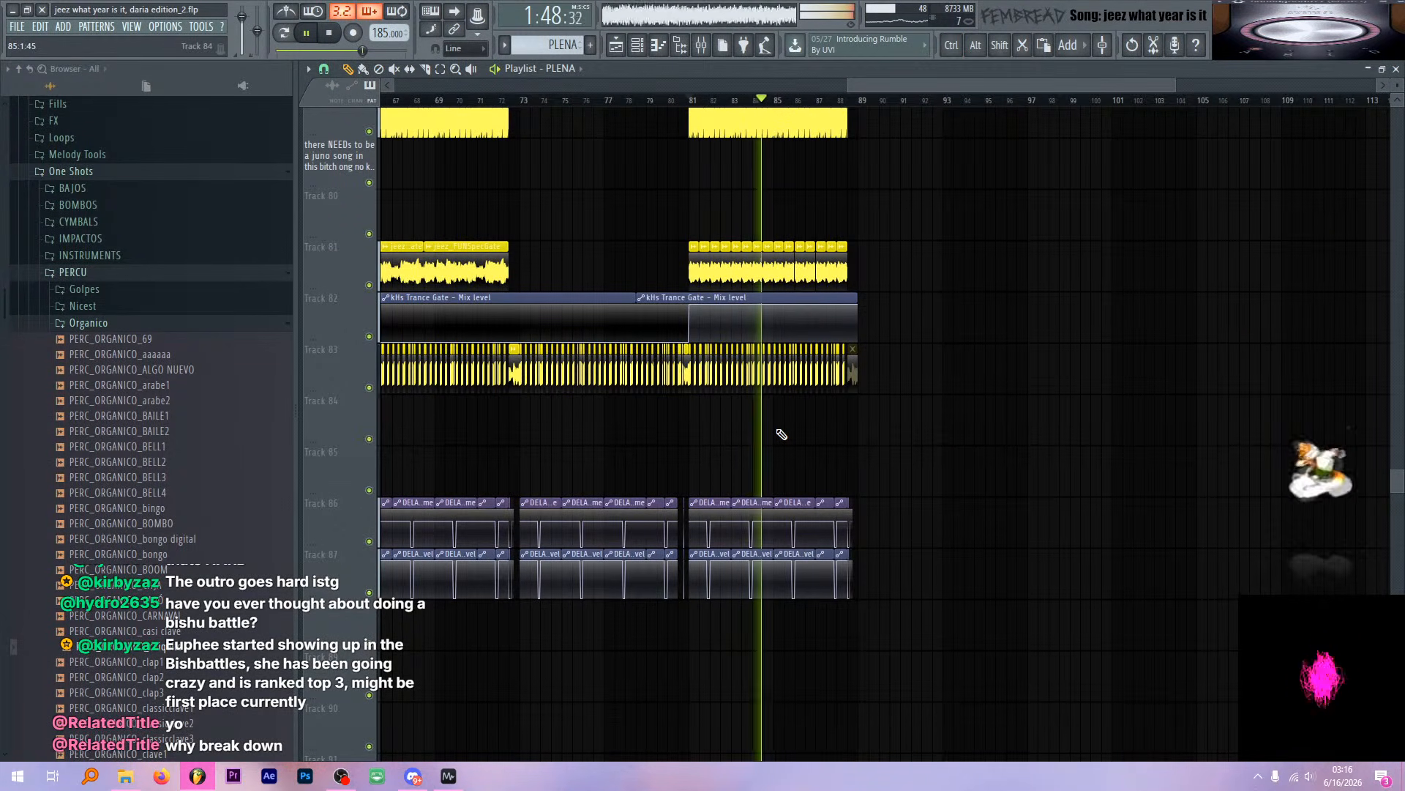
{"action": "scroll", "coordinate": [677, 428], "scroll_direction": "up", "scroll_amount": 6}
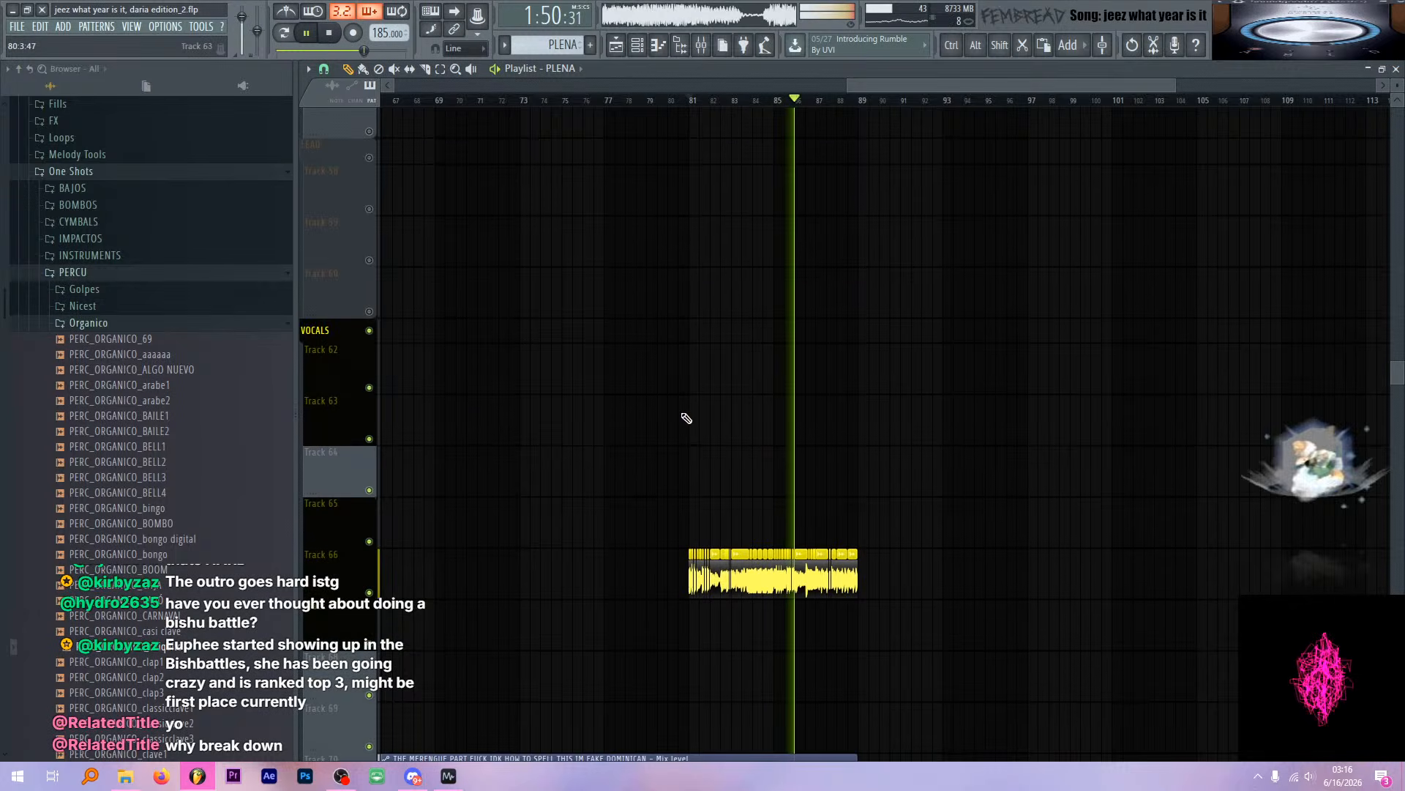
{"action": "key", "text": "space"}
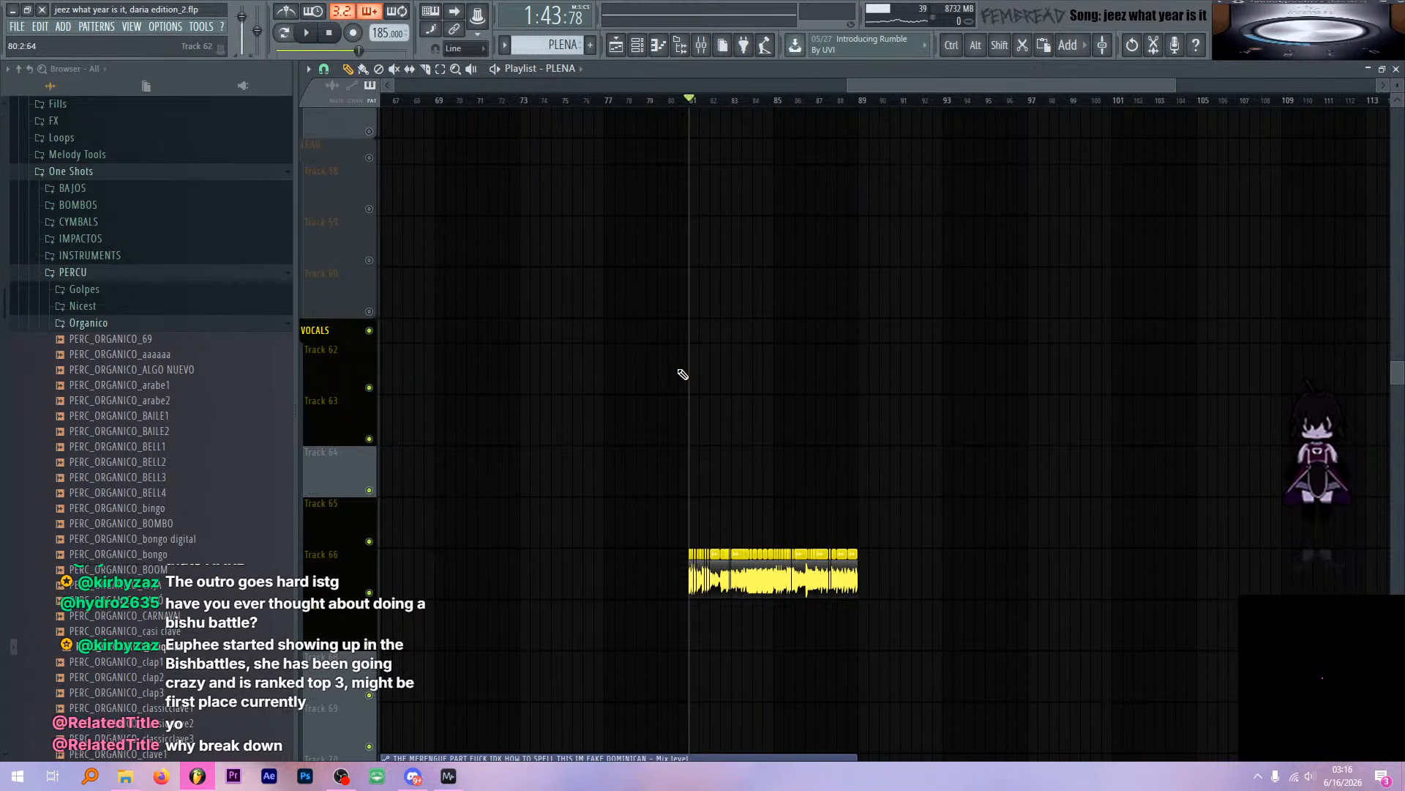
Play Track 78's section from bar 81 with the mixer open and inspect the BIEBERCHOP 170 C channel's effect chain
{"action": "scroll", "coordinate": [683, 377], "scroll_direction": "down", "scroll_amount": 6}
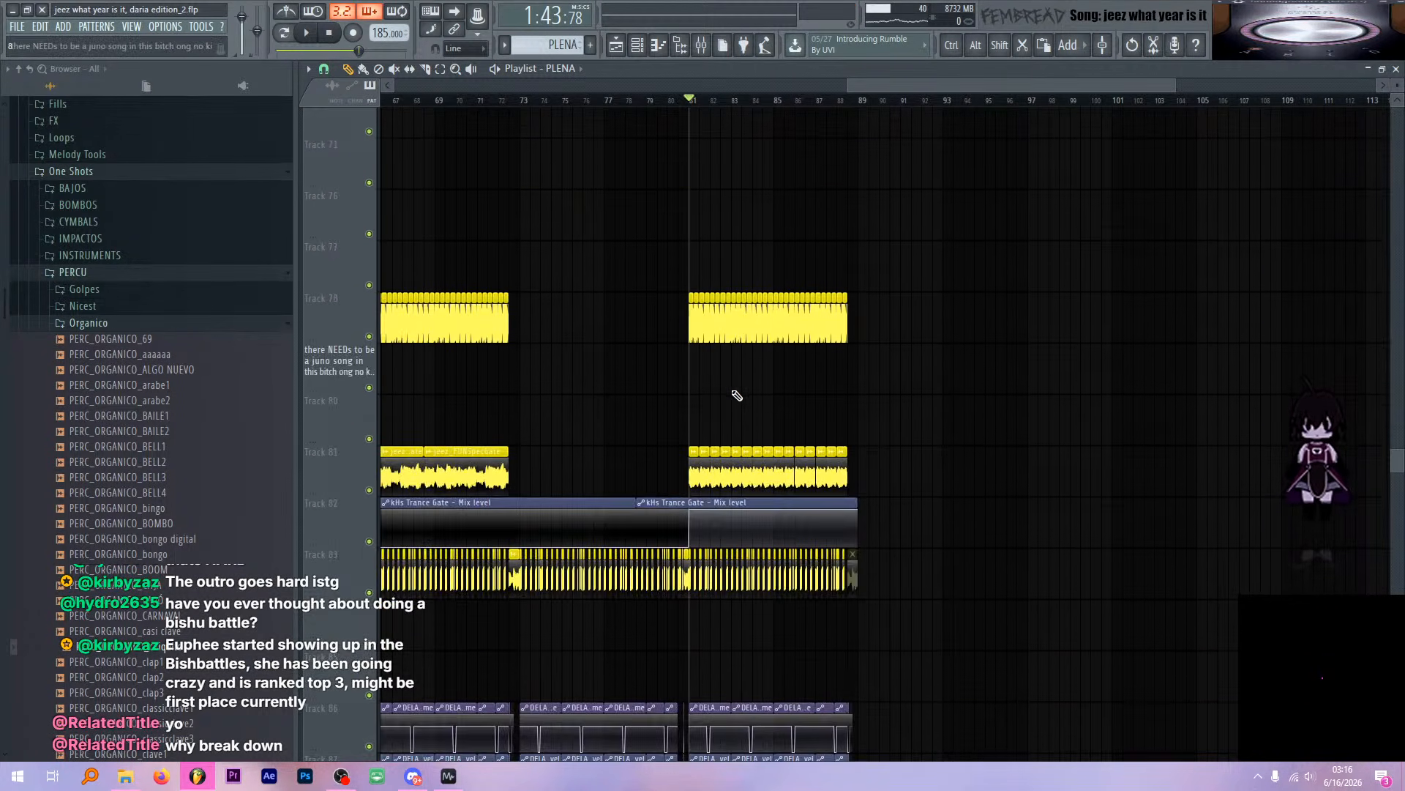
{"action": "scroll", "coordinate": [732, 403], "scroll_direction": "up", "scroll_amount": 5}
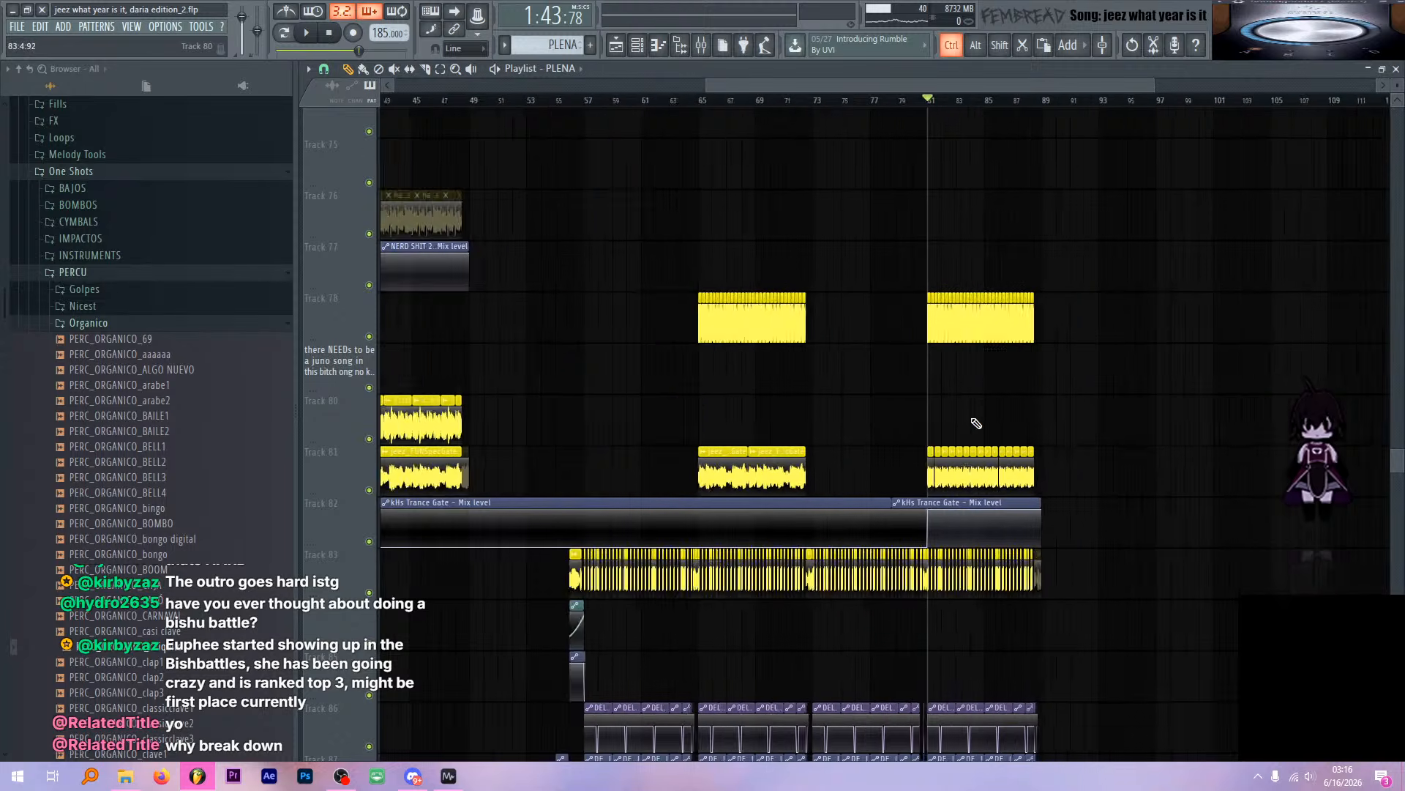
{"action": "scroll", "coordinate": [915, 395], "scroll_direction": "up", "scroll_amount": 5}
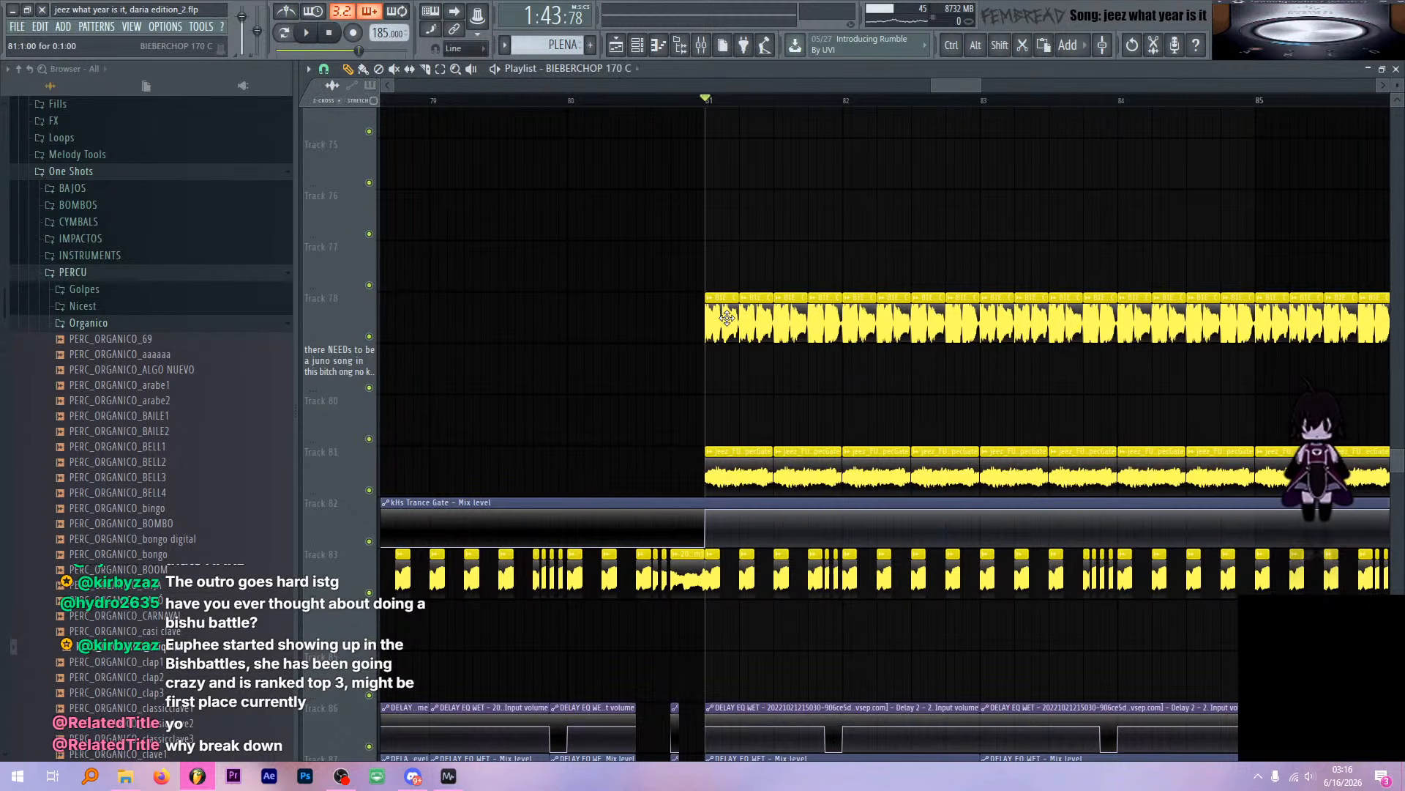
{"action": "key", "text": "F9"}
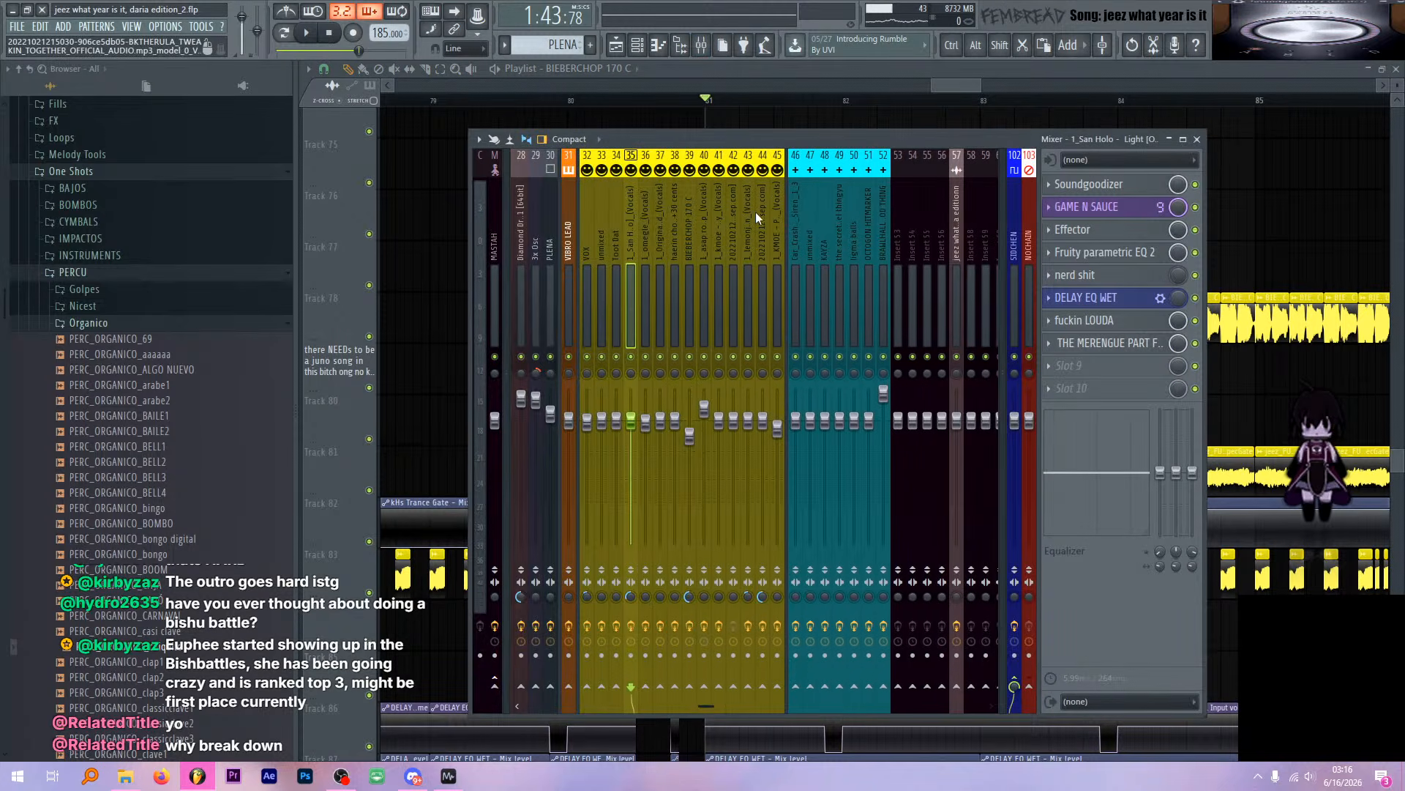
{"action": "key", "text": "space"}
{"action": "left_click", "coordinate": [692, 247]}
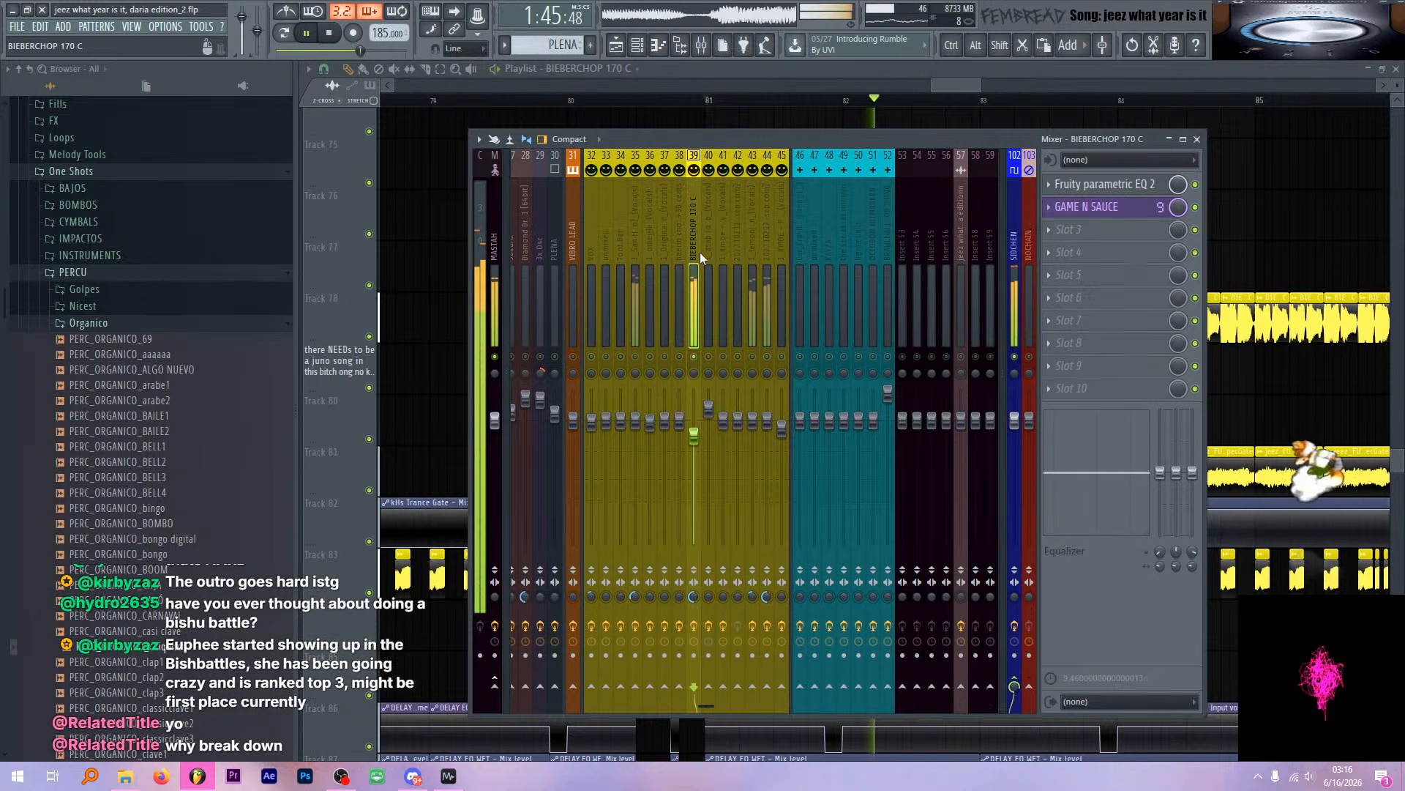
{"action": "key", "text": "space"}
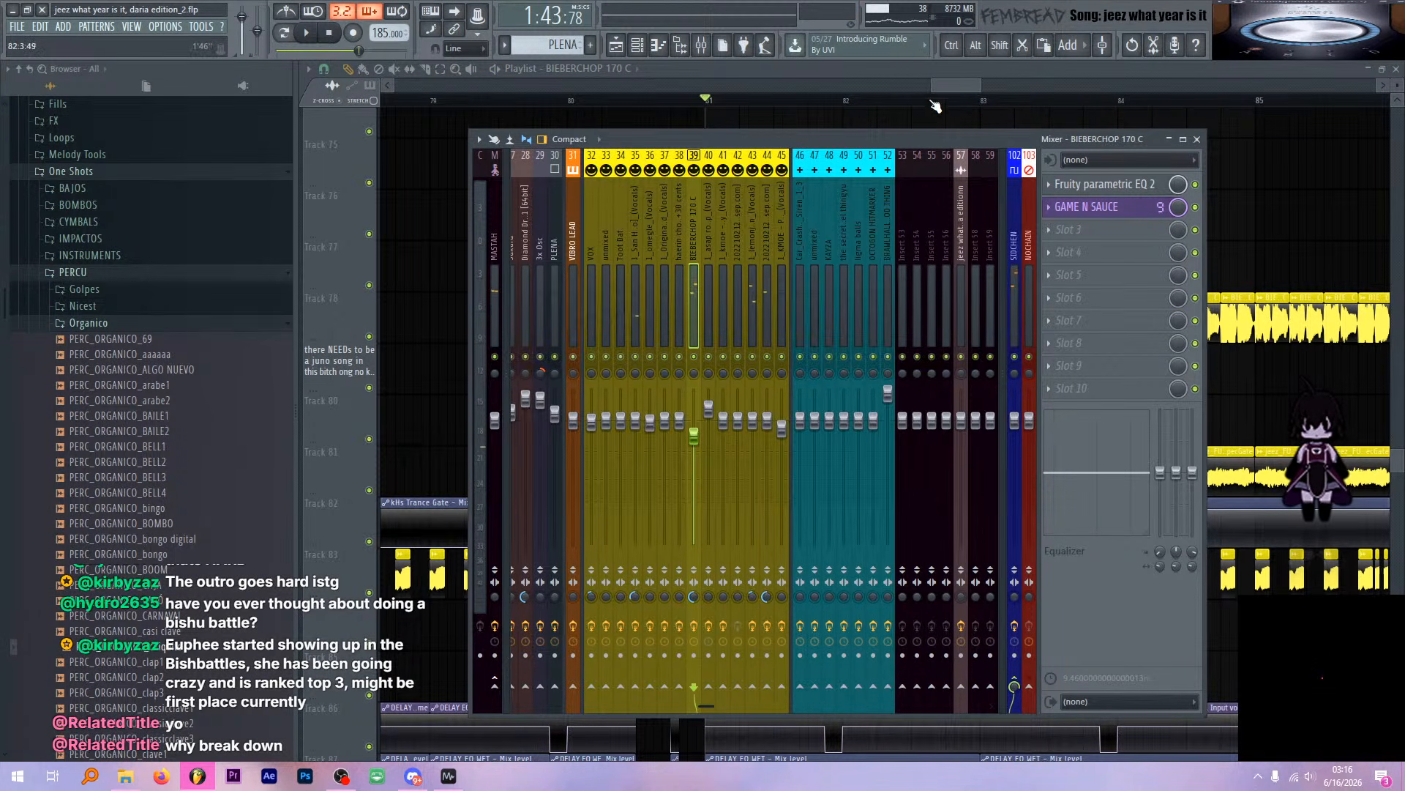
{"action": "key", "text": "F9"}
Solo the SFX+ group and audition its clips from bar 81, including the chopped clips on Track 103
{"action": "scroll", "coordinate": [835, 240], "scroll_direction": "down", "scroll_amount": 3}
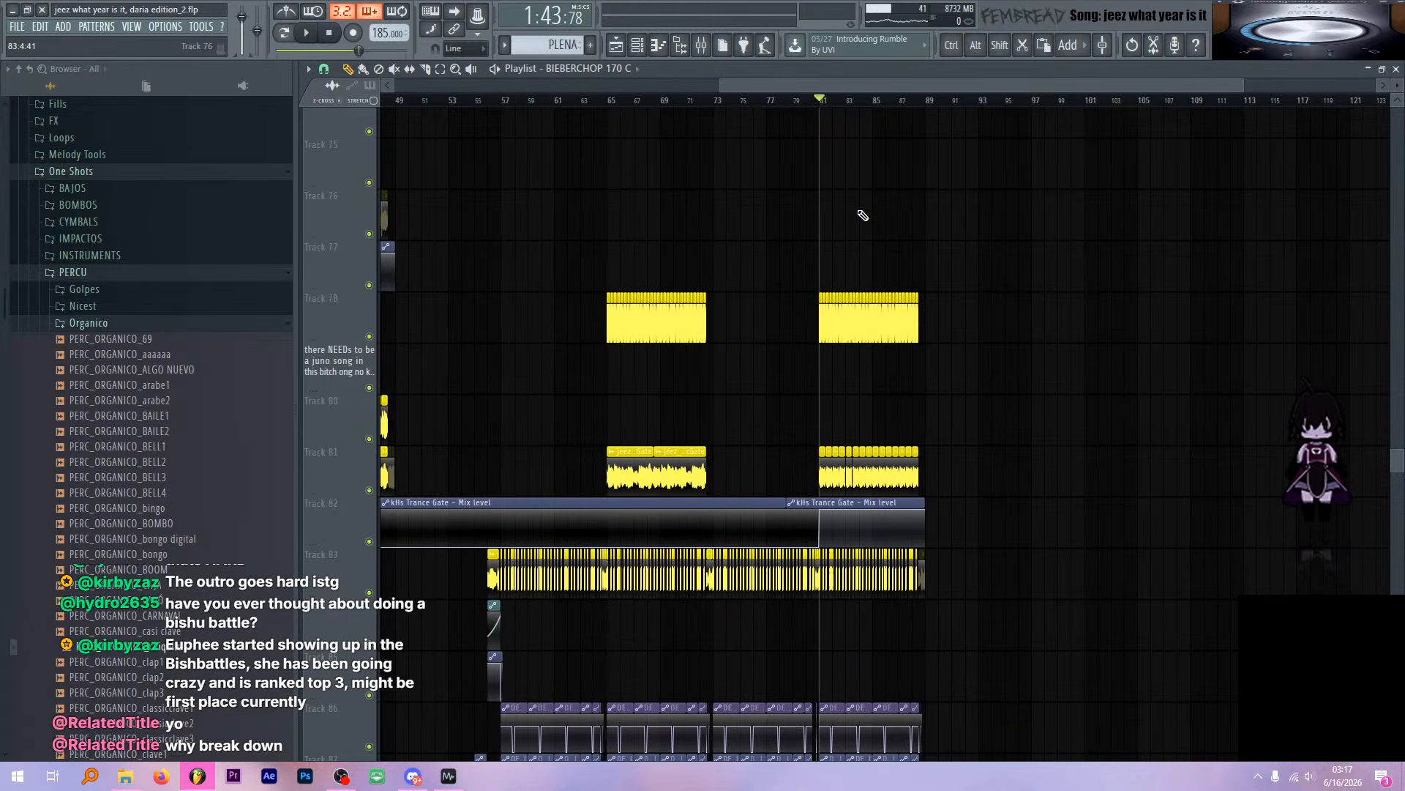
{"action": "scroll", "coordinate": [863, 215], "scroll_direction": "down", "scroll_amount": 5}
{"action": "key", "text": "space"}
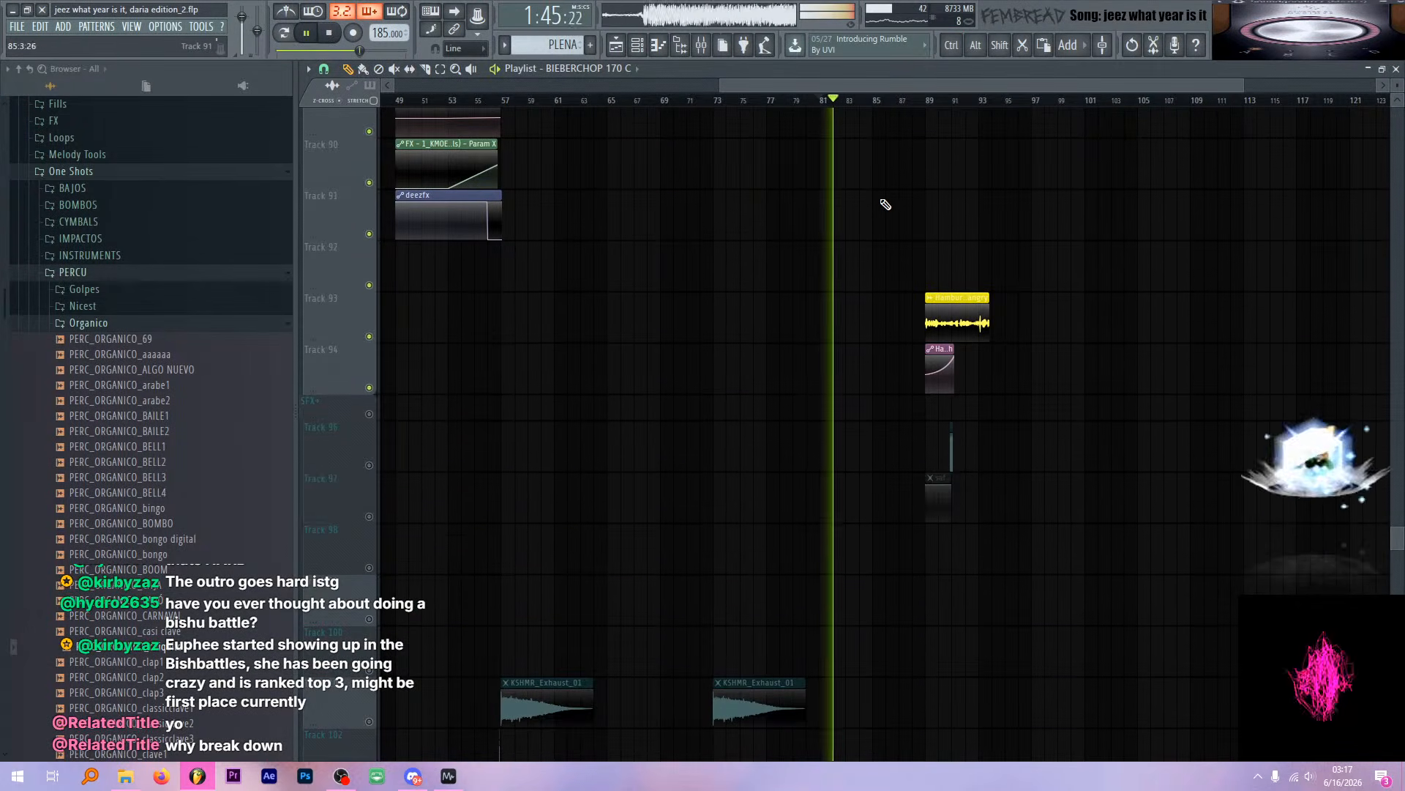
{"action": "scroll", "coordinate": [513, 293], "scroll_direction": "down", "scroll_amount": 2}
{"action": "key", "text": "space"}
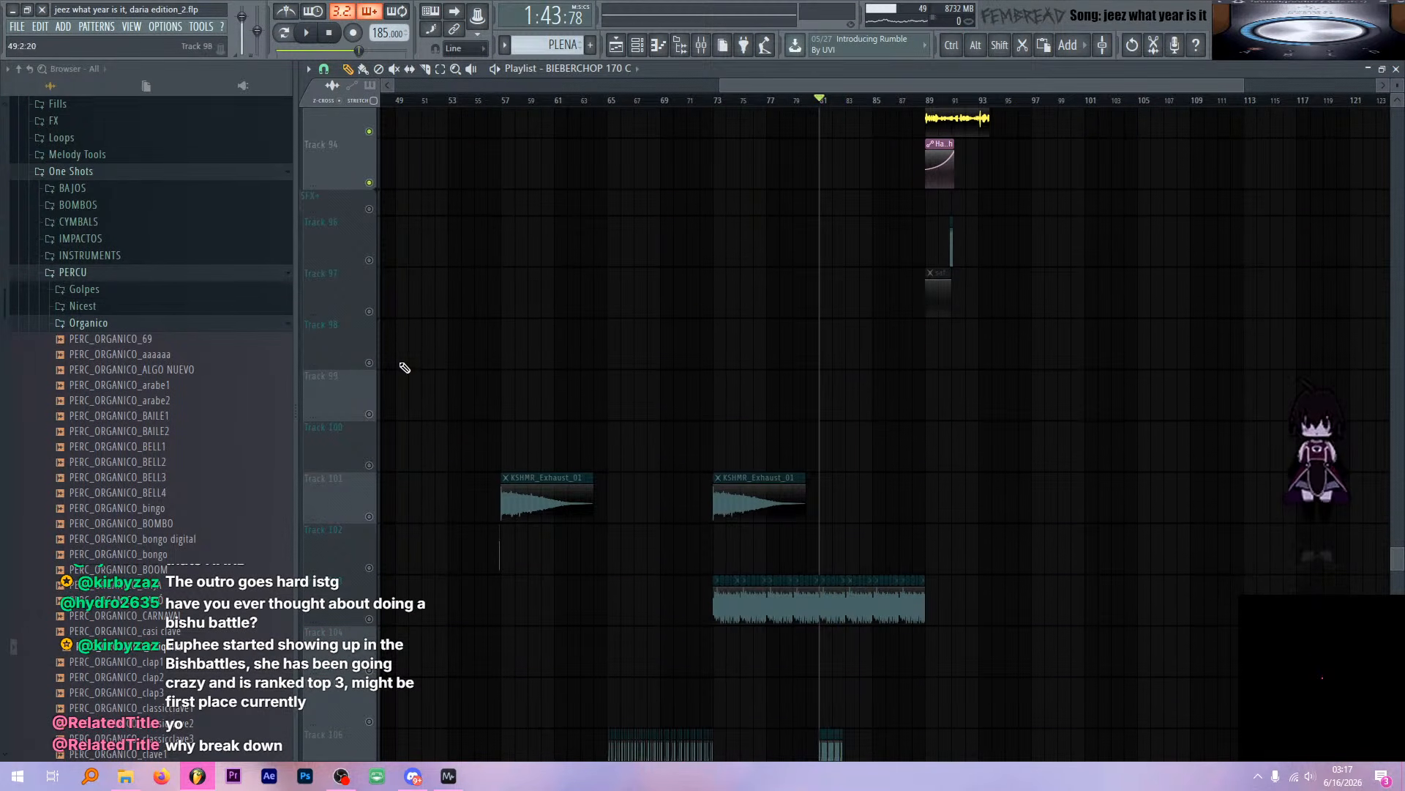
{"action": "left_click", "coordinate": [374, 207], "text": "alt"}
{"action": "scroll", "coordinate": [740, 391], "scroll_direction": "down", "scroll_amount": 3}
{"action": "key", "text": "space"}
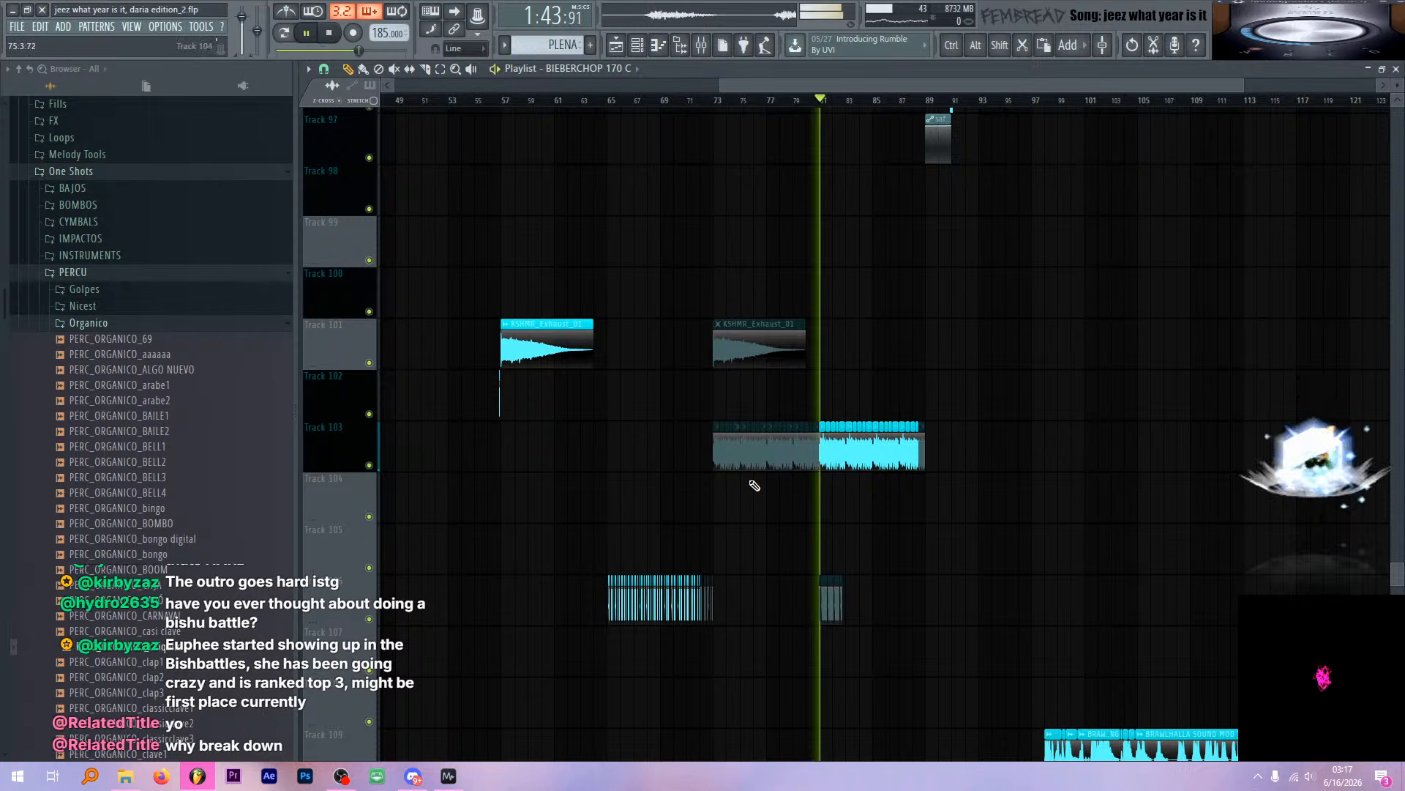
{"action": "scroll", "coordinate": [840, 495], "scroll_direction": "up", "scroll_amount": 5}
{"action": "scroll", "coordinate": [908, 509], "scroll_direction": "down", "scroll_amount": 6}
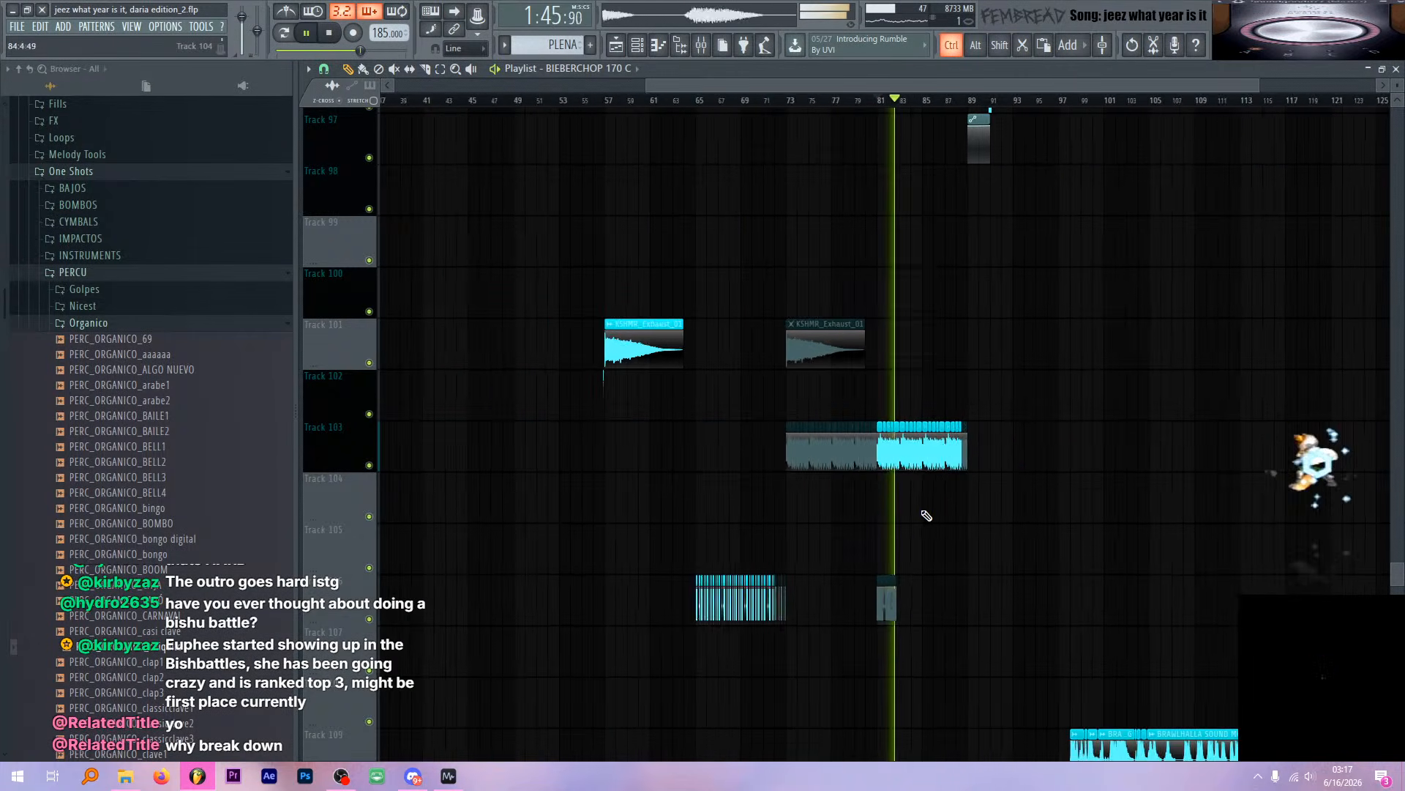
{"action": "key", "text": "space"}
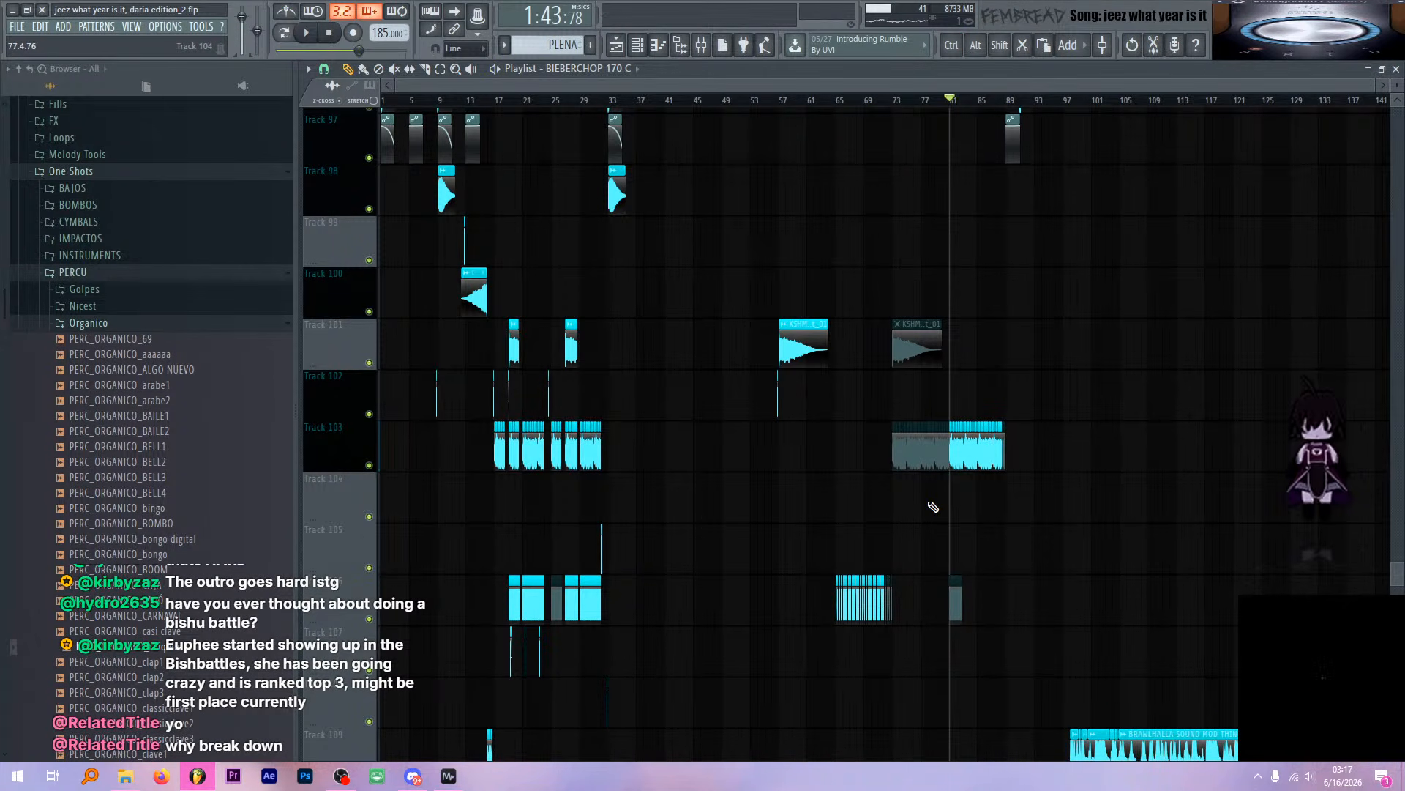
Enable all tracks again and play the full arrangement from bar 81
{"action": "scroll", "coordinate": [941, 533], "scroll_direction": "down", "scroll_amount": 6}
{"action": "scroll", "coordinate": [989, 520], "scroll_direction": "up", "scroll_amount": 5}
{"action": "key", "text": "space"}
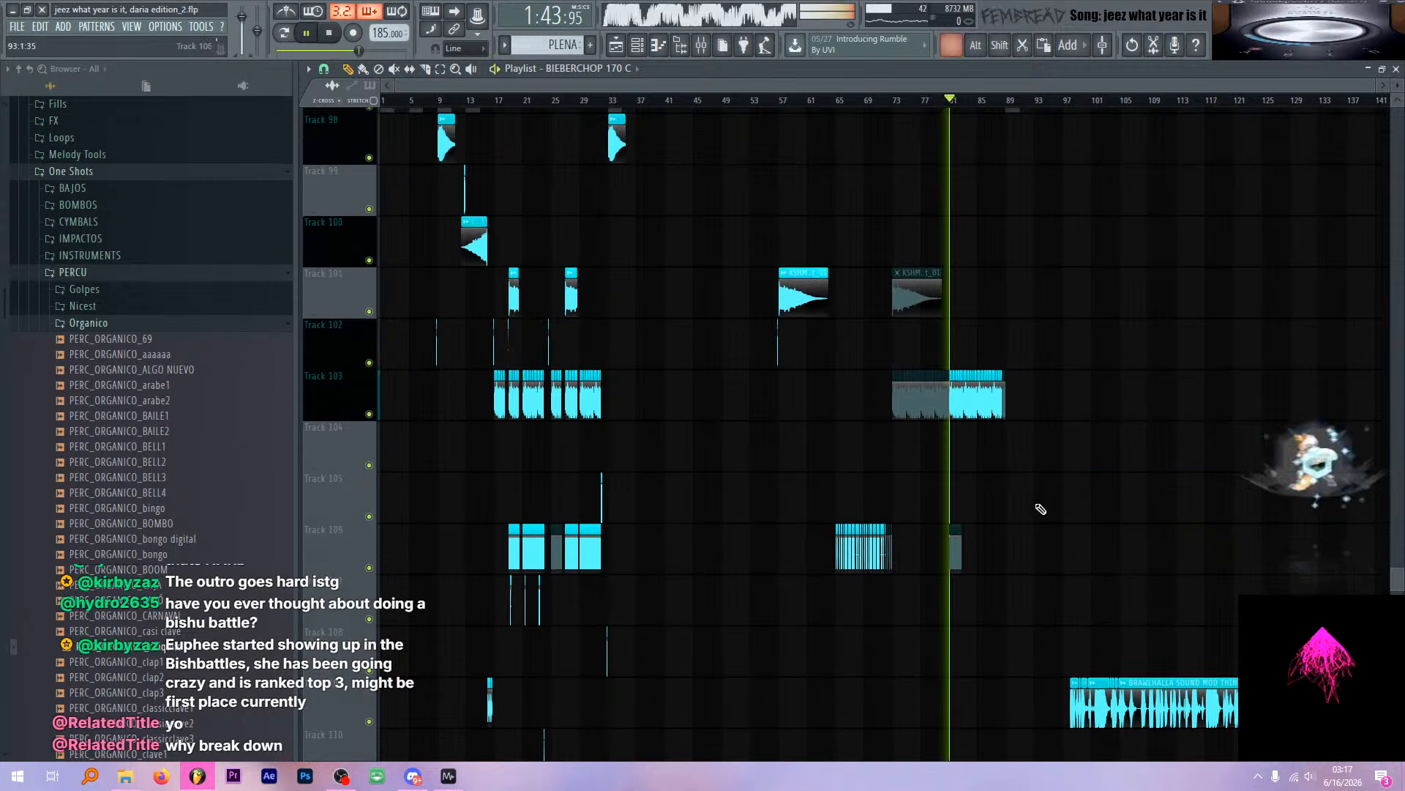
{"action": "scroll", "coordinate": [935, 496], "scroll_direction": "up", "scroll_amount": 5}
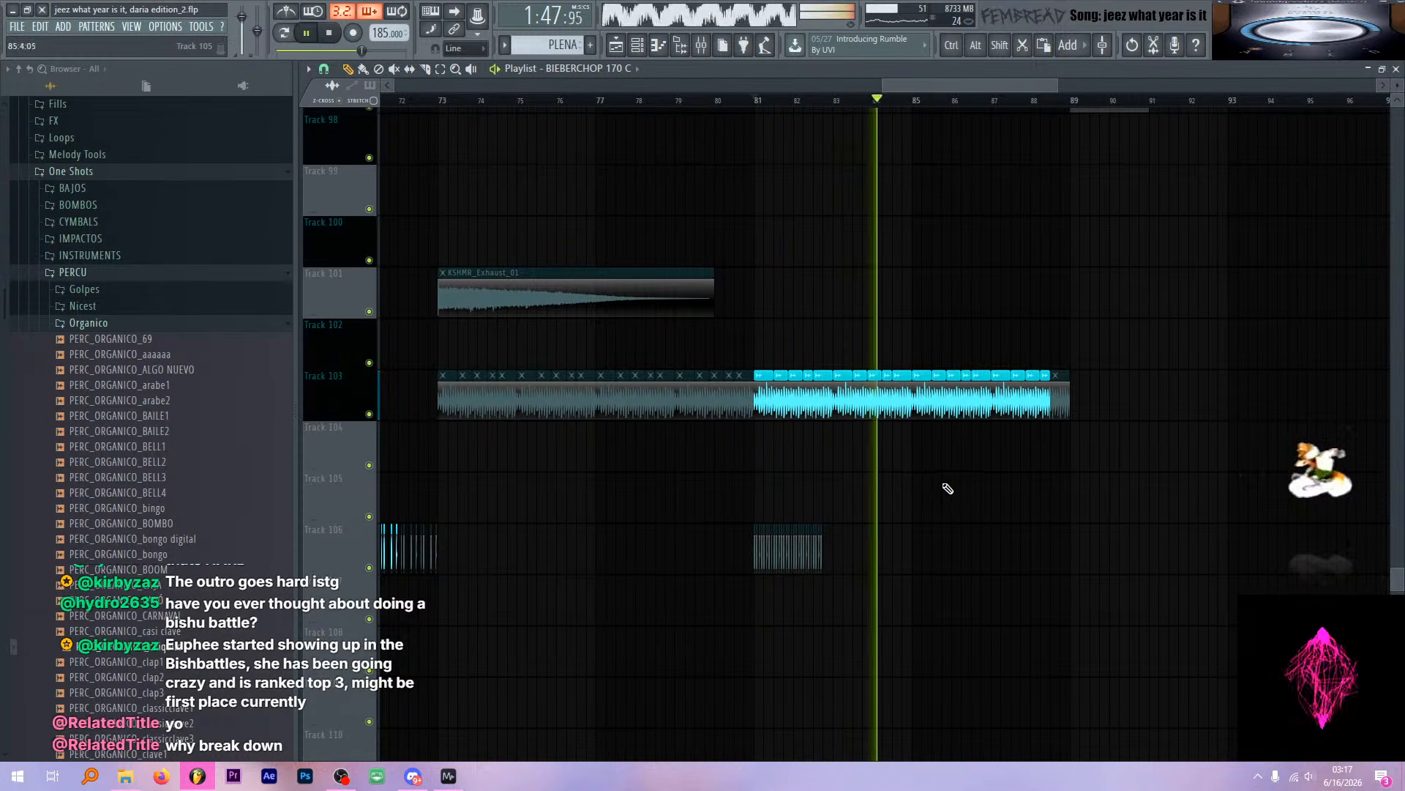
{"action": "scroll", "coordinate": [951, 489], "scroll_direction": "up", "scroll_amount": 3}
{"action": "key", "text": "space"}
Look over the tracks around bar 81 from the effects back up through the melodies and bass to the drums
{"action": "scroll", "coordinate": [820, 359], "scroll_direction": "up", "scroll_amount": 20}
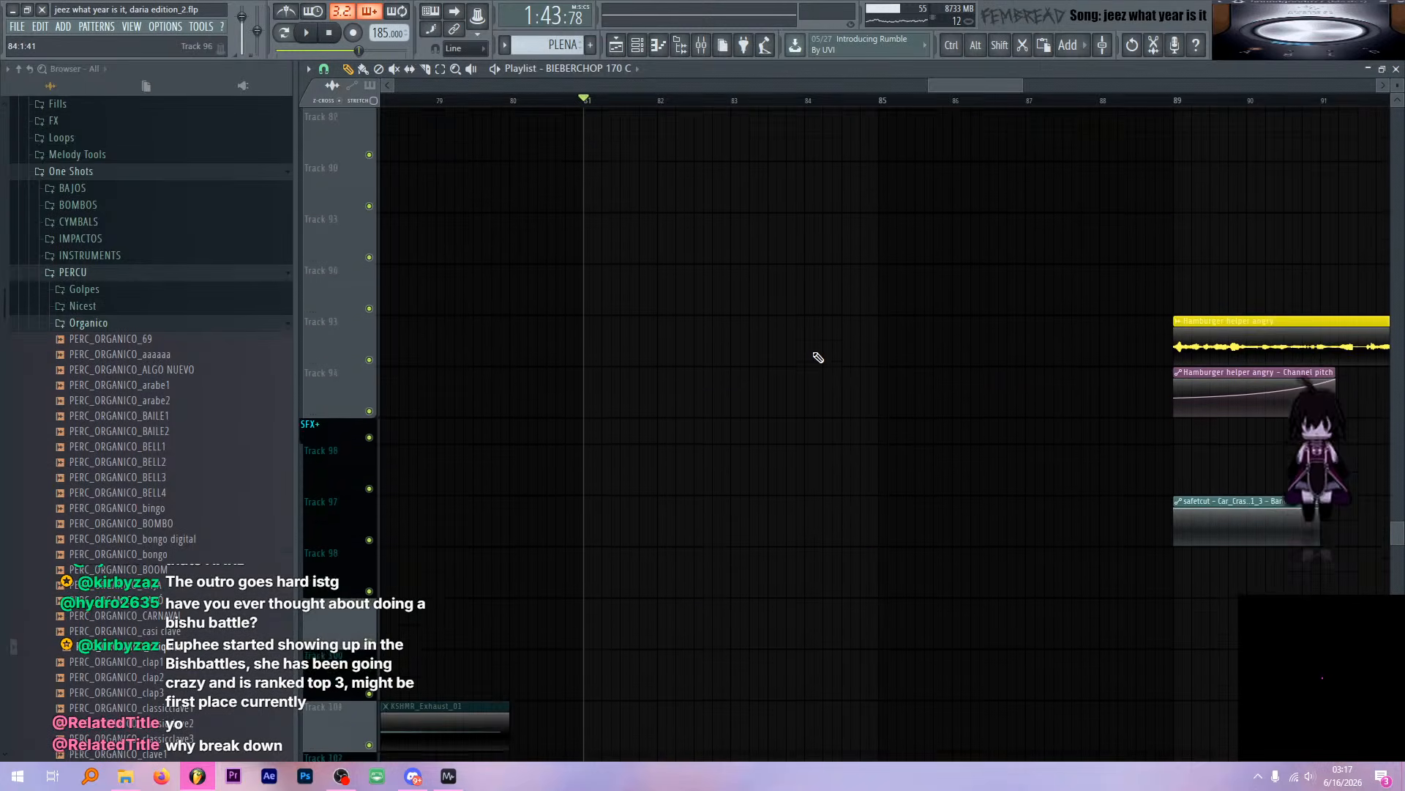
{"action": "scroll", "coordinate": [813, 366], "scroll_direction": "up", "scroll_amount": 20}
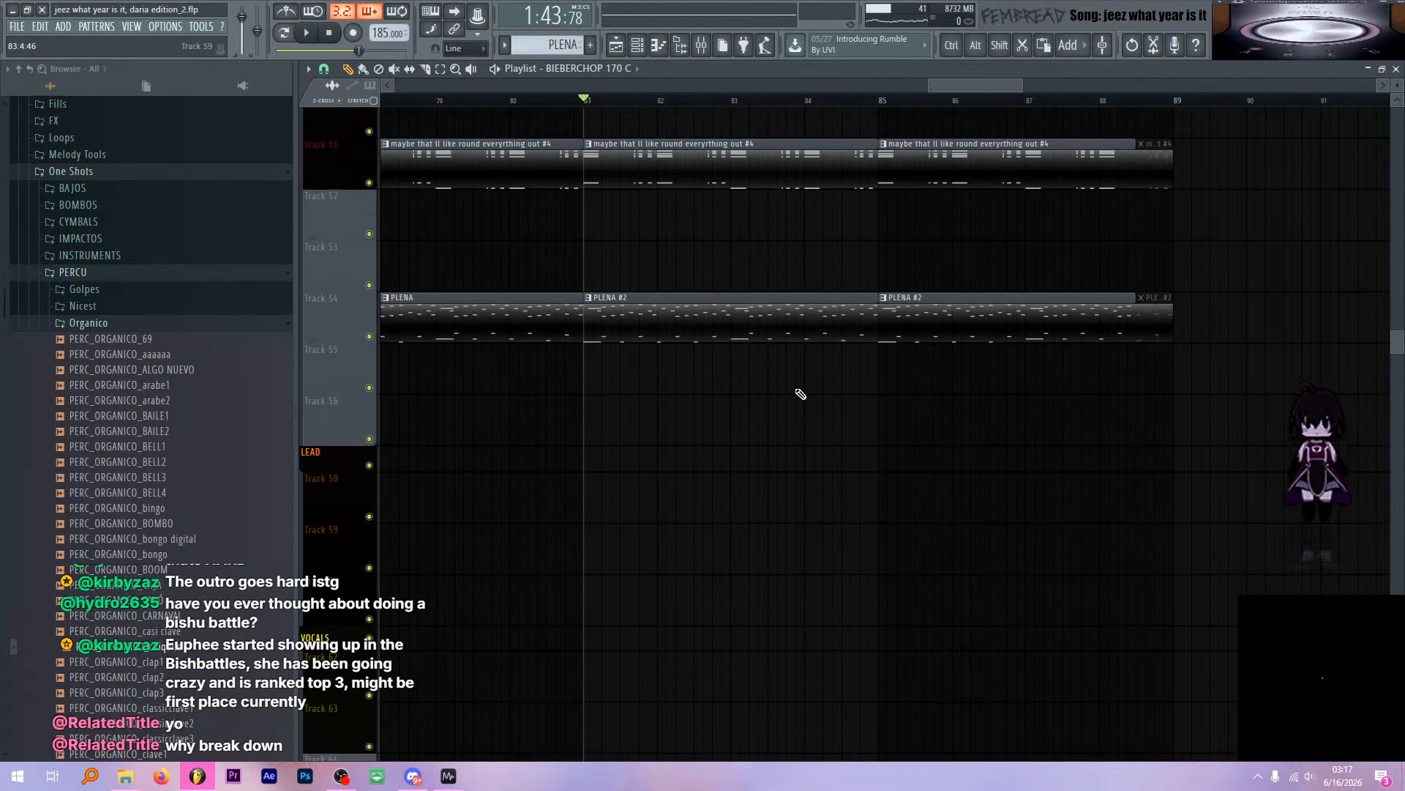
{"action": "scroll", "coordinate": [798, 389], "scroll_direction": "up", "scroll_amount": 4}
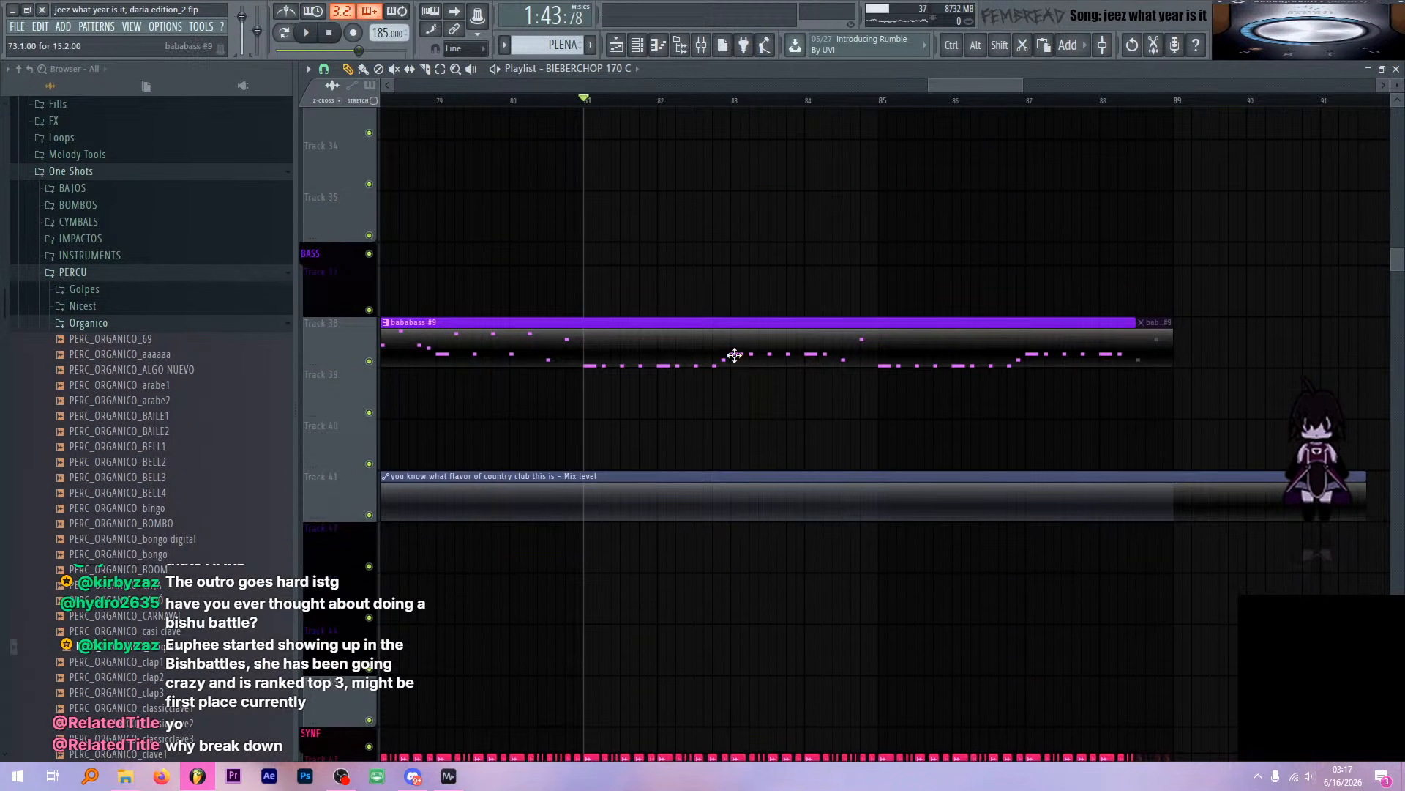
{"action": "scroll", "coordinate": [735, 355], "scroll_direction": "up", "scroll_amount": 20}
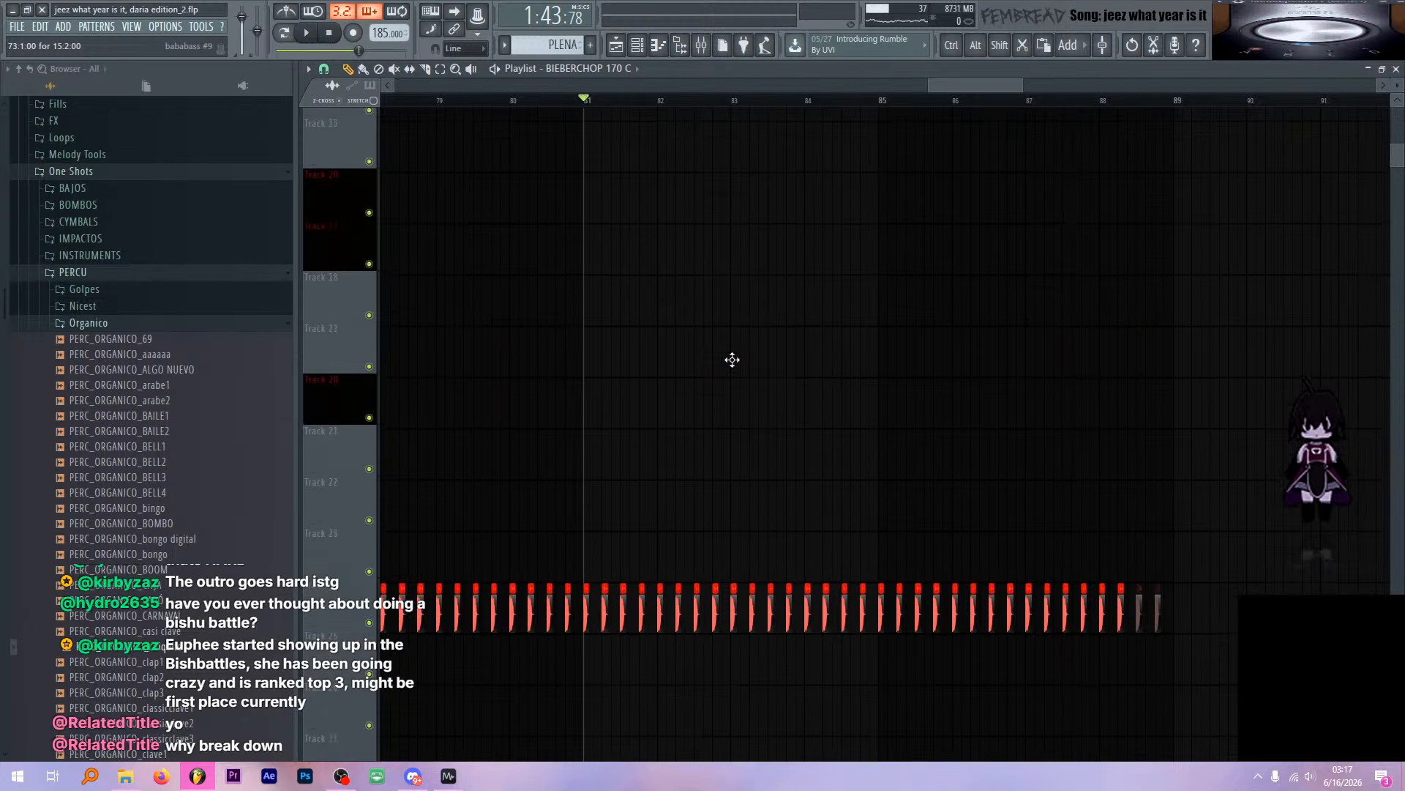
{"action": "scroll", "coordinate": [733, 360], "scroll_direction": "up", "scroll_amount": 12}
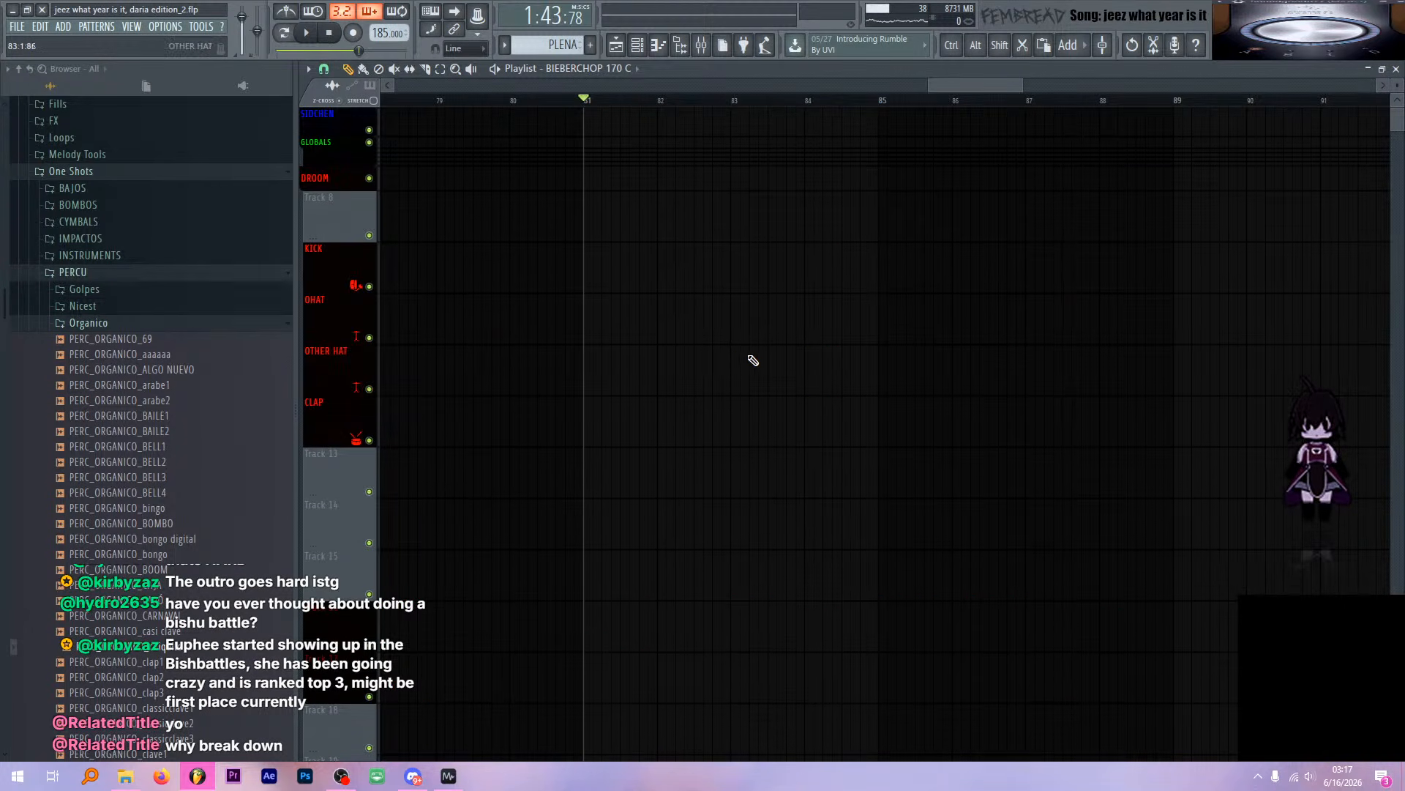
Look down the tracks from the drums to the vocals and effects, and set the playback position to bar 89
{"action": "scroll", "coordinate": [753, 360], "scroll_direction": "down", "scroll_amount": 4}
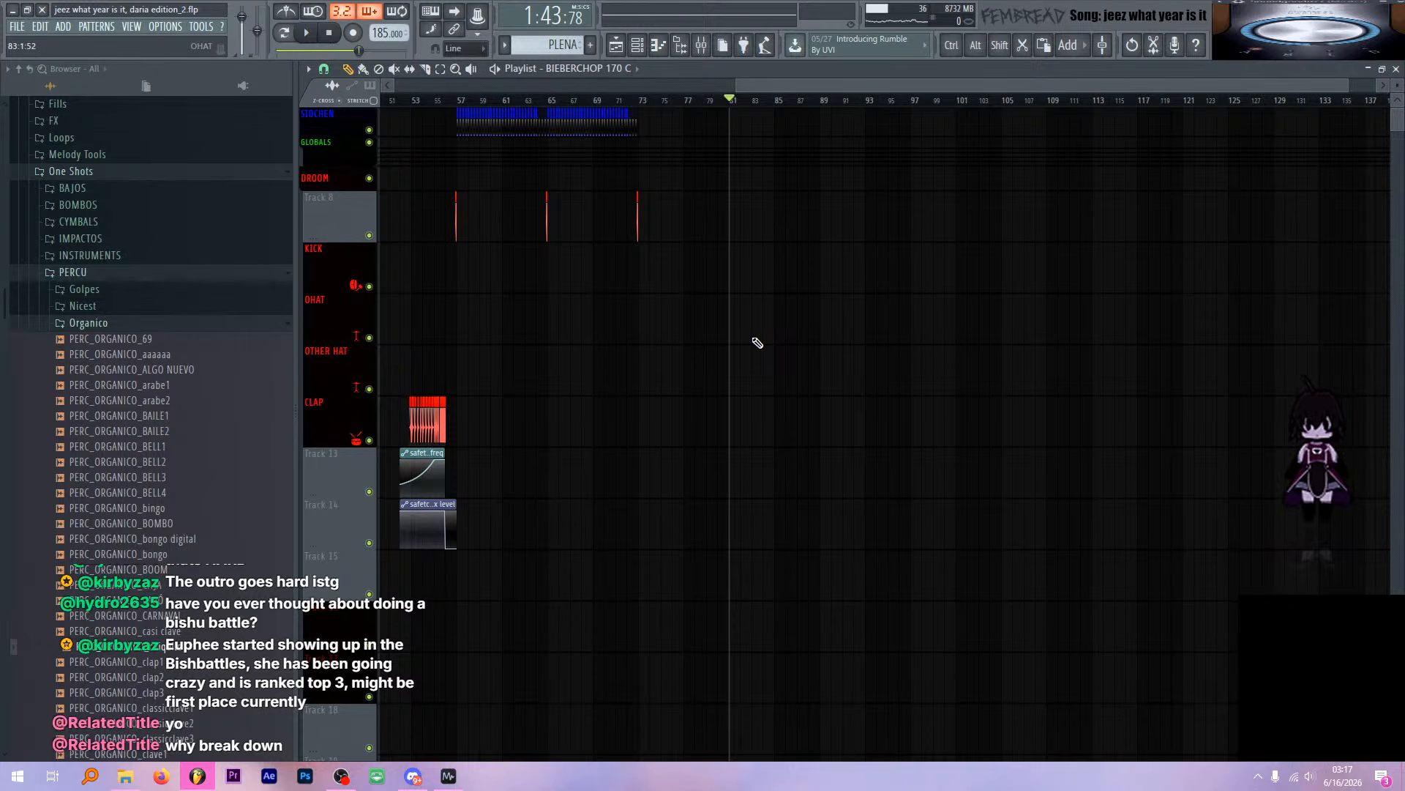
{"action": "scroll", "coordinate": [762, 337], "scroll_direction": "down", "scroll_amount": 10}
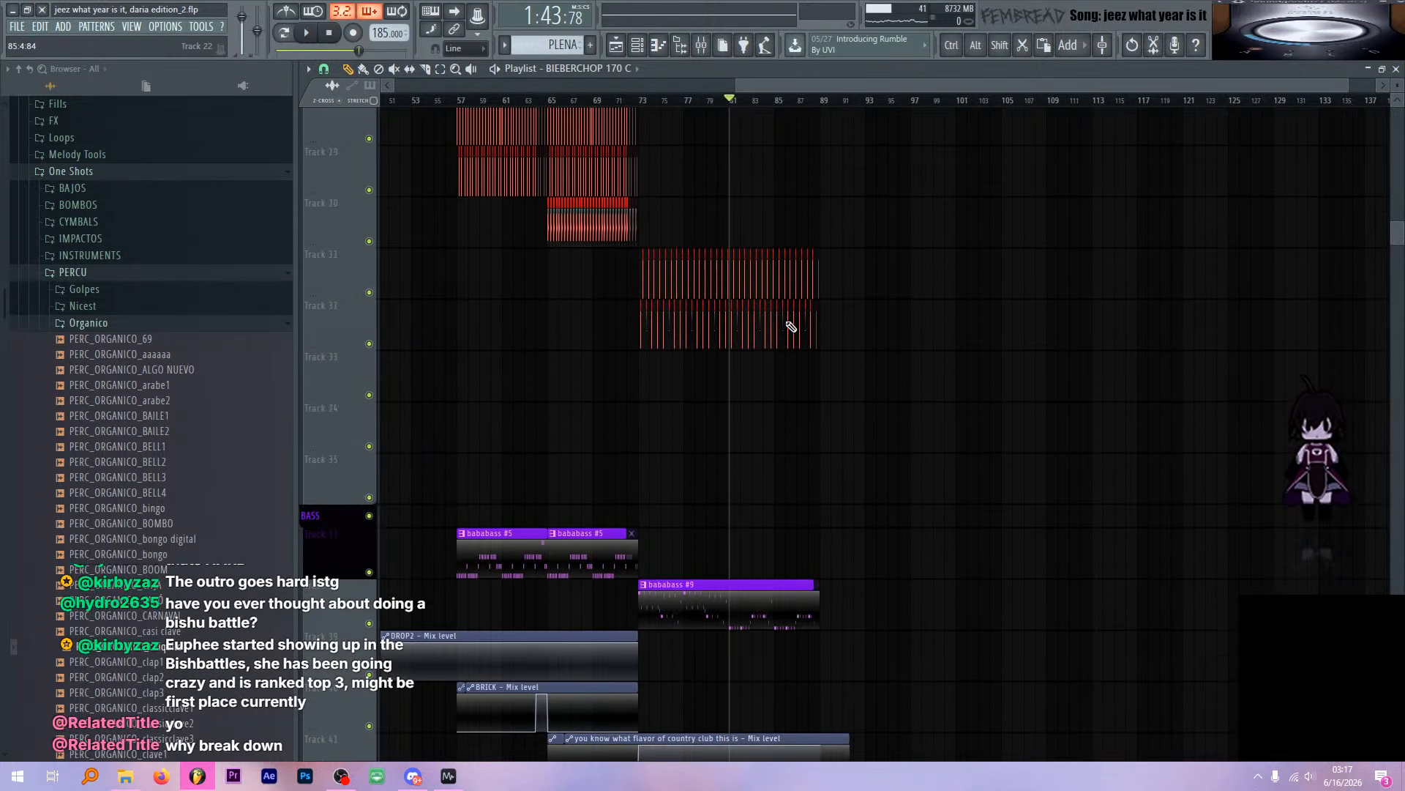
{"action": "scroll", "coordinate": [791, 326], "scroll_direction": "down", "scroll_amount": 2}
{"action": "scroll", "coordinate": [814, 280], "scroll_direction": "down", "scroll_amount": 20}
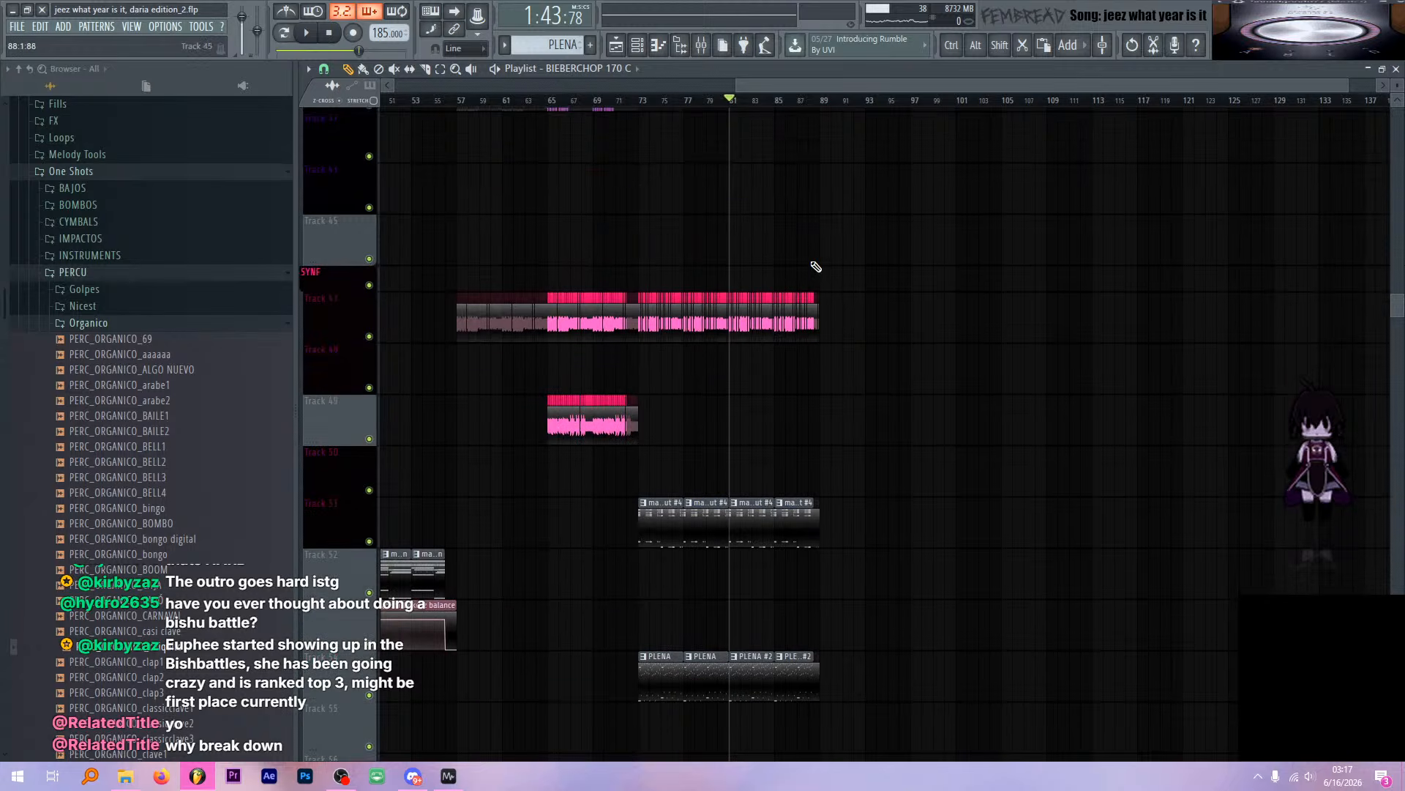
{"action": "scroll", "coordinate": [841, 252], "scroll_direction": "down", "scroll_amount": 20}
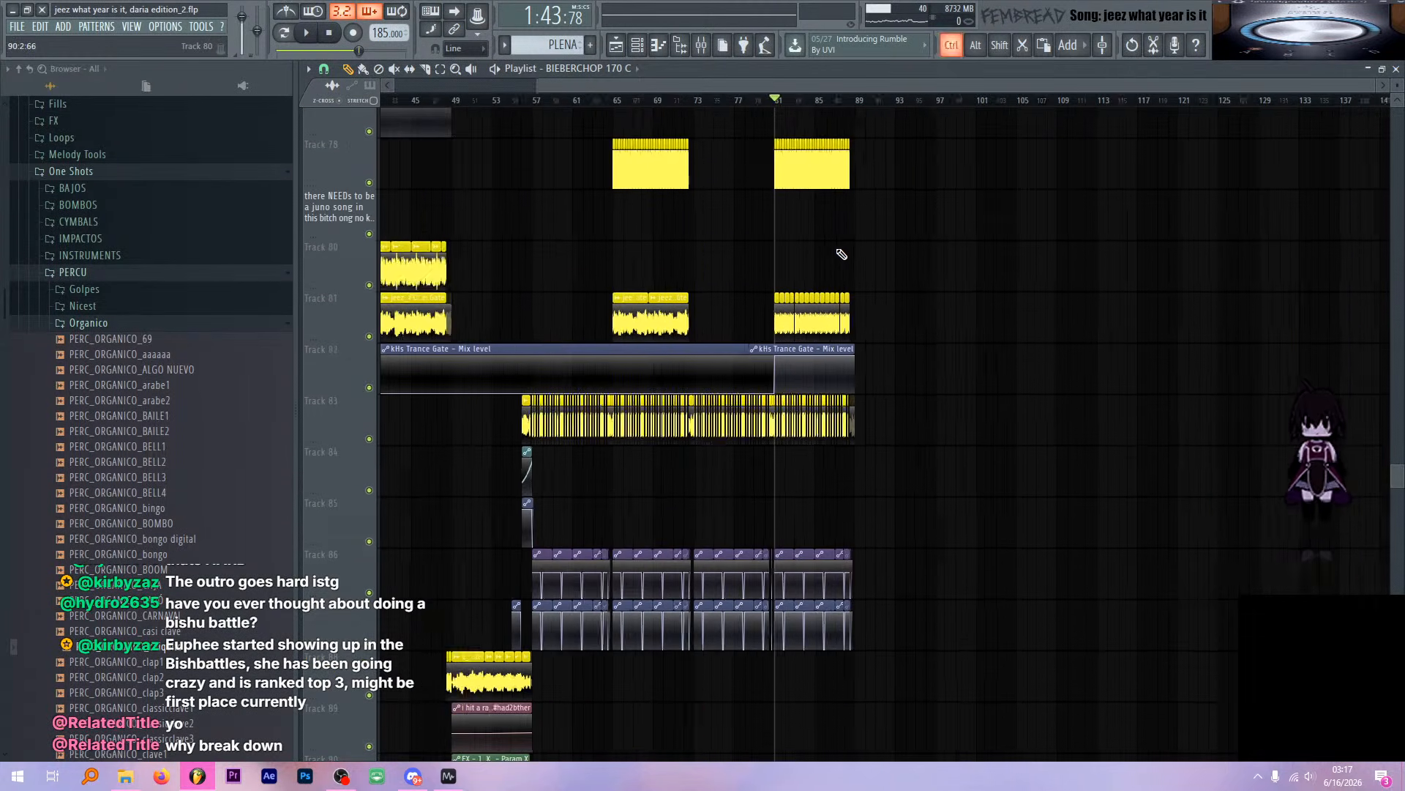
{"action": "scroll", "coordinate": [901, 102], "scroll_direction": "up", "scroll_amount": 5}
{"action": "left_click_drag", "start_coordinate": [898, 100], "coordinate": [949, 112]}
{"action": "scroll", "coordinate": [1018, 245], "scroll_direction": "up", "scroll_amount": 6}
{"action": "scroll", "coordinate": [997, 274], "scroll_direction": "up", "scroll_amount": 4}
{"action": "left_click", "coordinate": [754, 100]}
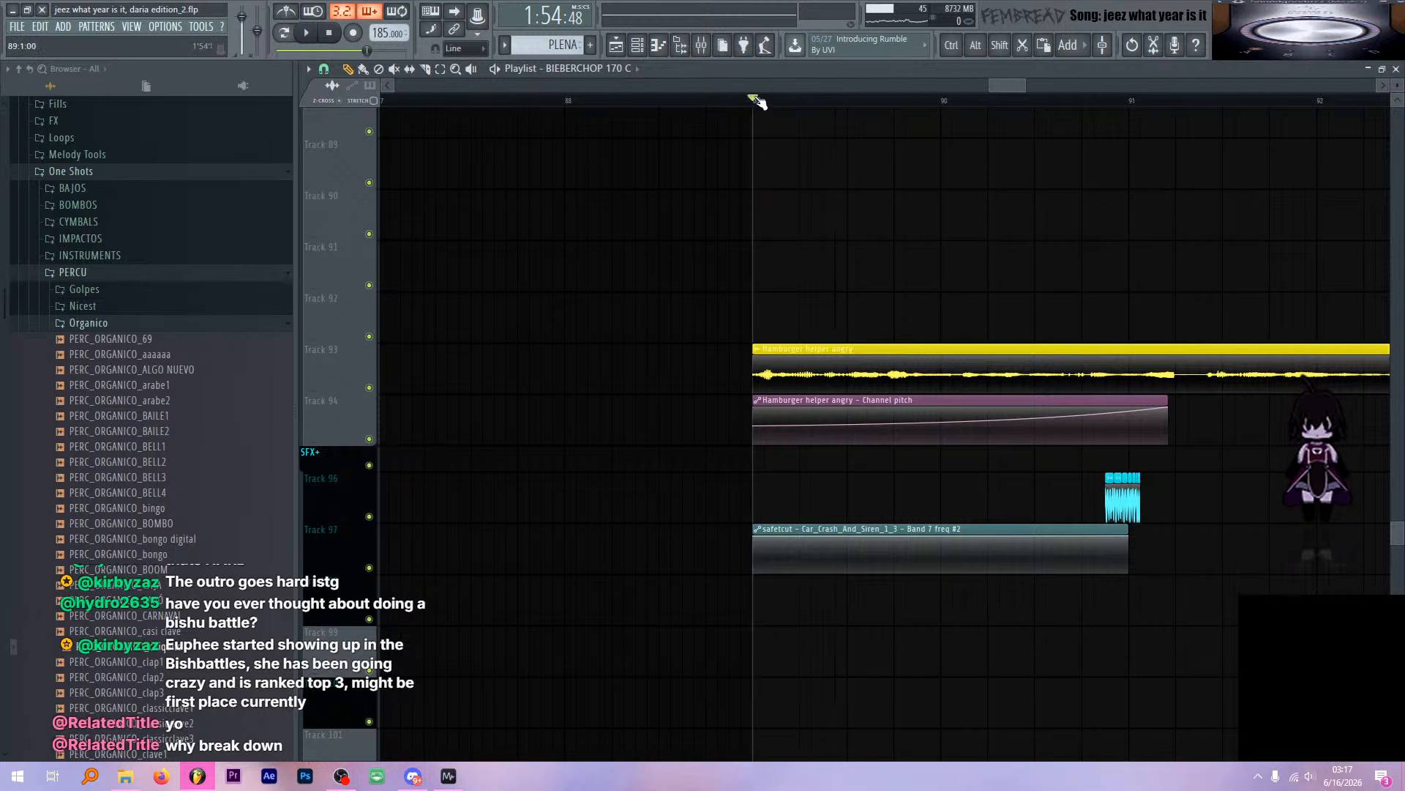
Mute the Hamburger helper angry channel pitch automation and the chopped clips on Track 96 around bars 89 to 91
{"action": "key", "text": "t"}
{"action": "left_click", "coordinate": [862, 403]}
{"action": "scroll", "coordinate": [792, 324], "scroll_direction": "down", "scroll_amount": 2}
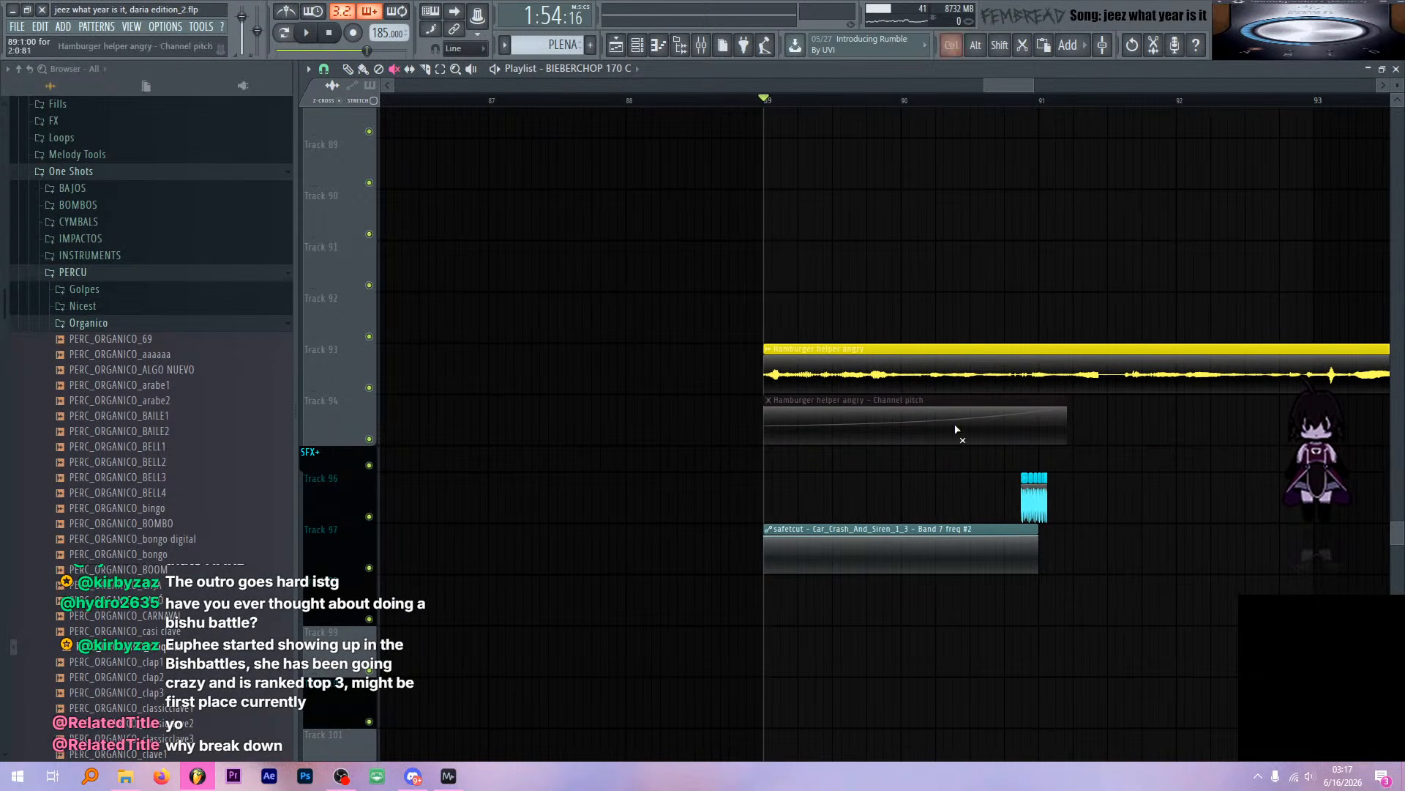
{"action": "left_click_drag", "start_coordinate": [1045, 503], "coordinate": [1016, 494]}
{"action": "scroll", "coordinate": [887, 462], "scroll_direction": "up", "scroll_amount": 4}
{"action": "scroll", "coordinate": [729, 396], "scroll_direction": "down", "scroll_amount": 1}
{"action": "scroll", "coordinate": [727, 396], "scroll_direction": "down", "scroll_amount": 3}
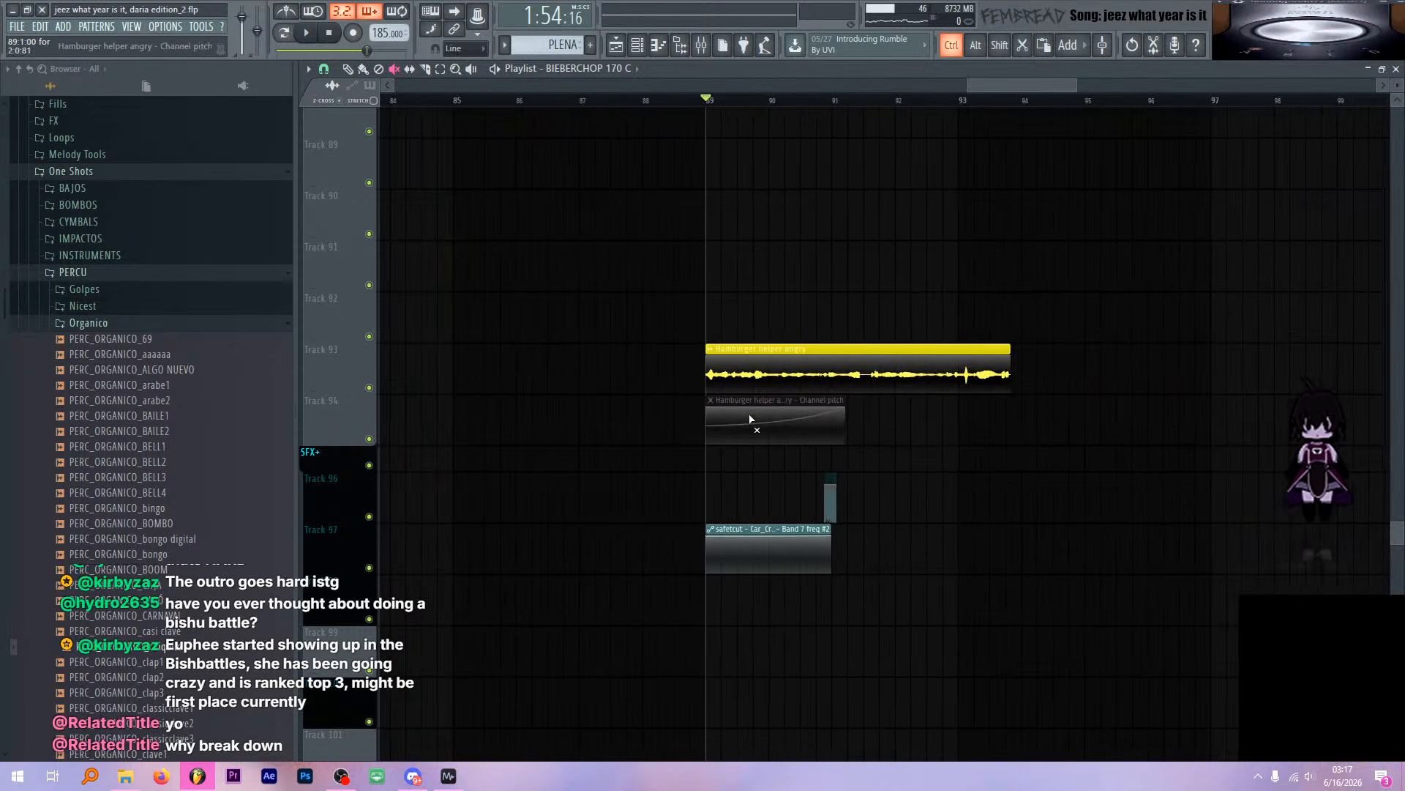
Play the Hamburger helper angry clip from bar 89 without its pitch automation
{"action": "scroll", "coordinate": [789, 461], "scroll_direction": "up", "scroll_amount": 2}
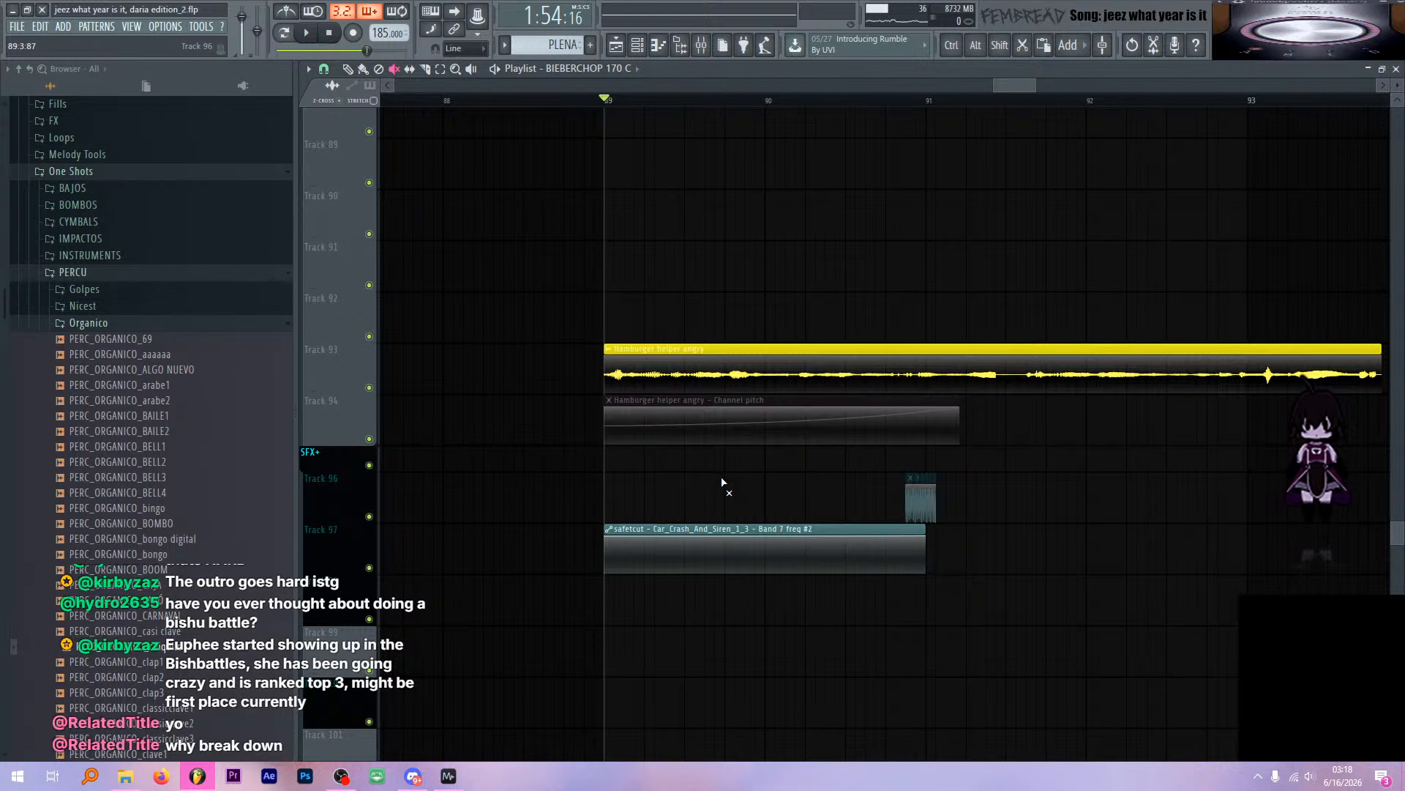
{"action": "key", "text": "space"}
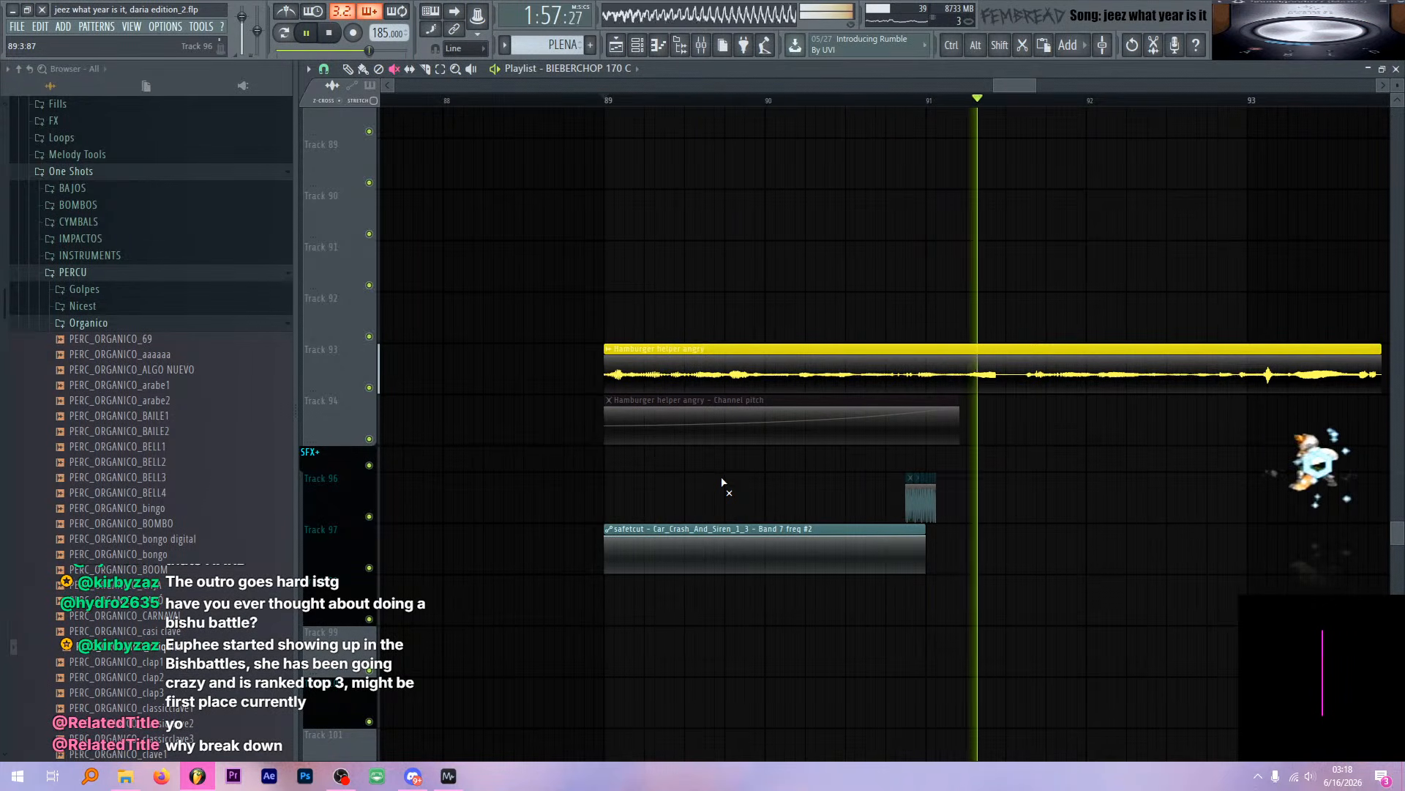
{"action": "scroll", "coordinate": [778, 464], "scroll_direction": "down", "scroll_amount": 5}
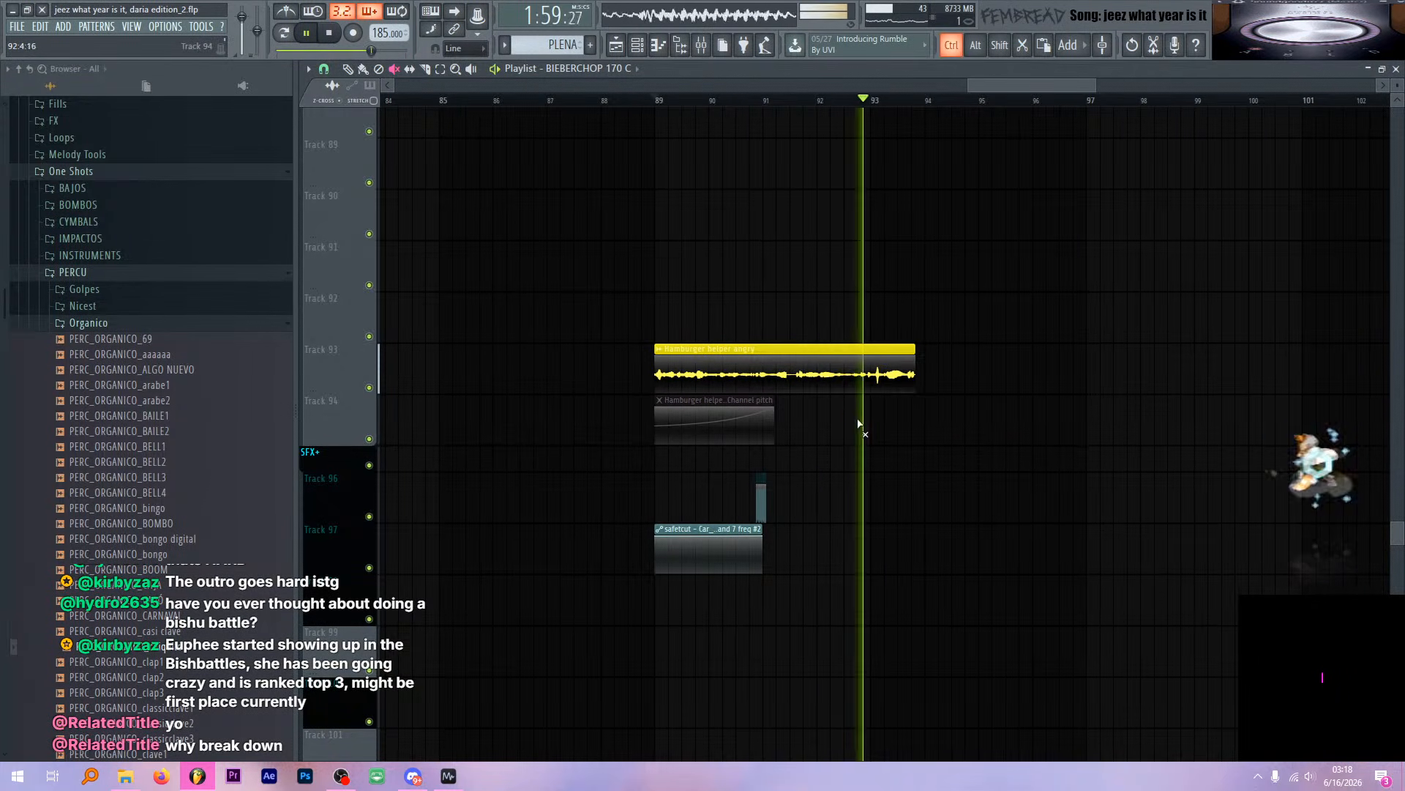
{"action": "scroll", "coordinate": [902, 423], "scroll_direction": "up", "scroll_amount": 3}
{"action": "key", "text": "space"}
Unmute the channel pitch automation and the Track 96 clips, and audition the Hamburger helper angry clip again from bar 89
{"action": "scroll", "coordinate": [974, 421], "scroll_direction": "down", "scroll_amount": 3}
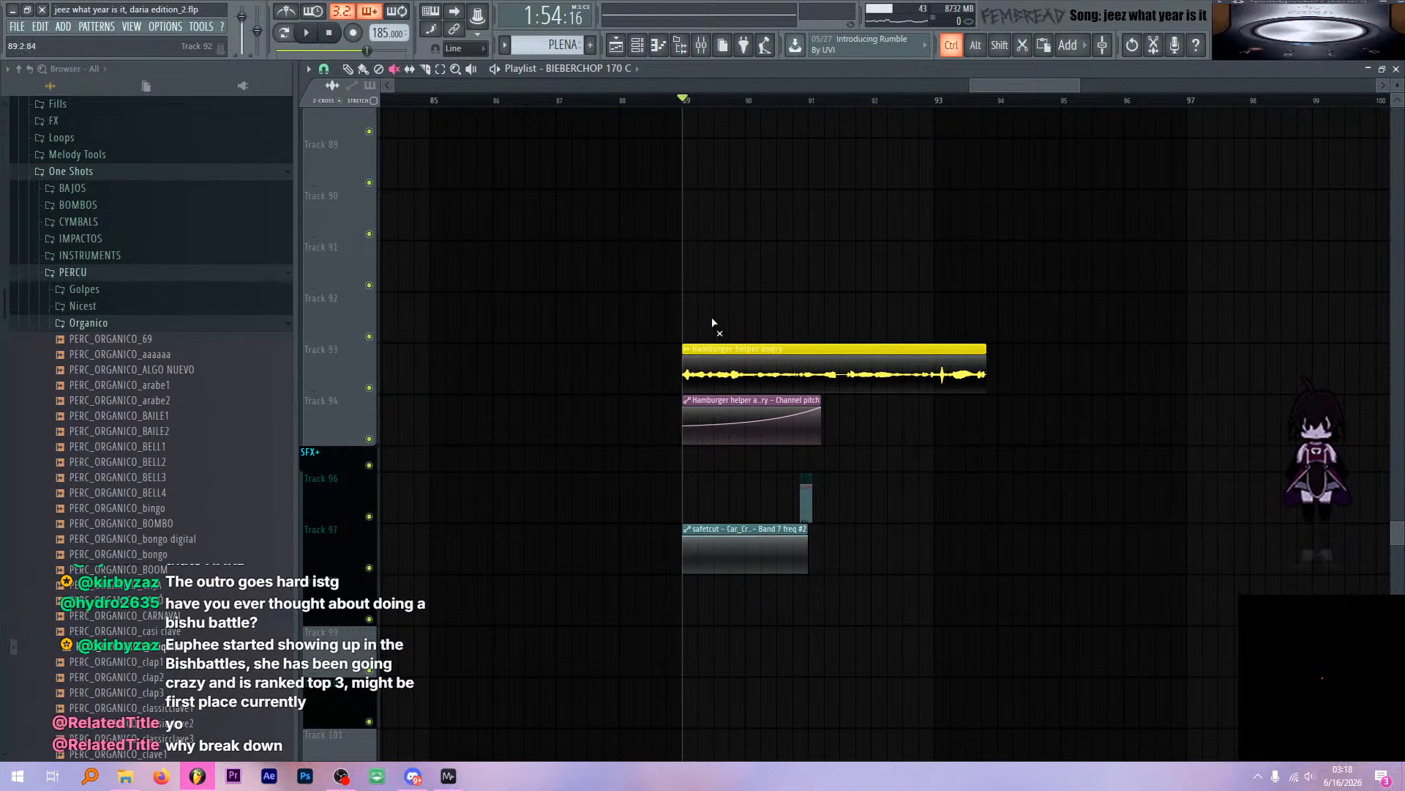
{"action": "scroll", "coordinate": [714, 323], "scroll_direction": "up", "scroll_amount": 2}
{"action": "scroll", "coordinate": [725, 485], "scroll_direction": "up", "scroll_amount": 3}
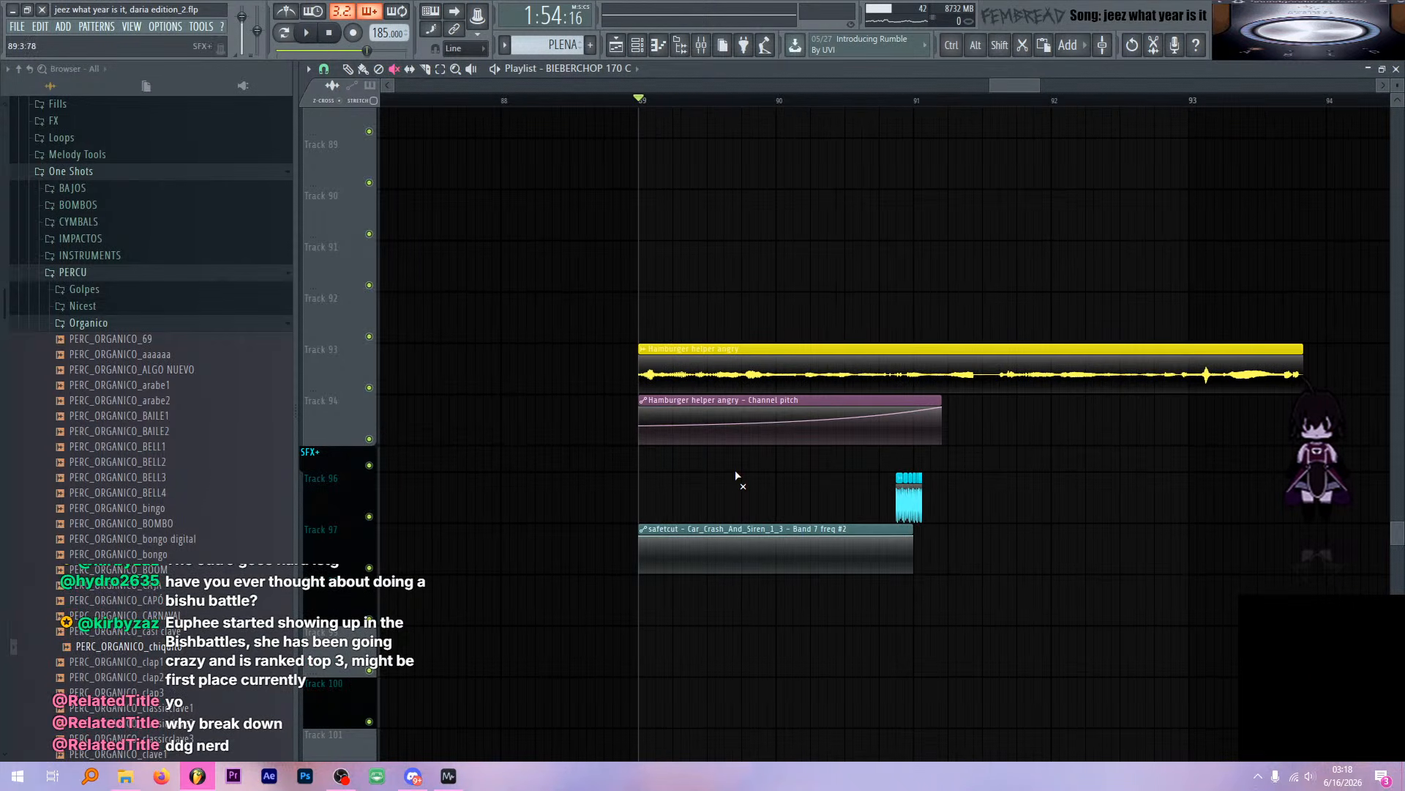
{"action": "key", "text": "space"}
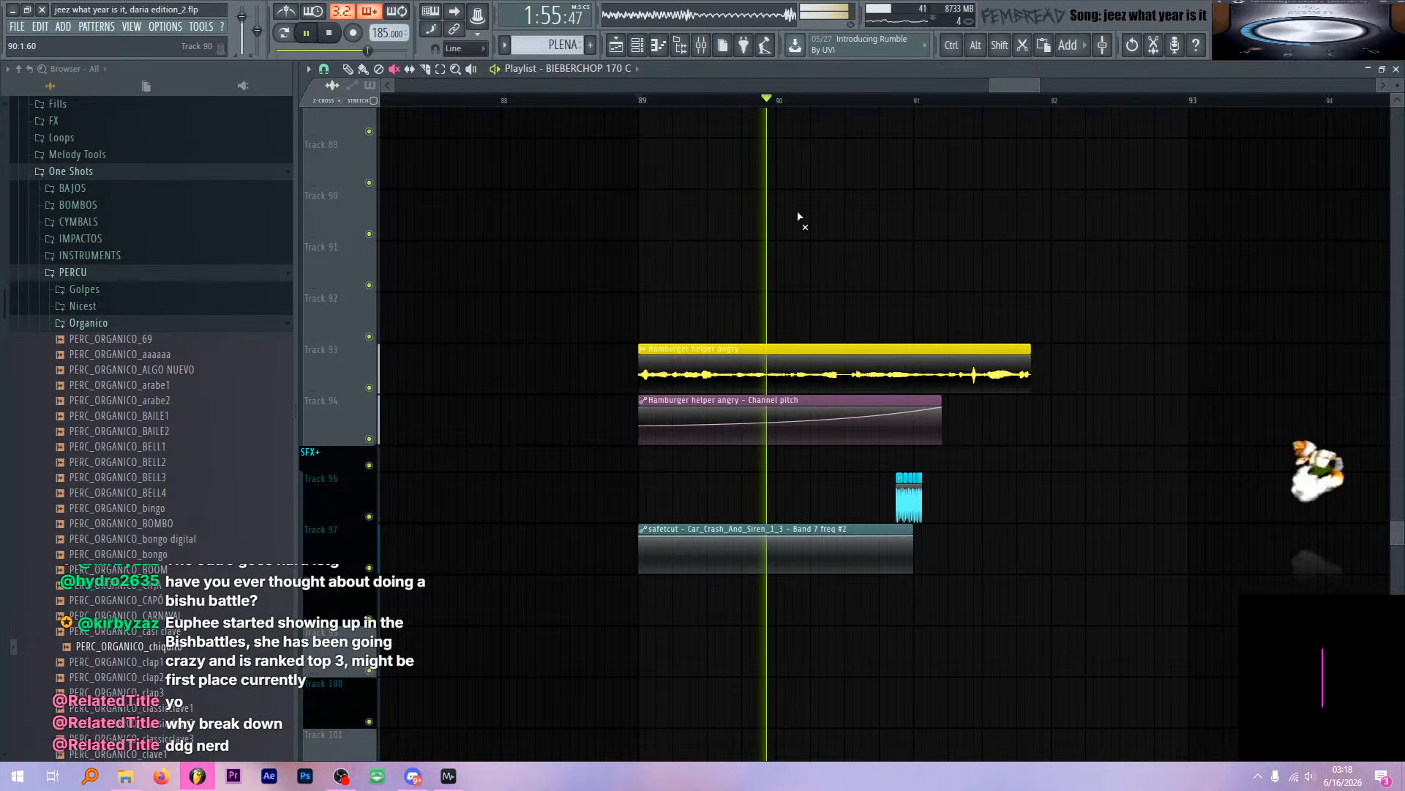
{"action": "key", "text": "space"}
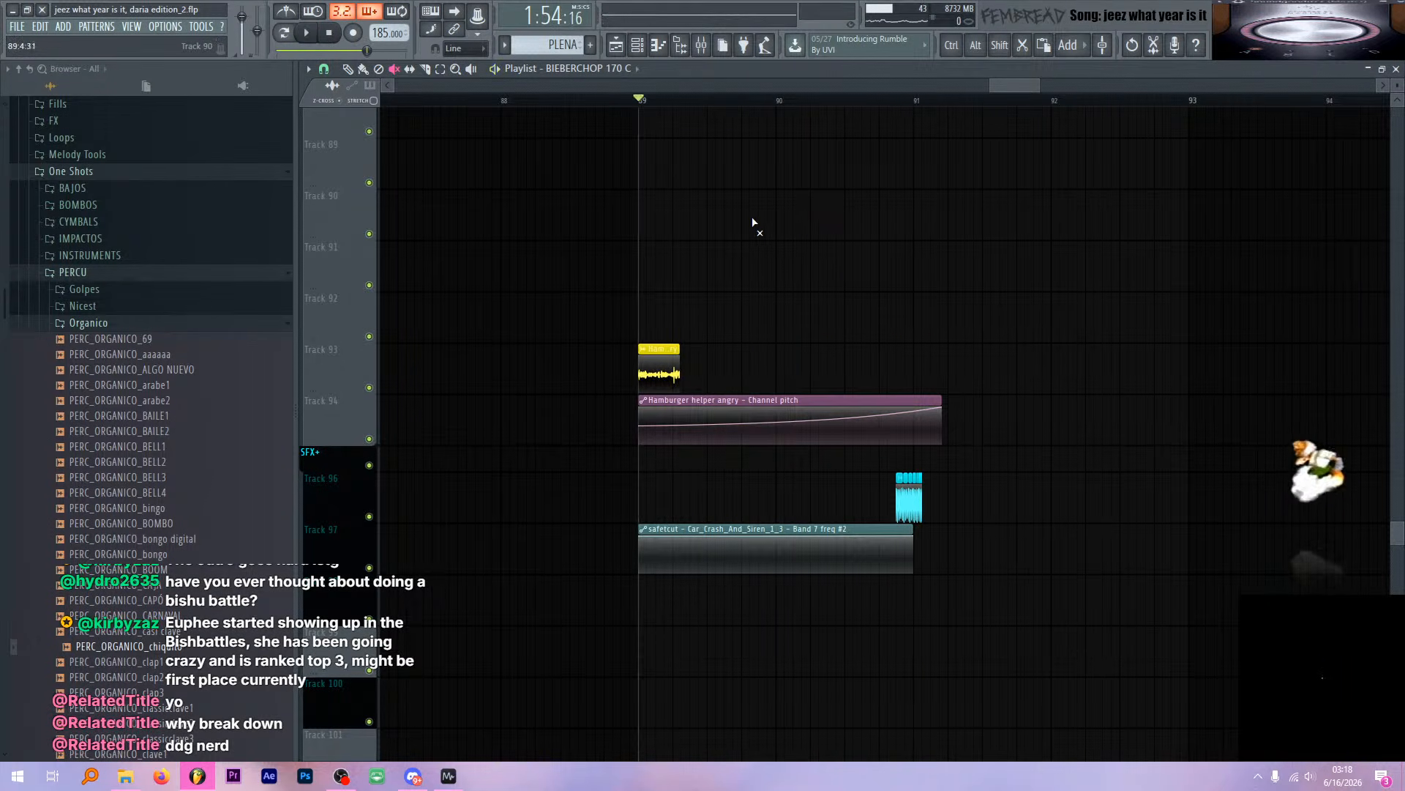
{"action": "scroll", "coordinate": [641, 274], "scroll_direction": "up", "scroll_amount": 3}
{"action": "key", "text": "space"}
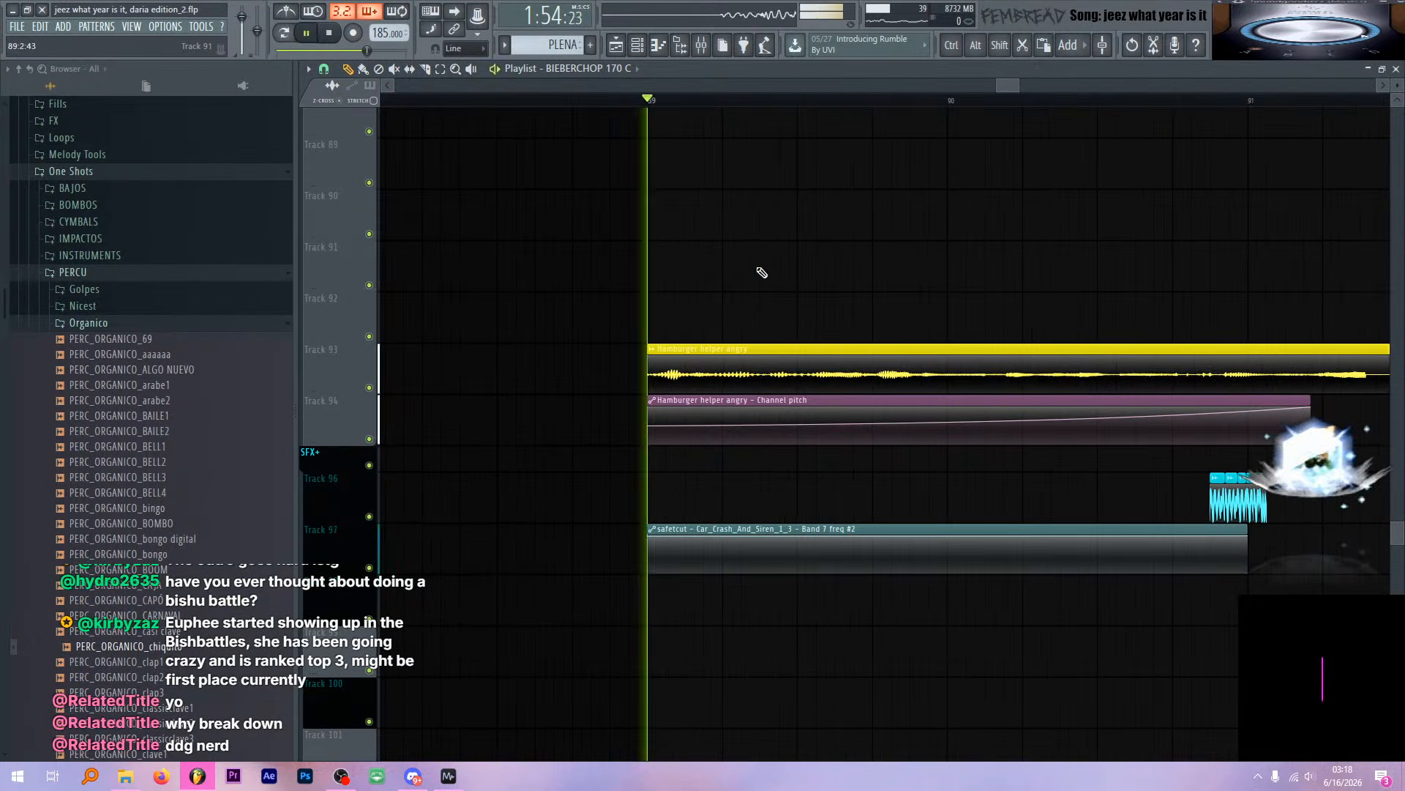
{"action": "key", "text": "space"}
Audition the chopped car crash clips on Track 96 from their start just before bar 91
{"action": "scroll", "coordinate": [718, 300], "scroll_direction": "down", "scroll_amount": 2}
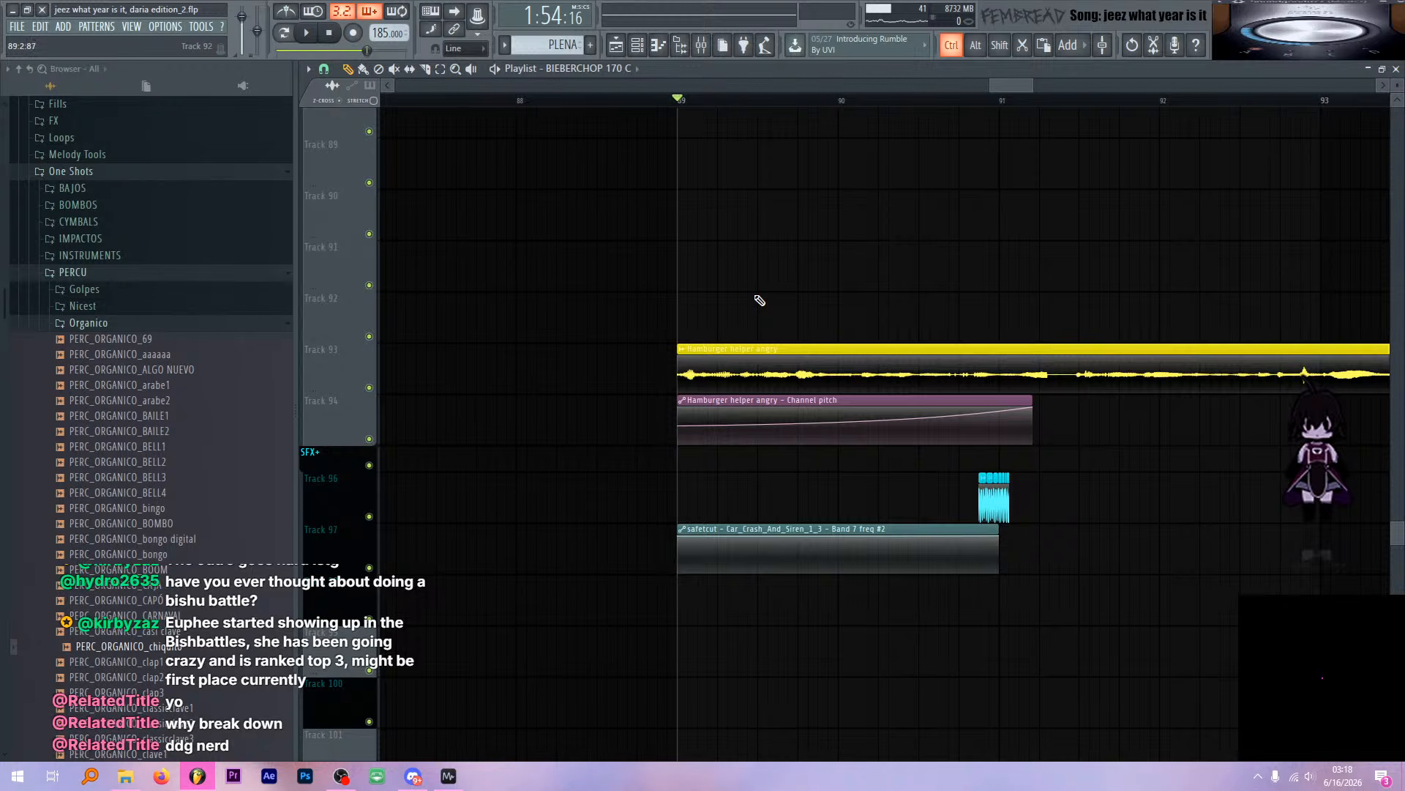
{"action": "scroll", "coordinate": [897, 300], "scroll_direction": "up", "scroll_amount": 3}
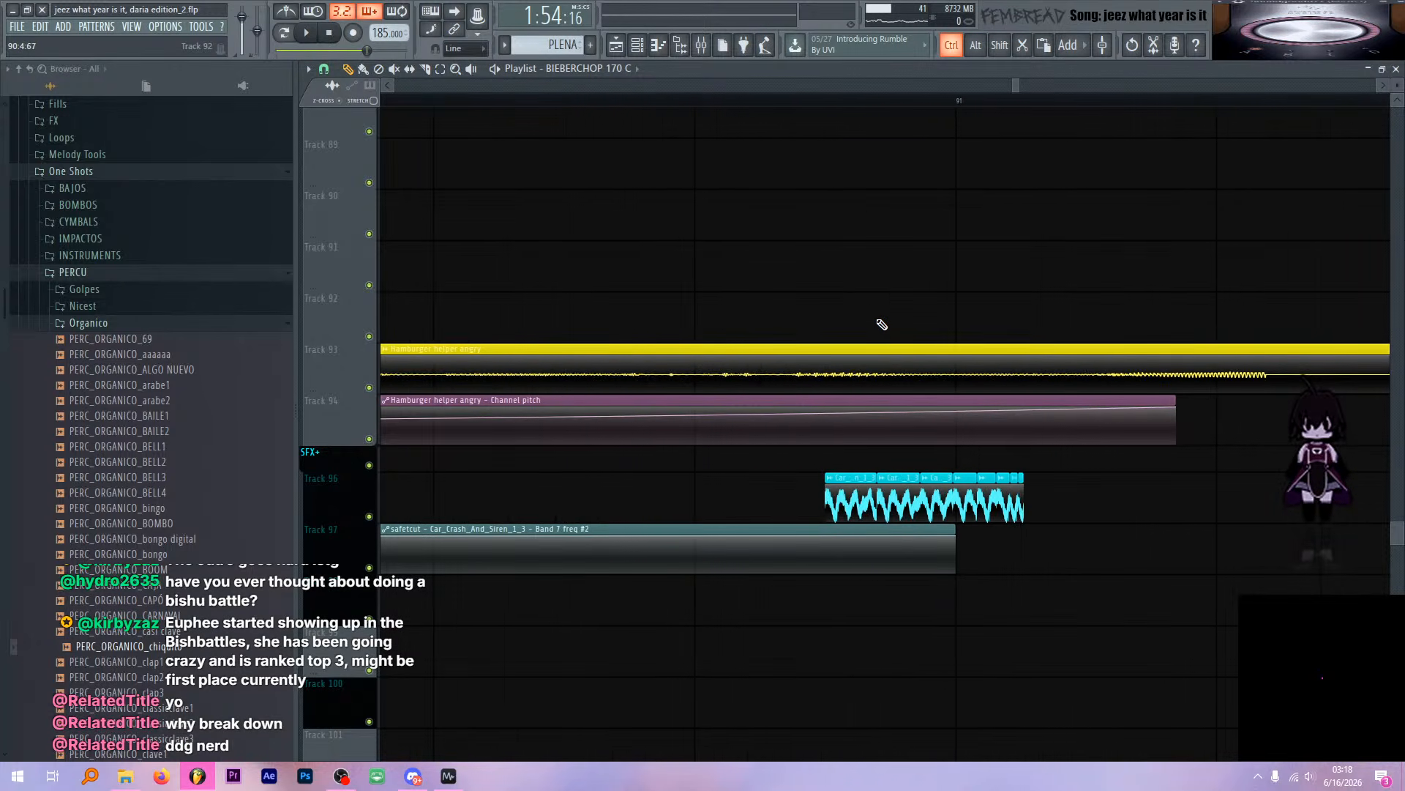
{"action": "left_click", "coordinate": [833, 101]}
{"action": "key", "text": "space"}
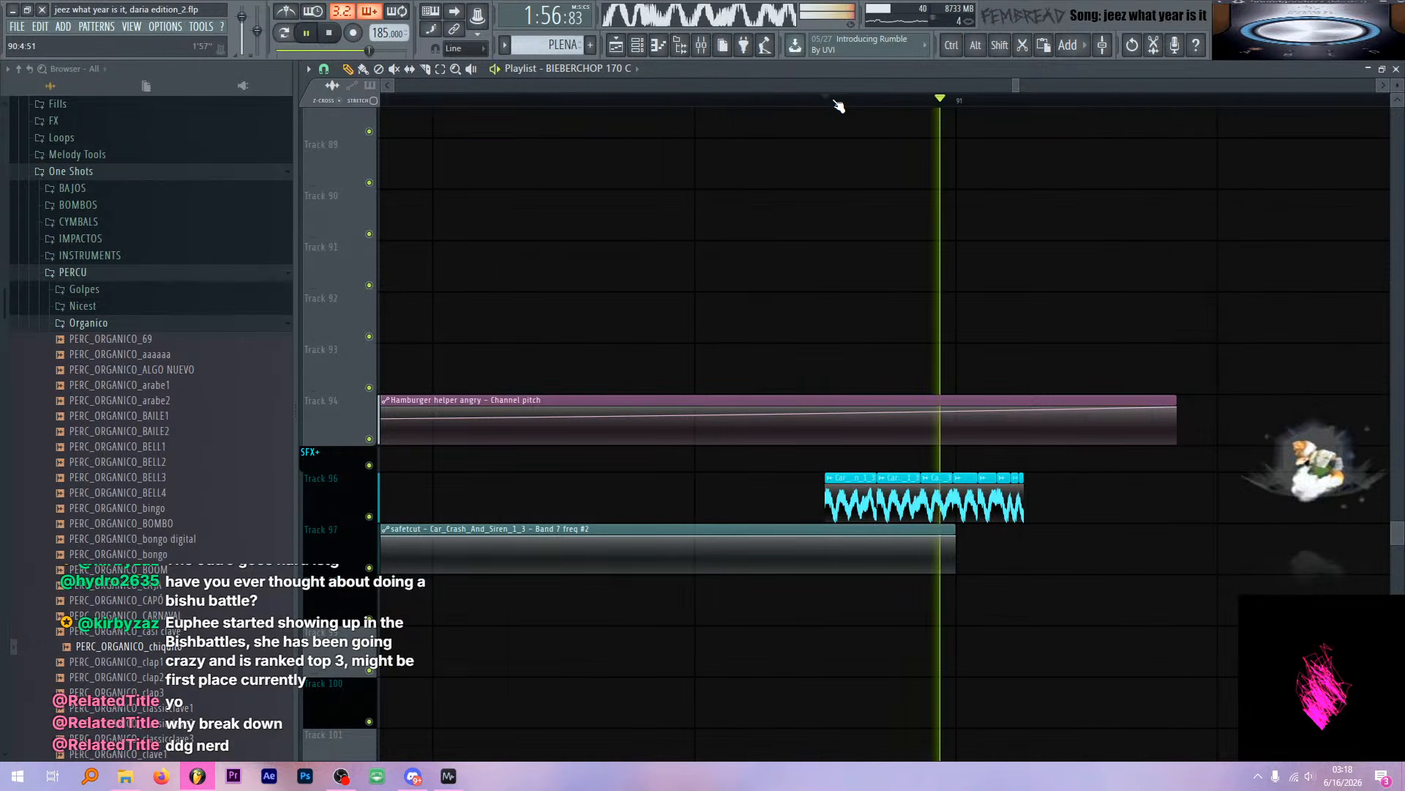
{"action": "key", "text": "space"}
Examine the BRAWLHALLA SOUND MOD THING clips on Track 109 from bar 97 onward
{"action": "scroll", "coordinate": [889, 220], "scroll_direction": "down", "scroll_amount": 3}
{"action": "scroll", "coordinate": [953, 233], "scroll_direction": "down", "scroll_amount": 5}
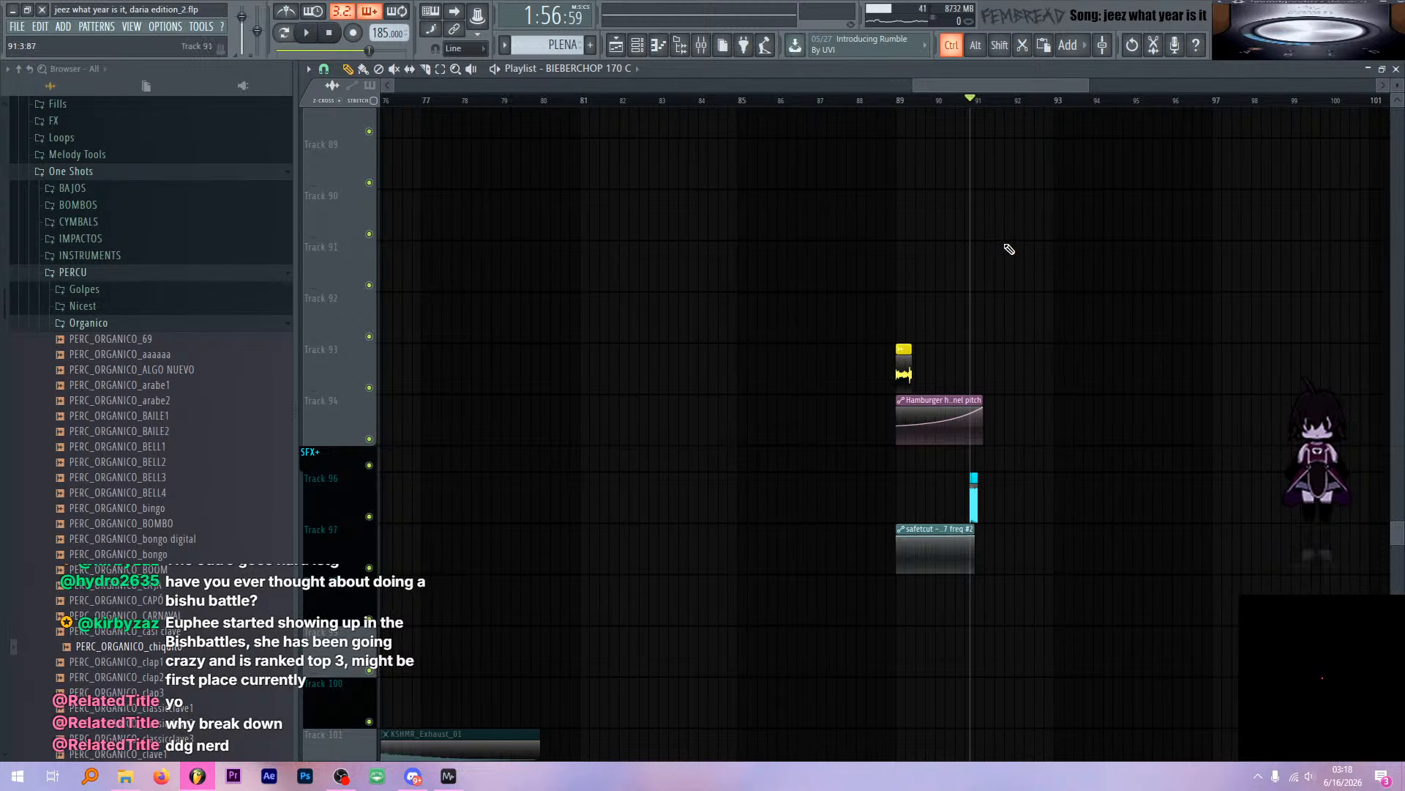
{"action": "scroll", "coordinate": [999, 246], "scroll_direction": "down", "scroll_amount": 5}
{"action": "scroll", "coordinate": [931, 281], "scroll_direction": "down", "scroll_amount": 6}
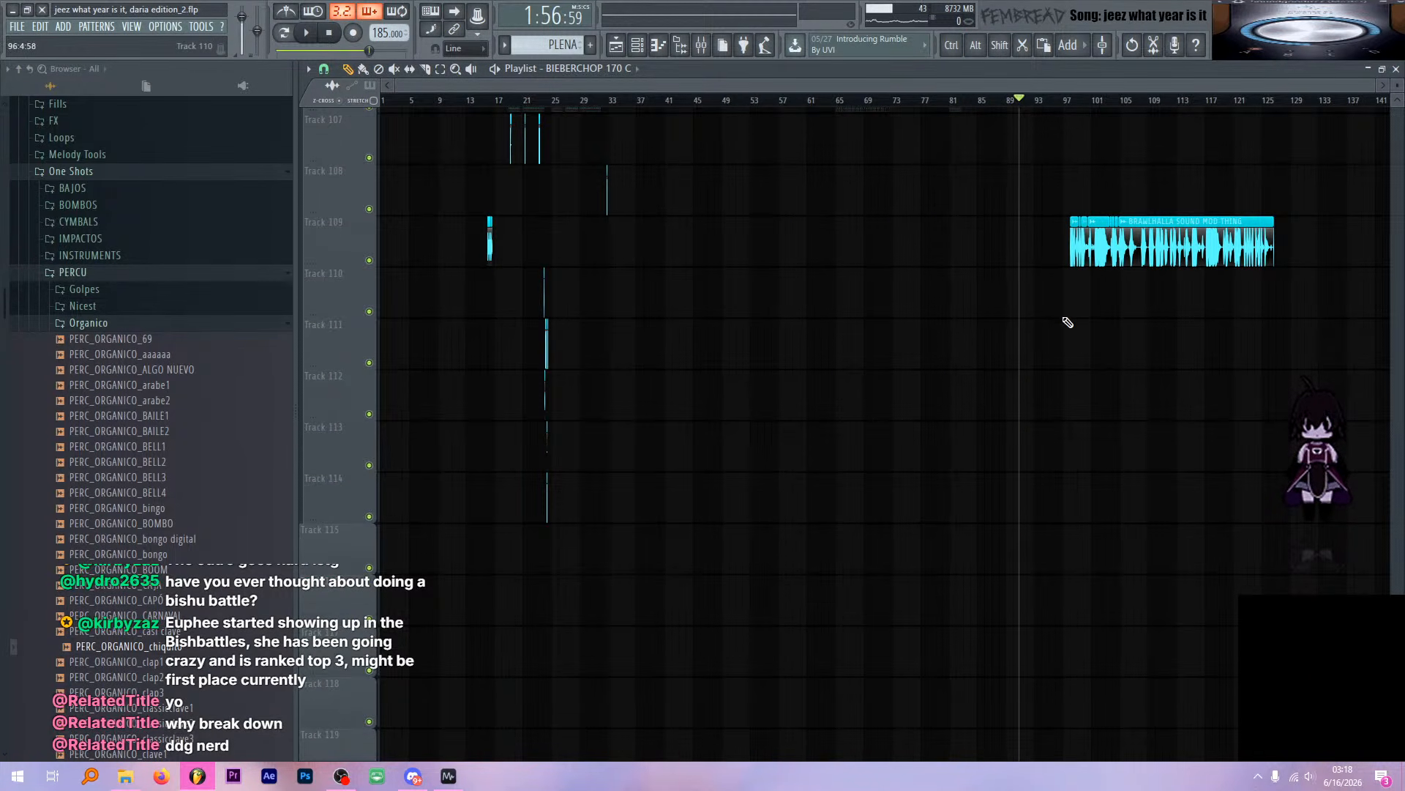
{"action": "scroll", "coordinate": [1090, 323], "scroll_direction": "up", "scroll_amount": 10}
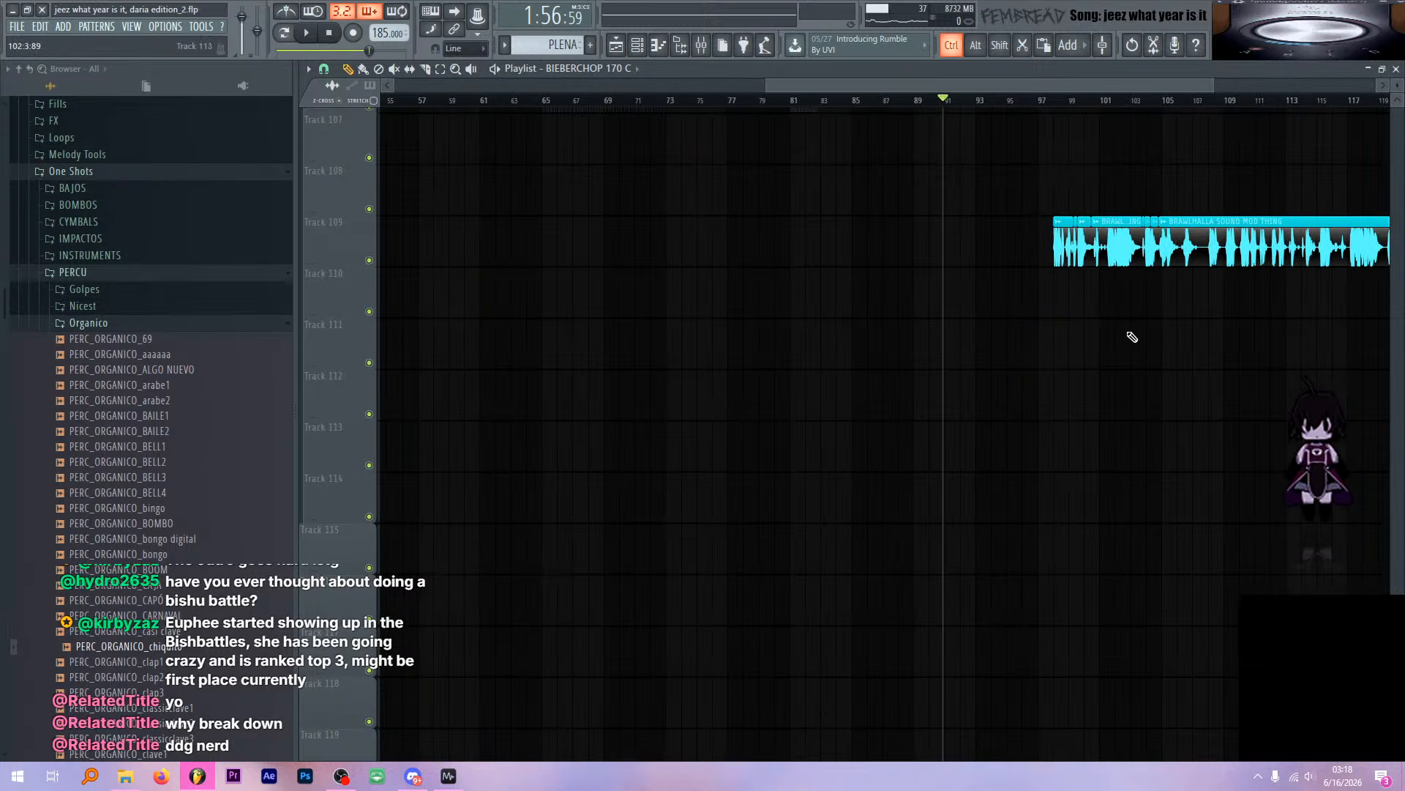
{"action": "scroll", "coordinate": [805, 308], "scroll_direction": "down", "scroll_amount": 10}
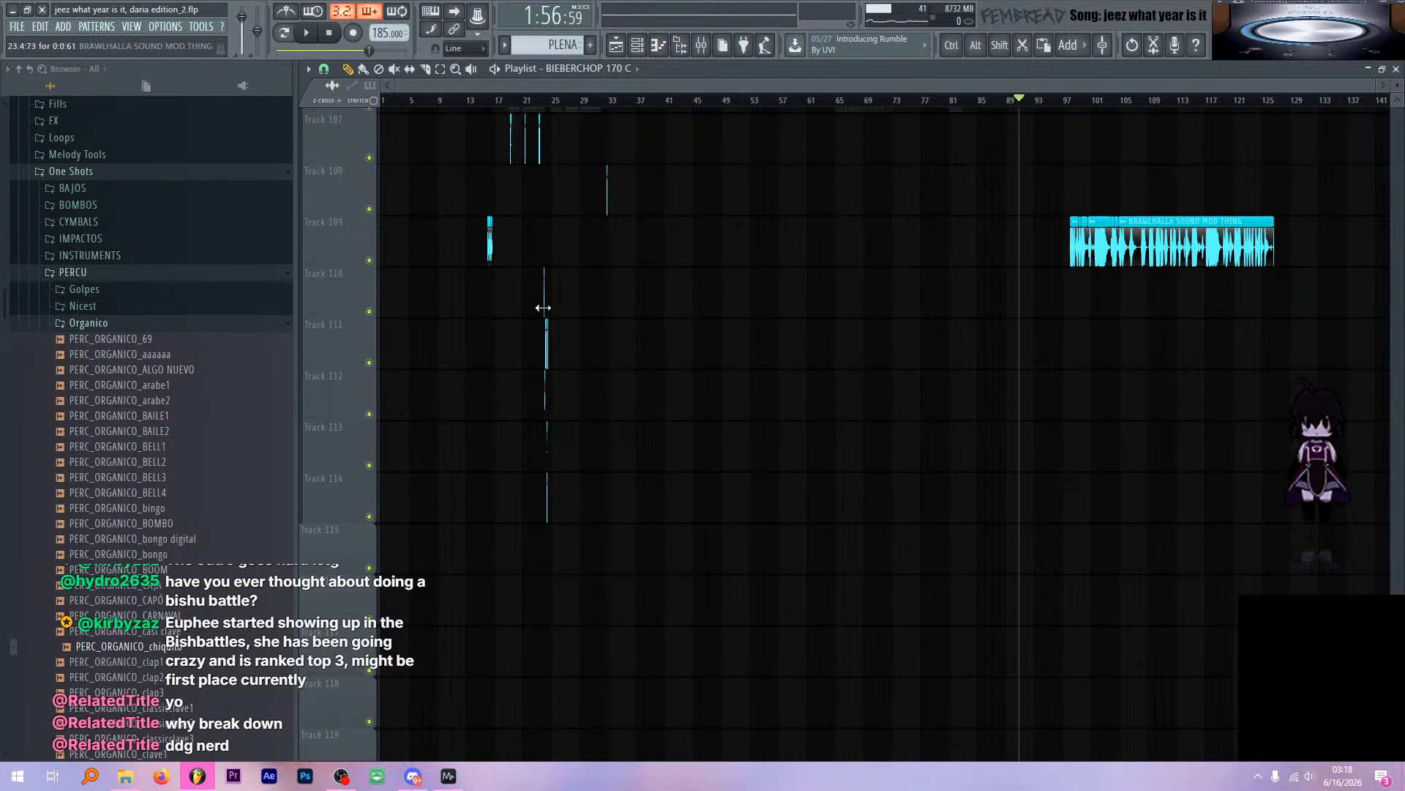
Look back up from the effects through vocals, synths and bass to the drums, and shrink the tracks to view the whole arrangement
{"action": "scroll", "coordinate": [354, 346], "scroll_direction": "up", "scroll_amount": 6}
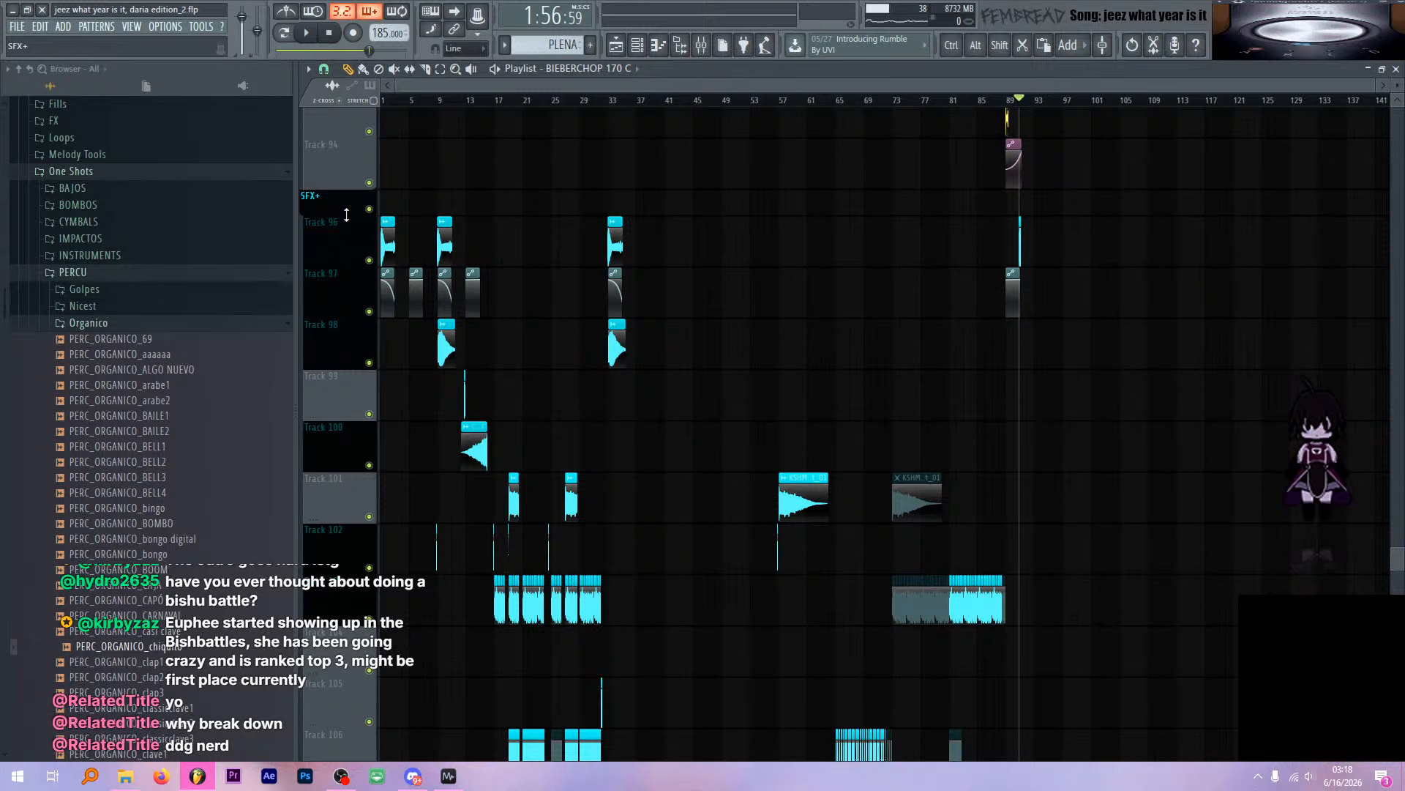
{"action": "scroll", "coordinate": [333, 315], "scroll_direction": "up", "scroll_amount": 12}
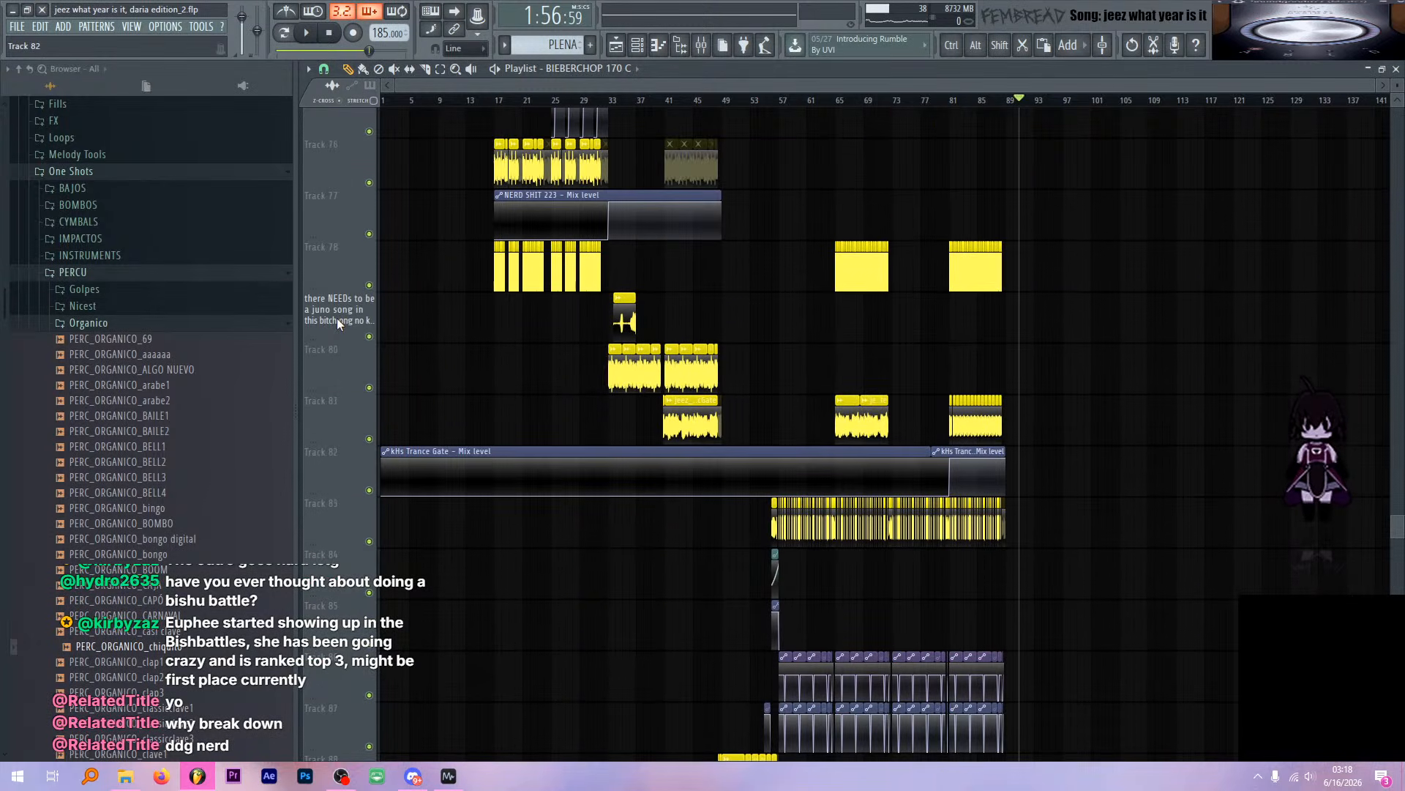
{"action": "scroll", "coordinate": [334, 326], "scroll_direction": "up", "scroll_amount": 5}
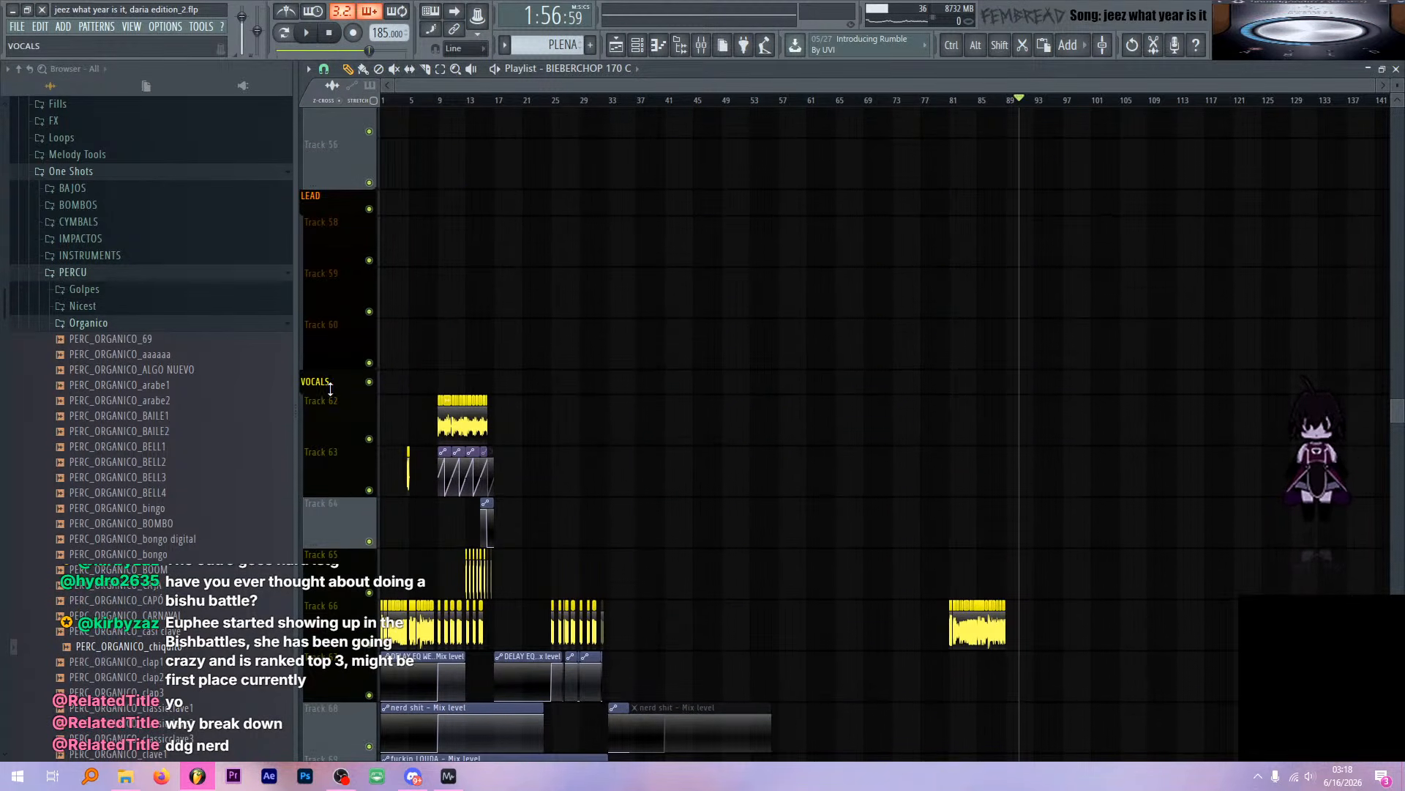
{"action": "left_click", "coordinate": [330, 386]}
{"action": "scroll", "coordinate": [333, 381], "scroll_direction": "up", "scroll_amount": 1}
{"action": "scroll", "coordinate": [329, 370], "scroll_direction": "up", "scroll_amount": 4}
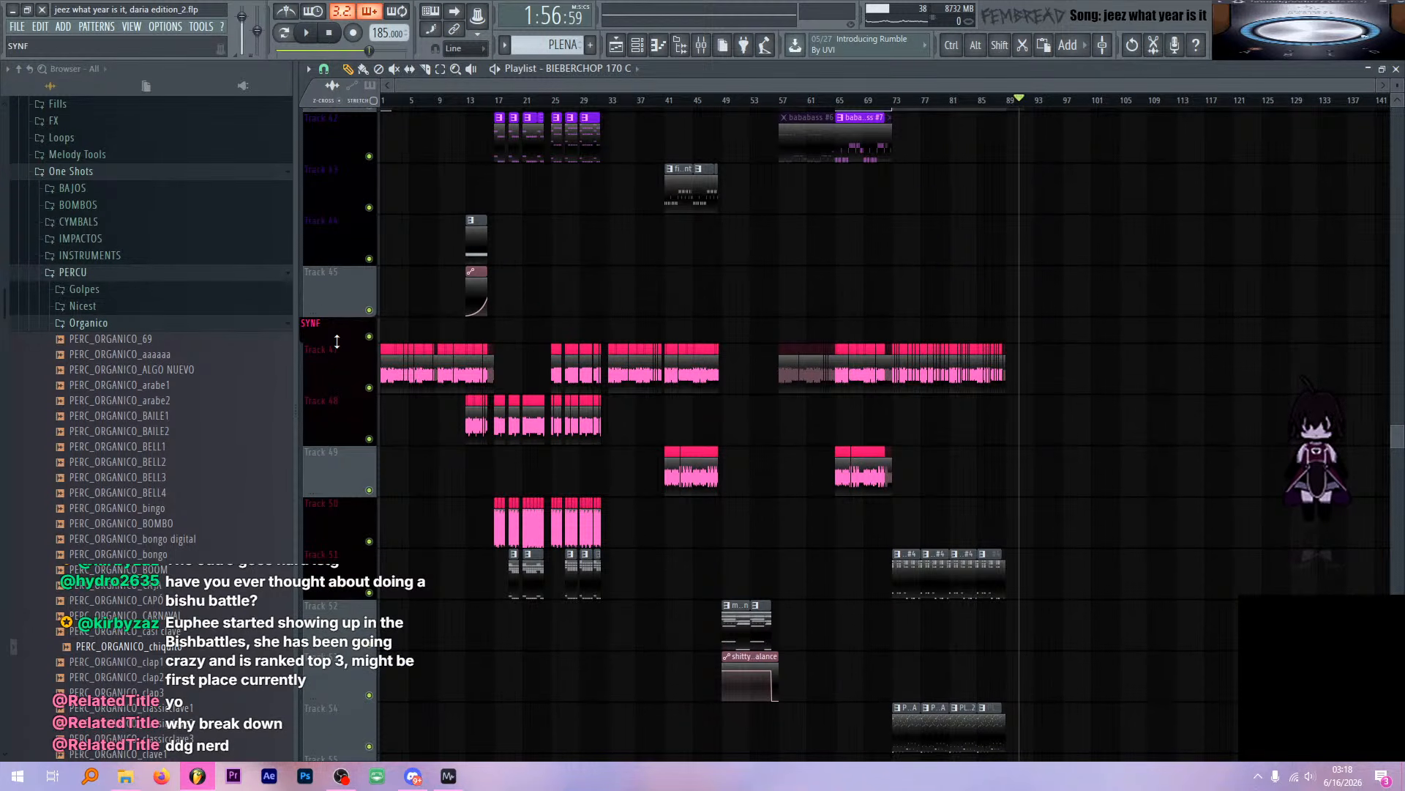
{"action": "scroll", "coordinate": [336, 341], "scroll_direction": "up", "scroll_amount": 4}
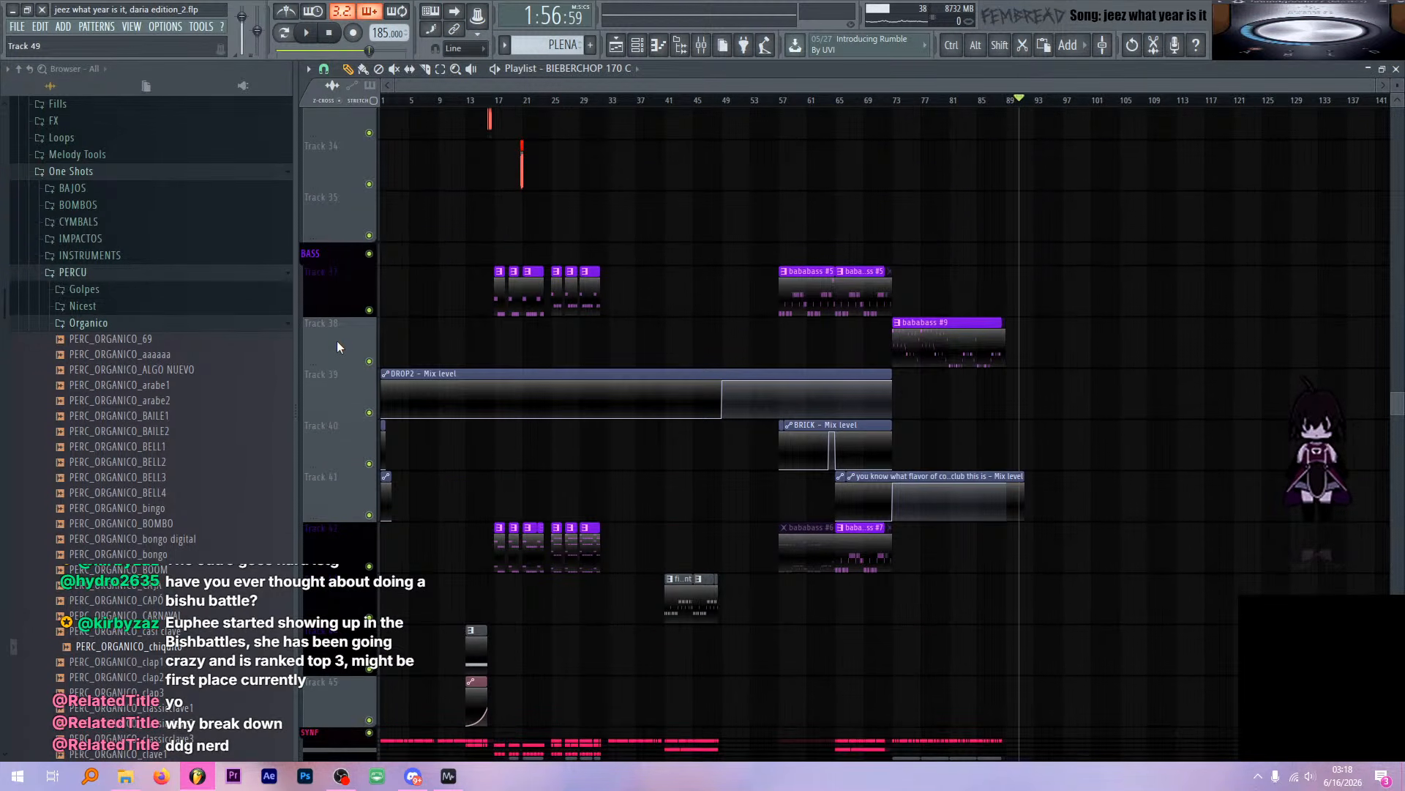
{"action": "scroll", "coordinate": [337, 341], "scroll_direction": "up", "scroll_amount": 7}
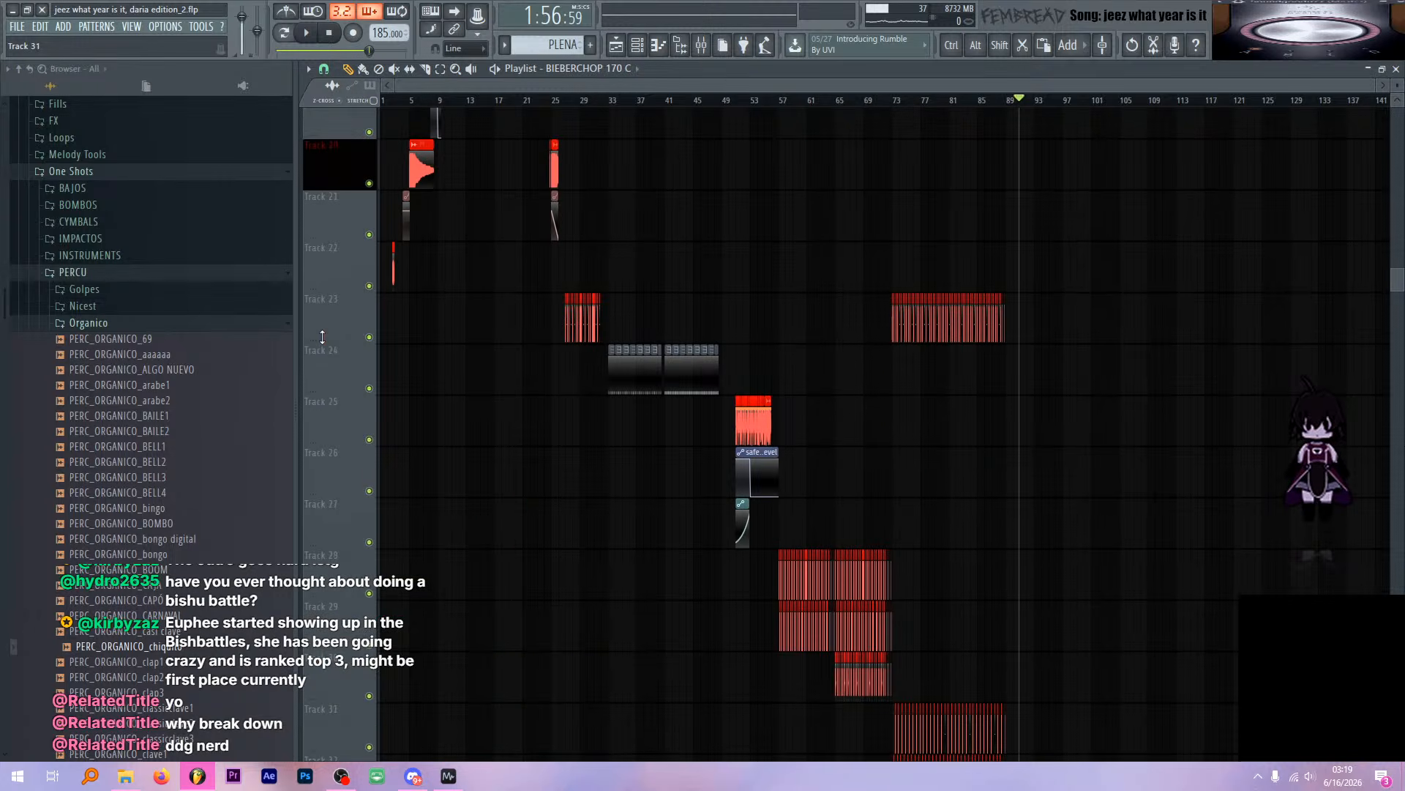
{"action": "scroll", "coordinate": [322, 337], "scroll_direction": "up", "scroll_amount": 7}
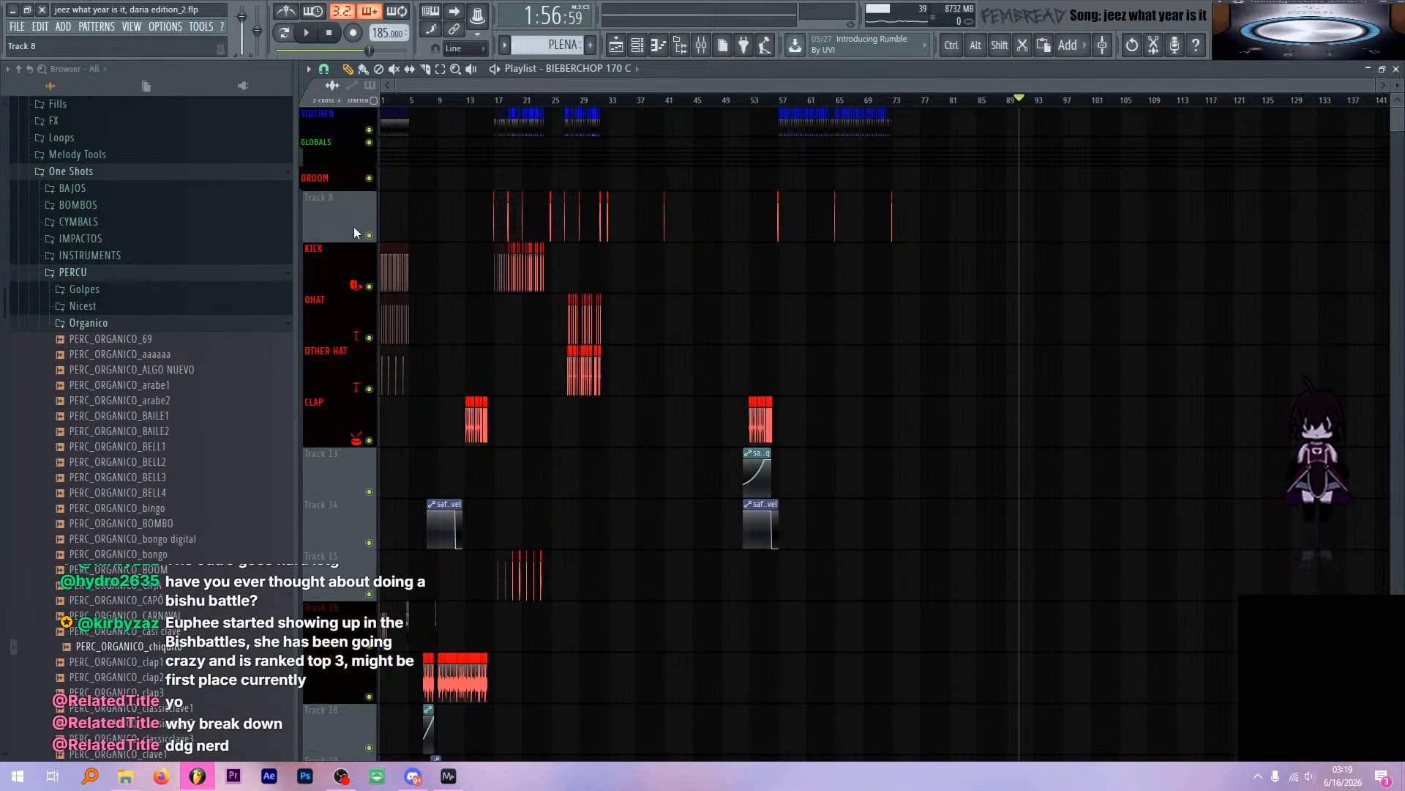
{"action": "left_click", "coordinate": [330, 186]}
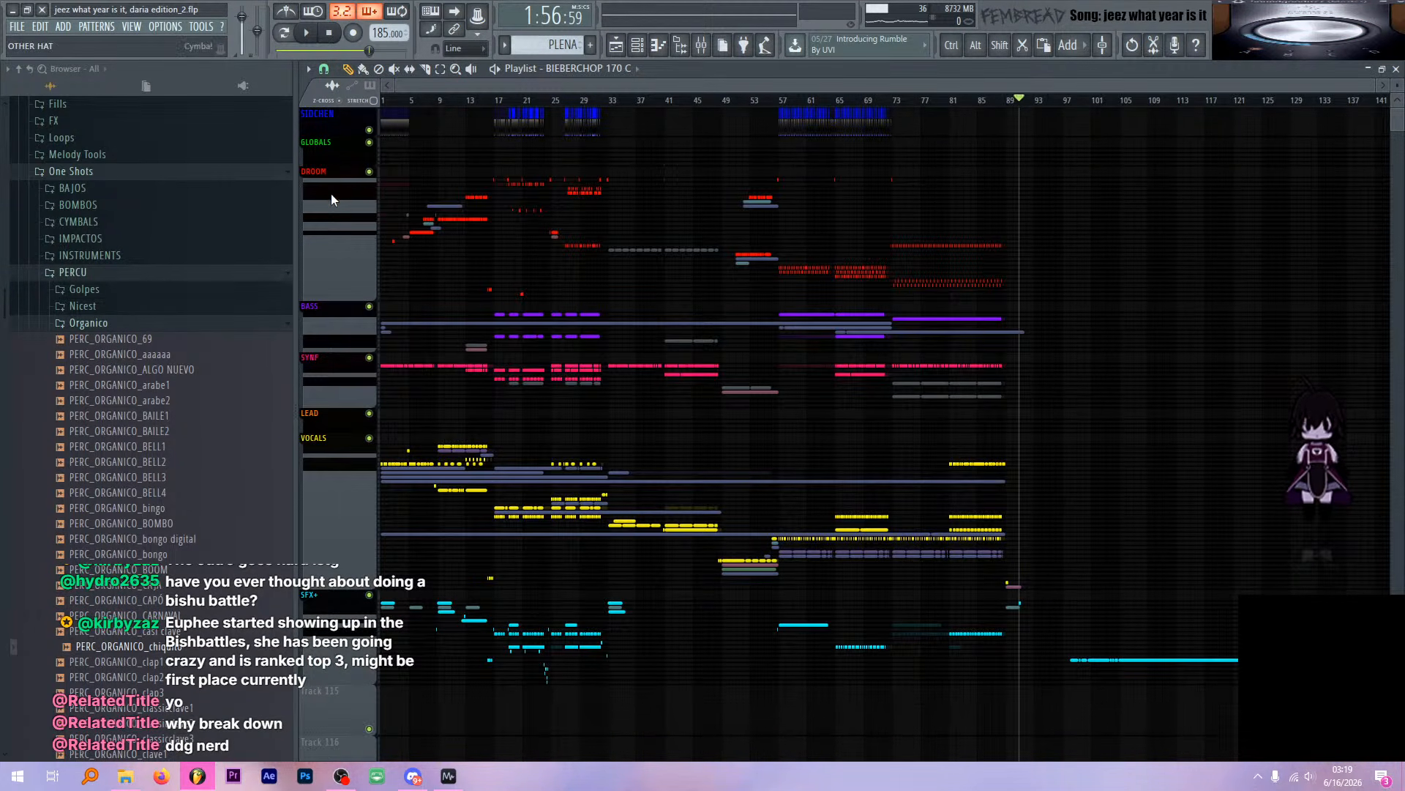
Play the full arrangement from bar 27
{"action": "scroll", "coordinate": [327, 217], "scroll_direction": "up", "scroll_amount": 2, "text": "ctrl"}
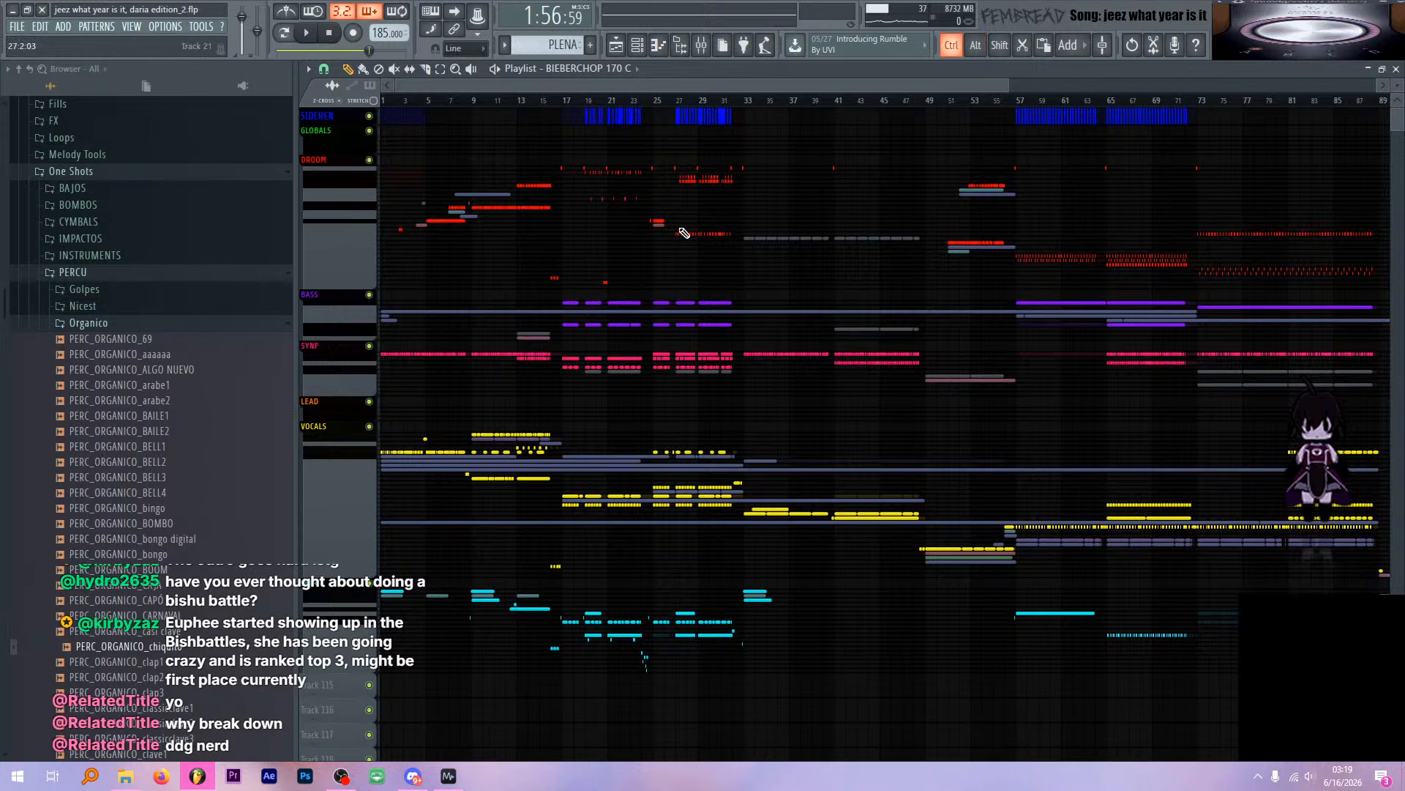
{"action": "left_click", "coordinate": [695, 101]}
{"action": "scroll", "coordinate": [763, 227], "scroll_direction": "up", "scroll_amount": 10, "text": "ctrl"}
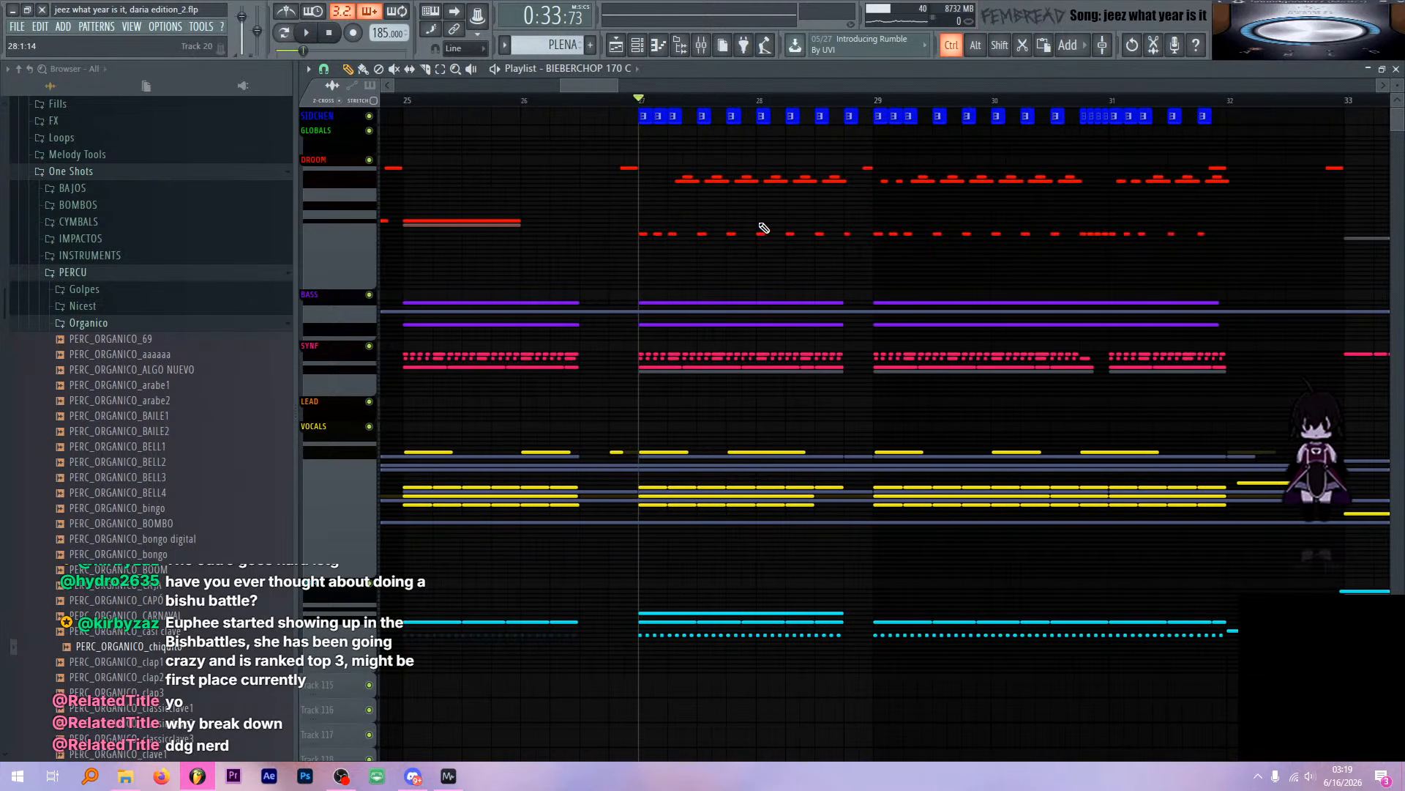
{"action": "key", "text": "space"}
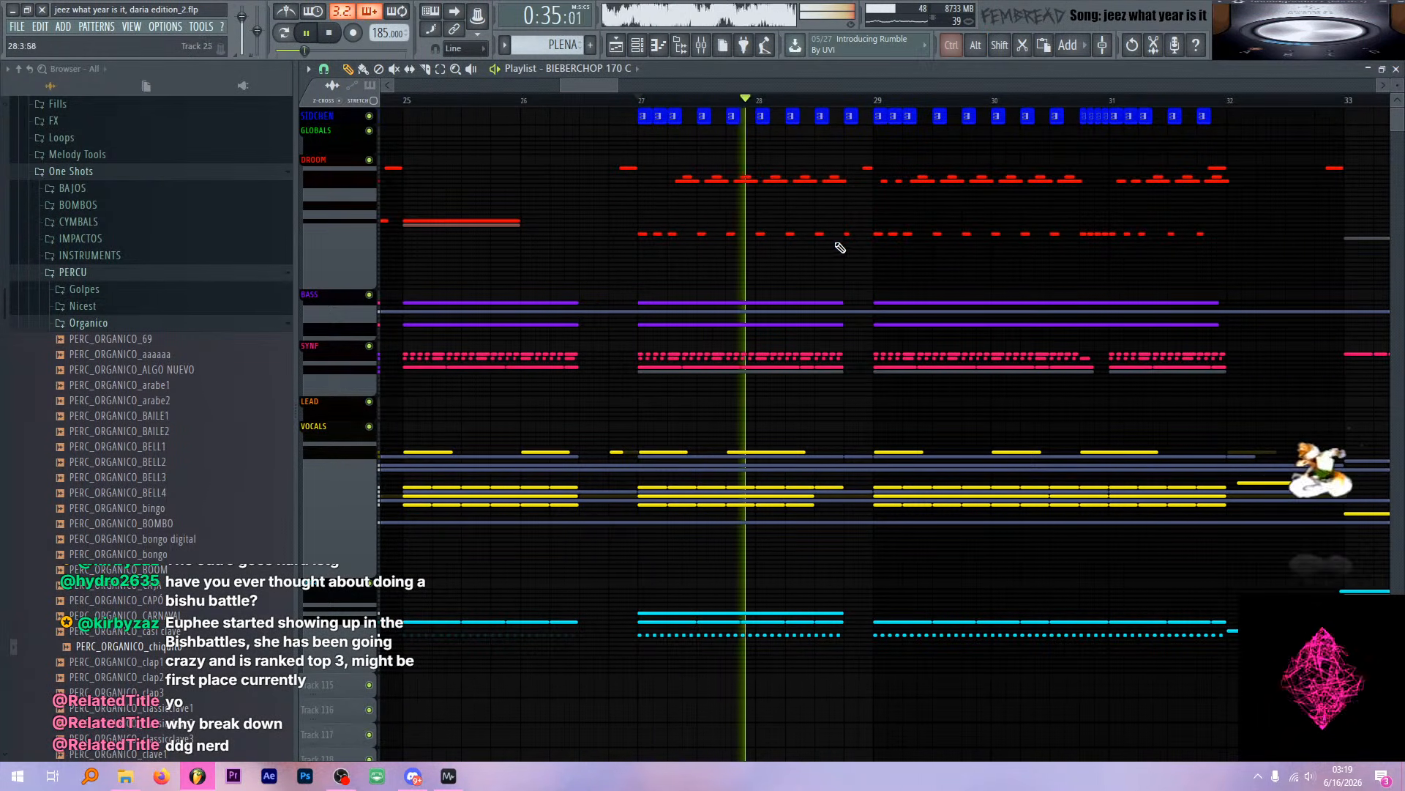
{"action": "scroll", "coordinate": [838, 243], "scroll_direction": "down", "scroll_amount": 6, "text": "ctrl"}
{"action": "key", "text": "space"}
Set the playback start to bar 25 and show the MASTAH track's effect chain in the mixer
{"action": "left_click", "coordinate": [490, 101]}
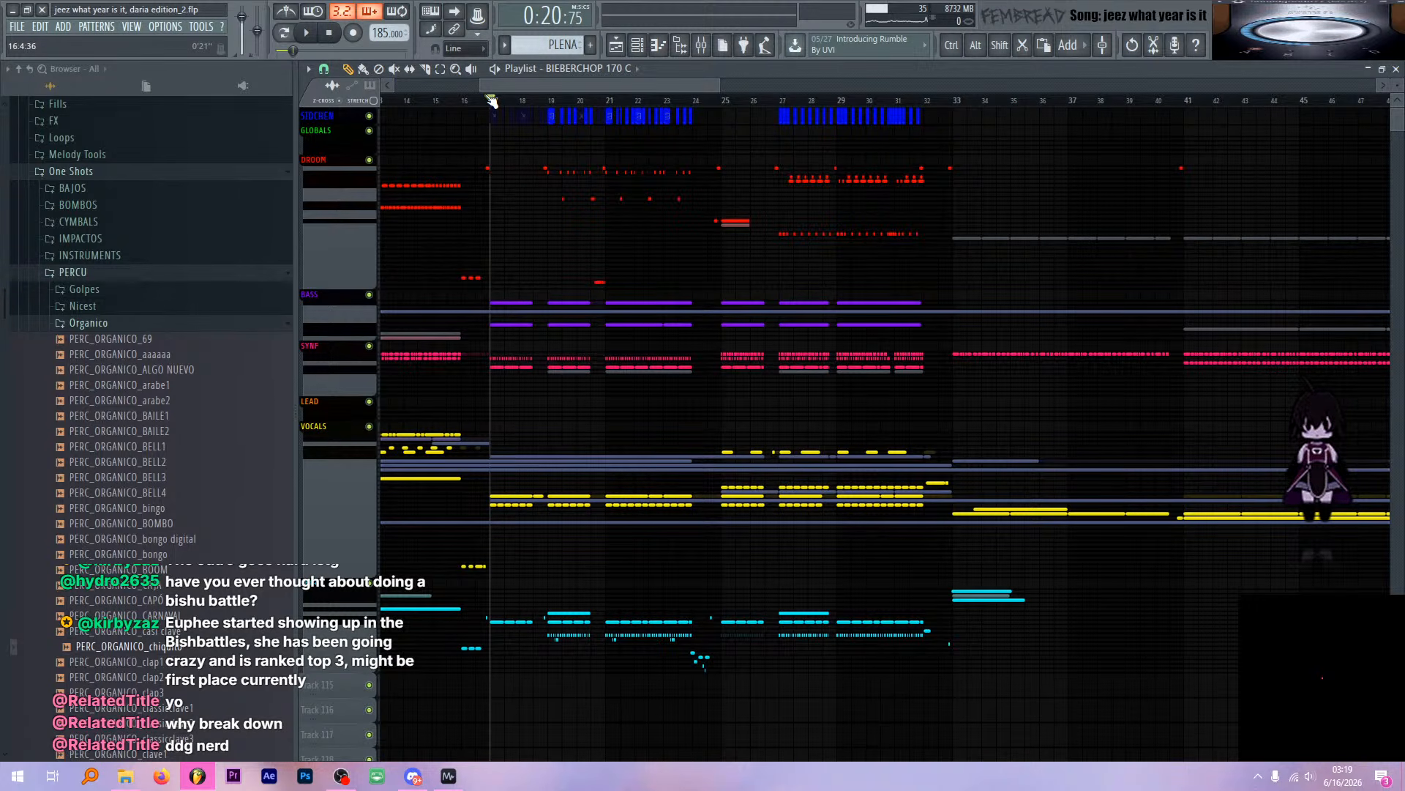
{"action": "left_click", "coordinate": [723, 101]}
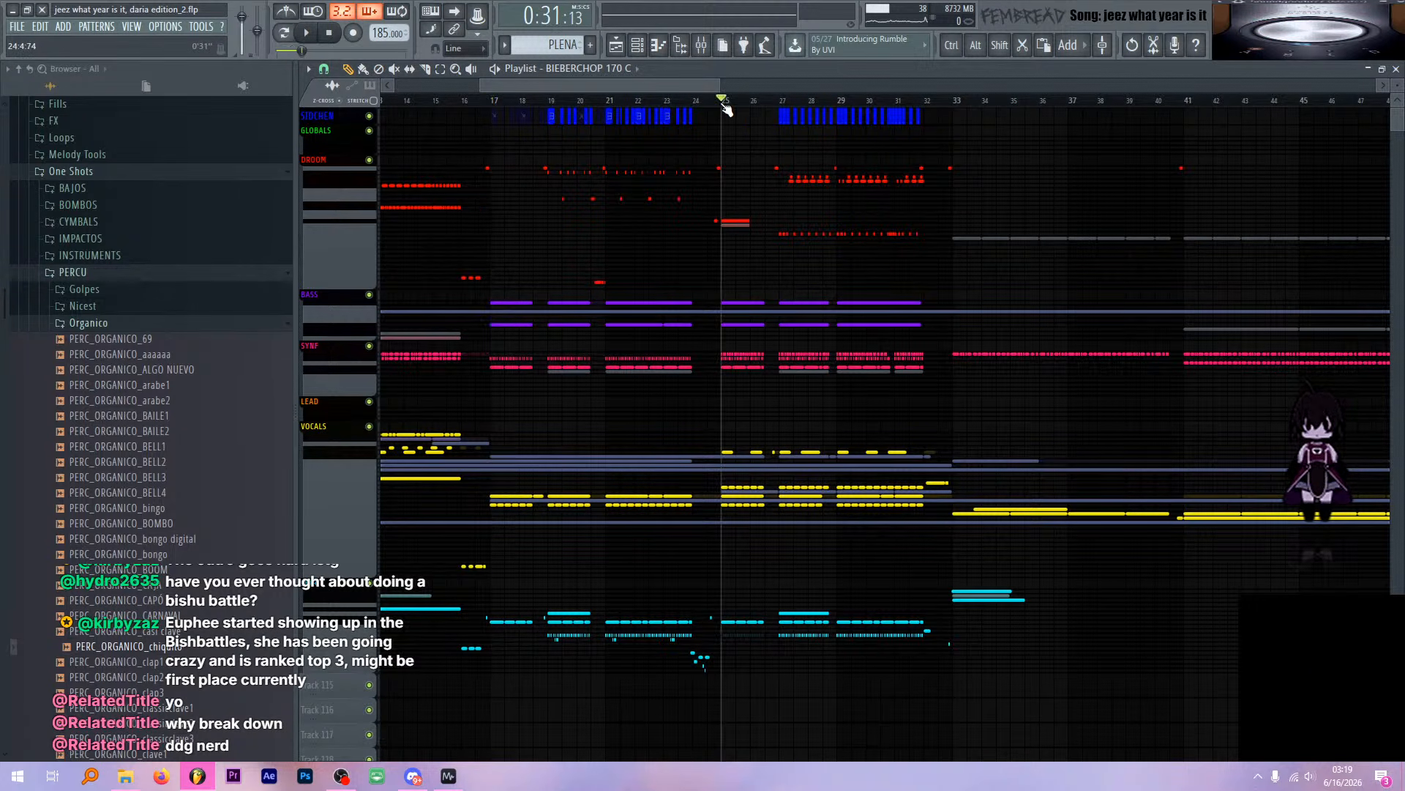
{"action": "left_click", "coordinate": [701, 47]}
{"action": "left_click", "coordinate": [493, 212]}
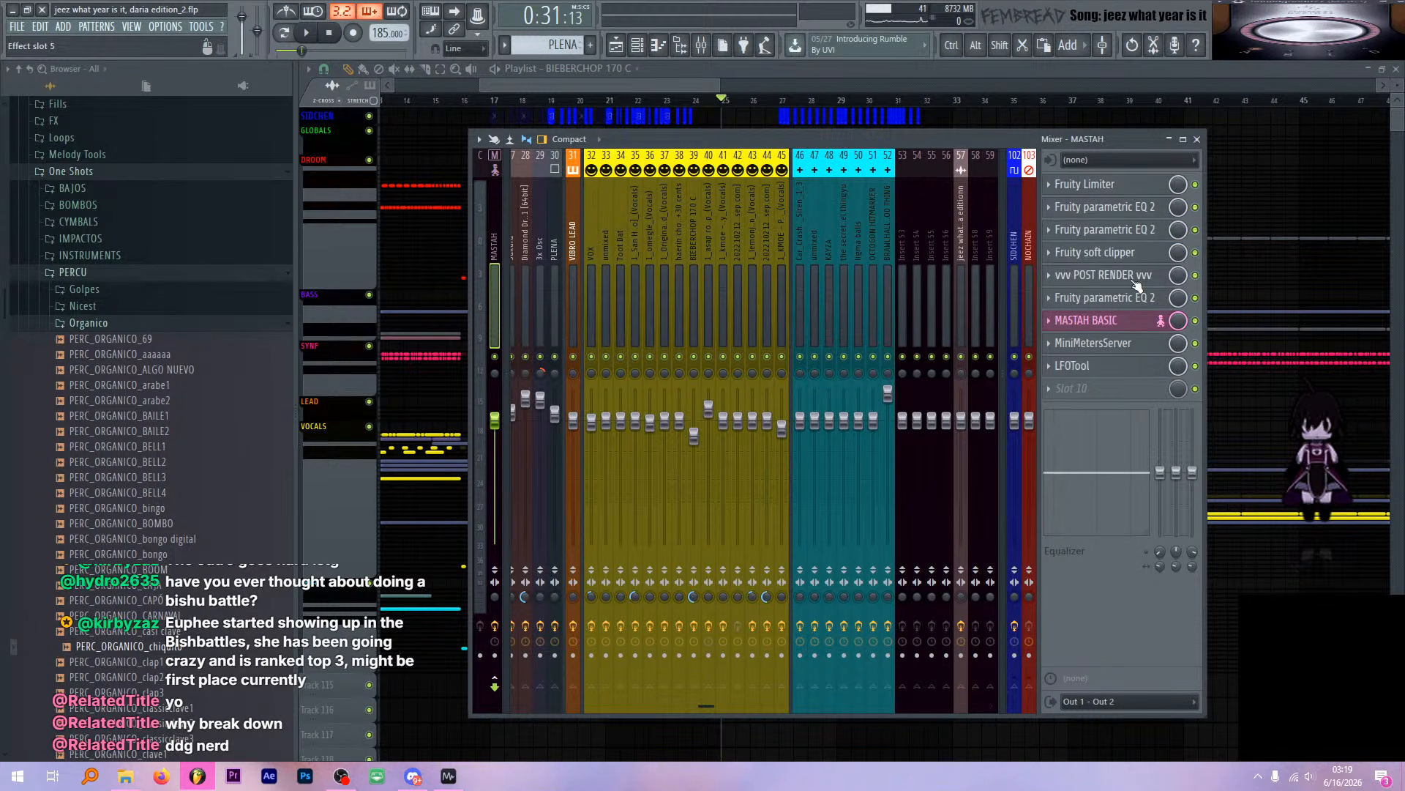
Solo the MASTAH BASIC effect on the master and audition the song from bar 25 with the other slots bypassed
{"action": "key", "text": "space"}
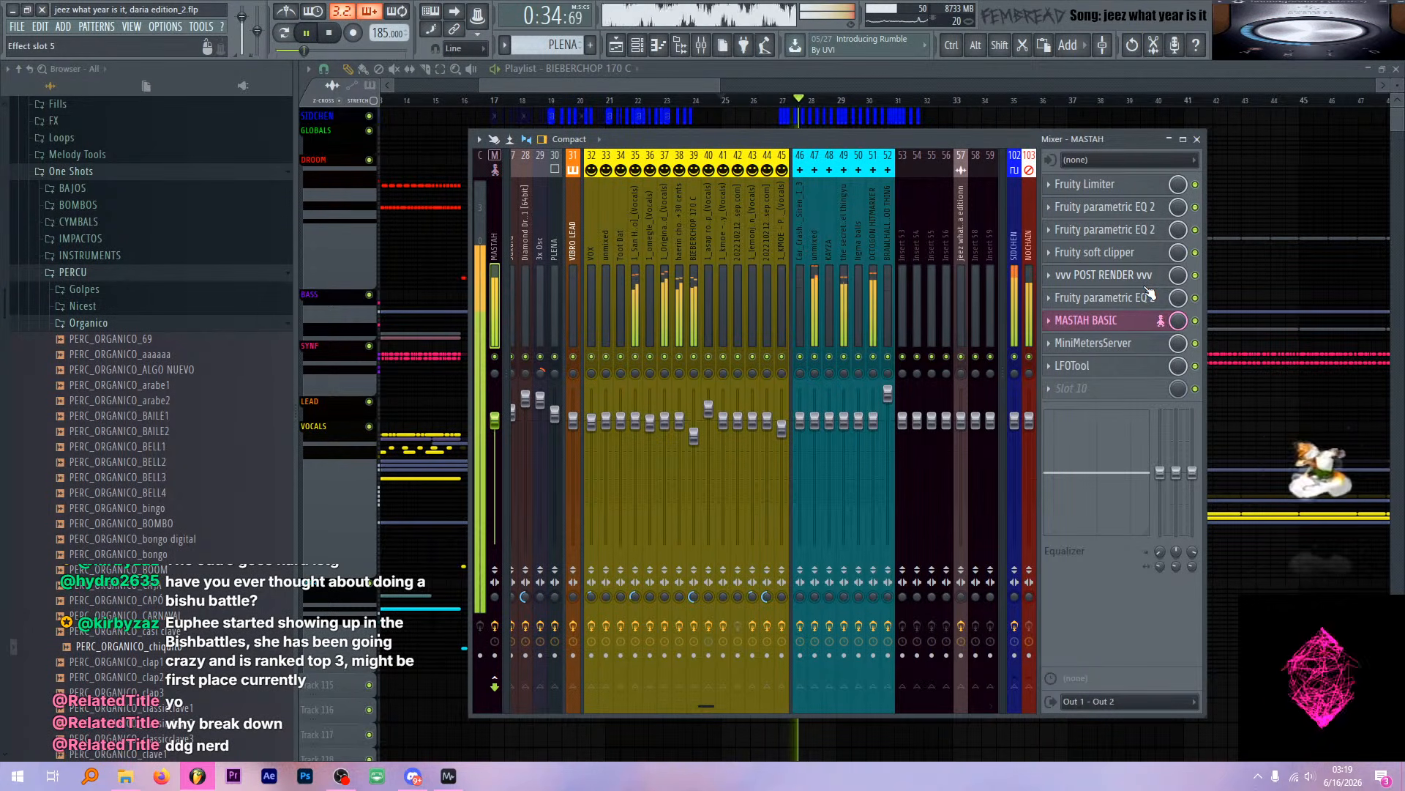
{"action": "right_click", "coordinate": [1195, 320]}
{"action": "key", "text": "space"}
{"action": "key", "text": "space"}
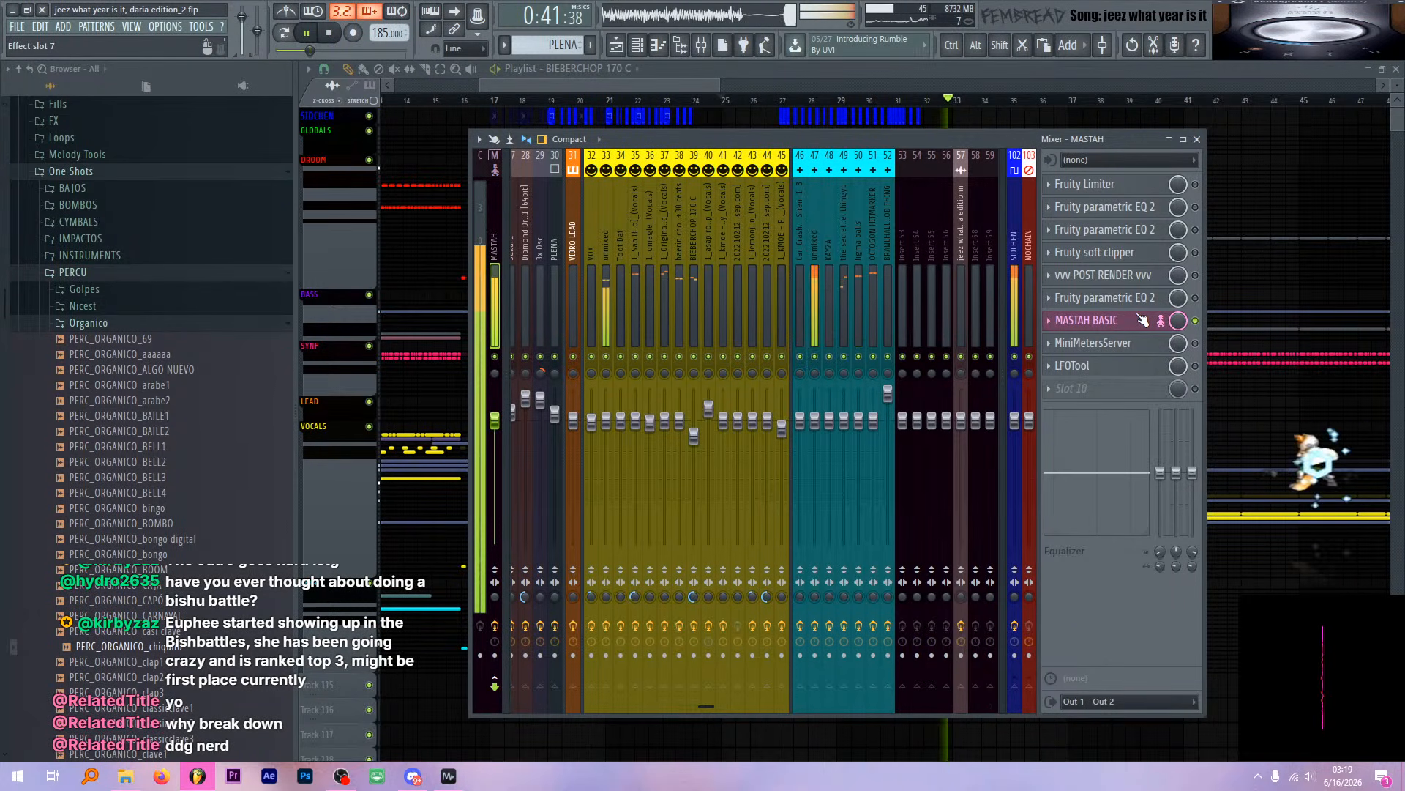
{"action": "key", "text": "space"}
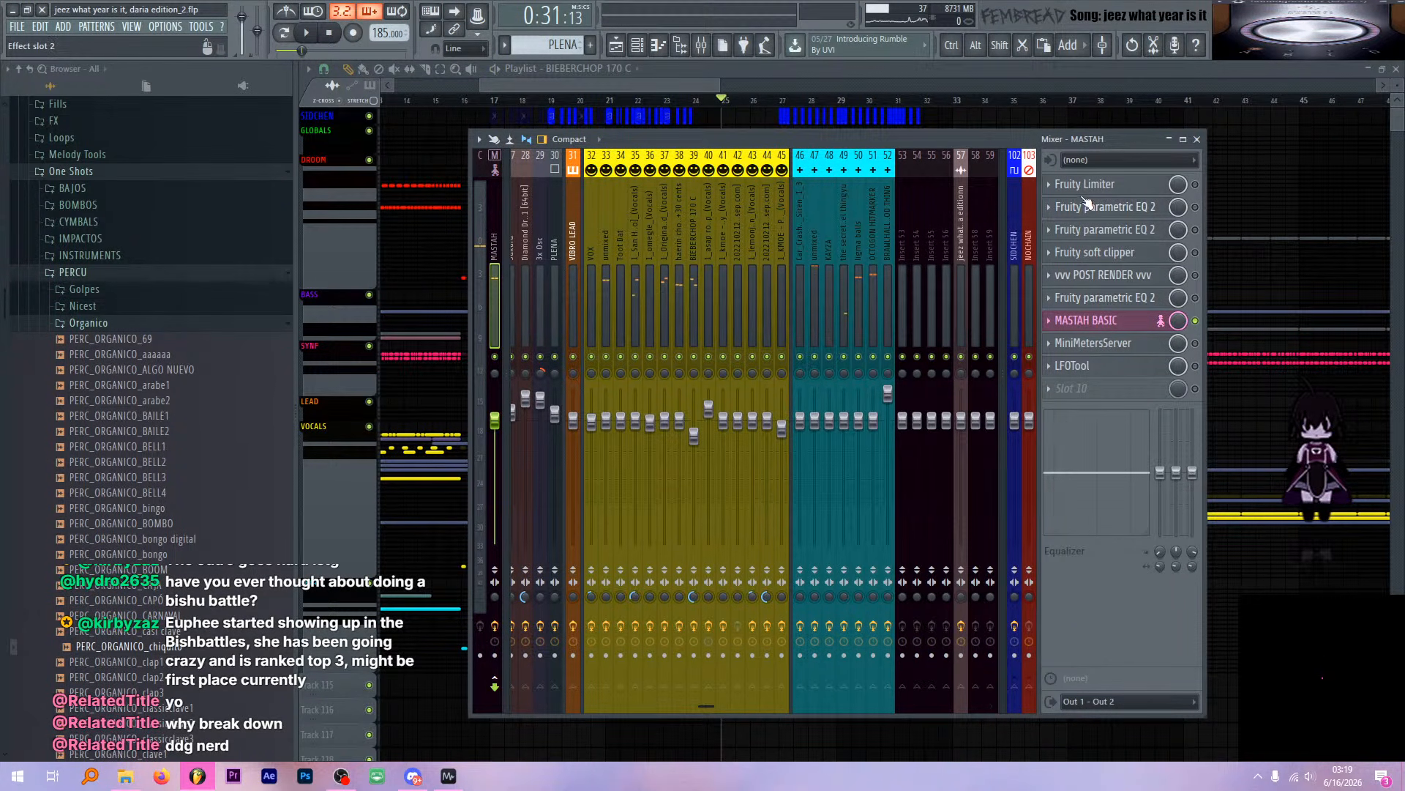
Enable the Fruity Limiter on the master and watch its response while playing from bar 25
{"action": "left_click", "coordinate": [1090, 185]}
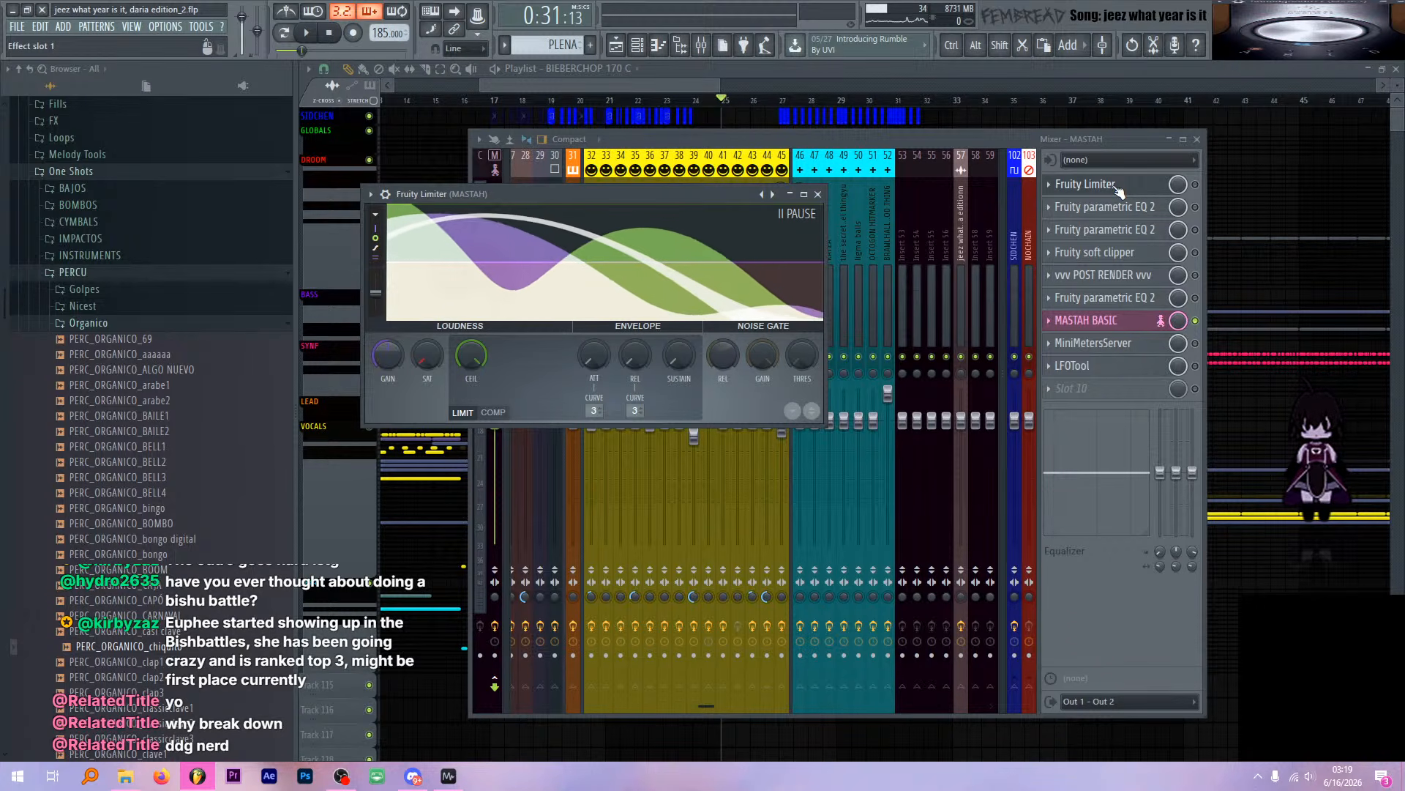
{"action": "left_click", "coordinate": [1185, 186]}
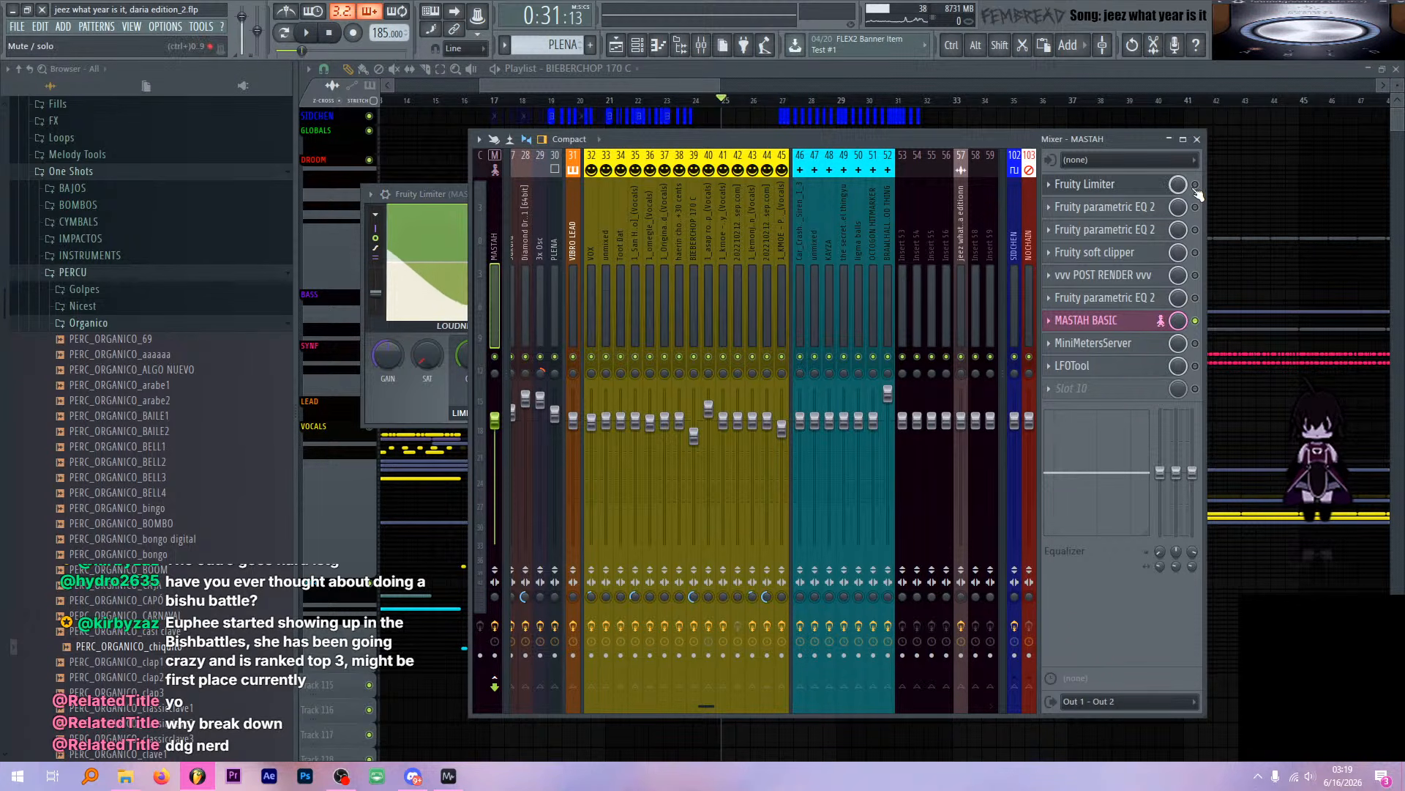
{"action": "left_click", "coordinate": [1195, 184]}
{"action": "left_click", "coordinate": [1155, 185]}
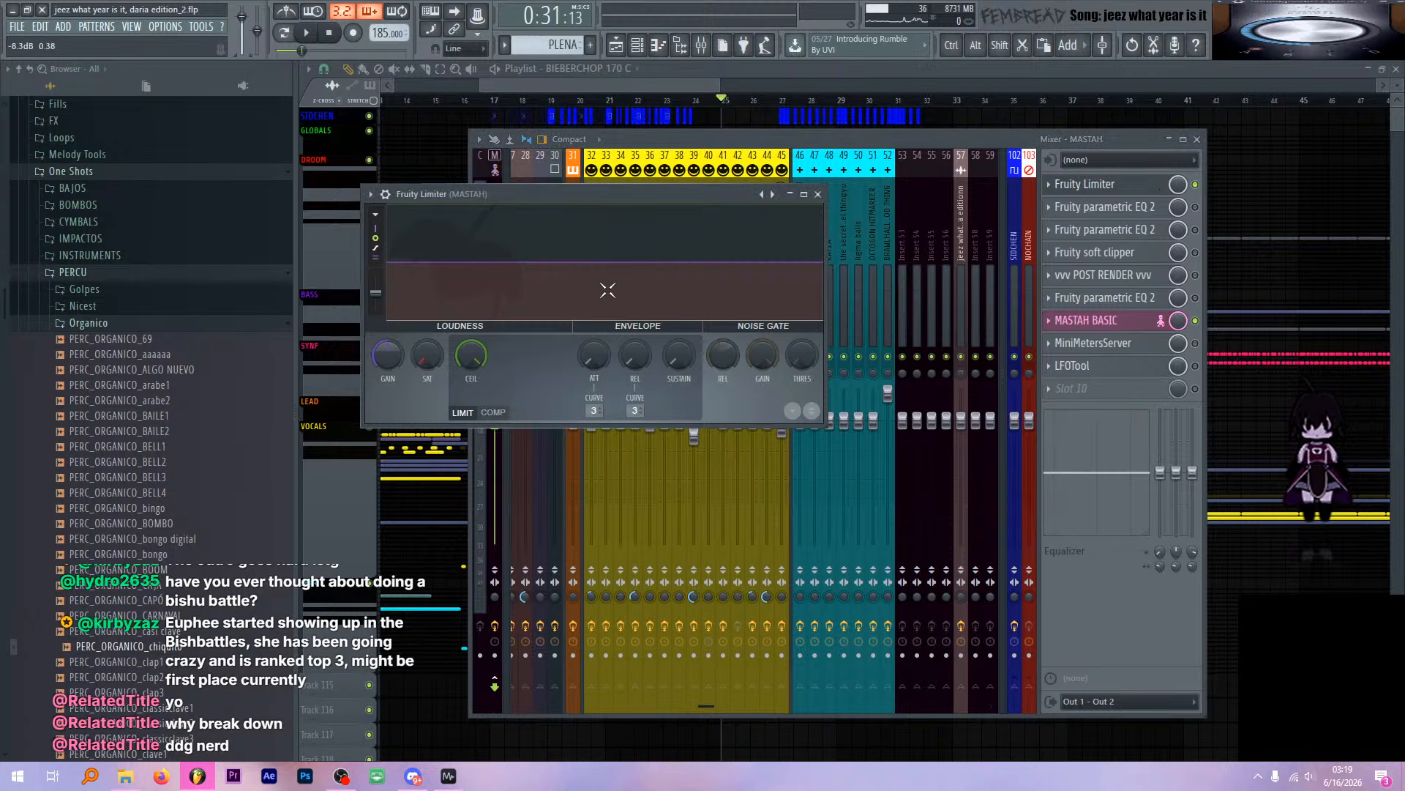
{"action": "left_click_drag", "start_coordinate": [528, 209], "coordinate": [504, 194]}
{"action": "key", "text": "space"}
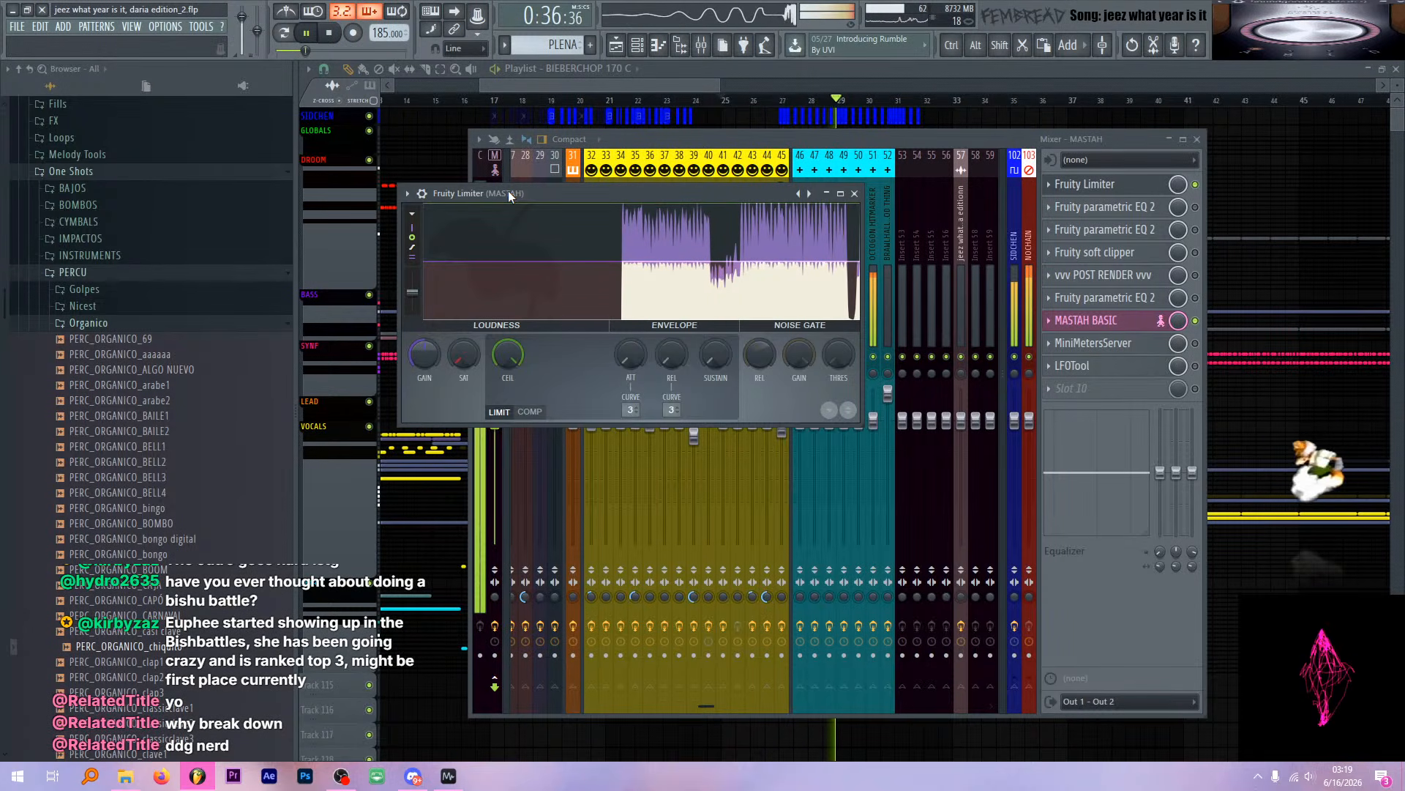
{"action": "key", "text": "space"}
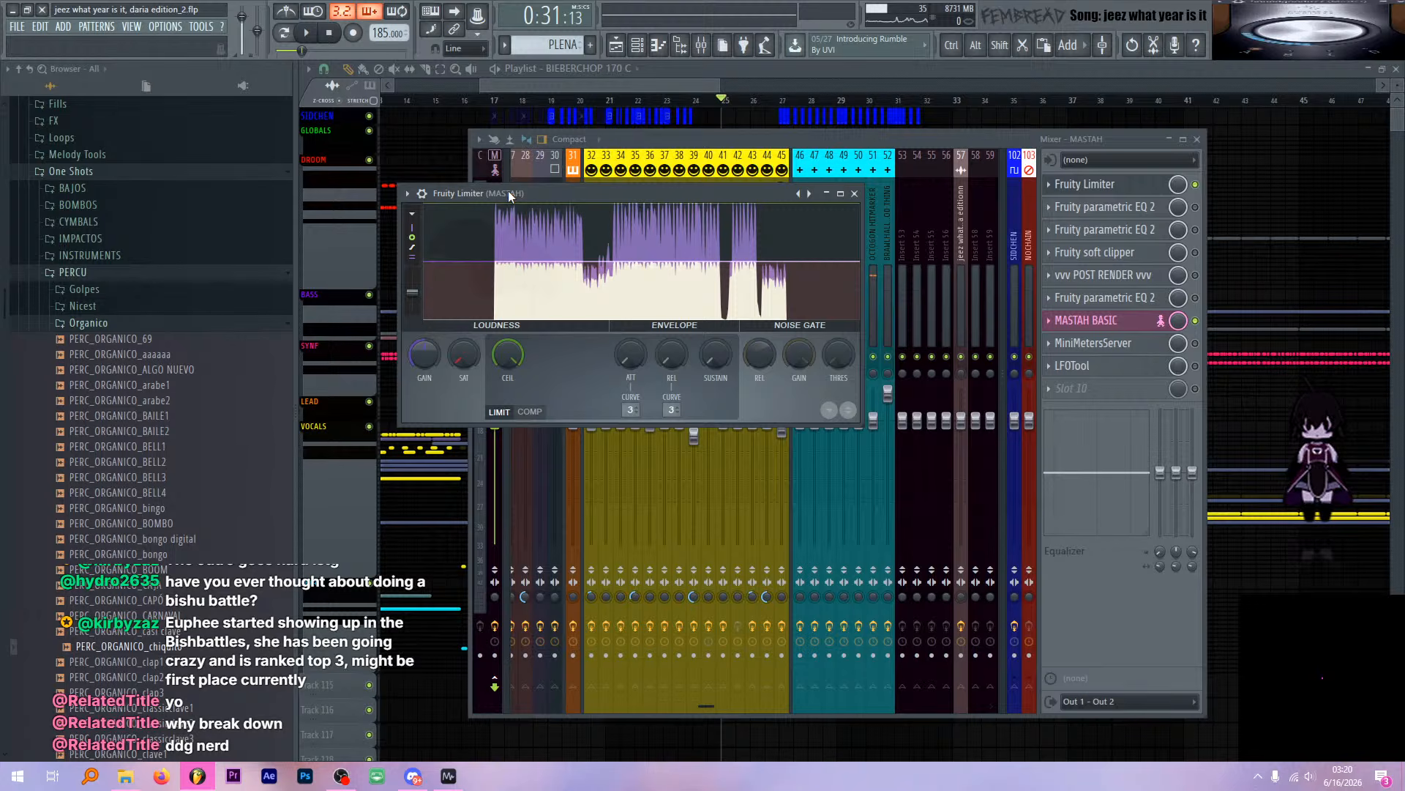
Inspect the settings of the Fruity soft clipper and the Fruity Limiter on the master
{"action": "left_click", "coordinate": [1093, 252]}
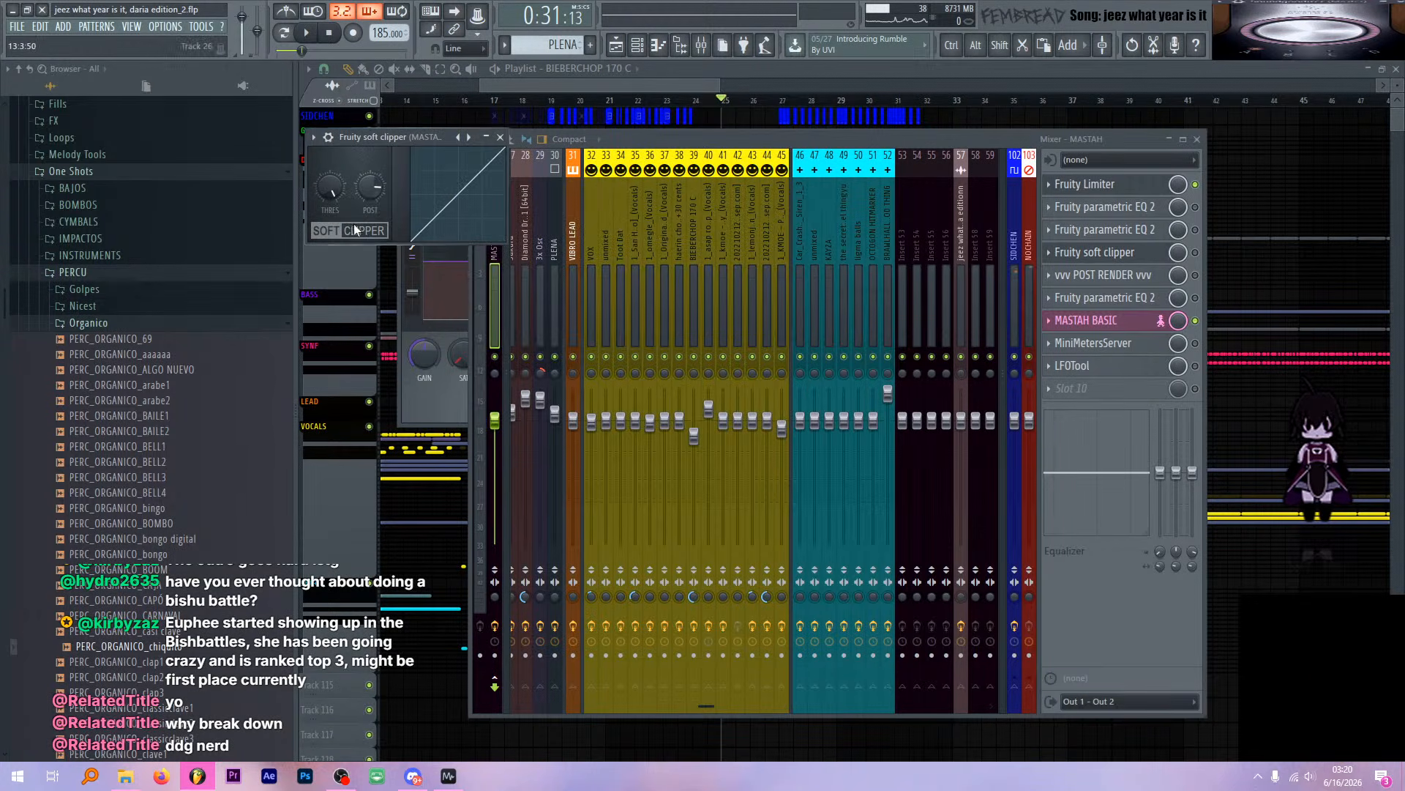
{"action": "left_click", "coordinate": [1116, 189]}
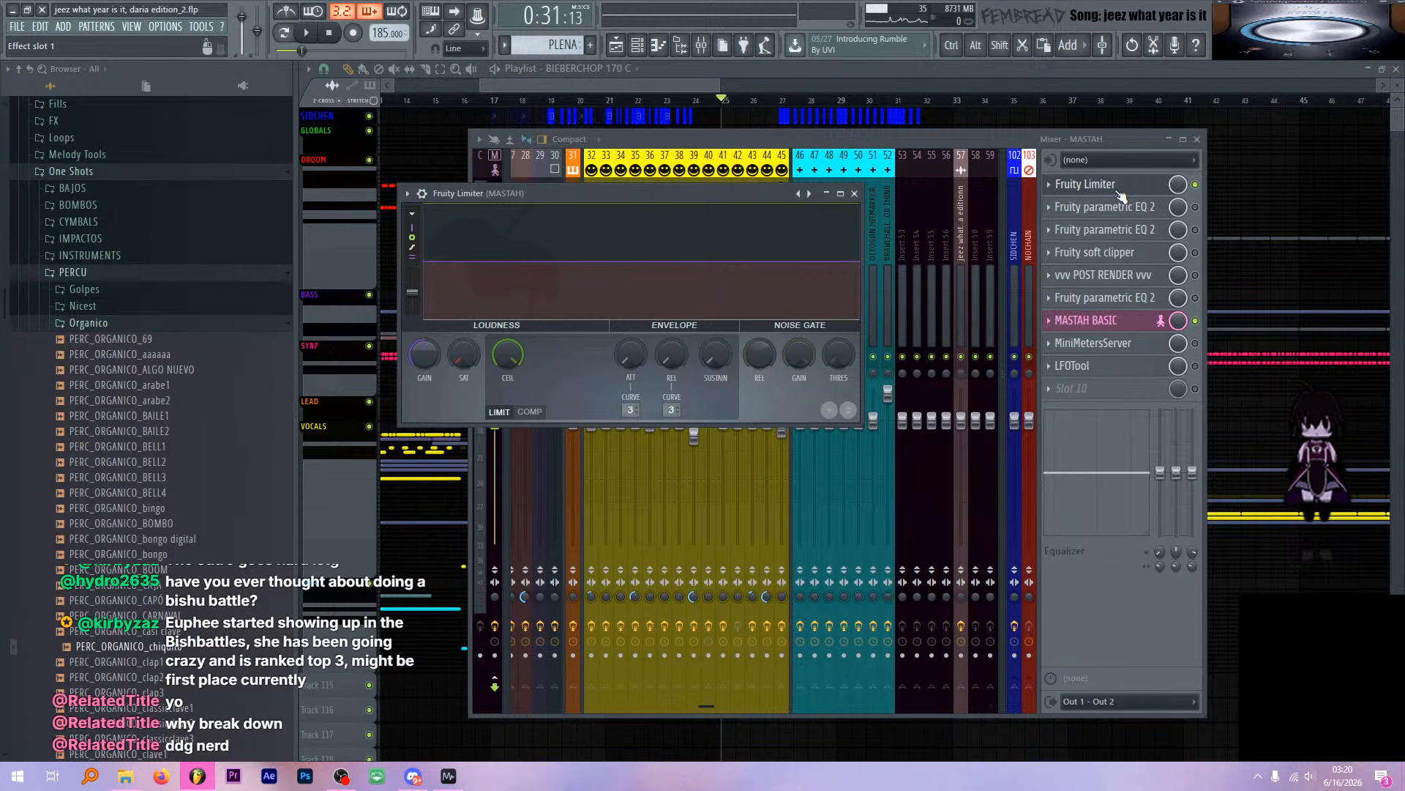
{"action": "left_click", "coordinate": [1118, 192]}
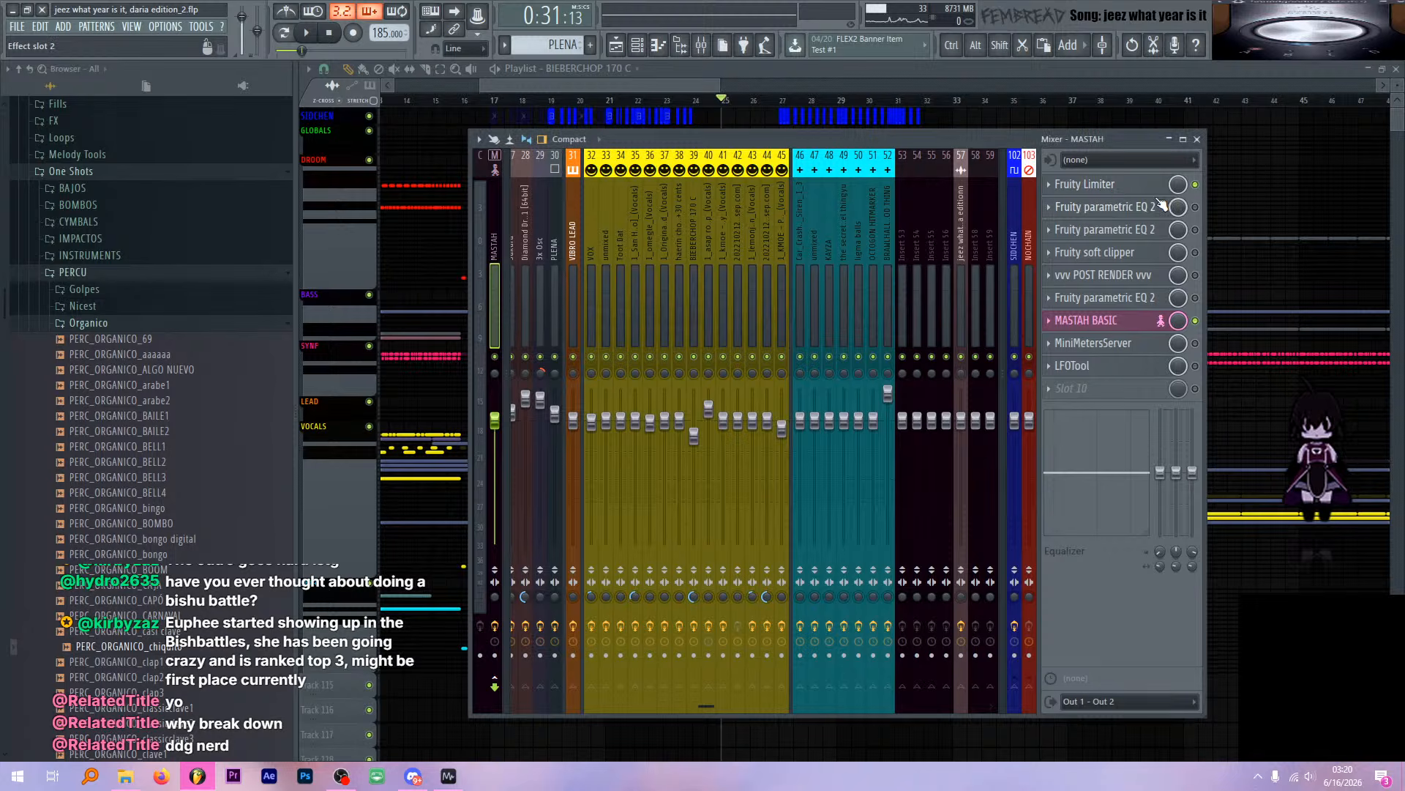
Enable the Fruity parametric EQ 2 in slot 2 of the master and audition its curve from bar 25
{"action": "left_click", "coordinate": [1148, 193]}
{"action": "left_click", "coordinate": [1152, 195]}
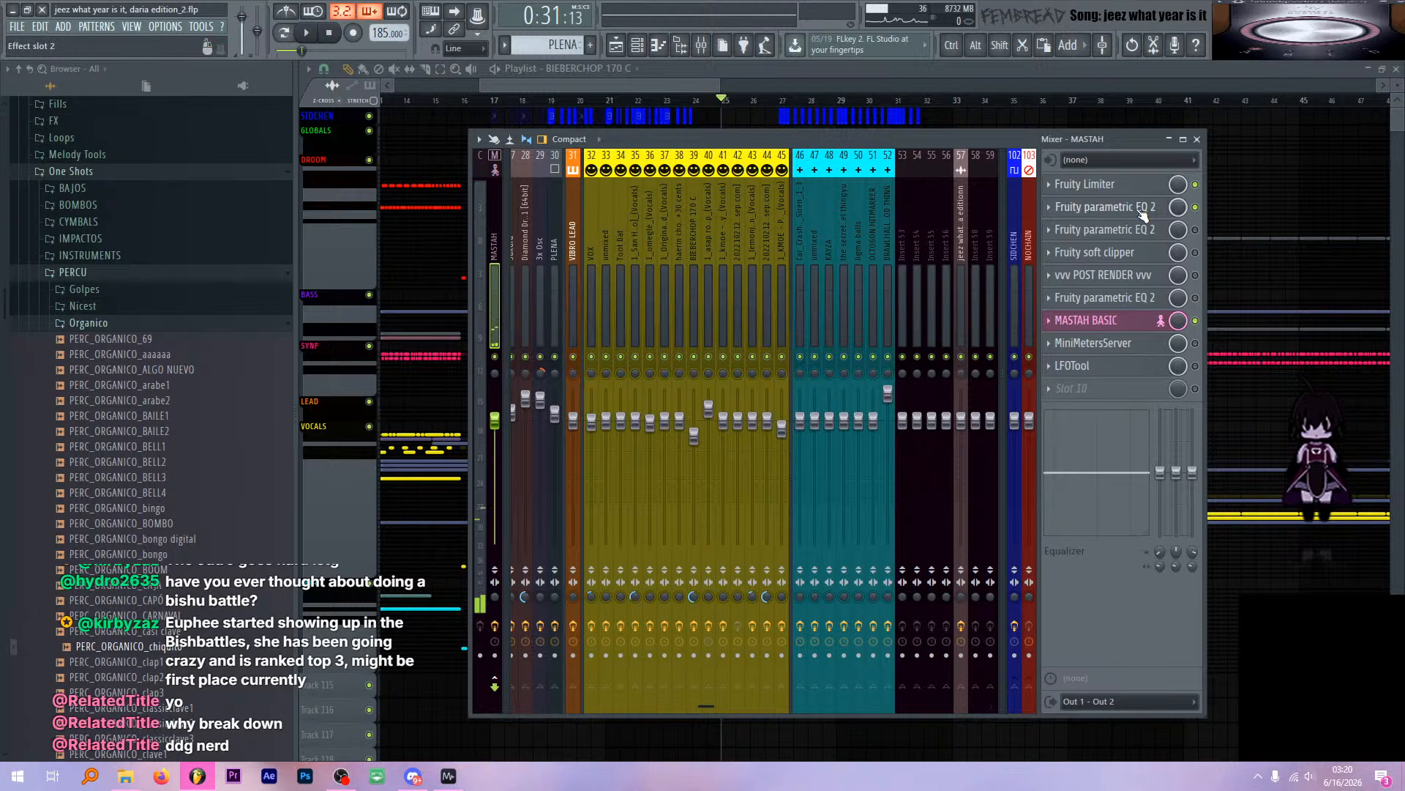
{"action": "left_click", "coordinate": [1142, 209]}
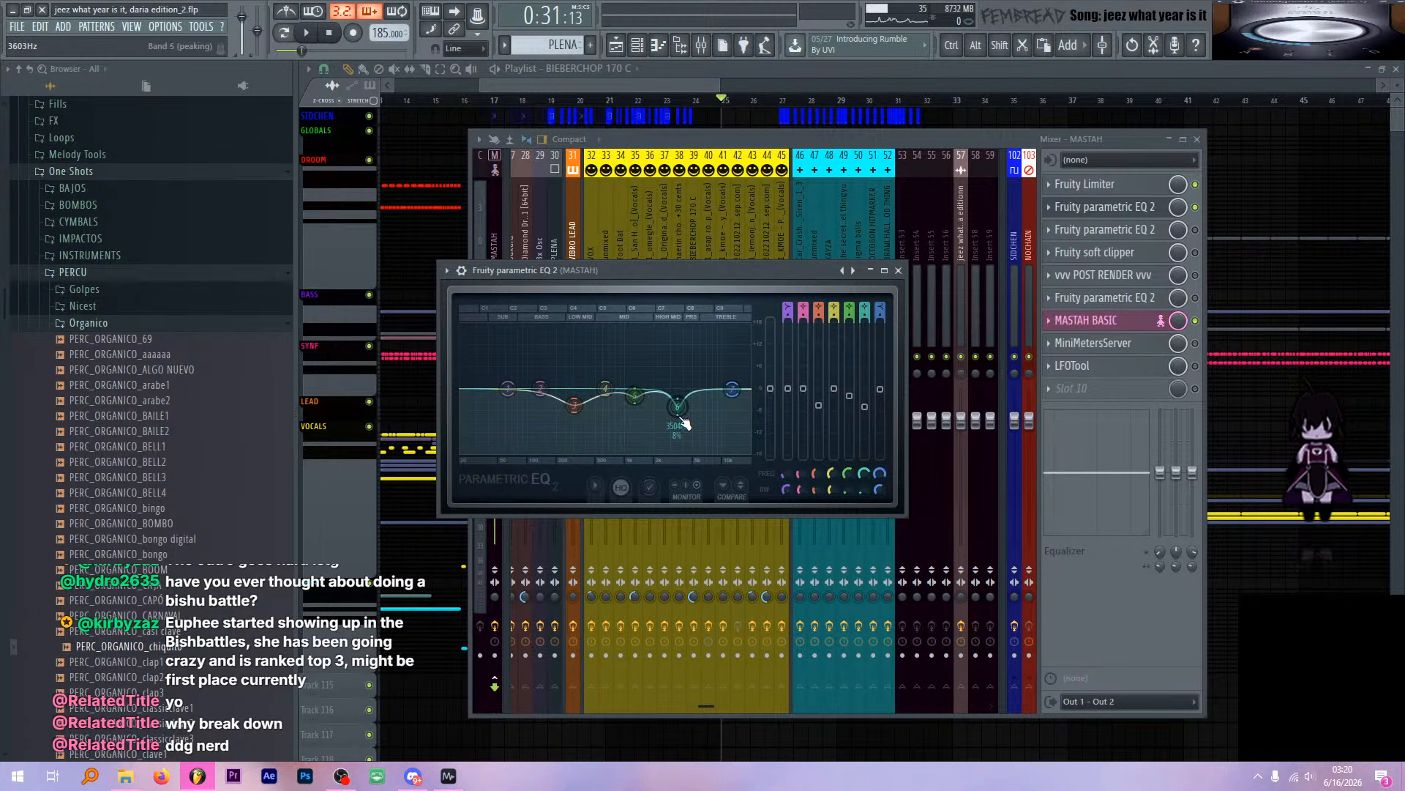
{"action": "key", "text": "space"}
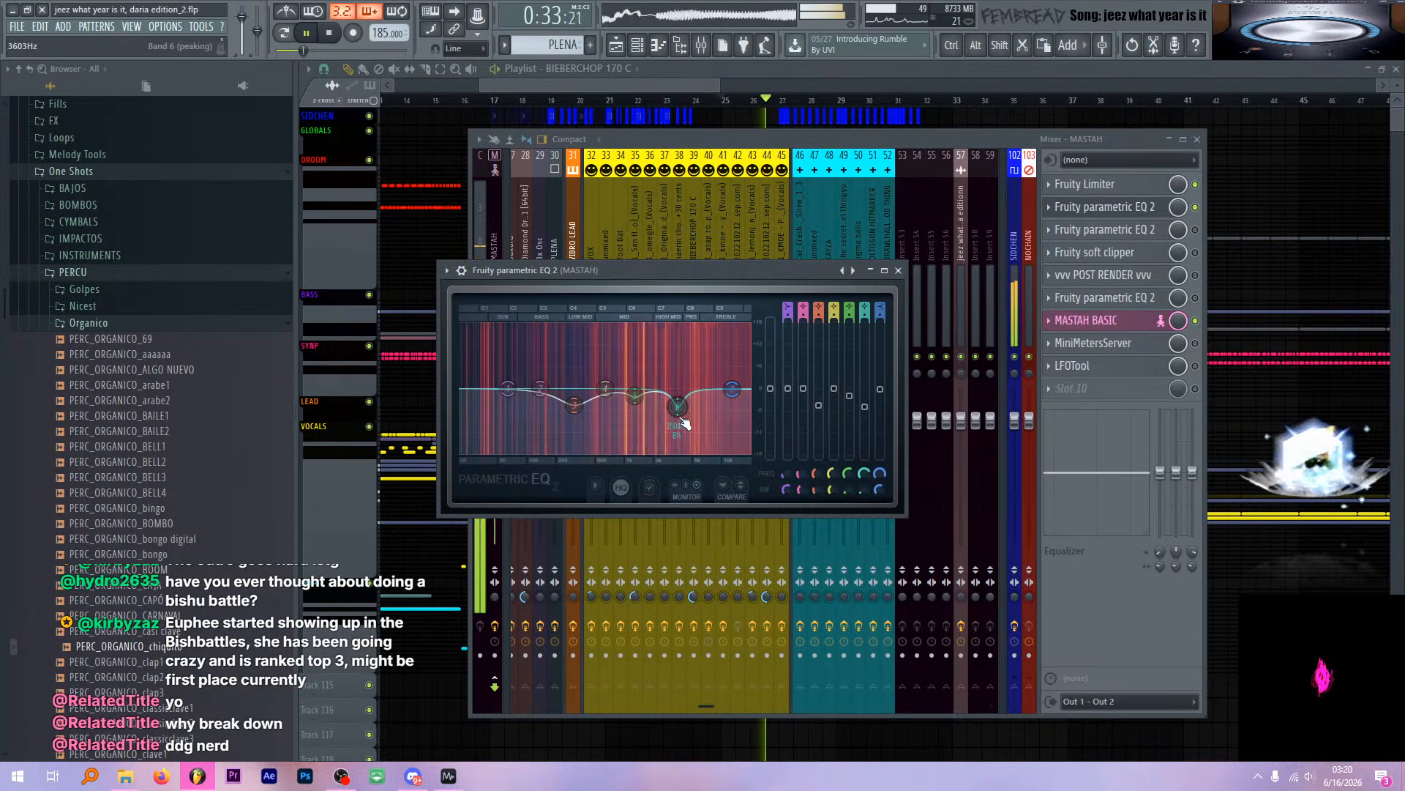
{"action": "left_click", "coordinate": [1195, 207]}
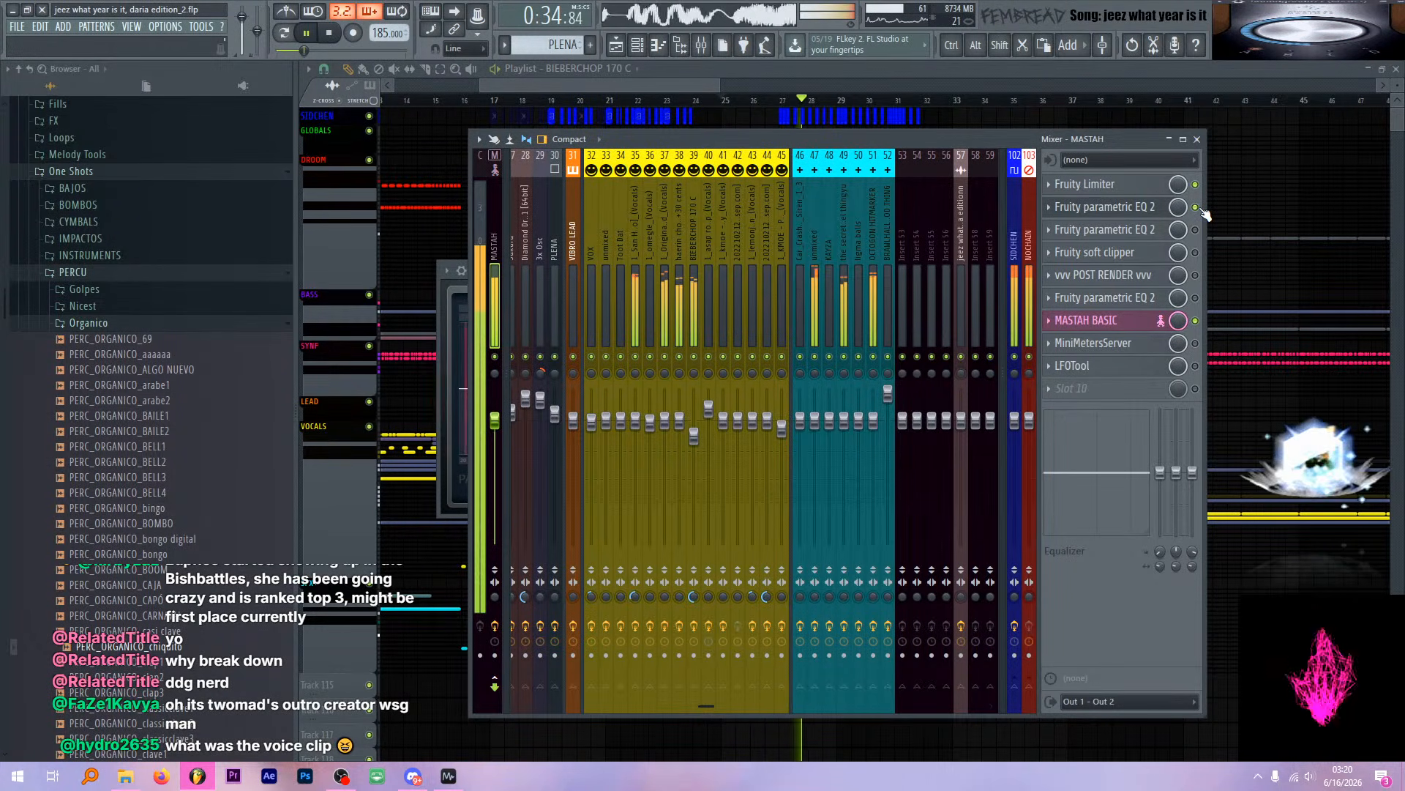
{"action": "key", "text": "space"}
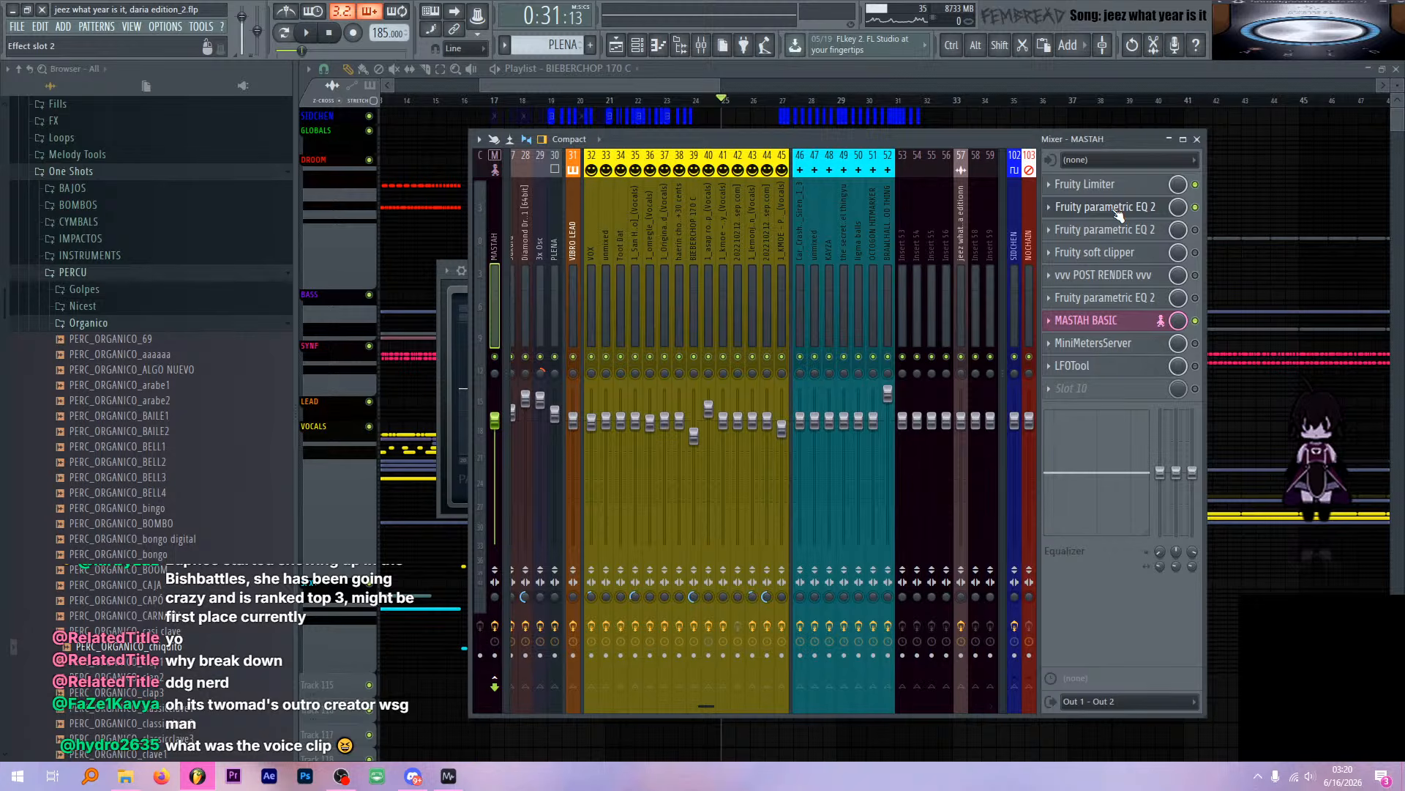
Enable the master's slot 3 Fruity parametric EQ 2, and inspect its settings and the MASTAH BASIC plugin map
{"action": "left_click", "coordinate": [1154, 234]}
{"action": "left_click", "coordinate": [1146, 234]}
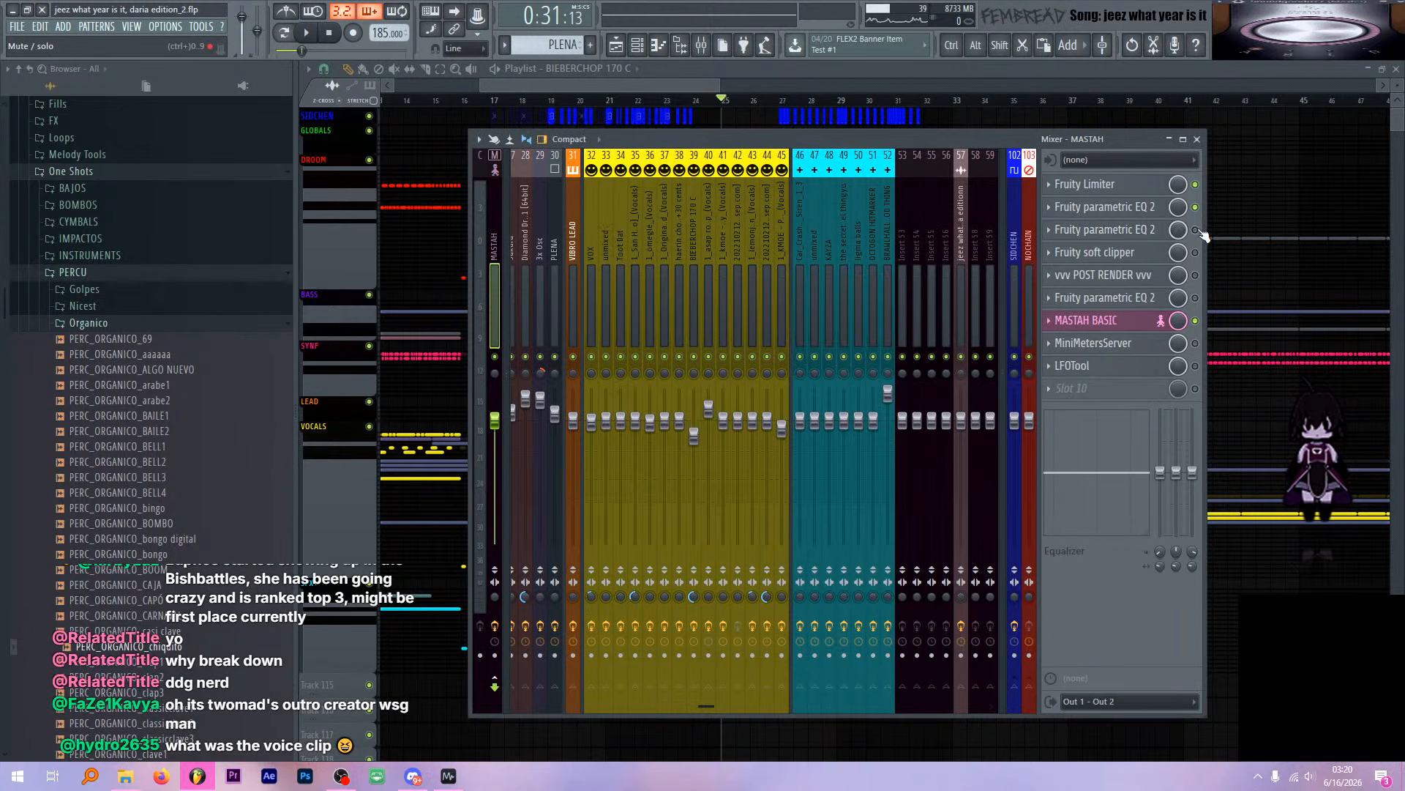
{"action": "left_click", "coordinate": [1136, 232]}
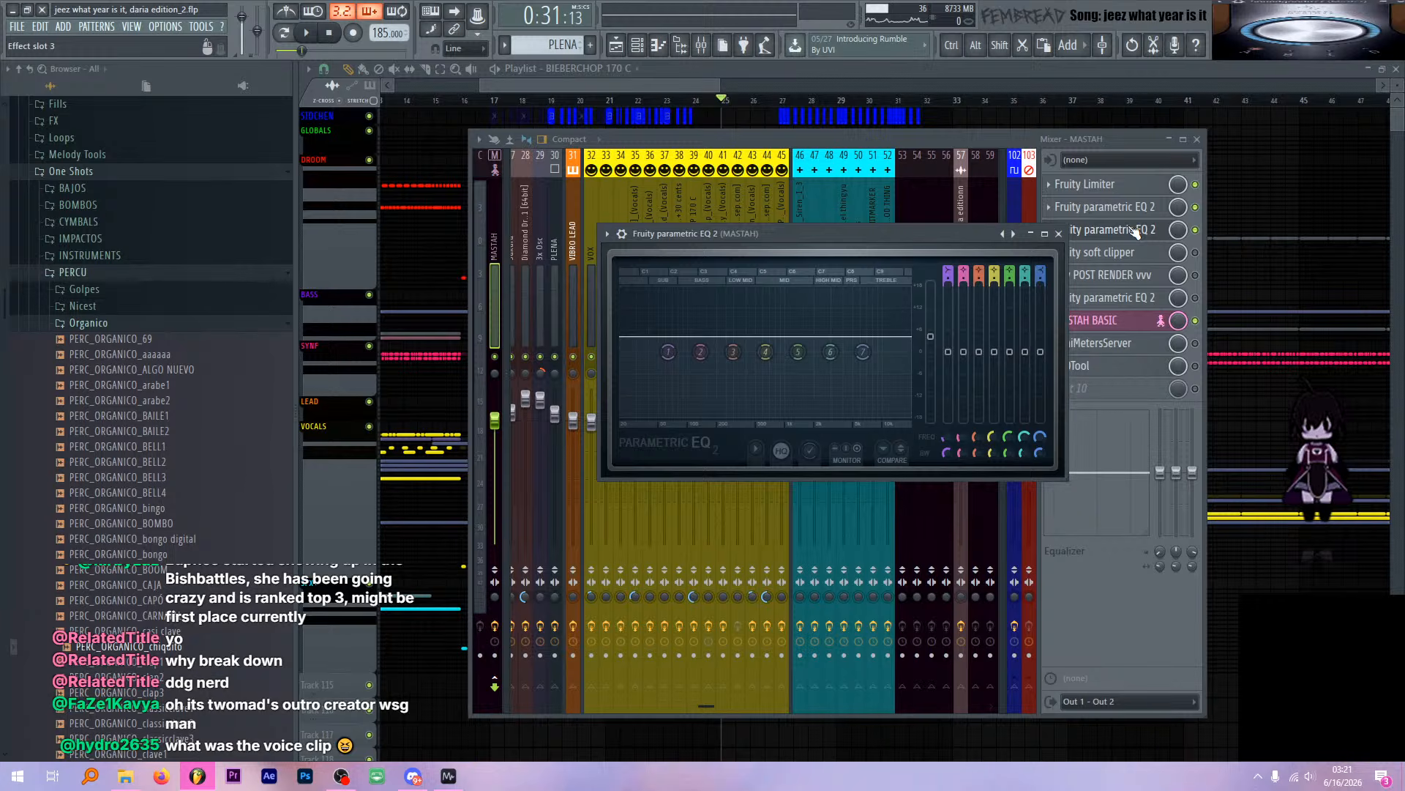
{"action": "left_click_drag", "start_coordinate": [869, 228], "coordinate": [866, 206]}
{"action": "left_click", "coordinate": [1146, 233]}
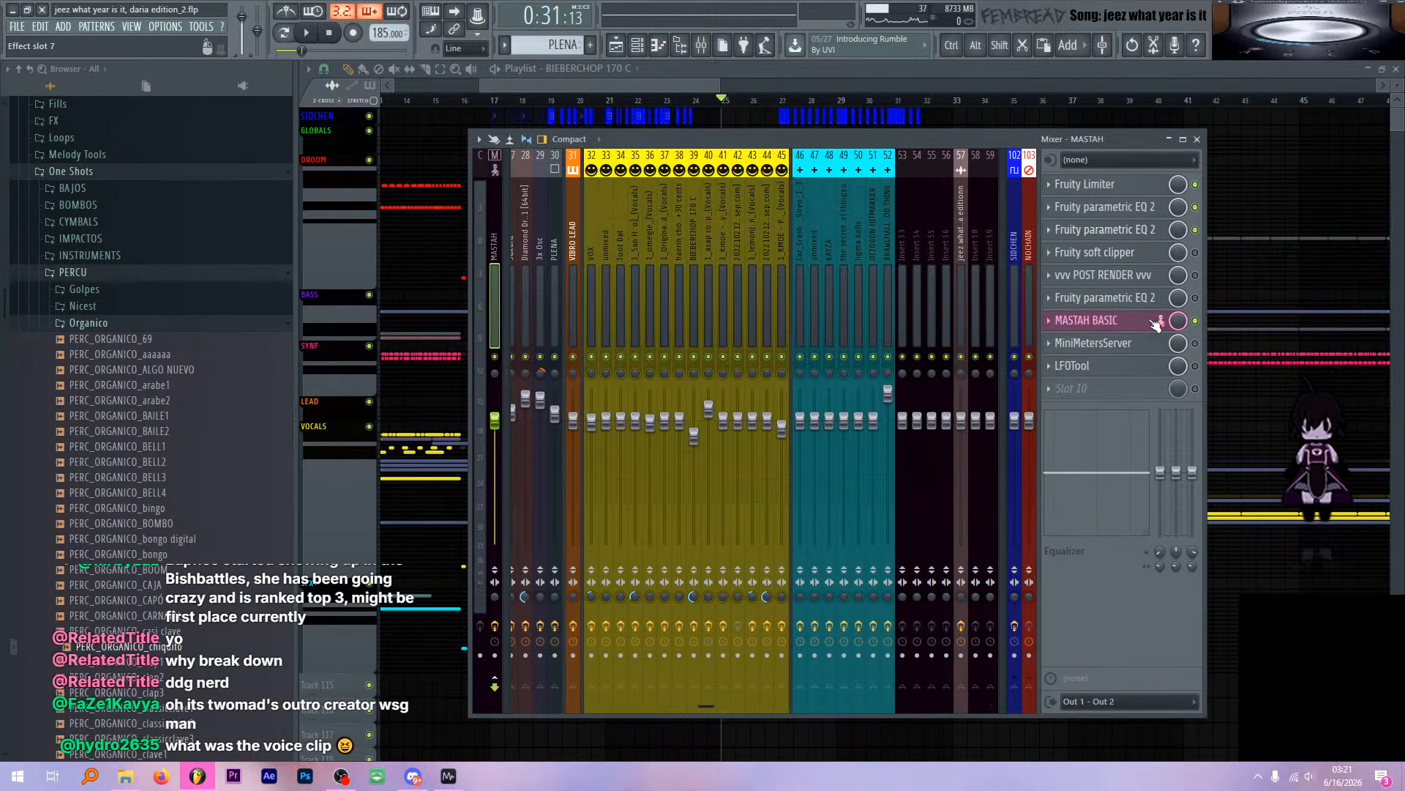
{"action": "left_click", "coordinate": [1156, 321]}
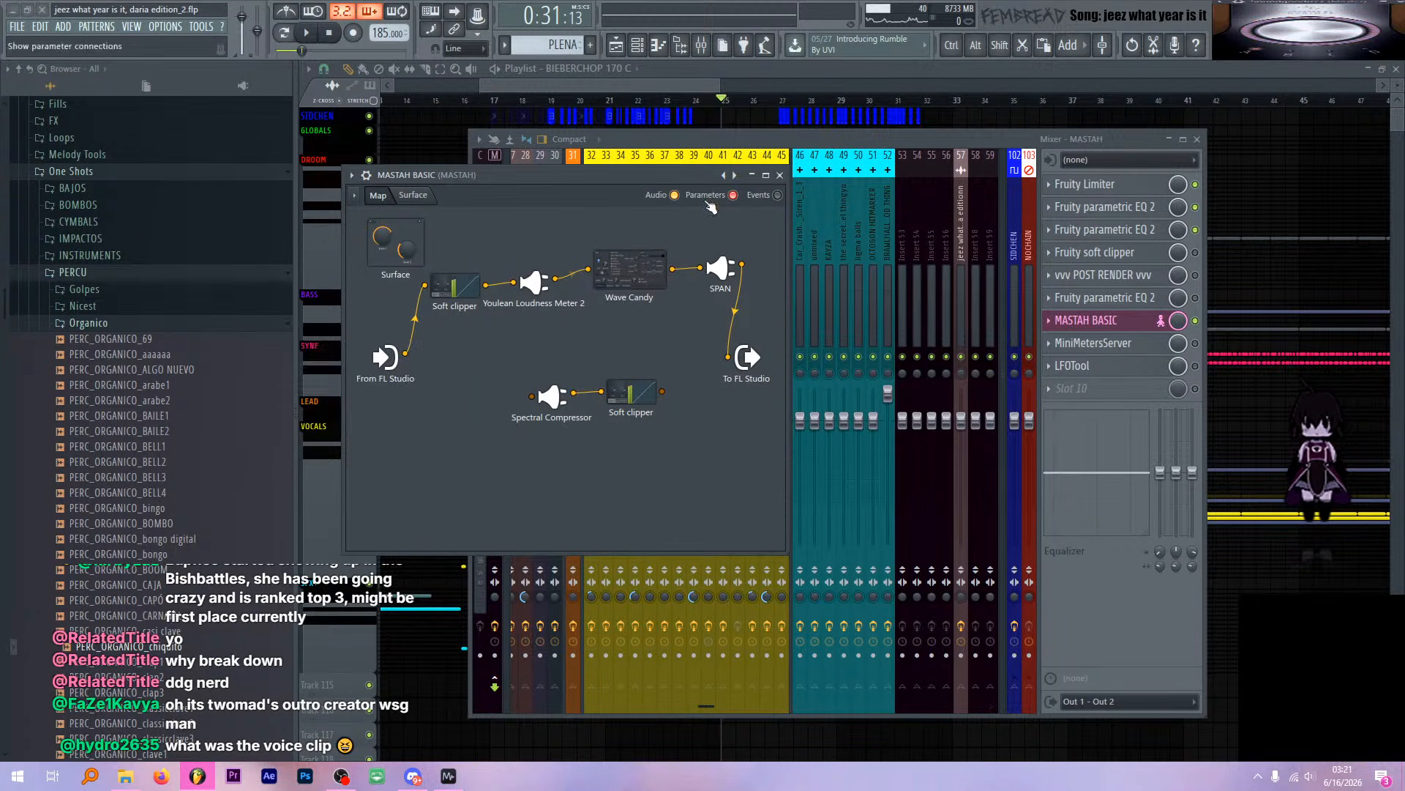
{"action": "left_click", "coordinate": [780, 176]}
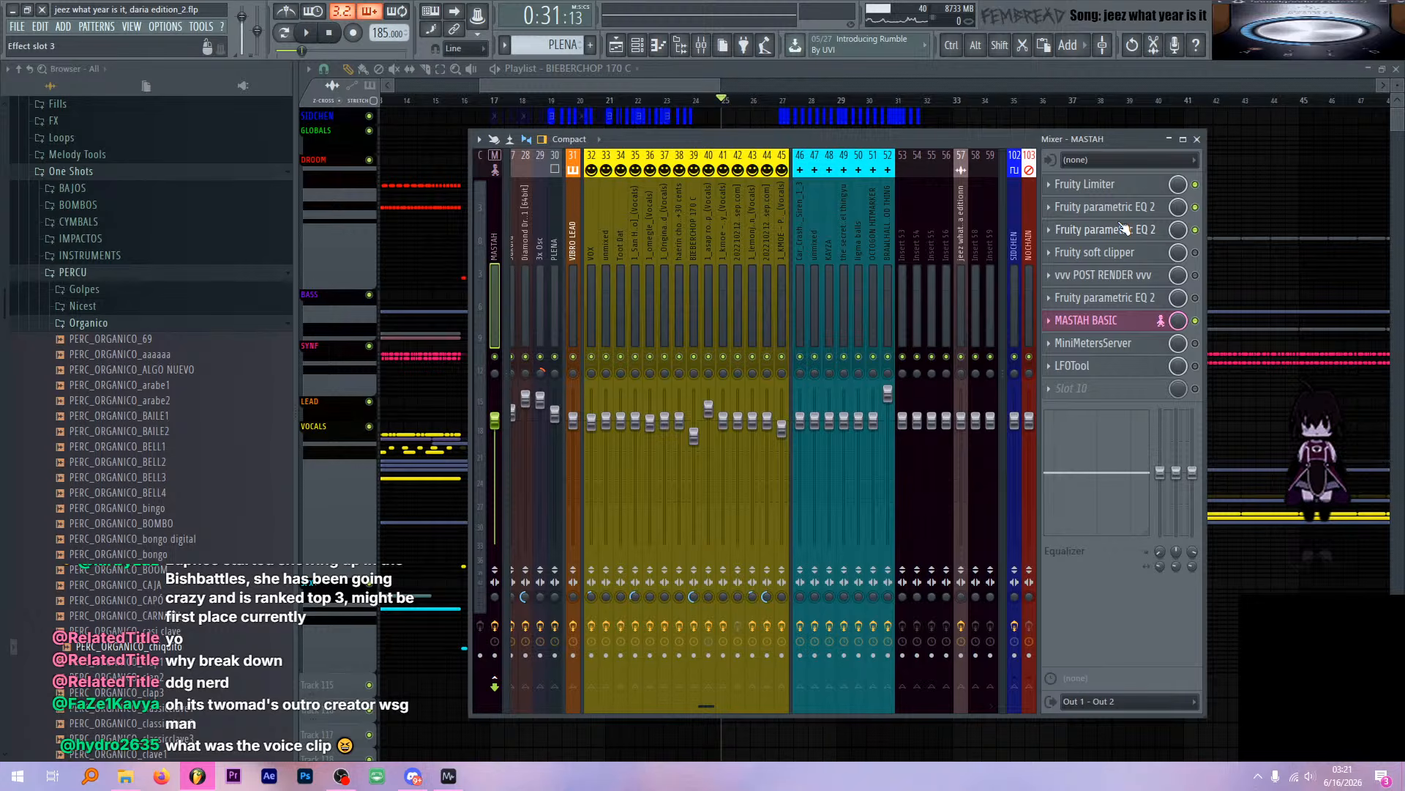
Audition the master from bar 25 with the slot 3 EQ open and enable the Fruity soft clipper
{"action": "key", "text": "space"}
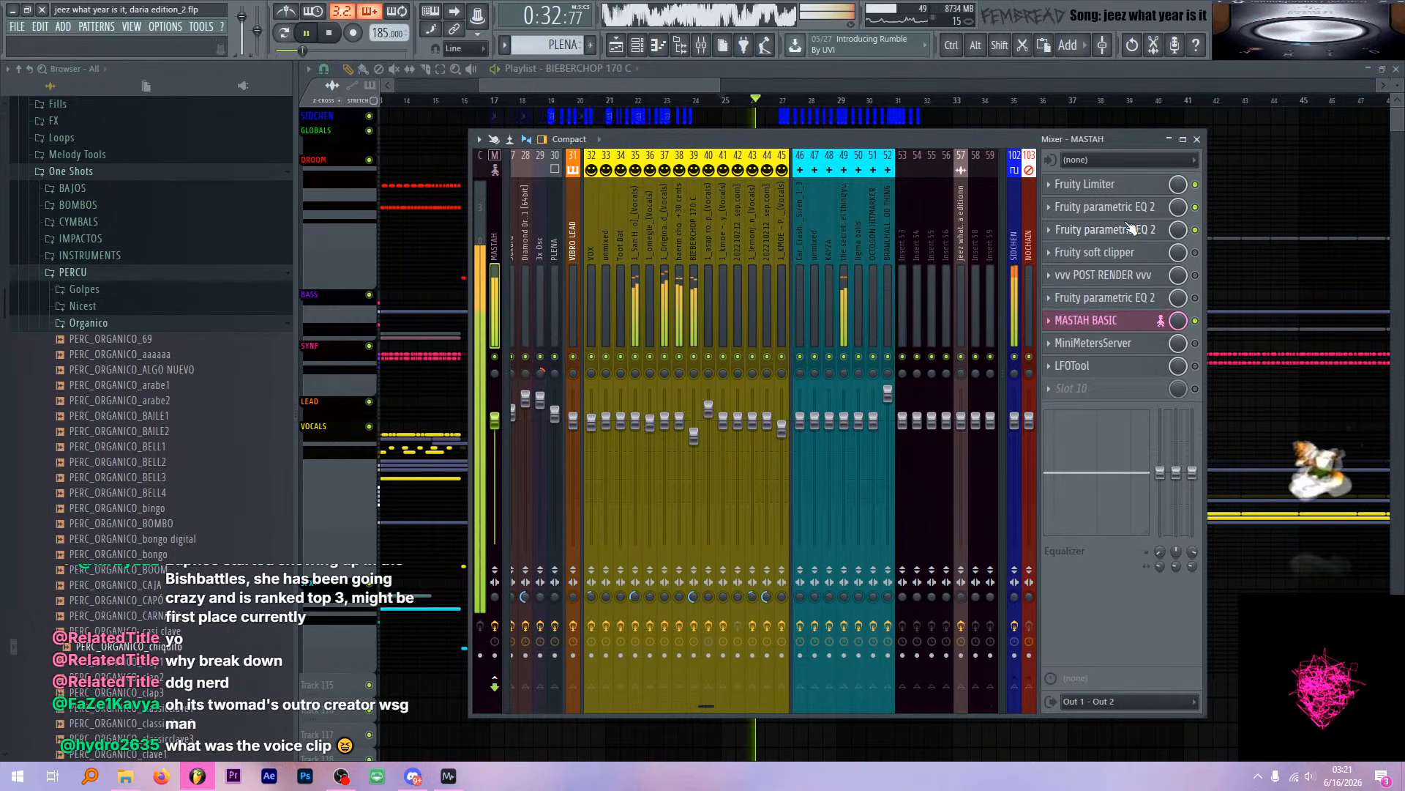
{"action": "left_click", "coordinate": [1132, 229]}
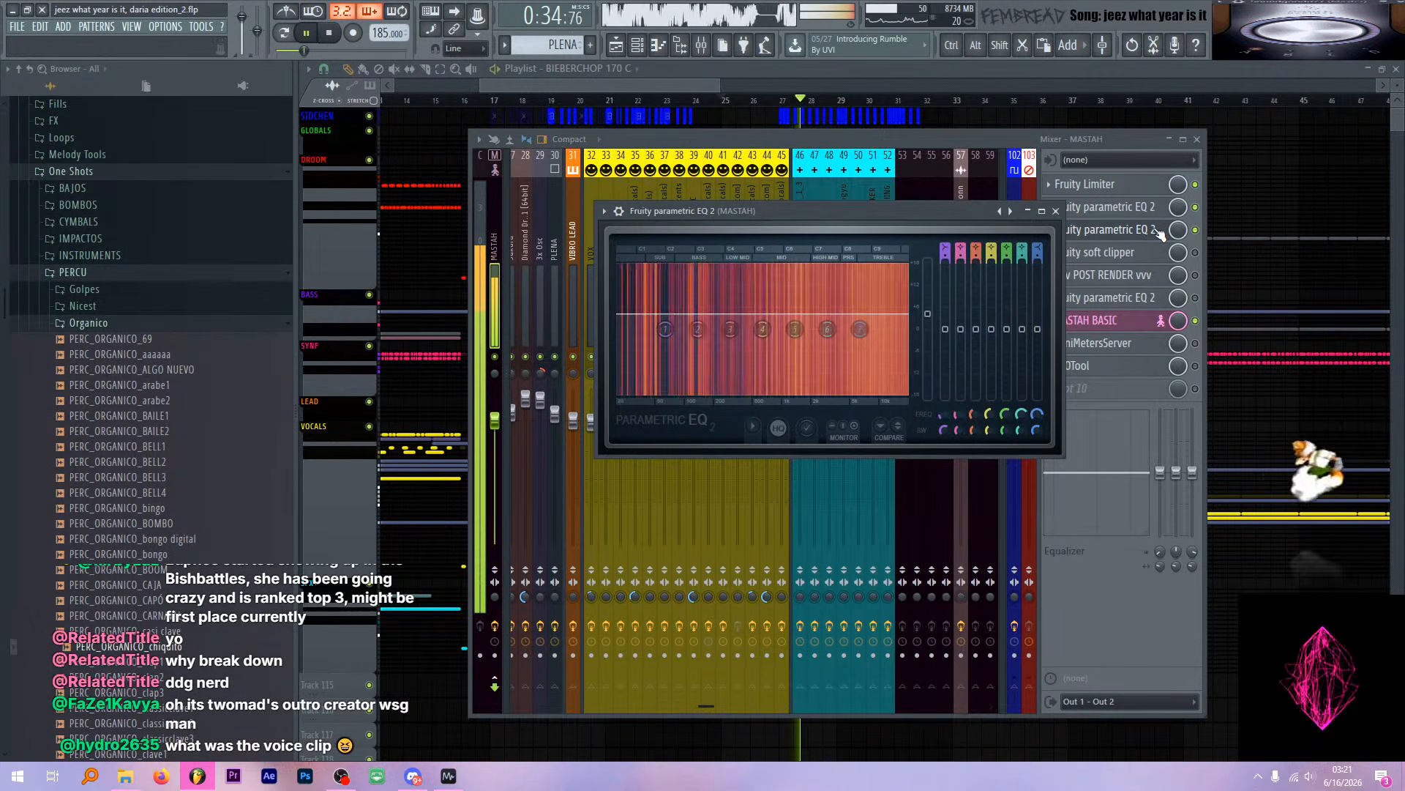
{"action": "left_click", "coordinate": [1162, 235]}
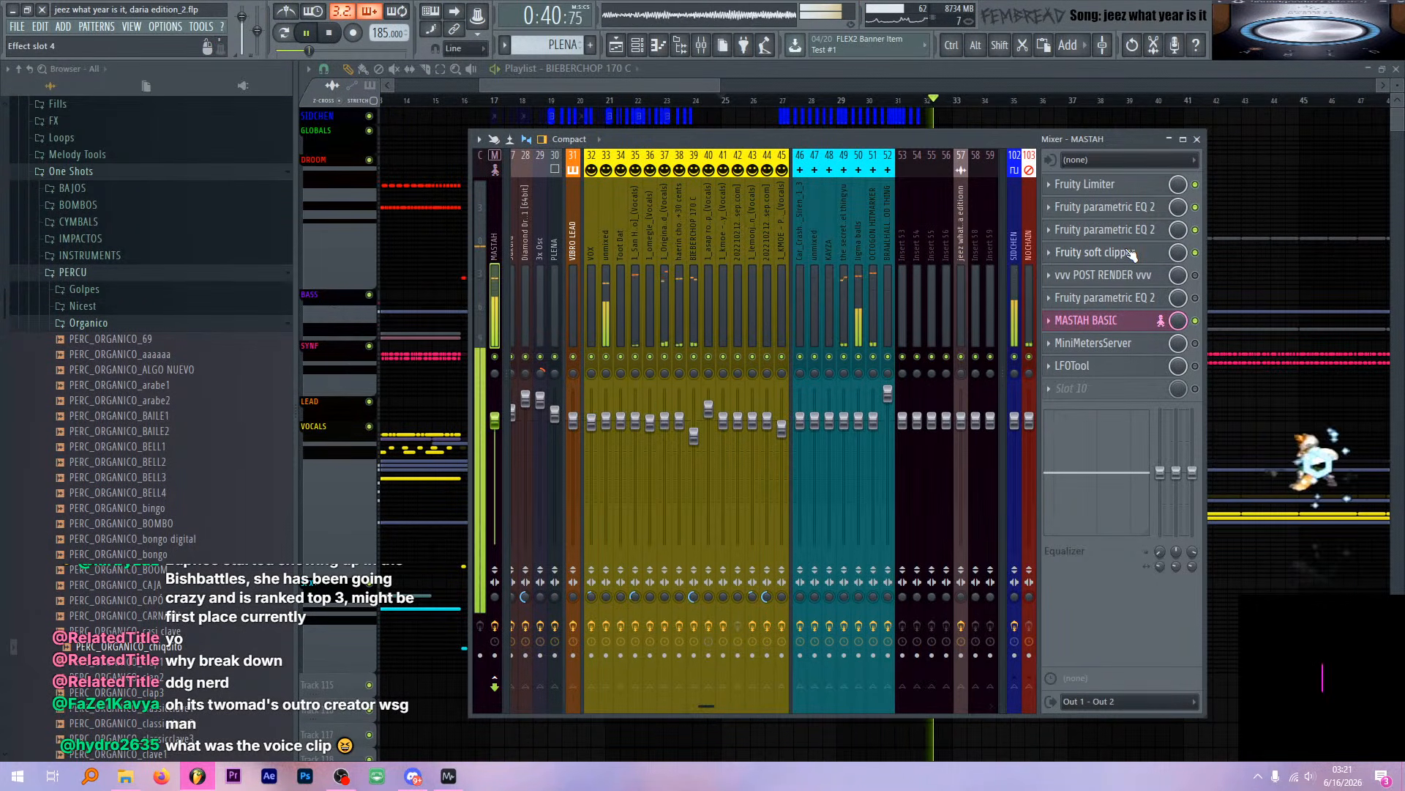
{"action": "key", "text": "space"}
Check the Fruity soft clipper and the MASTAH BASIC plugin map, and enable the POST RENDER slot
{"action": "left_click", "coordinate": [1133, 255]}
{"action": "left_click", "coordinate": [1134, 255]}
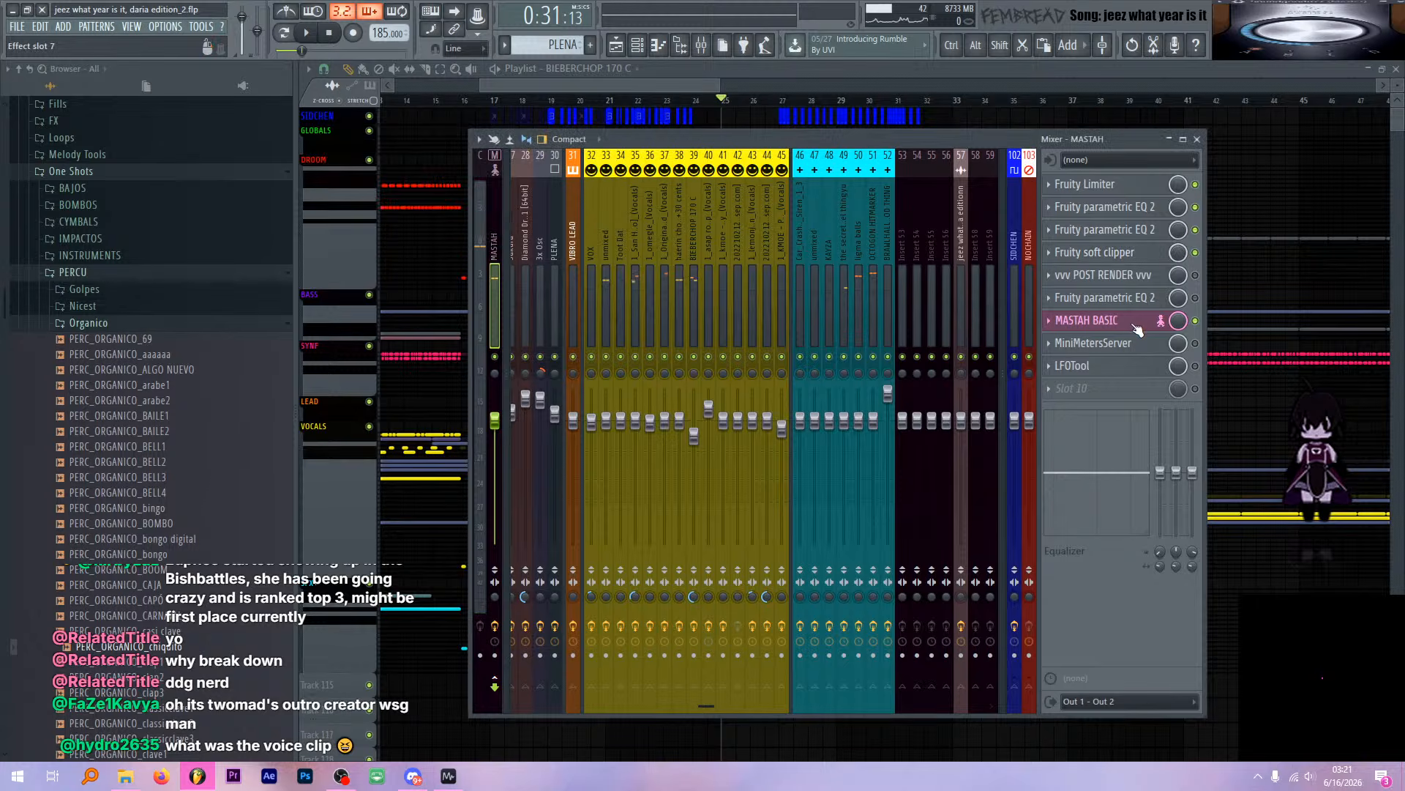
{"action": "left_click", "coordinate": [1137, 328]}
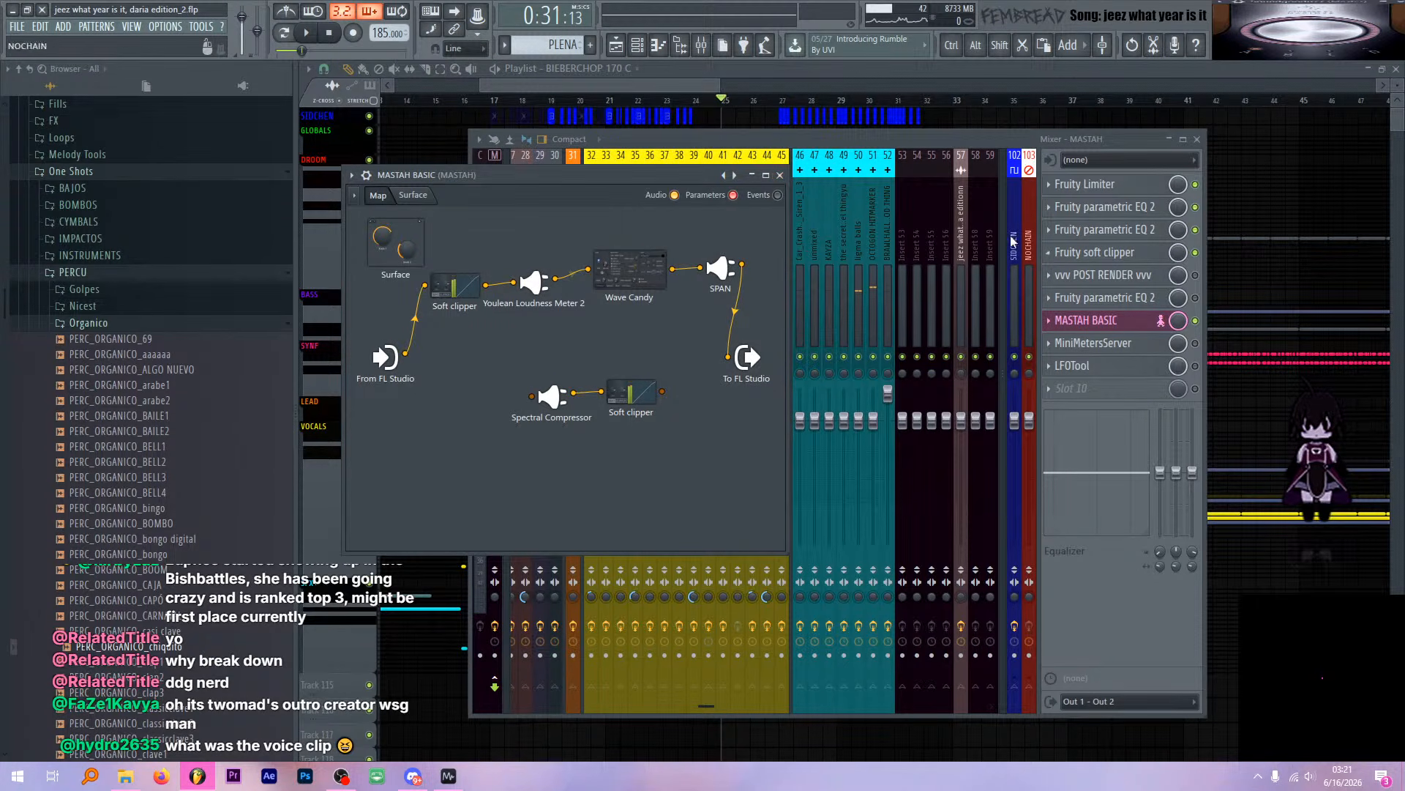
{"action": "left_click", "coordinate": [780, 175]}
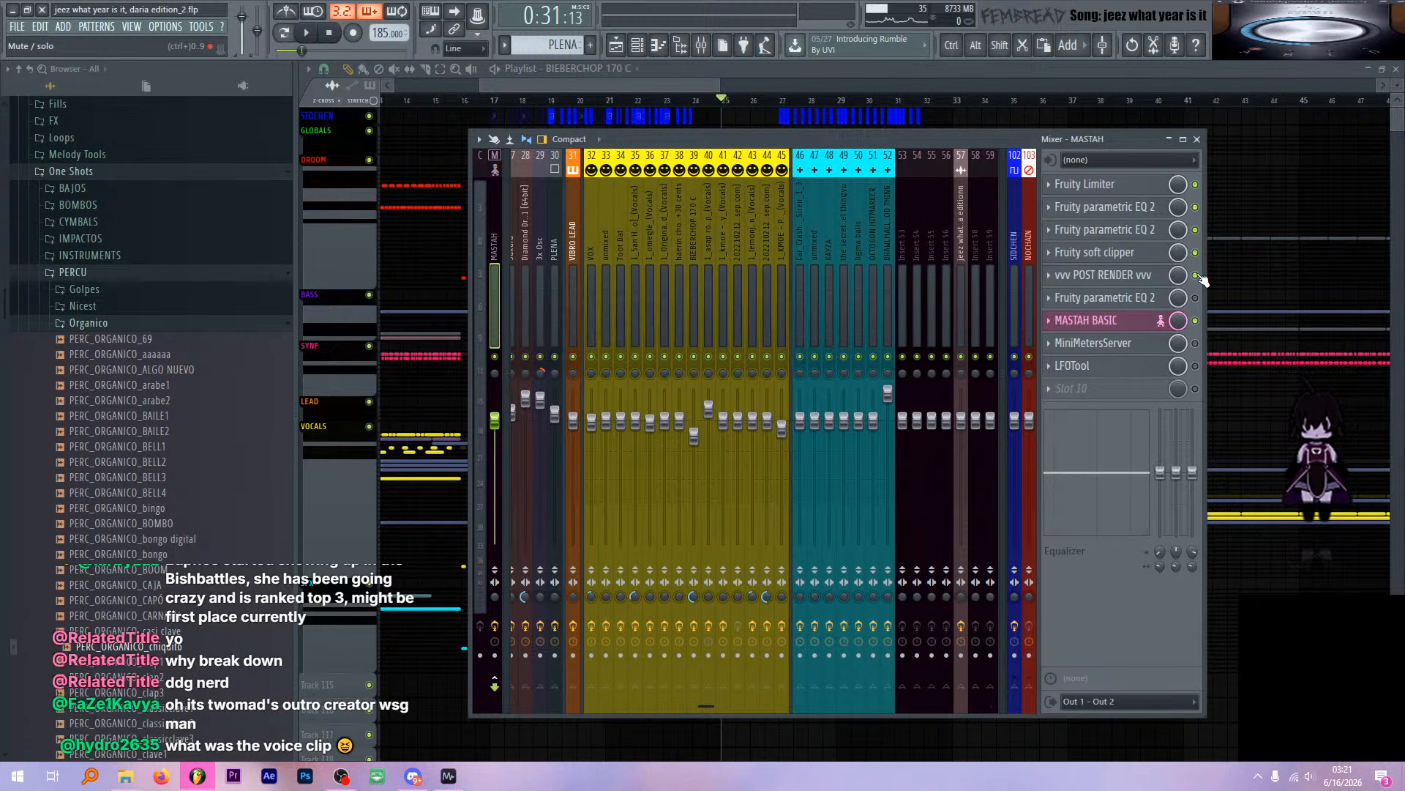
Inspect the bands of the Fruity parametric EQ 2 directly below POST RENDER on the master
{"action": "left_click", "coordinate": [1144, 299]}
{"action": "left_click", "coordinate": [1144, 298]}
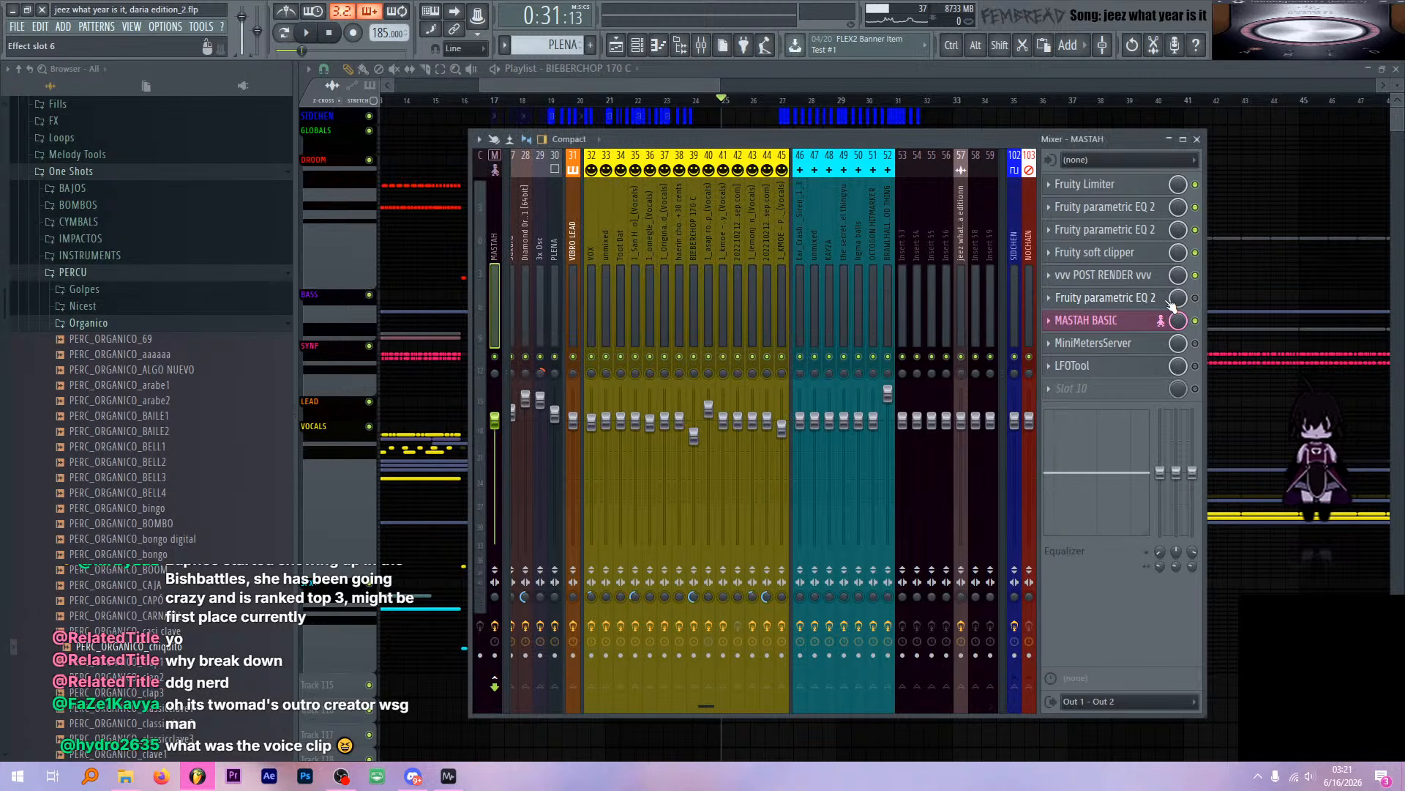
{"action": "left_click", "coordinate": [1144, 297]}
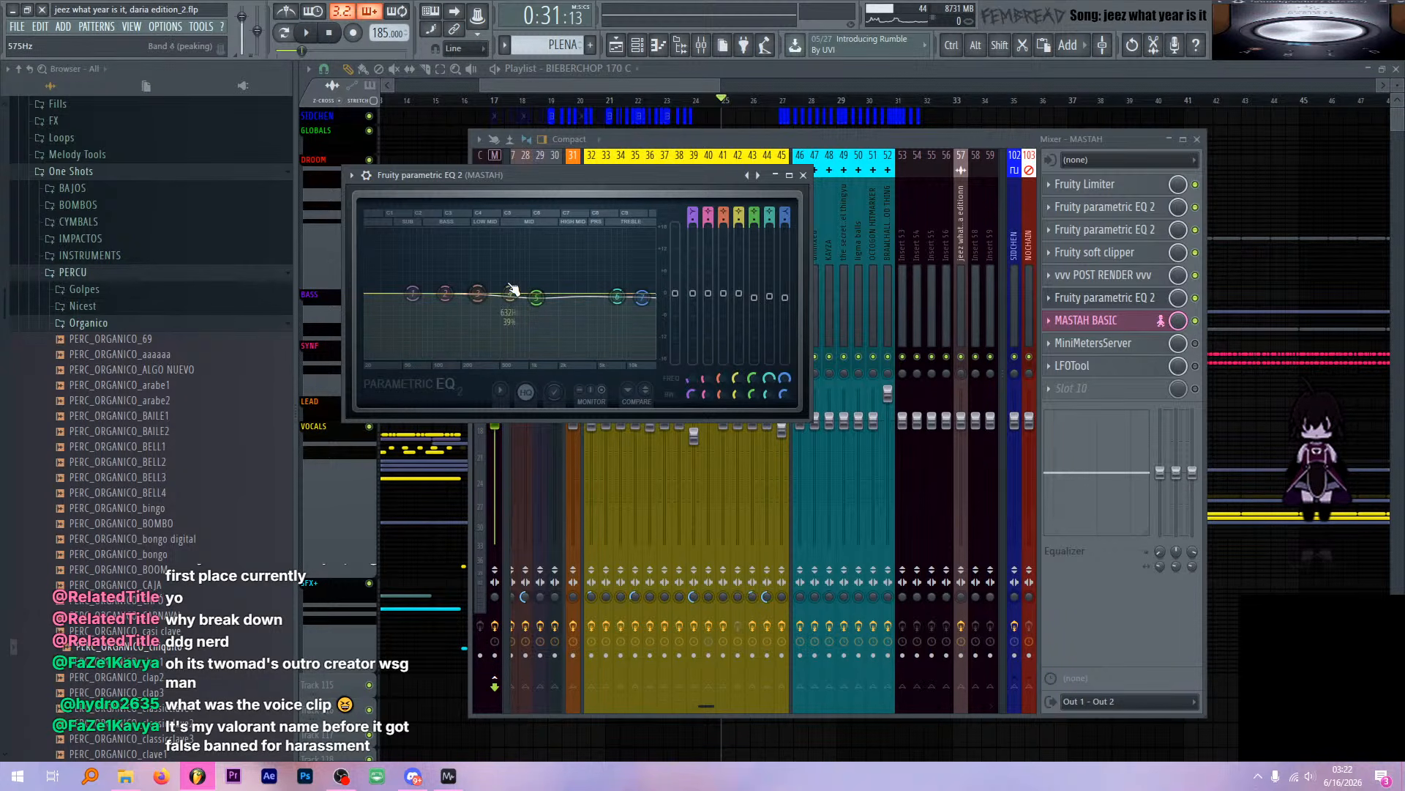
{"action": "left_click_drag", "start_coordinate": [605, 182], "coordinate": [656, 175]}
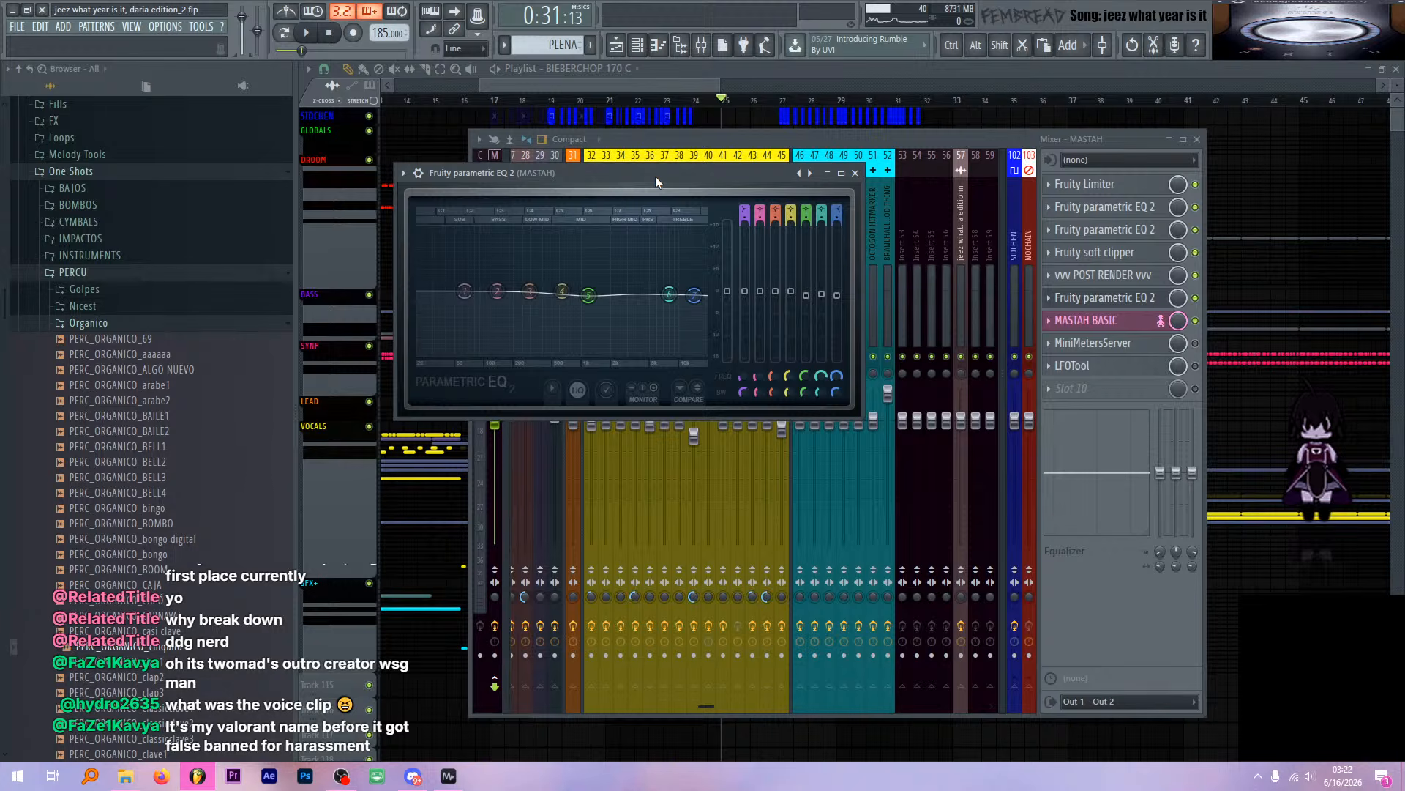
Bypass the EQ below POST RENDER and audition the master from bar 25
{"action": "left_click", "coordinate": [1196, 299]}
{"action": "key", "text": "space"}
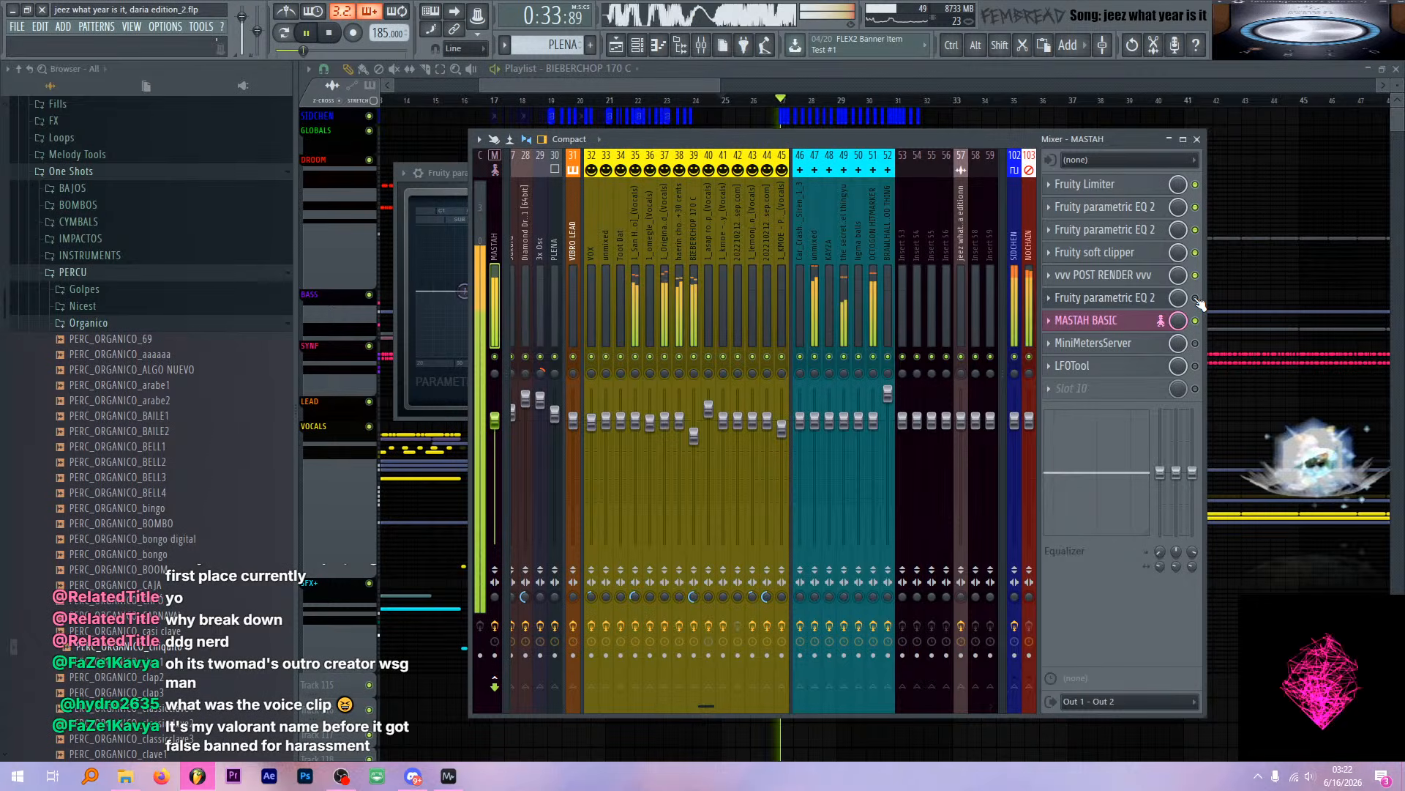
{"action": "key", "text": "space"}
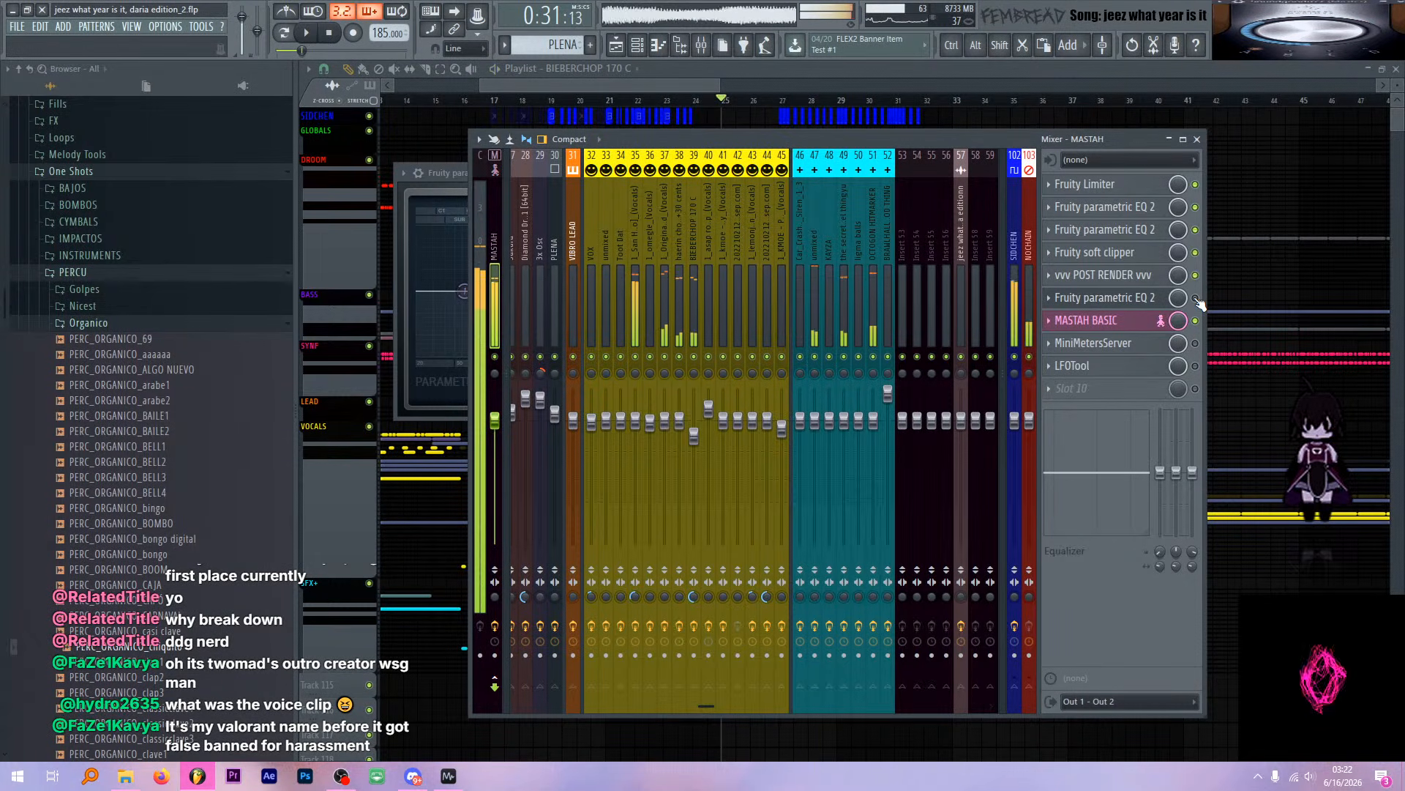
Audition the drop from bar 25 with the EQ below POST RENDER enabled, and inspect that EQ's bands
{"action": "key", "text": "space"}
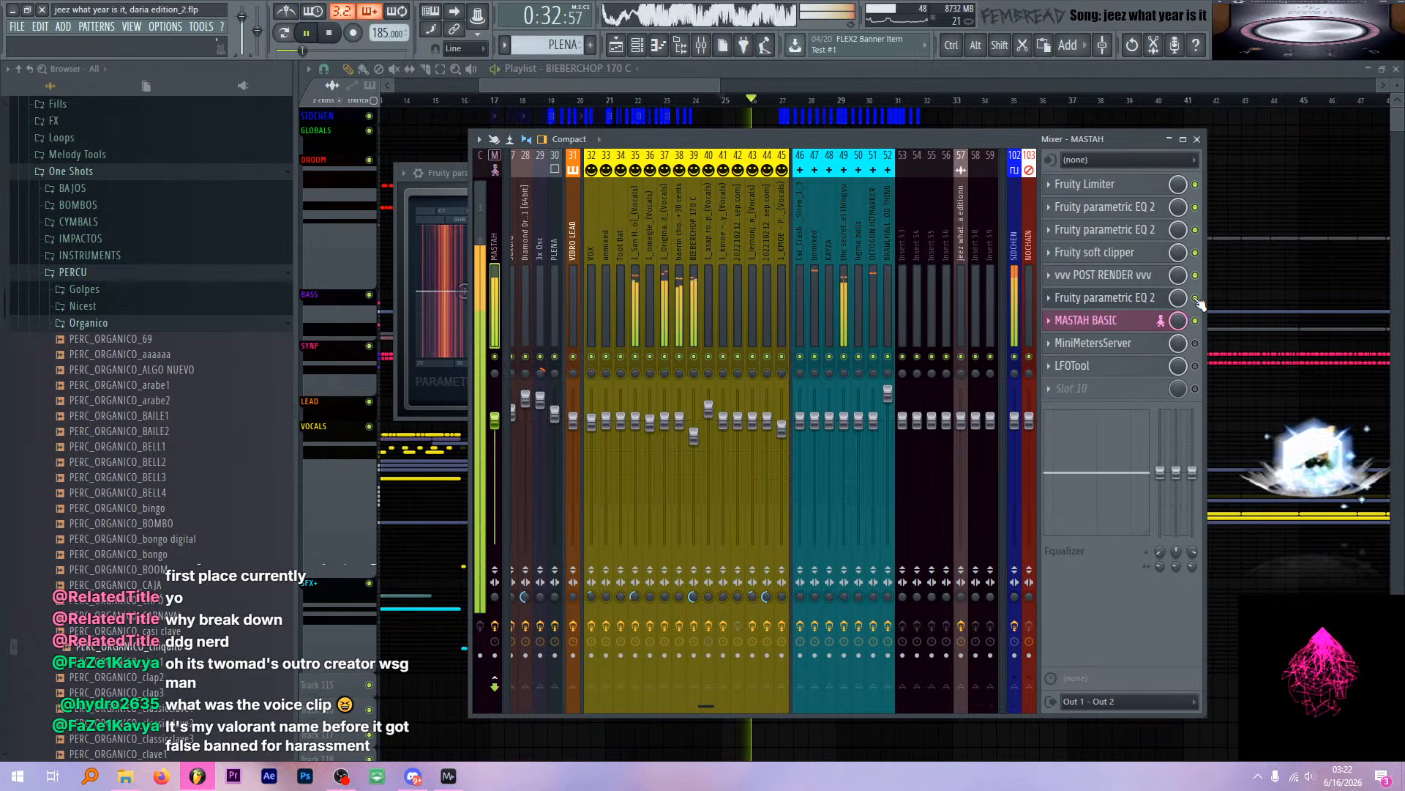
{"action": "left_click", "coordinate": [1139, 298]}
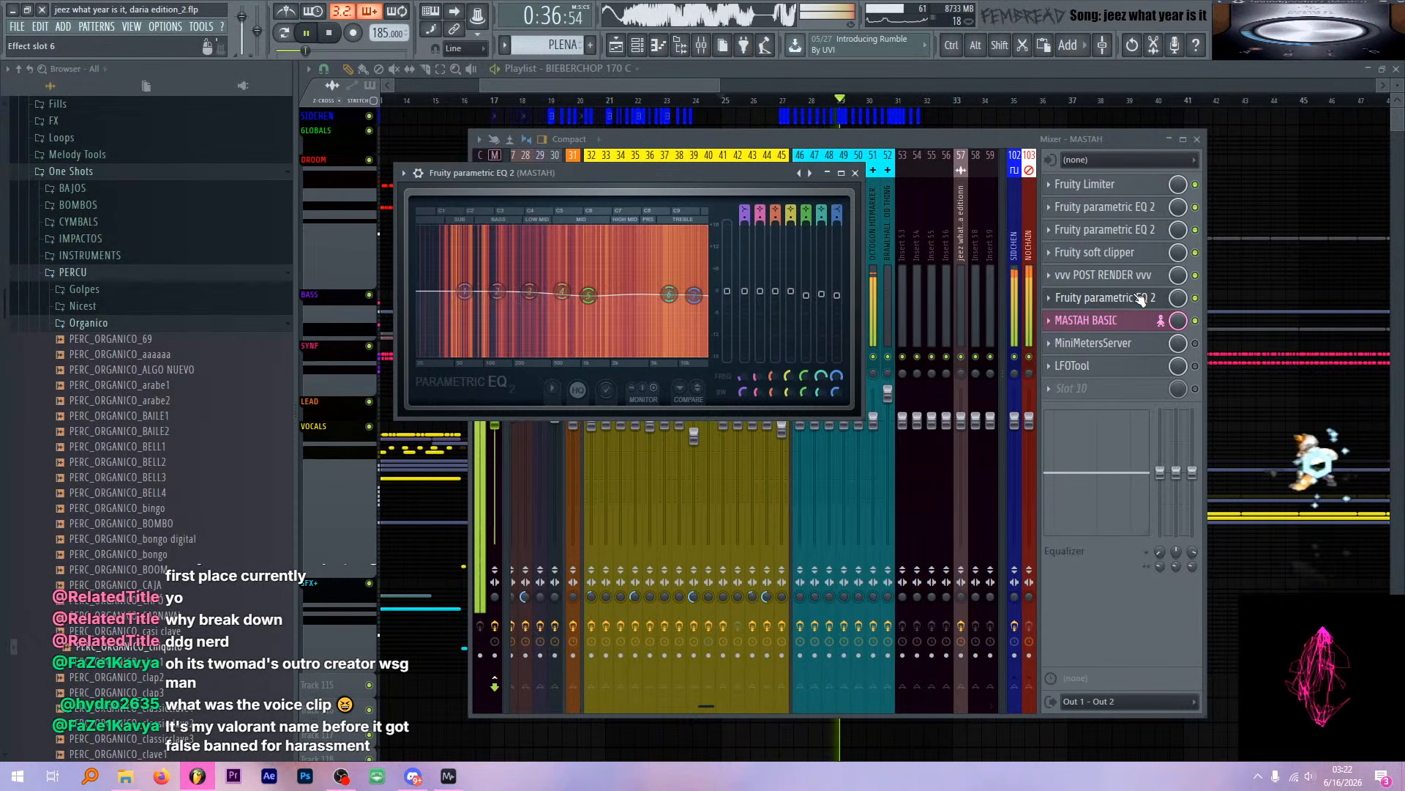
{"action": "left_click", "coordinate": [1139, 299]}
{"action": "key", "text": "space"}
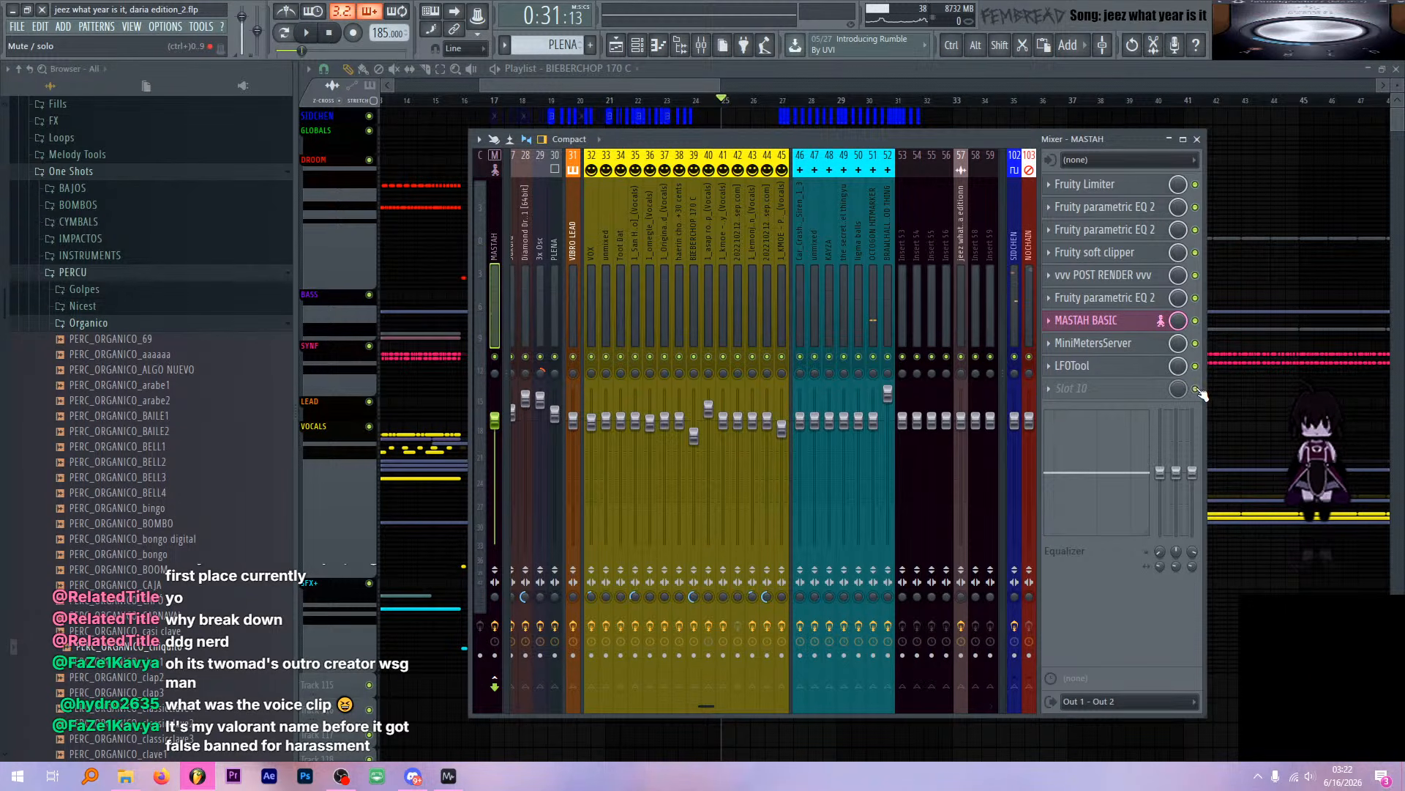
Look over the first mixer inserts, and bring the whole song arrangement into view in the playlist
{"action": "scroll", "coordinate": [898, 246], "scroll_direction": "up", "scroll_amount": 5}
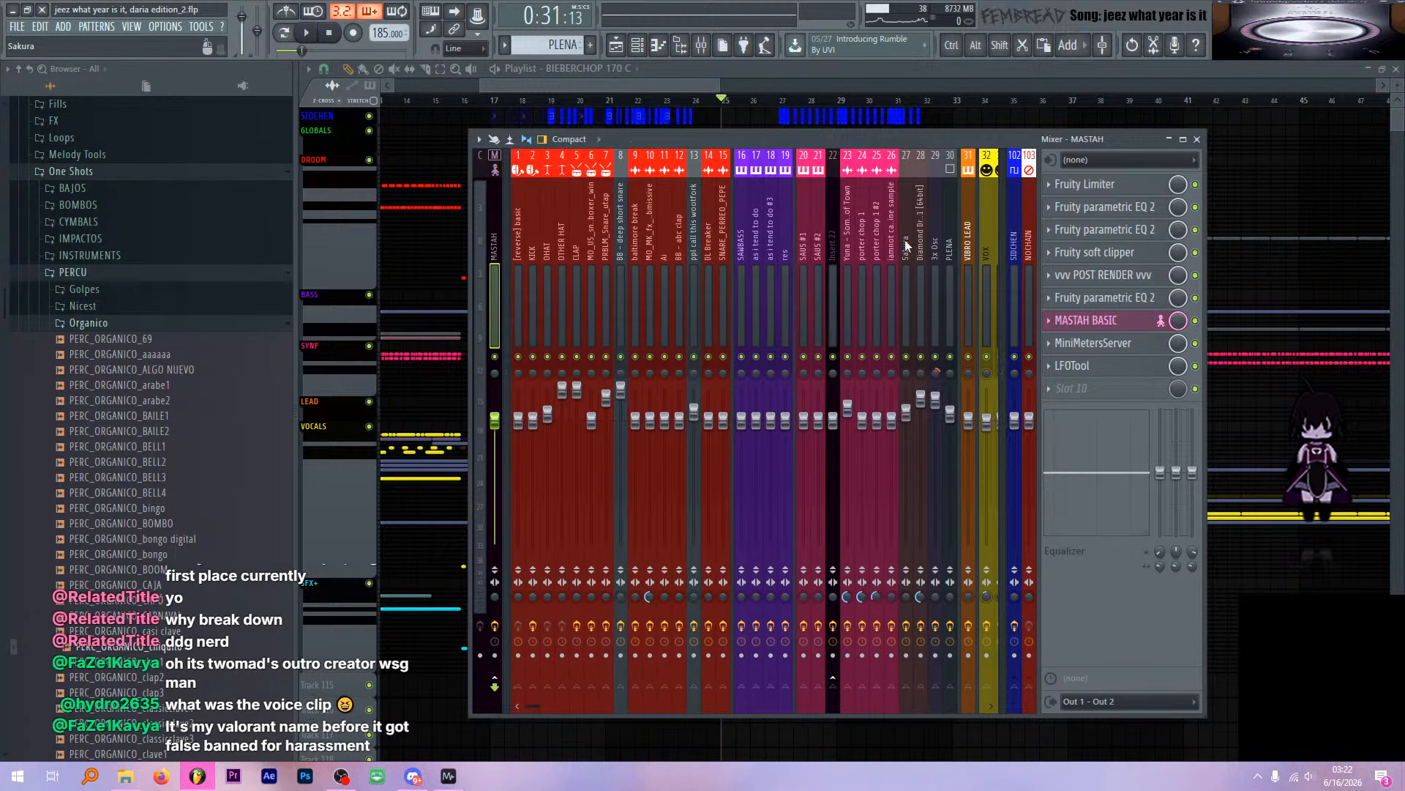
{"action": "left_click_drag", "start_coordinate": [700, 82], "coordinate": [406, 84]}
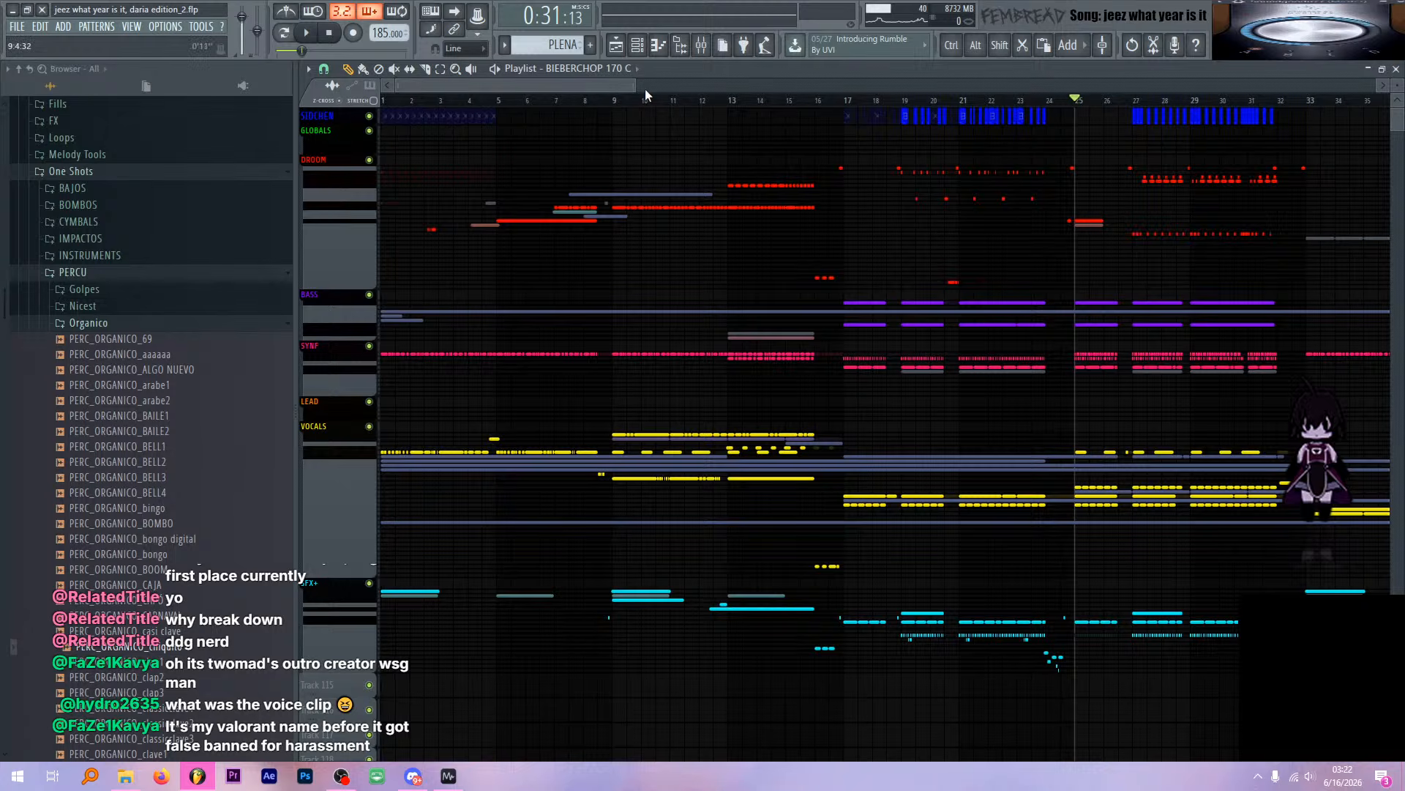
{"action": "mouse_move", "coordinate": [640, 88]}
{"action": "left_mouse_down"}
{"action": "mouse_move", "coordinate": [878, 175]}
{"action": "mouse_move", "coordinate": [1168, 242]}
{"action": "mouse_move", "coordinate": [1243, 243]}
{"action": "left_mouse_up"}
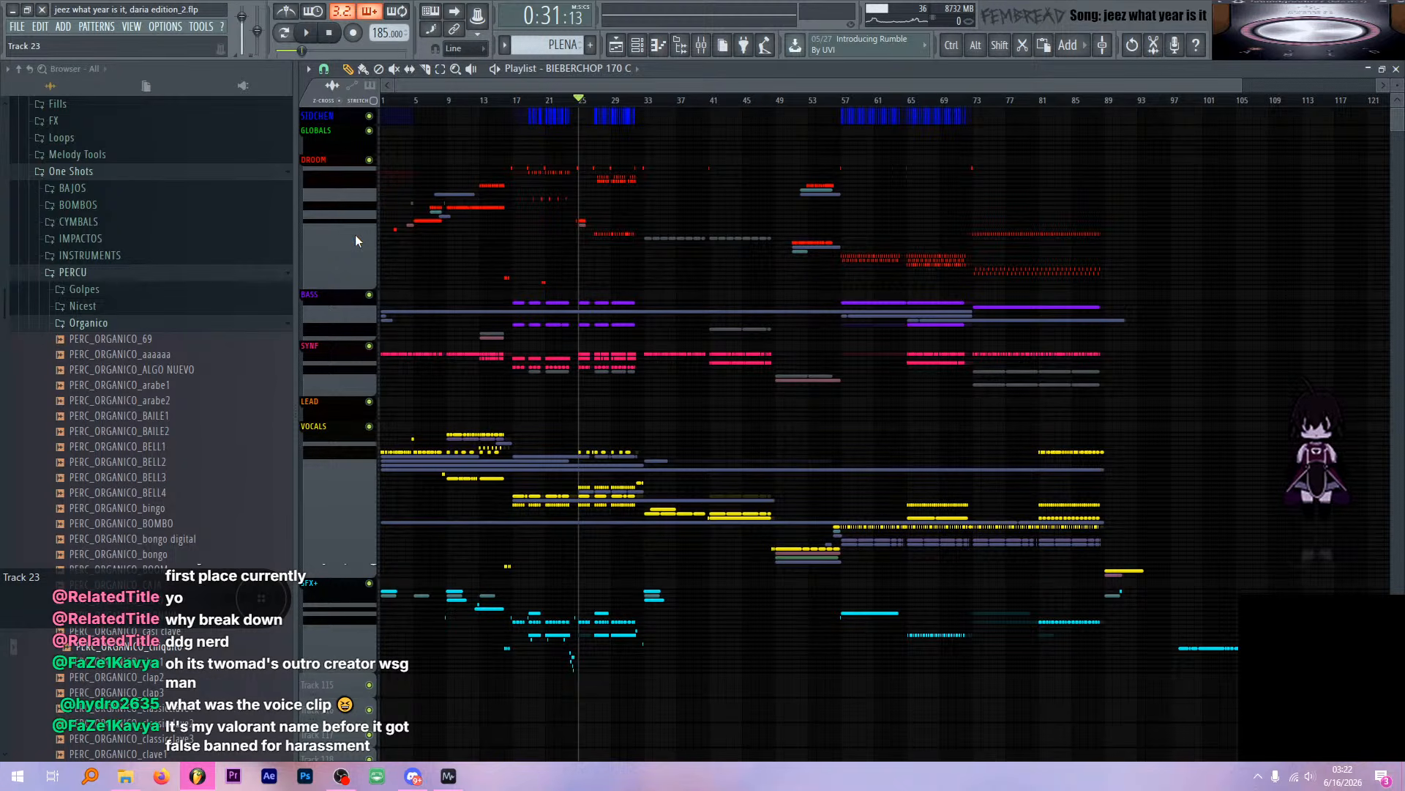
Switch to Everything, search for "during bday", and briefly open during bday month 23.wav in Media Player
{"action": "left_click", "coordinate": [88, 775]}
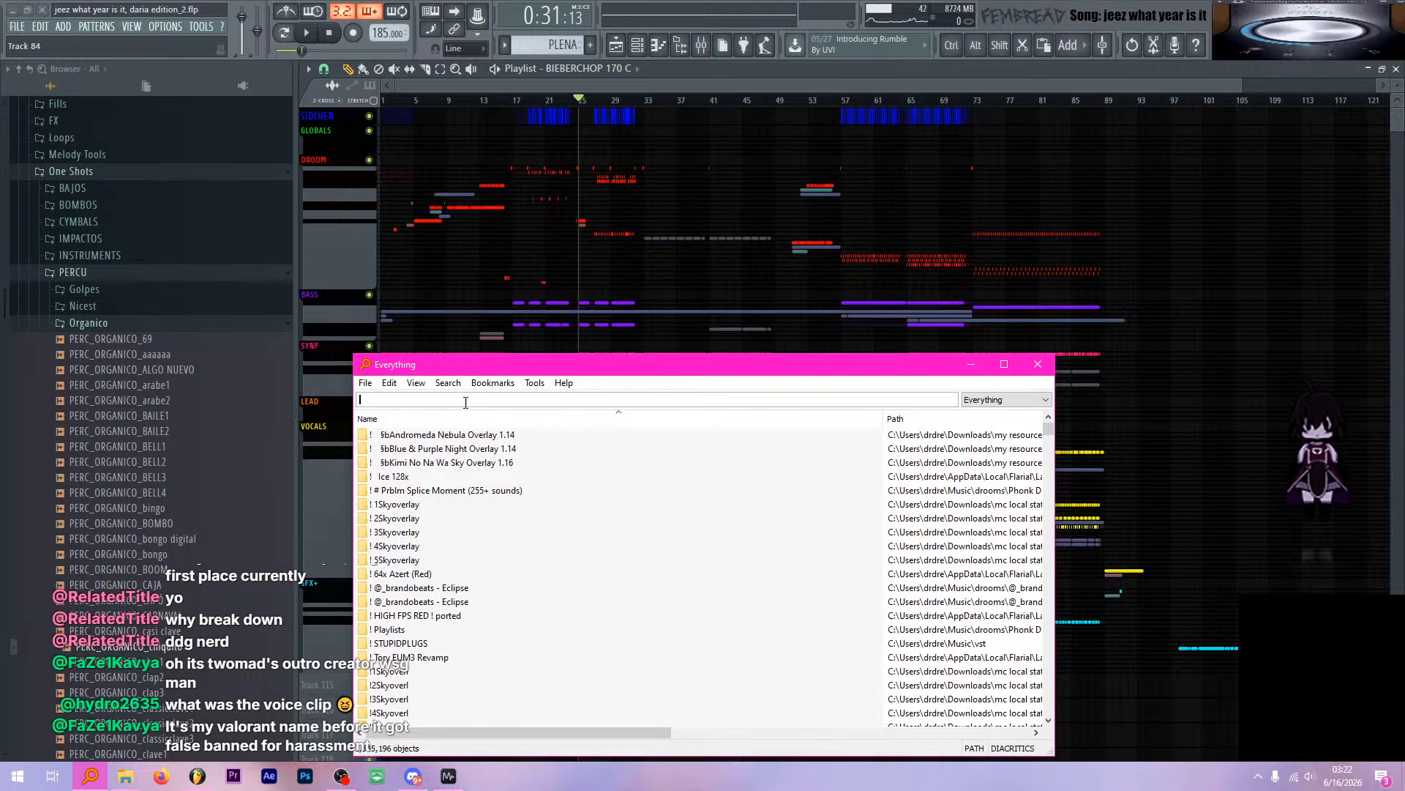
{"action": "type", "text": "during bday"}
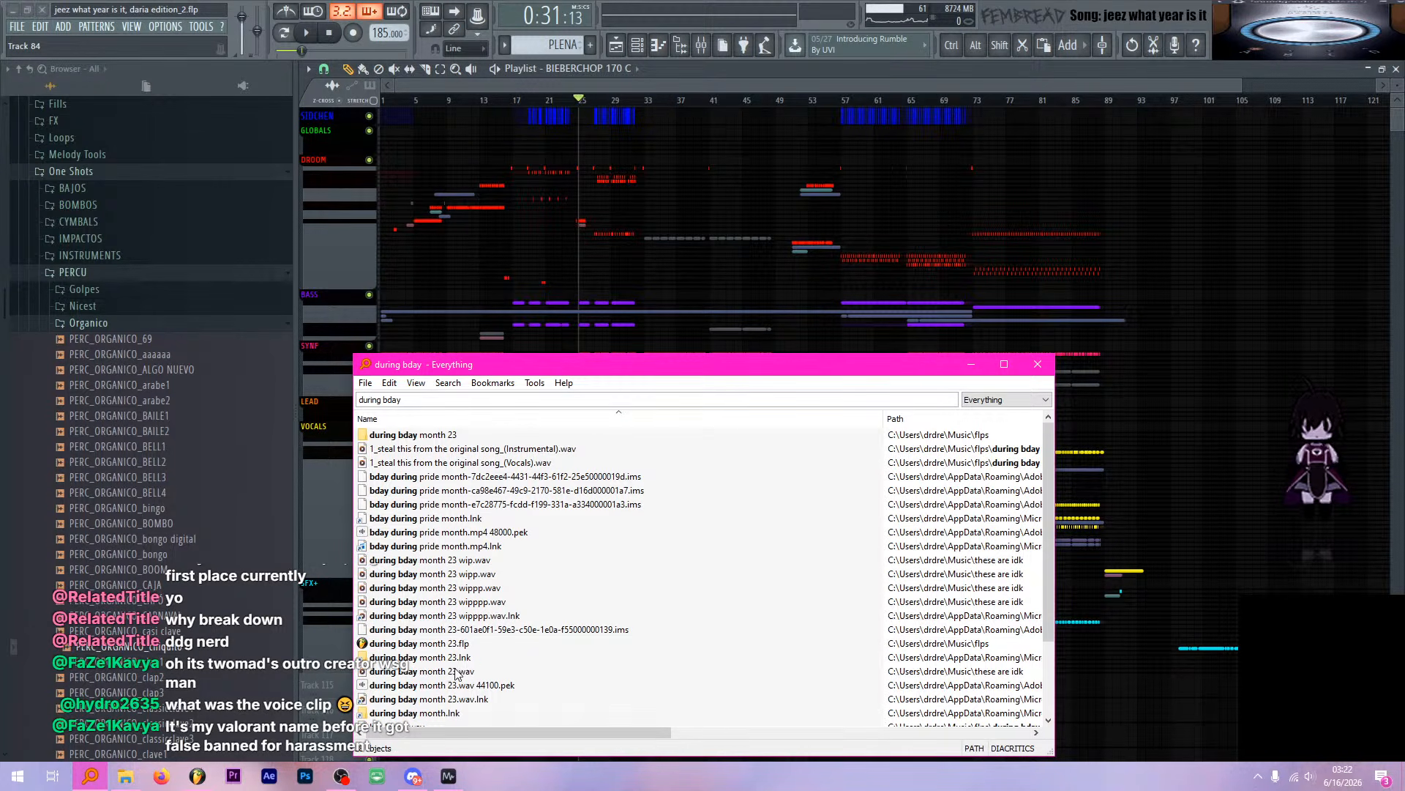
{"action": "double_click", "coordinate": [421, 670]}
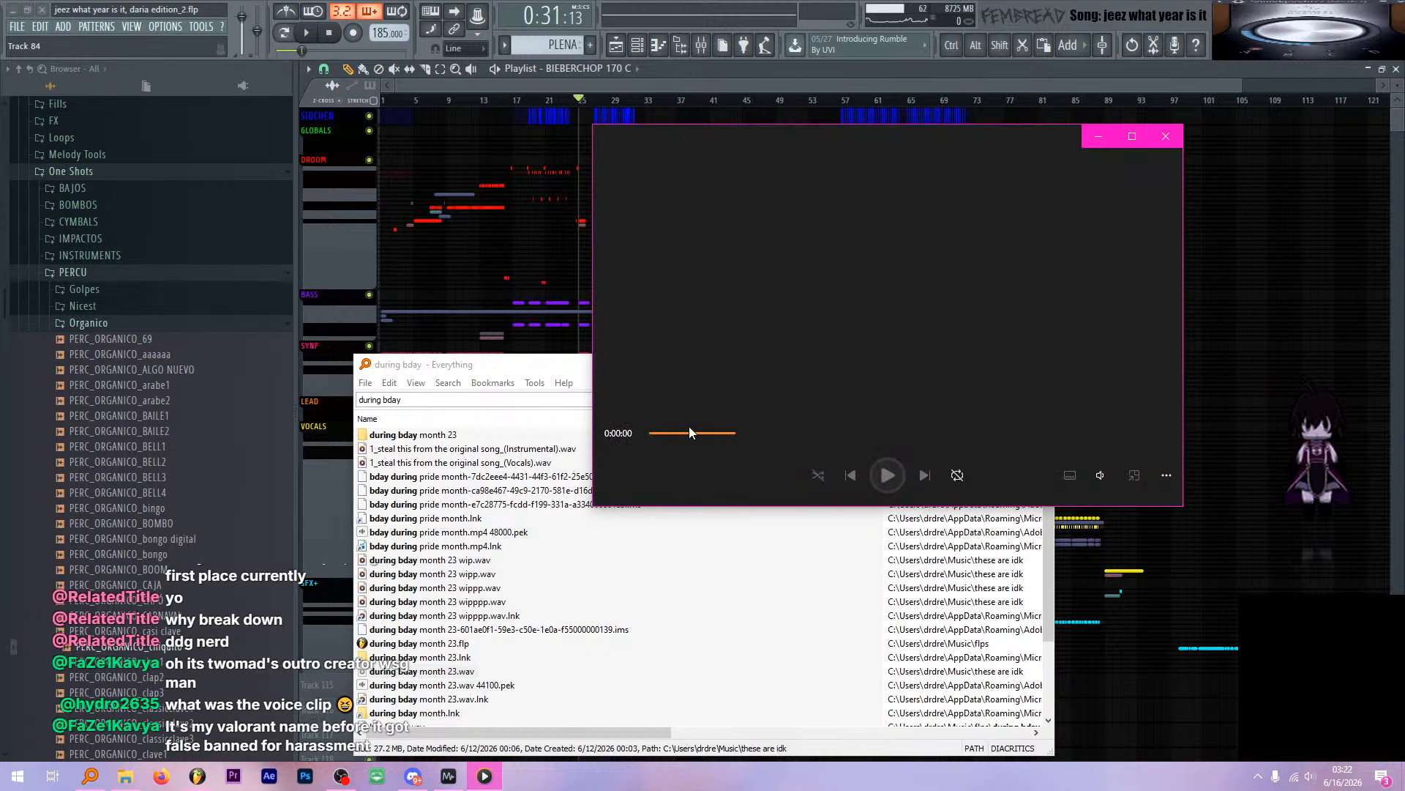
{"action": "left_click", "coordinate": [710, 432]}
{"action": "left_click", "coordinate": [1172, 137]}
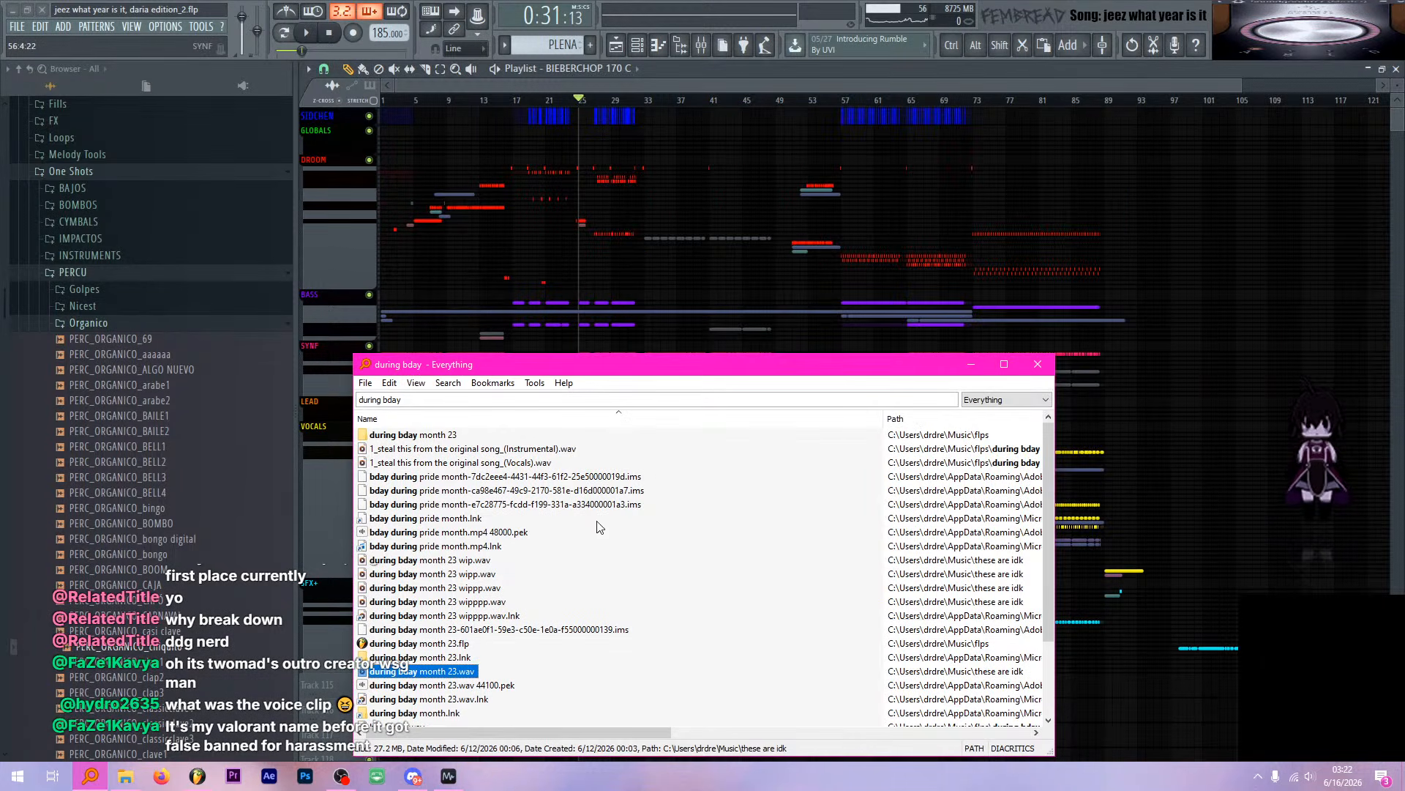
Reopen during bday month 23.wav, listen to its first half, and close the player
{"action": "double_click", "coordinate": [441, 672]}
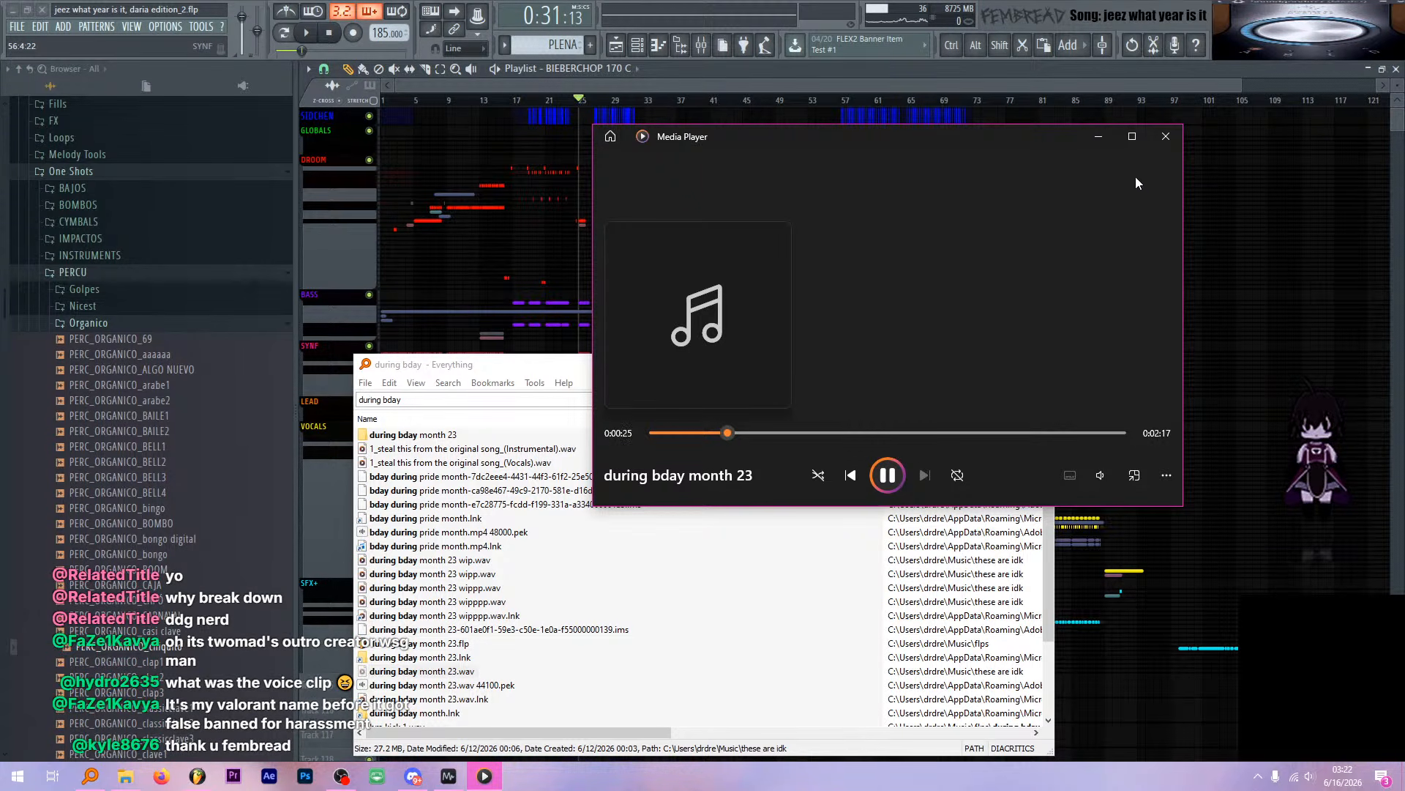
{"action": "left_click_drag", "start_coordinate": [1006, 143], "coordinate": [932, 204]}
{"action": "left_click", "coordinate": [1087, 197]}
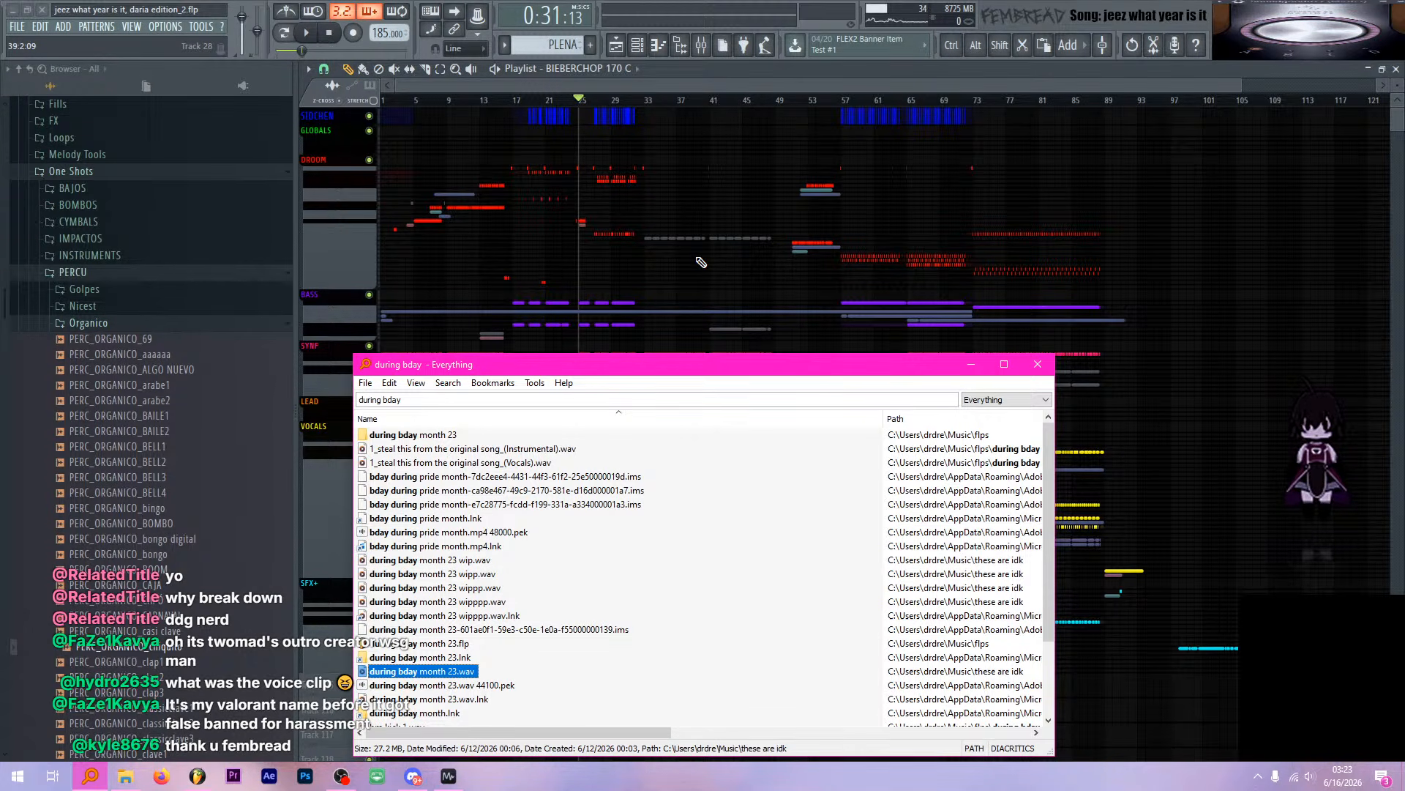
Listen to the closing section of during bday month 23.wav in Media Player and close the player
{"action": "double_click", "coordinate": [434, 674]}
{"action": "left_click", "coordinate": [959, 489]}
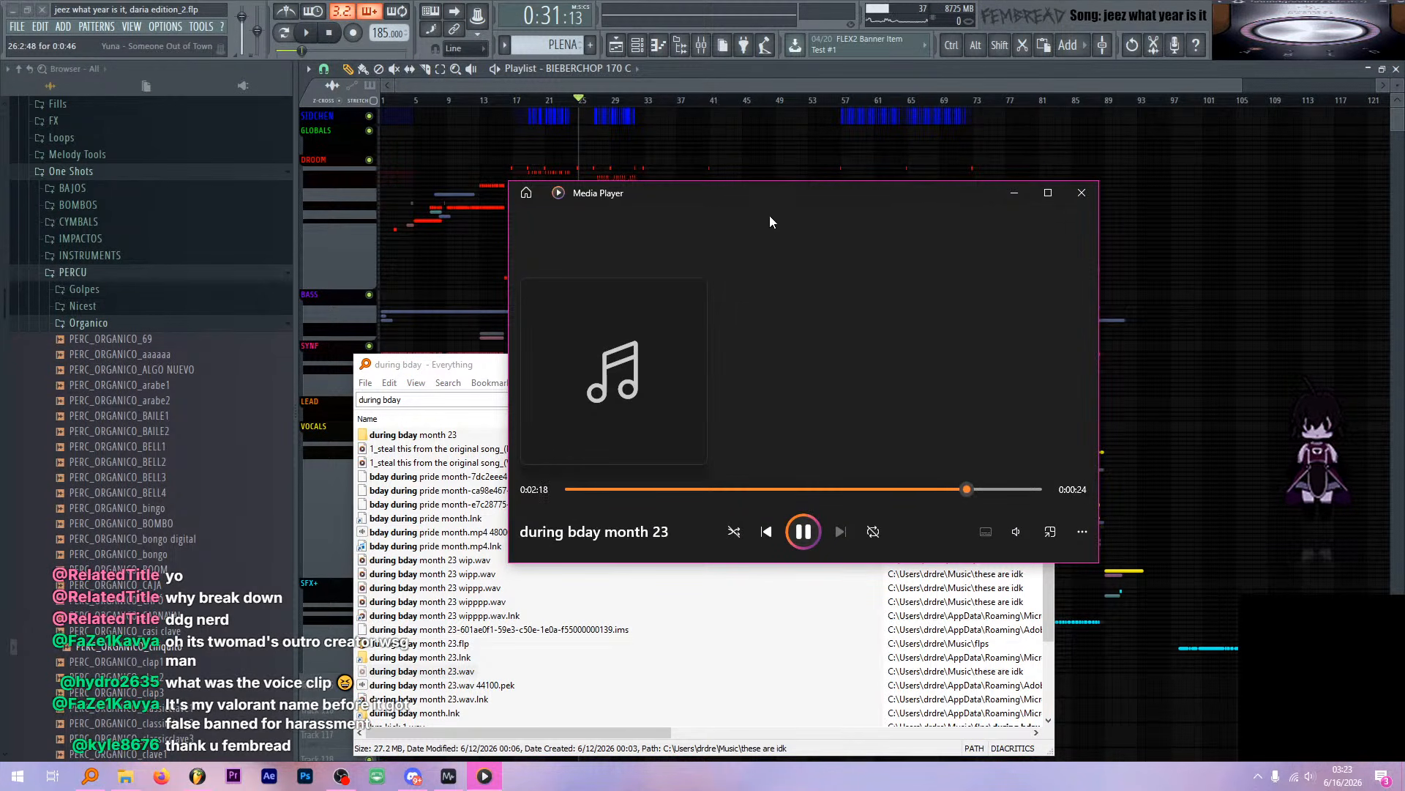
{"action": "mouse_move", "coordinate": [770, 221]}
{"action": "left_mouse_down"}
{"action": "mouse_move", "coordinate": [818, 223]}
{"action": "mouse_move", "coordinate": [735, 309]}
{"action": "mouse_move", "coordinate": [783, 217]}
{"action": "mouse_move", "coordinate": [688, 295]}
{"action": "mouse_move", "coordinate": [760, 241]}
{"action": "mouse_move", "coordinate": [689, 340]}
{"action": "mouse_move", "coordinate": [780, 265]}
{"action": "mouse_move", "coordinate": [717, 308]}
{"action": "mouse_move", "coordinate": [763, 260]}
{"action": "mouse_move", "coordinate": [753, 236]}
{"action": "left_mouse_up"}
{"action": "left_click", "coordinate": [1050, 234]}
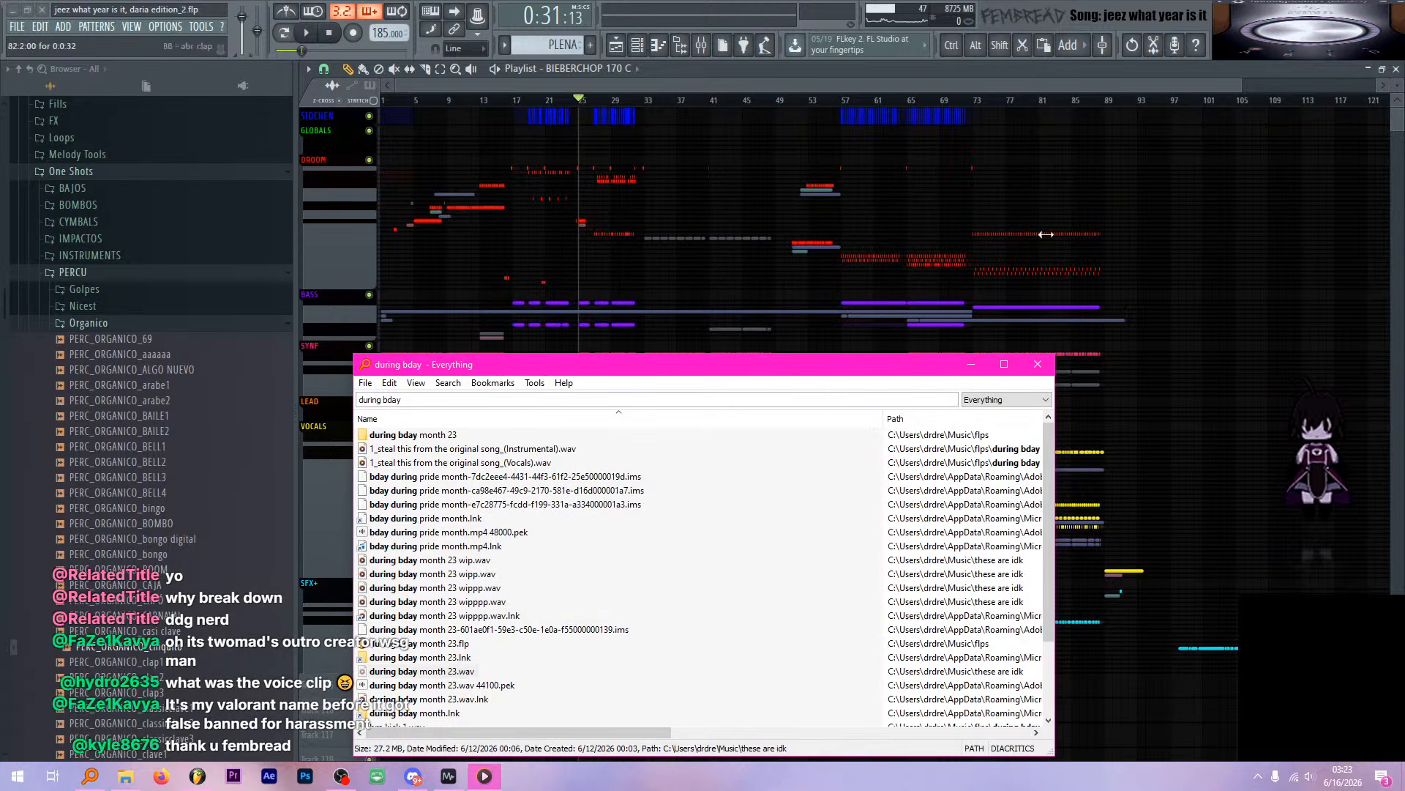